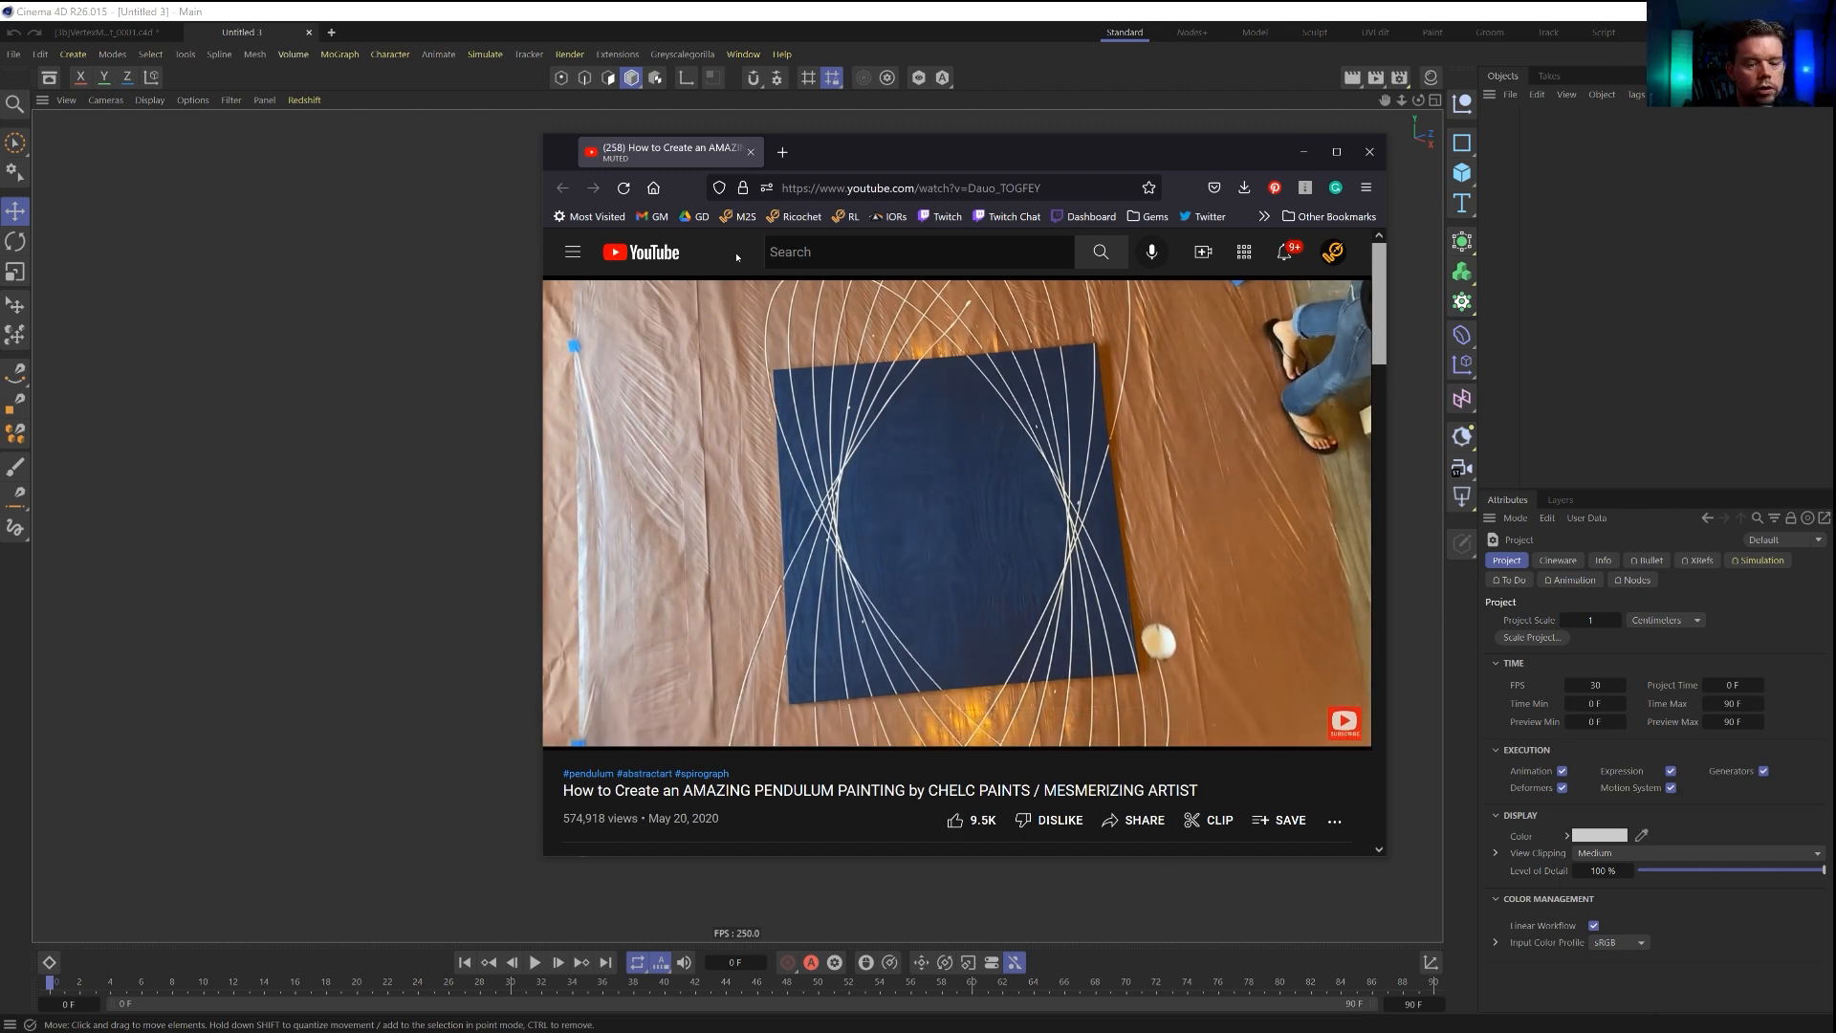
Skip through the pendulum painting reference video to examine how the spirograph pattern builds up, and move the browser window out of the way.
{"action": "key", "text": "l"}
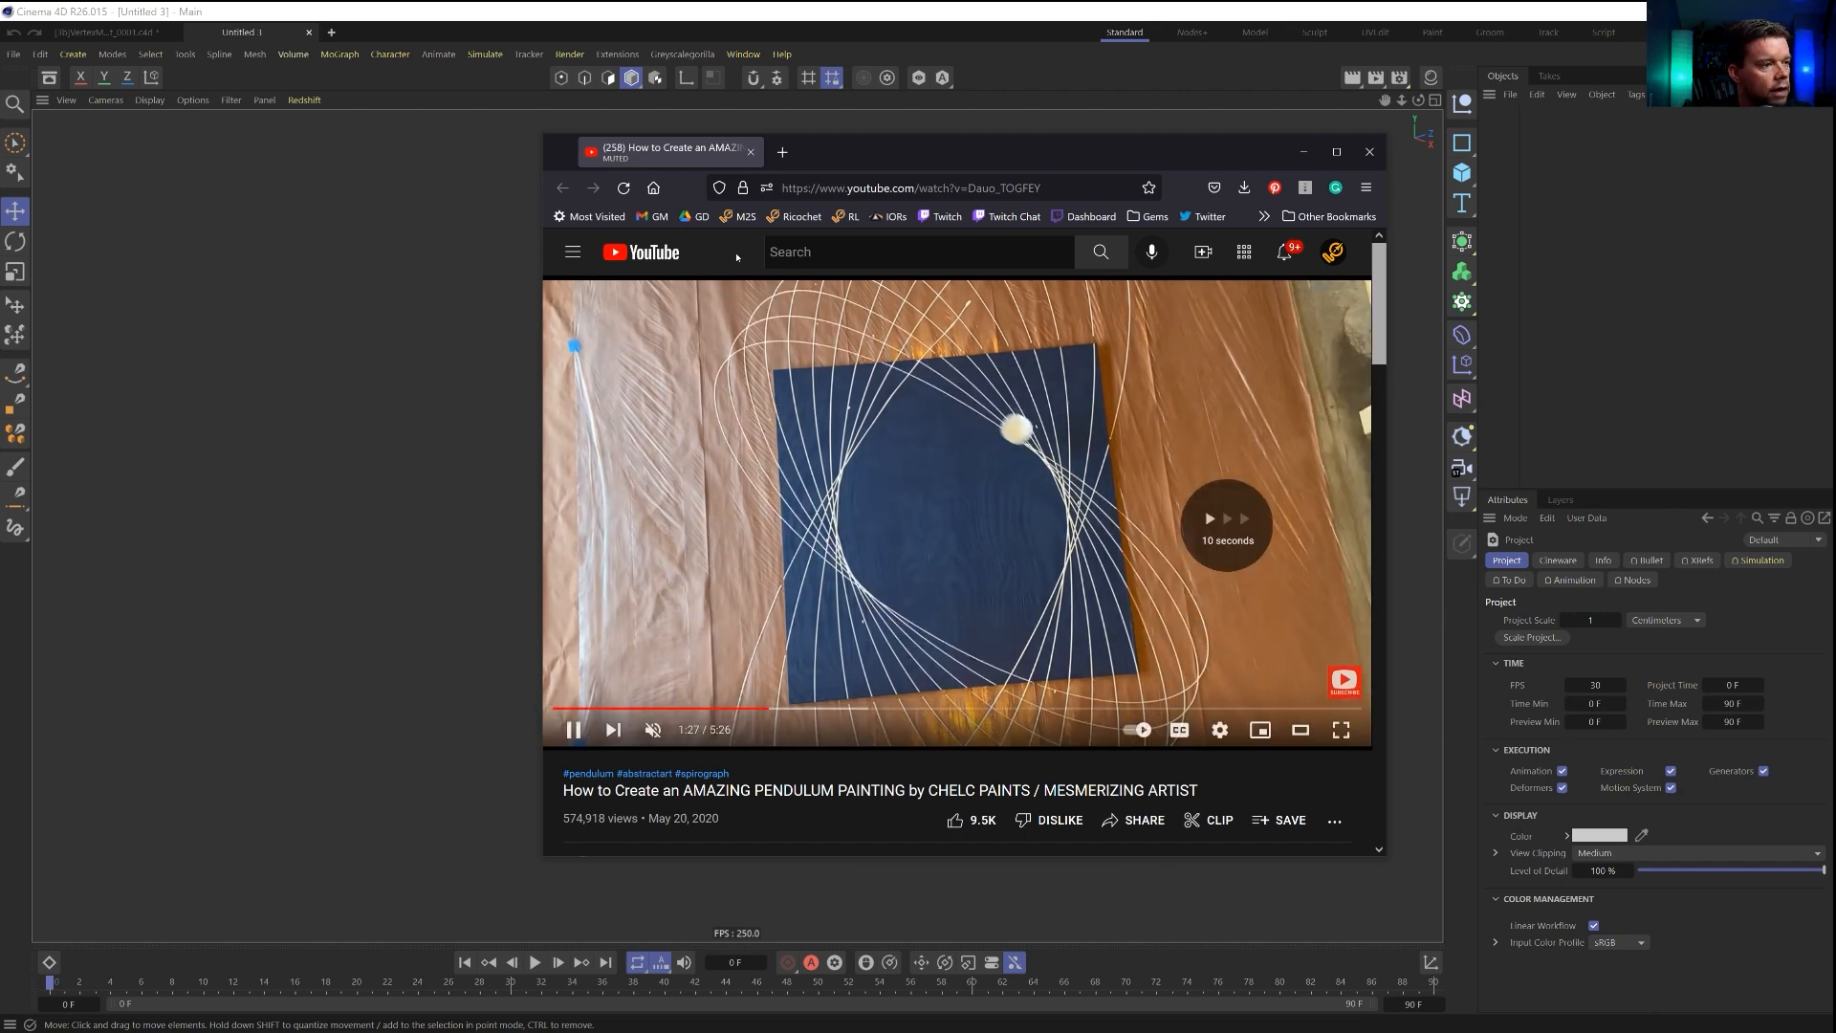
{"action": "key", "text": "l"}
{"action": "key", "text": "l"}
{"action": "key", "text": "l"}
{"action": "key", "text": "l"}
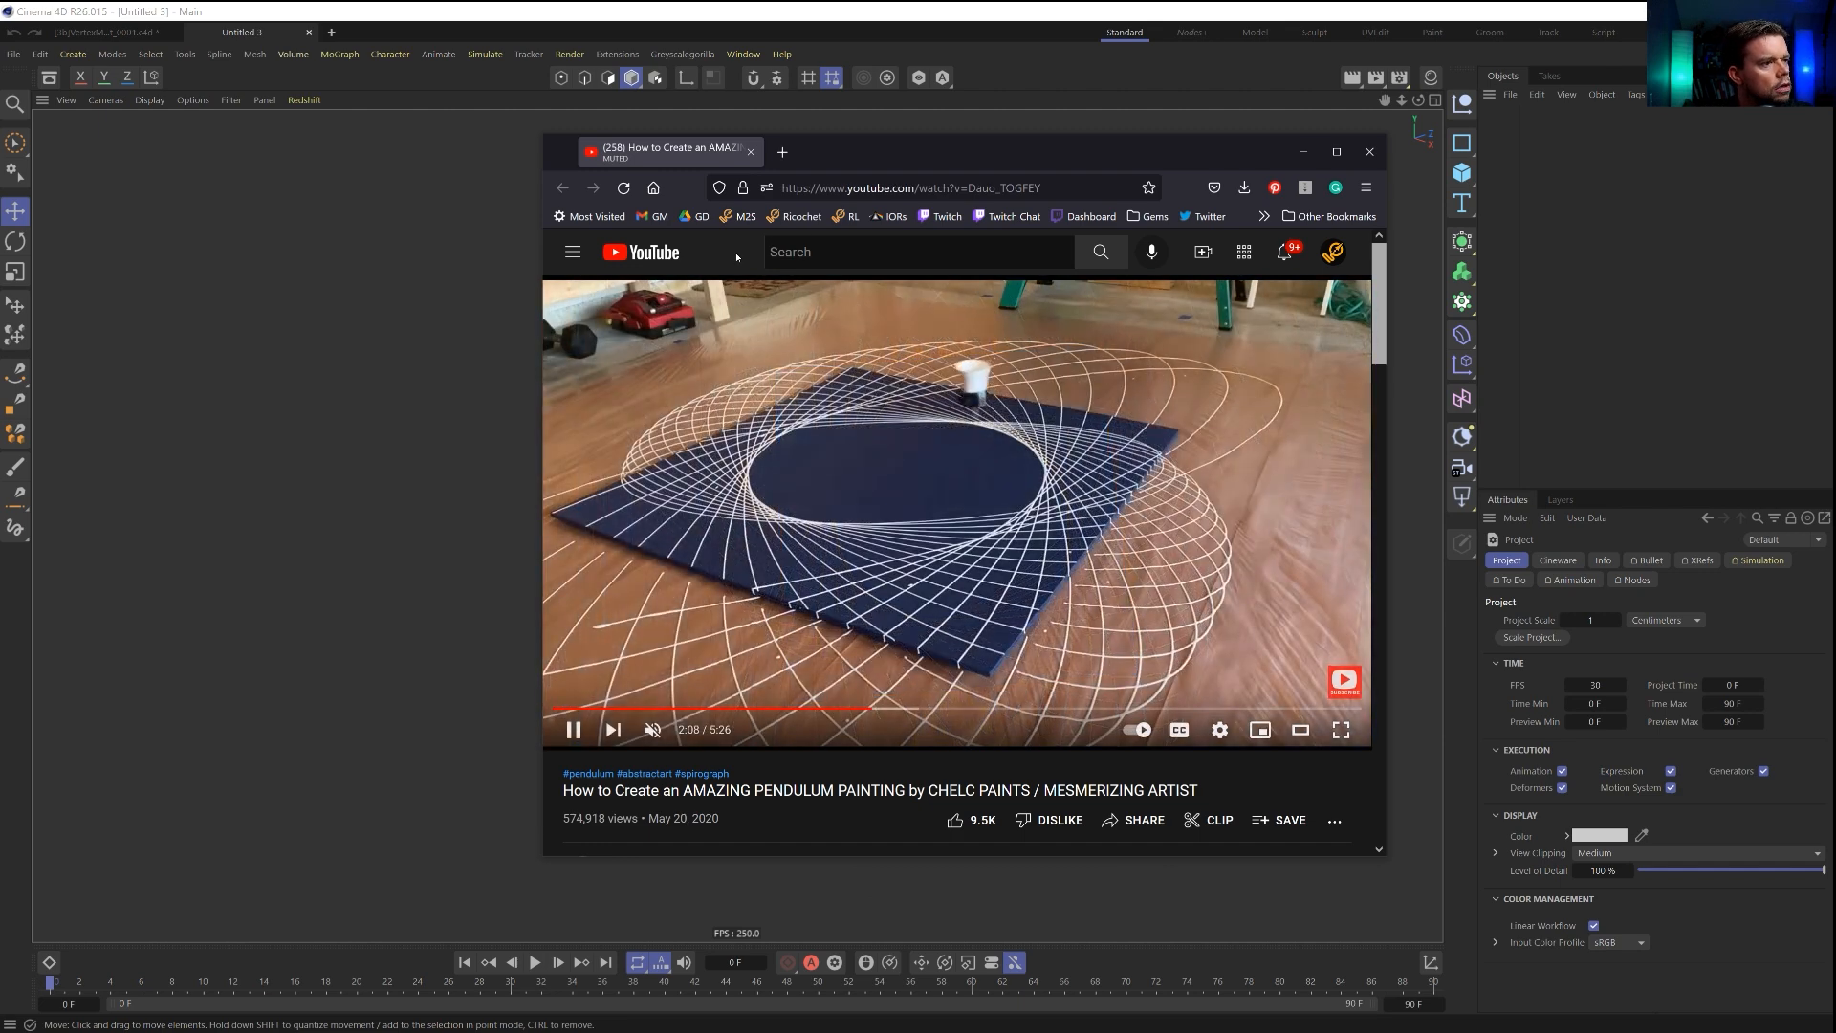
{"action": "key", "text": "l"}
{"action": "key", "text": "l"}
{"action": "key", "text": "l"}
{"action": "key", "text": "l"}
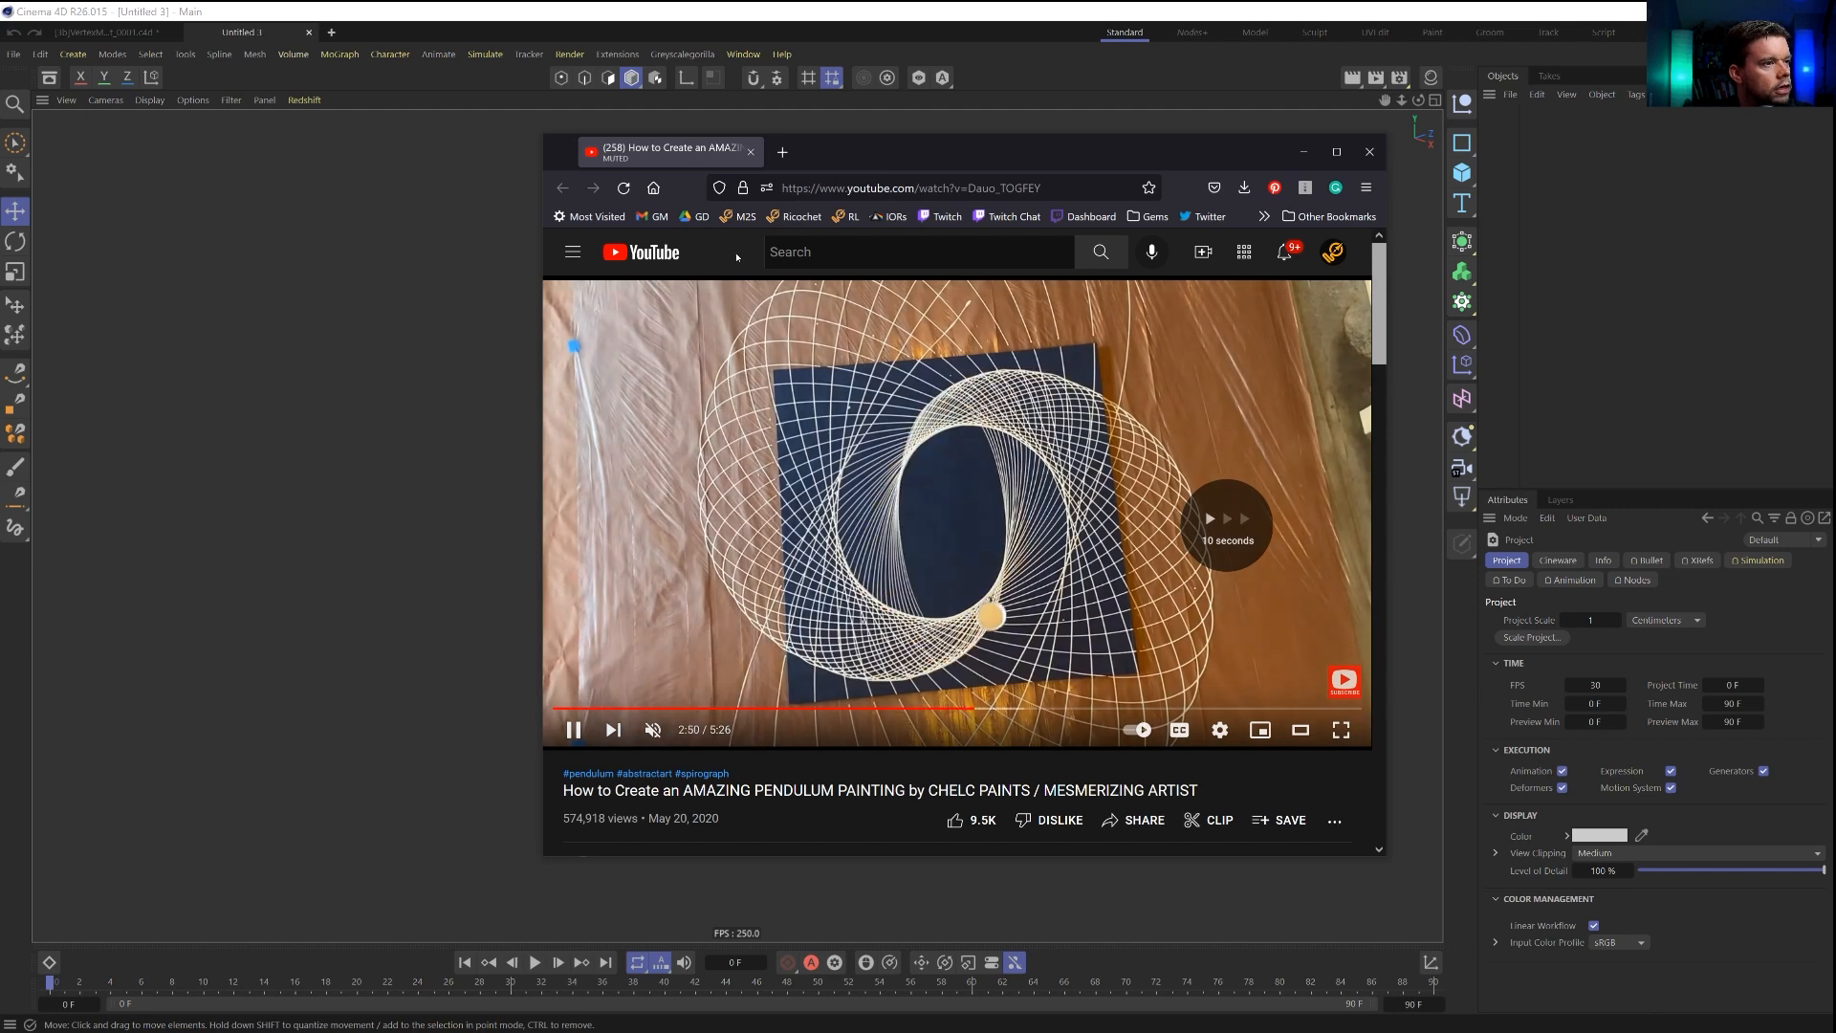
{"action": "key", "text": "l"}
{"action": "key", "text": "l"}
{"action": "key", "text": "l"}
{"action": "key", "text": "l"}
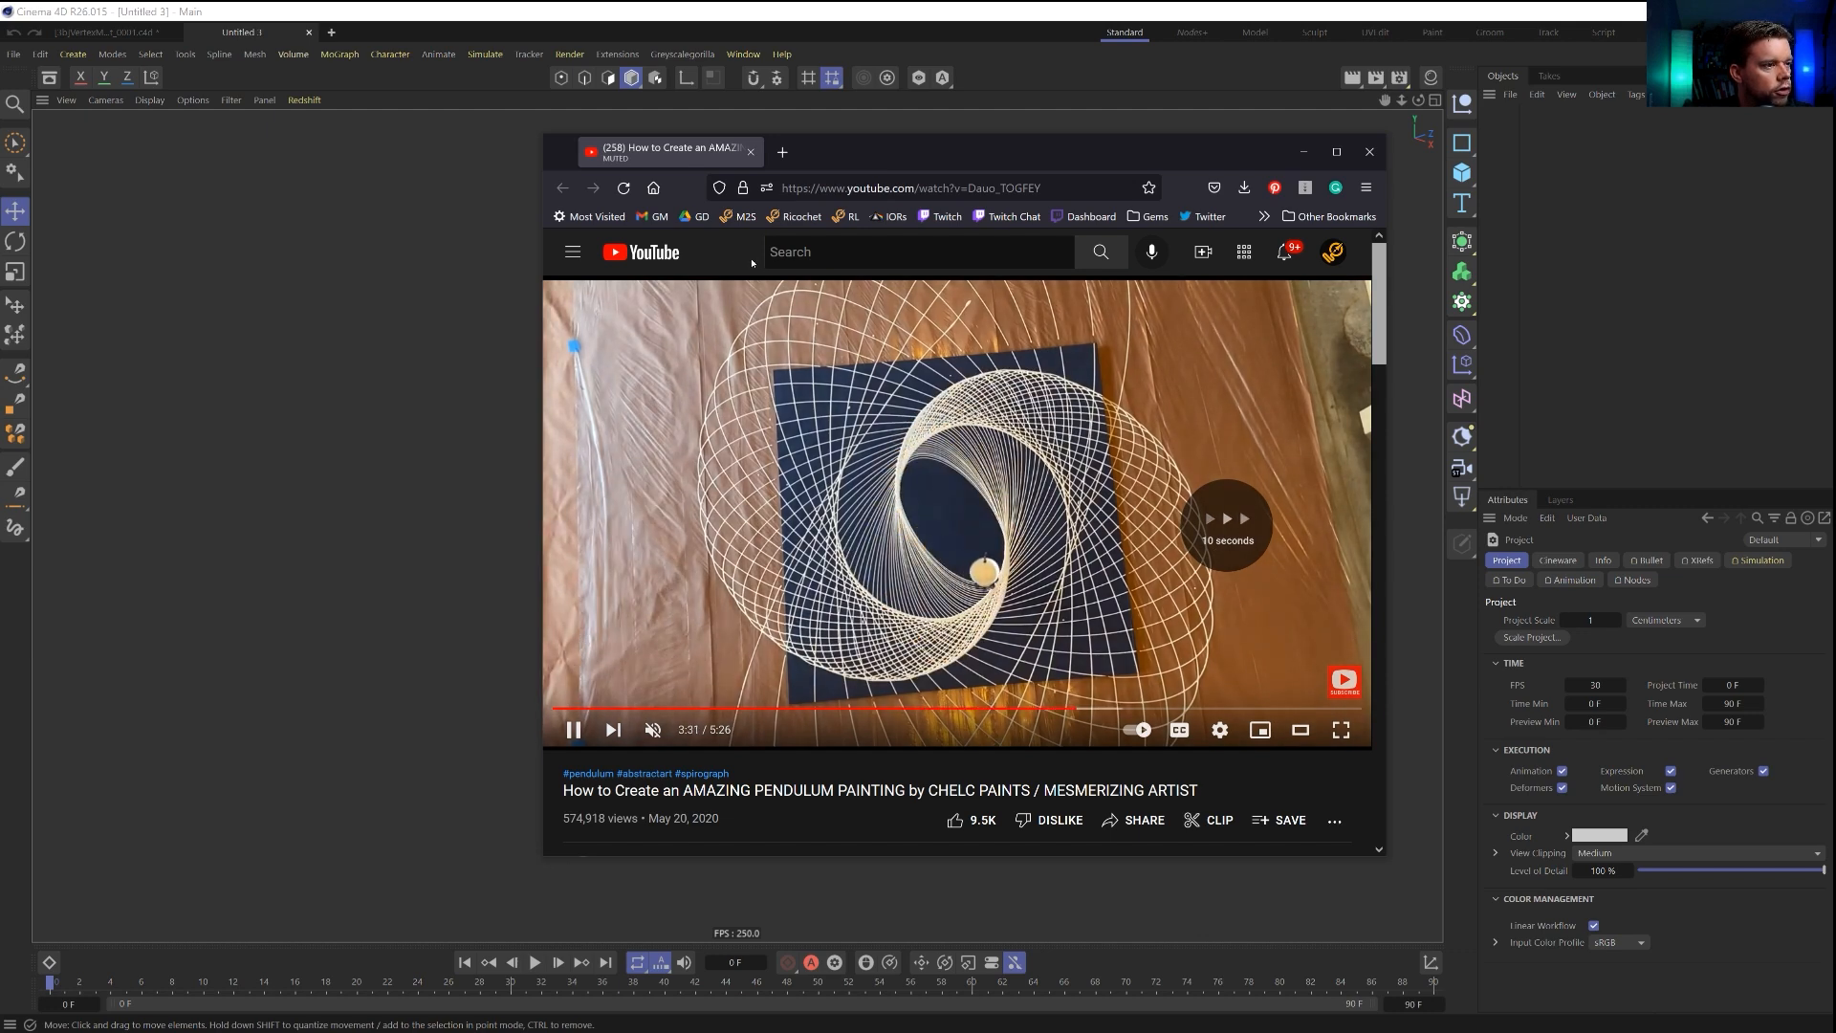
{"action": "key", "text": "l"}
{"action": "key", "text": "l"}
{"action": "key", "text": "l"}
{"action": "key", "text": "l"}
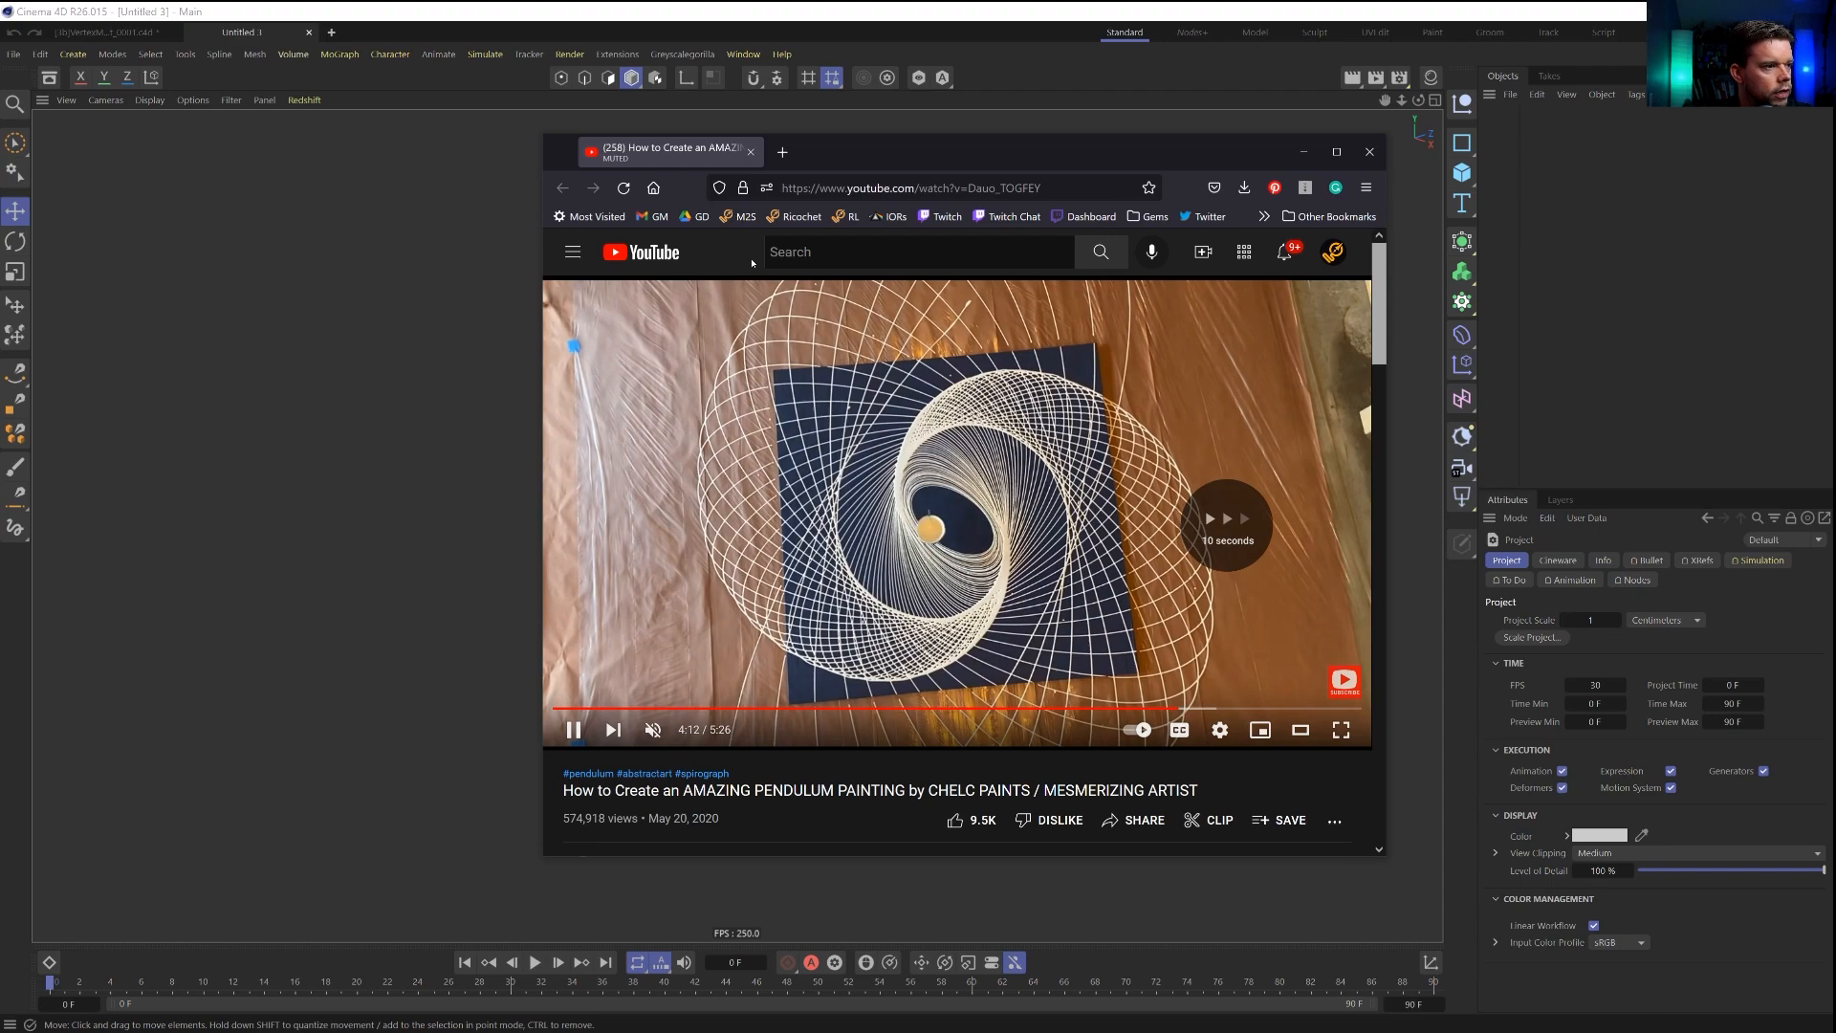
{"action": "key", "text": "l"}
{"action": "key", "text": "l"}
{"action": "key", "text": "l"}
{"action": "key", "text": "l"}
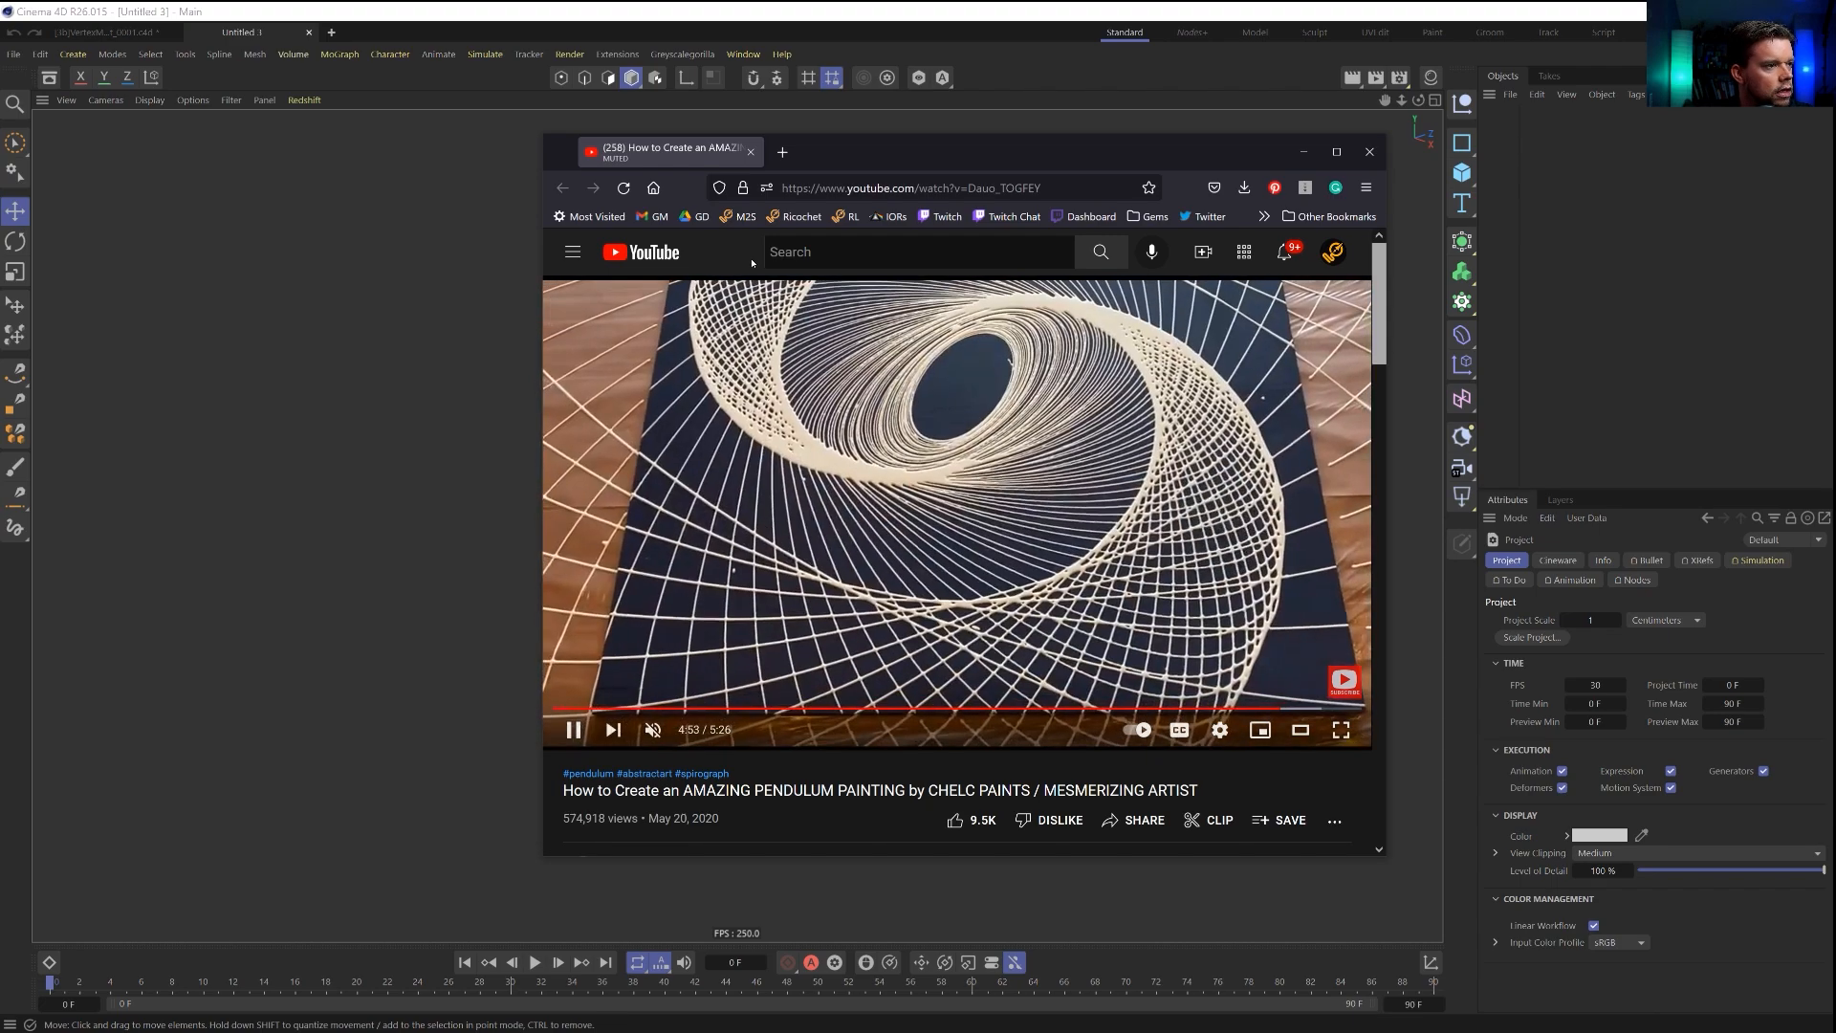
{"action": "left_click", "coordinate": [993, 529]}
{"action": "left_click_drag", "start_coordinate": [1078, 153], "coordinate": [1431, 274]}
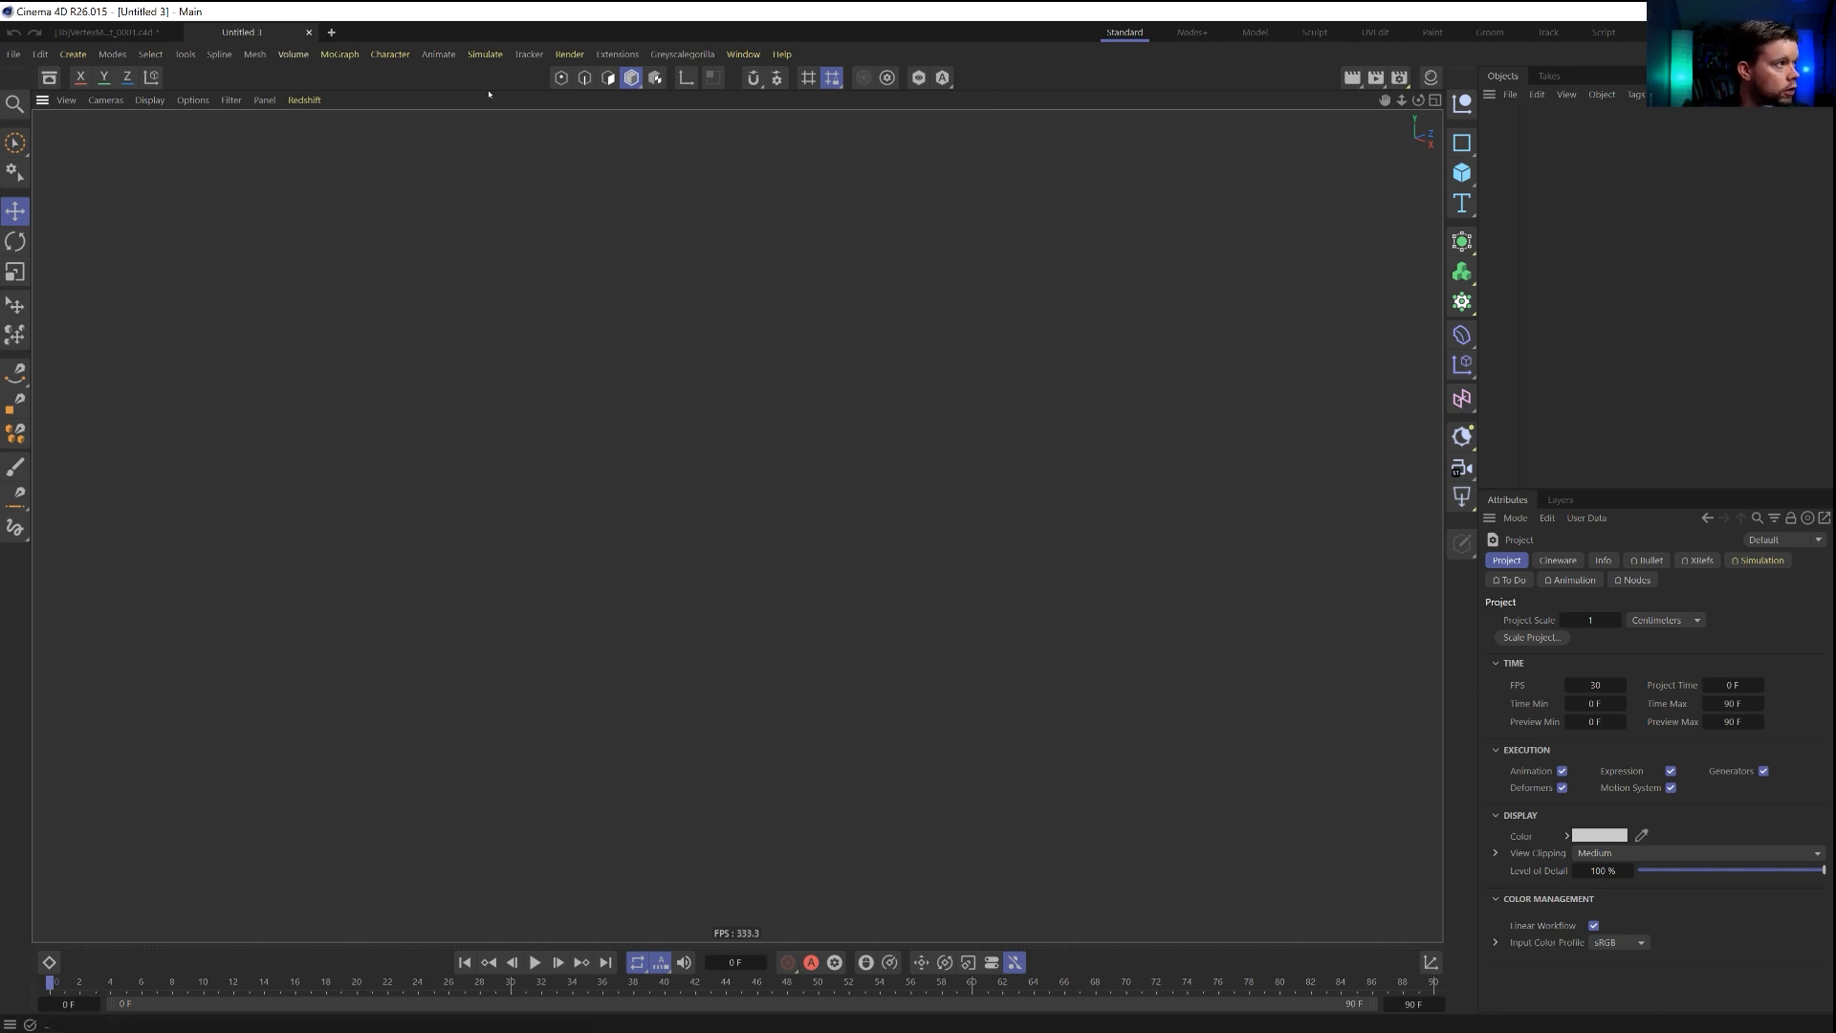
Create a plane and add a particle emitter to the scene.
{"action": "left_click", "coordinate": [1462, 173]}
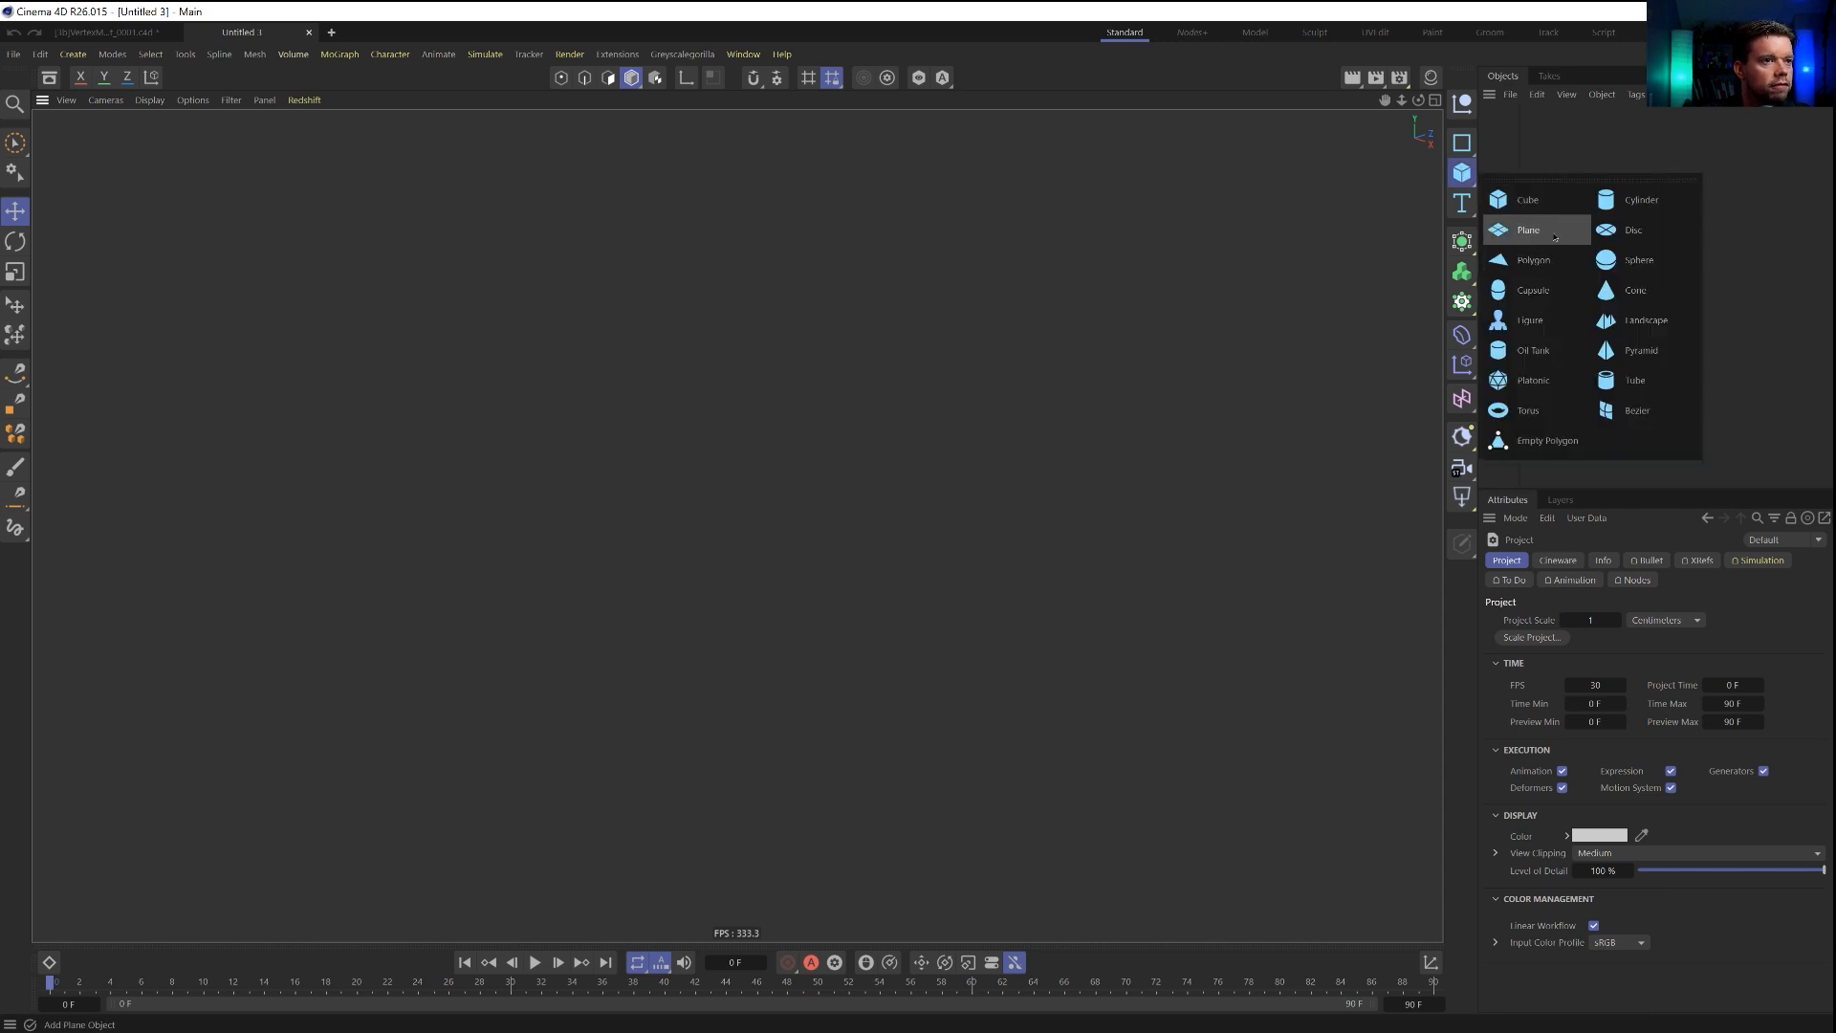
{"action": "left_click", "coordinate": [1555, 237]}
{"action": "left_click_drag", "start_coordinate": [814, 498], "coordinate": [816, 538], "text": "alt"}
{"action": "left_click", "coordinate": [490, 56]}
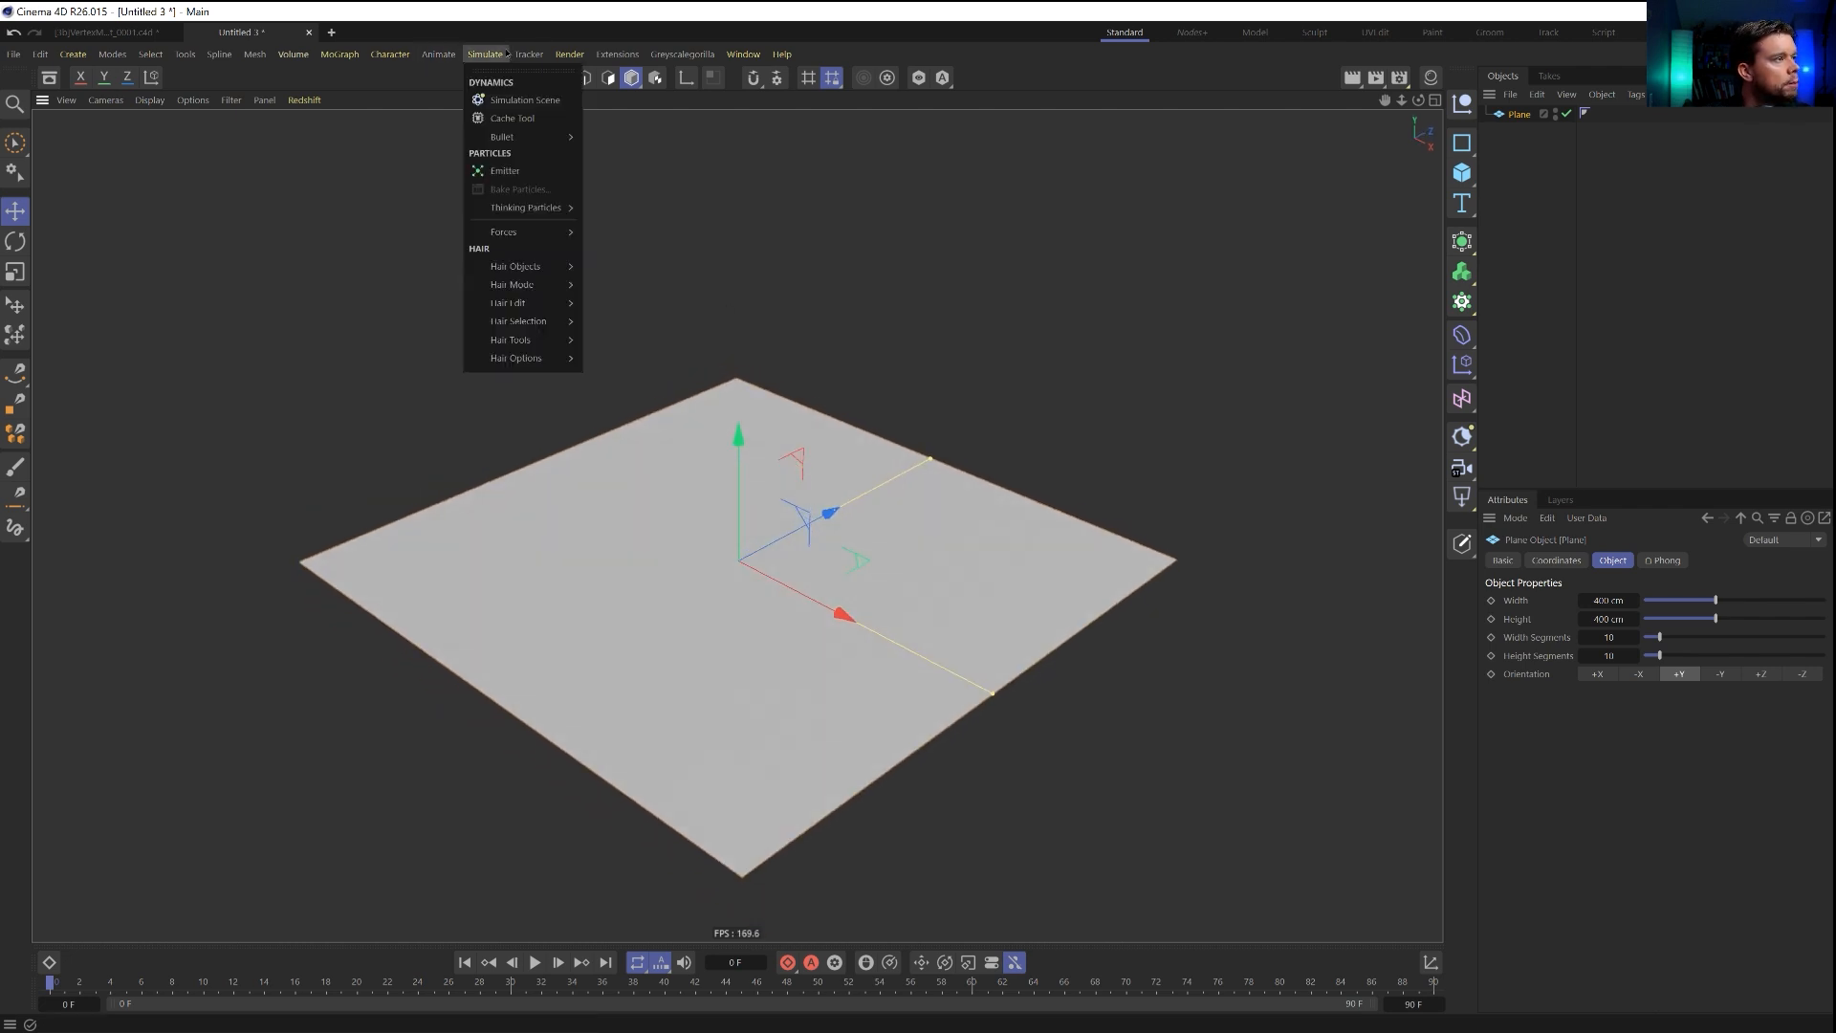
{"action": "left_click", "coordinate": [505, 171]}
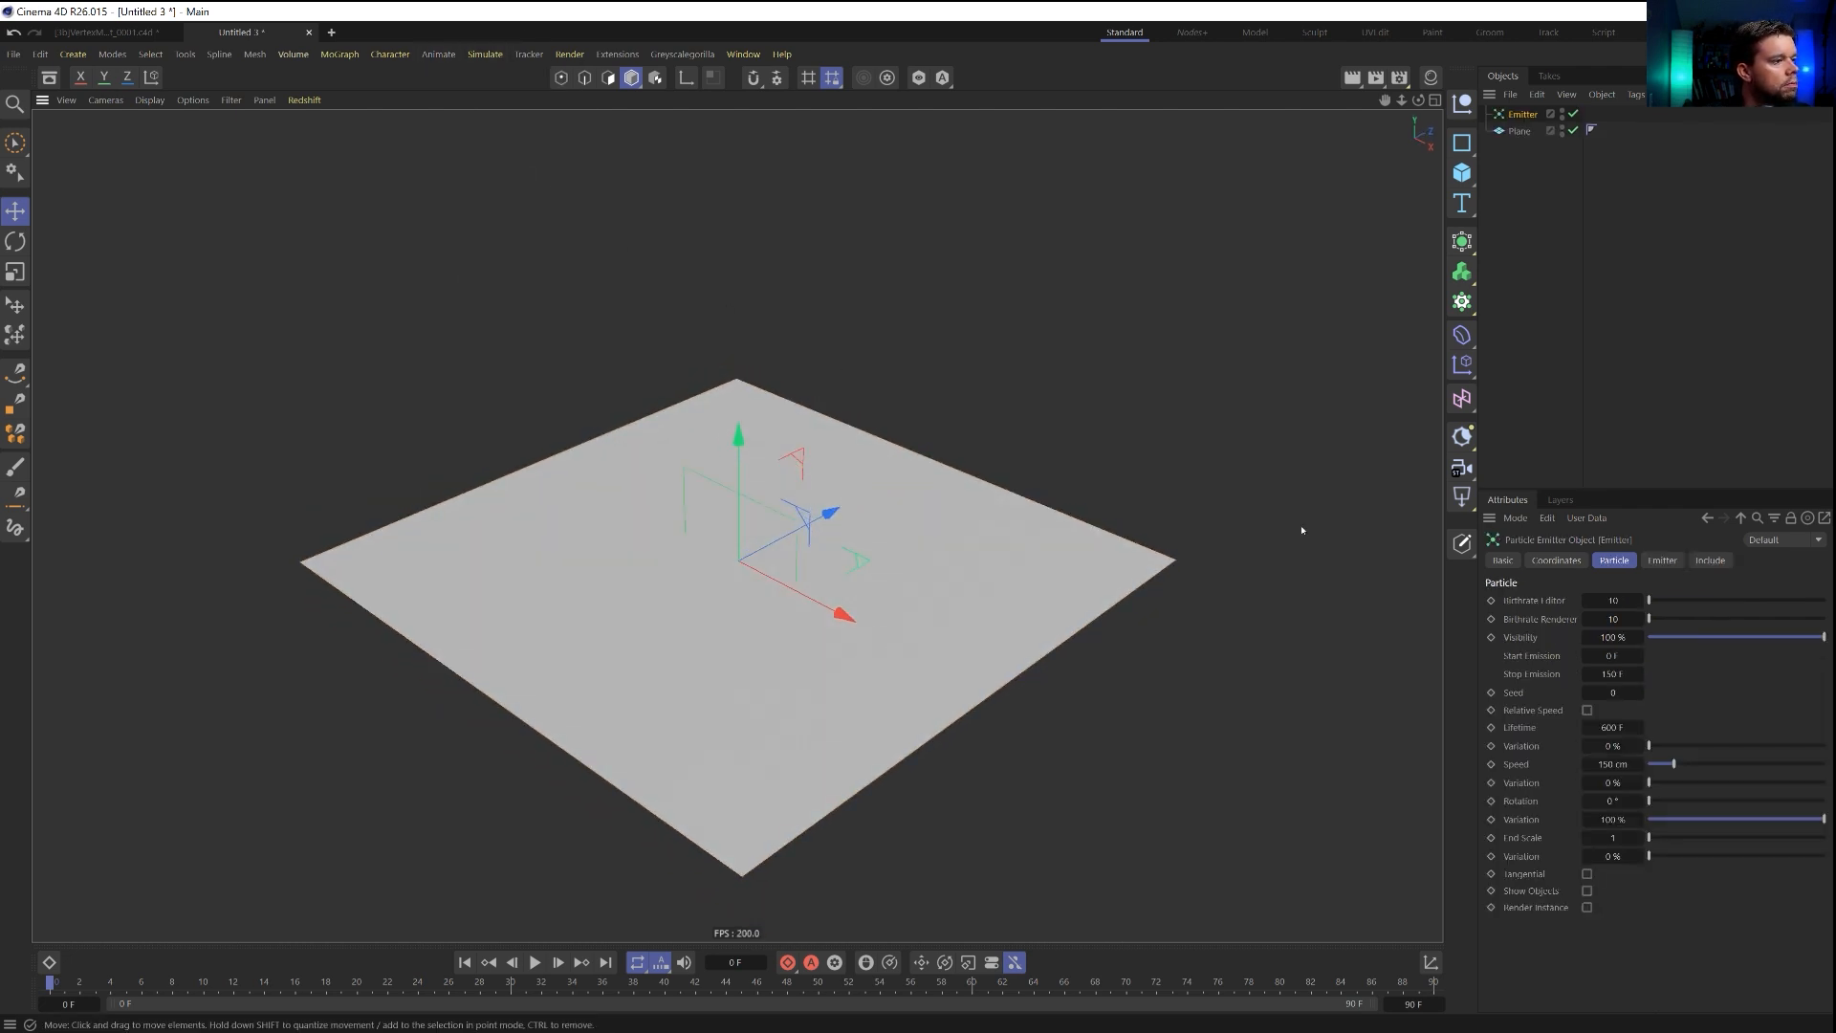
Raise the emitter above the plane and rotate it to face straight down.
{"action": "left_click_drag", "start_coordinate": [741, 440], "coordinate": [741, 167]}
{"action": "key", "text": "r"}
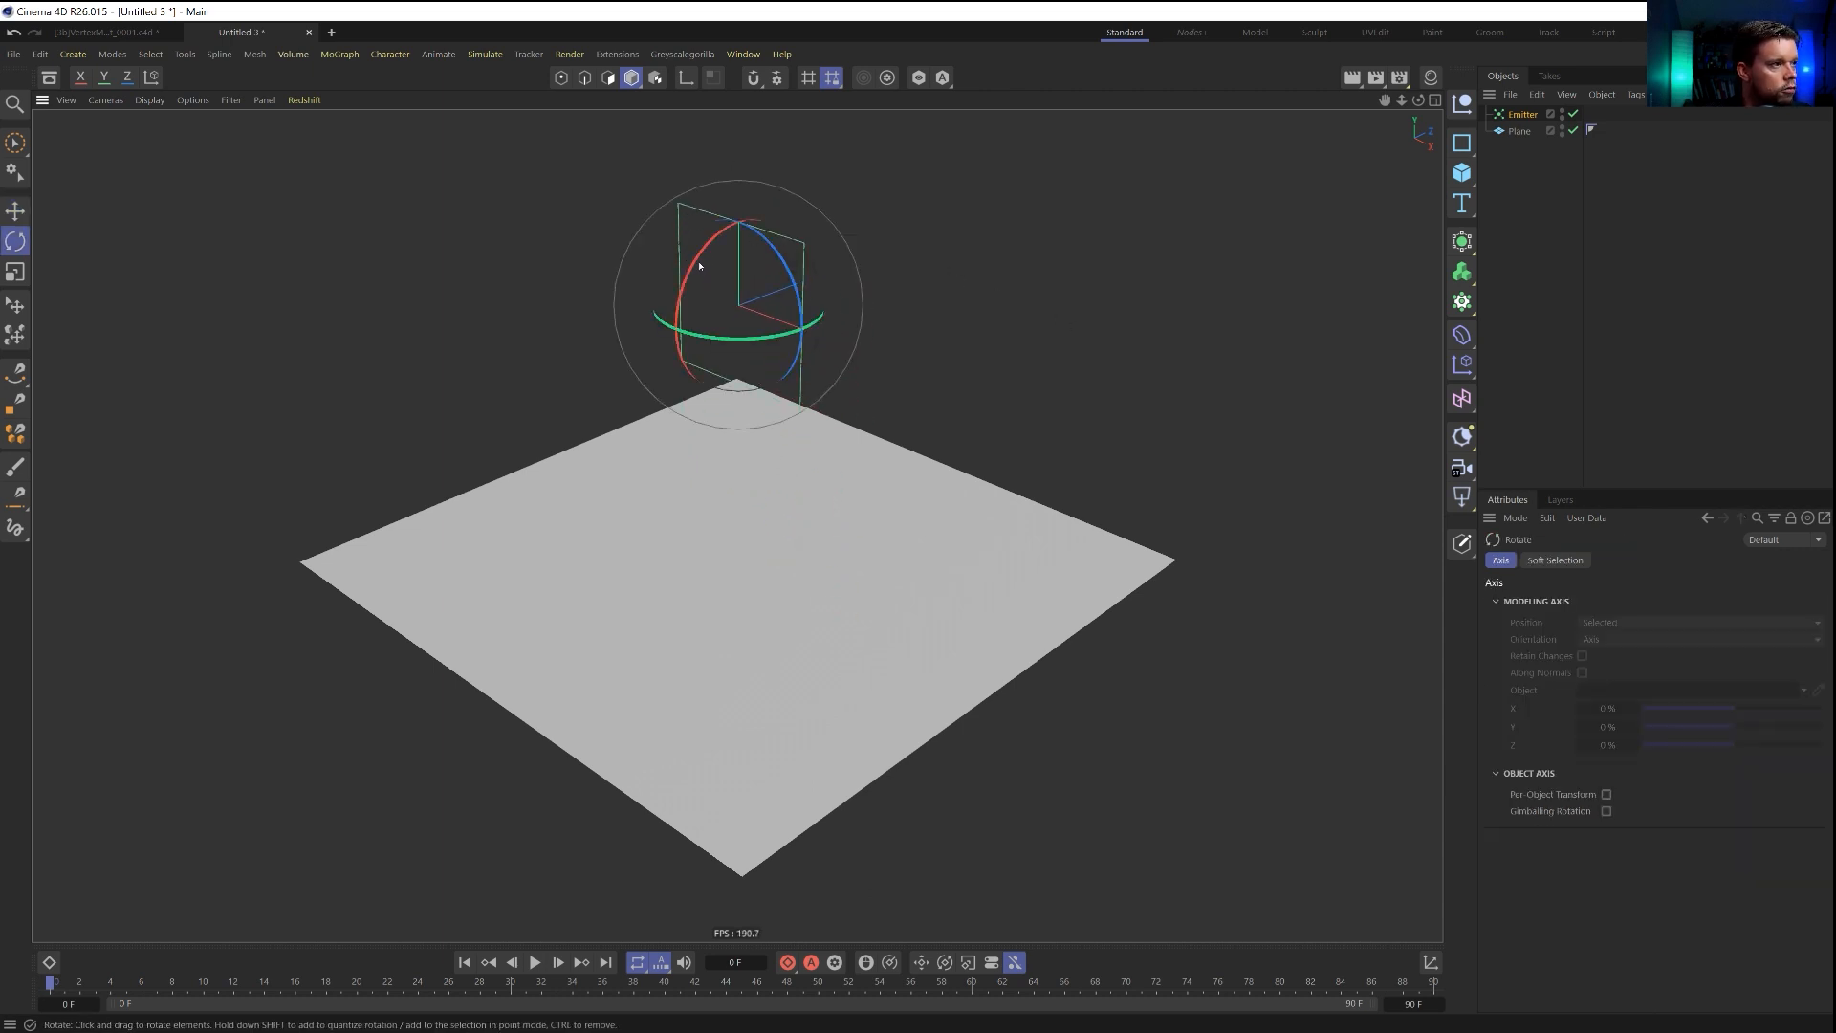
{"action": "left_click_drag", "start_coordinate": [709, 238], "coordinate": [795, 225]}
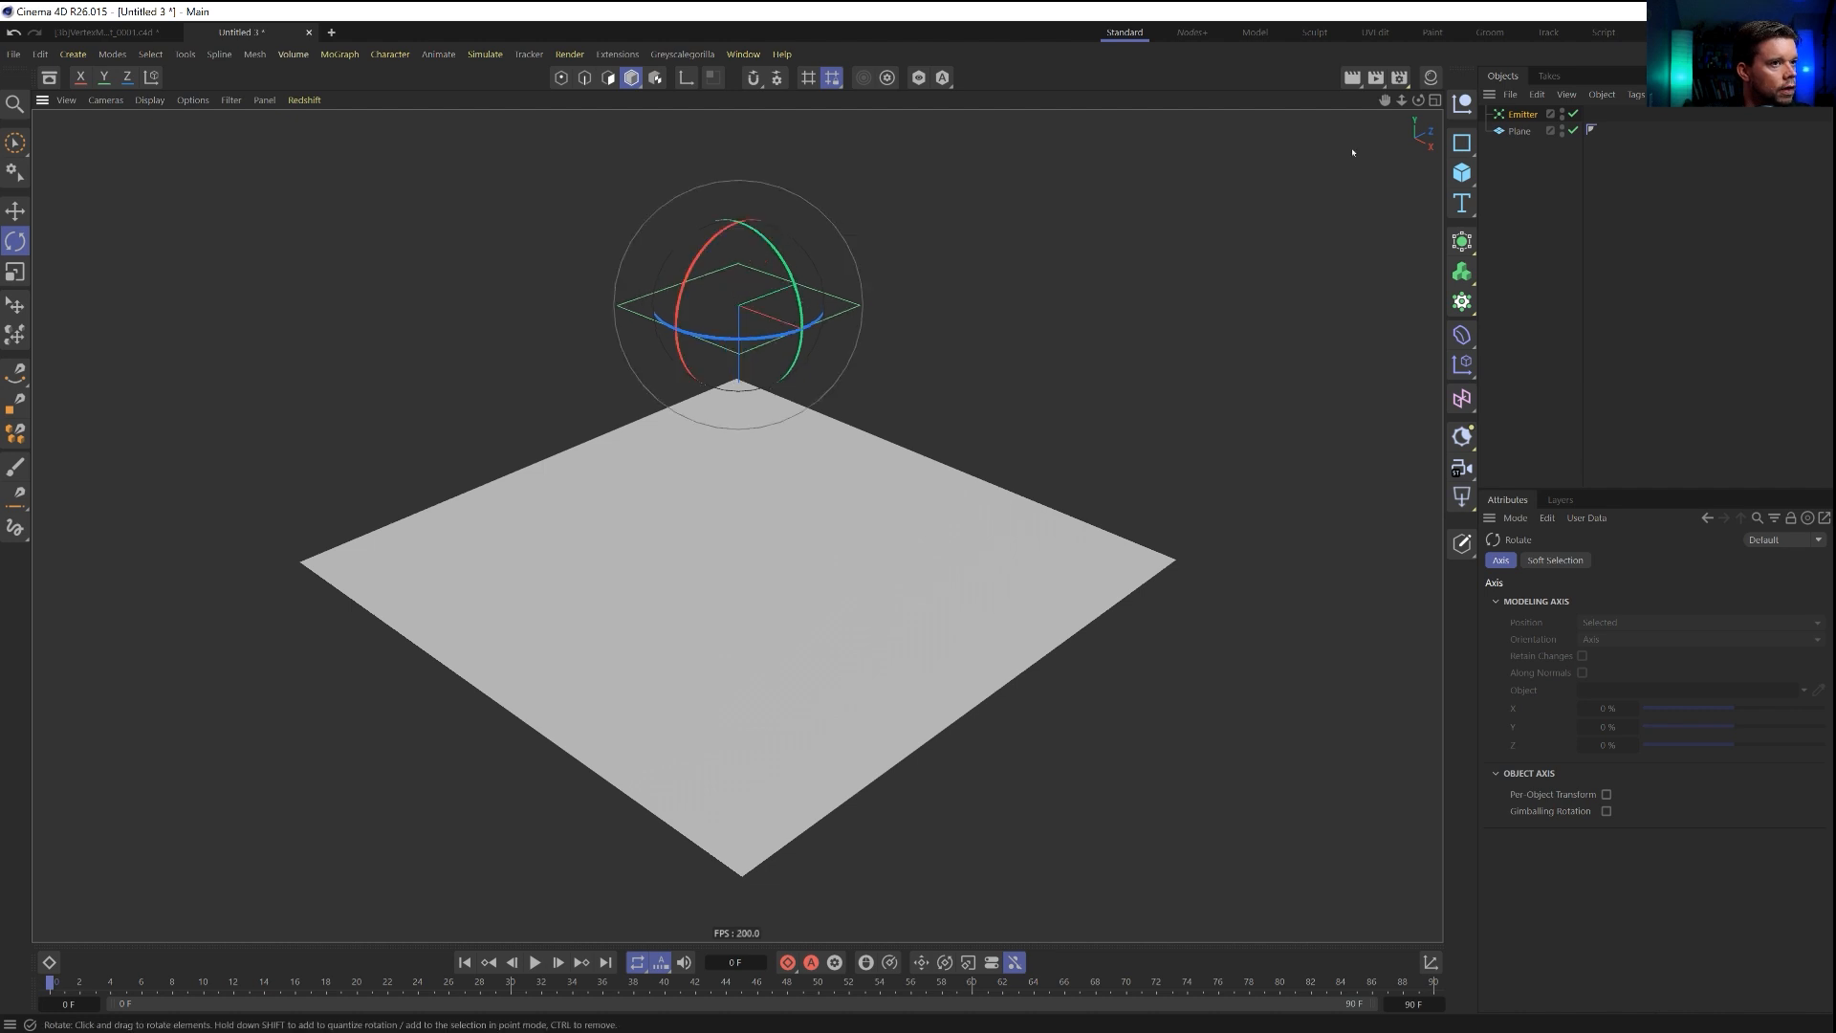
Set the emitter's editor and renderer birthrates to 30, preview the particles and return to the first frame.
{"action": "left_click", "coordinate": [1523, 114]}
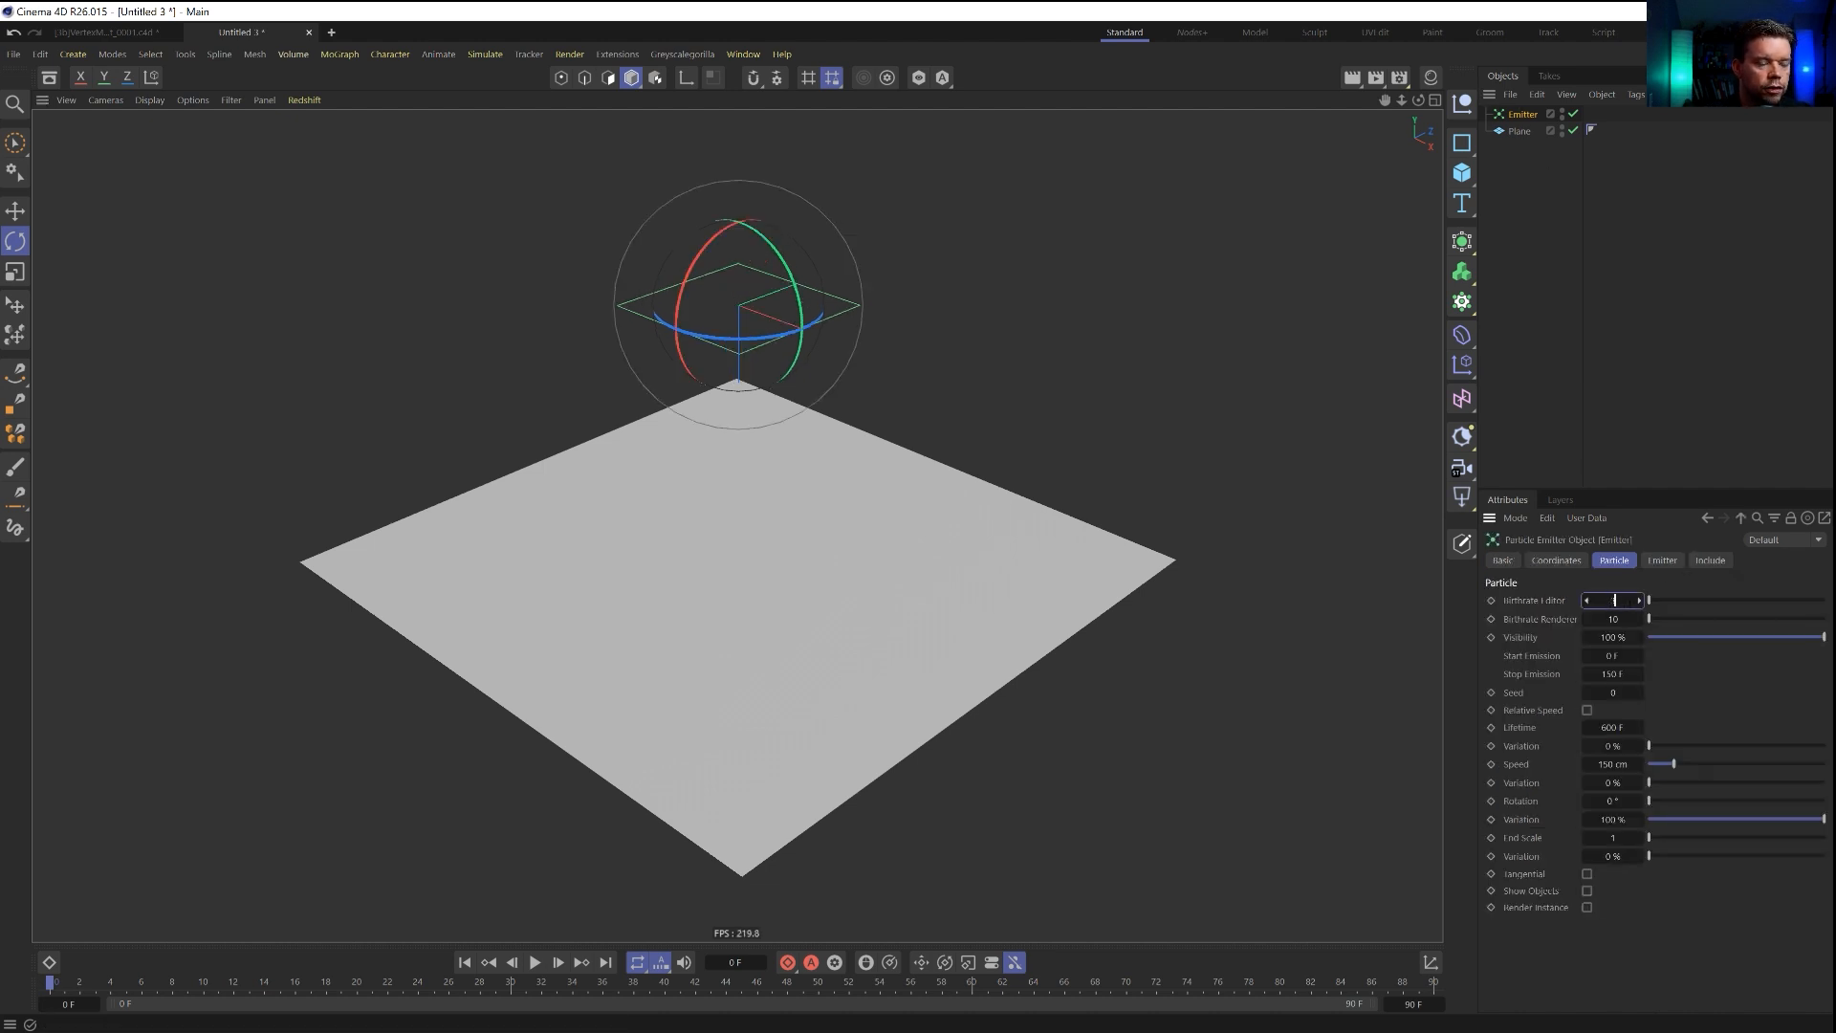
{"action": "left_click", "coordinate": [1614, 619]}
{"action": "type", "text": "30"}
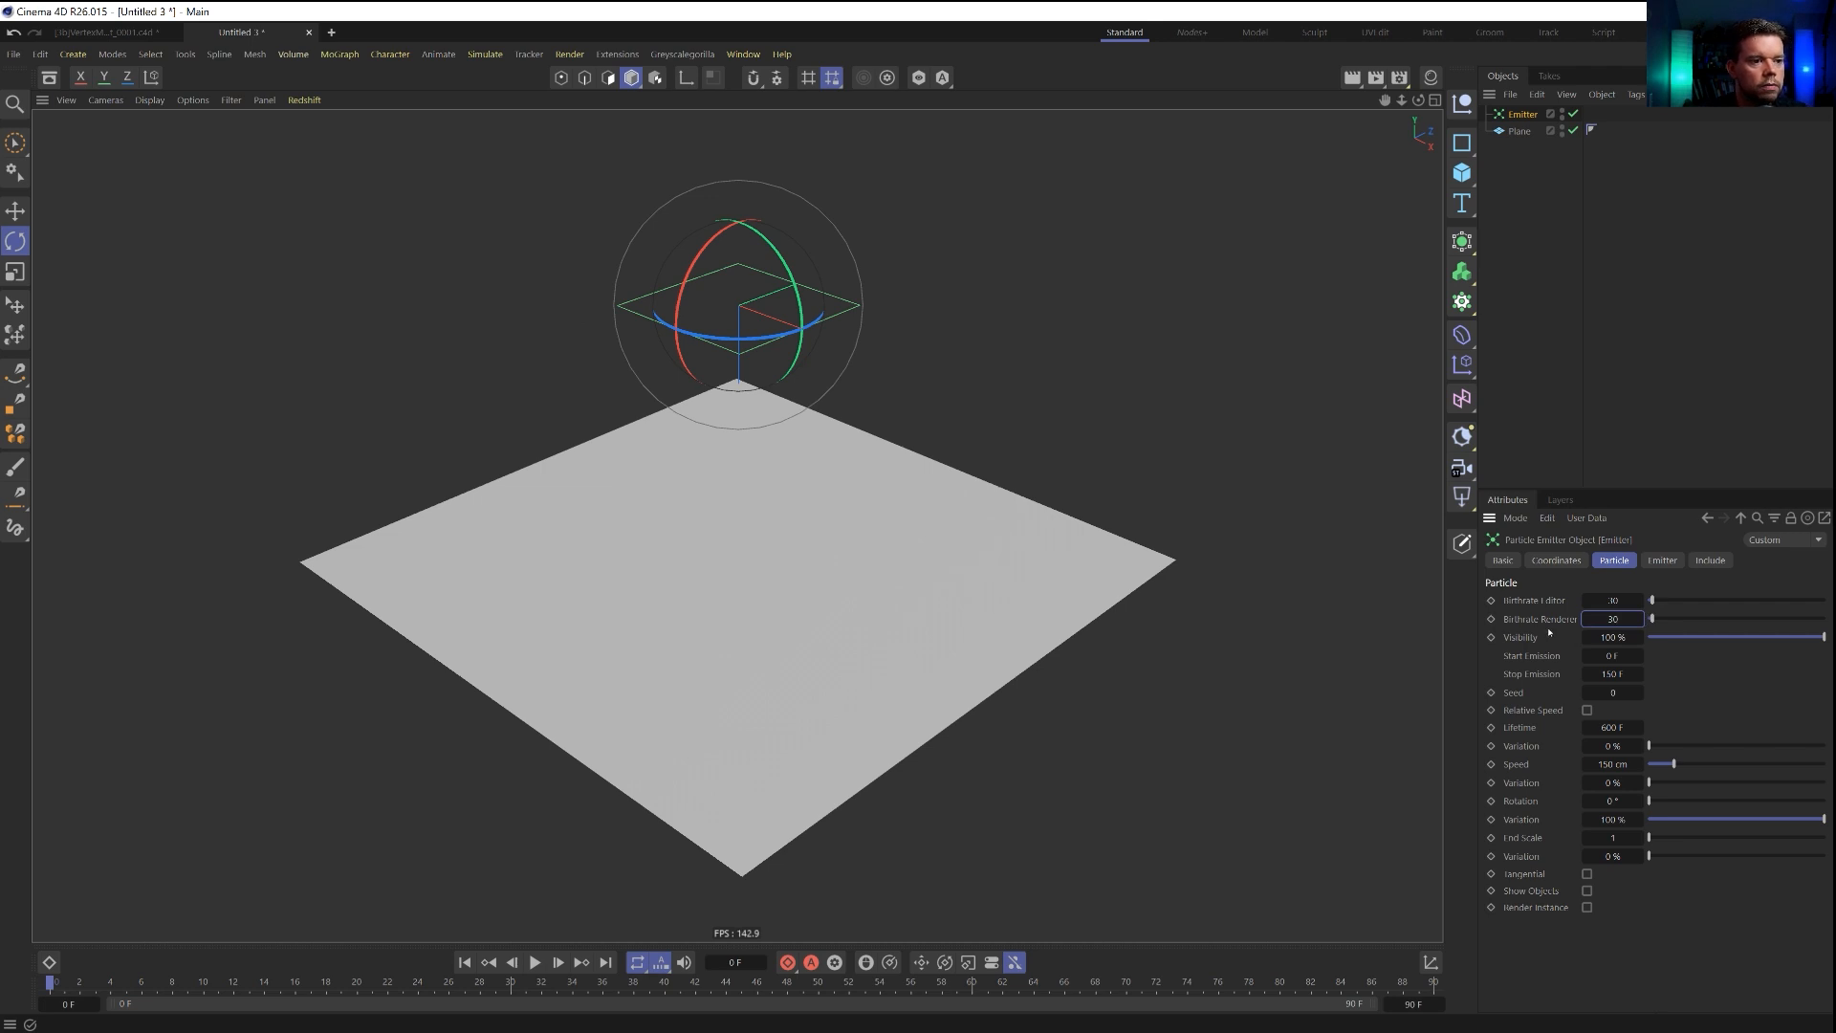
{"action": "left_click", "coordinate": [536, 962]}
{"action": "left_click", "coordinate": [536, 962]}
{"action": "left_click", "coordinate": [465, 962]}
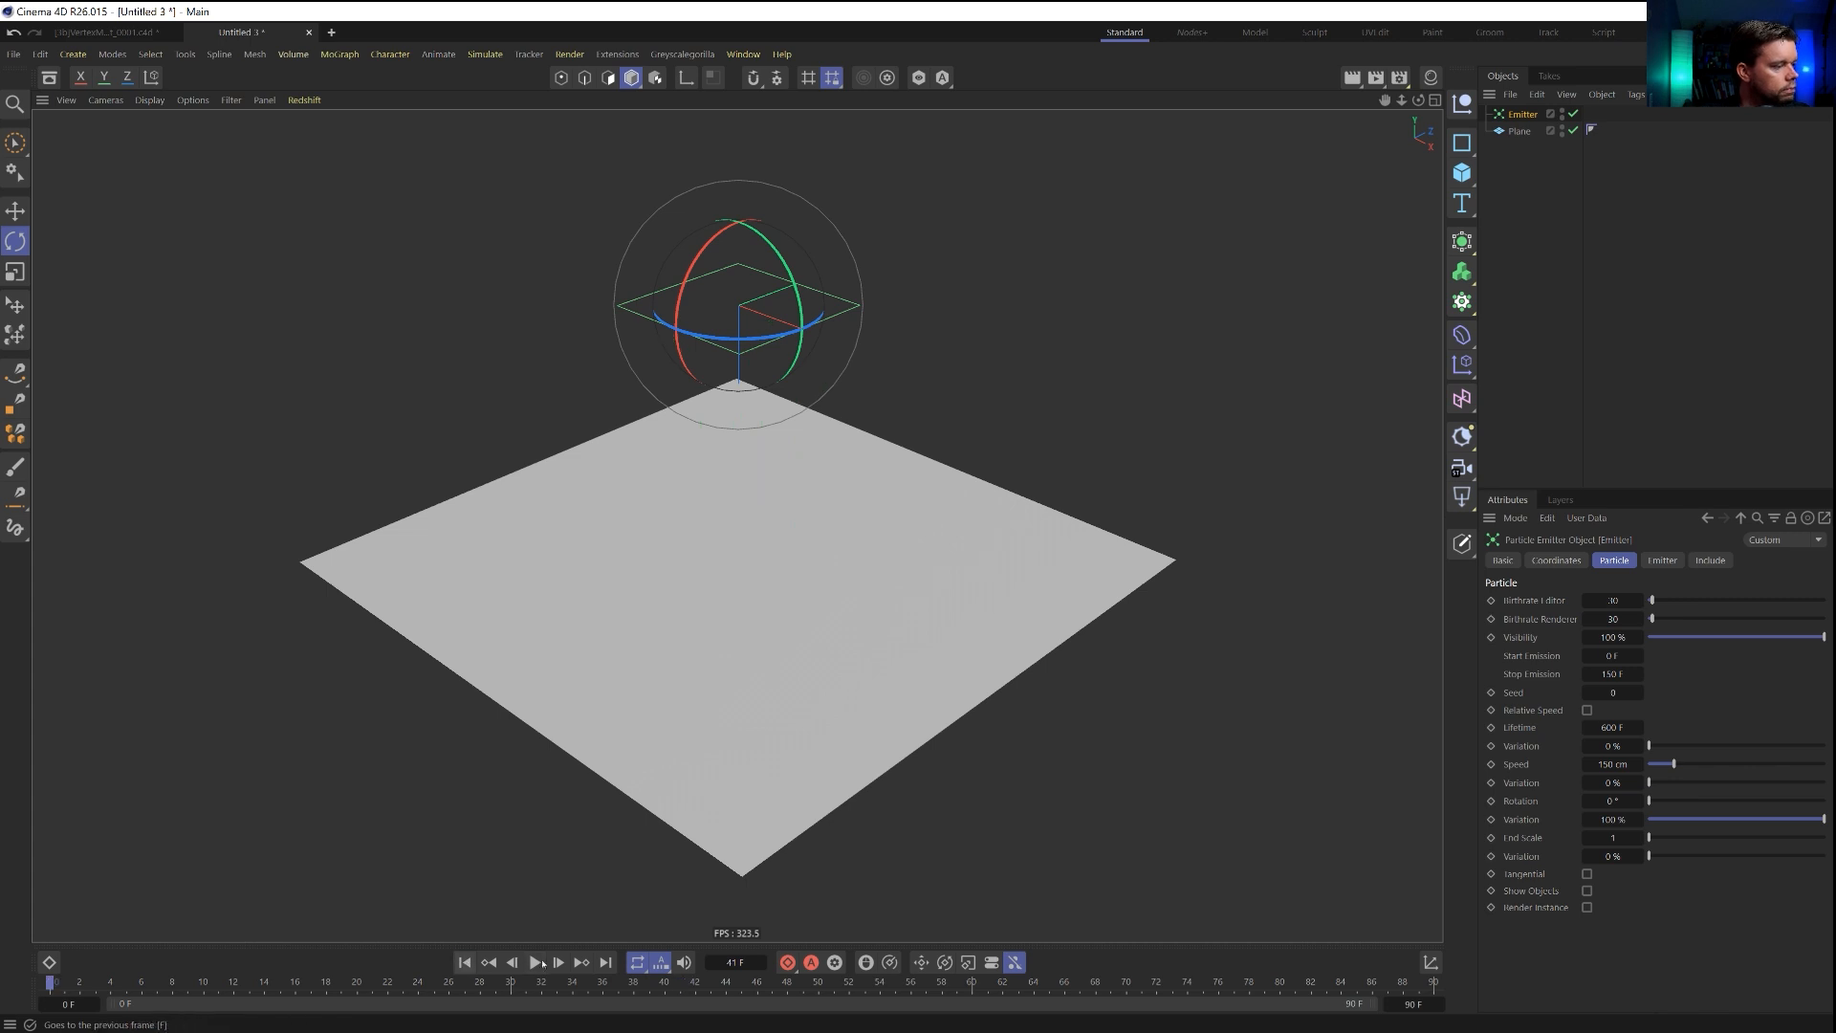
Set the emitter's stop emission to 1209 F and its X and Y sizes to 0 cm.
{"action": "left_click", "coordinate": [1625, 674]}
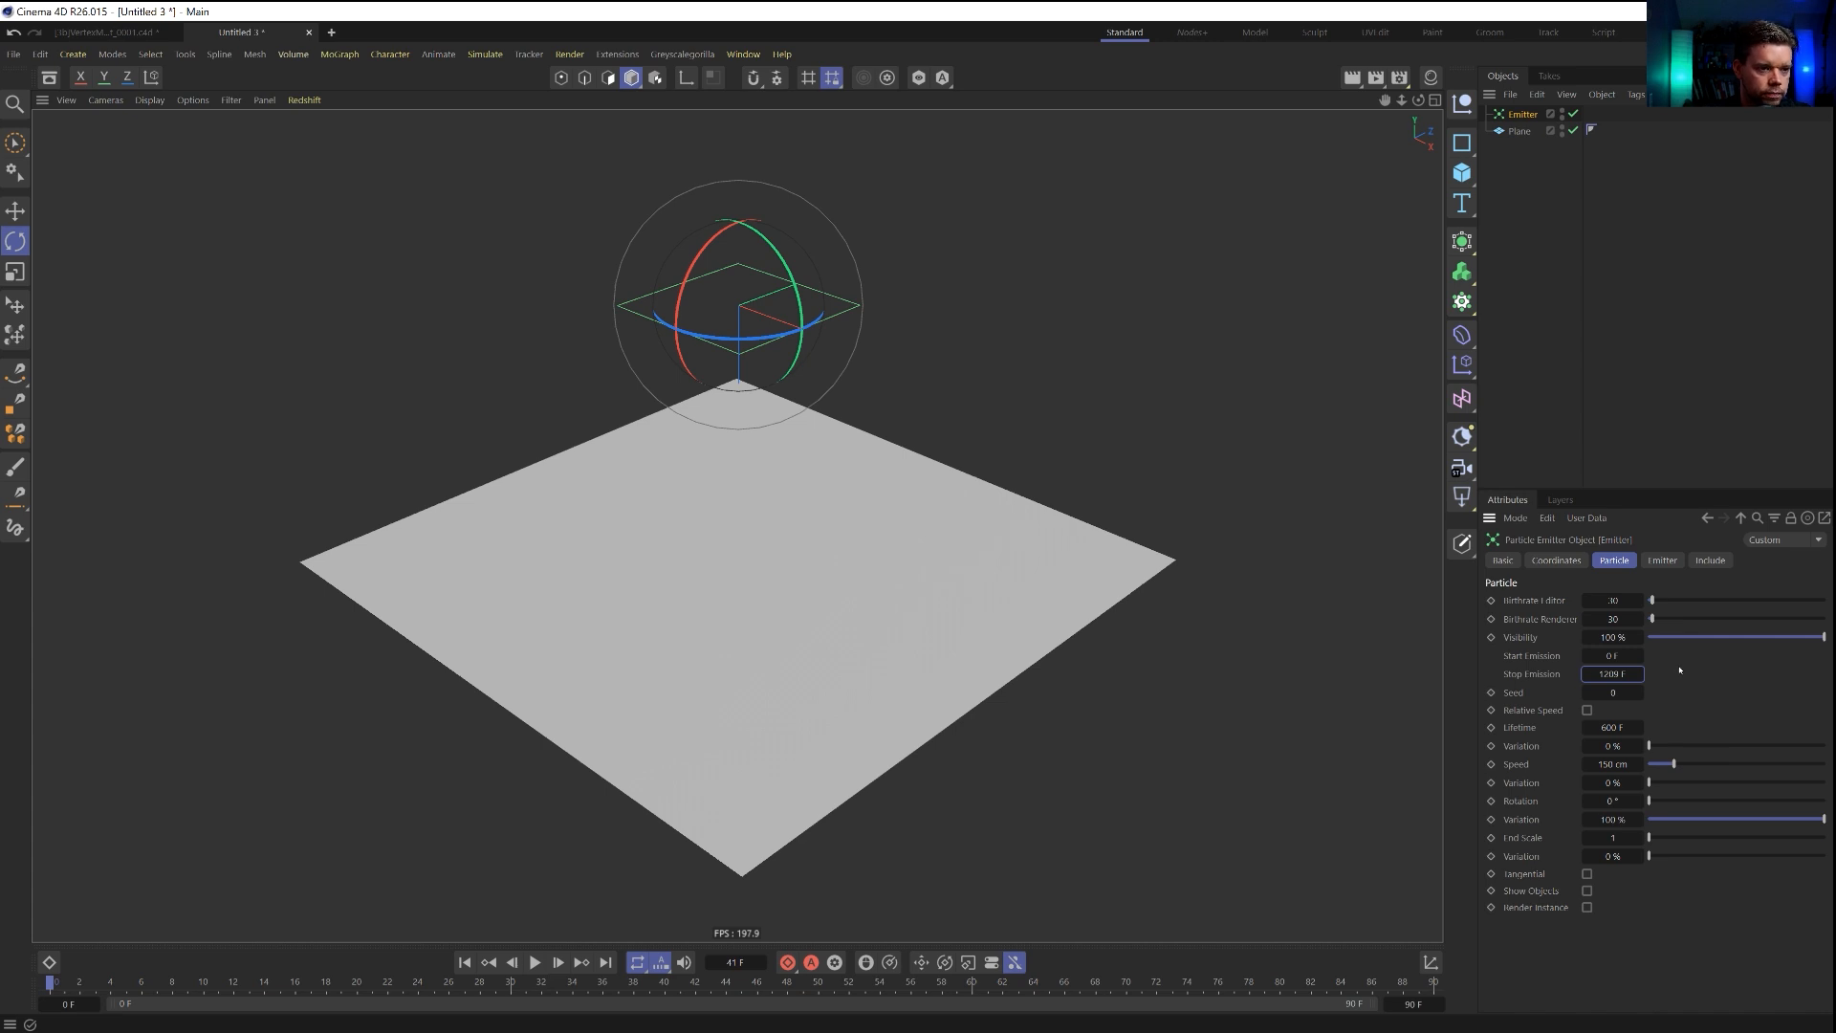
{"action": "left_click", "coordinate": [1665, 564]}
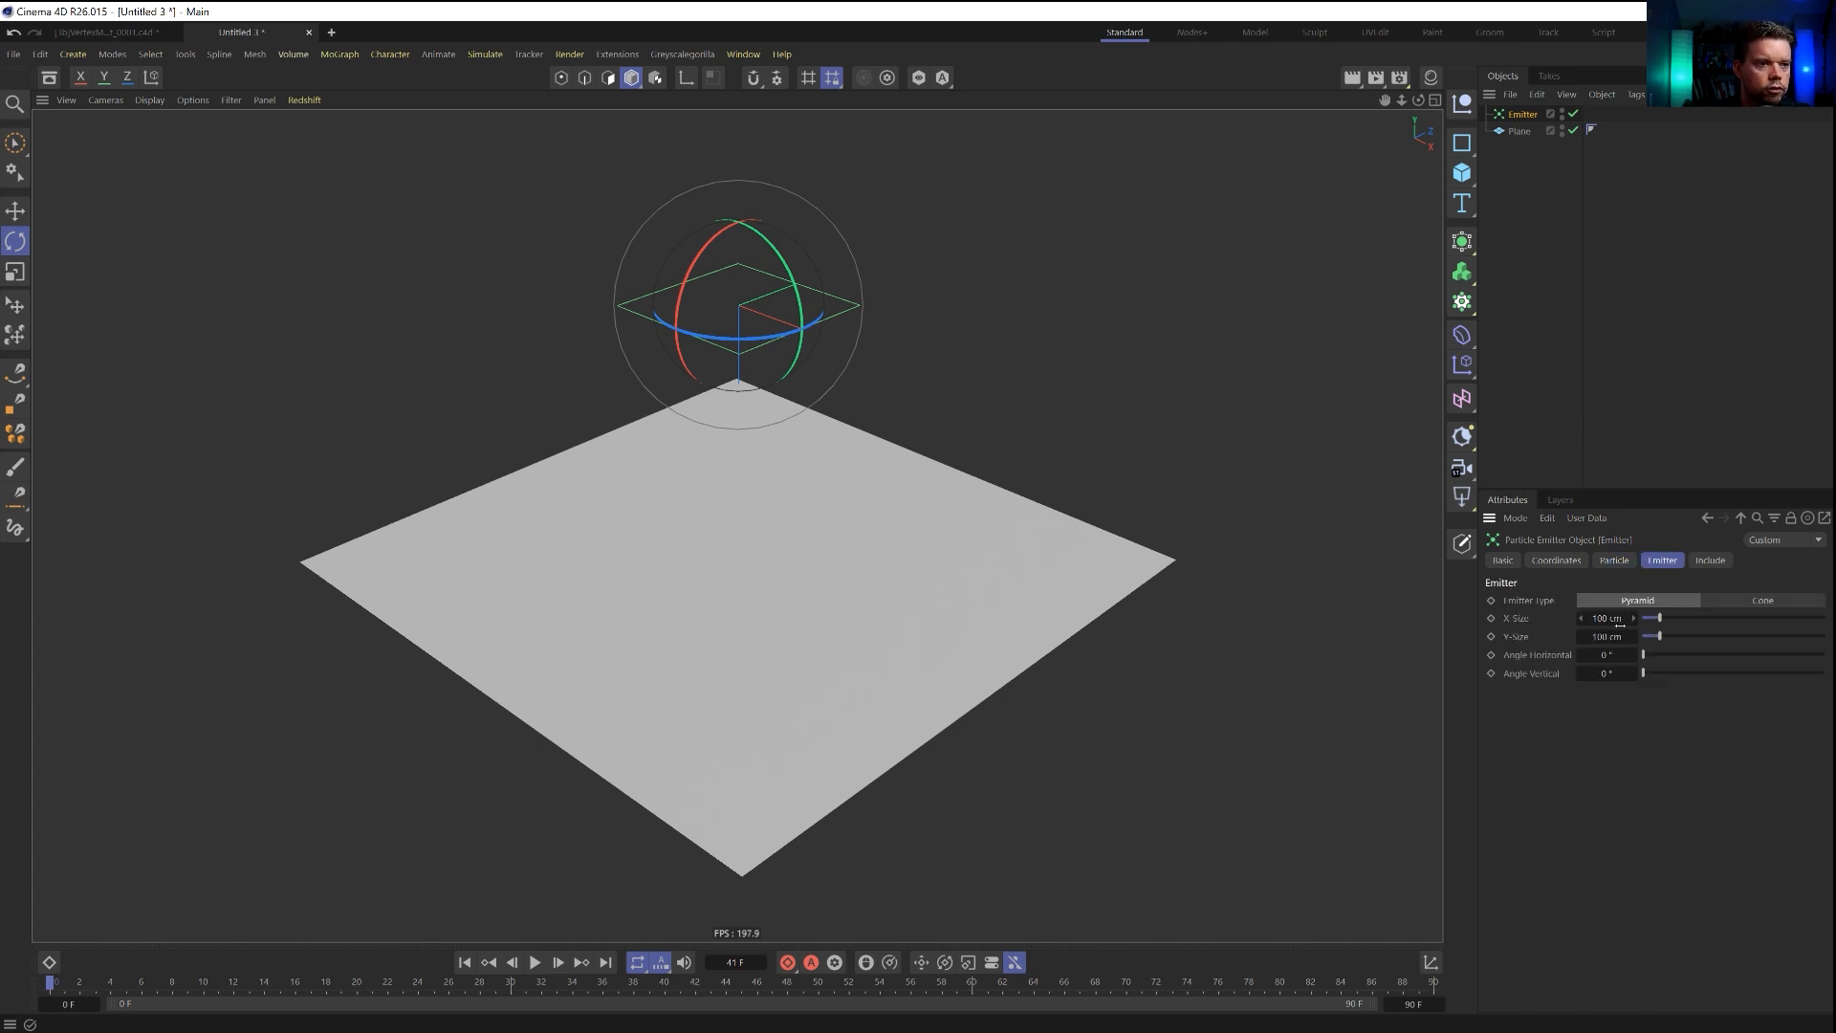
{"action": "key", "text": "Tab"}
{"action": "type", "text": "0"}
{"action": "key", "text": "Return"}
Play the animation and examine the emitter's particle stream from a lower angle.
{"action": "left_click", "coordinate": [537, 964]}
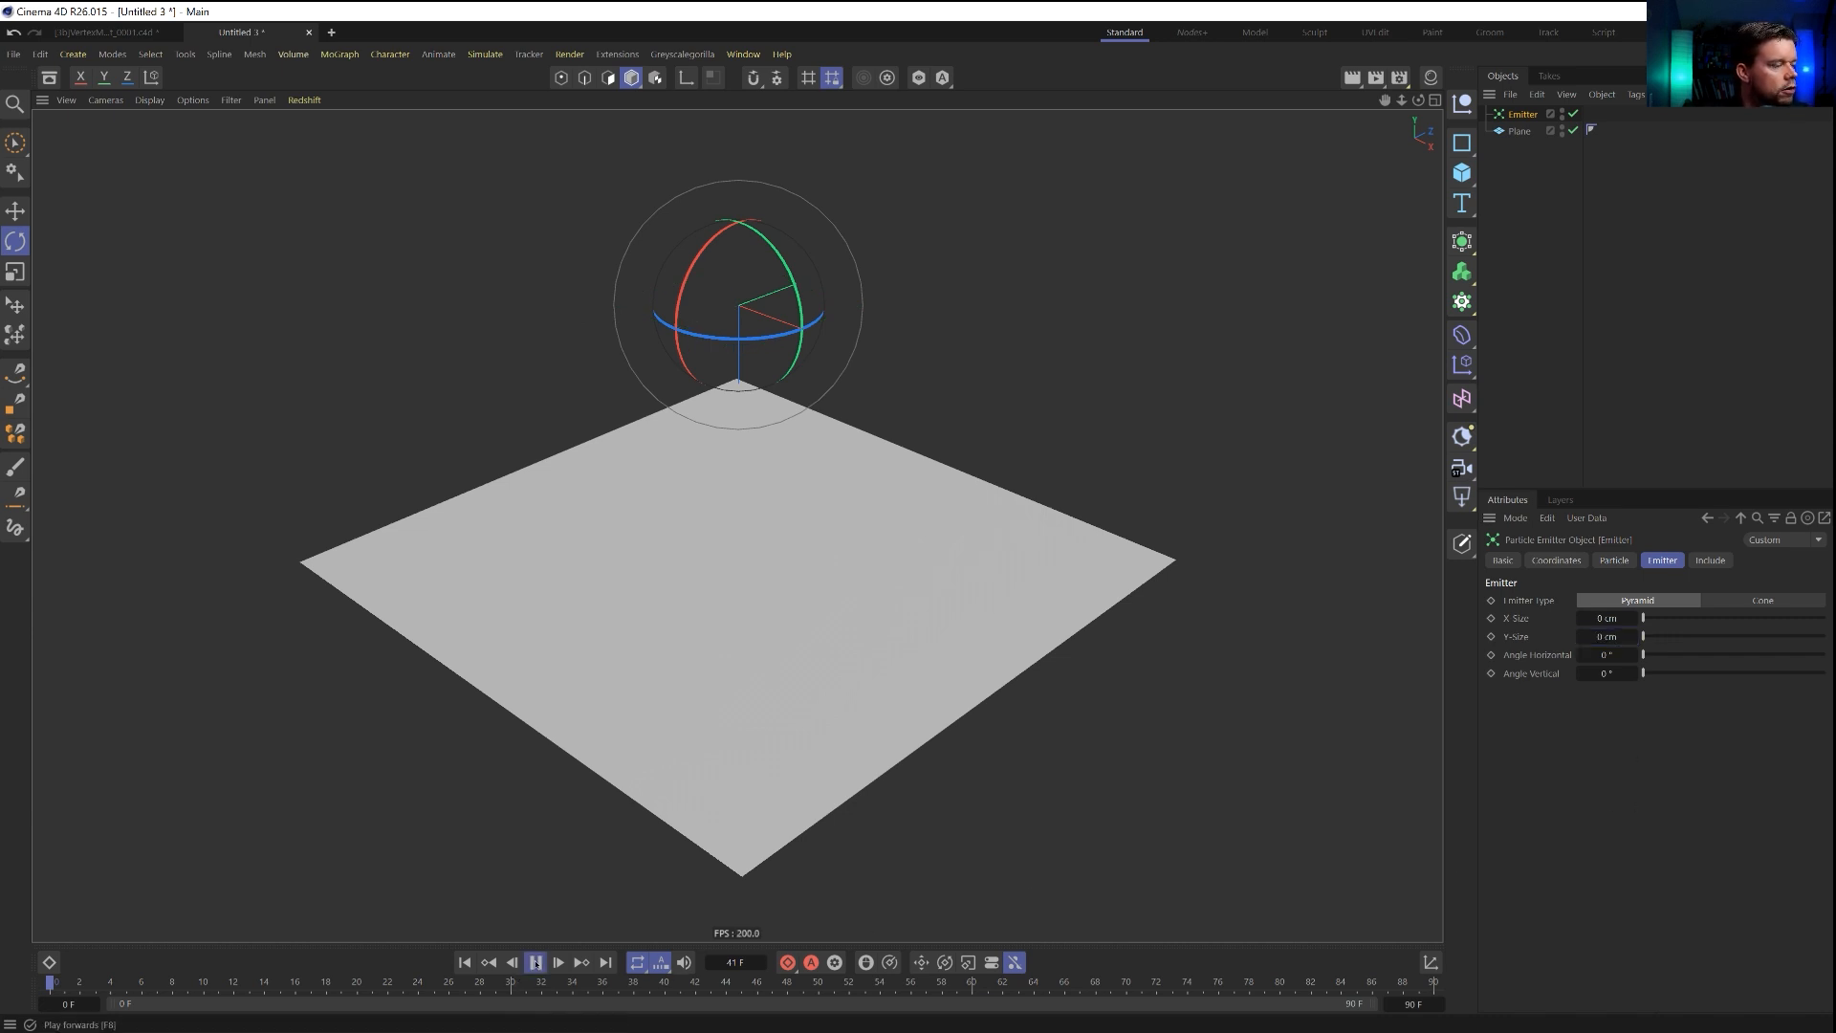
{"action": "left_click_drag", "start_coordinate": [735, 436], "coordinate": [822, 357], "text": "alt"}
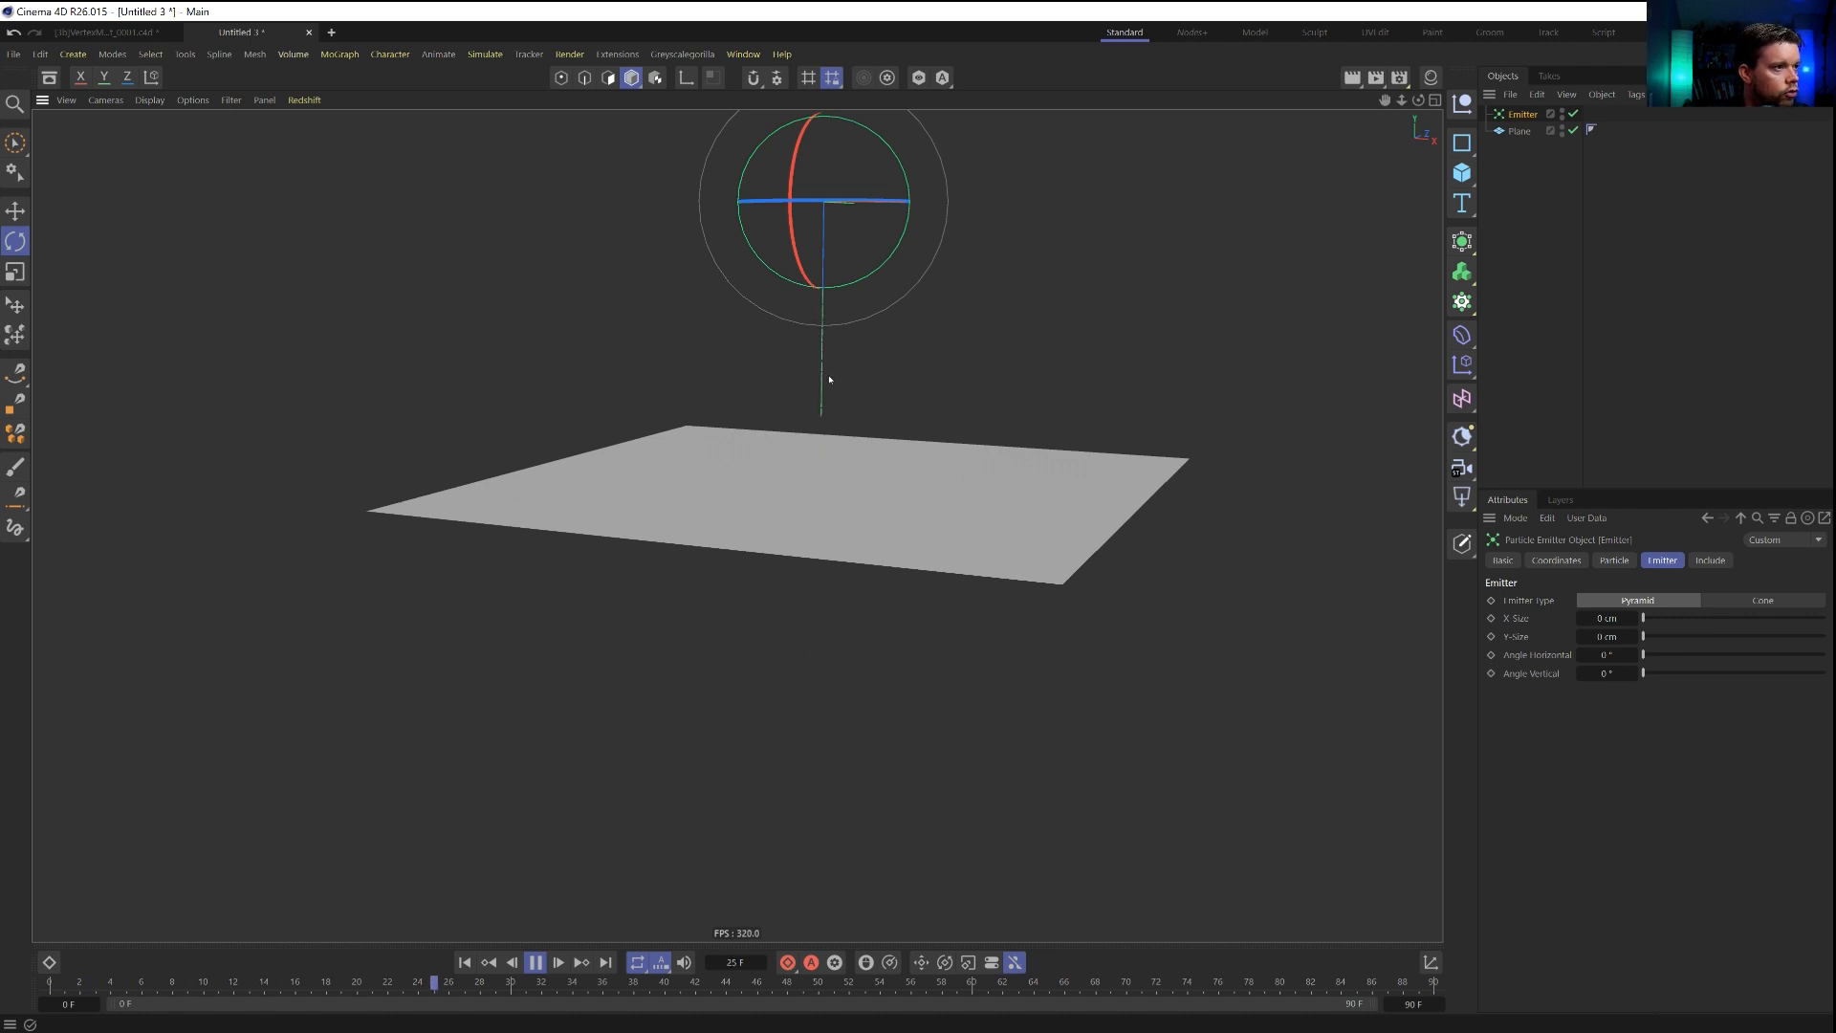
{"action": "mouse_move", "coordinate": [824, 387]}
{"action": "right_mouse_down", "text": "alt"}
{"action": "mouse_move", "coordinate": [951, 324]}
{"action": "mouse_move", "coordinate": [1041, 307]}
{"action": "mouse_move", "coordinate": [843, 406]}
{"action": "right_mouse_up", "text": "alt"}
Try a birthrate of 15 for both the editor and the renderer on the emitter.
{"action": "left_click", "coordinate": [1738, 516]}
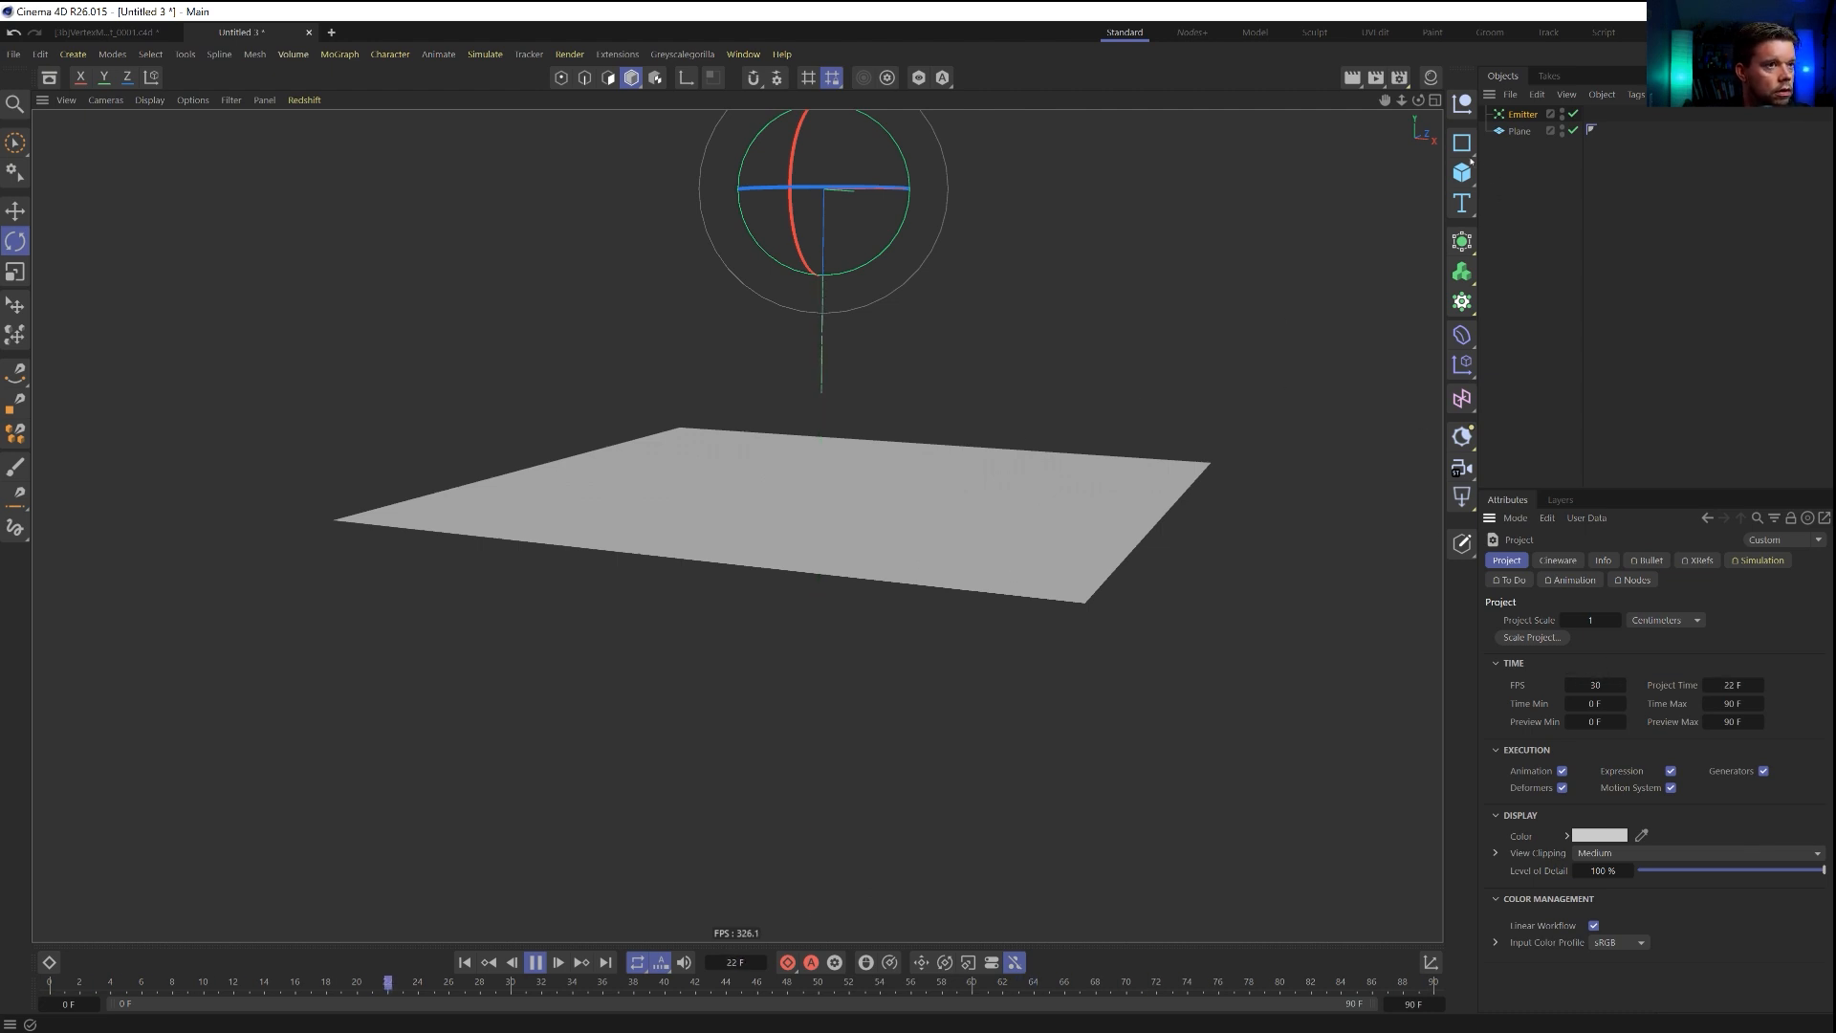
{"action": "left_click", "coordinate": [1522, 114]}
{"action": "left_click", "coordinate": [1613, 561]}
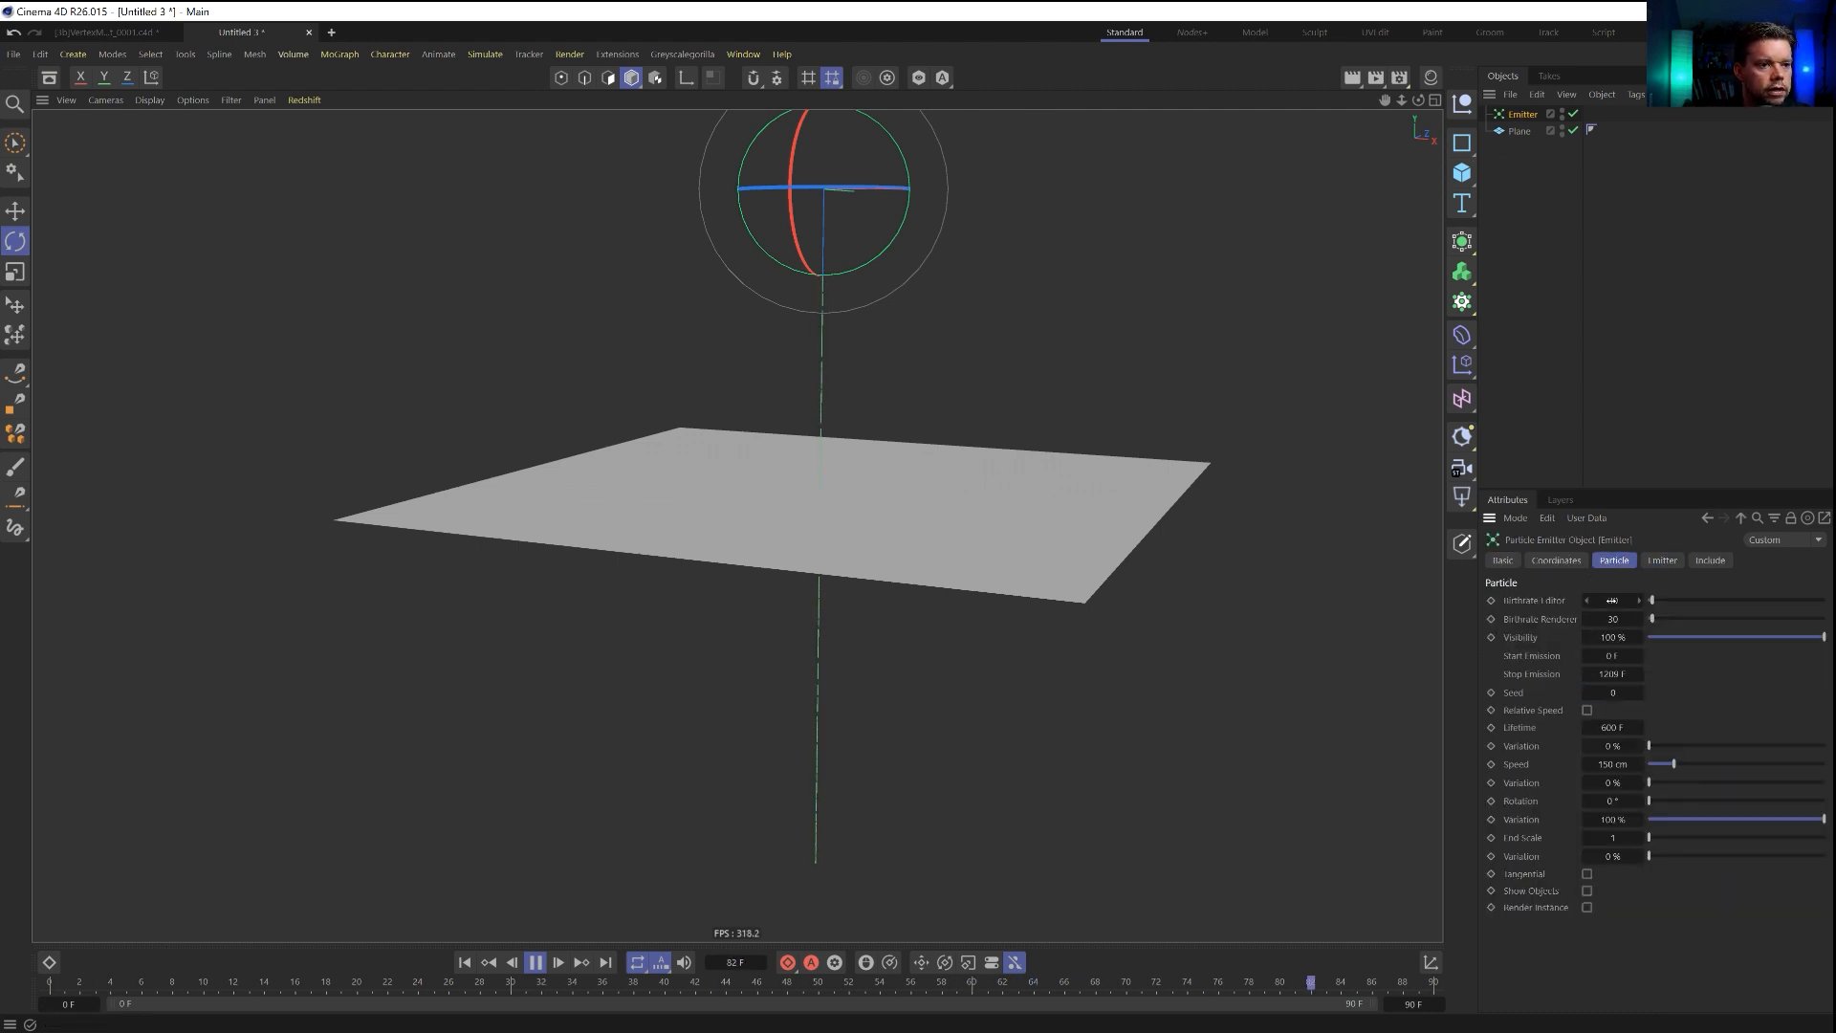
{"action": "double_click", "coordinate": [1614, 601]}
{"action": "type", "text": "1"}
{"action": "key", "text": "Tab"}
{"action": "type", "text": "1"}
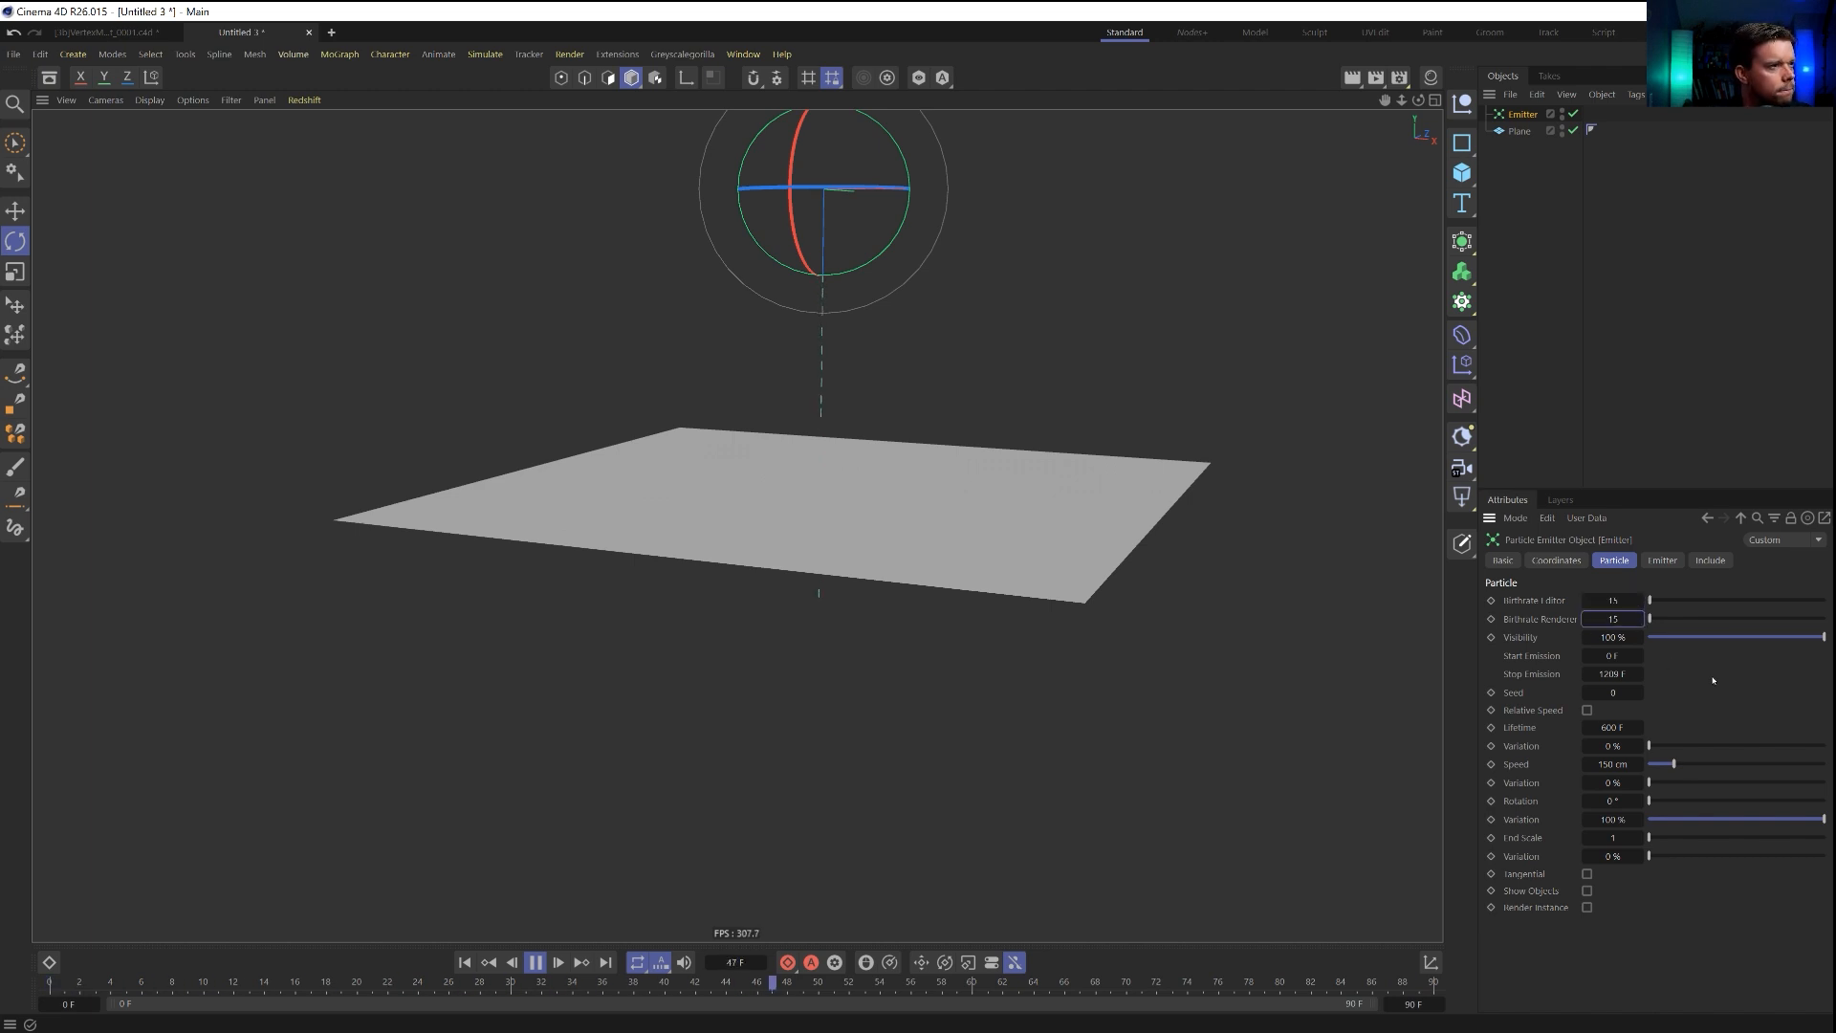
Set the emitter's editor and renderer birthrates back to 30.
{"action": "double_click", "coordinate": [1612, 600]}
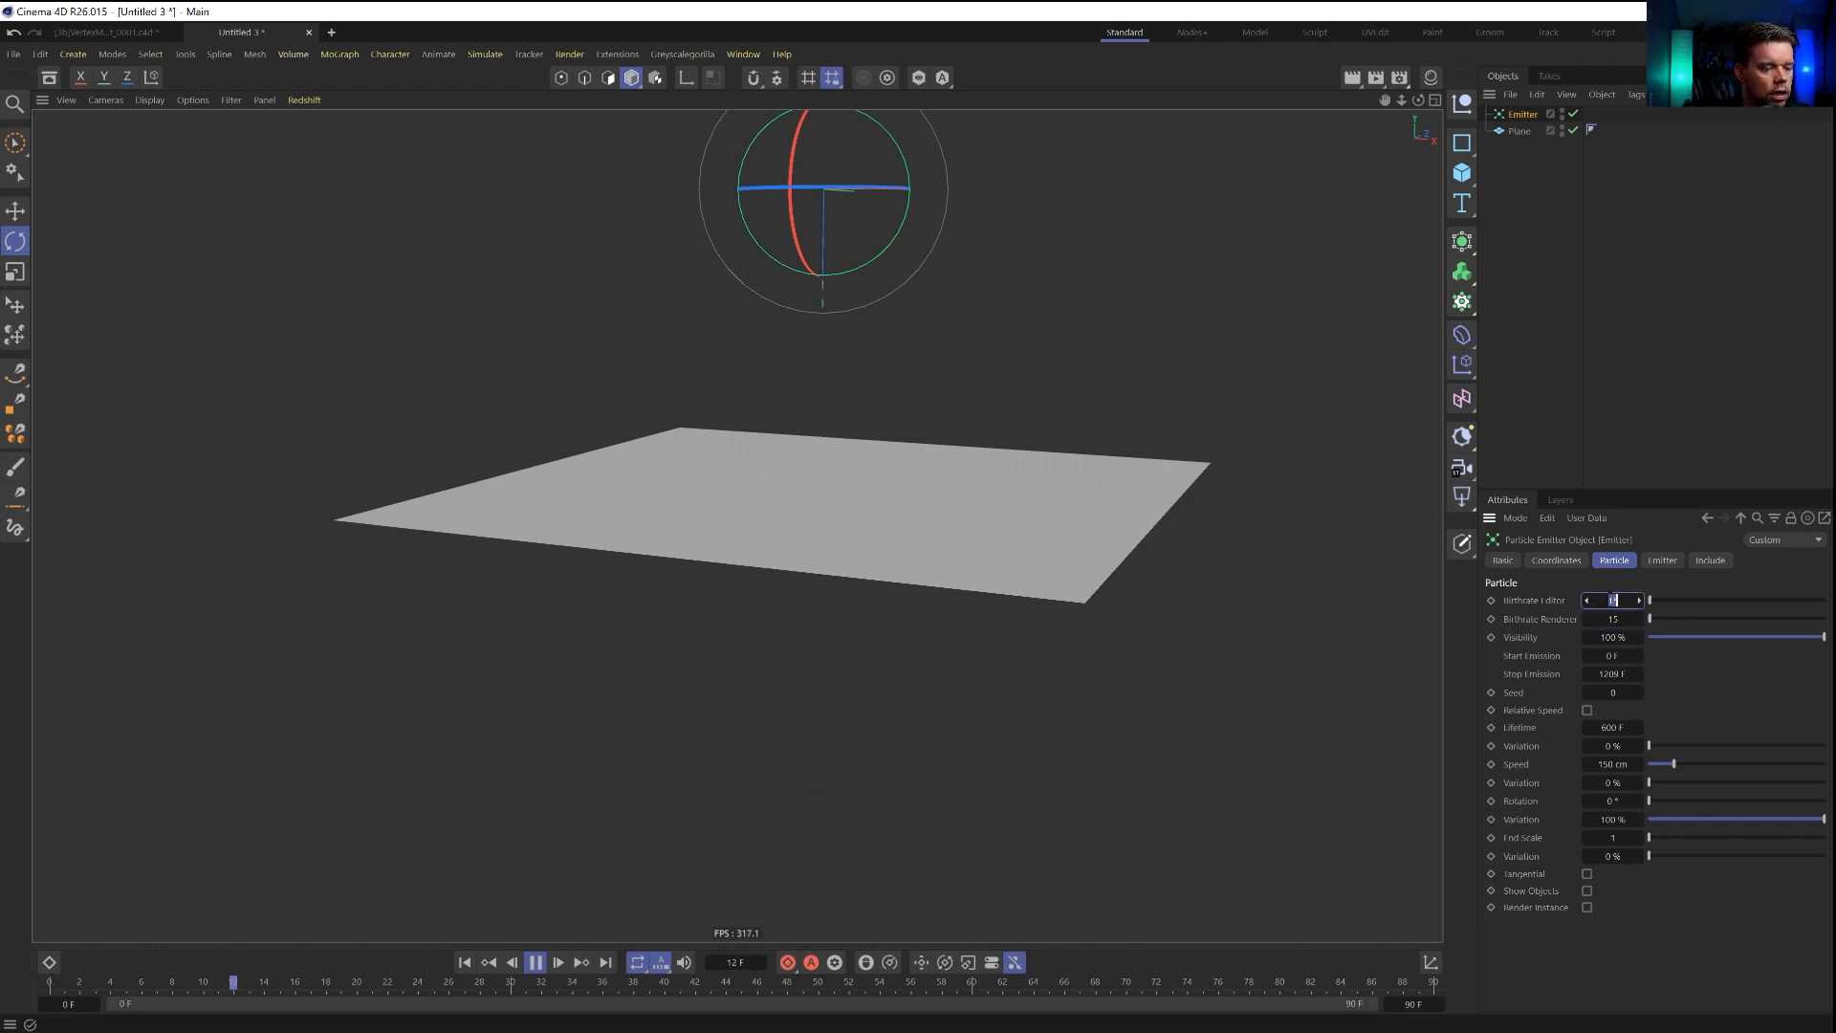
{"action": "type", "text": "30"}
{"action": "key", "text": "Tab"}
{"action": "double_click", "coordinate": [1614, 600]}
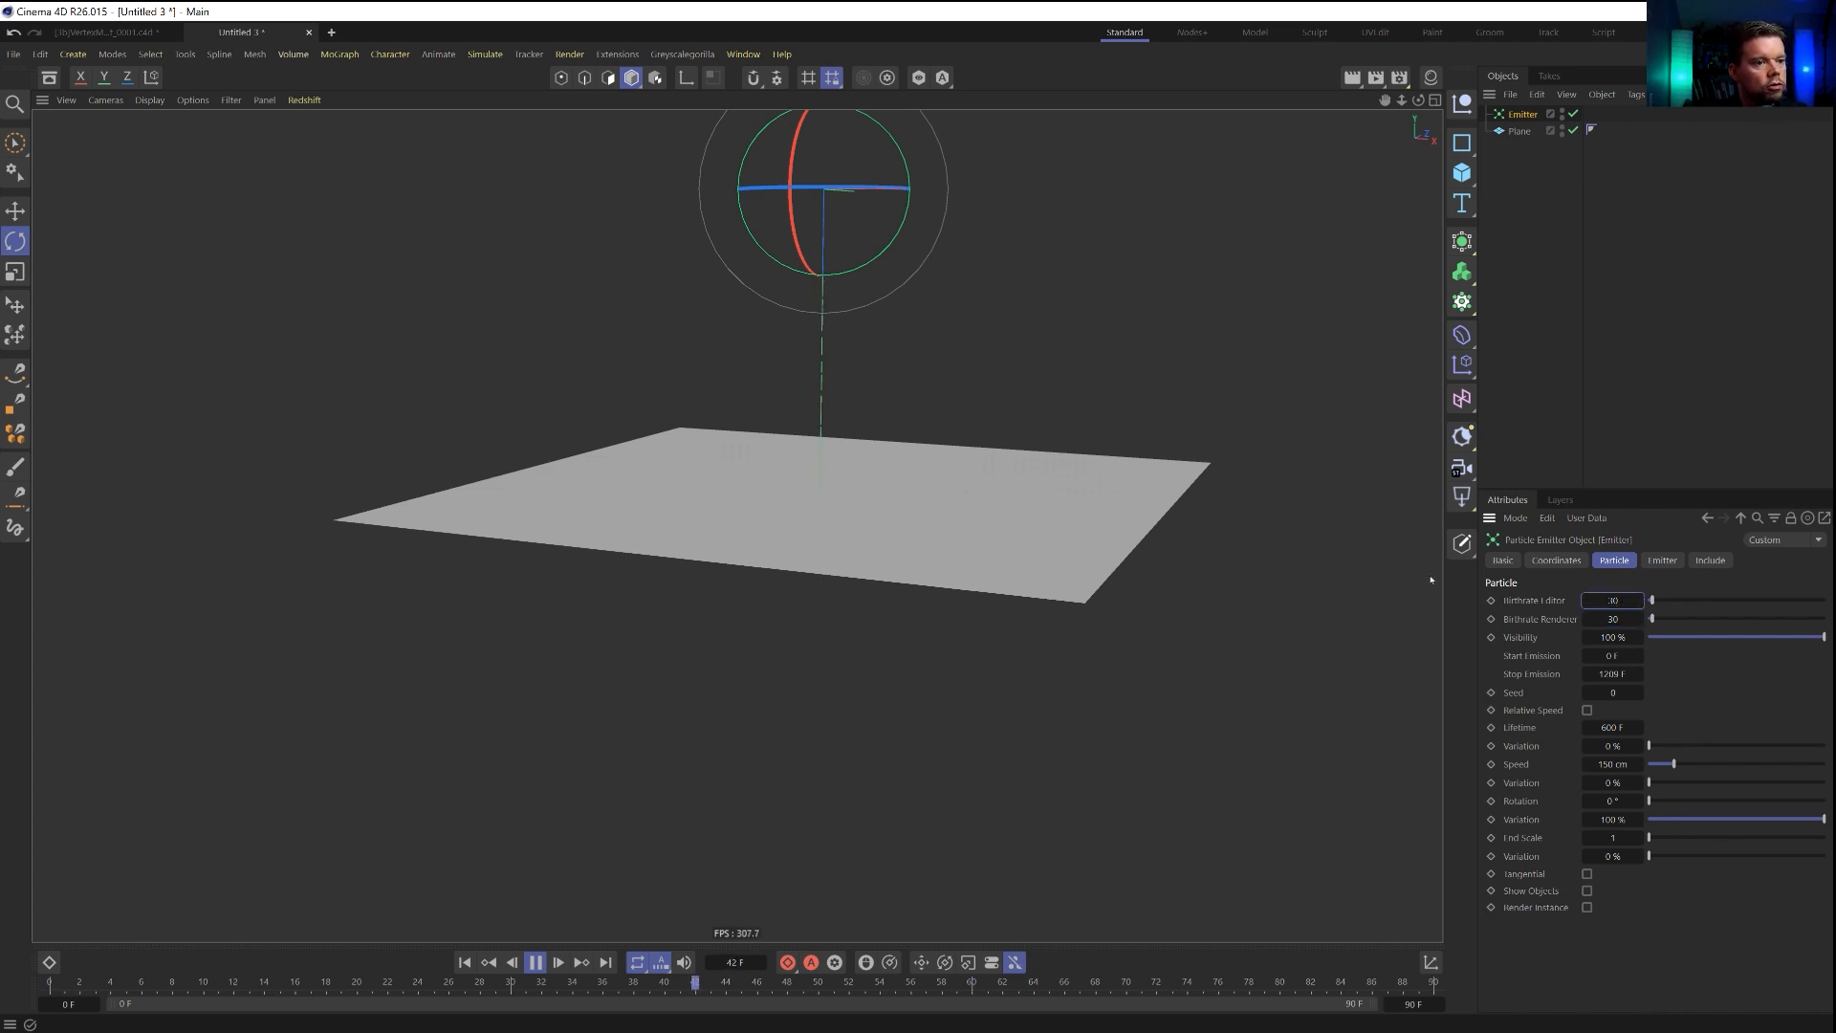
Add a Vibrate tag to the emitter and enable its position vibration.
{"action": "left_click_drag", "start_coordinate": [744, 536], "coordinate": [776, 478], "text": "alt"}
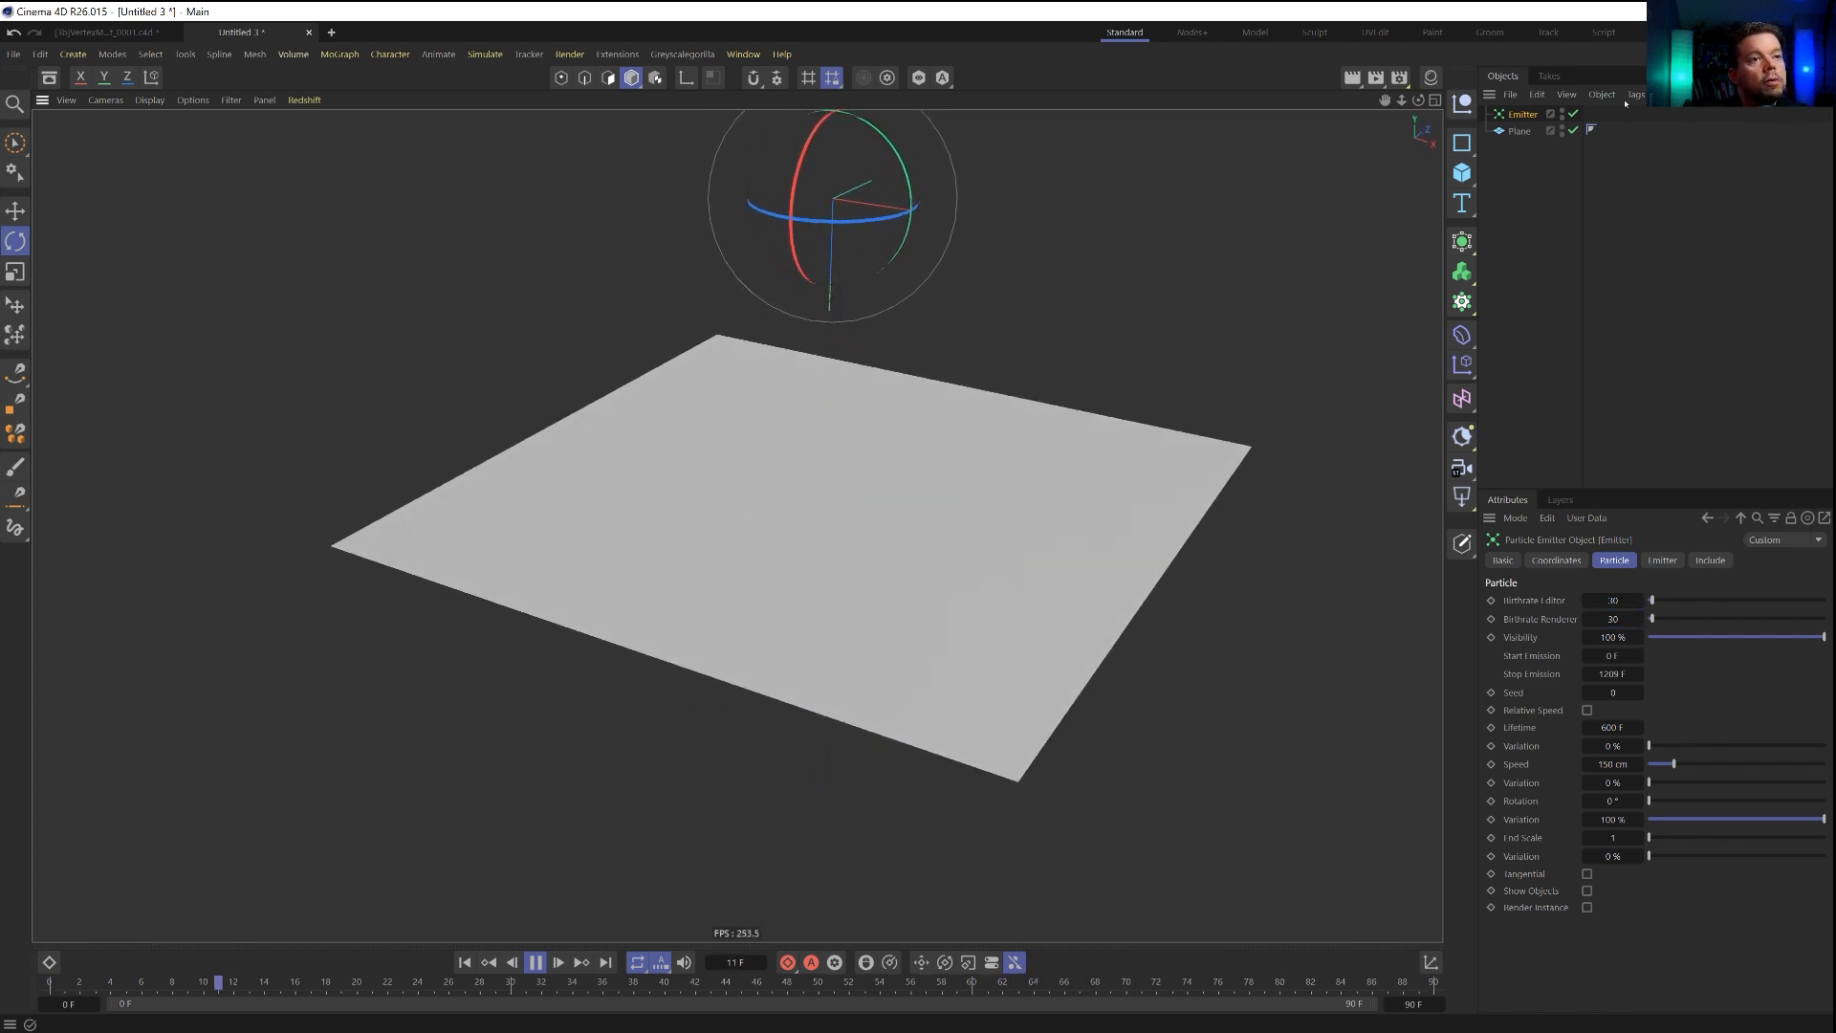
{"action": "right_click", "coordinate": [1512, 115]}
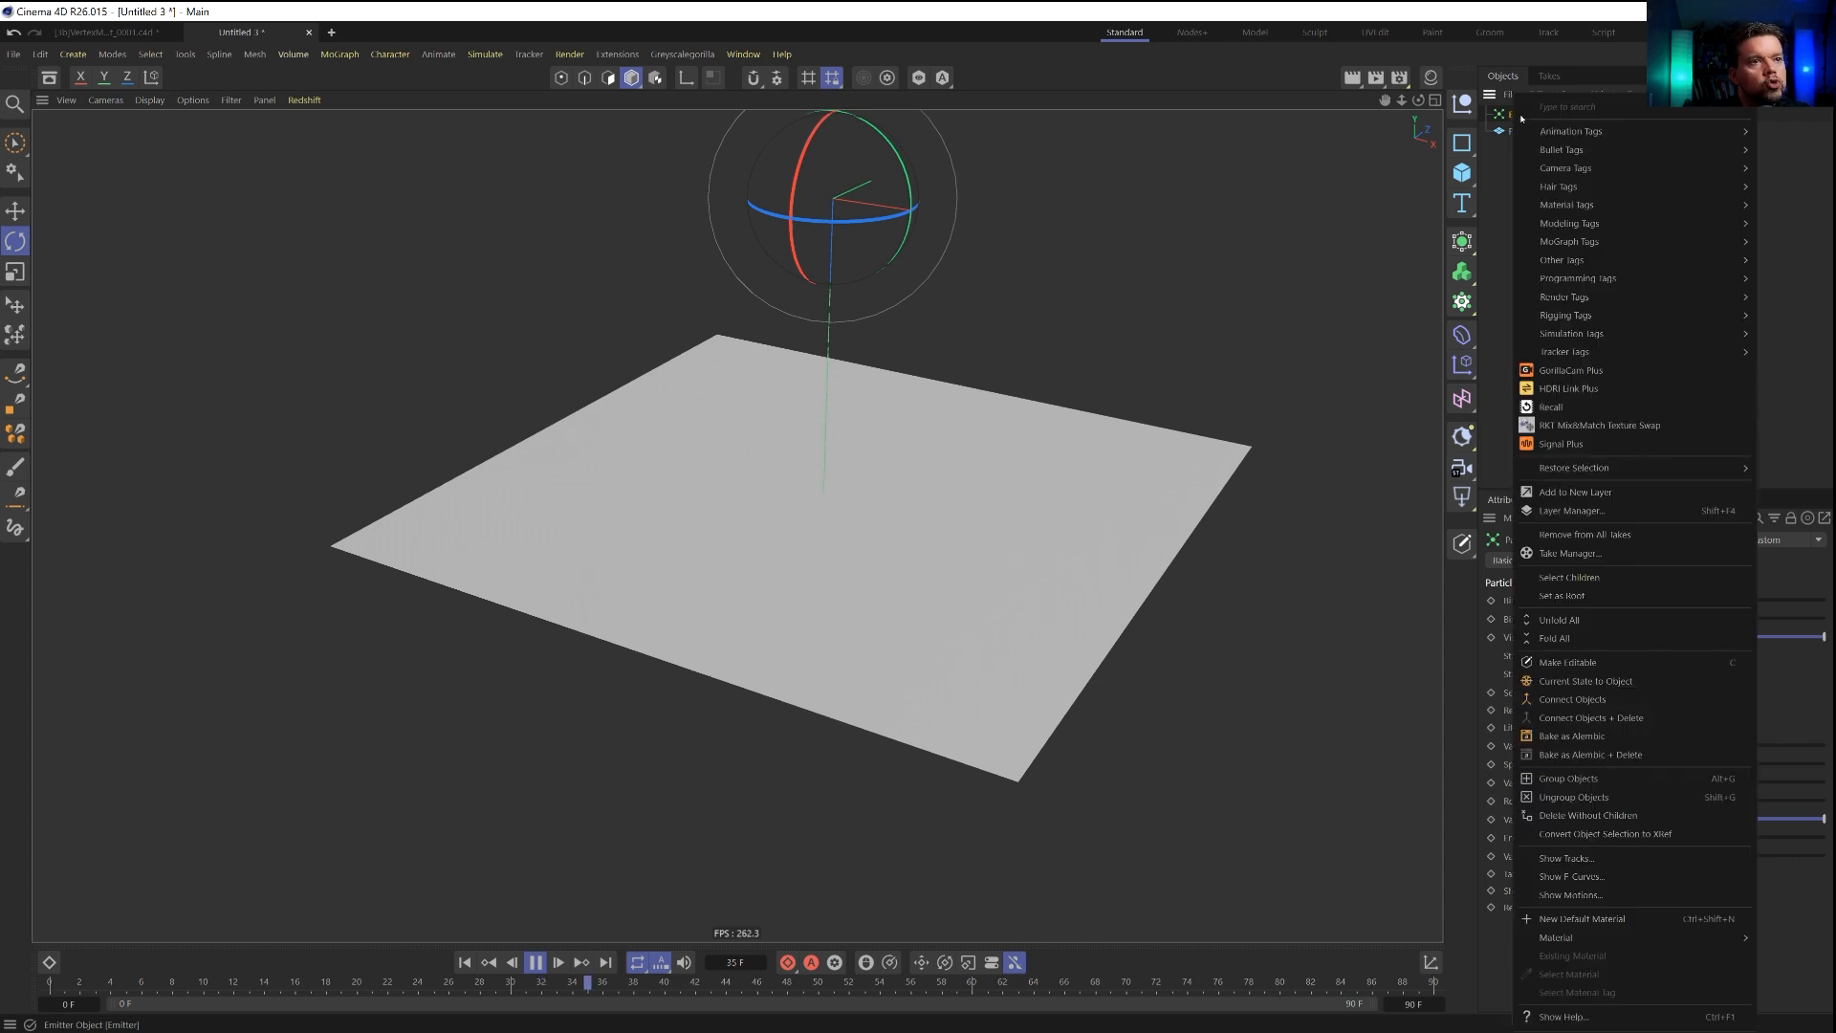
{"action": "mouse_move", "coordinate": [1568, 131]}
{"action": "left_click", "coordinate": [1473, 218]}
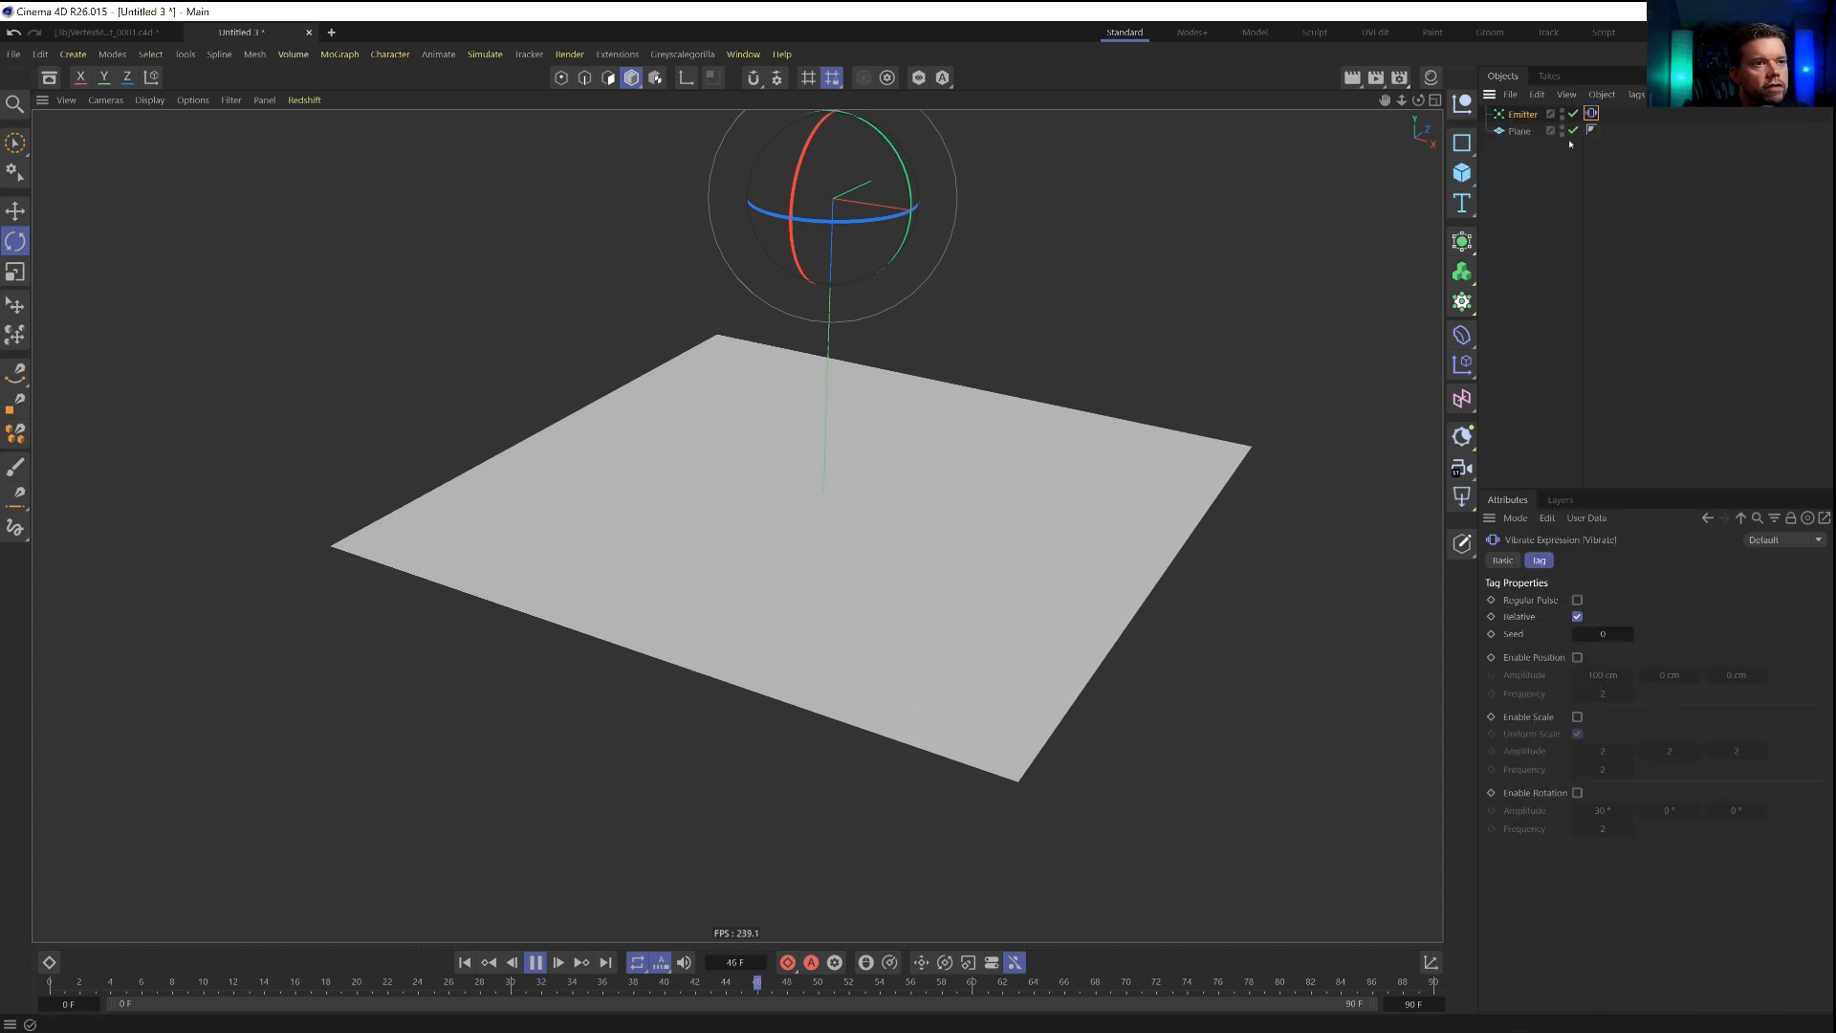
{"action": "left_click", "coordinate": [1578, 657]}
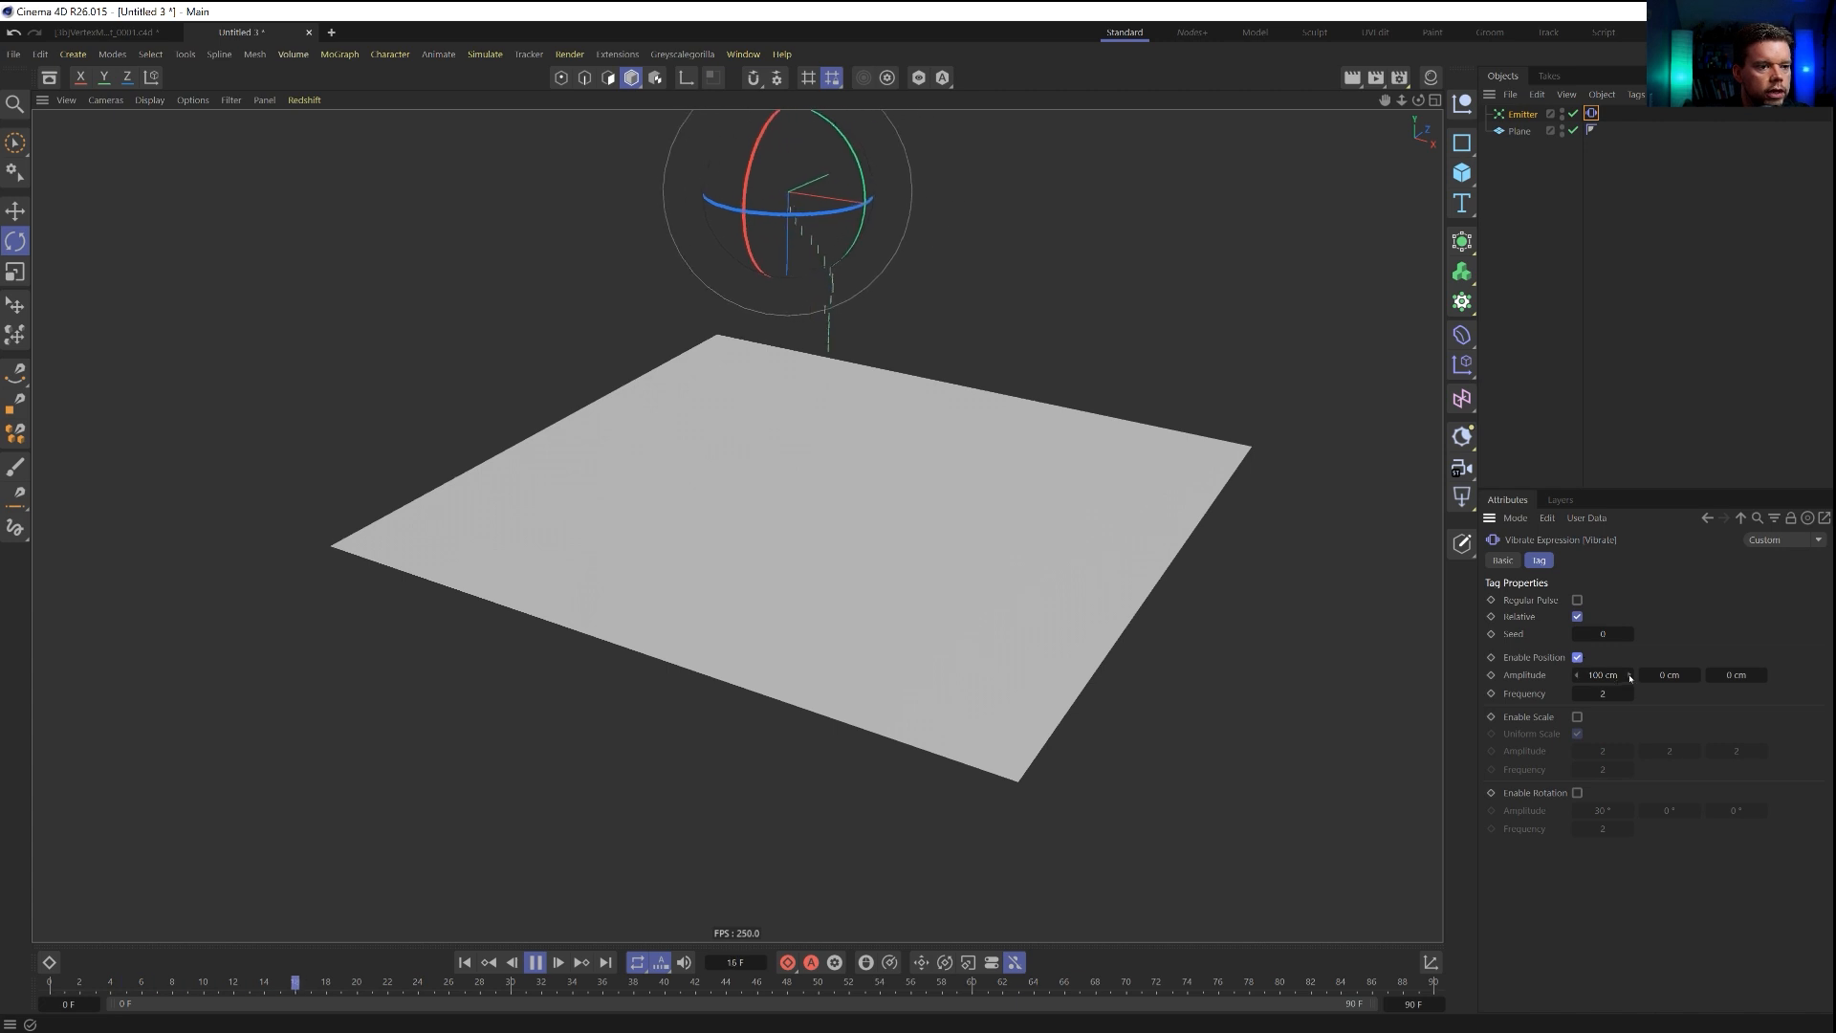
Set the Vibrate tag's position amplitude to 222, 0 and 222 cm with a frequency of 0.1.
{"action": "left_click", "coordinate": [1736, 675]}
{"action": "type", "text": "22"}
{"action": "key", "text": "Tab"}
{"action": "type", "text": "22"}
{"action": "left_click", "coordinate": [1745, 675]}
{"action": "type", "text": "222"}
{"action": "key", "text": "Return"}
{"action": "left_click", "coordinate": [1601, 693]}
{"action": "type", "text": "0.1"}
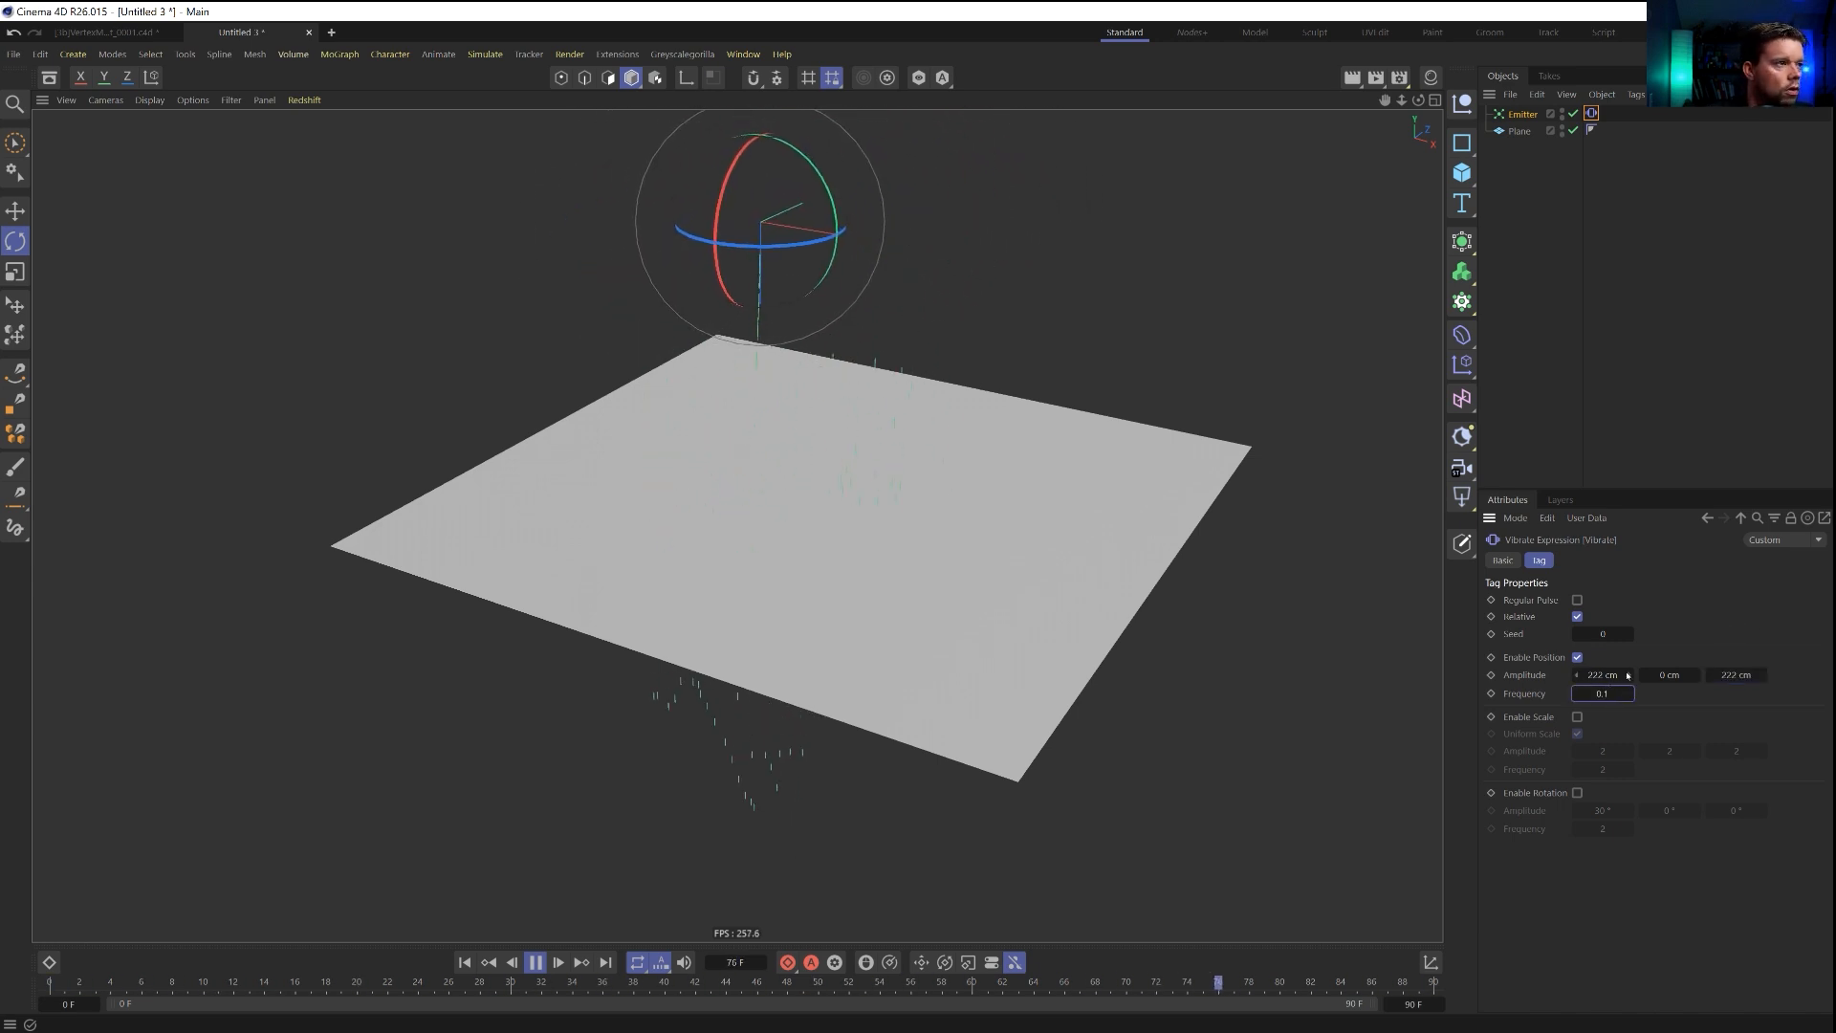
Set the plane's display color to Automatic and make the color dark grey.
{"action": "left_click_drag", "start_coordinate": [742, 370], "coordinate": [975, 536], "text": "alt"}
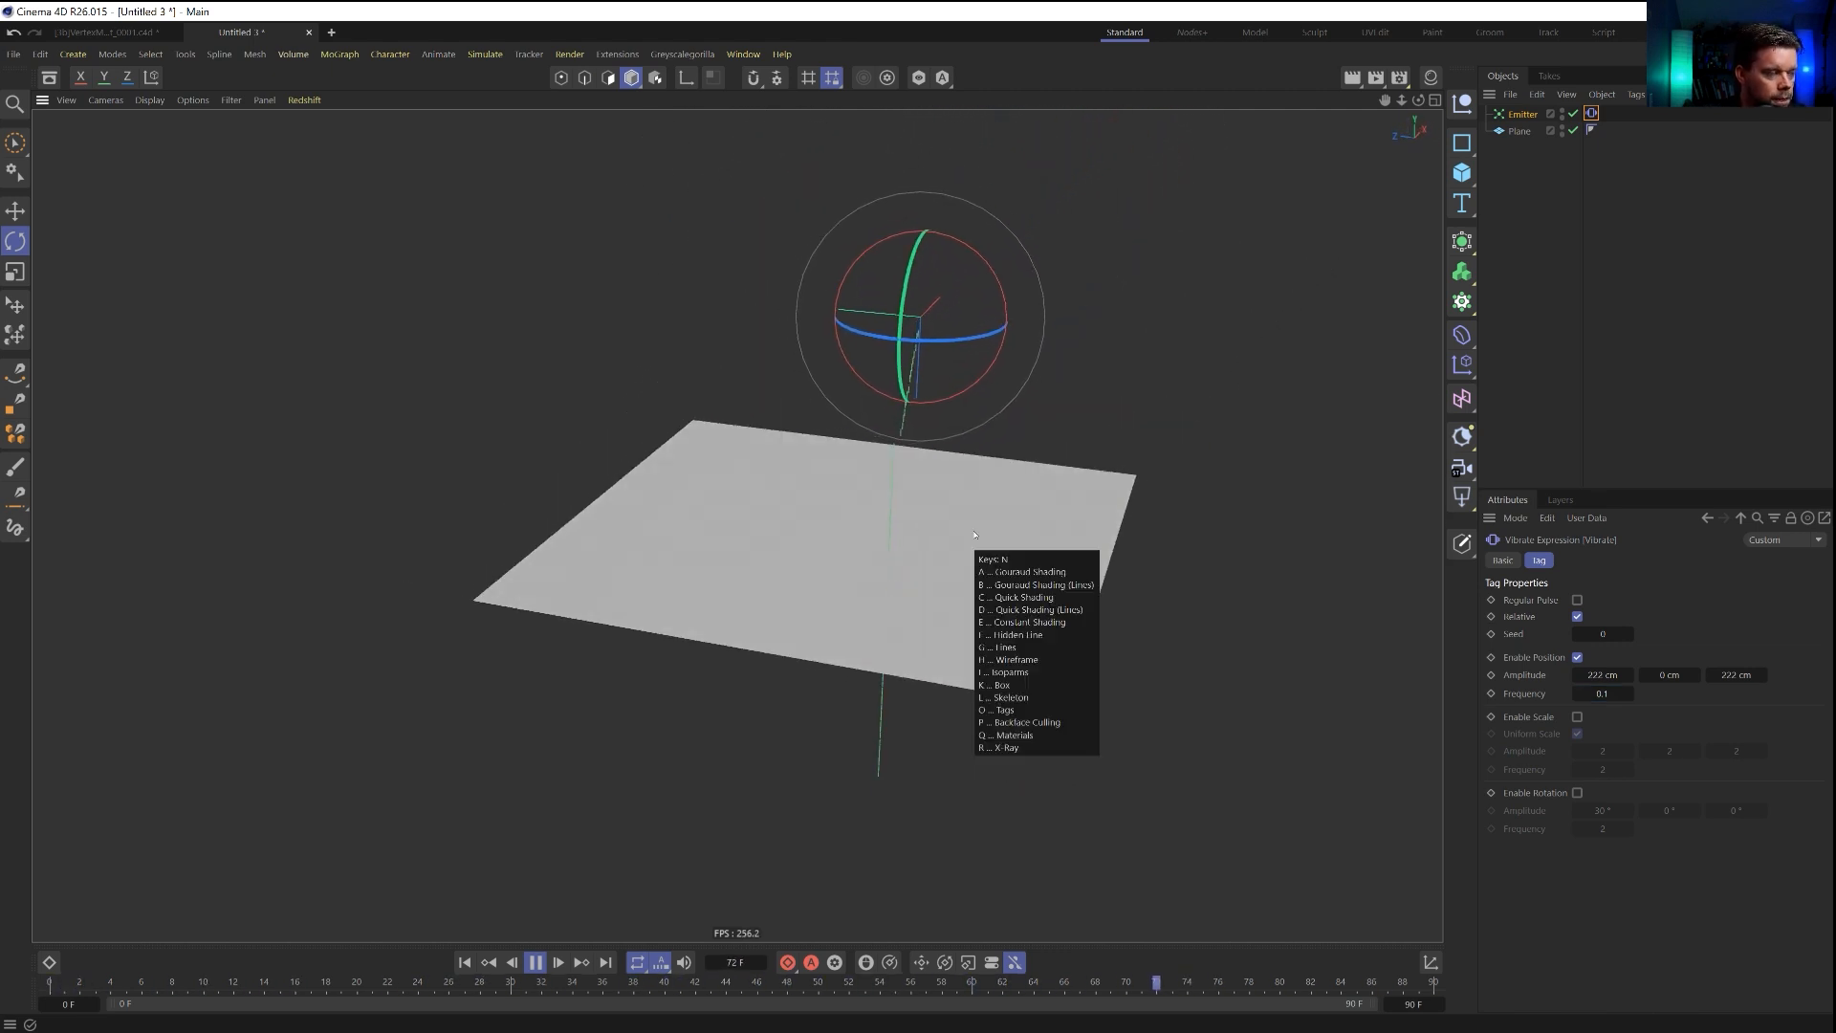
{"action": "left_click", "coordinate": [1519, 131]}
{"action": "left_click", "coordinate": [1626, 717]}
{"action": "left_click", "coordinate": [1626, 765]}
{"action": "left_click", "coordinate": [1608, 734]}
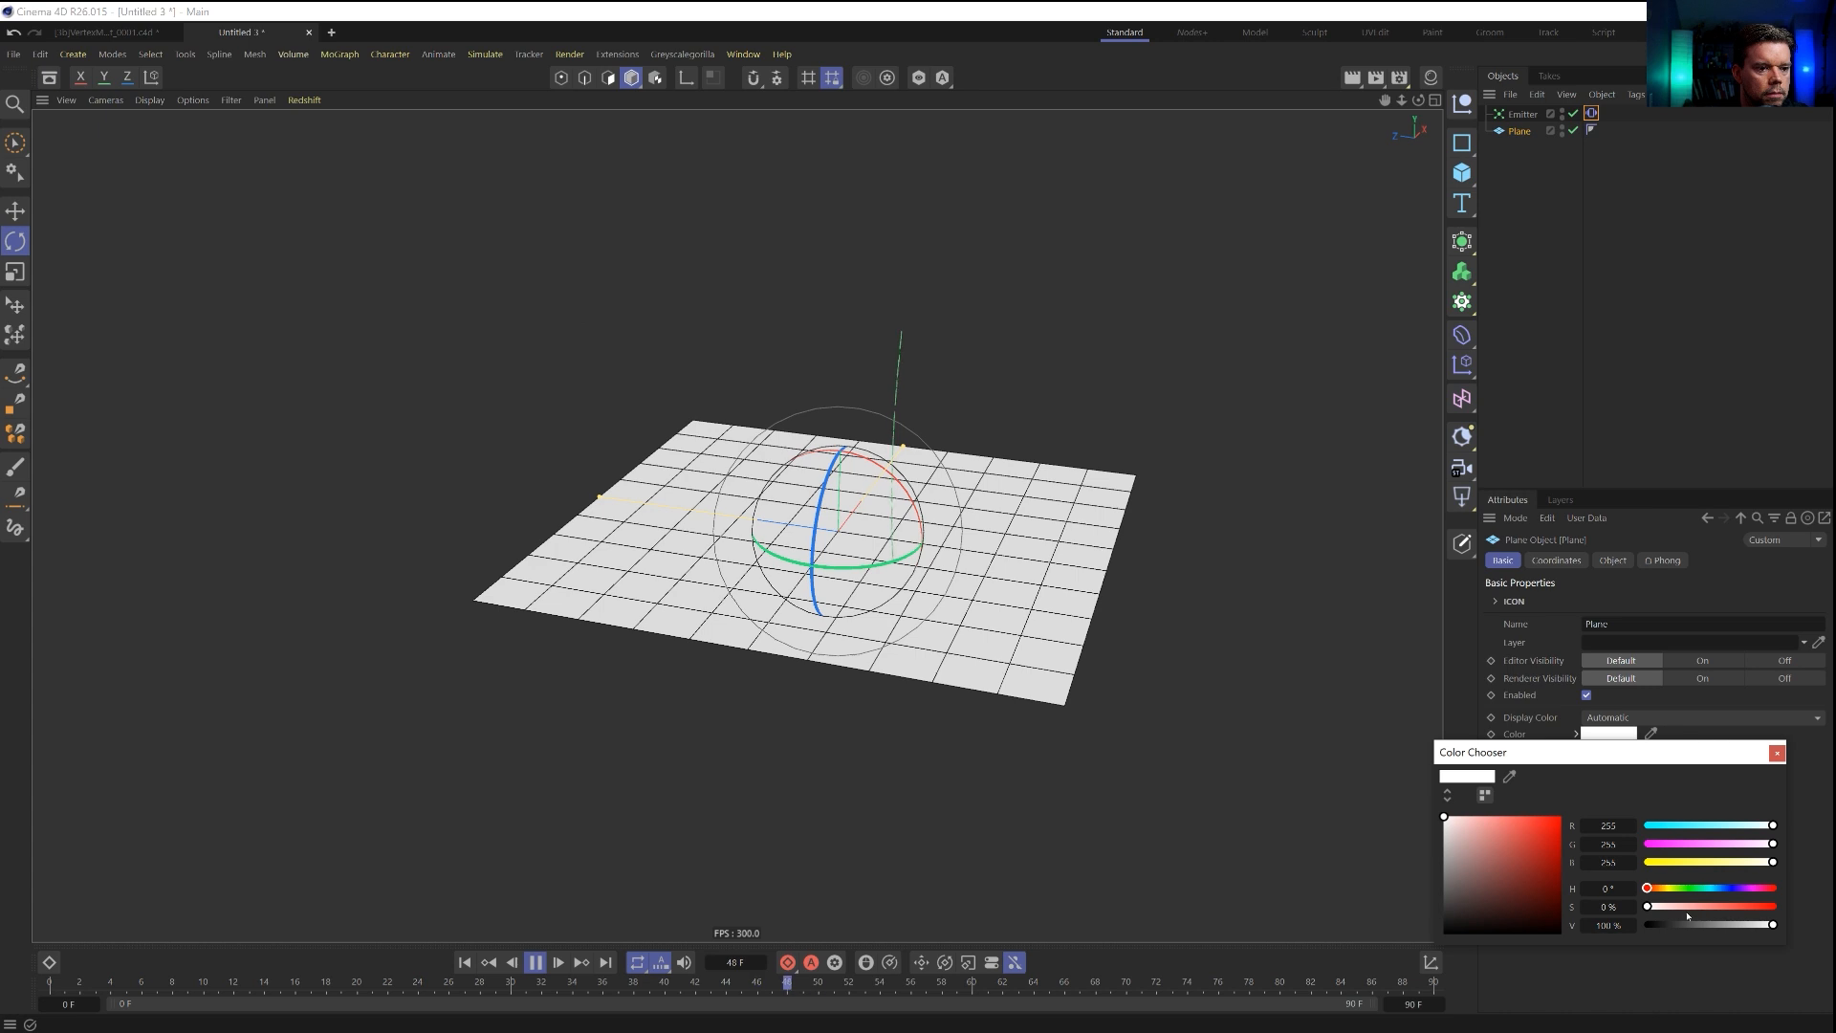
{"action": "left_click", "coordinate": [1691, 924]}
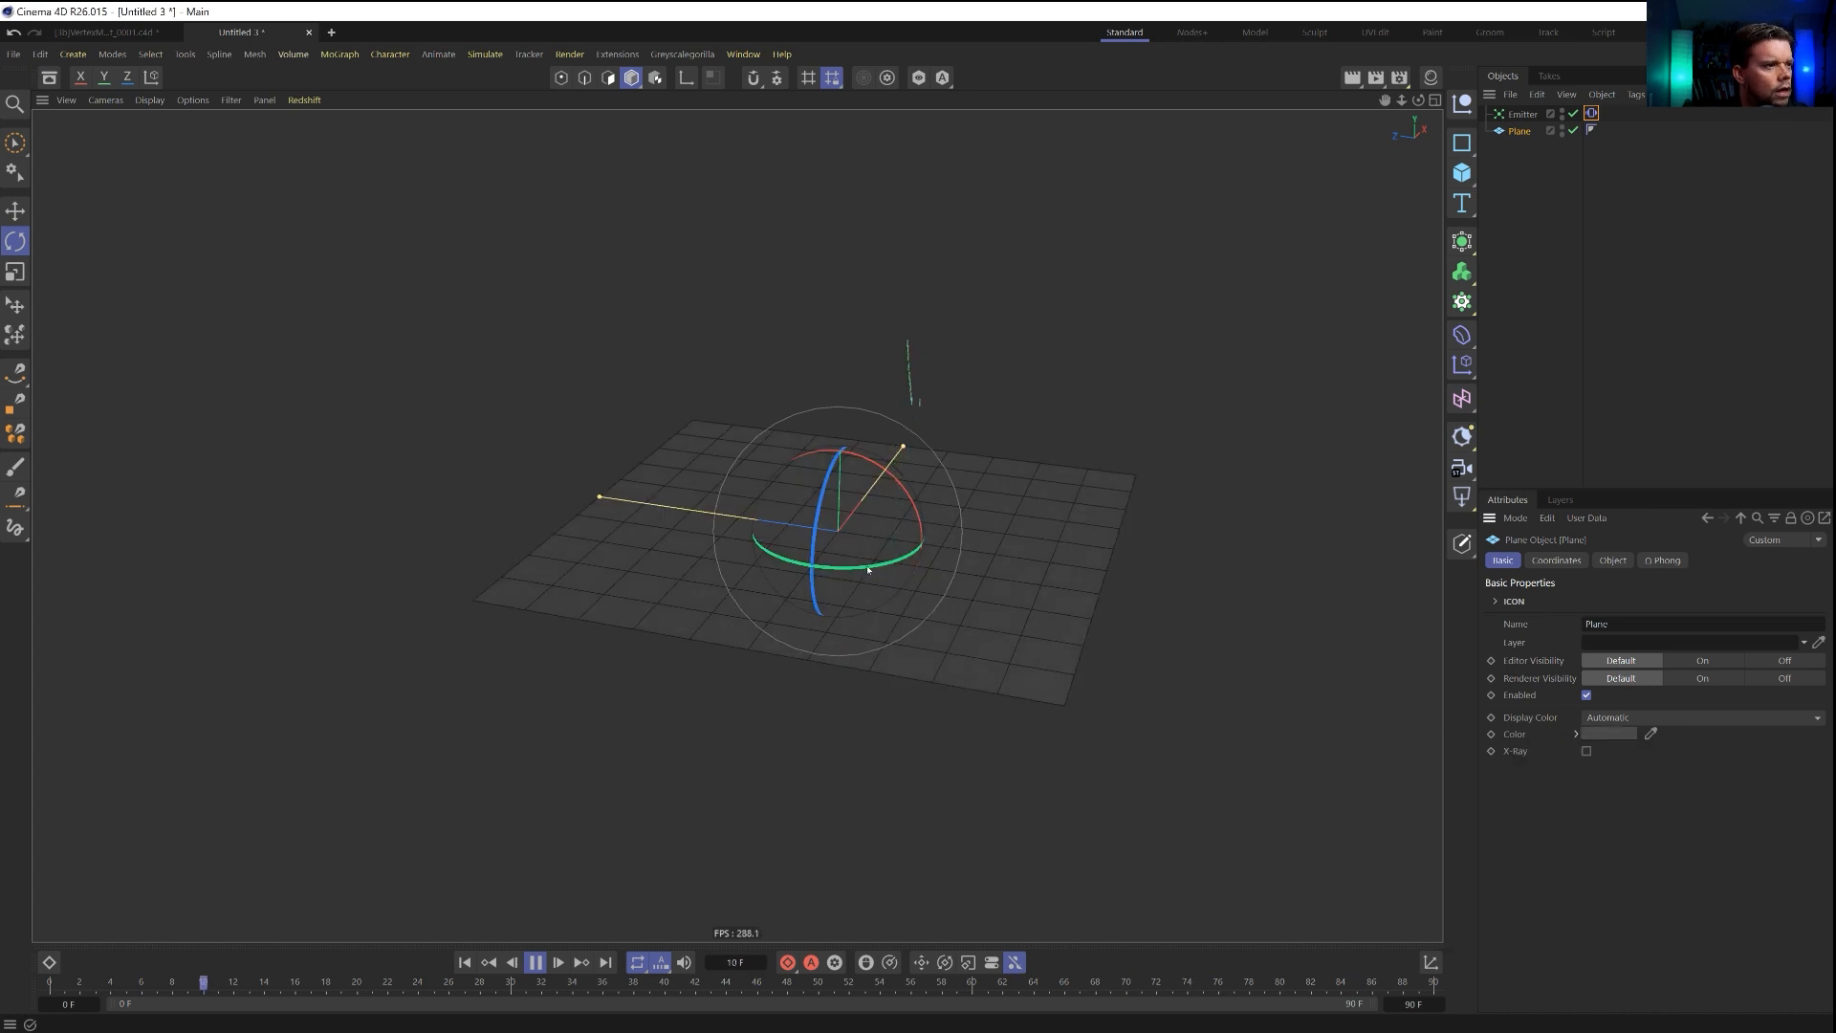
Add a Deflector force and rotate it to lie flat on the plane.
{"action": "right_click_drag", "start_coordinate": [911, 544], "coordinate": [930, 558], "text": "alt"}
{"action": "middle_click_drag", "start_coordinate": [931, 557], "coordinate": [922, 611], "text": "alt"}
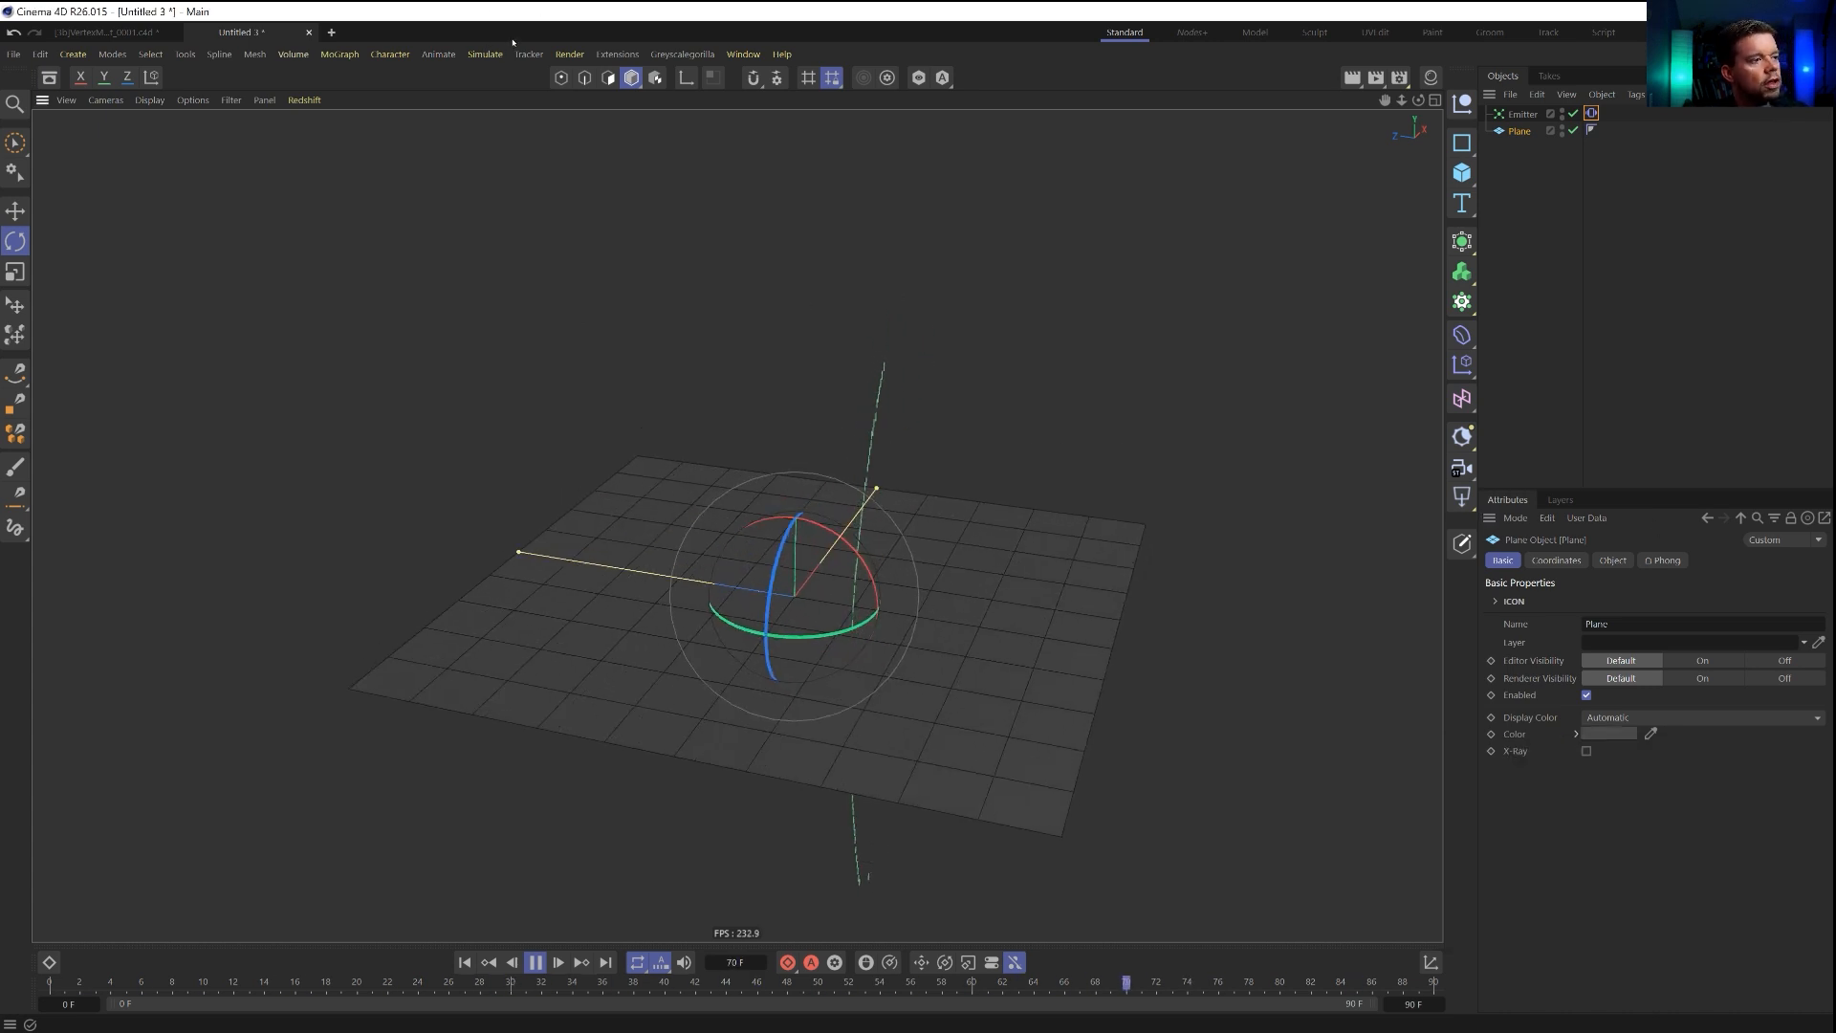
{"action": "left_click", "coordinate": [484, 54]}
{"action": "mouse_move", "coordinate": [516, 134]}
{"action": "mouse_move", "coordinate": [524, 235]}
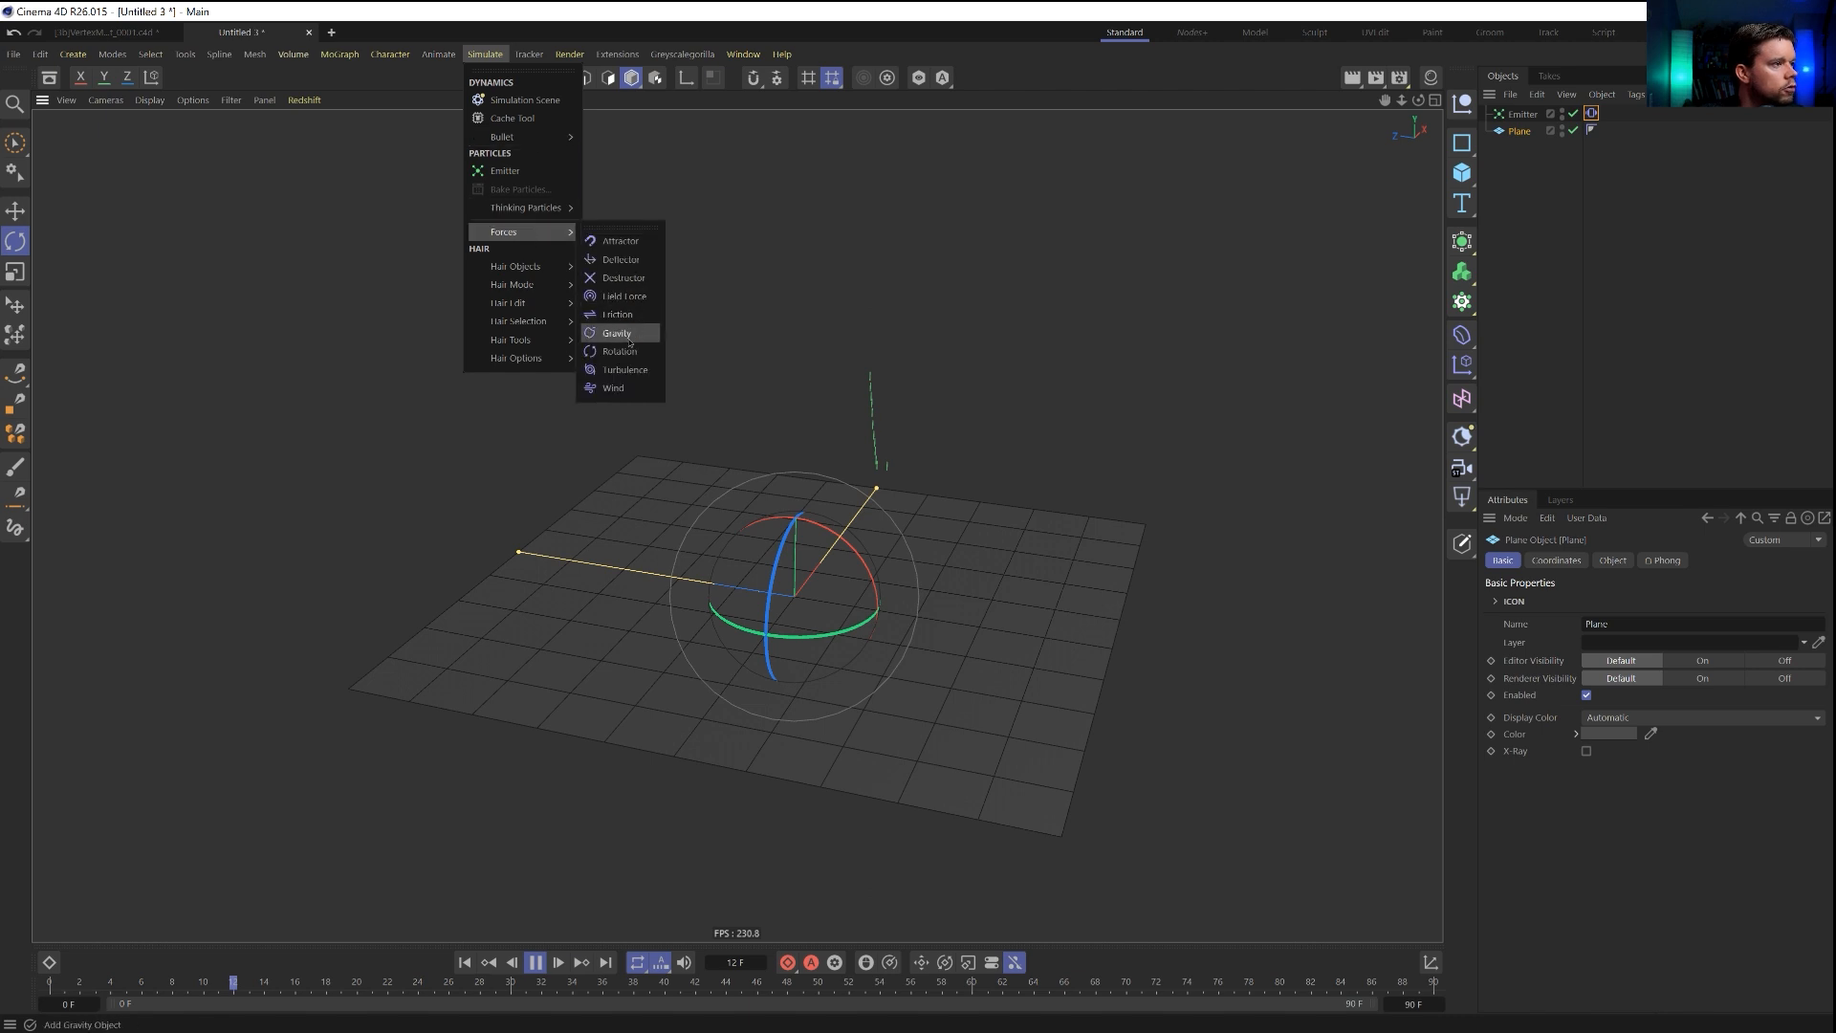
{"action": "left_click", "coordinate": [623, 260]}
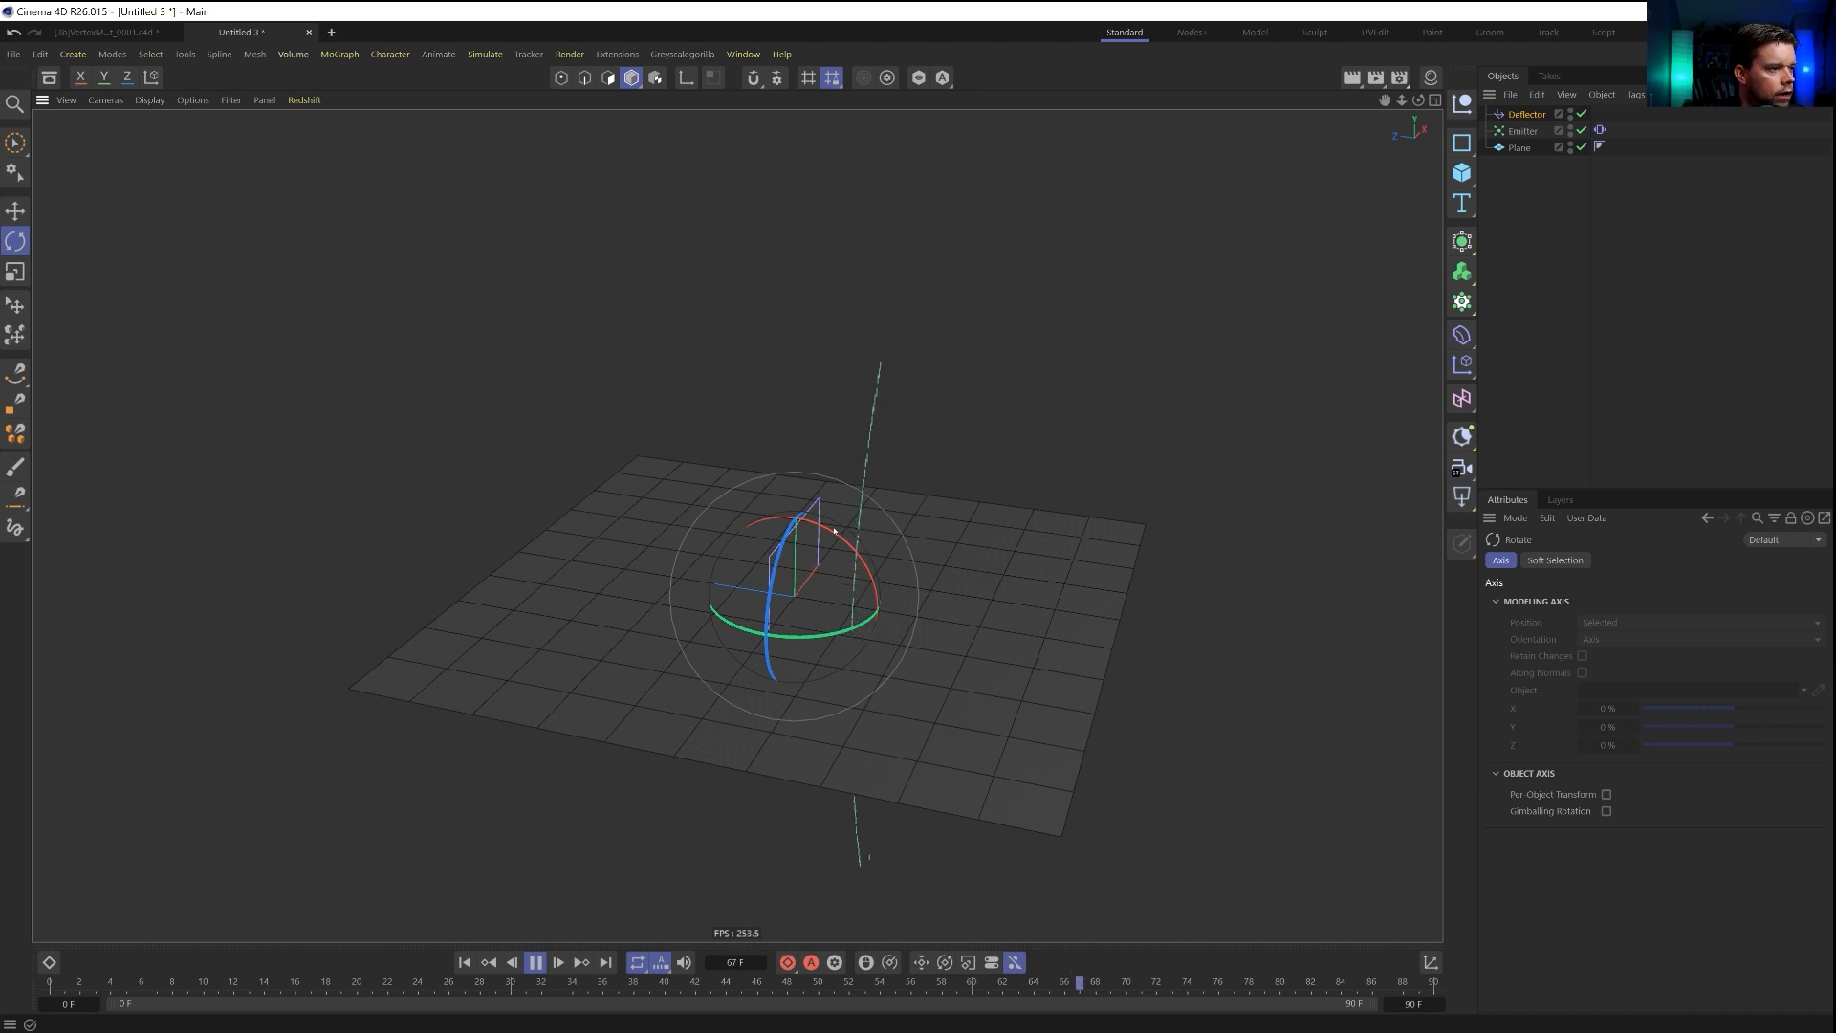
{"action": "left_click_drag", "start_coordinate": [834, 529], "coordinate": [829, 530]}
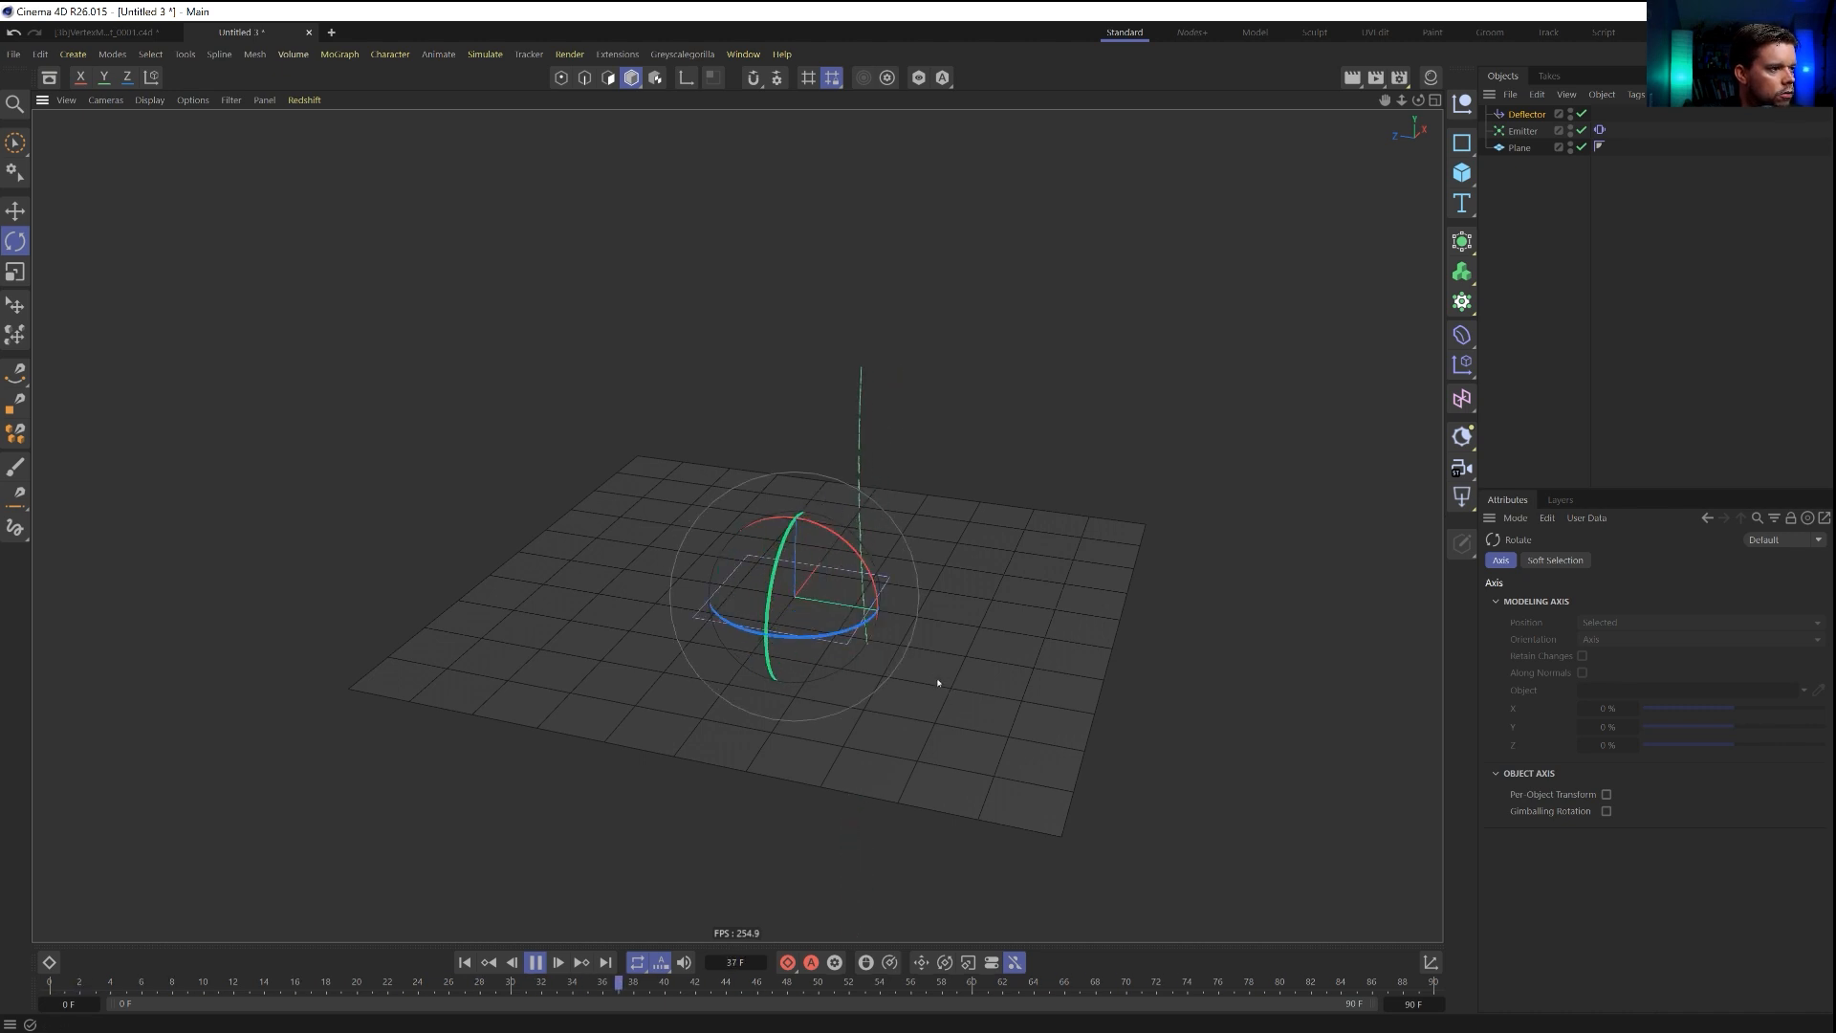
Scale the deflector up to match the plane's full extent.
{"action": "key", "text": "t"}
{"action": "left_click_drag", "start_coordinate": [947, 682], "coordinate": [1241, 669]}
{"action": "left_click_drag", "start_coordinate": [1432, 701], "coordinate": [1414, 697]}
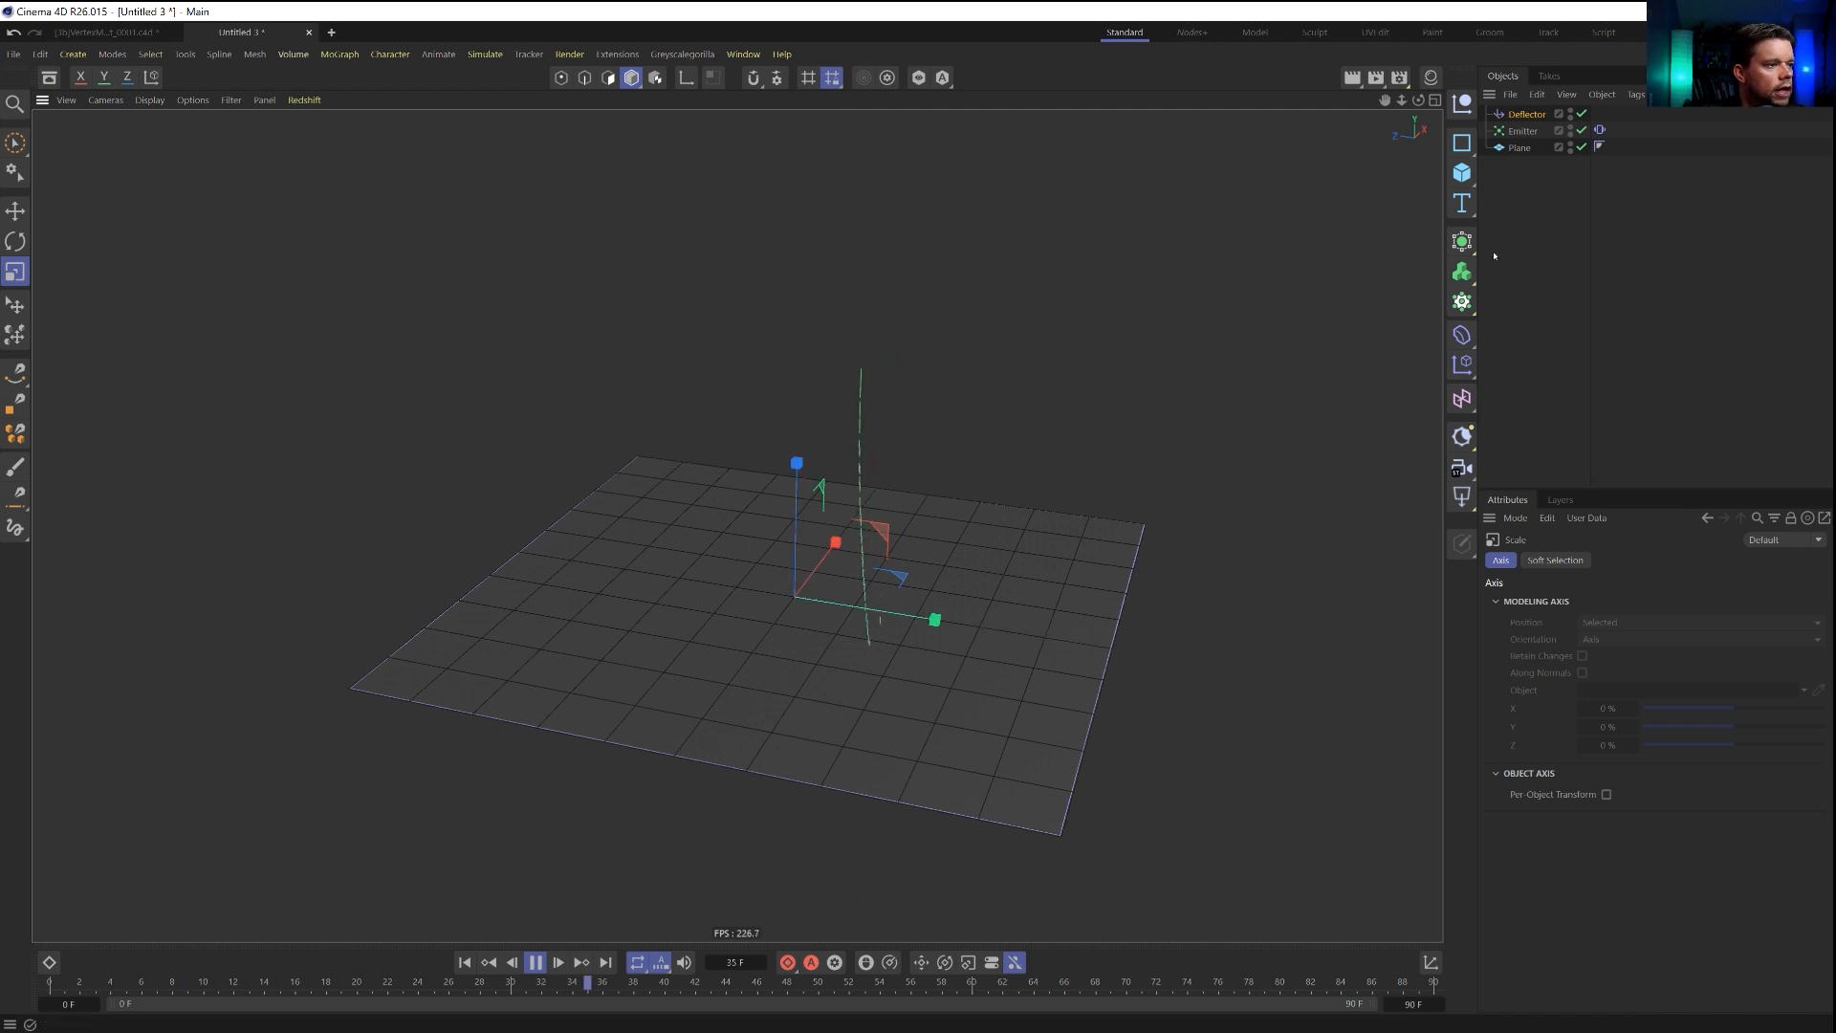
Set the deflector's bounce to 0% and extend the end of the timeline to 1361 frames.
{"action": "left_click", "coordinate": [1529, 117]}
{"action": "left_click", "coordinate": [1612, 561]}
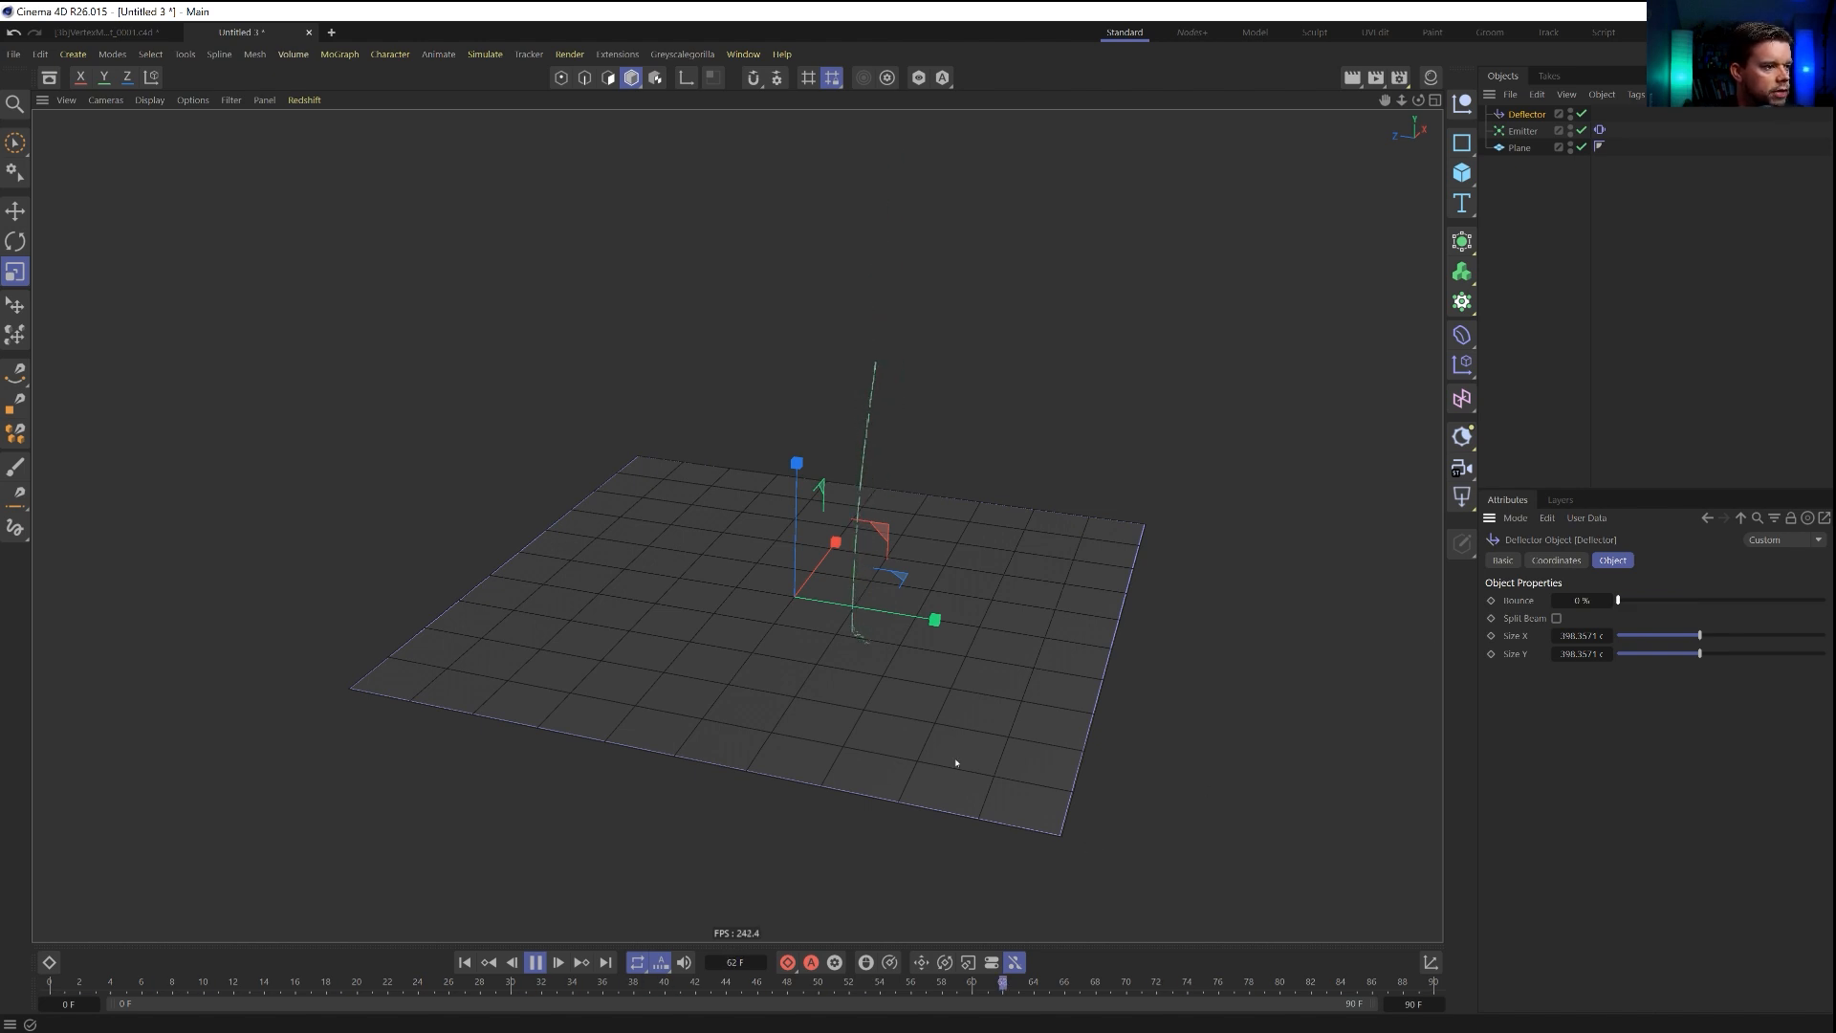
{"action": "left_click_drag", "start_coordinate": [912, 631], "coordinate": [905, 839], "text": "alt"}
{"action": "left_click_drag", "start_coordinate": [1413, 1004], "coordinate": [1392, 1017]}
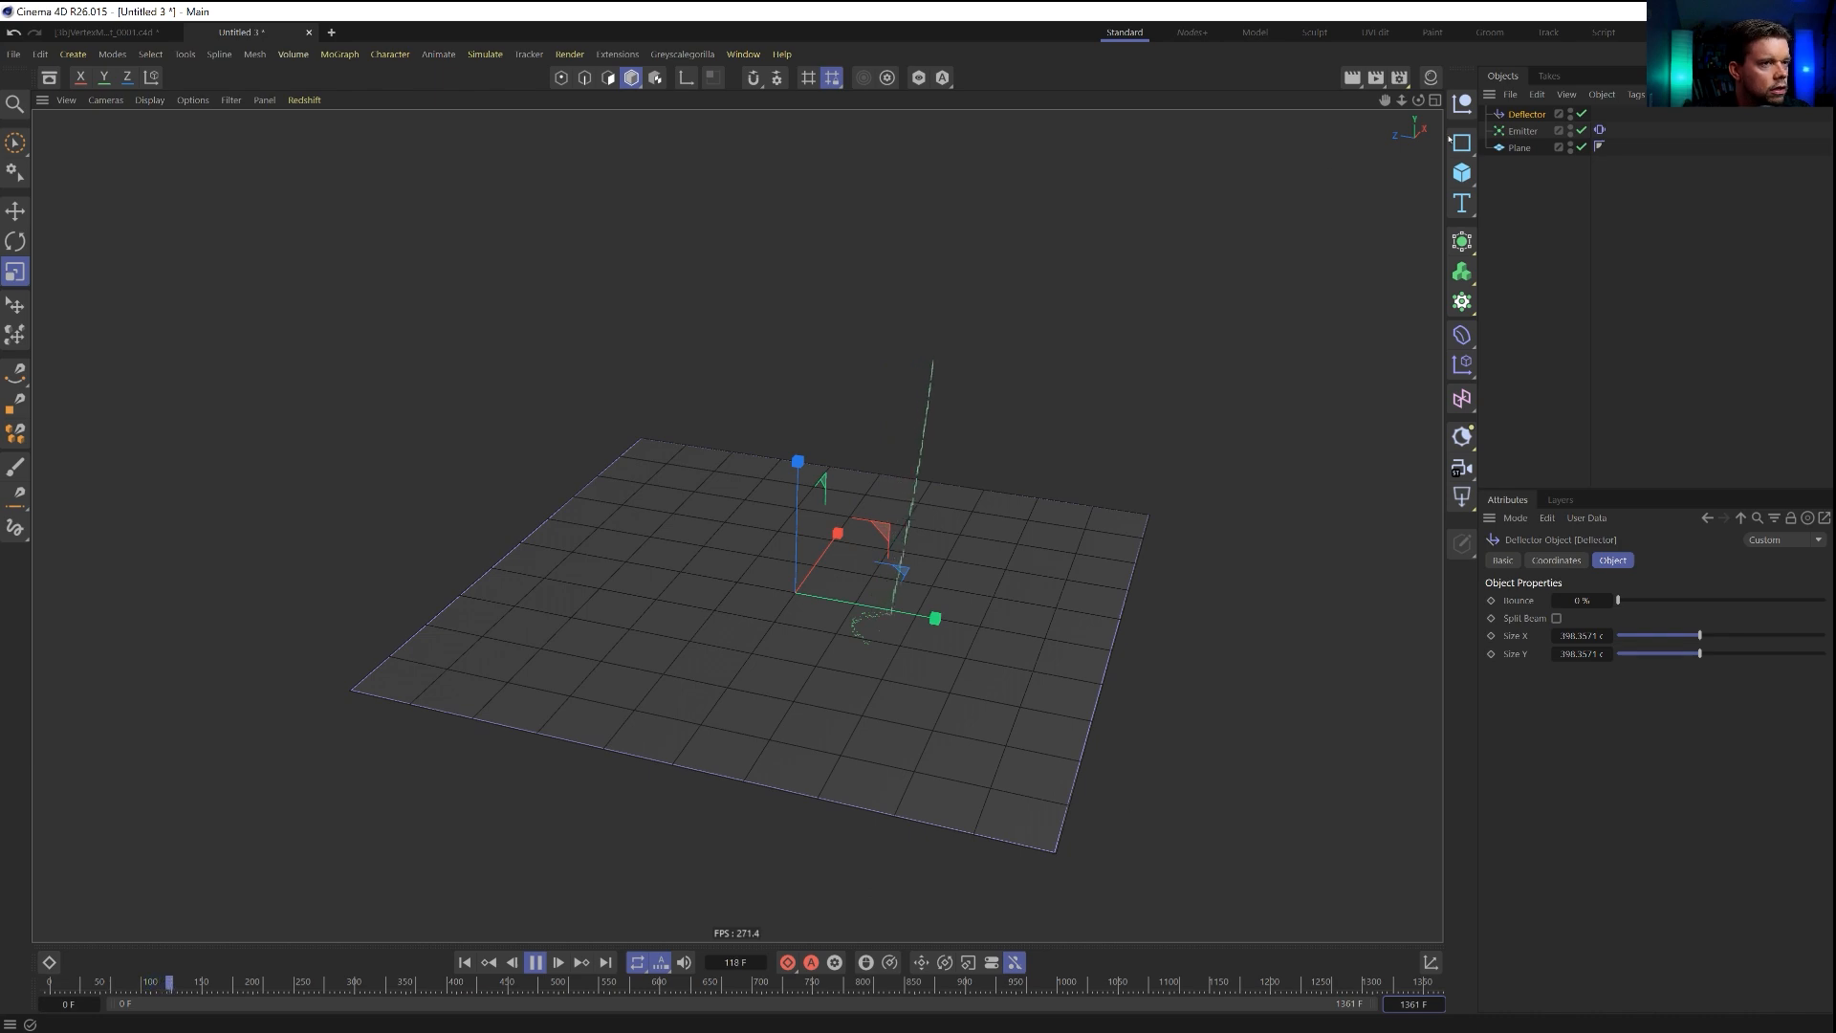
Examine from several angles how the falling particles land on the plane during playback, and return the animation to the first frame.
{"action": "left_click_drag", "start_coordinate": [926, 581], "coordinate": [975, 593], "text": "alt"}
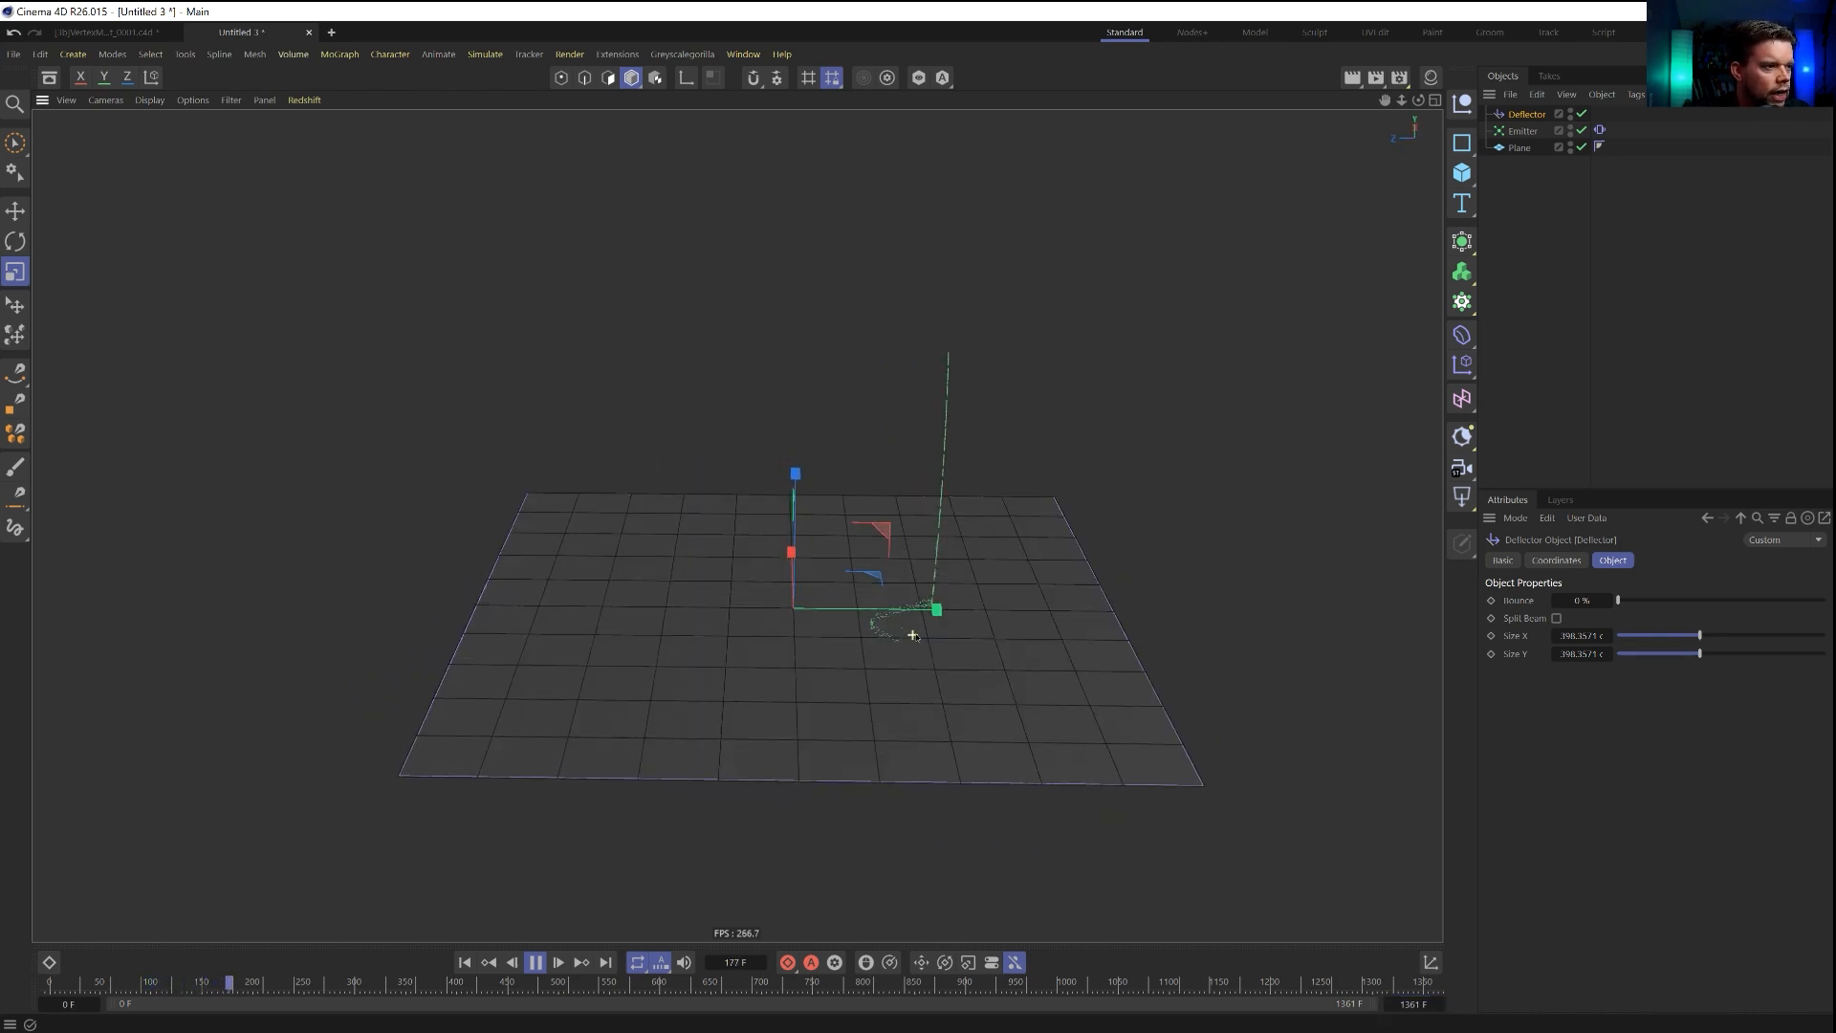
{"action": "right_click_drag", "start_coordinate": [932, 607], "coordinate": [1139, 575], "text": "alt"}
{"action": "left_click_drag", "start_coordinate": [1139, 575], "coordinate": [876, 564], "text": "alt"}
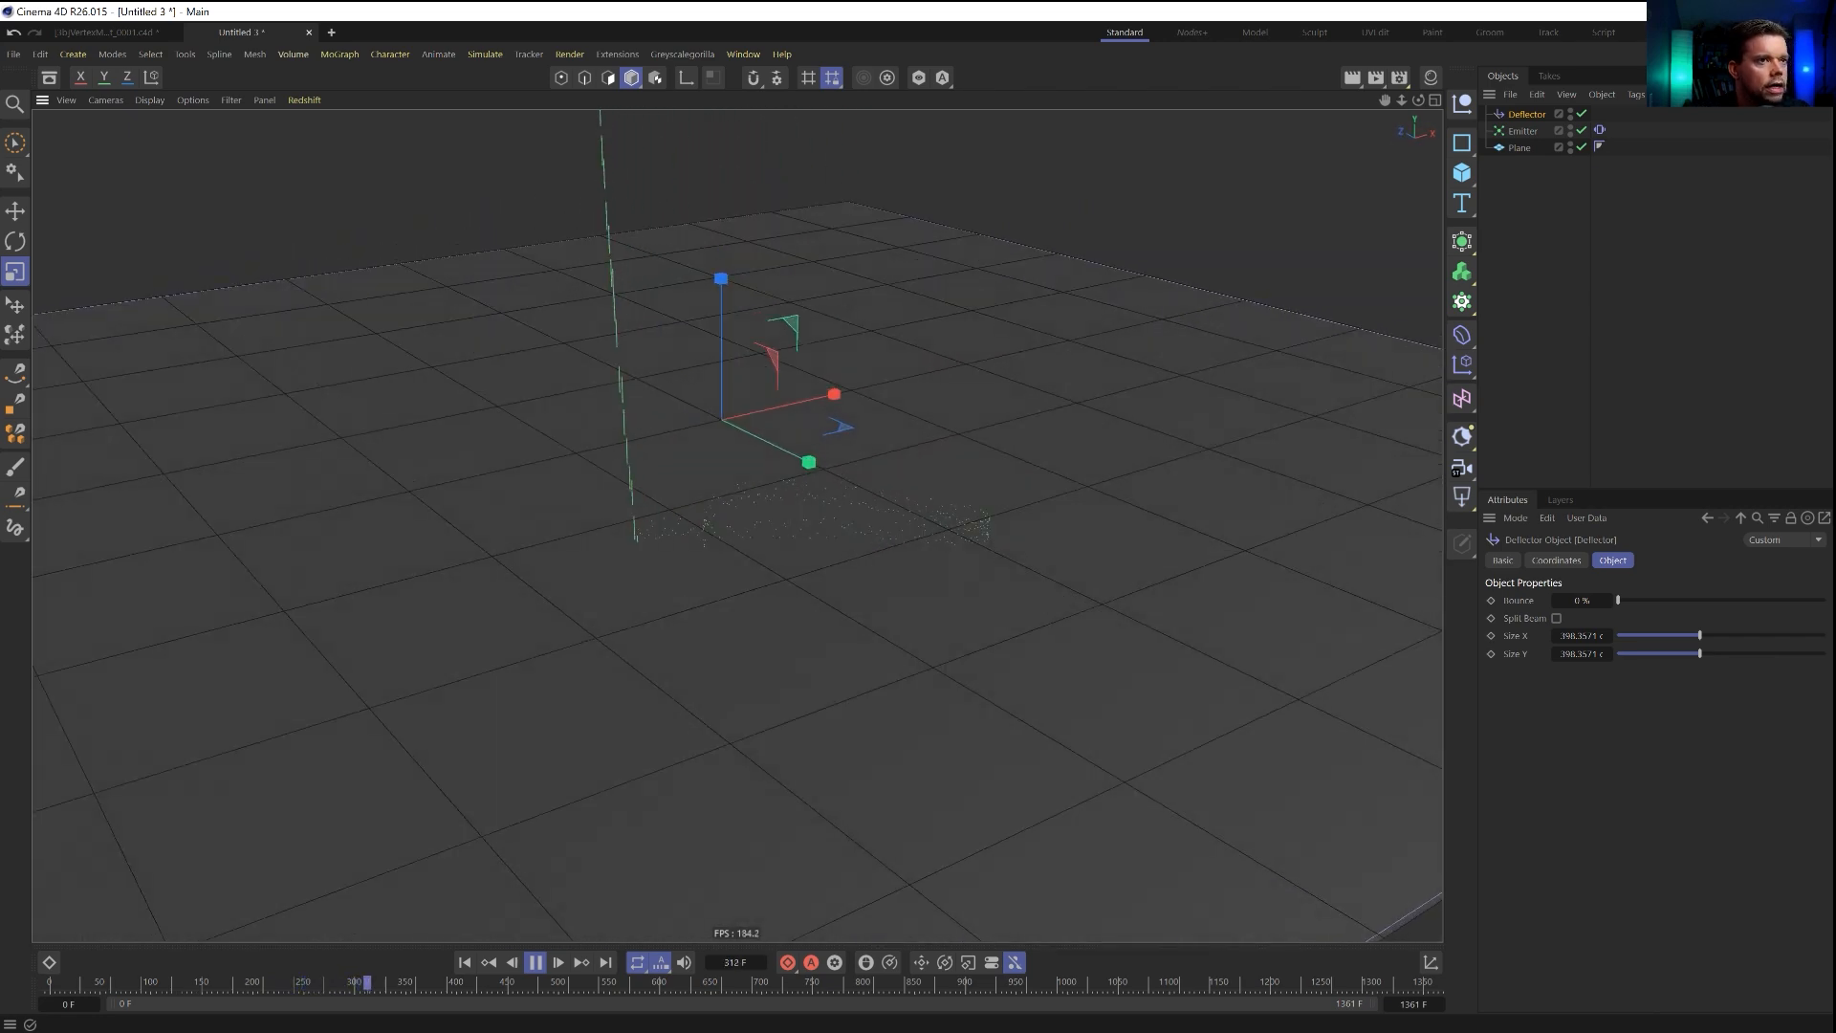
{"action": "left_click", "coordinate": [1524, 131]}
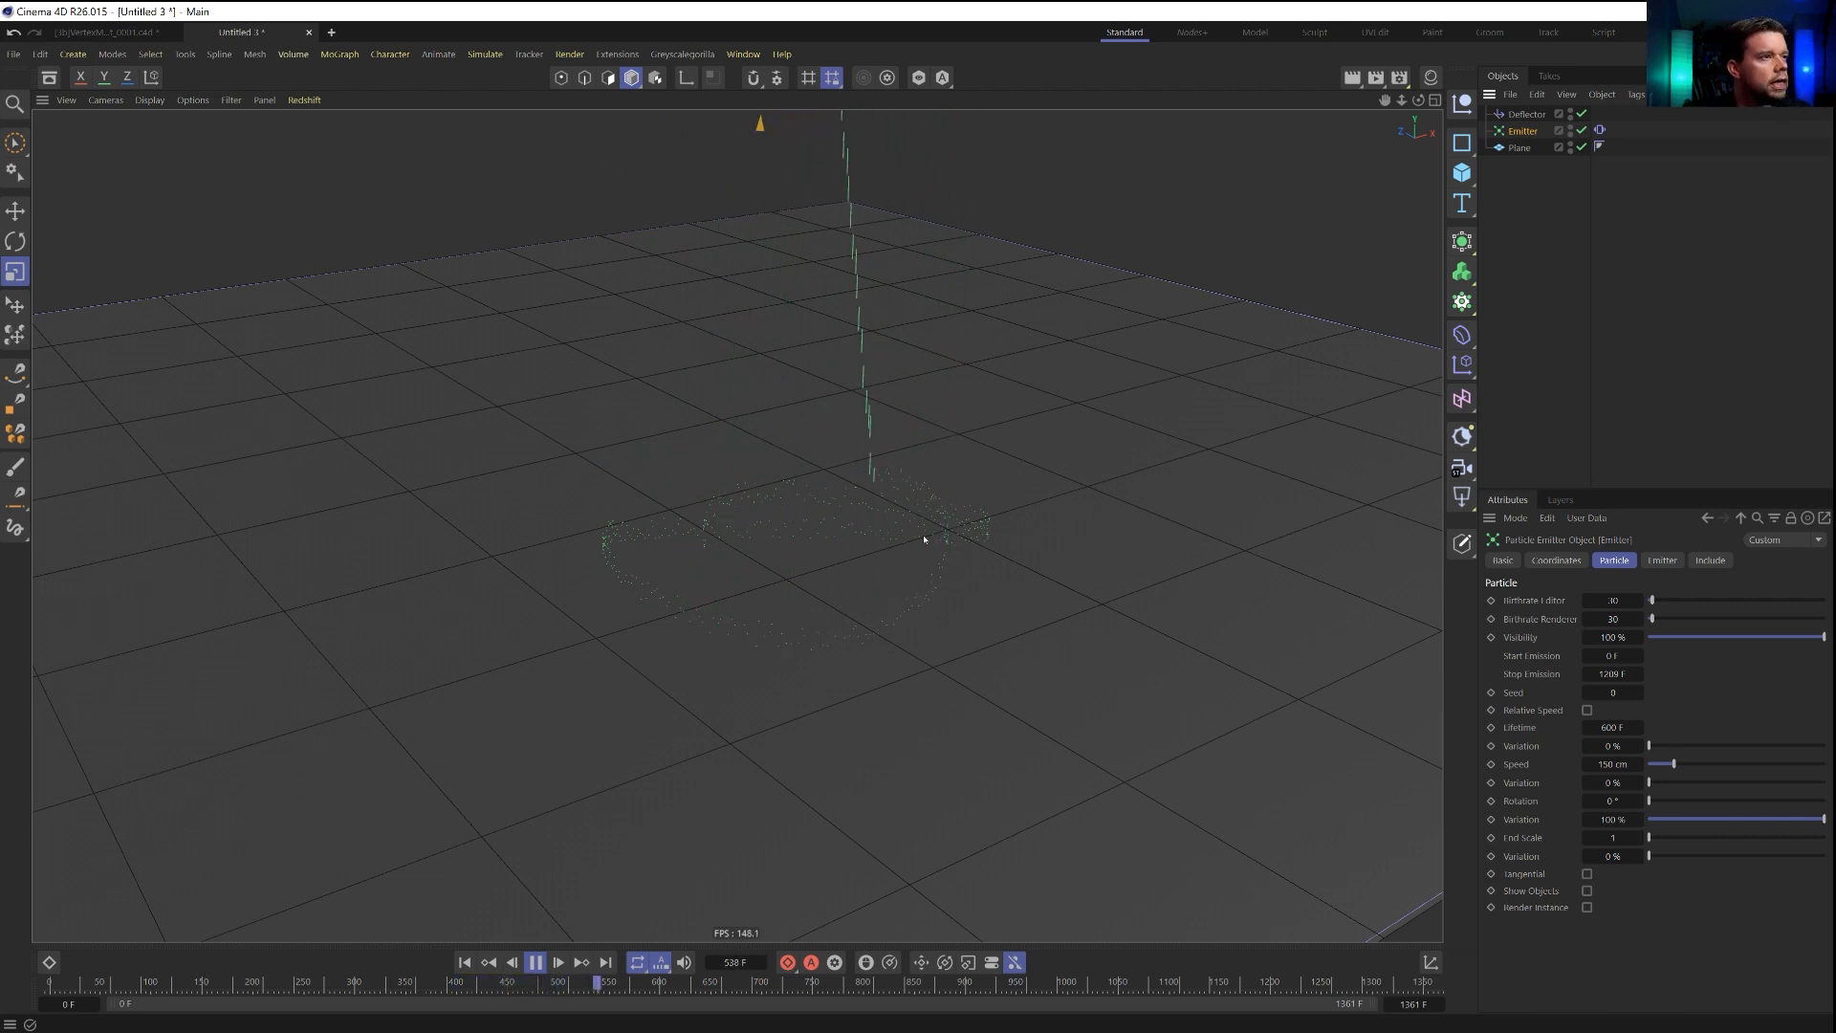
{"action": "left_click_drag", "start_coordinate": [894, 527], "coordinate": [956, 558], "text": "alt"}
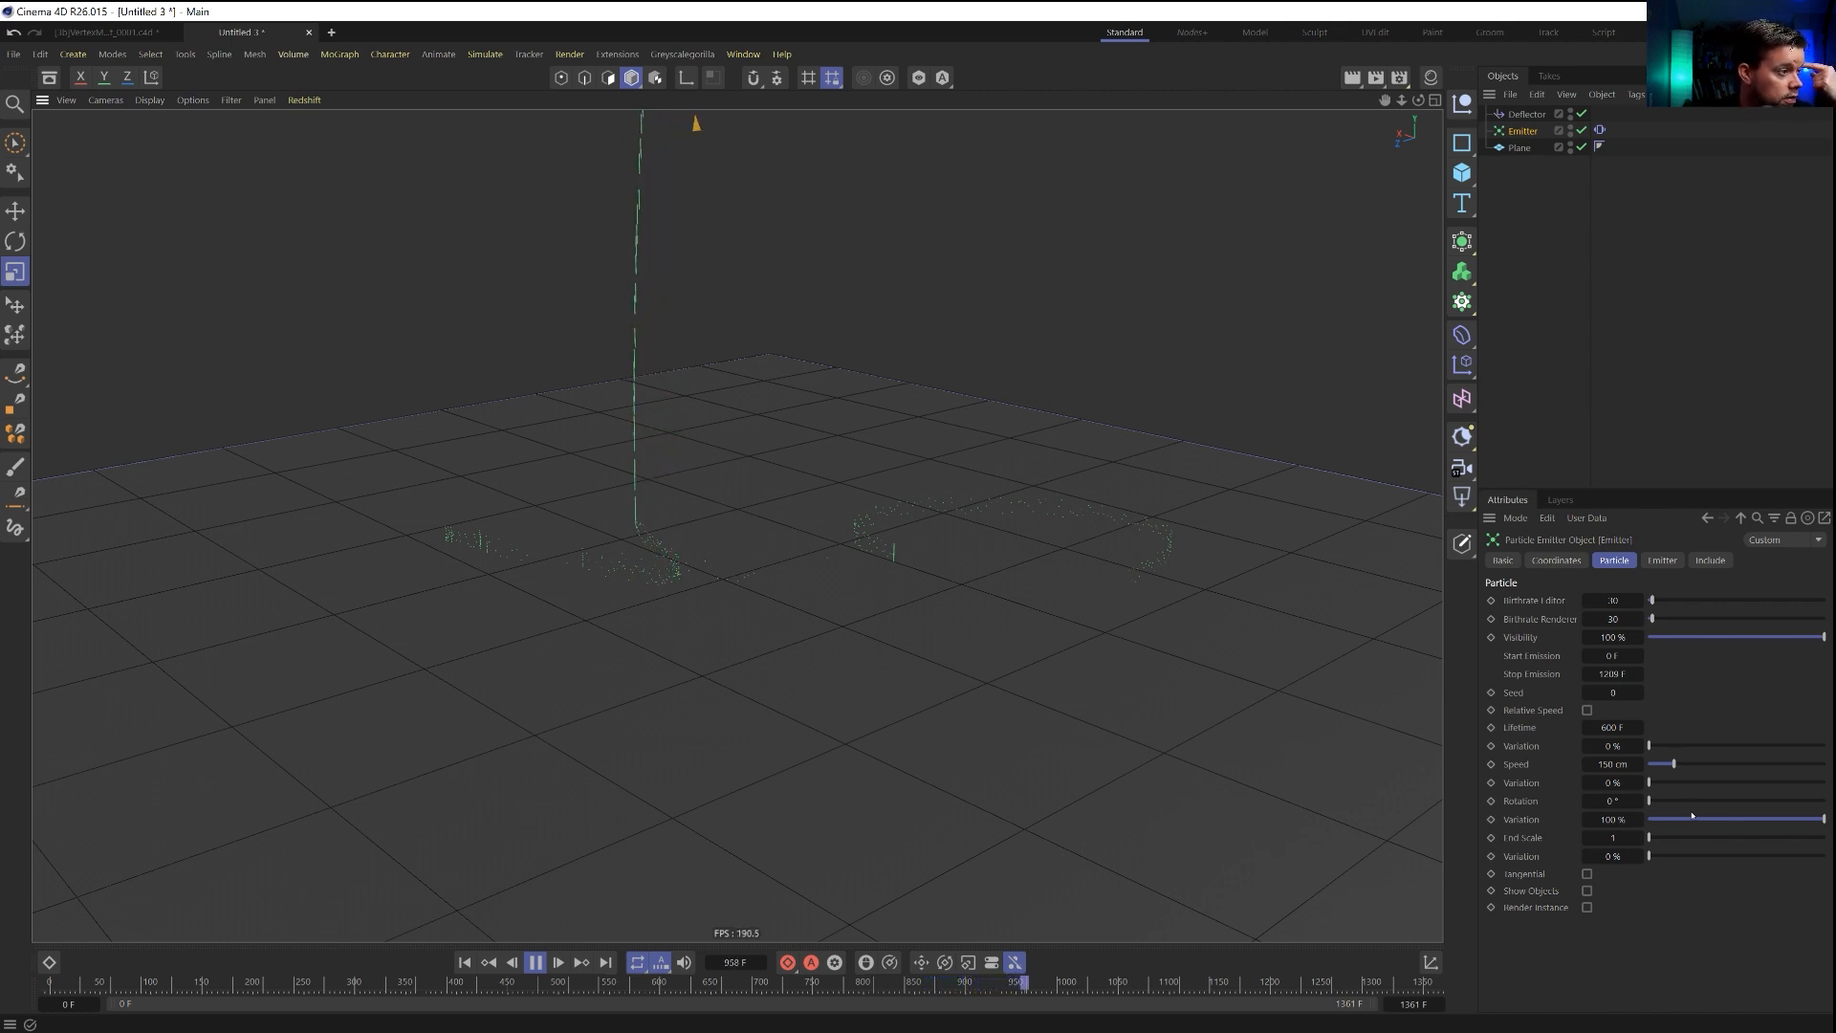
{"action": "left_click_drag", "start_coordinate": [947, 524], "coordinate": [918, 555], "text": "alt"}
{"action": "right_click_drag", "start_coordinate": [918, 555], "coordinate": [803, 564], "text": "alt"}
{"action": "middle_click_drag", "start_coordinate": [946, 573], "coordinate": [947, 681], "text": "alt"}
{"action": "left_click_drag", "start_coordinate": [947, 681], "coordinate": [939, 692], "text": "alt"}
{"action": "left_click", "coordinate": [535, 963]}
{"action": "left_click", "coordinate": [465, 963]}
{"action": "left_click", "coordinate": [1503, 287]}
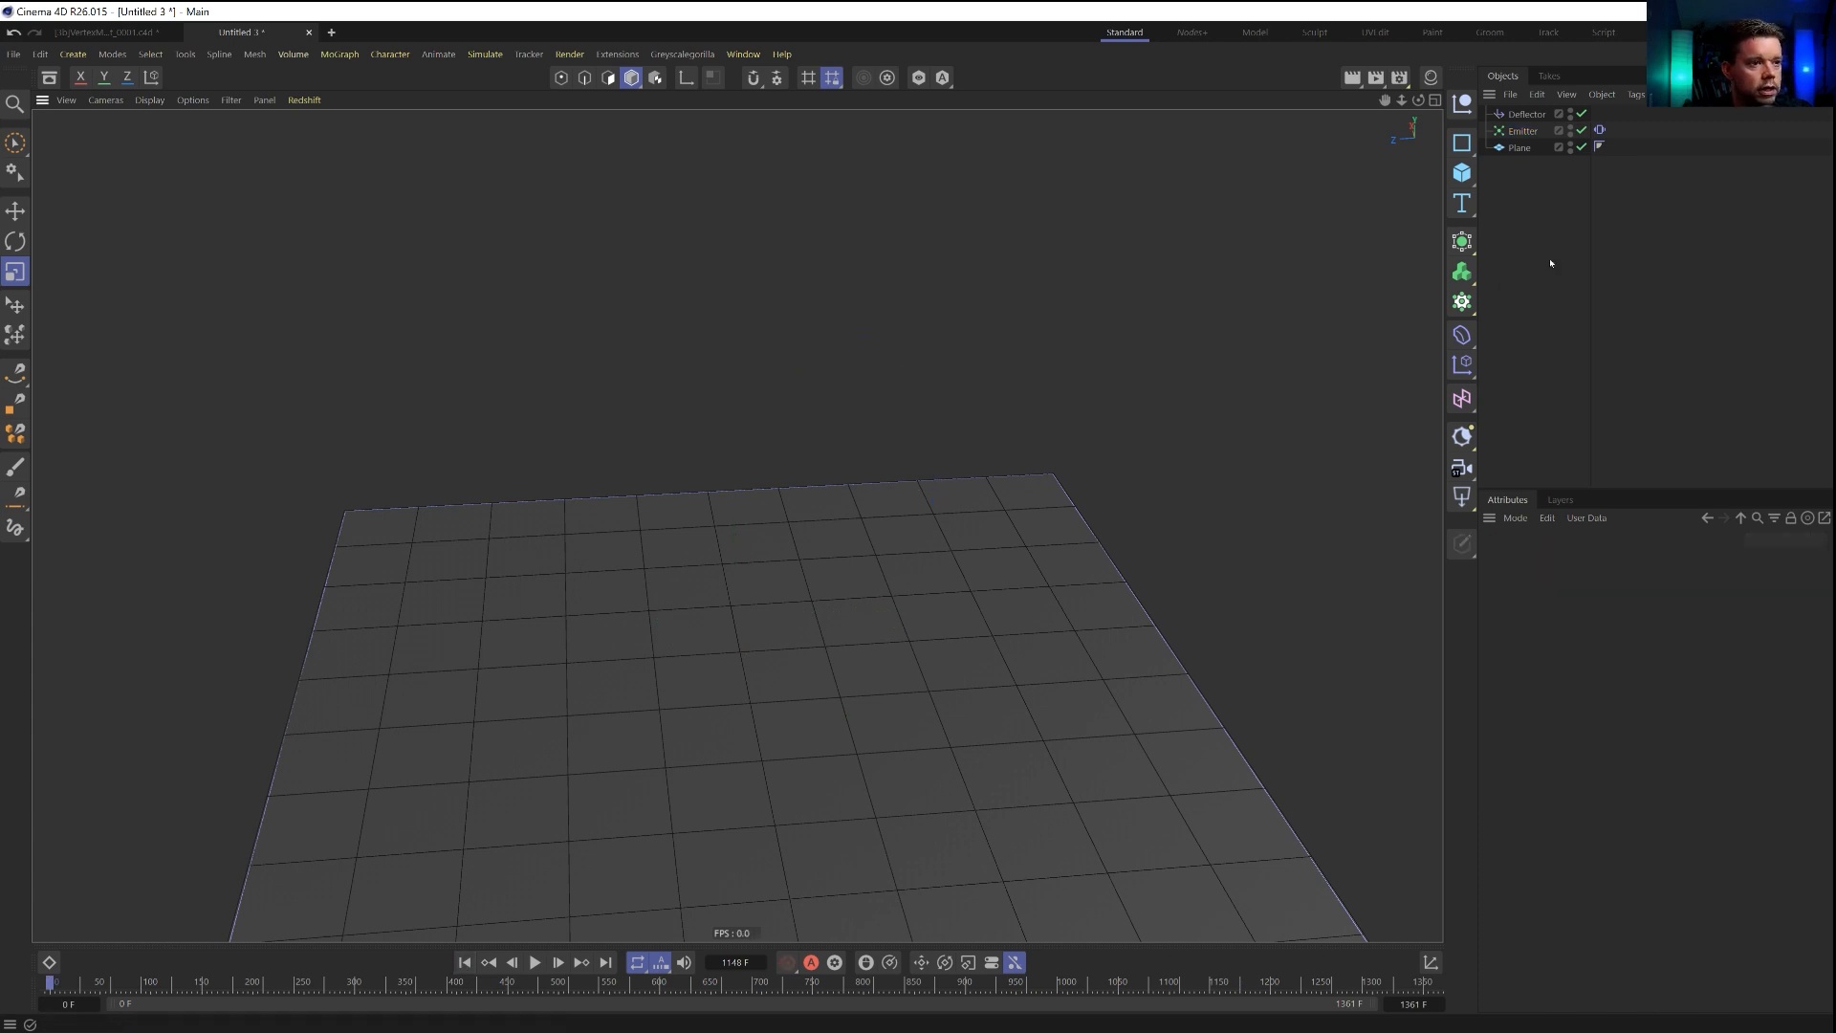
Enable Show Objects on the emitter and add a cube as its child.
{"action": "left_click", "coordinate": [1522, 131]}
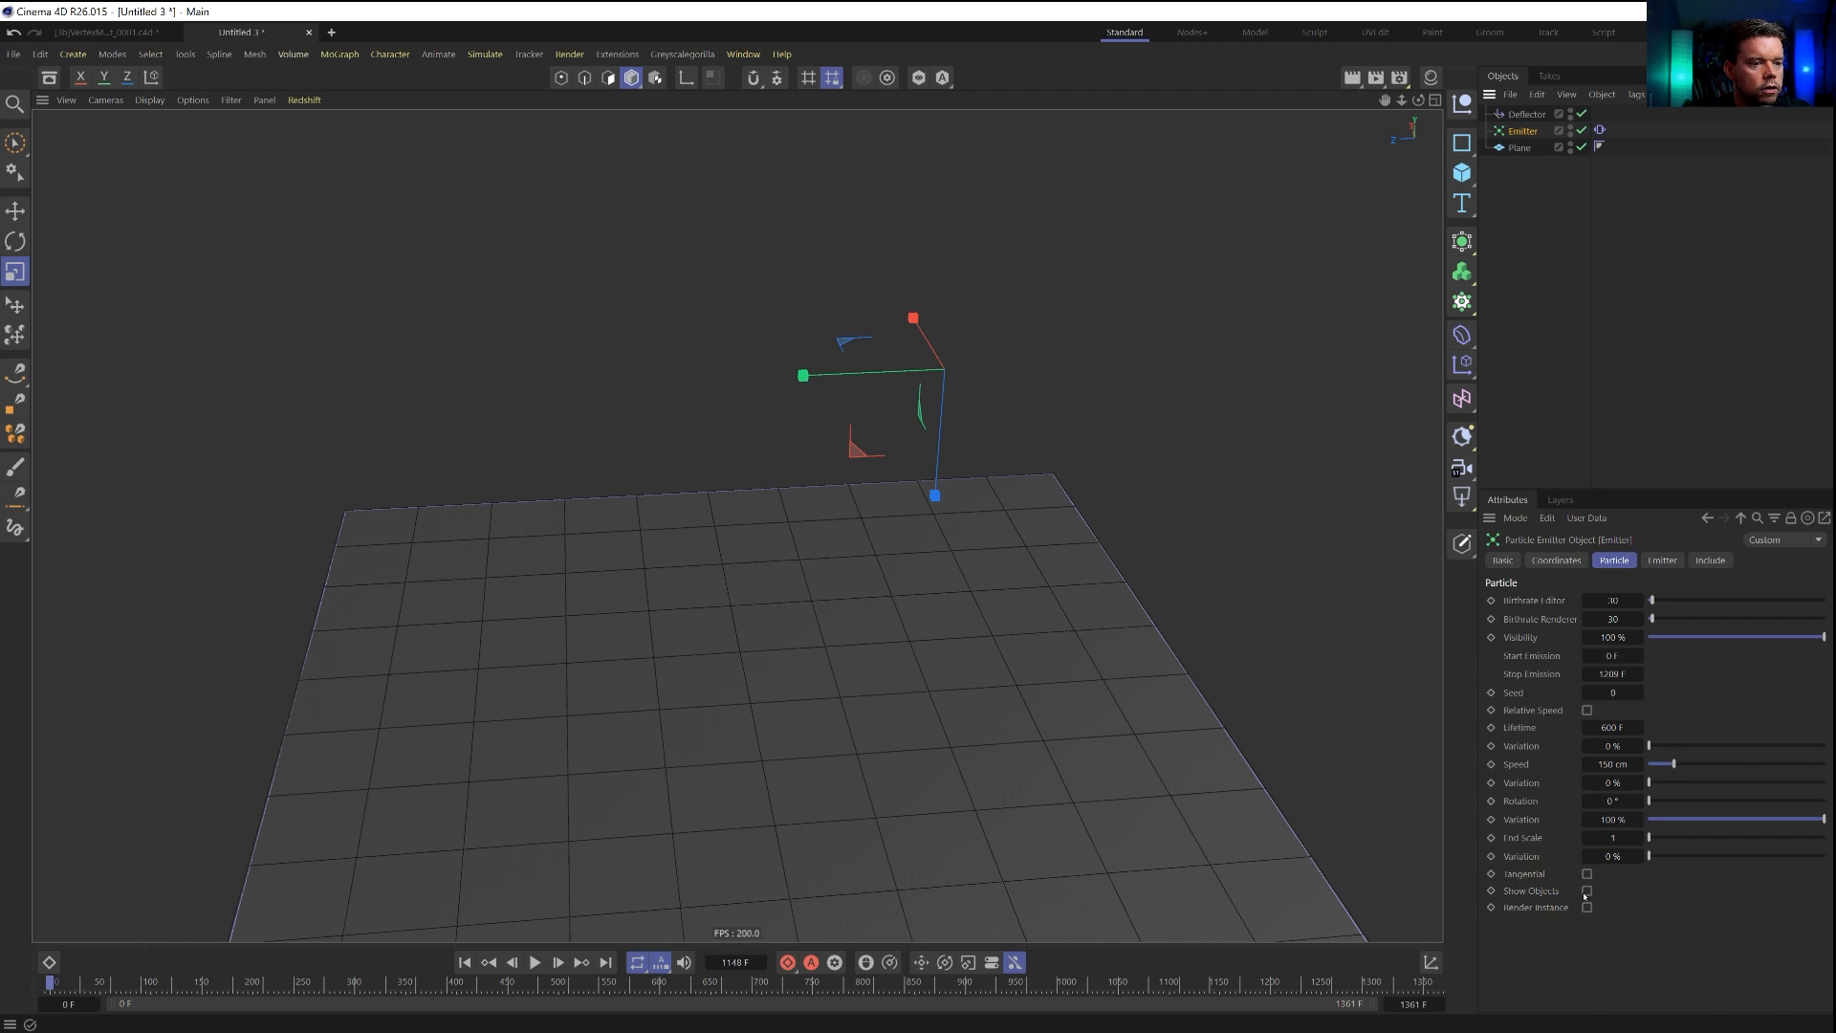
{"action": "left_click", "coordinate": [1463, 173]}
{"action": "left_click", "coordinate": [1562, 209]}
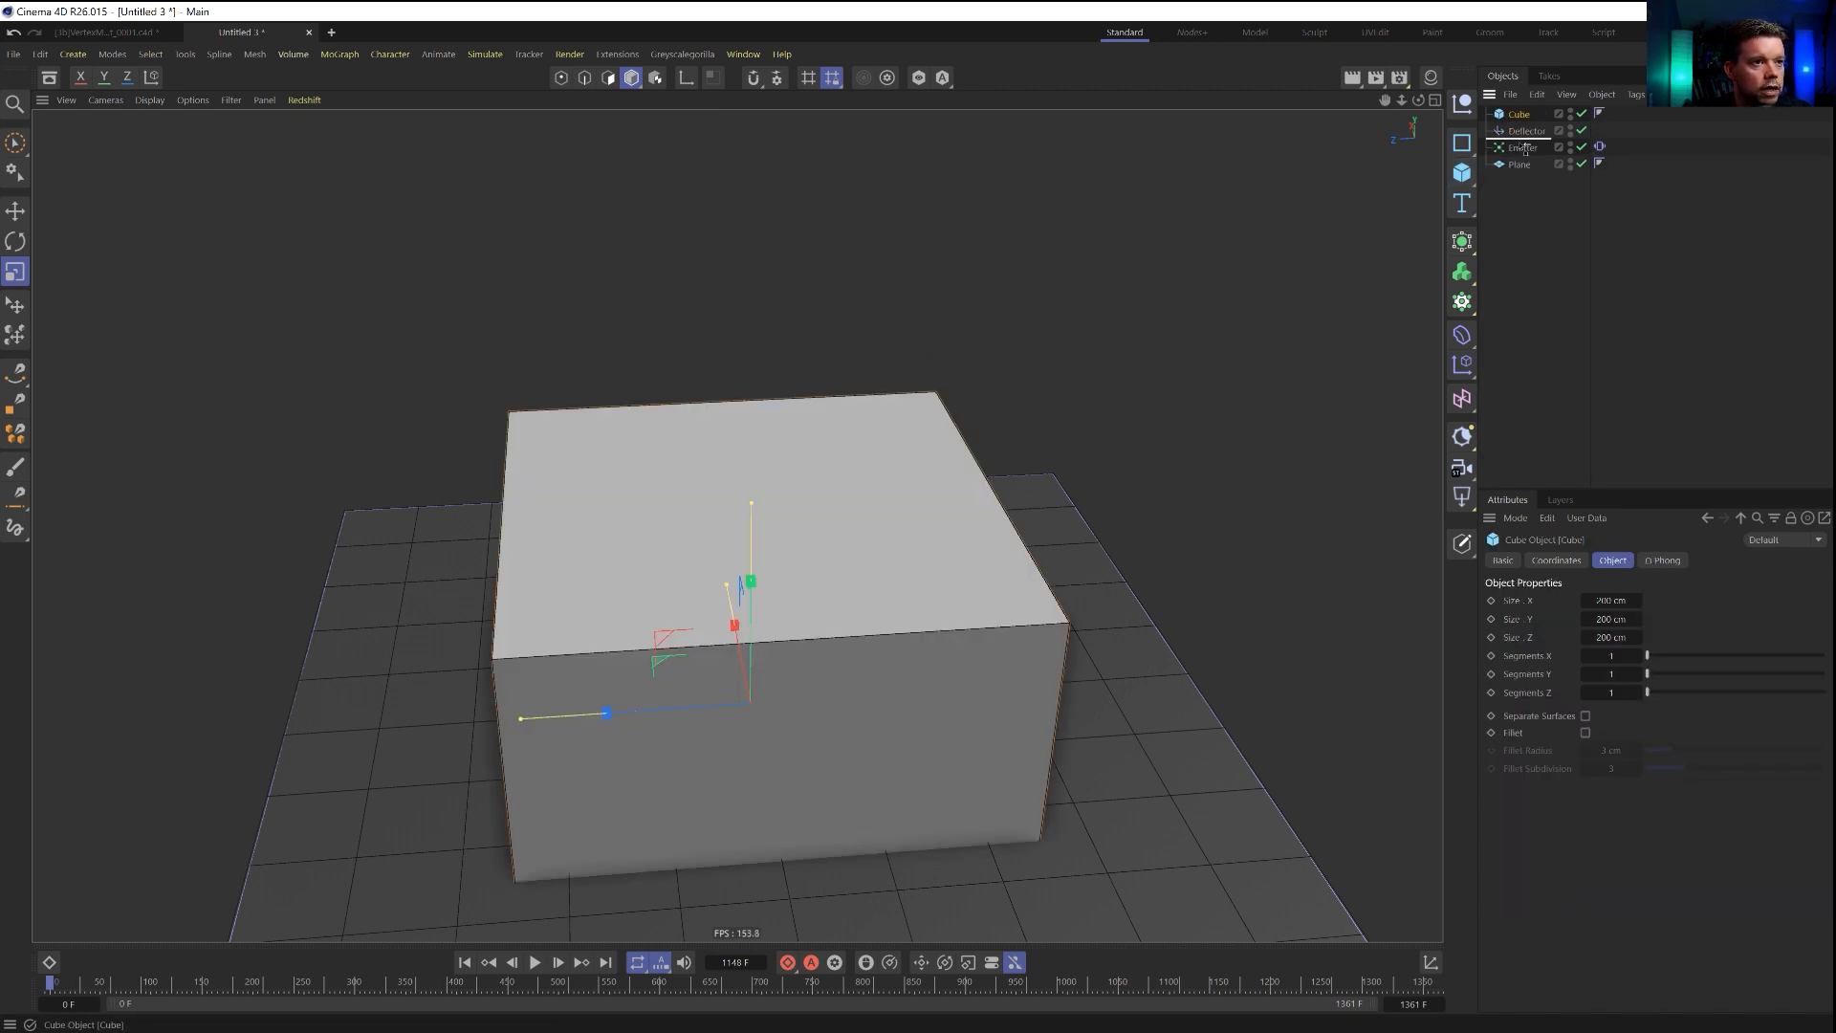
{"action": "left_click_drag", "start_coordinate": [1519, 114], "coordinate": [1524, 150]}
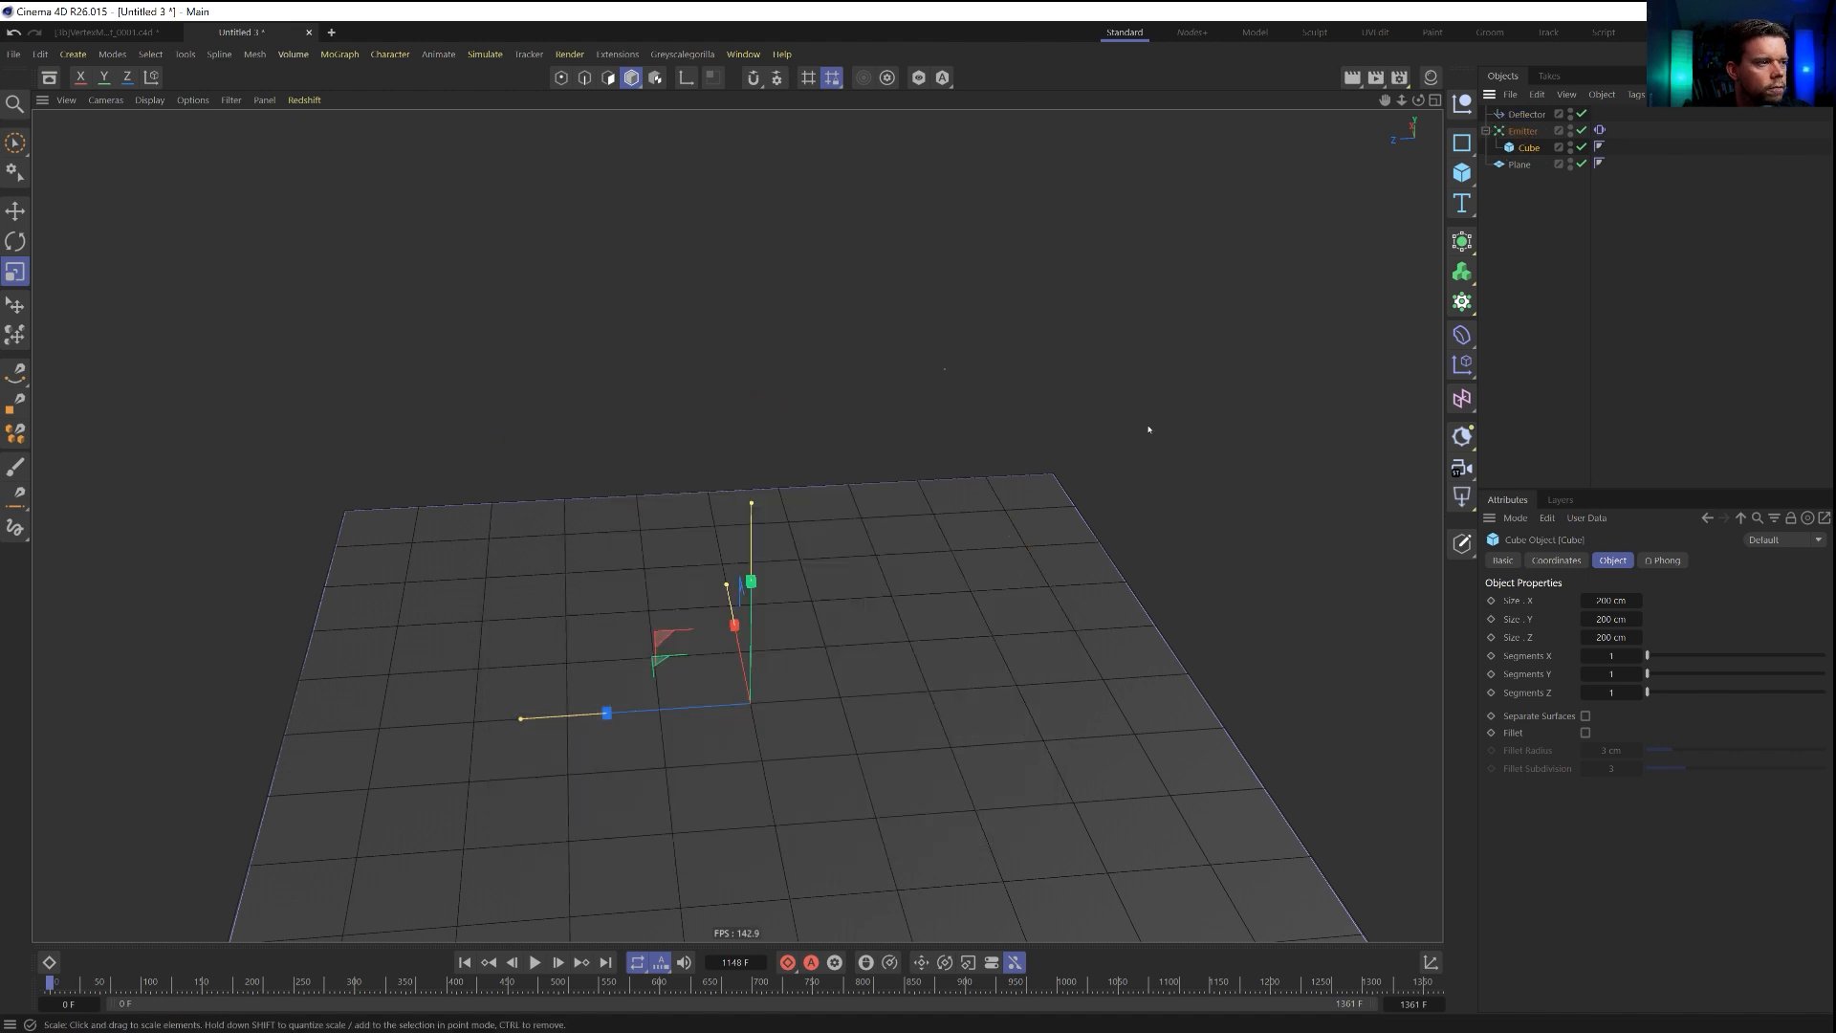
Set the cube's size to 1 cm in X, Y and Z and play the animation to check the emitted cubes.
{"action": "left_click", "coordinate": [1530, 148]}
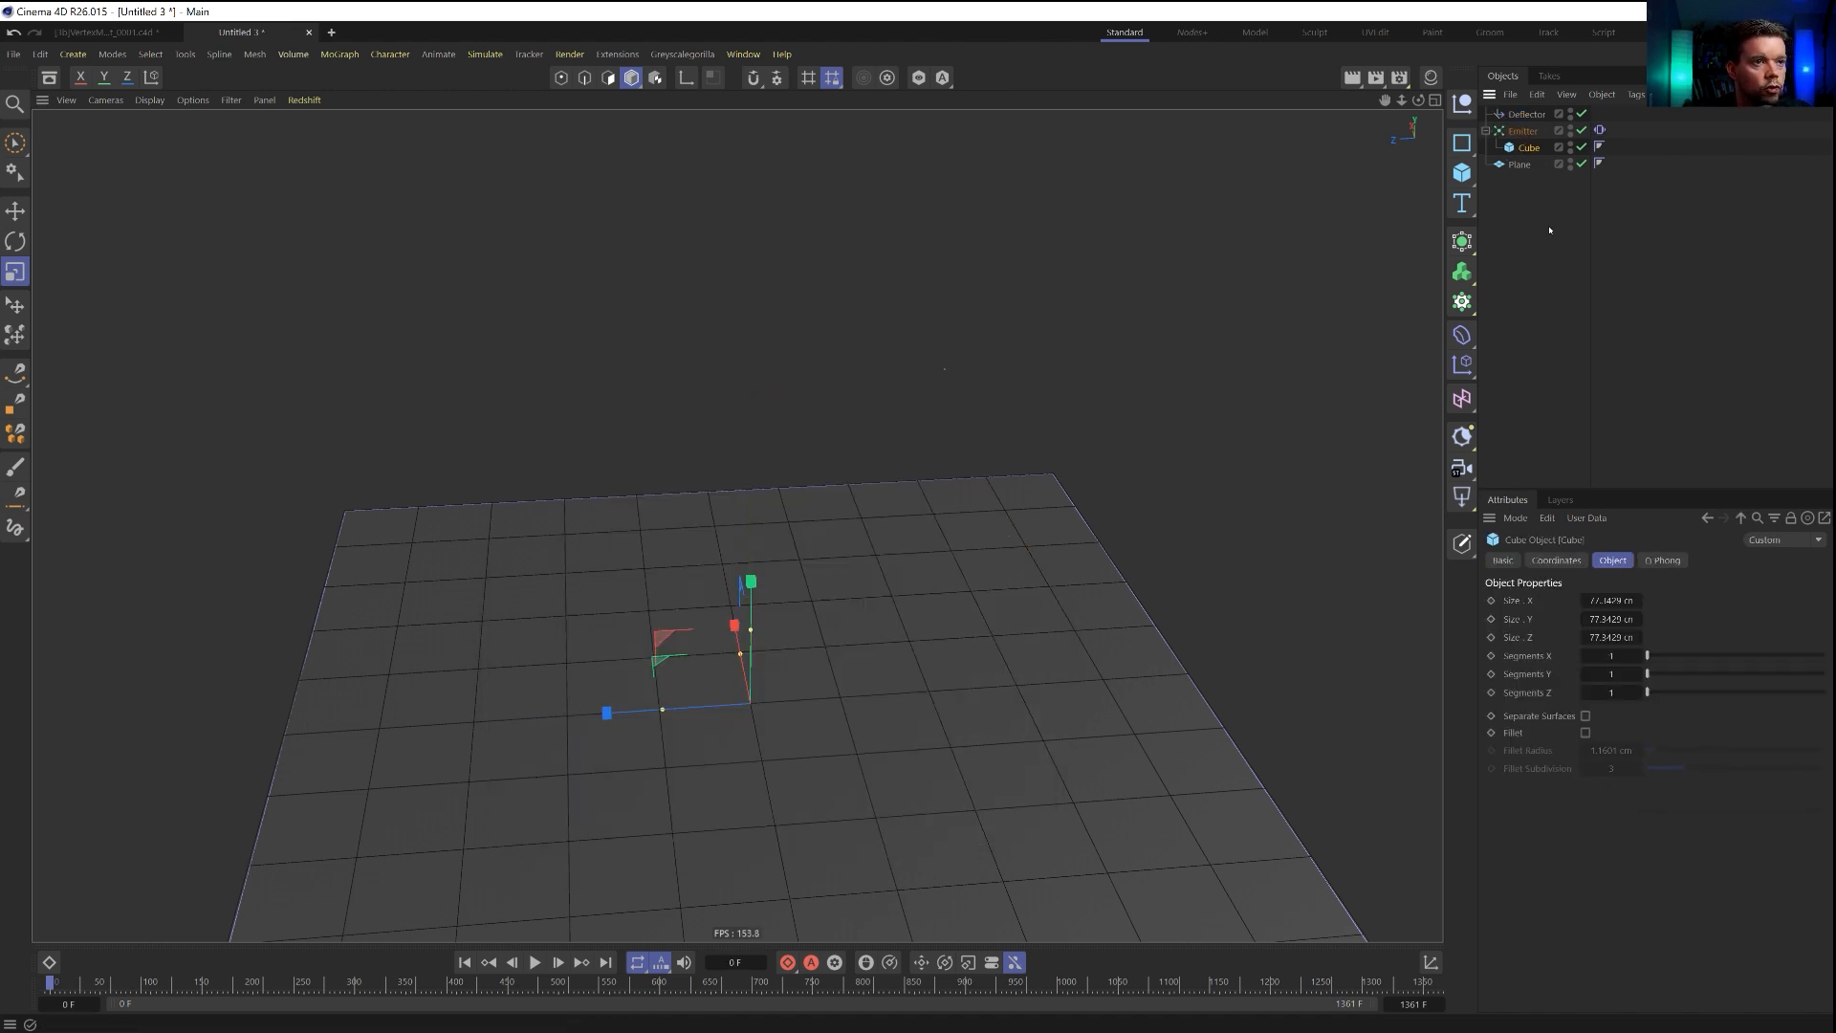
{"action": "type", "text": "1"}
{"action": "key", "text": "Return"}
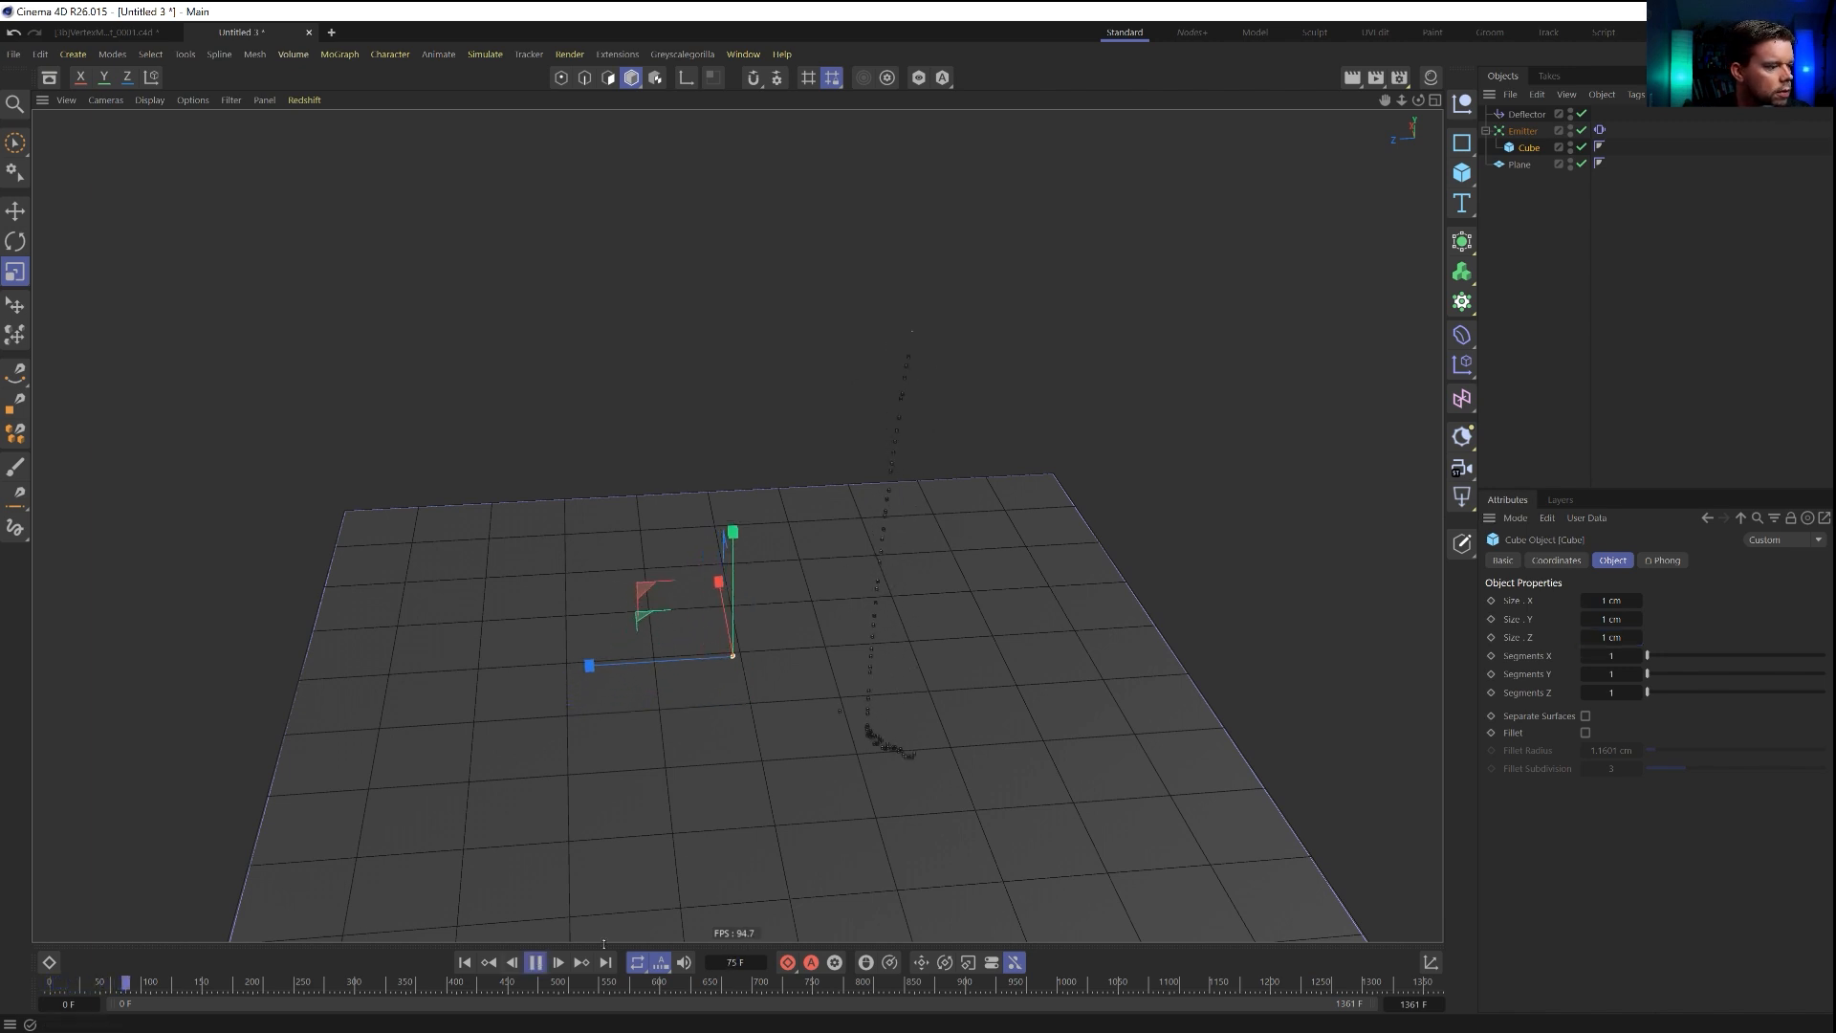
{"action": "key", "text": "F8"}
{"action": "left_click_drag", "start_coordinate": [865, 771], "coordinate": [897, 752], "text": "alt"}
{"action": "scroll", "coordinate": [897, 753], "scroll_direction": "up", "scroll_amount": 5}
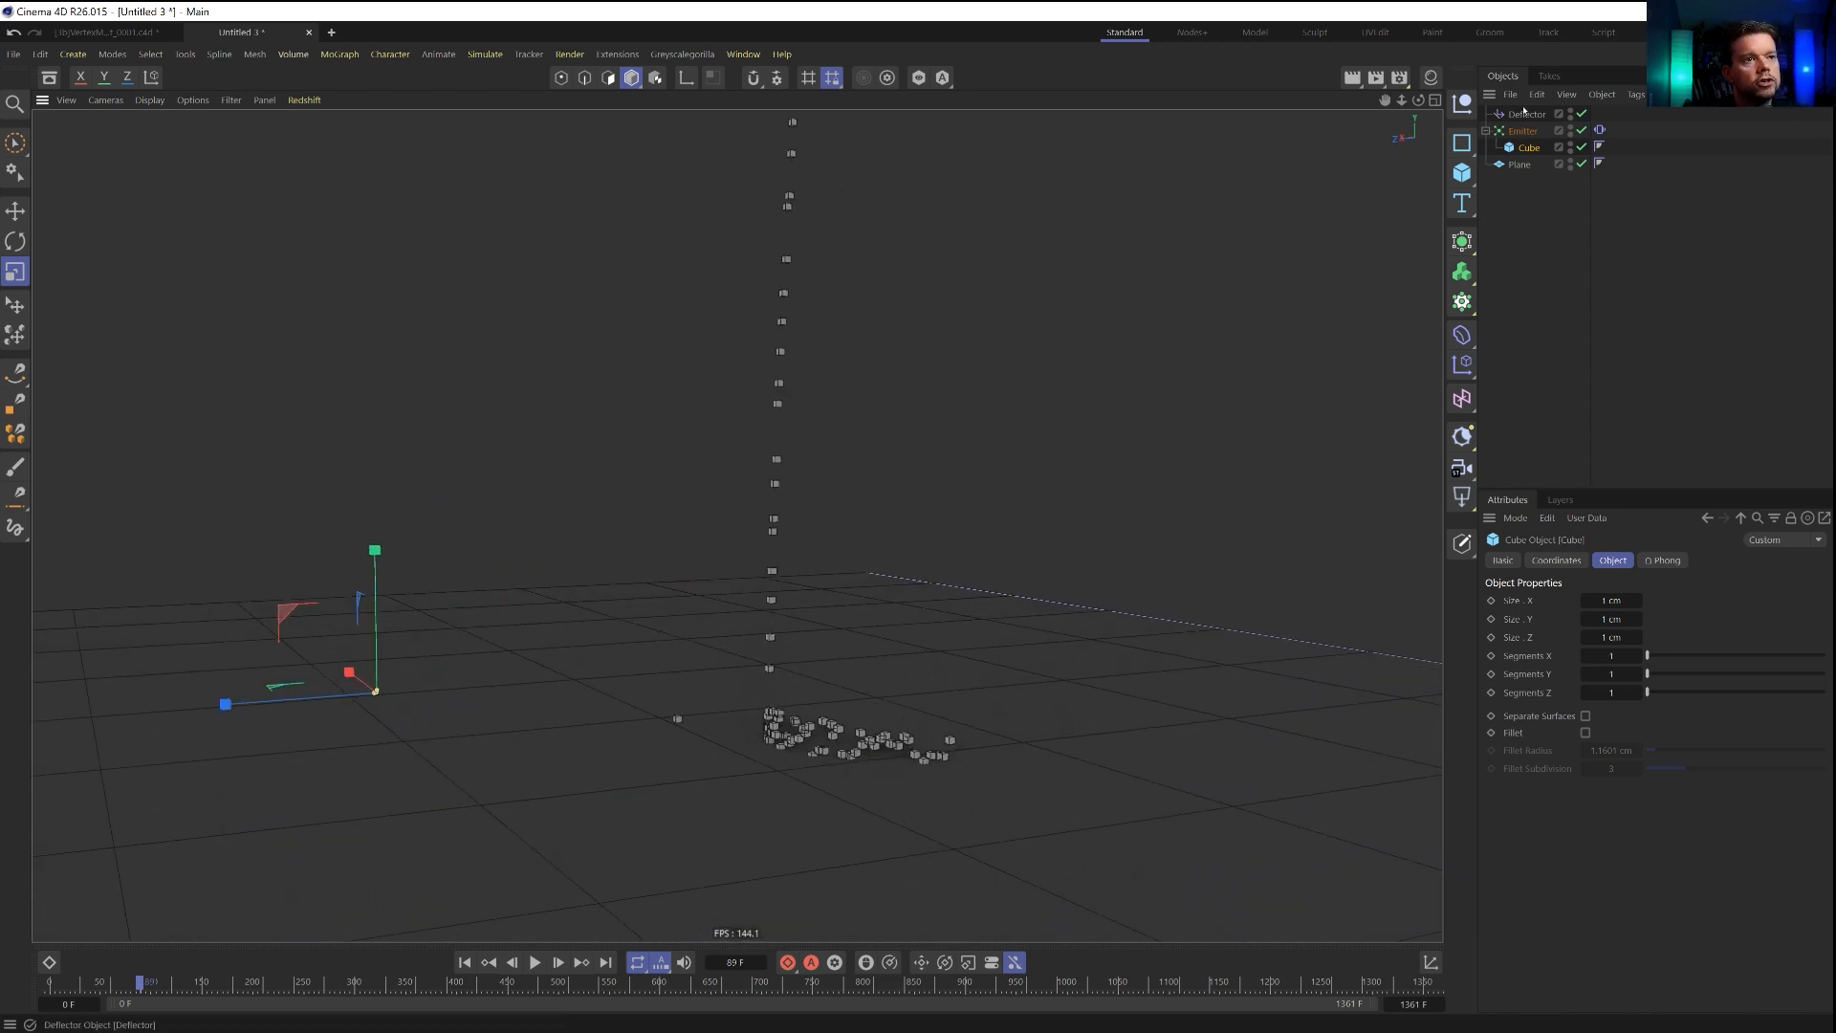
Delete the deflector and give the plane a Collider Body tag.
{"action": "left_click", "coordinate": [1525, 113]}
{"action": "key", "text": "Delete"}
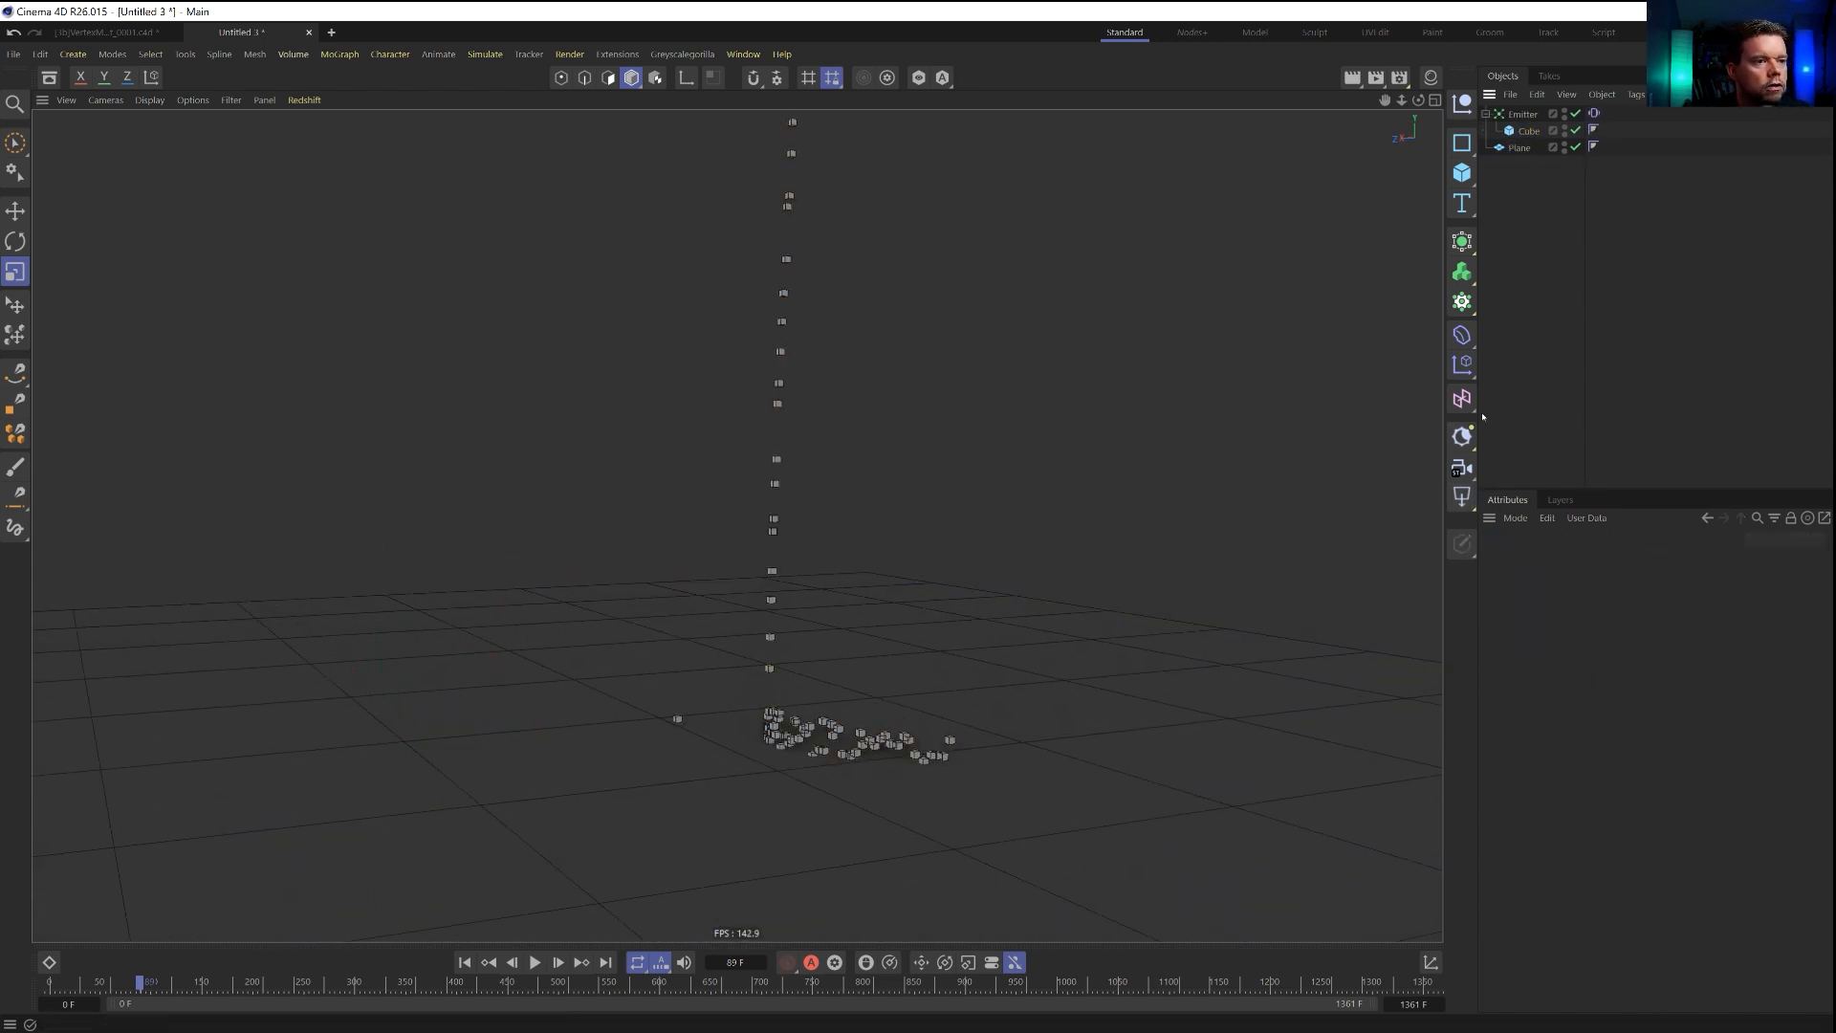
{"action": "right_click", "coordinate": [1522, 149]}
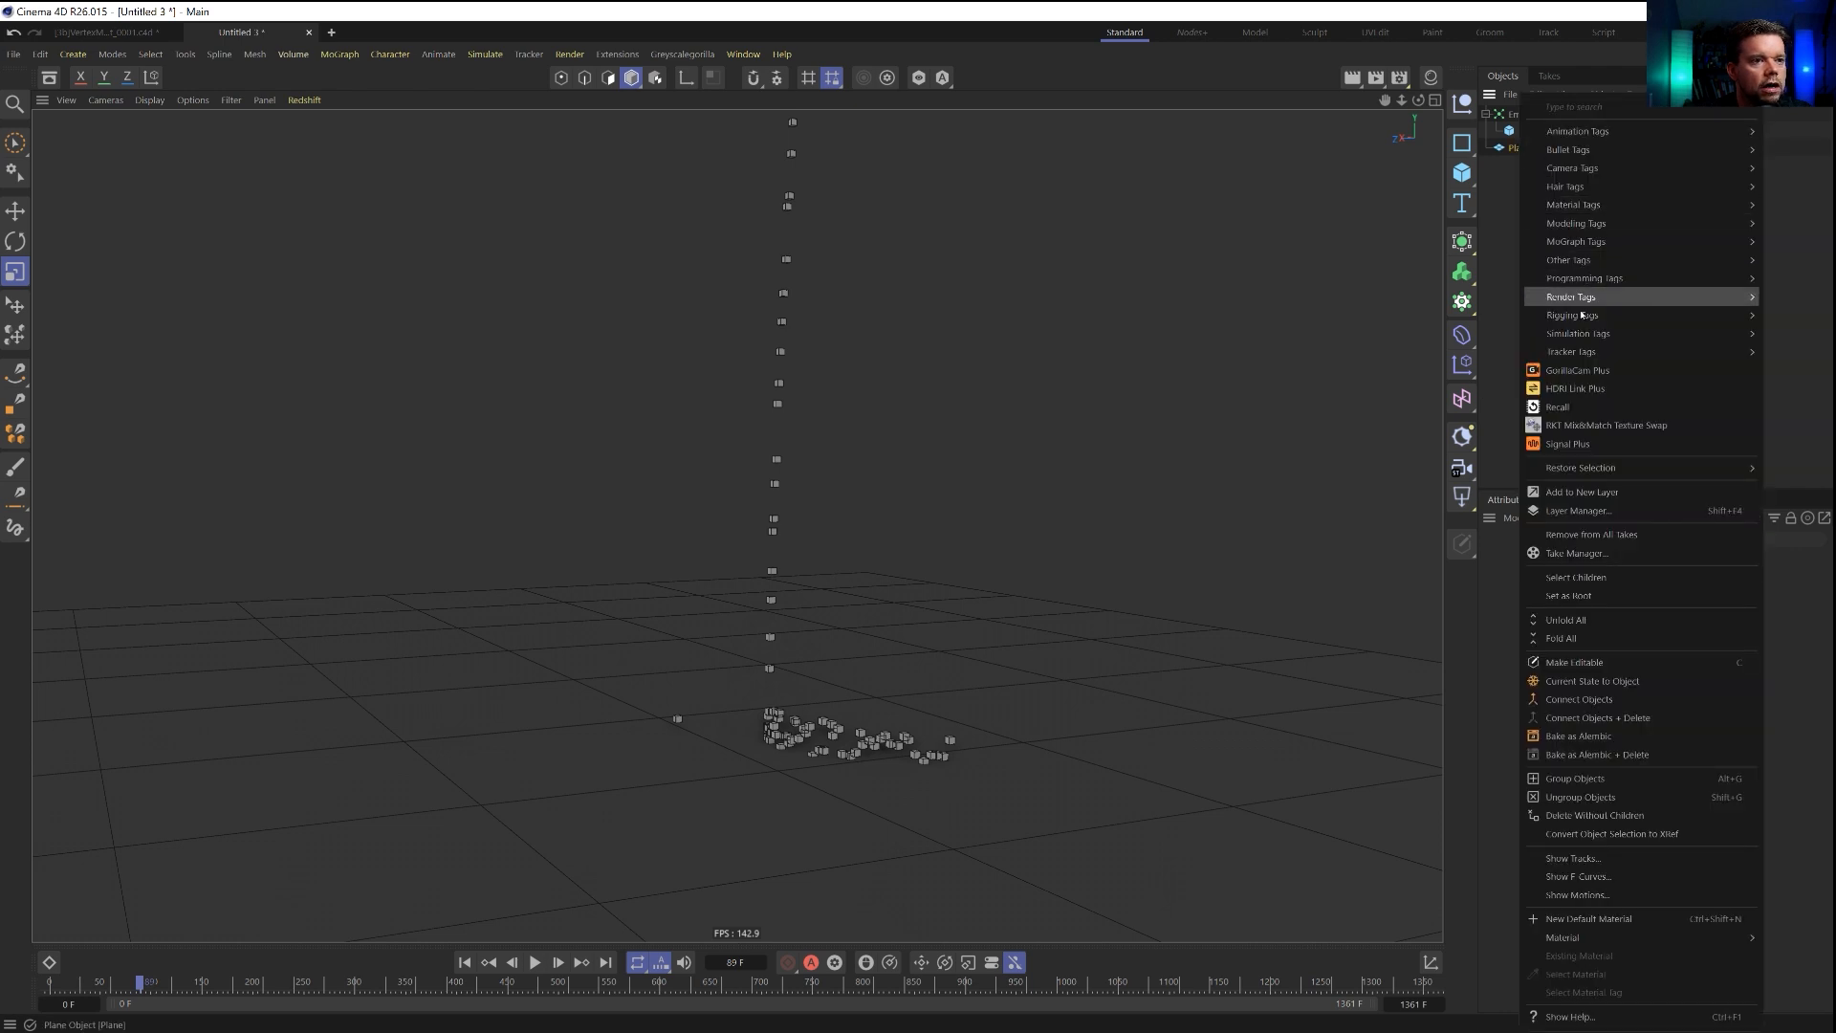
{"action": "mouse_move", "coordinate": [1581, 335]}
{"action": "mouse_move", "coordinate": [1594, 149]}
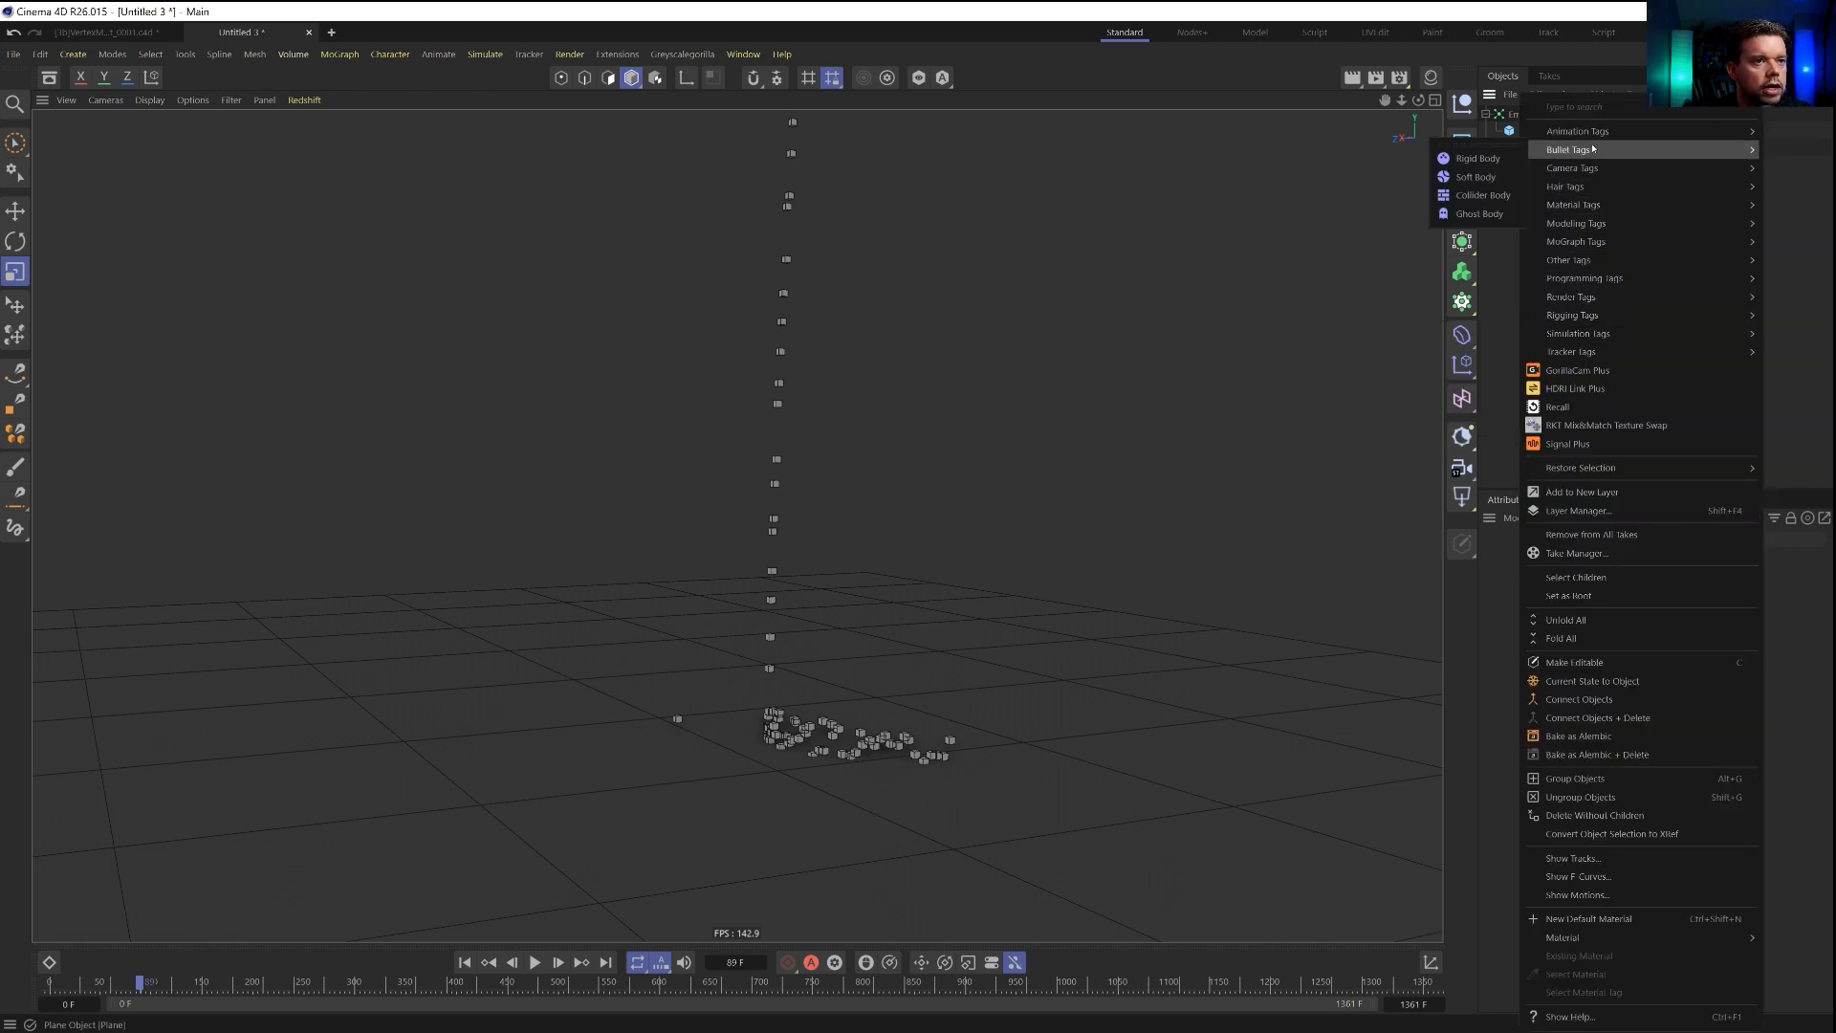
{"action": "left_click", "coordinate": [1482, 195]}
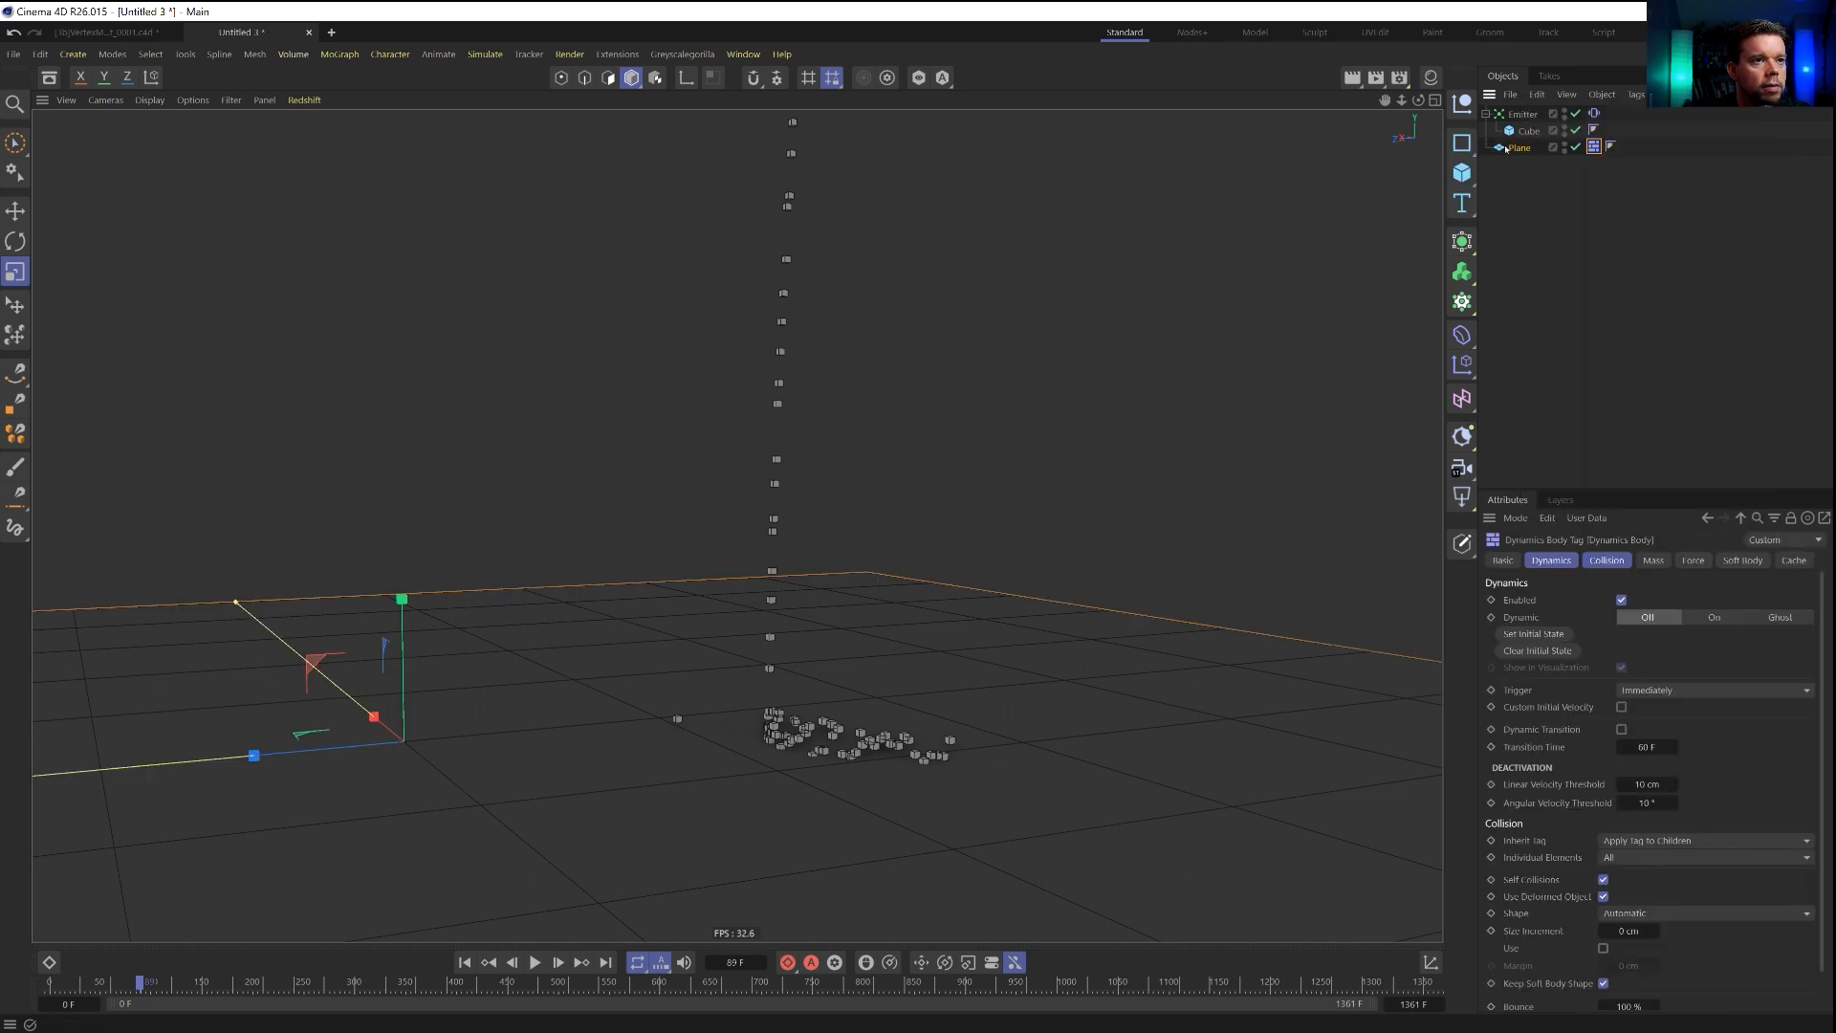
Add a Rigid Body tag to the cube and play the simulation from the first frame to check its collision with the plane.
{"action": "left_click", "coordinate": [1529, 132]}
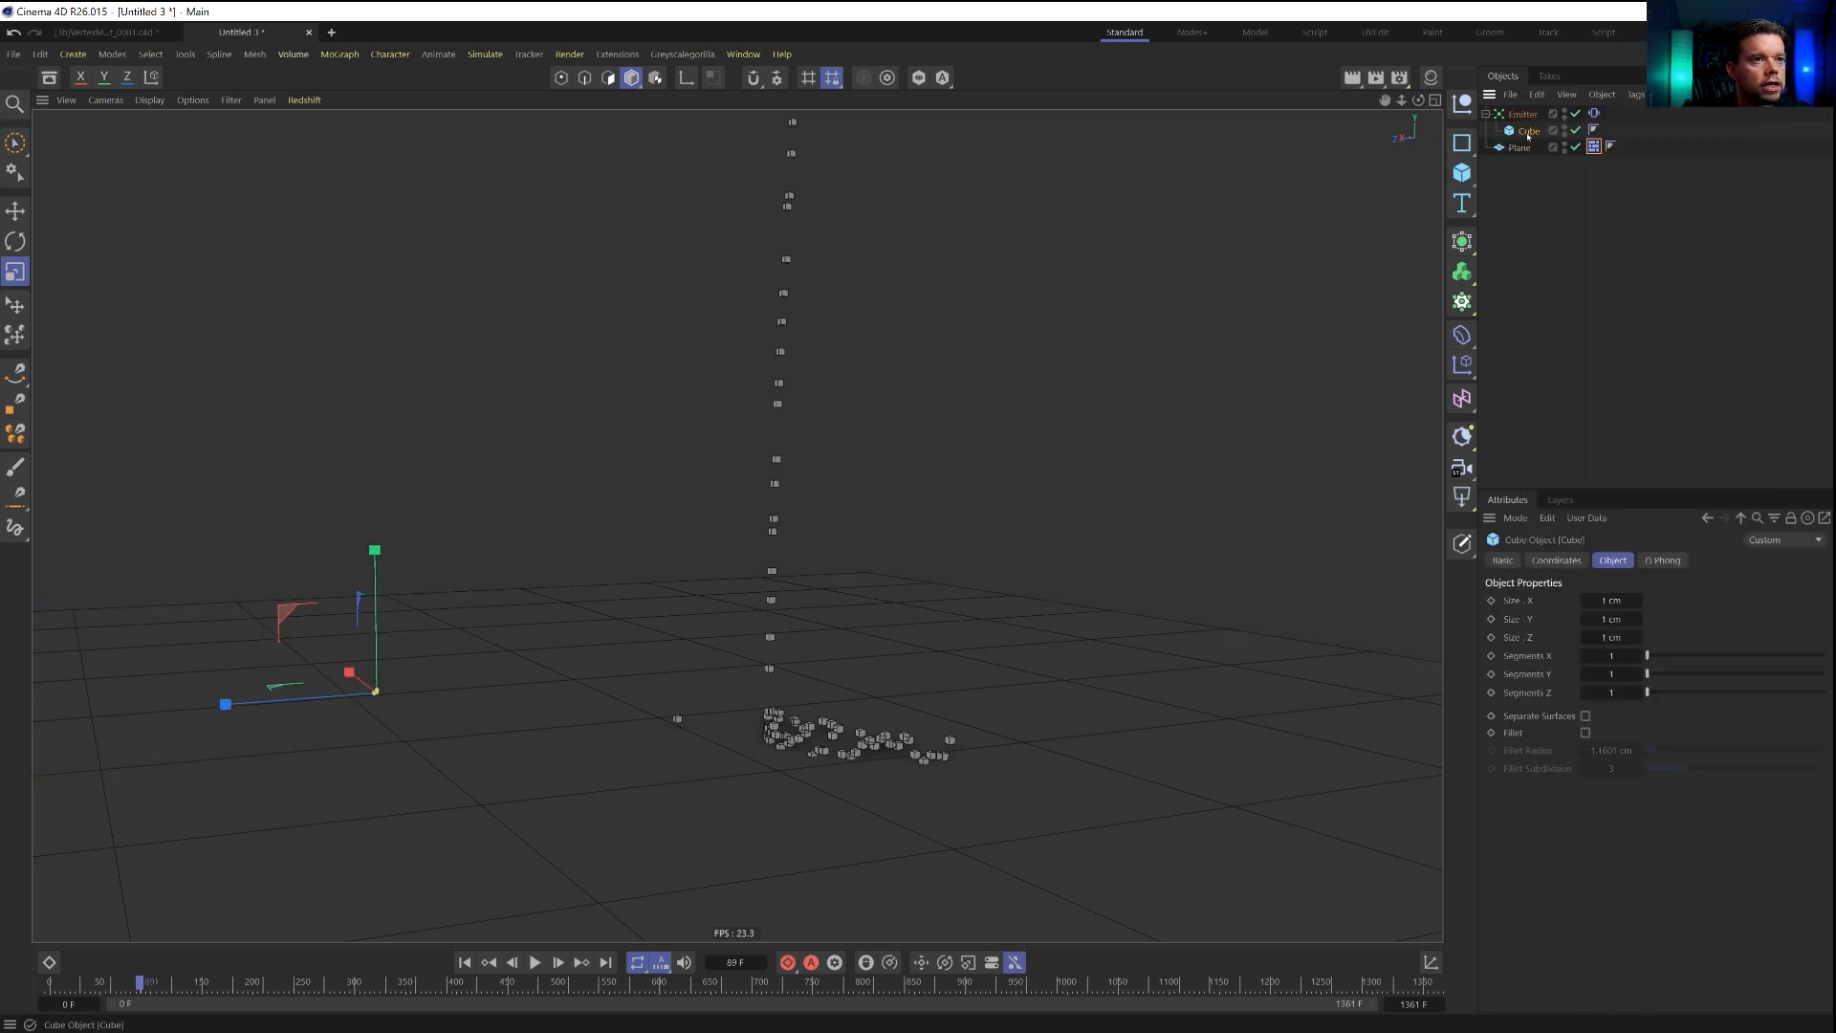
{"action": "right_click", "coordinate": [1528, 136]}
{"action": "mouse_move", "coordinate": [1577, 151]}
{"action": "left_click", "coordinate": [1505, 160]}
{"action": "left_click_drag", "start_coordinate": [830, 618], "coordinate": [822, 665], "text": "alt"}
{"action": "right_click_drag", "start_coordinate": [823, 665], "coordinate": [742, 671], "text": "alt"}
{"action": "left_click_drag", "start_coordinate": [742, 671], "coordinate": [790, 660], "text": "alt"}
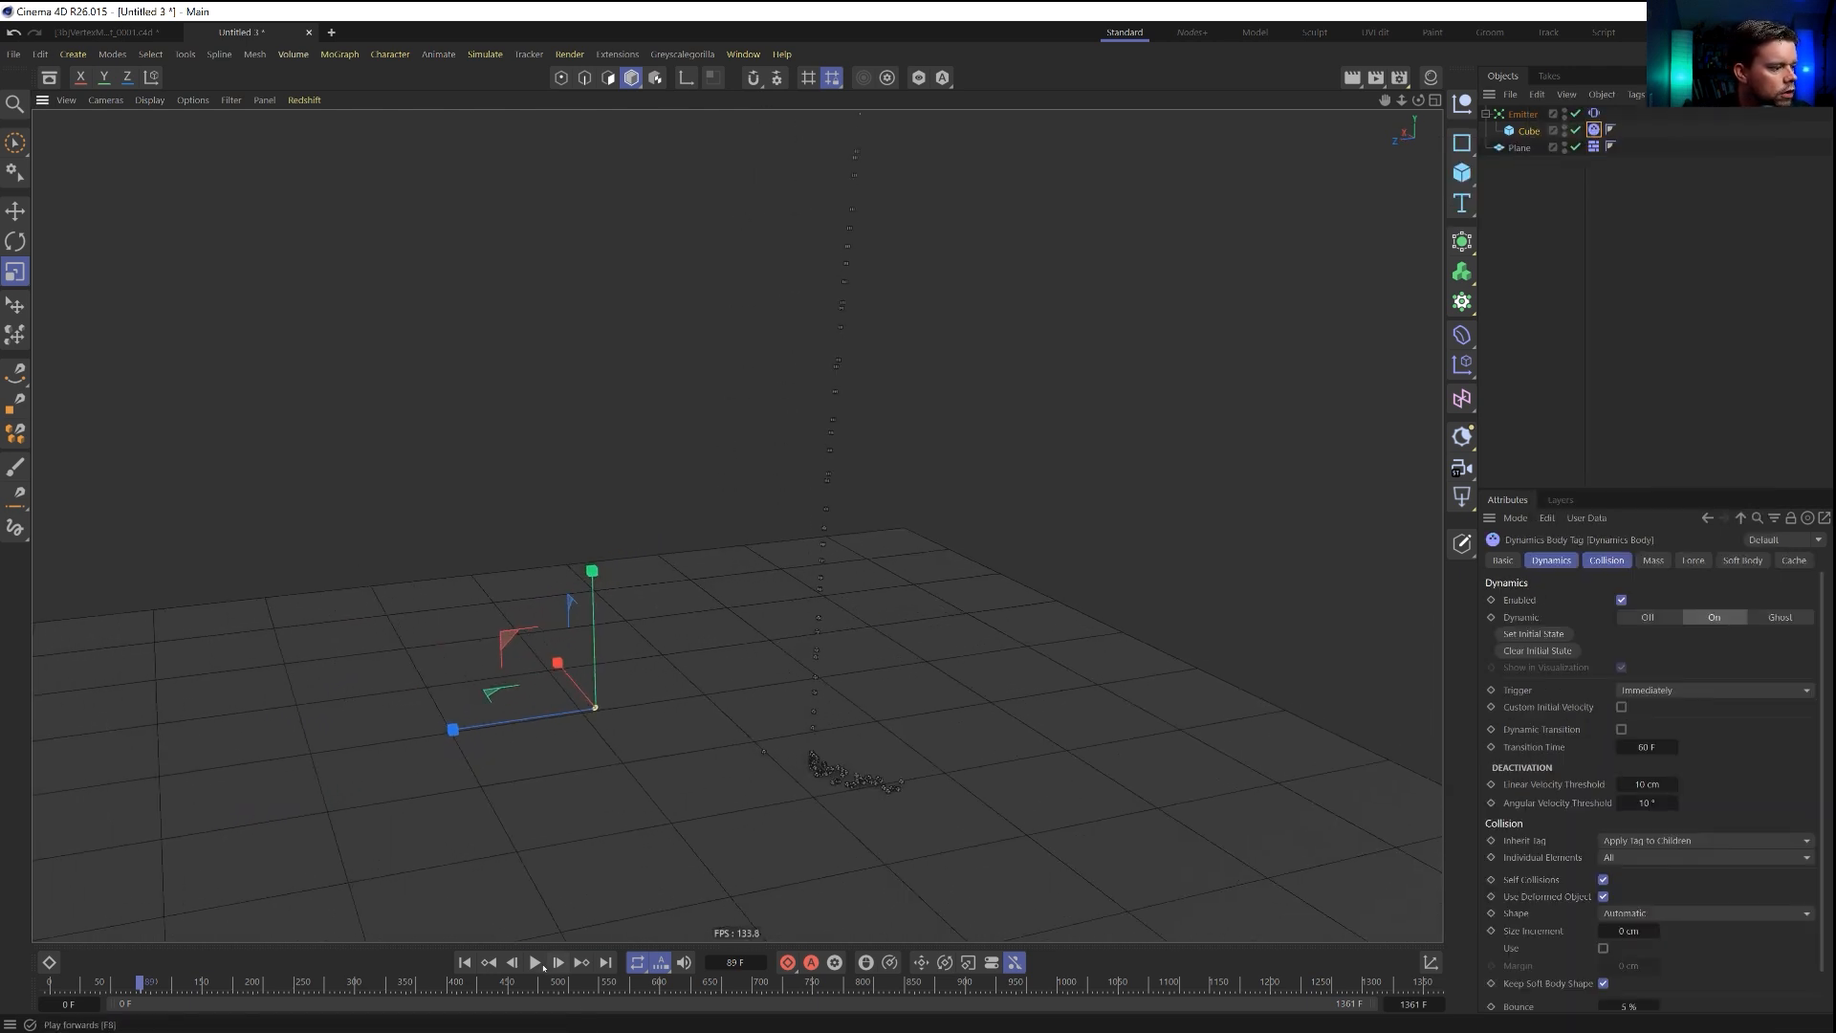
{"action": "key", "text": "shift+f"}
{"action": "left_click", "coordinate": [535, 962]}
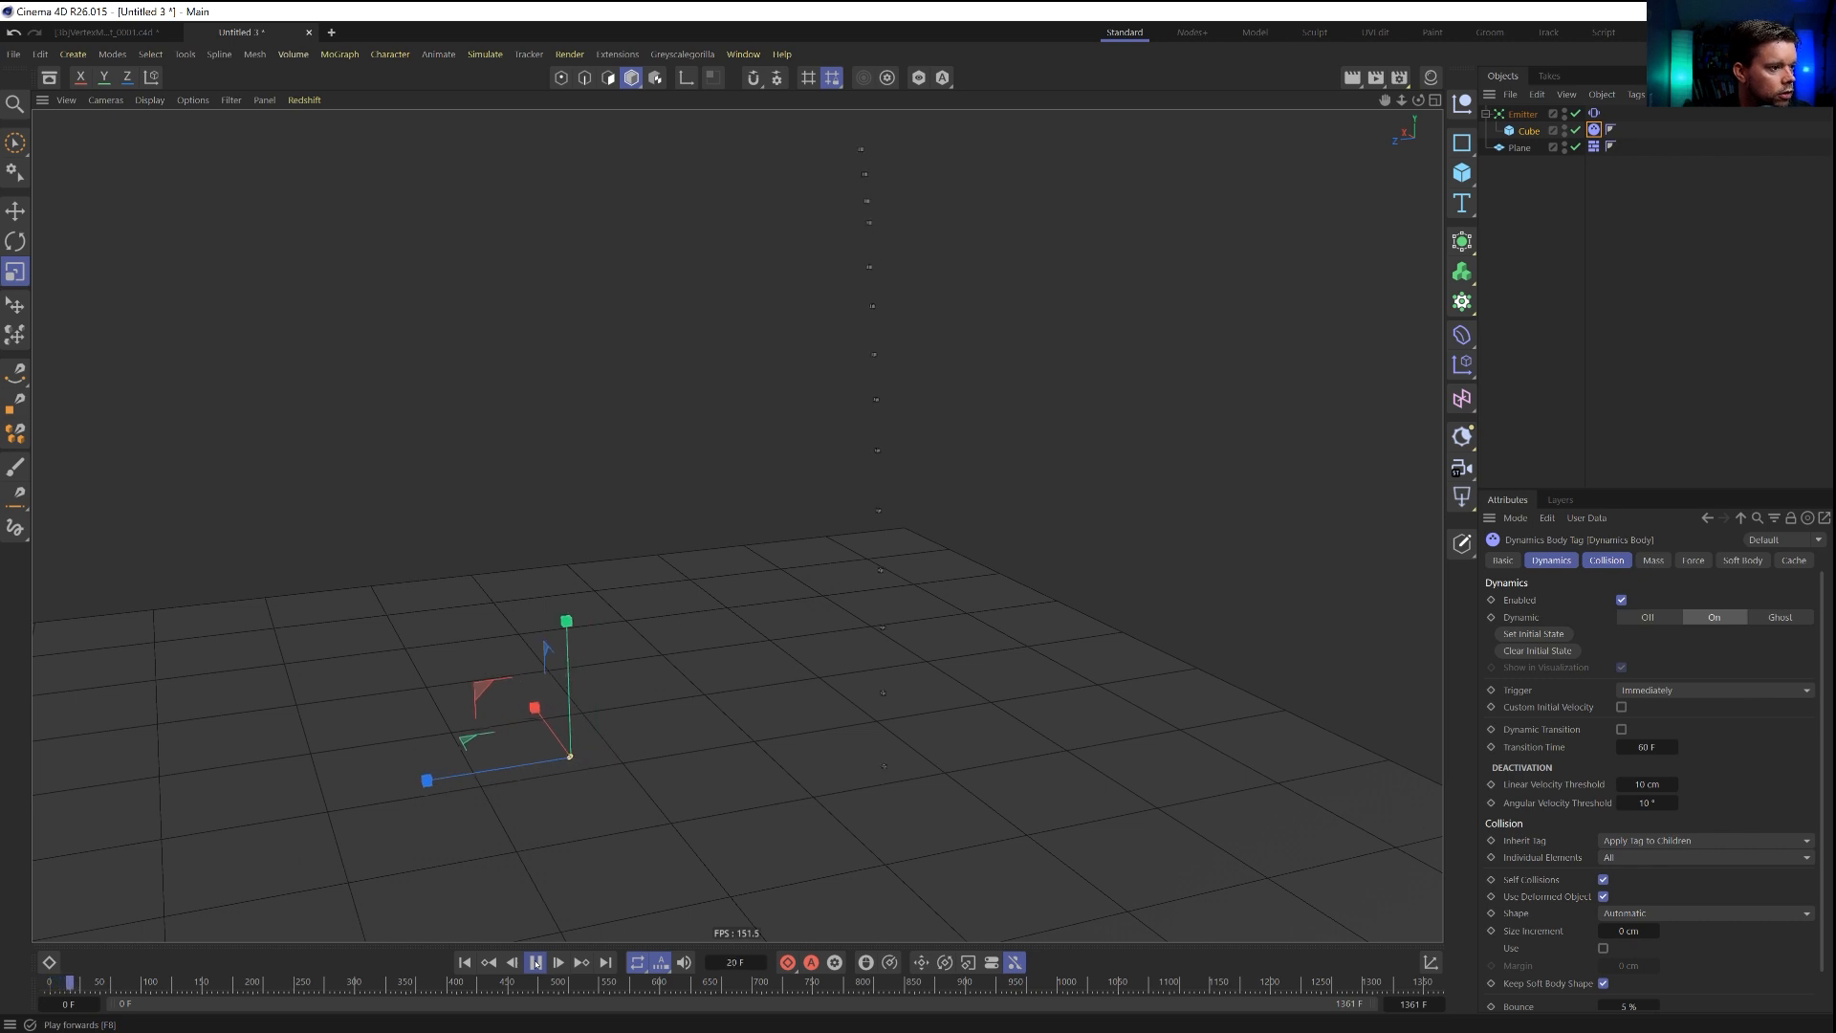
{"action": "left_click", "coordinate": [535, 962]}
{"action": "left_click_drag", "start_coordinate": [784, 842], "coordinate": [825, 658], "text": "alt"}
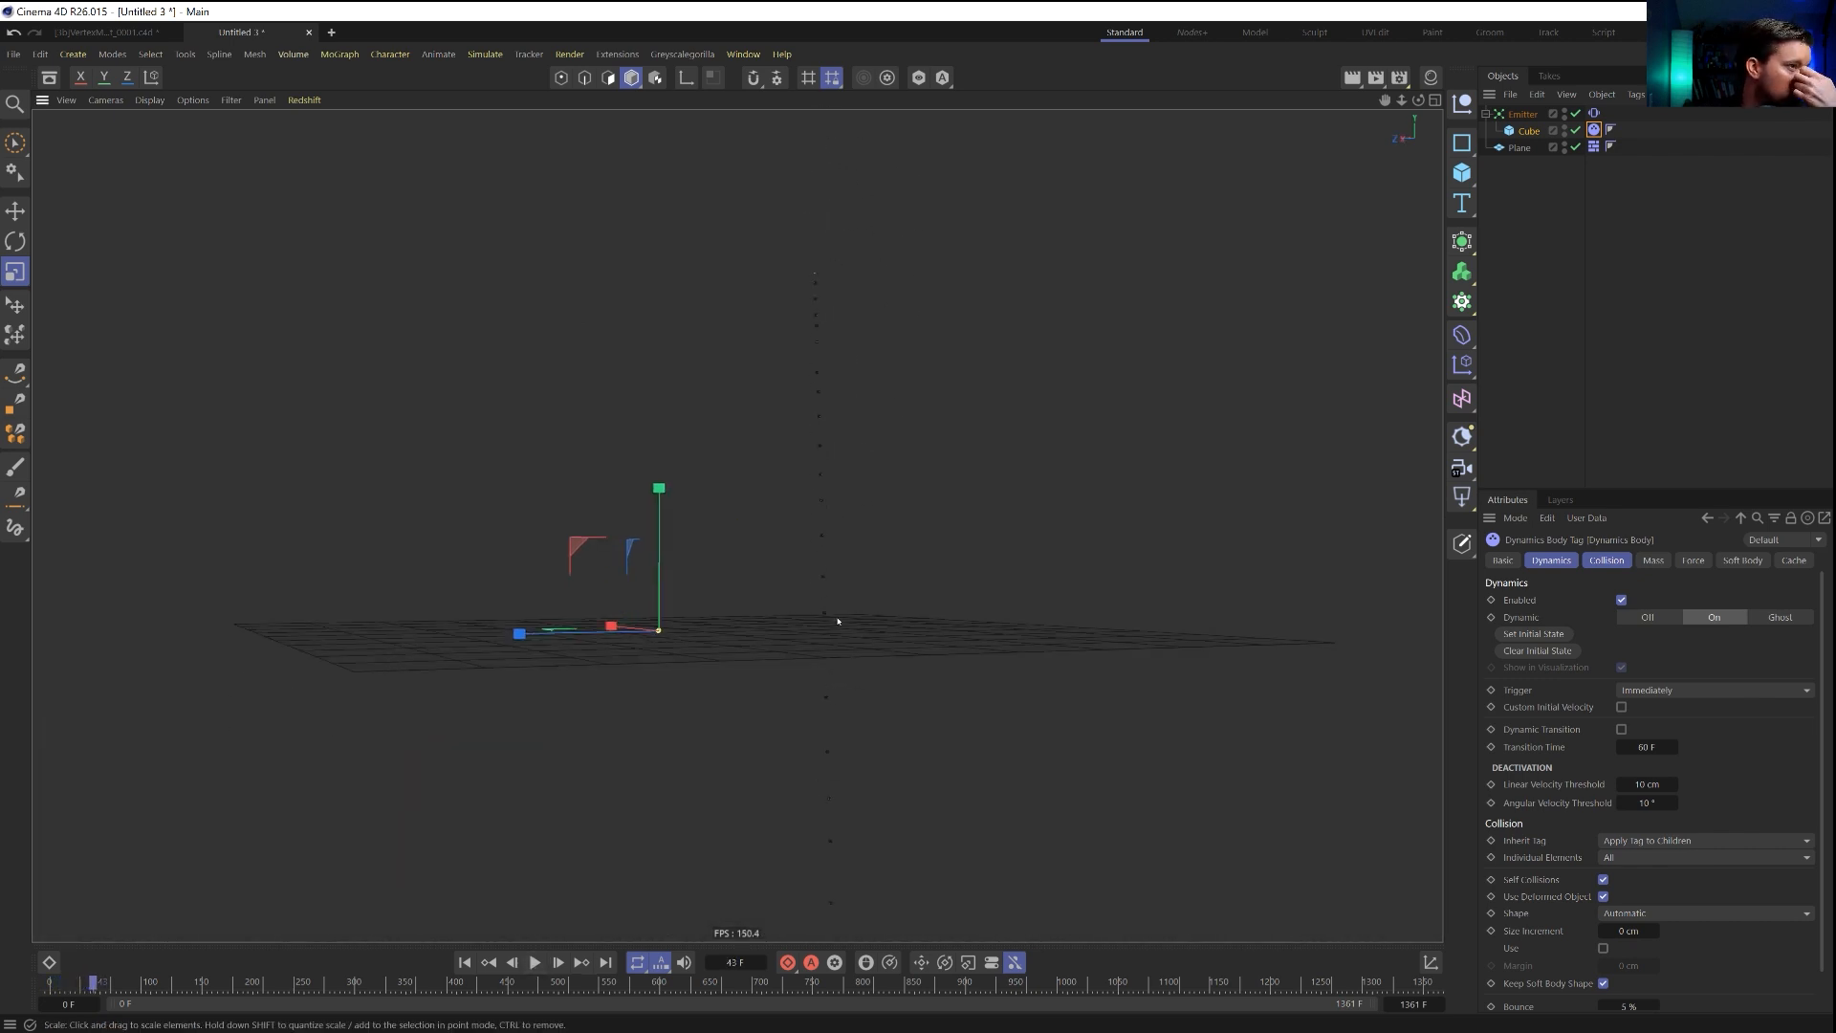
Set the emitter's particle speed to 0 cm, replay the simulation to check the fall, and rewind it.
{"action": "left_click", "coordinate": [1522, 114]}
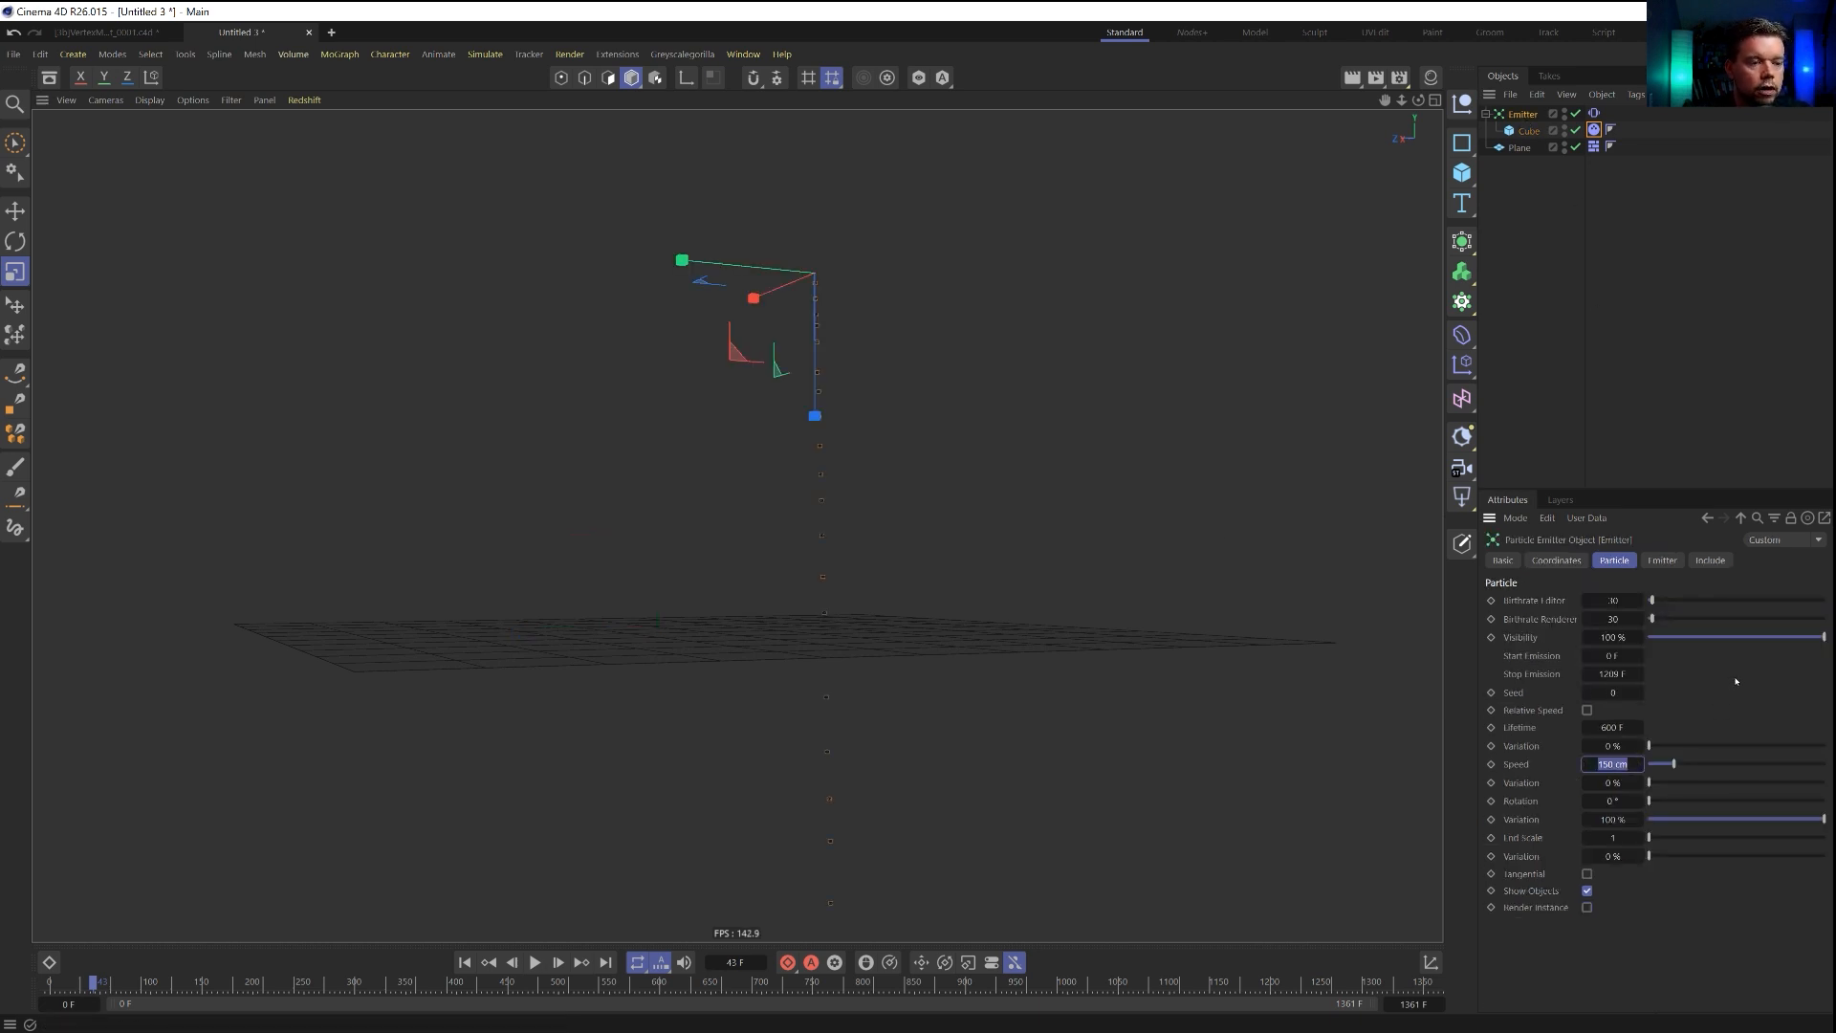
{"action": "left_click", "coordinate": [493, 966]}
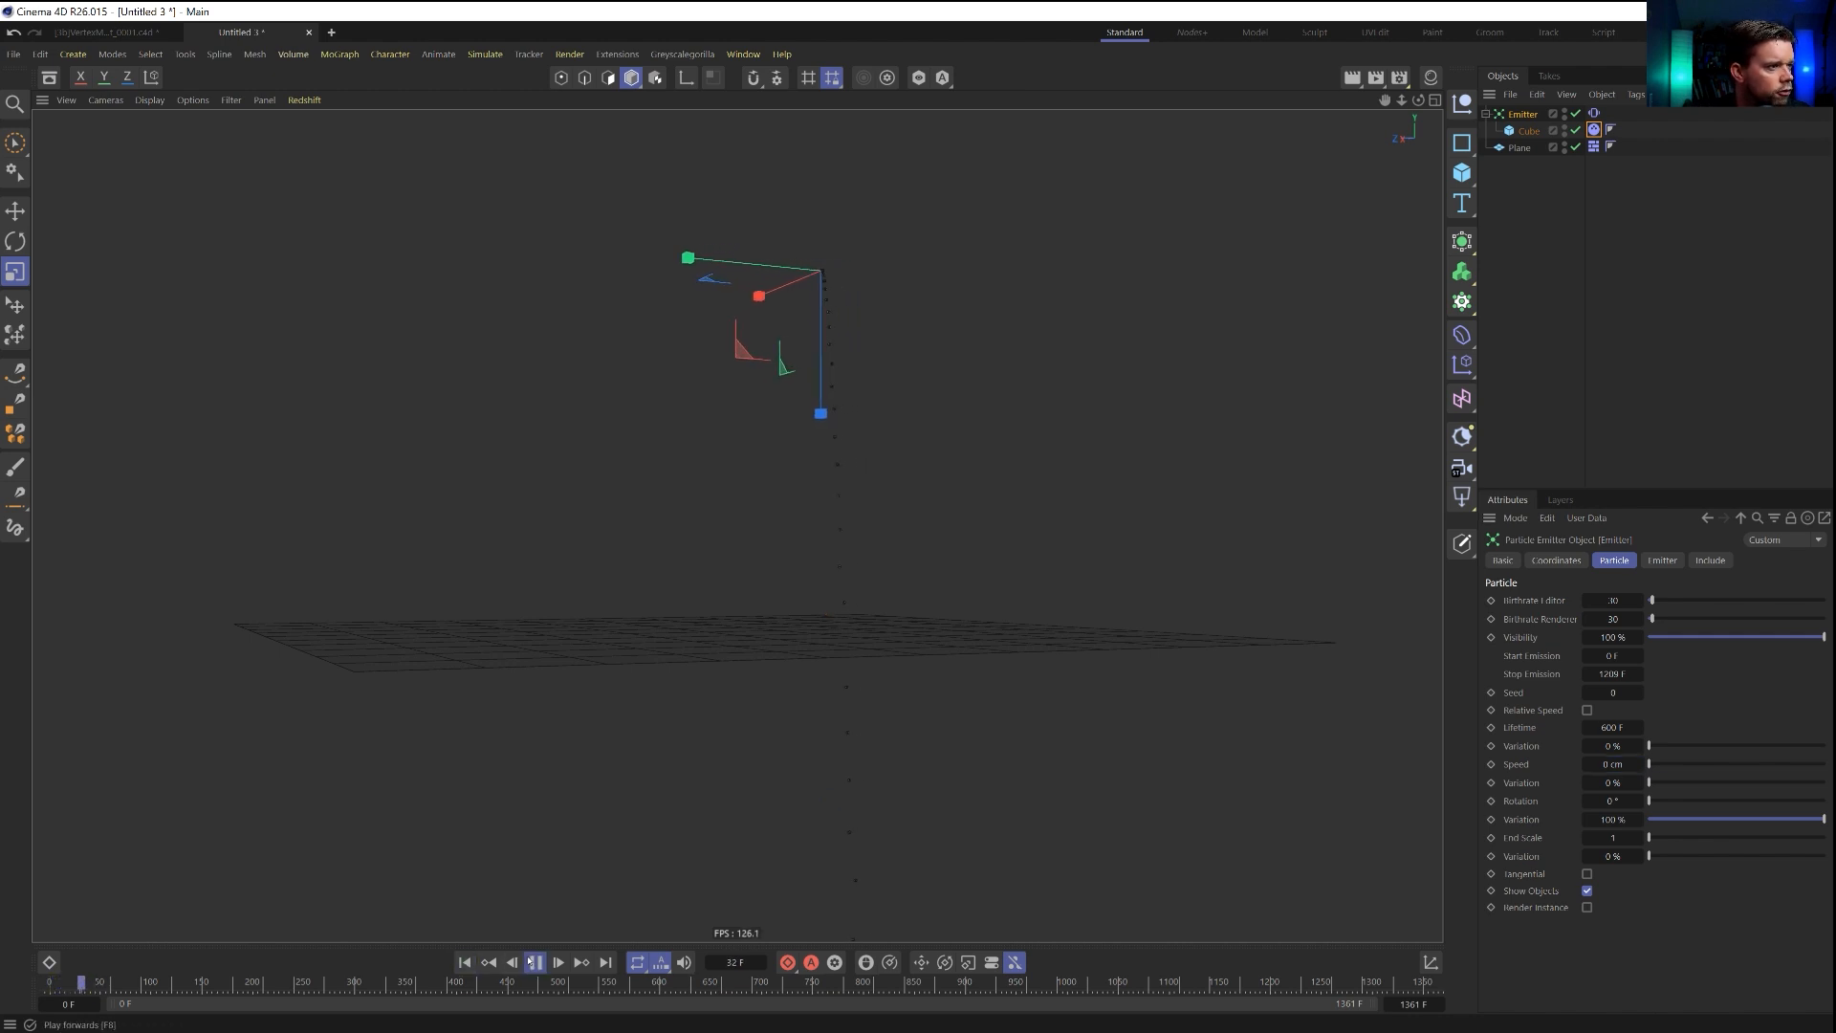
{"action": "left_click_drag", "start_coordinate": [801, 617], "coordinate": [826, 669], "text": "alt"}
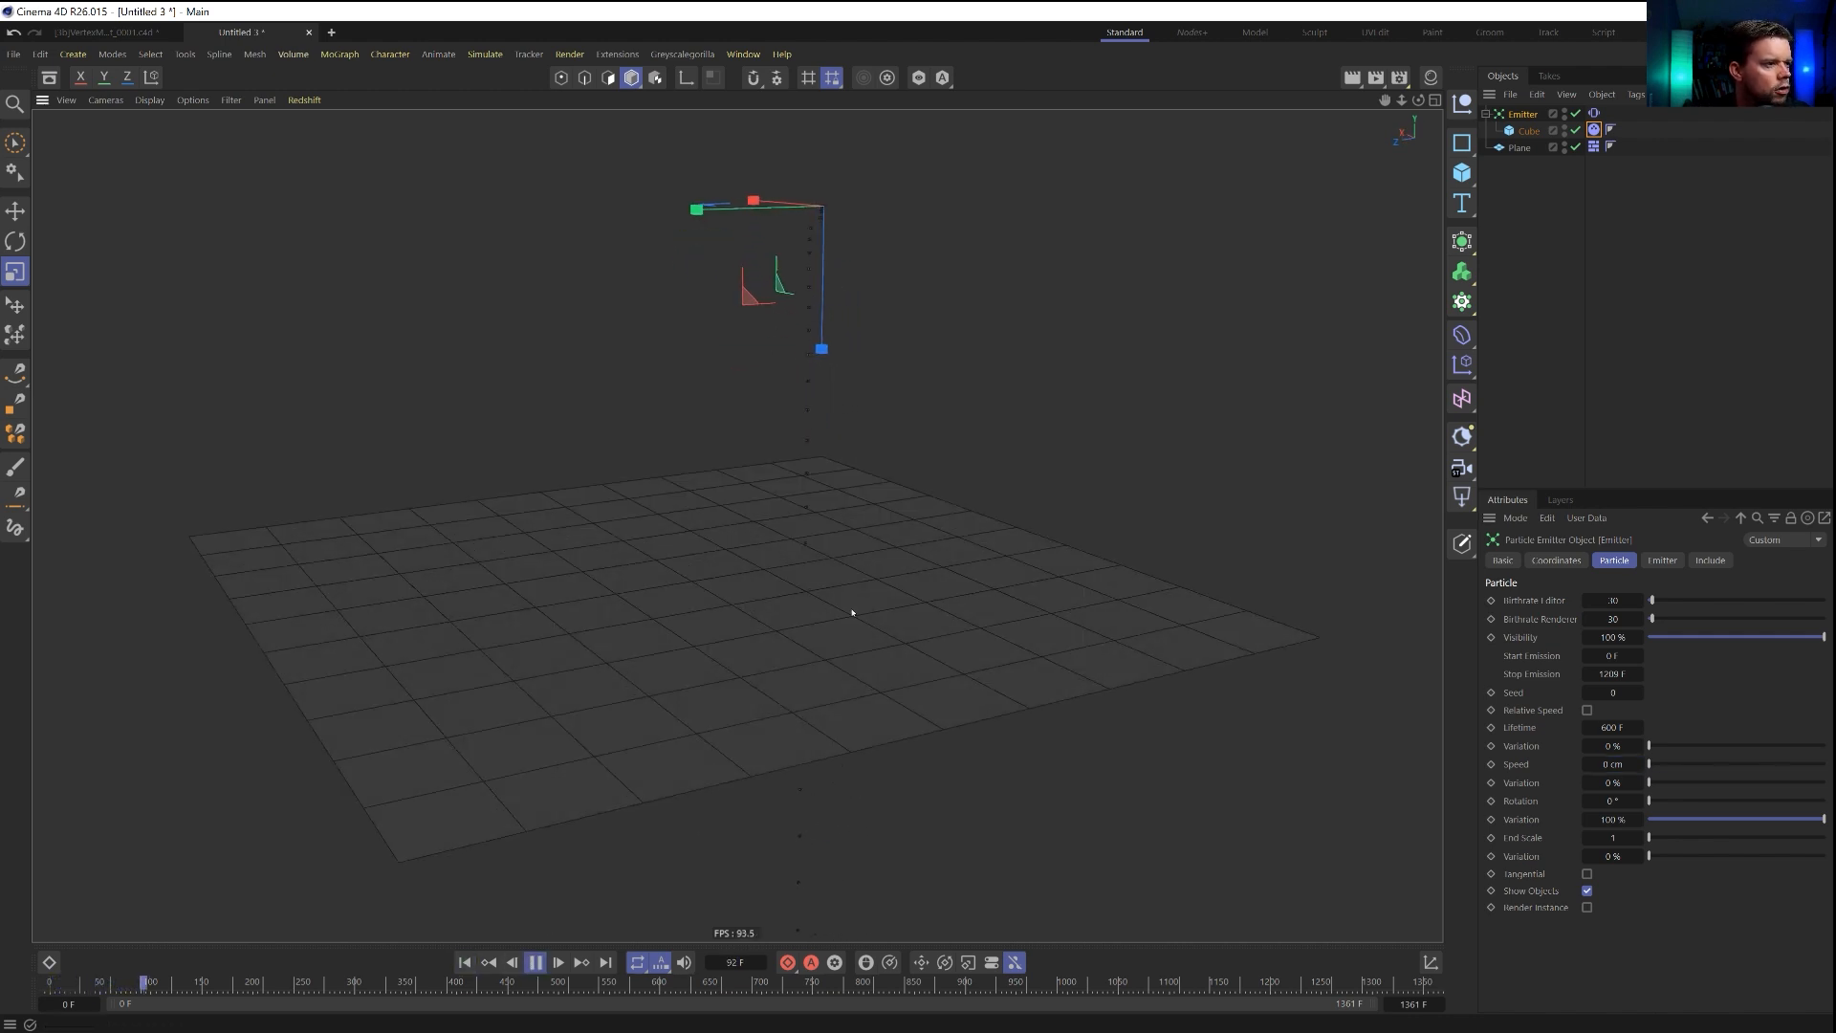
{"action": "left_click", "coordinate": [535, 963]}
{"action": "left_click", "coordinate": [465, 962]}
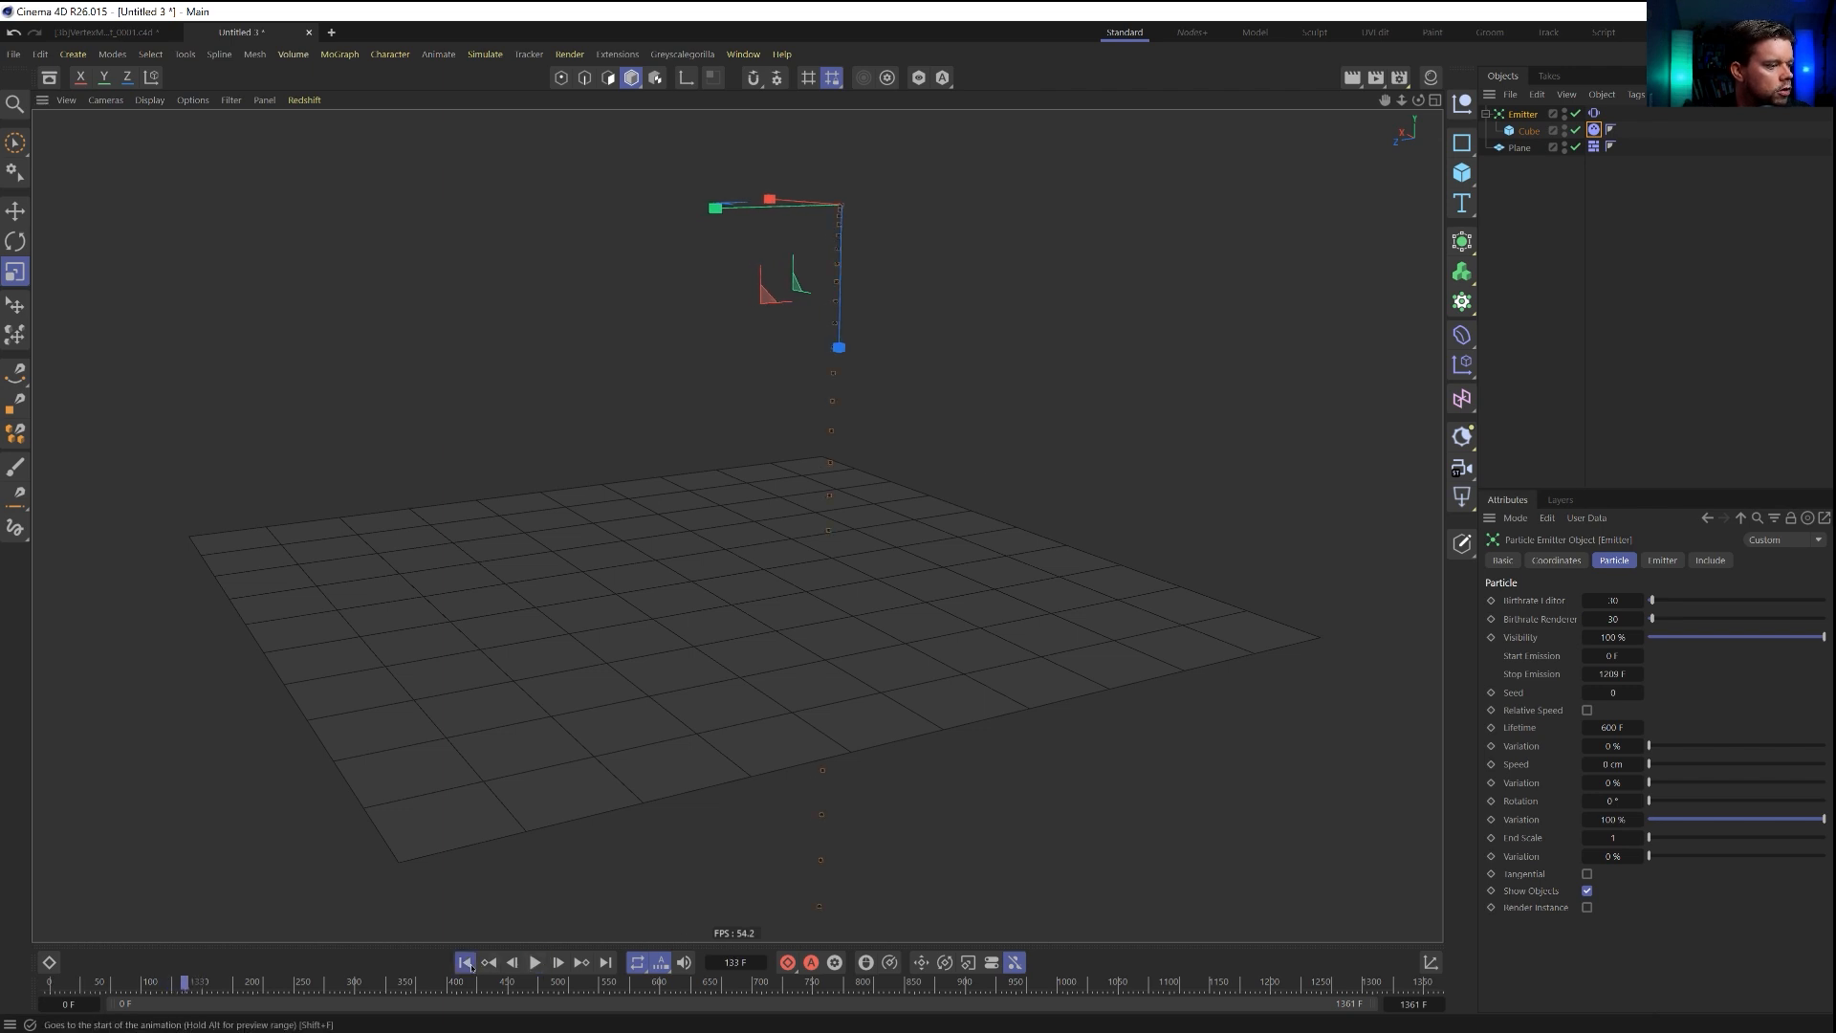
Add a Floor object, copy the plane's Collider Body tag onto it, and play the simulation to check the landing cubes.
{"action": "key", "text": "shift+c"}
{"action": "type", "text": "floor"}
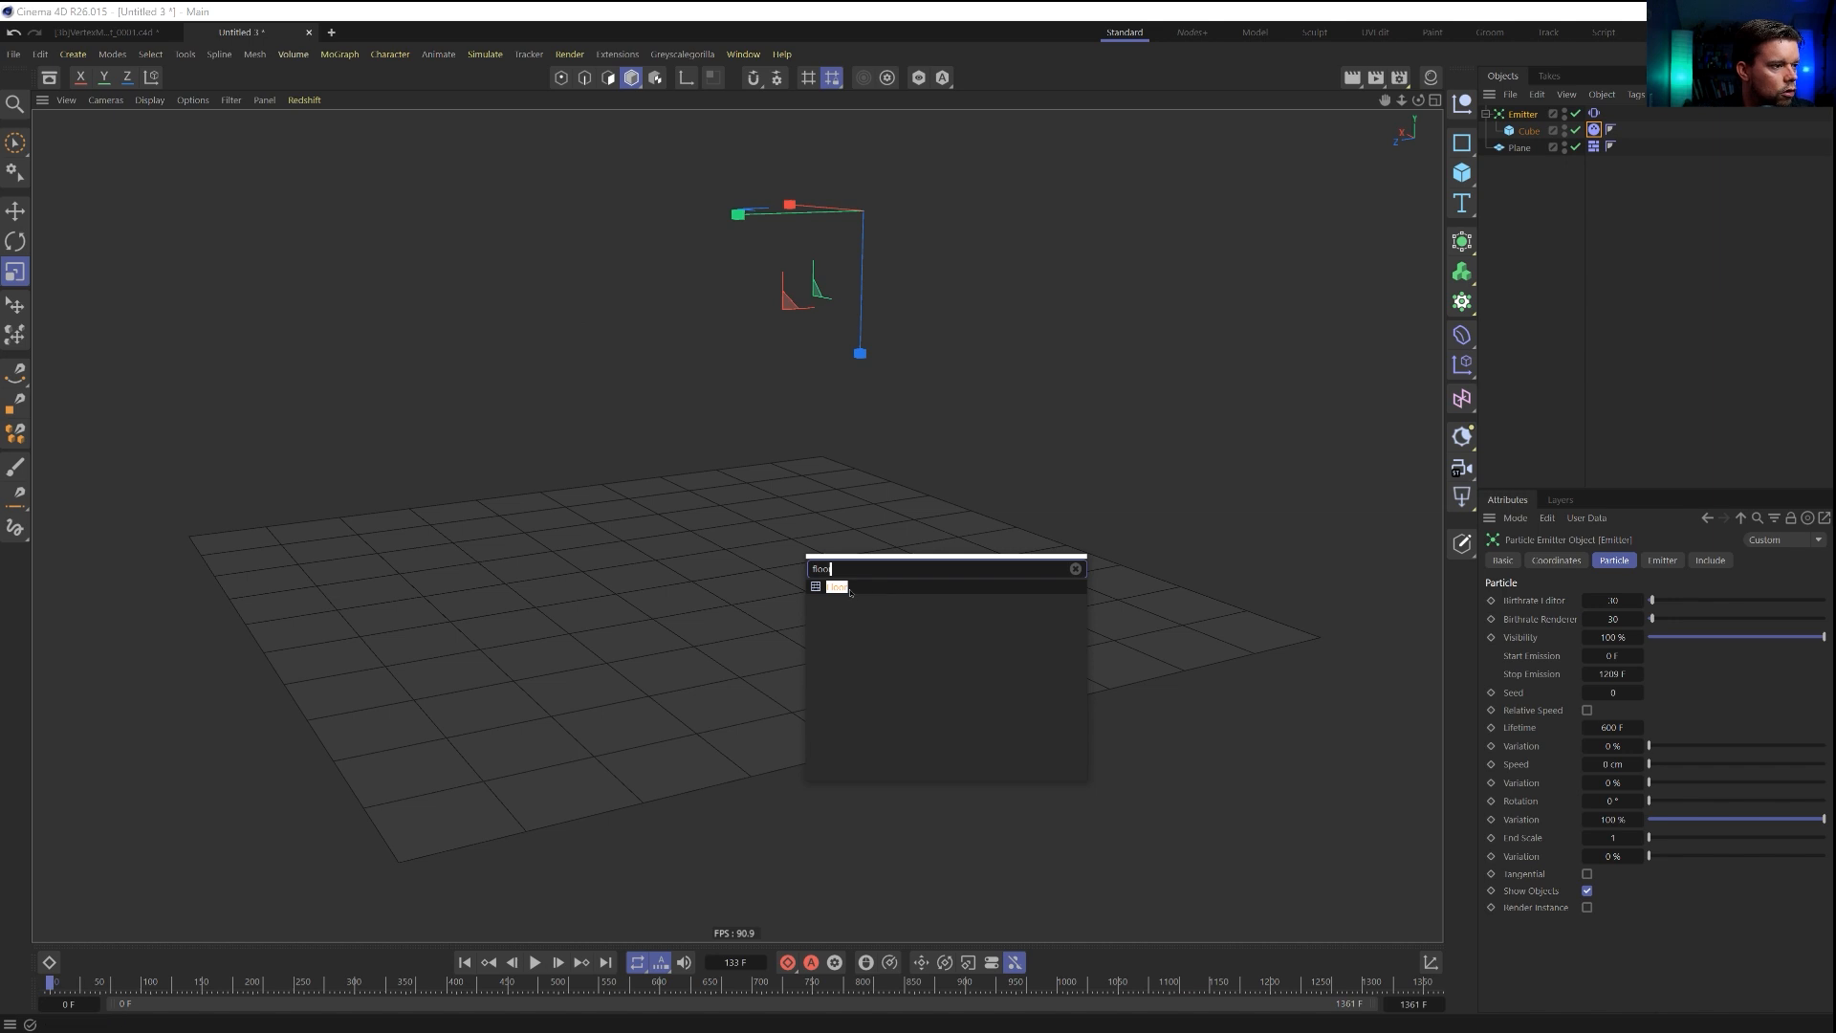
{"action": "key", "text": "Return"}
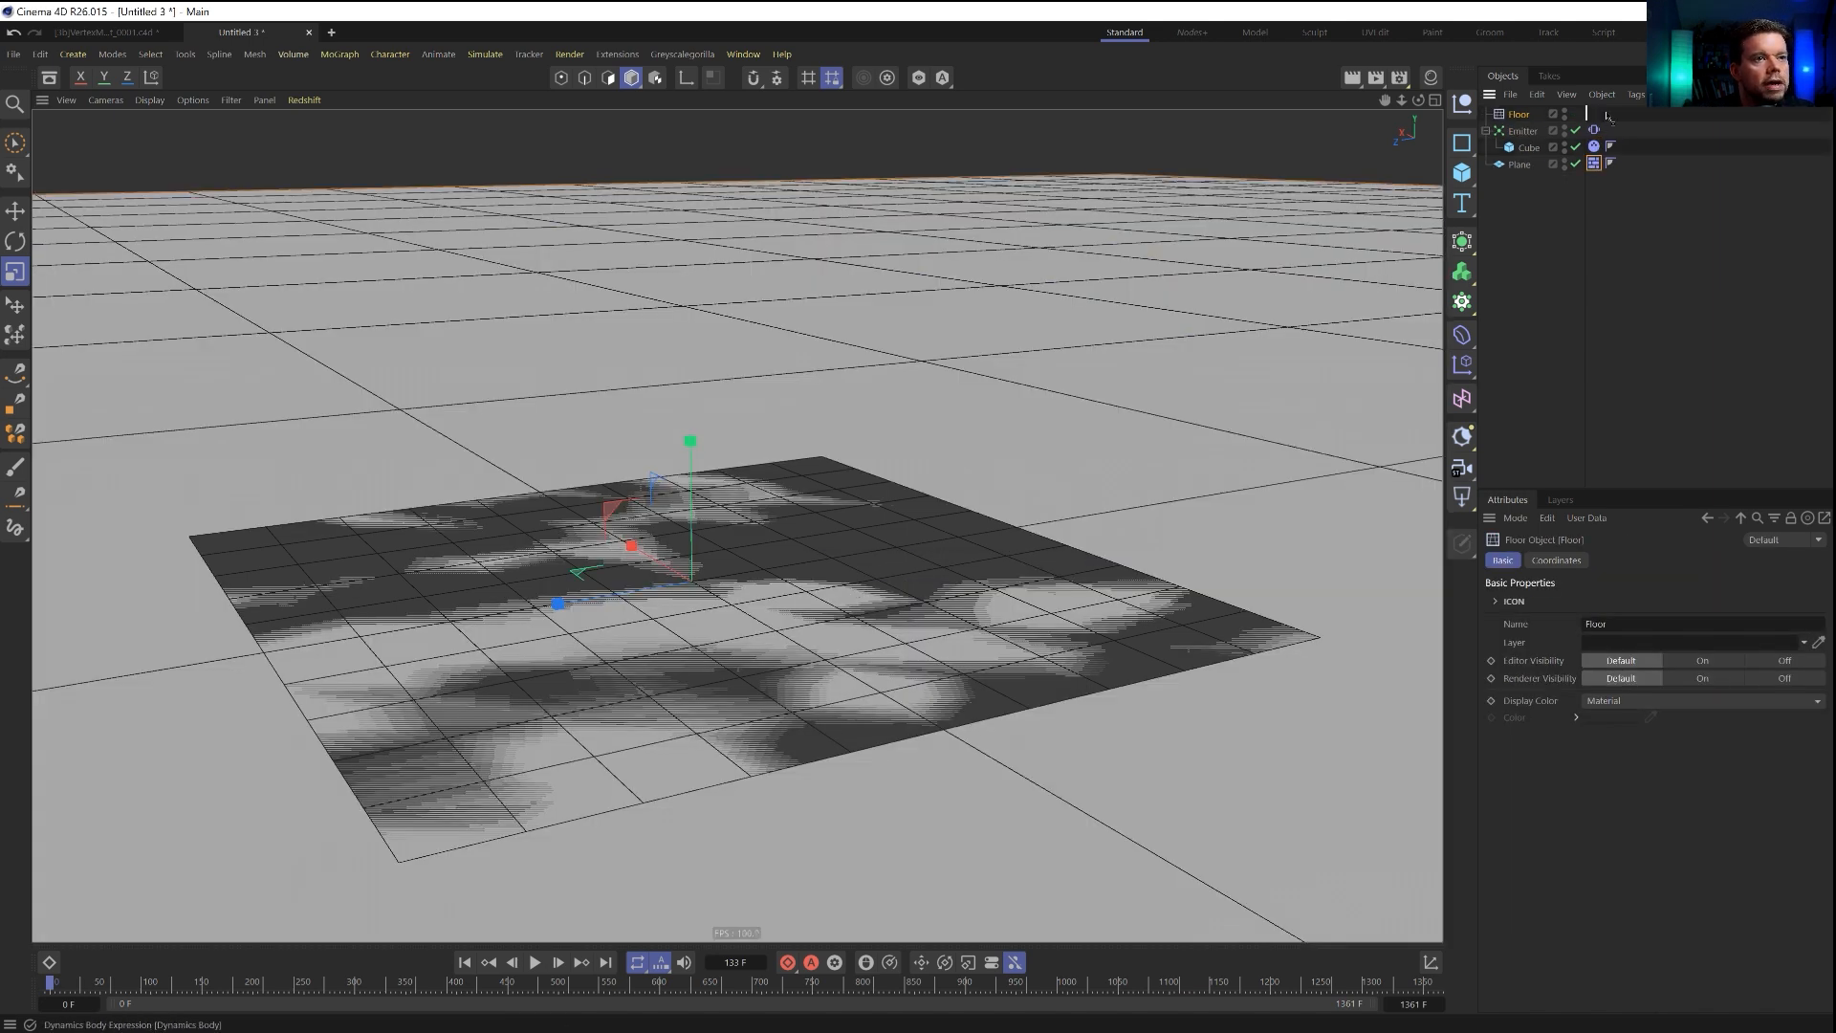
{"action": "left_click_drag", "start_coordinate": [1607, 116], "coordinate": [1606, 115], "text": "ctrl"}
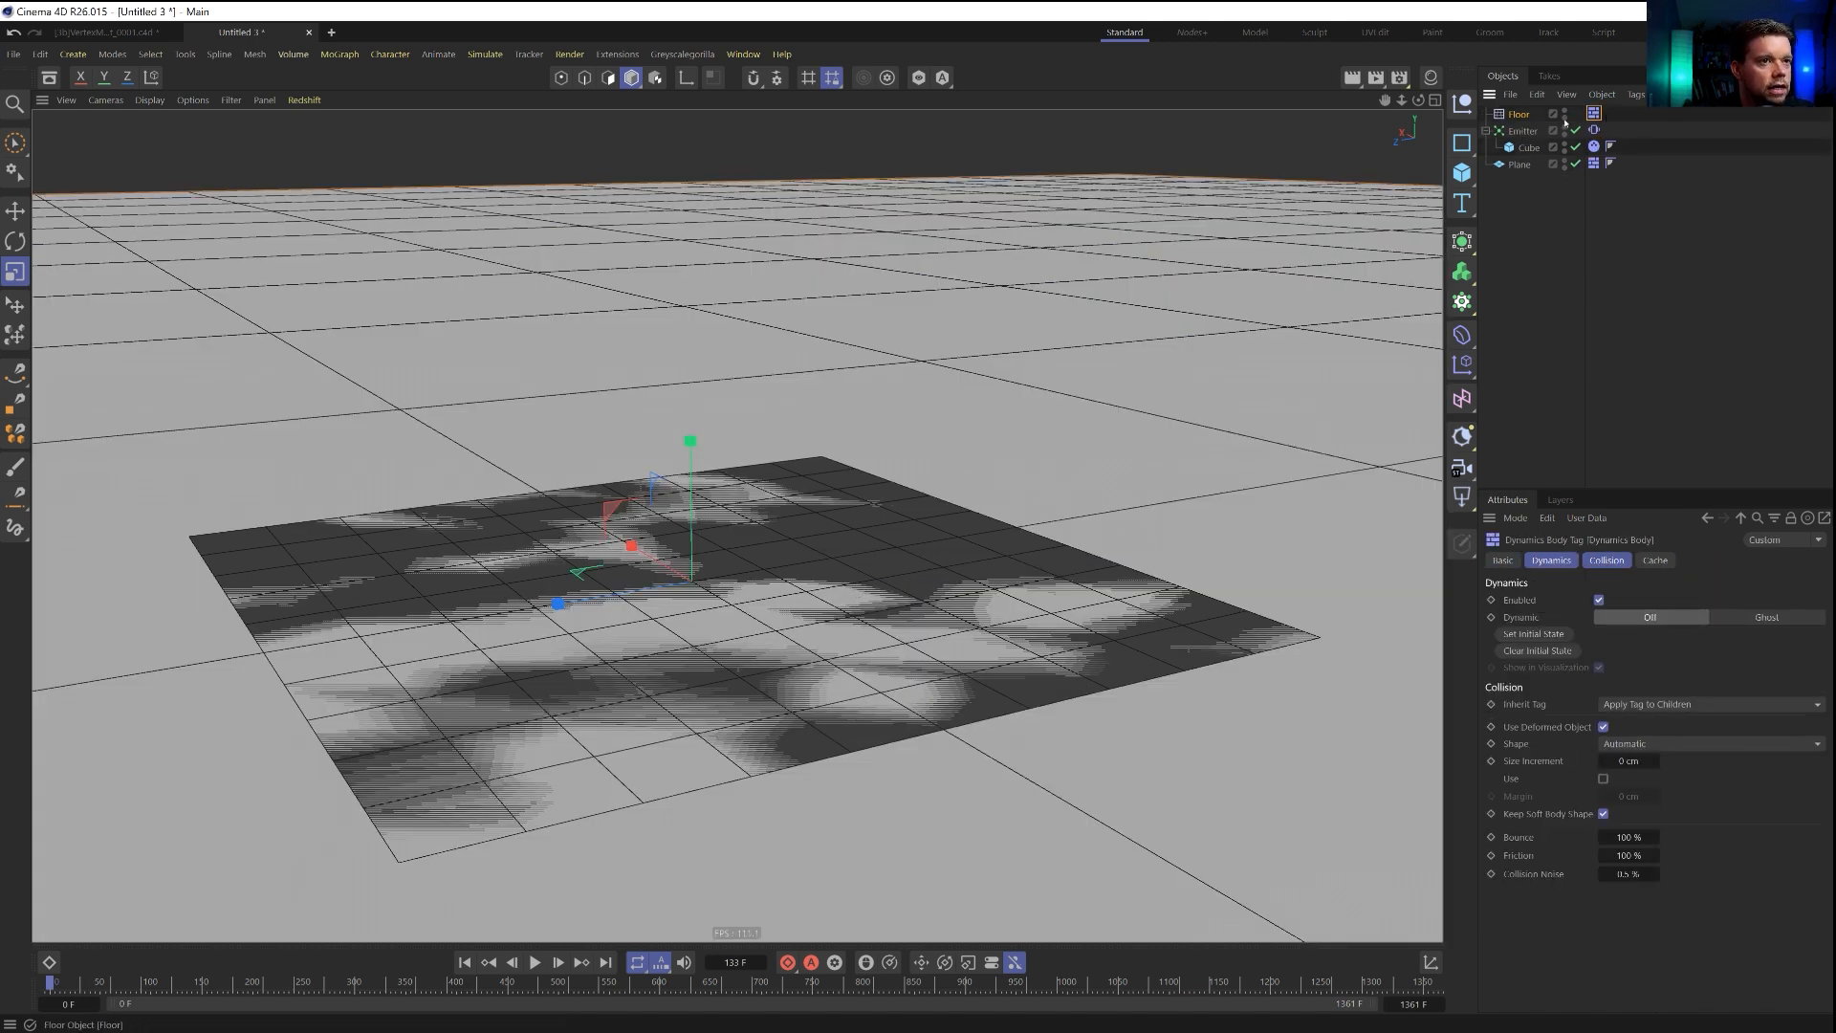
{"action": "left_click_drag", "start_coordinate": [881, 613], "coordinate": [879, 584], "text": "alt"}
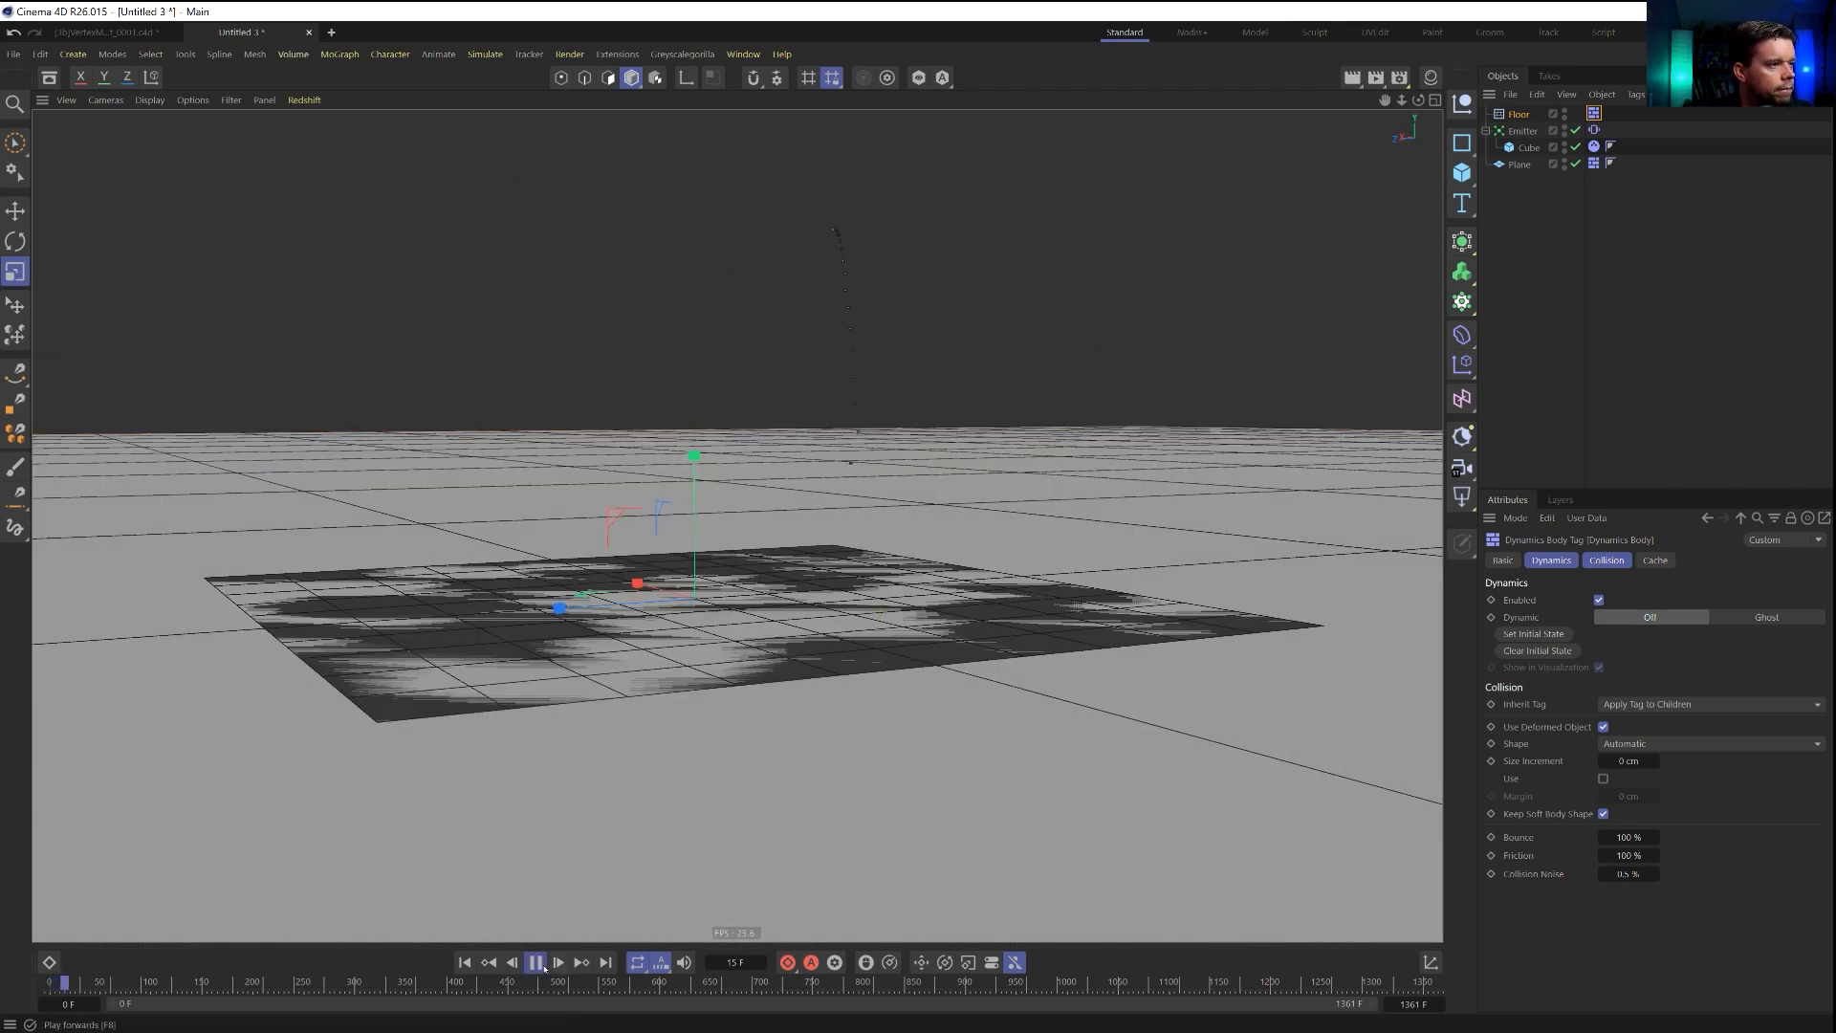
{"action": "left_click_drag", "start_coordinate": [833, 600], "coordinate": [832, 636], "text": "alt"}
{"action": "right_click_drag", "start_coordinate": [832, 636], "coordinate": [1107, 596], "text": "alt"}
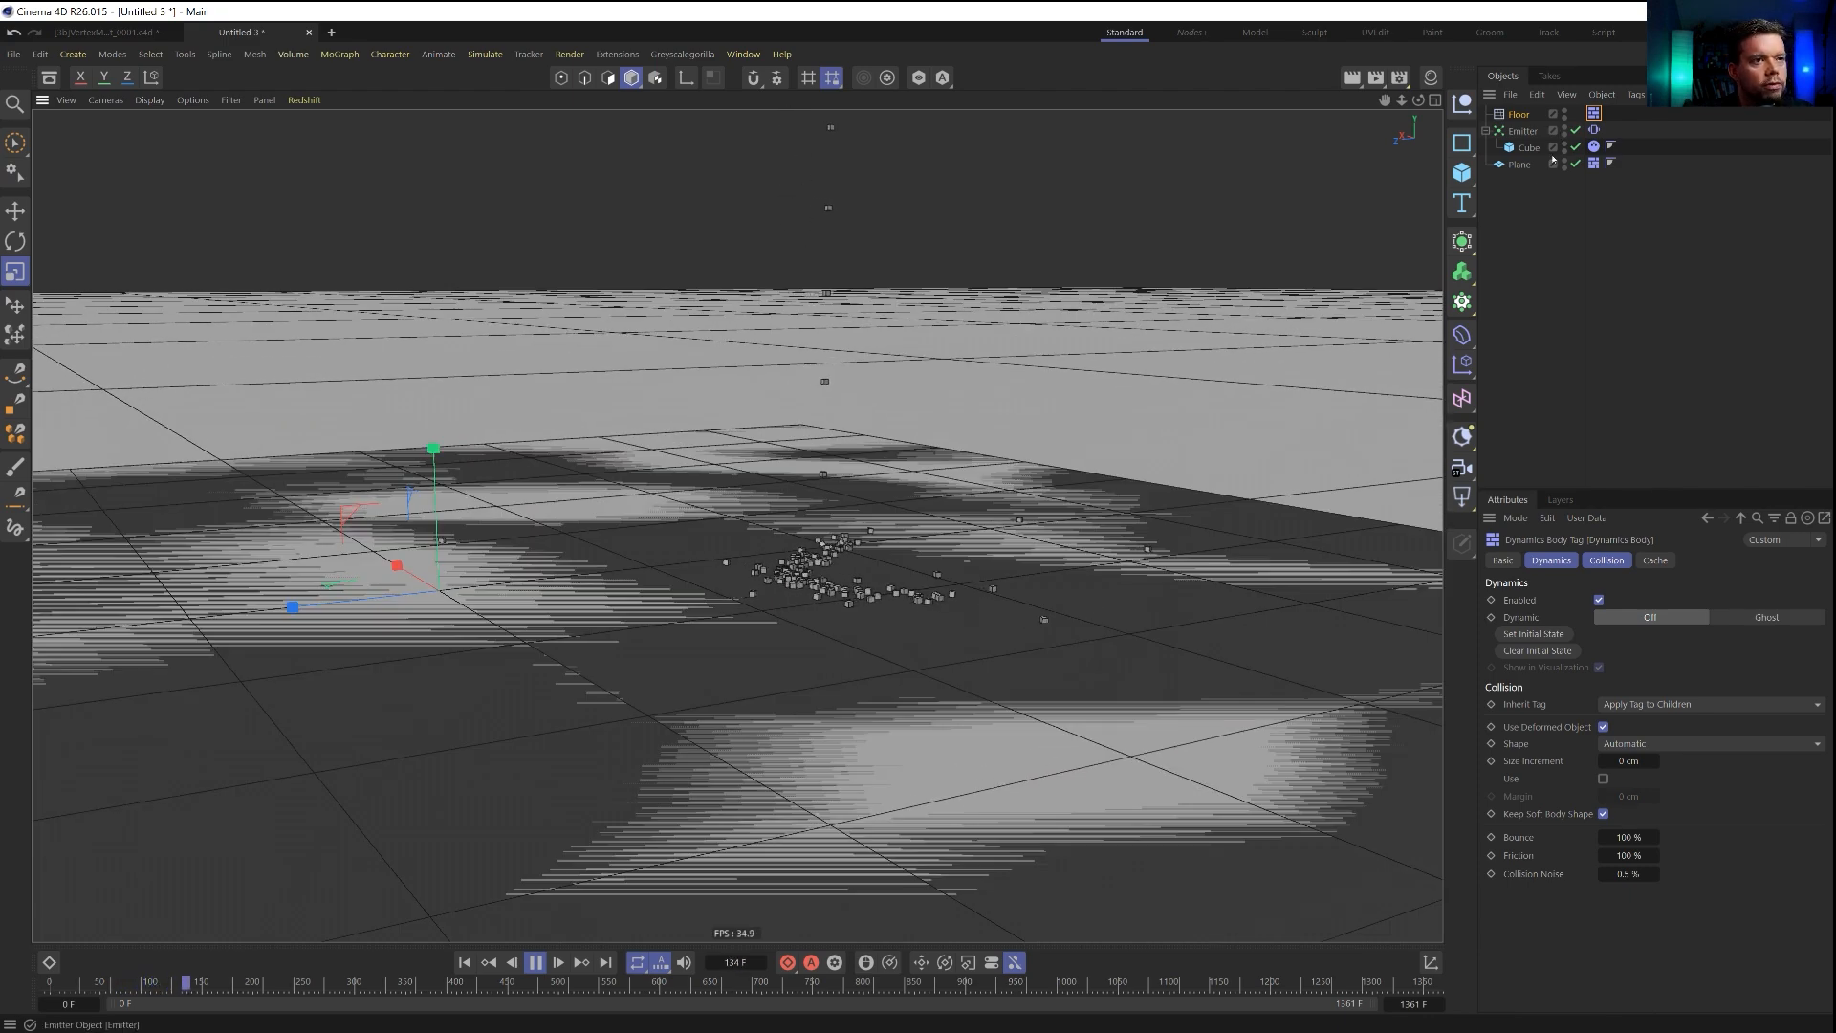
Delete the plane so that only the floor catches the falling cubes.
{"action": "left_click", "coordinate": [1522, 165]}
{"action": "key", "text": "Delete"}
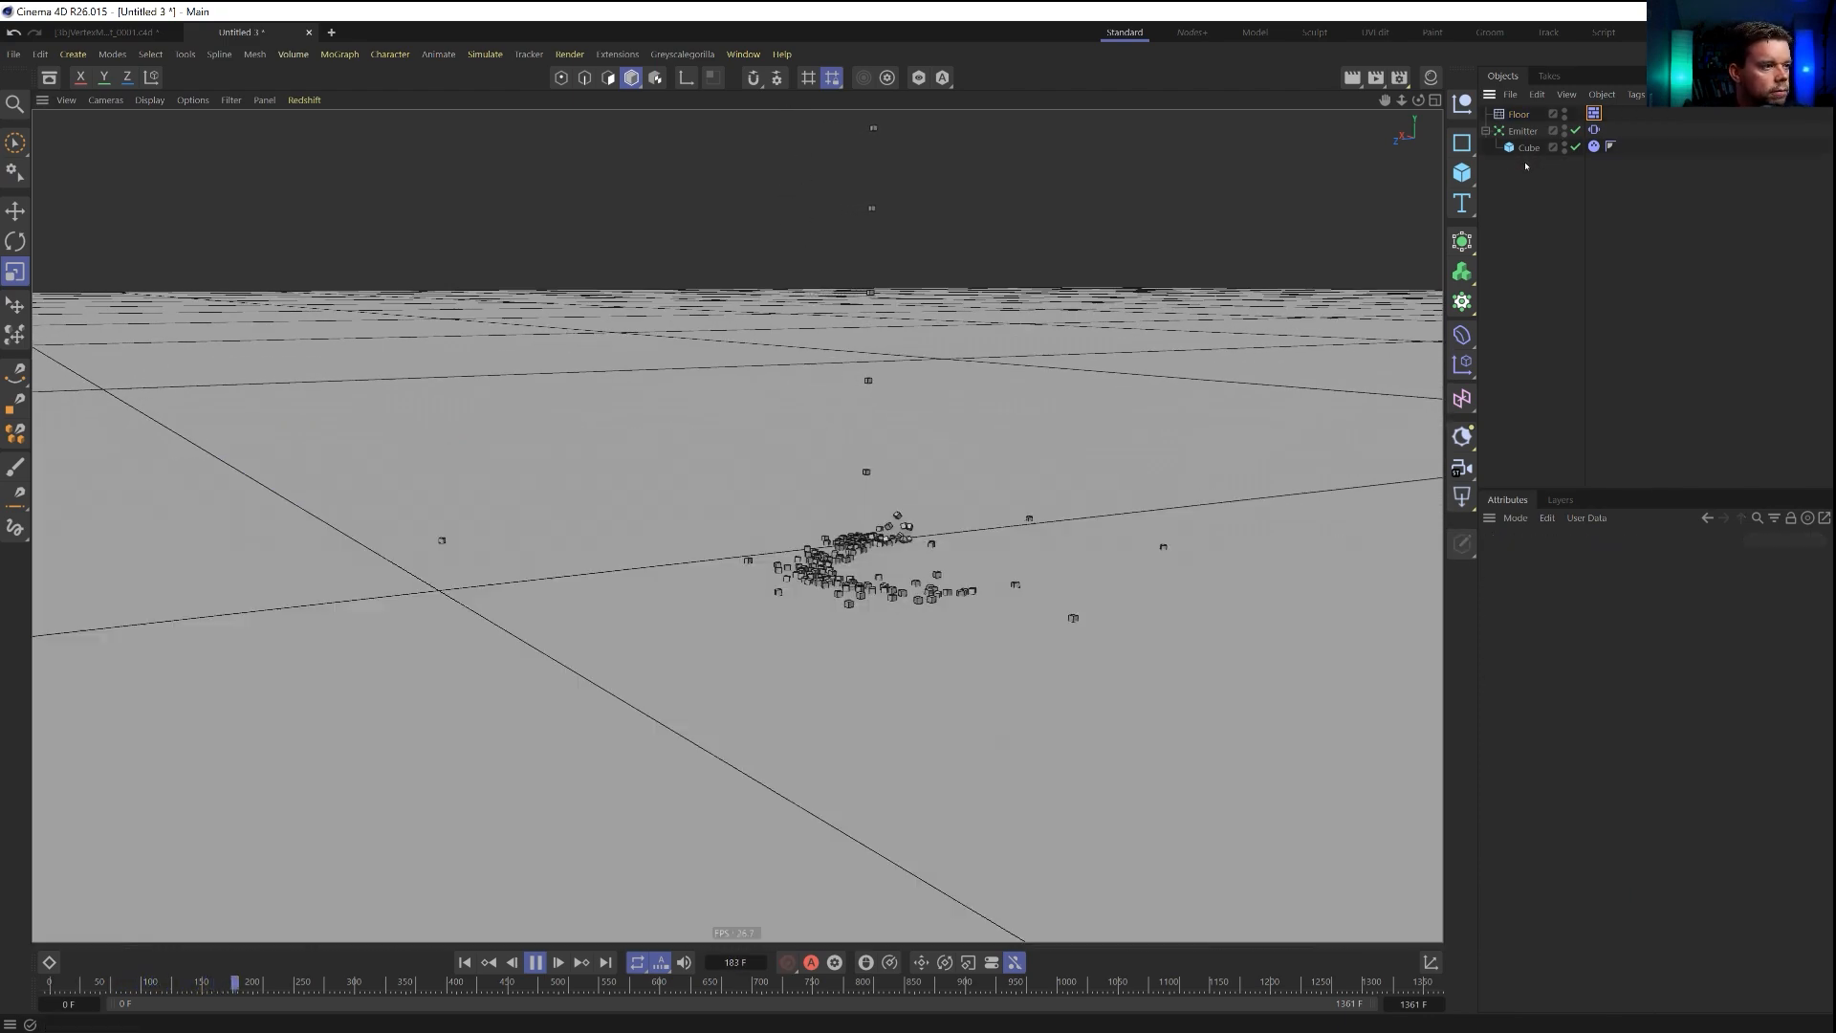
{"action": "left_click_drag", "start_coordinate": [881, 534], "coordinate": [882, 571], "text": "alt"}
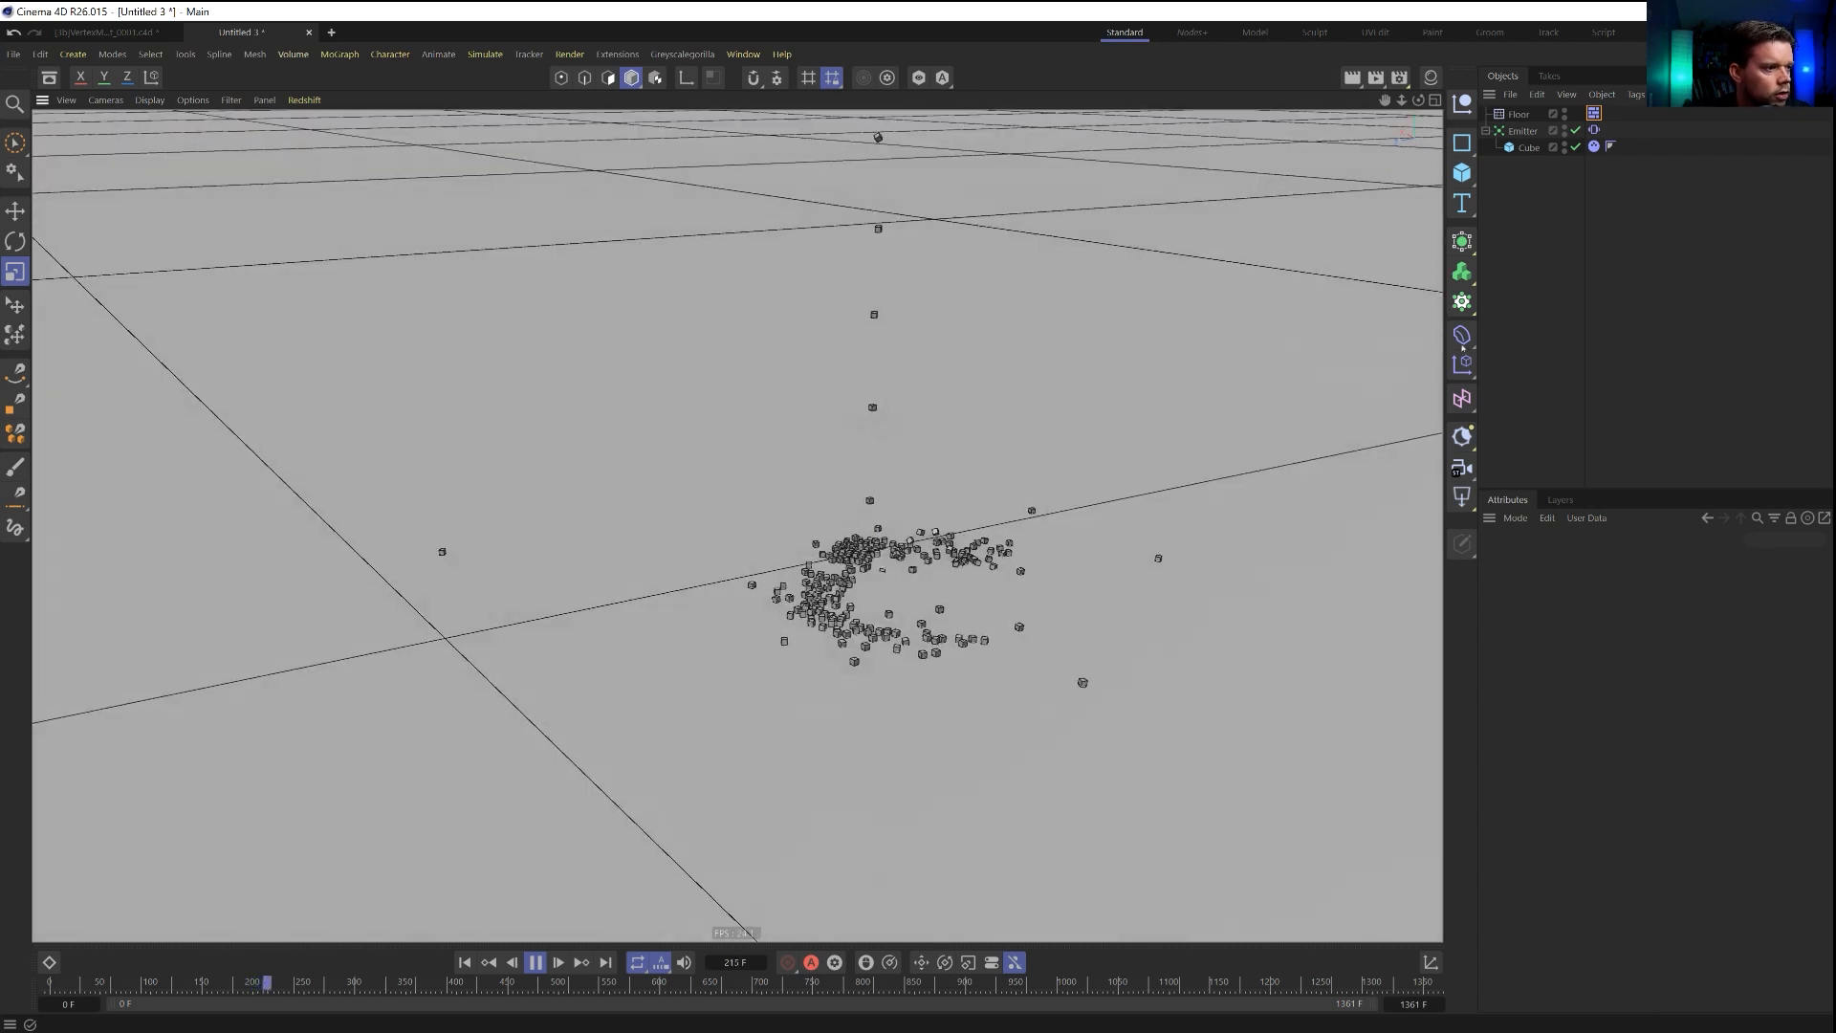
Turn off Self Collisions in the cube's Rigid Body tag and move the tag from the cube to the emitter.
{"action": "left_click", "coordinate": [1594, 147]}
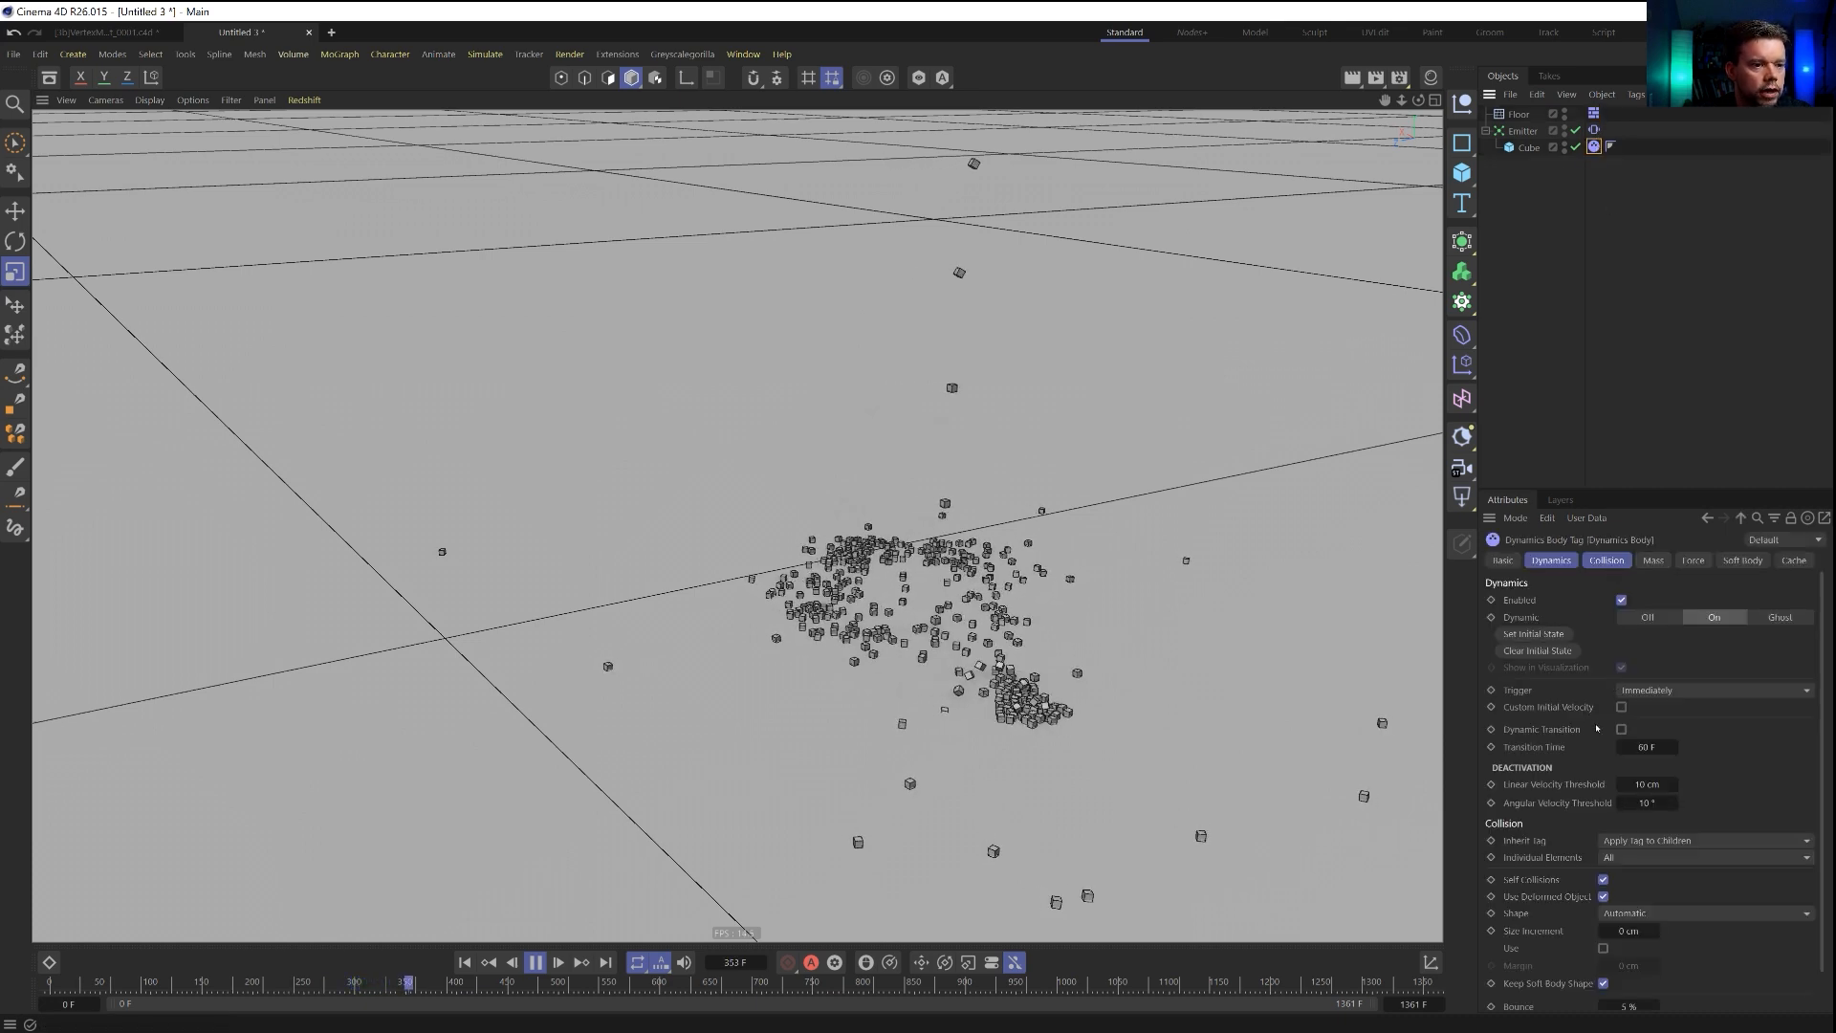
{"action": "left_click", "coordinate": [1607, 560]}
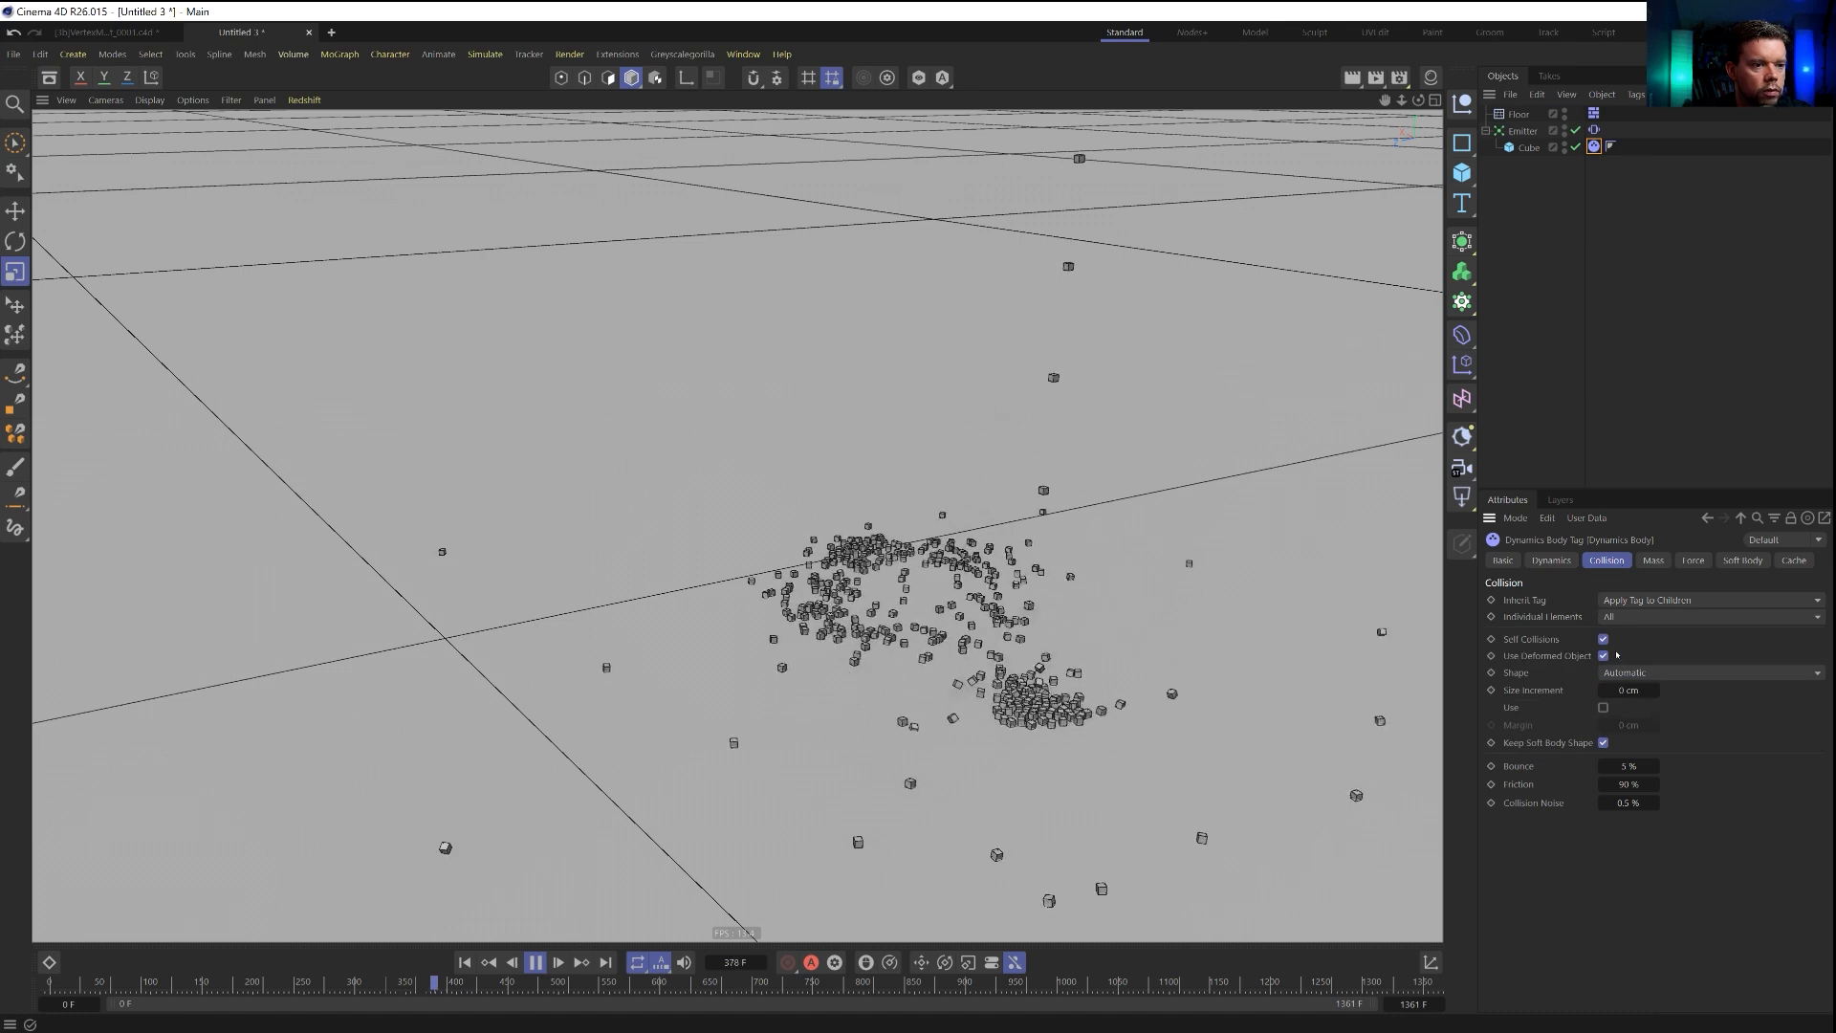
{"action": "left_click_drag", "start_coordinate": [989, 622], "coordinate": [989, 712], "text": "alt"}
{"action": "scroll", "coordinate": [989, 660], "scroll_direction": "up", "scroll_amount": 2}
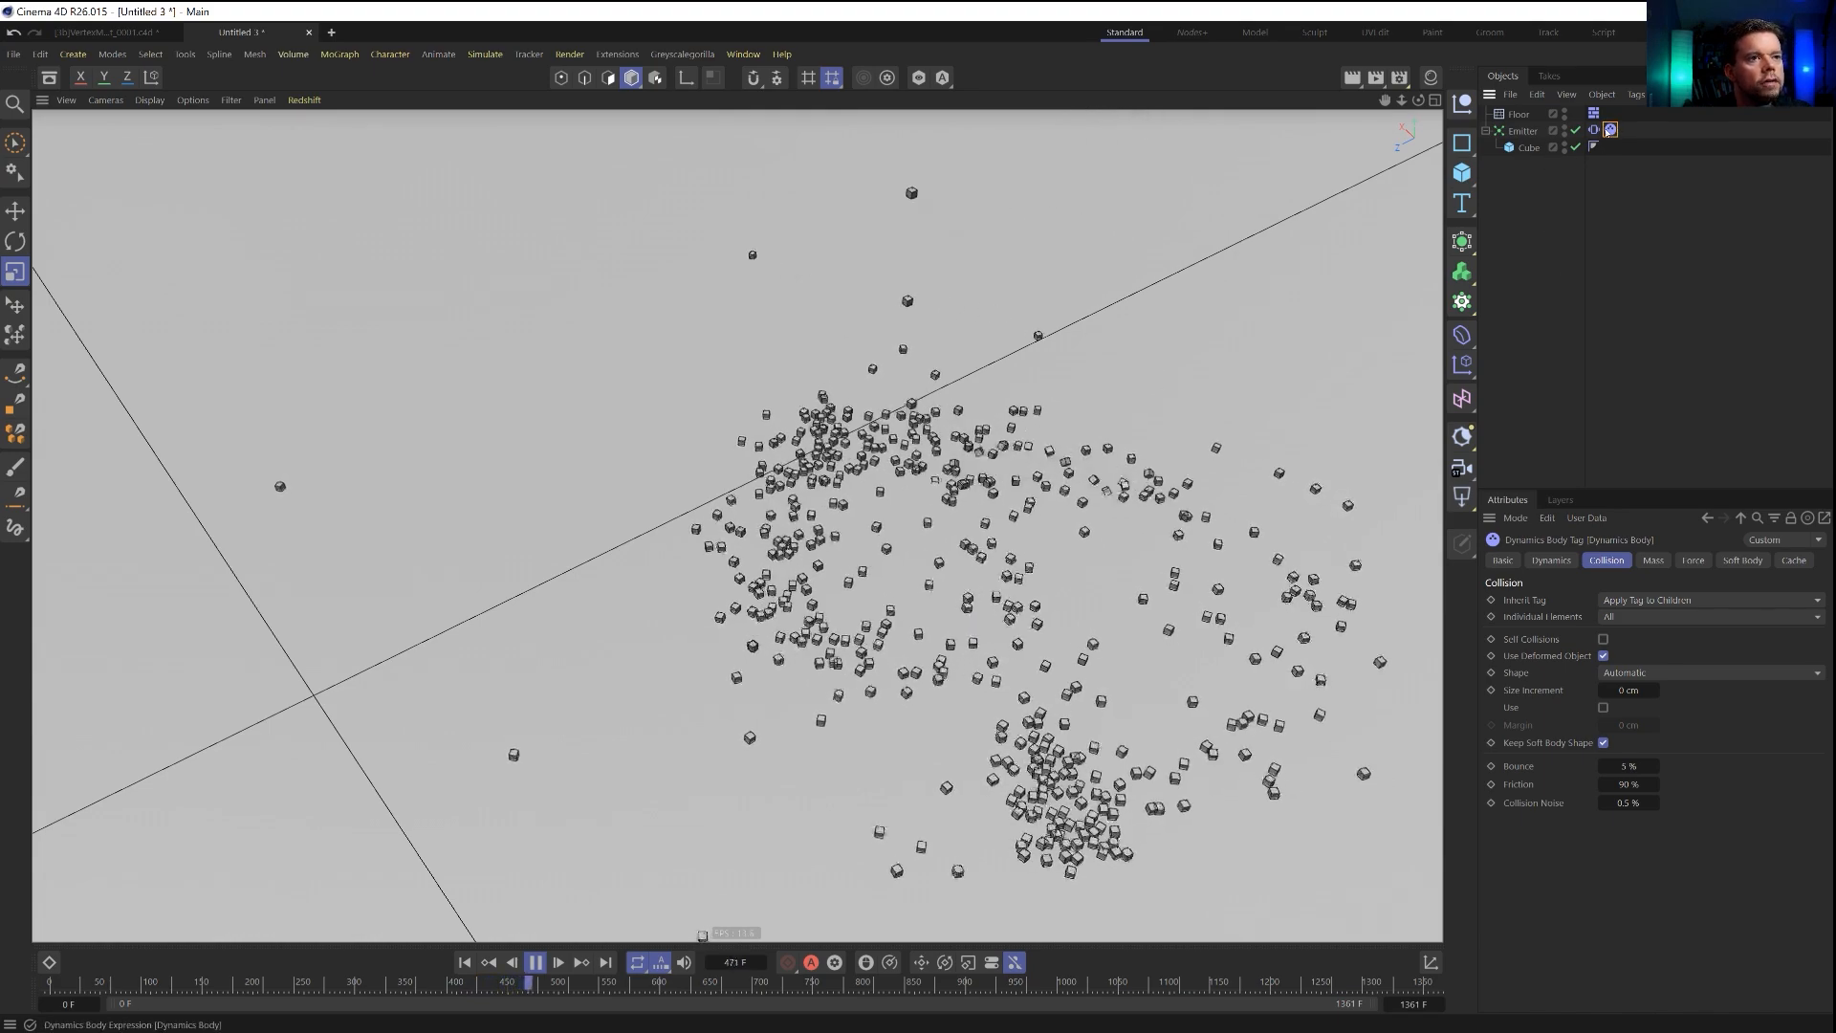
Set the collision shape of the emitter's dynamics tag to Box and the friction of both the emitter's and floor's tags to 222 %.
{"action": "left_click", "coordinate": [1656, 561]}
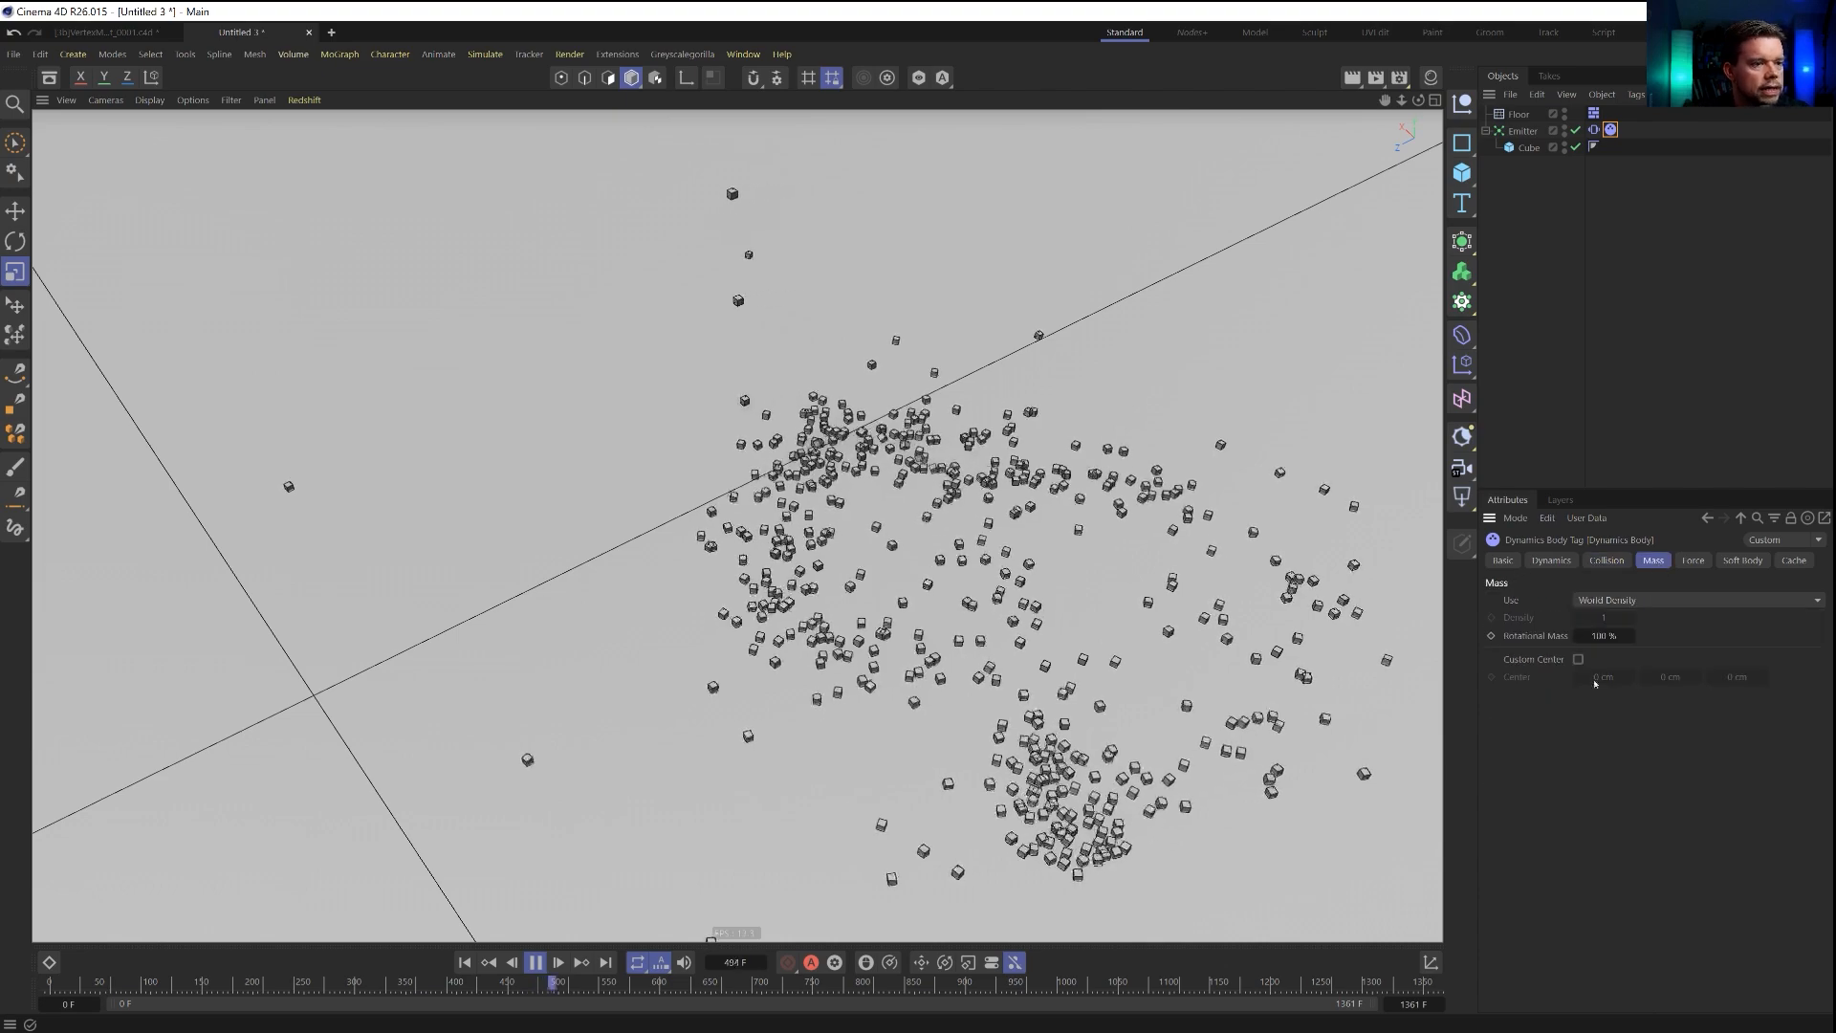
{"action": "left_click", "coordinate": [1691, 561]}
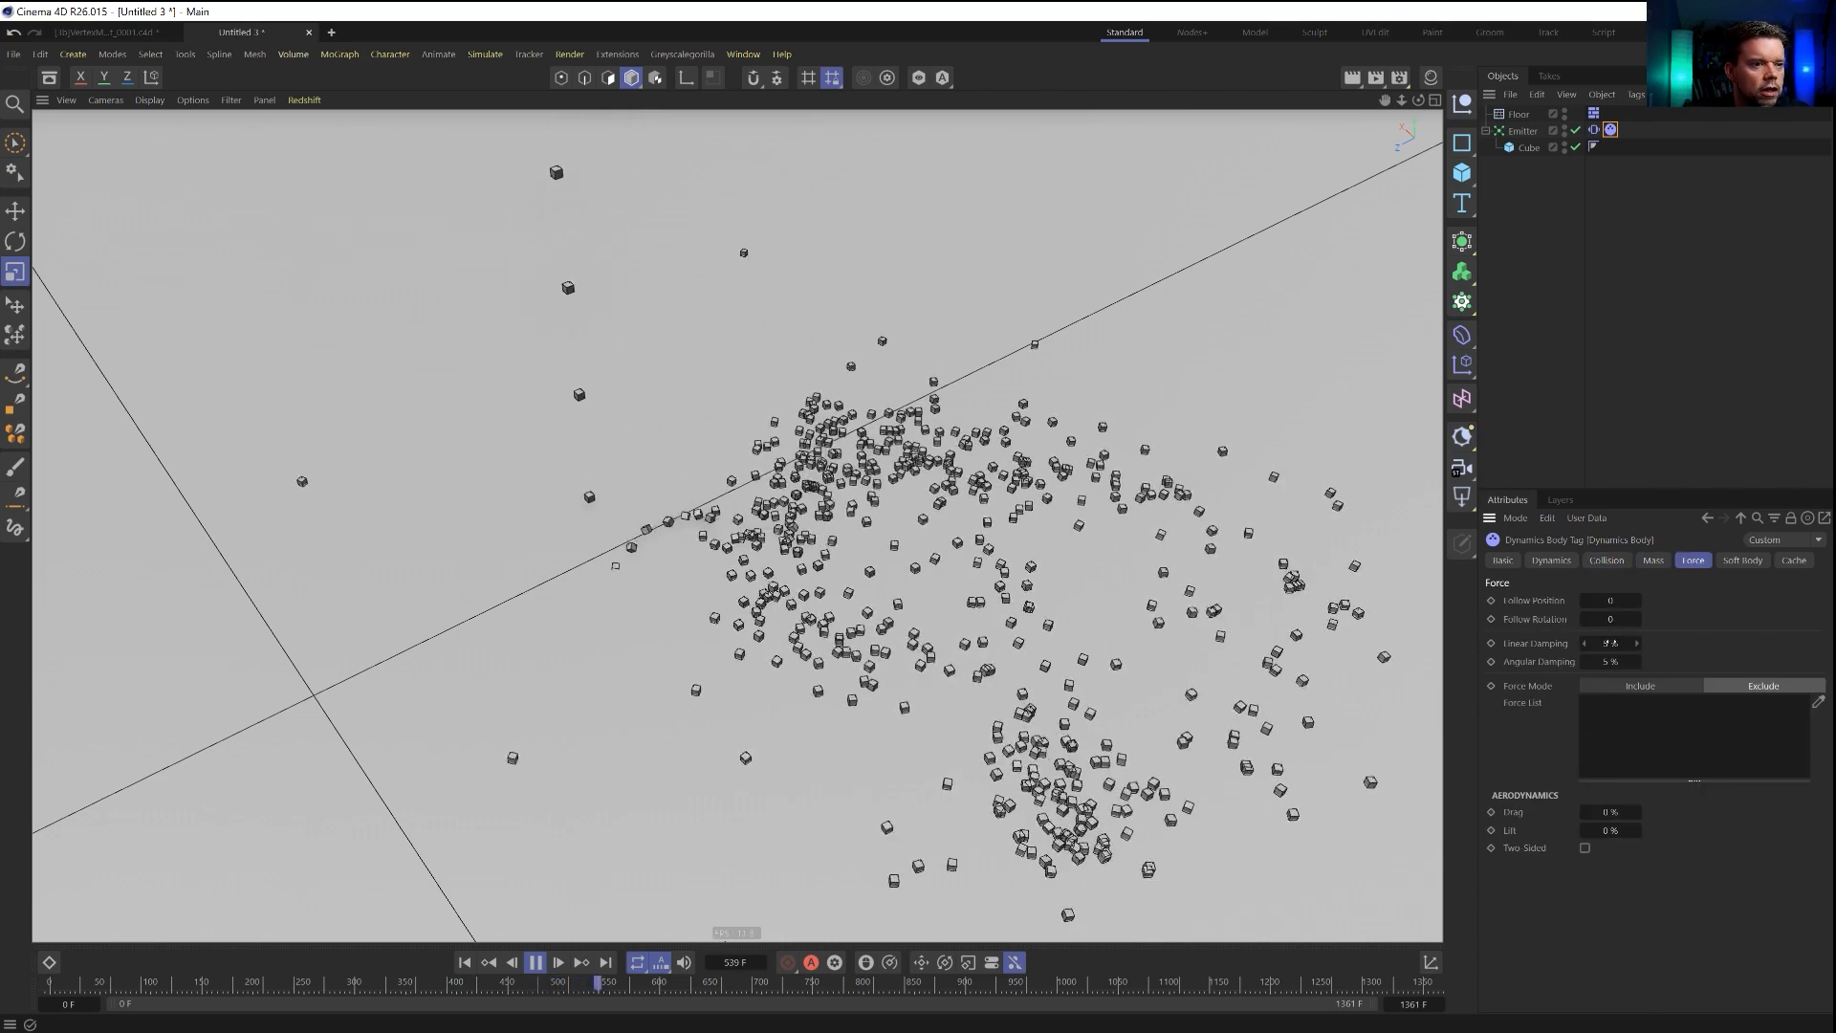
{"action": "left_click", "coordinate": [1606, 561]}
{"action": "left_click", "coordinate": [1712, 673]}
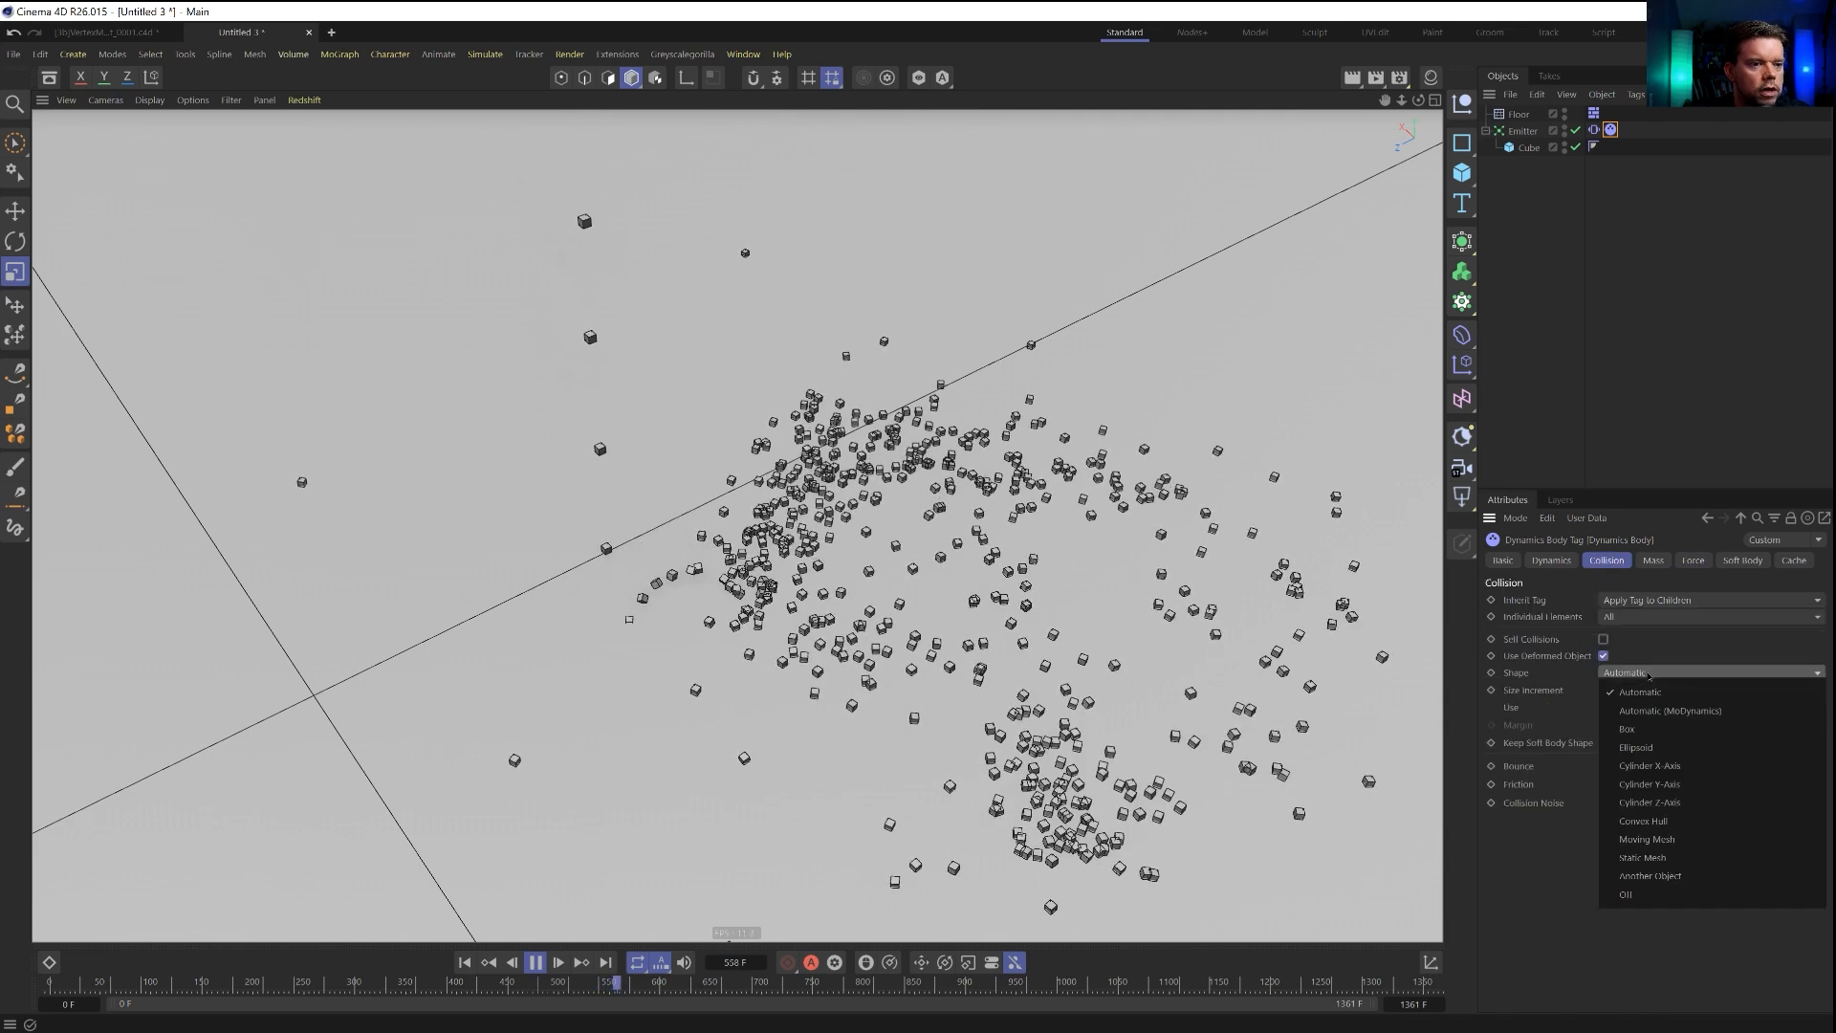
{"action": "left_click", "coordinate": [1627, 729]}
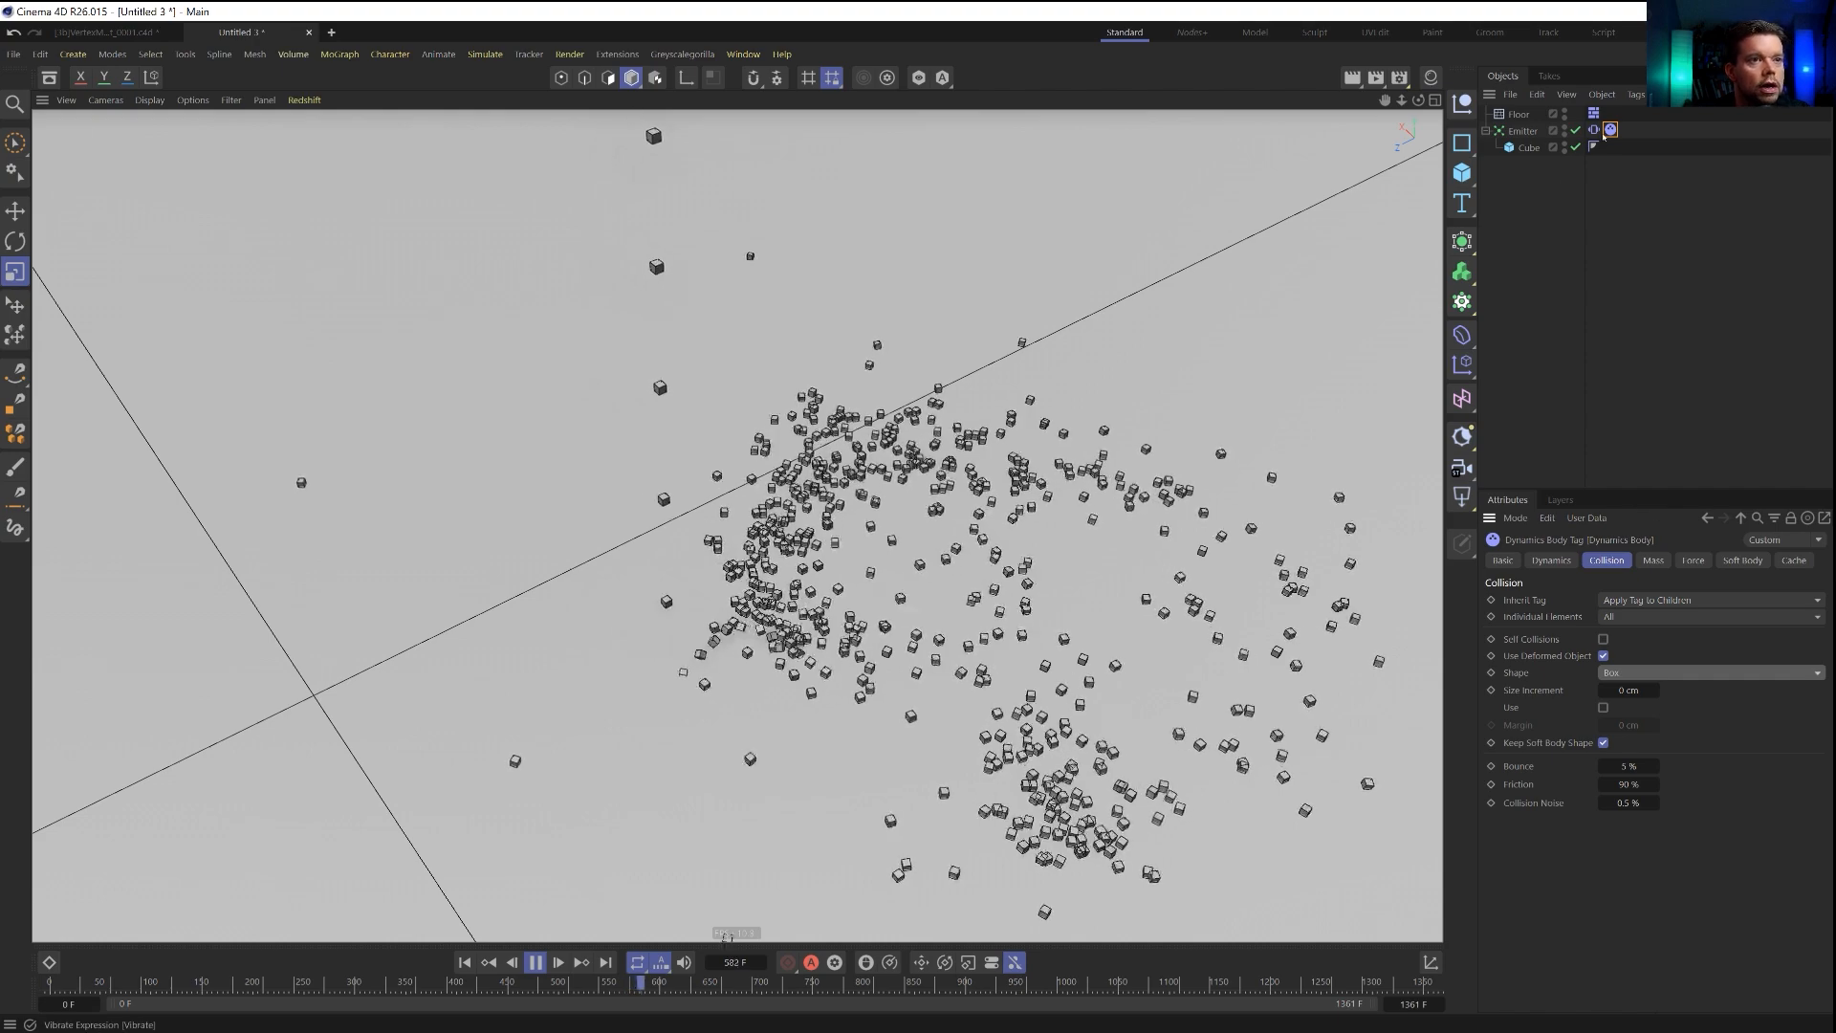
{"action": "left_click", "coordinate": [1594, 114], "text": "ctrl"}
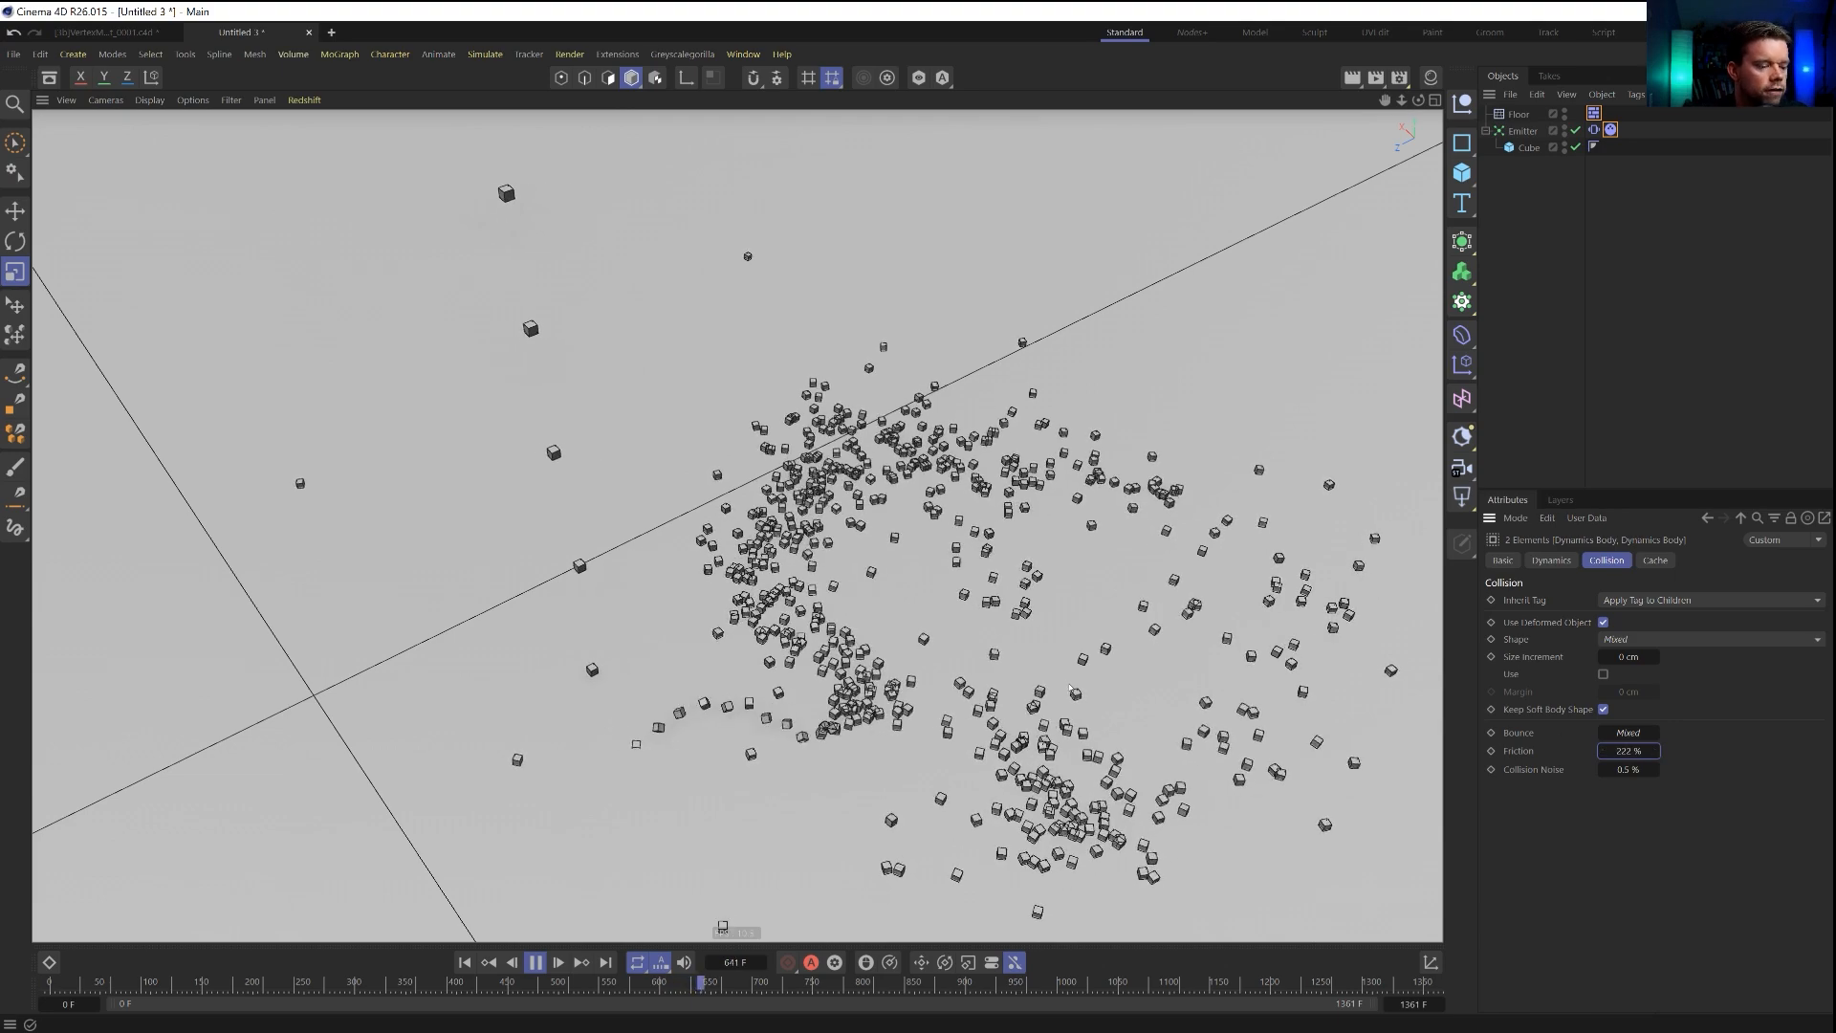
Set the Scale in the project's Bullet expert settings to 10 cm and replay the simulation from the start.
{"action": "key", "text": "shift+v"}
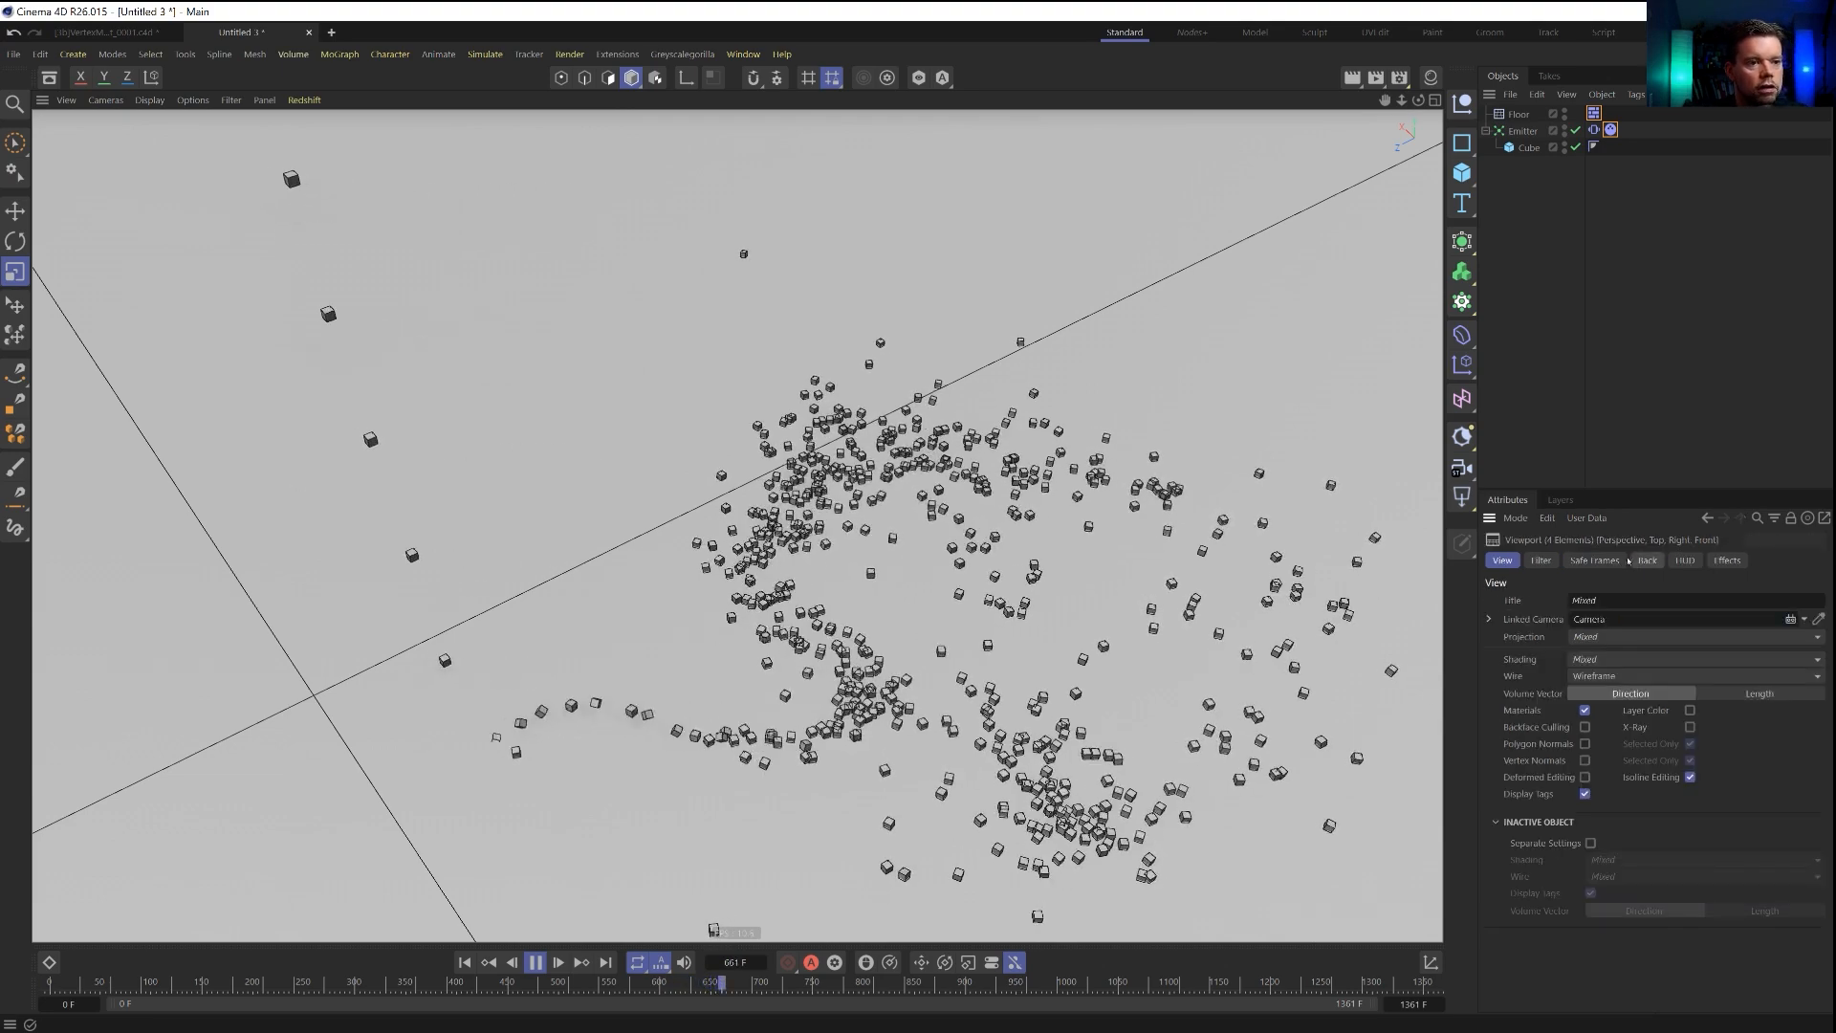
{"action": "key", "text": "ctrl+d"}
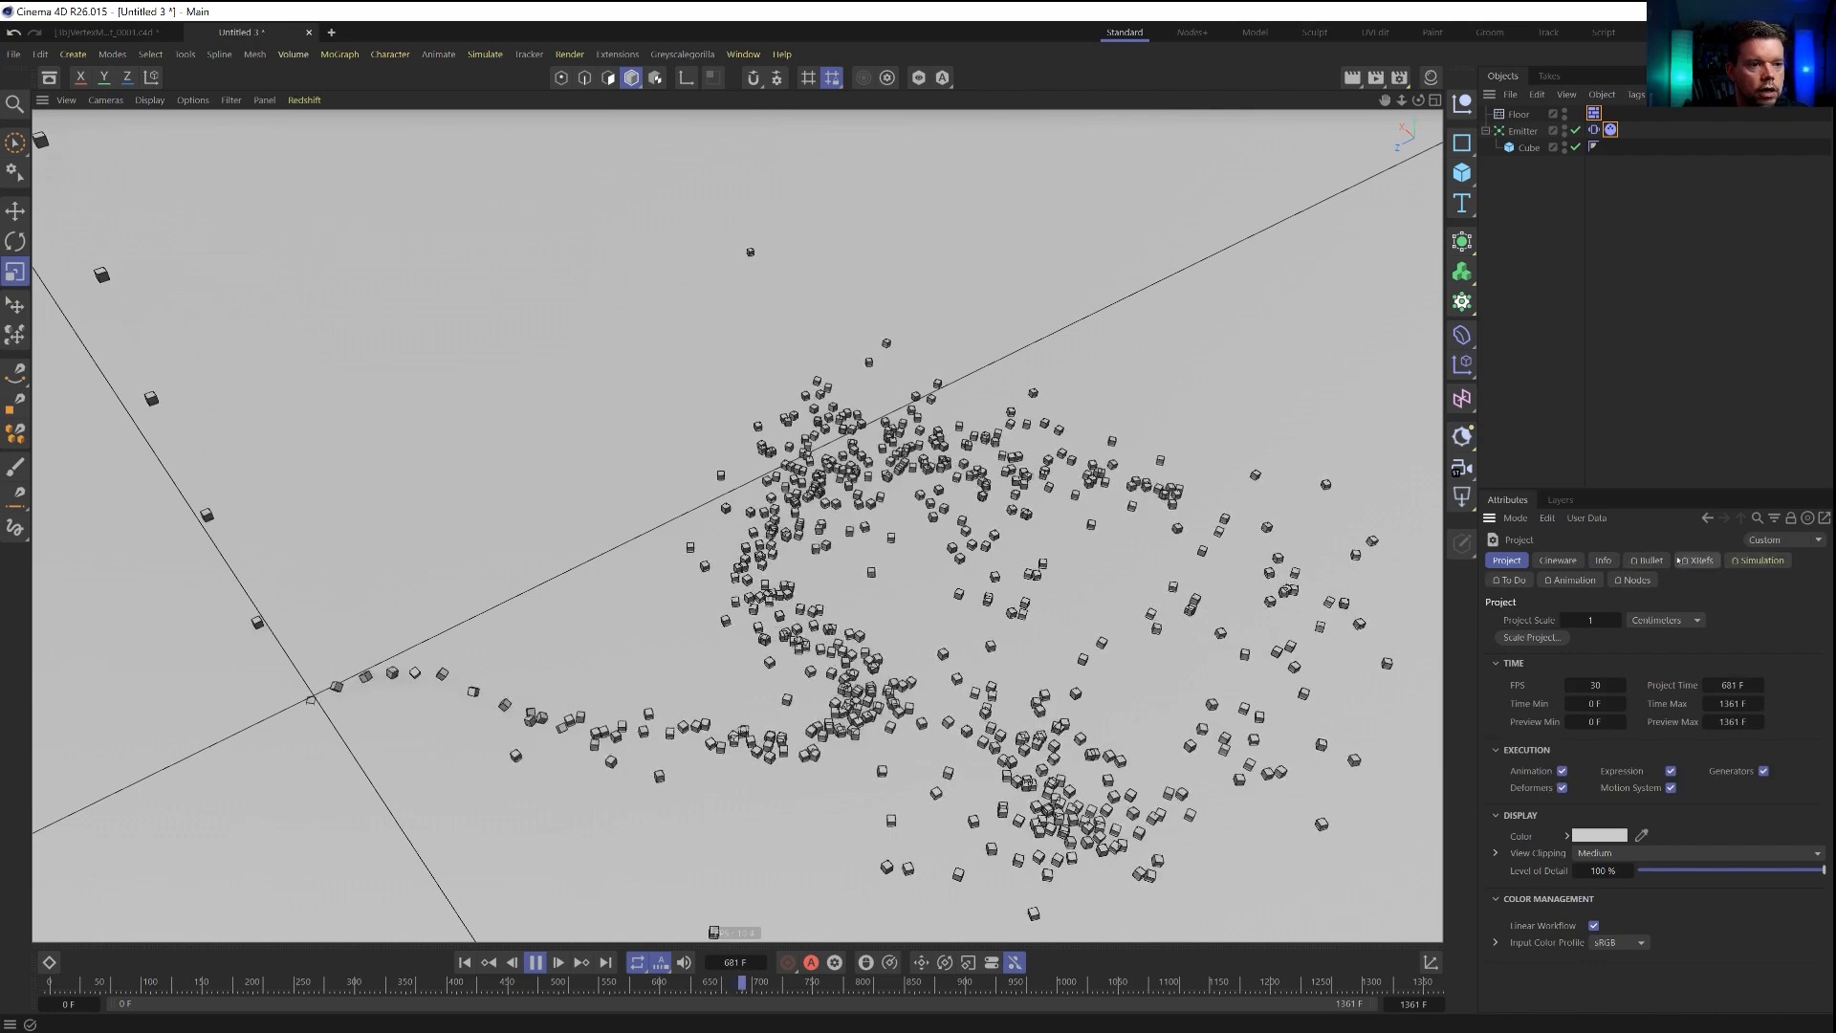
{"action": "left_click", "coordinate": [1647, 560]}
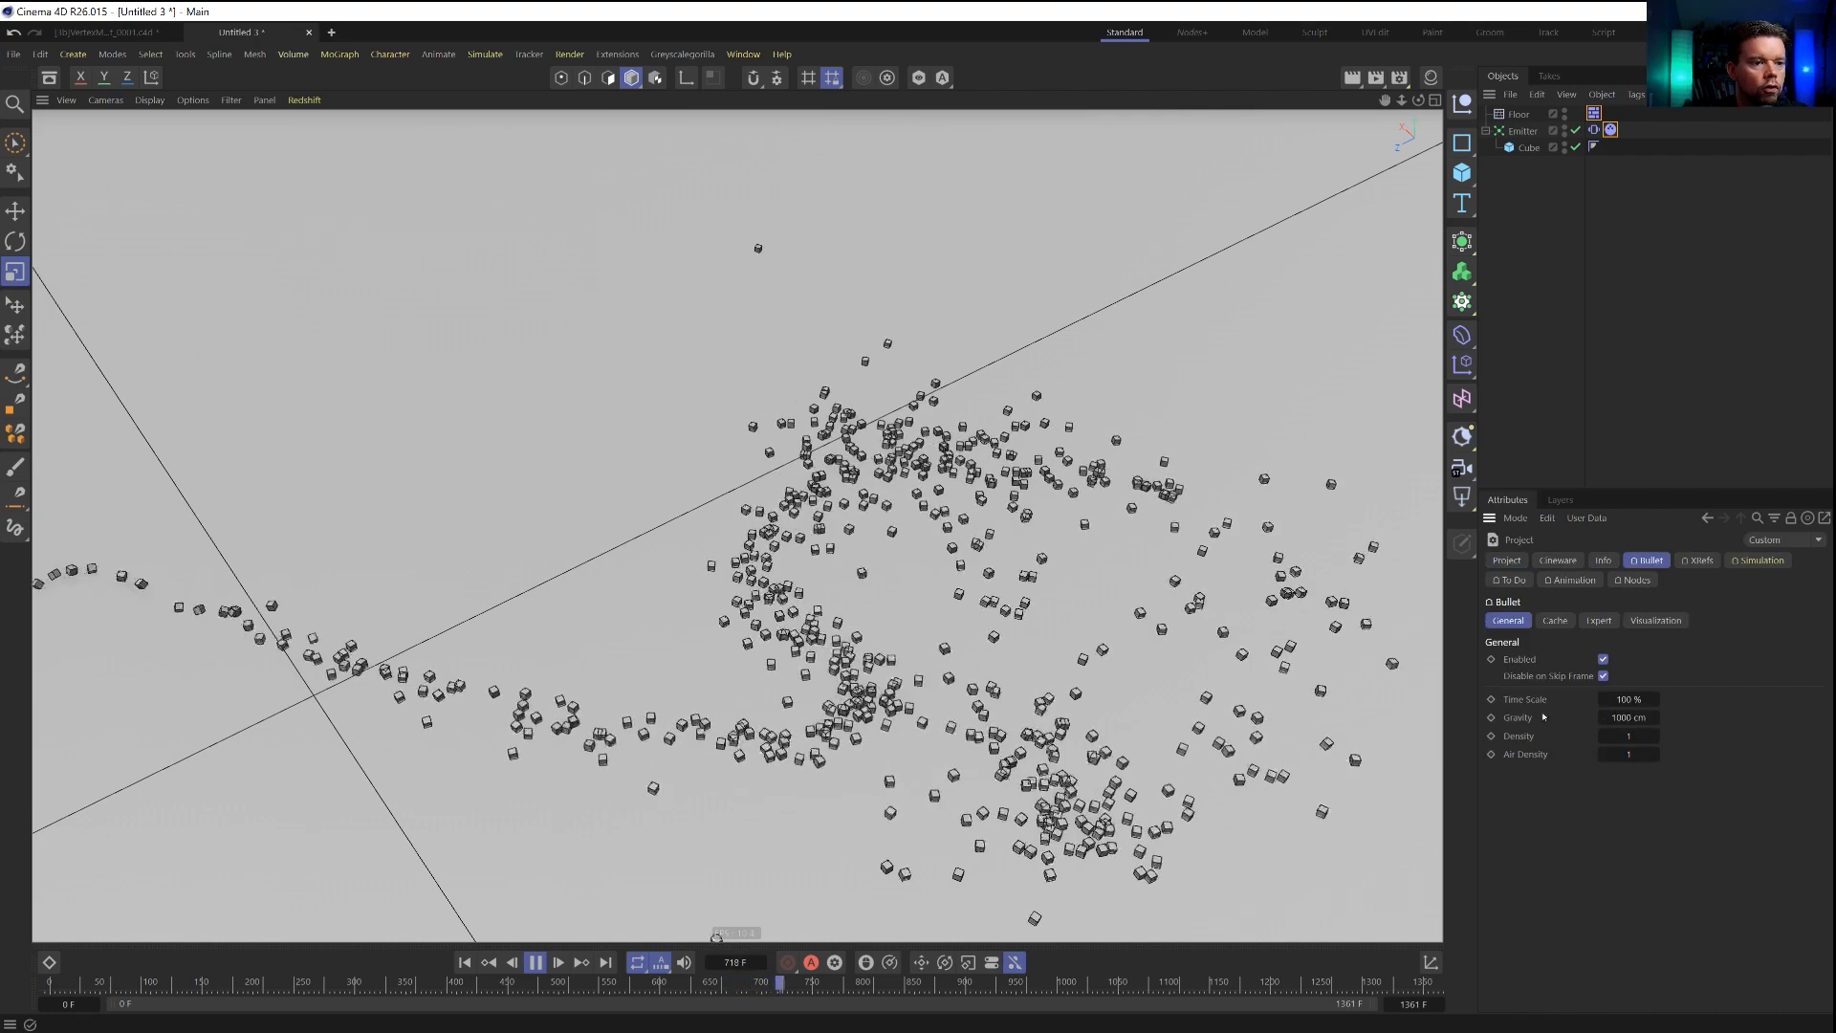
{"action": "left_click", "coordinate": [1555, 619]}
{"action": "left_click", "coordinate": [1599, 620]}
{"action": "double_click", "coordinate": [1709, 679]}
{"action": "type", "text": "10"}
{"action": "key", "text": "Return"}
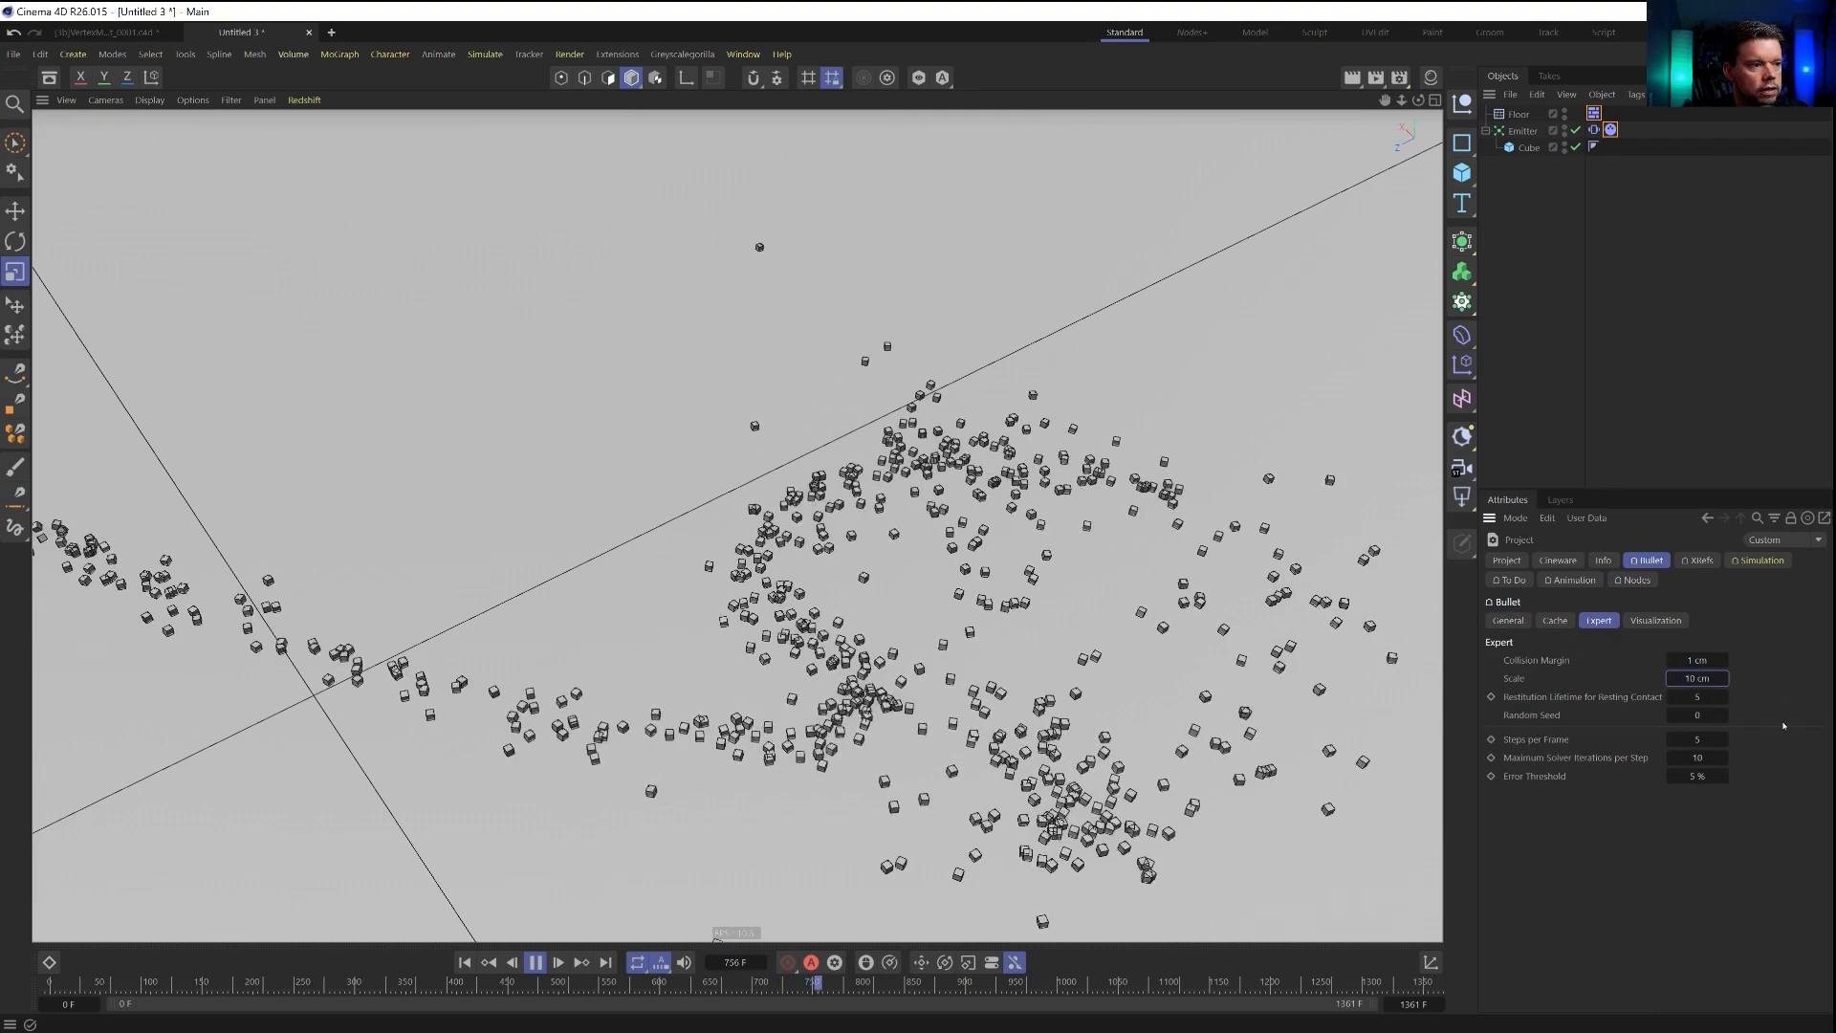
{"action": "left_click", "coordinate": [465, 962]}
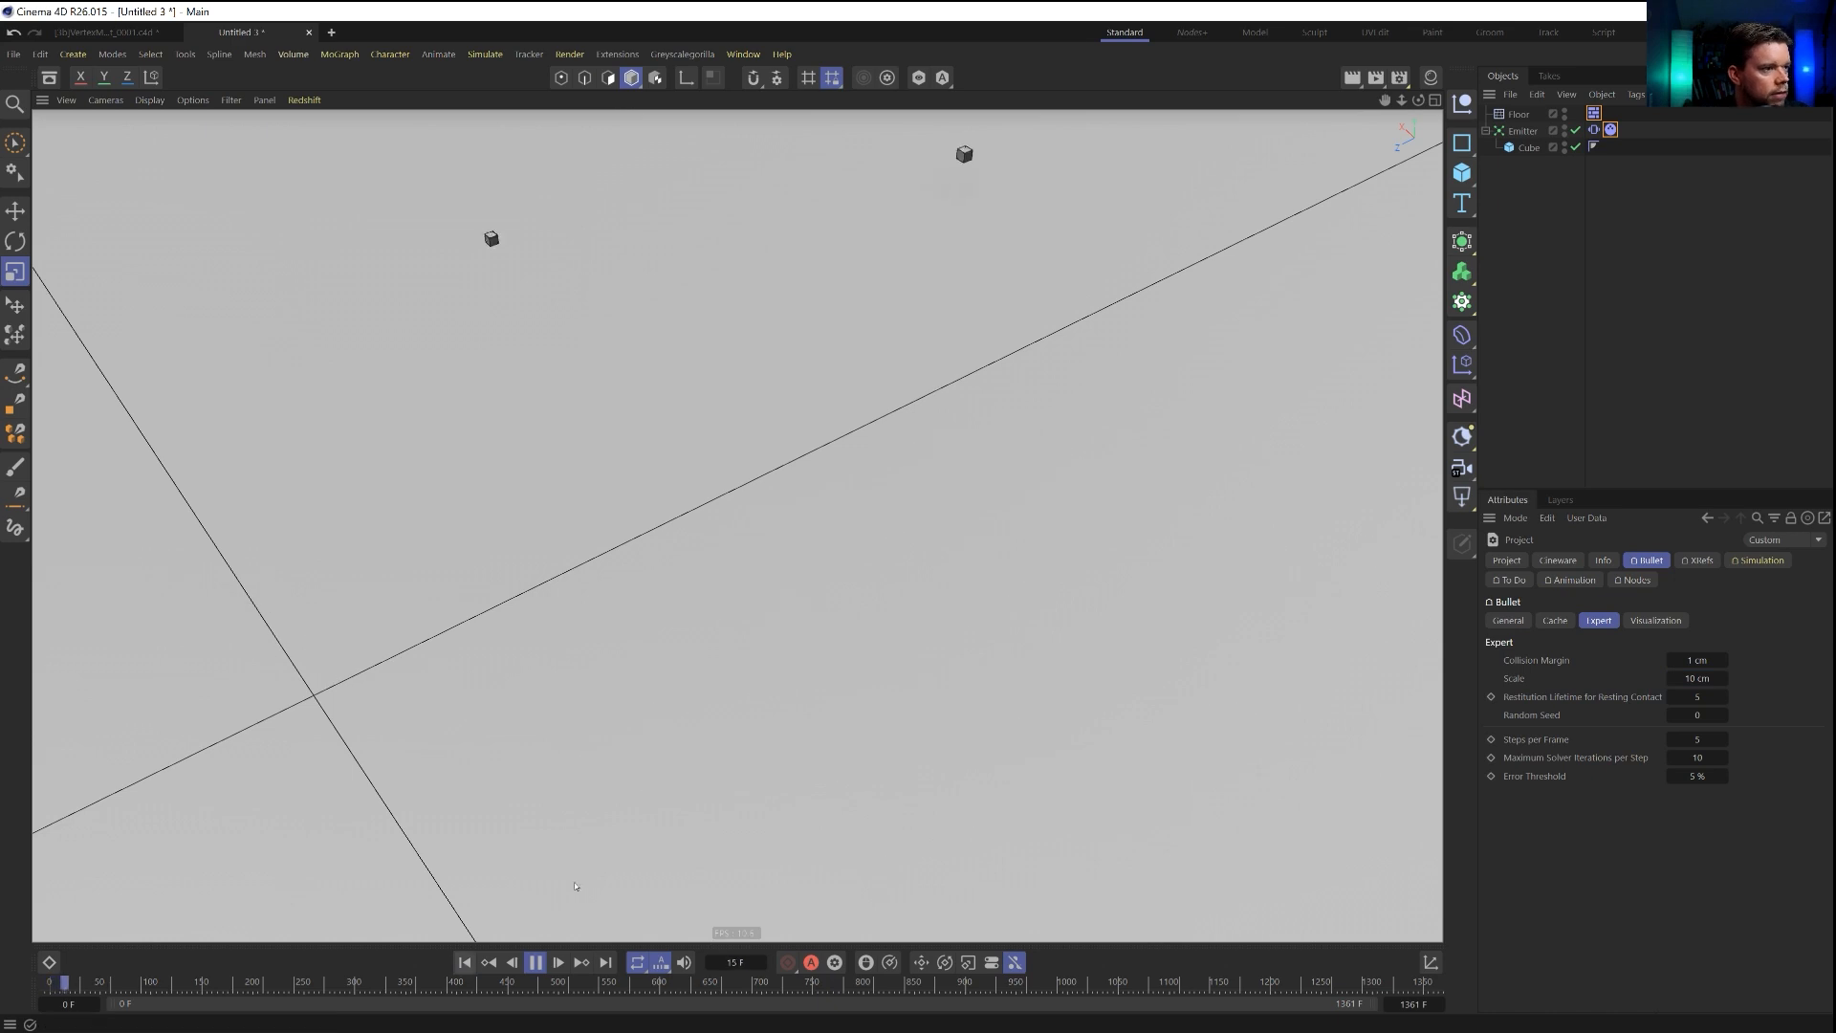
Set the bounce of the emitter's dynamics tag to 0 % and check how the cubes land on the floor.
{"action": "left_click_drag", "start_coordinate": [909, 691], "coordinate": [926, 595], "text": "alt"}
{"action": "left_click", "coordinate": [1611, 129]}
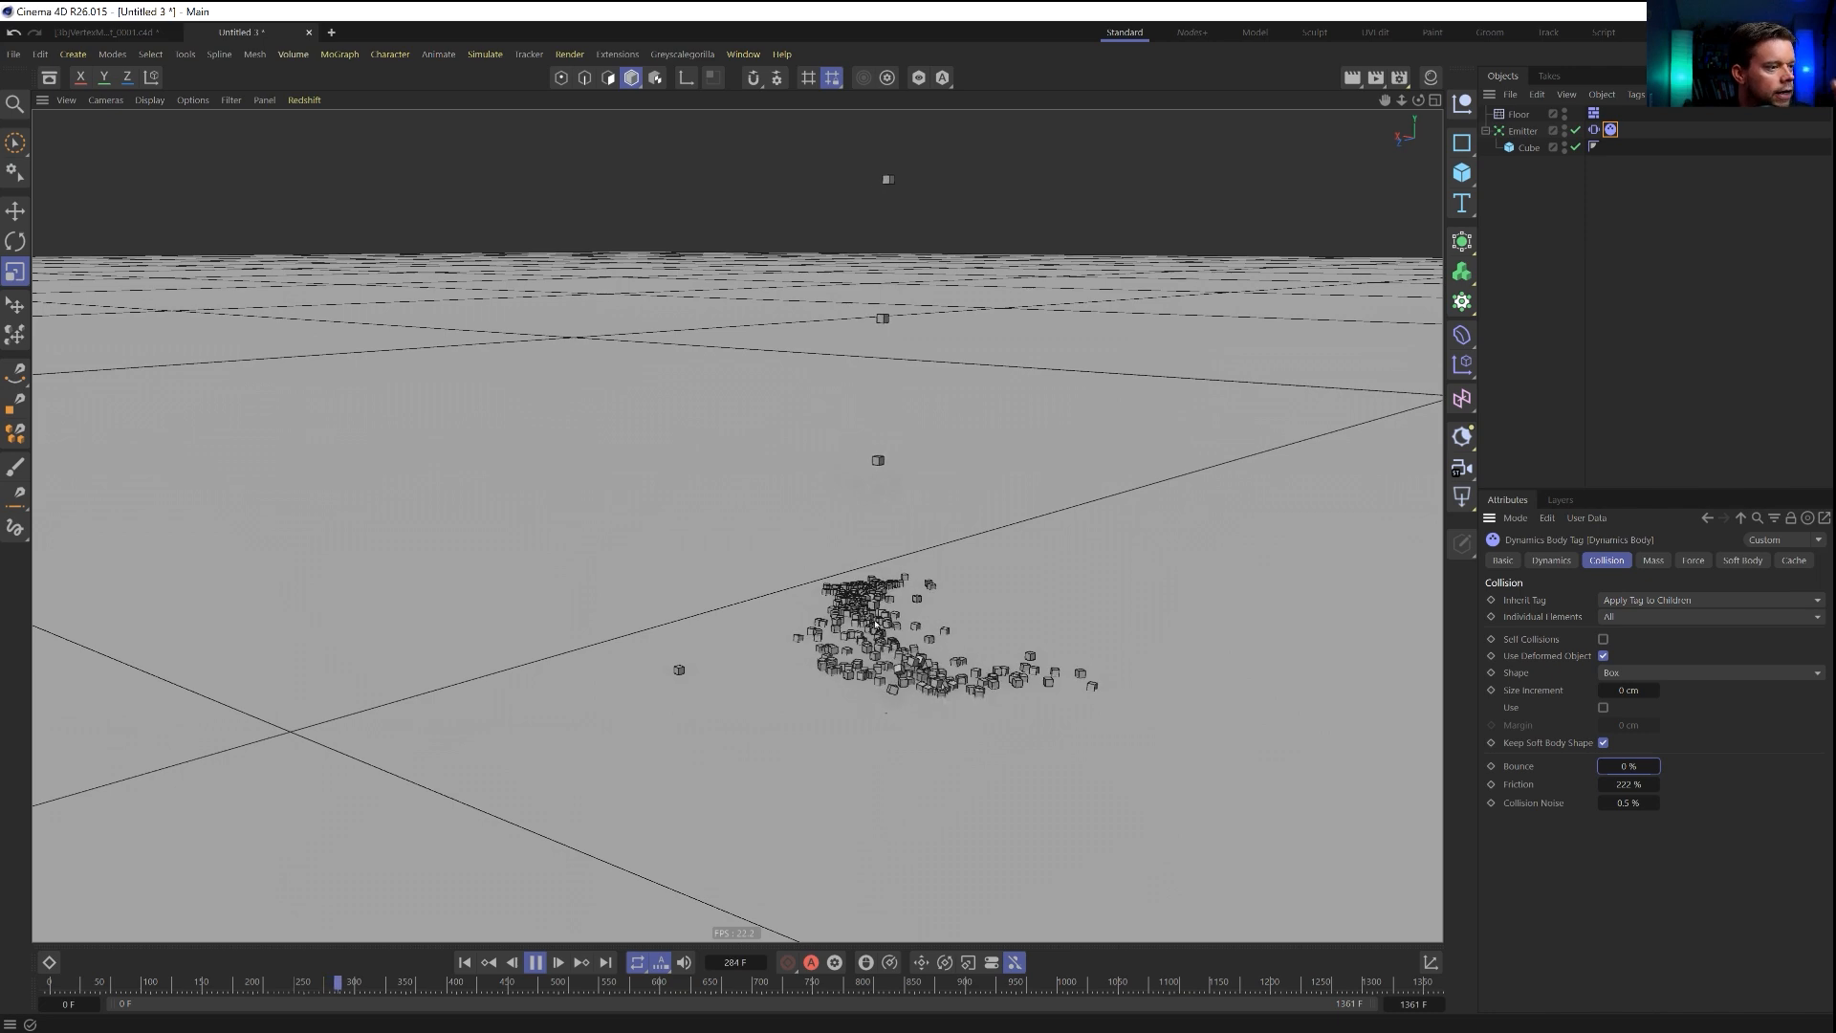
{"action": "left_click_drag", "start_coordinate": [953, 726], "coordinate": [872, 713], "text": "alt"}
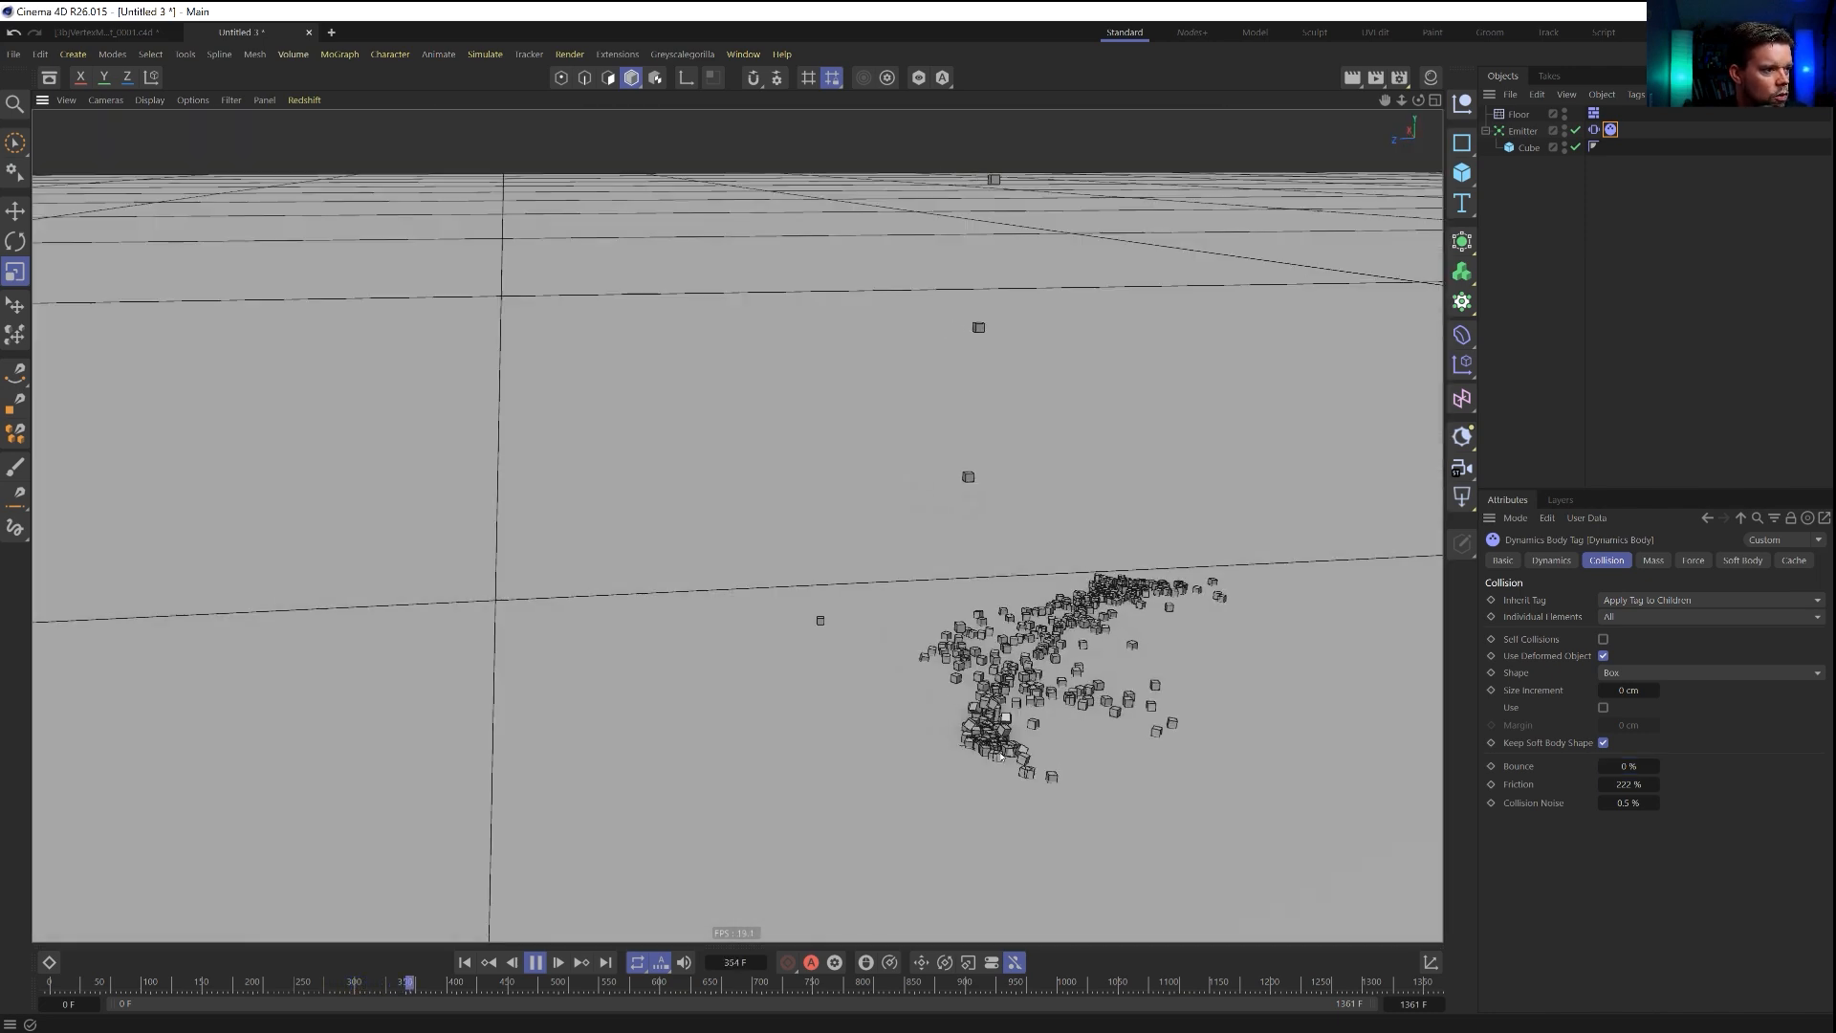
{"action": "left_click_drag", "start_coordinate": [1120, 605], "coordinate": [1061, 642], "text": "alt"}
{"action": "right_click_drag", "start_coordinate": [1061, 642], "coordinate": [935, 699], "text": "alt"}
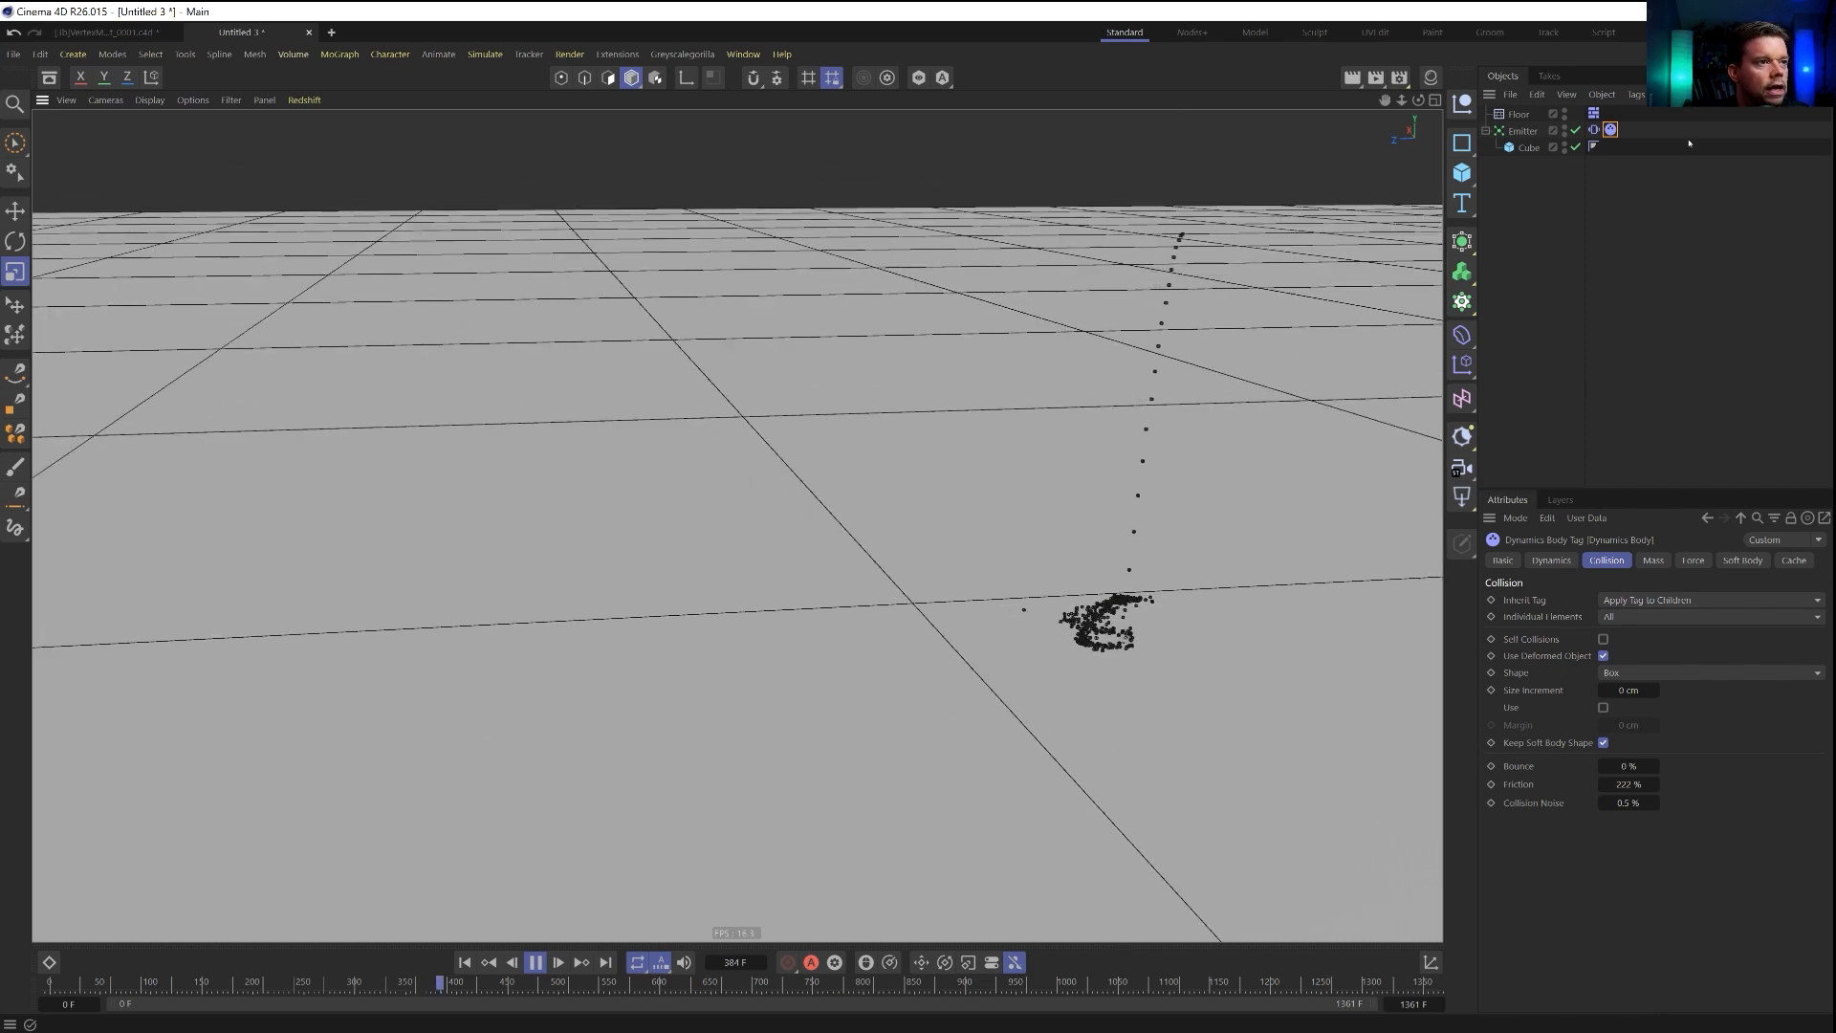
Select the emitter and examine its swing and the trail of landed cubes from several angles and distances.
{"action": "left_click", "coordinate": [1521, 130]}
{"action": "key", "text": "e"}
{"action": "left_click_drag", "start_coordinate": [1191, 385], "coordinate": [1160, 696]}
{"action": "left_click_drag", "start_coordinate": [1157, 708], "coordinate": [1177, 607]}
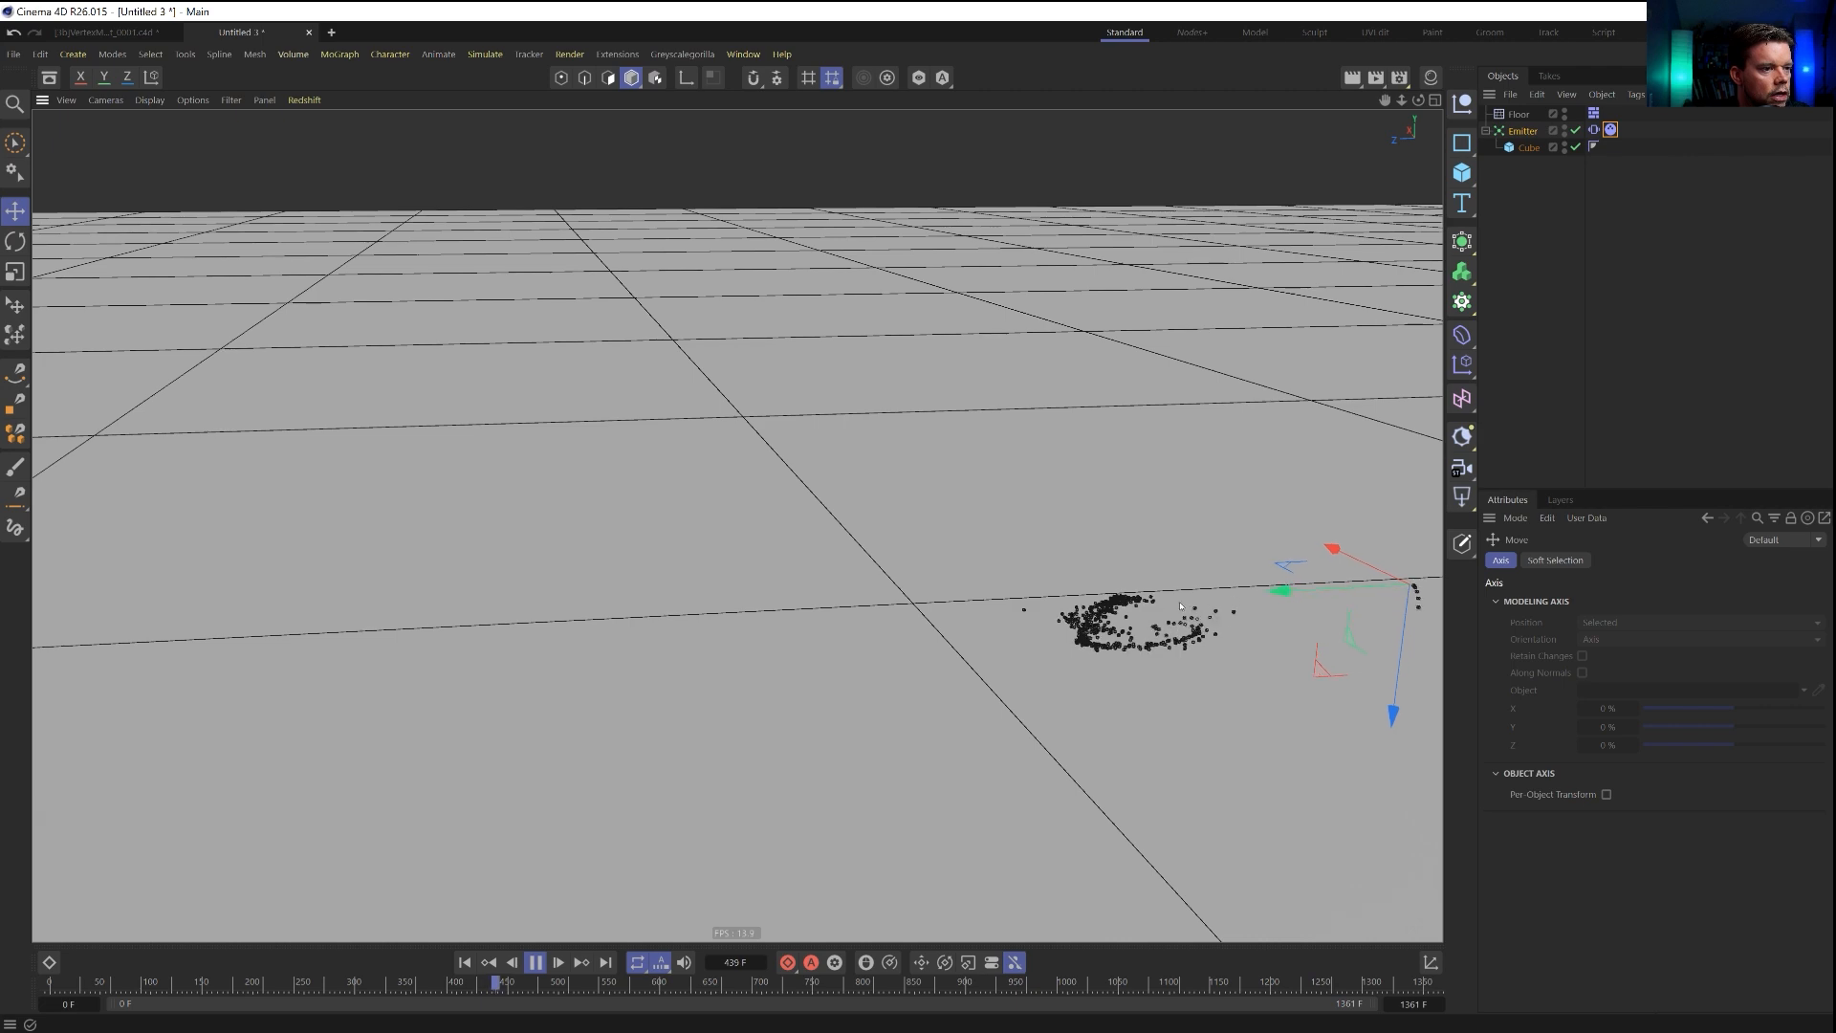
{"action": "middle_click_drag", "start_coordinate": [1250, 572], "coordinate": [964, 547], "text": "alt"}
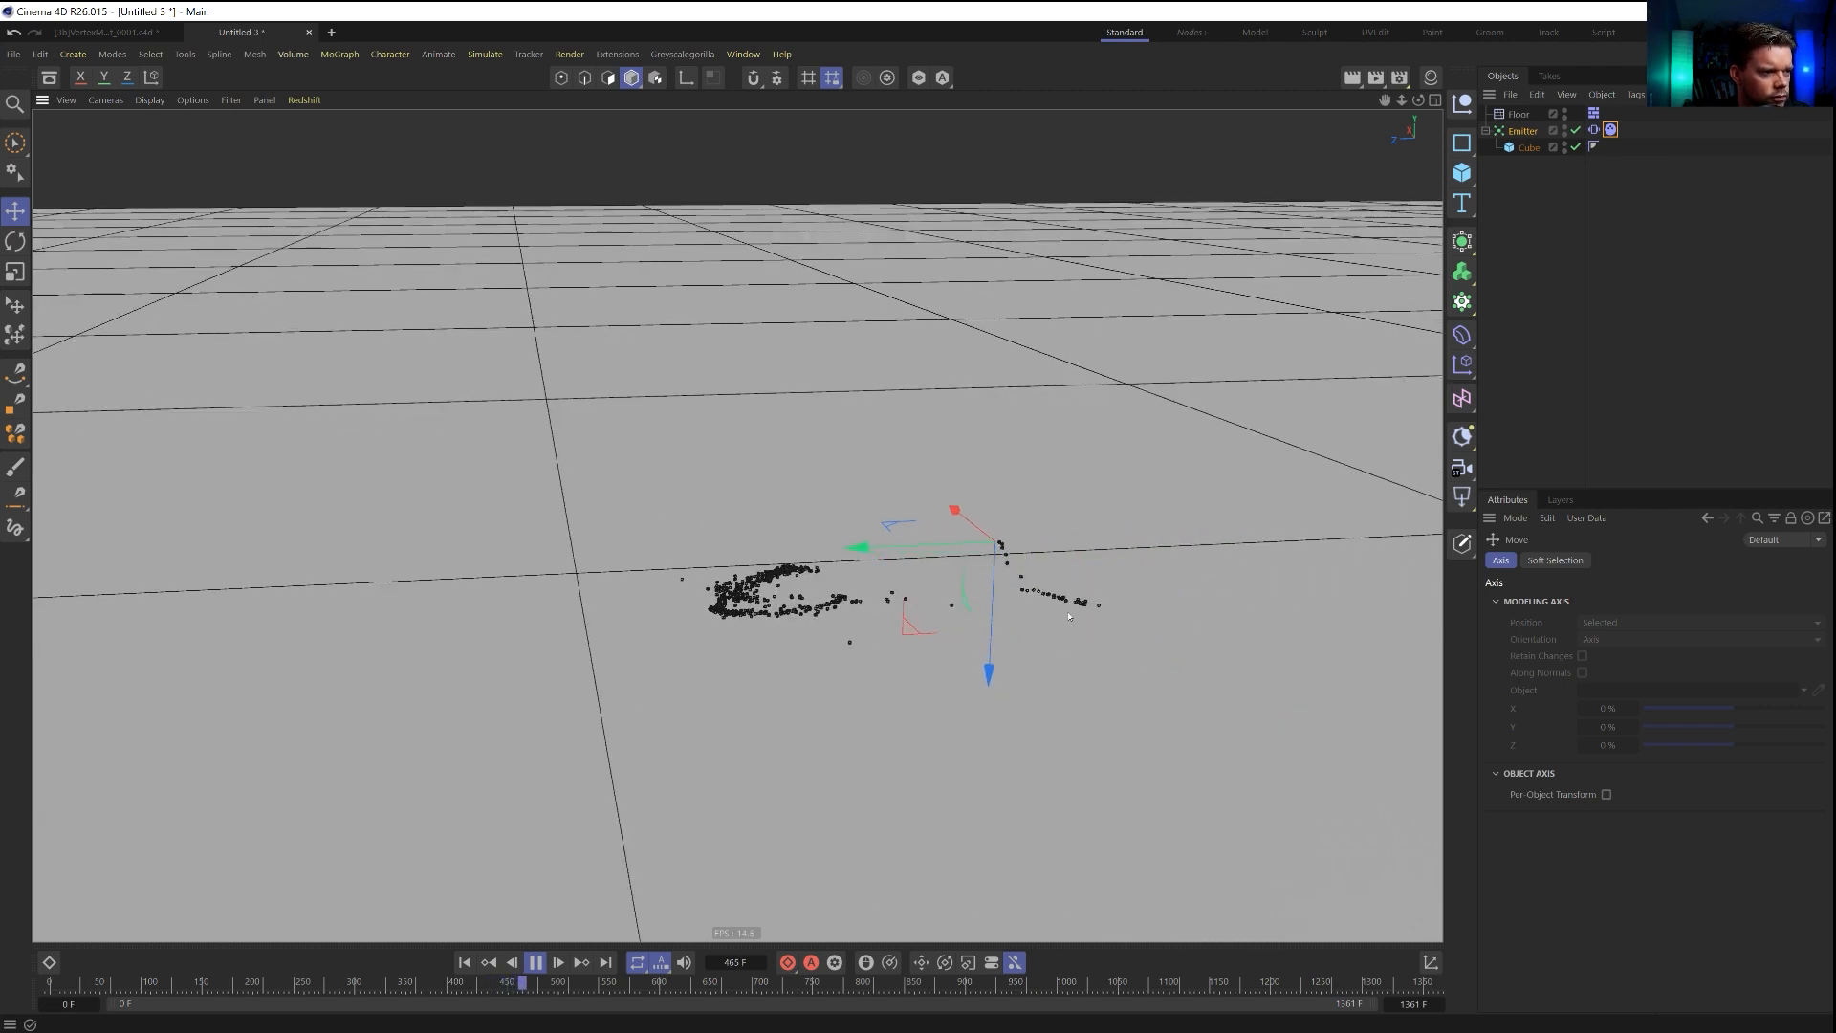
{"action": "left_click_drag", "start_coordinate": [983, 589], "coordinate": [982, 689], "text": "alt"}
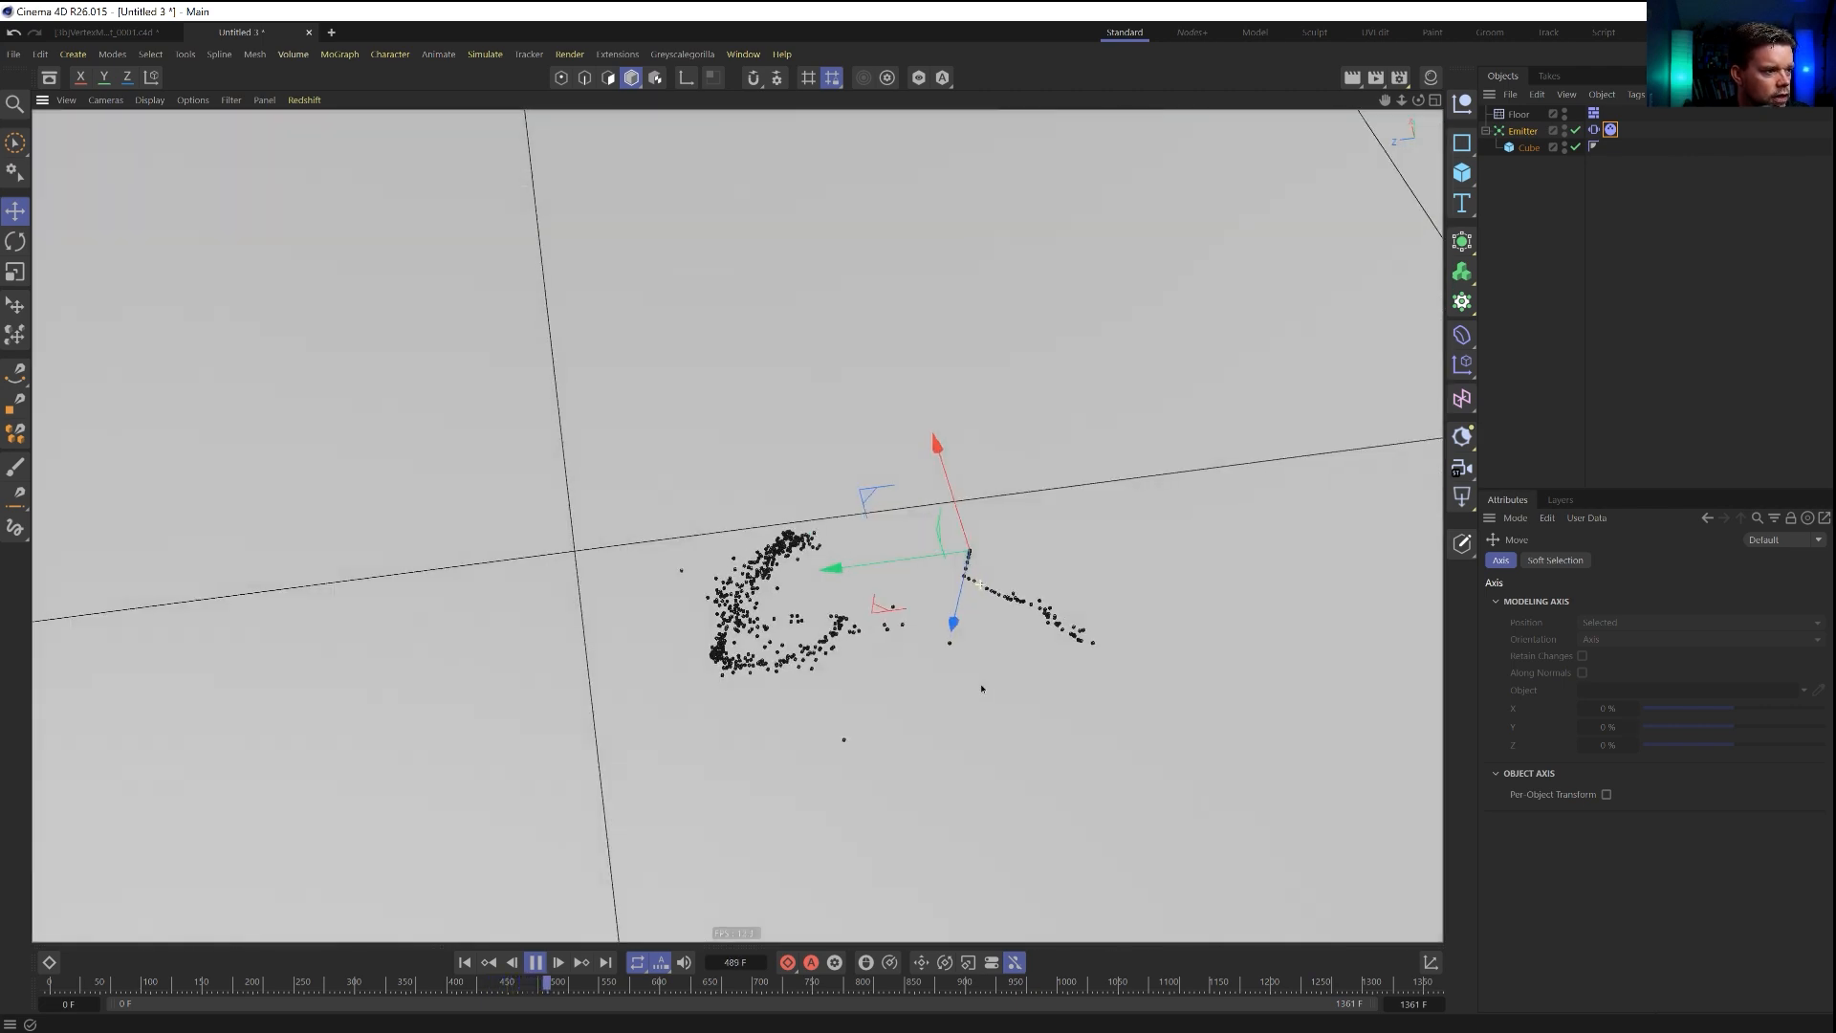
{"action": "left_click_drag", "start_coordinate": [992, 600], "coordinate": [919, 527]}
{"action": "right_click_drag", "start_coordinate": [919, 526], "coordinate": [1017, 529], "text": "alt"}
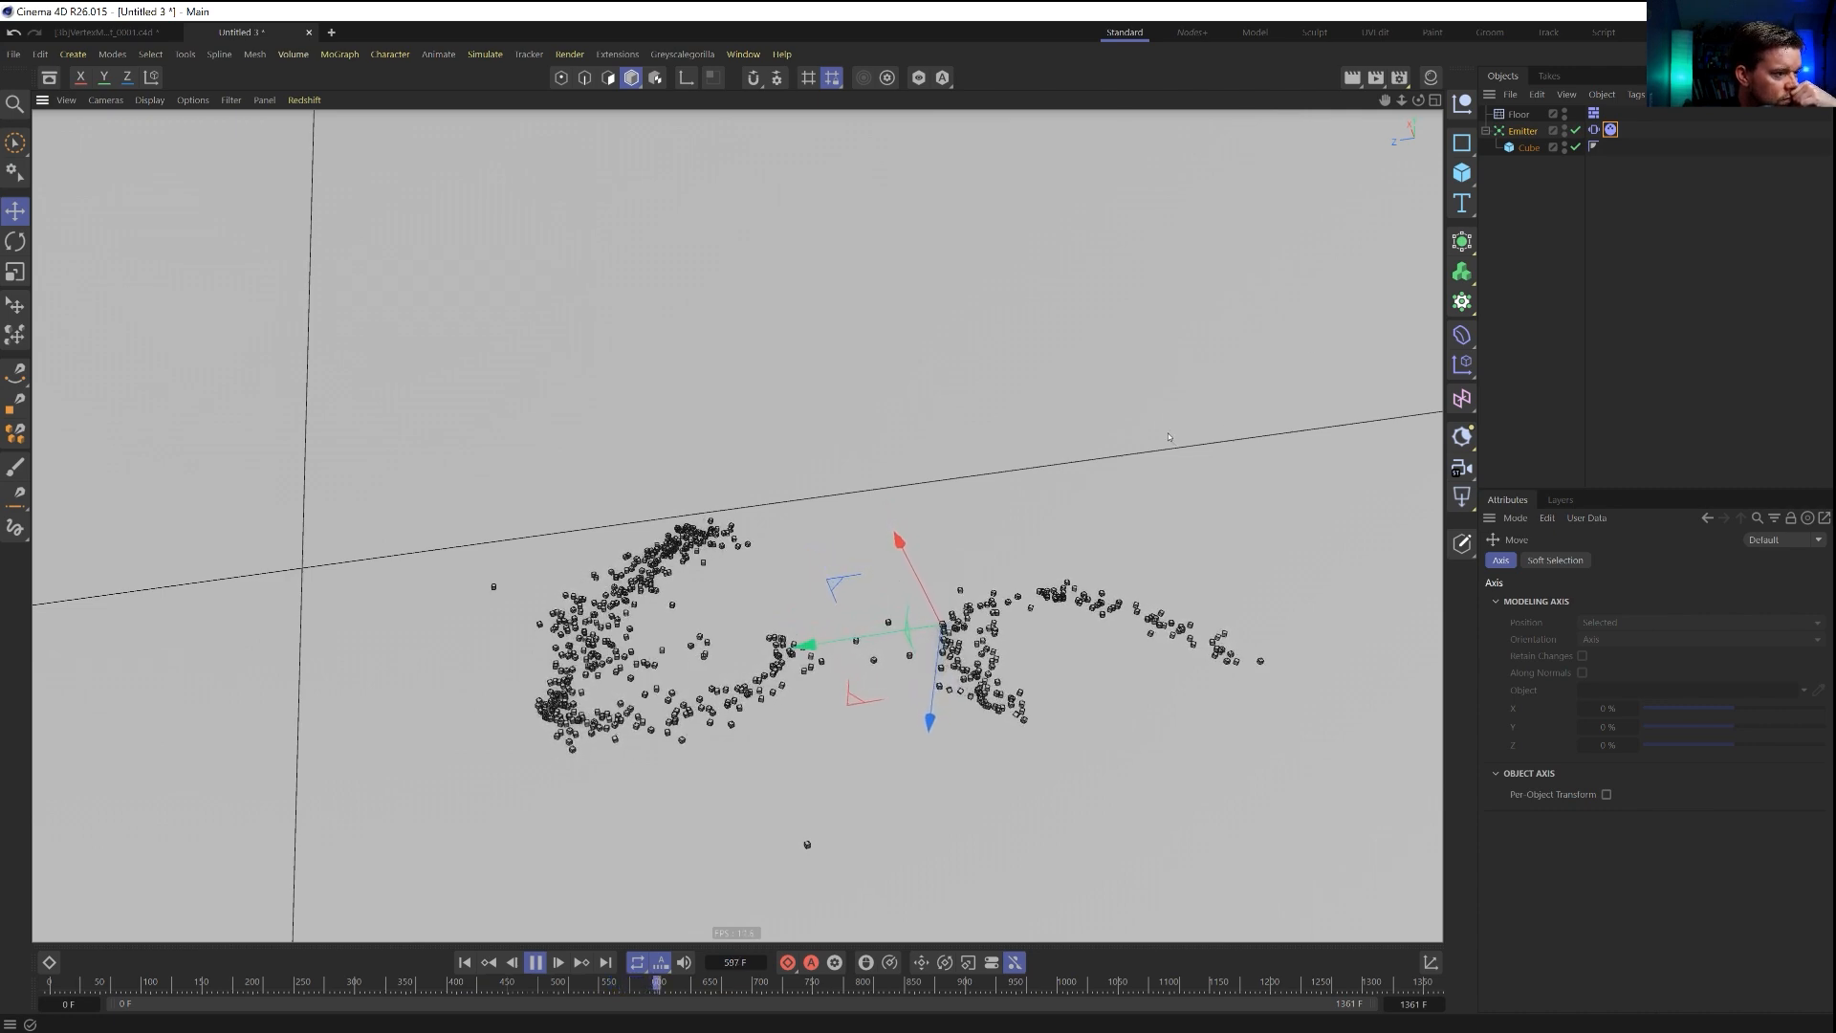
{"action": "left_click_drag", "start_coordinate": [862, 653], "coordinate": [852, 586], "text": "alt"}
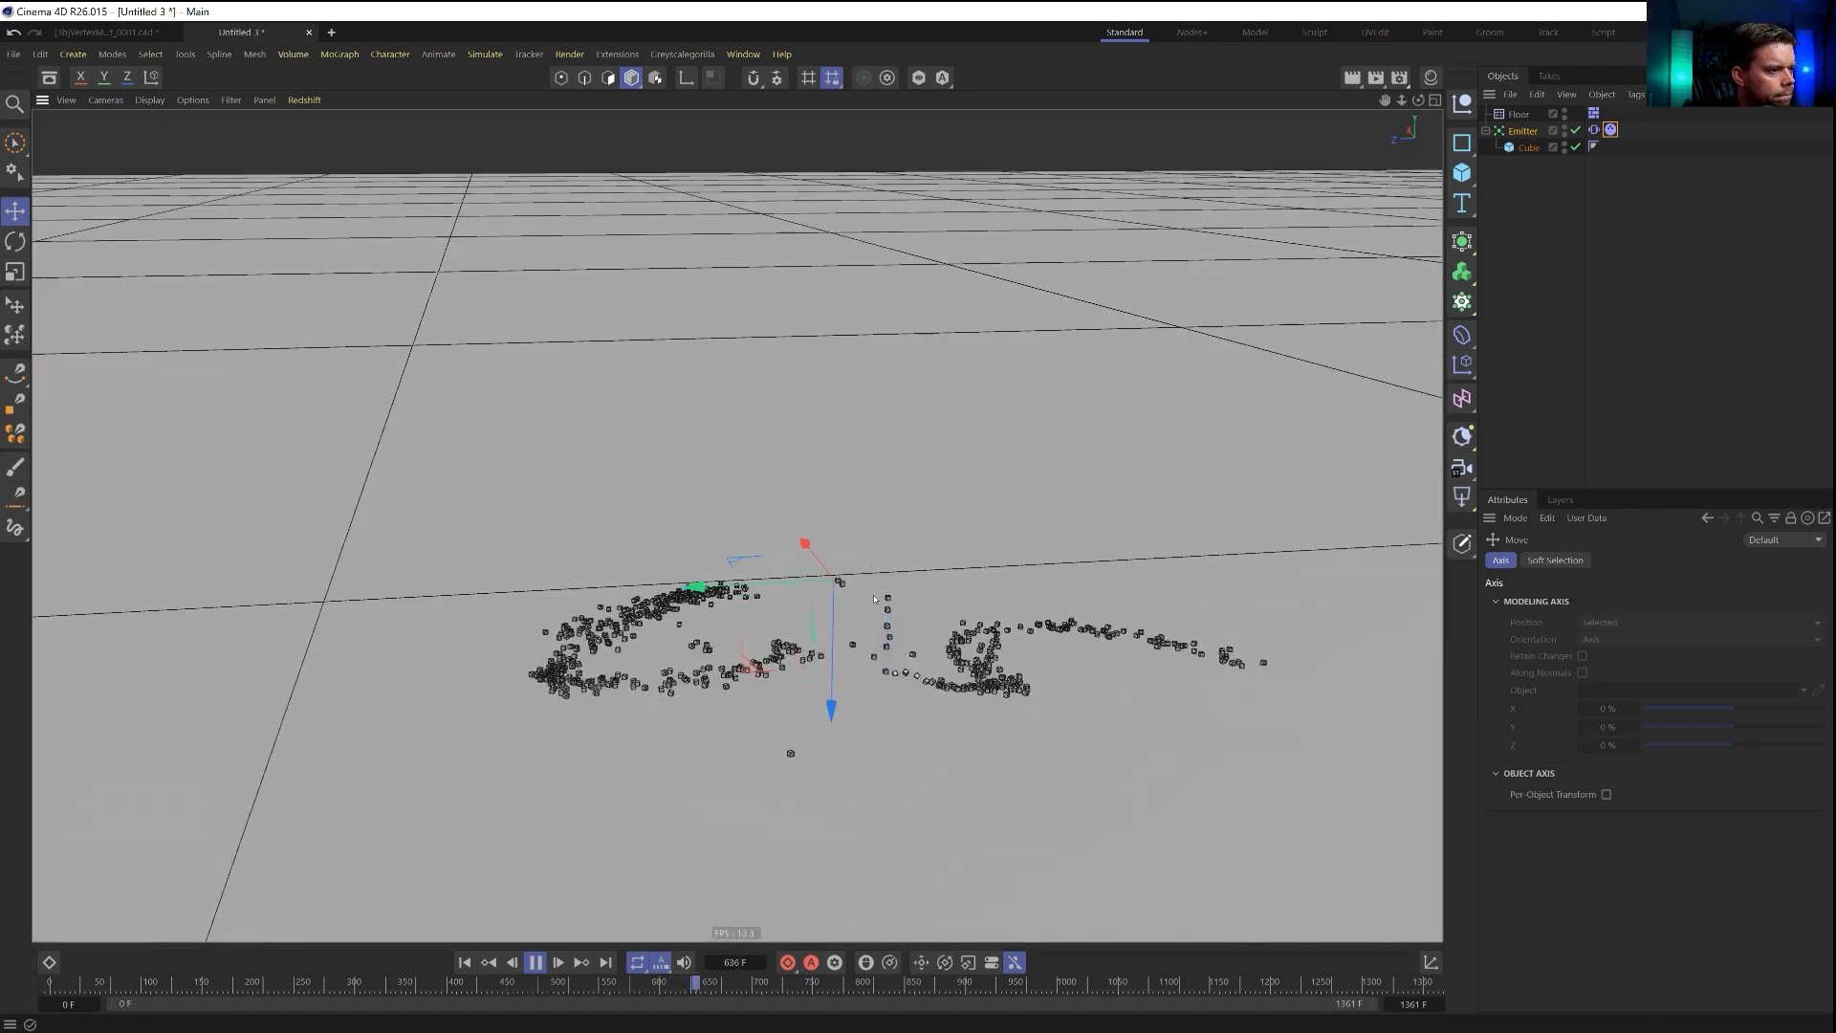
{"action": "left_click_drag", "start_coordinate": [985, 717], "coordinate": [984, 761], "text": "alt"}
{"action": "right_click_drag", "start_coordinate": [978, 693], "coordinate": [1066, 681], "text": "alt"}
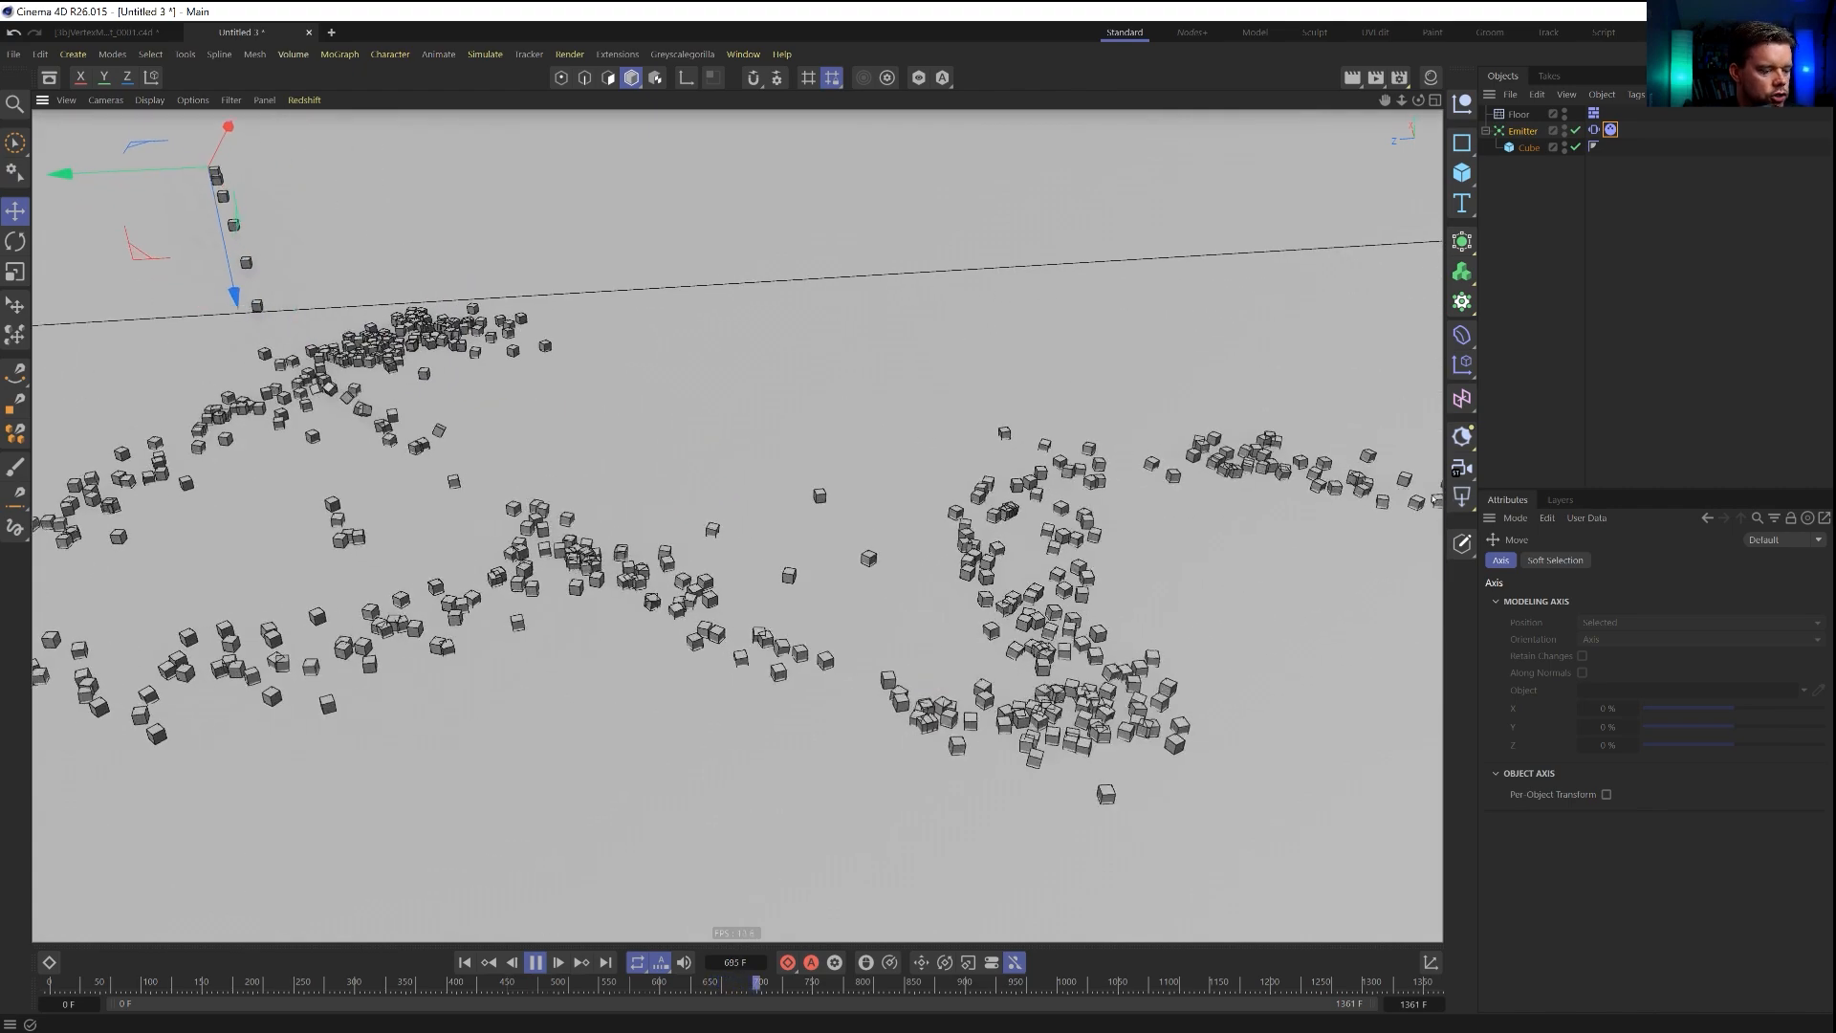
Set the project's Bullet collision margin to 0 cm and the Scale to 1 cm.
{"action": "key", "text": "ctrl+d"}
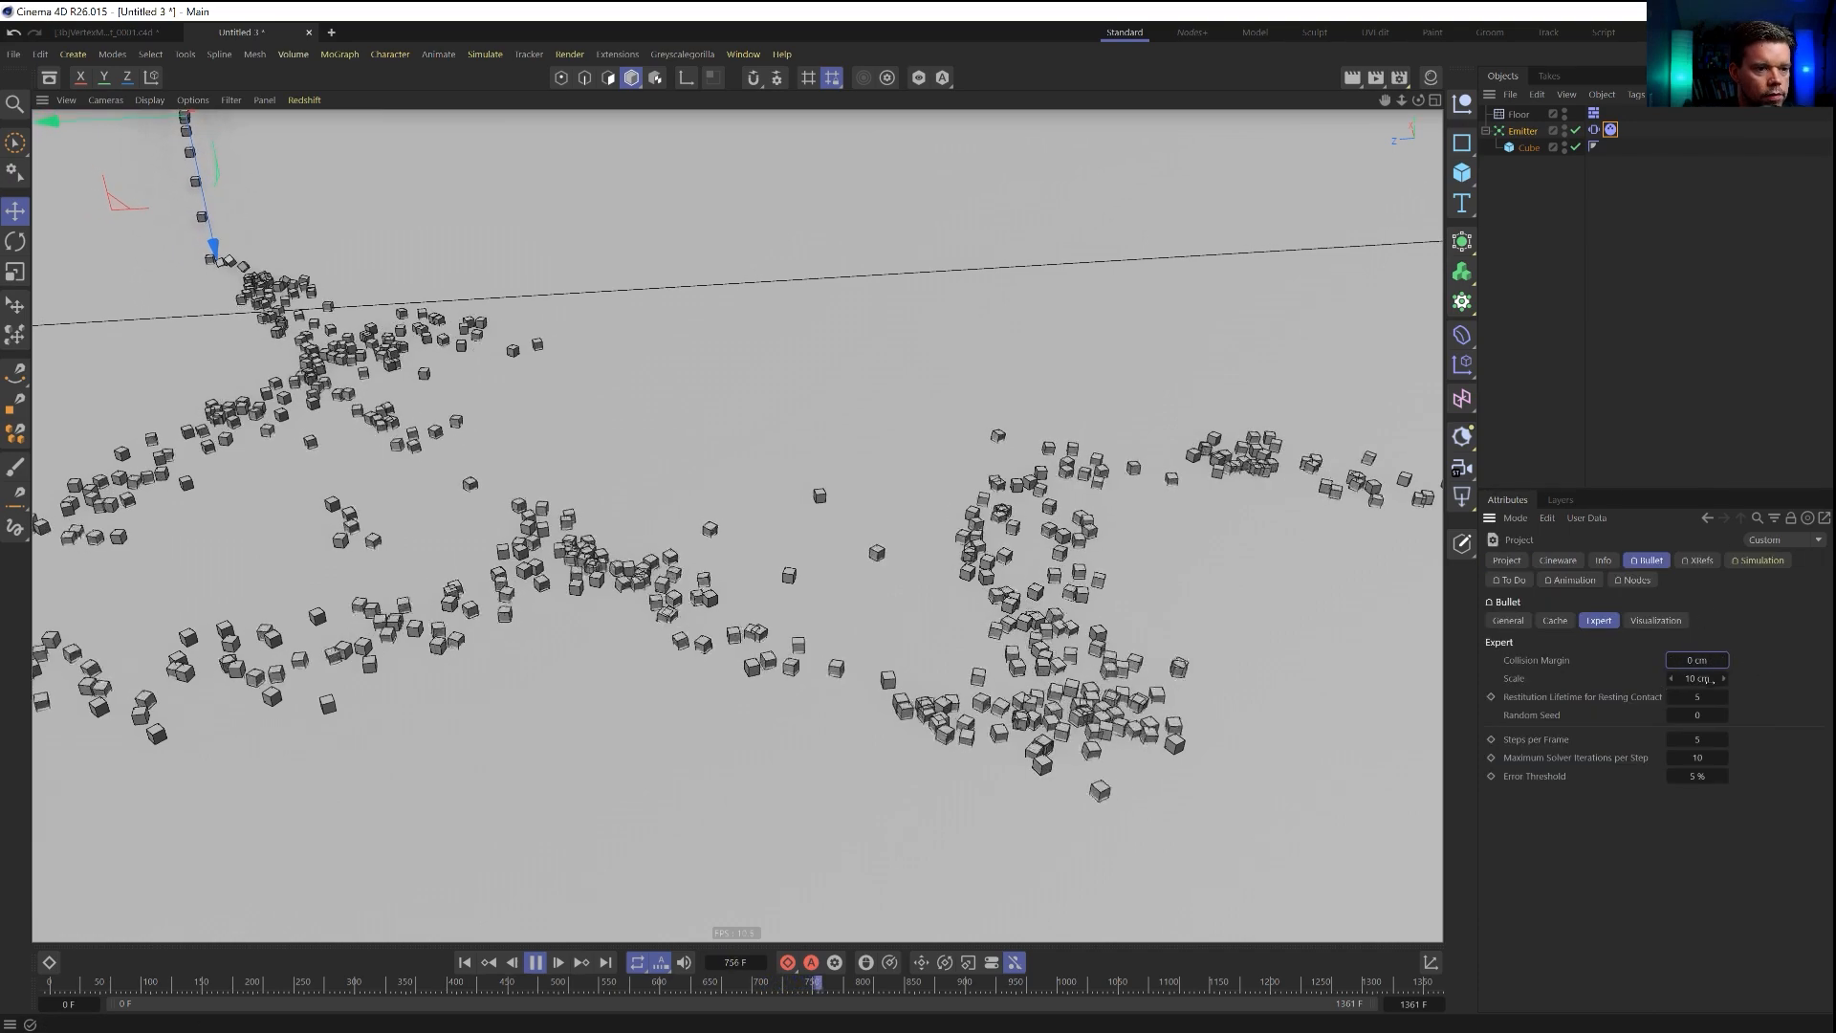
{"action": "type", "text": "1"}
{"action": "key", "text": "Return"}
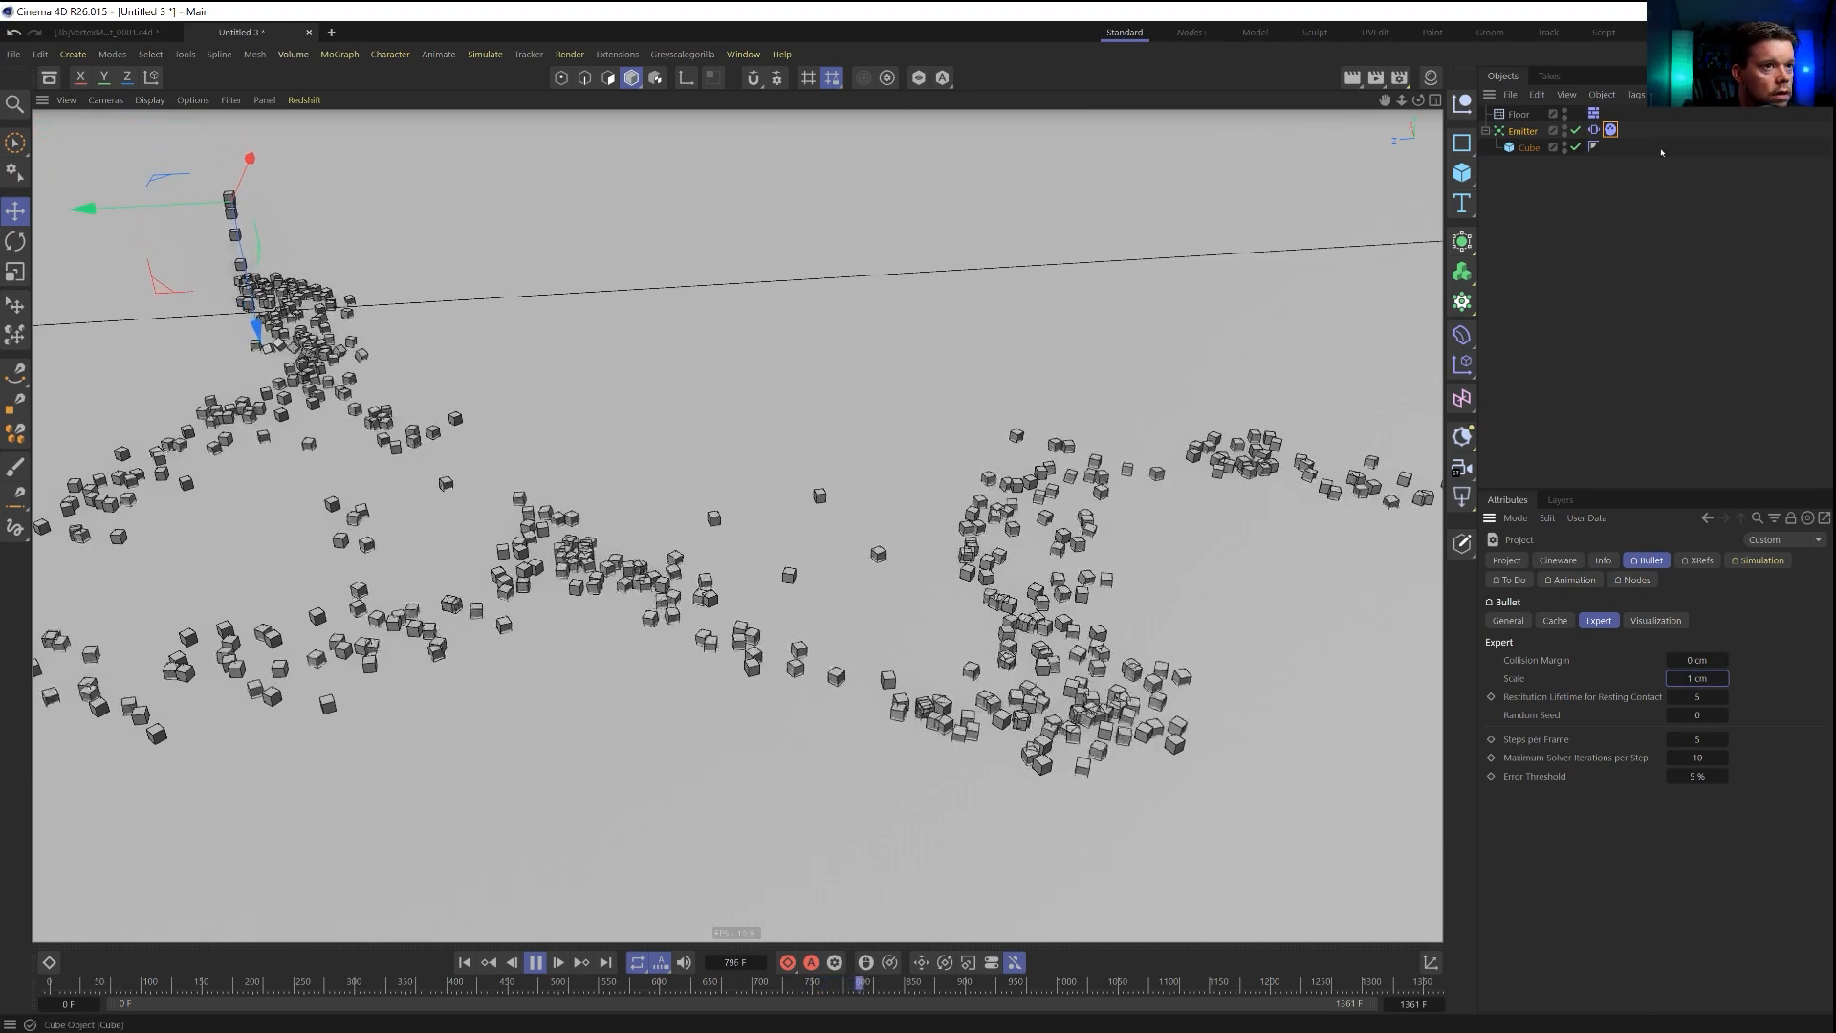
Set the linear and angular damping of the emitter's dynamics tag to 55 % each and replay the simulation from the start.
{"action": "left_click", "coordinate": [1594, 130]}
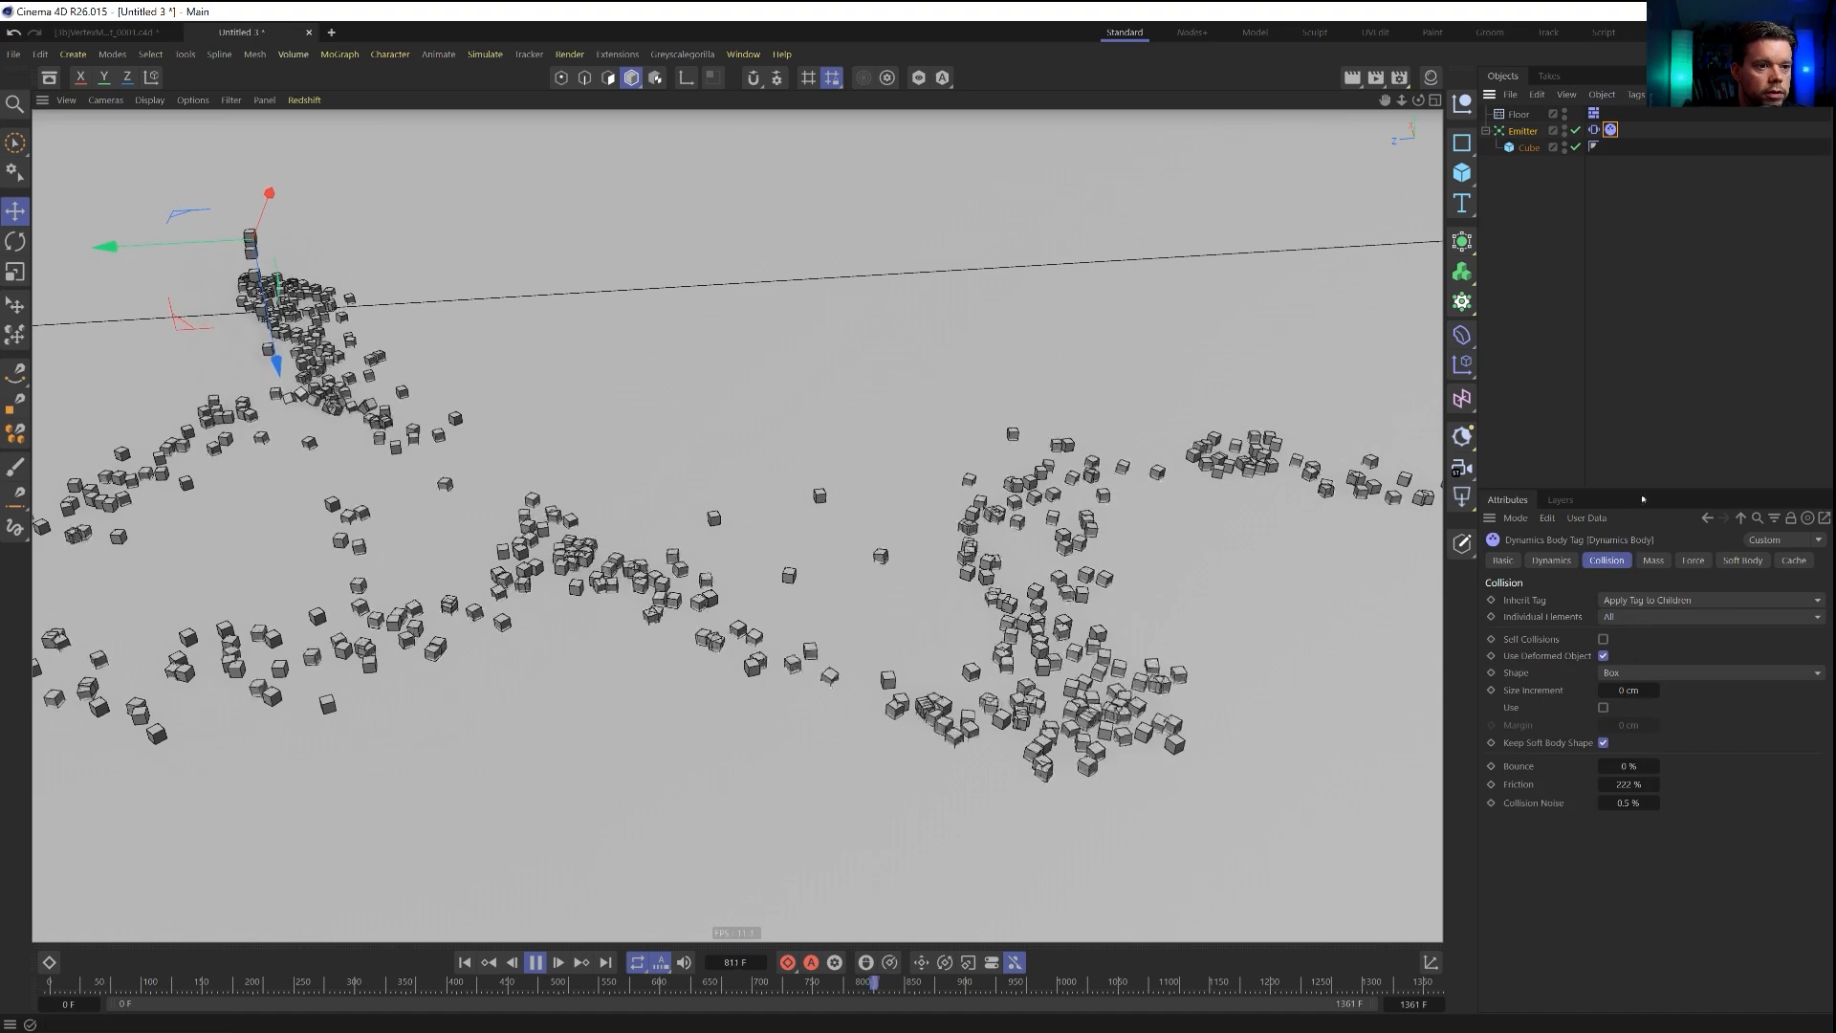
{"action": "left_click", "coordinate": [1656, 562]}
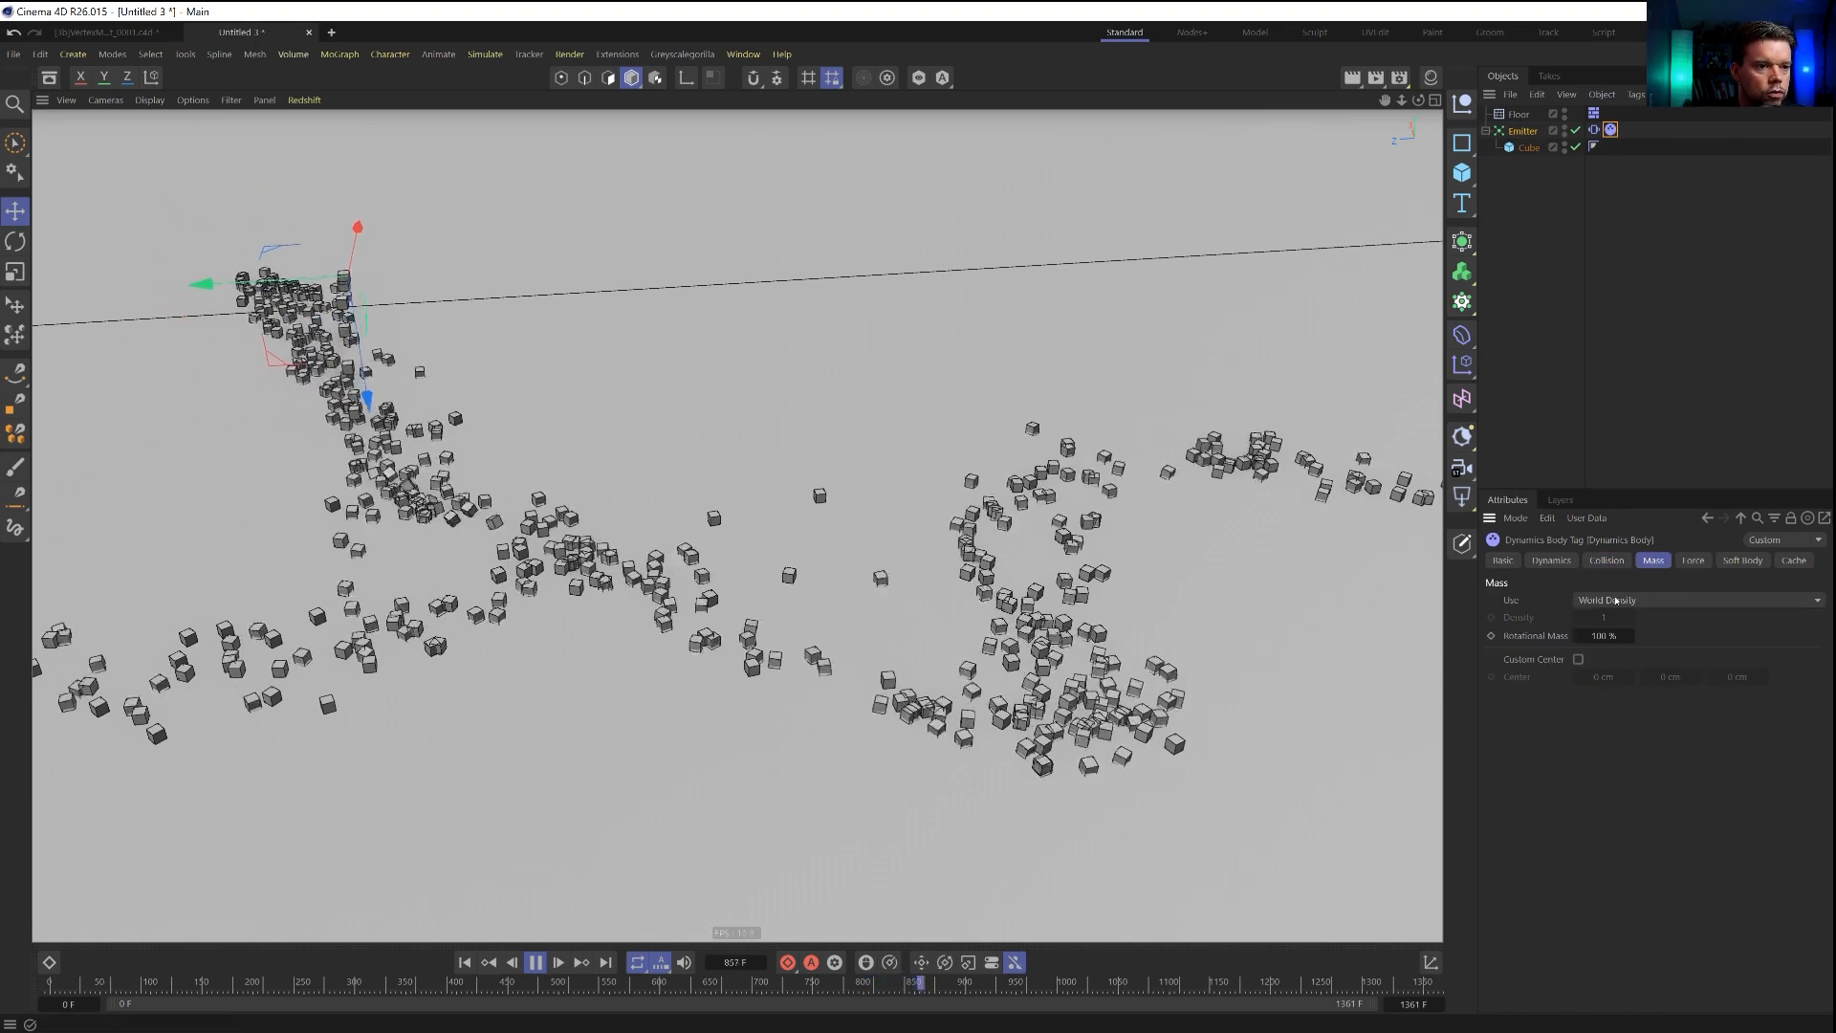
{"action": "left_click", "coordinate": [1692, 563]}
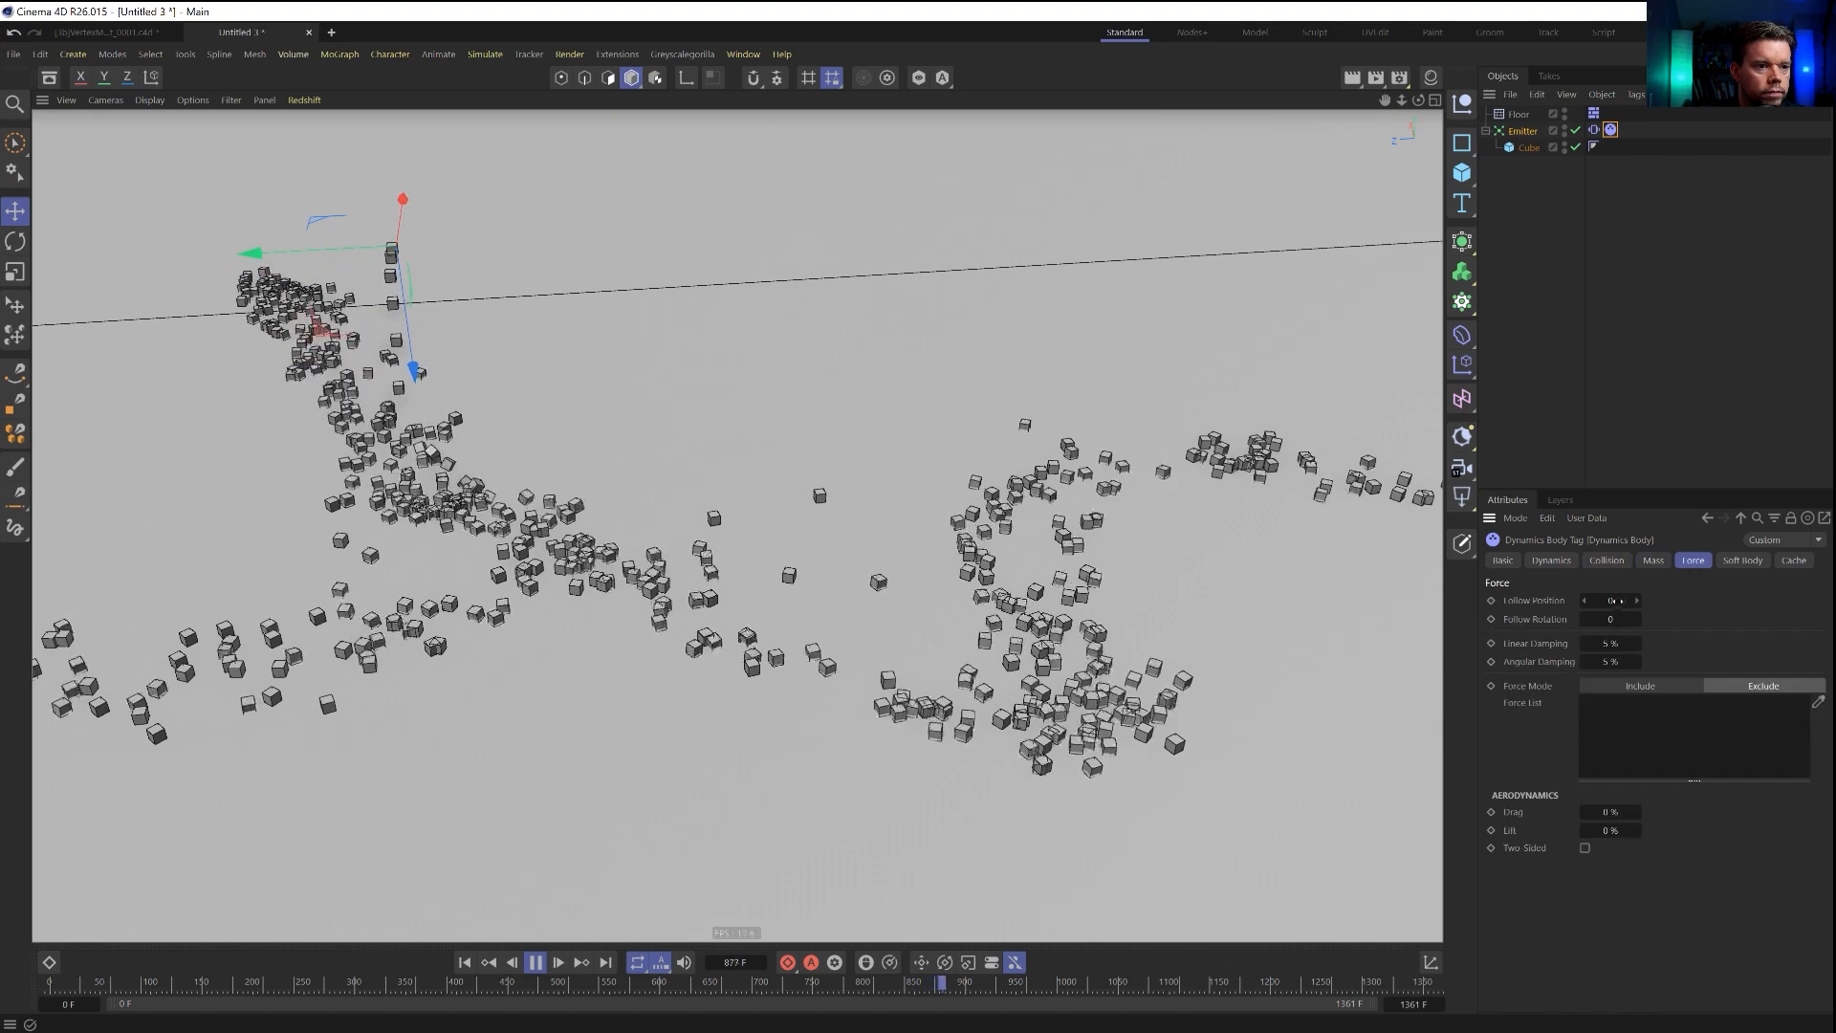
{"action": "left_click", "coordinate": [1613, 644]}
{"action": "type", "text": "55"}
{"action": "key", "text": "Tab"}
{"action": "type", "text": "55"}
{"action": "key", "text": "Return"}
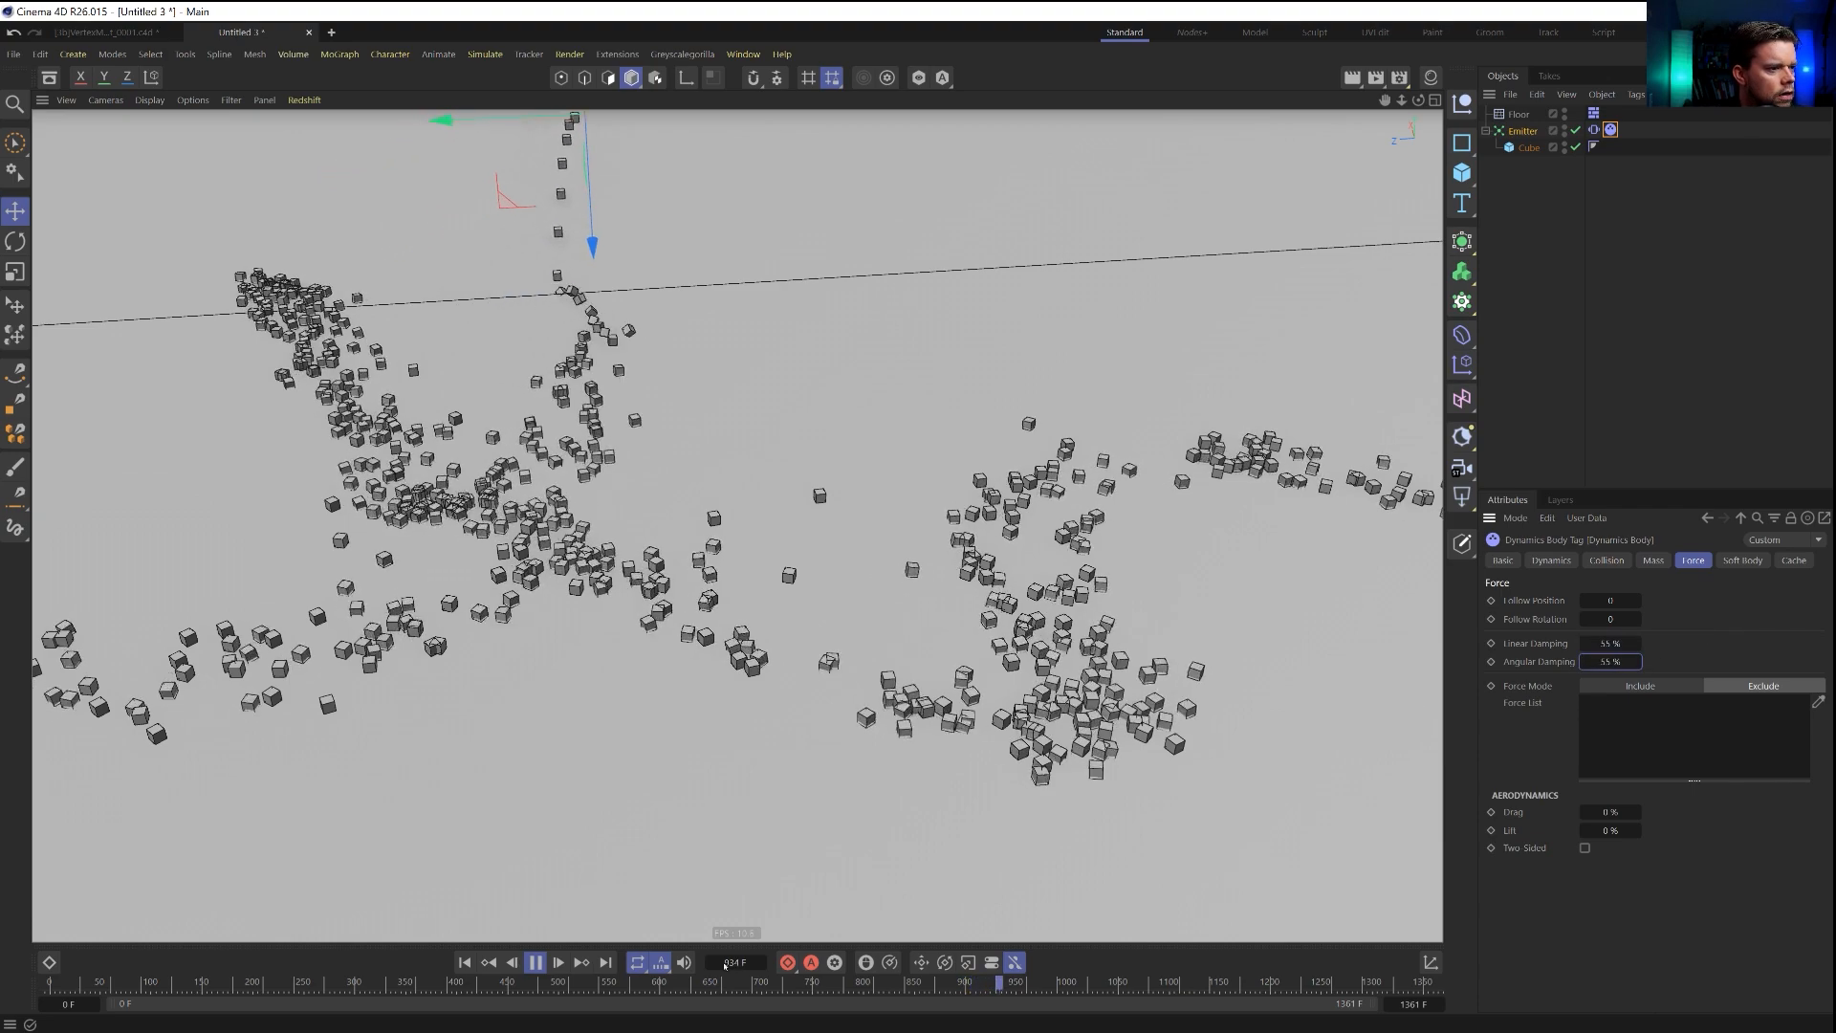
{"action": "left_click", "coordinate": [465, 962]}
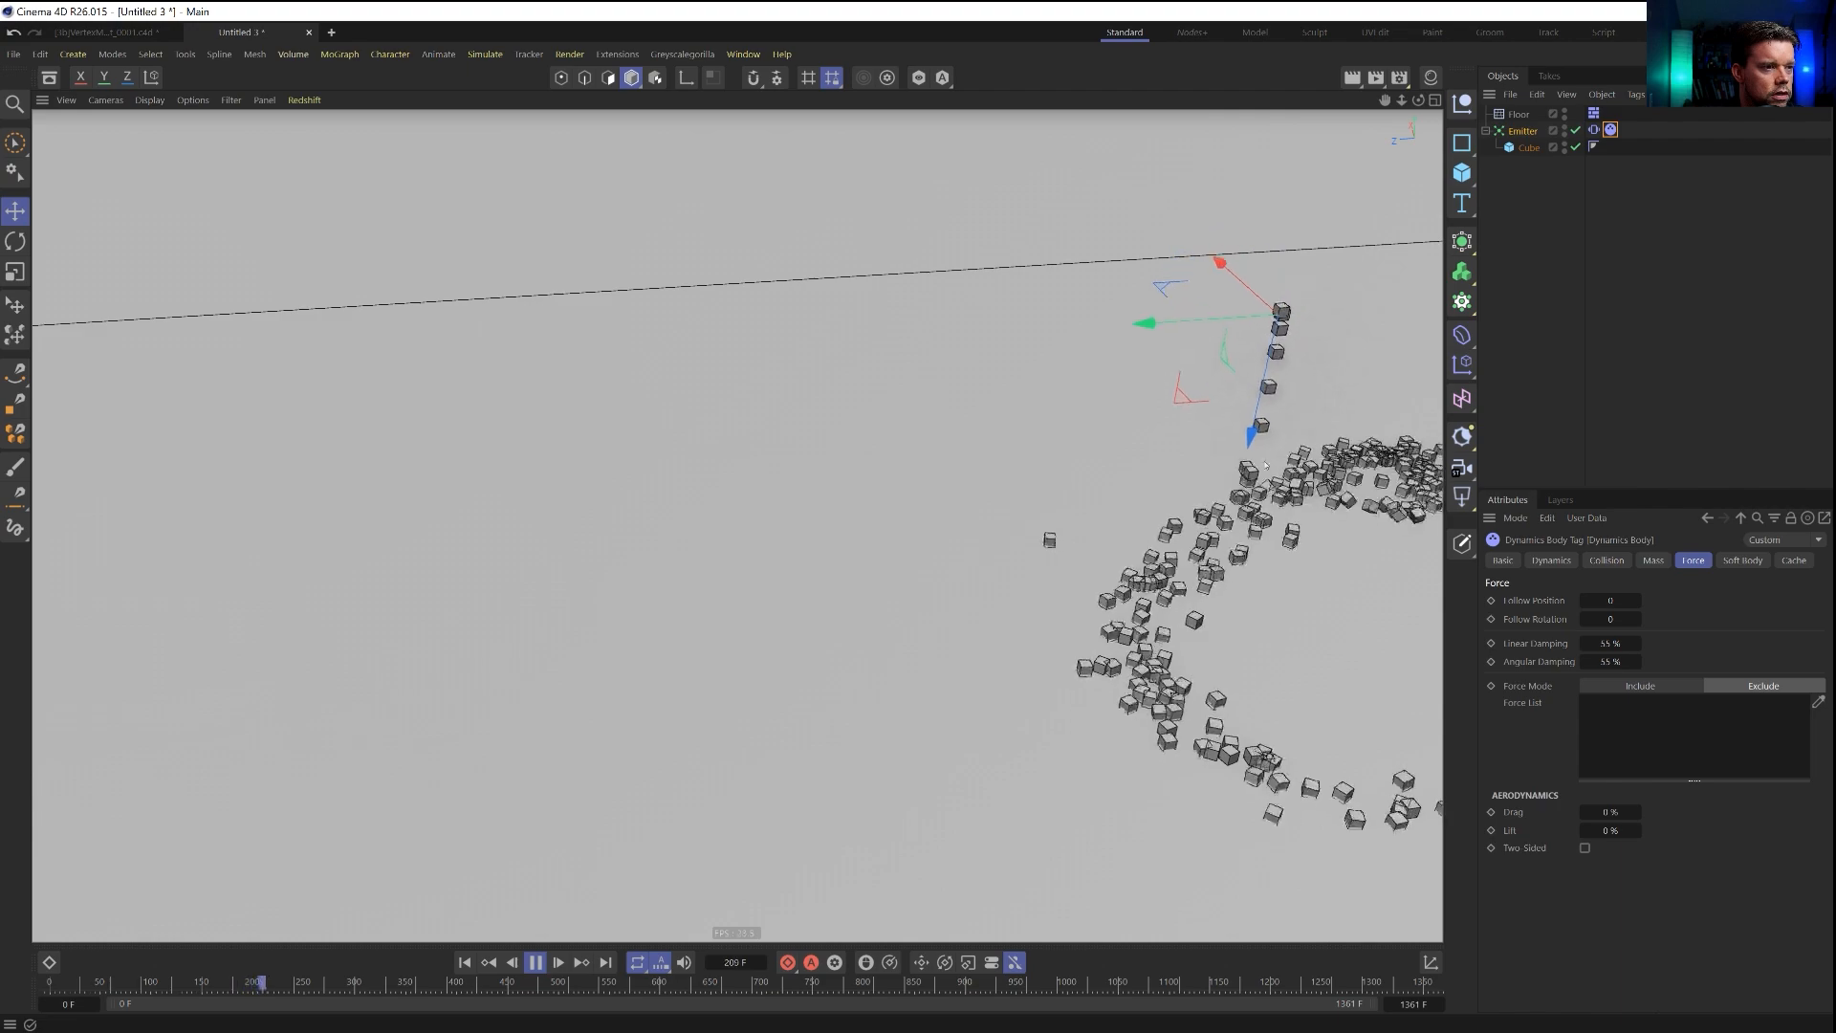
Move the dynamics tag from the emitter to the cube, replay the simulation and check how the cubes settle.
{"action": "left_click_drag", "start_coordinate": [1611, 131], "coordinate": [1611, 147]}
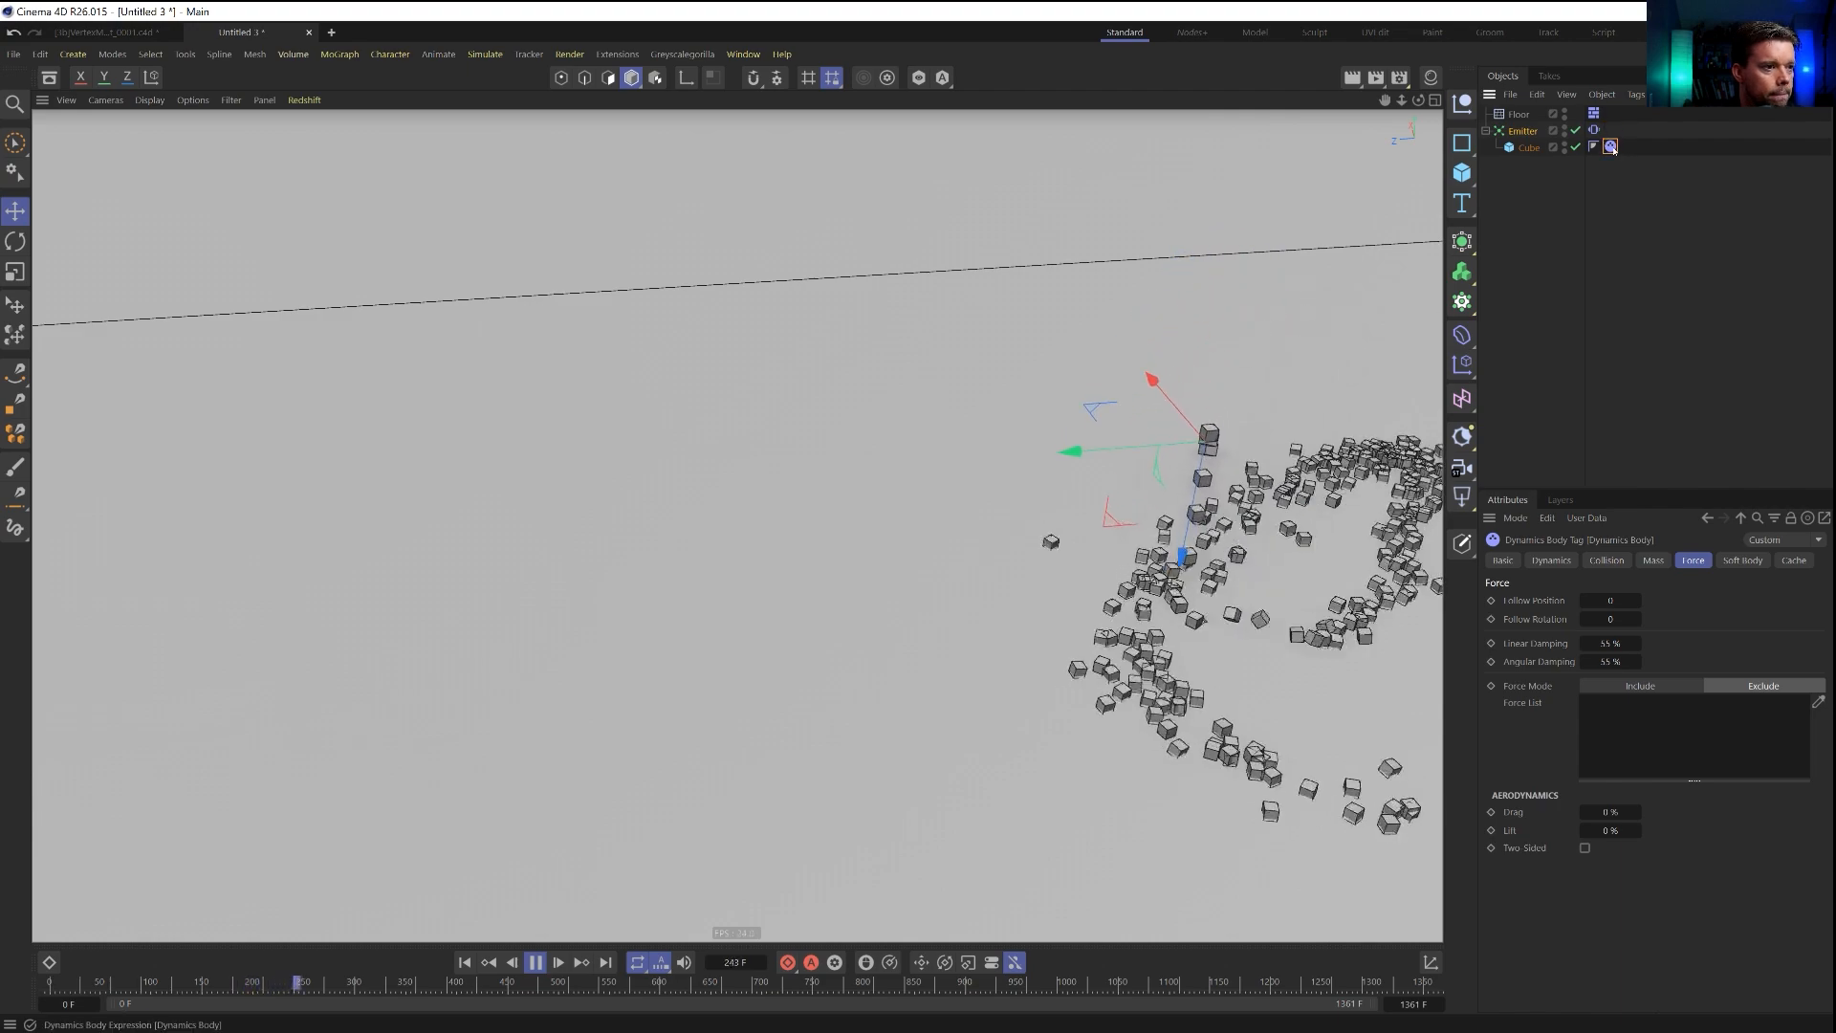
{"action": "left_click", "coordinate": [468, 964]}
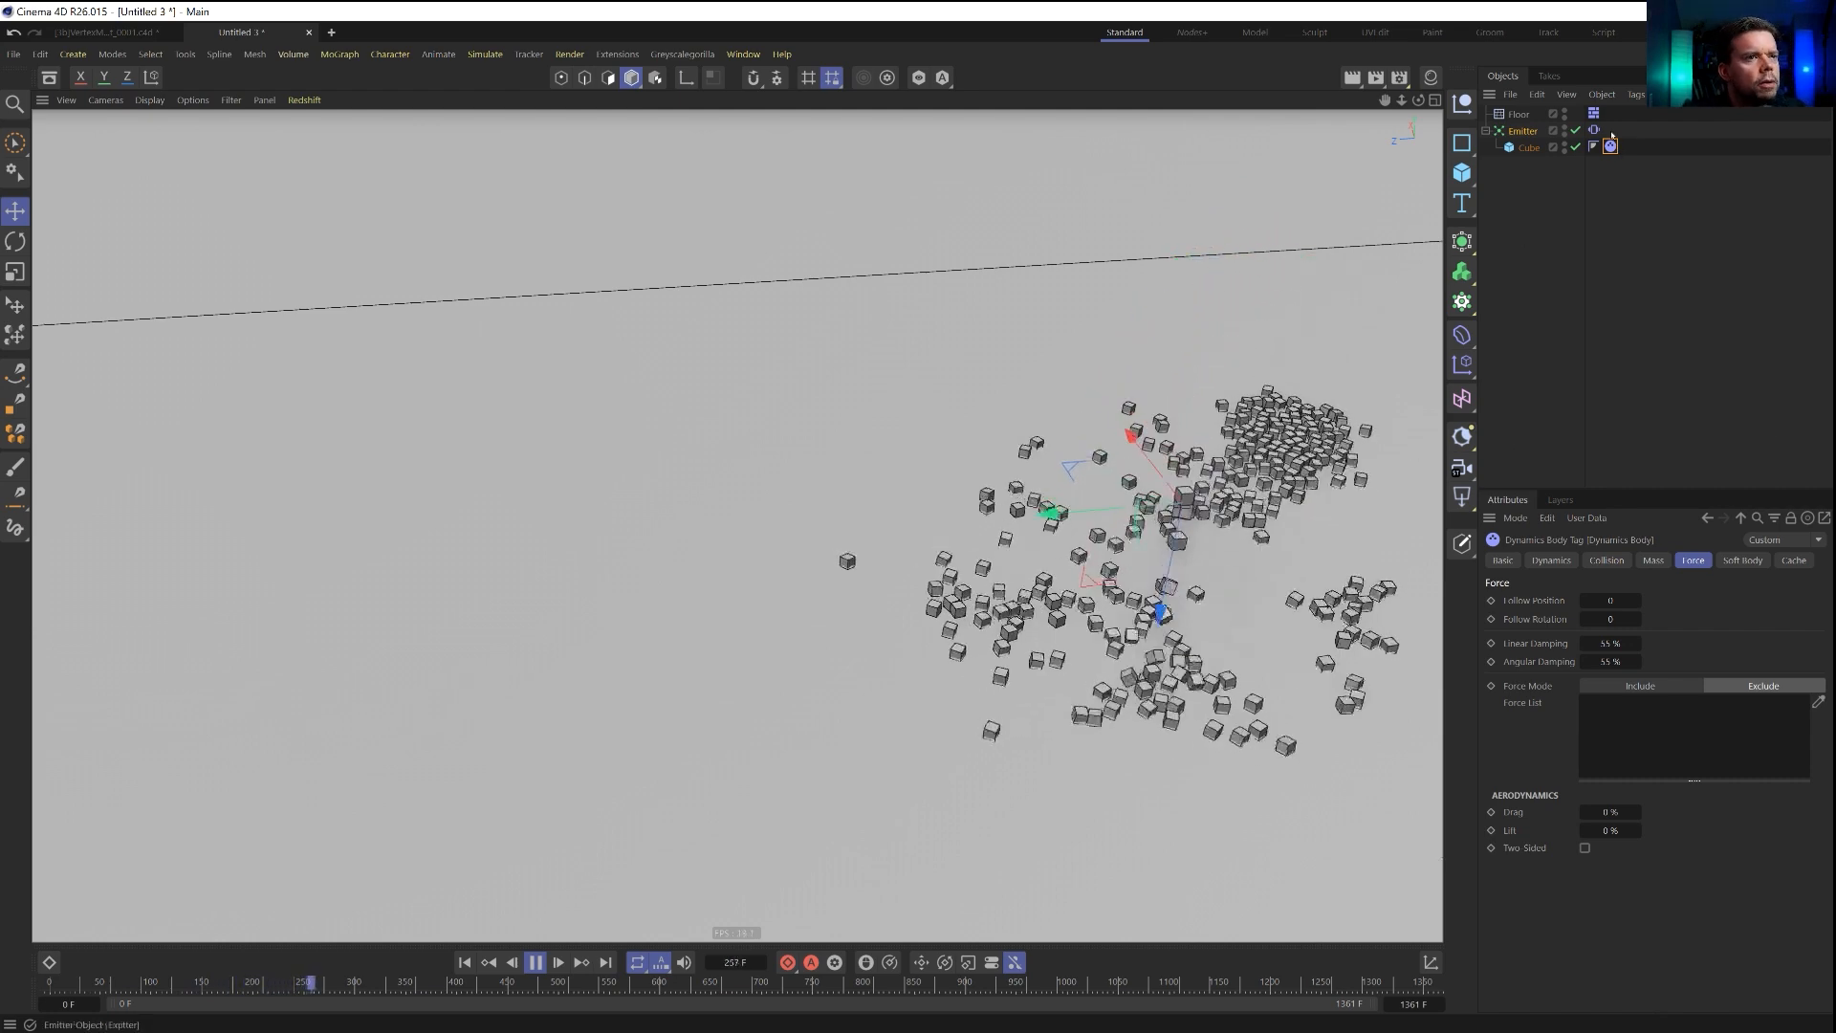
{"action": "left_click_drag", "start_coordinate": [1135, 685], "coordinate": [1060, 687], "text": "alt"}
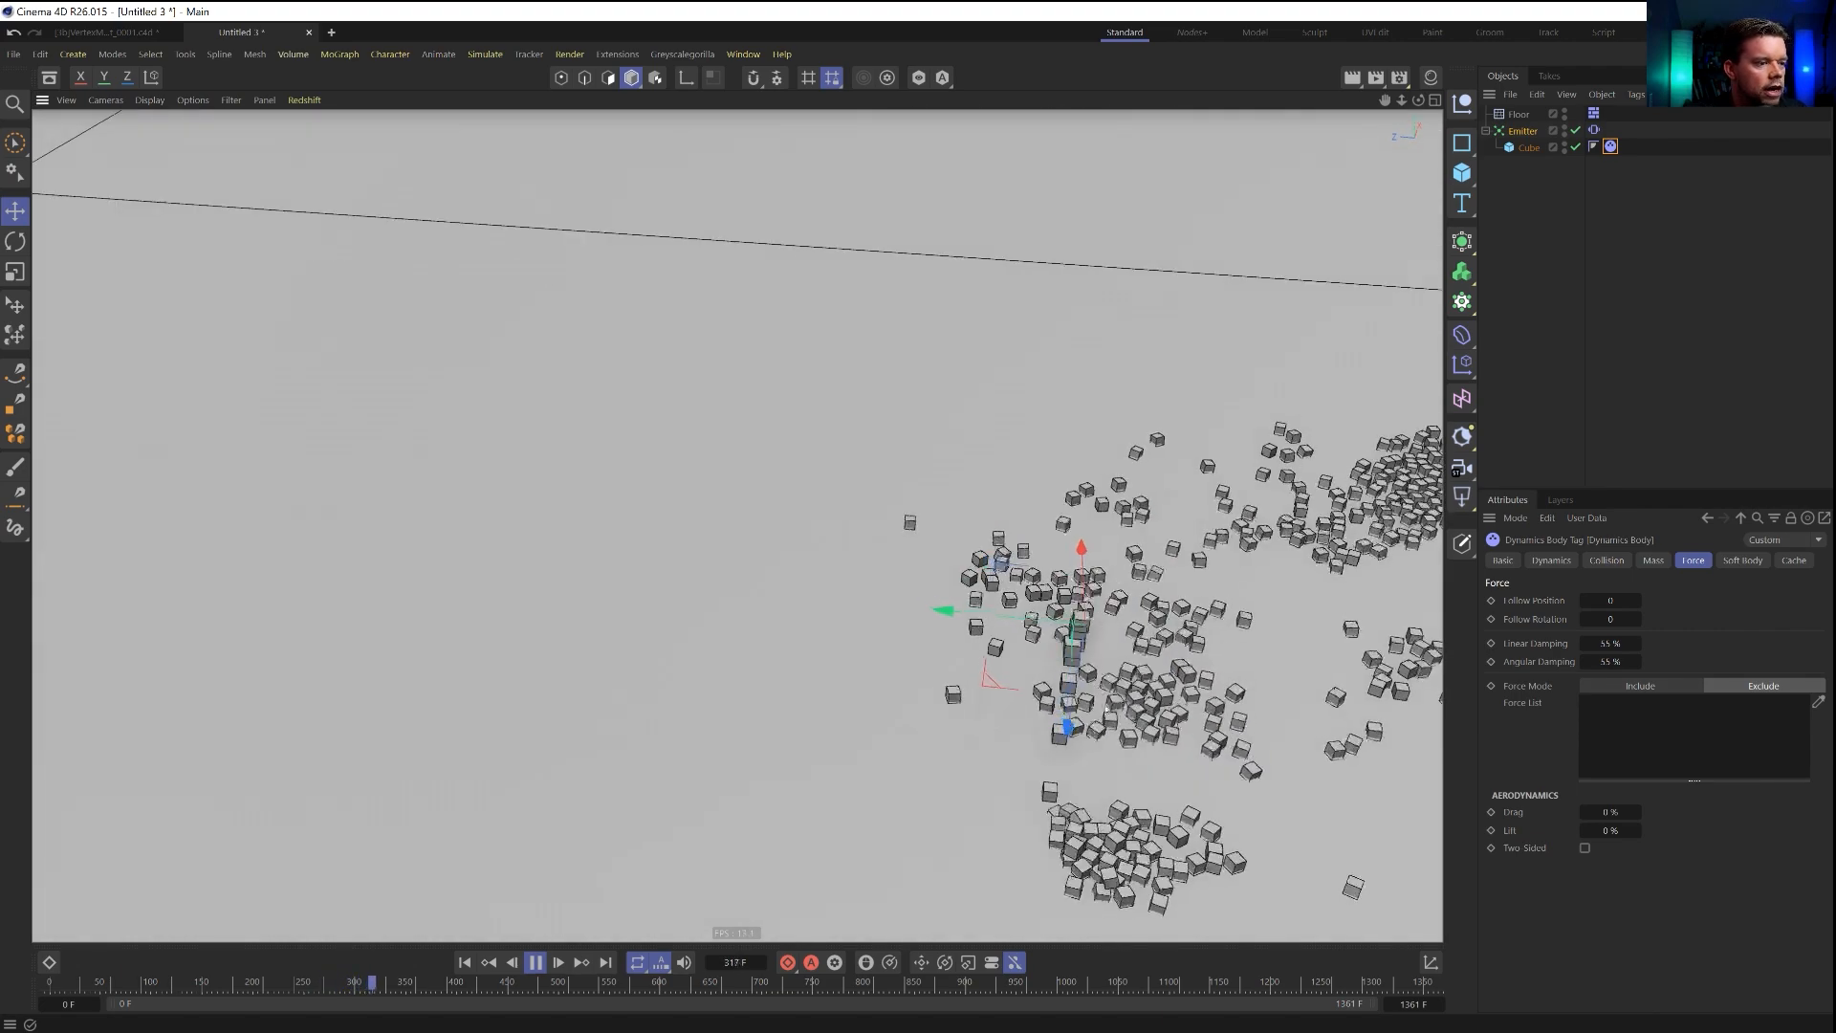
{"action": "scroll", "coordinate": [1122, 705], "scroll_direction": "down", "scroll_amount": 3}
{"action": "middle_click_drag", "start_coordinate": [1122, 704], "coordinate": [942, 651], "text": "alt"}
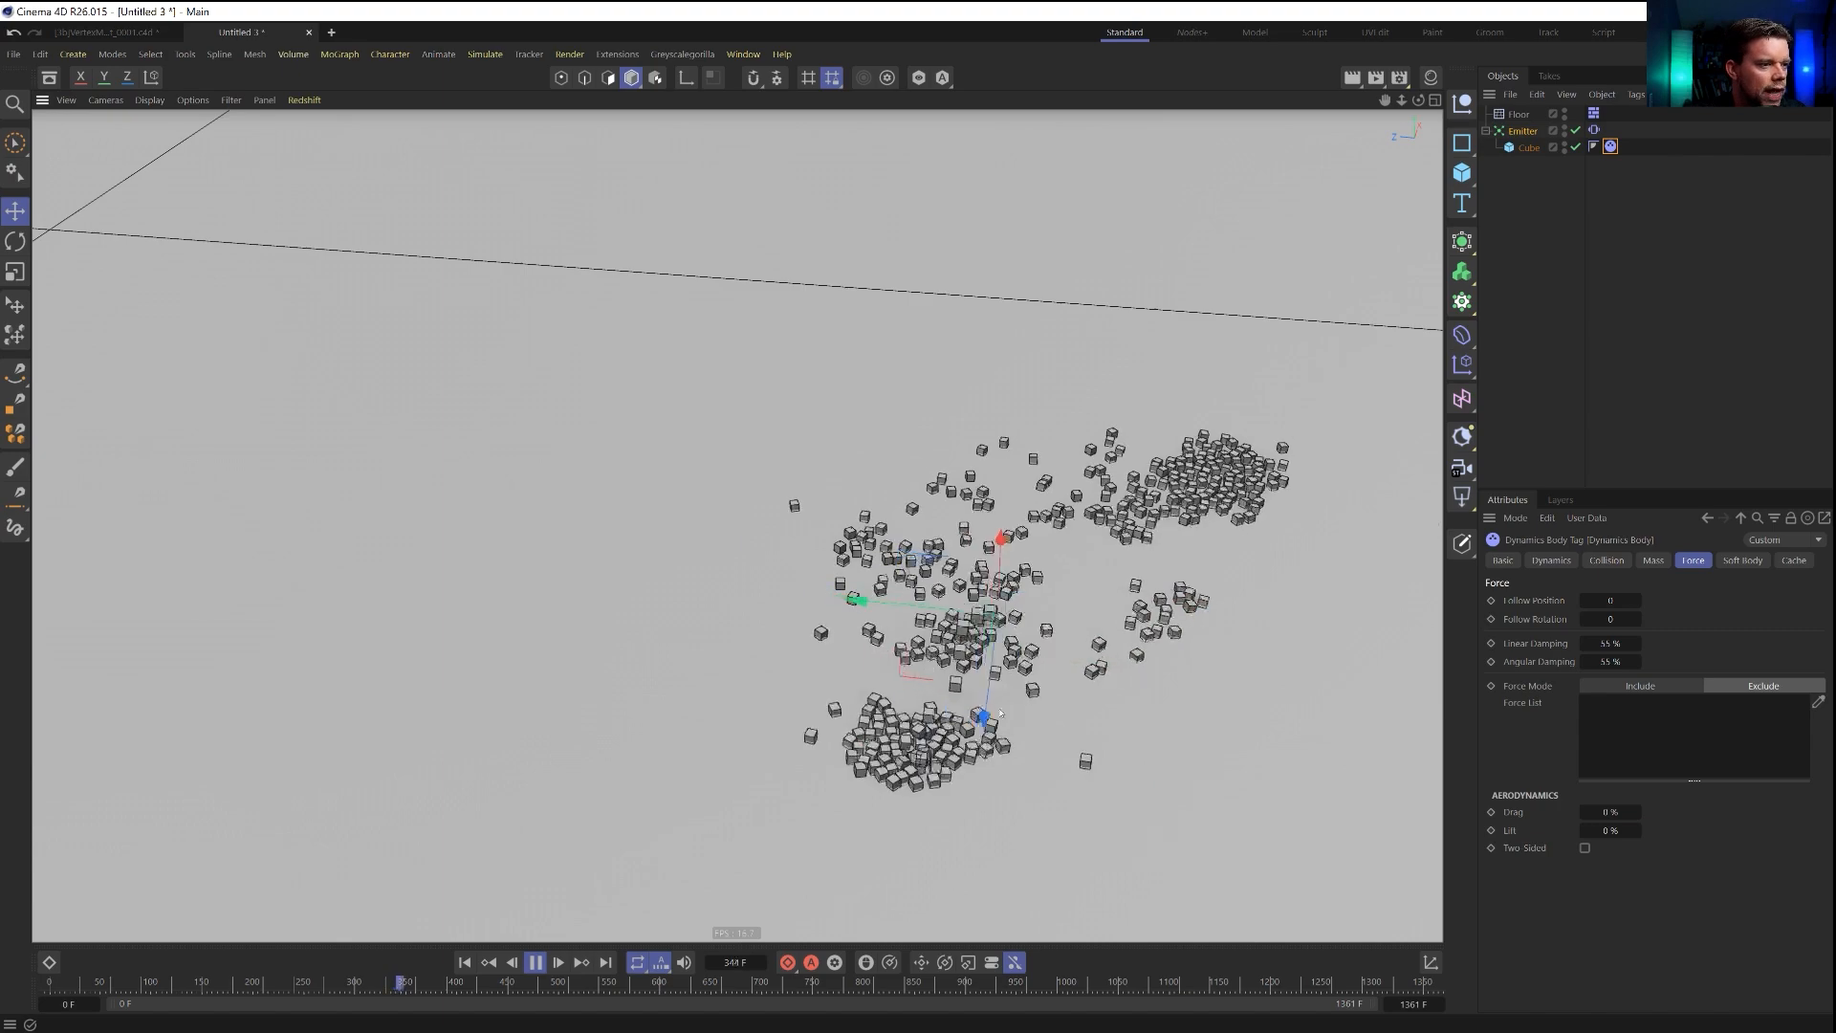
{"action": "left_click_drag", "start_coordinate": [942, 650], "coordinate": [1061, 742], "text": "alt"}
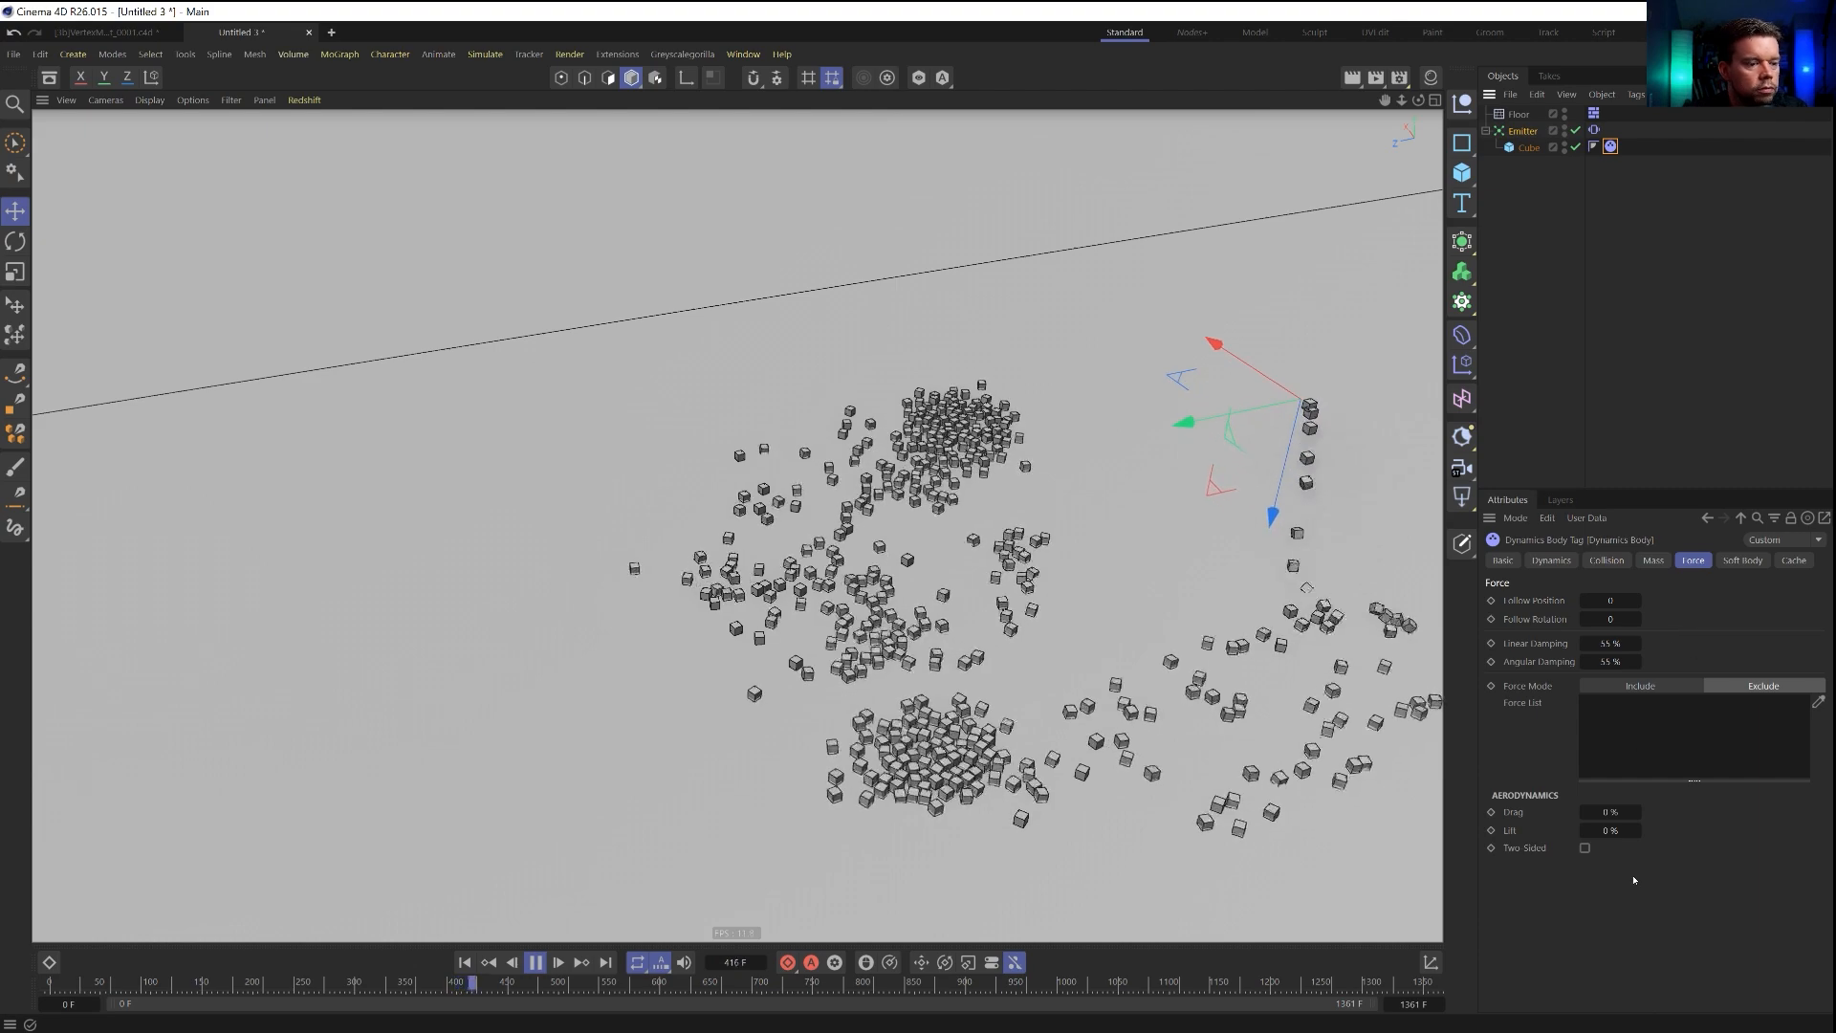
Set the cube's X, Y and Z sizes to 0.1 cm and replay the simulation from the start.
{"action": "left_click", "coordinate": [1607, 560]}
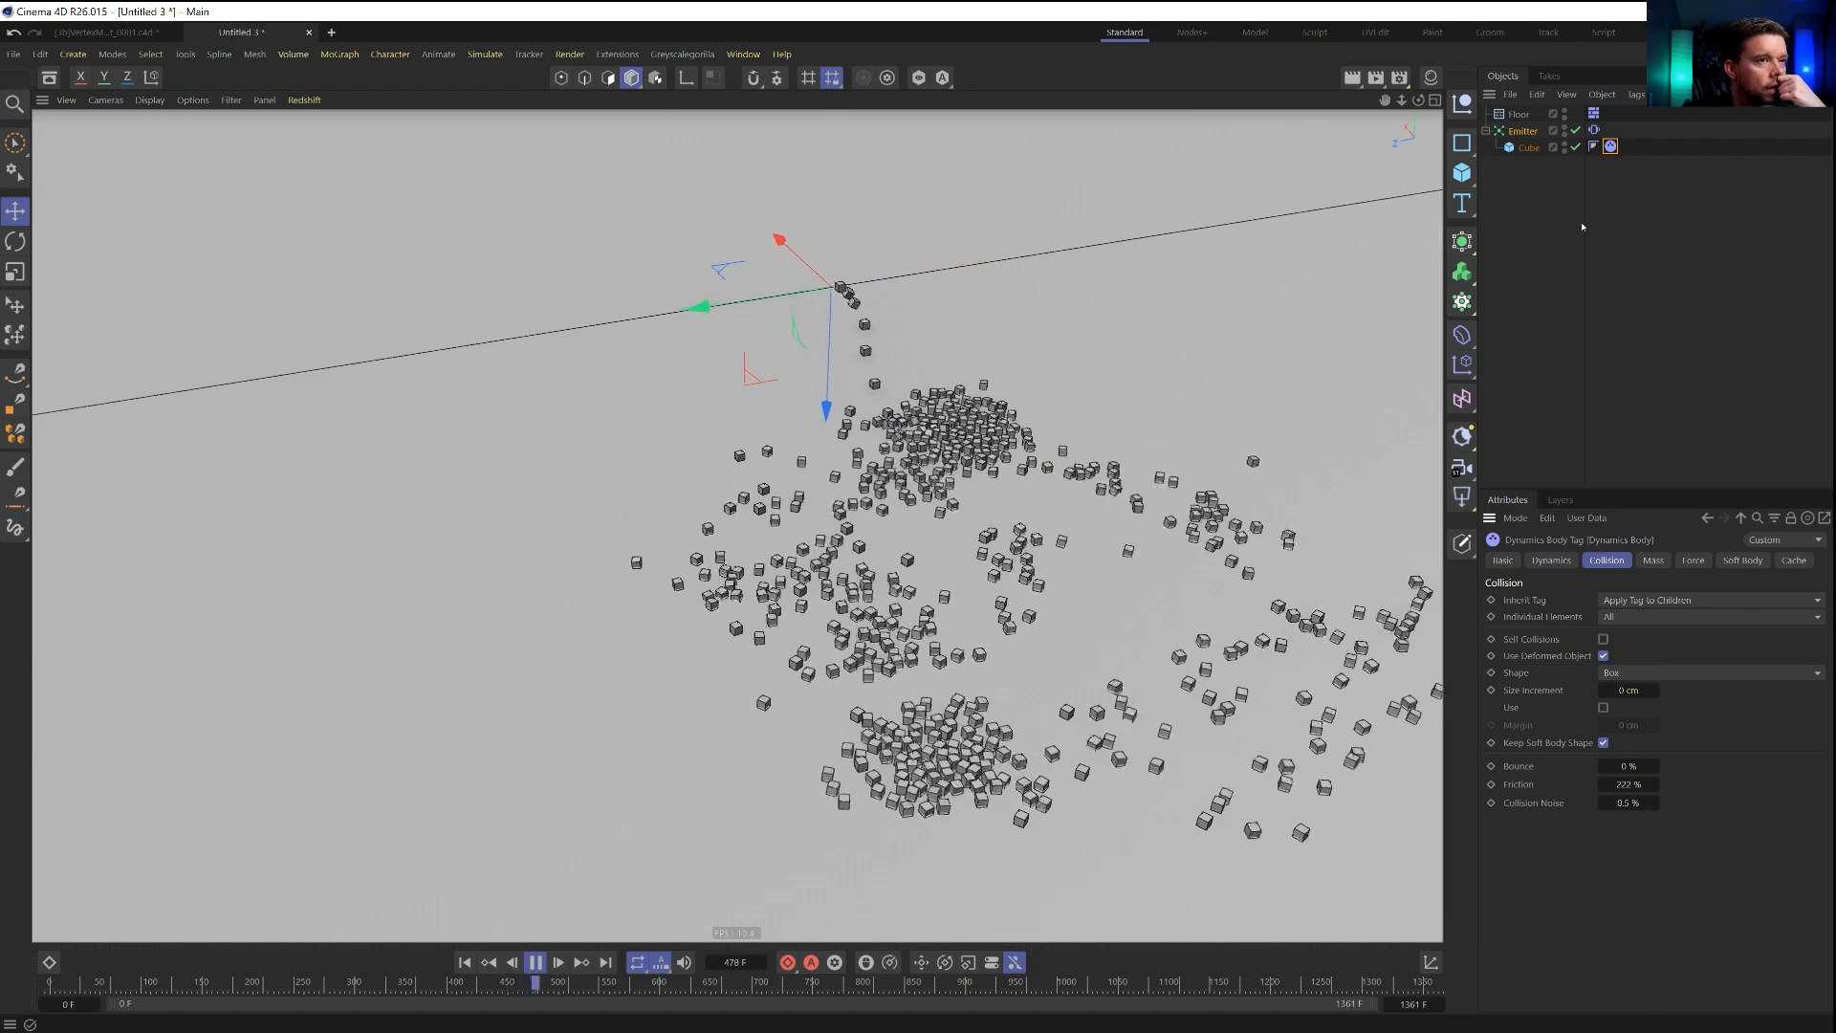
{"action": "left_click", "coordinate": [1529, 148]}
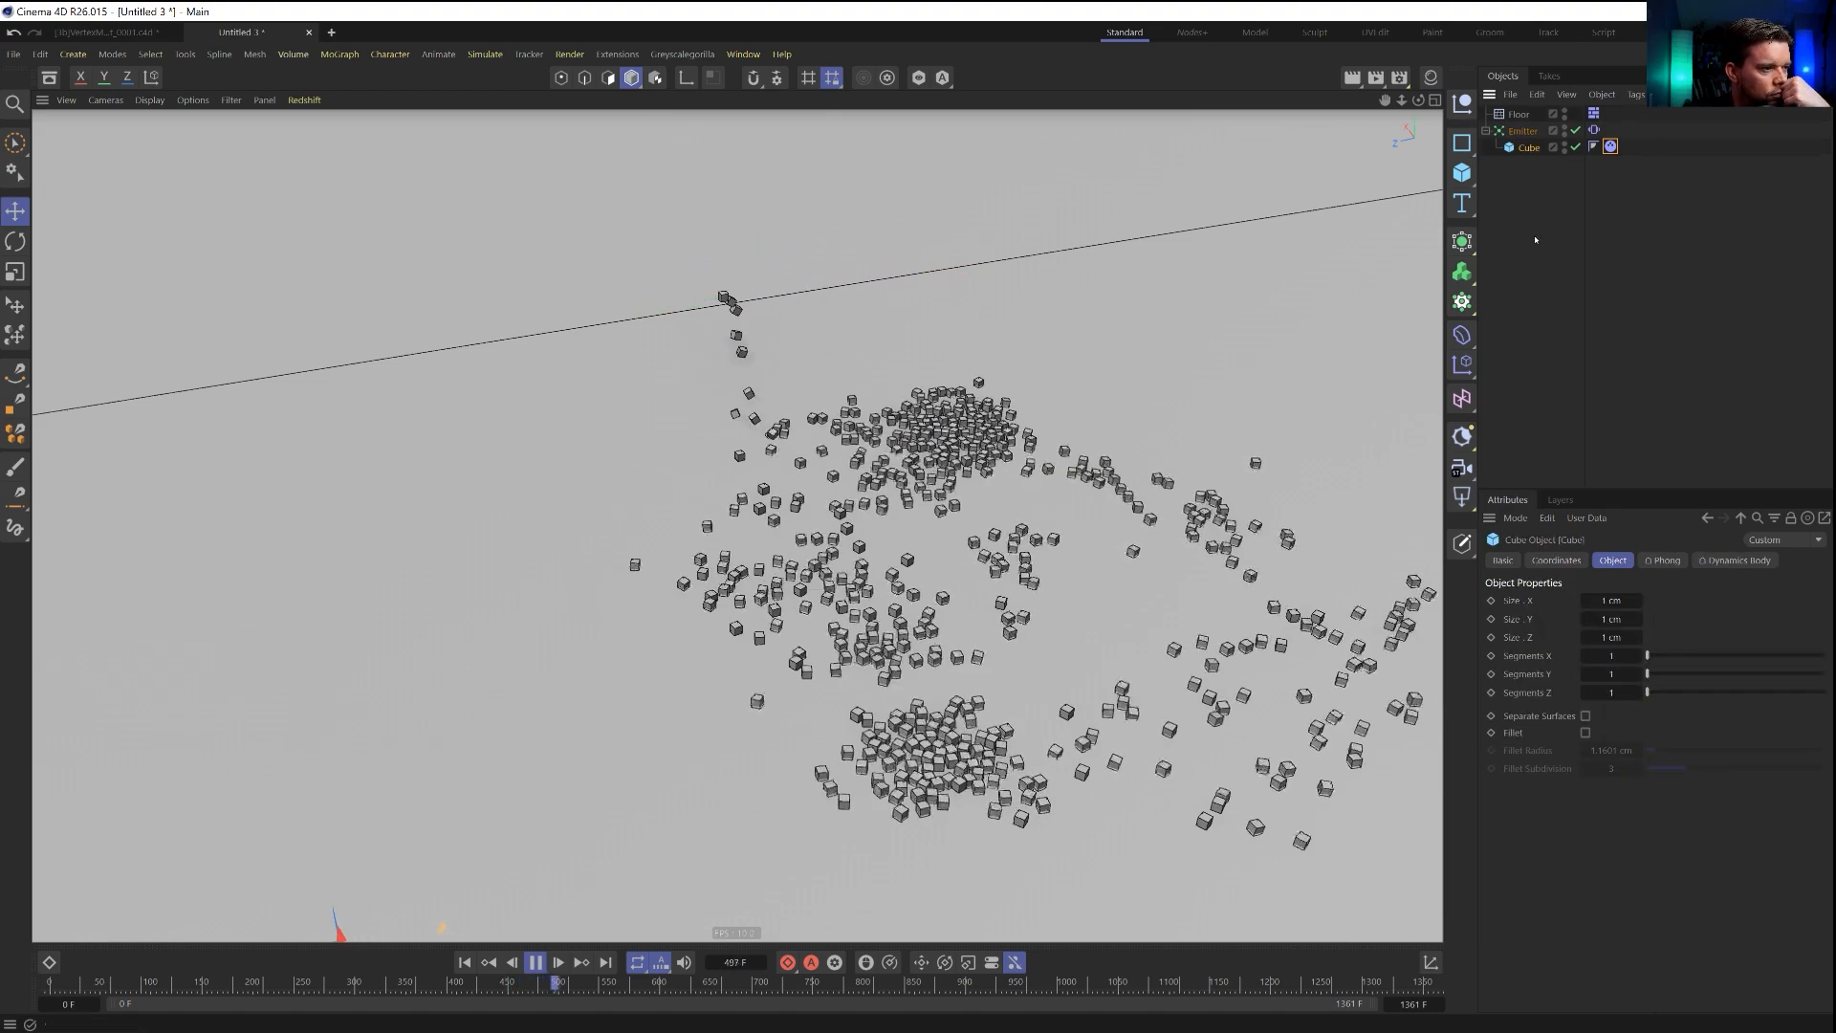
{"action": "double_click", "coordinate": [1611, 601]}
{"action": "type", "text": "0.1"}
{"action": "key", "text": "Tab"}
{"action": "type", "text": "0.1"}
{"action": "key", "text": "Tab"}
{"action": "type", "text": "0.1"}
{"action": "key", "text": "Return"}
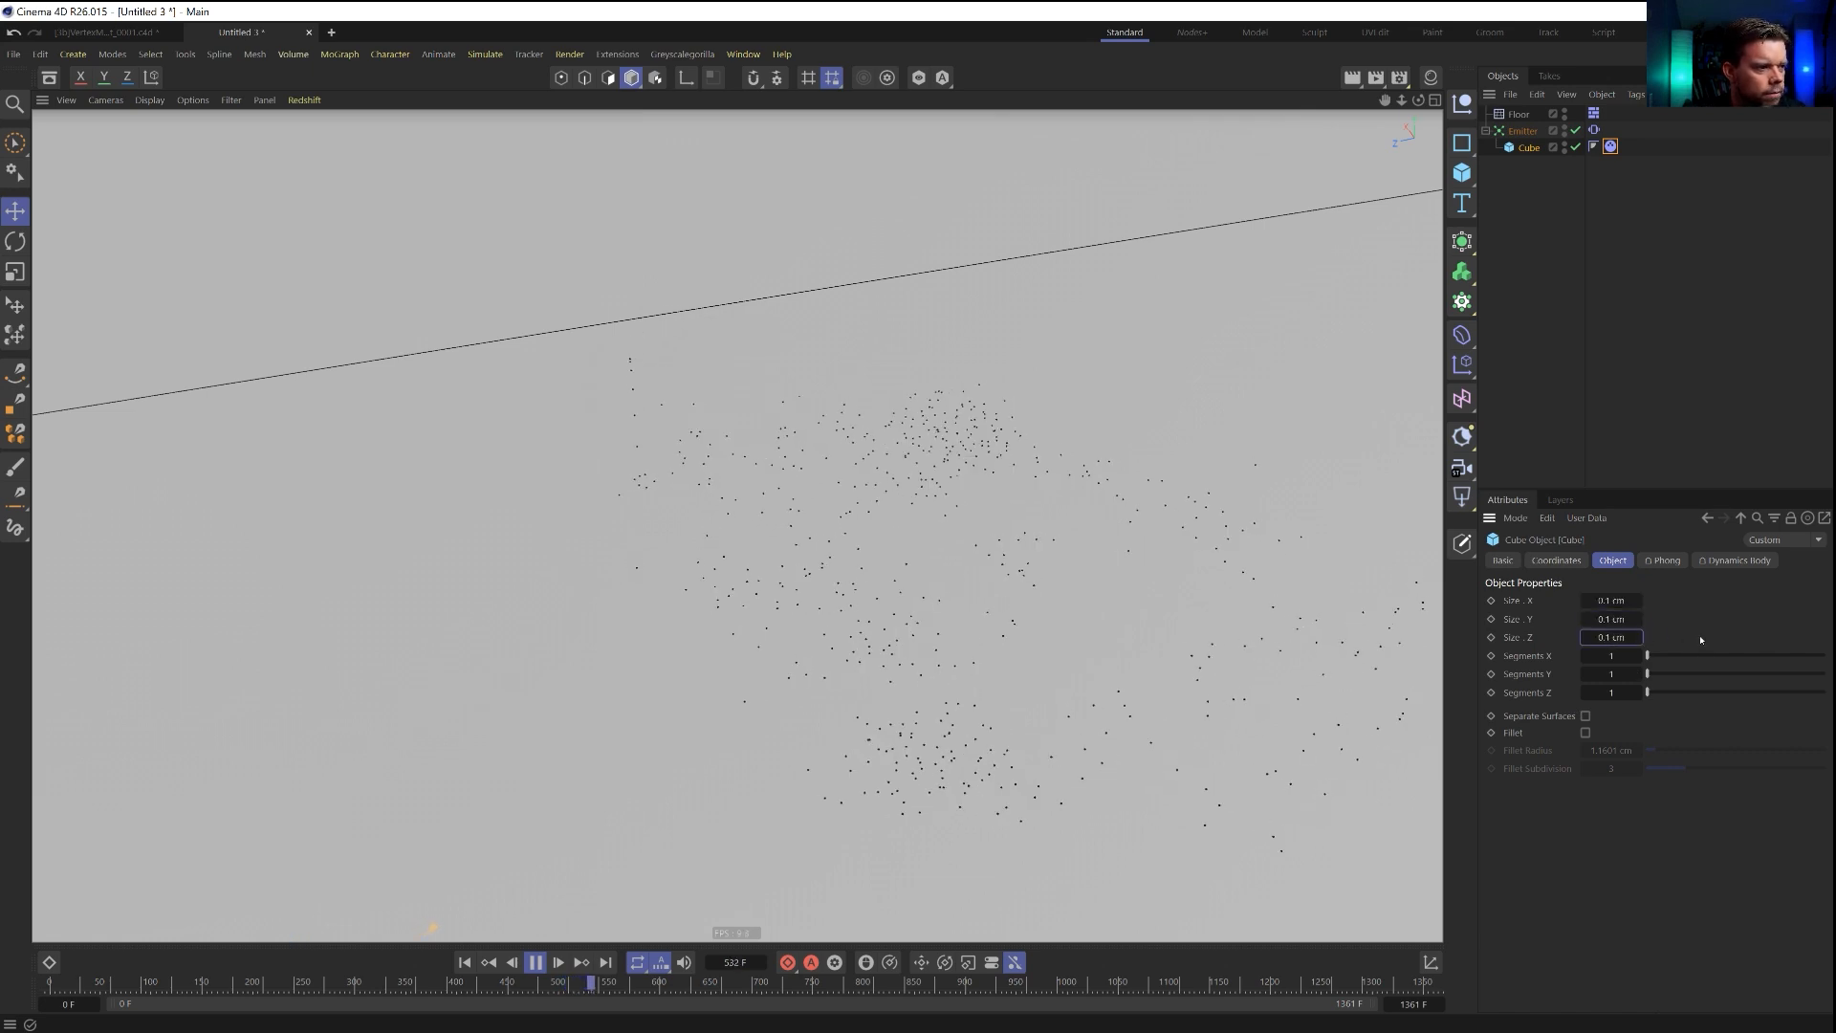
{"action": "left_click", "coordinate": [463, 963]}
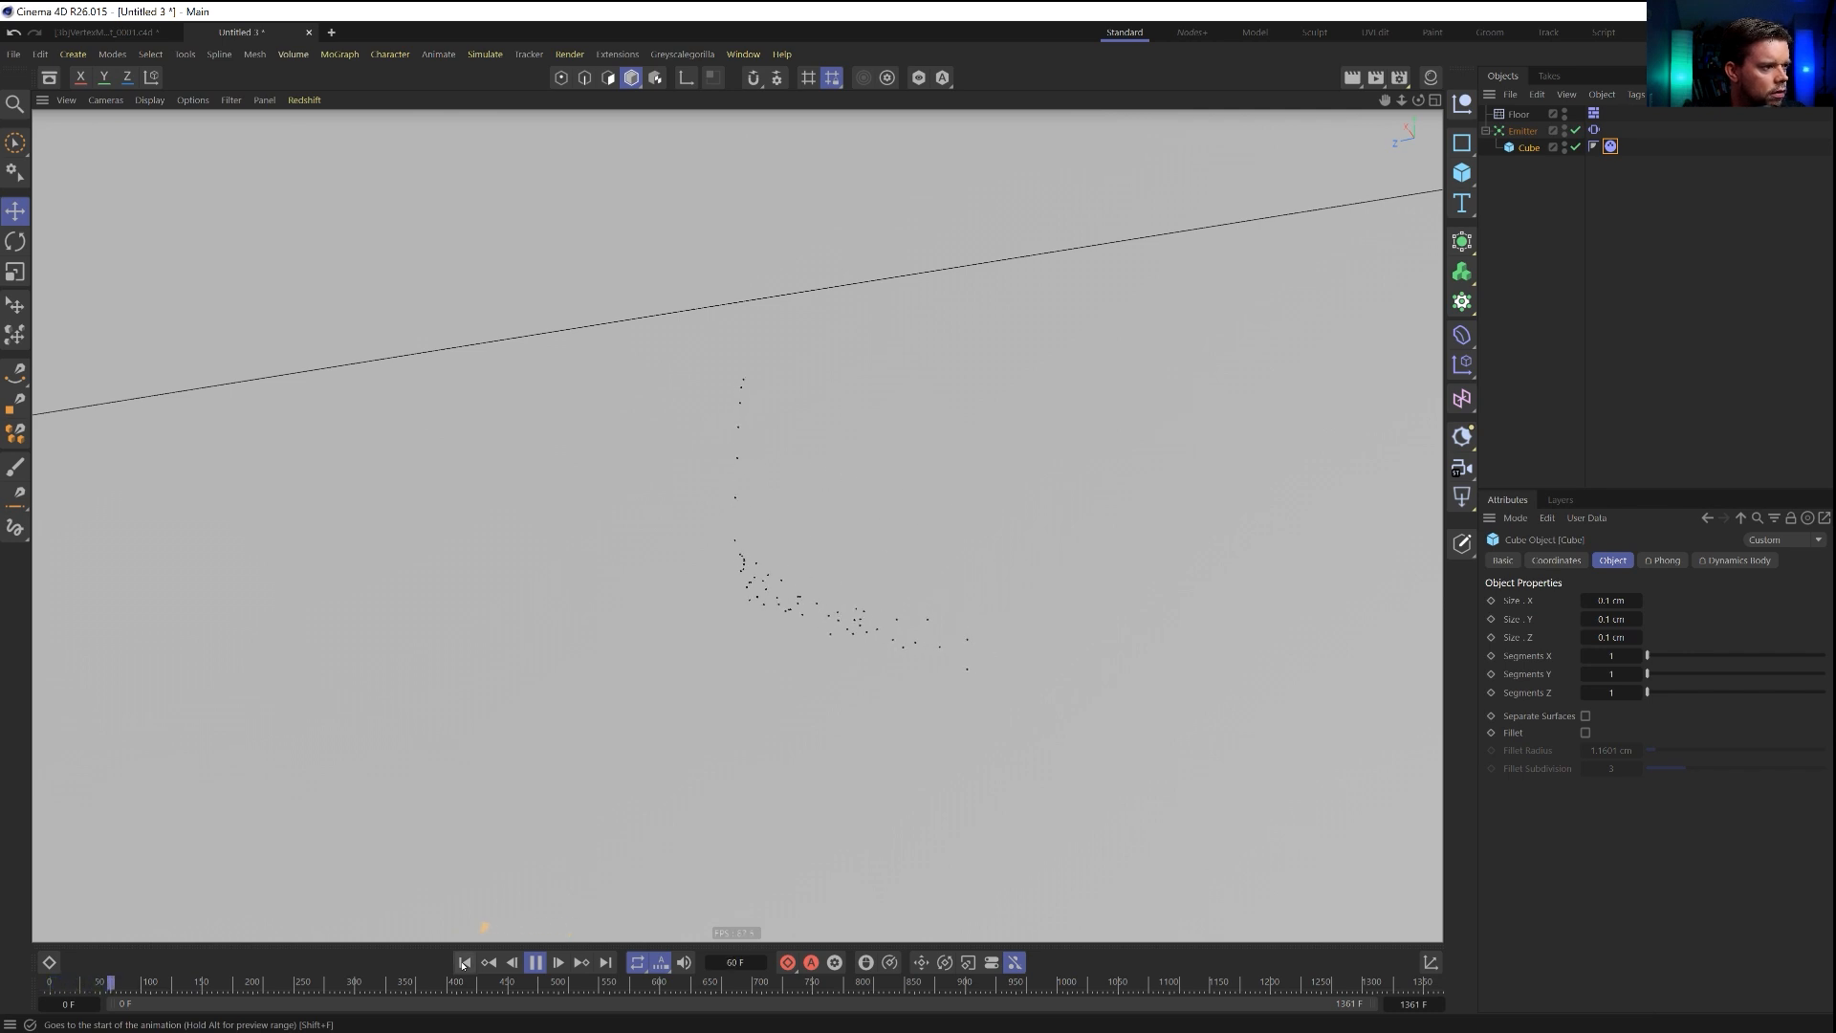
Examine how the 0.1 cm cubes settle on the floor with the project's Bullet settings shown, and rewind the simulation.
{"action": "key", "text": "ctrl+d"}
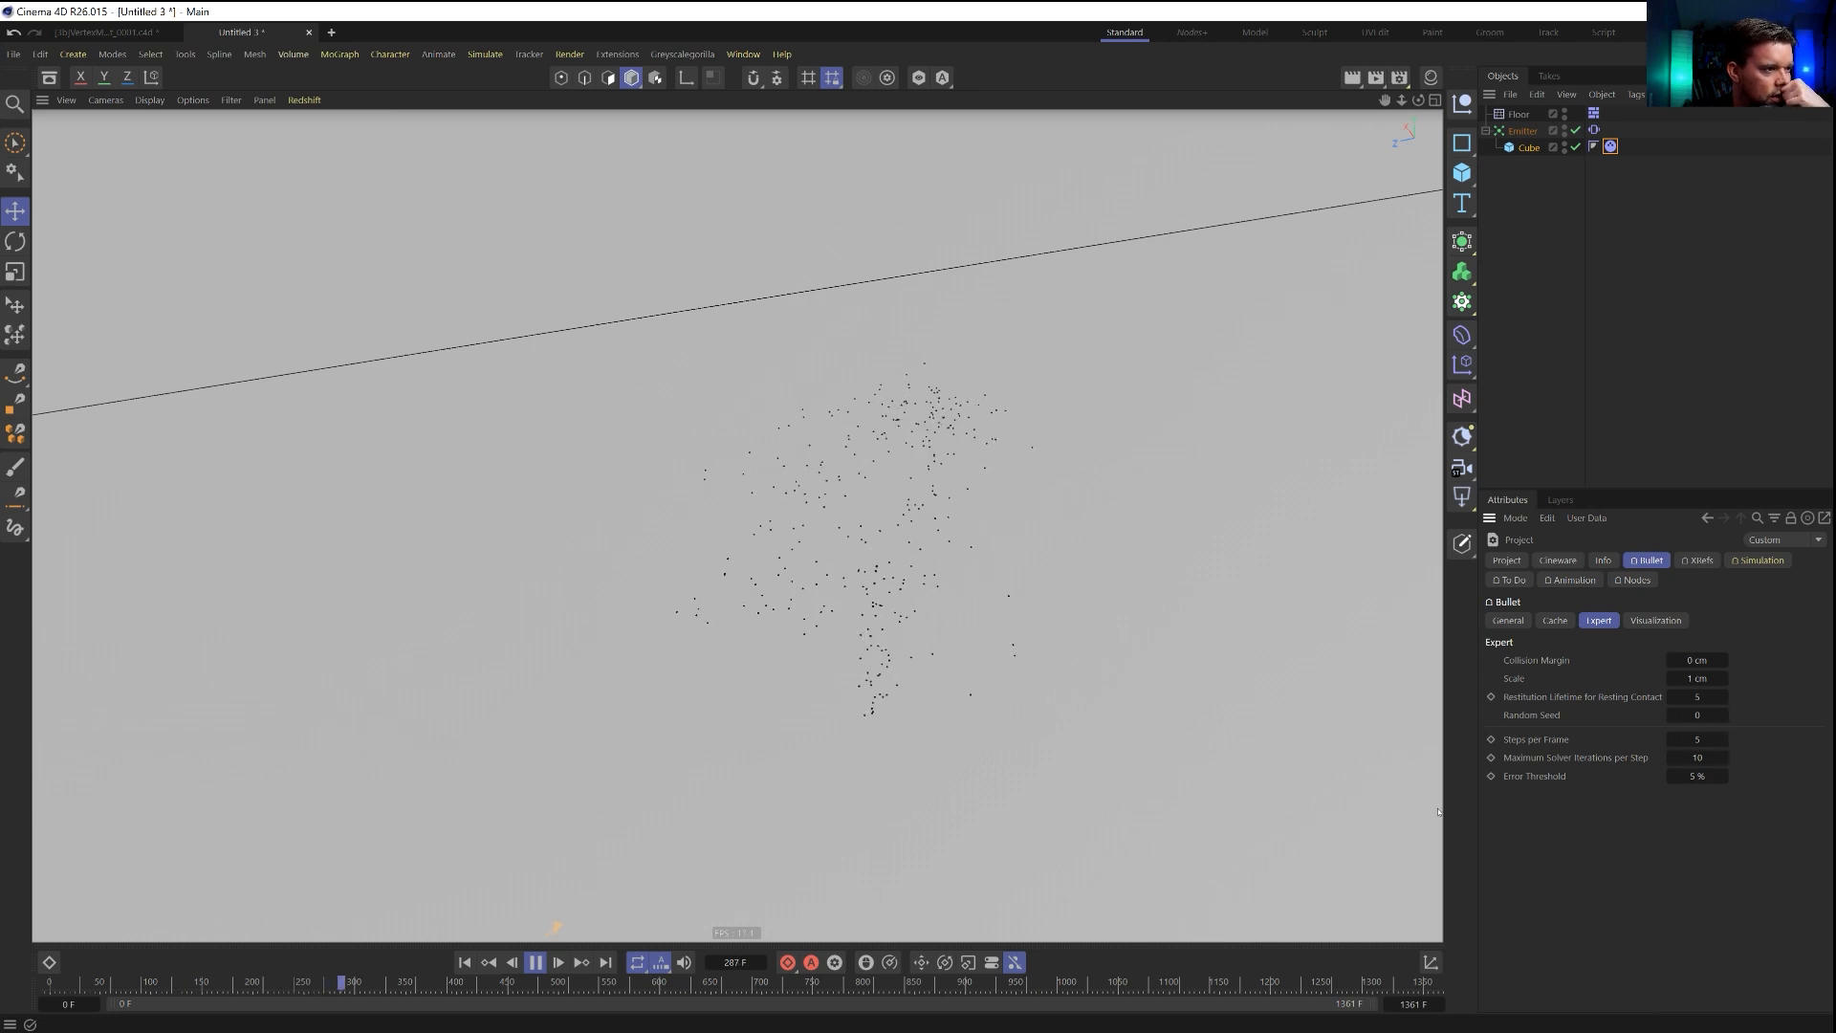
{"action": "left_click_drag", "start_coordinate": [881, 697], "coordinate": [739, 641], "text": "alt"}
{"action": "scroll", "coordinate": [991, 619], "scroll_direction": "down", "scroll_amount": 6}
{"action": "middle_click_drag", "start_coordinate": [938, 643], "coordinate": [803, 638], "text": "alt"}
{"action": "left_click_drag", "start_coordinate": [804, 637], "coordinate": [983, 682], "text": "alt"}
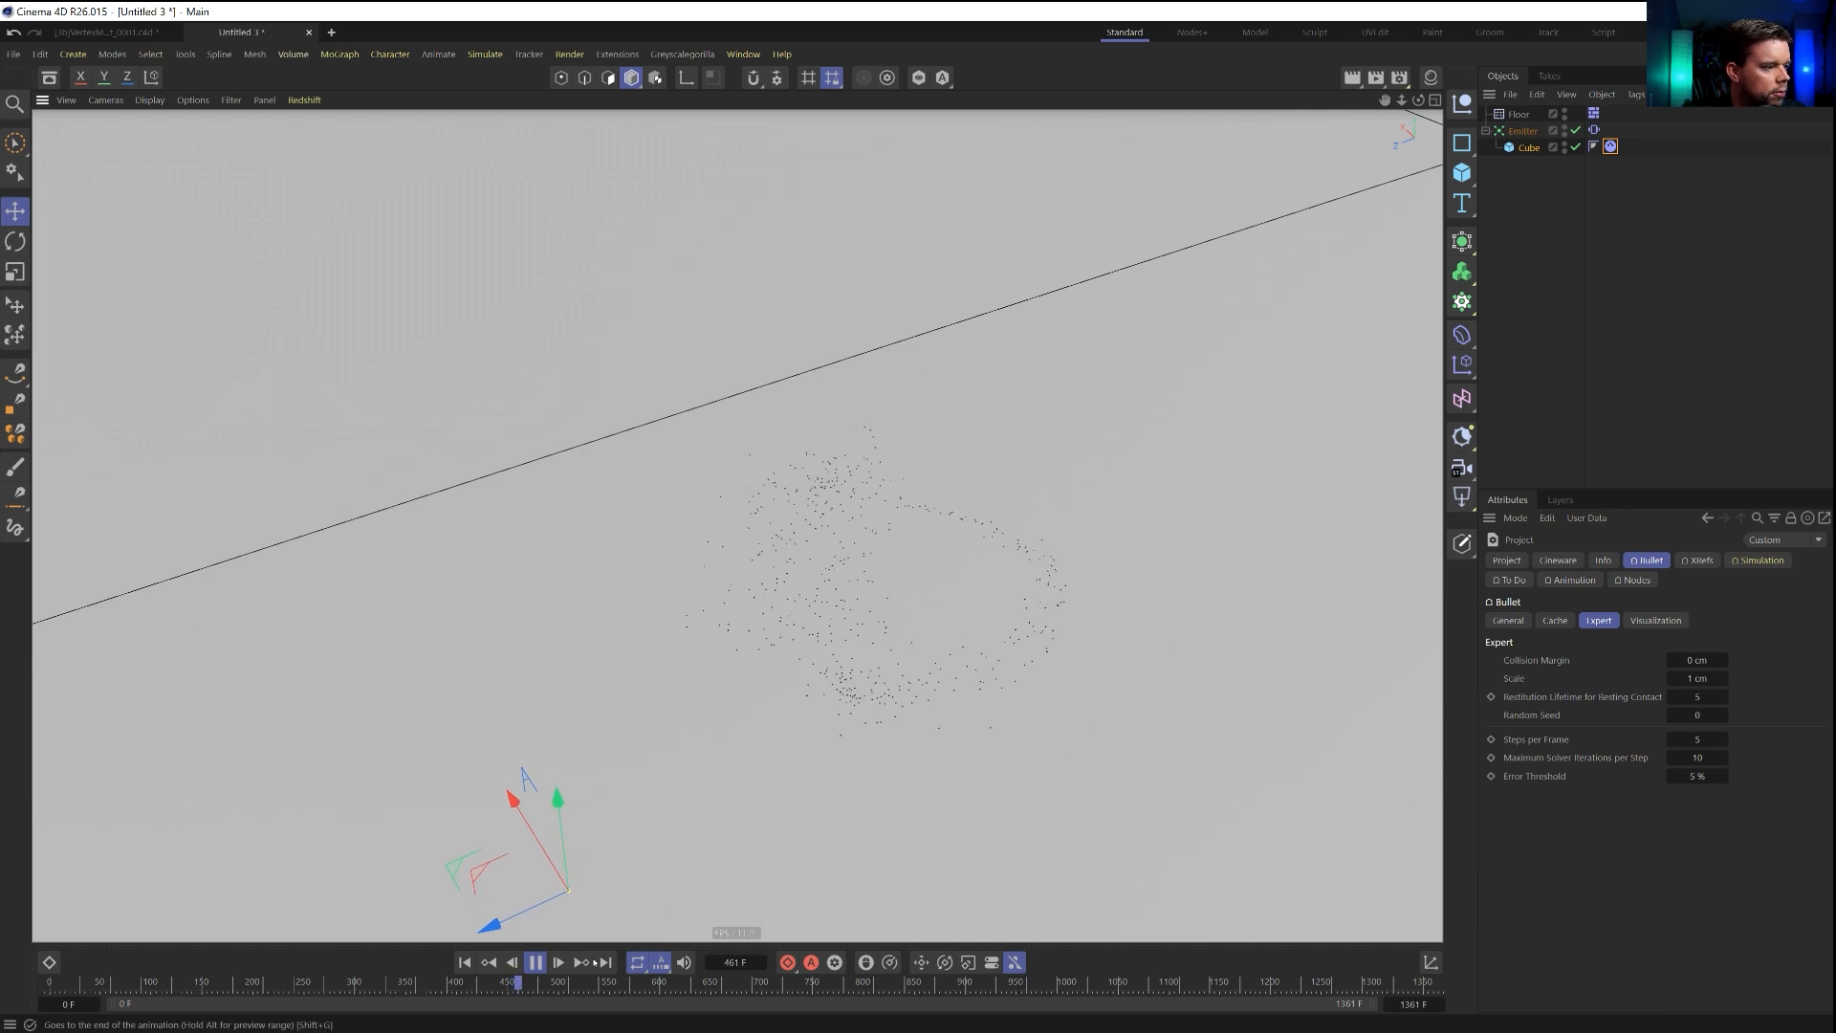
{"action": "left_click", "coordinate": [536, 963]}
{"action": "left_click", "coordinate": [464, 962]}
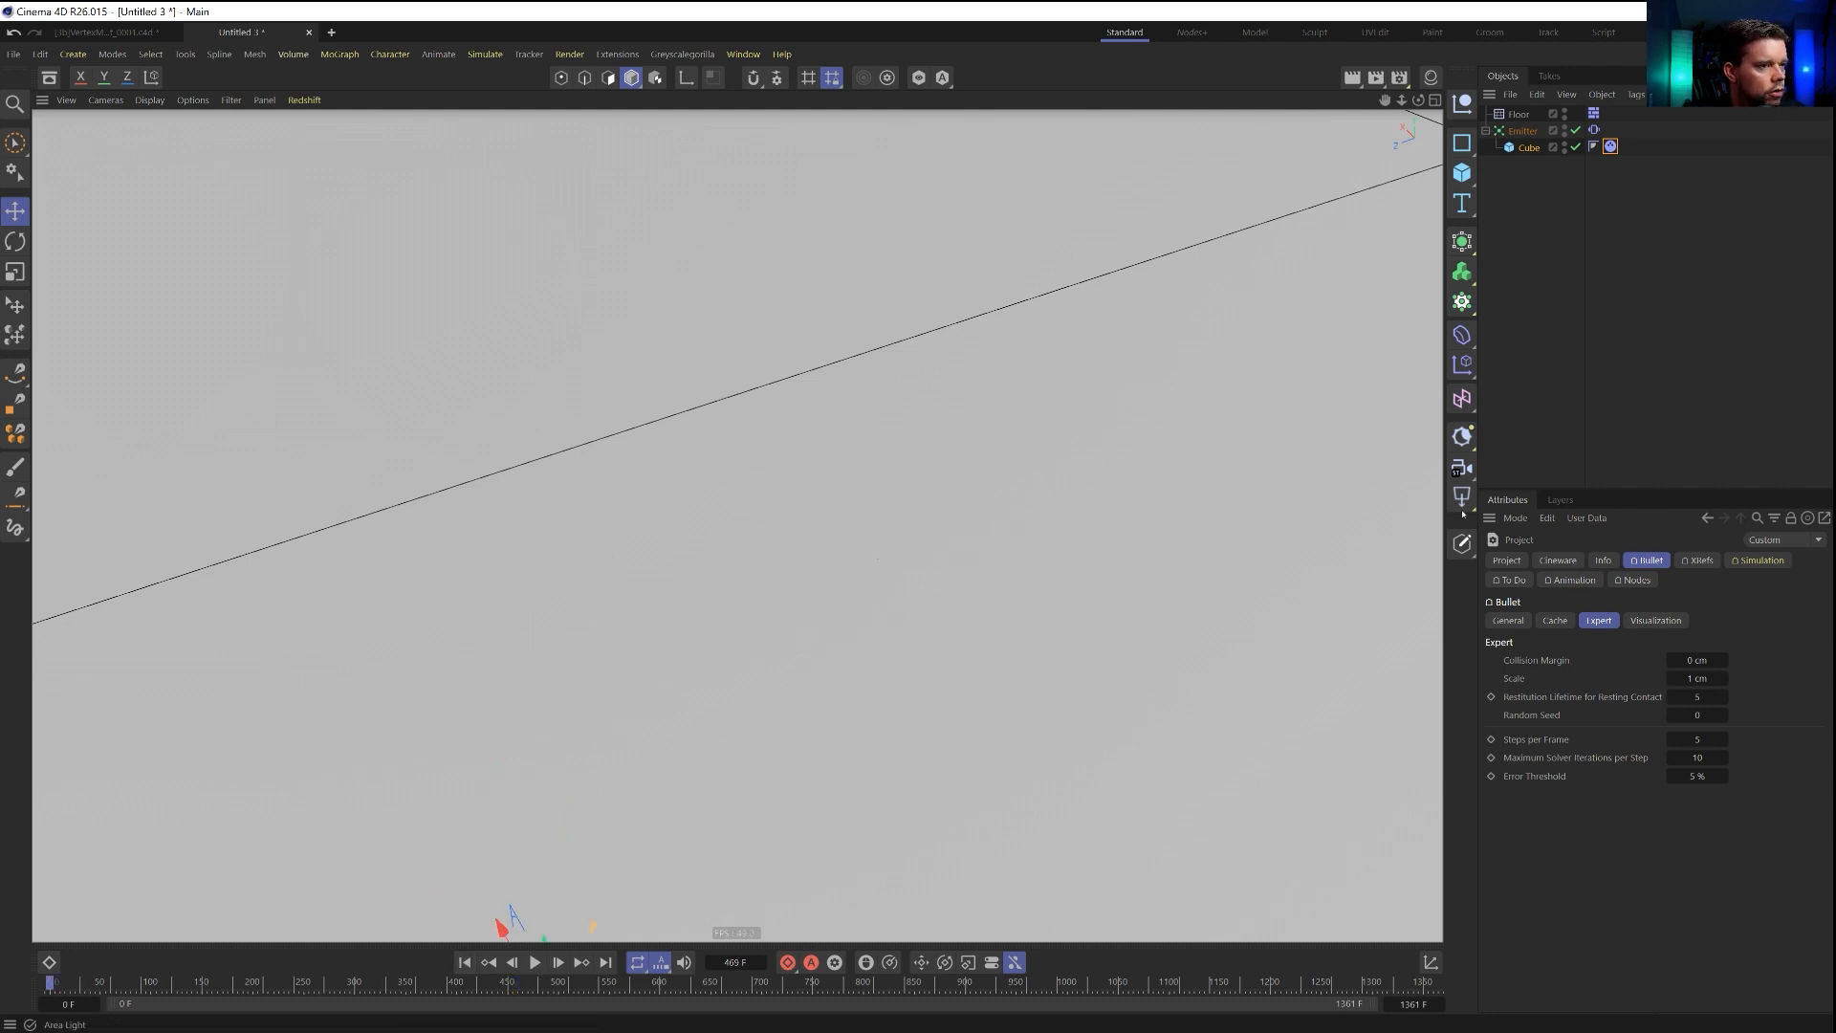
Set the cube's X, Y and Z sizes to 1 cm, replay the simulation and rewind it to the start.
{"action": "left_click", "coordinate": [1524, 147]}
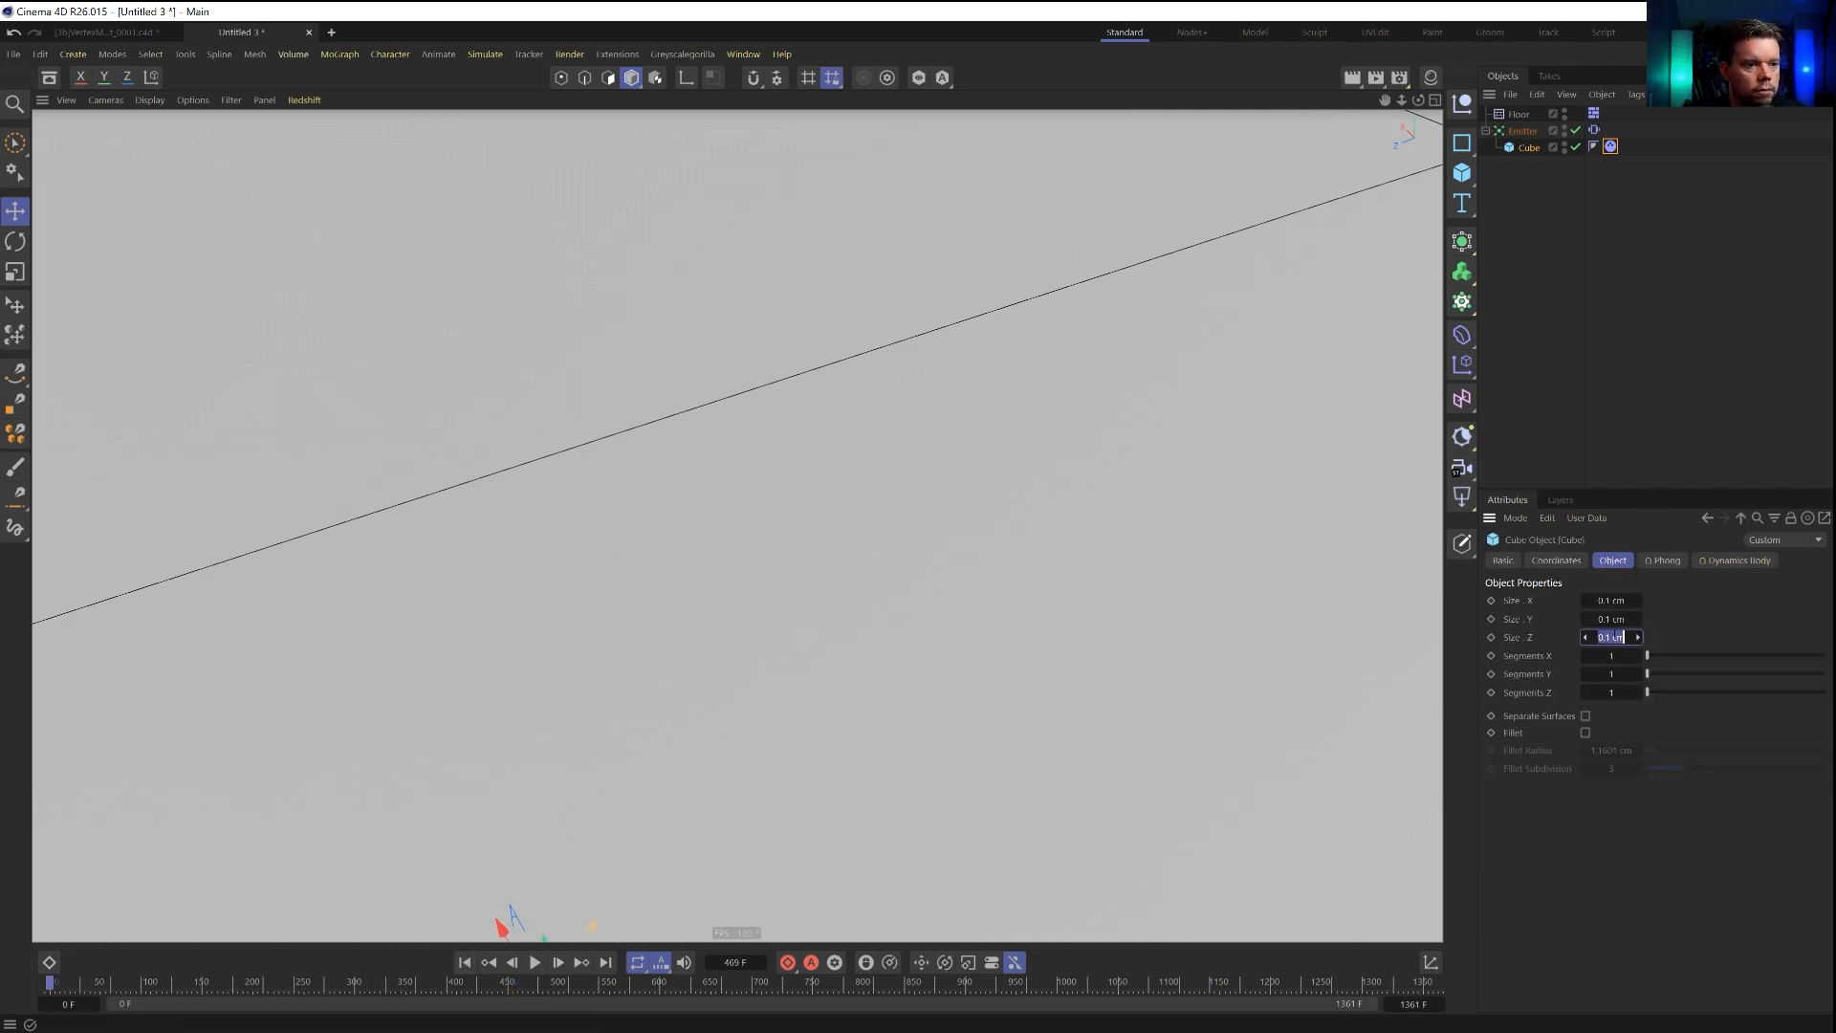
{"action": "scroll", "coordinate": [846, 661], "scroll_direction": "down", "scroll_amount": 5}
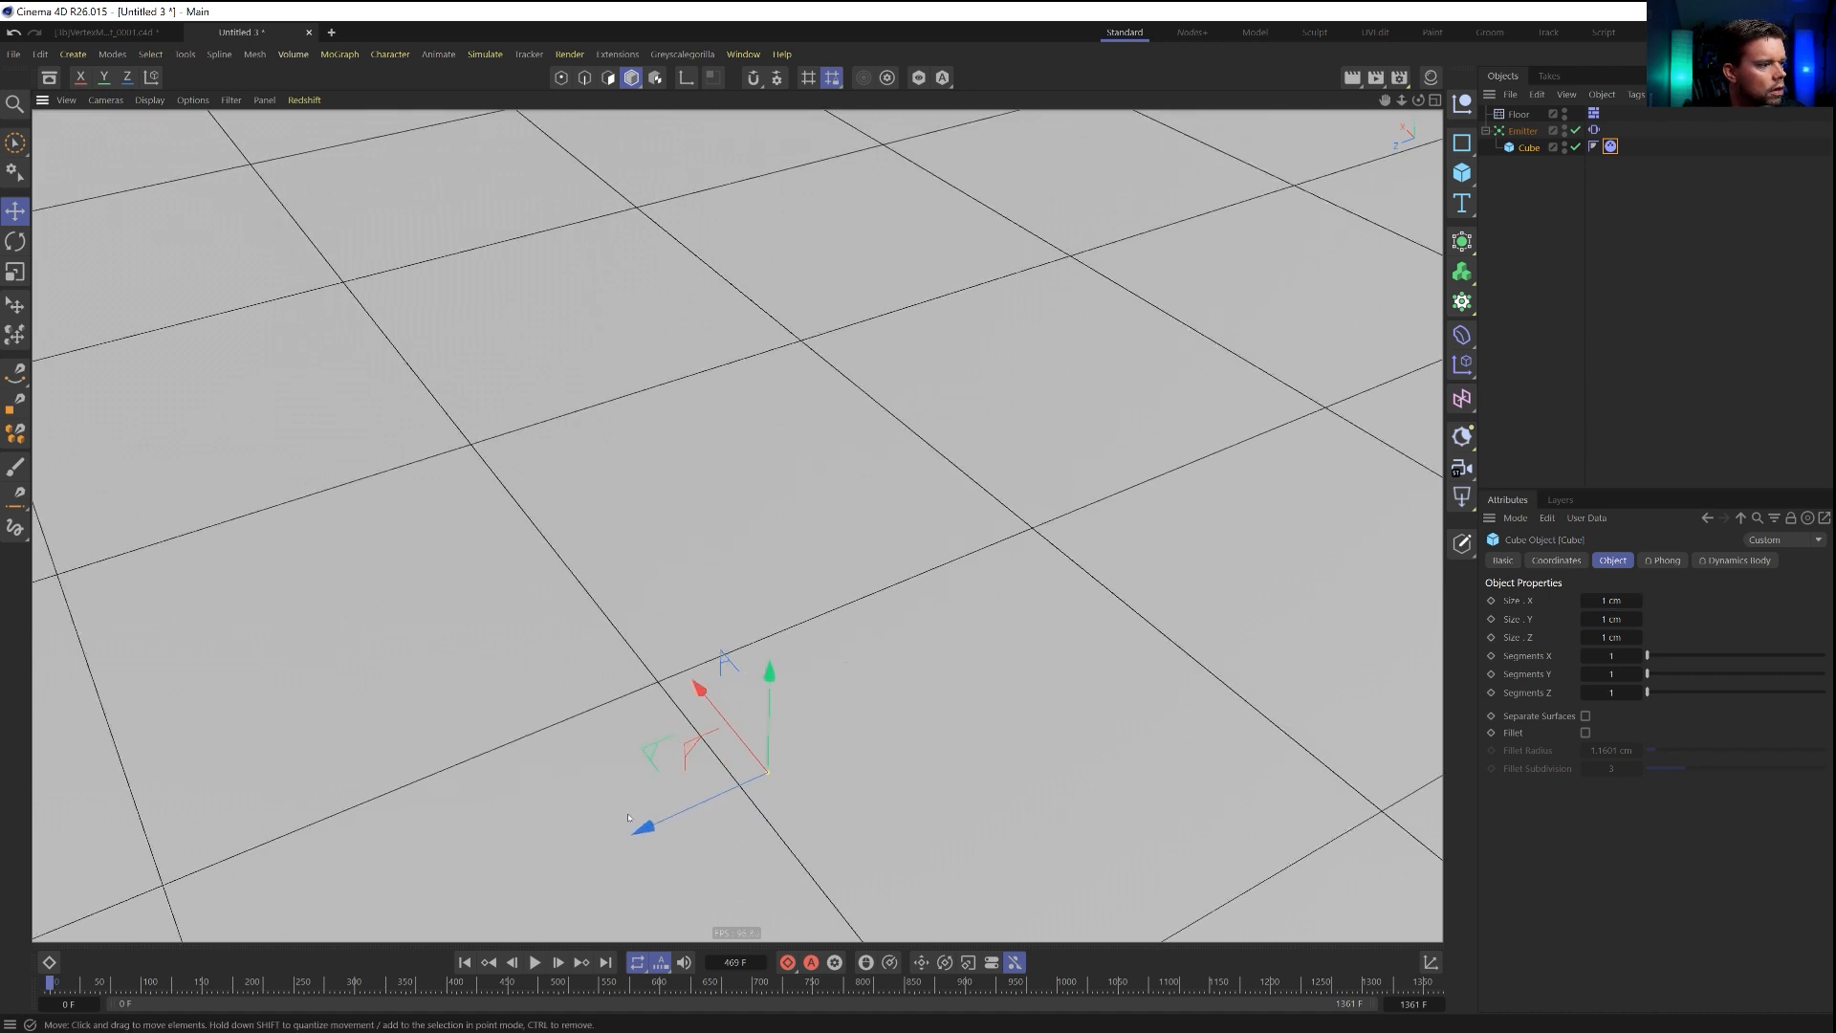
{"action": "scroll", "coordinate": [803, 665], "scroll_direction": "up", "scroll_amount": 4}
{"action": "scroll", "coordinate": [805, 674], "scroll_direction": "up", "scroll_amount": 5}
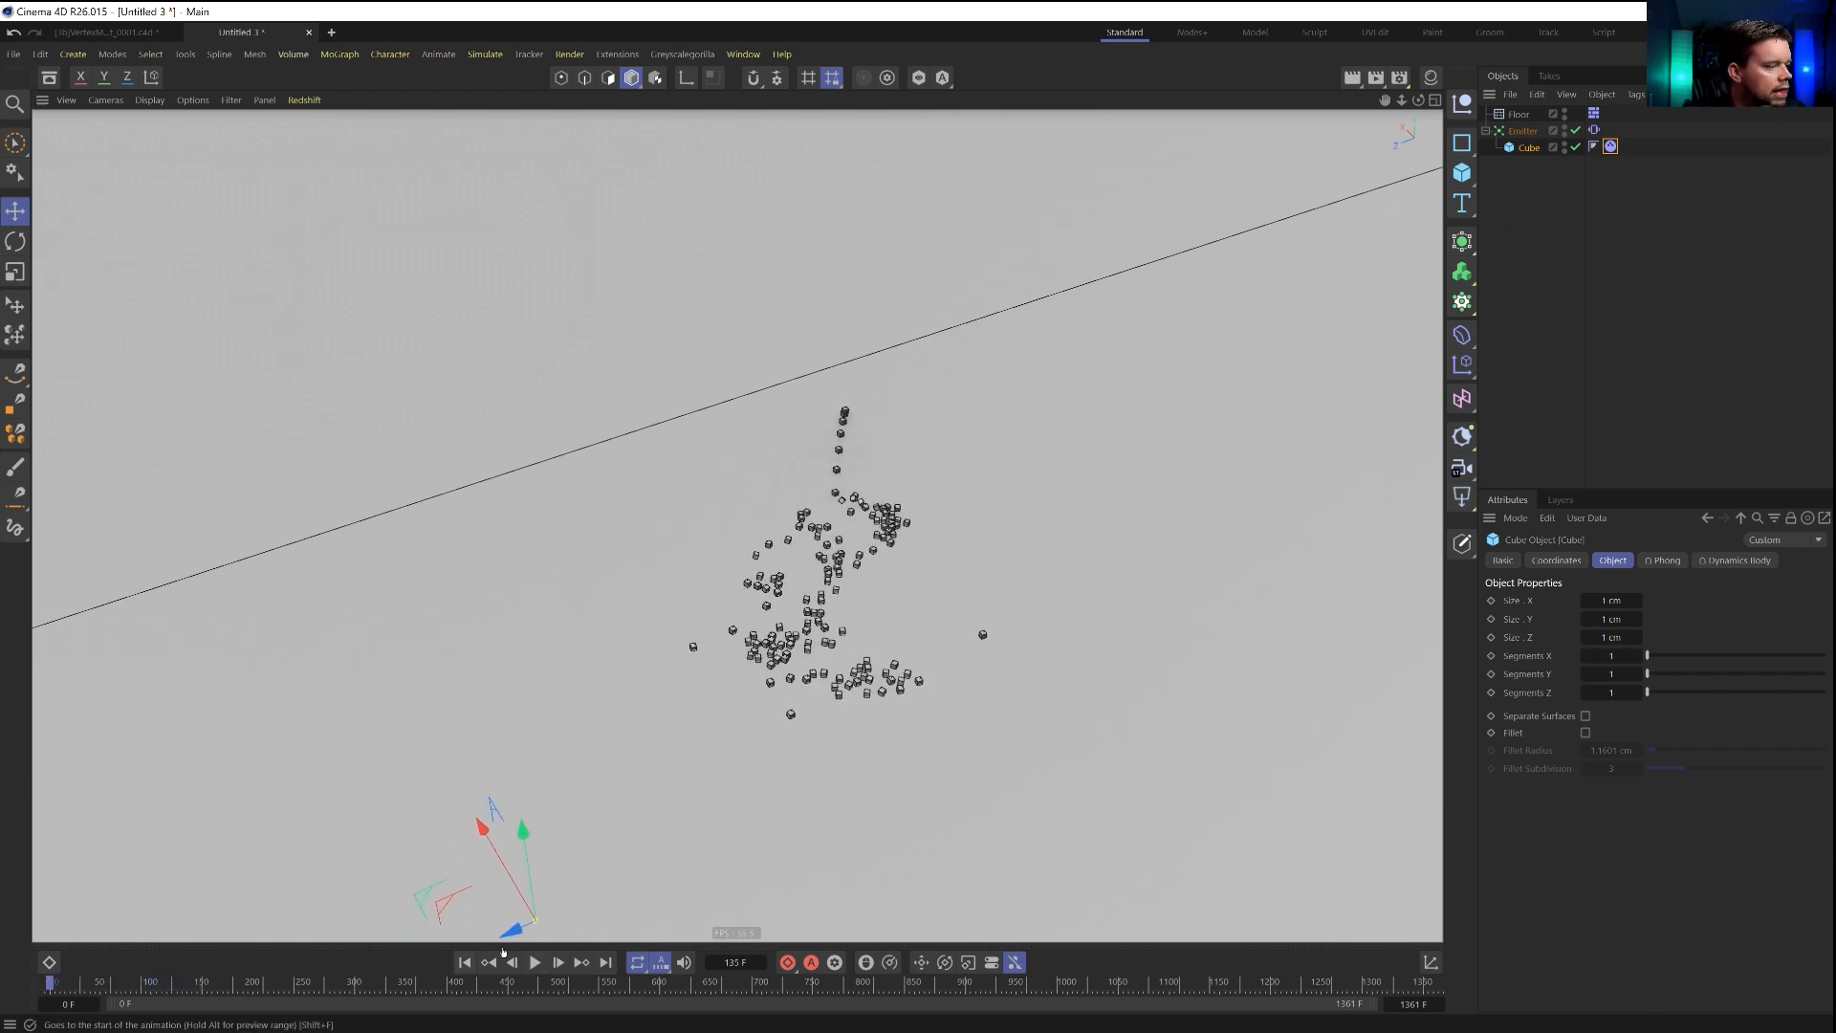
{"action": "left_click", "coordinate": [464, 963]}
Group the cube under a null and add a Bullet connector inside that null with the cube as Object B.
{"action": "key", "text": "alt+g"}
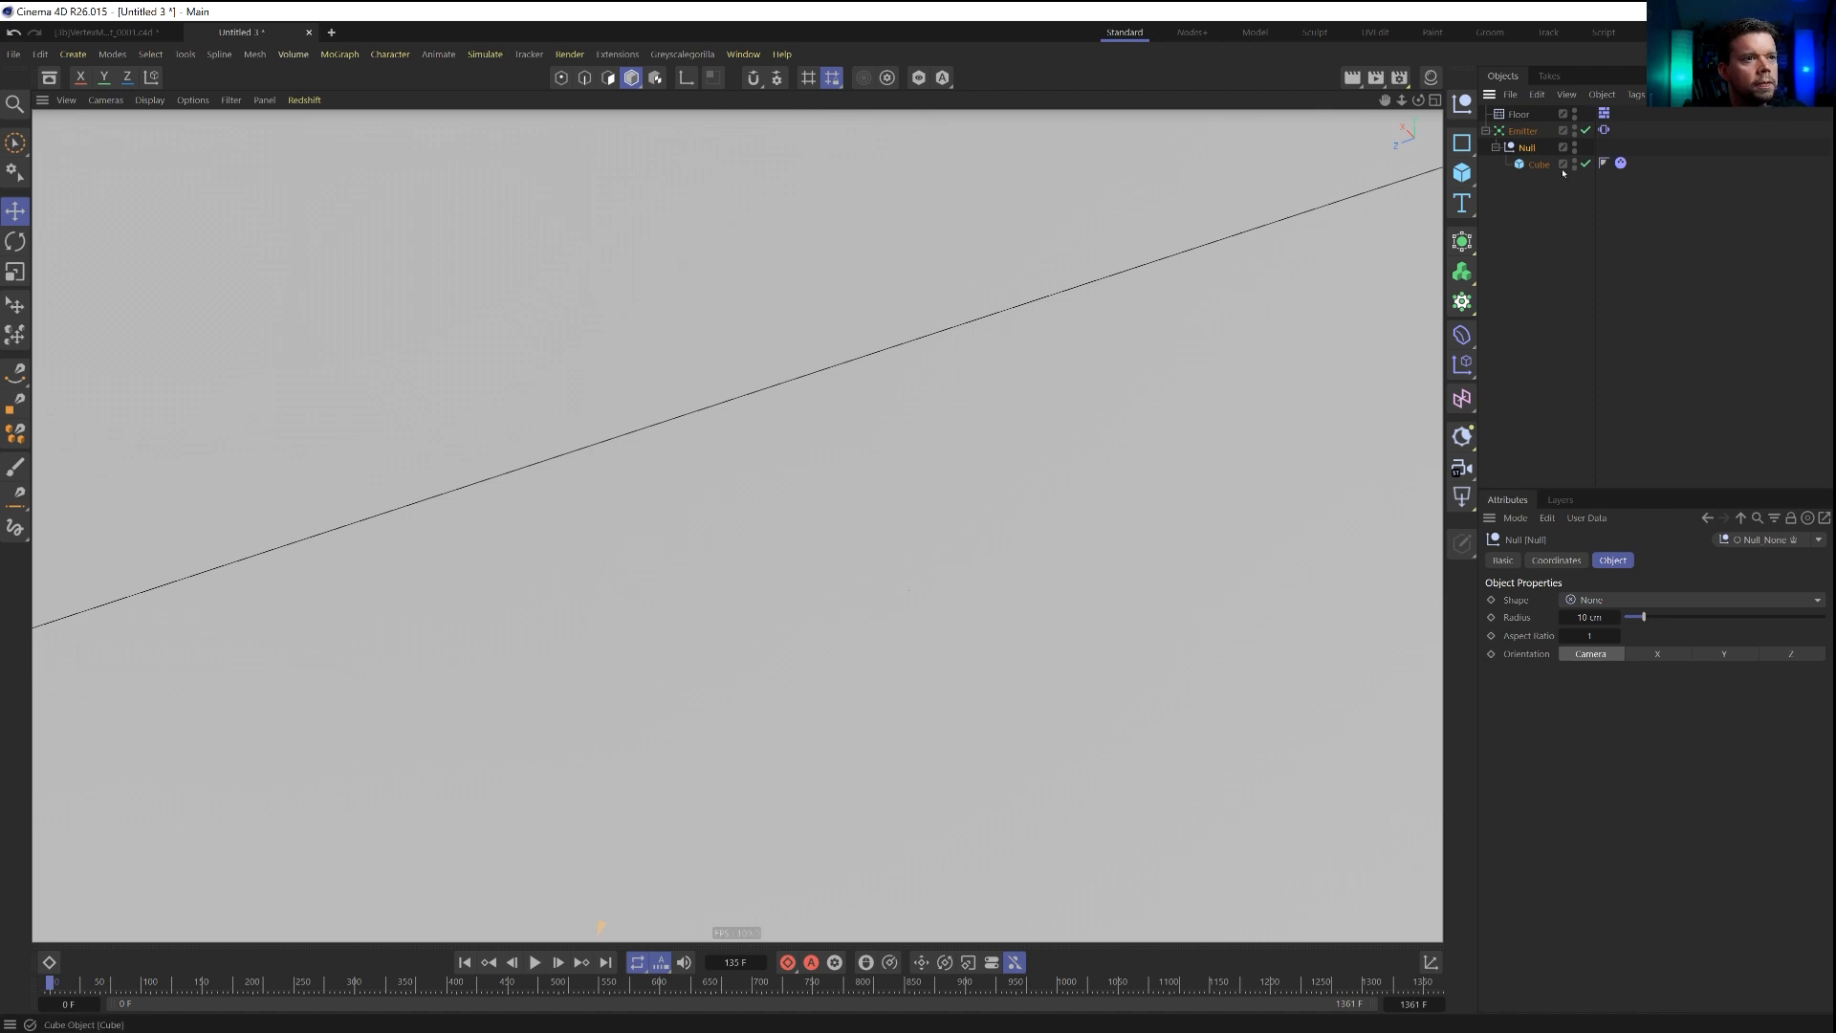
{"action": "left_click", "coordinate": [1543, 166]}
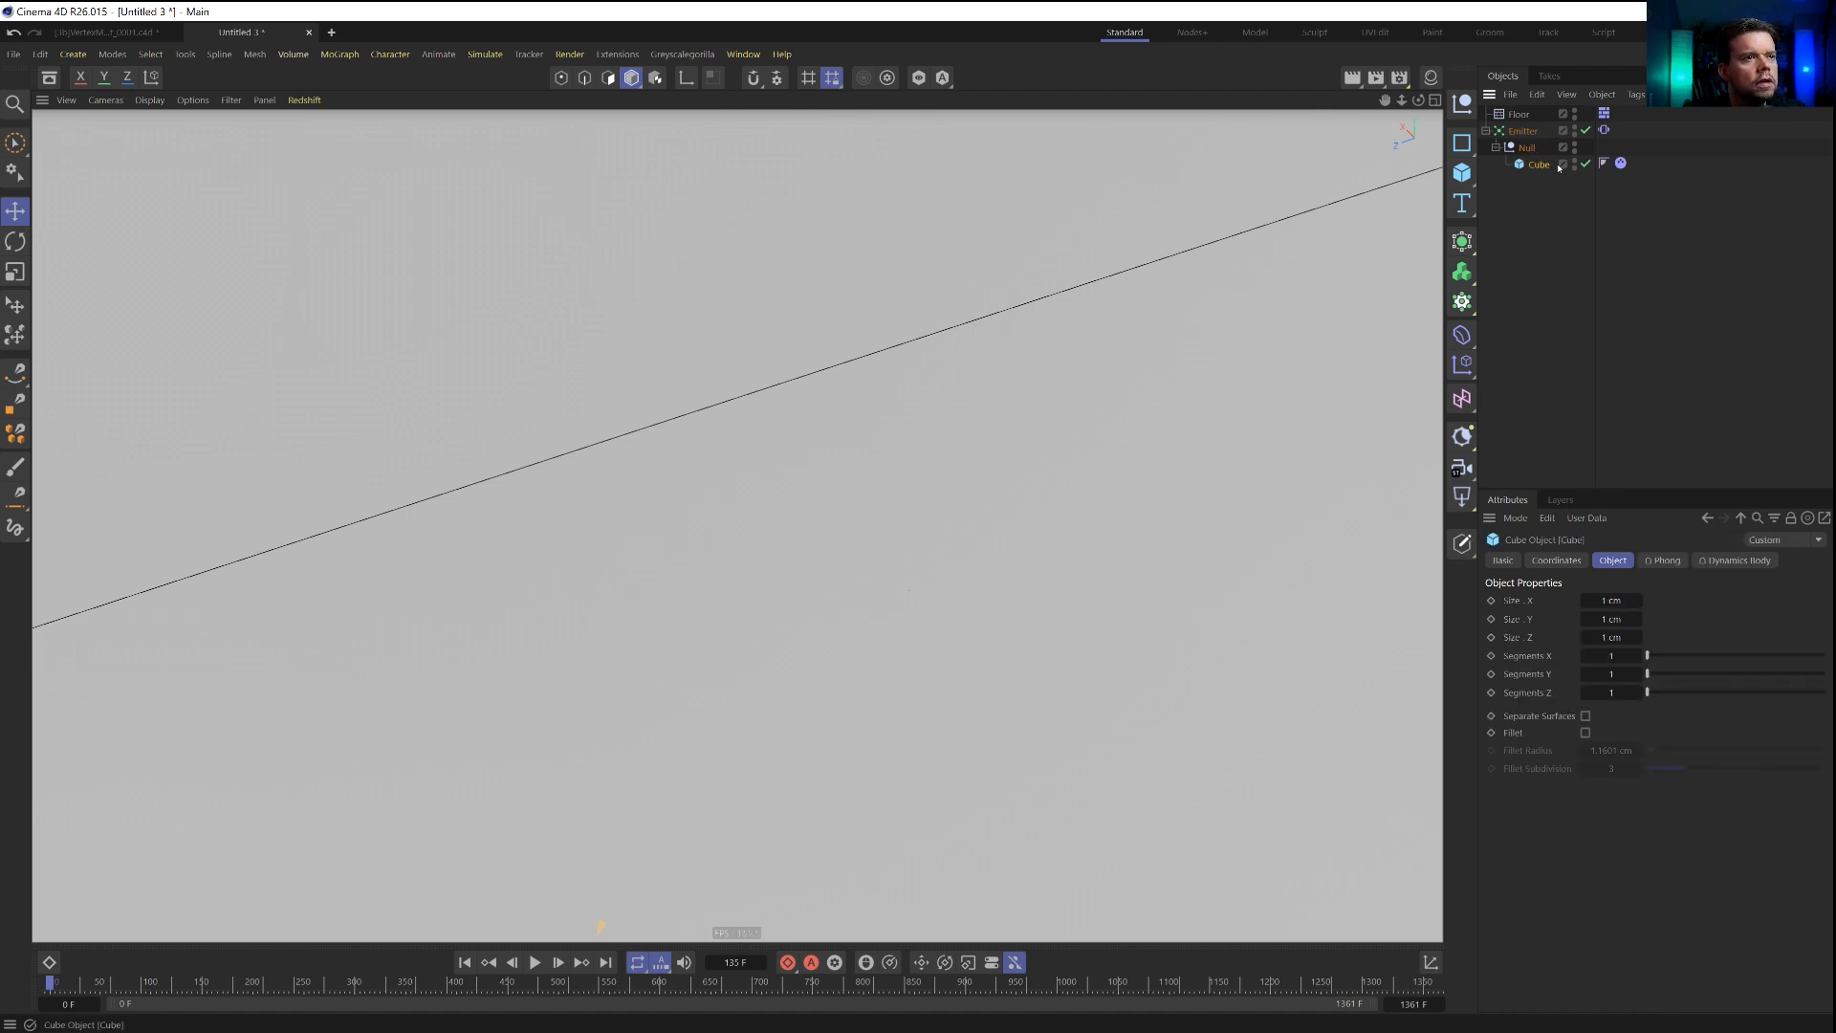
{"action": "left_click", "coordinate": [487, 55]}
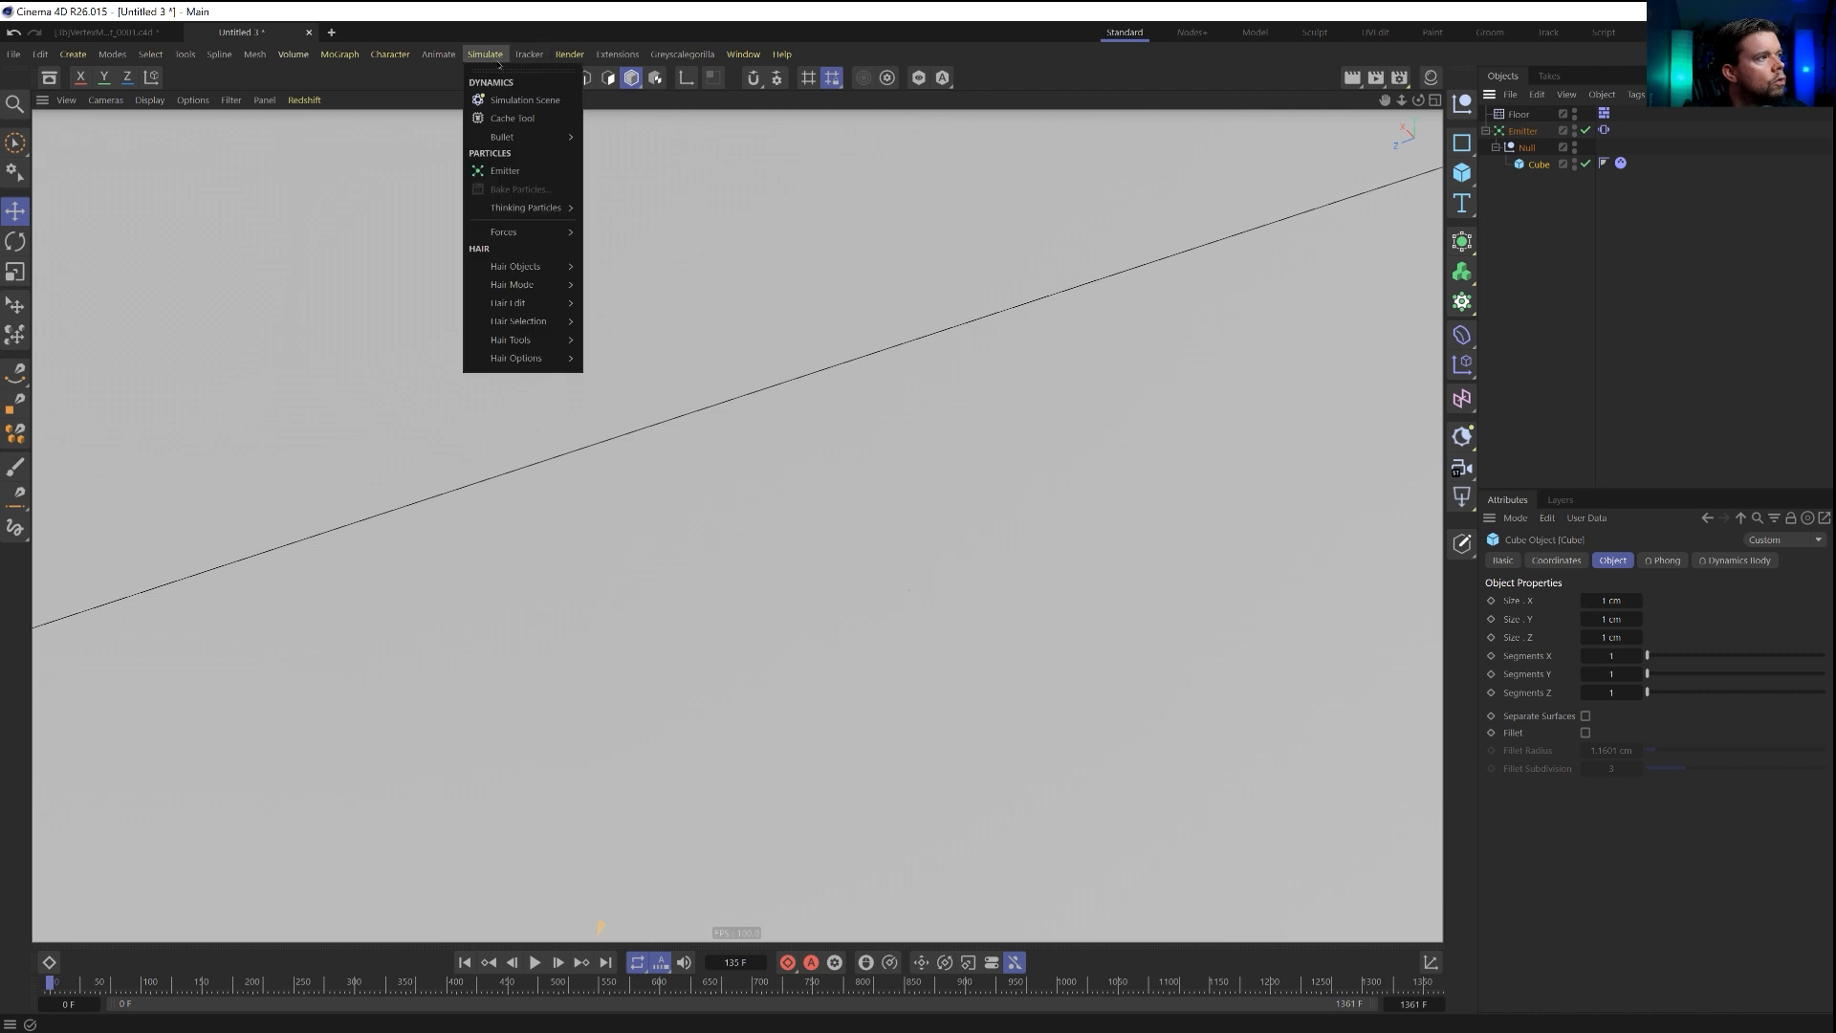
{"action": "mouse_move", "coordinate": [536, 137]}
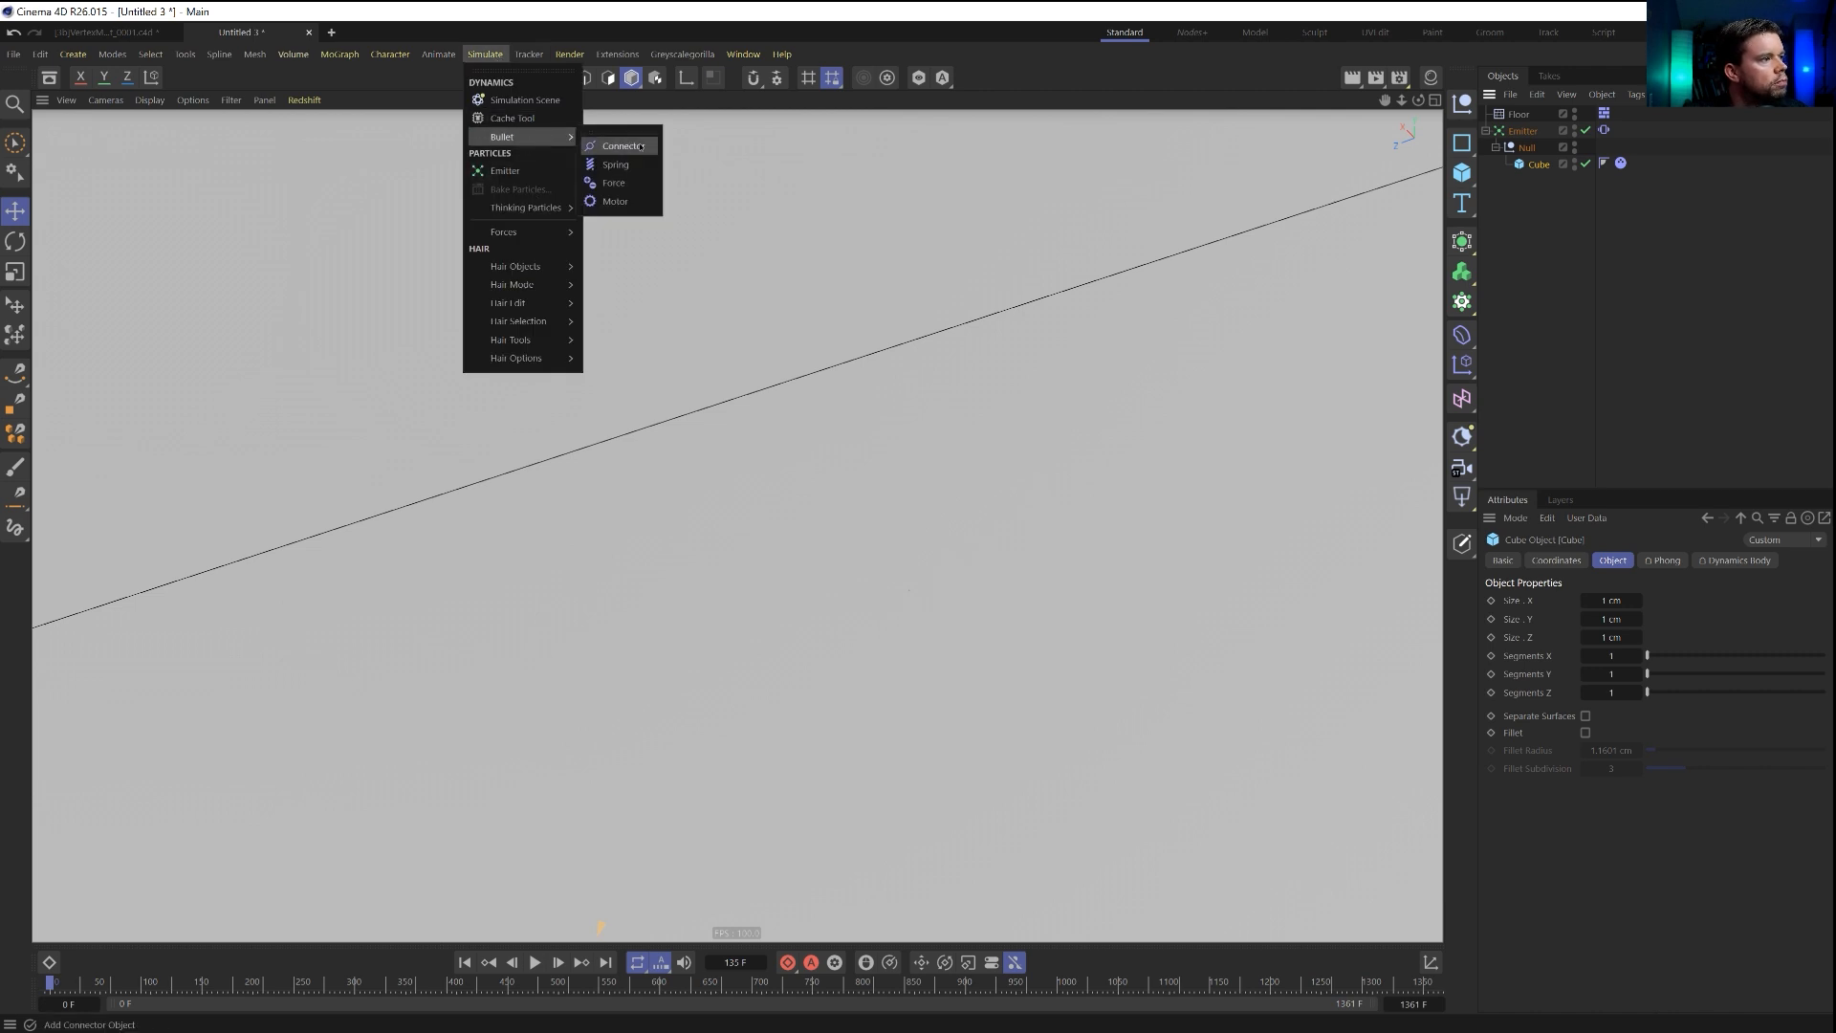
{"action": "left_click", "coordinate": [617, 137]}
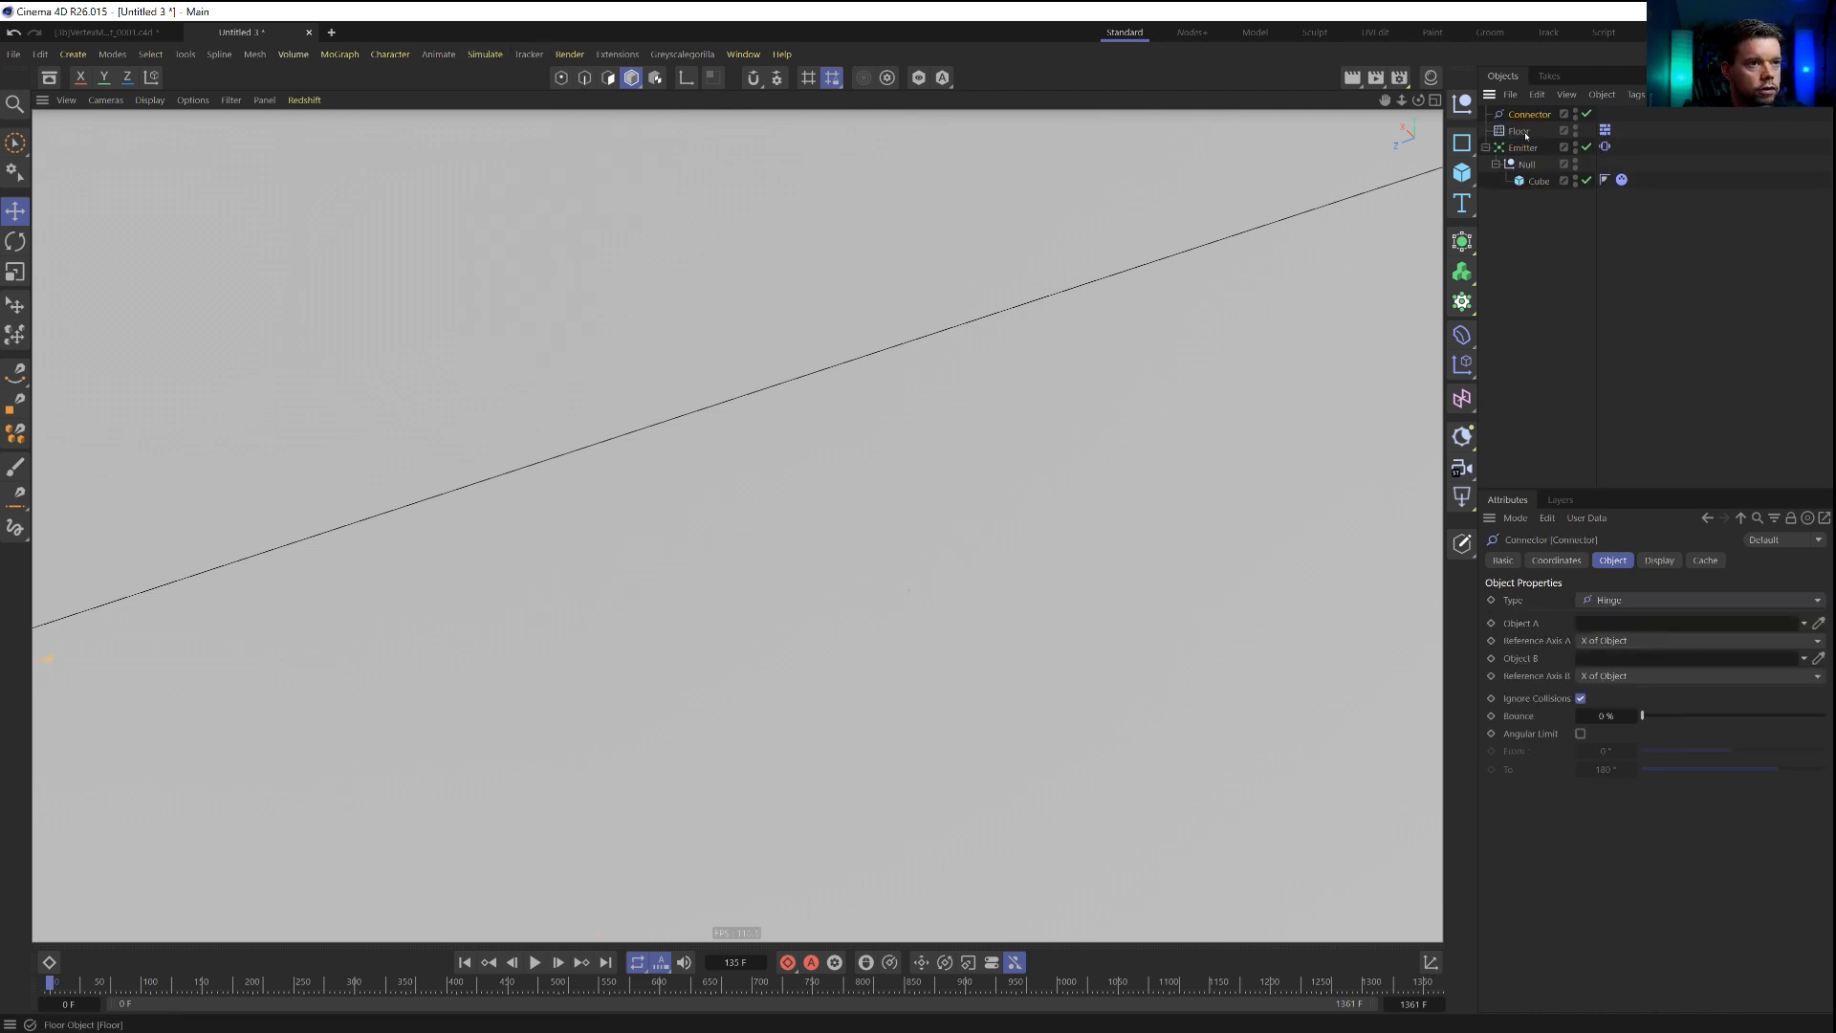
{"action": "left_click_drag", "start_coordinate": [1528, 175], "coordinate": [1533, 166]}
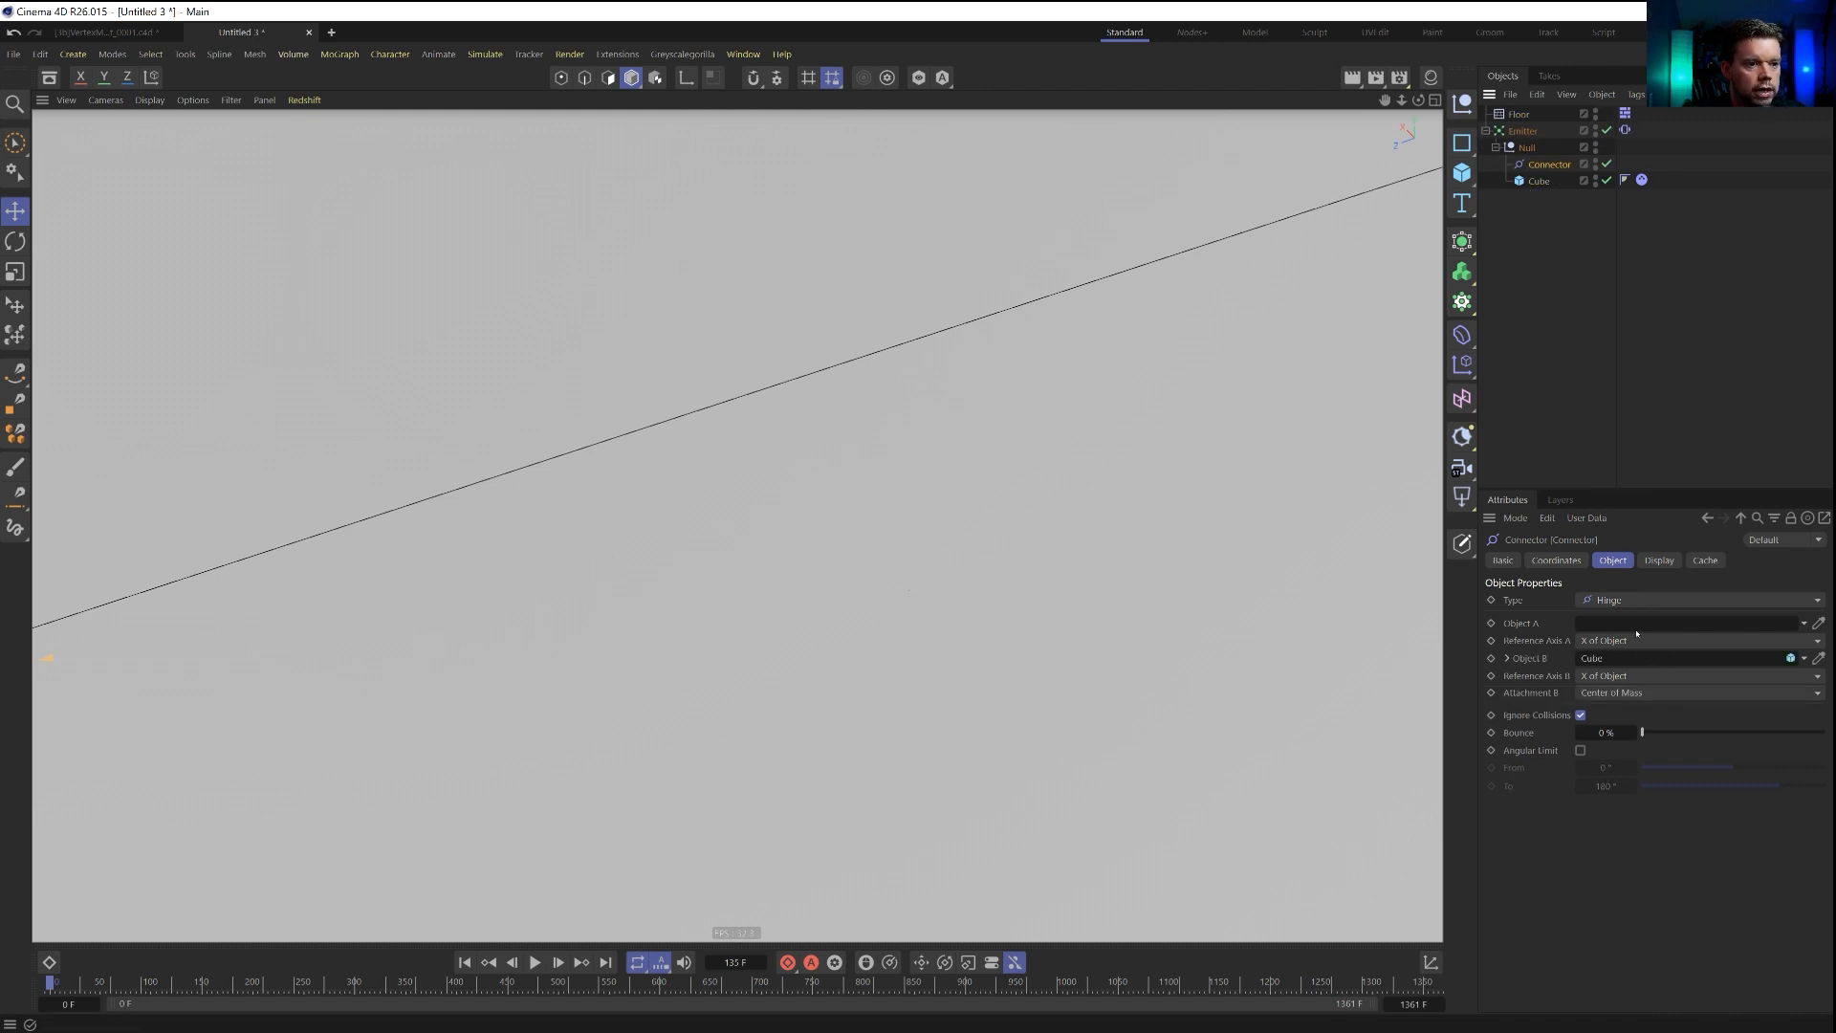
Change the connector's type to Slider and rotate it so its sliding axis stands vertical.
{"action": "left_click", "coordinate": [1674, 599]}
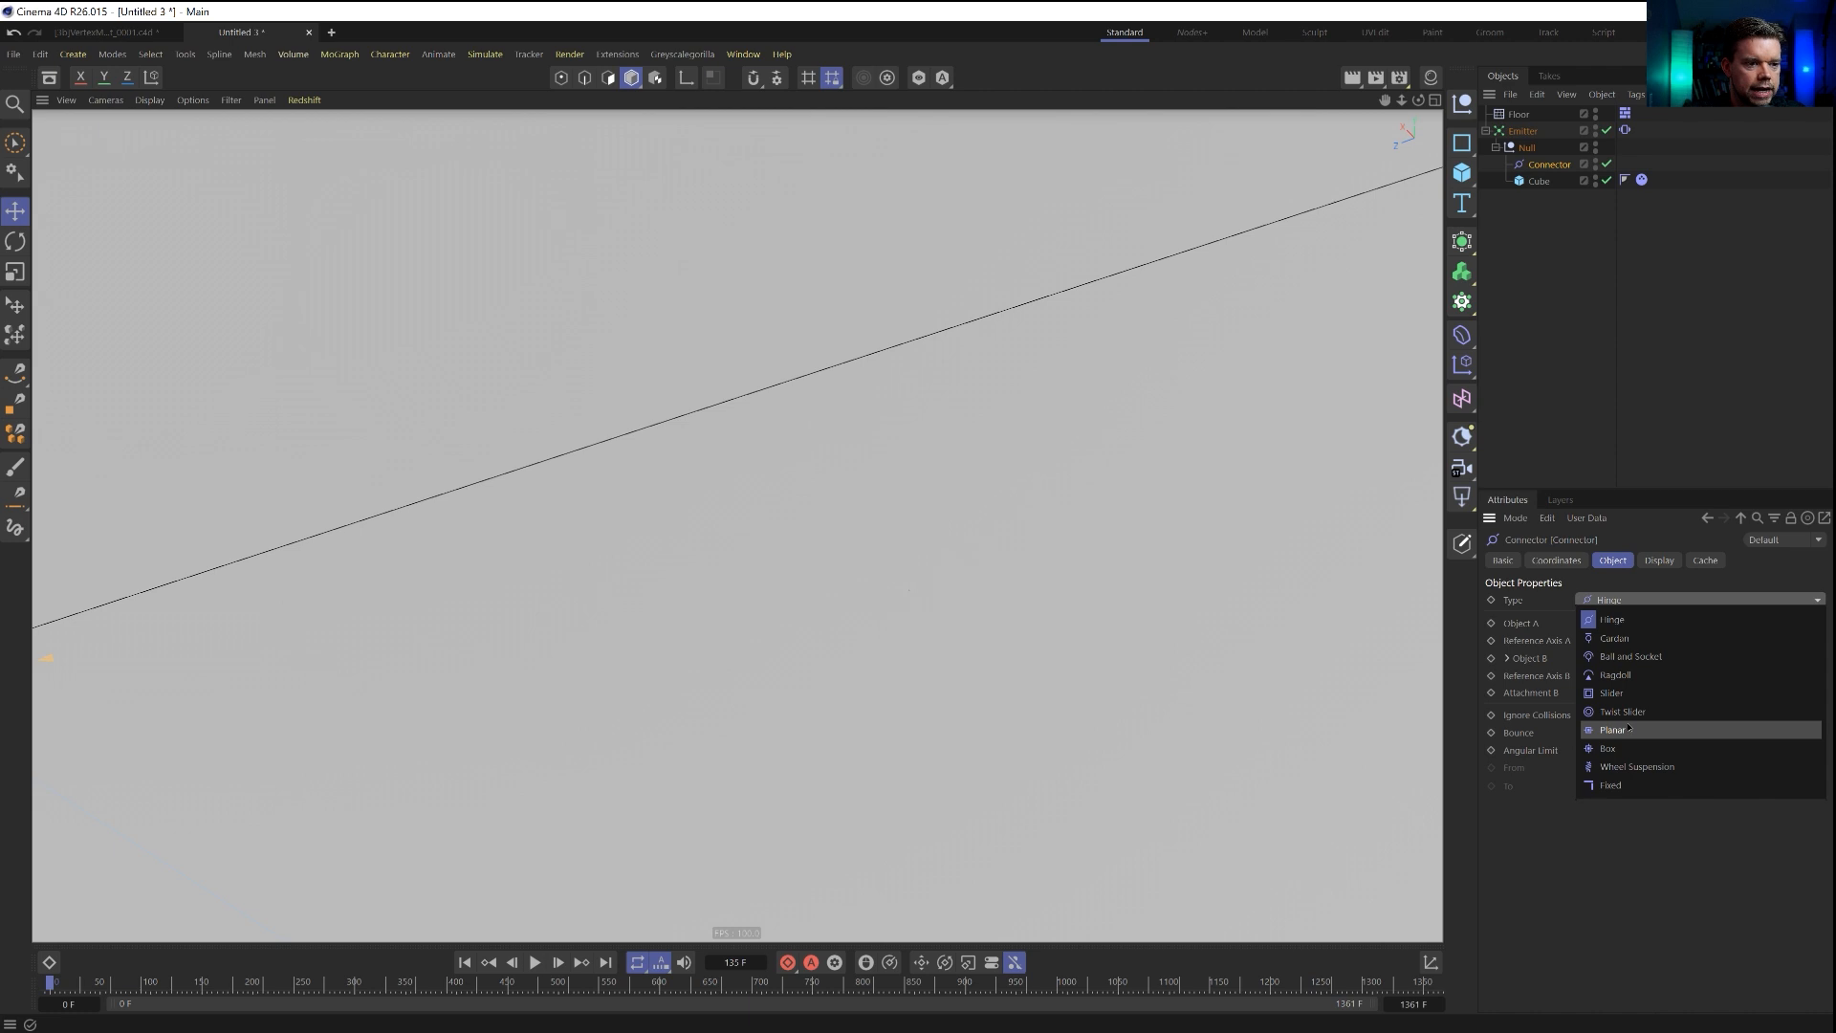
{"action": "left_click", "coordinate": [1626, 693]}
{"action": "right_click_drag", "start_coordinate": [1012, 406], "coordinate": [828, 478], "text": "alt"}
{"action": "key", "text": "r"}
{"action": "left_click_drag", "start_coordinate": [697, 445], "coordinate": [804, 401]}
Set the X, Y and Z positions of the null, the connector and the cube to 0 cm.
{"action": "left_click", "coordinate": [1540, 165]}
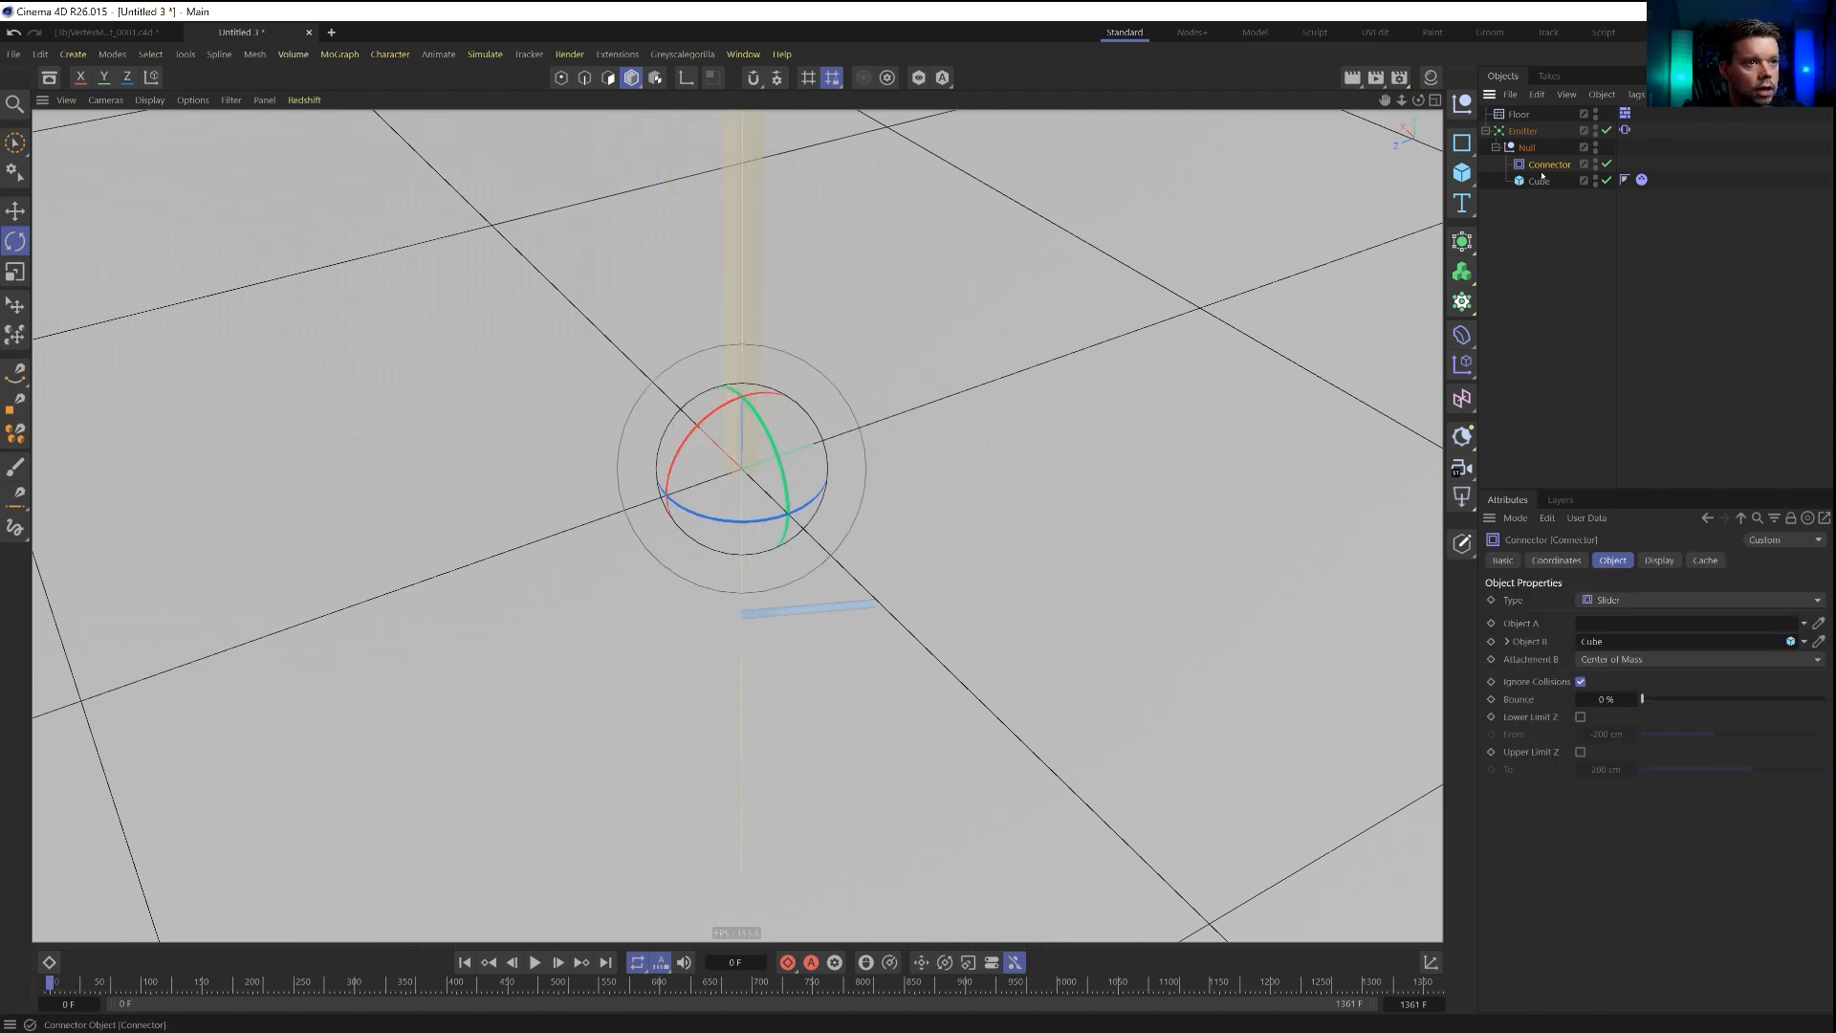
{"action": "left_click", "coordinate": [1539, 180]}
{"action": "left_click", "coordinate": [1527, 148], "text": "shift"}
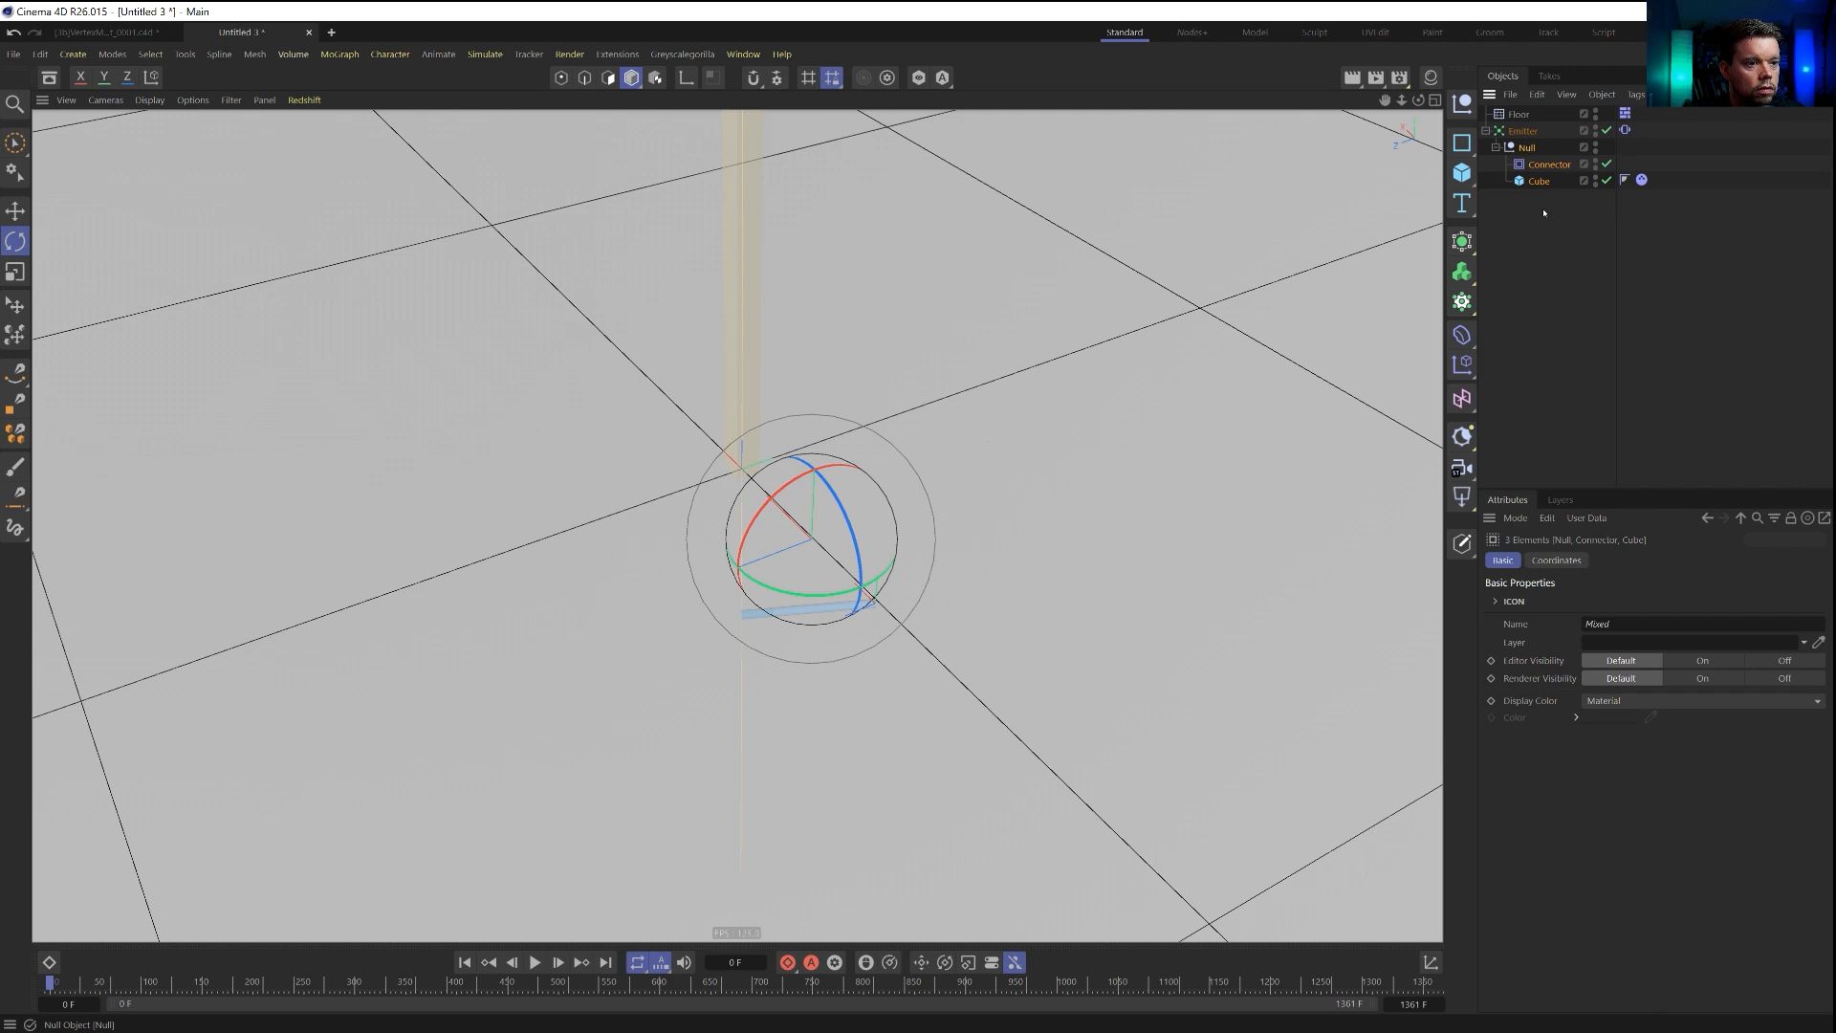
{"action": "left_click", "coordinate": [1554, 562]}
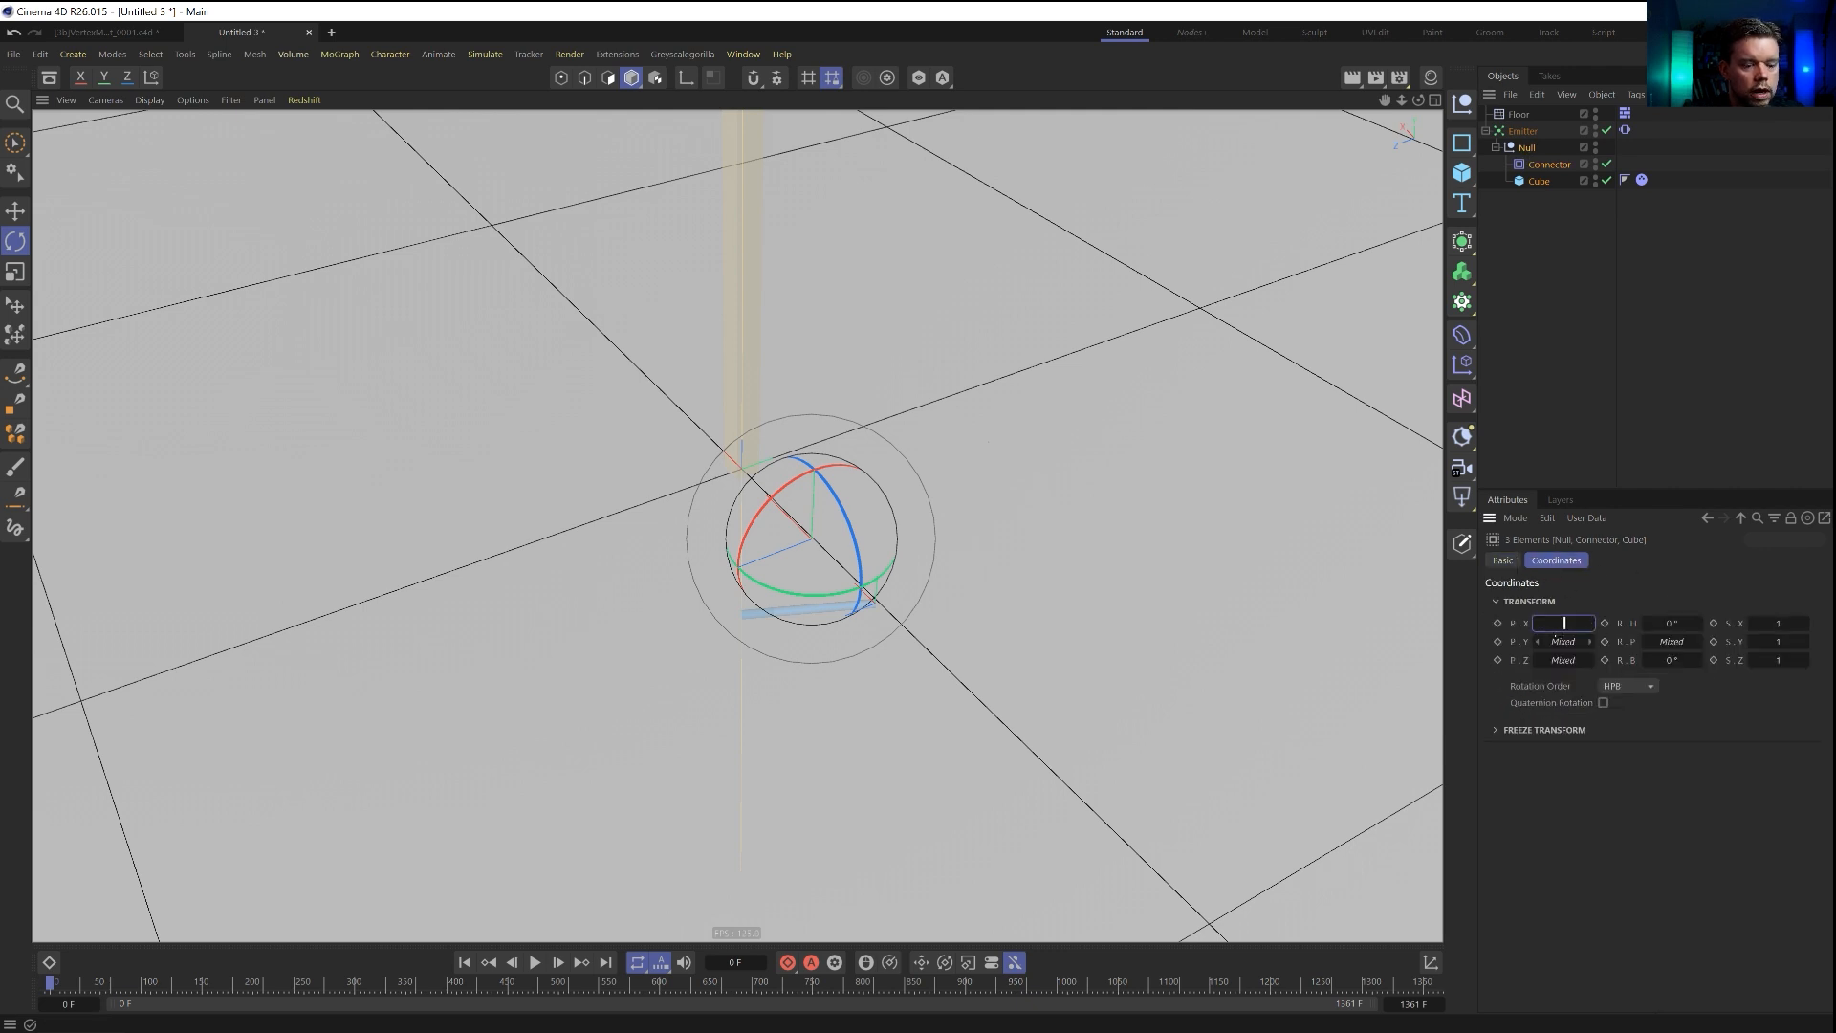
{"action": "key", "text": "Return"}
{"action": "key", "text": "0"}
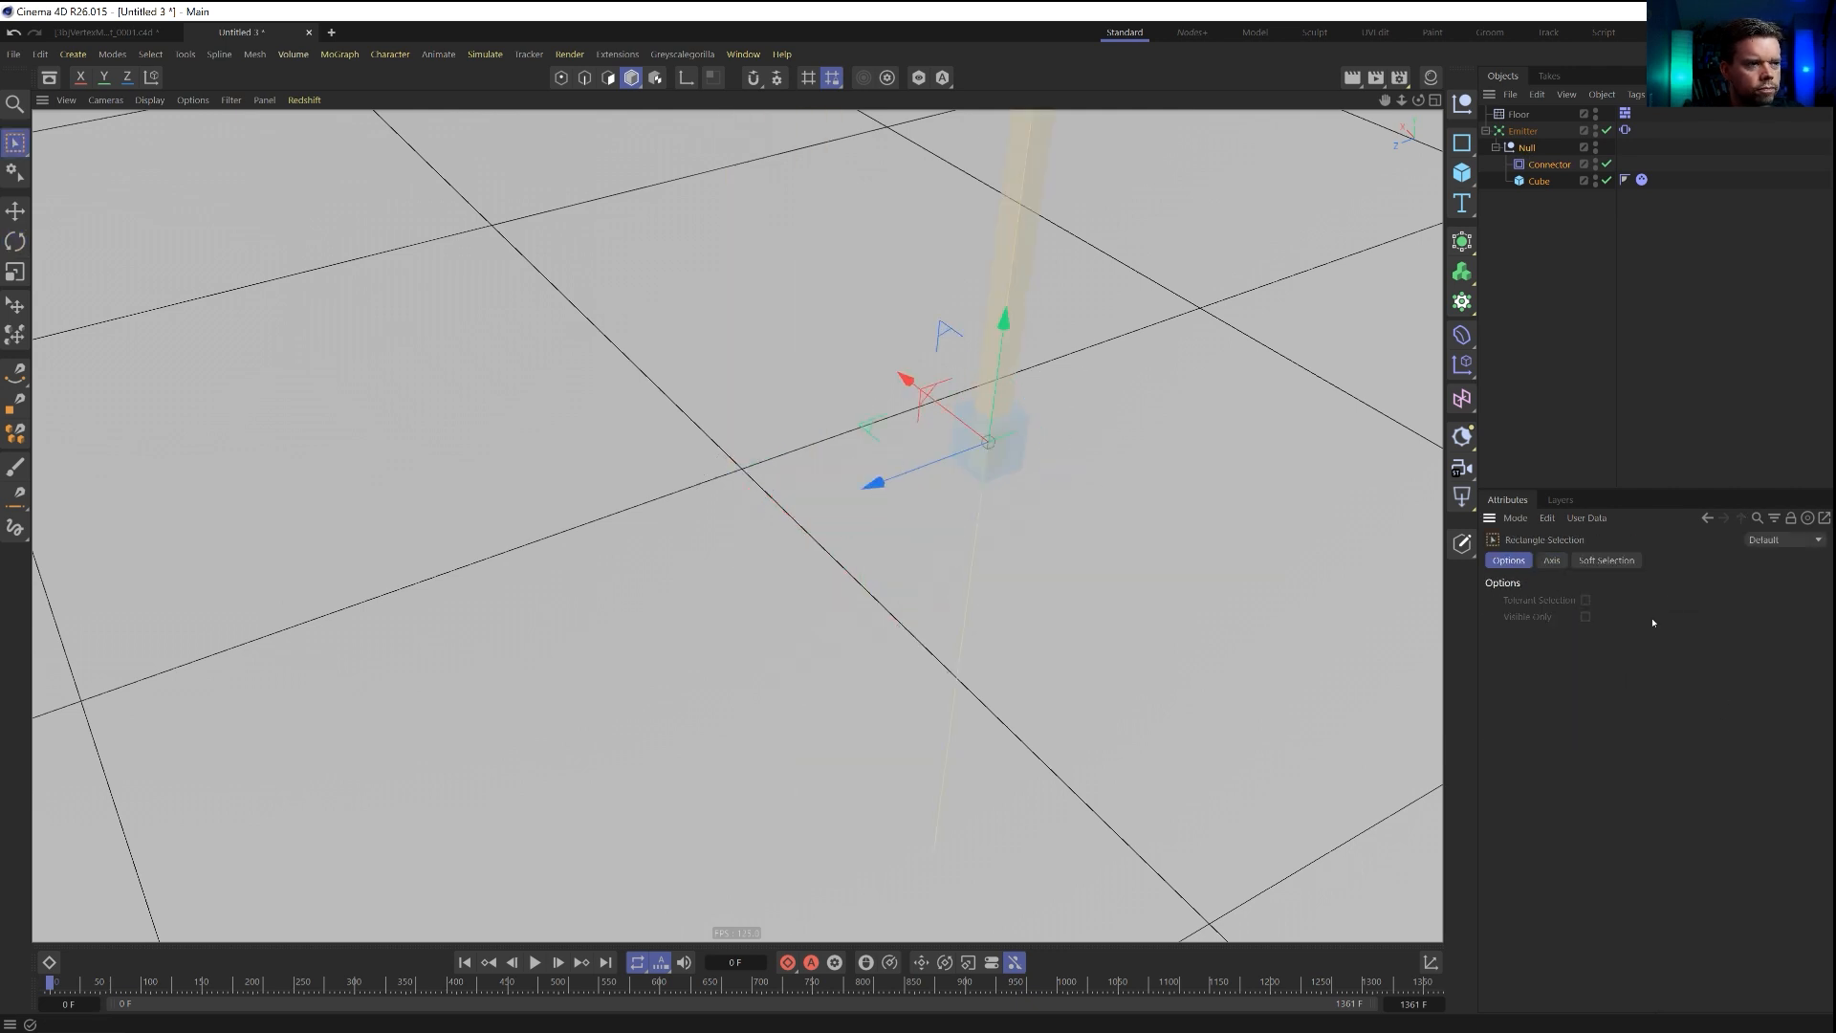
{"action": "left_click", "coordinate": [1529, 150]}
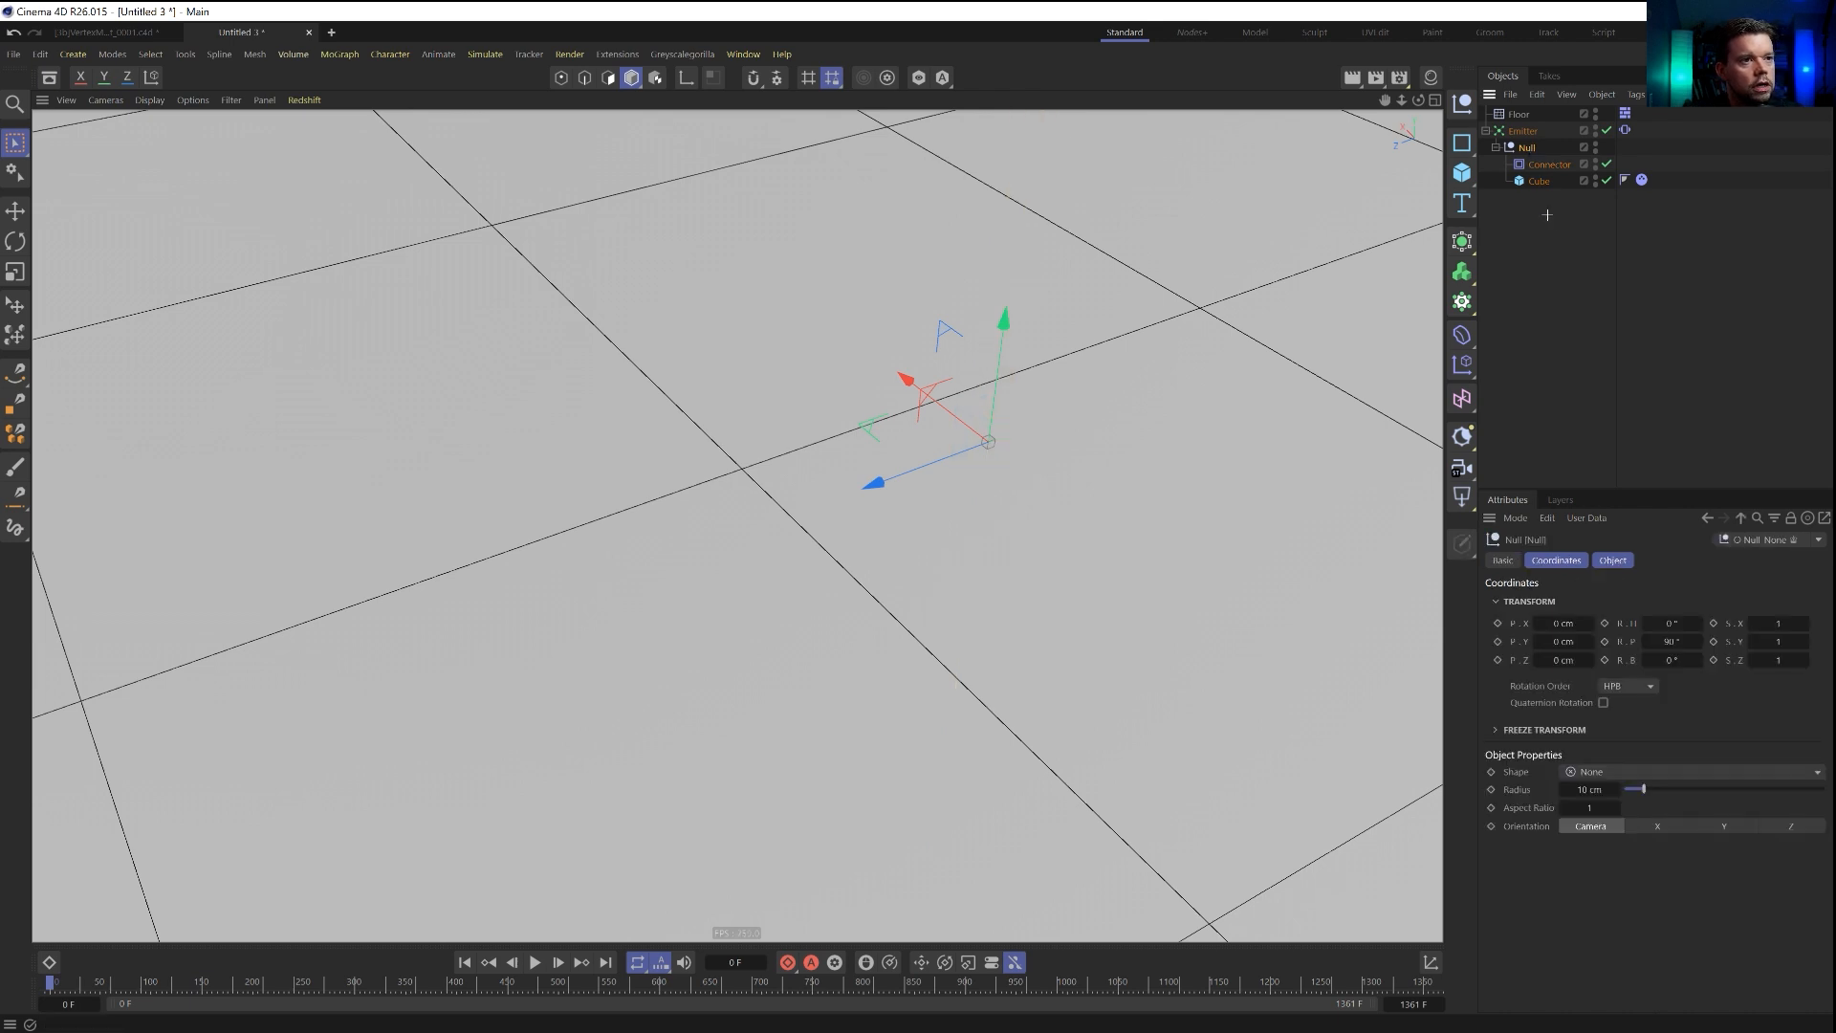
{"action": "left_click", "coordinate": [1539, 181], "text": "shift"}
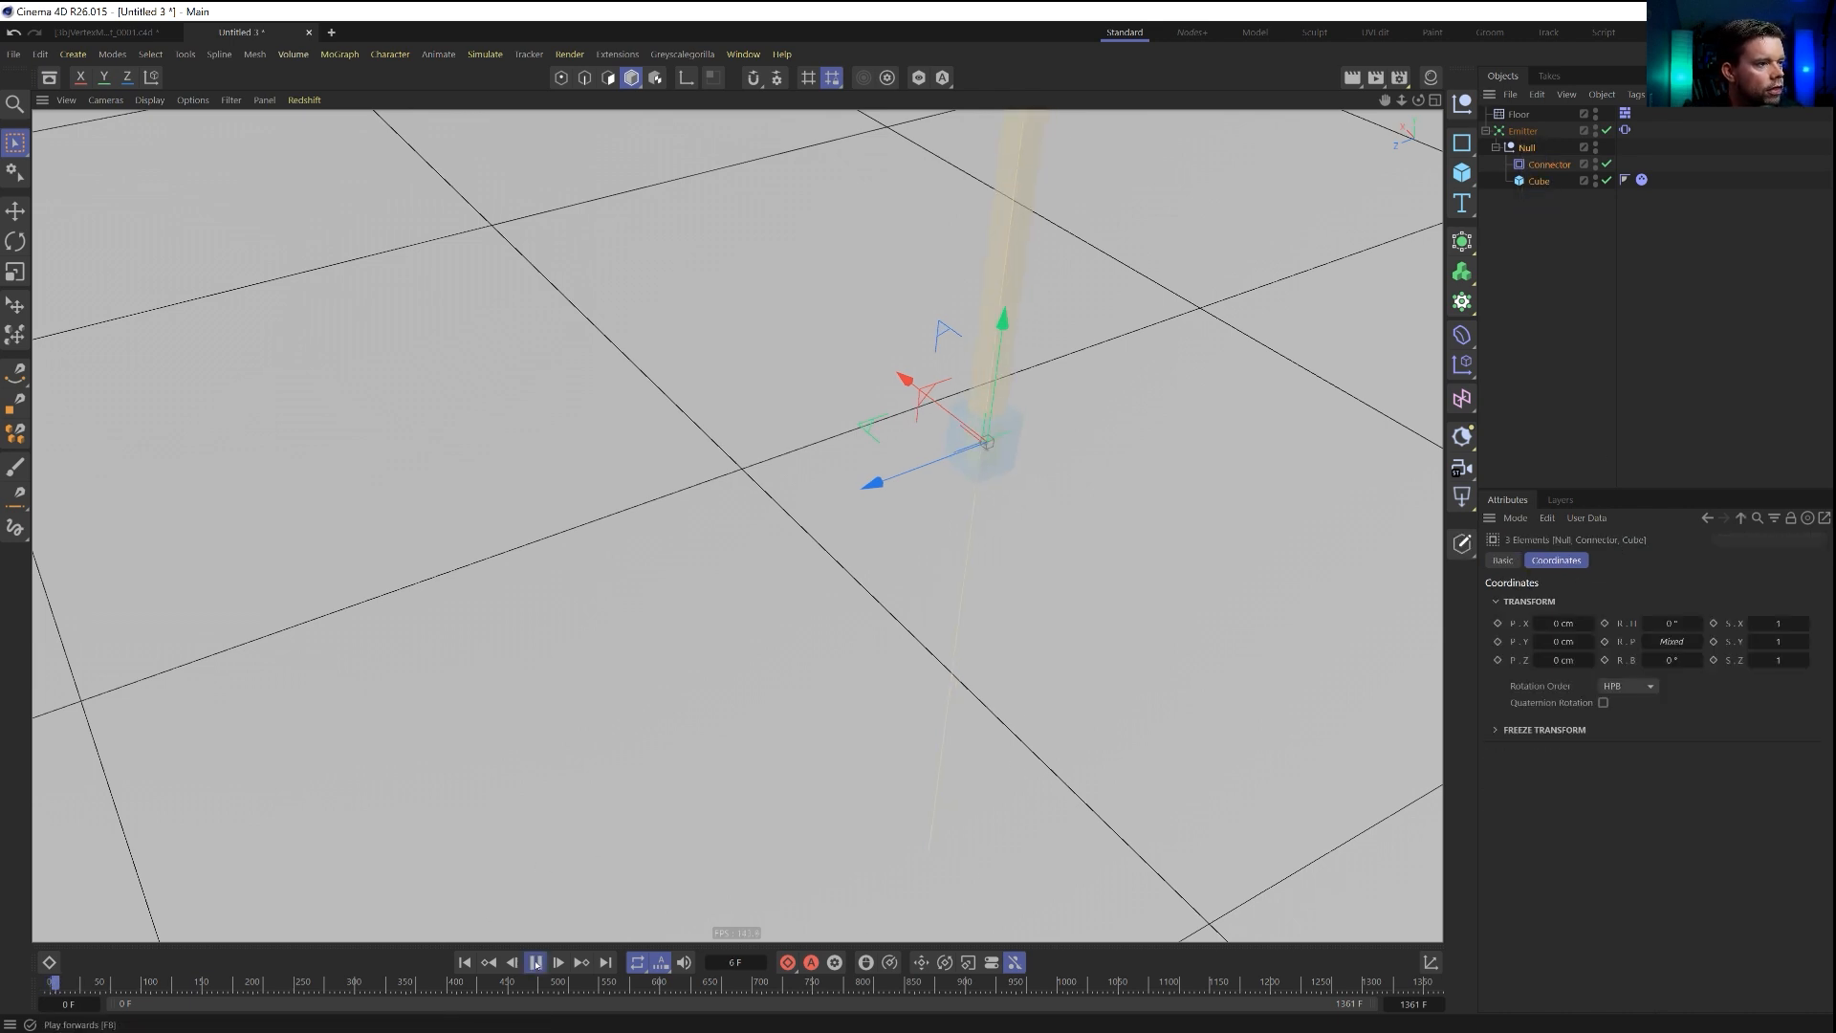
Play the simulation and examine from several angles how the cubes stack along the emitter's path.
{"action": "right_click_drag", "start_coordinate": [969, 460], "coordinate": [1550, 526], "text": "alt"}
{"action": "left_click_drag", "start_coordinate": [938, 475], "coordinate": [909, 434], "text": "alt"}
{"action": "left_click_drag", "start_coordinate": [783, 527], "coordinate": [1083, 520], "text": "alt"}
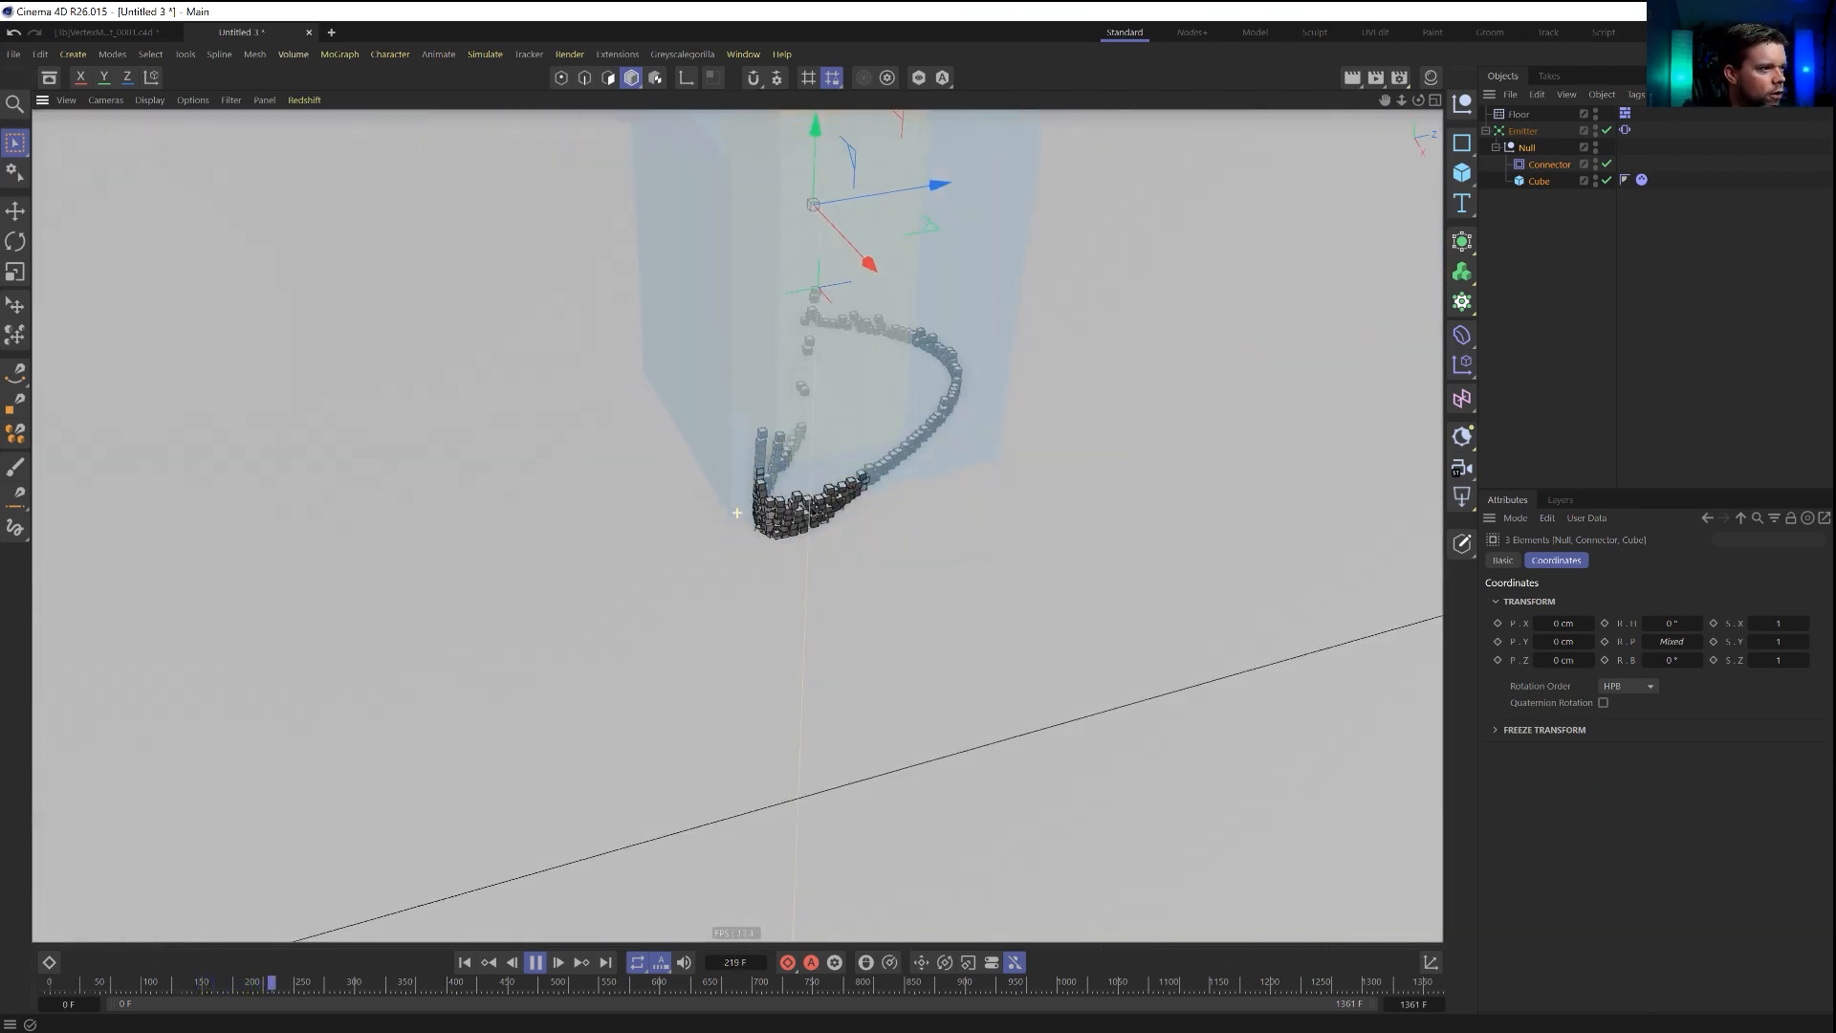
{"action": "left_click_drag", "start_coordinate": [807, 514], "coordinate": [975, 475], "text": "alt"}
{"action": "scroll", "coordinate": [782, 515], "scroll_direction": "up", "scroll_amount": 8}
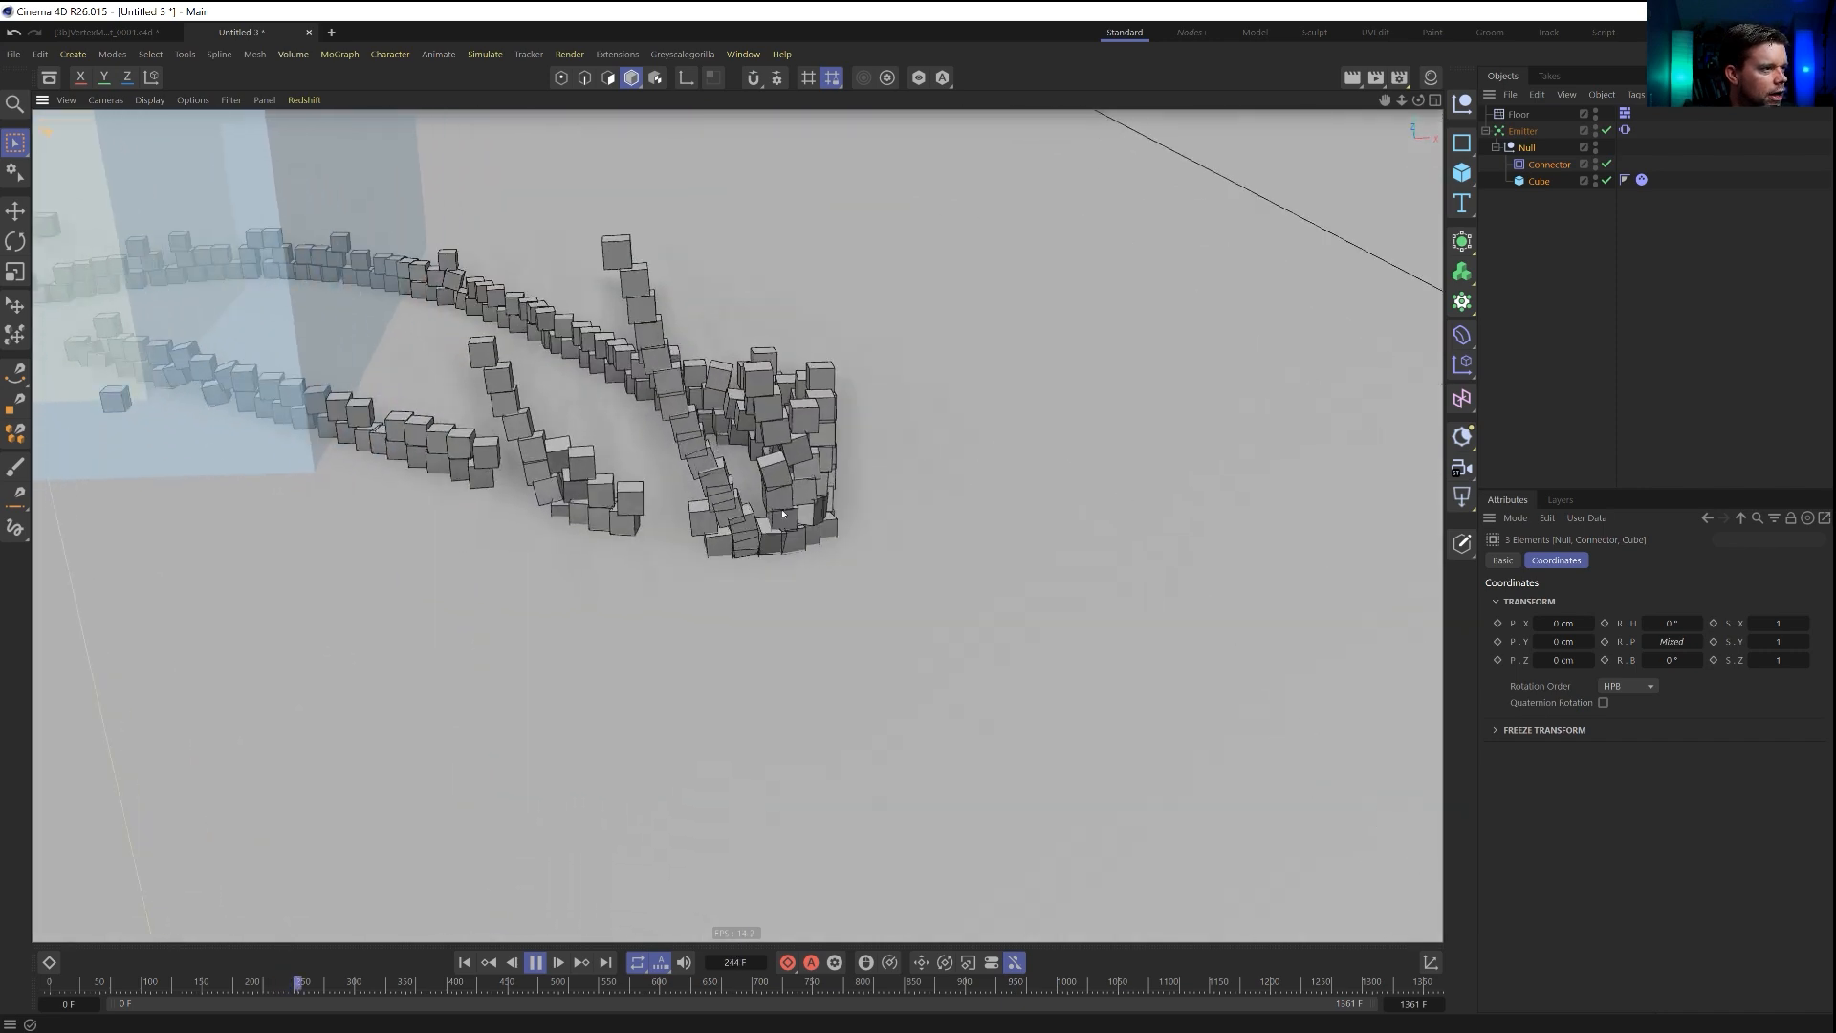
{"action": "scroll", "coordinate": [782, 514], "scroll_direction": "up", "scroll_amount": 2}
{"action": "scroll", "coordinate": [781, 515], "scroll_direction": "down", "scroll_amount": 10}
{"action": "left_click_drag", "start_coordinate": [827, 560], "coordinate": [488, 530], "text": "alt"}
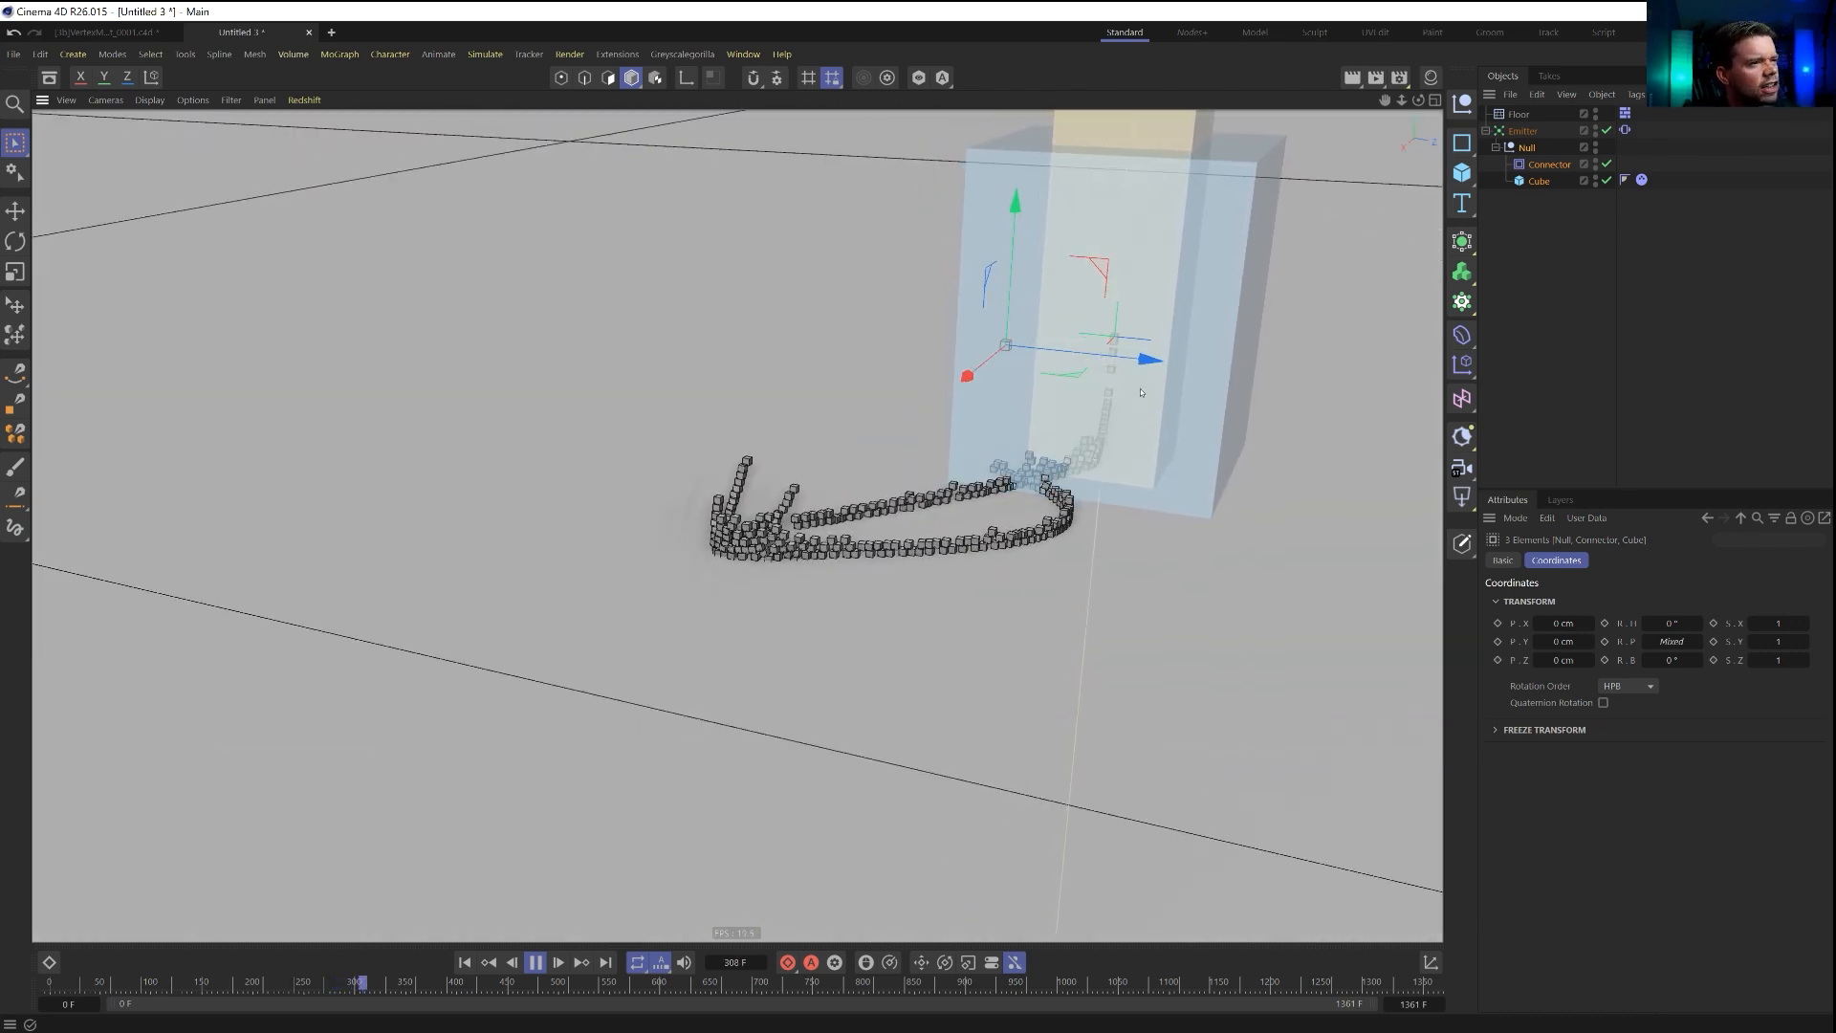
{"action": "left_click_drag", "start_coordinate": [1023, 504], "coordinate": [1009, 494], "text": "alt"}
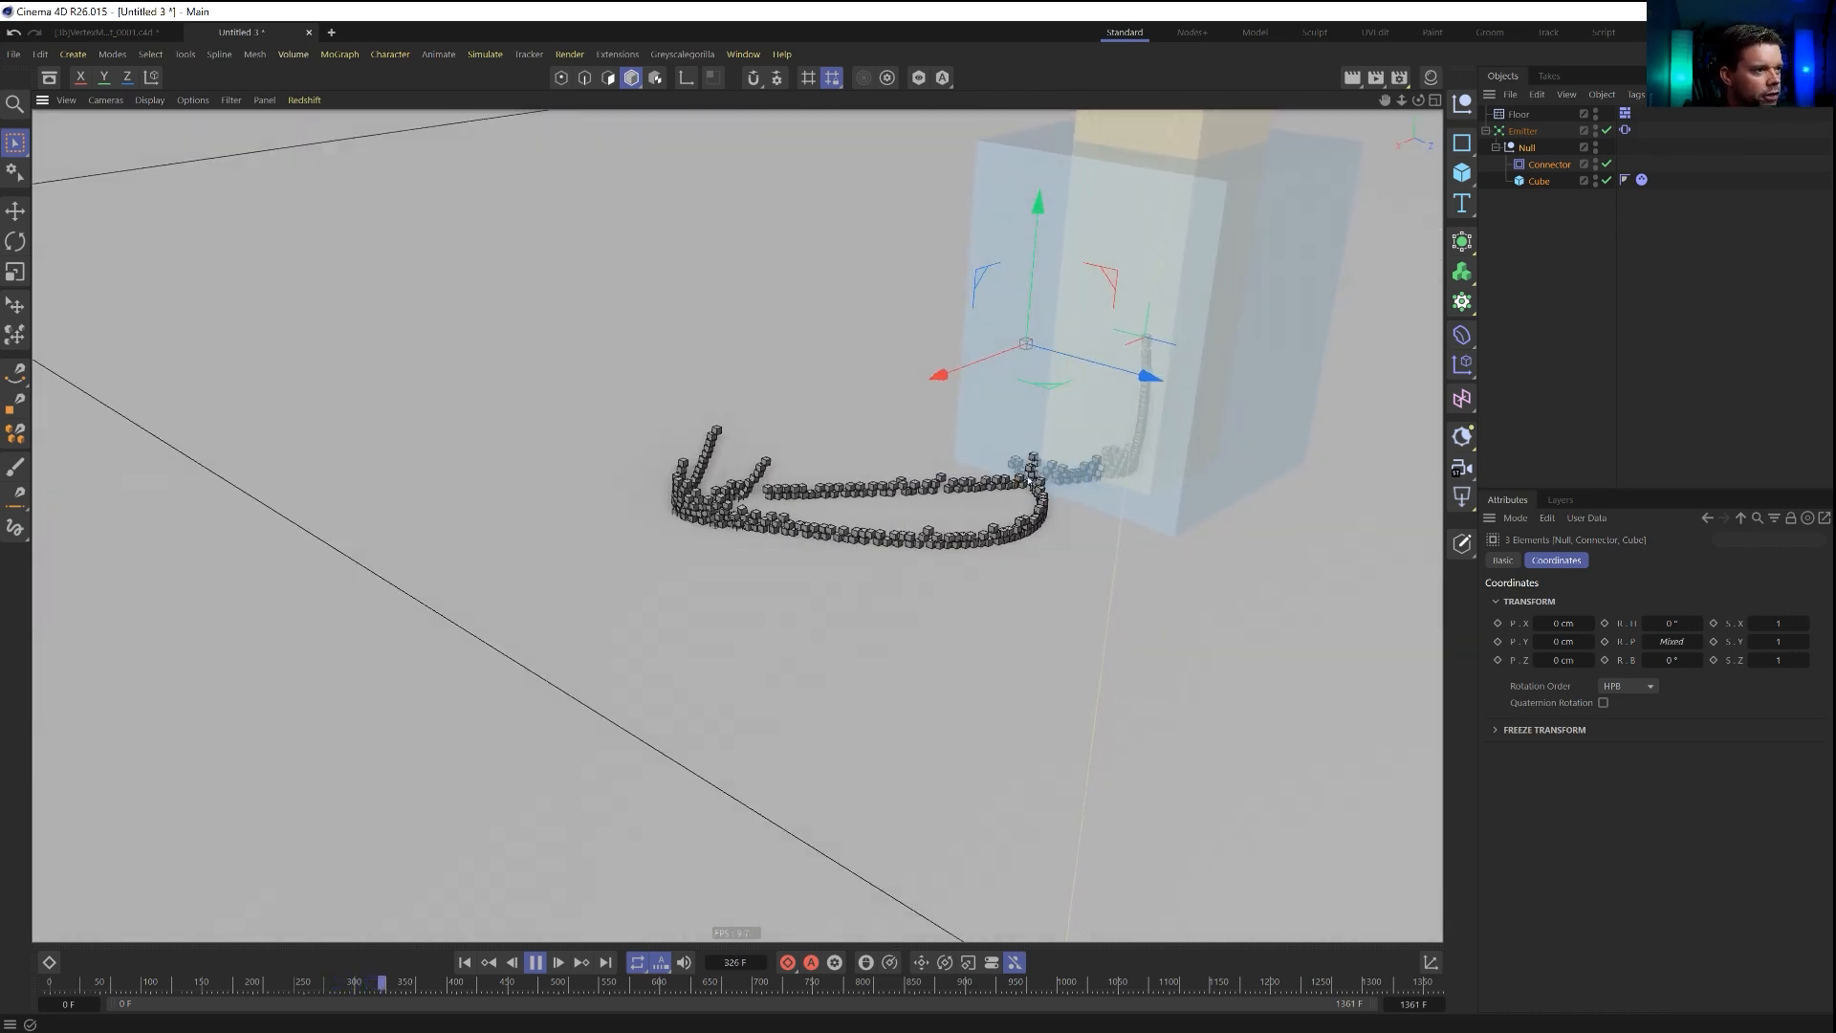
{"action": "scroll", "coordinate": [1026, 483], "scroll_direction": "up", "scroll_amount": 8}
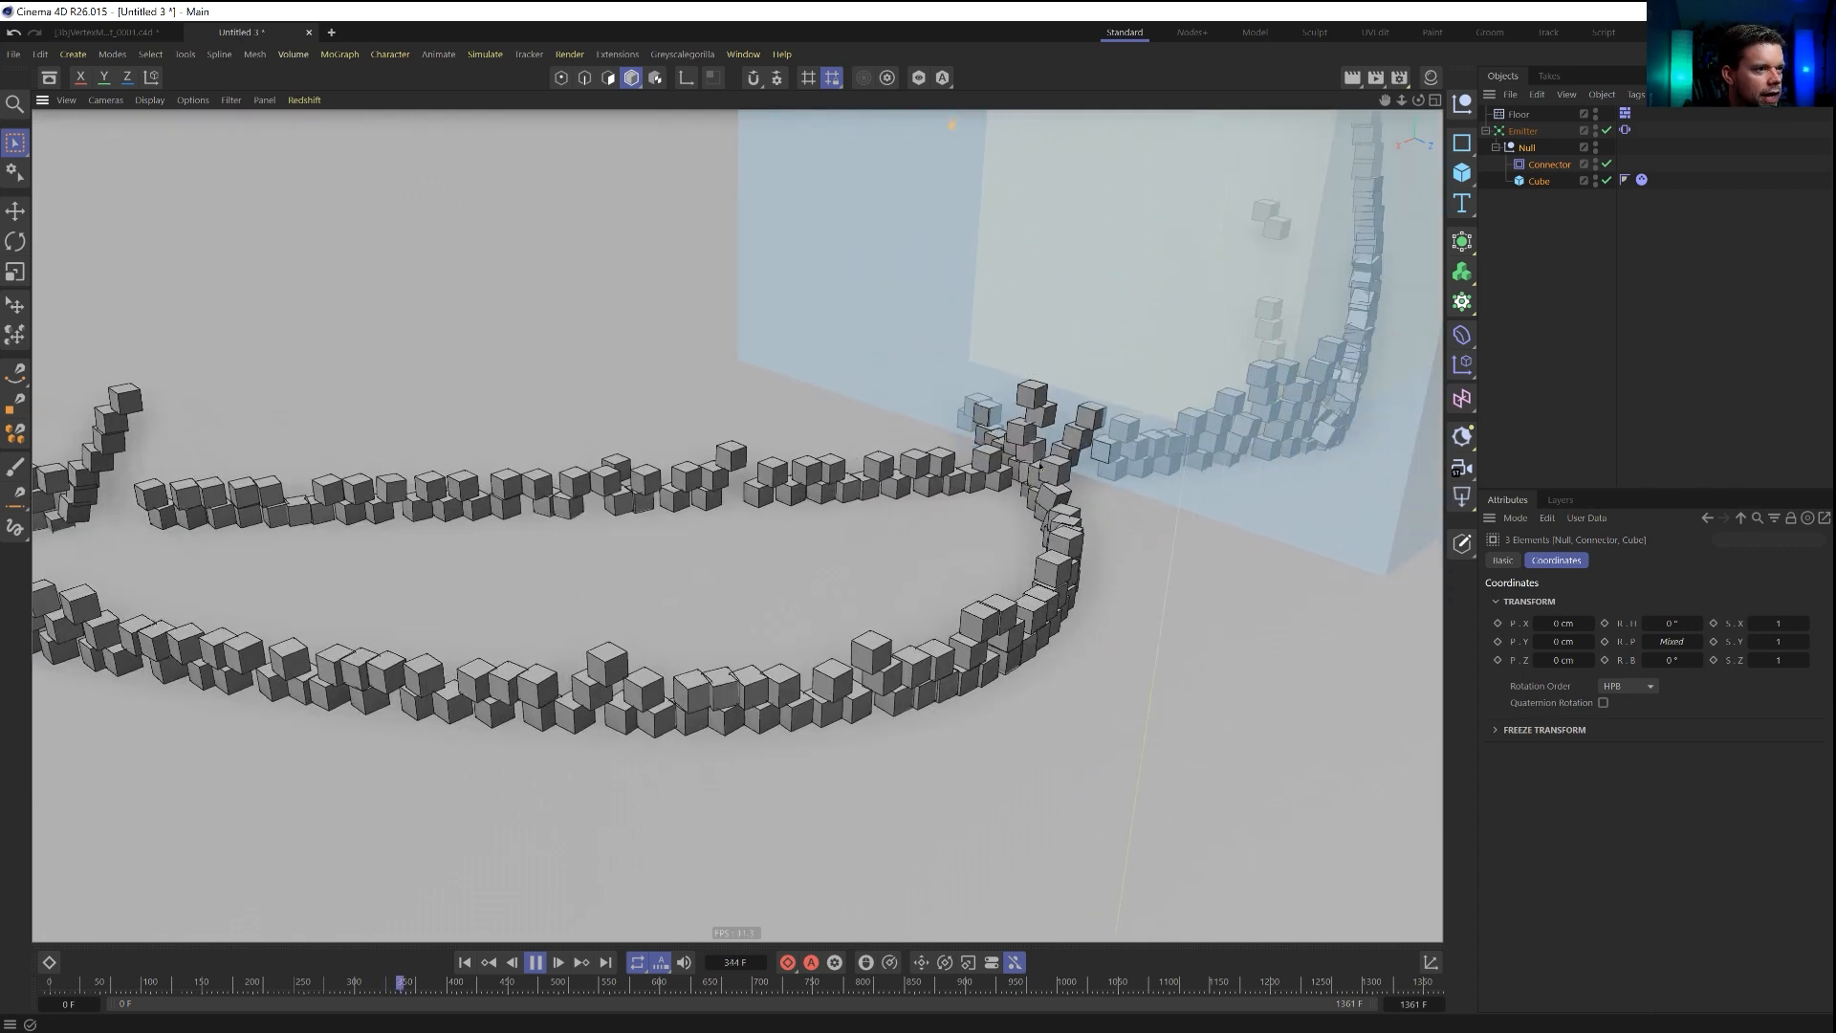
{"action": "scroll", "coordinate": [1044, 466], "scroll_direction": "down", "scroll_amount": 10}
{"action": "left_click_drag", "start_coordinate": [973, 465], "coordinate": [1119, 450], "text": "alt"}
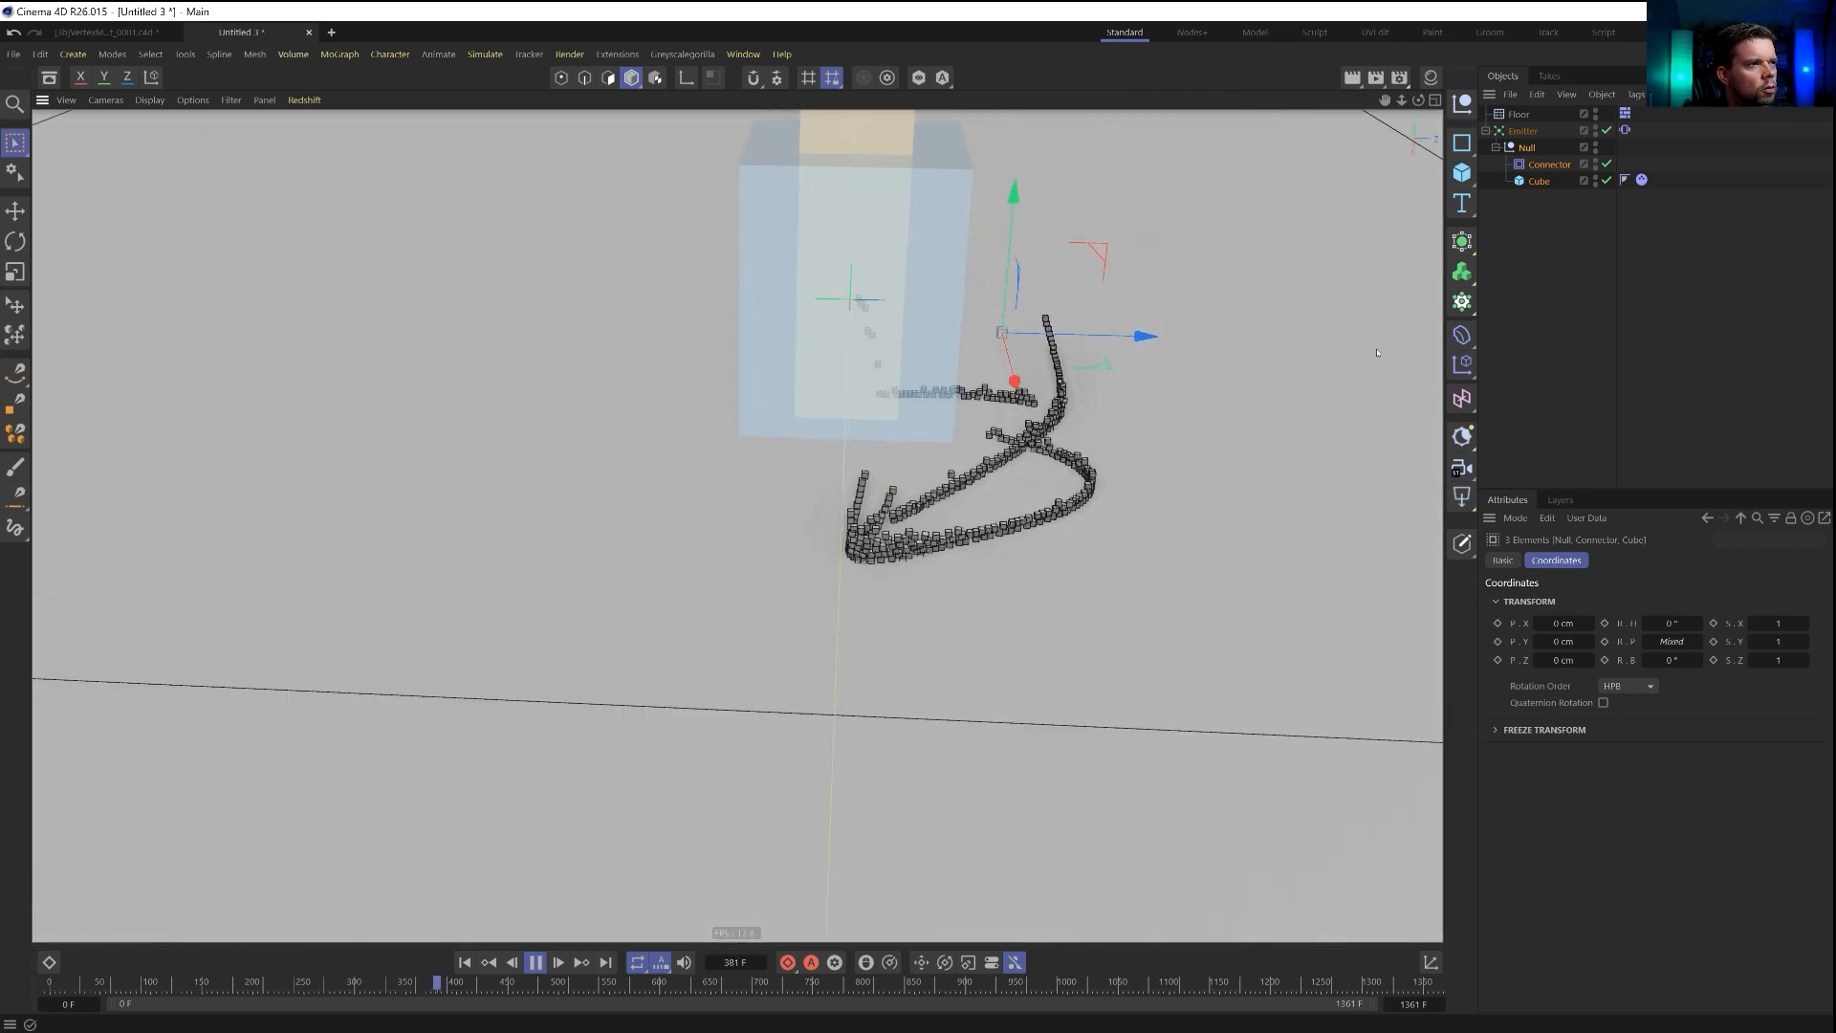
Set the position frequency of the emitter's Vibrate tag to 0.3 and replay the simulation with nothing selected.
{"action": "left_click", "coordinate": [1625, 130]}
{"action": "double_click", "coordinate": [1605, 694]}
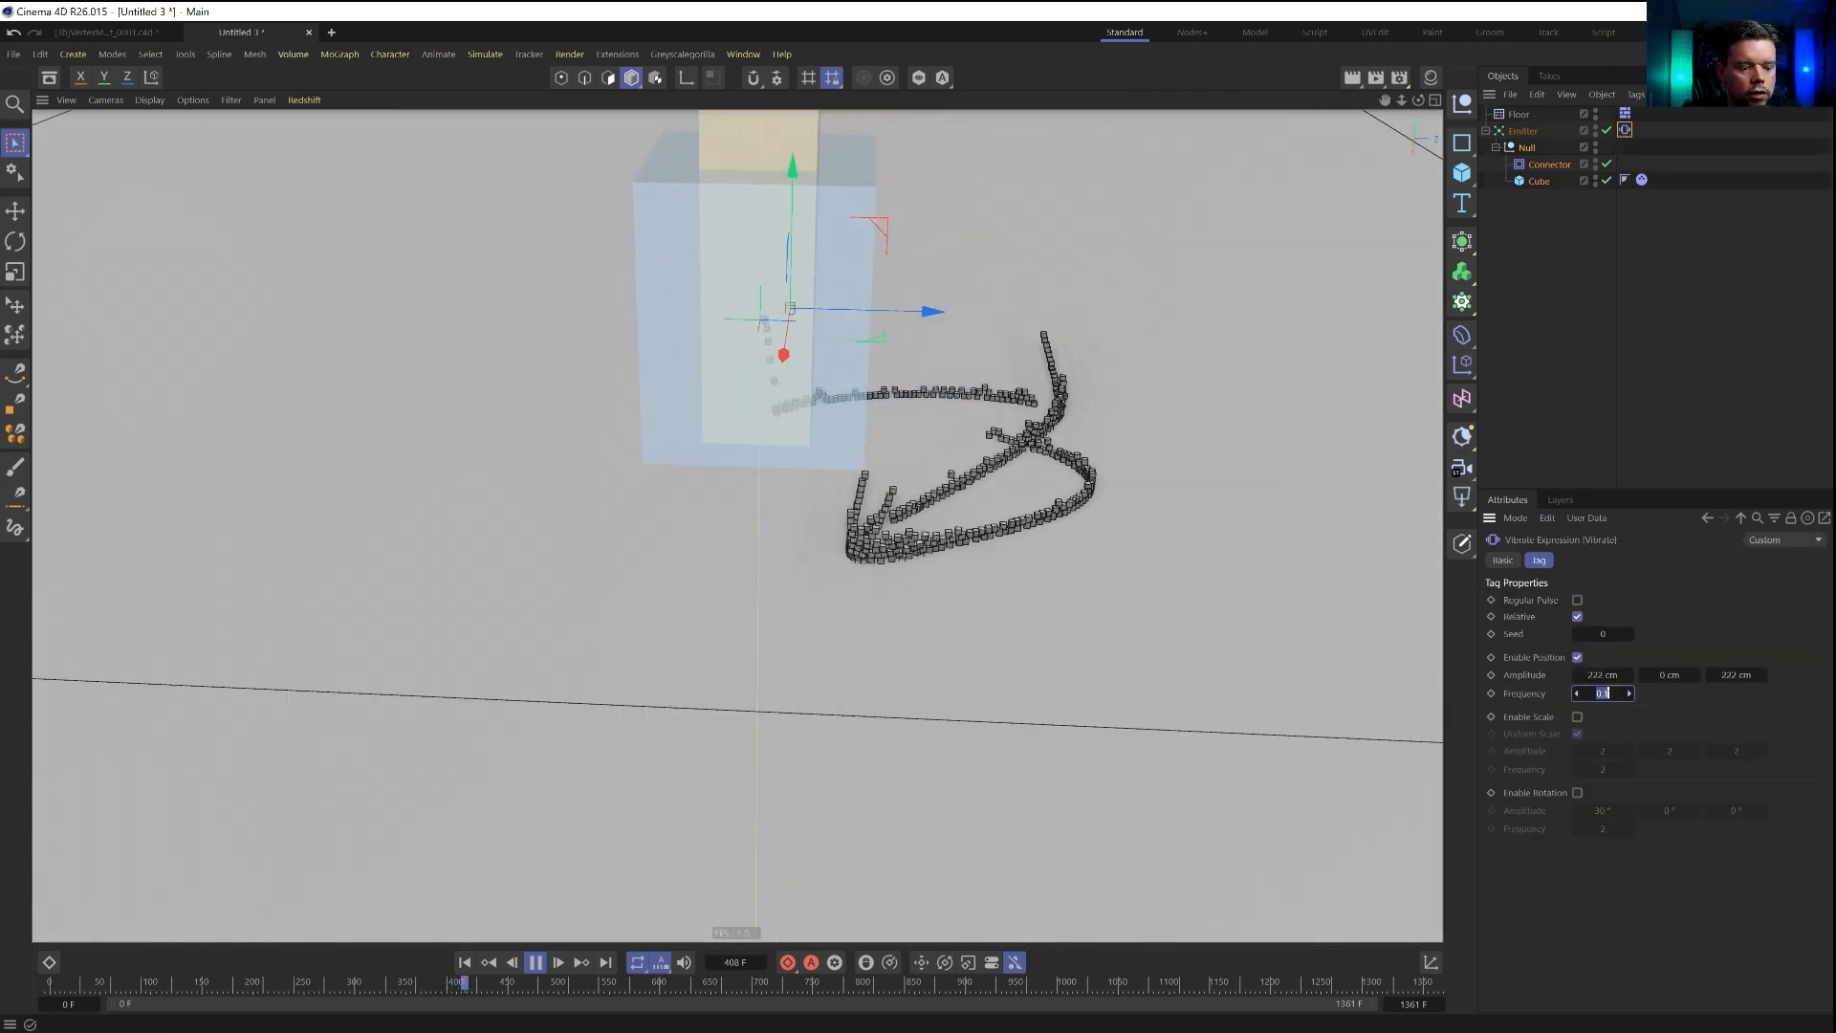
{"action": "type", "text": "3"}
{"action": "key", "text": "Return"}
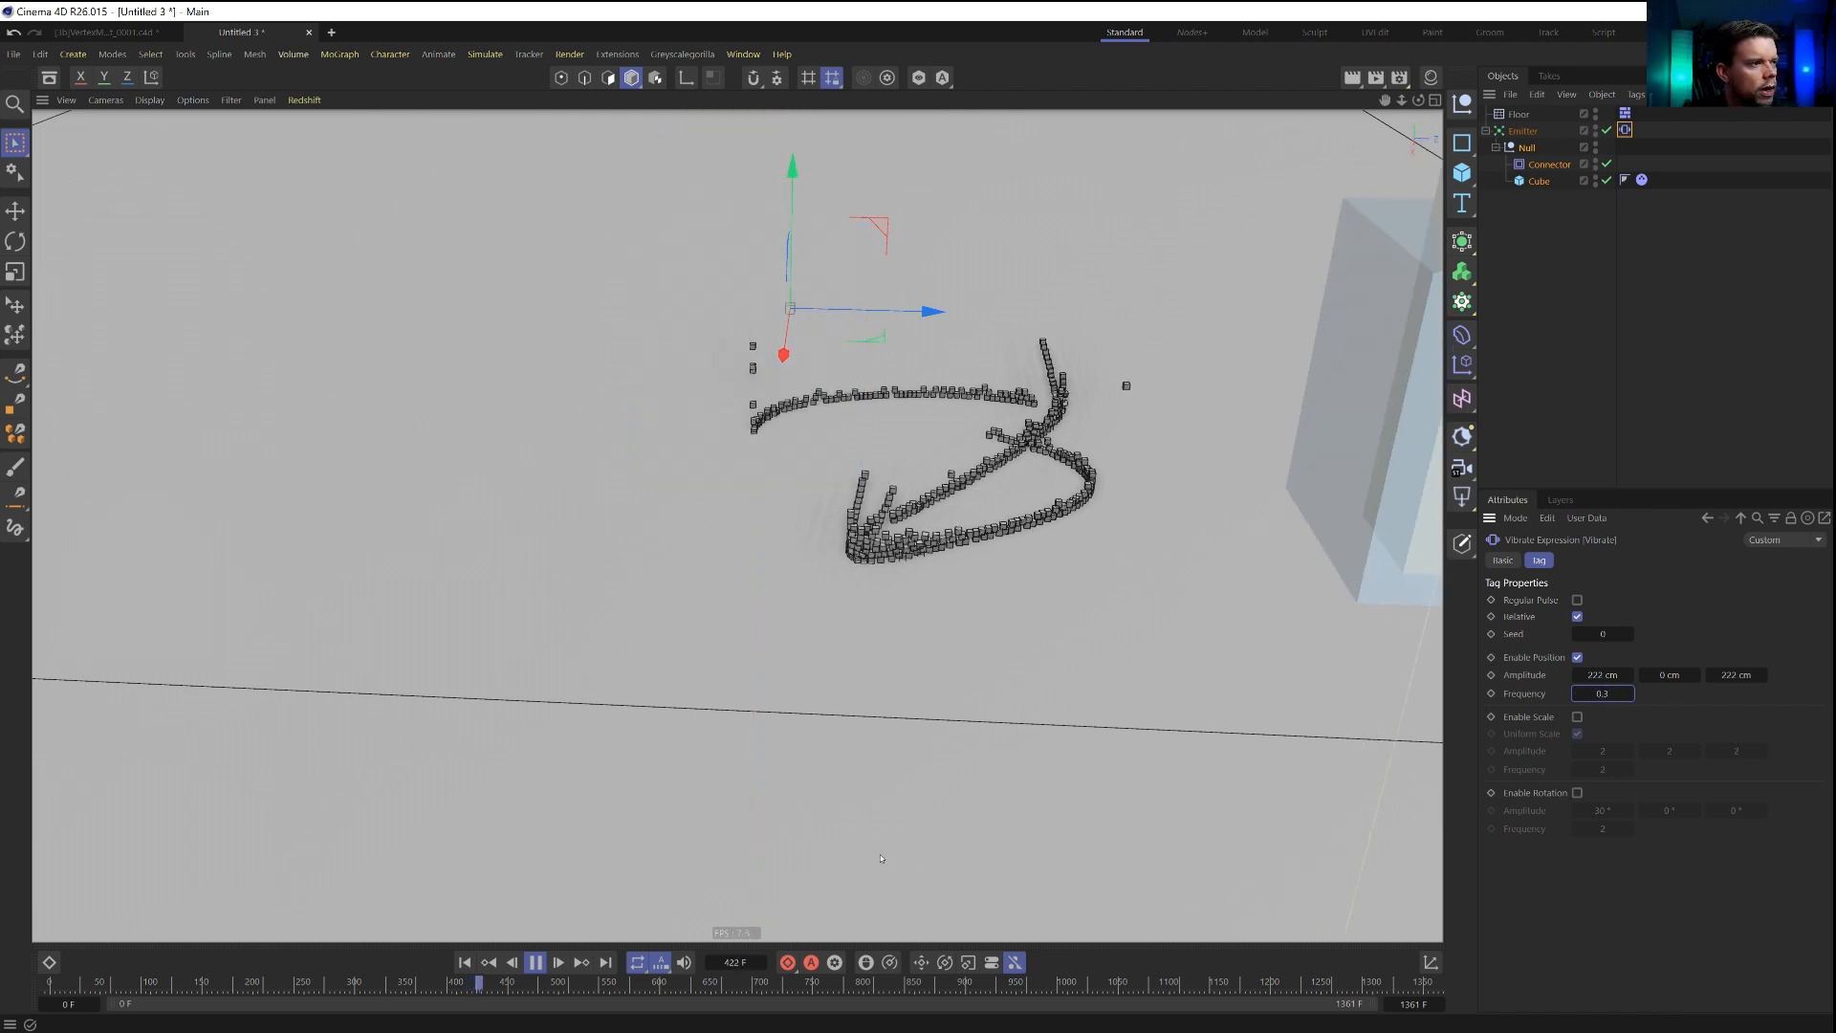
{"action": "right_click_drag", "start_coordinate": [949, 636], "coordinate": [755, 718], "text": "alt"}
{"action": "scroll", "coordinate": [755, 718], "scroll_direction": "down", "scroll_amount": 3}
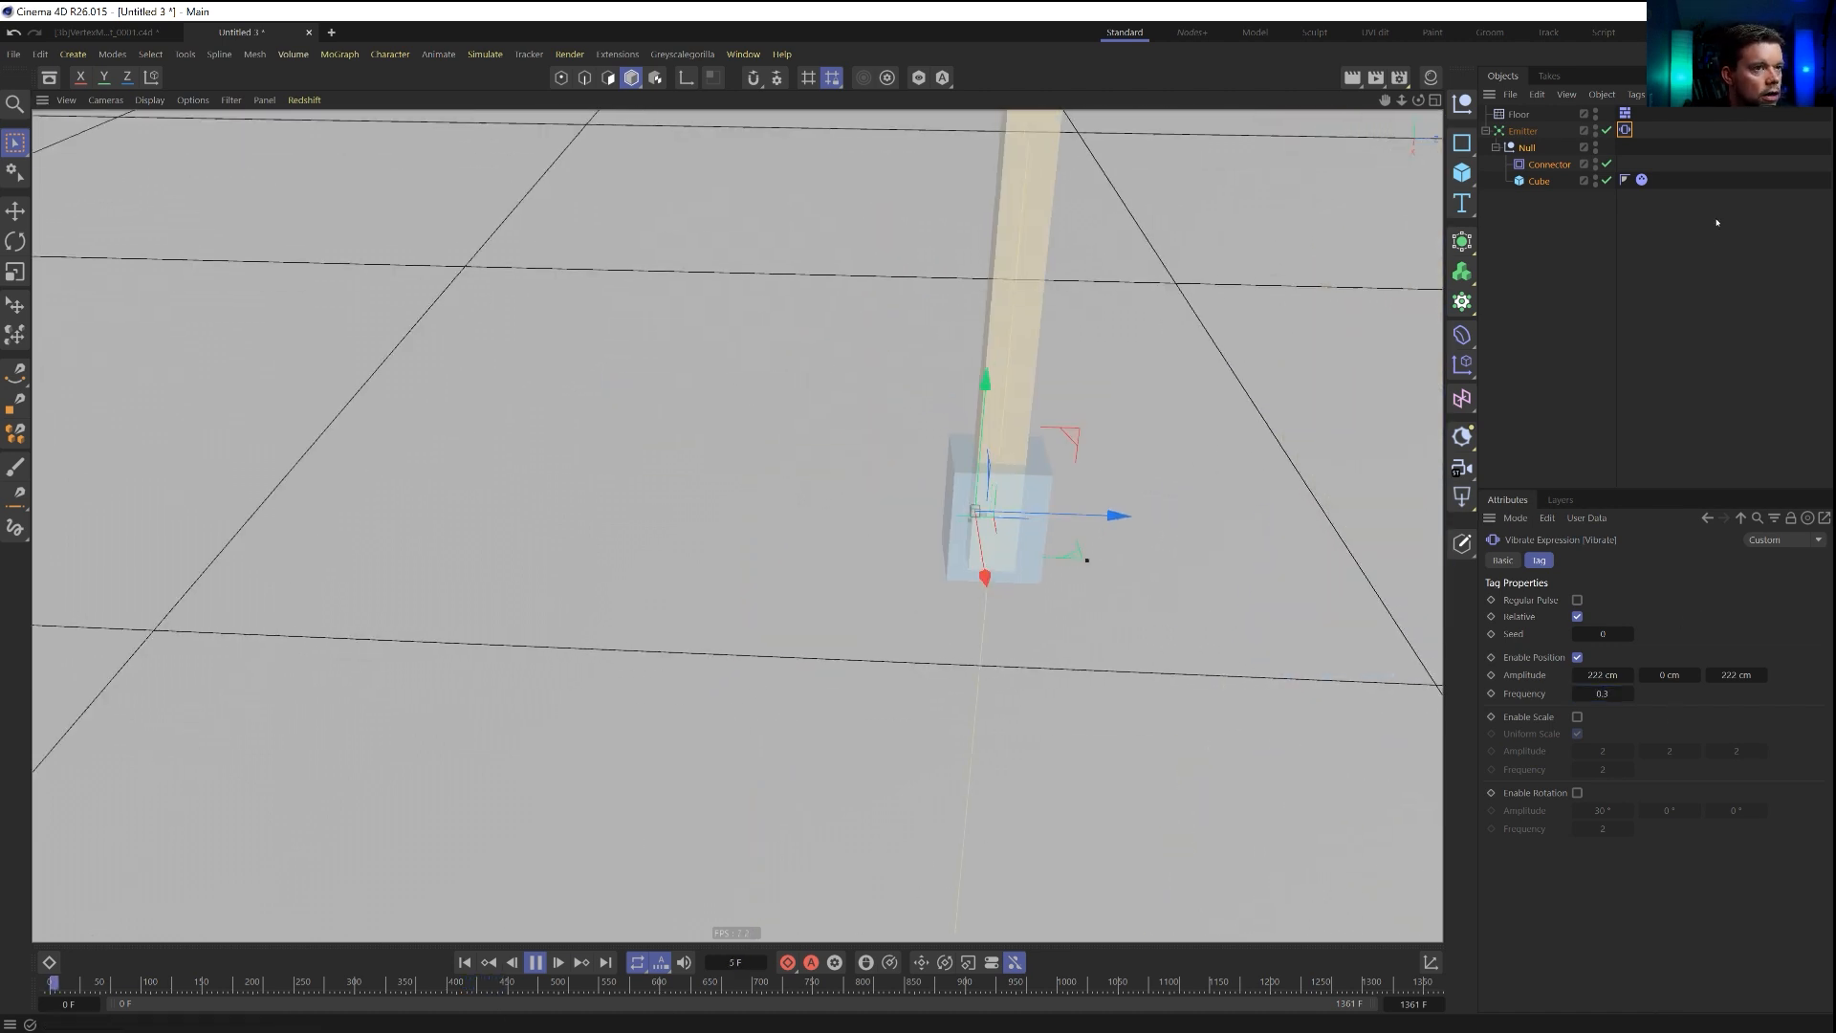
{"action": "left_click", "coordinate": [1717, 223]}
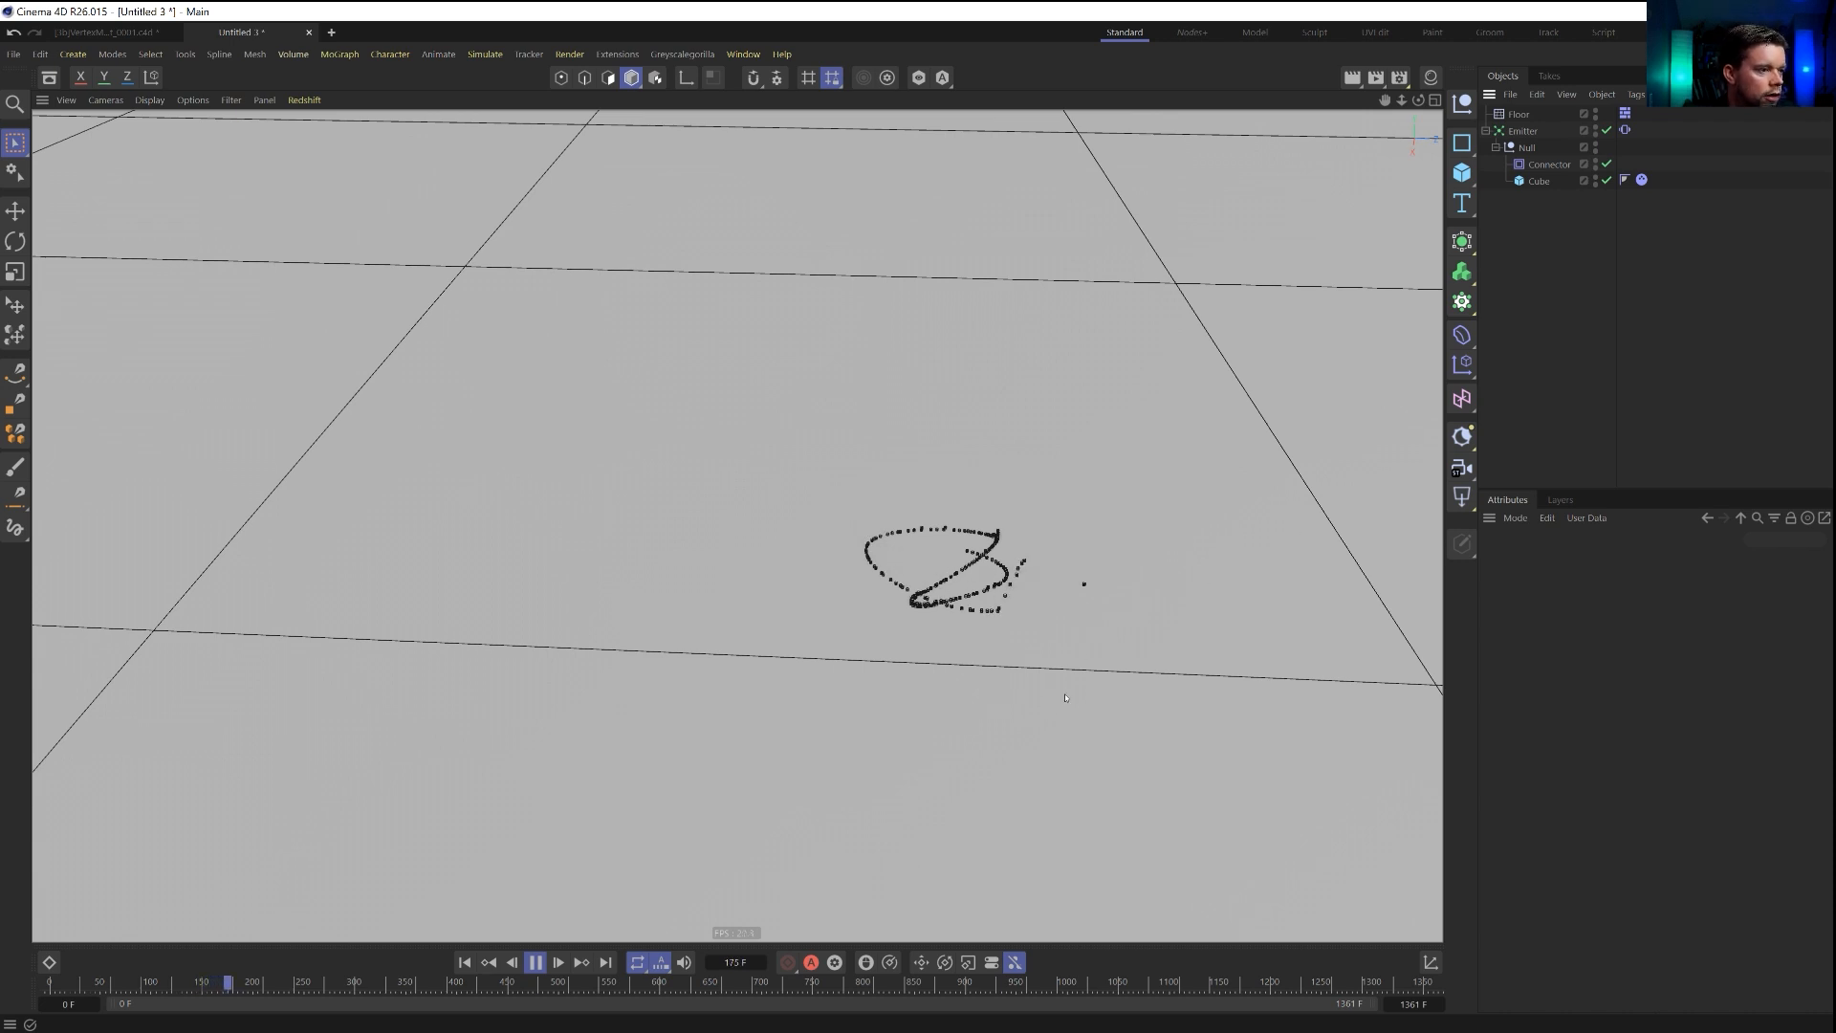
{"action": "left_click_drag", "start_coordinate": [973, 601], "coordinate": [1070, 603], "text": "alt"}
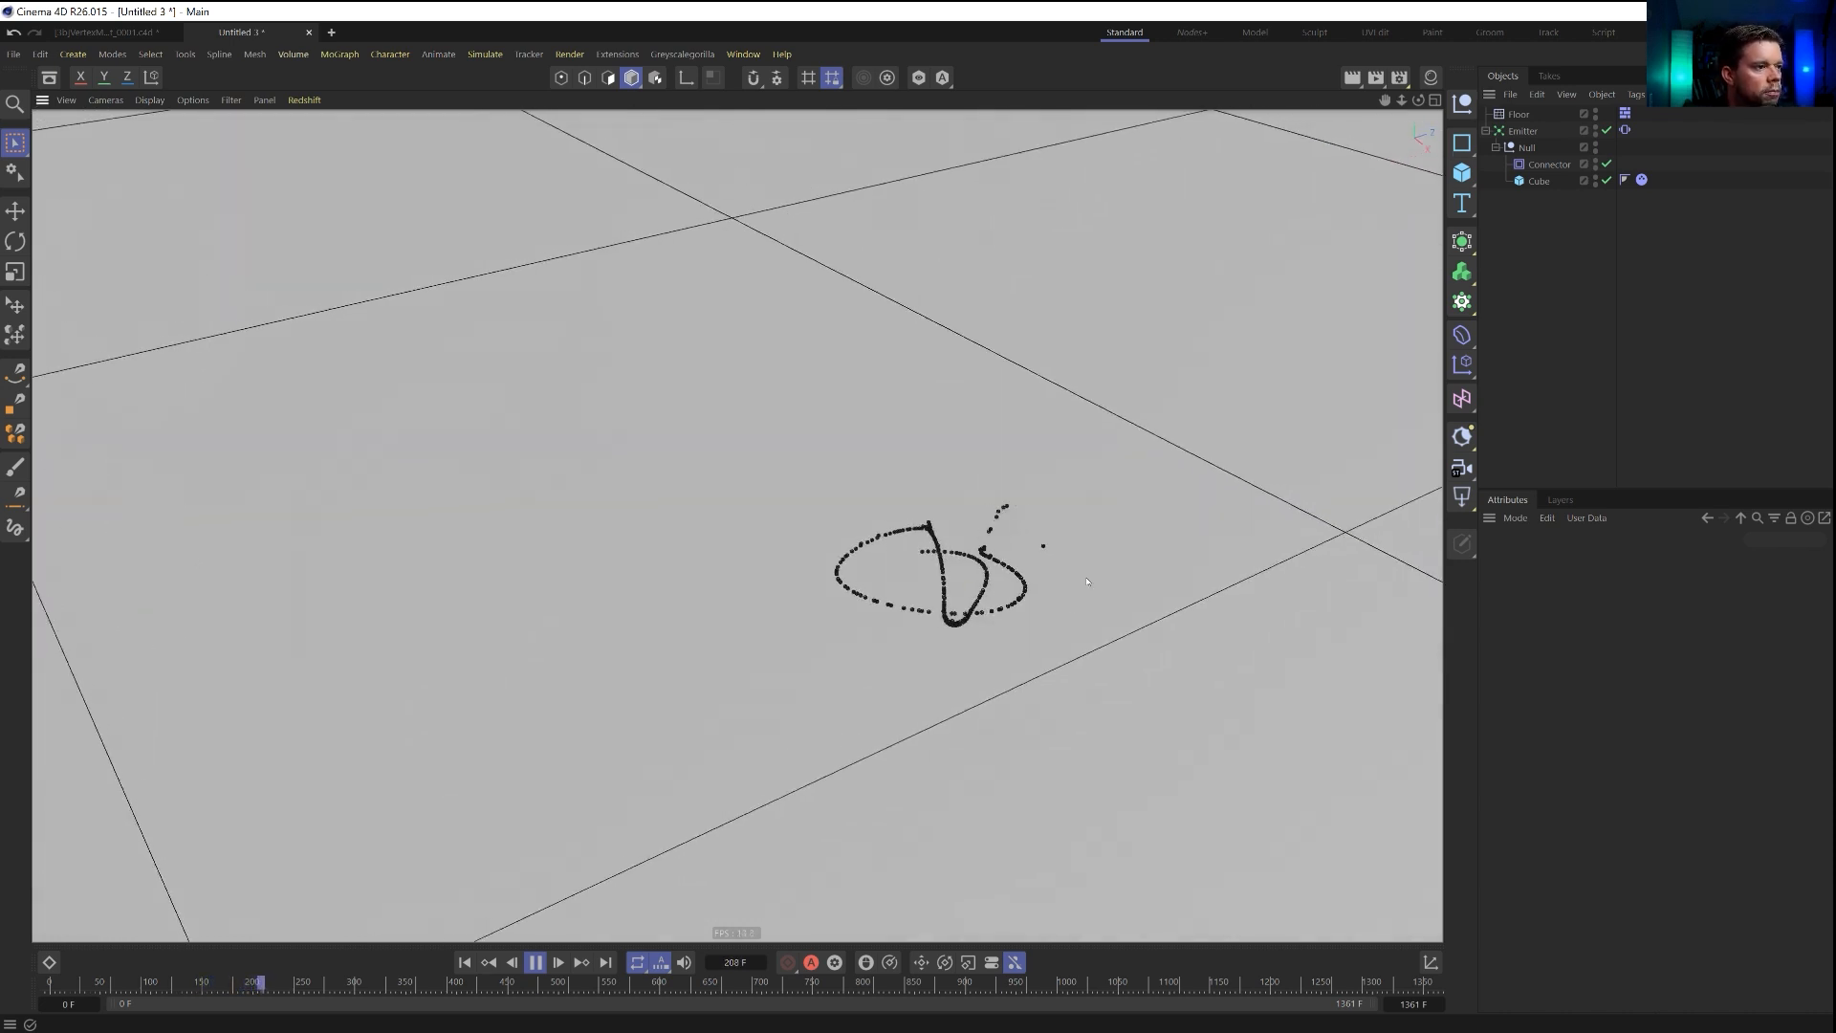
Add a default cube as a size reference, increase the Vibrate tag's X and Z position amplitudes, and delete the reference cube.
{"action": "left_click", "coordinate": [1461, 172]}
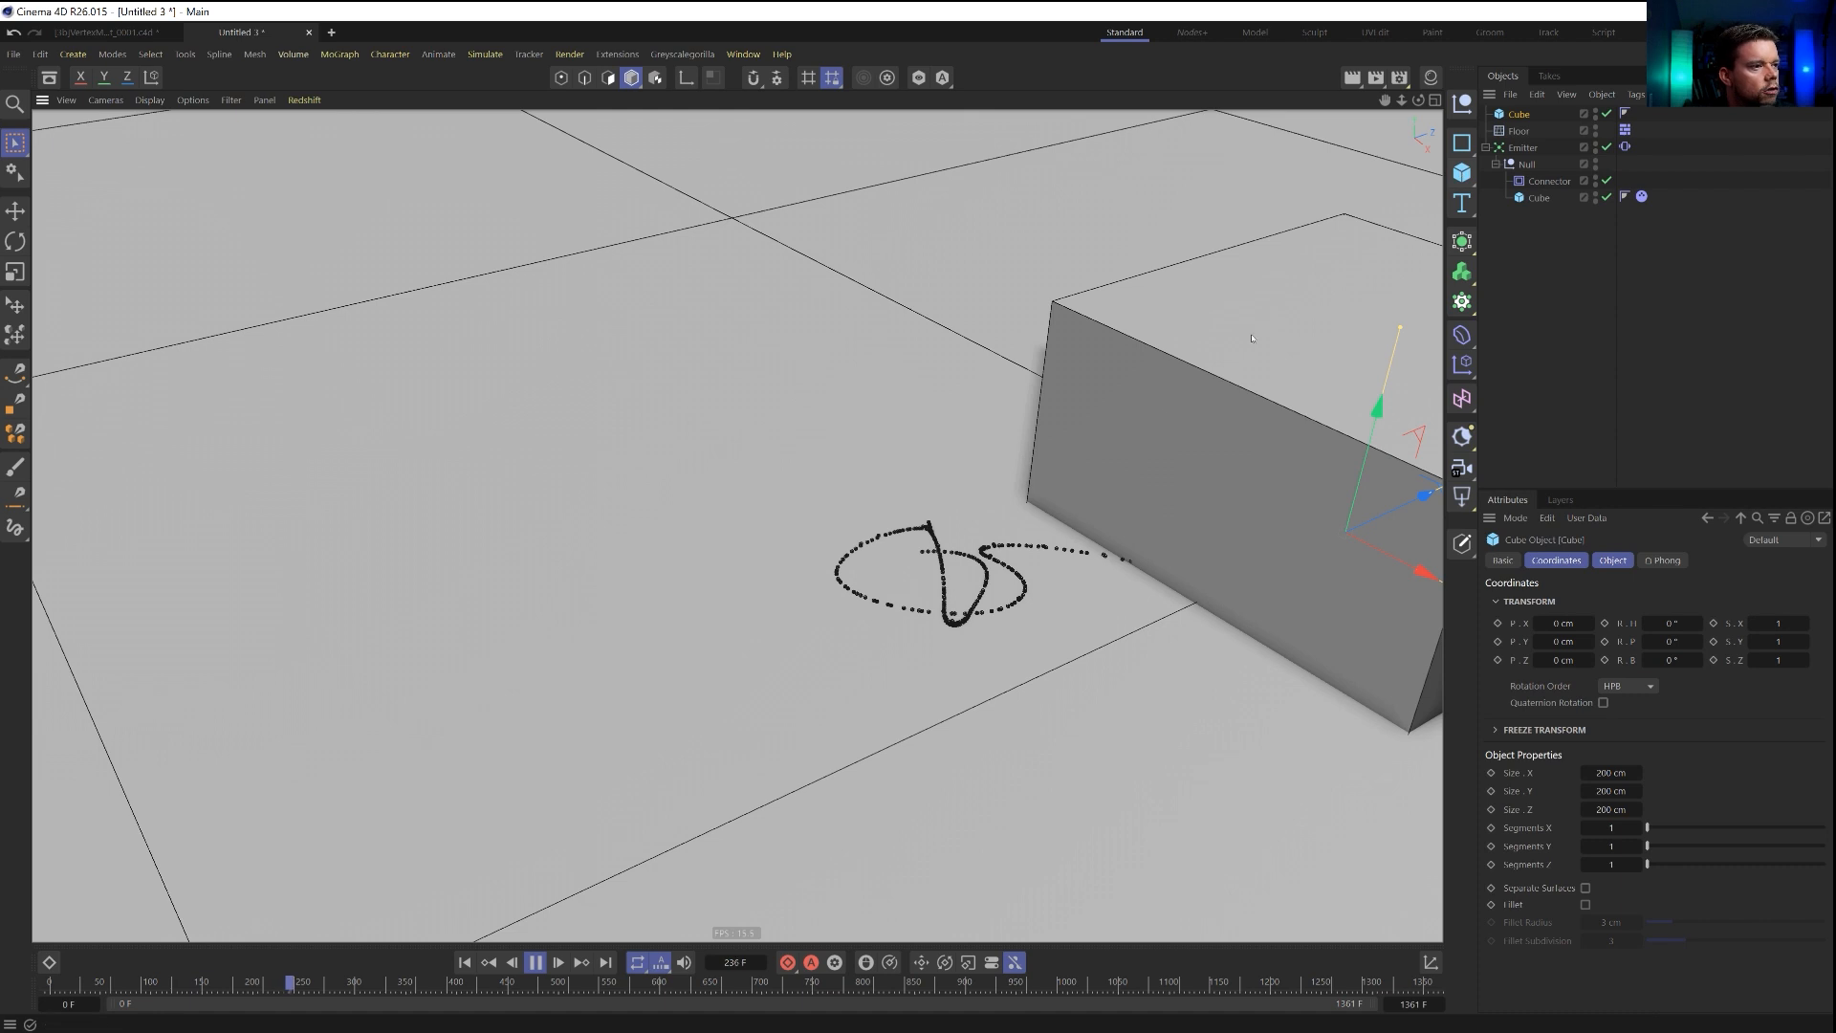
{"action": "middle_click_drag", "start_coordinate": [1019, 607], "coordinate": [906, 590], "text": "alt"}
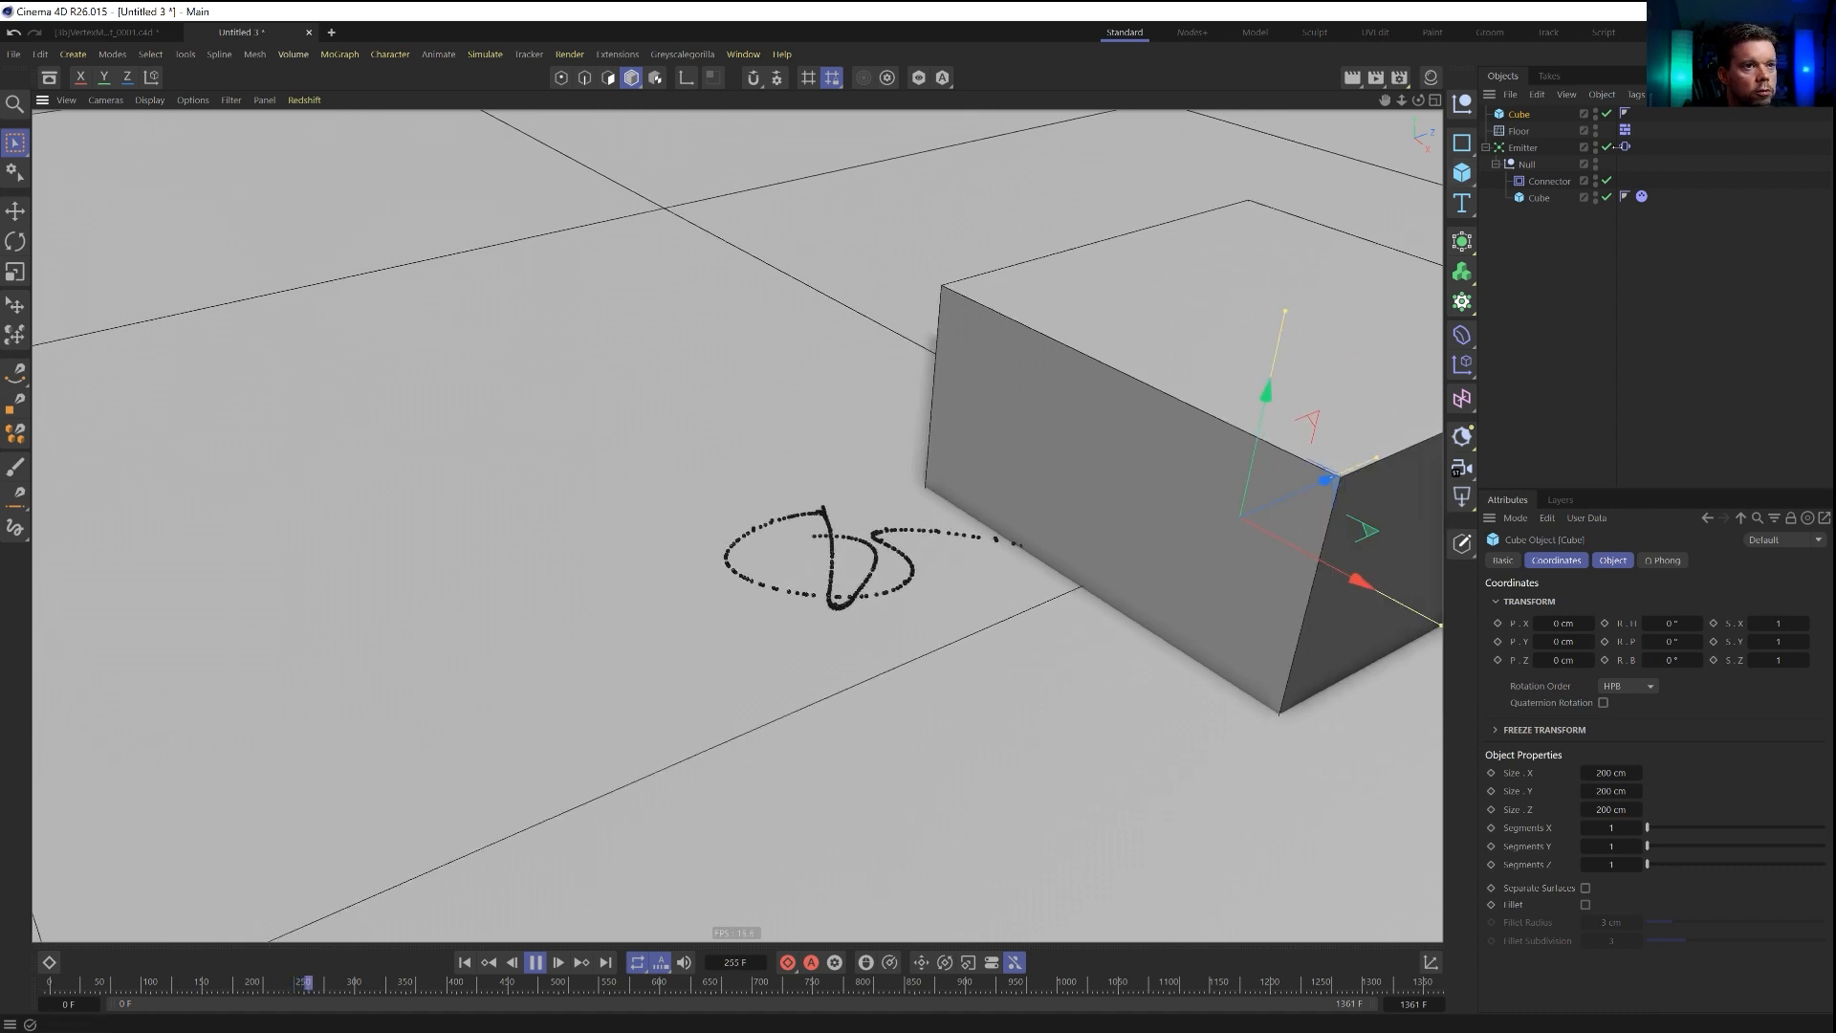
{"action": "left_click", "coordinate": [1625, 147]}
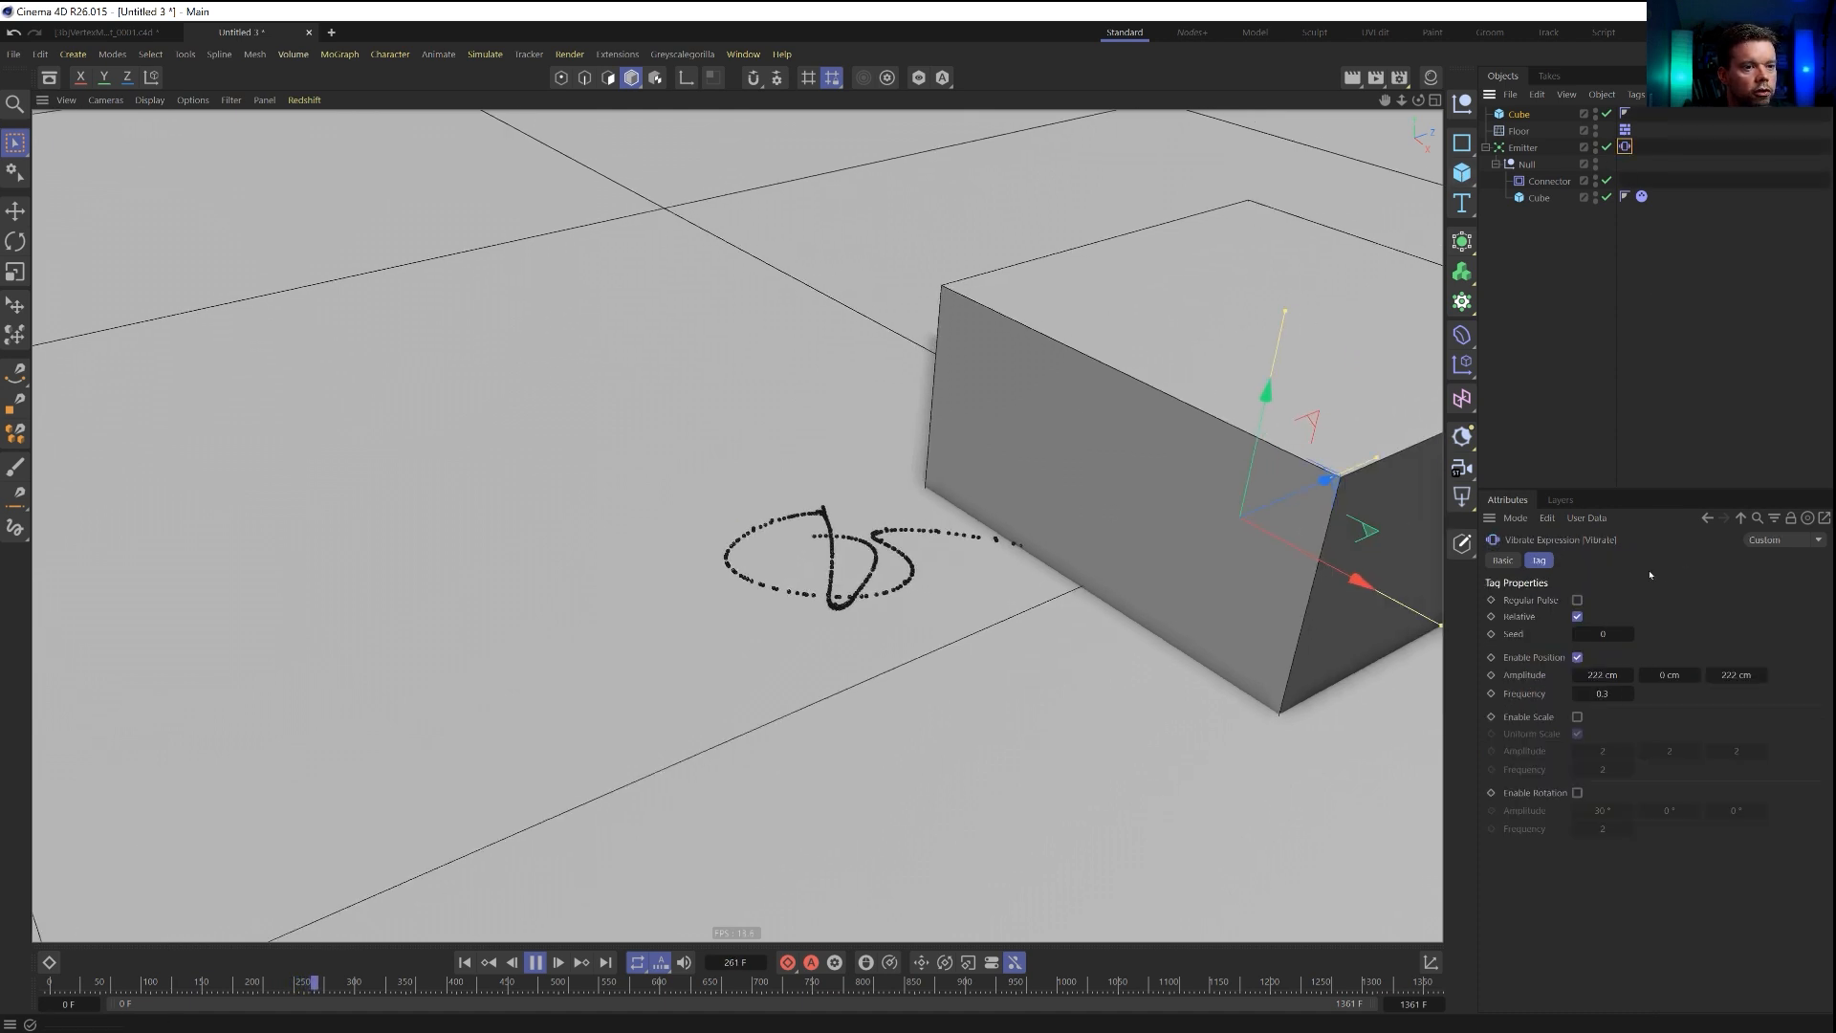
{"action": "left_click", "coordinate": [1602, 674]}
{"action": "left_click", "coordinate": [1732, 676]}
{"action": "left_click", "coordinate": [1530, 118]}
{"action": "key", "text": "Delete"}
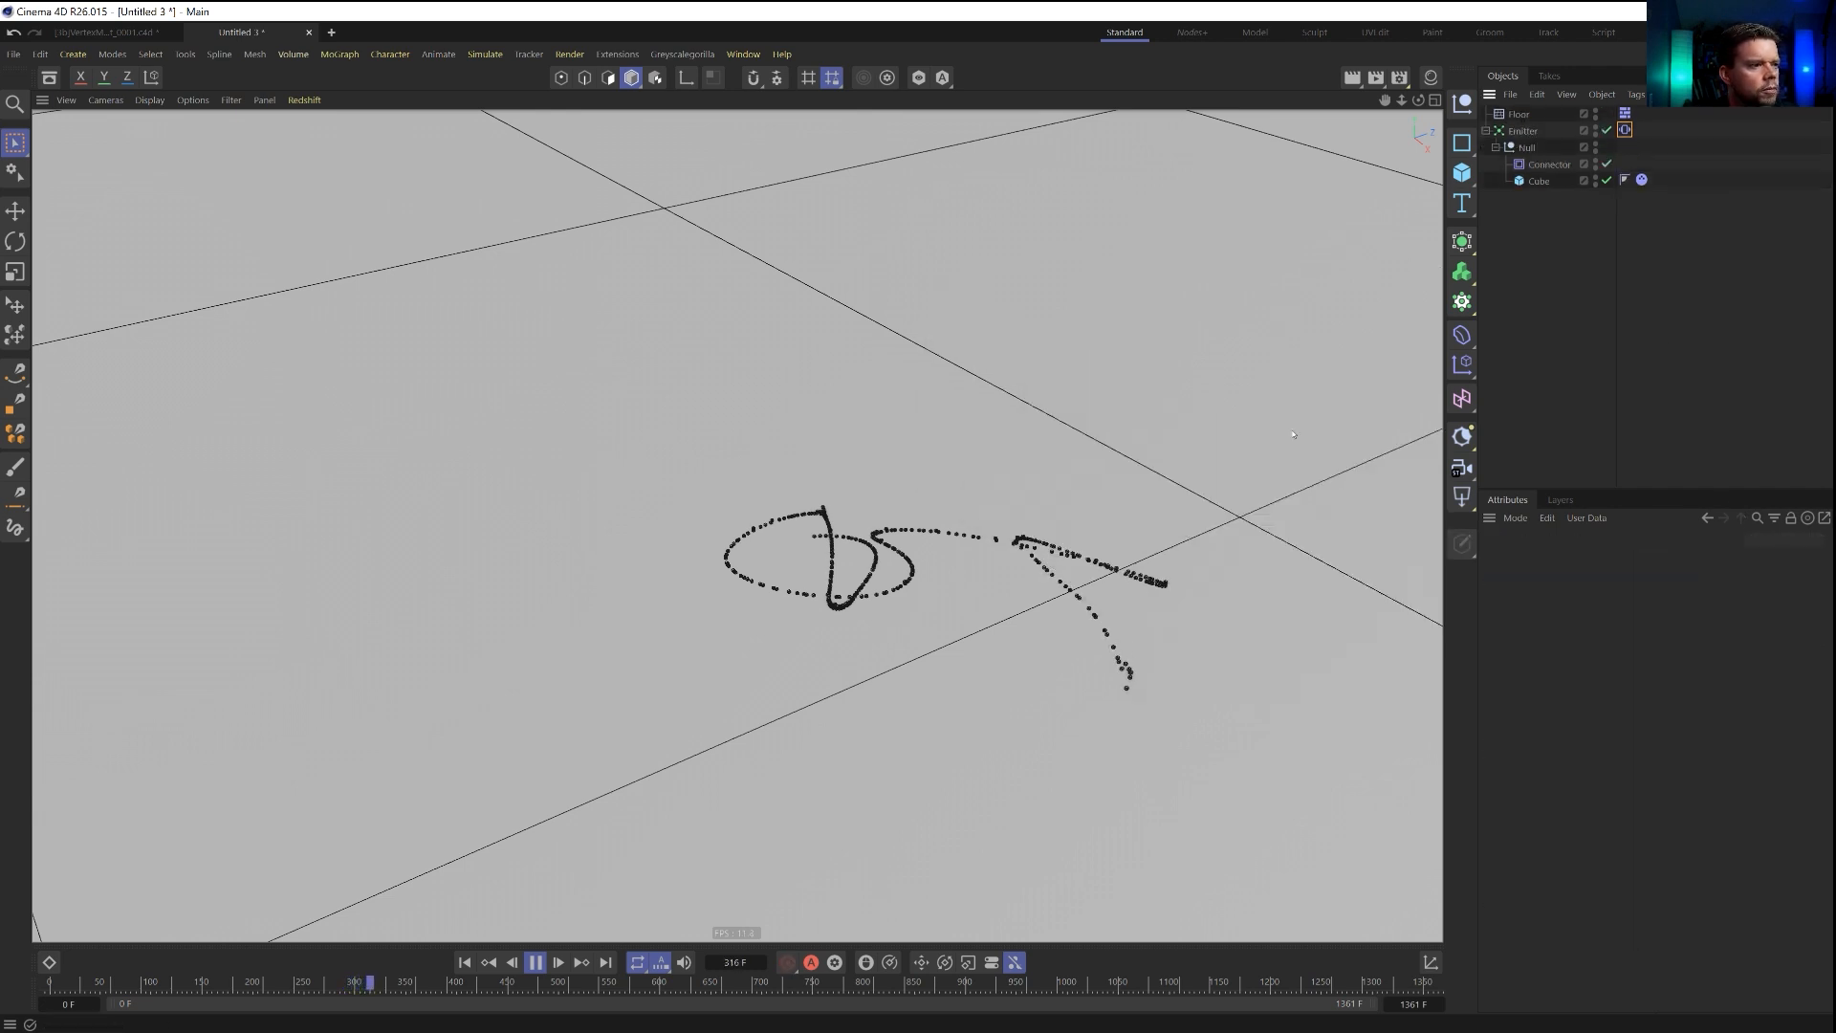
Restart the simulation, add a Tracer linked to the emitter, and set its tracing mode to Connect All Objects.
{"action": "left_click", "coordinate": [465, 962]}
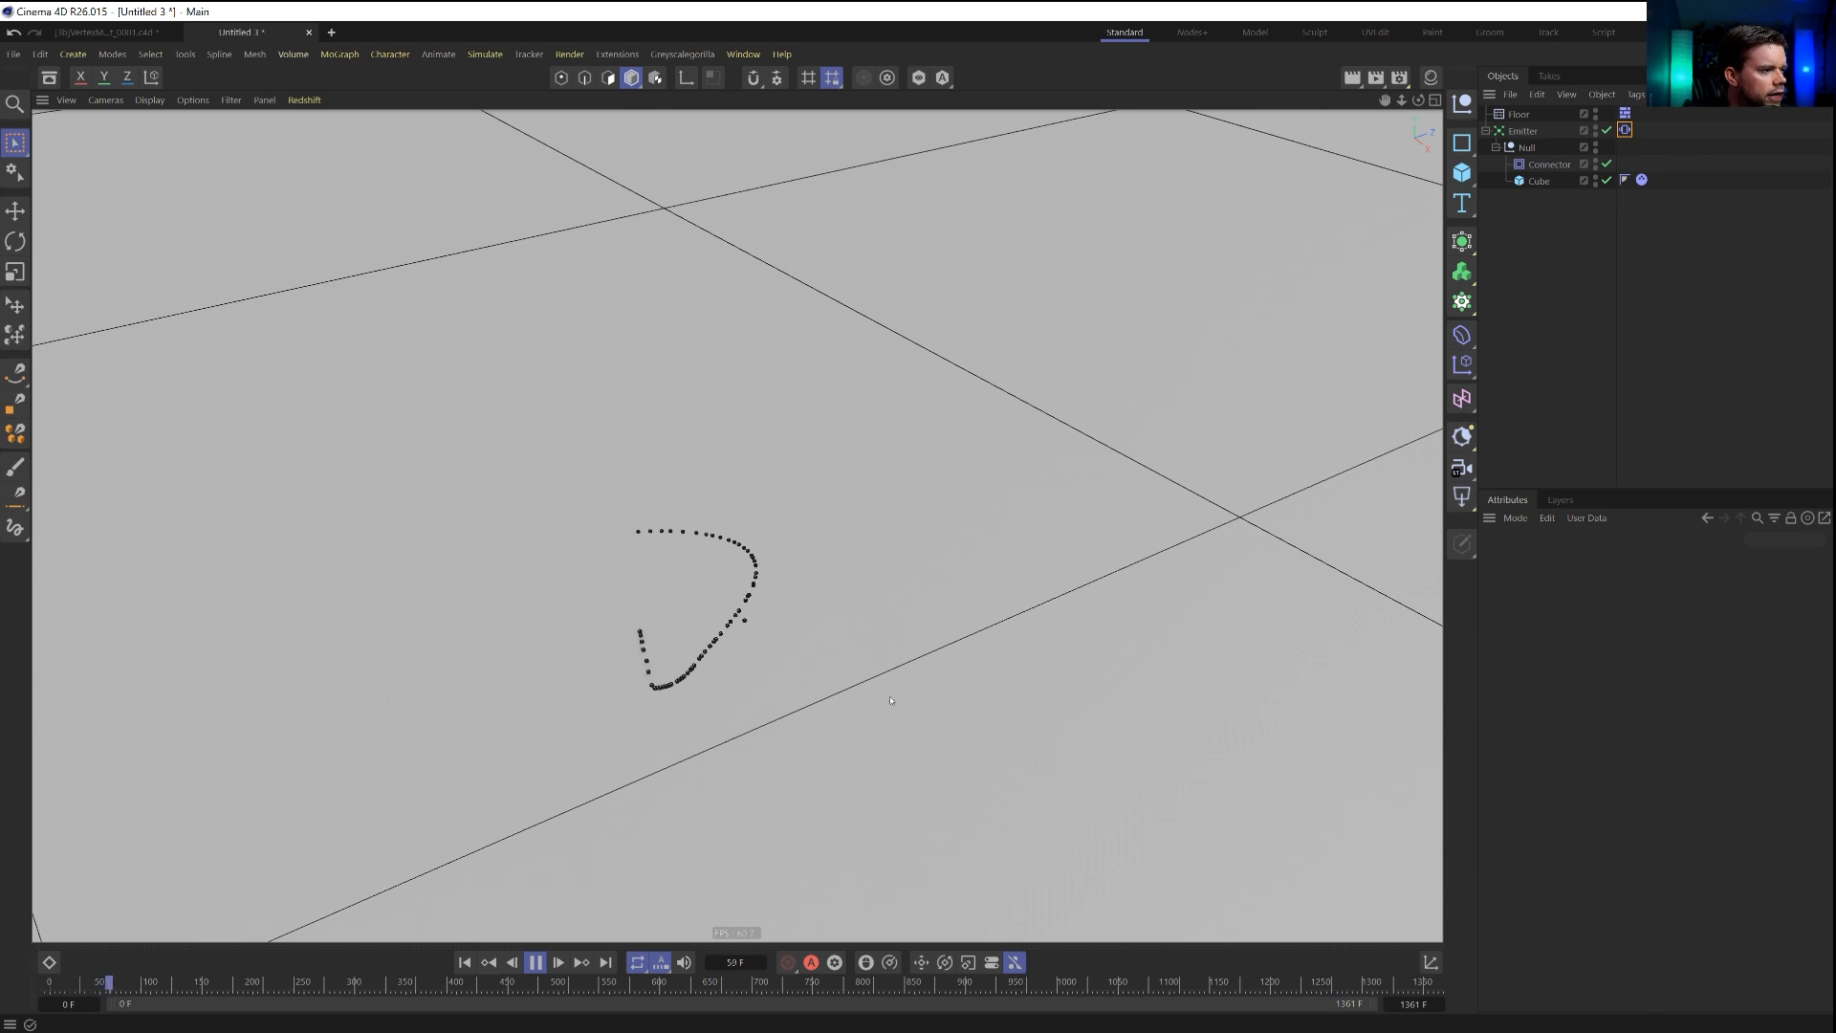
{"action": "left_click", "coordinate": [1527, 148]}
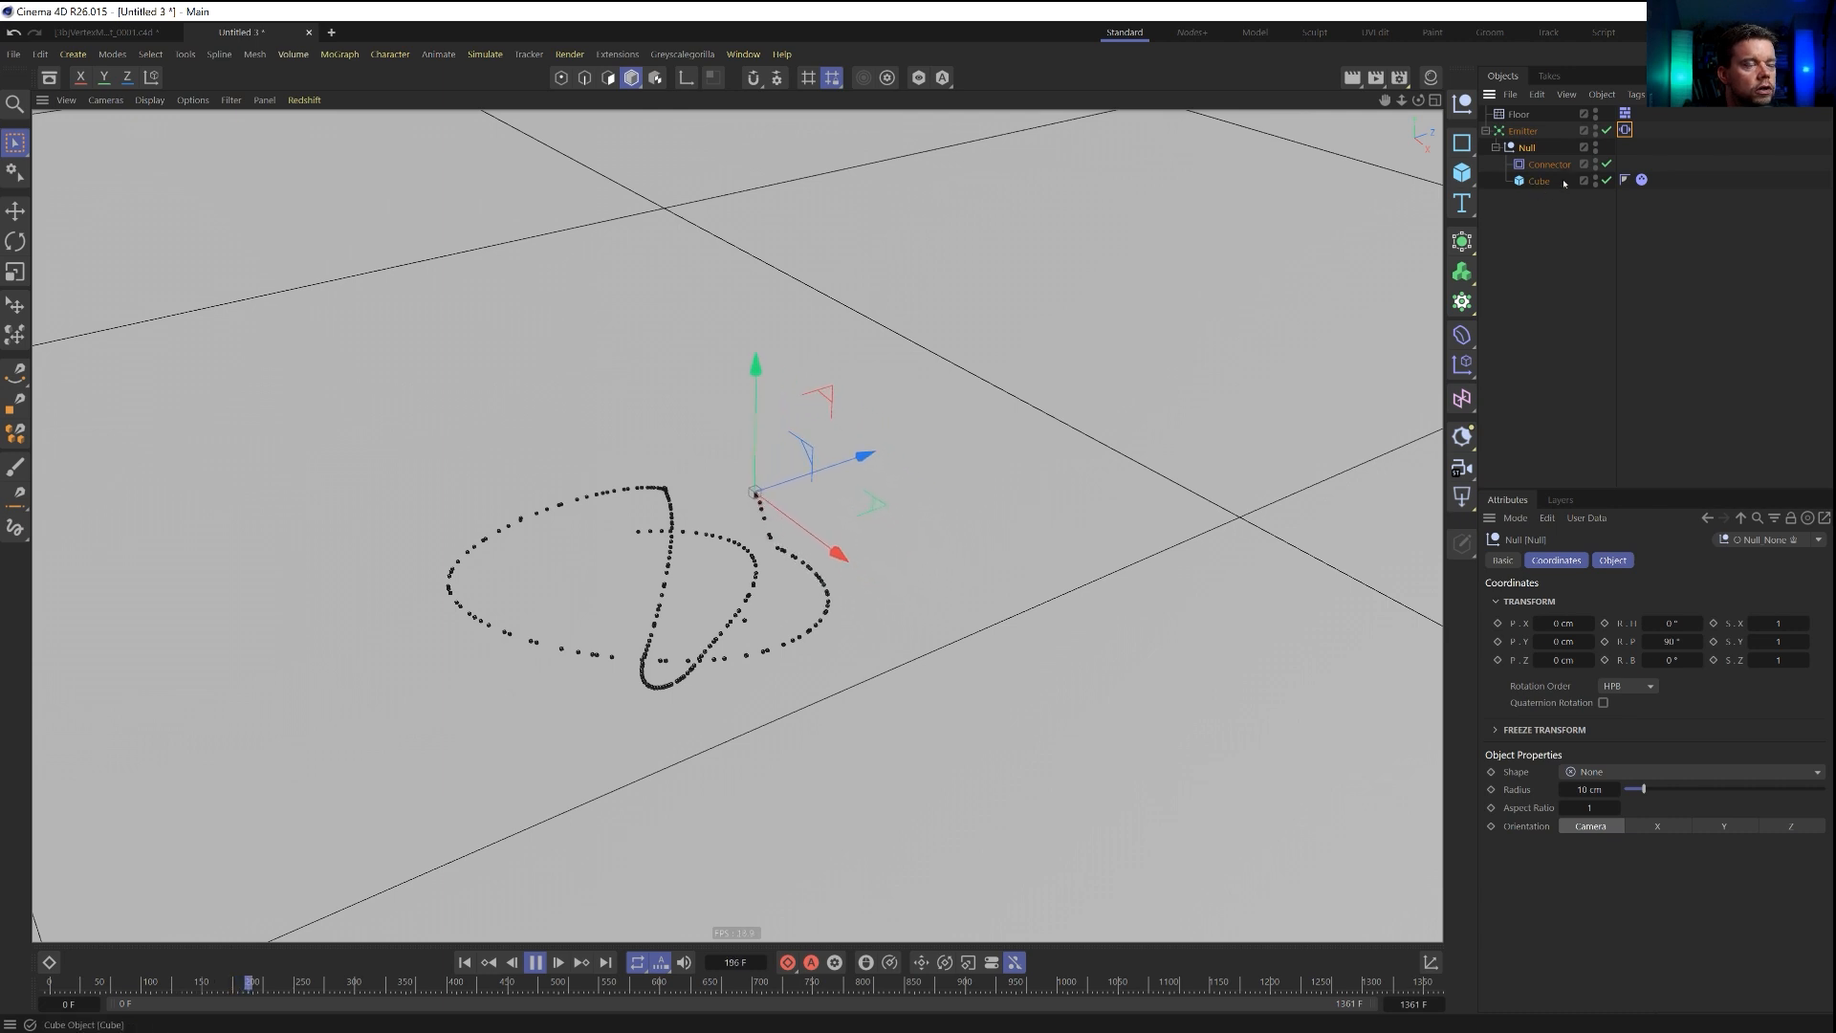
{"action": "left_click", "coordinate": [1524, 133]}
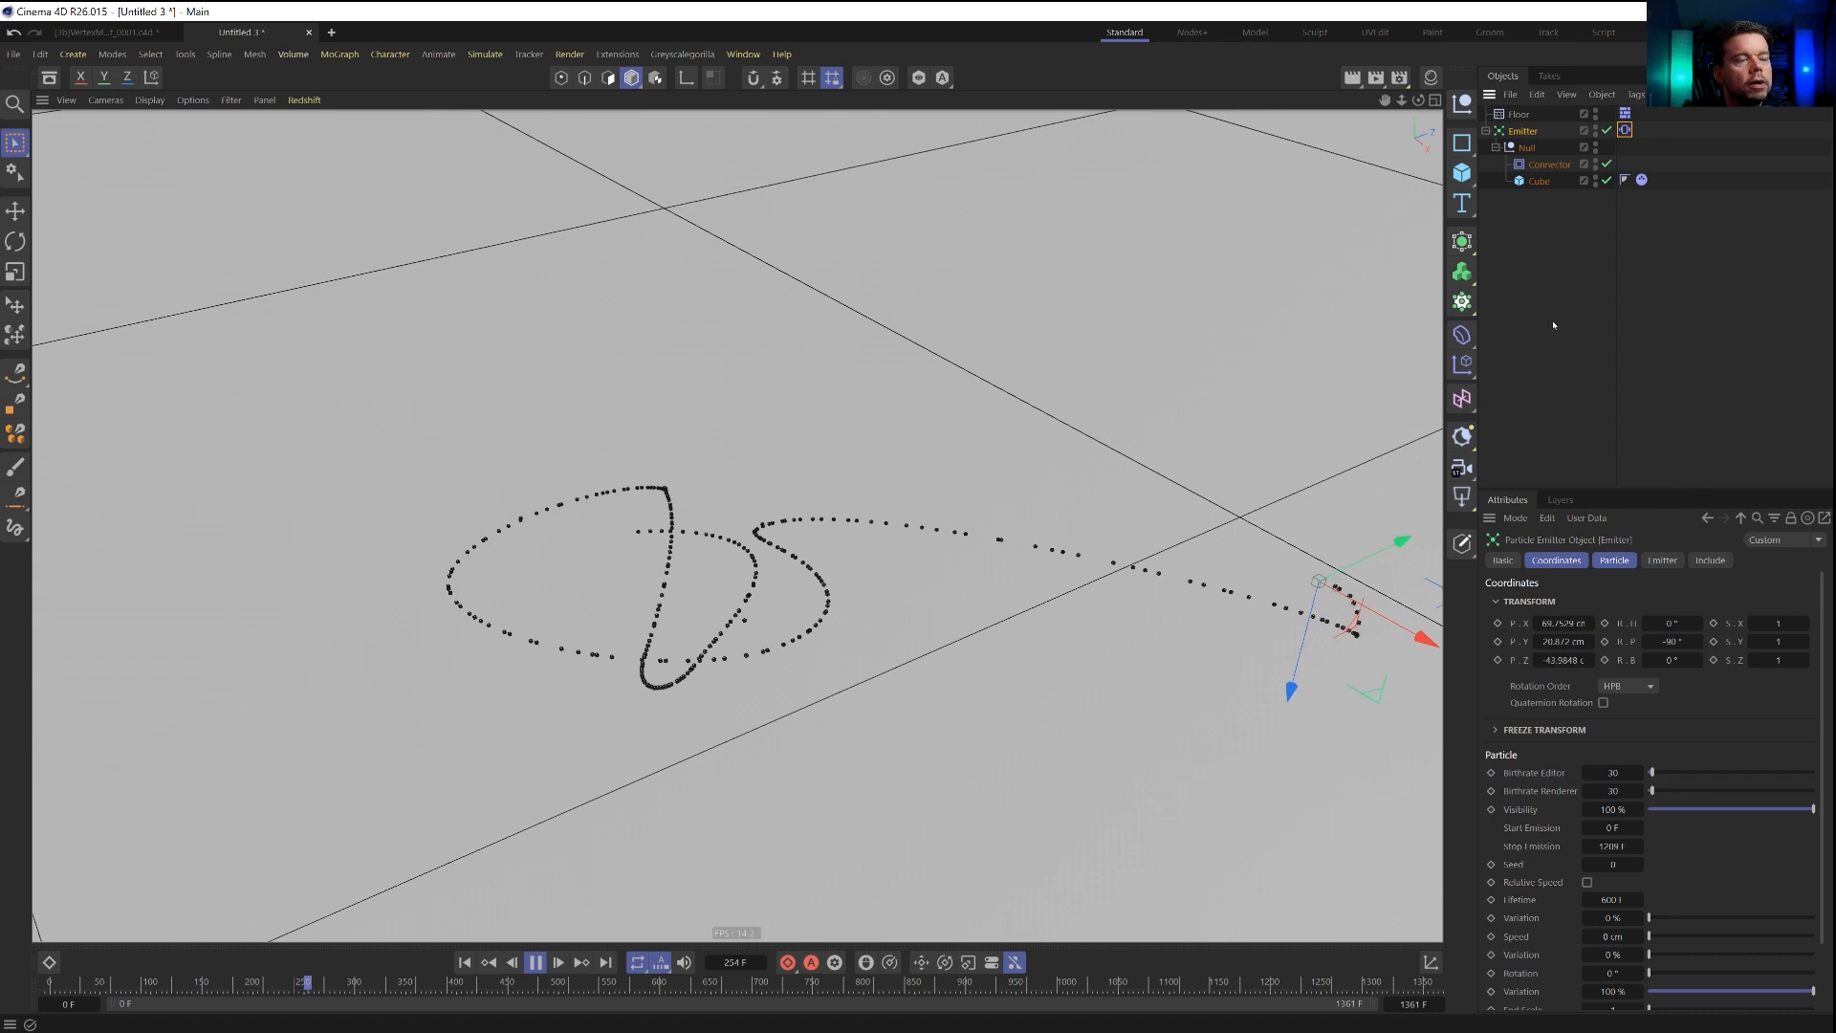
{"action": "left_click", "coordinate": [1469, 286]}
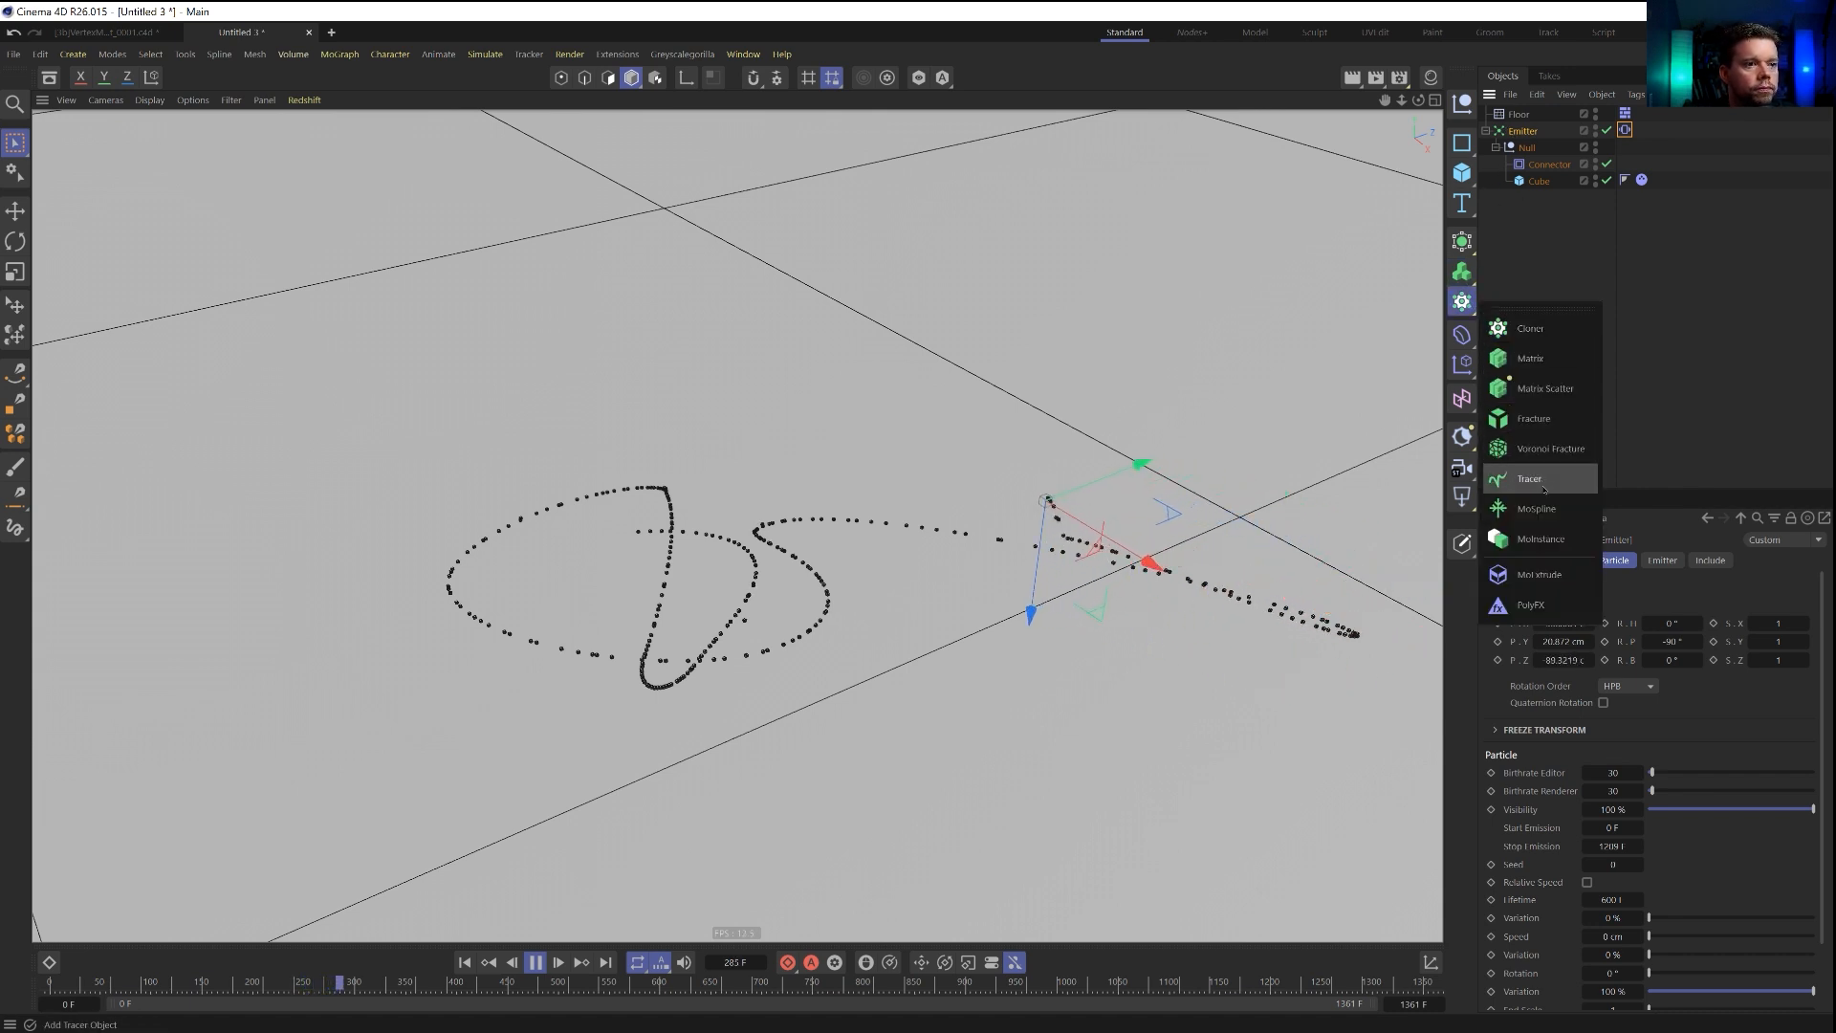
{"action": "left_click", "coordinate": [1523, 476]}
{"action": "left_click_drag", "start_coordinate": [1519, 116], "coordinate": [1536, 357]}
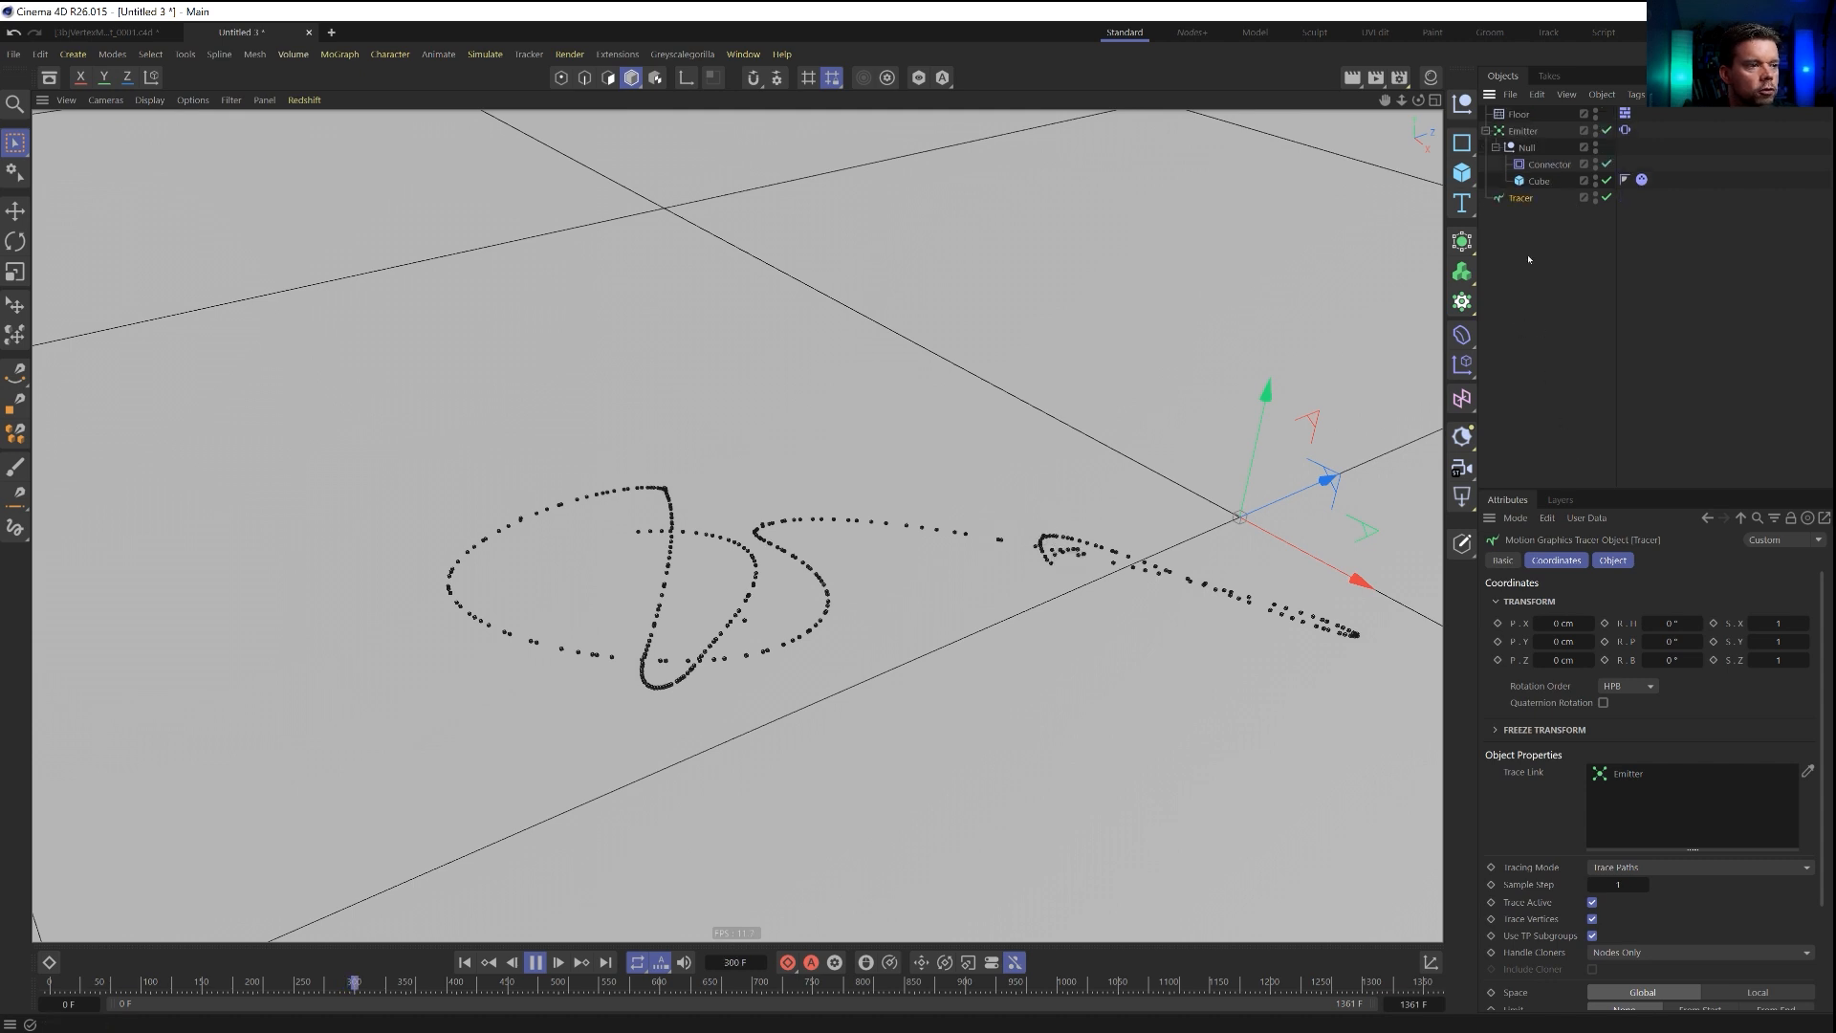
{"action": "left_click", "coordinate": [1625, 870]}
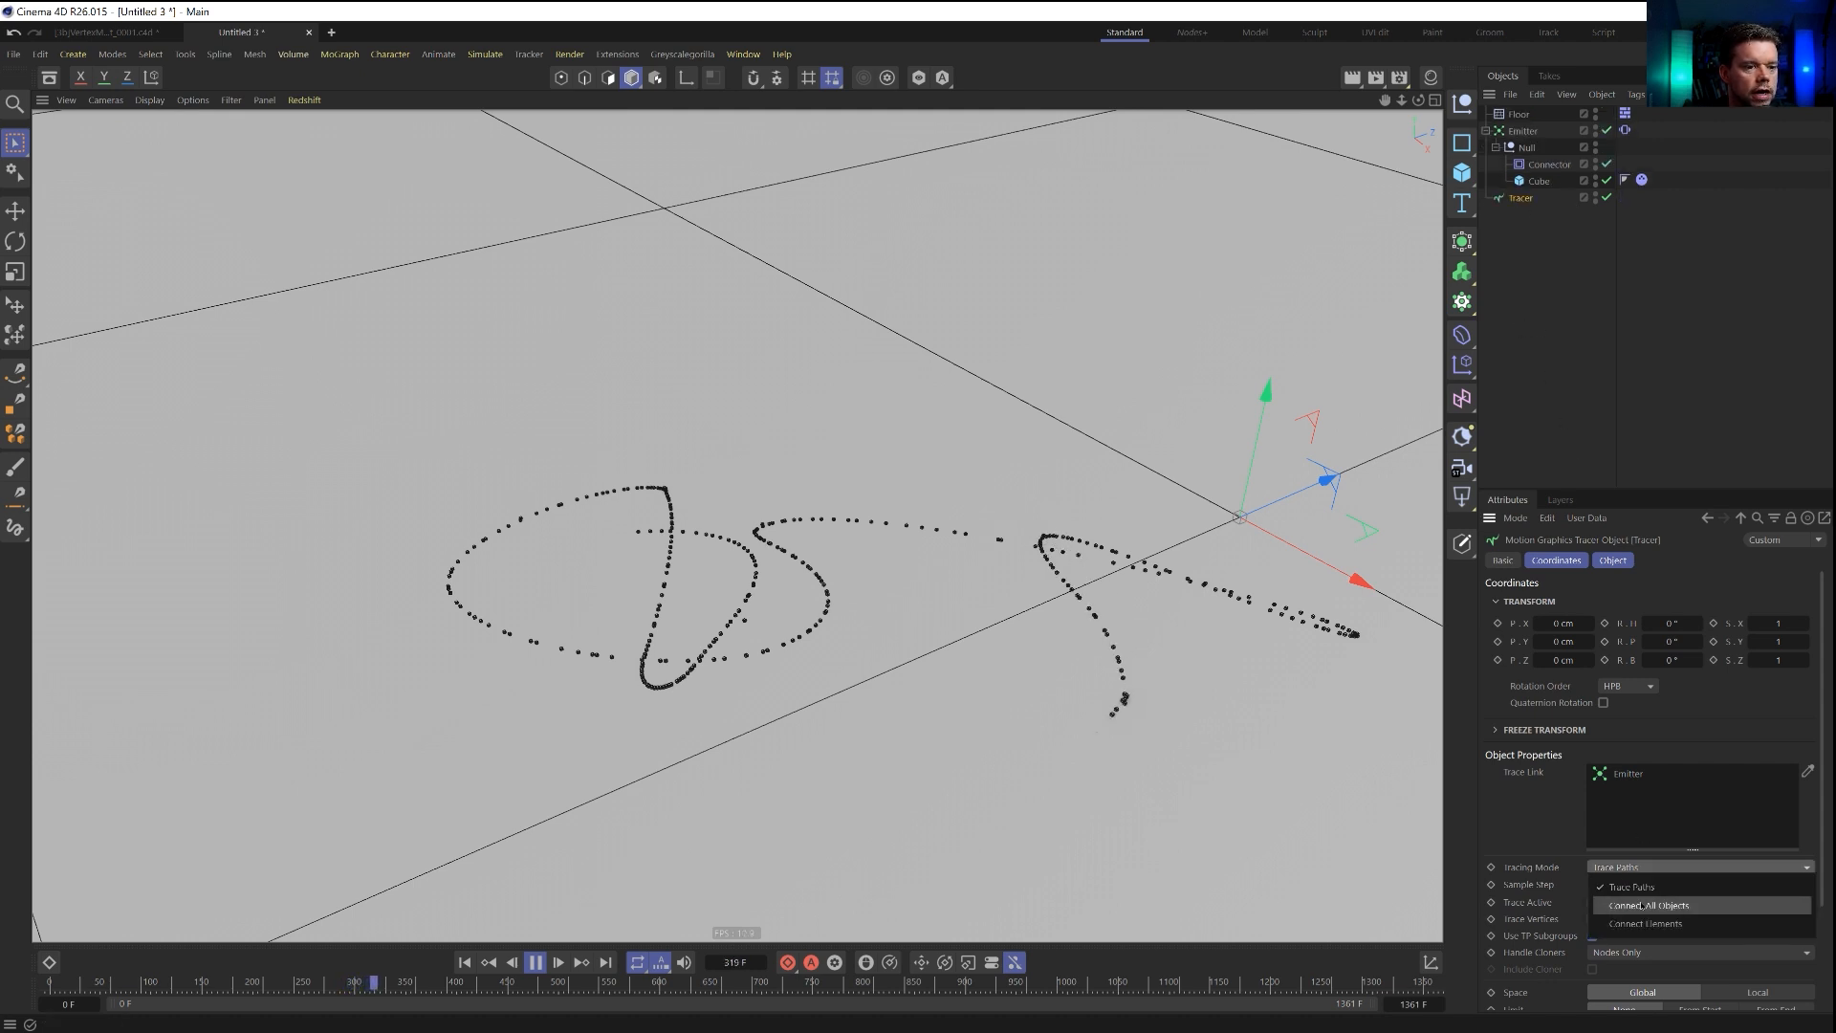
{"action": "left_click", "coordinate": [1641, 905]}
Examine the tracer's path against the dropped cubes from different angles, select the emitter, and stop and rewind the simulation.
{"action": "mouse_move", "coordinate": [815, 580]}
{"action": "left_mouse_down", "text": "alt"}
{"action": "mouse_move", "coordinate": [853, 478]}
{"action": "mouse_move", "coordinate": [841, 579]}
{"action": "left_mouse_up", "text": "alt"}
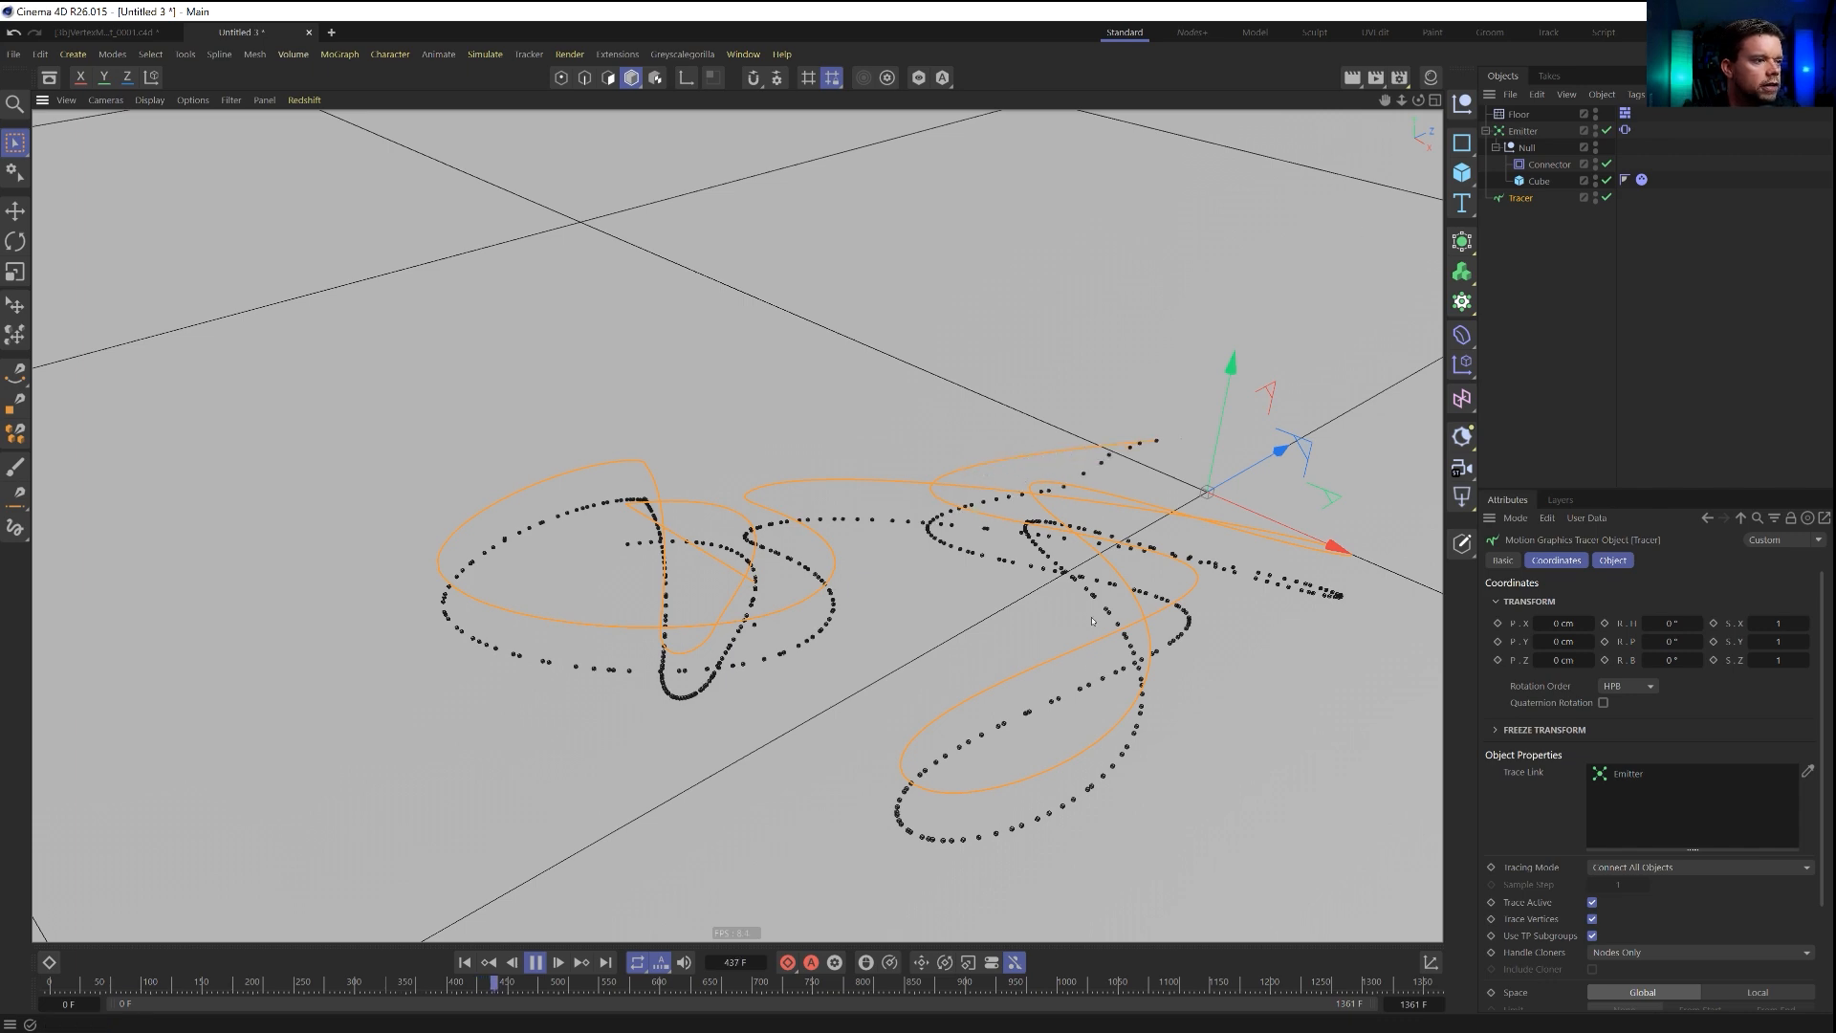
{"action": "mouse_move", "coordinate": [1091, 590]}
{"action": "left_mouse_down", "text": "alt"}
{"action": "mouse_move", "coordinate": [1075, 483]}
{"action": "mouse_move", "coordinate": [1066, 612]}
{"action": "mouse_move", "coordinate": [1094, 602]}
{"action": "left_mouse_up", "text": "alt"}
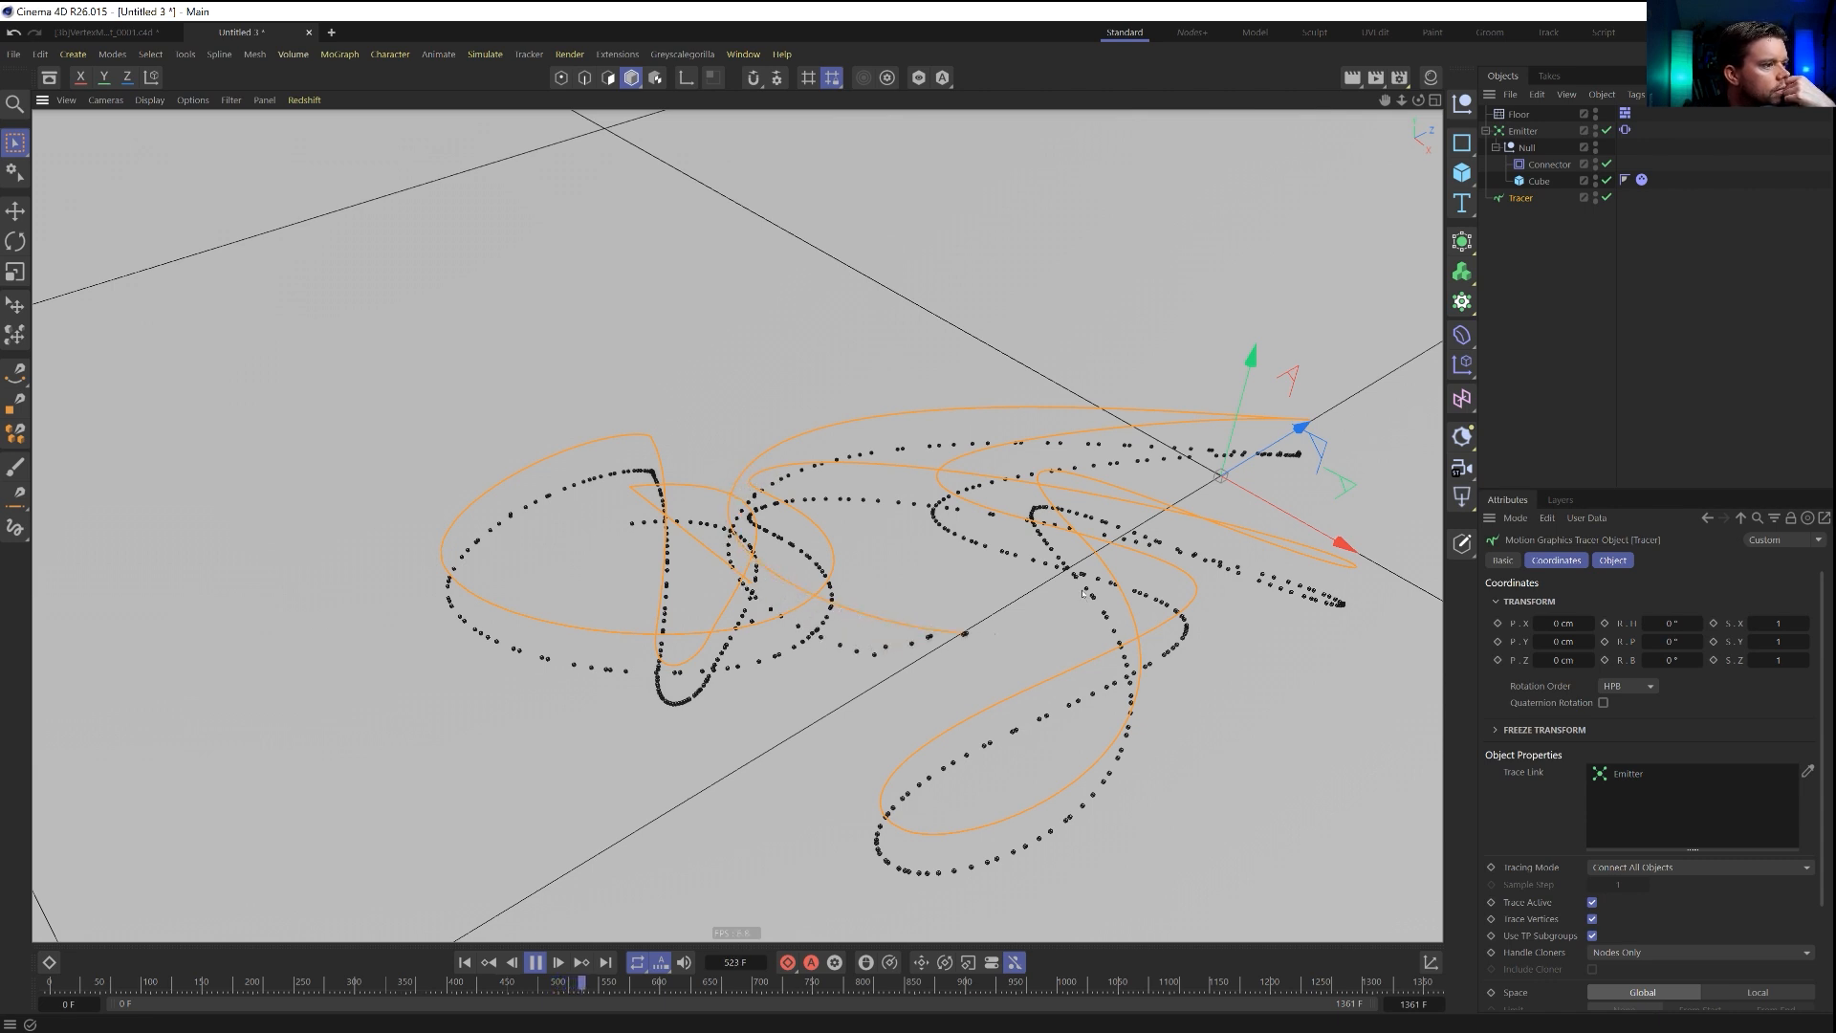
{"action": "left_click", "coordinate": [1521, 132]}
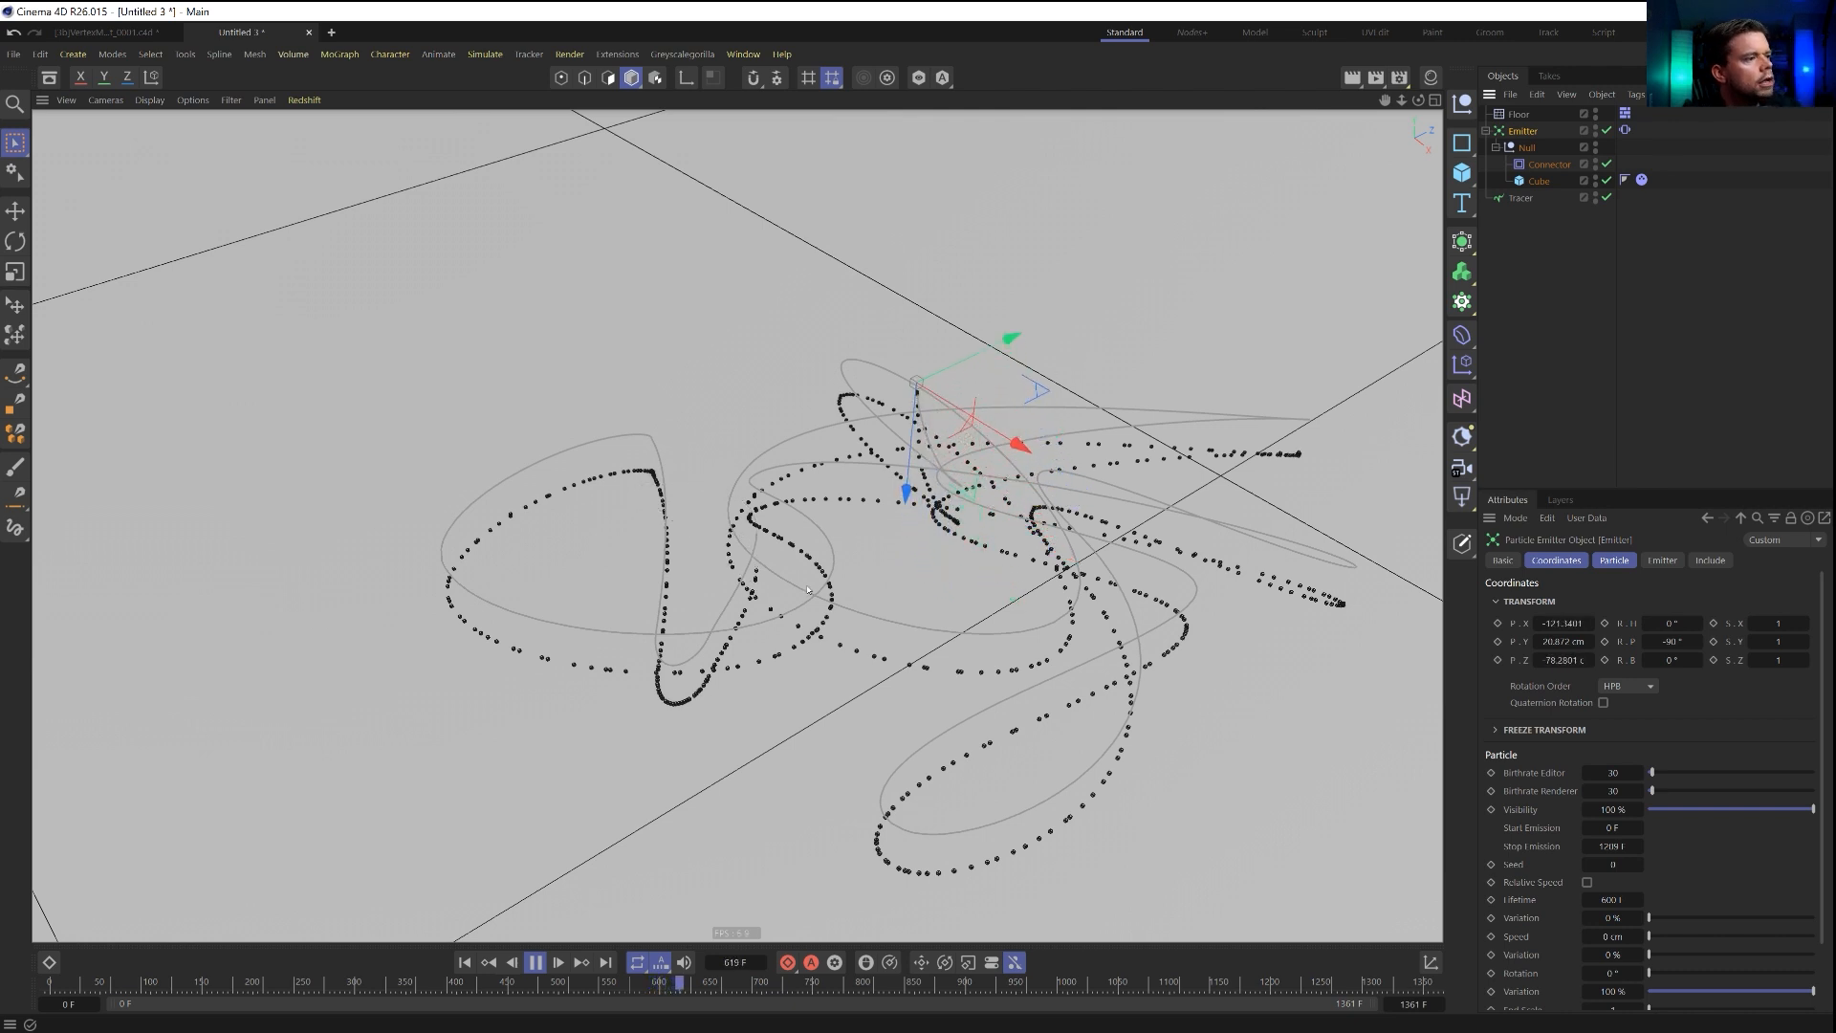
{"action": "left_click", "coordinate": [534, 962]}
{"action": "left_click", "coordinate": [465, 962]}
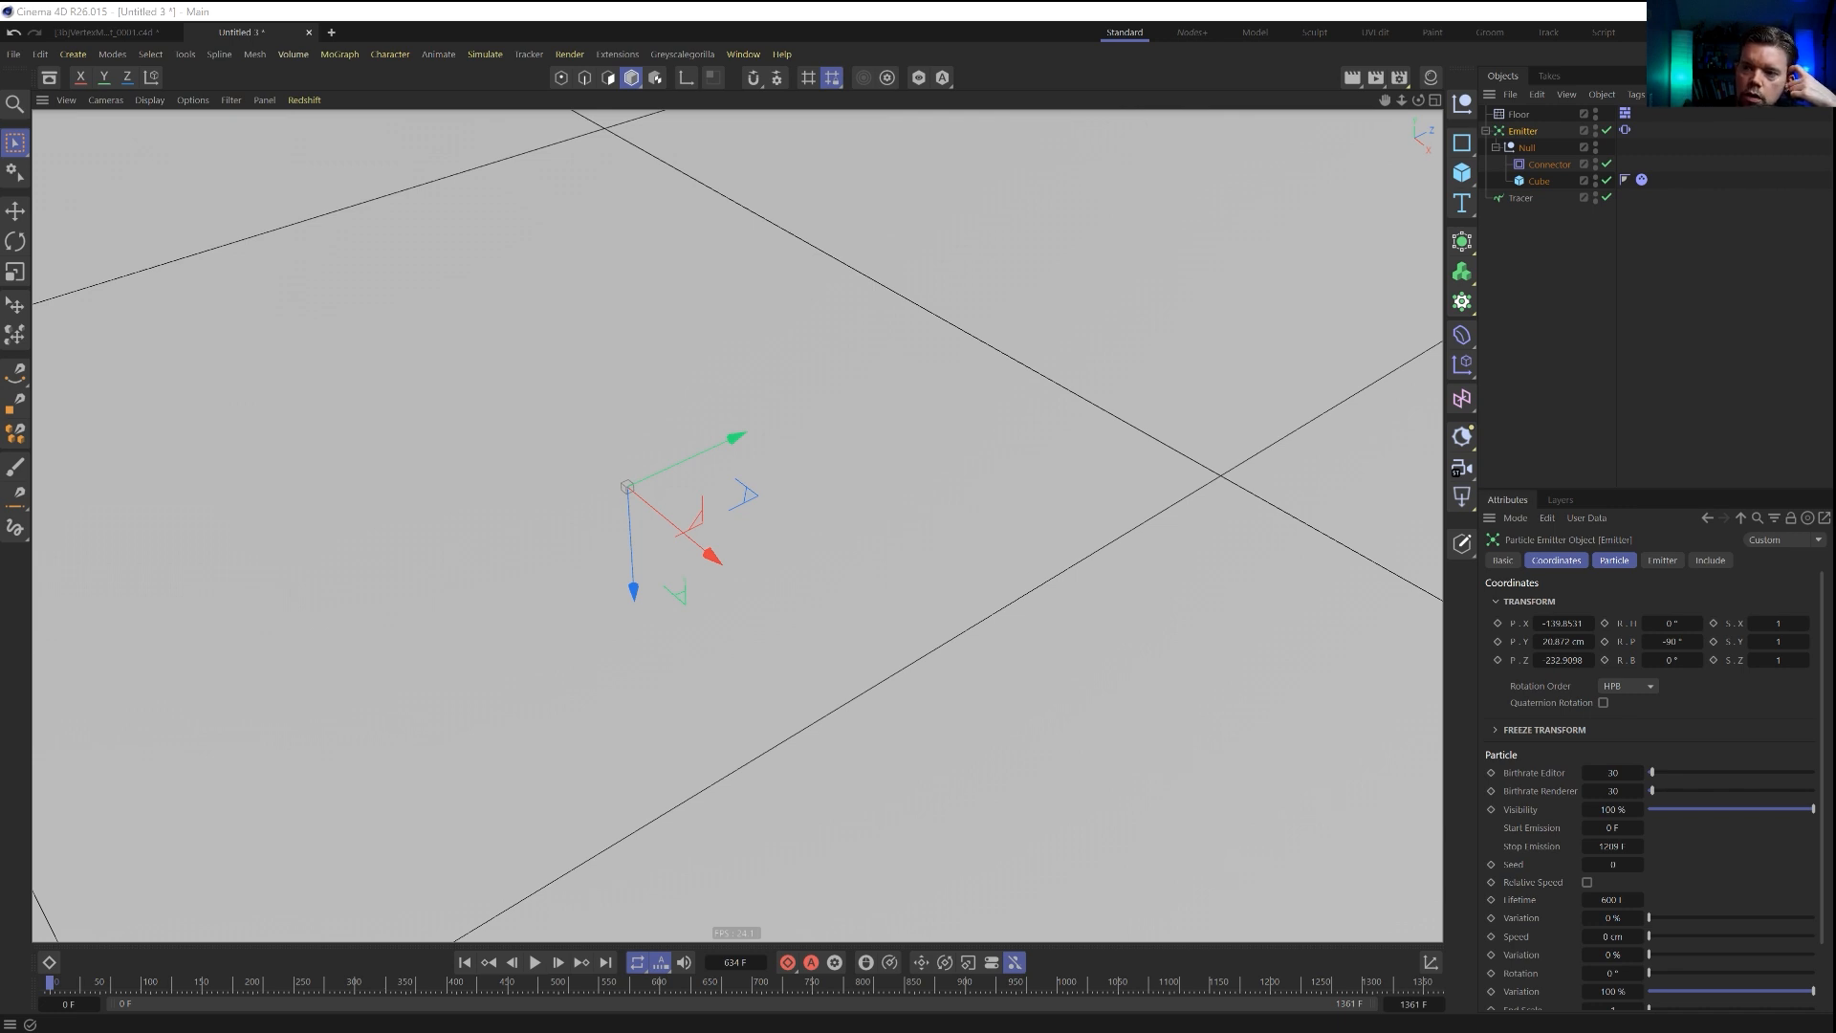
Switch to the YouTube pendulum painting video, play an earlier part of it as reference, and put its window away.
{"action": "left_click_drag", "start_coordinate": [1835, 306], "coordinate": [926, 202]}
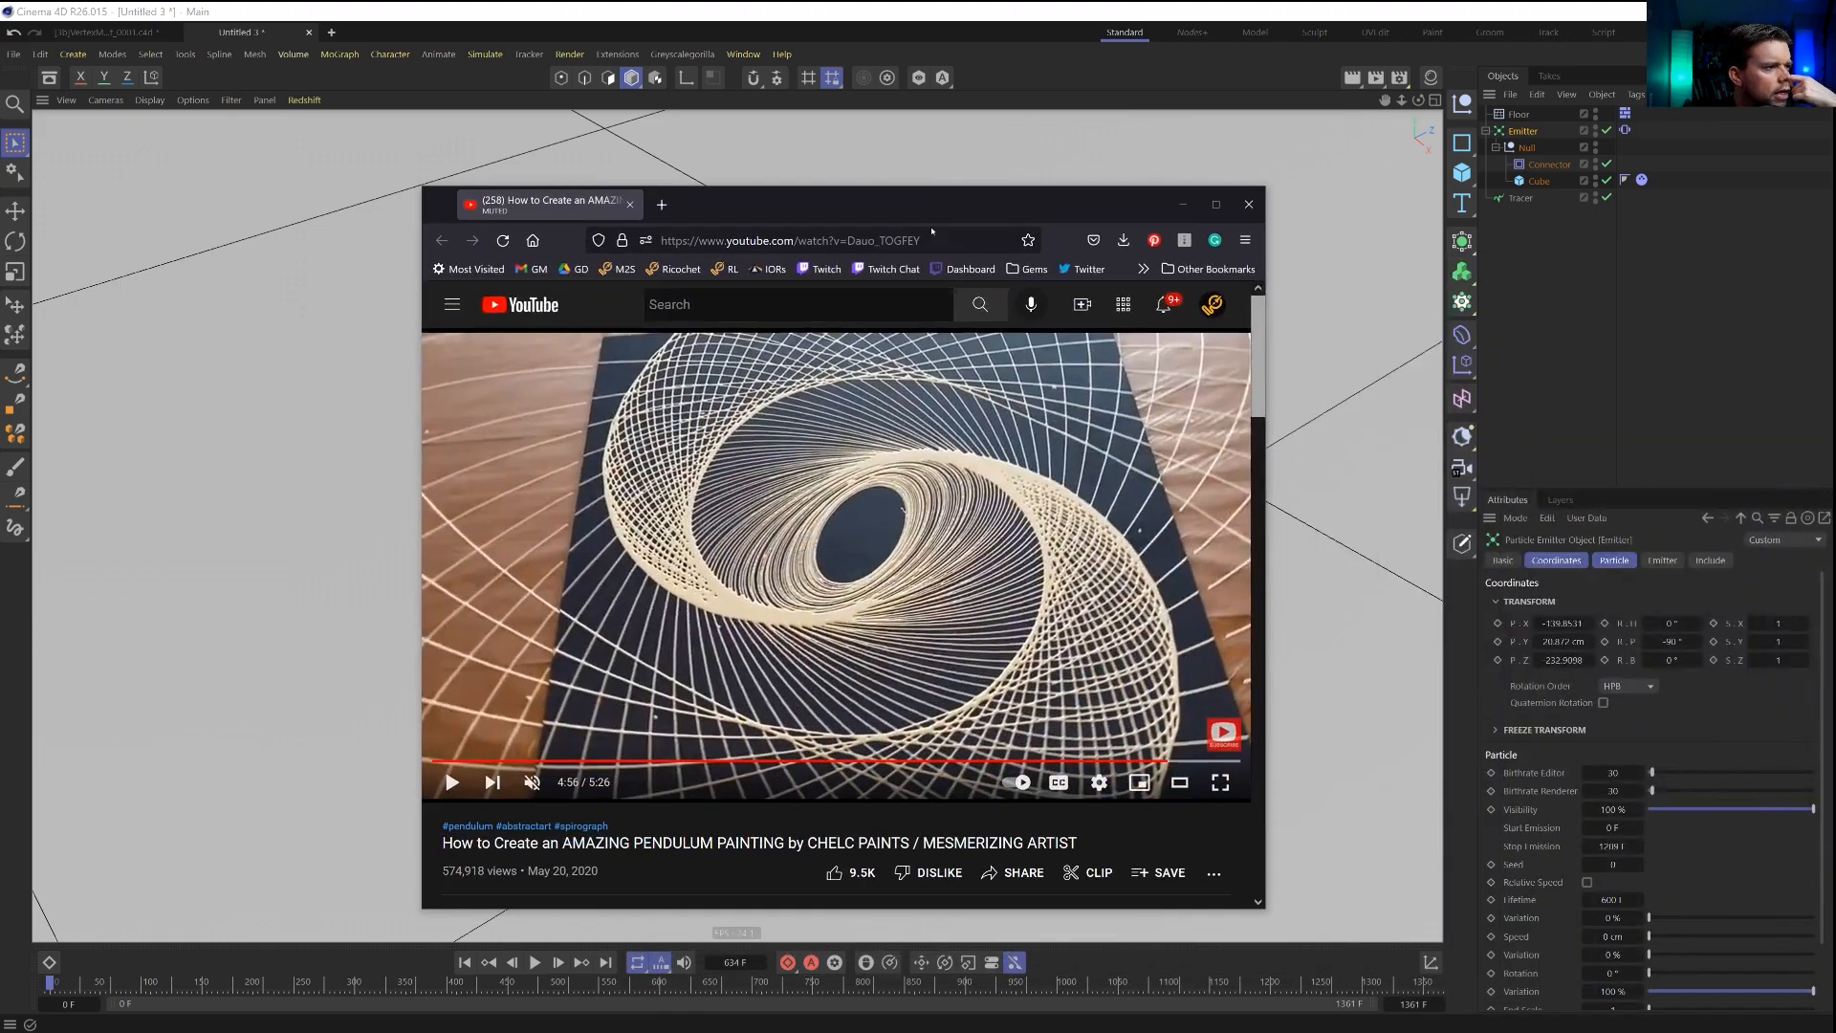
{"action": "left_click", "coordinate": [918, 761]}
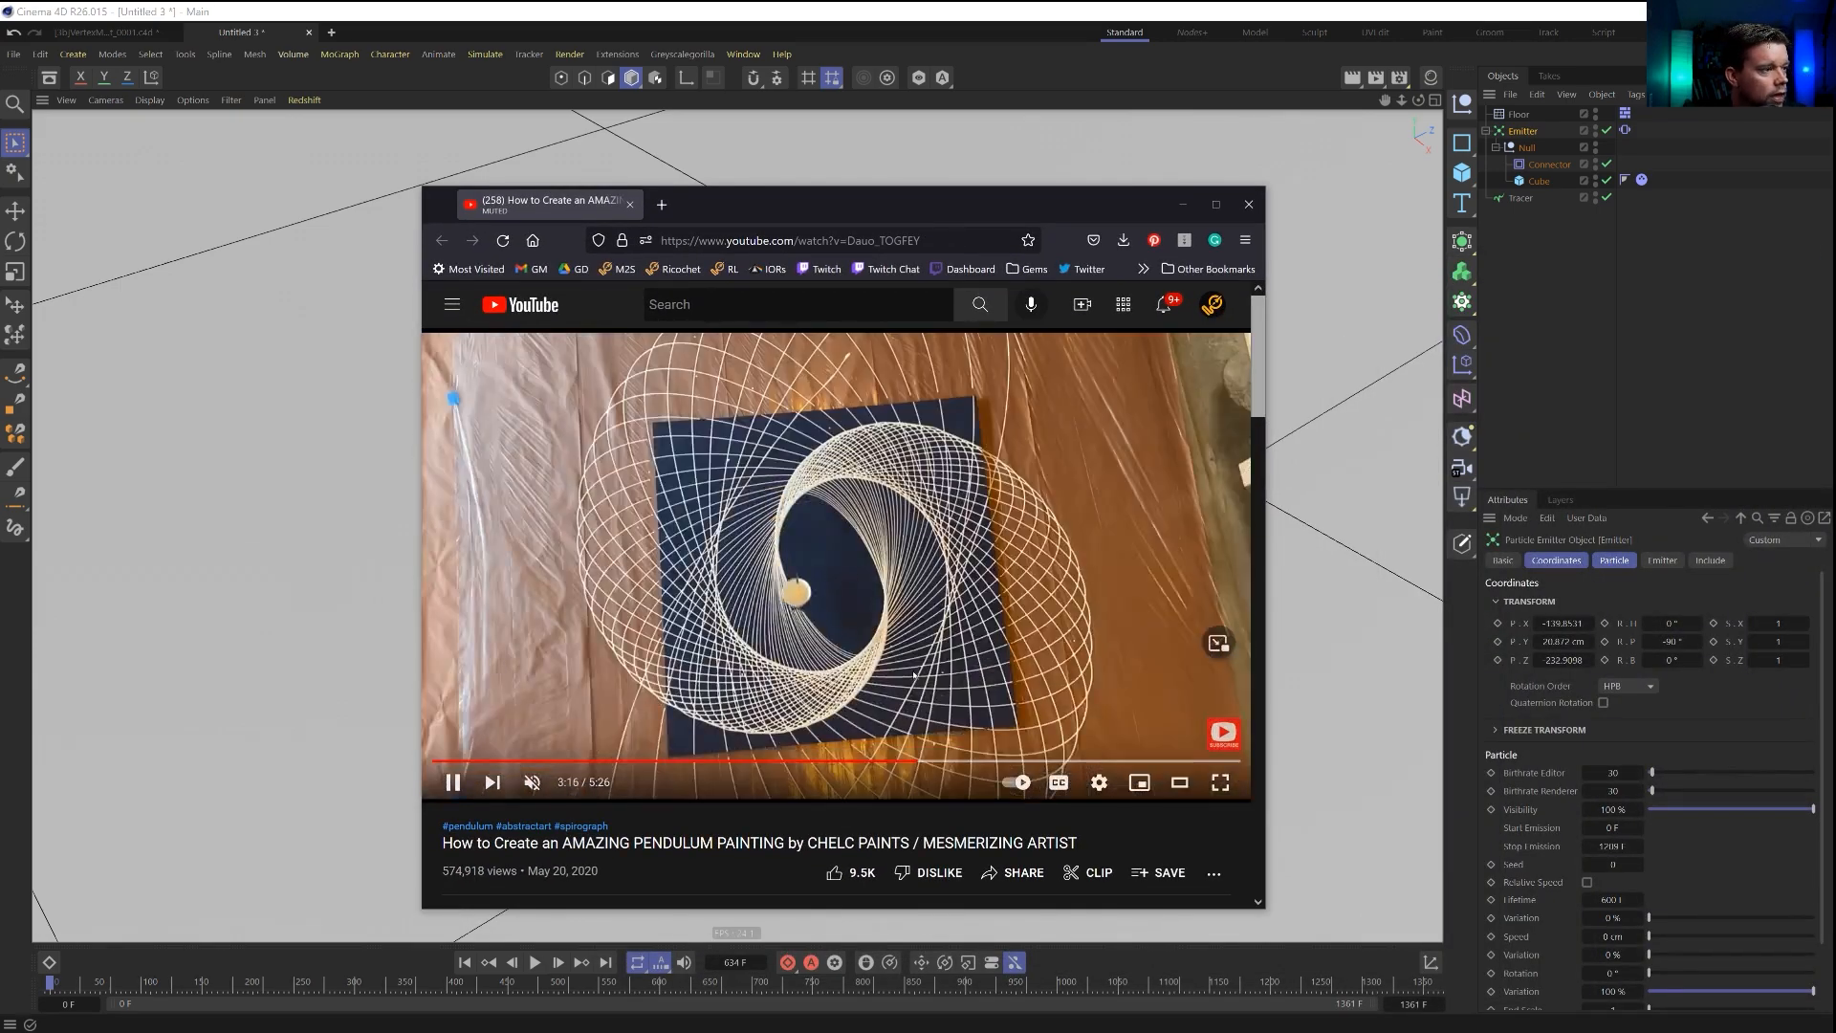
{"action": "key", "text": "4"}
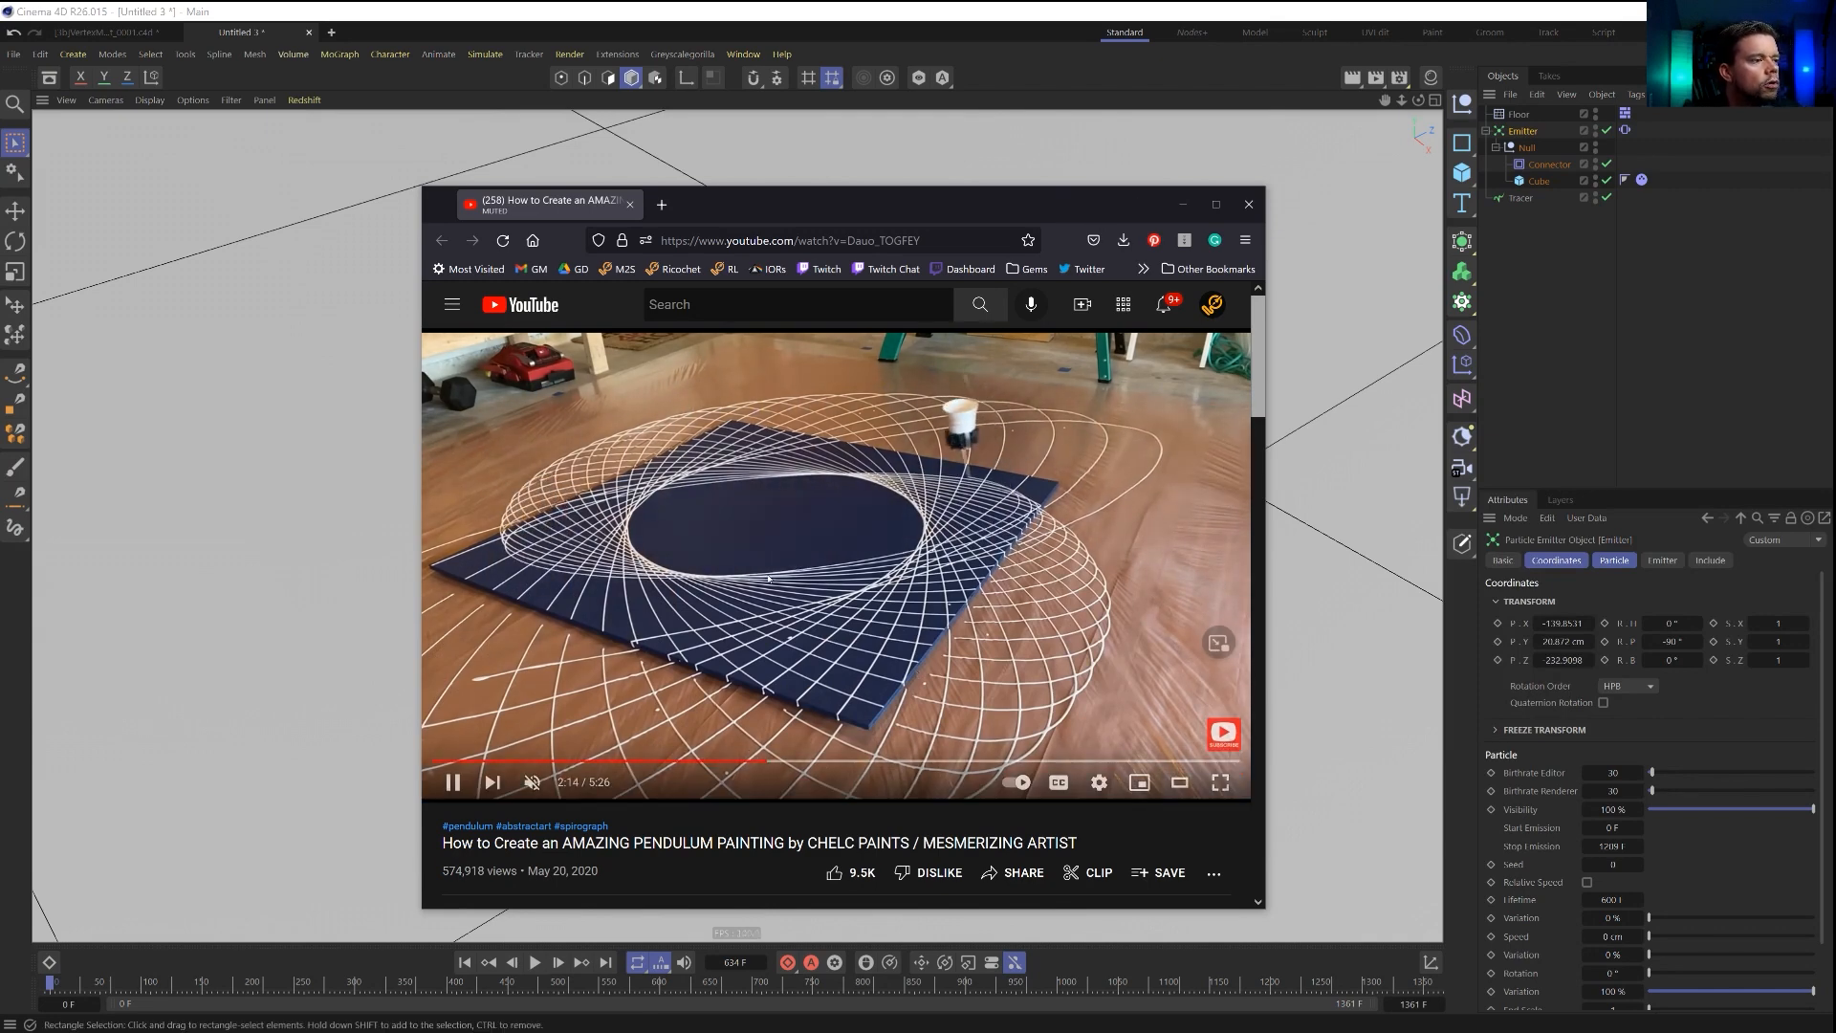
{"action": "left_click_drag", "start_coordinate": [1100, 224], "coordinate": [1835, 269]}
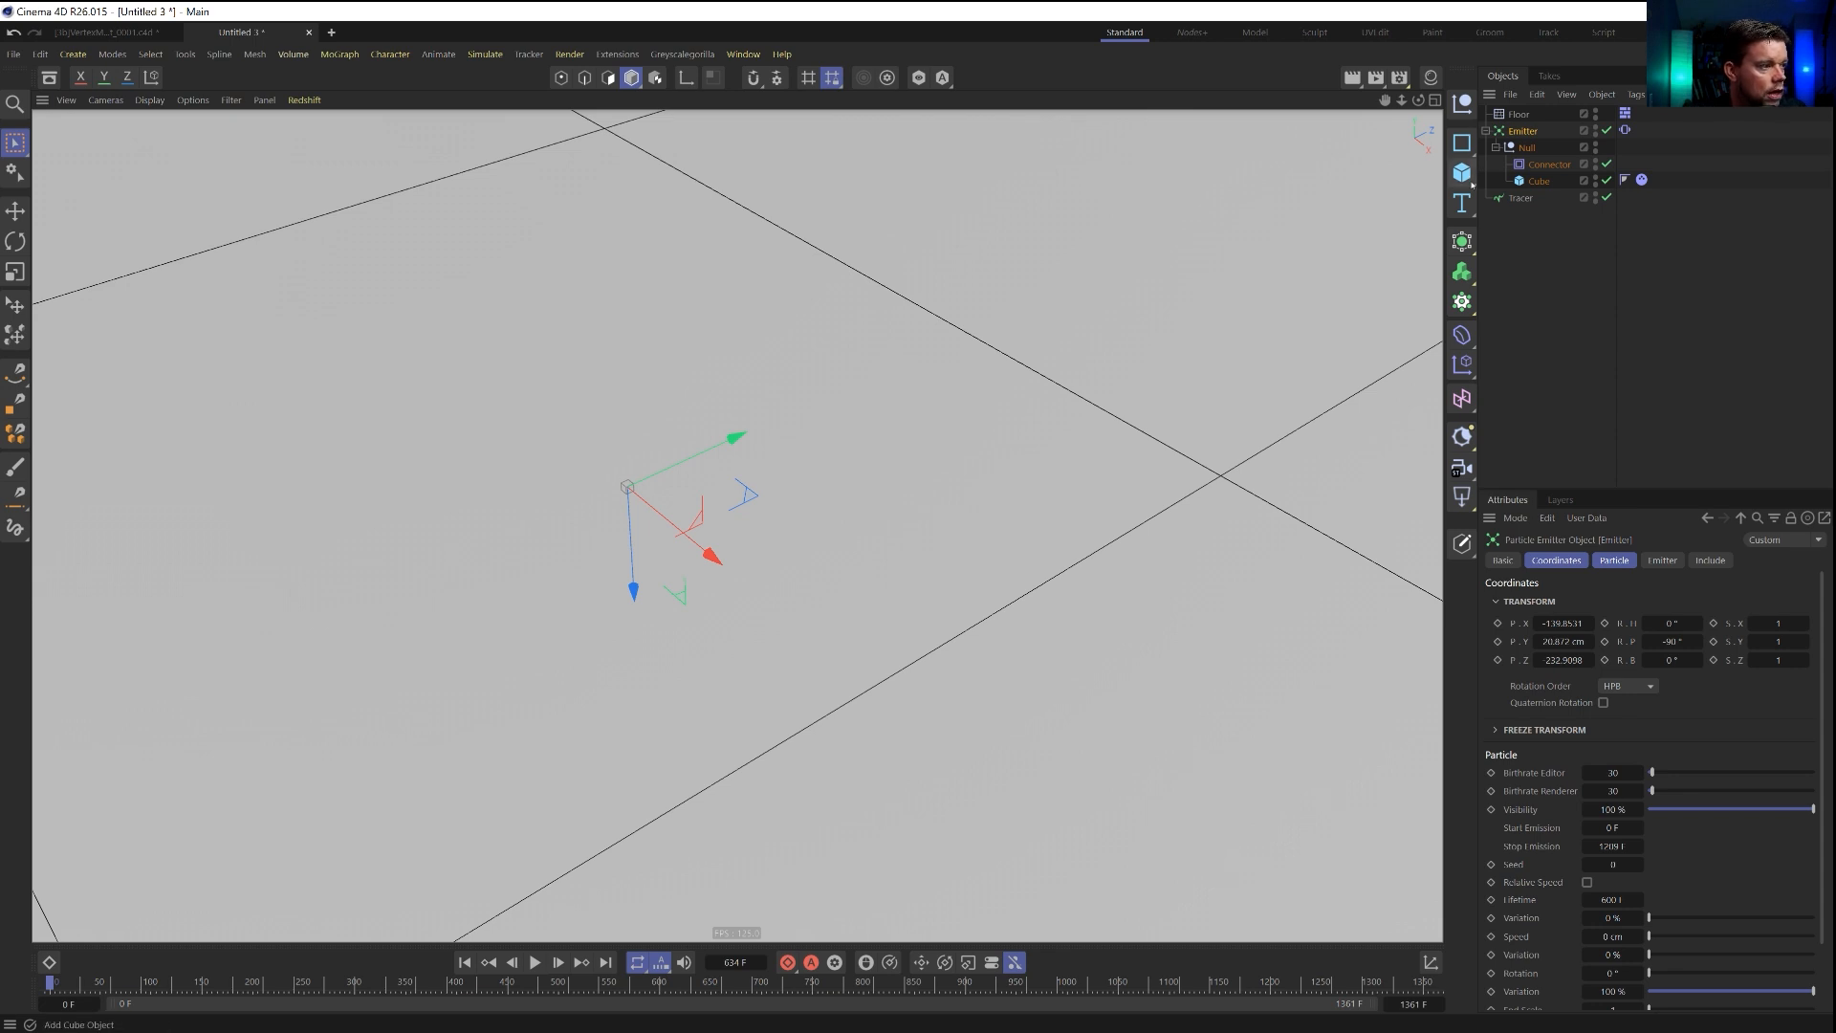
Delete the tracer, and set the cube's X, Y and Z sizes to 11 cm while the simulation plays.
{"action": "left_click", "coordinate": [1526, 198]}
{"action": "key", "text": "Delete"}
{"action": "left_click", "coordinate": [1539, 182]}
{"action": "key", "text": "shift+f"}
{"action": "key", "text": "F8"}
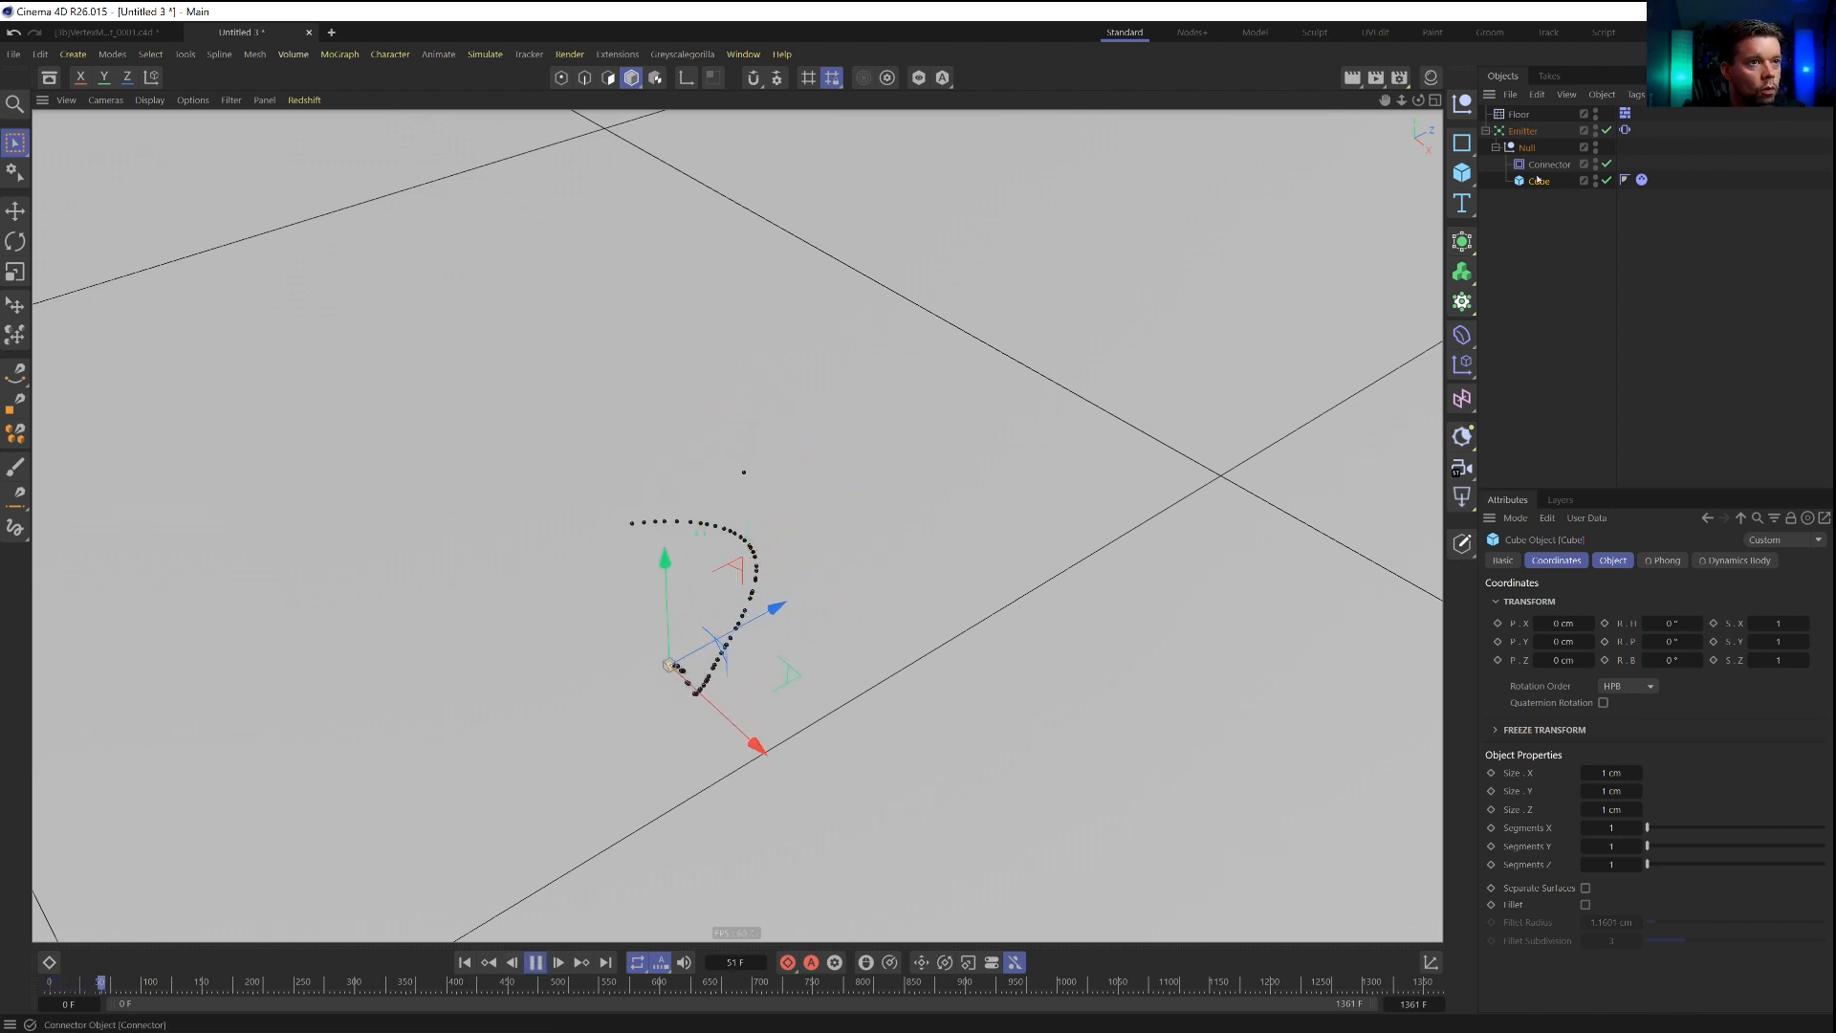
{"action": "left_click", "coordinate": [1614, 561]}
{"action": "double_click", "coordinate": [1620, 601]}
{"action": "type", "text": "11"}
{"action": "key", "text": "Tab"}
{"action": "type", "text": "11"}
{"action": "key", "text": "Tab"}
{"action": "type", "text": "11"}
{"action": "key", "text": "Return"}
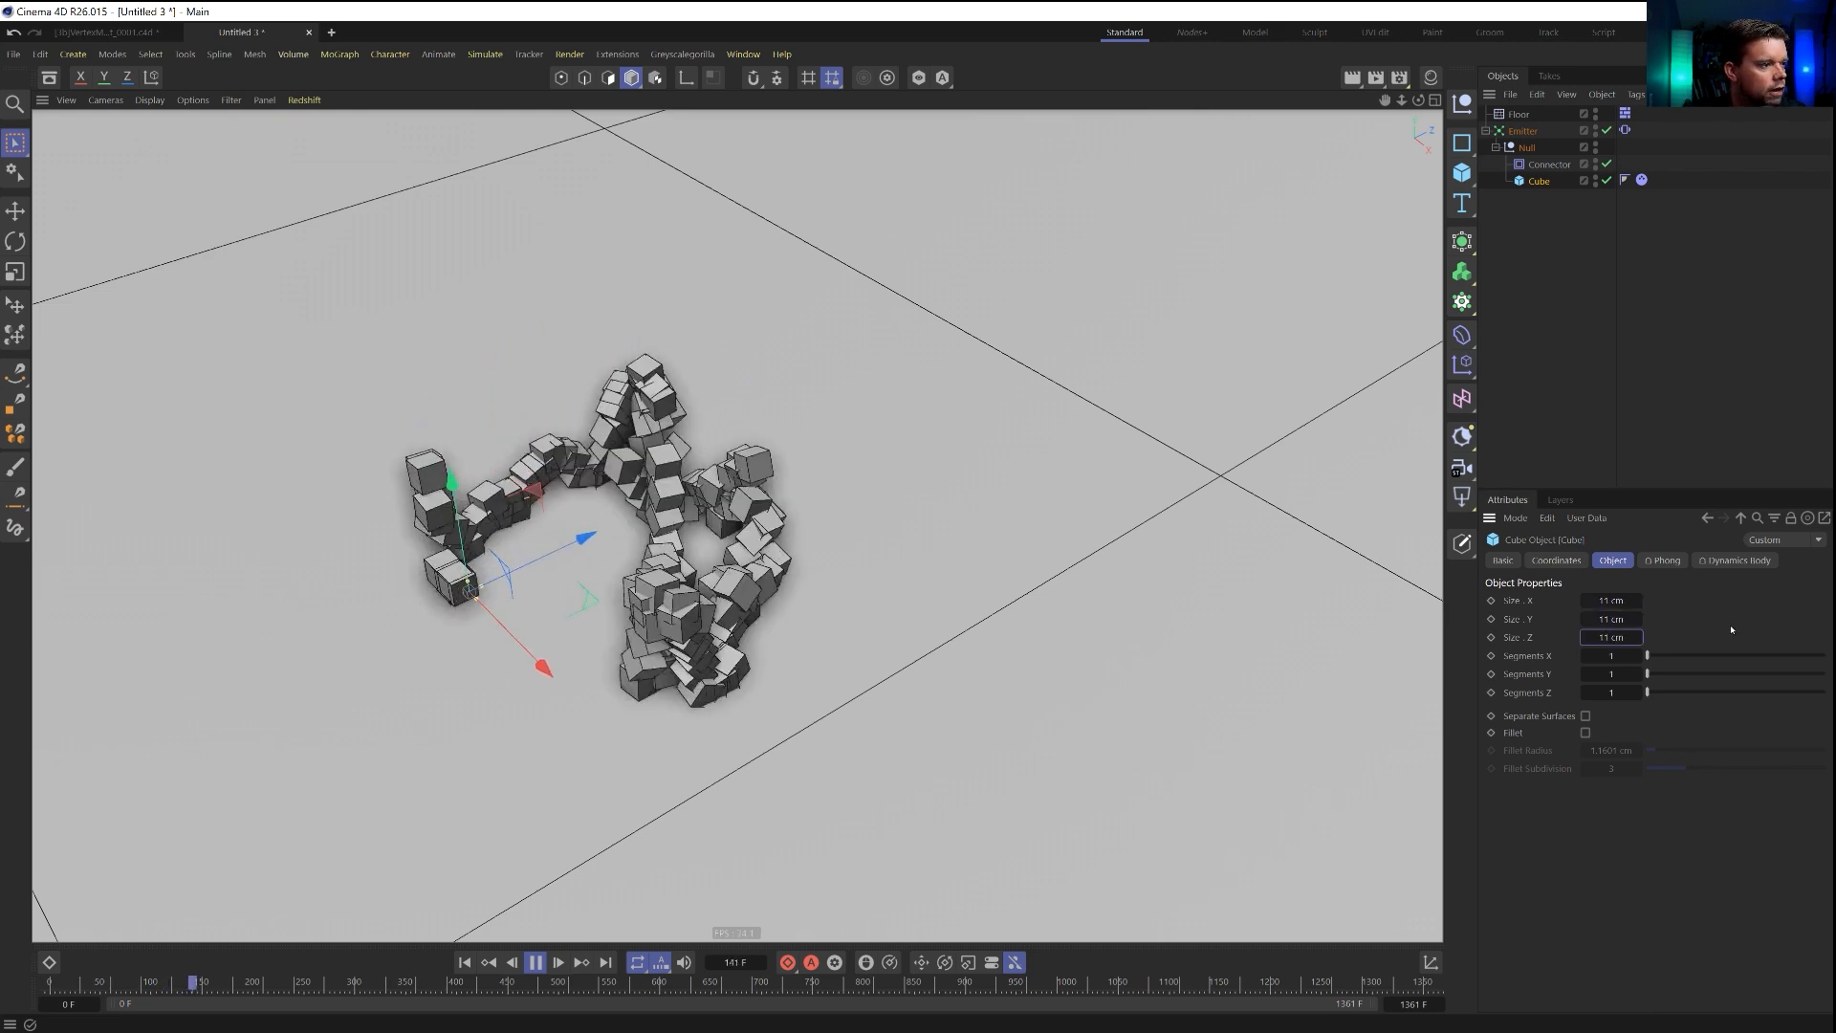
Replay the simulation with the larger cubes, pause it, and raise the emitter high above the floor.
{"action": "left_click", "coordinate": [468, 962]}
{"action": "scroll", "coordinate": [885, 402], "scroll_direction": "down", "scroll_amount": 5}
{"action": "middle_click_drag", "start_coordinate": [886, 402], "coordinate": [828, 545], "text": "alt"}
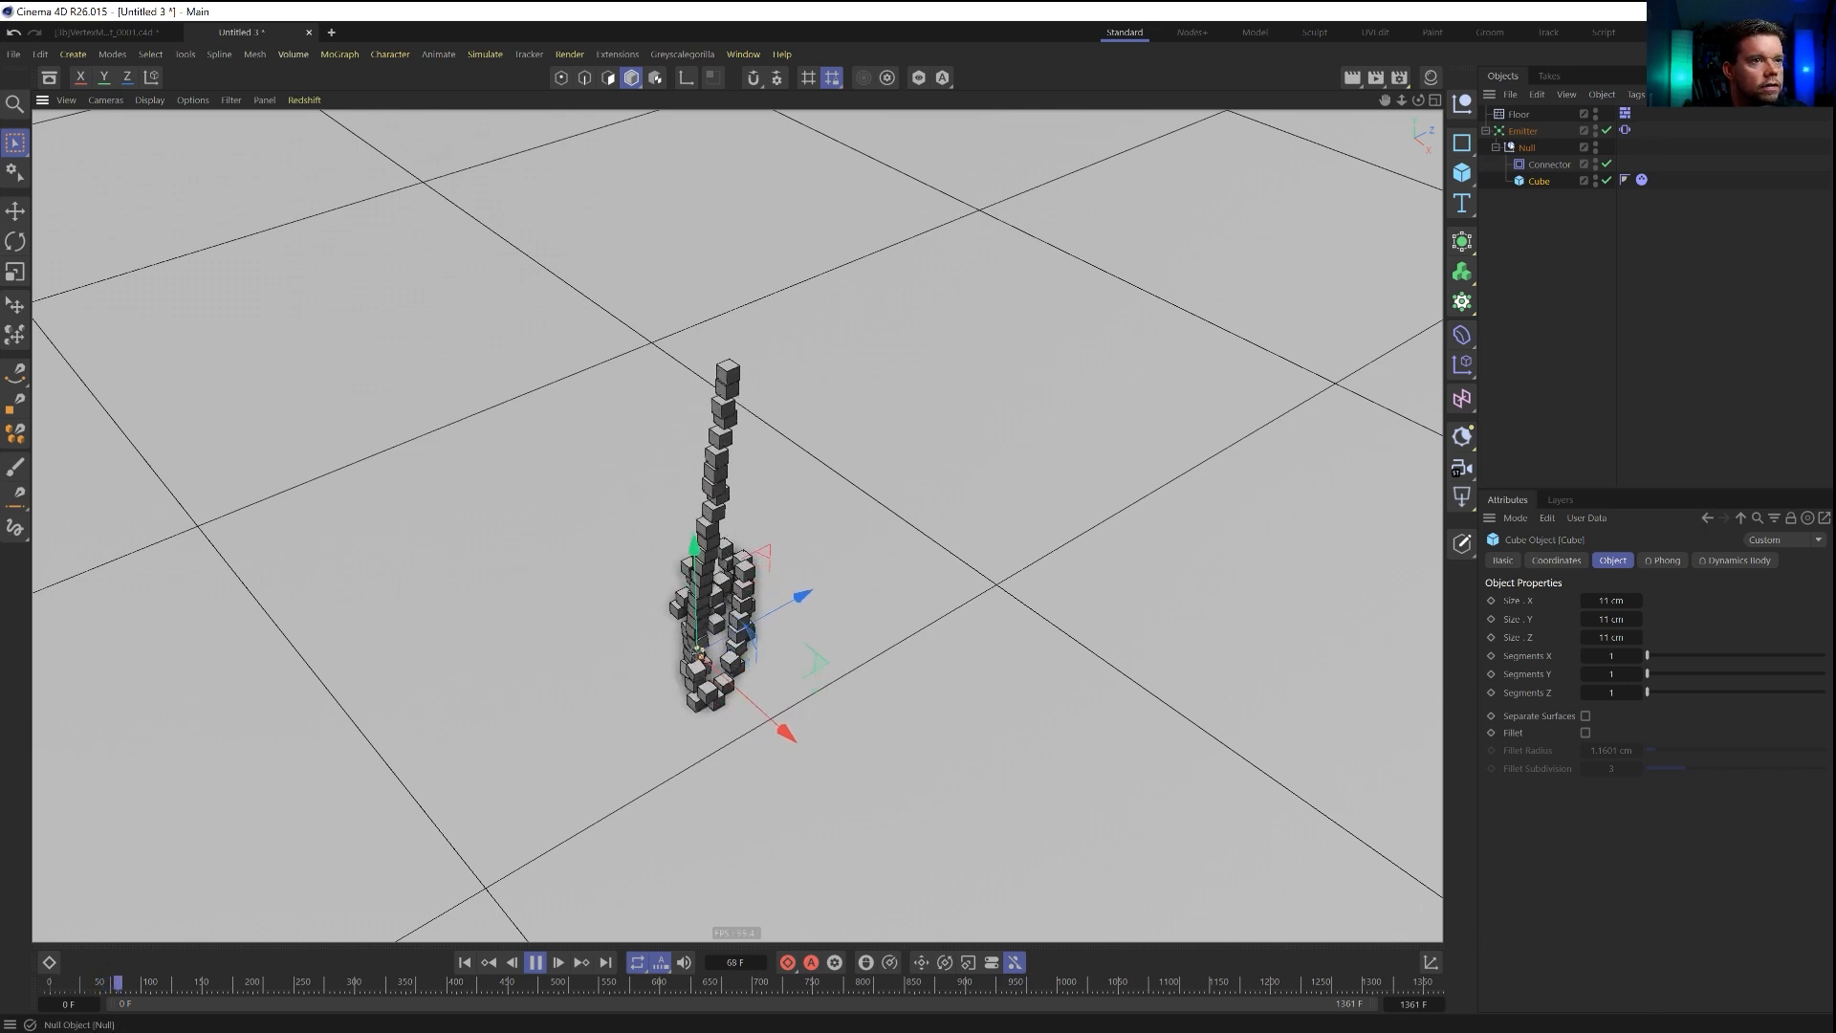
{"action": "left_click", "coordinate": [718, 522]}
{"action": "left_click", "coordinate": [534, 962]}
{"action": "mouse_move", "coordinate": [703, 651]}
{"action": "left_mouse_down"}
{"action": "mouse_move", "coordinate": [655, 308]}
{"action": "mouse_move", "coordinate": [719, 212]}
{"action": "left_mouse_up"}
Replay the simulation from the raised emitter, examine the cube stacks from several angles, and stop and rewind it.
{"action": "key", "text": "shift+f"}
{"action": "key", "text": "F8"}
{"action": "left_click_drag", "start_coordinate": [599, 566], "coordinate": [889, 561], "text": "alt"}
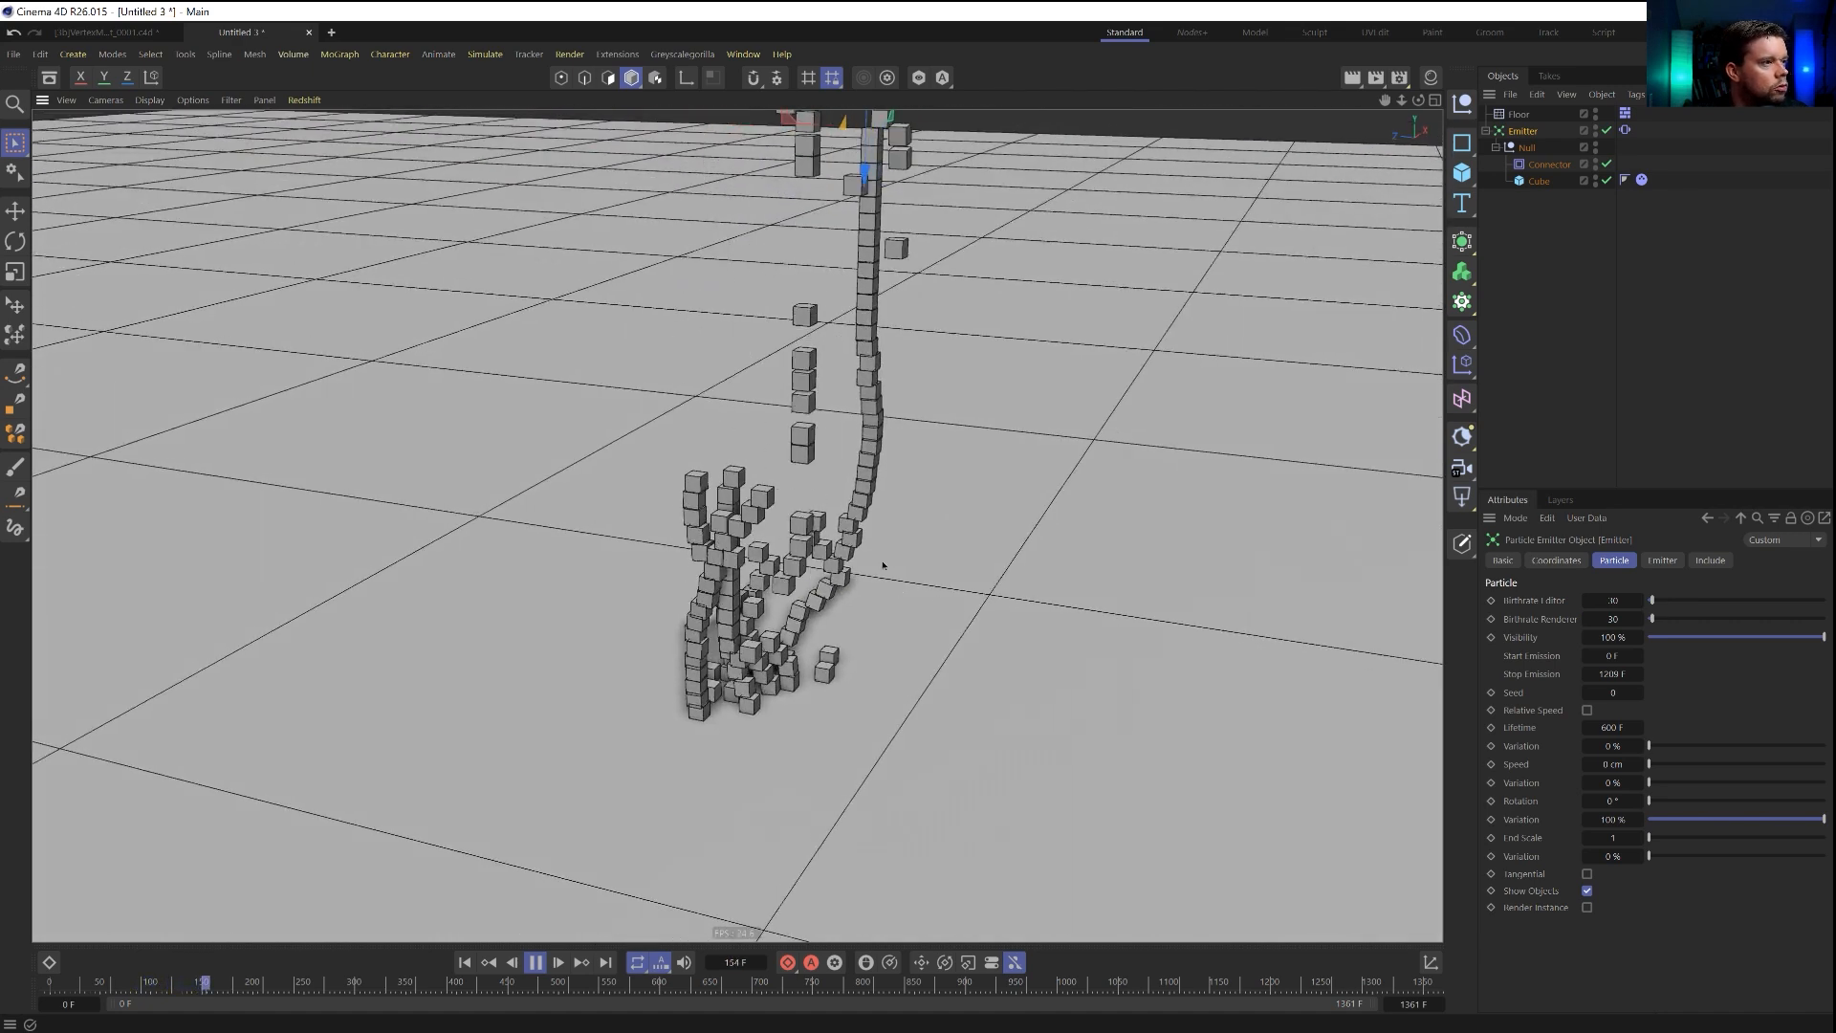
{"action": "middle_click_drag", "start_coordinate": [889, 561], "coordinate": [676, 705], "text": "alt"}
{"action": "right_click_drag", "start_coordinate": [676, 705], "coordinate": [628, 764], "text": "alt"}
{"action": "middle_click_drag", "start_coordinate": [628, 764], "coordinate": [711, 629], "text": "alt"}
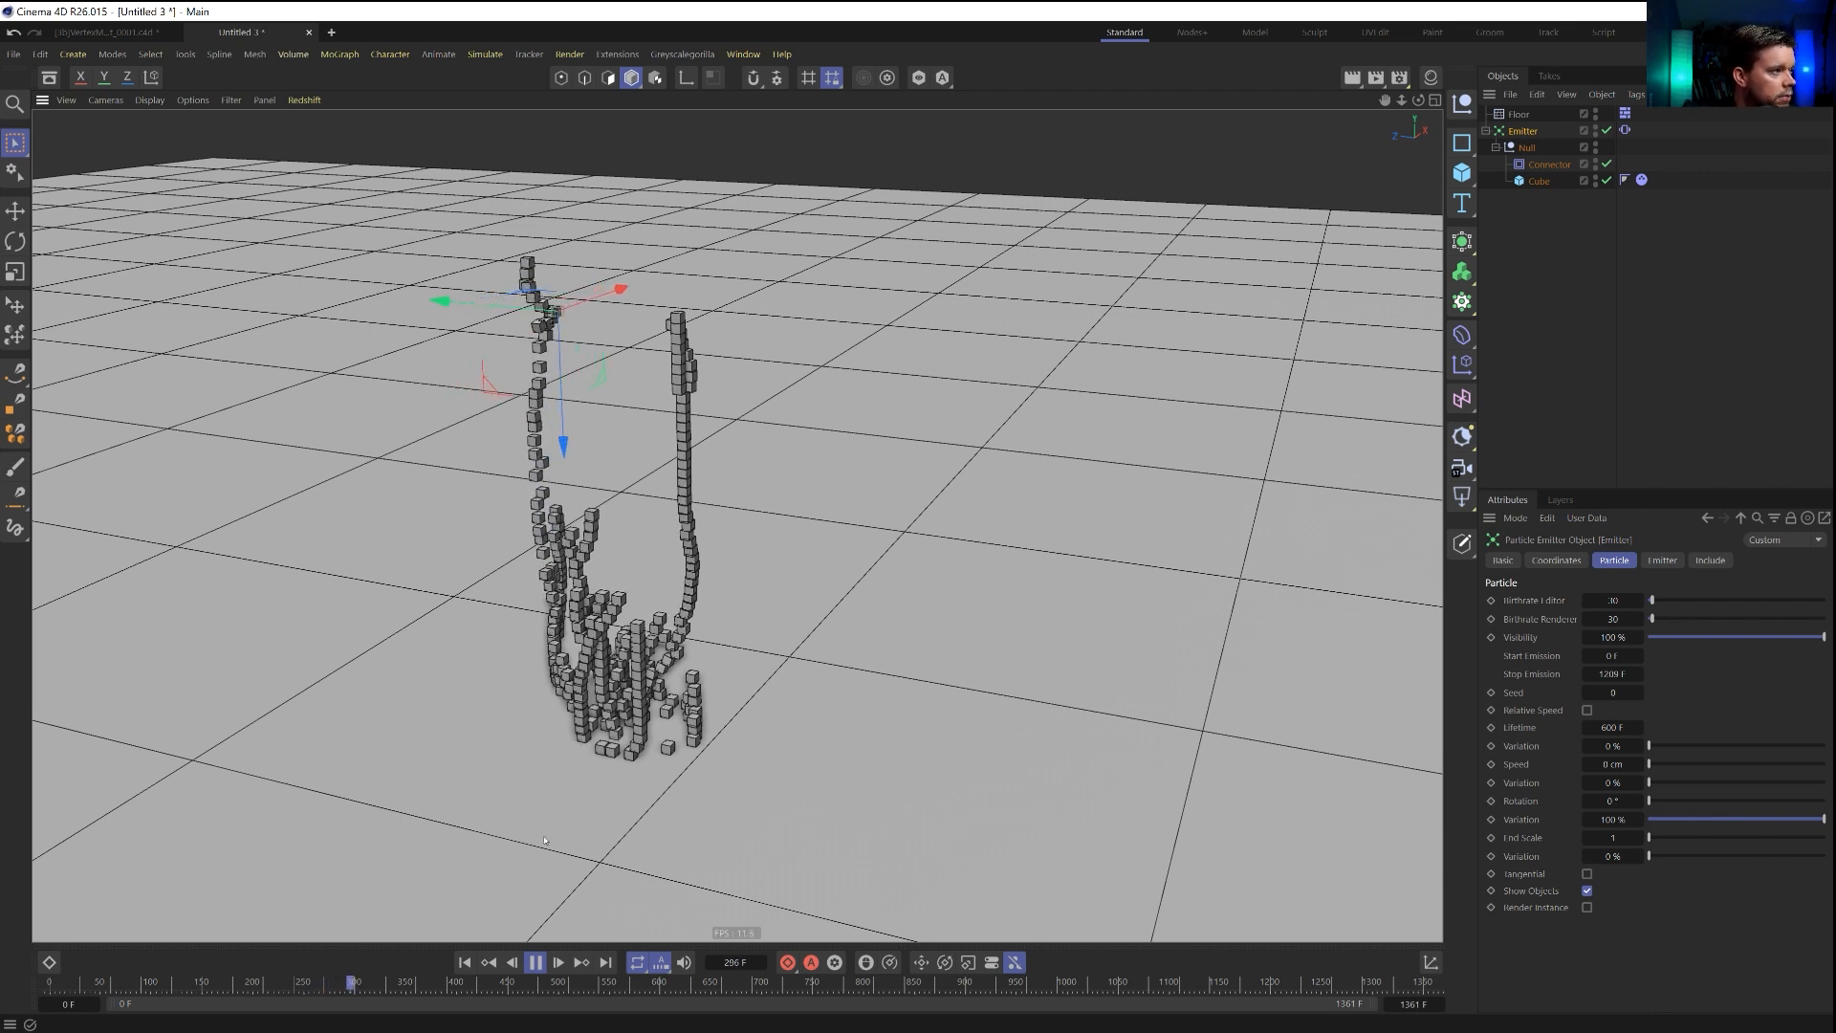
{"action": "left_click", "coordinate": [534, 962]}
{"action": "left_click", "coordinate": [464, 962]}
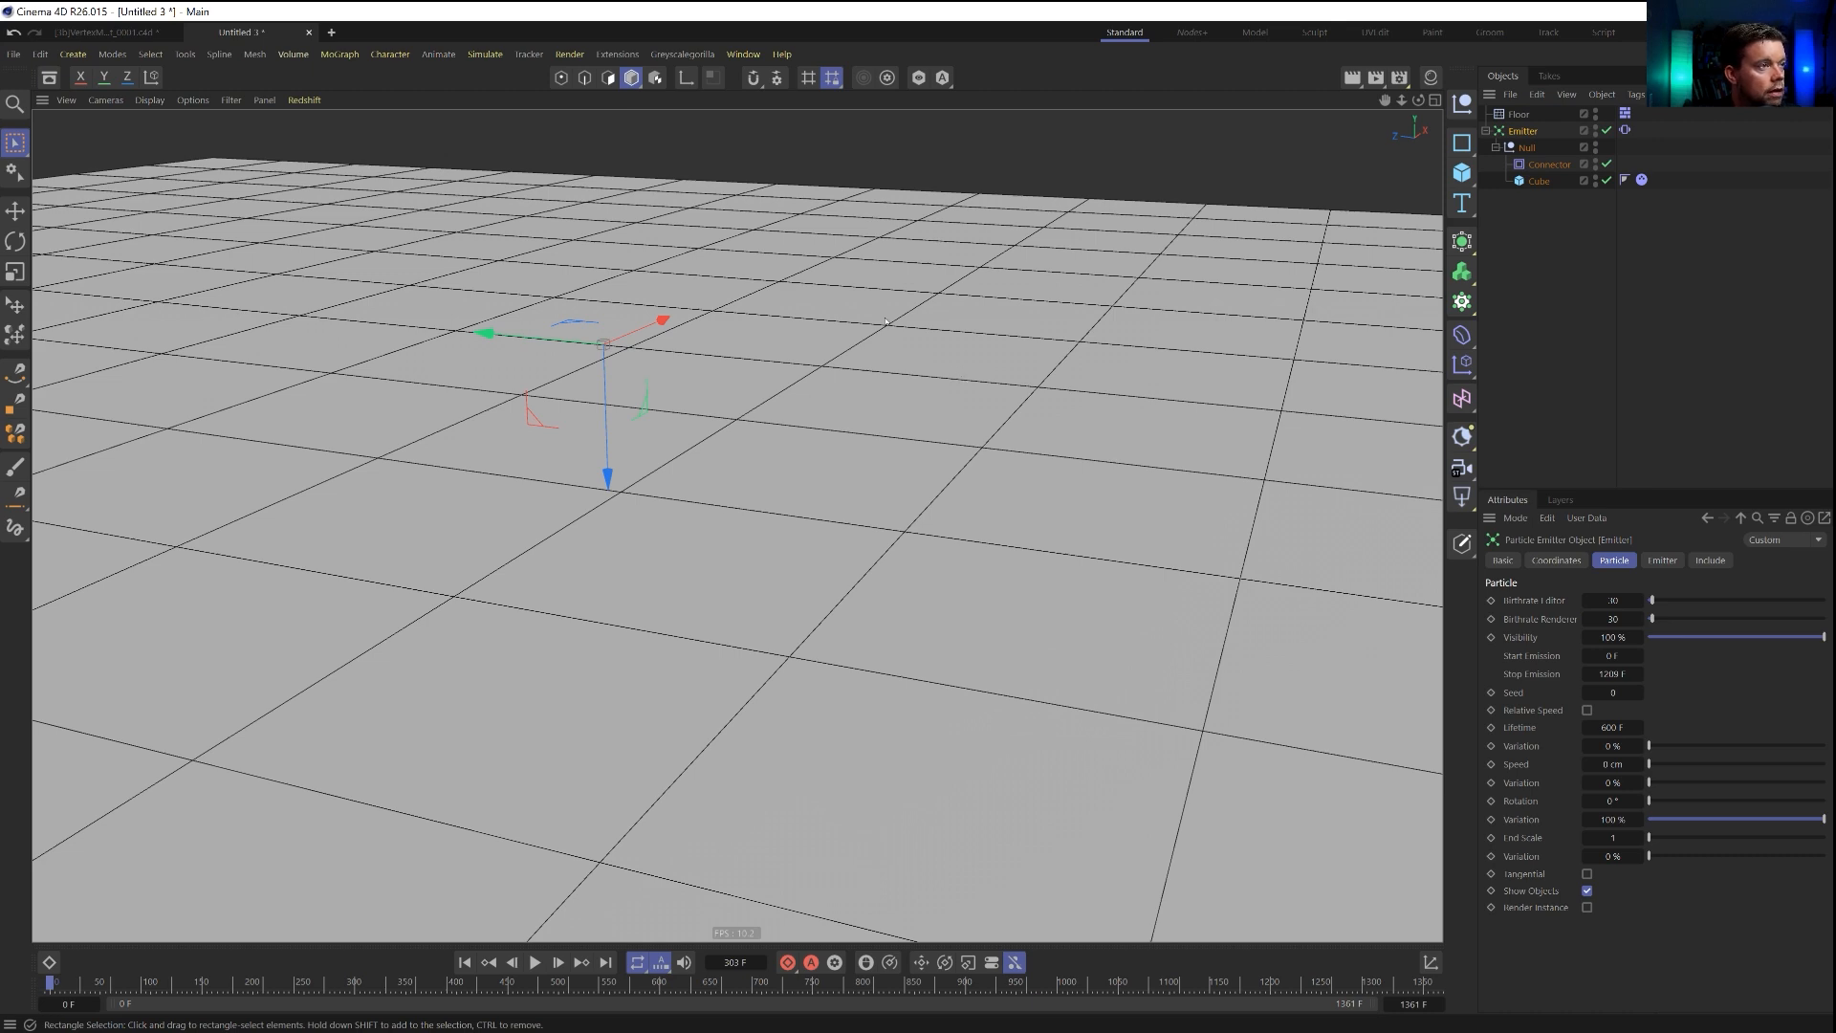
Save the scene as [1a]BoxStacking.c4d in the SceneFiles folder of Episode 10.
{"action": "key", "text": "ctrl+s"}
{"action": "left_click", "coordinate": [465, 72]}
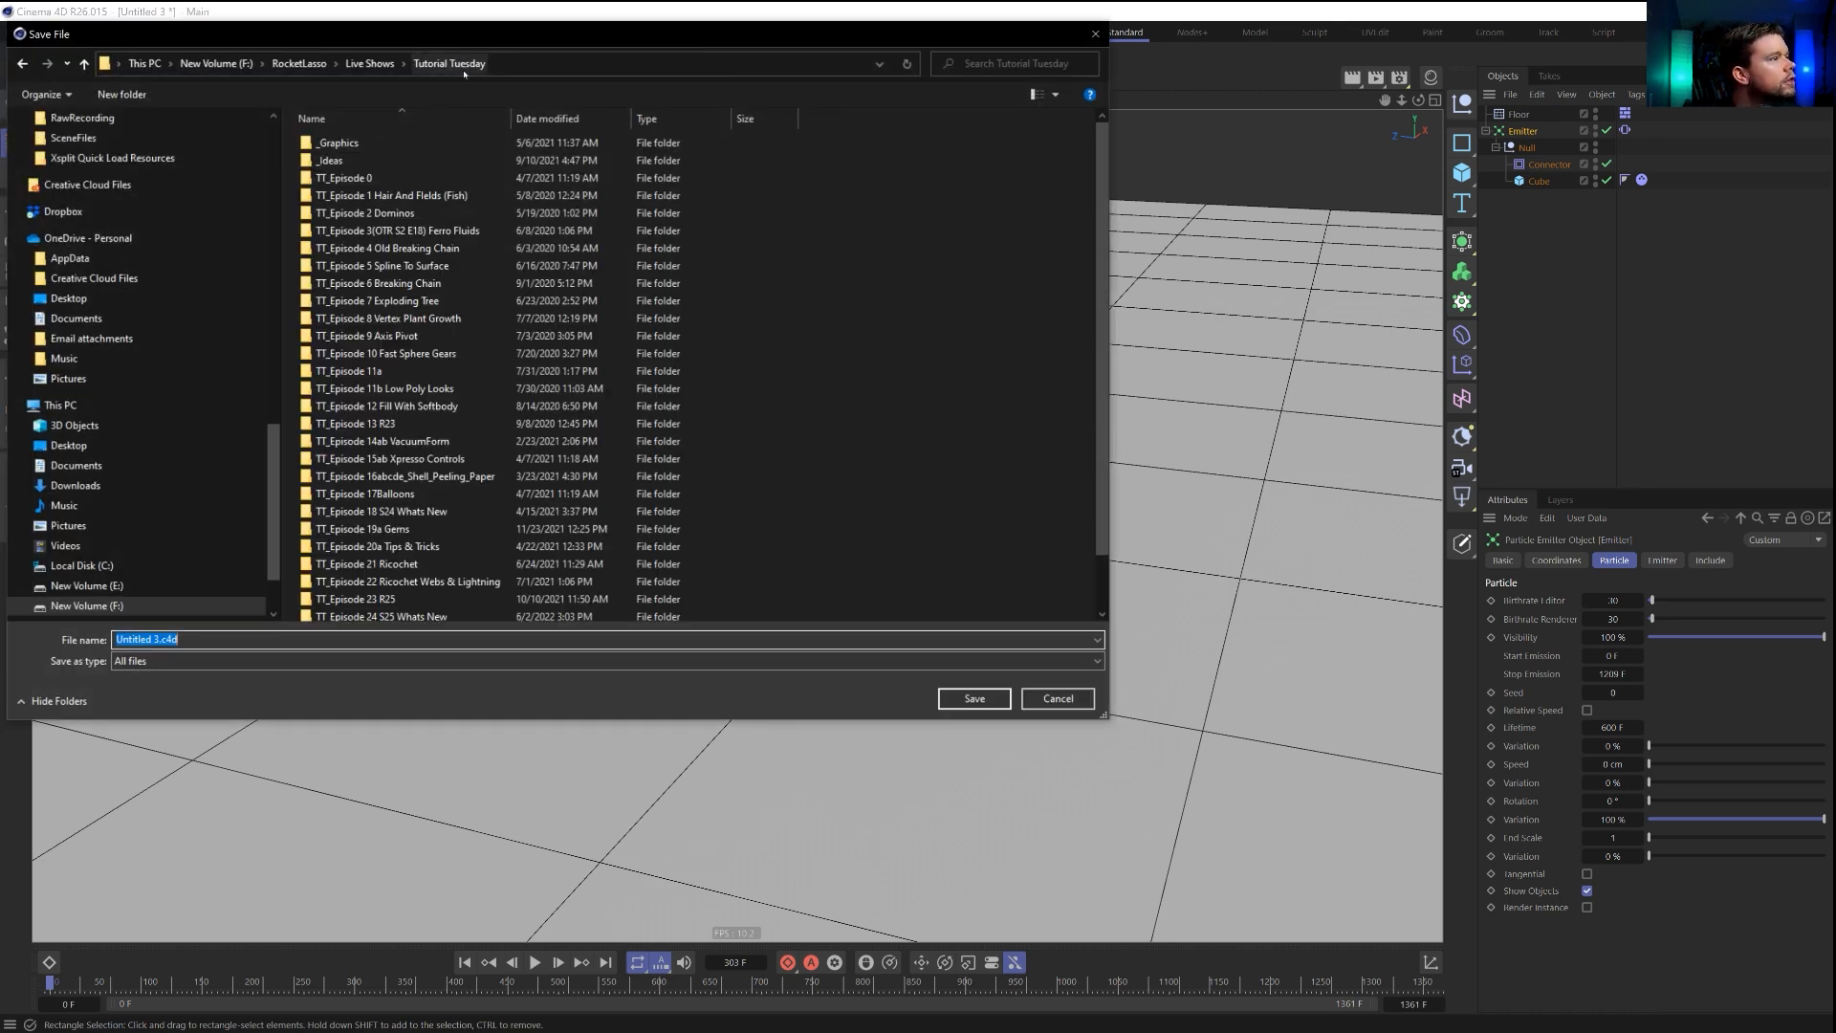
{"action": "left_click", "coordinate": [222, 164]}
{"action": "scroll", "coordinate": [232, 178], "scroll_direction": "up", "scroll_amount": 4}
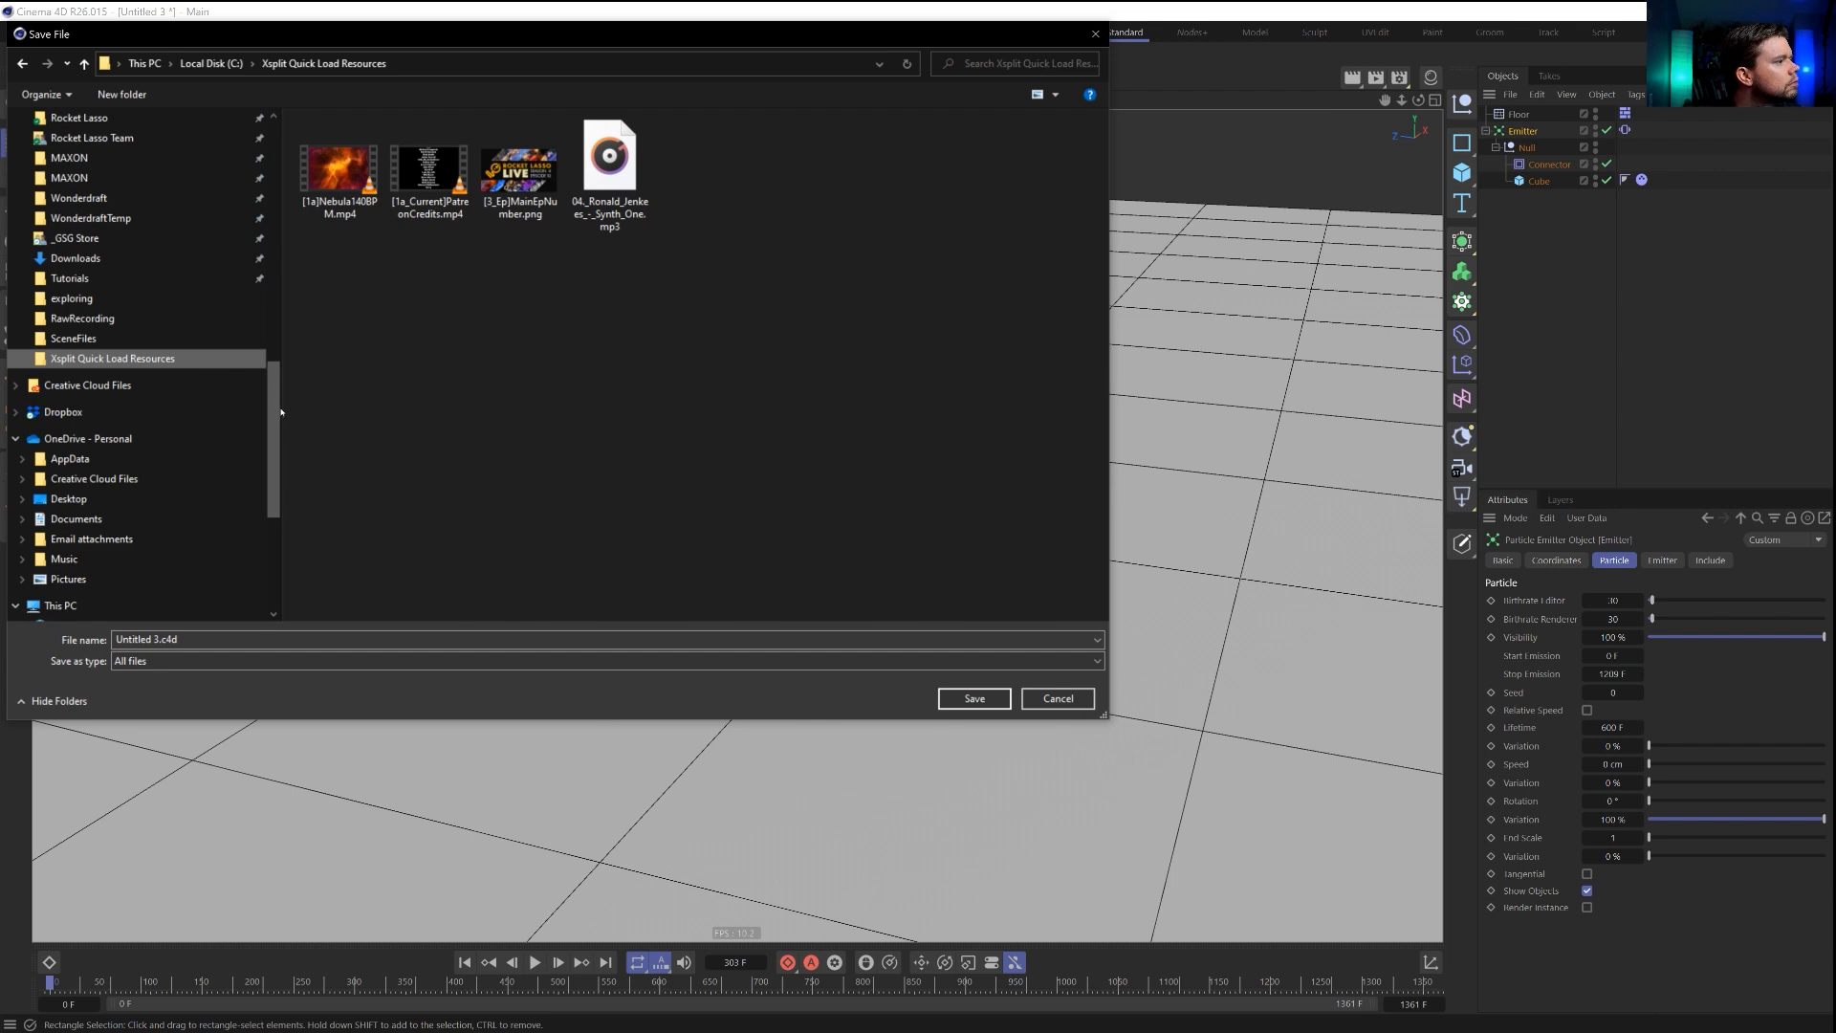
{"action": "scroll", "coordinate": [281, 412], "scroll_direction": "up", "scroll_amount": 10}
{"action": "left_click", "coordinate": [74, 151]}
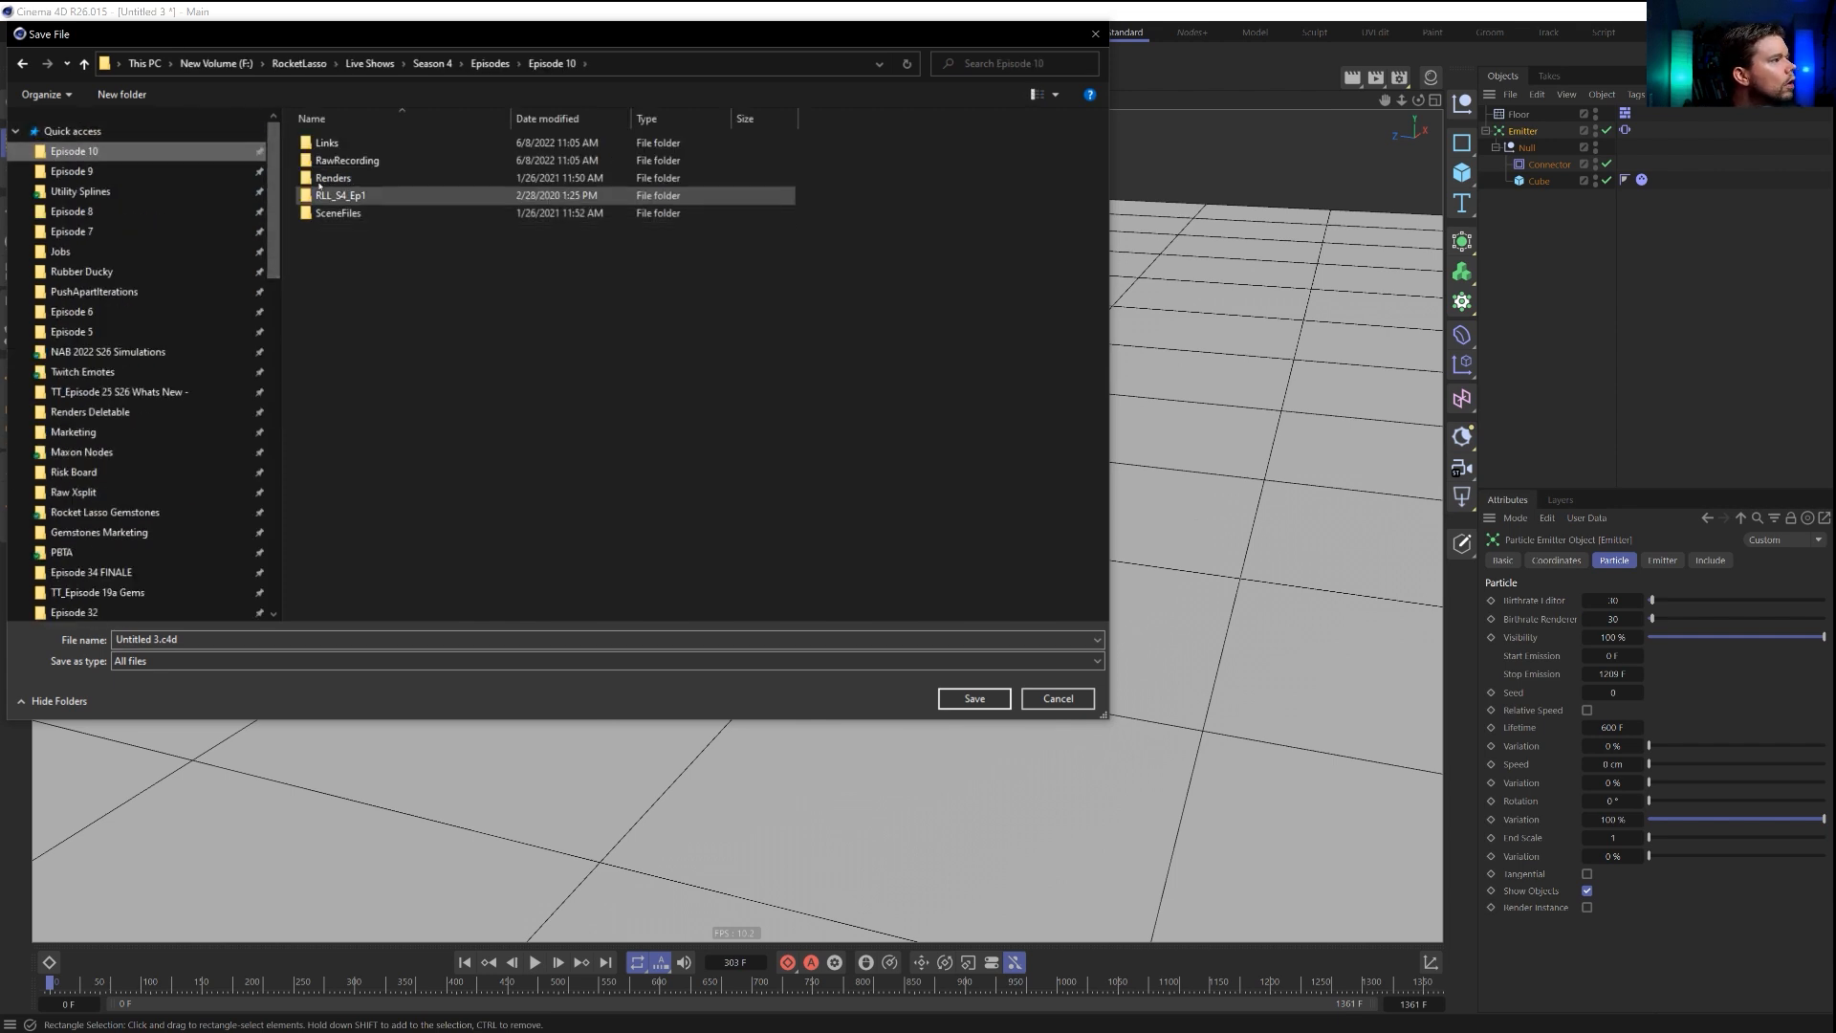
{"action": "double_click", "coordinate": [337, 212]}
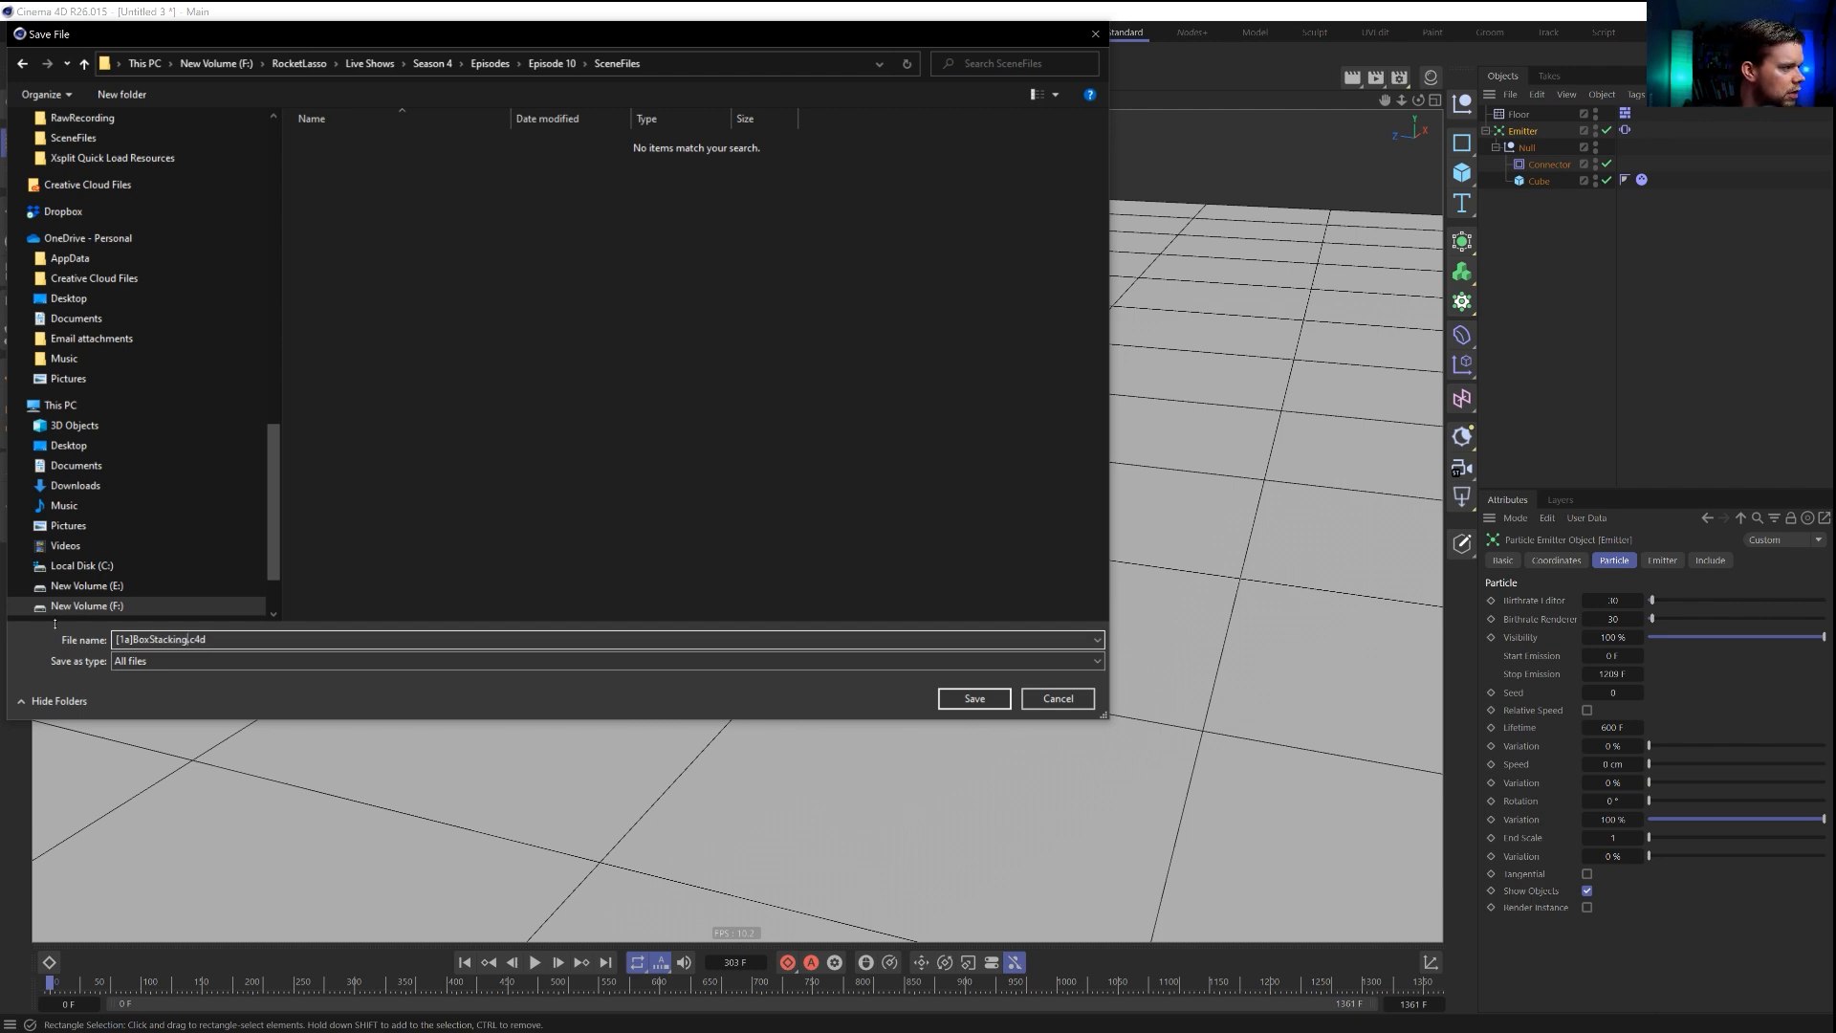
{"action": "key", "text": "Return"}
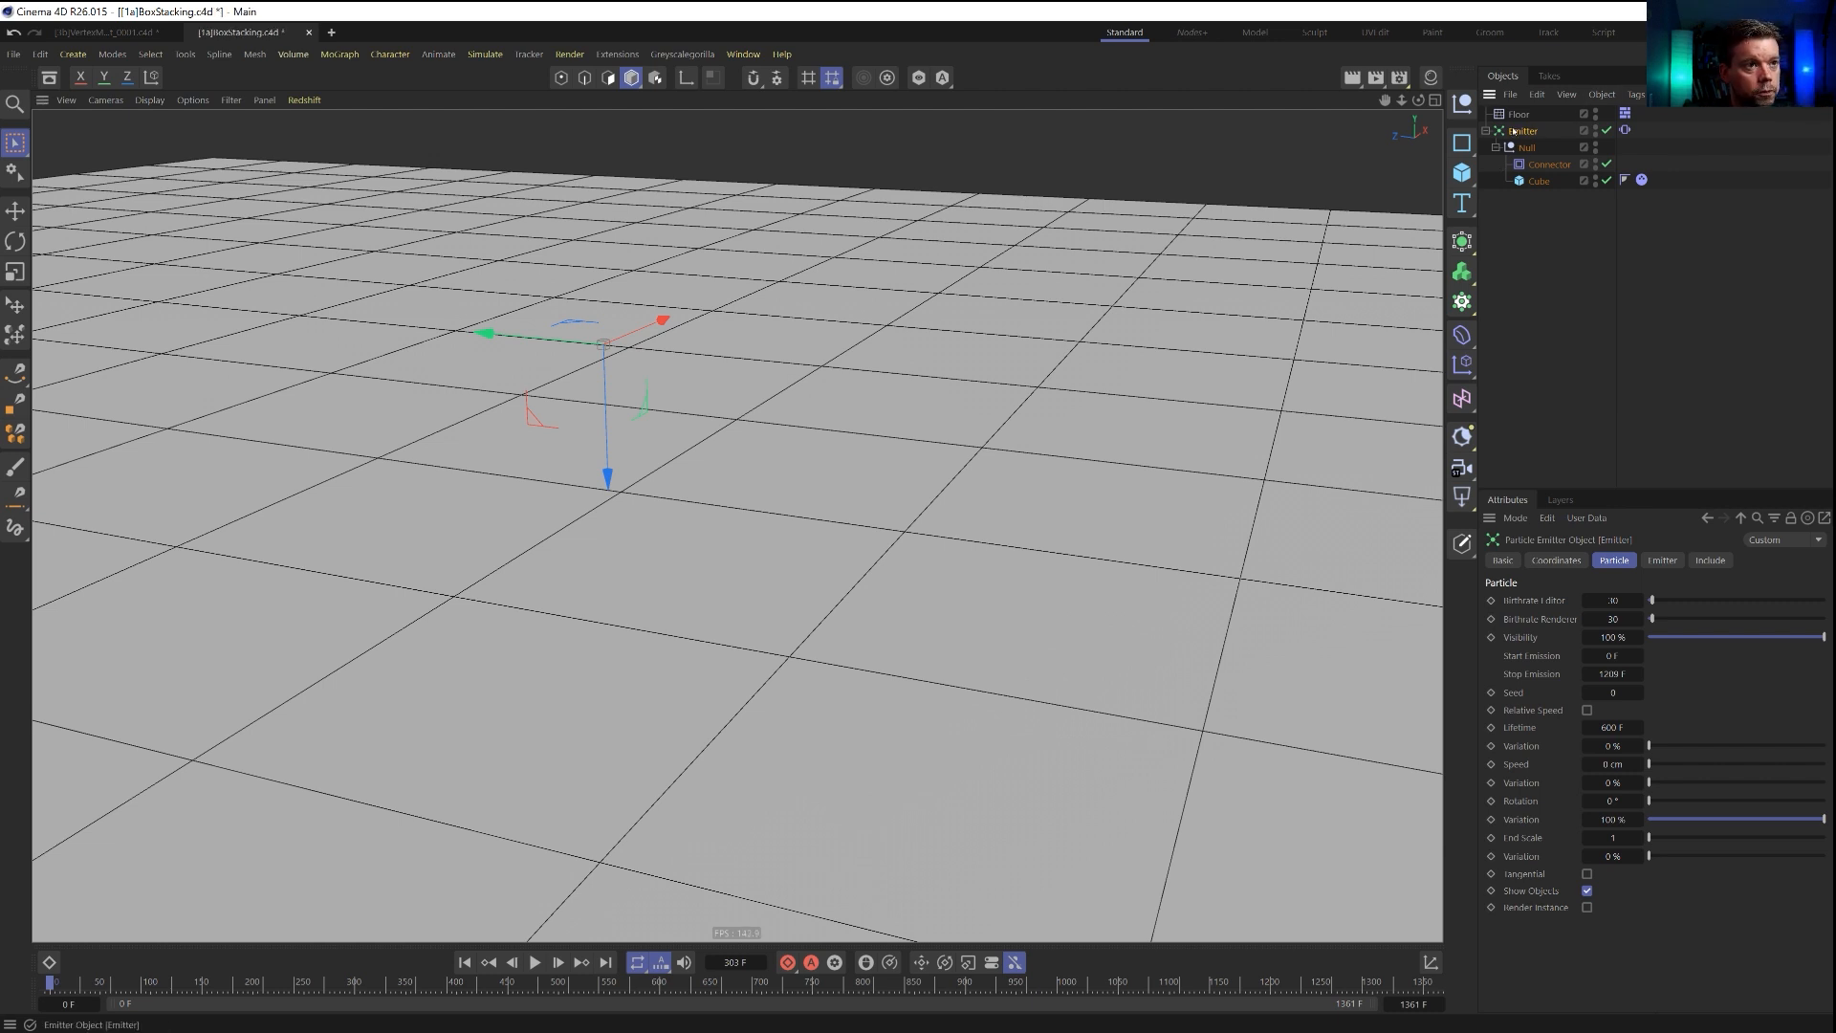
Delete the emitter with its child objects, and add a Helix spline in the XZ plane.
{"action": "key", "text": "Delete"}
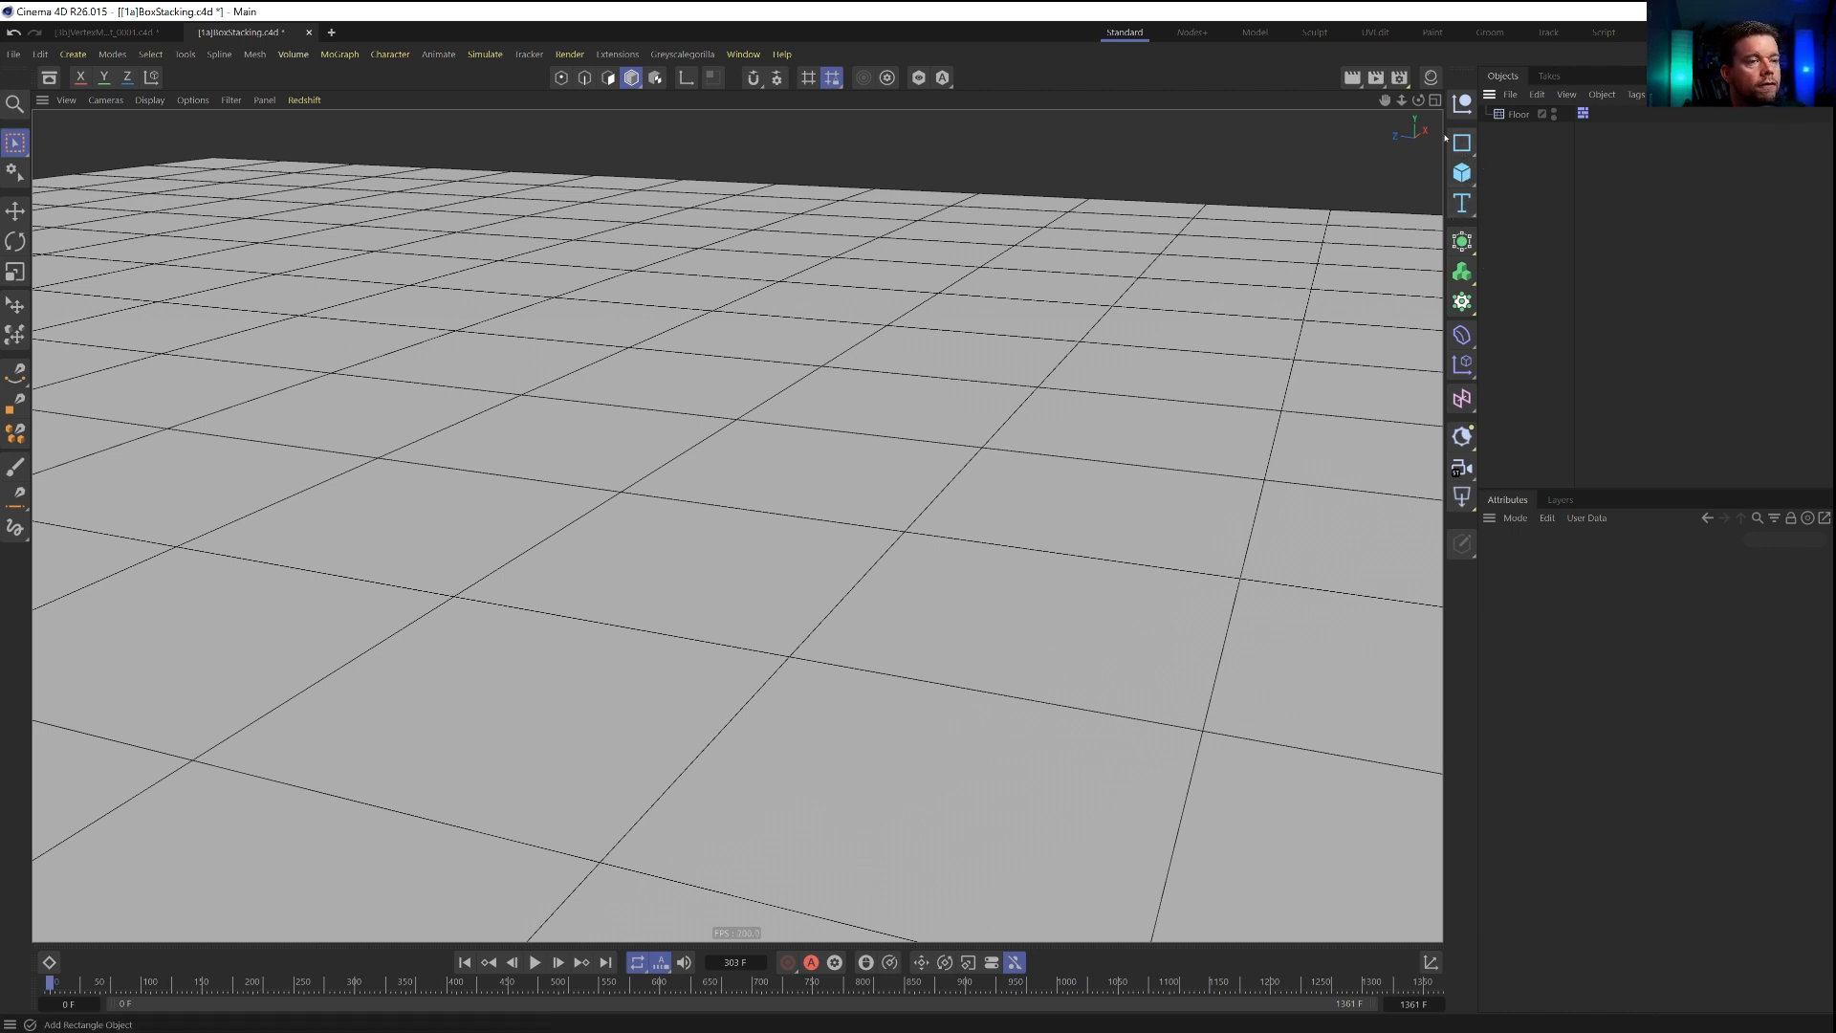
{"action": "left_click", "coordinate": [1470, 149]}
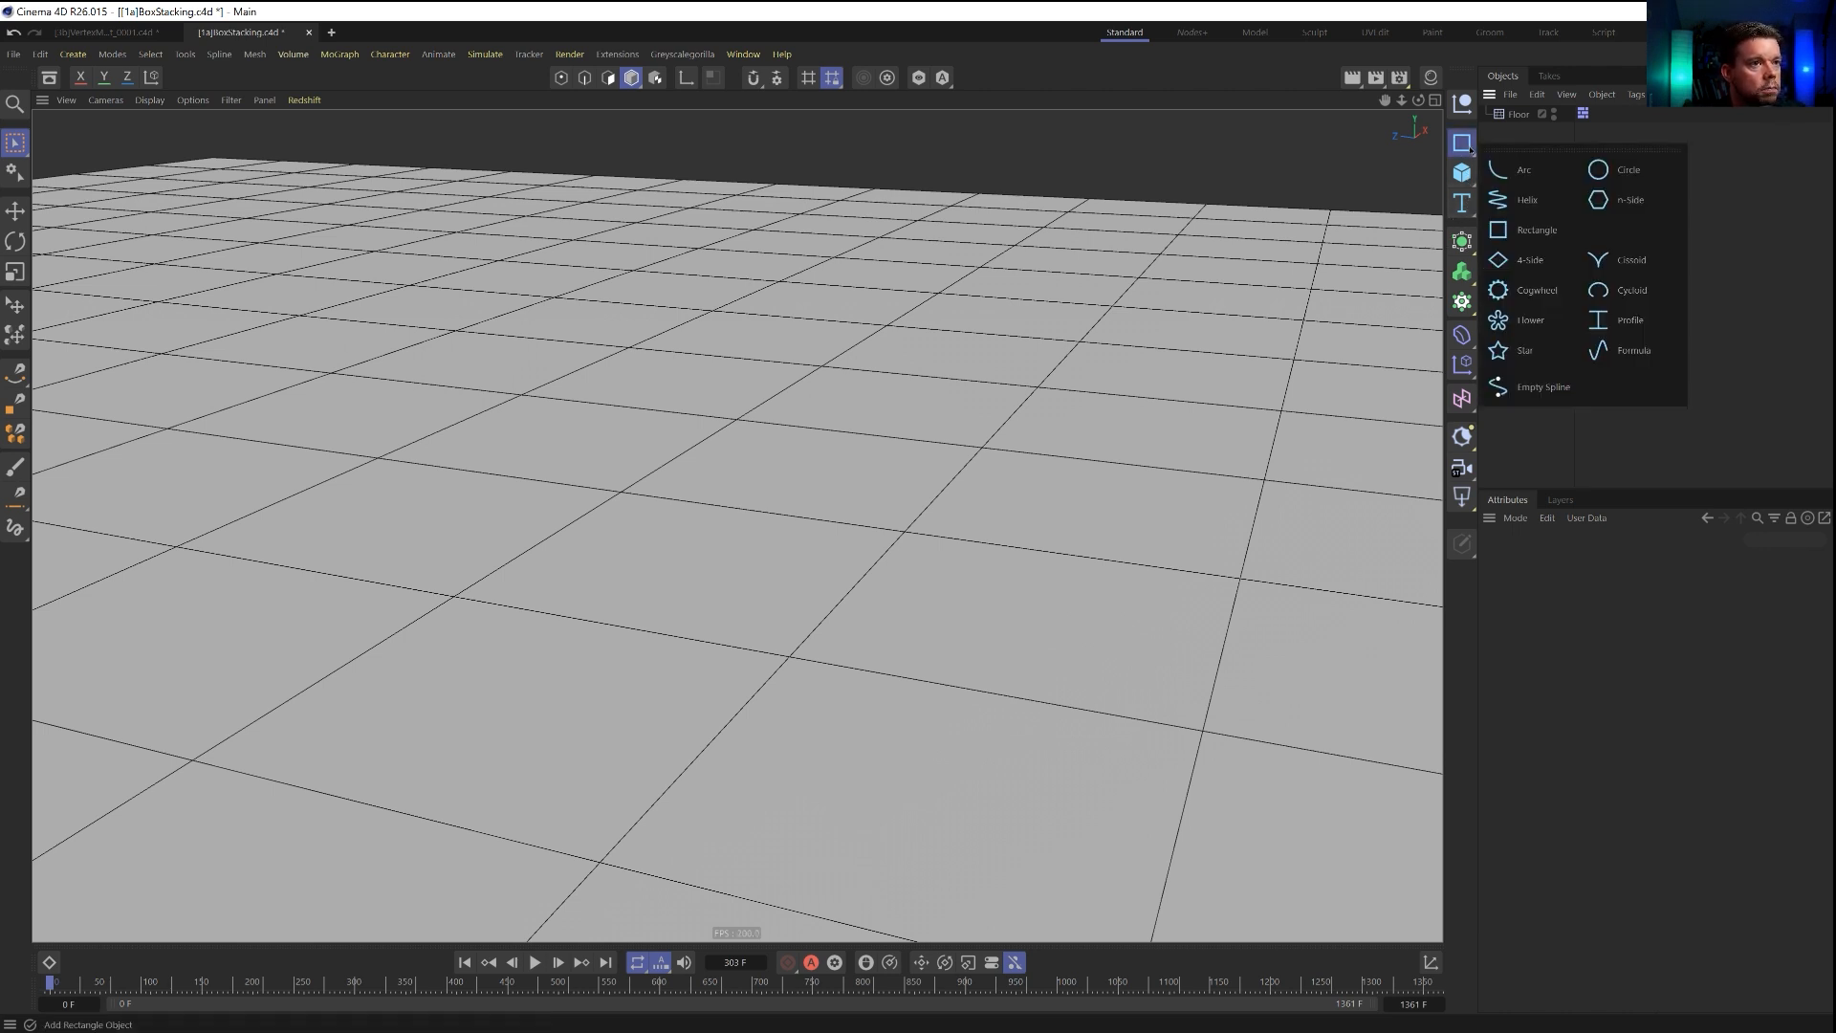
{"action": "left_click", "coordinate": [1518, 200]}
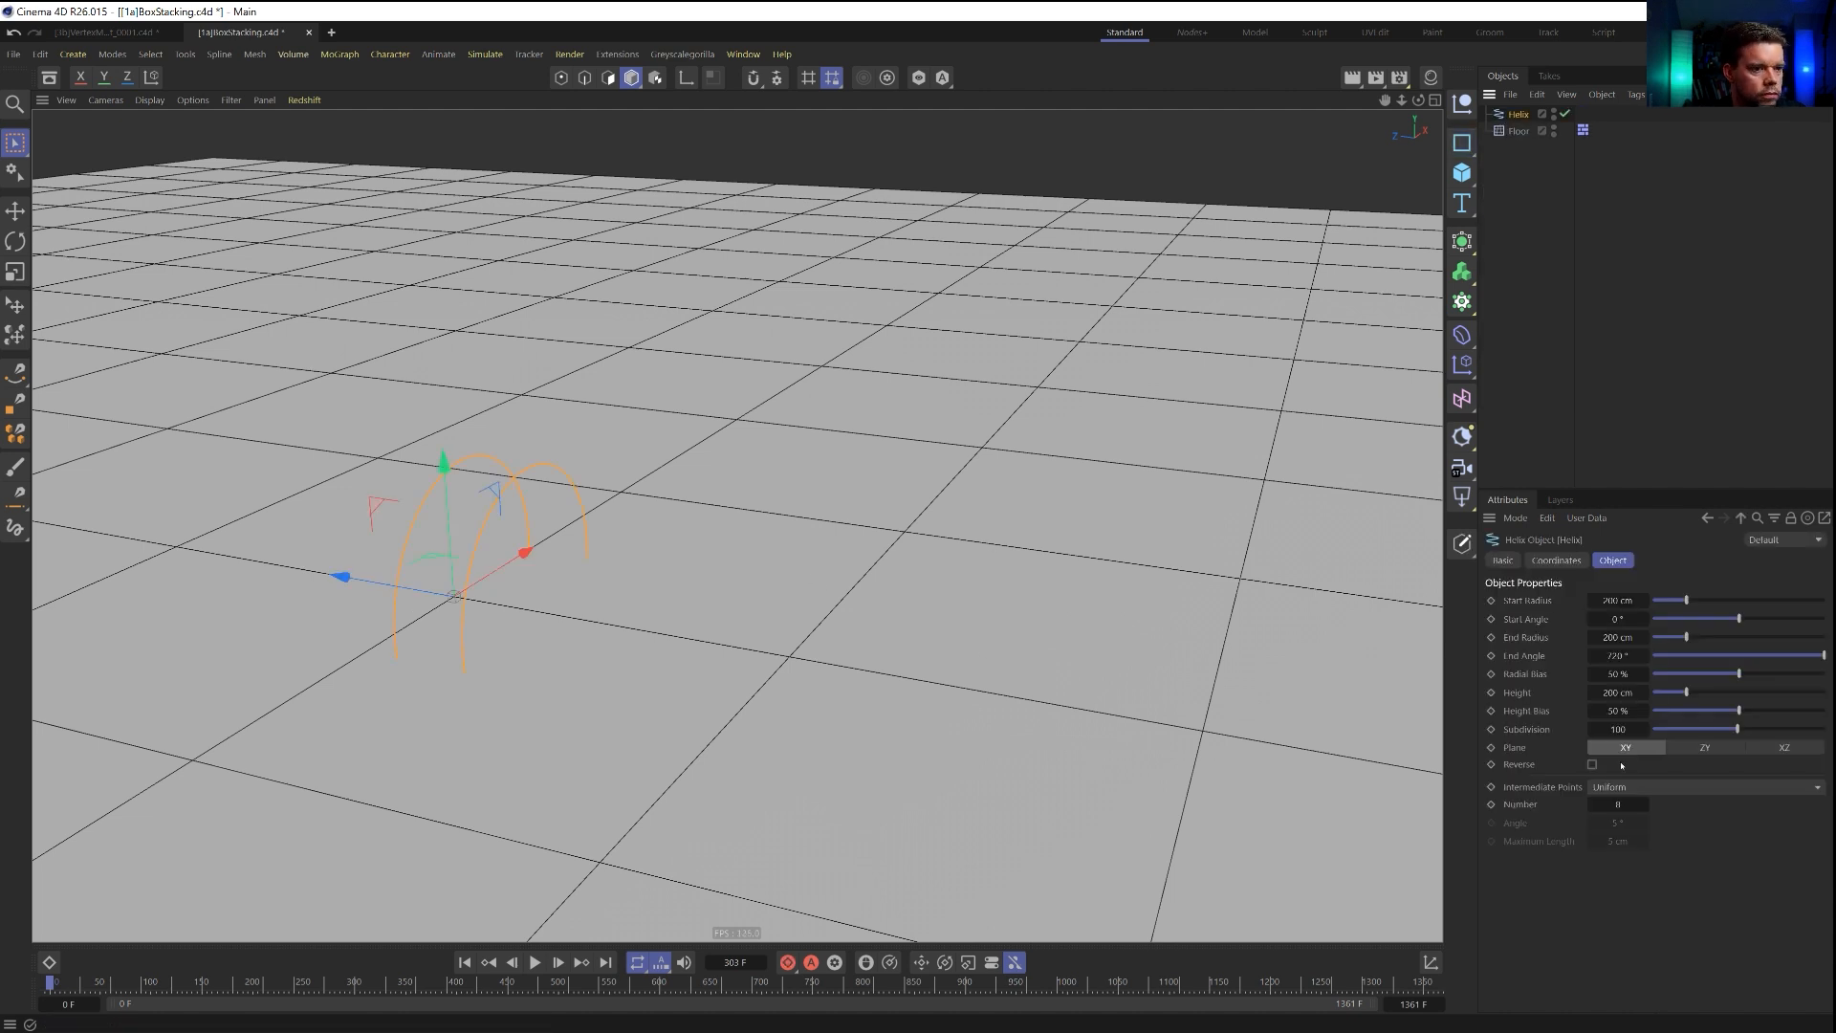
{"action": "left_click", "coordinate": [1784, 747]}
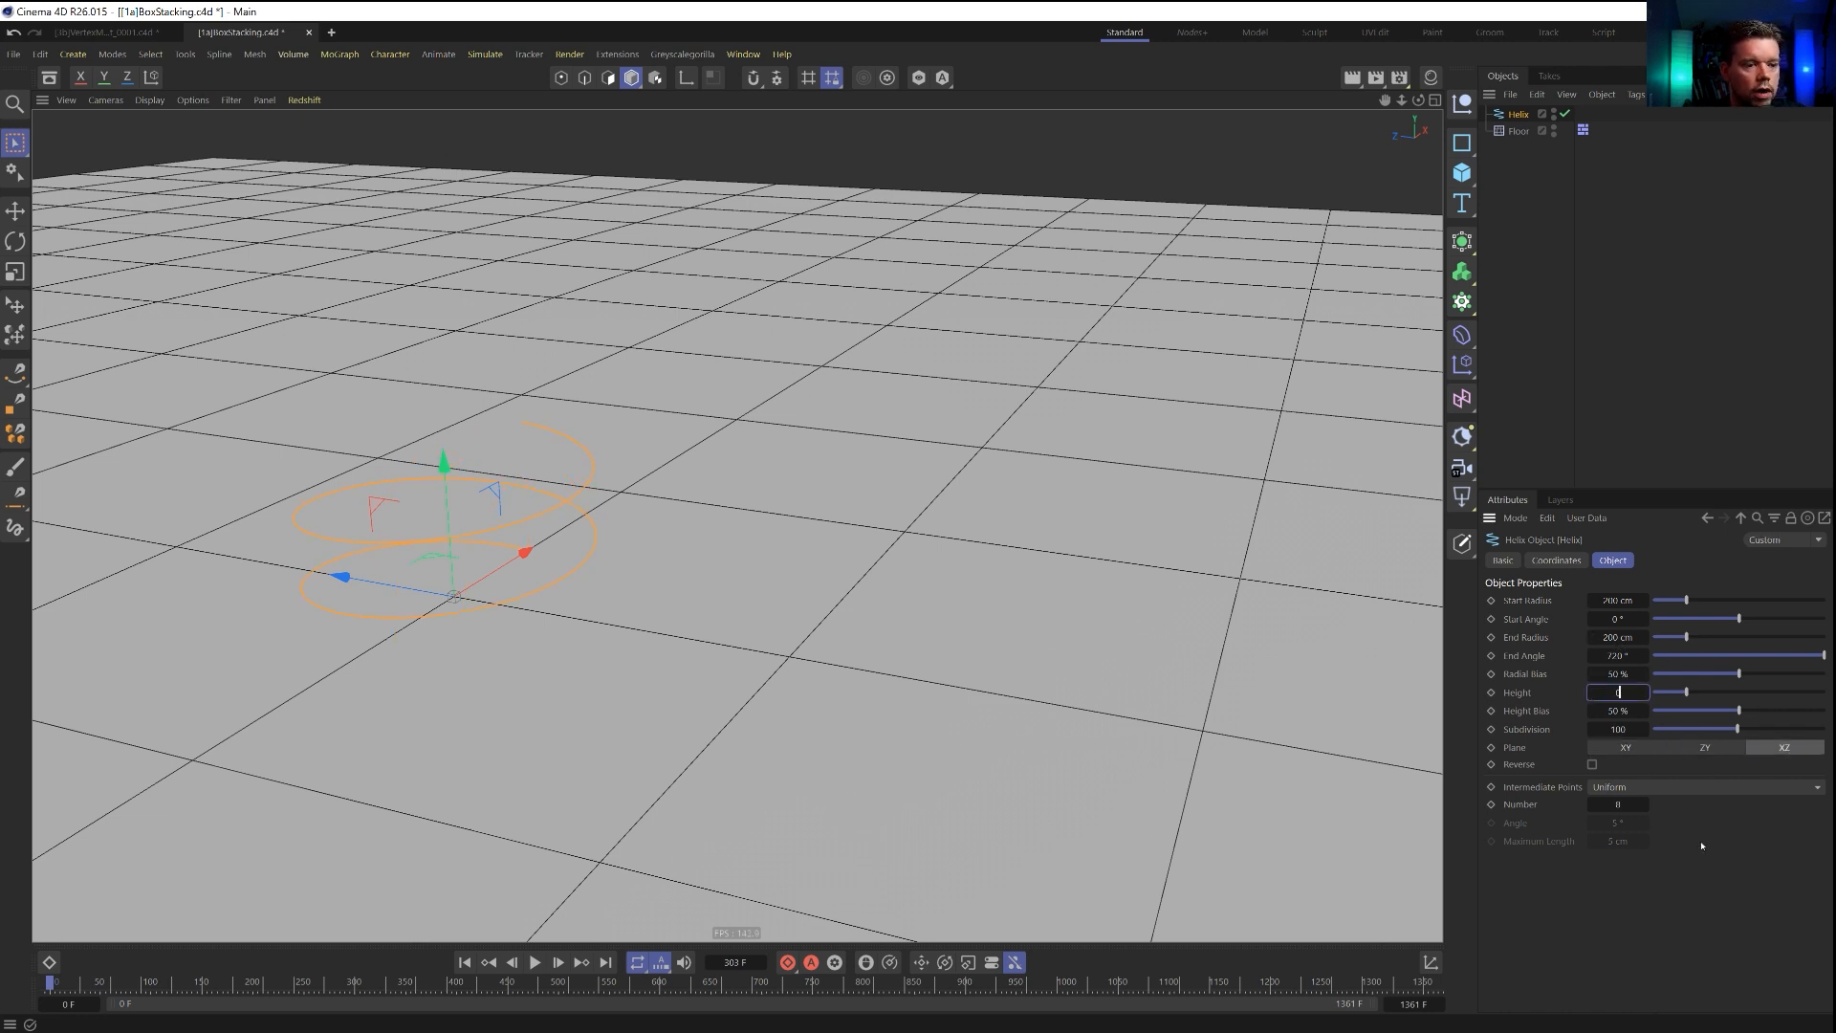
Flatten the helix to a height of 0 cm, increase its end angle for more turns, and set the start radius to 41 cm.
{"action": "left_click", "coordinate": [1625, 655]}
{"action": "left_click_drag", "start_coordinate": [1686, 599], "coordinate": [1674, 600]}
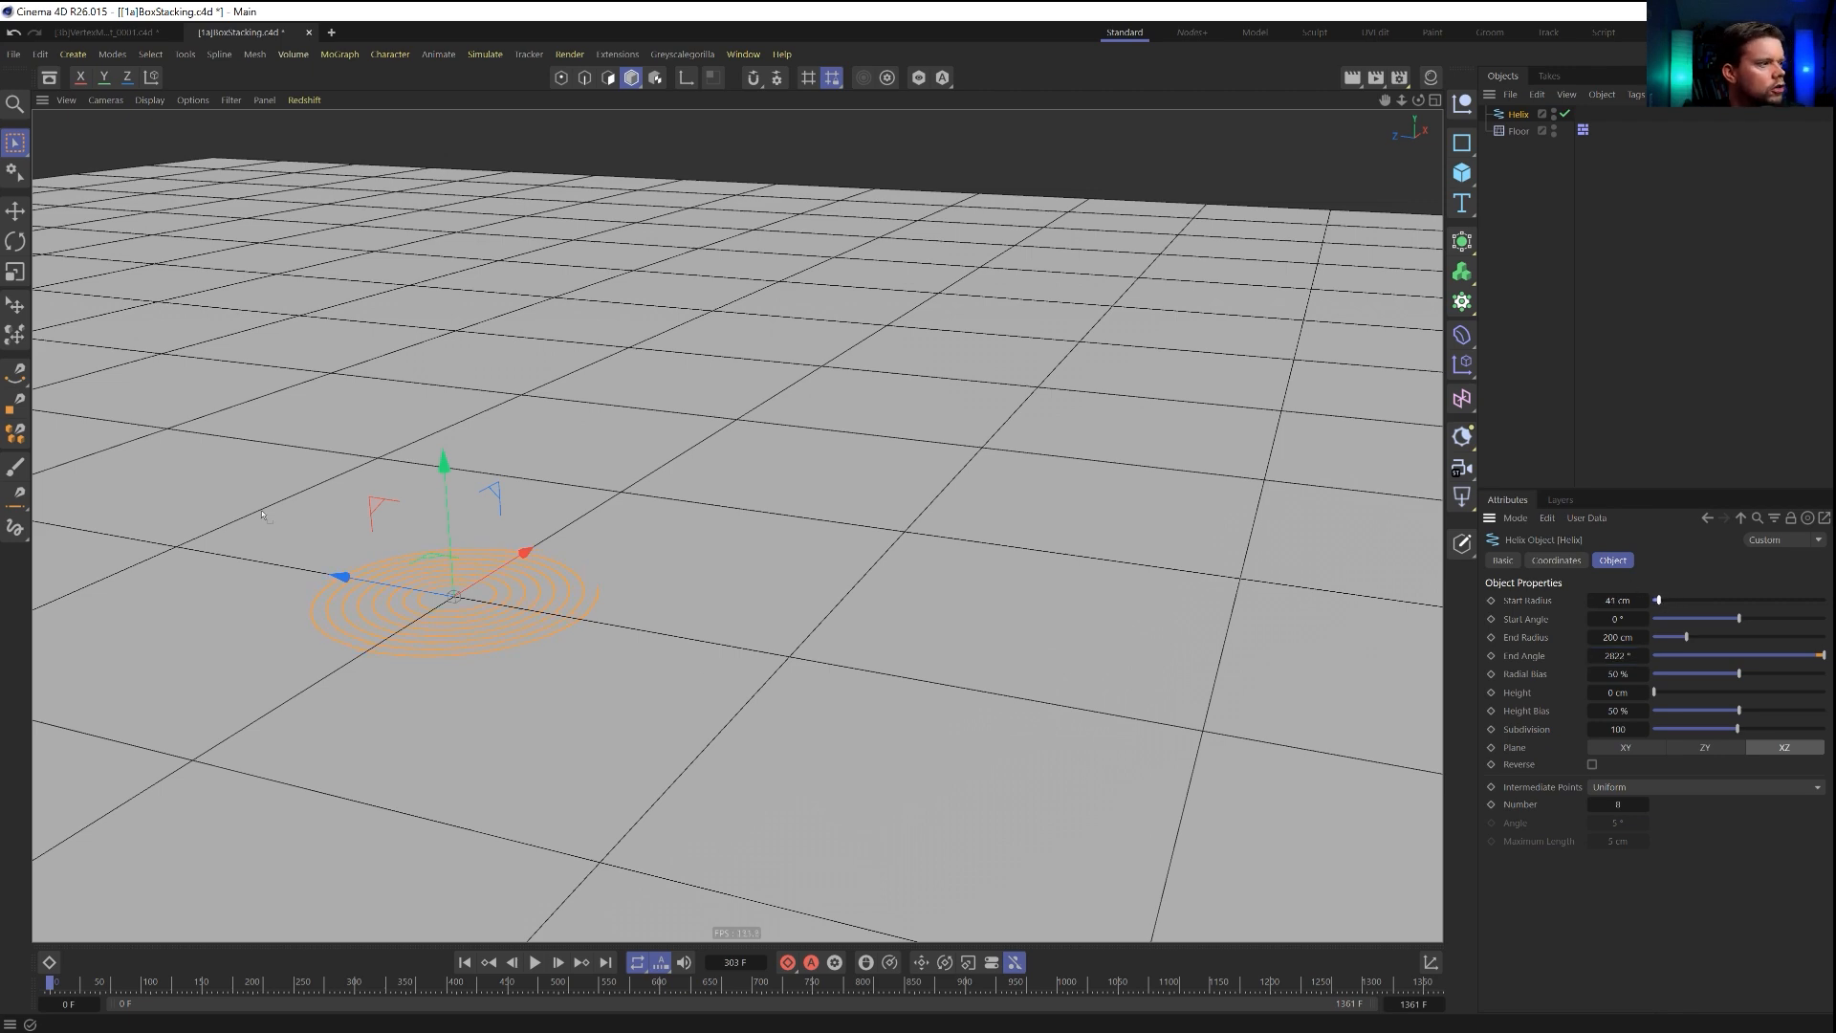
{"action": "key", "text": "o"}
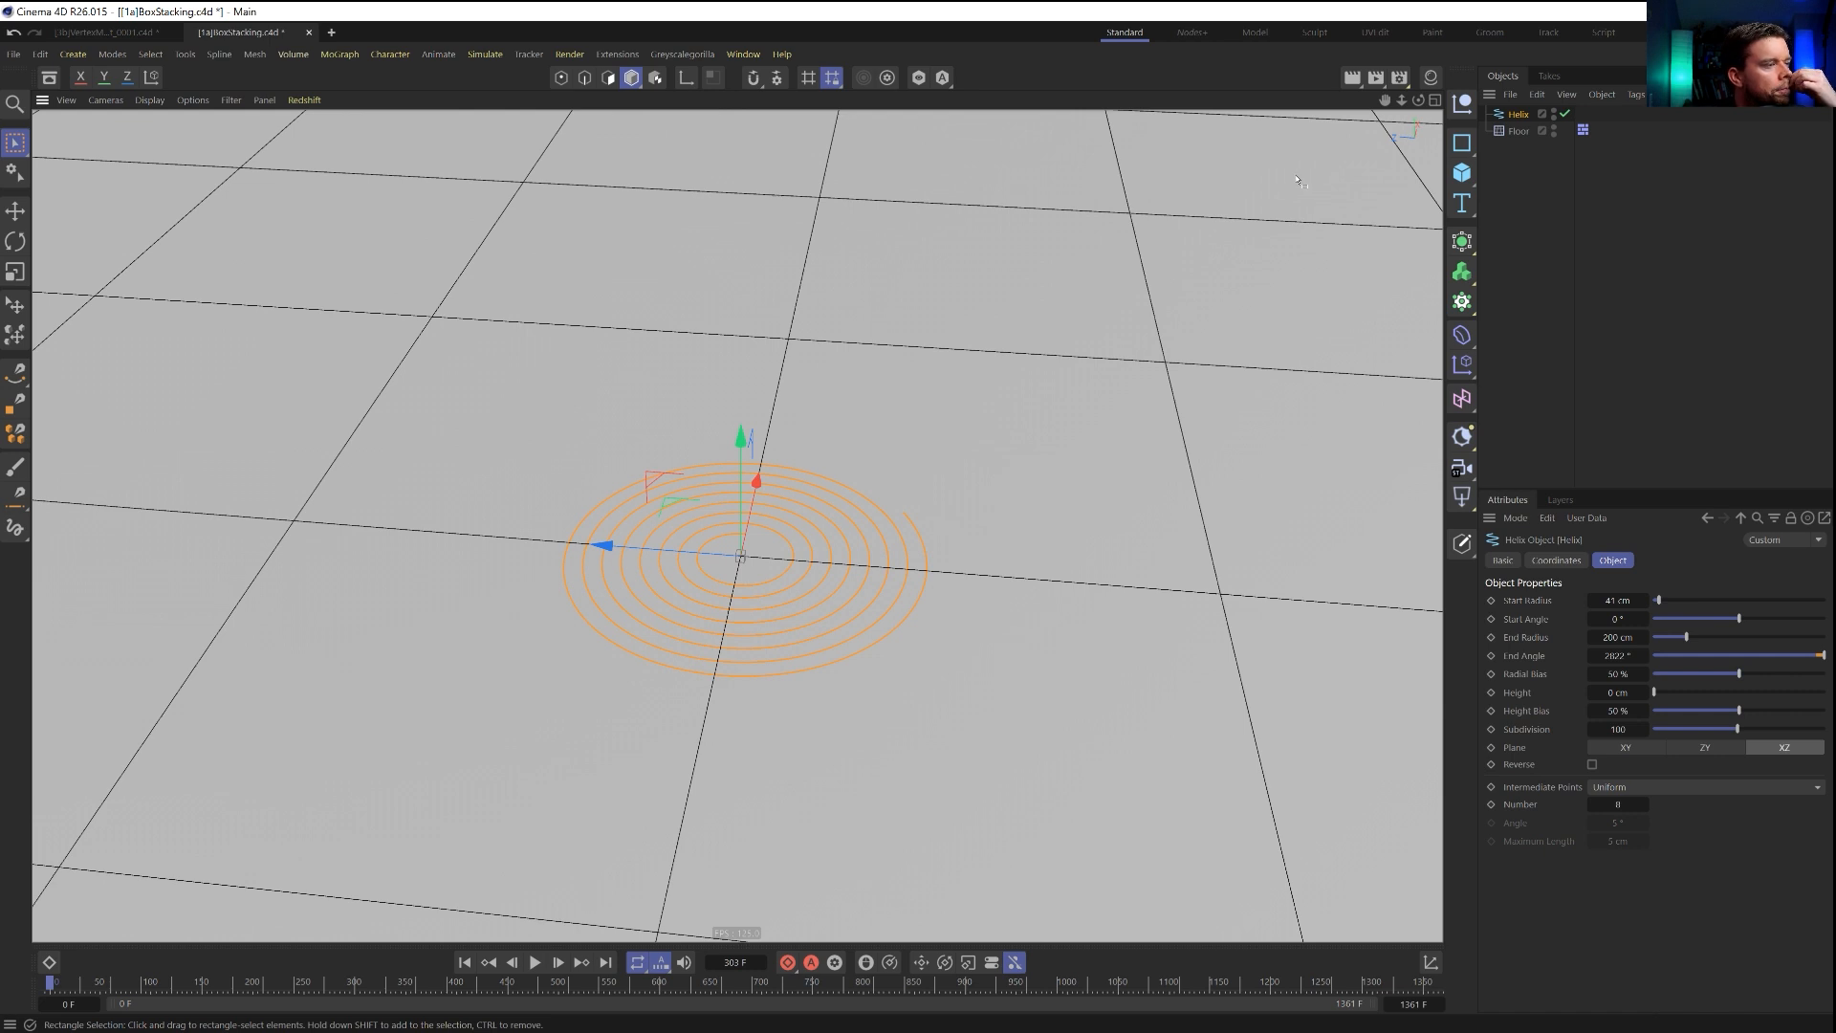
Add a null object and set the project's default keyframe interpolation type to Linear.
{"action": "left_click", "coordinate": [1467, 105]}
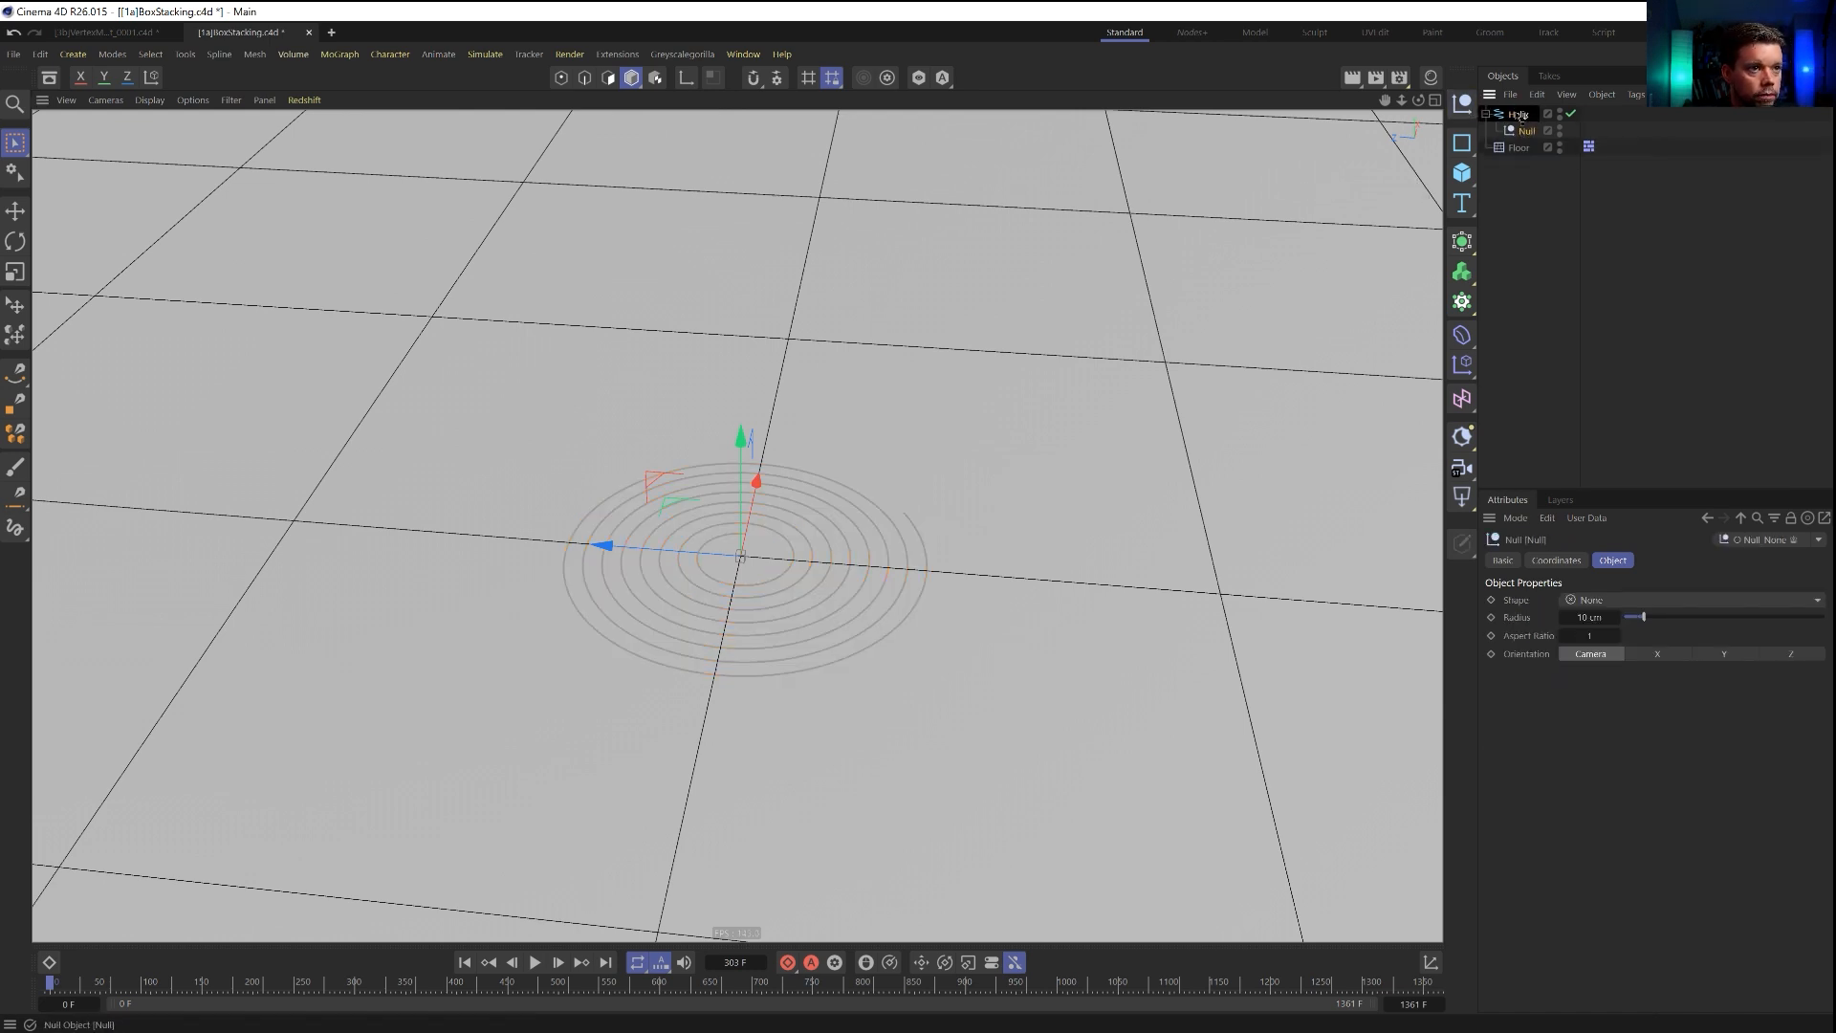
{"action": "key", "text": "ctrl+d"}
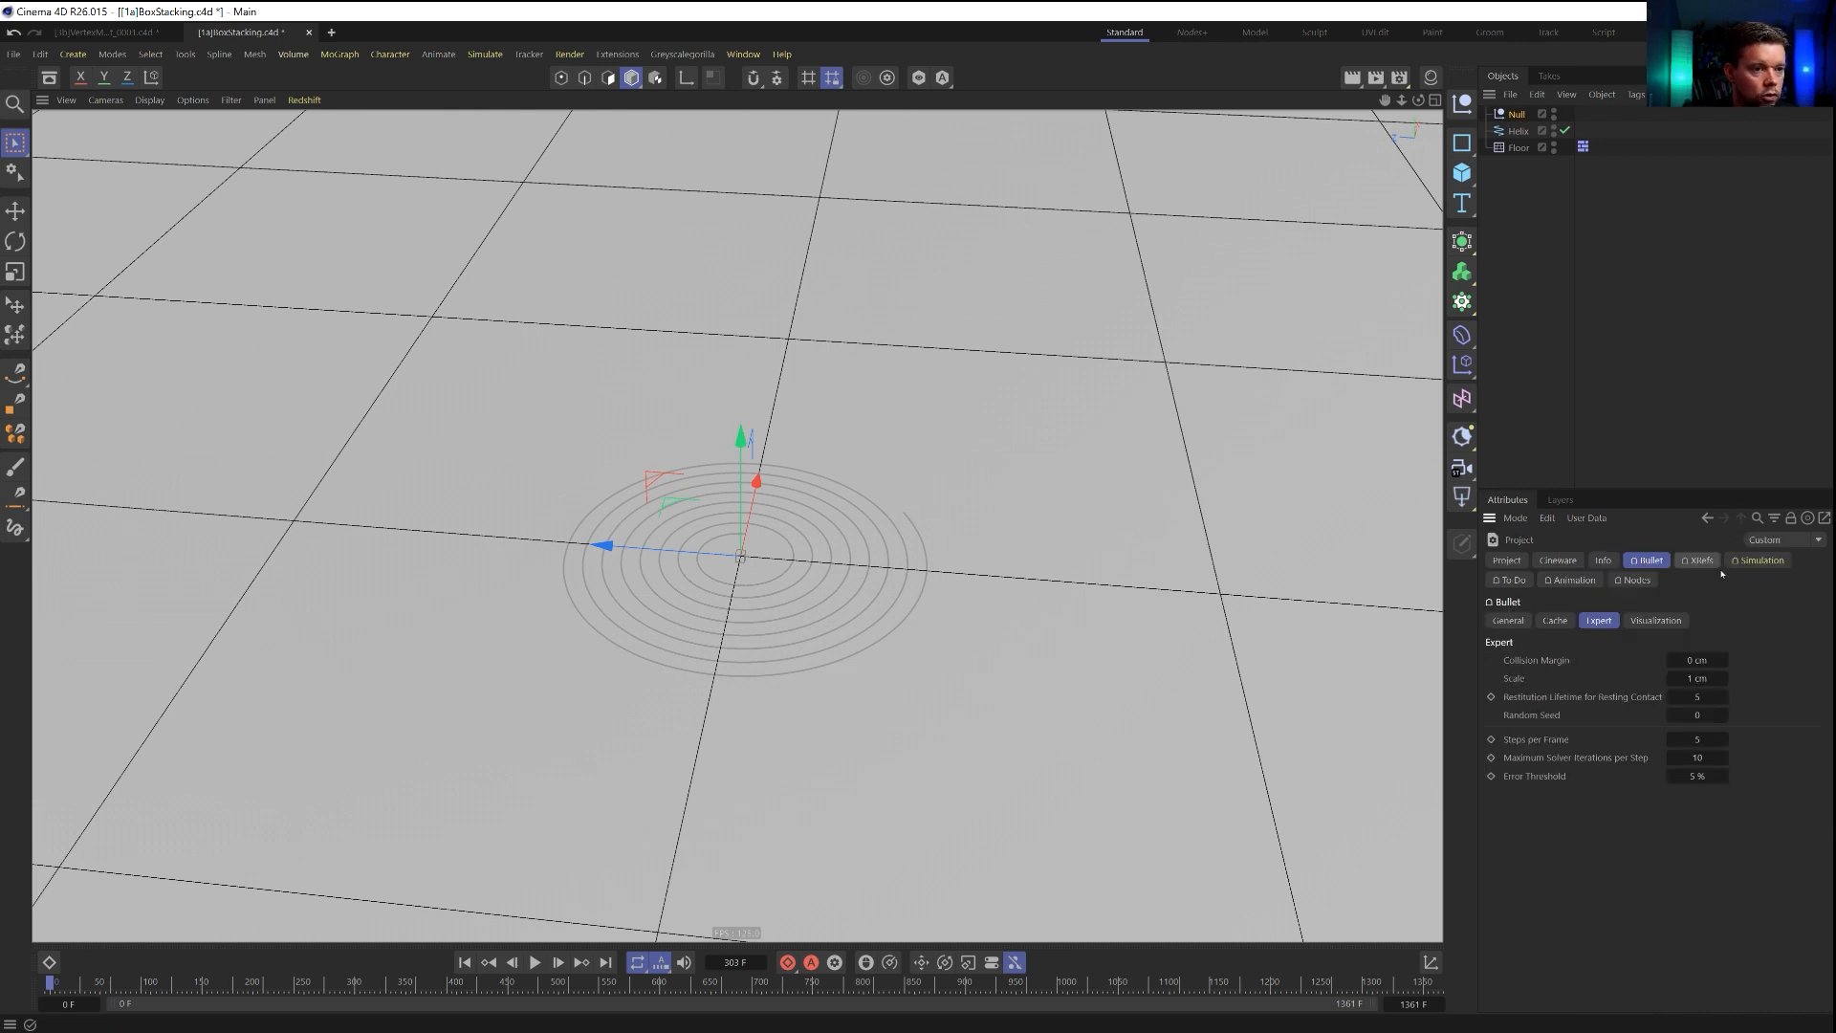
{"action": "left_click", "coordinate": [1507, 559]}
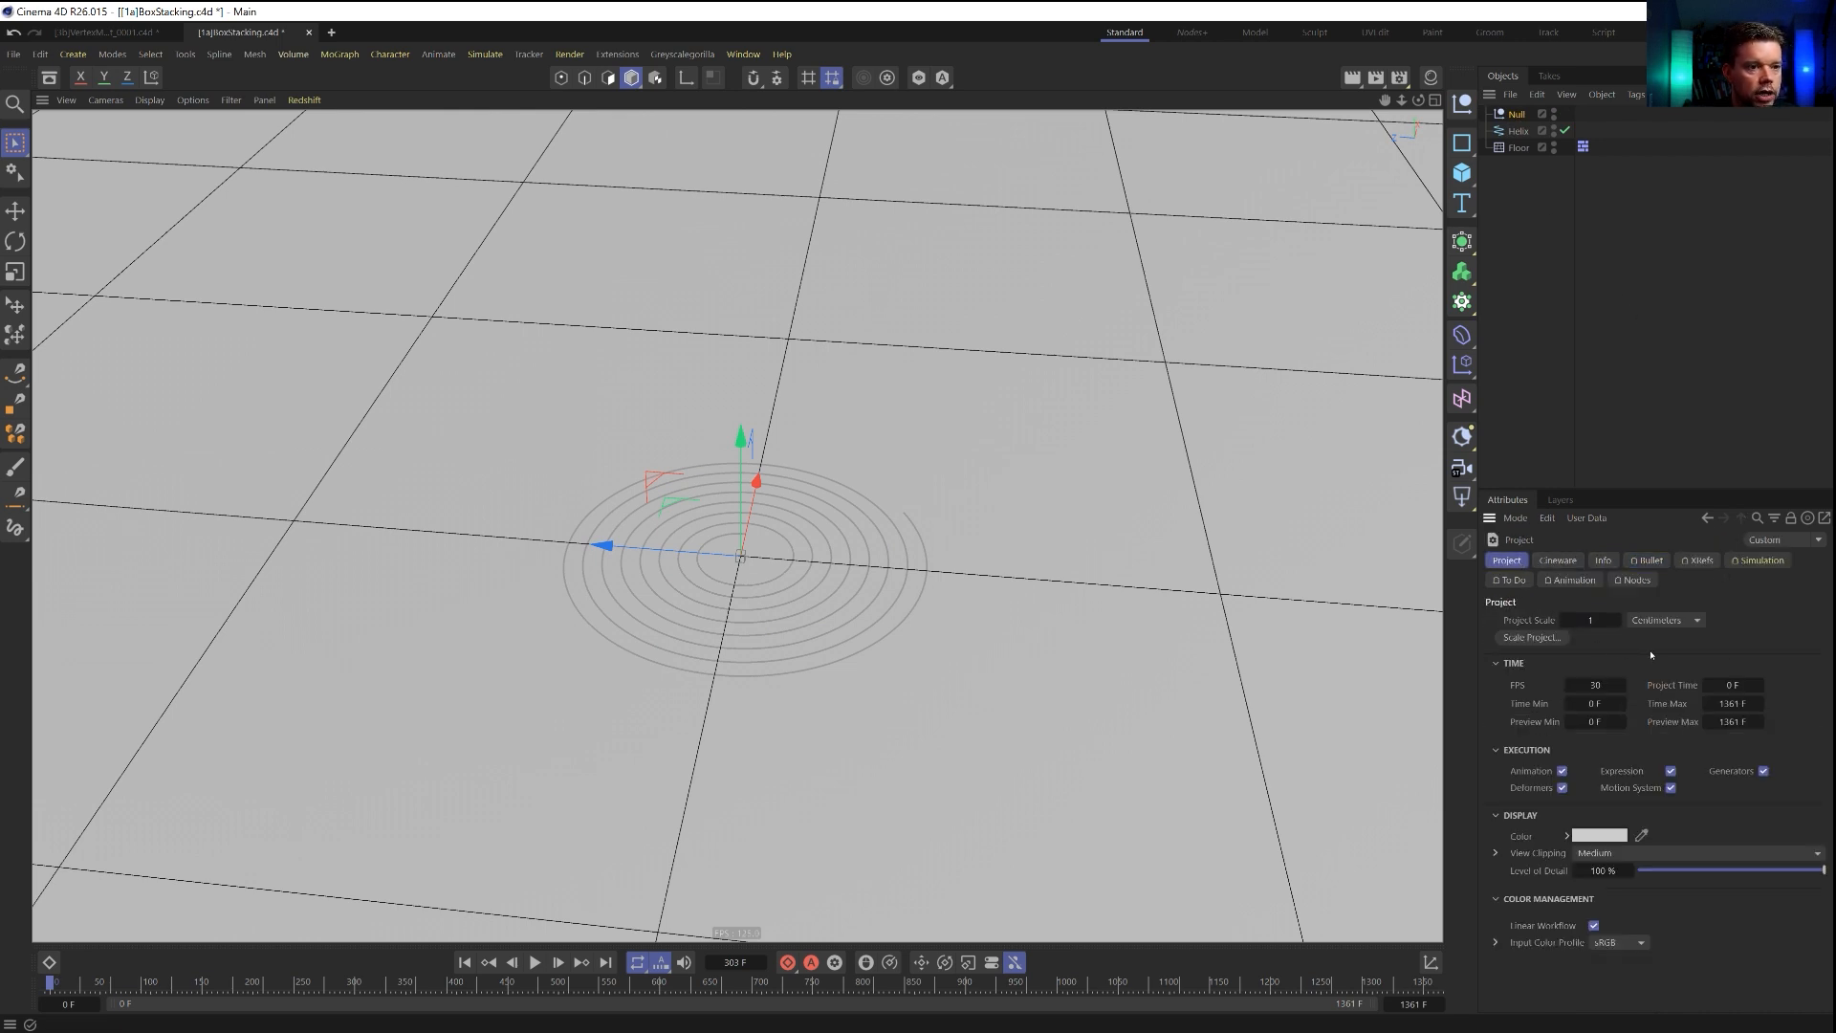
{"action": "left_click", "coordinate": [1563, 580]}
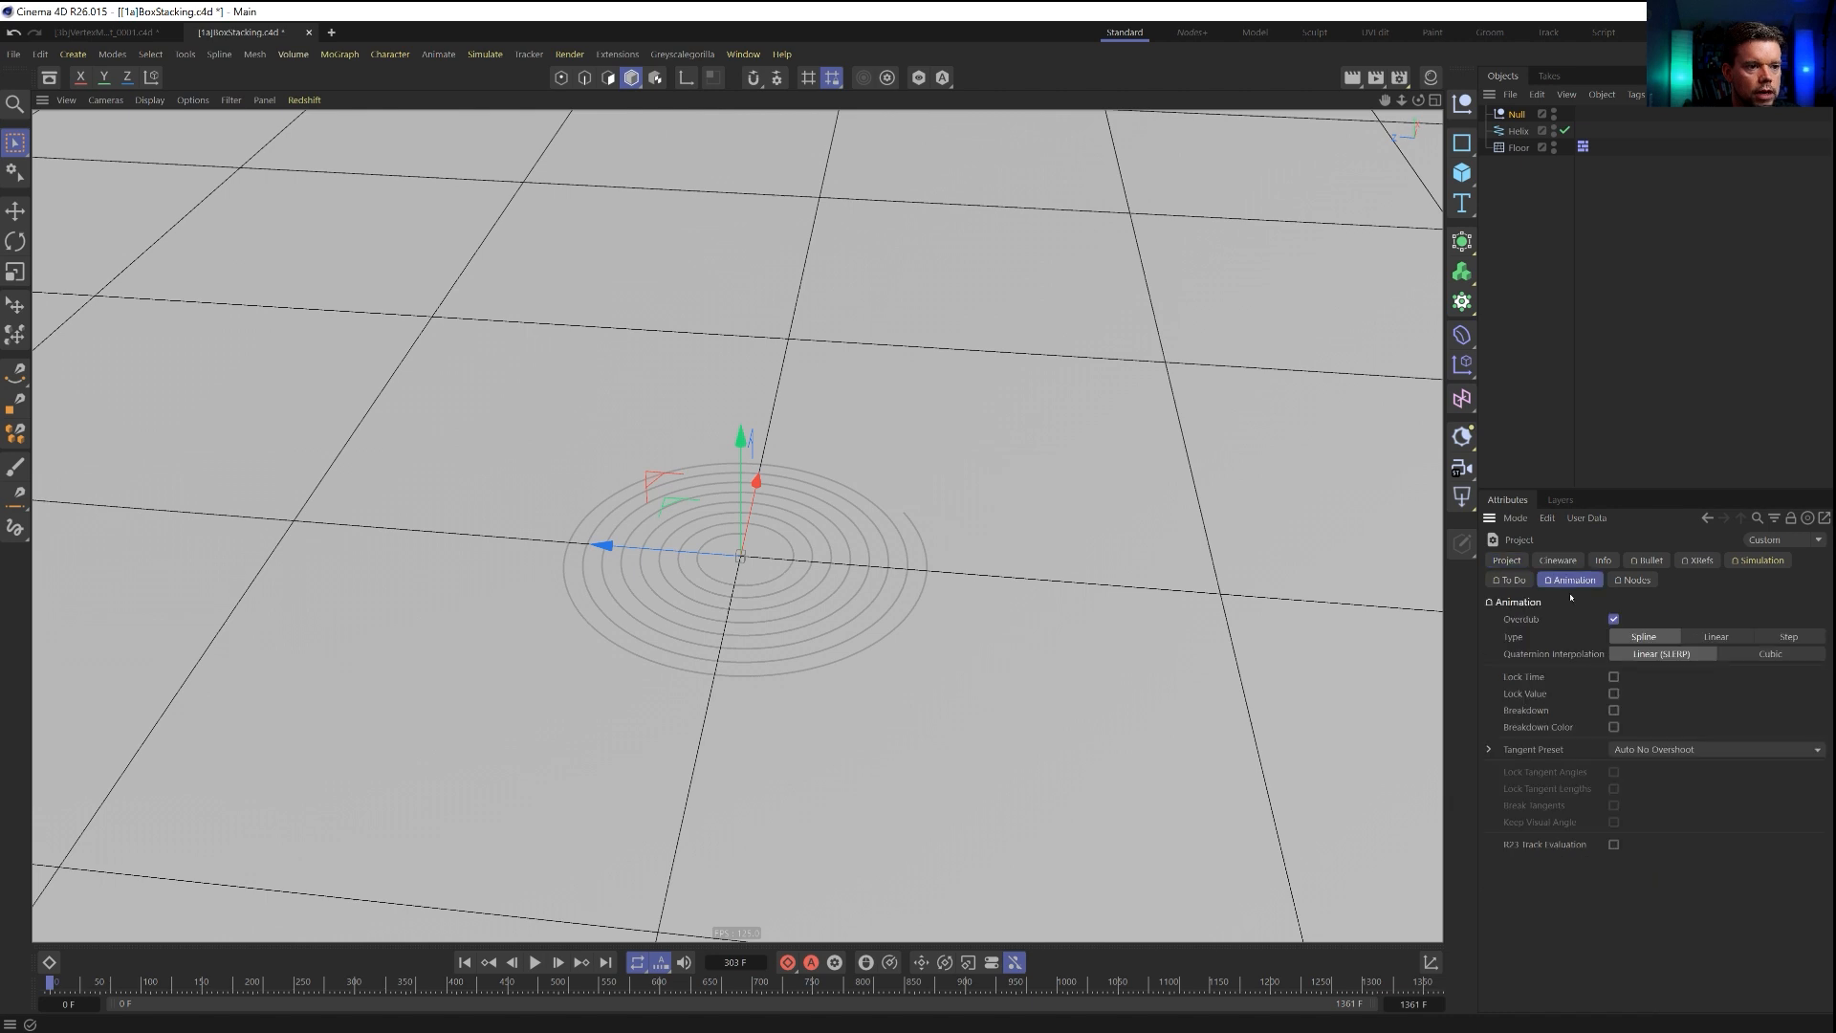
{"action": "left_click", "coordinate": [1715, 636]}
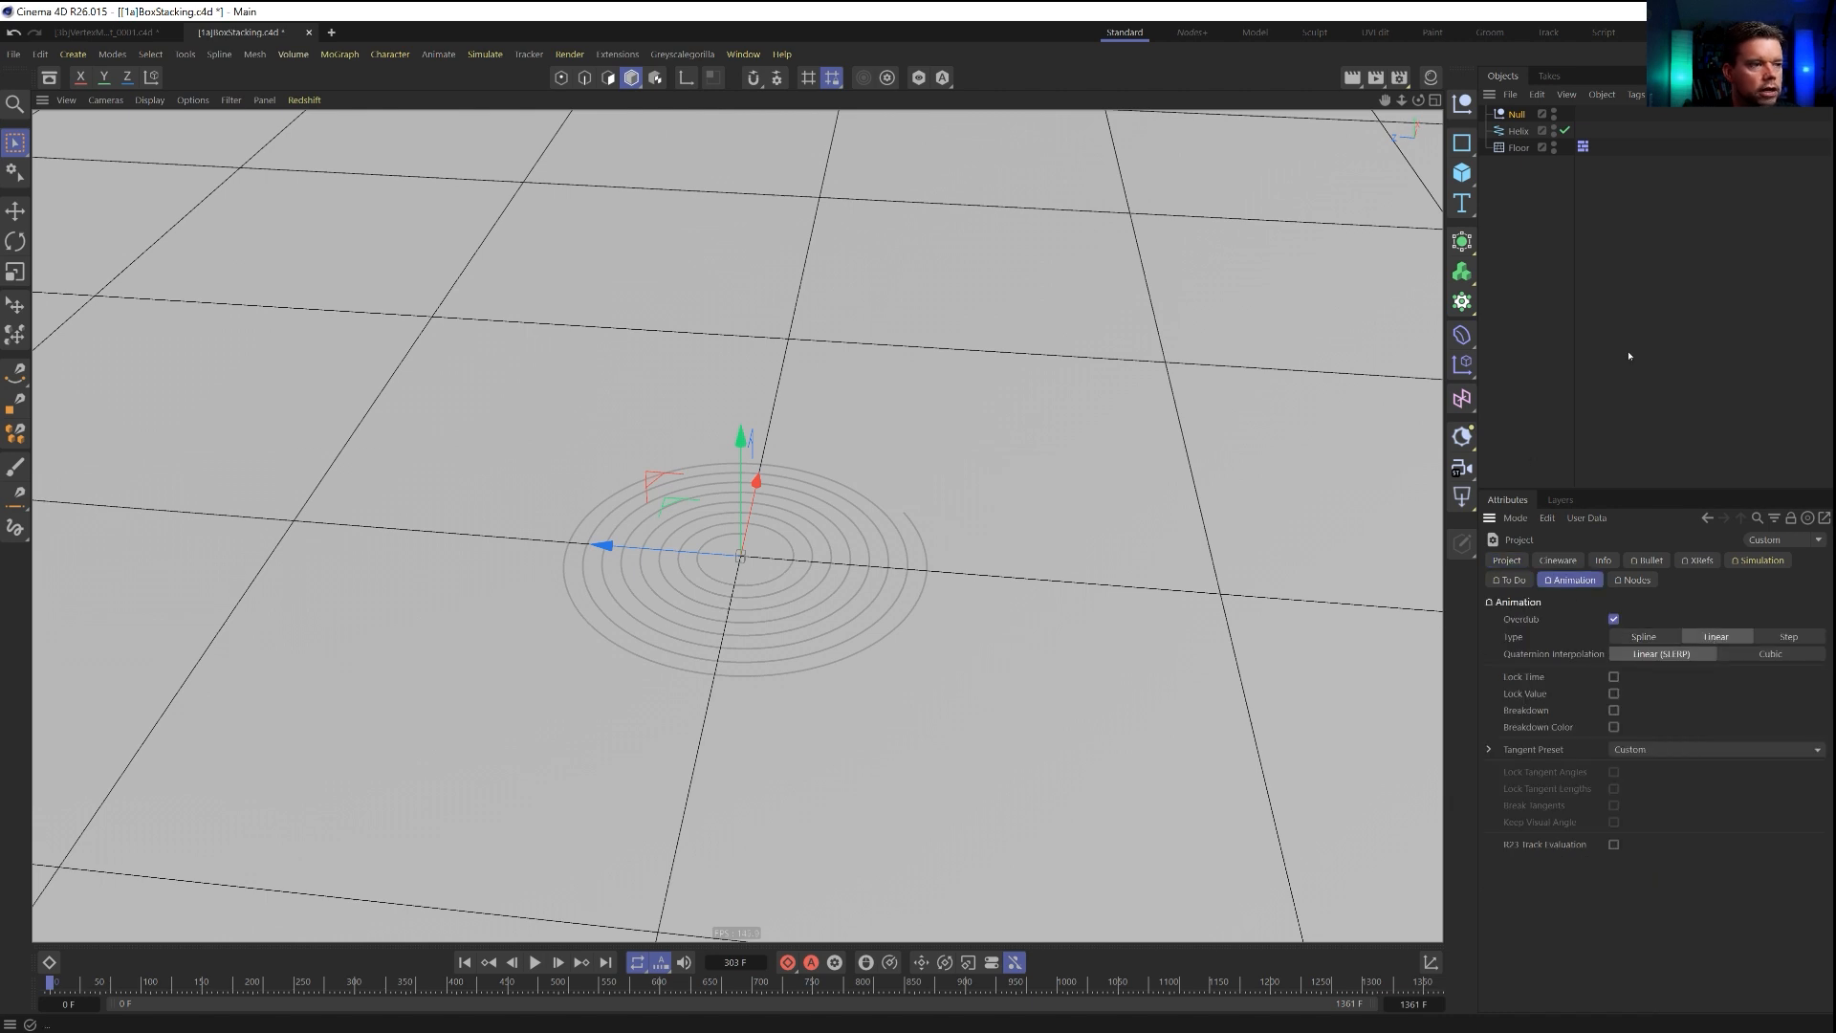
Add an Align to Spline tag to the null, place the null below the floor, and assign the Helix as the spline path.
{"action": "left_click", "coordinate": [1524, 114]}
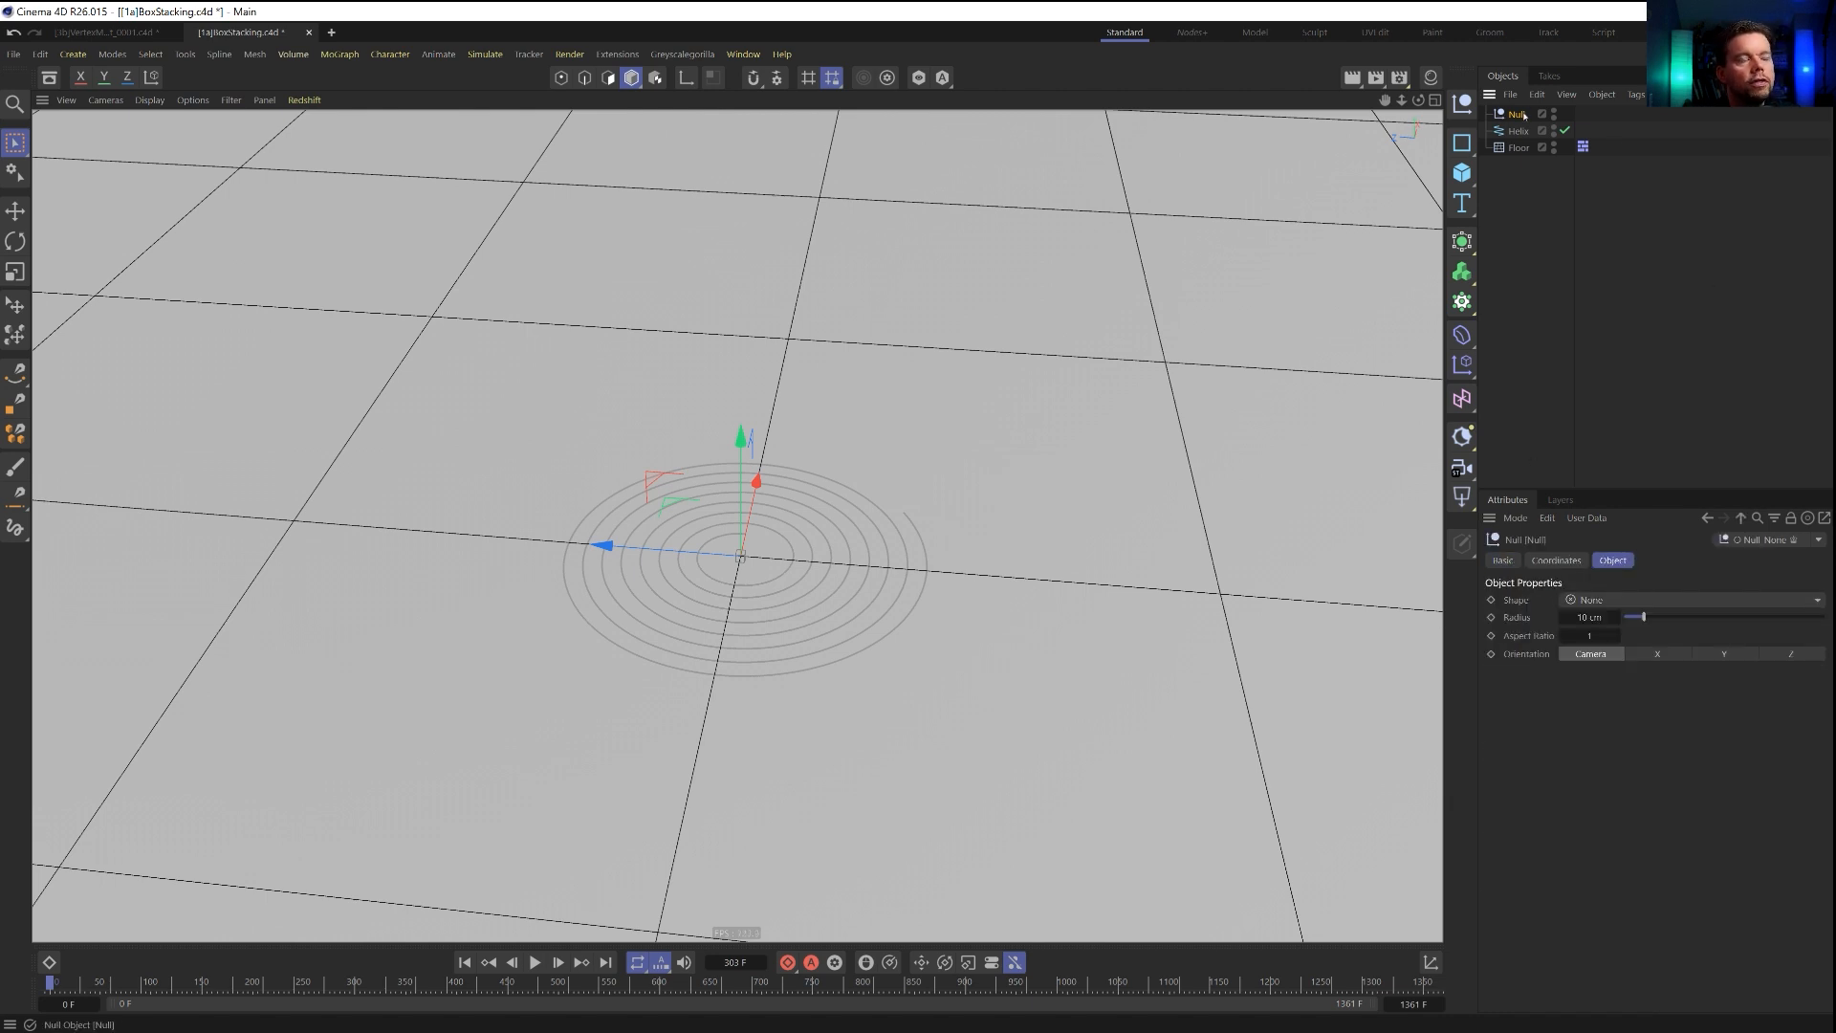
{"action": "right_click", "coordinate": [1523, 115]}
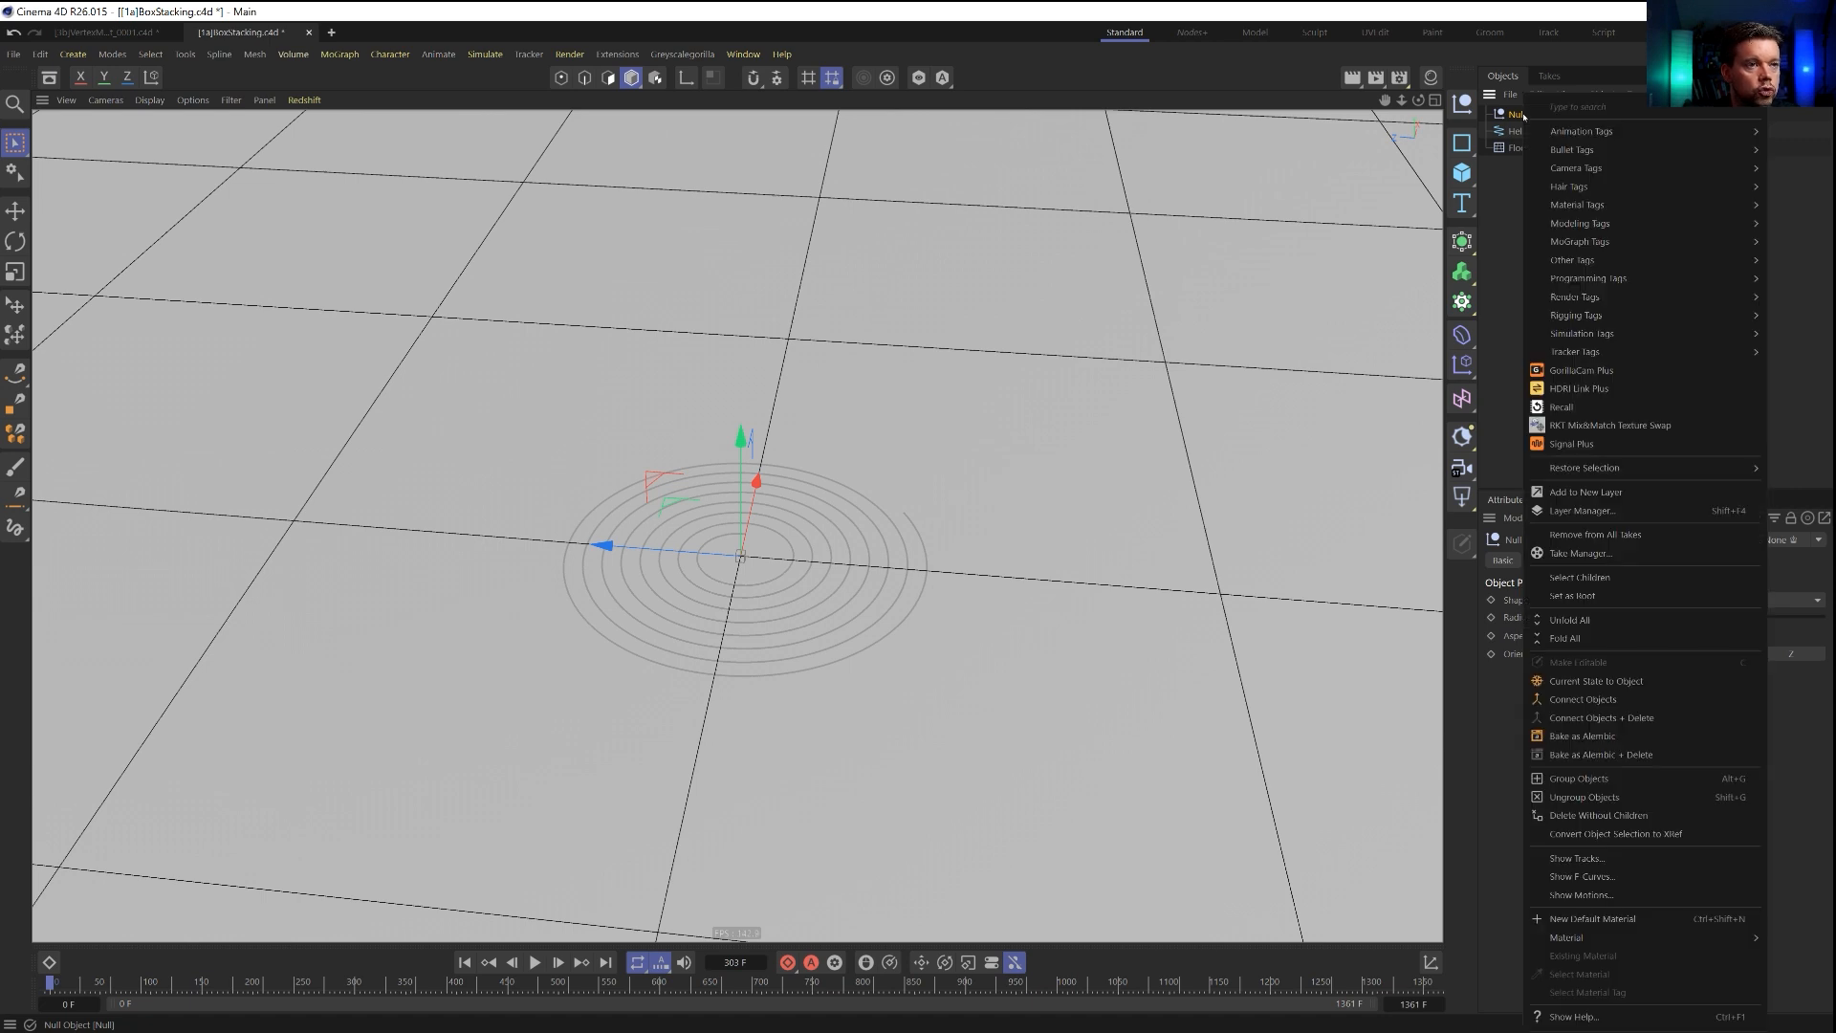
{"action": "mouse_move", "coordinate": [1560, 129]}
{"action": "left_click", "coordinate": [1501, 151]}
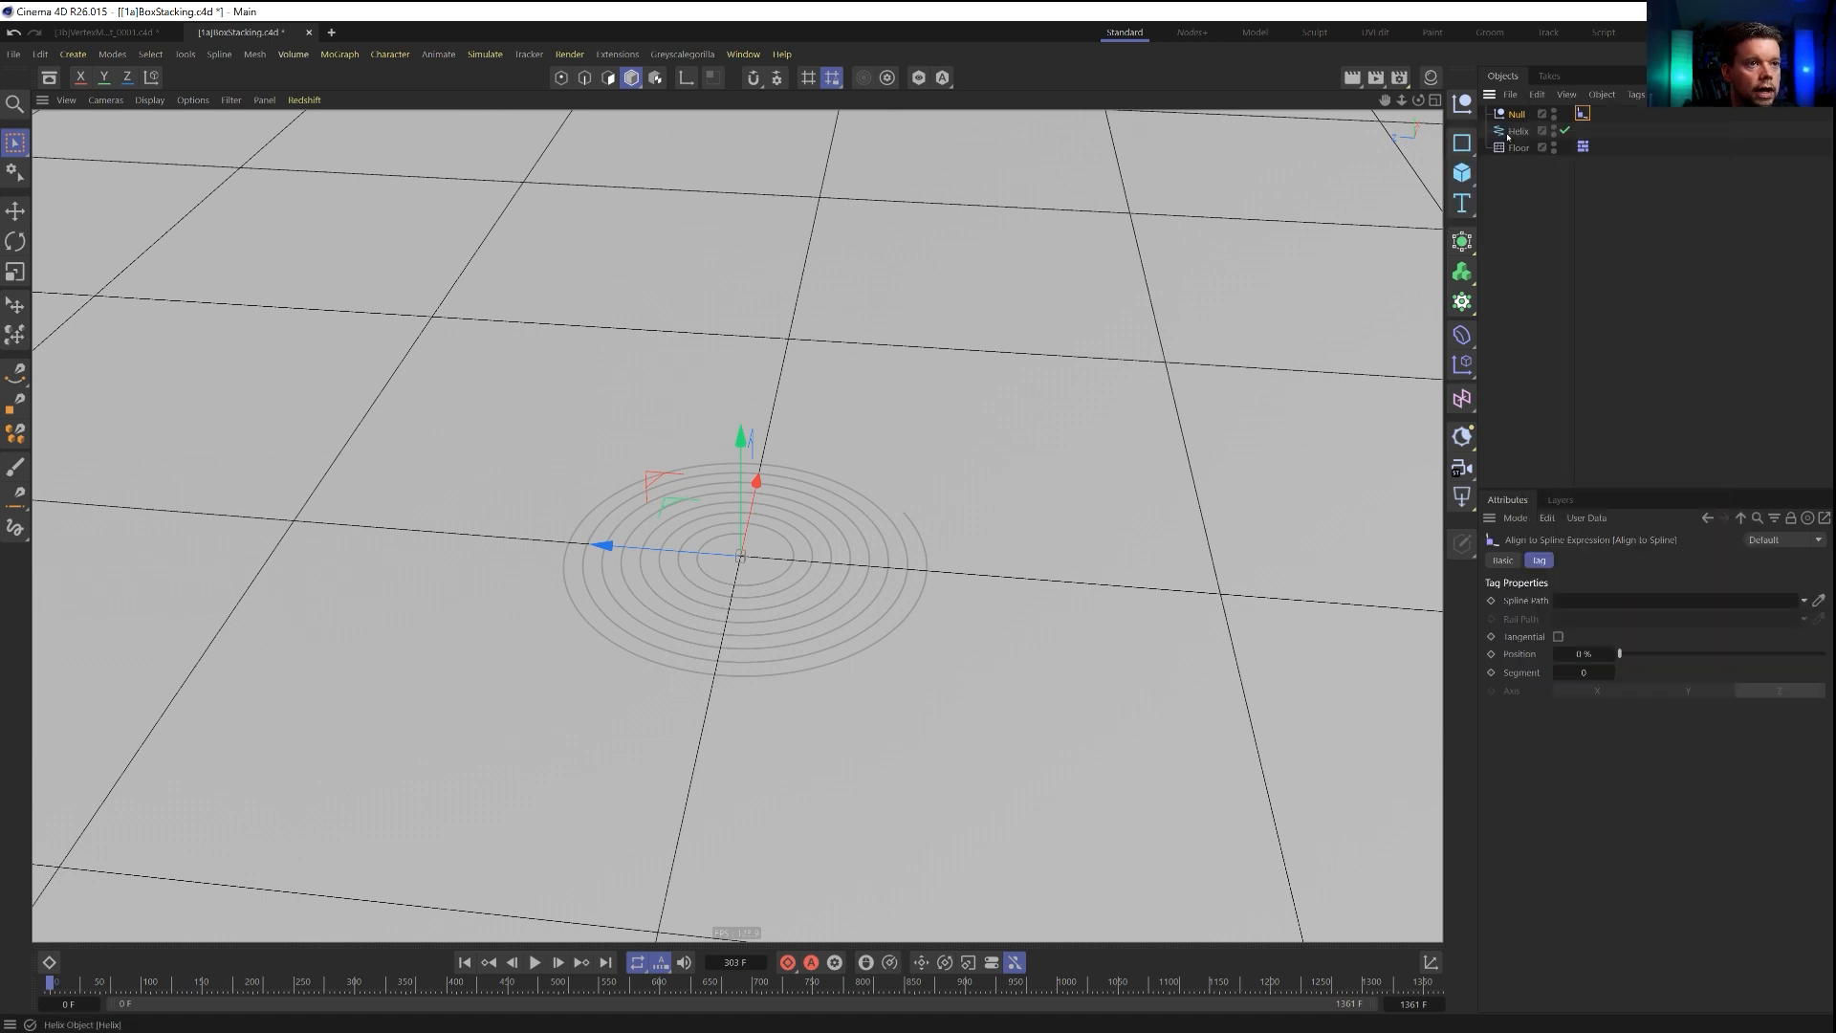
{"action": "left_click_drag", "start_coordinate": [1511, 162], "coordinate": [1511, 159]}
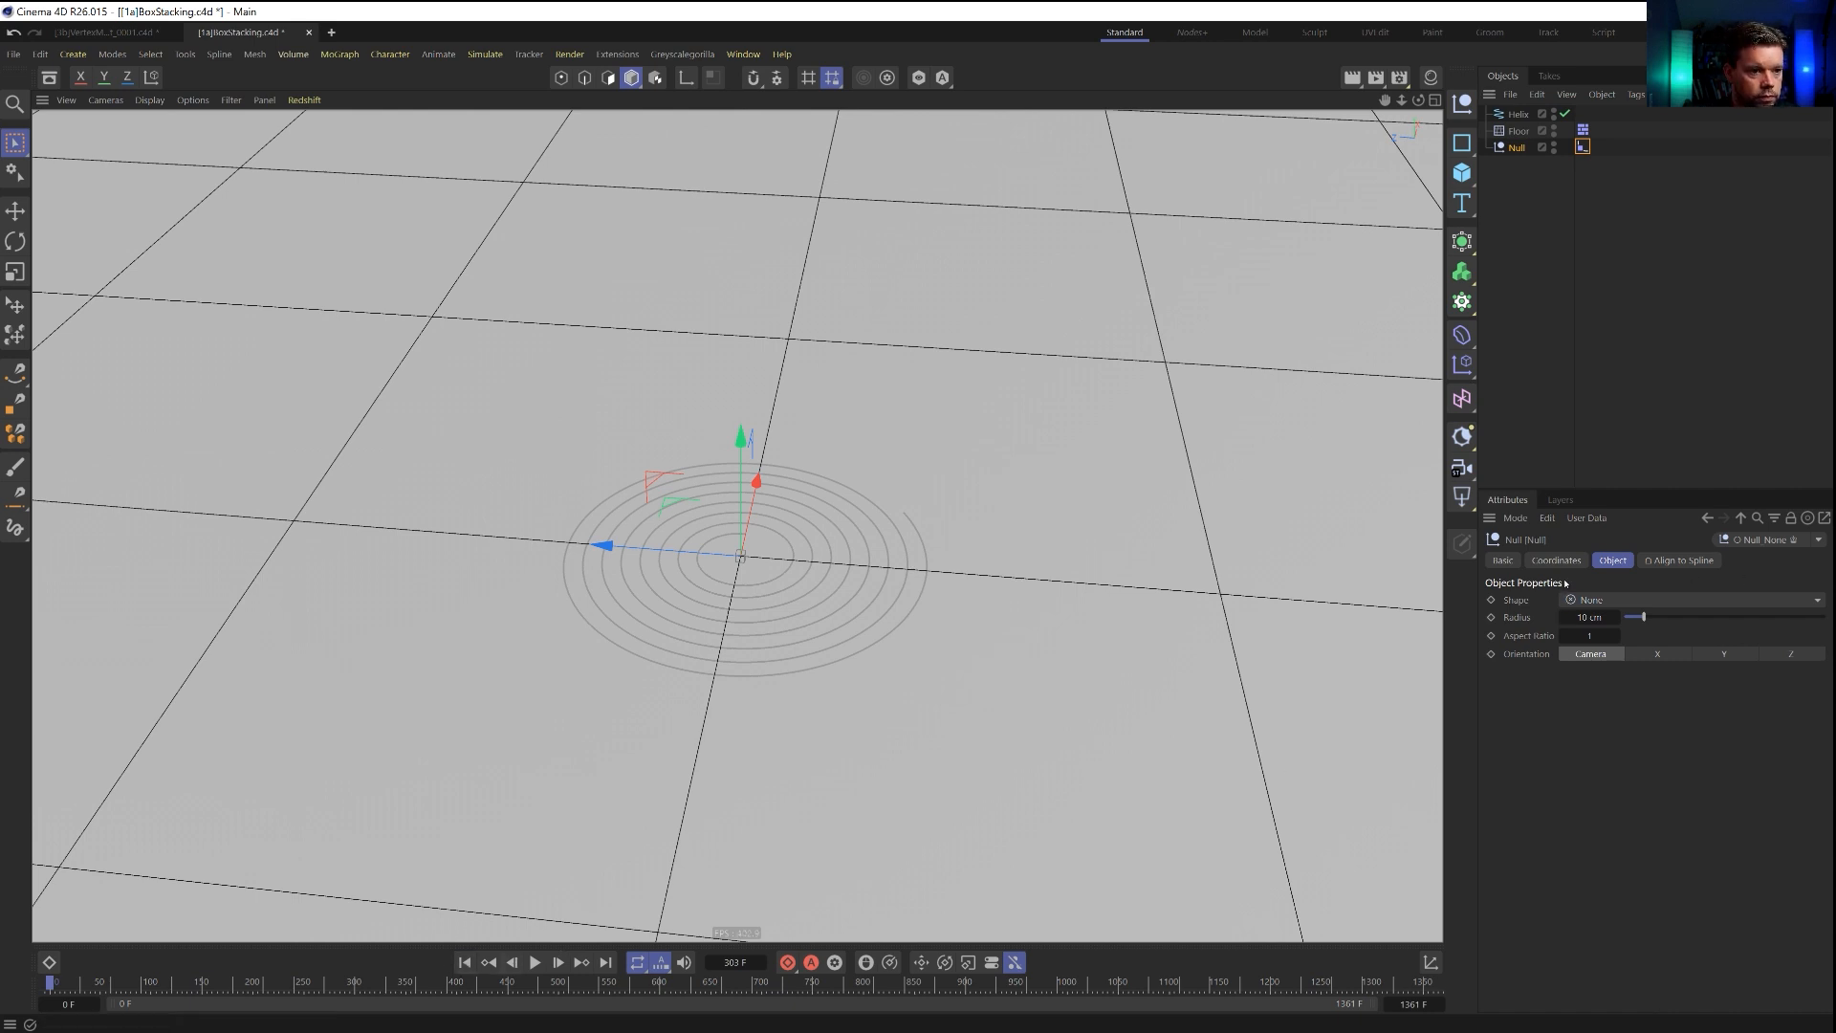
{"action": "left_click", "coordinate": [1583, 146]}
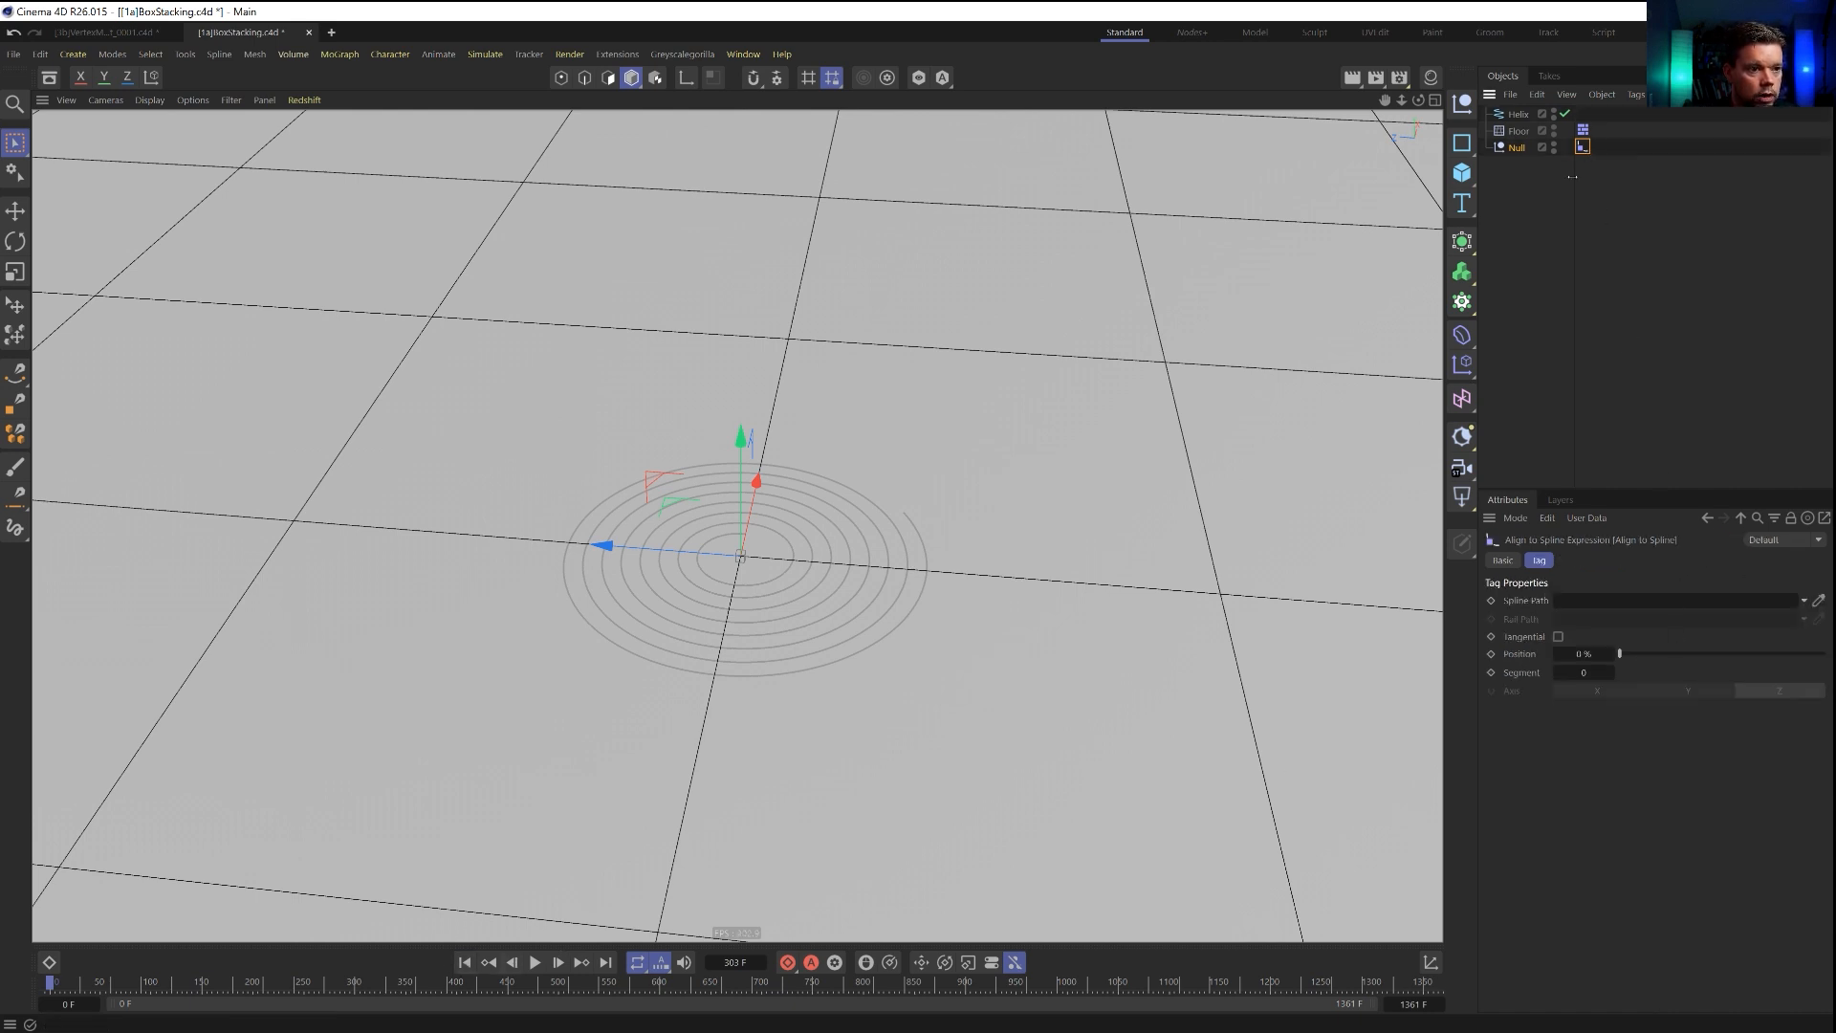
{"action": "left_click_drag", "start_coordinate": [1589, 607], "coordinate": [1659, 656]}
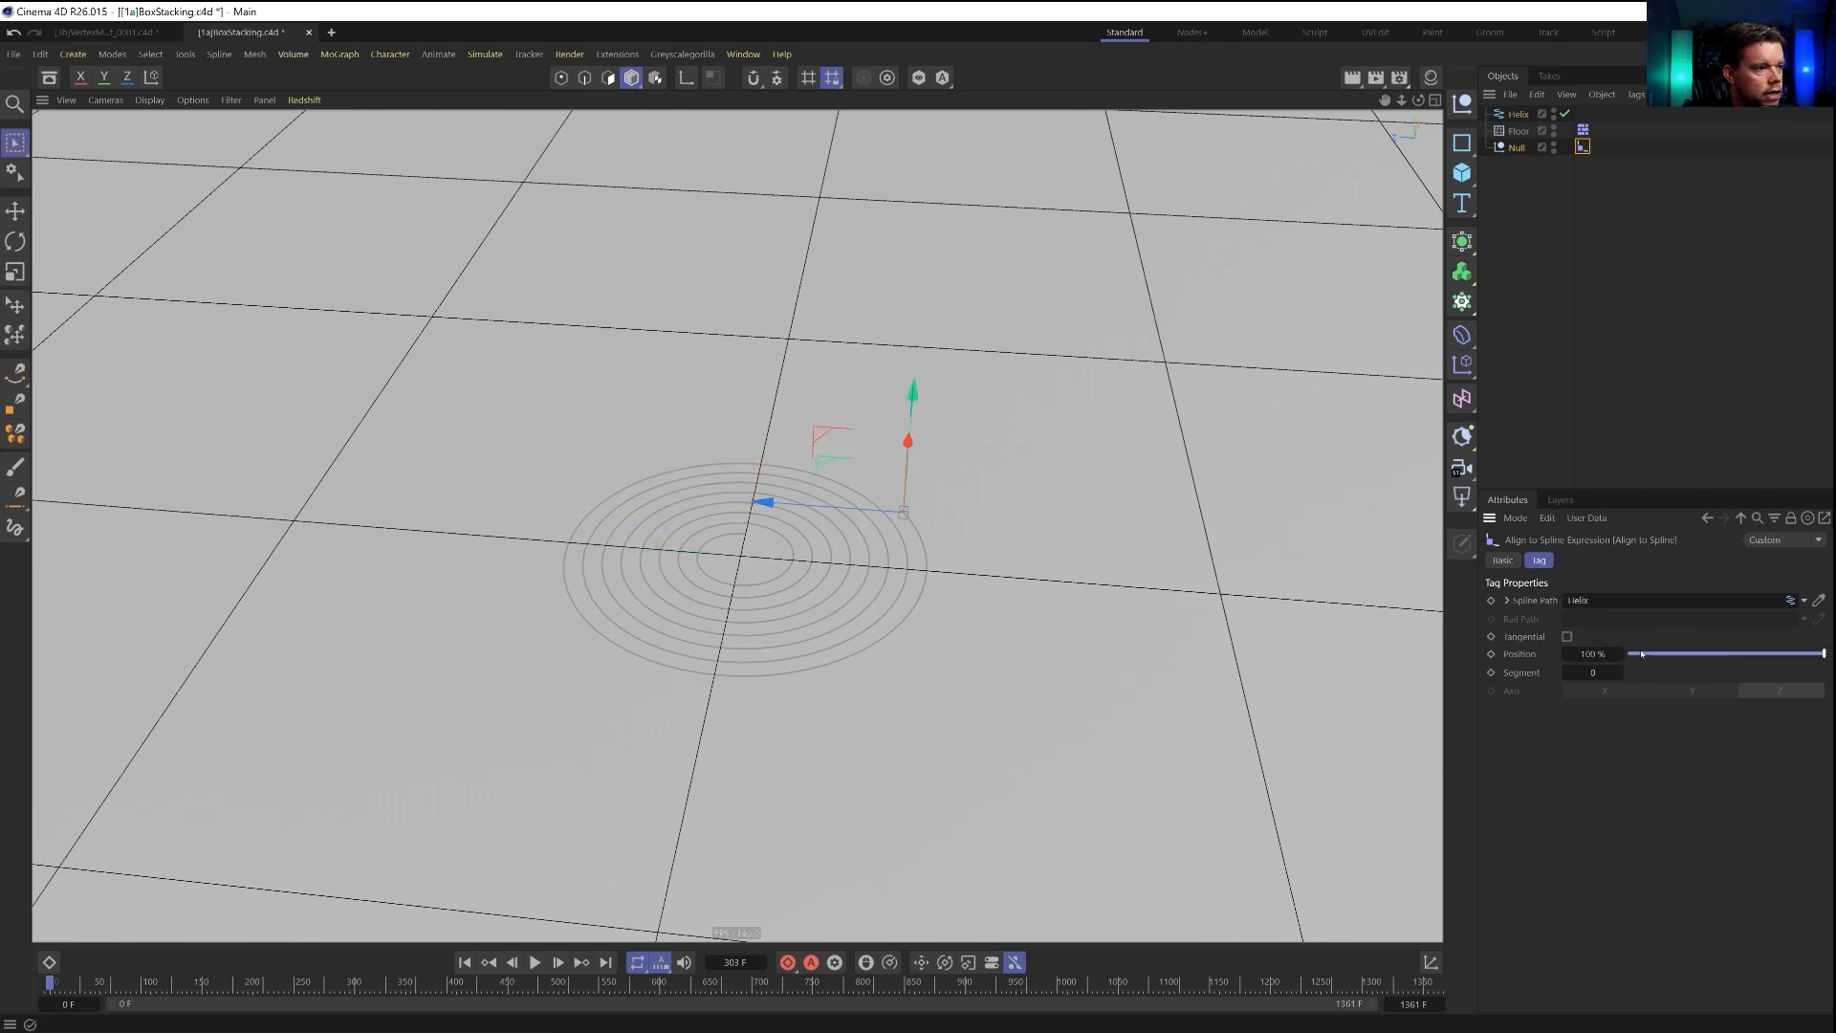
Keyframe the Align to Spline position from 100 % at frame 0 to 0 % at the last frame, and preview the null's motion.
{"action": "left_click", "coordinate": [1492, 654]}
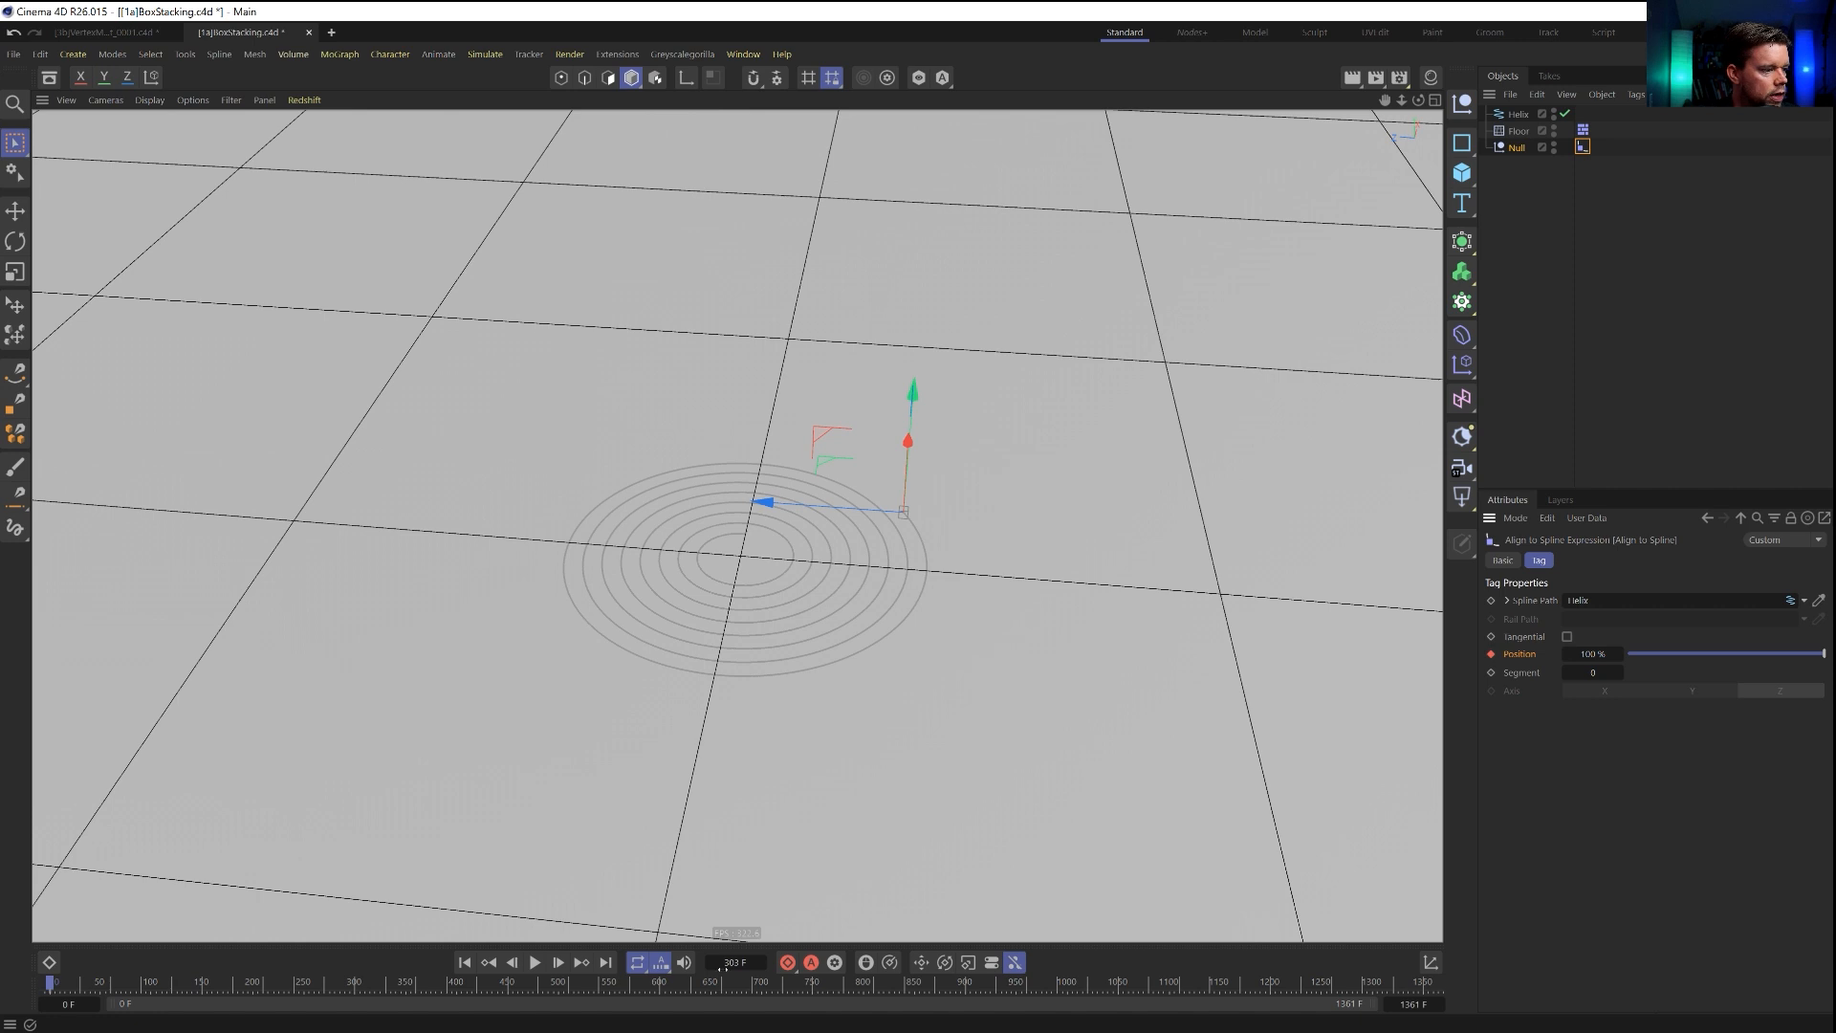
{"action": "key", "text": "shift+g"}
{"action": "left_click_drag", "start_coordinate": [1694, 654], "coordinate": [1626, 654]}
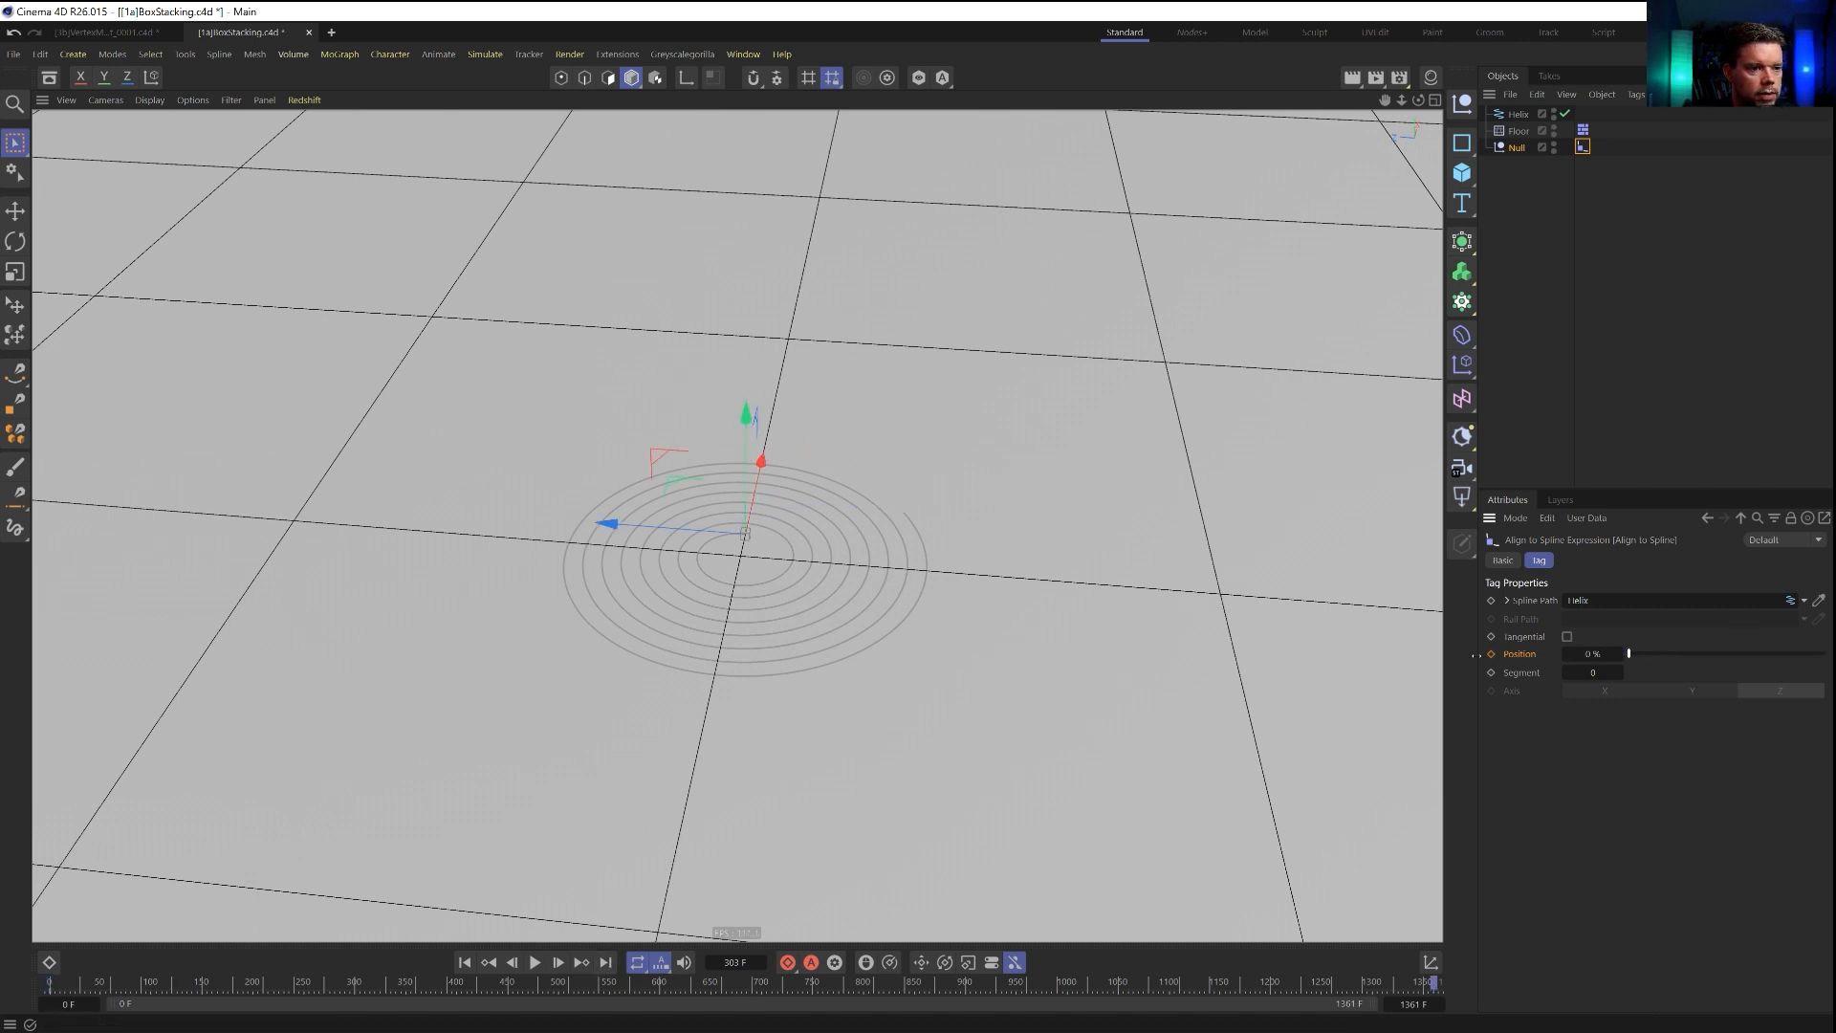
{"action": "left_click", "coordinate": [535, 962]}
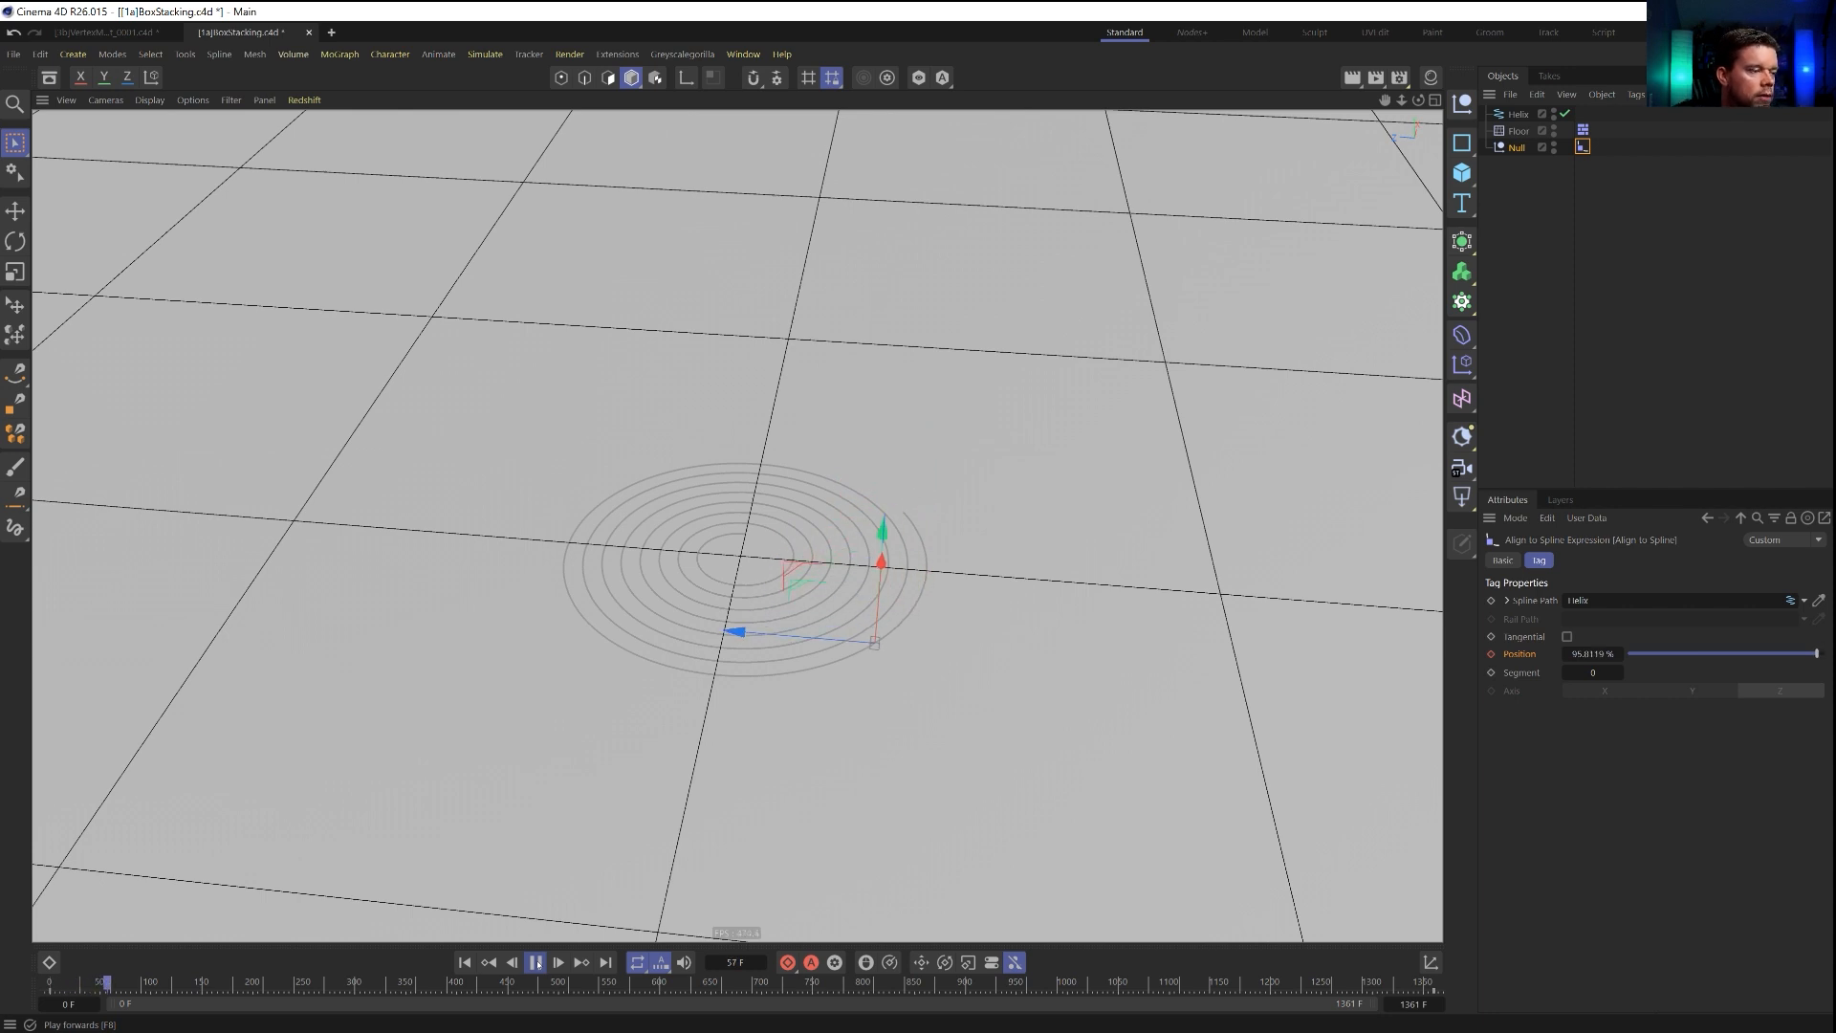
{"action": "left_click", "coordinate": [535, 963]}
{"action": "left_click", "coordinate": [488, 963]}
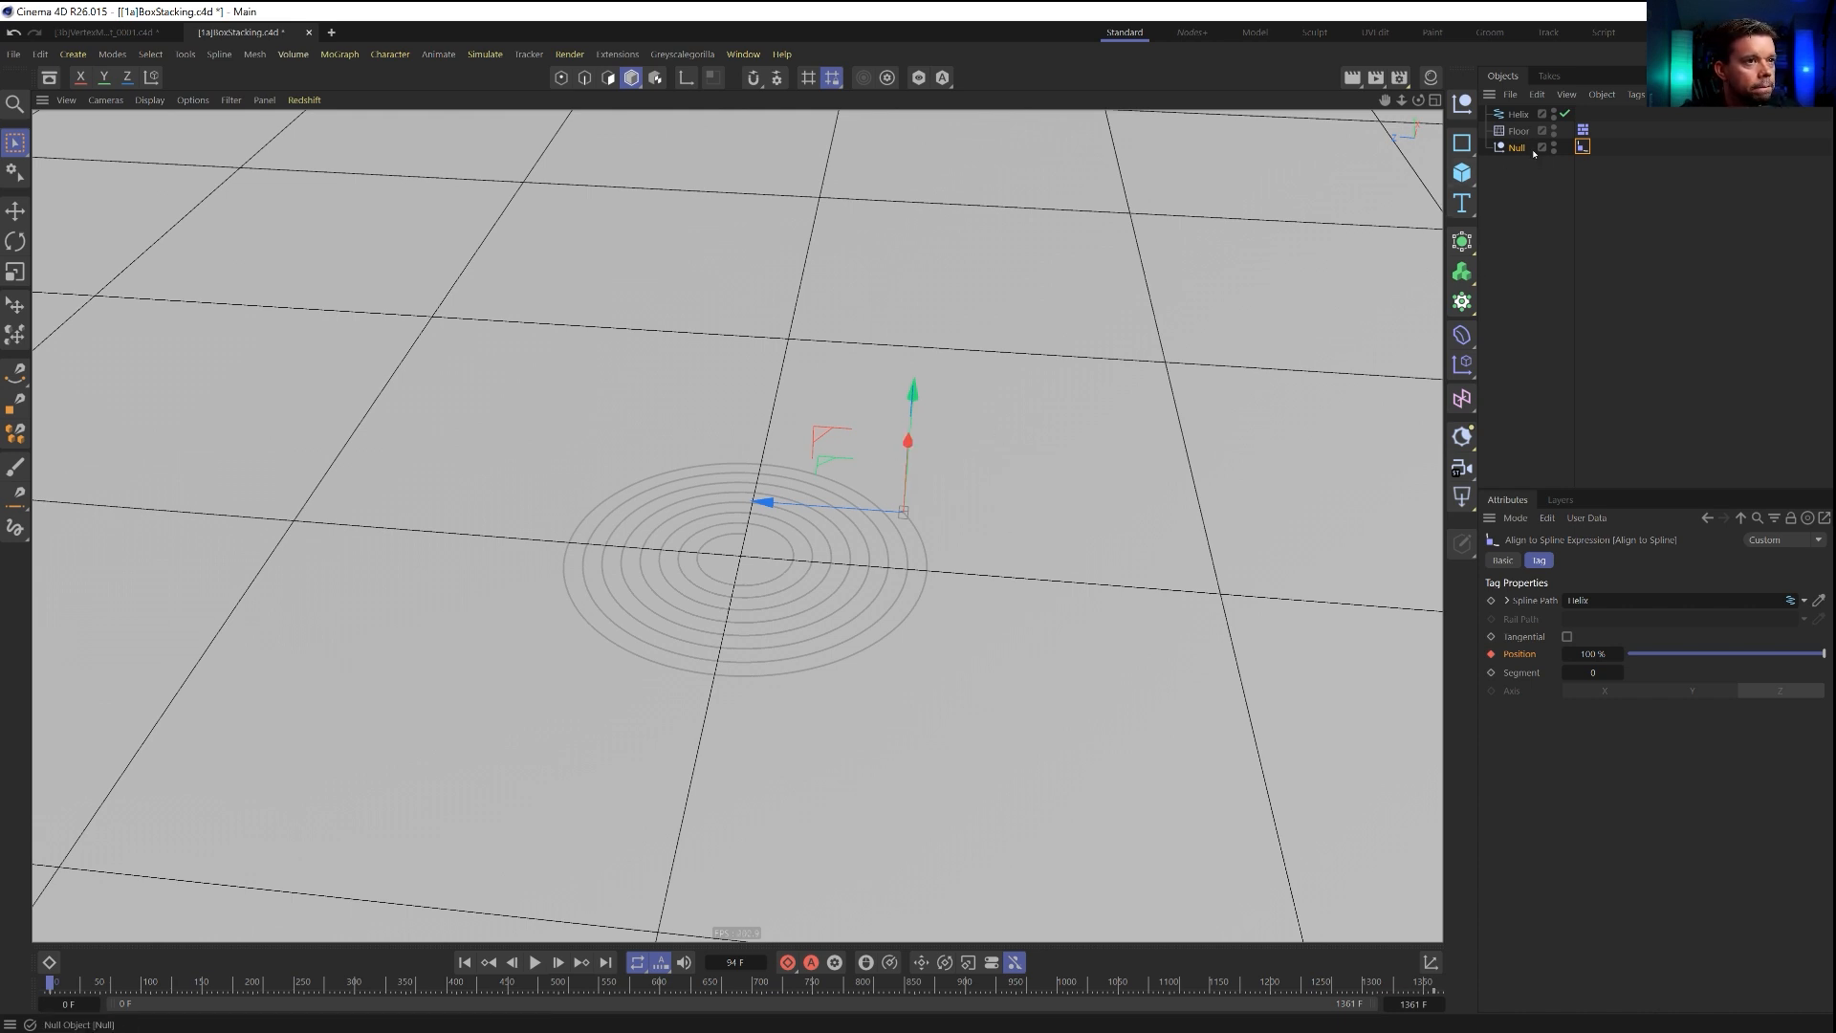
Add a Sweep generator with the Helix as its child path, and add an n-Side spline inside it as the profile.
{"action": "left_click", "coordinate": [1465, 241]}
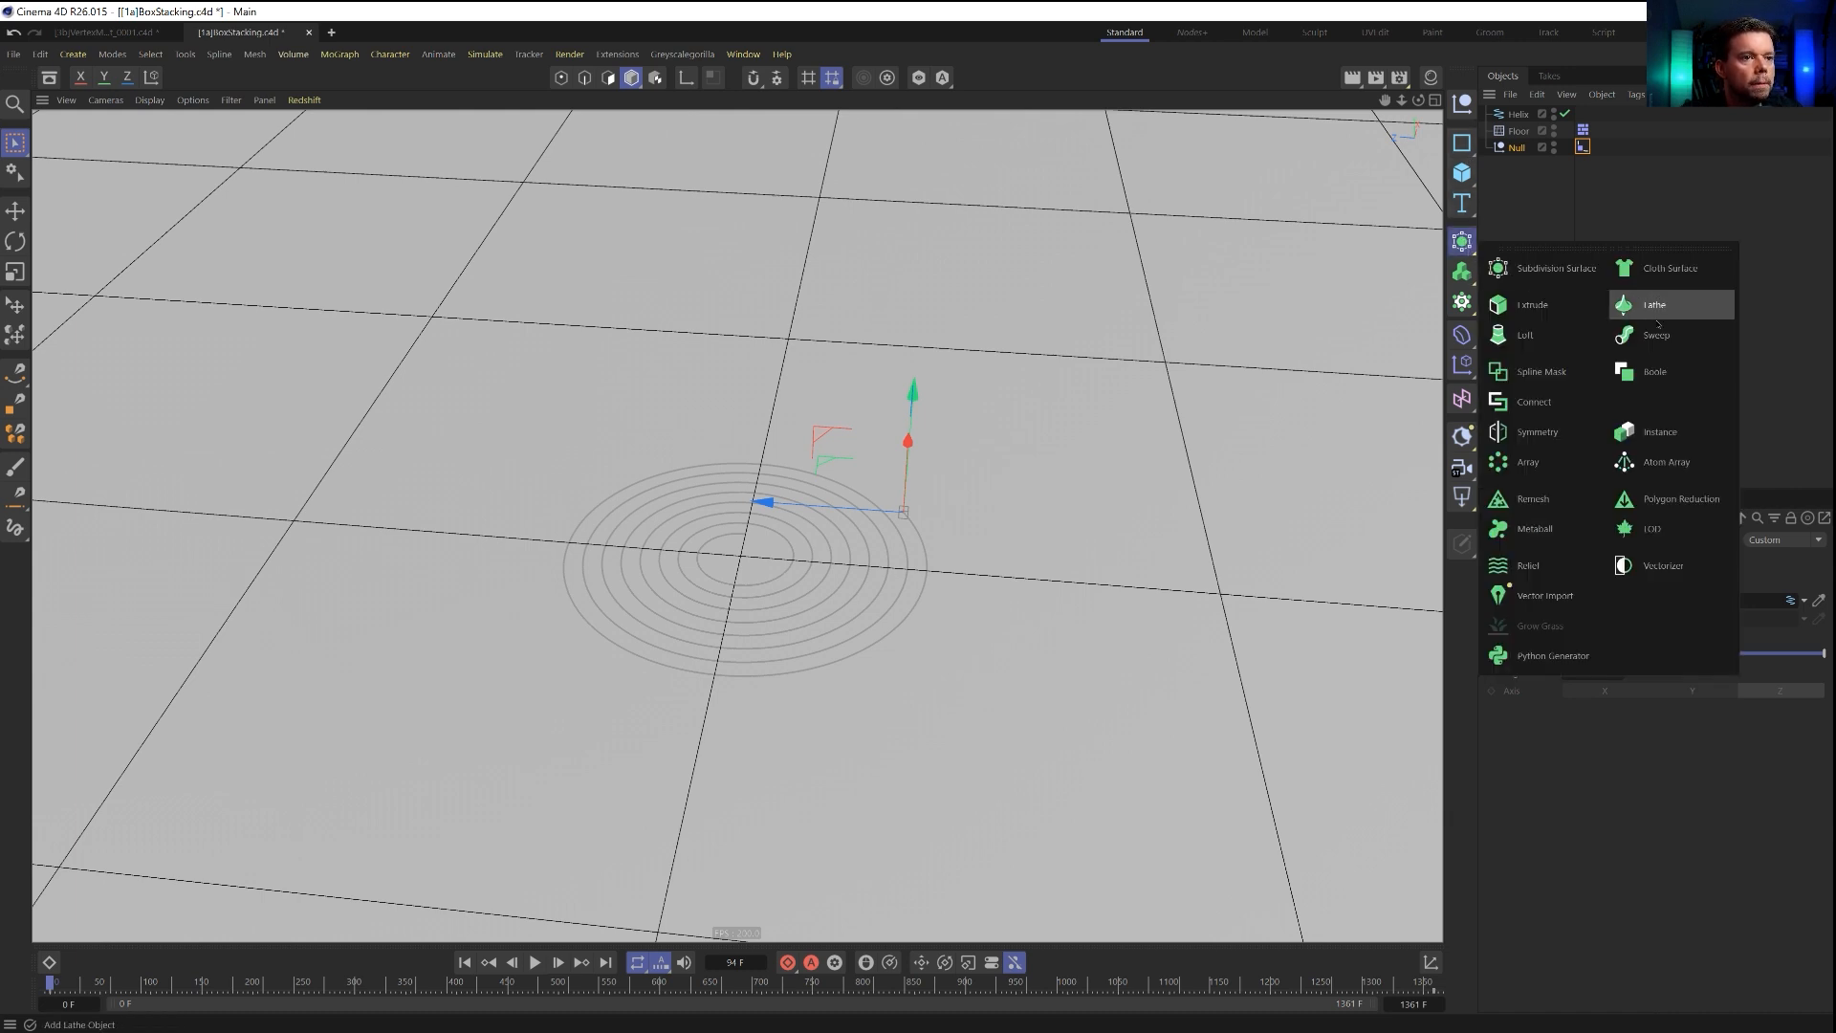
{"action": "left_click", "coordinate": [1660, 304]}
{"action": "left_click_drag", "start_coordinate": [1532, 167], "coordinate": [1522, 169]}
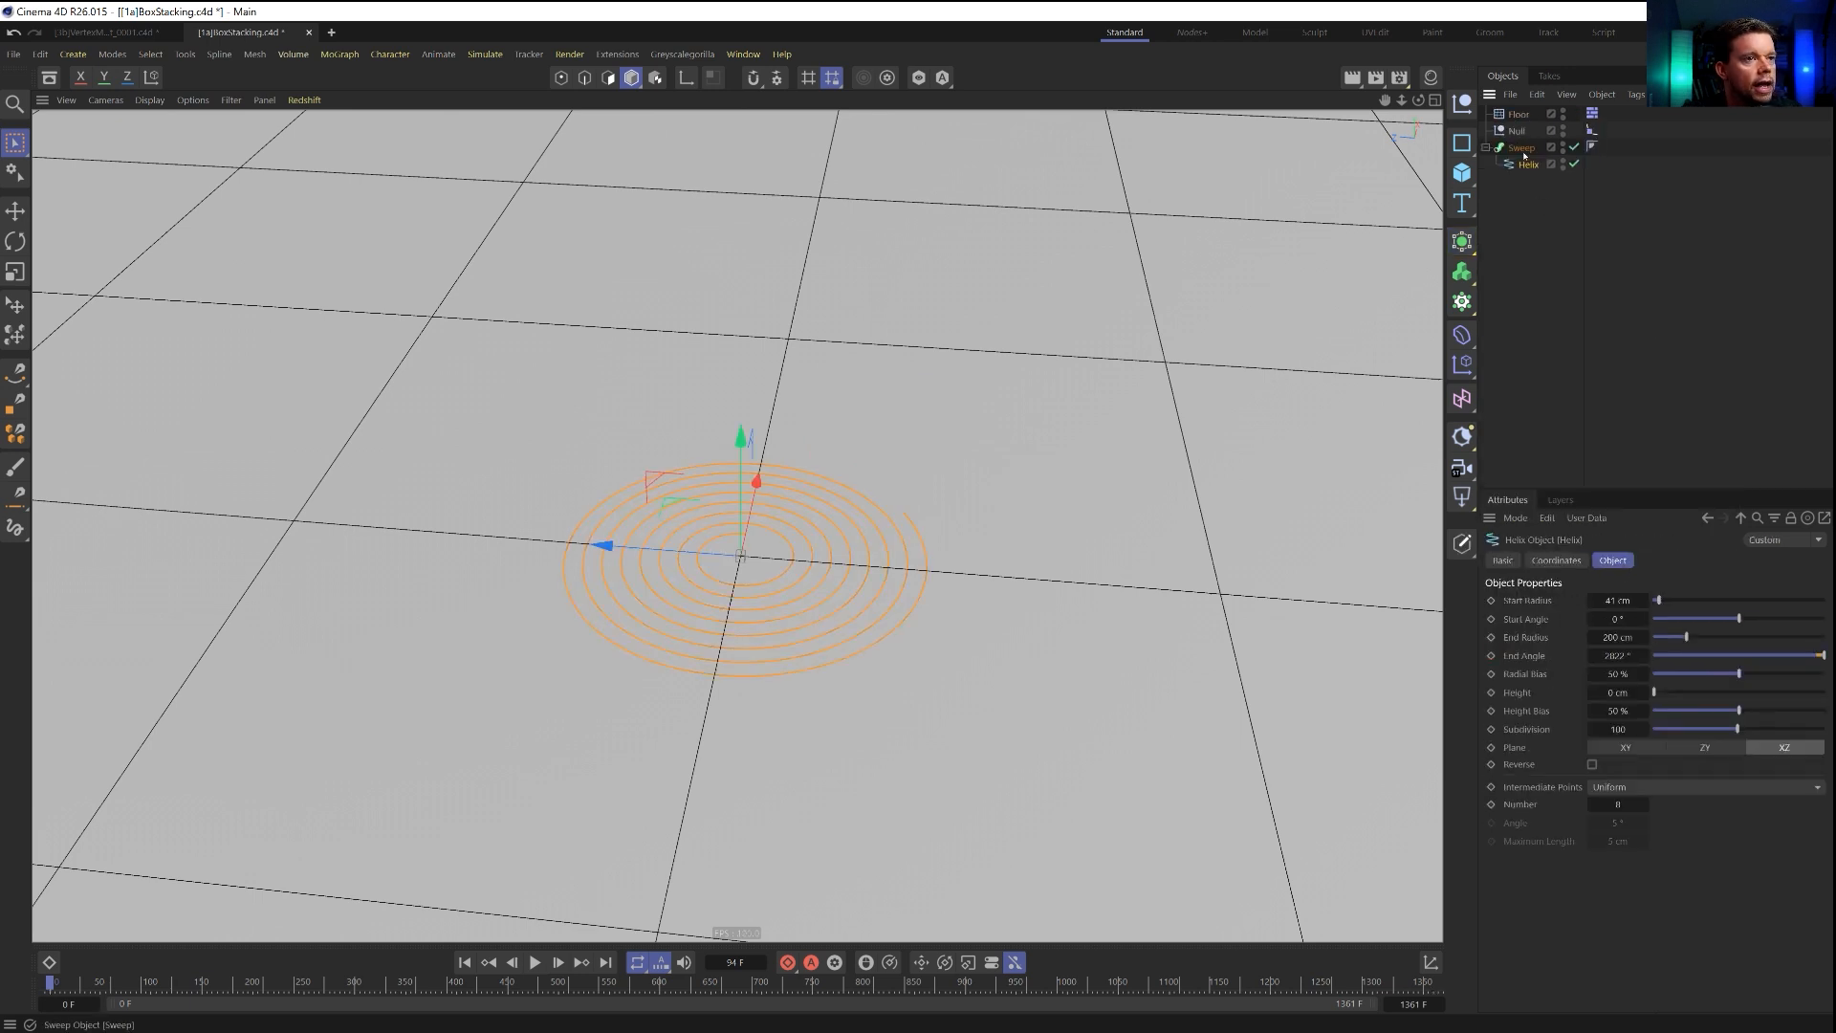
{"action": "left_click", "coordinate": [1522, 148]}
{"action": "left_click", "coordinate": [1462, 143]}
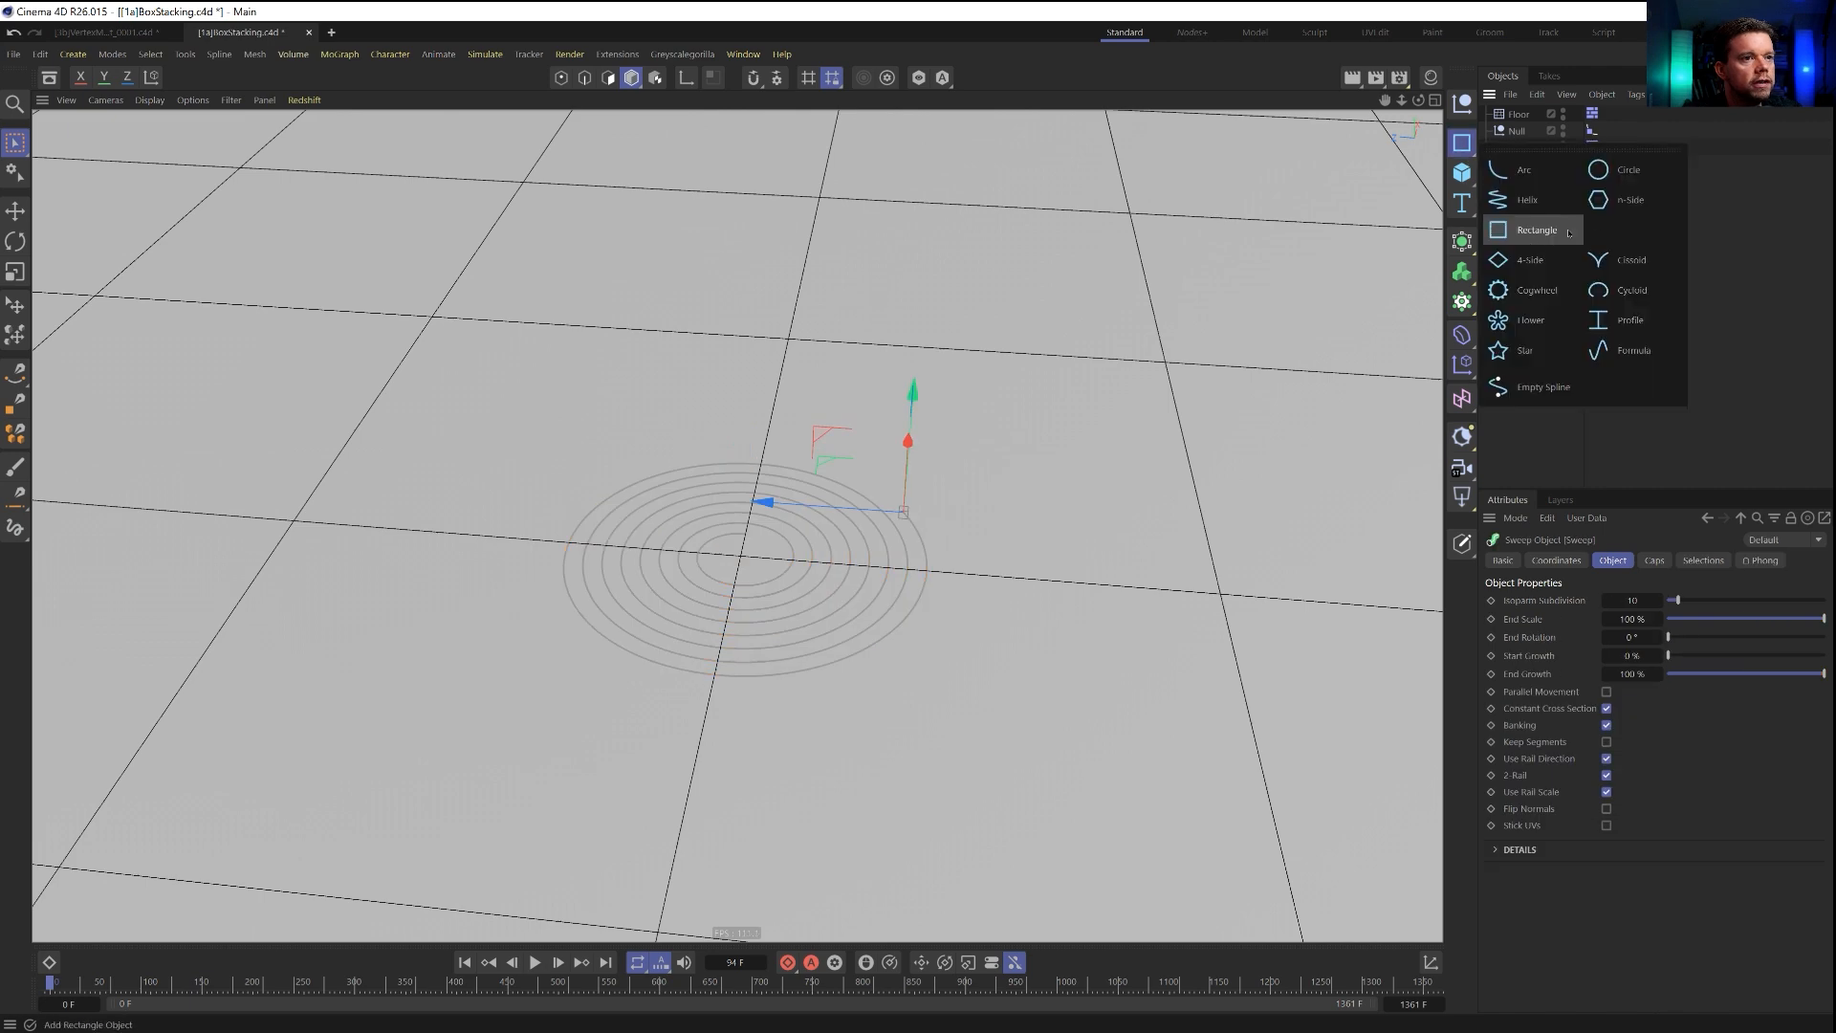
{"action": "left_click", "coordinate": [1626, 199], "text": "shift"}
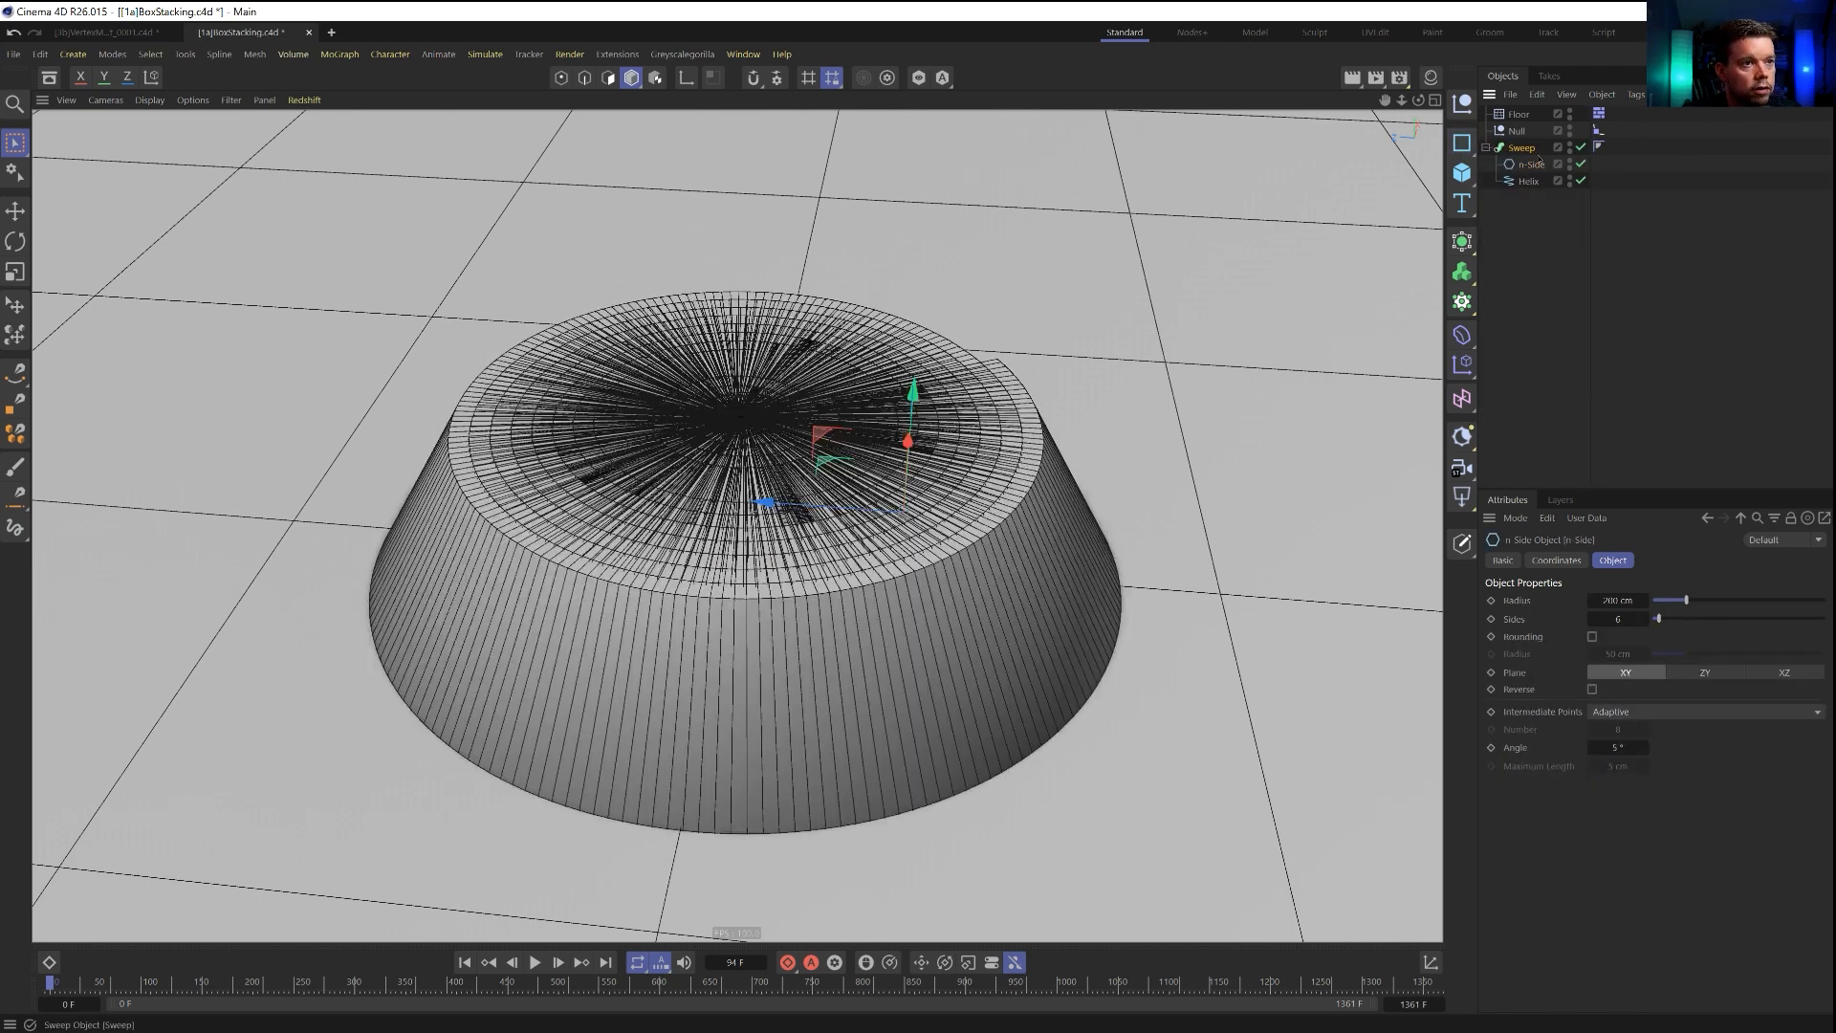
Set the n-Side profile to 12 sides with a radius of 2 cm.
{"action": "double_click", "coordinate": [1619, 619]}
{"action": "type", "text": "12"}
{"action": "key", "text": "Return"}
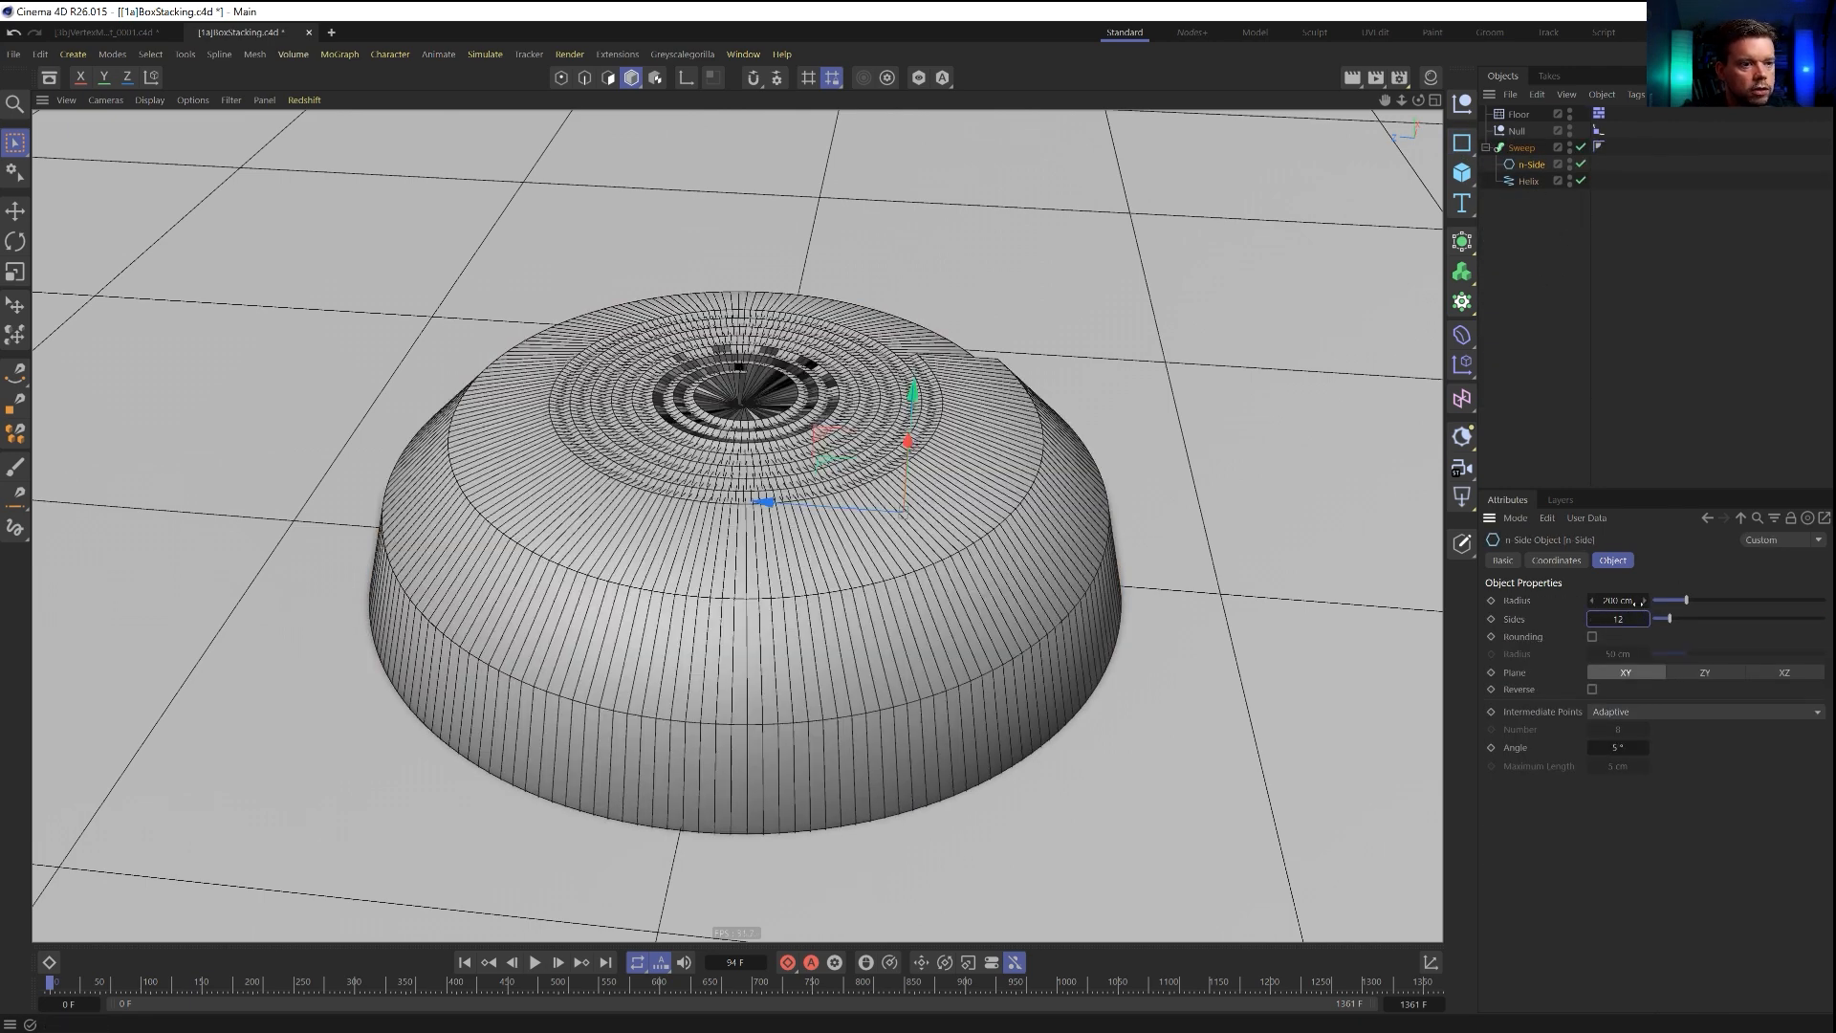
{"action": "double_click", "coordinate": [1616, 601]}
{"action": "type", "text": "1"}
{"action": "key", "text": "Return"}
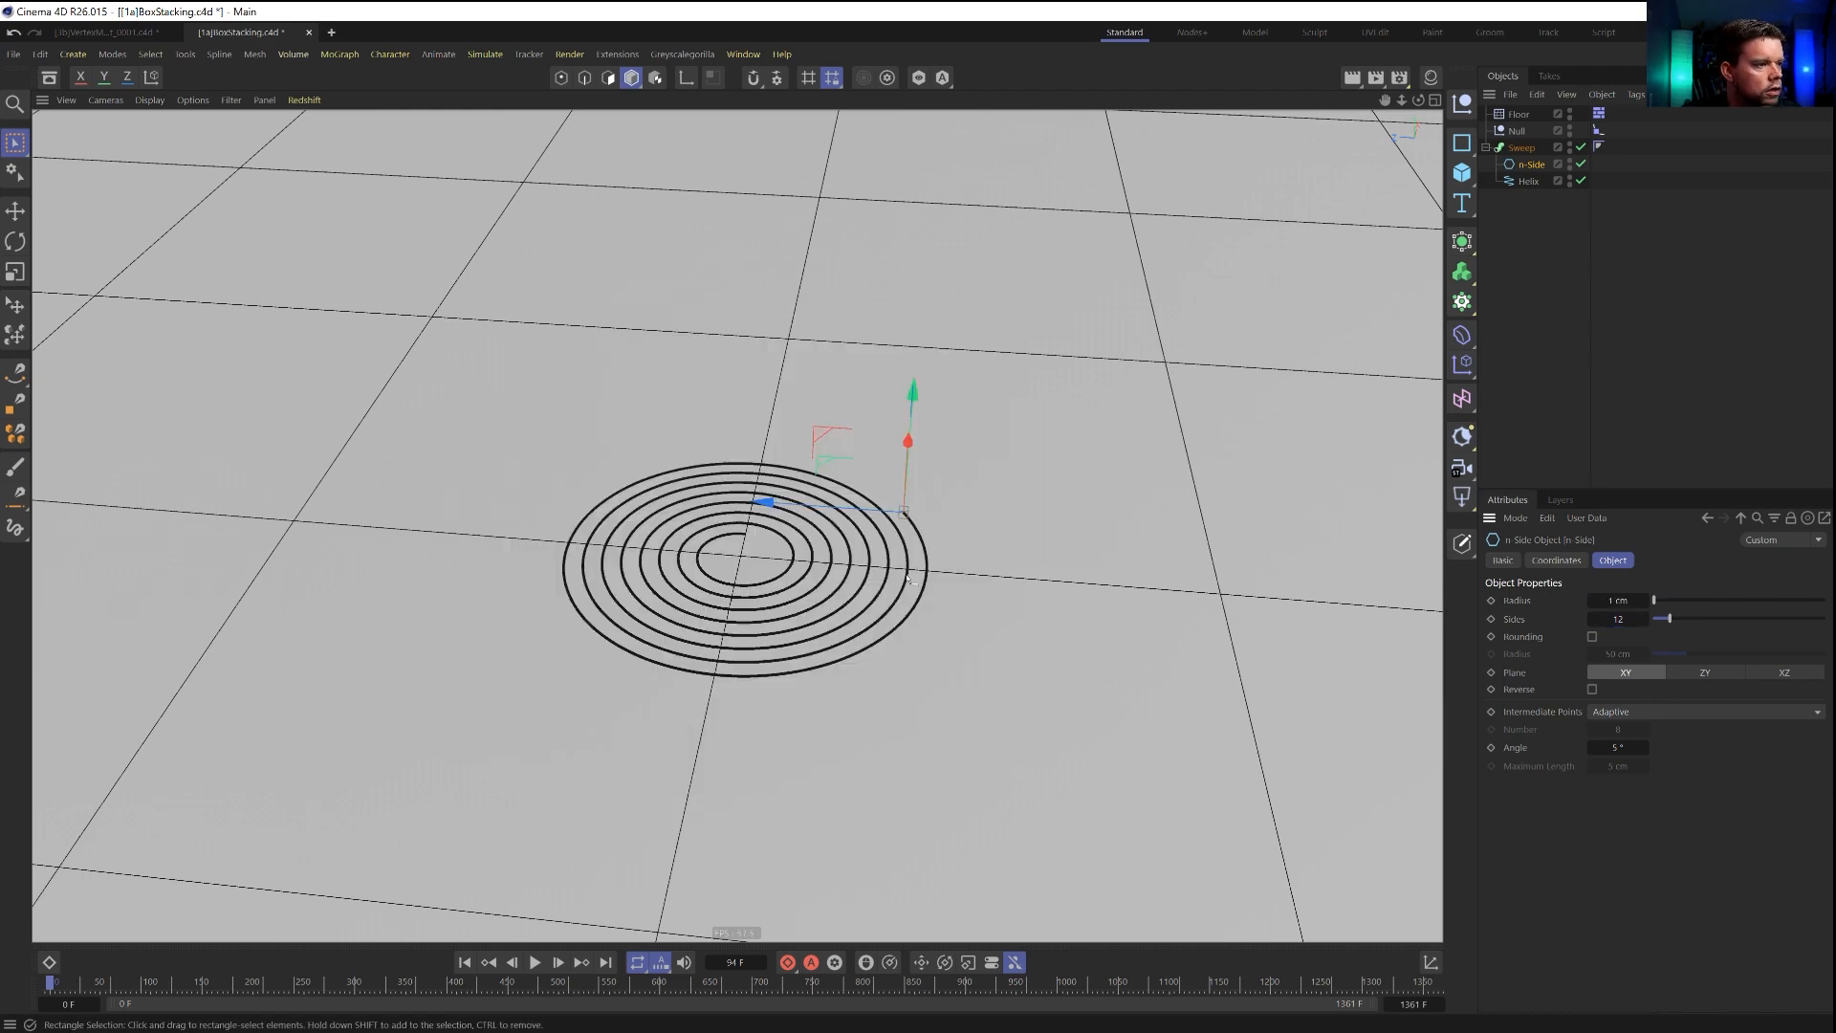
{"action": "left_click", "coordinate": [1645, 600]}
{"action": "scroll", "coordinate": [1083, 538], "scroll_direction": "up", "scroll_amount": 6}
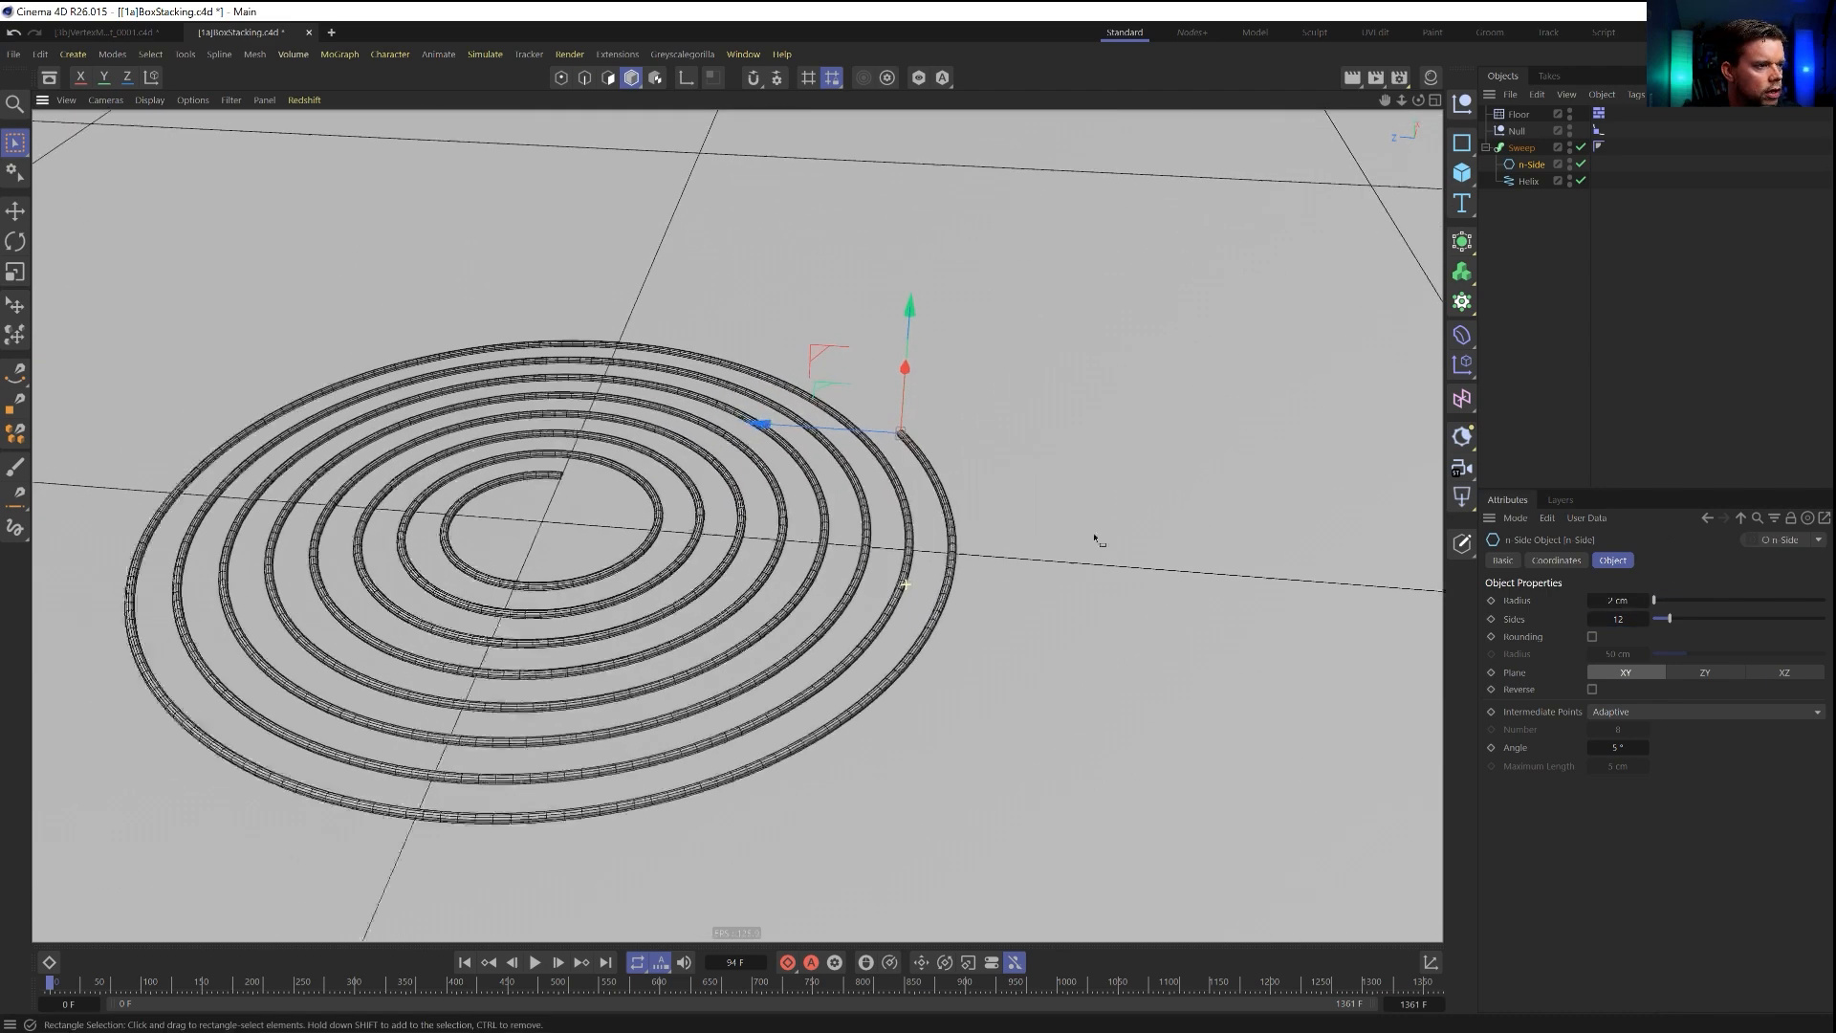
{"action": "scroll", "coordinate": [912, 442], "scroll_direction": "down", "scroll_amount": 3}
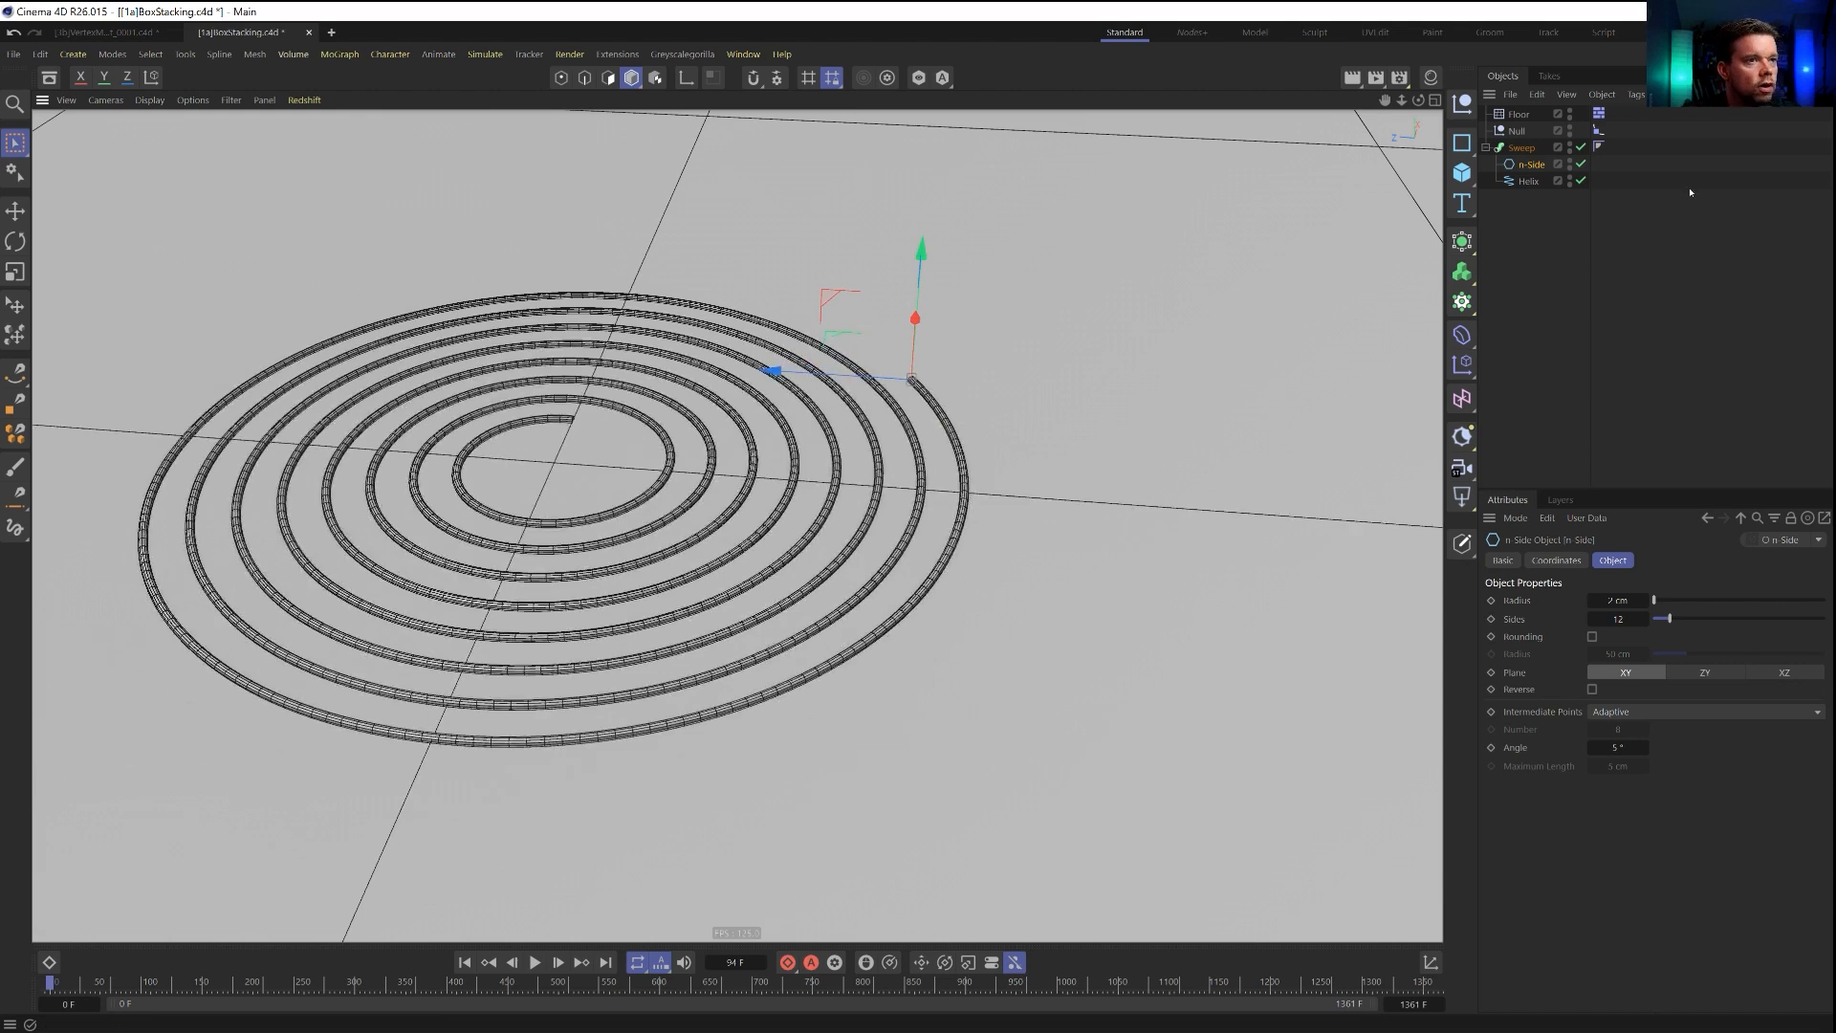
Raise the Sweep's start growth to 100 %.
{"action": "left_click", "coordinate": [1521, 147]}
{"action": "left_click_drag", "start_coordinate": [1683, 658], "coordinate": [1828, 656]}
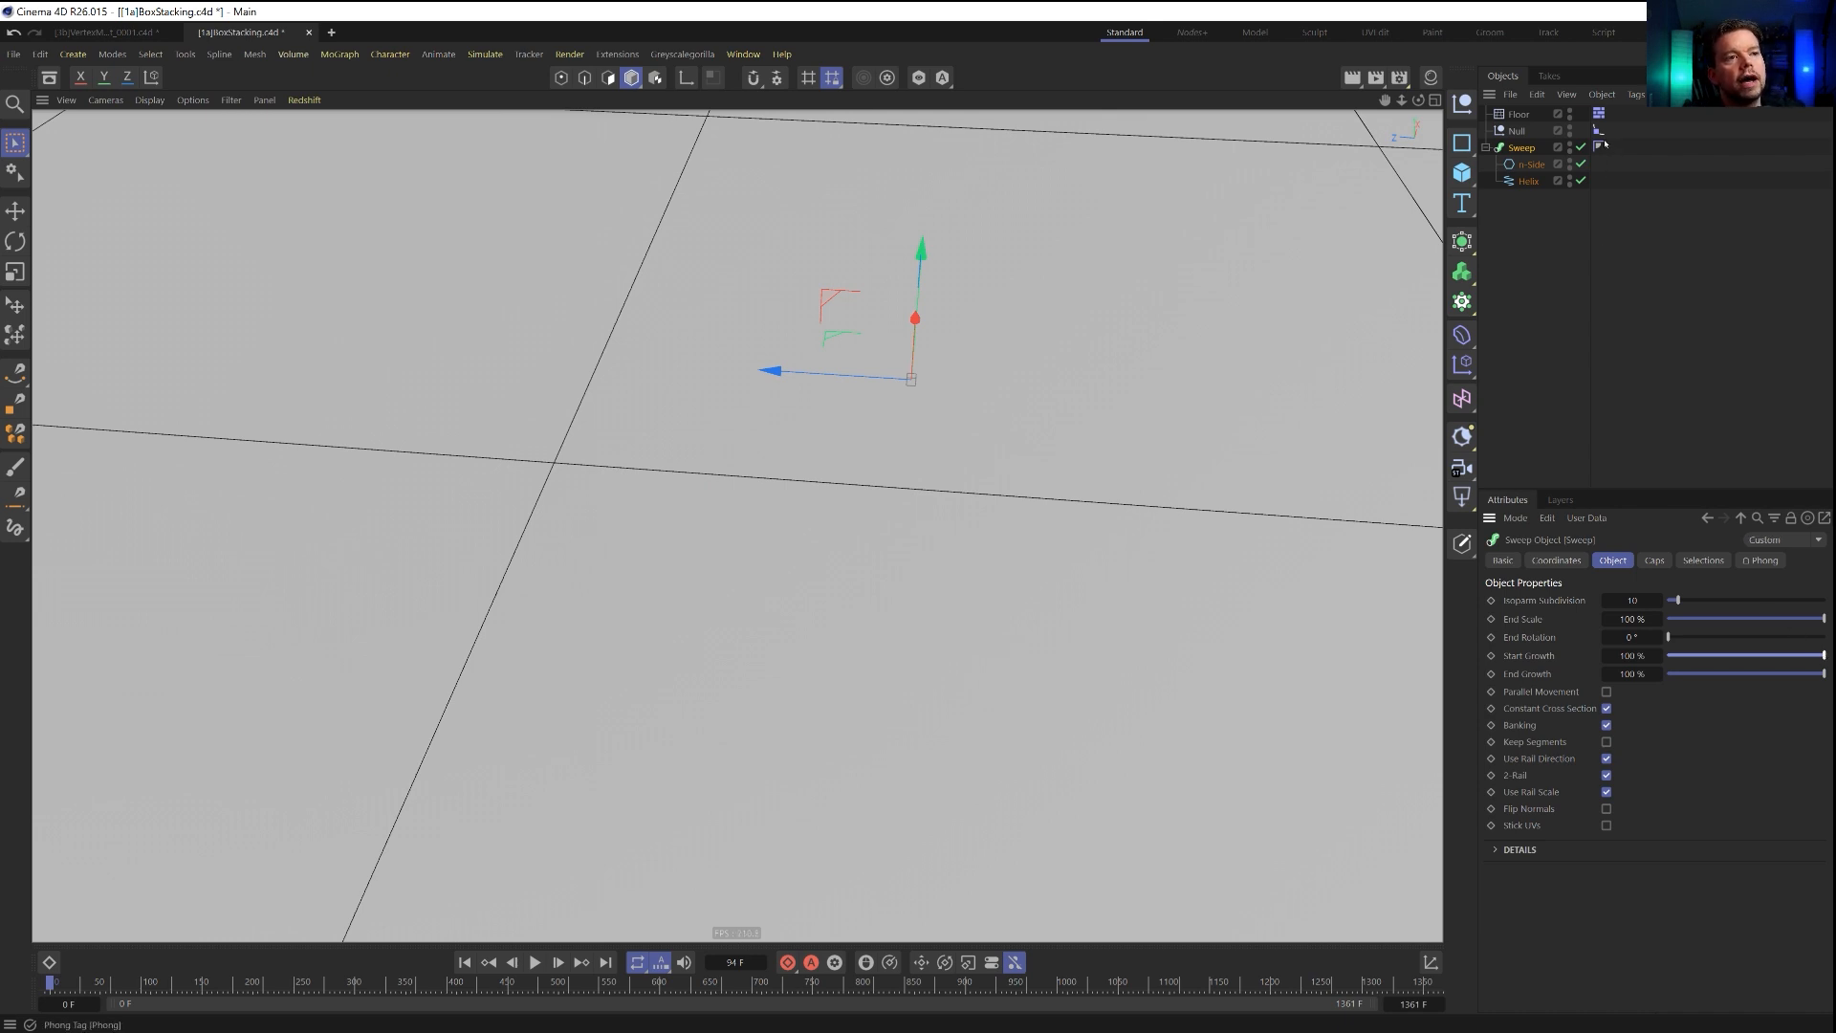
{"action": "left_click_drag", "start_coordinate": [1815, 660], "coordinate": [1825, 655]}
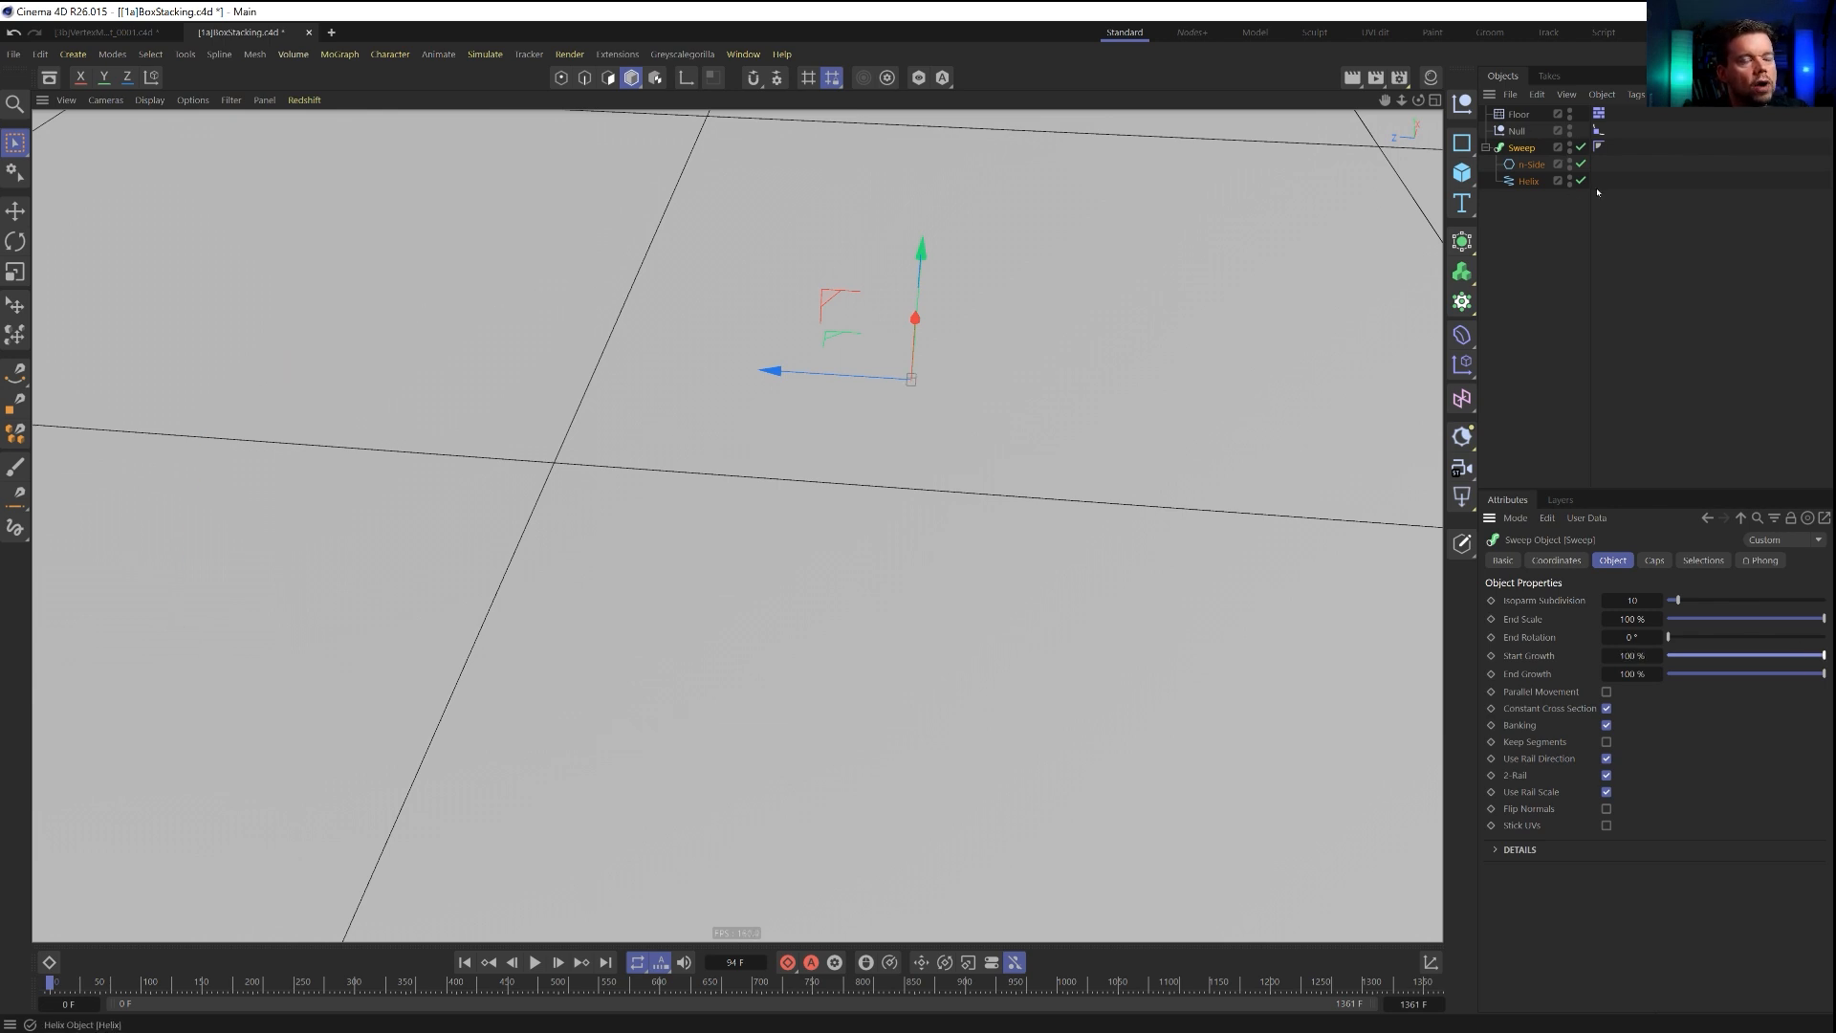
Set the null's Align to Spline position as the driver and make the Sweep's start growth driven by it in absolute mode.
{"action": "left_click", "coordinate": [1600, 131]}
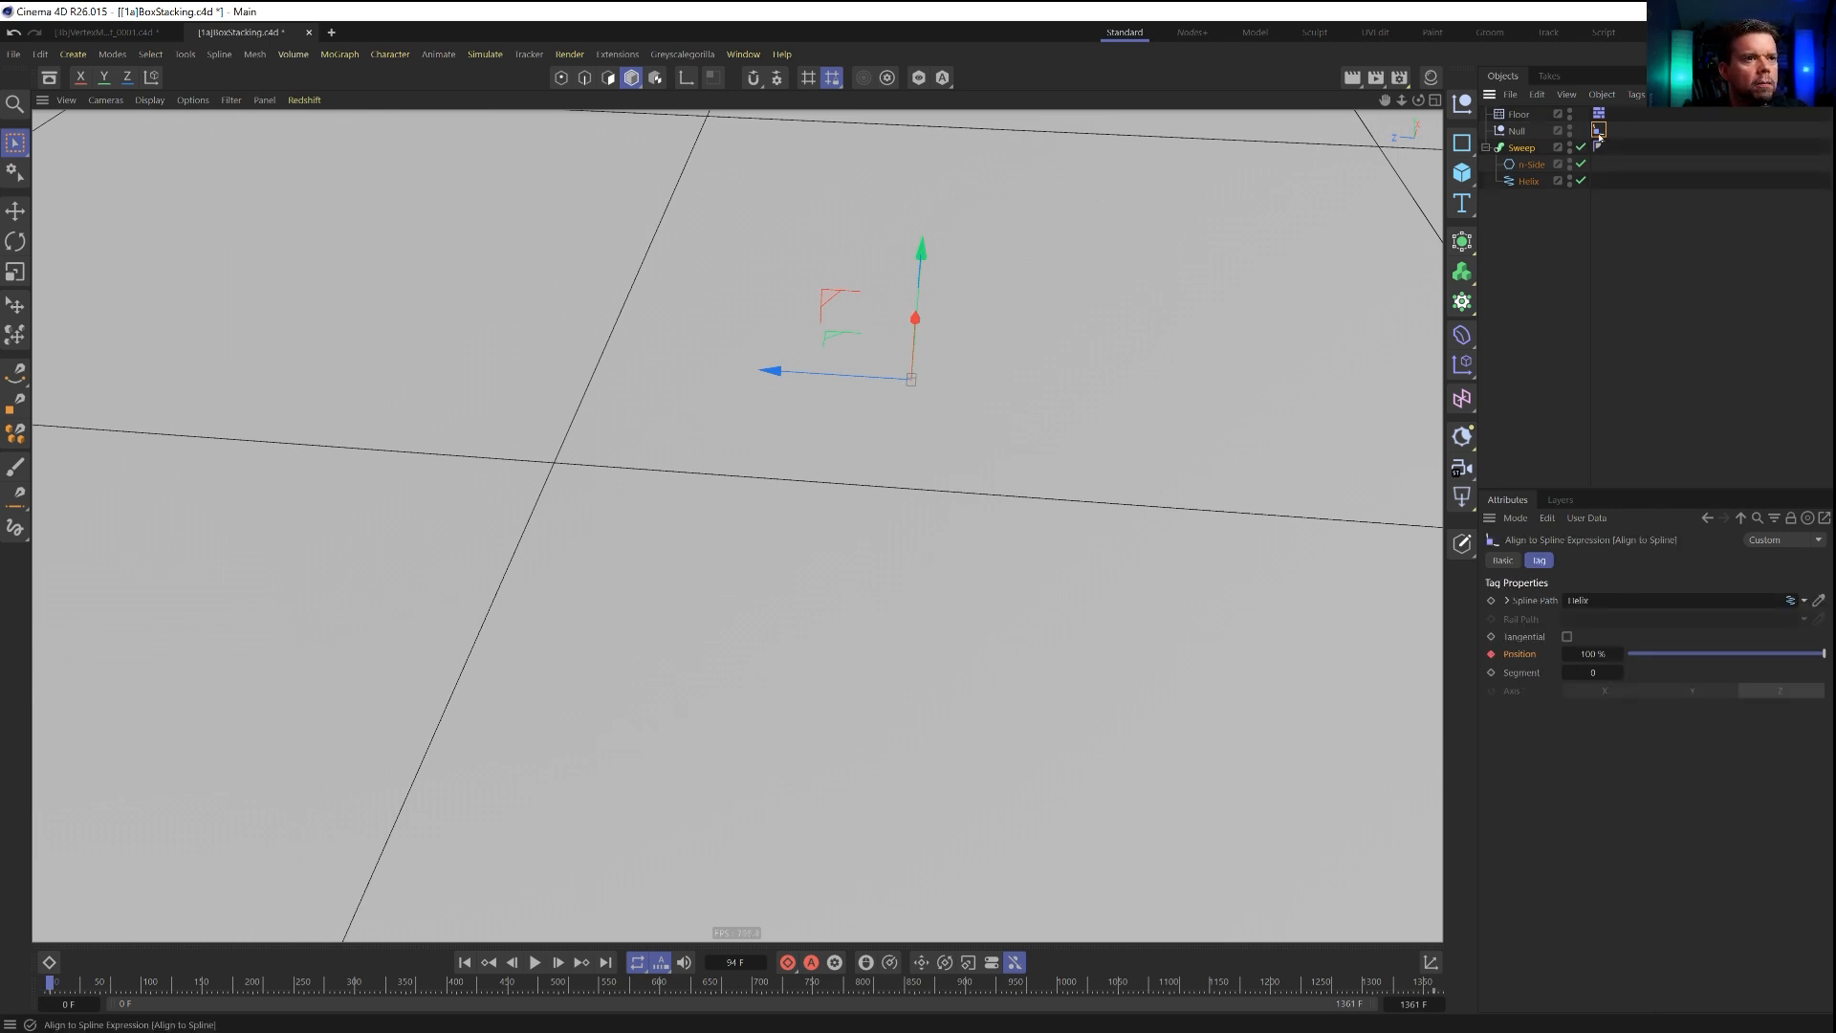
{"action": "right_click", "coordinate": [1521, 657]}
{"action": "mouse_move", "coordinate": [1555, 716]}
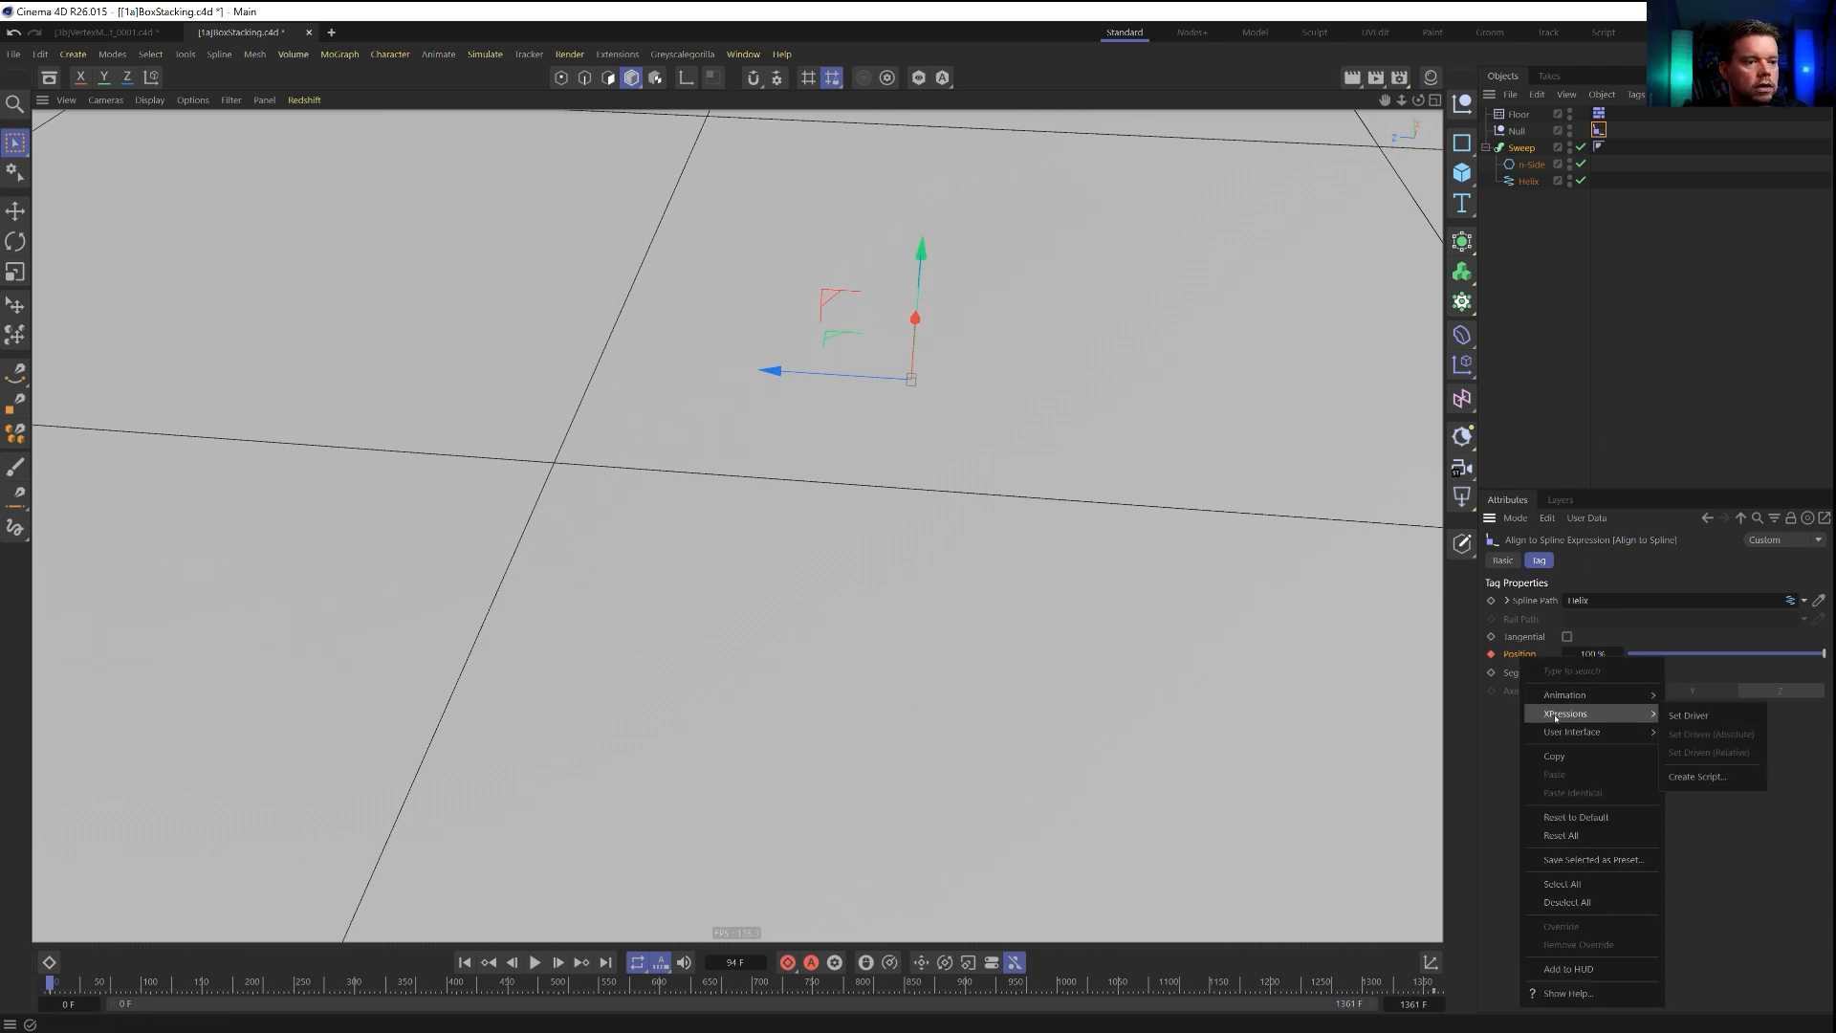
{"action": "left_click", "coordinate": [1688, 715]}
{"action": "left_click", "coordinate": [1518, 149]}
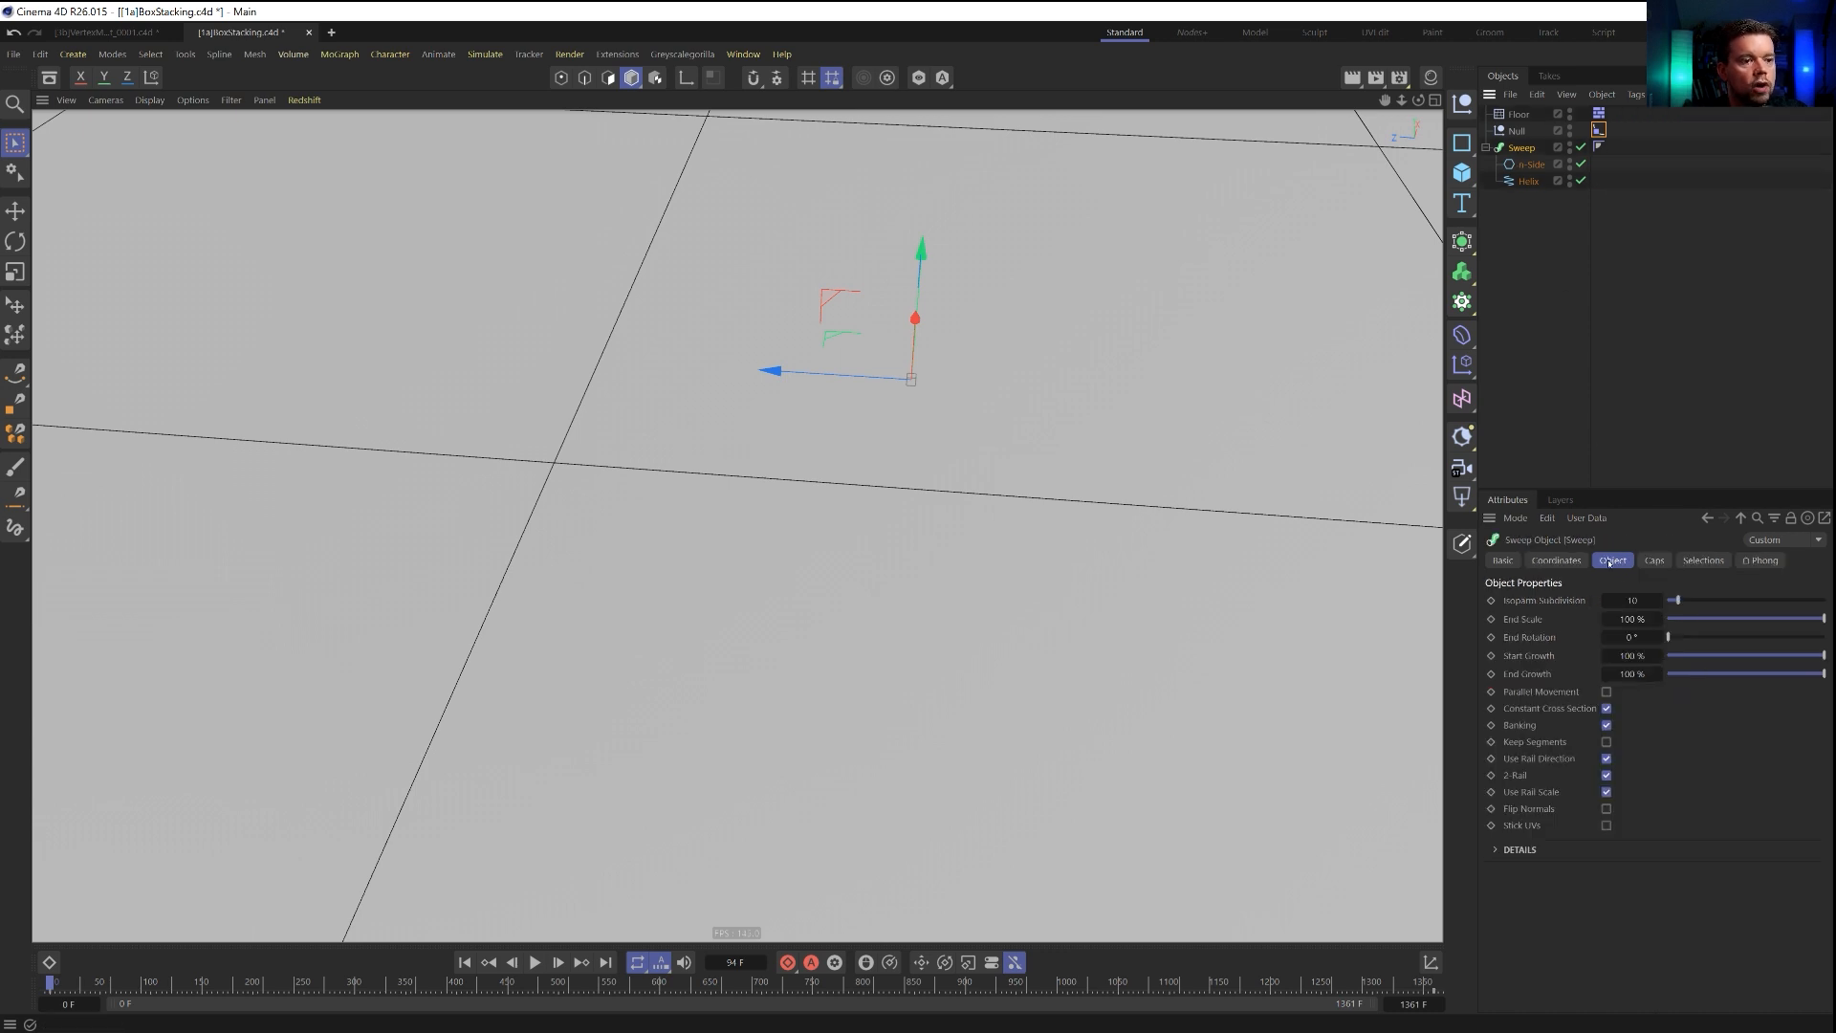
{"action": "right_click", "coordinate": [1515, 660]}
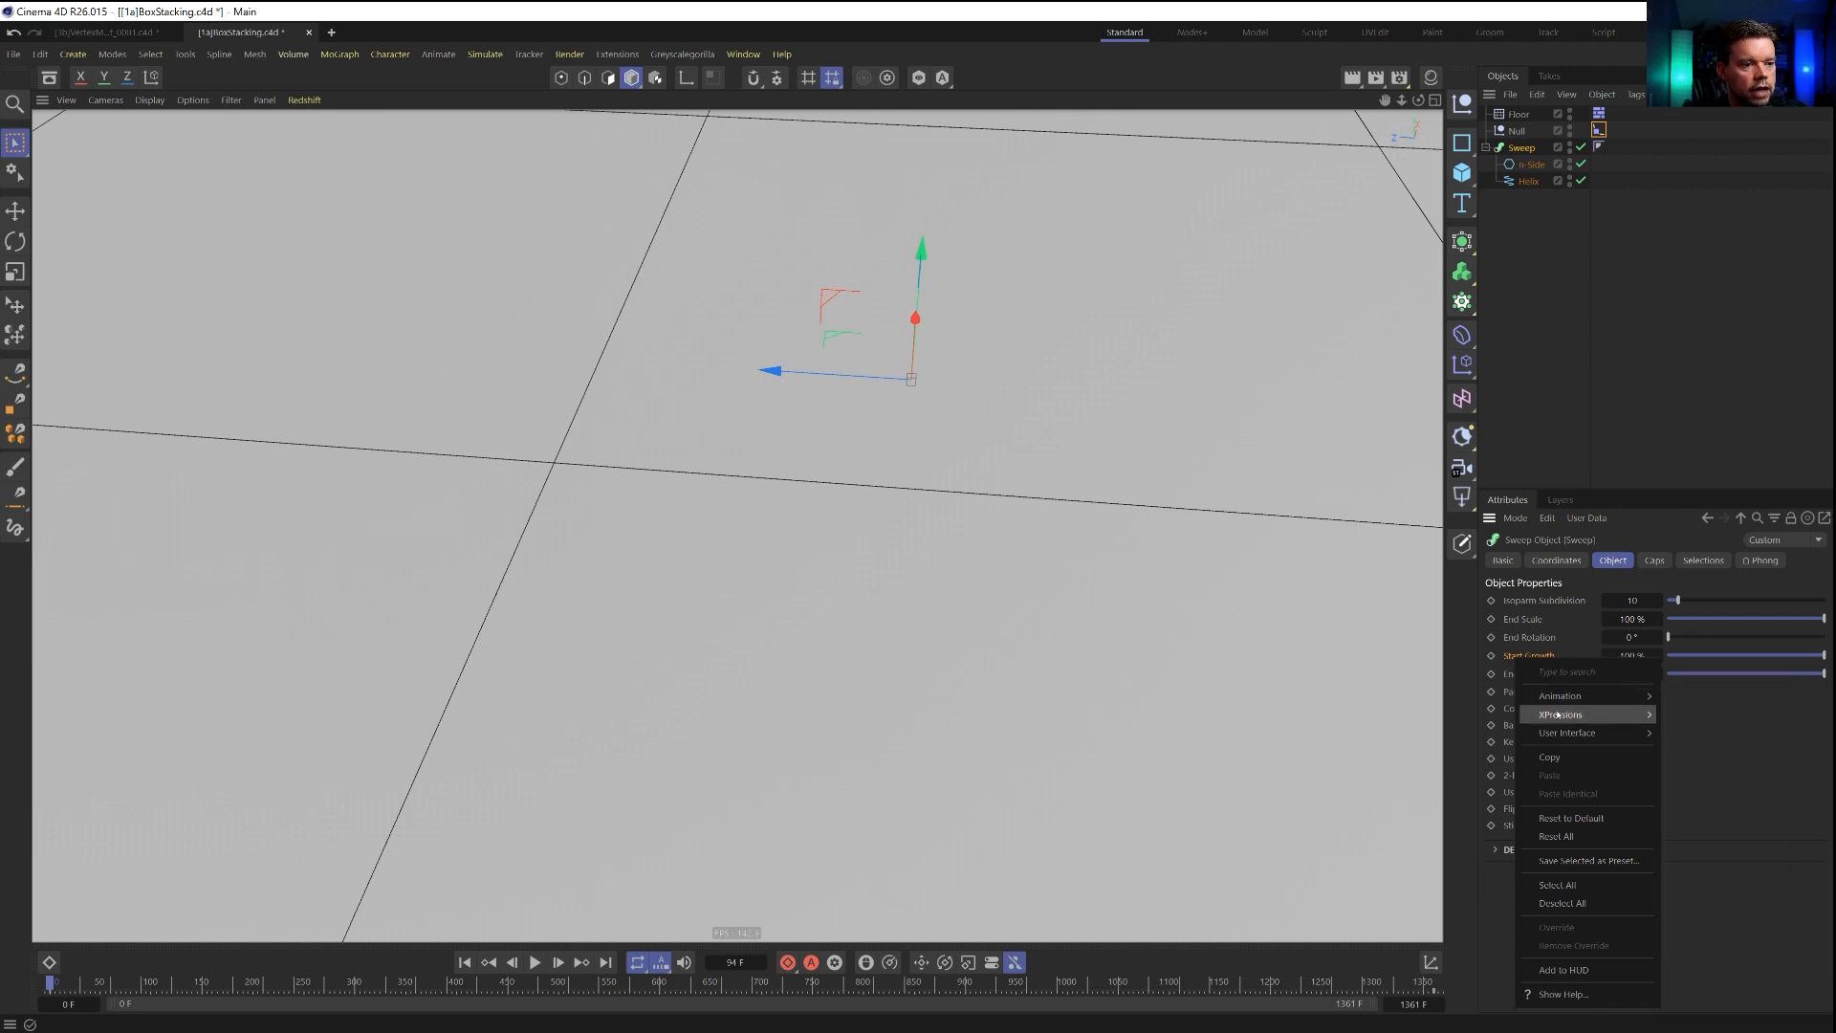
{"action": "mouse_move", "coordinate": [1603, 716]}
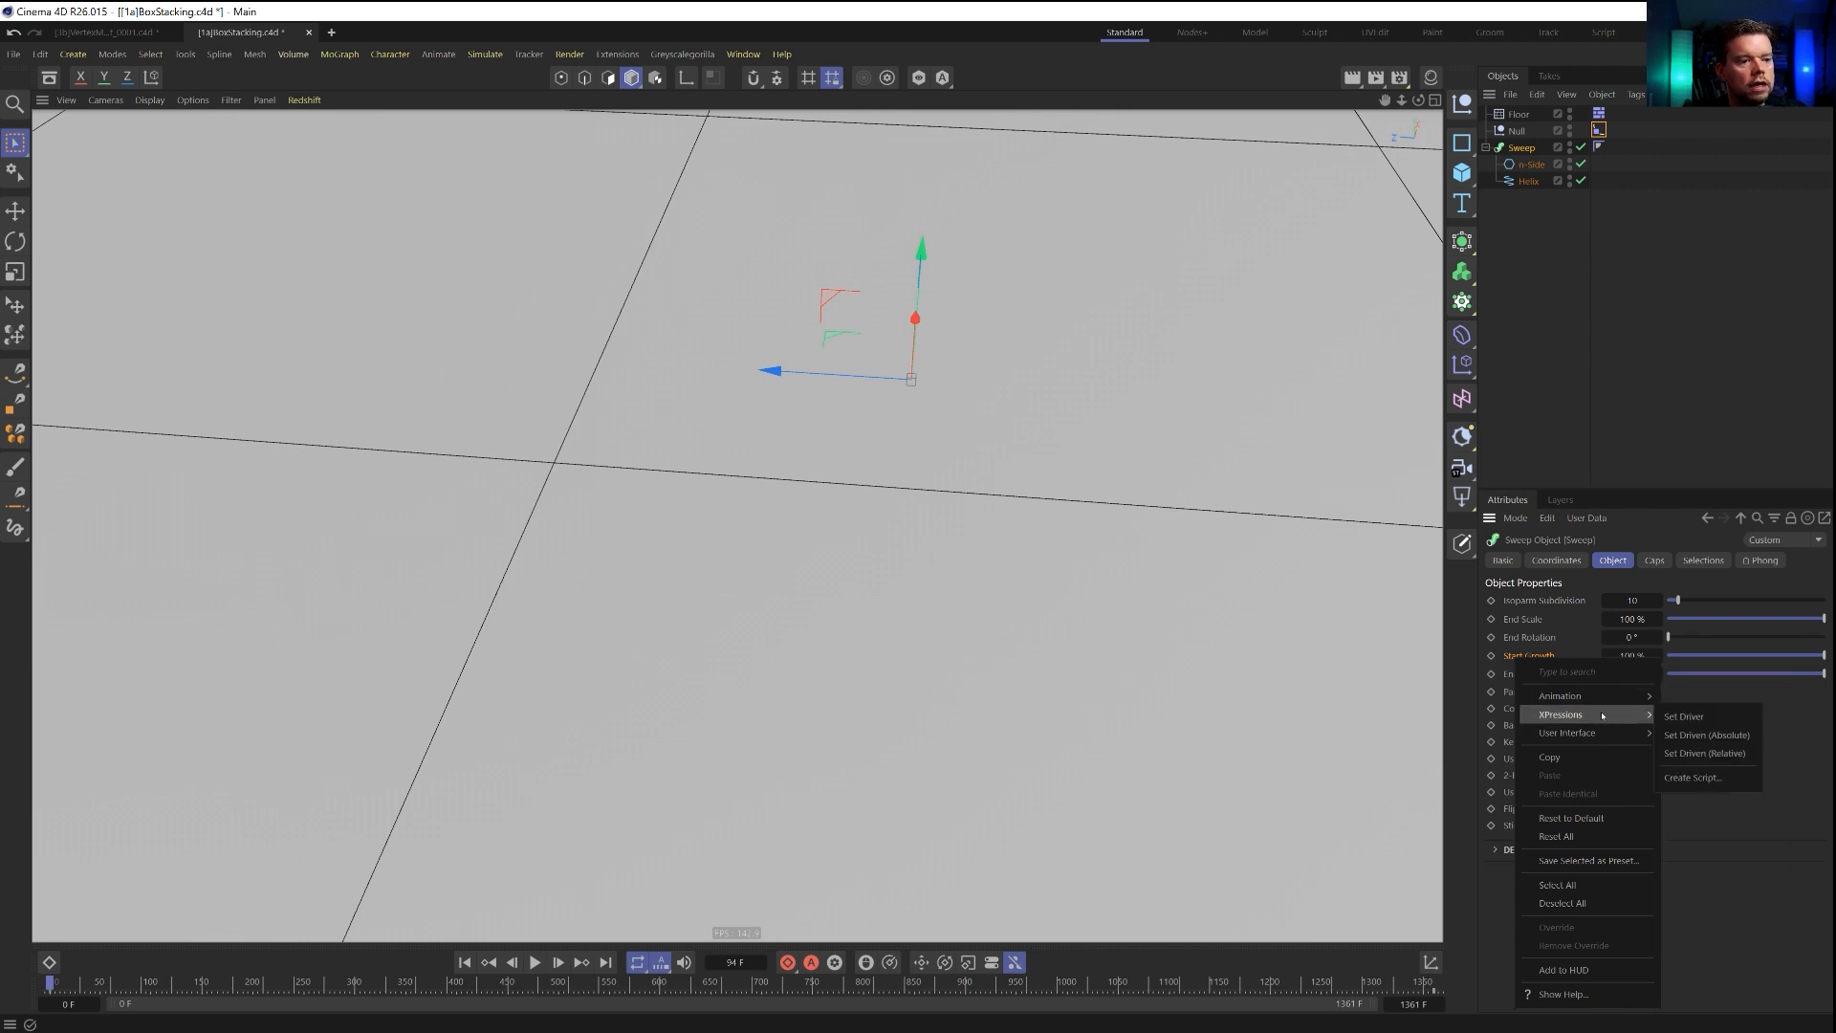
{"action": "left_click", "coordinate": [1724, 736]}
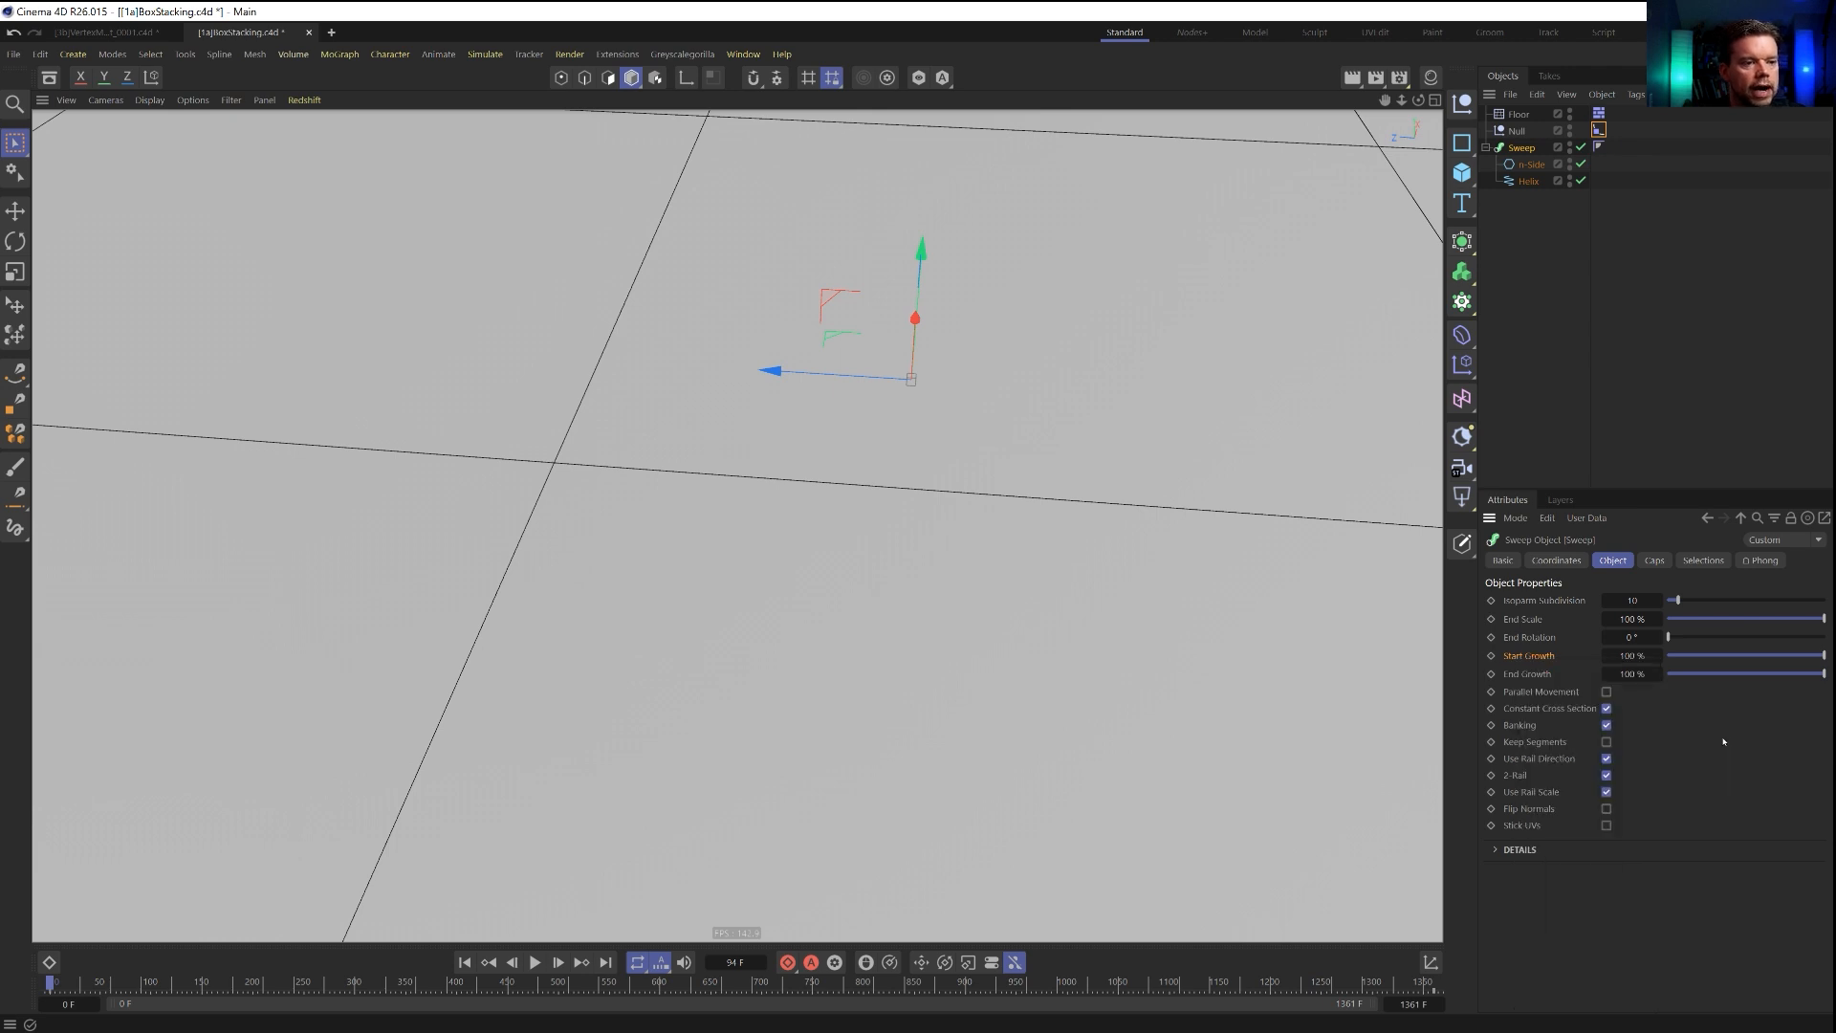
Play back the driven animation with the null selected, rewind it, and scrub to frame 973 to check the sweep's growth along the helix.
{"action": "left_click", "coordinate": [537, 963]}
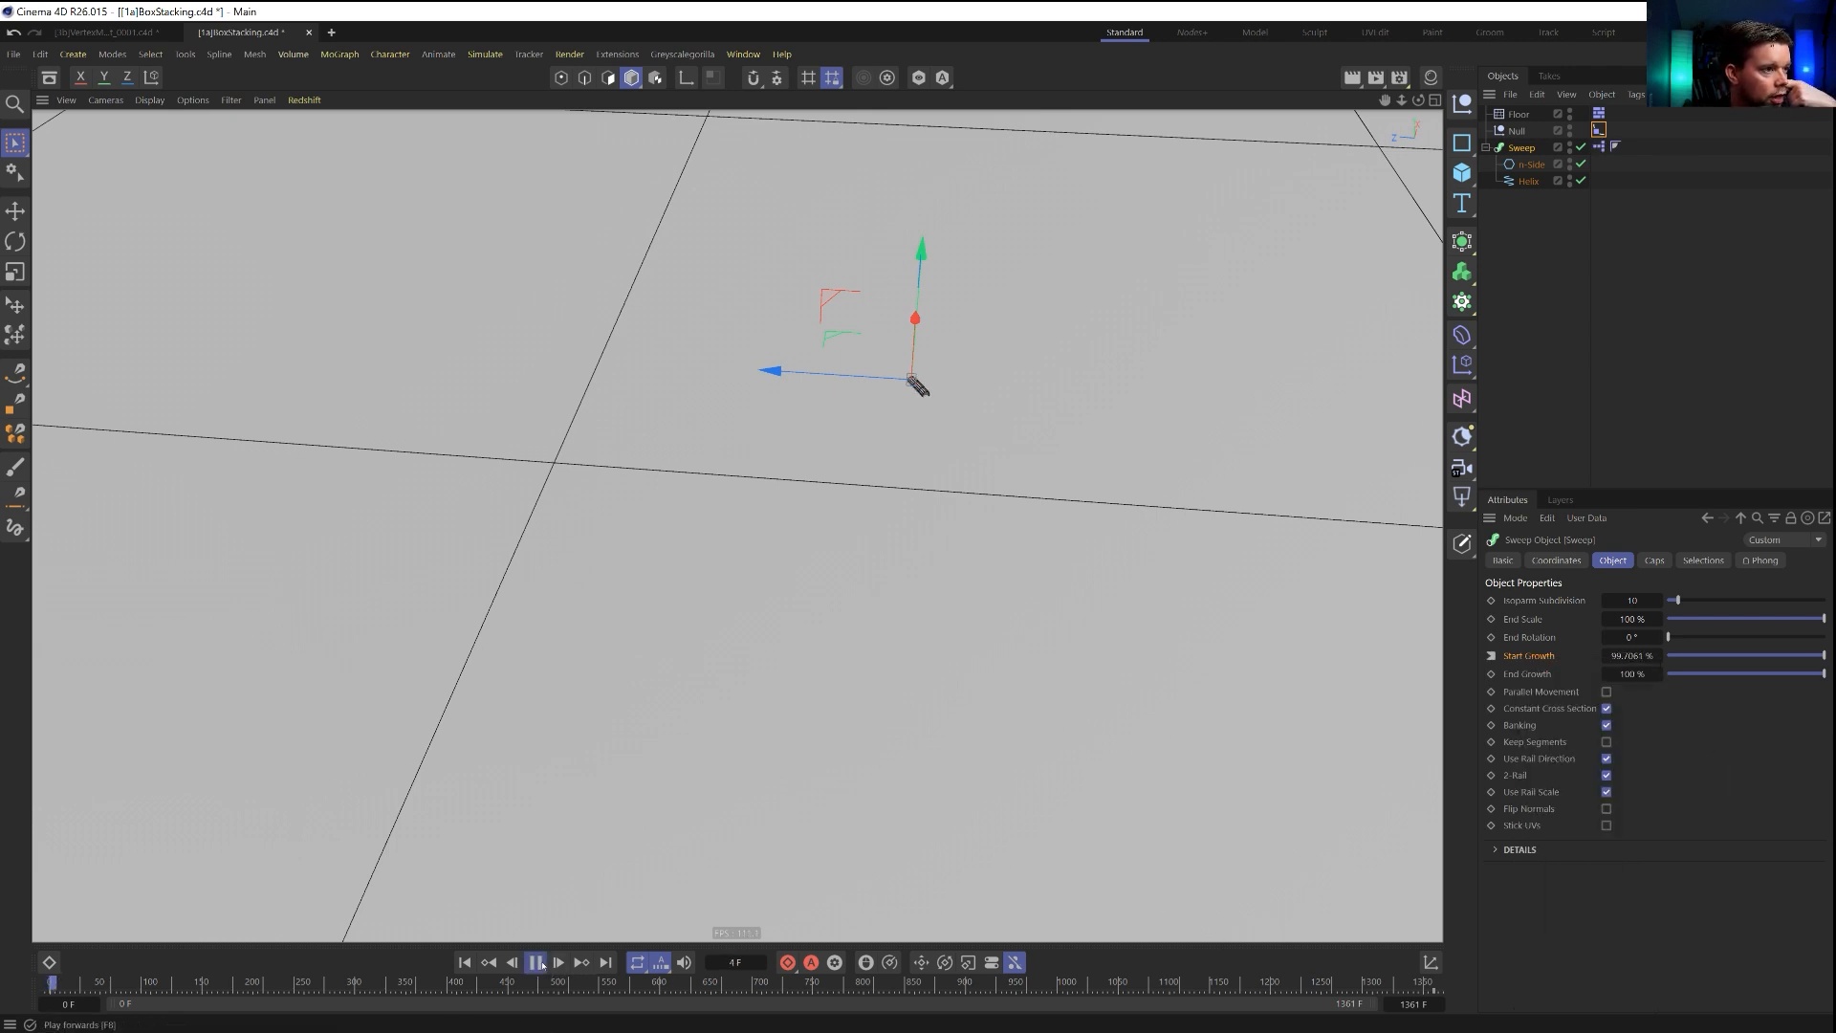
{"action": "left_click", "coordinate": [1517, 132]}
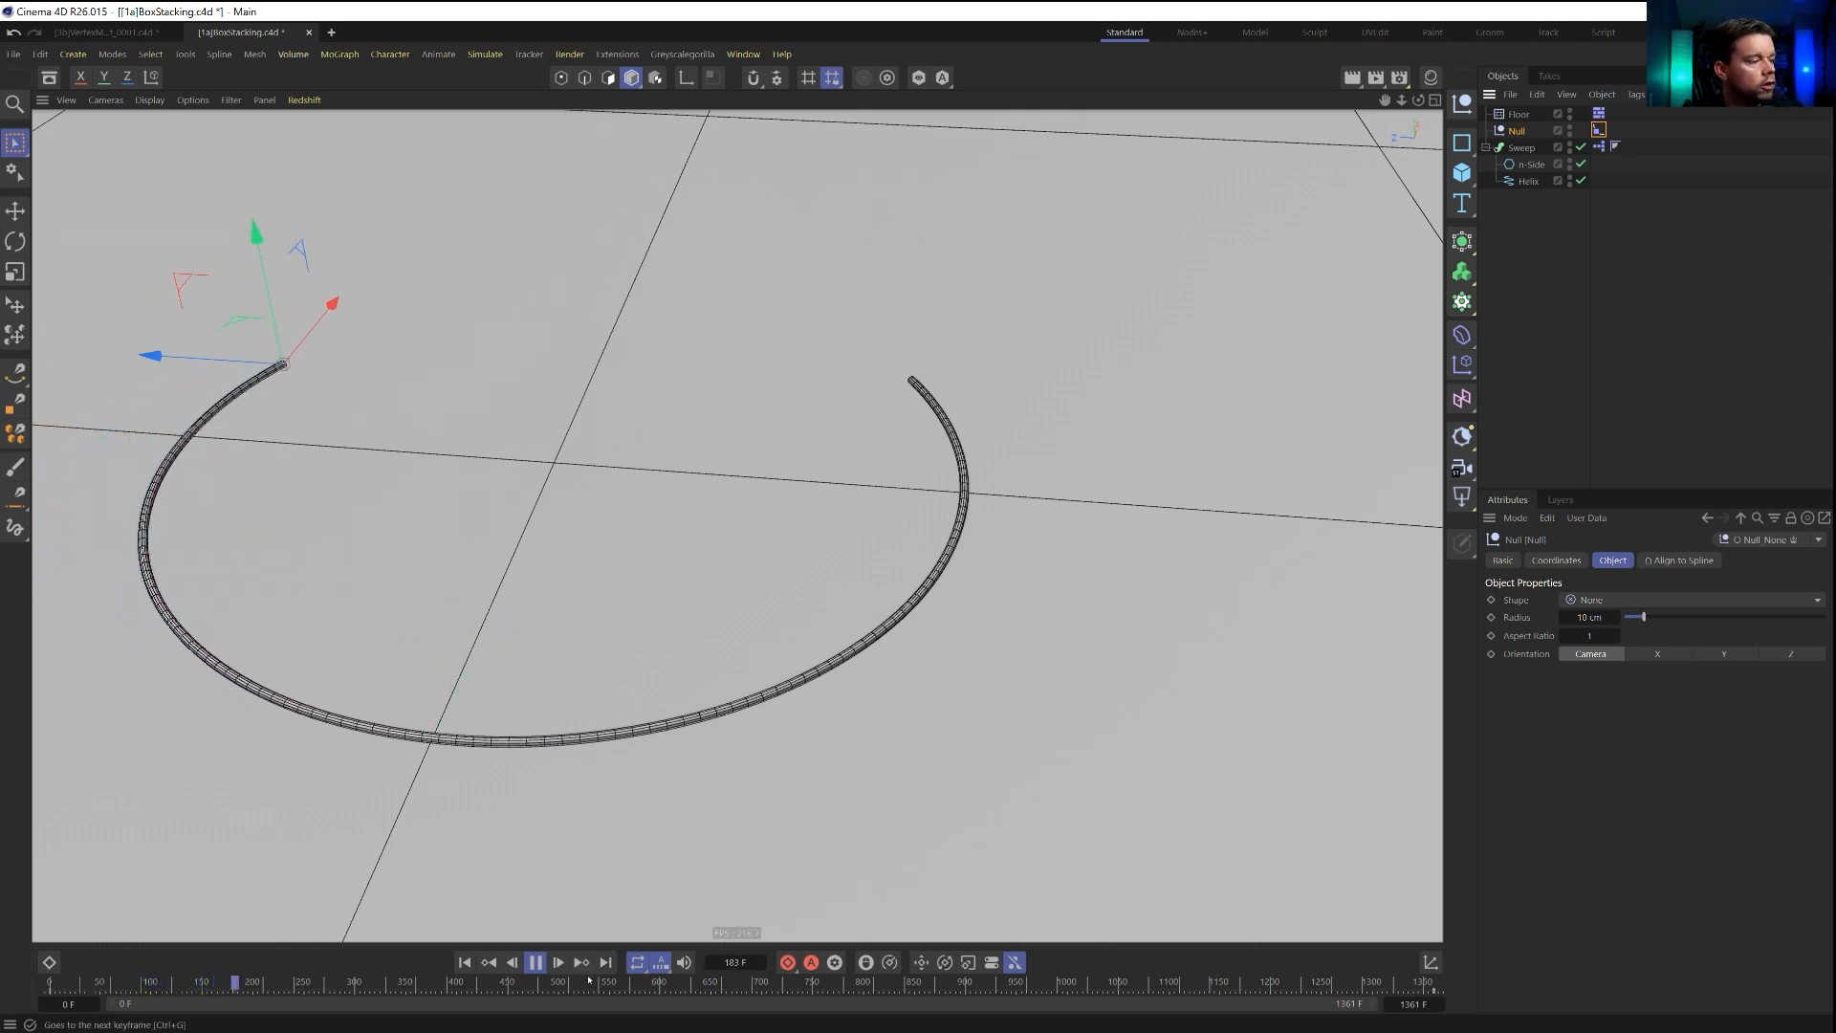
{"action": "left_click", "coordinate": [535, 962]}
{"action": "left_click", "coordinate": [465, 962]}
{"action": "right_click_drag", "start_coordinate": [784, 463], "coordinate": [738, 533], "text": "alt"}
{"action": "middle_click_drag", "start_coordinate": [785, 457], "coordinate": [775, 536], "text": "alt"}
{"action": "left_click_drag", "start_coordinate": [775, 537], "coordinate": [758, 583], "text": "alt"}
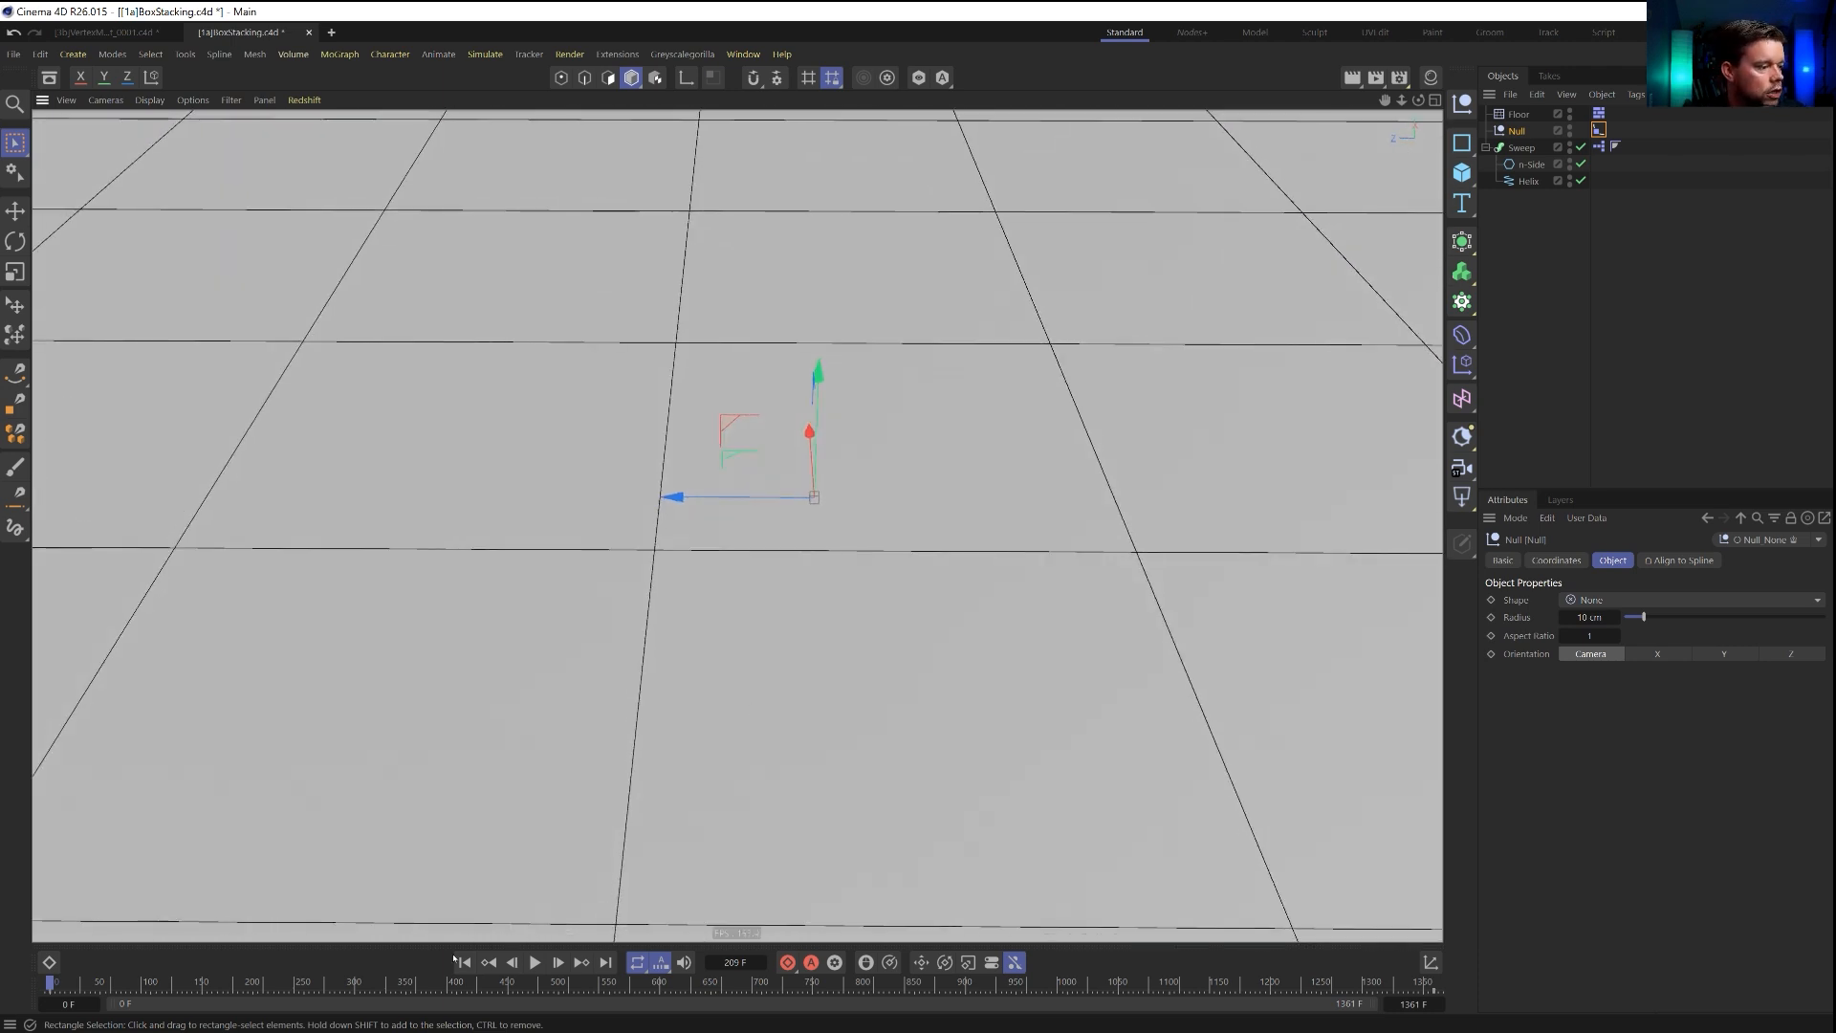
{"action": "left_click_drag", "start_coordinate": [250, 983], "coordinate": [1042, 983]}
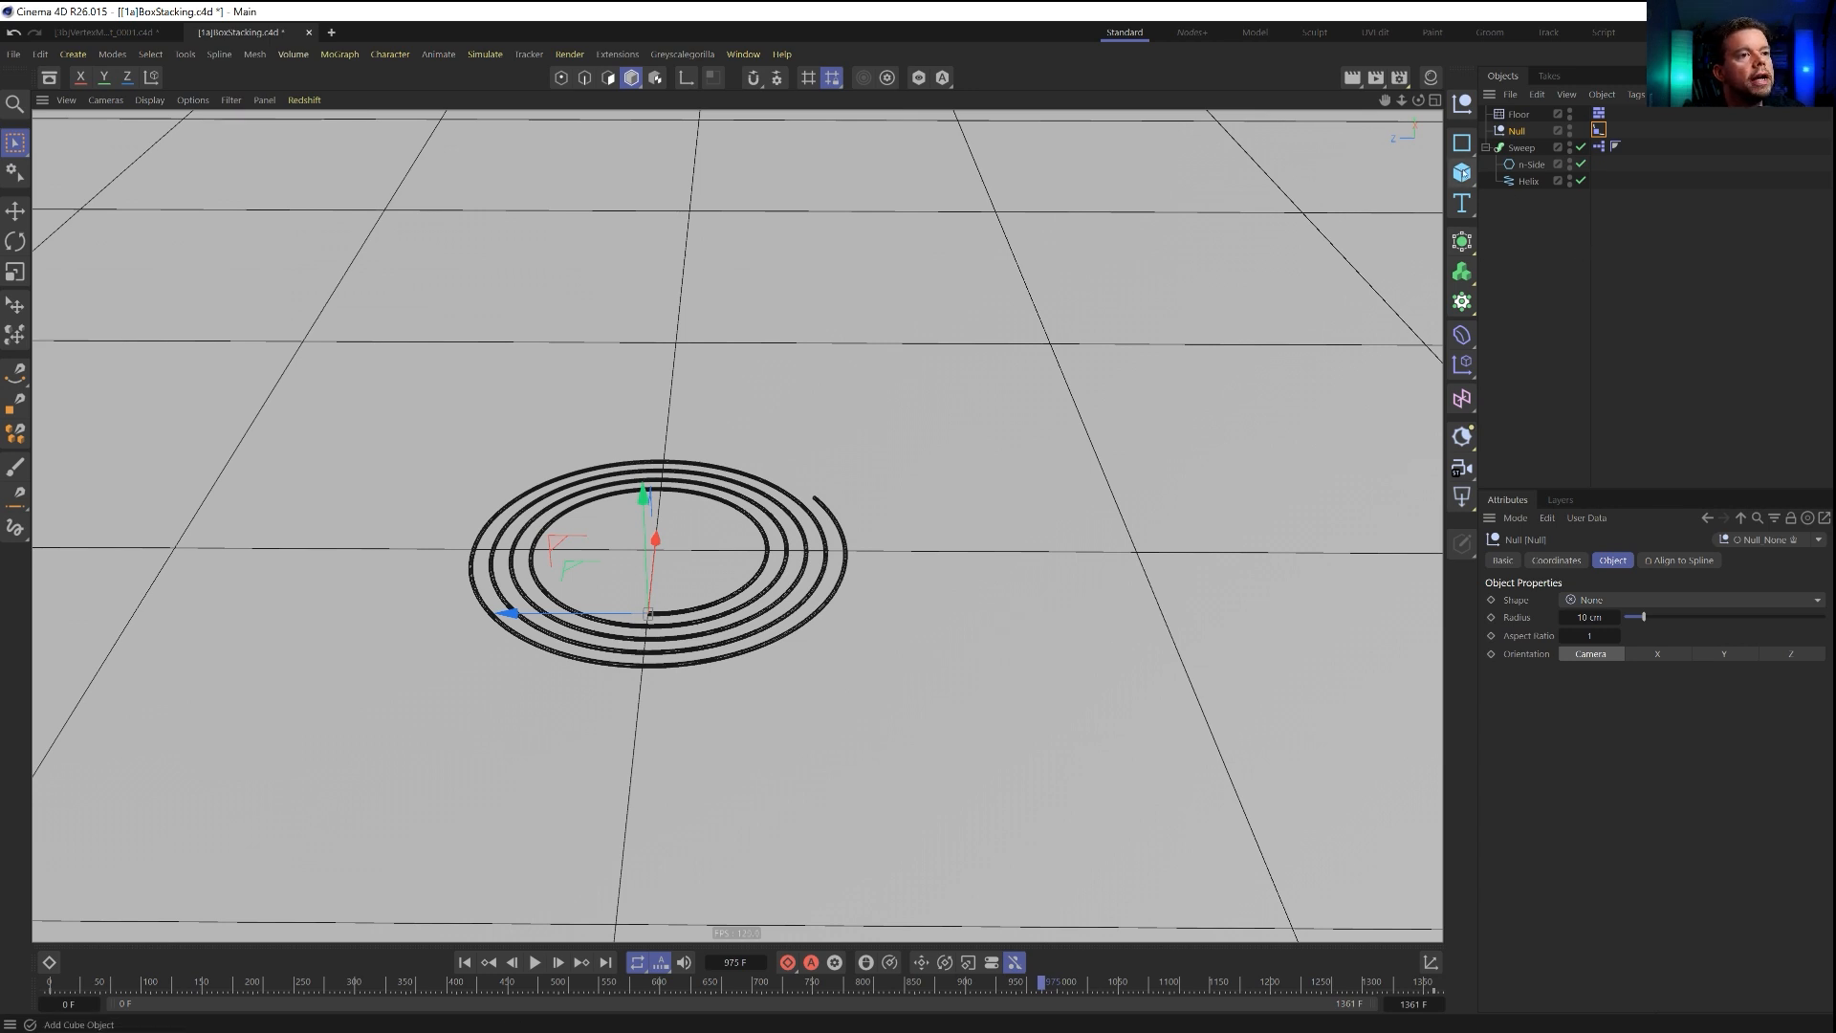
Add a cylinder and raise it above the painted spiral.
{"action": "left_click", "coordinate": [1462, 172]}
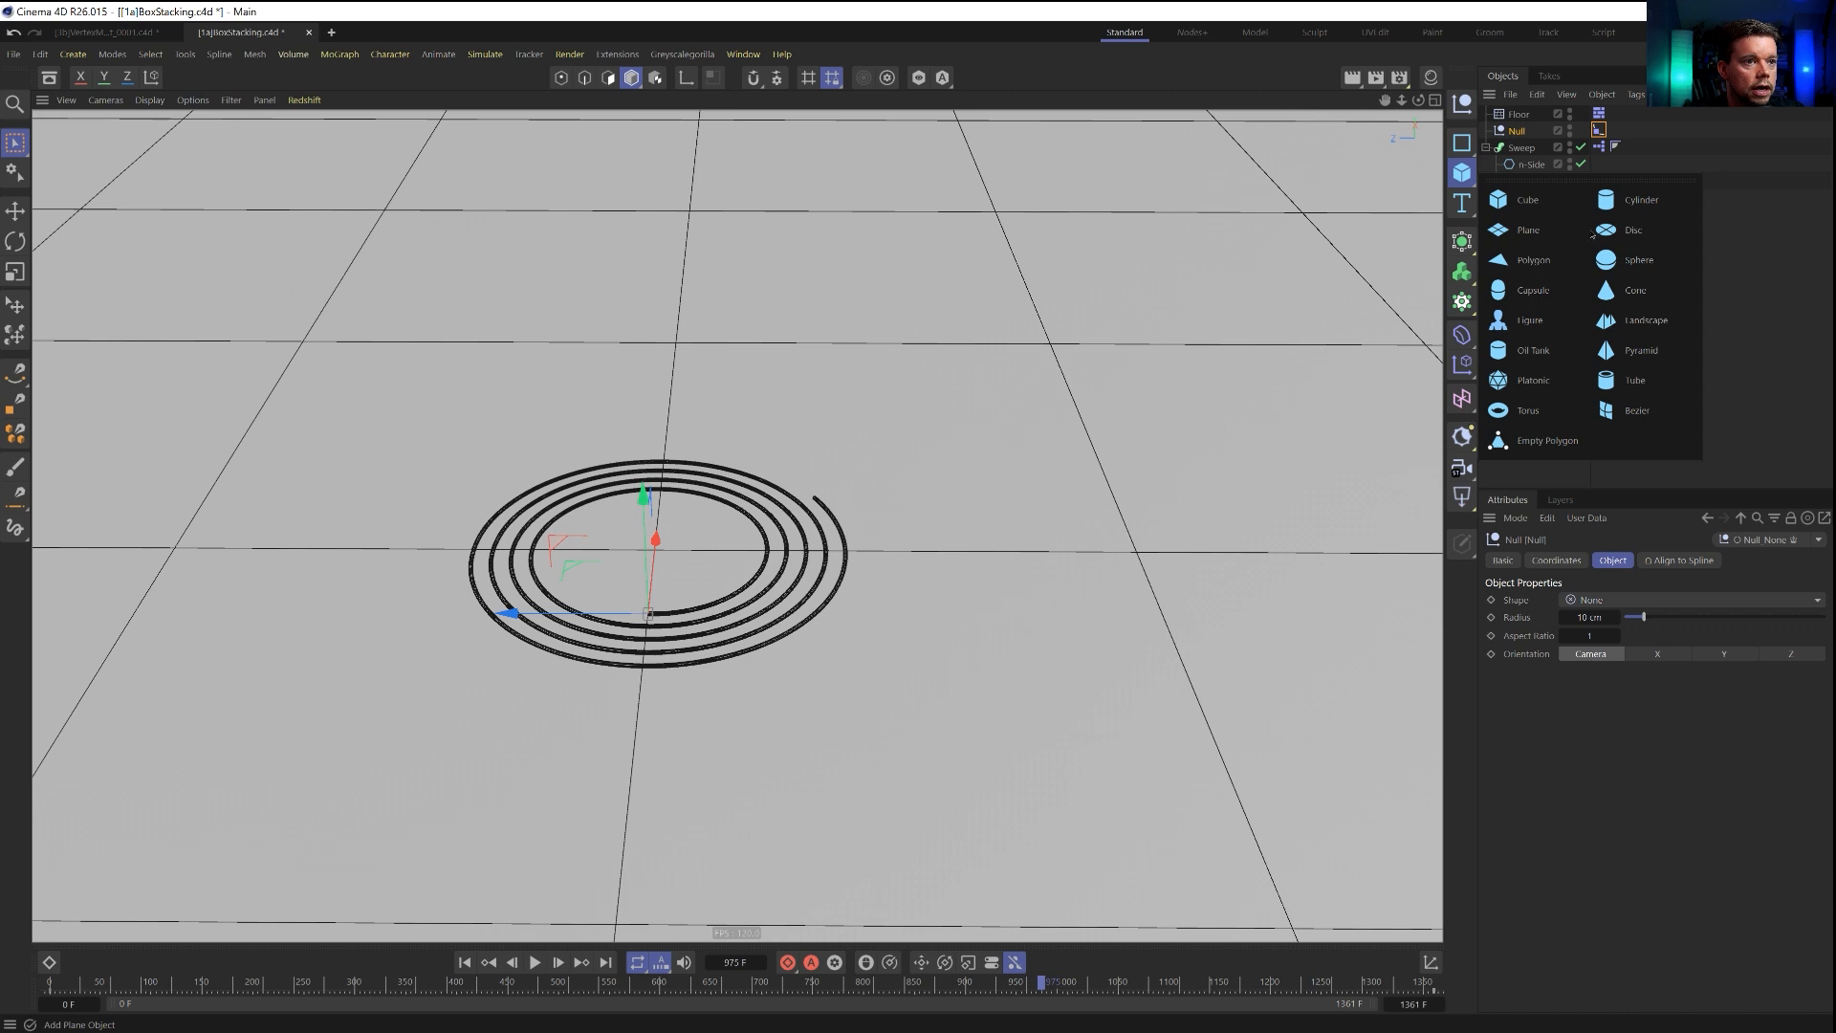
{"action": "left_click", "coordinate": [1631, 200]}
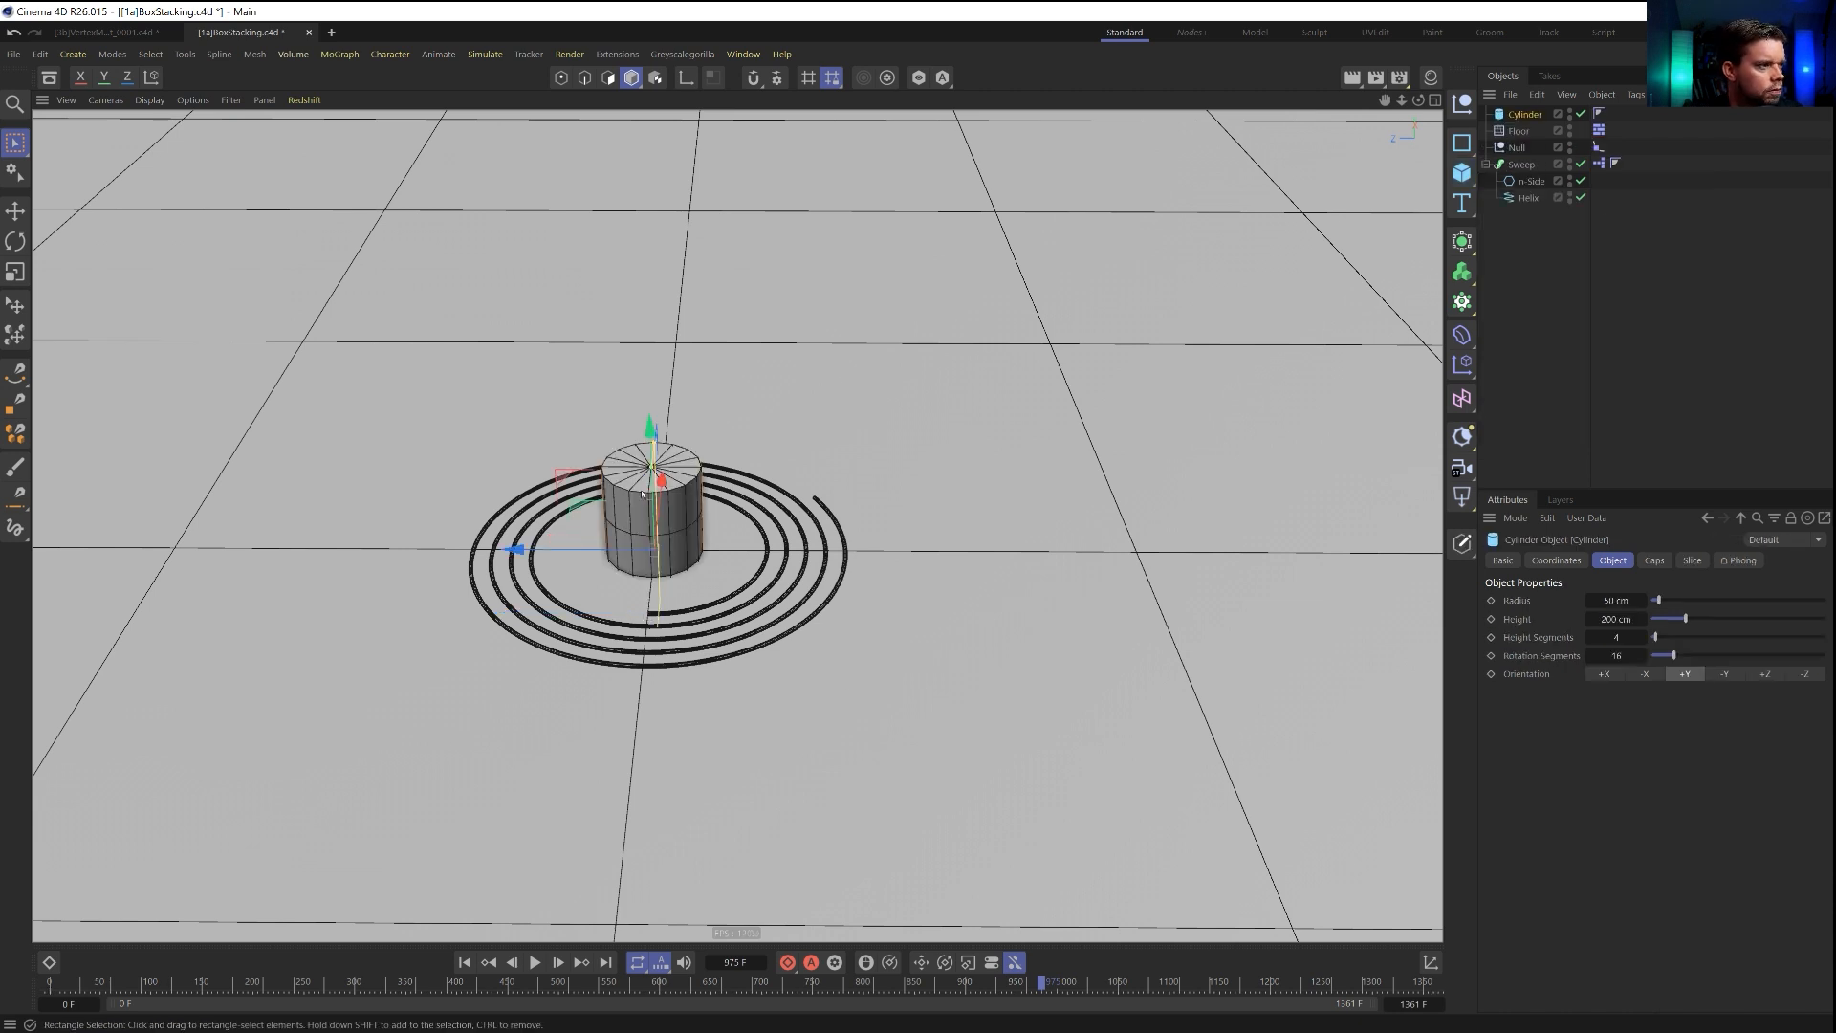
{"action": "left_click_drag", "start_coordinate": [653, 475], "coordinate": [676, 304]}
{"action": "key", "text": "ctrl+z"}
{"action": "left_click_drag", "start_coordinate": [649, 429], "coordinate": [644, 256]}
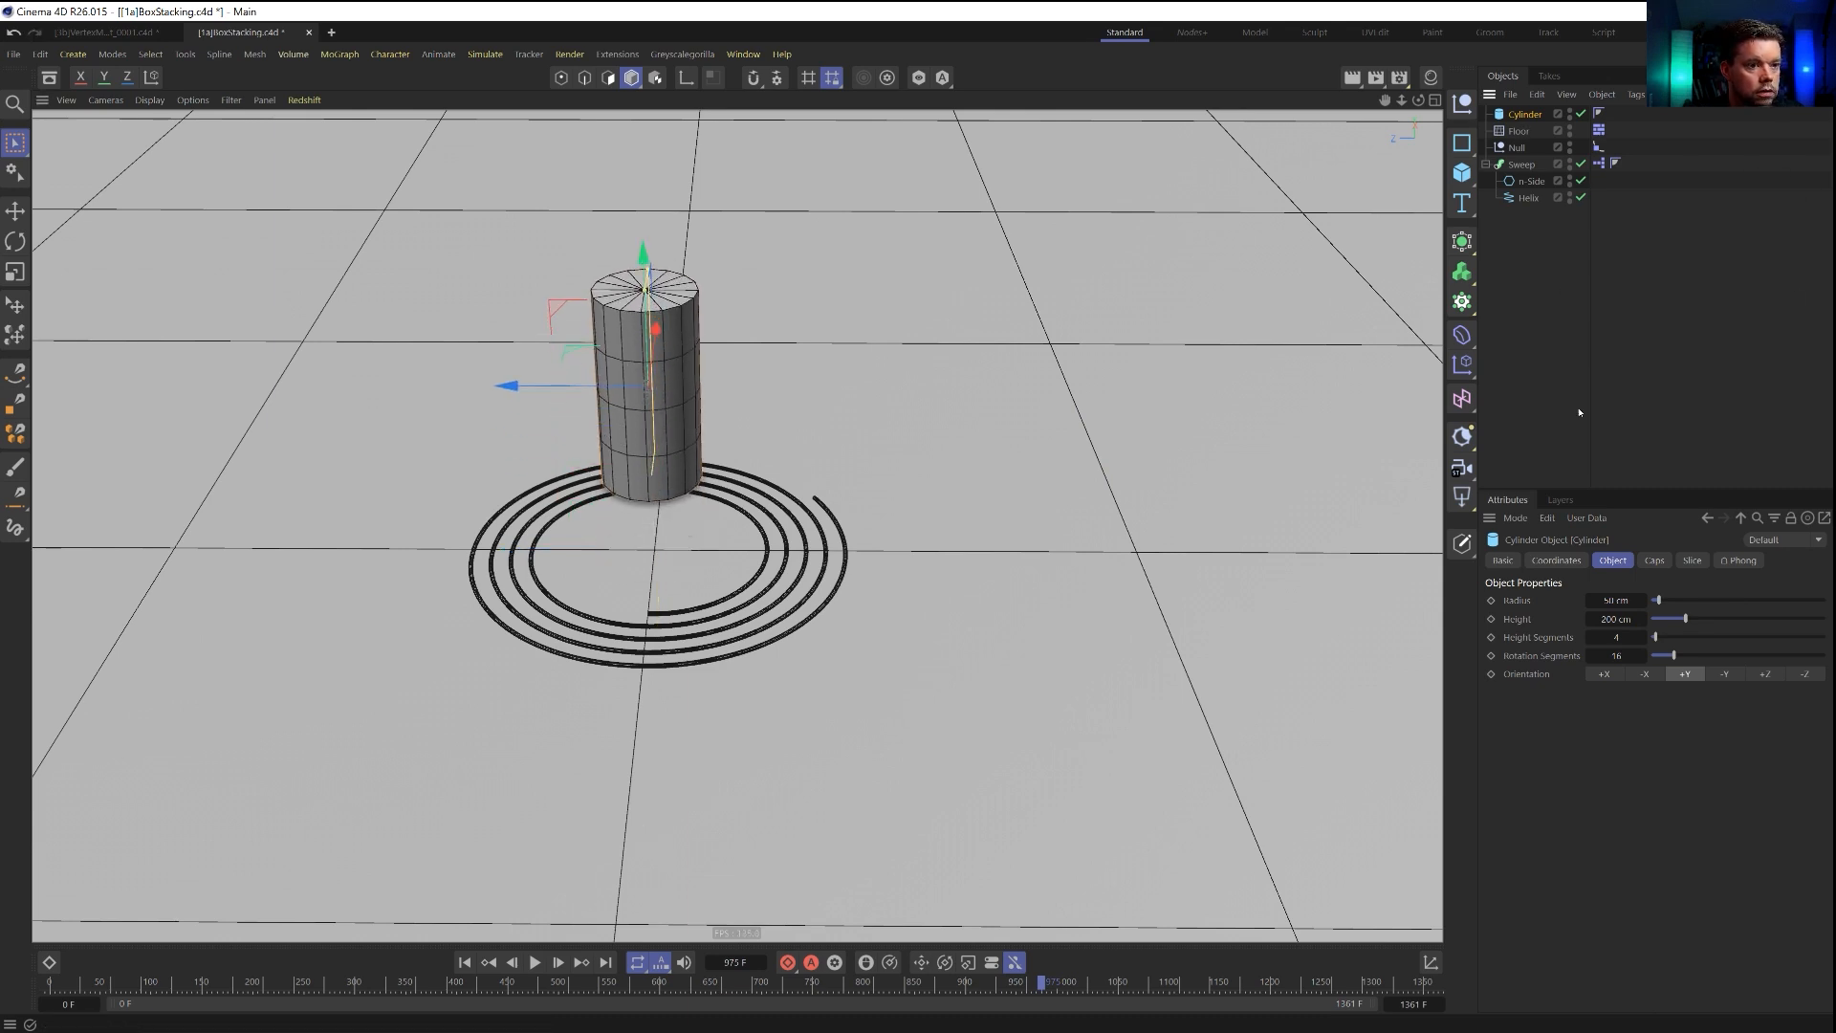
Reduce the cylinder's height segments to 1 and make it editable.
{"action": "left_click_drag", "start_coordinate": [1655, 637], "coordinate": [1636, 638]}
{"action": "key", "text": "c"}
{"action": "key", "text": "Return"}
Loop-select the polygons of the cylinder's top cap and delete them.
{"action": "key", "text": "u"}
{"action": "key", "text": "l"}
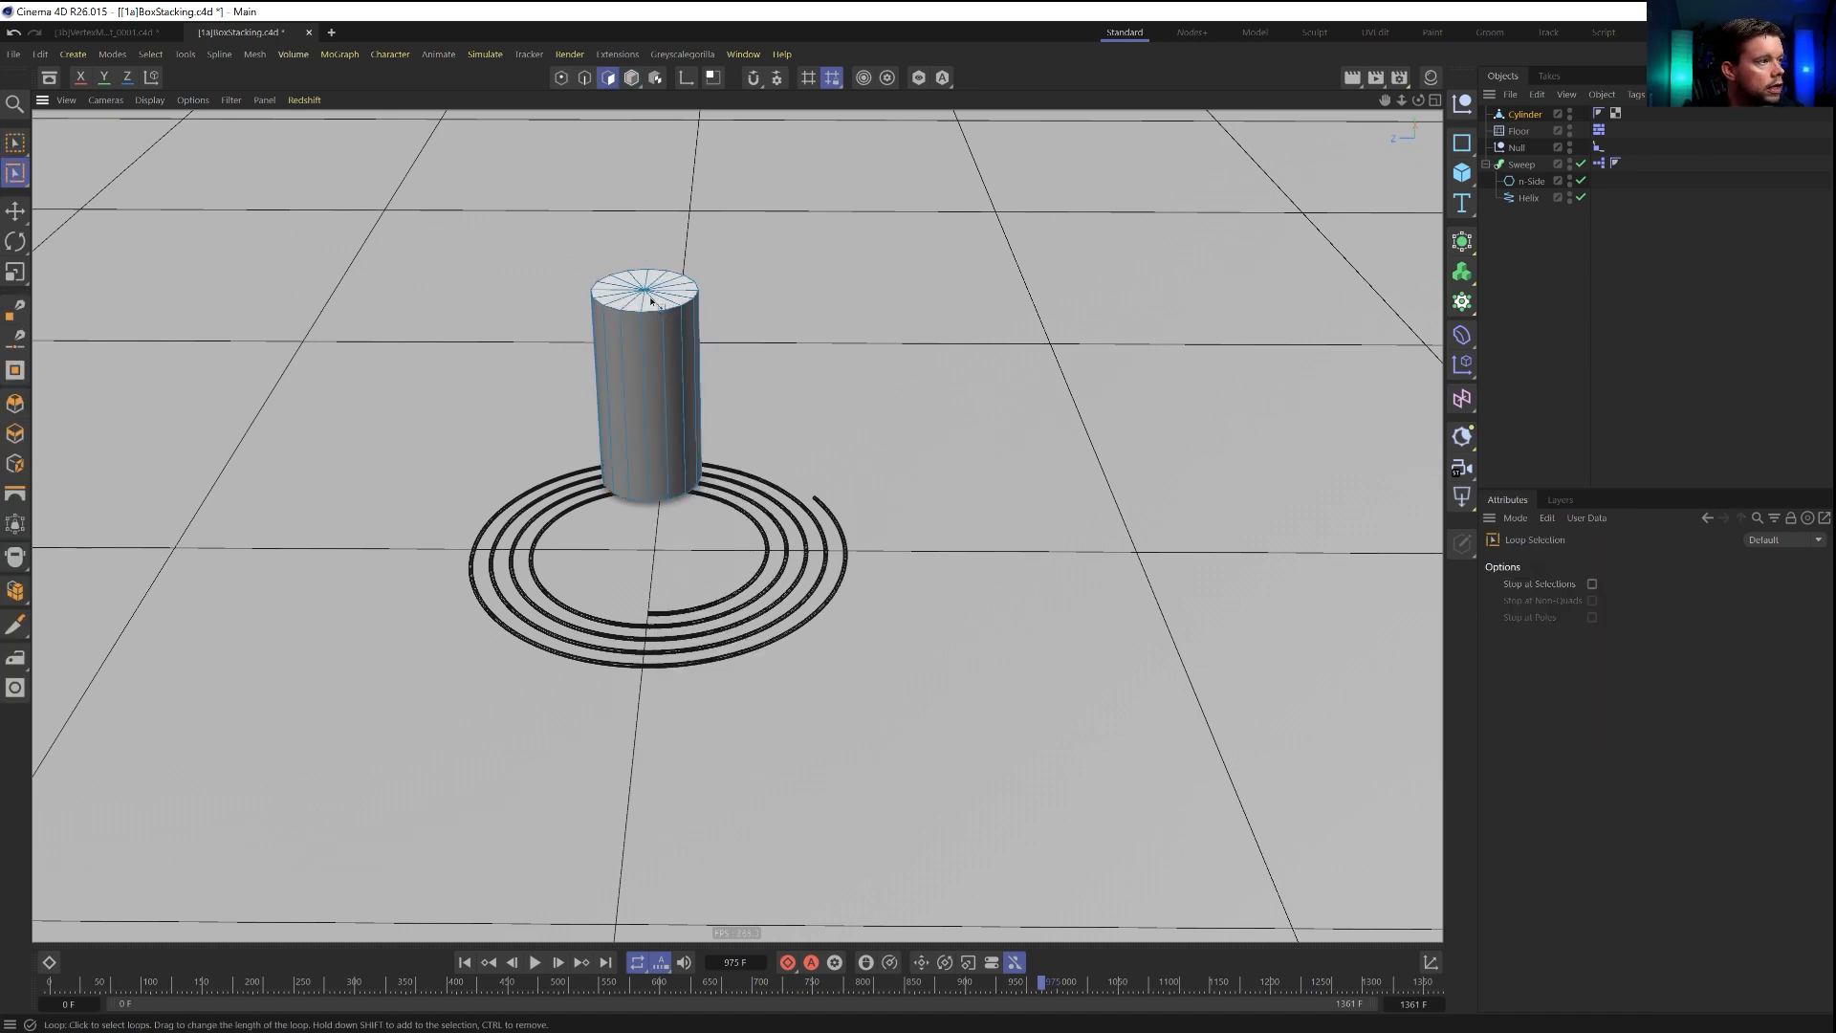
{"action": "left_click", "coordinate": [652, 299]}
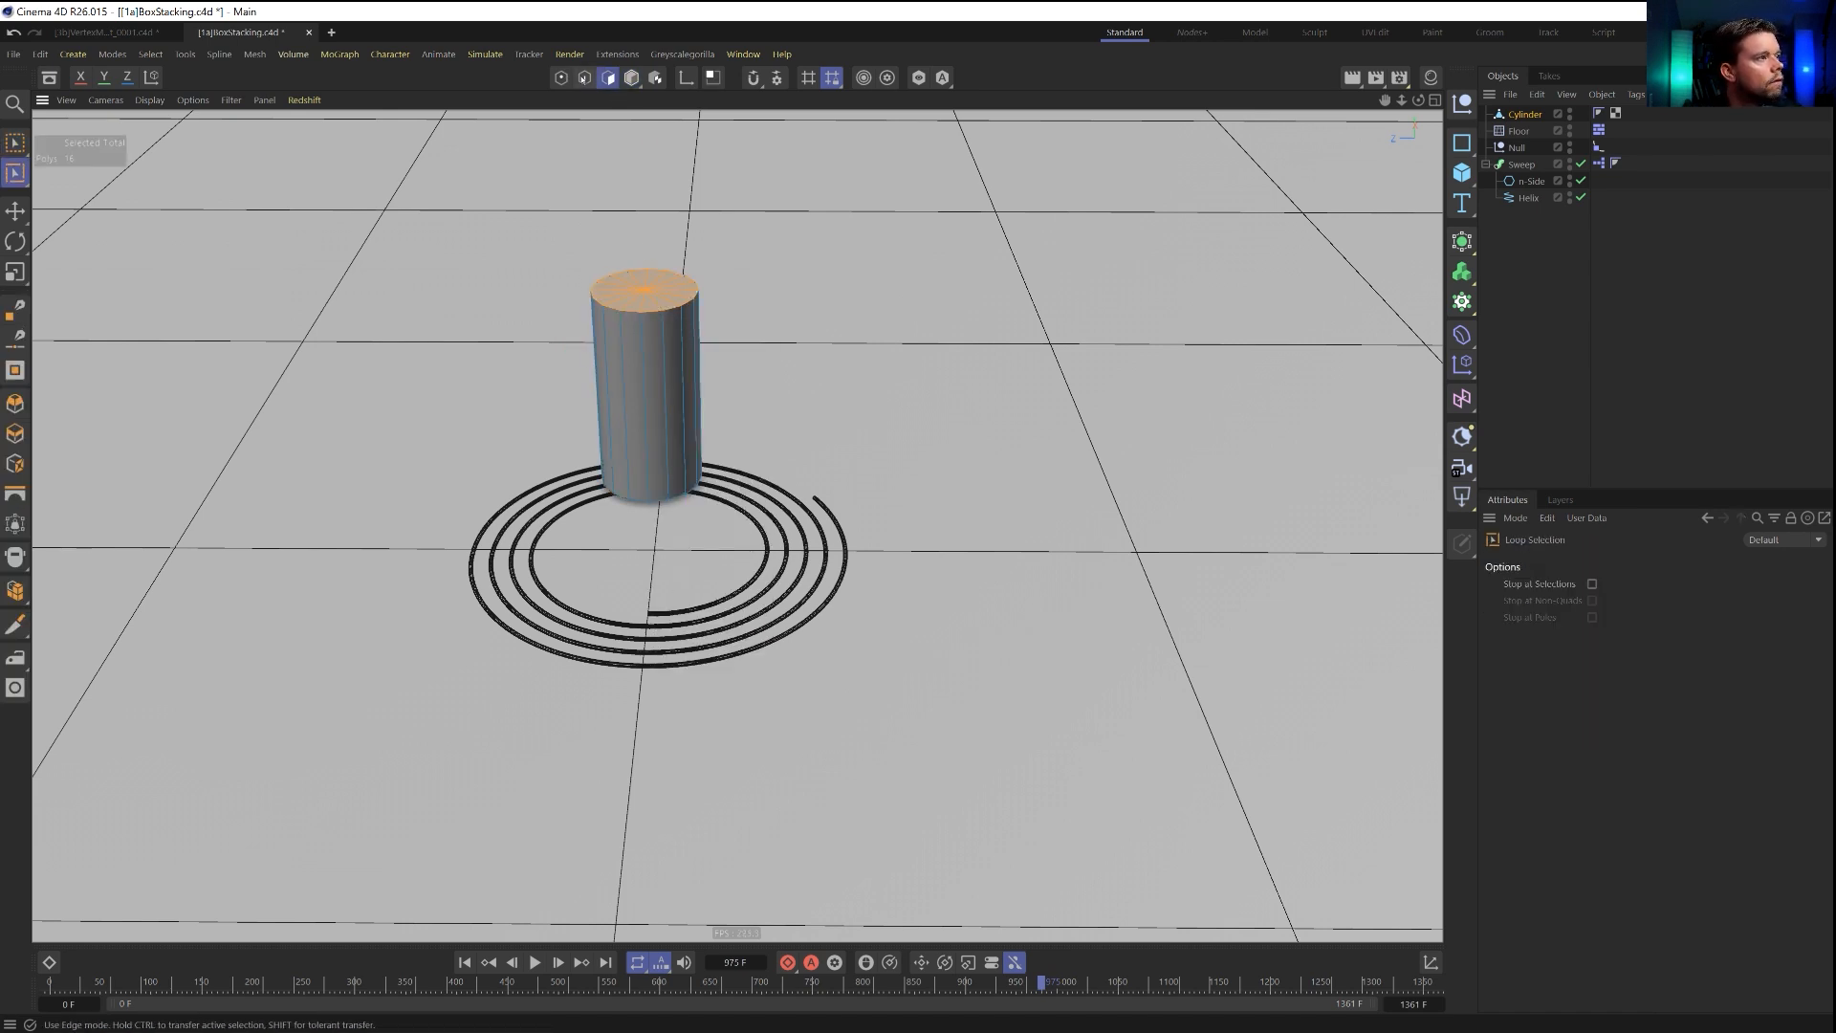
{"action": "key", "text": "Delete"}
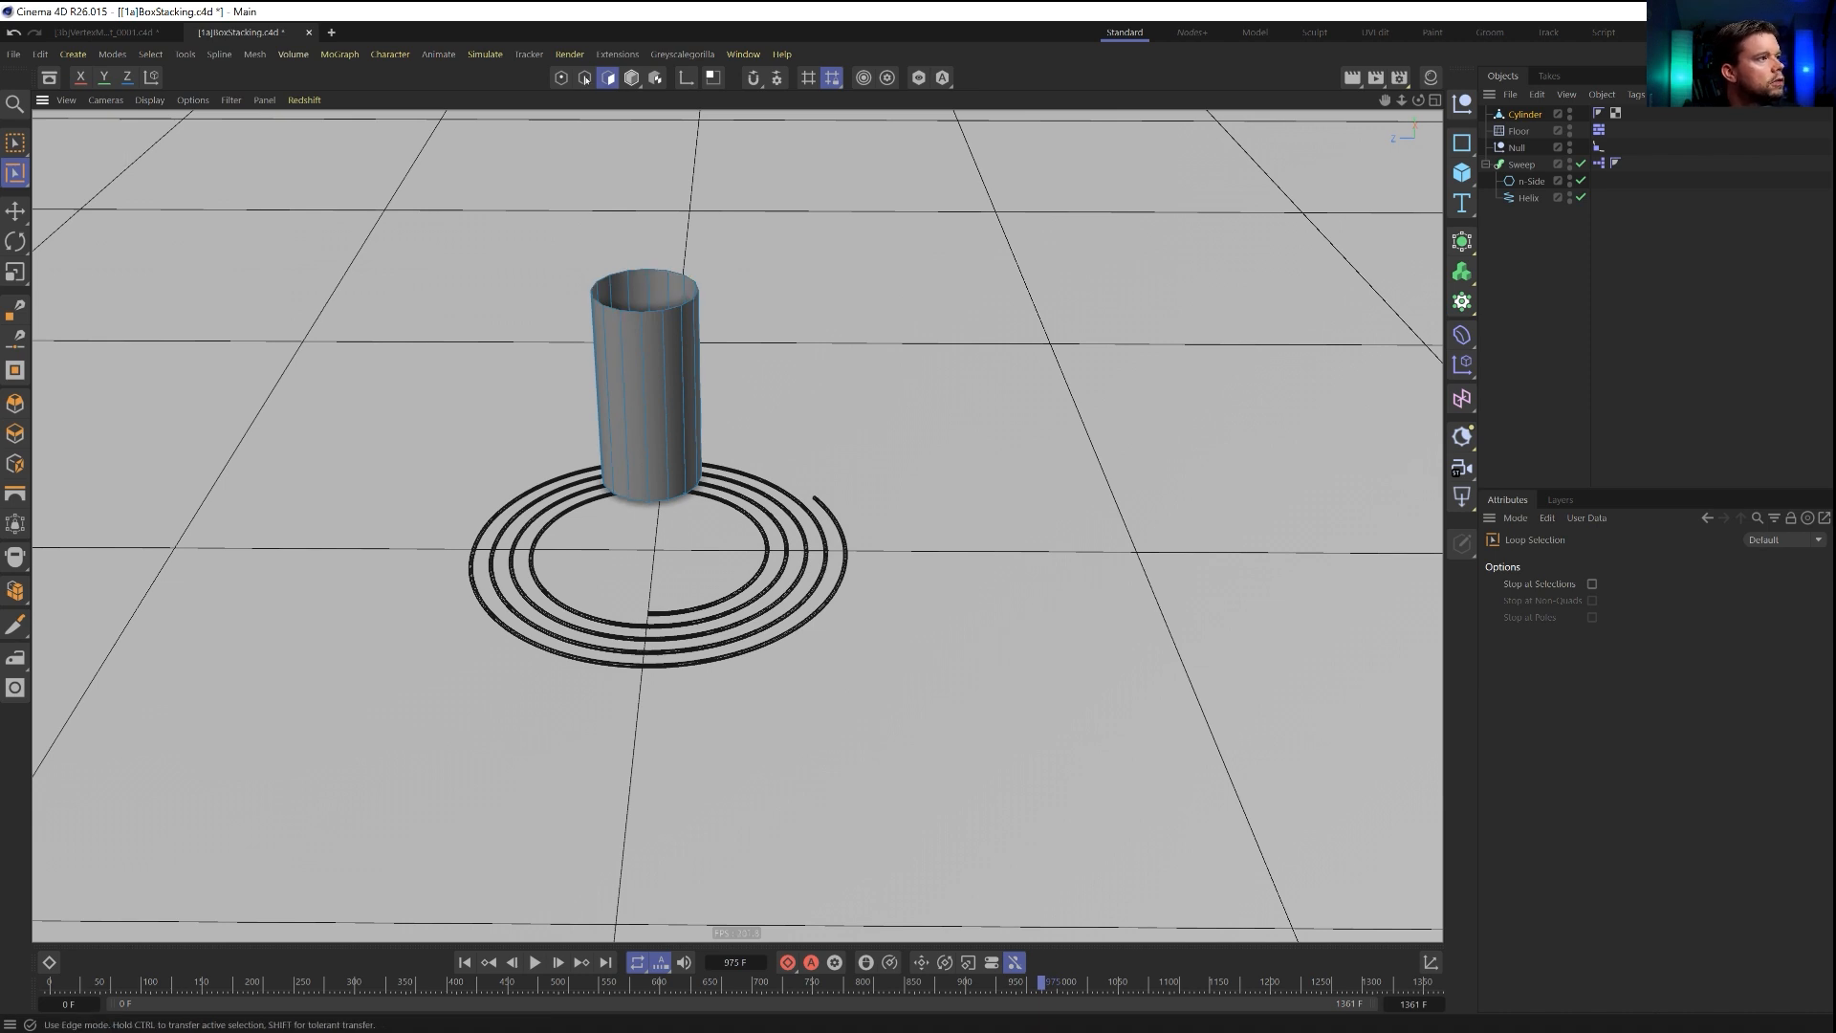
Widen the cylinder's open top edge loop and lower it to form a short tapered cup.
{"action": "left_click", "coordinate": [585, 77]}
{"action": "left_click", "coordinate": [654, 309]}
{"action": "key", "text": "t"}
{"action": "left_click_drag", "start_coordinate": [813, 328], "coordinate": [1115, 323]}
{"action": "key", "text": "e"}
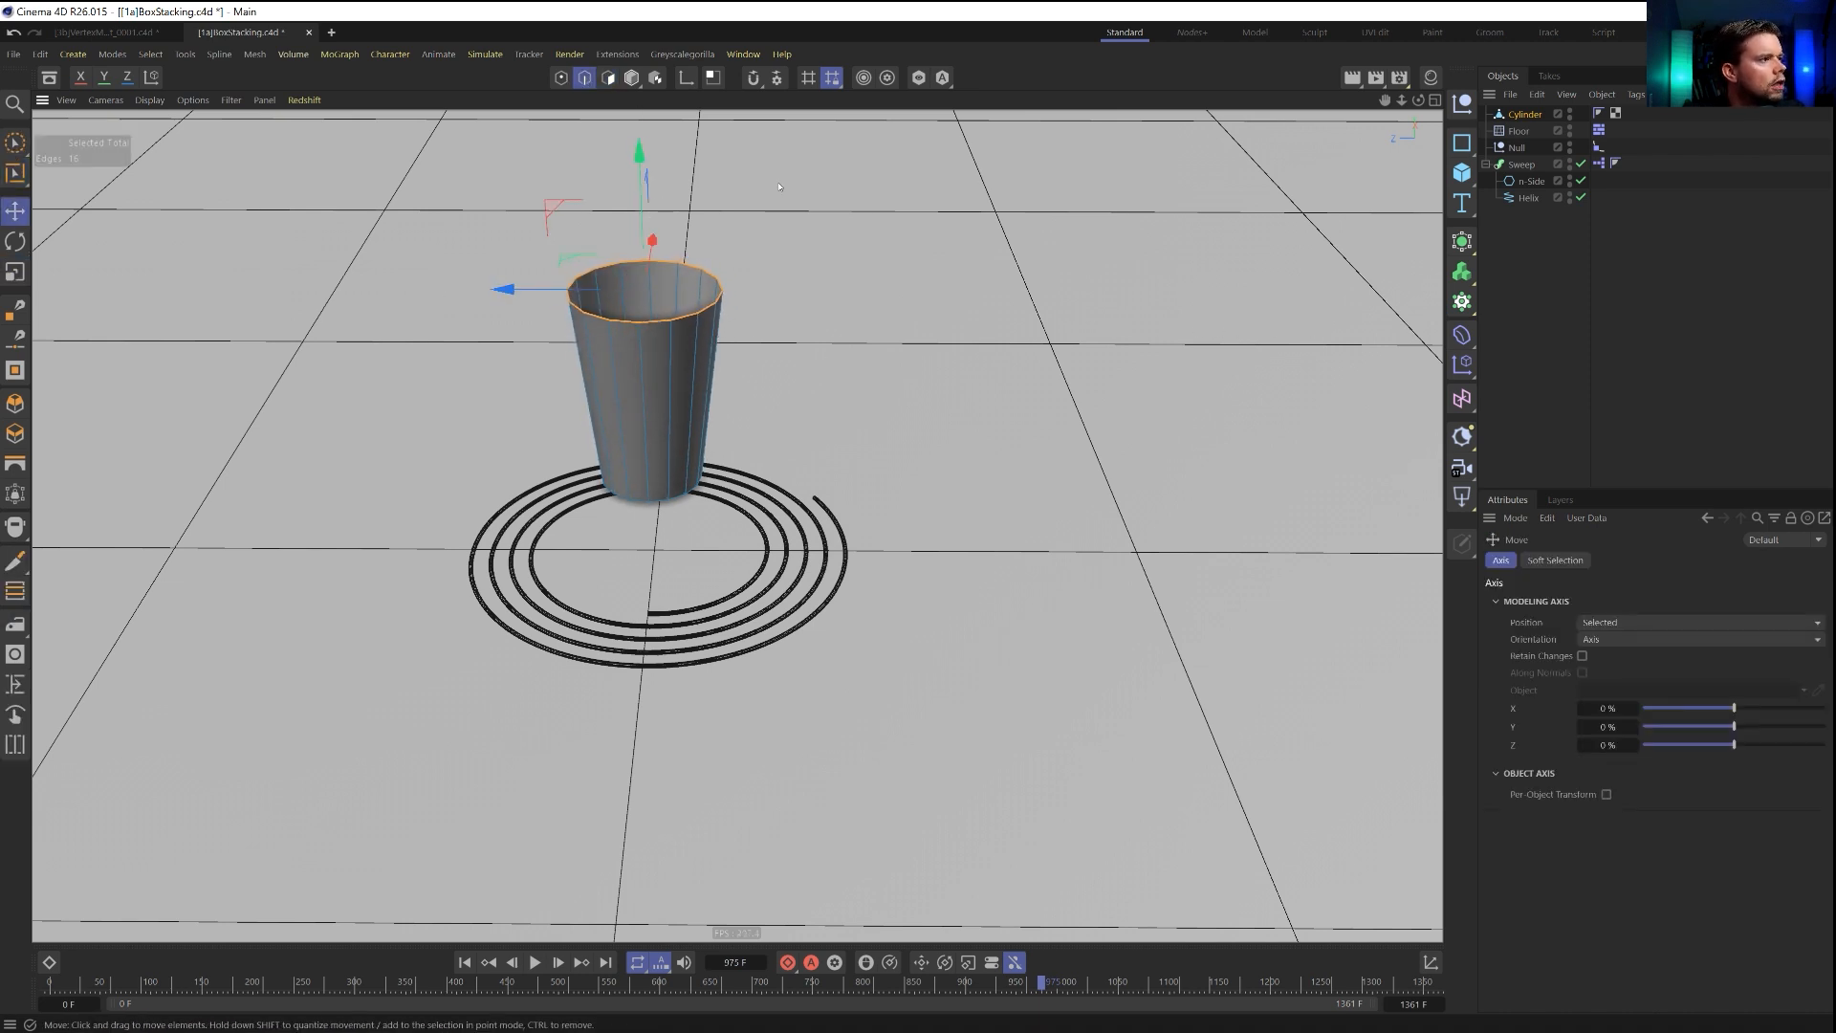
{"action": "left_click_drag", "start_coordinate": [644, 159], "coordinate": [645, 208]}
{"action": "left_click", "coordinate": [631, 77]}
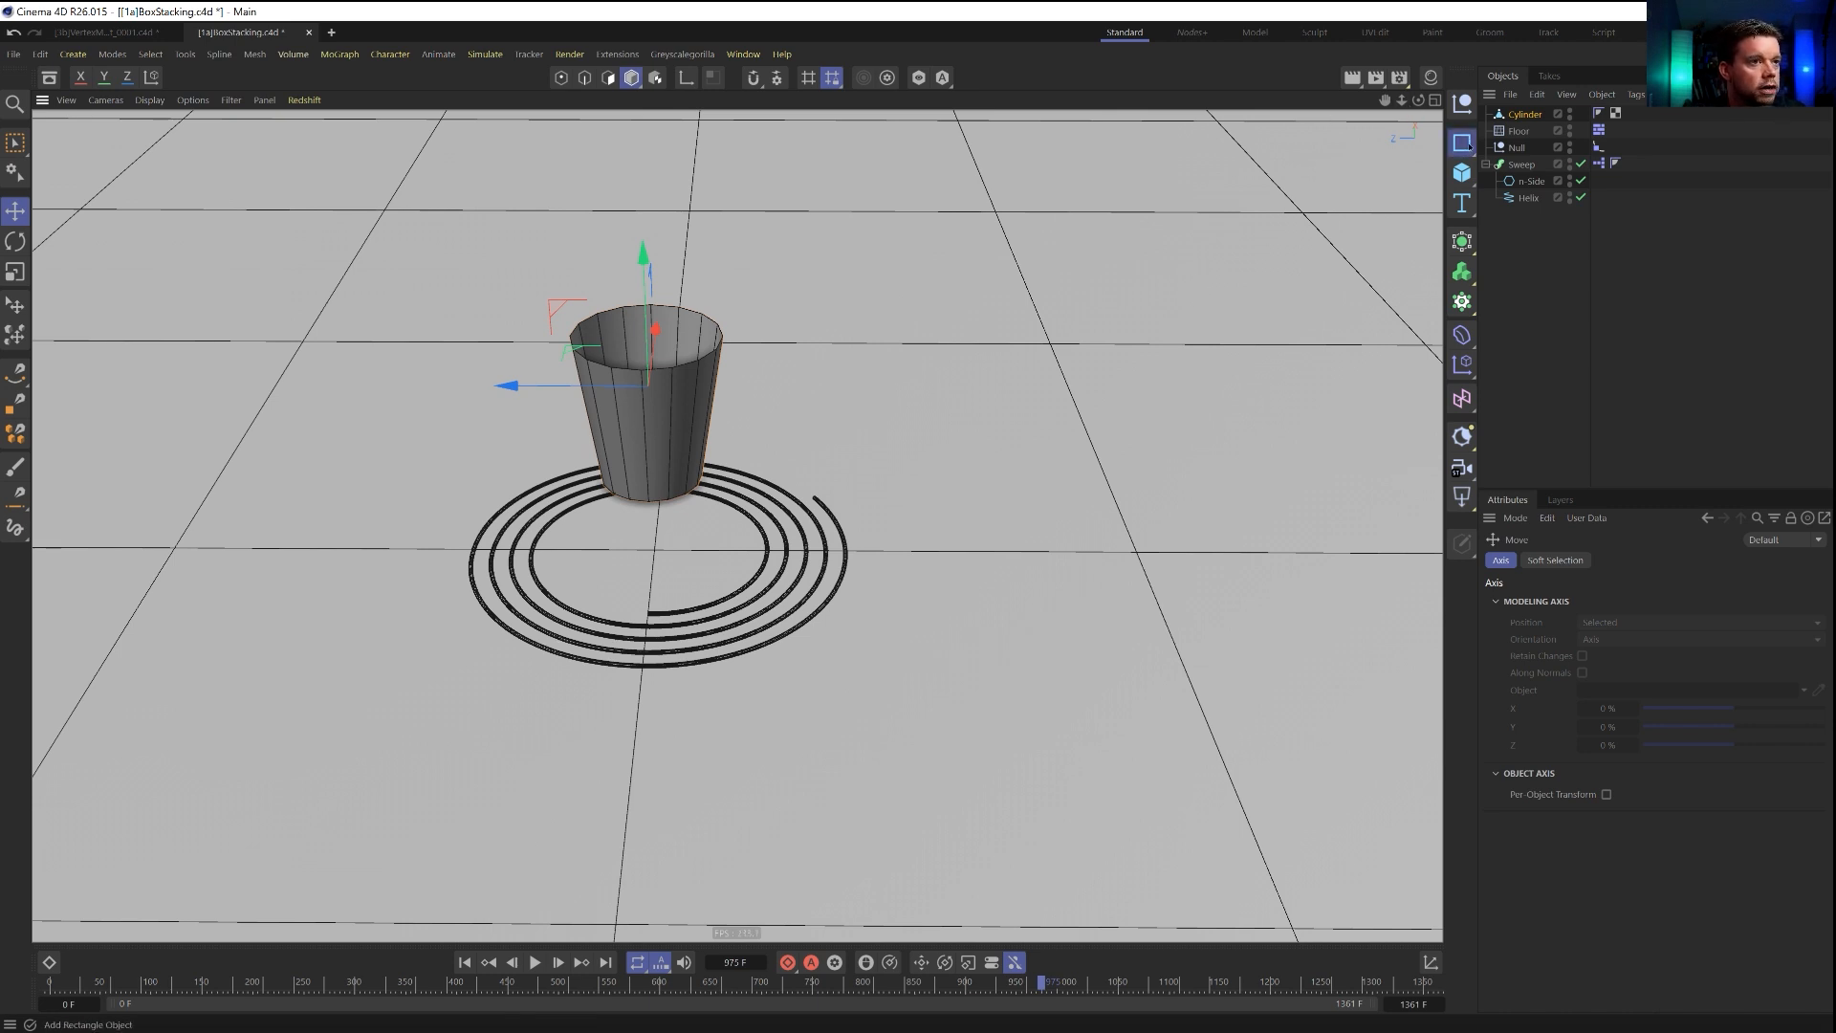
Add a helix in the XZ plane with a height of 1000 cm, 0 cm start and end radii and a -720° end angle.
{"action": "left_click", "coordinate": [1469, 145]}
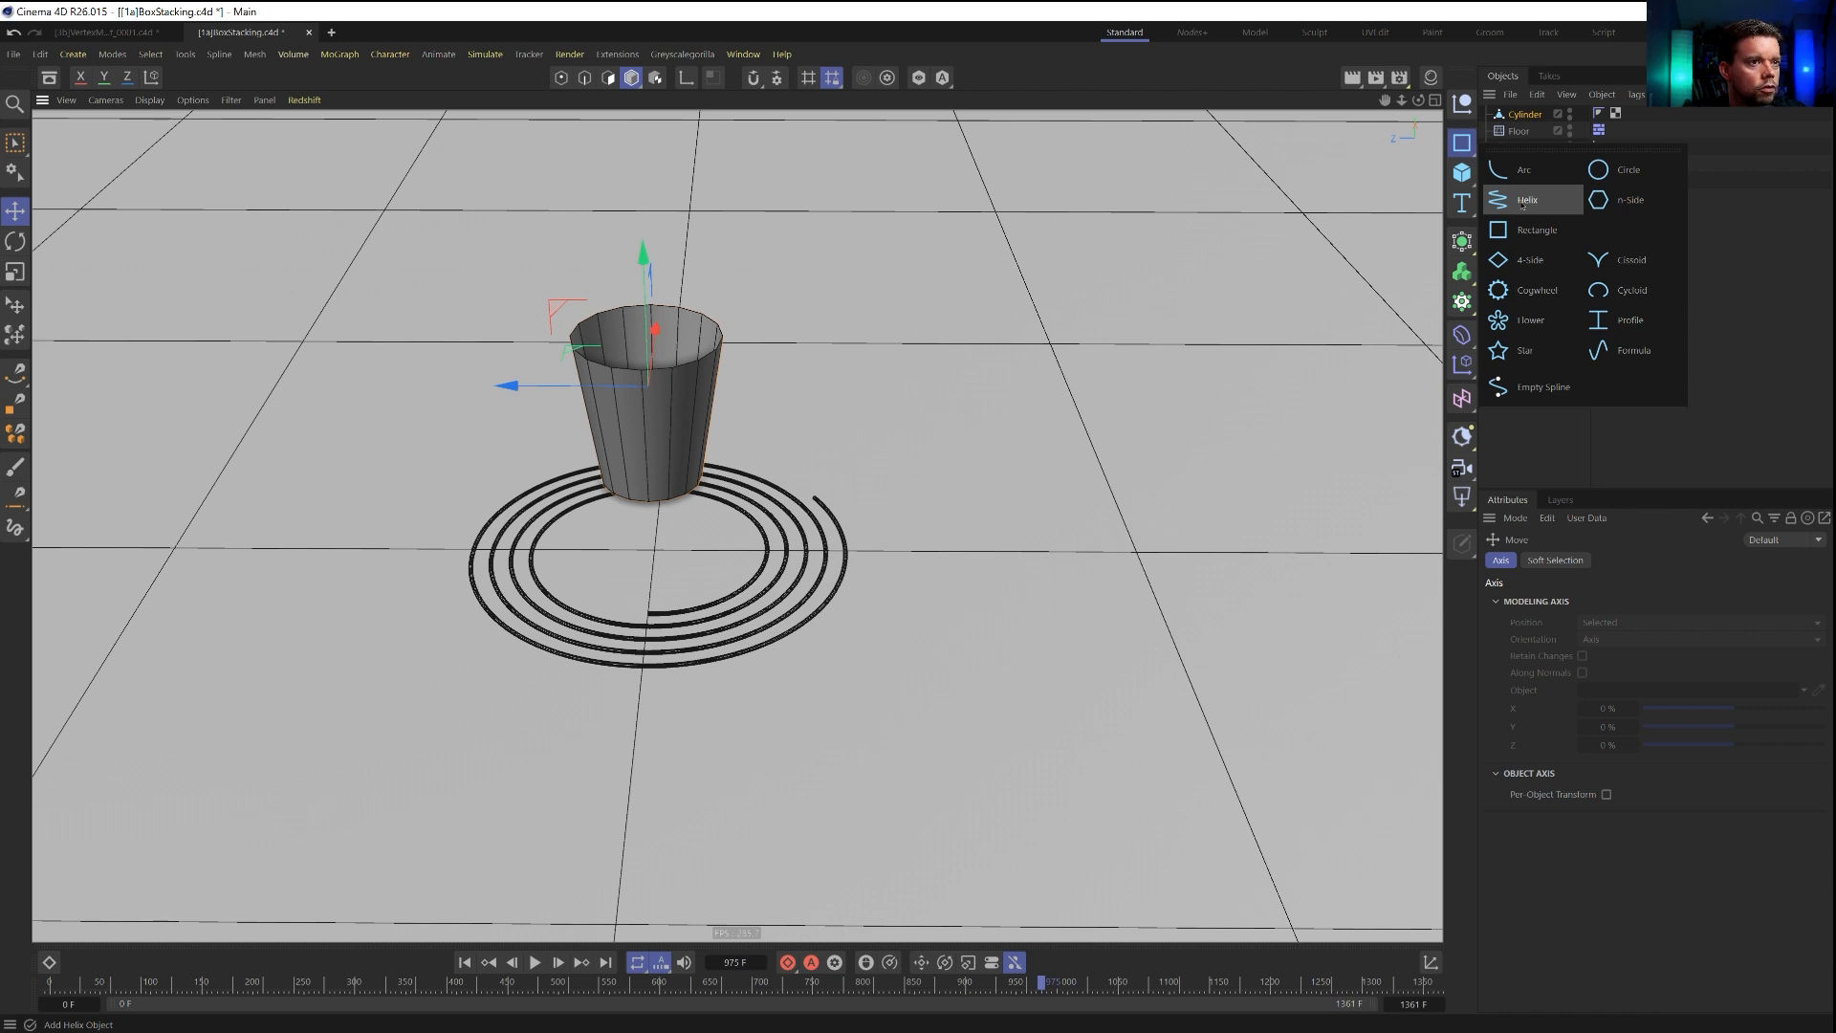
{"action": "left_click", "coordinate": [1524, 202]}
{"action": "left_click", "coordinate": [1760, 751]}
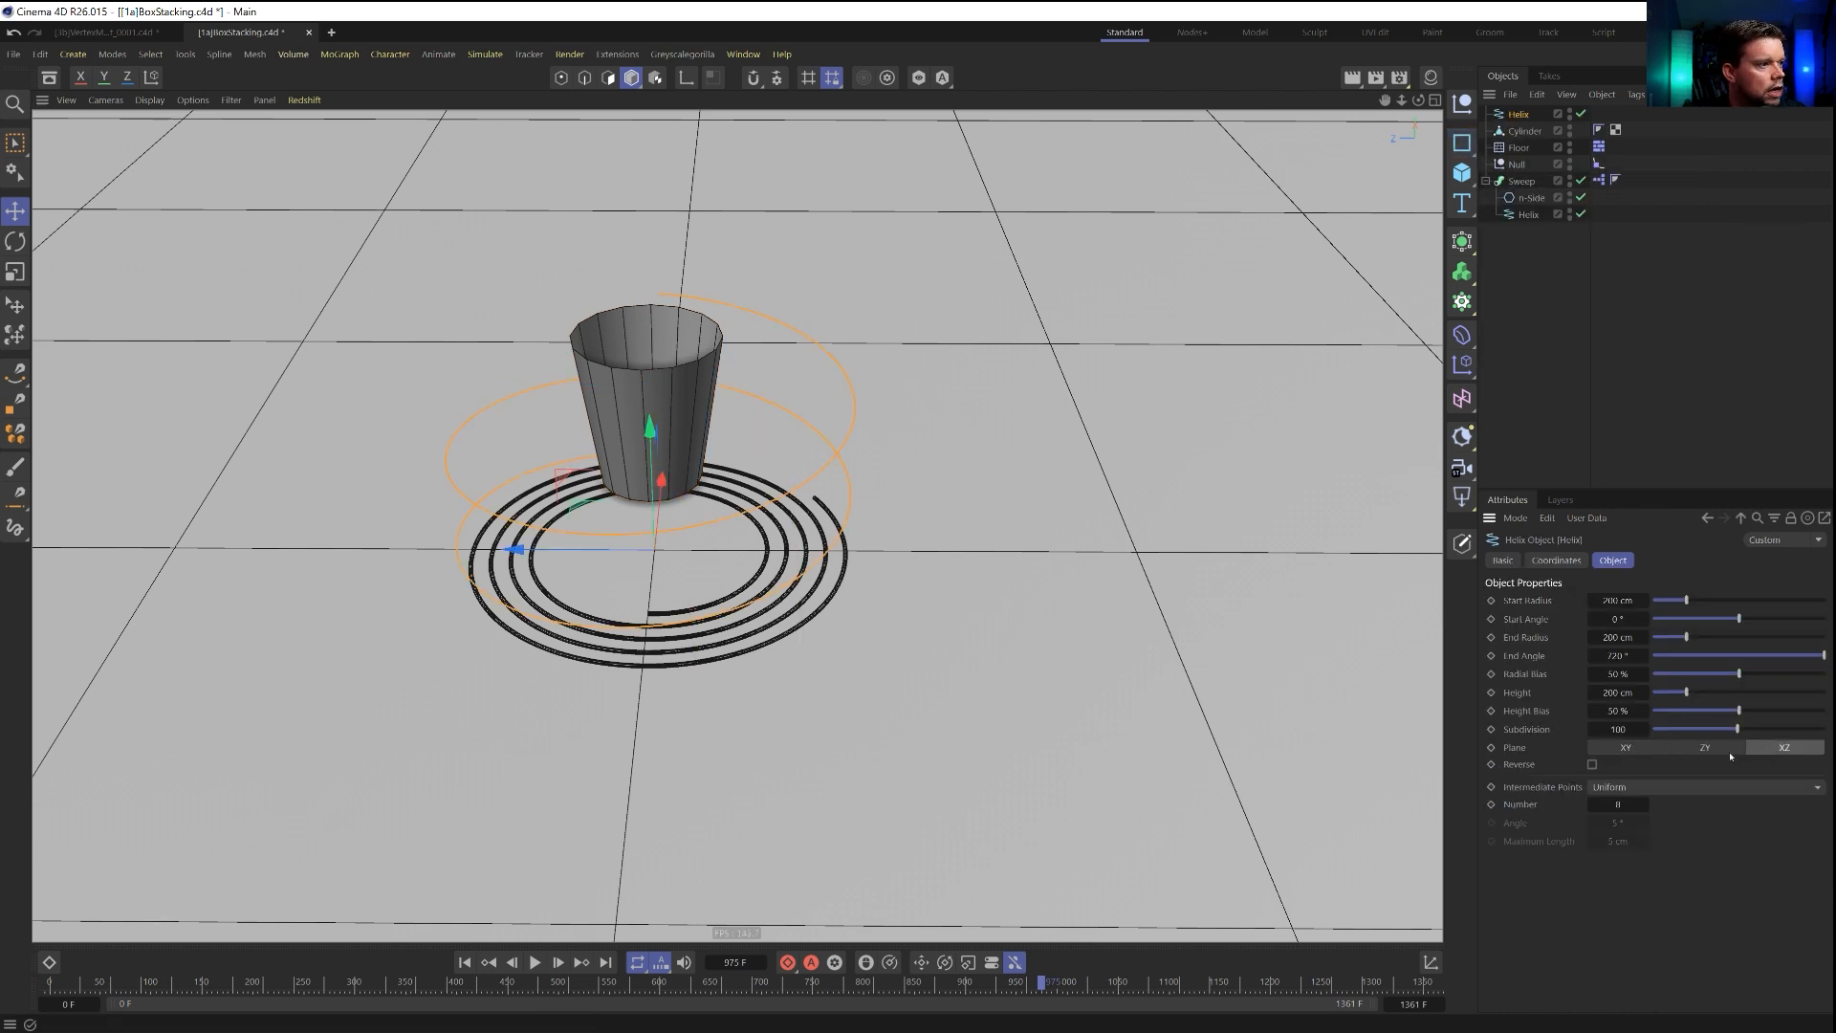
{"action": "left_click_drag", "start_coordinate": [1685, 693], "coordinate": [1825, 692]}
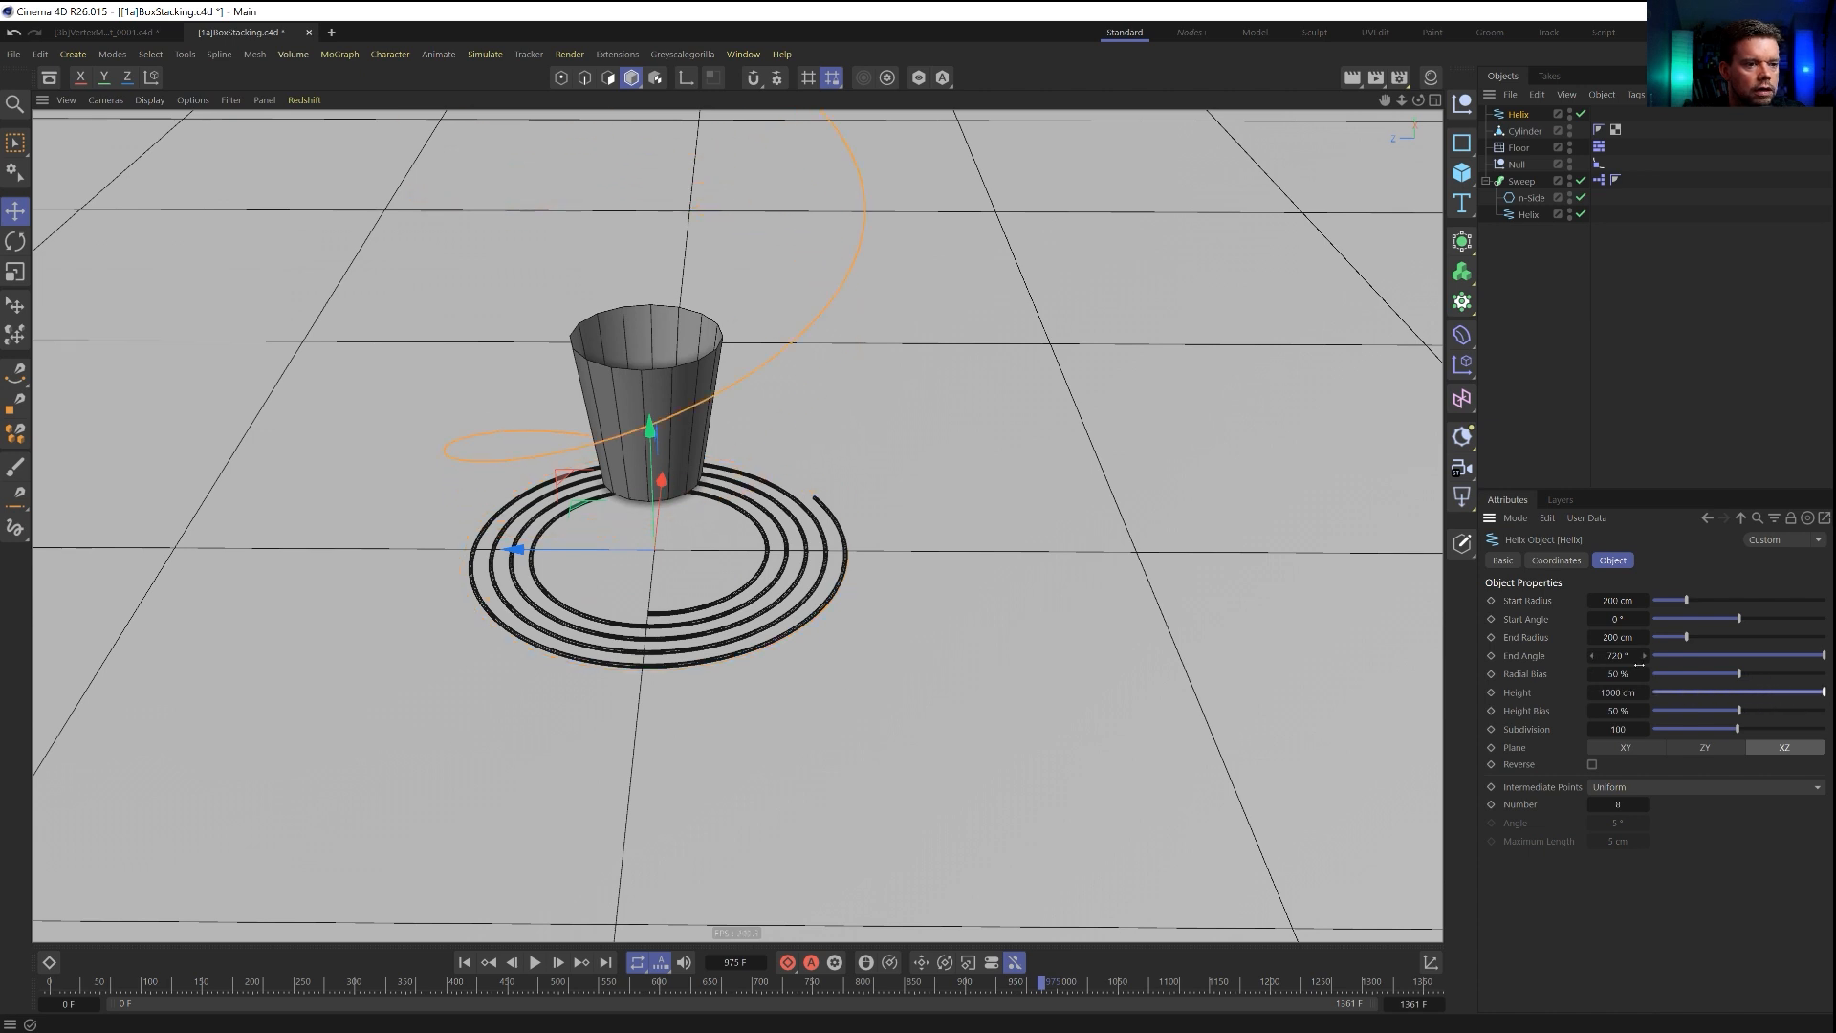
{"action": "left_click_drag", "start_coordinate": [1630, 655], "coordinate": [1492, 655]}
{"action": "left_click_drag", "start_coordinate": [1635, 601], "coordinate": [1540, 600]}
{"action": "left_click_drag", "start_coordinate": [1640, 637], "coordinate": [1543, 637]}
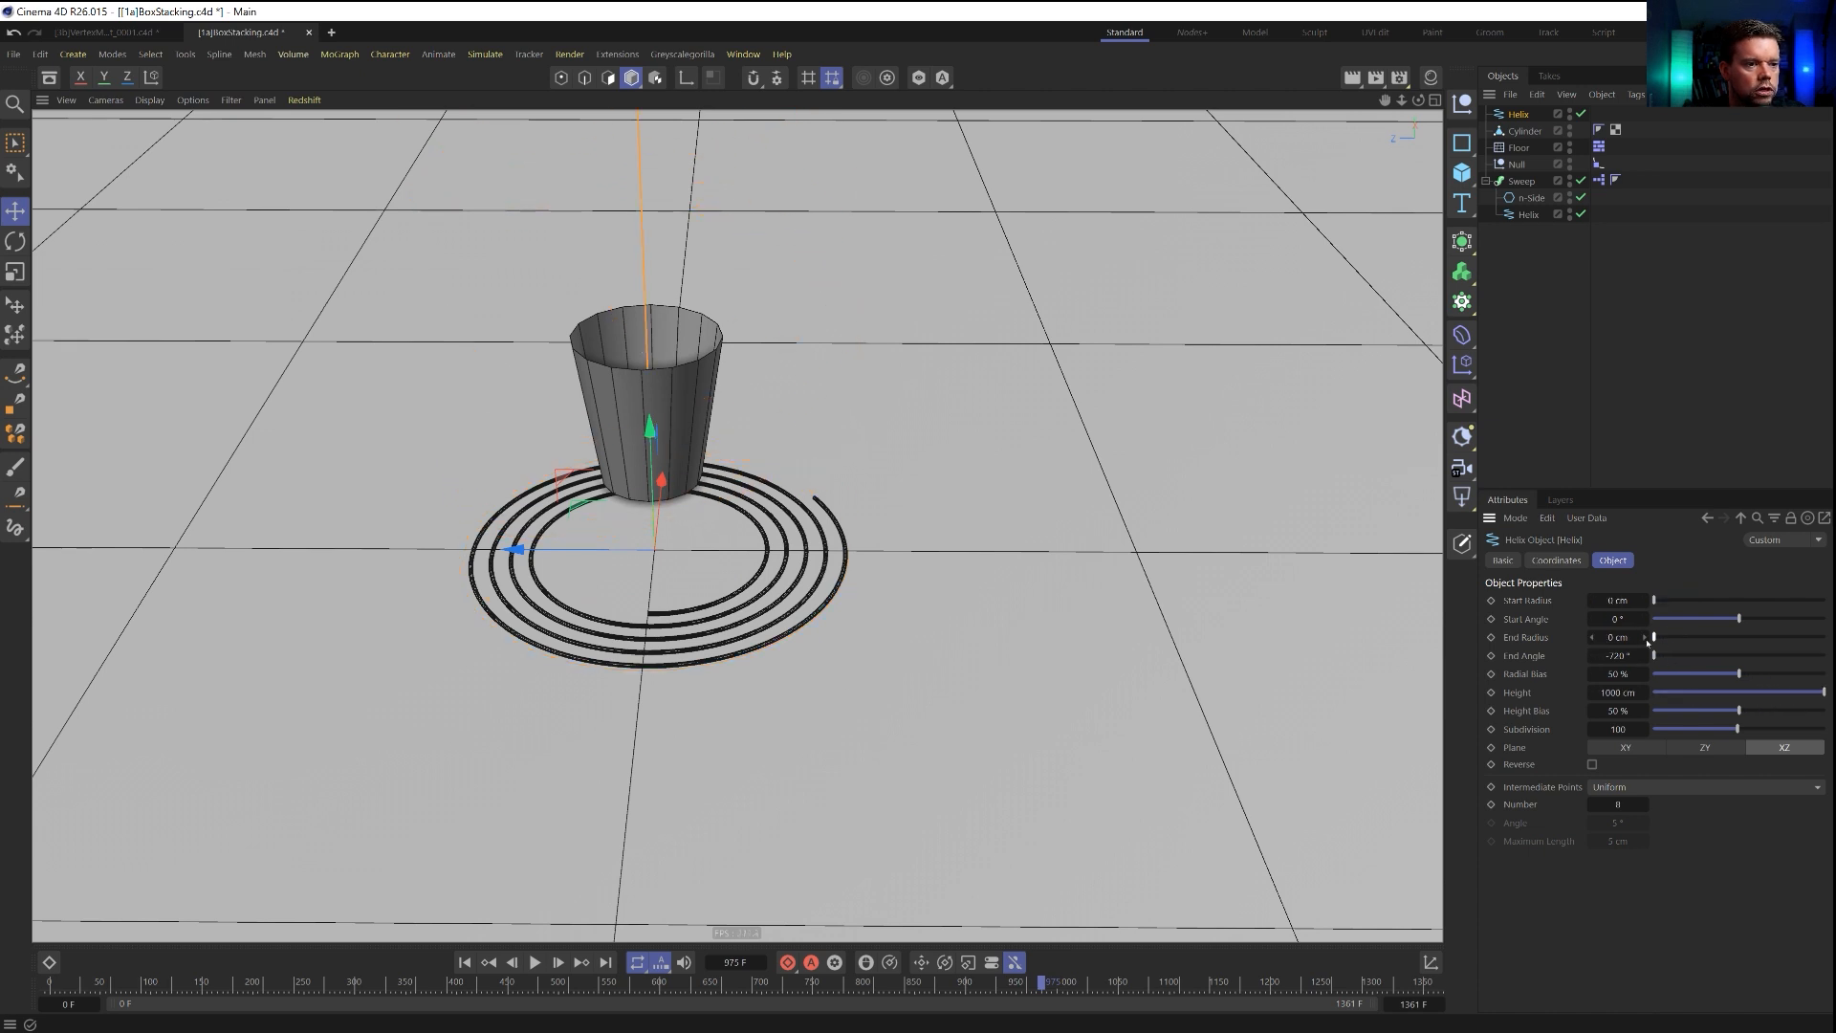
Raise the straight helix vertically by about 211 cm so that it starts above the cup.
{"action": "scroll", "coordinate": [783, 523], "scroll_direction": "down", "scroll_amount": 5}
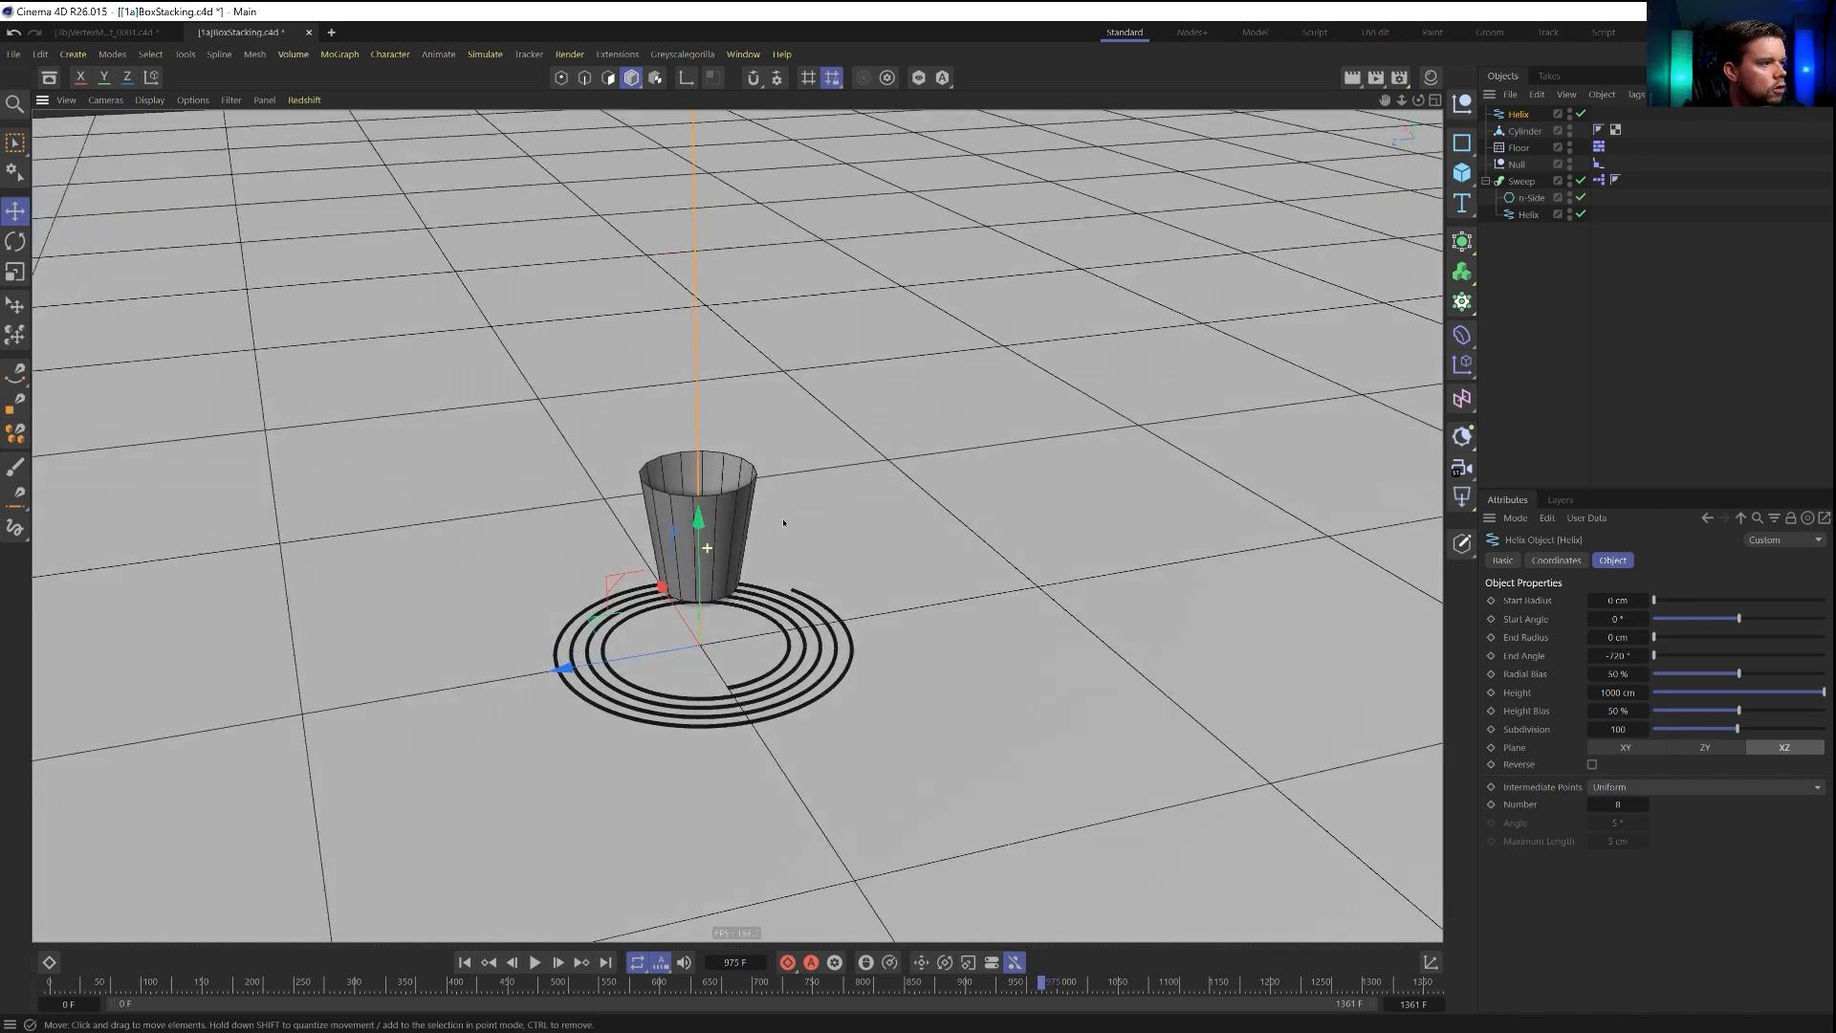
{"action": "left_click_drag", "start_coordinate": [783, 523], "coordinate": [802, 508], "text": "alt"}
{"action": "left_click_drag", "start_coordinate": [693, 521], "coordinate": [689, 280]}
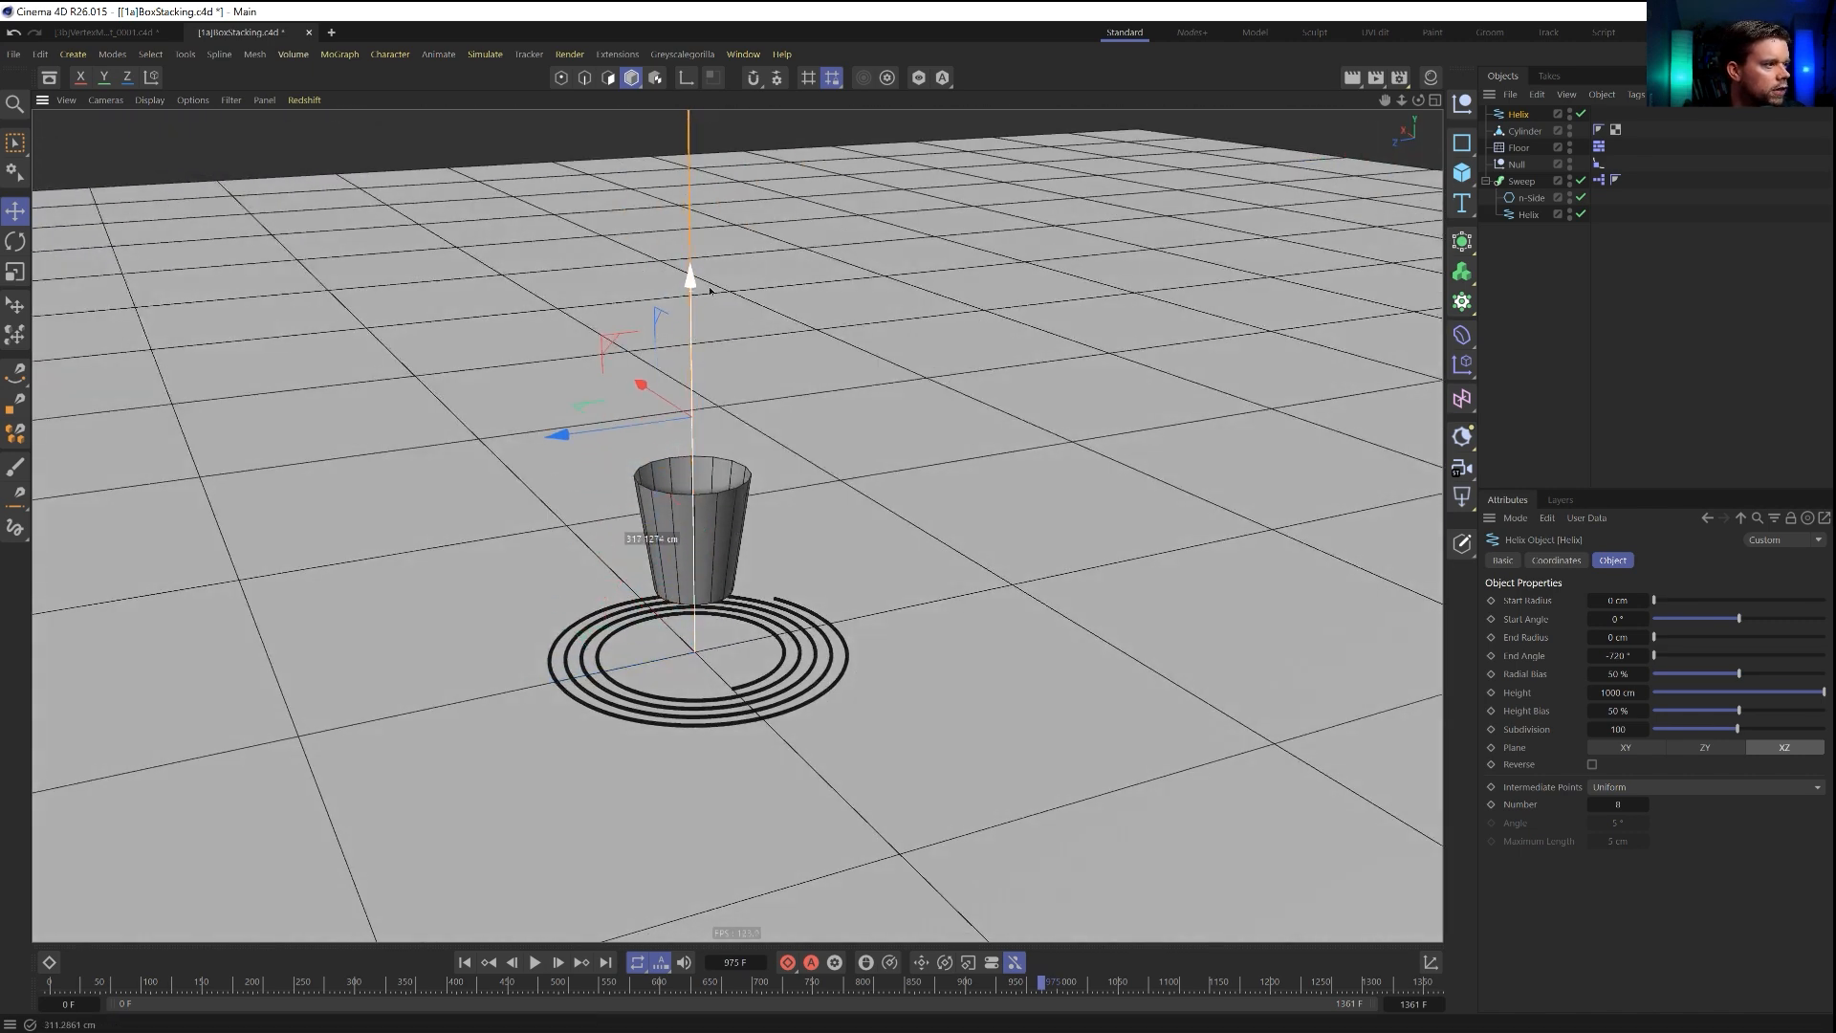
Duplicate the straight helix, place the copy in a Cloner and switch the Cloner to Radial mode.
{"action": "left_click_drag", "start_coordinate": [1519, 114], "coordinate": [1520, 123], "text": "ctrl"}
{"action": "left_click", "coordinate": [1461, 271], "text": "alt"}
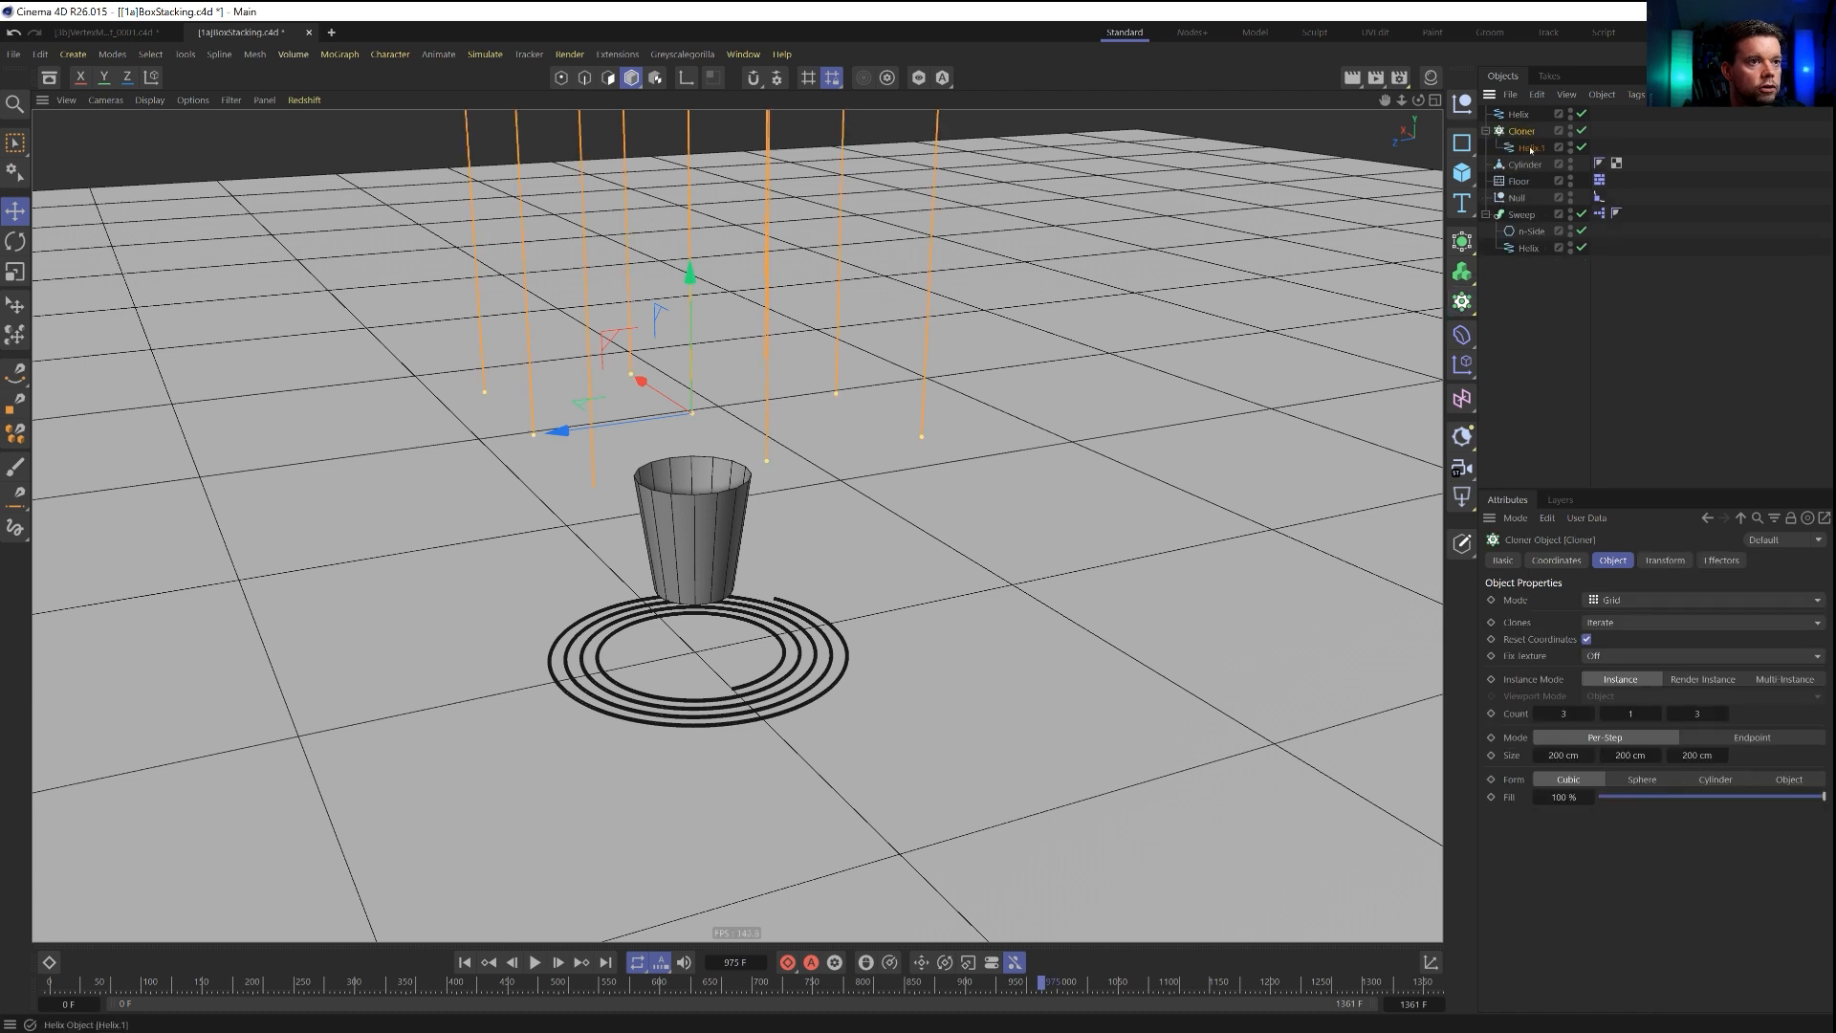
{"action": "left_click", "coordinate": [1625, 600]}
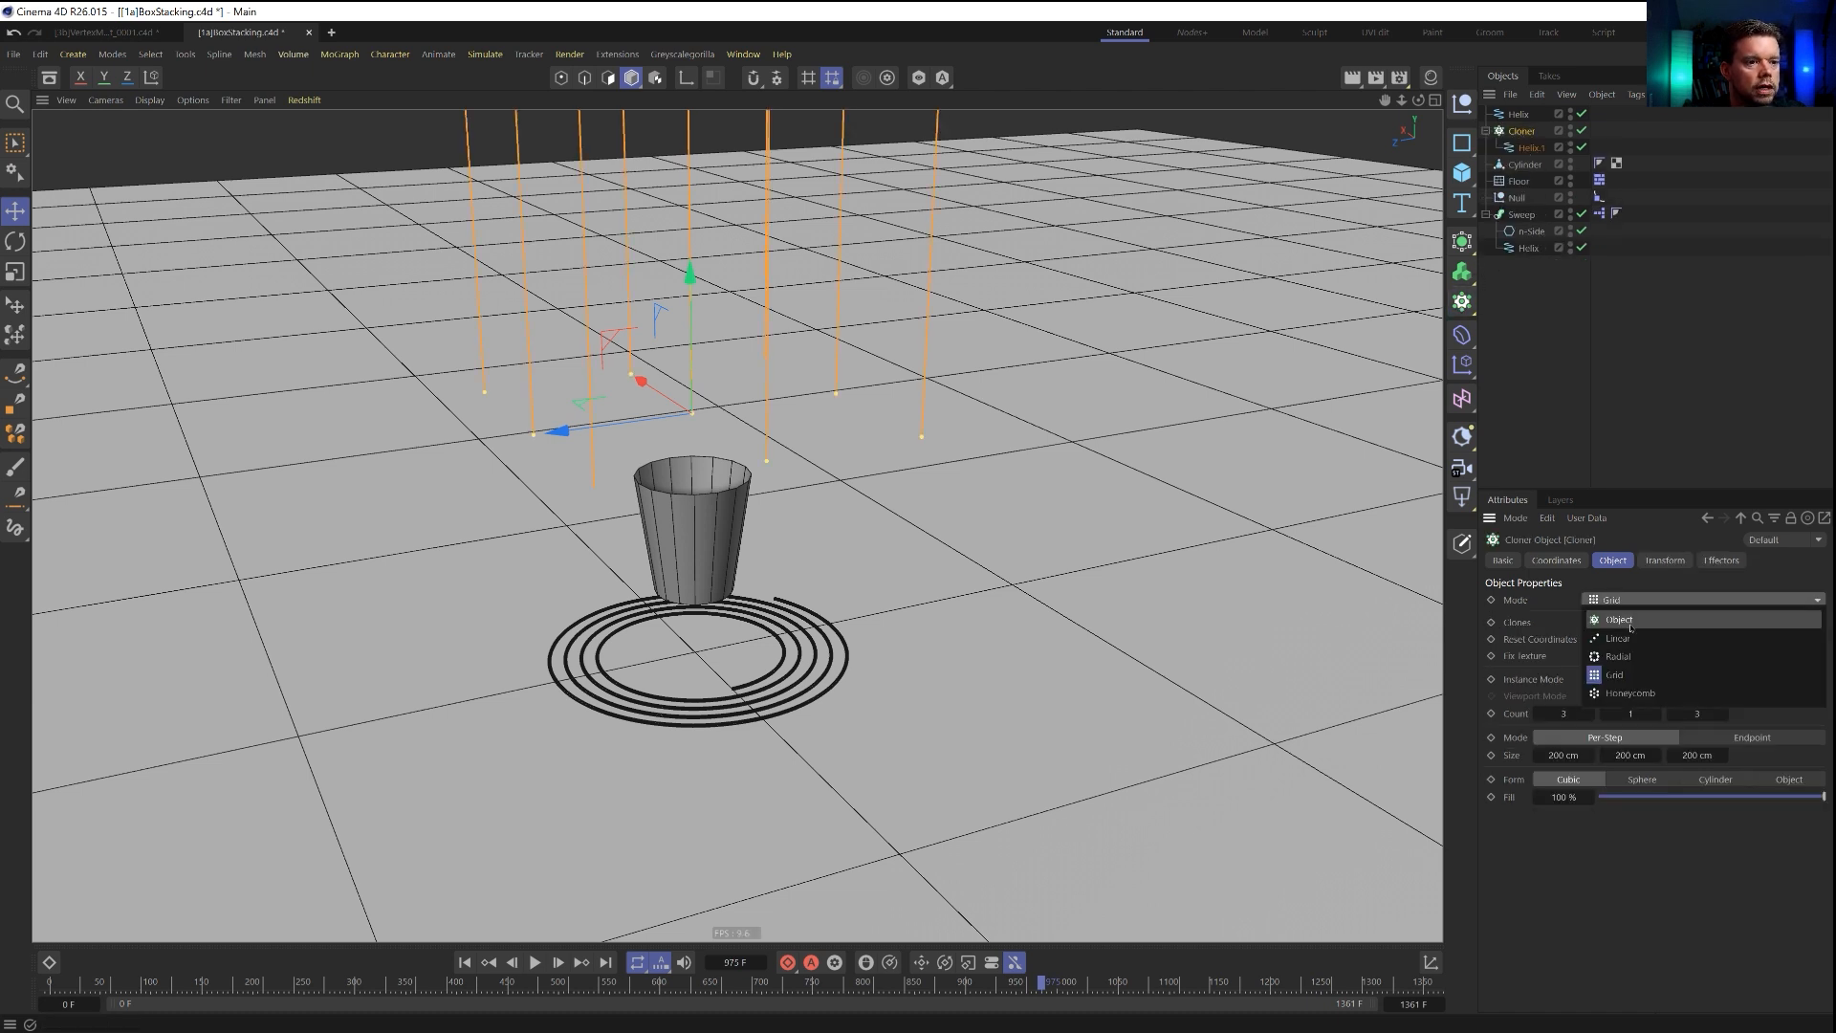
{"action": "left_click", "coordinate": [1631, 656]}
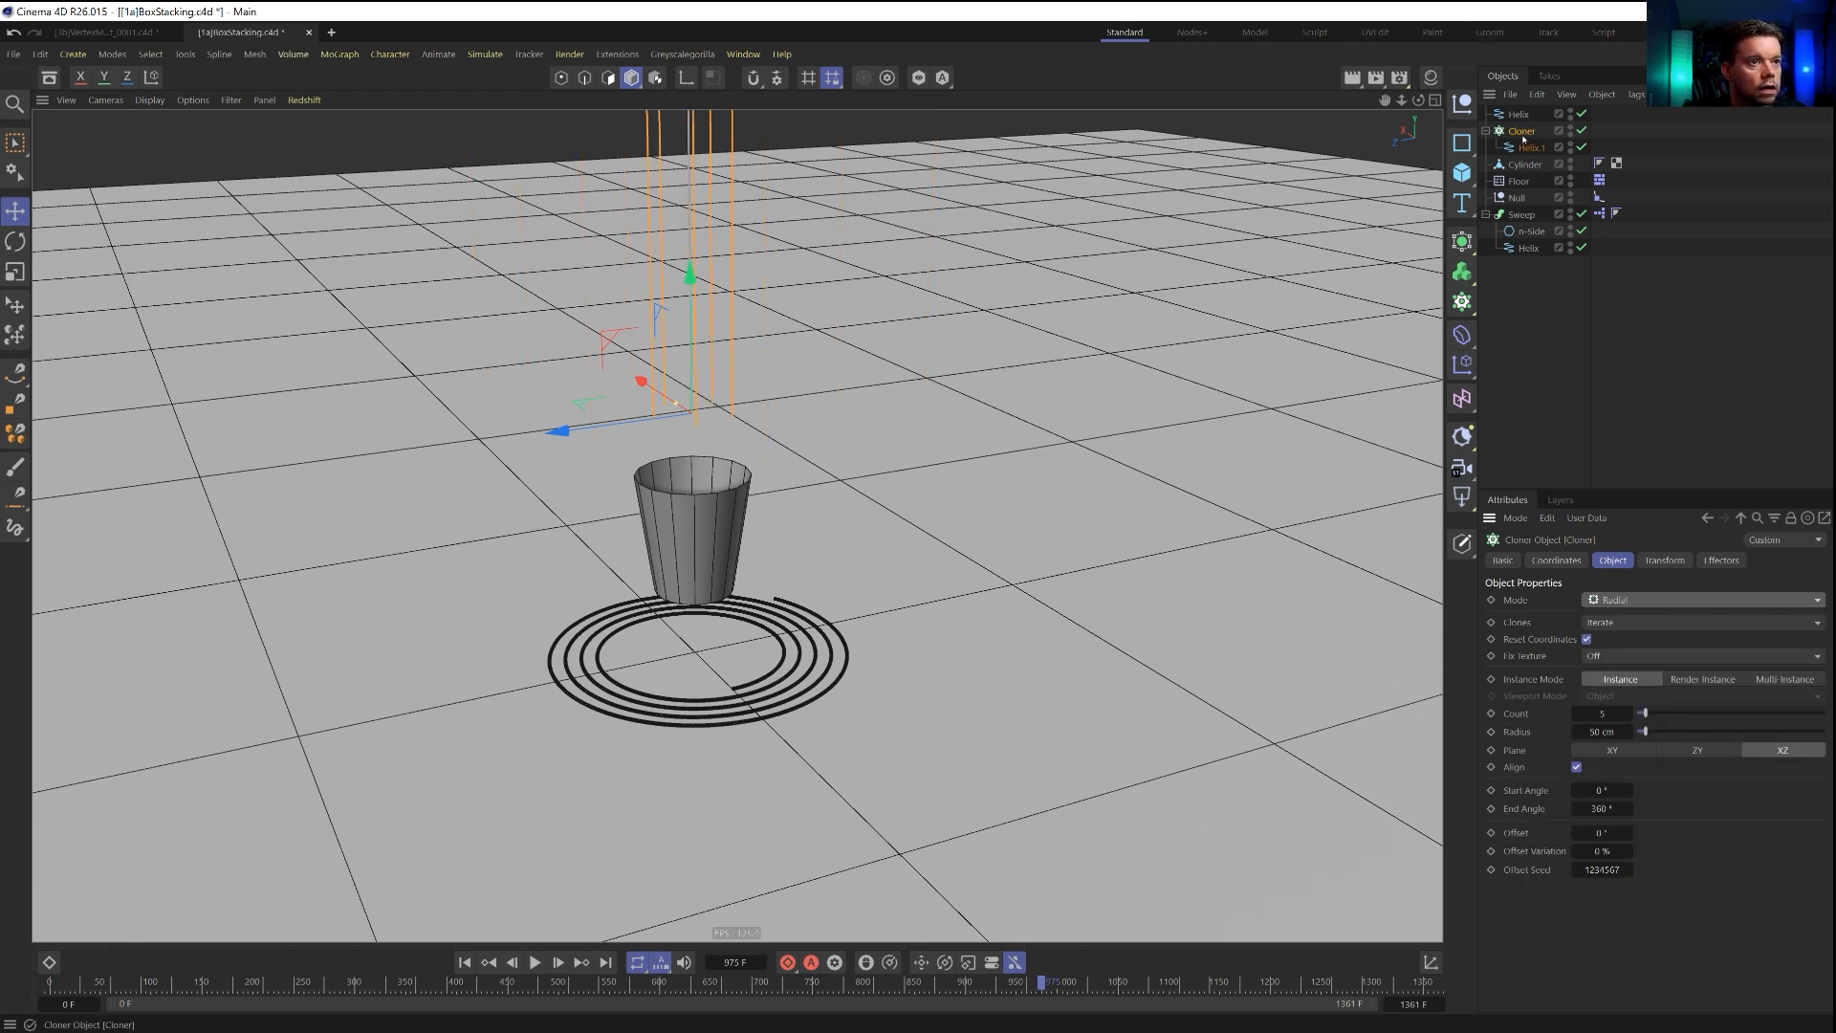
Lower the Cloner to the cup's top edge and widen its radius to match the rim.
{"action": "key", "text": "e"}
{"action": "left_click_drag", "start_coordinate": [690, 276], "coordinate": [693, 338]}
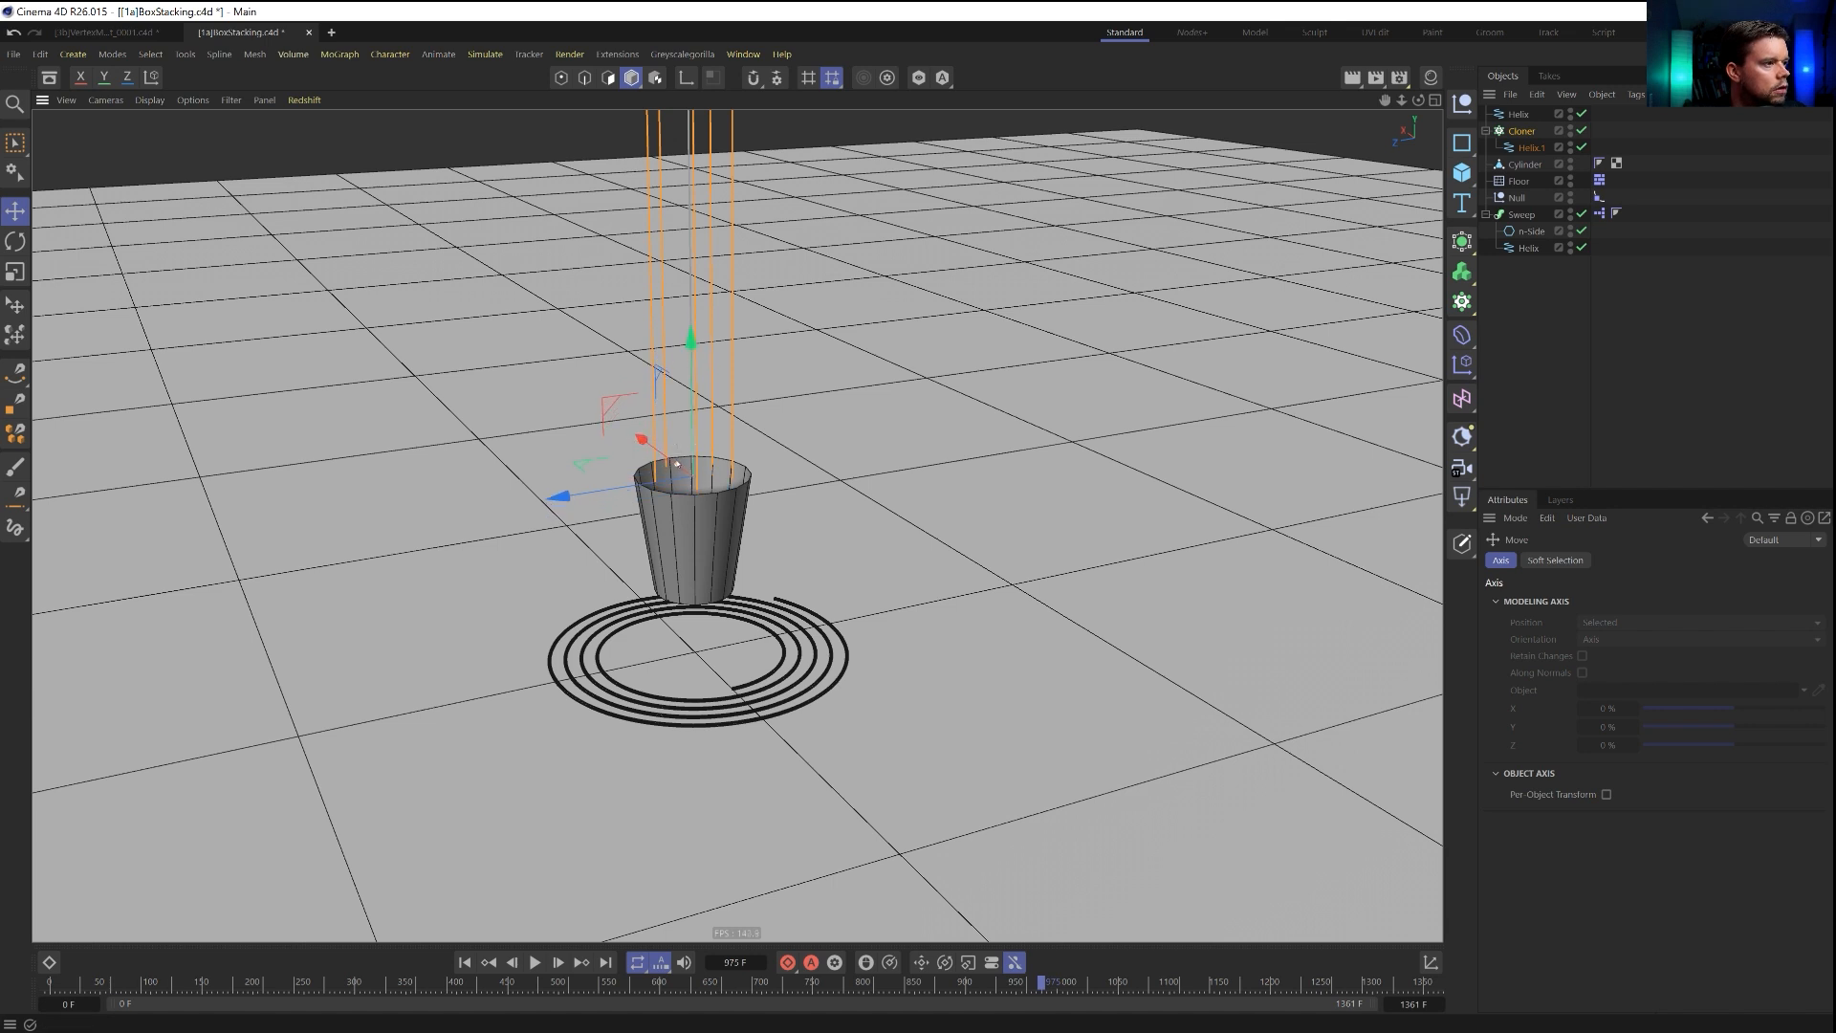
{"action": "left_click_drag", "start_coordinate": [670, 464], "coordinate": [669, 462]}
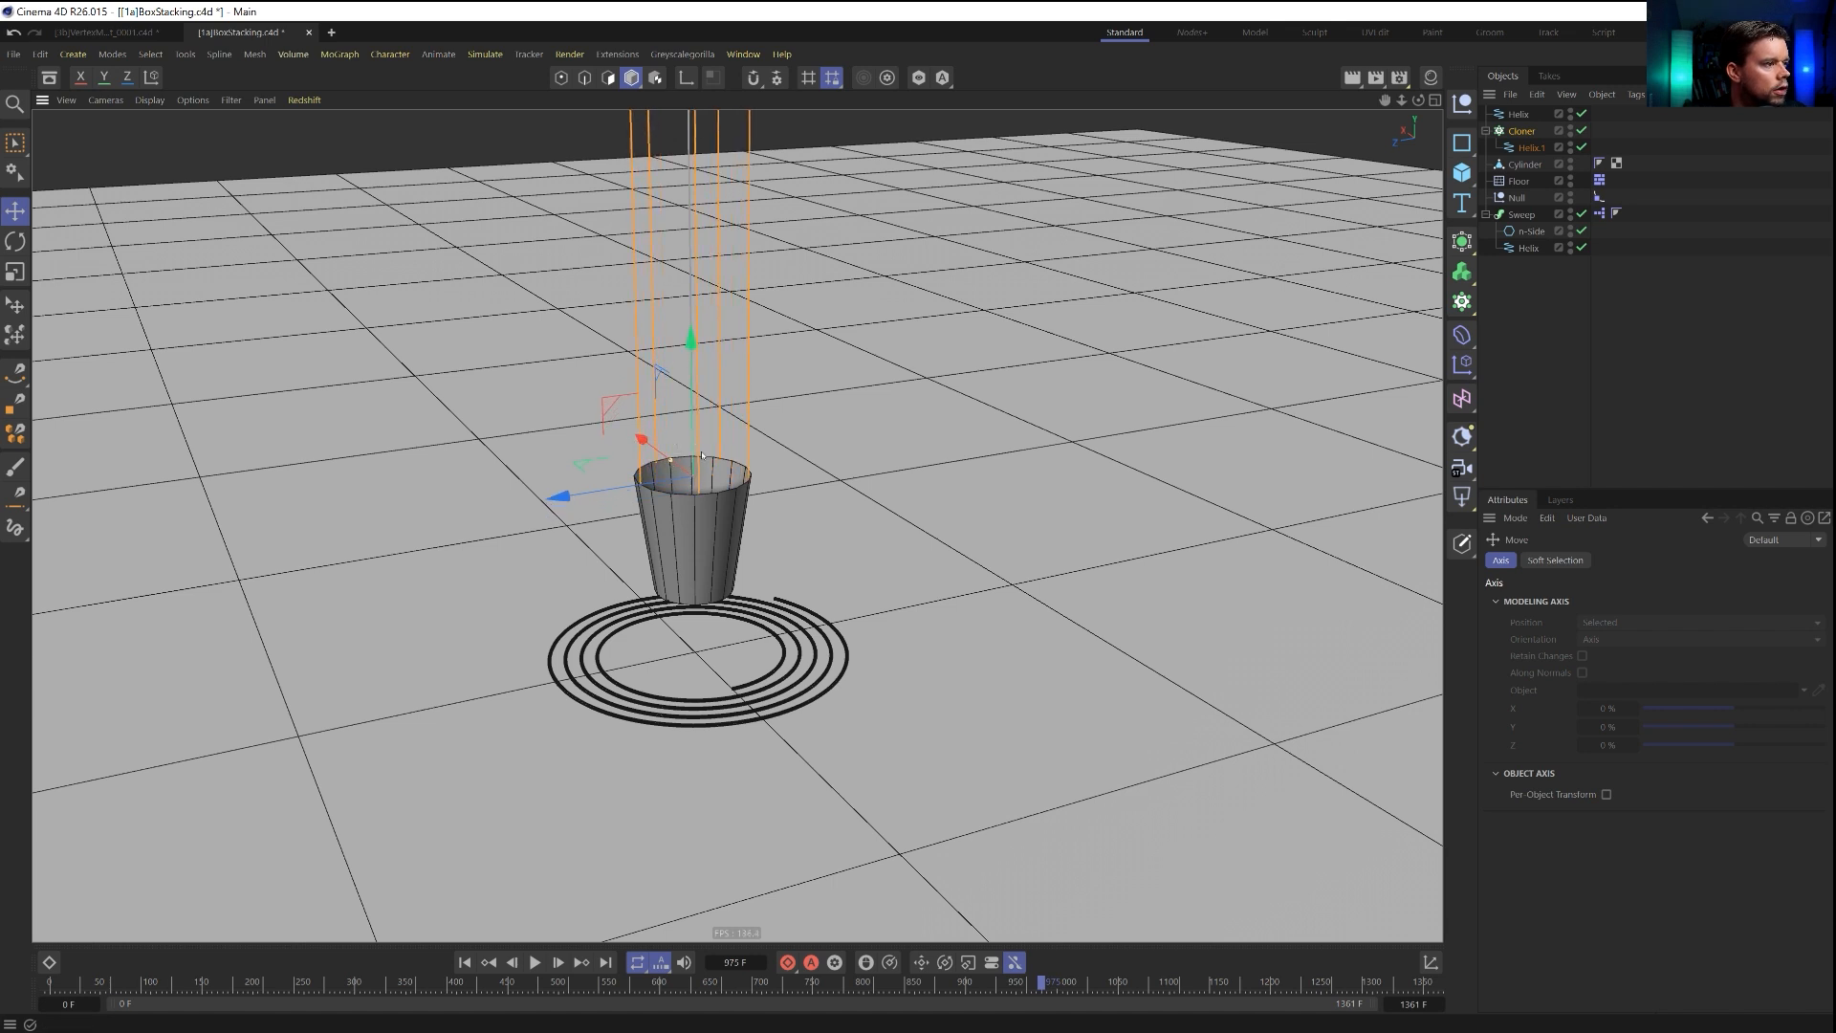
Tilt the cloned strings inward by setting the Cloner's transform pitch to about 28°.
{"action": "left_click", "coordinate": [1523, 132]}
{"action": "left_click", "coordinate": [1665, 561]}
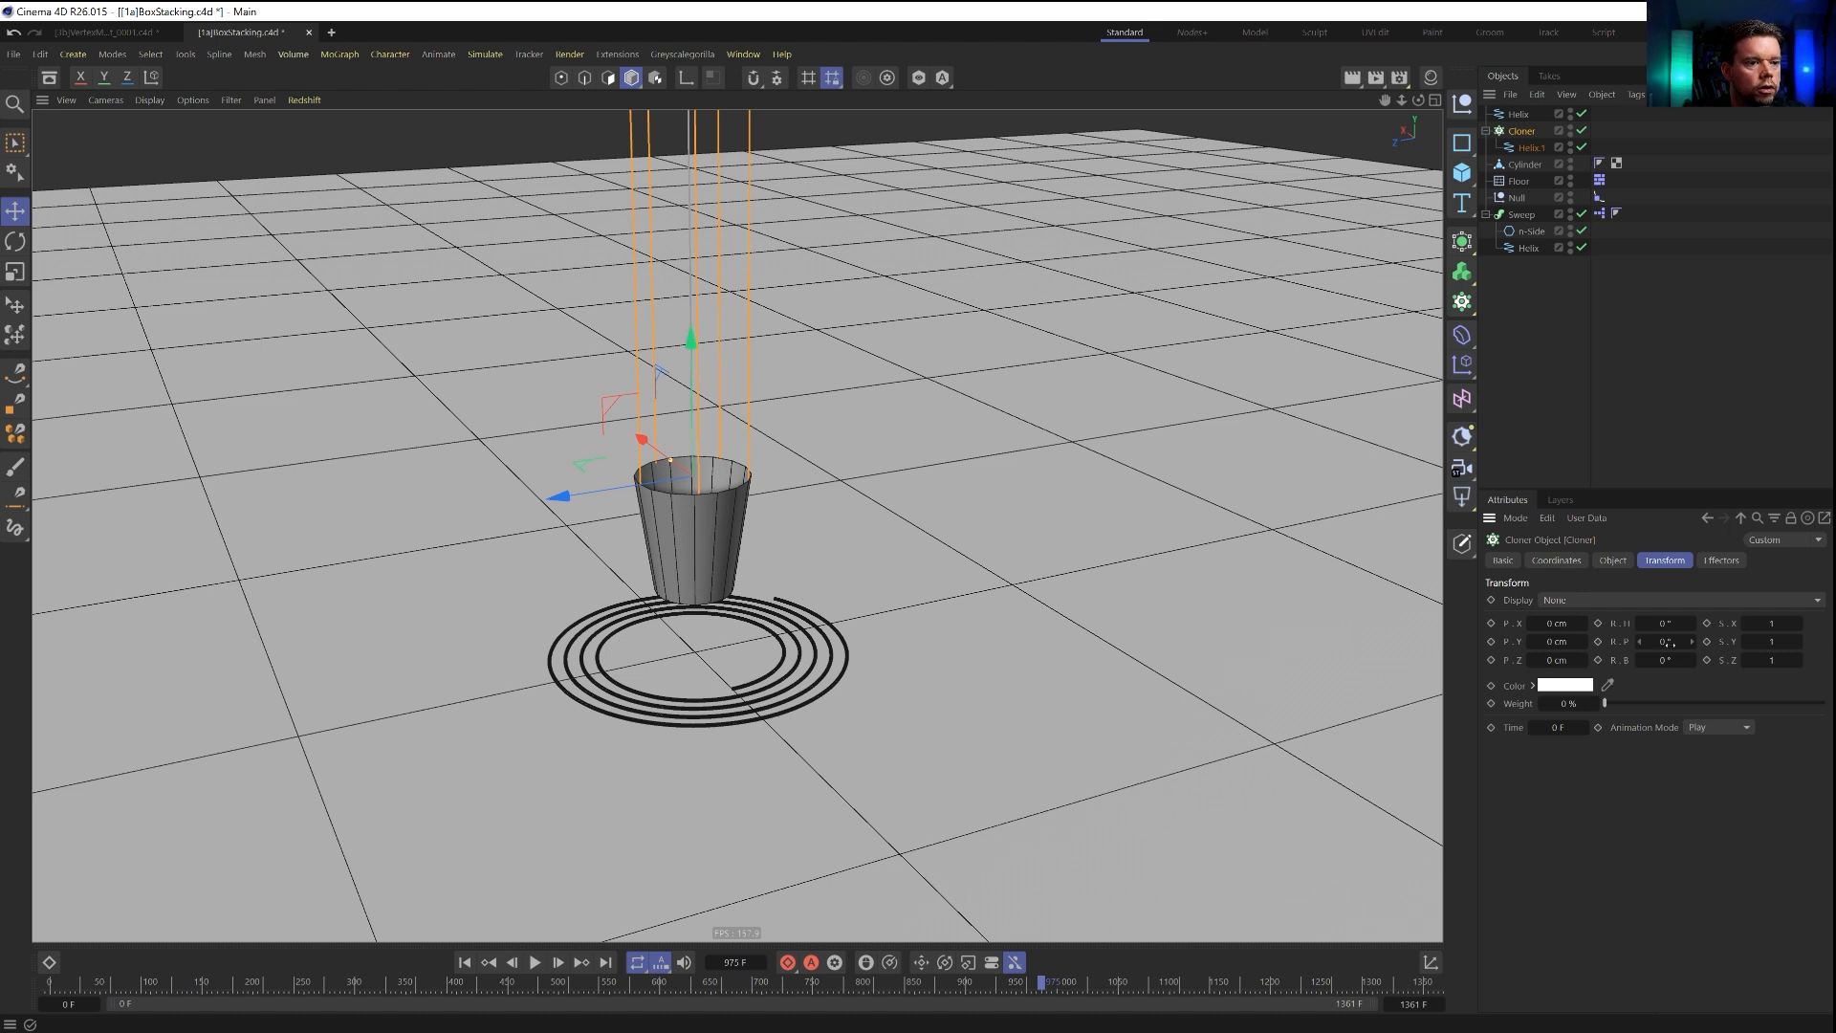
{"action": "left_click_drag", "start_coordinate": [1664, 642], "coordinate": [1670, 633]}
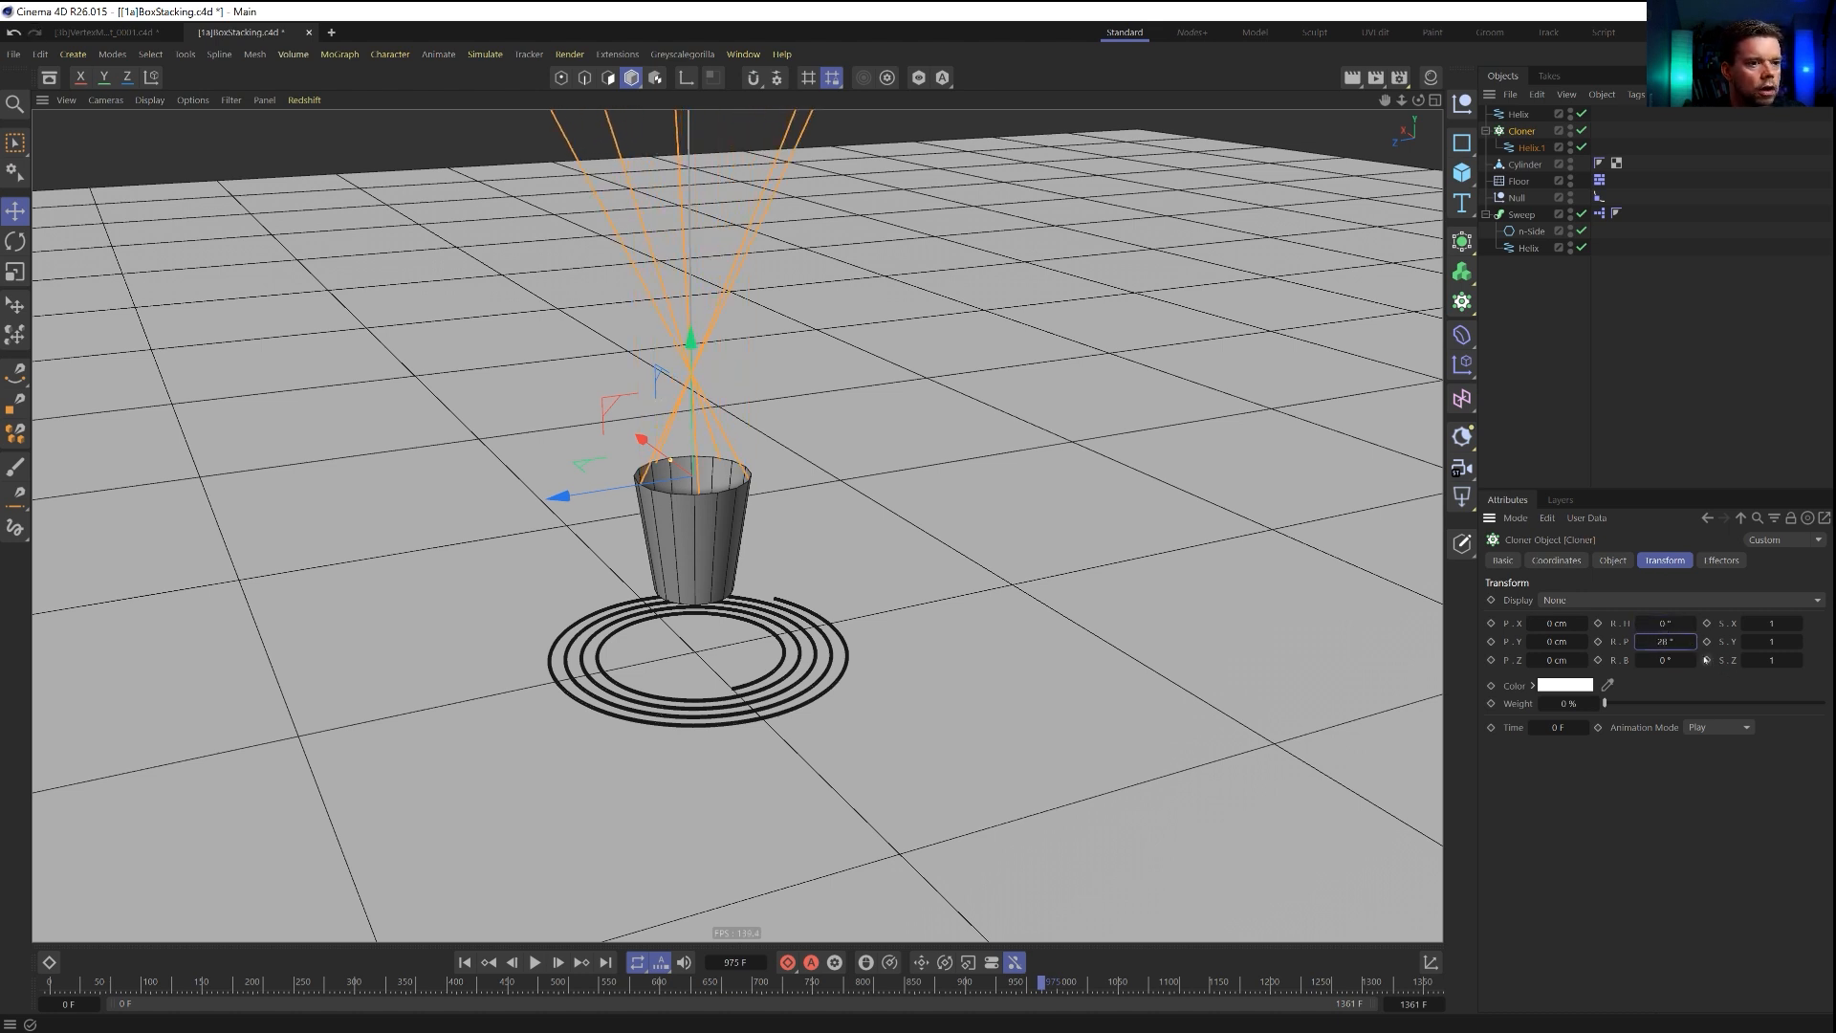
Scale down the helix inside the Cloner so that the tilted strings end where they meet above the cup.
{"action": "left_click", "coordinate": [1540, 148]}
{"action": "key", "text": "t"}
{"action": "left_click_drag", "start_coordinate": [1131, 300], "coordinate": [811, 552]}
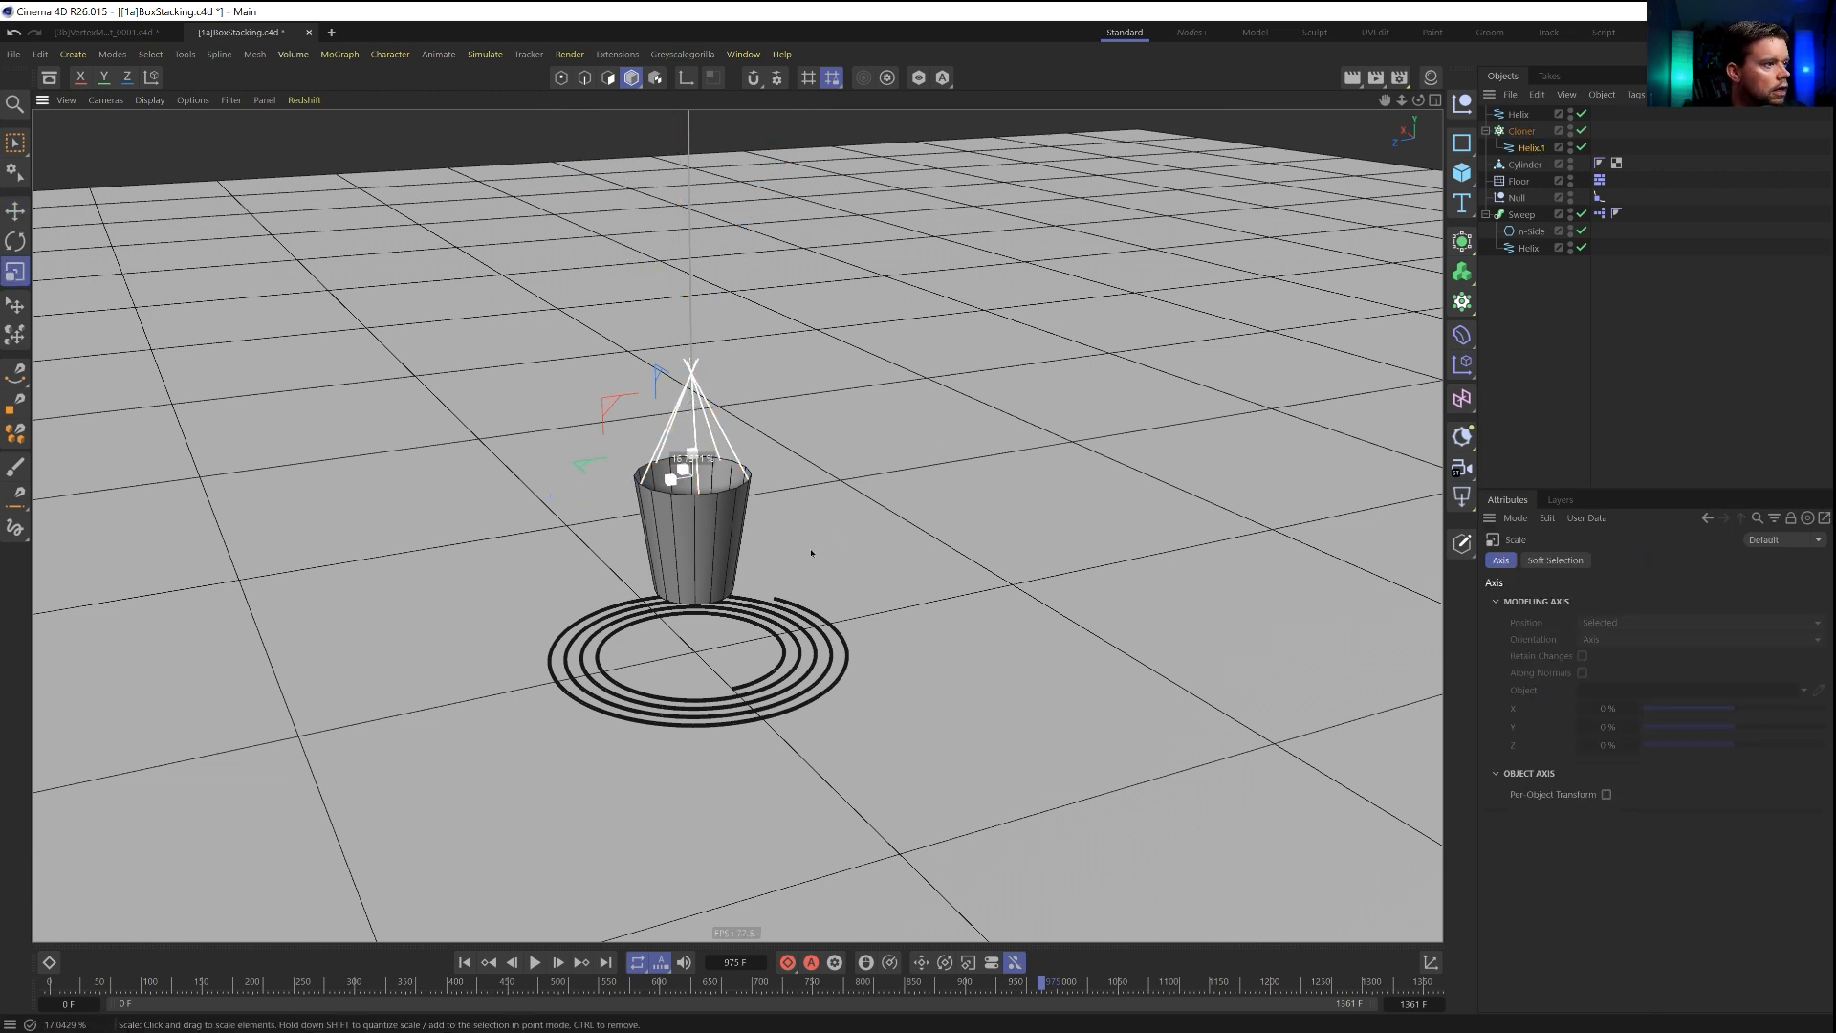
{"action": "left_click", "coordinate": [689, 330]}
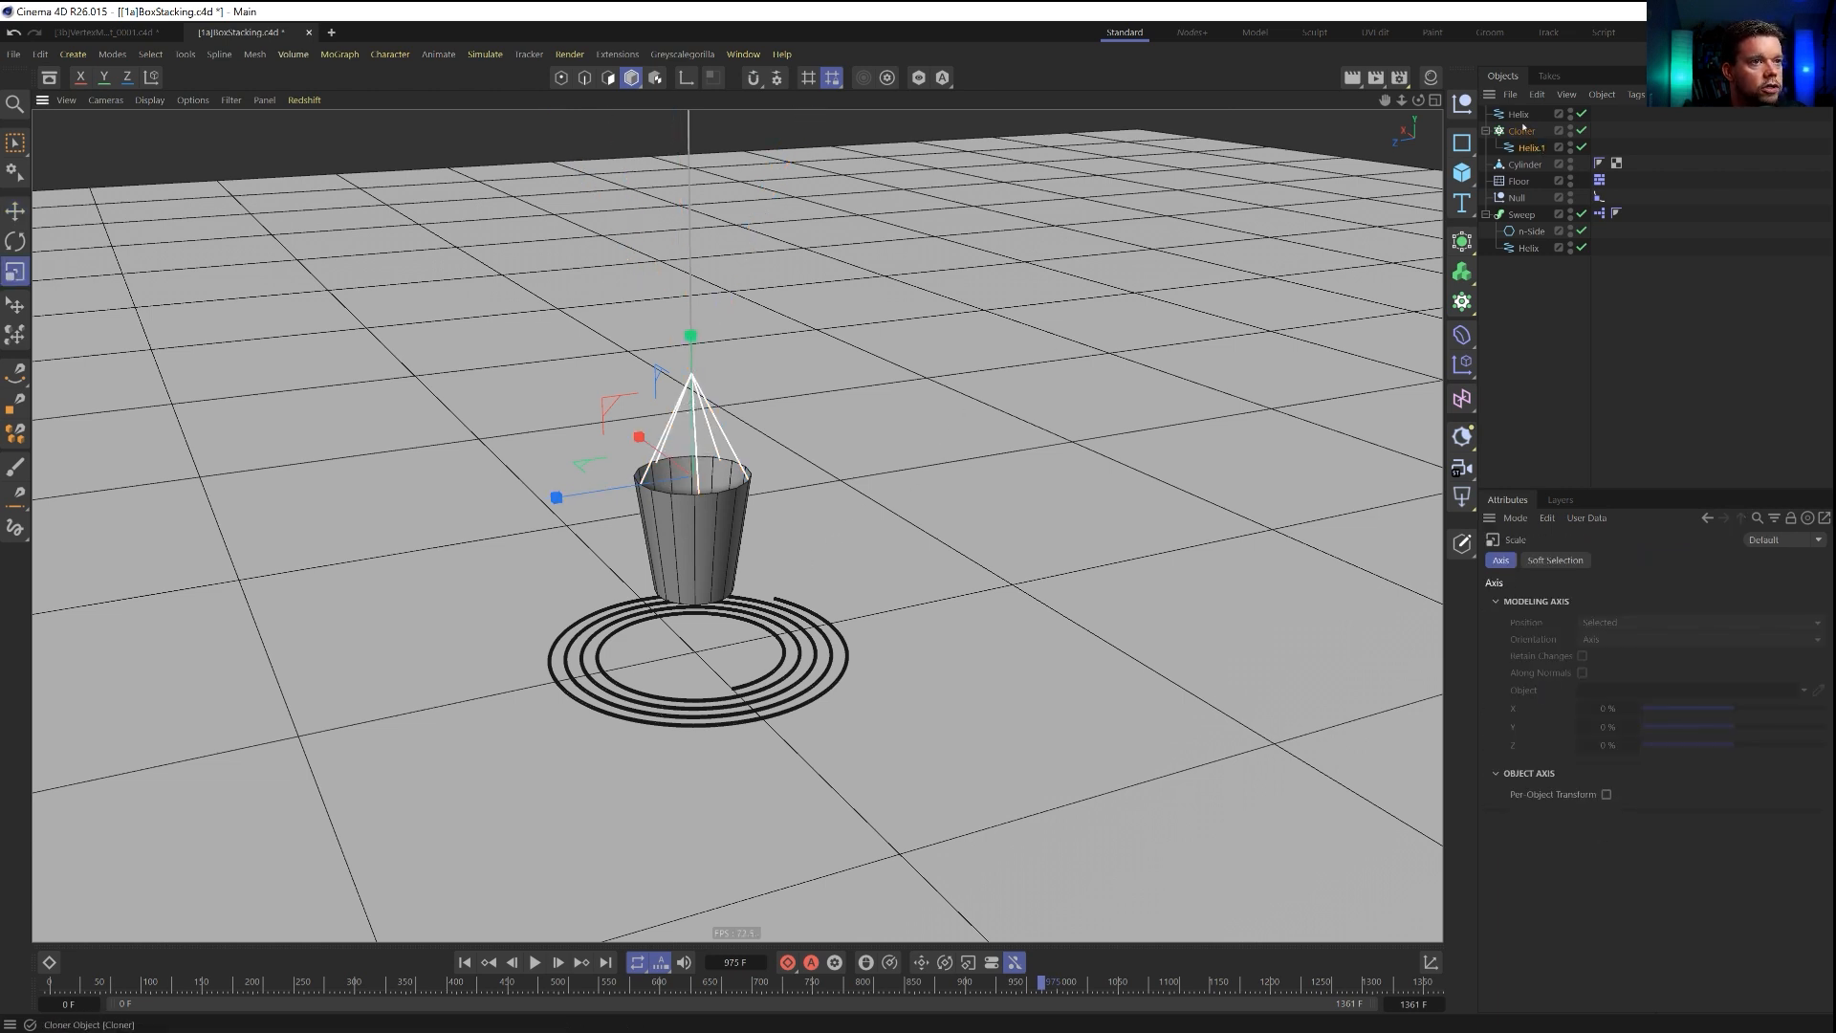
Raise the straight helix so that it starts at the point where the cup strings meet.
{"action": "key", "text": "e"}
{"action": "left_click_drag", "start_coordinate": [690, 323], "coordinate": [690, 280]}
{"action": "left_click", "coordinate": [1550, 277]}
{"action": "right_click_drag", "start_coordinate": [743, 502], "coordinate": [564, 578], "text": "alt"}
{"action": "middle_click_drag", "start_coordinate": [639, 459], "coordinate": [646, 586], "text": "alt"}
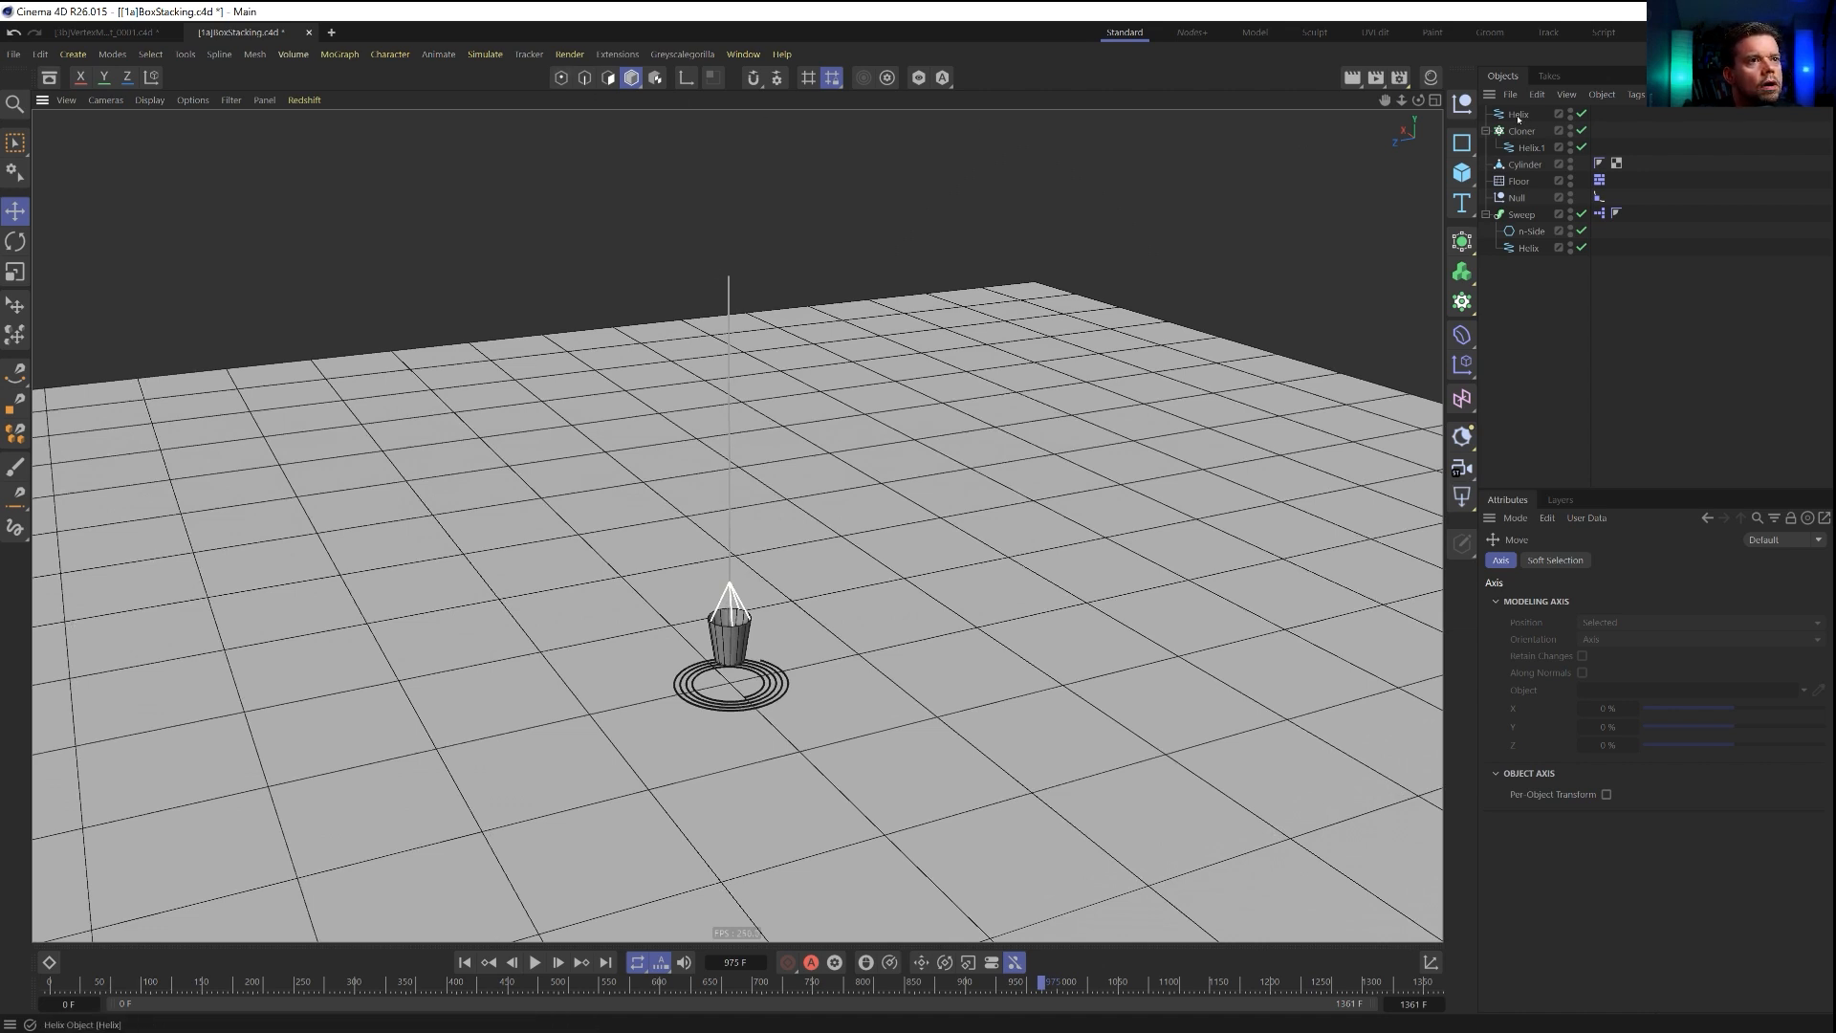
Add a null at the upper end of the long string and parent the straight helix, Cloner and Cylinder to it.
{"action": "left_click", "coordinate": [1462, 105]}
{"action": "left_click_drag", "start_coordinate": [730, 566], "coordinate": [778, 158]}
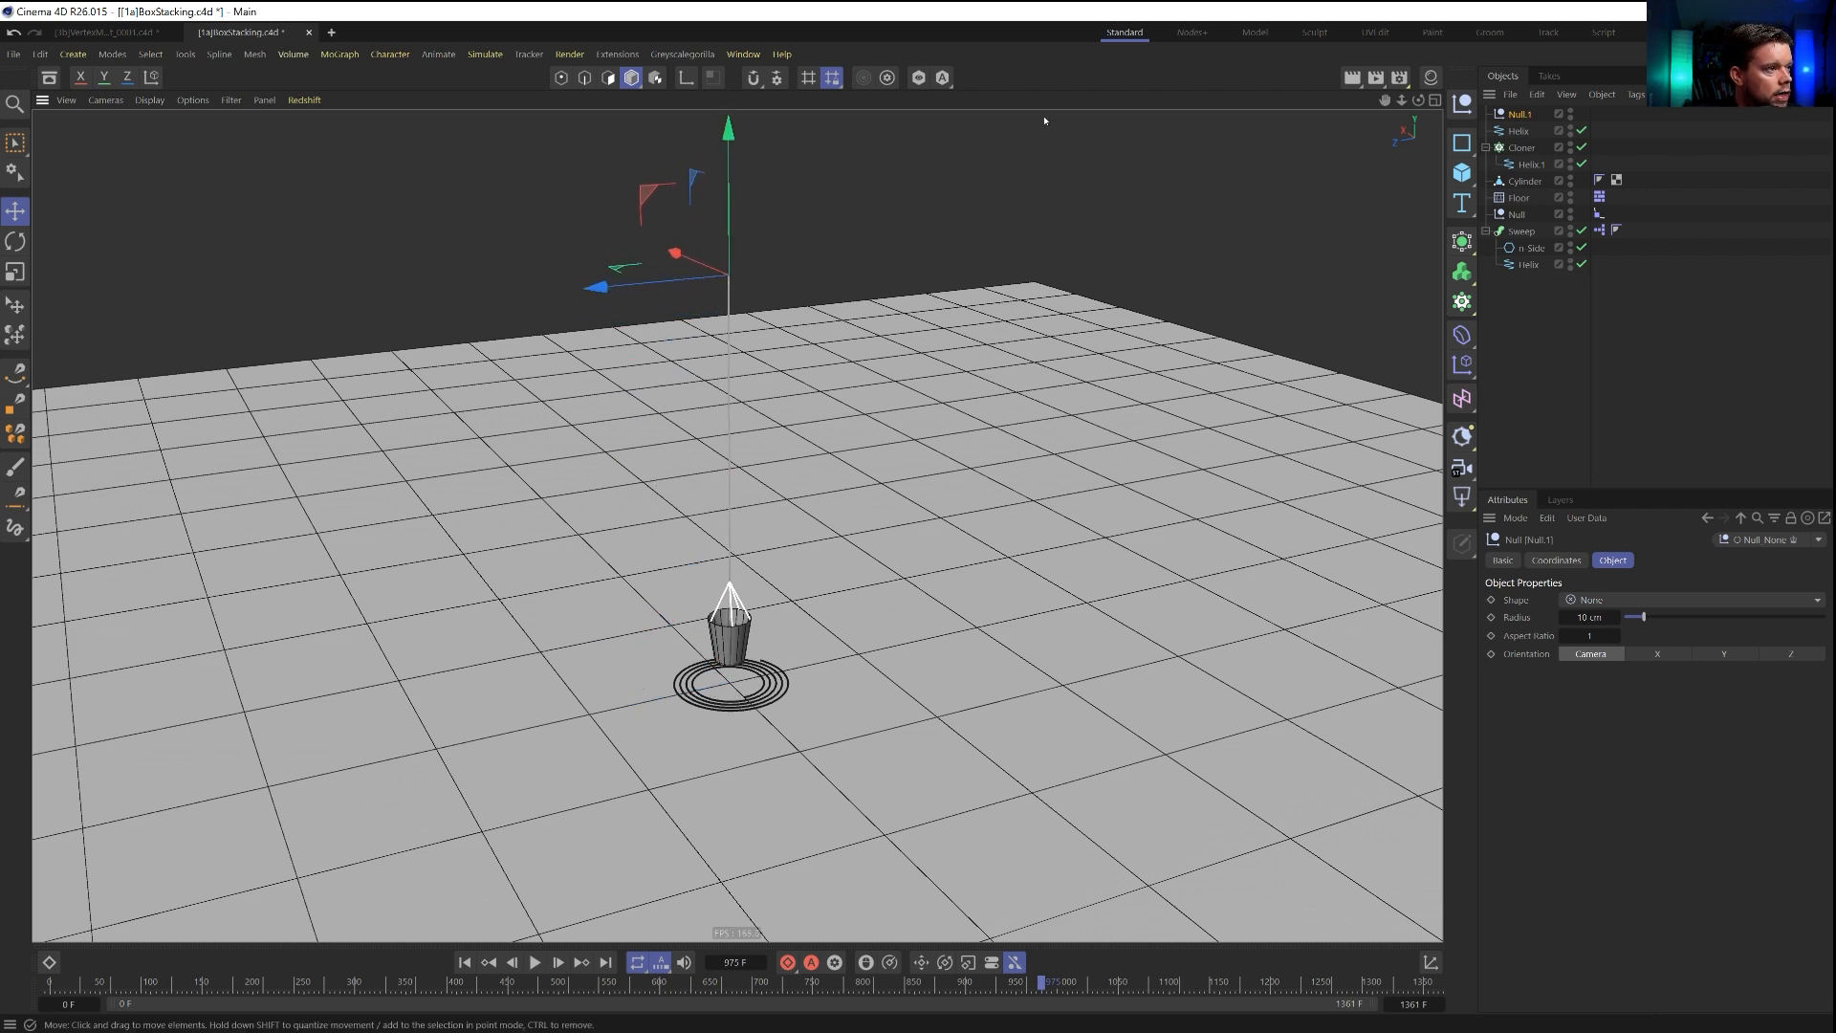
{"action": "left_click", "coordinate": [1517, 132]}
{"action": "left_click", "coordinate": [1521, 149], "text": "ctrl"}
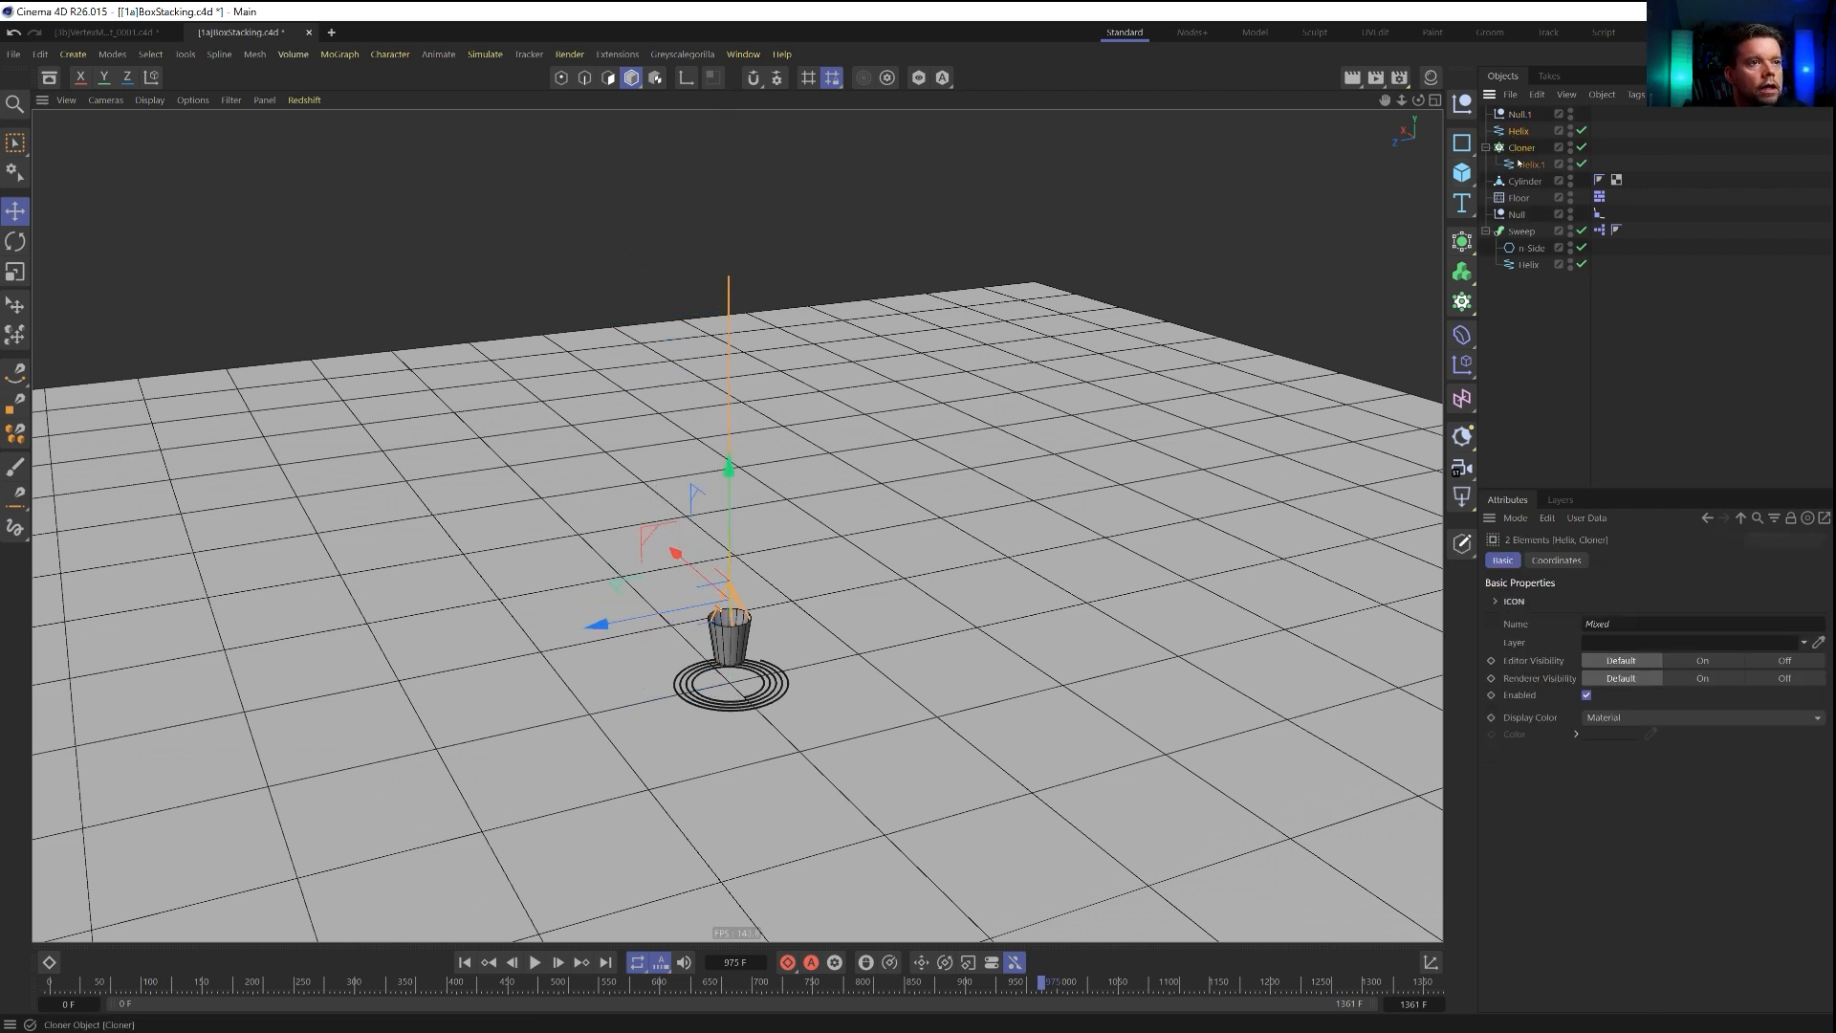
{"action": "left_click", "coordinate": [1522, 181], "text": "ctrl"}
{"action": "left_click_drag", "start_coordinate": [1522, 181], "coordinate": [1520, 115]}
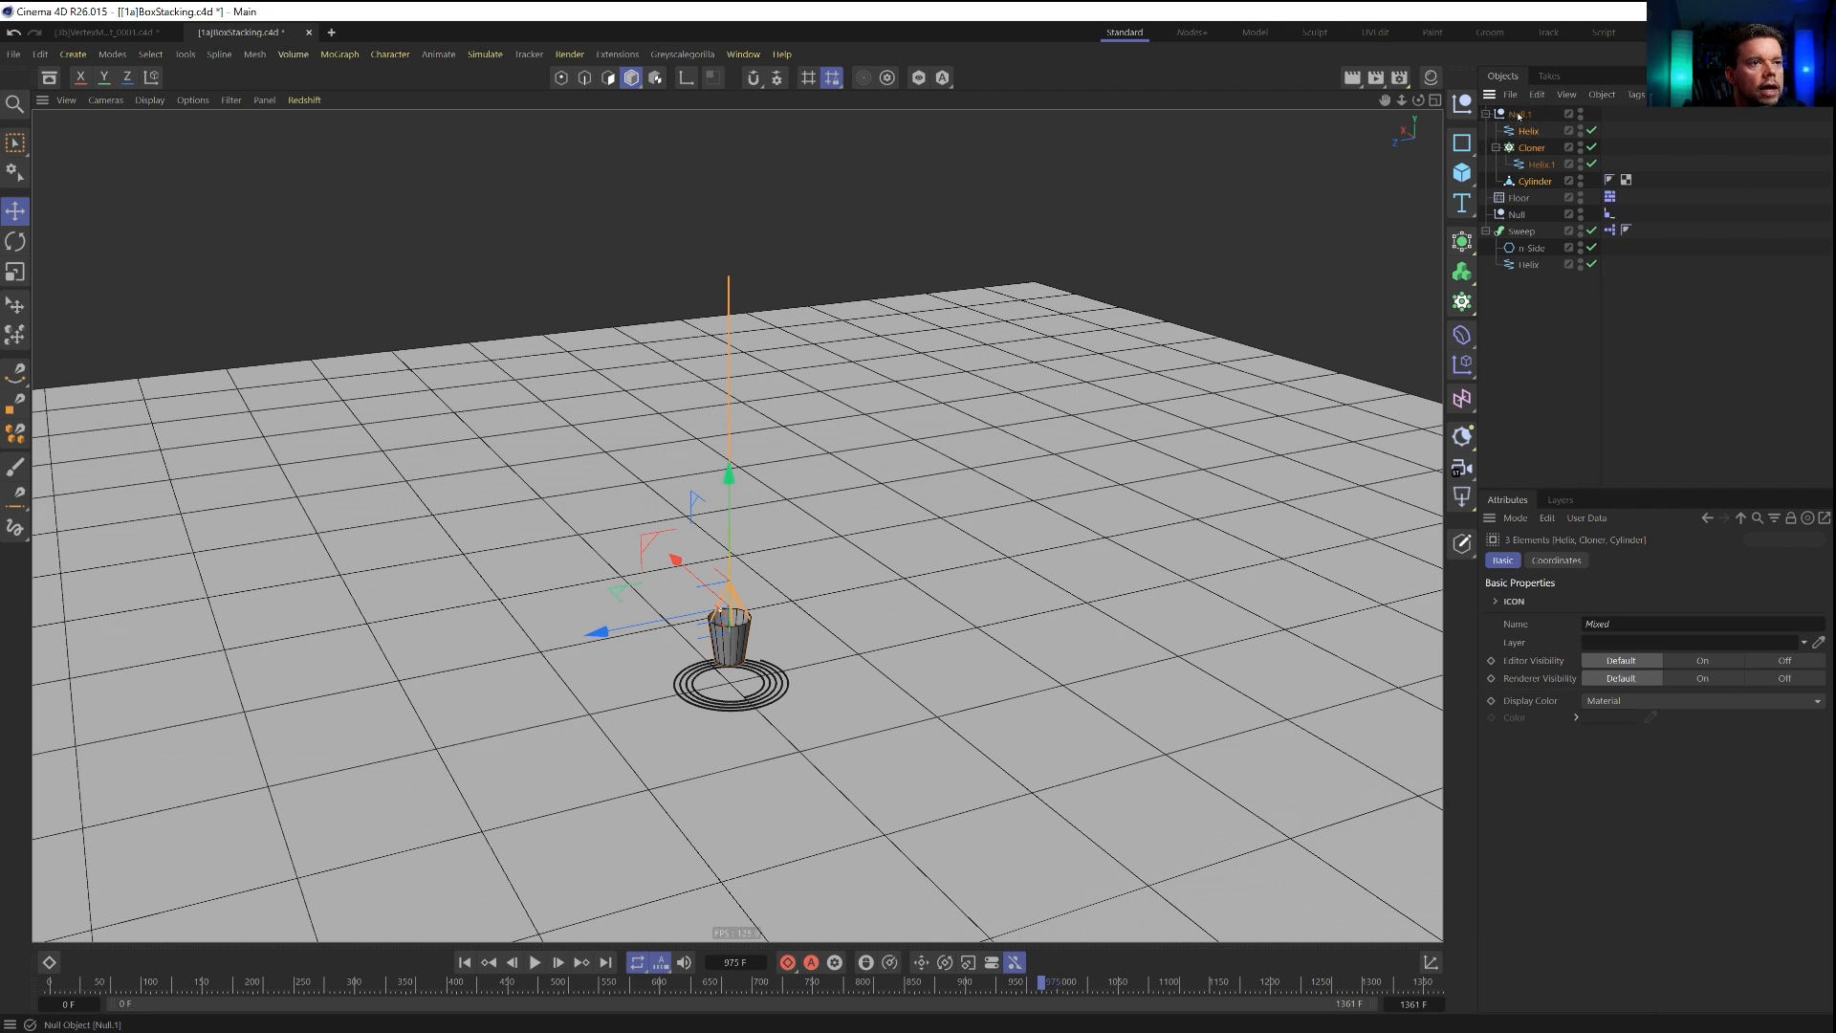
Rename the null that holds the cup and strings as Paint Cup.
{"action": "double_click", "coordinate": [1520, 114]}
{"action": "type", "text": "Paint Cup"}
{"action": "key", "text": "Return"}
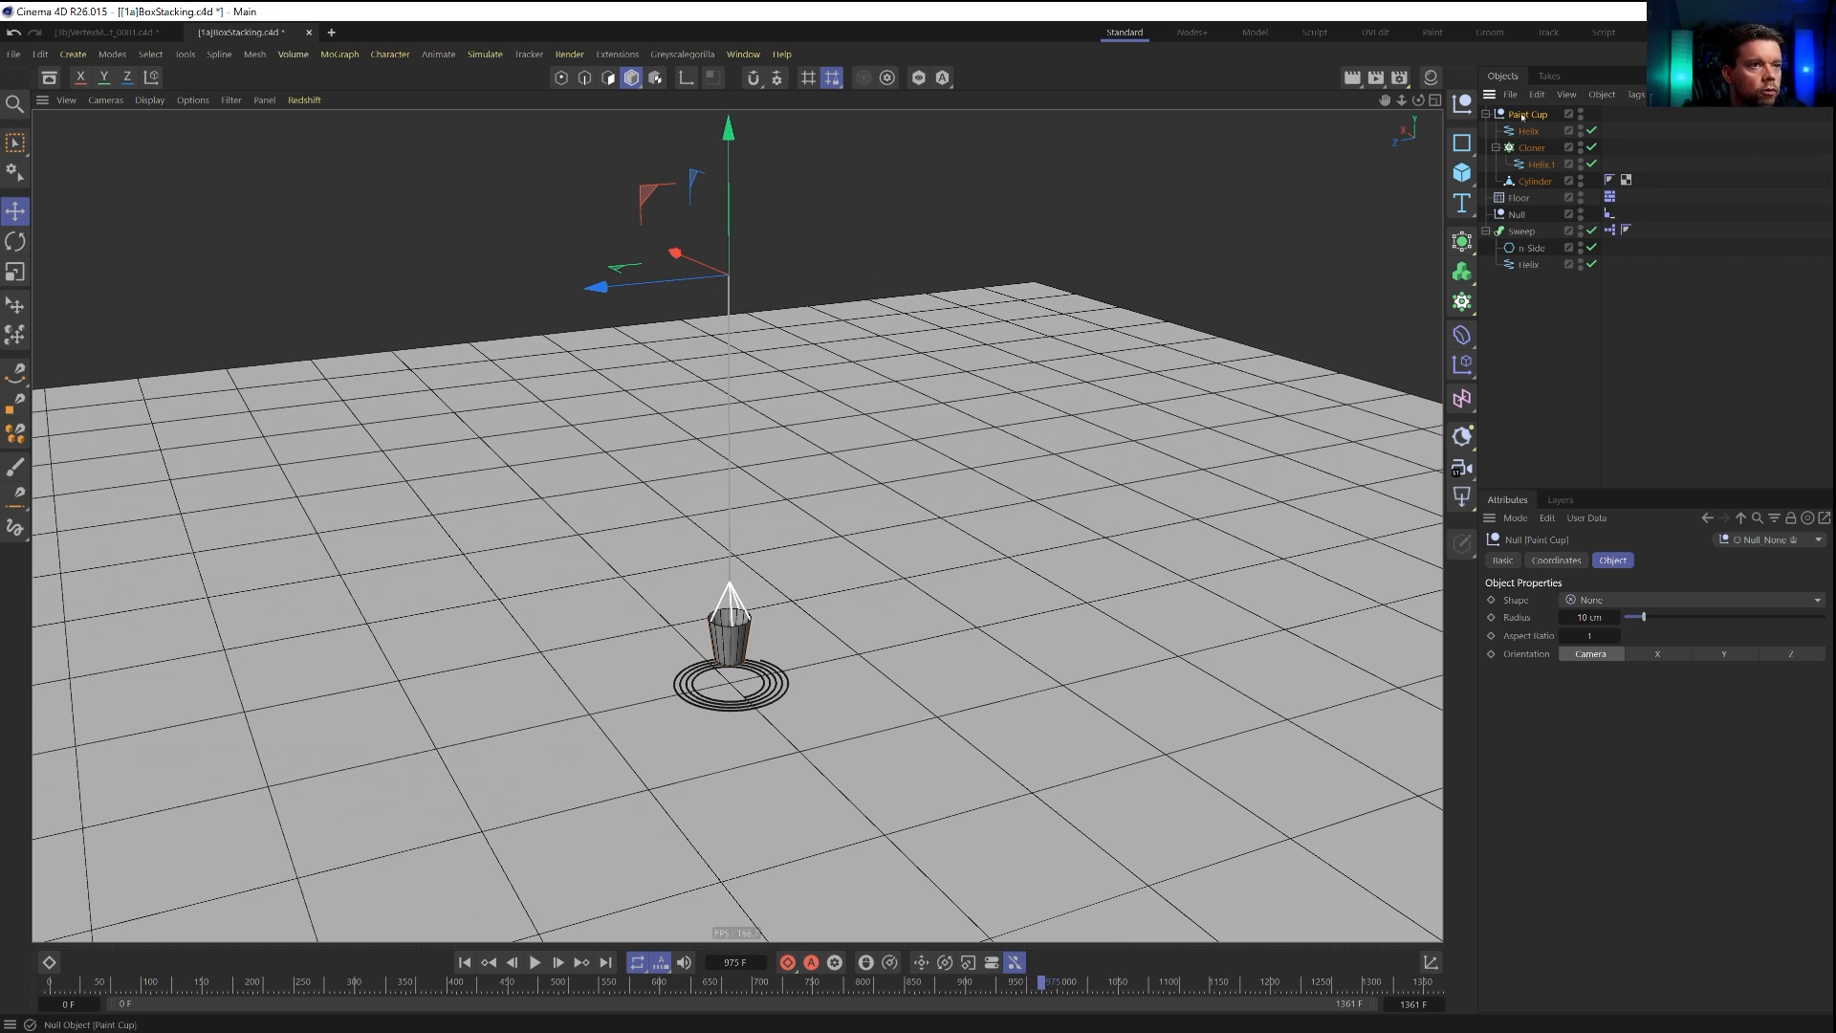
Scale down the Paint Cup group and lower it until the cup hangs just above the spiral.
{"action": "left_click_drag", "start_coordinate": [729, 361], "coordinate": [724, 447]}
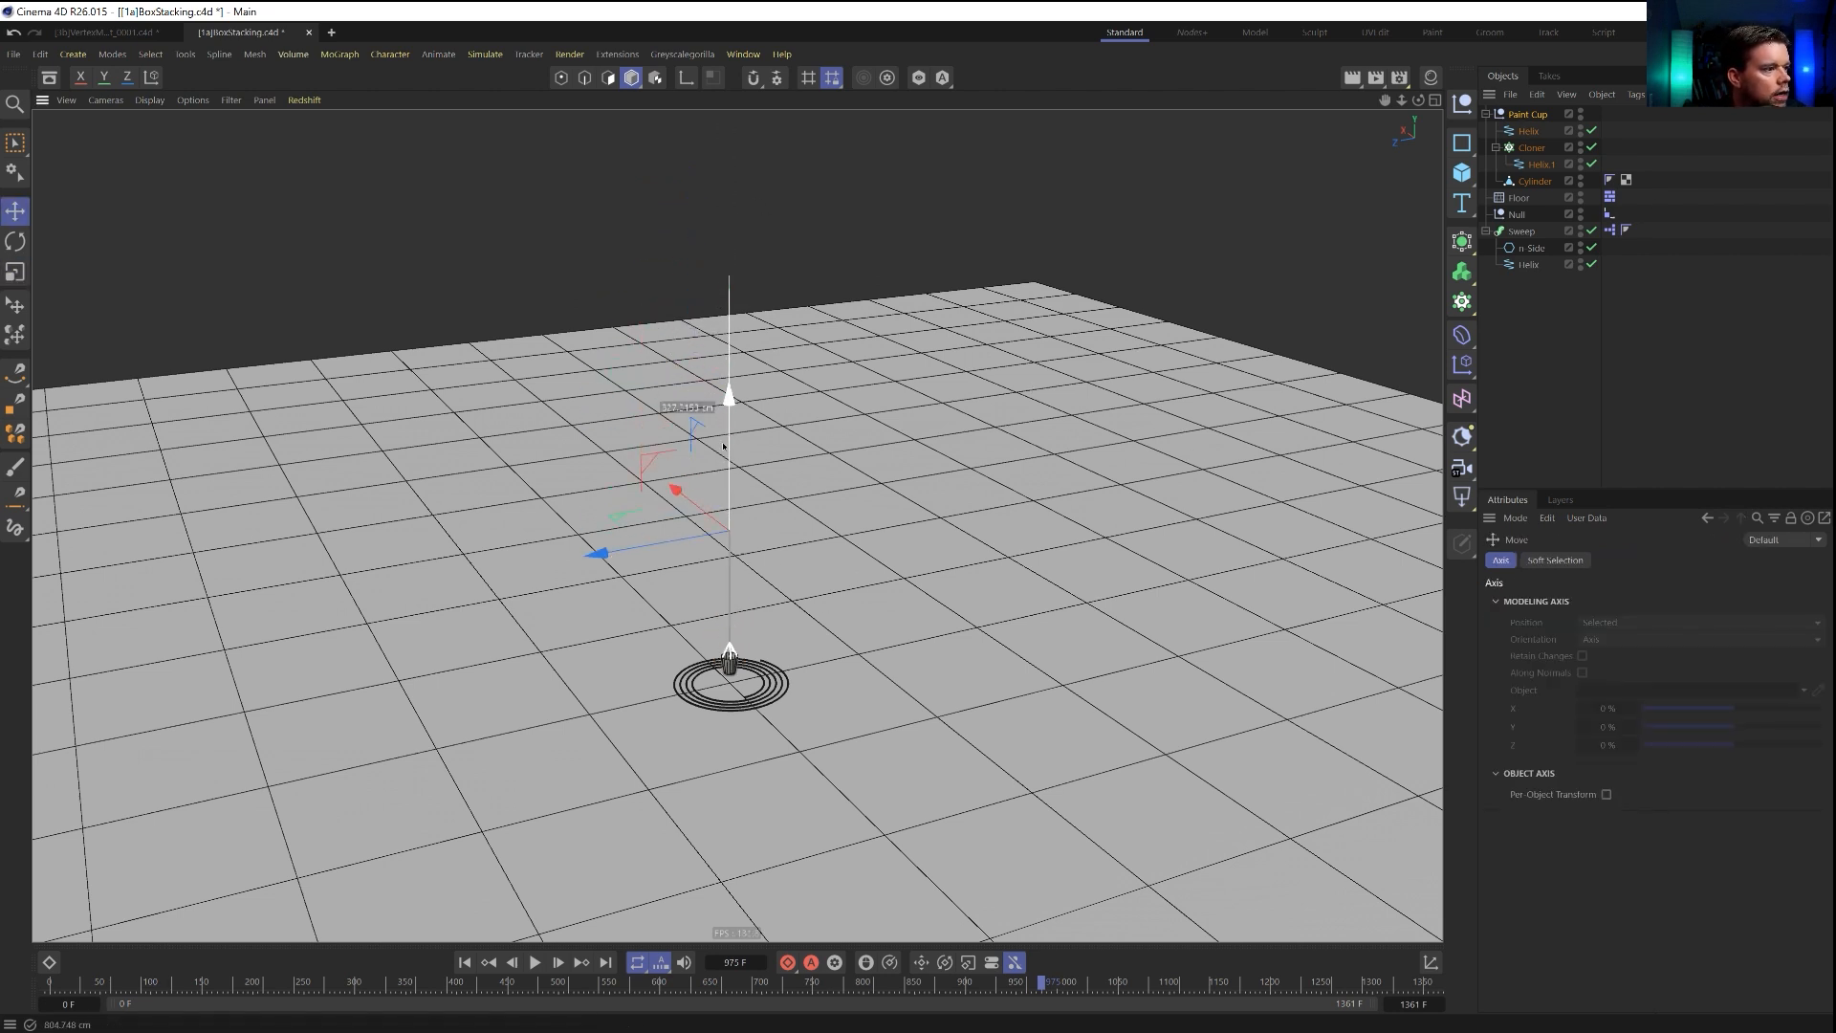
{"action": "scroll", "coordinate": [722, 670], "scroll_direction": "up", "scroll_amount": 5}
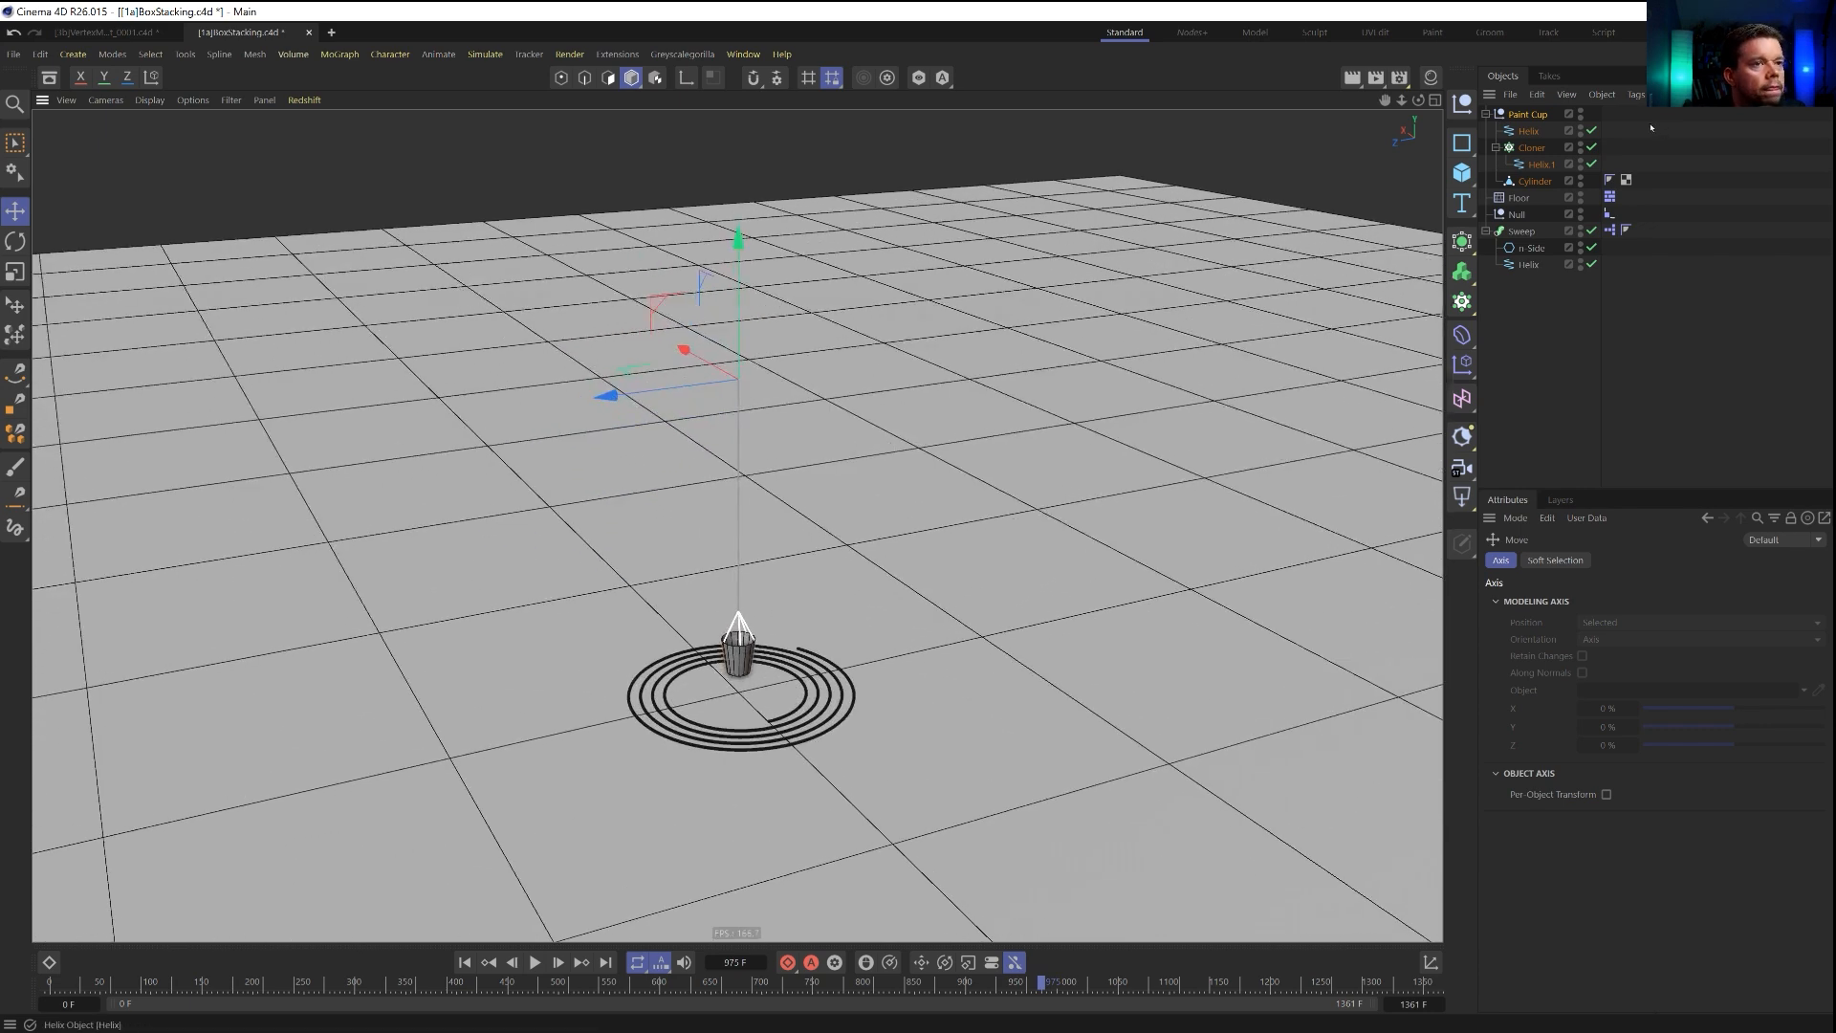
{"action": "left_click", "coordinate": [1527, 116]}
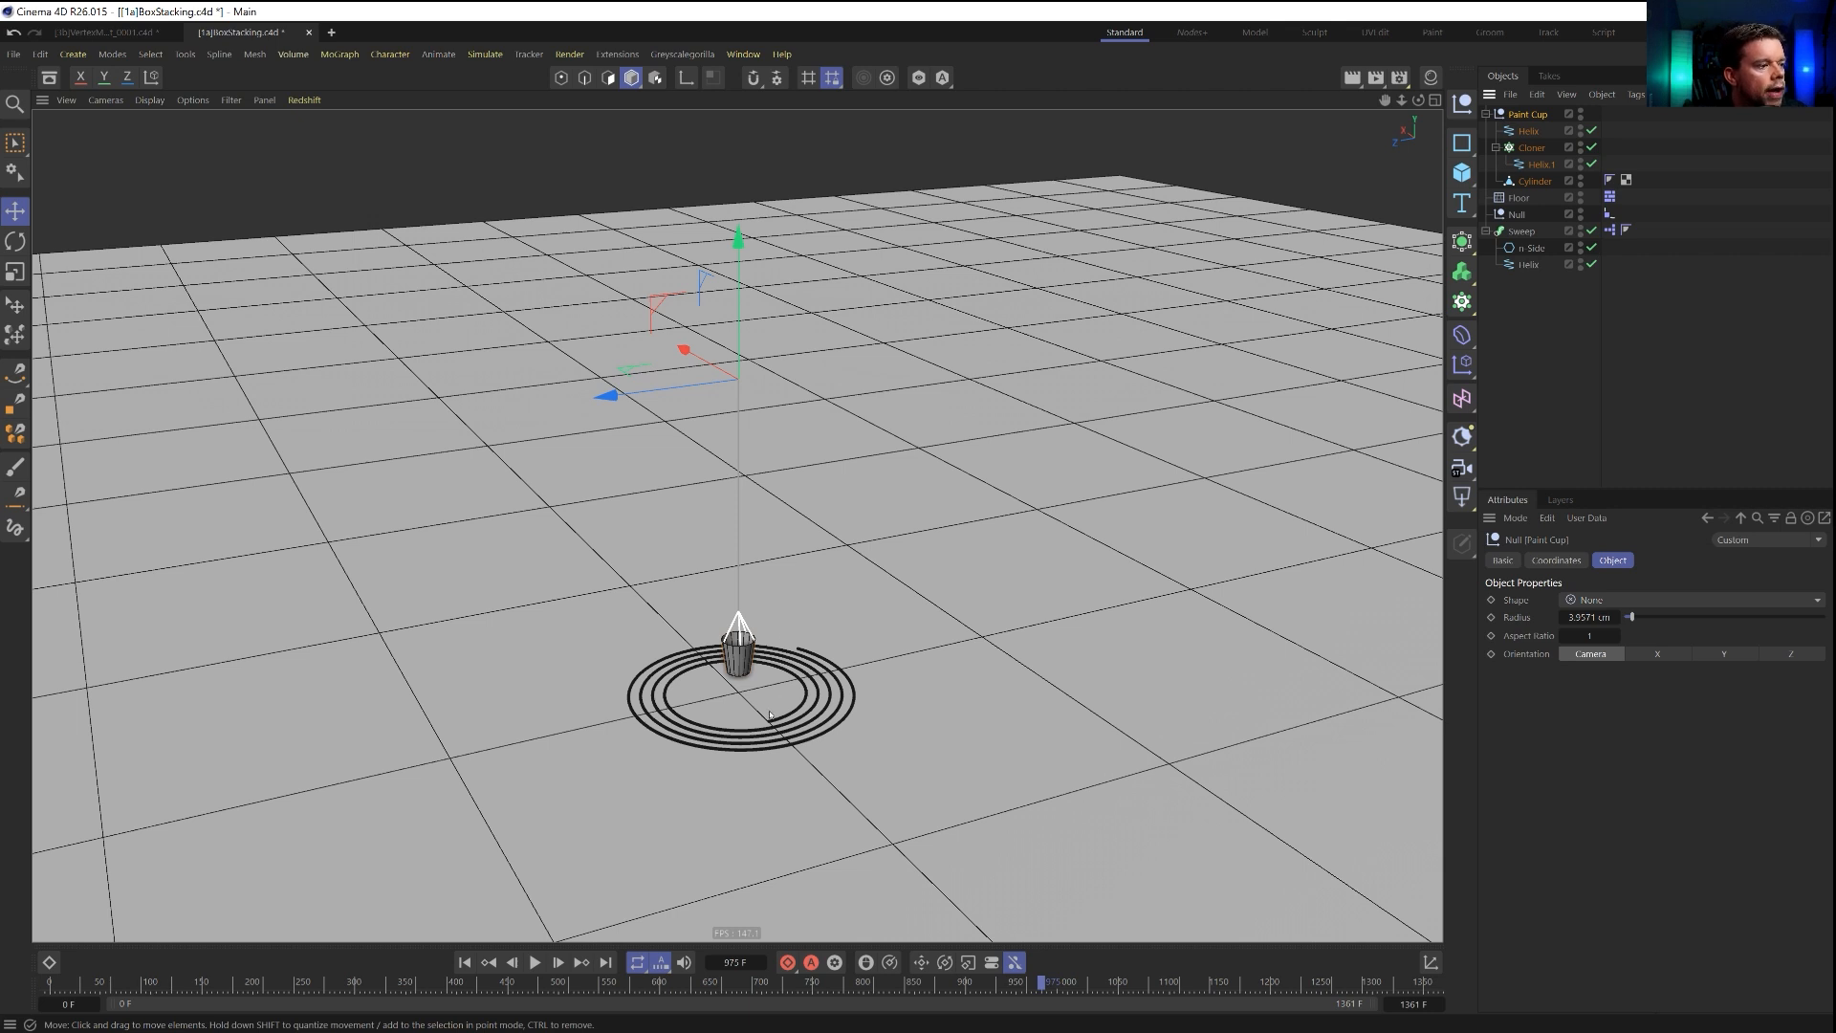
Rename the null that follows the spiral as Paint Tip.
{"action": "double_click", "coordinate": [1517, 215]}
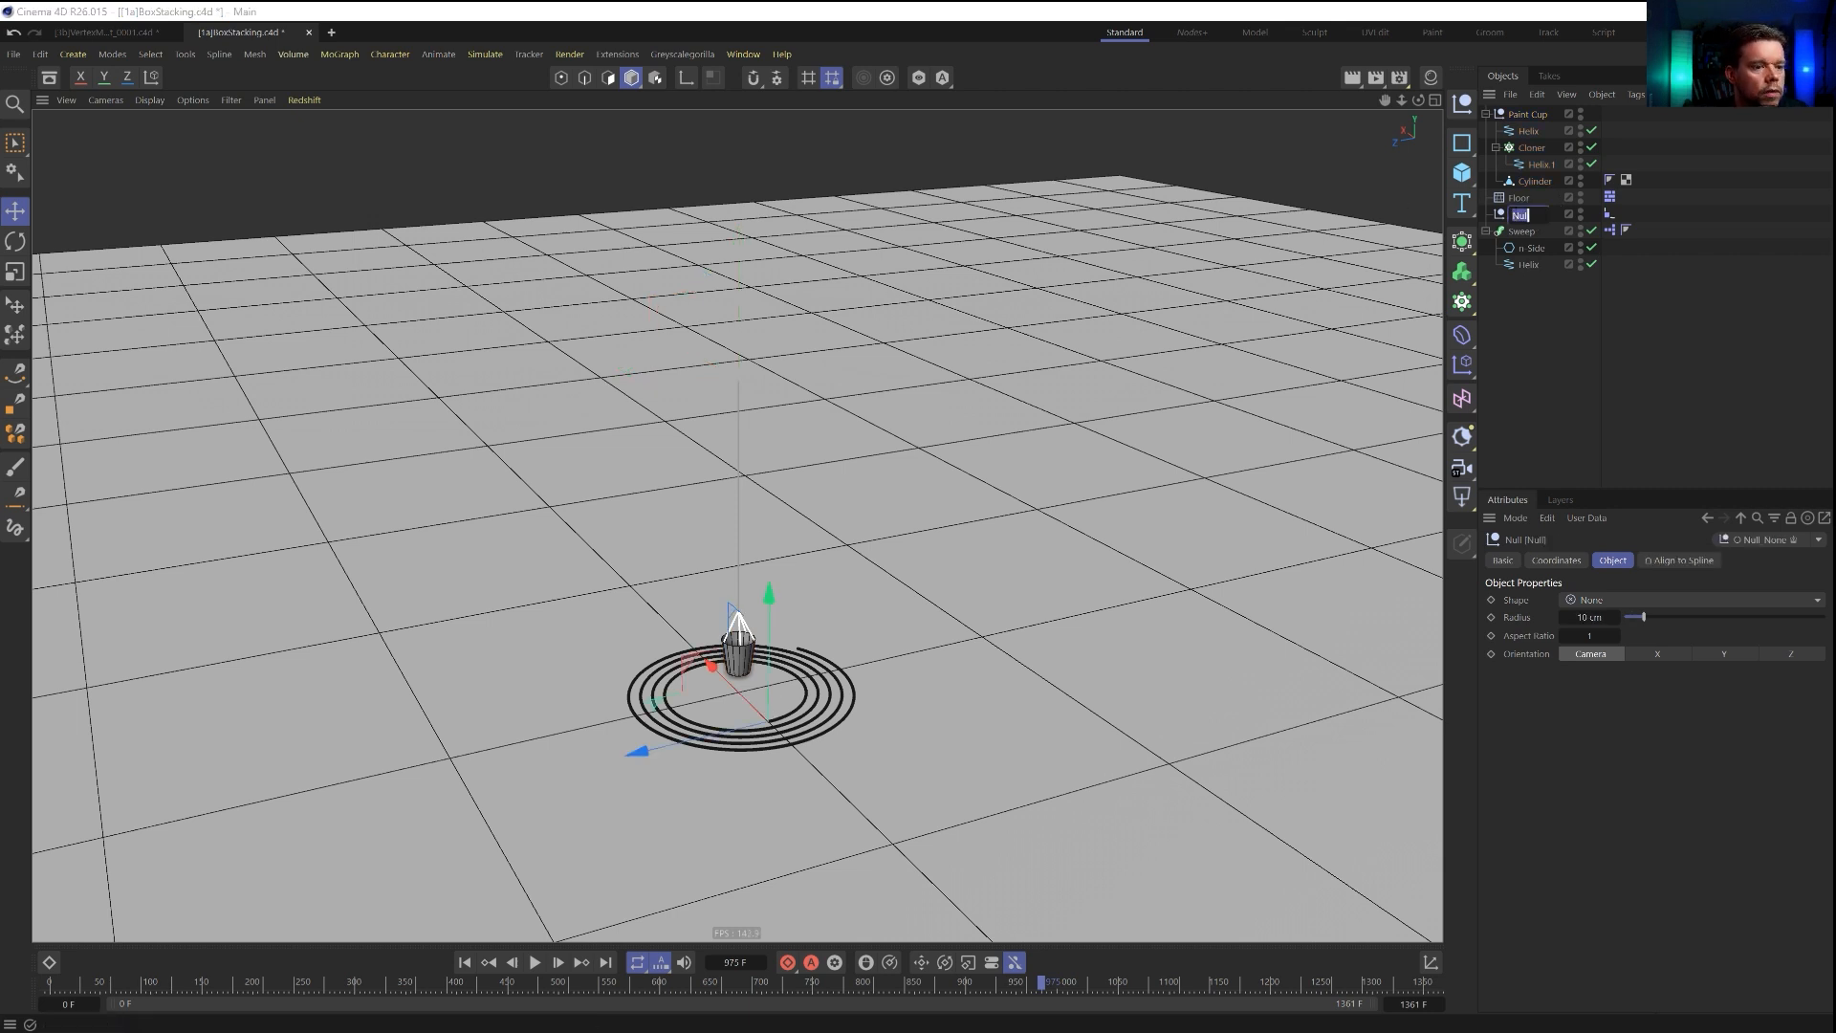
{"action": "type", "text": "Paint Tip"}
{"action": "key", "text": "Return"}
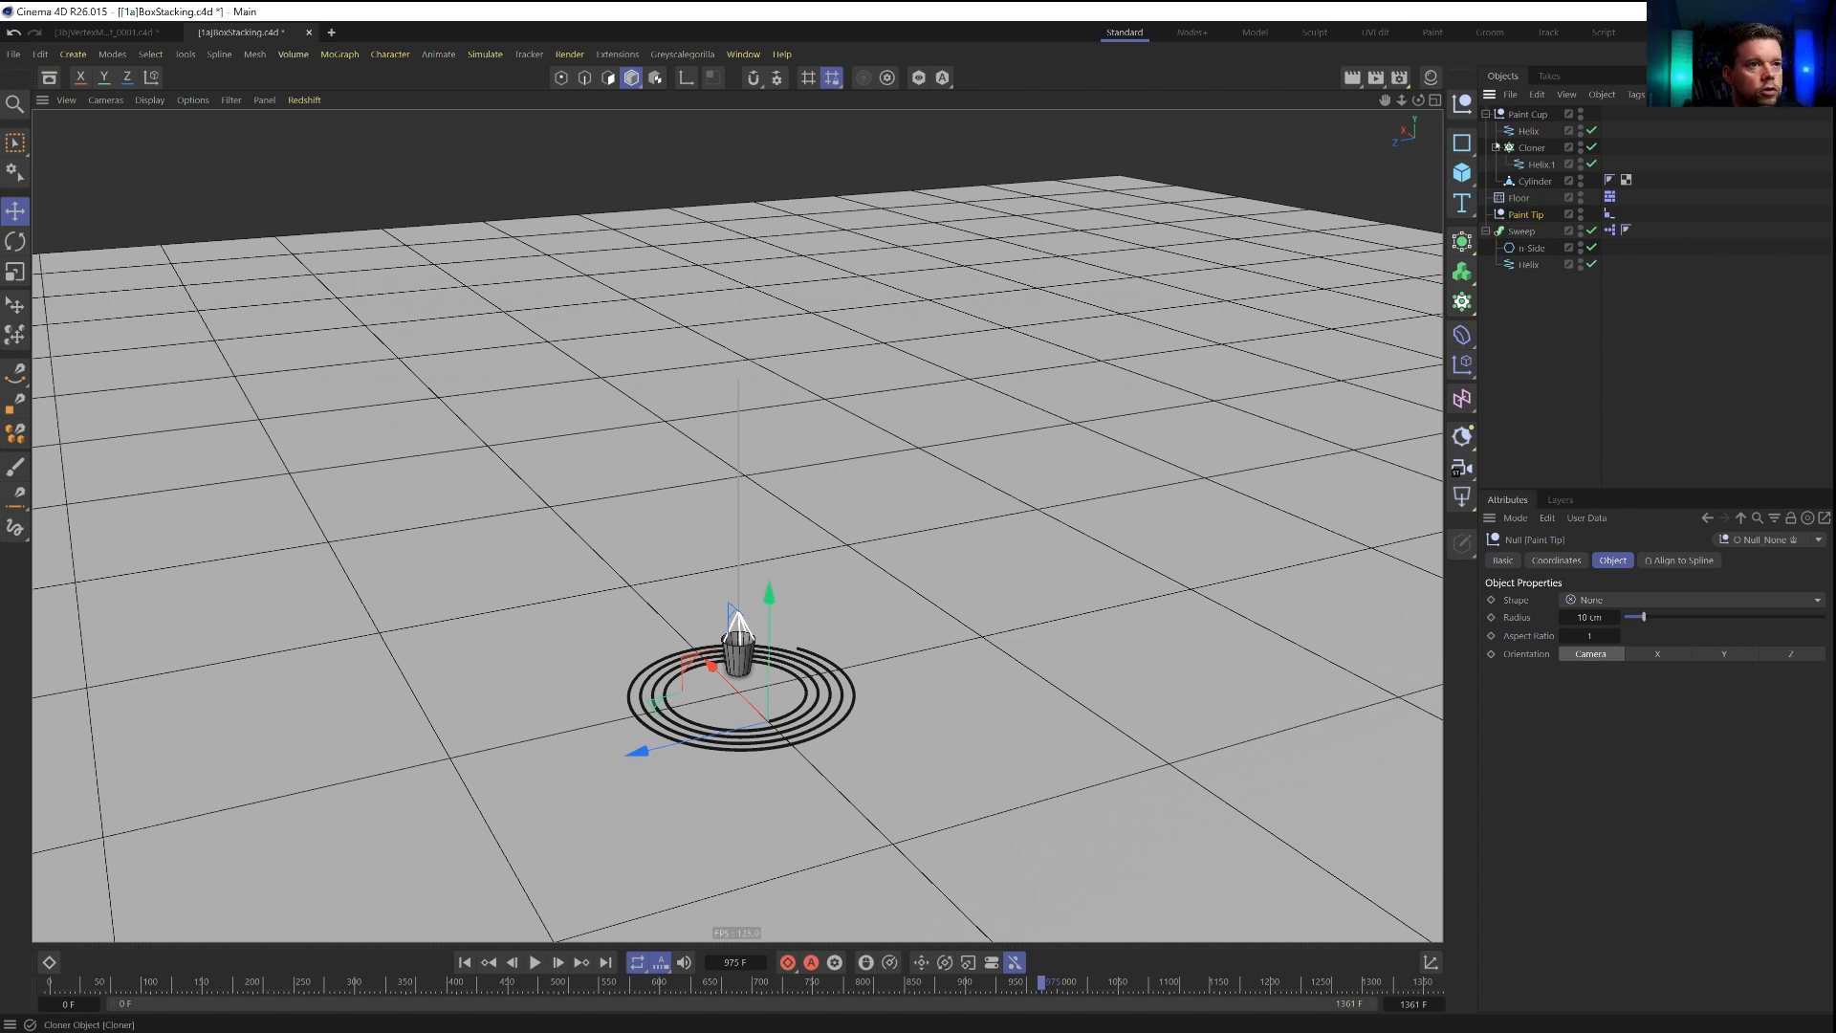
Move the Paint Cup group below the Sweep in the hierarchy and add a Constraint tag with Aim enabled to it.
{"action": "left_click_drag", "start_coordinate": [1547, 337], "coordinate": [1546, 330]}
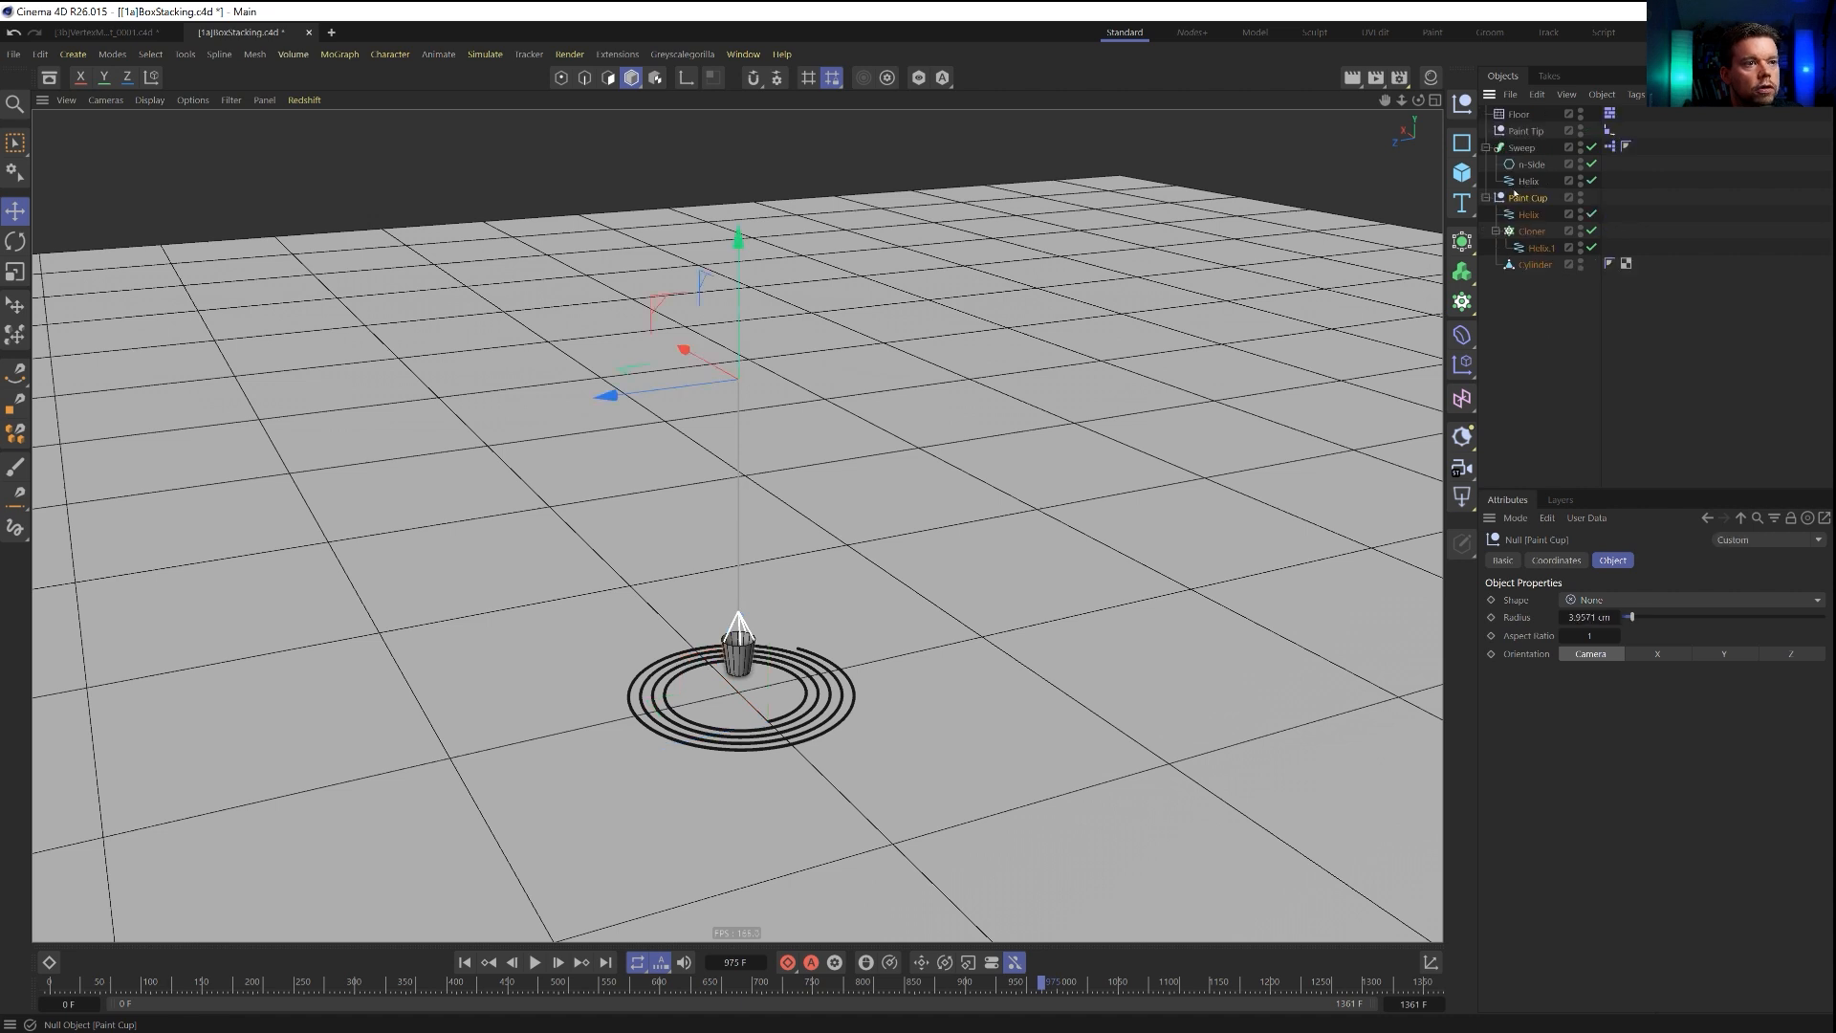
{"action": "right_click", "coordinate": [1531, 201]}
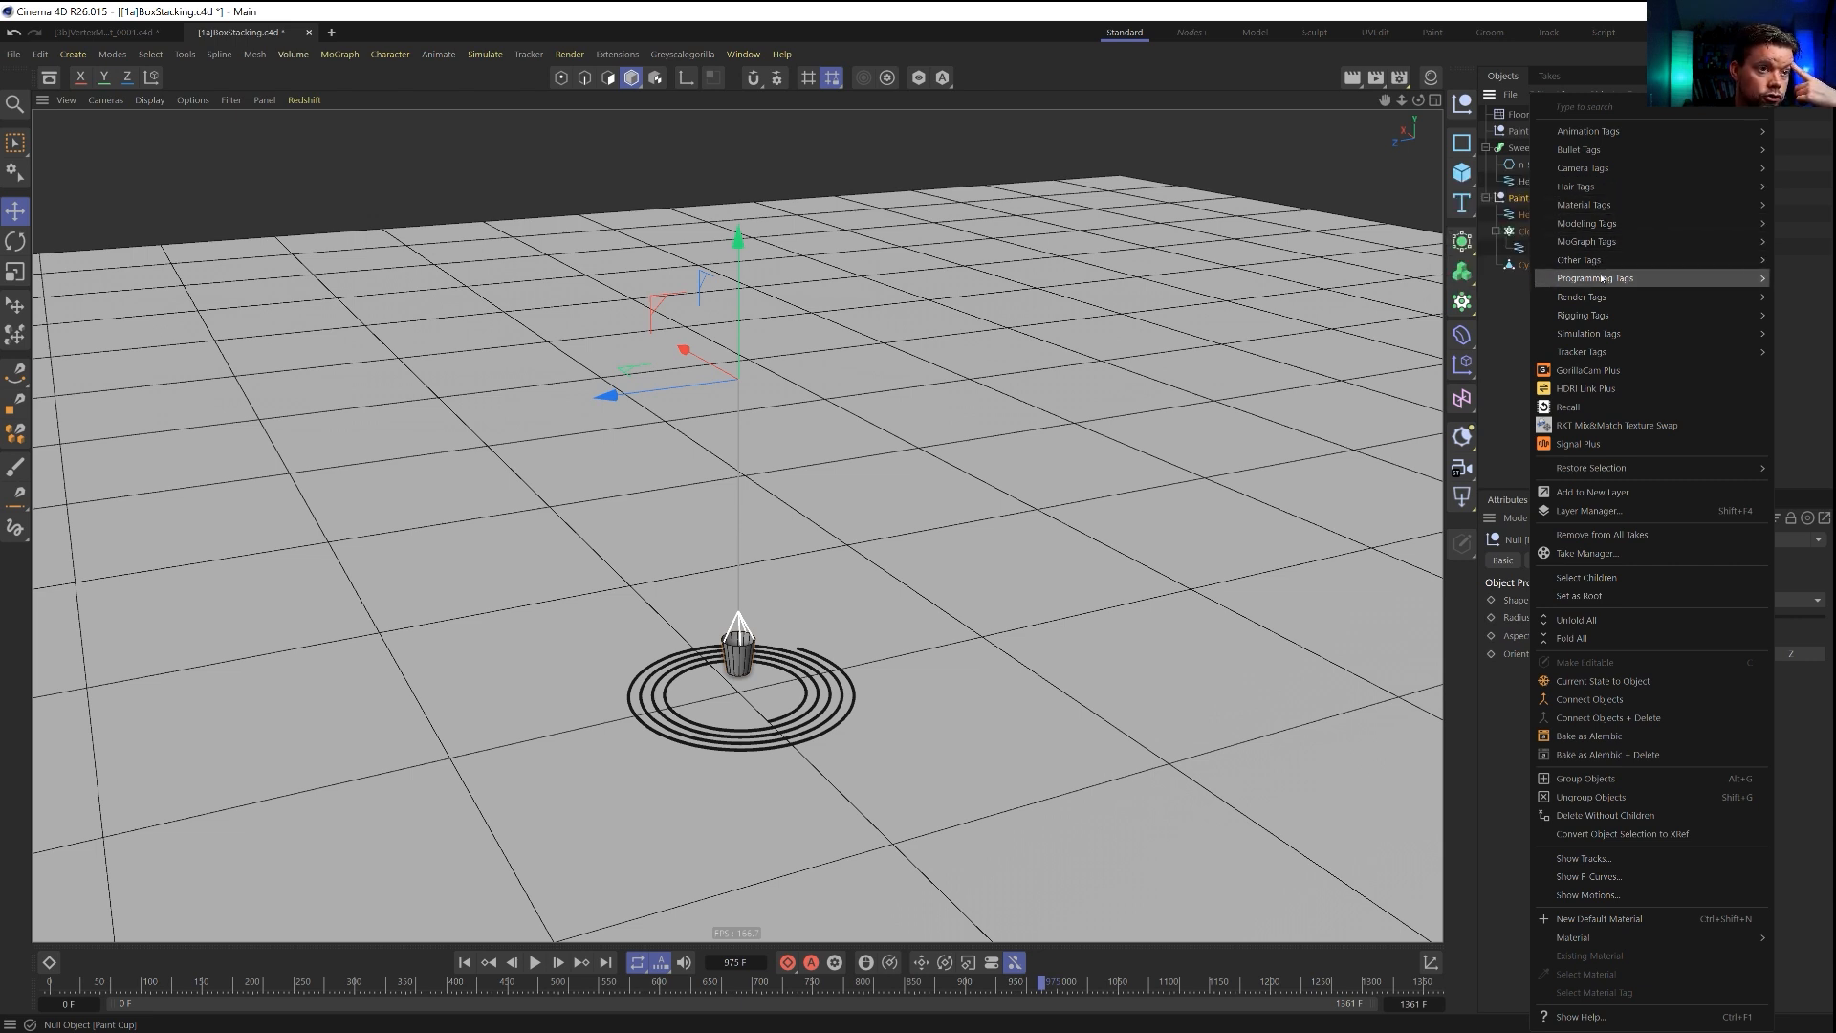
{"action": "mouse_move", "coordinate": [1595, 318]}
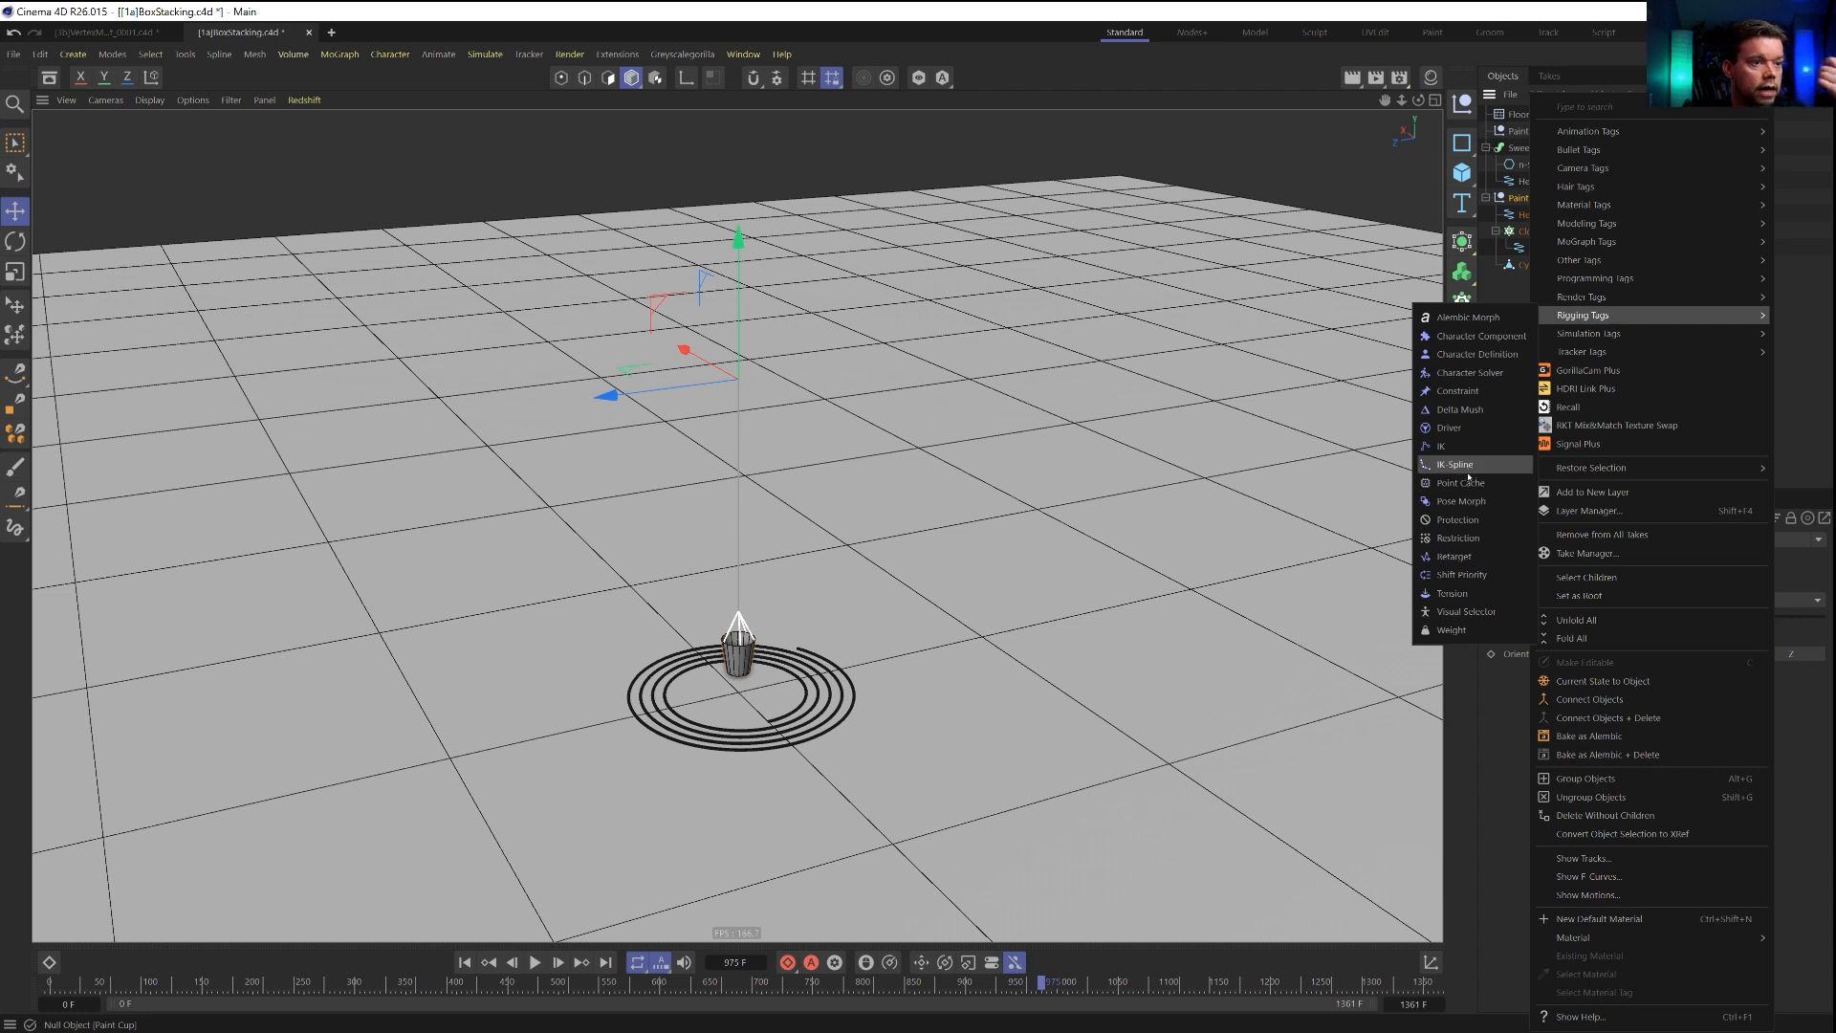
{"action": "left_click", "coordinate": [1457, 390]}
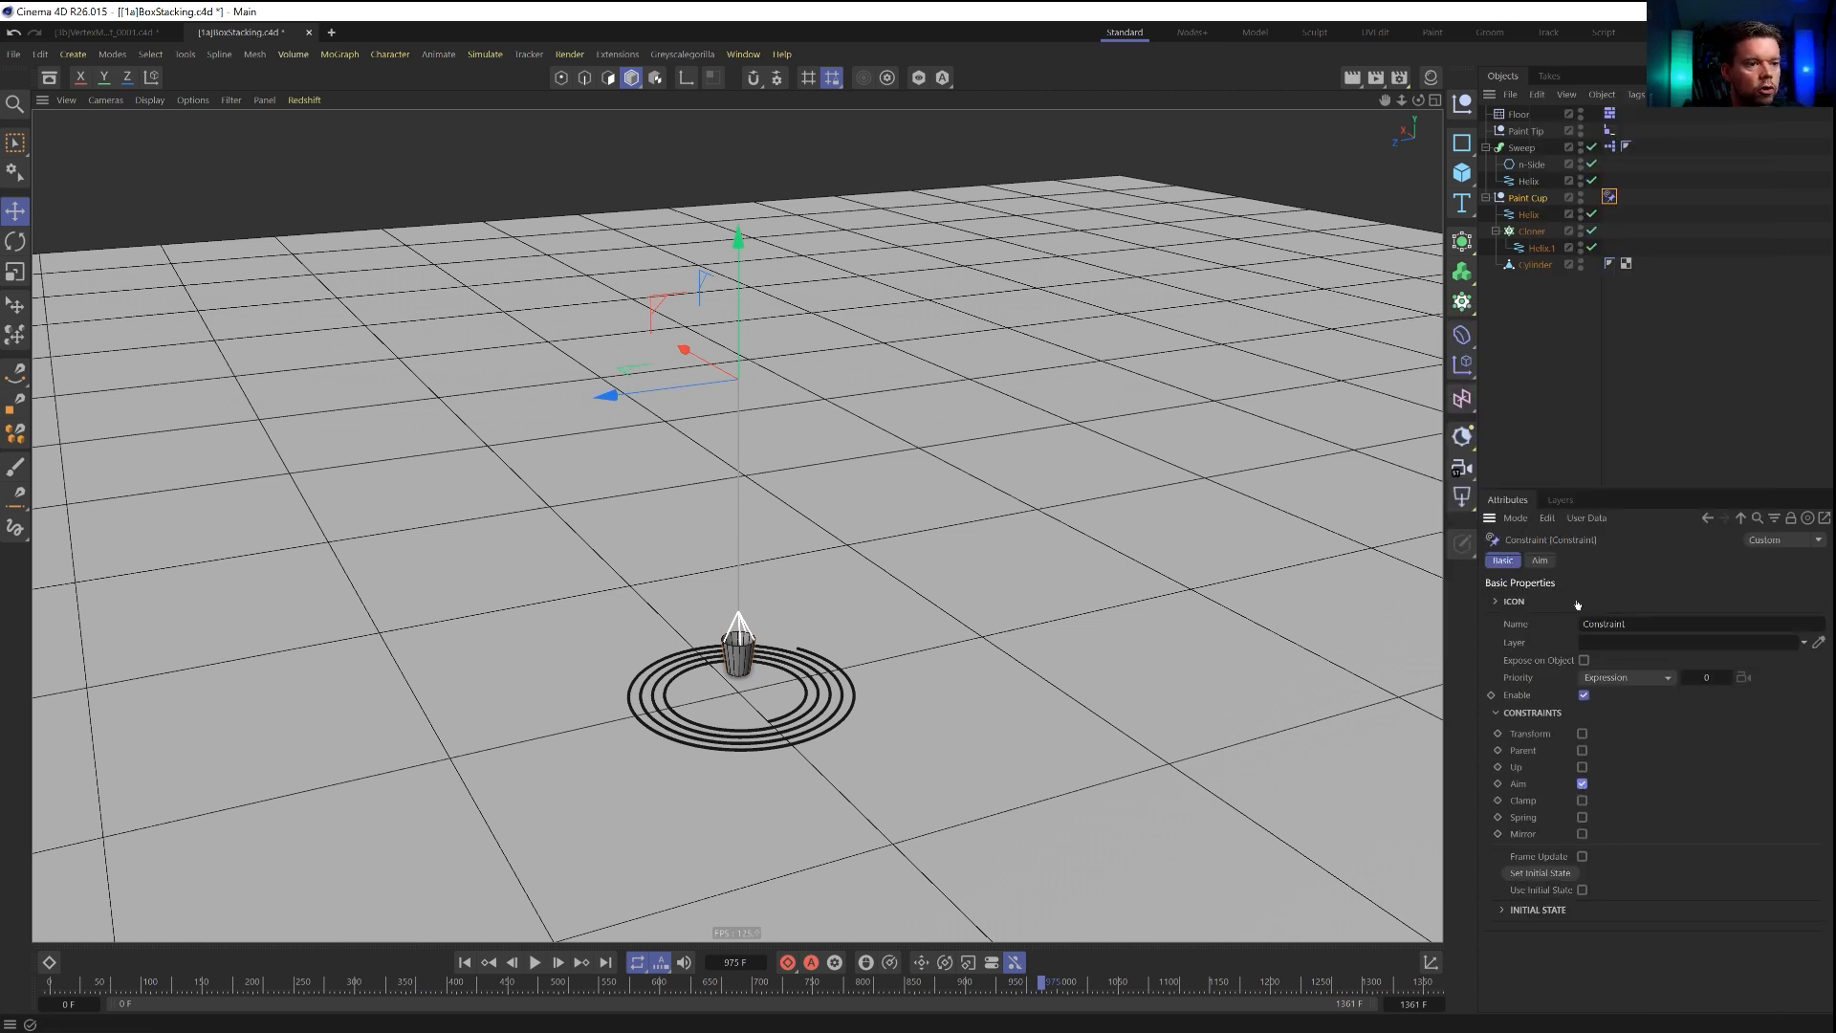
Set the Paint Cup's Aim constraint to the Y- axis with the Paint Tip null as its target.
{"action": "left_click", "coordinate": [1539, 561]}
{"action": "left_click", "coordinate": [1555, 713]}
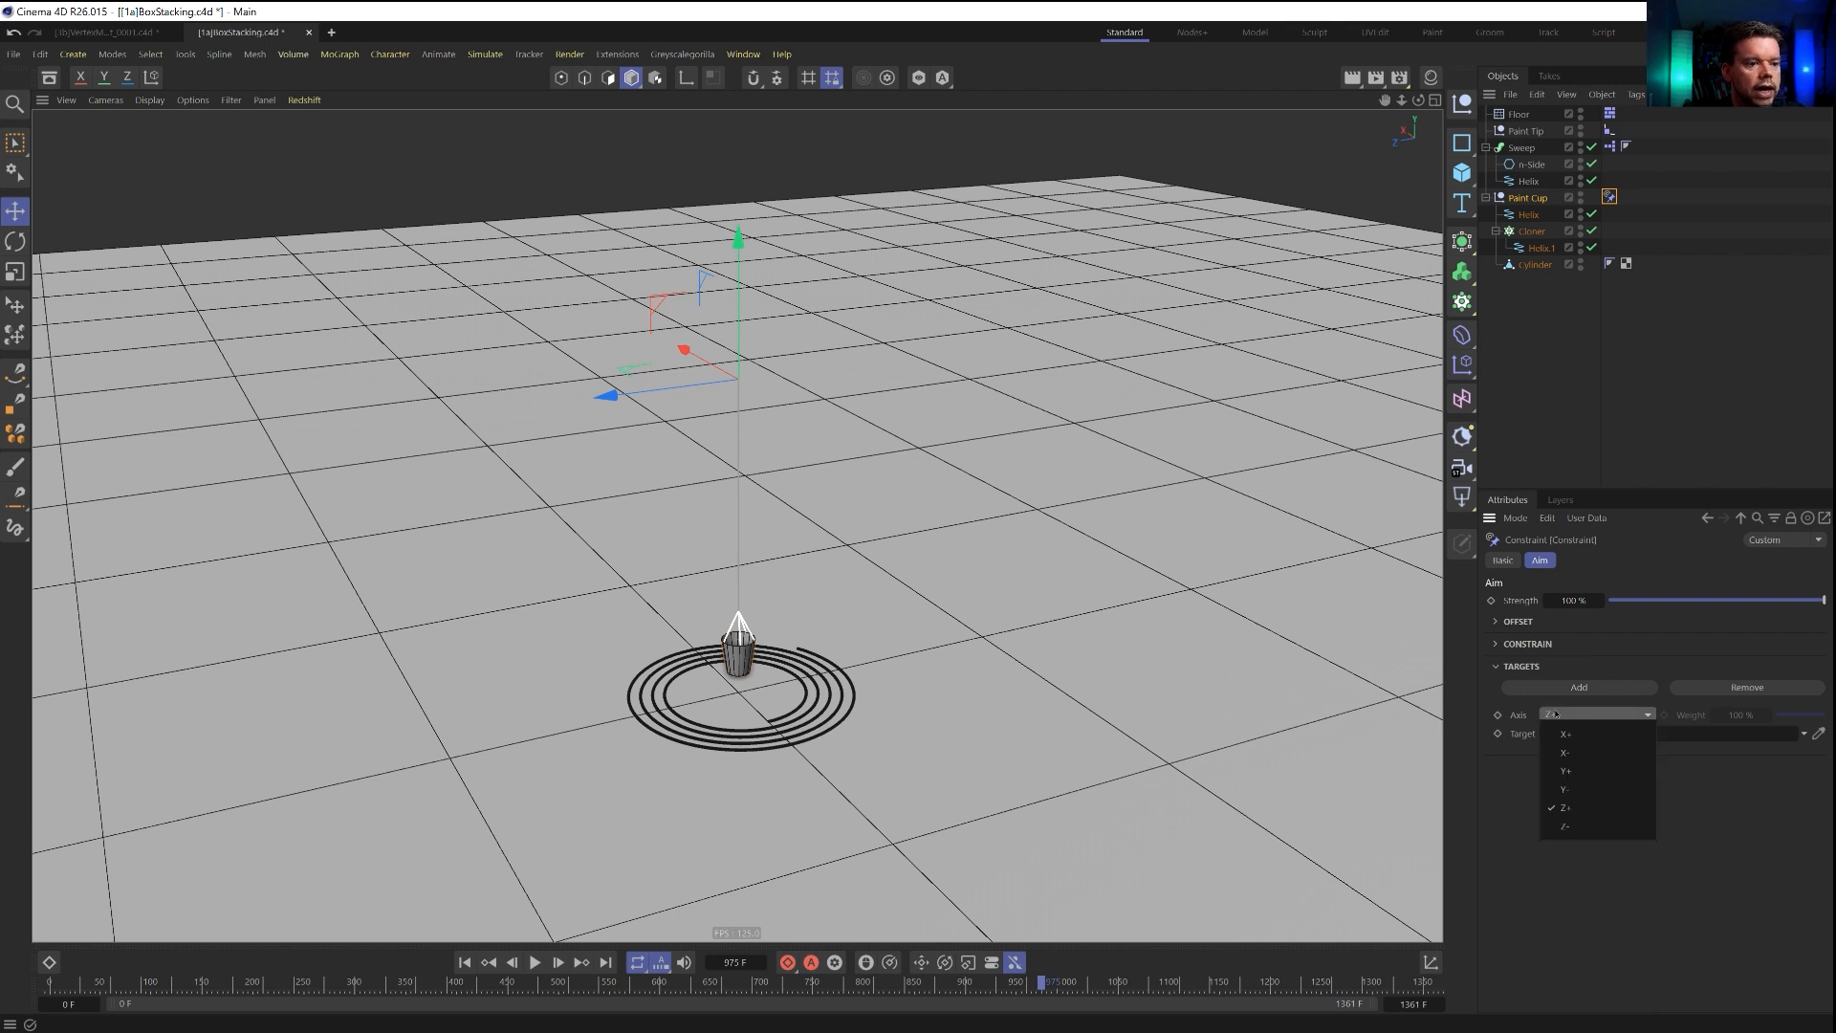
{"action": "left_click", "coordinate": [1583, 790]}
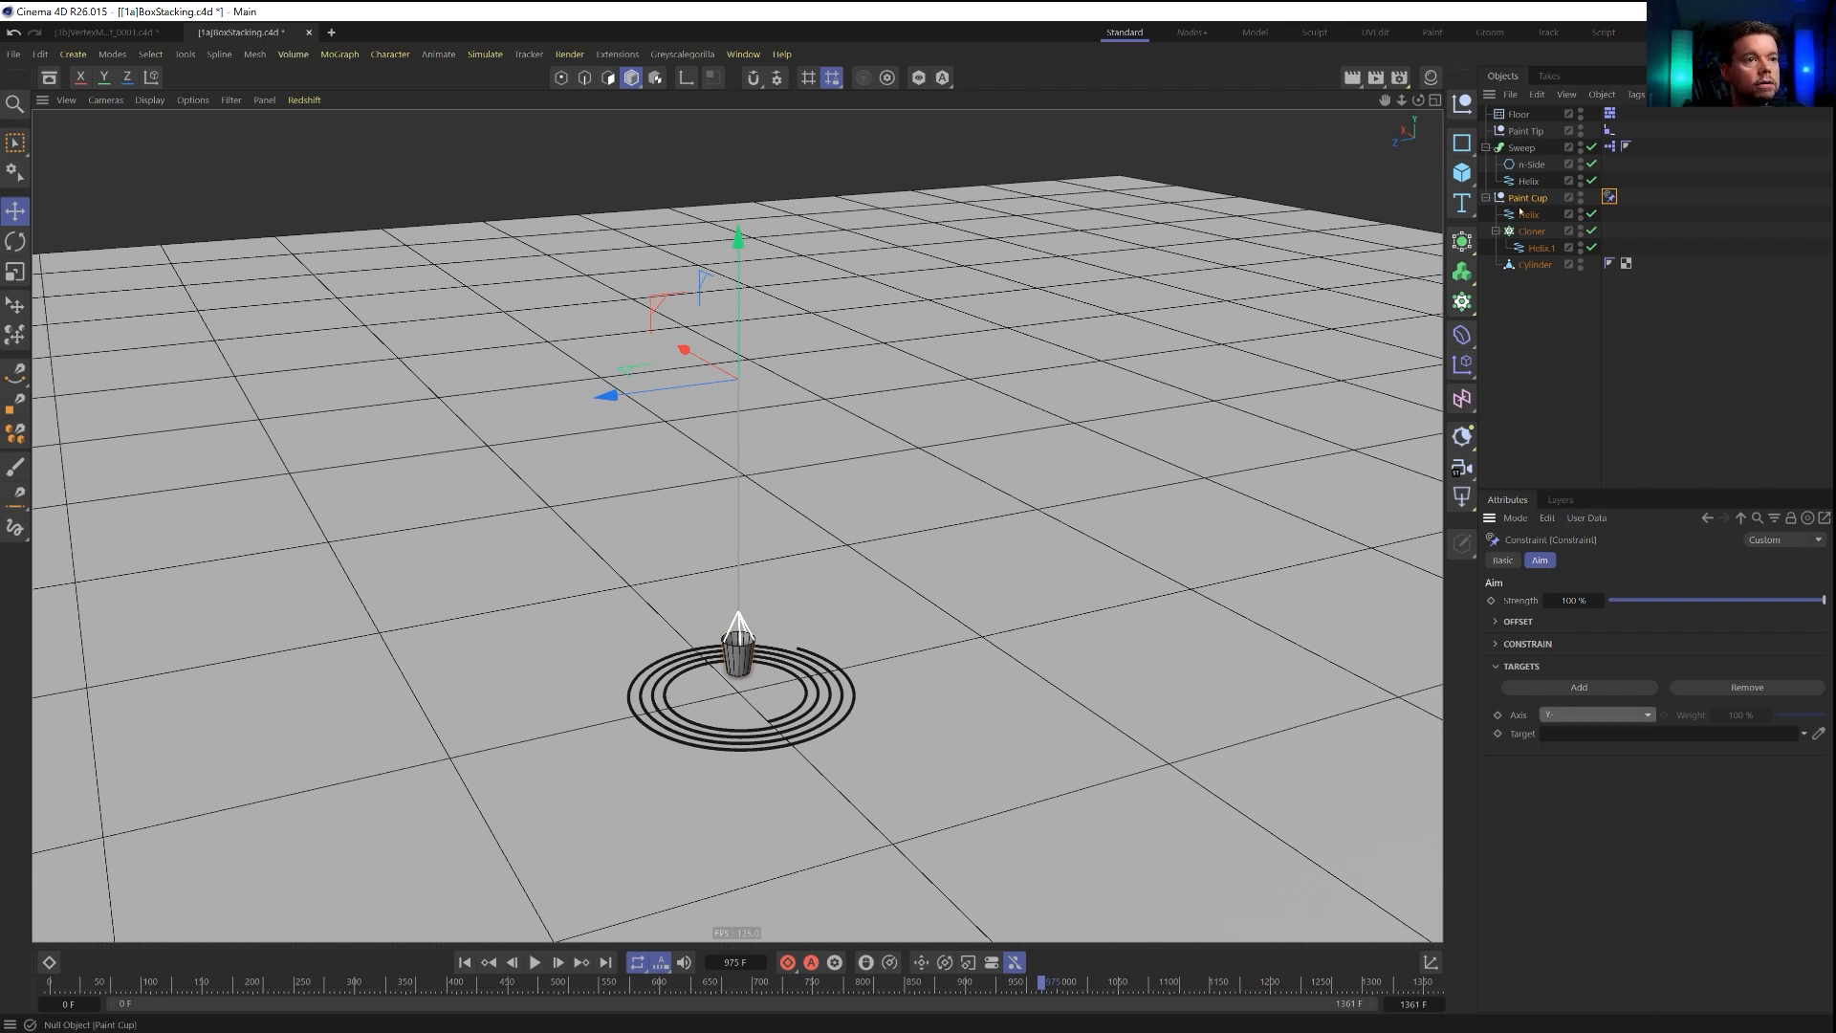
{"action": "left_click_drag", "start_coordinate": [1526, 132], "coordinate": [1527, 151]}
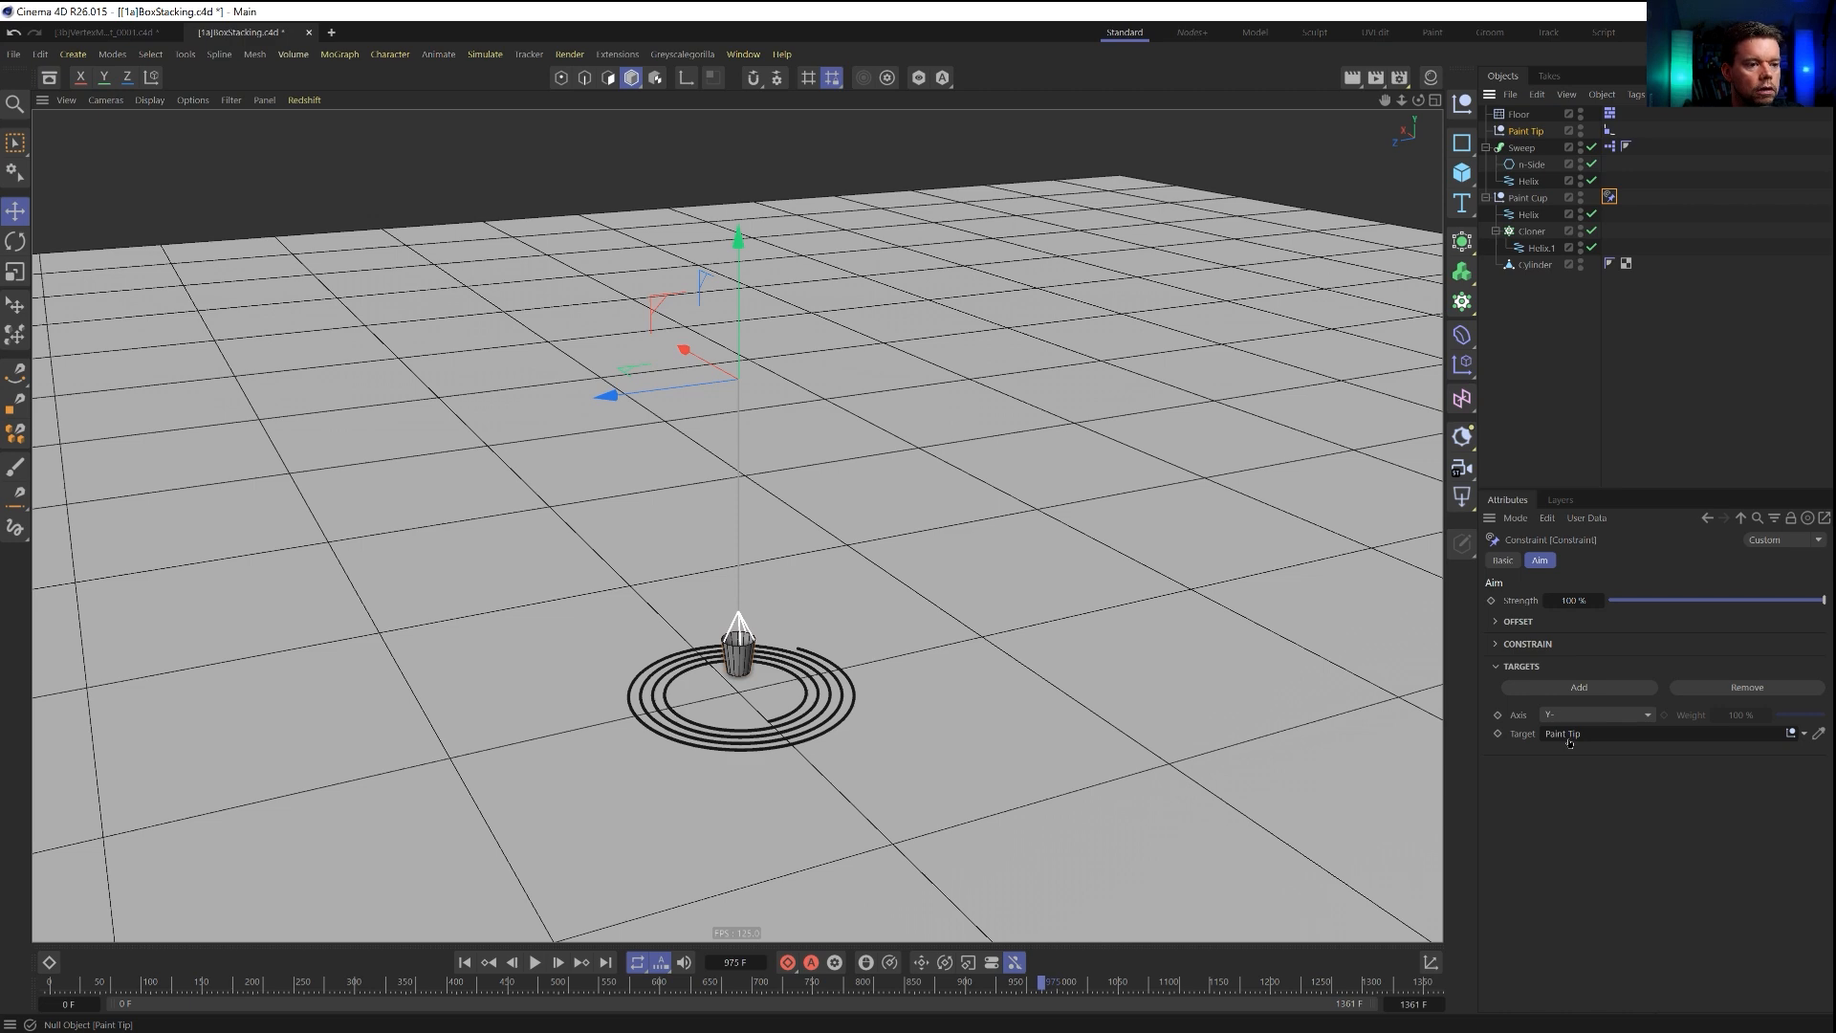
{"action": "left_click_drag", "start_coordinate": [1570, 742], "coordinate": [1569, 737]}
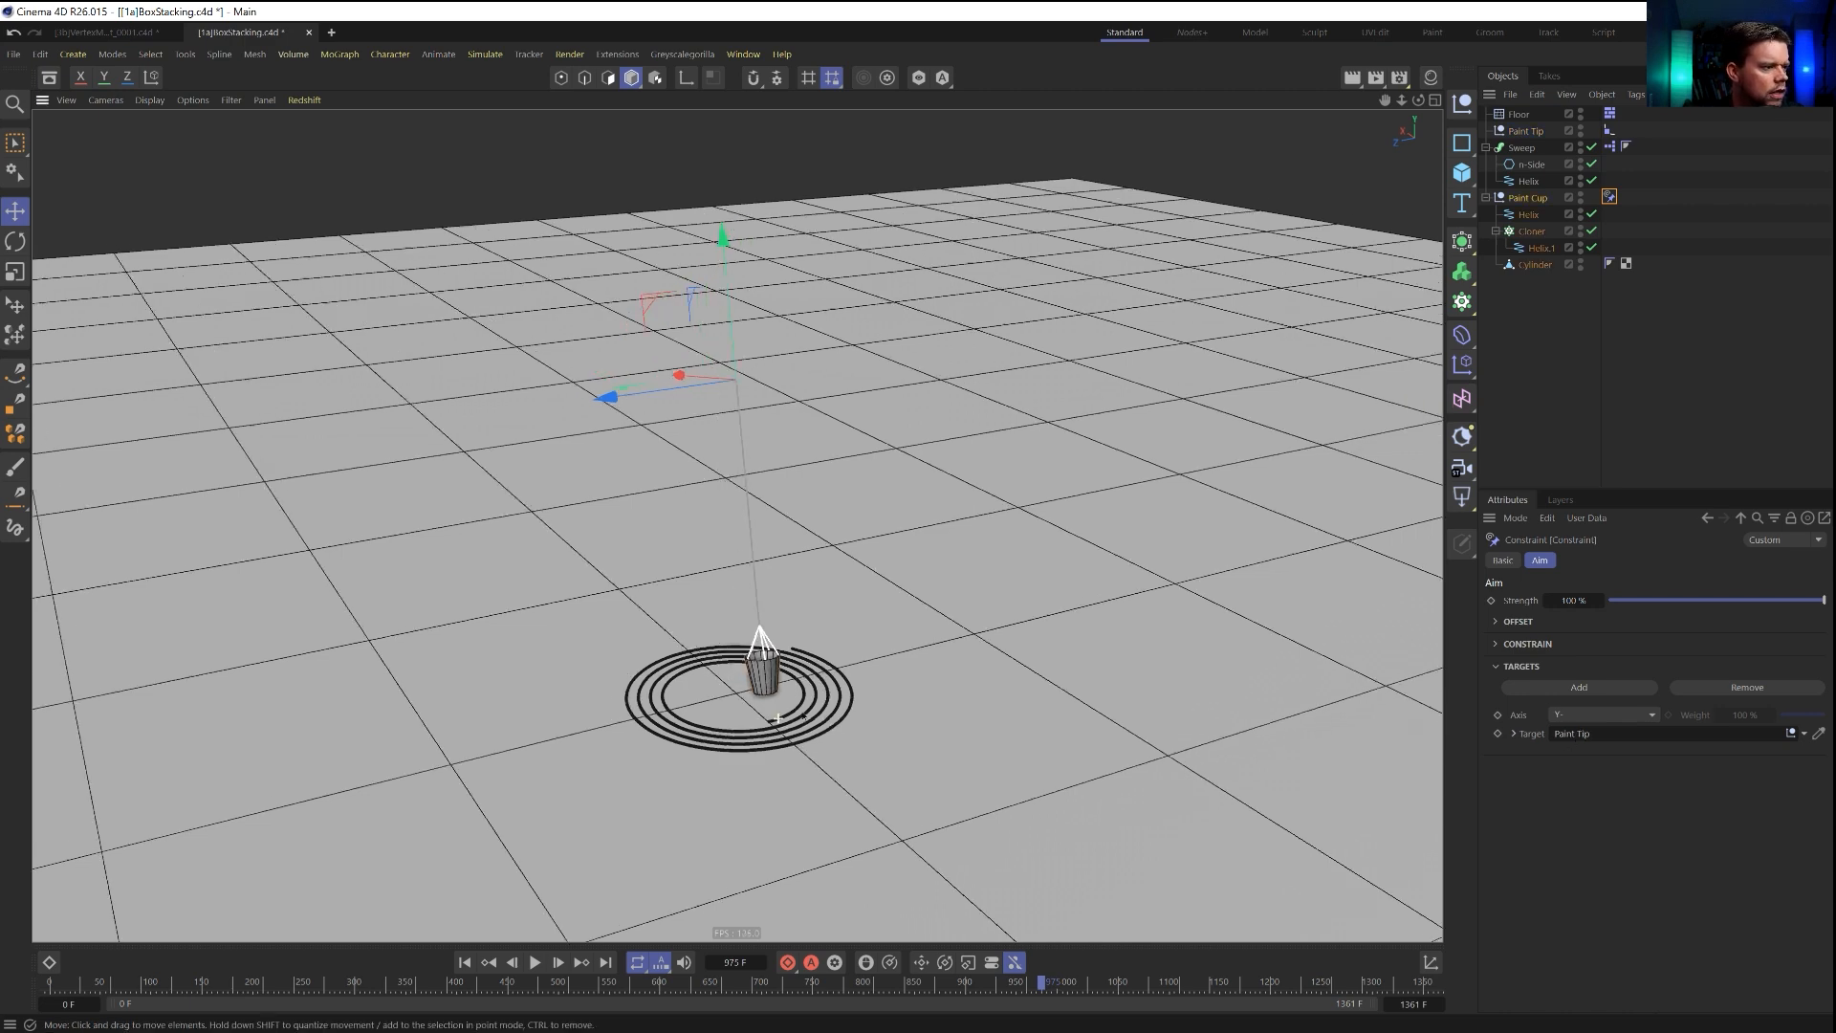
Play the animation from the start and examine how the cup swings above the growing spiral.
{"action": "left_click_drag", "start_coordinate": [787, 720], "coordinate": [849, 750], "text": "alt"}
{"action": "left_click", "coordinate": [464, 962]}
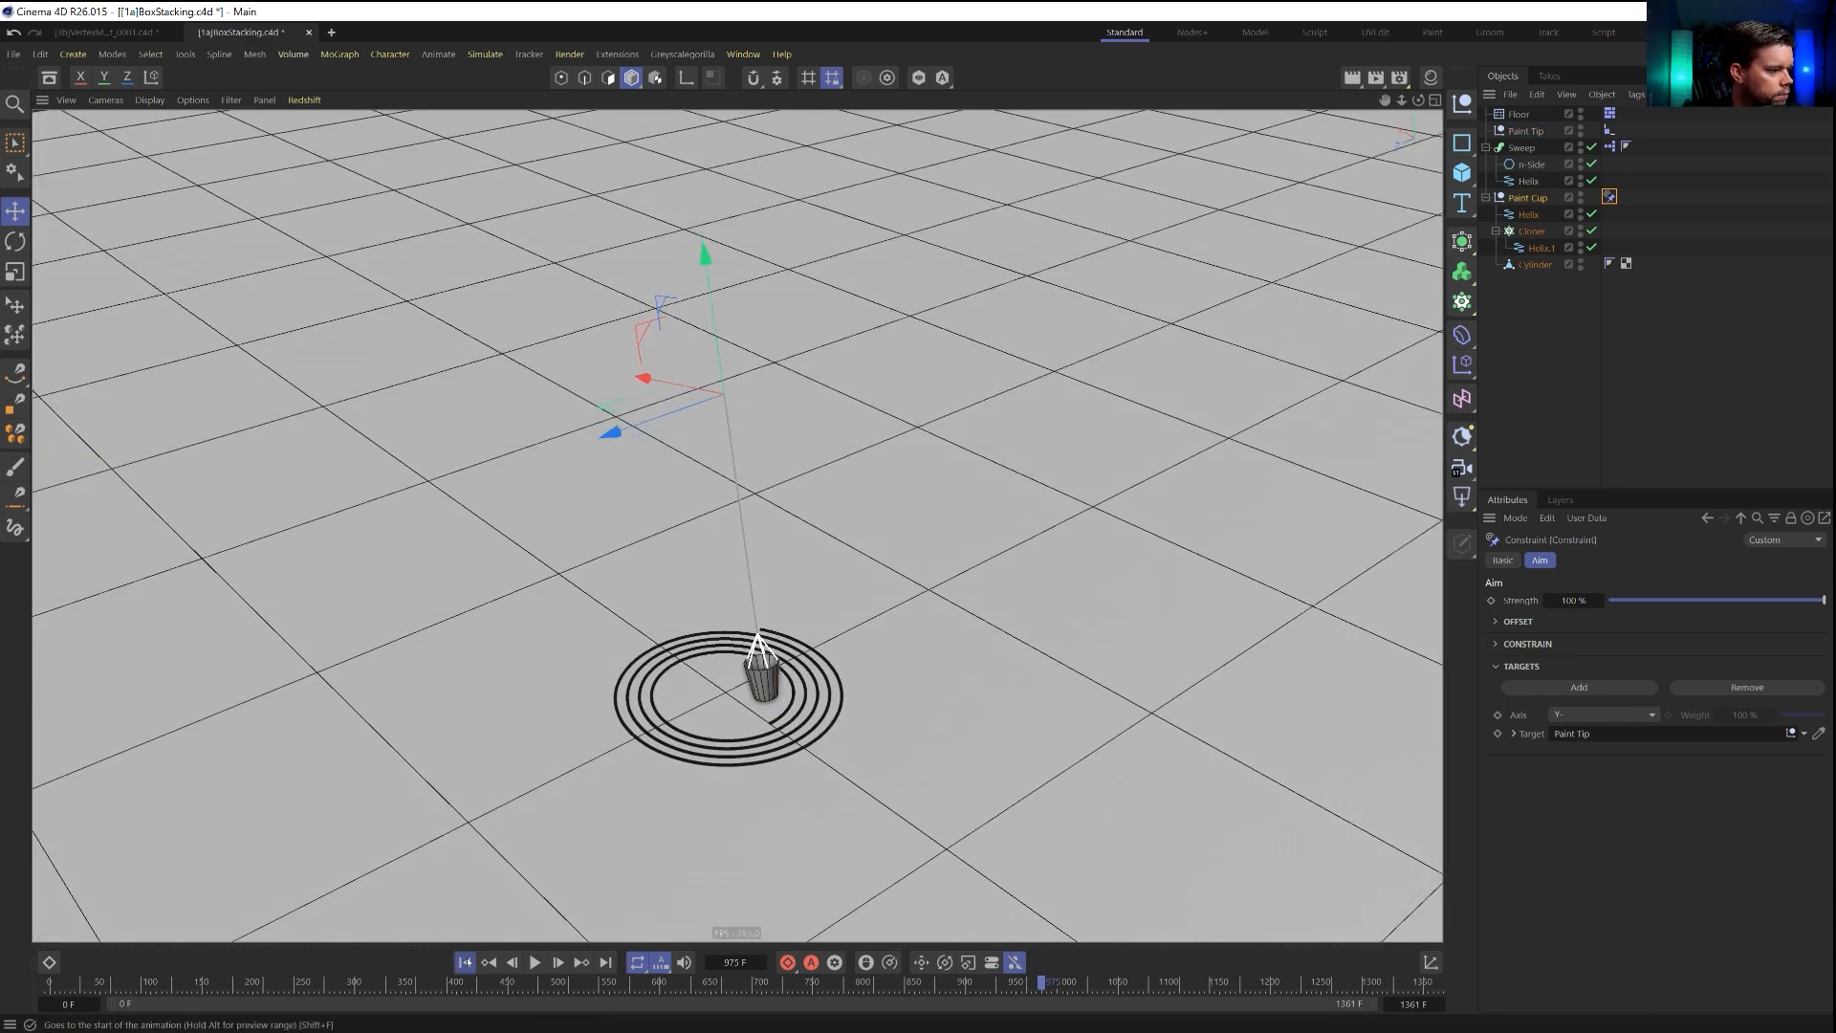
{"action": "left_click", "coordinate": [534, 962]}
{"action": "left_click_drag", "start_coordinate": [670, 612], "coordinate": [770, 617], "text": "alt"}
{"action": "right_click_drag", "start_coordinate": [765, 690], "coordinate": [942, 624], "text": "alt"}
{"action": "left_click_drag", "start_coordinate": [654, 710], "coordinate": [766, 712], "text": "alt"}
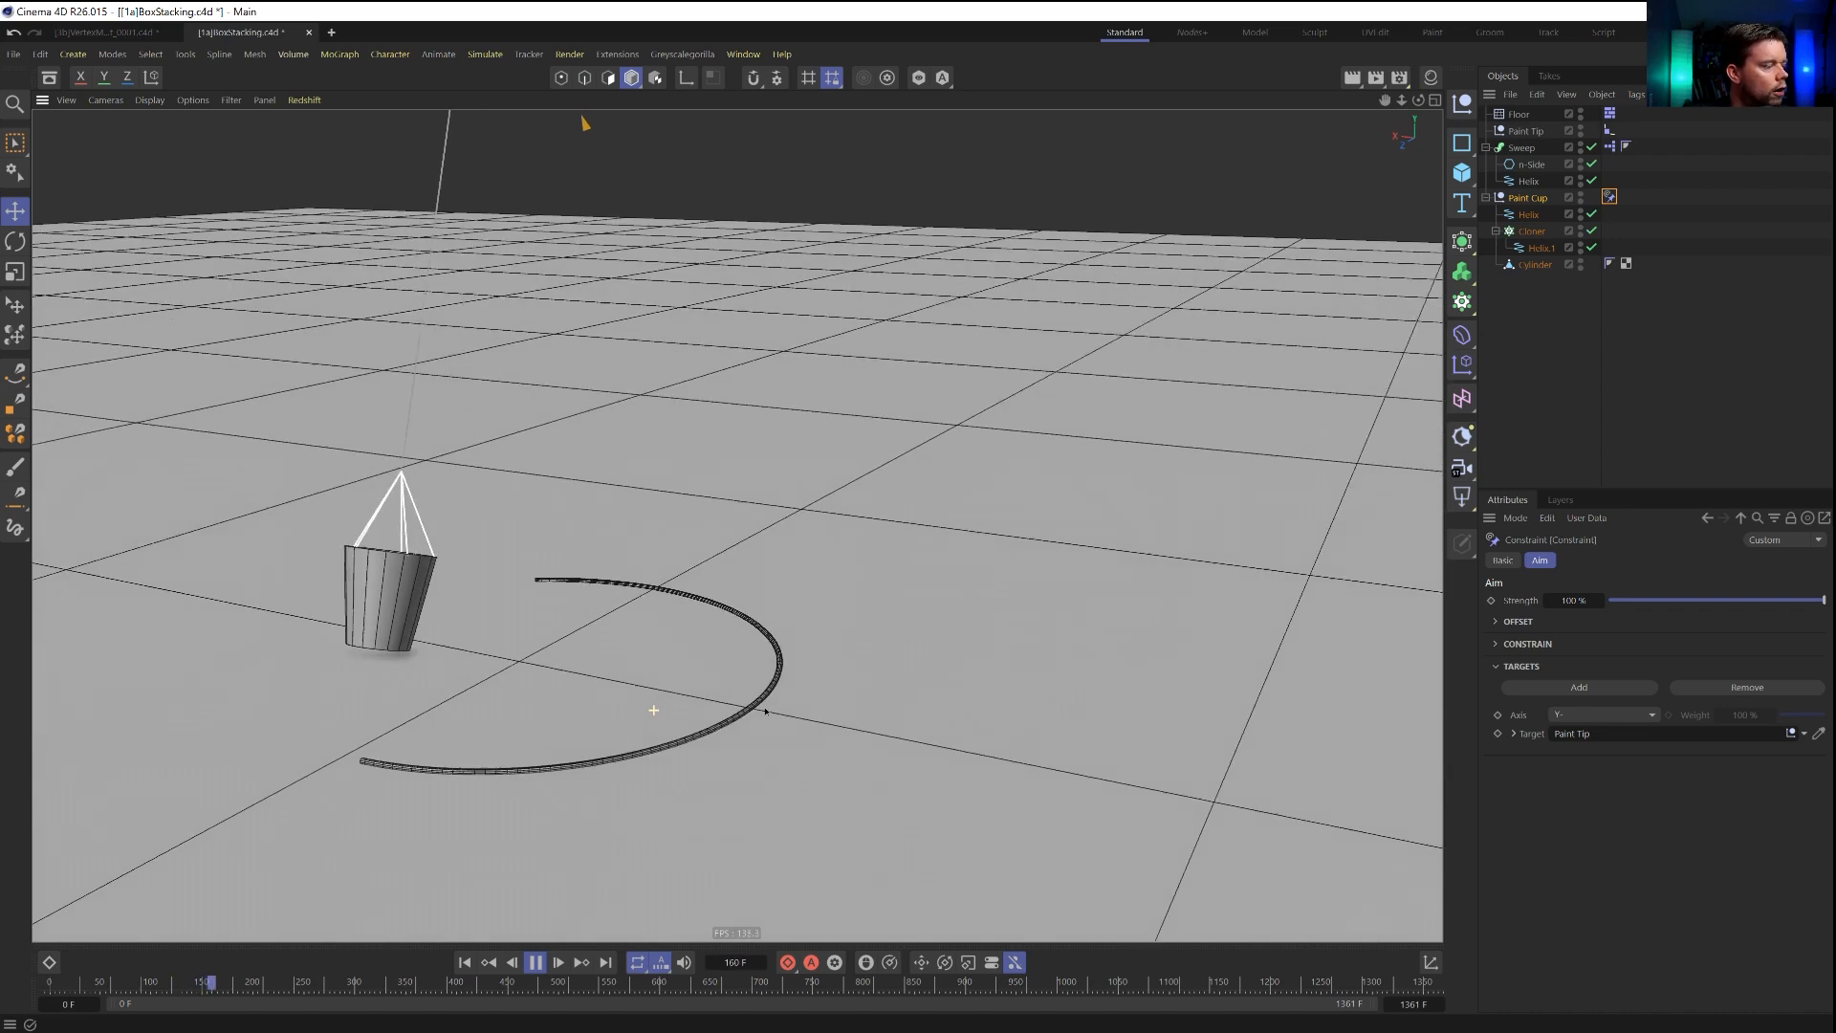
Scale the Paint Cup group down slightly and check the cup's clearance above the painted line in playback.
{"action": "key", "text": "t"}
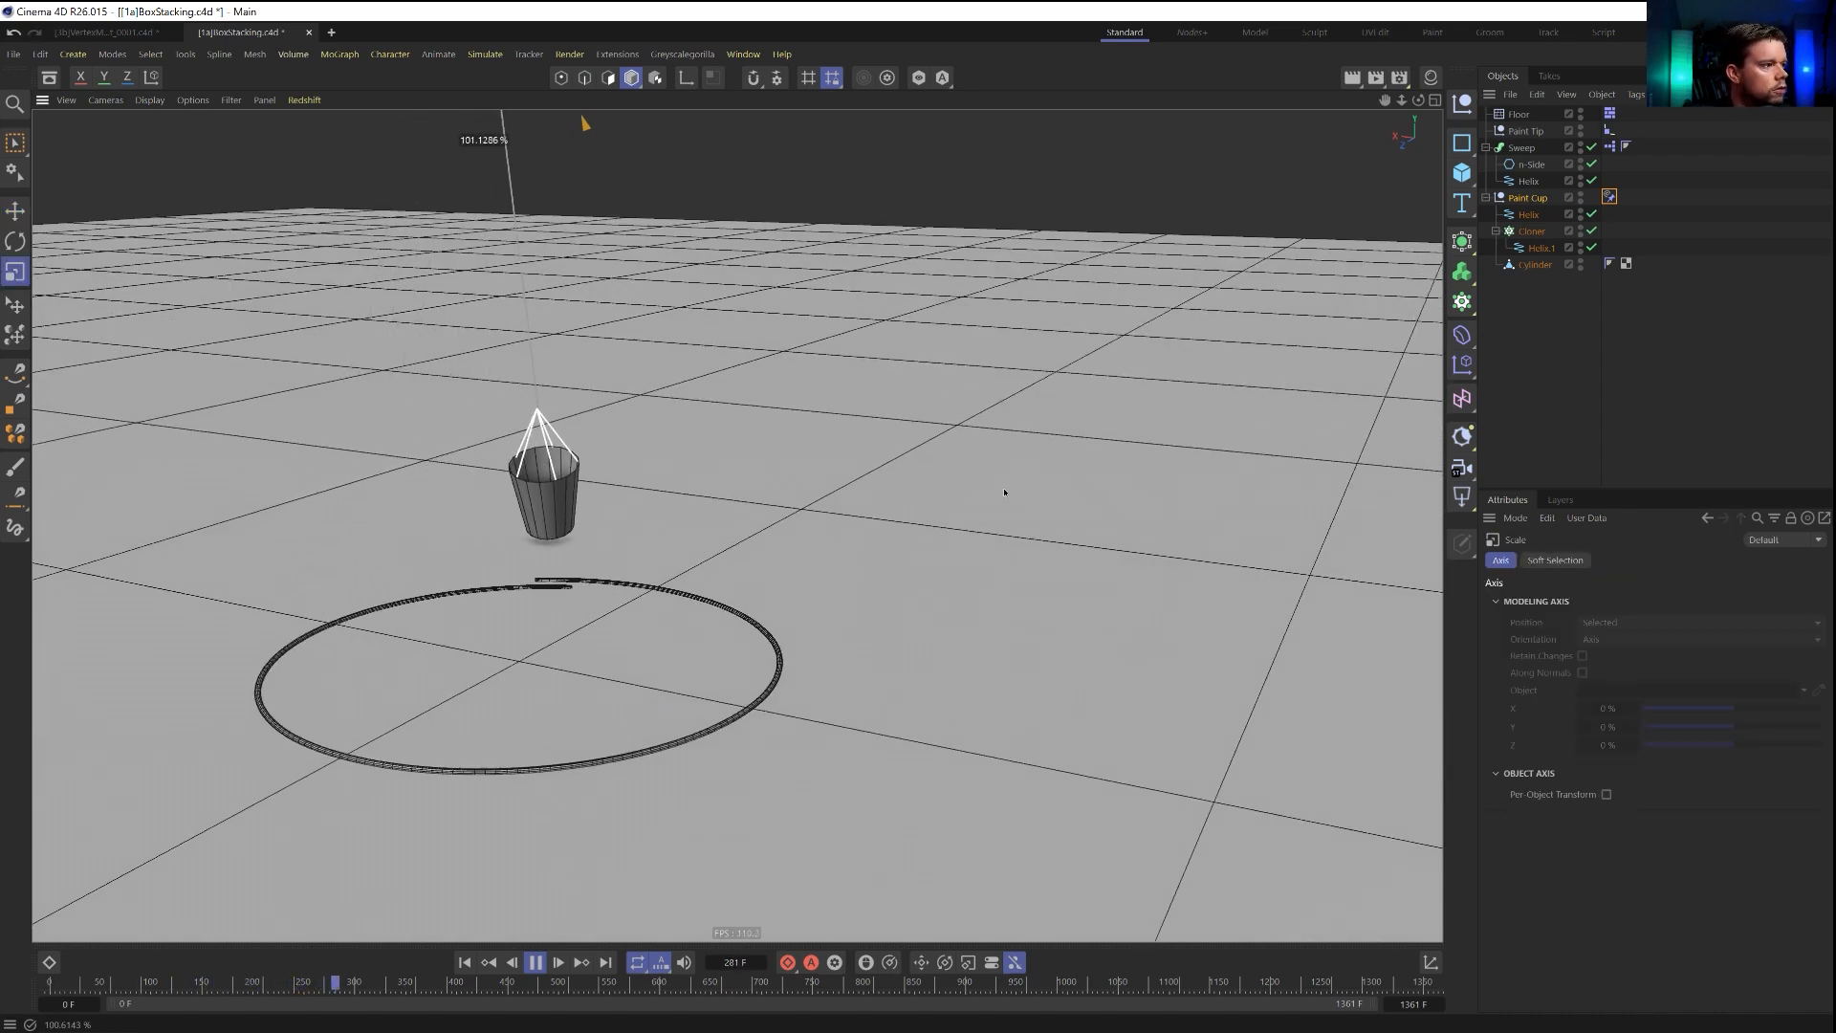
{"action": "left_click", "coordinate": [534, 966]}
{"action": "left_click", "coordinate": [474, 963]}
{"action": "key", "text": "ctrl+z"}
{"action": "left_click_drag", "start_coordinate": [667, 514], "coordinate": [733, 502]}
{"action": "left_click_drag", "start_coordinate": [630, 564], "coordinate": [502, 521], "text": "alt"}
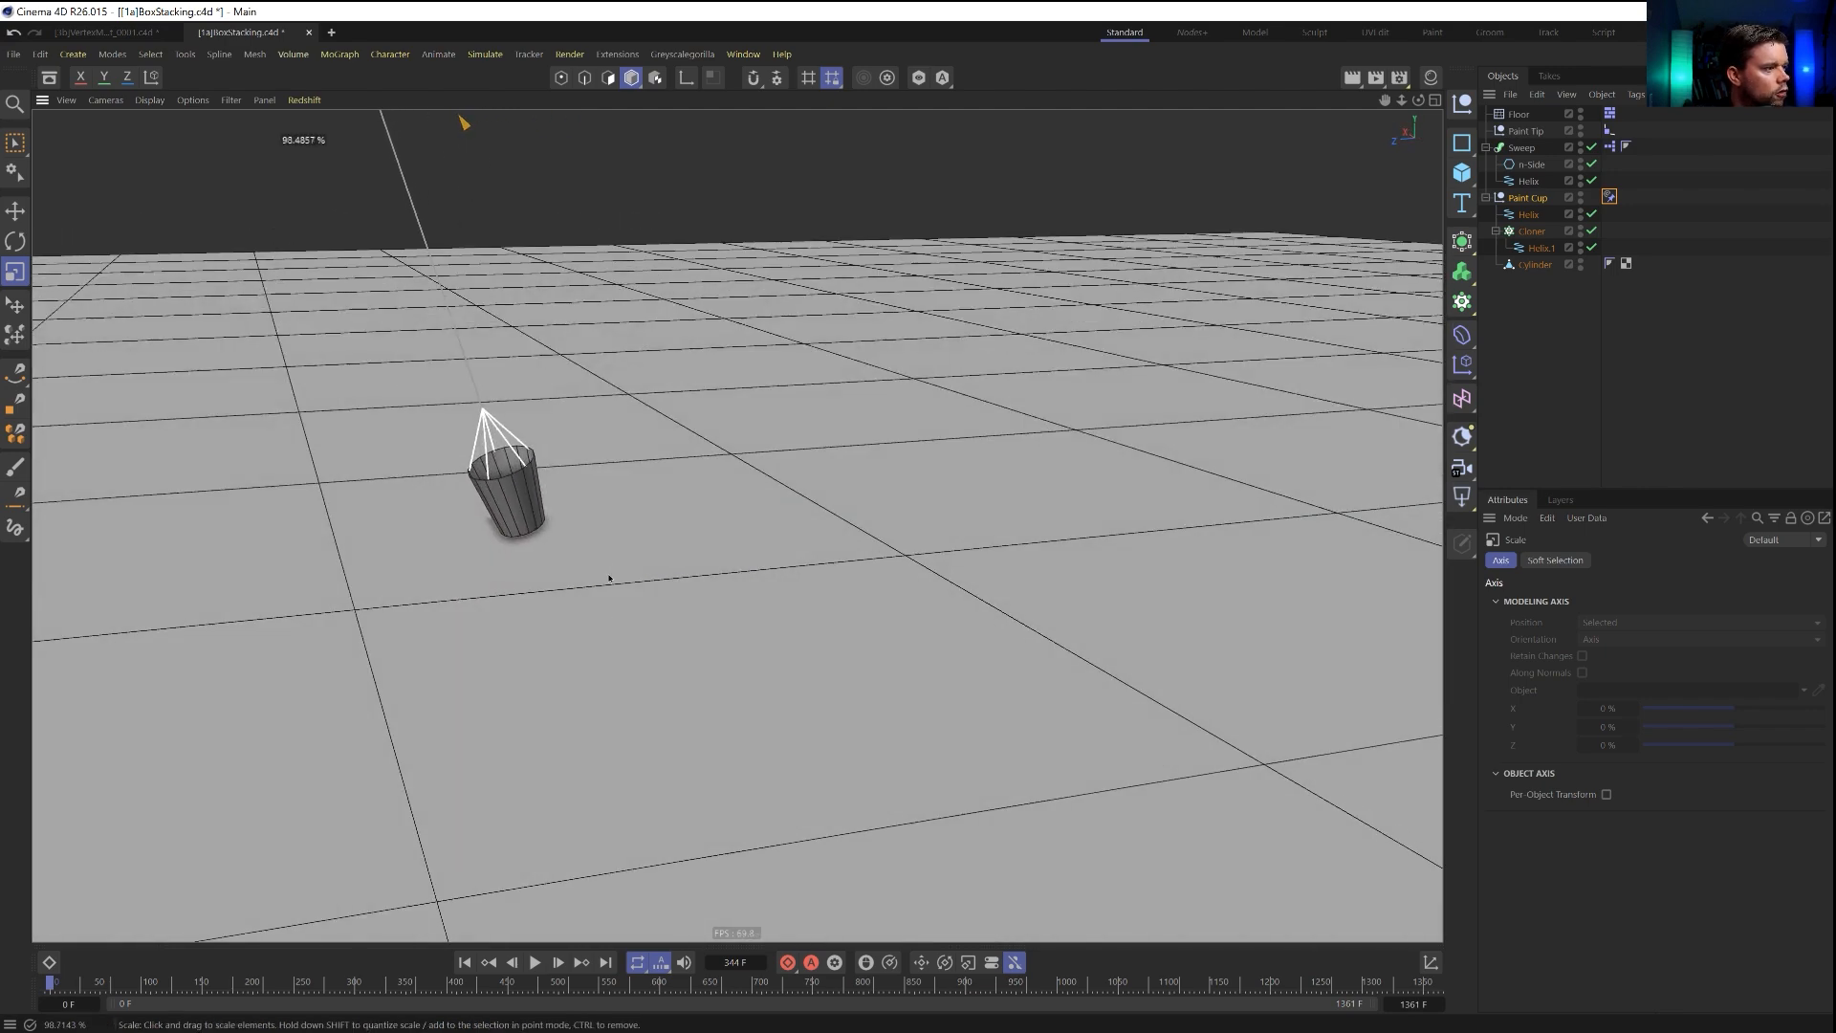
{"action": "left_click", "coordinate": [539, 964]}
{"action": "mouse_move", "coordinate": [588, 641]}
{"action": "left_mouse_down", "text": "alt"}
{"action": "mouse_move", "coordinate": [496, 656]}
{"action": "mouse_move", "coordinate": [472, 605]}
{"action": "mouse_move", "coordinate": [572, 656]}
{"action": "left_mouse_up", "text": "alt"}
{"action": "left_click", "coordinate": [536, 963]}
{"action": "right_click_drag", "start_coordinate": [440, 645], "coordinate": [660, 635], "text": "alt"}
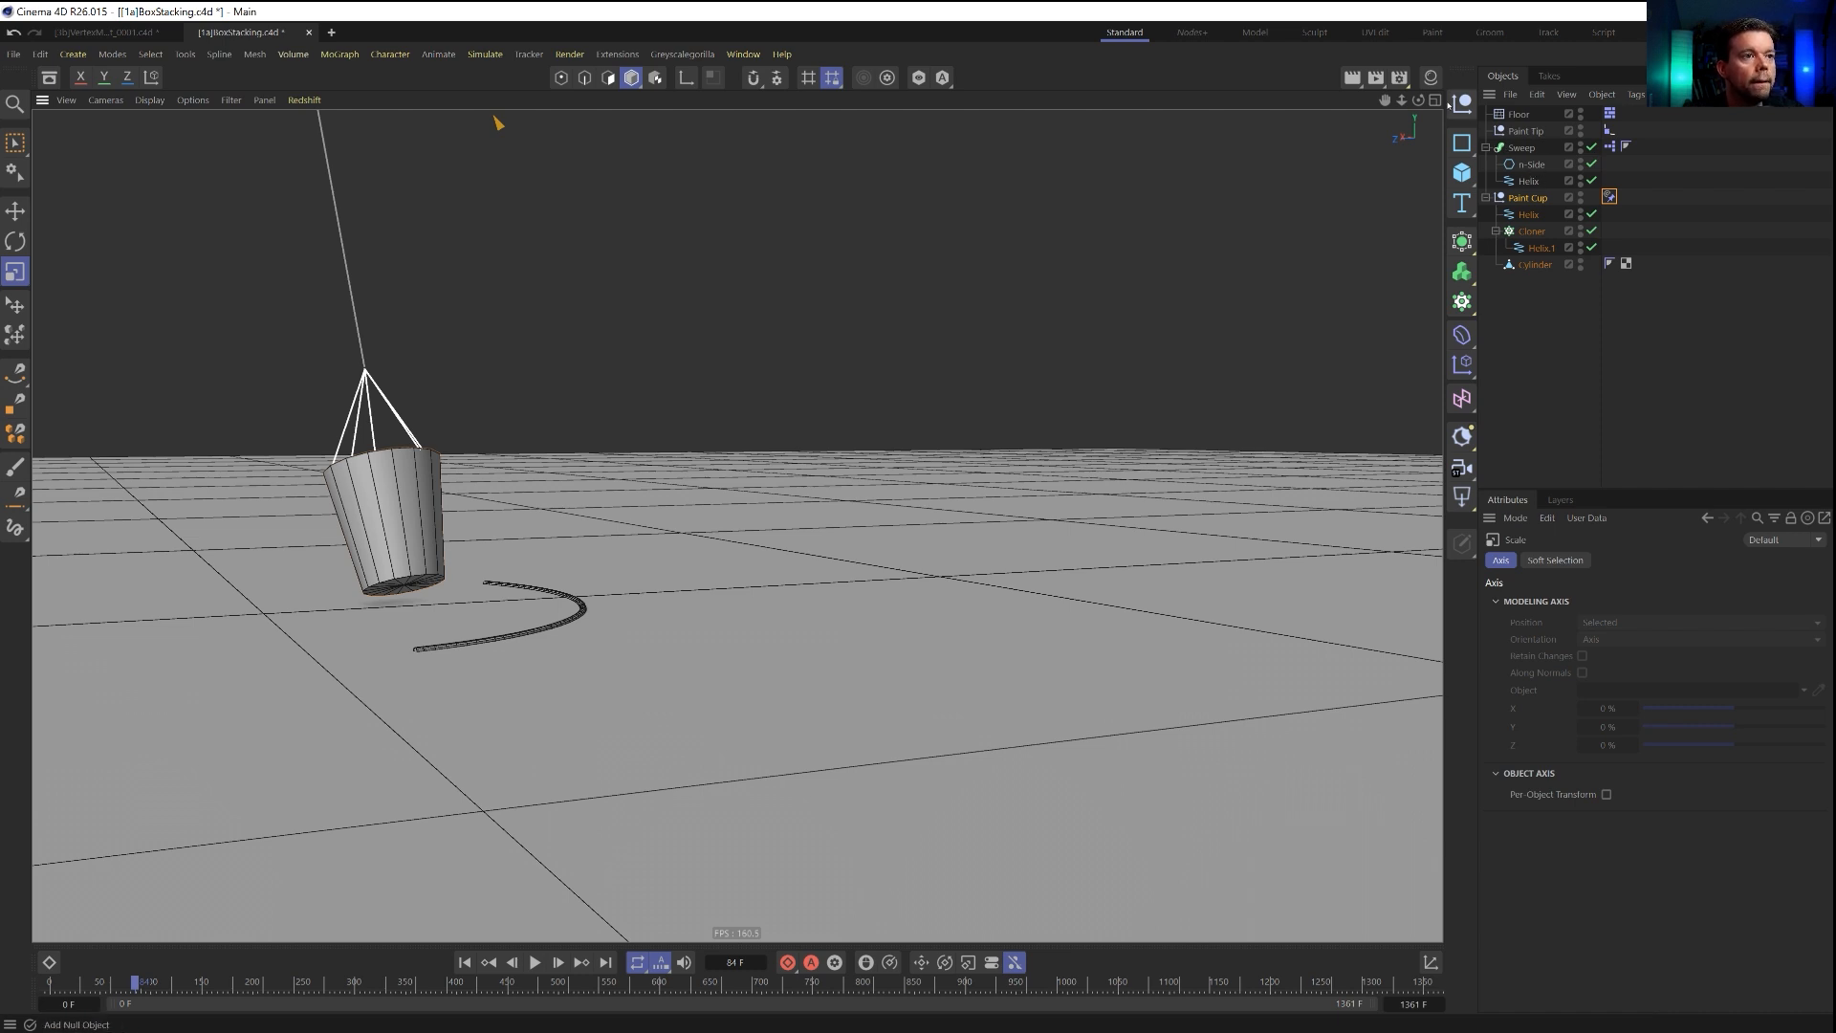
Add a null as a child of the Paint Cup group and rename it Drip.
{"action": "left_click", "coordinate": [1458, 107]}
{"action": "left_click_drag", "start_coordinate": [1558, 265], "coordinate": [1537, 230]}
{"action": "double_click", "coordinate": [1529, 215]}
{"action": "type", "text": "Drip"}
{"action": "key", "text": "Return"}
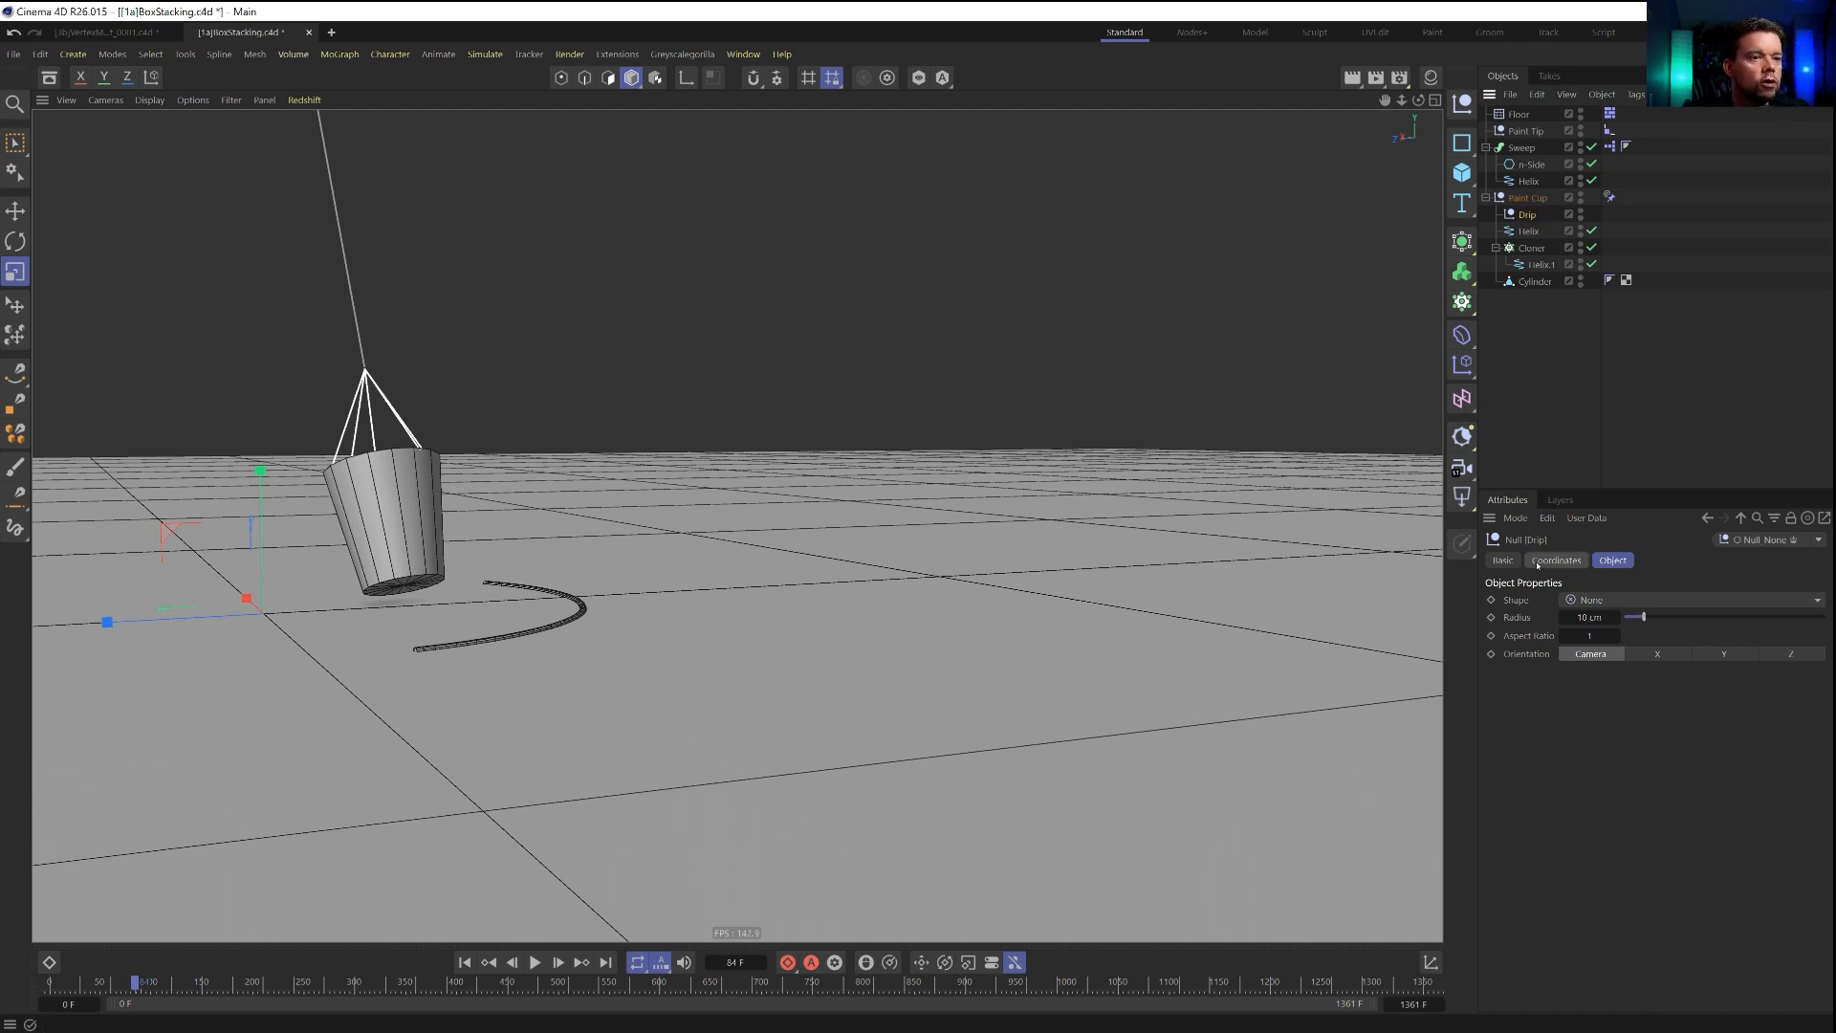
Reset the Drip null's transform and lower it to about -547 cm on Y, at the center of the cup's base.
{"action": "left_click", "coordinate": [1432, 964]}
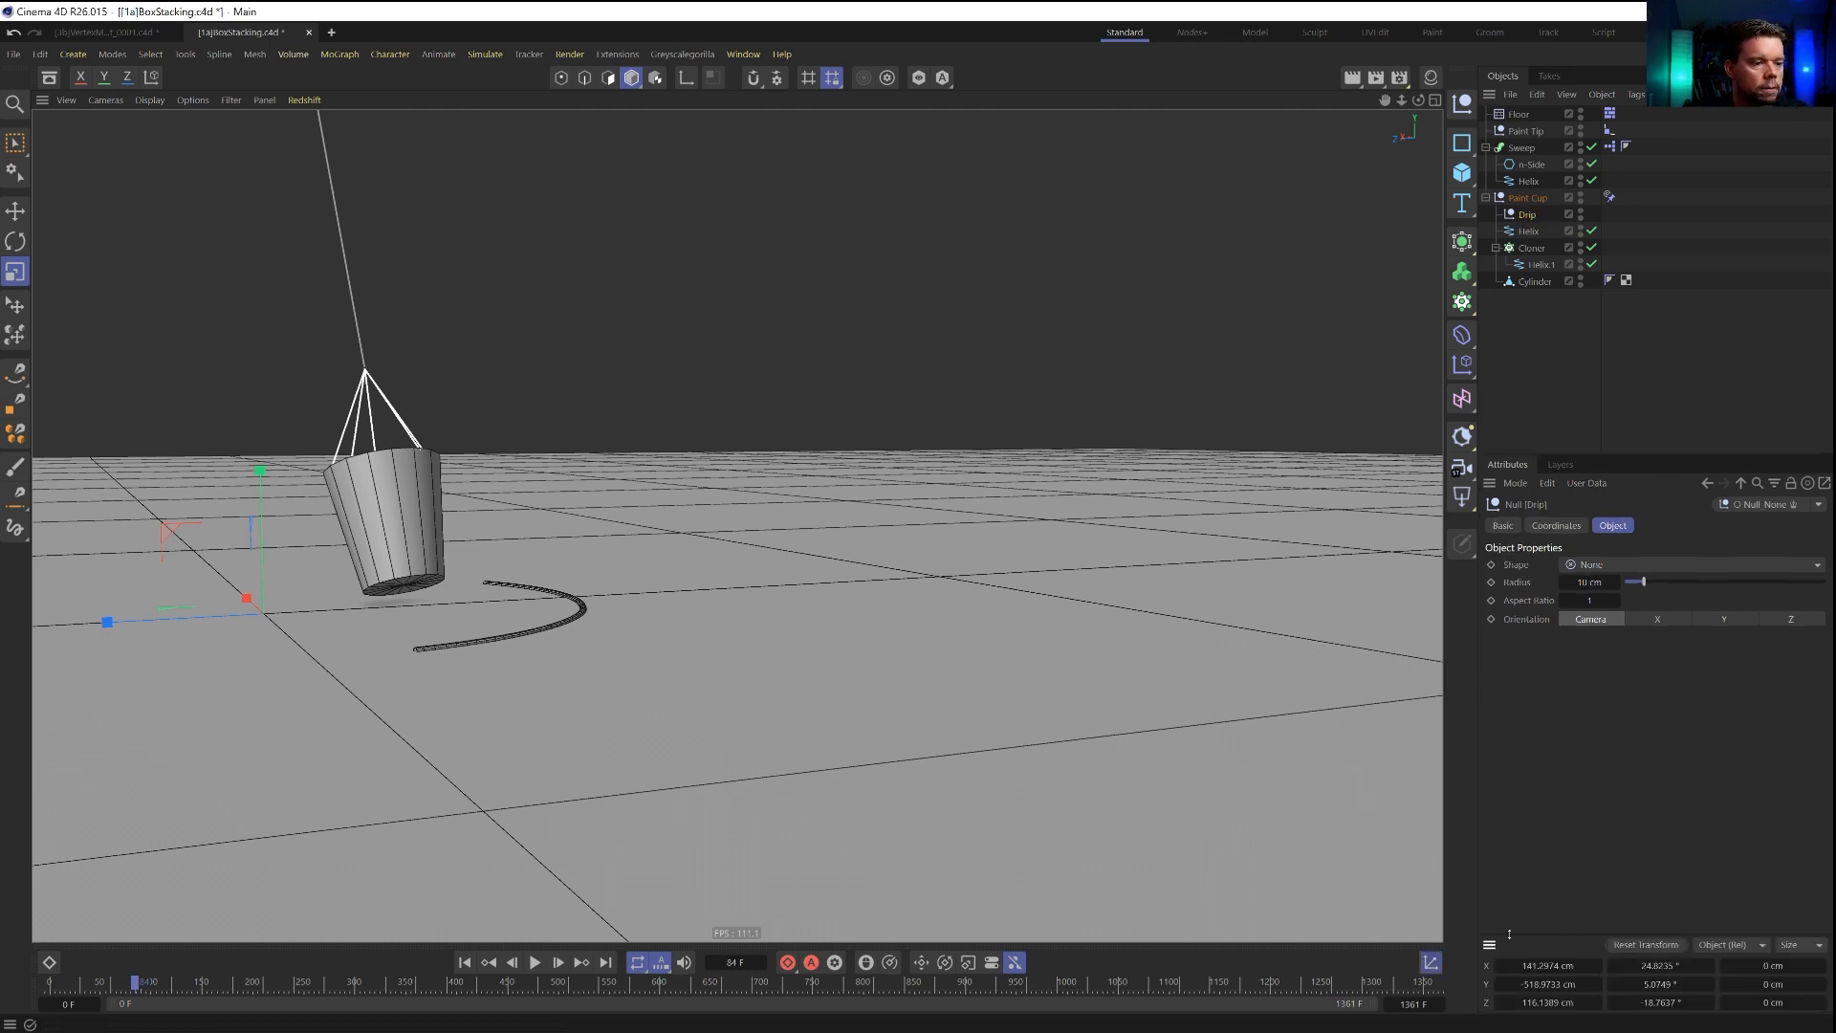
{"action": "left_click", "coordinate": [1637, 945]}
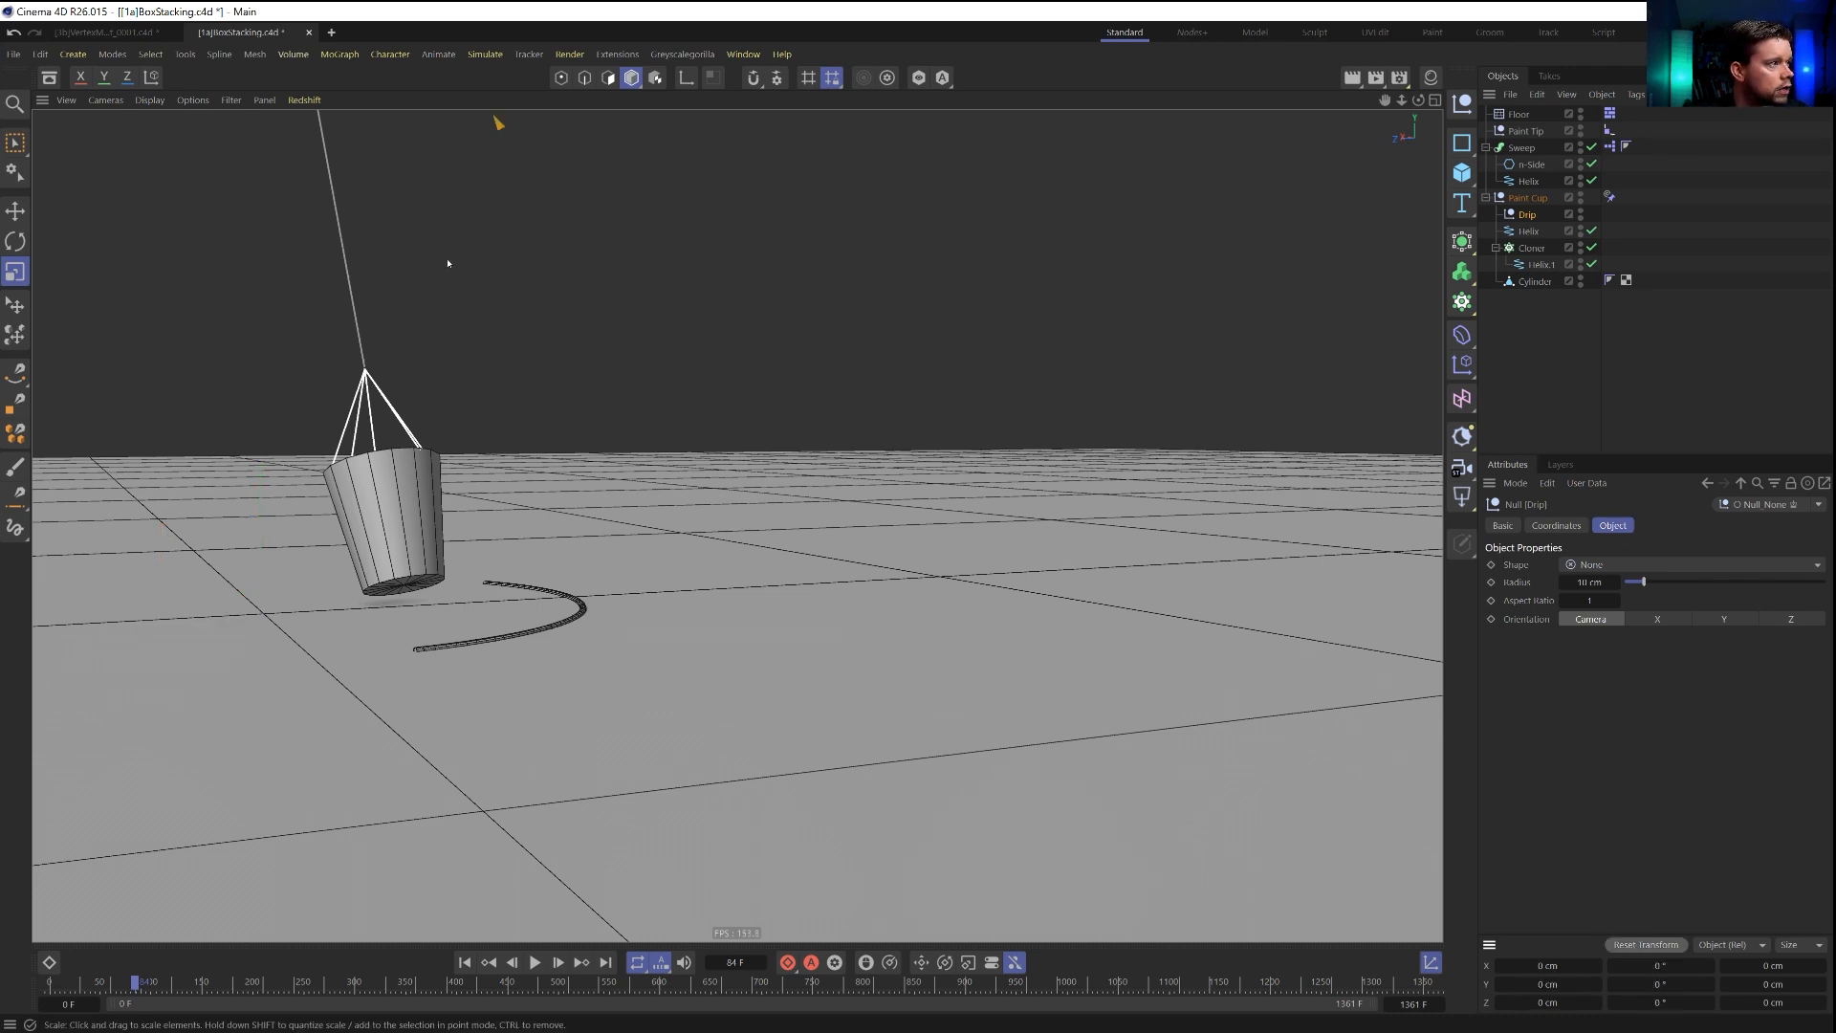
{"action": "key", "text": "e"}
{"action": "scroll", "coordinate": [467, 283], "scroll_direction": "down", "scroll_amount": 5}
{"action": "middle_click_drag", "start_coordinate": [472, 283], "coordinate": [548, 548], "text": "alt"}
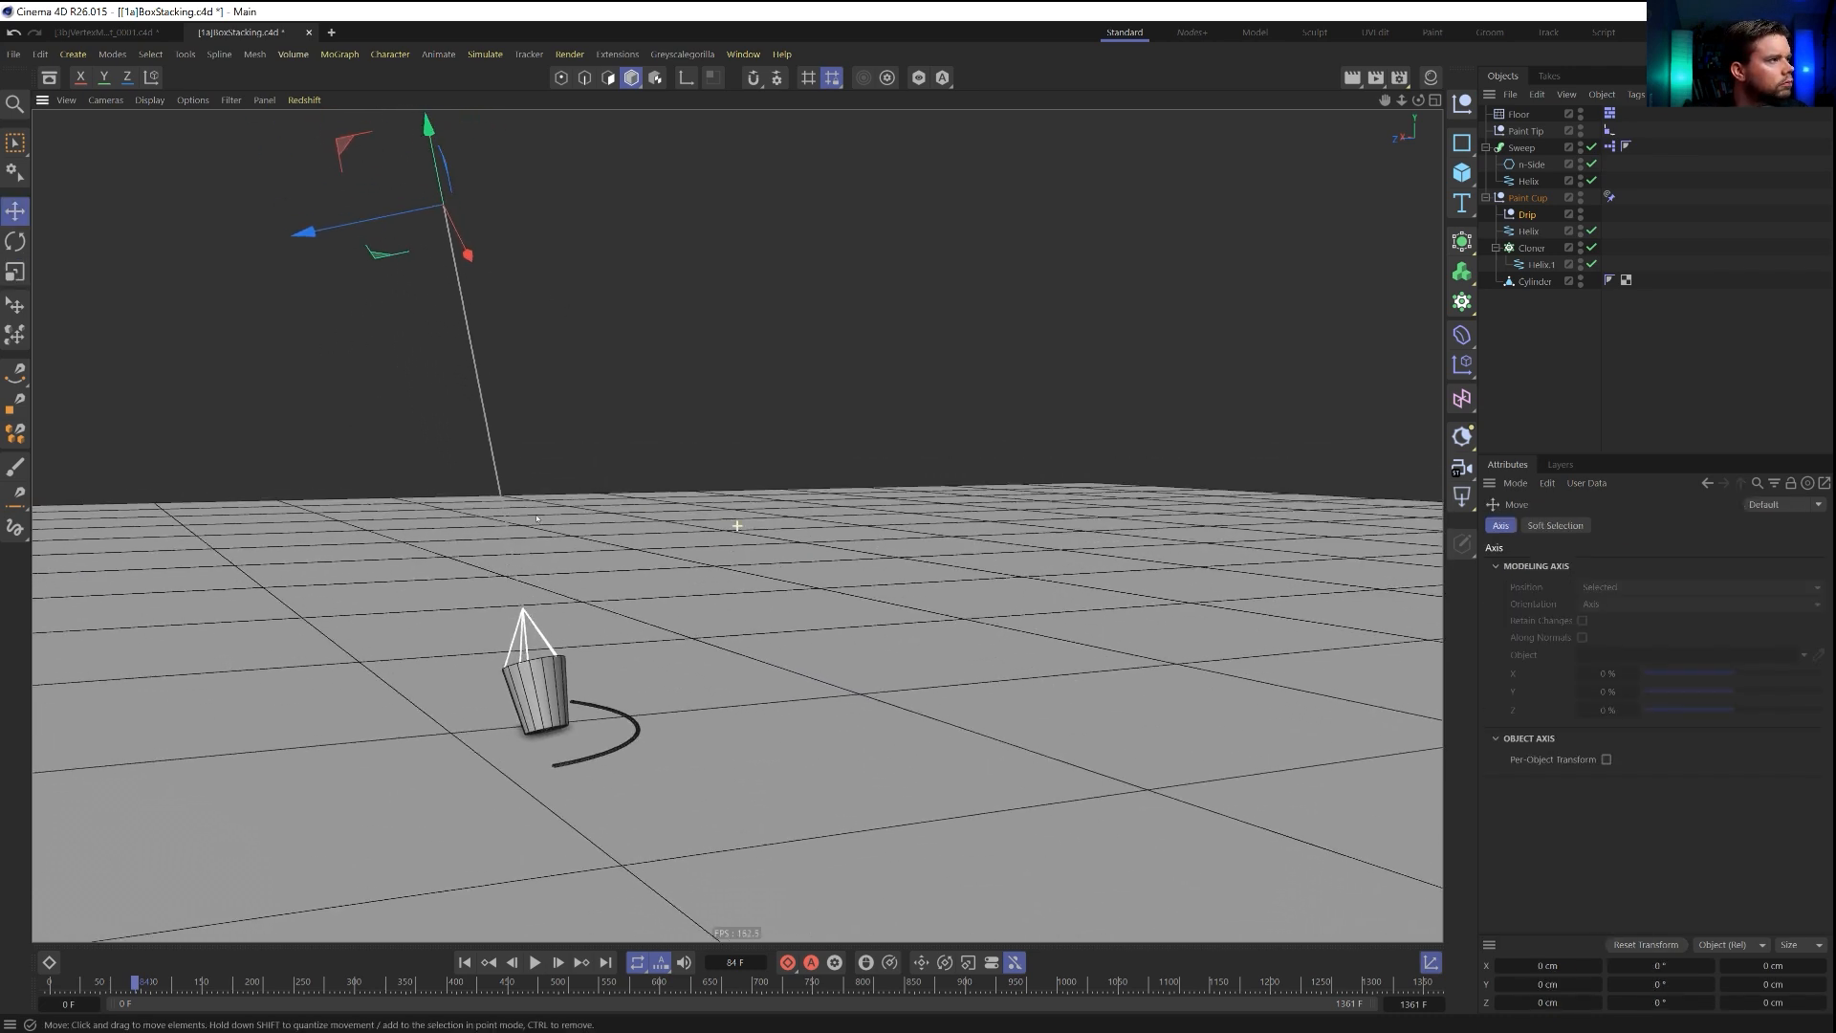
{"action": "left_click_drag", "start_coordinate": [435, 222], "coordinate": [552, 650]}
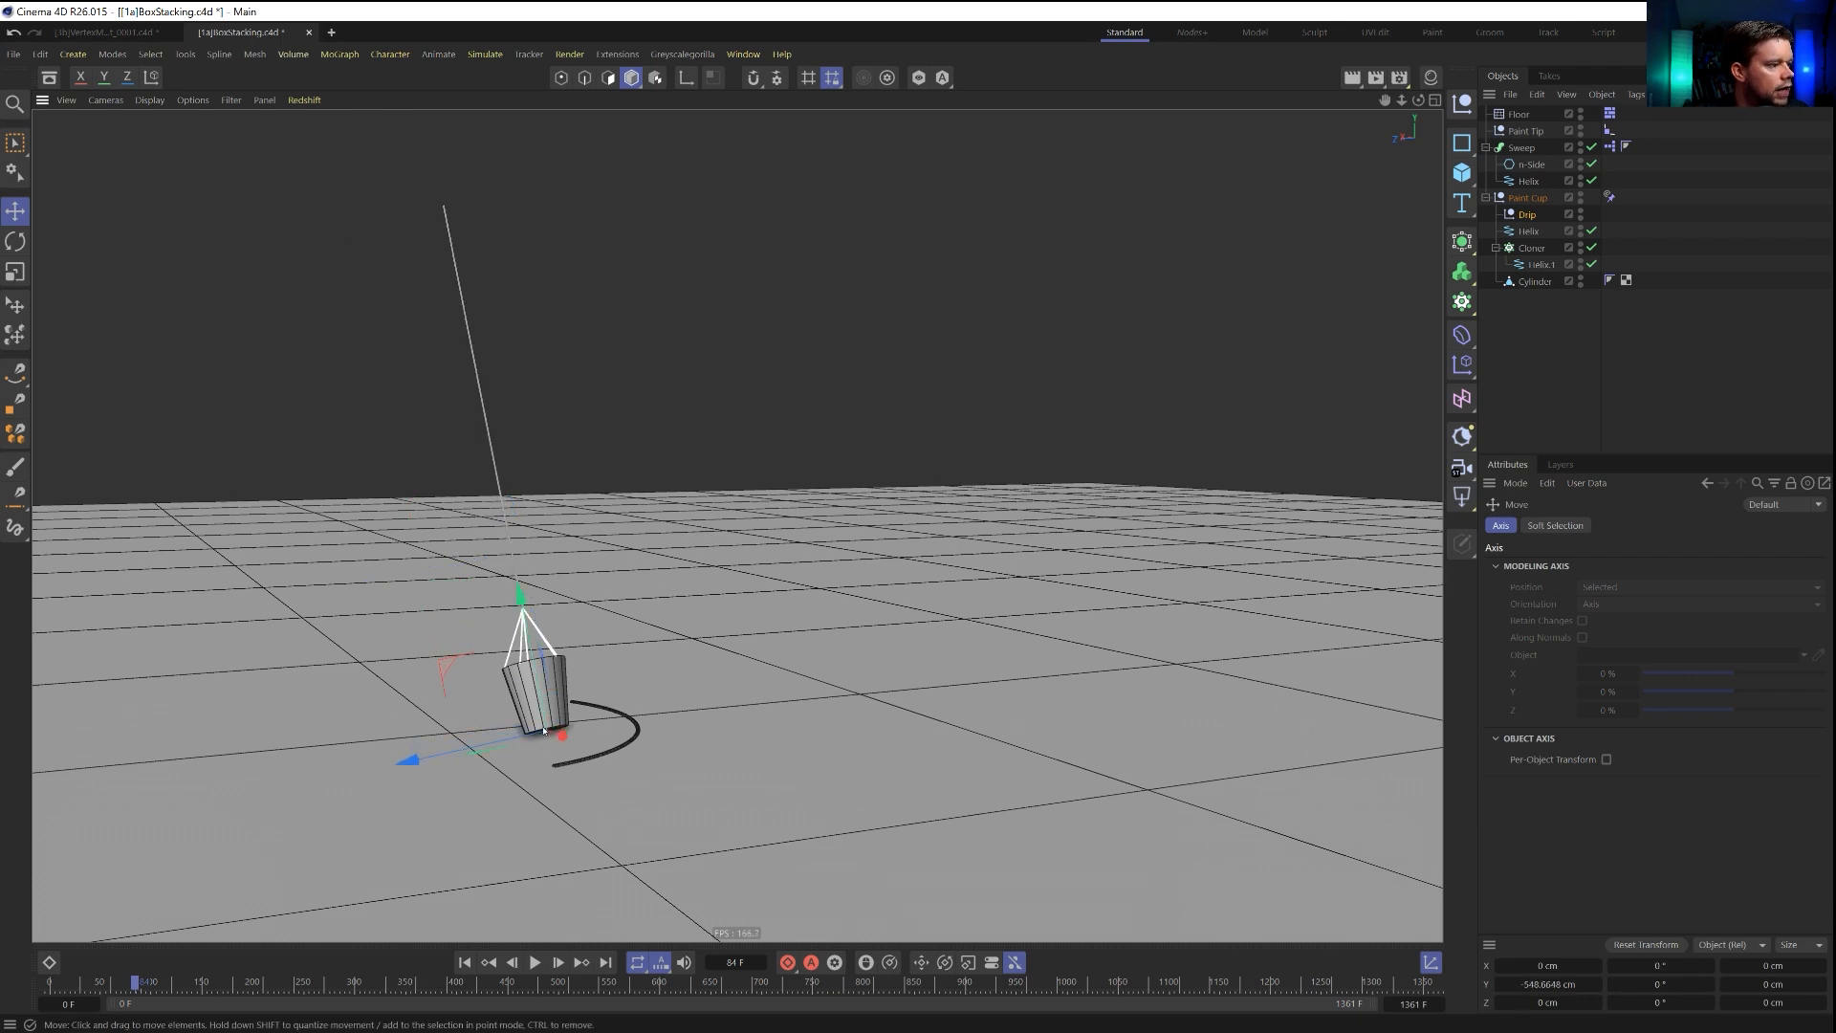
{"action": "scroll", "coordinate": [543, 733], "scroll_direction": "up", "scroll_amount": 10}
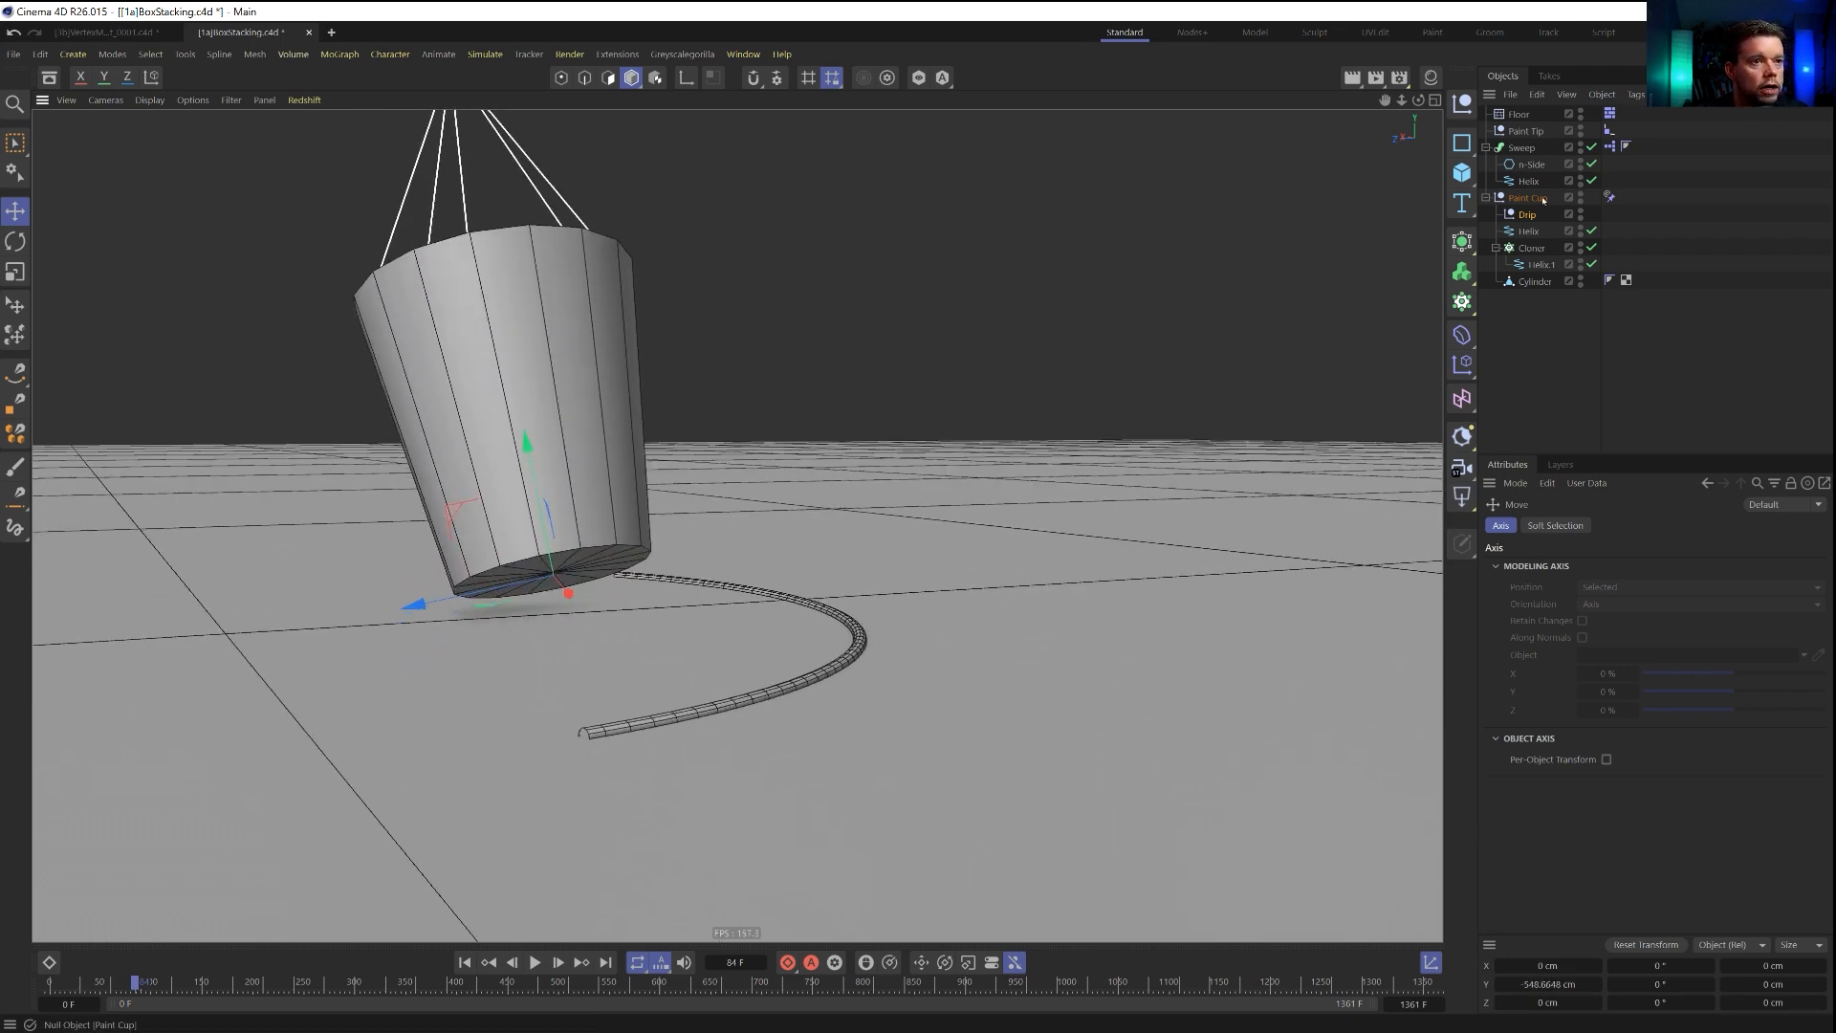
Inset the polygons of the cup's base by about 18.4 cm to form a small drip hole at its center.
{"action": "left_click", "coordinate": [1535, 280]}
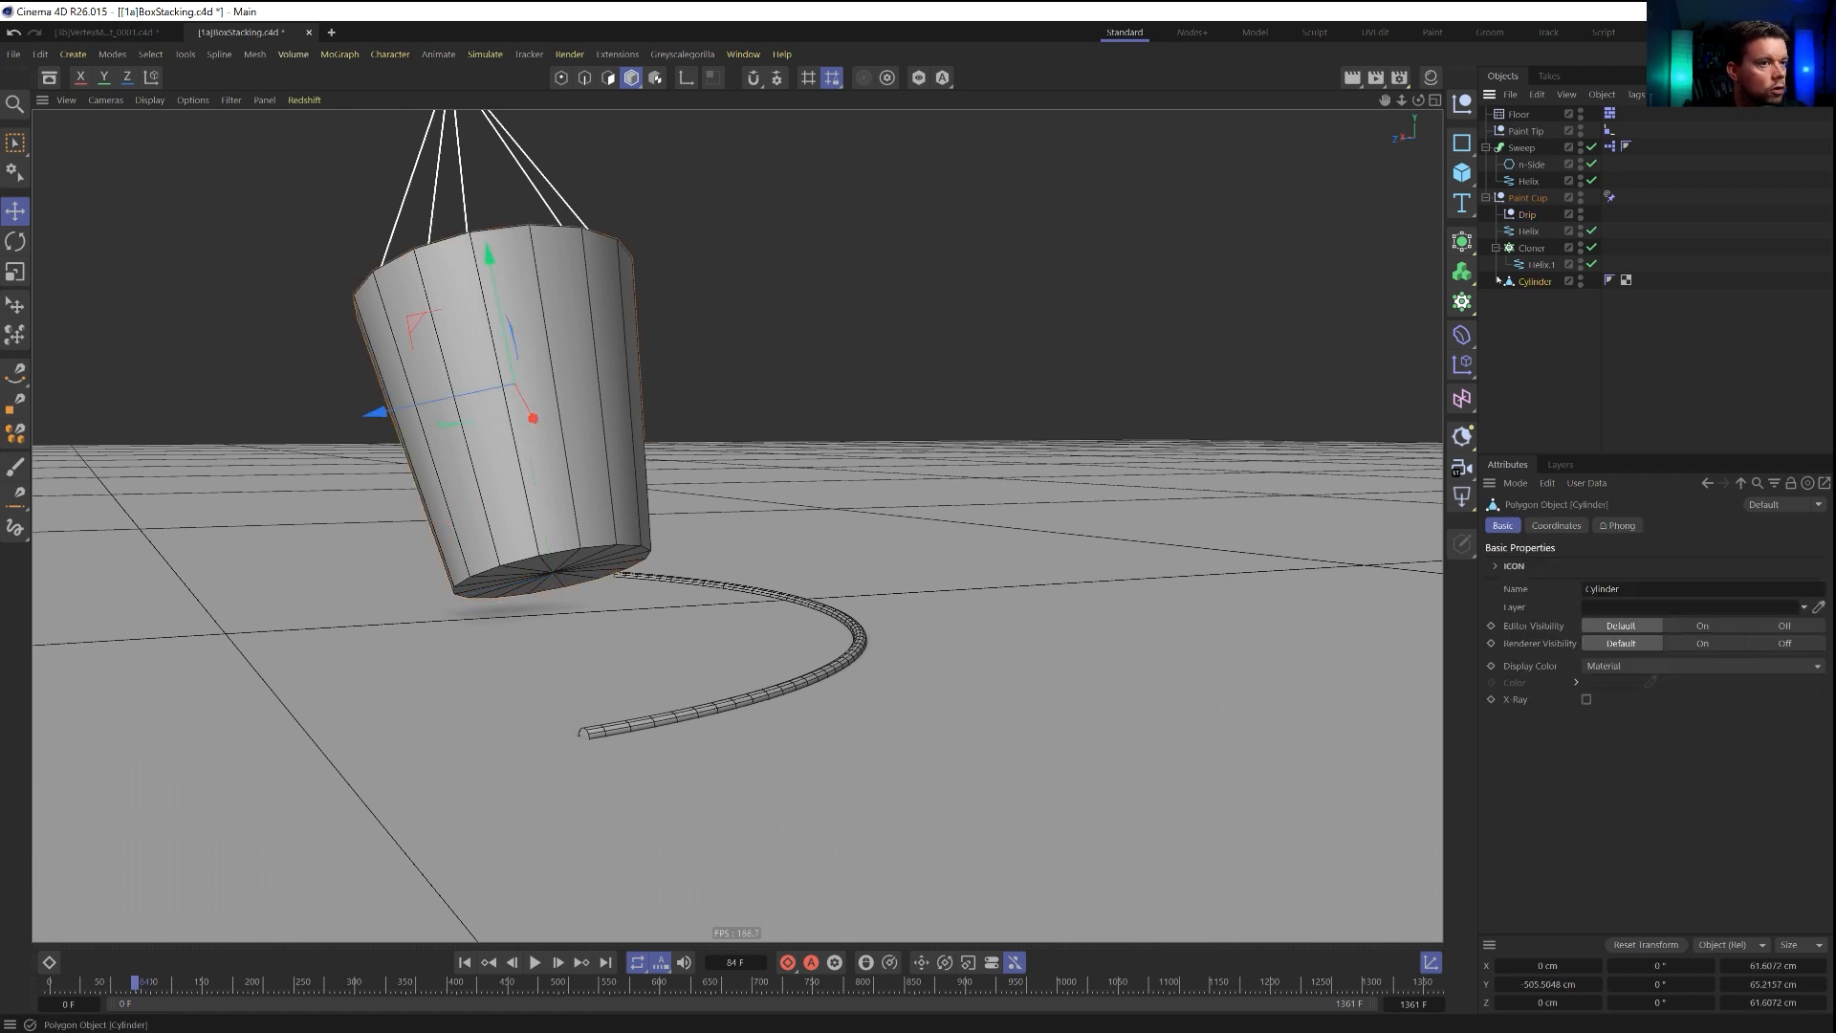
{"action": "key", "text": "Return"}
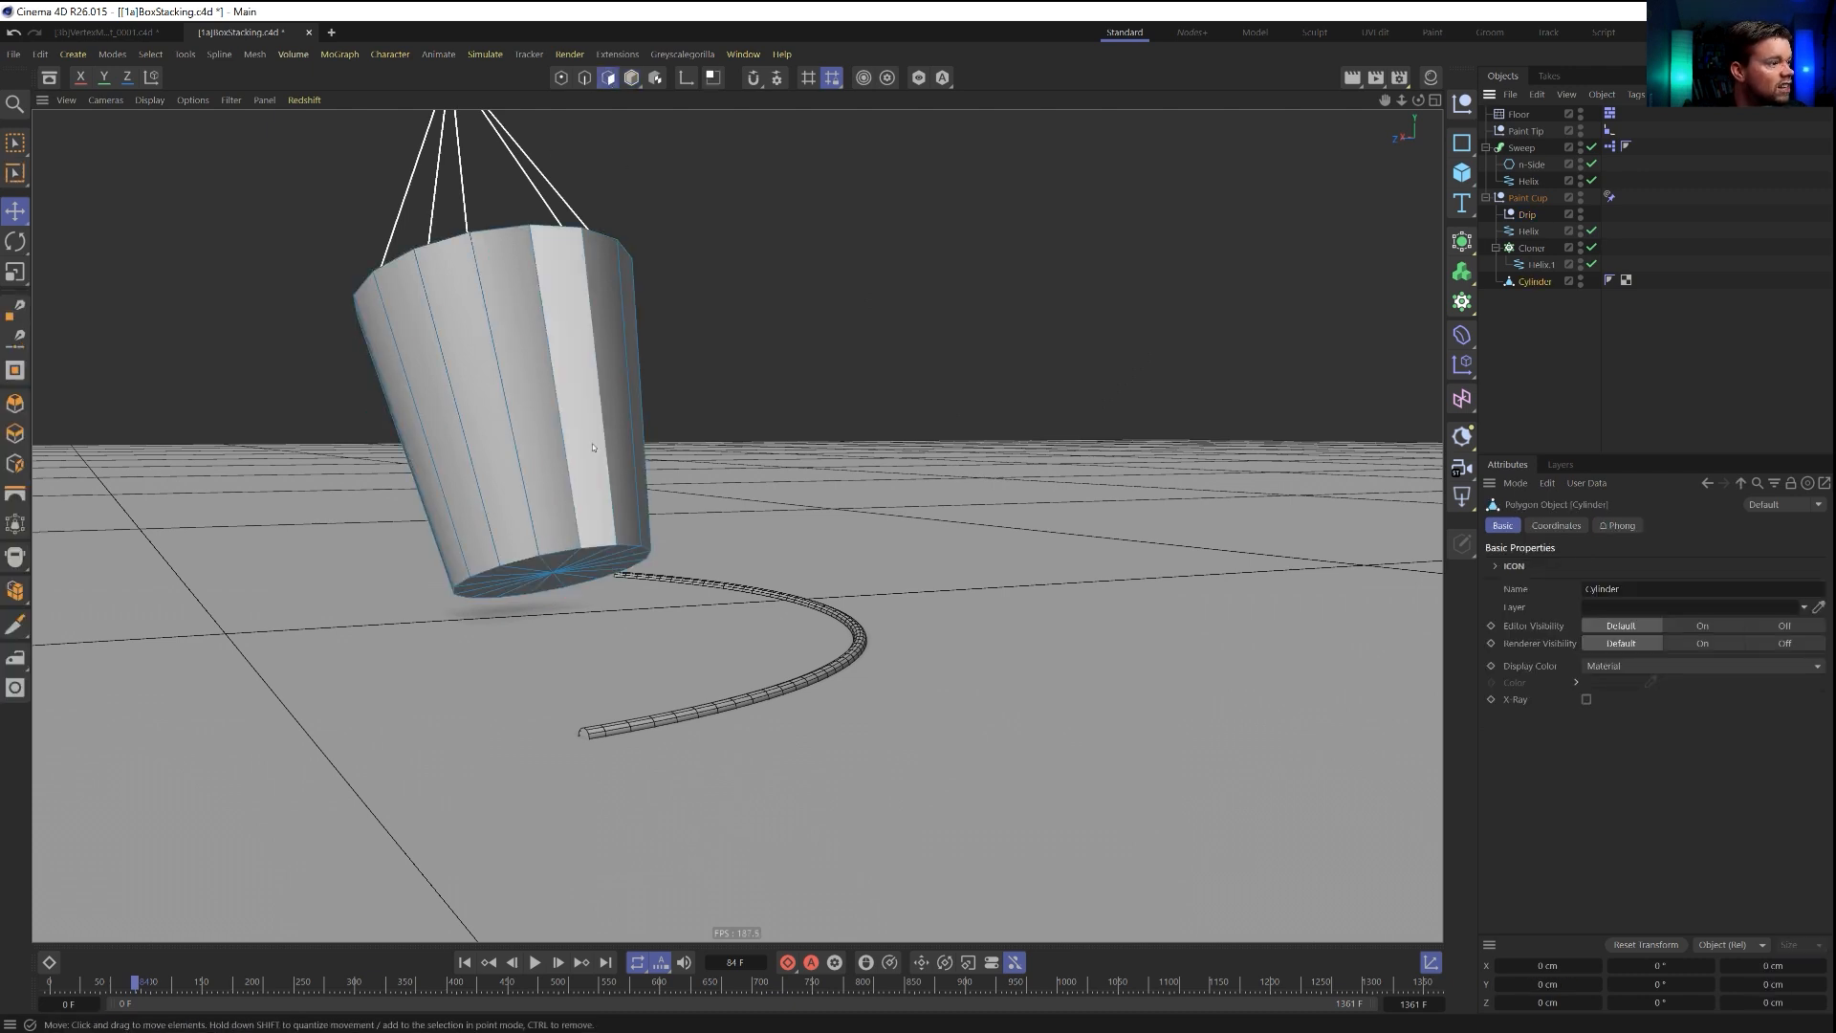
{"action": "key", "text": "u"}
{"action": "key", "text": "l"}
{"action": "left_click", "coordinate": [572, 568]}
{"action": "key", "text": "i"}
{"action": "left_click_drag", "start_coordinate": [857, 480], "coordinate": [765, 479]}
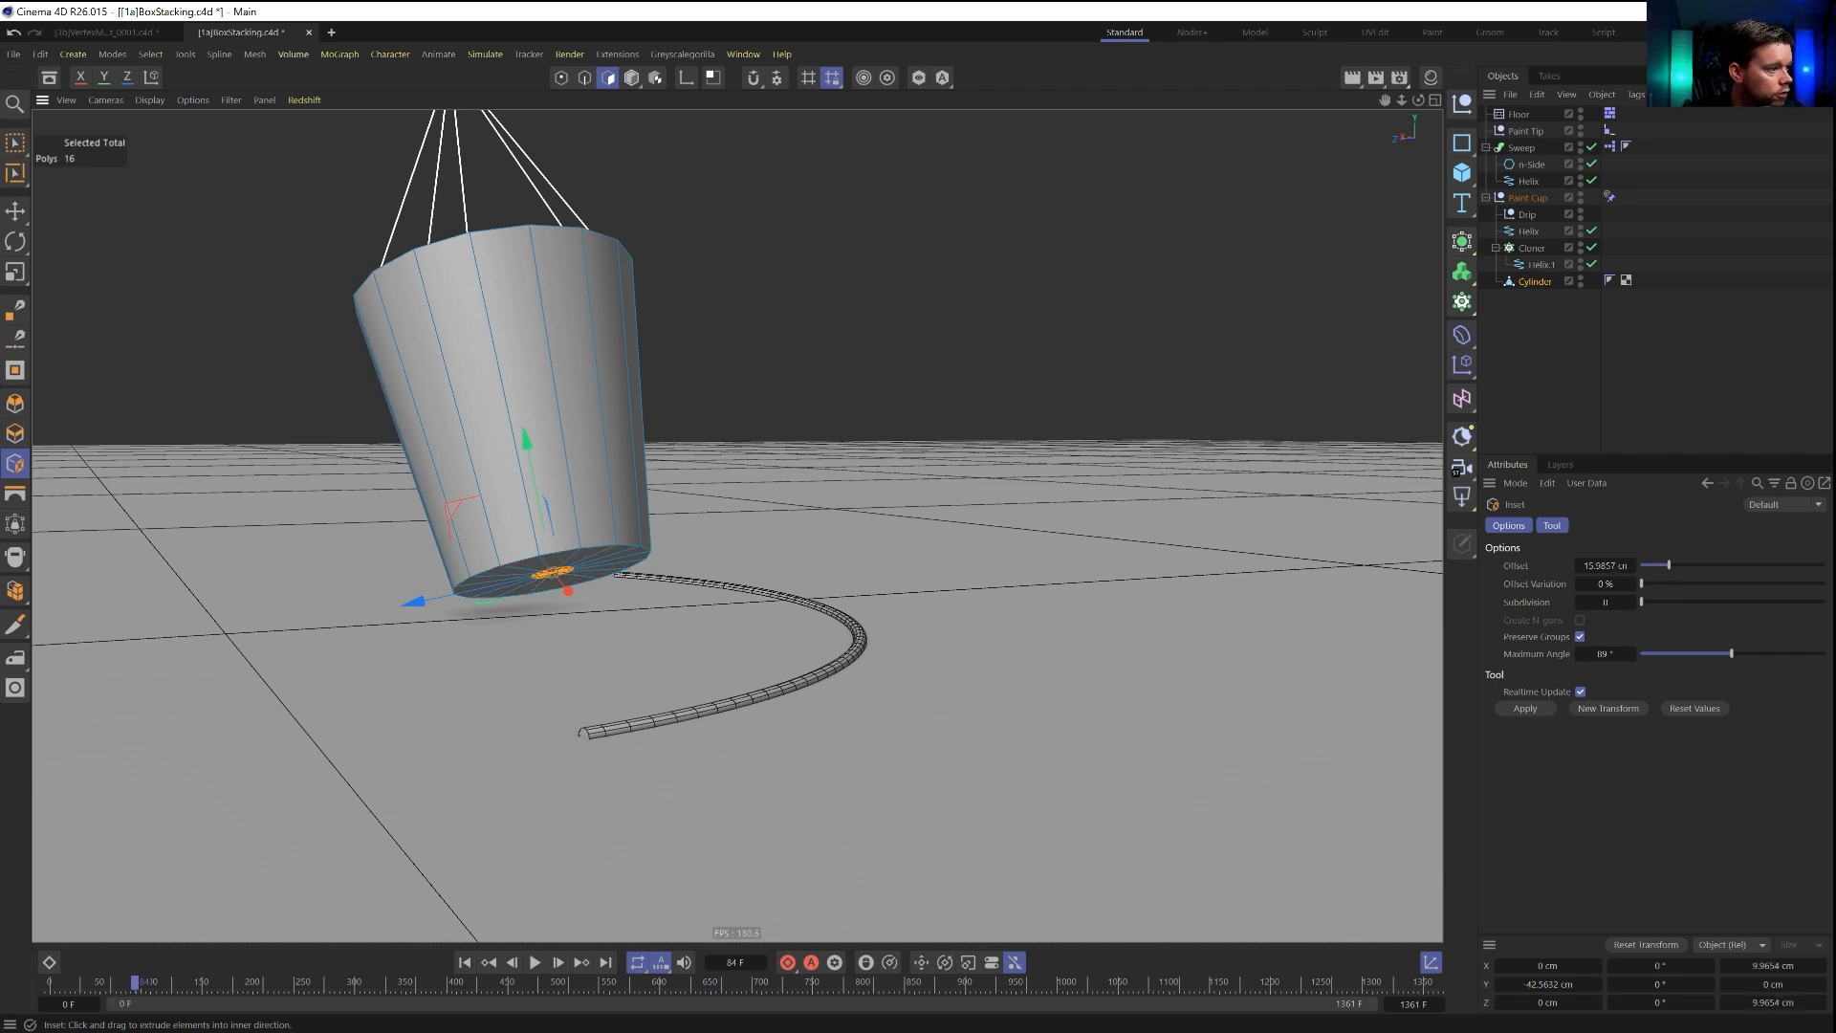
{"action": "left_click", "coordinate": [872, 430]}
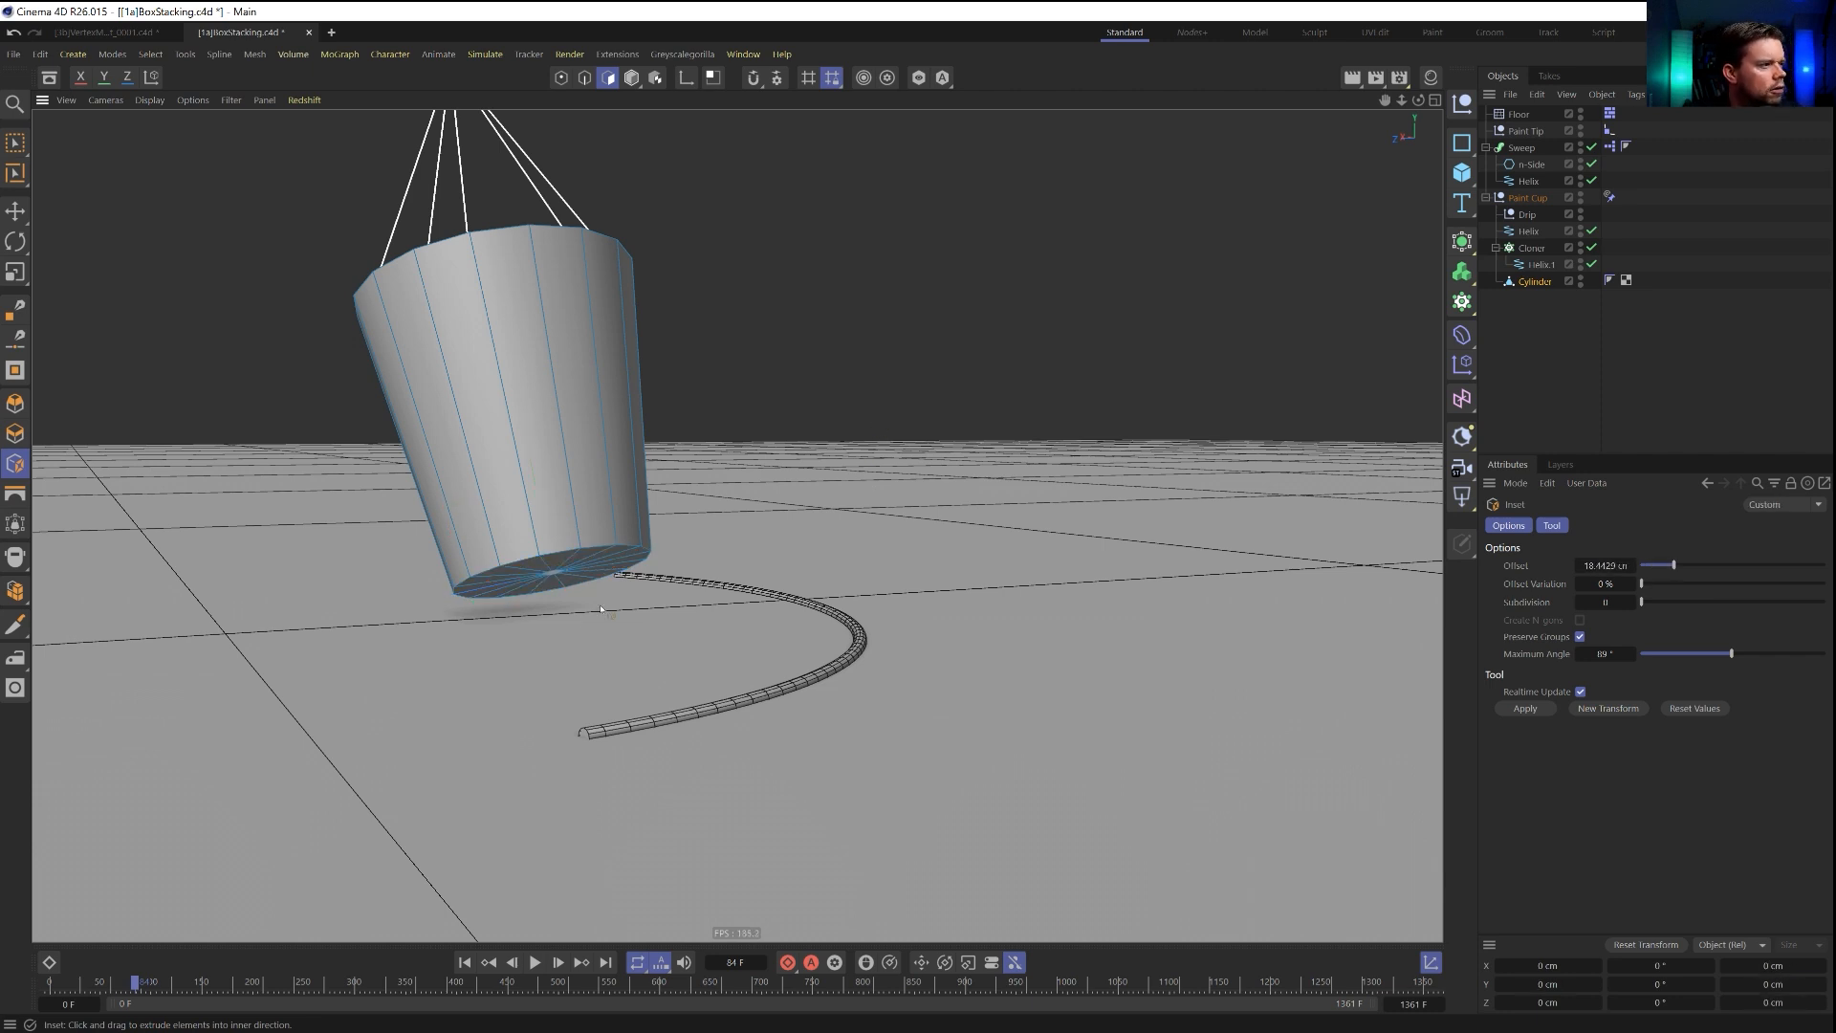
Create a Tracer that links the Paint Tip and Drip nulls with the tracing mode Connect All Objects.
{"action": "left_click", "coordinate": [1532, 217]}
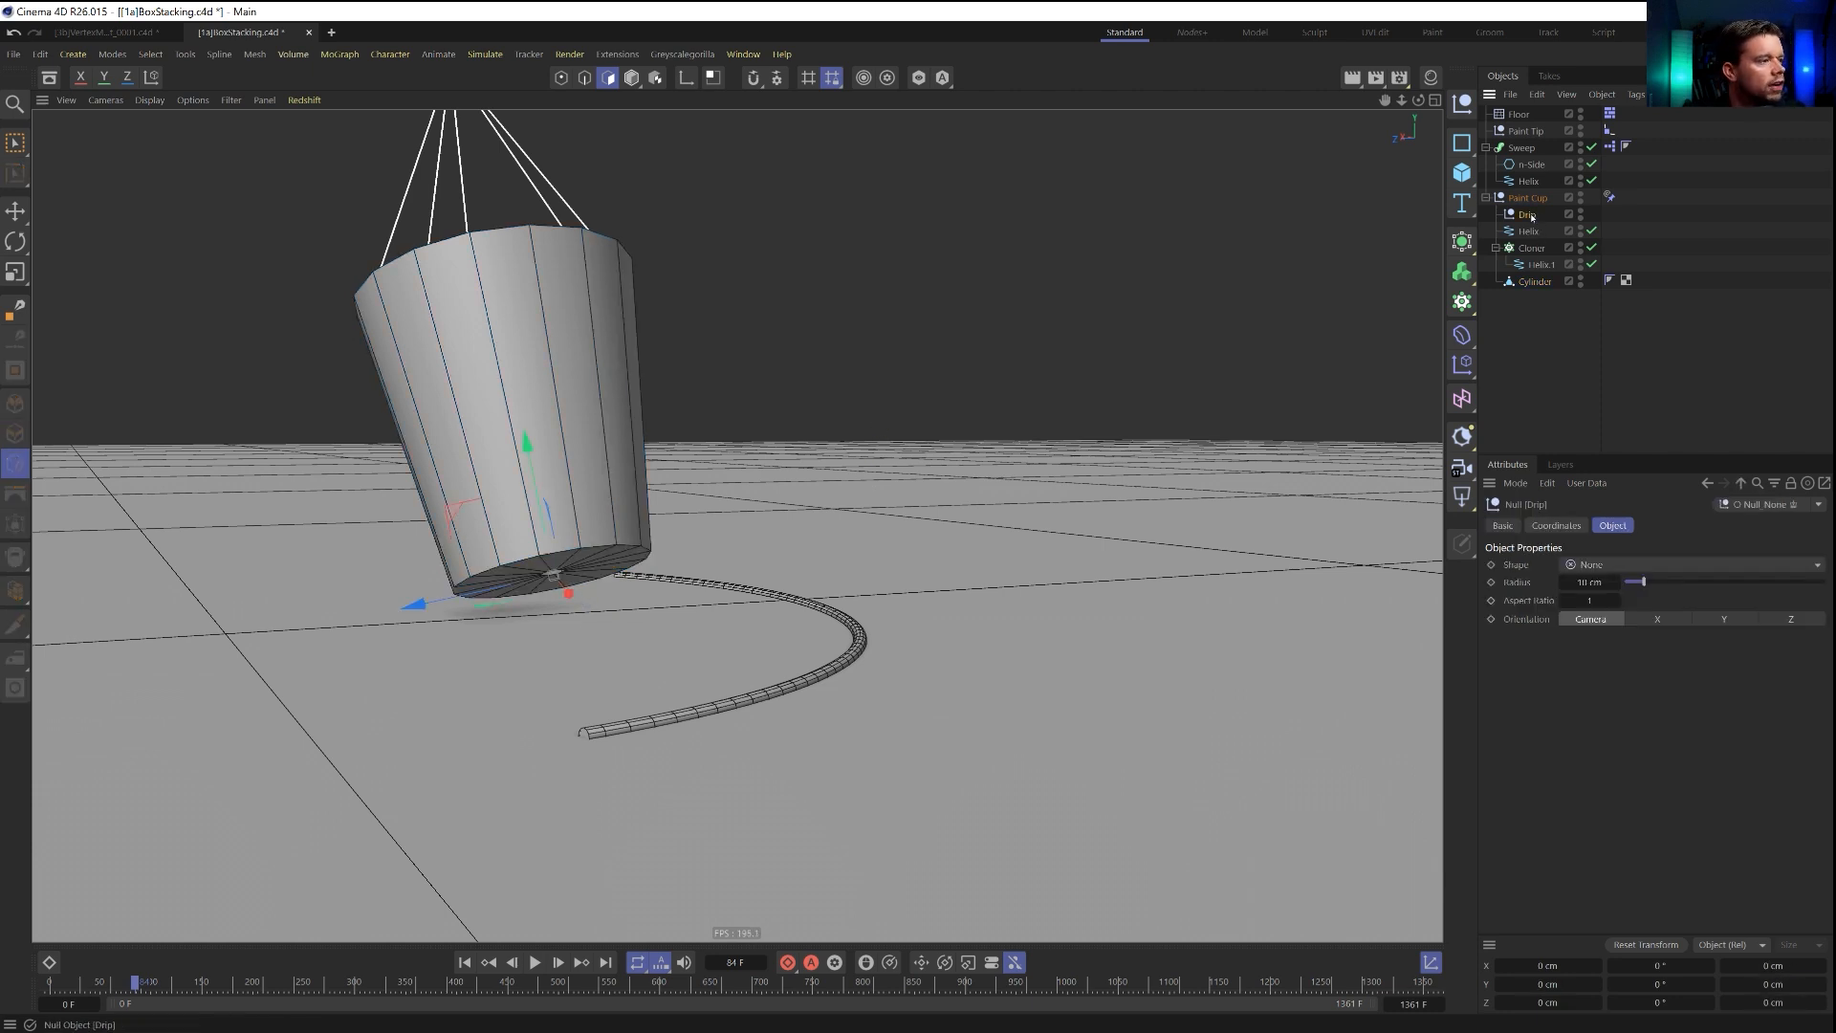
{"action": "left_click", "coordinate": [1527, 131]}
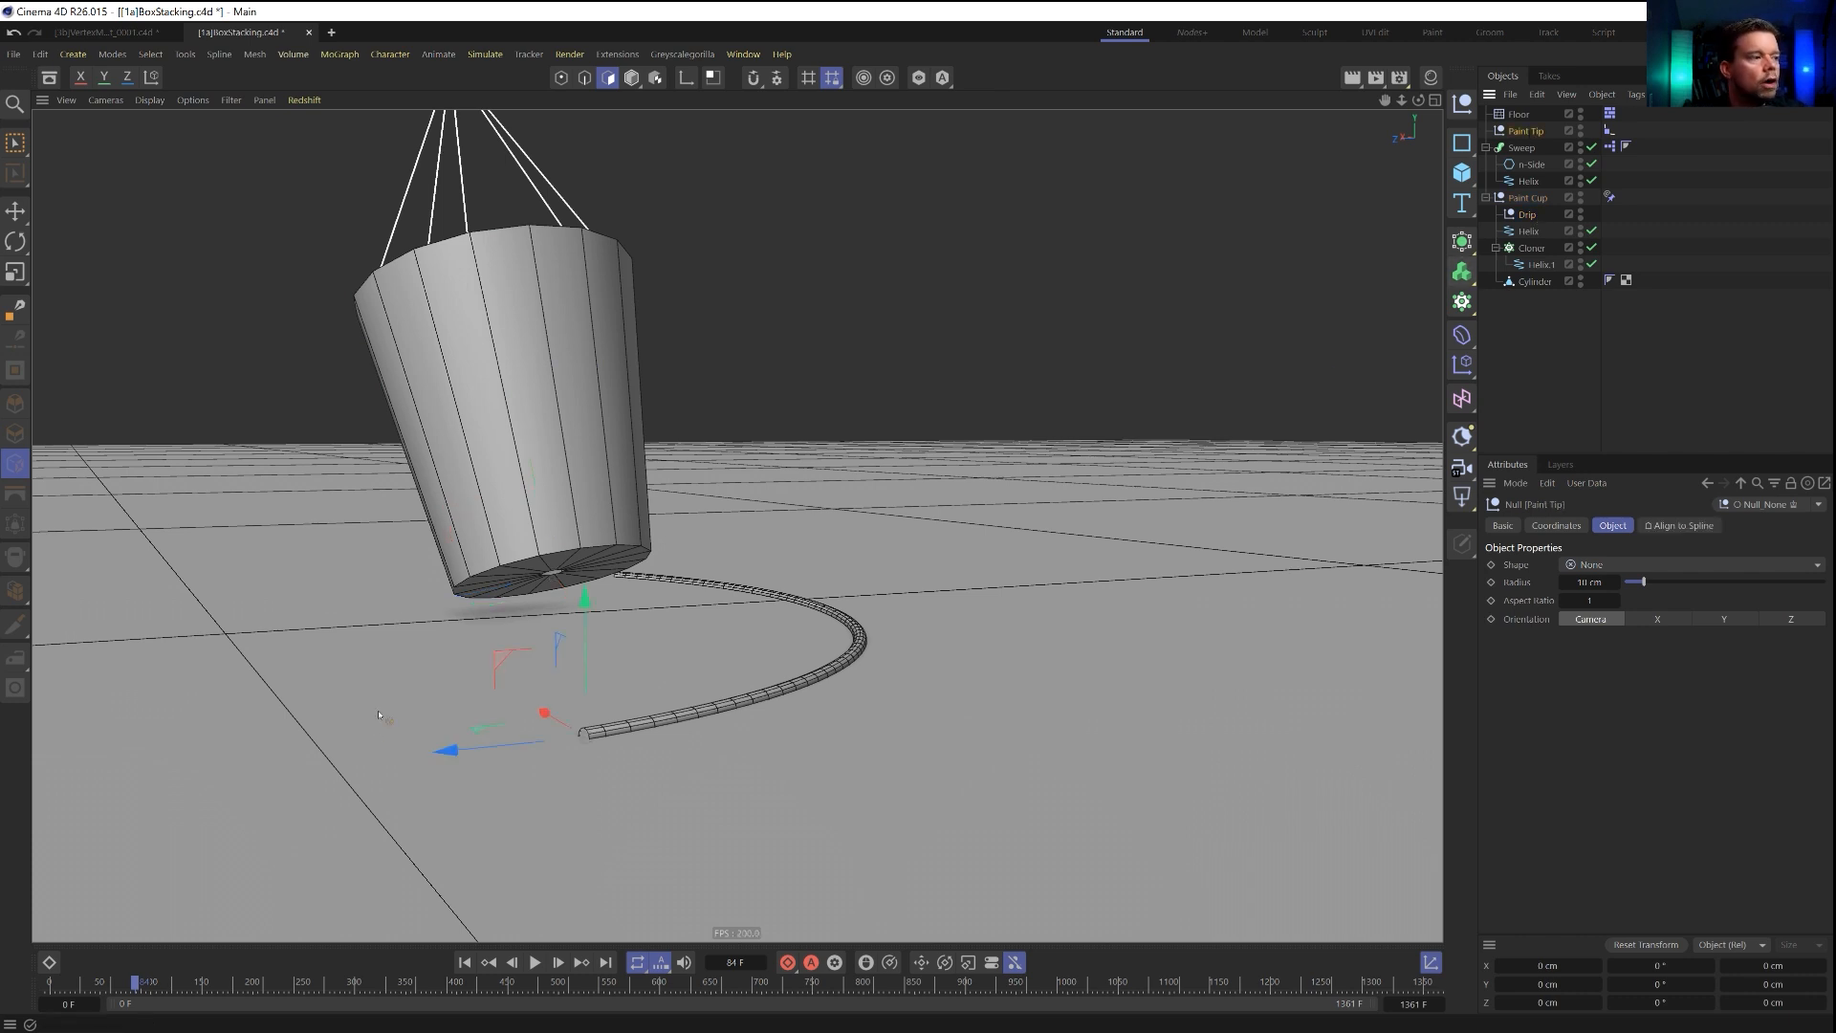
{"action": "left_click", "coordinate": [1460, 306]}
{"action": "left_click", "coordinate": [1564, 489]}
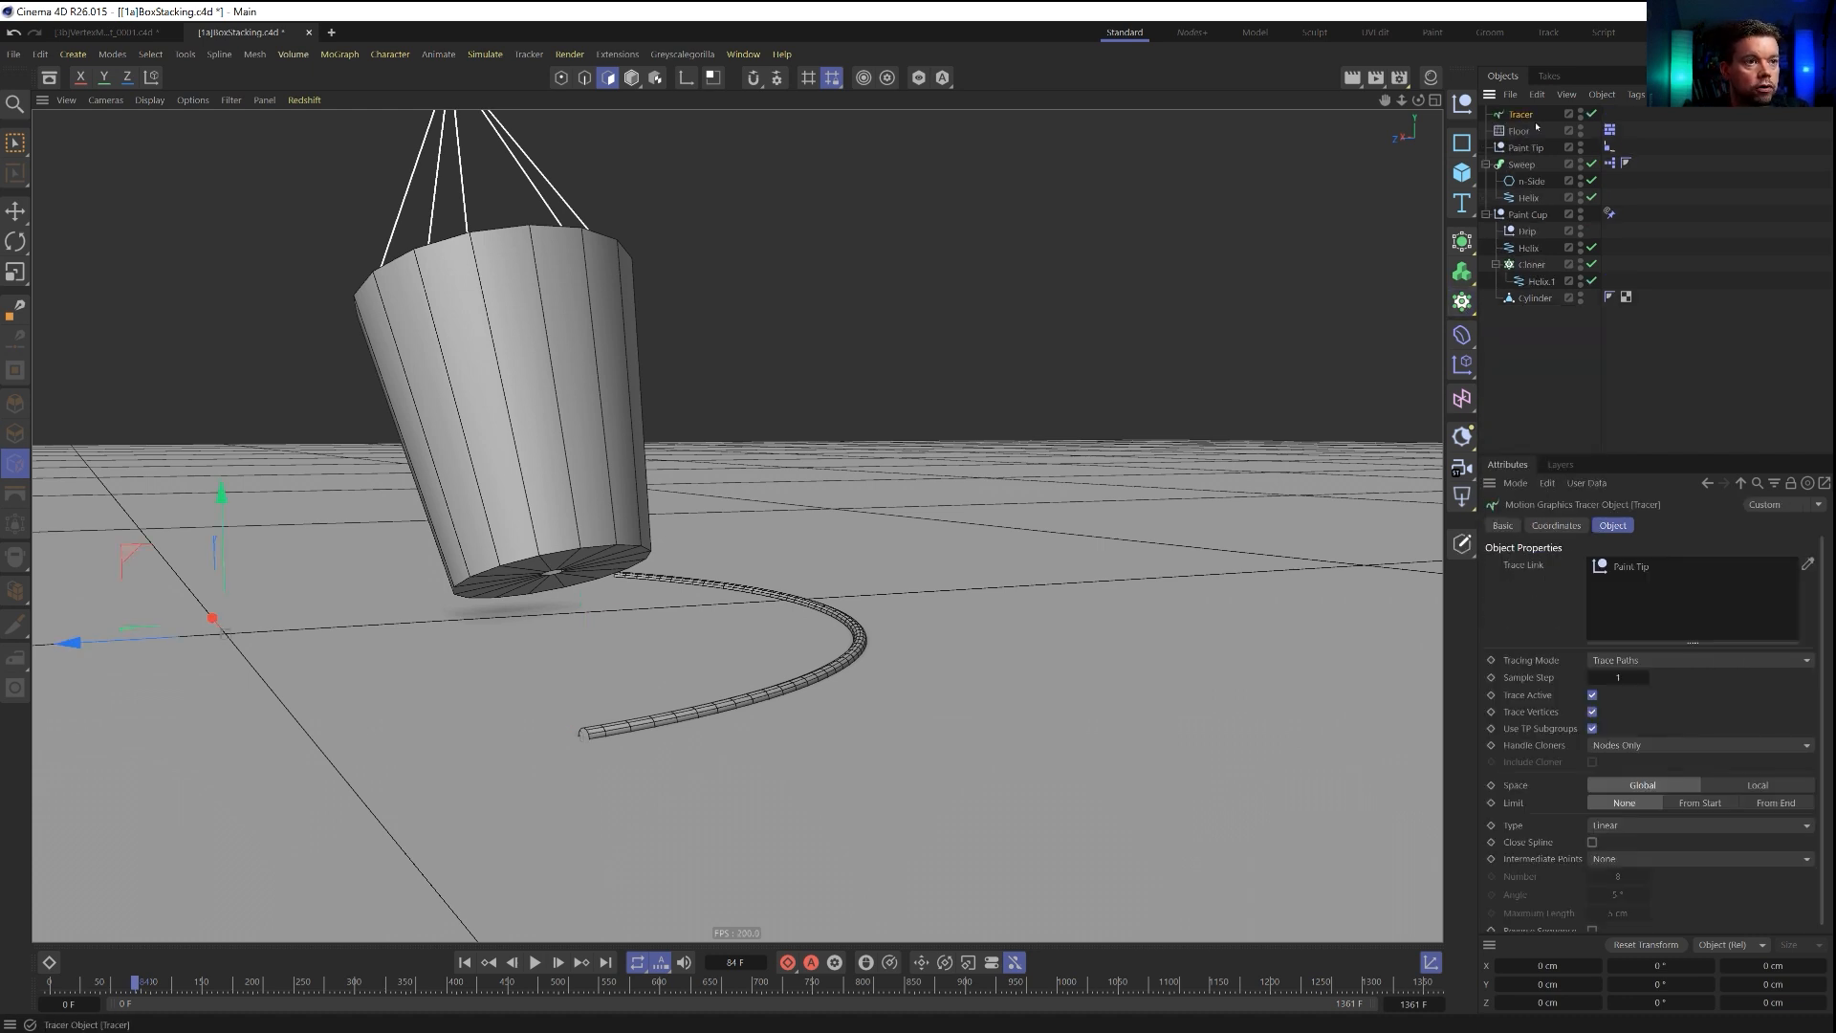
{"action": "left_click_drag", "start_coordinate": [1558, 356], "coordinate": [1552, 324]}
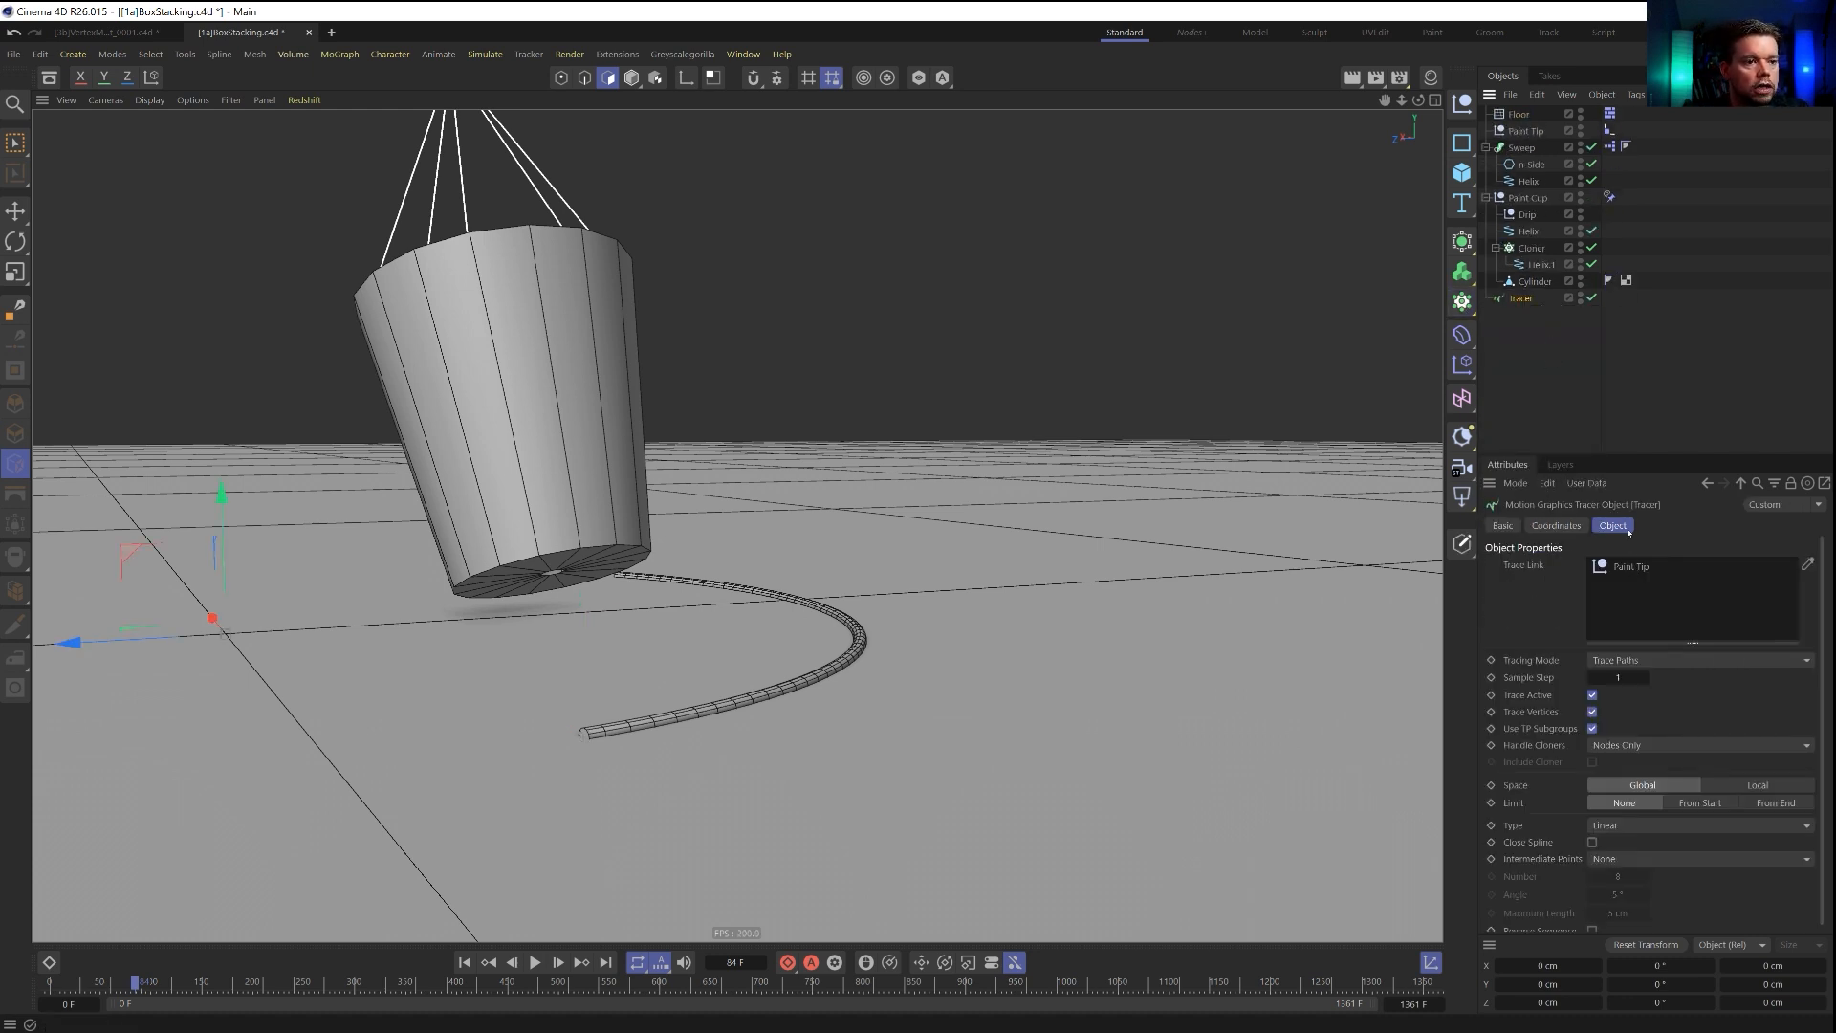
{"action": "left_click_drag", "start_coordinate": [1610, 630], "coordinate": [1616, 612]}
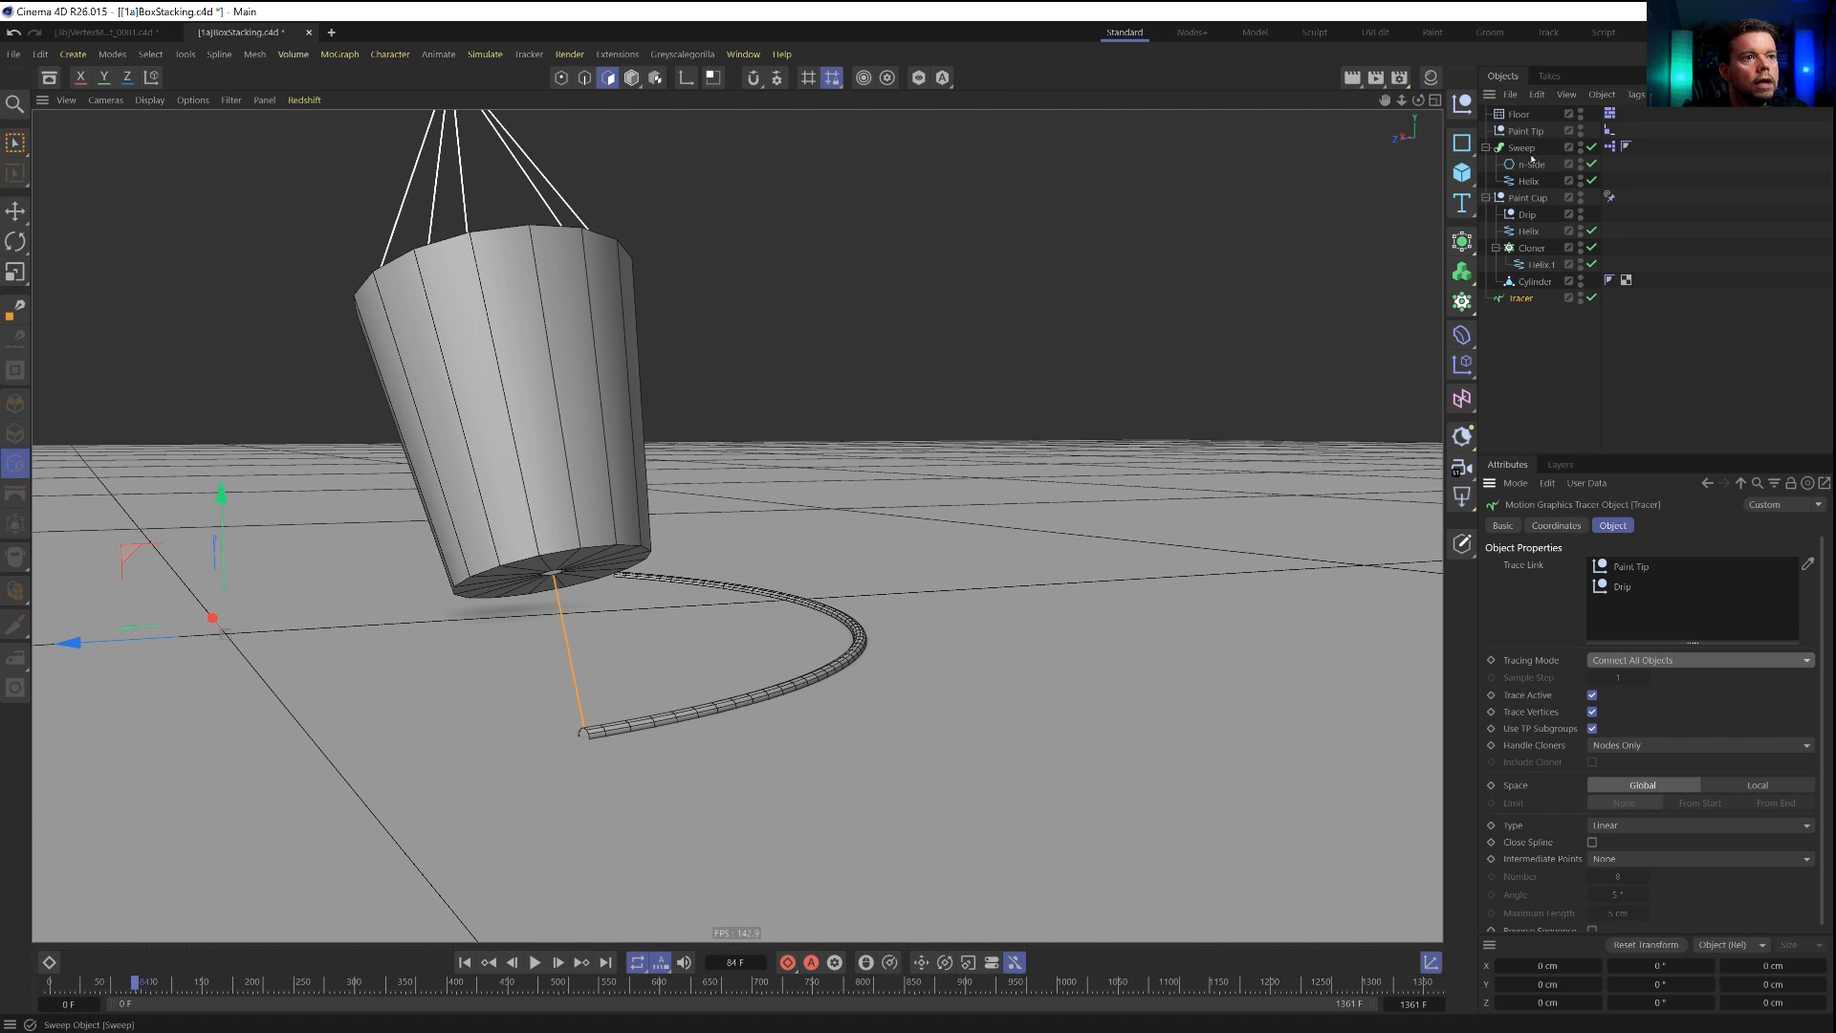
Duplicate the Sweep, delete the copy's Helix and use the Tracer as its path instead.
{"action": "left_click_drag", "start_coordinate": [1542, 404], "coordinate": [1541, 401], "text": "ctrl"}
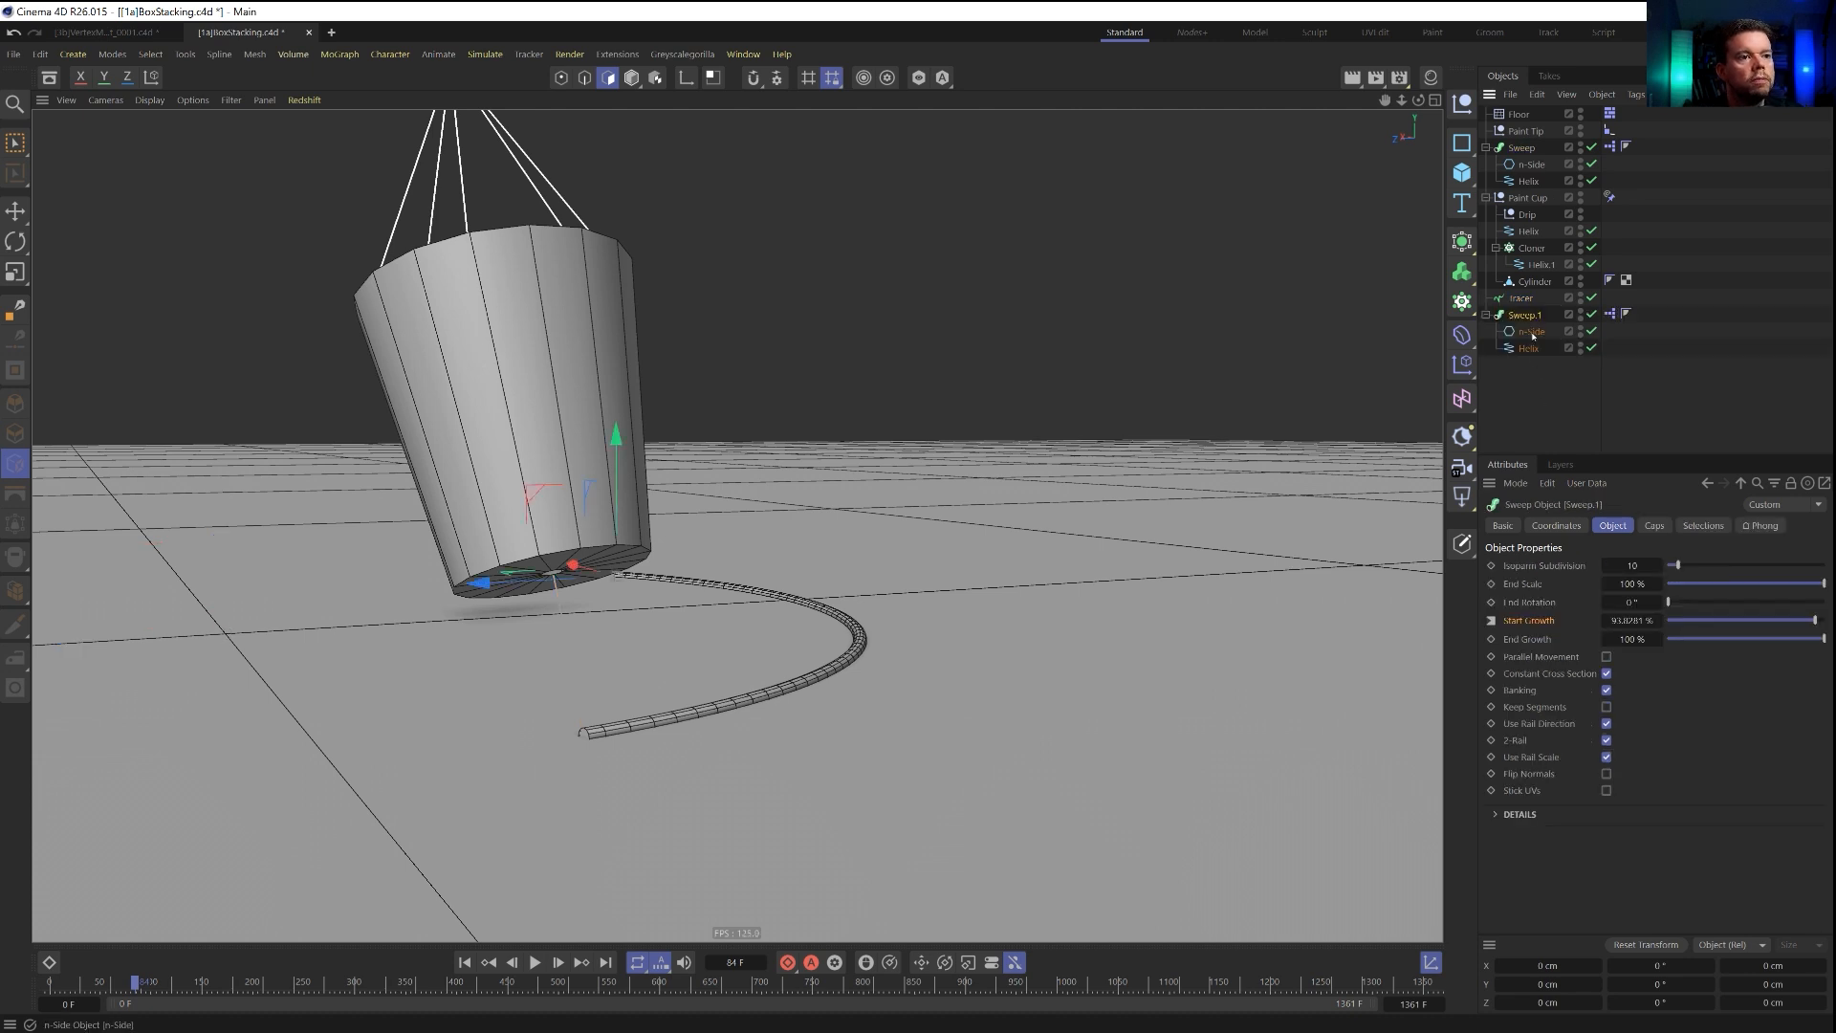
{"action": "left_click", "coordinate": [1533, 352]}
{"action": "key", "text": "Delete"}
{"action": "left_click_drag", "start_coordinate": [1521, 300], "coordinate": [1538, 334]}
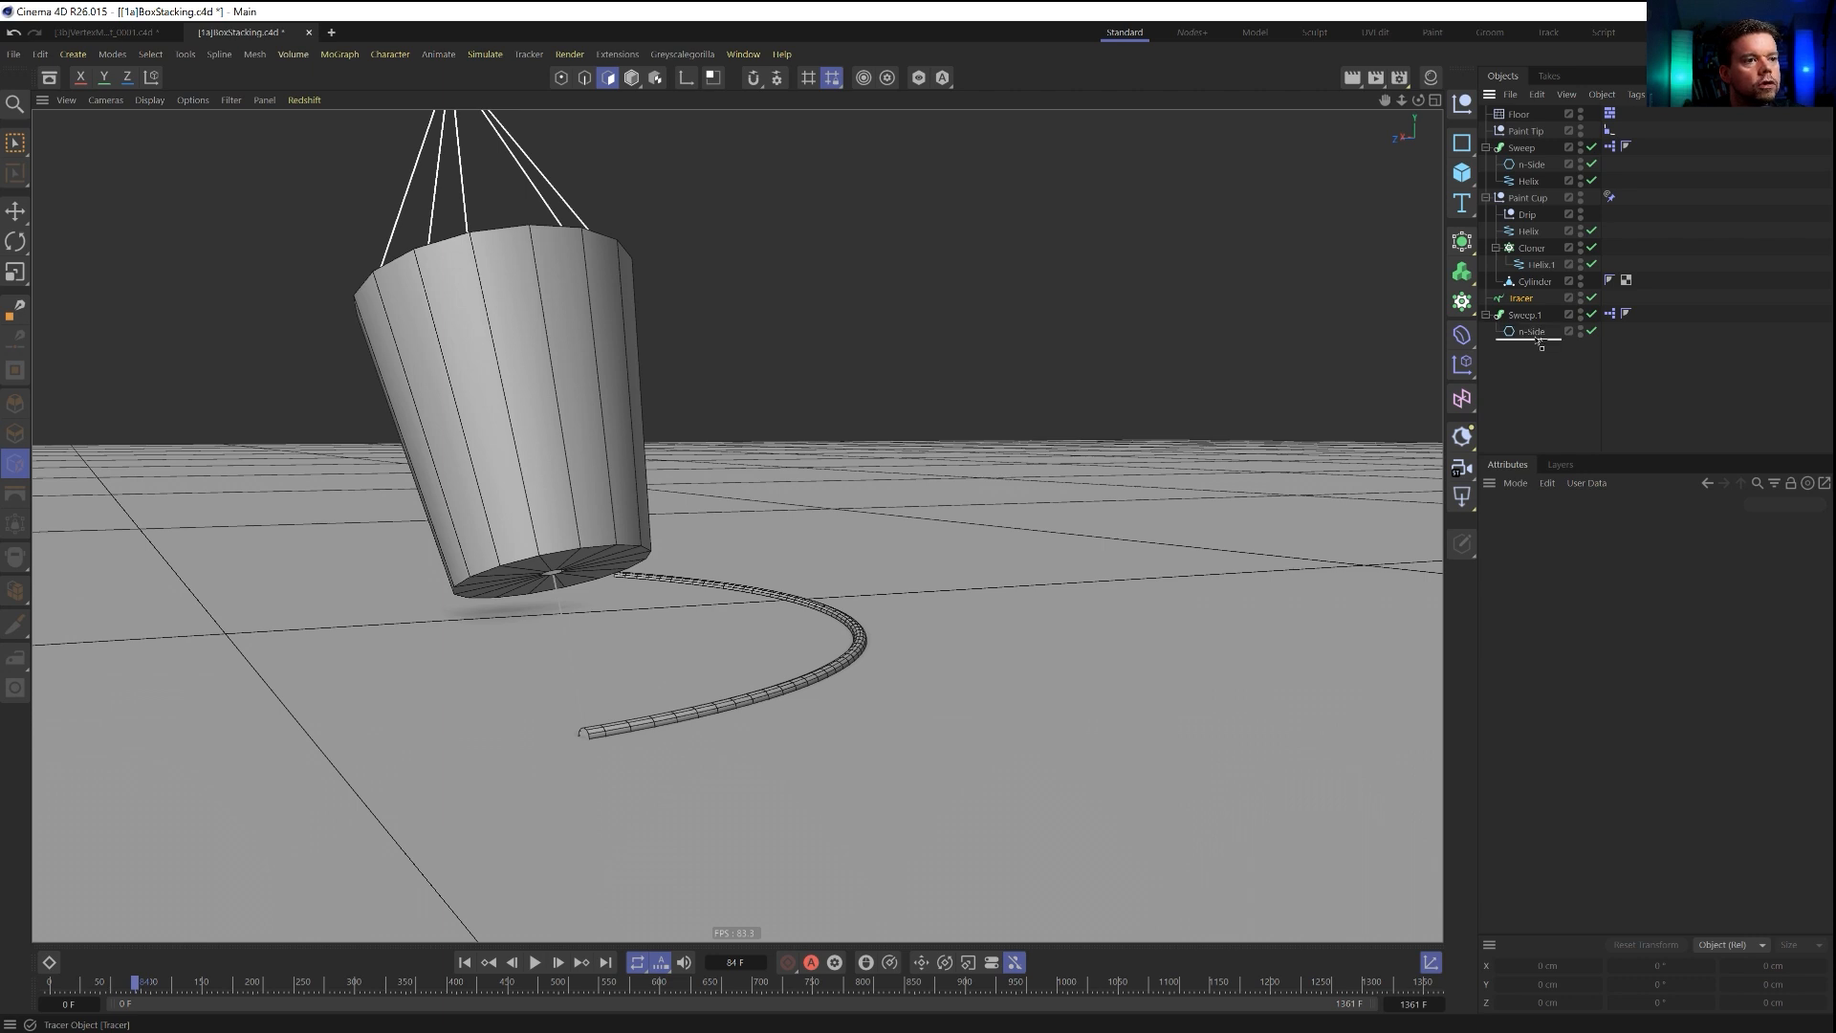
{"action": "left_click", "coordinate": [1528, 314]}
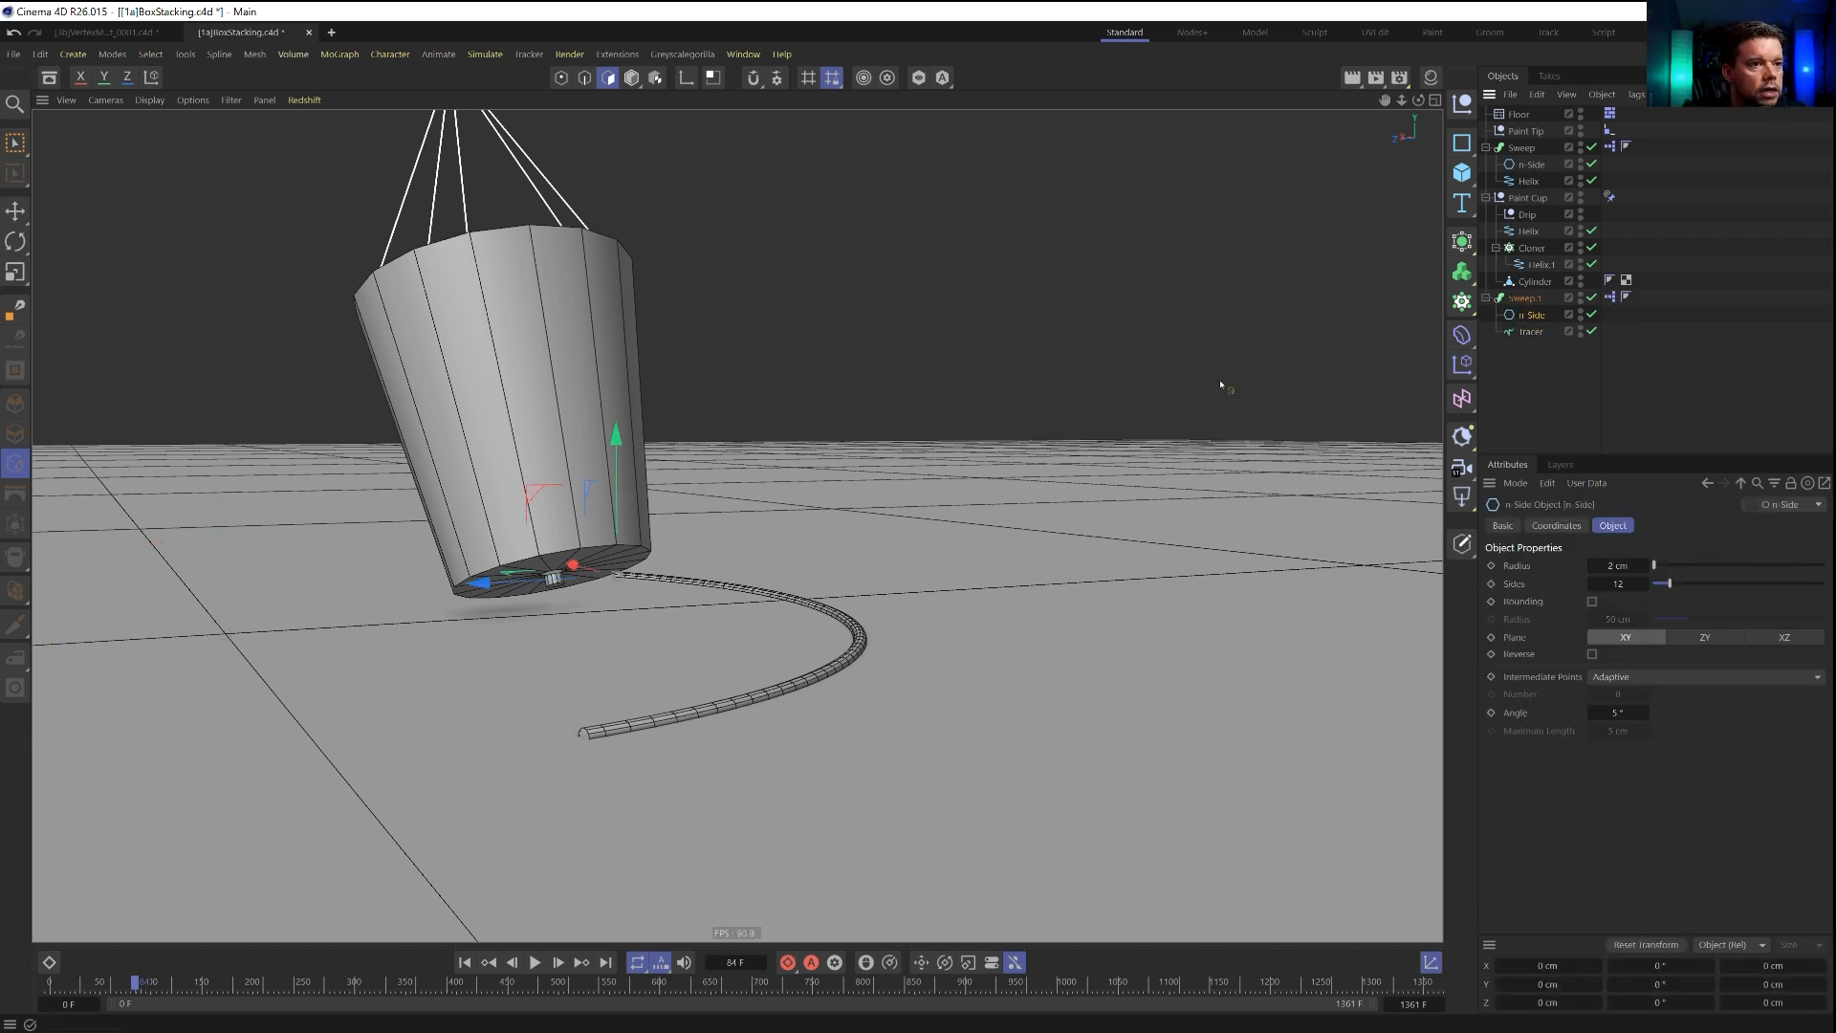
{"action": "key", "text": "t"}
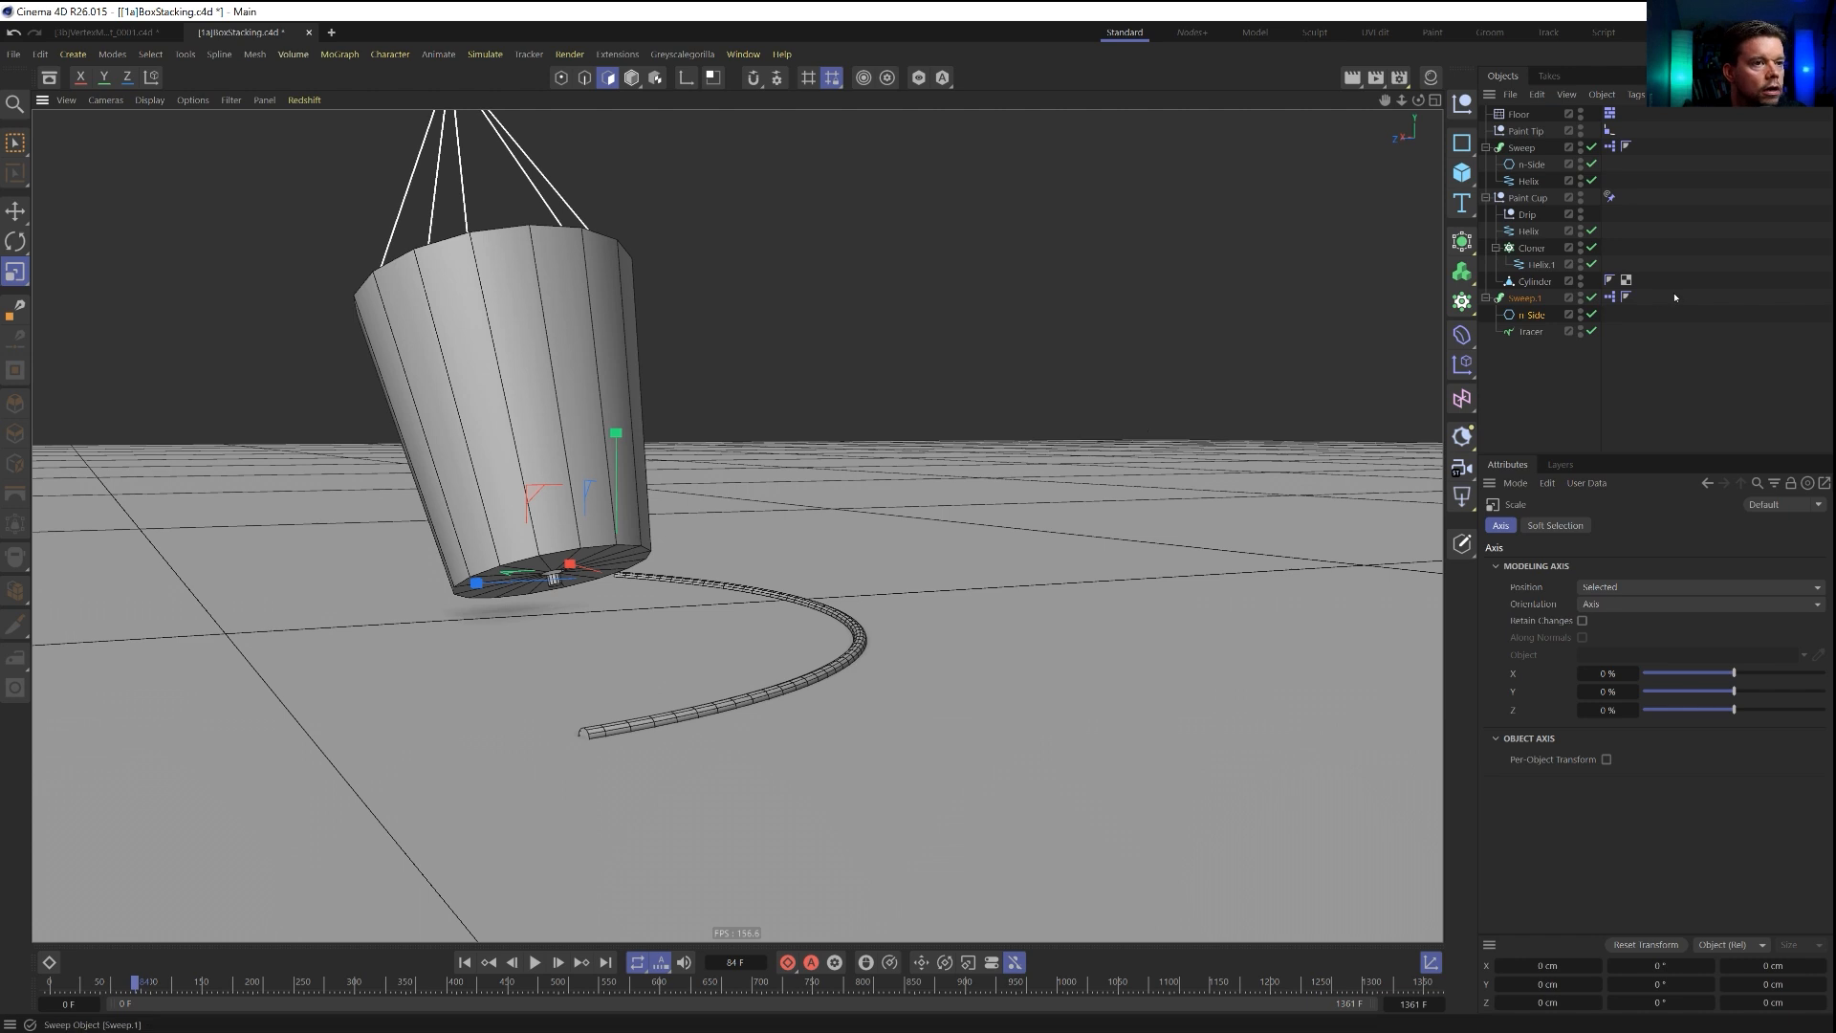
{"action": "left_click", "coordinate": [1531, 332]}
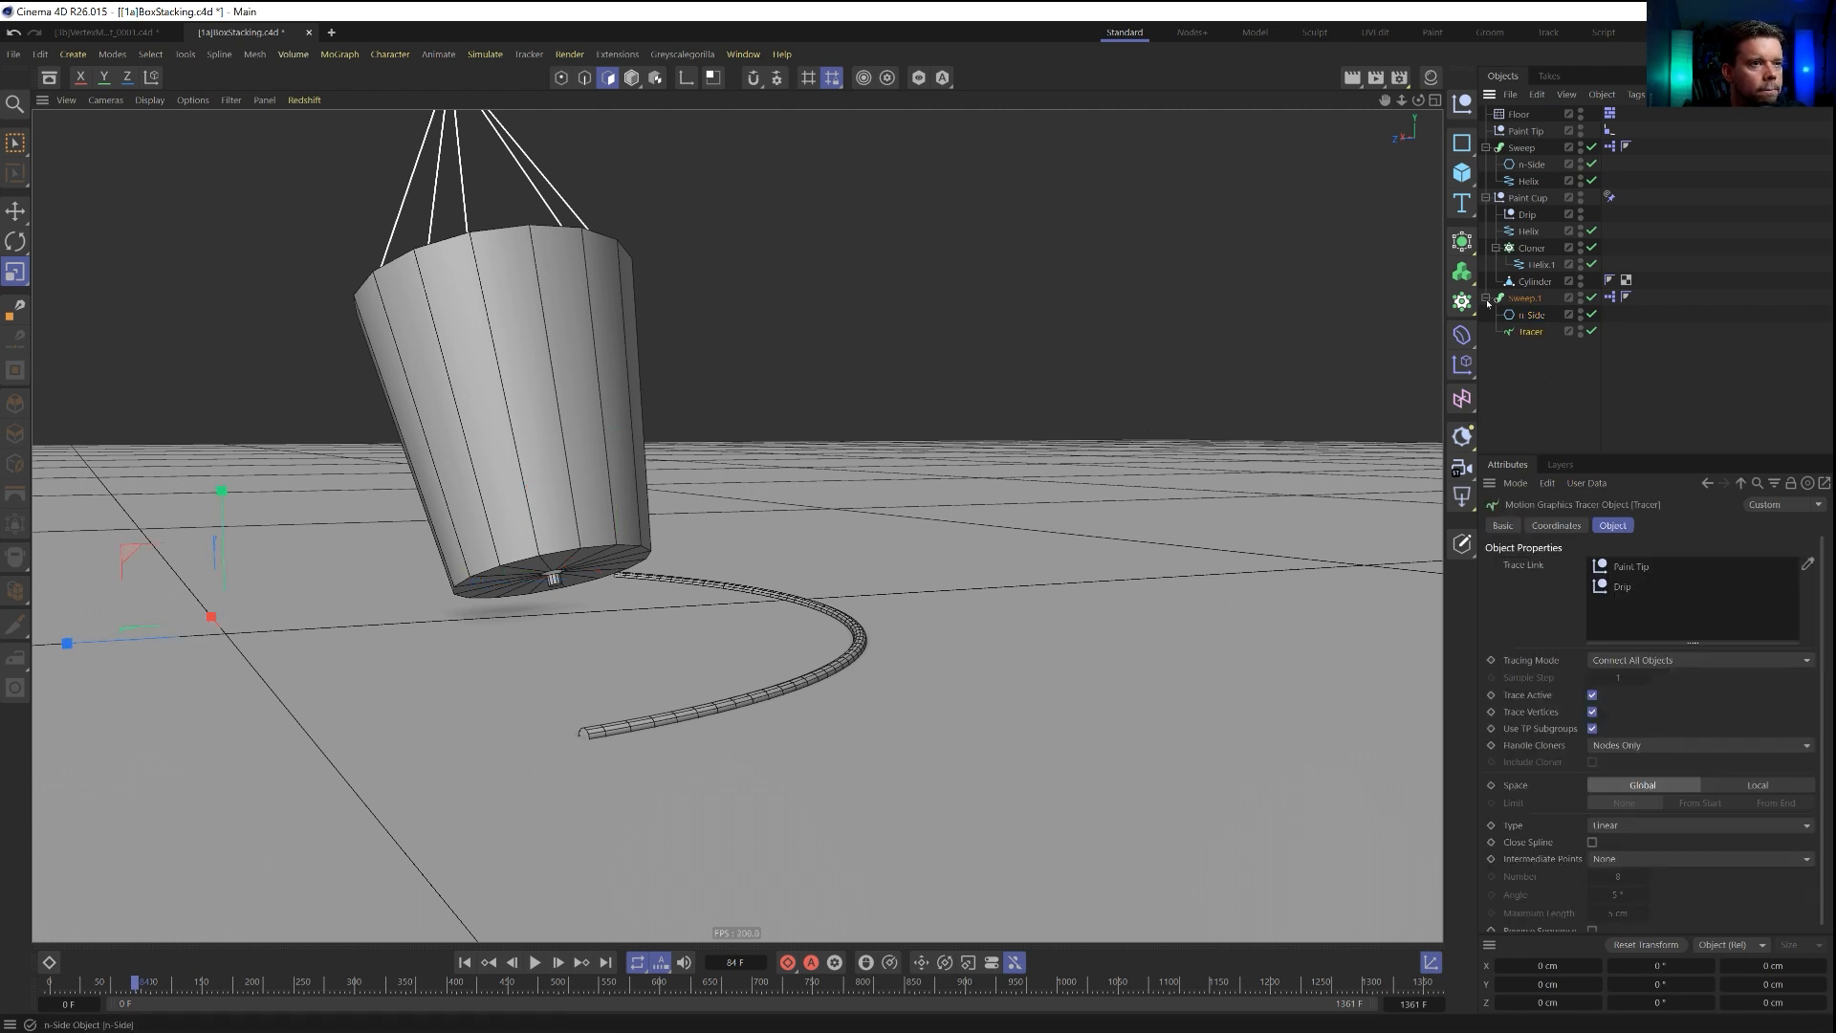
Delete the XPresso tag from the copied Sweep and set its Start Growth to 0%.
{"action": "left_click", "coordinate": [466, 964]}
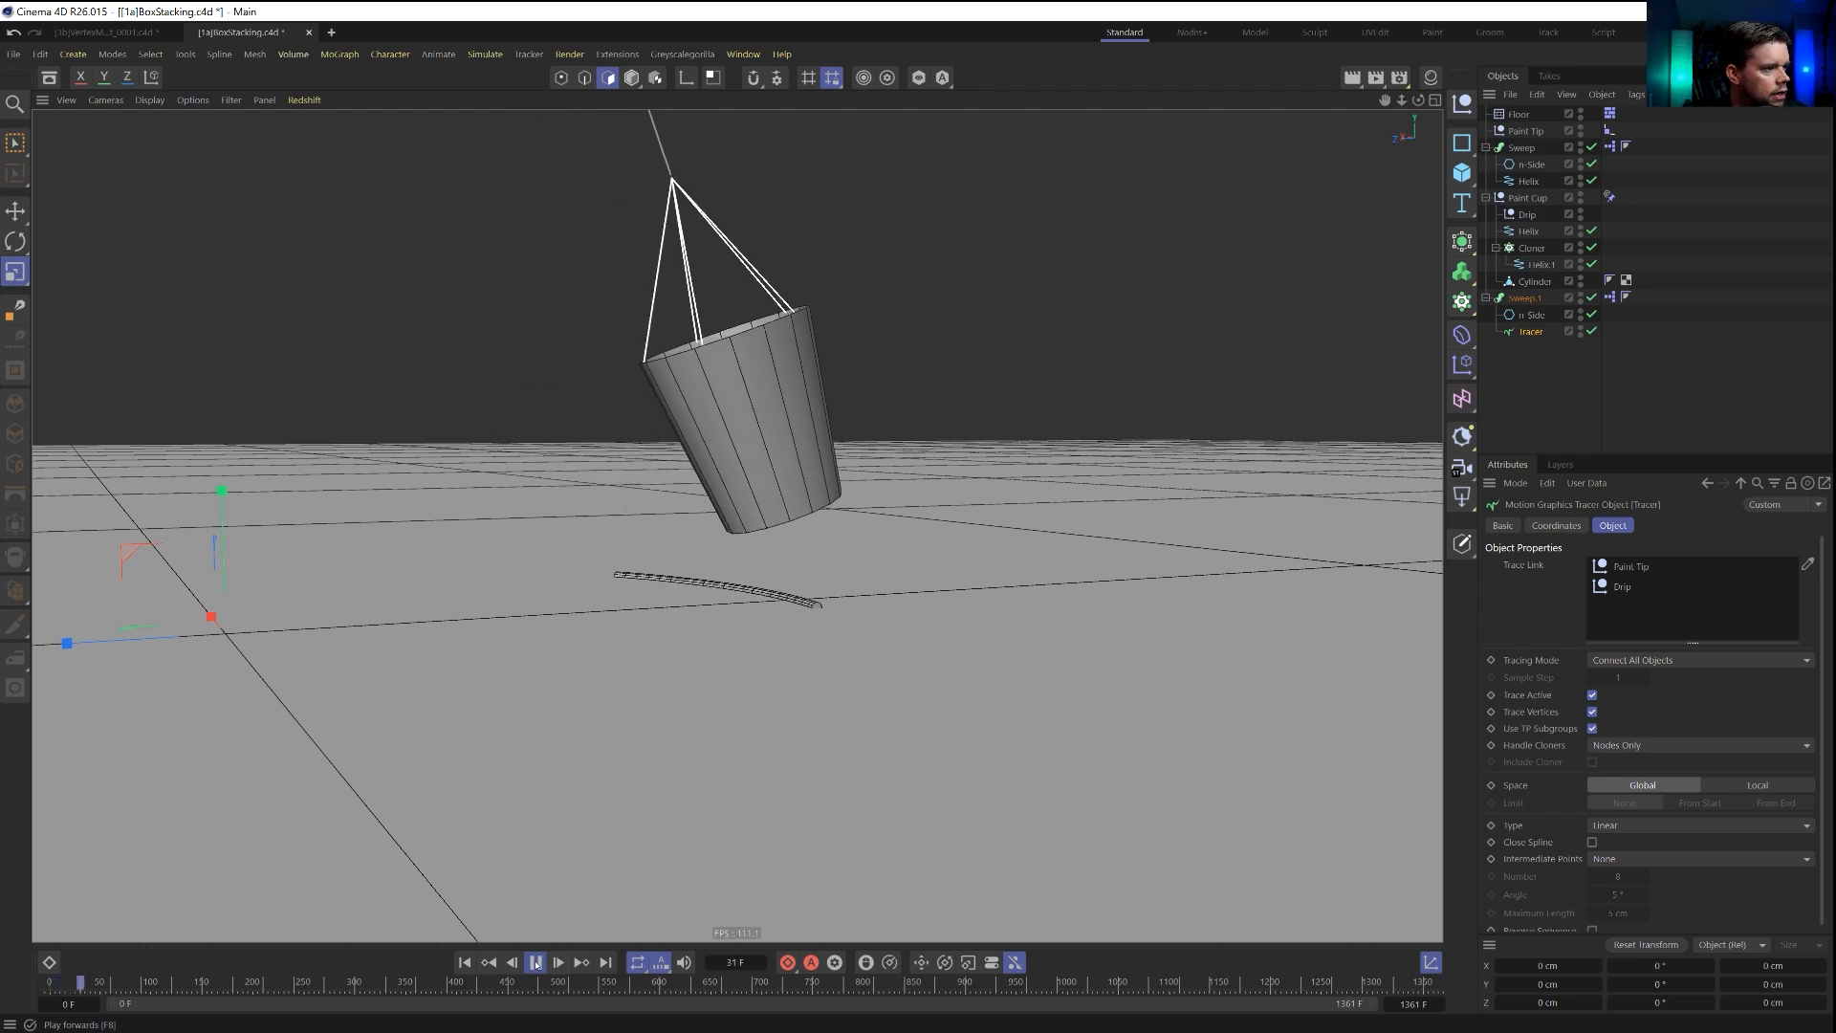
{"action": "left_click_drag", "start_coordinate": [1123, 504], "coordinate": [1124, 503]}
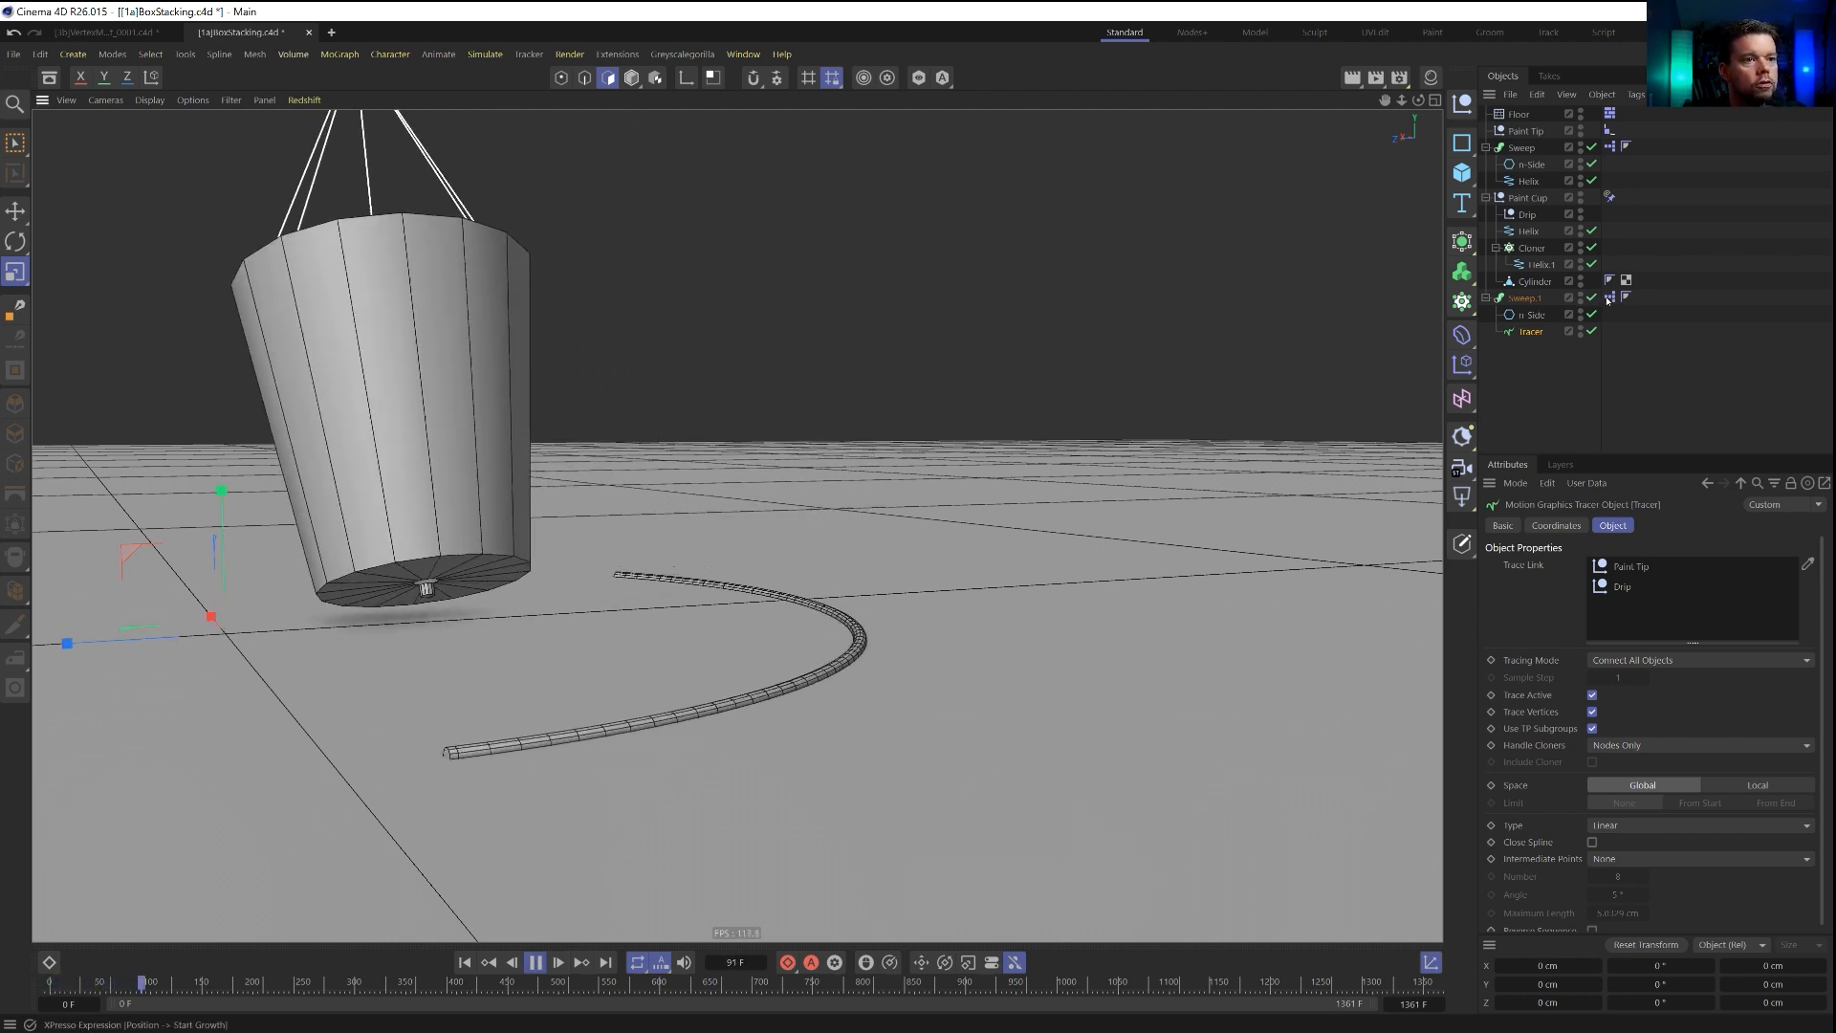
{"action": "left_click", "coordinate": [1611, 297]}
{"action": "key", "text": "Delete"}
{"action": "left_click", "coordinate": [1526, 298]}
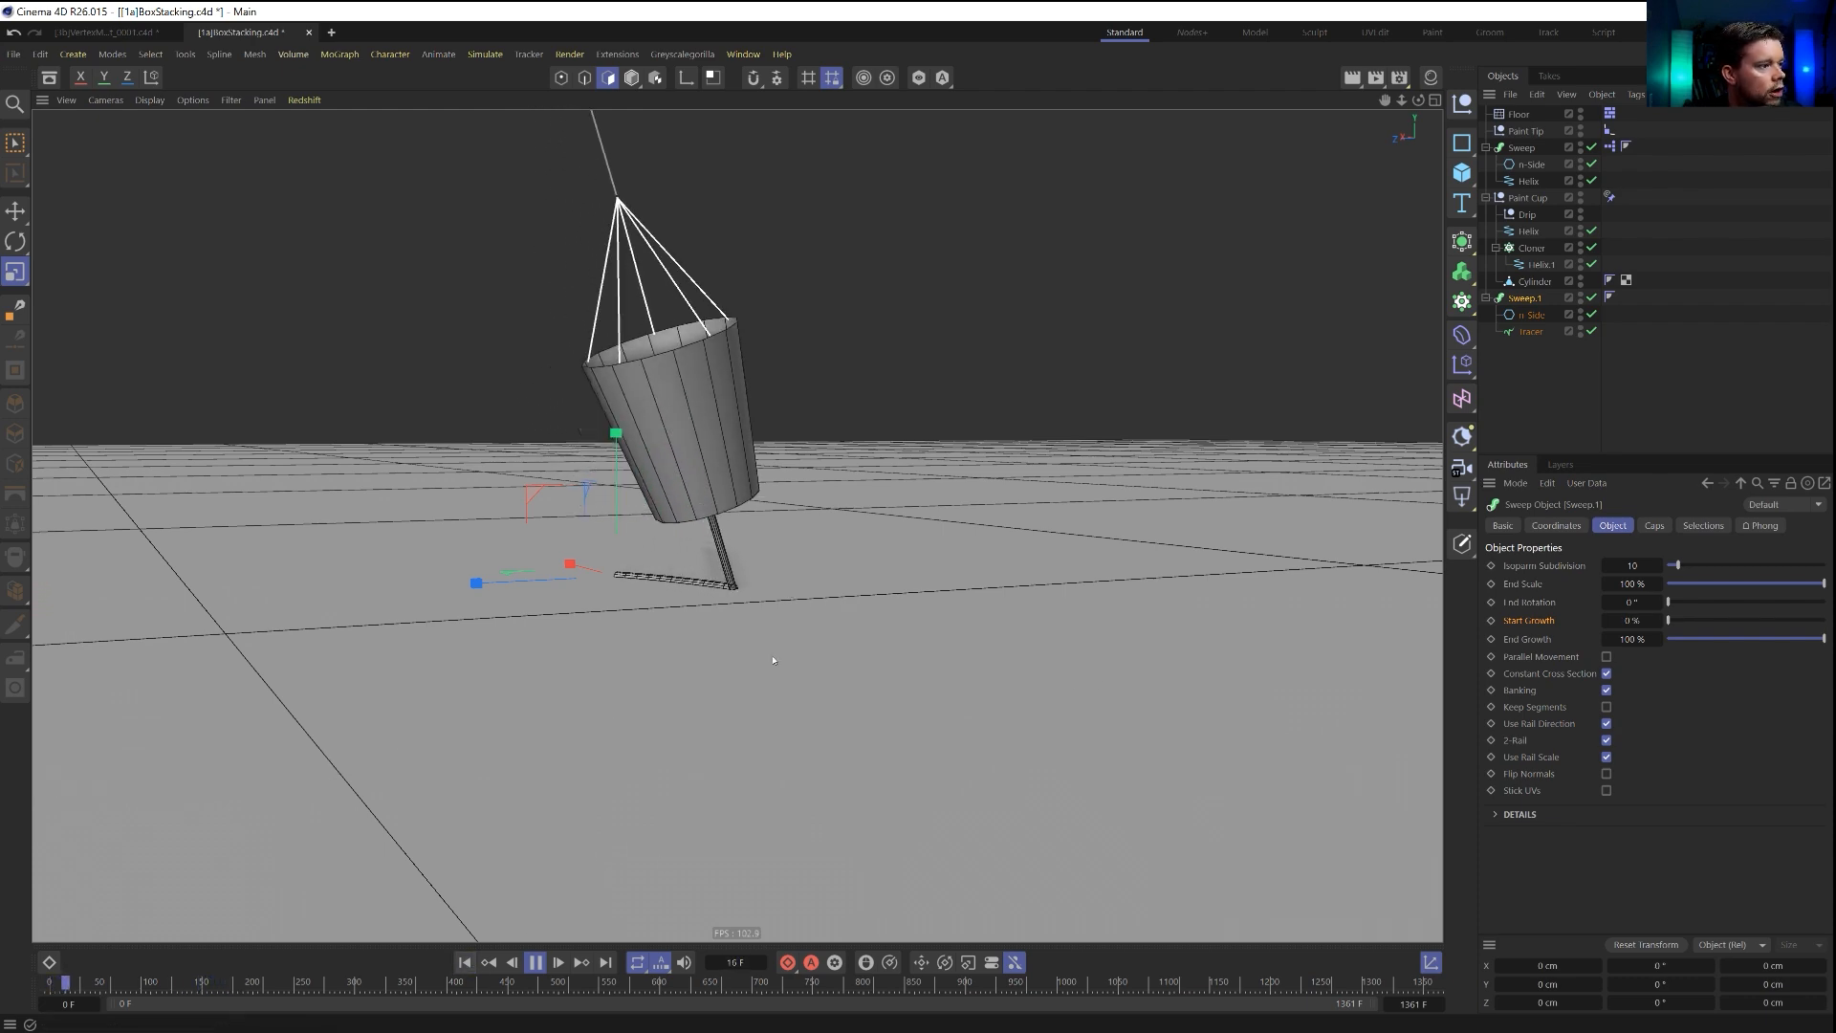
Examine the paint stream between the cup and the growing line from several angles during playback.
{"action": "left_click_drag", "start_coordinate": [818, 576], "coordinate": [688, 628], "text": "alt"}
{"action": "middle_click_drag", "start_coordinate": [688, 627], "coordinate": [937, 564], "text": "alt"}
{"action": "scroll", "coordinate": [938, 564], "scroll_direction": "down", "scroll_amount": 4}
{"action": "left_click_drag", "start_coordinate": [937, 612], "coordinate": [868, 625], "text": "alt"}
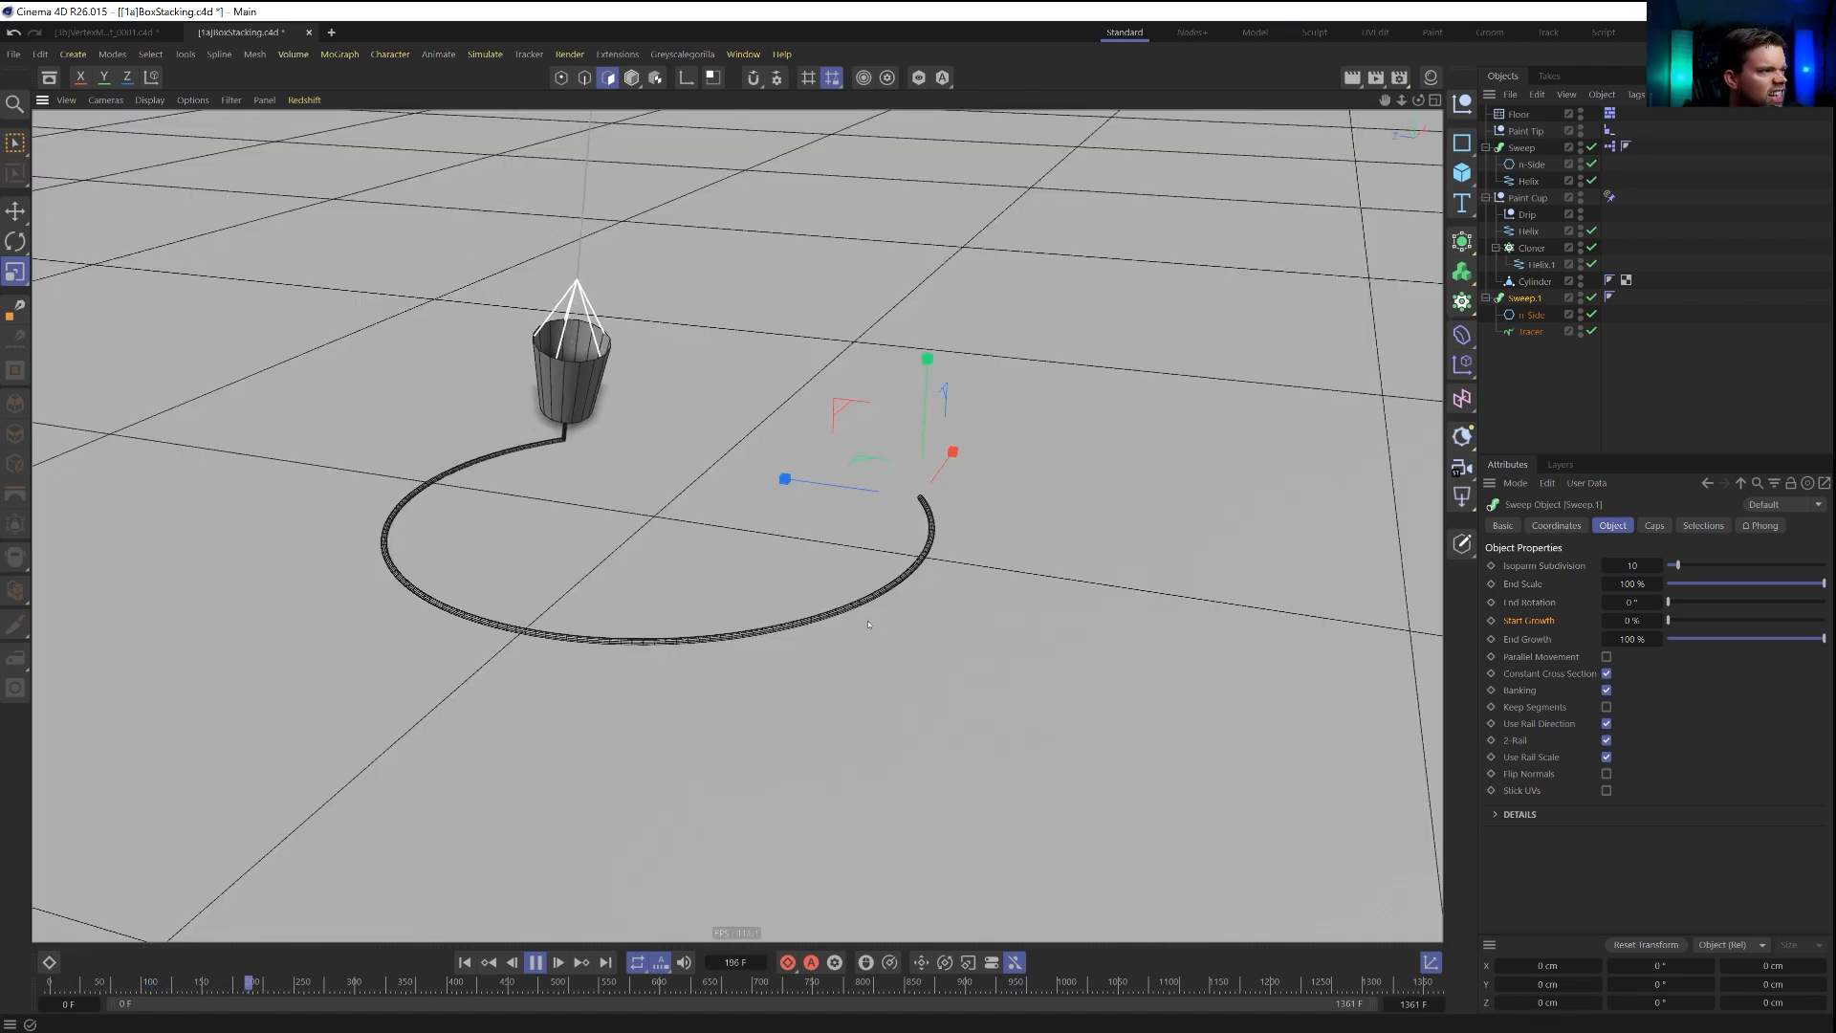
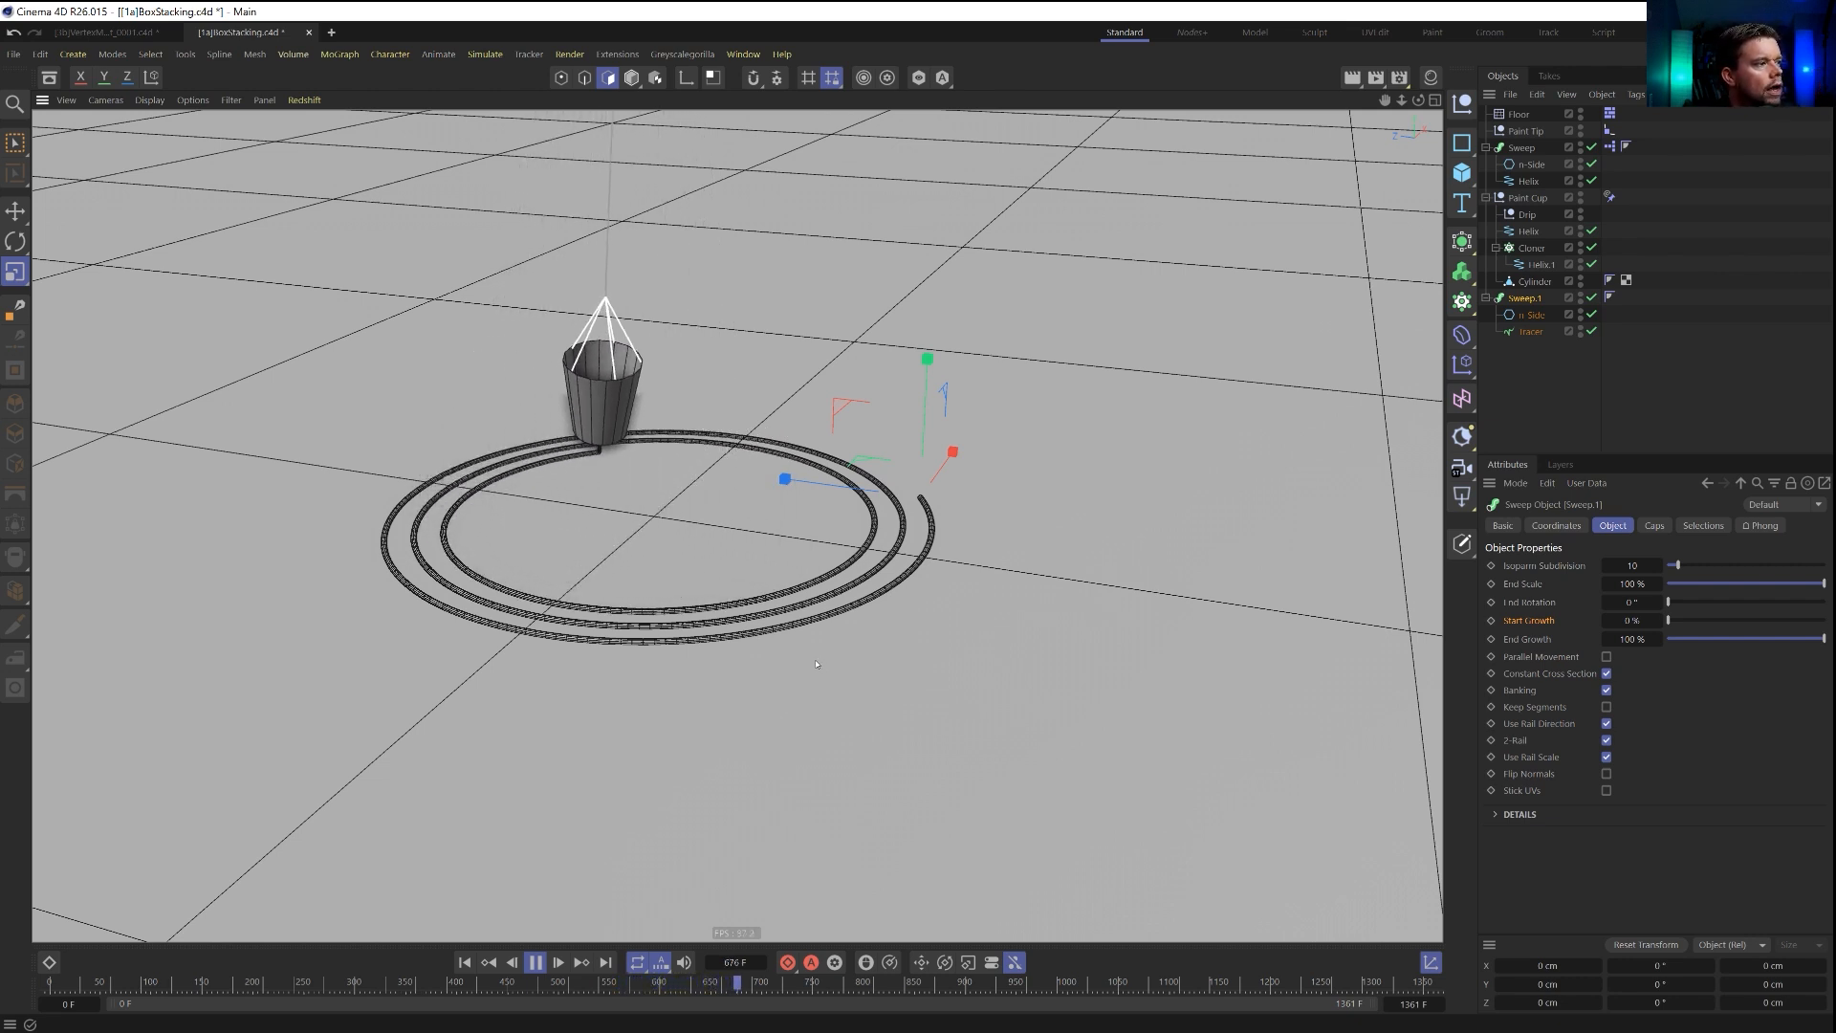
Play the animation, pause it, and examine up close where the paint stream meets the spiral line below the cup.
{"action": "mouse_move", "coordinate": [837, 579]}
{"action": "left_mouse_down", "text": "alt"}
{"action": "mouse_move", "coordinate": [799, 586]}
{"action": "mouse_move", "coordinate": [813, 572]}
{"action": "left_mouse_up", "text": "alt"}
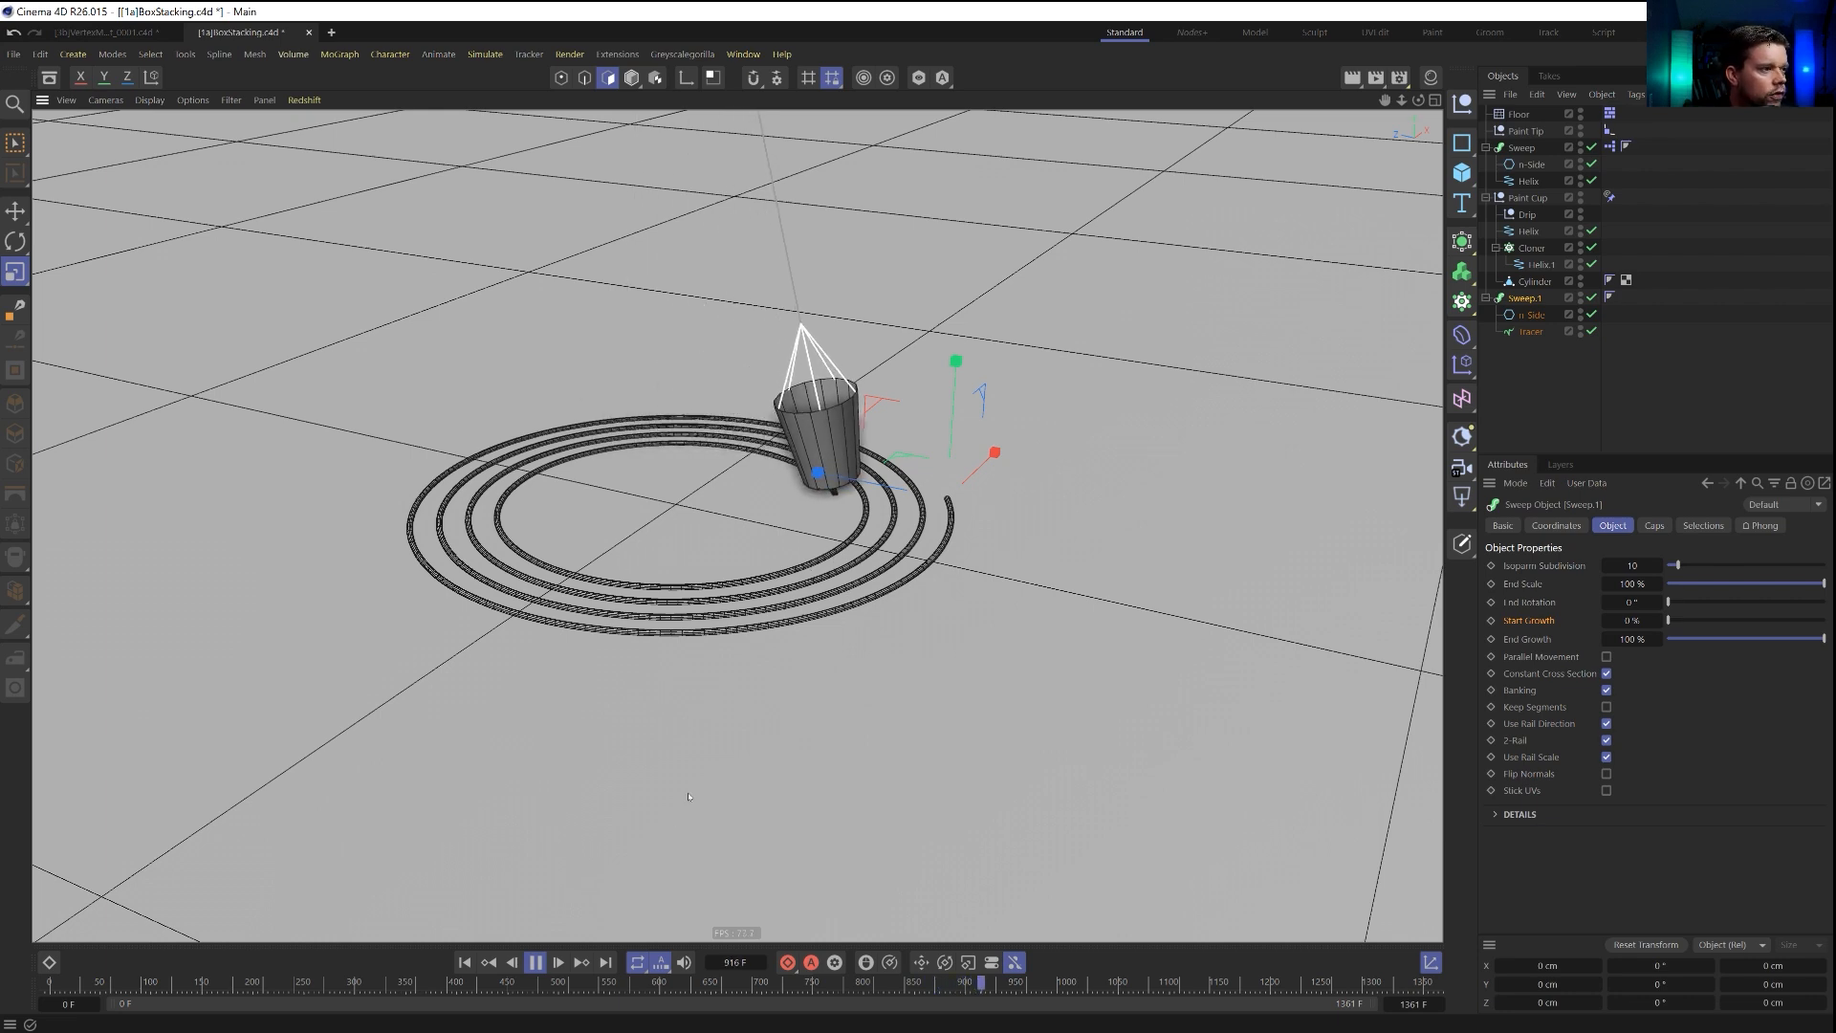
{"action": "key", "text": "F8"}
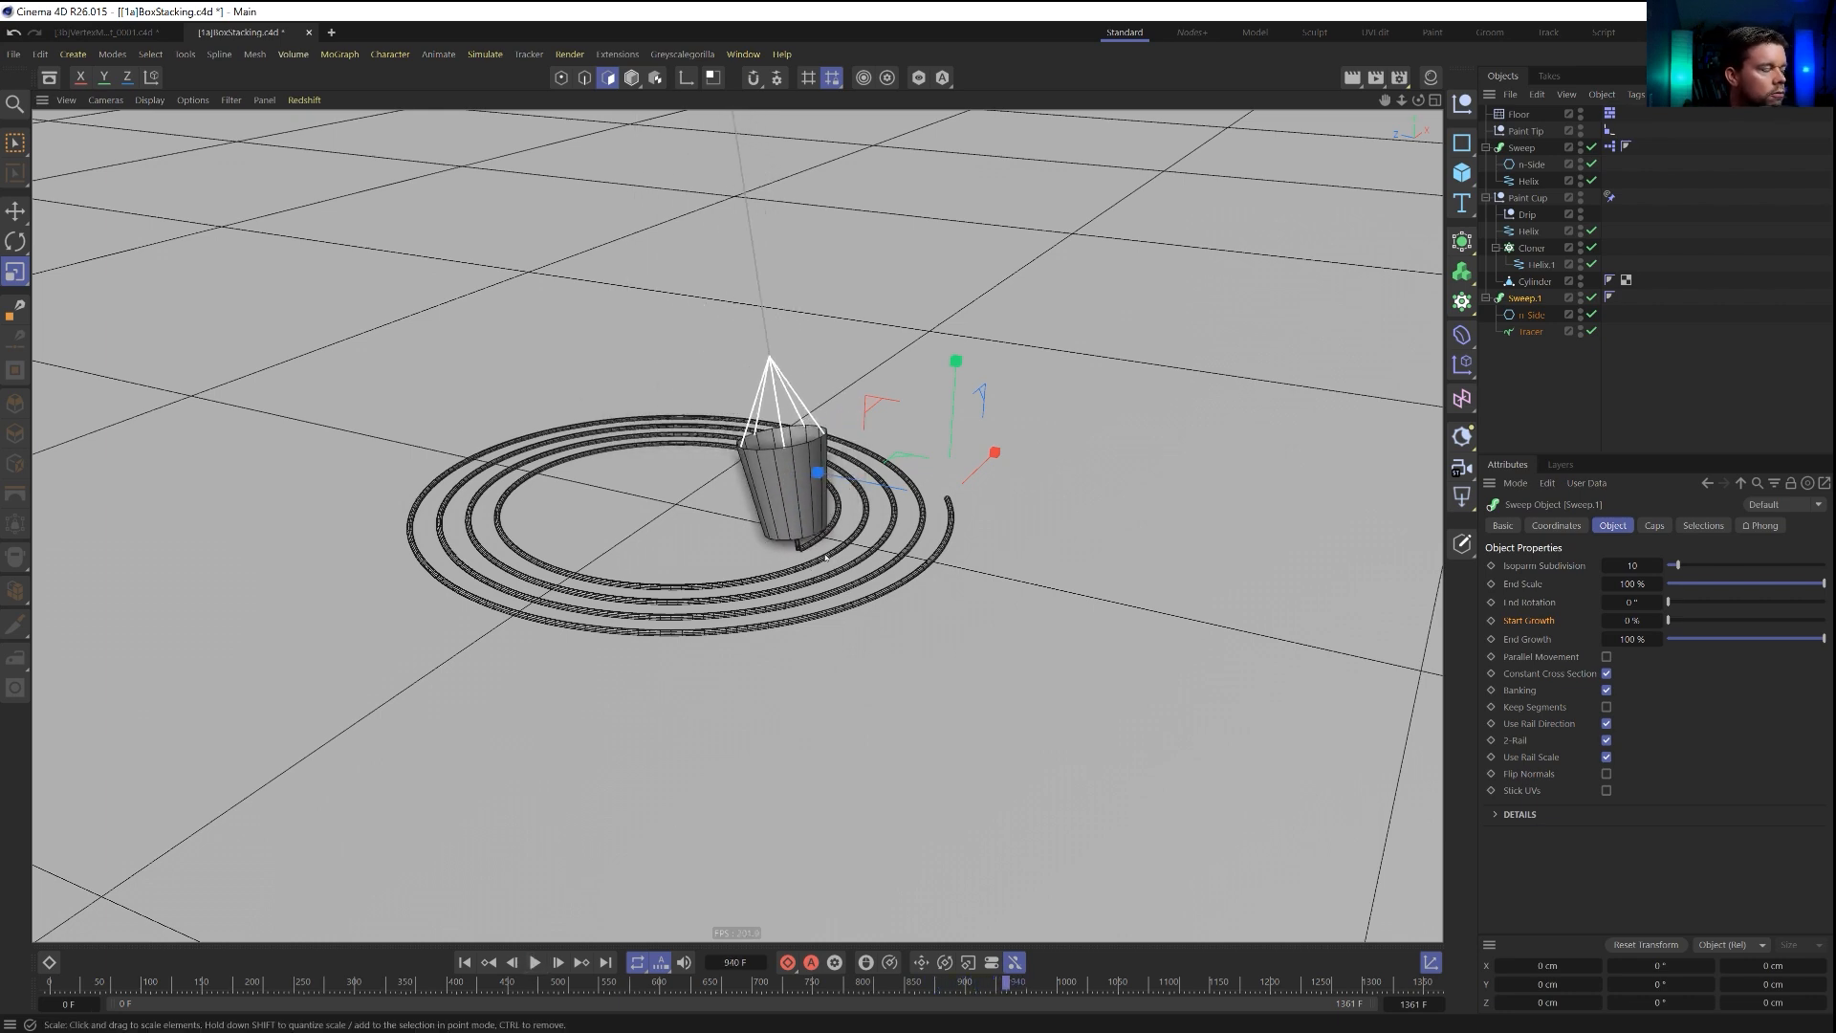
{"action": "left_click_drag", "start_coordinate": [816, 557], "coordinate": [1056, 541], "text": "alt"}
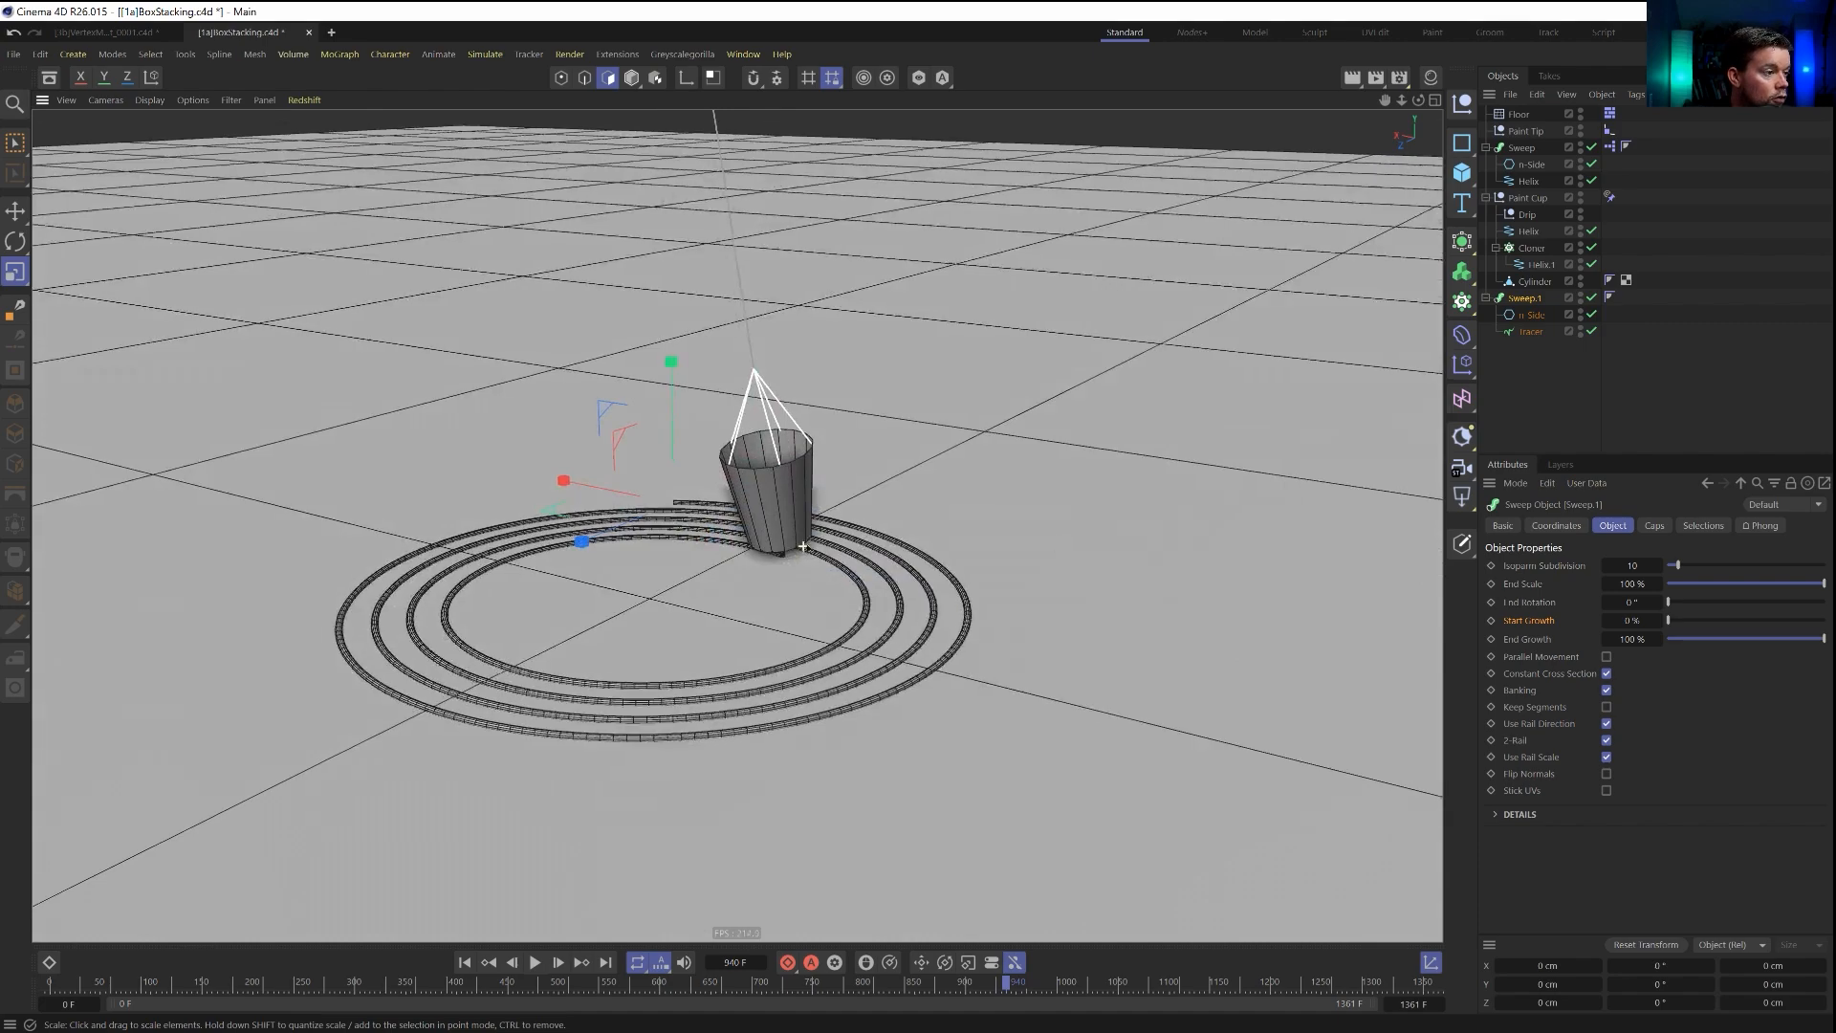
{"action": "scroll", "coordinate": [804, 549], "scroll_direction": "up", "scroll_amount": 6}
{"action": "mouse_move", "coordinate": [743, 565]}
{"action": "left_mouse_down", "text": "alt"}
{"action": "mouse_move", "coordinate": [954, 525]}
{"action": "mouse_move", "coordinate": [1127, 548]}
{"action": "left_mouse_up", "text": "alt"}
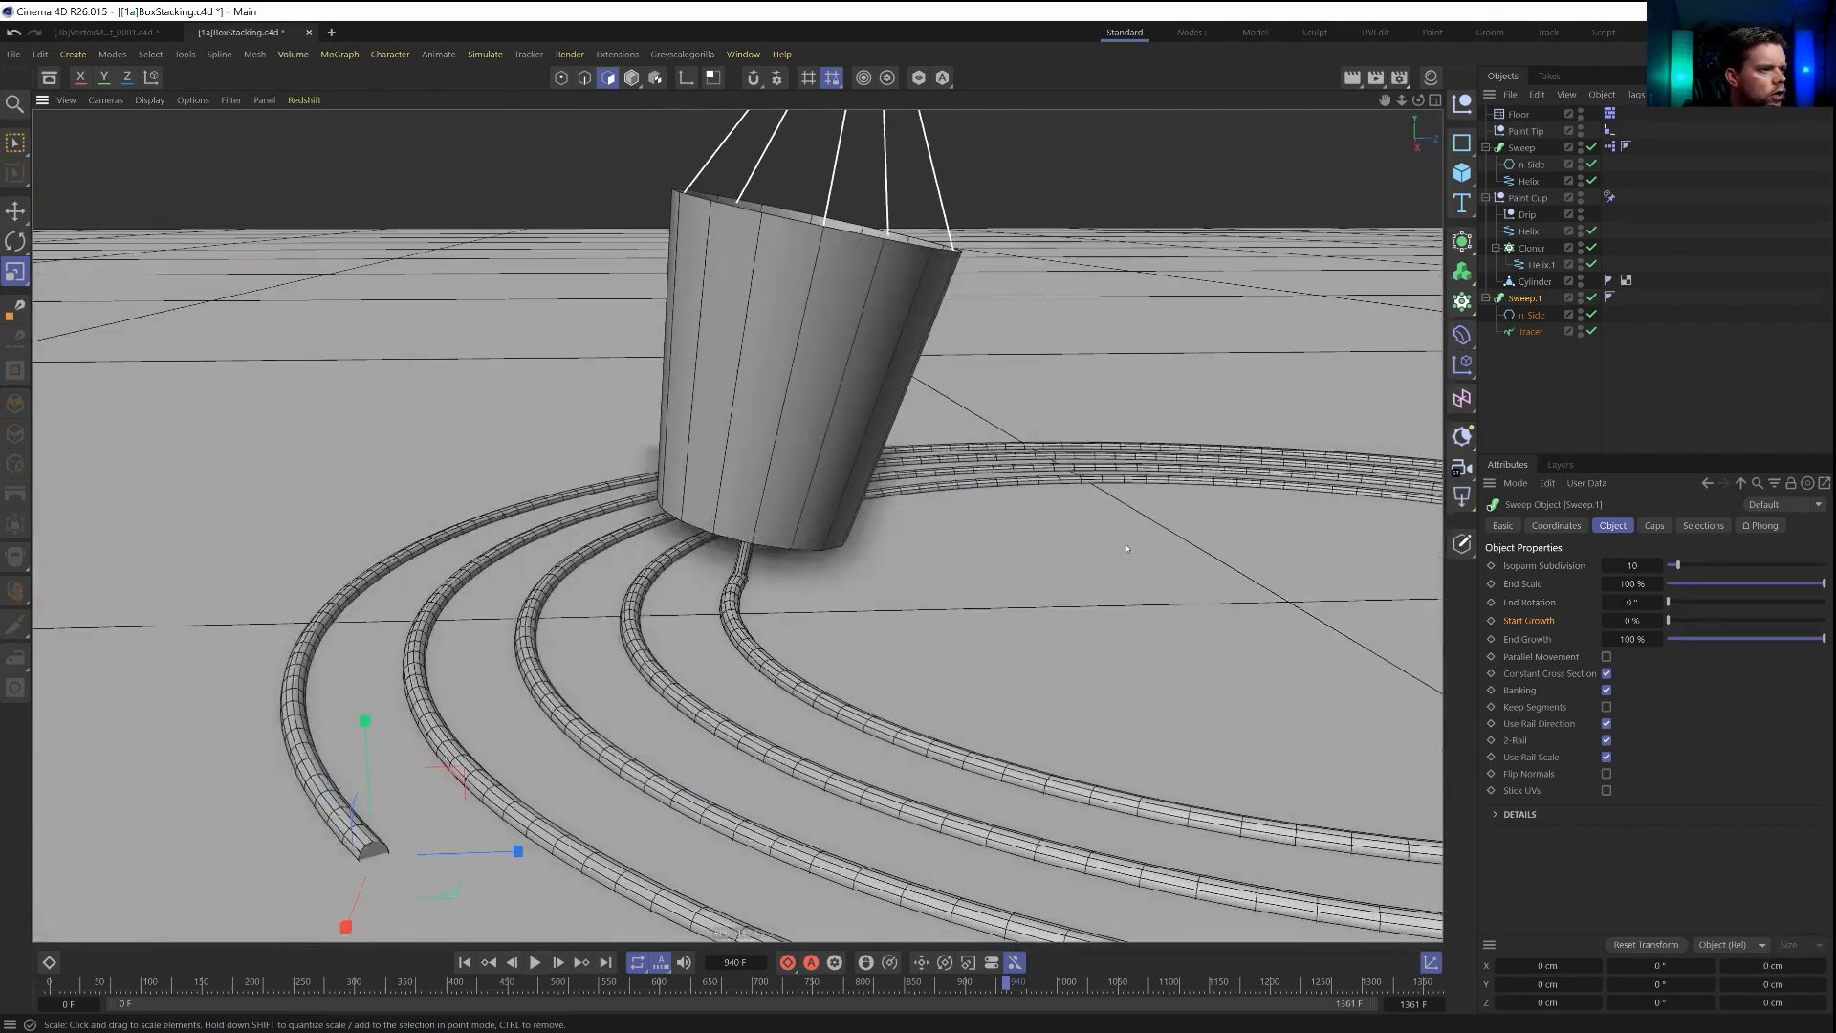
{"action": "middle_click_drag", "start_coordinate": [876, 659], "coordinate": [737, 525], "text": "alt"}
{"action": "scroll", "coordinate": [738, 525], "scroll_direction": "down", "scroll_amount": 4}
{"action": "left_click_drag", "start_coordinate": [737, 525], "coordinate": [692, 569], "text": "alt"}
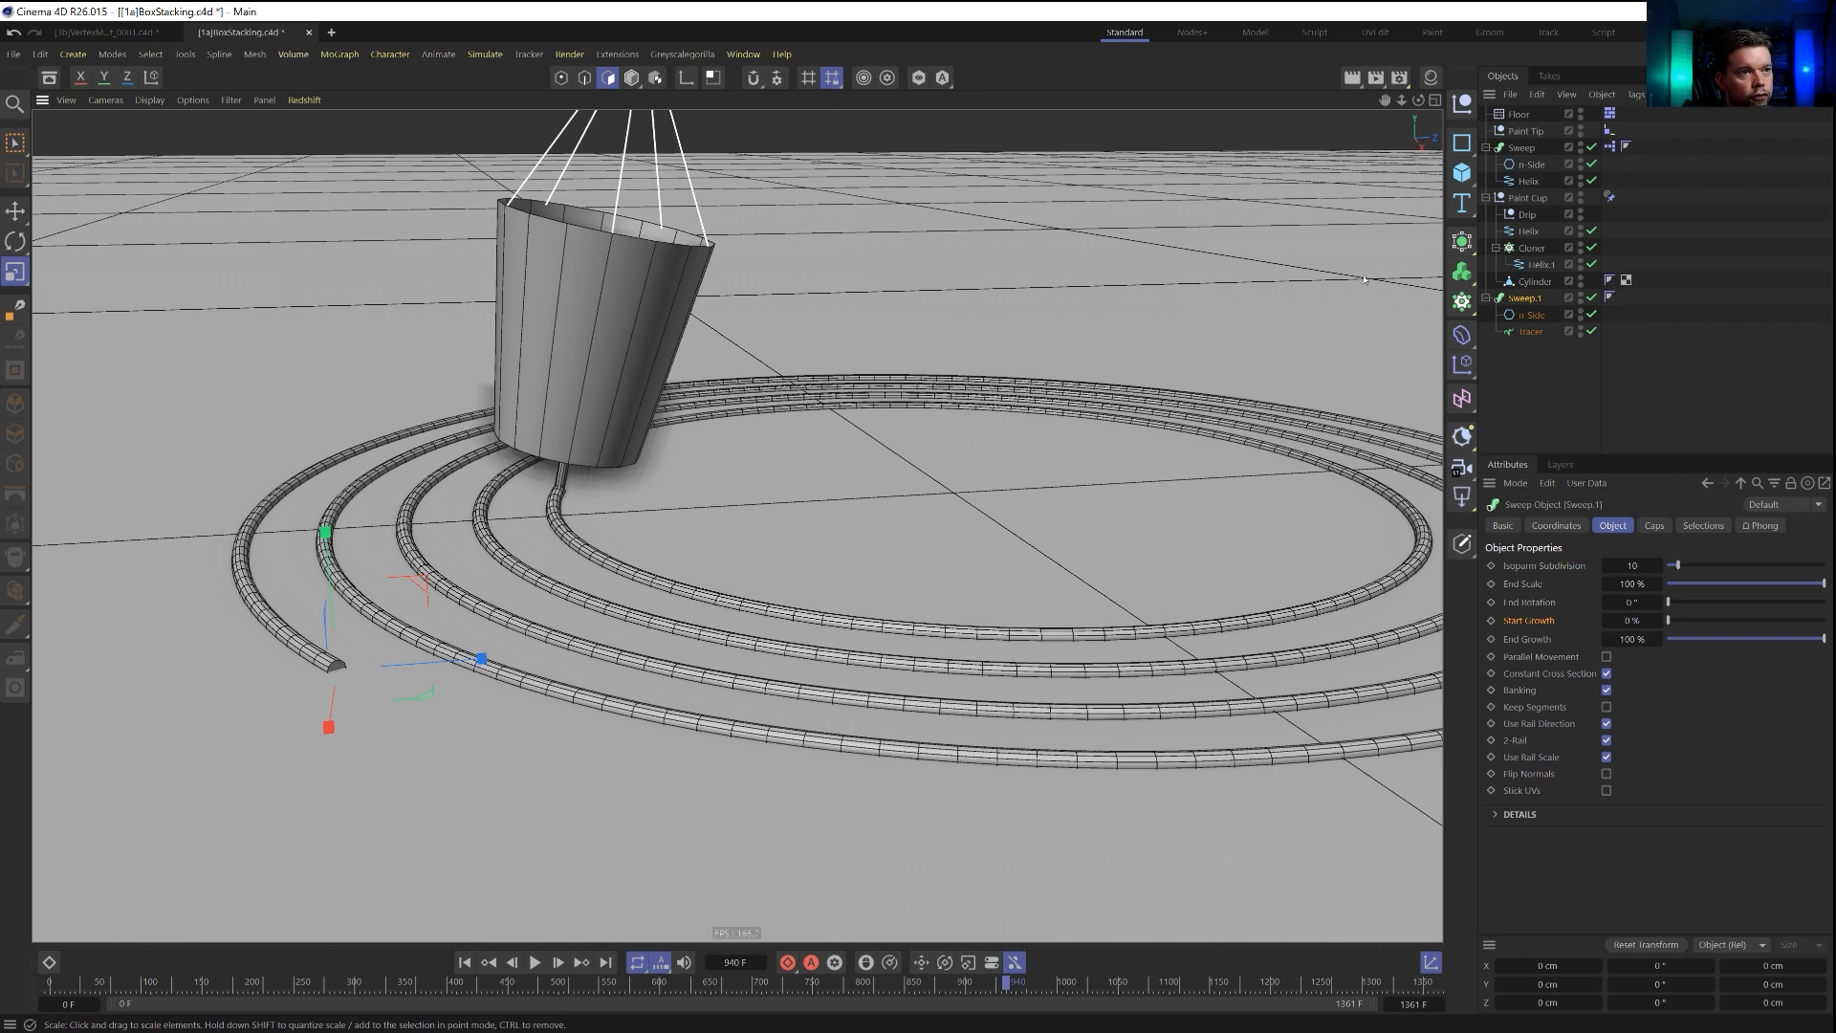
Place the first Sweep's n-Side profile inside a new Cloner in Linear mode with a count of 1.
{"action": "left_click", "coordinate": [1530, 165]}
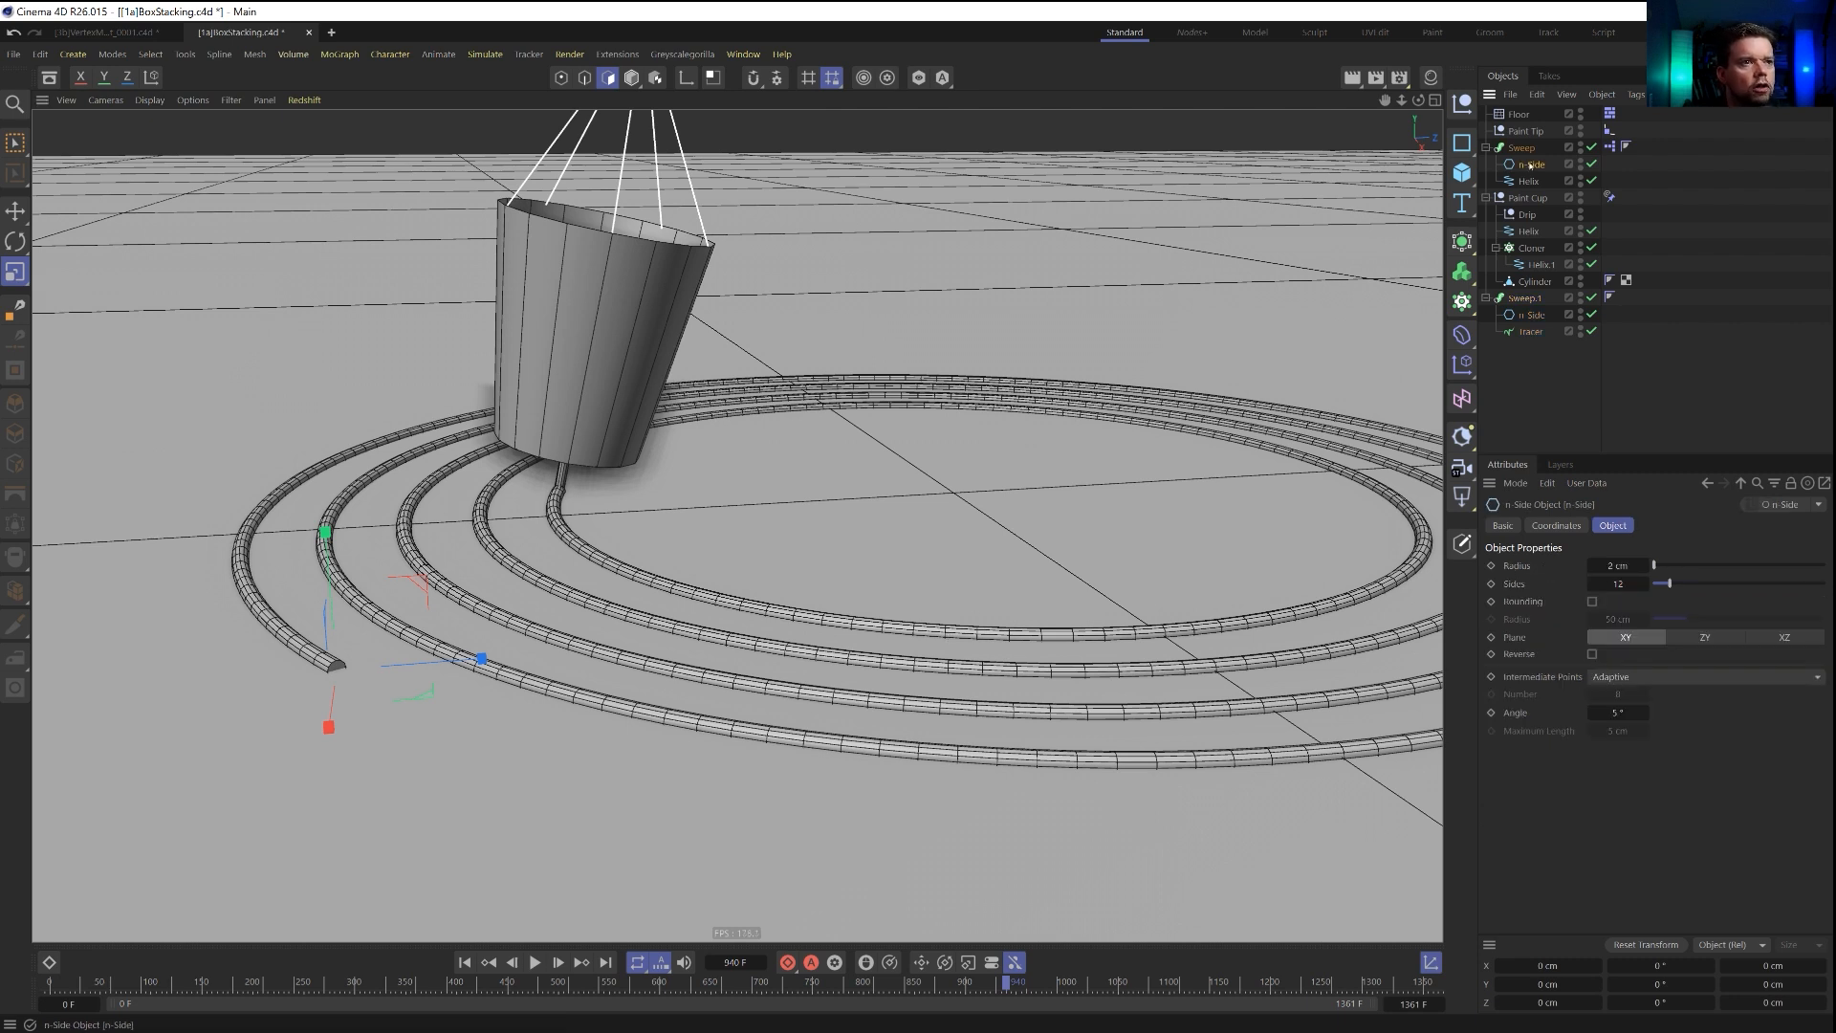
{"action": "left_click", "coordinate": [1462, 301], "text": "alt"}
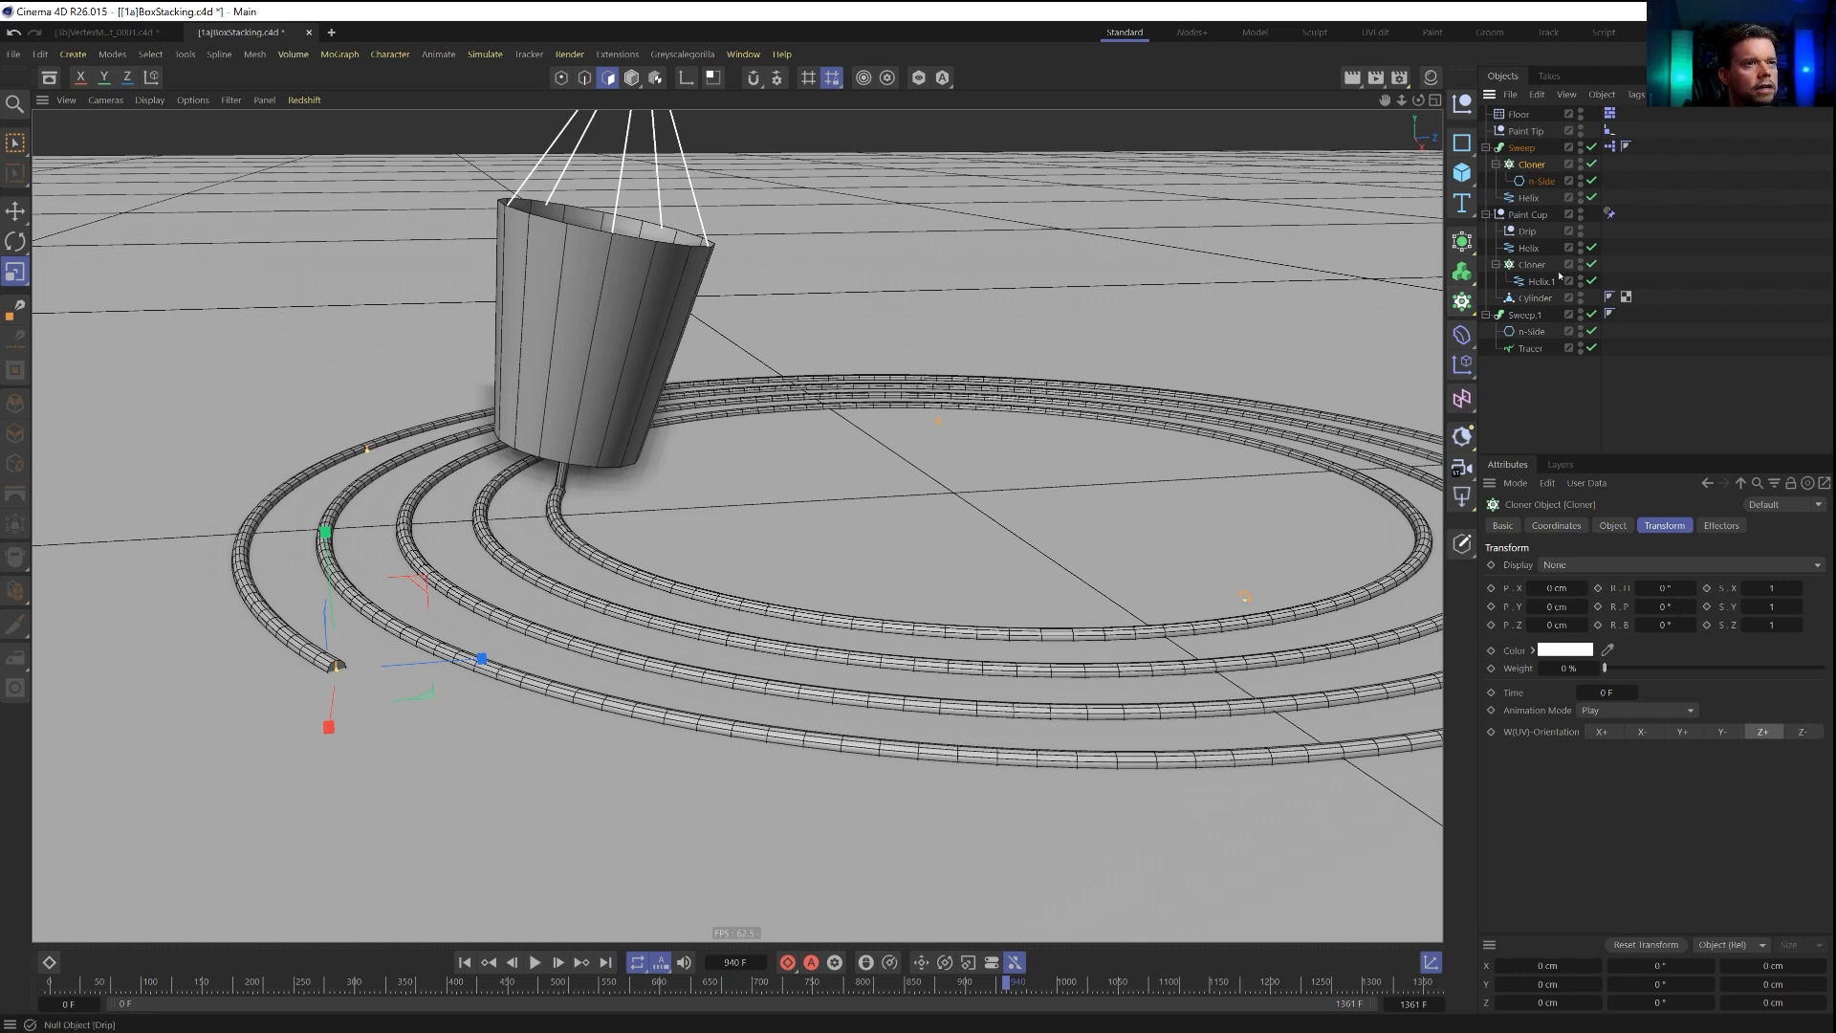
{"action": "left_click", "coordinate": [1614, 526]}
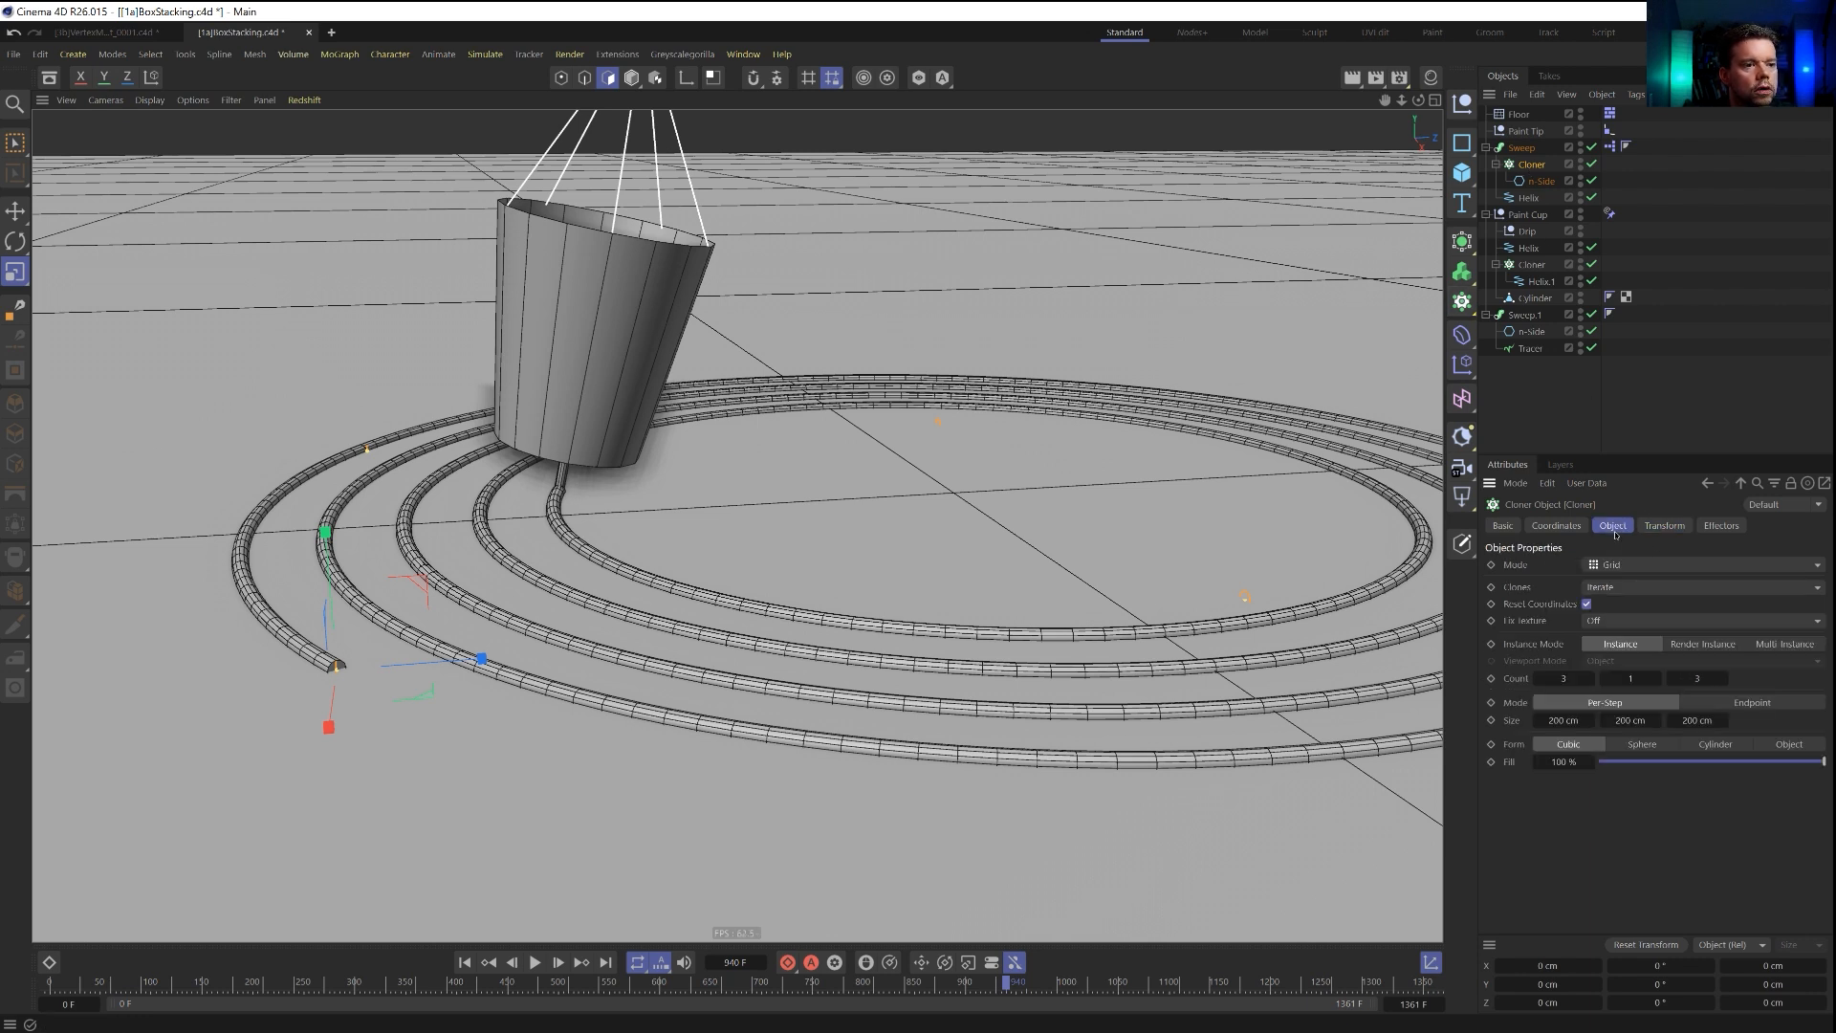
{"action": "left_click", "coordinate": [1703, 565]}
{"action": "left_click", "coordinate": [1626, 591]}
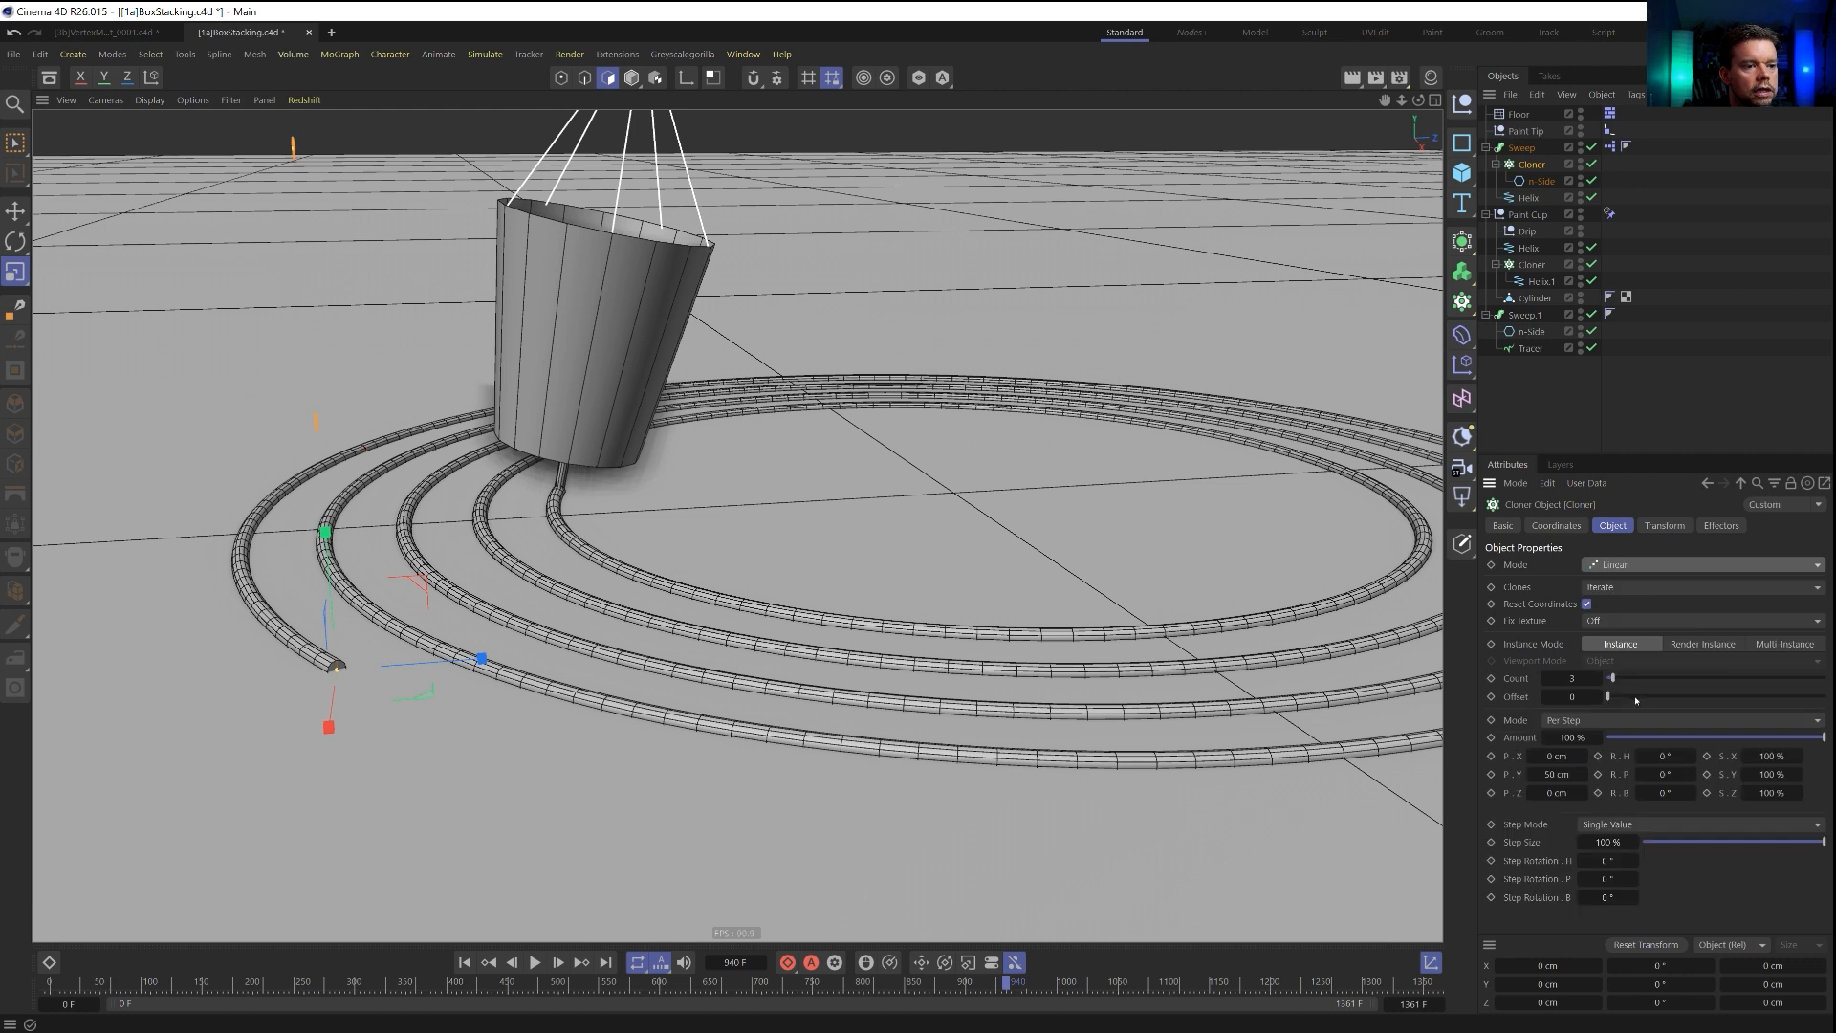
{"action": "left_click", "coordinate": [1572, 678]}
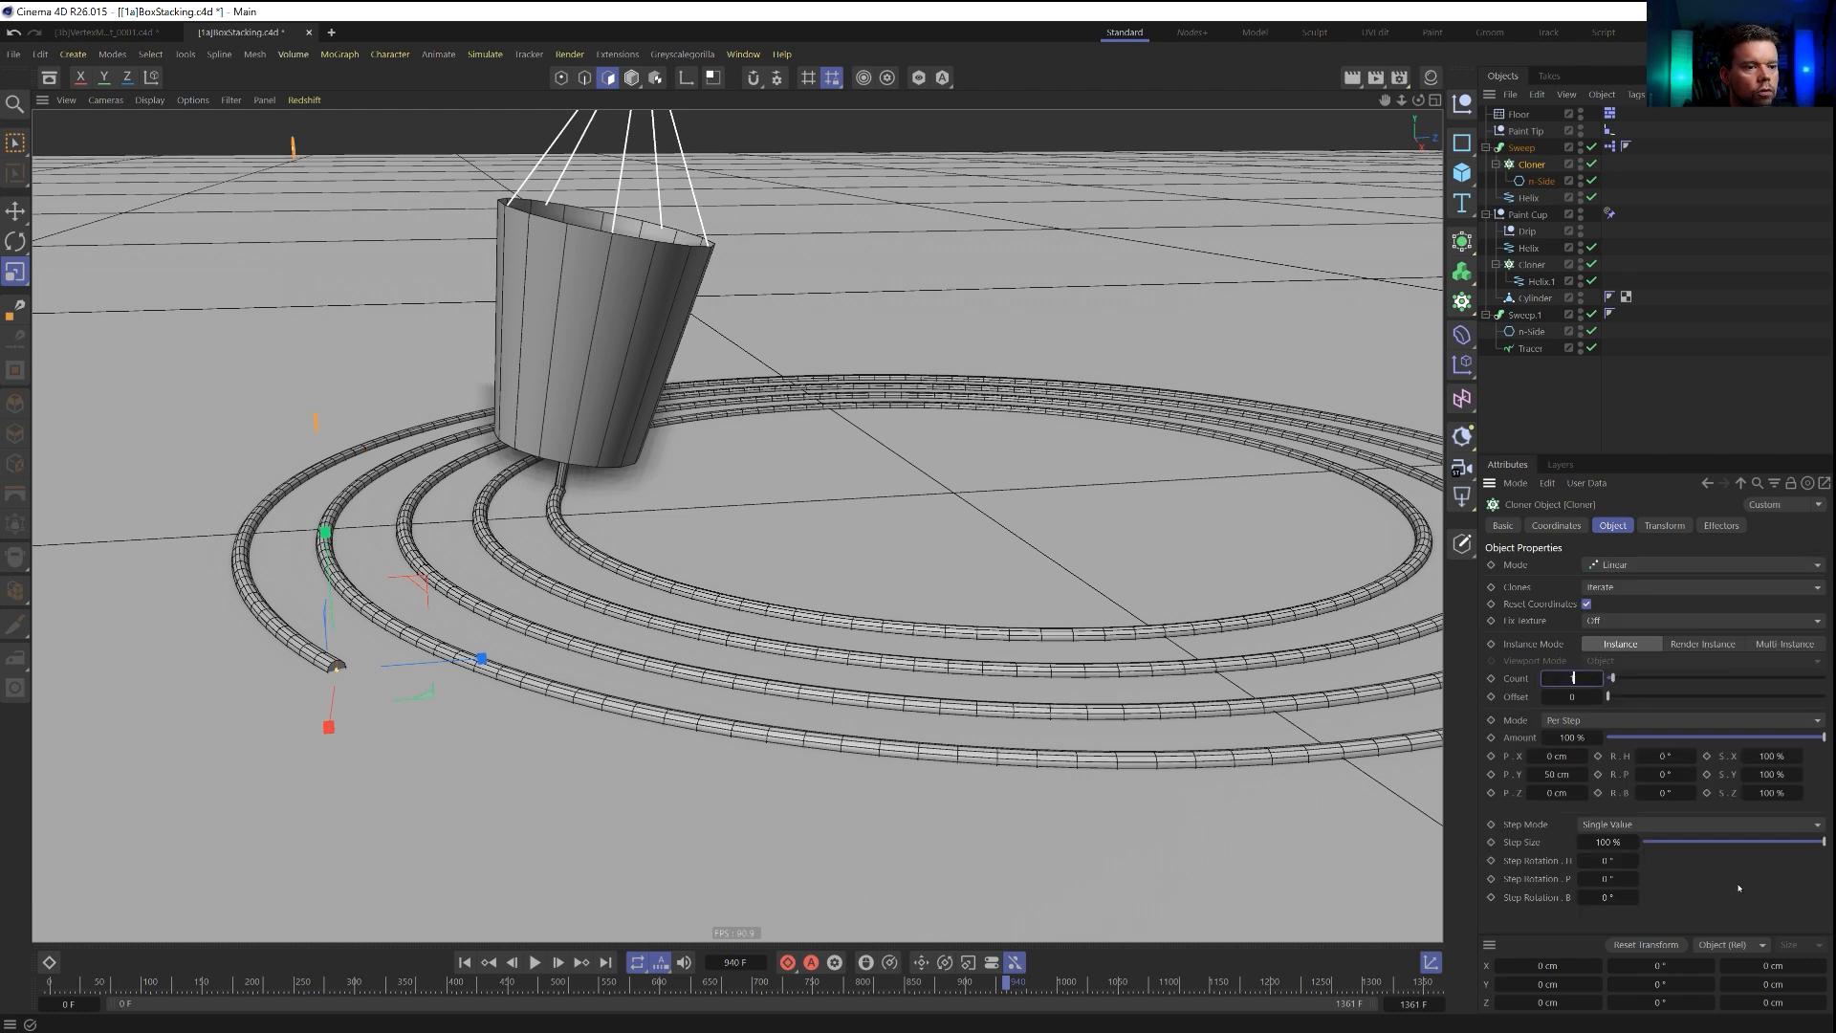
Flatten the cloned n-Side profile by setting the Cloner's transform Y scale to 0.41.
{"action": "left_click", "coordinate": [1541, 182]}
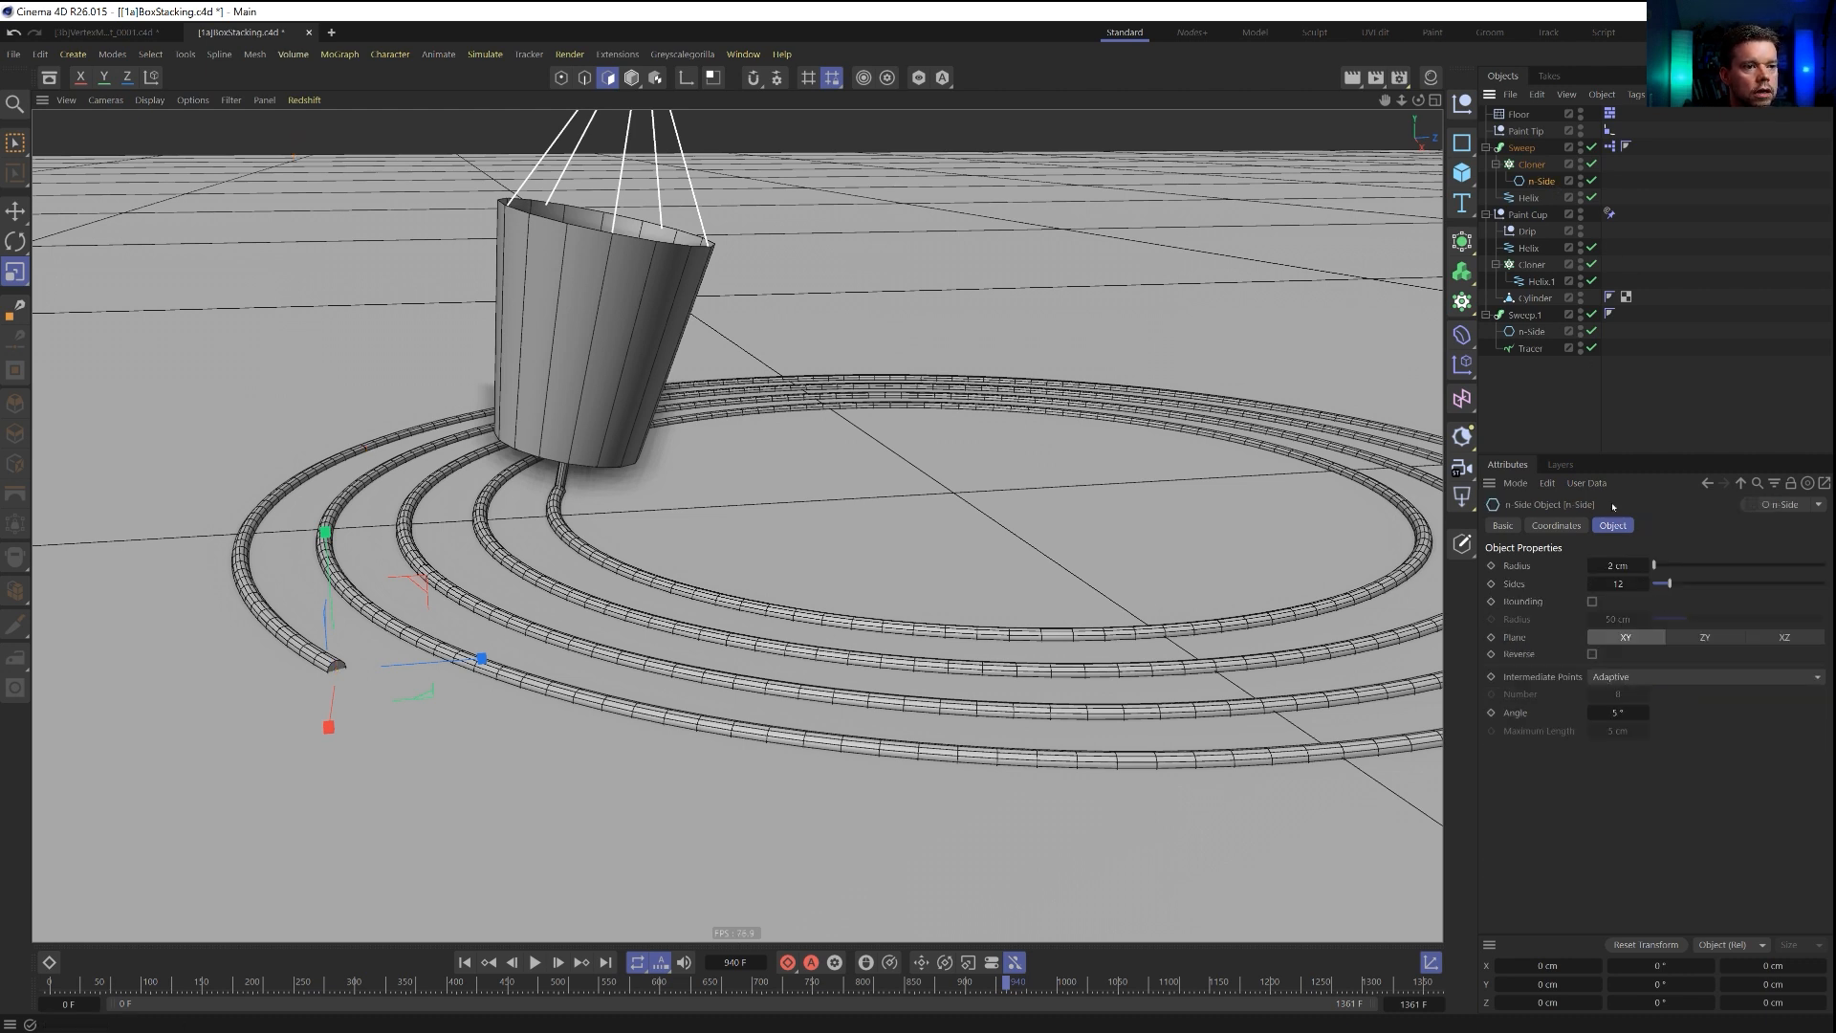
{"action": "left_click", "coordinate": [1532, 165]}
{"action": "left_click", "coordinate": [1650, 528]}
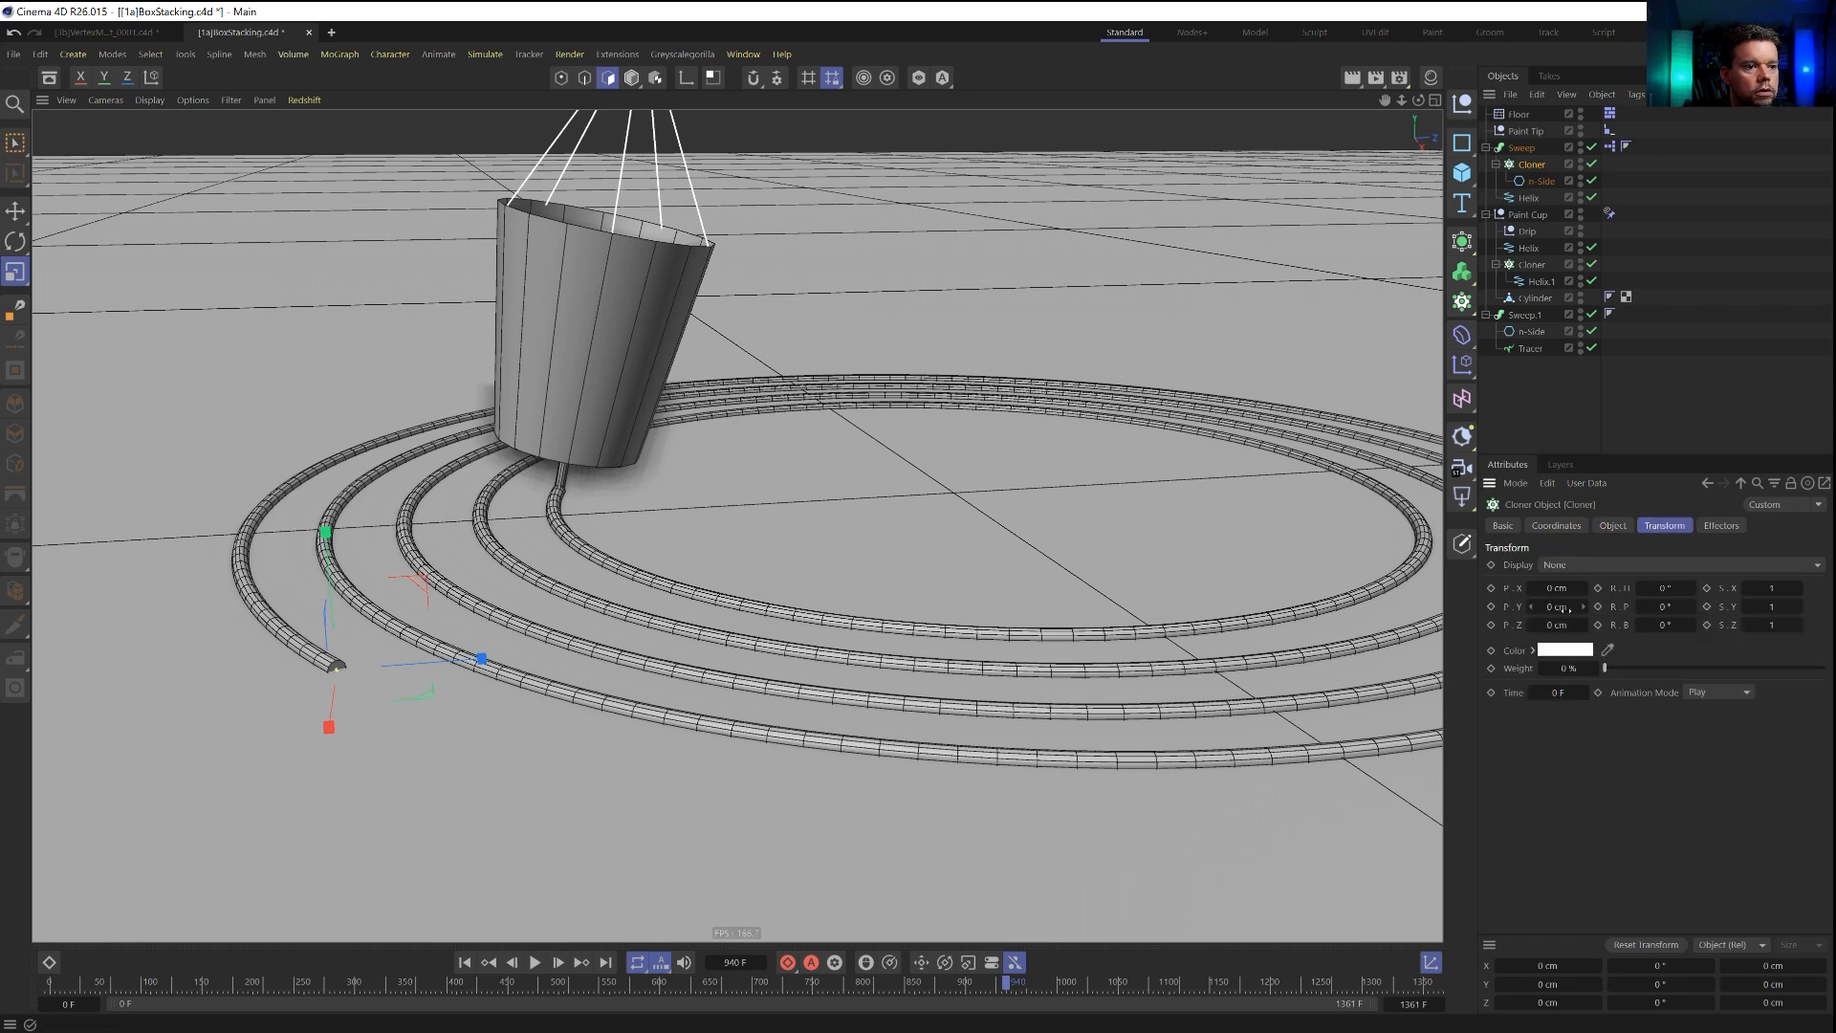
{"action": "left_click_drag", "start_coordinate": [1782, 606], "coordinate": [1752, 606]}
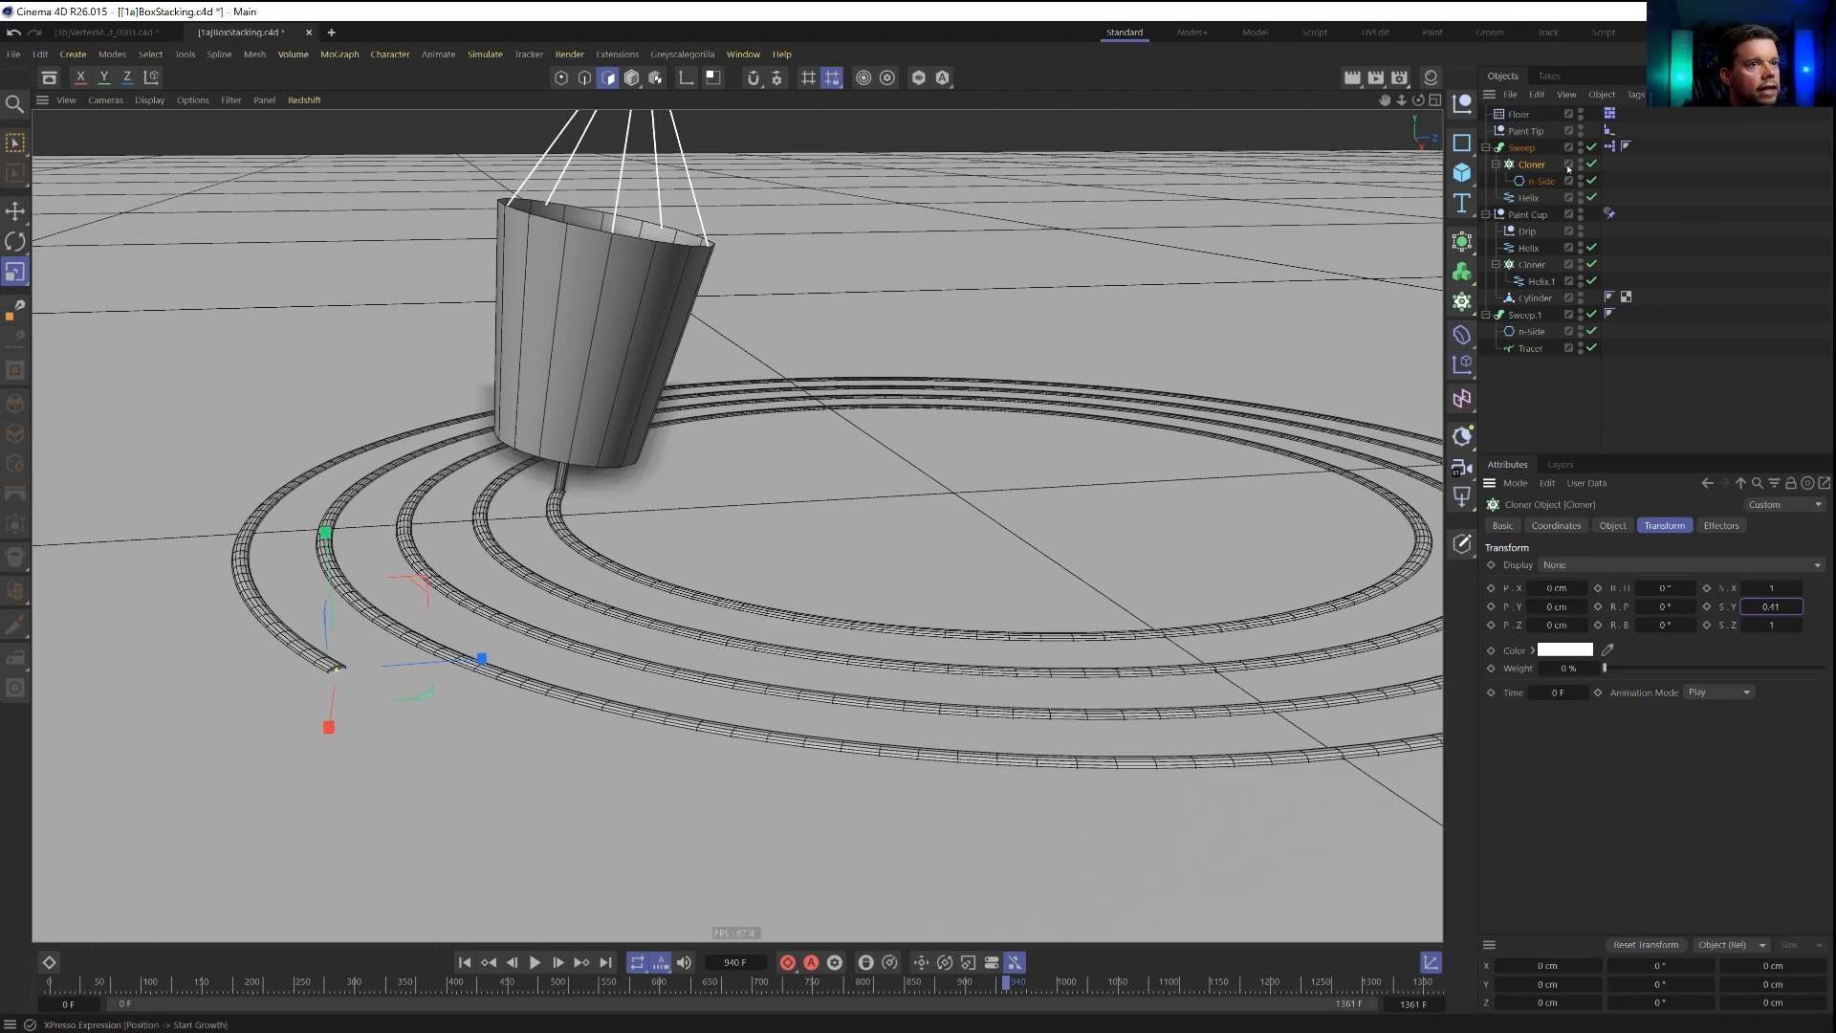
Scale up the n-Side profile inside the Cloner to a radius of about 2.38 cm.
{"action": "left_click", "coordinate": [1541, 182]}
{"action": "left_click_drag", "start_coordinate": [1010, 427], "coordinate": [1168, 428]}
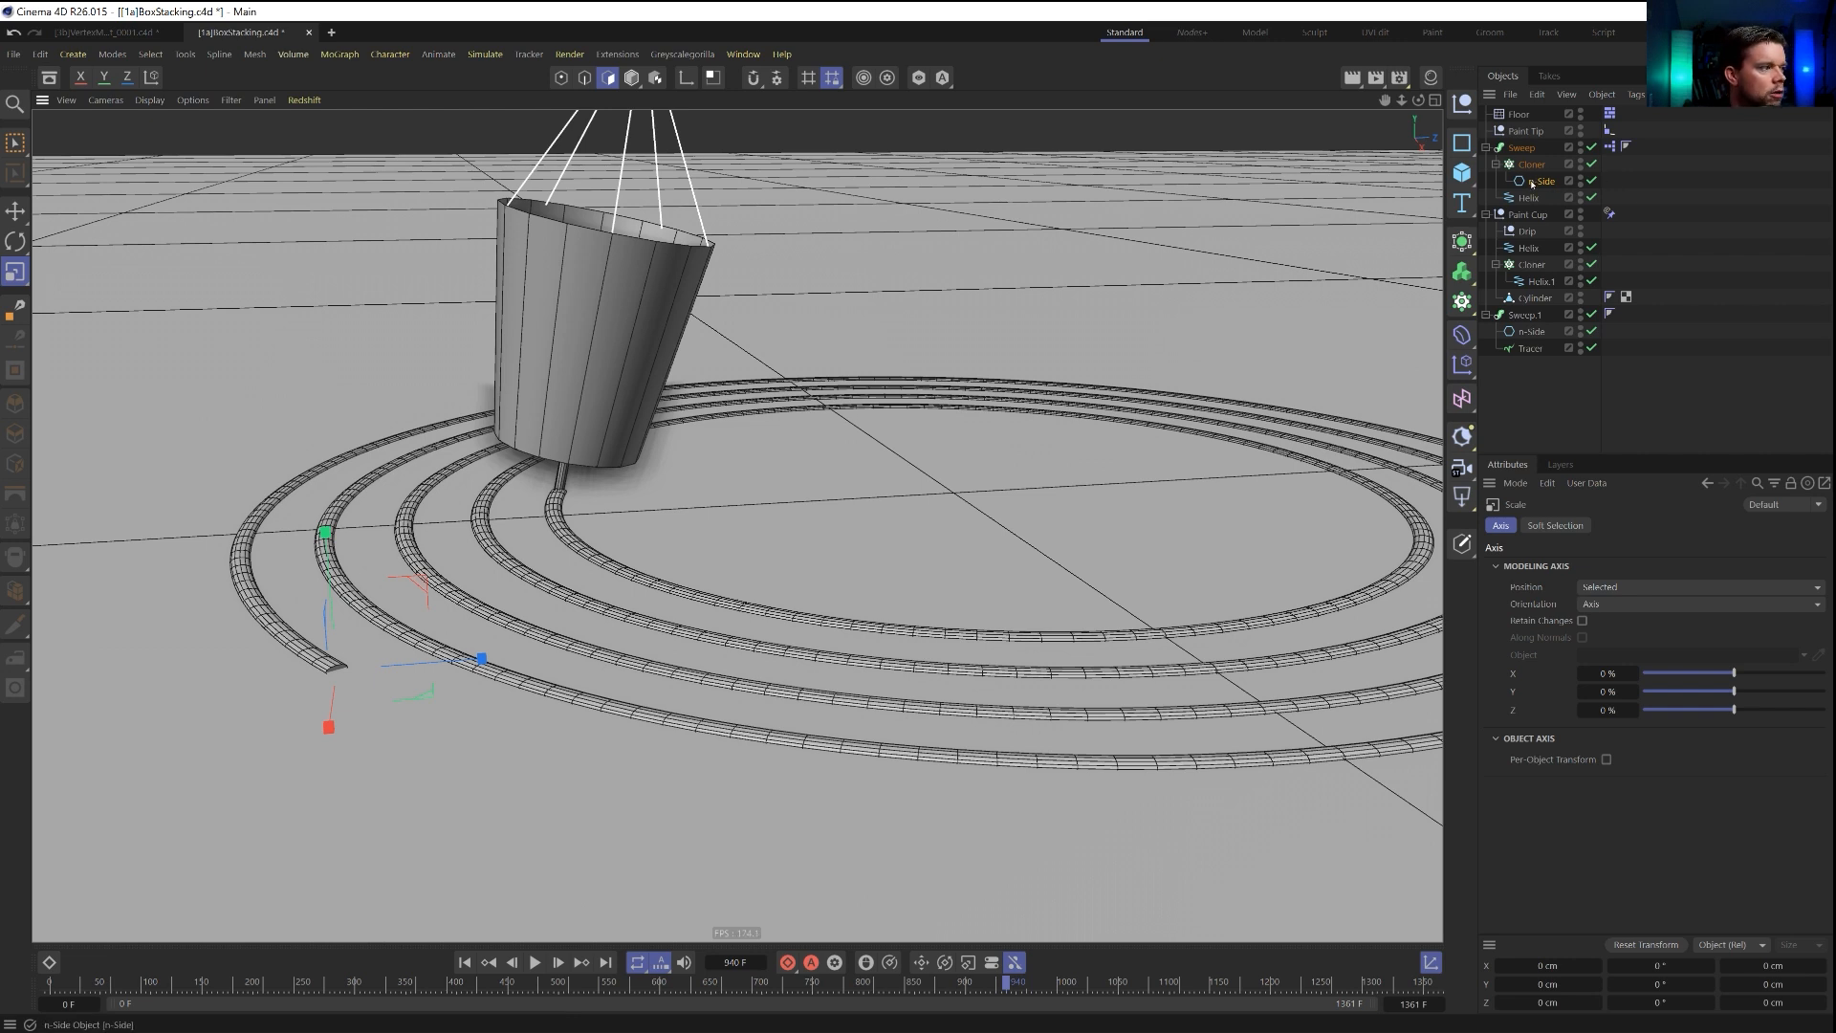
{"action": "left_click", "coordinate": [1534, 182]}
{"action": "left_click_drag", "start_coordinate": [776, 583], "coordinate": [885, 620], "text": "alt"}
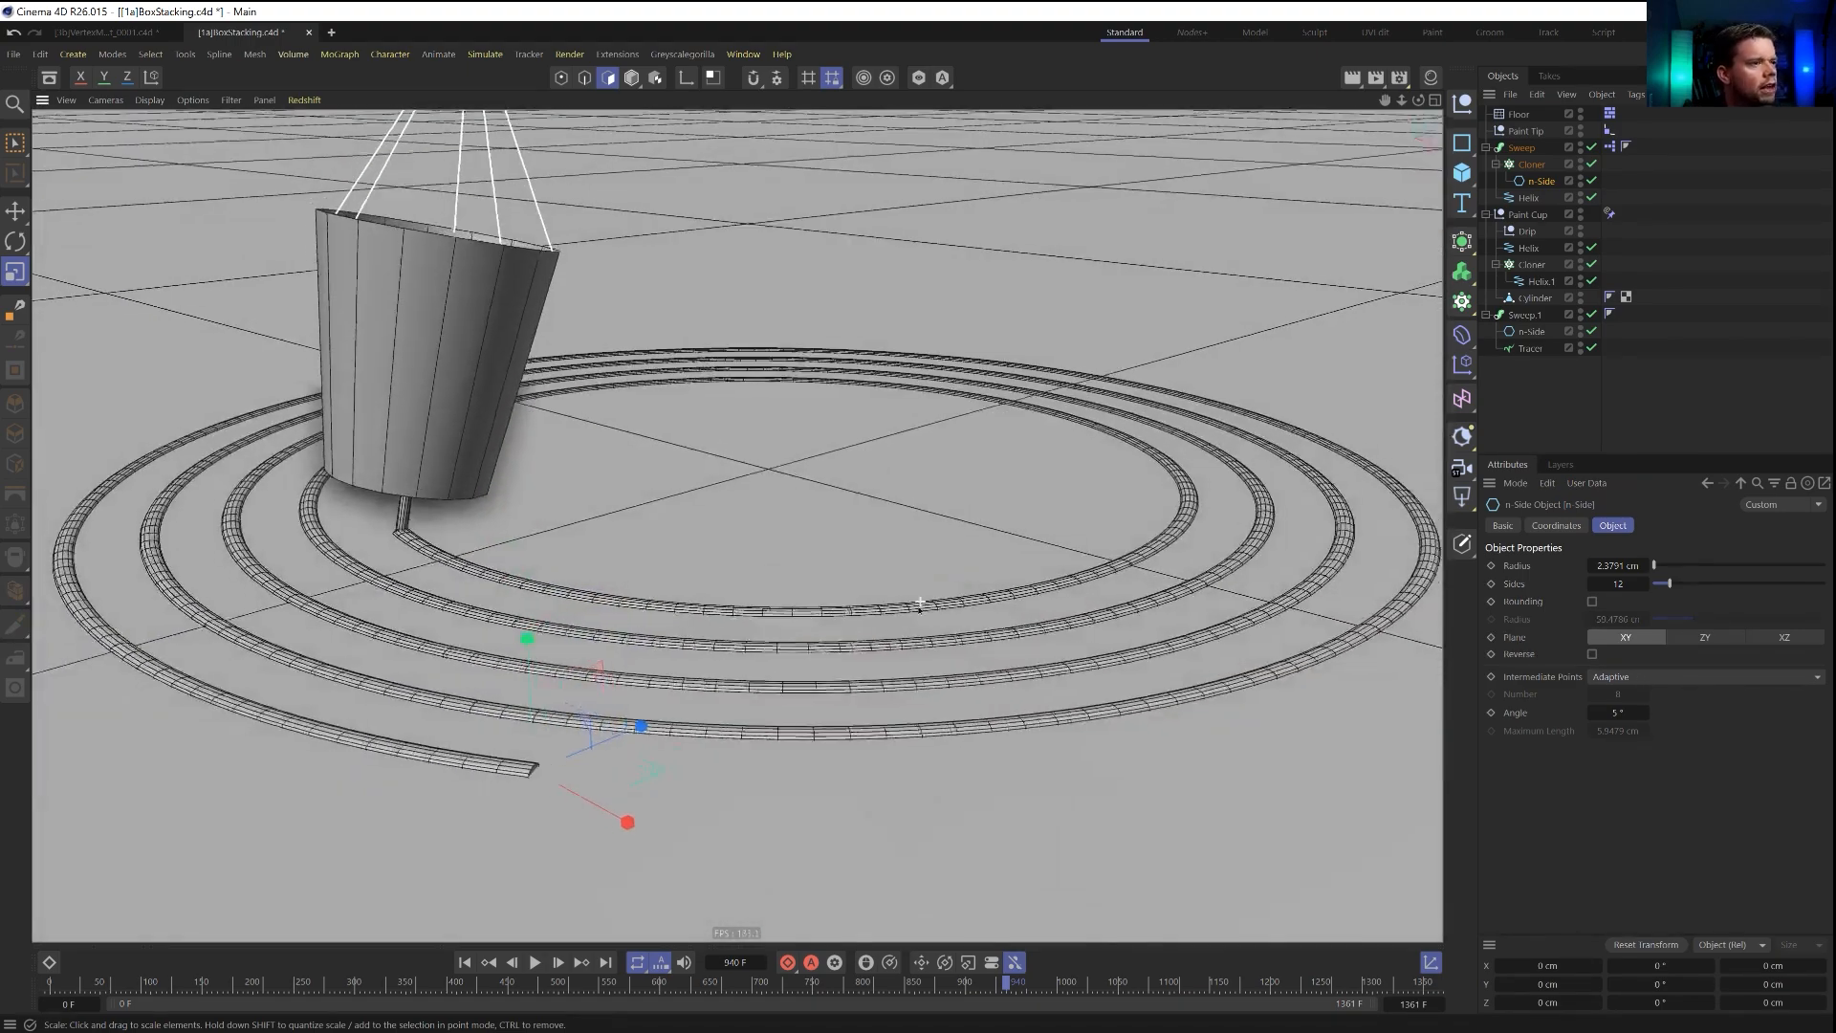
{"action": "right_click_drag", "start_coordinate": [884, 620], "coordinate": [853, 617], "text": "alt"}
{"action": "middle_click_drag", "start_coordinate": [853, 618], "coordinate": [909, 639], "text": "alt"}
Nudge the first Sweep's Helix slightly along its vertical axis relative to the floor.
{"action": "left_click", "coordinate": [1530, 197]}
{"action": "key", "text": "e"}
{"action": "left_click_drag", "start_coordinate": [797, 413], "coordinate": [799, 412]}
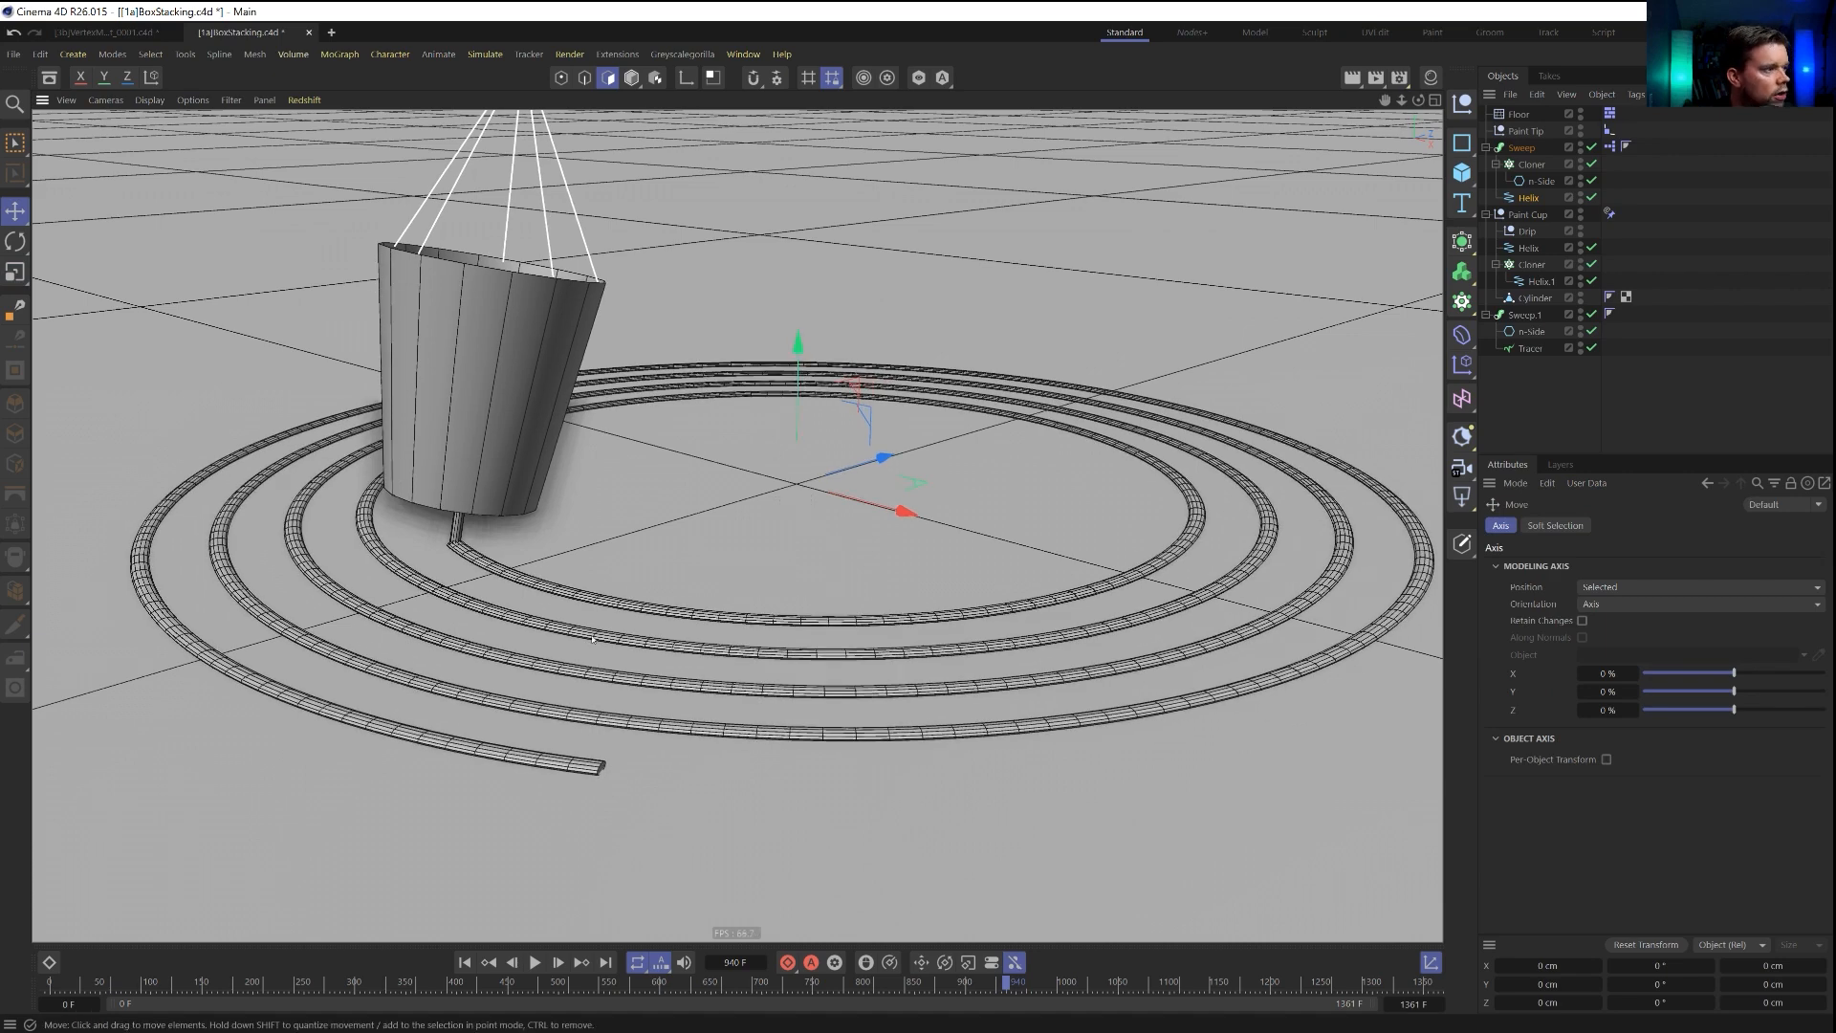
Create a Volume Builder, place both Sweeps inside it and set its voxel size to 2 cm.
{"action": "left_click_drag", "start_coordinate": [1462, 272], "coordinate": [1546, 297]}
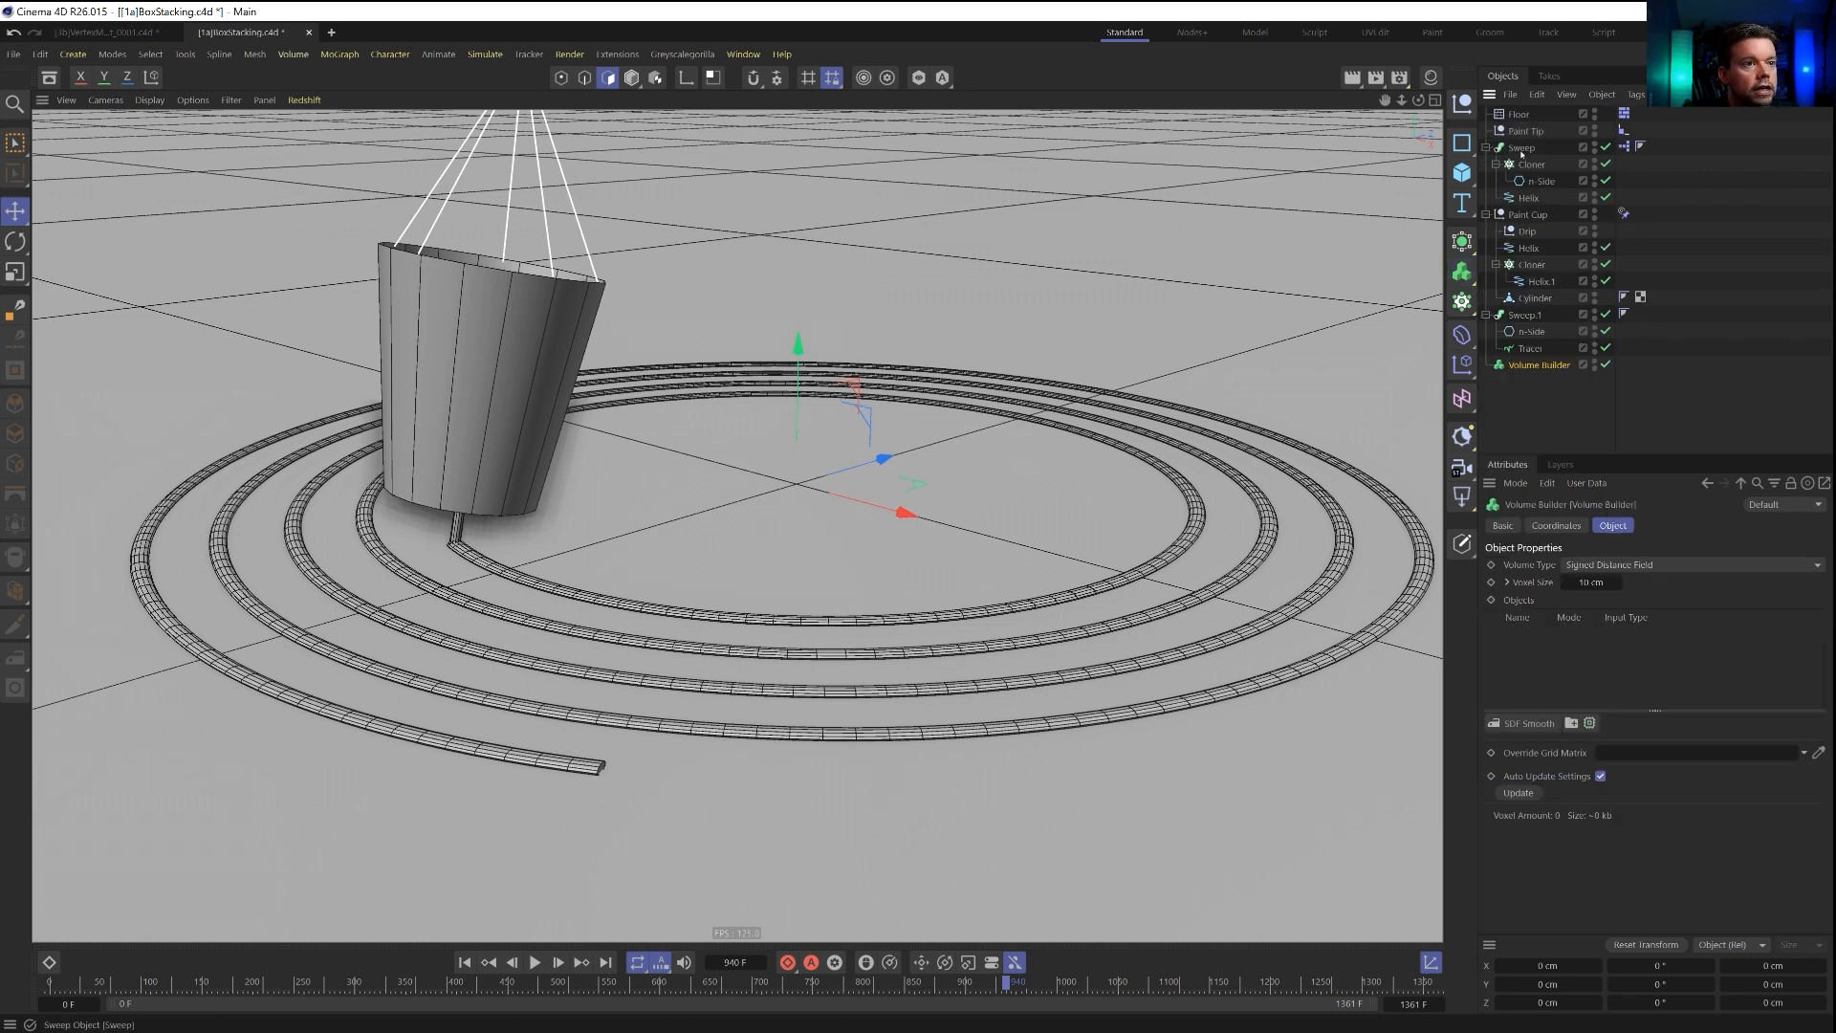
{"action": "left_click", "coordinate": [1522, 148]}
{"action": "left_click", "coordinate": [1525, 315], "text": "ctrl"}
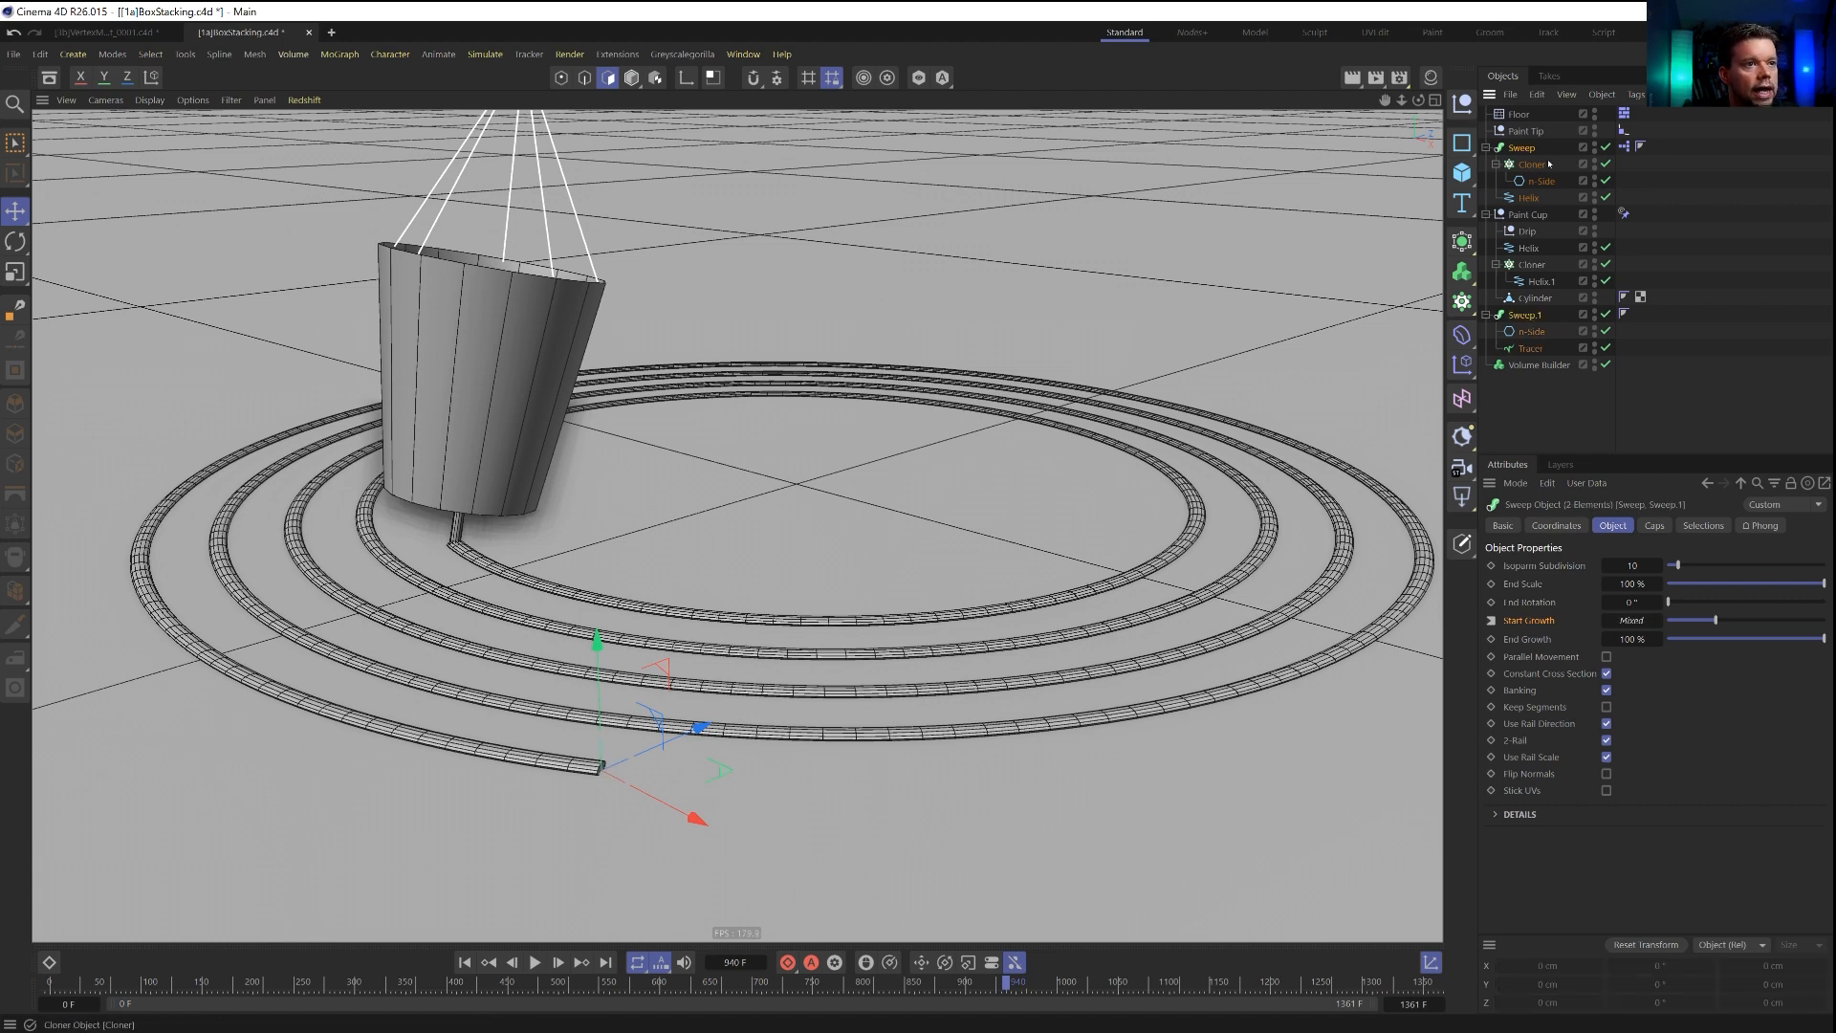
{"action": "left_click_drag", "start_coordinate": [1514, 321], "coordinate": [1537, 370]}
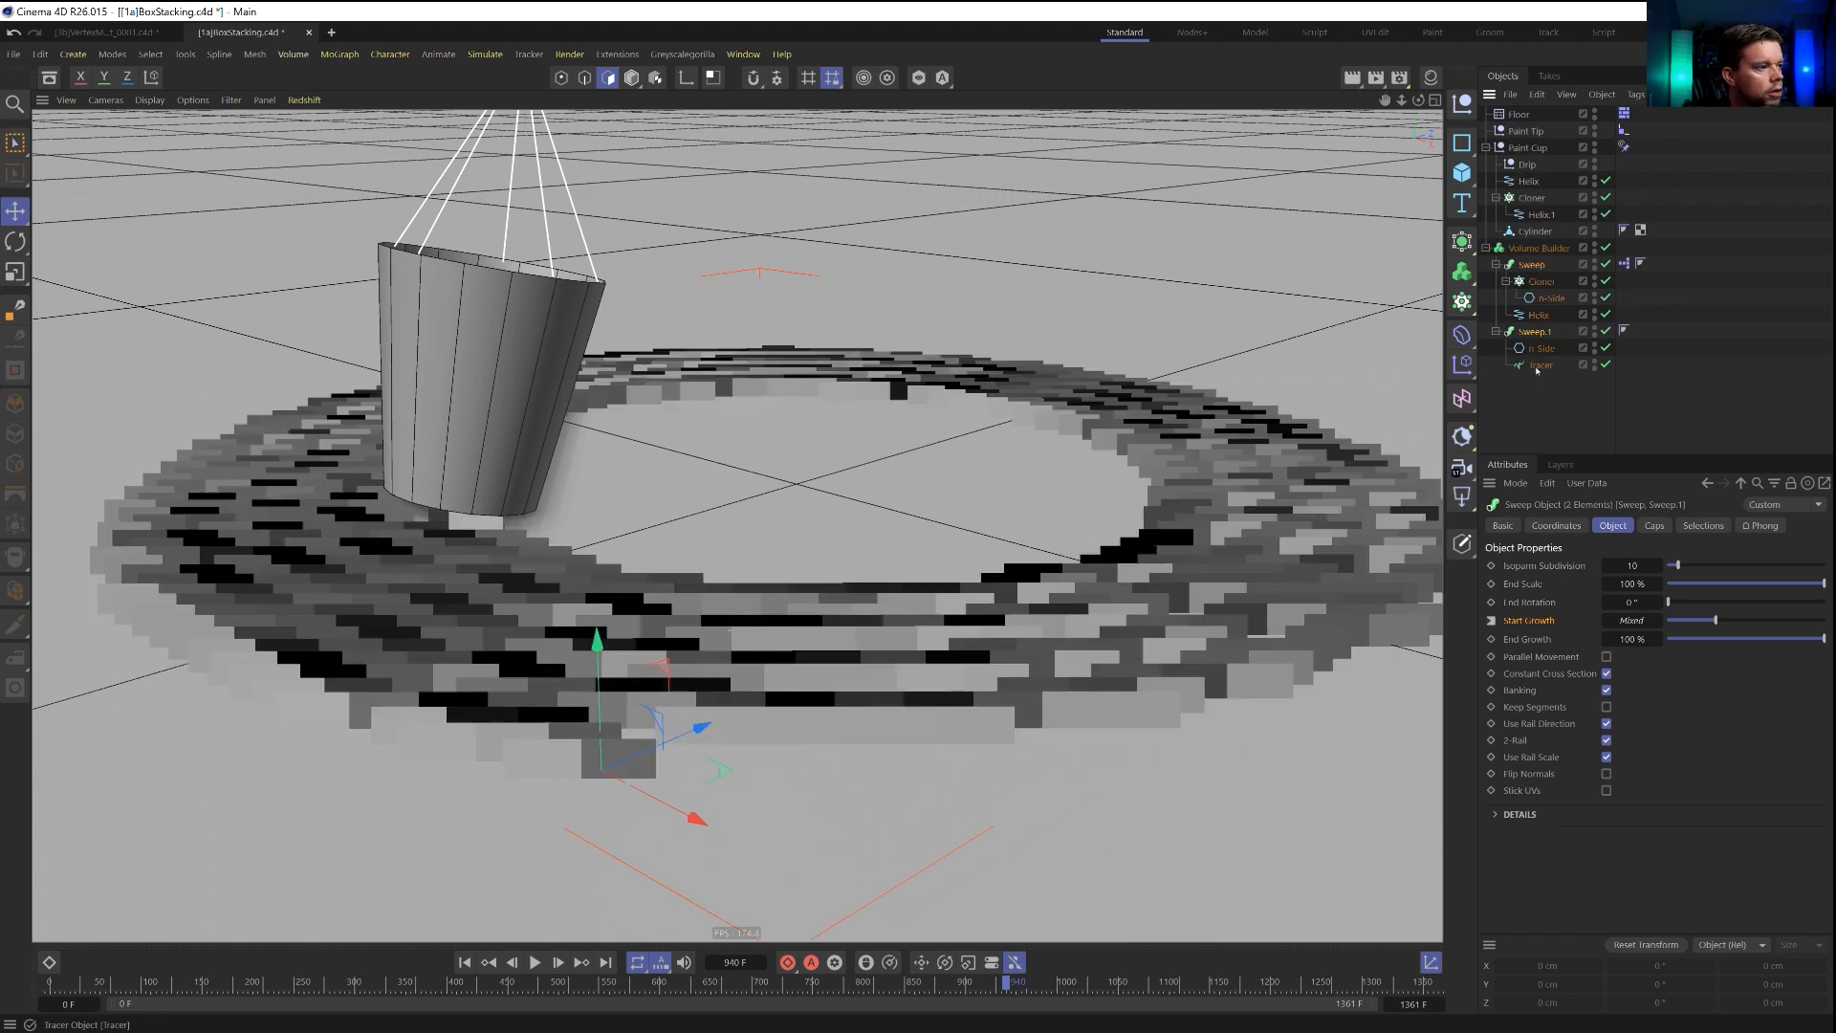
{"action": "left_click", "coordinate": [1539, 249]}
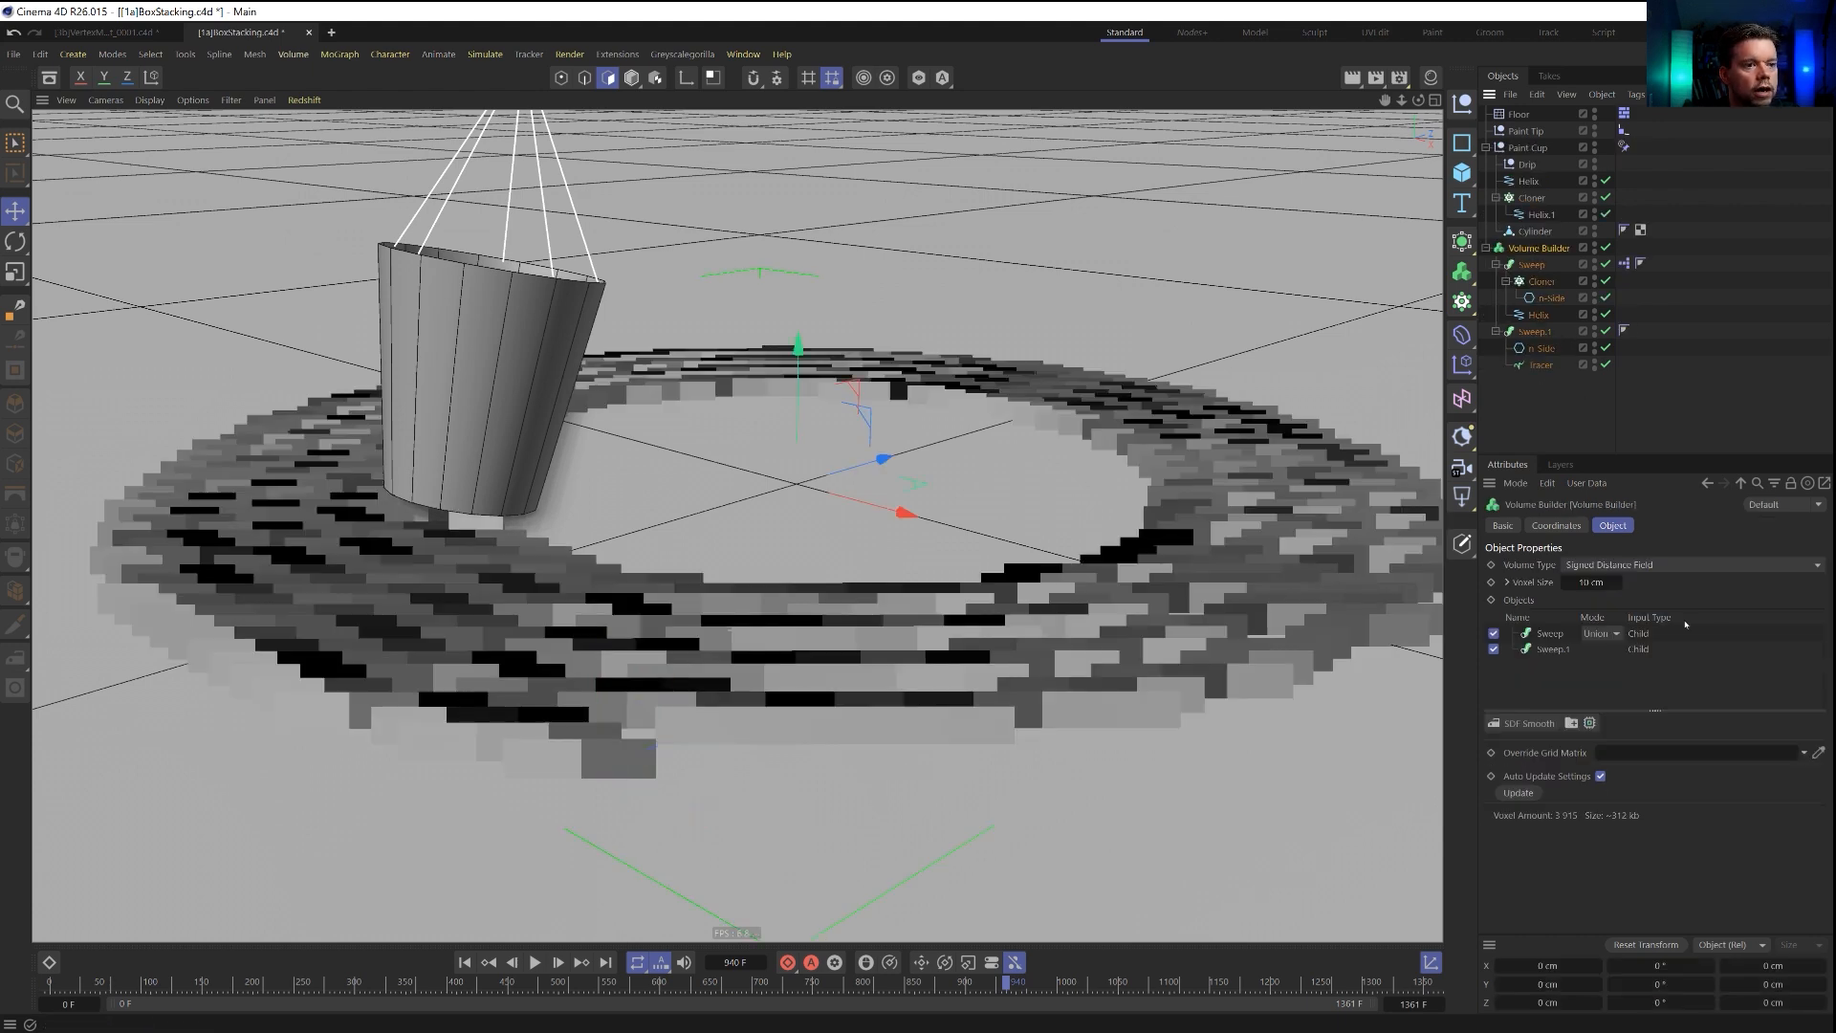
{"action": "double_click", "coordinate": [1605, 584]}
{"action": "type", "text": "2"}
{"action": "key", "text": "Return"}
Add a Volume Mesher as the parent of the Volume Builder to mesh the paint.
{"action": "left_click_drag", "start_coordinate": [540, 606], "coordinate": [727, 622], "text": "alt"}
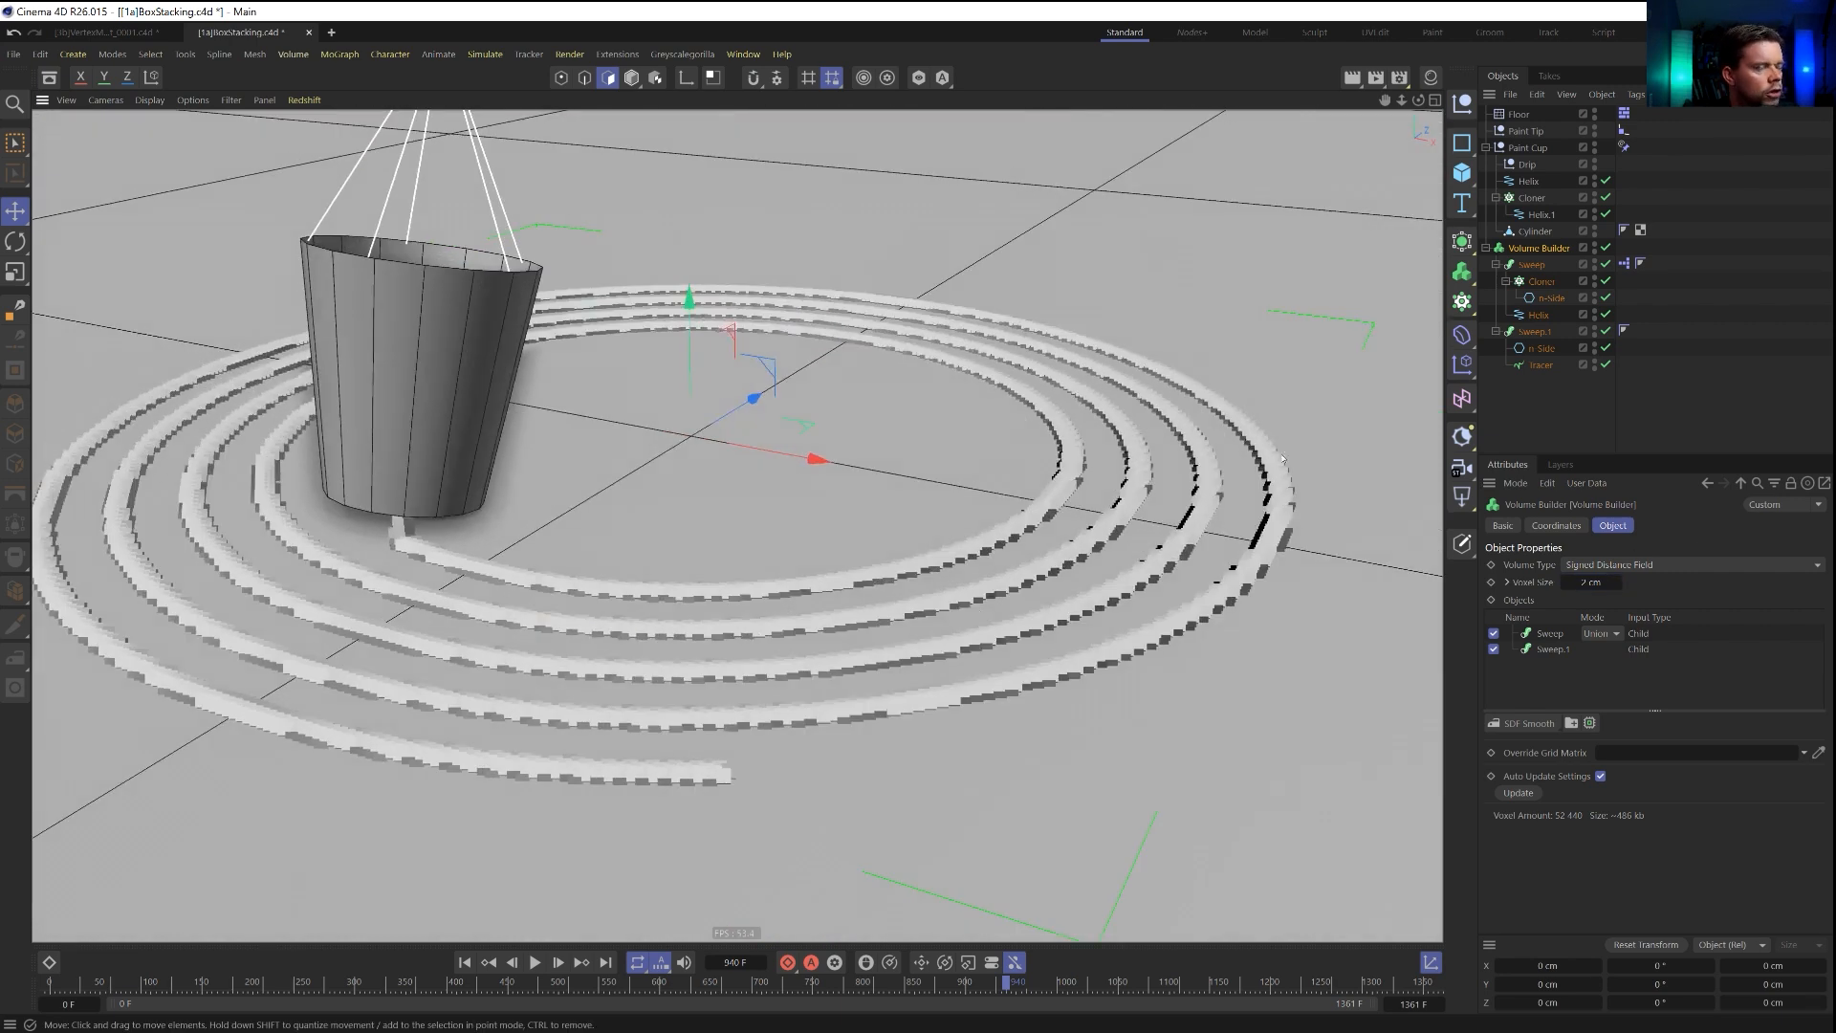
{"action": "left_click", "coordinate": [1462, 272]}
{"action": "left_click", "coordinate": [1549, 328], "text": "alt"}
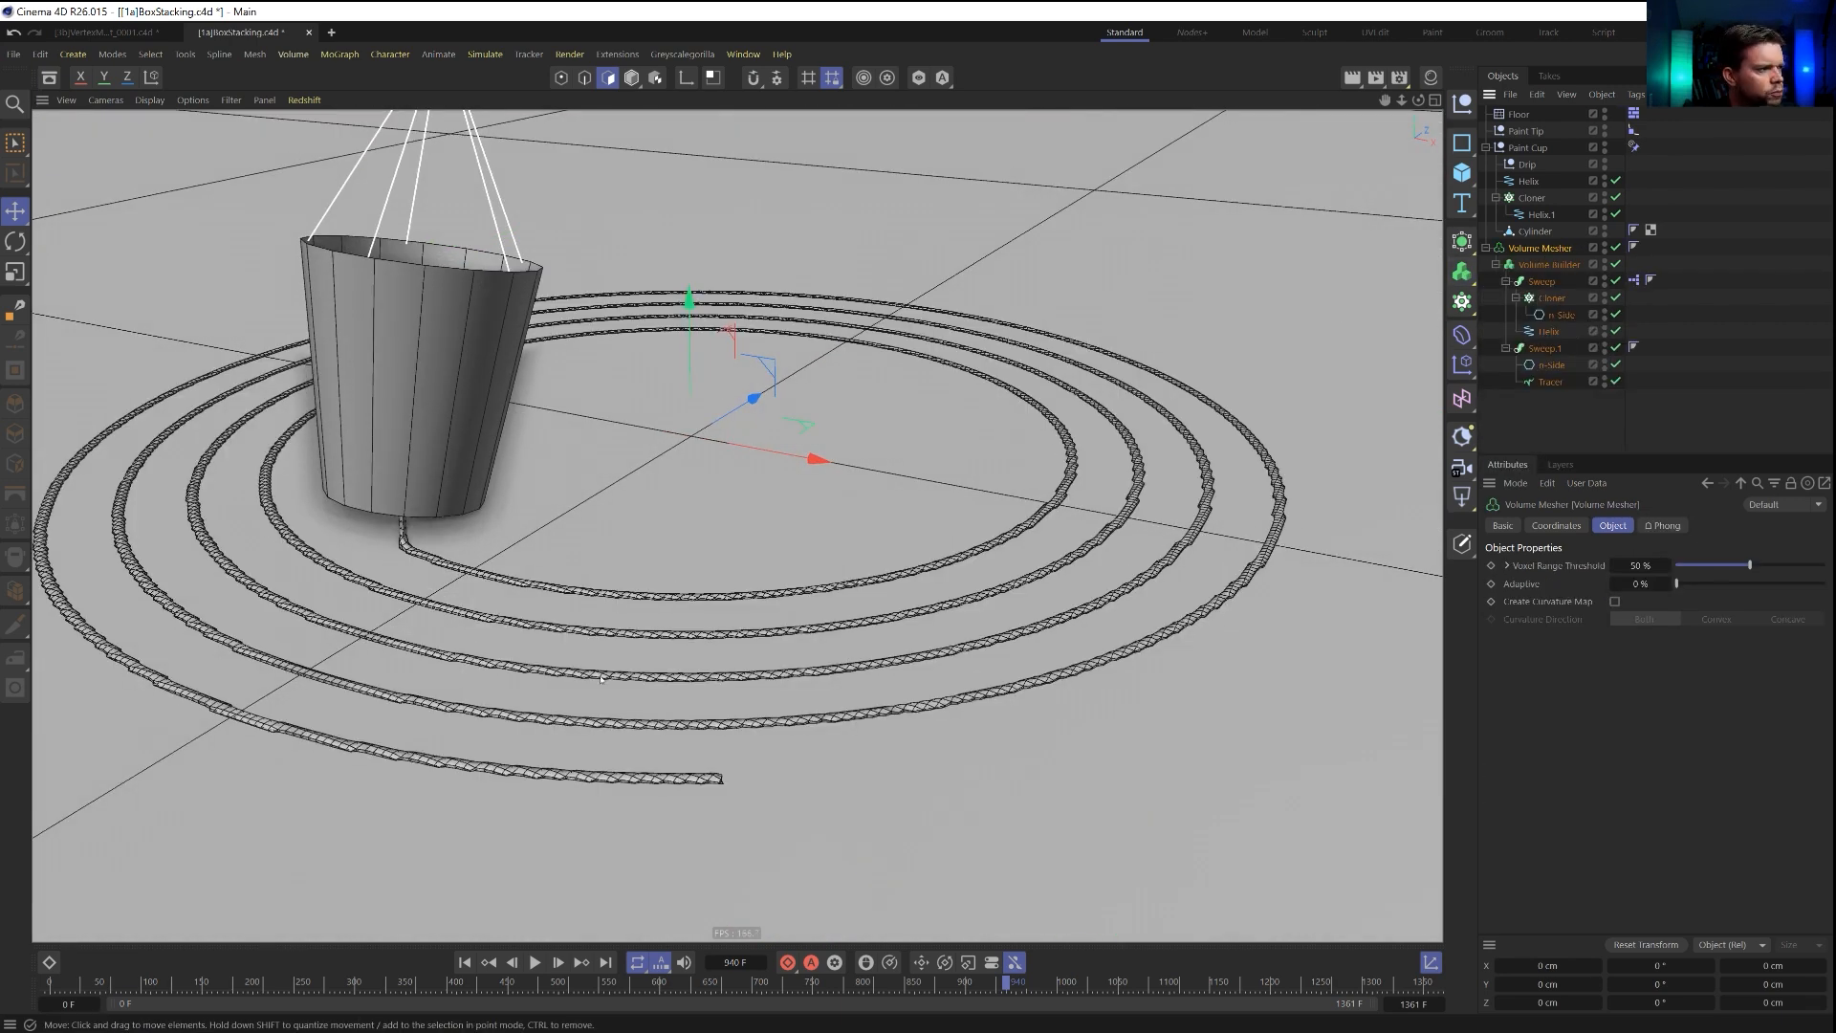
Refine the paint mesh by setting the Volume Builder's voxel size to 1 cm.
{"action": "scroll", "coordinate": [420, 557], "scroll_direction": "up", "scroll_amount": 5}
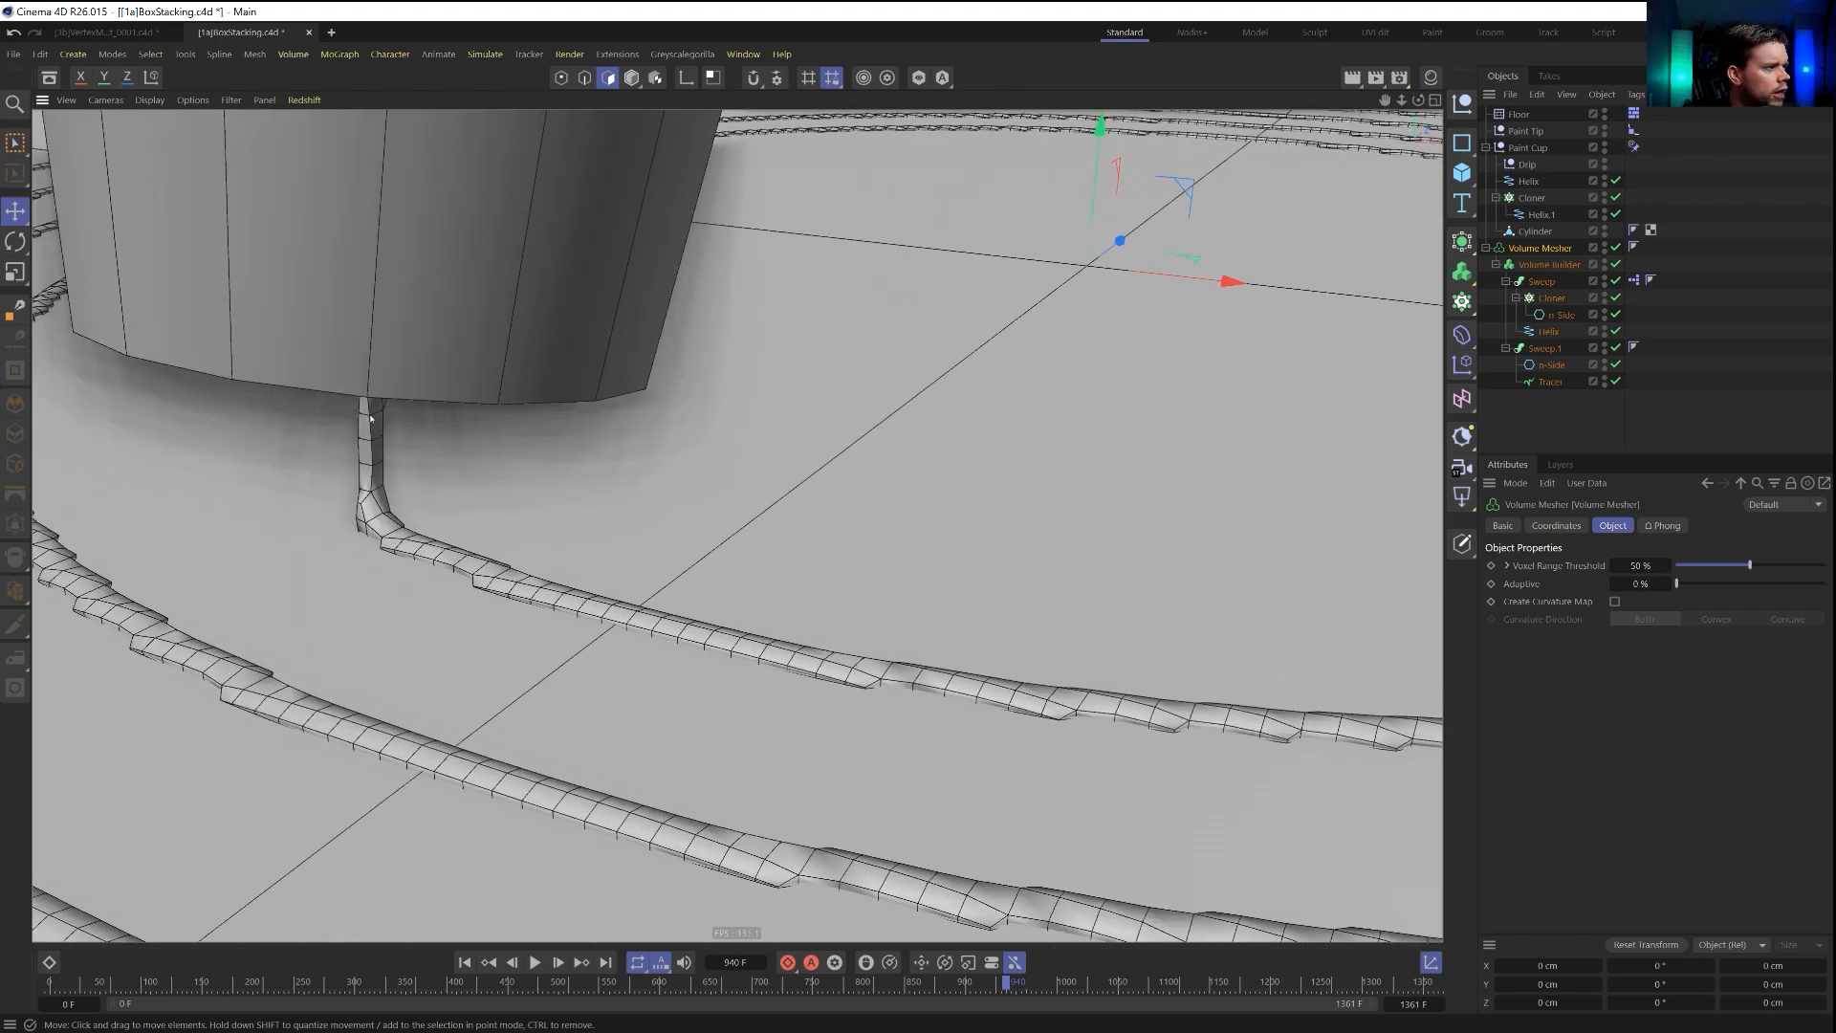
{"action": "left_click_drag", "start_coordinate": [576, 623], "coordinate": [677, 580], "text": "alt"}
{"action": "scroll", "coordinate": [677, 578], "scroll_direction": "down", "scroll_amount": 5}
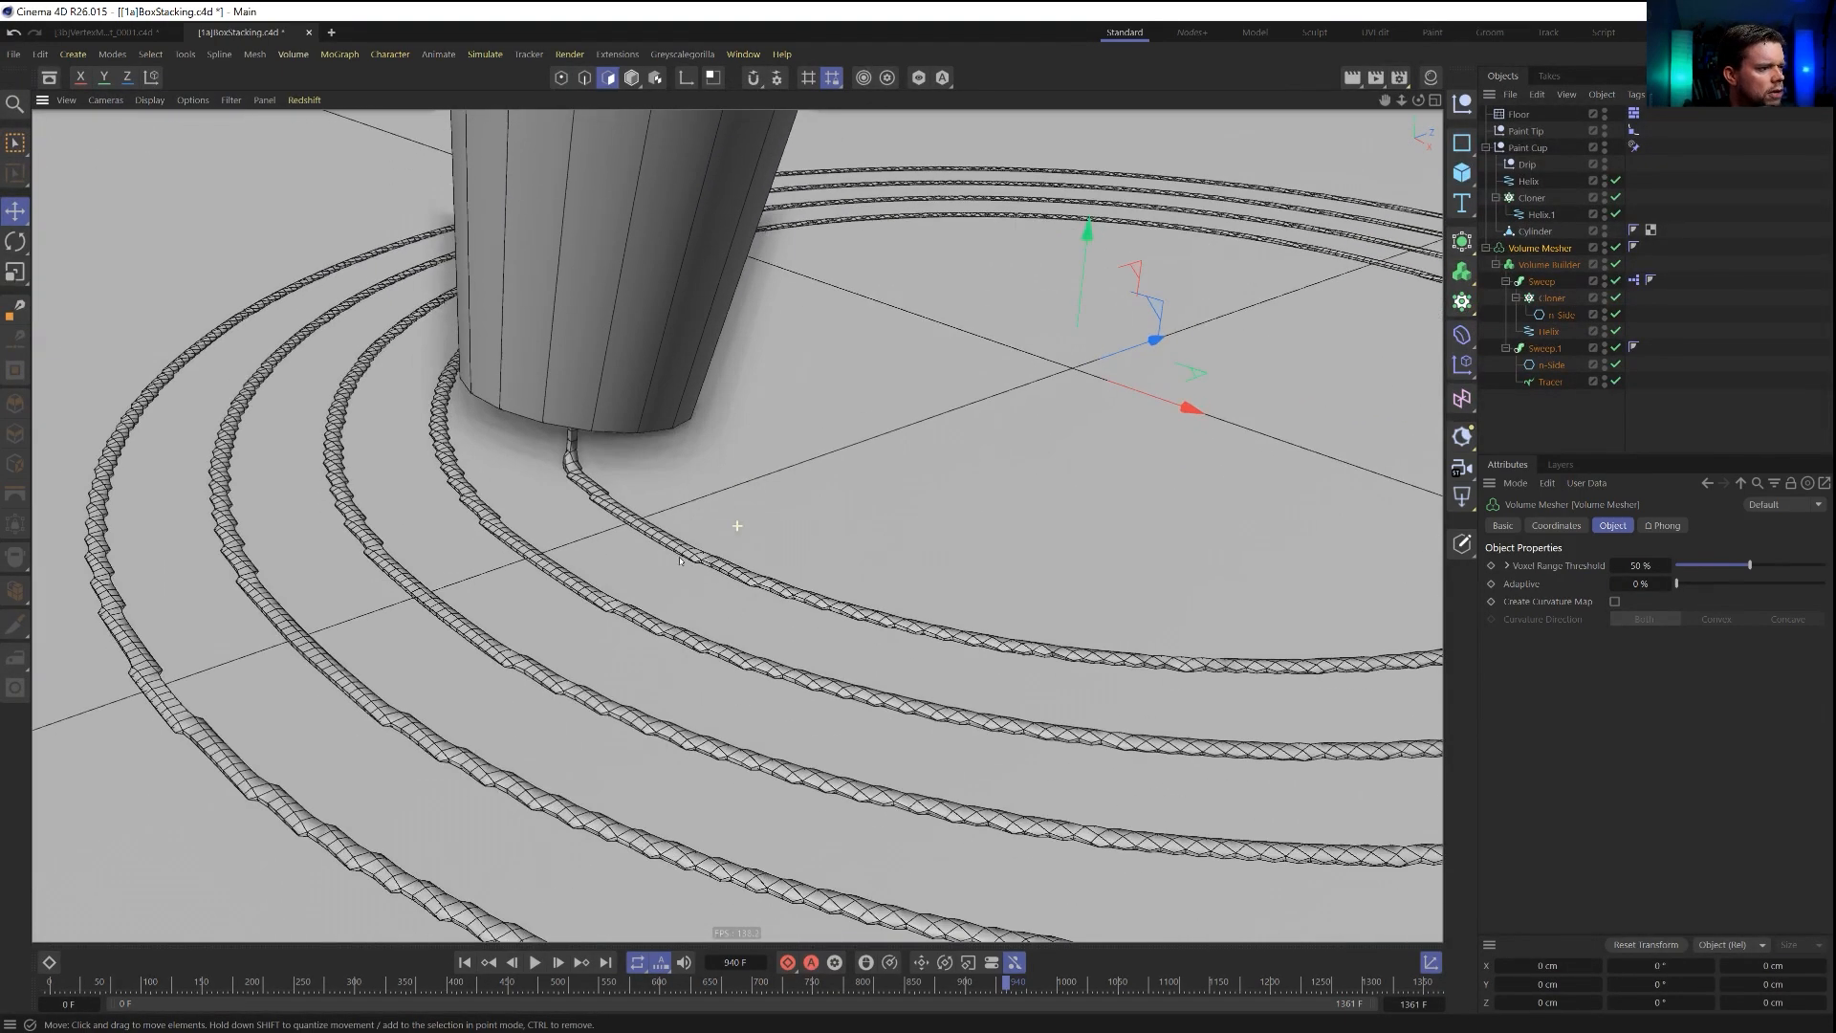
{"action": "middle_click_drag", "start_coordinate": [927, 681], "coordinate": [894, 611], "text": "alt"}
{"action": "scroll", "coordinate": [895, 611], "scroll_direction": "down", "scroll_amount": 1}
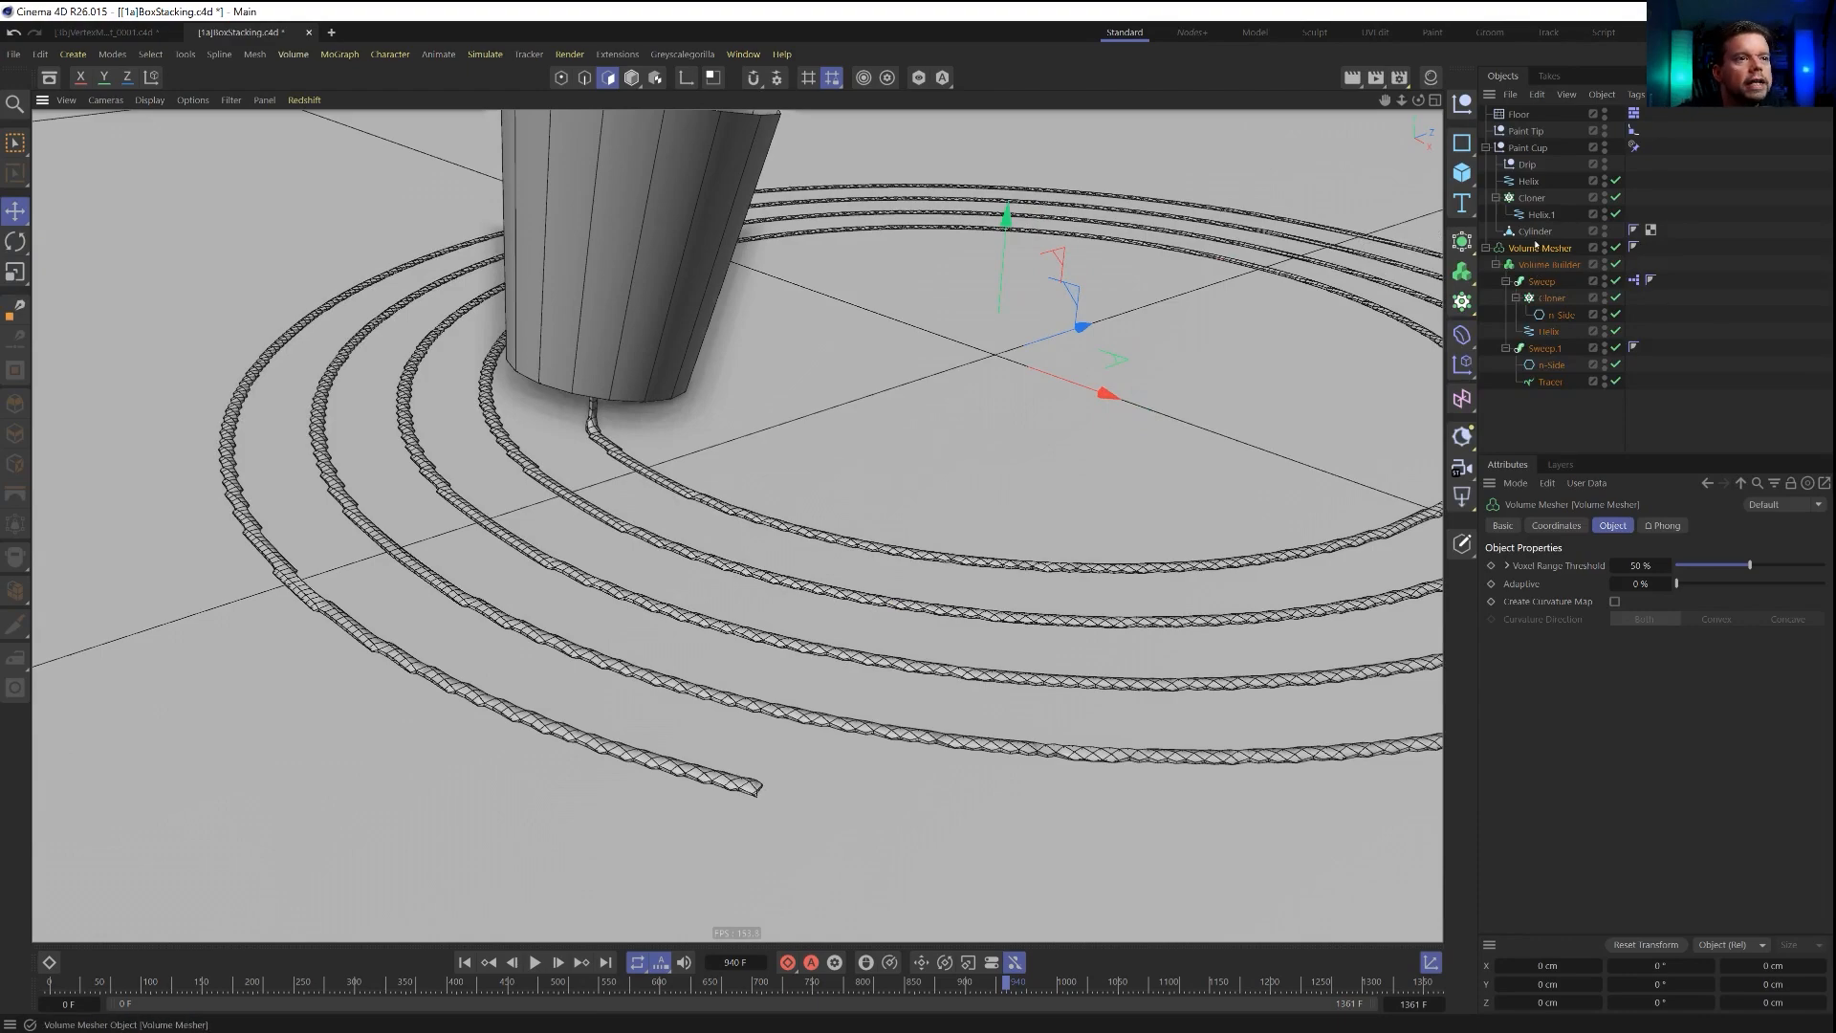
{"action": "left_click", "coordinate": [1550, 264]}
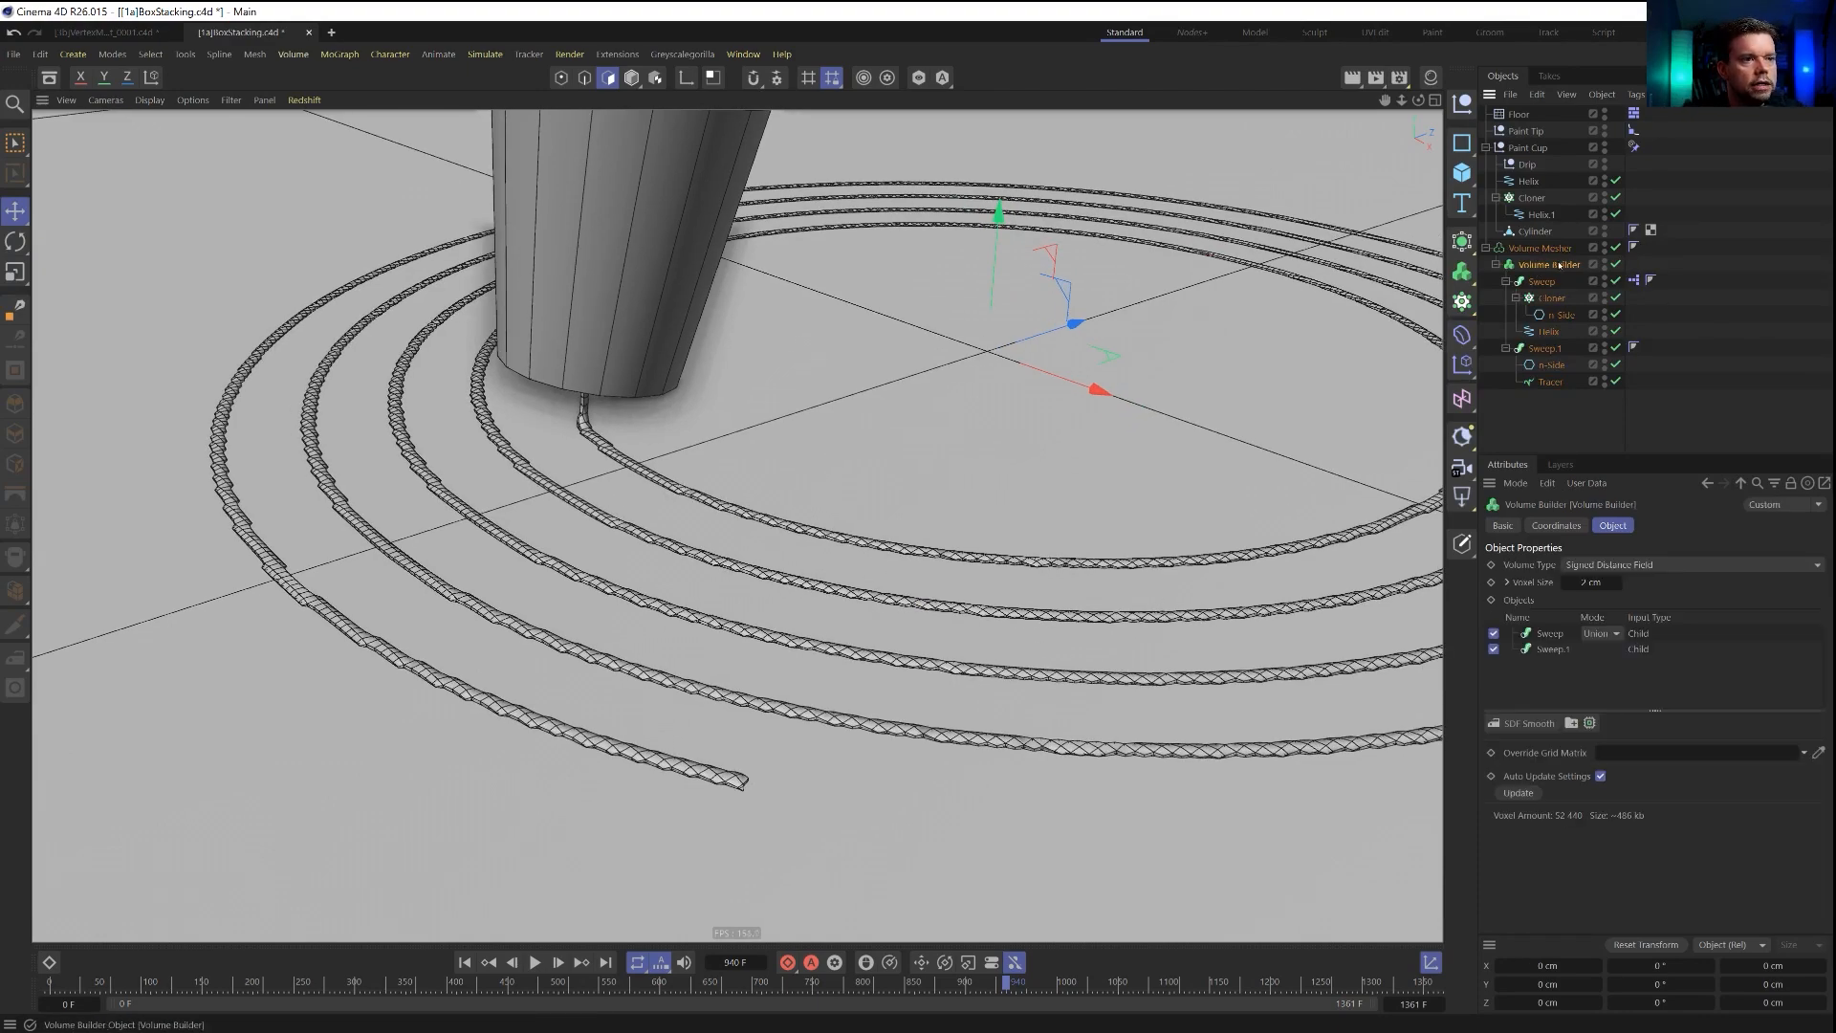
{"action": "scroll", "coordinate": [1602, 578], "scroll_direction": "down", "scroll_amount": 1}
{"action": "left_click_drag", "start_coordinate": [871, 586], "coordinate": [918, 578], "text": "alt"}
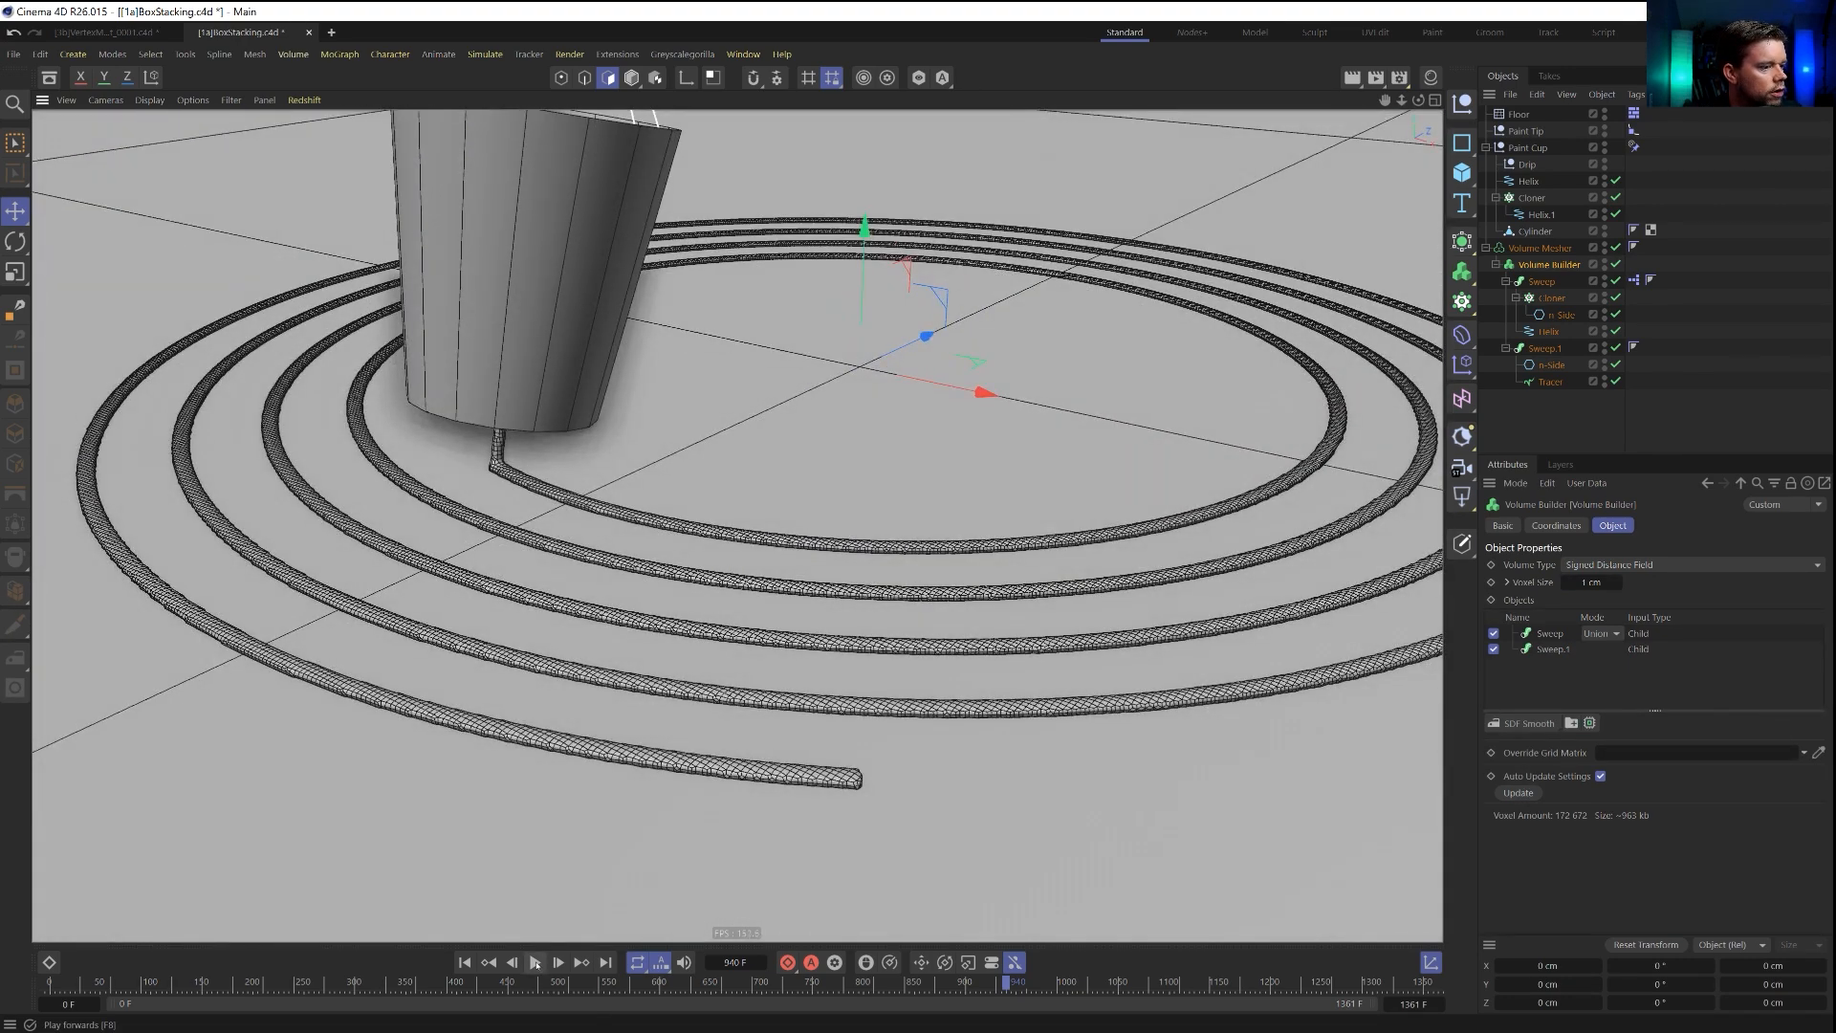
Play the animation from the first frame, examine the merged paint stream and line, and rewind to the start.
{"action": "left_click", "coordinate": [465, 962]}
{"action": "left_click", "coordinate": [534, 962]}
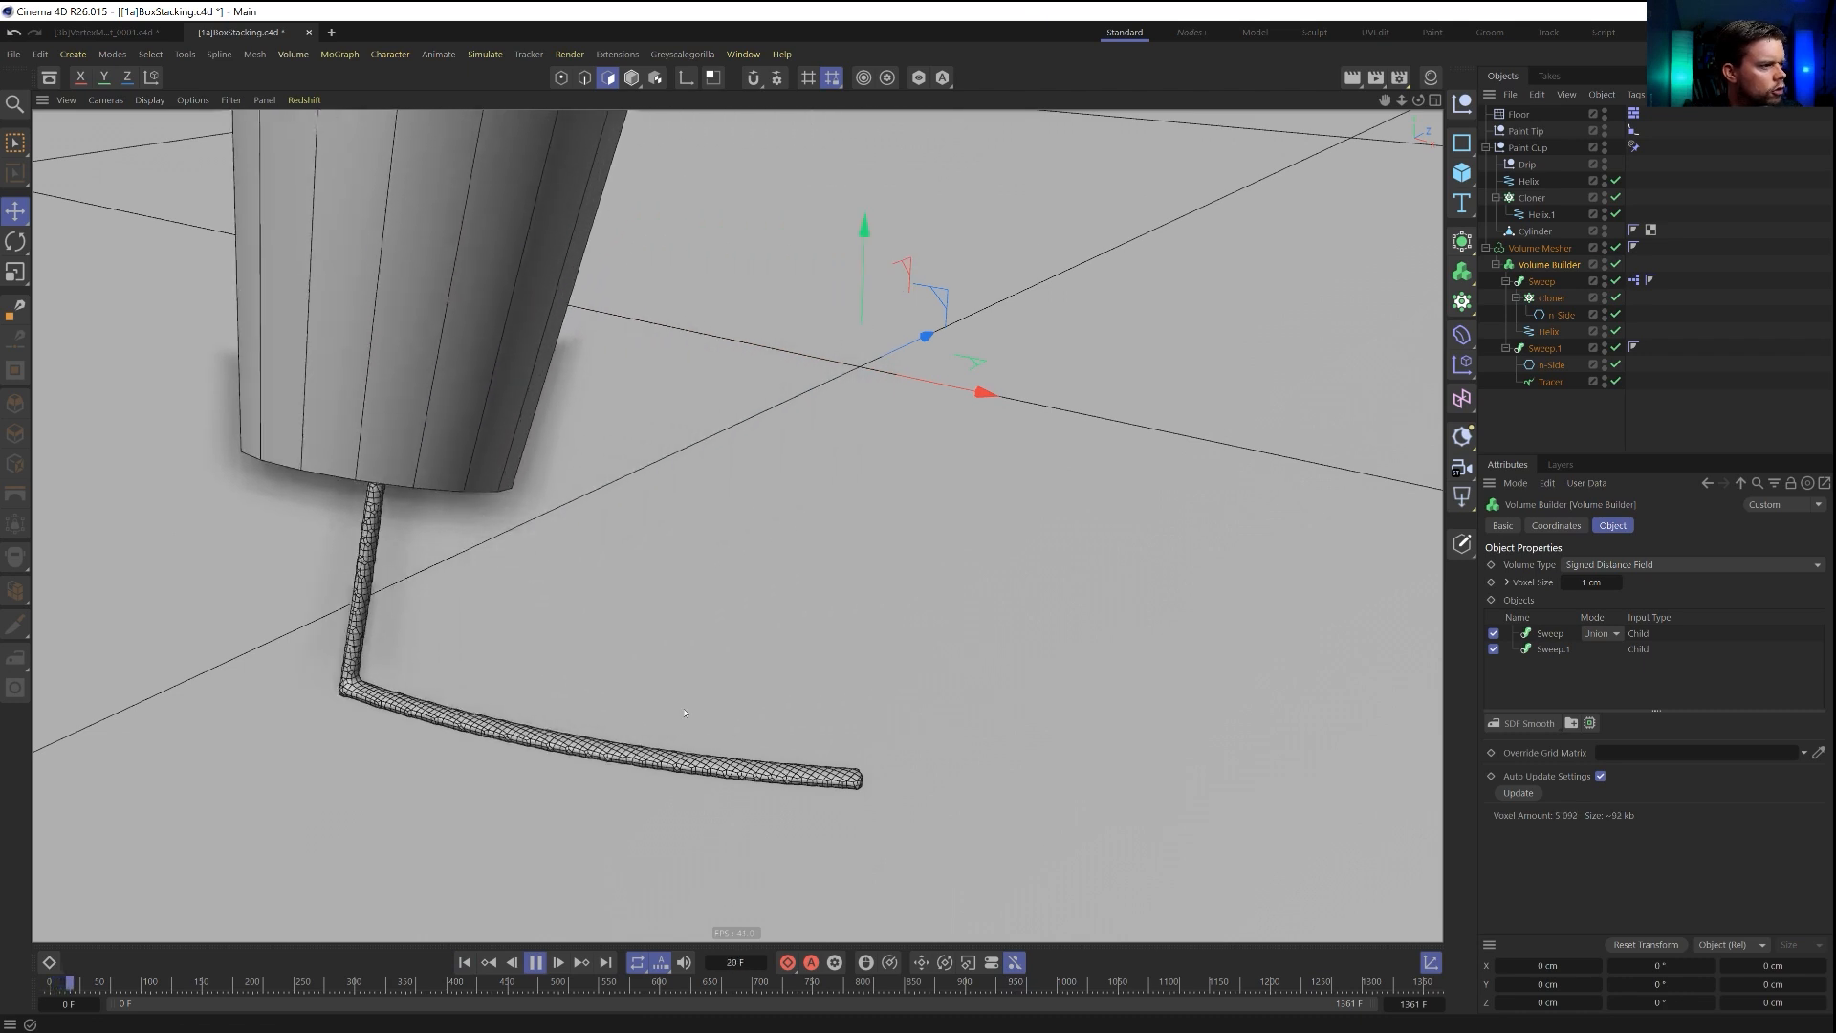
{"action": "left_click", "coordinate": [536, 962]}
{"action": "left_click_drag", "start_coordinate": [831, 795], "coordinate": [883, 751], "text": "alt"}
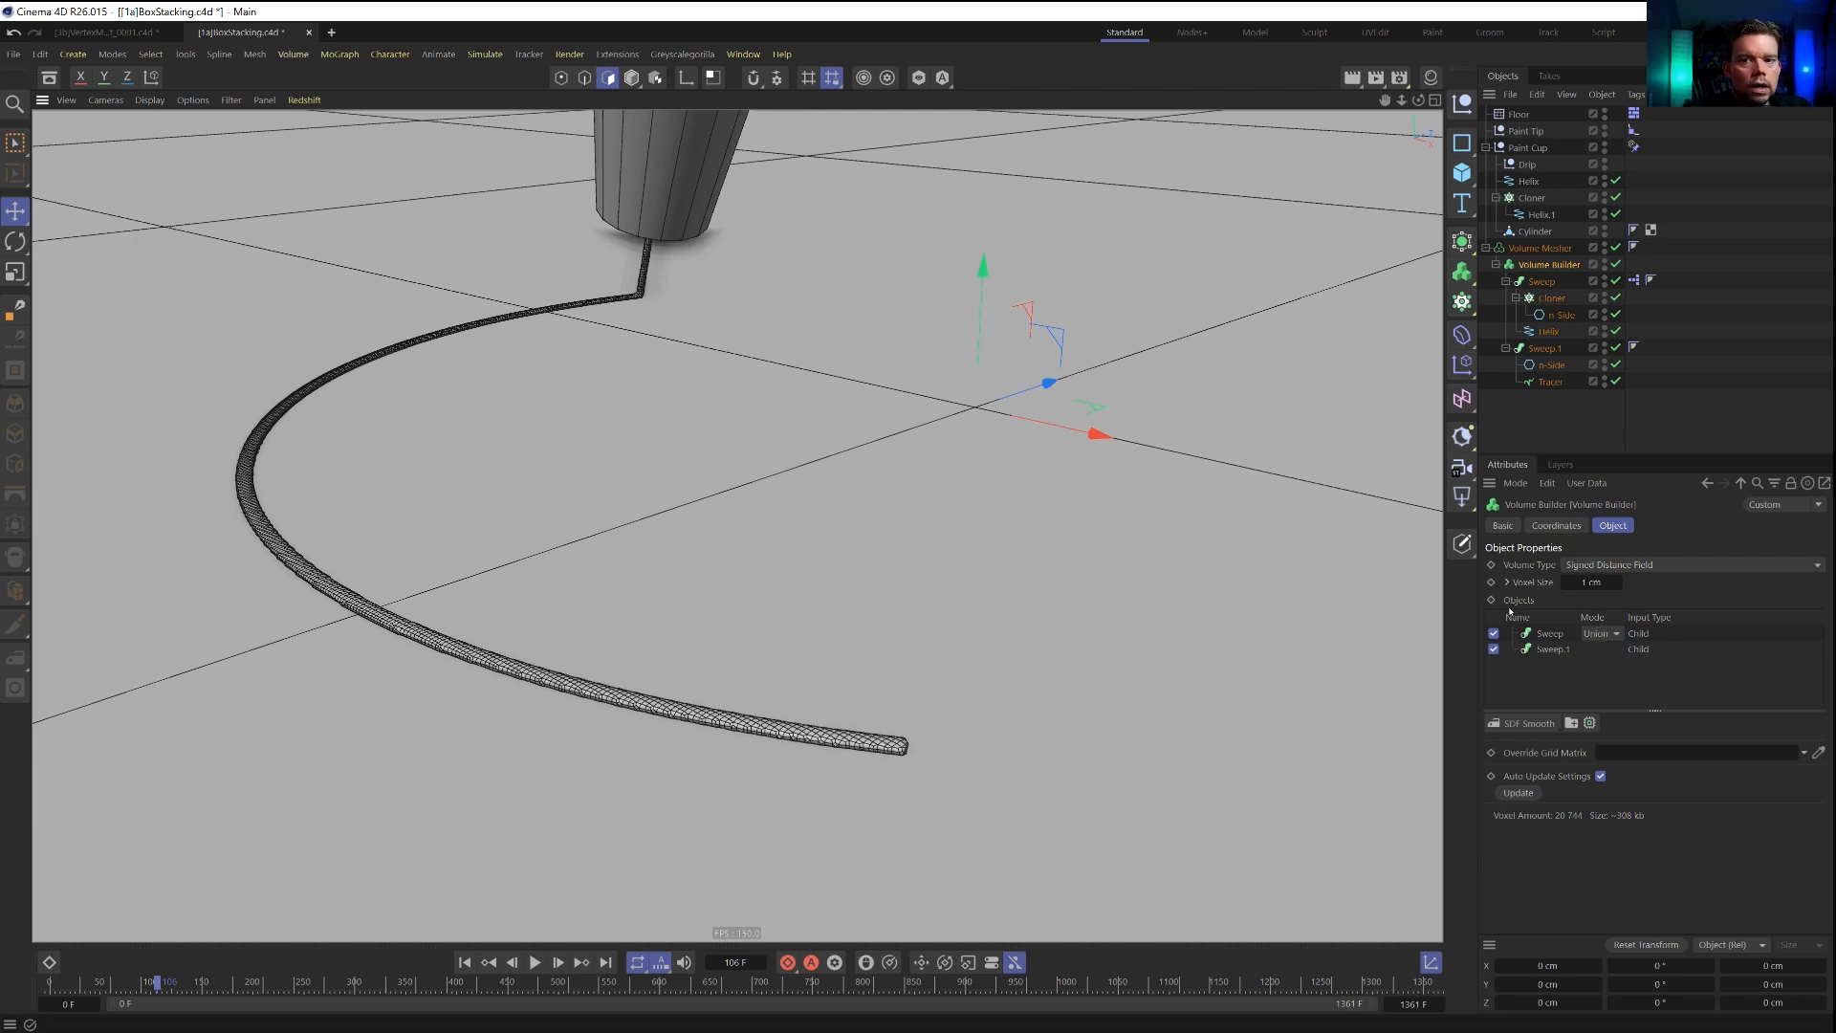
{"action": "left_click", "coordinate": [535, 962]}
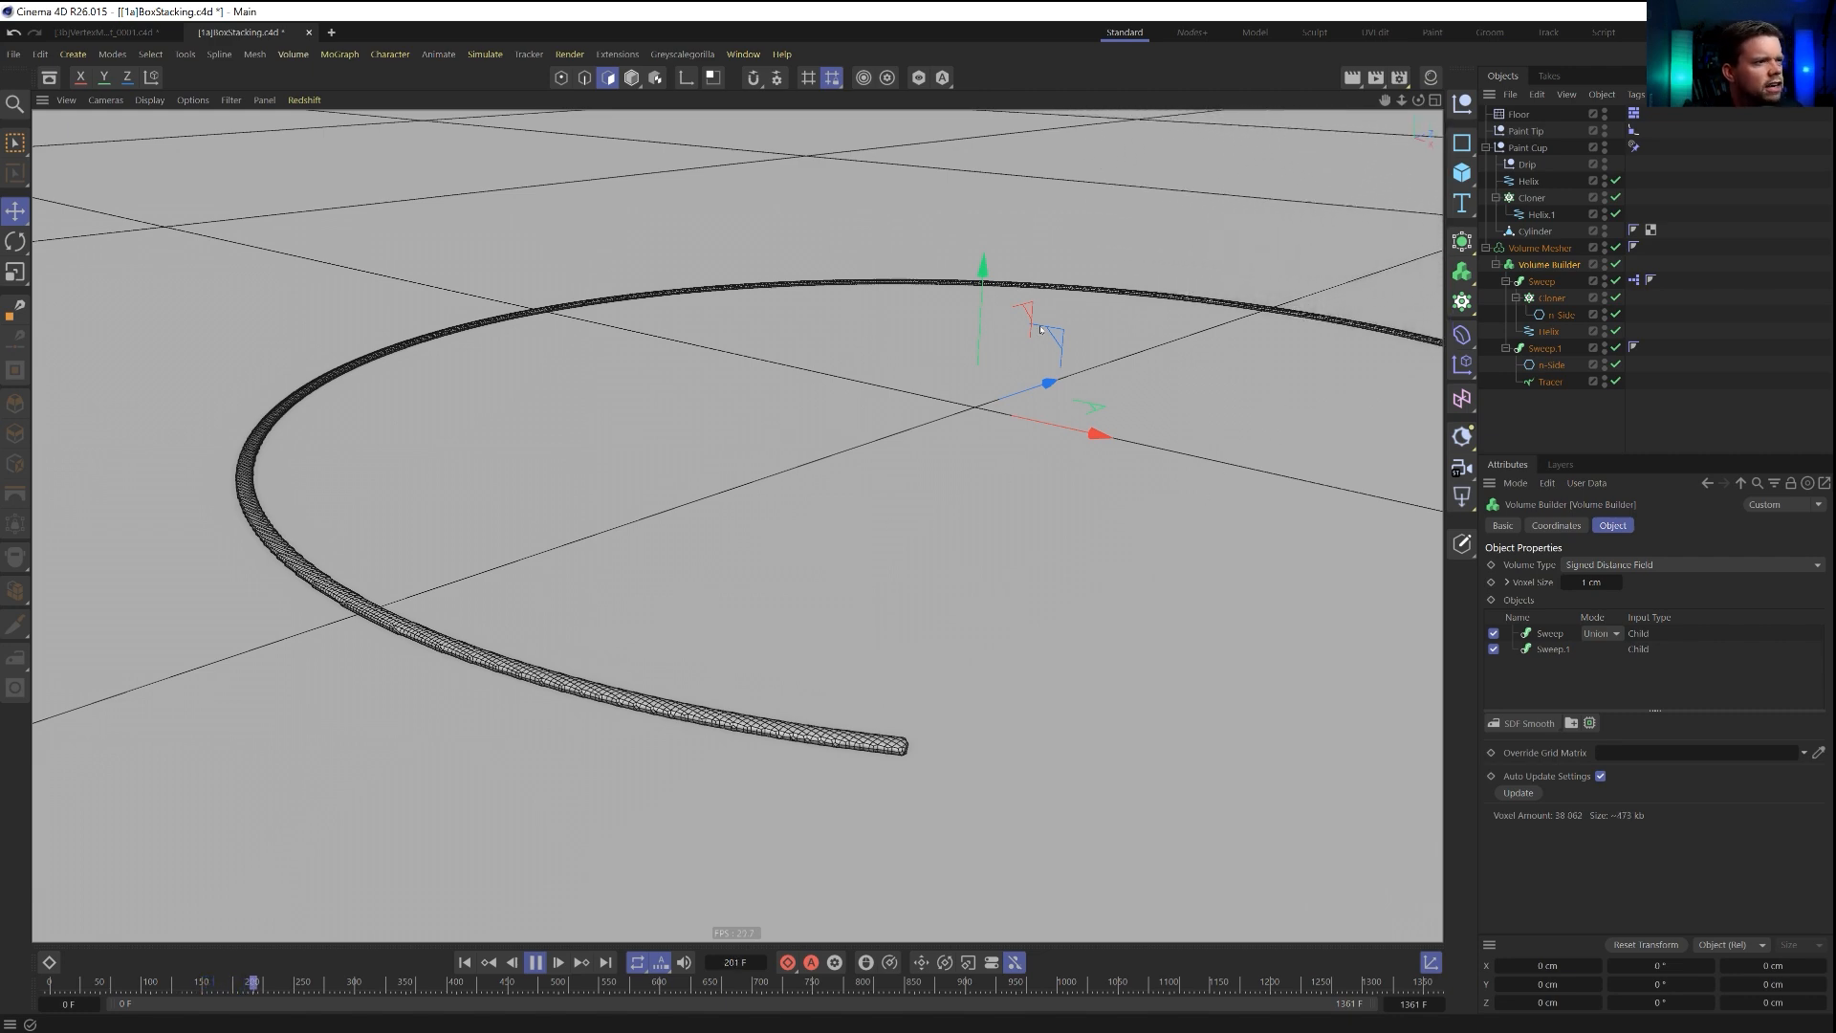
{"action": "left_click", "coordinate": [536, 962]}
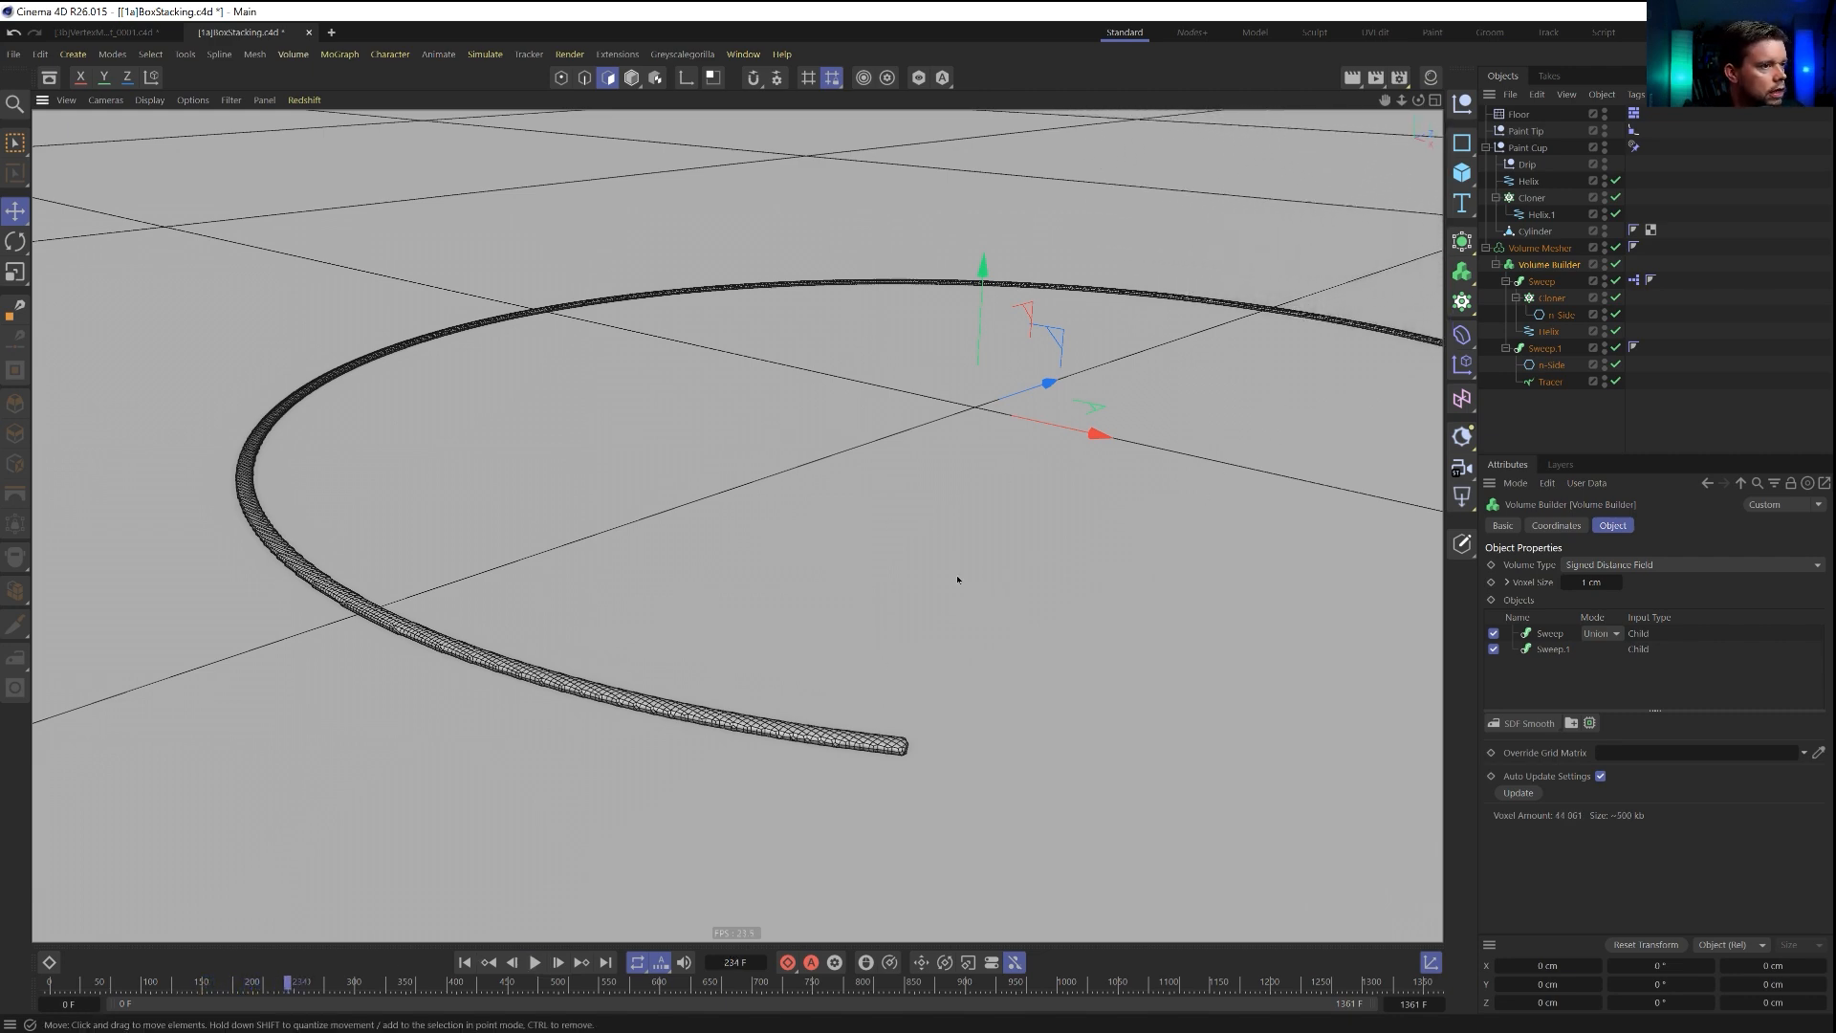
{"action": "scroll", "coordinate": [970, 572], "scroll_direction": "down", "scroll_amount": 6}
{"action": "middle_click_drag", "start_coordinate": [903, 488], "coordinate": [768, 527], "text": "alt"}
{"action": "left_click_drag", "start_coordinate": [768, 527], "coordinate": [875, 579], "text": "alt"}
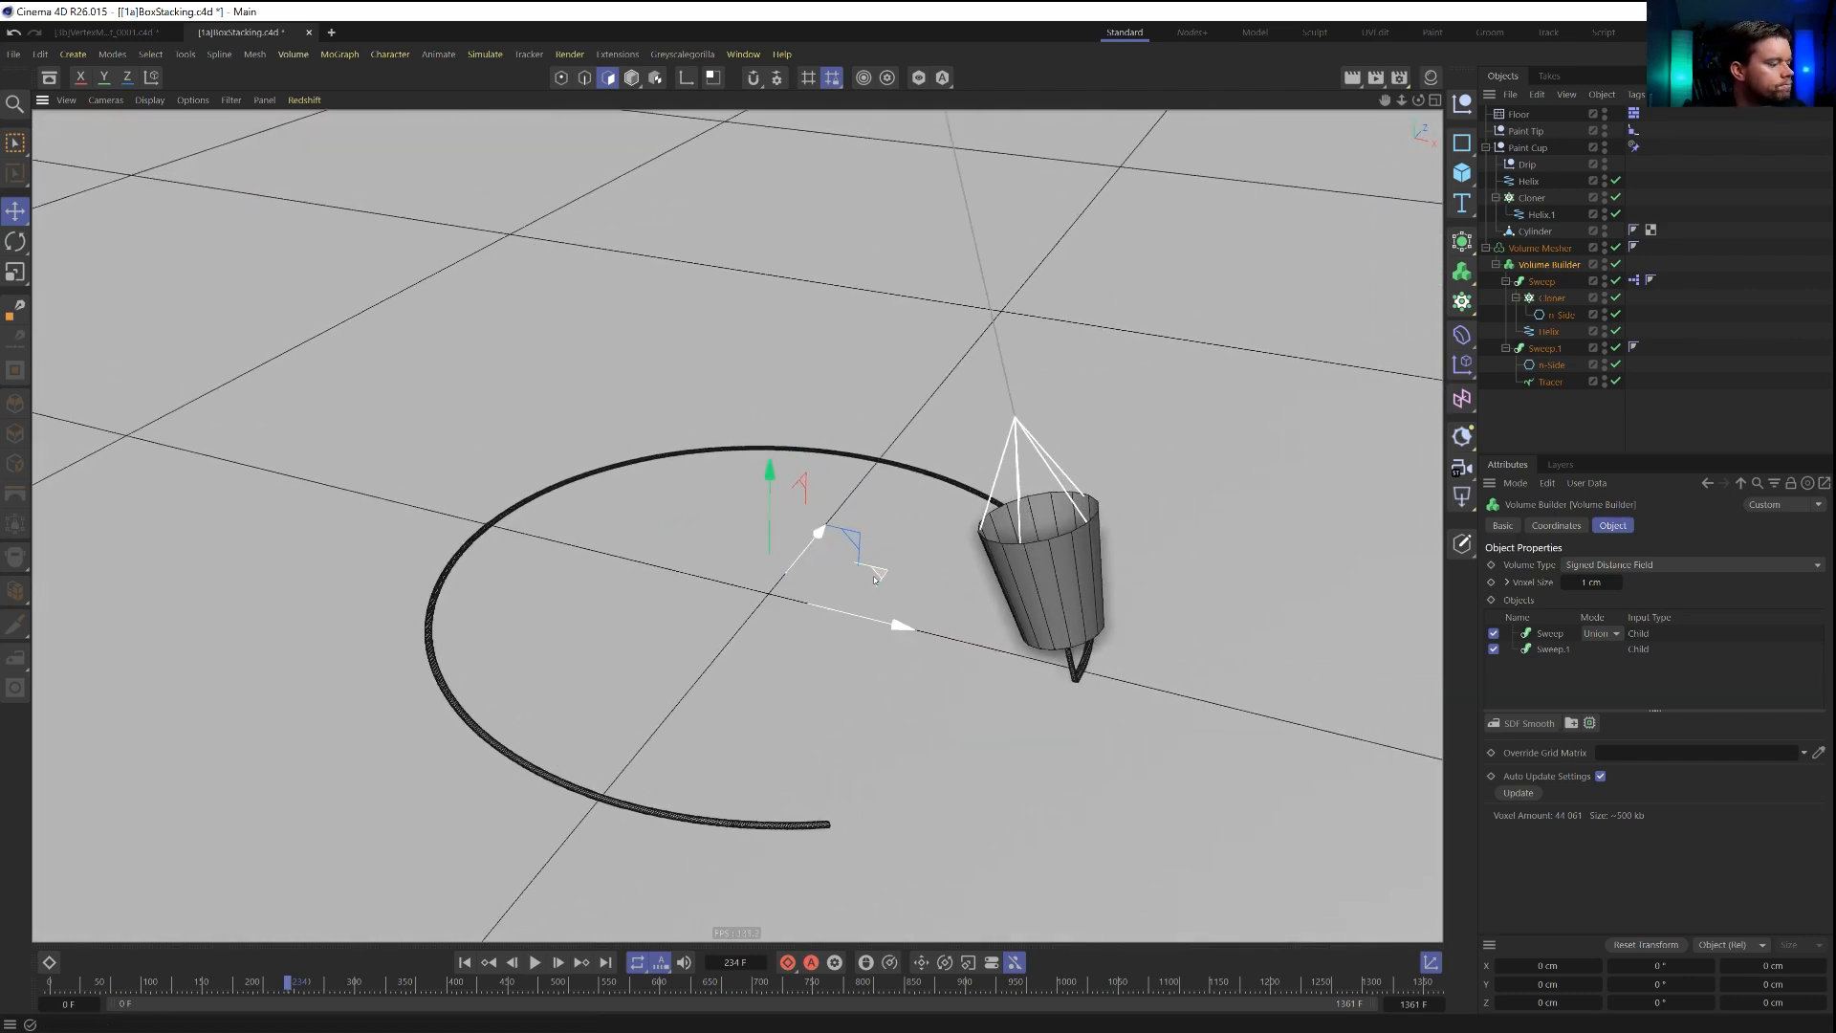
{"action": "left_click", "coordinate": [465, 962]}
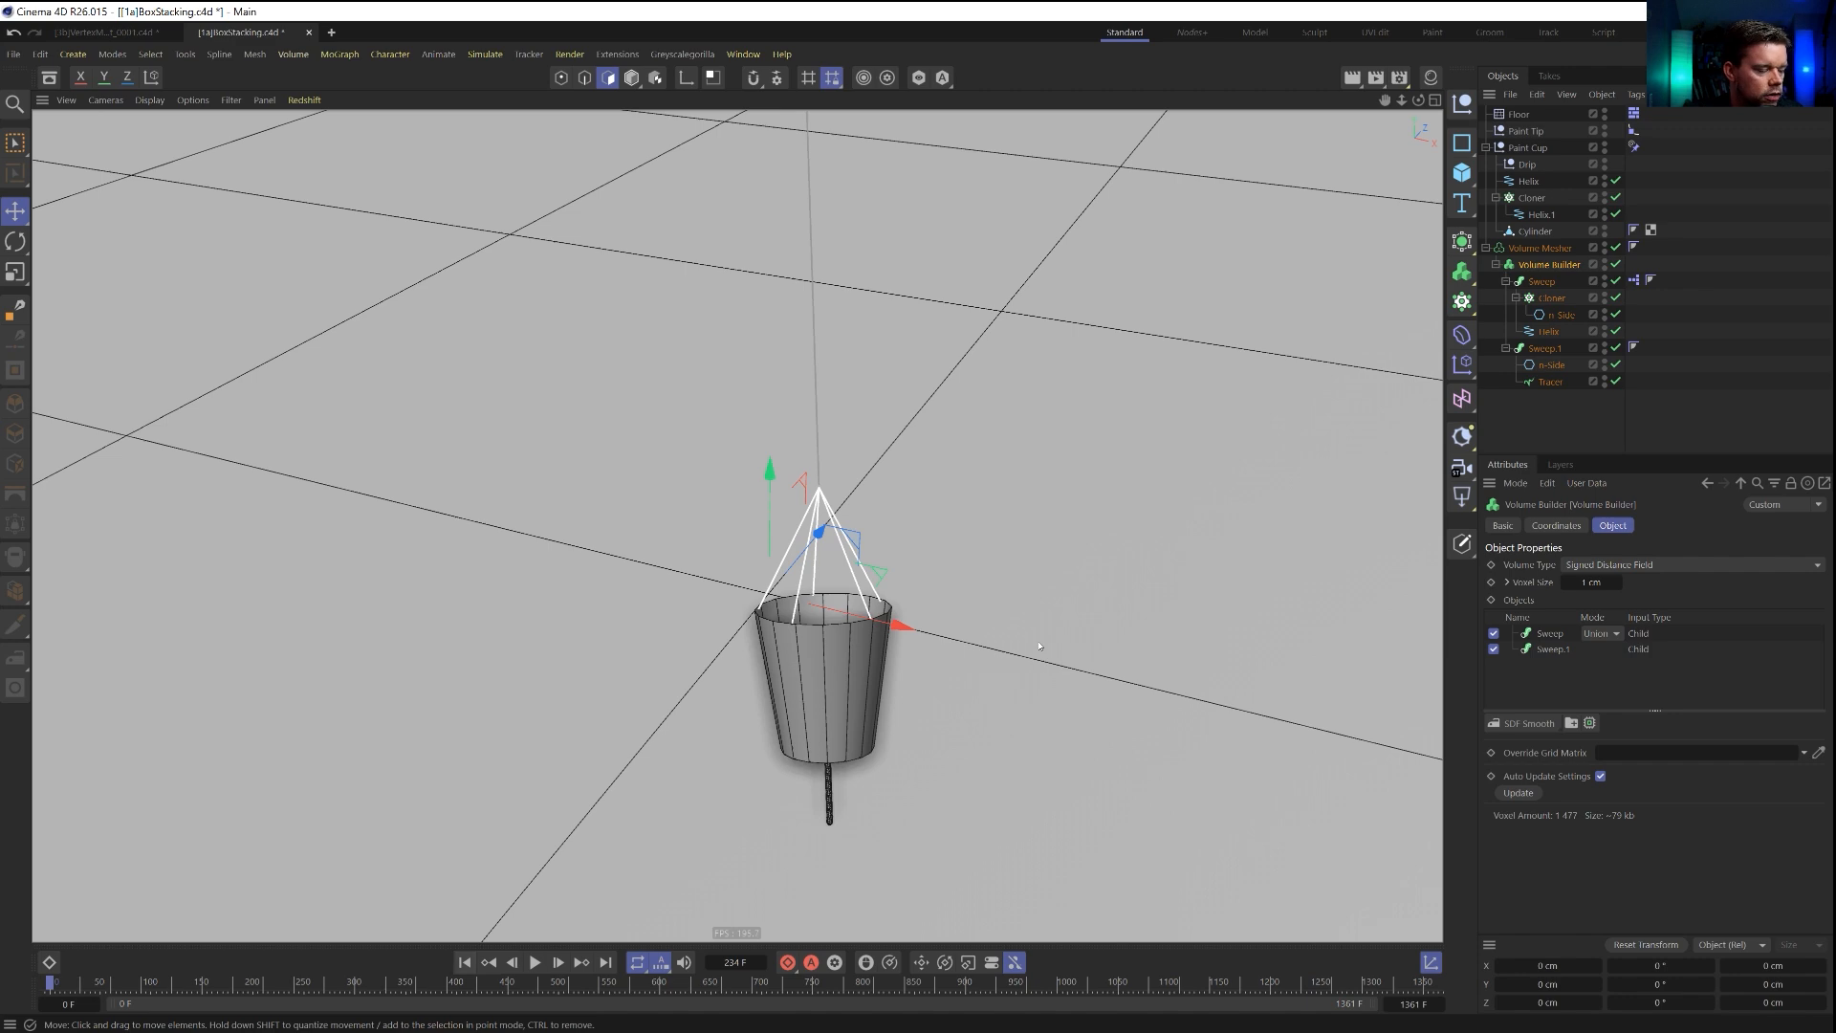
Save the scene as a new file named [2a]PaintDripShapeRig.c4d in the SceneFiles folder.
{"action": "key", "text": "ctrl+shift+s"}
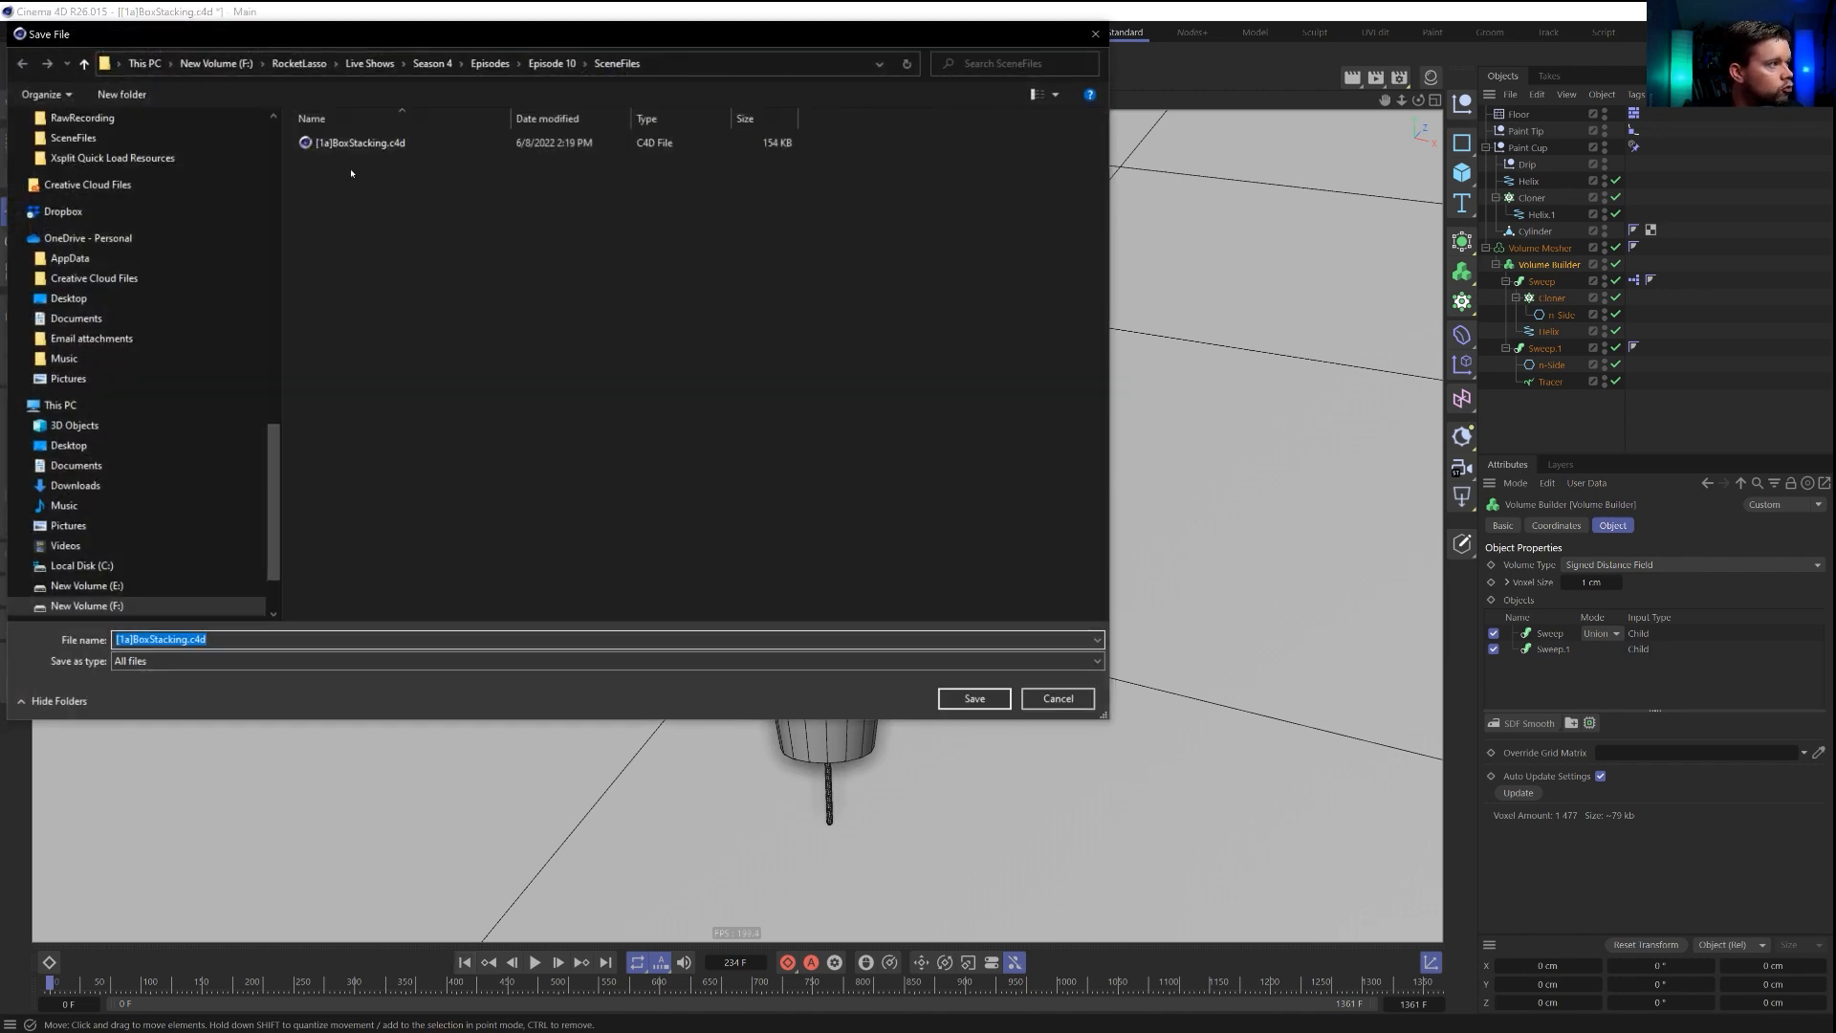
{"action": "left_click", "coordinate": [132, 639]}
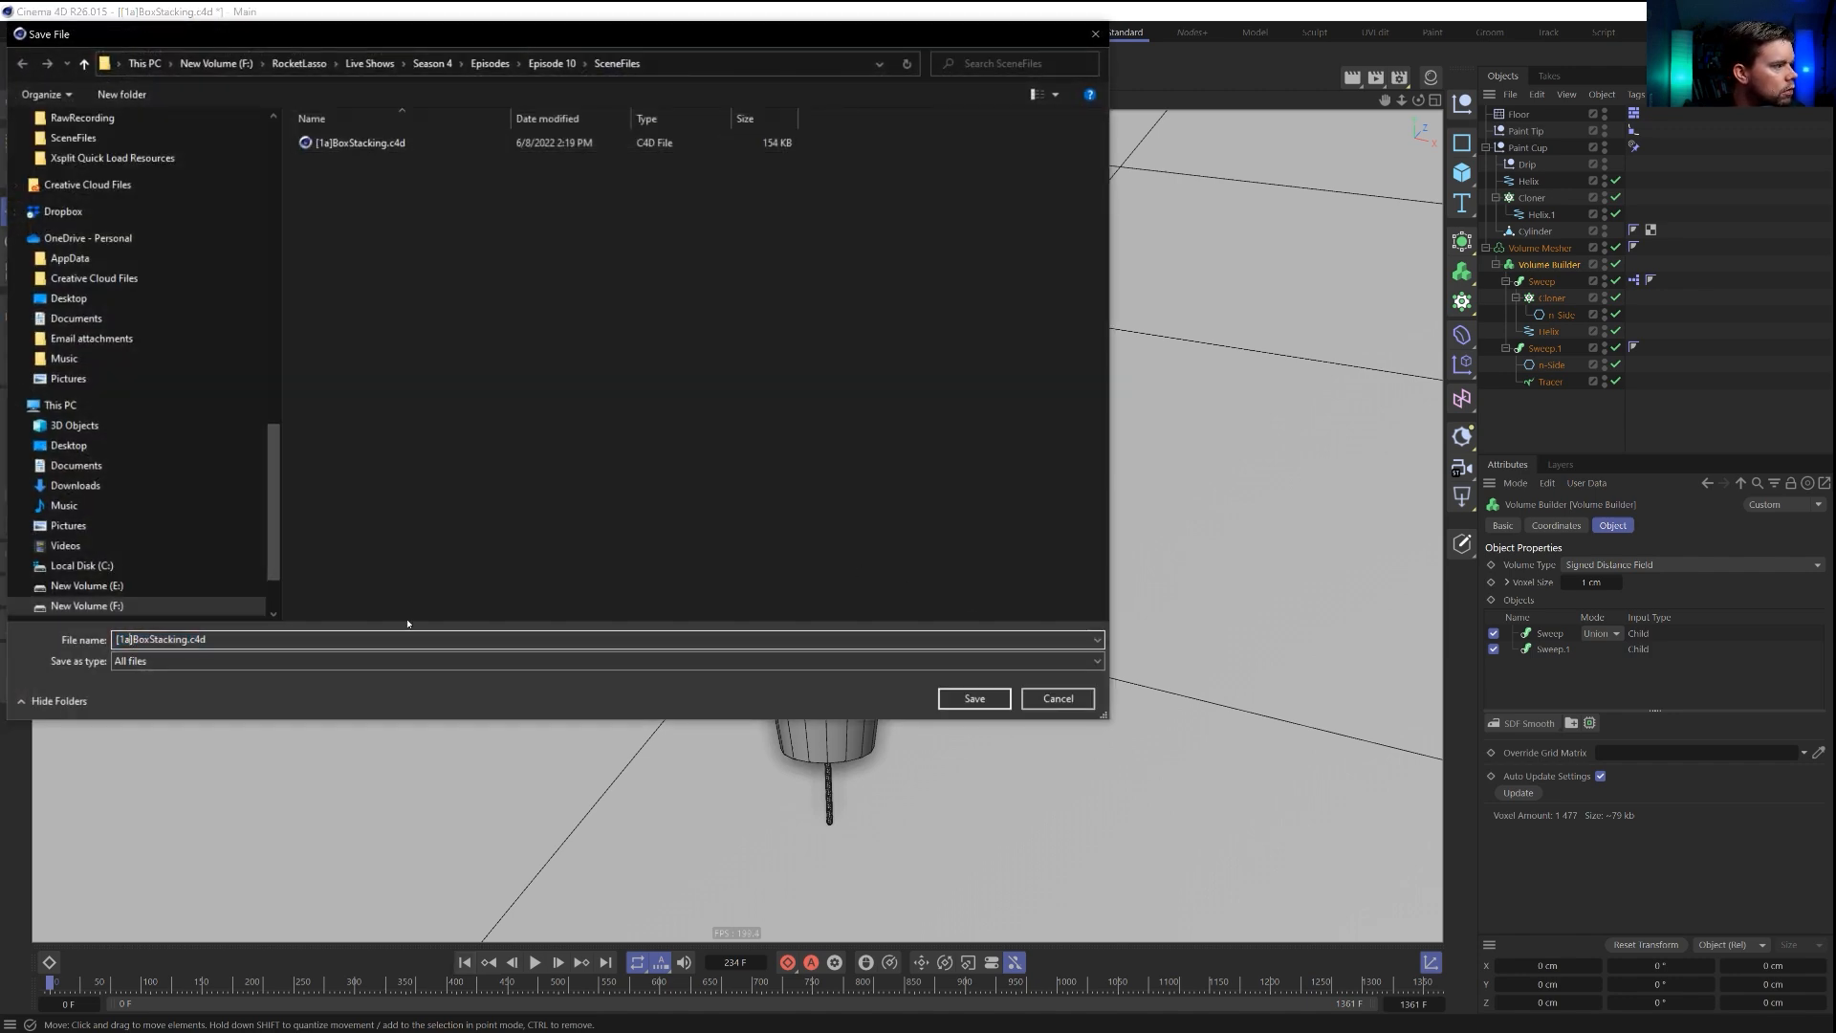
{"action": "key", "text": "BackSpace"}
{"action": "key", "text": "BackSpace"}
{"action": "type", "text": "2a"}
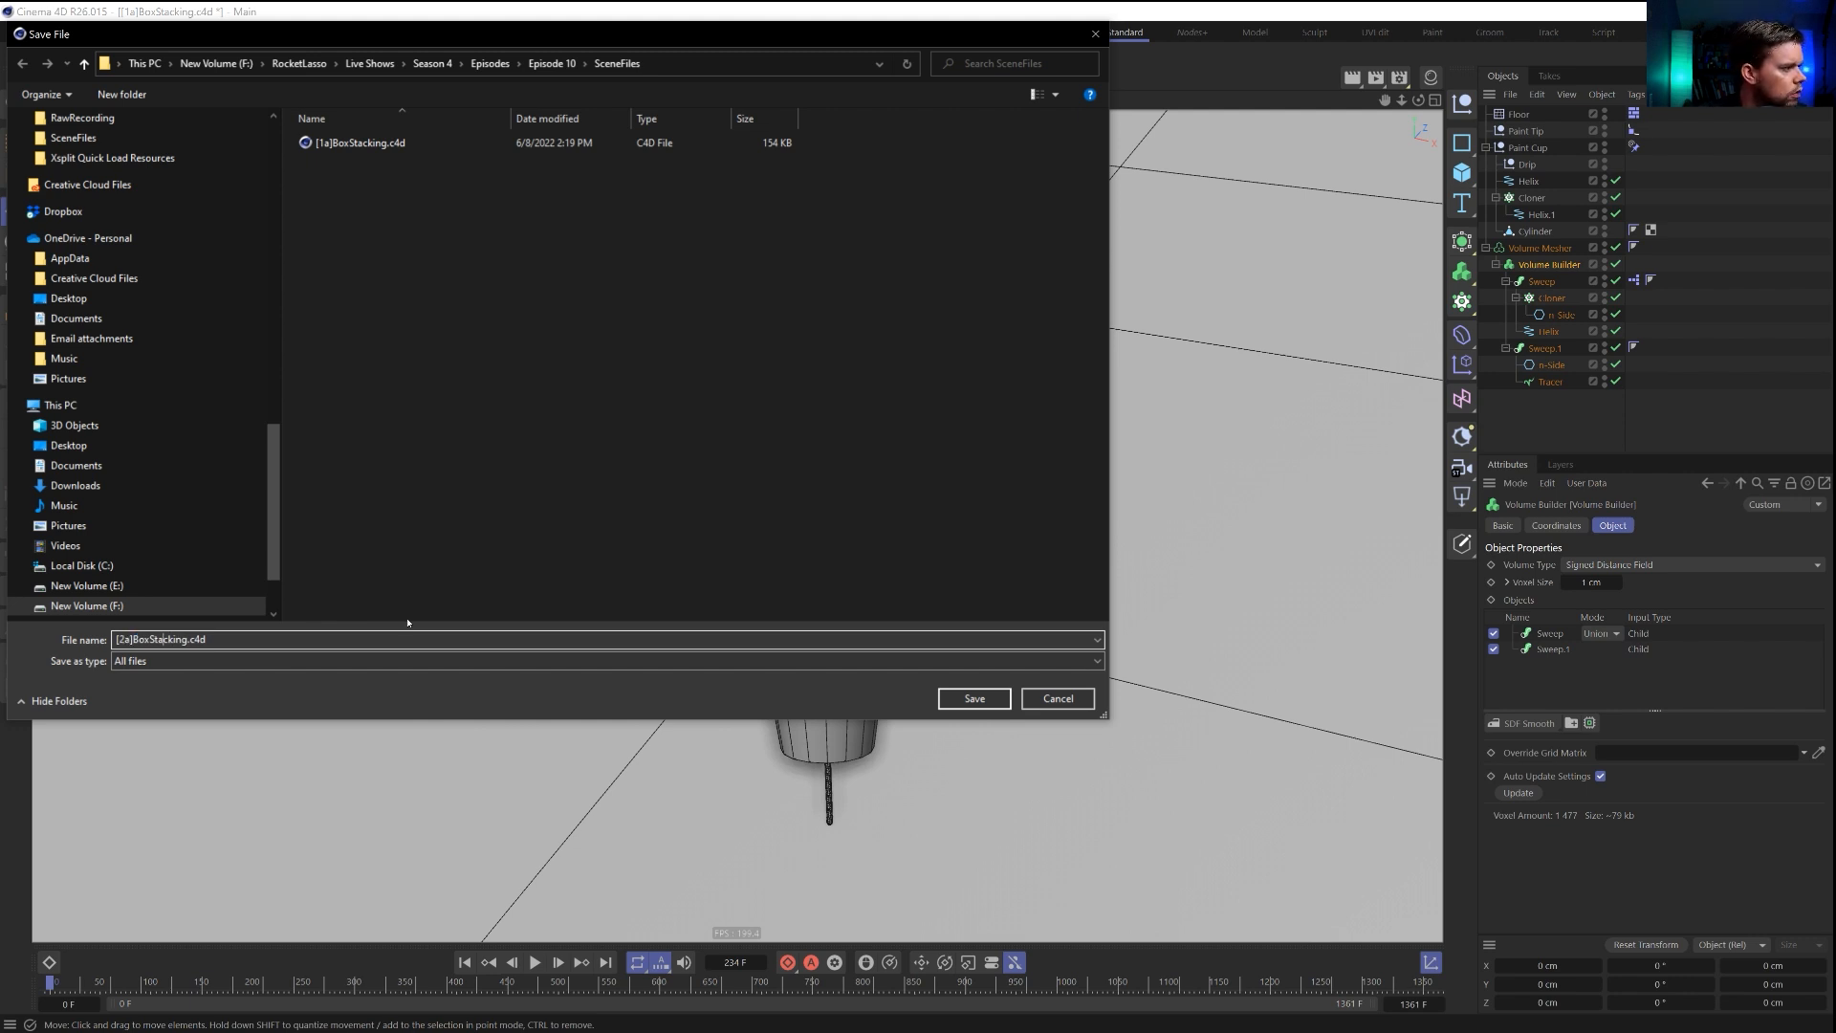
{"action": "key", "text": "Right"}
{"action": "key", "text": "ctrl+shift+Left"}
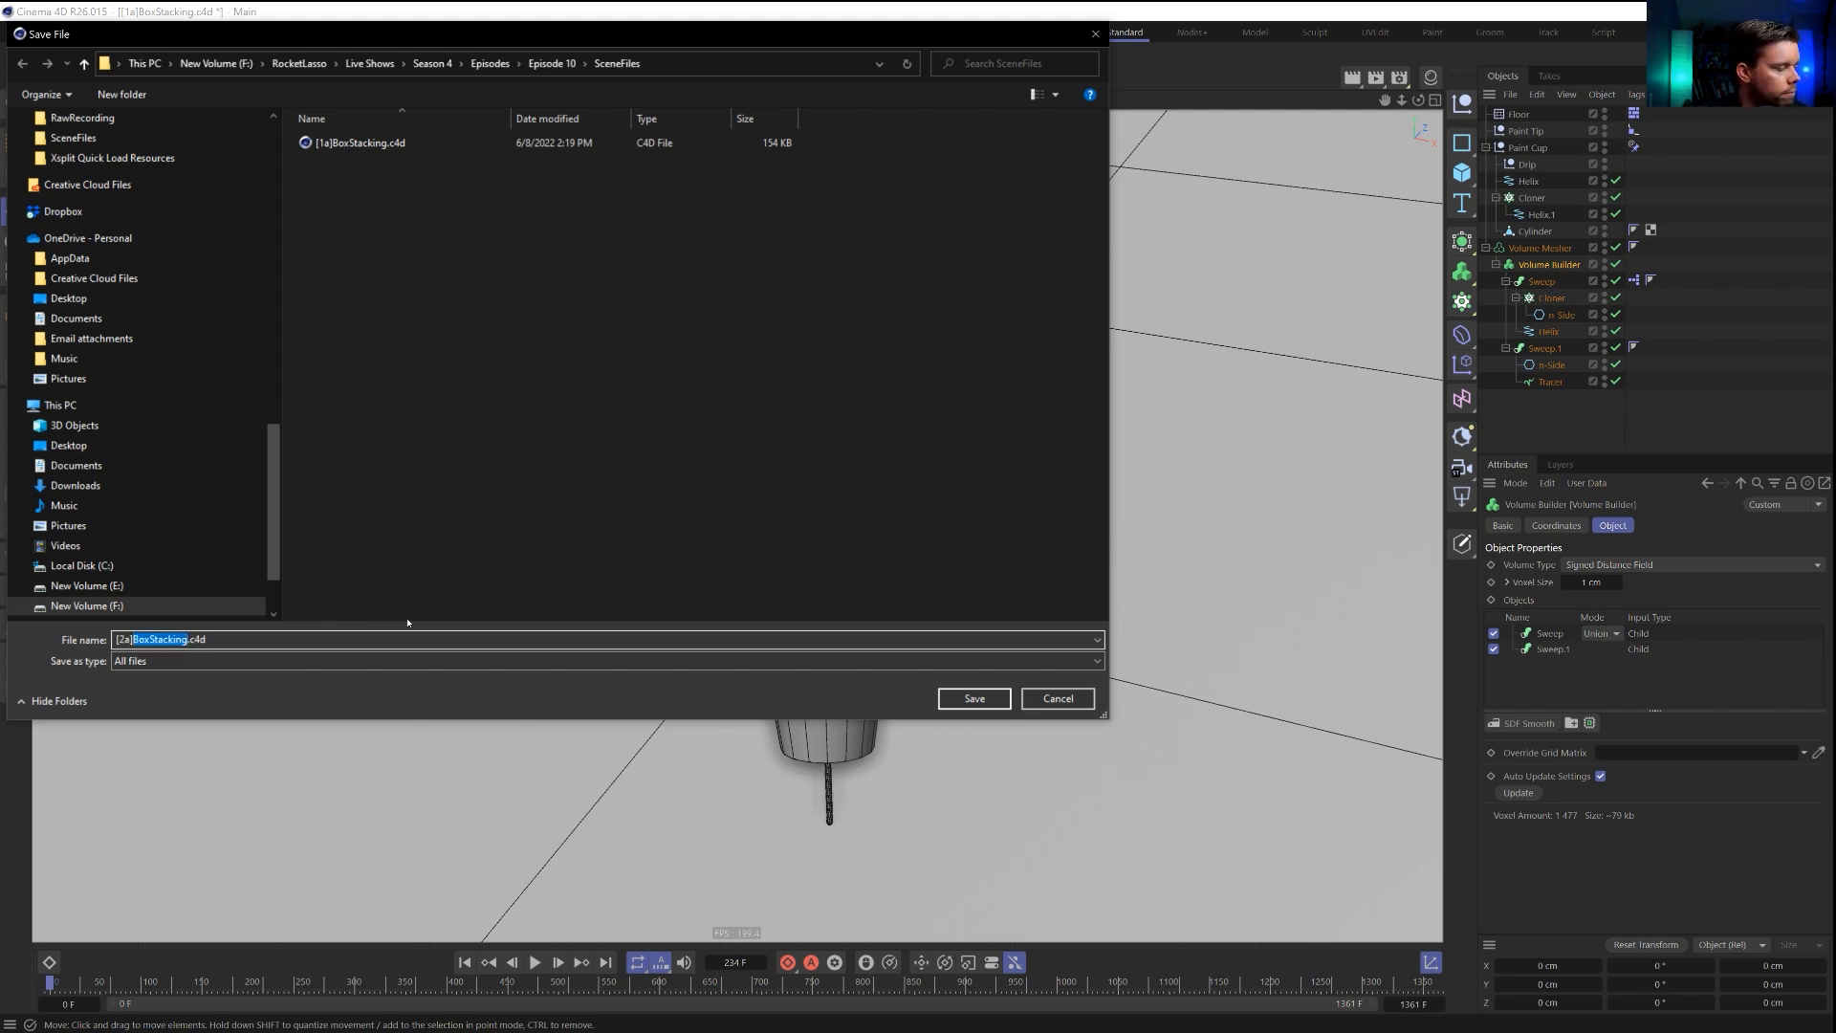
{"action": "type", "text": "Pa"}
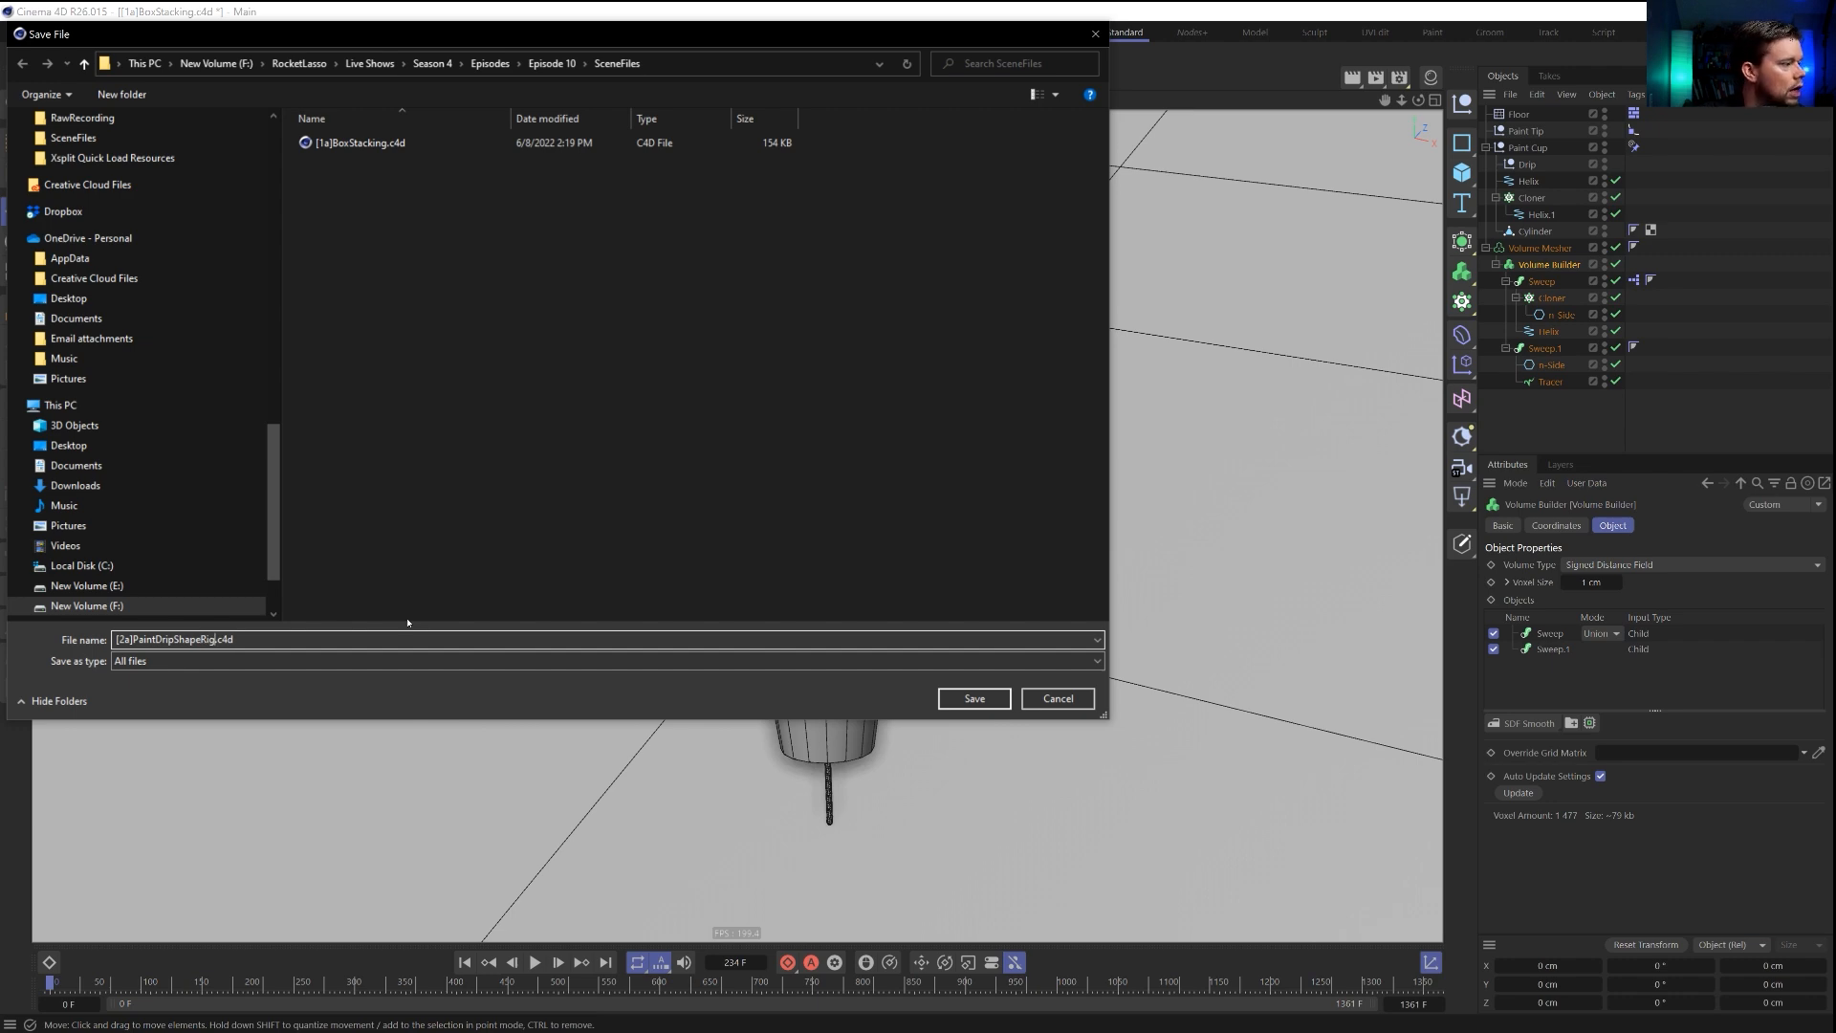
{"action": "key", "text": "Return"}
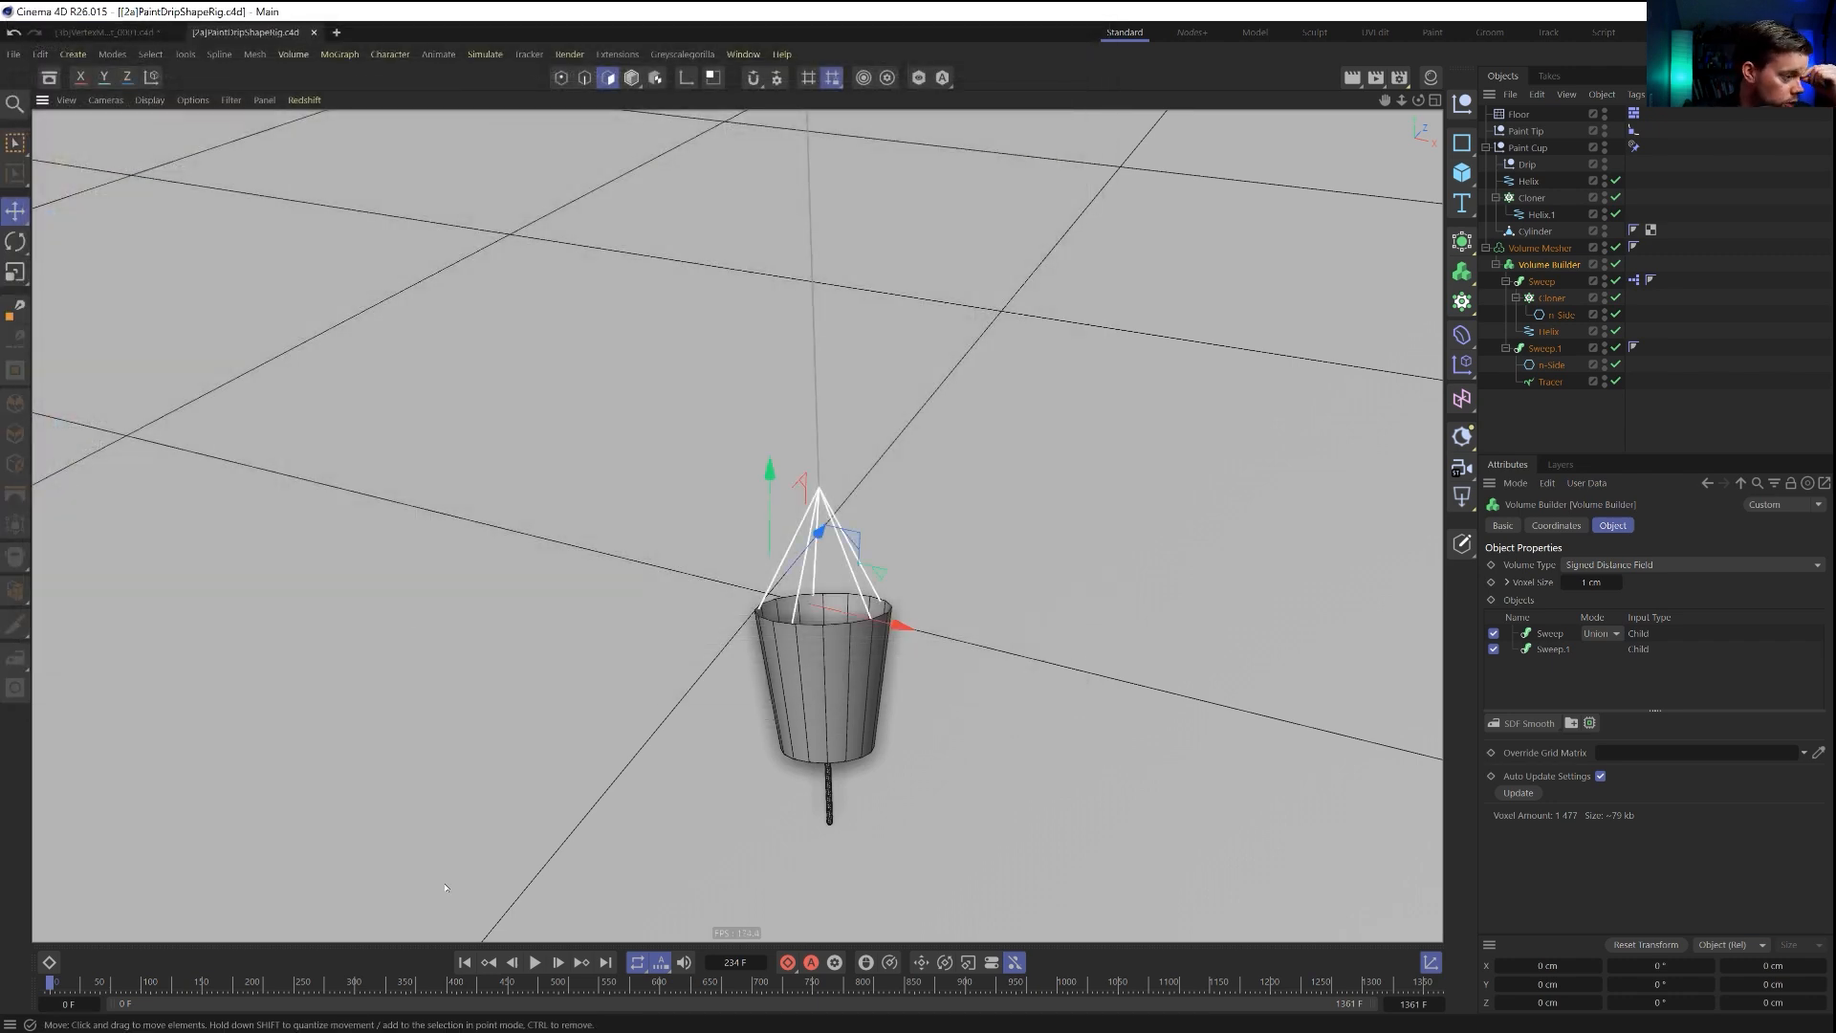
Play the paint animation to frame 300 and examine the drawn paint line from farther away.
{"action": "left_click", "coordinate": [536, 964]}
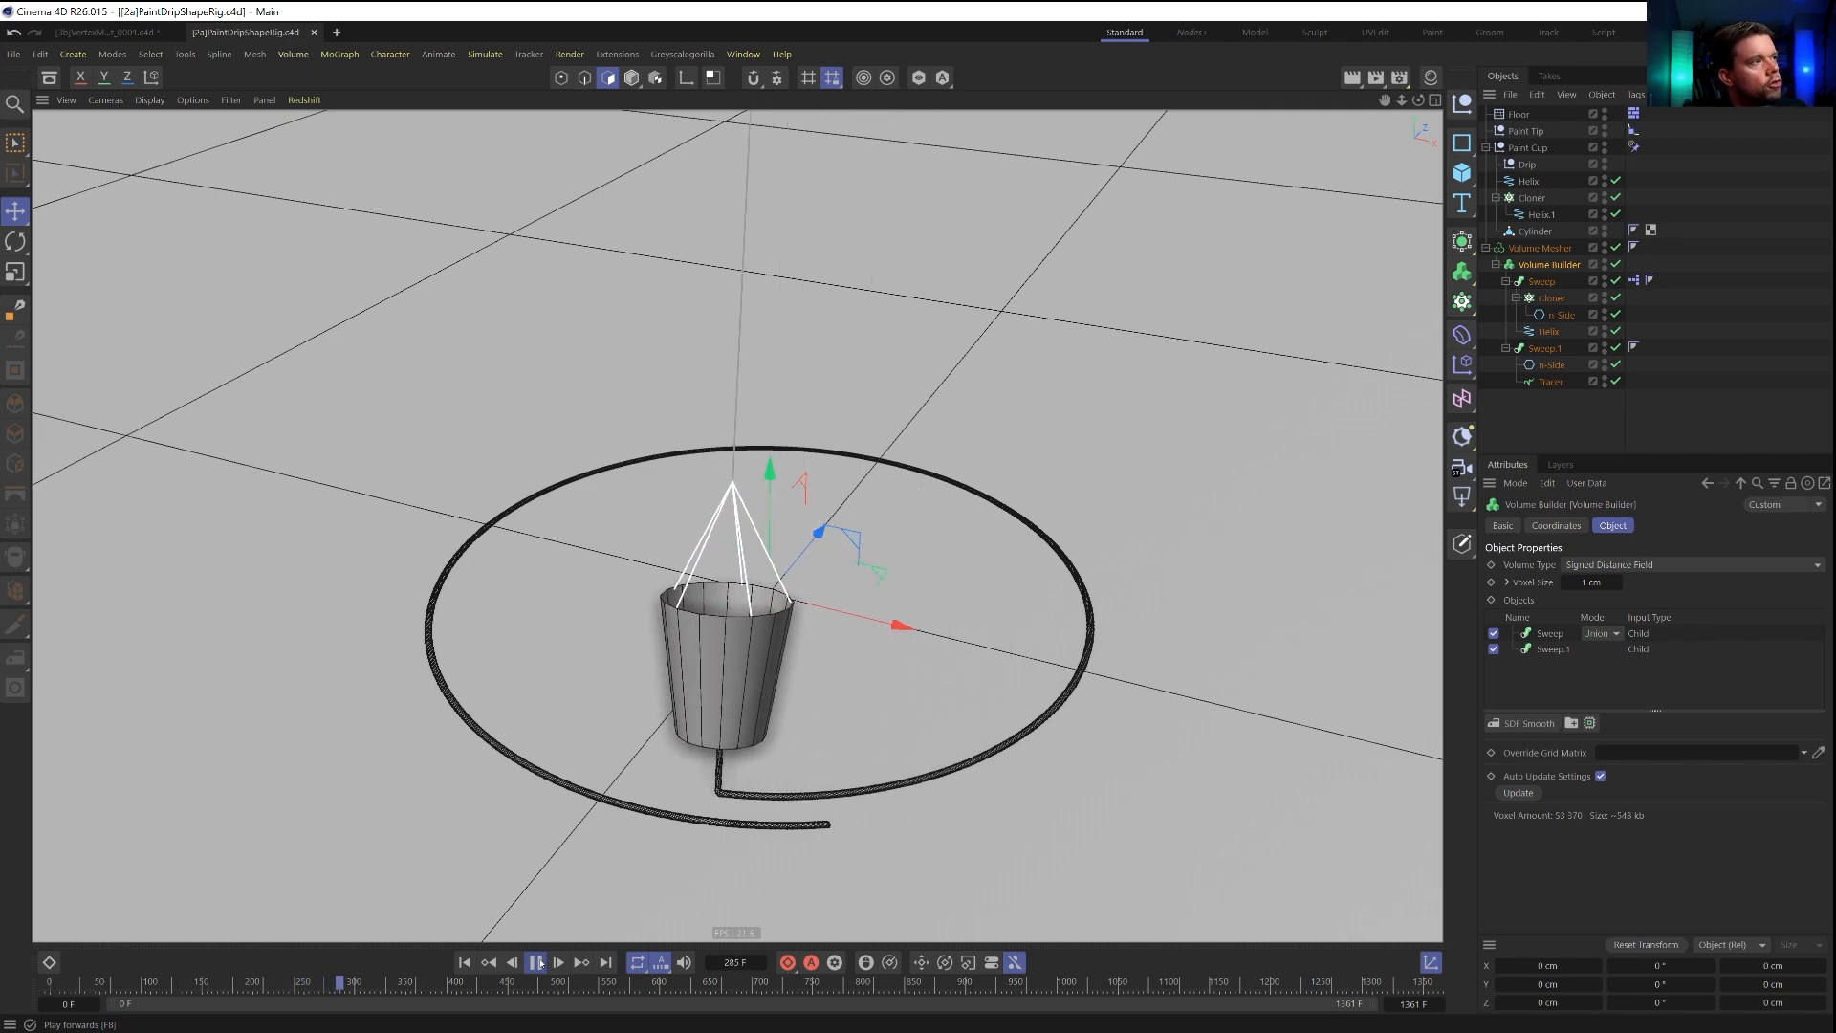
{"action": "left_click", "coordinate": [537, 963]}
{"action": "scroll", "coordinate": [390, 750], "scroll_direction": "down", "scroll_amount": 5}
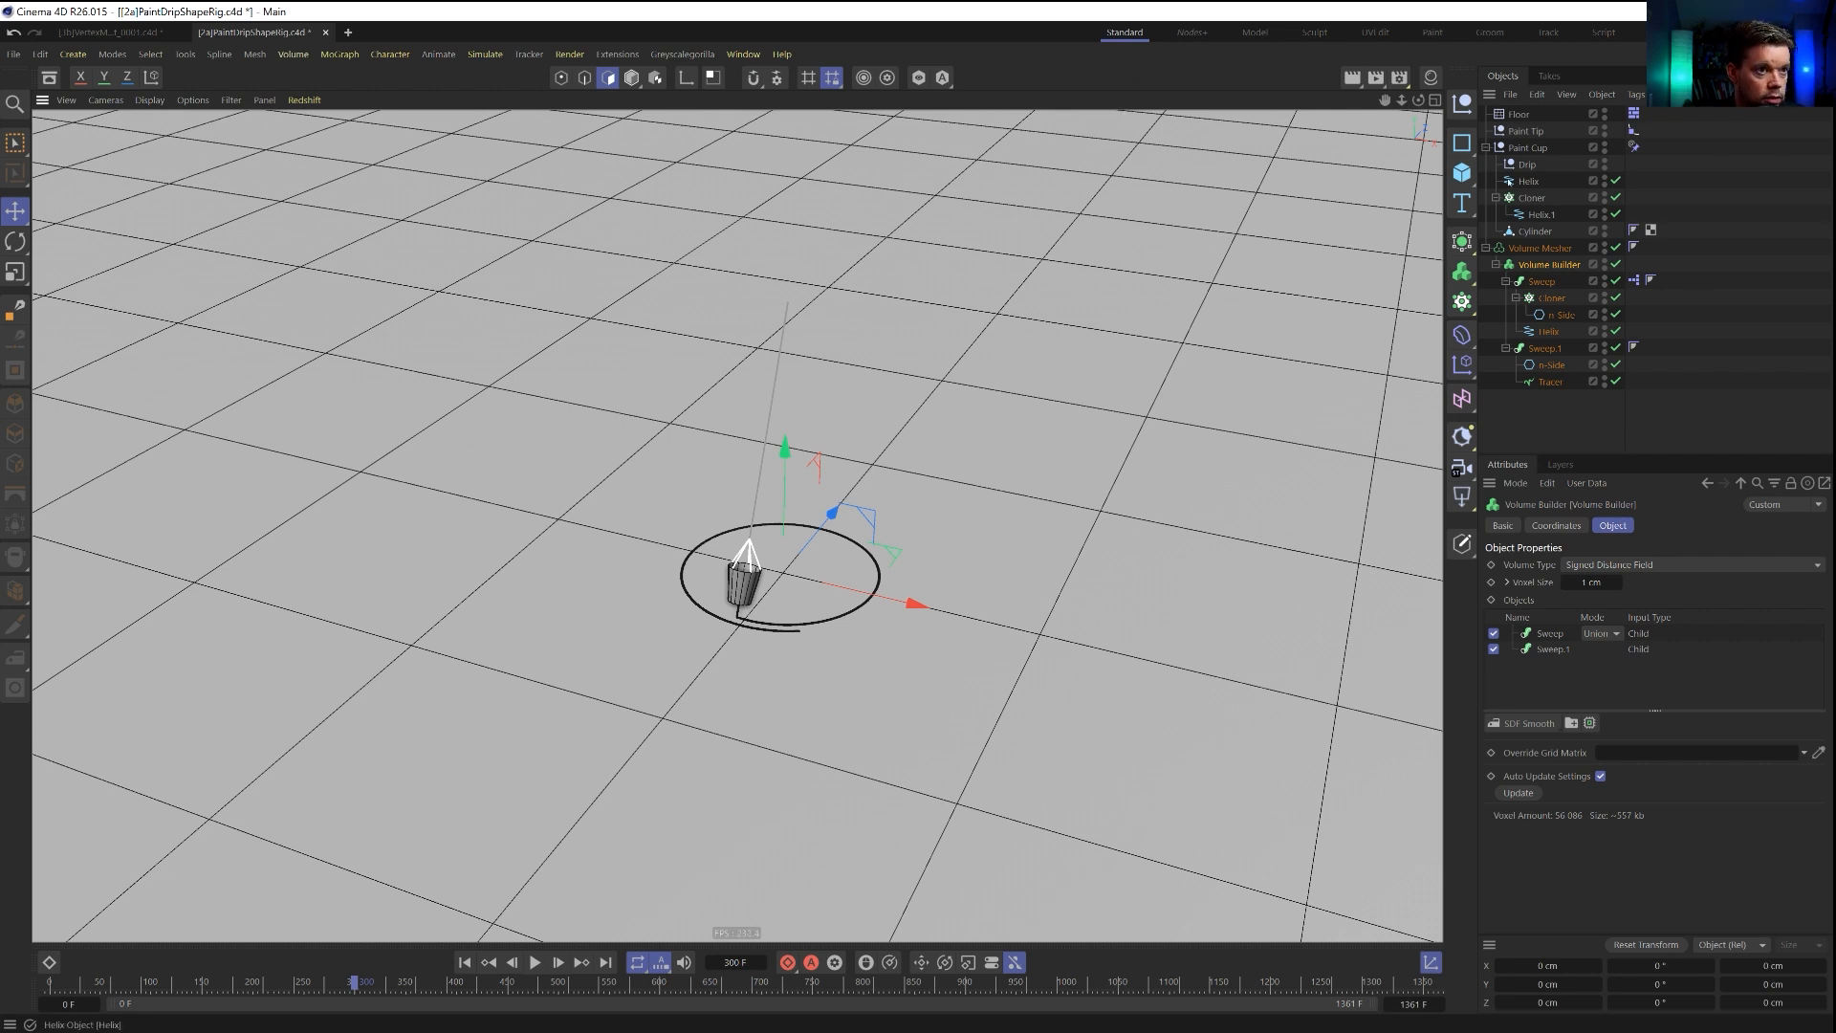
Start a new project, add a Plane and display it shaded with its polygon lines.
{"action": "key", "text": "ctrl+n"}
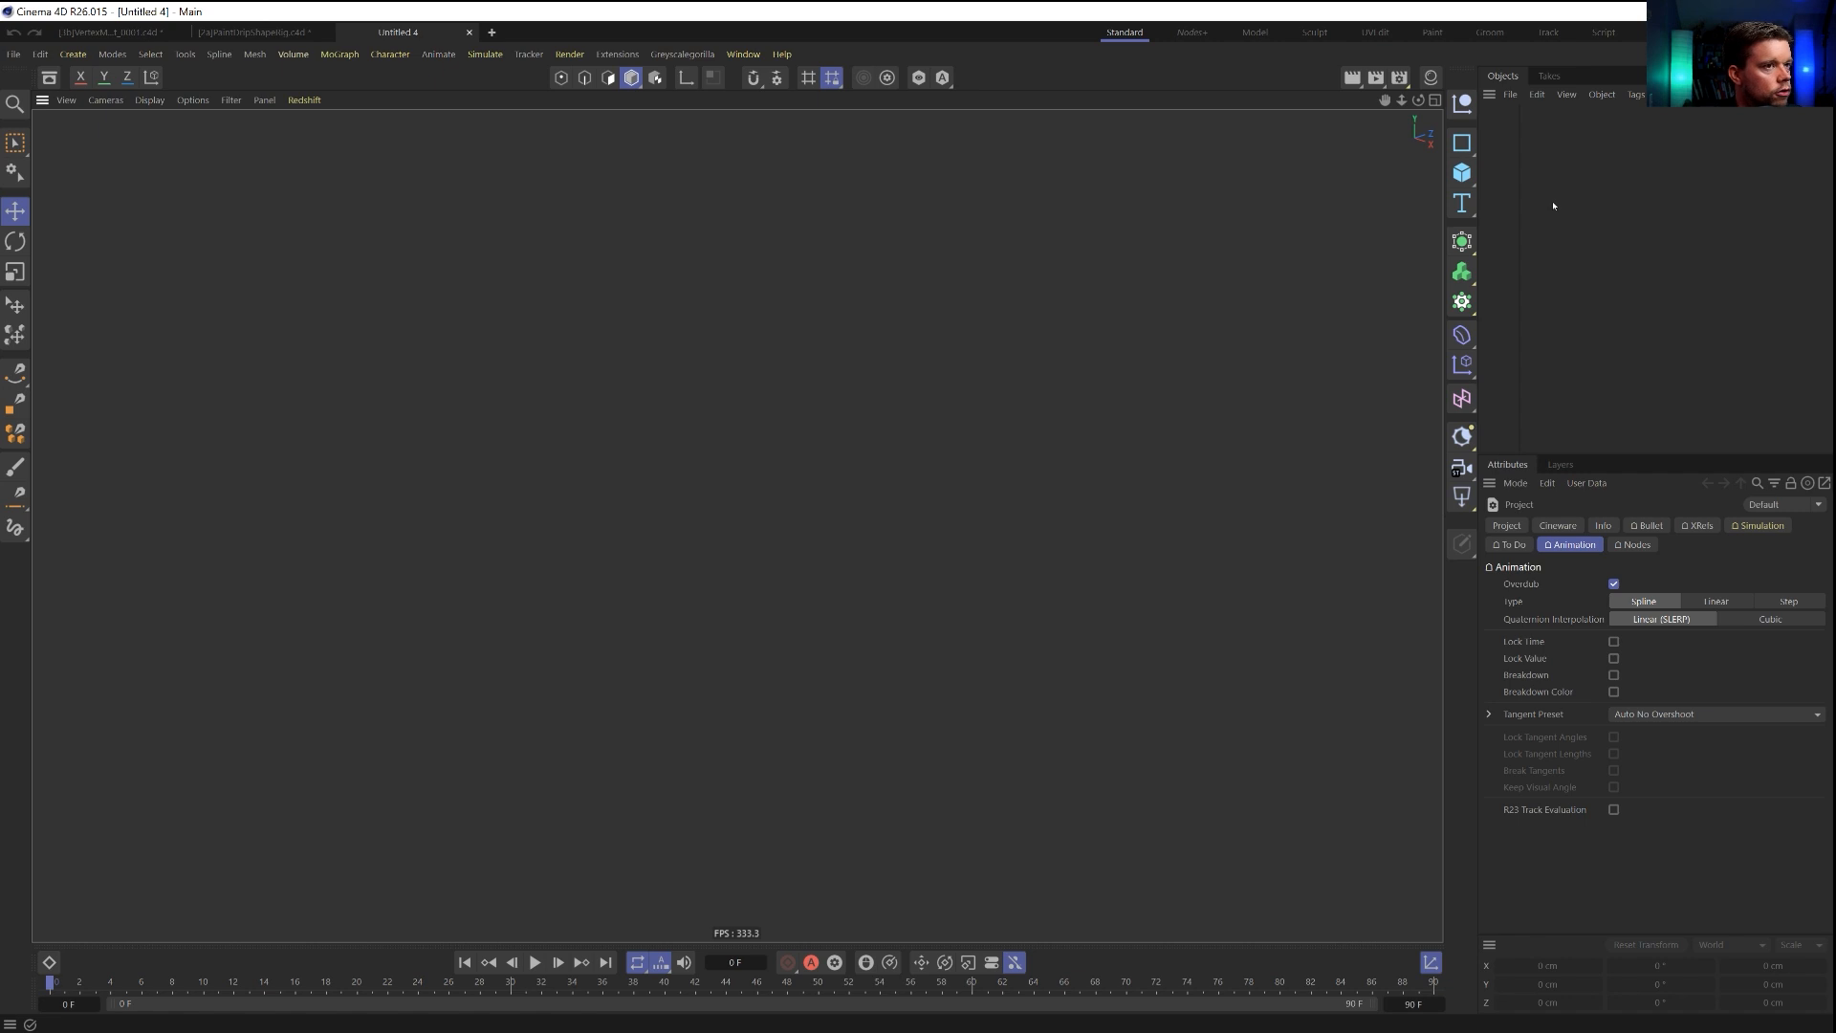
{"action": "left_click", "coordinate": [1466, 191]}
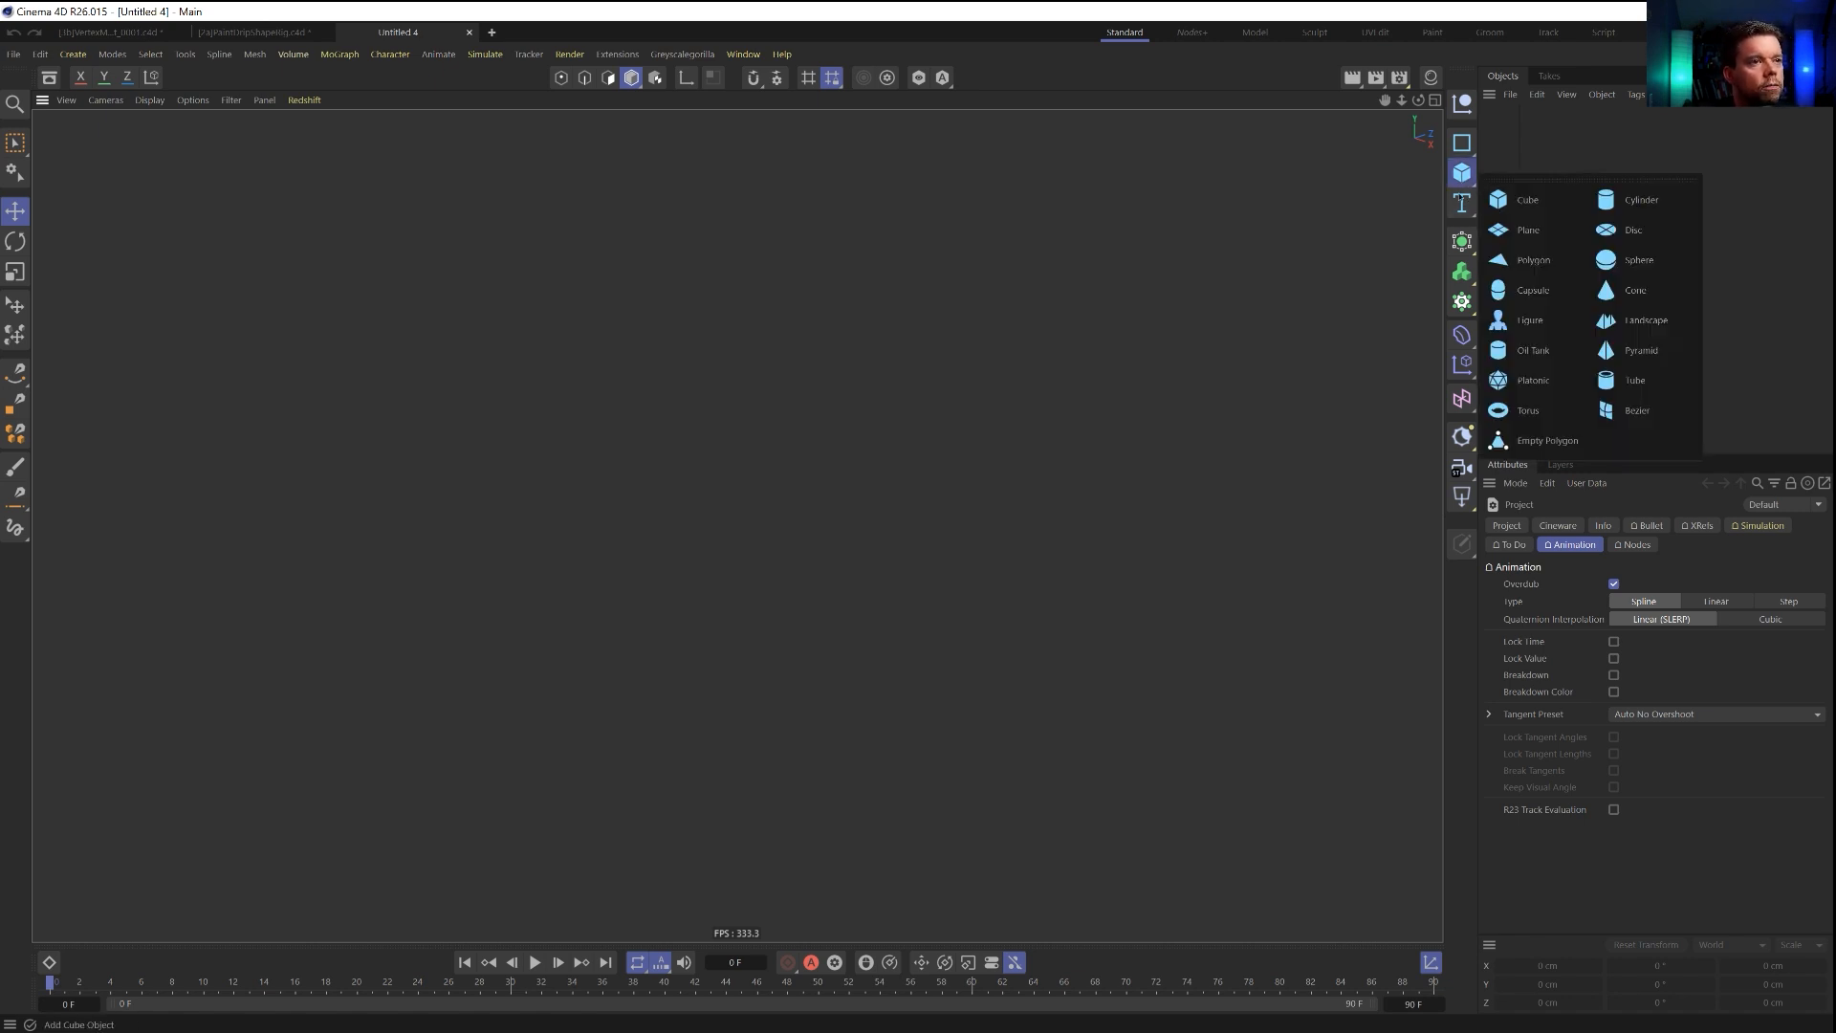
{"action": "left_click", "coordinate": [1565, 238]}
{"action": "left_click_drag", "start_coordinate": [877, 593], "coordinate": [878, 595], "text": "alt"}
{"action": "key", "text": "n"}
{"action": "key", "text": "b"}
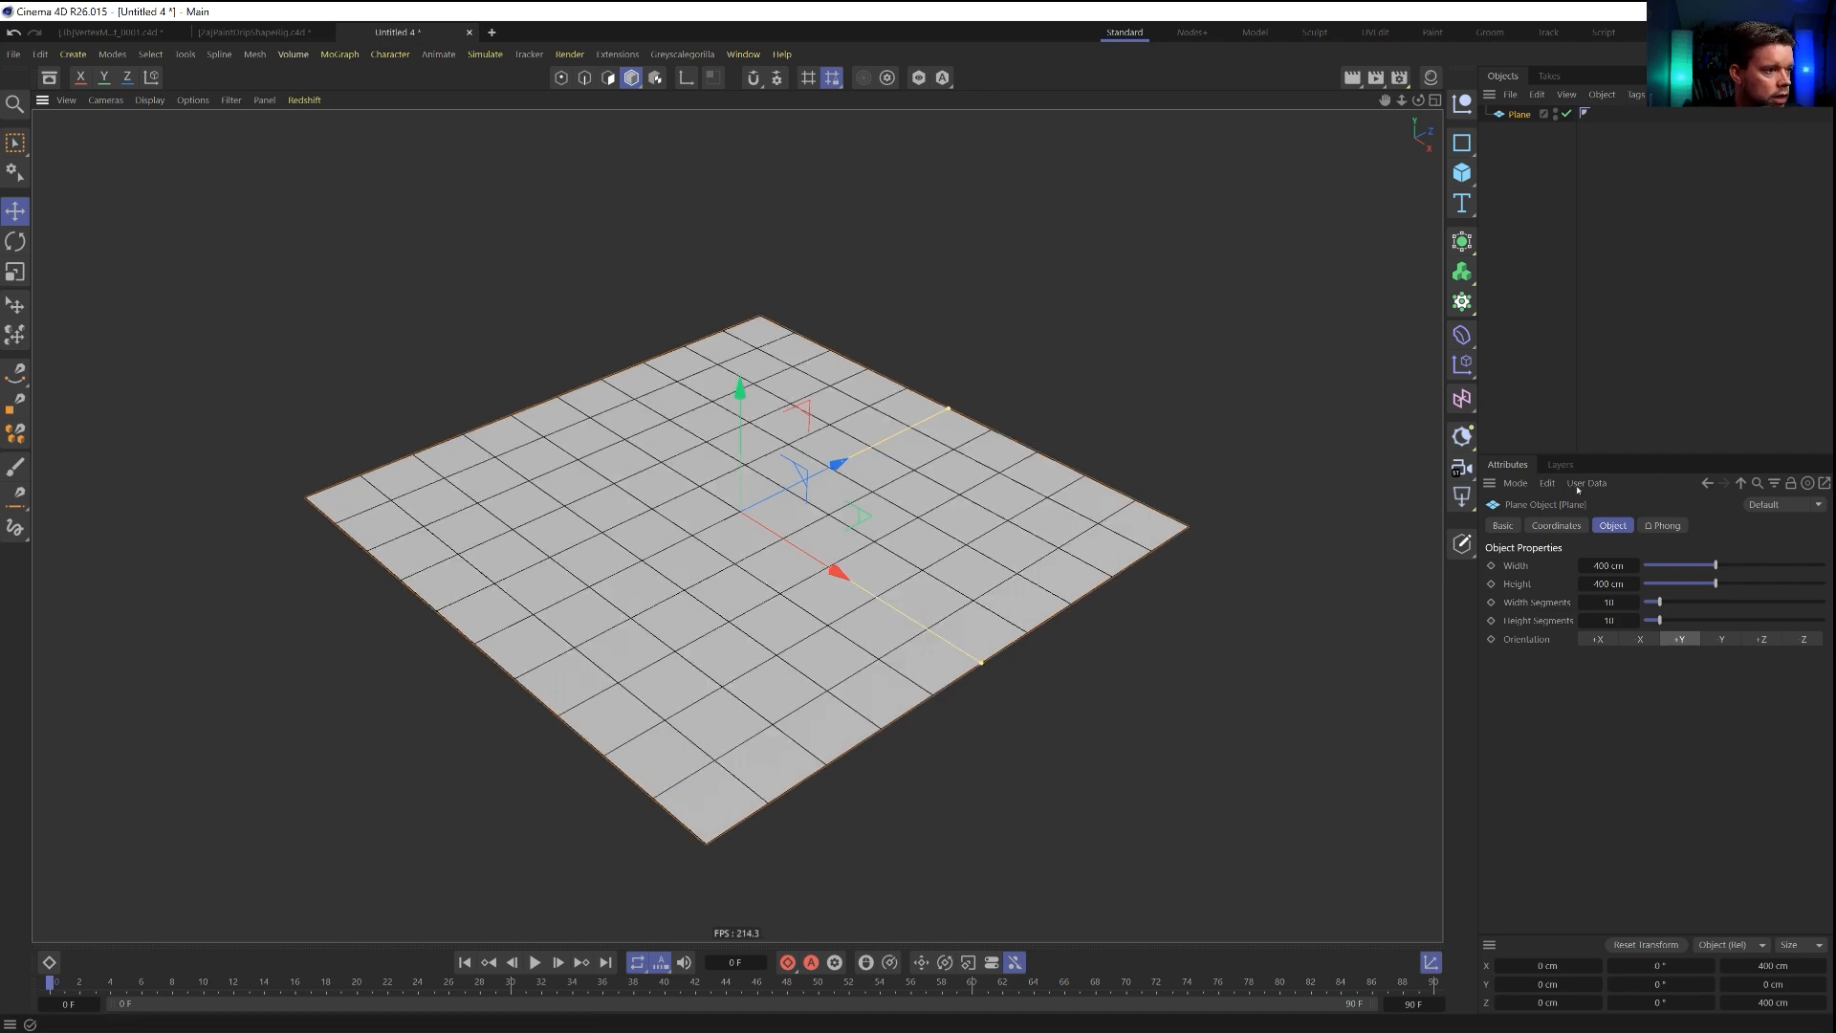
Set the Plane's width segments and height segments to 100 each.
{"action": "left_click", "coordinate": [1611, 602]}
{"action": "type", "text": "100"}
{"action": "key", "text": "Tab"}
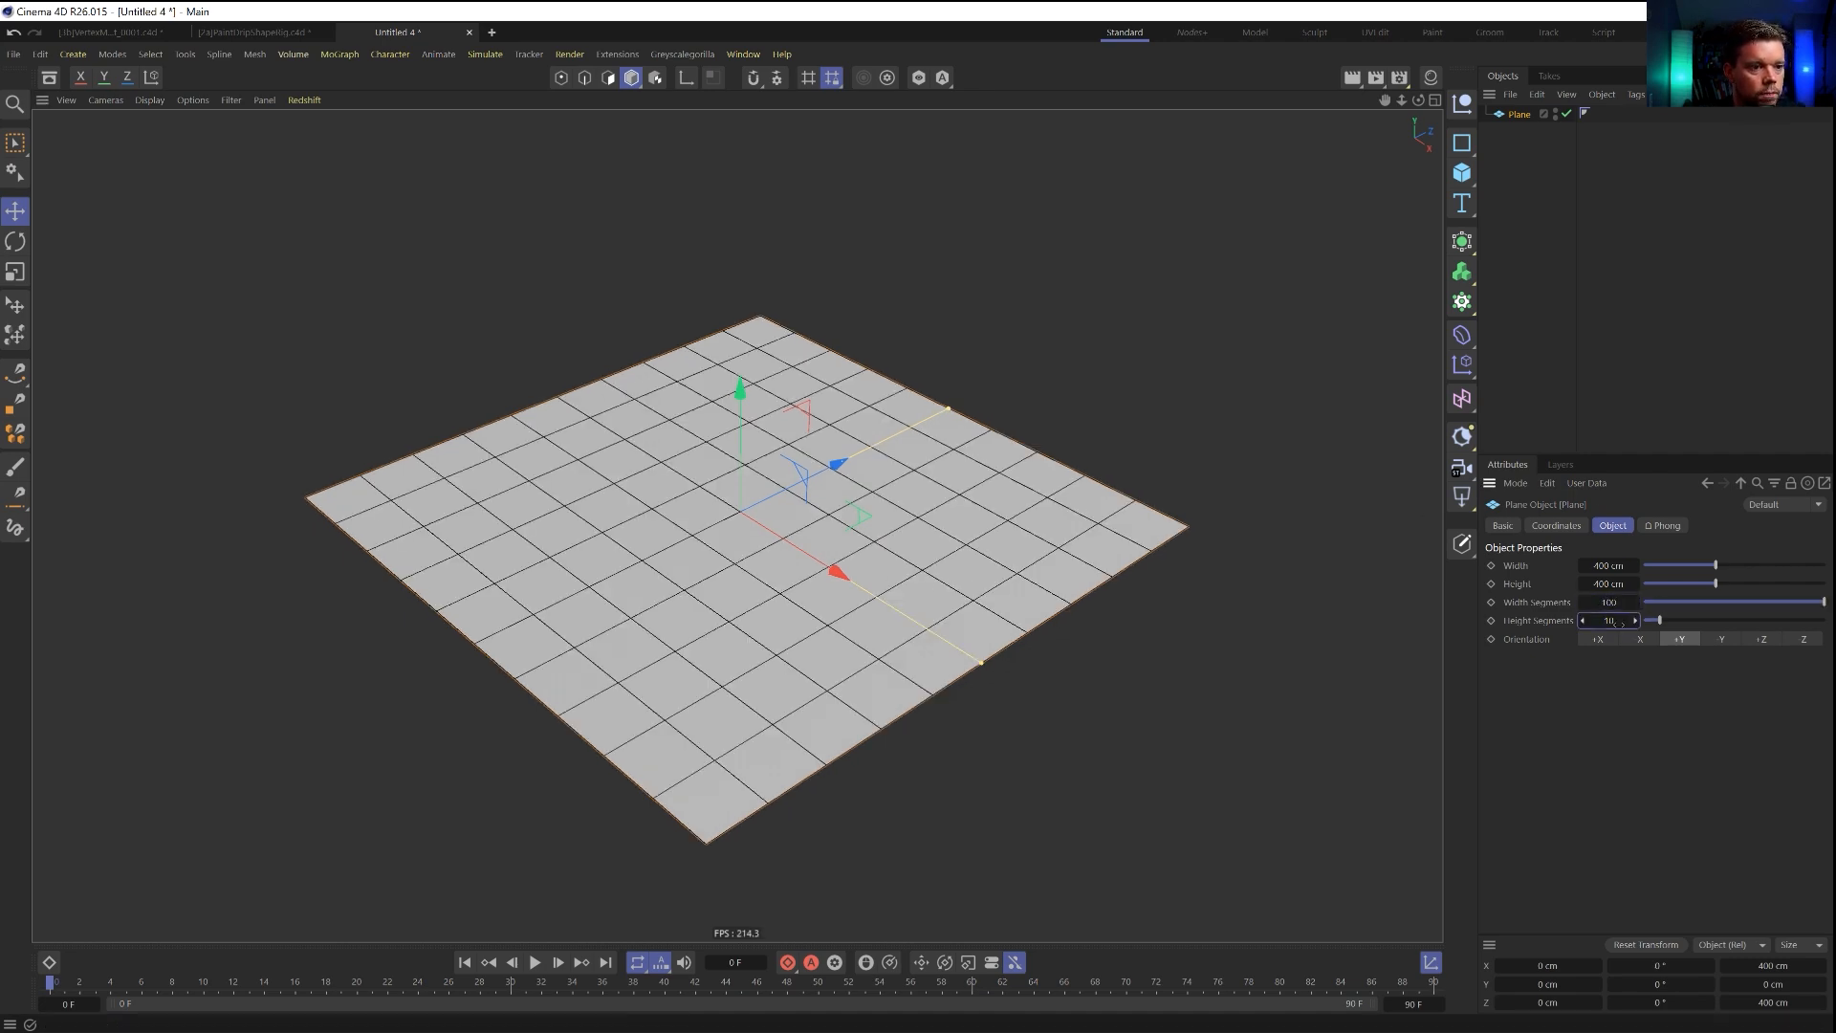
{"action": "type", "text": "100"}
{"action": "key", "text": "Return"}
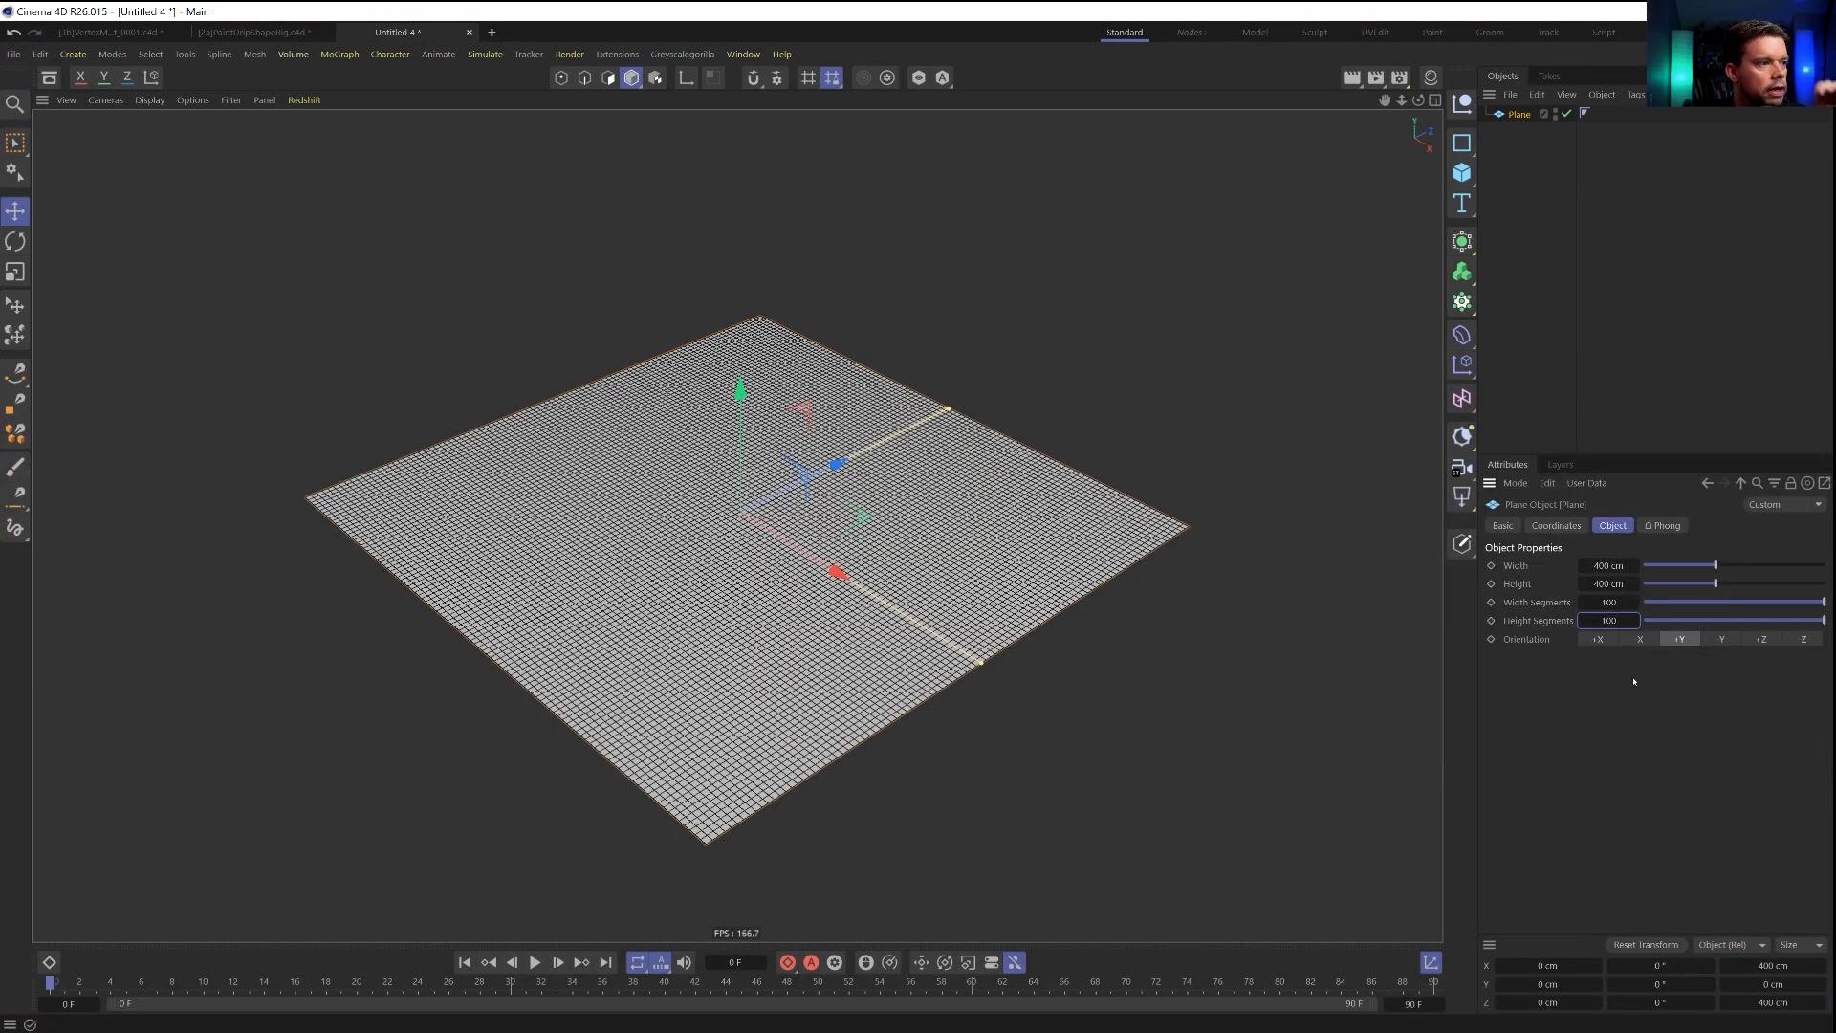
Add a Text Spline as a separate top-level object next to the Plane, deleting the stray Helix.
{"action": "left_click_drag", "start_coordinate": [773, 589], "coordinate": [942, 517], "text": "alt"}
{"action": "middle_click_drag", "start_coordinate": [976, 507], "coordinate": [979, 595], "text": "alt"}
{"action": "left_click", "coordinate": [1466, 149]}
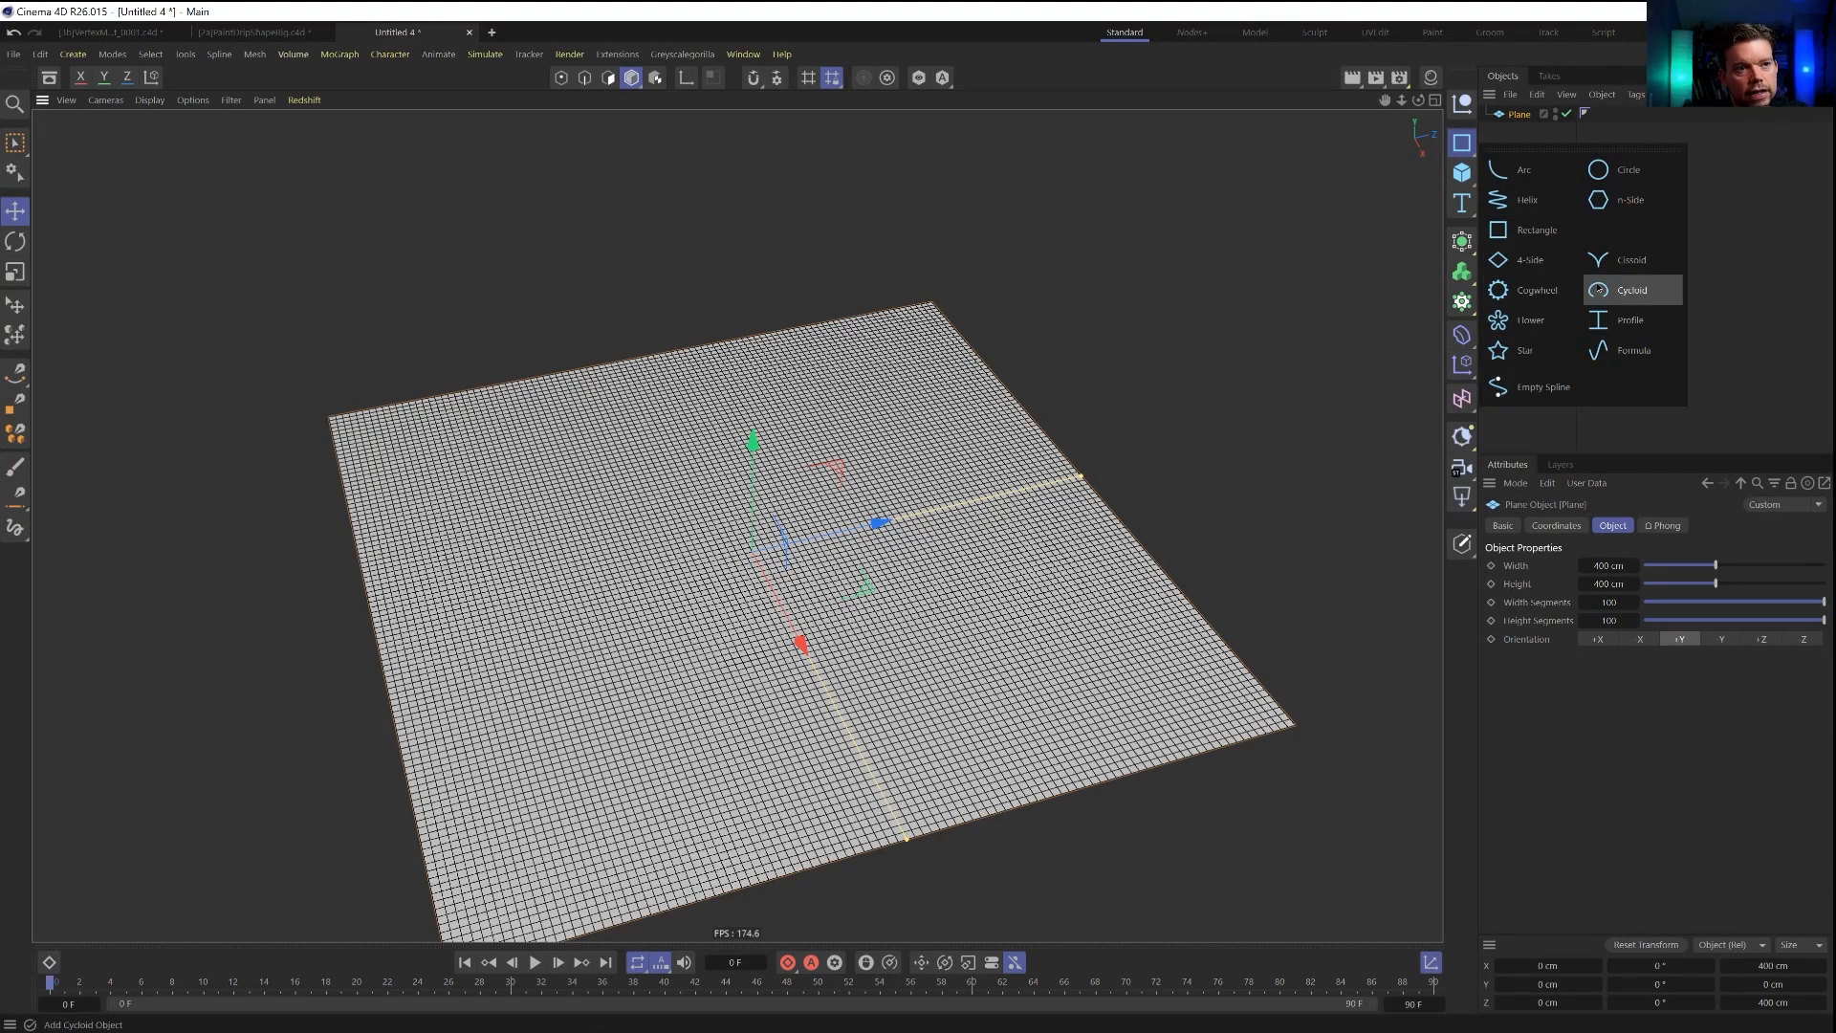
{"action": "left_click", "coordinate": [1521, 200]}
{"action": "left_click", "coordinate": [1463, 202]}
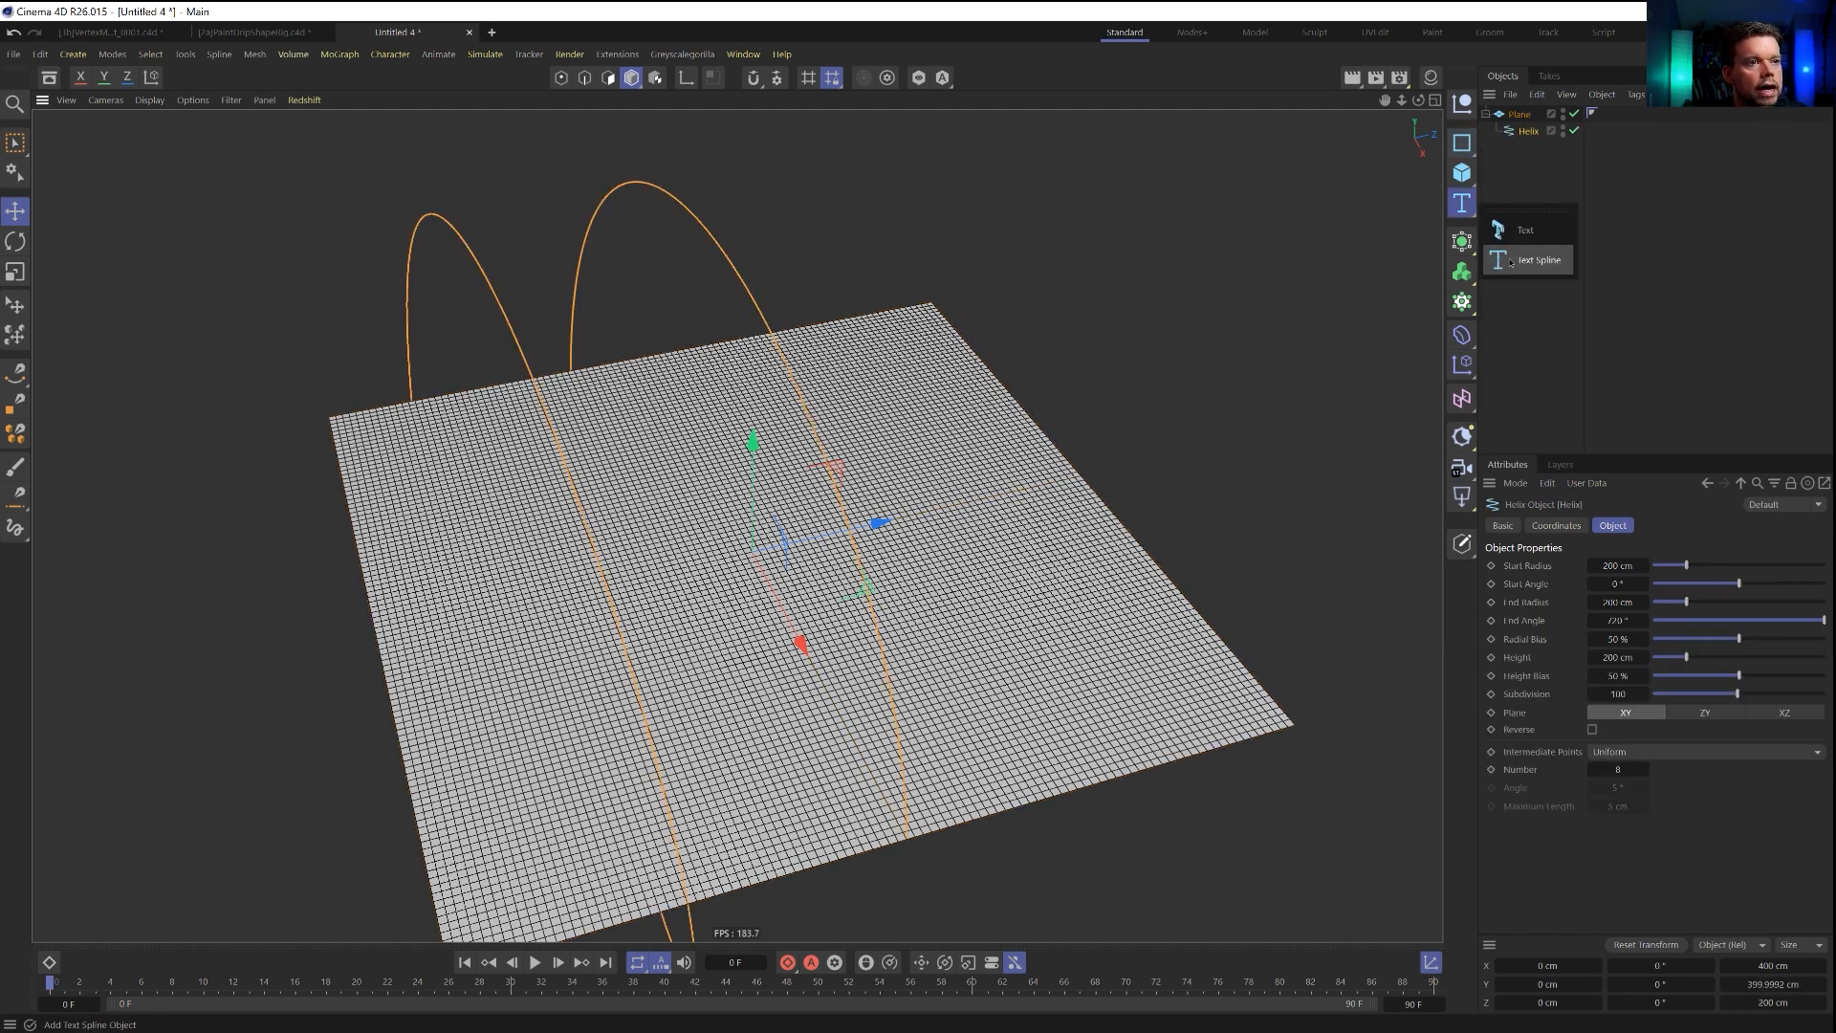
{"action": "left_click", "coordinate": [1511, 261]}
{"action": "left_click", "coordinate": [1530, 147]}
{"action": "key", "text": "Delete"}
{"action": "left_click_drag", "start_coordinate": [1532, 130], "coordinate": [1545, 191]}
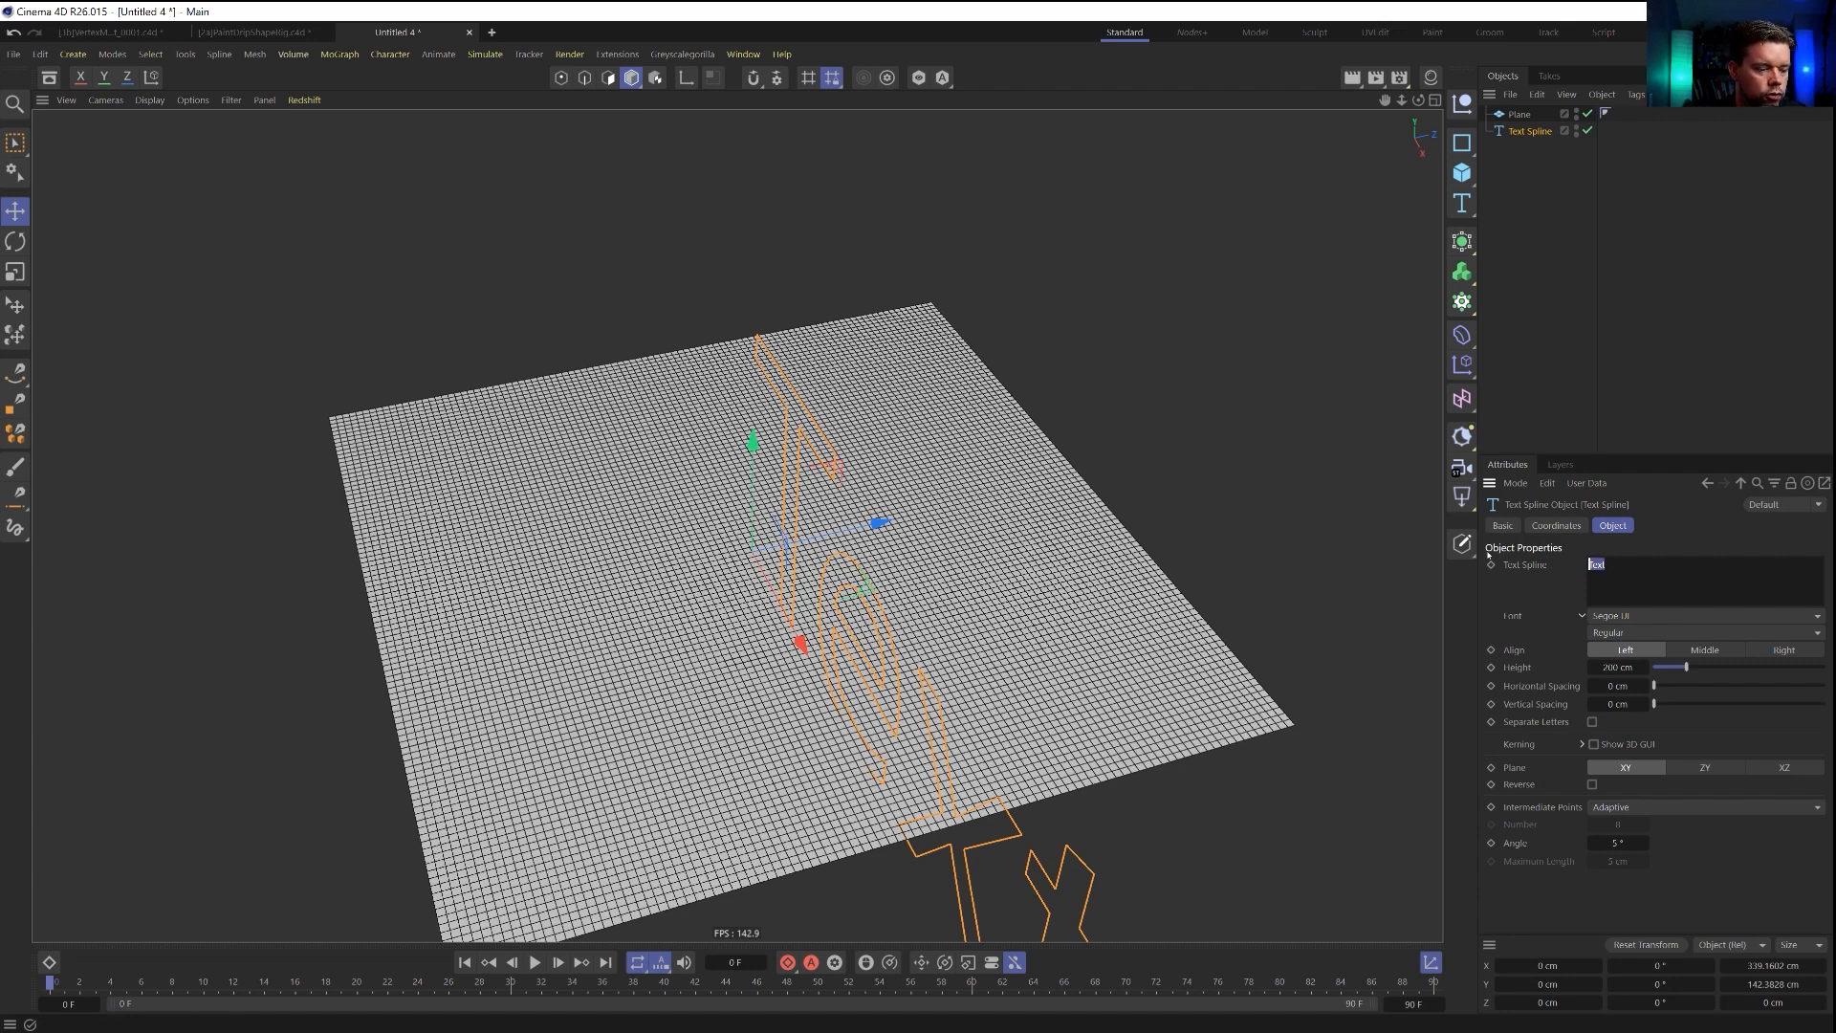
Set the Text Spline's text to an ampersand, aligned right and lying on the XZ plane.
{"action": "left_click", "coordinate": [1662, 530]}
{"action": "left_click", "coordinate": [1777, 650]}
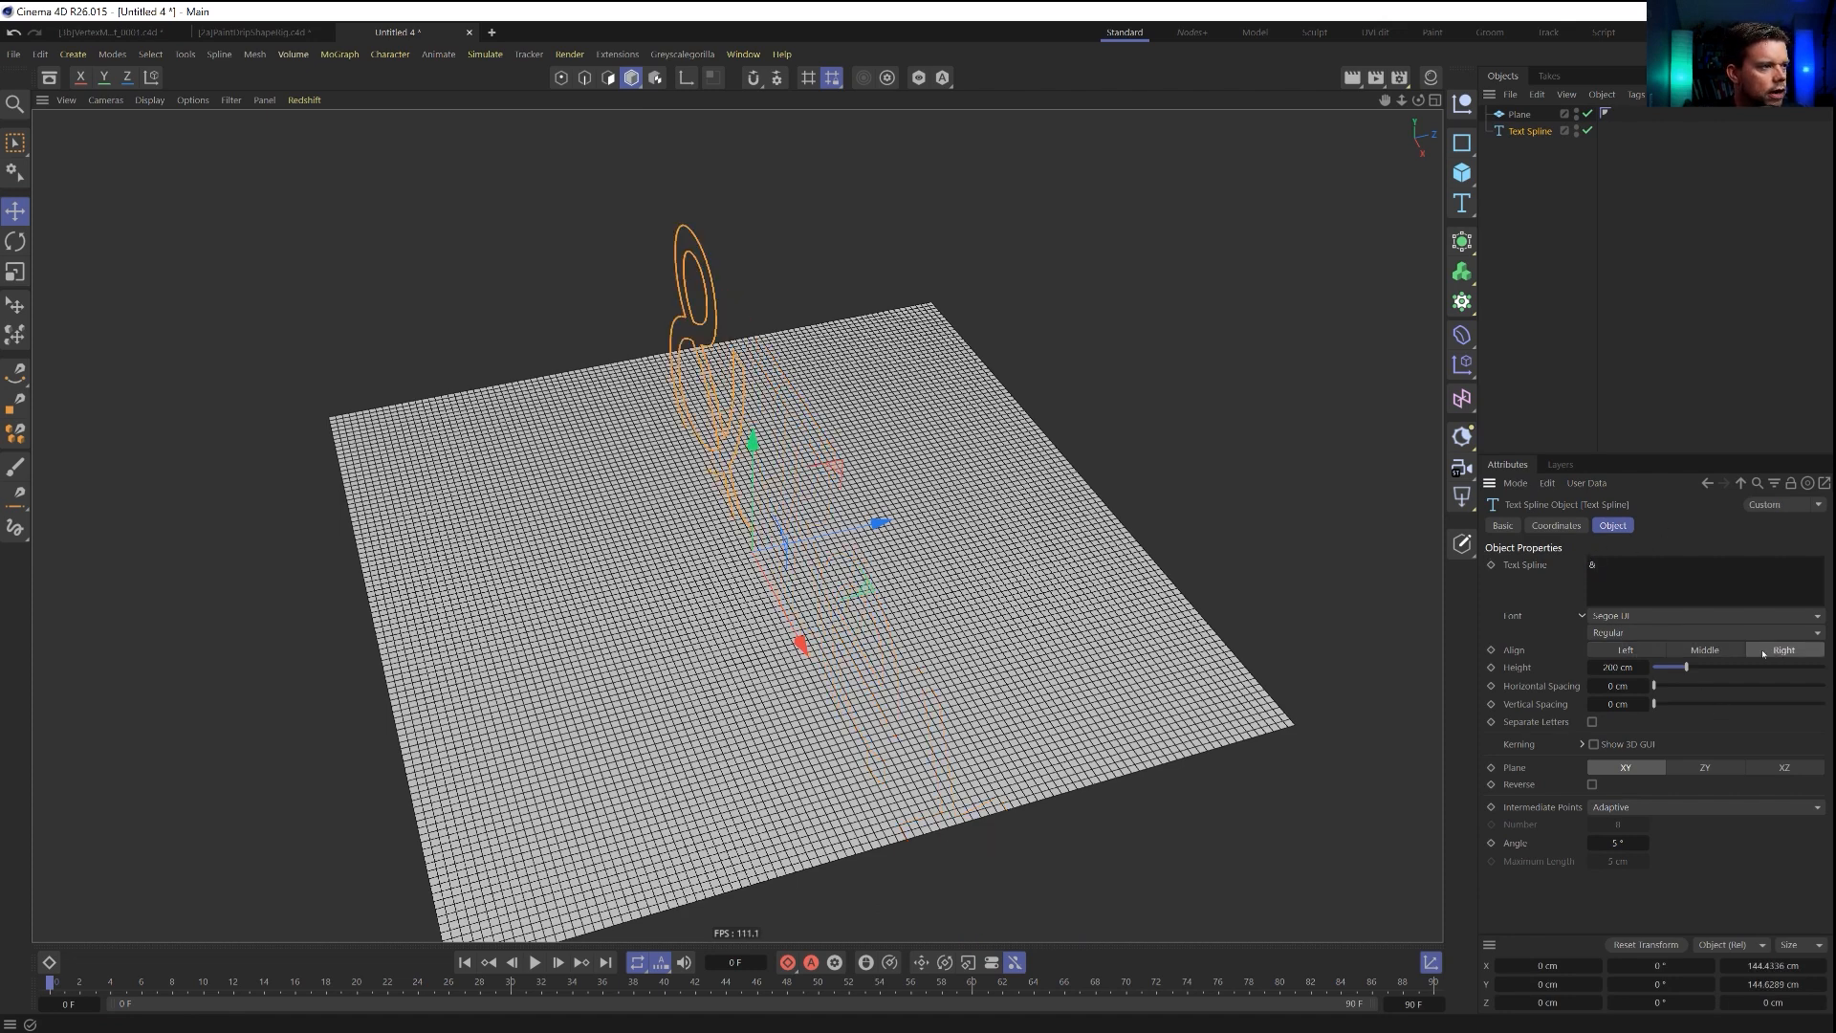
{"action": "left_click", "coordinate": [1705, 768]}
{"action": "left_click", "coordinate": [1784, 768]}
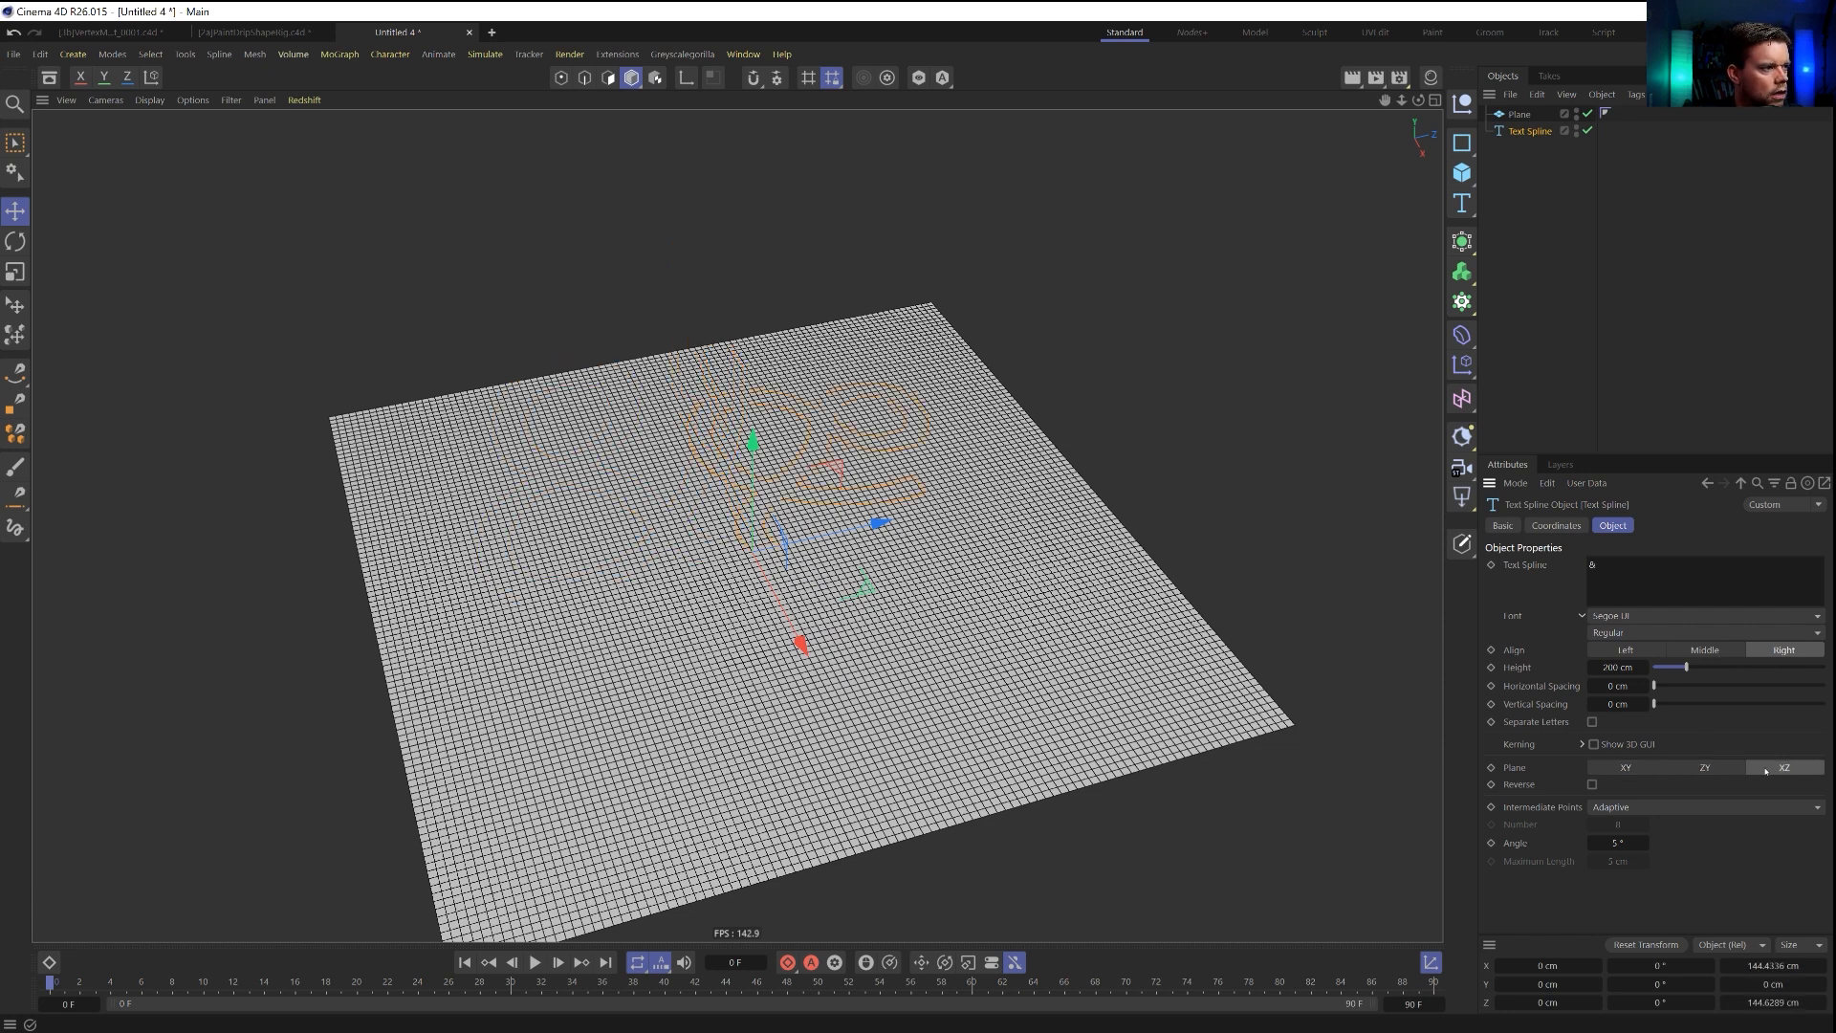
Scale the ampersand spline to about 220 cm and center it over the Plane, at about X 120 cm and Z -91 cm.
{"action": "key", "text": "t"}
{"action": "left_click_drag", "start_coordinate": [860, 621], "coordinate": [1043, 603]}
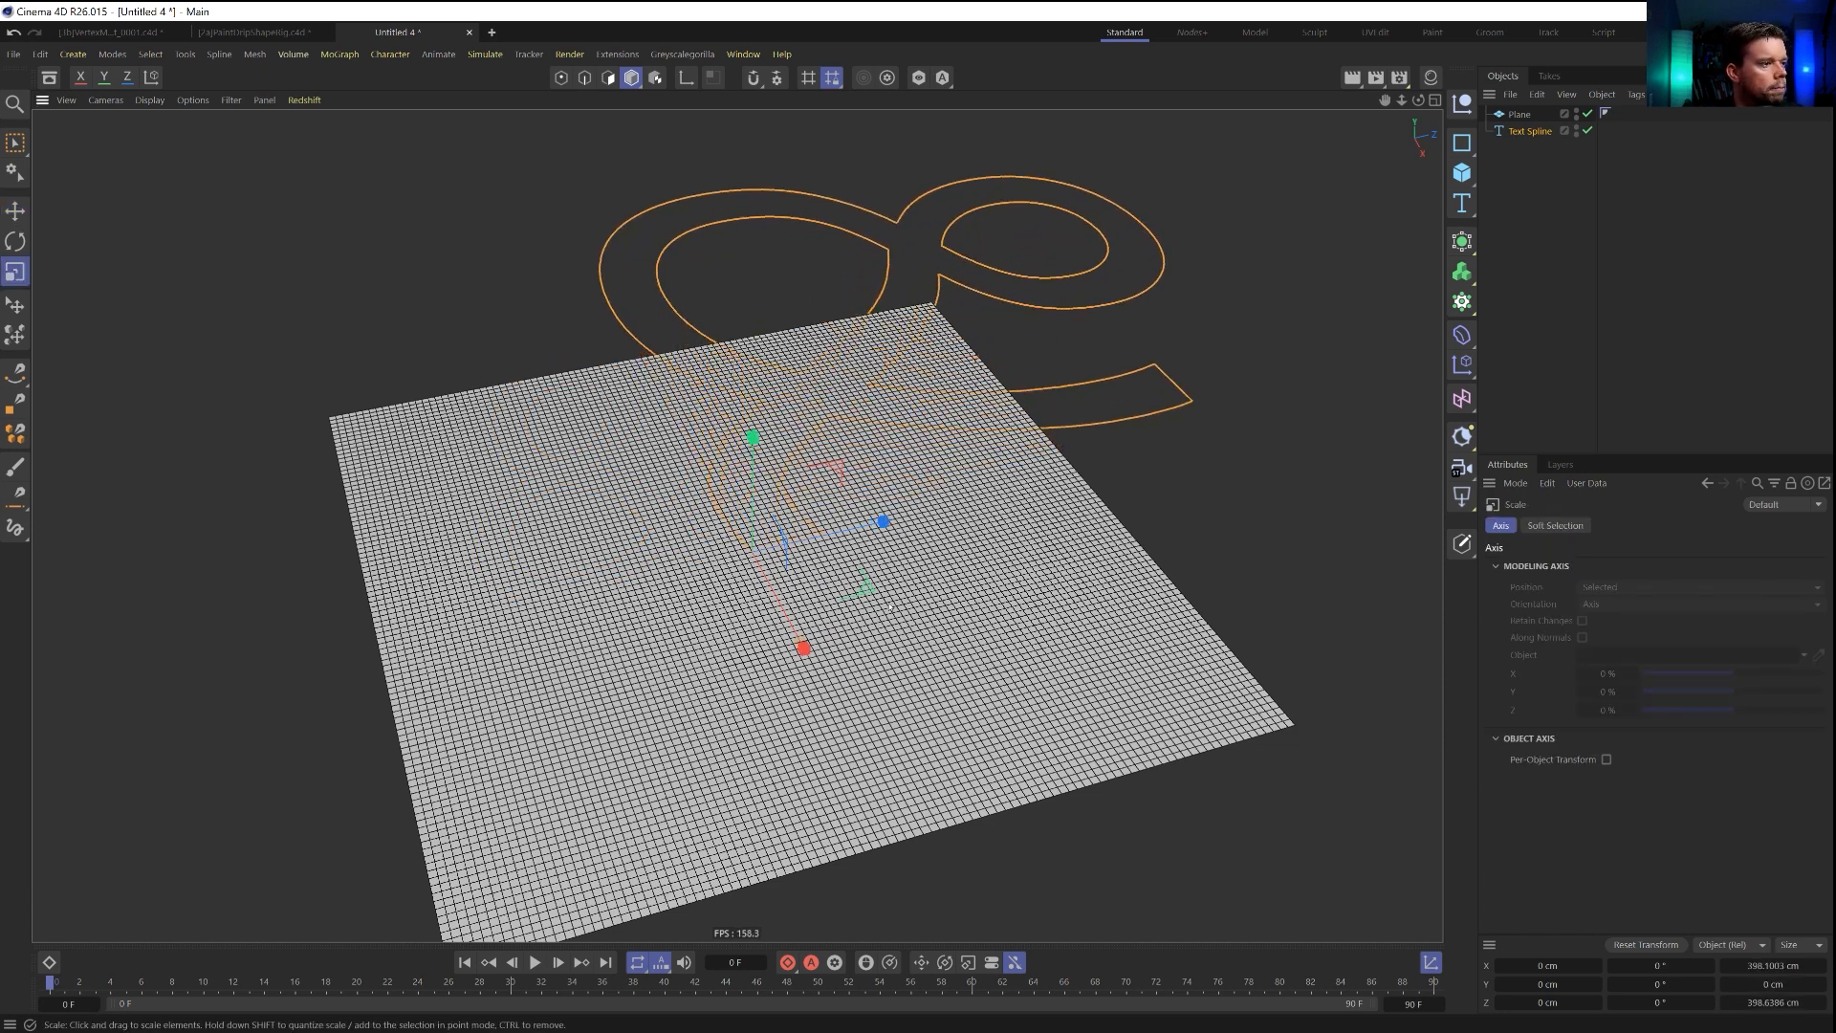
{"action": "key", "text": "e"}
{"action": "left_click_drag", "start_coordinate": [869, 589], "coordinate": [688, 925]}
{"action": "key", "text": "t"}
{"action": "left_click_drag", "start_coordinate": [751, 825], "coordinate": [691, 806]}
{"action": "key", "text": "e"}
{"action": "left_click_drag", "start_coordinate": [685, 916], "coordinate": [729, 827]}
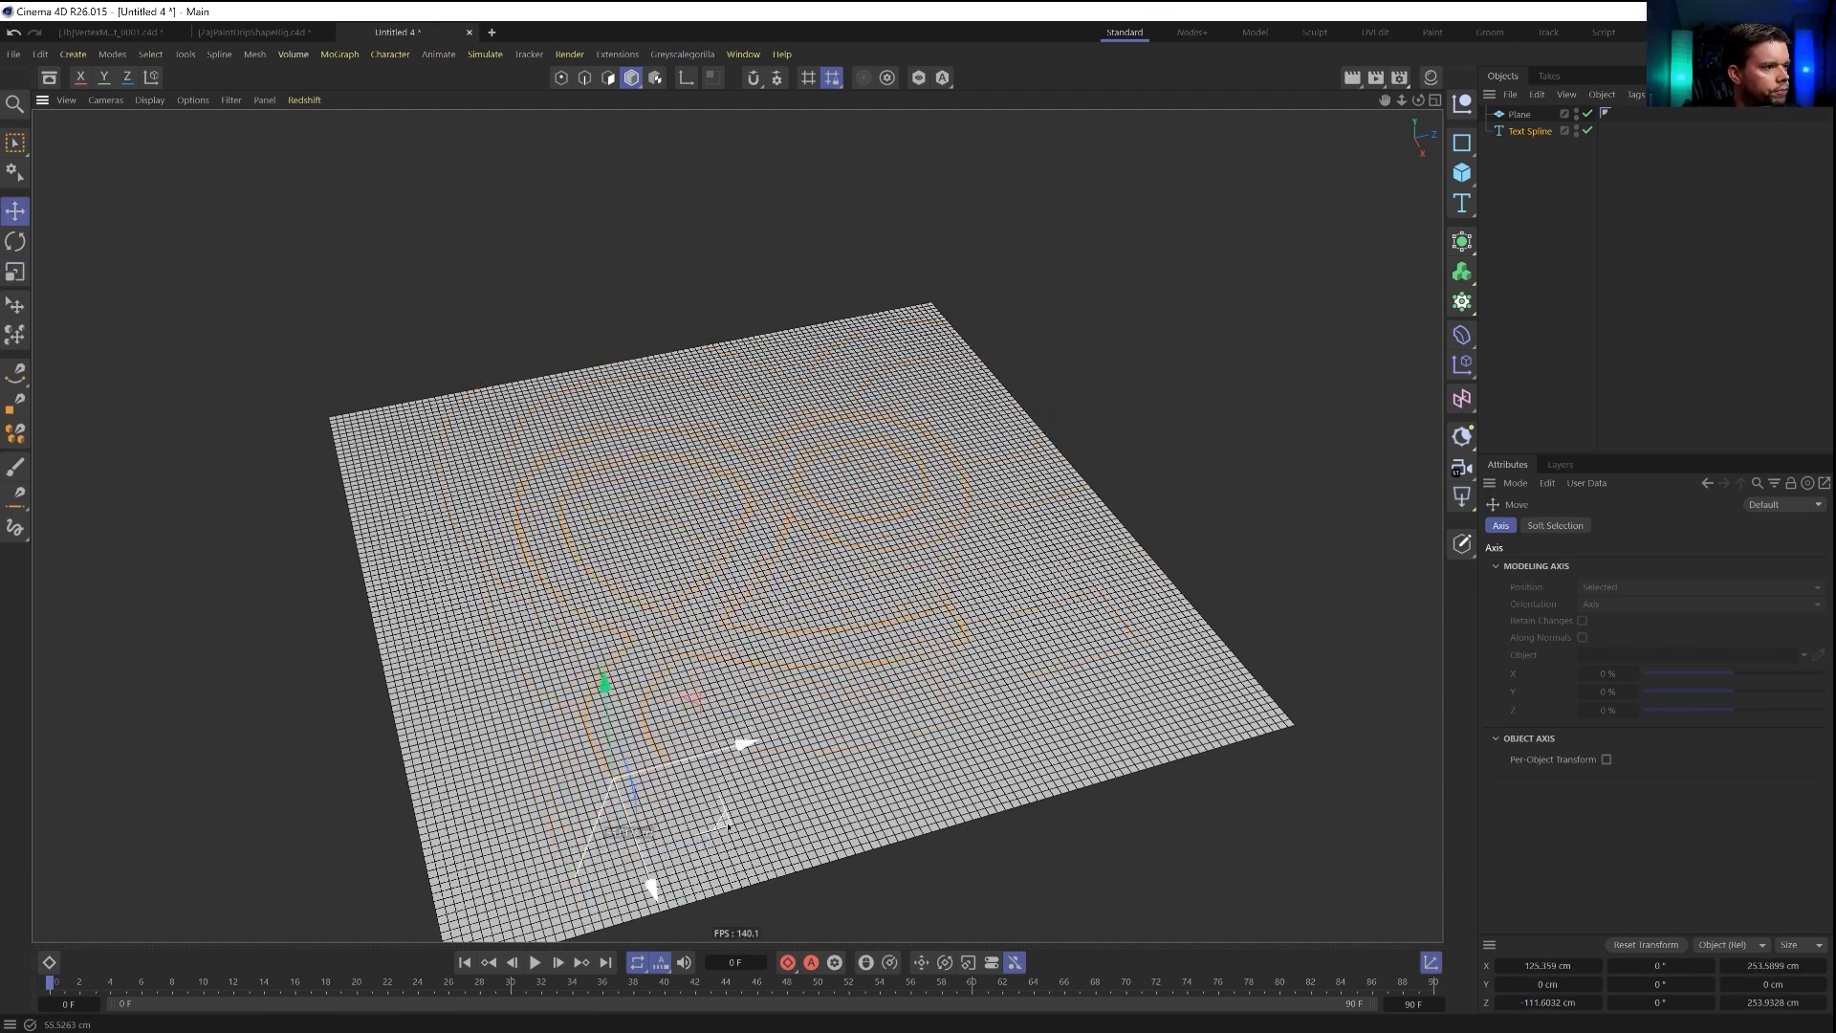
{"action": "key", "text": "t"}
{"action": "left_click_drag", "start_coordinate": [844, 706], "coordinate": [807, 714]}
{"action": "left_click_drag", "start_coordinate": [773, 648], "coordinate": [1124, 317], "text": "alt"}
{"action": "key", "text": "e"}
{"action": "left_click_drag", "start_coordinate": [1008, 484], "coordinate": [985, 460]}
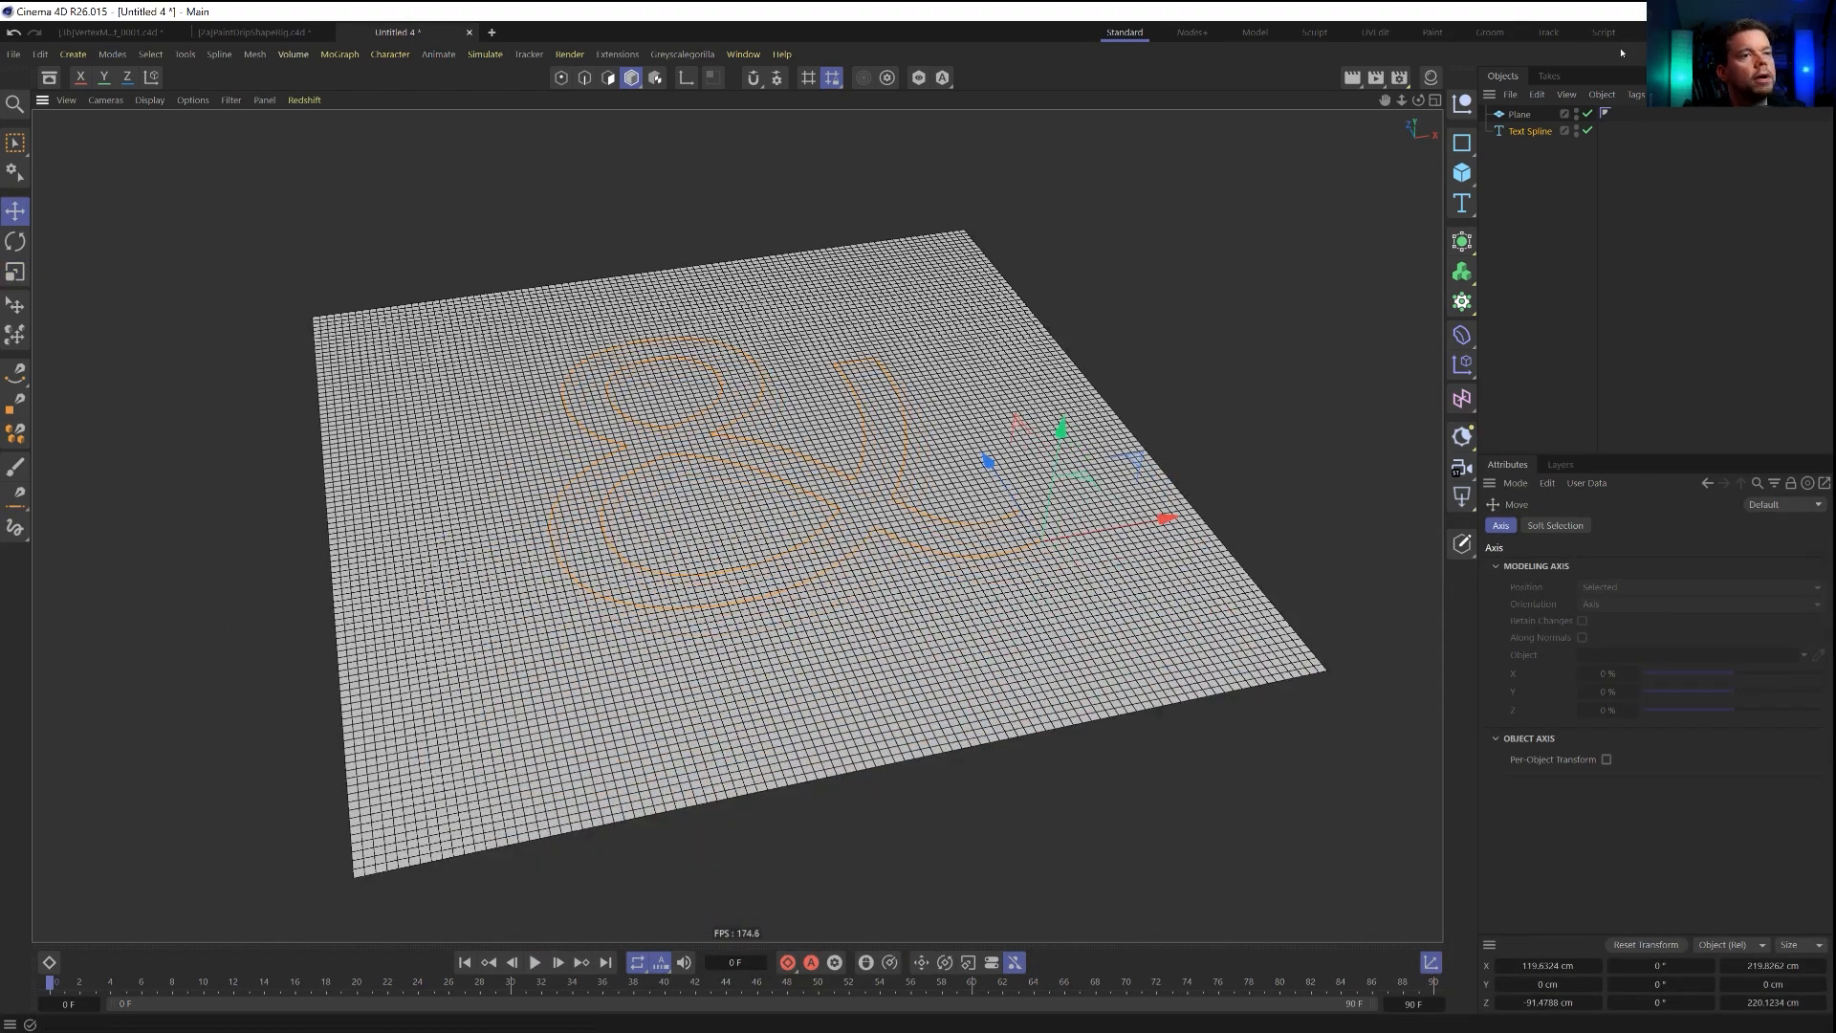
Add a Plain effector as a child of the Plane and rename it Plain.Deformer.
{"action": "left_click", "coordinate": [1520, 114]}
{"action": "left_click", "coordinate": [1462, 365]}
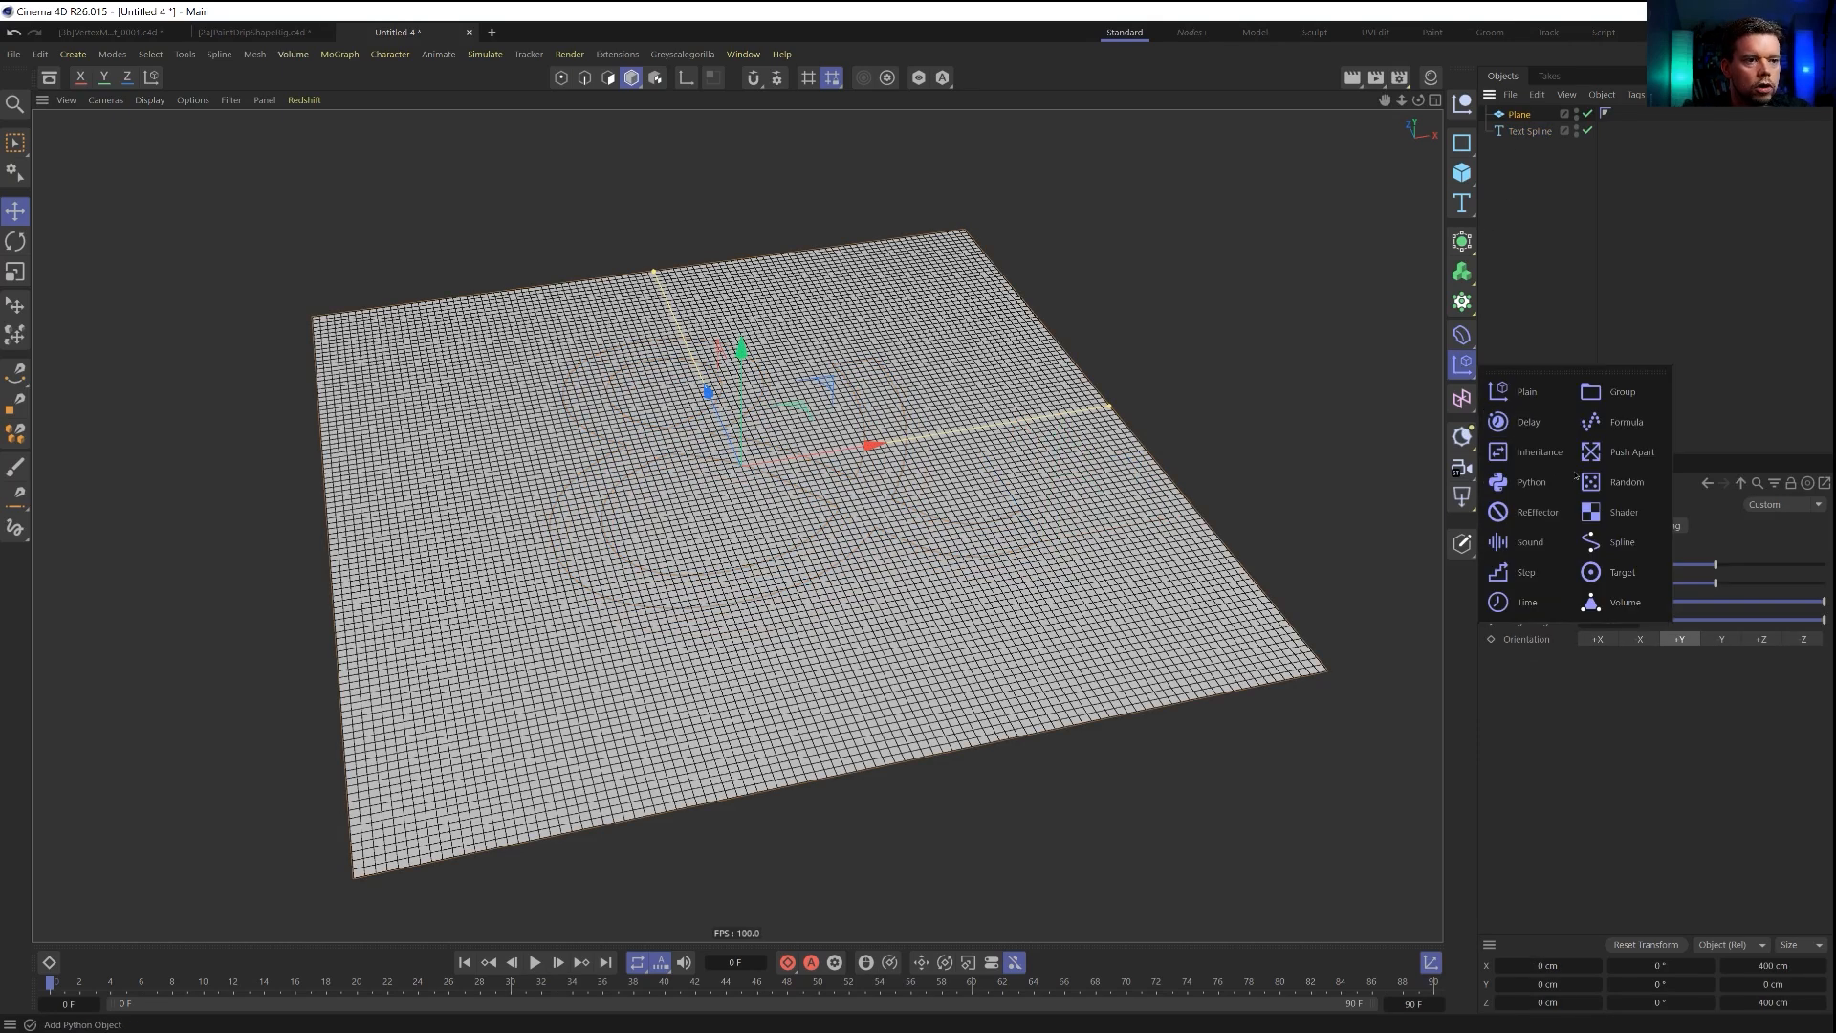
{"action": "left_click", "coordinate": [1527, 392]}
{"action": "left_click_drag", "start_coordinate": [1523, 132], "coordinate": [1522, 133]}
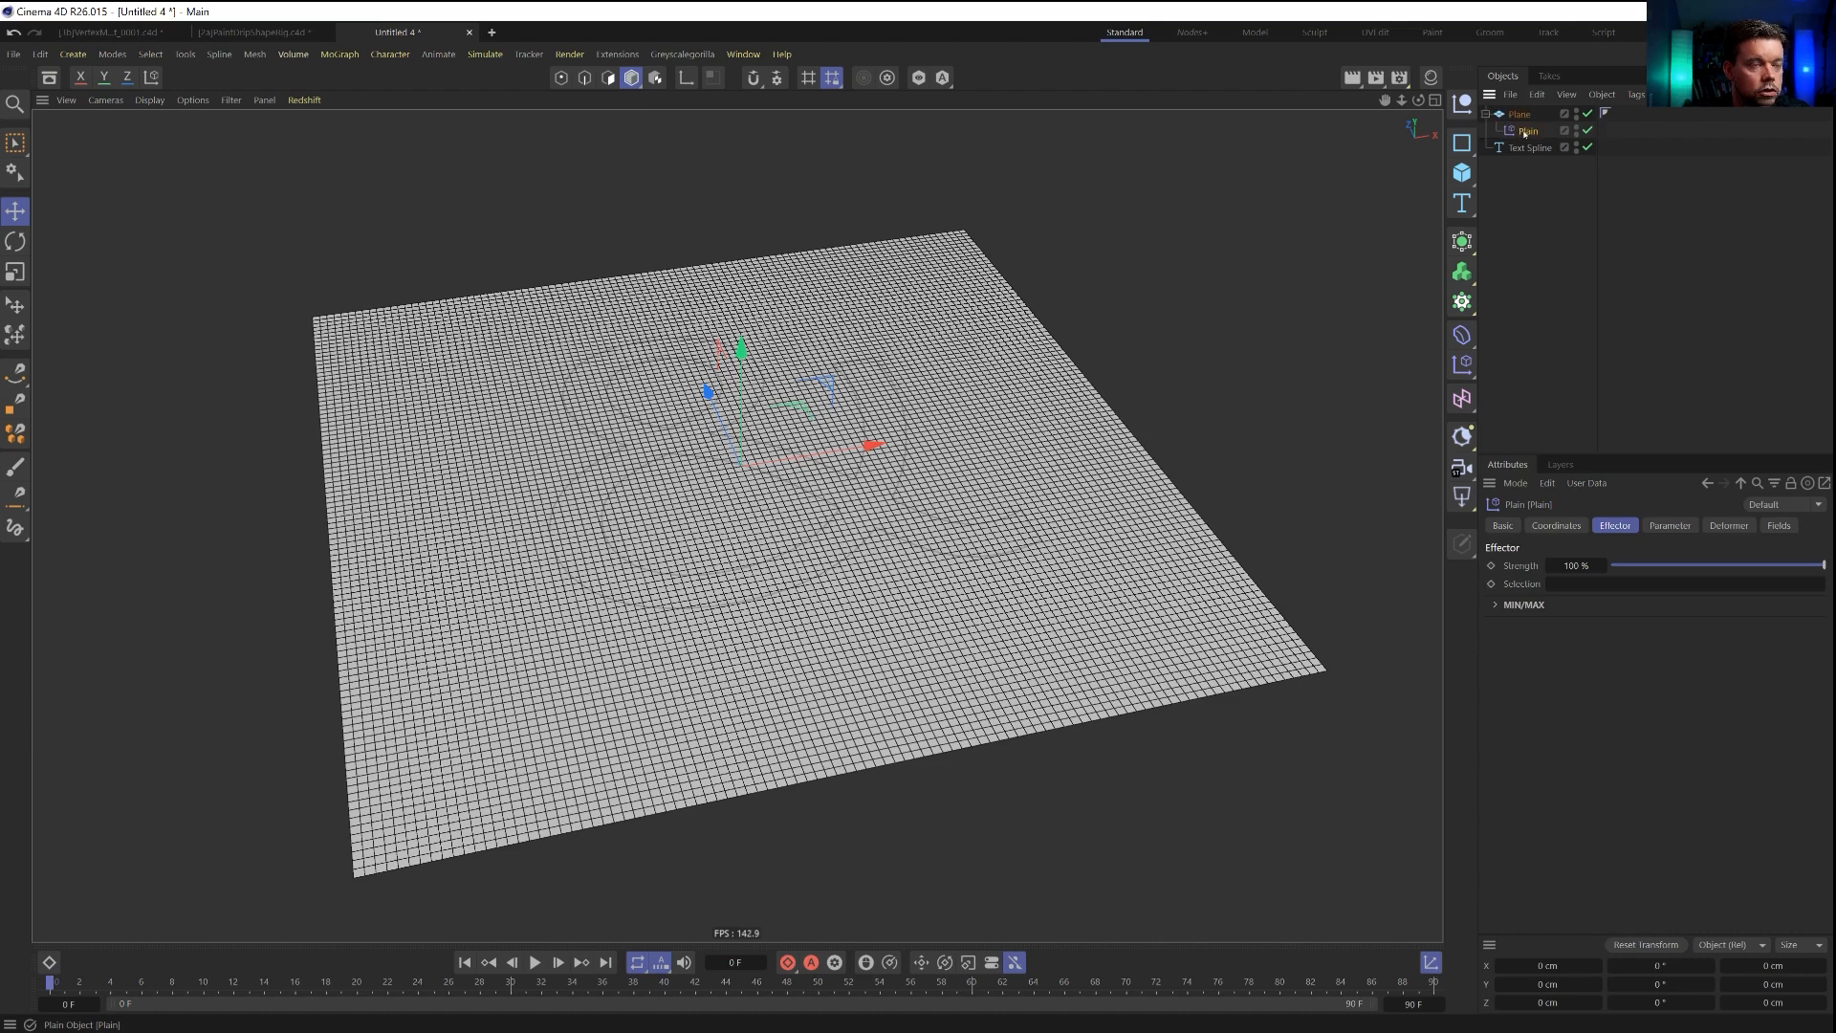
{"action": "double_click", "coordinate": [1528, 132]}
{"action": "key", "text": "End"}
{"action": "type", "text": ".De"}
{"action": "type", "text": "former"}
{"action": "key", "text": "Return"}
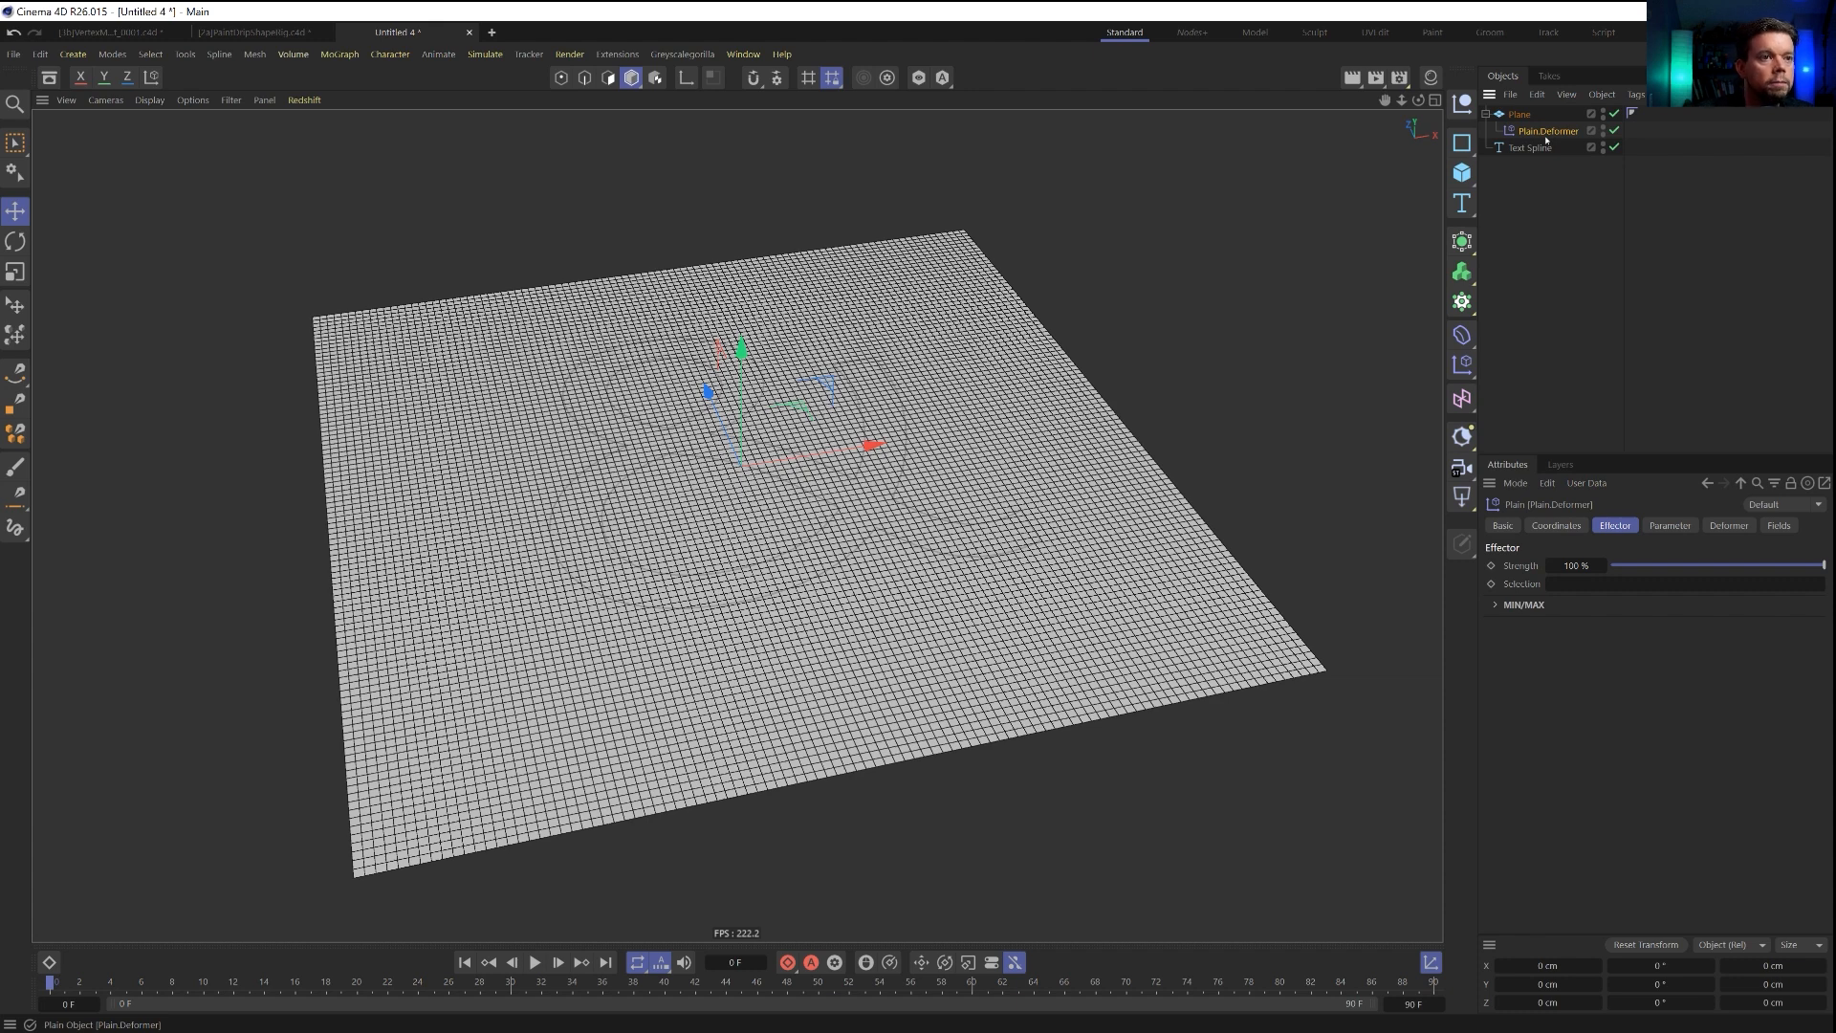
Set Plain.Deformer to Point deformation with a position offset of 0 cm in Y and about 107 cm in Z.
{"action": "left_click", "coordinate": [1729, 525]}
{"action": "left_click", "coordinate": [1723, 566]}
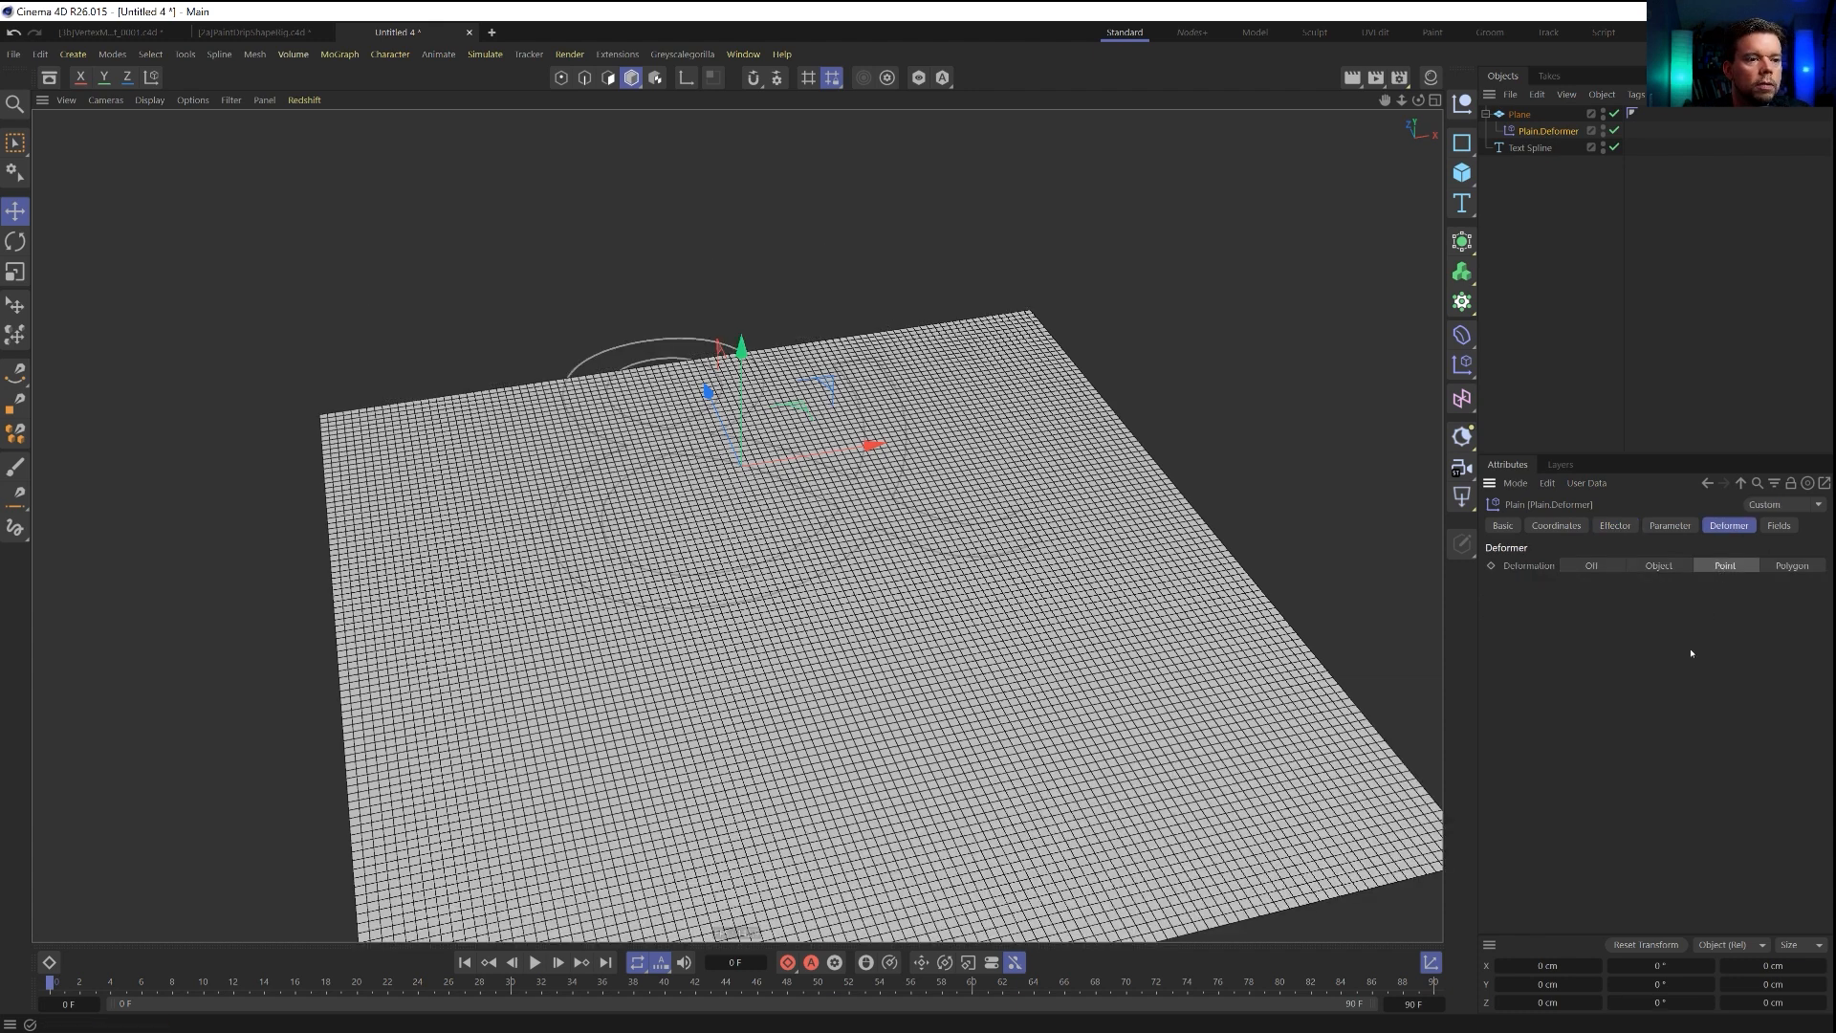
{"action": "left_click", "coordinate": [1669, 526]}
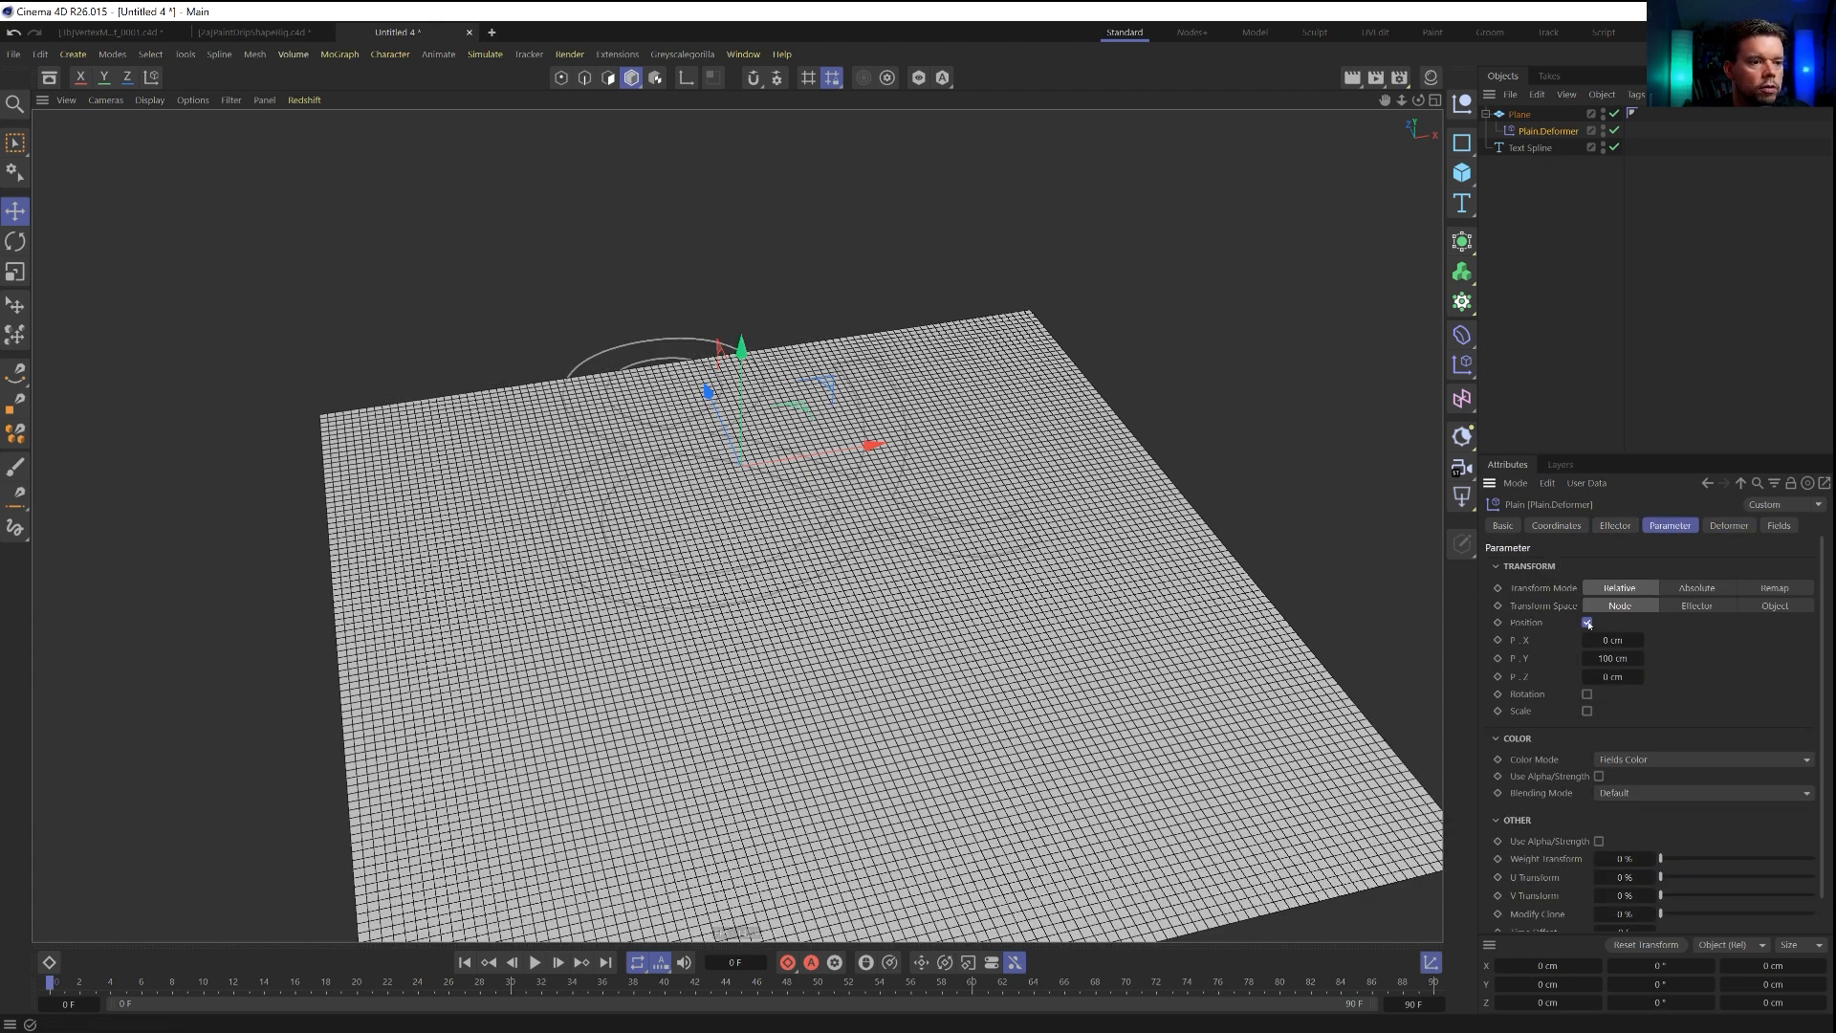
{"action": "key", "text": "space"}
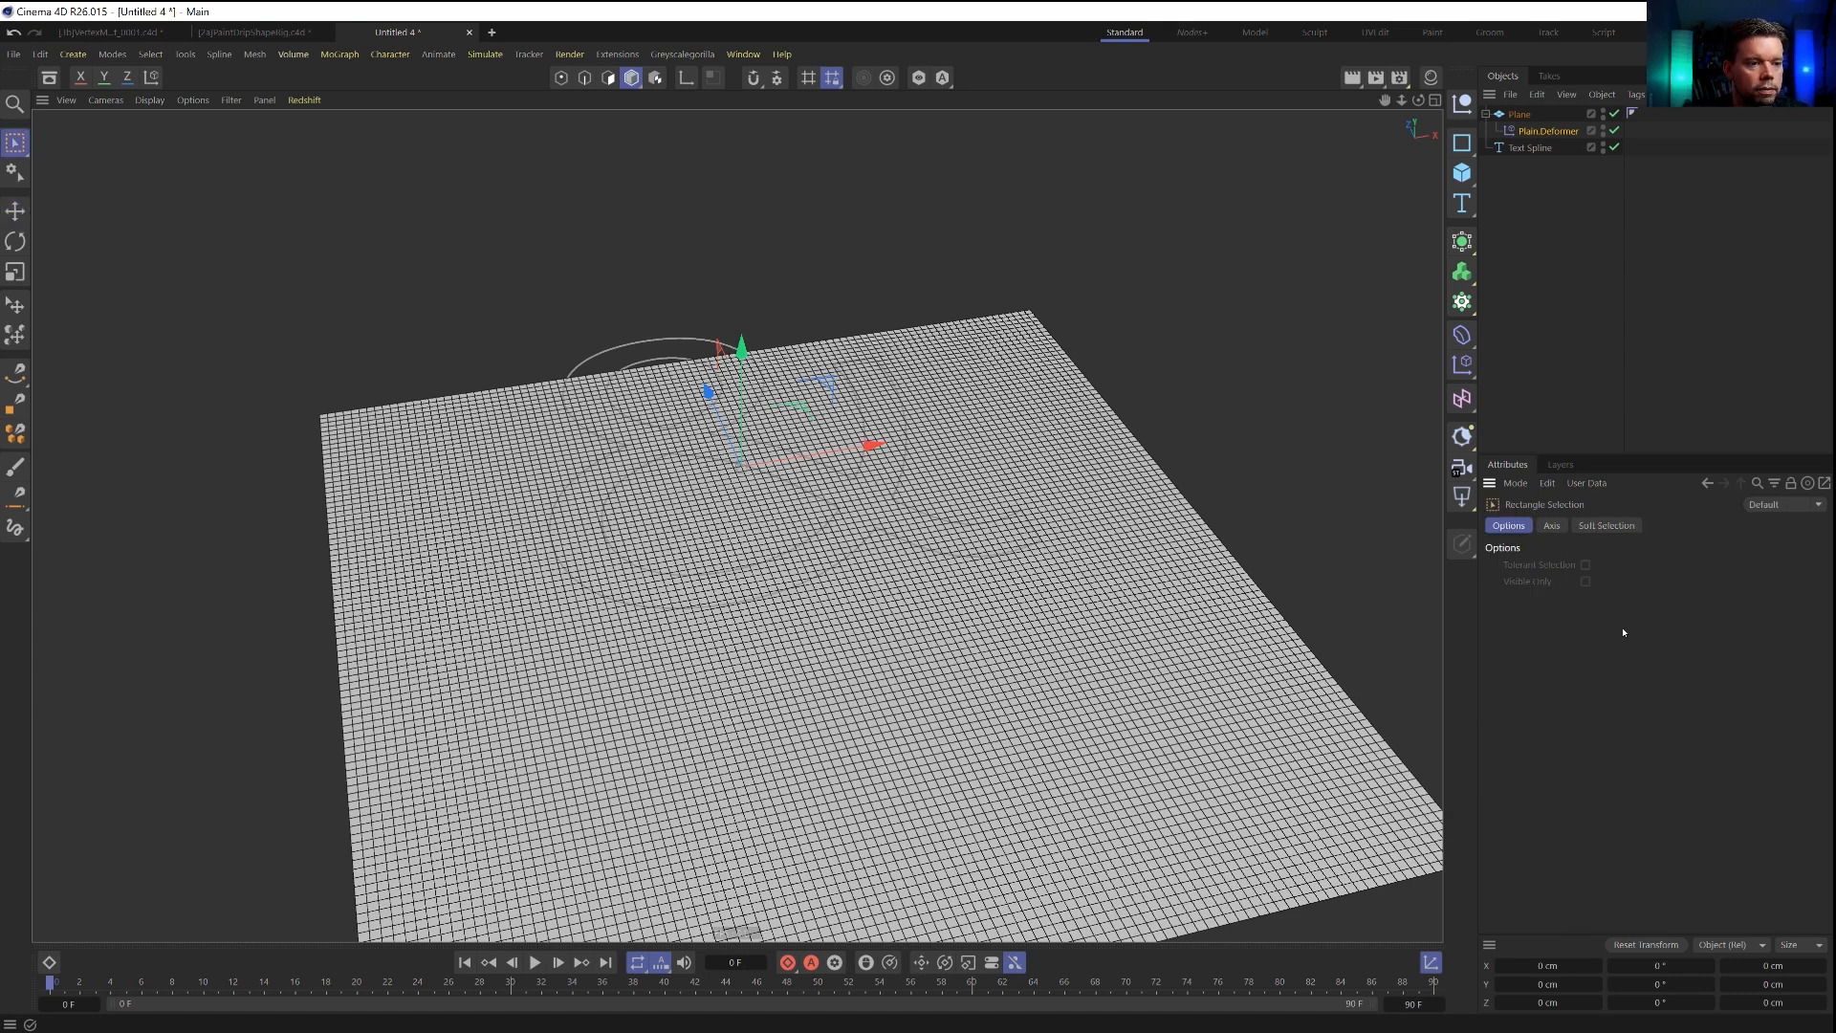
{"action": "left_click", "coordinate": [1552, 132]}
{"action": "key", "text": "0"}
{"action": "left_click", "coordinate": [1549, 132]}
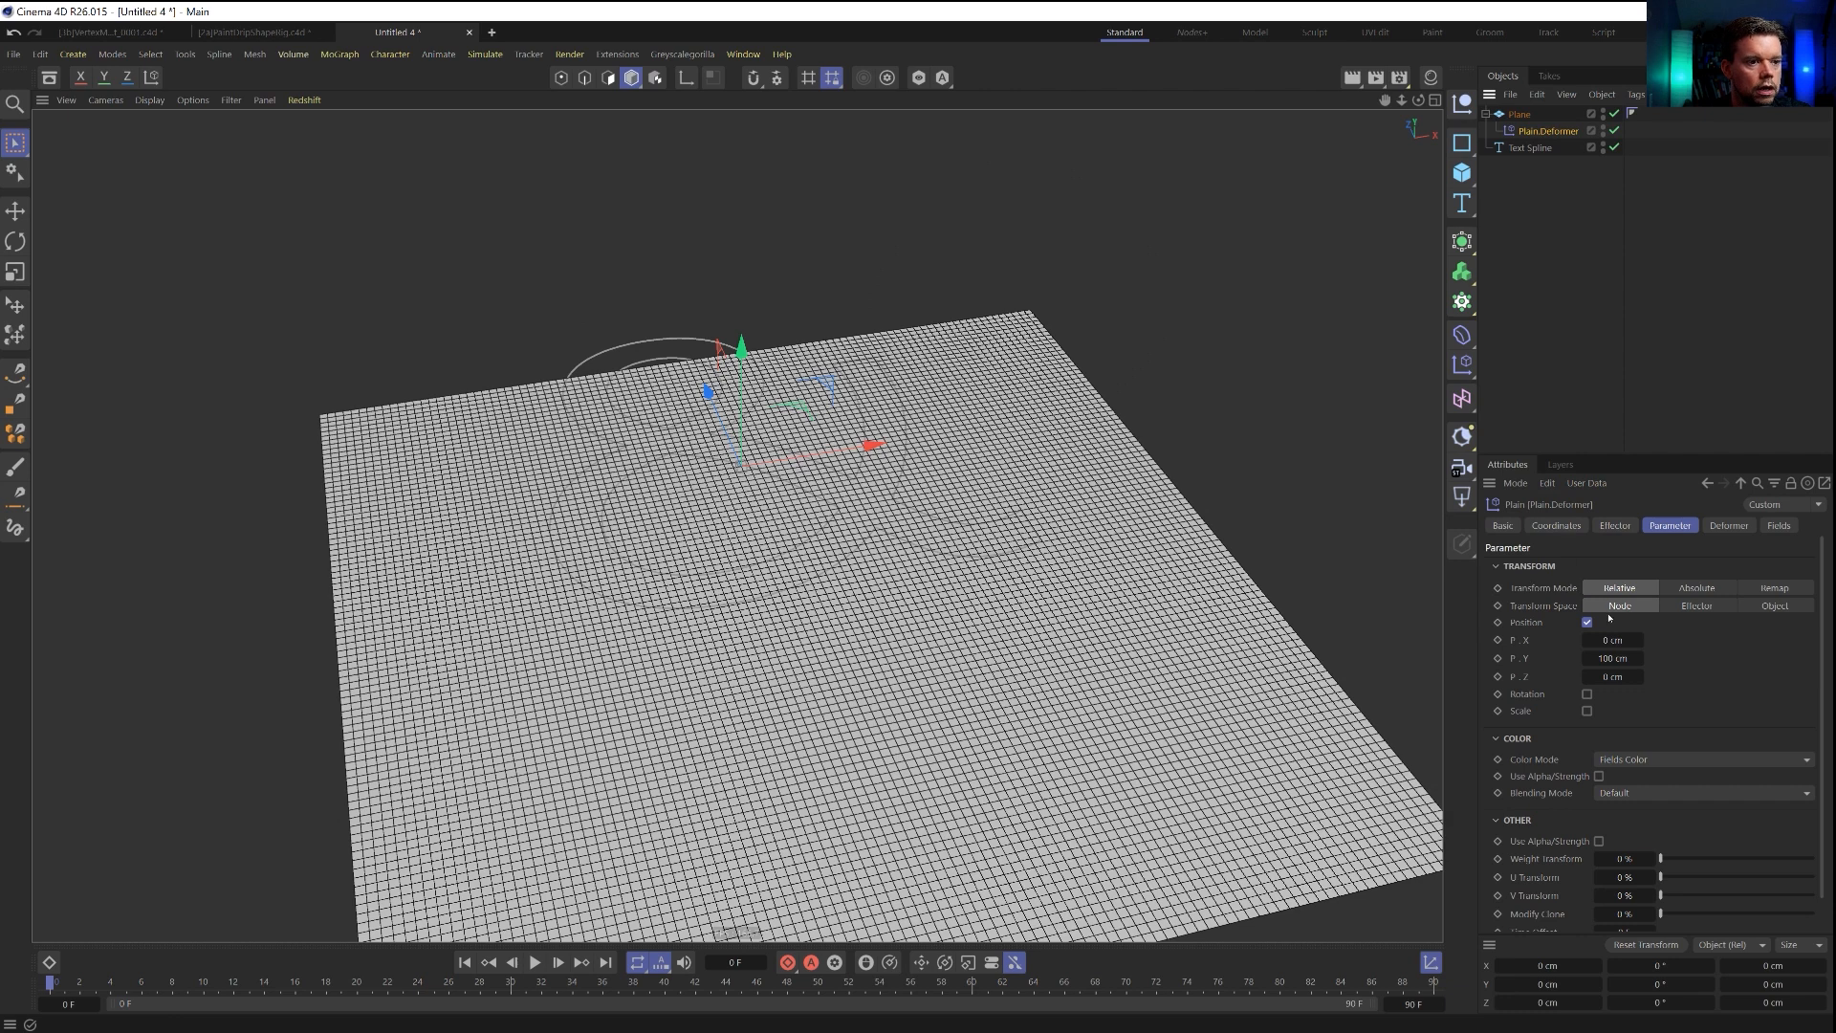
{"action": "left_click", "coordinate": [1612, 658]}
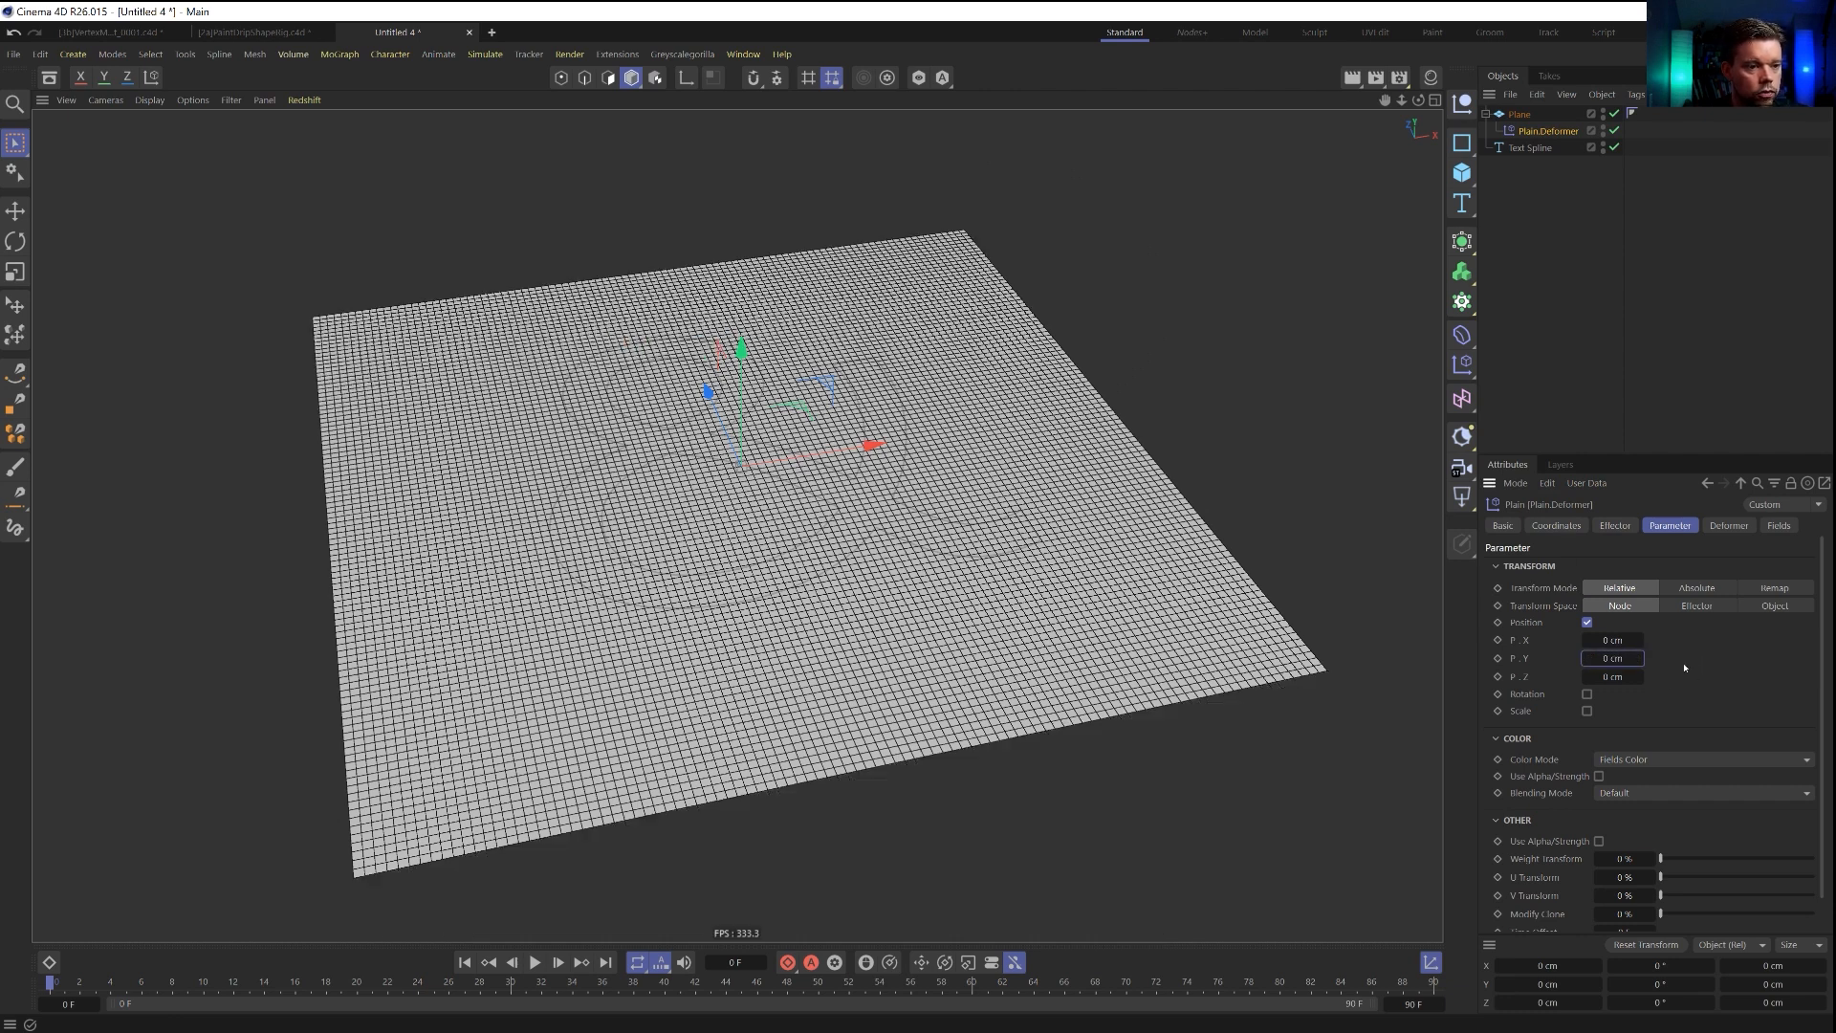
{"action": "left_click_drag", "start_coordinate": [1637, 676], "coordinate": [1740, 676]}
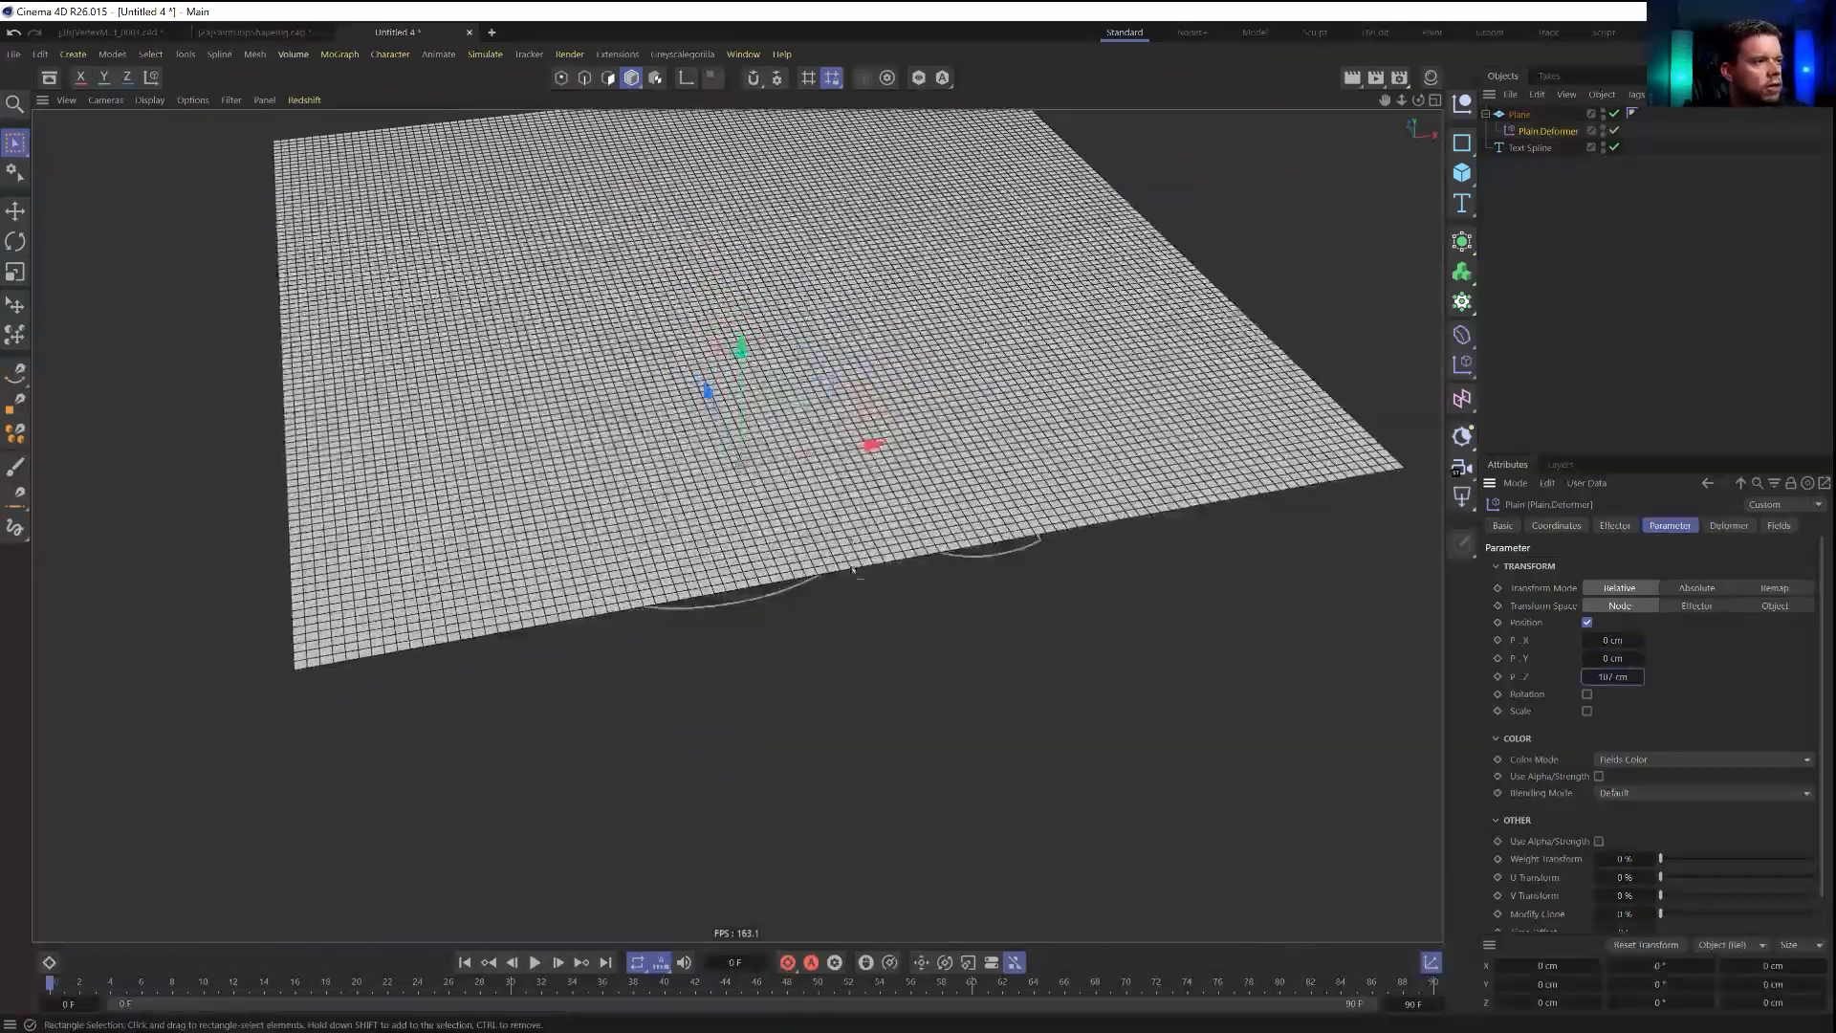
Add the Text Spline to Plain.Deformer's fields so the ampersand controls the Plane's deformation.
{"action": "scroll", "coordinate": [854, 576], "scroll_direction": "down", "scroll_amount": 5}
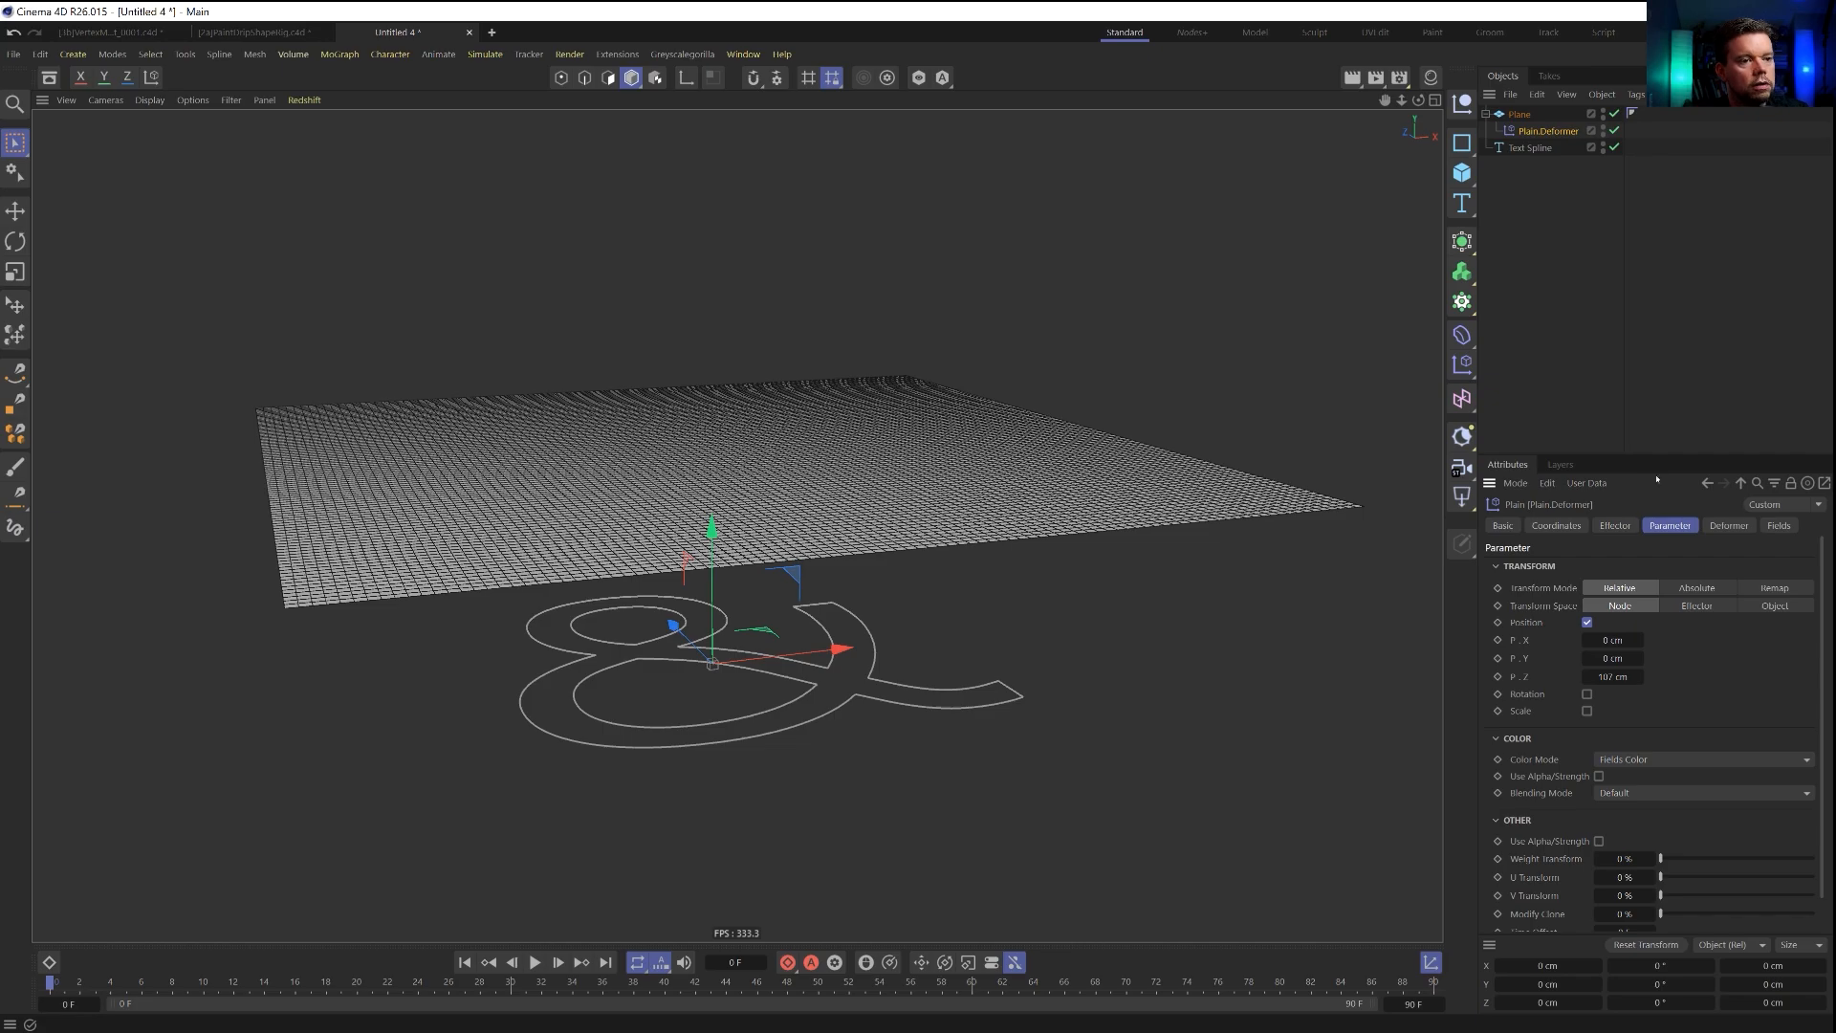
{"action": "left_click", "coordinate": [1778, 525]}
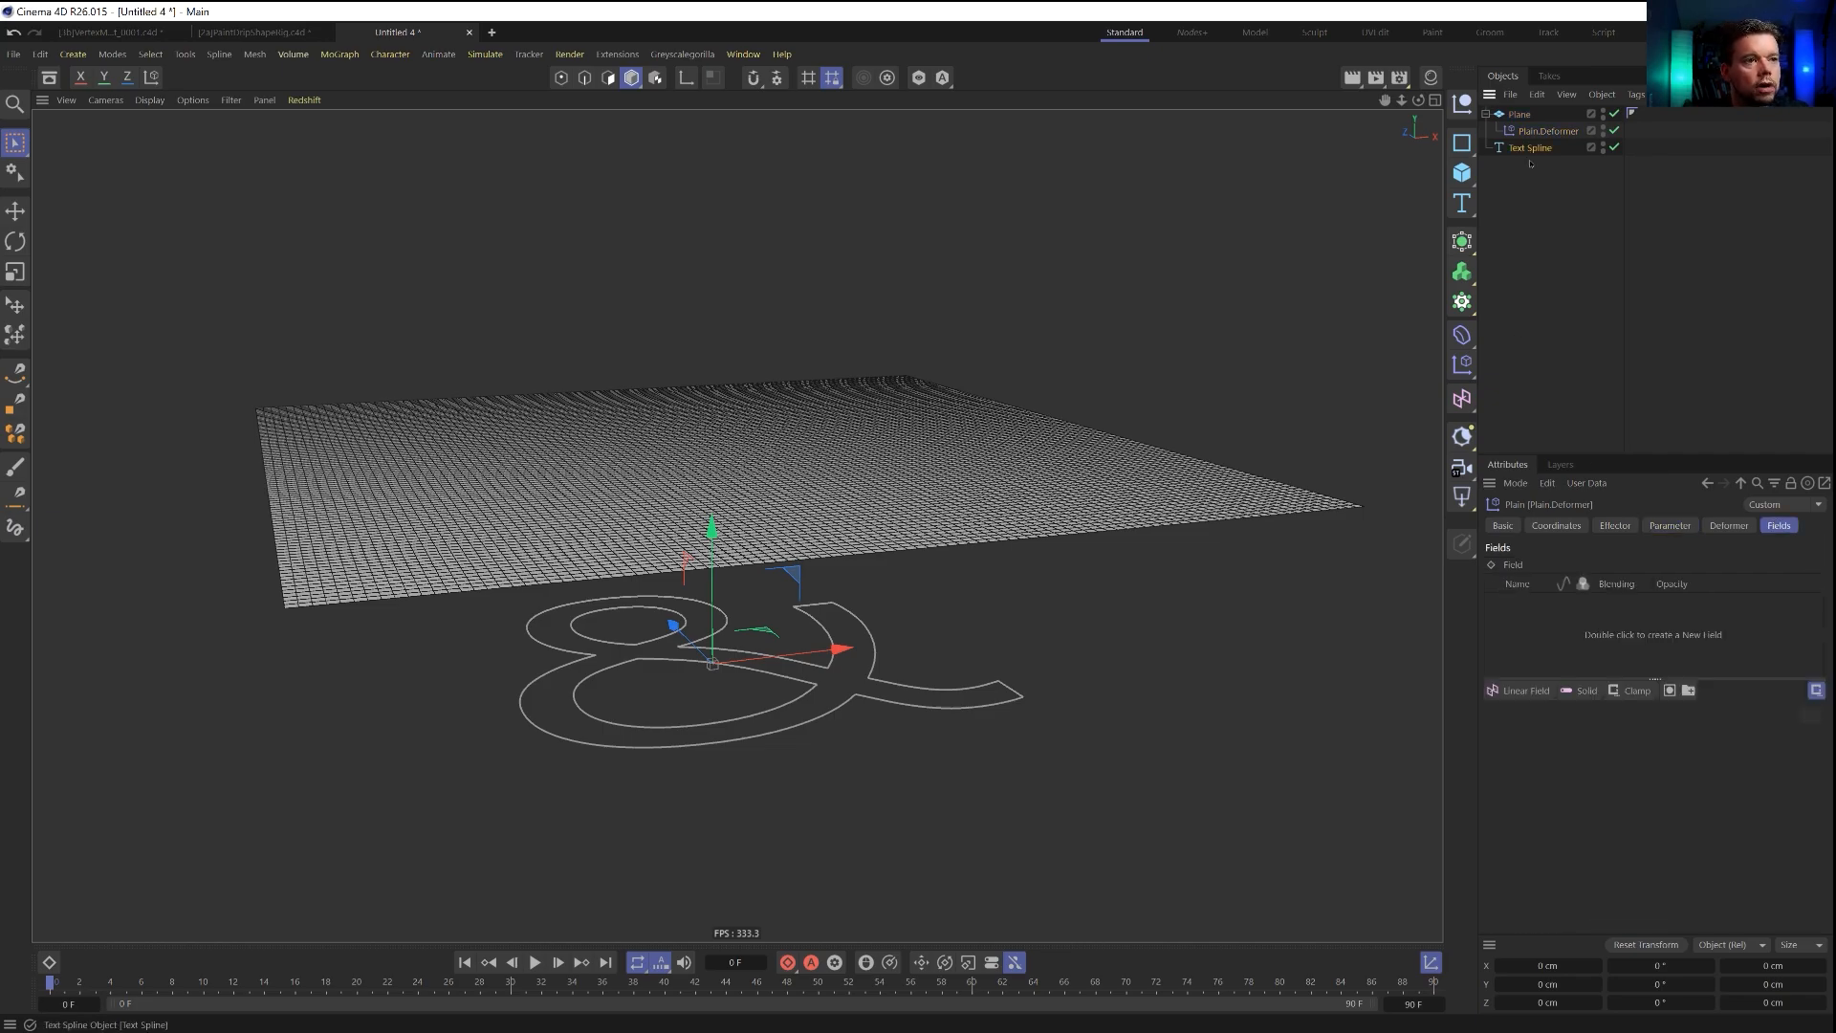
{"action": "left_click_drag", "start_coordinate": [1536, 623], "coordinate": [1536, 625]}
{"action": "left_click_drag", "start_coordinate": [786, 479], "coordinate": [846, 585], "text": "alt"}
{"action": "scroll", "coordinate": [902, 664], "scroll_direction": "down", "scroll_amount": 3}
Set the Text Spline field layer's spline shape to Mask and its mask projection to Along Y.
{"action": "left_click", "coordinate": [1561, 604]}
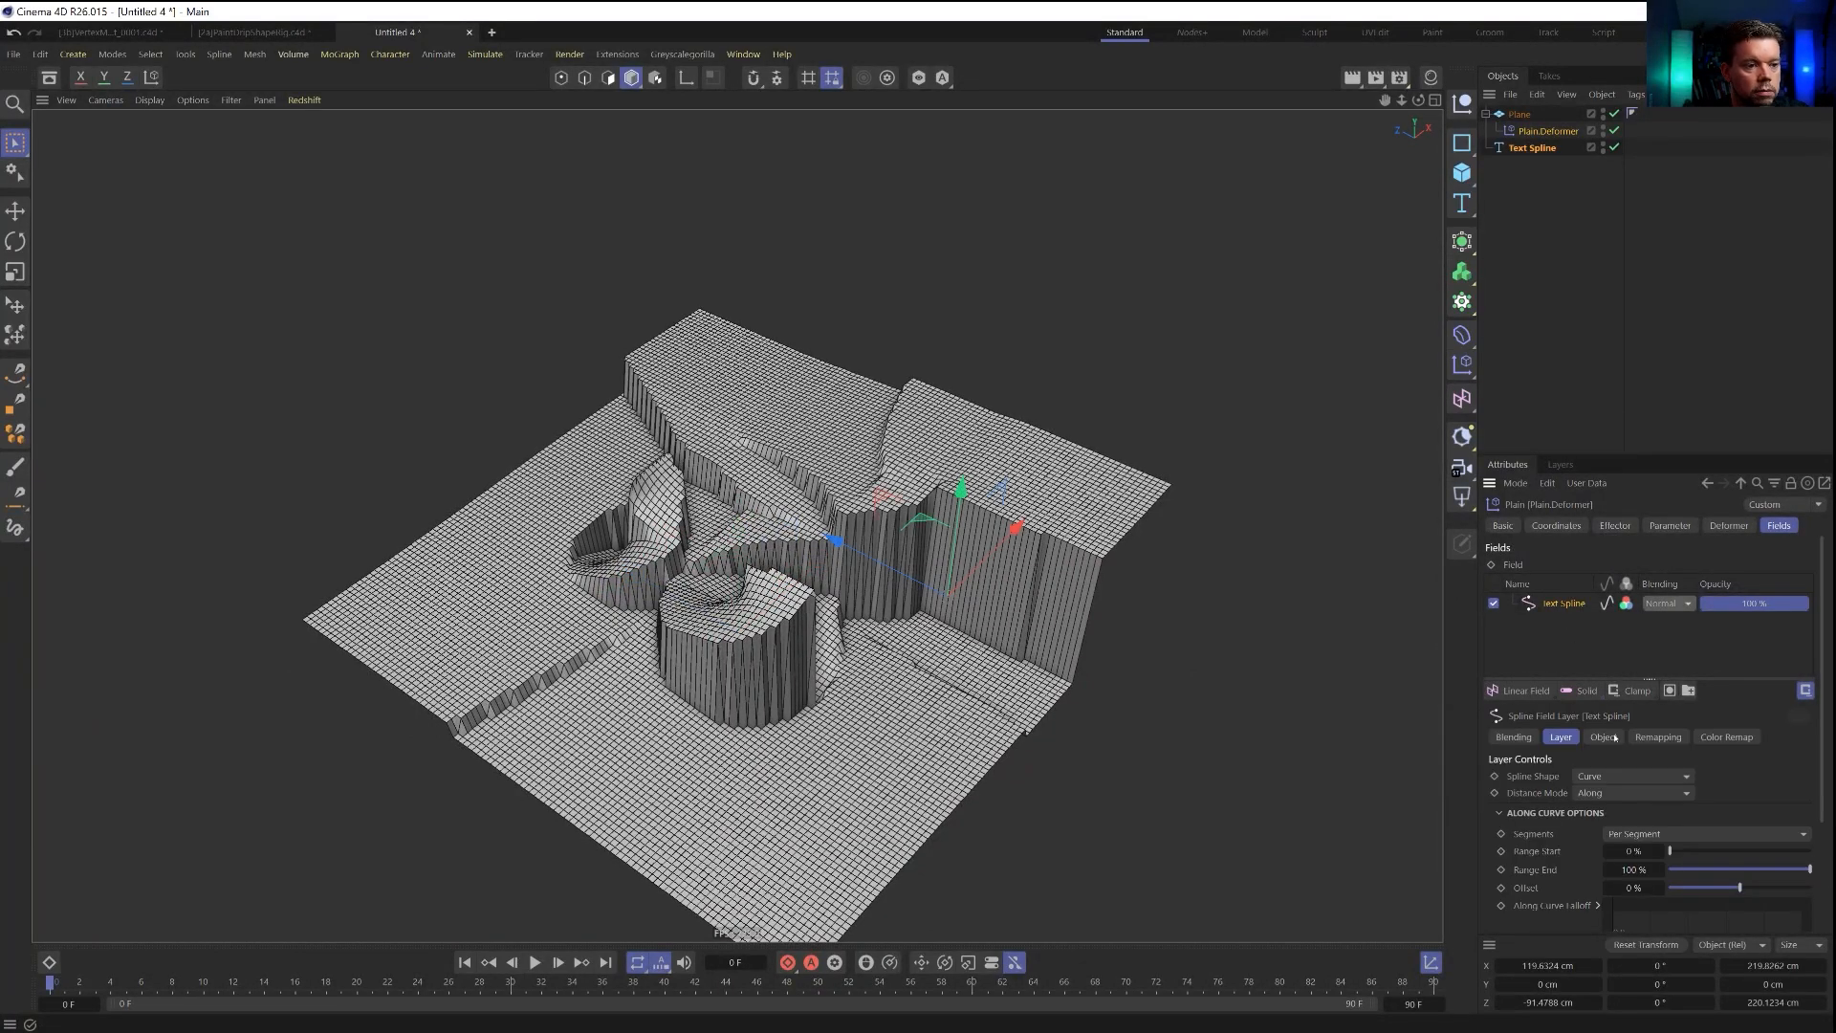
{"action": "left_click", "coordinate": [1605, 778]}
{"action": "left_click", "coordinate": [1505, 808]}
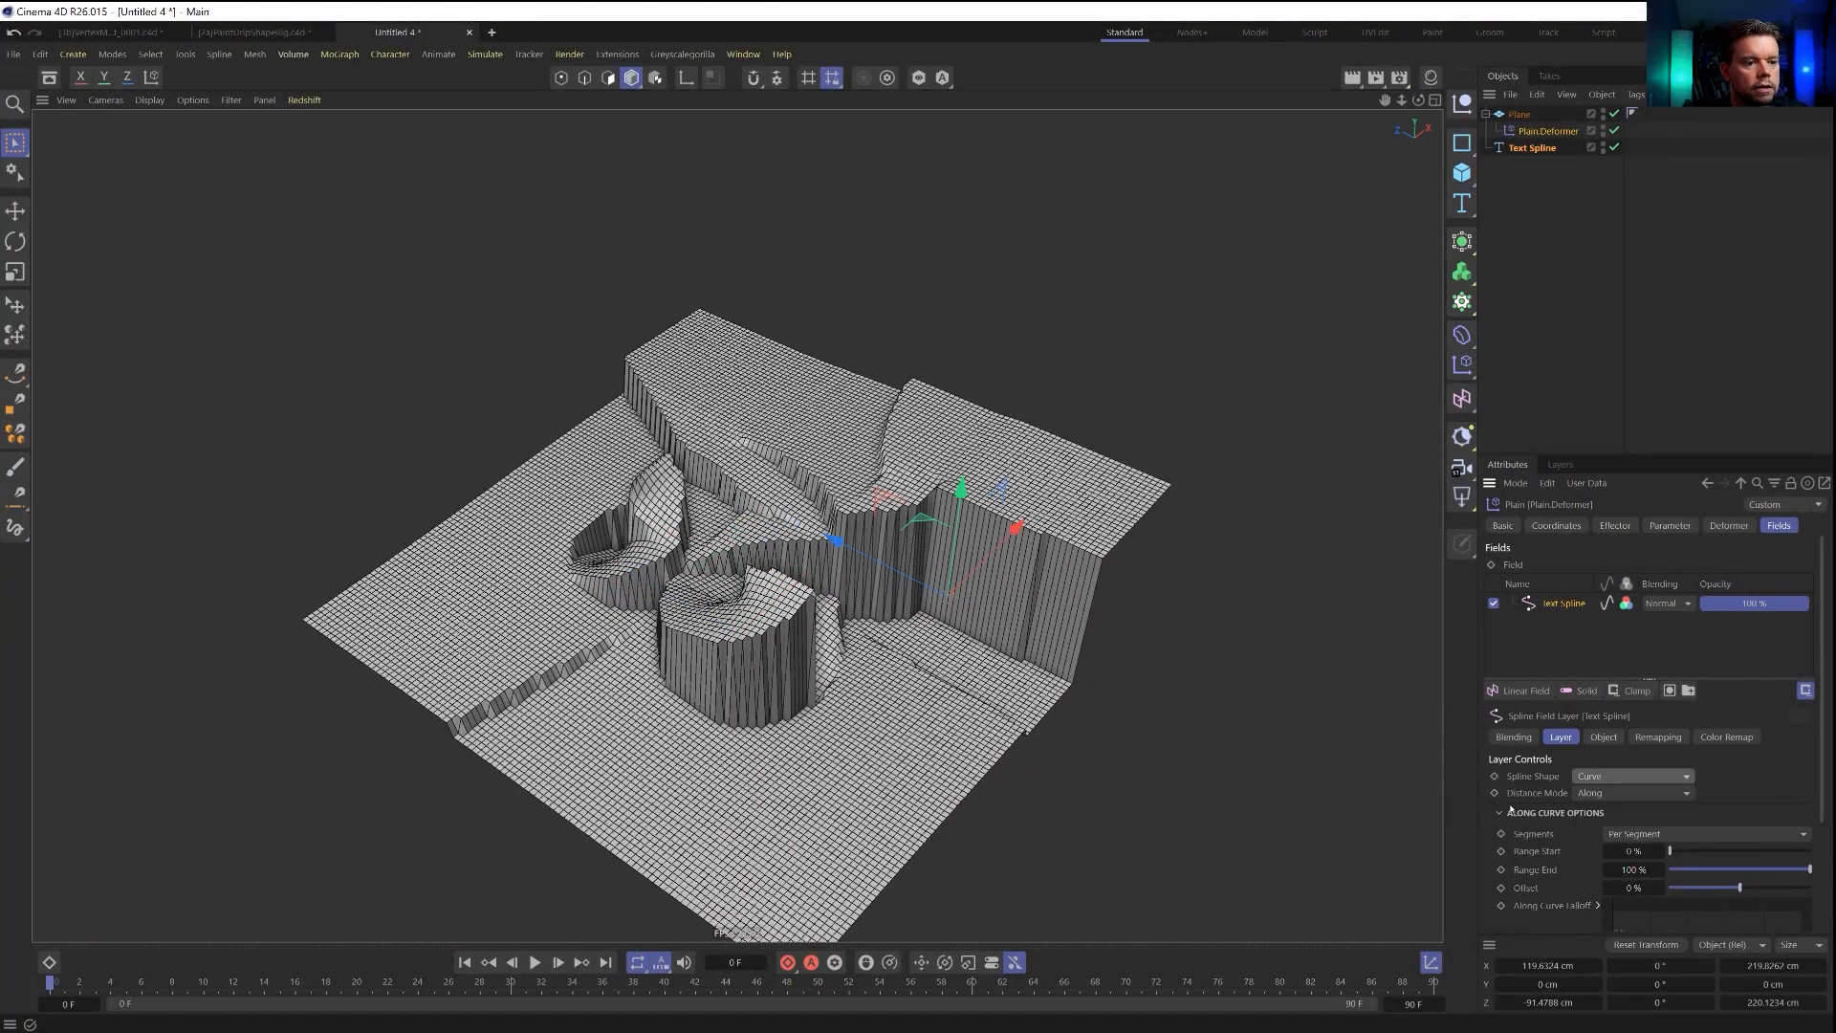
{"action": "left_click", "coordinate": [1593, 794]}
{"action": "left_click", "coordinate": [1616, 777]}
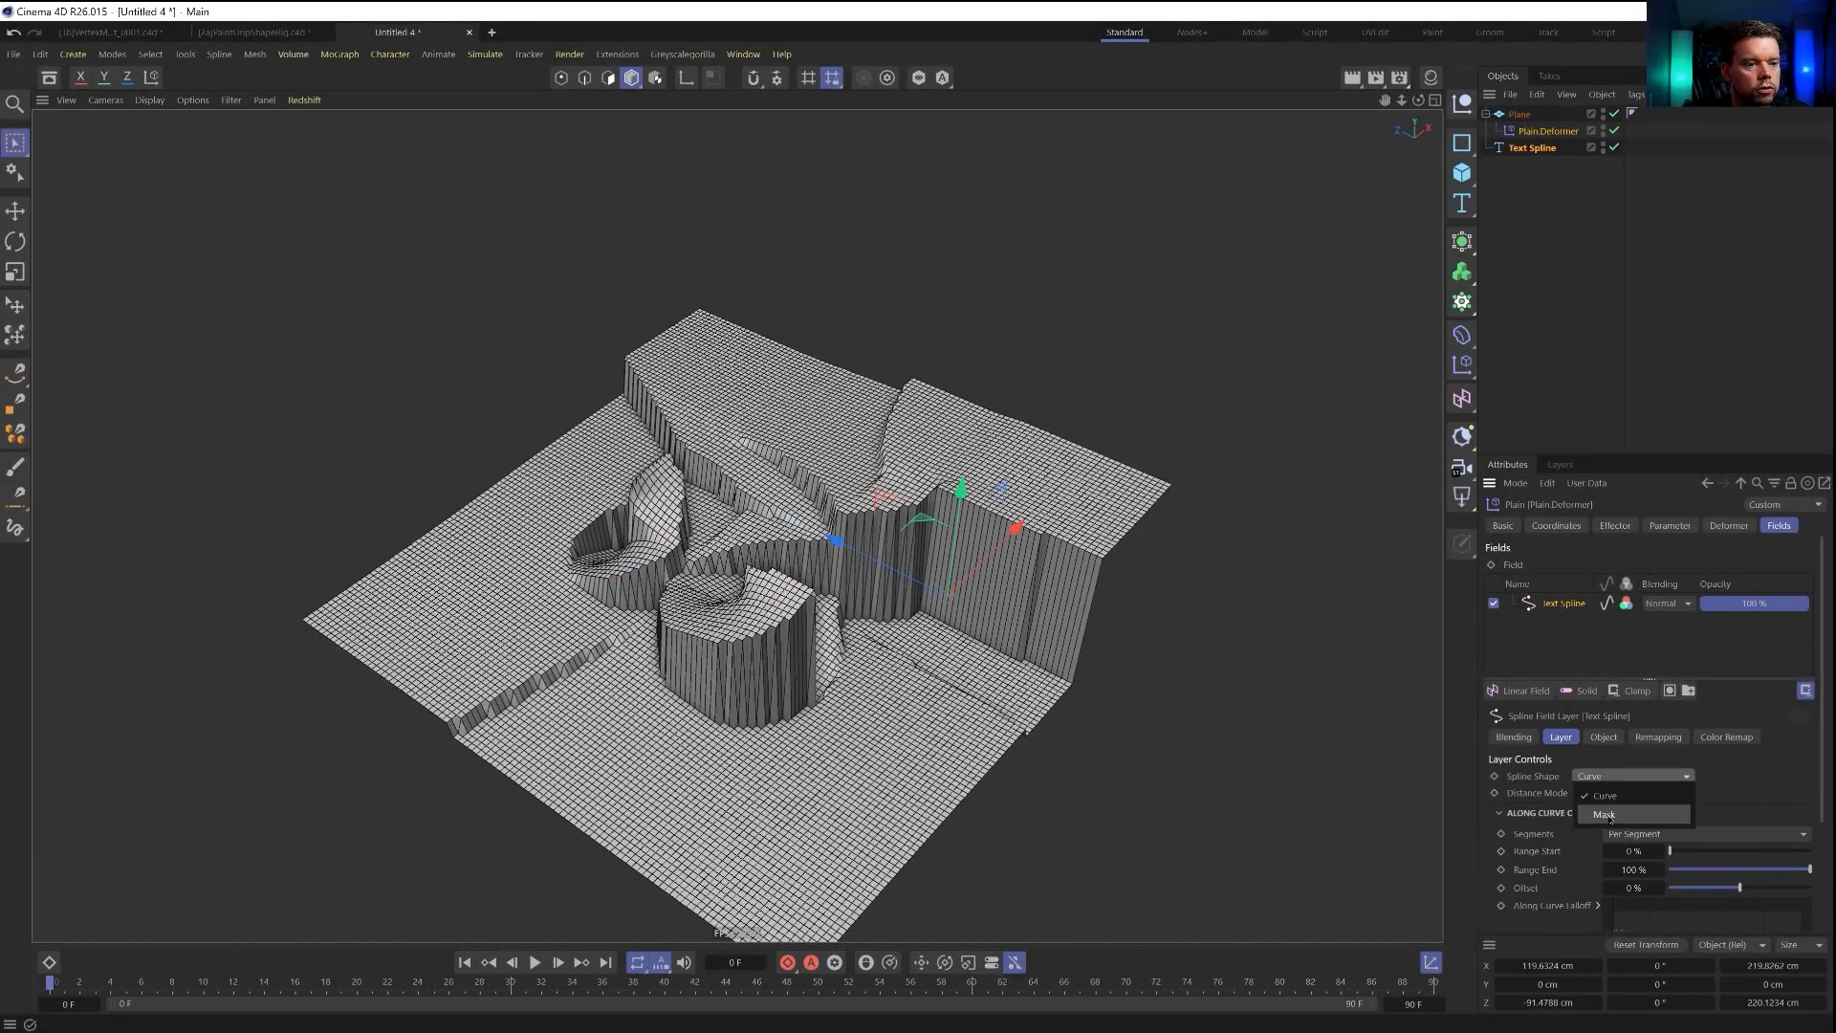
{"action": "left_click", "coordinate": [1607, 813]}
{"action": "left_click", "coordinate": [1608, 793]}
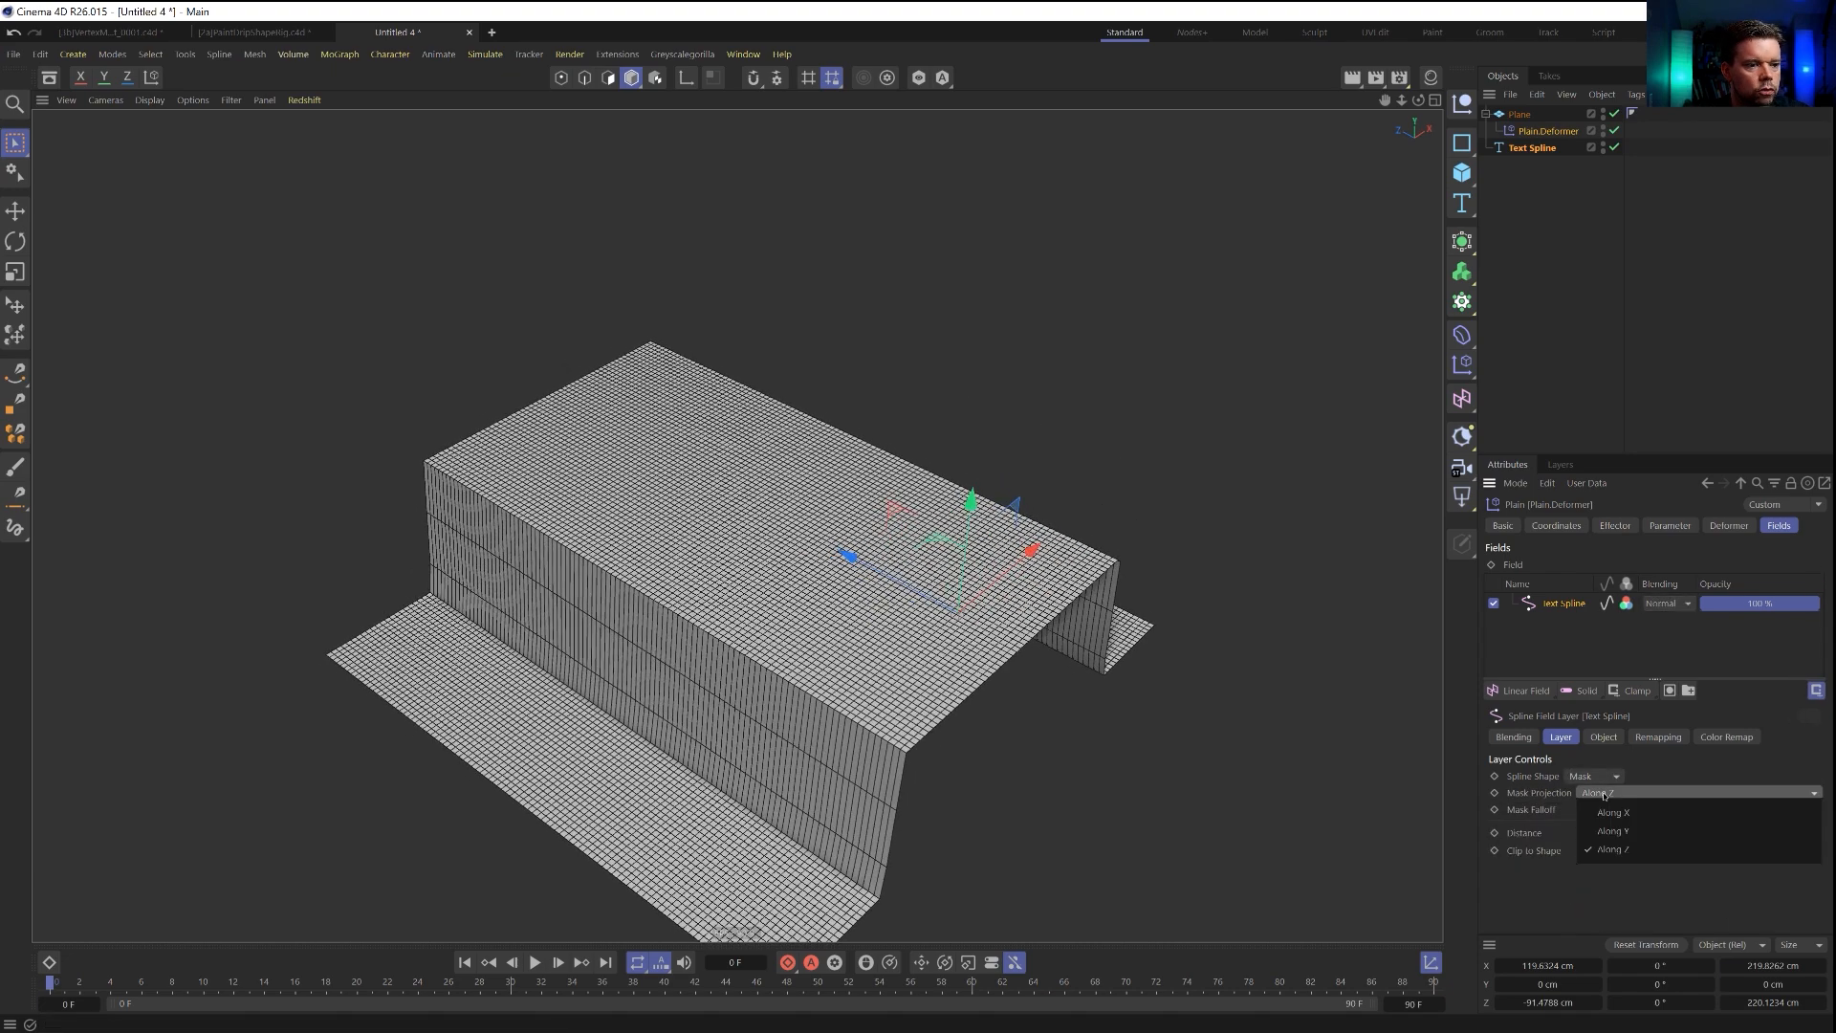
{"action": "left_click", "coordinate": [1611, 831]}
{"action": "left_click_drag", "start_coordinate": [864, 614], "coordinate": [794, 459], "text": "alt"}
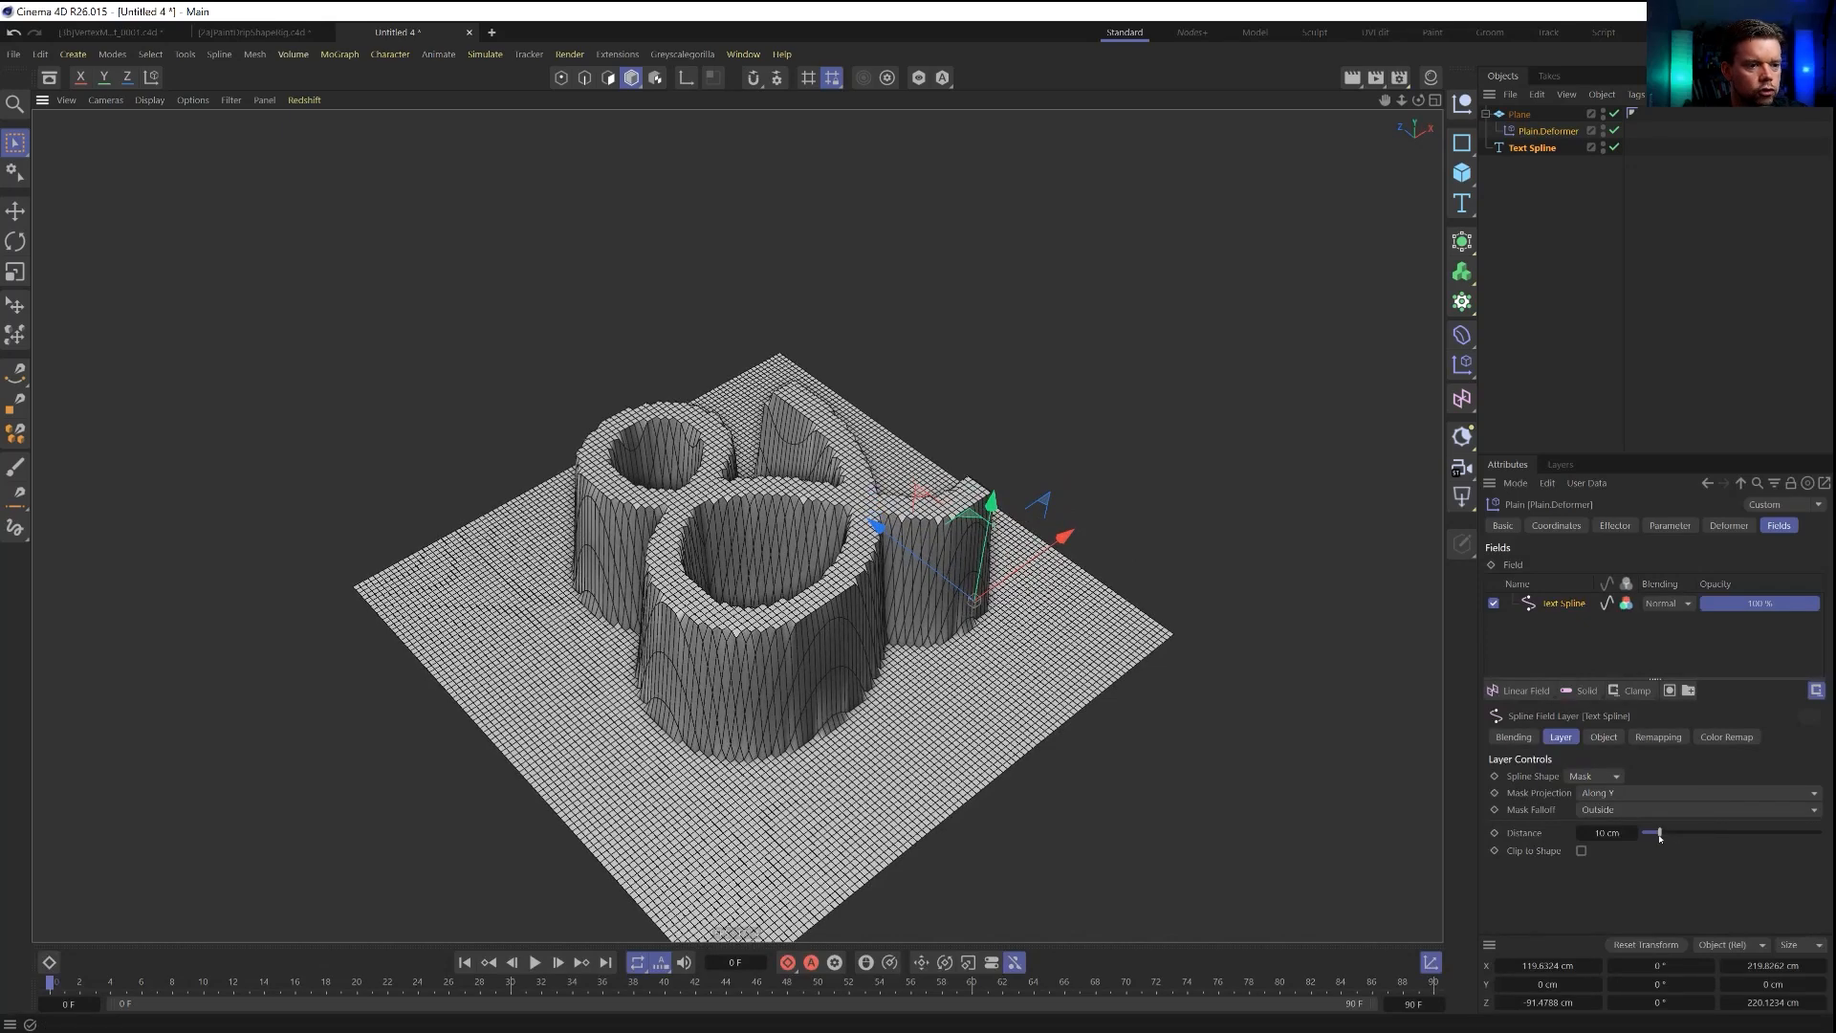
Set the Text Spline field layer's mask distance to 173 cm.
{"action": "left_click_drag", "start_coordinate": [1662, 835], "coordinate": [1821, 833]}
{"action": "left_click", "coordinate": [1616, 832]}
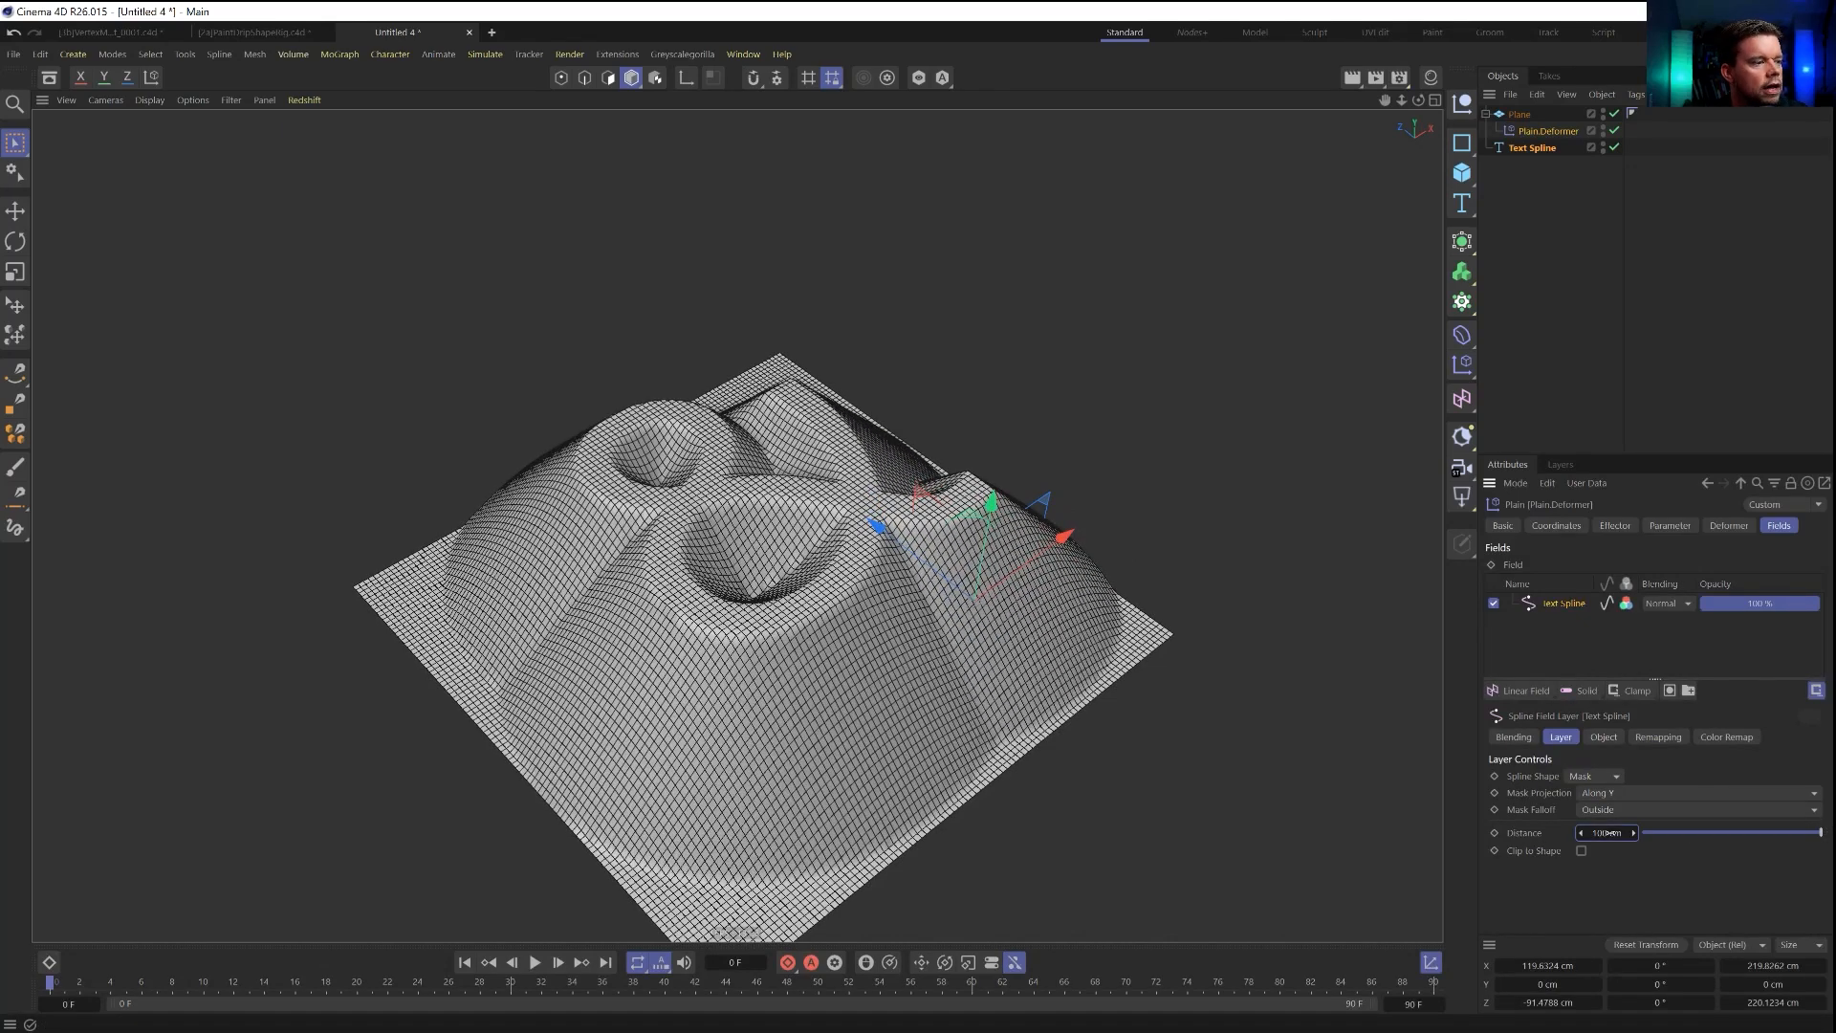
{"action": "type", "text": "173"}
{"action": "key", "text": "Return"}
{"action": "middle_click_drag", "start_coordinate": [1272, 717], "coordinate": [1234, 651], "text": "alt"}
{"action": "left_click_drag", "start_coordinate": [1233, 650], "coordinate": [1233, 632], "text": "alt"}
{"action": "left_click_drag", "start_coordinate": [1225, 717], "coordinate": [1124, 659], "text": "alt"}
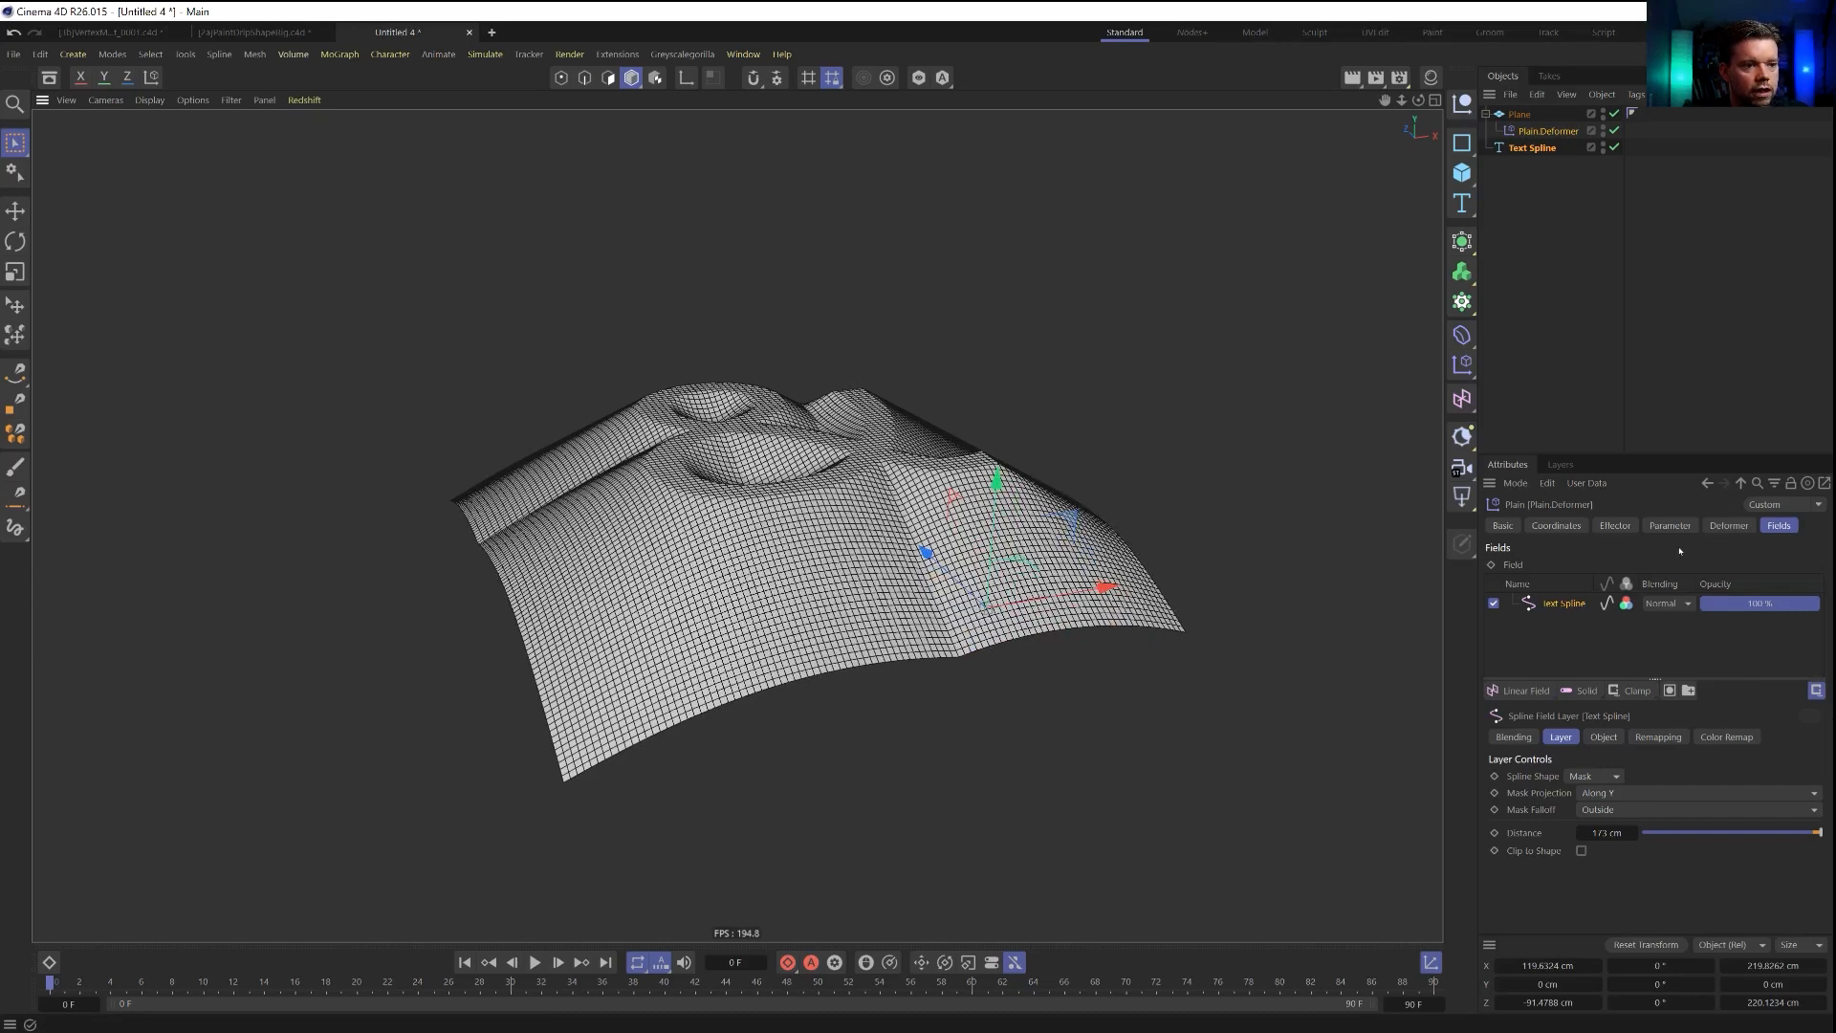
Set the contour mode in the Text Spline field layer's remapping to Curve.
{"action": "left_click", "coordinate": [1664, 737]}
{"action": "scroll", "coordinate": [1549, 831], "scroll_direction": "down", "scroll_amount": 3}
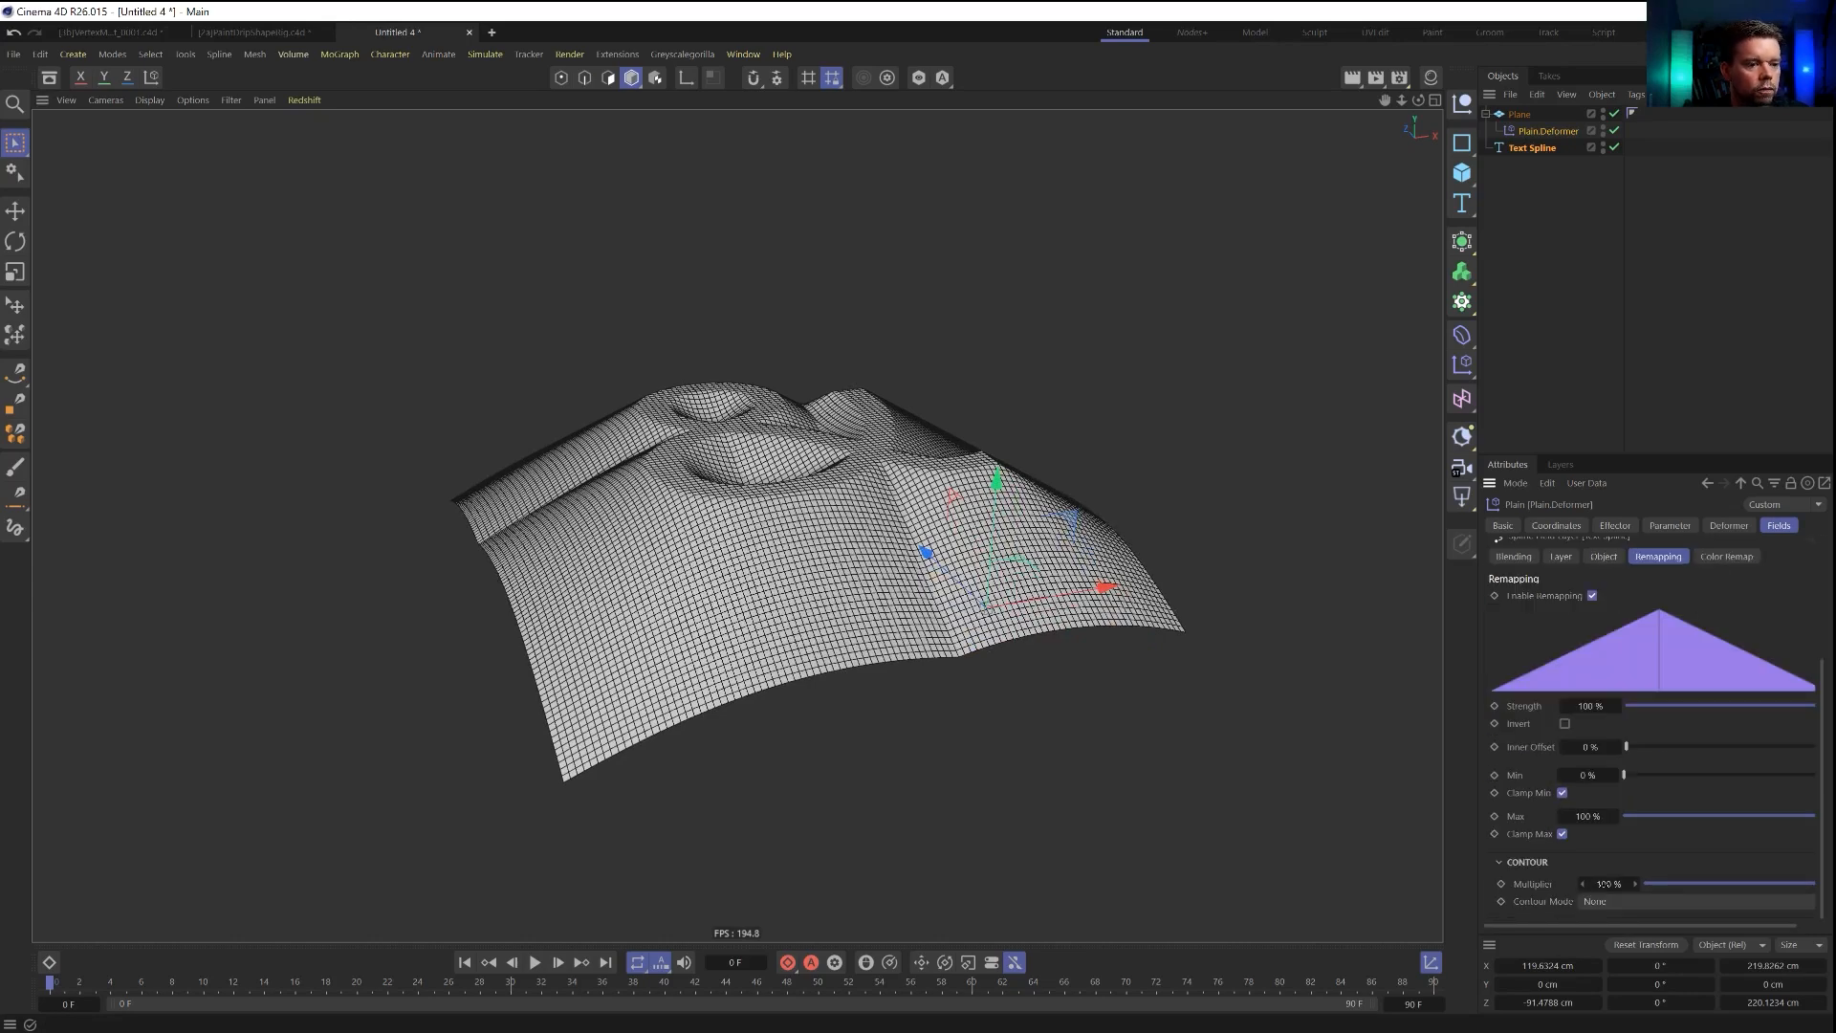
{"action": "left_click", "coordinate": [1609, 899]}
{"action": "left_click", "coordinate": [1611, 999]}
{"action": "scroll", "coordinate": [1522, 841], "scroll_direction": "up", "scroll_amount": 3}
{"action": "scroll", "coordinate": [1522, 841], "scroll_direction": "down", "scroll_amount": 3}
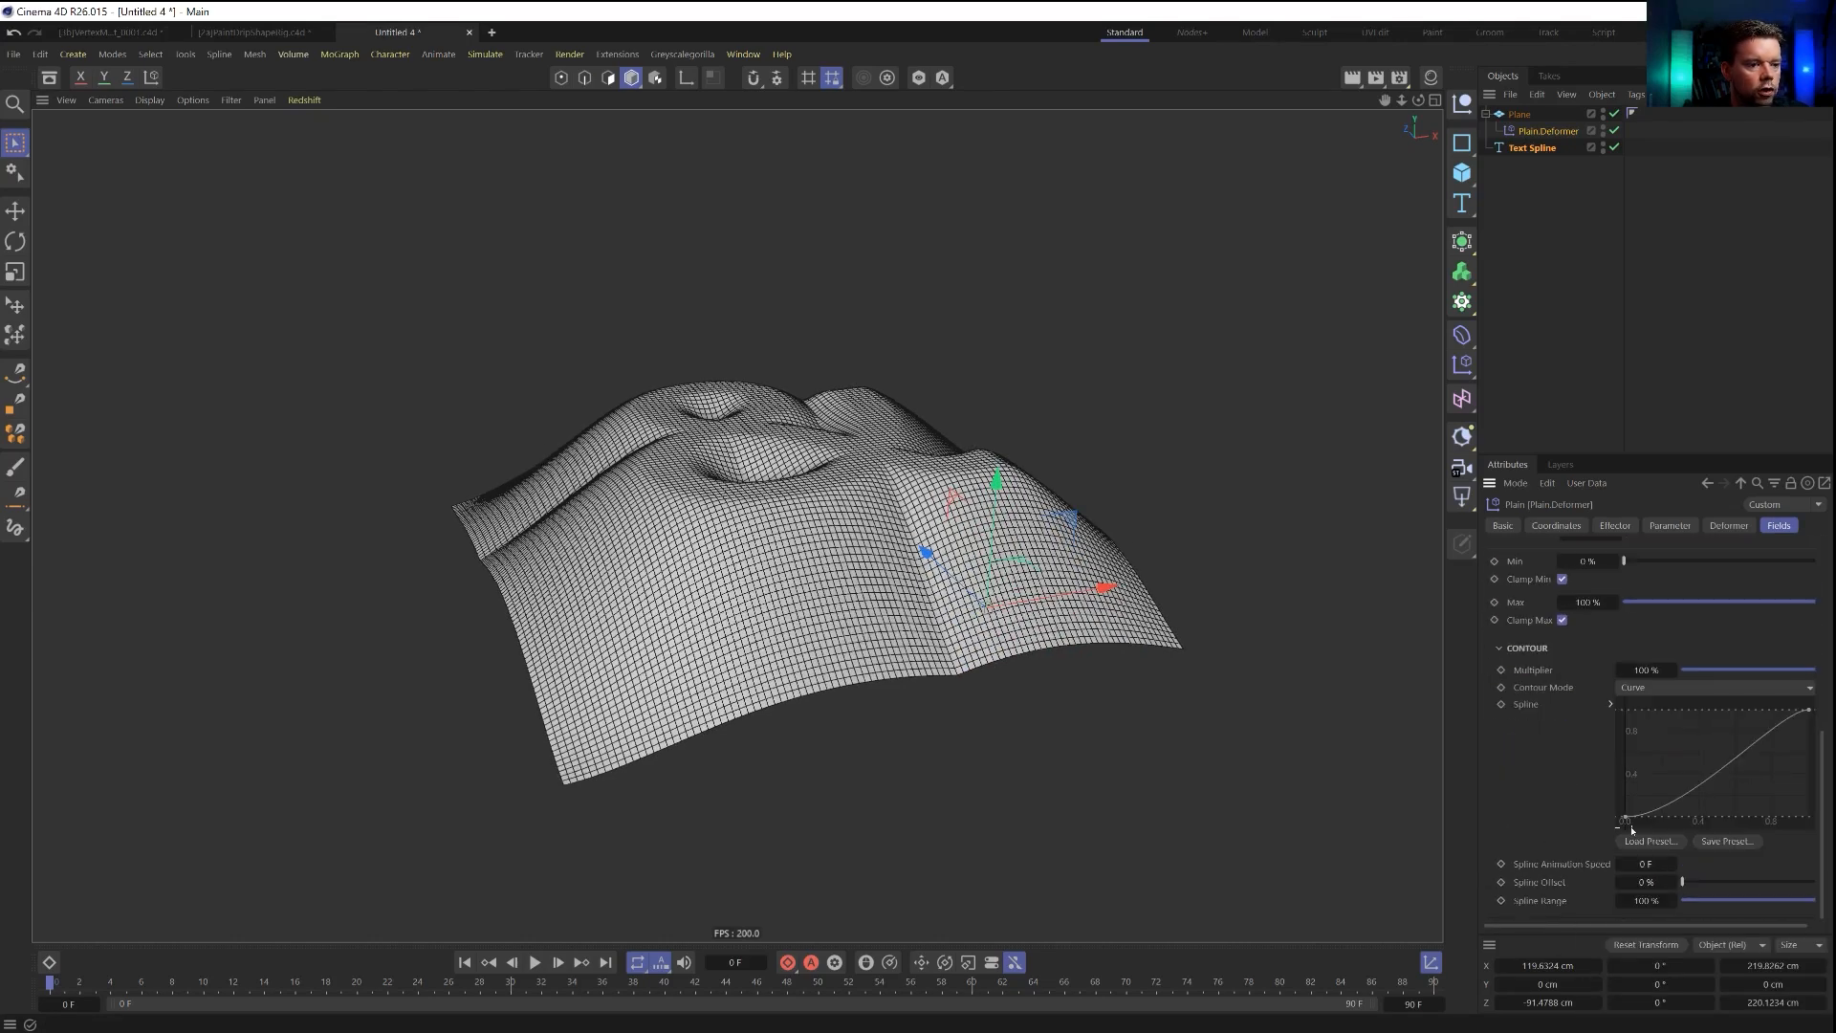
Reshape the contour curve so it starts flat and rises steeply at its end, giving the ampersand concave slopes.
{"action": "left_click", "coordinate": [1626, 819]}
{"action": "left_click_drag", "start_coordinate": [1674, 822], "coordinate": [1736, 822]}
{"action": "left_click_drag", "start_coordinate": [1724, 753], "coordinate": [1808, 725]}
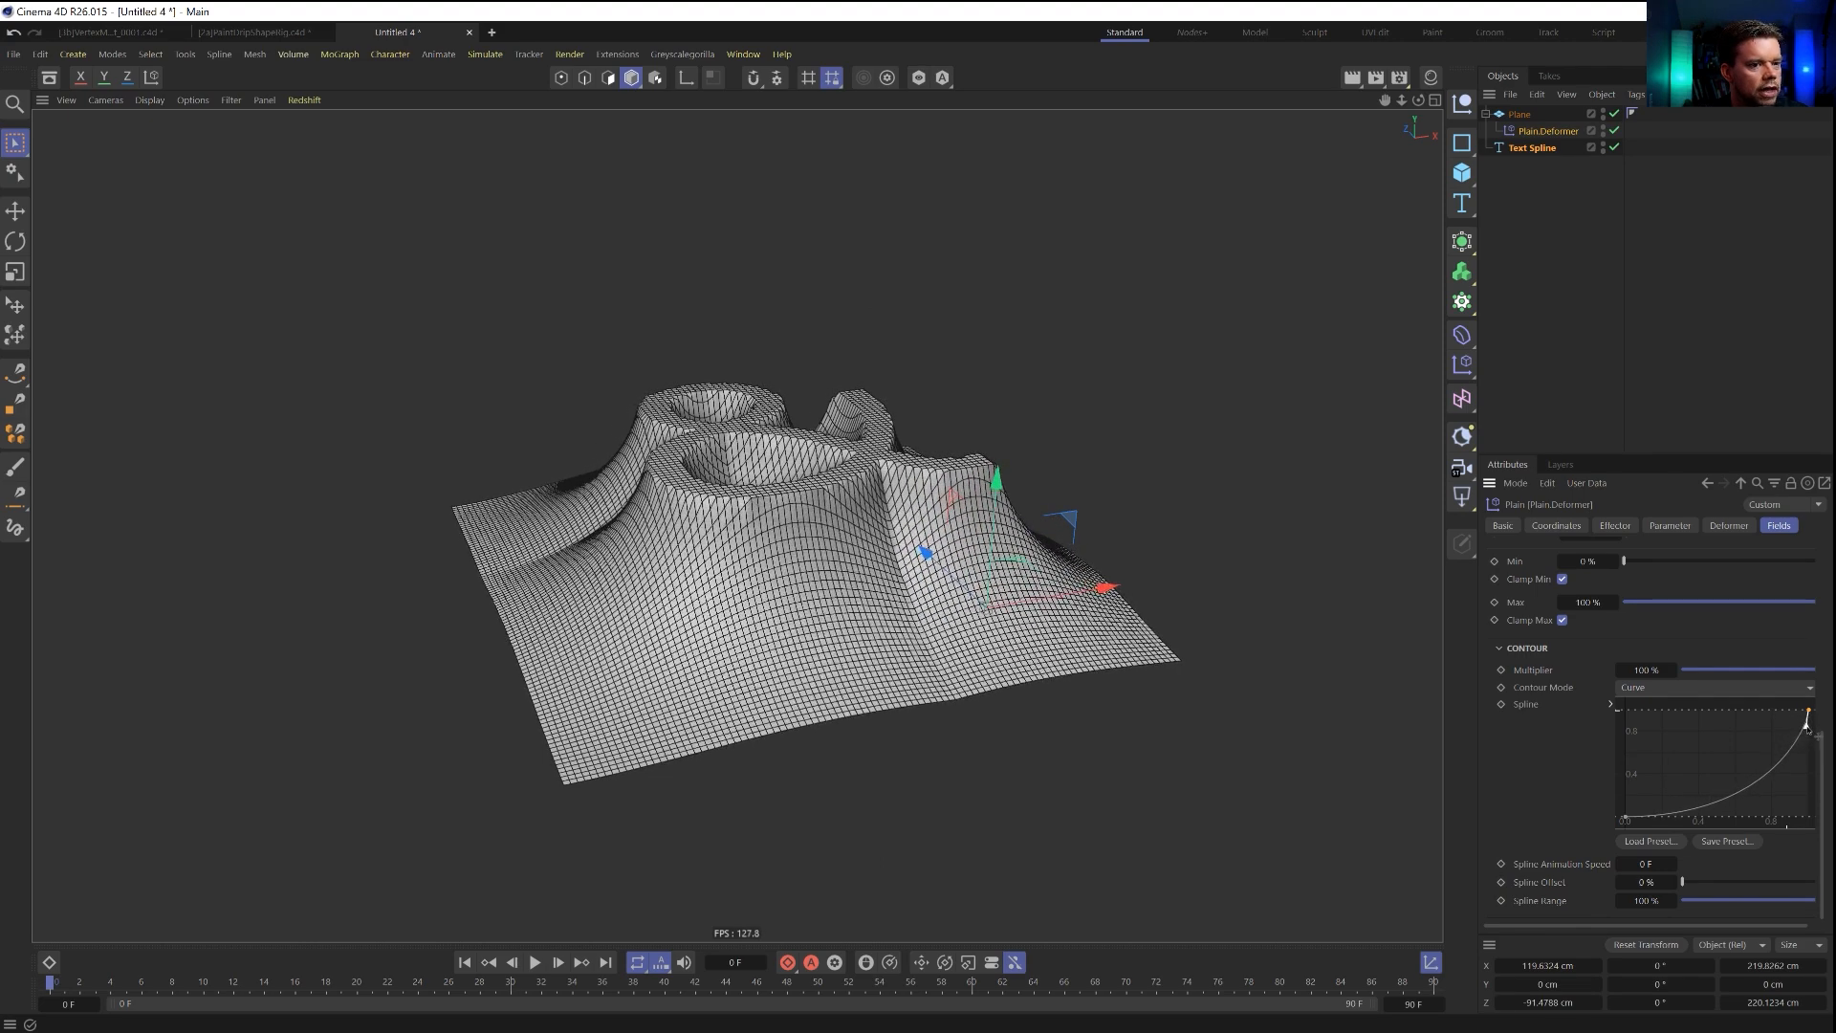
{"action": "left_click_drag", "start_coordinate": [1273, 594], "coordinate": [955, 497], "text": "alt"}
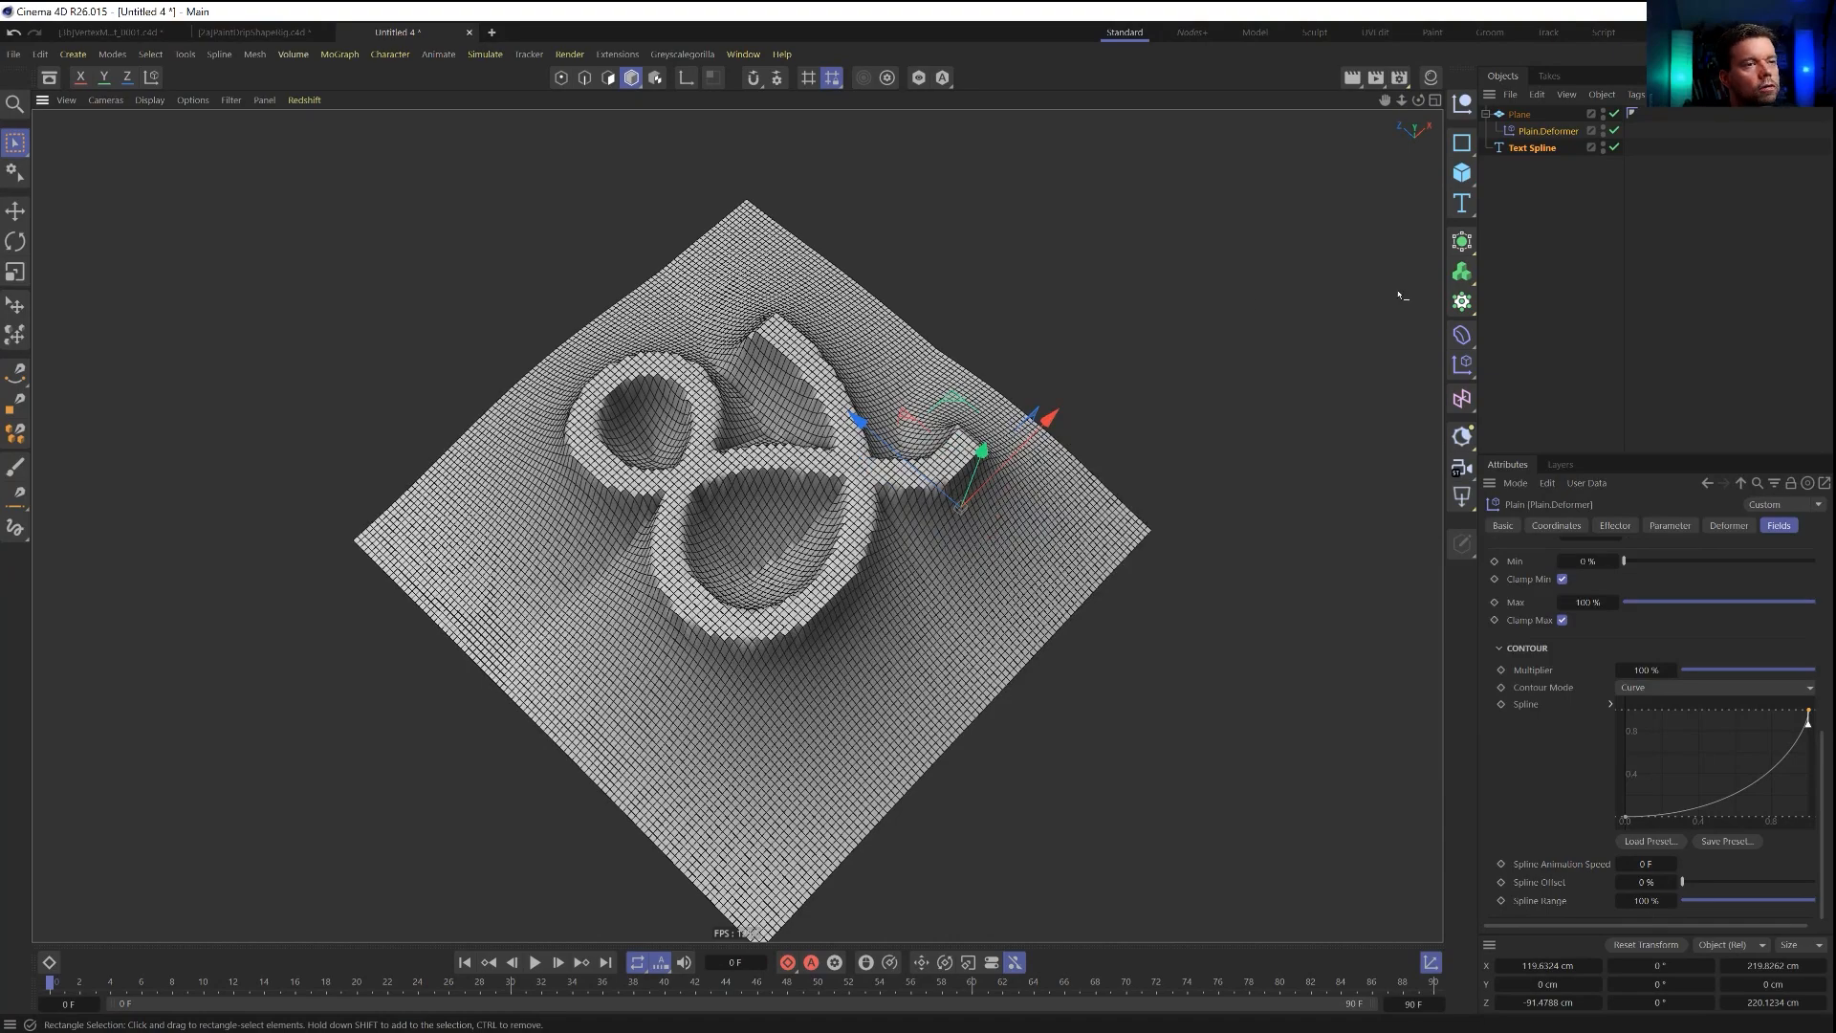
{"action": "left_click_drag", "start_coordinate": [867, 556], "coordinate": [956, 412], "text": "alt"}
Set the mask distance of Plain.Deformer's Text Spline field layer to 80 cm.
{"action": "left_click", "coordinate": [1522, 115]}
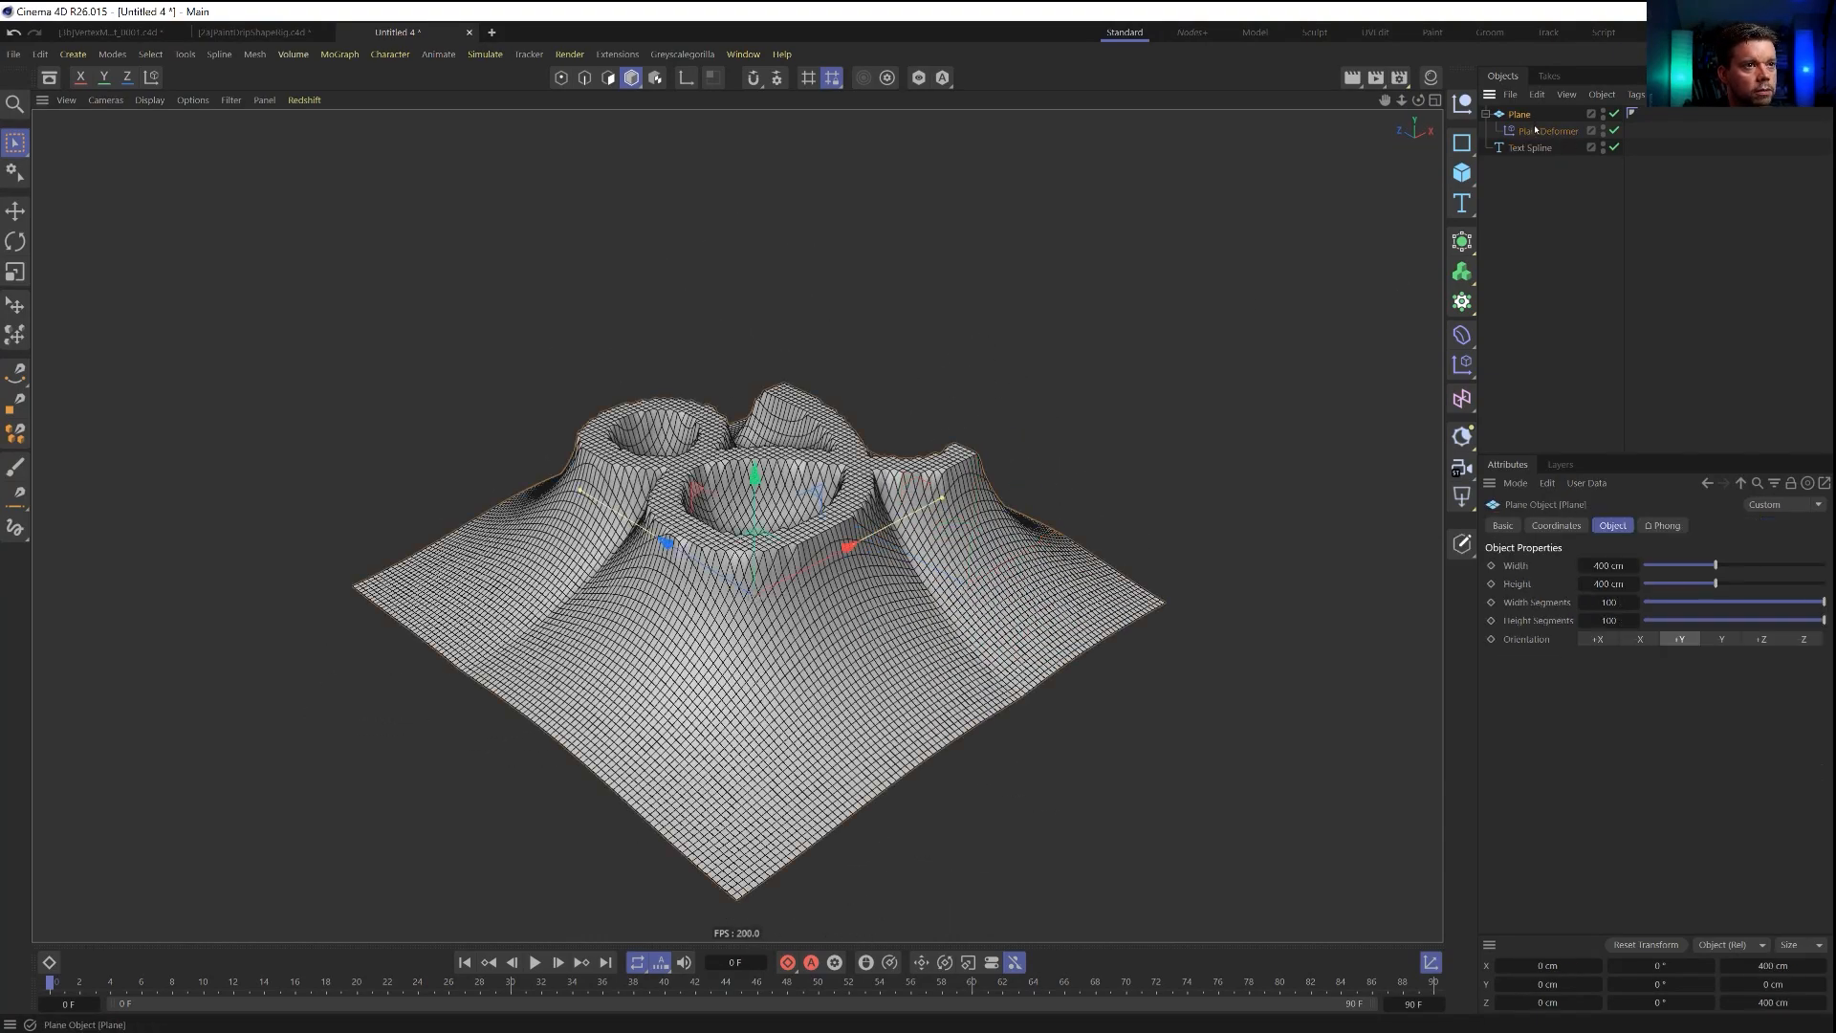
{"action": "left_click", "coordinate": [1538, 131]}
{"action": "left_click", "coordinate": [1670, 527]}
{"action": "left_click", "coordinate": [1616, 527]}
{"action": "left_click", "coordinate": [1726, 529]}
{"action": "left_click", "coordinate": [1779, 526]}
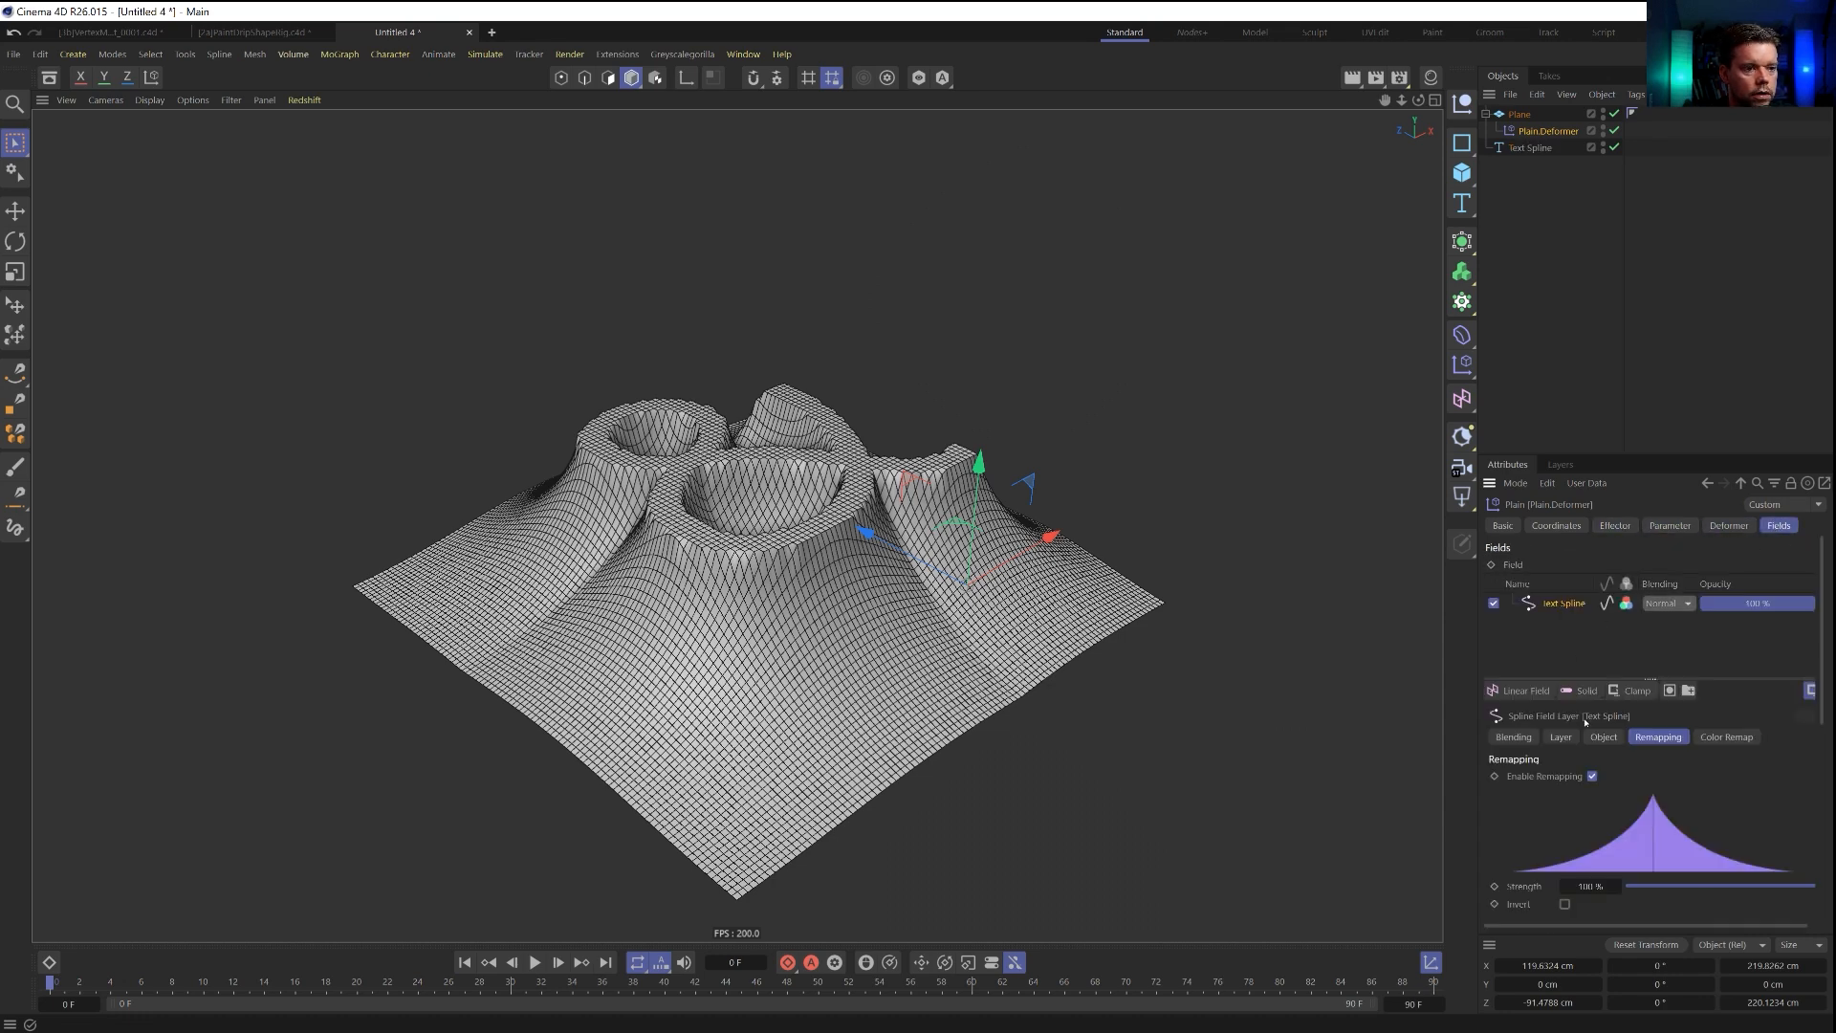
{"action": "left_click", "coordinate": [1604, 736]}
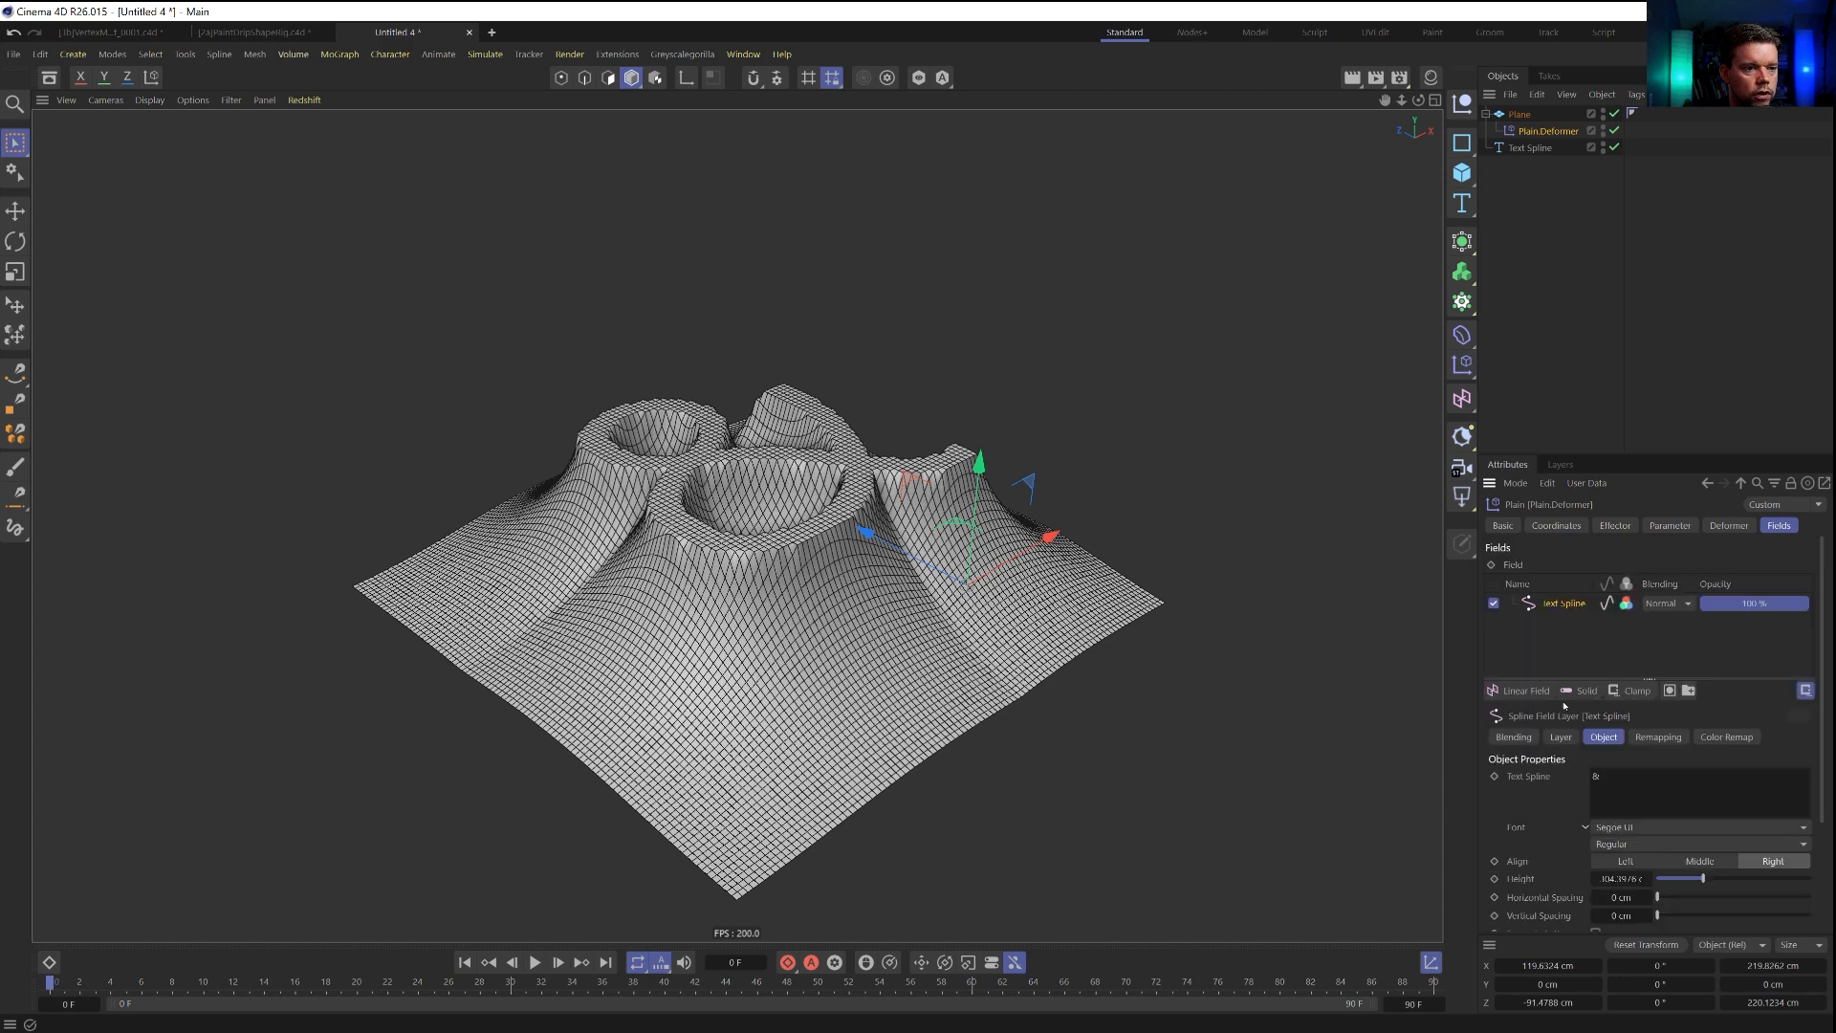
{"action": "left_click", "coordinate": [1561, 737]}
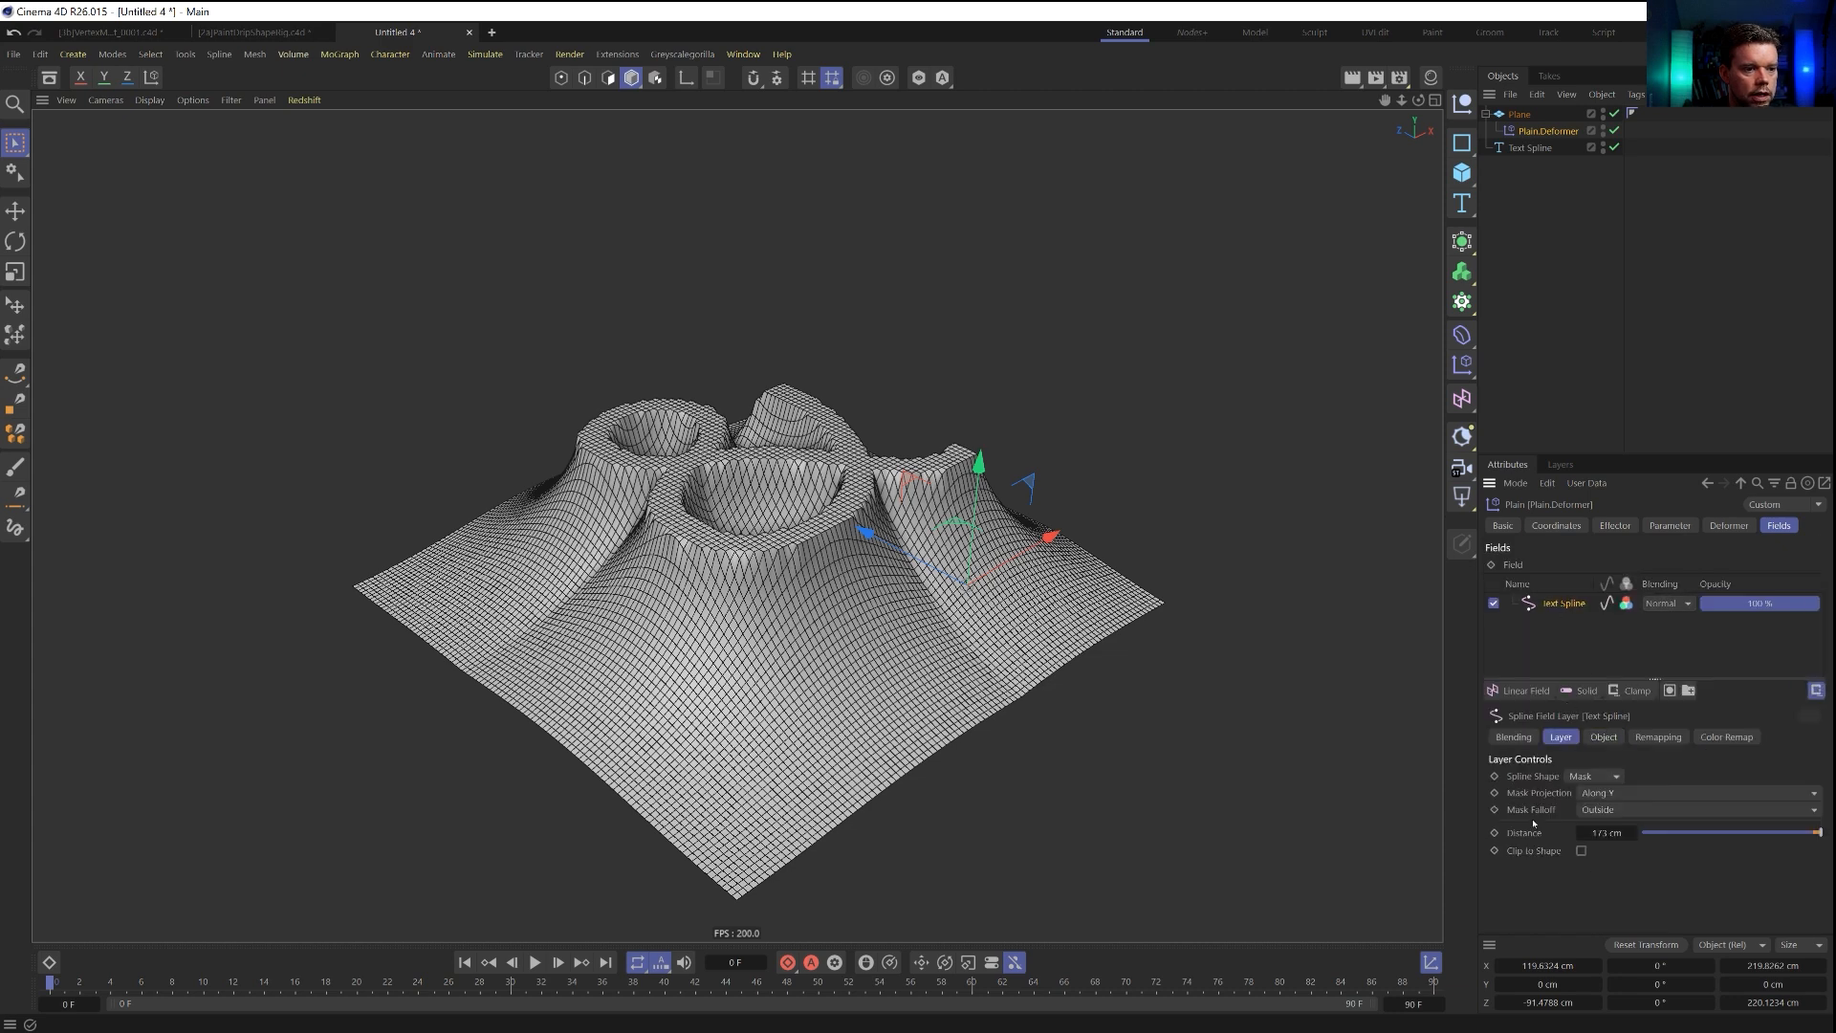
{"action": "left_click_drag", "start_coordinate": [1598, 830], "coordinate": [1509, 830]}
{"action": "left_click_drag", "start_coordinate": [896, 674], "coordinate": [899, 559], "text": "alt"}
Add an RKT Slicer with its source geometry set to Objects and the Plane as the source object.
{"action": "left_click", "coordinate": [617, 55]}
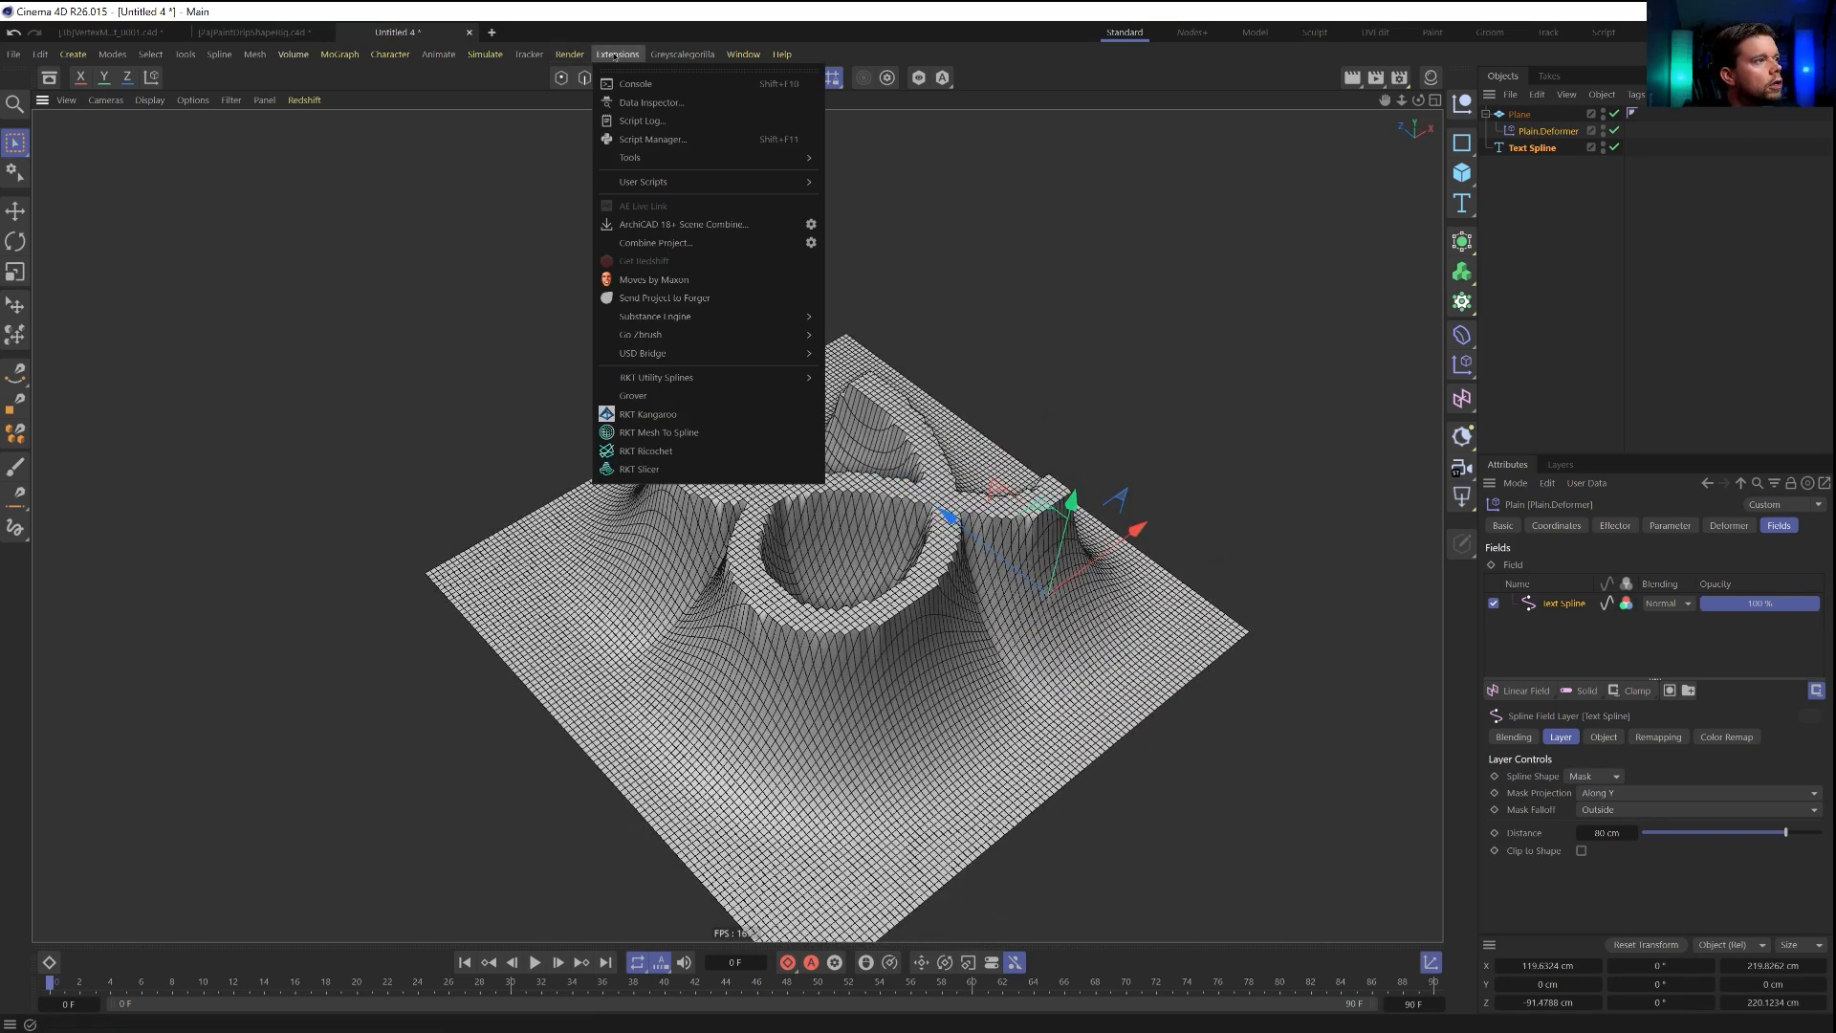
{"action": "left_click", "coordinate": [639, 469]}
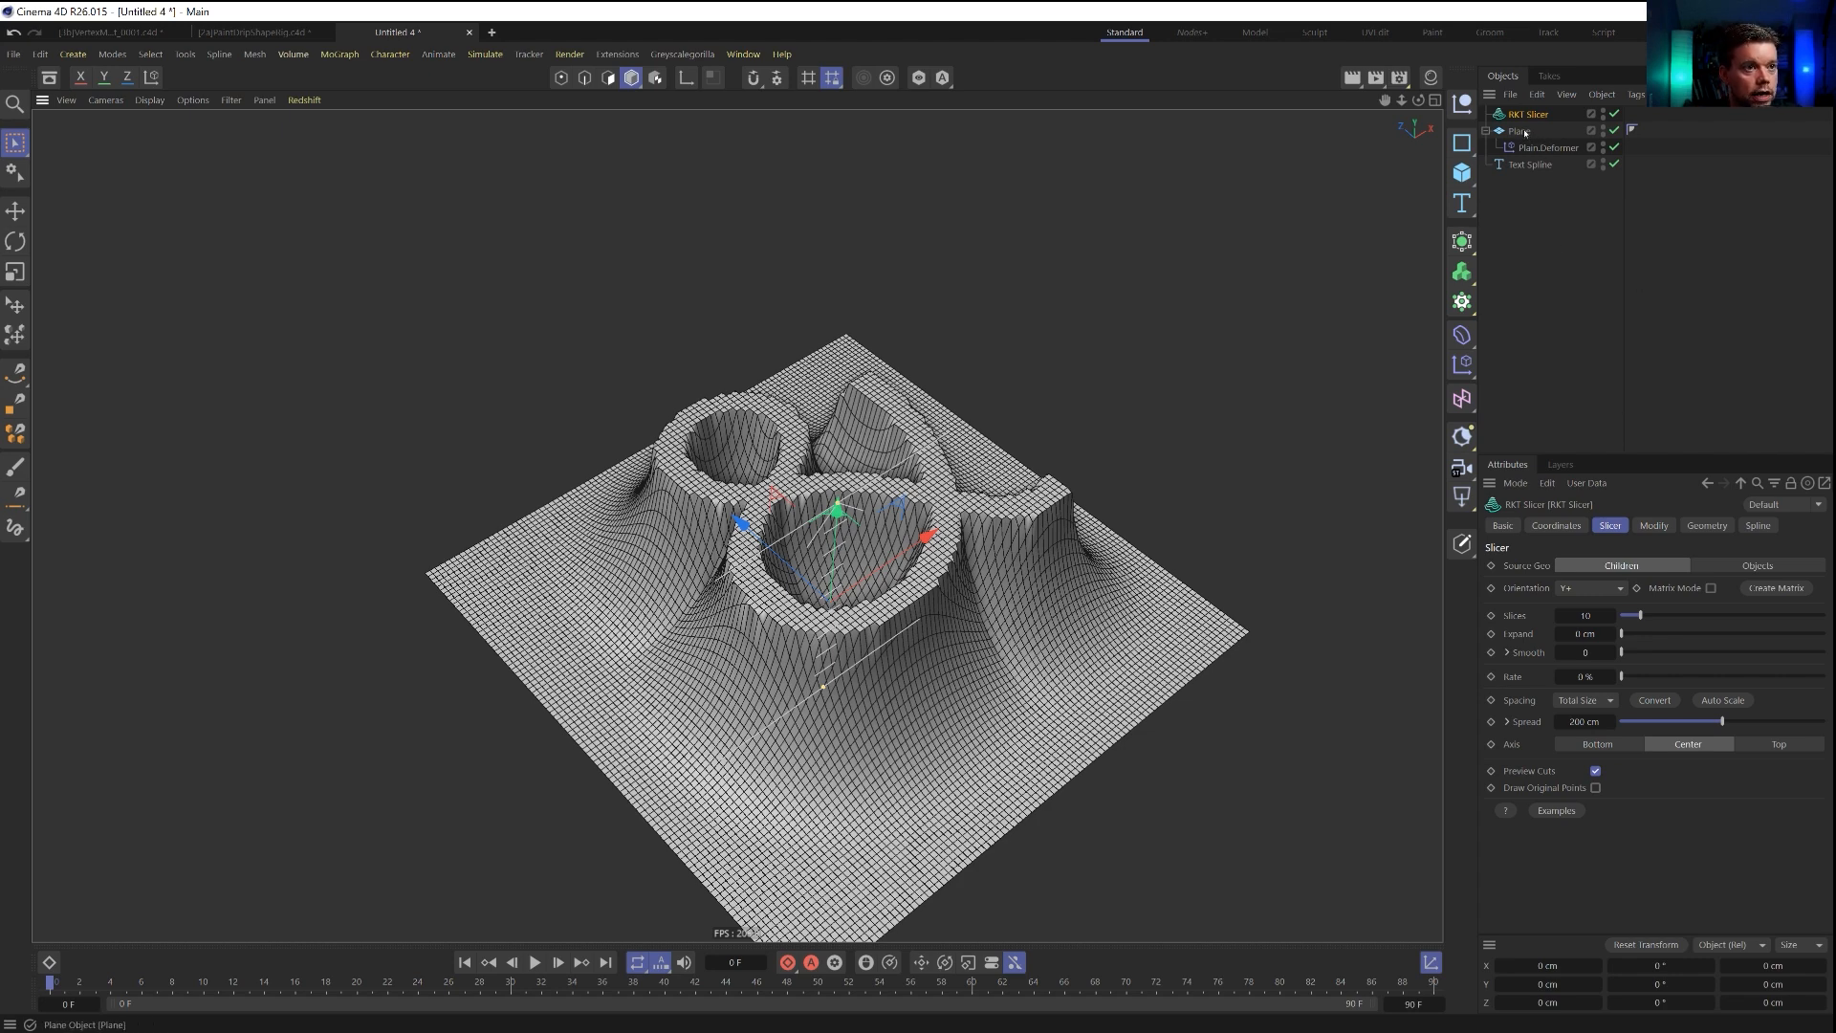
{"action": "left_click", "coordinate": [1729, 566]}
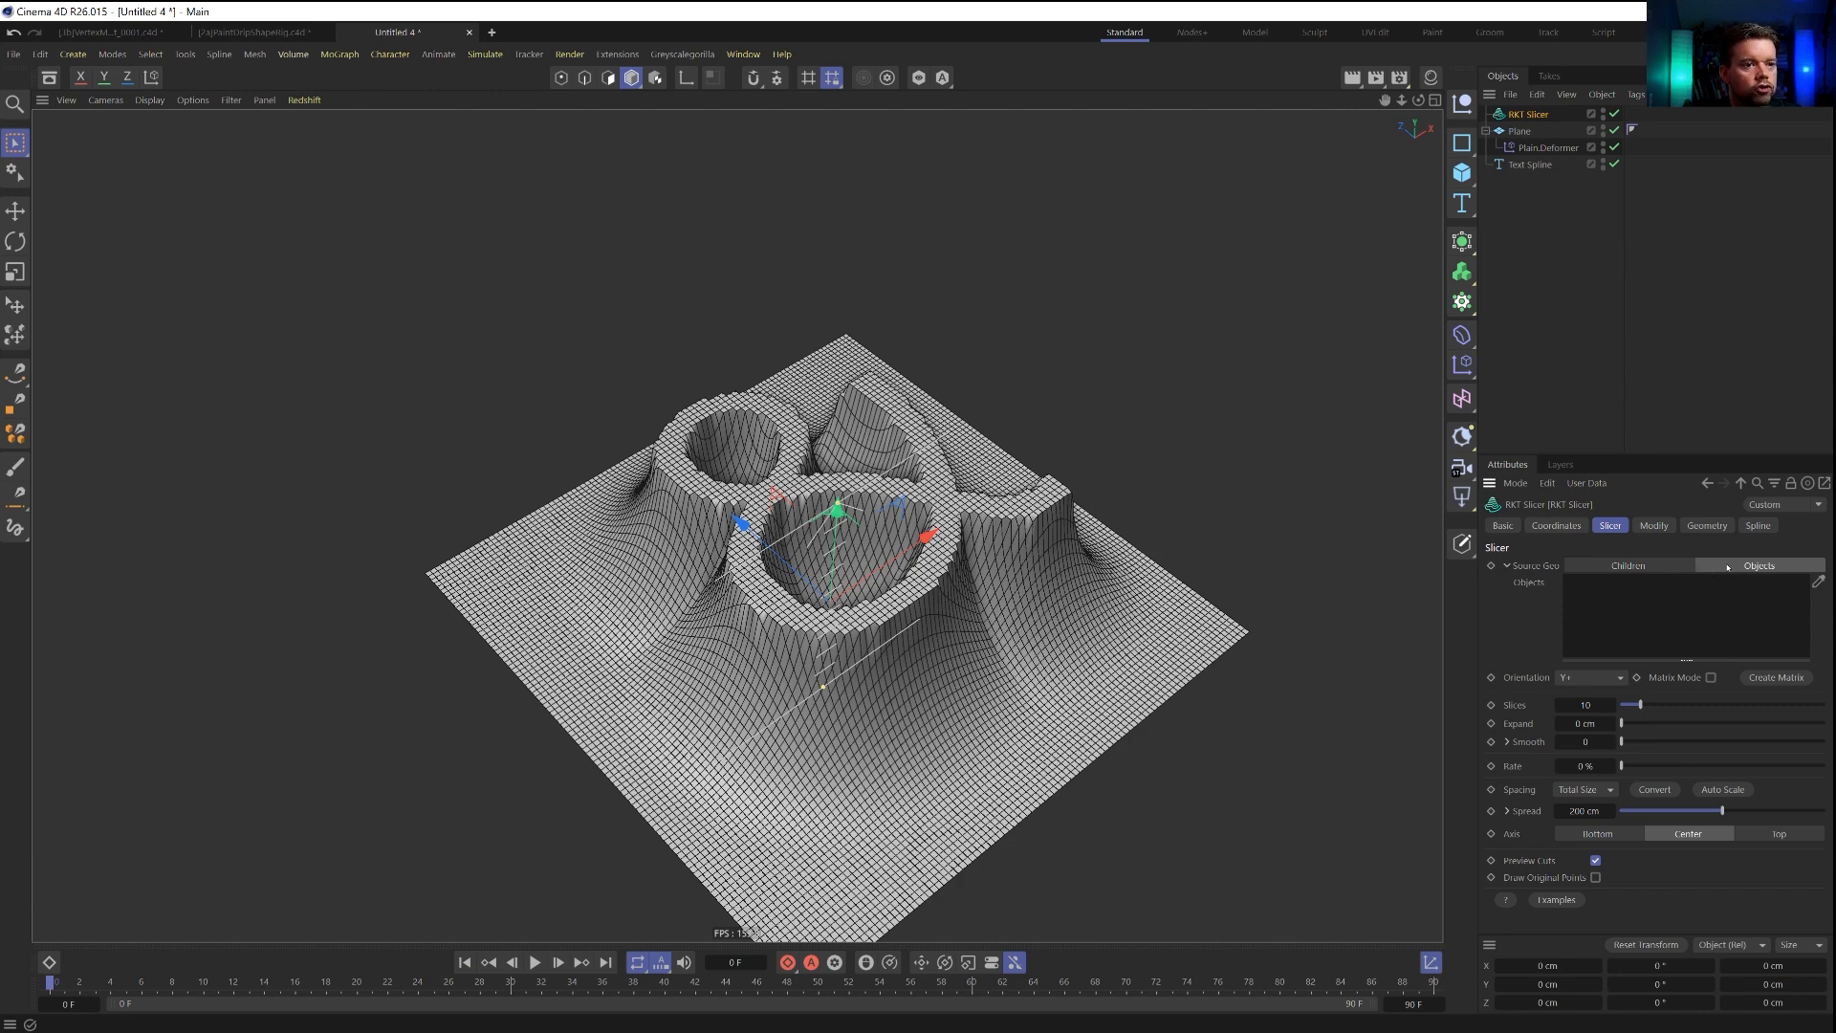
{"action": "left_click_drag", "start_coordinate": [1610, 620], "coordinate": [1611, 612]}
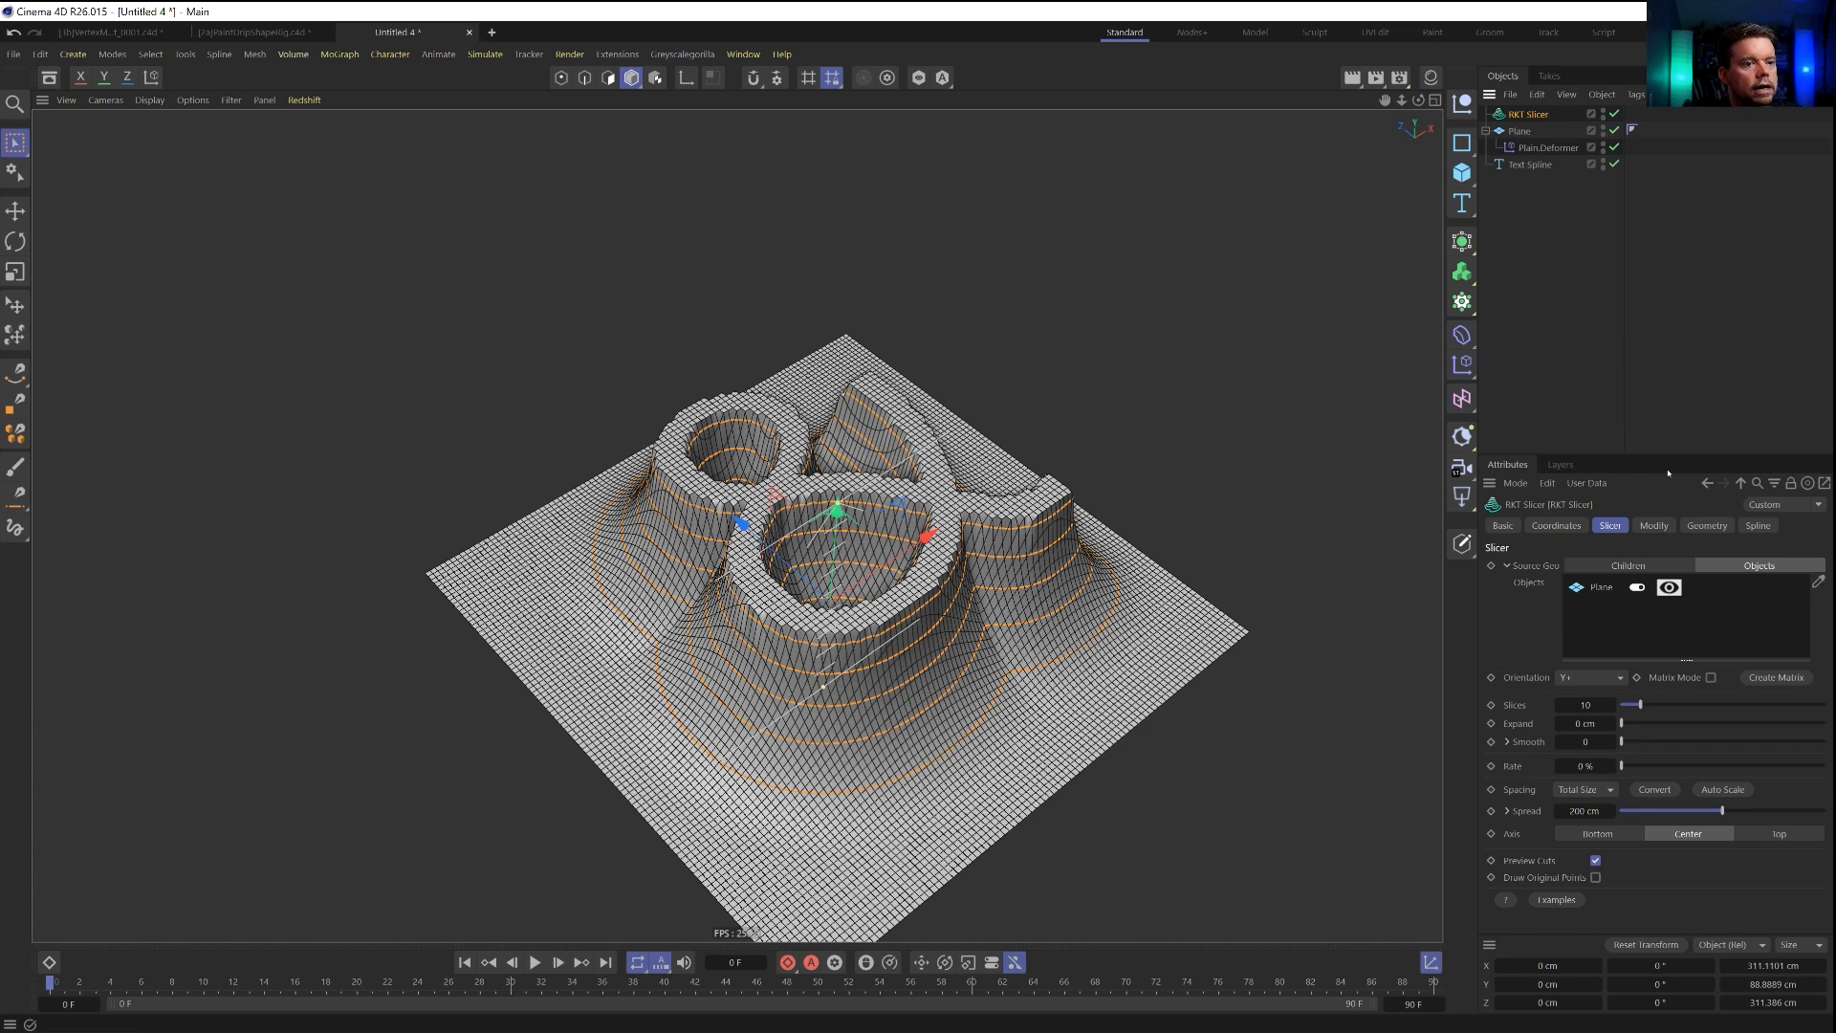
Hide the source Plane through the RKT Slicer's object list so that only the slice splines are shown.
{"action": "left_click", "coordinate": [1669, 587]}
{"action": "left_click_drag", "start_coordinate": [889, 585], "coordinate": [914, 662], "text": "alt"}
{"action": "left_click", "coordinate": [1582, 342]}
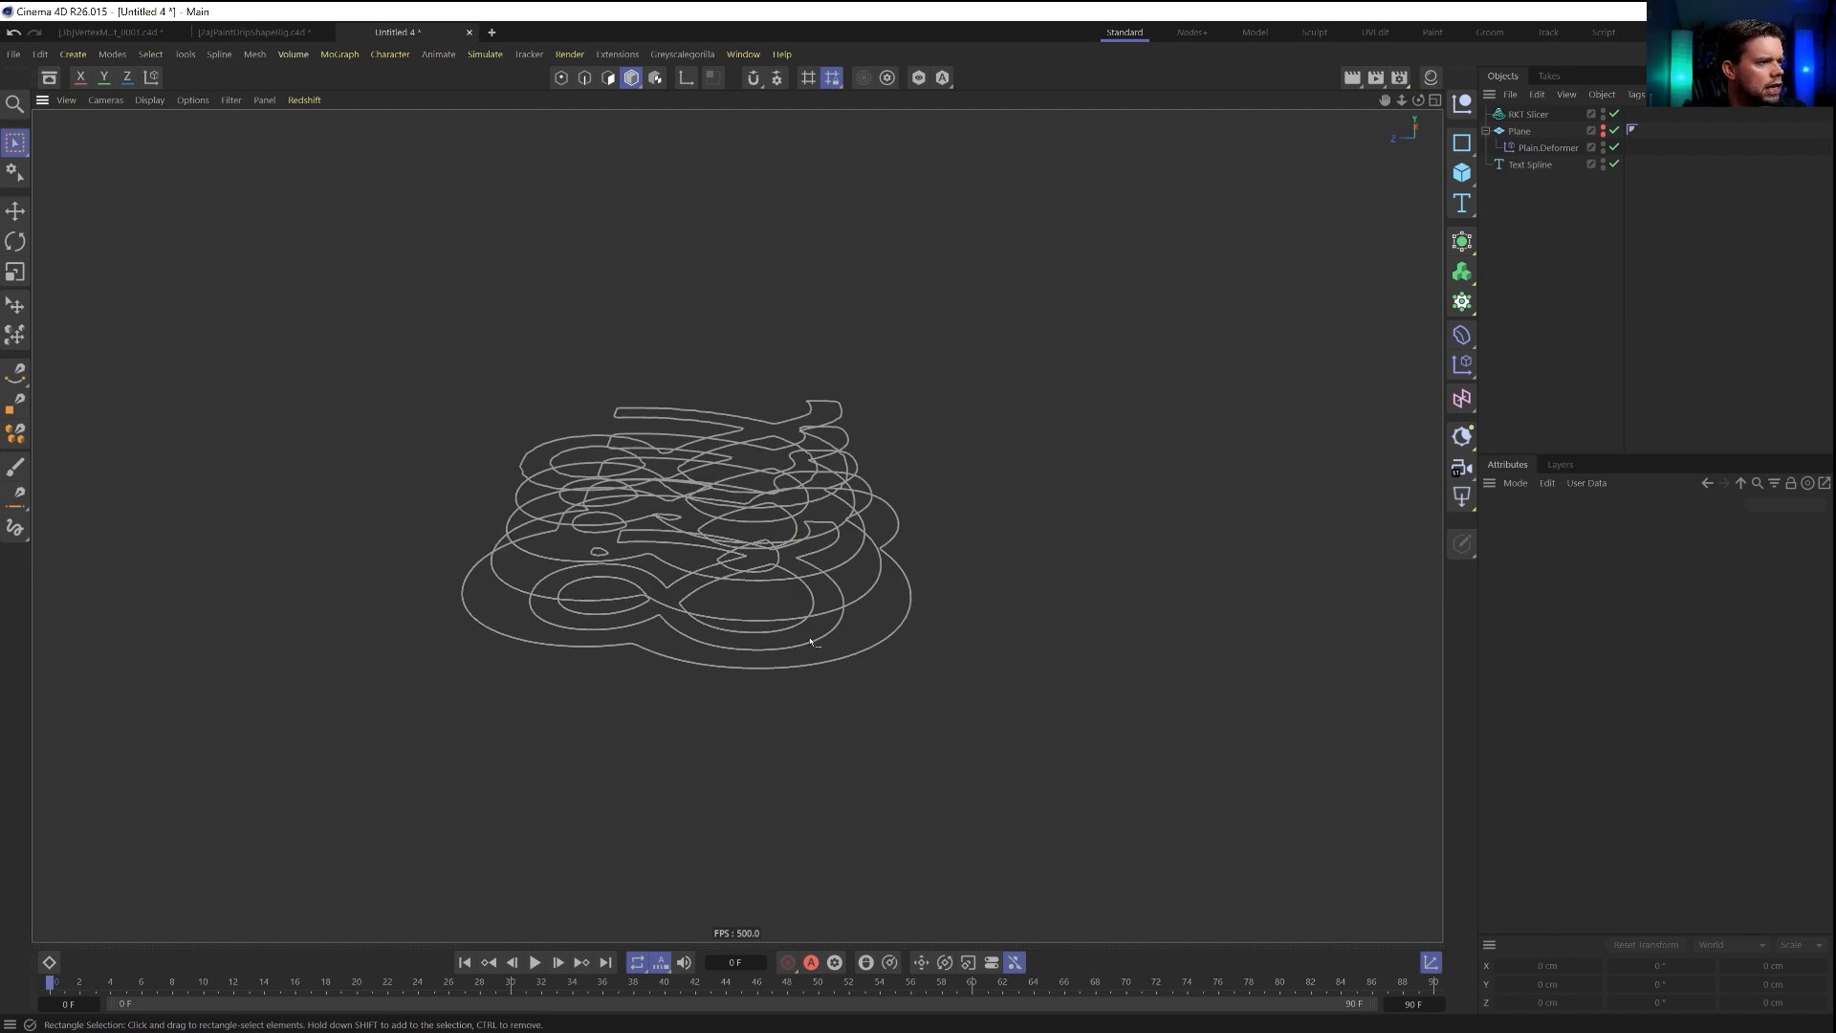
{"action": "left_click_drag", "start_coordinate": [803, 642], "coordinate": [883, 662], "text": "alt"}
{"action": "left_click_drag", "start_coordinate": [838, 560], "coordinate": [832, 648], "text": "alt"}
Auto-scale the RKT Slicer to its source geometry and set its spread to 100 cm.
{"action": "left_click", "coordinate": [1528, 114]}
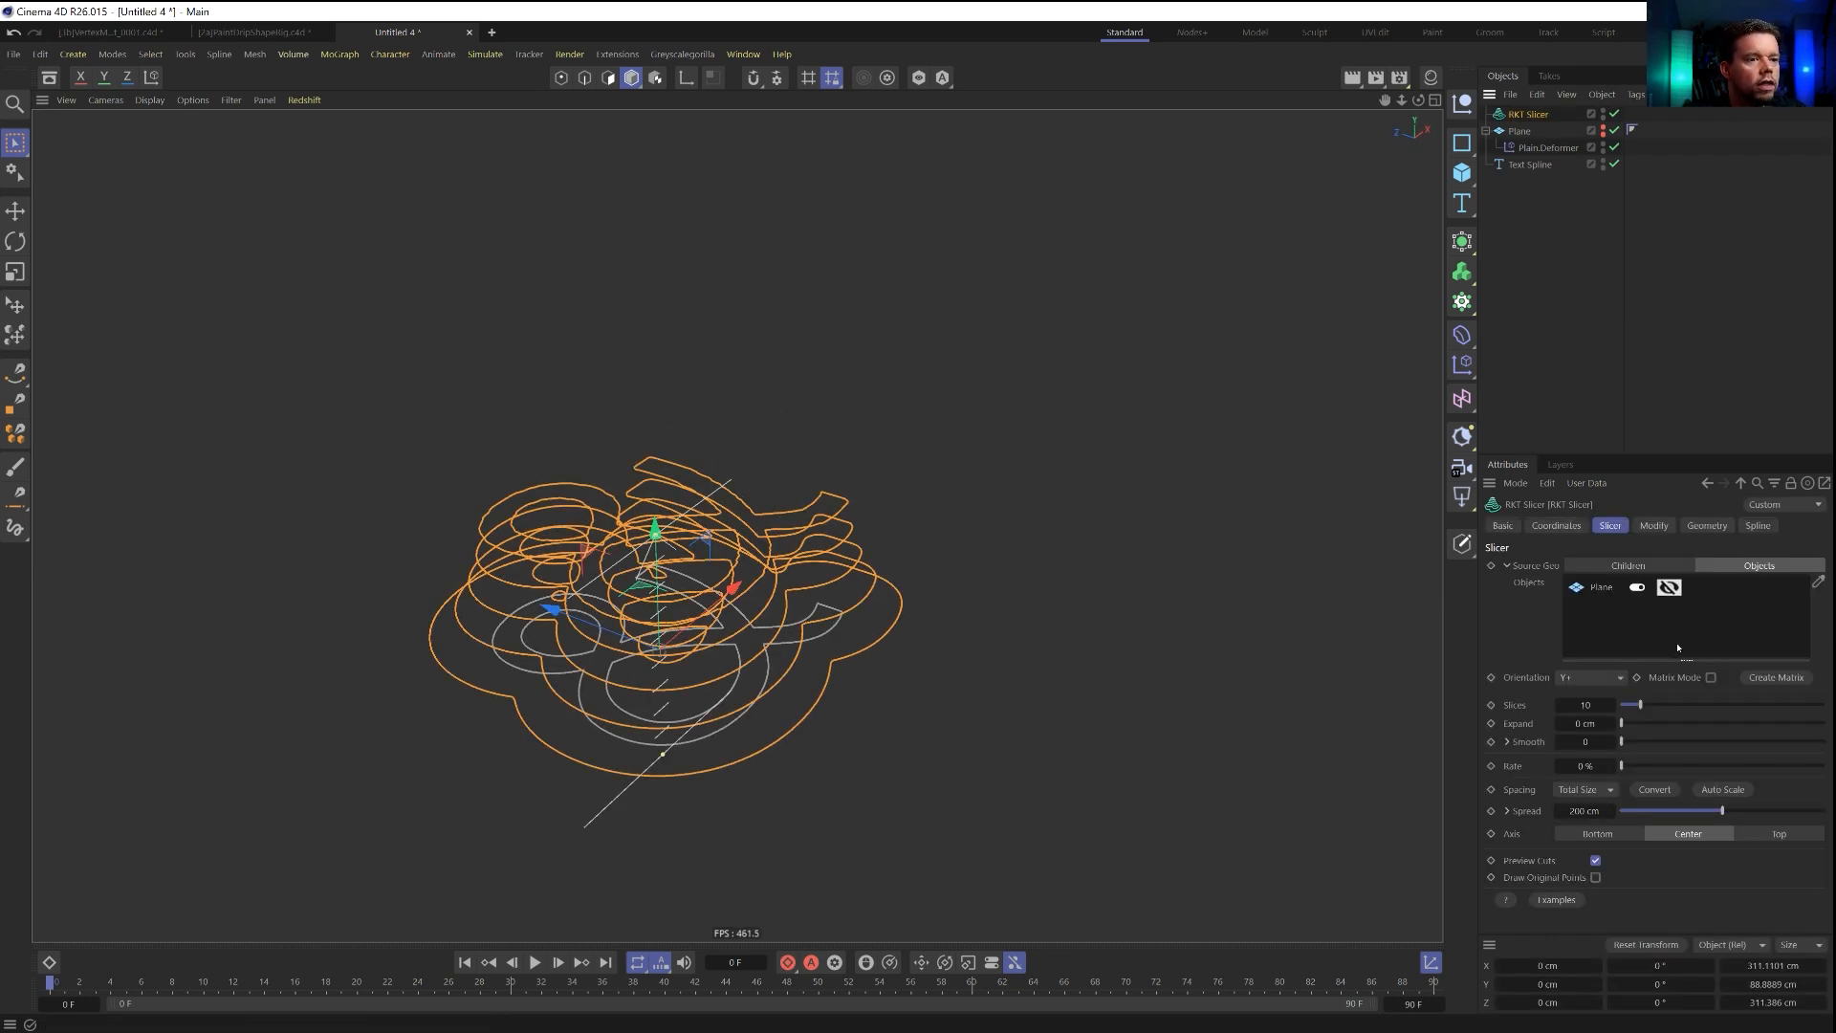
{"action": "left_click", "coordinate": [1712, 790]}
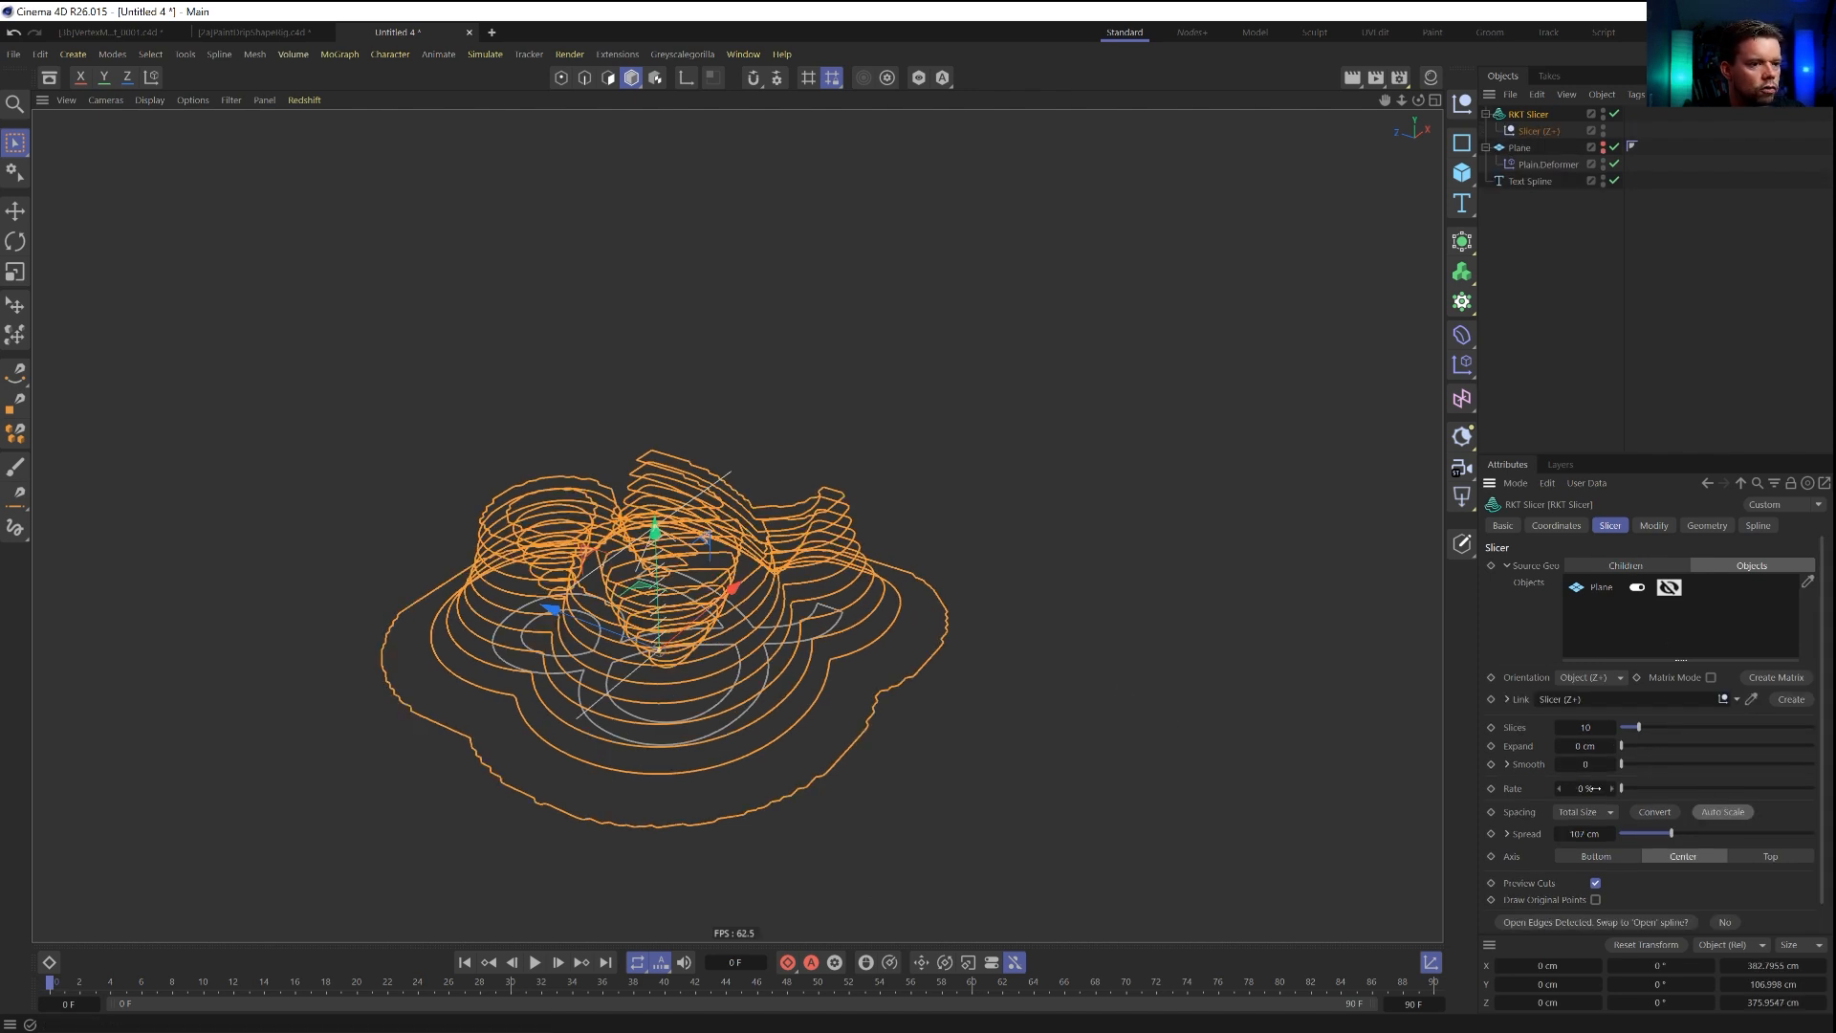
{"action": "scroll", "coordinate": [1560, 837], "scroll_direction": "down", "scroll_amount": 7}
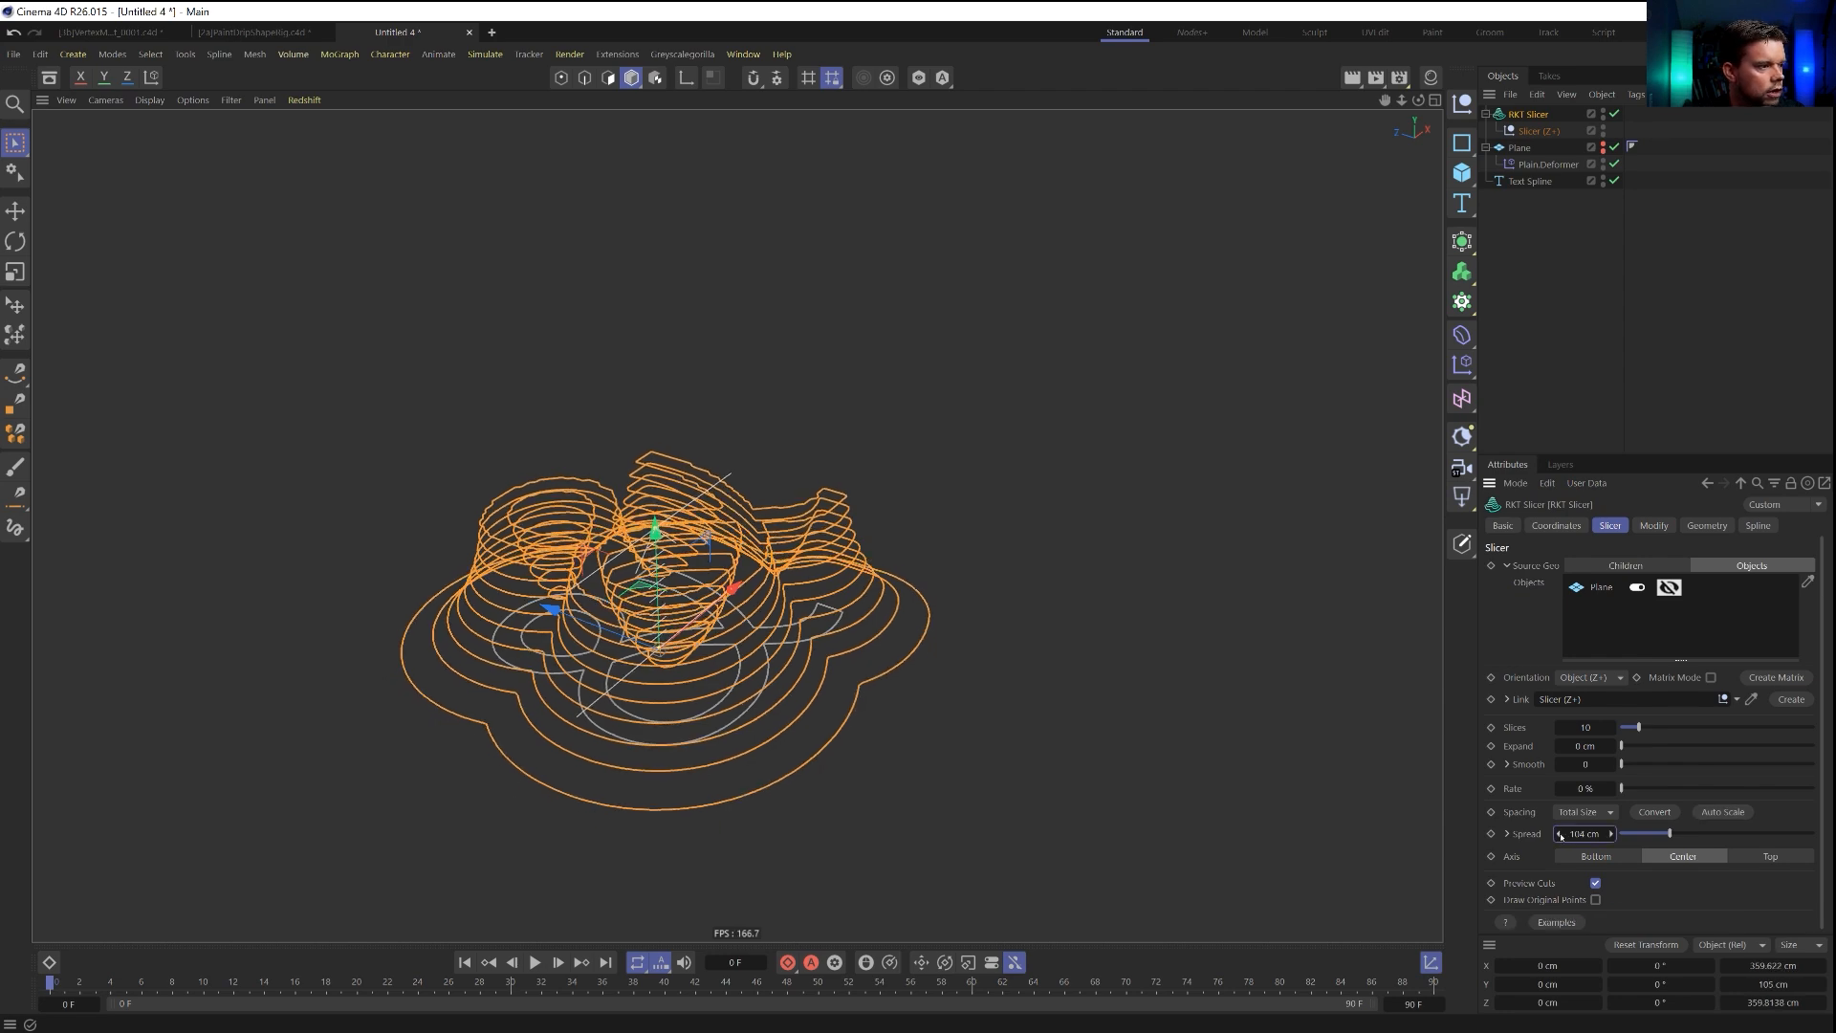
{"action": "mouse_move", "coordinate": [842, 660]}
{"action": "left_mouse_down", "text": "alt"}
{"action": "mouse_move", "coordinate": [876, 591]}
{"action": "mouse_move", "coordinate": [872, 655]}
{"action": "left_mouse_up", "text": "alt"}
Hide the Text Spline in the viewport and in renders, and reselect the RKT Slicer.
{"action": "left_click", "coordinate": [1603, 179]}
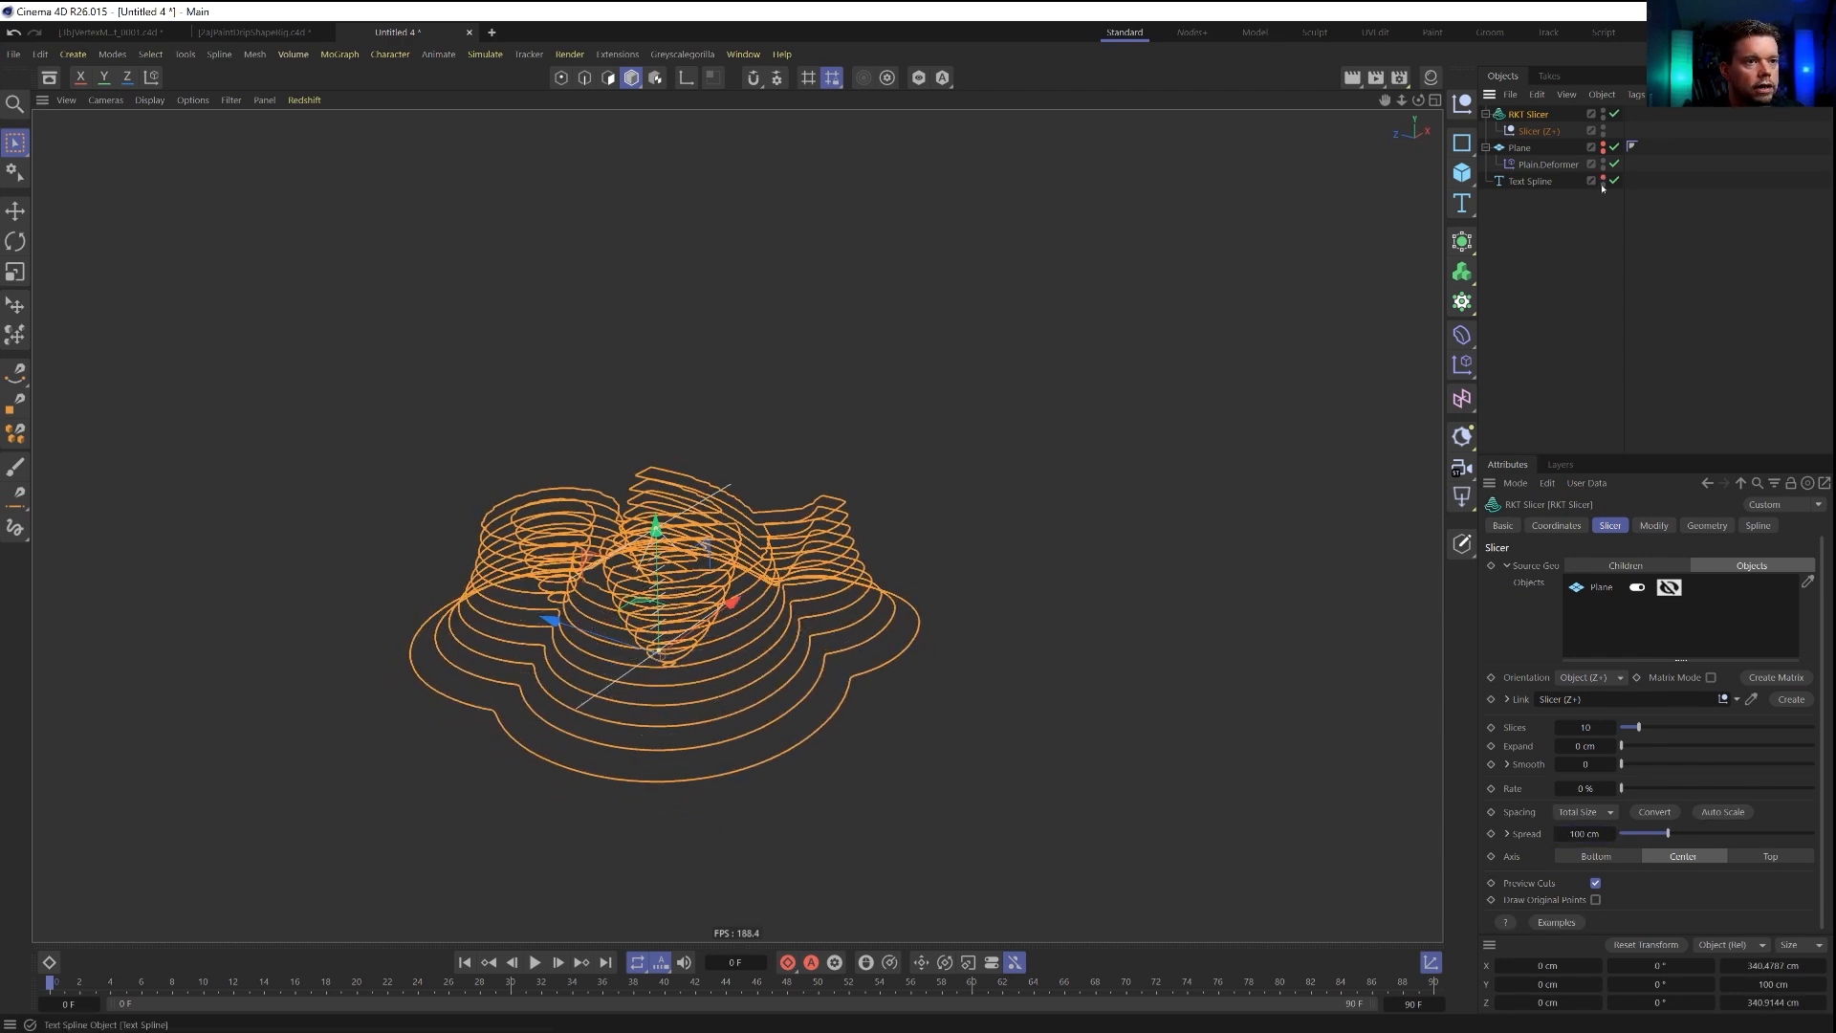
{"action": "left_click", "coordinate": [1601, 194]}
{"action": "left_click", "coordinate": [1603, 184]}
{"action": "left_click_drag", "start_coordinate": [786, 590], "coordinate": [800, 664], "text": "alt"}
{"action": "left_click", "coordinate": [1523, 116]}
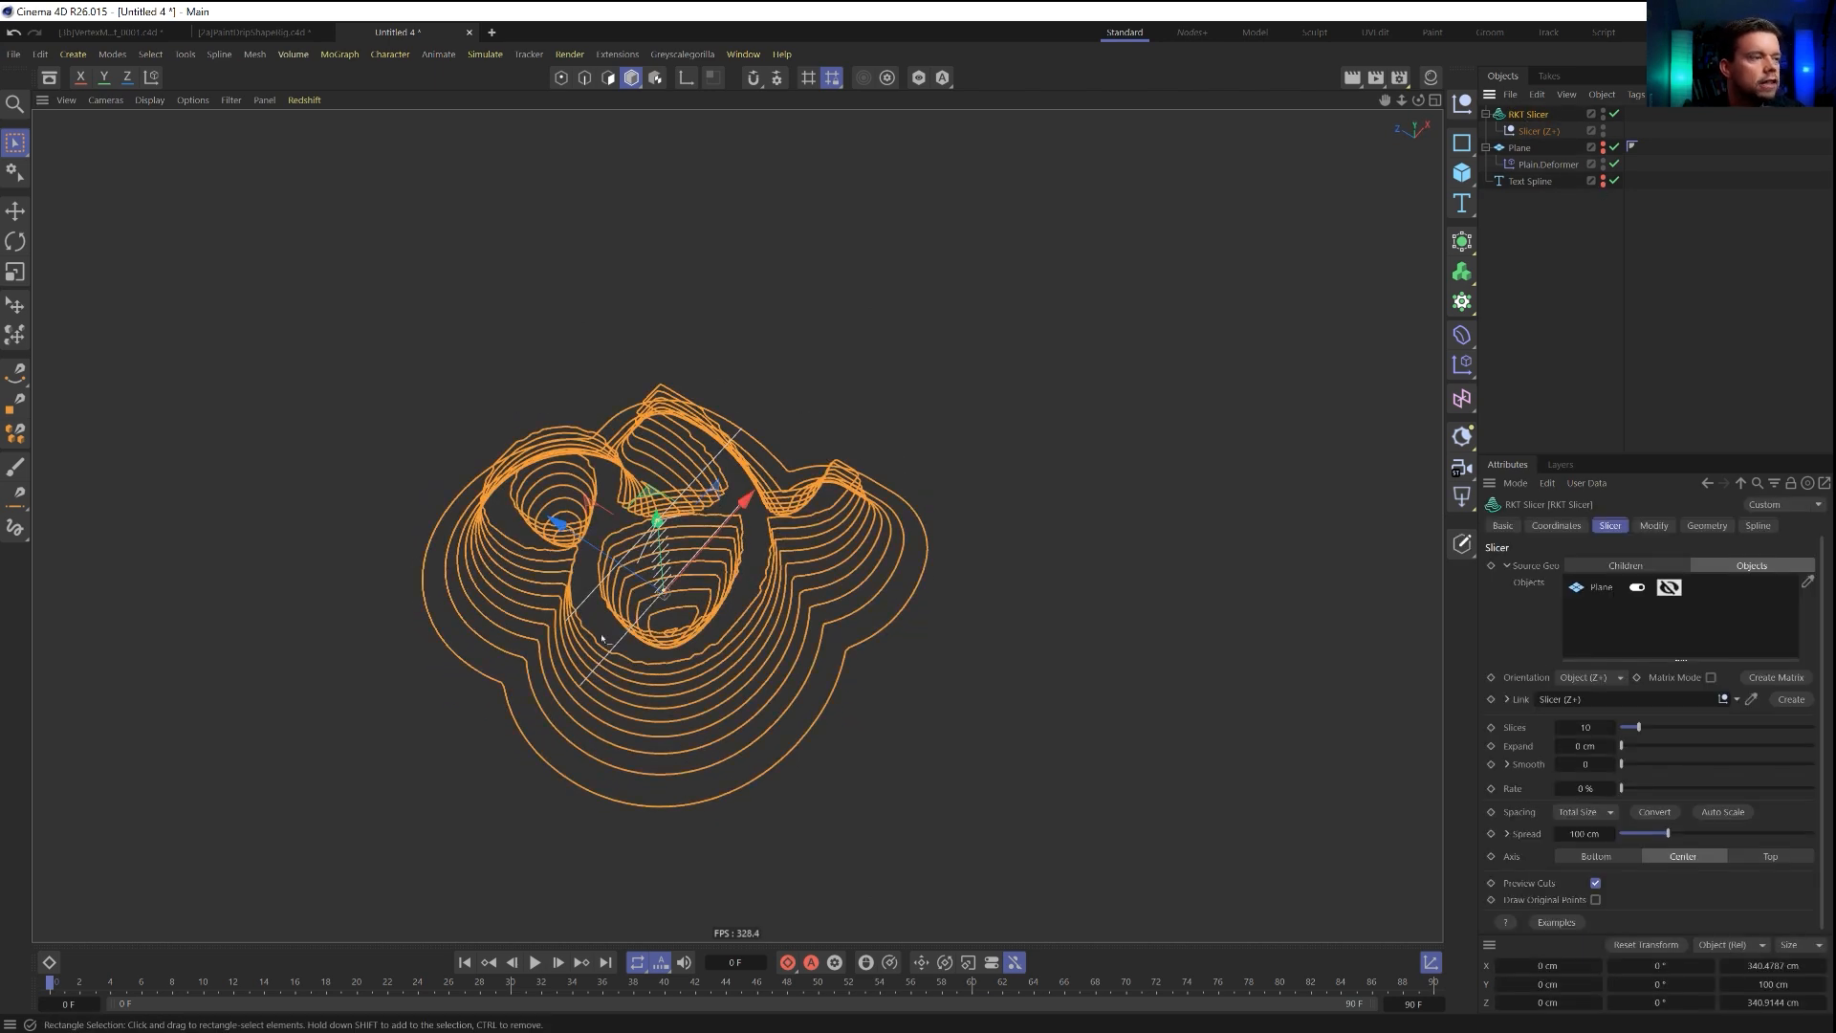
{"action": "right_click_drag", "start_coordinate": [592, 627], "coordinate": [694, 604], "text": "alt"}
{"action": "mouse_move", "coordinate": [694, 605]}
{"action": "left_mouse_down", "text": "alt"}
{"action": "mouse_move", "coordinate": [737, 525]}
{"action": "mouse_move", "coordinate": [713, 574]}
{"action": "left_mouse_up", "text": "alt"}
{"action": "middle_click_drag", "start_coordinate": [713, 574], "coordinate": [668, 614], "text": "alt"}
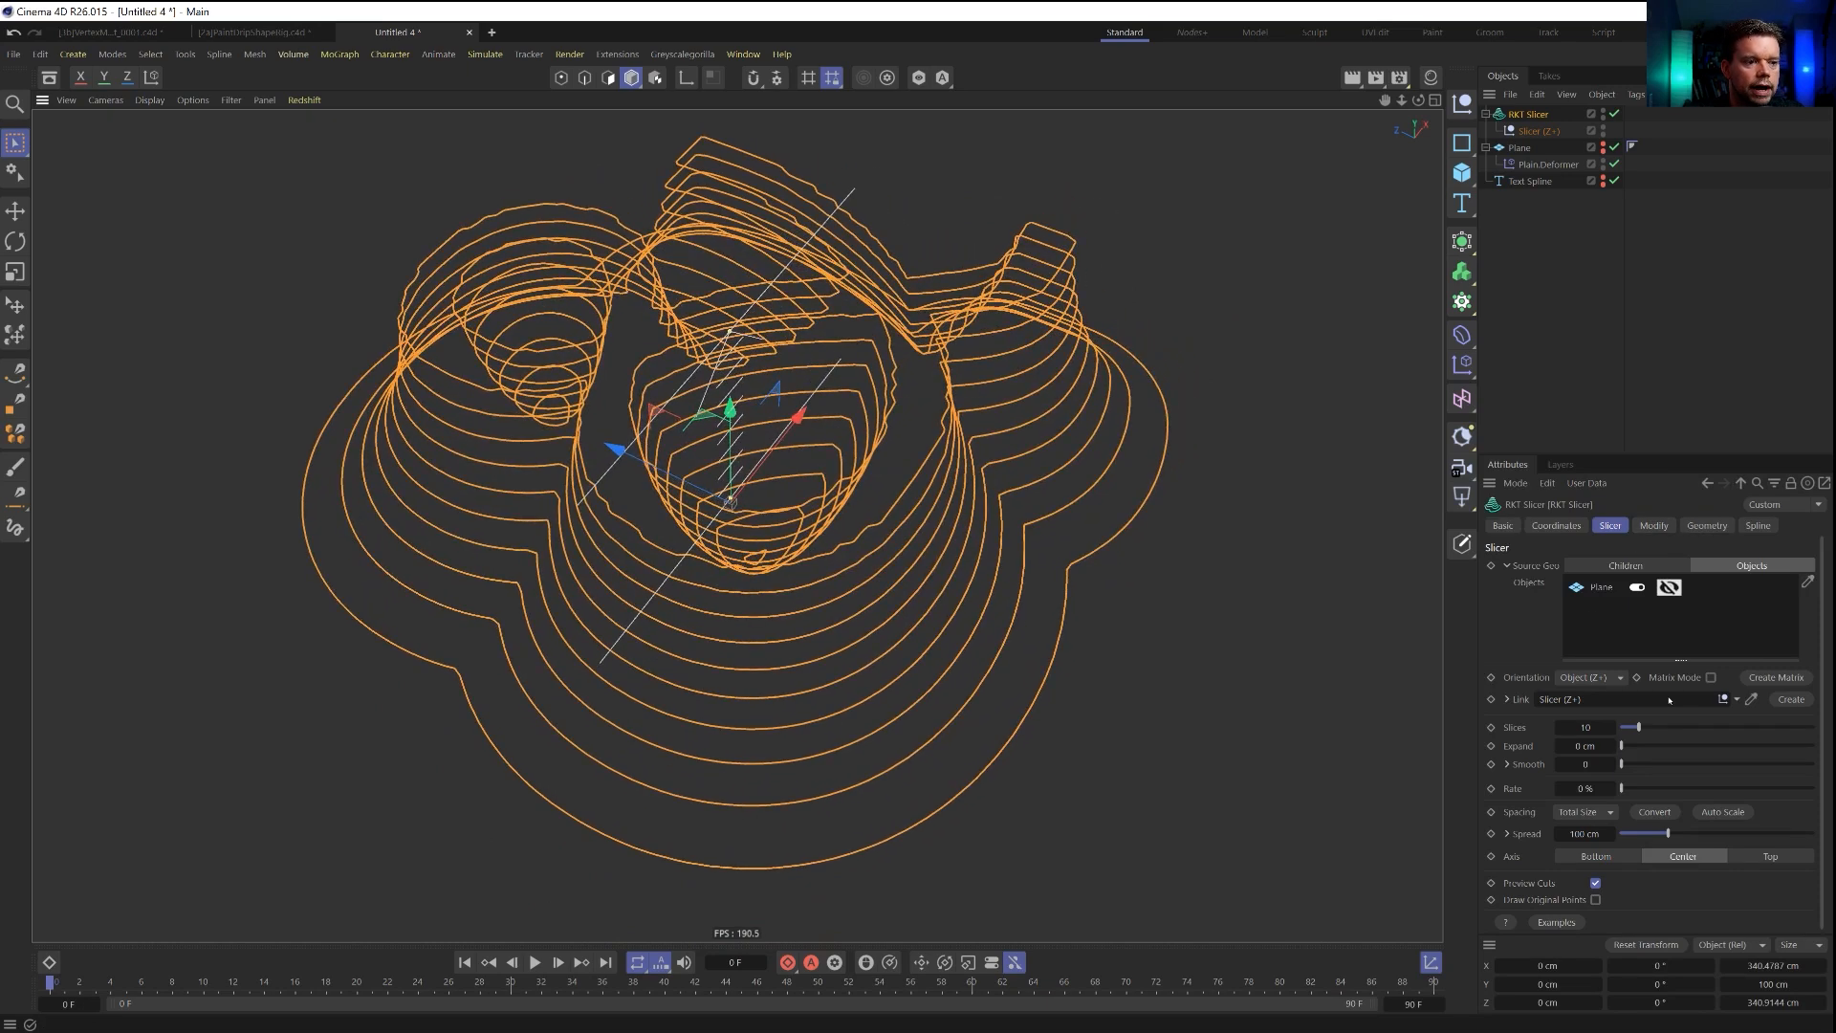
Set the RKT Slicer's smoothing to 7 to round off the jagged contour lines.
{"action": "left_click", "coordinate": [1610, 765]}
{"action": "left_click", "coordinate": [1609, 766]}
{"action": "left_click", "coordinate": [1610, 765]}
{"action": "left_click", "coordinate": [1610, 765]}
{"action": "left_click", "coordinate": [1610, 765]}
{"action": "left_click", "coordinate": [1609, 765]}
{"action": "left_click", "coordinate": [1610, 765]}
{"action": "left_click_drag", "start_coordinate": [790, 435], "coordinate": [793, 406], "text": "alt"}
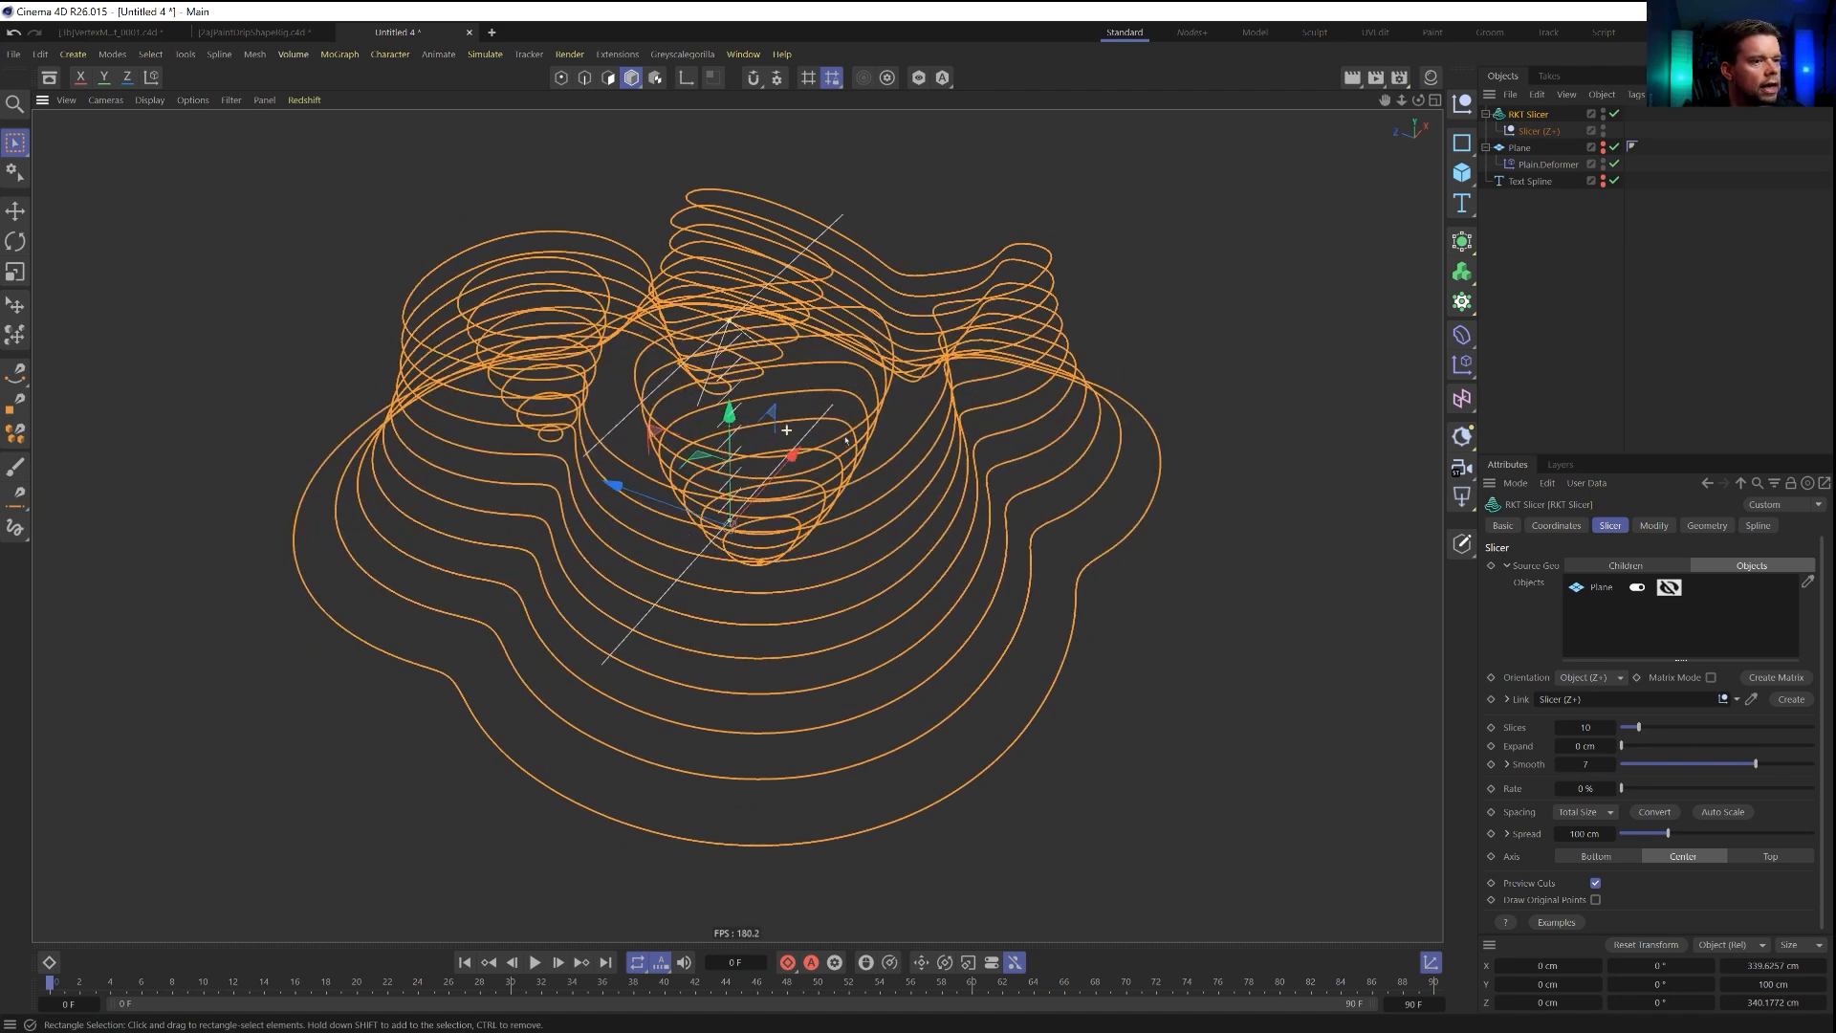
Set the spacing under the RKT Slicer's spread to 0% to flatten all contour slices onto one plane.
{"action": "left_click", "coordinate": [1507, 834]}
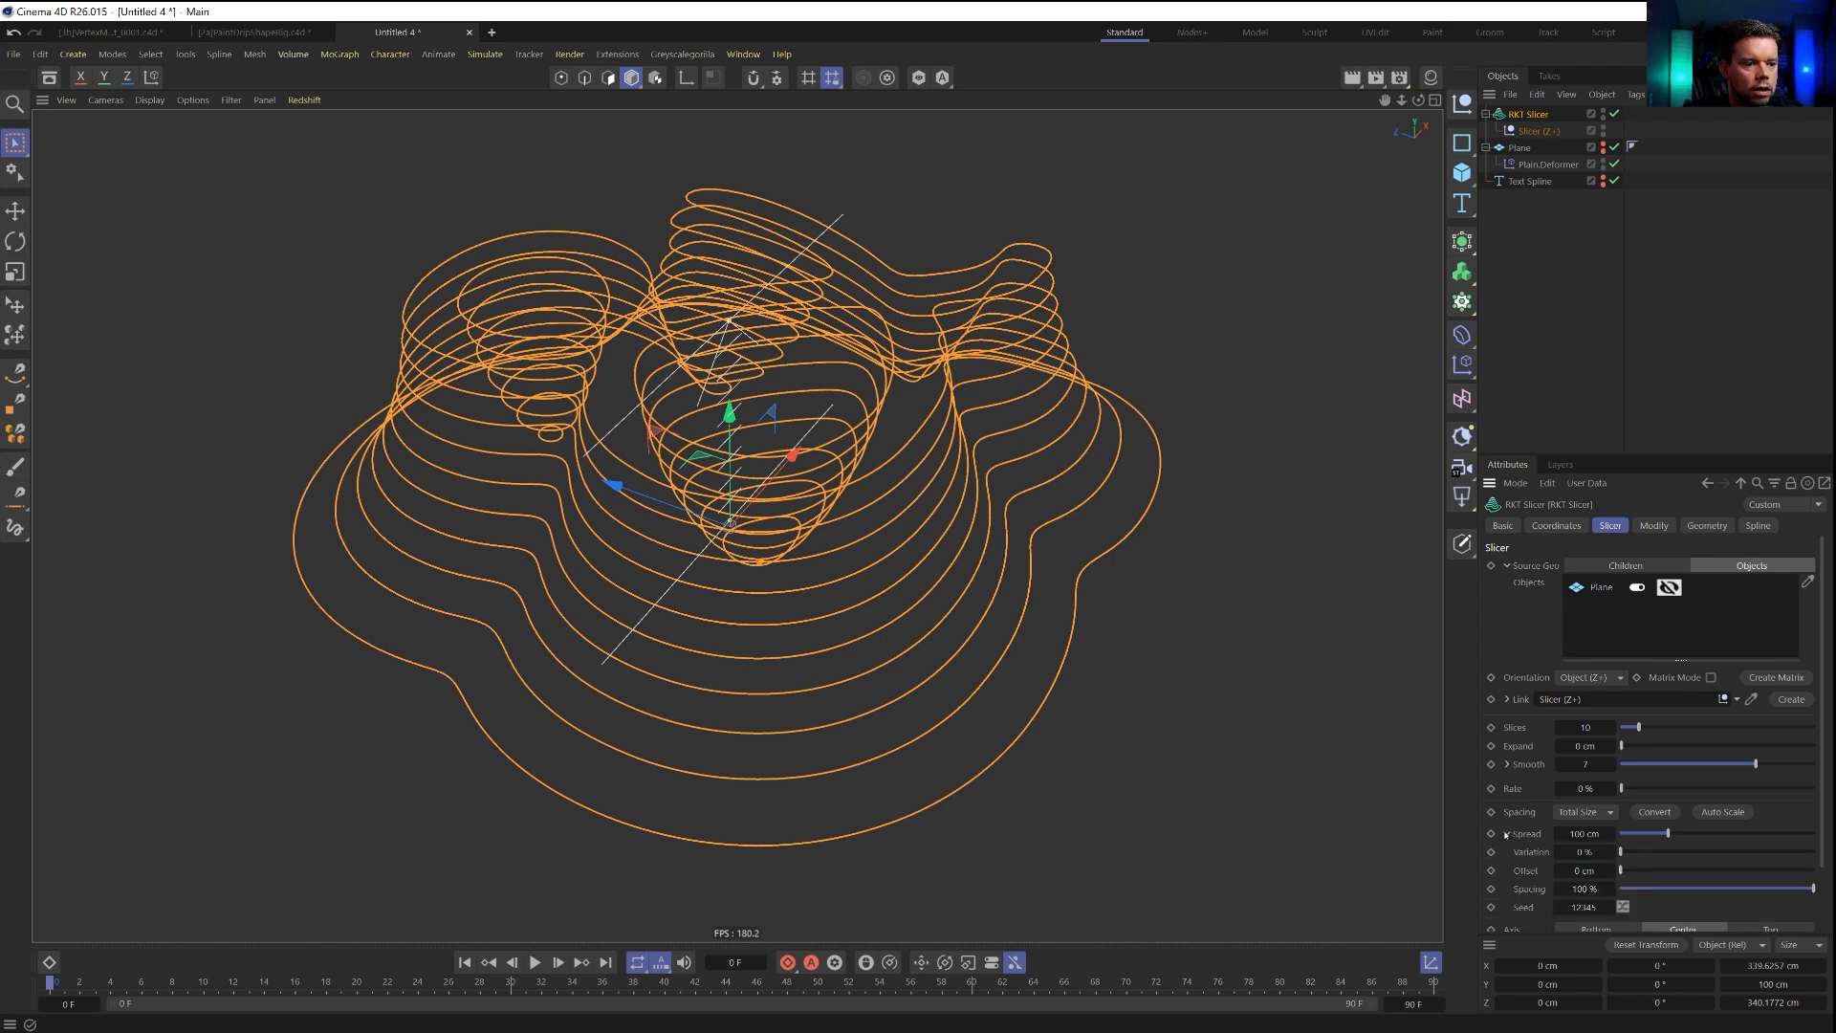
{"action": "mouse_move", "coordinate": [1812, 889]}
{"action": "left_mouse_down"}
{"action": "mouse_move", "coordinate": [1670, 890]}
{"action": "mouse_move", "coordinate": [1833, 888]}
{"action": "left_mouse_up"}
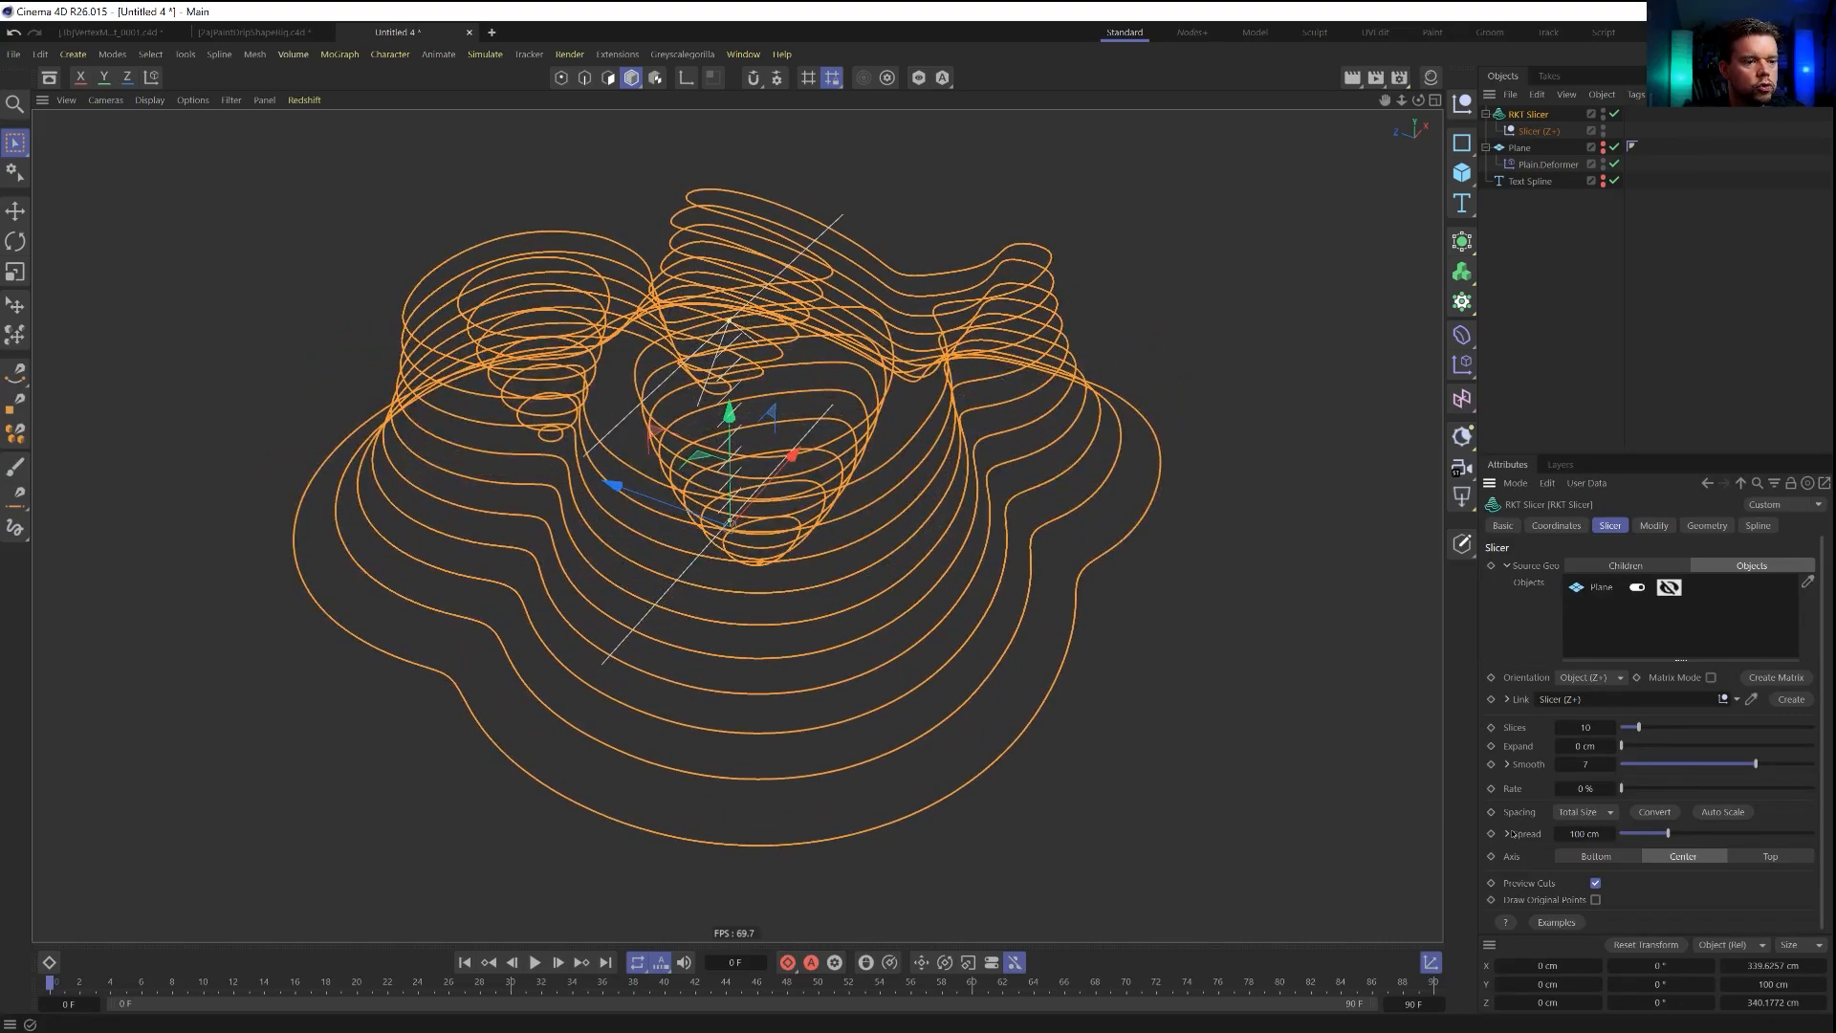
{"action": "left_click_drag", "start_coordinate": [1807, 890], "coordinate": [1589, 892]}
{"action": "left_click_drag", "start_coordinate": [935, 422], "coordinate": [904, 497], "text": "alt"}
{"action": "scroll", "coordinate": [904, 502], "scroll_direction": "down", "scroll_amount": 4}
{"action": "middle_click_drag", "start_coordinate": [904, 504], "coordinate": [911, 615], "text": "alt"}
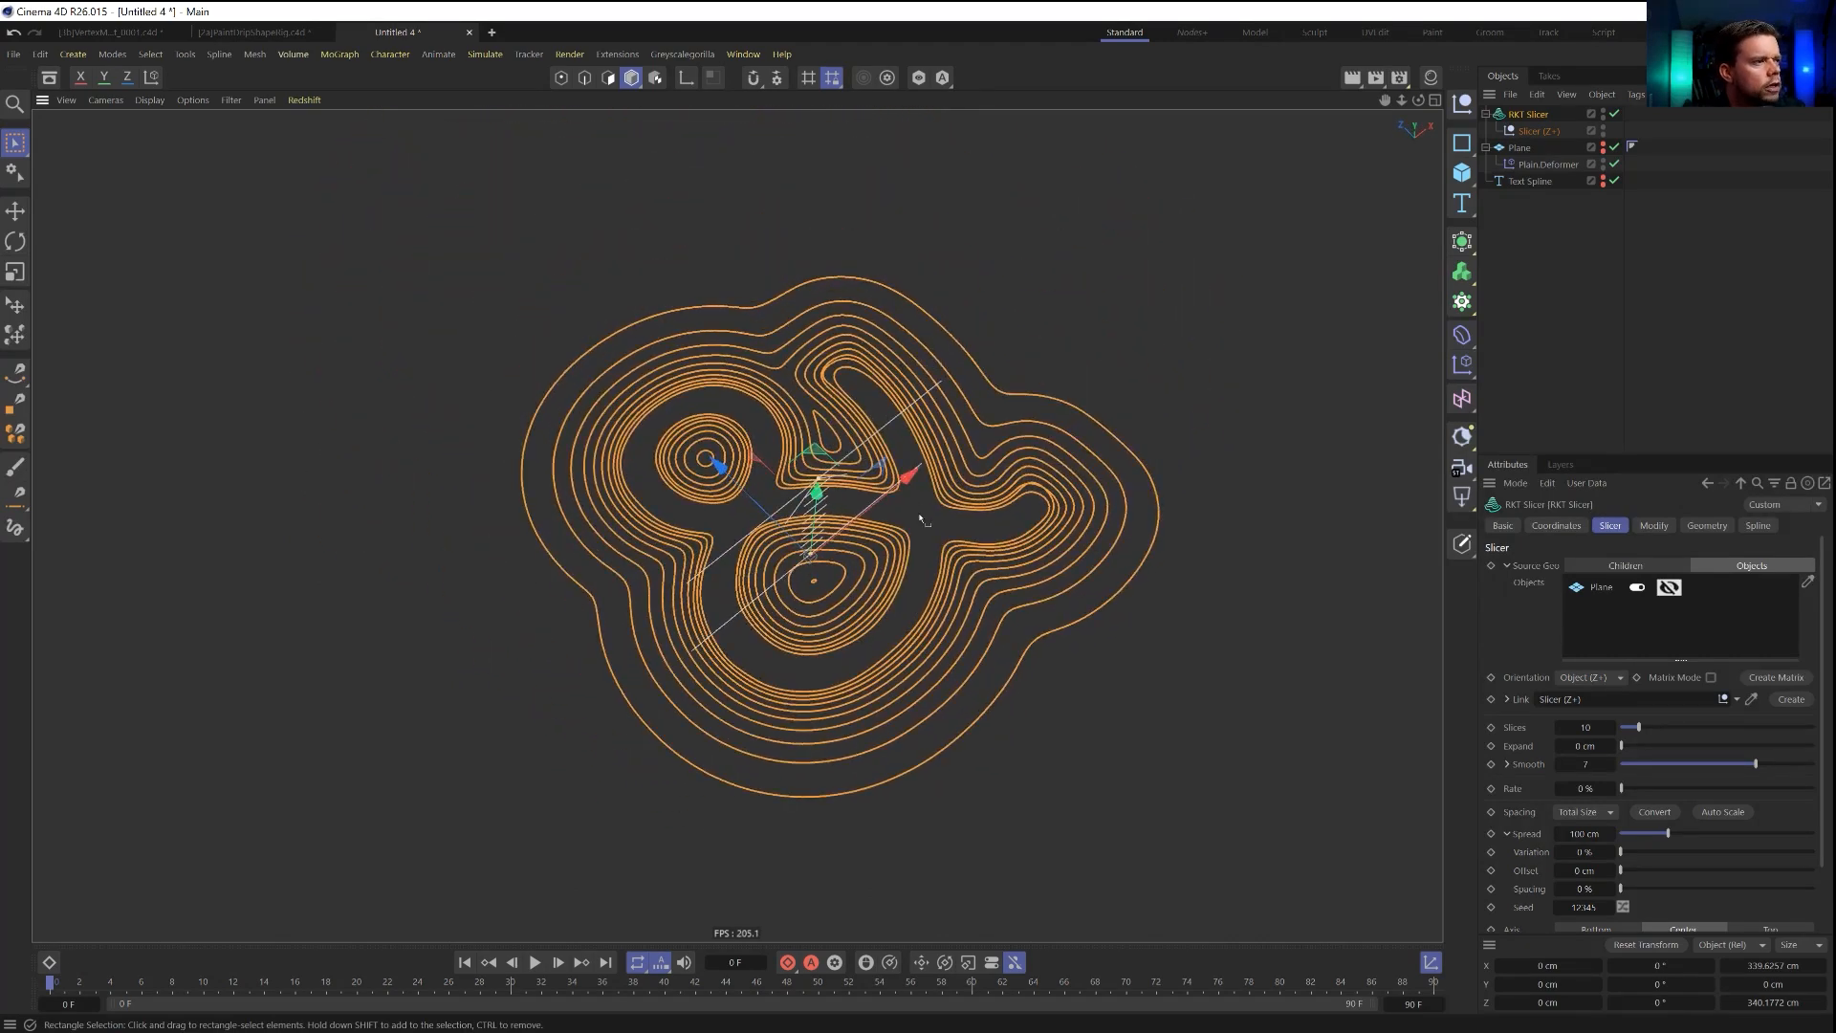
{"action": "left_click_drag", "start_coordinate": [893, 522], "coordinate": [947, 594], "text": "alt"}
{"action": "scroll", "coordinate": [946, 594], "scroll_direction": "up", "scroll_amount": 3}
{"action": "middle_click_drag", "start_coordinate": [946, 594], "coordinate": [945, 536], "text": "alt"}
{"action": "left_click_drag", "start_coordinate": [945, 536], "coordinate": [958, 502], "text": "alt"}
{"action": "left_click", "coordinate": [1575, 333]}
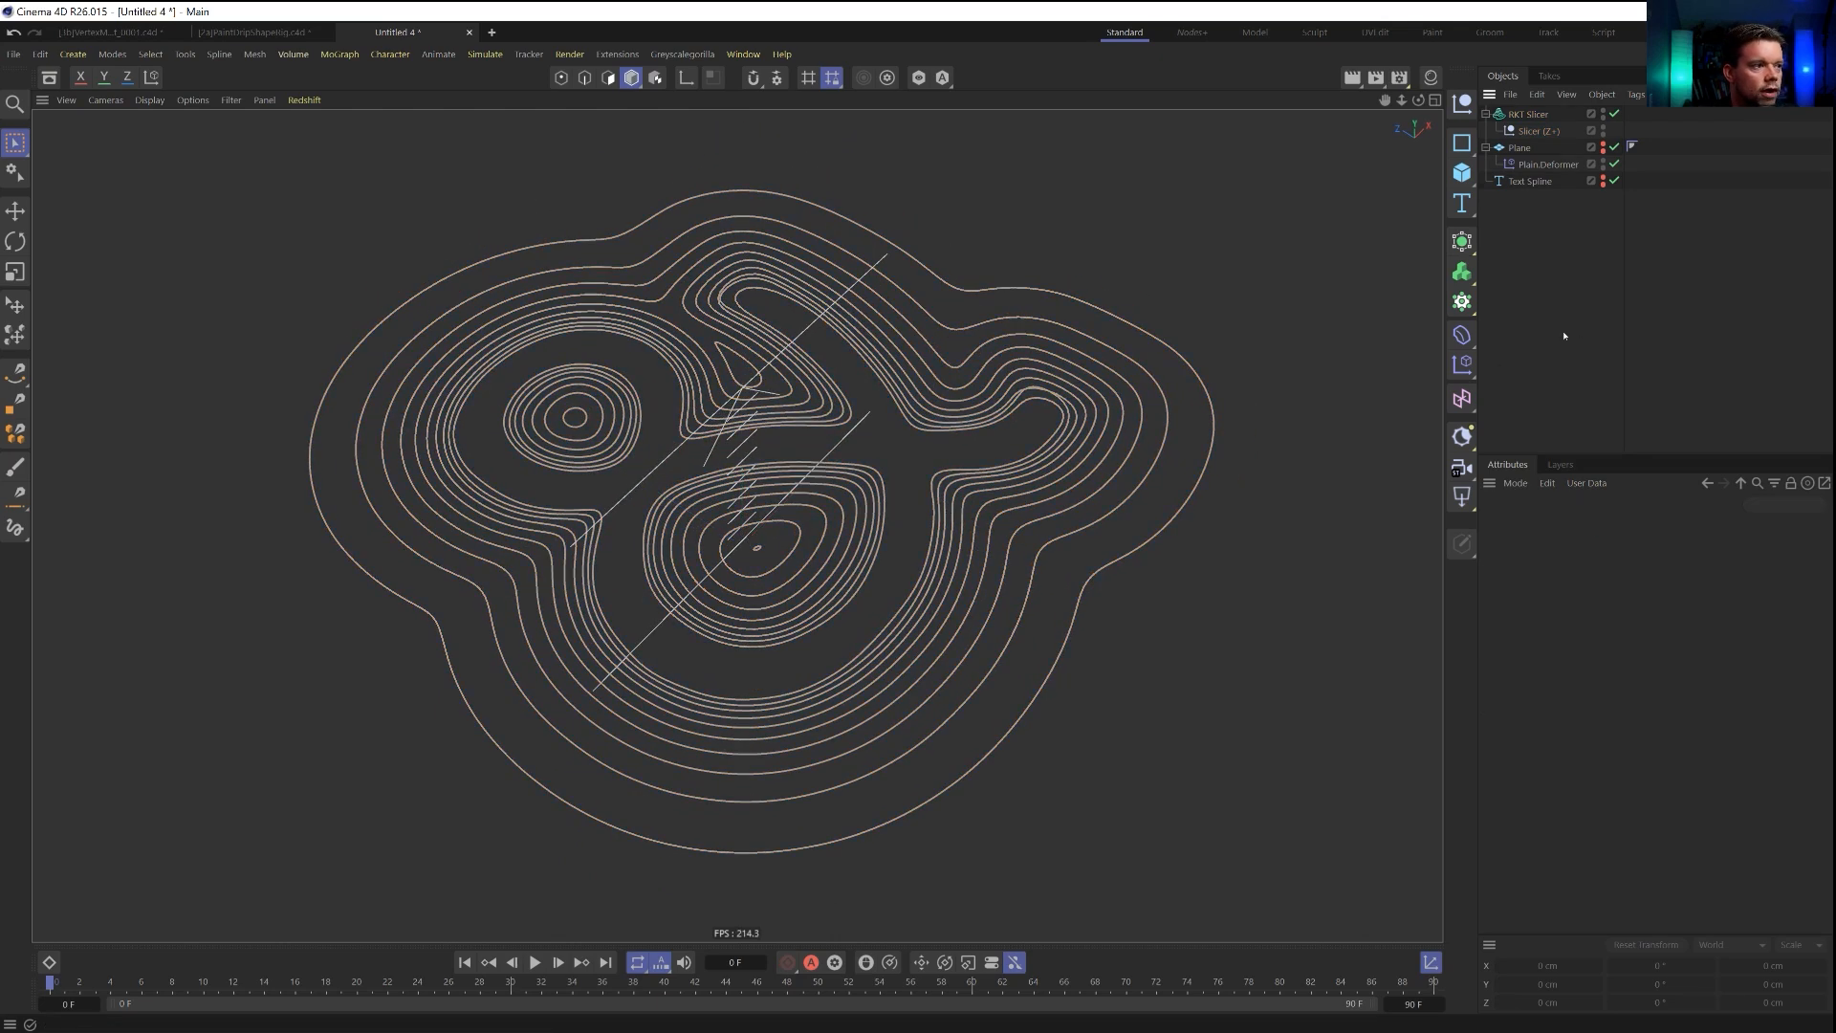
Set the RKT Slicer's rate to 29% and play the animation to make the contour lines move.
{"action": "left_click", "coordinate": [1527, 116]}
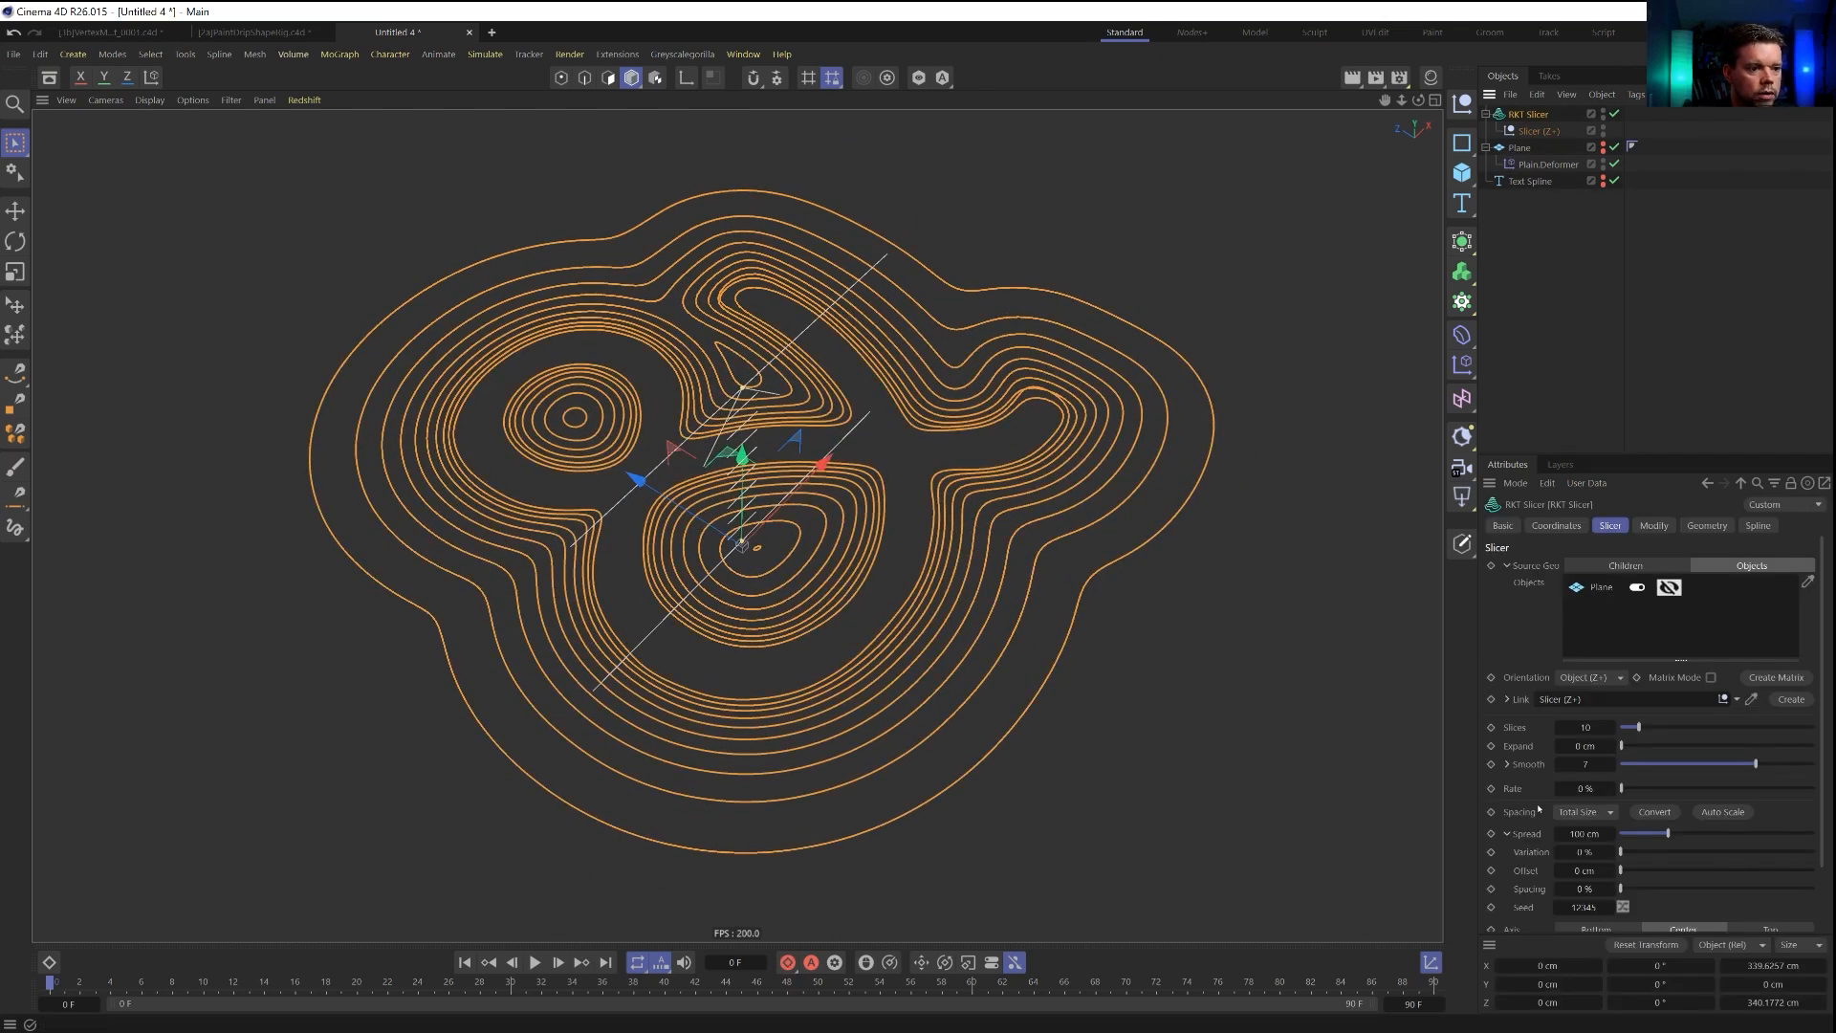
{"action": "left_click_drag", "start_coordinate": [1621, 872], "coordinate": [1631, 872]}
{"action": "right_click", "coordinate": [1612, 871]}
{"action": "left_click_drag", "start_coordinate": [1620, 790], "coordinate": [1628, 791]}
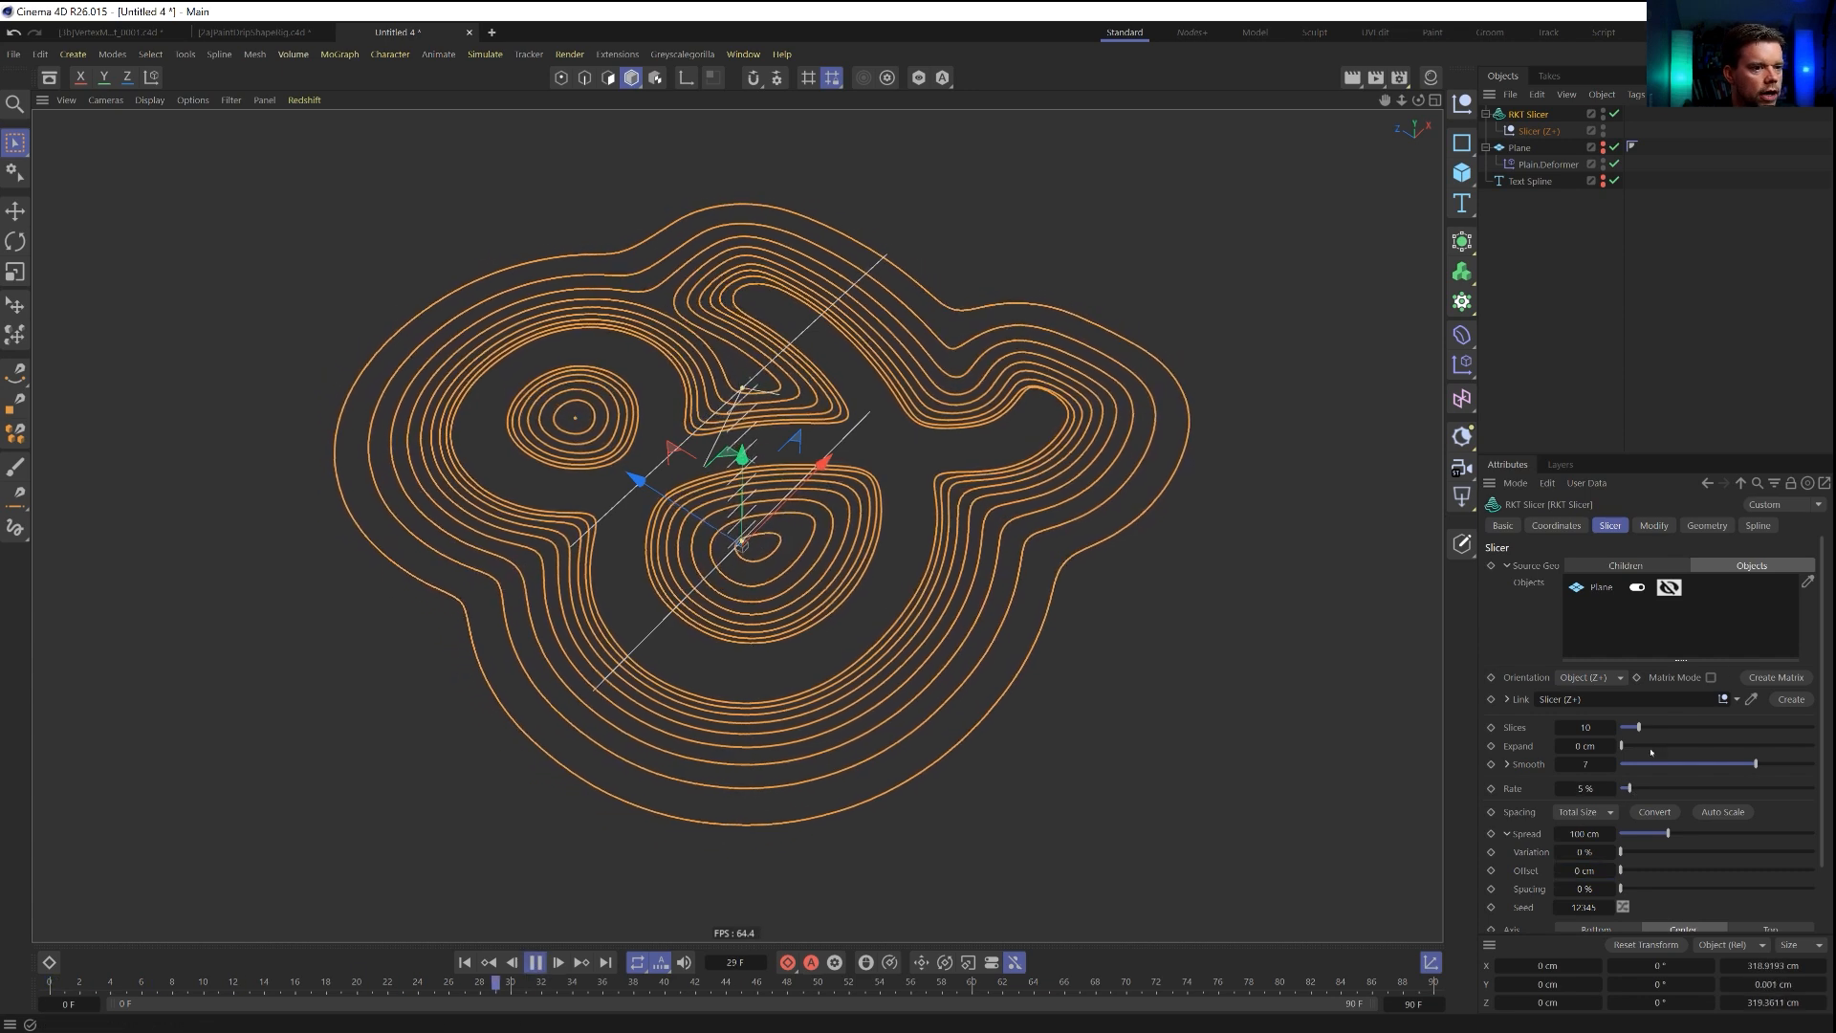
{"action": "left_click_drag", "start_coordinate": [1641, 790], "coordinate": [1675, 789]}
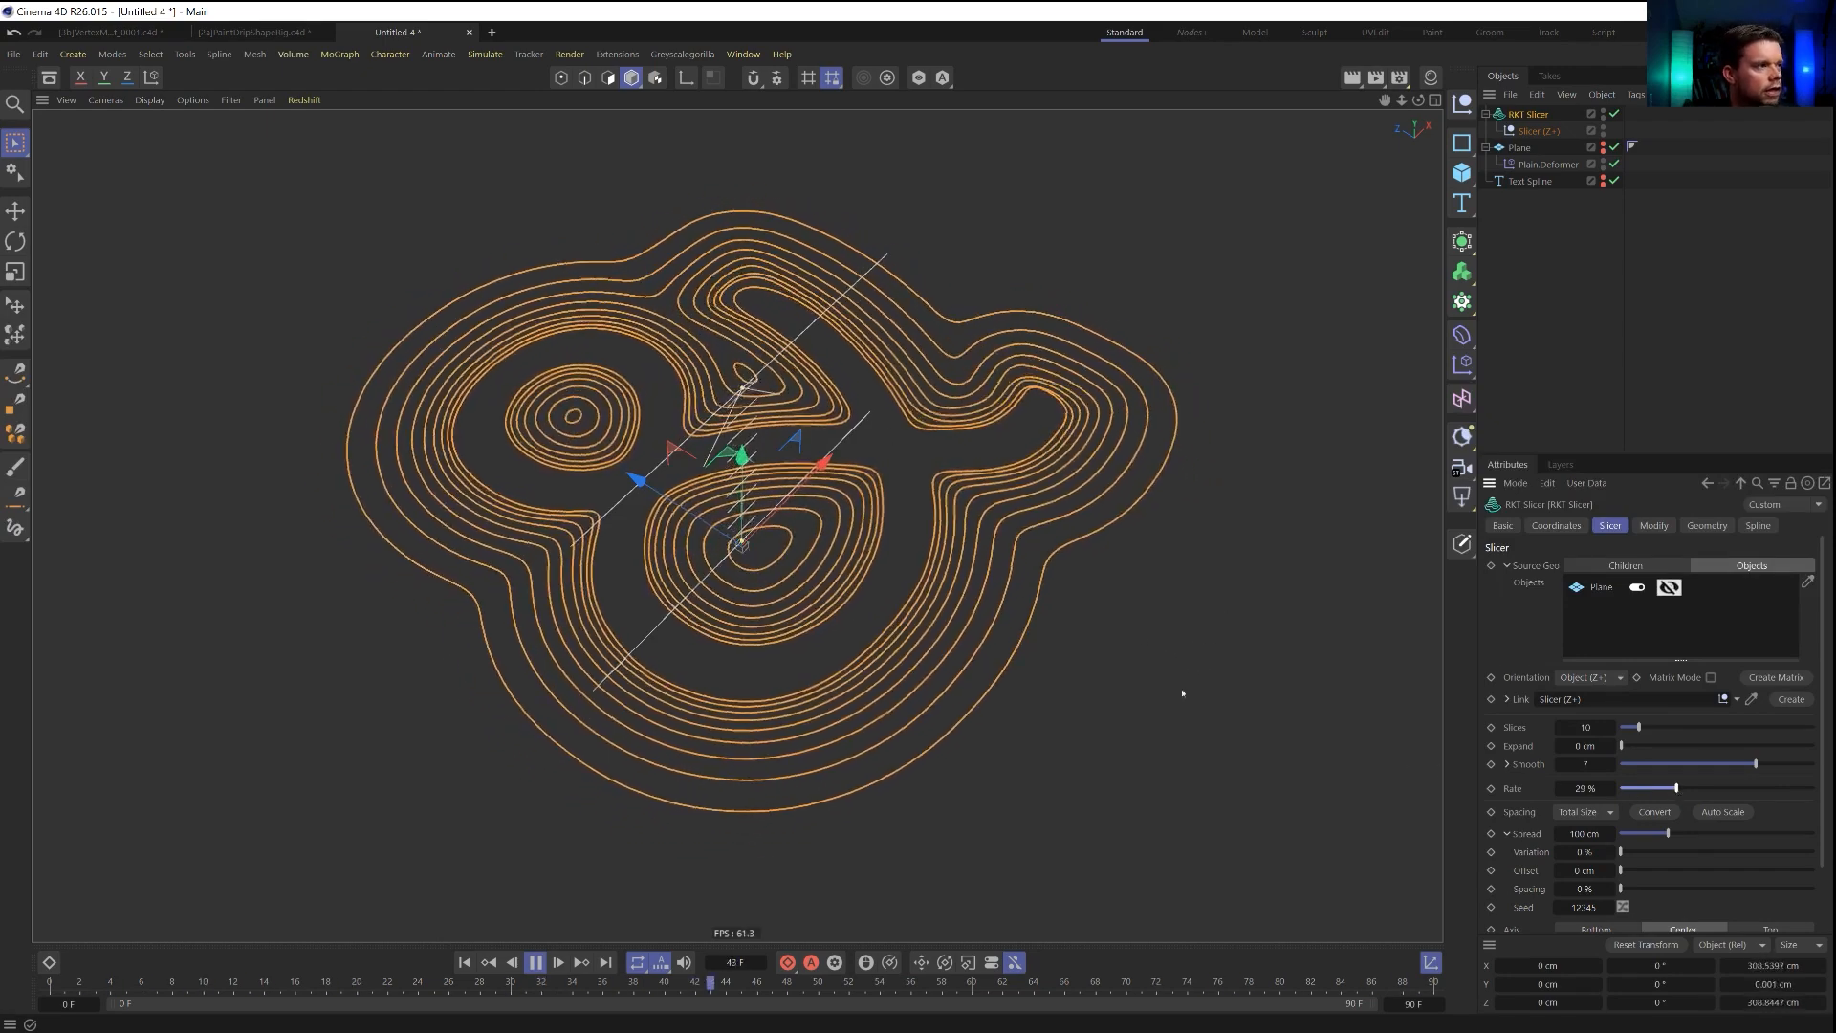
{"action": "left_click_drag", "start_coordinate": [1103, 418], "coordinate": [935, 570], "text": "alt"}
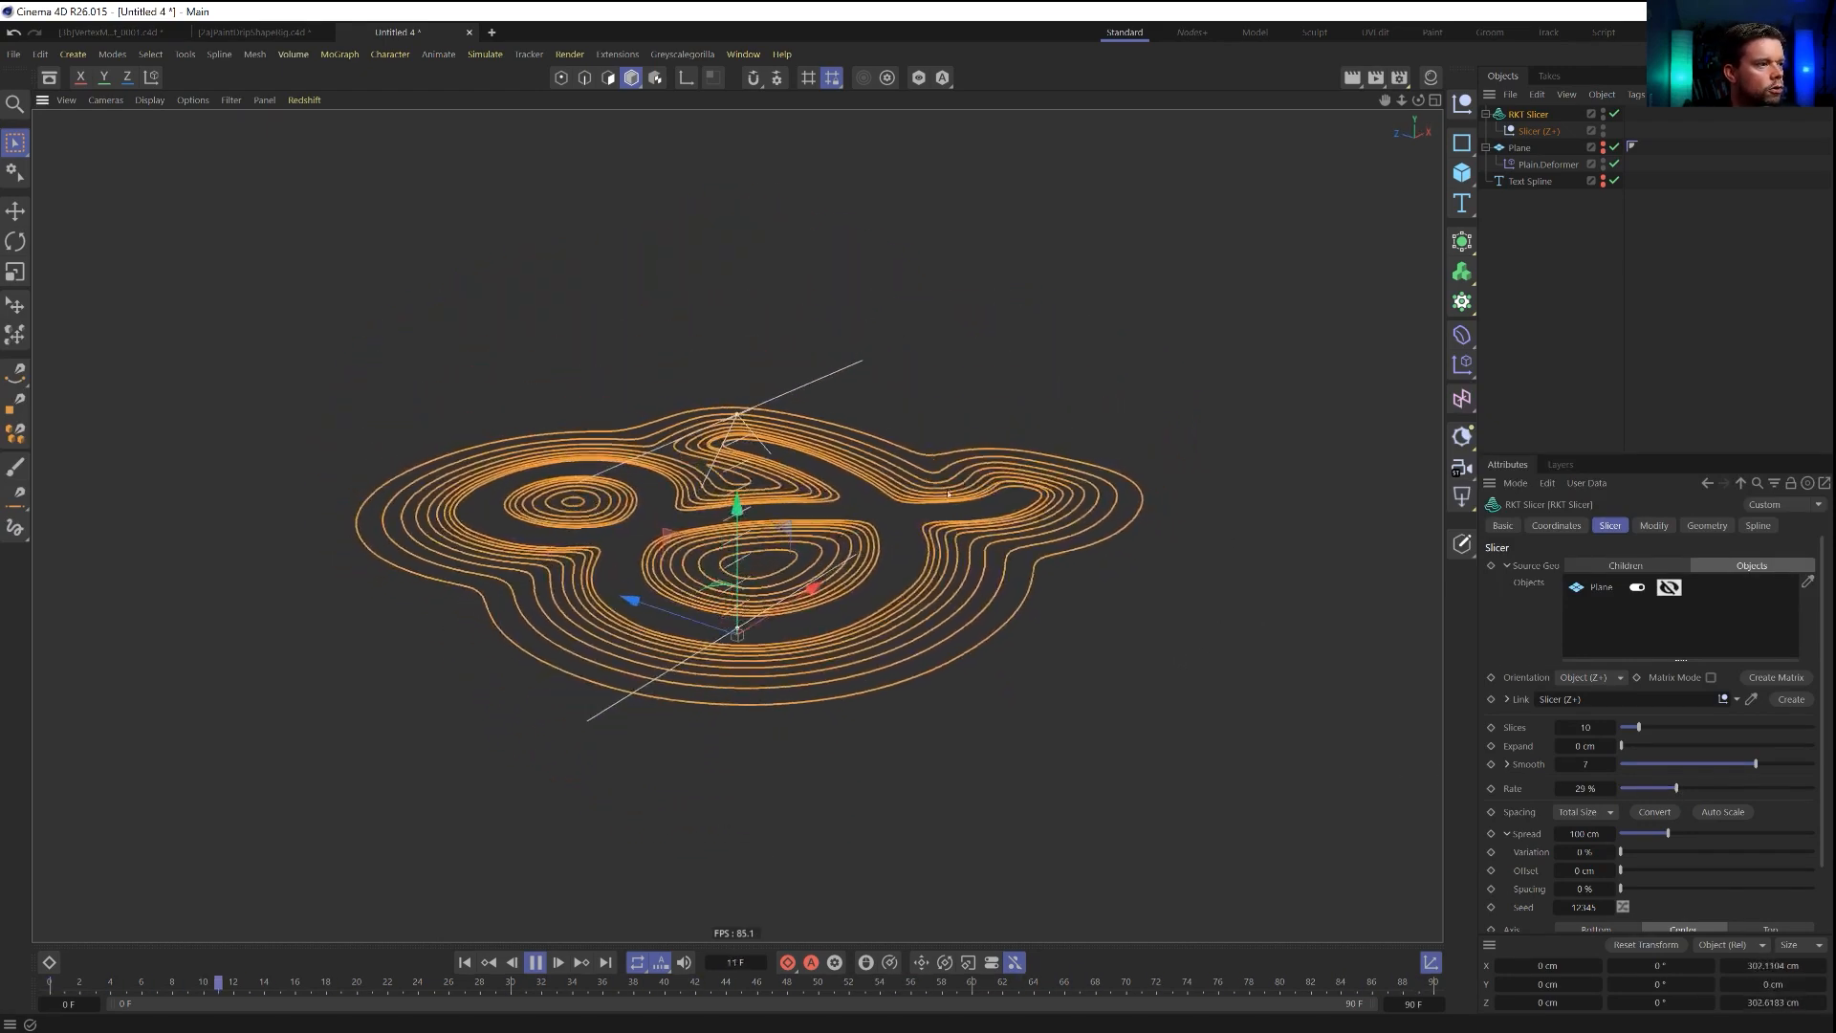
Reset the spread's spacing to 100%, replay the animation, and bring the spacing back down to 0%.
{"action": "right_click", "coordinate": [1615, 891]}
{"action": "key", "text": "Escape"}
{"action": "right_click", "coordinate": [1611, 890]}
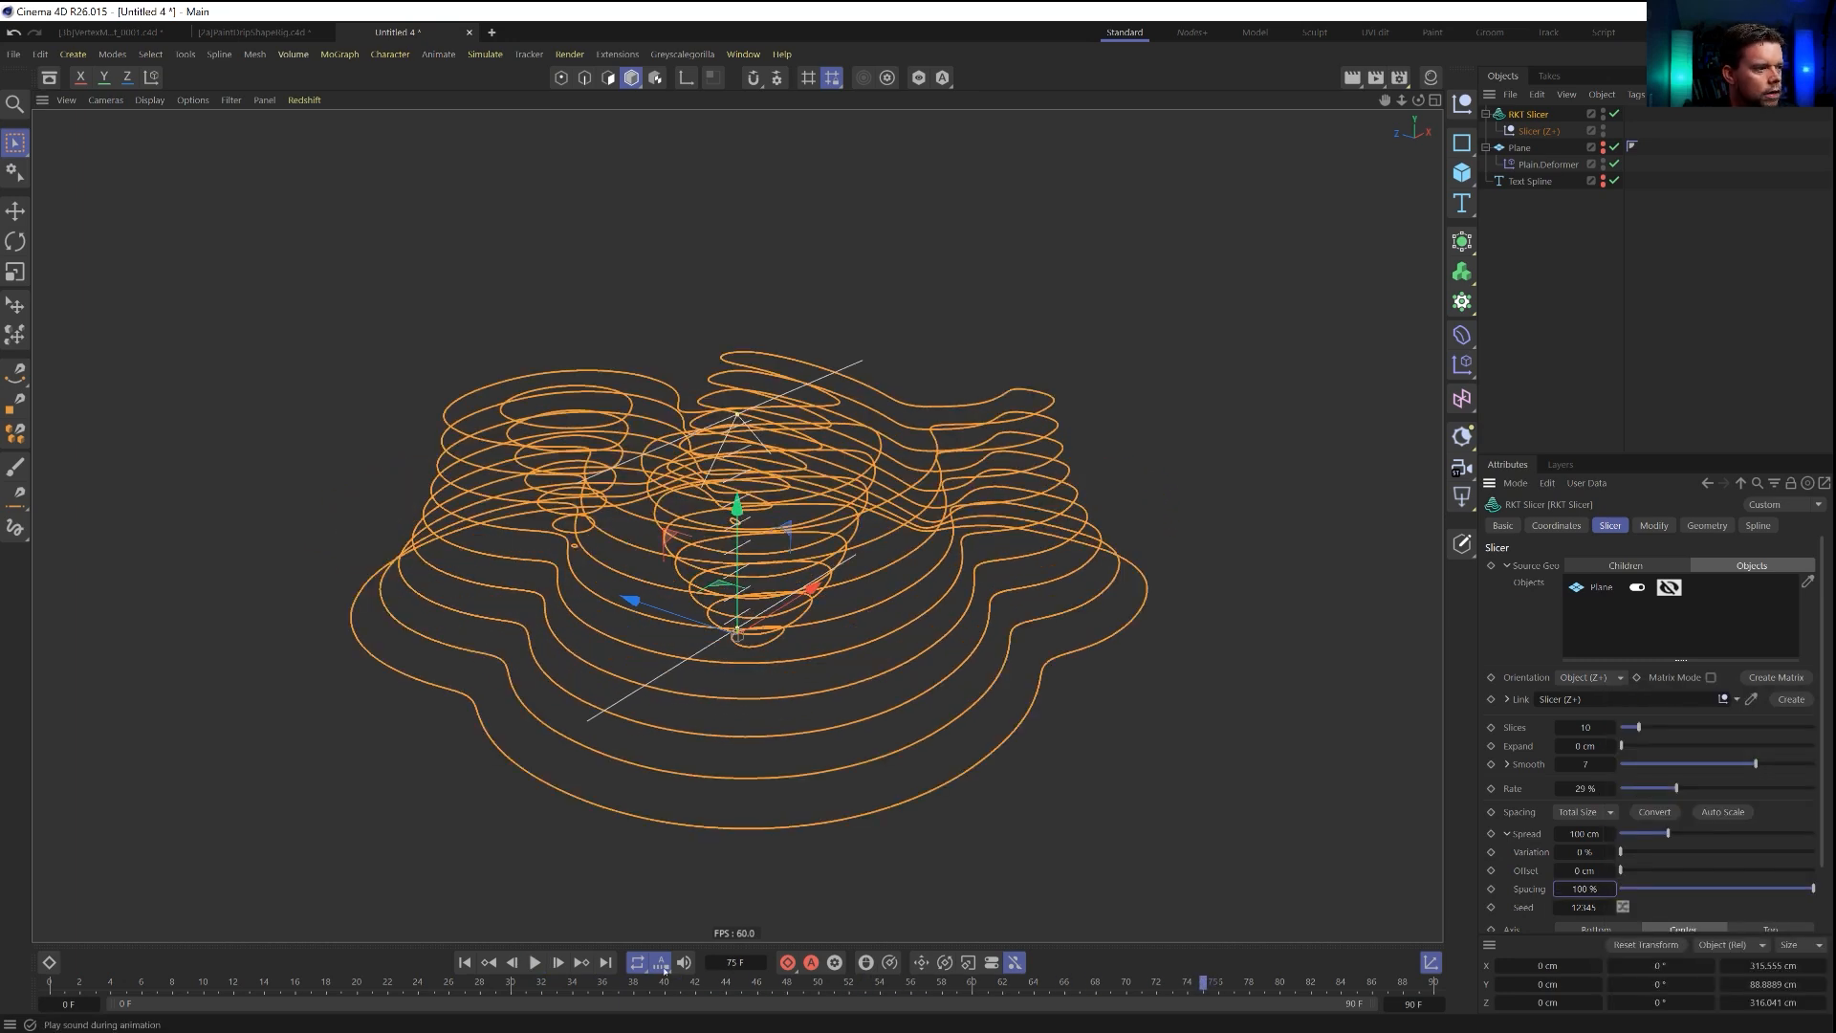
{"action": "key", "text": "space"}
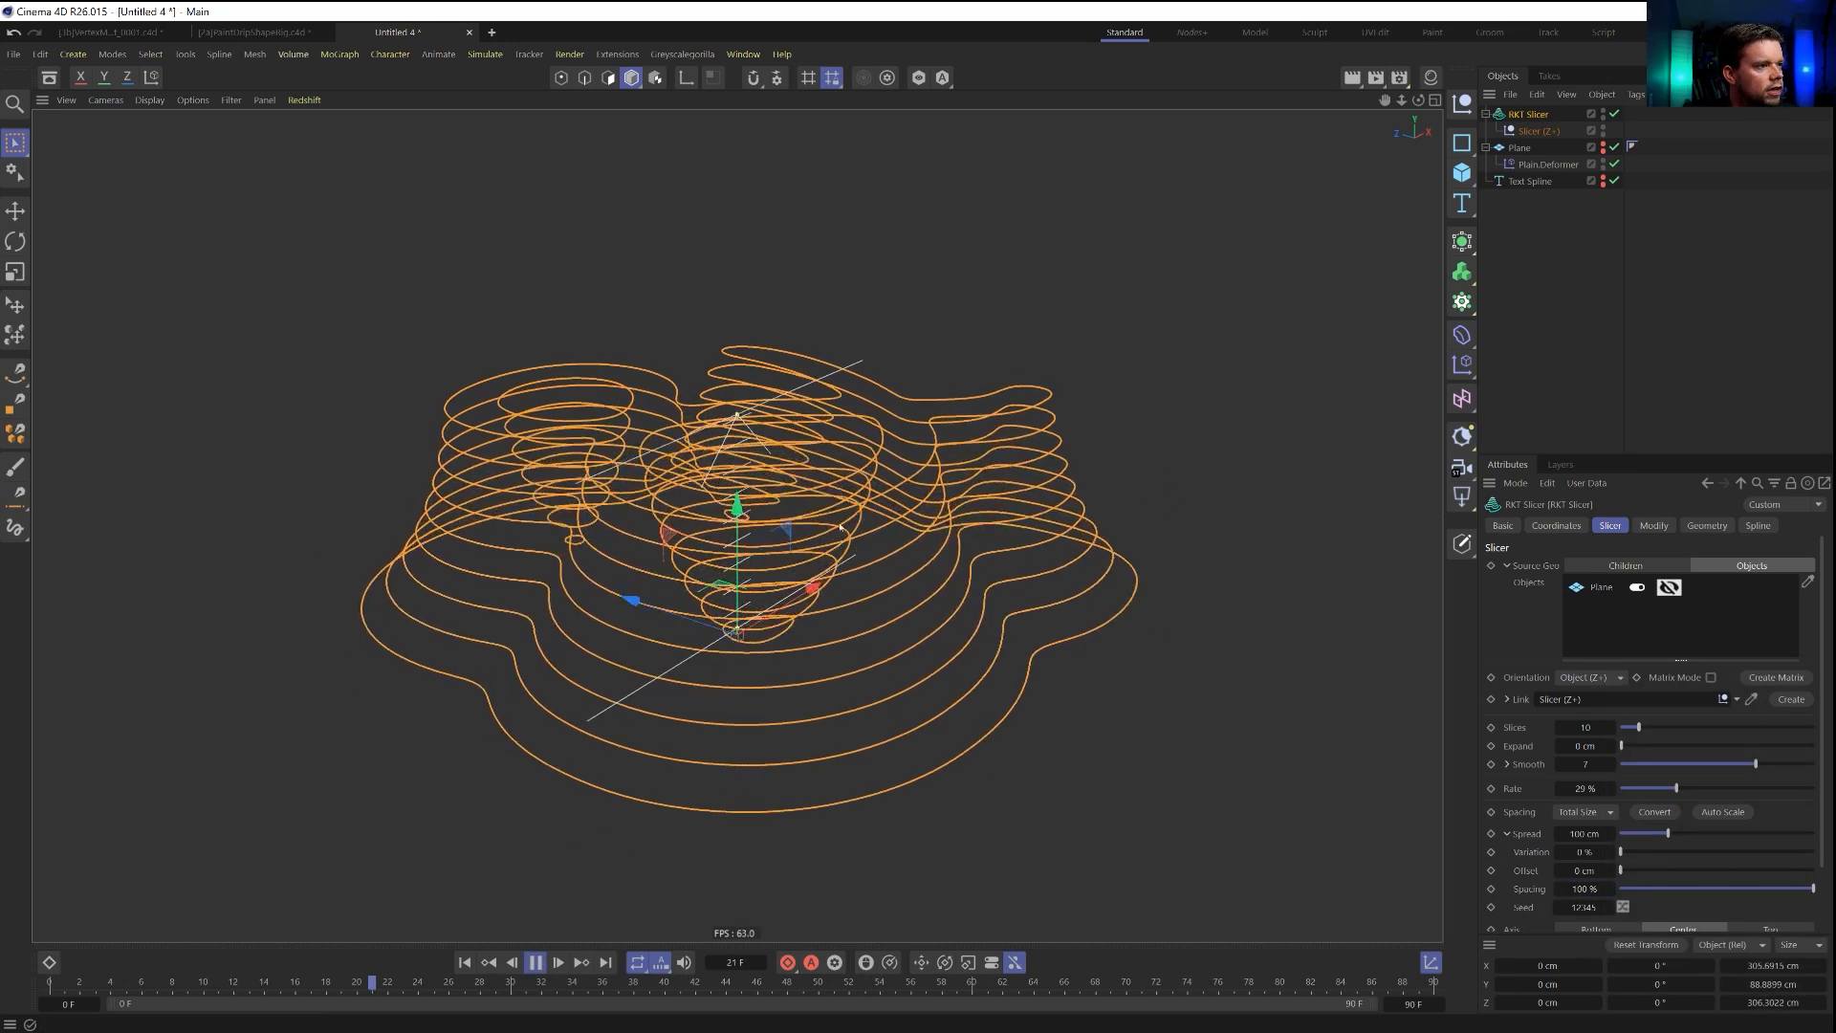
{"action": "left_click_drag", "start_coordinate": [1813, 889], "coordinate": [1684, 888]}
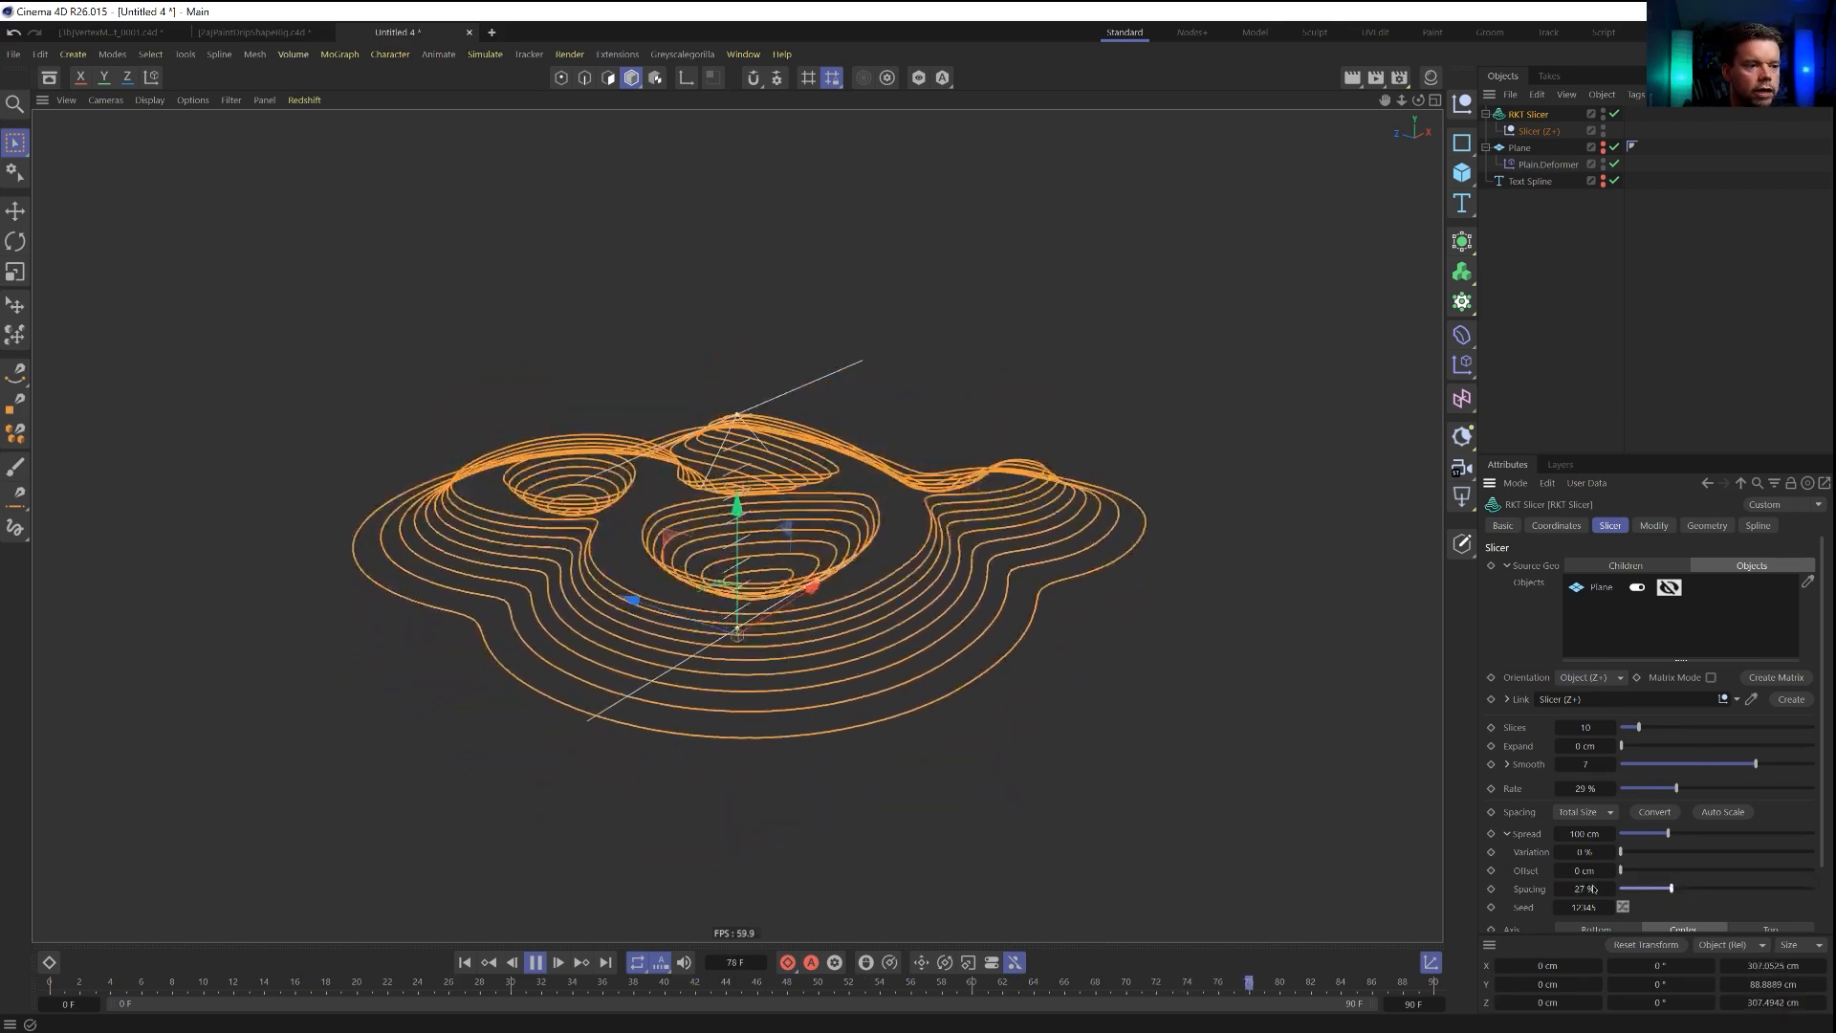
Set the RKT Slicer's rate to 0% and stop the animation playback.
{"action": "left_click_drag", "start_coordinate": [1685, 781], "coordinate": [1492, 812]}
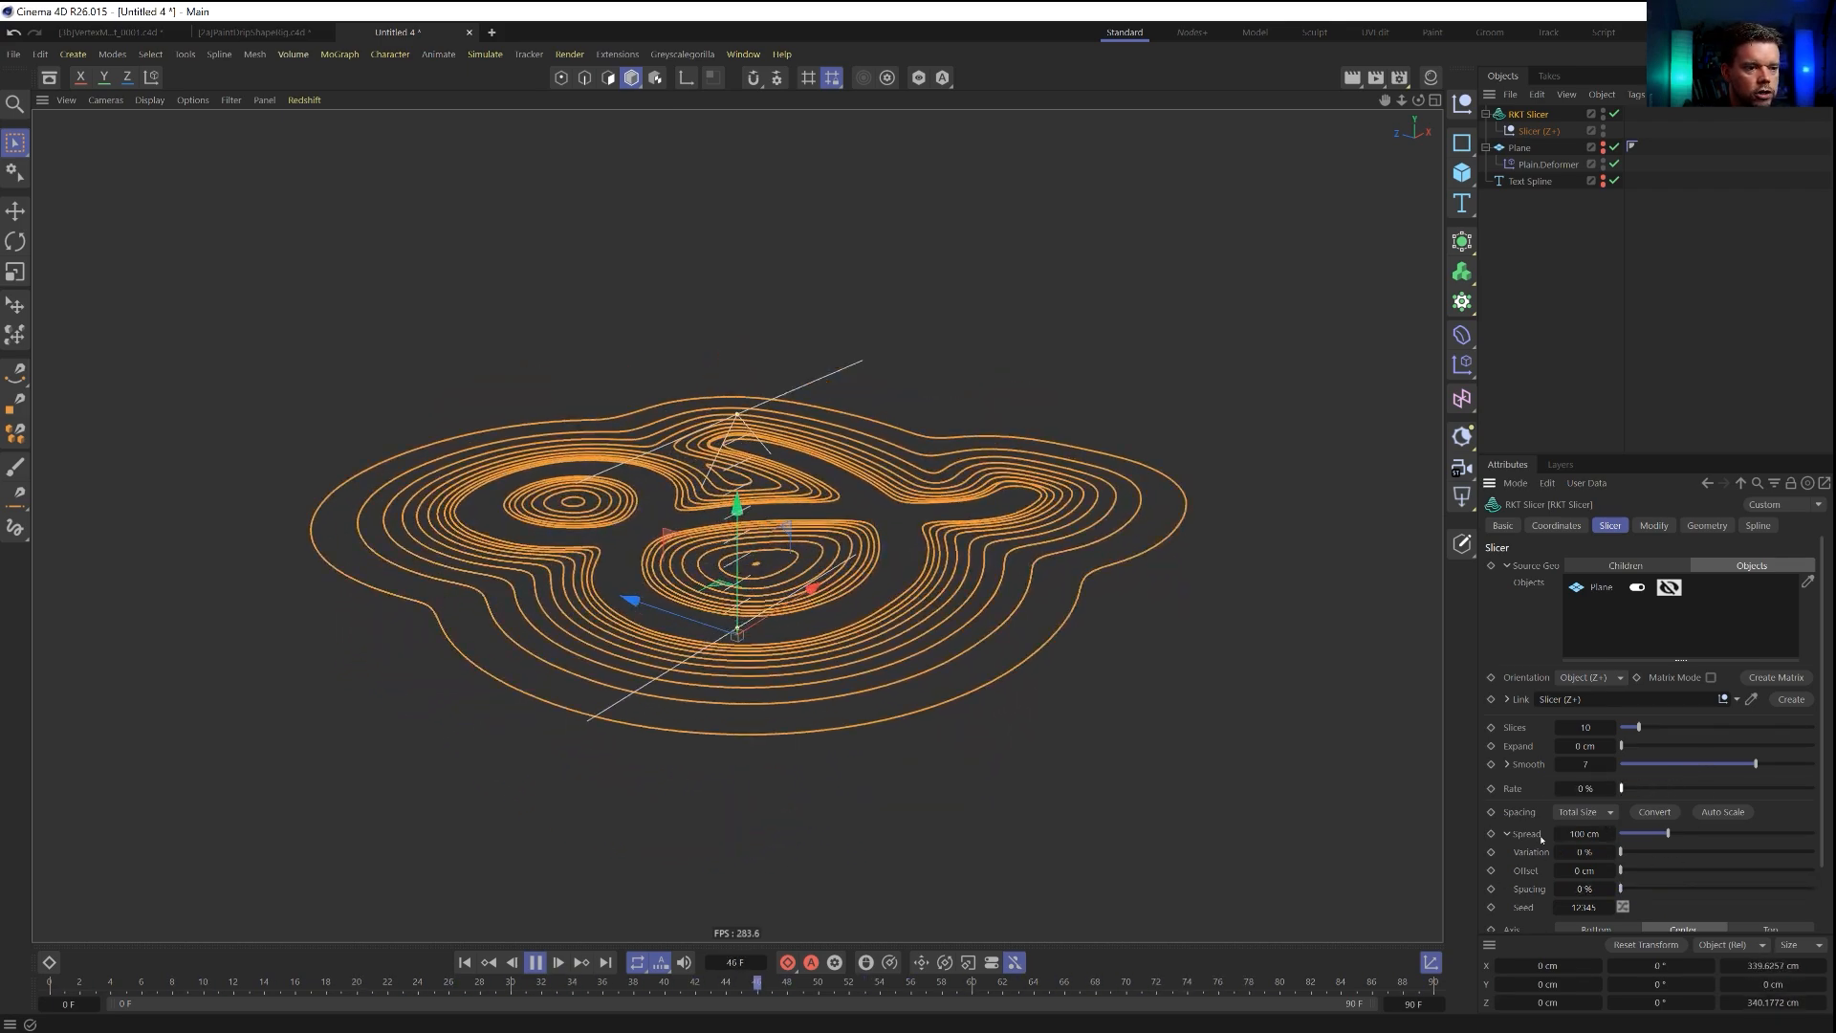
{"action": "left_click", "coordinate": [1507, 833]}
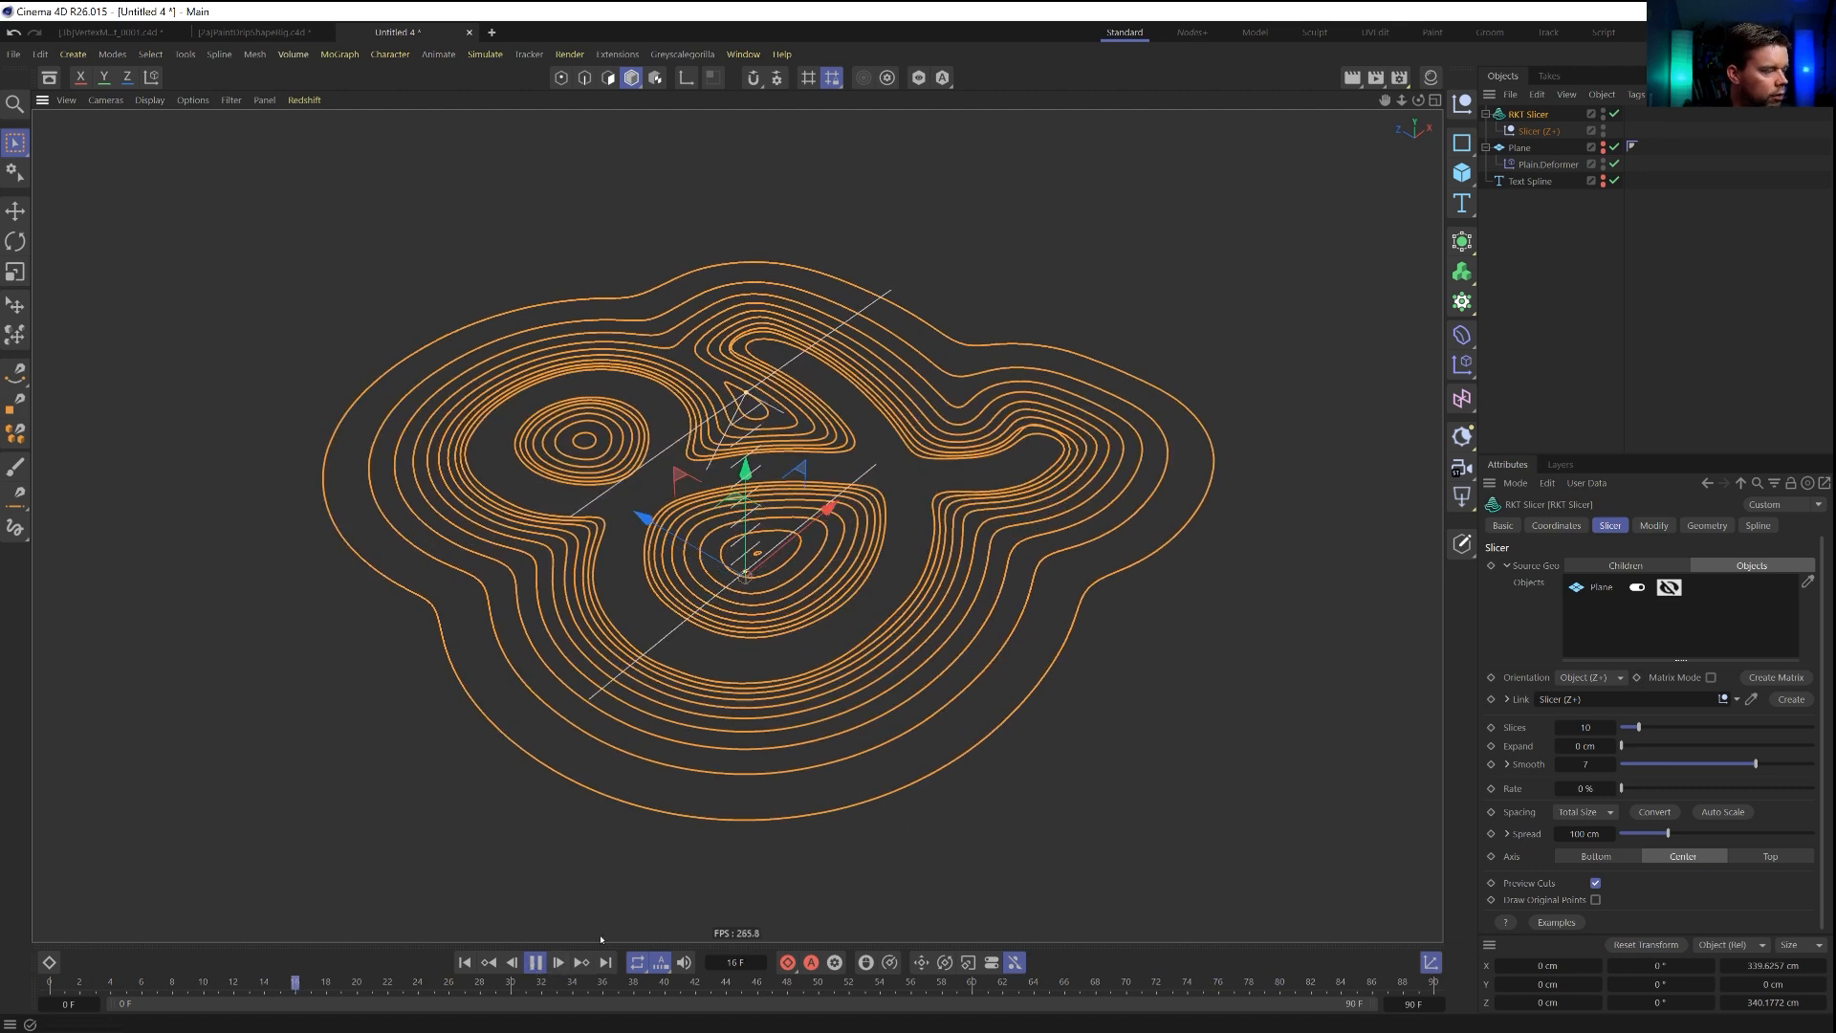
{"action": "left_click", "coordinate": [537, 962]}
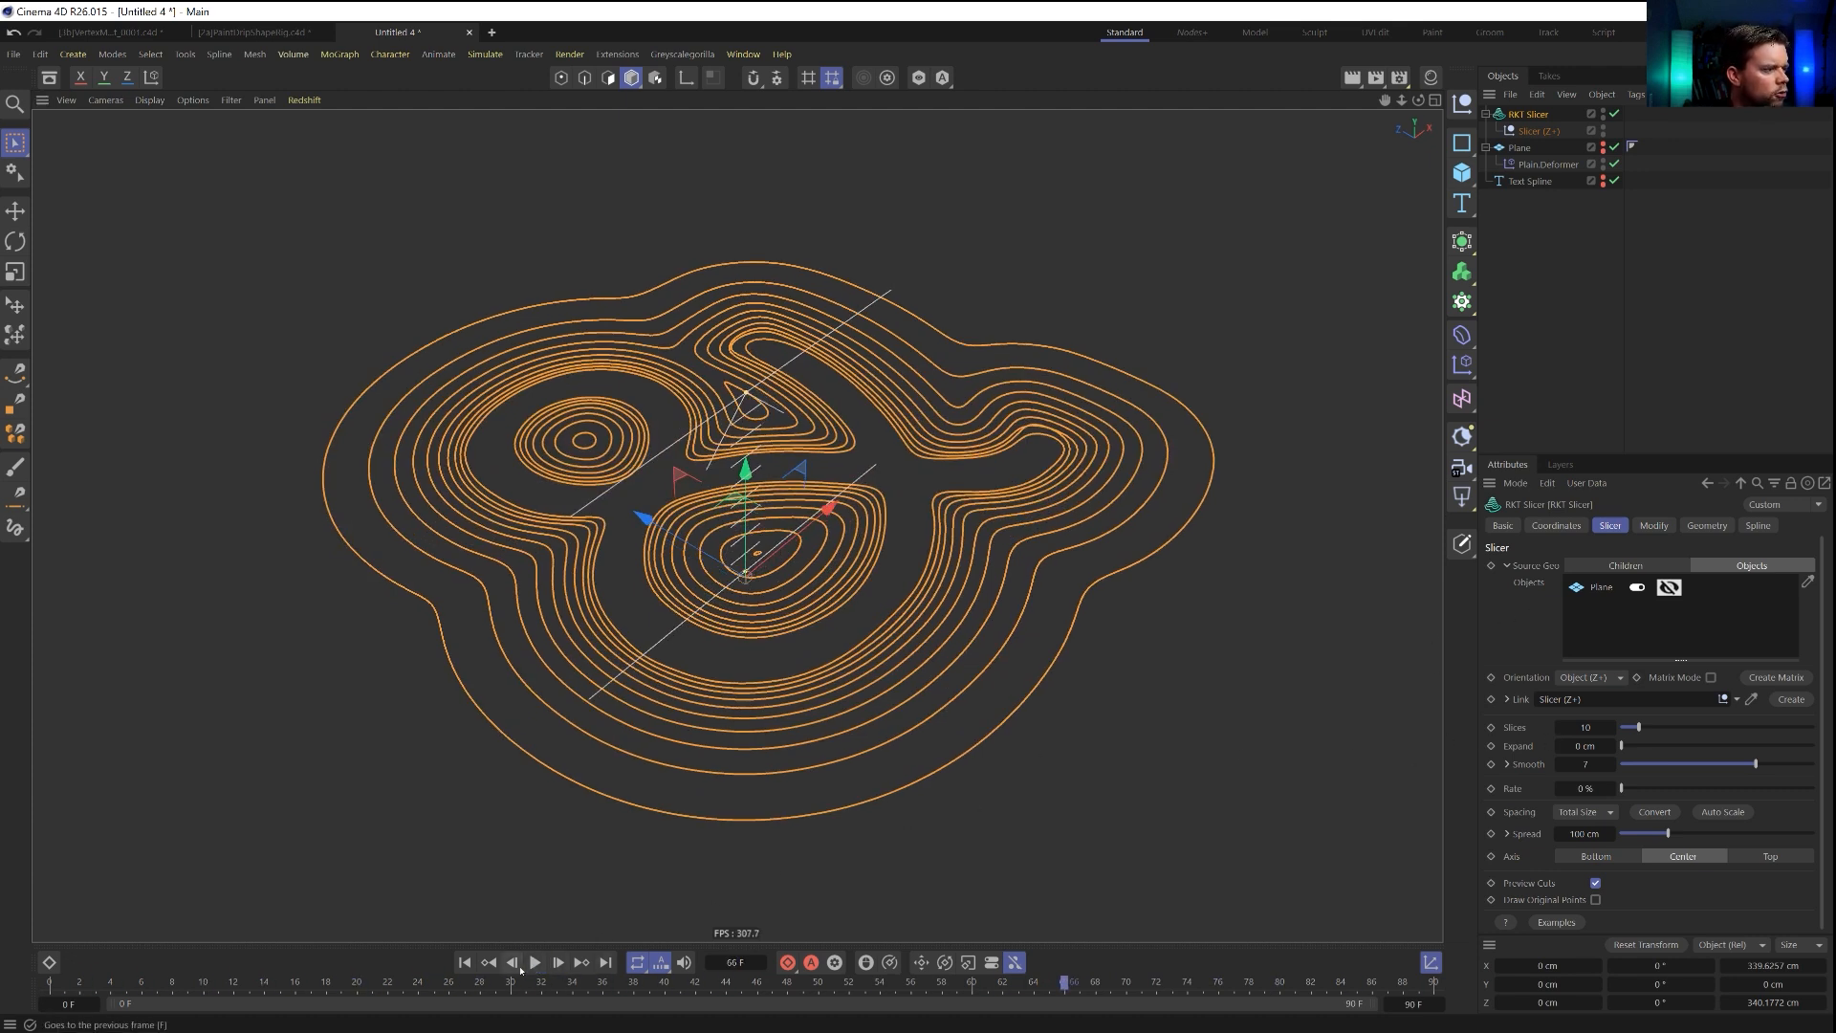
Reduce the RKT Slicer to 3 slices and its spread to about 69 cm.
{"action": "left_click", "coordinate": [1561, 730]}
{"action": "left_click", "coordinate": [1561, 730]}
{"action": "left_click", "coordinate": [1561, 730]}
{"action": "left_click", "coordinate": [1560, 730]}
{"action": "left_click", "coordinate": [1561, 730]}
{"action": "left_click", "coordinate": [1561, 730]}
{"action": "left_click", "coordinate": [1561, 730]}
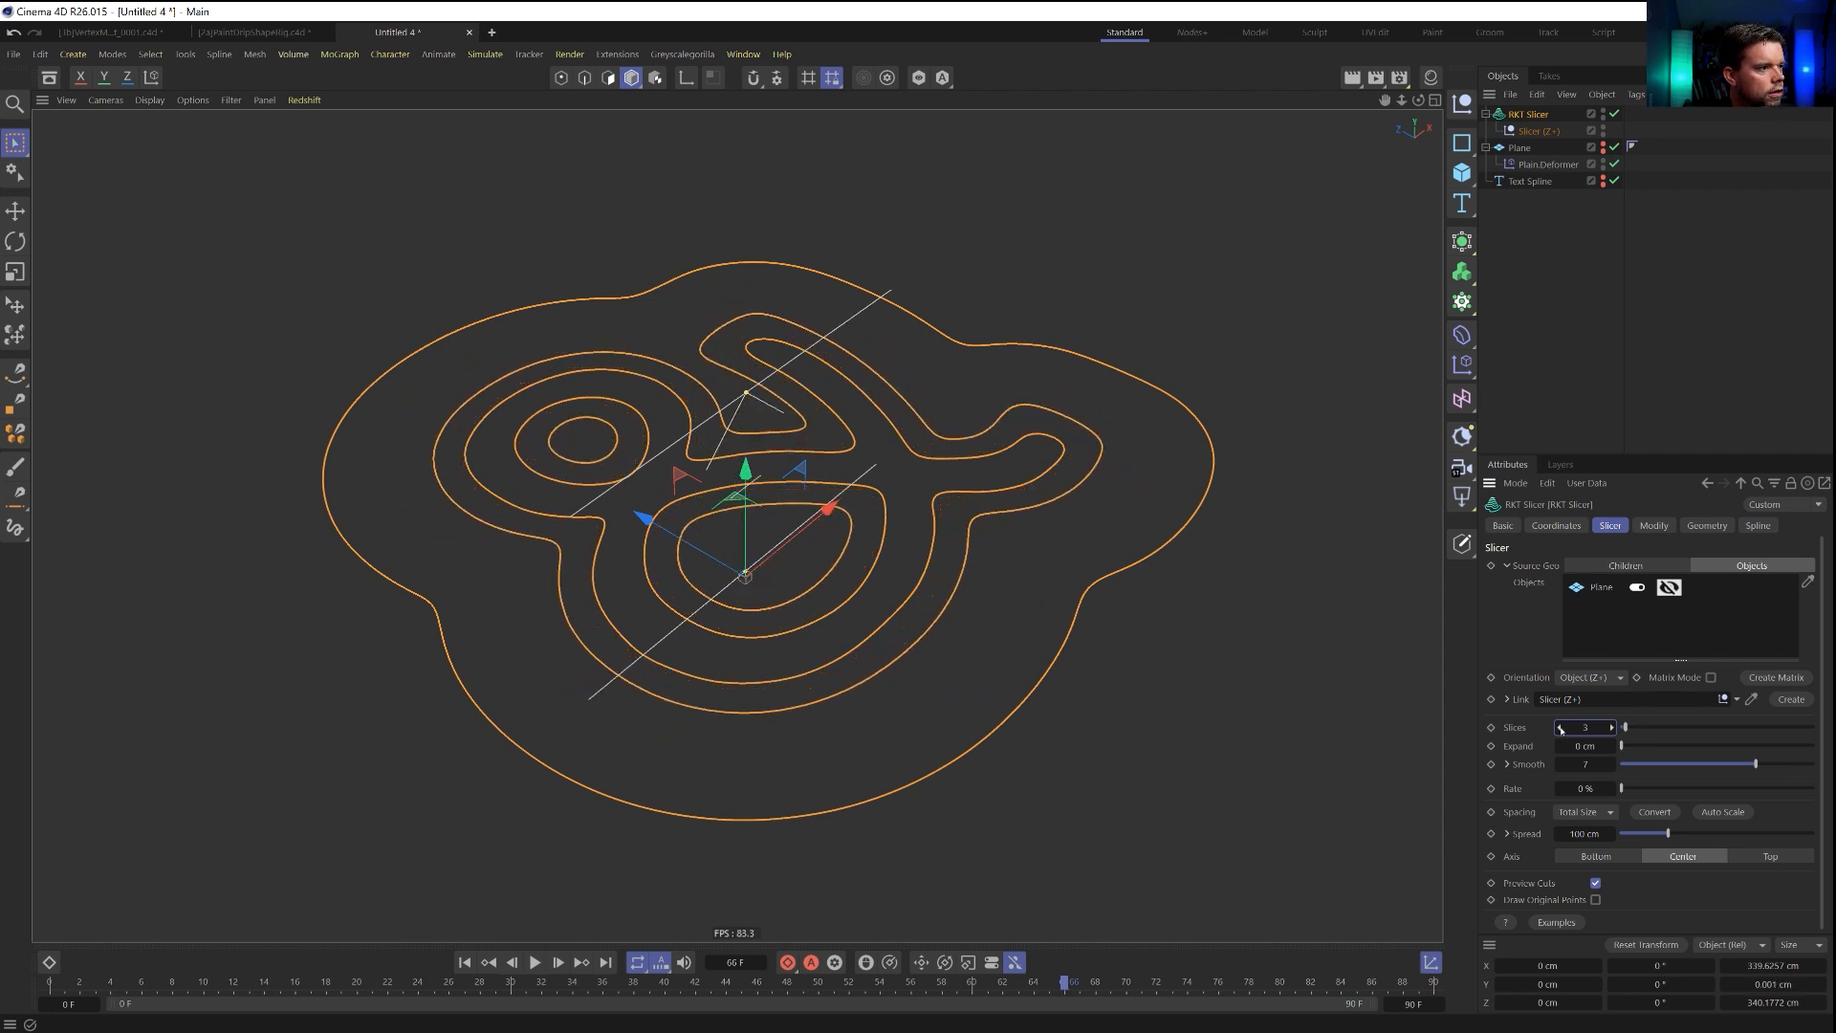
{"action": "left_click_drag", "start_coordinate": [1666, 833], "coordinate": [1652, 833]}
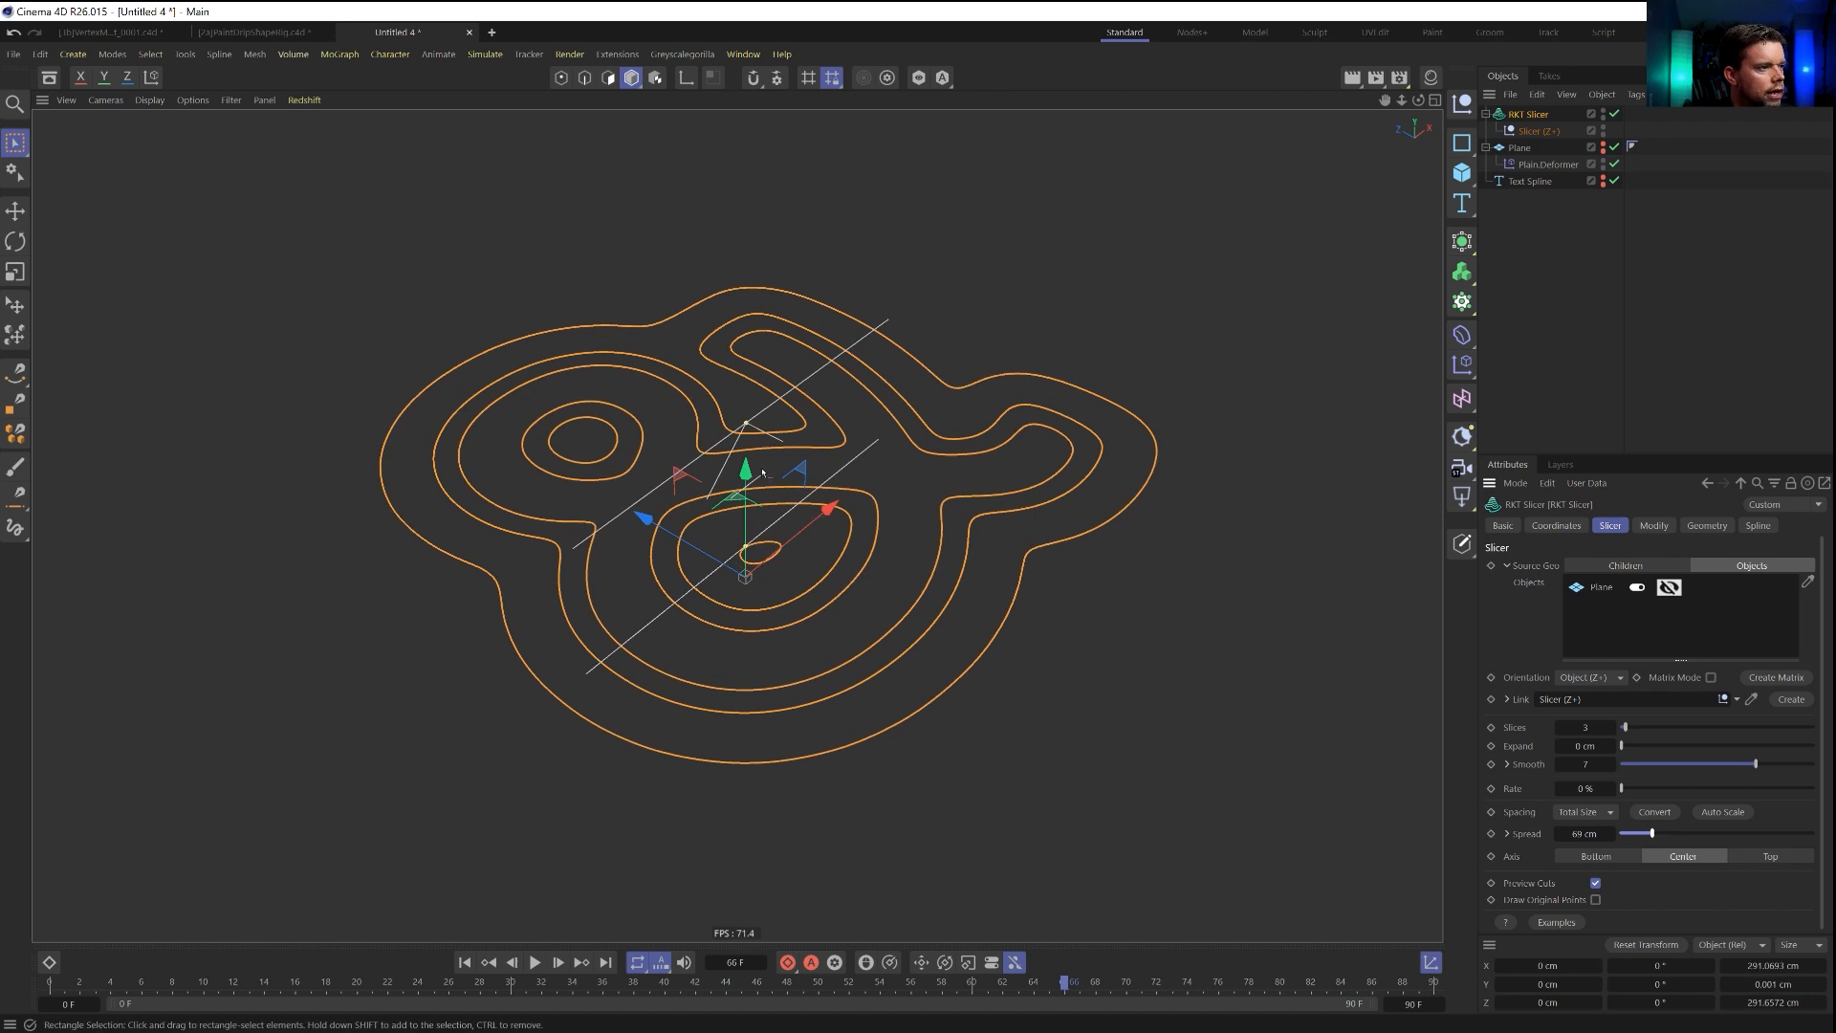
Move the Slicer null vertically to a Y position of about 47.6 cm.
{"action": "left_click", "coordinate": [1536, 132]}
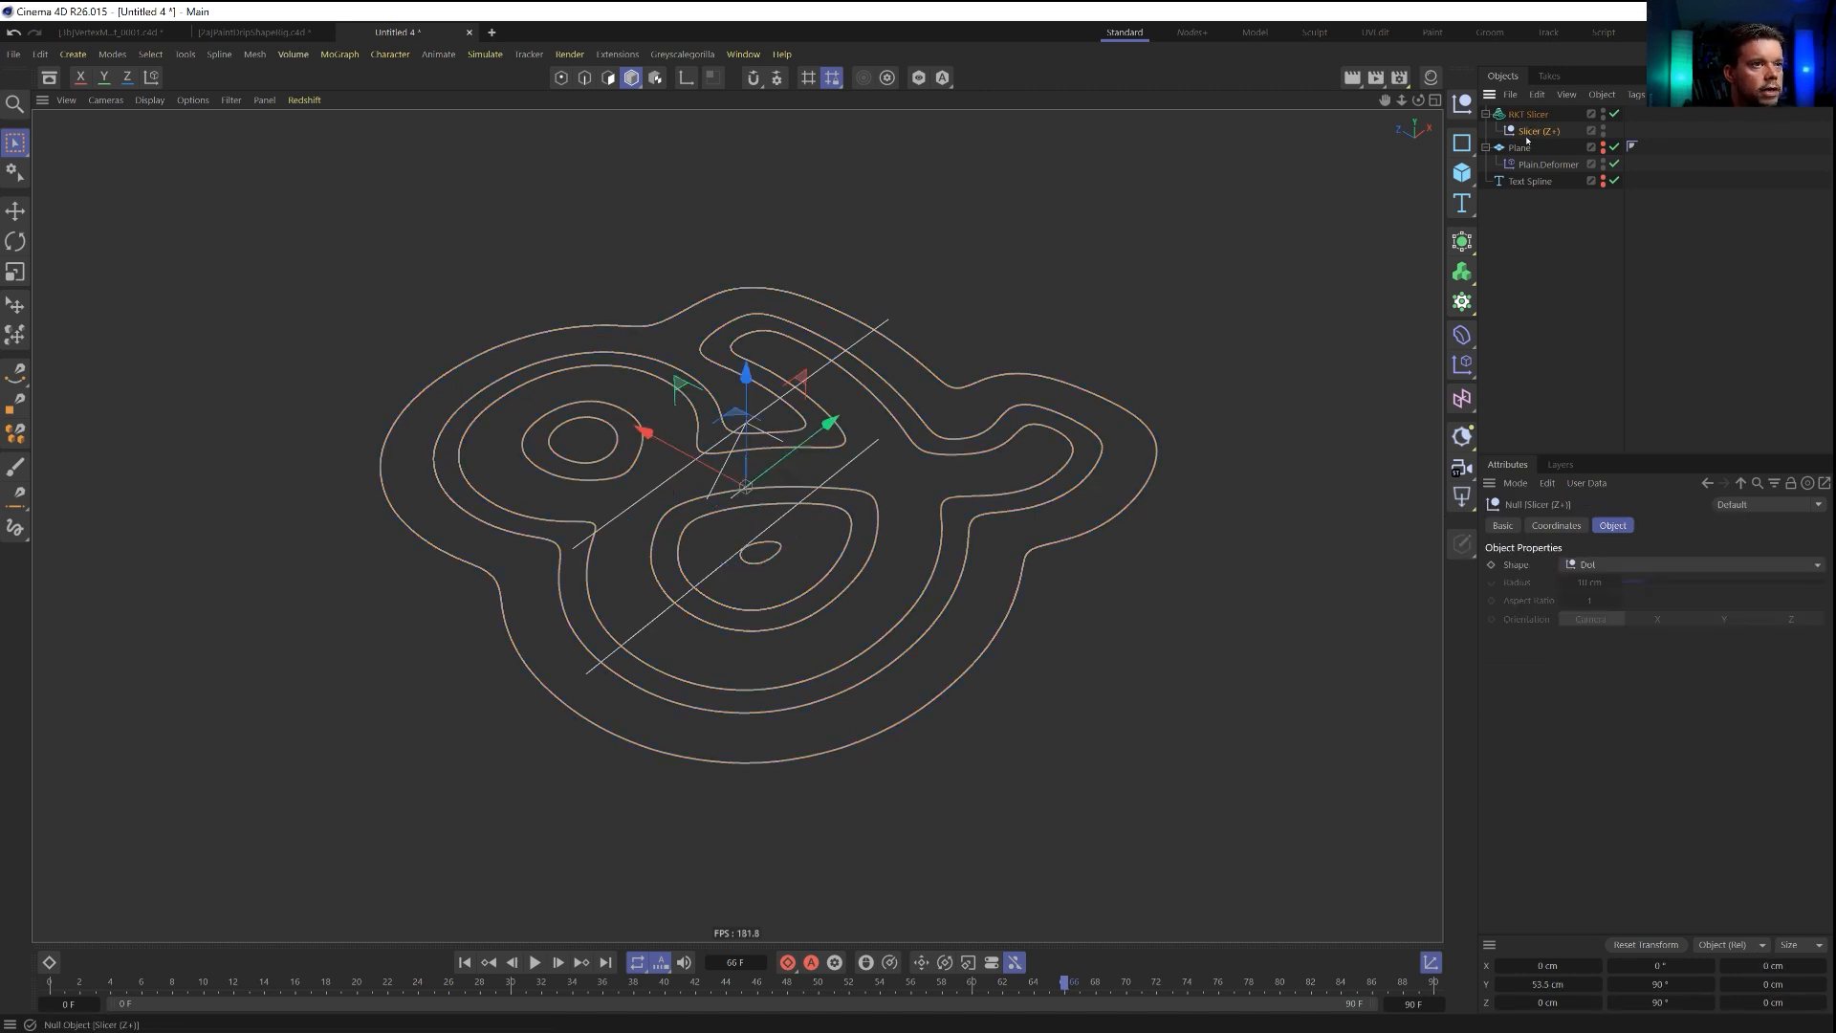
{"action": "mouse_move", "coordinate": [743, 380]}
{"action": "left_mouse_down"}
{"action": "mouse_move", "coordinate": [742, 347]}
{"action": "mouse_move", "coordinate": [750, 402]}
{"action": "mouse_move", "coordinate": [761, 383]}
{"action": "left_mouse_up"}
{"action": "left_click_drag", "start_coordinate": [851, 498], "coordinate": [814, 464], "text": "alt"}
{"action": "left_click_drag", "start_coordinate": [762, 385], "coordinate": [762, 398]}
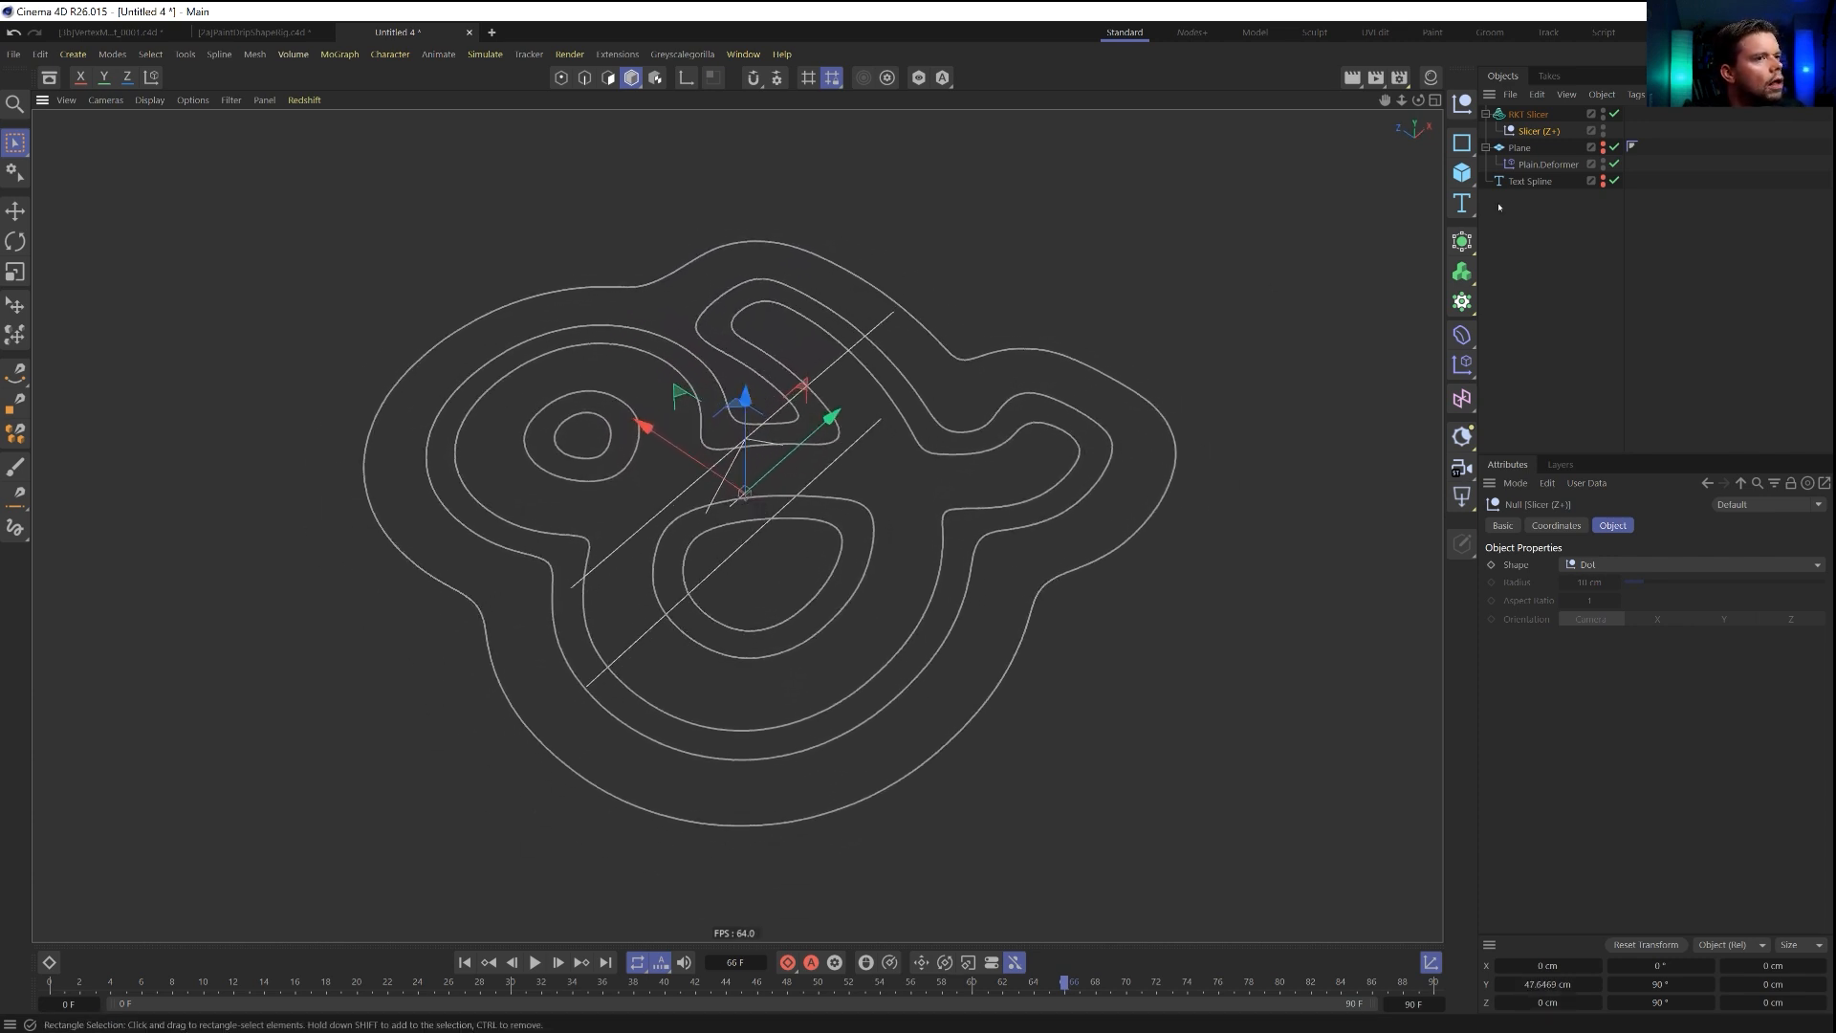
Remove the contour curve from the Text Spline field's remapping in the Plain deformer to make the falloff linear.
{"action": "left_click", "coordinate": [1547, 170]}
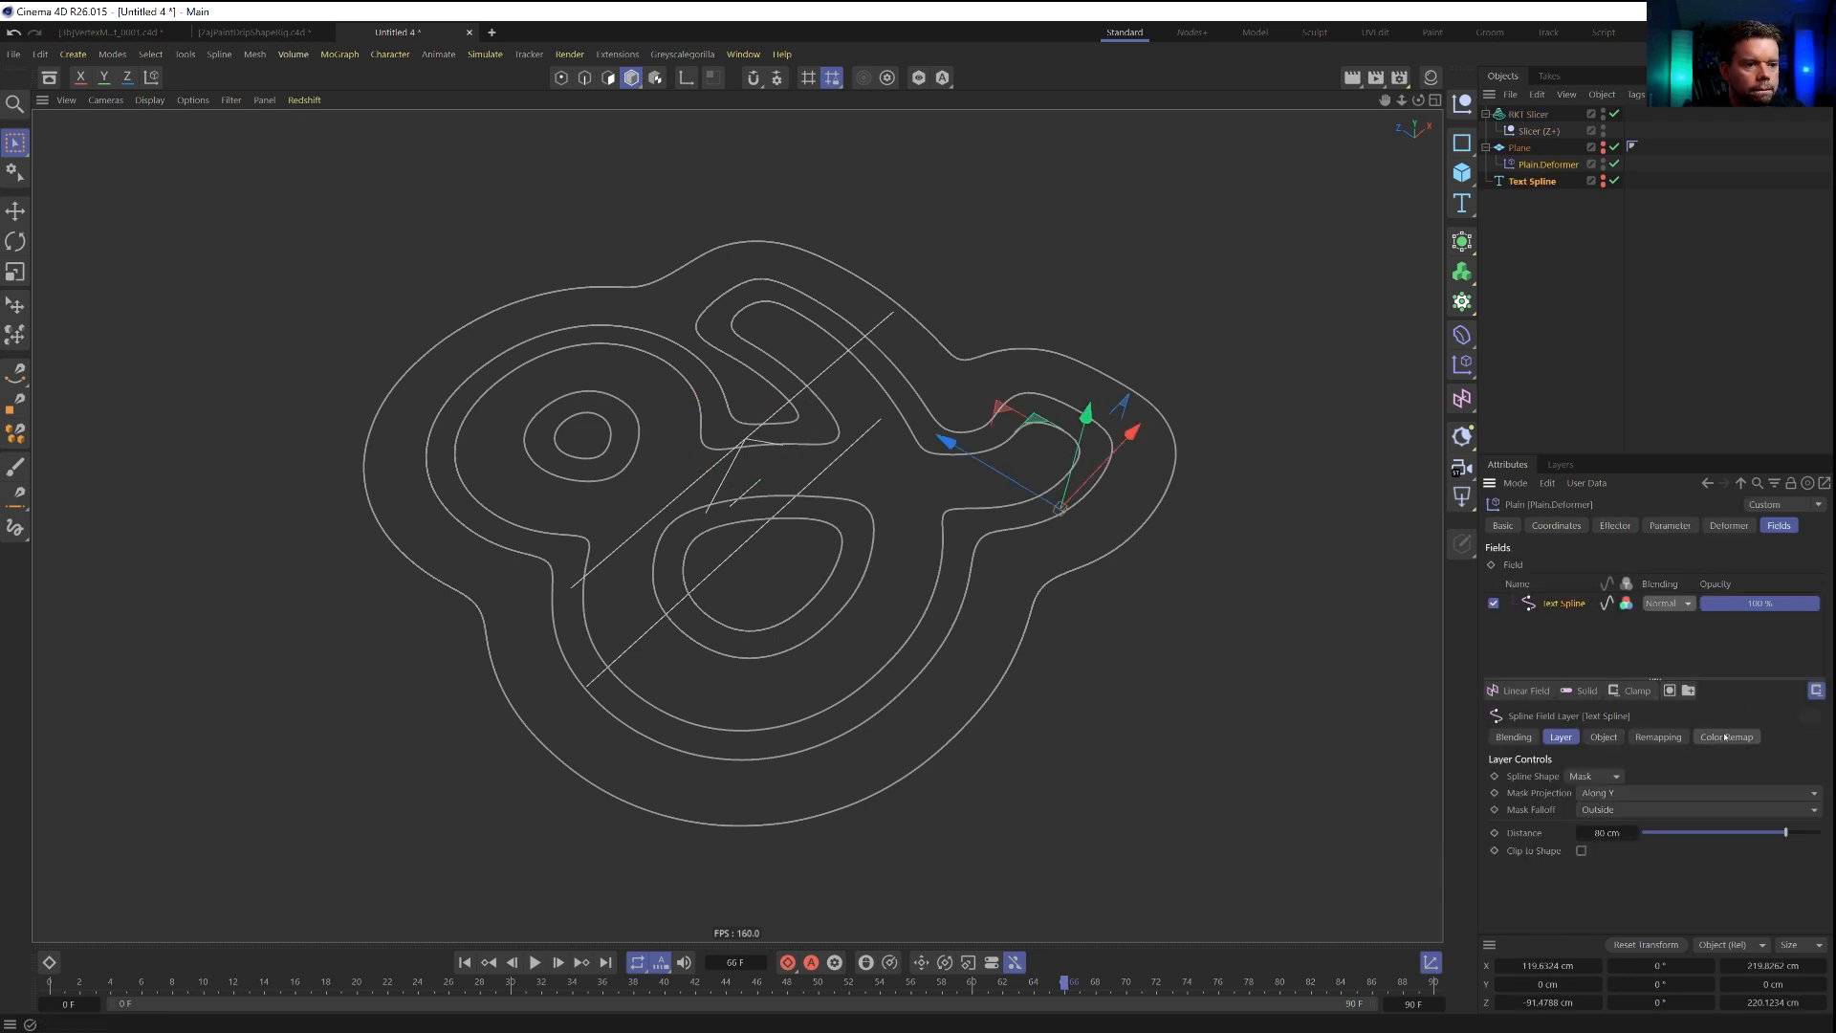
{"action": "left_click", "coordinate": [1659, 737]}
{"action": "scroll", "coordinate": [1525, 856], "scroll_direction": "down", "scroll_amount": 5}
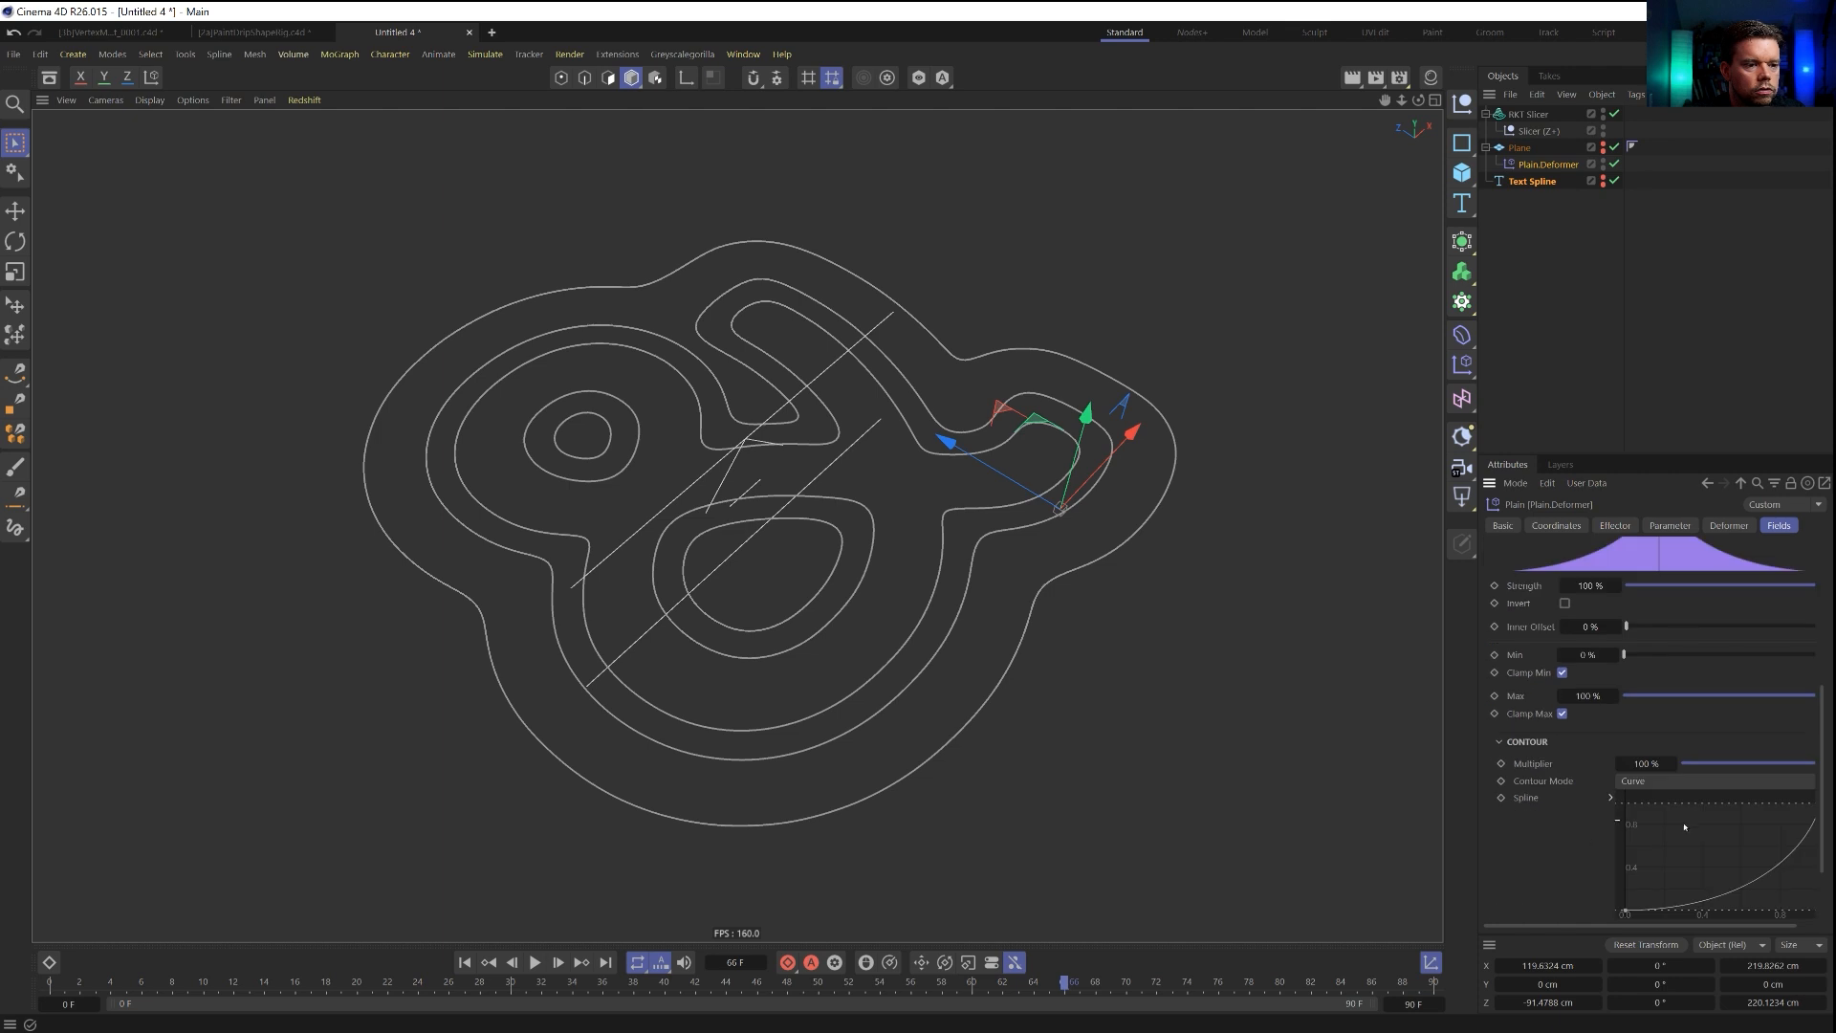
{"action": "left_click", "coordinate": [1633, 782]}
{"action": "left_click", "coordinate": [1645, 800]}
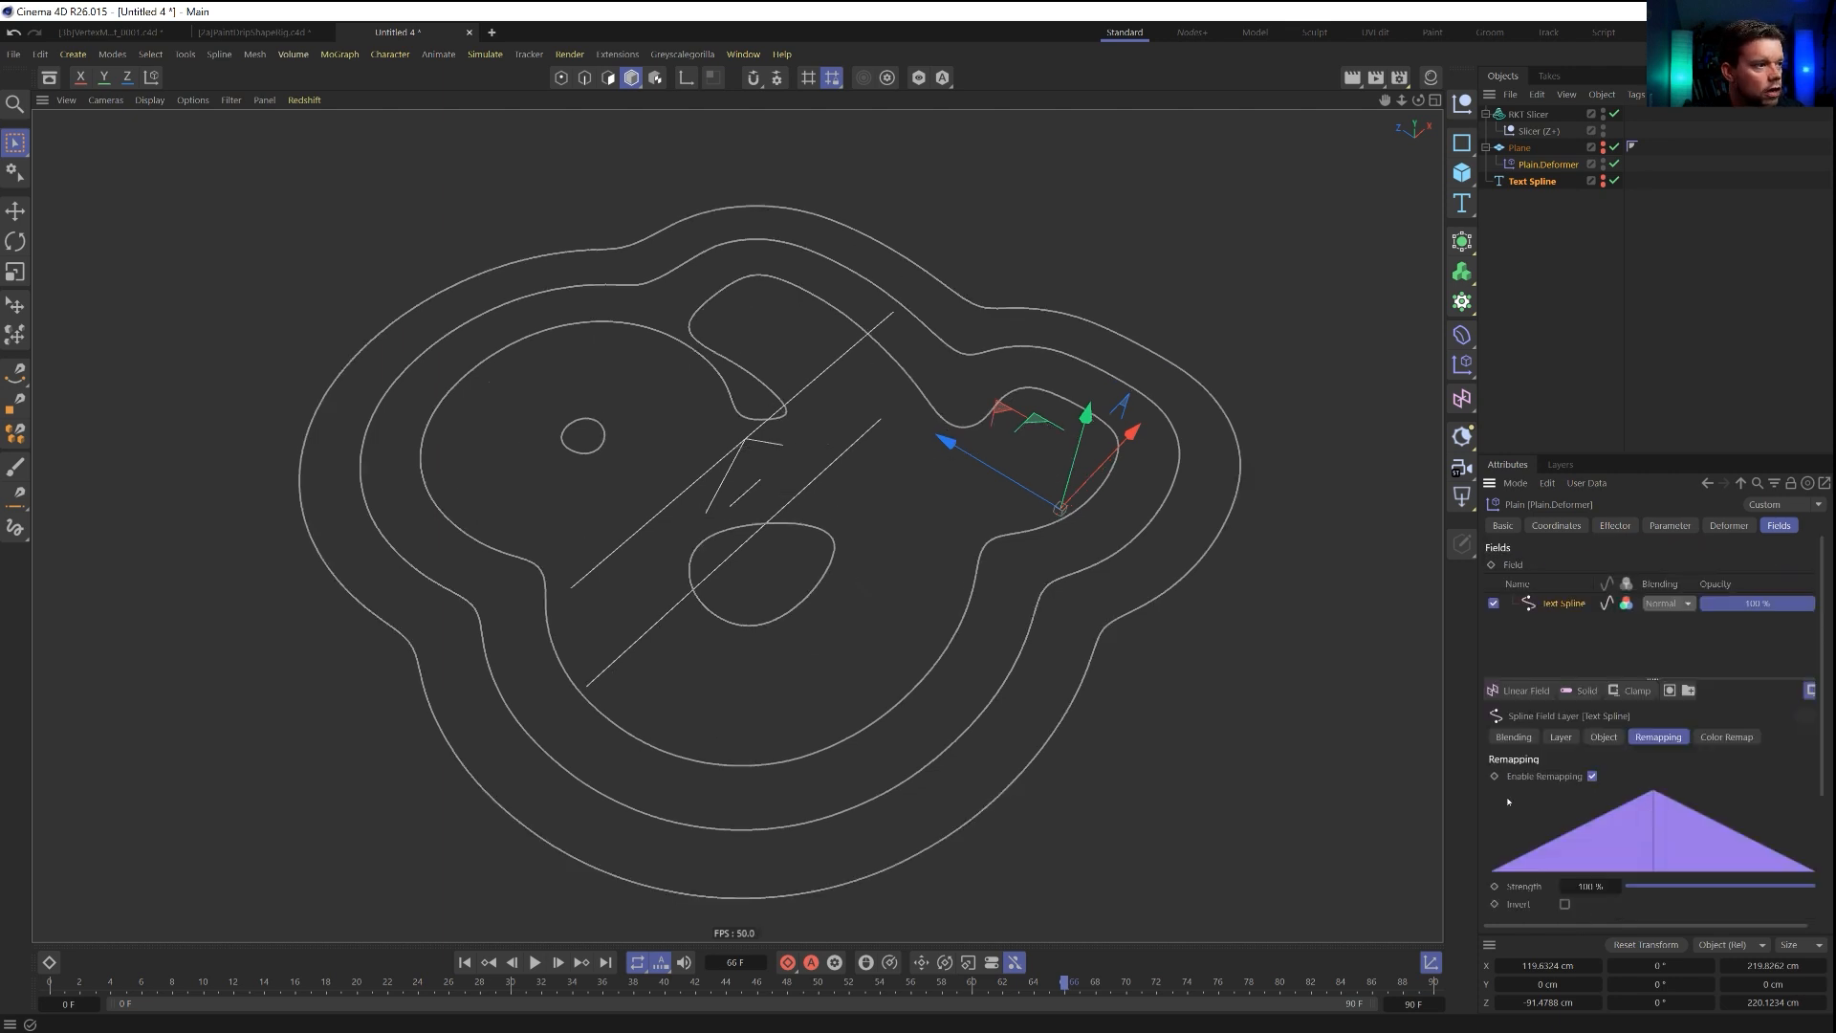
Raise the Slicer null to a Y position of about 64.2 cm and deselect it.
{"action": "left_click", "coordinate": [1537, 131]}
{"action": "mouse_move", "coordinate": [746, 394]}
{"action": "left_mouse_down"}
{"action": "mouse_move", "coordinate": [758, 403]}
{"action": "mouse_move", "coordinate": [751, 369]}
{"action": "left_mouse_up"}
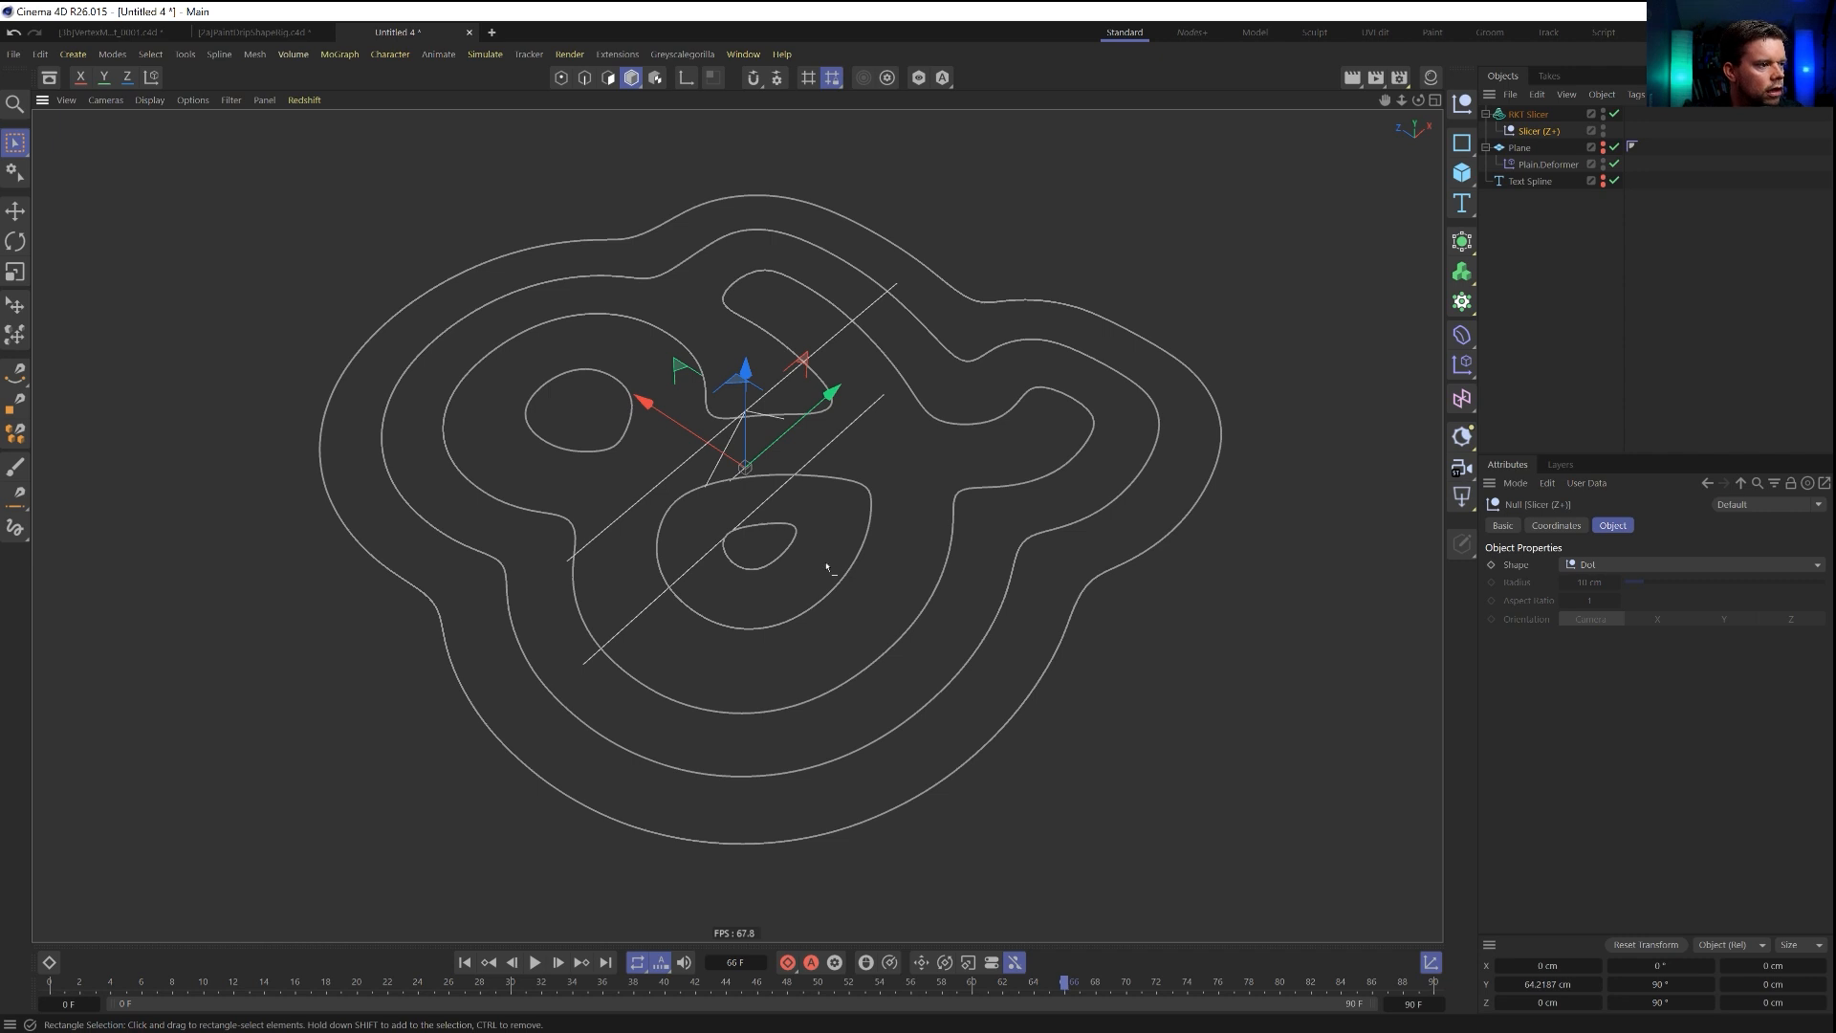
{"action": "left_click_drag", "start_coordinate": [832, 559], "coordinate": [842, 569], "text": "alt"}
{"action": "left_click_drag", "start_coordinate": [804, 472], "coordinate": [853, 533], "text": "alt"}
{"action": "left_click", "coordinate": [1537, 226]}
{"action": "scroll", "coordinate": [853, 532], "scroll_direction": "down", "scroll_amount": 3}
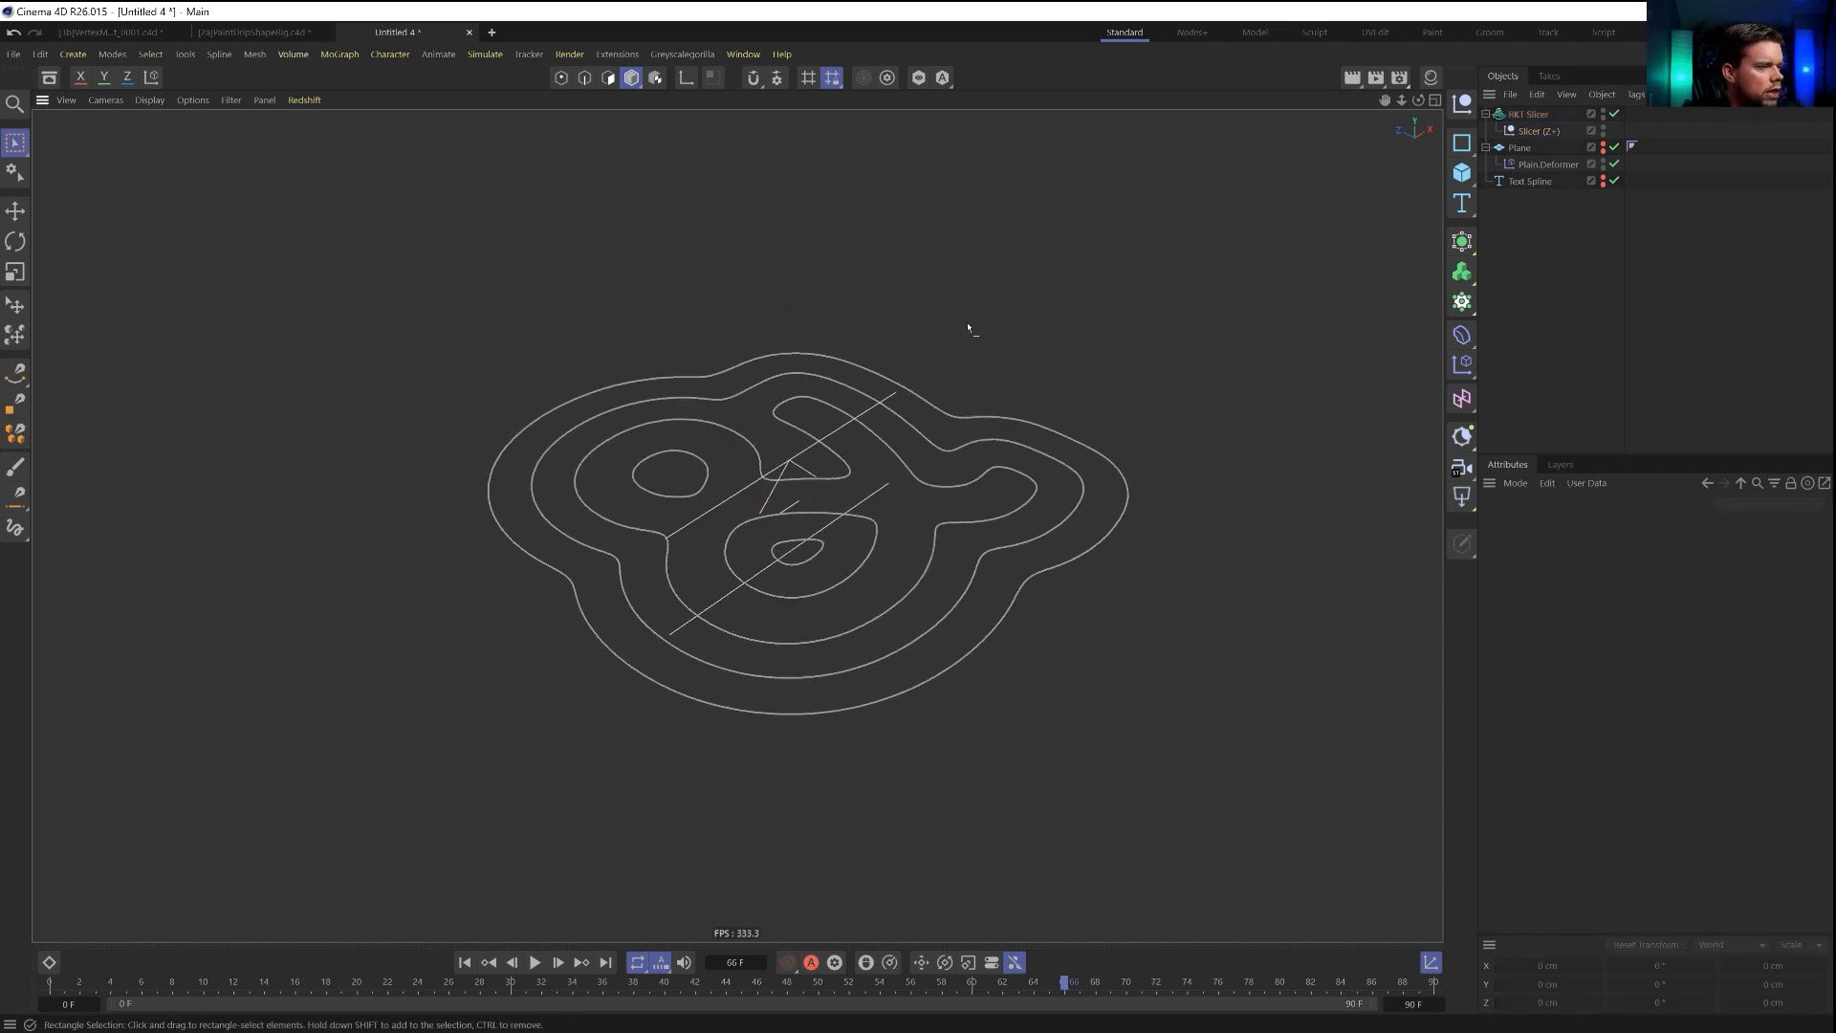
Add a second plane and raise it to the height of the contour lines, at about 64.1 cm in Y.
{"action": "left_click", "coordinate": [1470, 172]}
{"action": "left_click", "coordinate": [1538, 233]}
{"action": "left_click_drag", "start_coordinate": [850, 603], "coordinate": [829, 366], "text": "alt"}
{"action": "key", "text": "e"}
{"action": "left_click_drag", "start_coordinate": [871, 564], "coordinate": [874, 516], "text": "alt"}
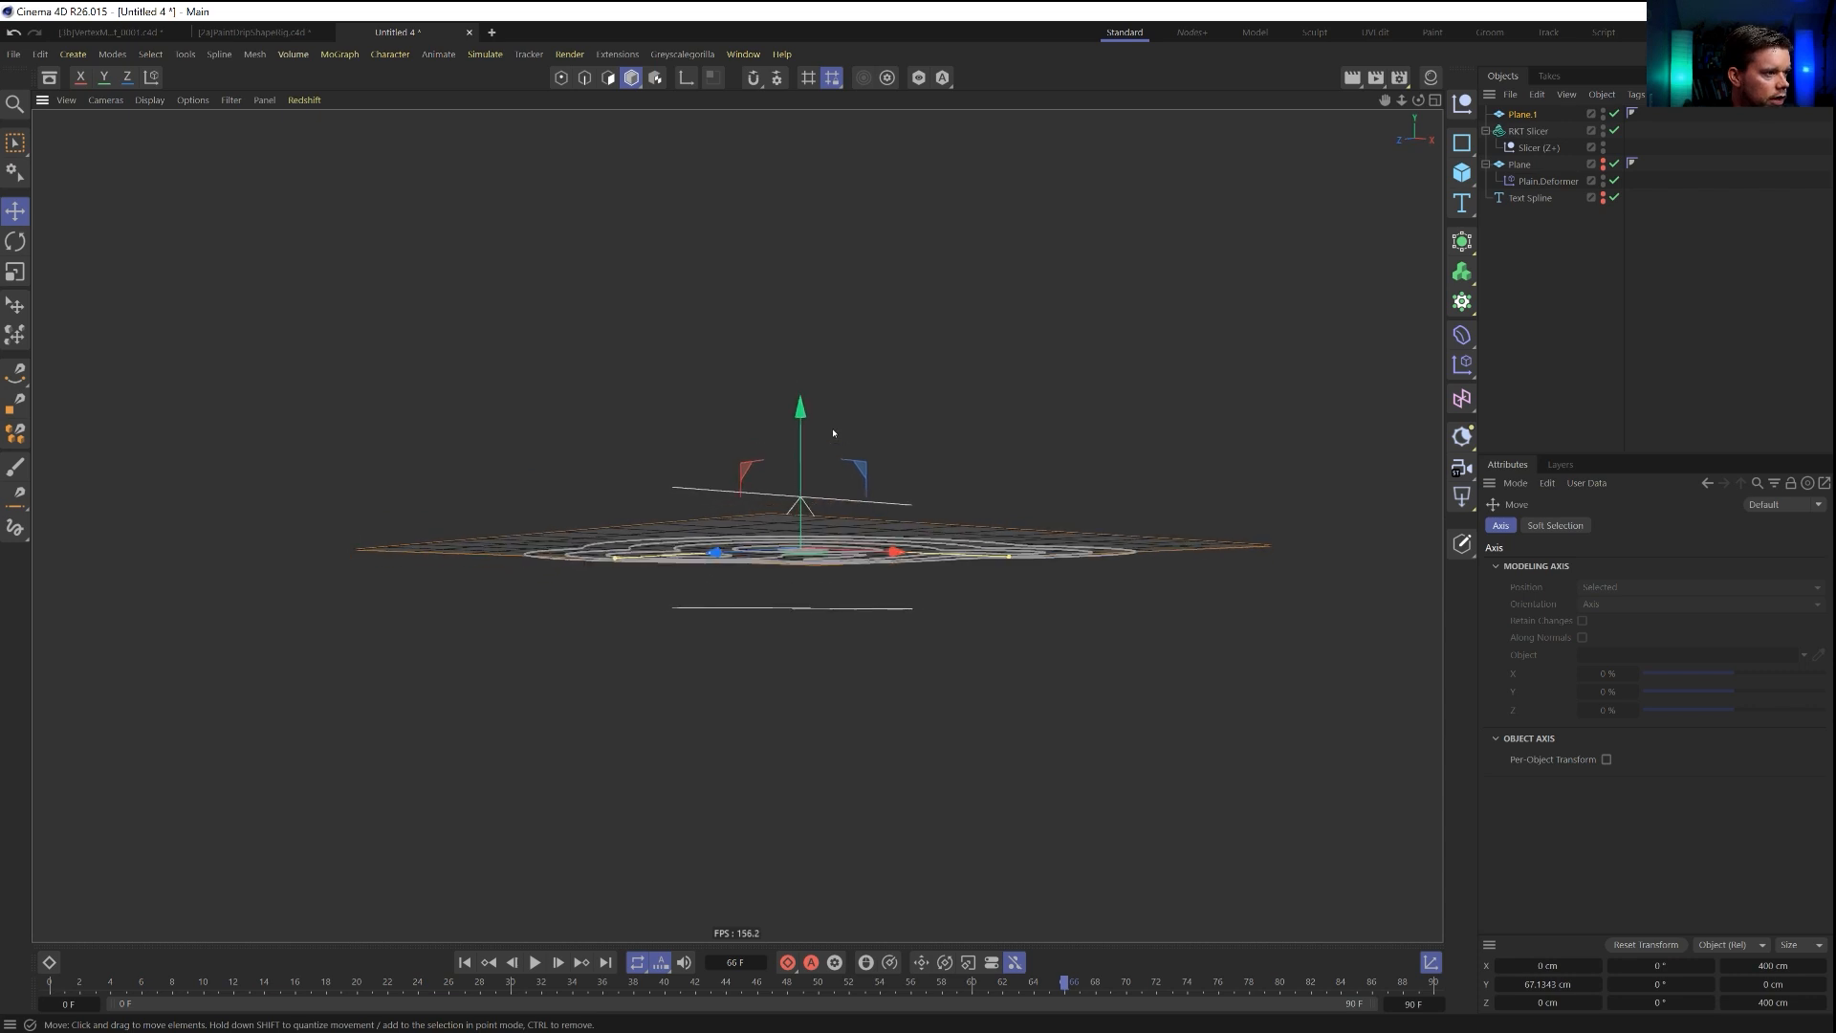
{"action": "left_click_drag", "start_coordinate": [800, 411], "coordinate": [802, 415]}
{"action": "left_click_drag", "start_coordinate": [828, 536], "coordinate": [835, 594], "text": "alt"}
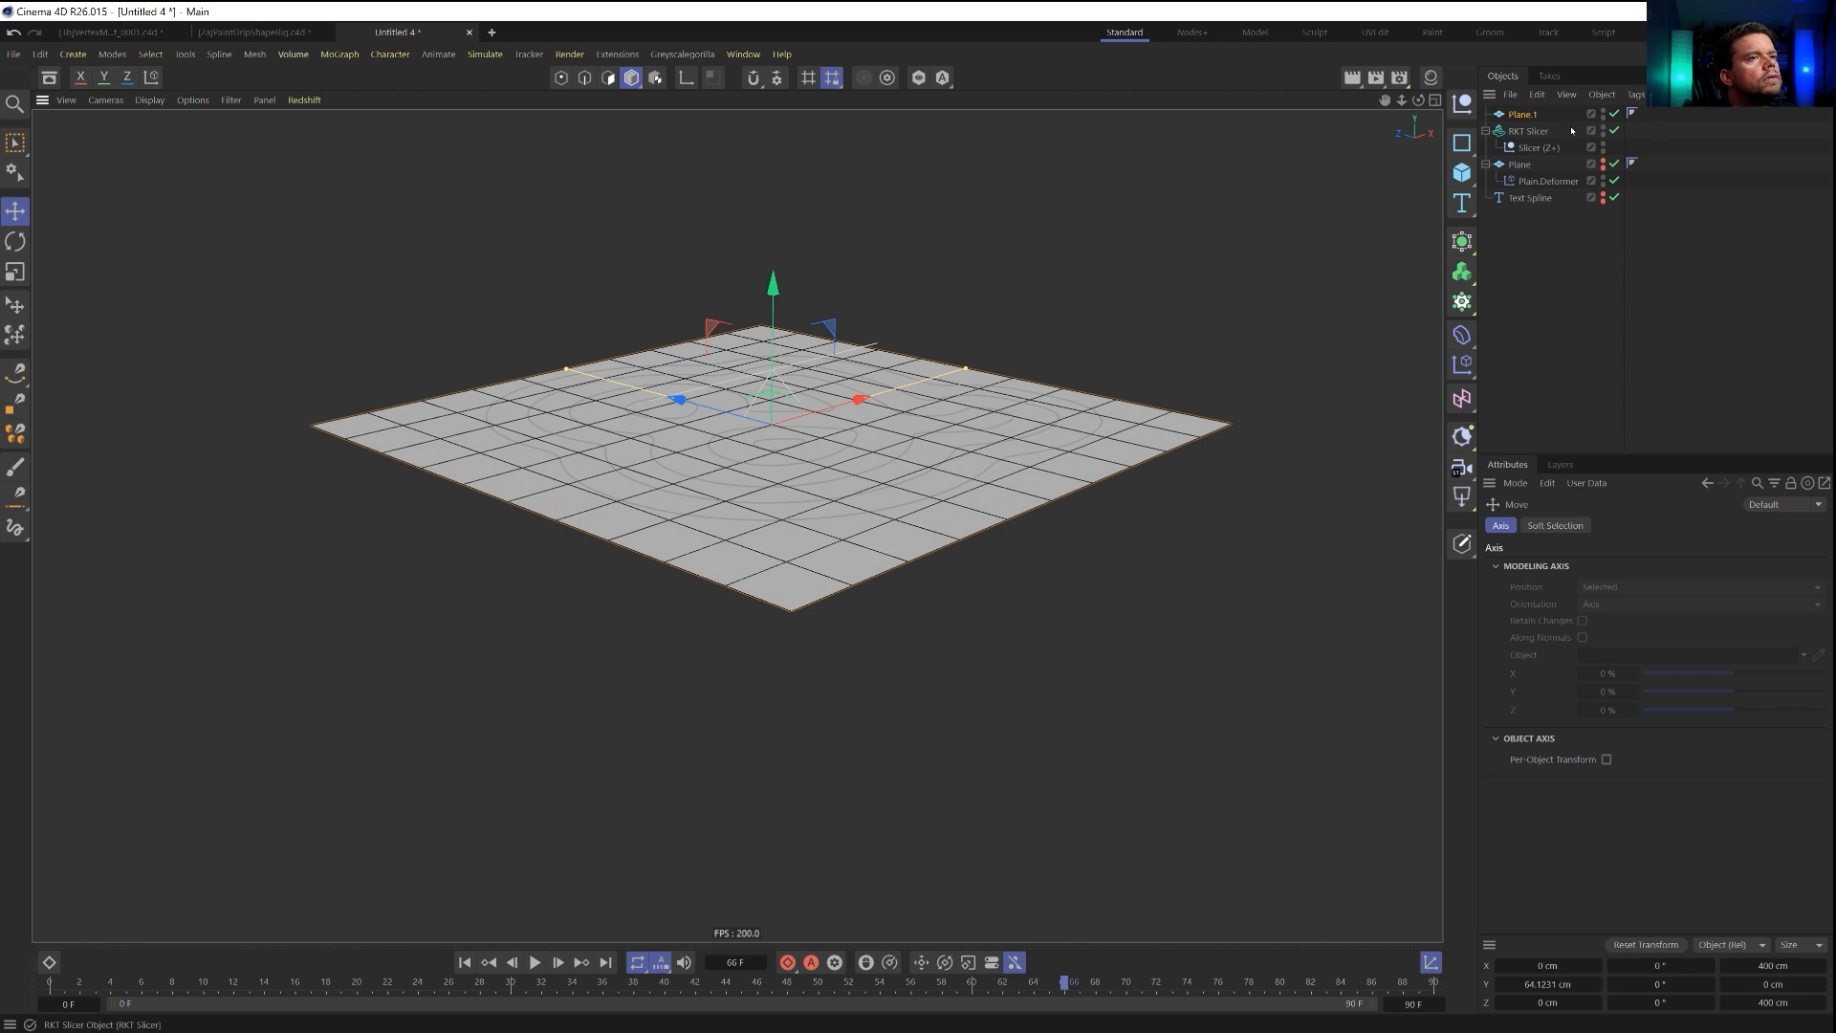
Set the new plane's width and height segments to 111 each.
{"action": "left_click", "coordinate": [1510, 94]}
{"action": "left_click", "coordinate": [1496, 140]}
{"action": "left_click", "coordinate": [1522, 115]}
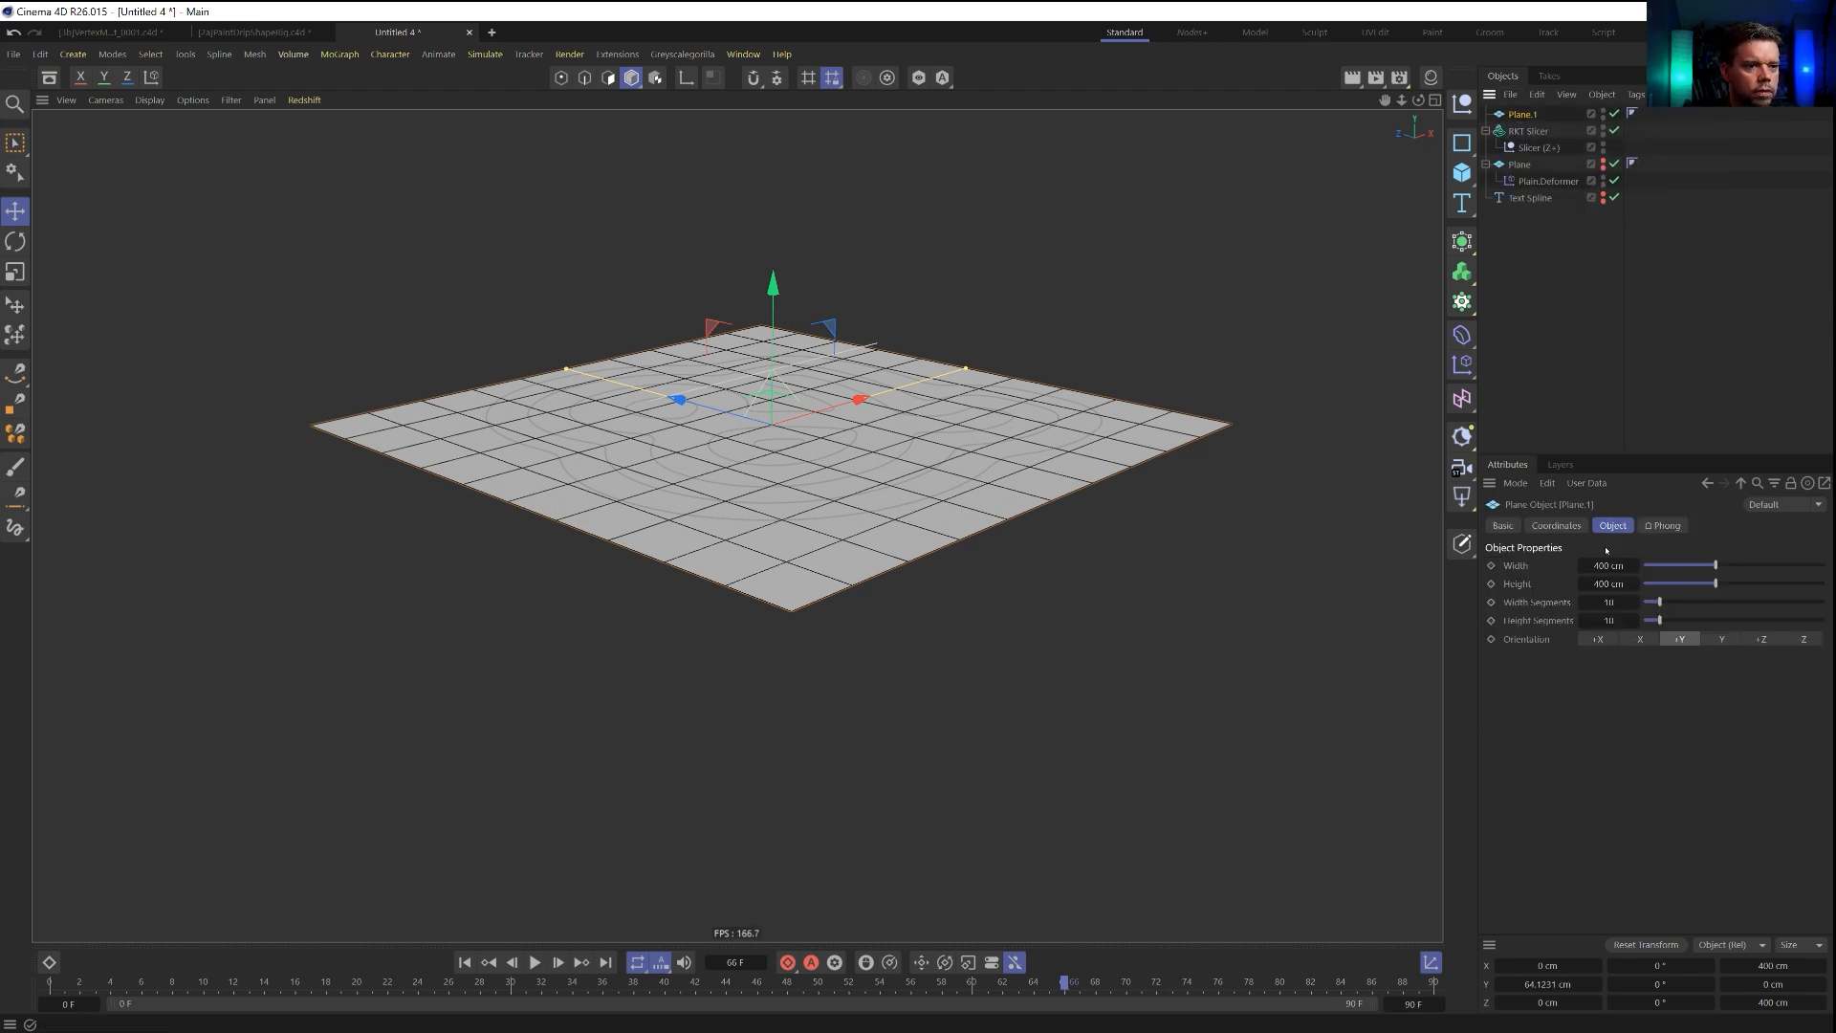
{"action": "type", "text": "1"}
{"action": "key", "text": "Return"}
{"action": "type", "text": "00"}
{"action": "key", "text": "Tab"}
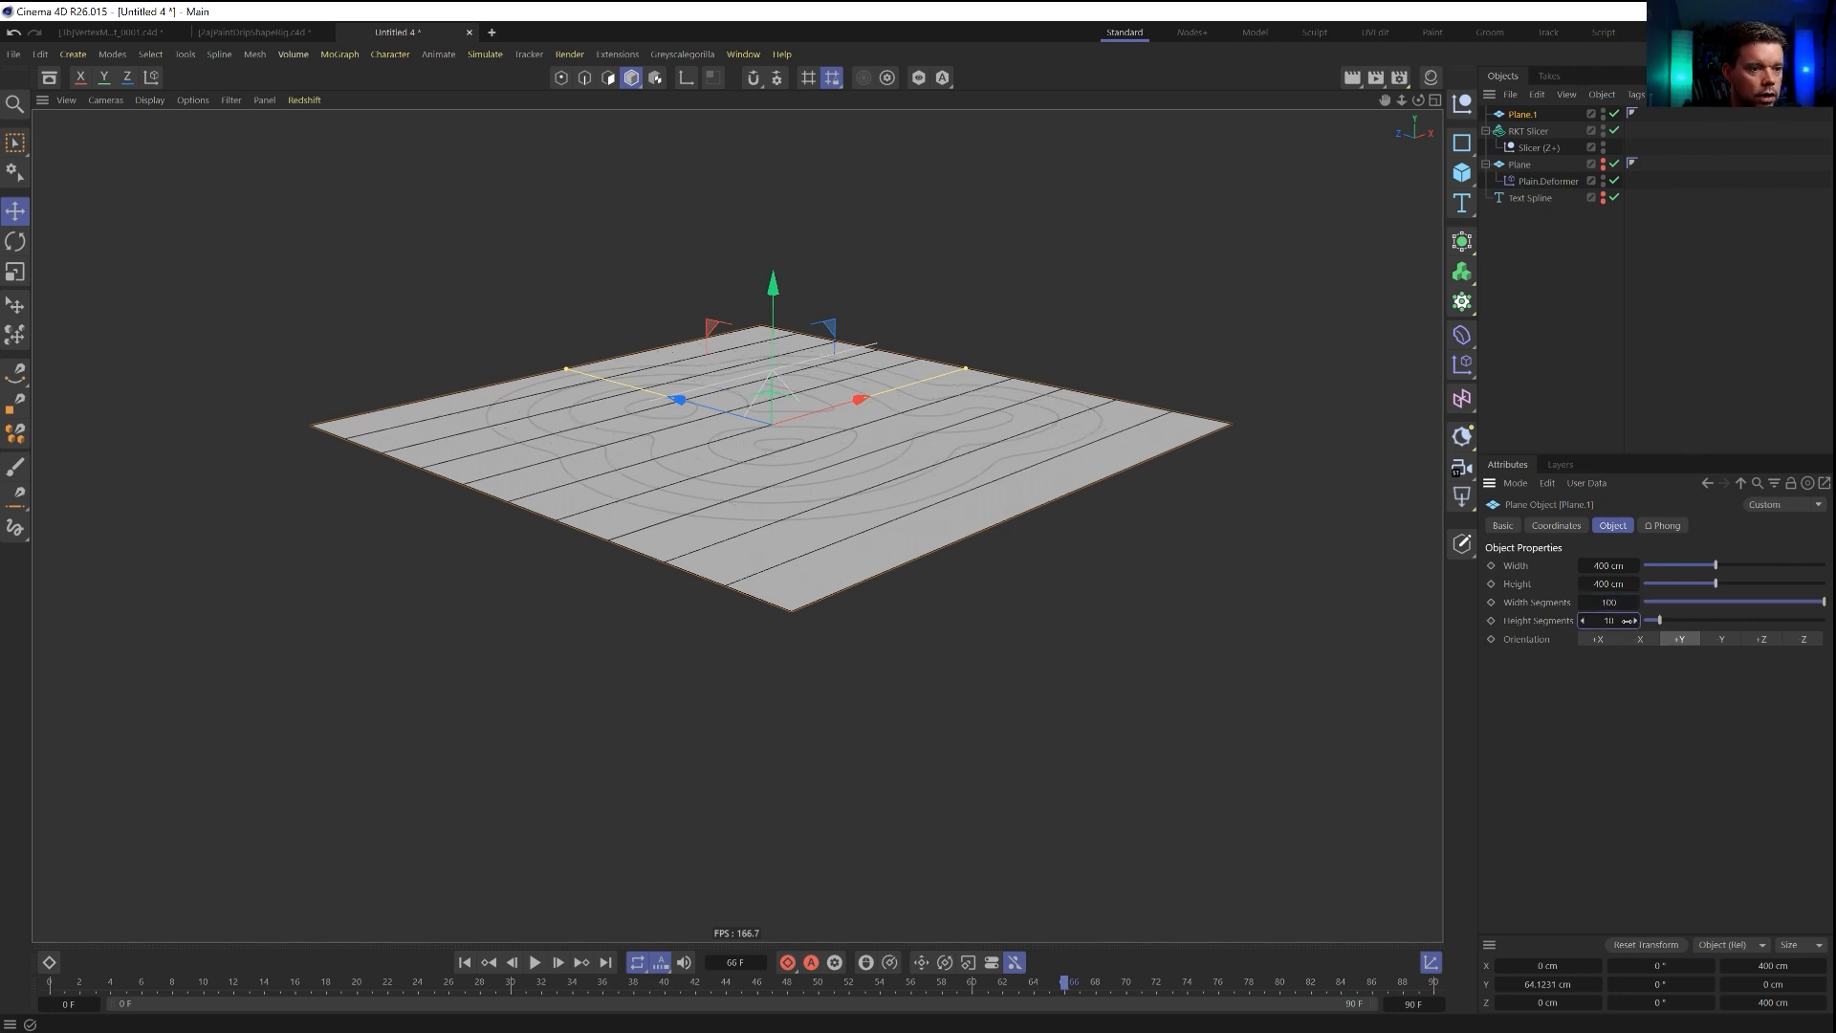
{"action": "type", "text": "111"}
{"action": "key", "text": "Return"}
{"action": "scroll", "coordinate": [655, 507], "scroll_direction": "up", "scroll_amount": 6}
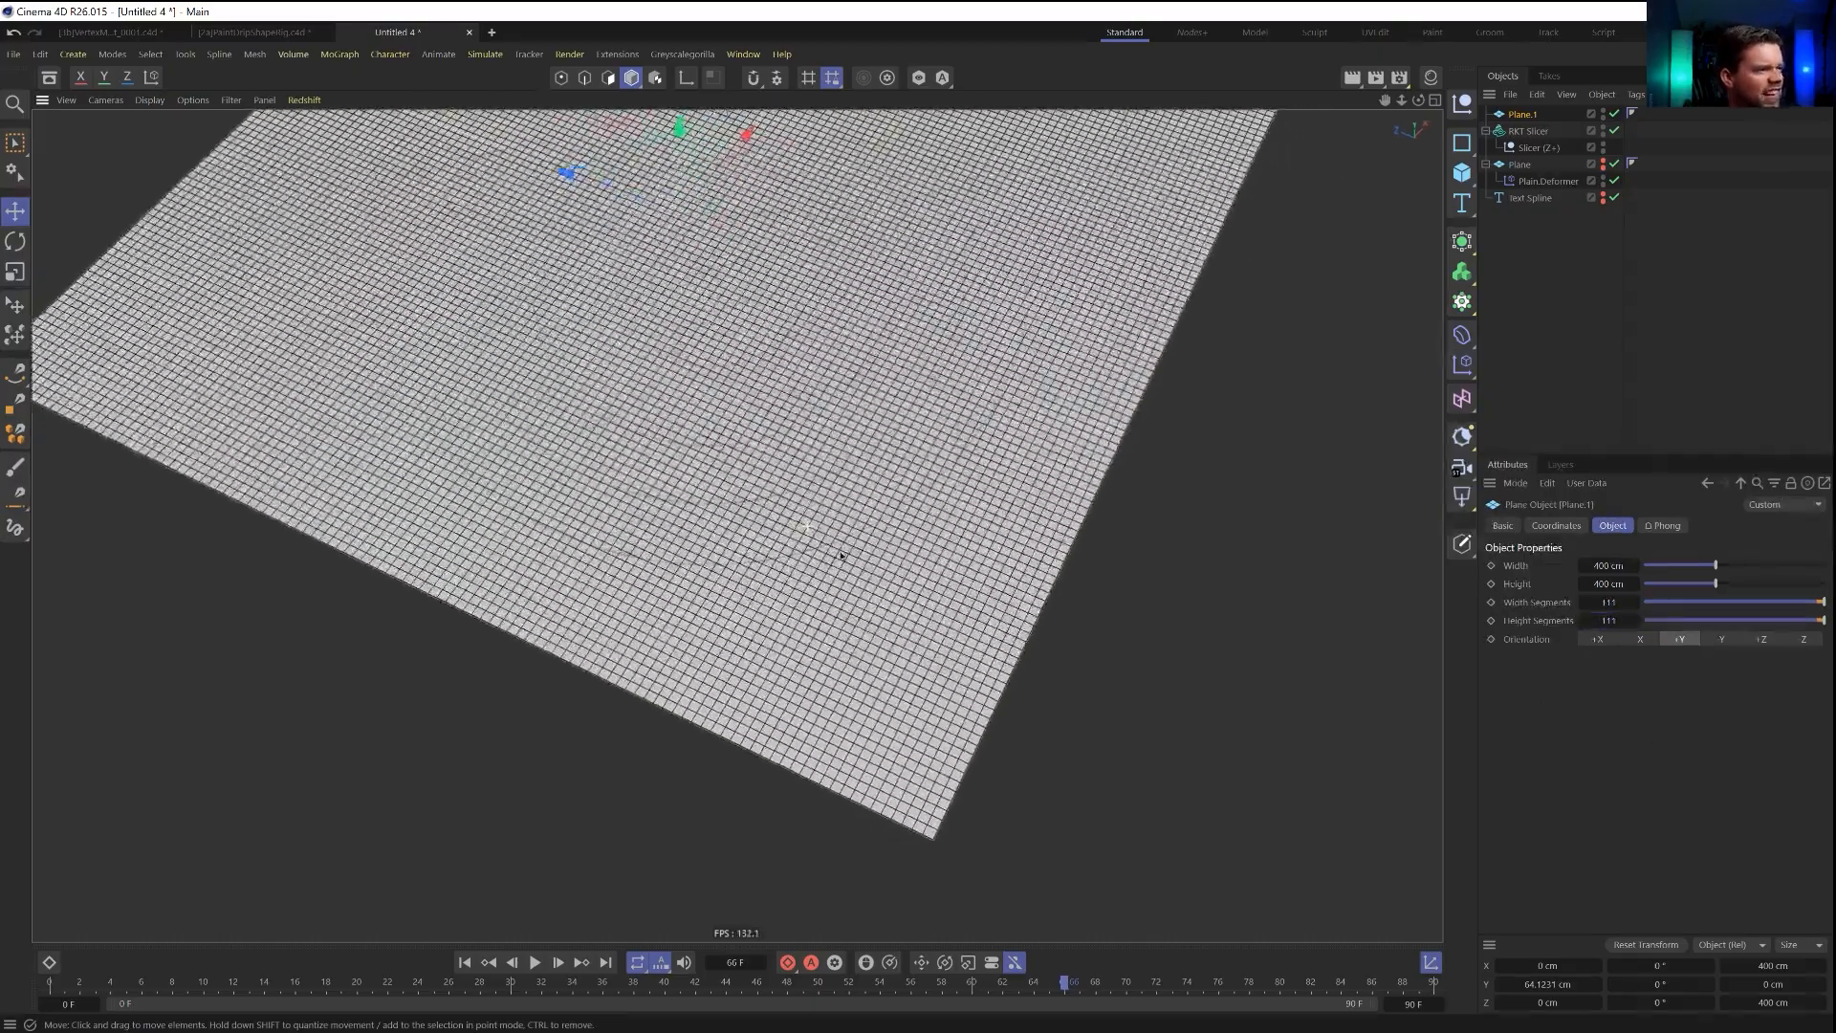
Convert the new plane to an editable polygon object and select one of its polygons in polygon mode.
{"action": "left_click_drag", "start_coordinate": [842, 556], "coordinate": [823, 373], "text": "alt"}
{"action": "left_click_drag", "start_coordinate": [807, 526], "coordinate": [917, 660], "text": "alt"}
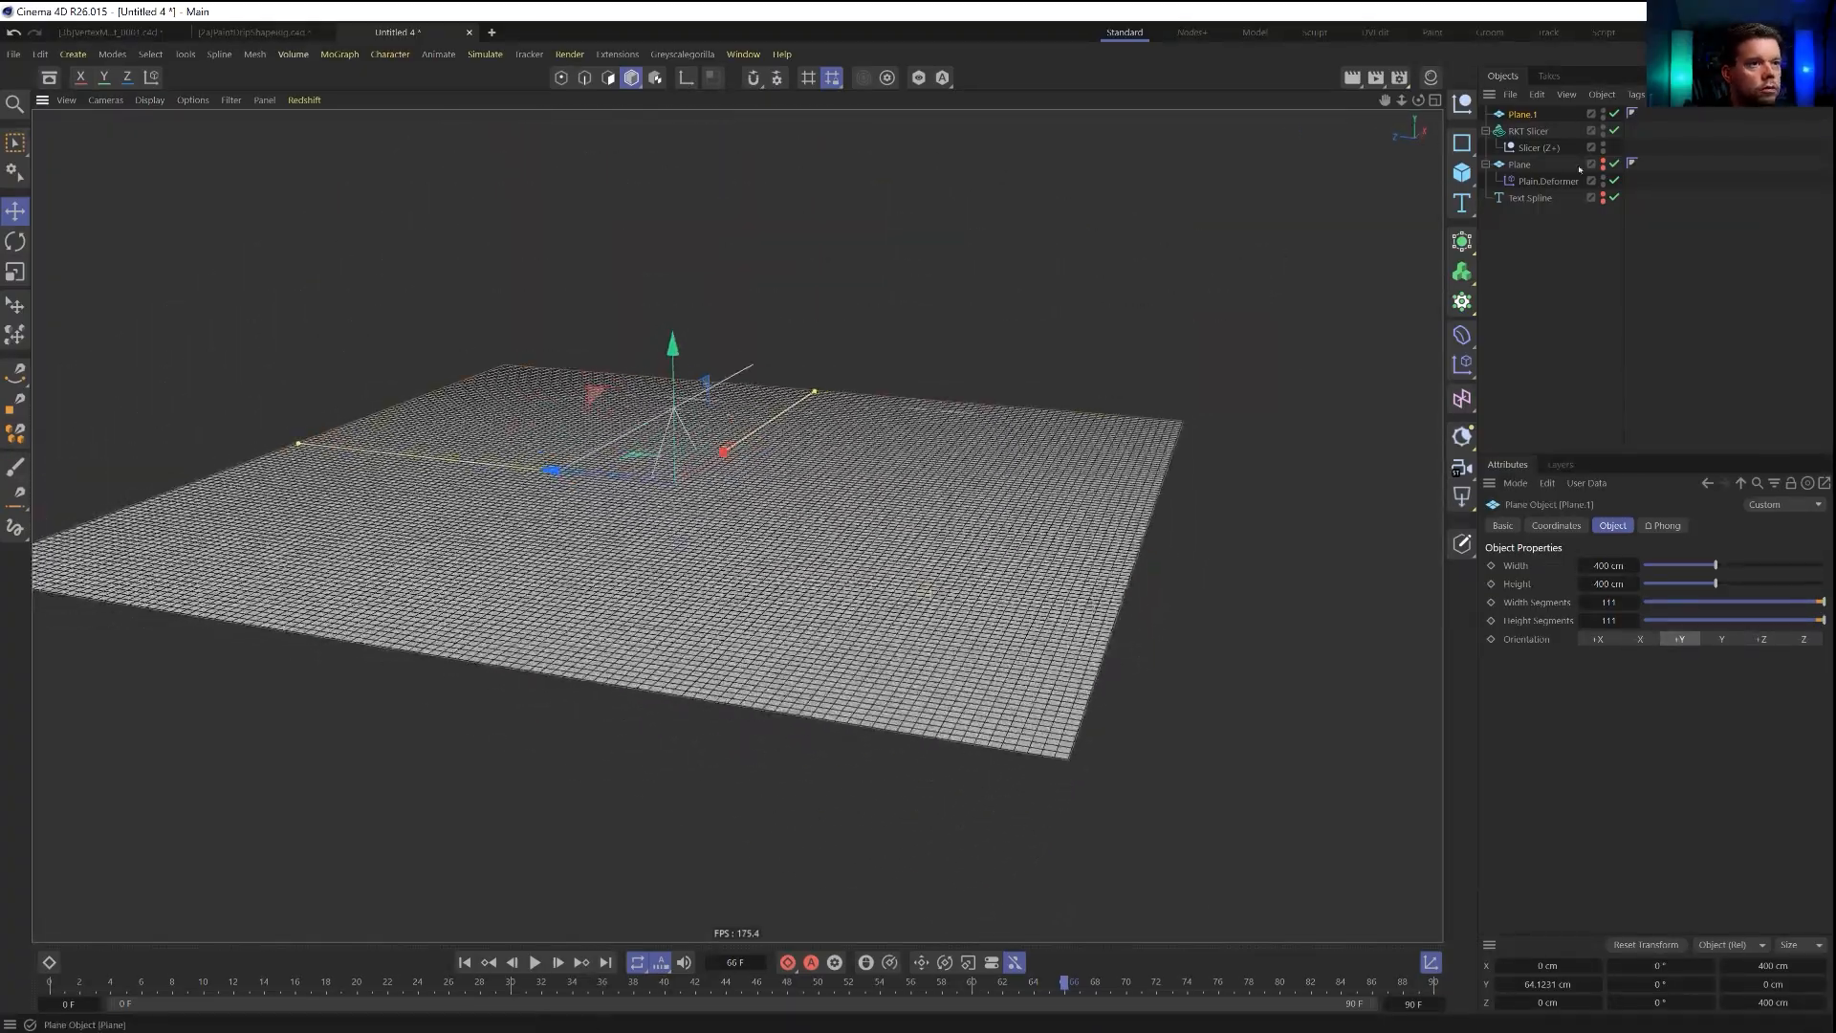
{"action": "key", "text": "c"}
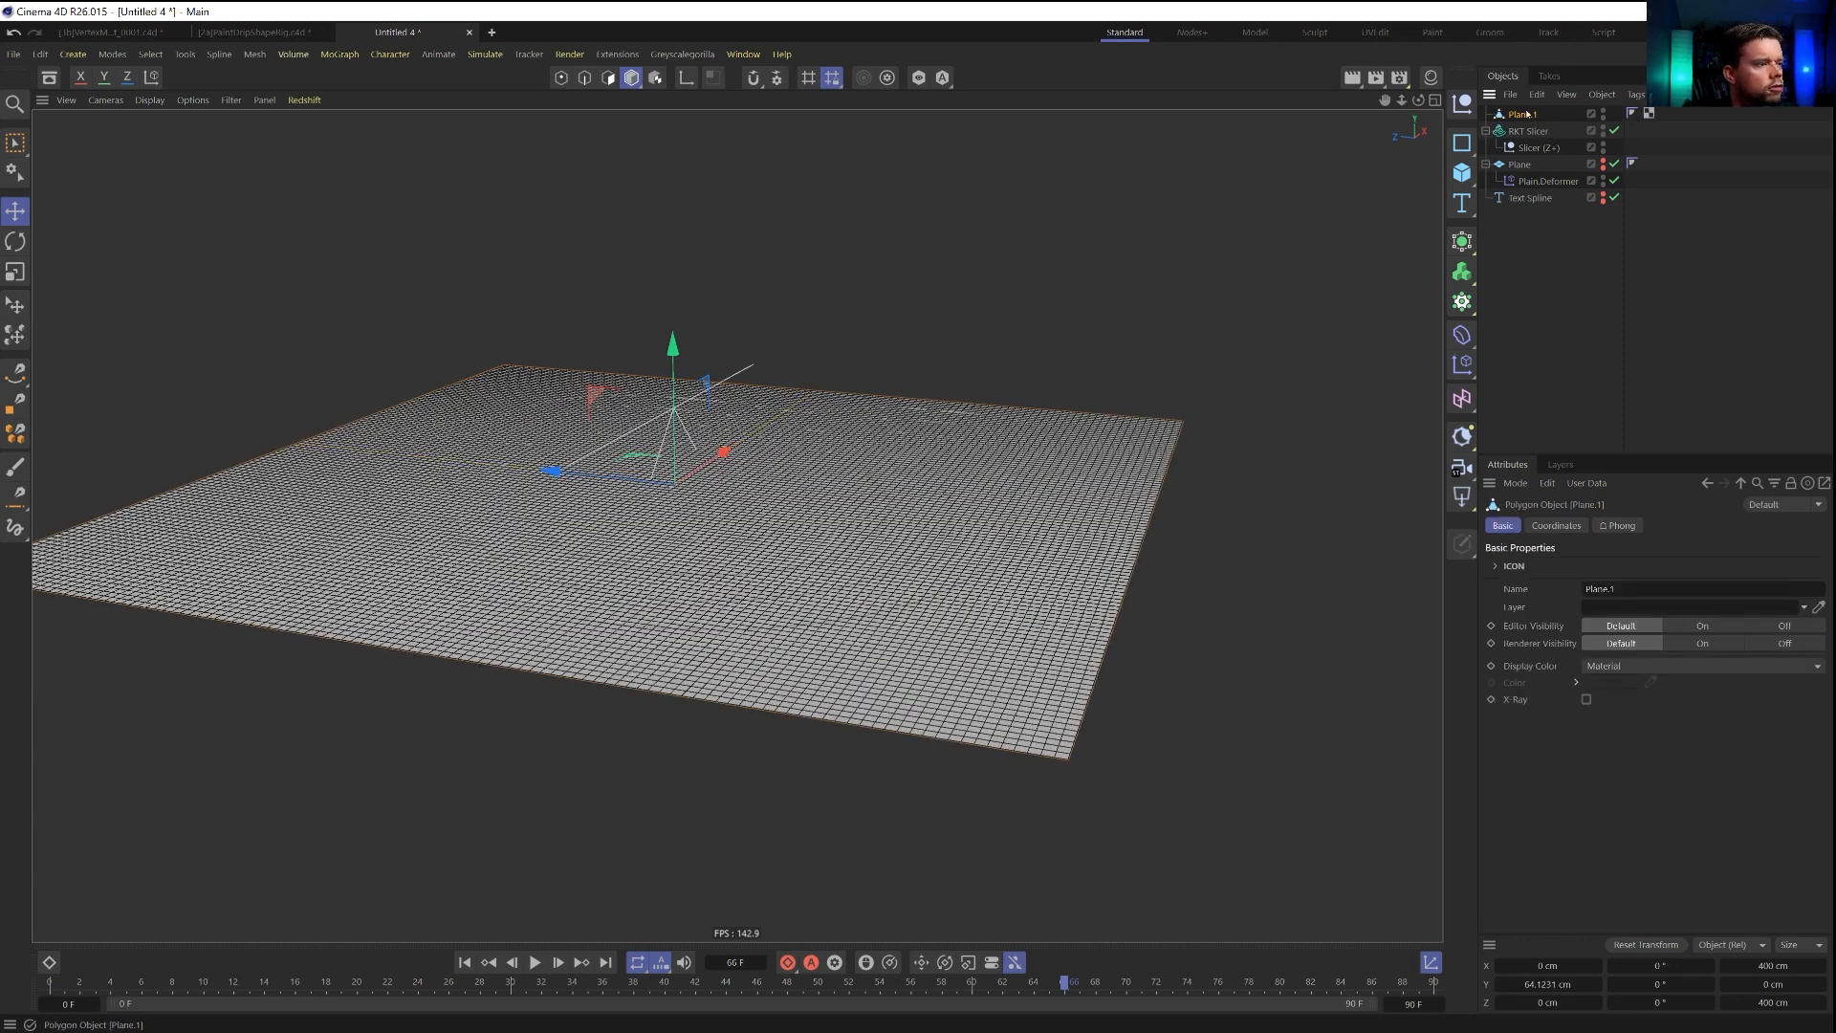
{"action": "left_click", "coordinate": [608, 78]}
{"action": "left_click", "coordinate": [594, 582]}
{"action": "left_click_drag", "start_coordinate": [690, 618], "coordinate": [679, 639], "text": "alt"}
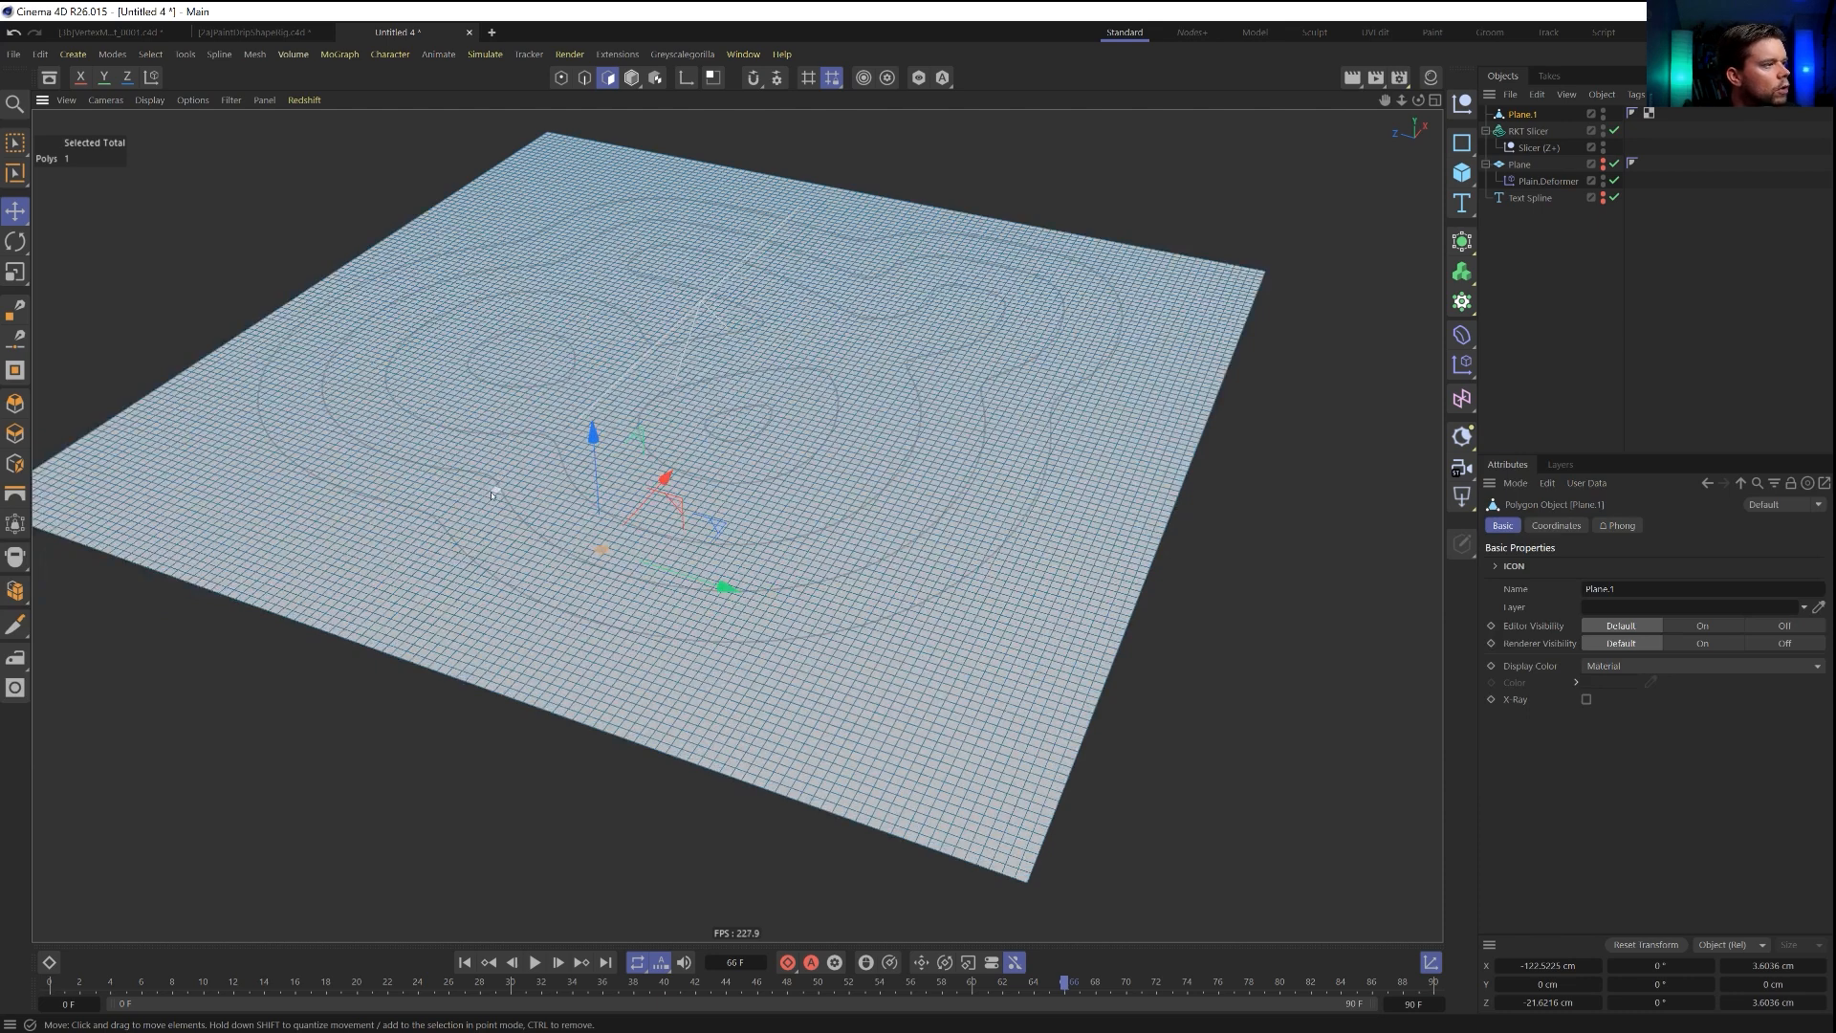
Paint a short strip of polygons along a contour line with Live Selection and store it as a polygon selection tag.
{"action": "key", "text": "0"}
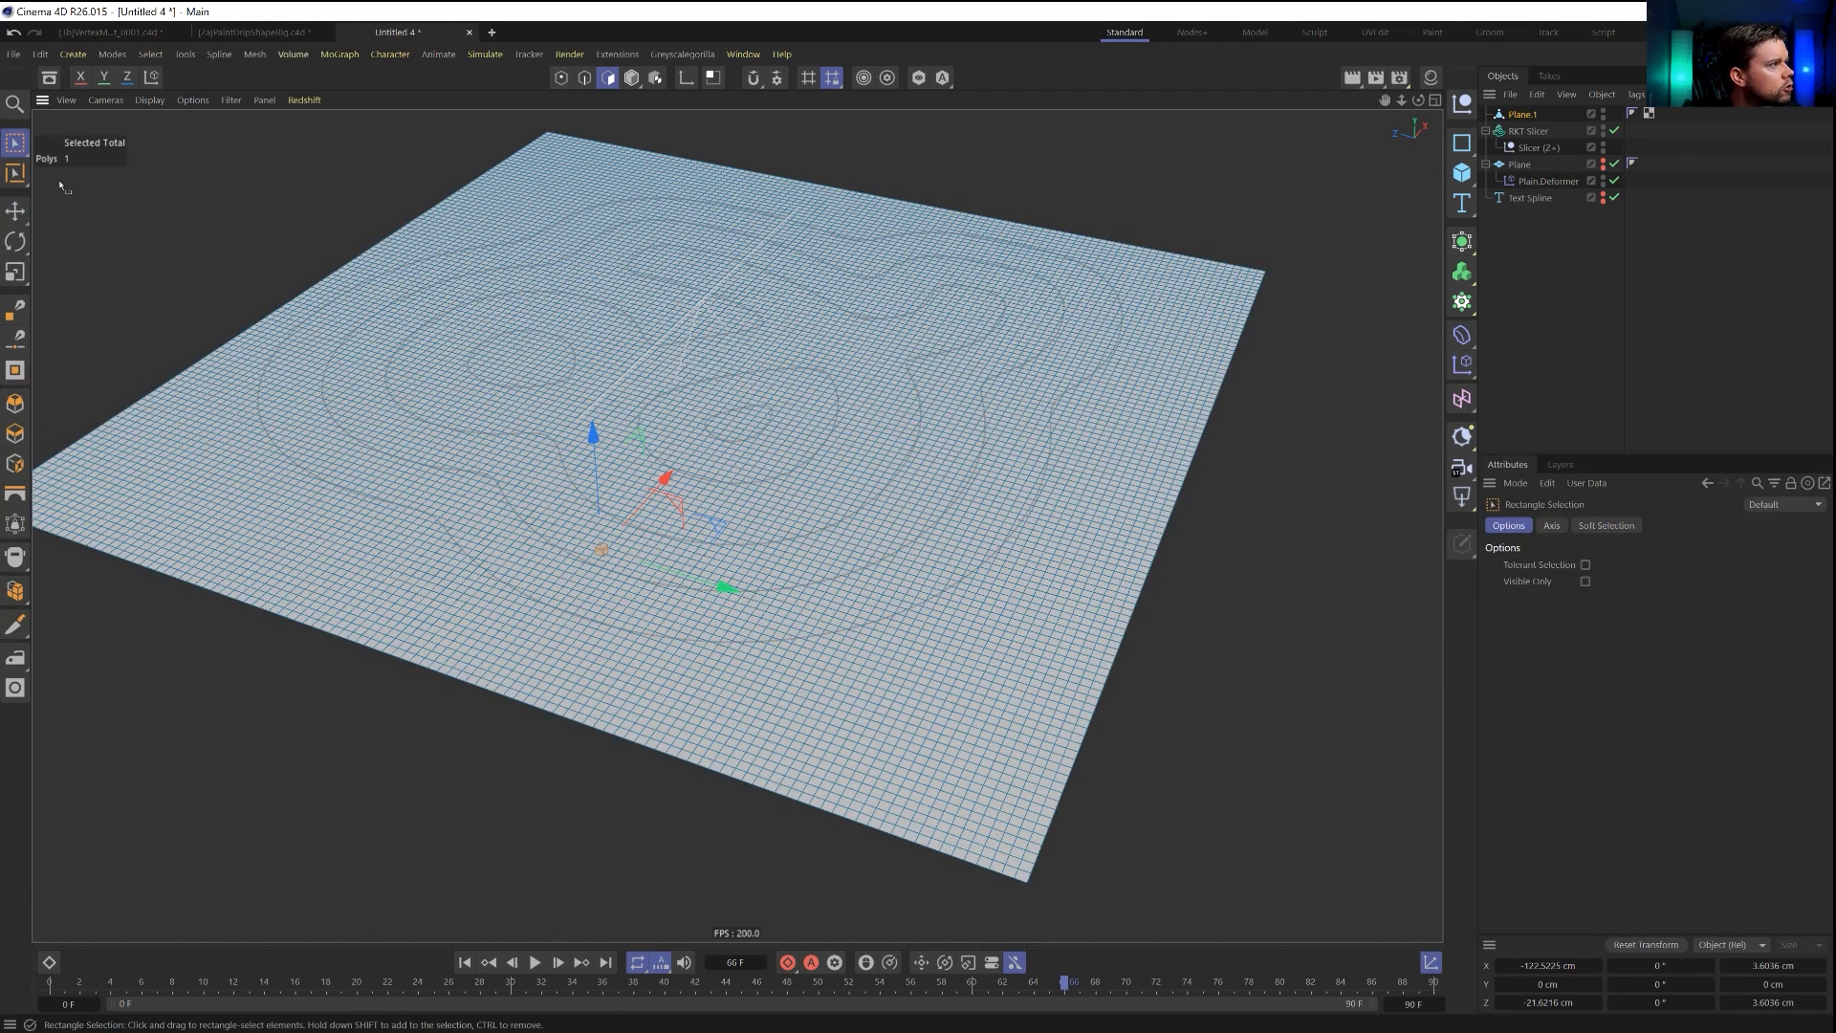
{"action": "left_click", "coordinate": [14, 143]}
{"action": "left_click", "coordinate": [96, 169]}
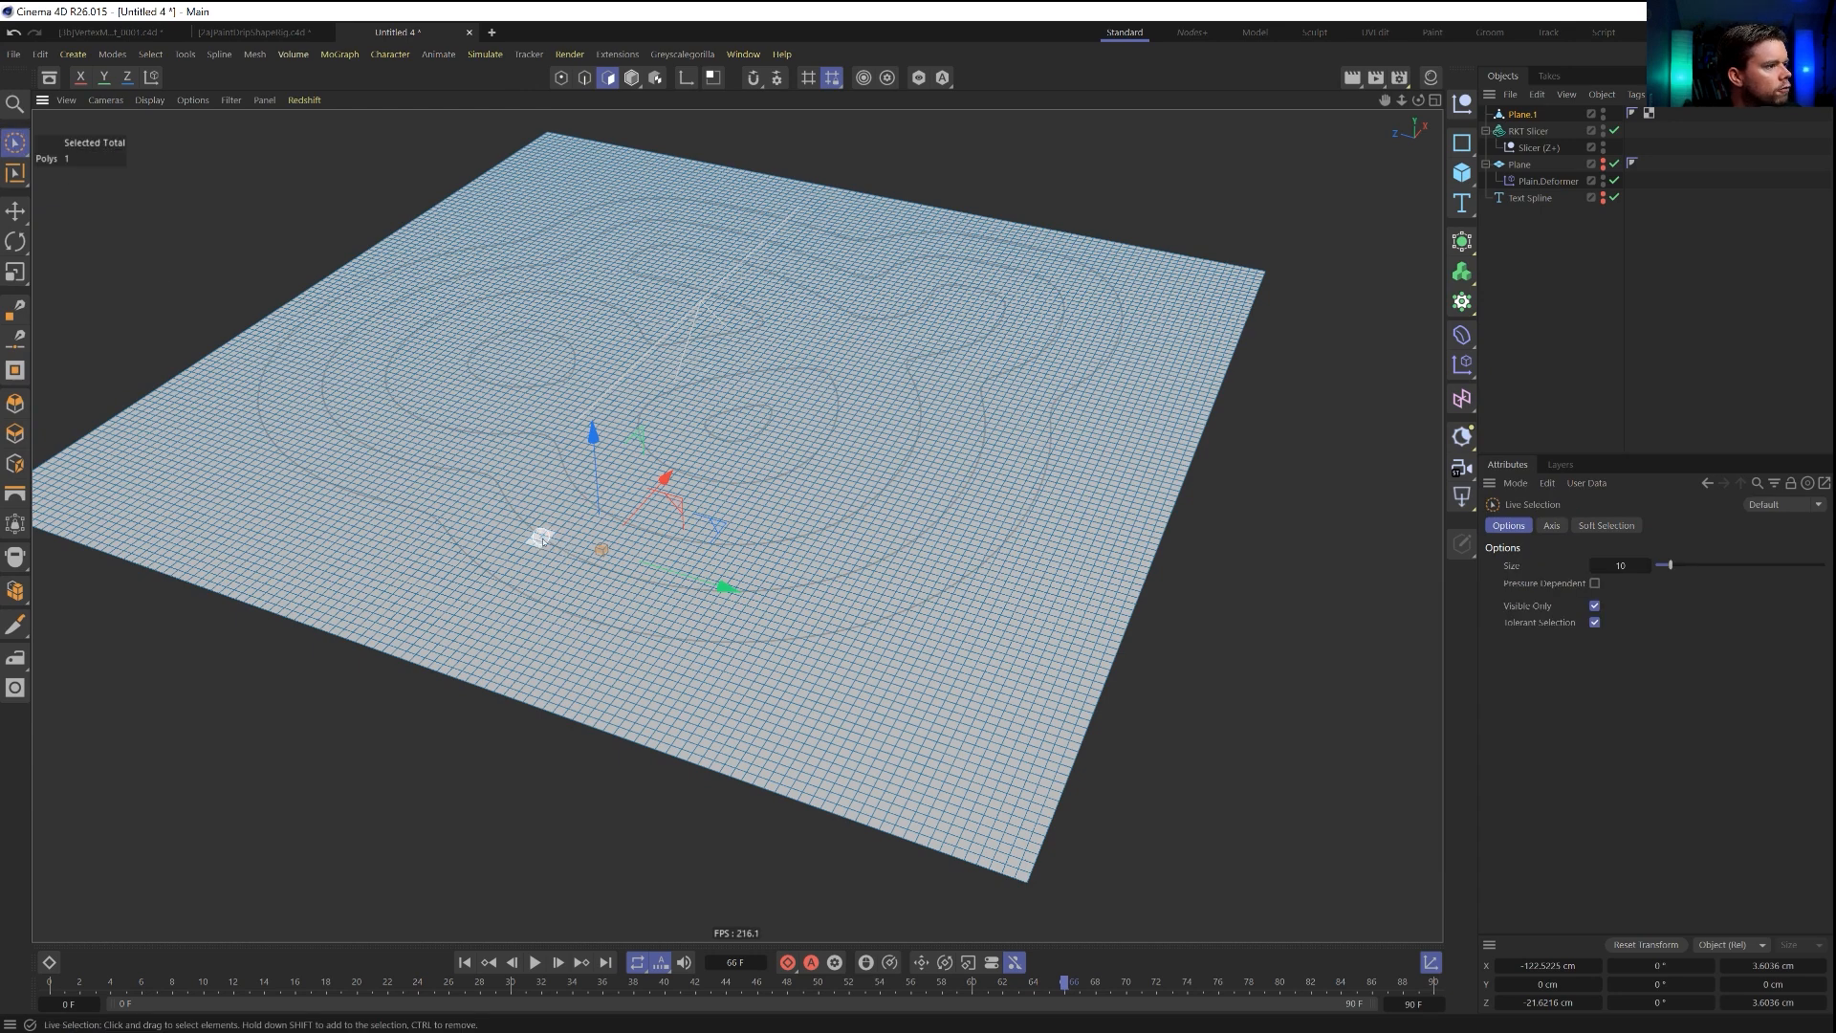
{"action": "left_click_drag", "start_coordinate": [799, 583], "coordinate": [932, 532]}
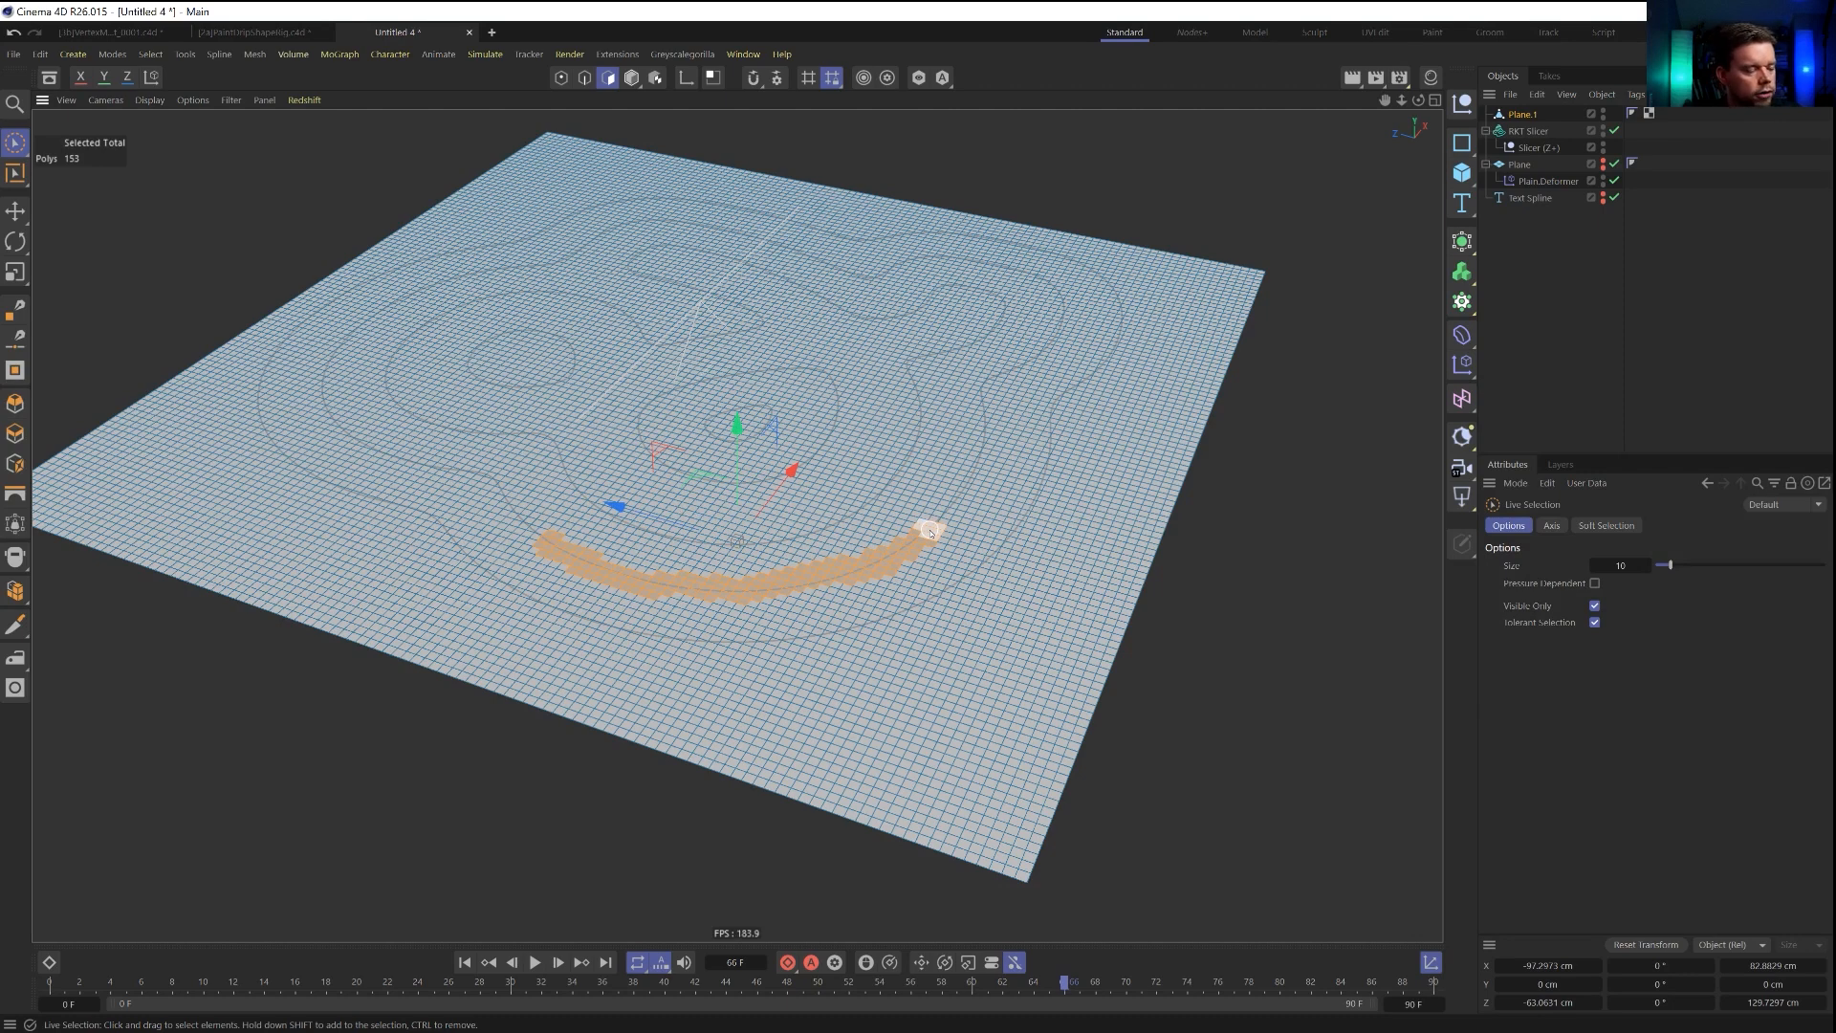
{"action": "left_click", "coordinate": [976, 448]}
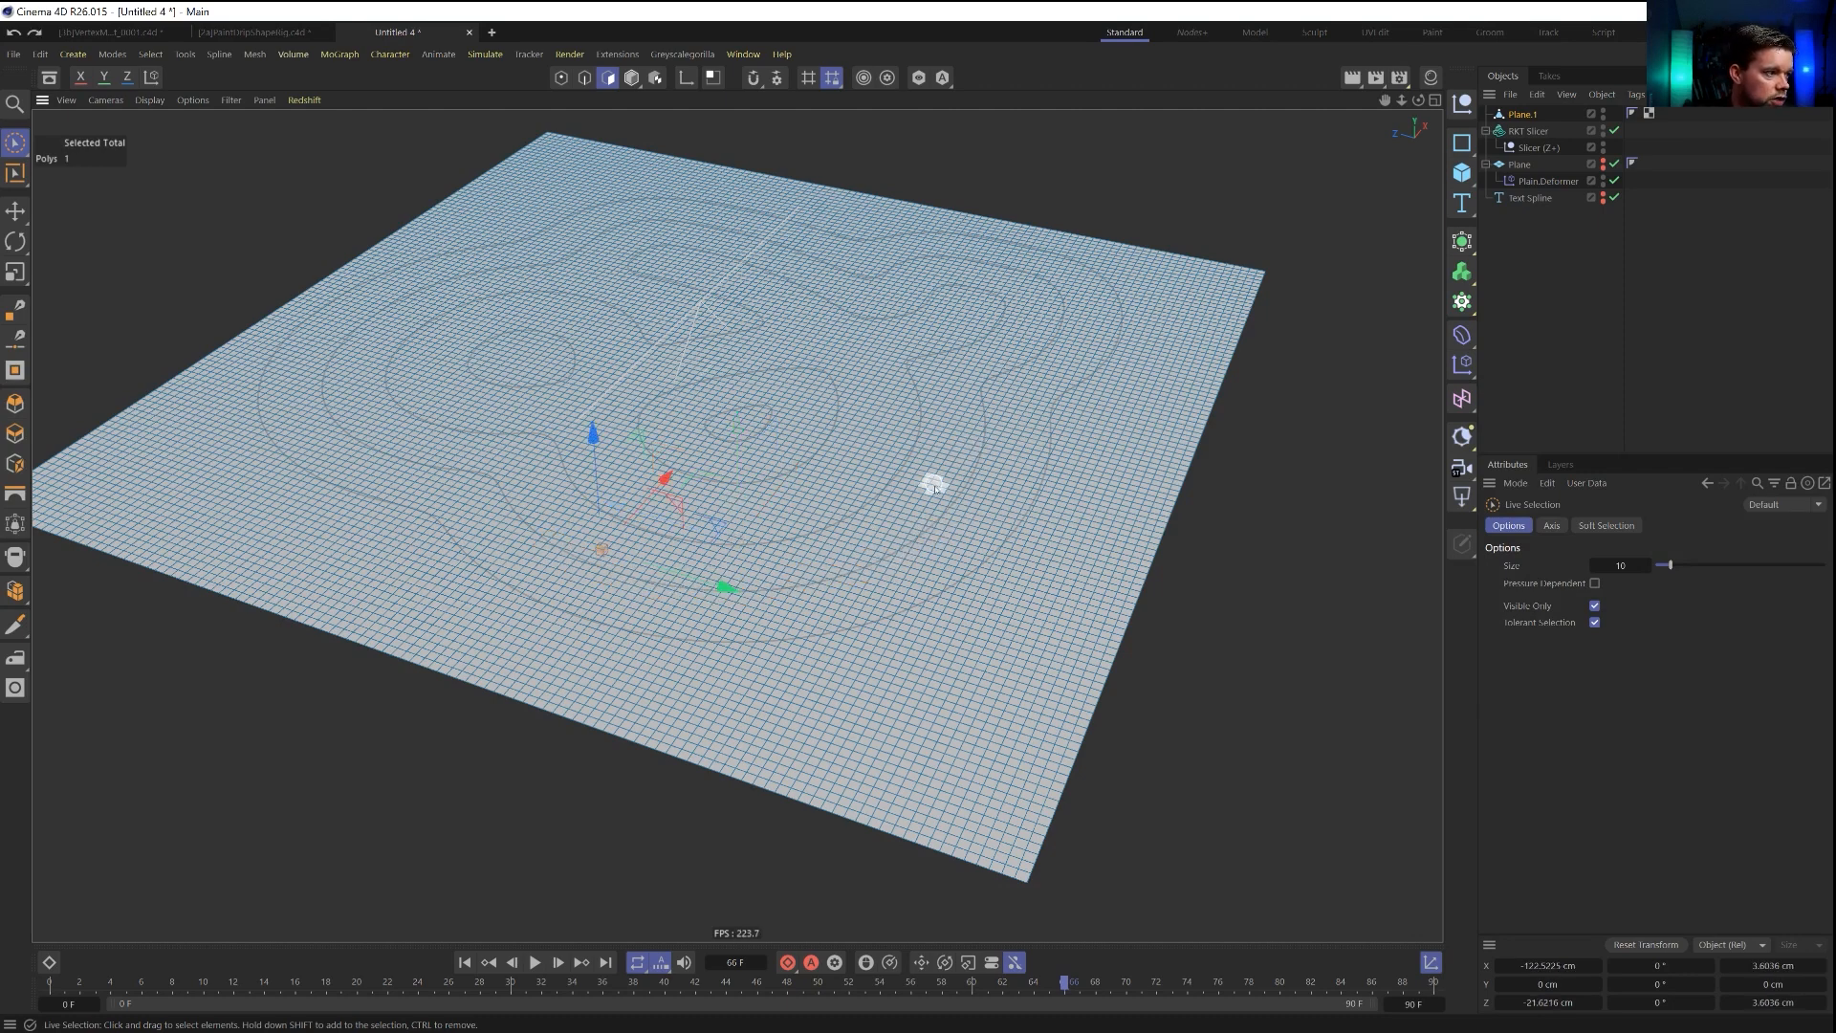
{"action": "left_click_drag", "start_coordinate": [942, 531], "coordinate": [995, 369]}
{"action": "left_click", "coordinate": [150, 55]}
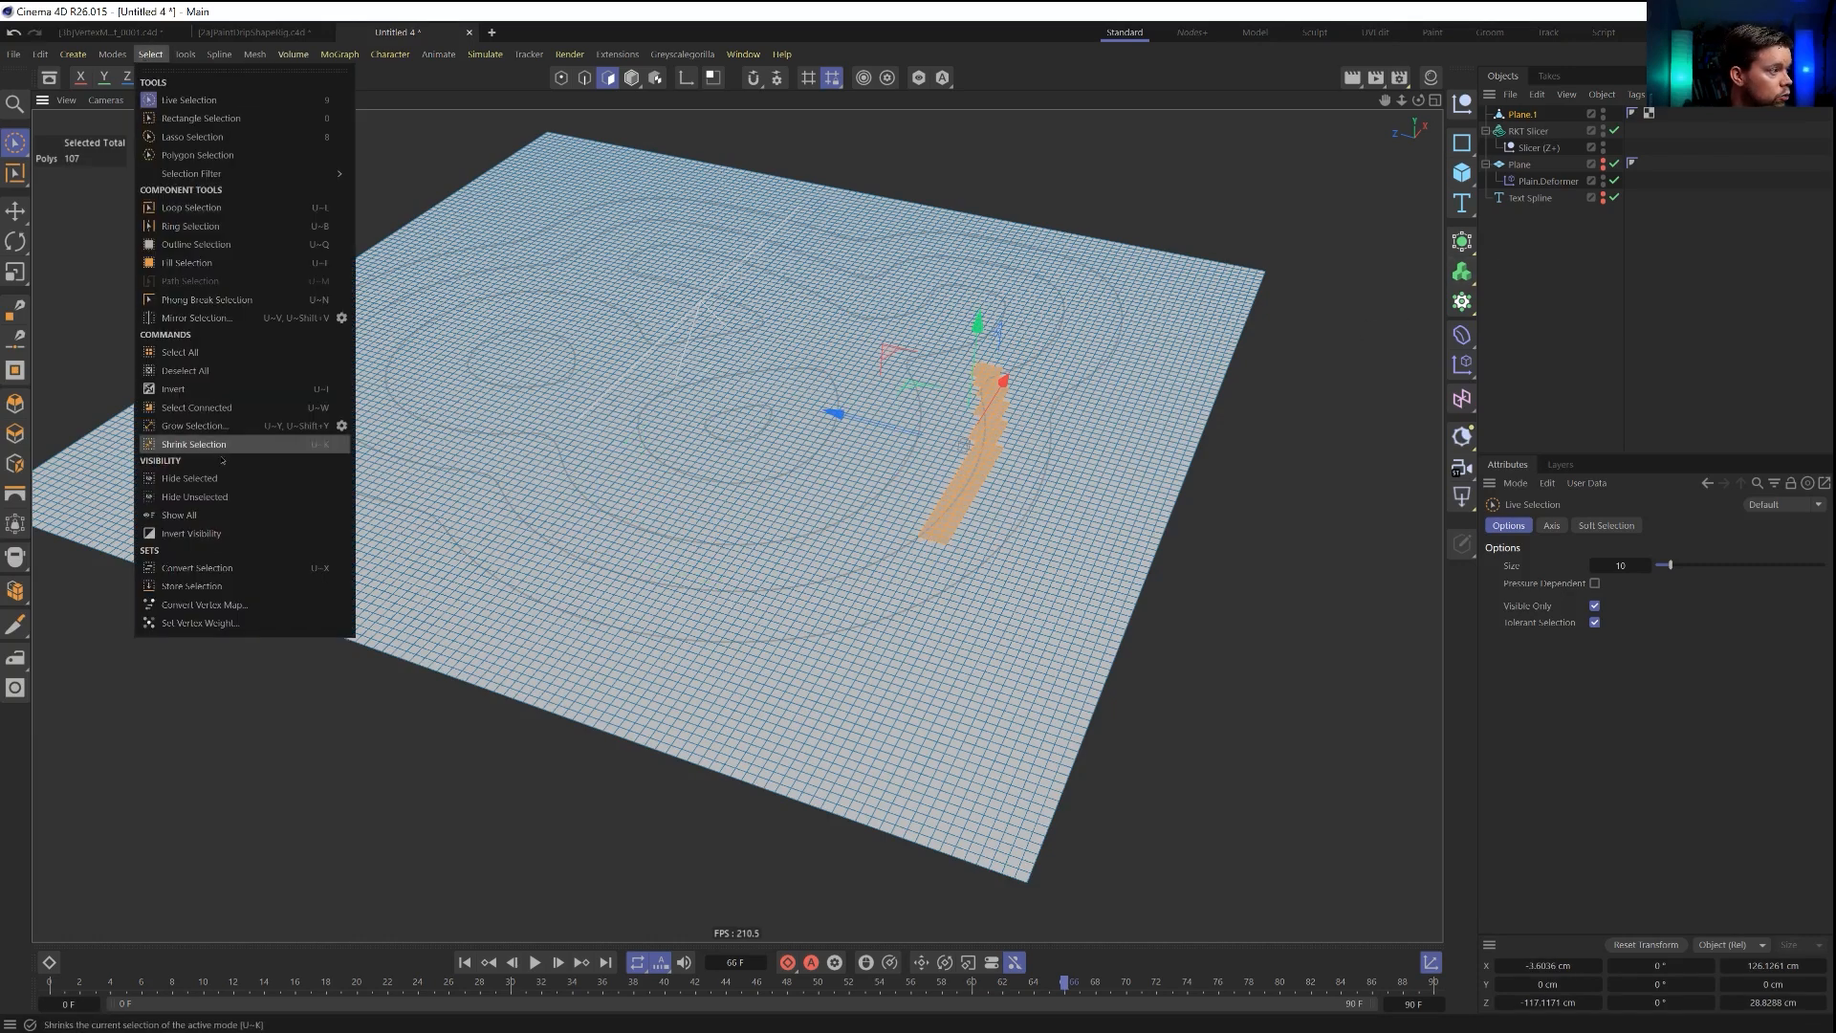
{"action": "left_click", "coordinate": [237, 586]}
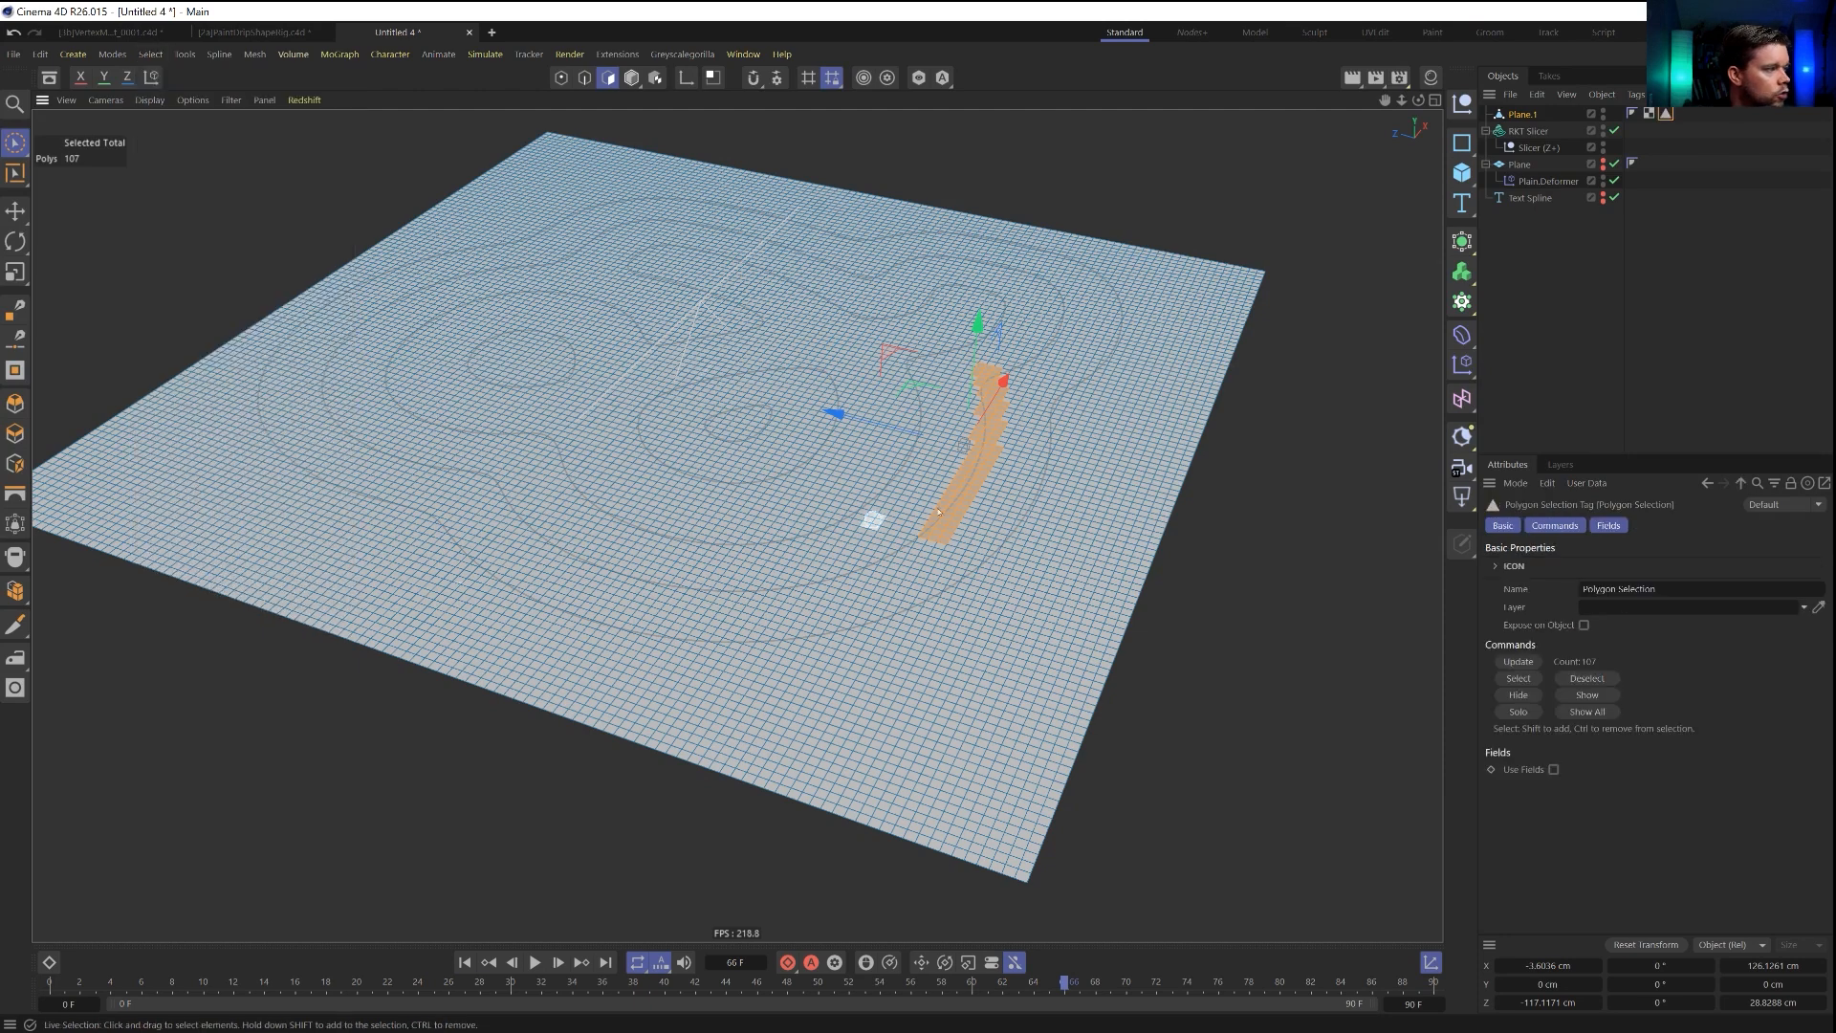
Enable Use Fields on the polygon selection tag and add the RKT Slicer to its fields as a spline object.
{"action": "left_click", "coordinate": [1612, 526]}
{"action": "left_click", "coordinate": [1553, 566]}
{"action": "left_click", "coordinate": [1557, 684]}
{"action": "key", "text": "Delete"}
{"action": "left_click_drag", "start_coordinate": [1527, 135], "coordinate": [1530, 727]}
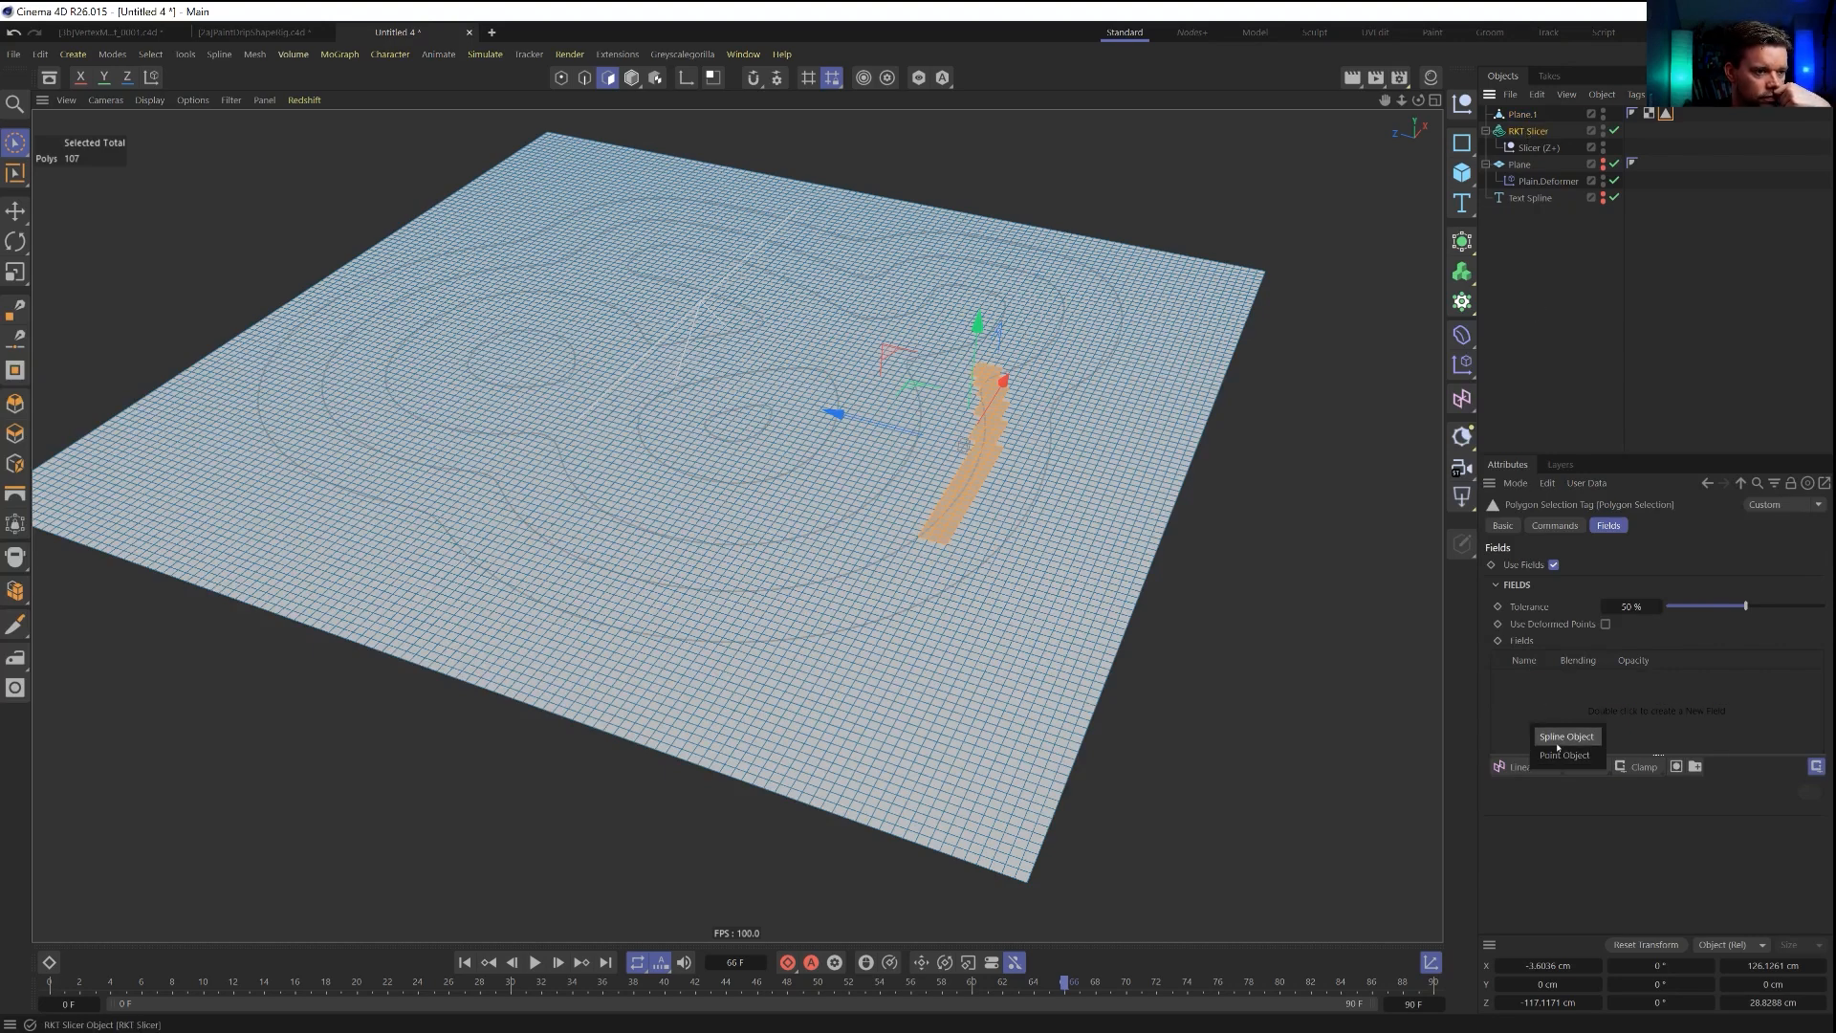
{"action": "left_click", "coordinate": [1561, 737]}
Keep the RKT Slicer field's spline shape as Curve and set its distance mode to Radius.
{"action": "left_click", "coordinate": [1568, 679]}
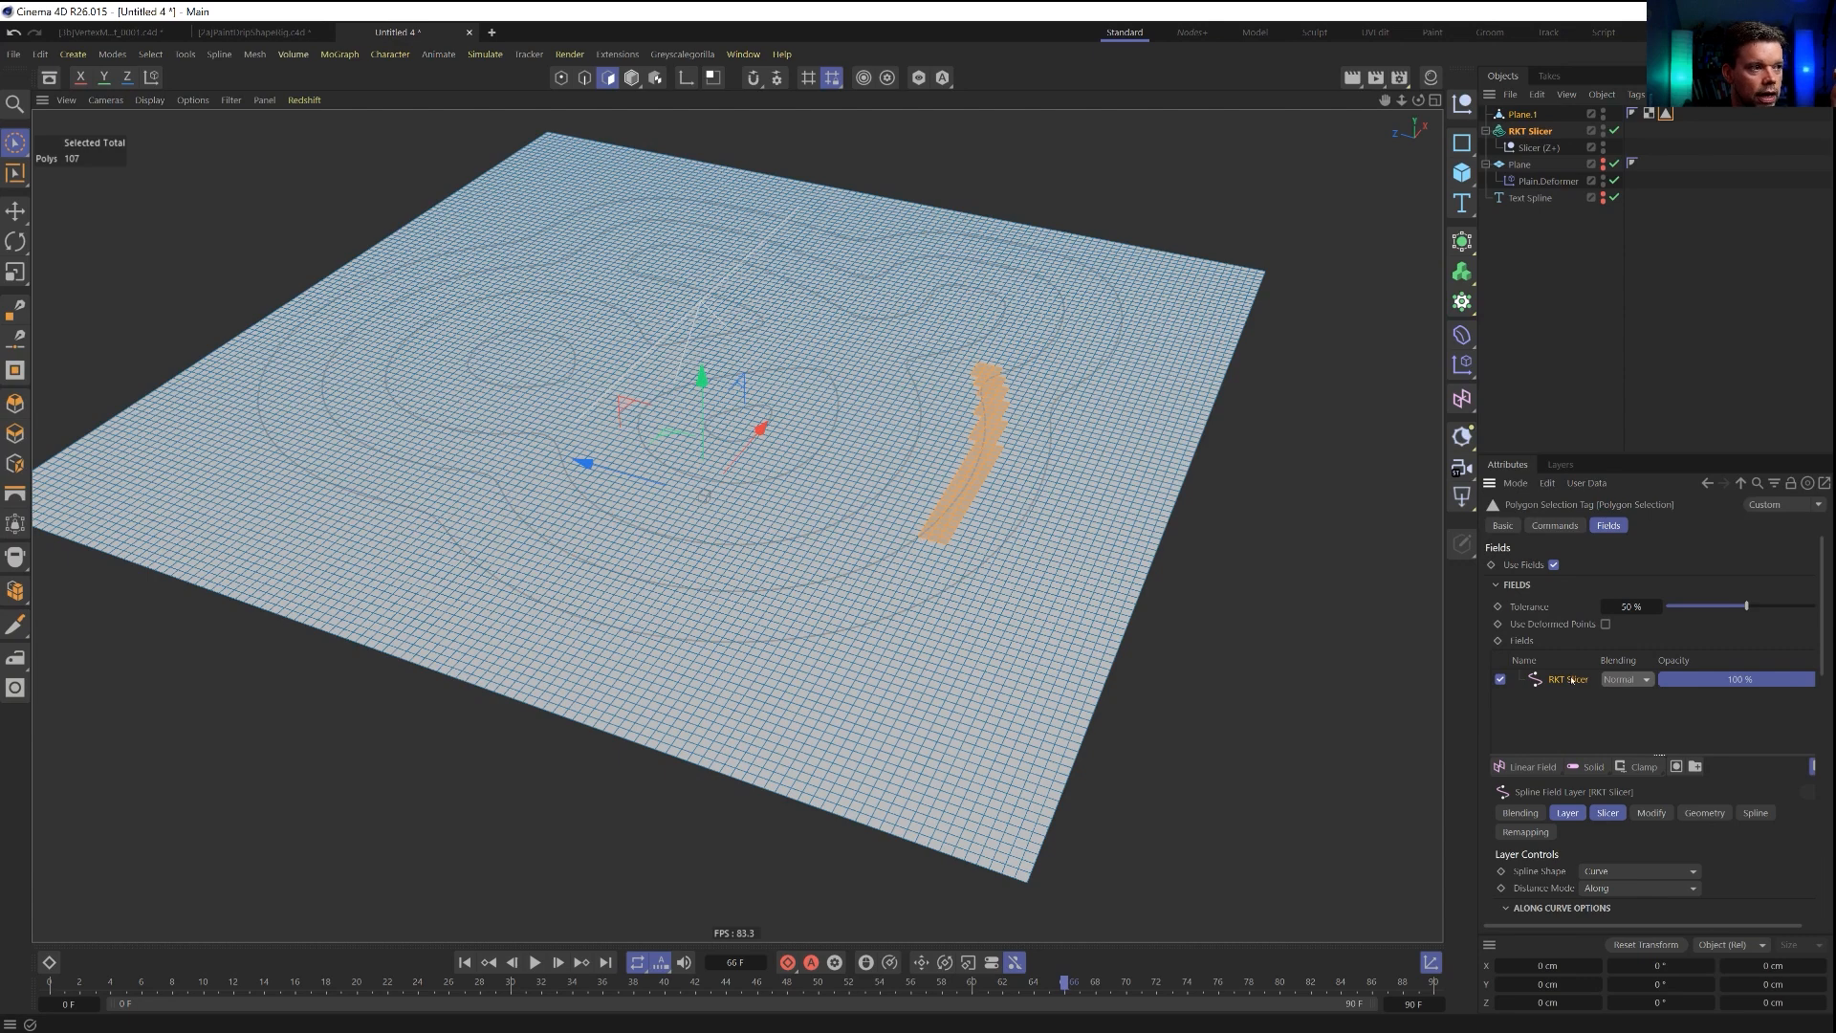
{"action": "left_click", "coordinate": [1602, 871]}
{"action": "left_click", "coordinate": [1612, 890]}
{"action": "left_click", "coordinate": [1616, 888]}
{"action": "left_click", "coordinate": [1610, 925]}
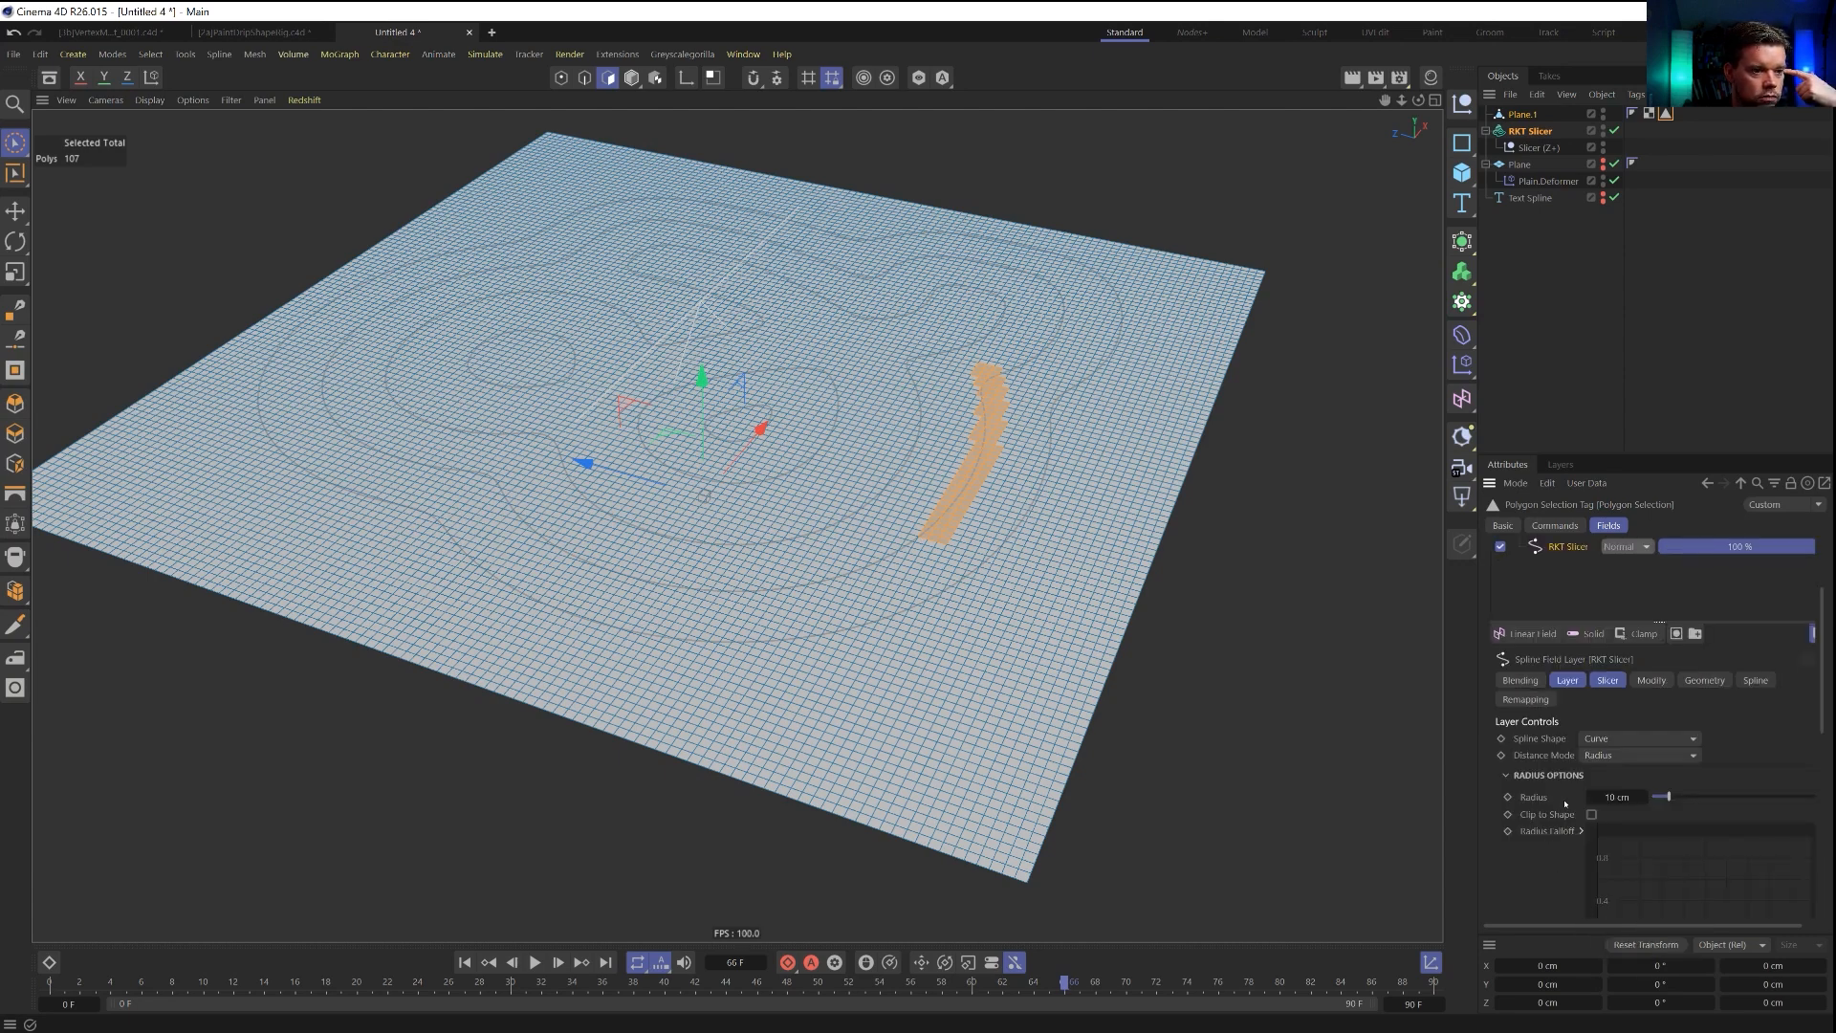
Set the RKT Slicer field's radius to 3 cm and reselect the tag's polygons on the plane.
{"action": "double_click", "coordinate": [1669, 117]}
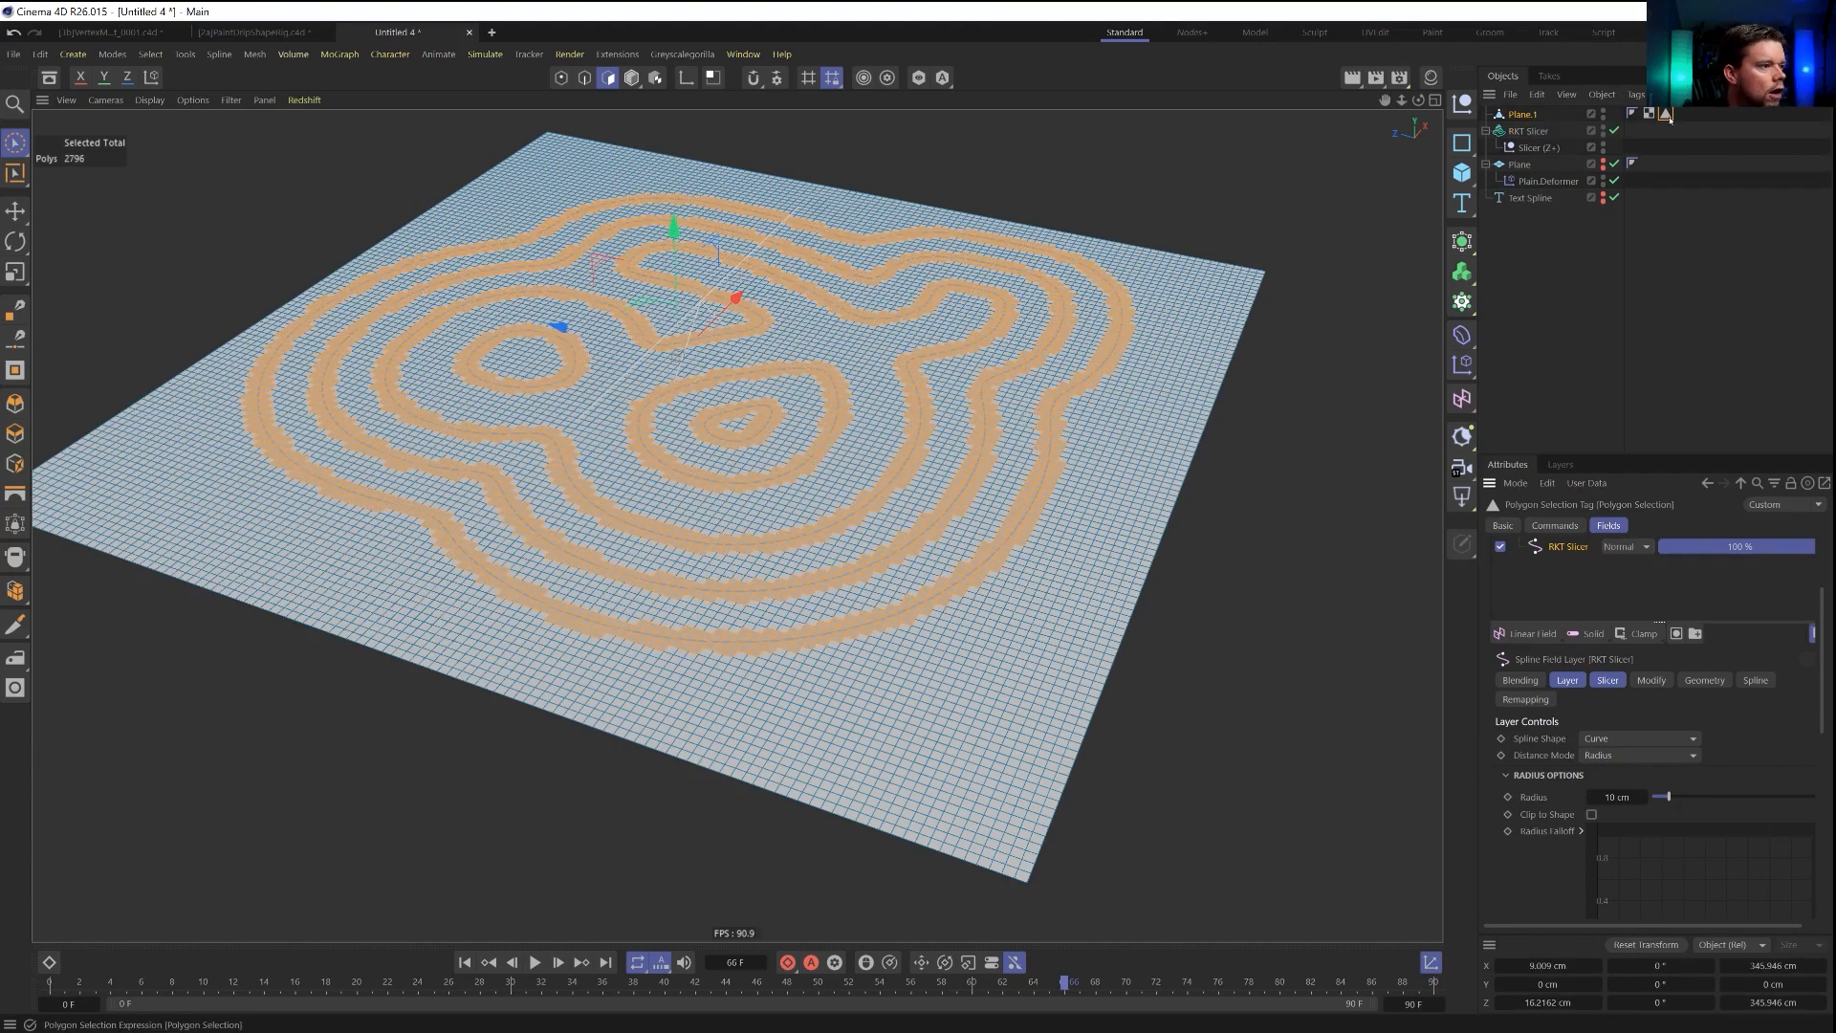
{"action": "left_click", "coordinate": [1616, 796]}
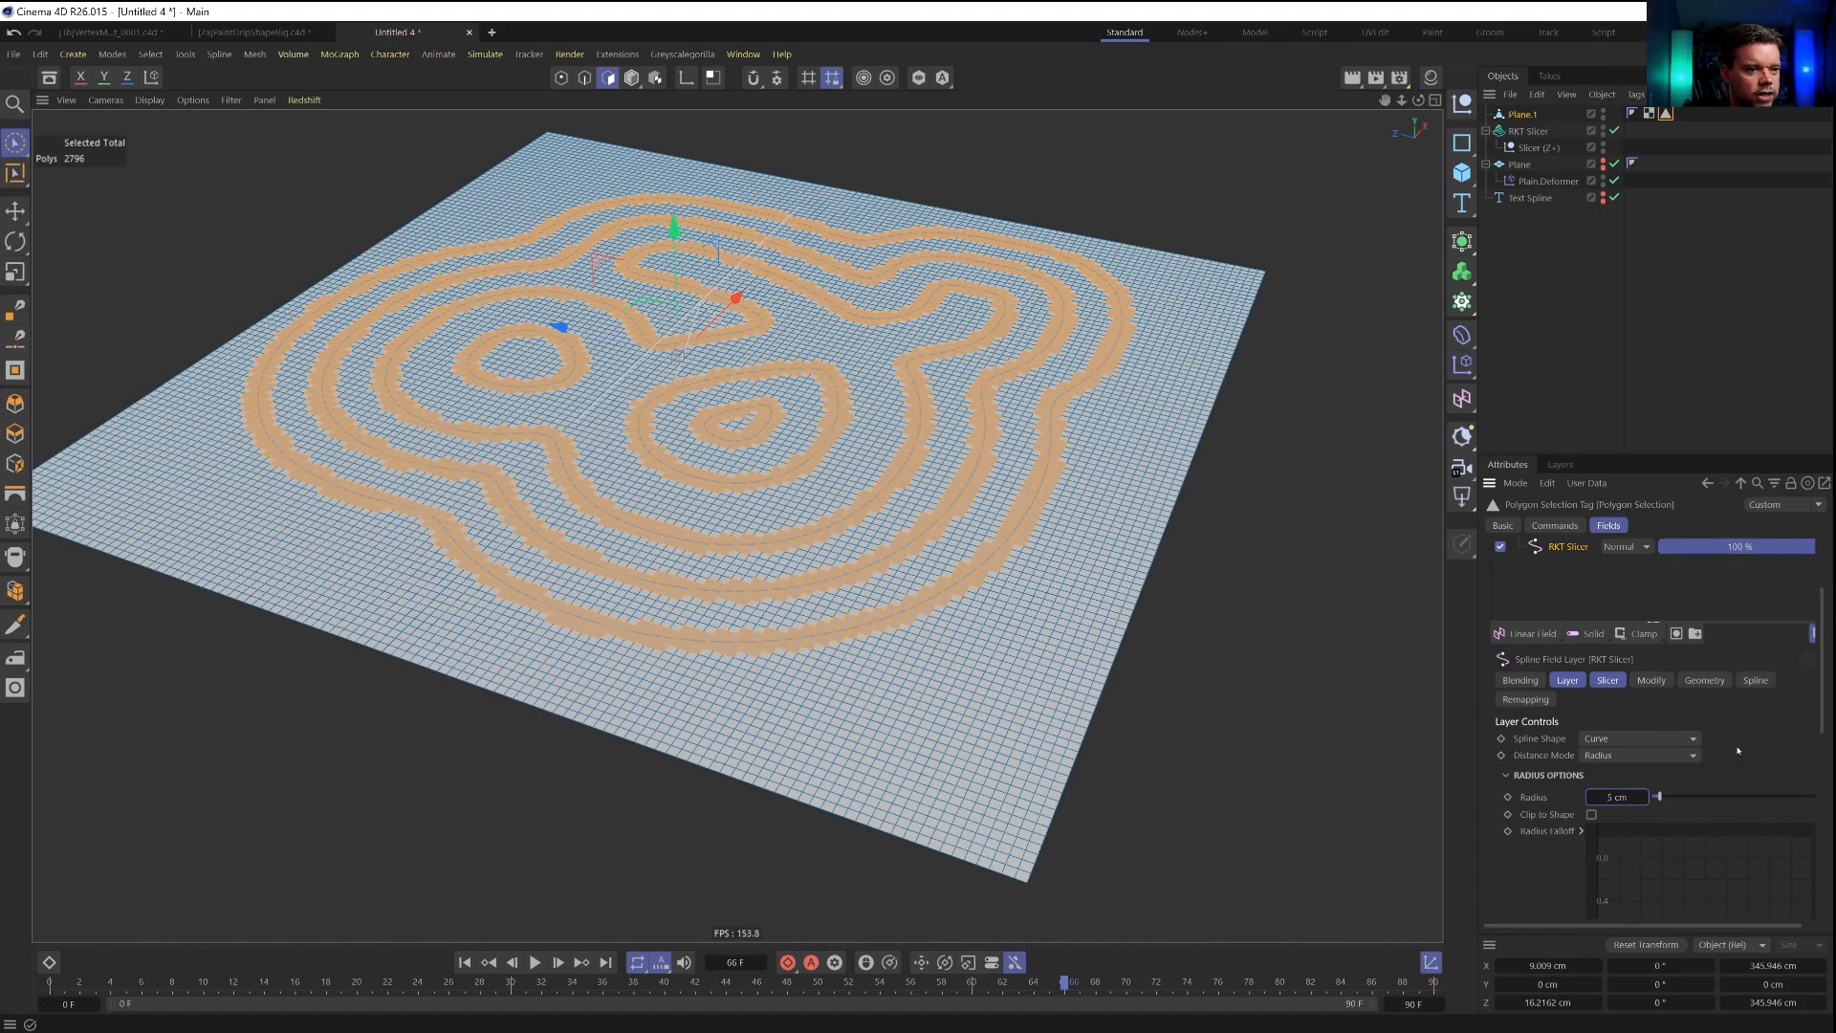
{"action": "double_click", "coordinate": [1667, 115]}
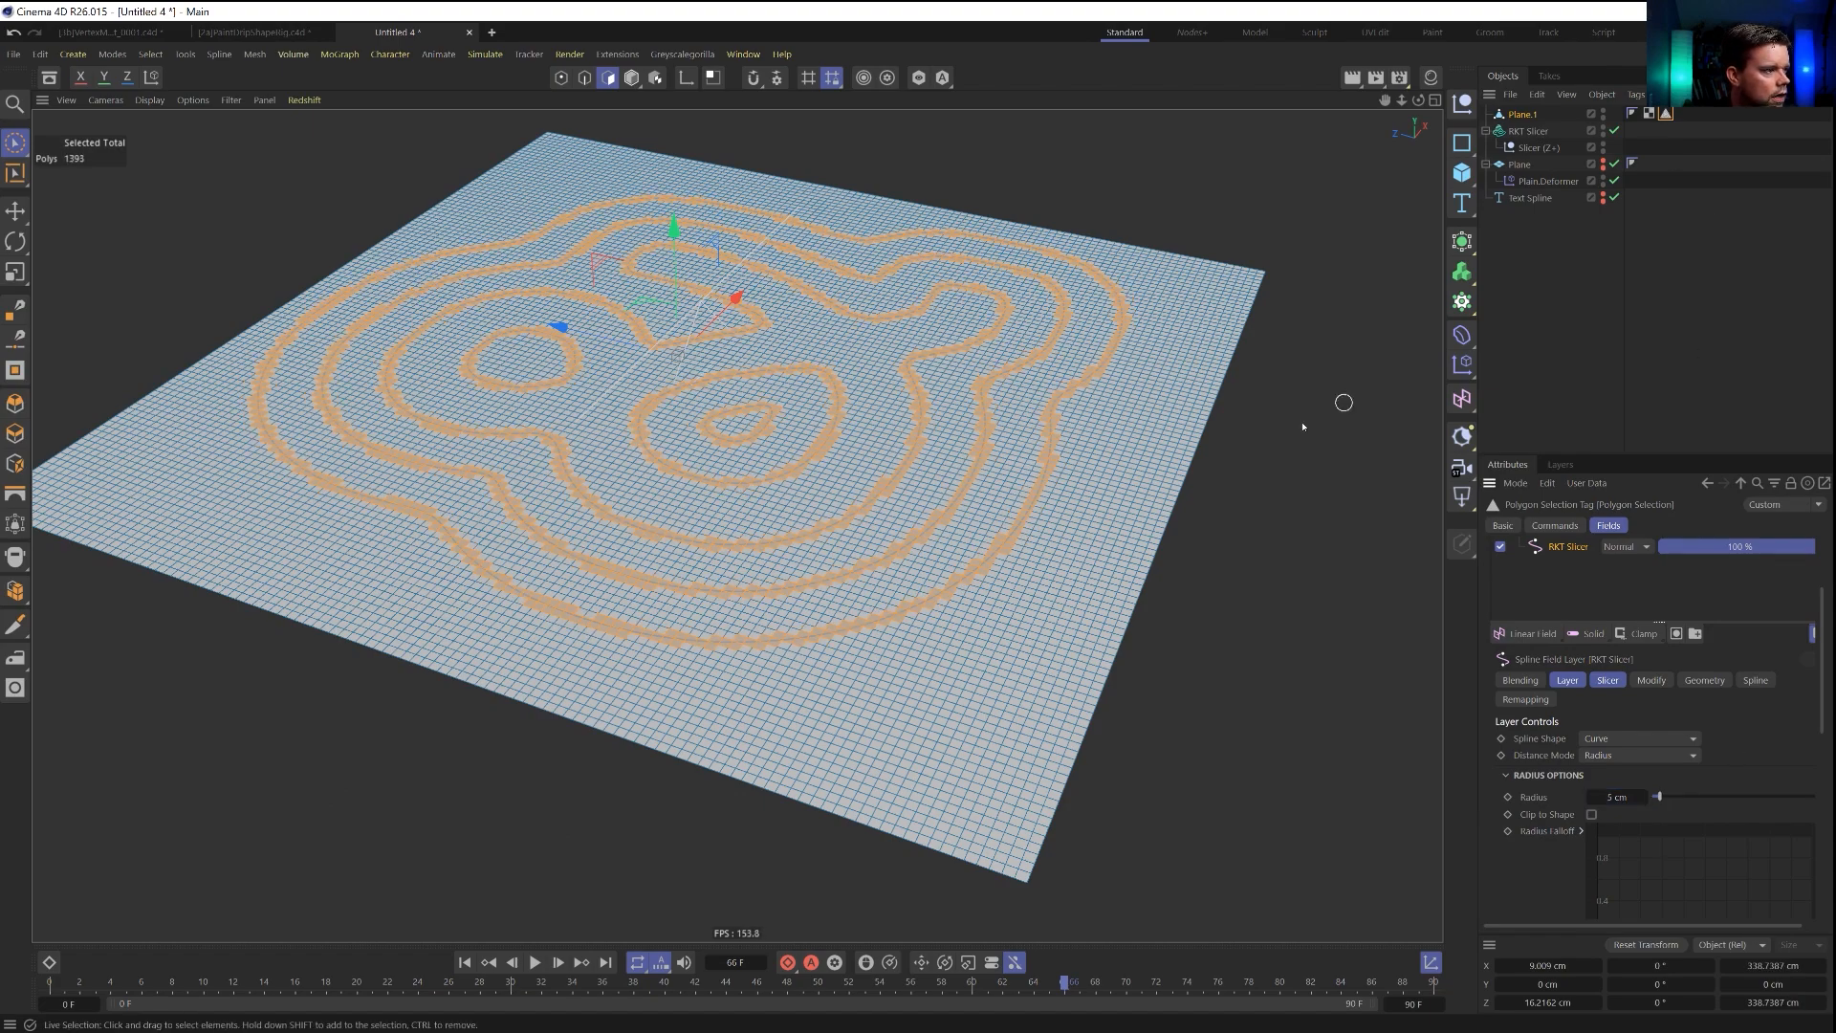
Invert the polygon selection on the dense plane and delete every polygon lying off the contour lines.
{"action": "mouse_move", "coordinate": [980, 525]}
{"action": "left_mouse_down", "text": "alt"}
{"action": "mouse_move", "coordinate": [1023, 575]}
{"action": "mouse_move", "coordinate": [993, 578]}
{"action": "mouse_move", "coordinate": [966, 526]}
{"action": "left_mouse_up", "text": "alt"}
{"action": "key", "text": "u"}
{"action": "key", "text": "i"}
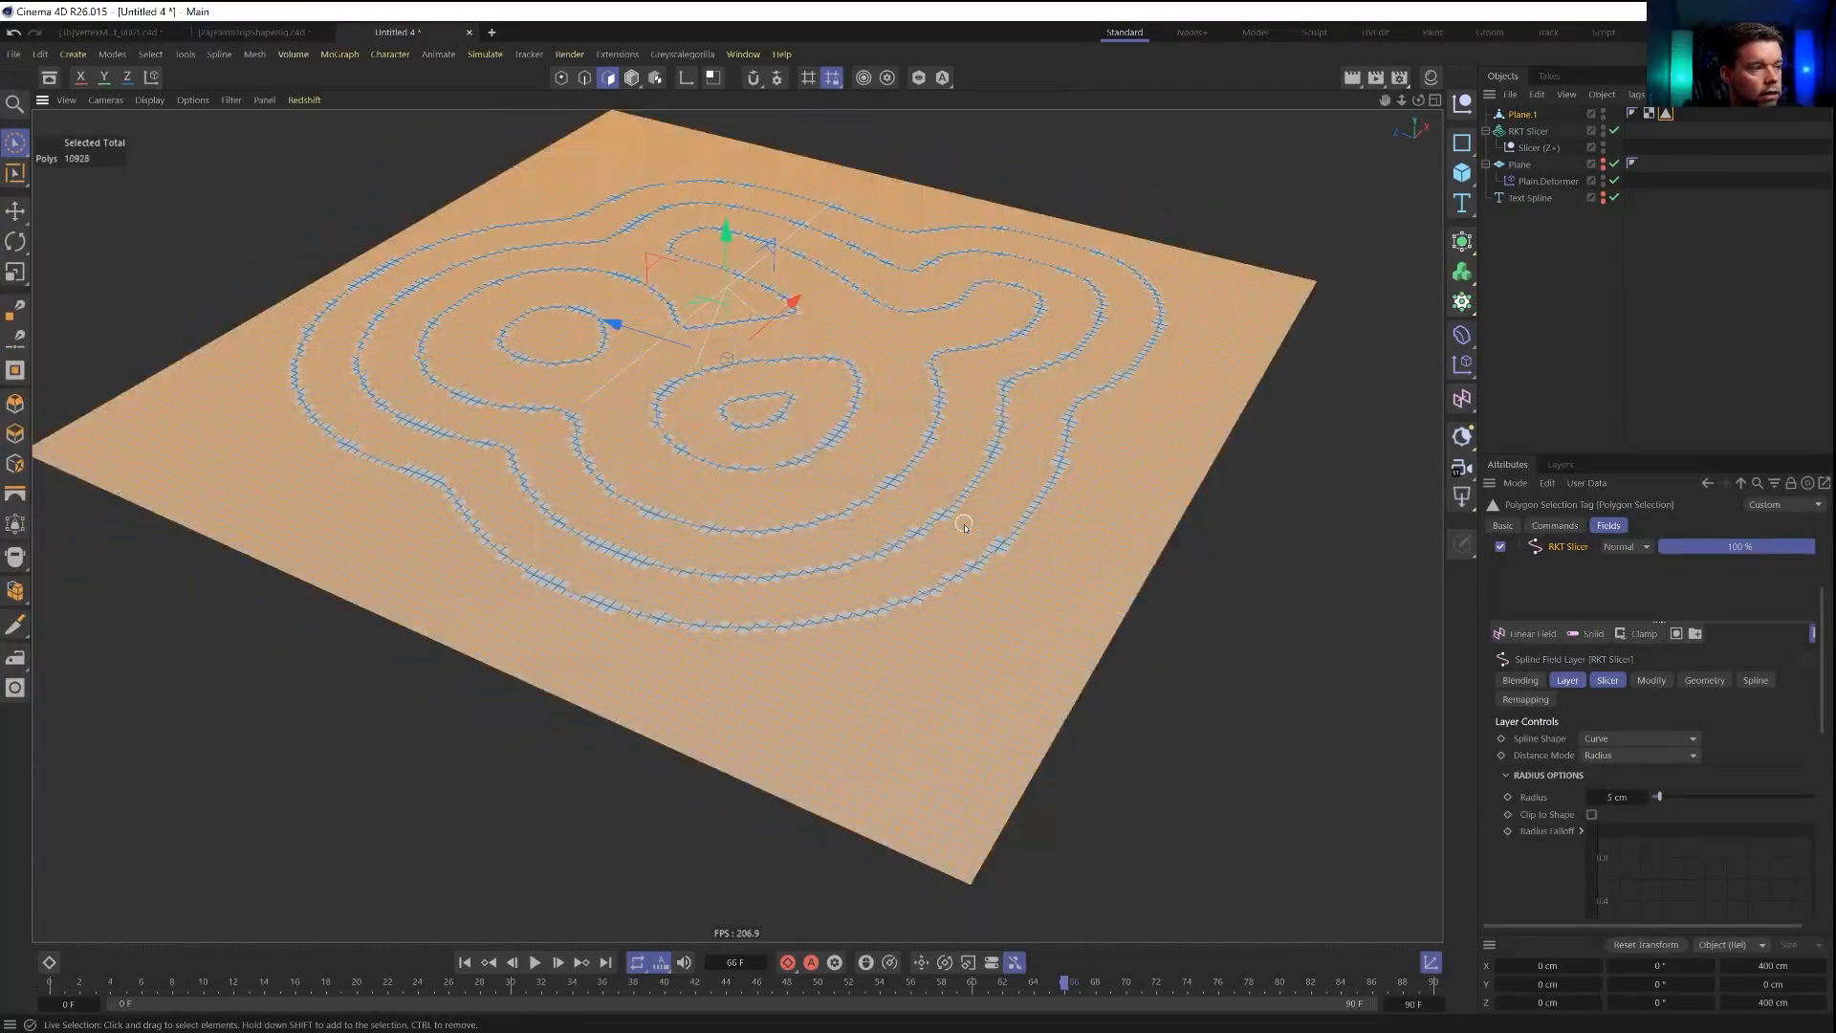
{"action": "key", "text": "Delete"}
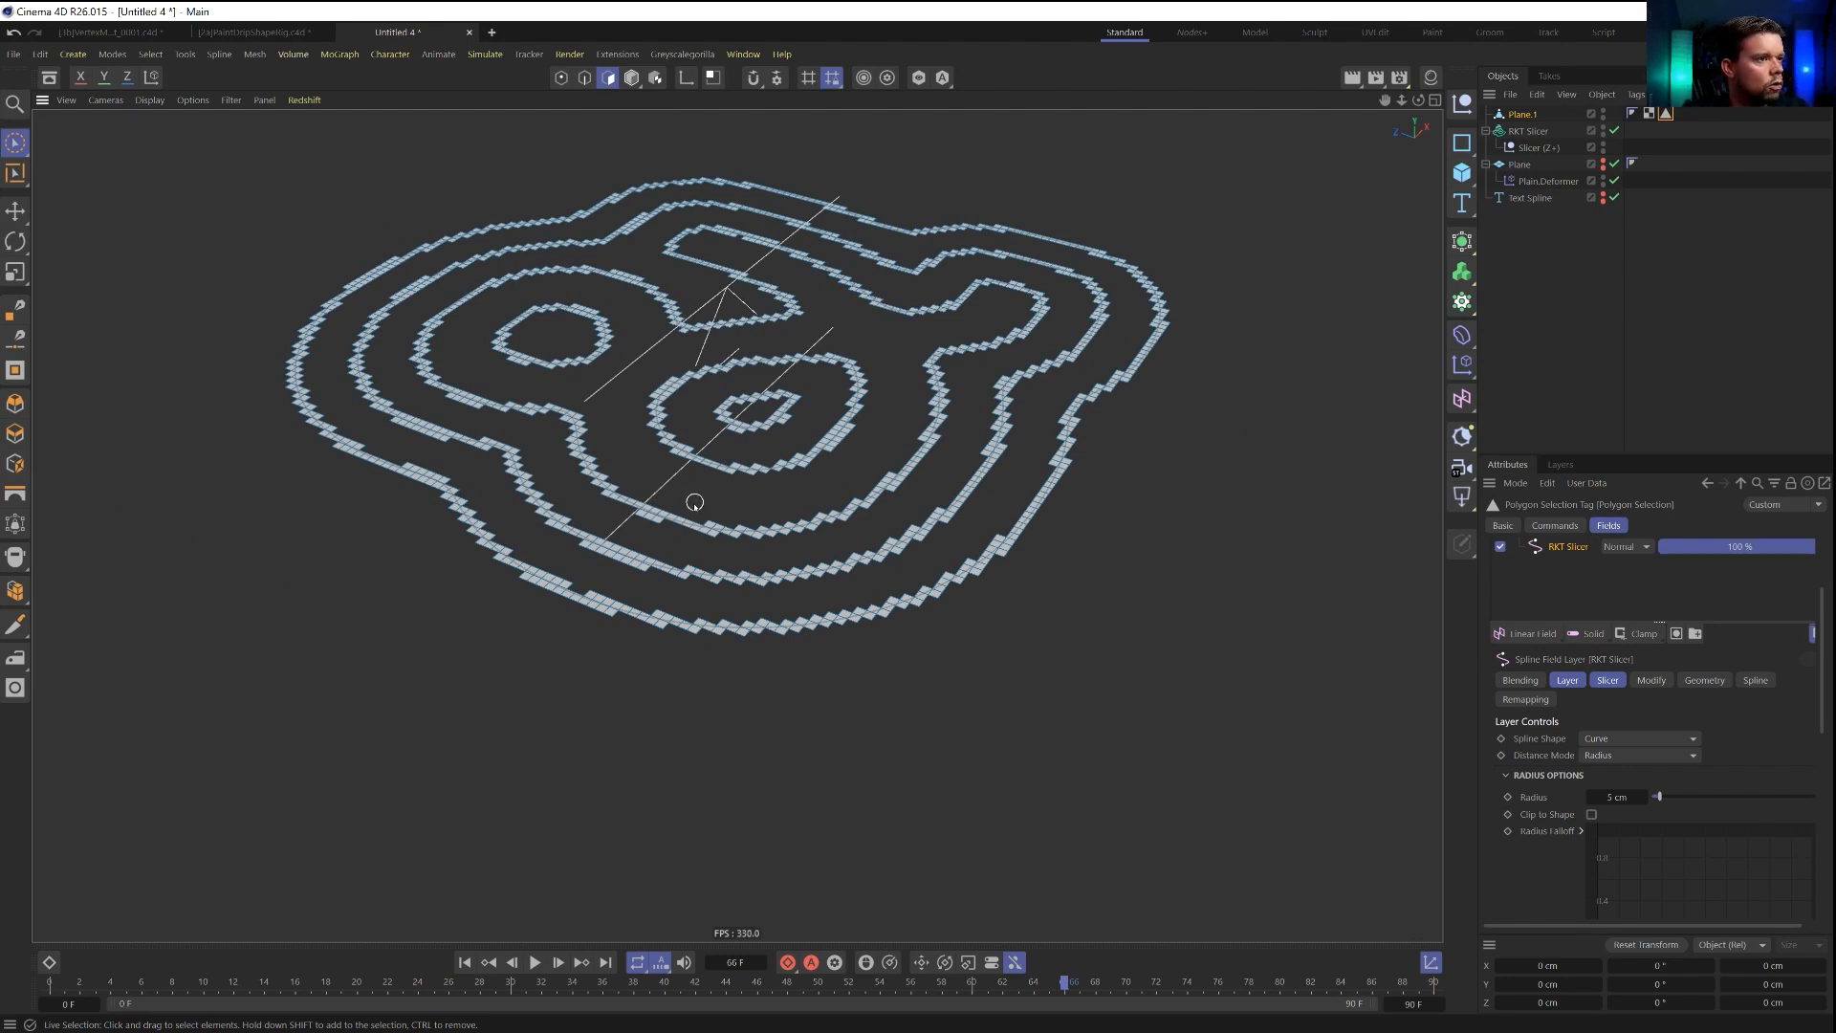
Select a couple of points on the plane's outer contour strip and set their vertex weight to create a vertex map.
{"action": "middle_click_drag", "start_coordinate": [687, 486], "coordinate": [800, 566]}
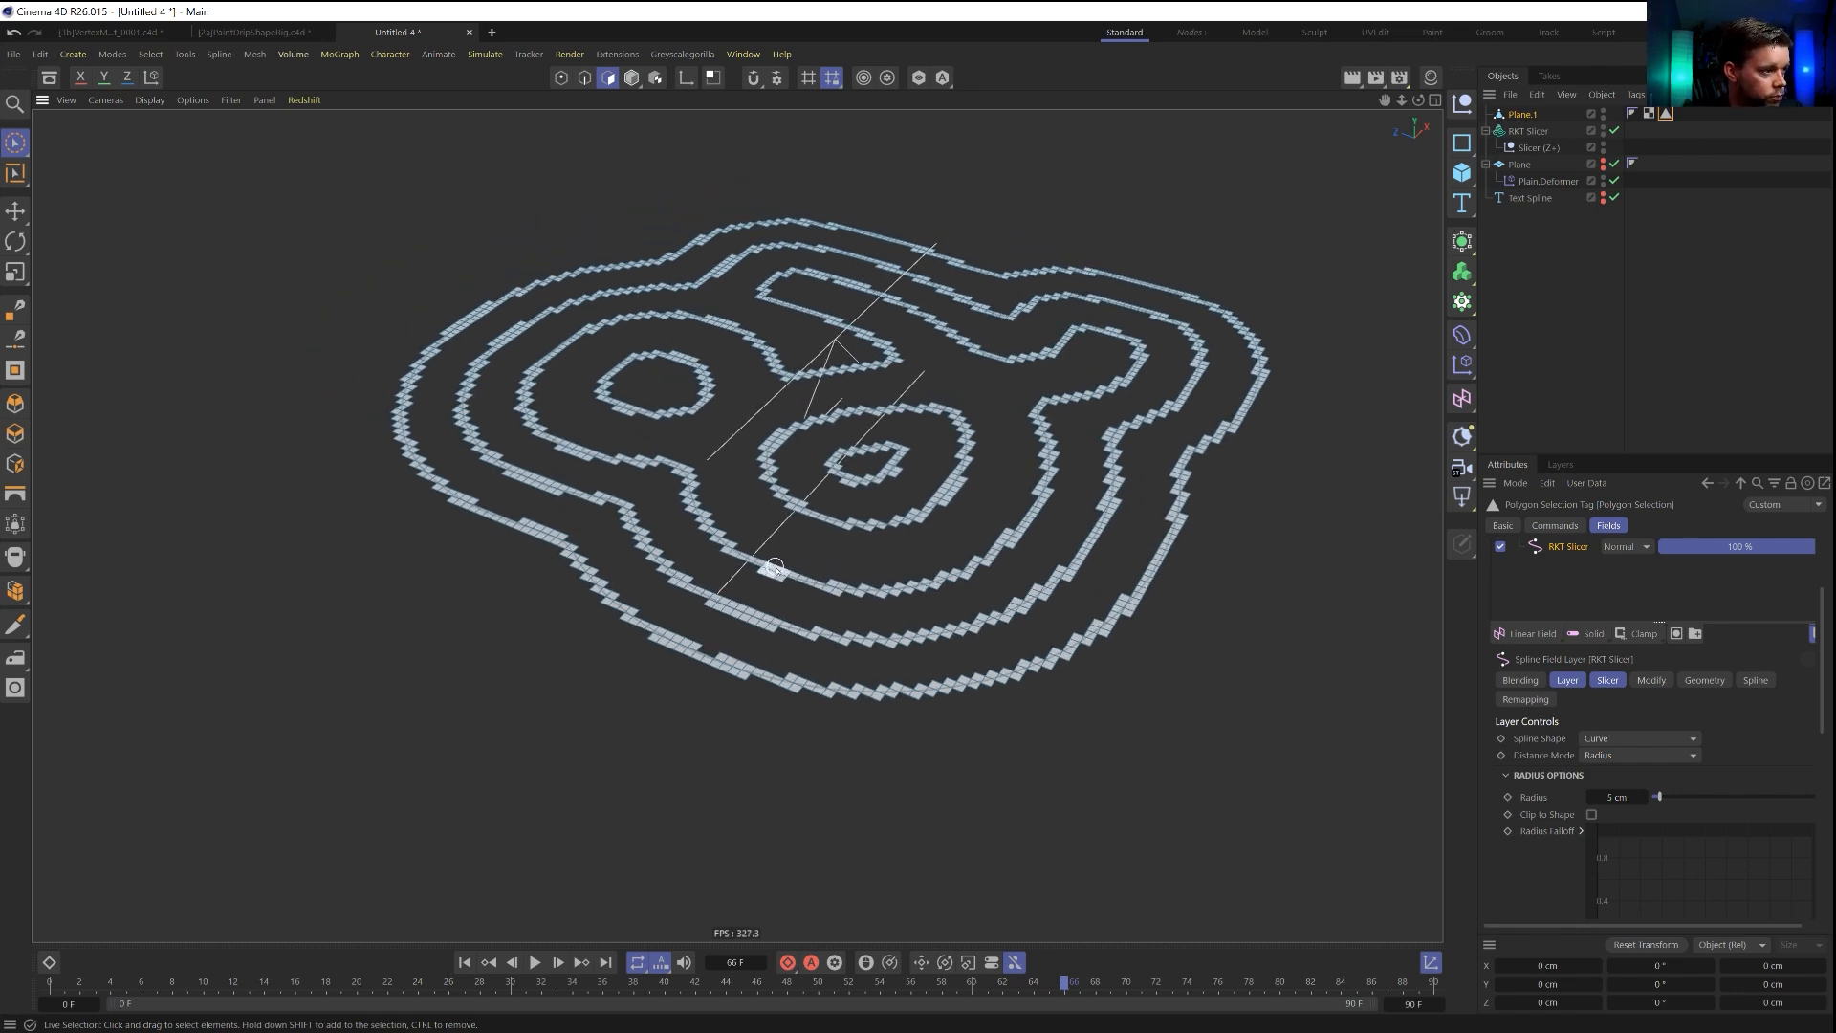
{"action": "left_click_drag", "start_coordinate": [777, 569], "coordinate": [805, 564], "text": "alt"}
{"action": "left_click_drag", "start_coordinate": [869, 674], "coordinate": [930, 580], "text": "alt"}
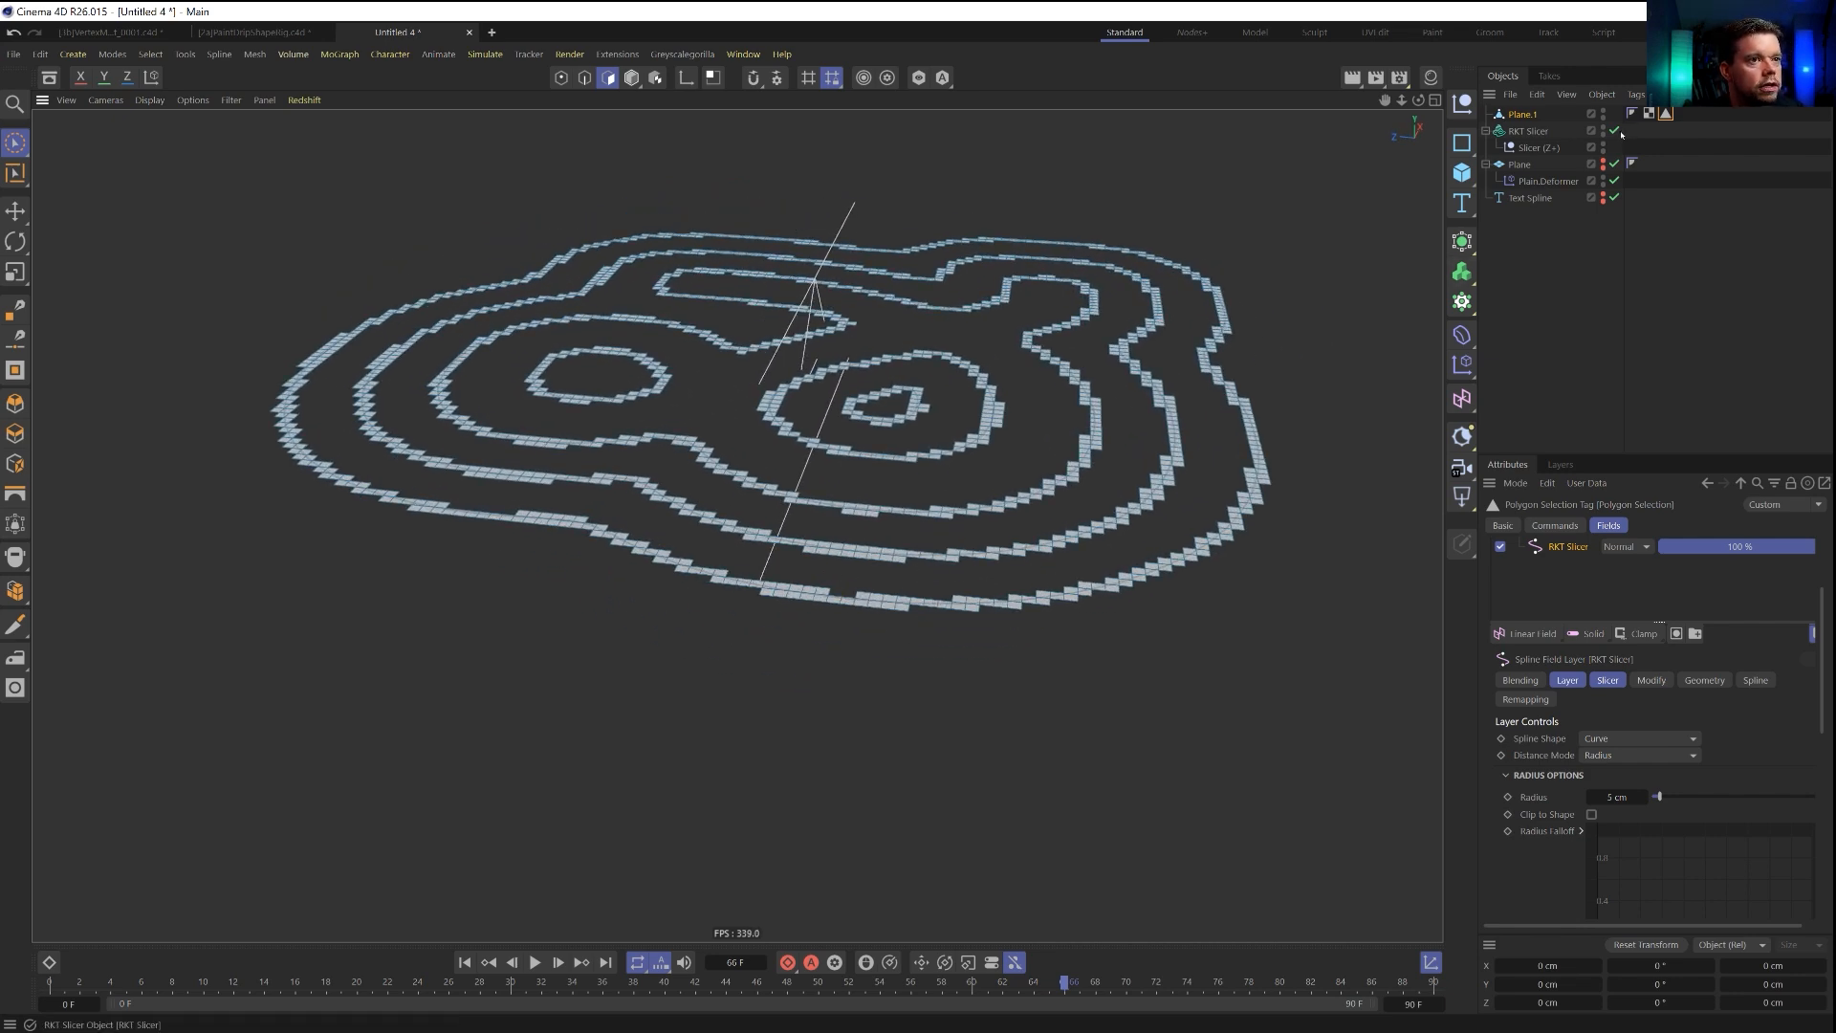
{"action": "left_click_drag", "start_coordinate": [754, 568], "coordinate": [710, 576], "text": "alt"}
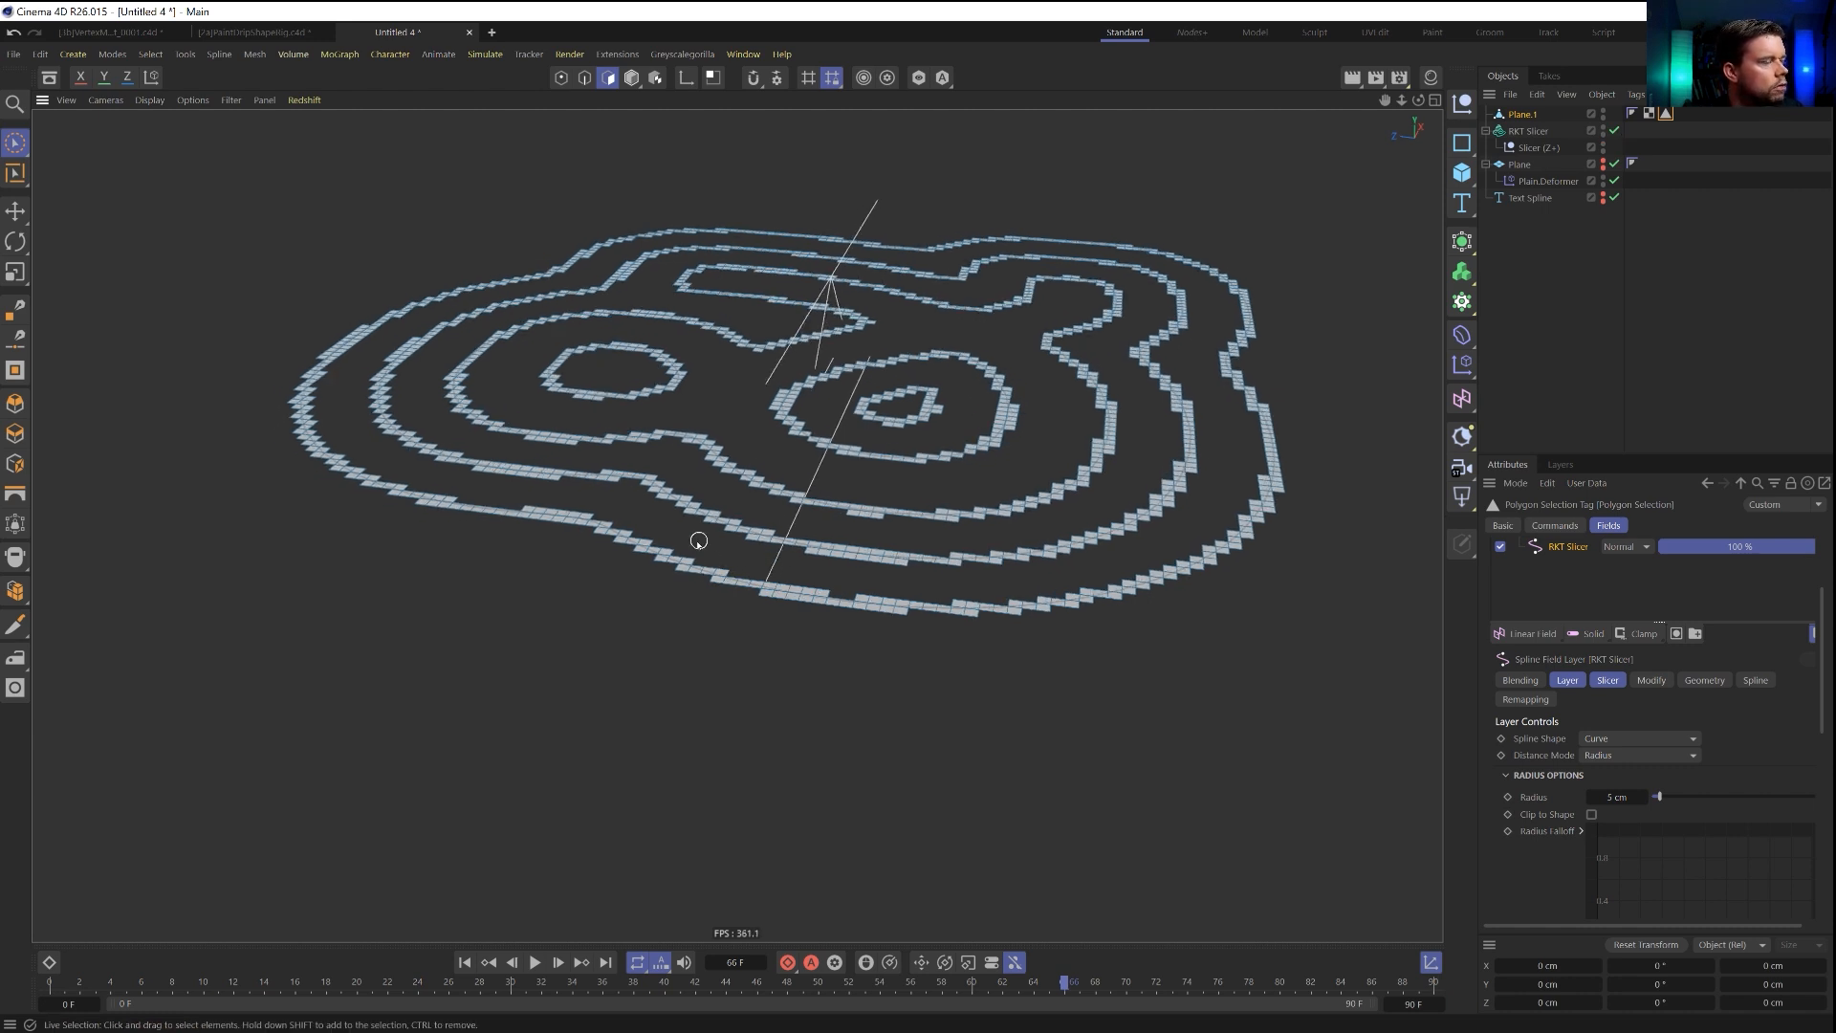
{"action": "left_click", "coordinate": [1522, 115]}
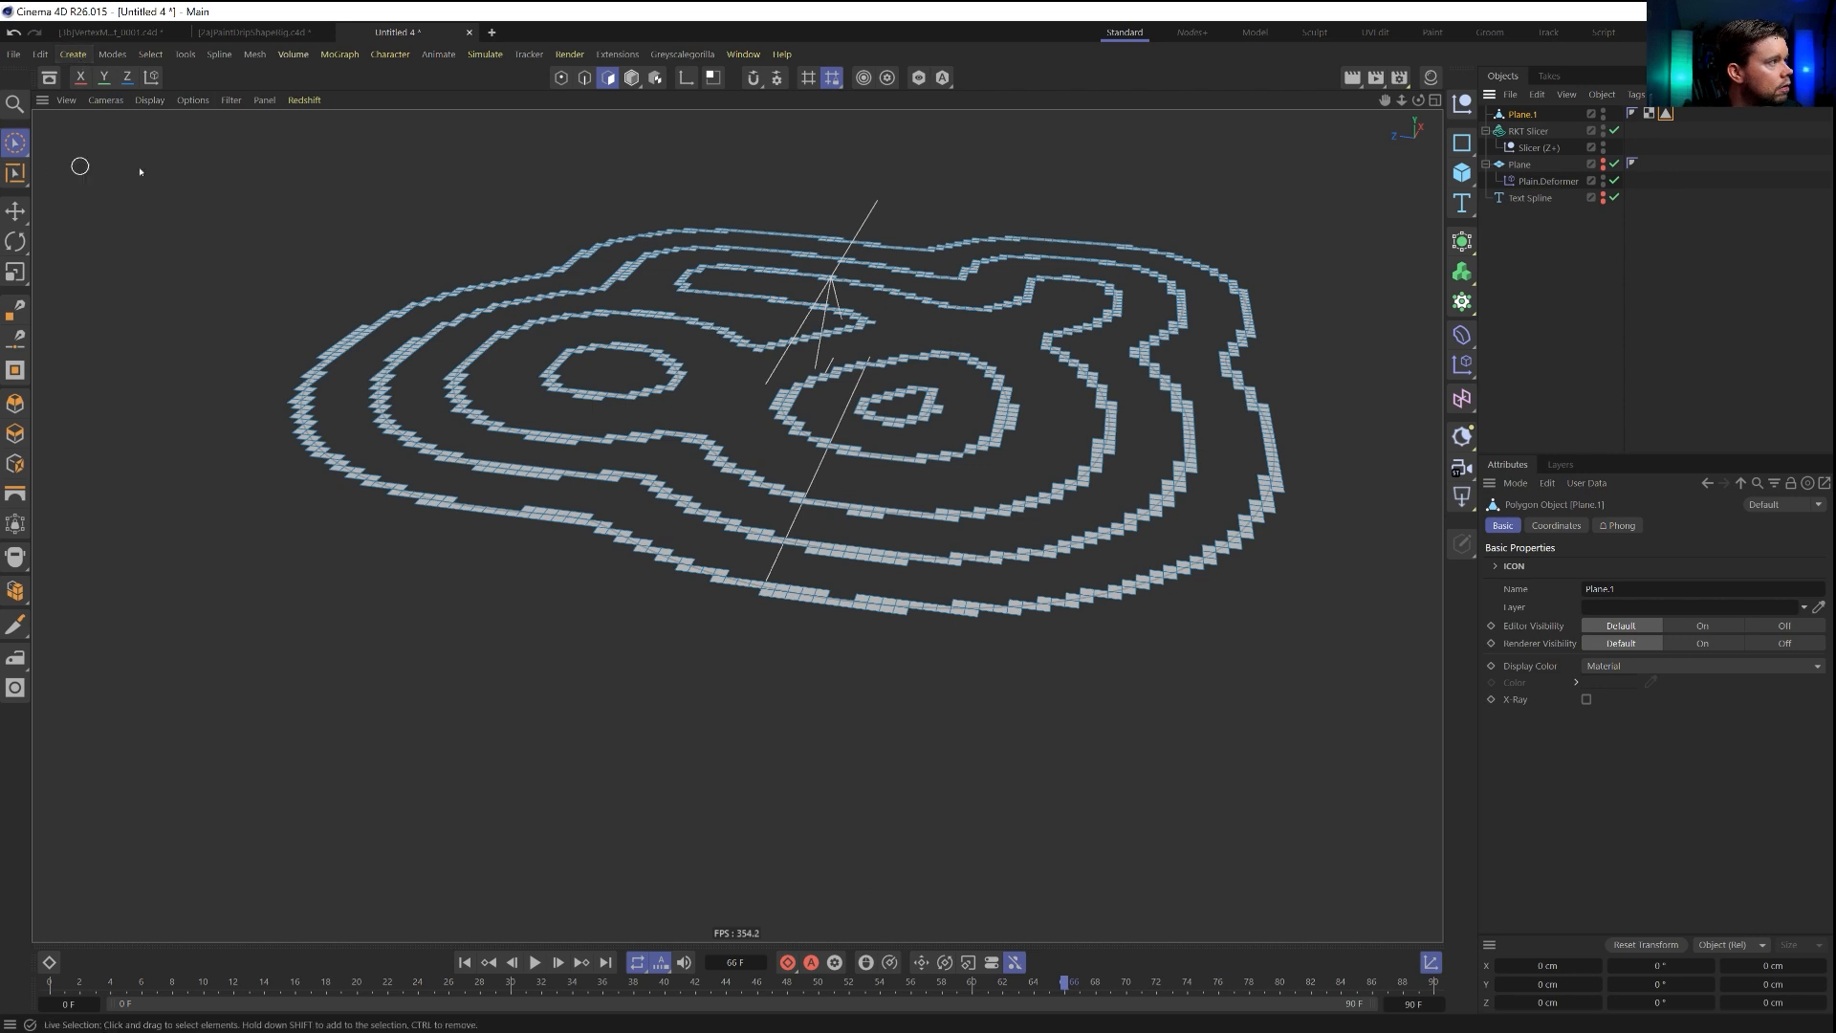
{"action": "key", "text": "Return"}
{"action": "left_click", "coordinate": [626, 531]}
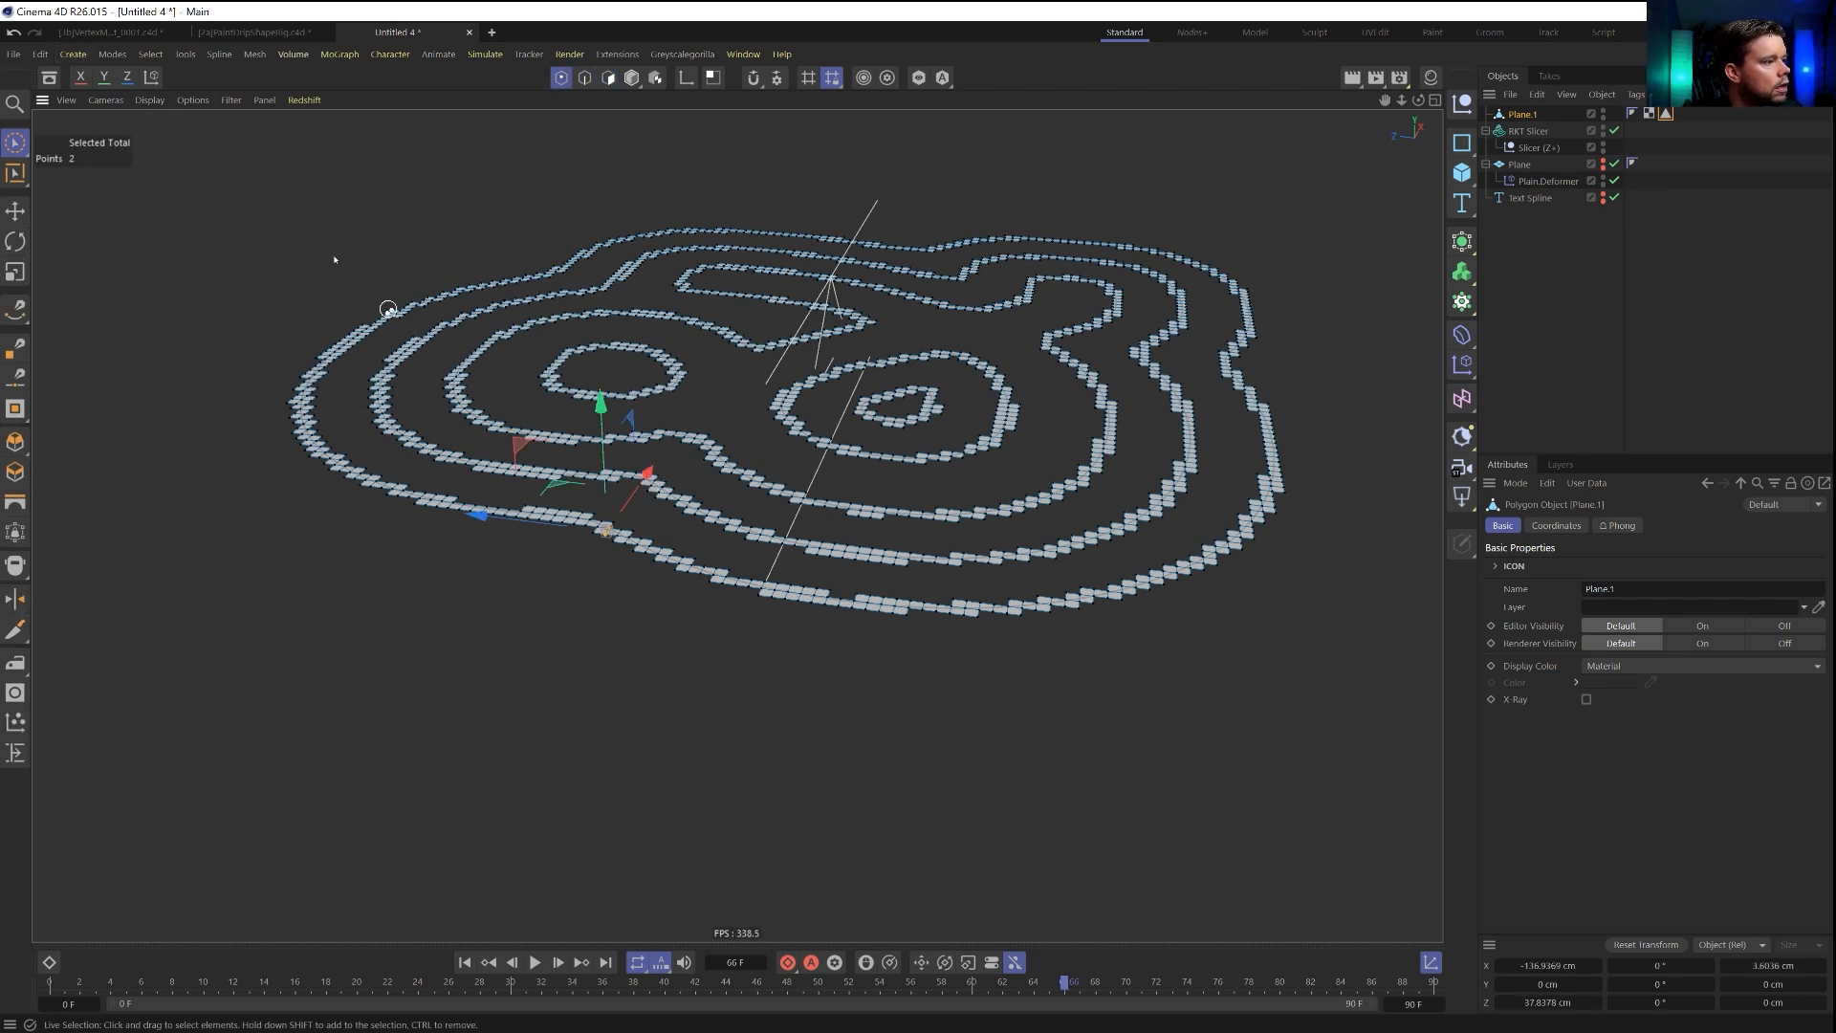
{"action": "left_click", "coordinate": [150, 53]}
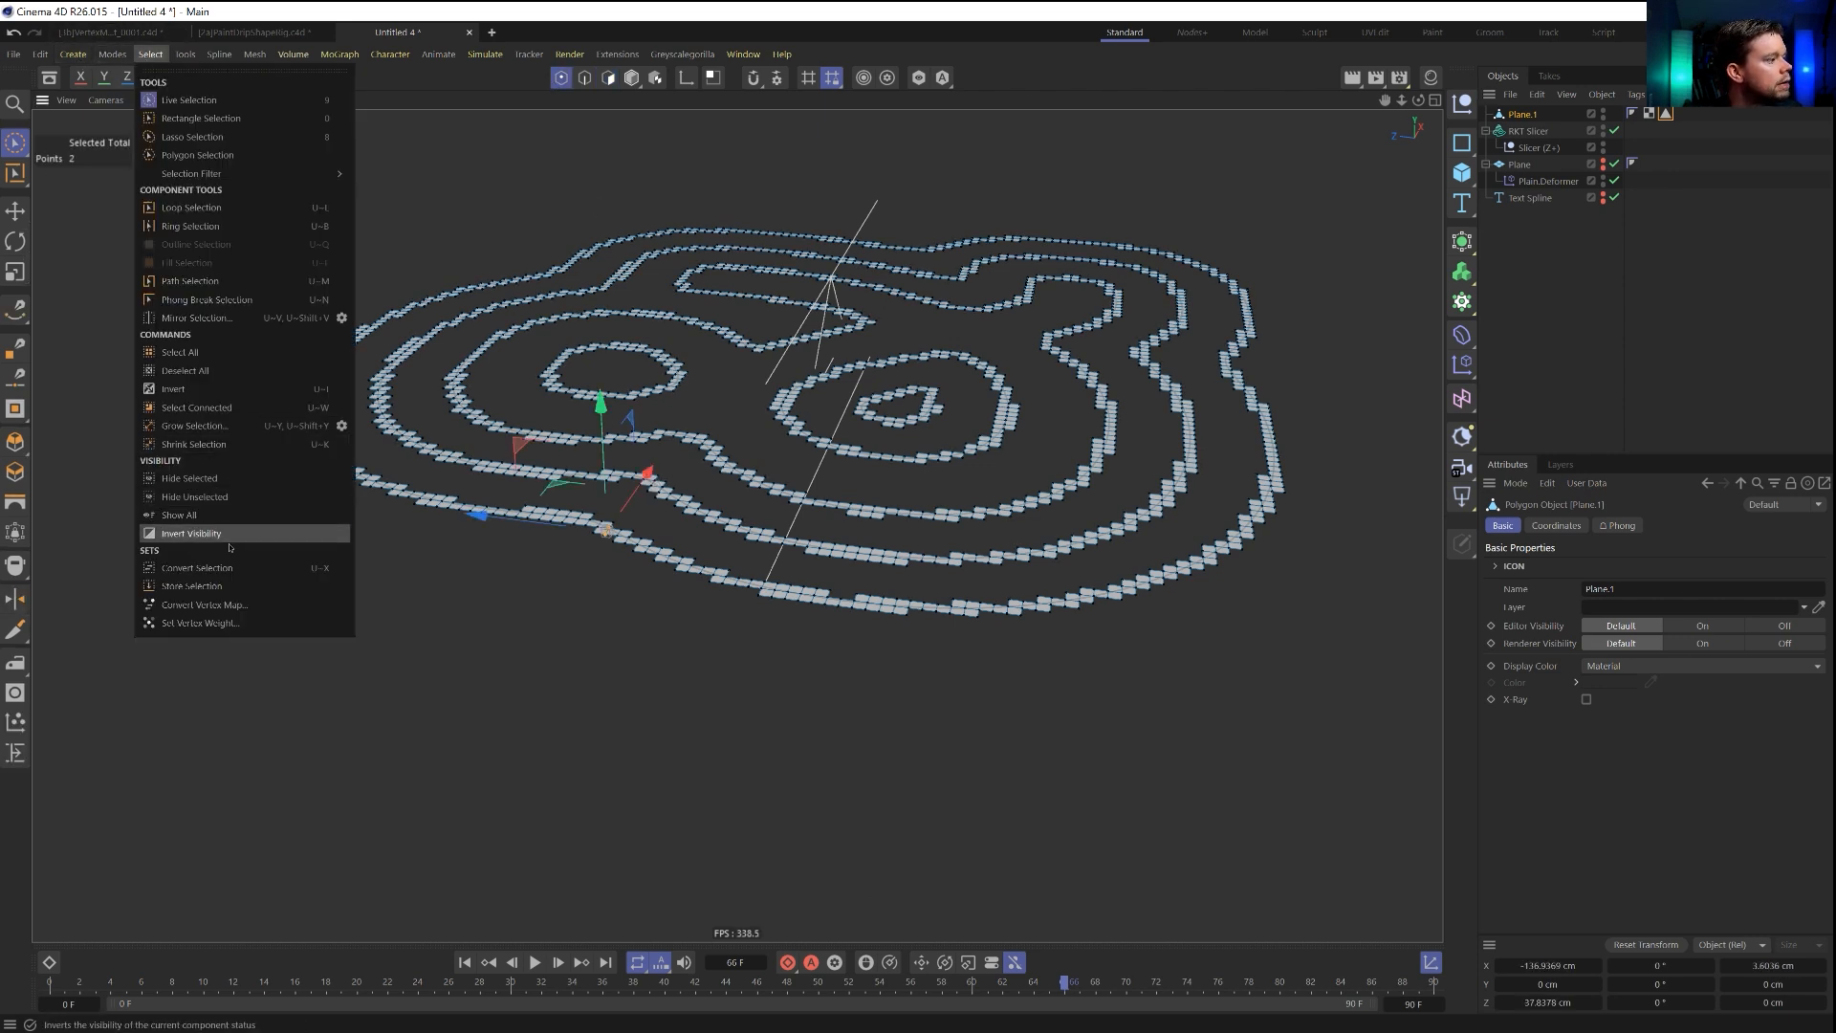
{"action": "left_click", "coordinate": [199, 623]}
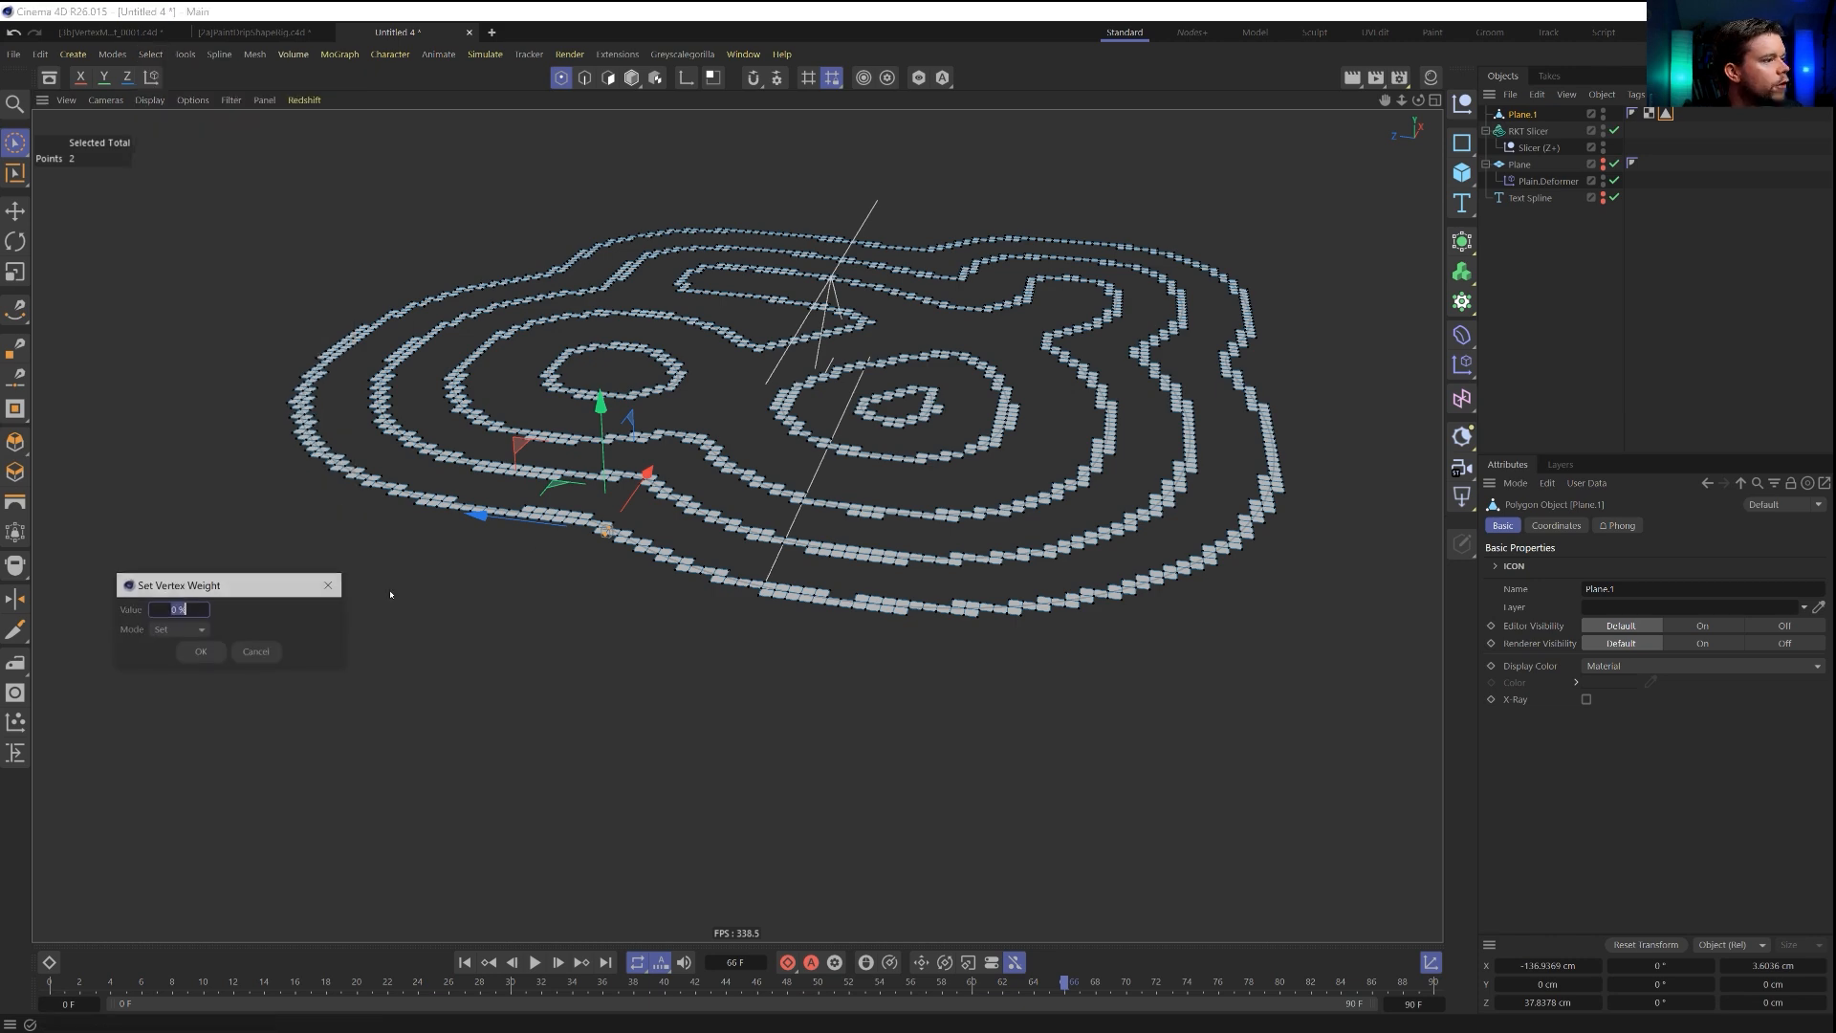
{"action": "left_click", "coordinate": [202, 652]}
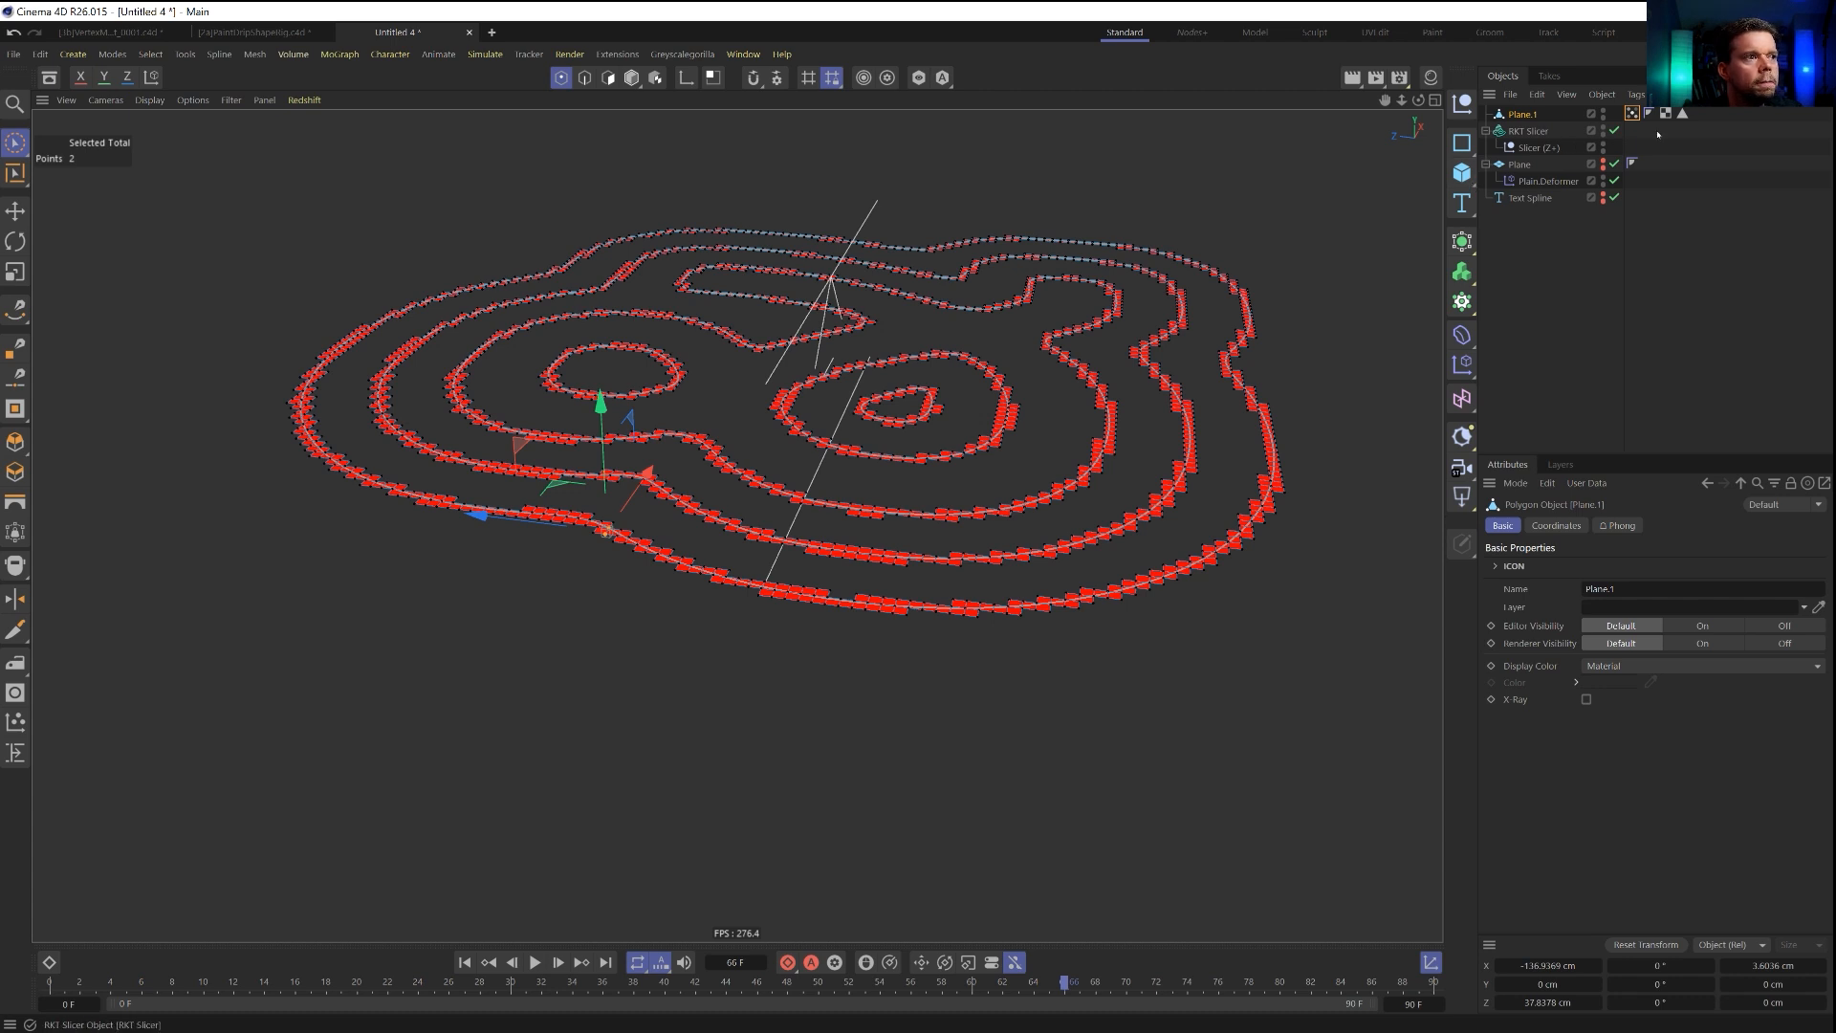
Enable Use Fields on the vertex map tag and remove the Freeze layer from its fields.
{"action": "left_click", "coordinate": [1666, 113]}
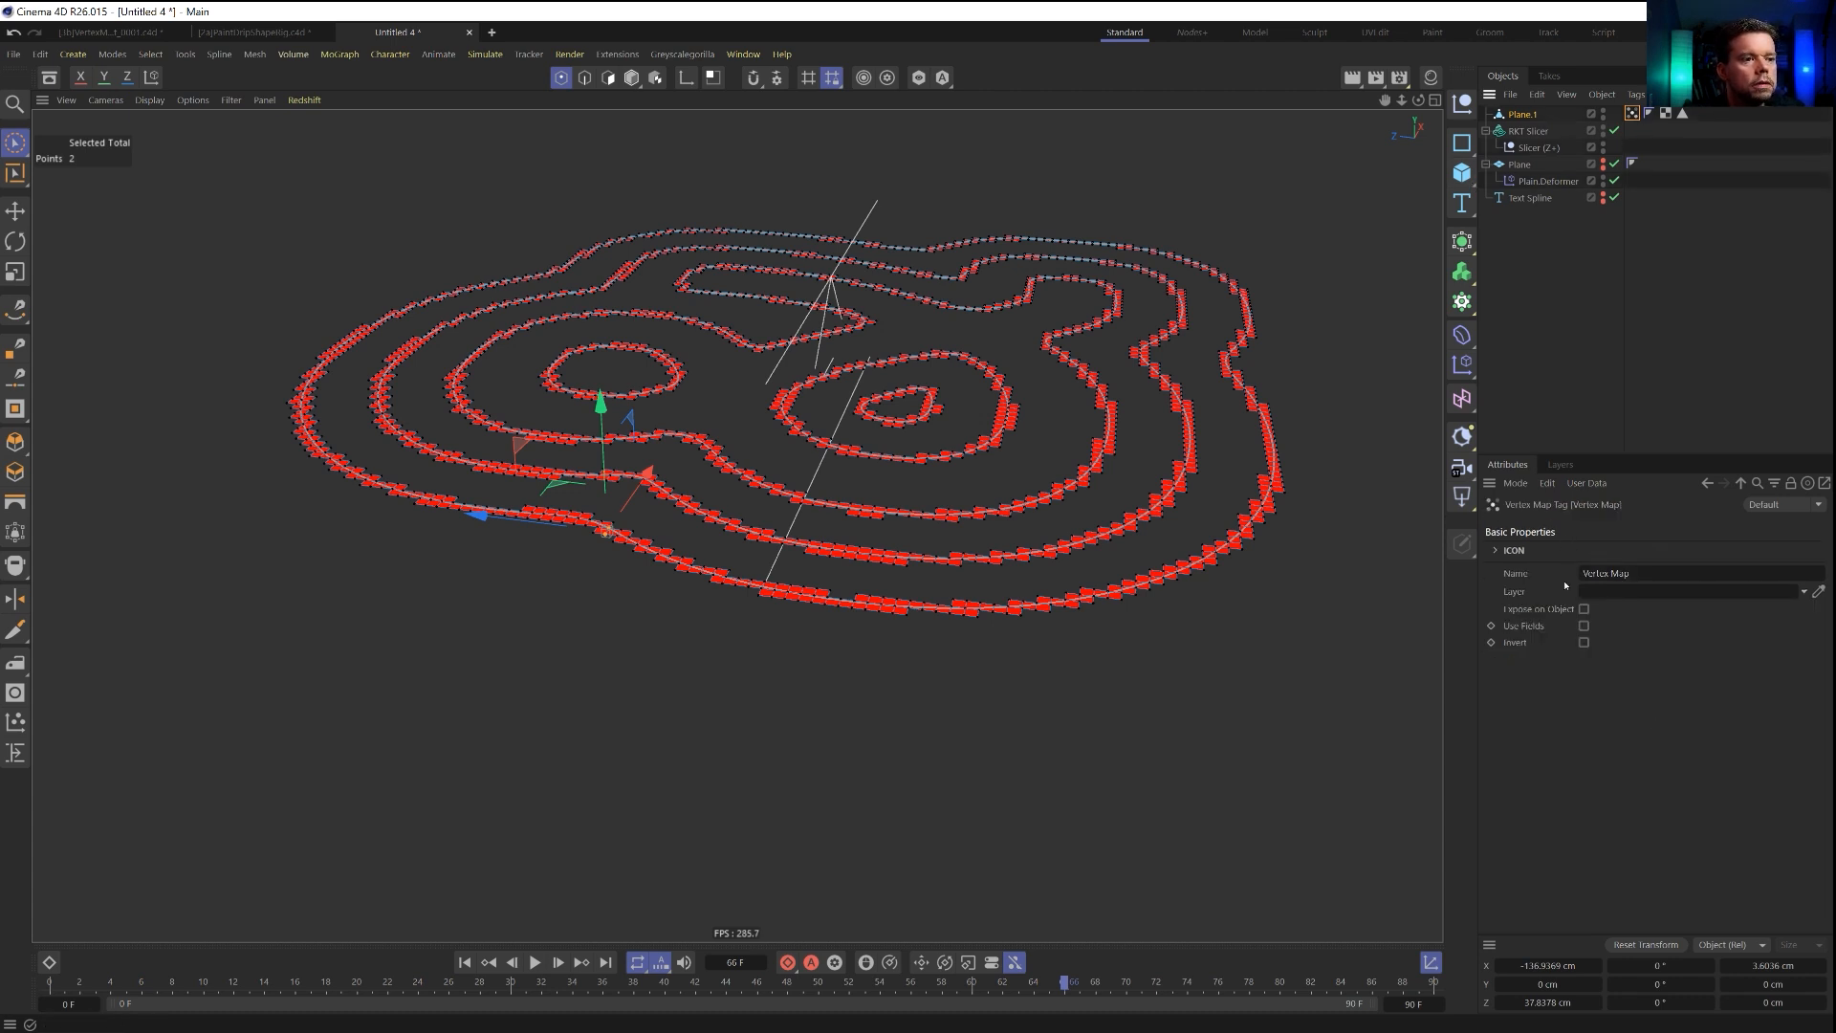
{"action": "left_click", "coordinate": [1584, 627]}
{"action": "left_click", "coordinate": [1551, 620]}
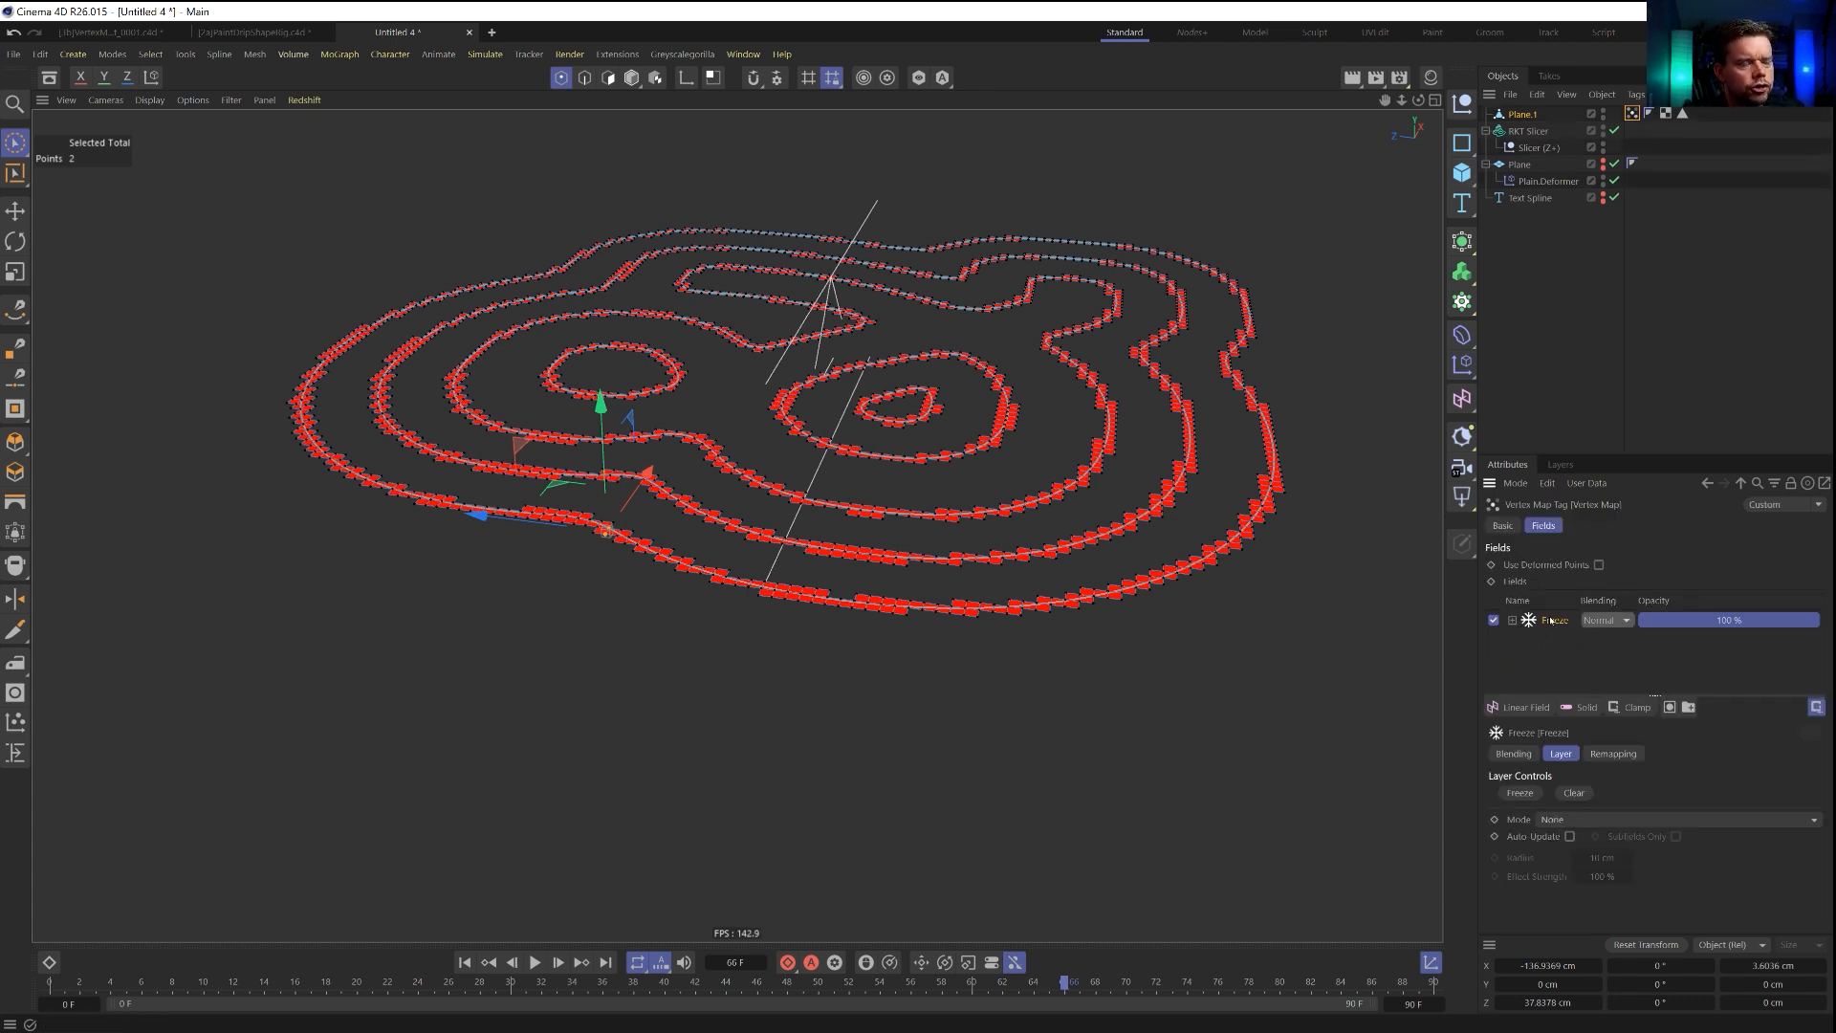
{"action": "key", "text": "Delete"}
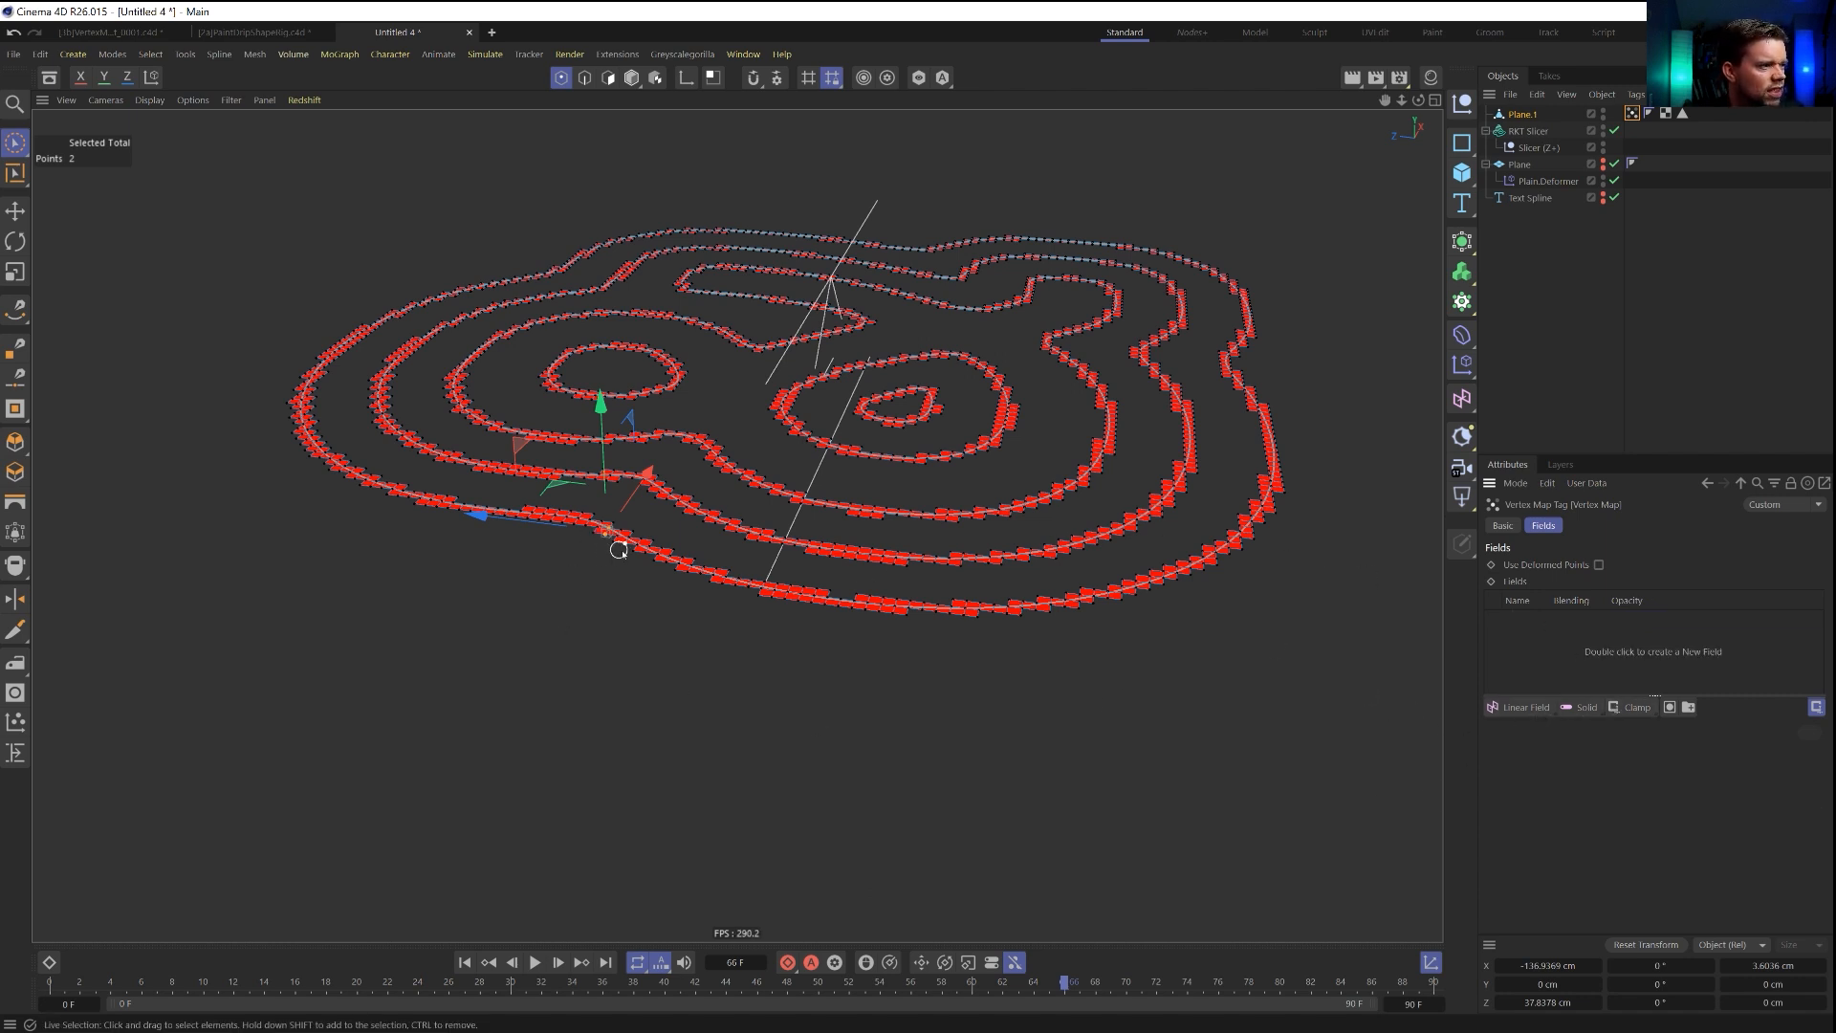
Add a Spherical Field to the vertex map, shrink it to about 5 cm and use a 100% inner offset in its remapping.
{"action": "left_click", "coordinate": [1531, 709]}
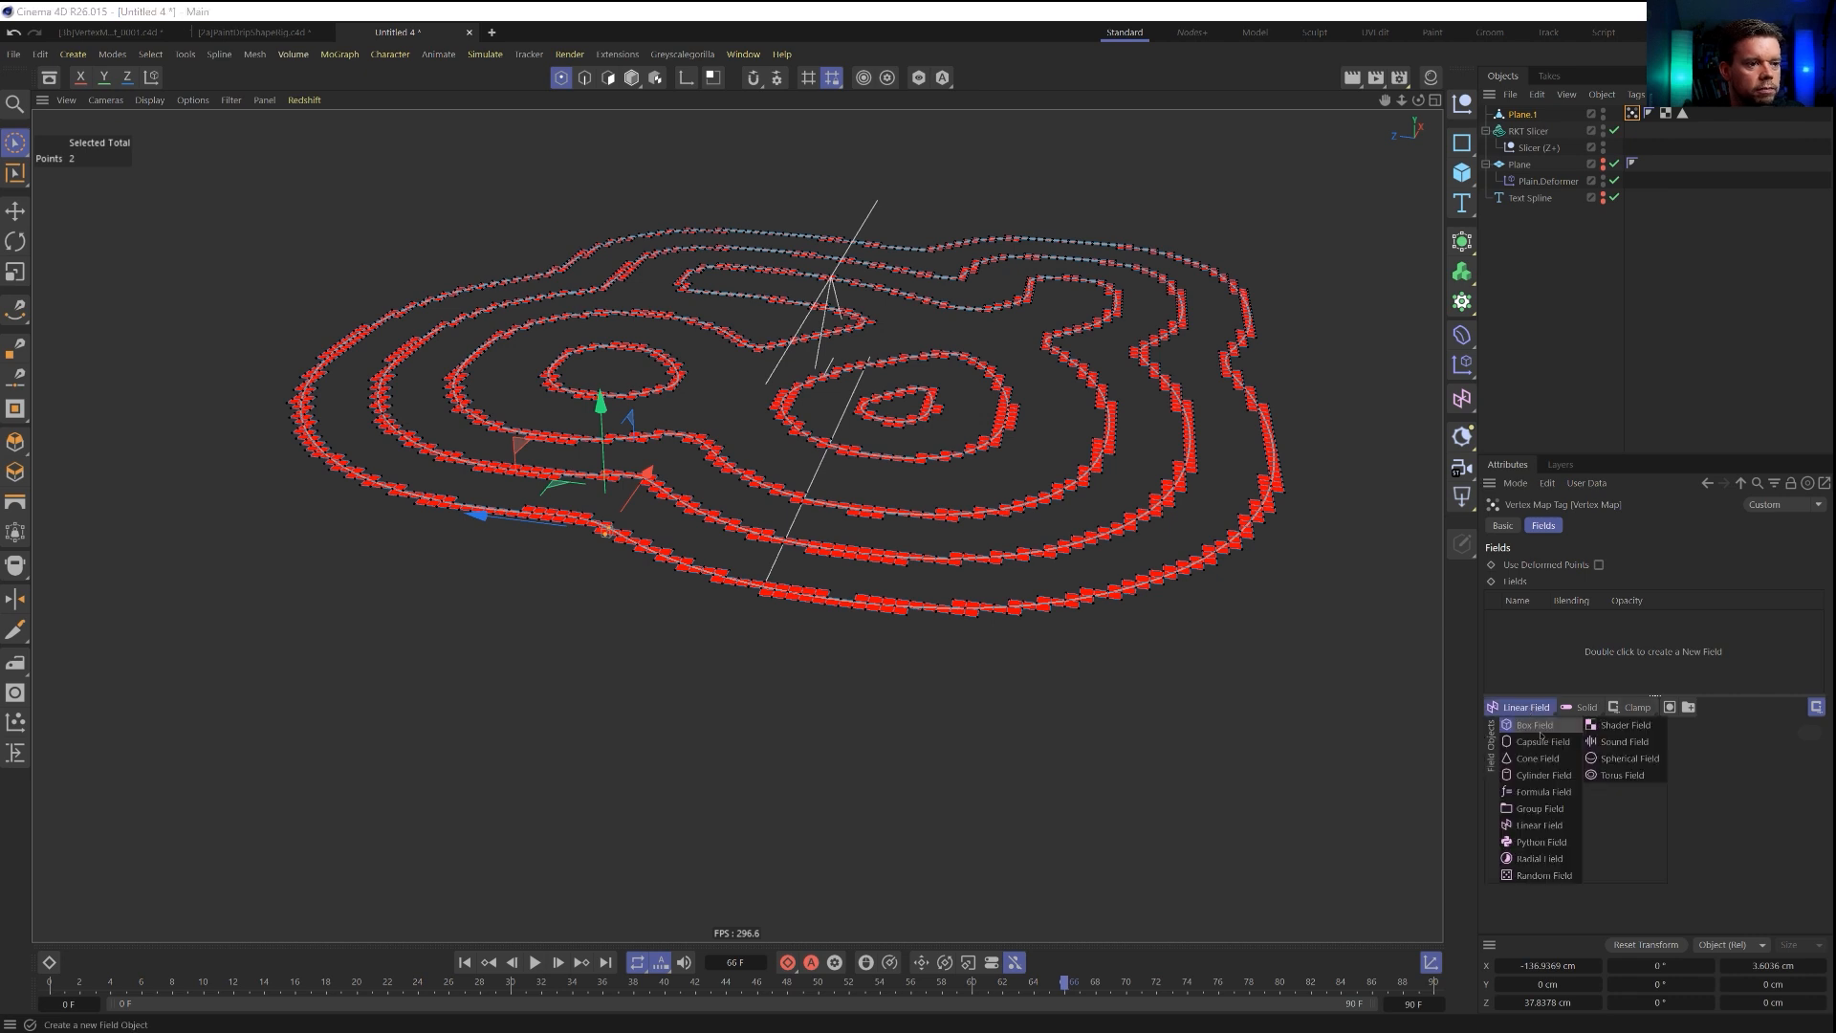
{"action": "left_click", "coordinate": [1625, 759]}
{"action": "key", "text": "t"}
{"action": "left_click_drag", "start_coordinate": [910, 316], "coordinate": [820, 360]}
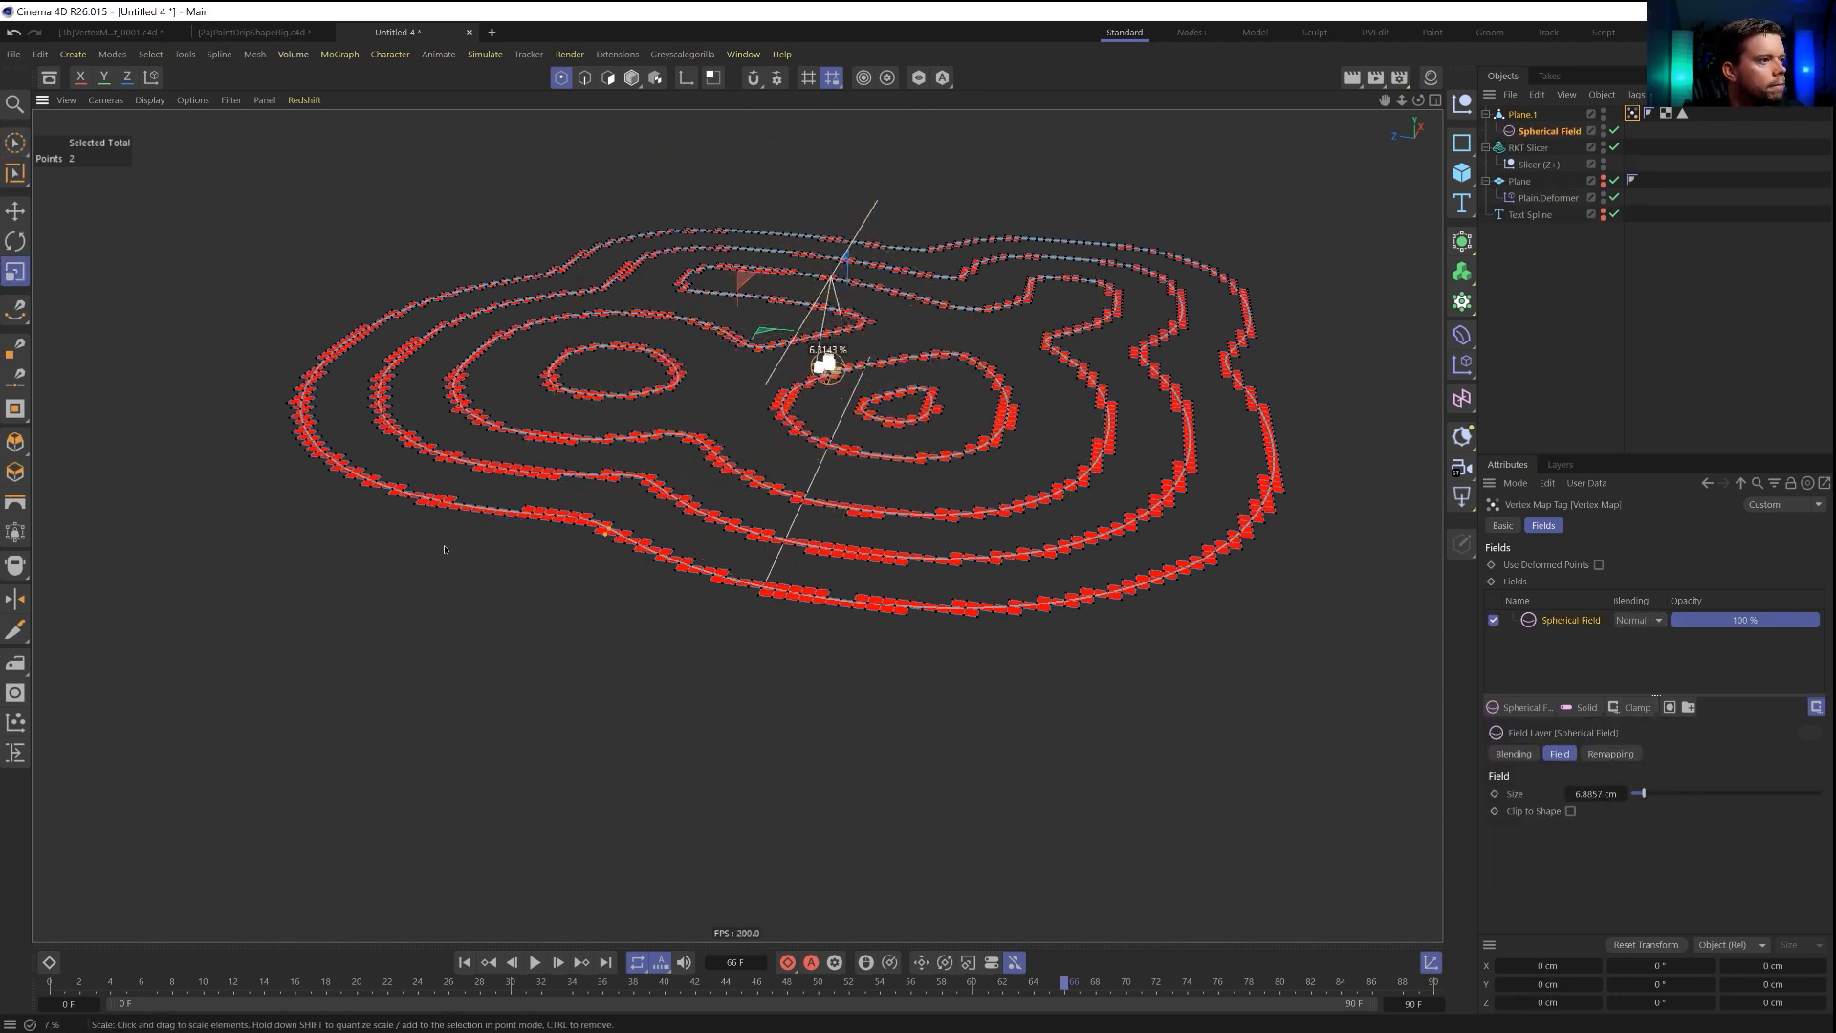
{"action": "key", "text": "e"}
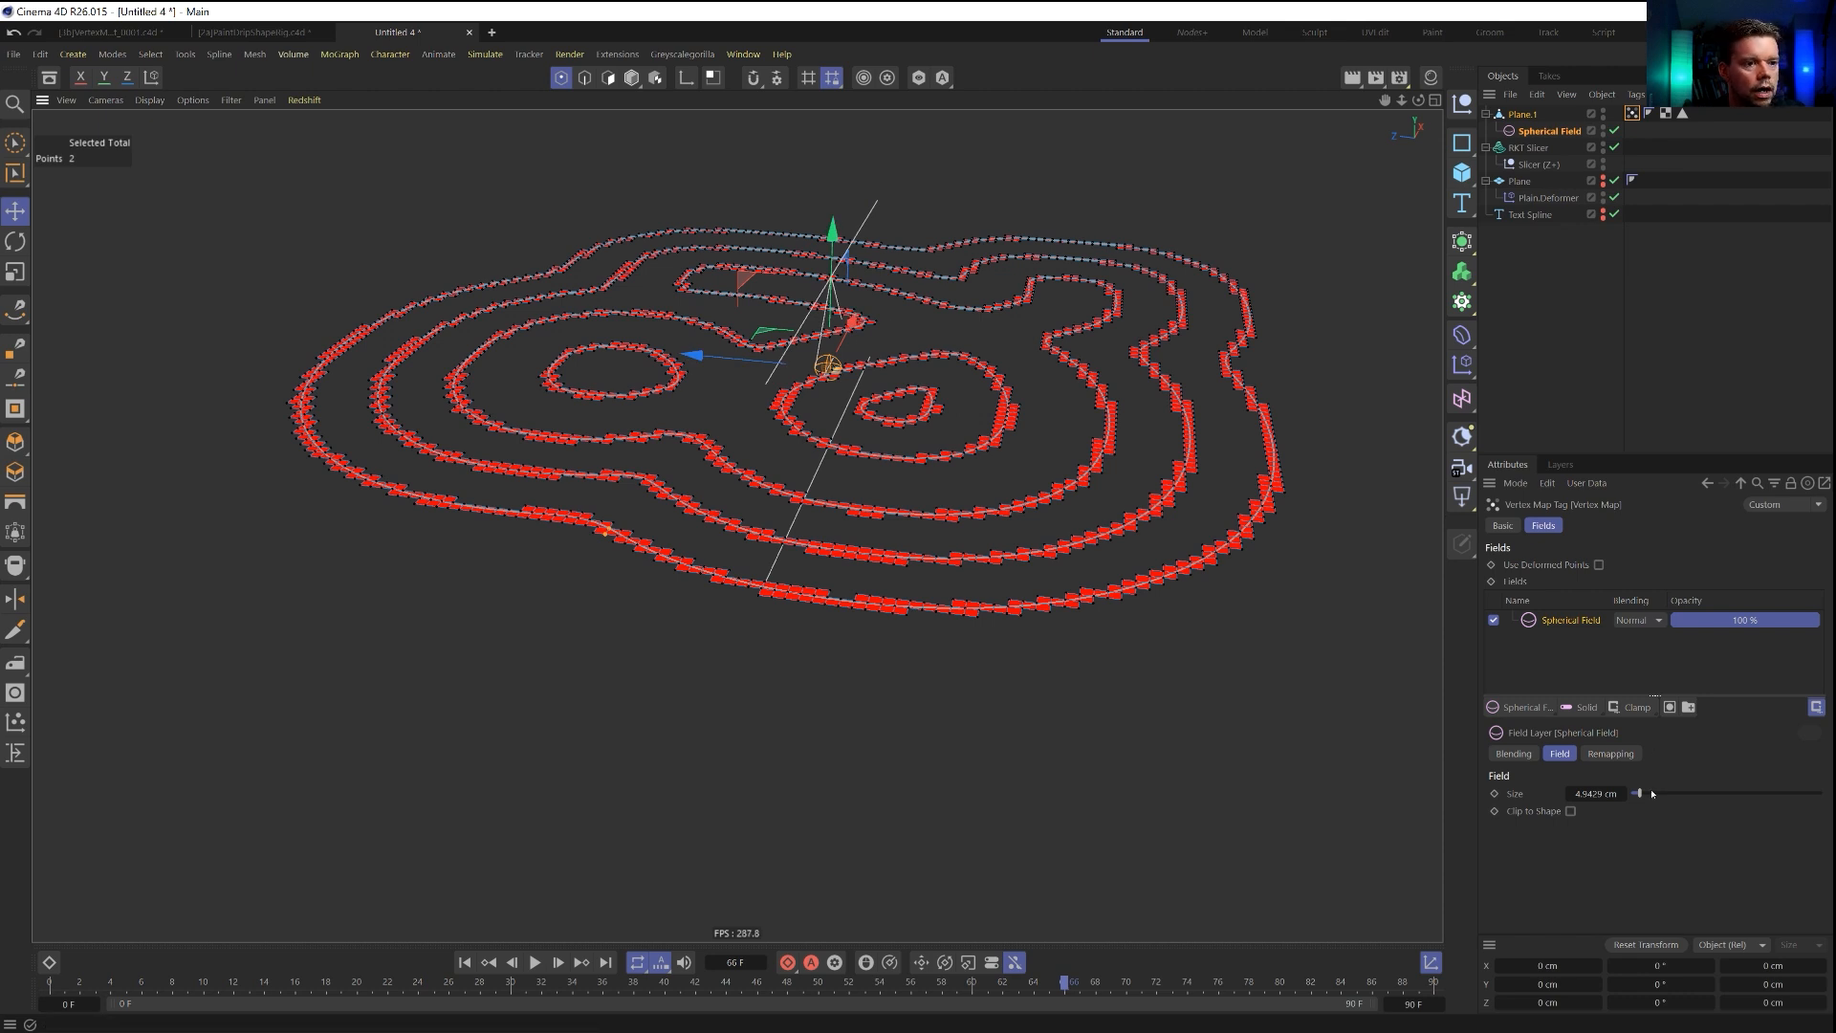
{"action": "left_click", "coordinate": [1611, 754]}
{"action": "scroll", "coordinate": [1509, 901], "scroll_direction": "down", "scroll_amount": 2}
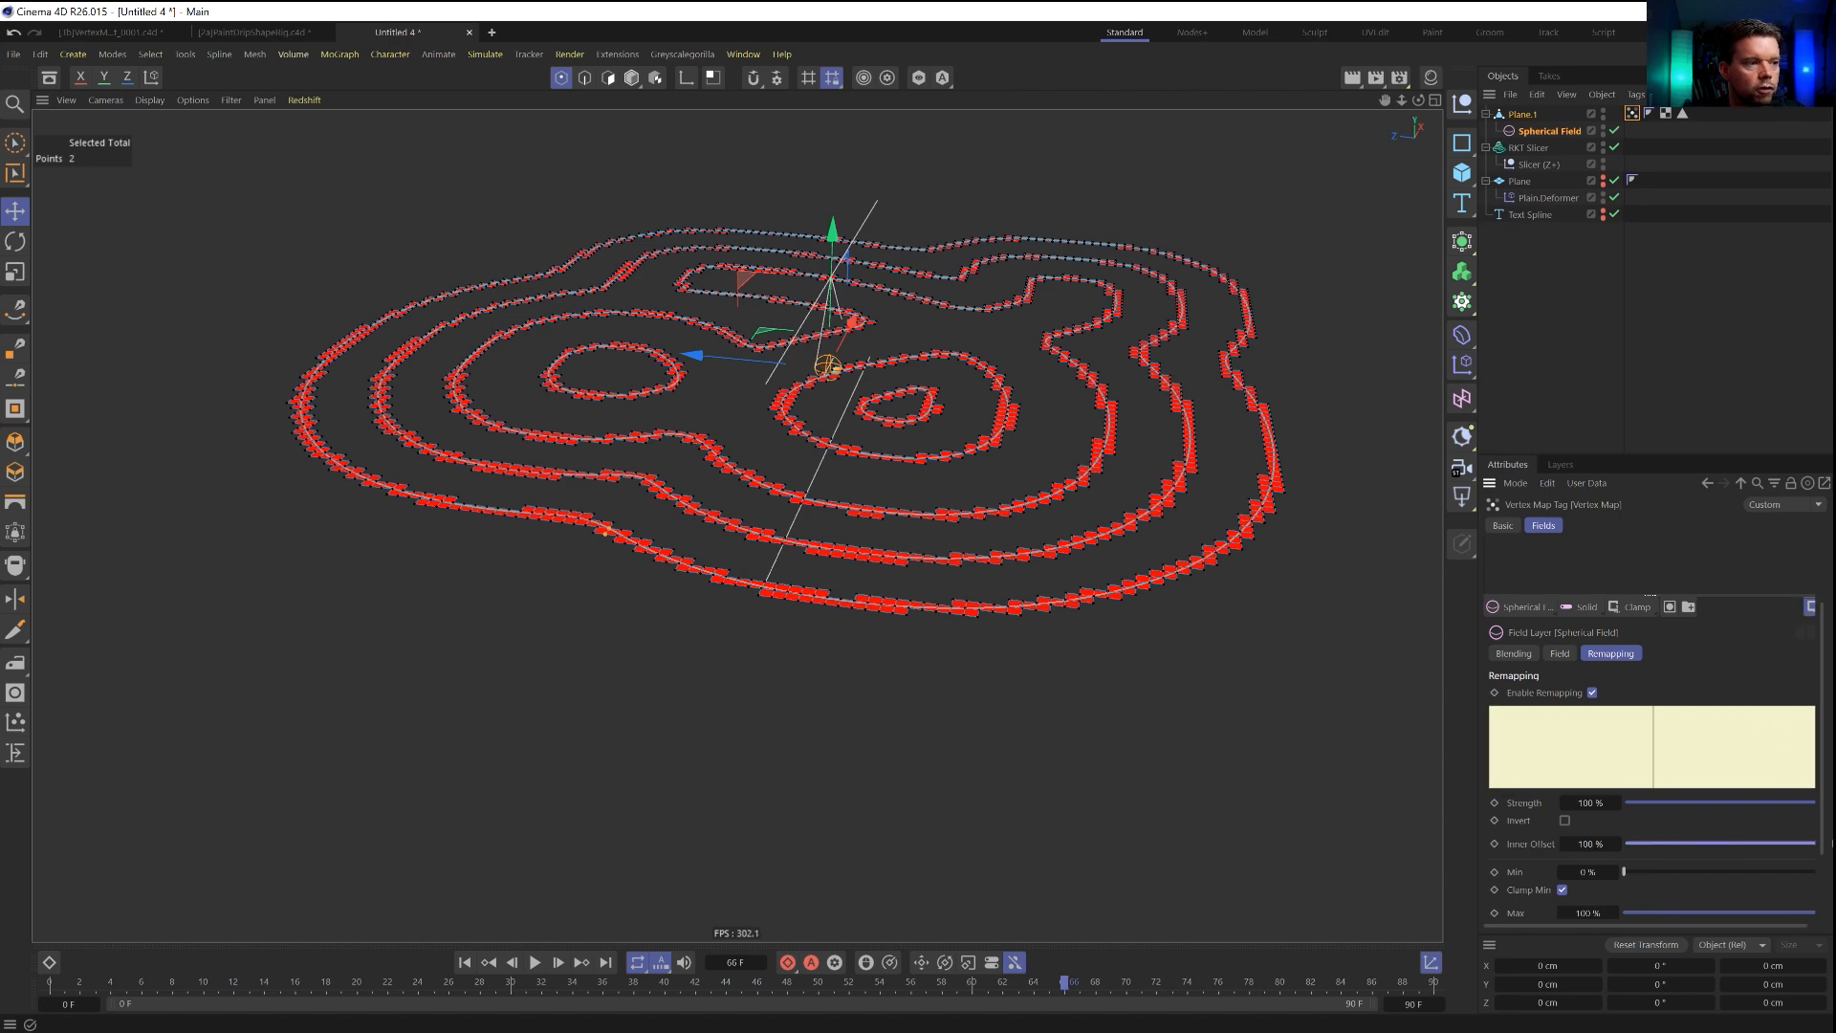
Move the spherical field to just outside the outermost contour ring.
{"action": "key", "text": "e"}
{"action": "left_click", "coordinate": [1523, 115]}
{"action": "left_click", "coordinate": [1536, 131]}
{"action": "key", "text": "e"}
{"action": "left_click_drag", "start_coordinate": [852, 323], "coordinate": [774, 532]}
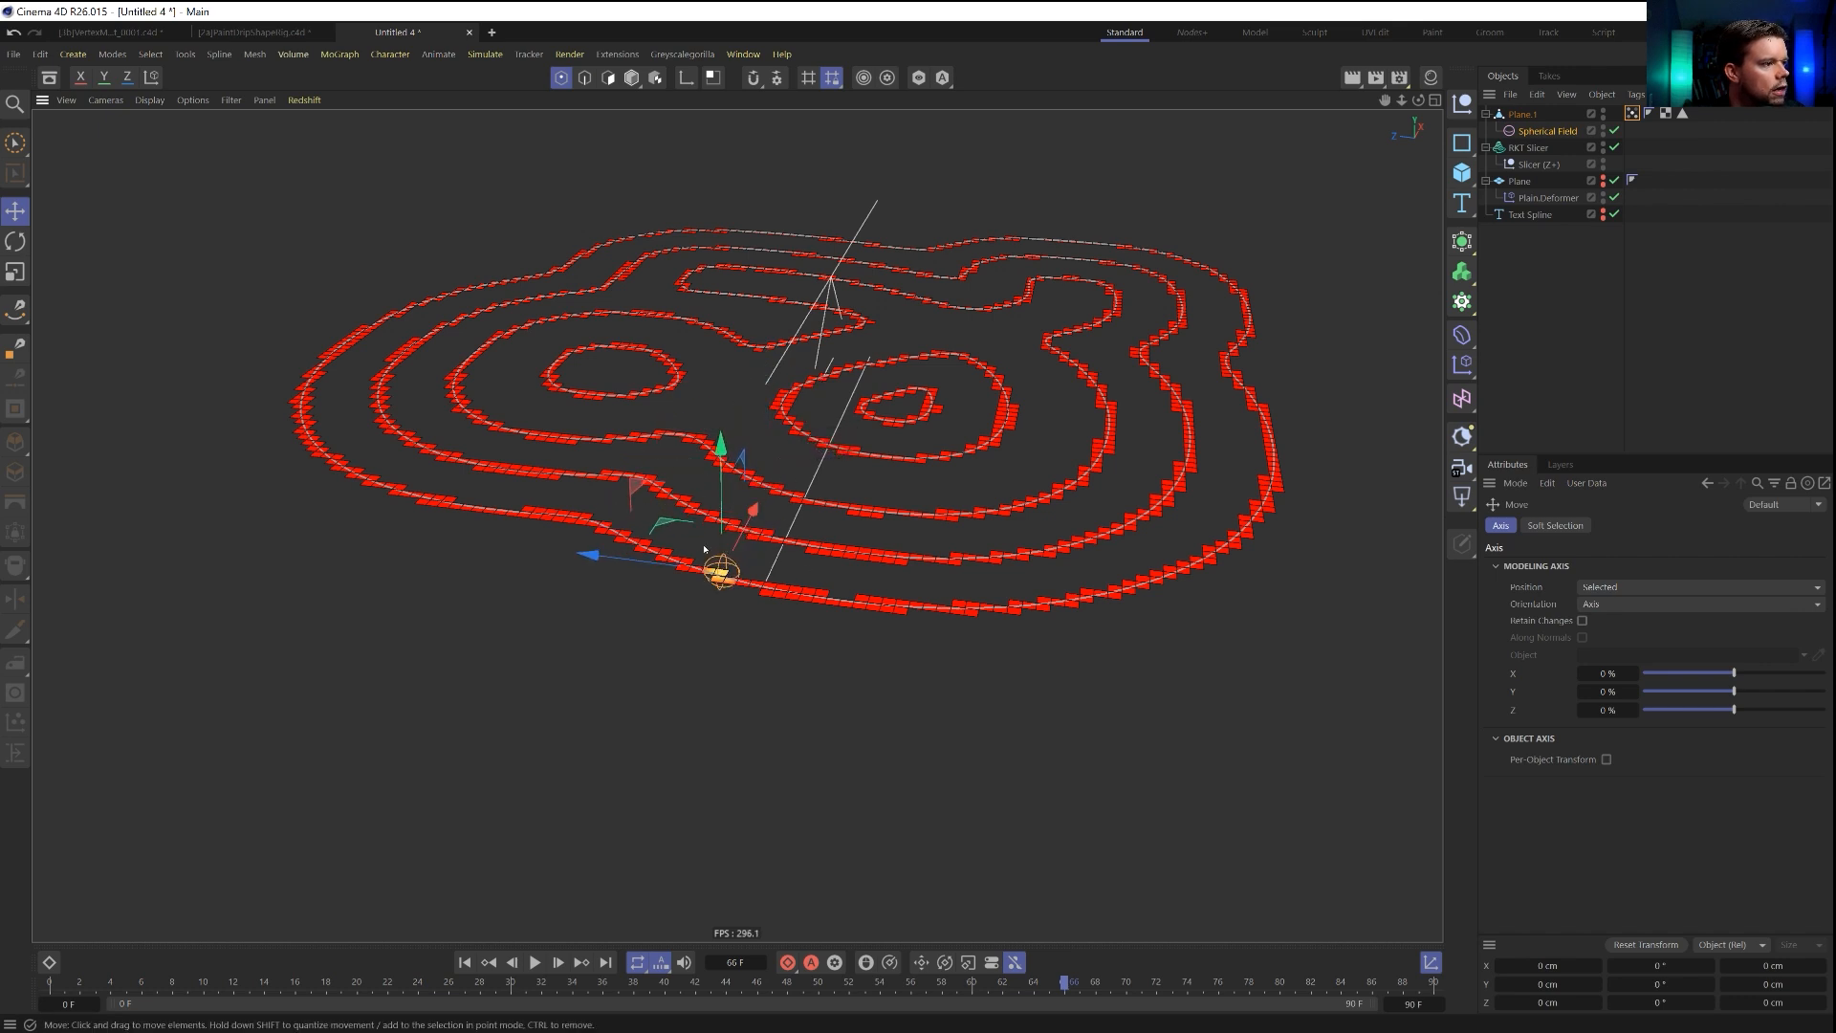
{"action": "left_click_drag", "start_coordinate": [660, 565], "coordinate": [507, 519]}
{"action": "left_click", "coordinate": [1545, 132]}
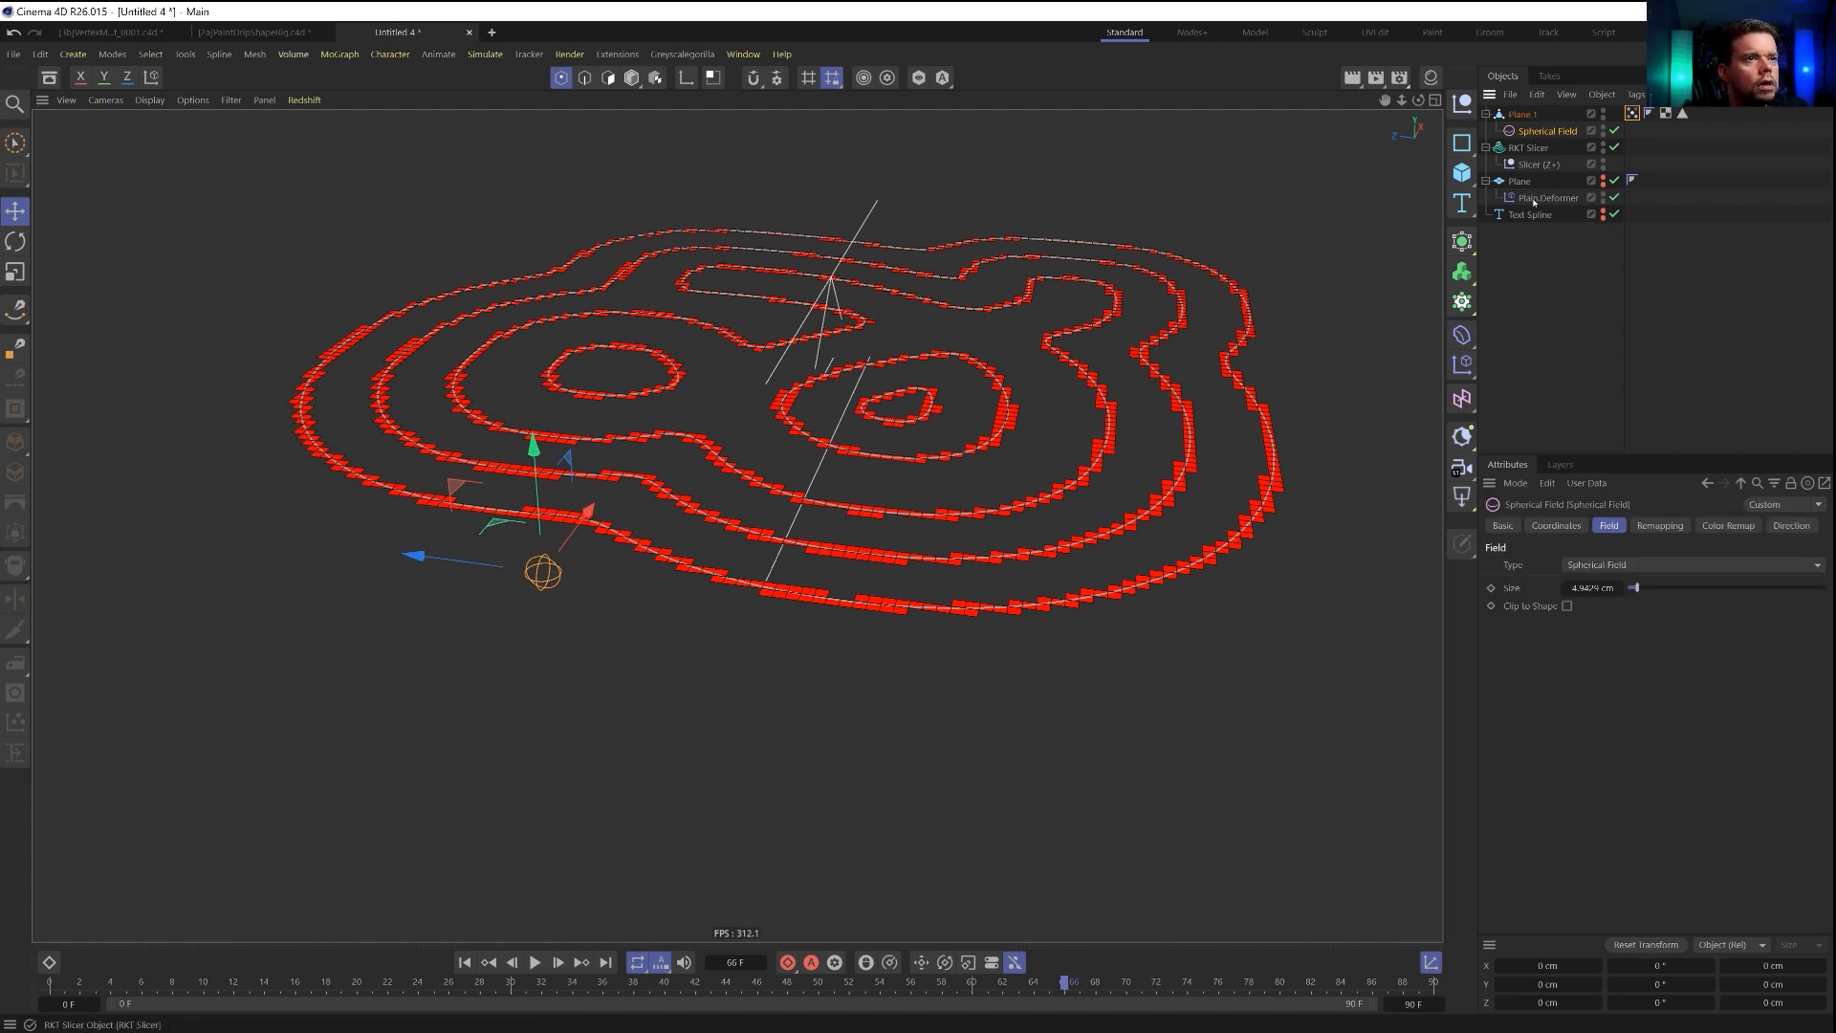
{"action": "left_click", "coordinate": [1556, 525]}
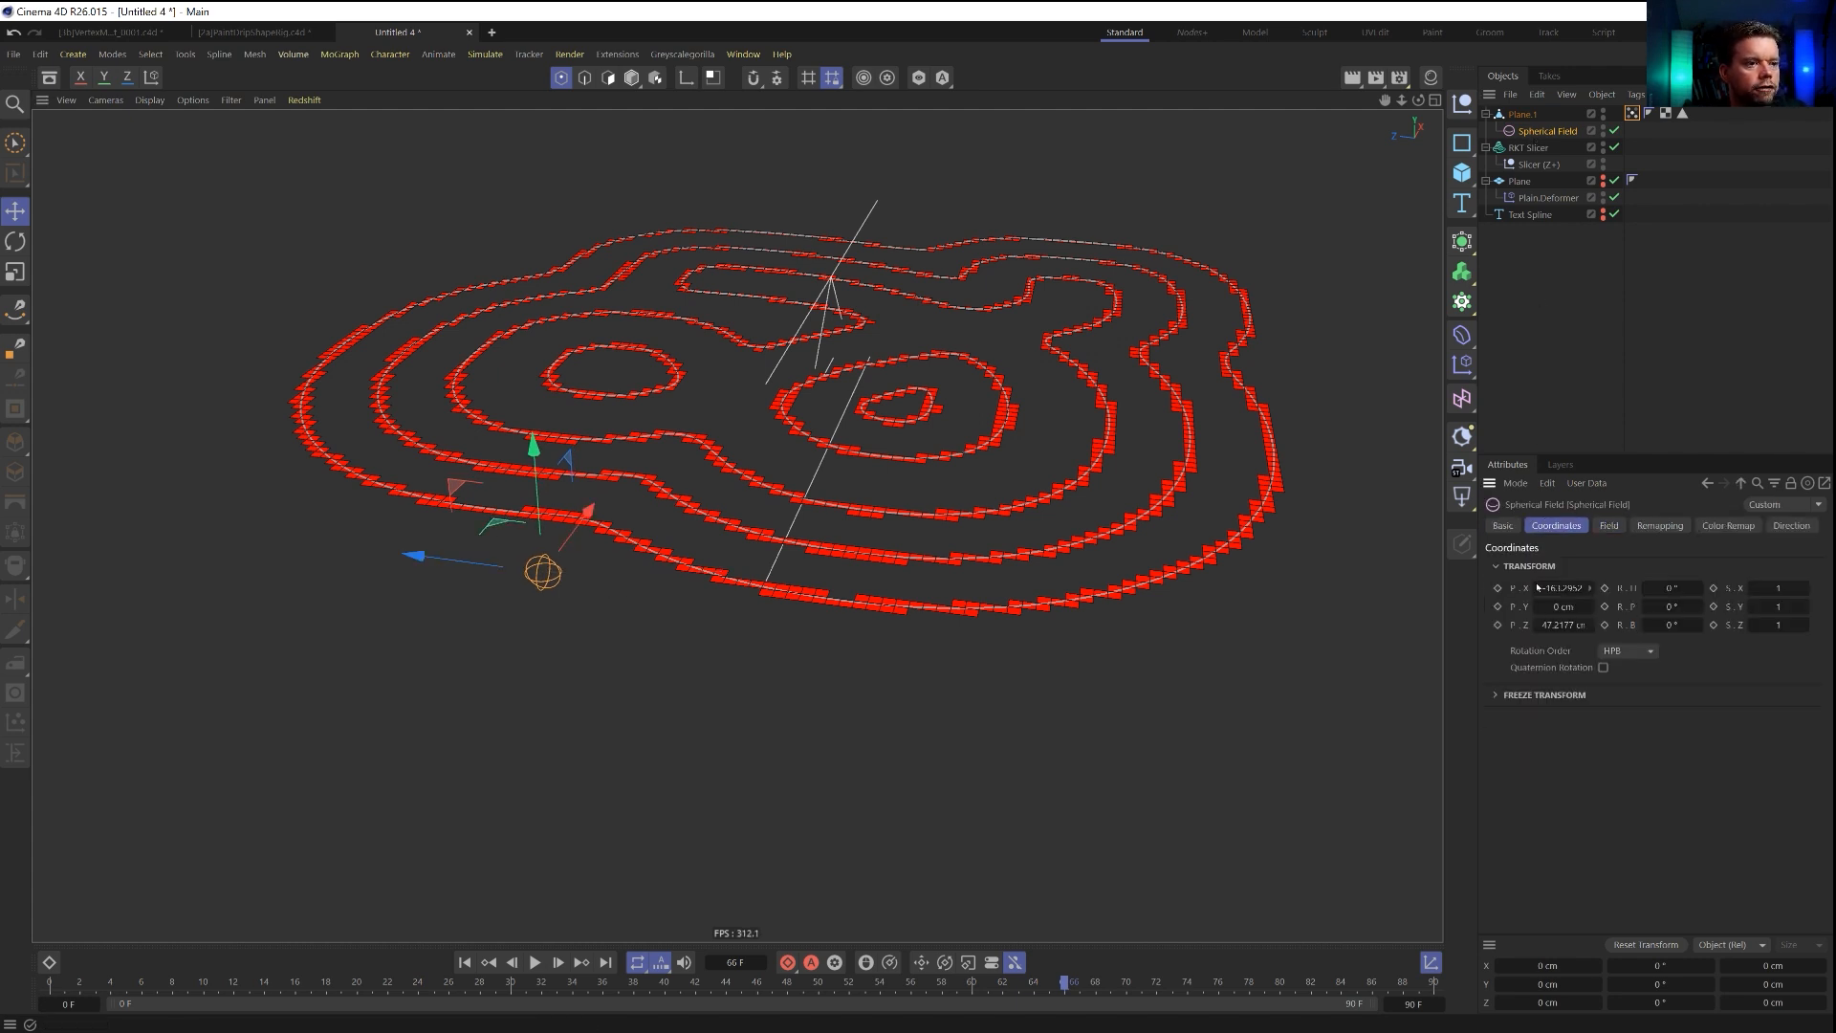
{"action": "left_click", "coordinate": [1498, 607]}
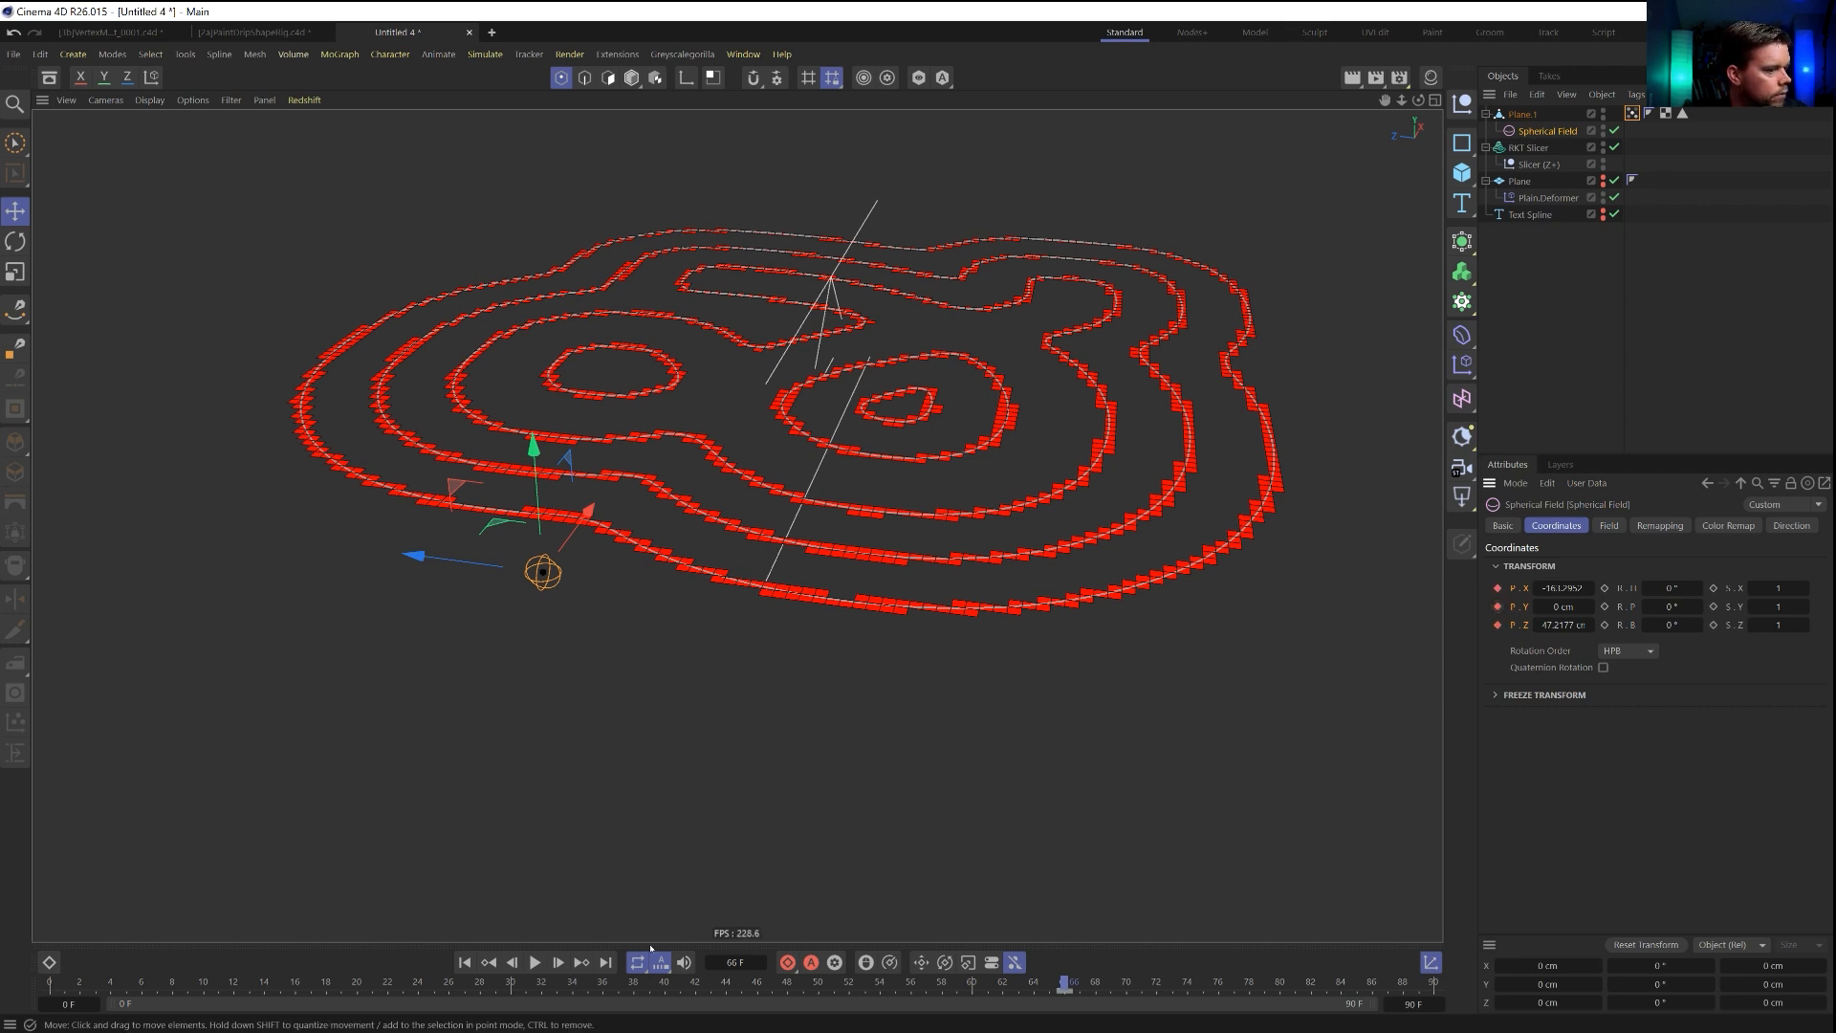
{"action": "key", "text": "ctrl+z"}
Set the project's default key type to Linear and keyframe the spherical field's position at frame 0.
{"action": "left_click", "coordinate": [465, 963]}
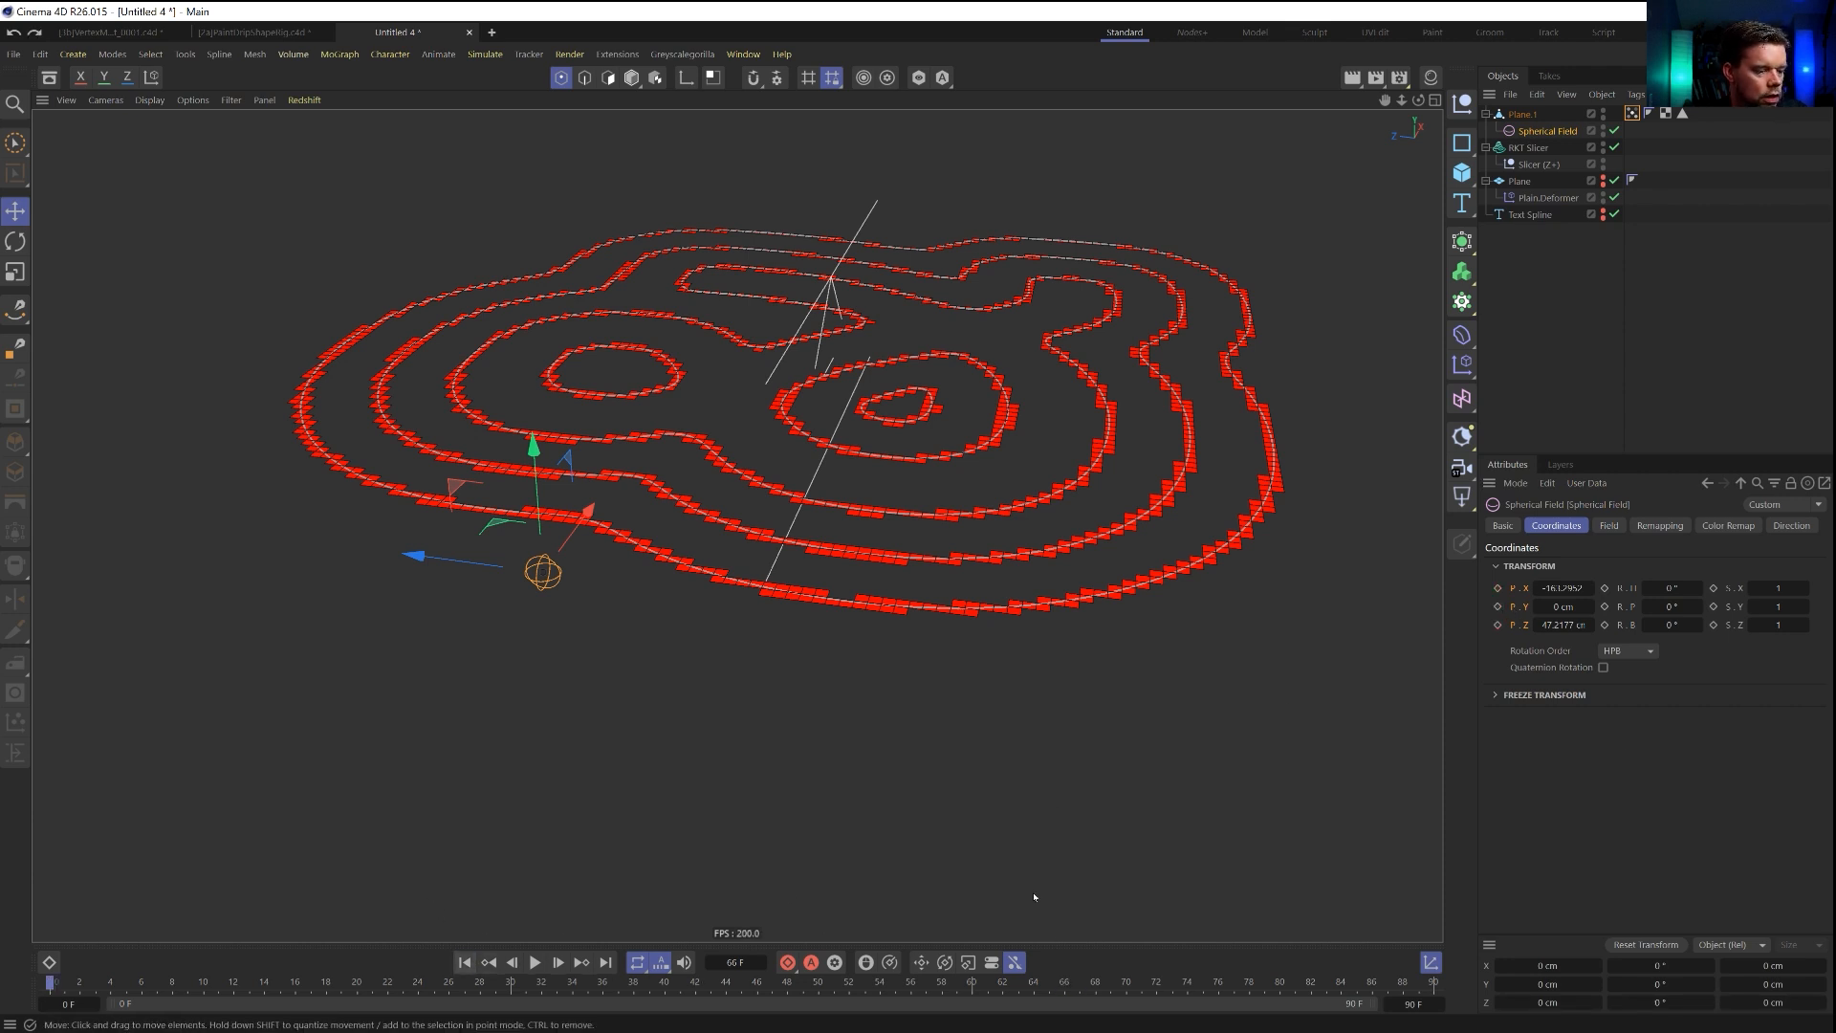
{"action": "key", "text": "ctrl+d"}
{"action": "left_click", "coordinate": [1713, 602]}
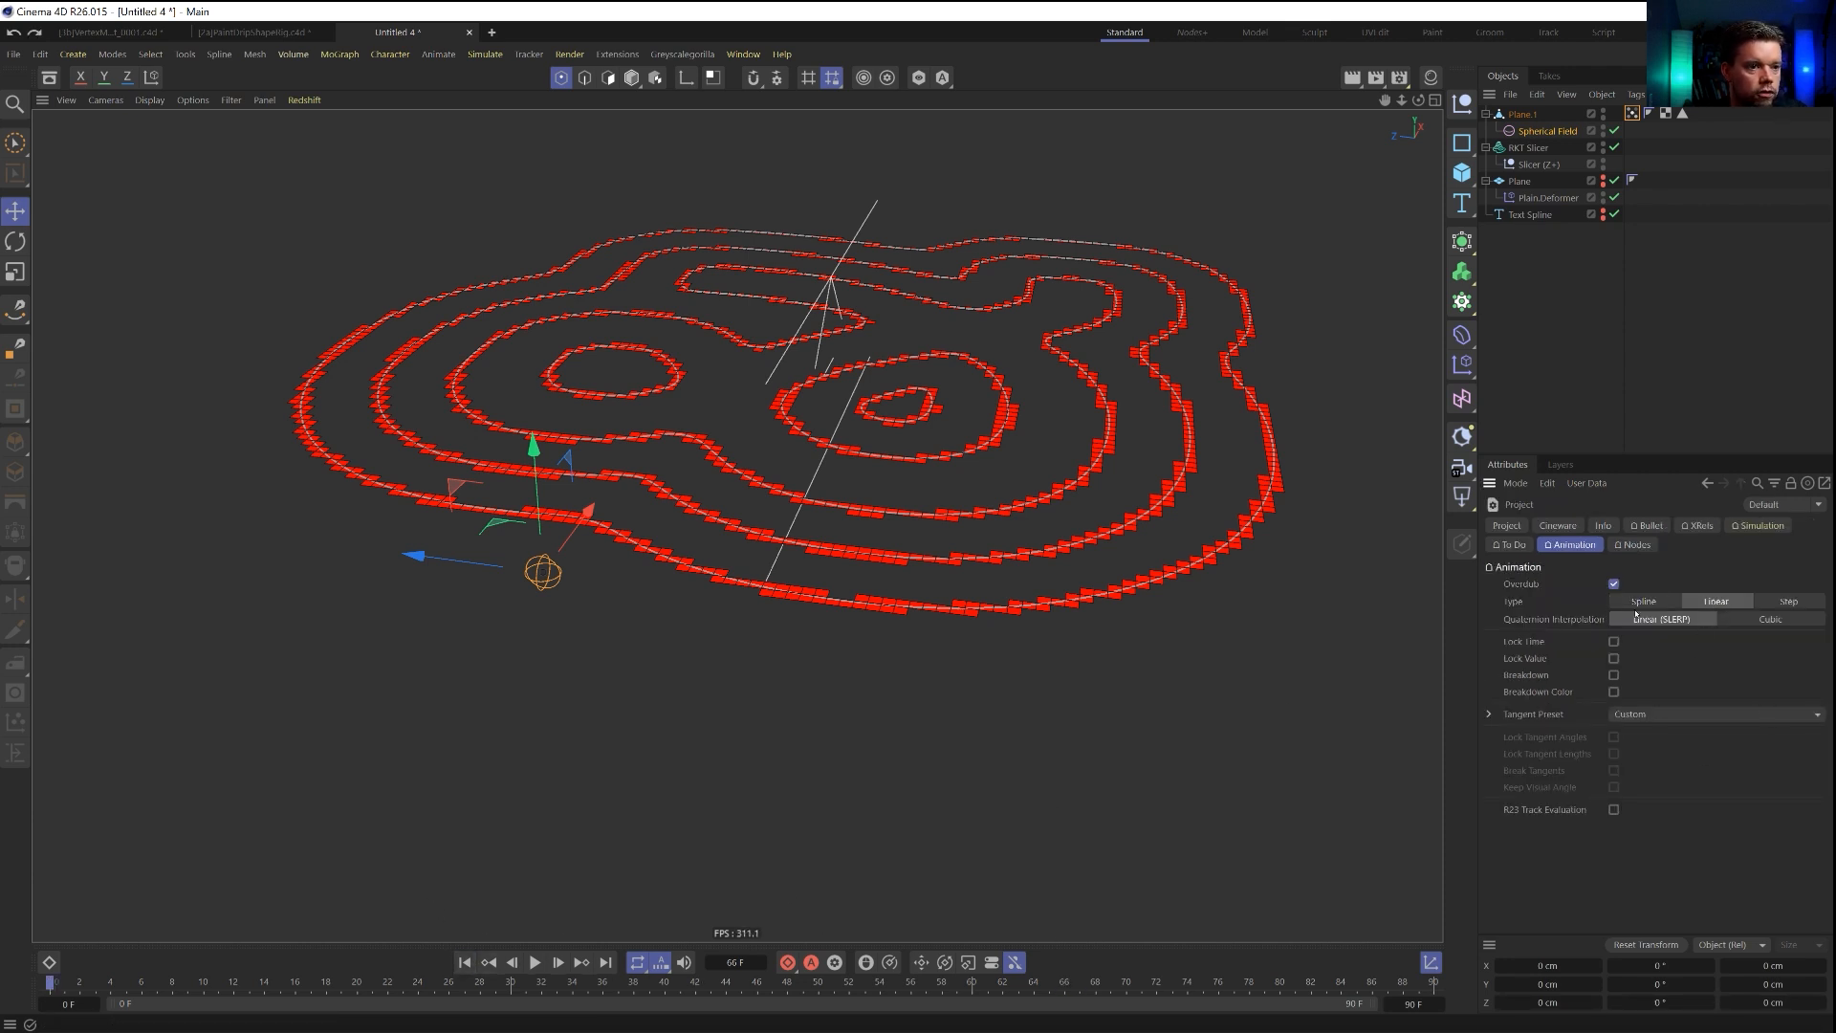
{"action": "left_click", "coordinate": [1533, 132]}
{"action": "left_click", "coordinate": [1498, 606]}
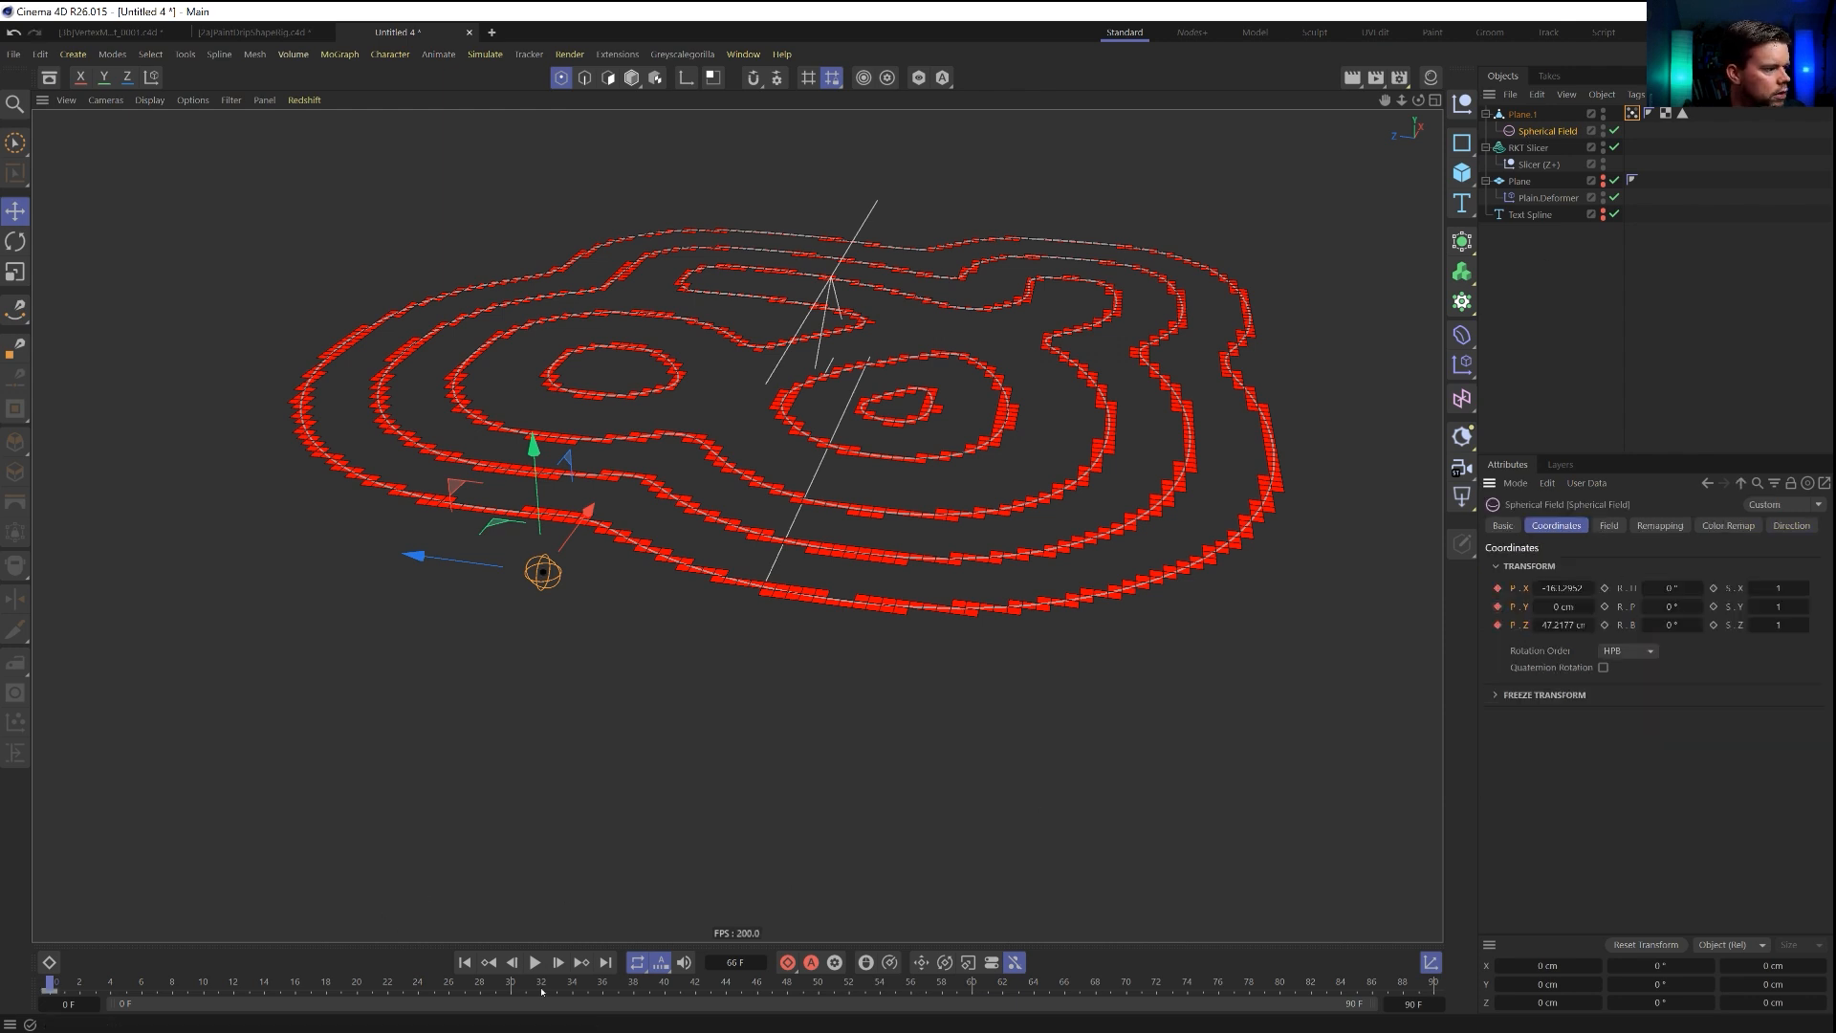
Extend the timeline to 791 frames and keyframe the spherical field over the smallest contour ring at frame 301.
{"action": "type", "text": "333"}
{"action": "key", "text": "Return"}
{"action": "left_click", "coordinate": [588, 982]}
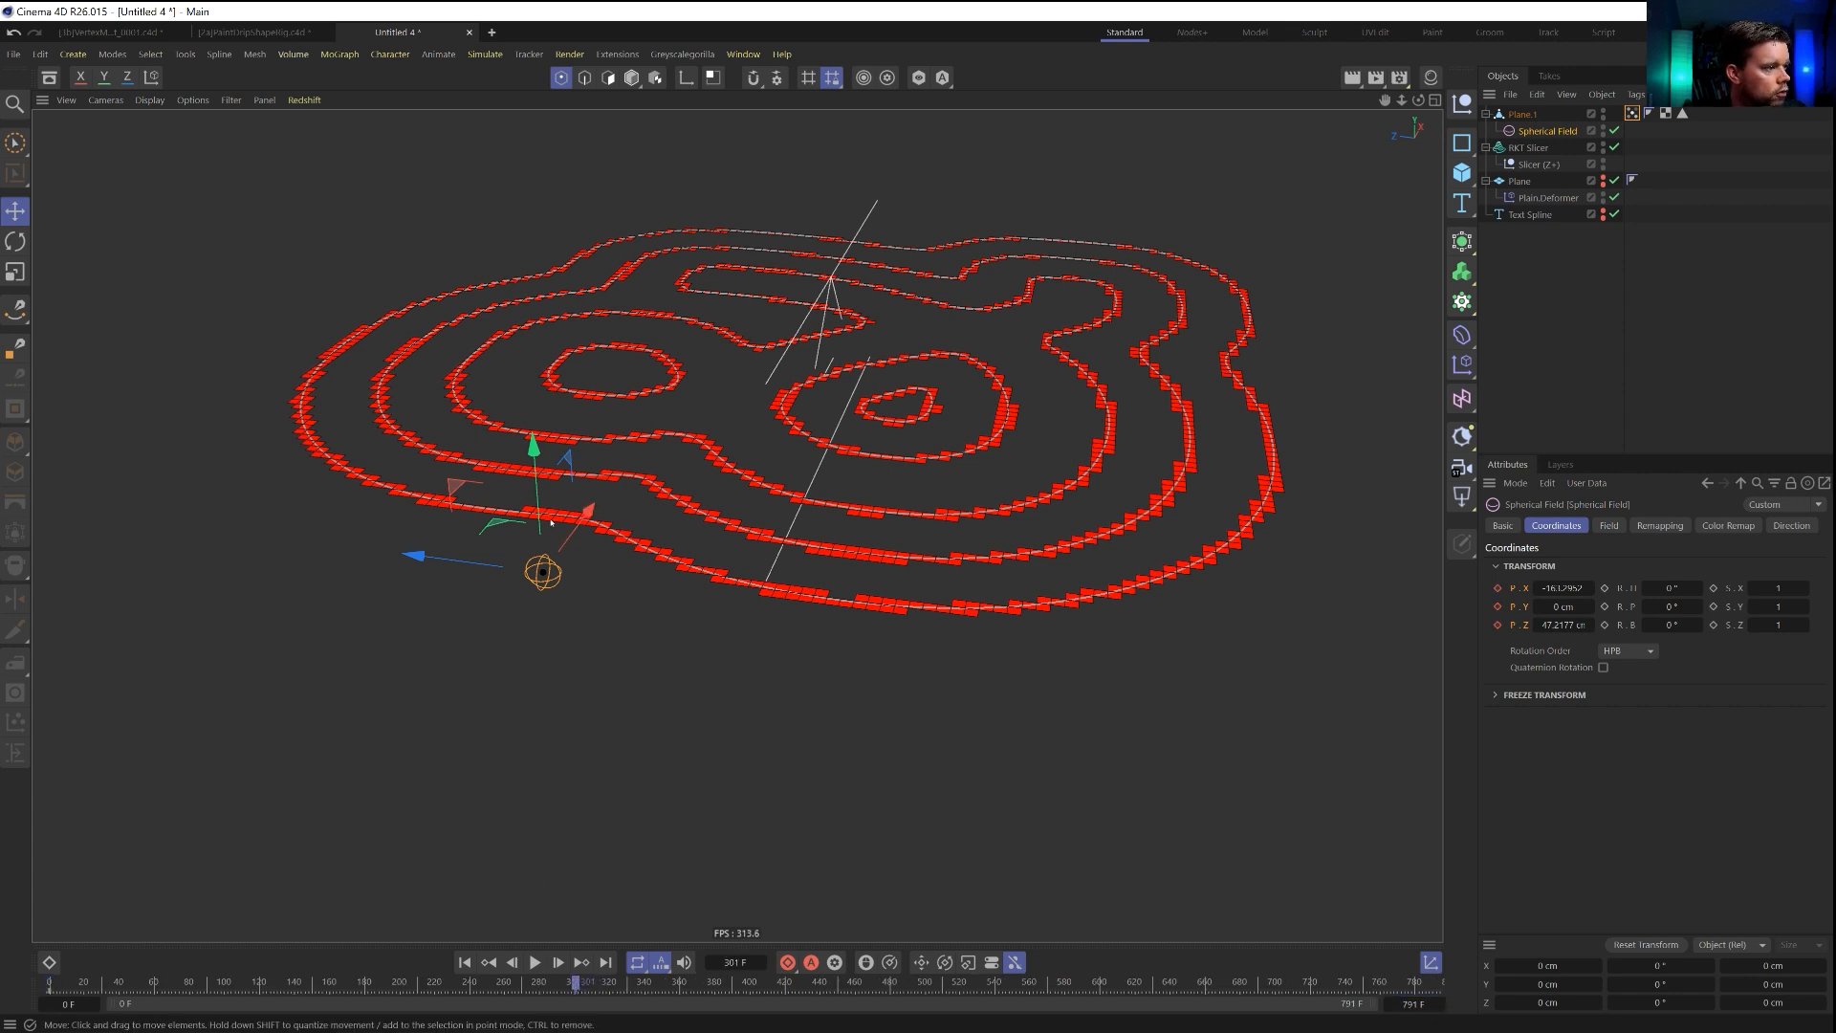
{"action": "left_click_drag", "start_coordinate": [510, 519], "coordinate": [835, 371]}
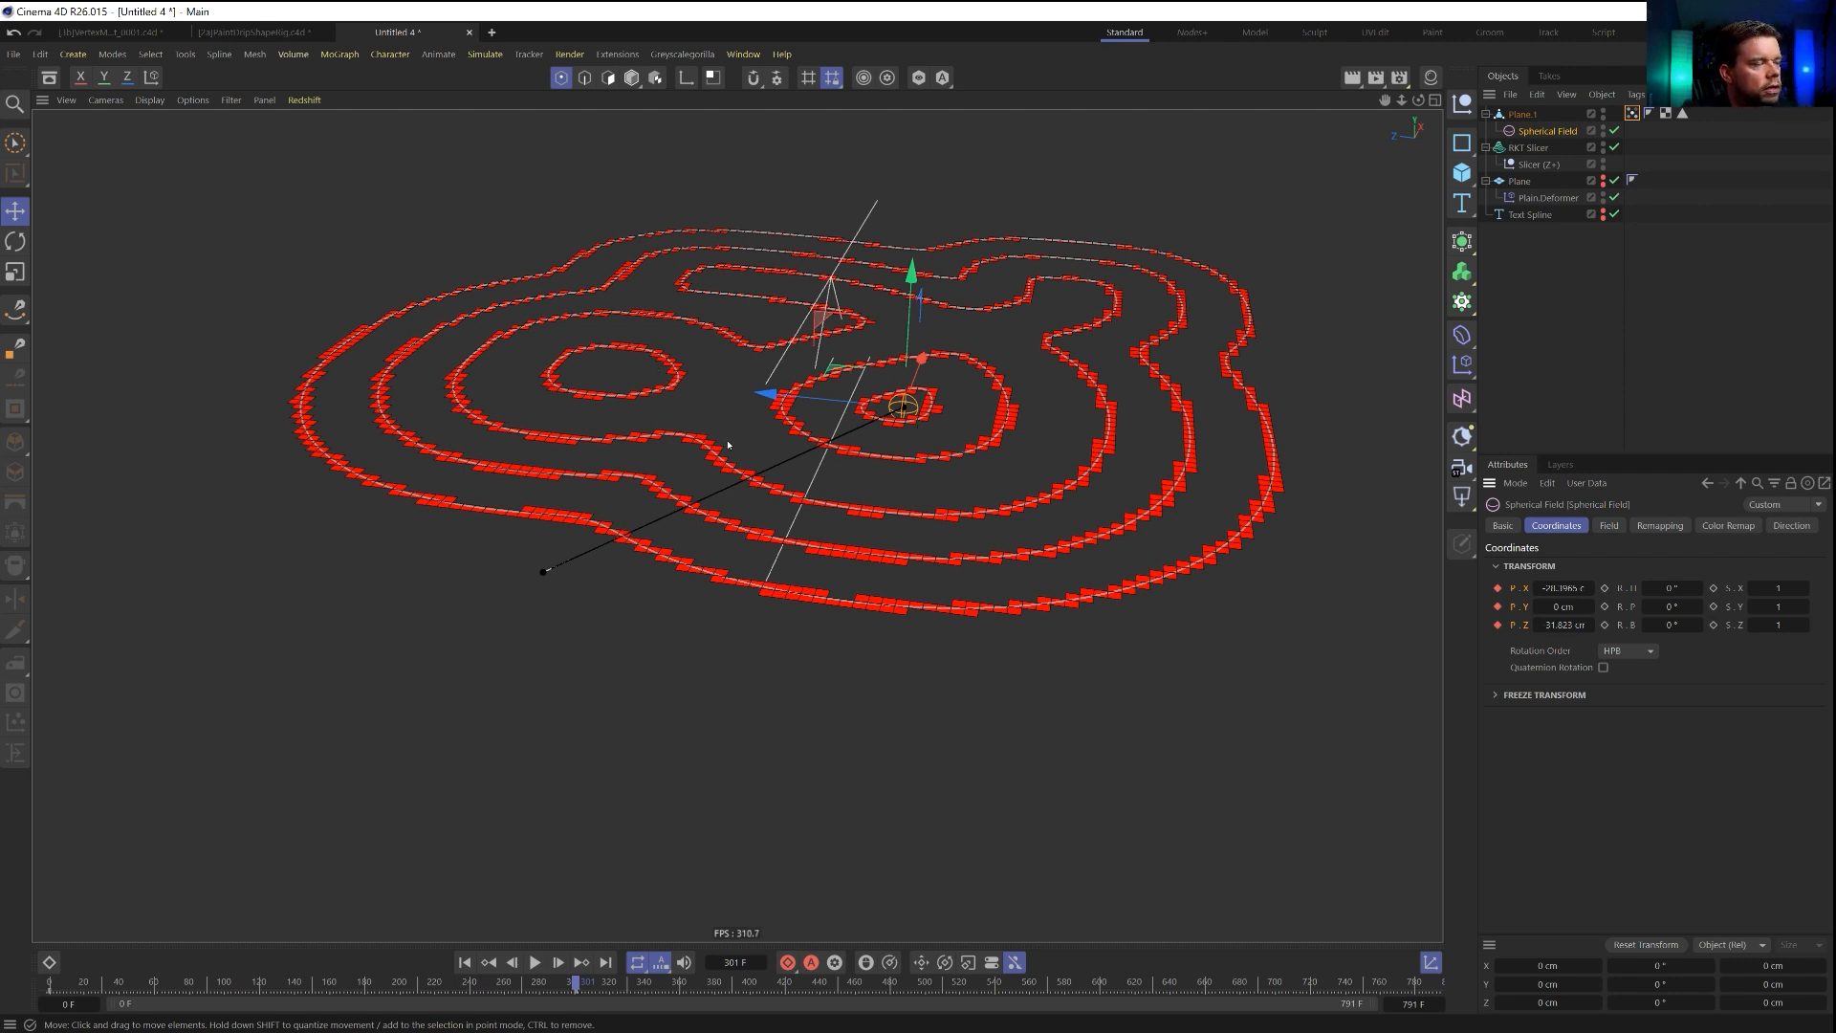
{"action": "left_click", "coordinate": [465, 963]}
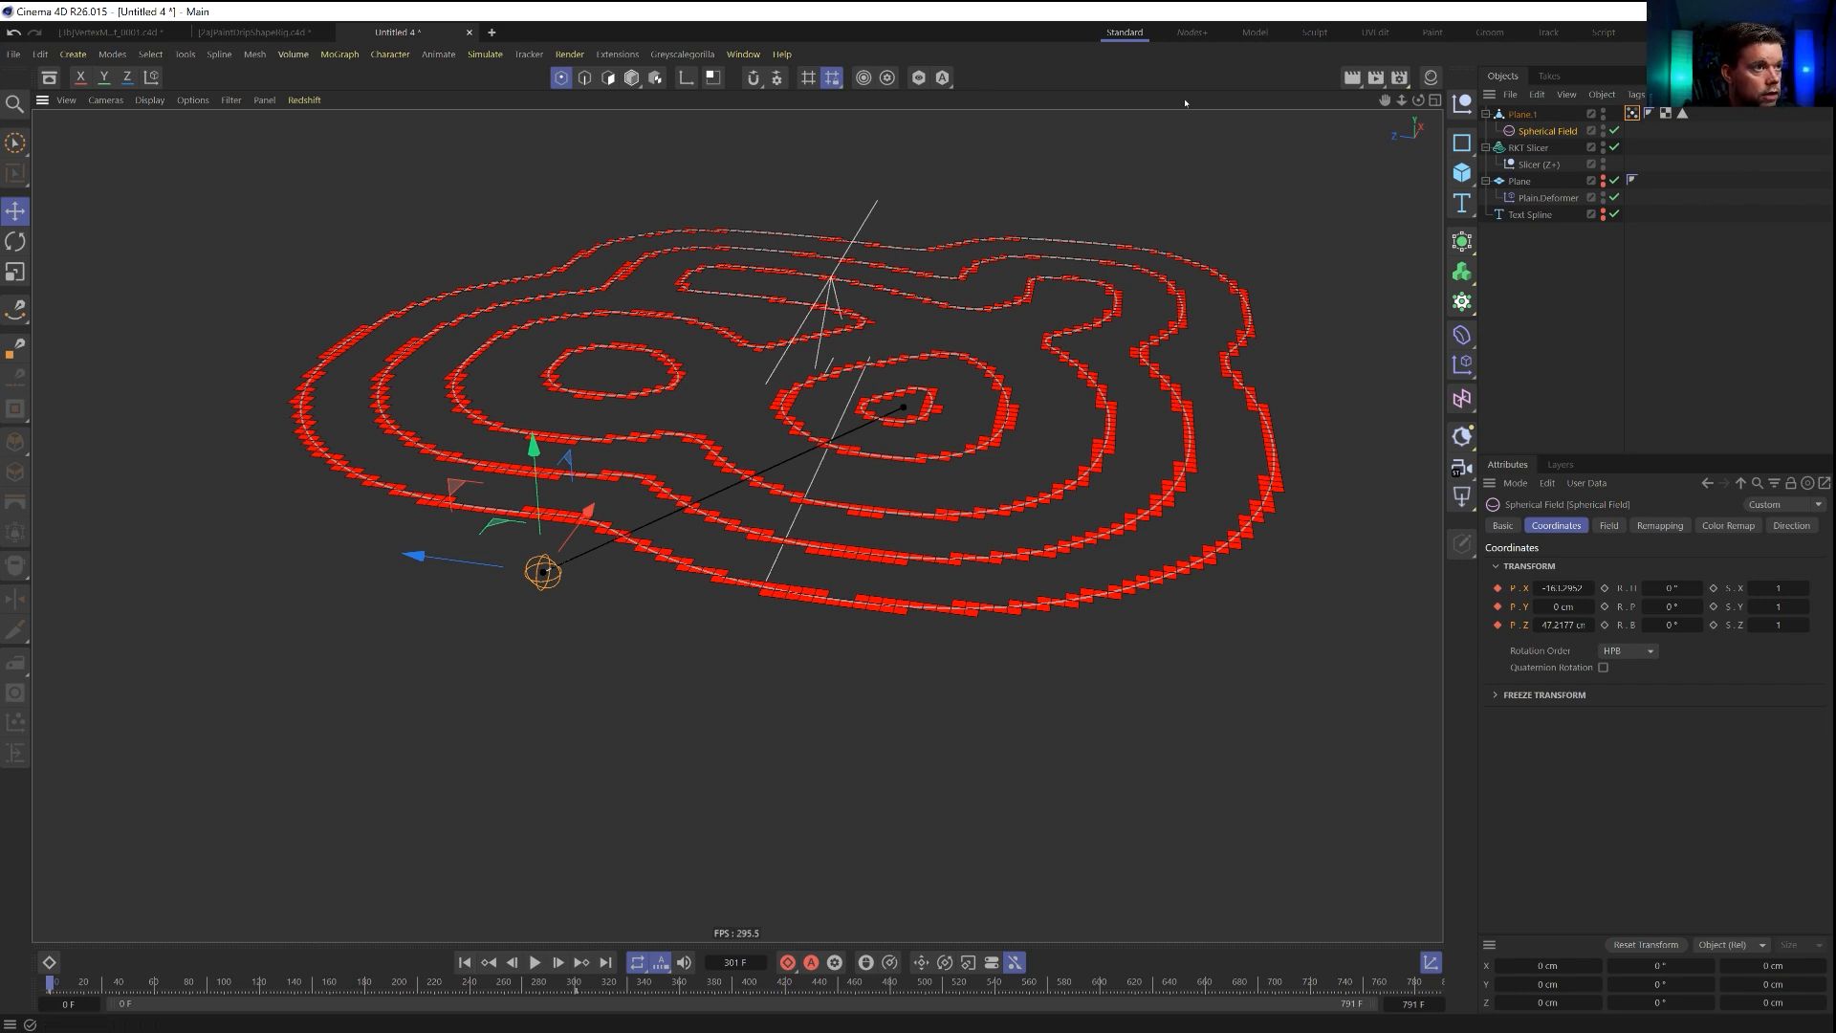
Save the scene in the SceneFiles folder as [3a_Slicer]PaintDripShapeRig2.c4d.
{"action": "key", "text": "ctrl+s"}
{"action": "left_click", "coordinate": [375, 160]}
{"action": "left_click", "coordinate": [131, 639]}
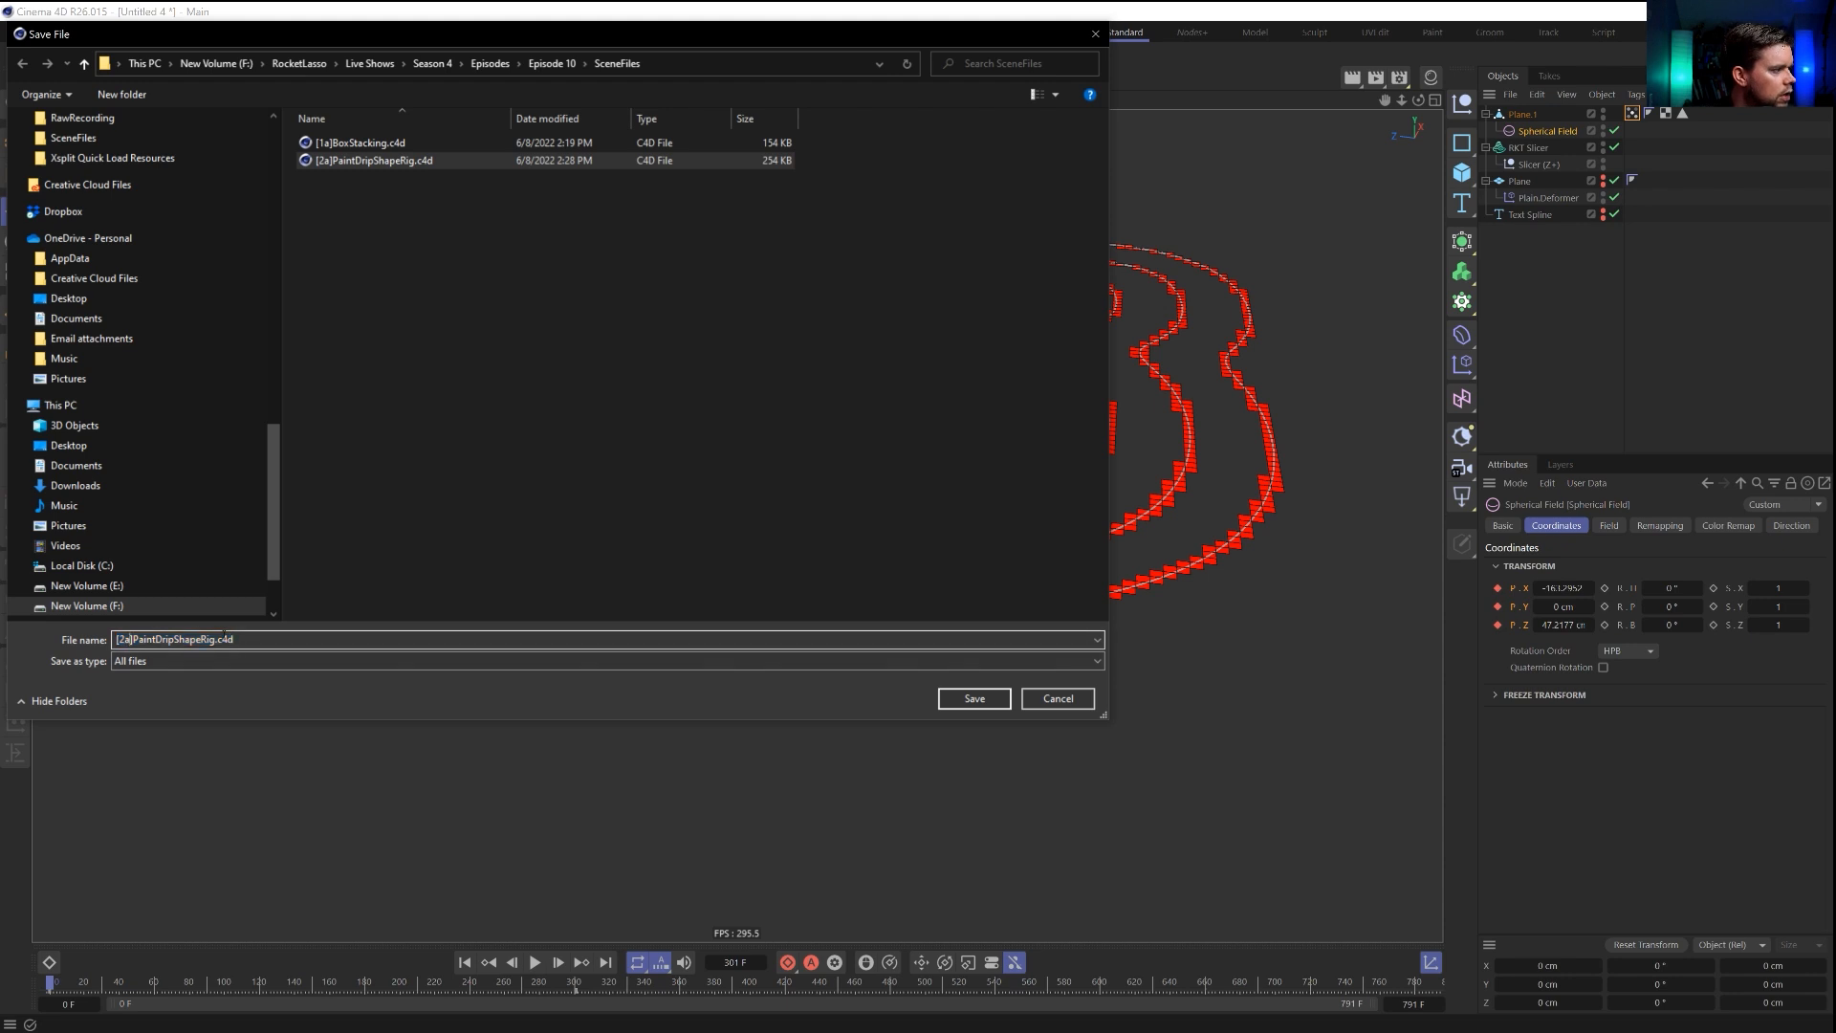
{"action": "key", "text": "BackSpace"}
{"action": "key", "text": "BackSpace"}
{"action": "type", "text": "3a"}
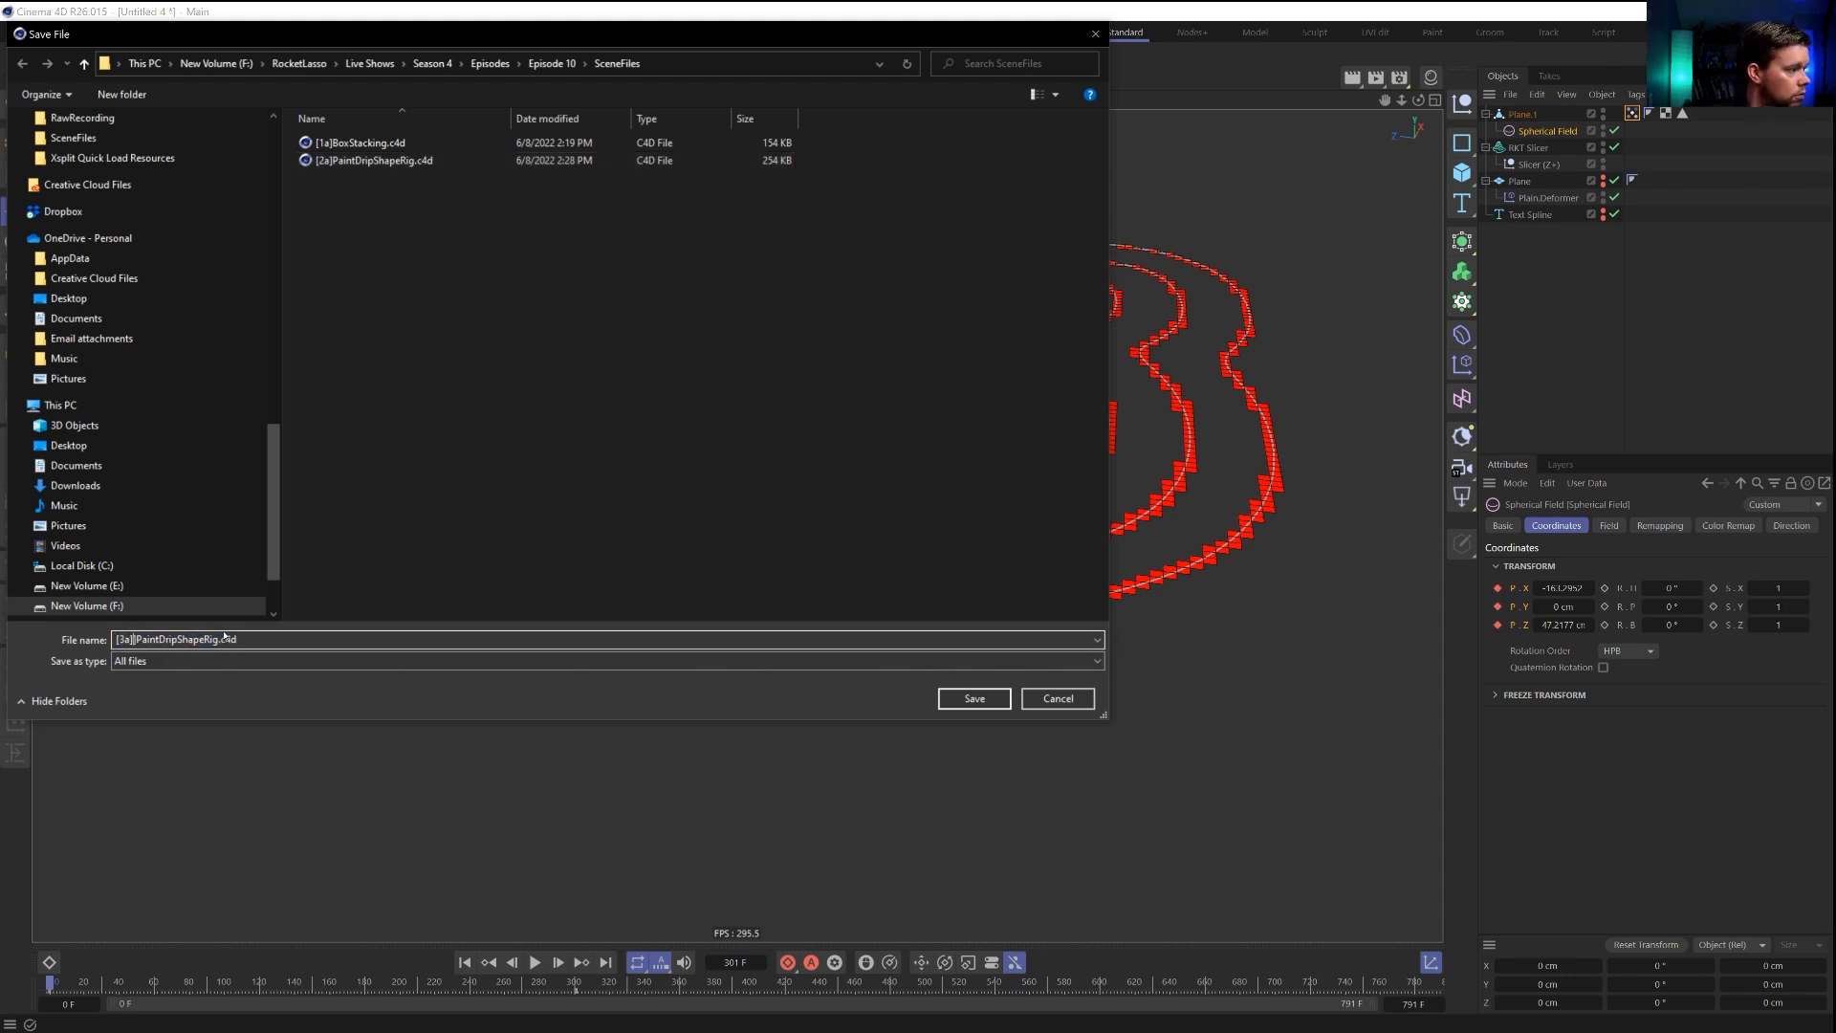
{"action": "type", "text": "_Slicer"}
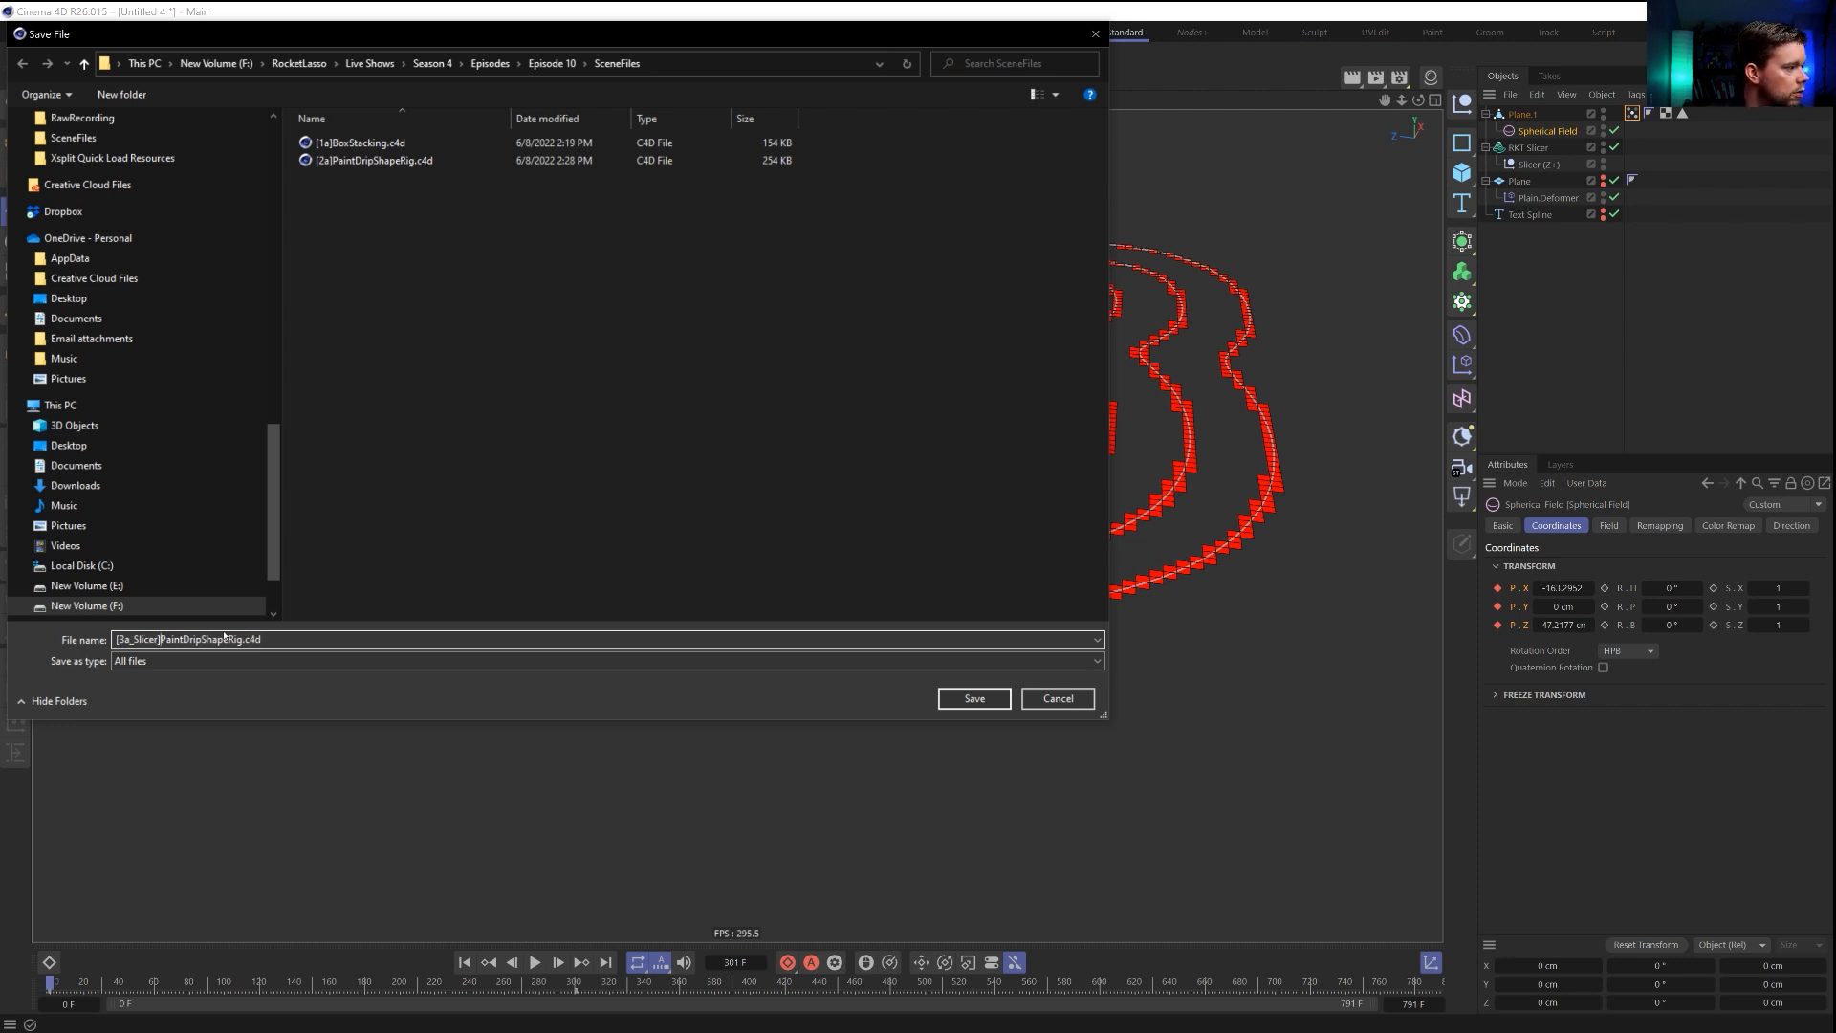
{"action": "key", "text": "shift+Right"}
{"action": "key", "text": "shift+Right"}
{"action": "key", "text": "shift+Right"}
{"action": "key", "text": "shift+Right"}
{"action": "key", "text": "shift+Right"}
{"action": "key", "text": "shift+Right"}
{"action": "key", "text": "shift+Right"}
{"action": "key", "text": "shift+Right"}
{"action": "key", "text": "shift+Right"}
{"action": "key", "text": "shift+Right"}
{"action": "key", "text": "shift+Right"}
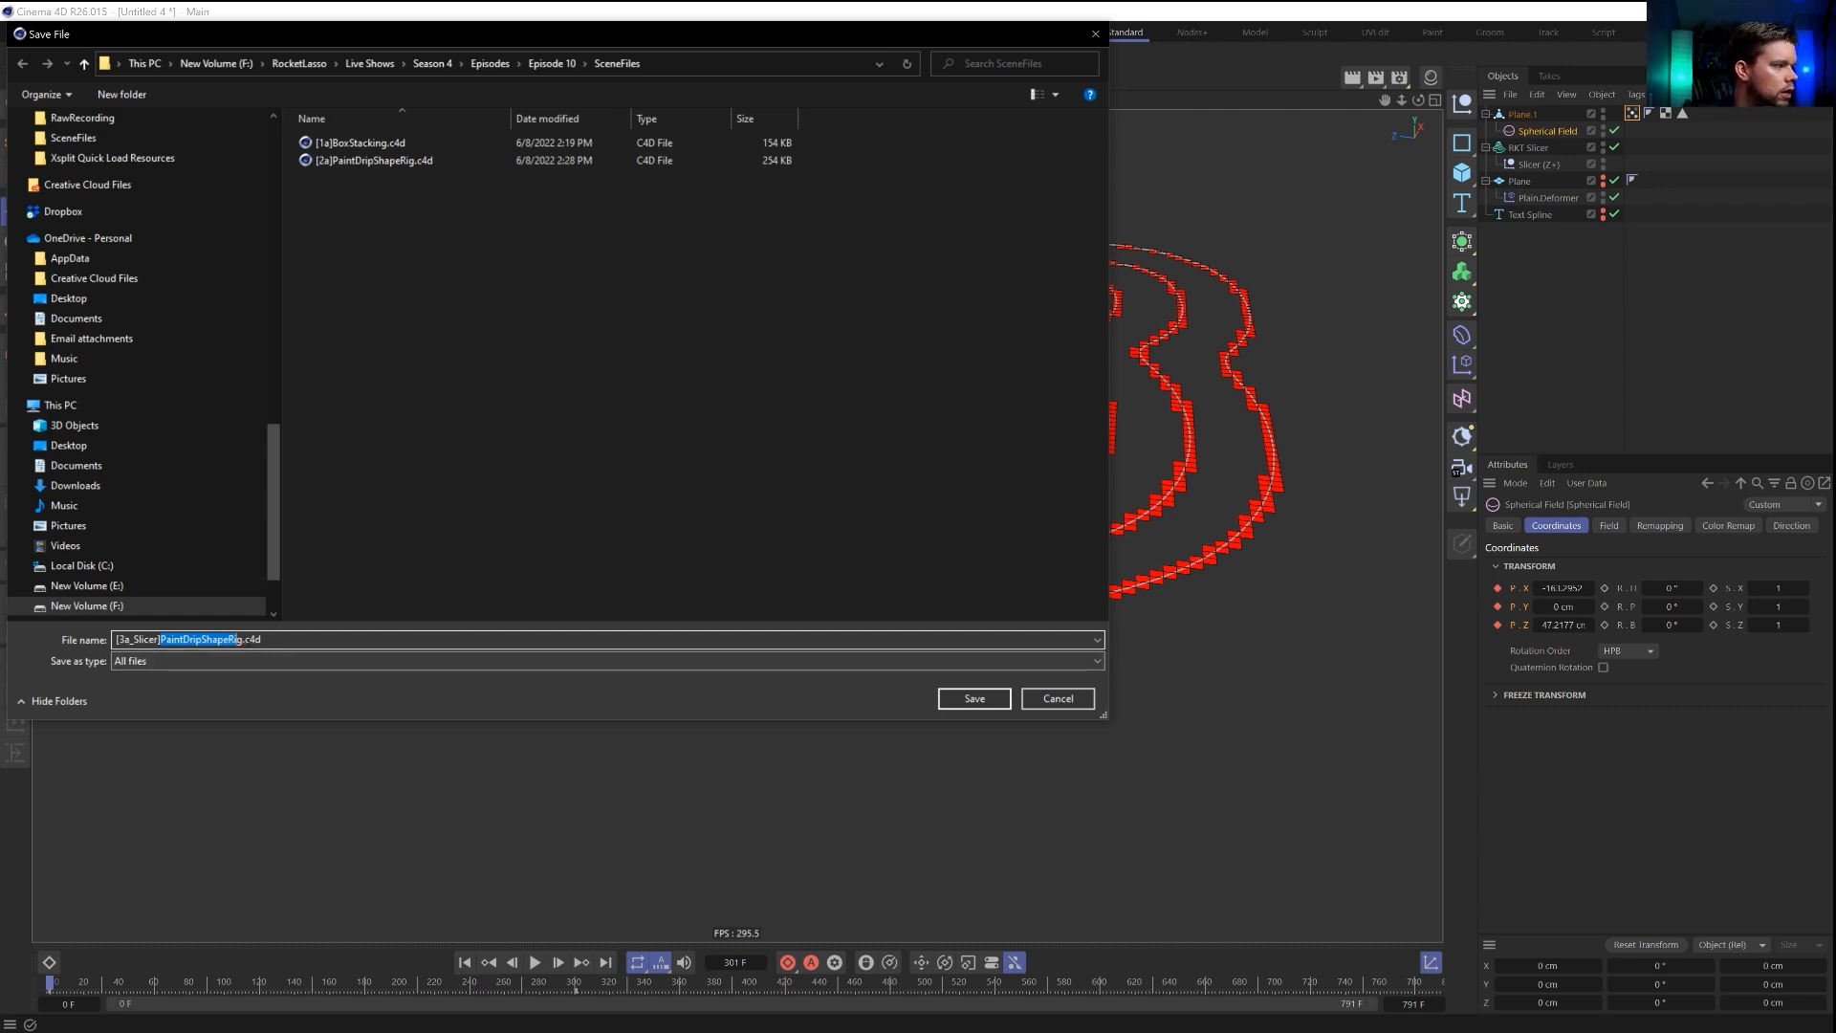
{"action": "key", "text": "Right"}
{"action": "key", "text": "Right"}
{"action": "type", "text": "2"}
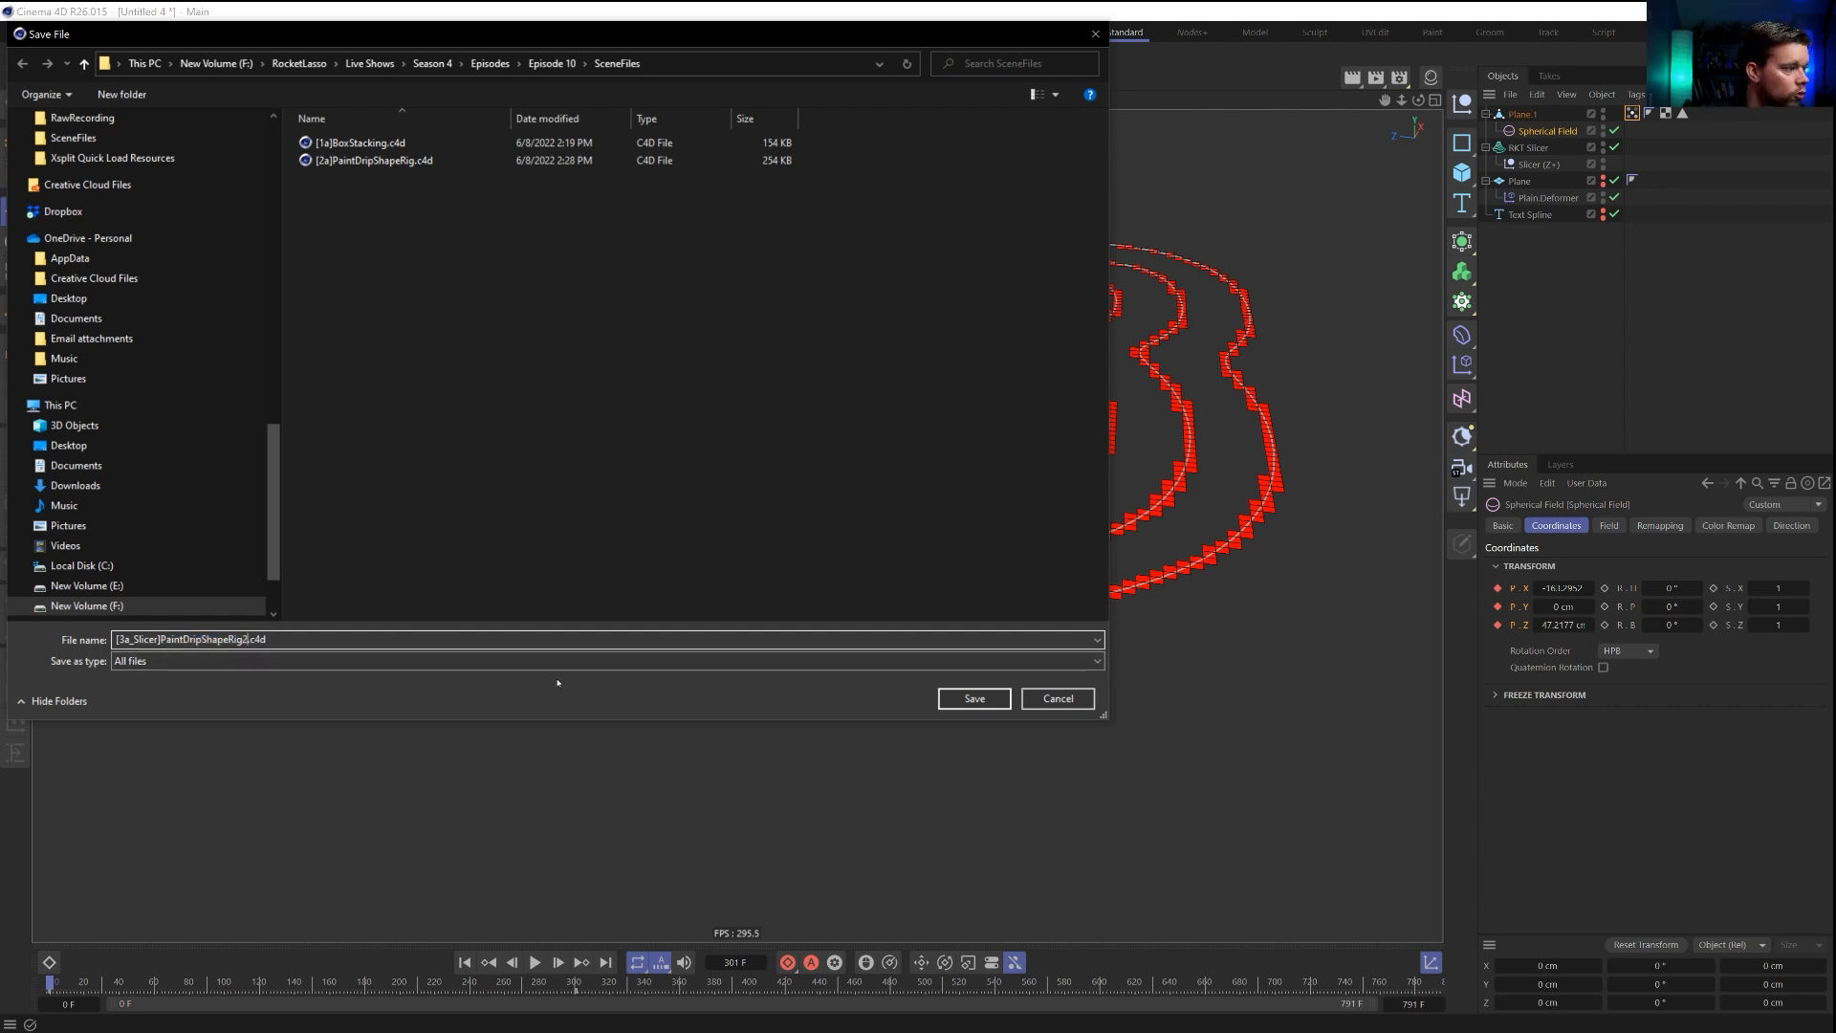
{"action": "key", "text": "Return"}
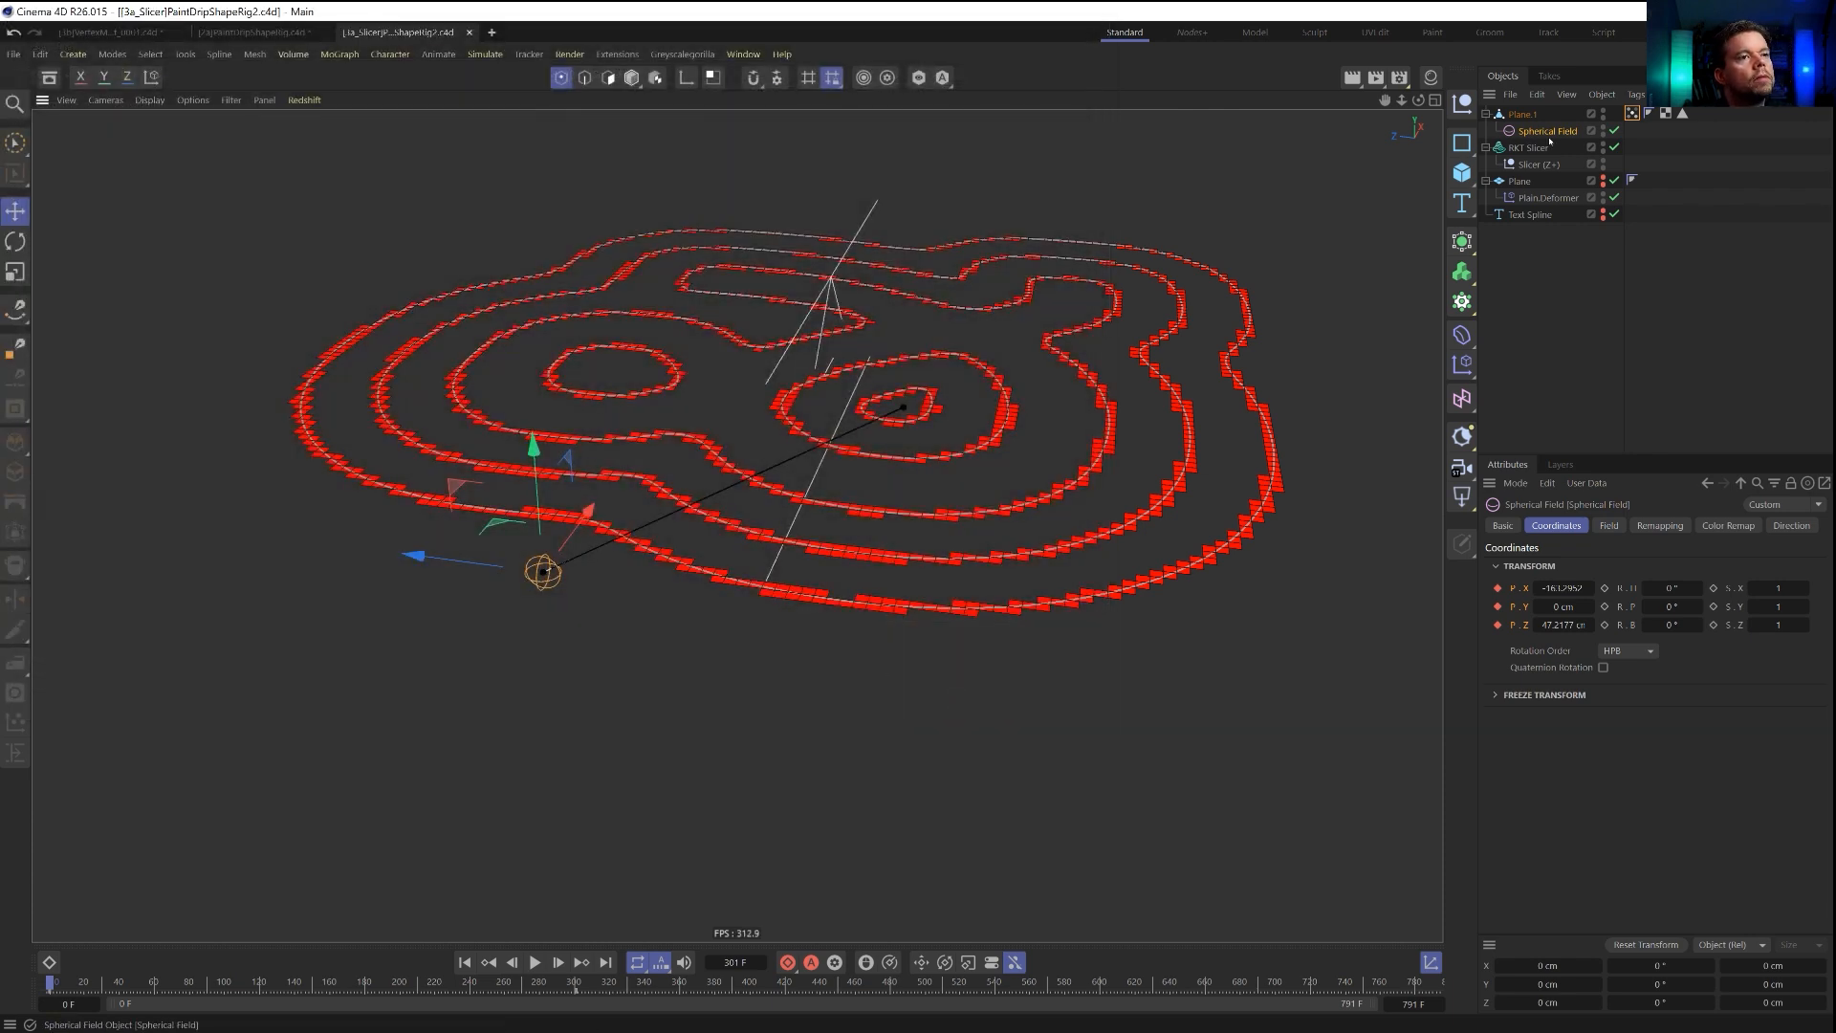
Add a Freeze modifier layer to the vertex map's fields and place it above the Spherical Field layer.
{"action": "left_click", "coordinate": [1633, 113]}
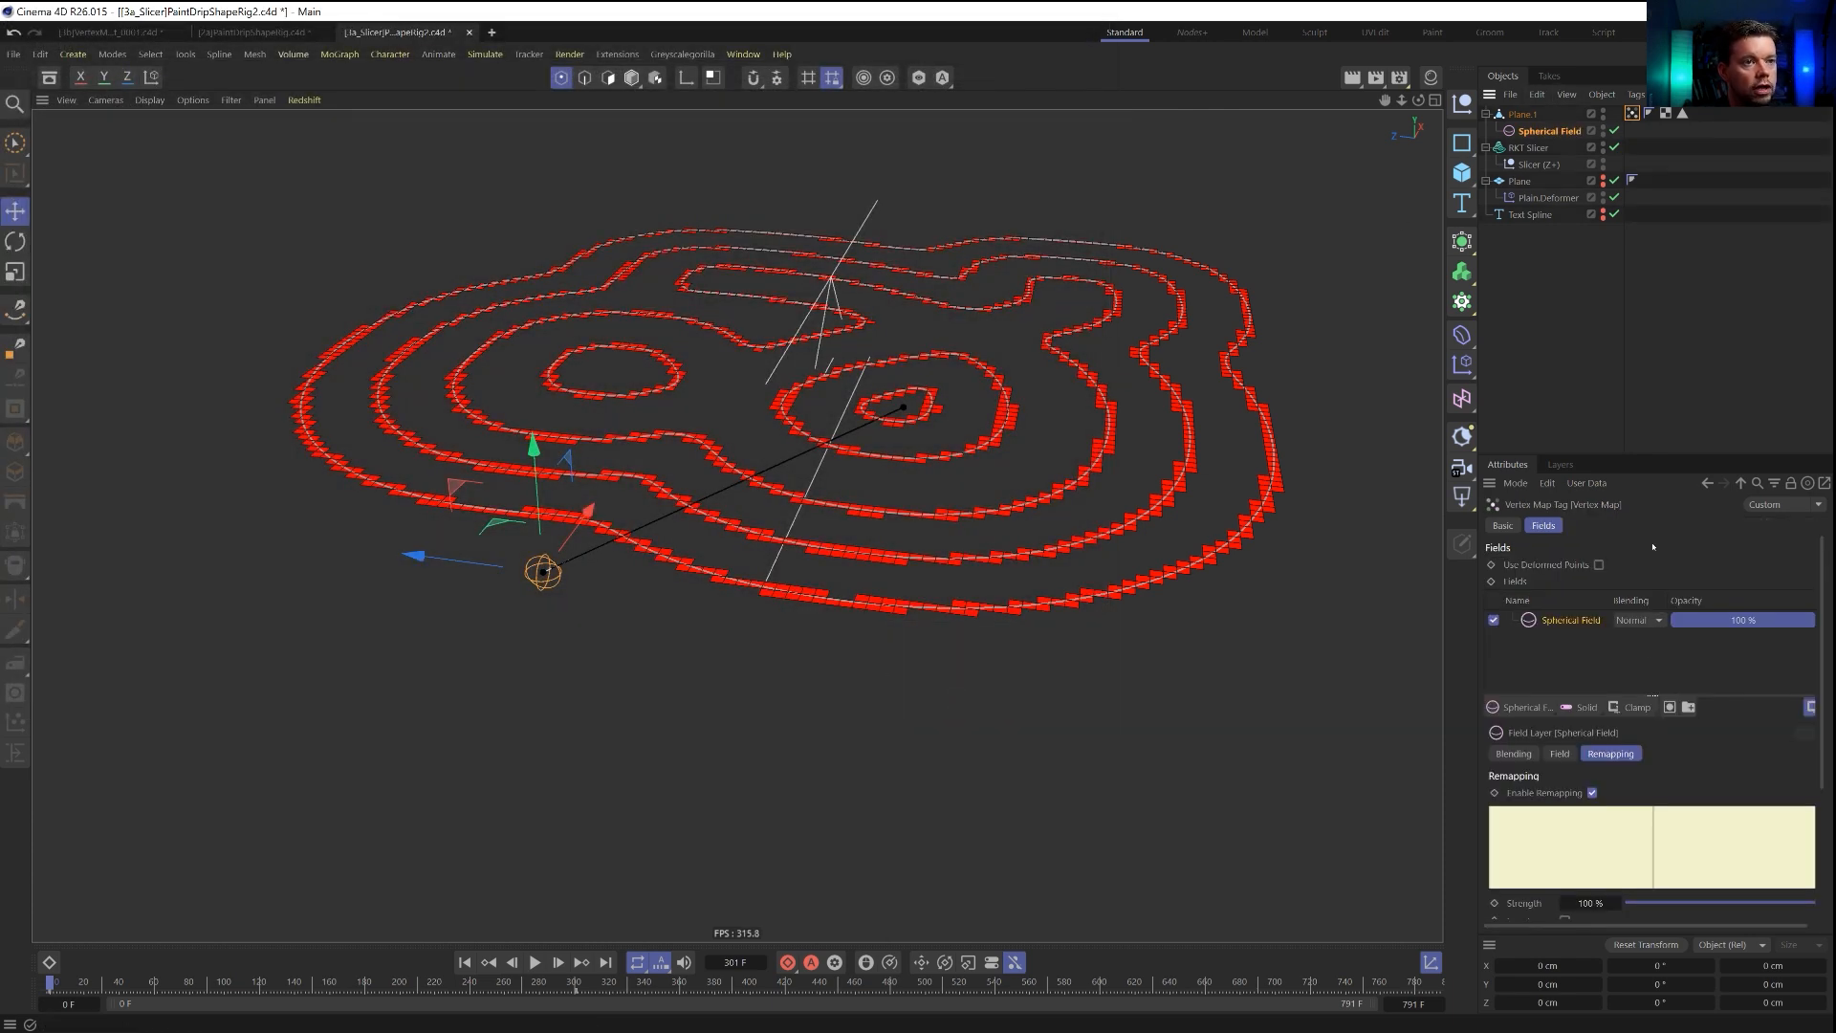
{"action": "left_click", "coordinate": [1540, 710]}
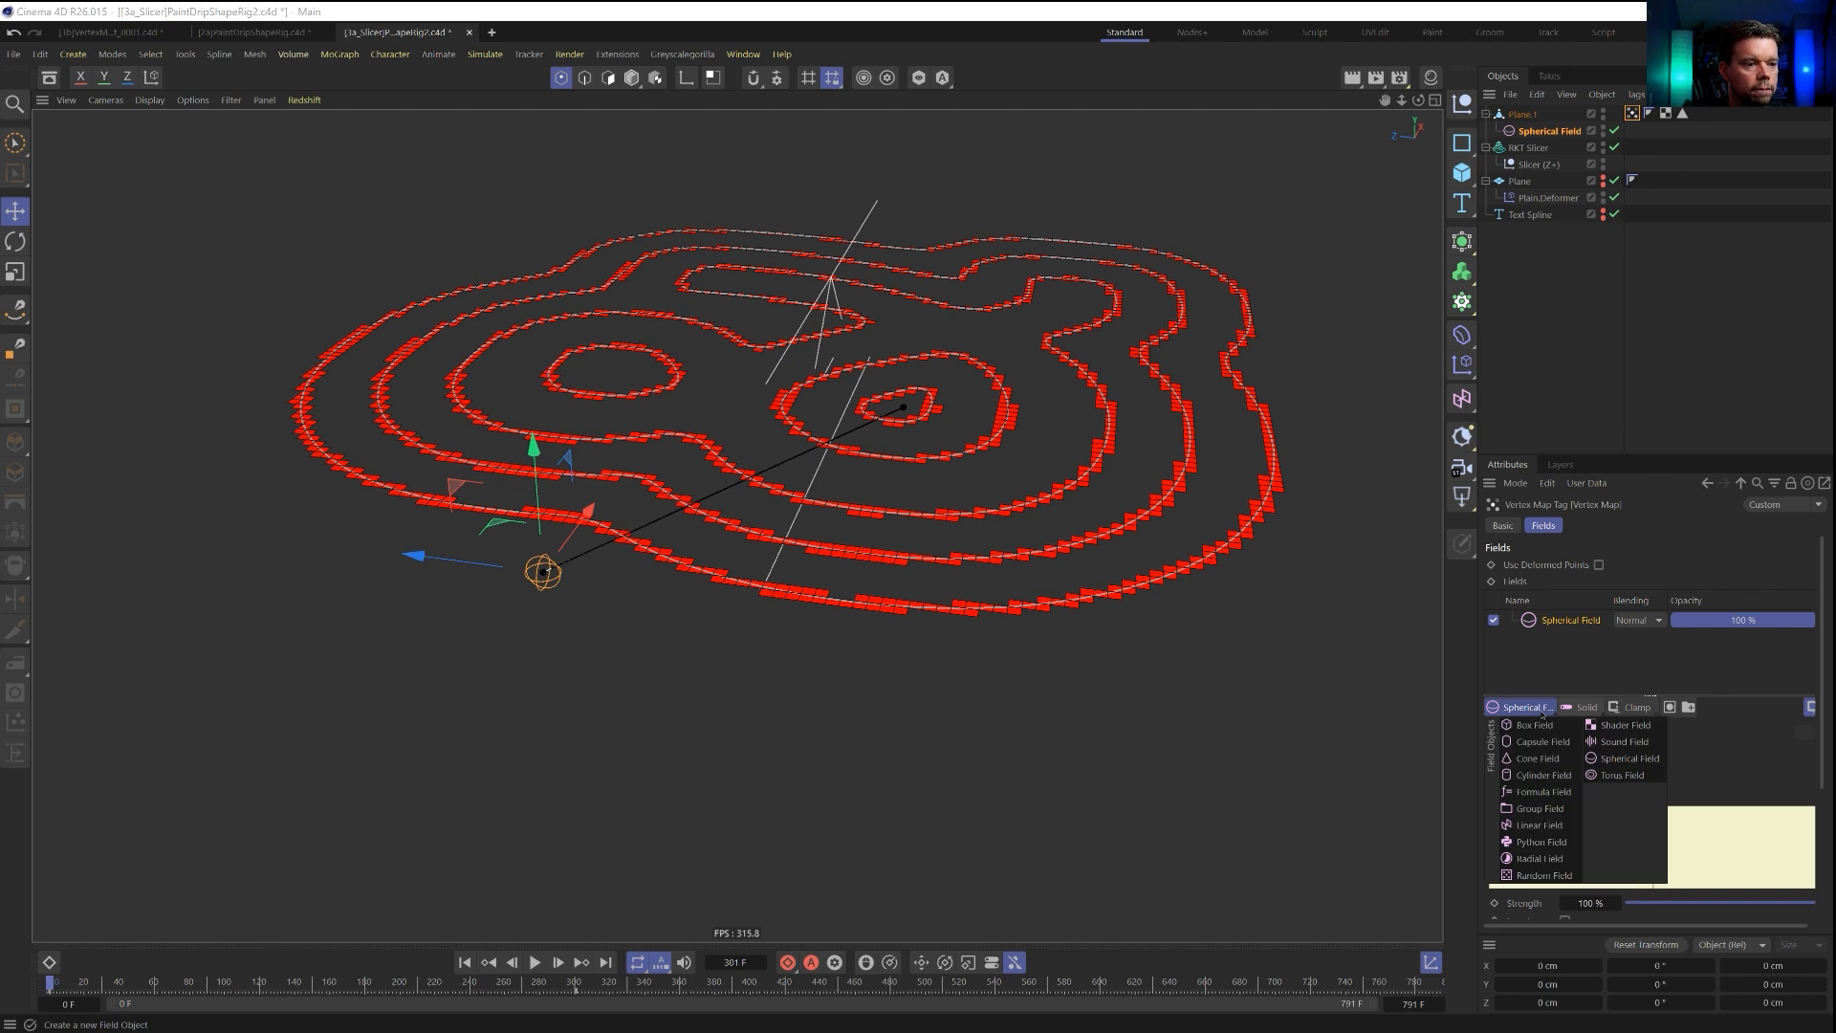
{"action": "left_click", "coordinate": [1633, 708]}
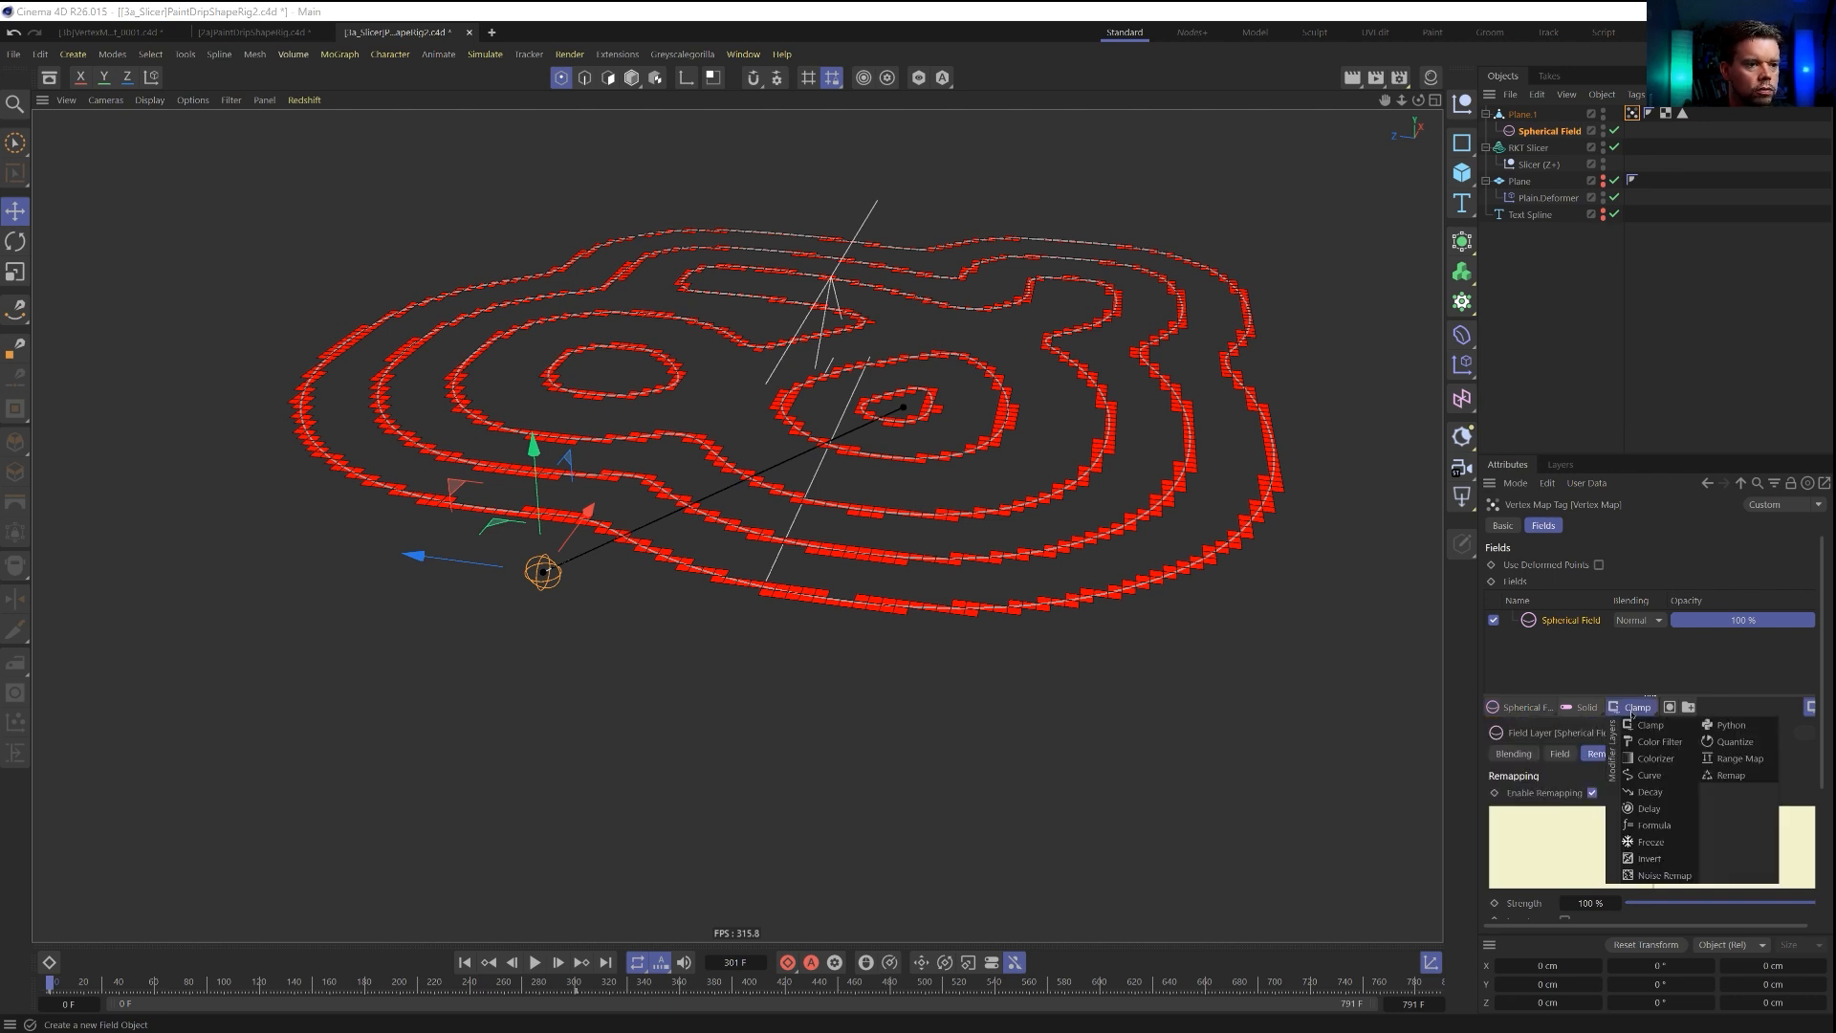
{"action": "left_click", "coordinate": [1652, 842]}
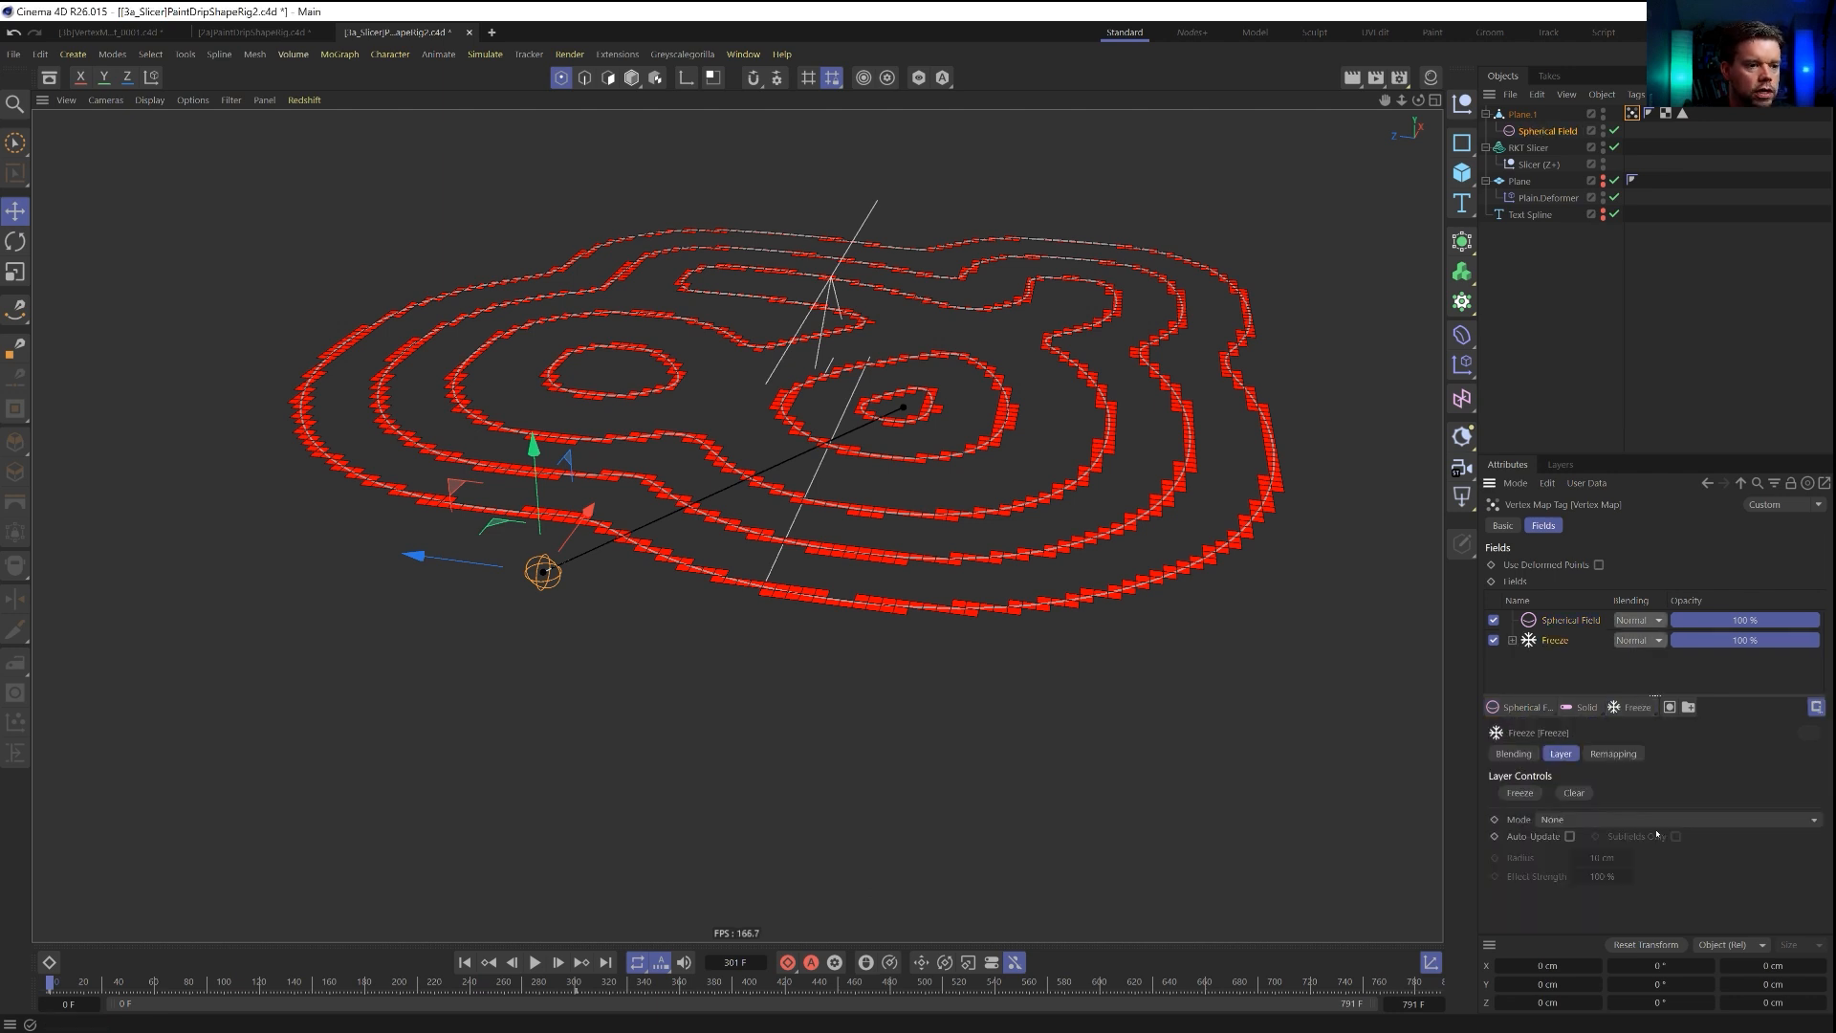
{"action": "left_click_drag", "start_coordinate": [1540, 642], "coordinate": [1551, 620]}
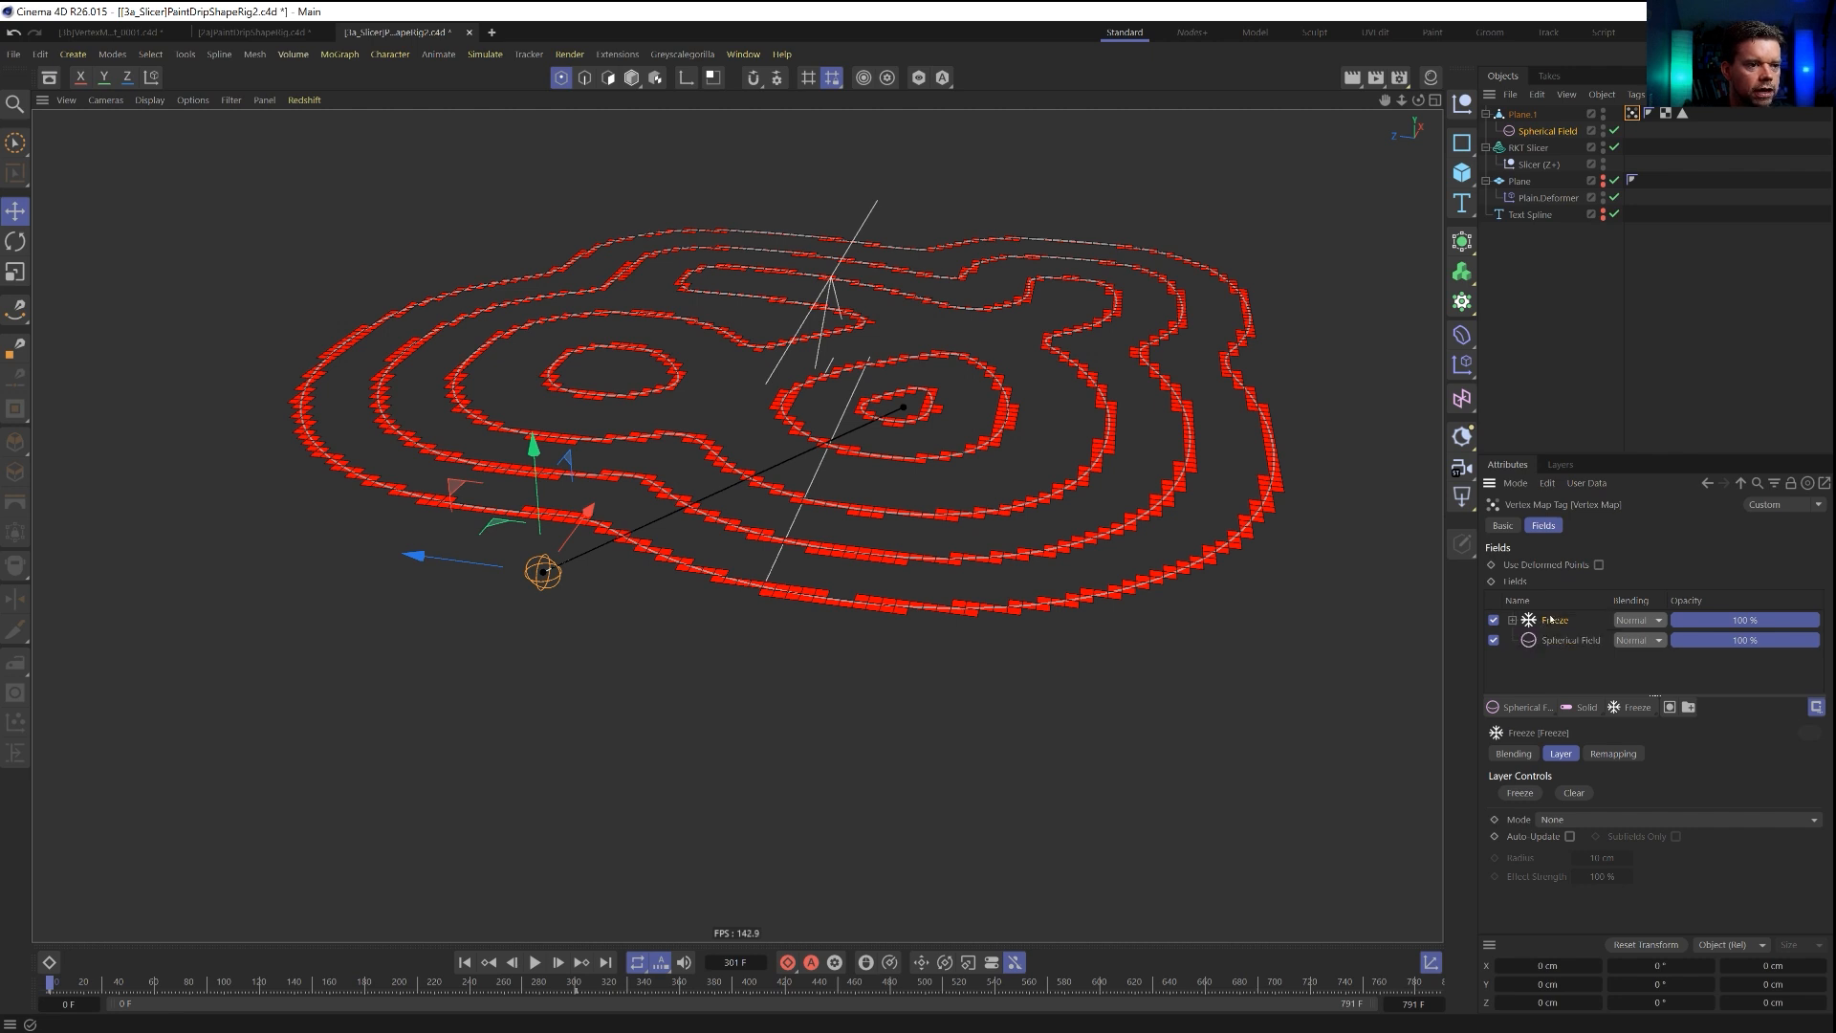
Set the Freeze layer's blending to Add, its mode to Grow and its radius to 6 cm.
{"action": "left_click", "coordinate": [1633, 622]}
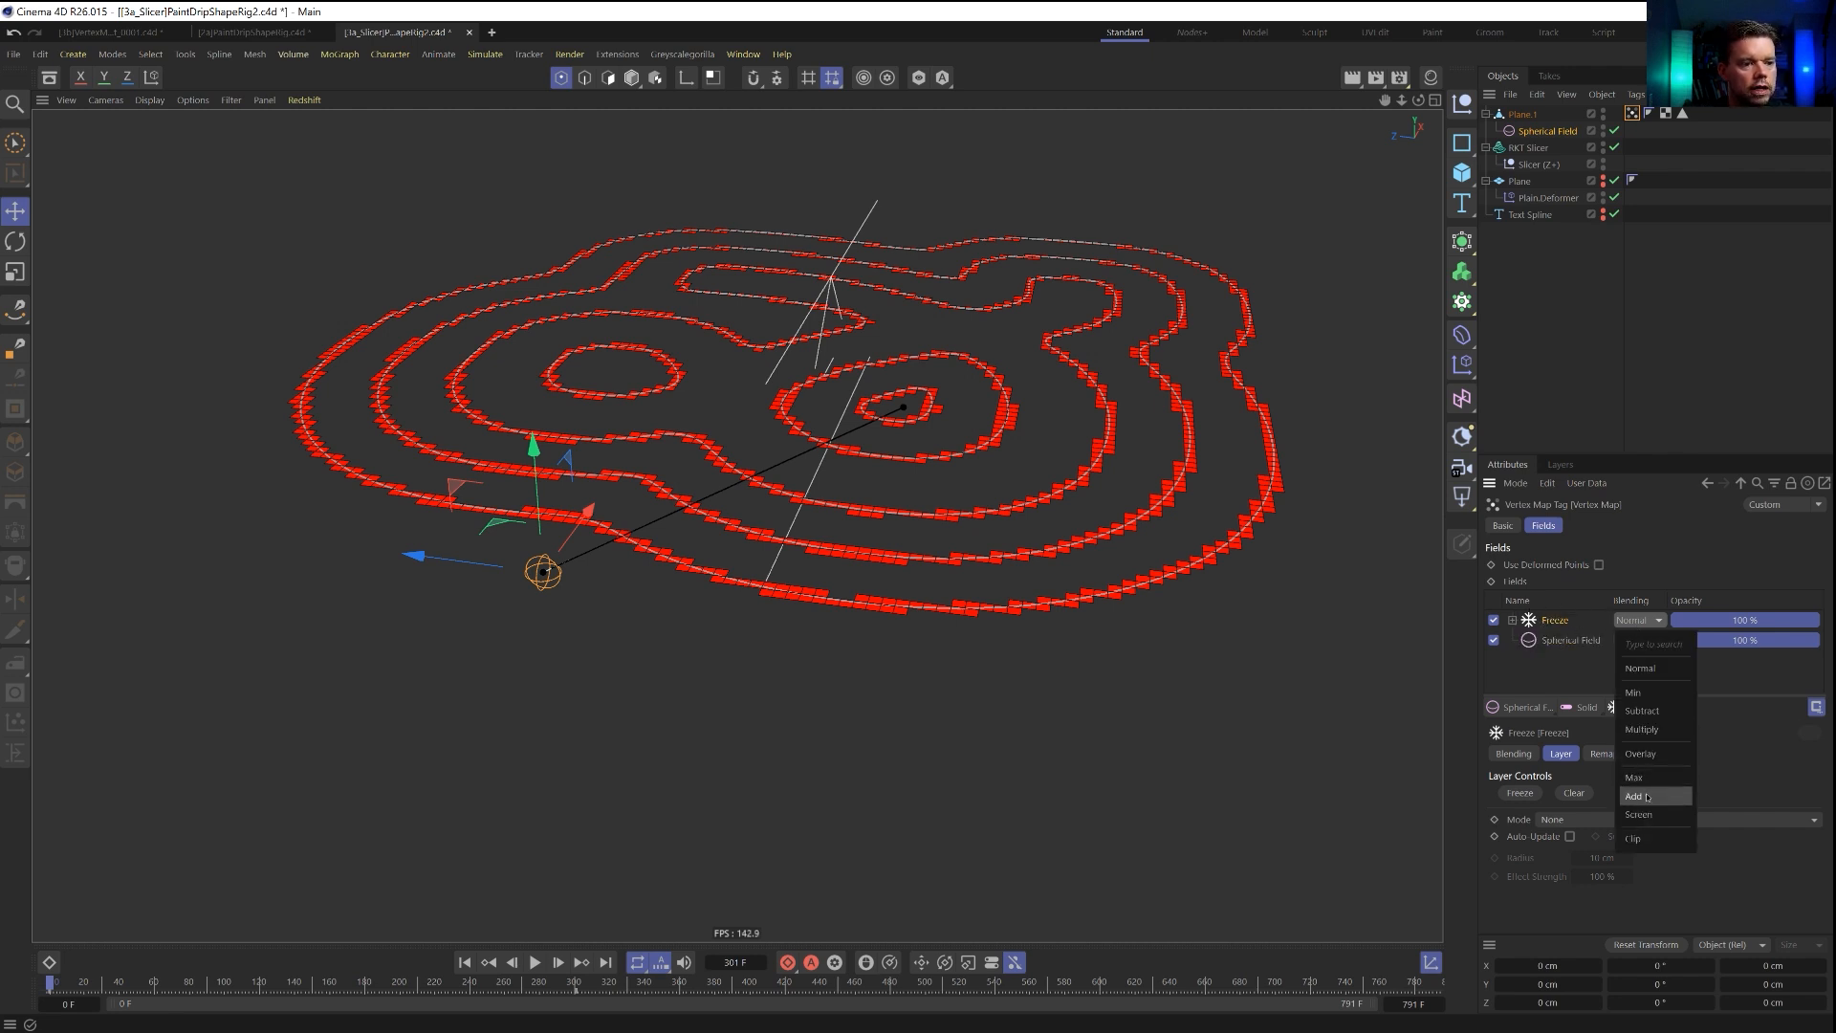
{"action": "left_click", "coordinate": [1649, 786]}
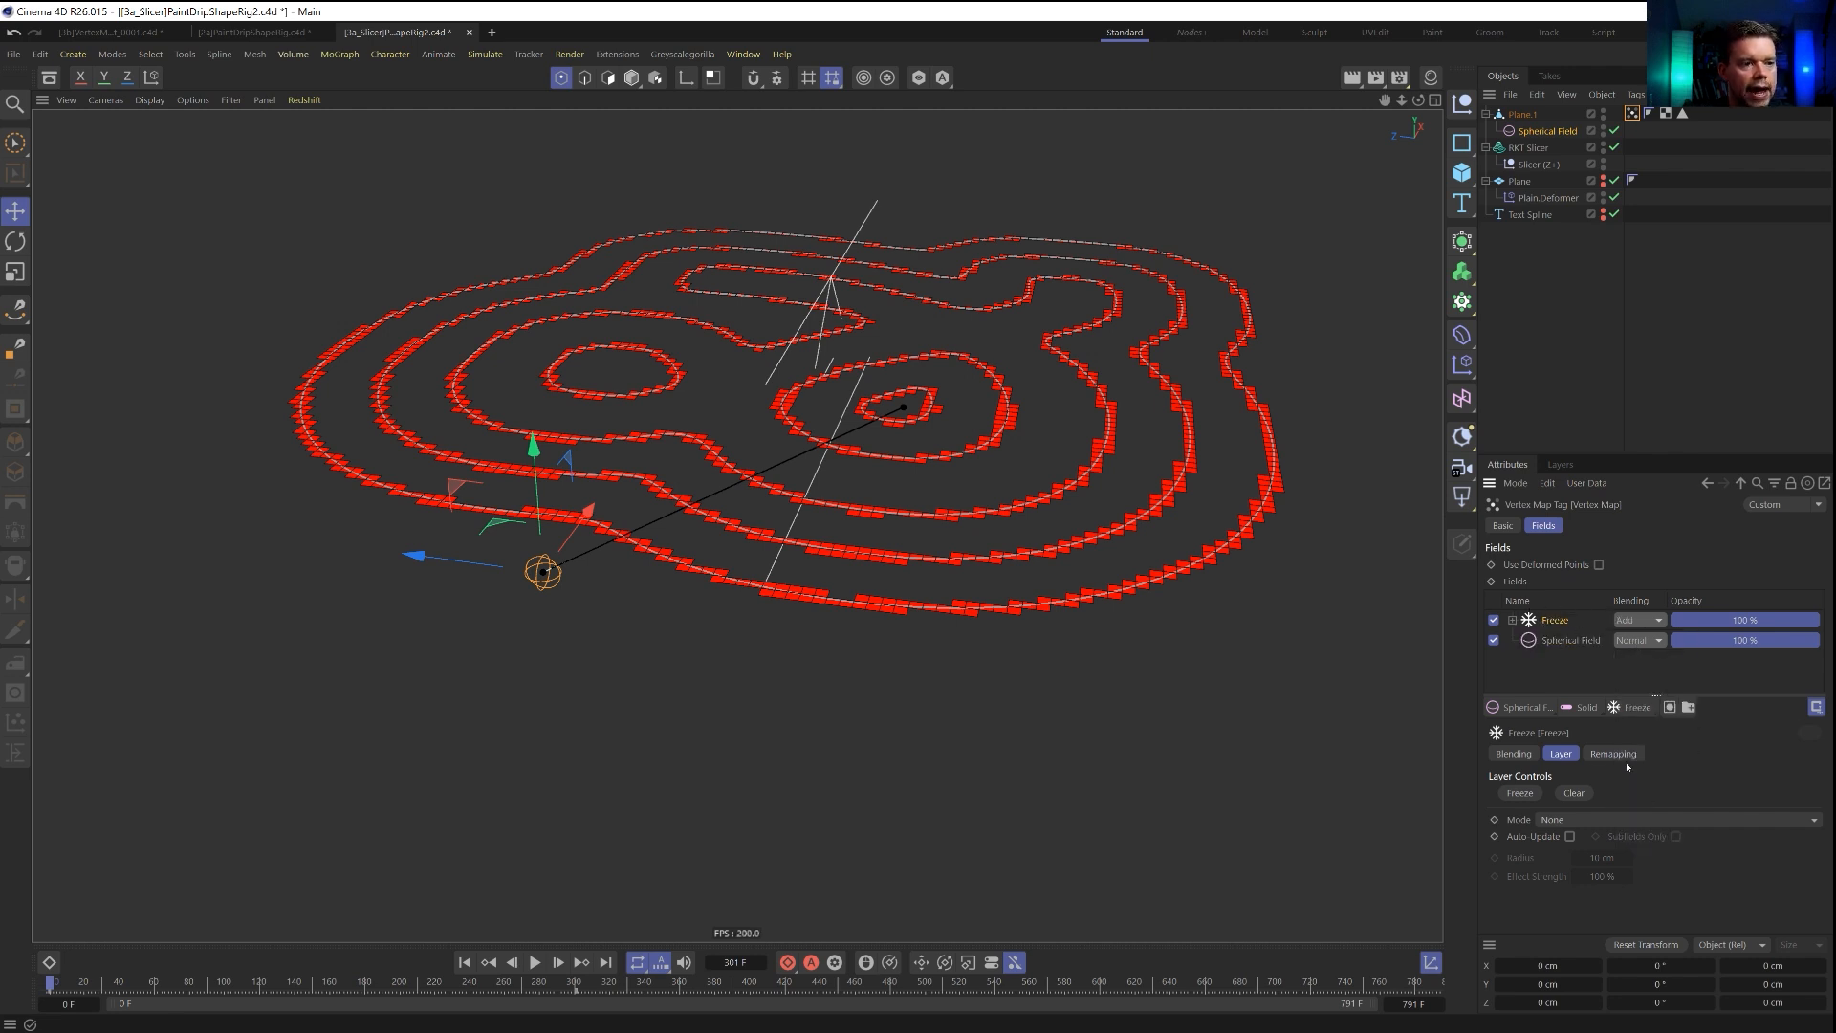
{"action": "left_click", "coordinate": [1562, 821]}
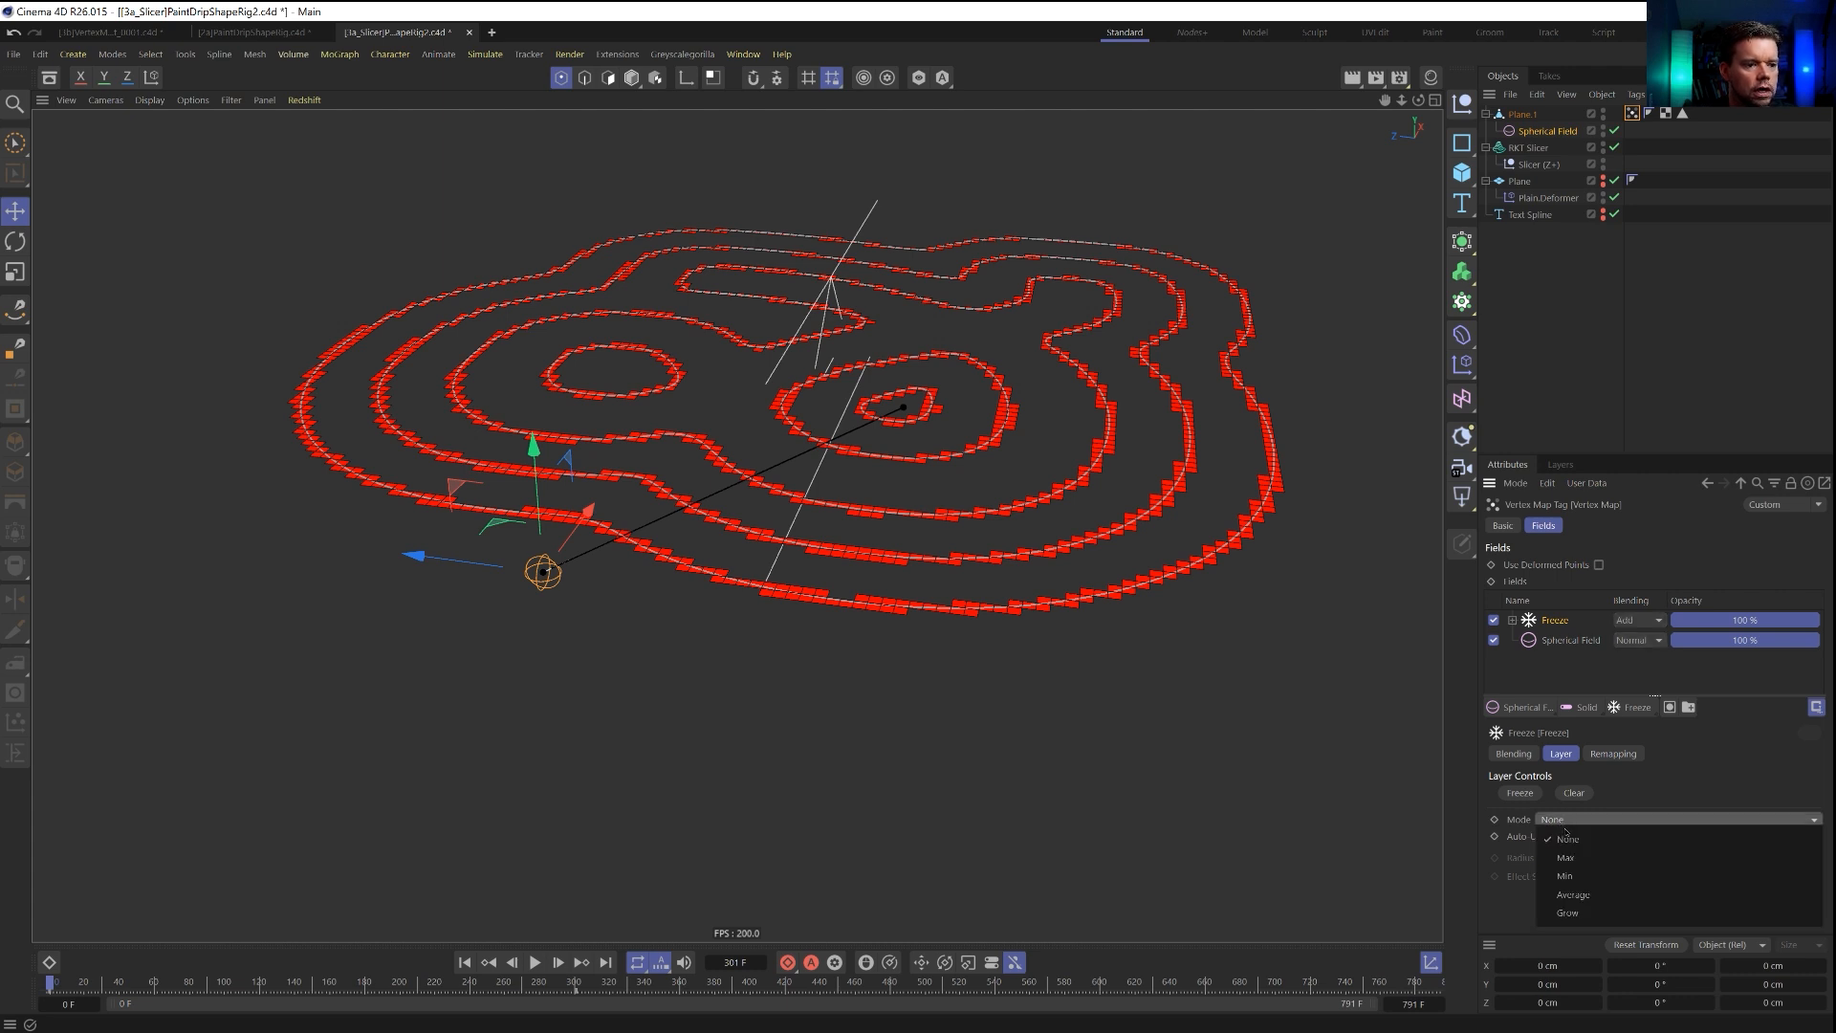
{"action": "left_click", "coordinate": [1568, 913]}
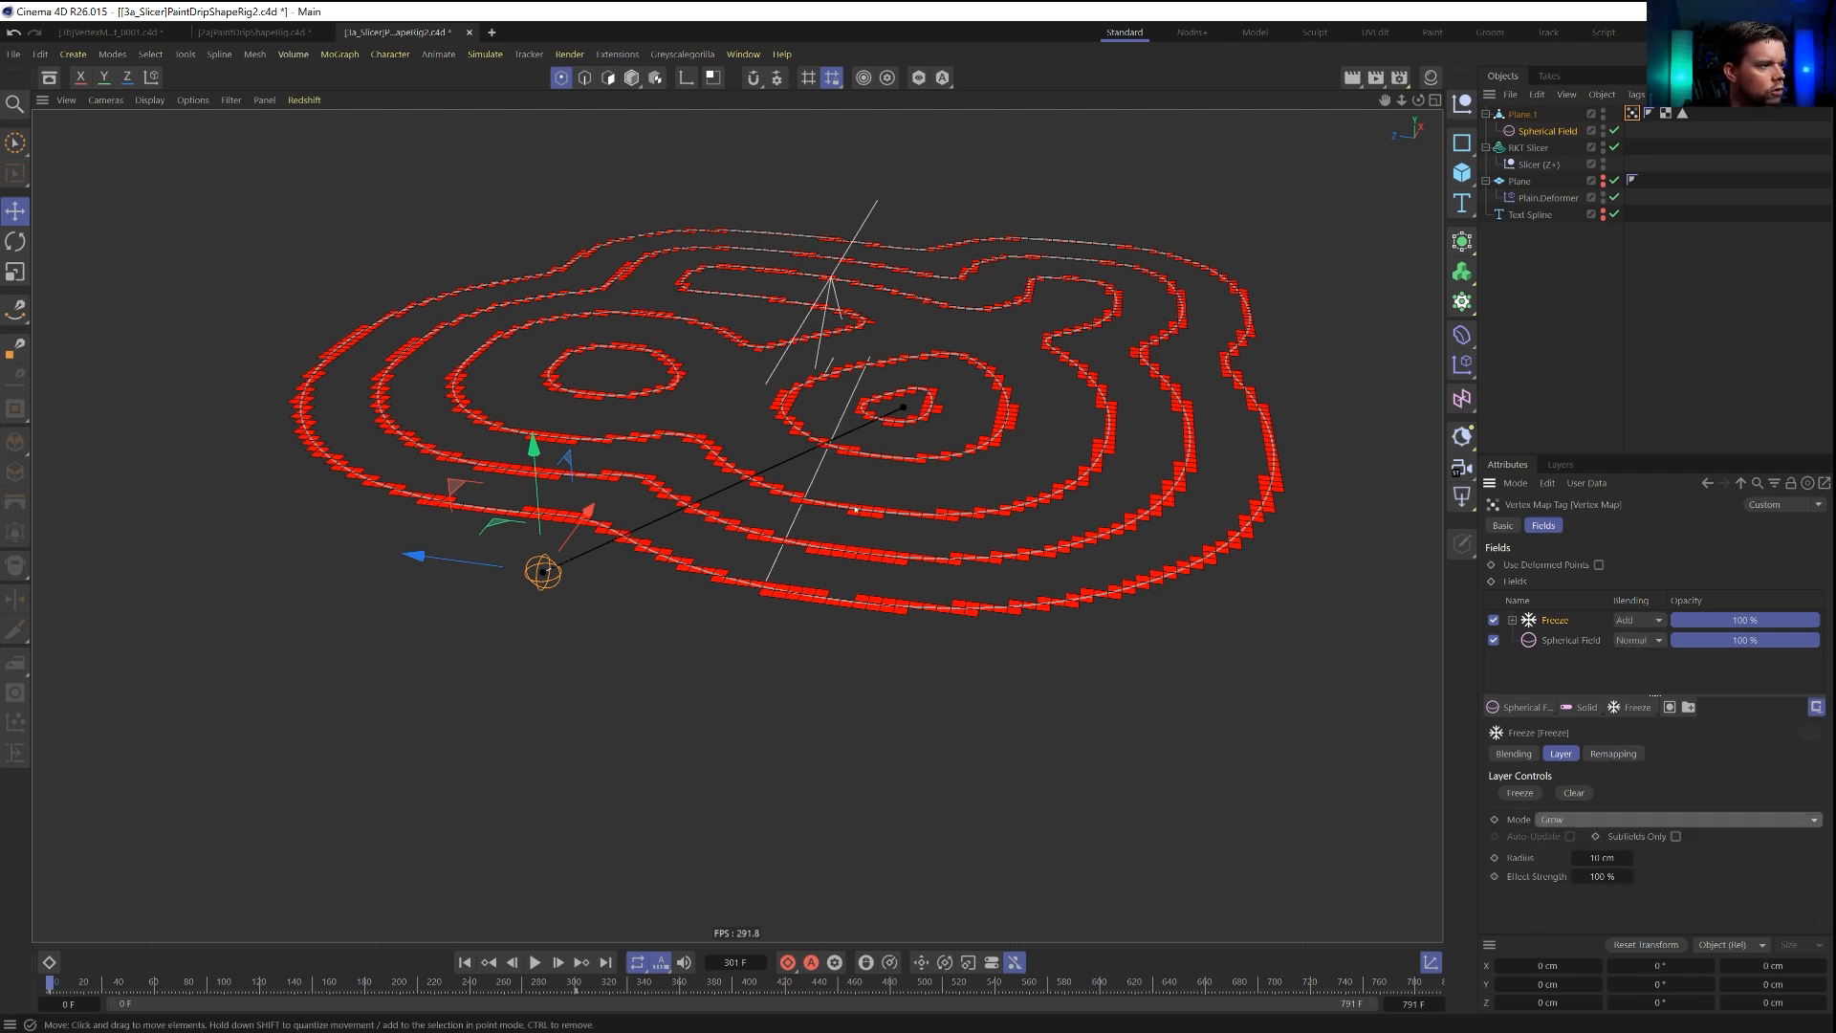
{"action": "left_click", "coordinate": [624, 546]}
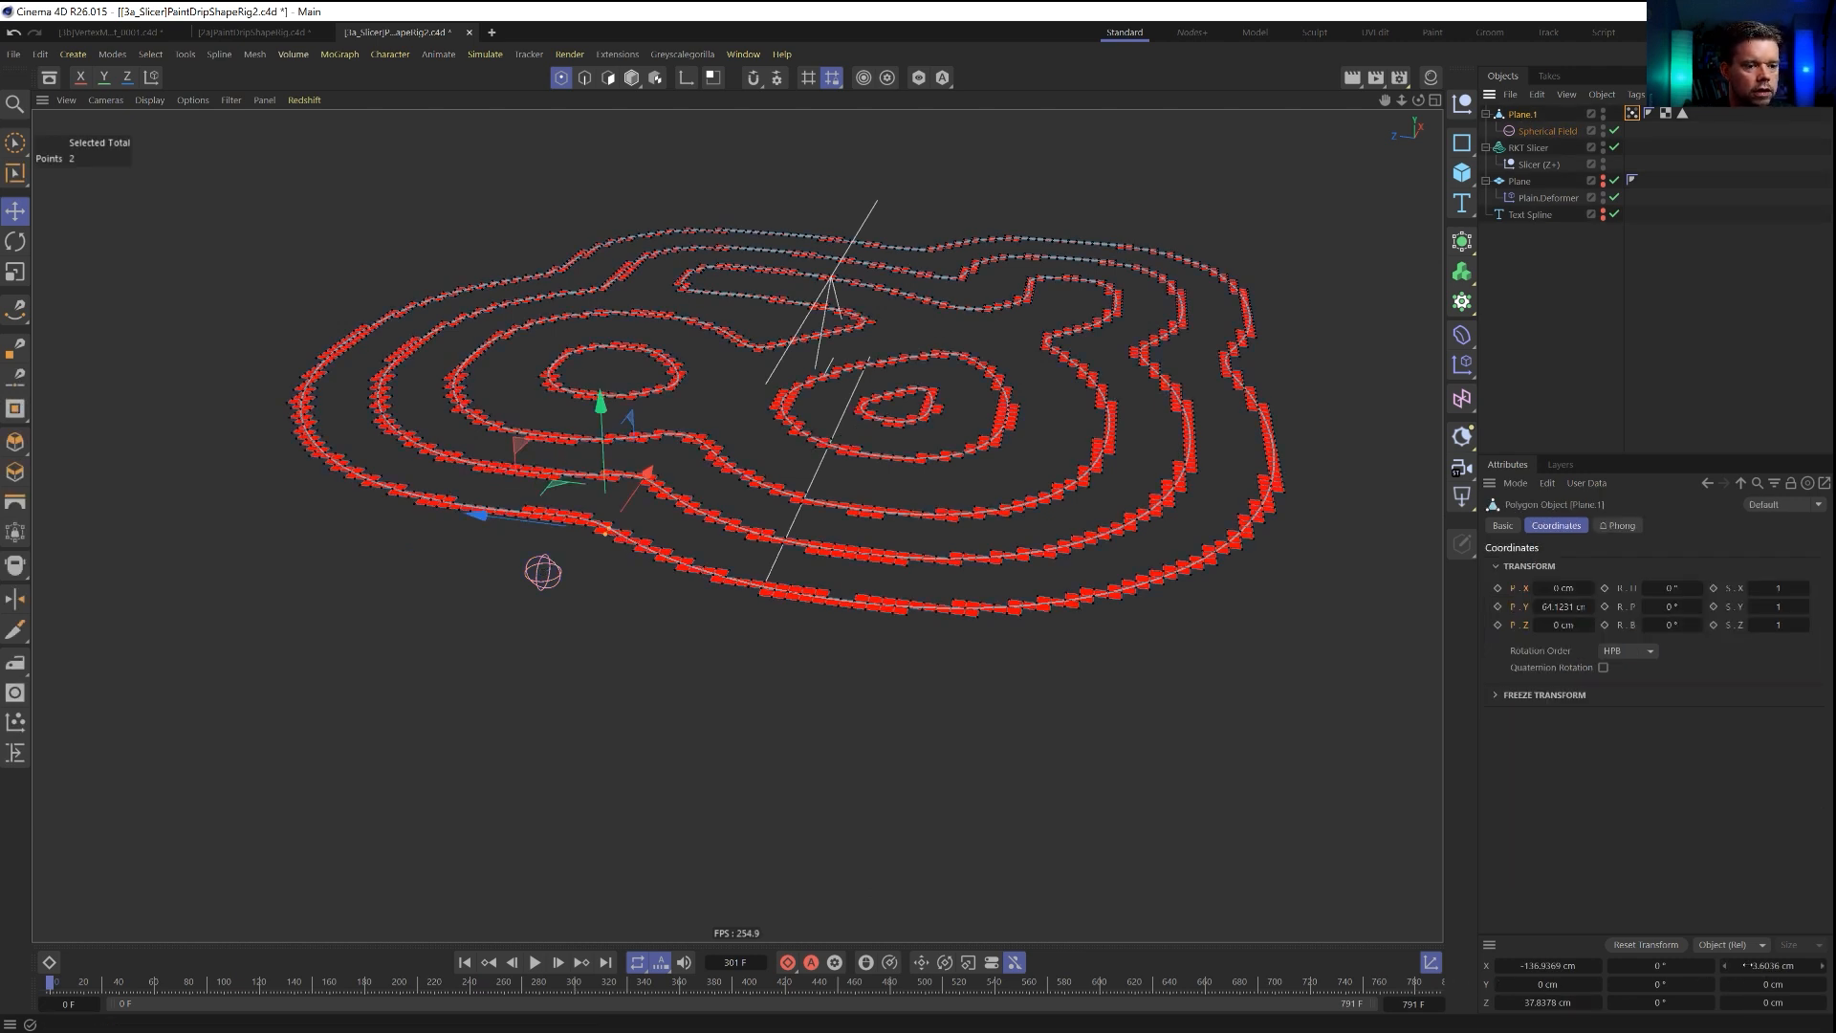
{"action": "left_click", "coordinate": [1633, 114]}
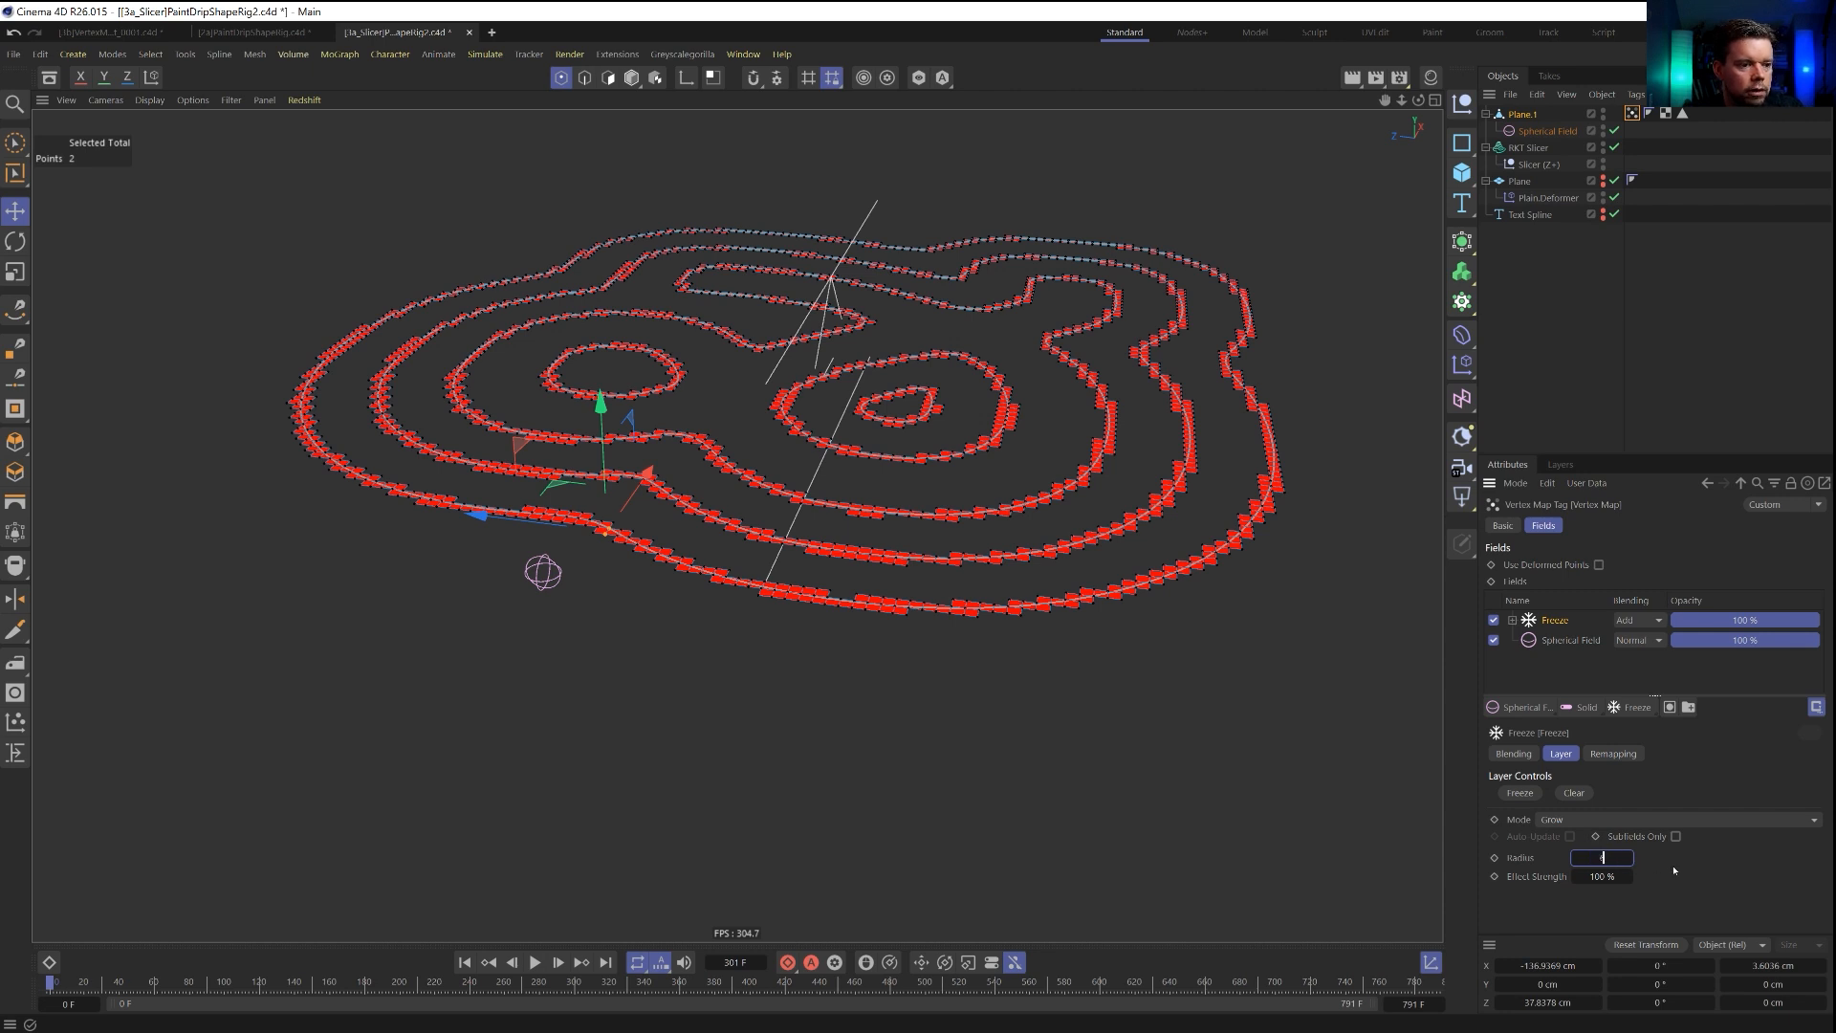
Set the Freeze layer's effect strength to 10 % and play the animation to check the growth along the contour rings.
{"action": "left_click", "coordinate": [534, 962]}
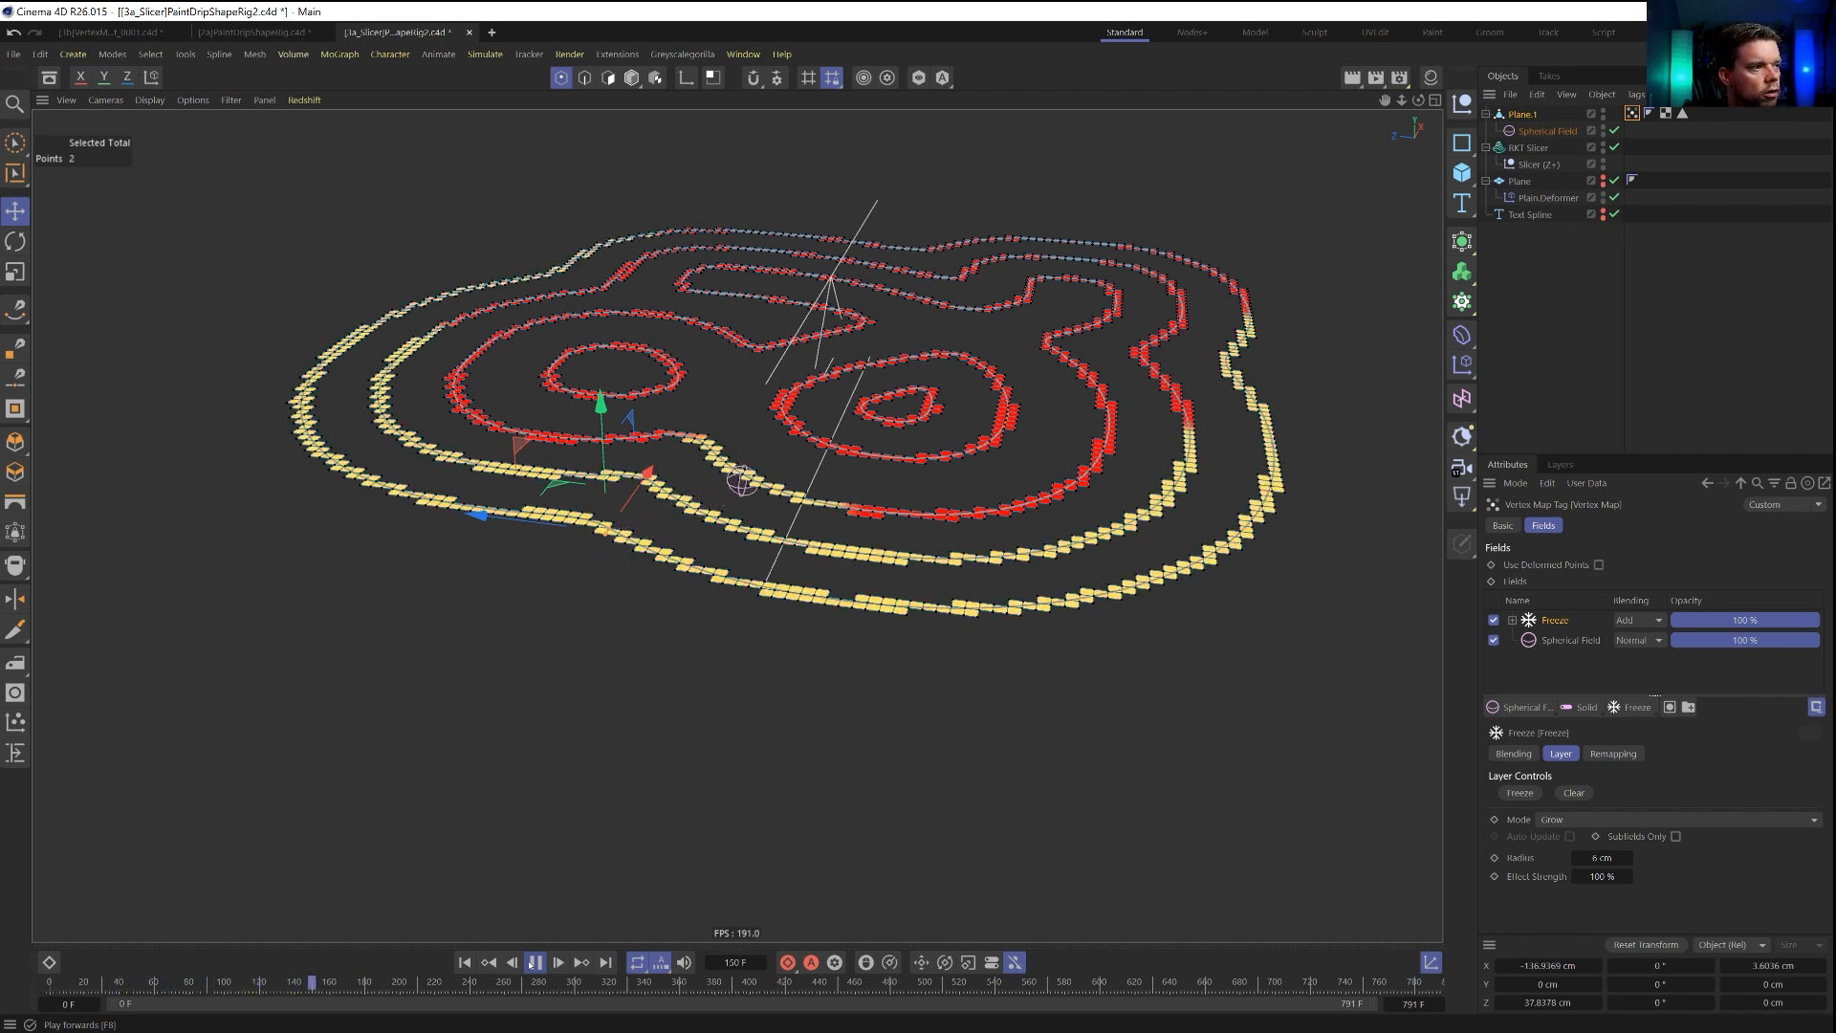
{"action": "left_click", "coordinate": [534, 962]}
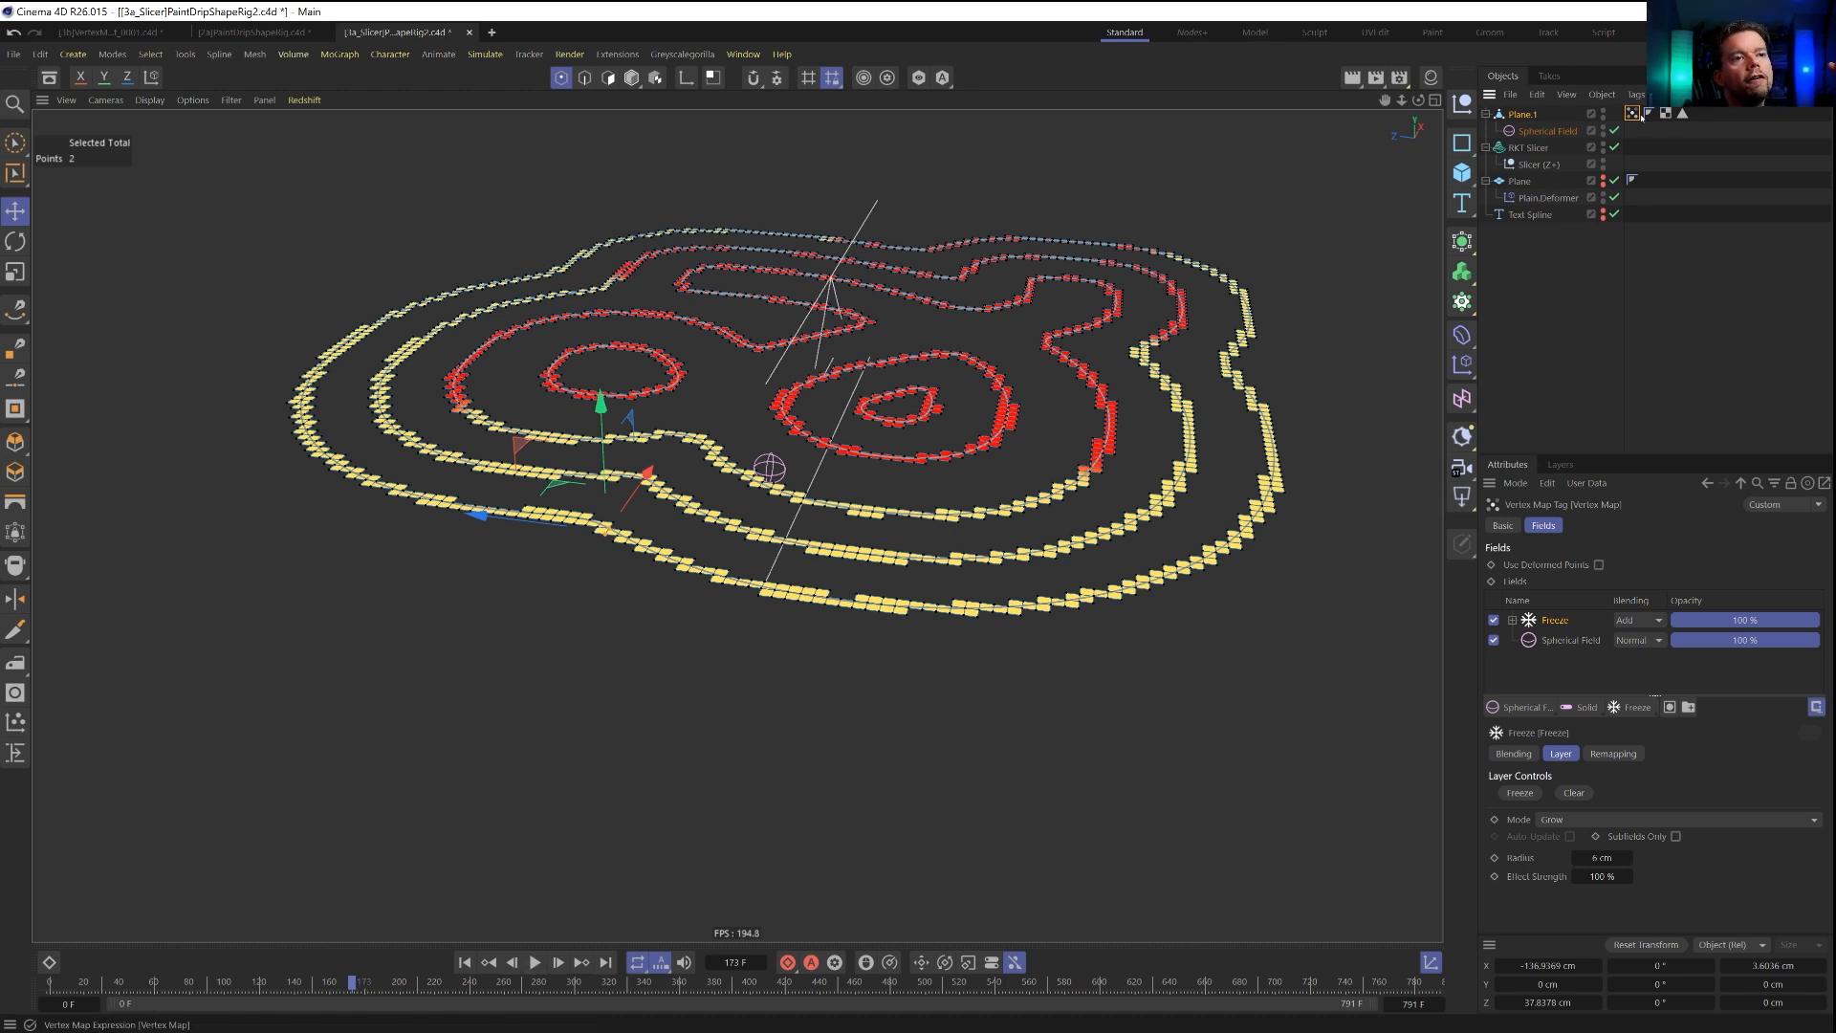
{"action": "left_click", "coordinate": [1602, 876]}
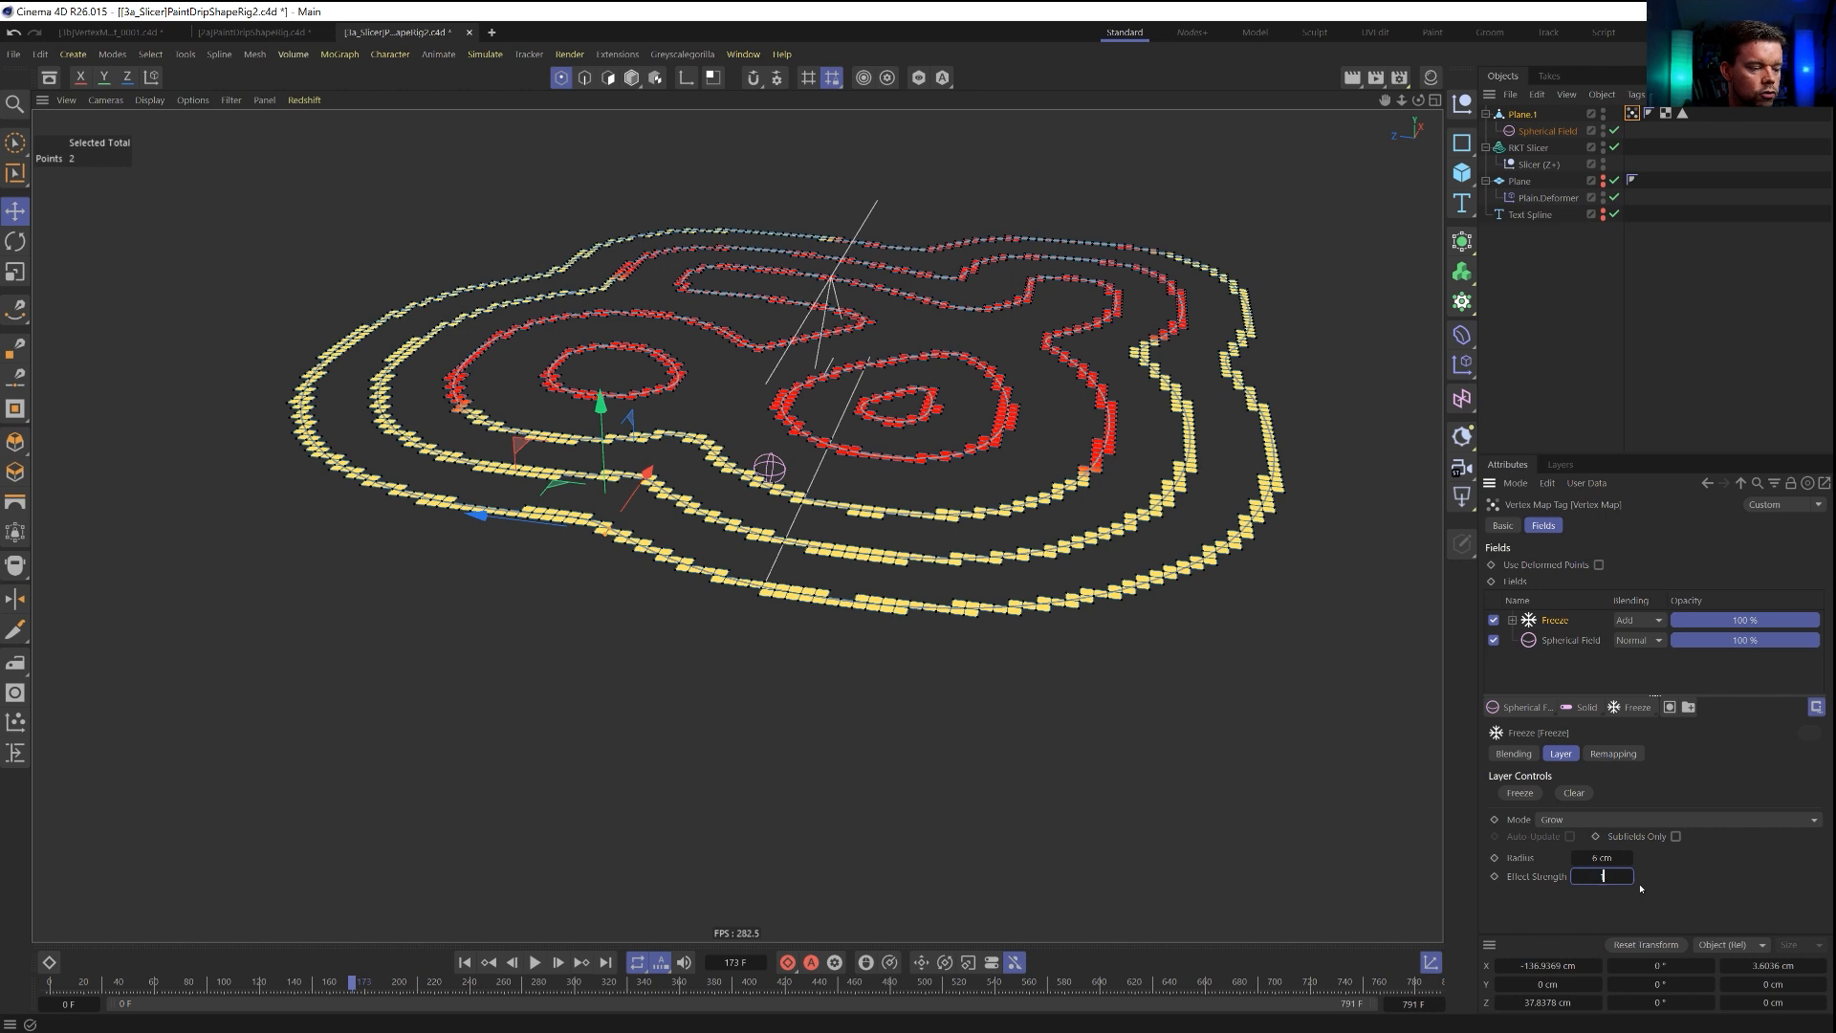
{"action": "key", "text": "Return"}
{"action": "left_click", "coordinate": [466, 963]}
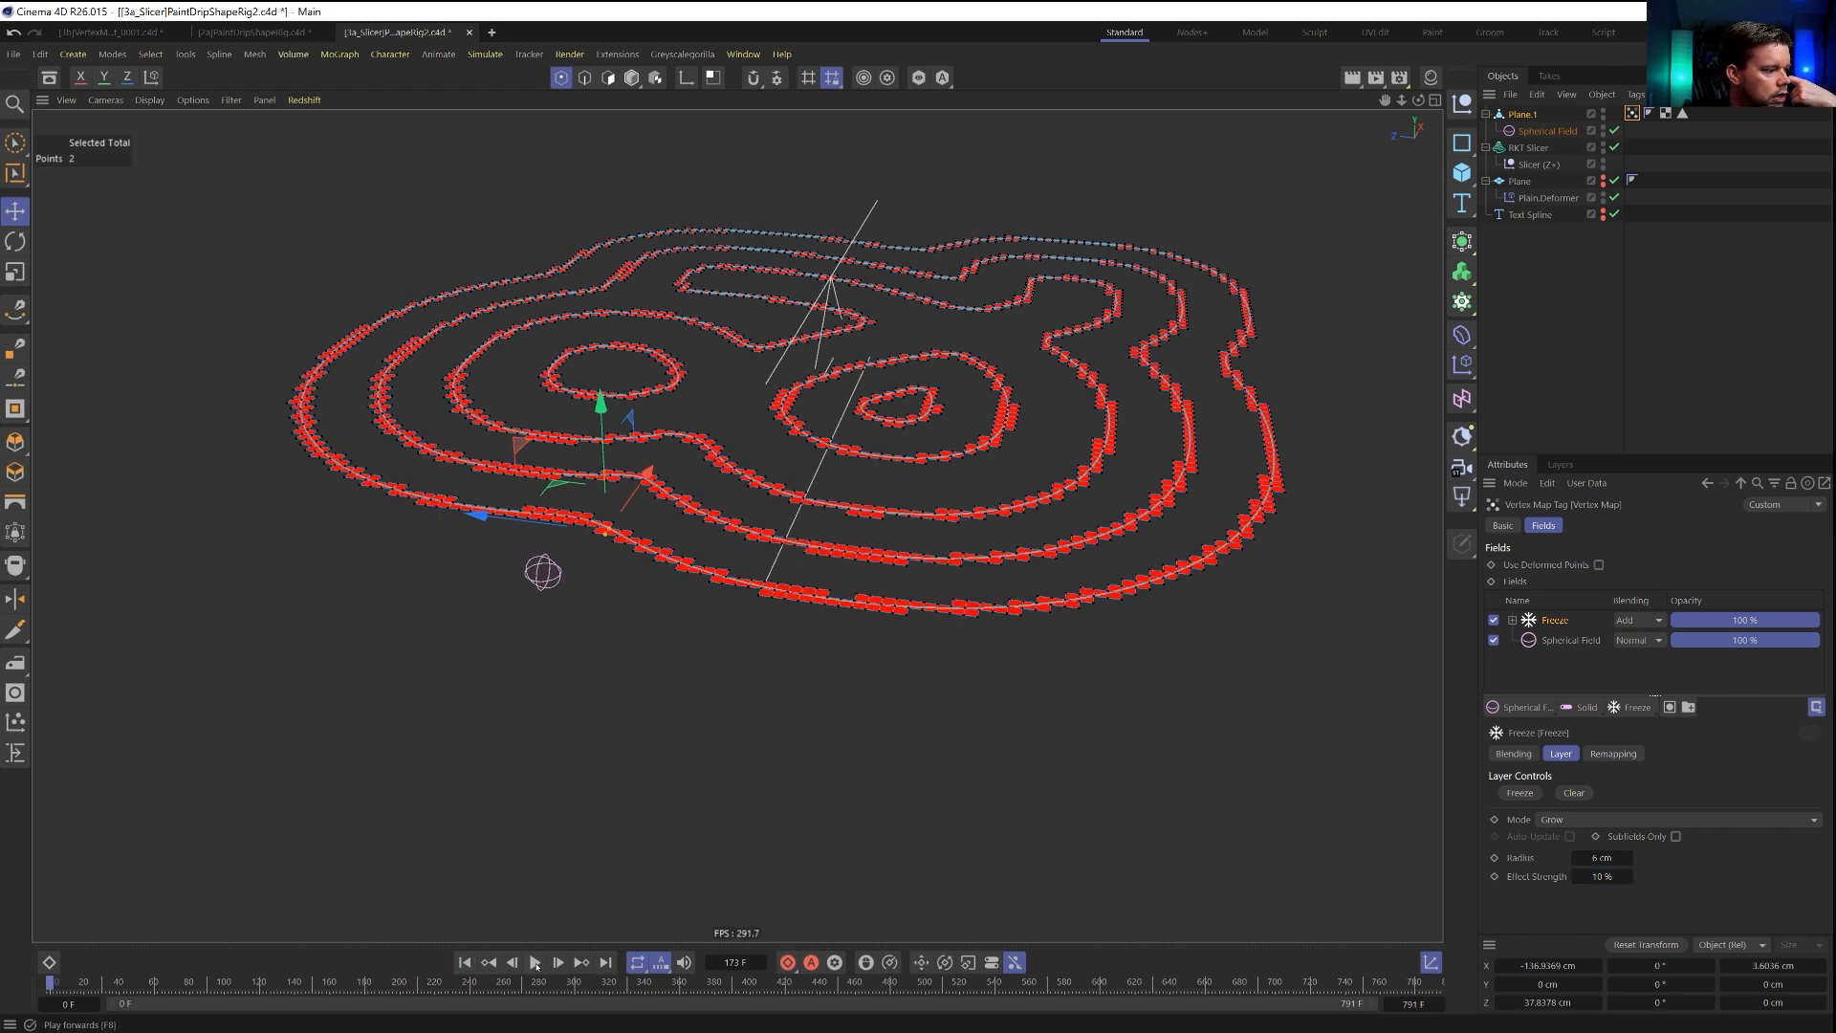
{"action": "left_click", "coordinate": [536, 964]}
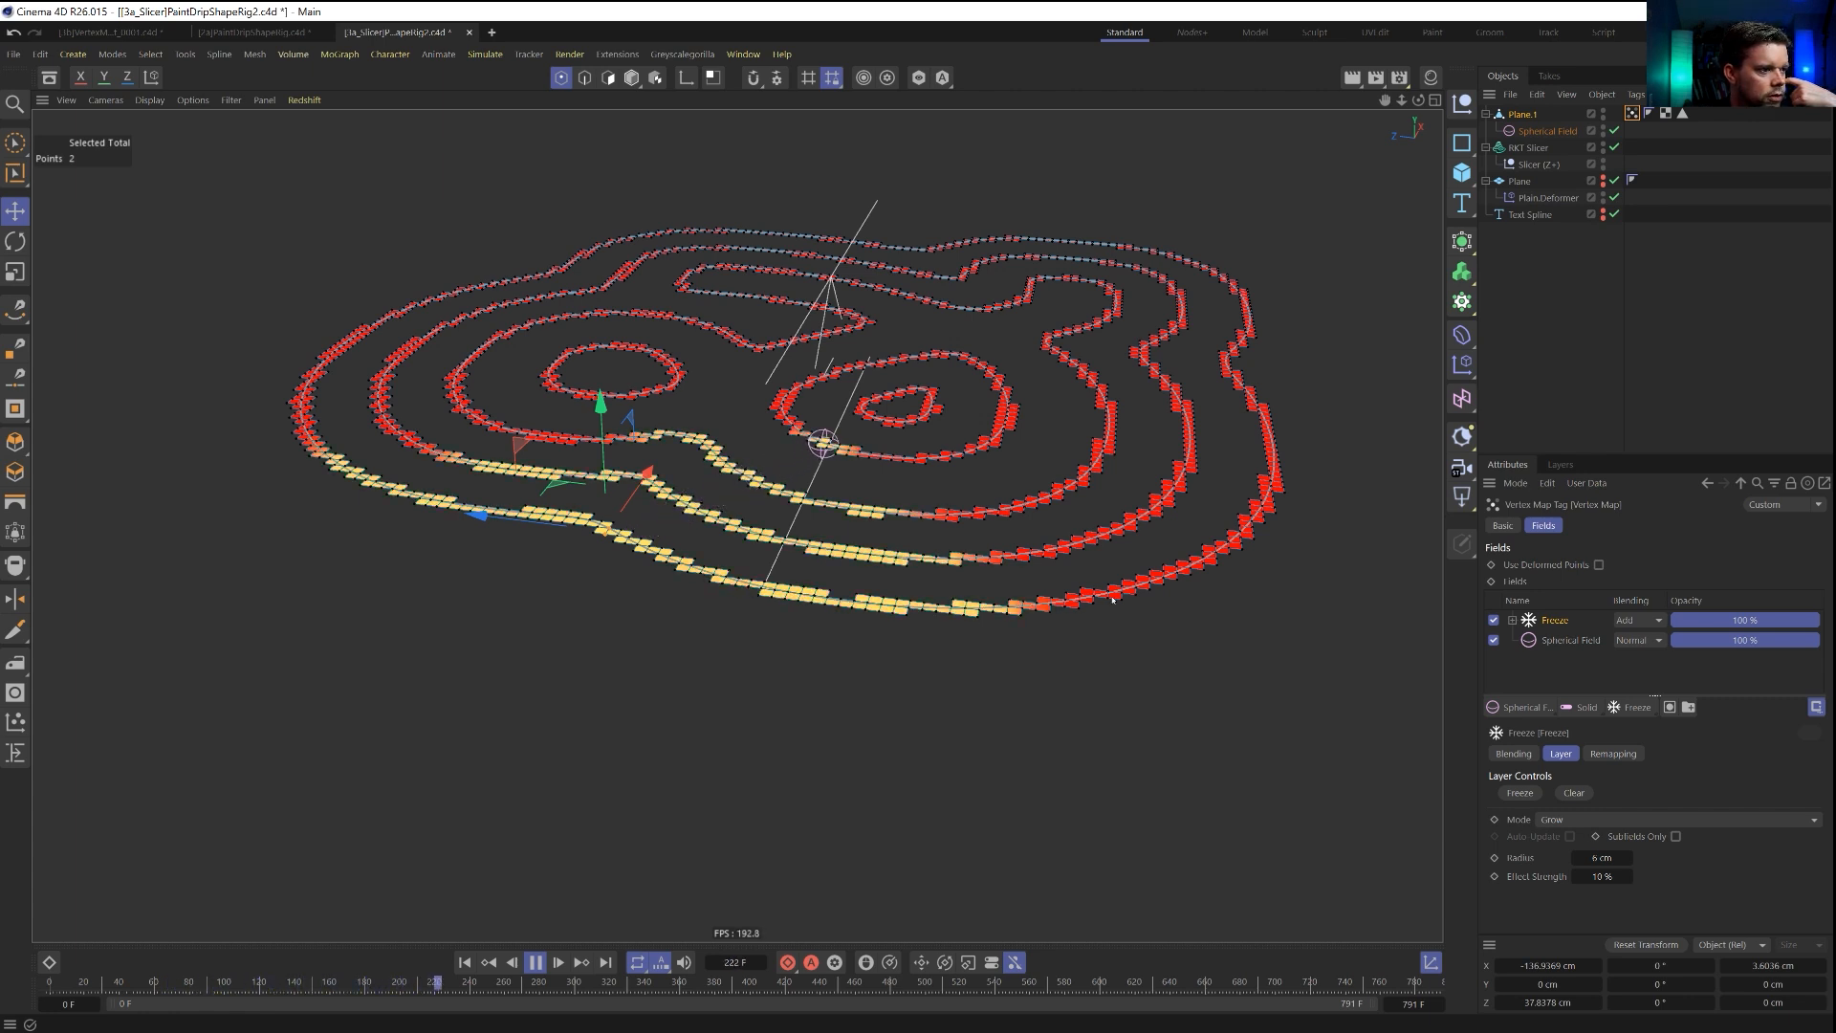
{"action": "left_click", "coordinate": [534, 962]}
{"action": "key", "text": "shift+f"}
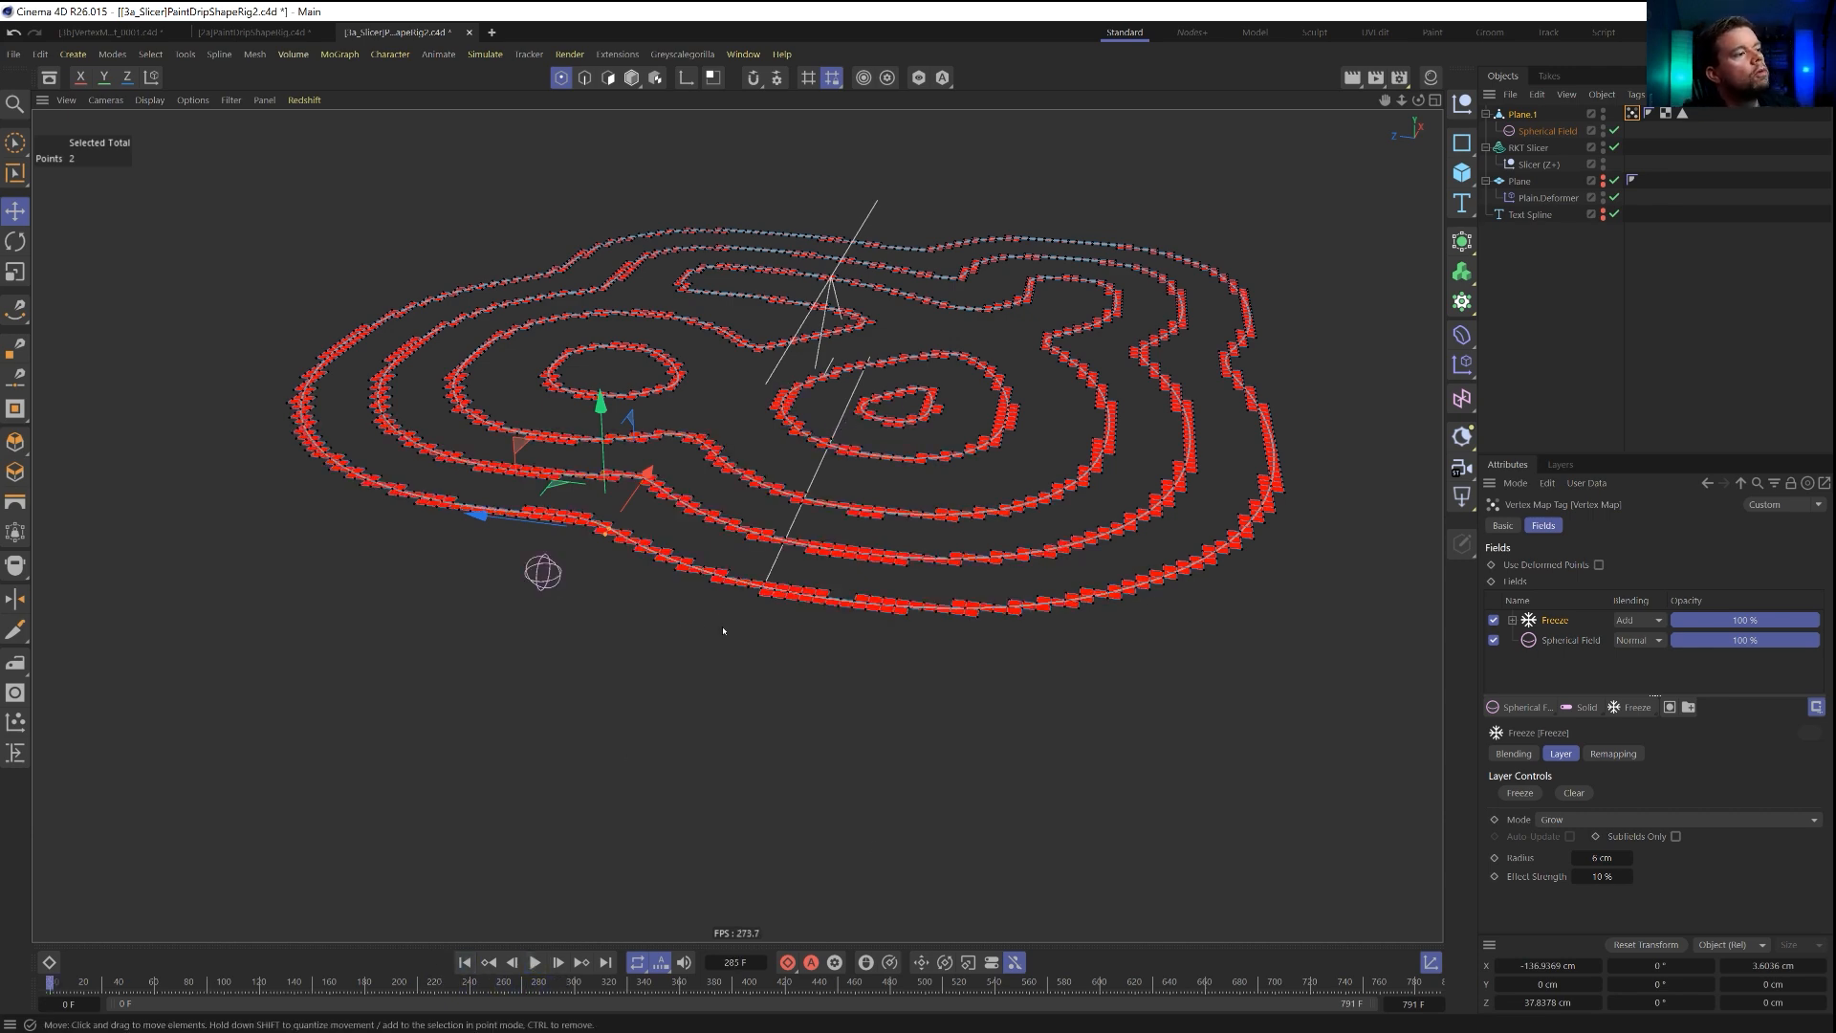
Collapse the RKT Slicer hierarchy and move it below the Text Spline in the object list.
{"action": "mouse_move", "coordinate": [818, 567]}
{"action": "middle_mouse_down", "text": "alt"}
{"action": "mouse_move", "coordinate": [793, 521]}
{"action": "mouse_move", "coordinate": [787, 576]}
{"action": "middle_mouse_up", "text": "alt"}
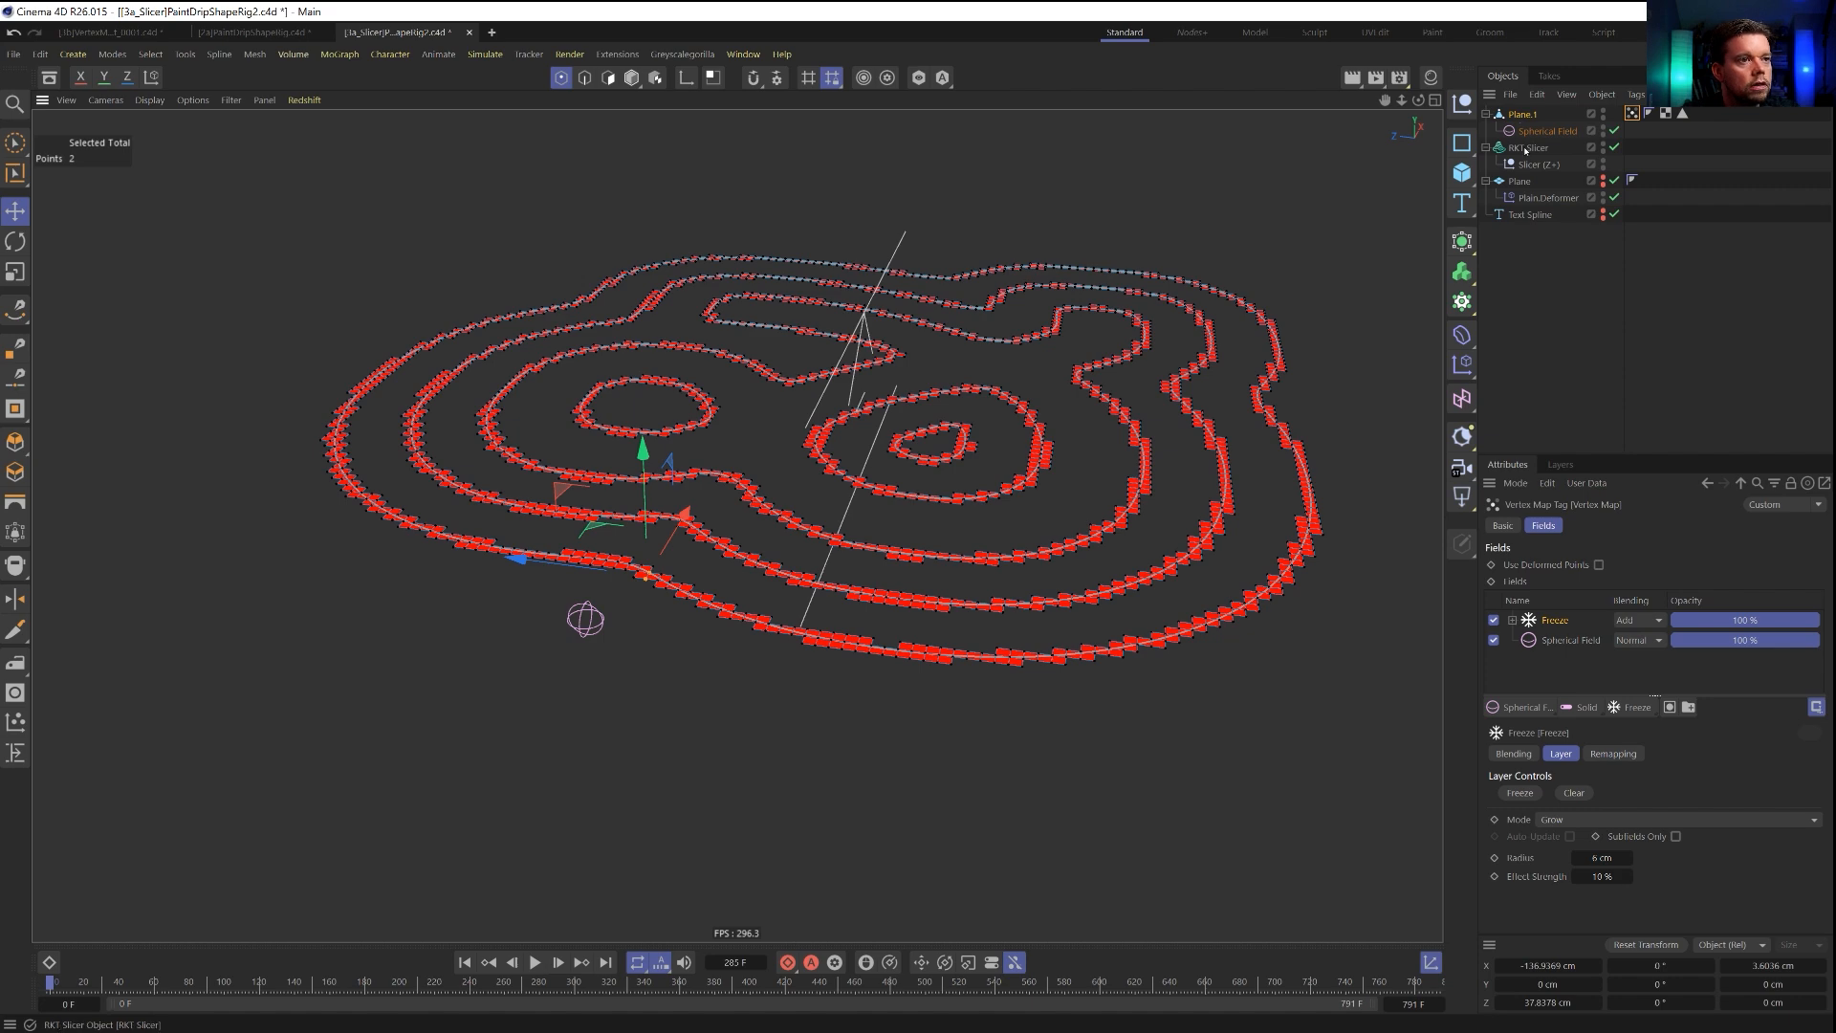
{"action": "left_click", "coordinate": [1525, 150]}
{"action": "left_click", "coordinate": [1487, 149]}
{"action": "left_click_drag", "start_coordinate": [1520, 164], "coordinate": [1494, 203]}
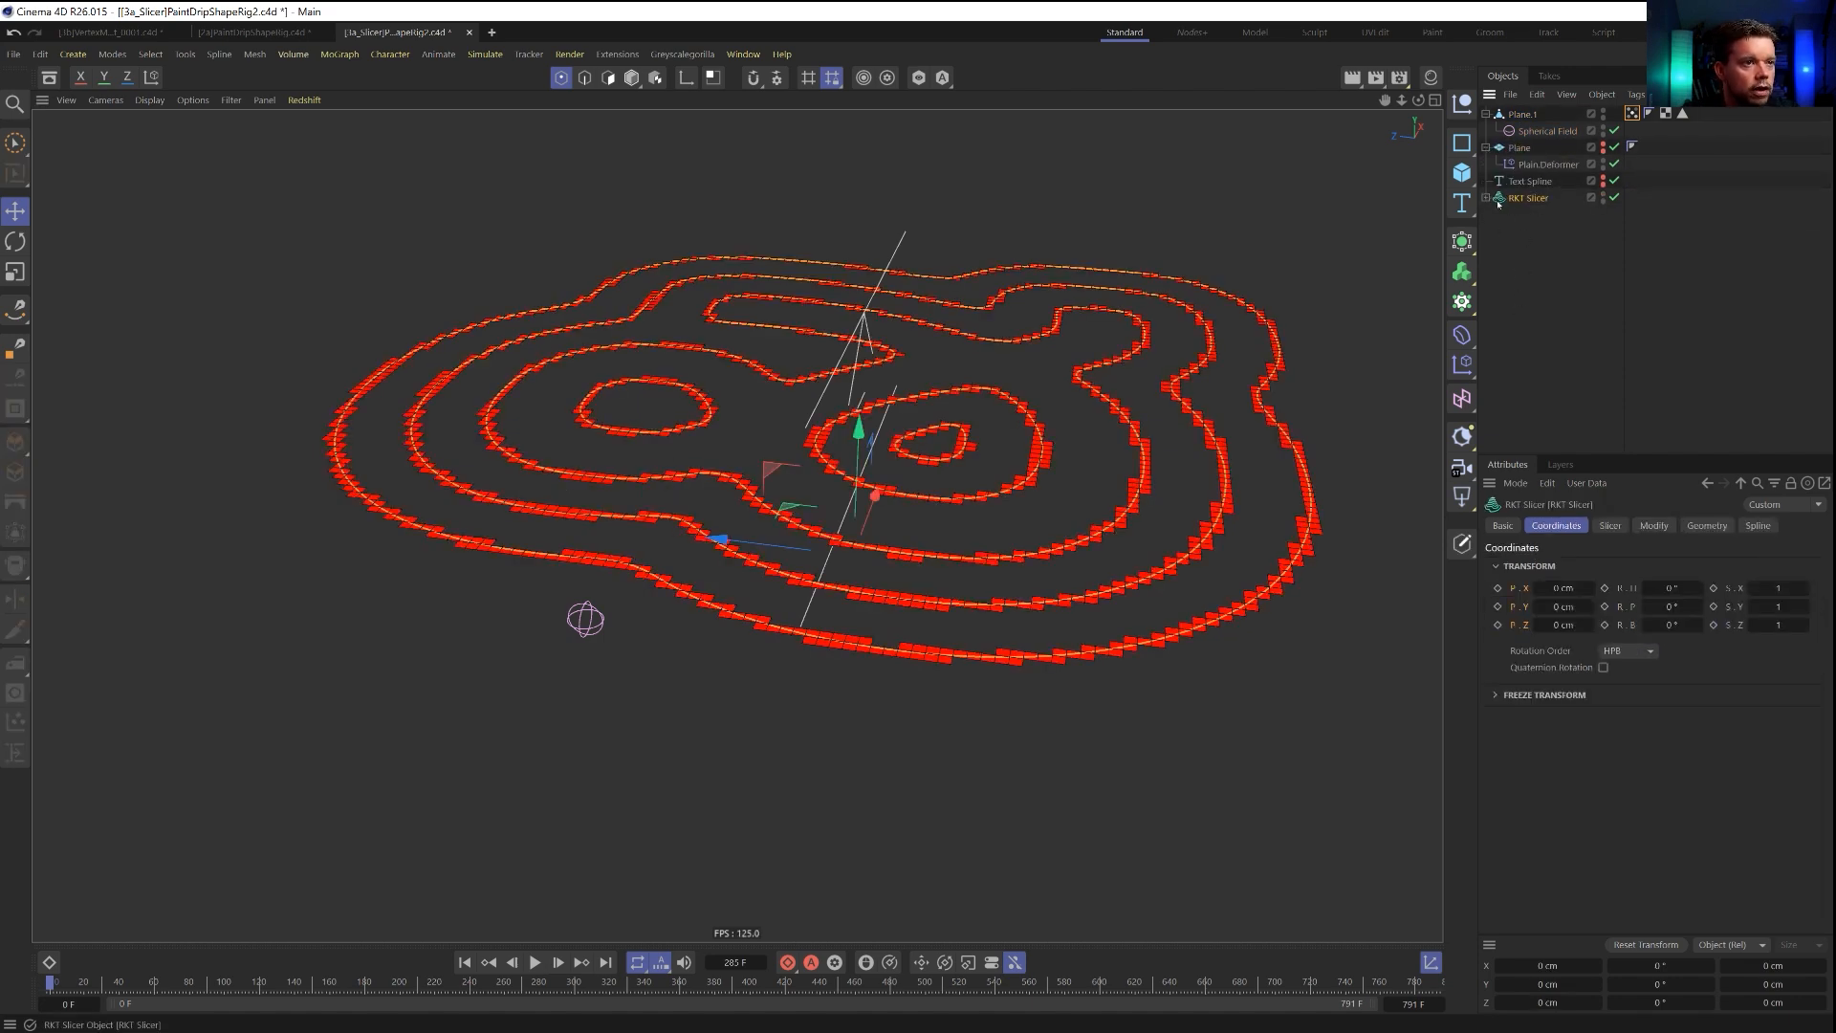
{"action": "left_click", "coordinate": [1486, 198]}
{"action": "left_click", "coordinate": [1486, 198]}
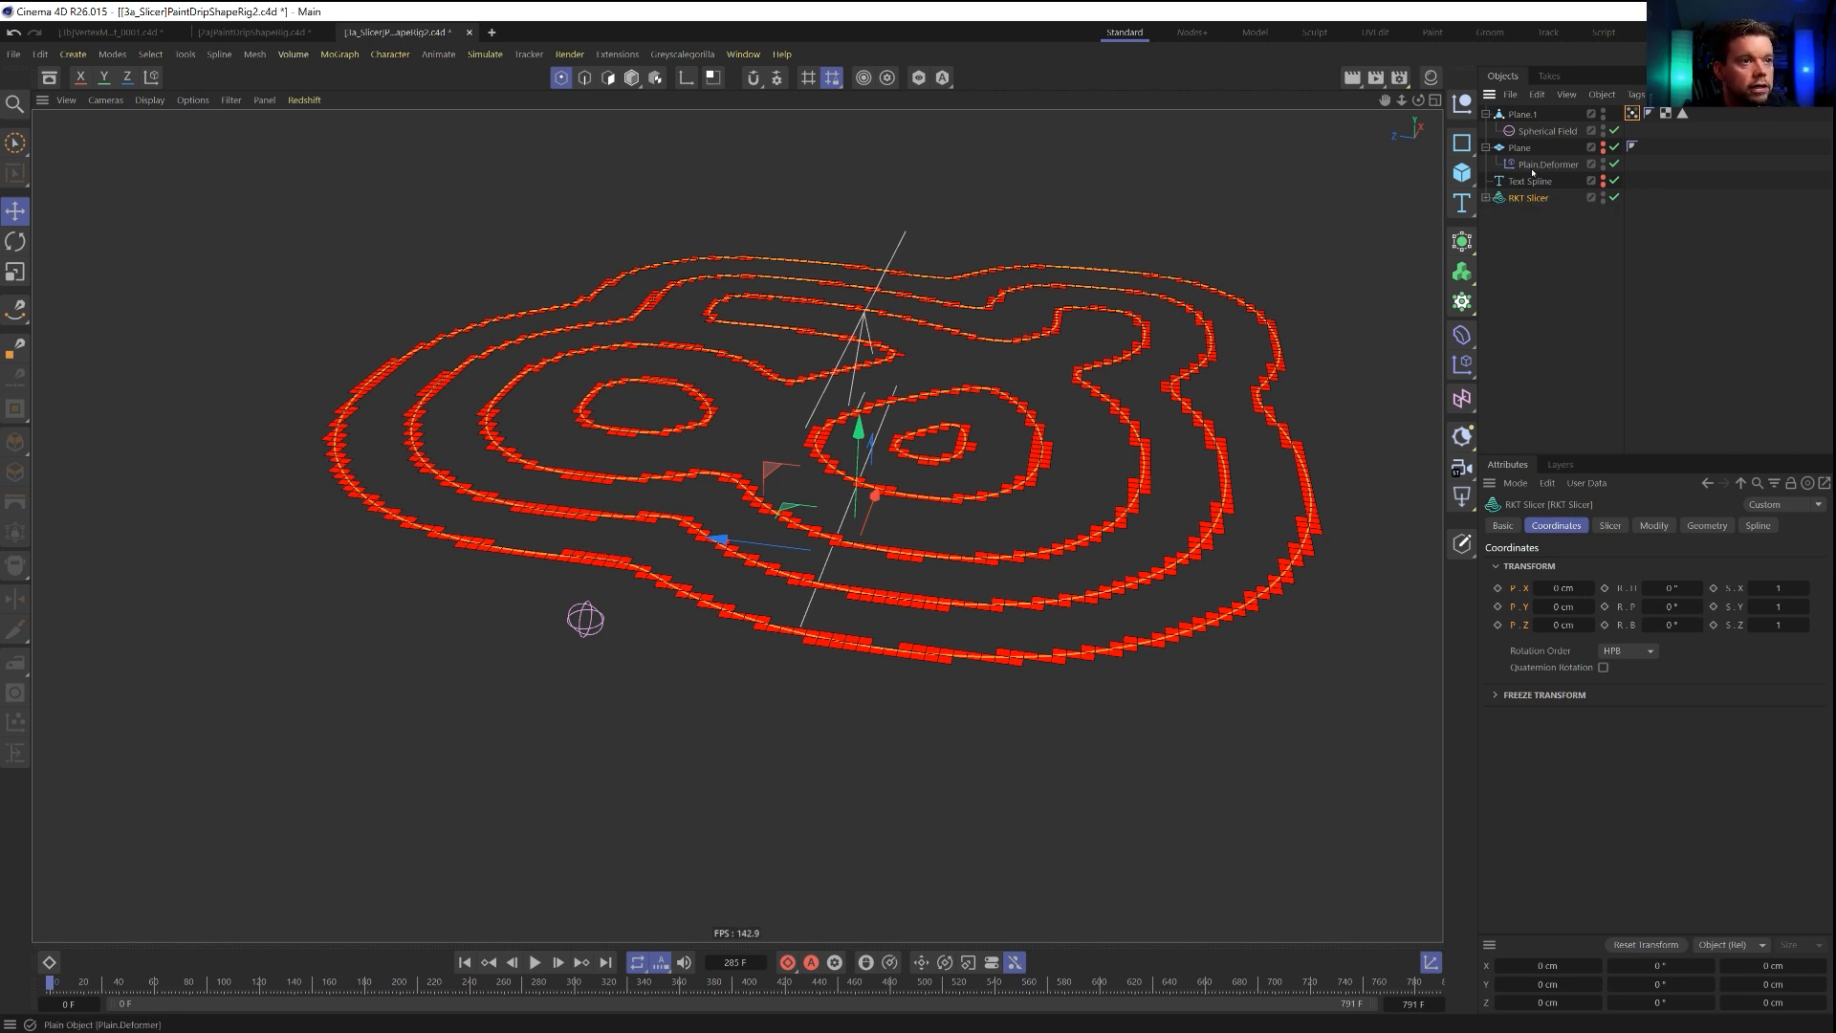
Duplicate the Plane's Plain deformer as a child of RKT Slicer and delete the Text Spline field from the copy.
{"action": "left_click_drag", "start_coordinate": [1531, 168], "coordinate": [1534, 222], "text": "ctrl"}
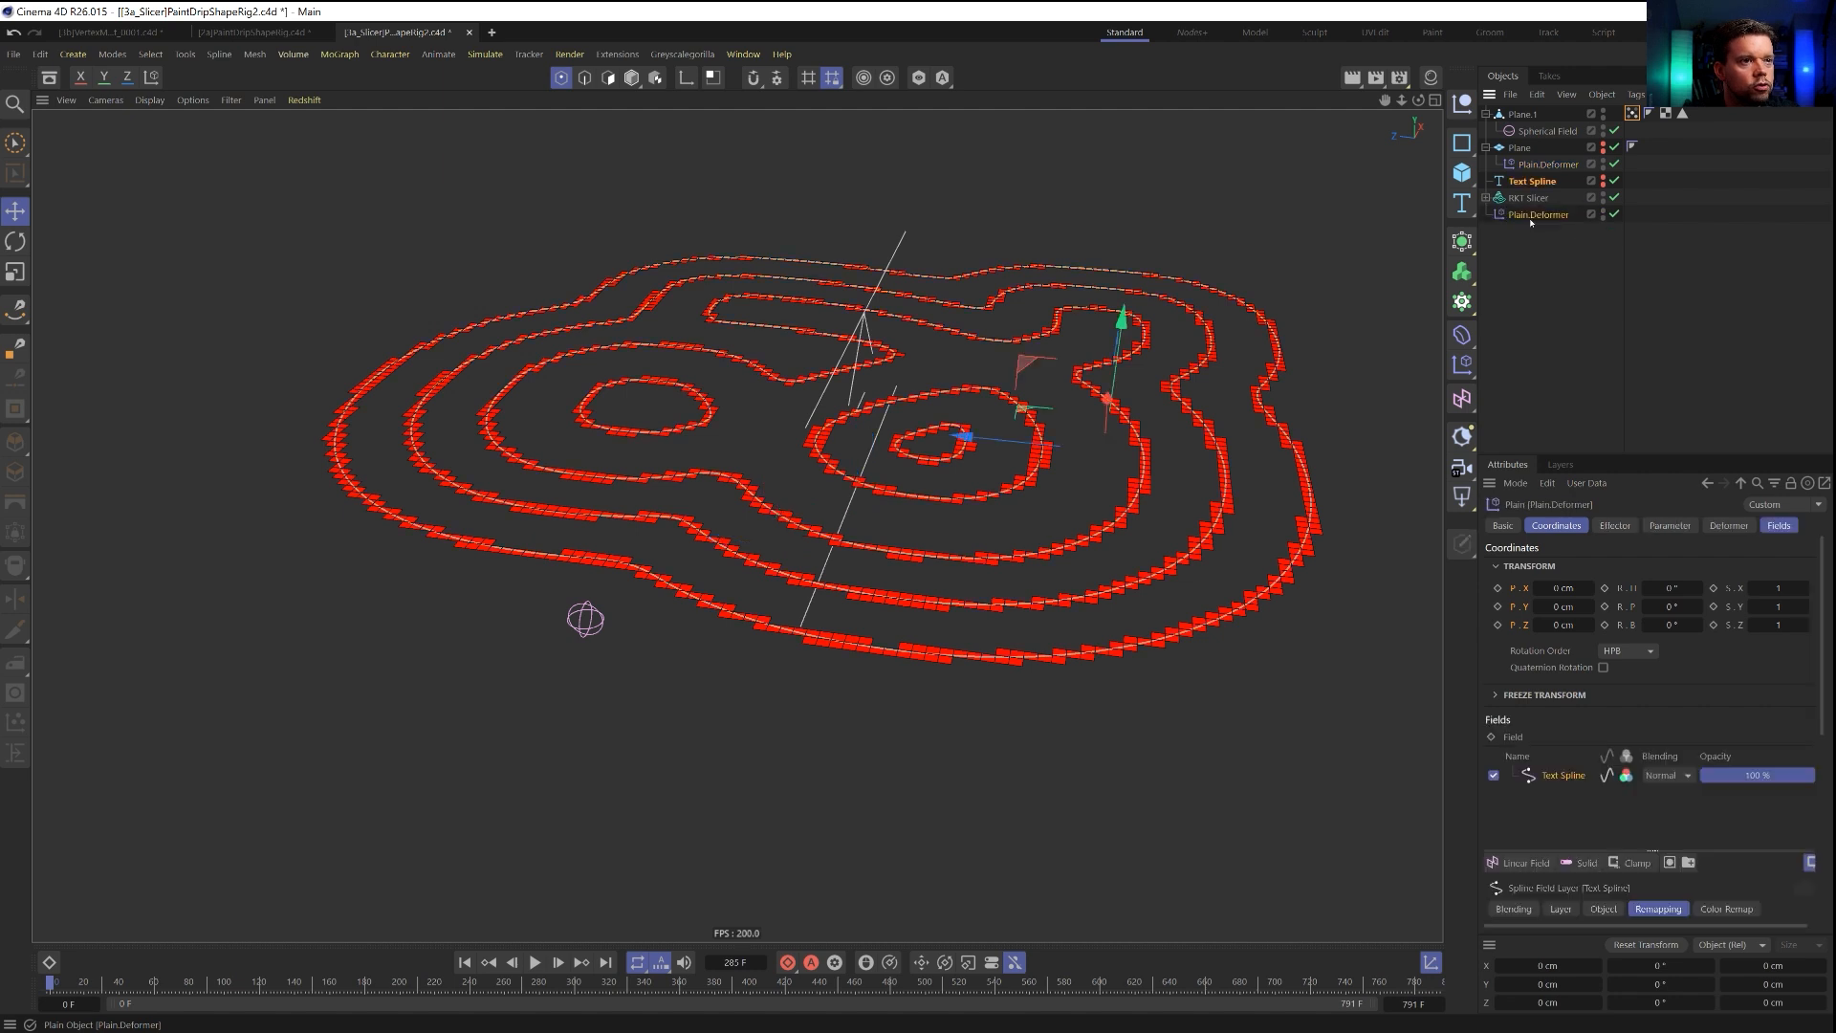
{"action": "left_click", "coordinate": [1781, 526]}
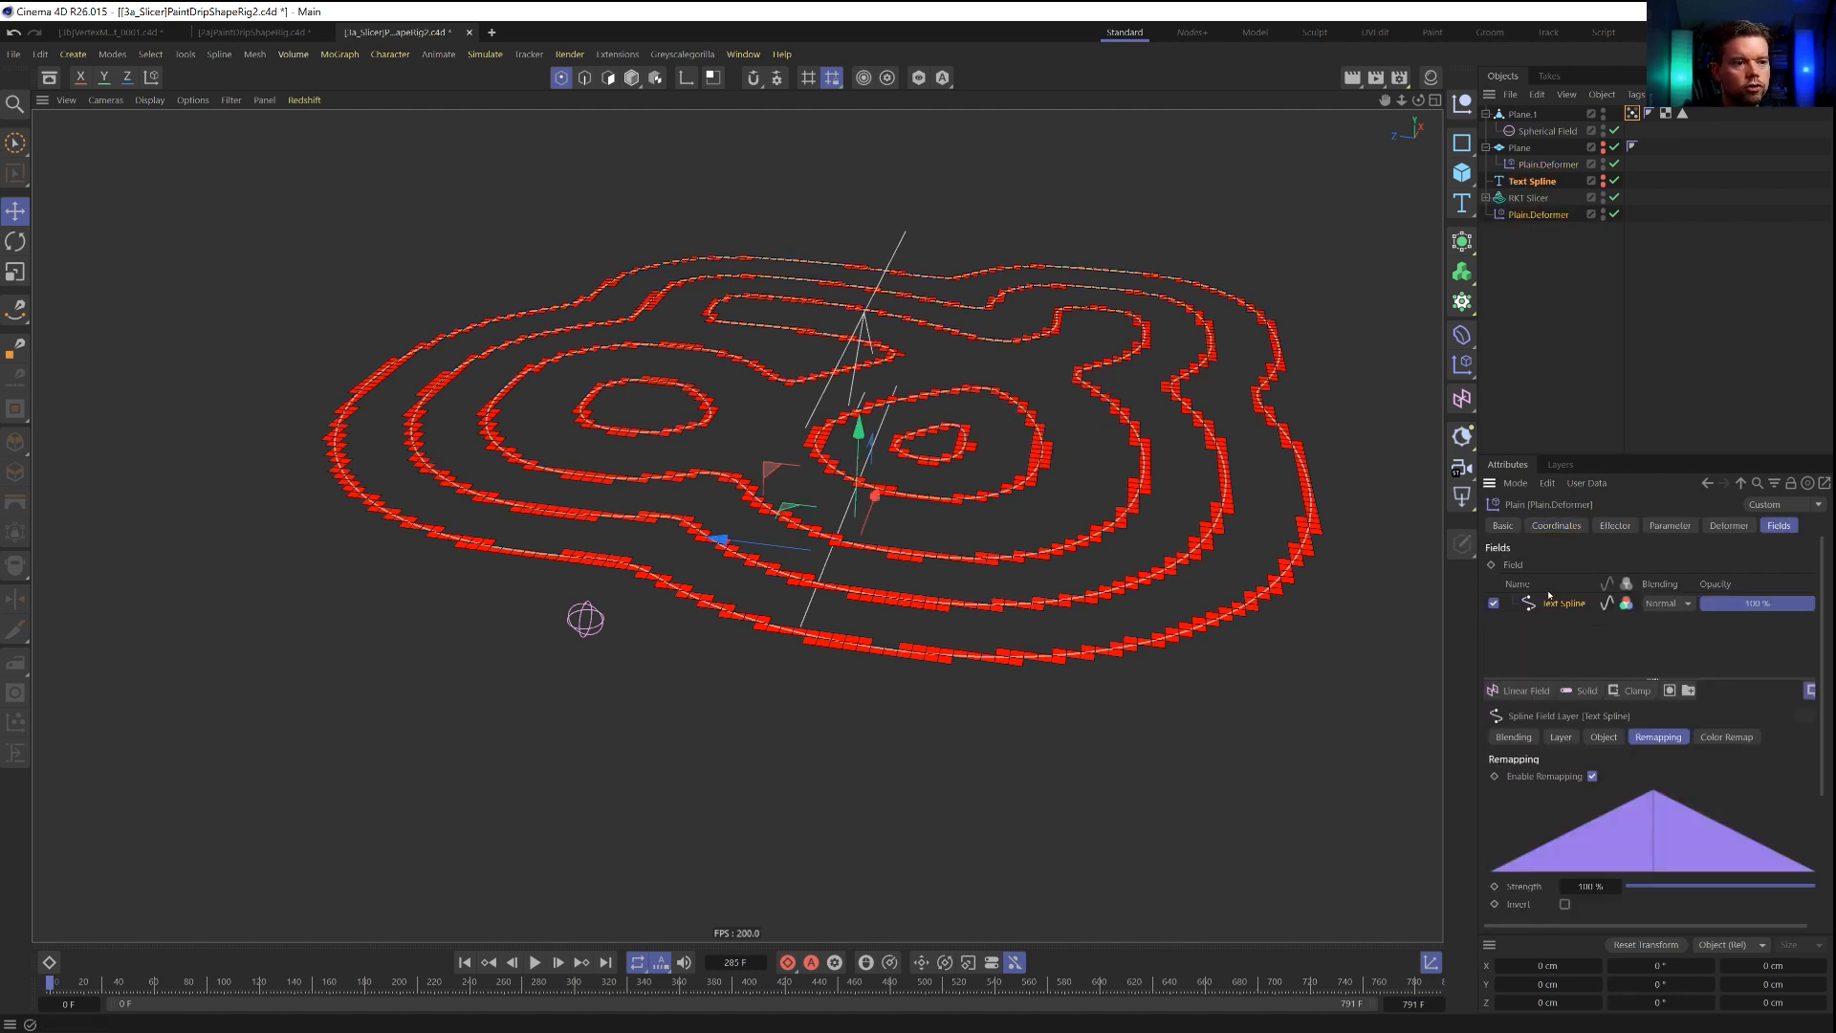
{"action": "key", "text": "Delete"}
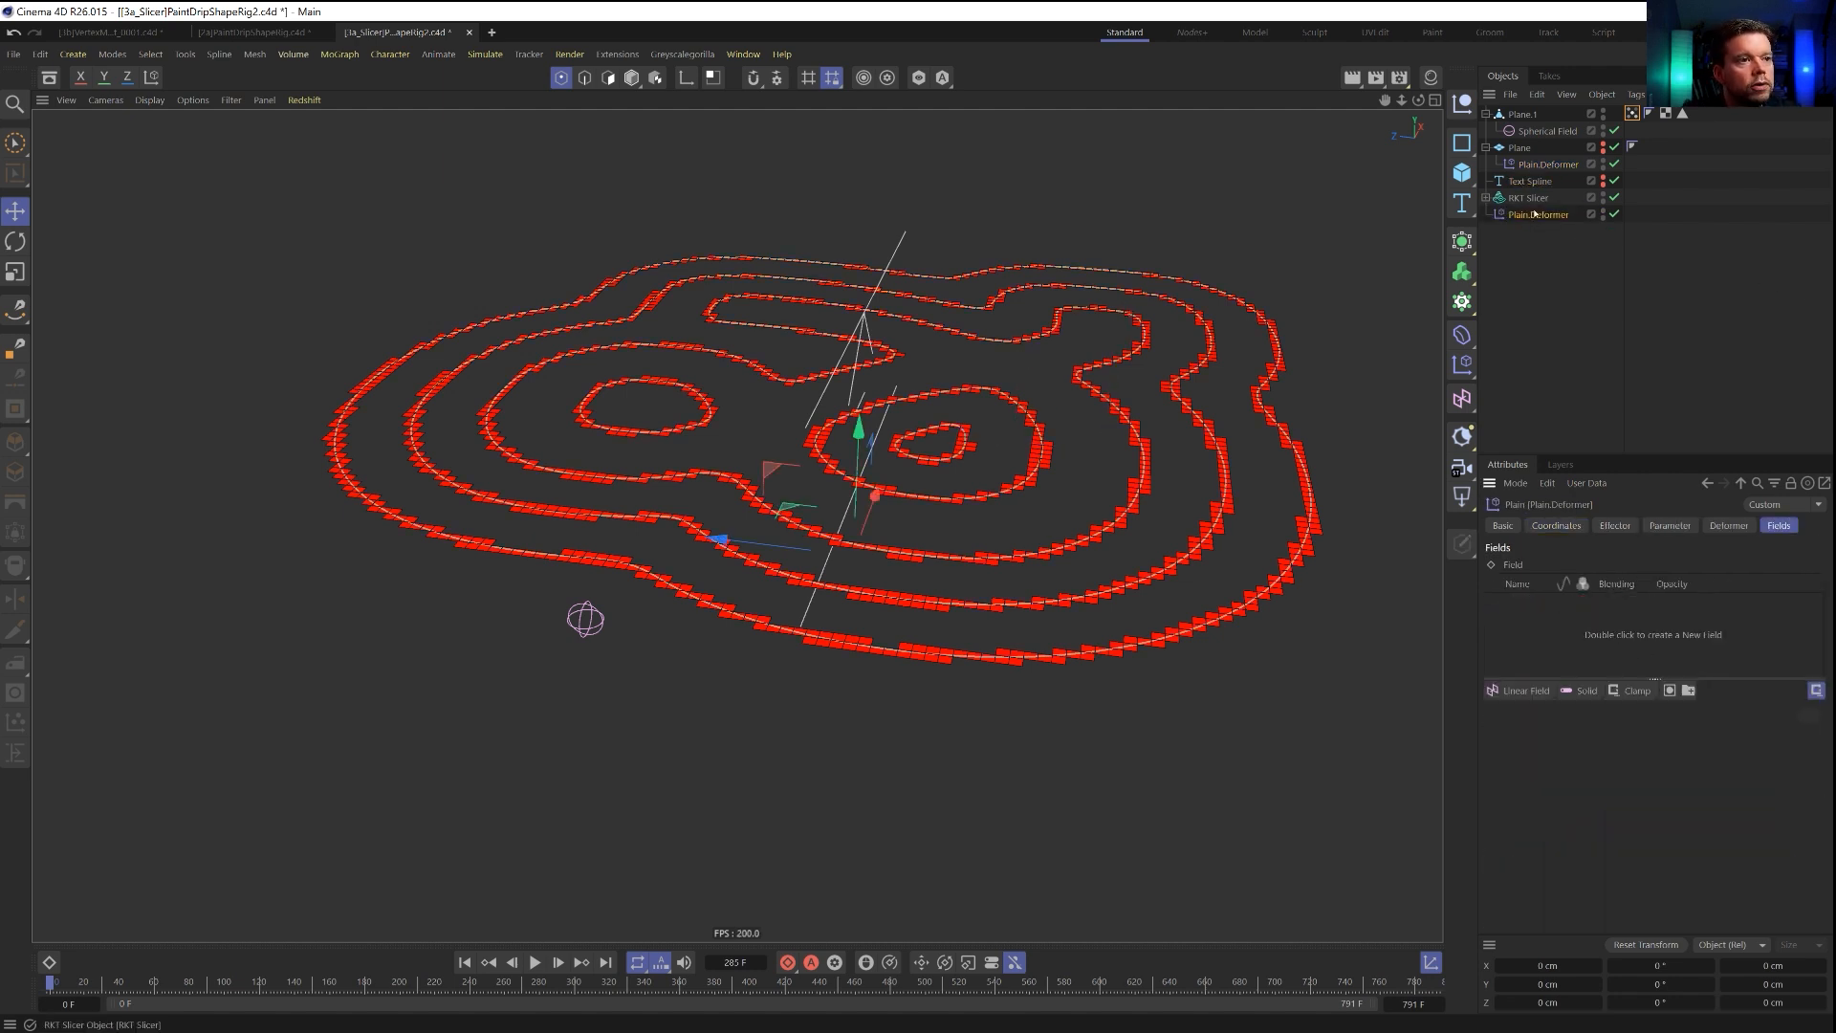
{"action": "left_click_drag", "start_coordinate": [1521, 210], "coordinate": [1525, 199]}
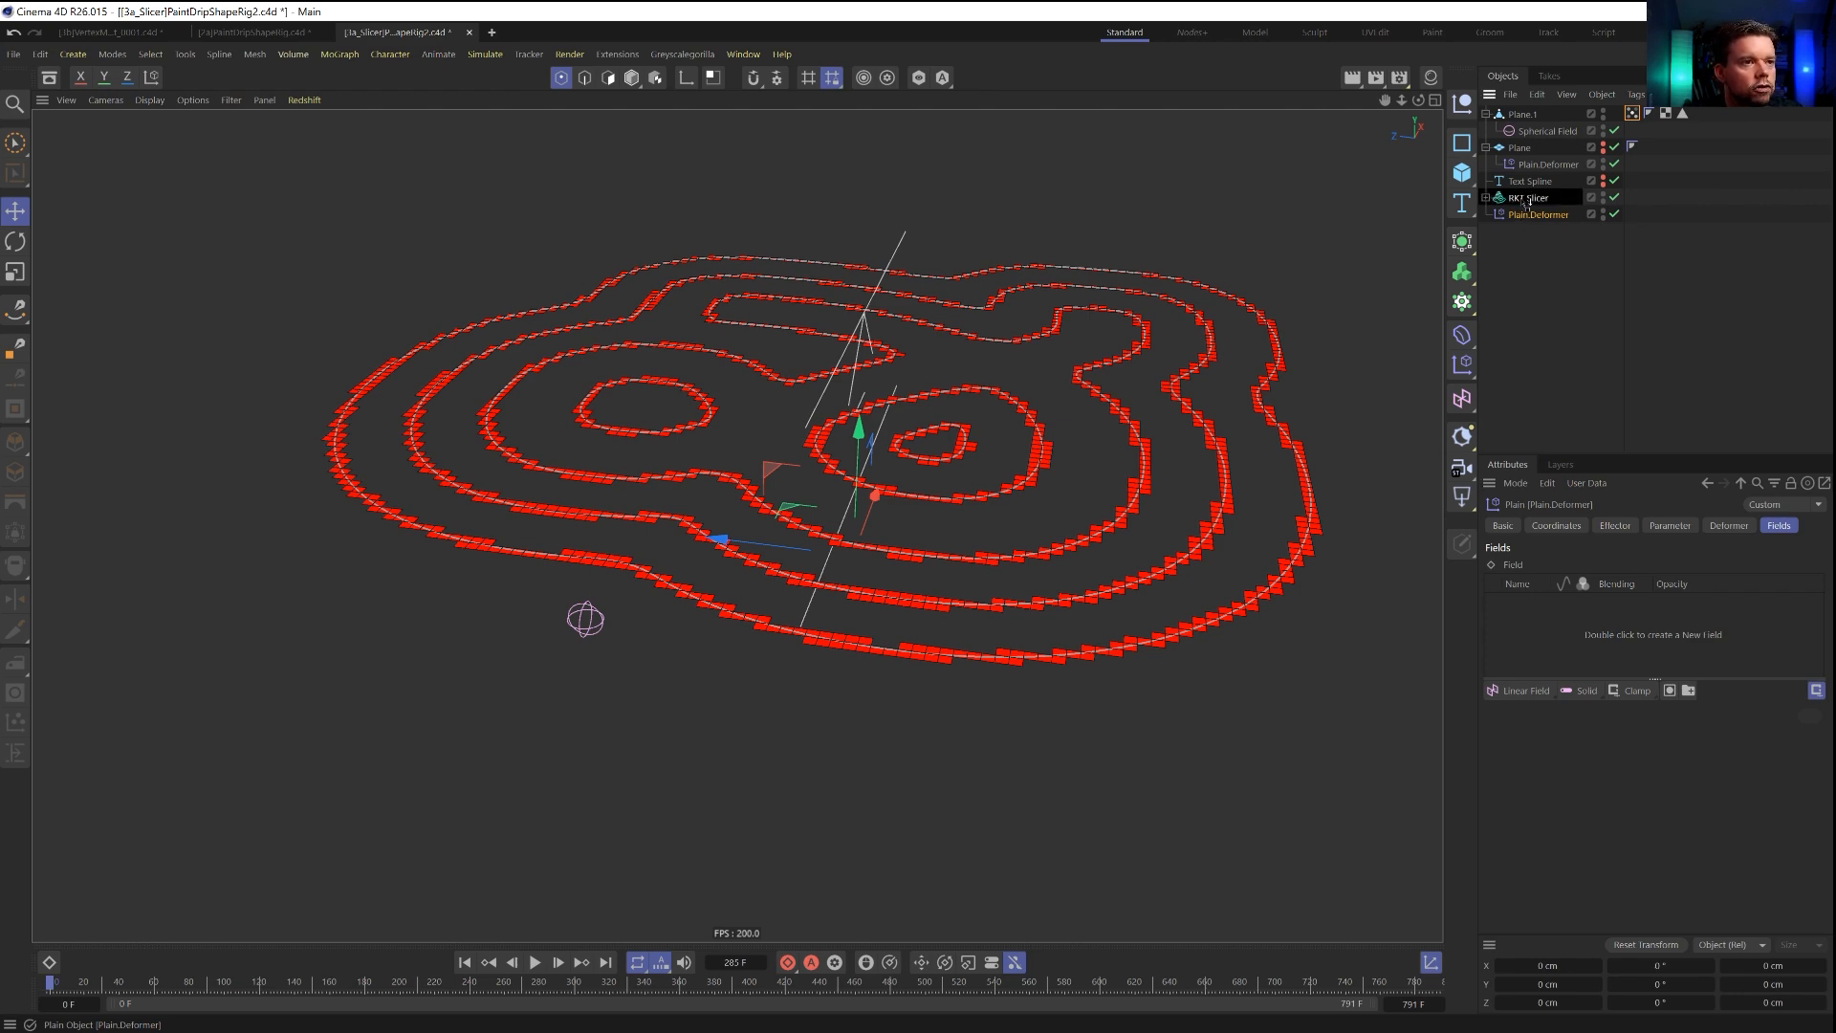
{"action": "left_click", "coordinate": [1528, 202]}
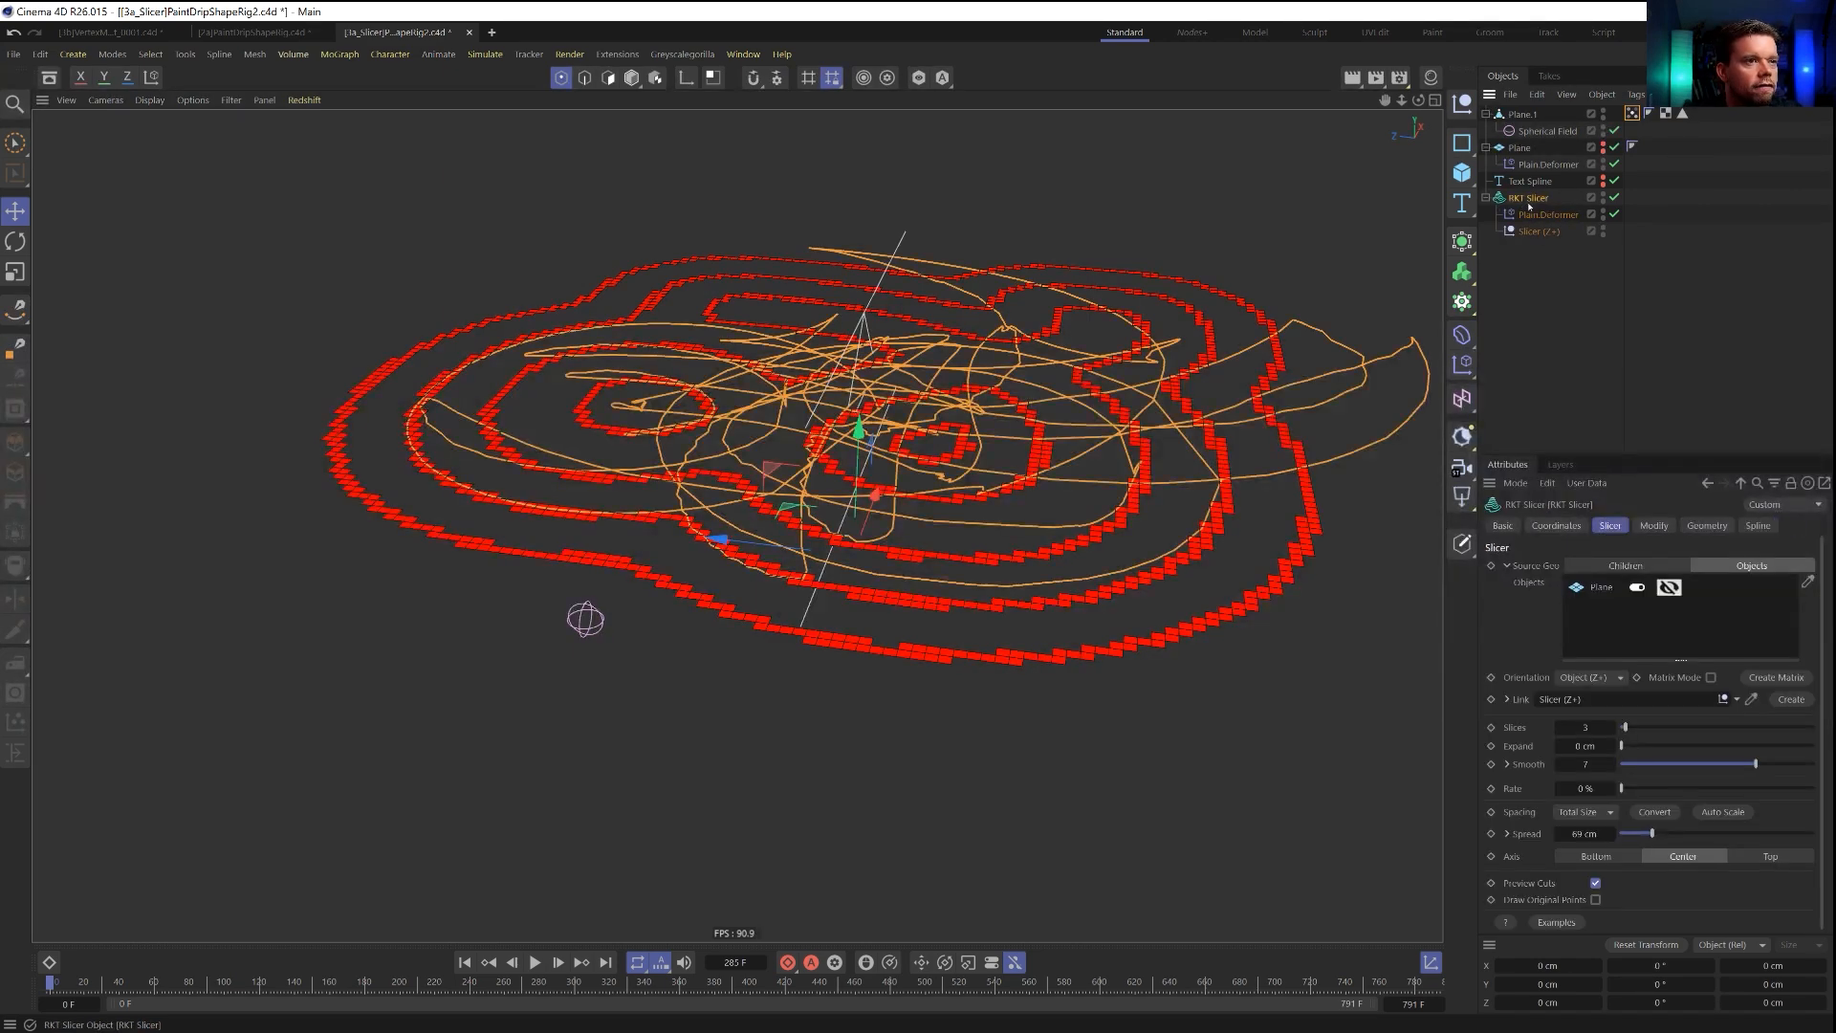
Set the RKT Slicer's Plain deformer to Absolute transform mode with a position of Y -50 cm and Z 0 cm.
{"action": "left_click", "coordinate": [1542, 214]}
{"action": "mouse_move", "coordinate": [852, 550]}
{"action": "left_mouse_down", "text": "alt"}
{"action": "mouse_move", "coordinate": [882, 489]}
{"action": "mouse_move", "coordinate": [880, 529]}
{"action": "left_mouse_up", "text": "alt"}
{"action": "left_click", "coordinate": [1670, 526]}
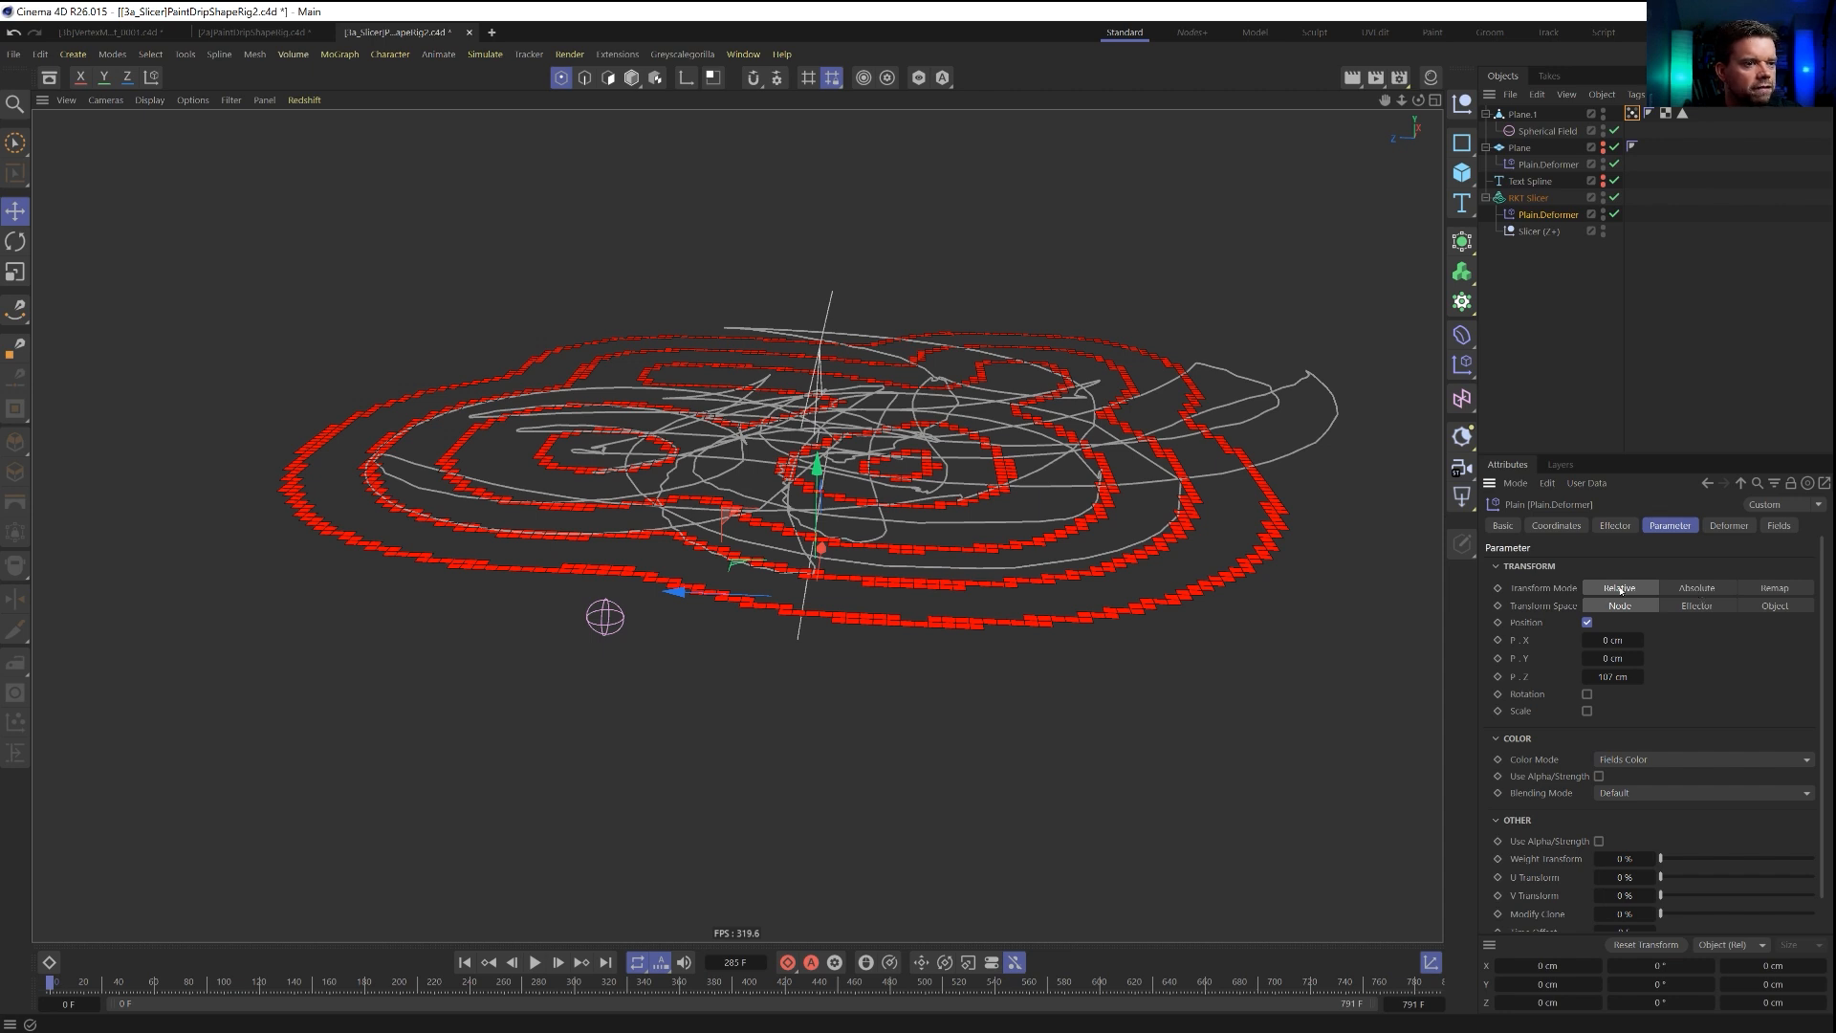
{"action": "left_click", "coordinate": [1682, 590]}
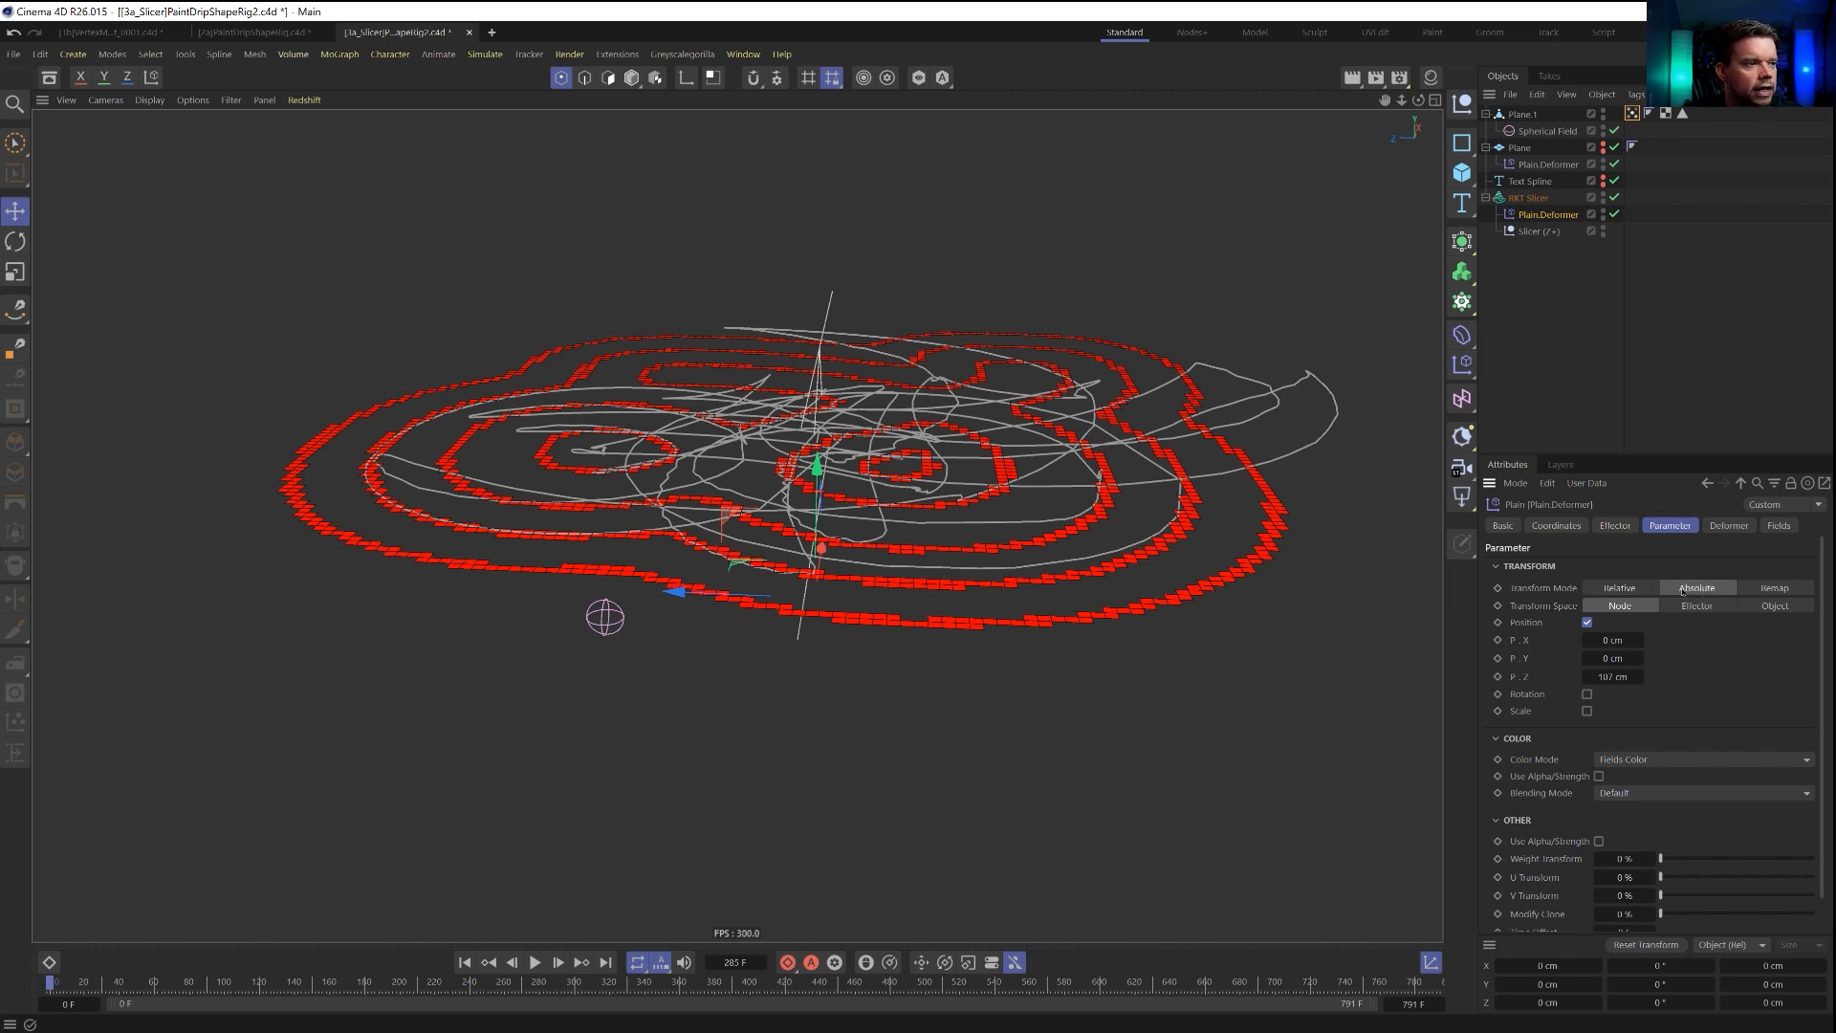
{"action": "right_click", "coordinate": [1641, 678]}
{"action": "left_click_drag", "start_coordinate": [1617, 658], "coordinate": [1543, 658]}
{"action": "left_click_drag", "start_coordinate": [977, 660], "coordinate": [1021, 633], "text": "alt"}
{"action": "left_click", "coordinate": [1616, 658]}
{"action": "type", "text": "50"}
{"action": "key", "text": "Return"}
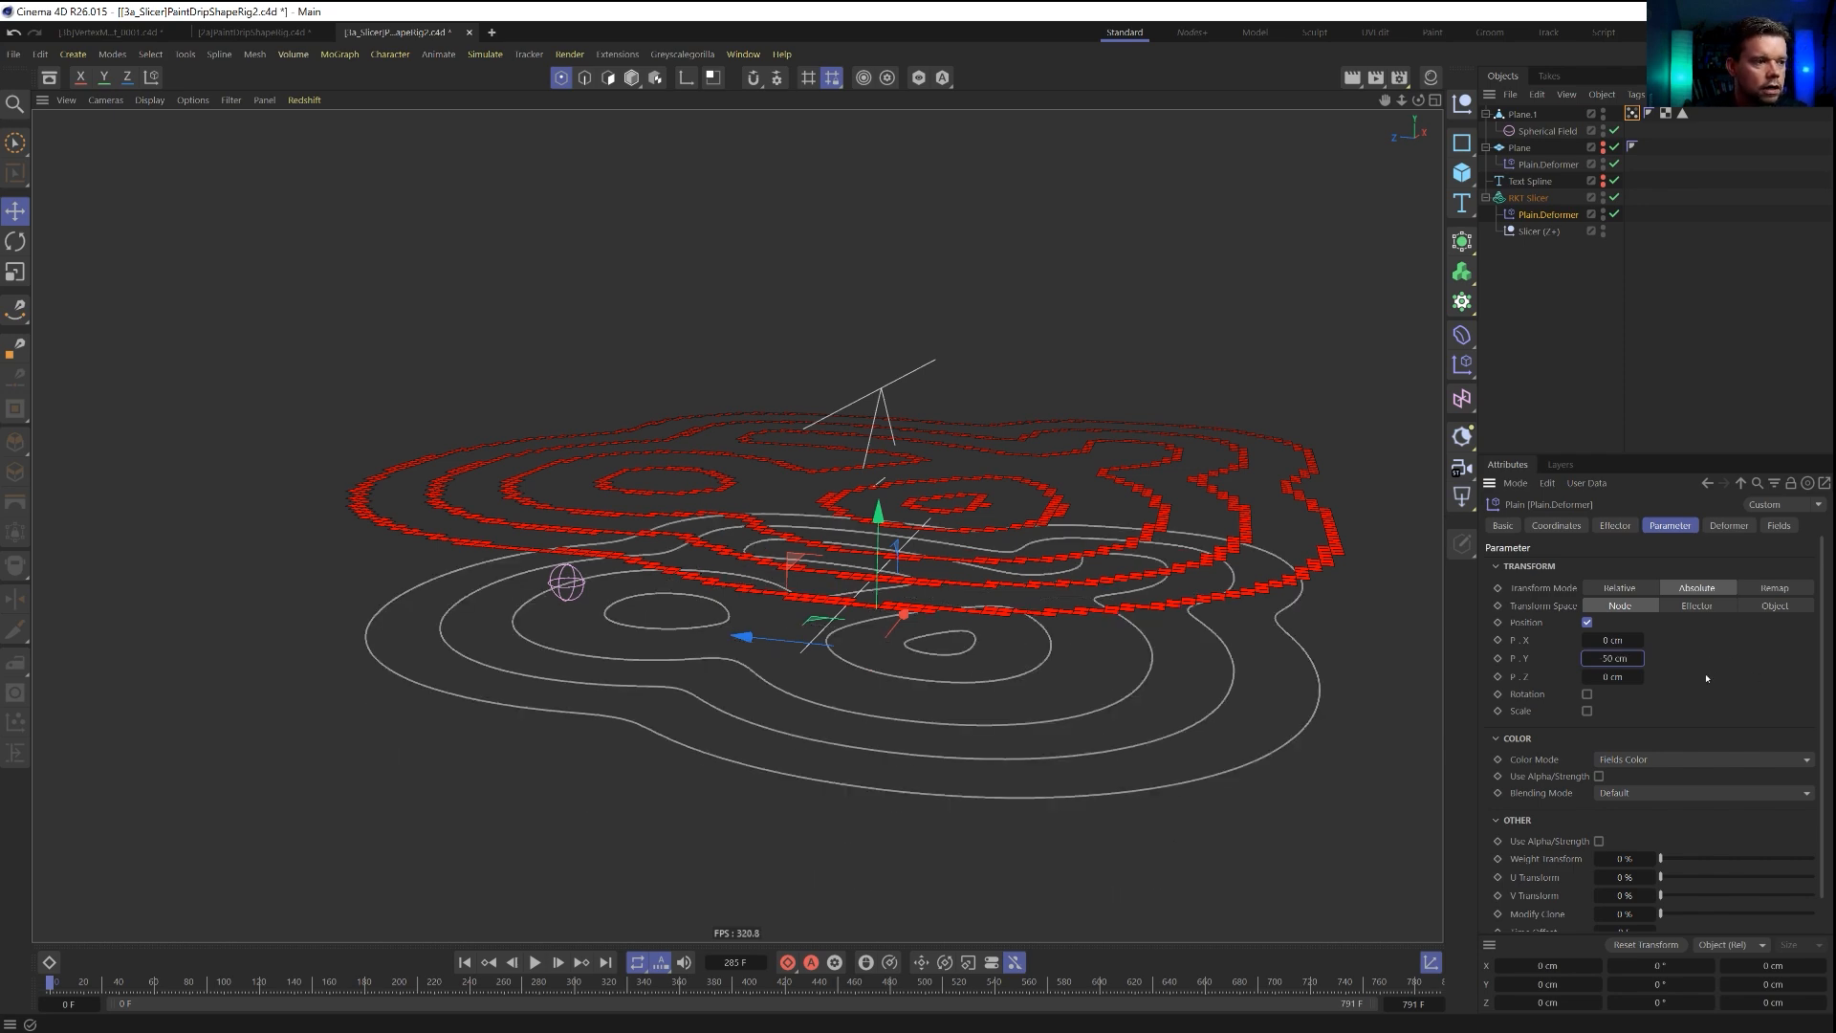
{"action": "mouse_move", "coordinate": [942, 703]}
{"action": "left_mouse_down", "text": "alt"}
{"action": "mouse_move", "coordinate": [951, 588]}
{"action": "mouse_move", "coordinate": [949, 735]}
{"action": "left_mouse_up", "text": "alt"}
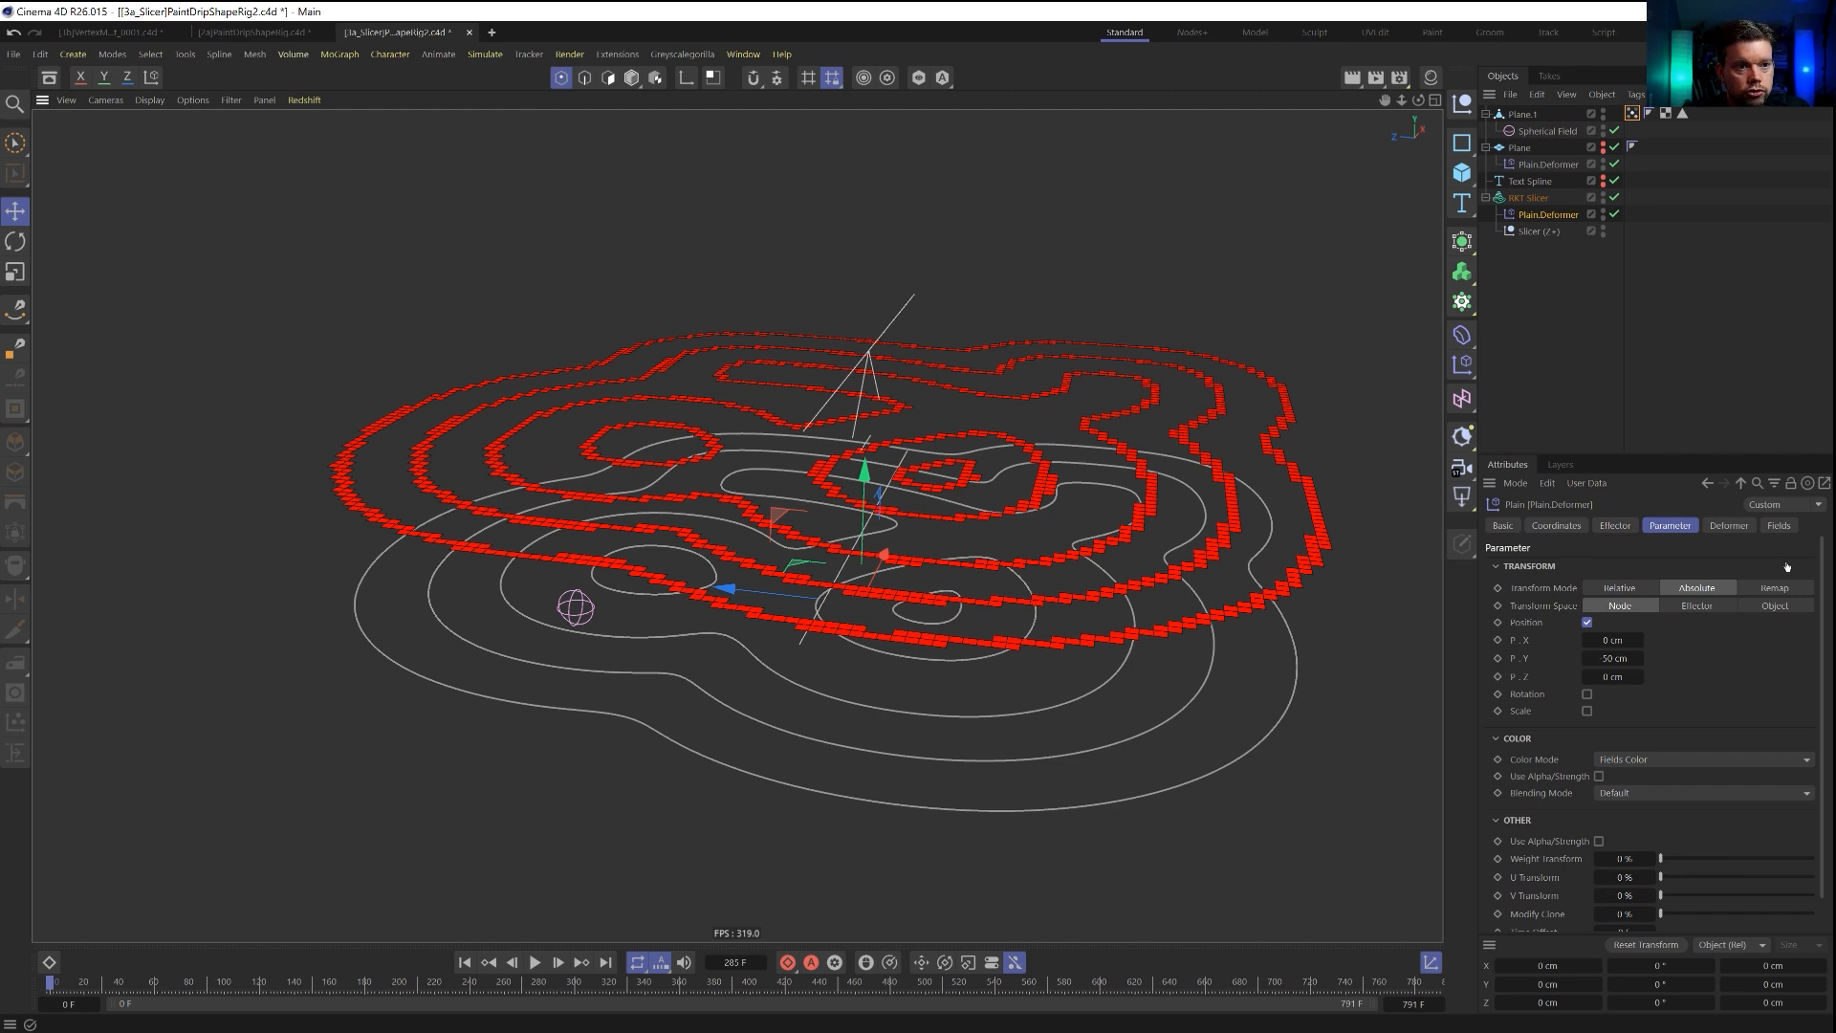
Add the Plane.1 vertex map as the Plain deformer's field and play to frame 55 to inspect the displaced outer contour.
{"action": "left_click", "coordinate": [1778, 526]}
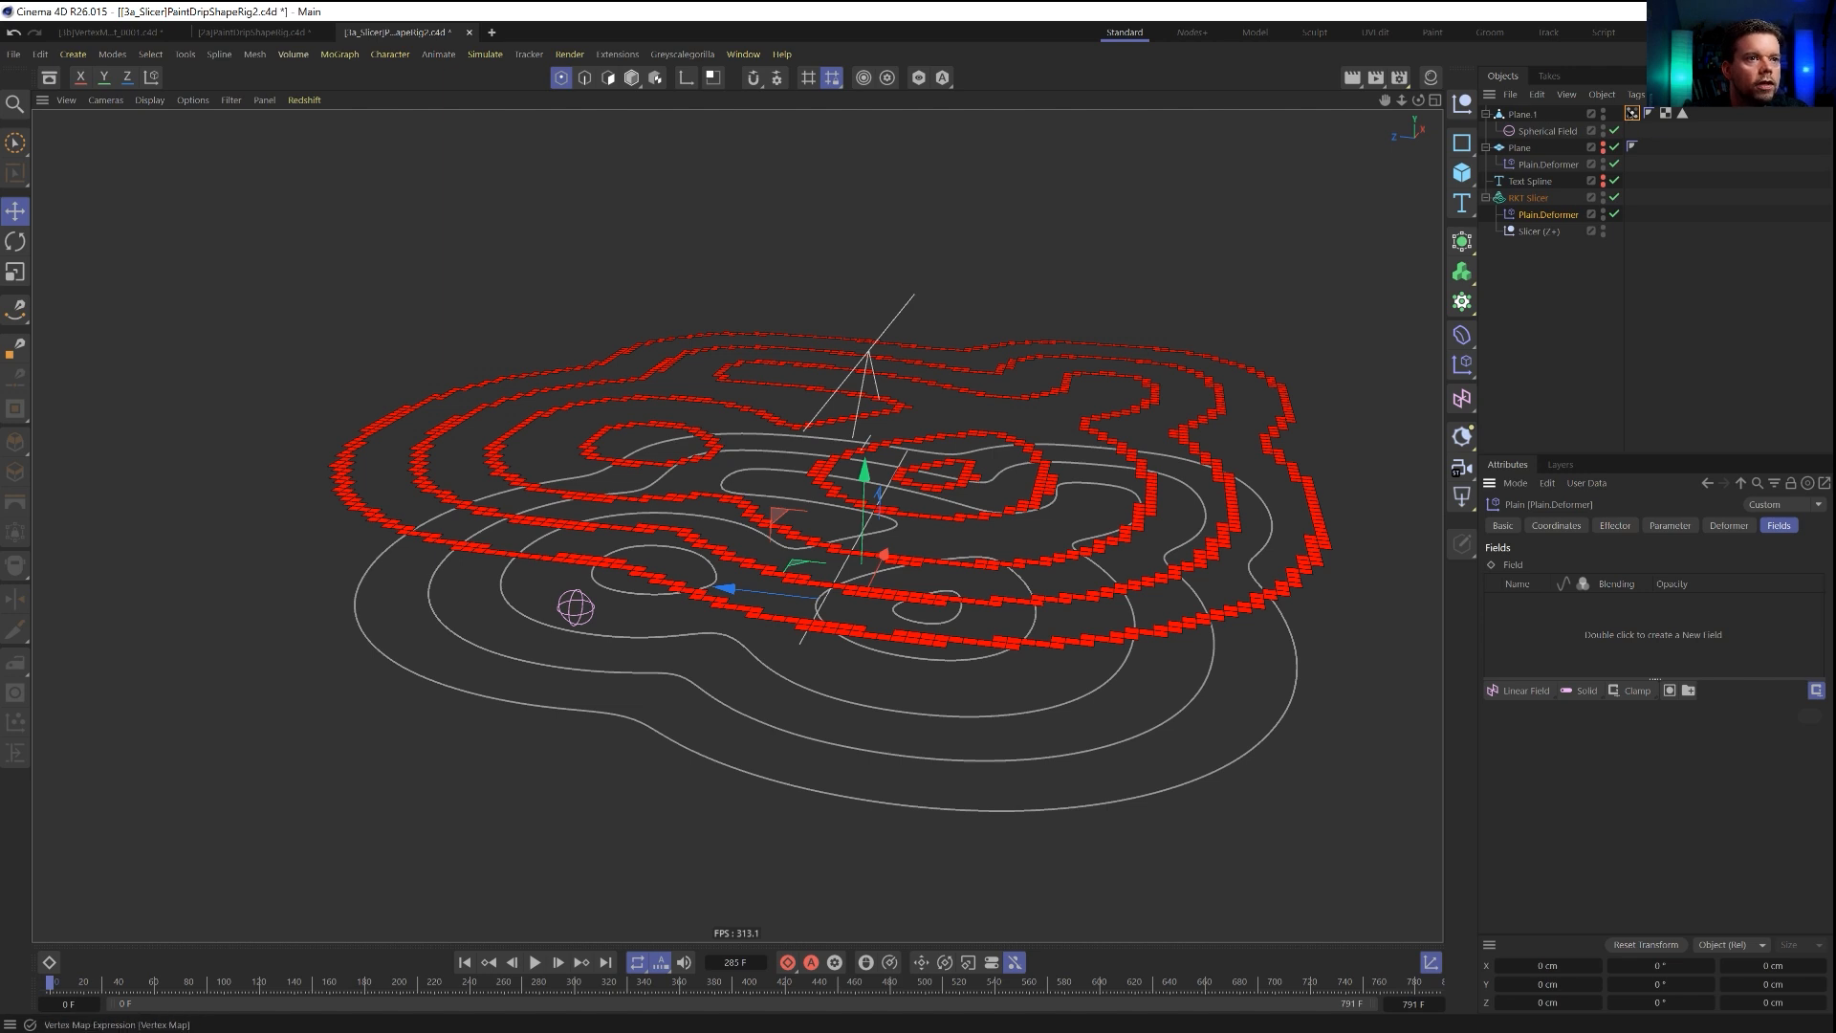
{"action": "left_click_drag", "start_coordinate": [1524, 653], "coordinate": [1522, 649]}
{"action": "left_click", "coordinate": [1550, 606]}
{"action": "left_click", "coordinate": [536, 963]}
{"action": "left_click", "coordinate": [534, 966]}
{"action": "left_click_drag", "start_coordinate": [647, 647], "coordinate": [809, 584], "text": "alt"}
{"action": "scroll", "coordinate": [660, 611], "scroll_direction": "up", "scroll_amount": 4}
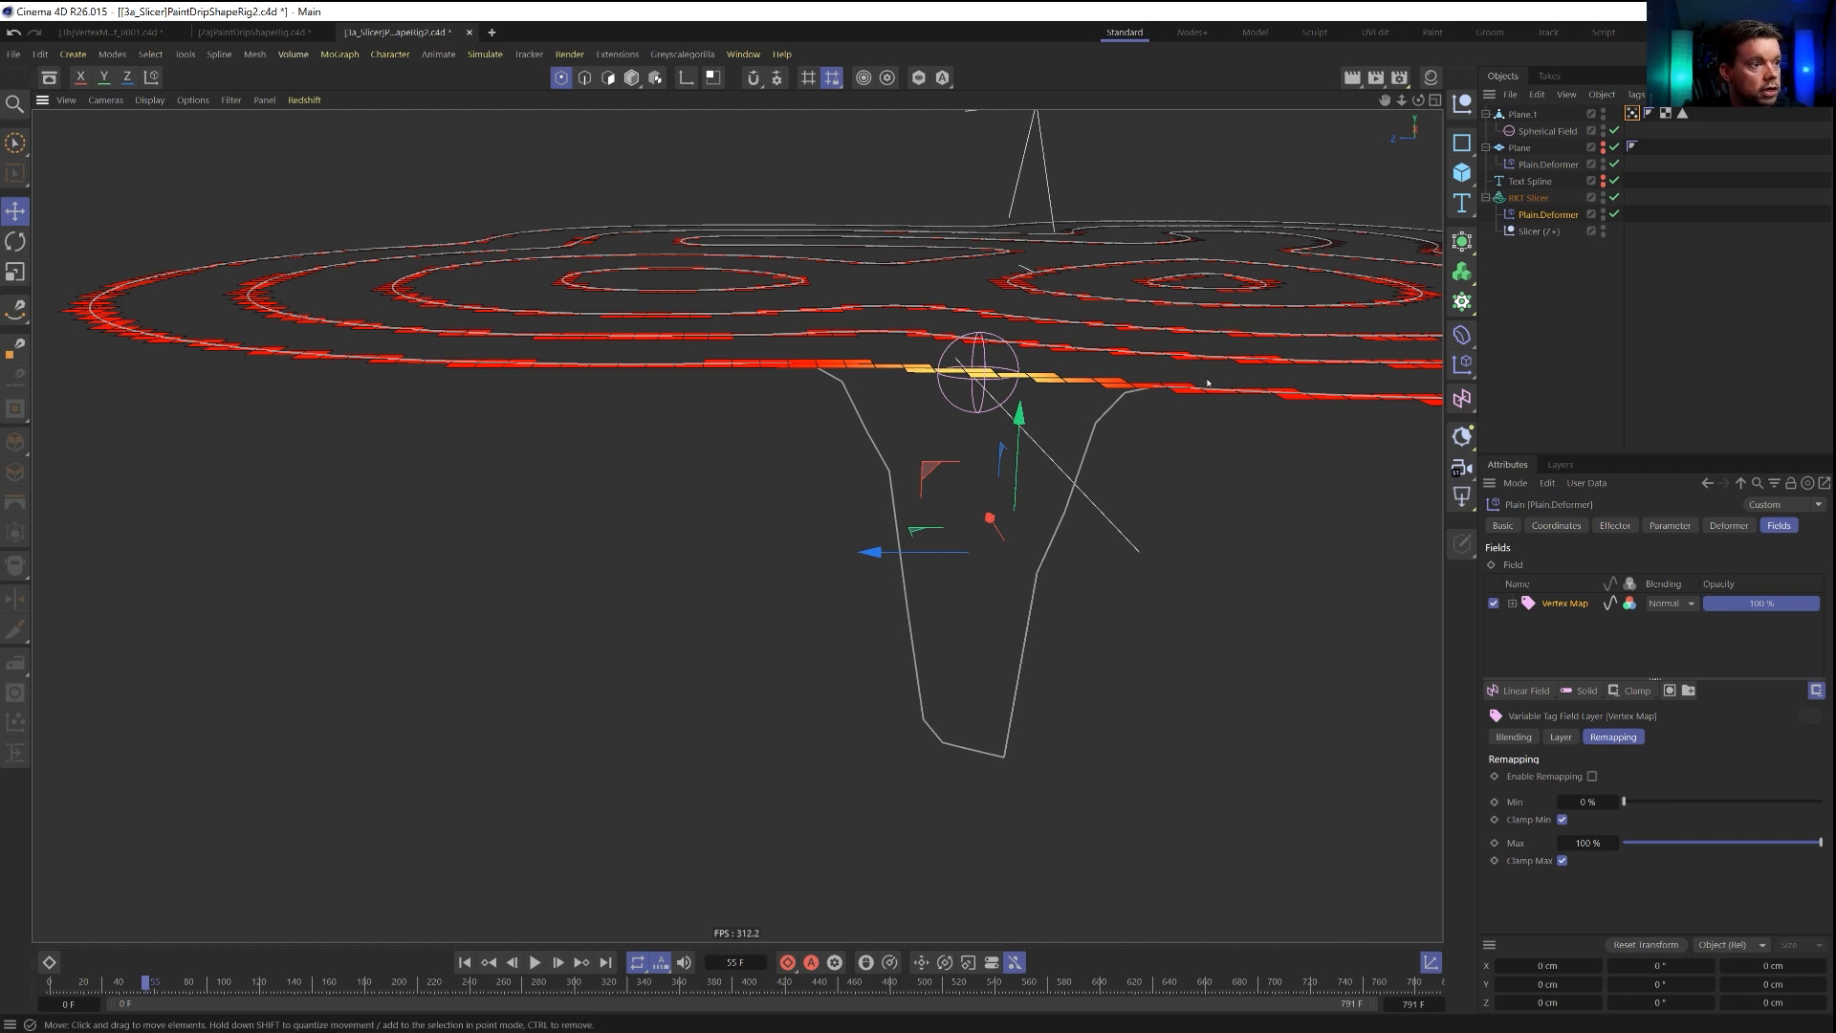
Enable the RKT Slicer's spline settings and set its intermediate points to Subdivided with a maximum length of 3 cm.
{"action": "left_click", "coordinate": [1528, 197]}
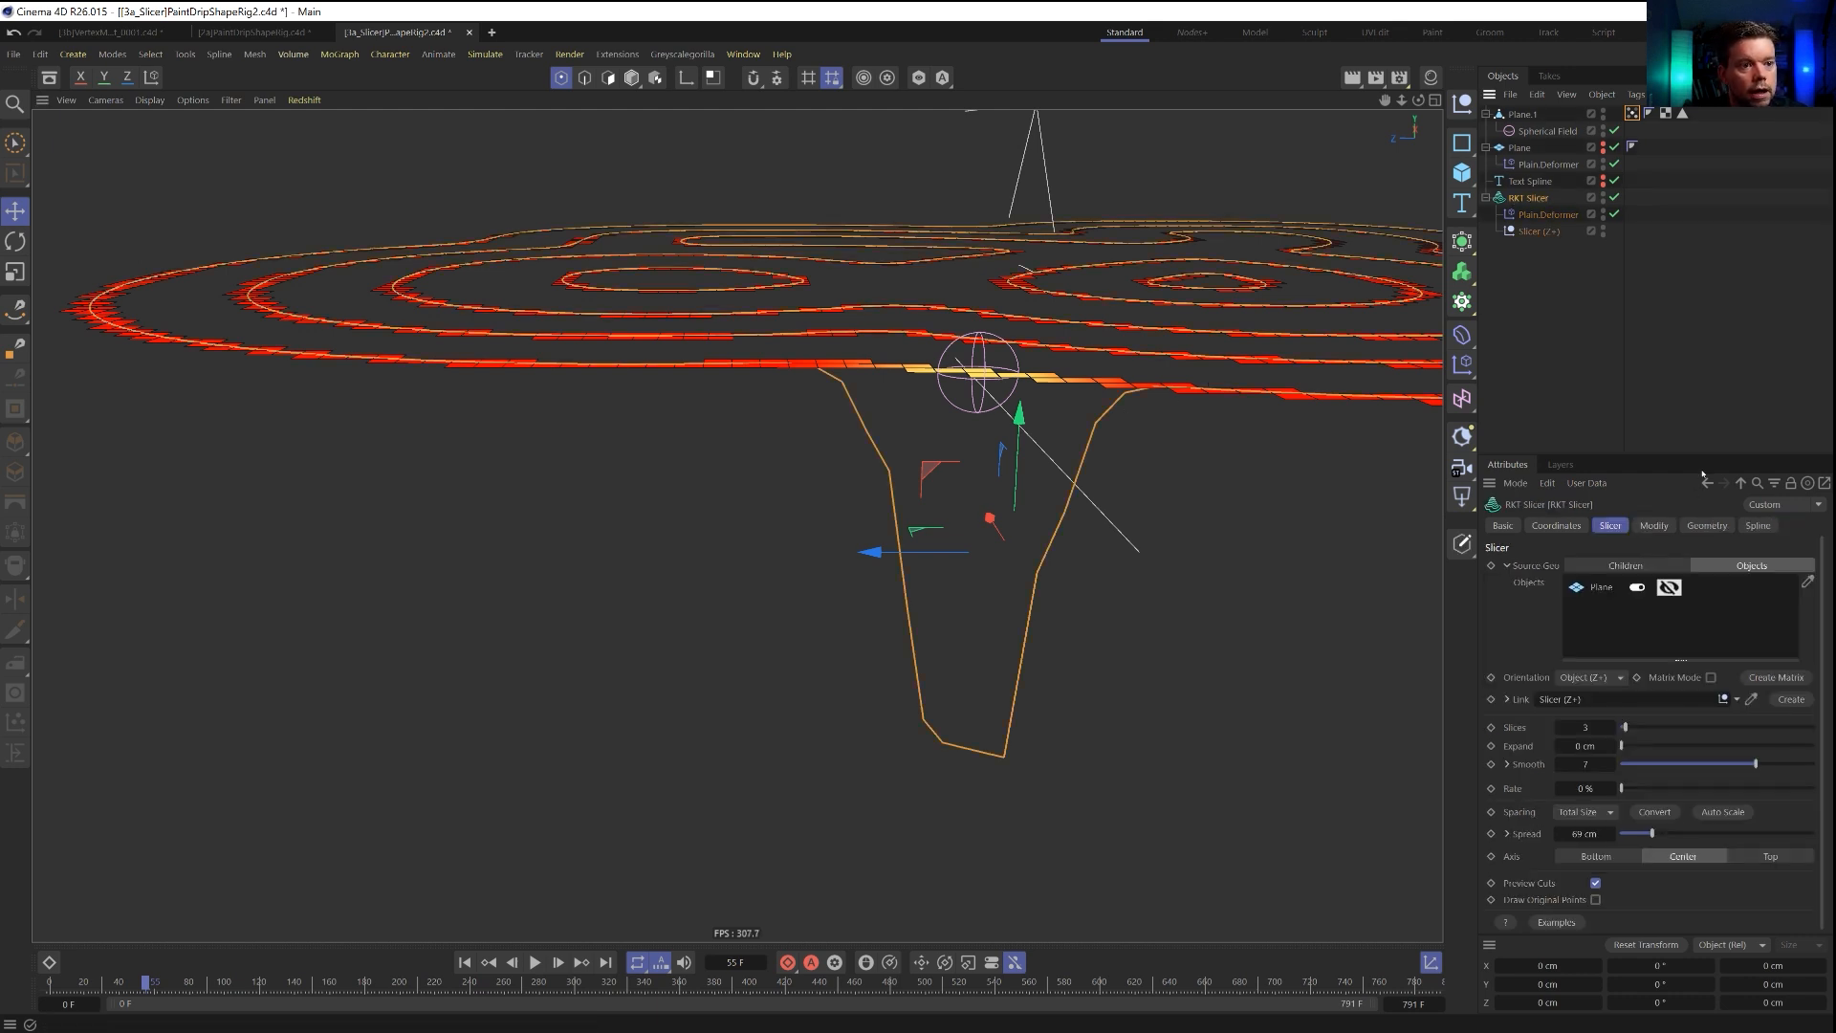
{"action": "left_click", "coordinate": [1756, 526]}
{"action": "left_click", "coordinate": [1592, 667]}
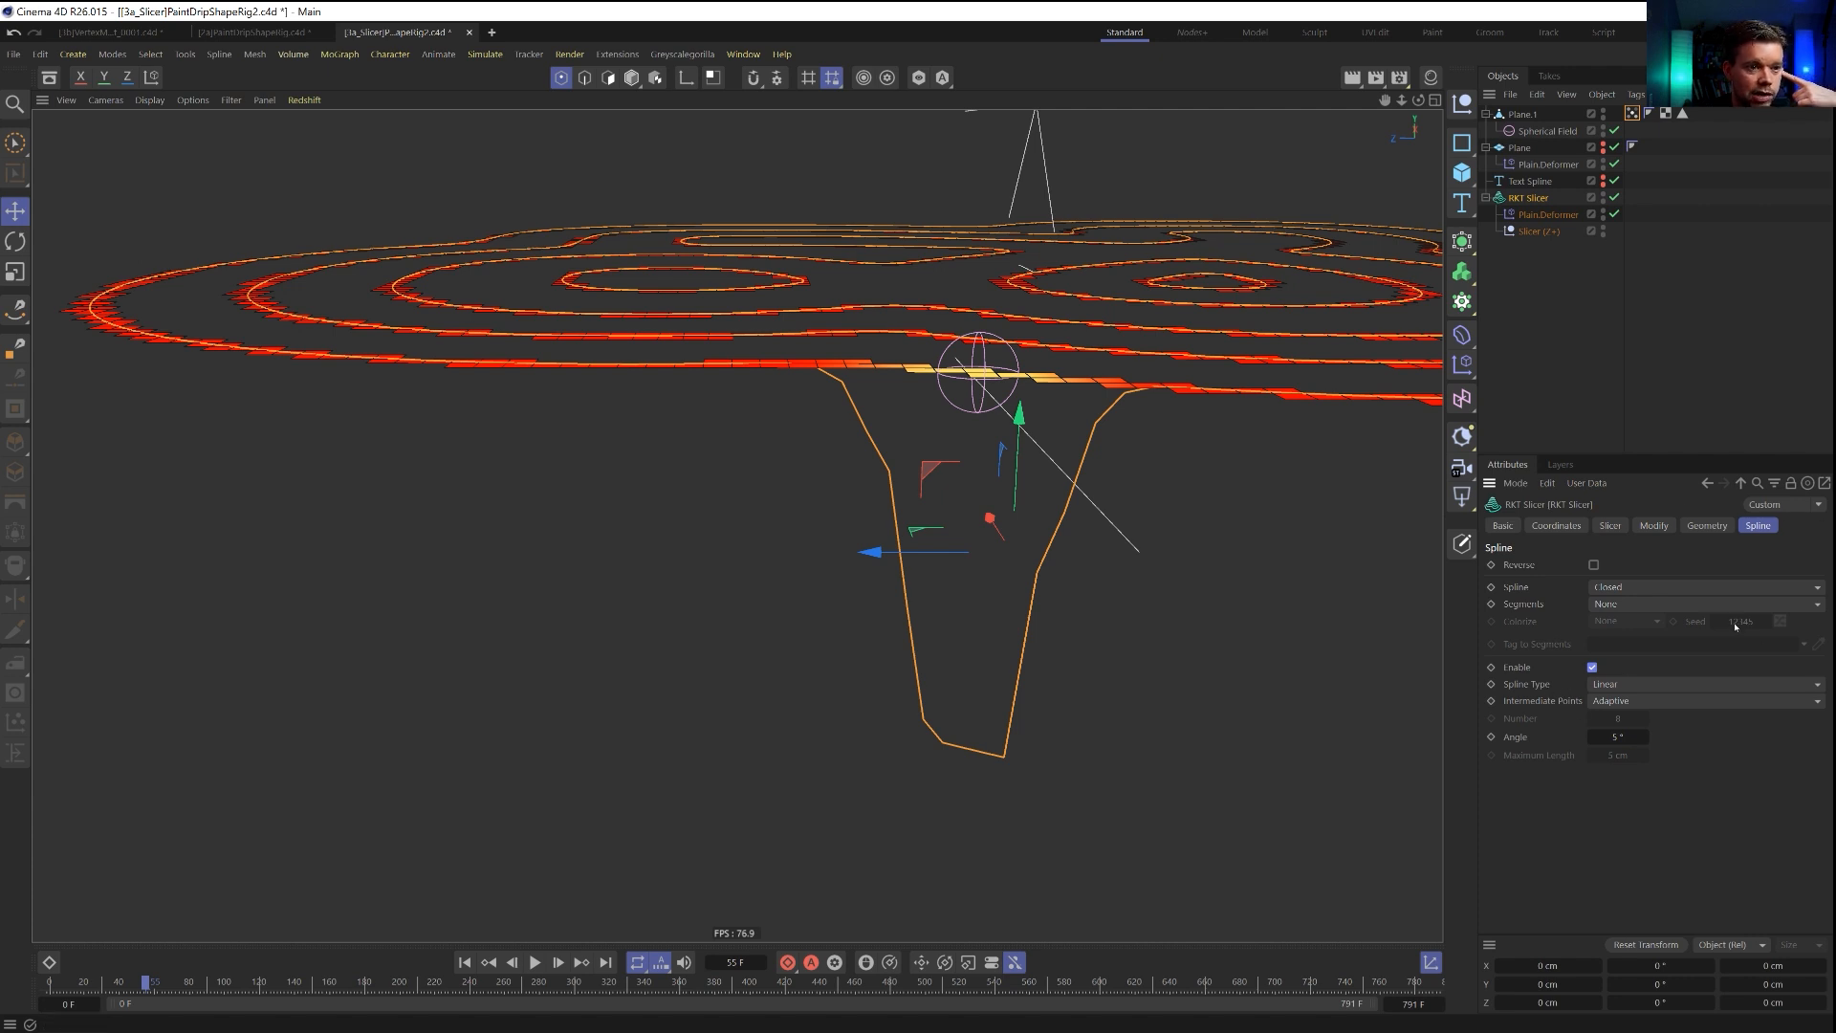
{"action": "left_click", "coordinate": [1610, 699]}
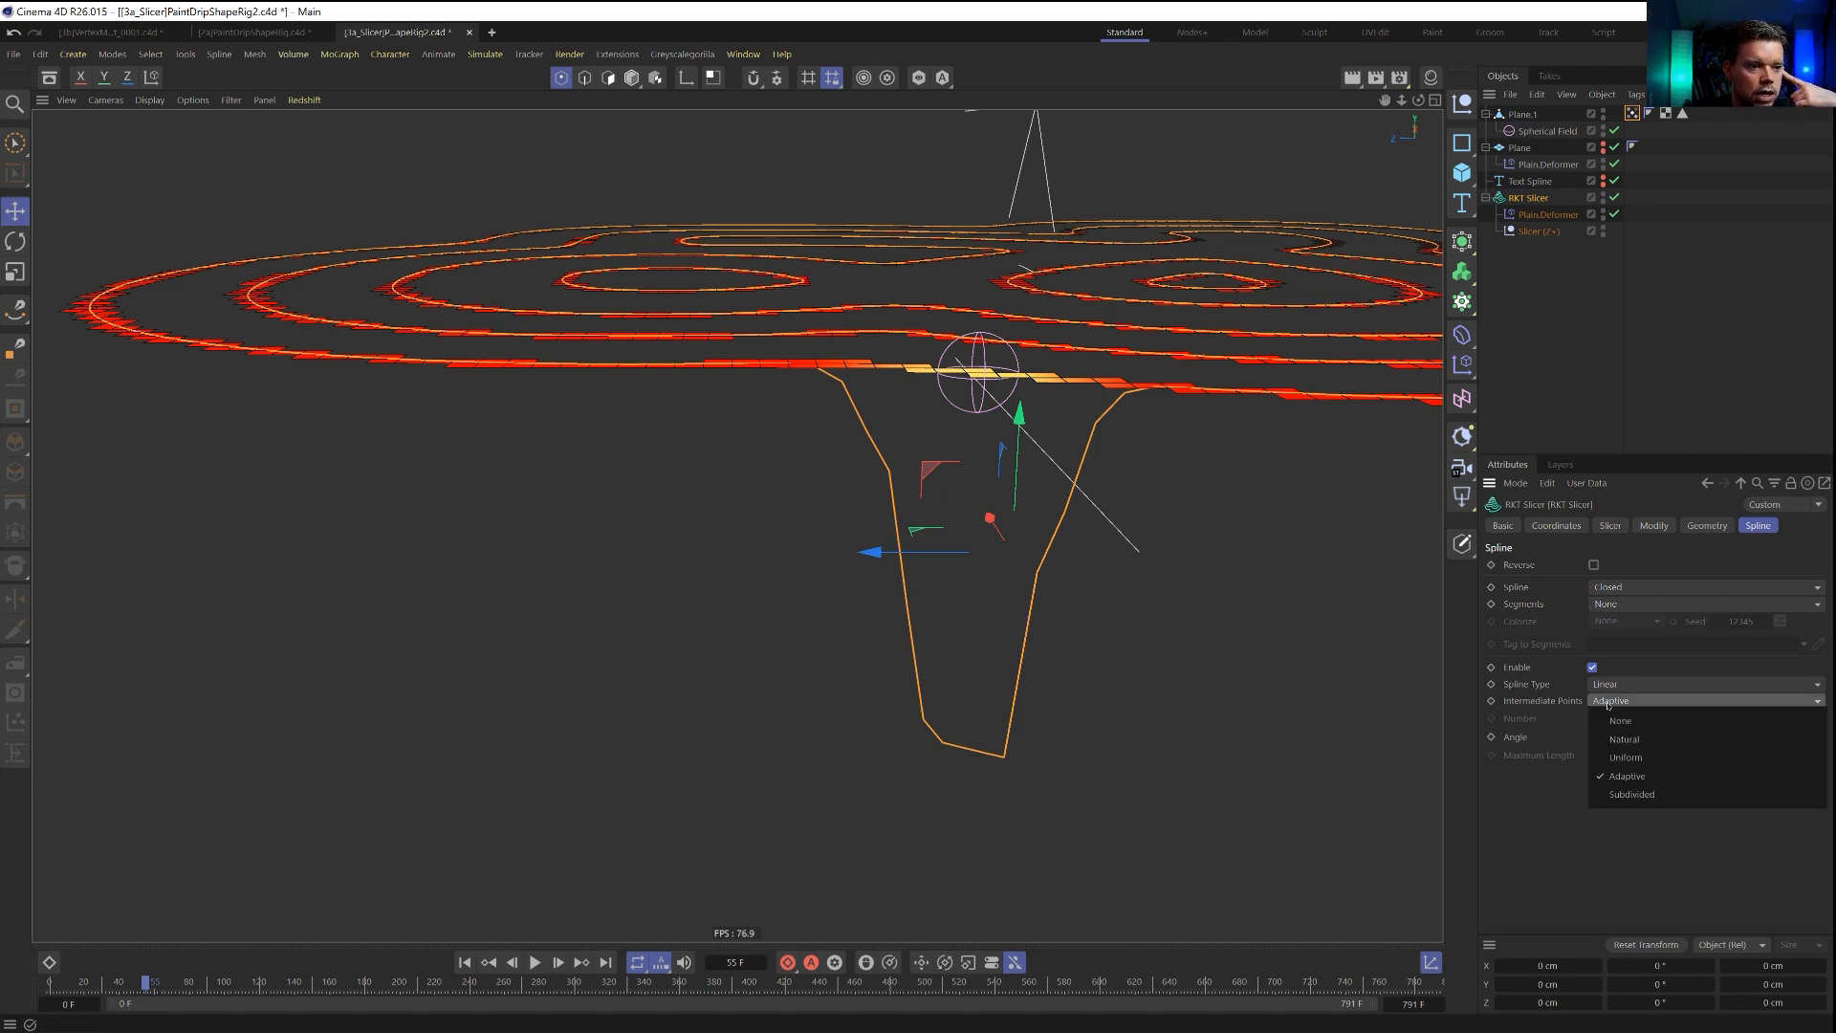
{"action": "left_click", "coordinate": [1633, 795]}
{"action": "double_click", "coordinate": [1622, 741]}
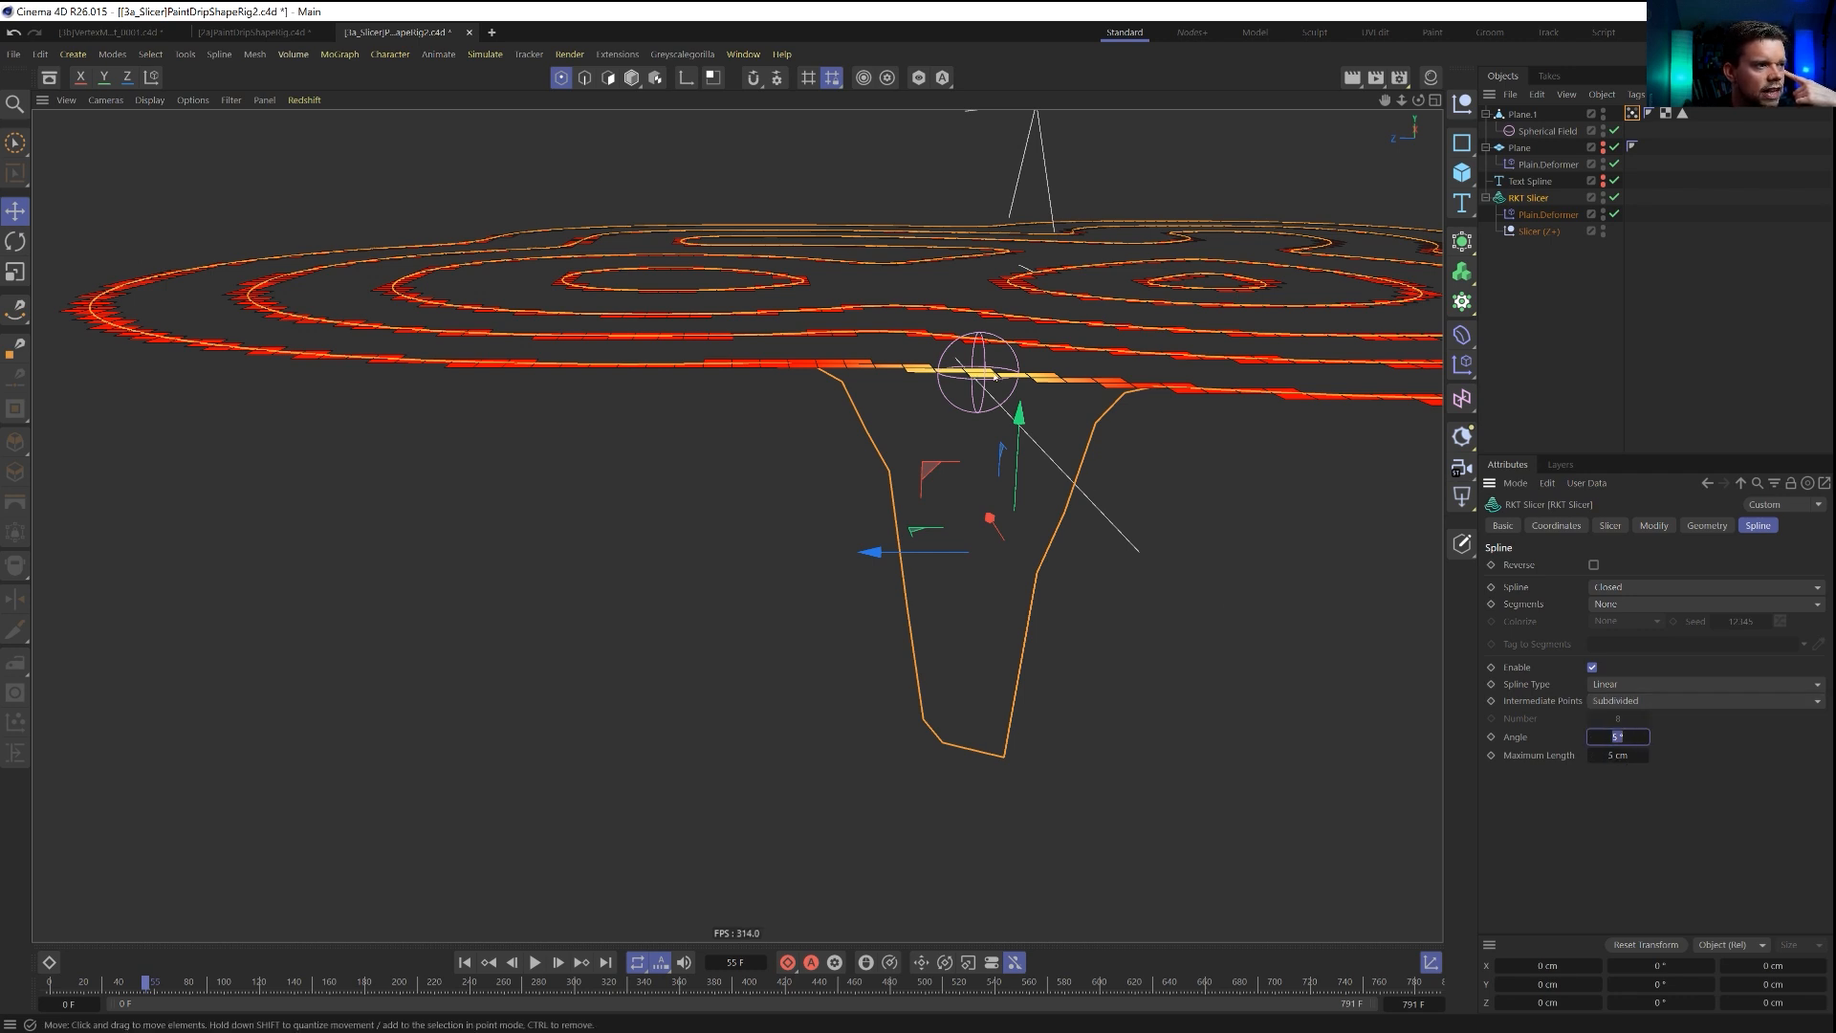
{"action": "double_click", "coordinate": [1642, 757]}
{"action": "type", "text": "3"}
{"action": "key", "text": "Return"}
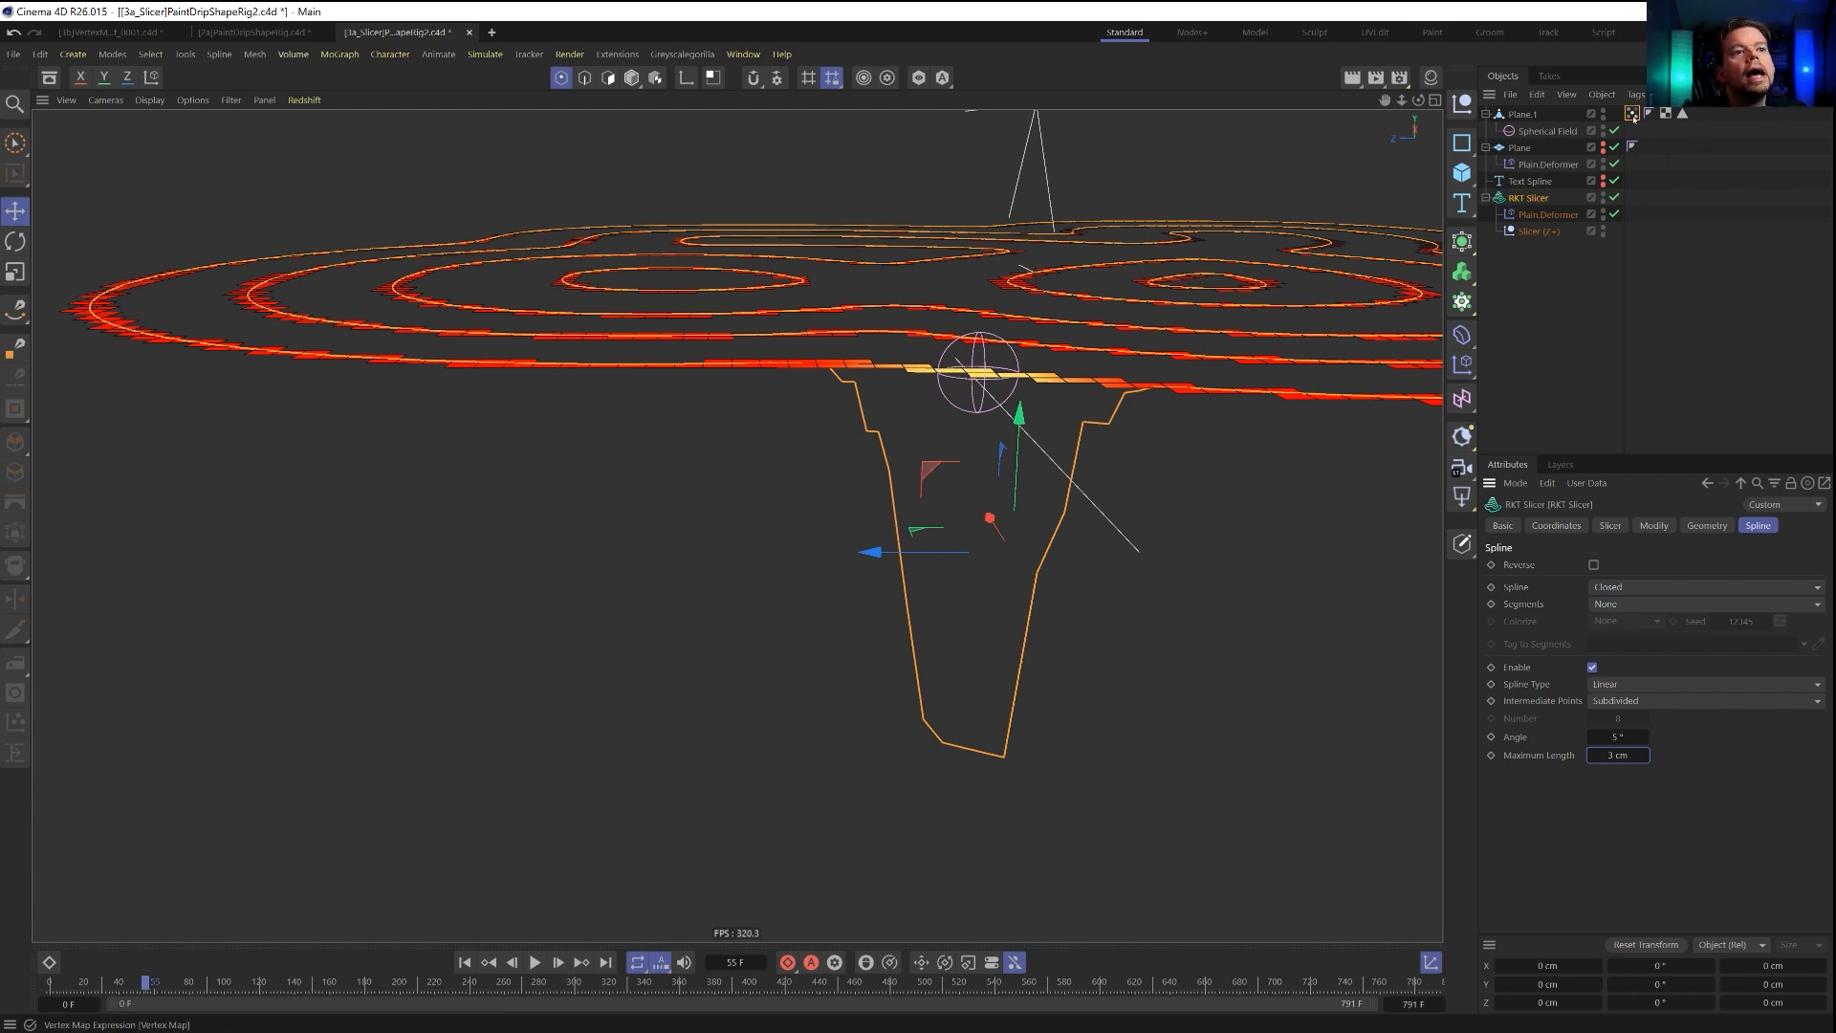
Try the Average mode with a 15 cm radius on the Vertex Map layer of the RKT Slicer's Plain deformer.
{"action": "left_click", "coordinate": [1542, 214]}
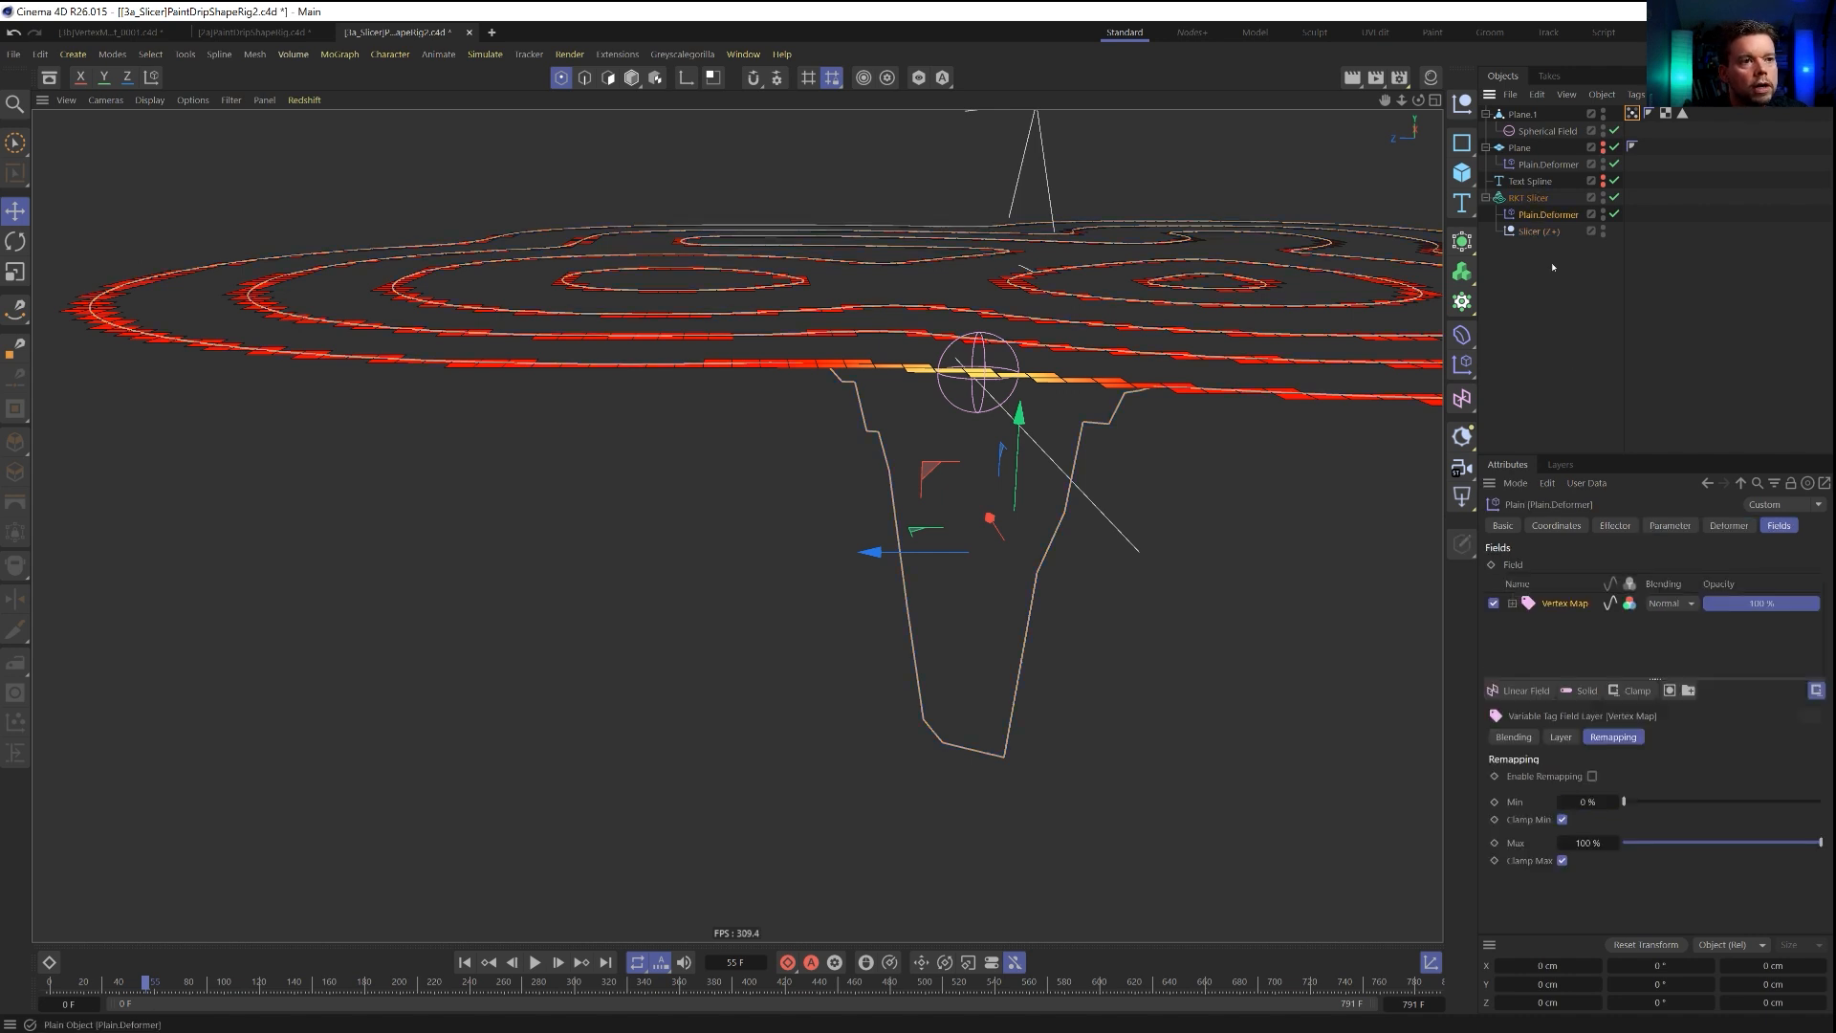
{"action": "left_click", "coordinate": [1559, 738]}
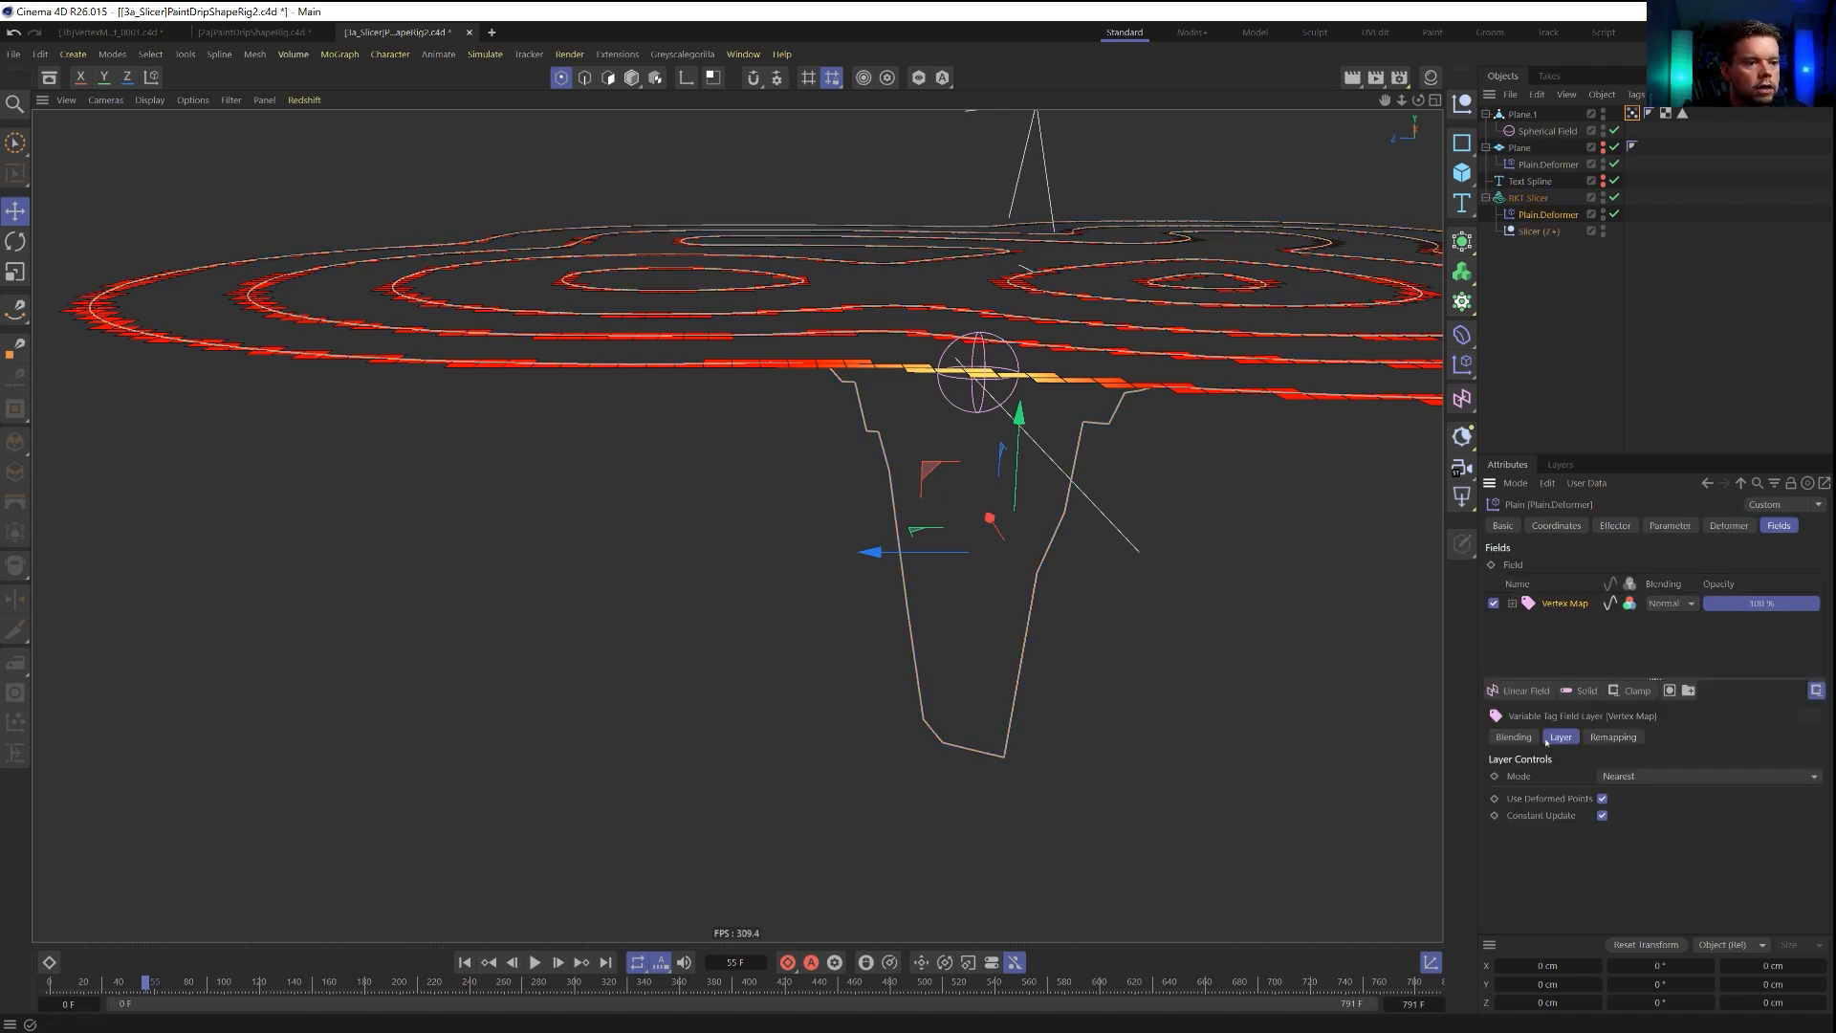
{"action": "left_click", "coordinate": [1618, 777]}
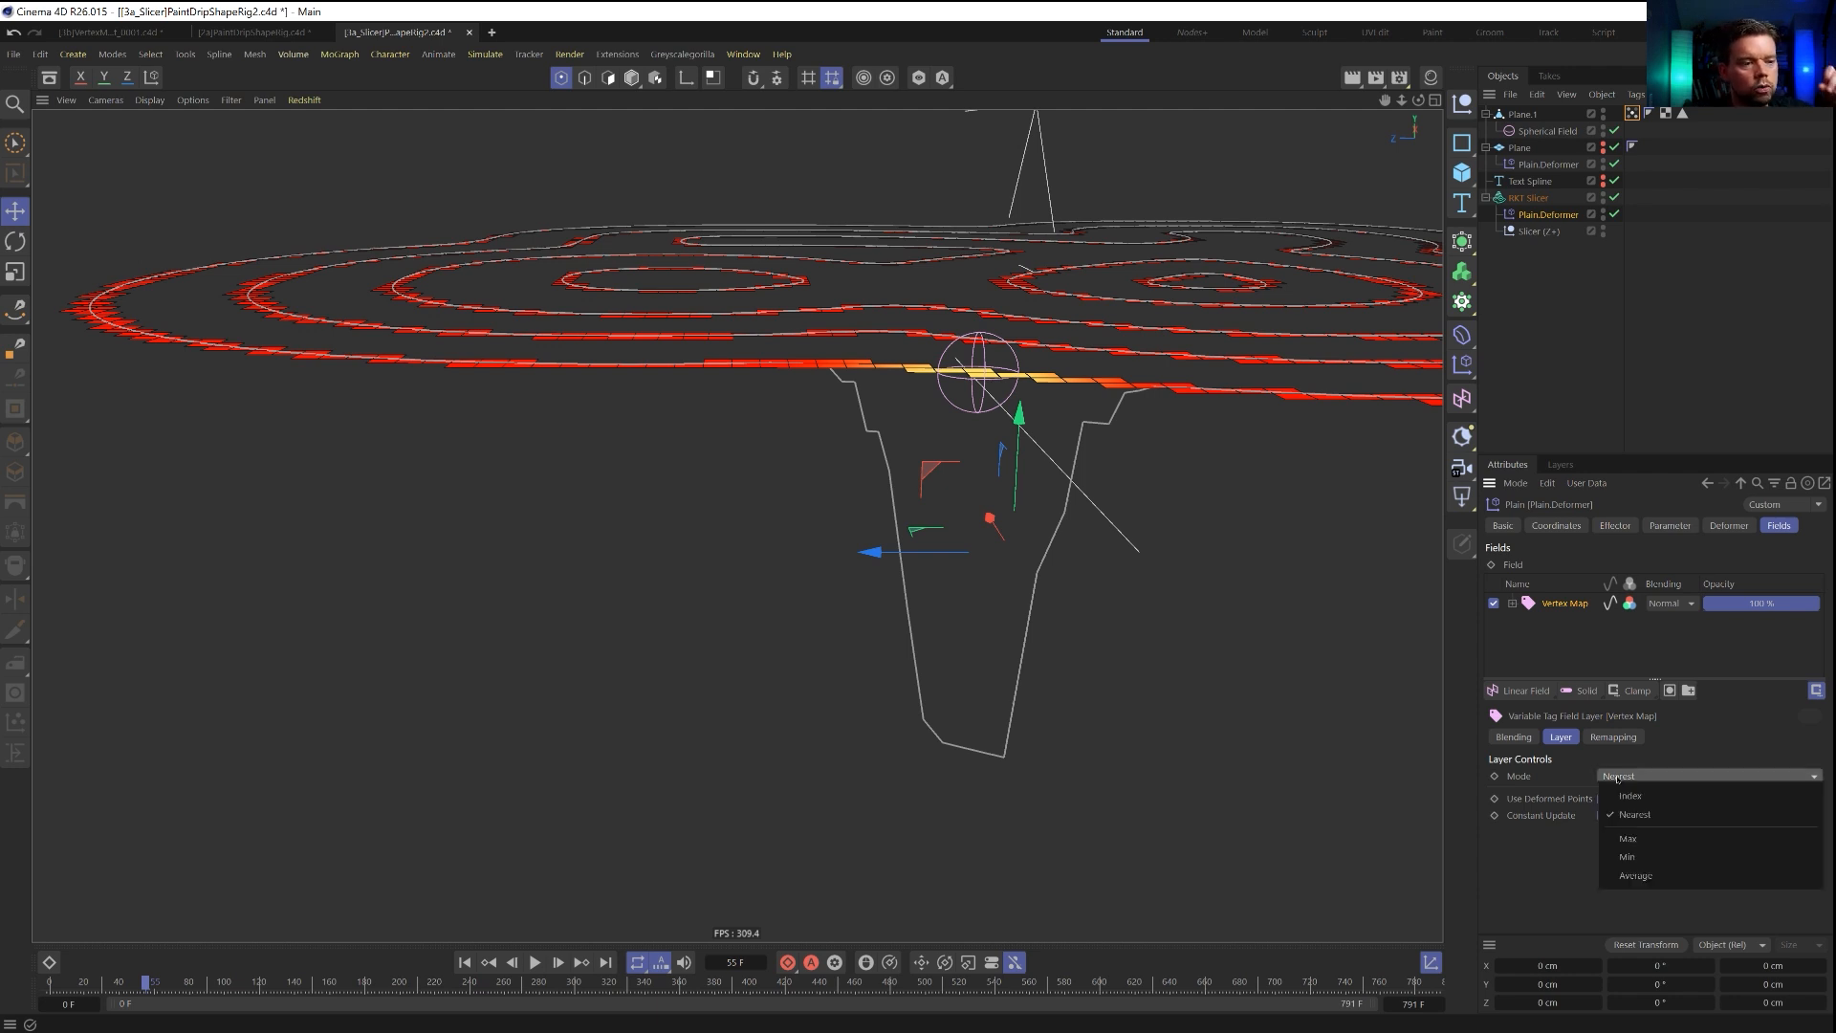
{"action": "left_click", "coordinate": [1636, 876]}
{"action": "double_click", "coordinate": [1632, 794]}
{"action": "key", "text": "Return"}
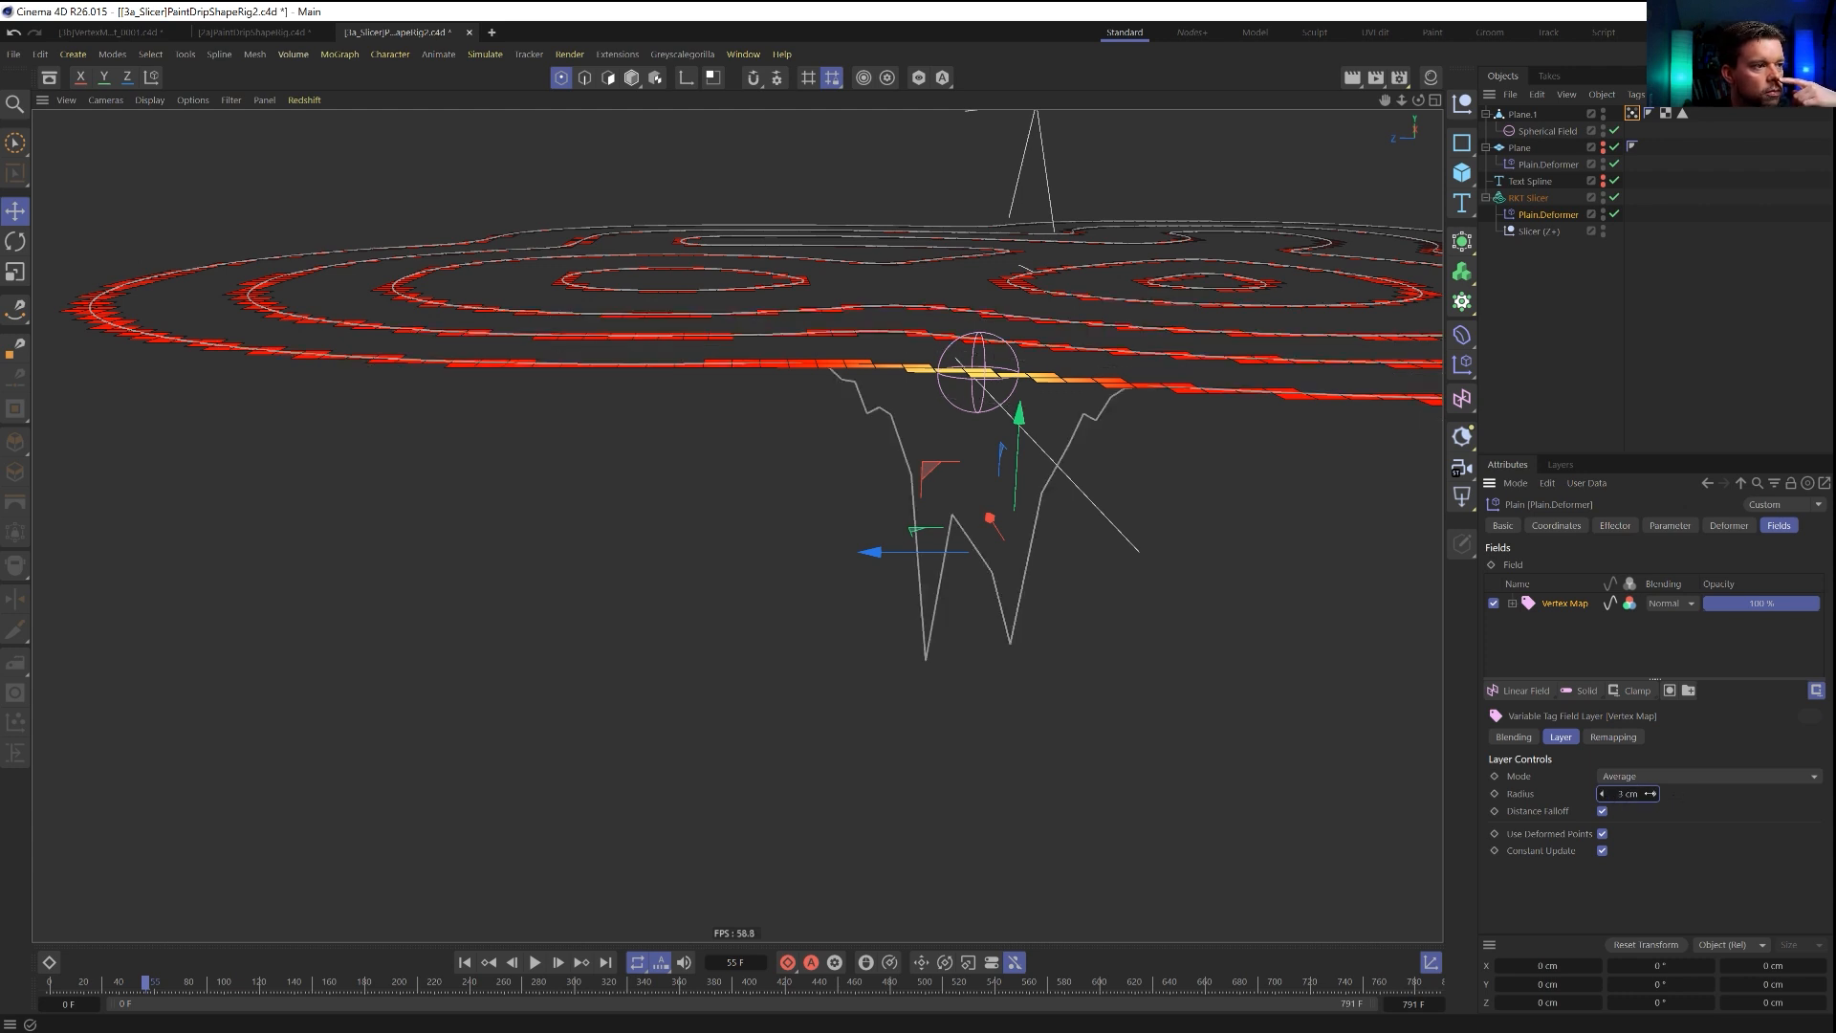
{"action": "left_click", "coordinate": [1656, 795]}
{"action": "left_click", "coordinate": [1655, 795]}
{"action": "left_click", "coordinate": [1656, 795]}
{"action": "left_click", "coordinate": [1656, 795]}
{"action": "left_click", "coordinate": [1656, 795]}
{"action": "left_click", "coordinate": [1655, 795]}
{"action": "left_click", "coordinate": [1655, 795]}
{"action": "left_click", "coordinate": [1656, 794]}
{"action": "left_click", "coordinate": [1655, 795]}
{"action": "left_click", "coordinate": [1656, 795]}
{"action": "left_click", "coordinate": [1656, 795]}
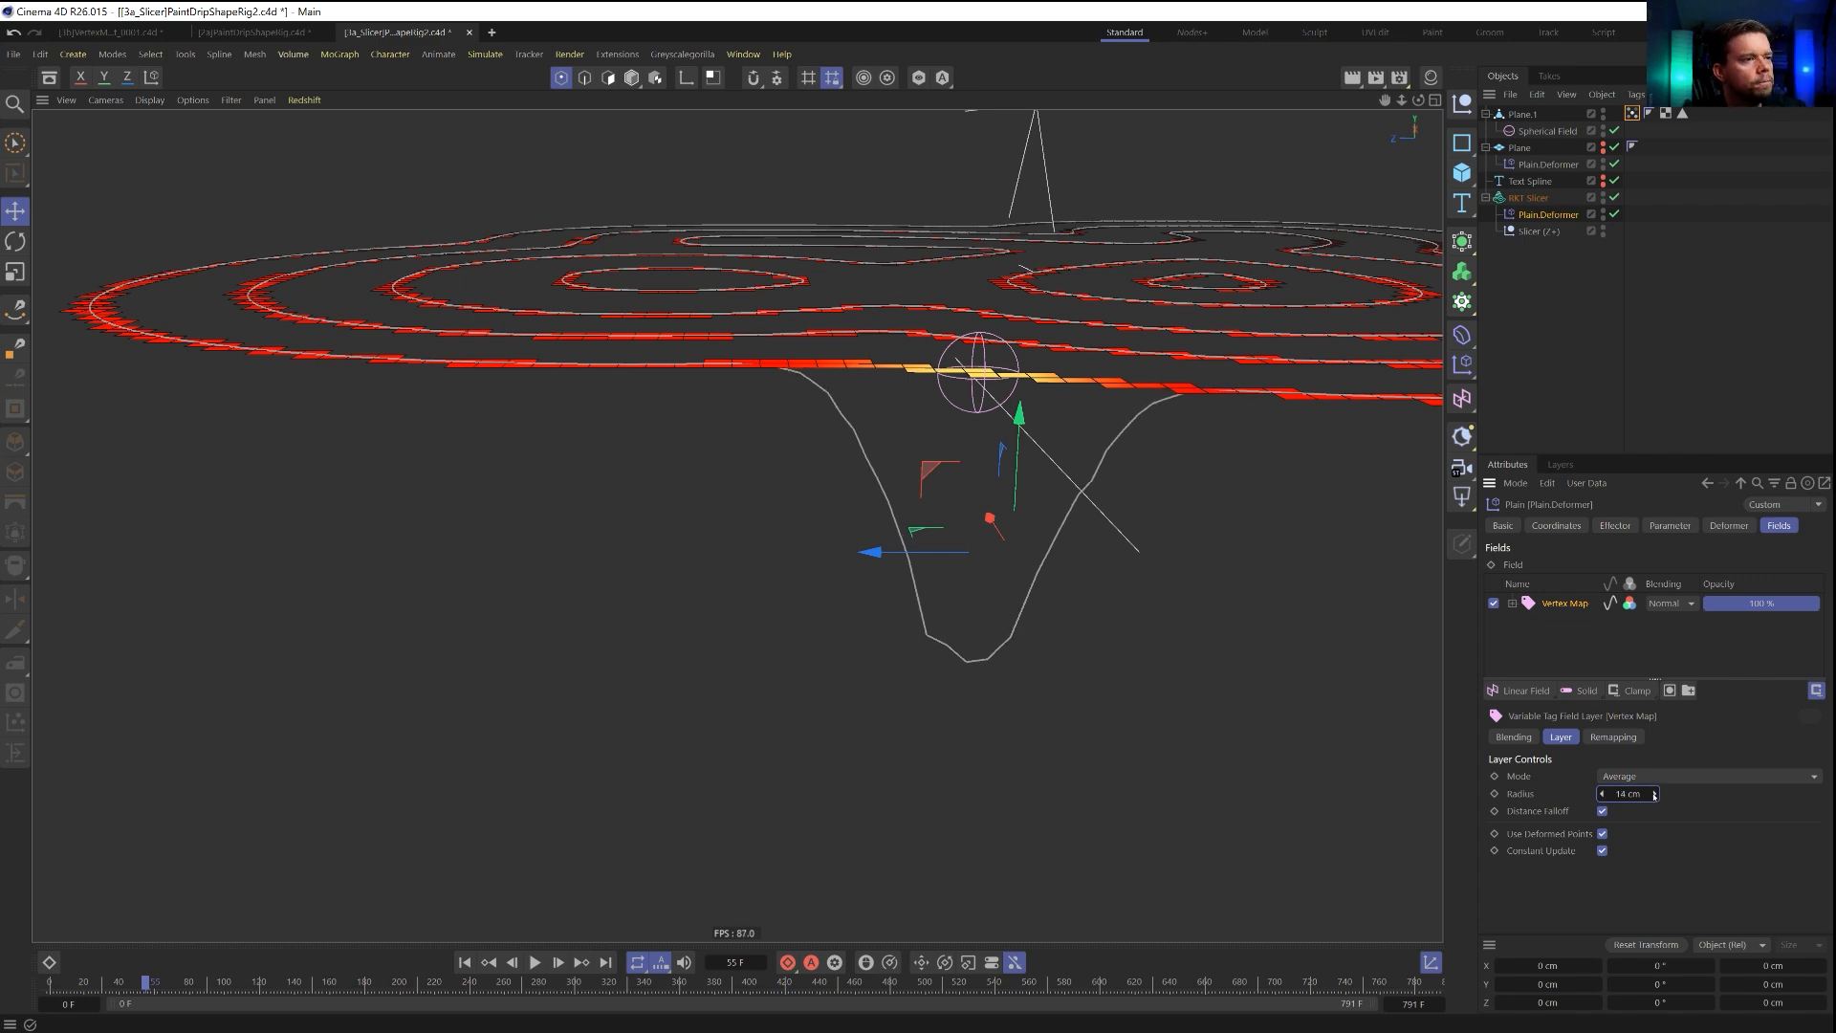
{"action": "left_click", "coordinate": [1656, 795]}
Hide Plane.1 in the viewport and play from the start to frame 150 to inspect the averaged drip shapes.
{"action": "left_click_drag", "start_coordinate": [1063, 529], "coordinate": [942, 512], "text": "alt"}
{"action": "right_click_drag", "start_coordinate": [942, 512], "coordinate": [737, 525], "text": "alt"}
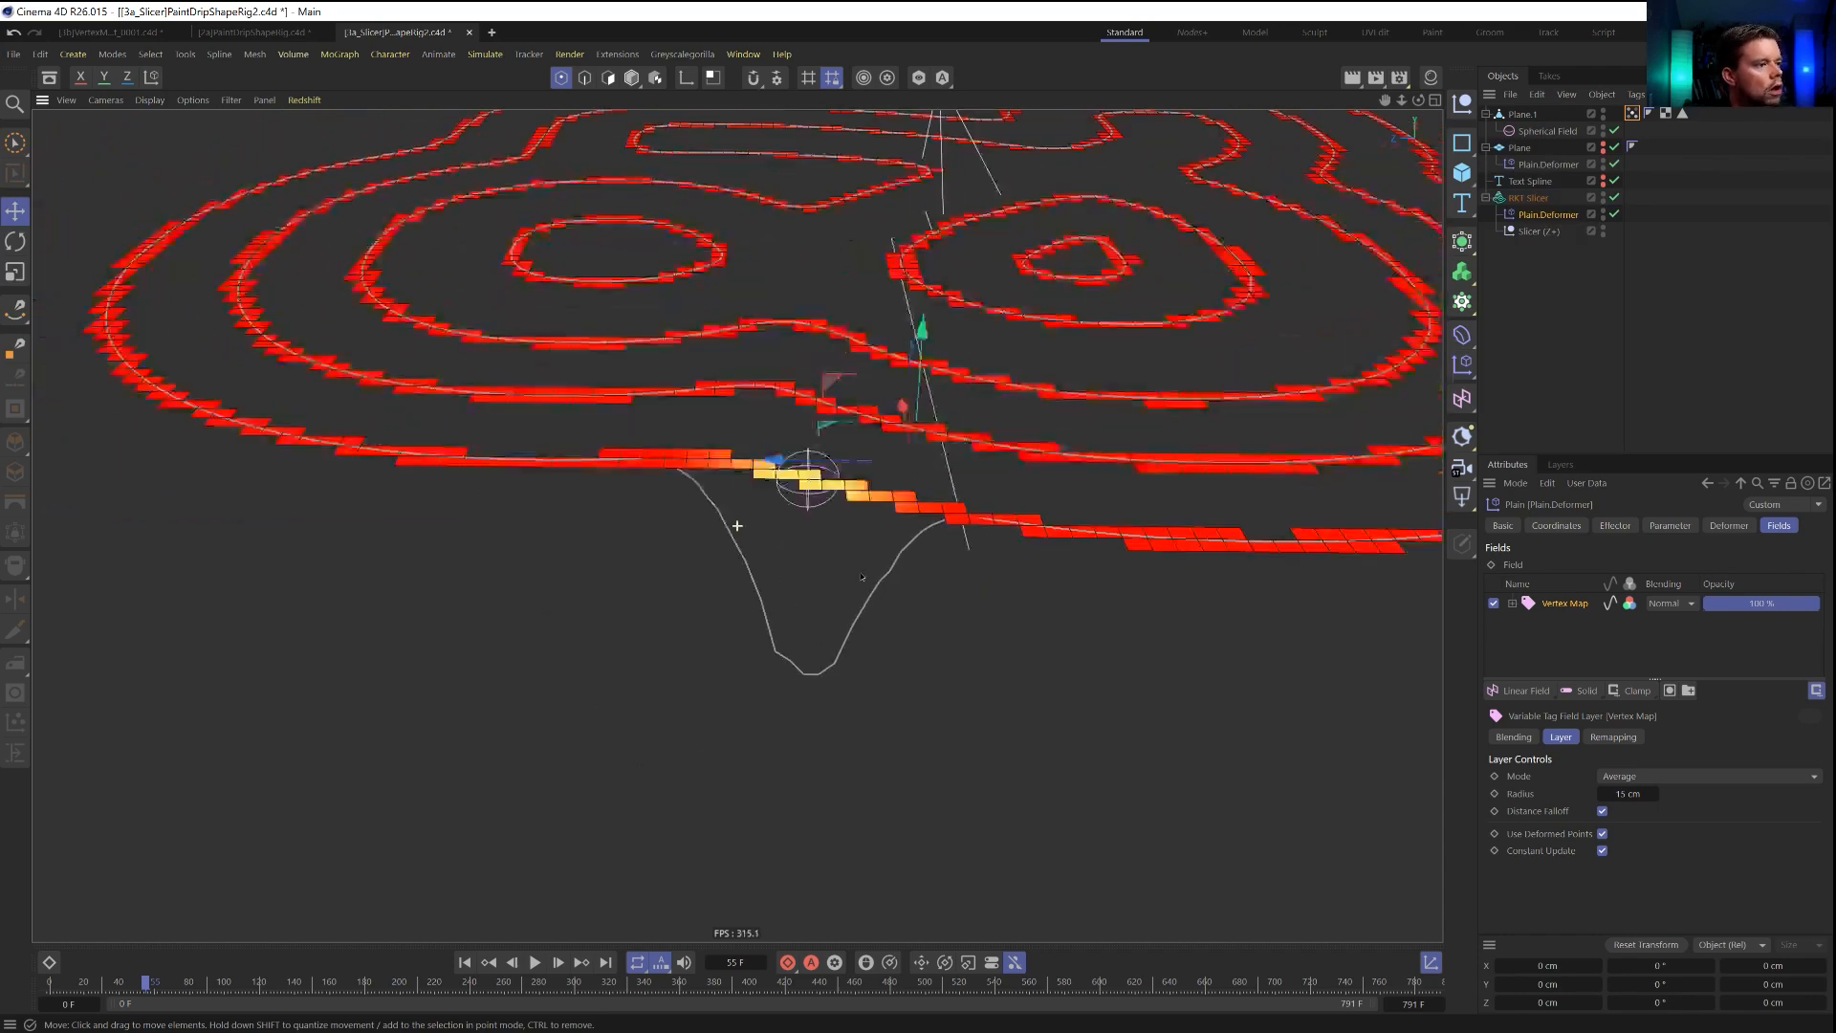
{"action": "left_click_drag", "start_coordinate": [737, 525], "coordinate": [731, 585], "text": "alt"}
{"action": "left_click", "coordinate": [465, 963]}
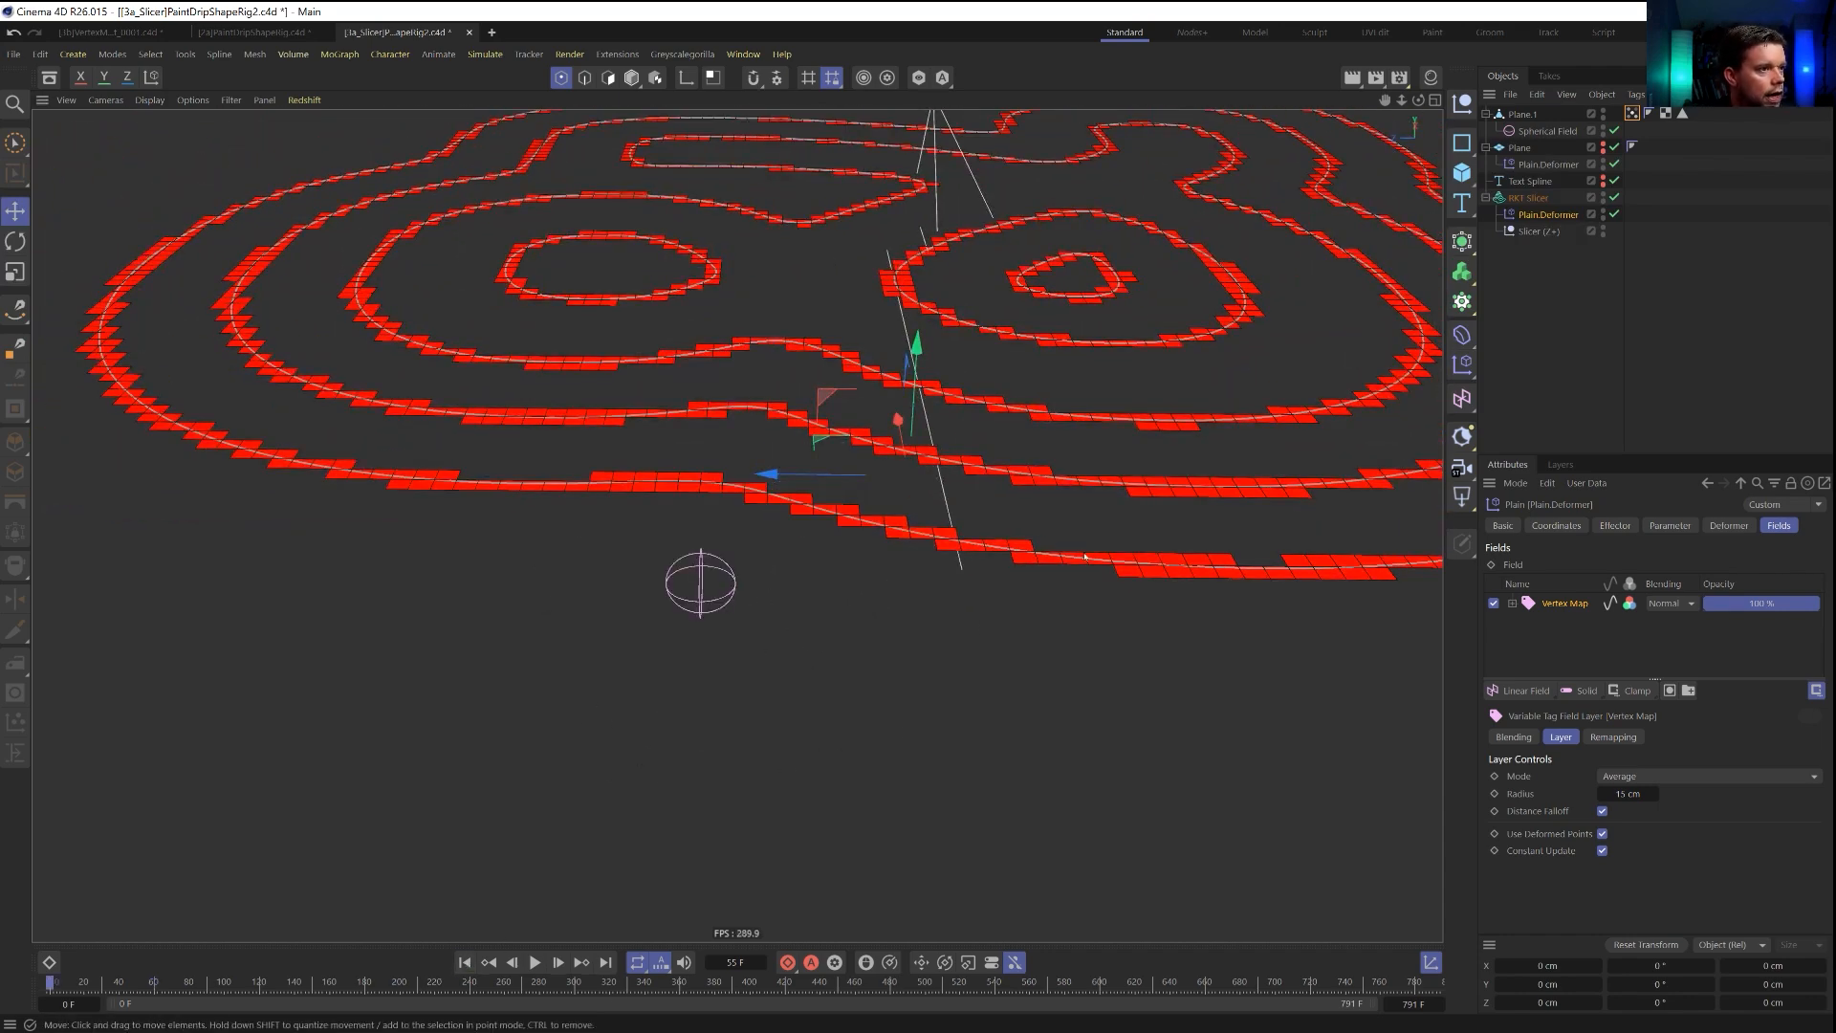
{"action": "left_click", "coordinate": [1710, 223]}
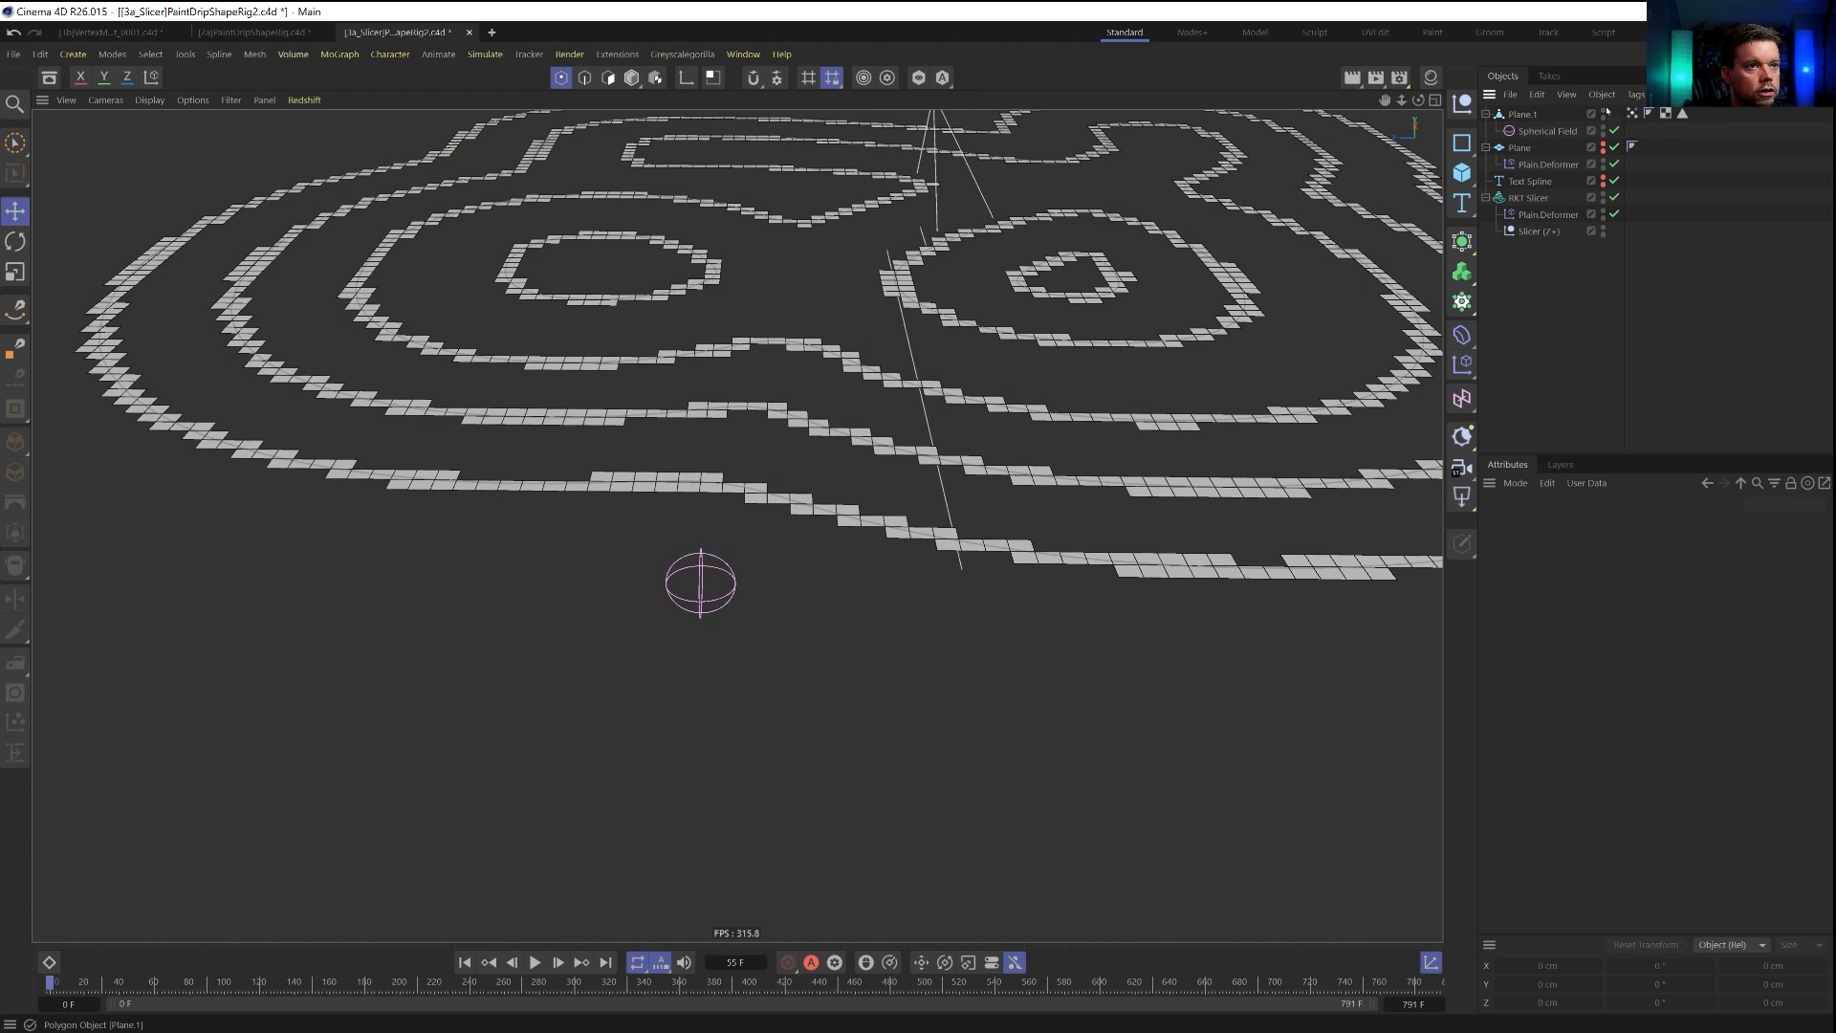
{"action": "left_click", "coordinate": [1604, 112]}
{"action": "left_click_drag", "start_coordinate": [965, 498], "coordinate": [1013, 316], "text": "alt"}
{"action": "left_click", "coordinate": [536, 963]}
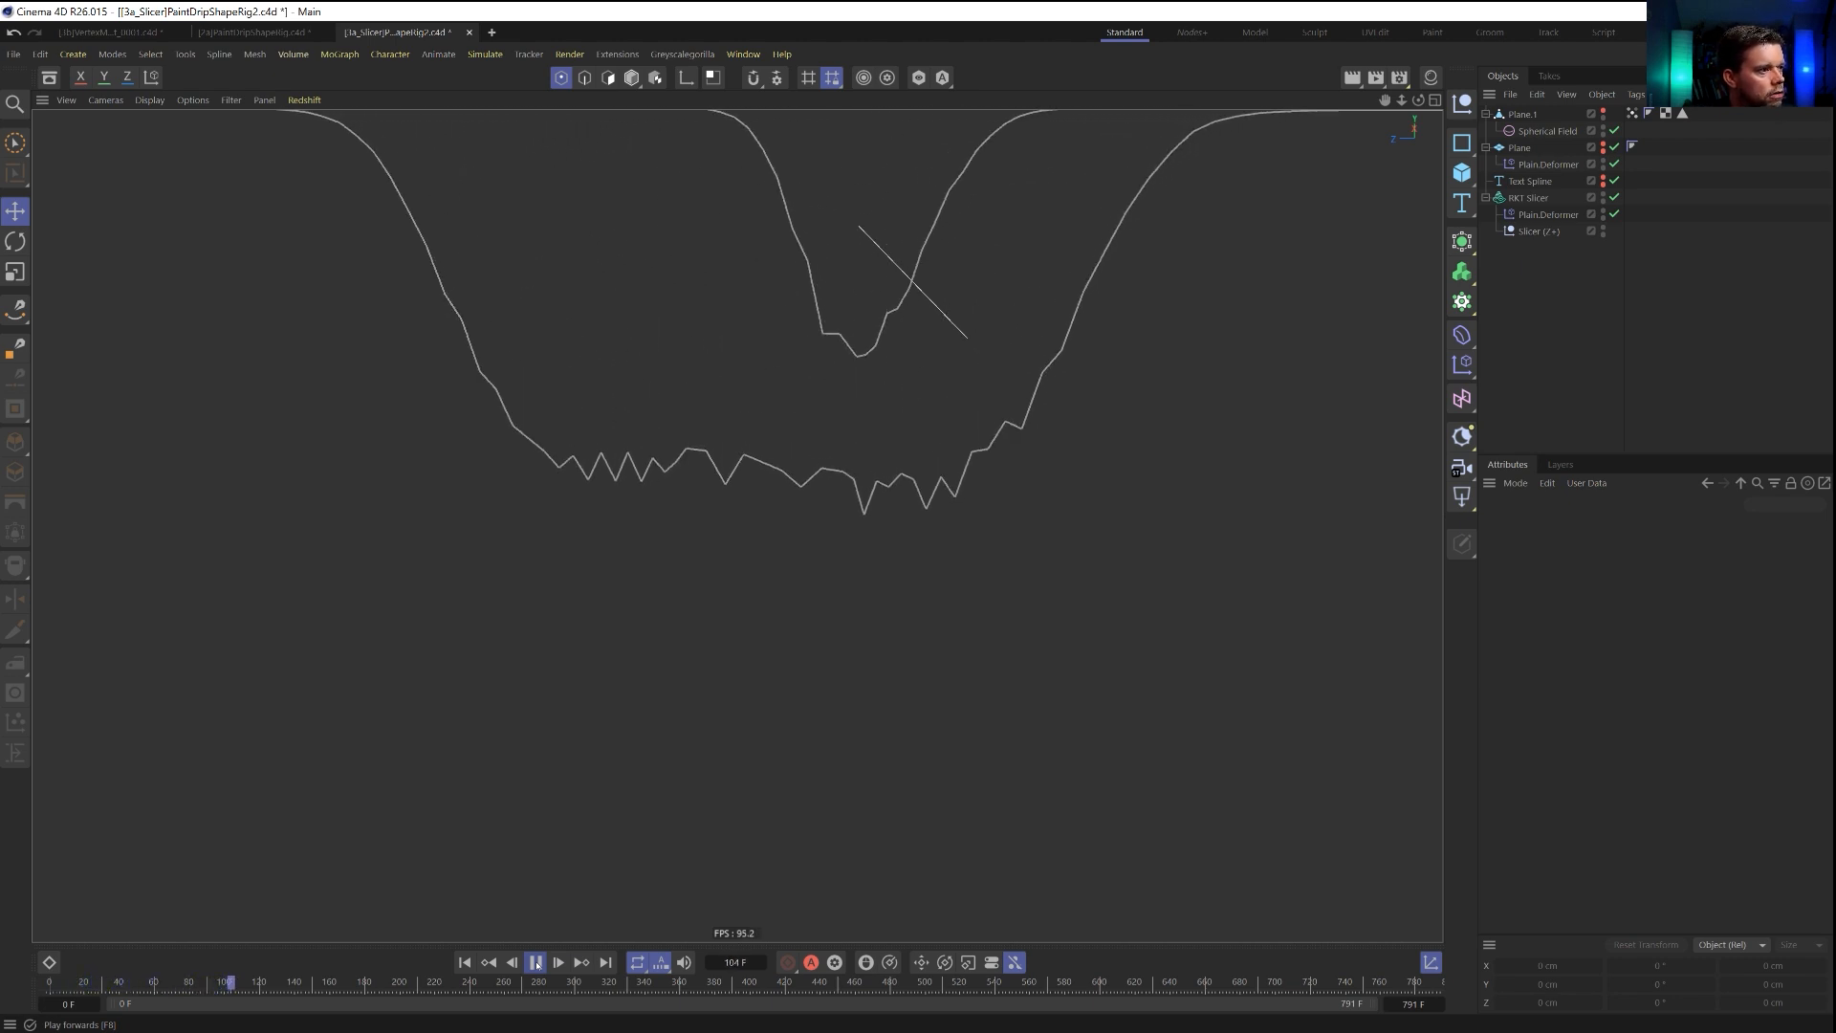
{"action": "left_click", "coordinate": [536, 963]}
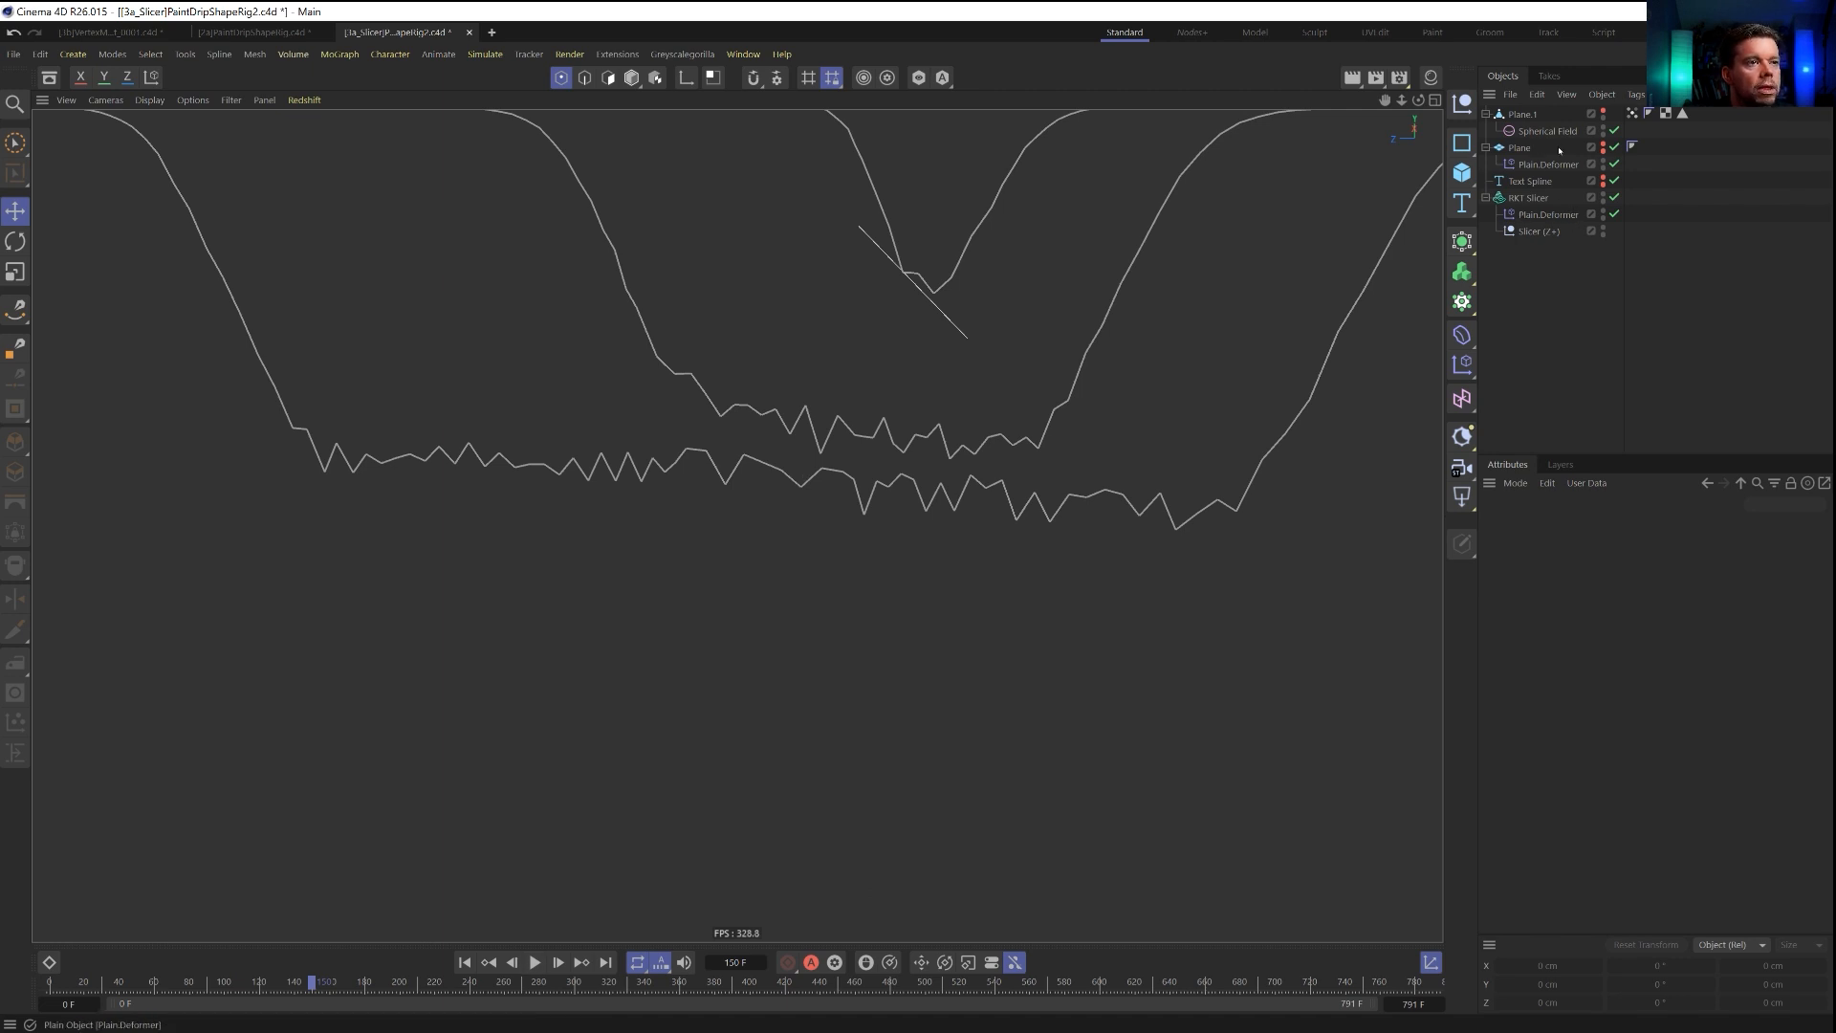
Set the Vertex Map layer of the RKT Slicer's Plain deformer back to Nearest mode.
{"action": "left_click", "coordinate": [1630, 113]}
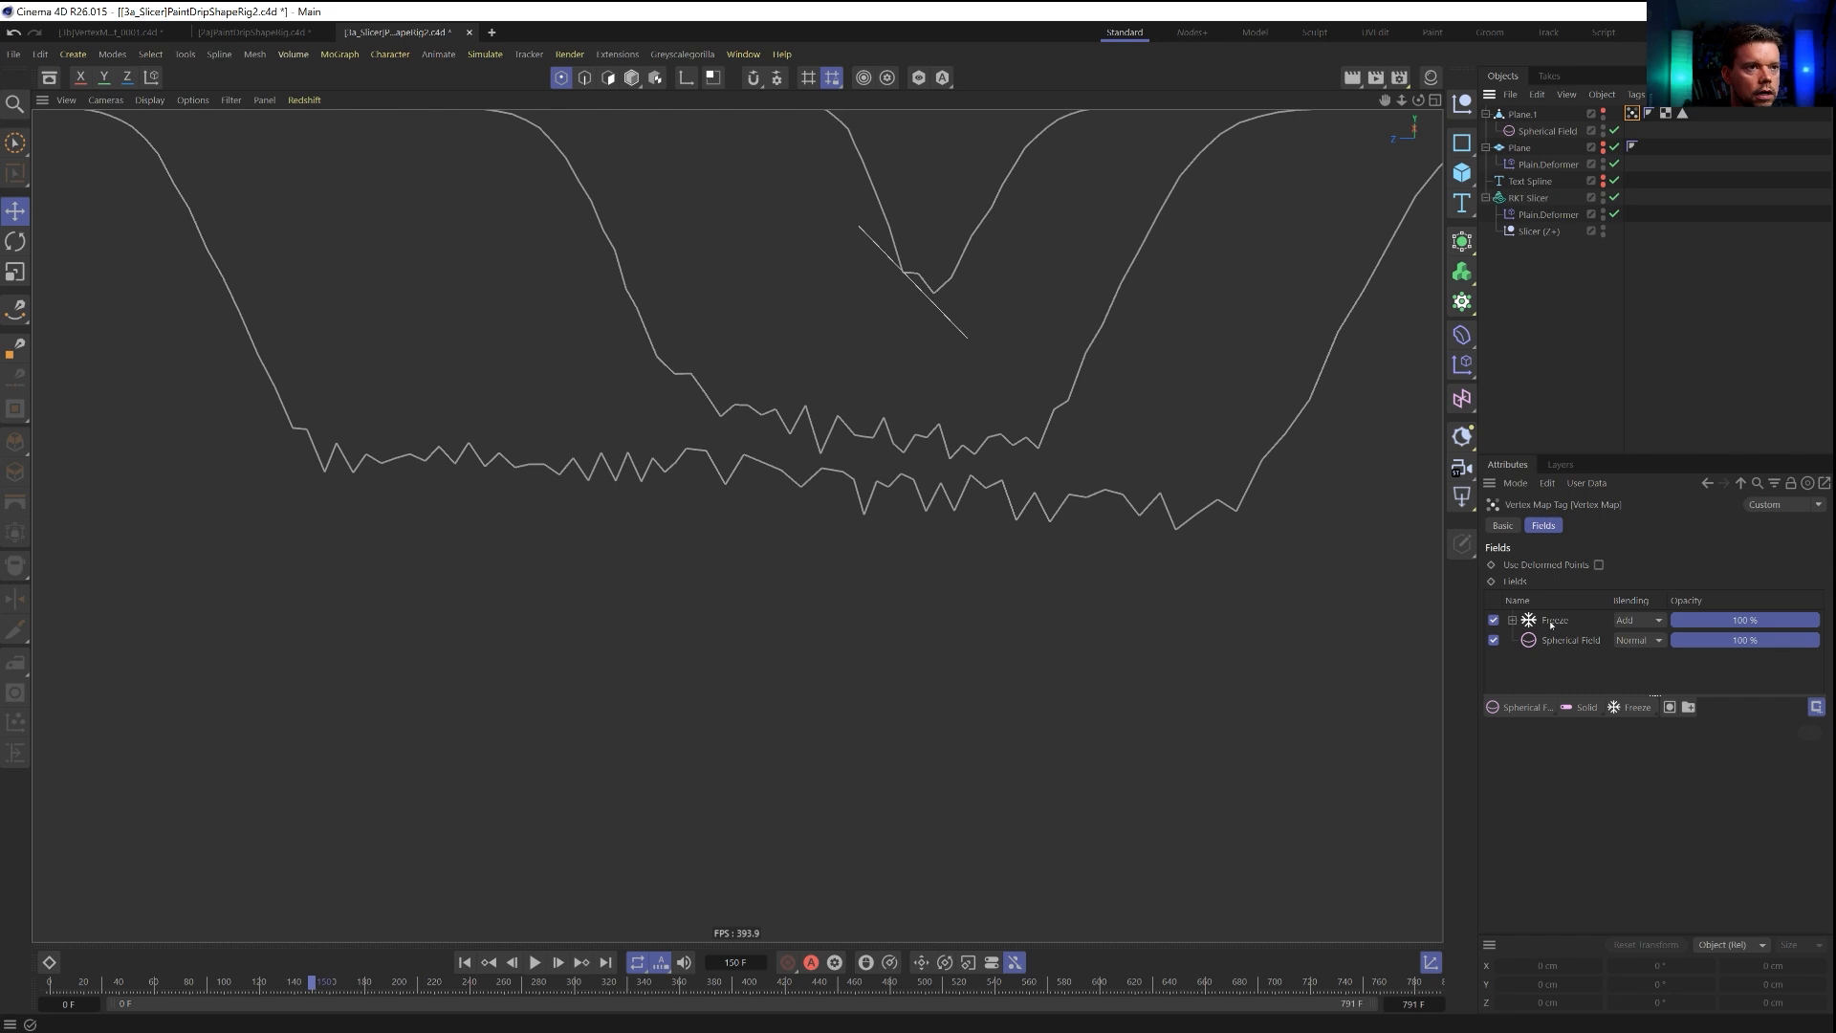
{"action": "left_click", "coordinate": [1543, 215]}
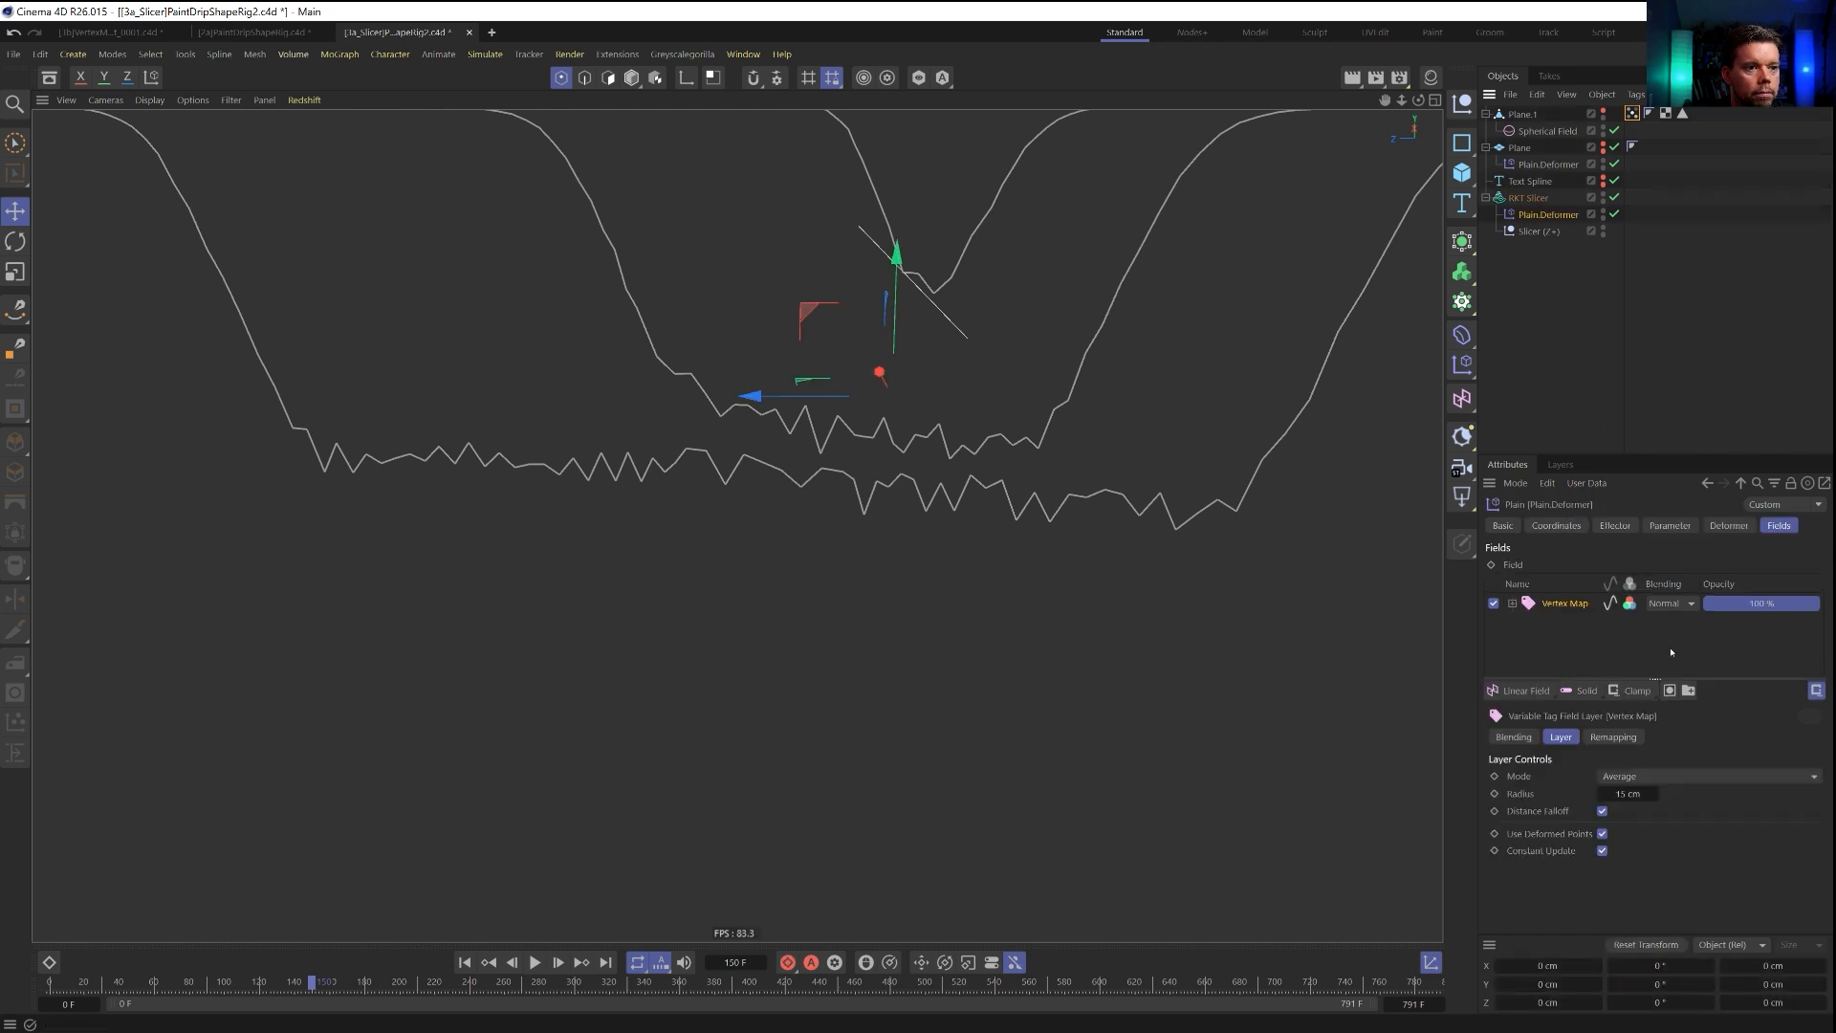
{"action": "left_click", "coordinate": [1638, 776]}
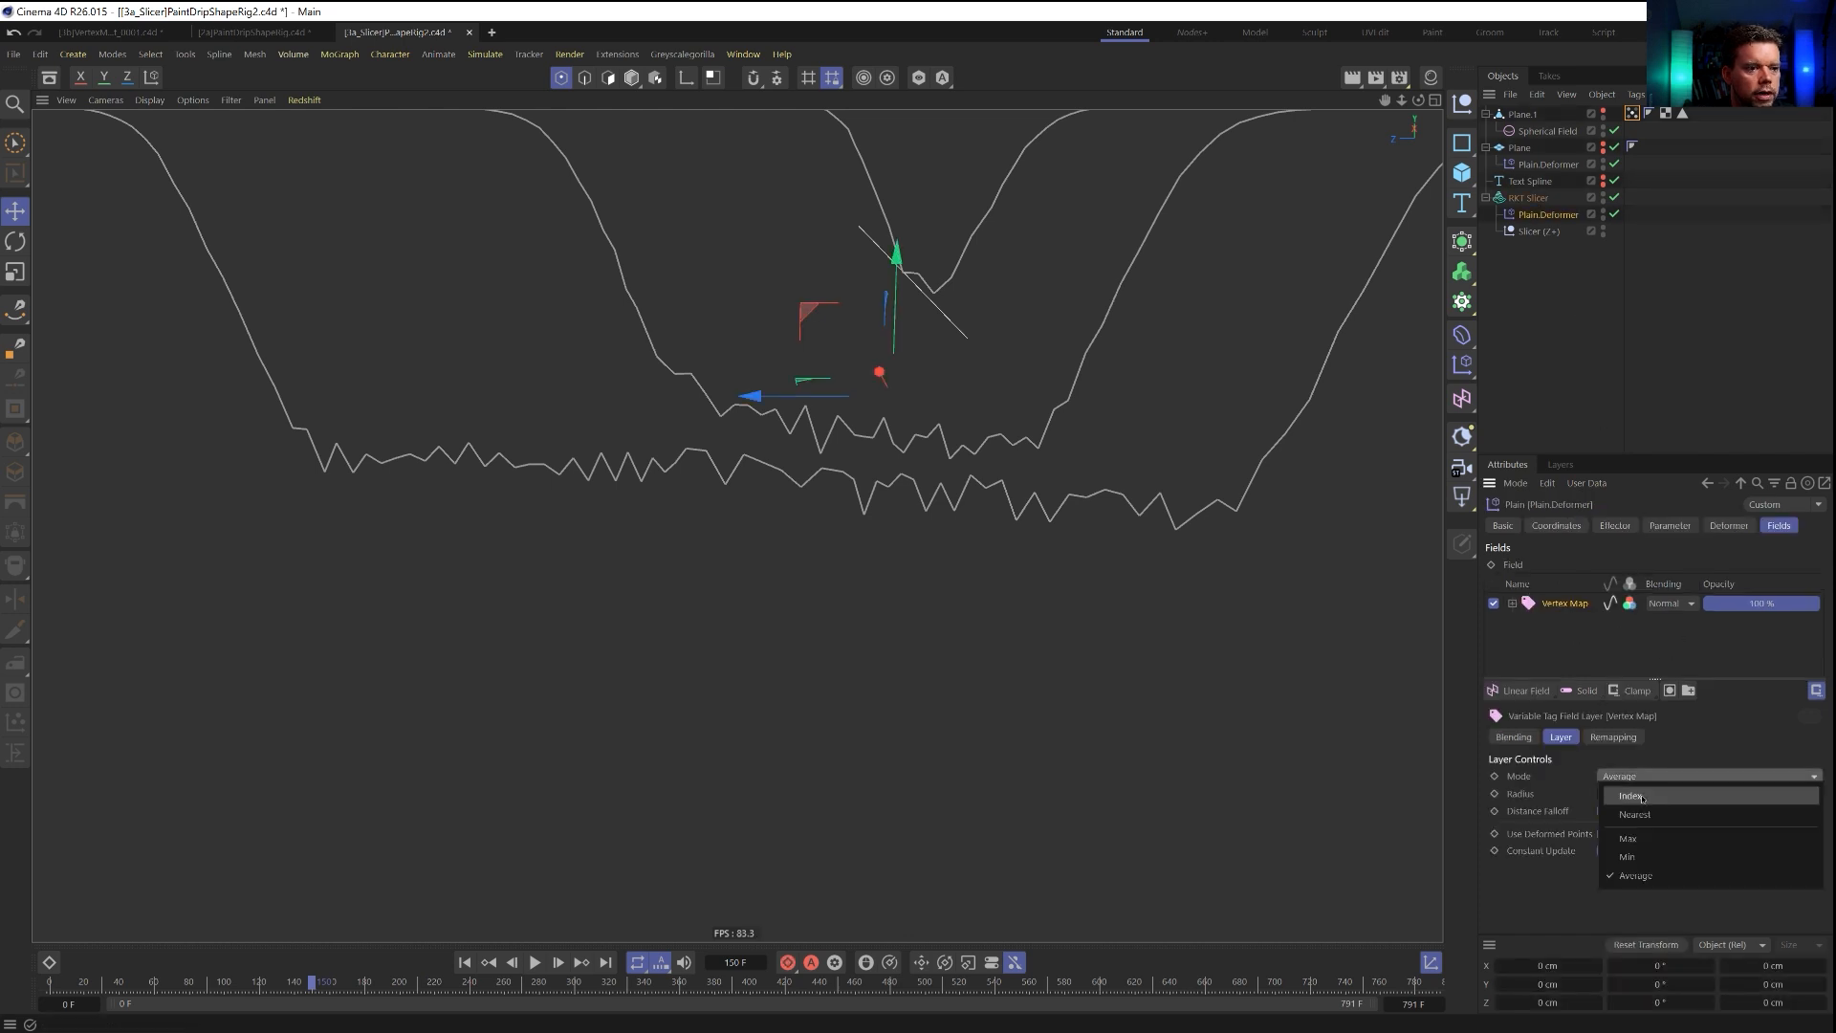
{"action": "left_click", "coordinate": [1644, 814]}
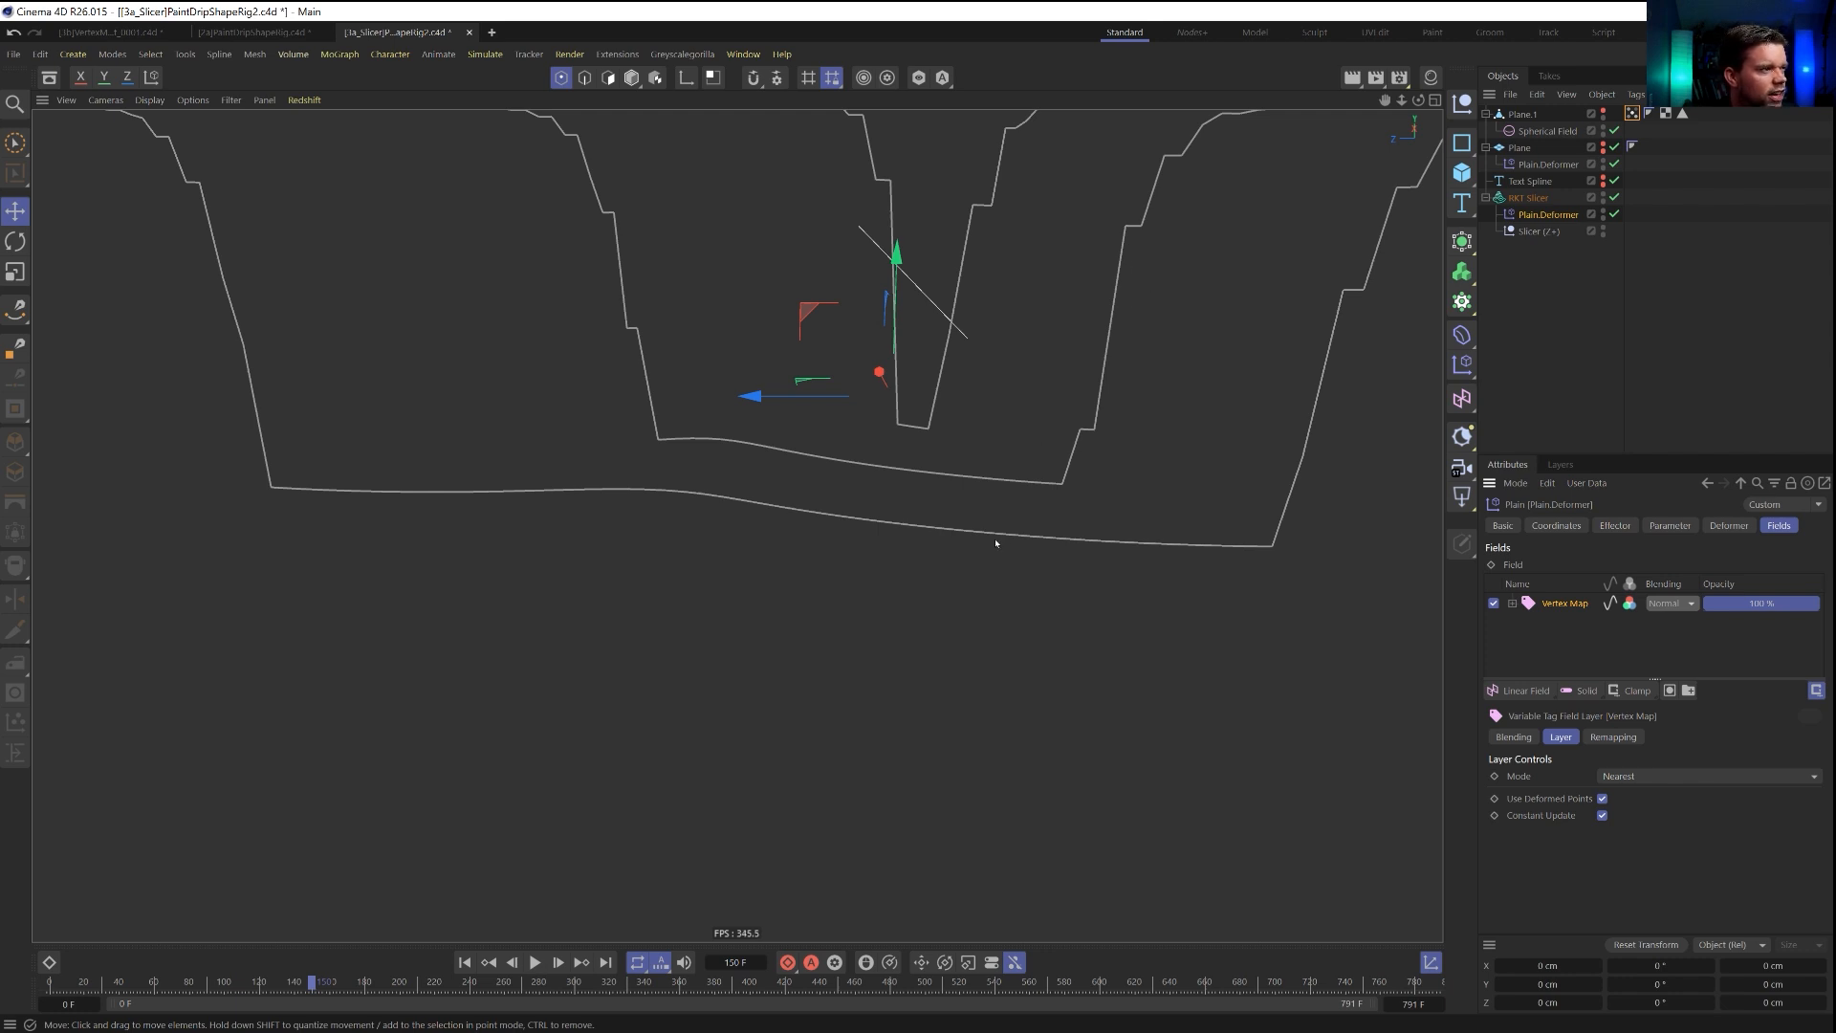
Play the animation on to frame 597 to inspect how the contour splines drop in Nearest mode.
{"action": "key", "text": "F8"}
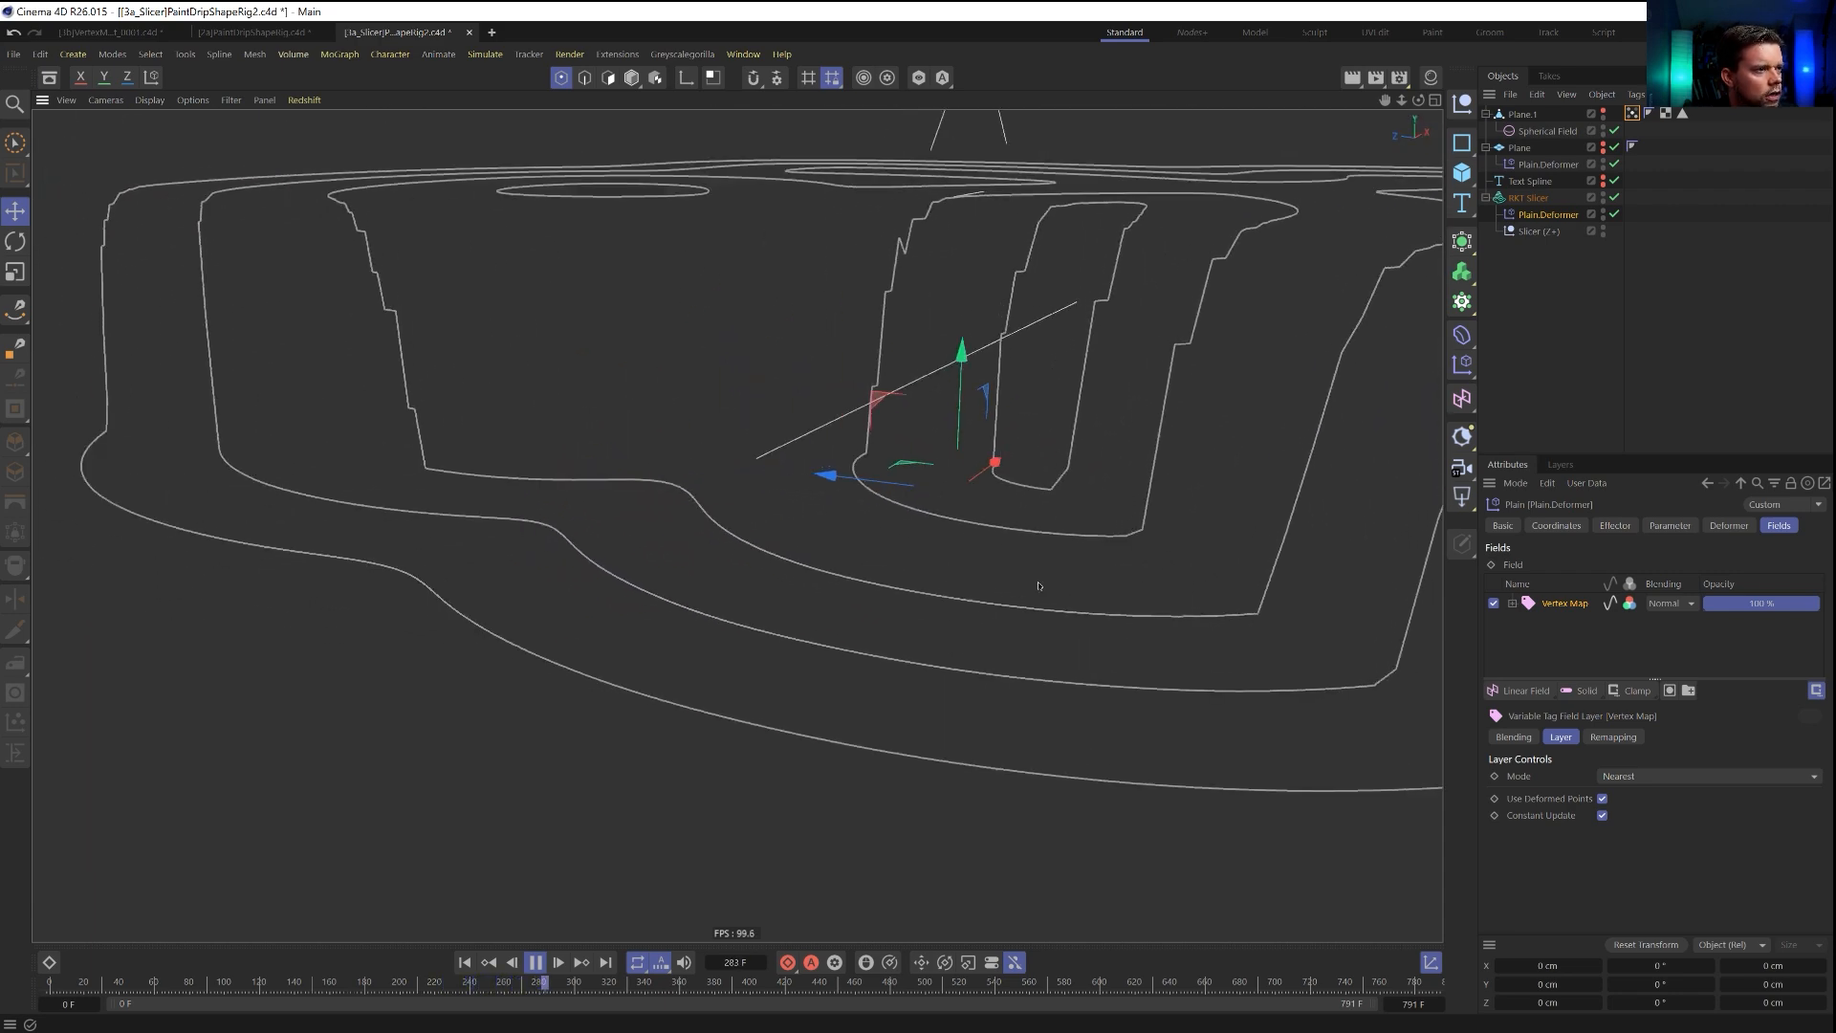
{"action": "scroll", "coordinate": [617, 523], "scroll_direction": "down", "scroll_amount": 1}
{"action": "scroll", "coordinate": [633, 523], "scroll_direction": "up", "scroll_amount": 2}
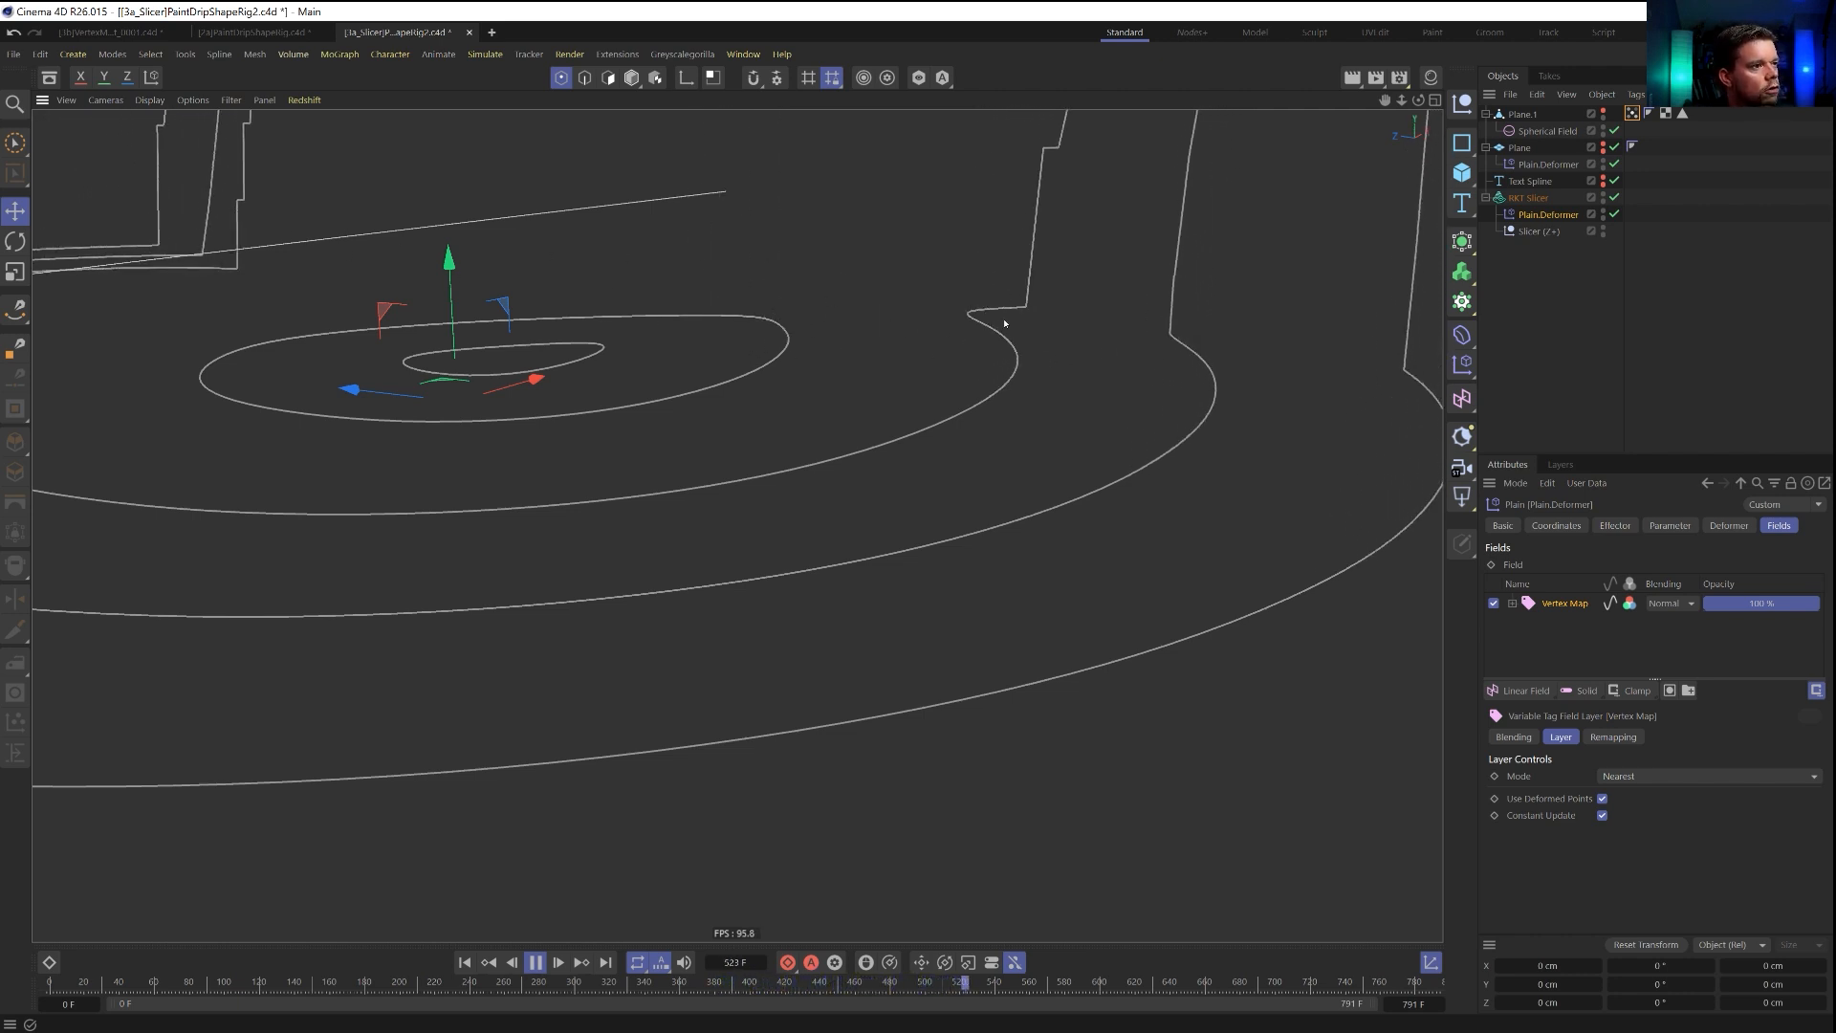
{"action": "left_click", "coordinate": [534, 962]}
Extend the timeline to 1182 frames and play on to frame 913.
{"action": "left_click_drag", "start_coordinate": [1414, 1004], "coordinate": [1645, 1004]}
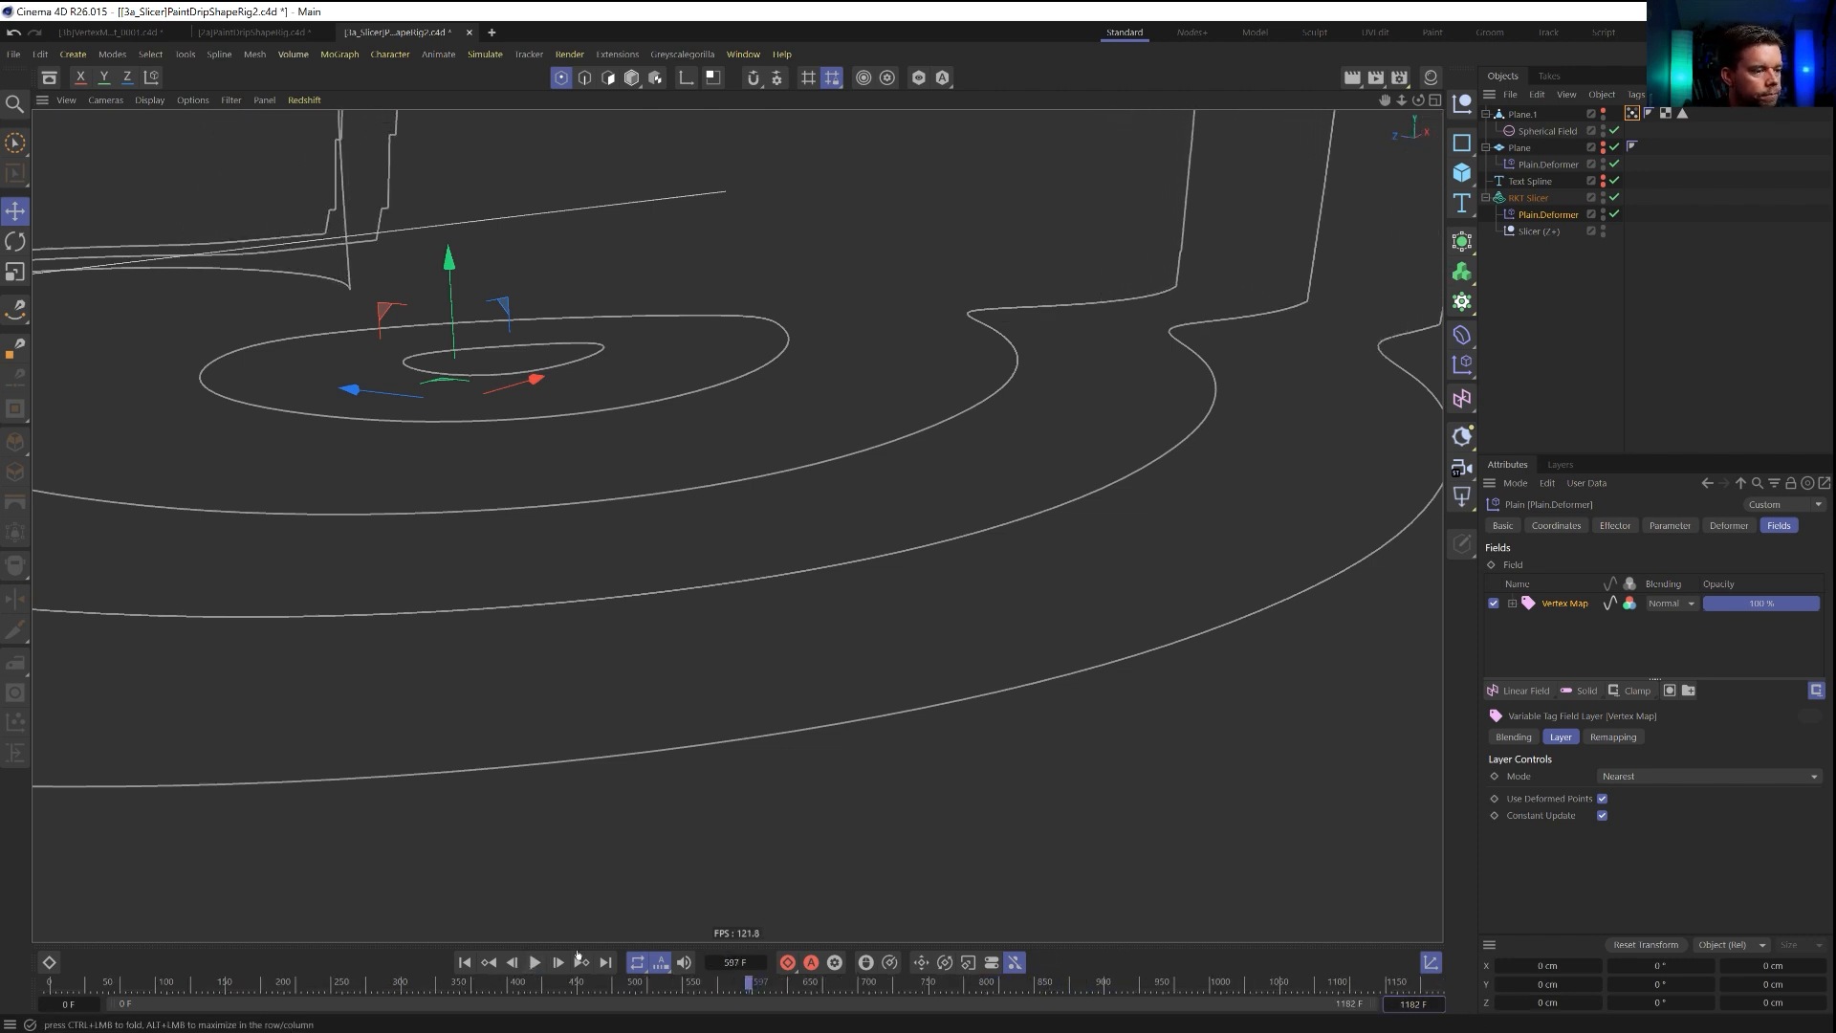
{"action": "left_click", "coordinate": [536, 963]}
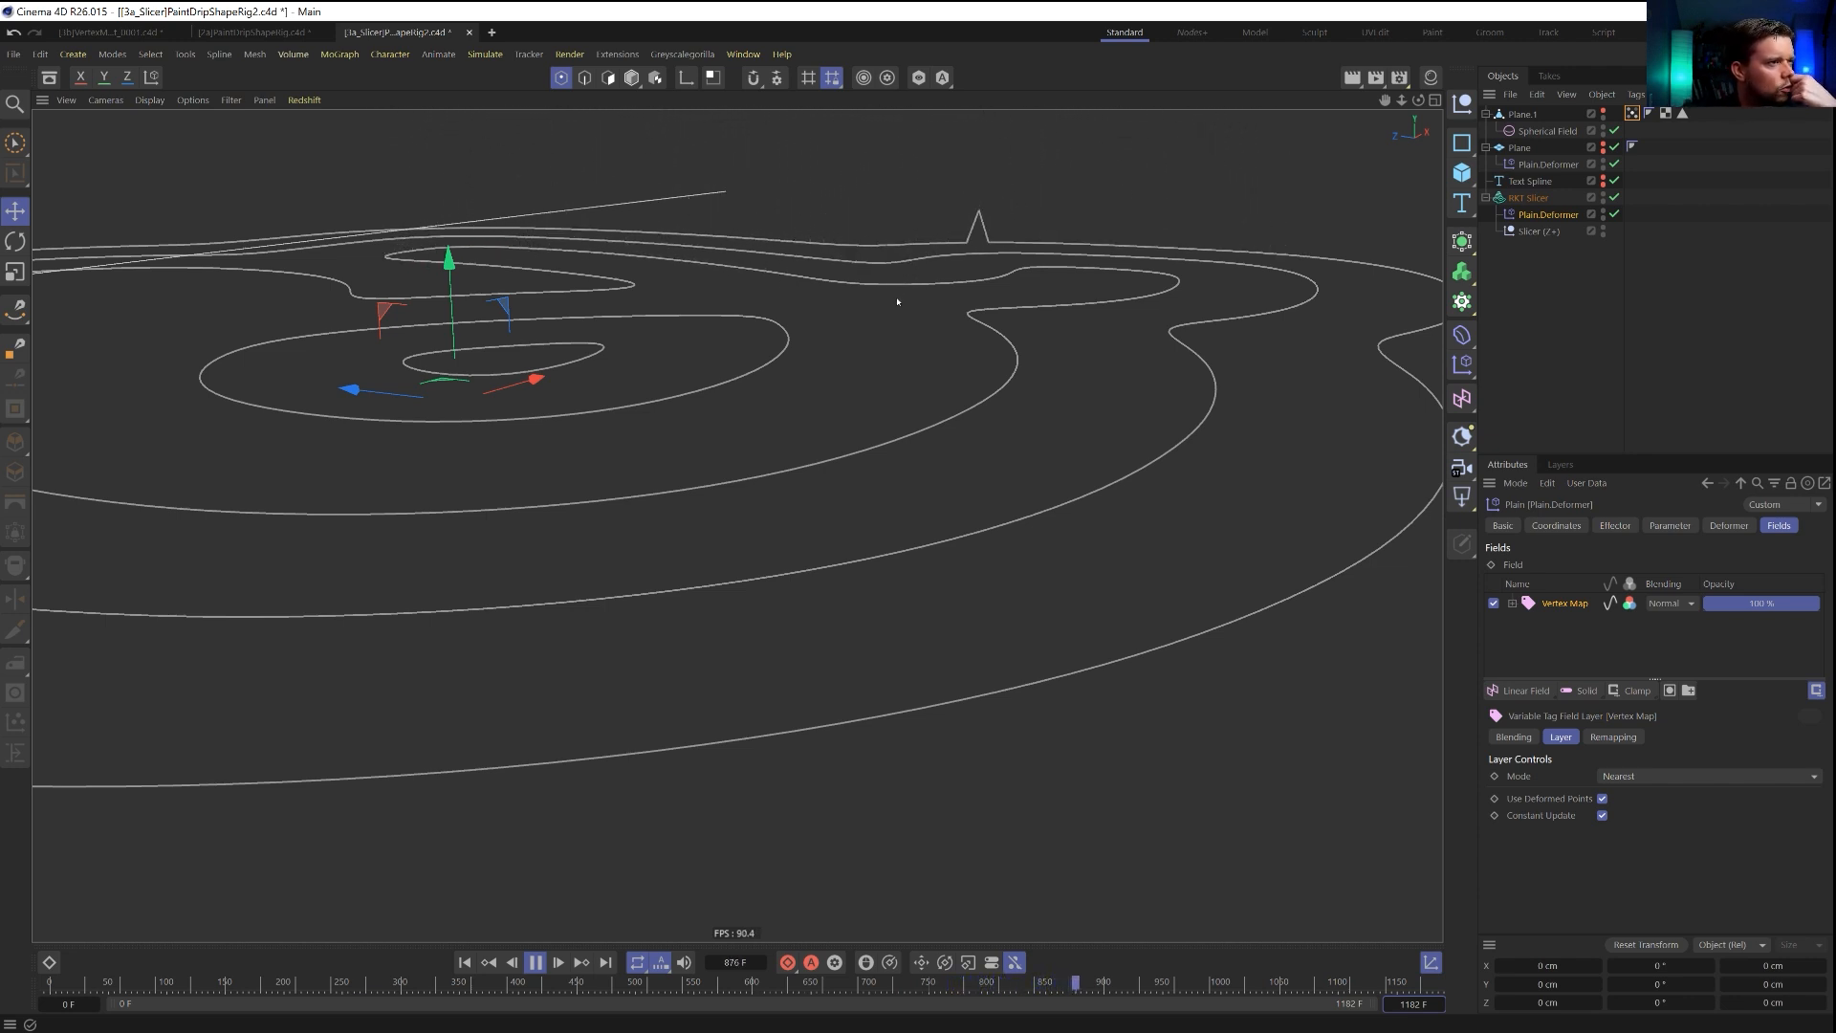
{"action": "left_click", "coordinate": [535, 962]}
Replay the animation from the start to frame 64 with all contours in view to examine the first drip.
{"action": "left_click_drag", "start_coordinate": [763, 480], "coordinate": [760, 512], "text": "alt"}
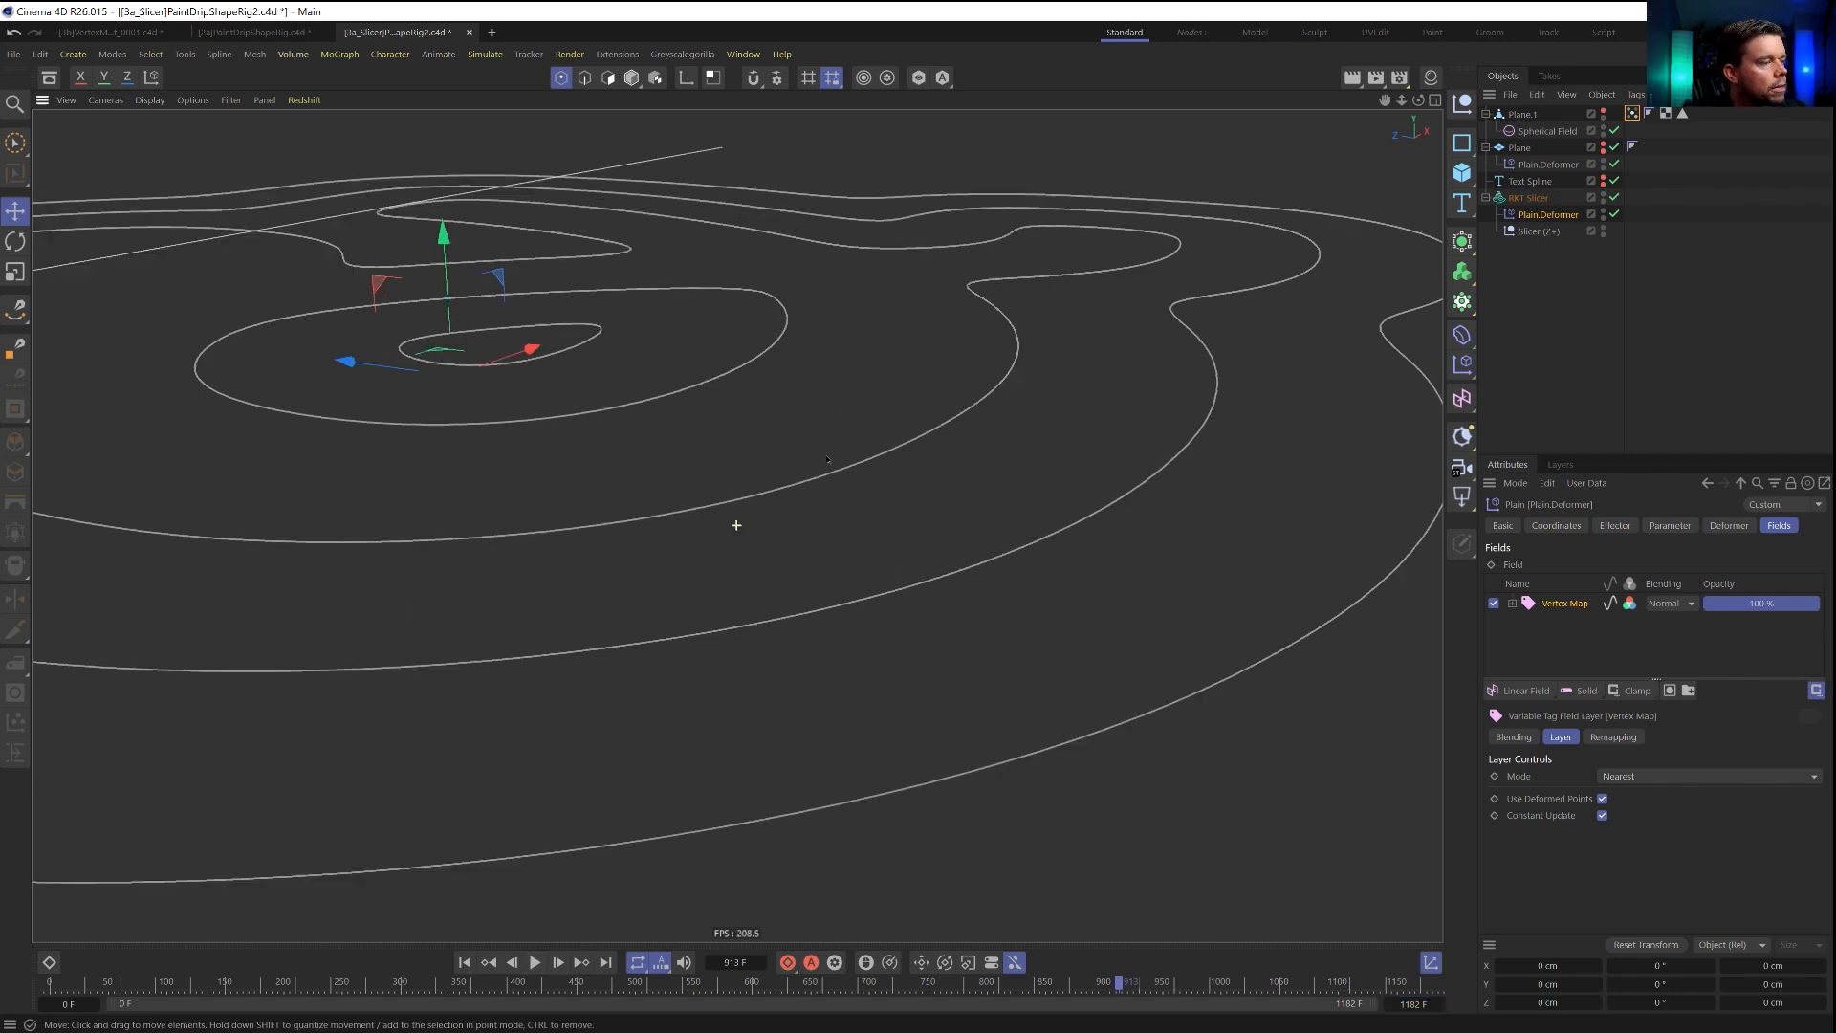
{"action": "right_click_drag", "start_coordinate": [760, 512], "coordinate": [698, 698], "text": "alt"}
{"action": "left_click_drag", "start_coordinate": [698, 698], "coordinate": [812, 648], "text": "alt"}
{"action": "left_click", "coordinate": [465, 962]}
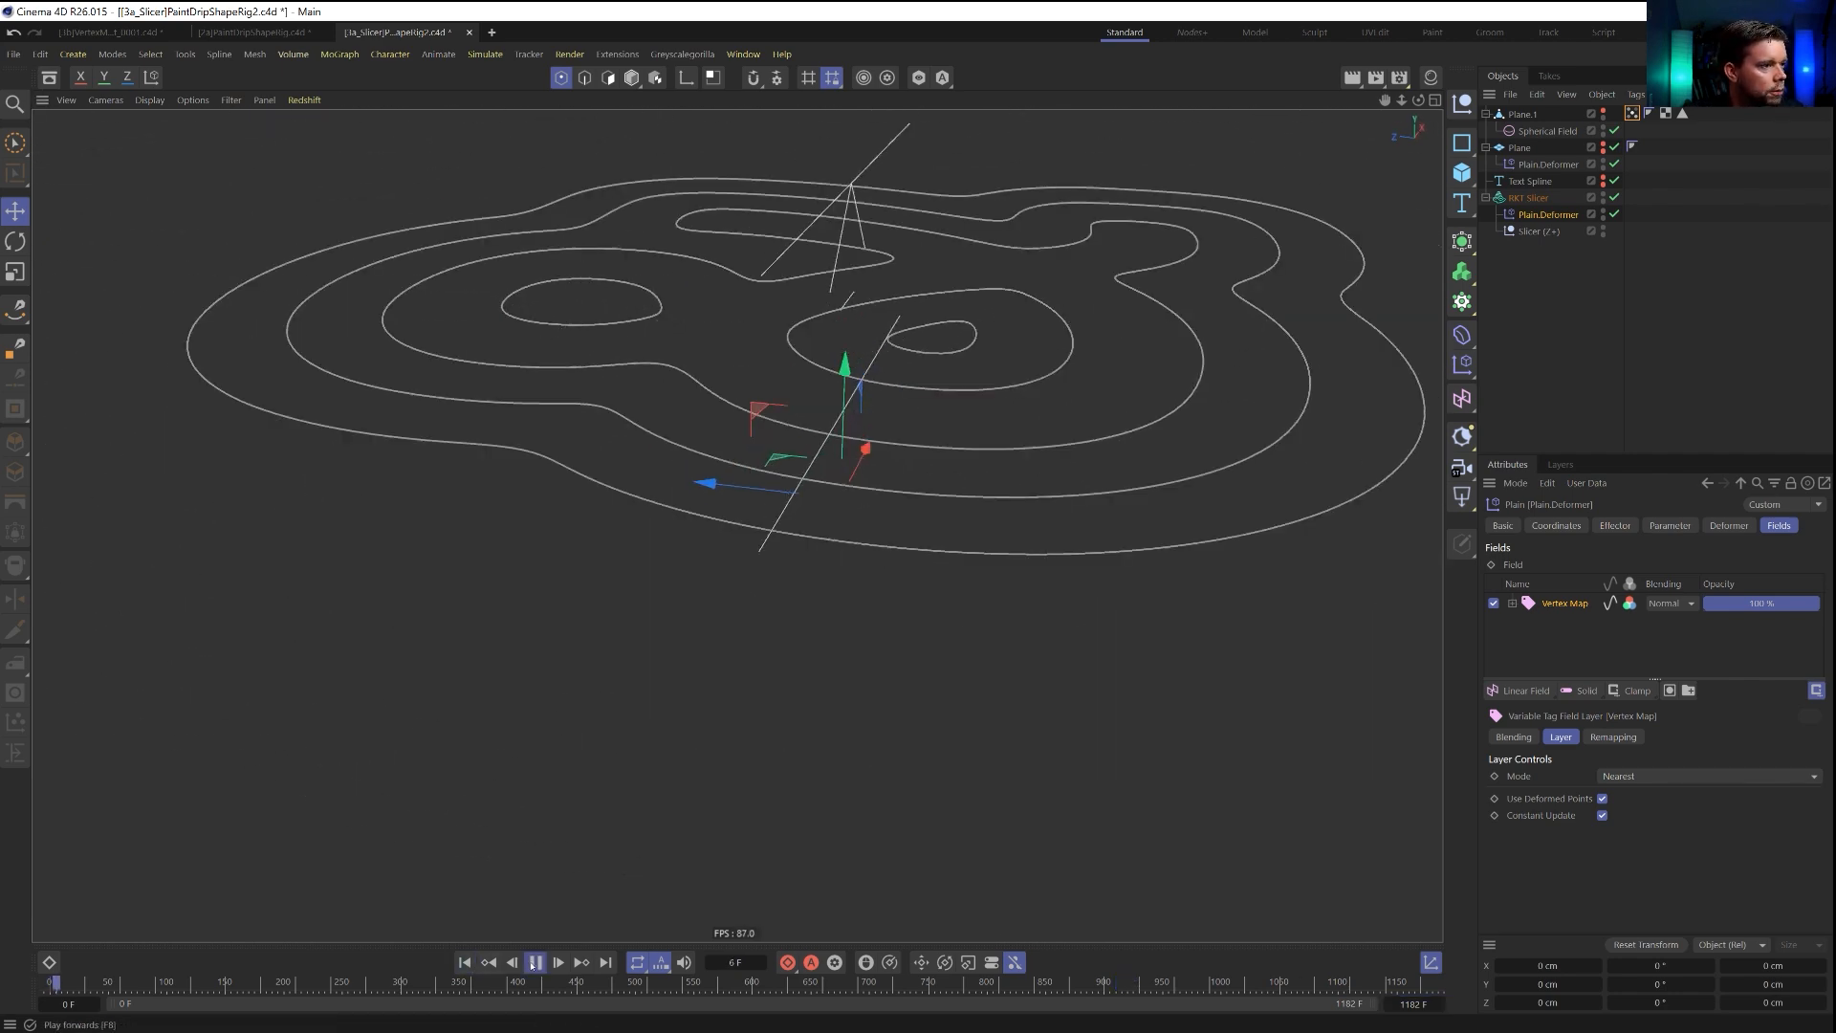
{"action": "left_click", "coordinate": [535, 962]}
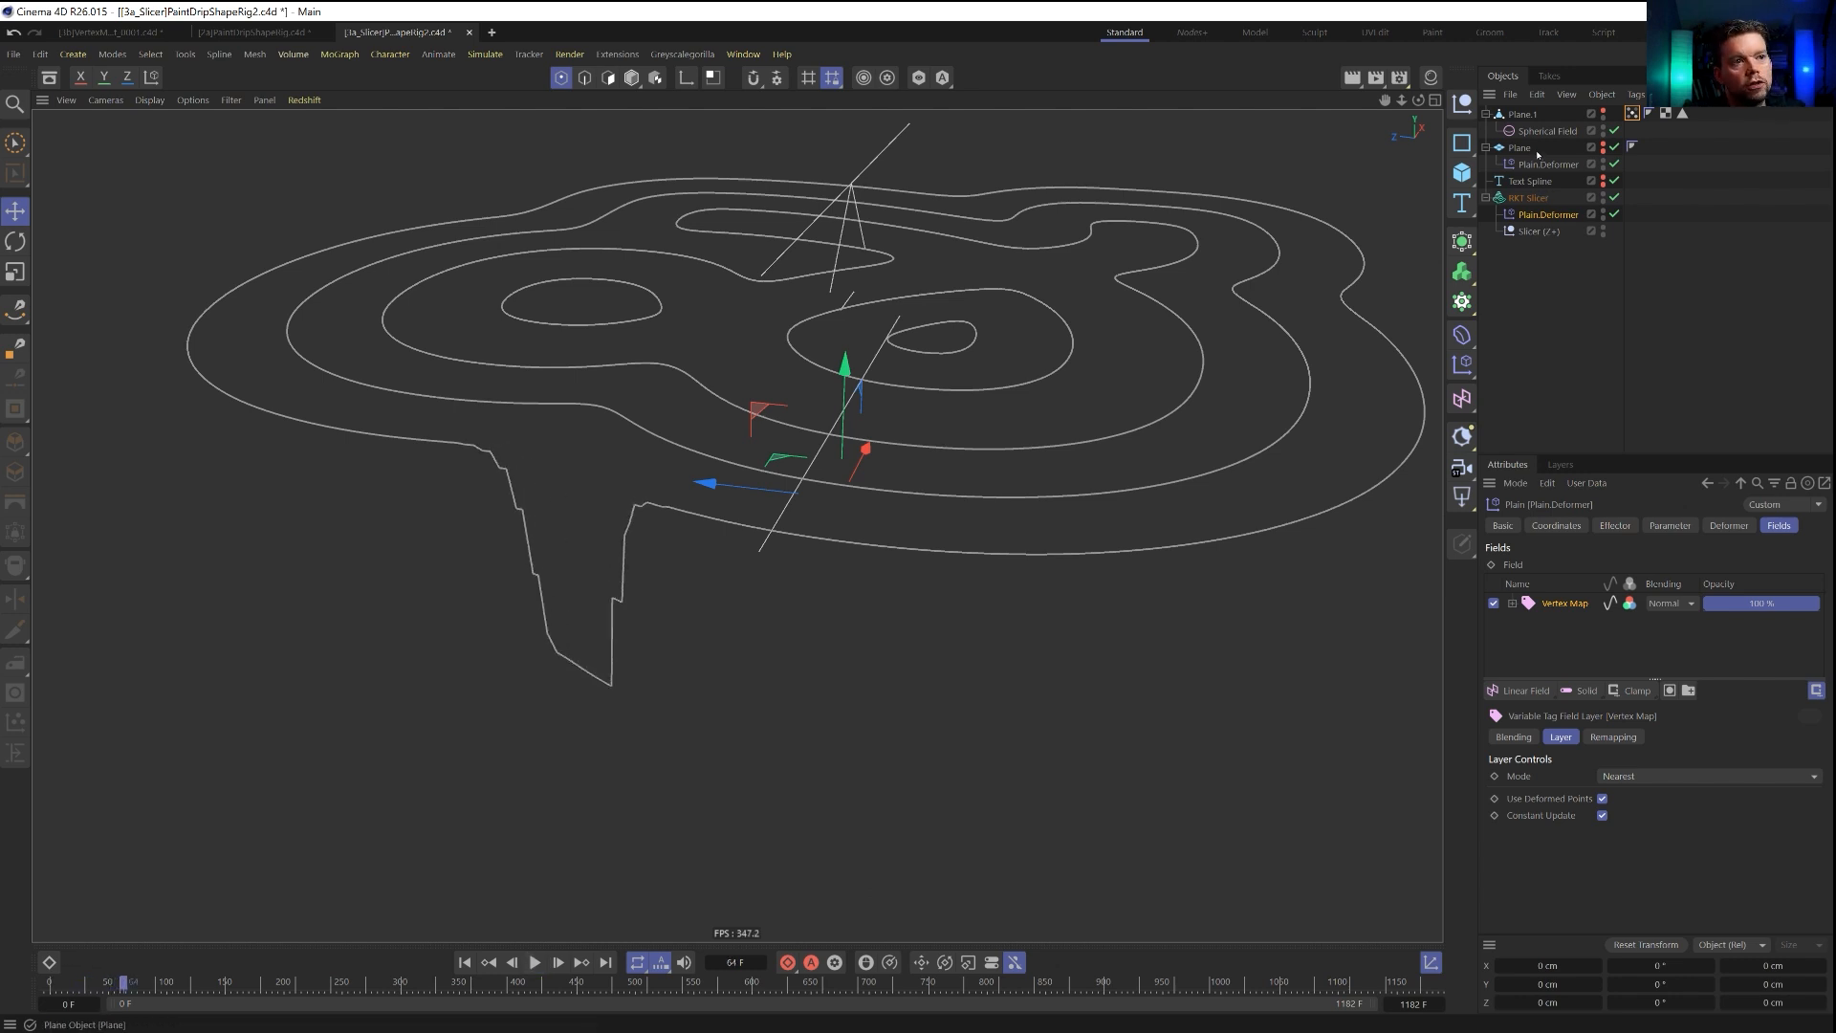
Show Plane.1 in the viewport again and subdivide all of its polygons.
{"action": "left_click", "coordinate": [1524, 114]}
{"action": "left_click", "coordinate": [1603, 111]}
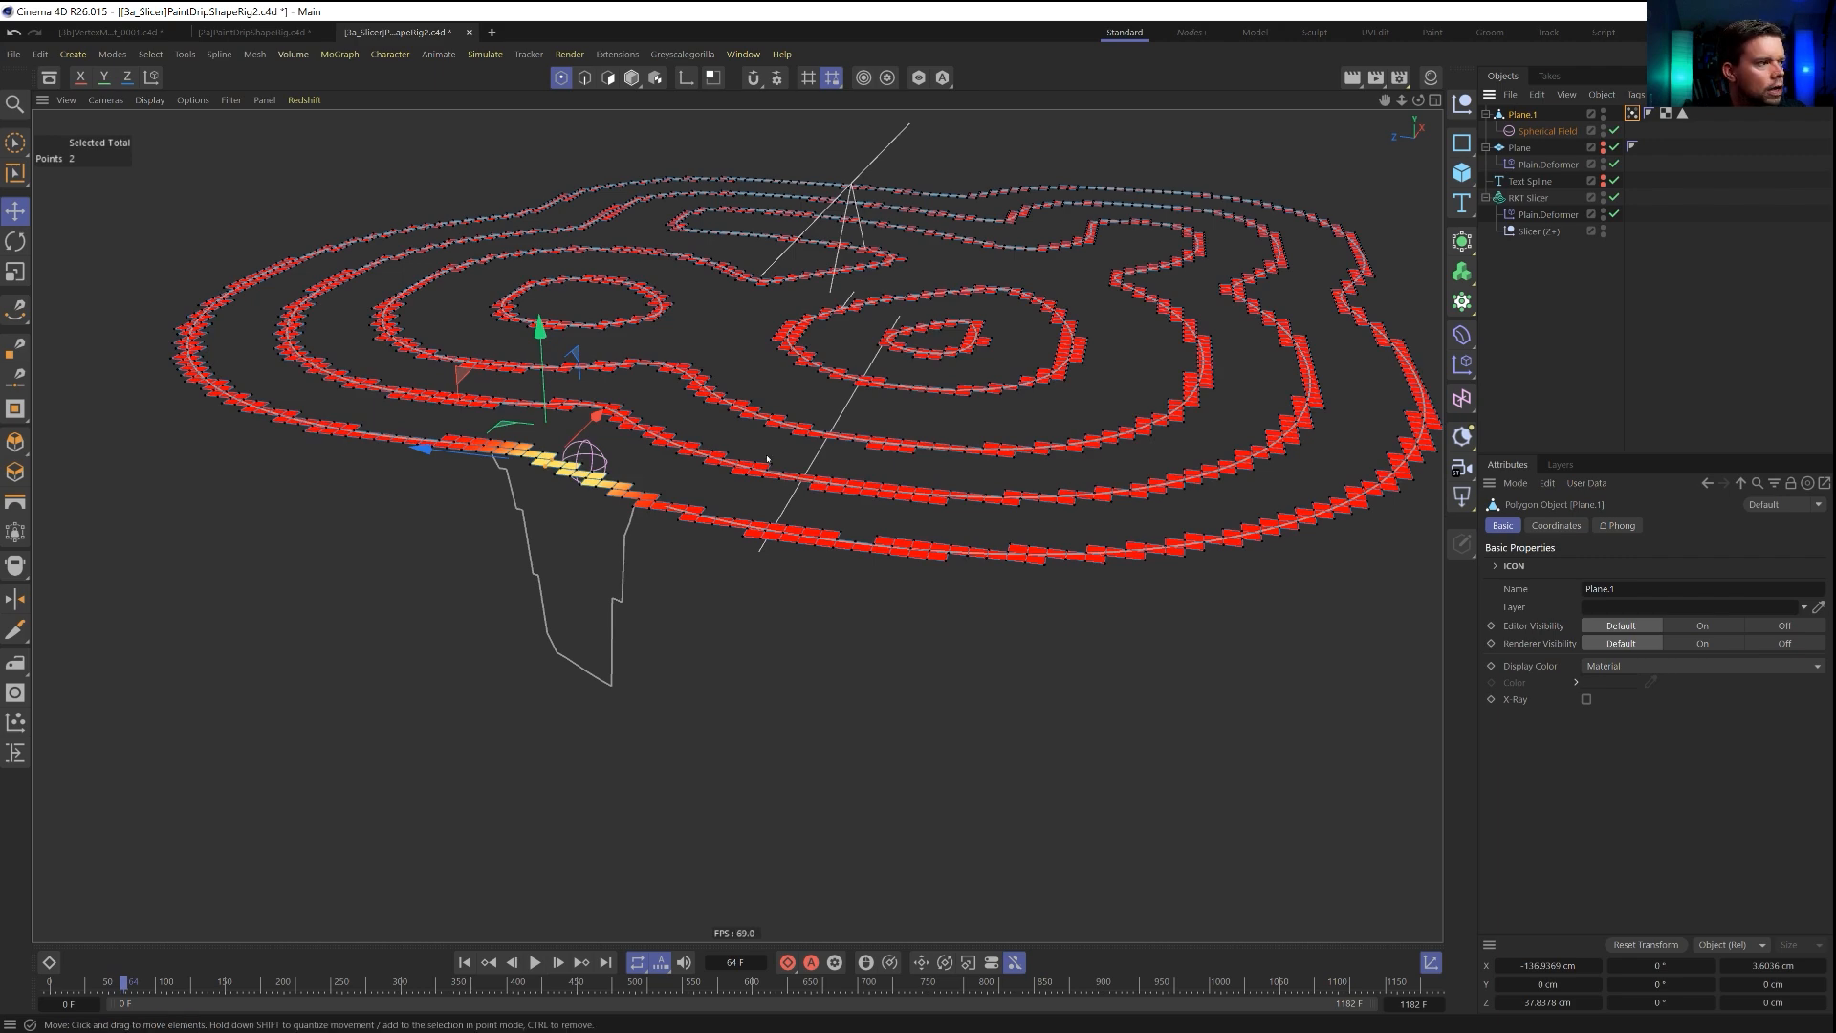
{"action": "left_click", "coordinate": [608, 78]}
{"action": "key", "text": "ctrl+a"}
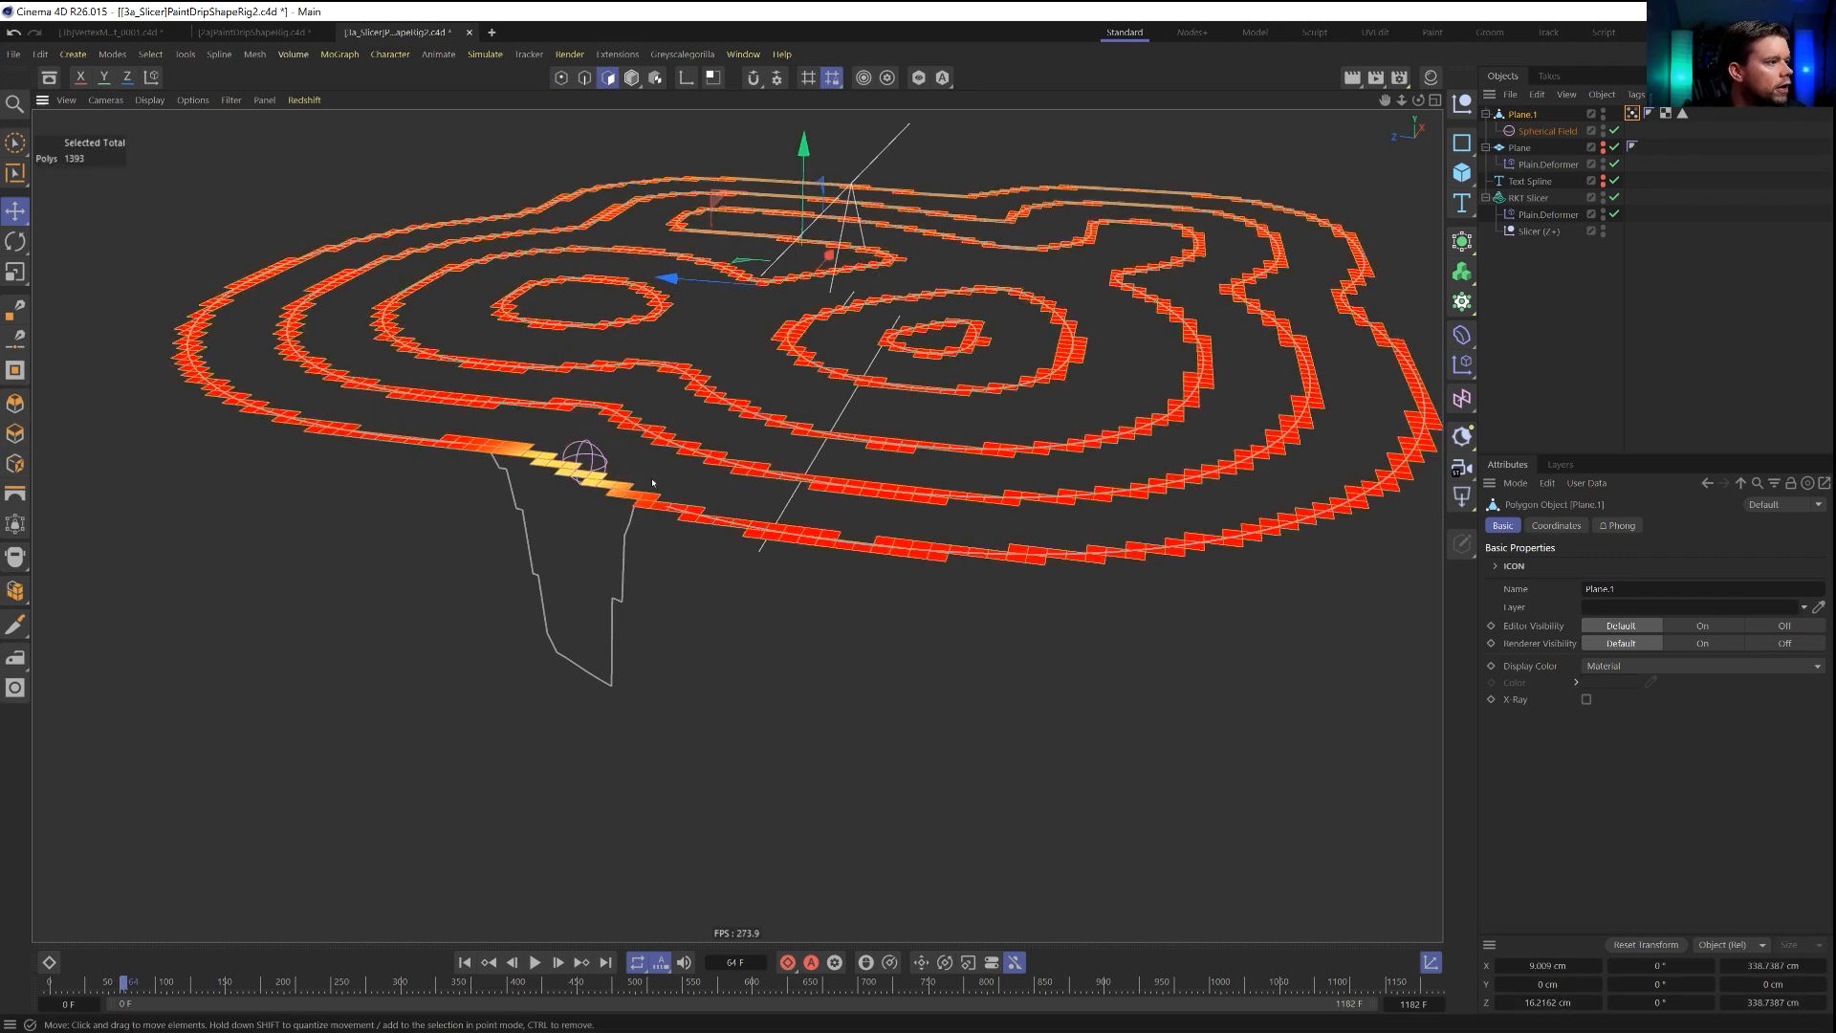
{"action": "key", "text": "u"}
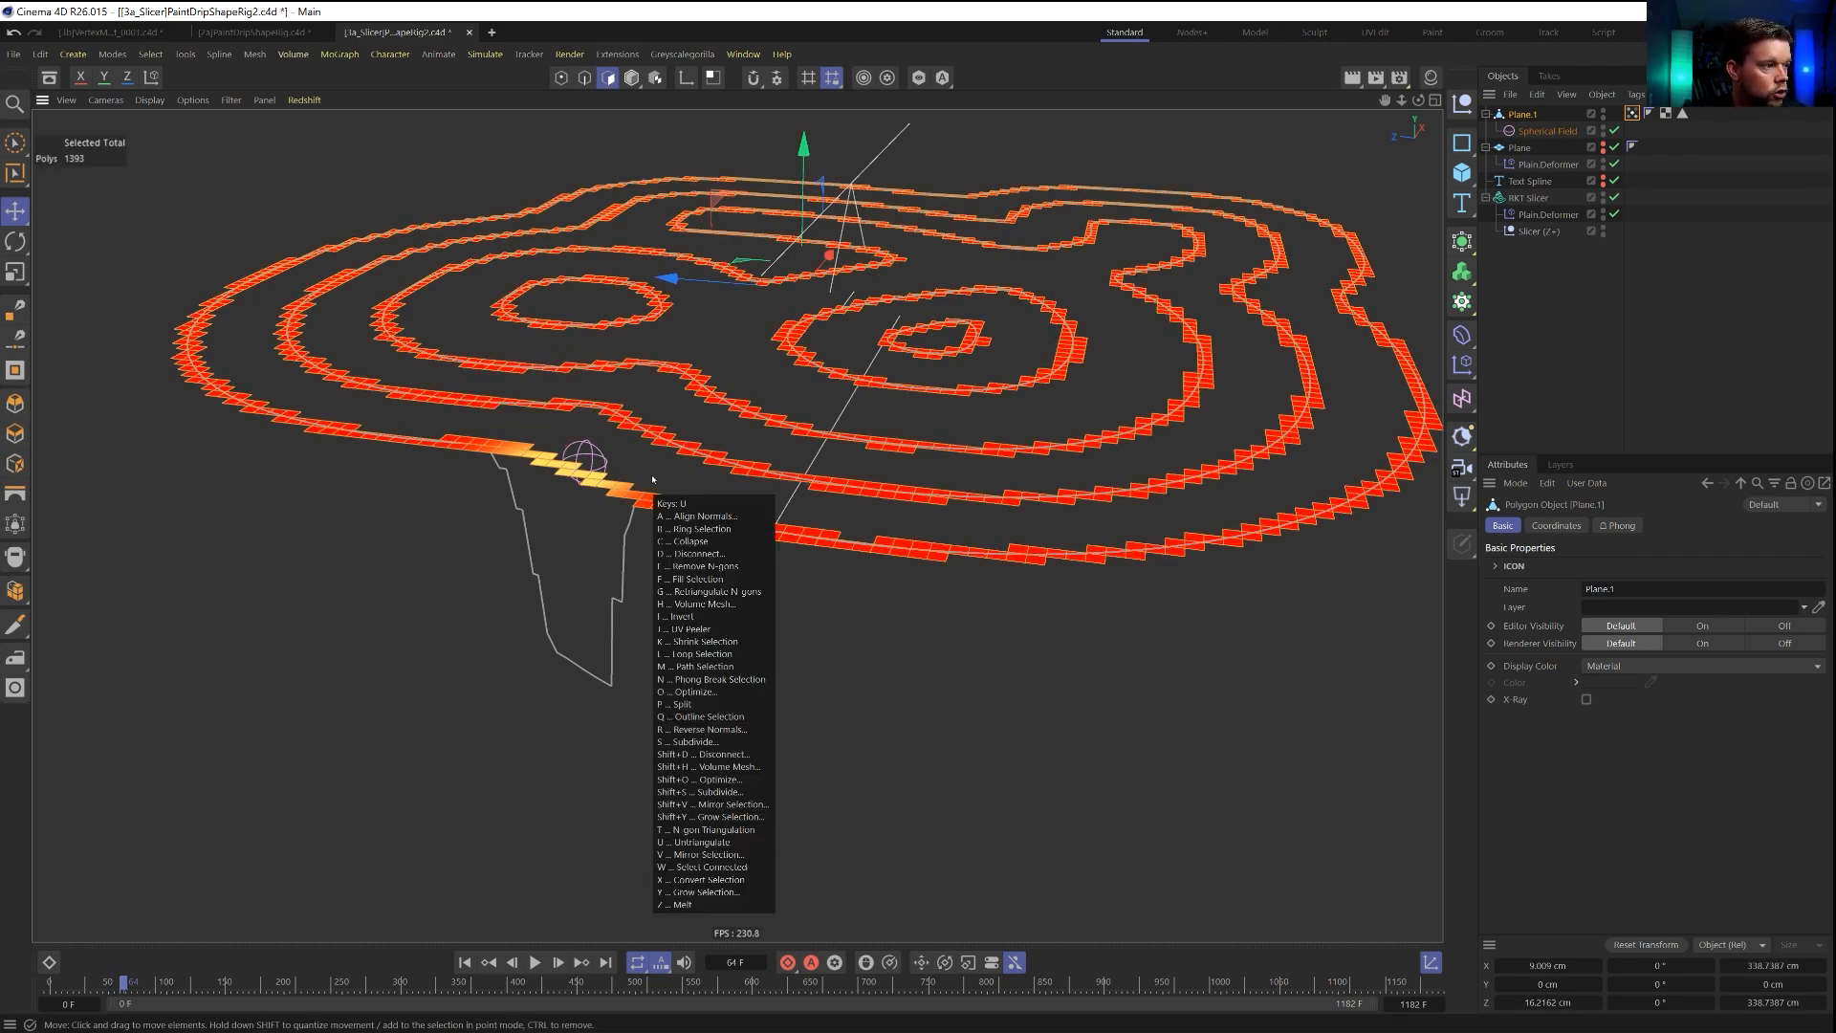
{"action": "key", "text": "s"}
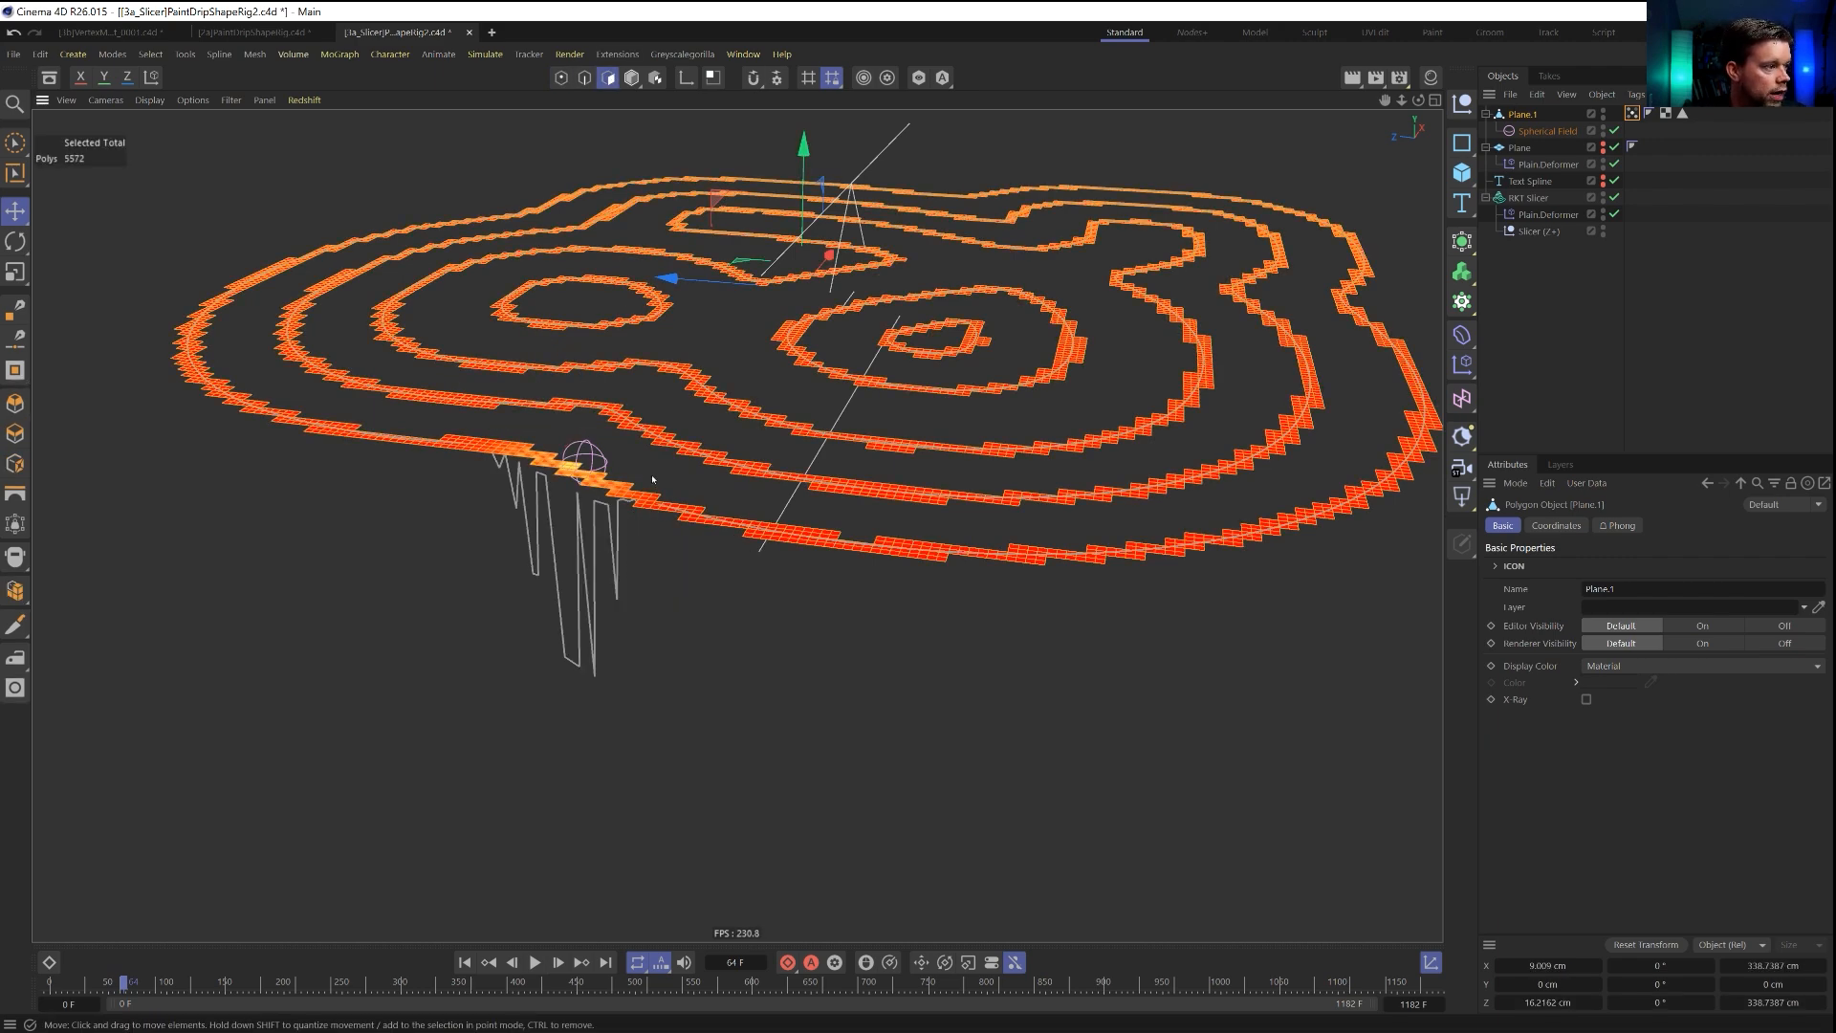
Play from the start to frame 343 and examine the drips driven by the subdivided Plane.1 from several angles.
{"action": "left_click", "coordinate": [464, 963]}
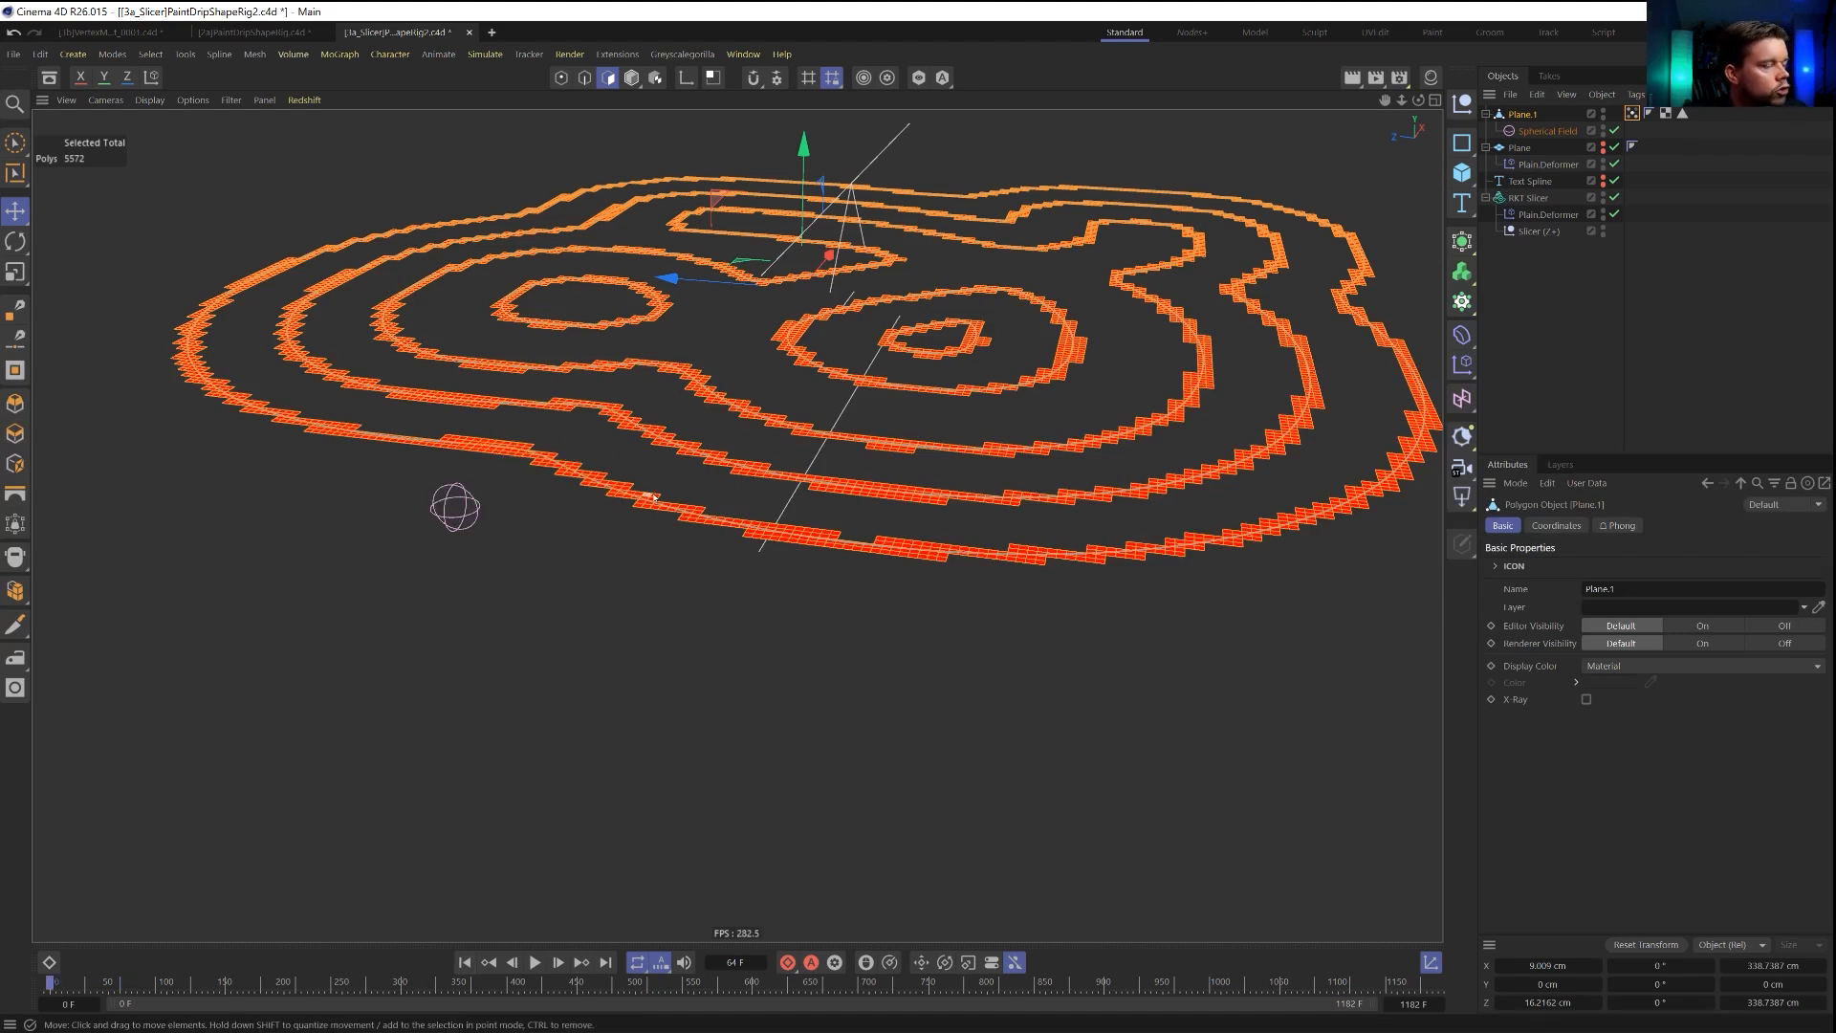
{"action": "left_click", "coordinate": [535, 963]}
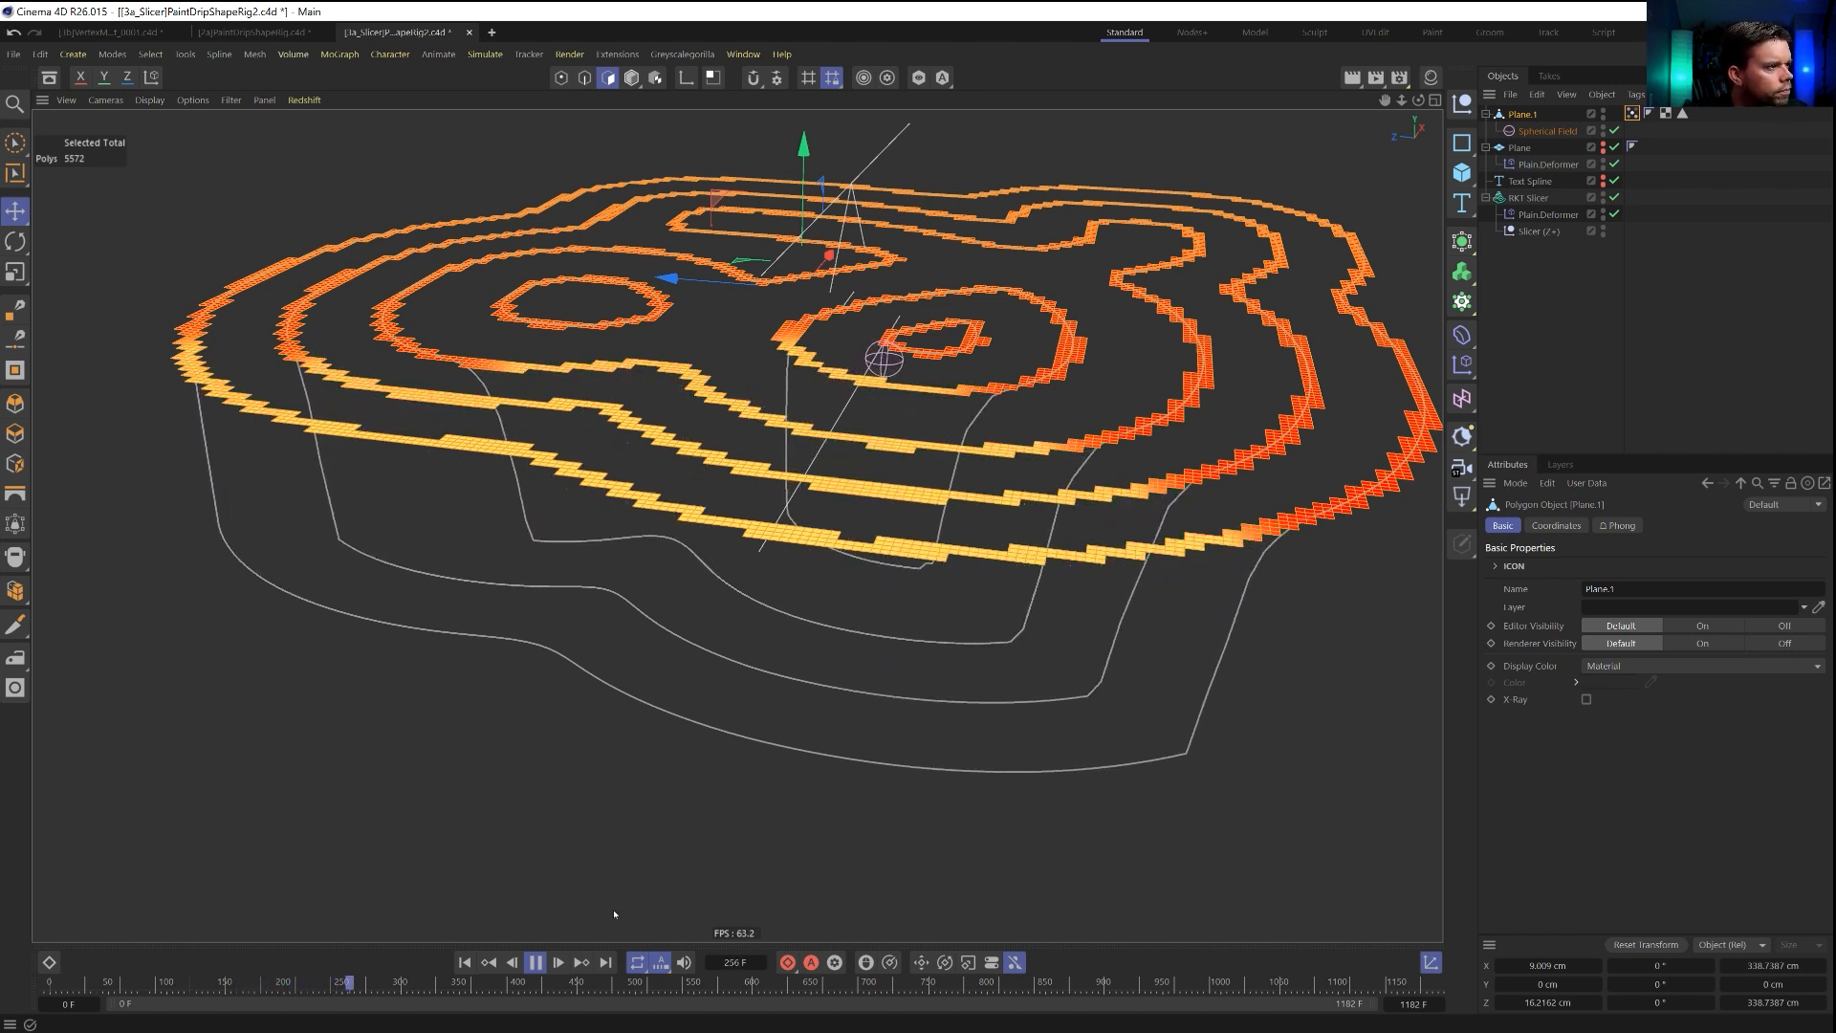
{"action": "left_click", "coordinate": [543, 966]}
{"action": "left_click_drag", "start_coordinate": [729, 595], "coordinate": [744, 503], "text": "alt"}
{"action": "right_click_drag", "start_coordinate": [744, 502], "coordinate": [1071, 507], "text": "alt"}
{"action": "middle_click_drag", "start_coordinate": [1148, 487], "coordinate": [842, 548], "text": "alt"}
{"action": "left_click_drag", "start_coordinate": [787, 608], "coordinate": [664, 635], "text": "alt"}
{"action": "middle_click_drag", "start_coordinate": [664, 635], "coordinate": [849, 492], "text": "alt"}
{"action": "left_click_drag", "start_coordinate": [848, 491], "coordinate": [1017, 476], "text": "alt"}
{"action": "middle_click_drag", "start_coordinate": [1017, 476], "coordinate": [898, 571], "text": "alt"}
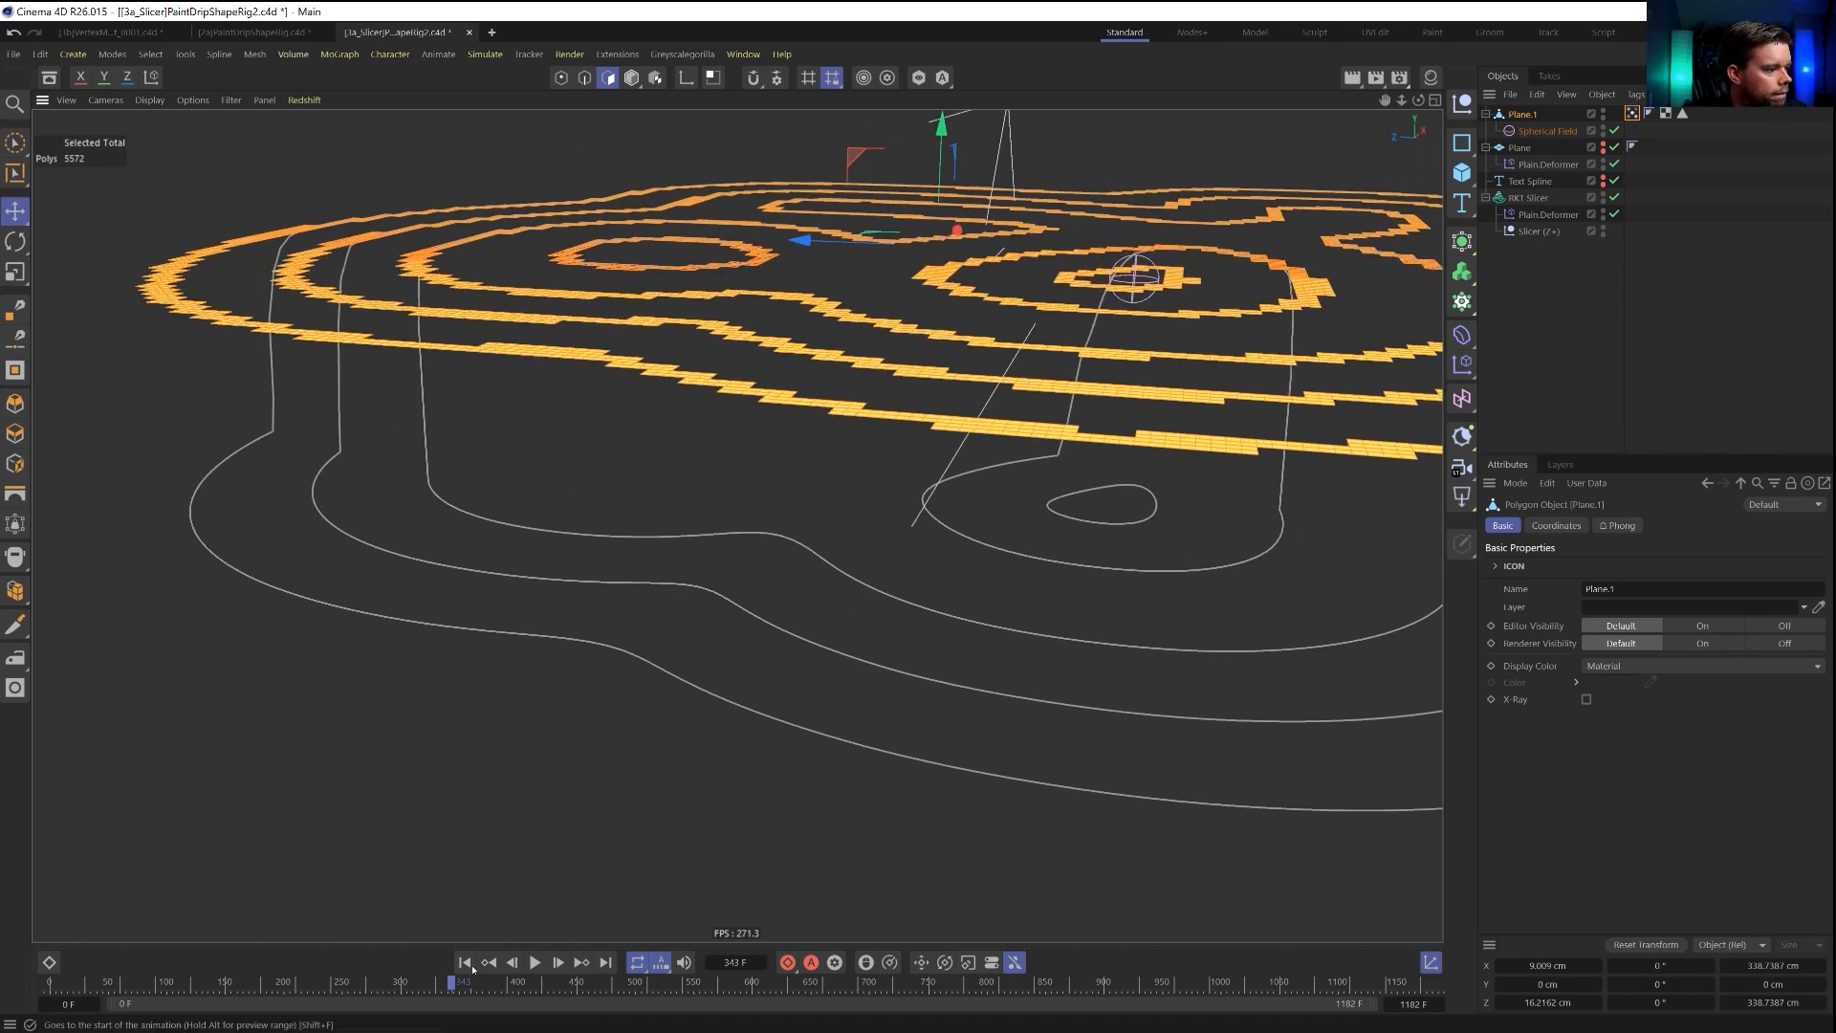
Replay from the start to frame 51 and examine the first drip on the outer contour up close.
{"action": "left_click", "coordinate": [465, 963]}
{"action": "left_click", "coordinate": [532, 964]}
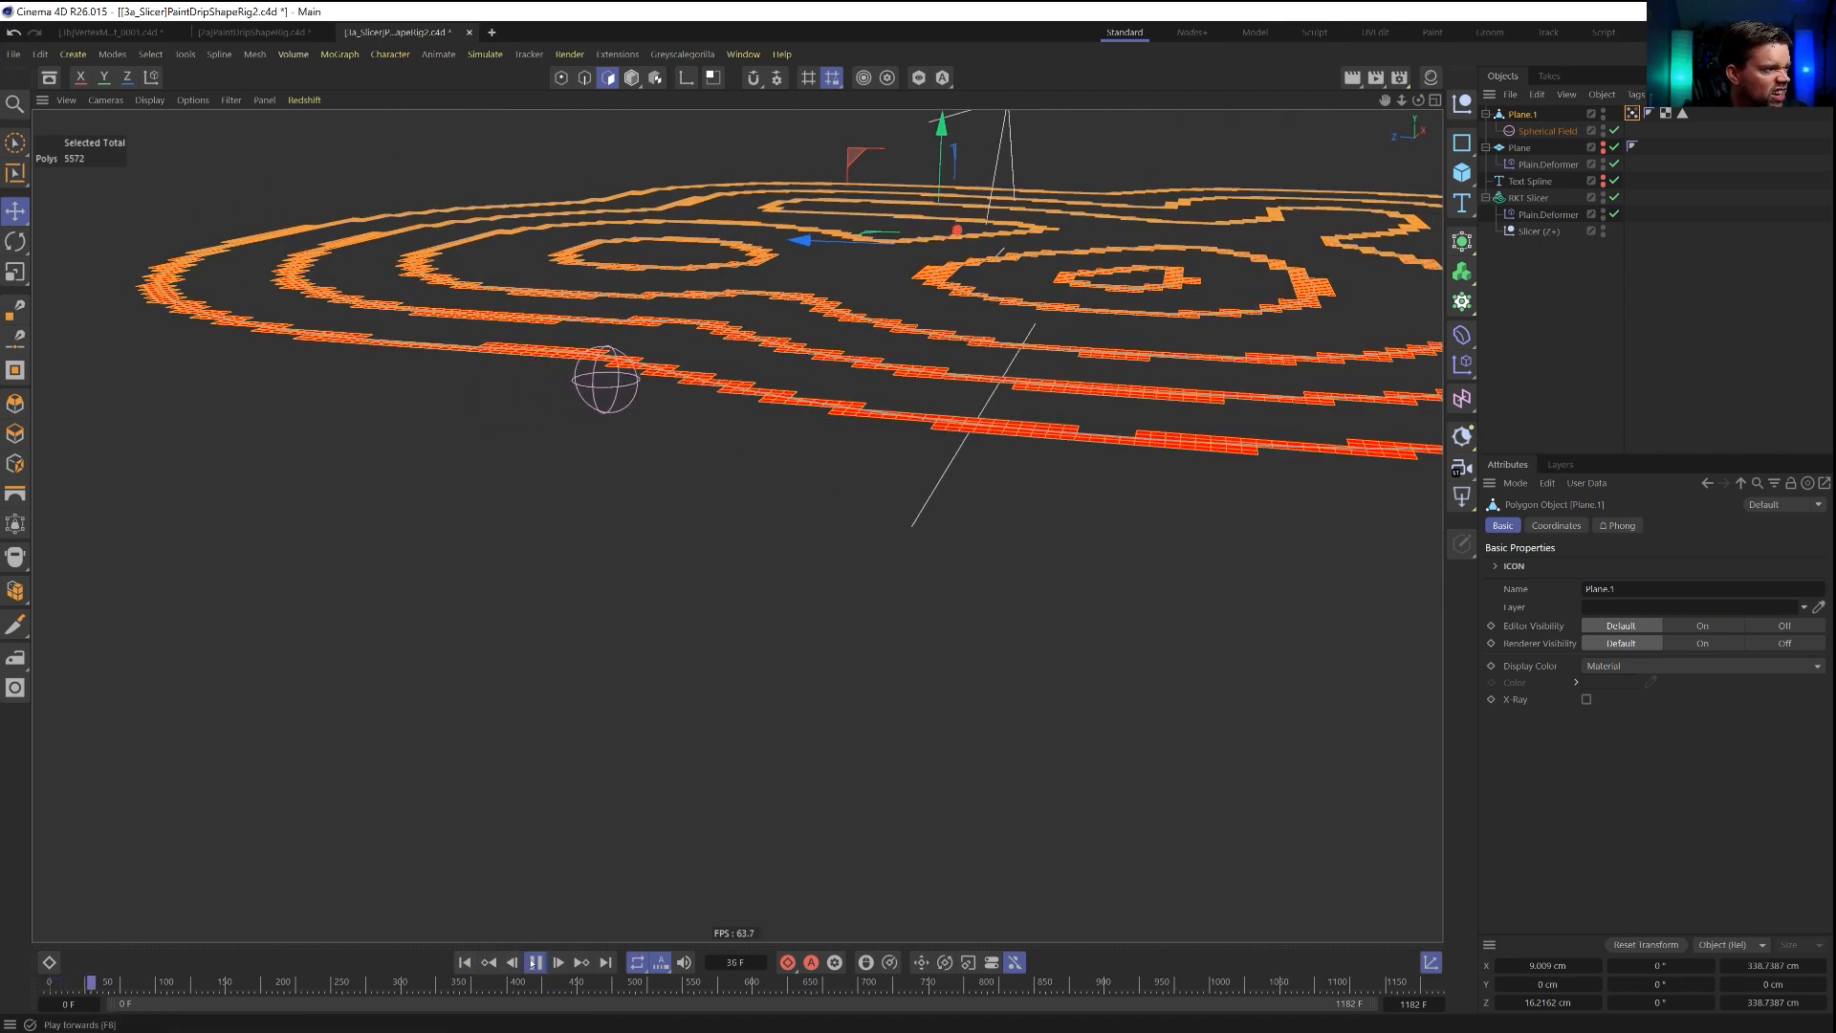
{"action": "left_click", "coordinate": [535, 963]}
{"action": "left_click_drag", "start_coordinate": [704, 459], "coordinate": [717, 423], "text": "alt"}
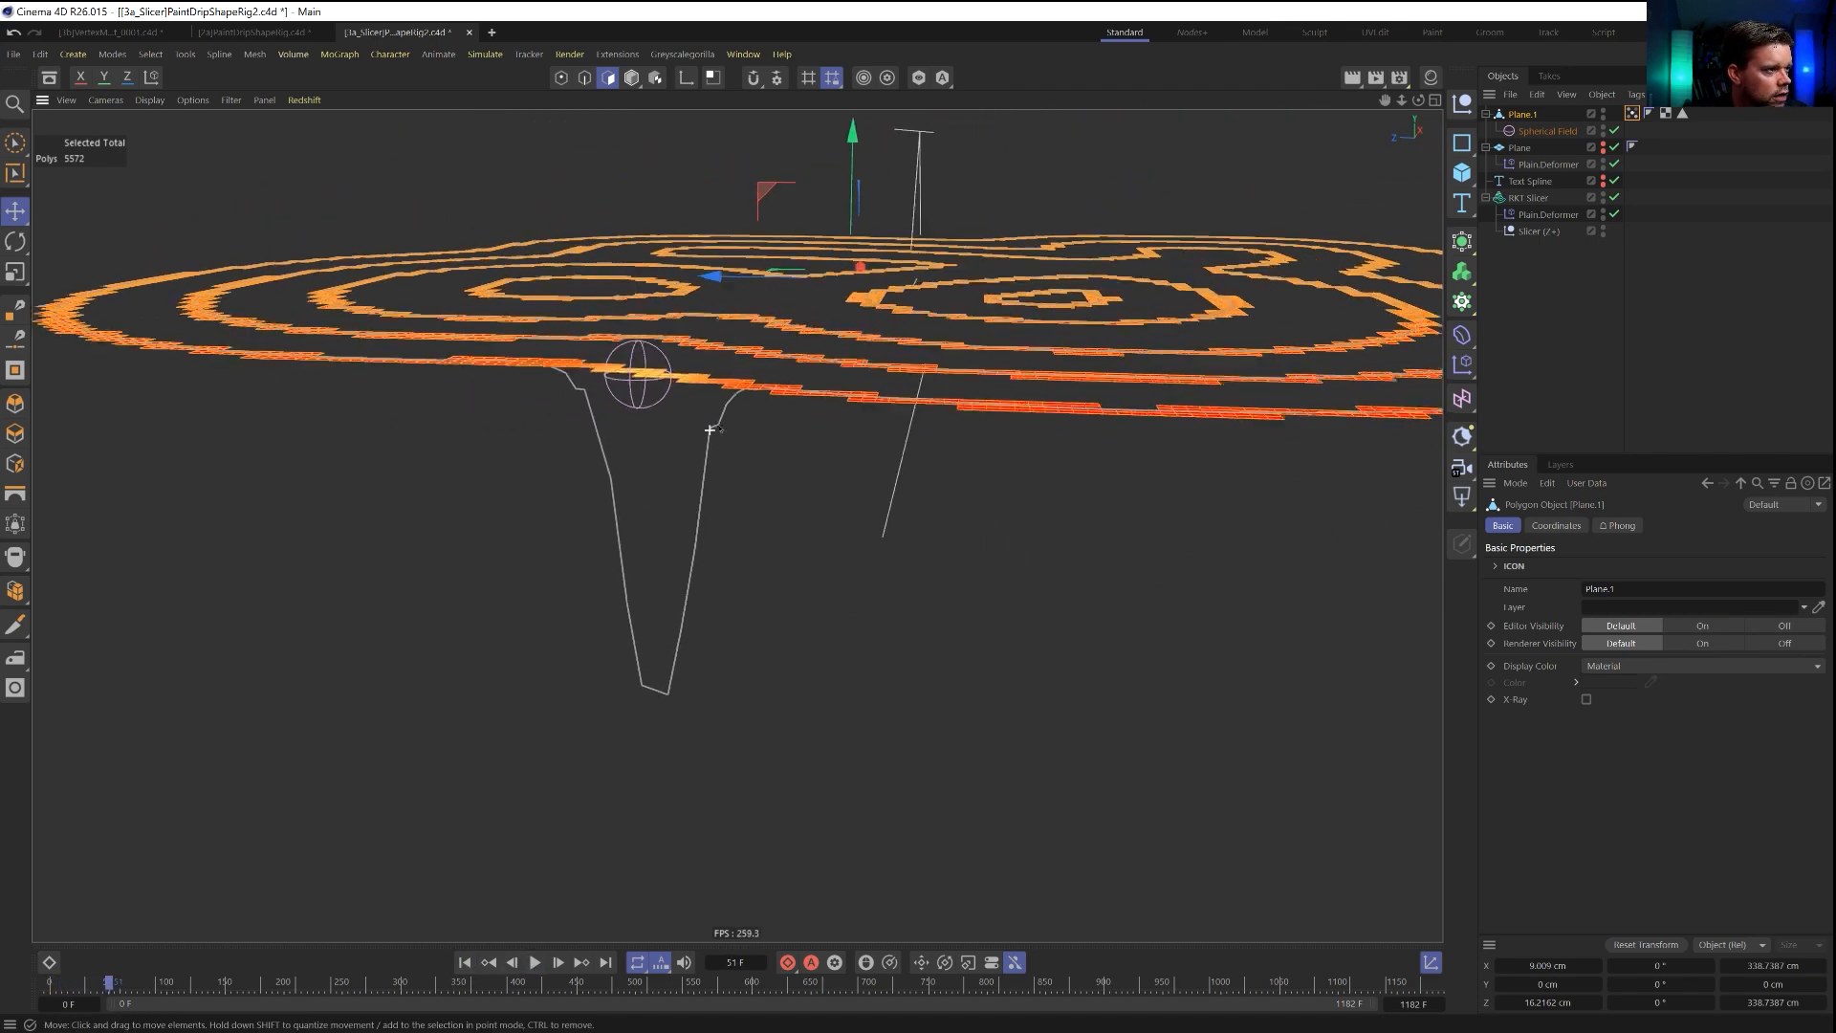
Add an RKT Smooth utility spline at the top level and place the RKT Slicer inside it as its child.
{"action": "right_click_drag", "start_coordinate": [717, 423], "coordinate": [784, 402], "text": "alt"}
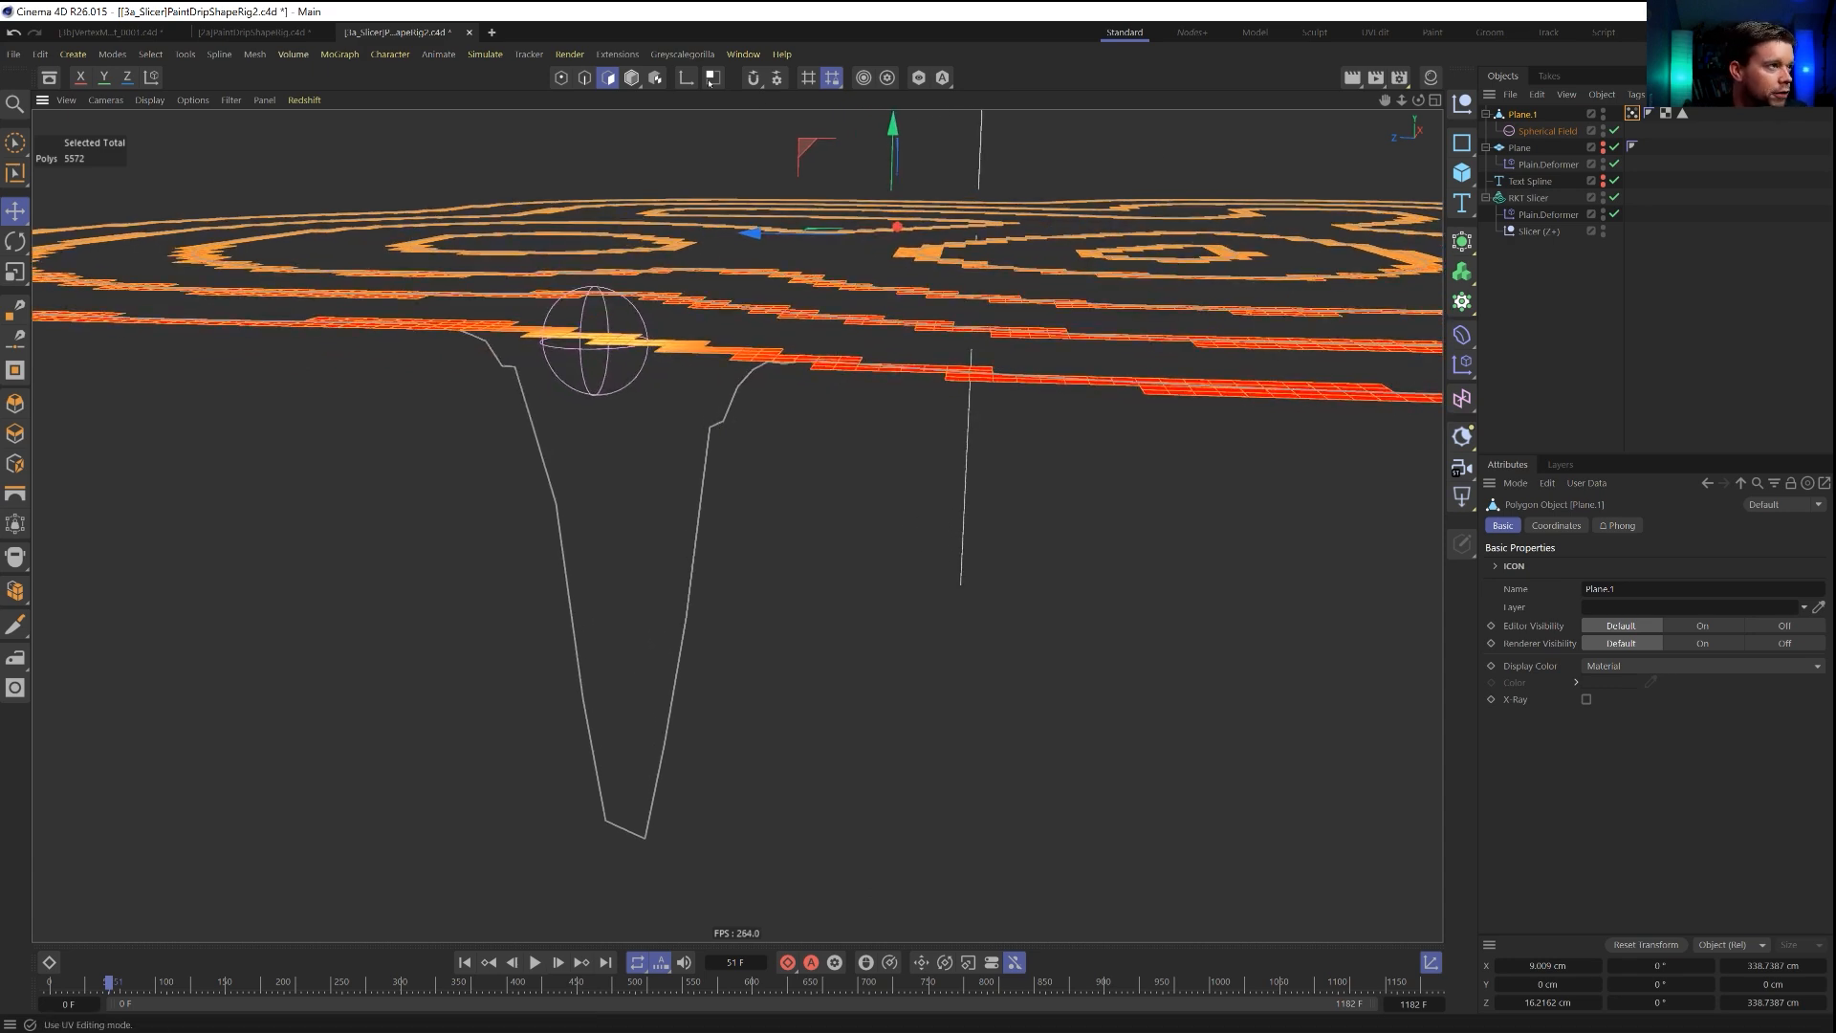
{"action": "left_click", "coordinate": [617, 54]}
{"action": "mouse_move", "coordinate": [667, 379]}
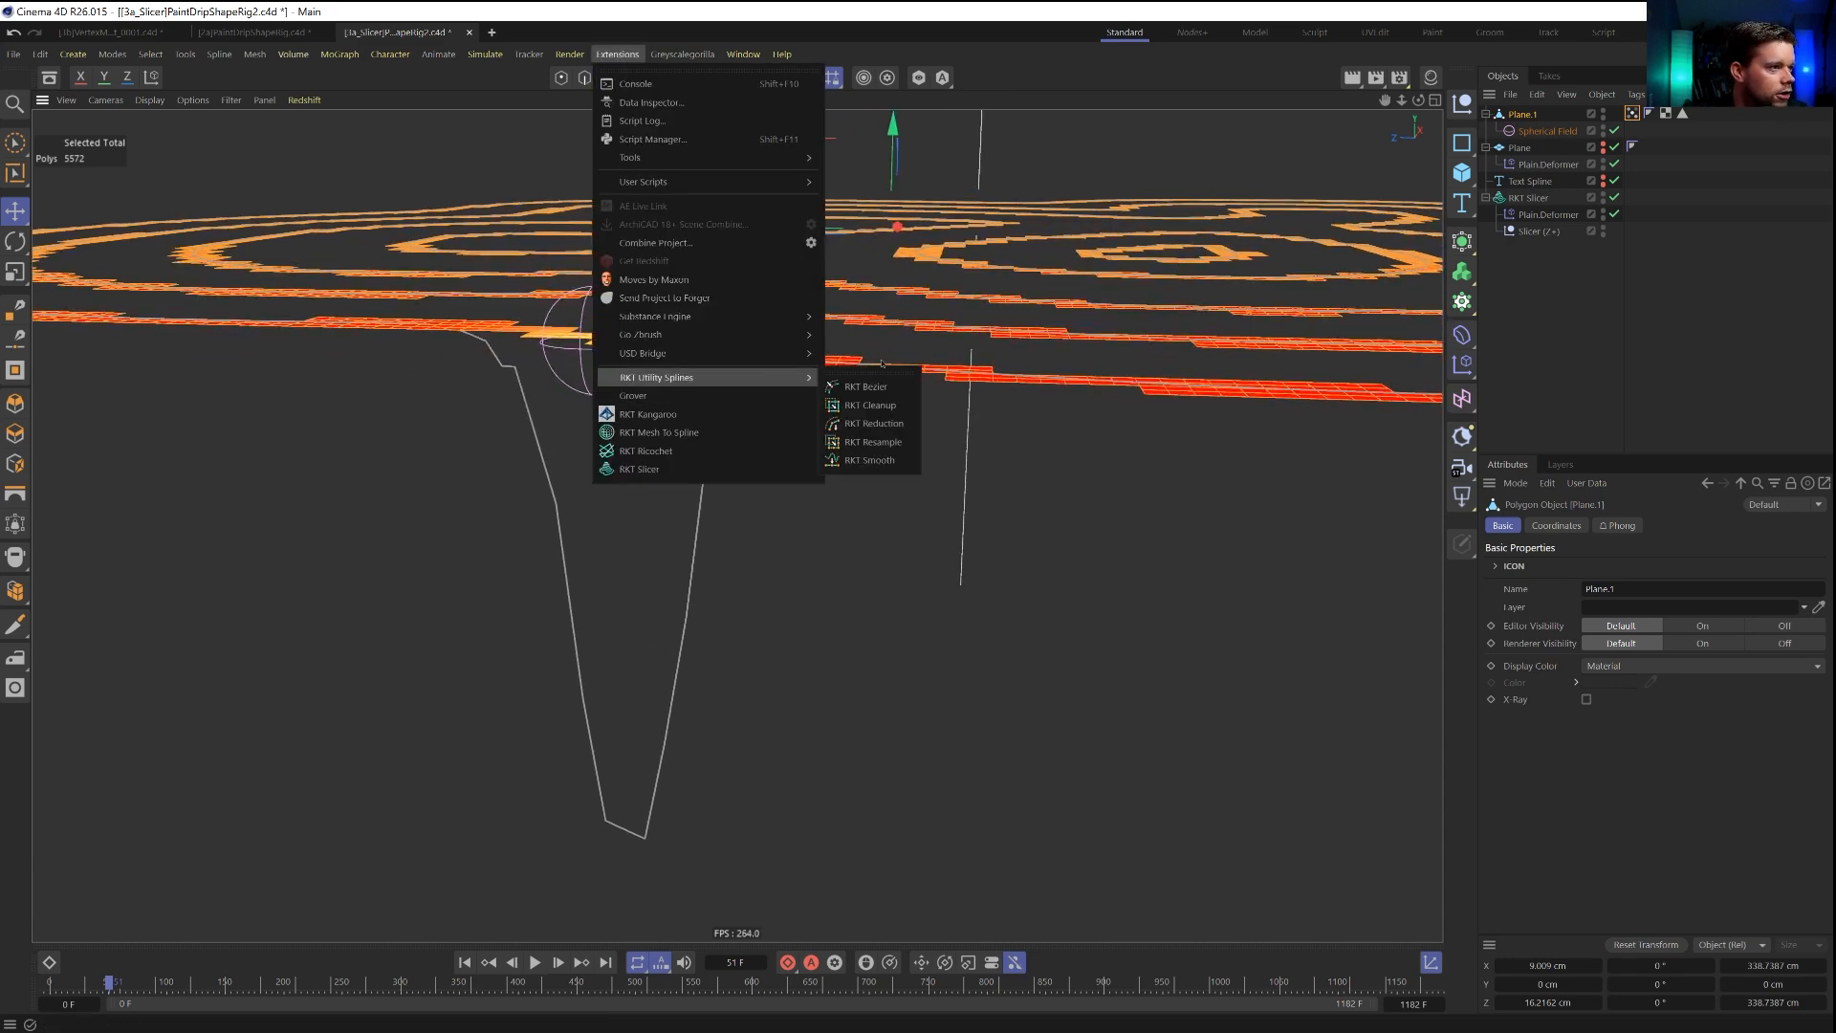
{"action": "left_click", "coordinate": [891, 463]}
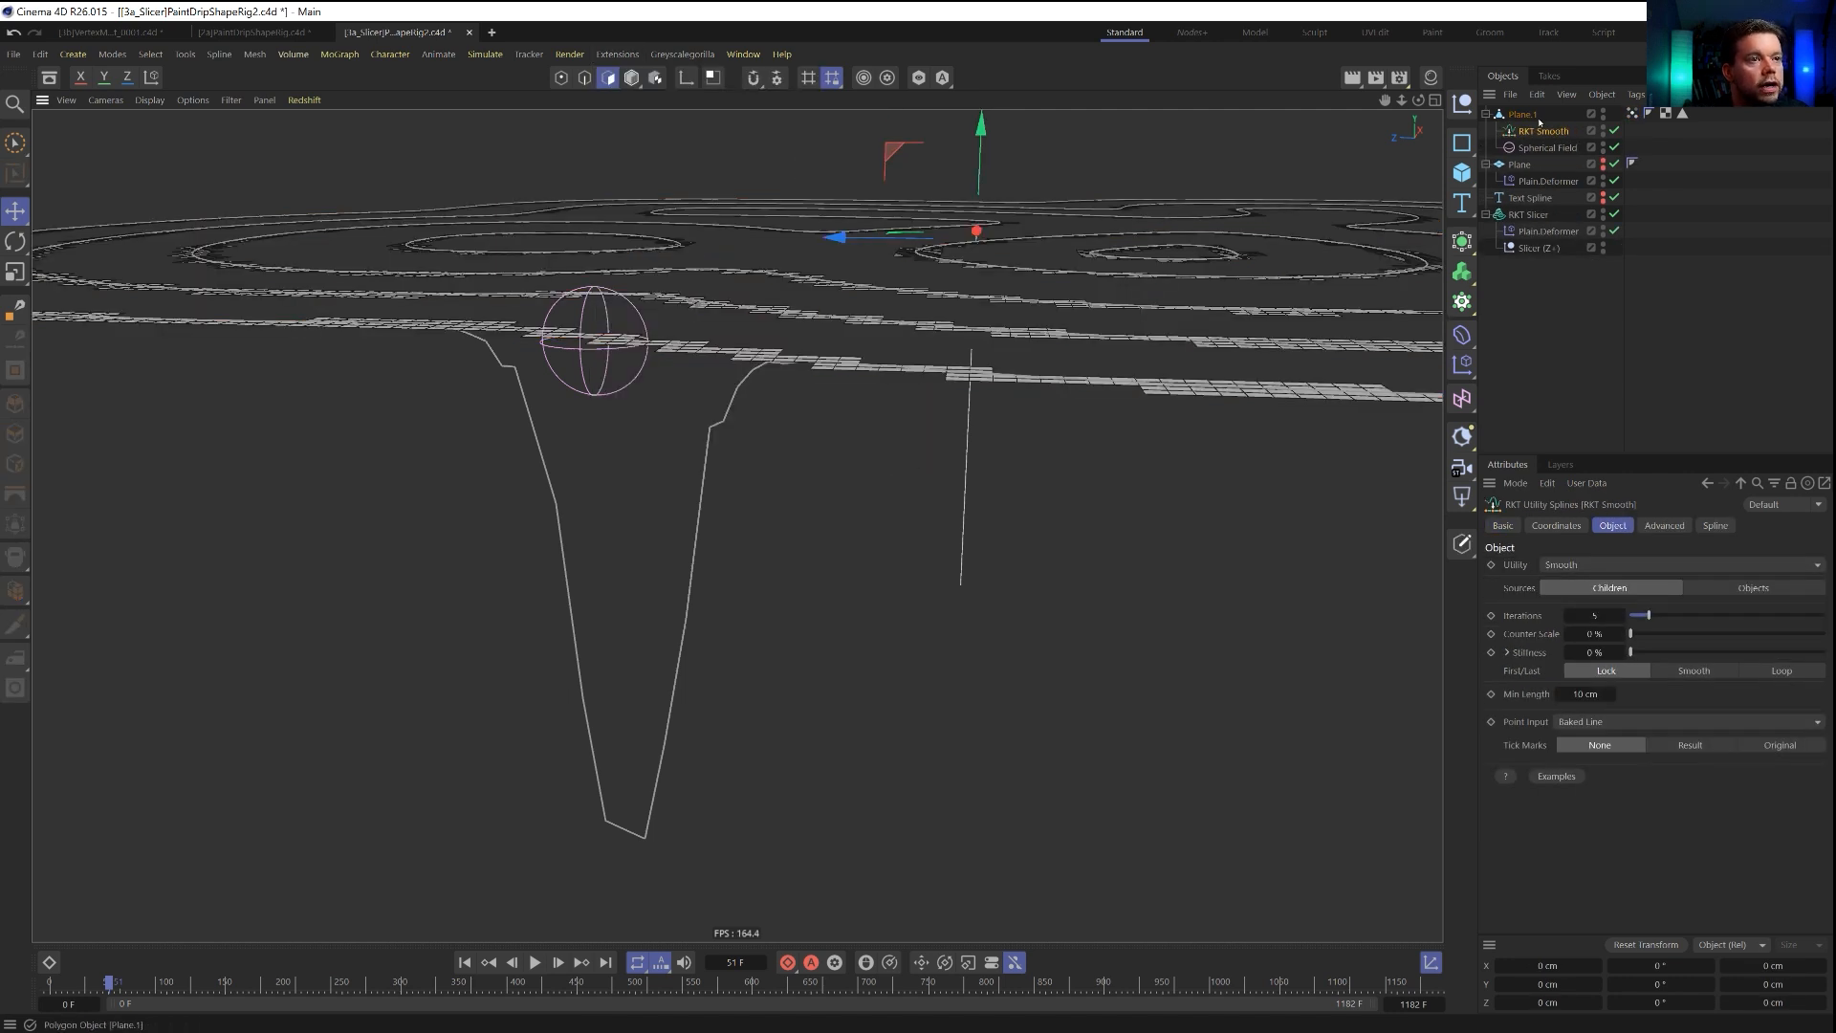
{"action": "left_click_drag", "start_coordinate": [1538, 132], "coordinate": [1537, 305]}
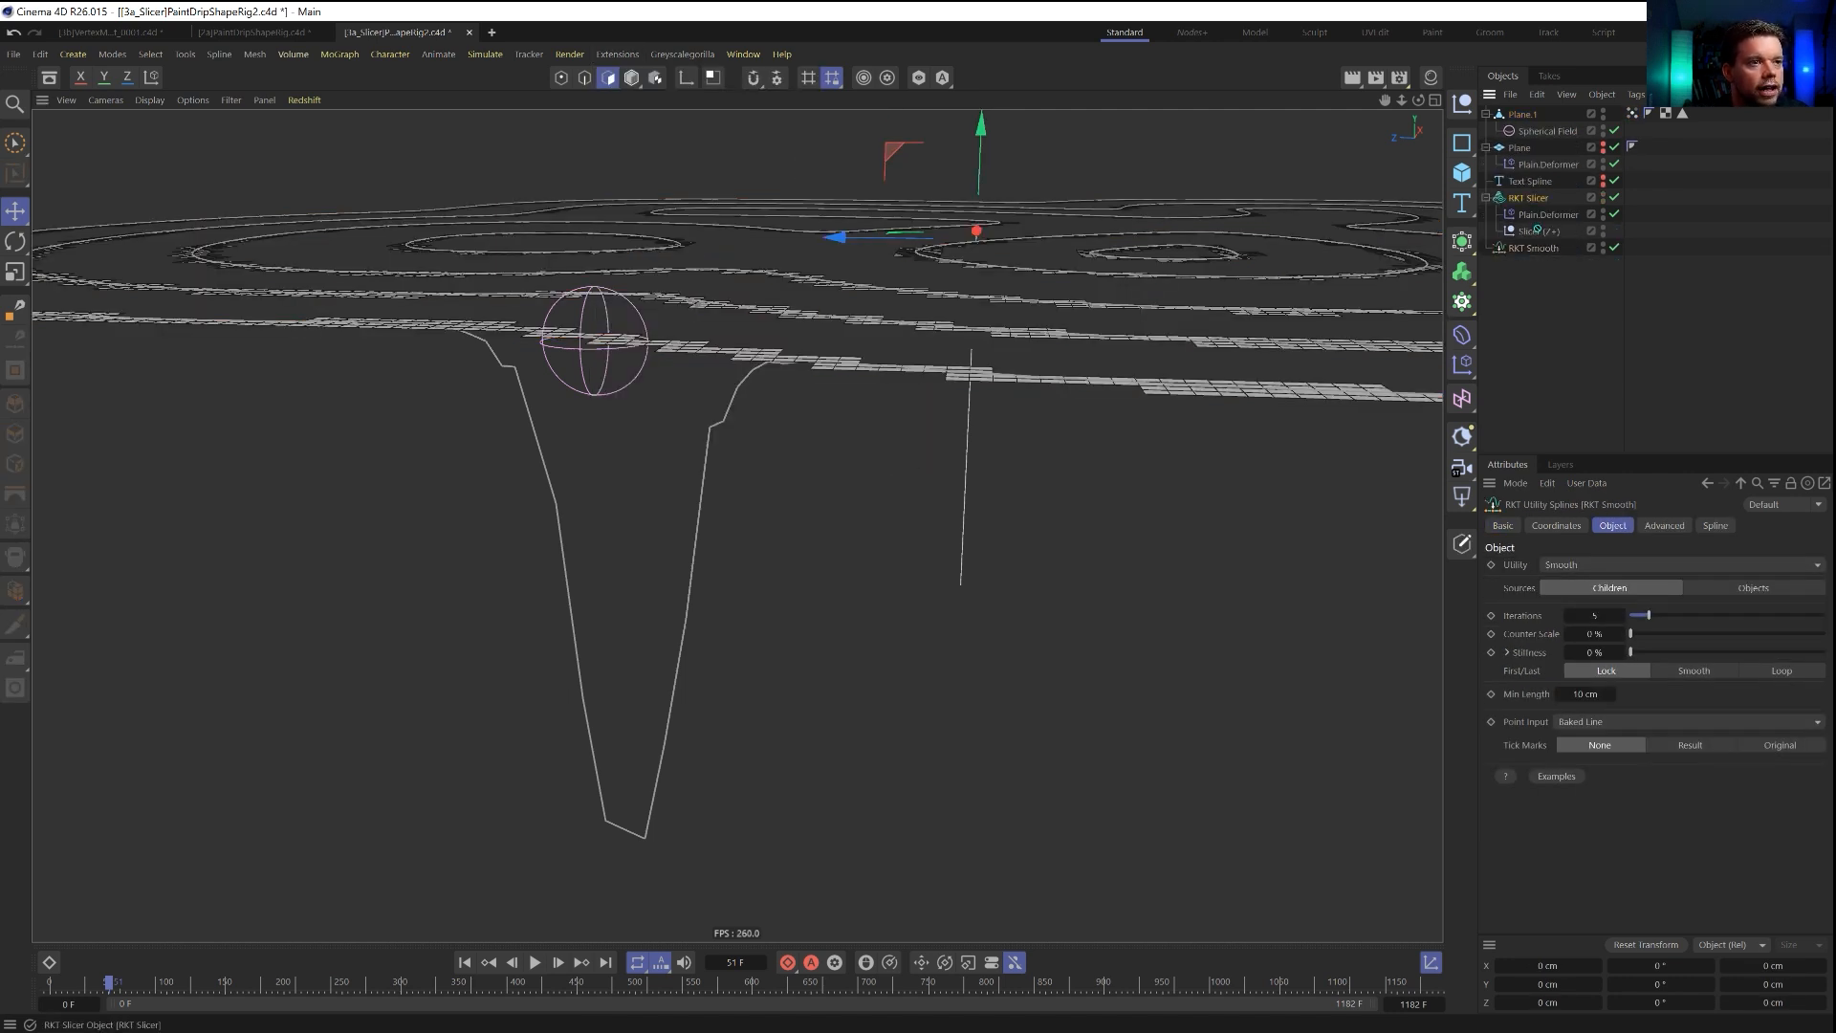
{"action": "left_click", "coordinate": [1529, 248]}
{"action": "left_click_drag", "start_coordinate": [1528, 198], "coordinate": [1521, 249]}
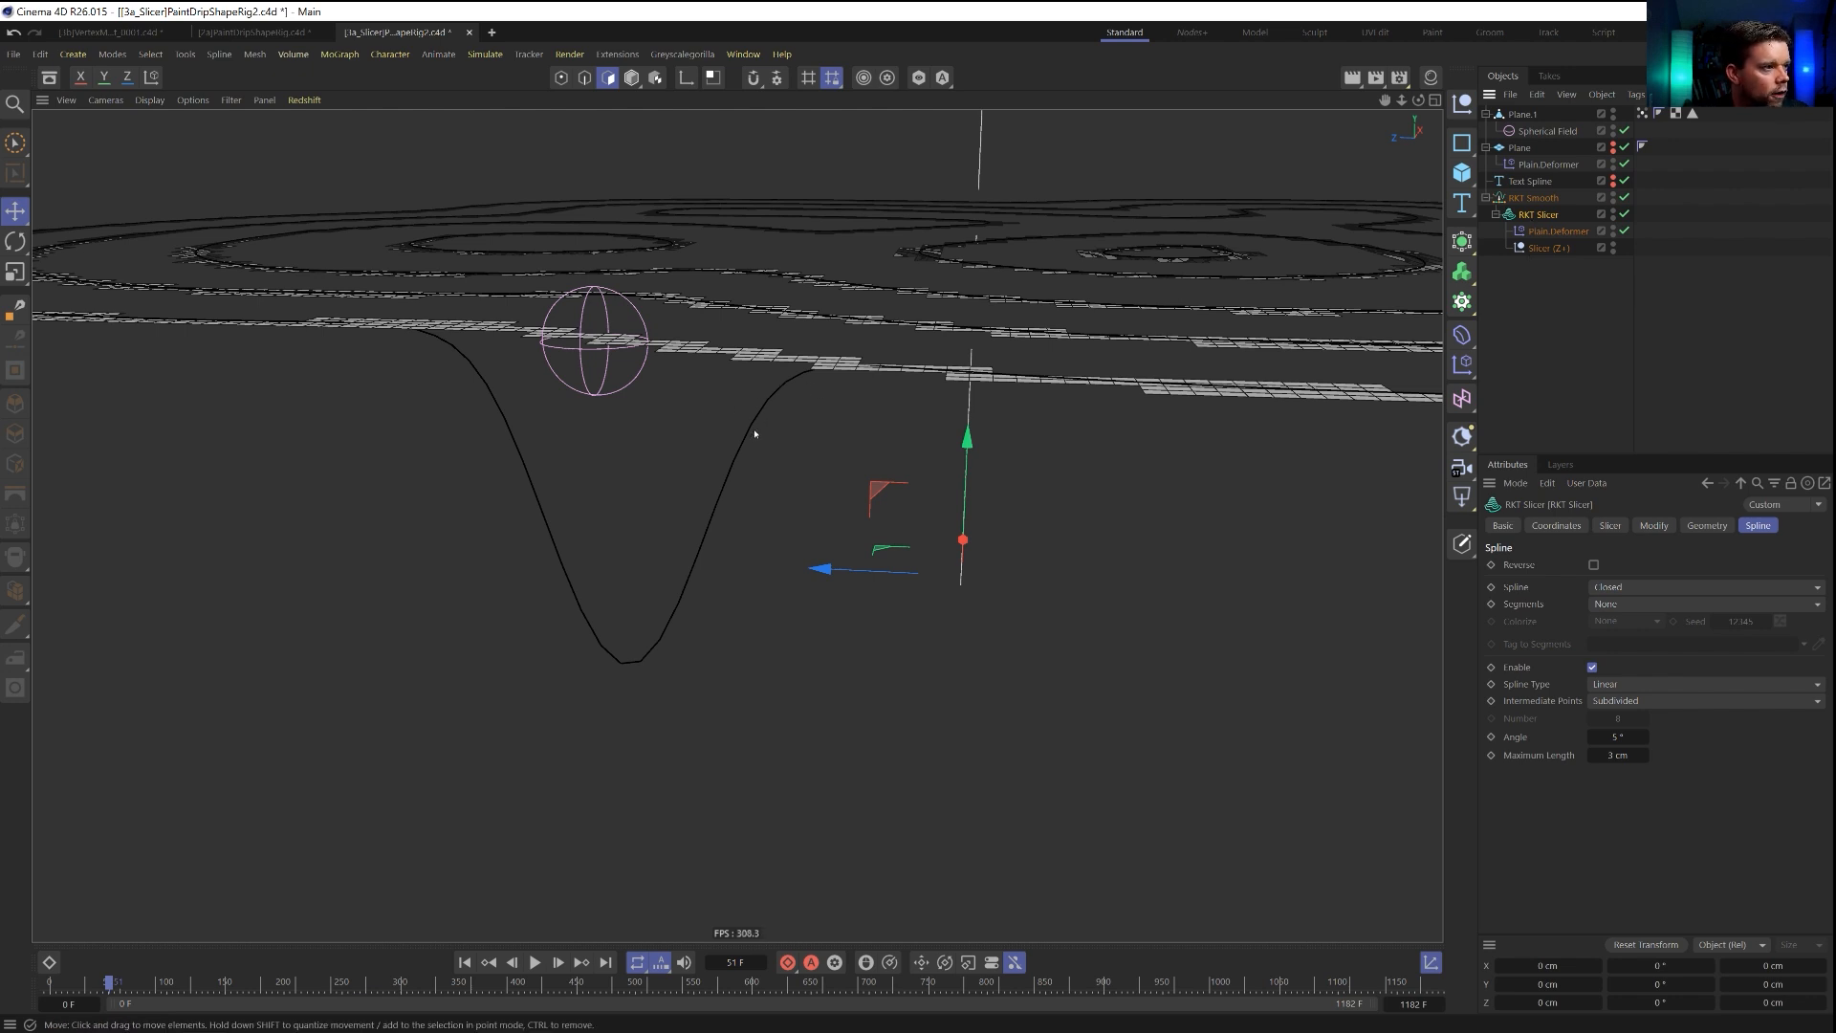
Set the RKT Smooth iterations to 2 and its Point Input to Subdivide.
{"action": "left_click", "coordinate": [1533, 198]}
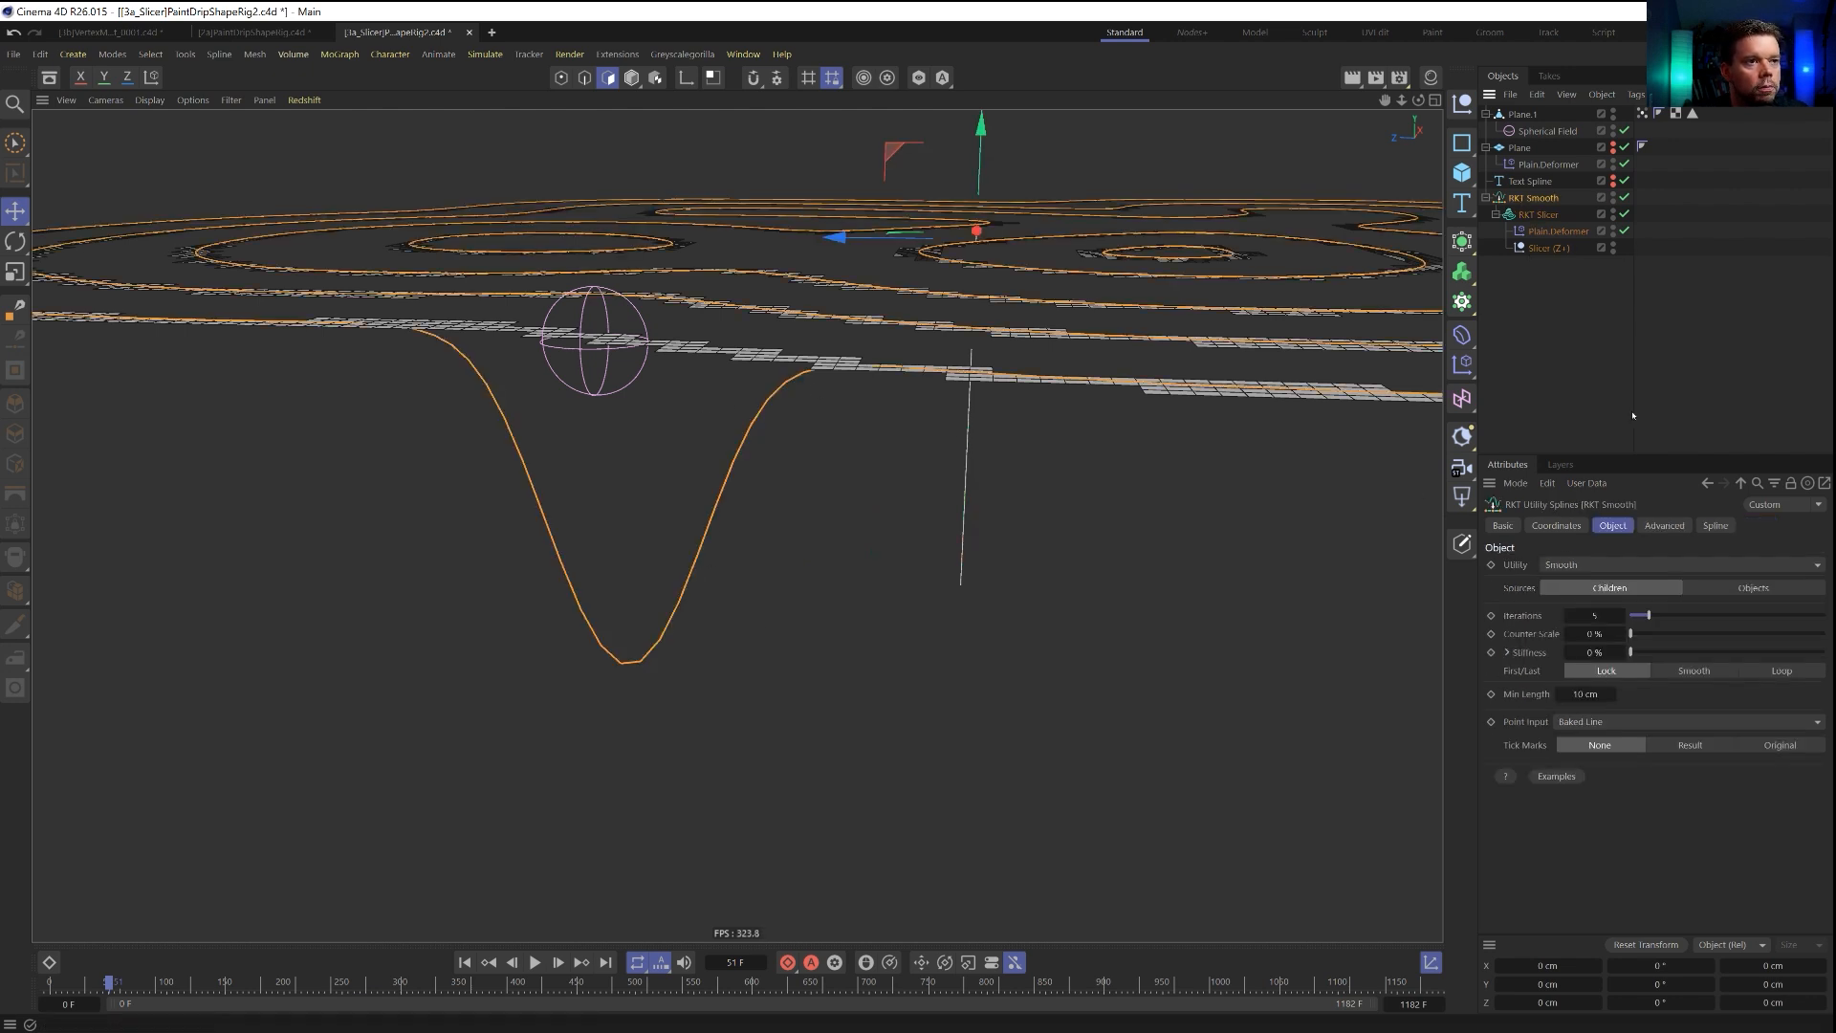
{"action": "left_click_drag", "start_coordinate": [1649, 616], "coordinate": [1633, 616]}
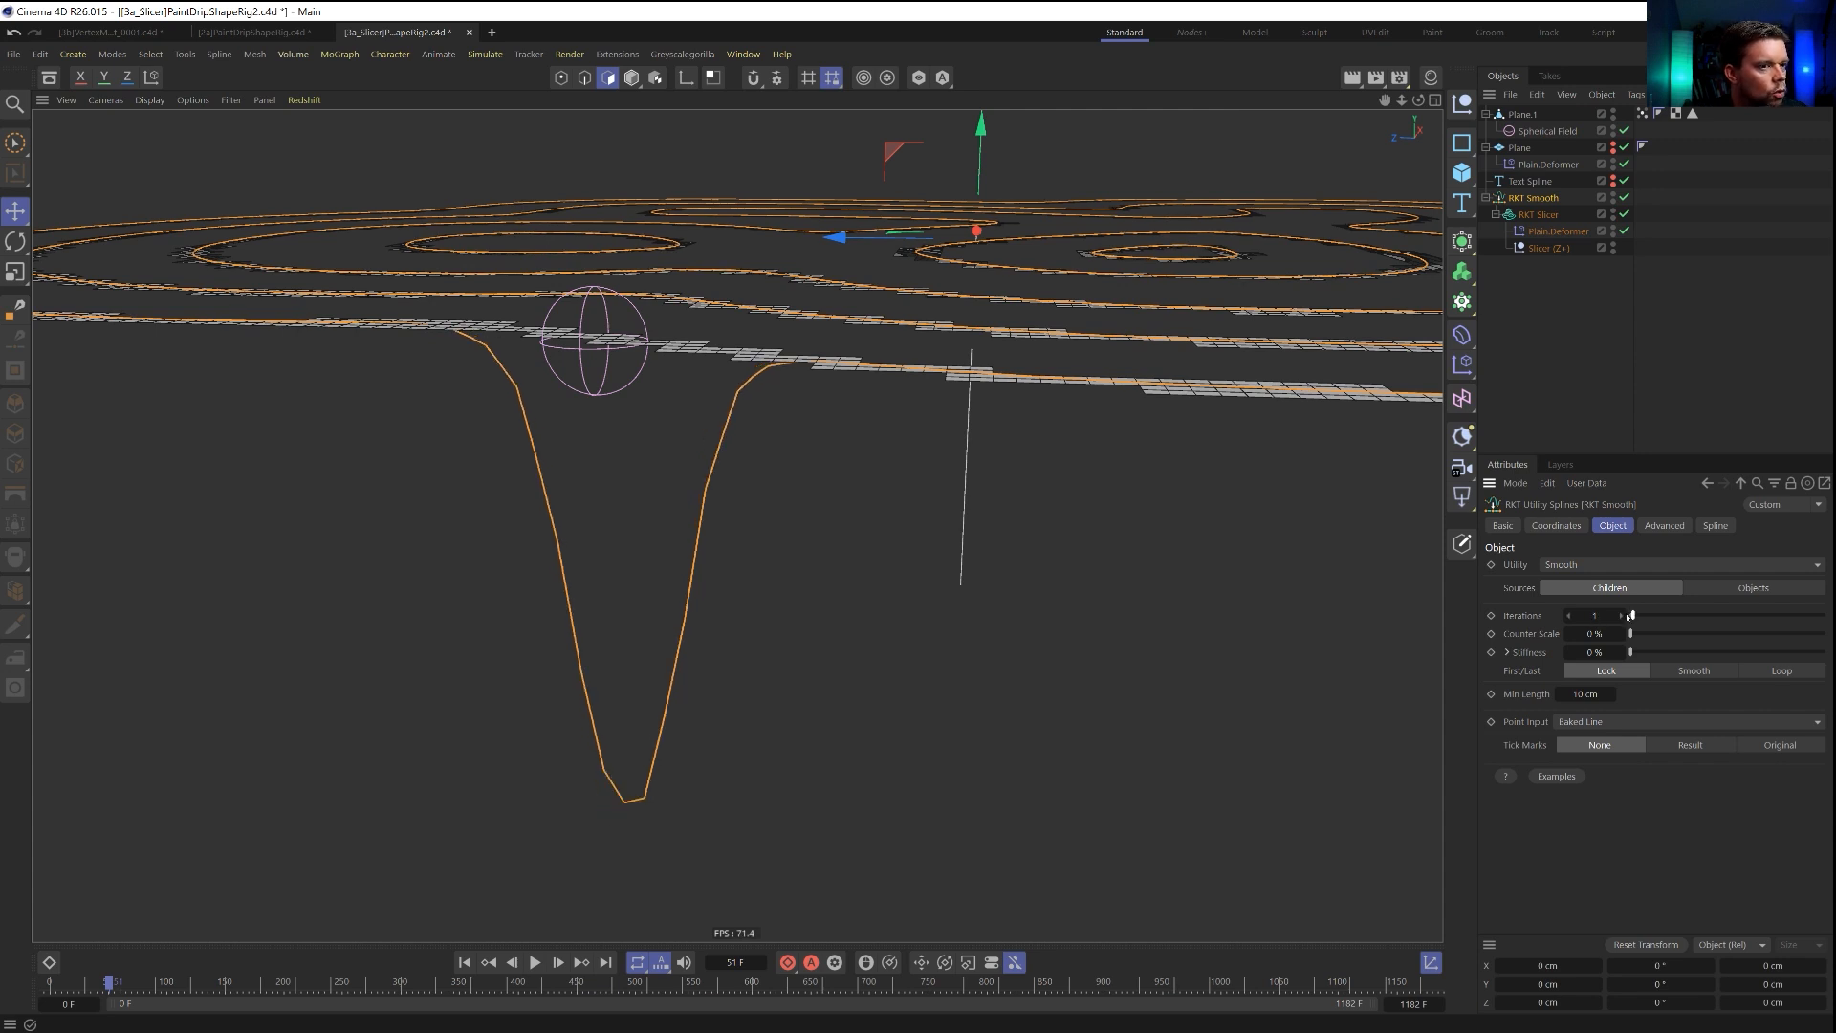
{"action": "left_click", "coordinate": [1625, 616]}
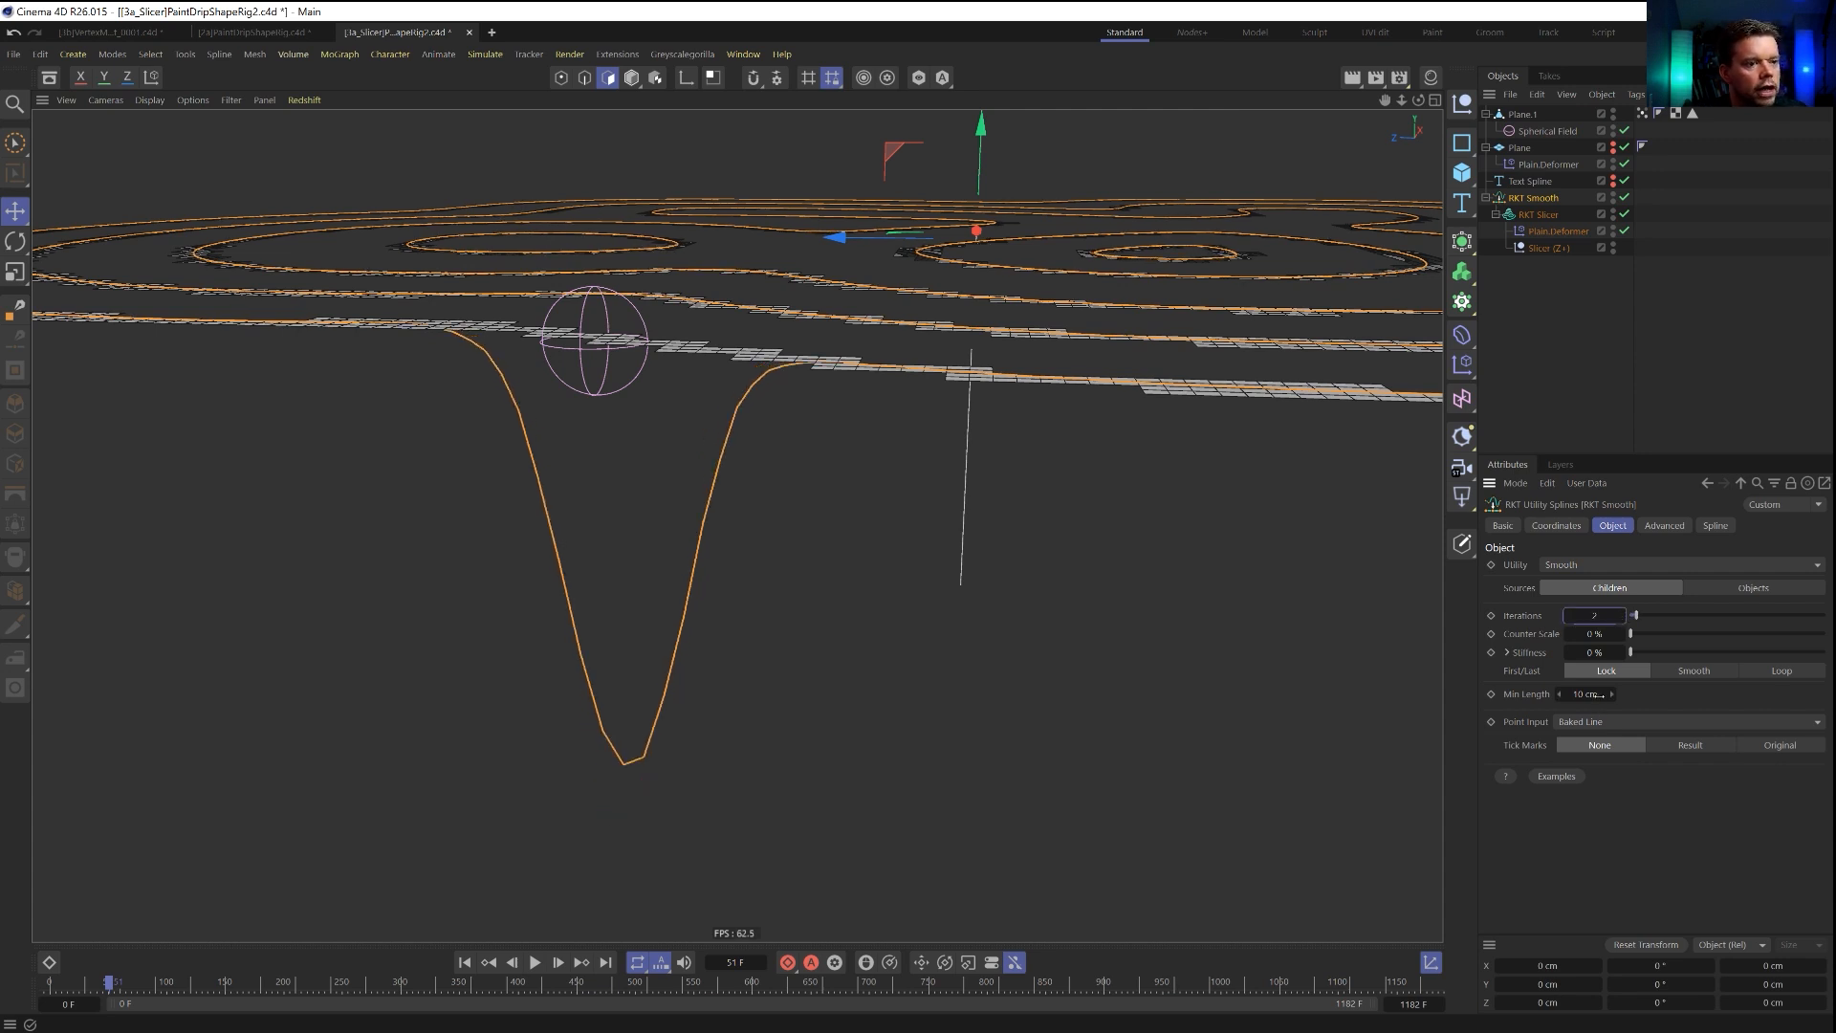
{"action": "left_click", "coordinate": [1612, 721]}
{"action": "left_click", "coordinate": [1619, 839]}
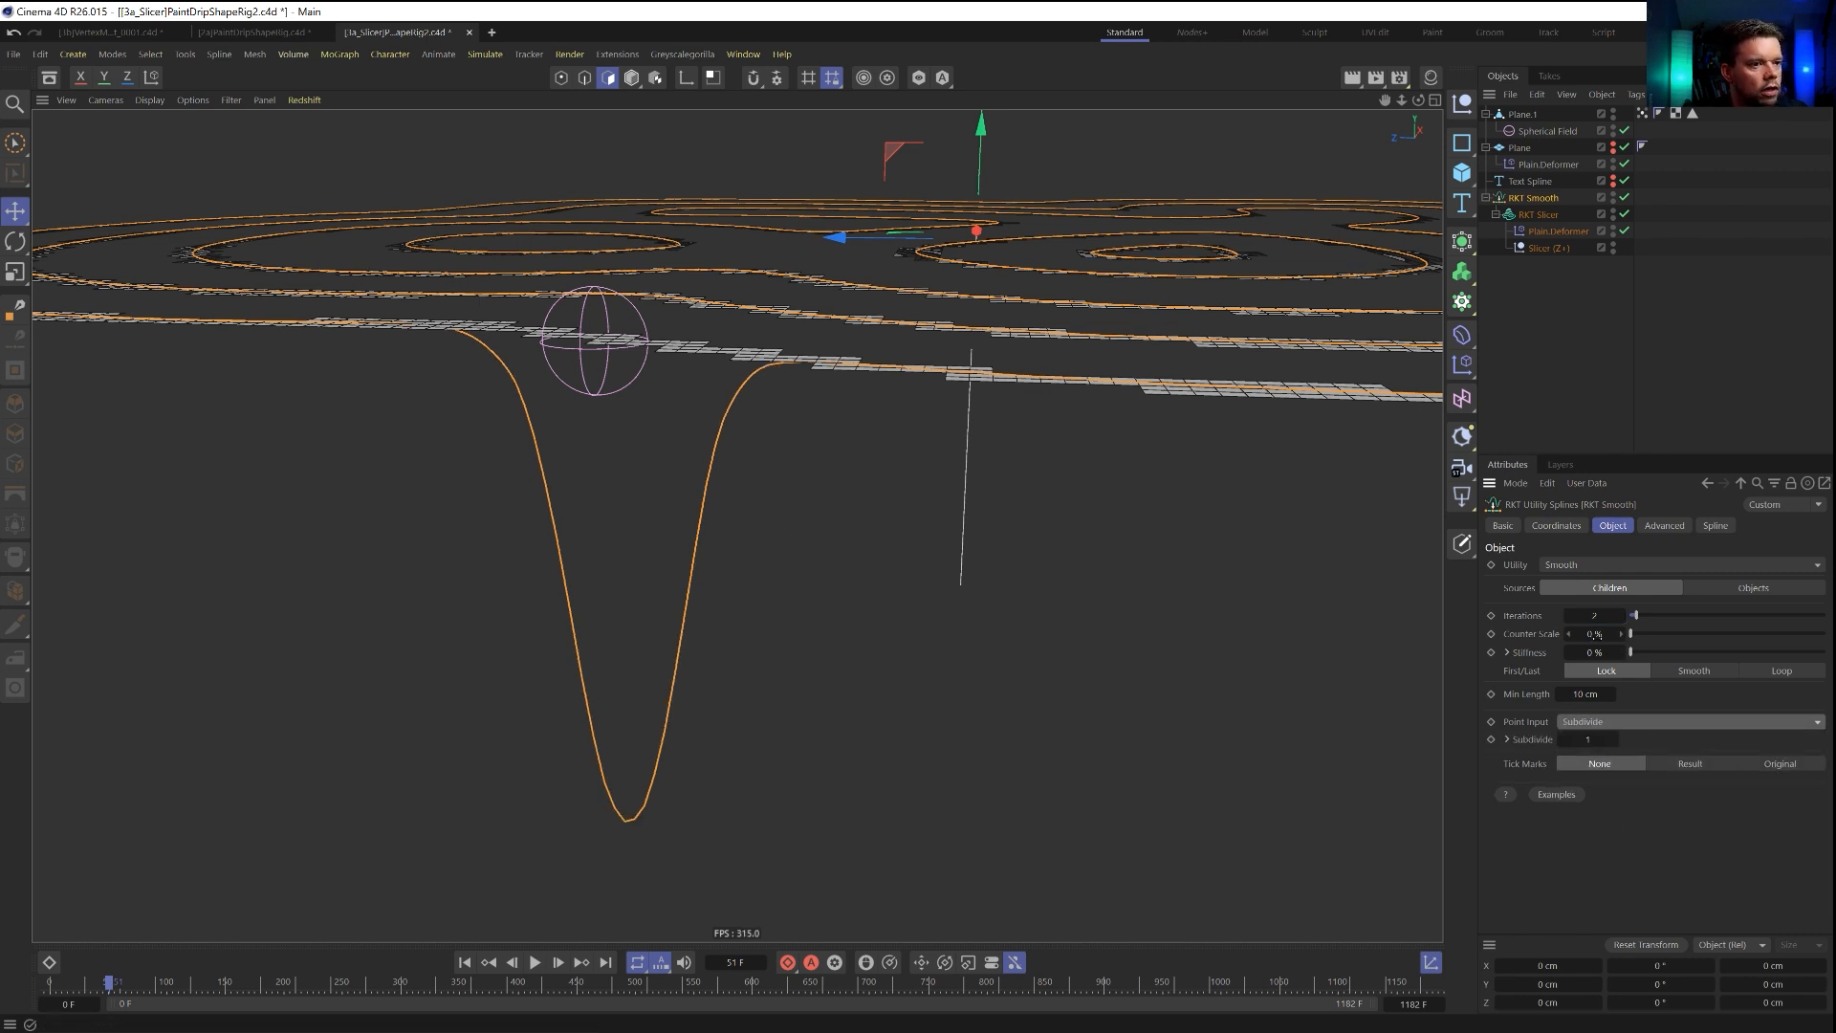
{"action": "left_click", "coordinate": [1568, 617]}
{"action": "left_click", "coordinate": [1568, 617]}
{"action": "left_click", "coordinate": [1622, 616]}
{"action": "left_click", "coordinate": [1622, 617]}
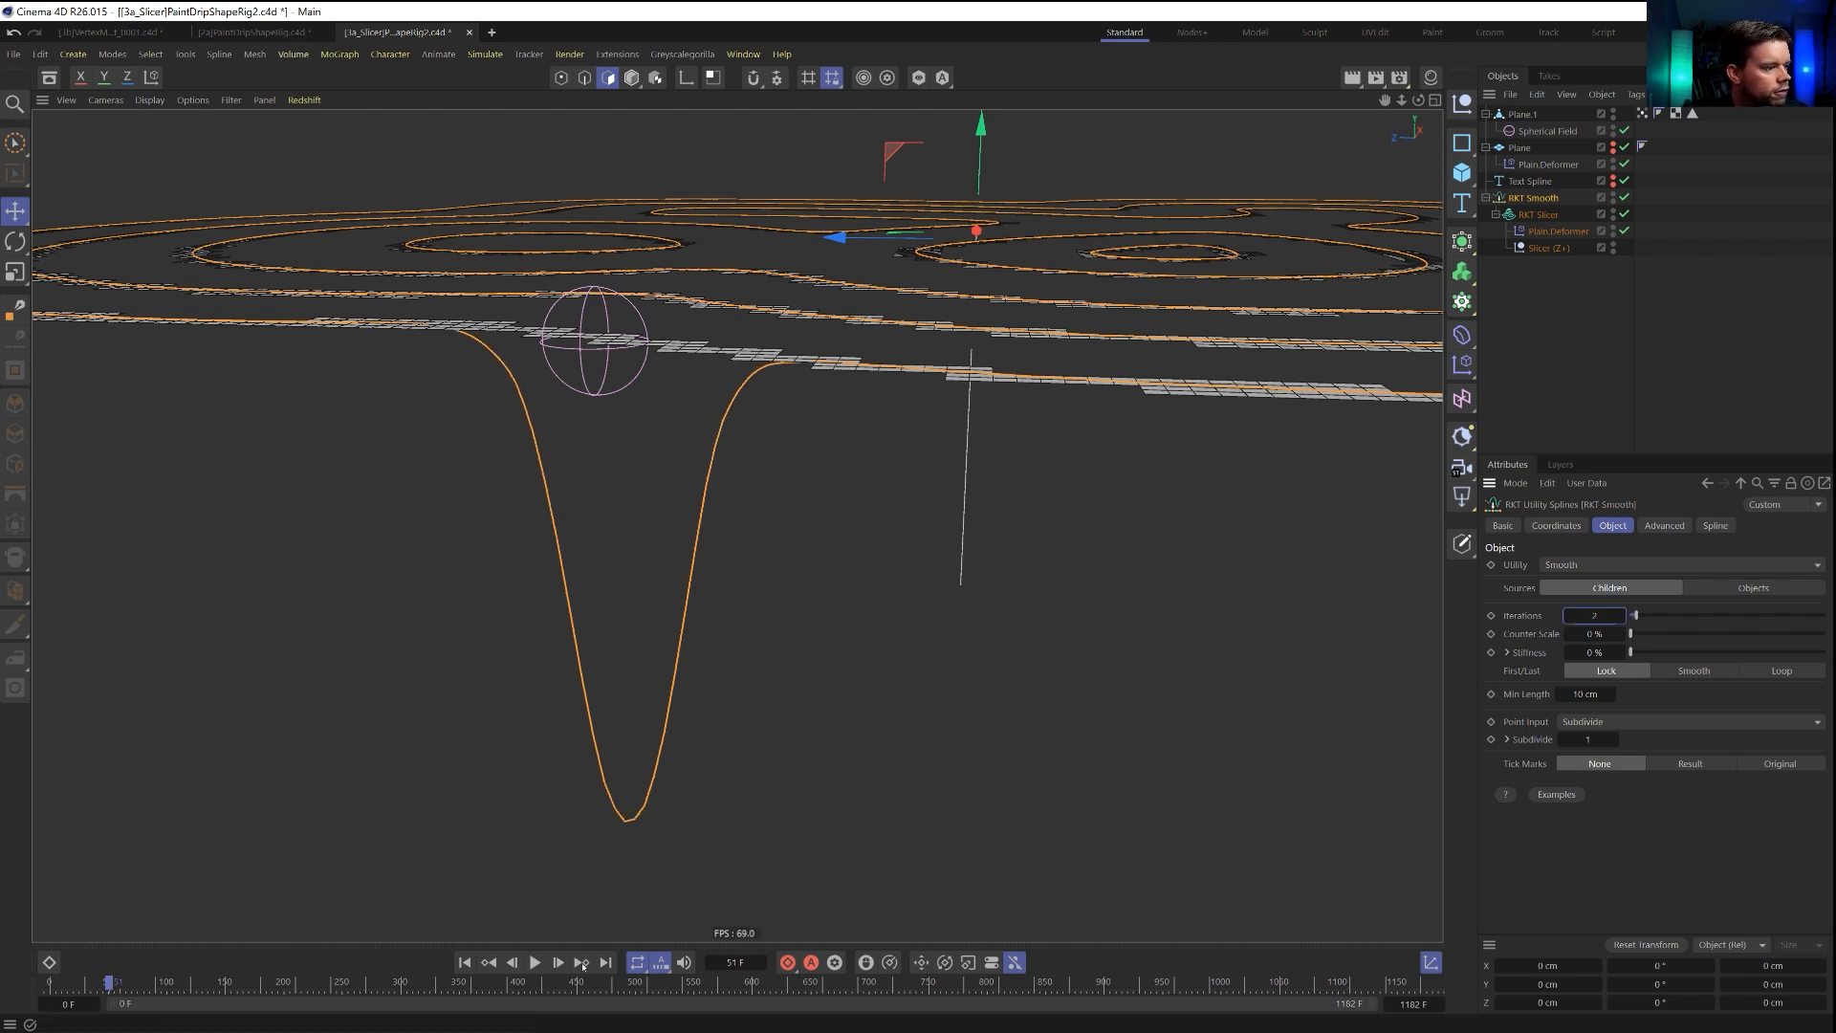
Raise the RKT Smooth iterations to 3 during playback and hide Plane.1 to examine the smoothed drips from several angles.
{"action": "left_click", "coordinate": [535, 962]}
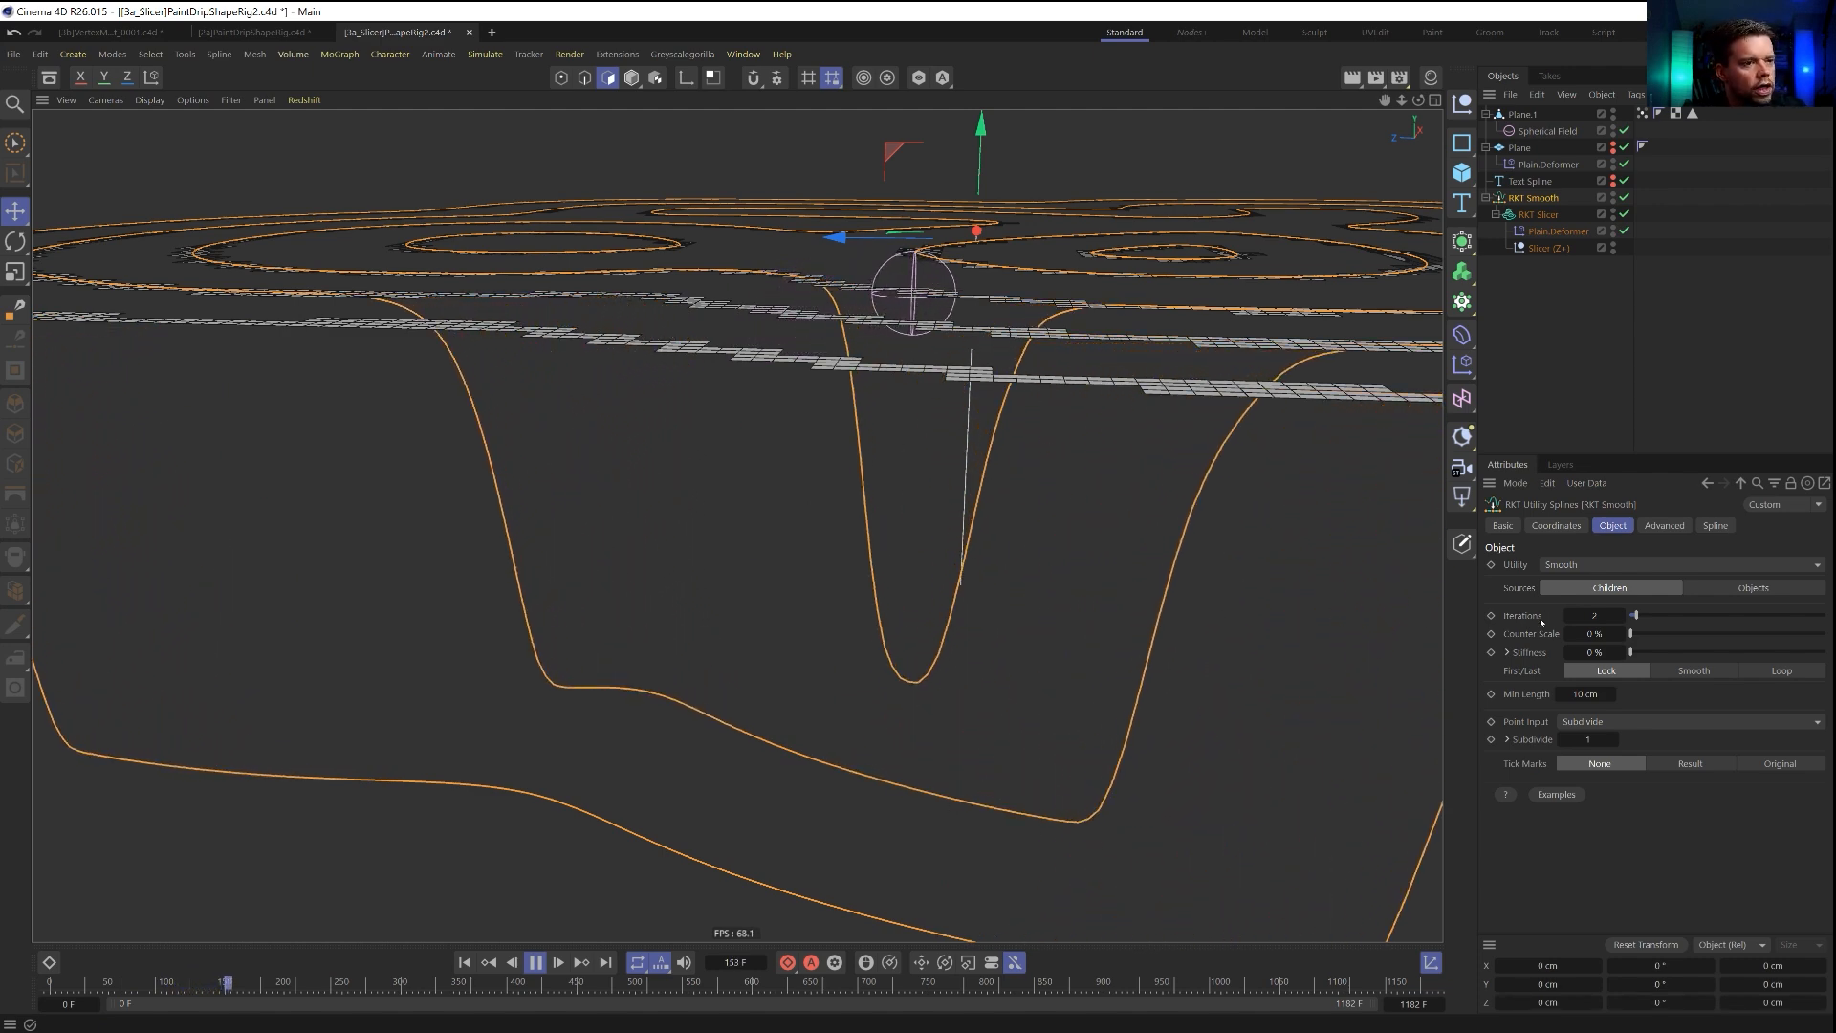
{"action": "left_click", "coordinate": [1622, 613]}
{"action": "right_click_drag", "start_coordinate": [1164, 621], "coordinate": [1053, 635], "text": "alt"}
{"action": "left_click_drag", "start_coordinate": [1053, 635], "coordinate": [963, 619], "text": "alt"}
{"action": "middle_click_drag", "start_coordinate": [963, 618], "coordinate": [737, 526], "text": "alt"}
{"action": "left_click_drag", "start_coordinate": [737, 526], "coordinate": [803, 584], "text": "alt"}
{"action": "middle_click_drag", "start_coordinate": [803, 583], "coordinate": [866, 621], "text": "alt"}
{"action": "left_click_drag", "start_coordinate": [865, 621], "coordinate": [911, 625], "text": "alt"}
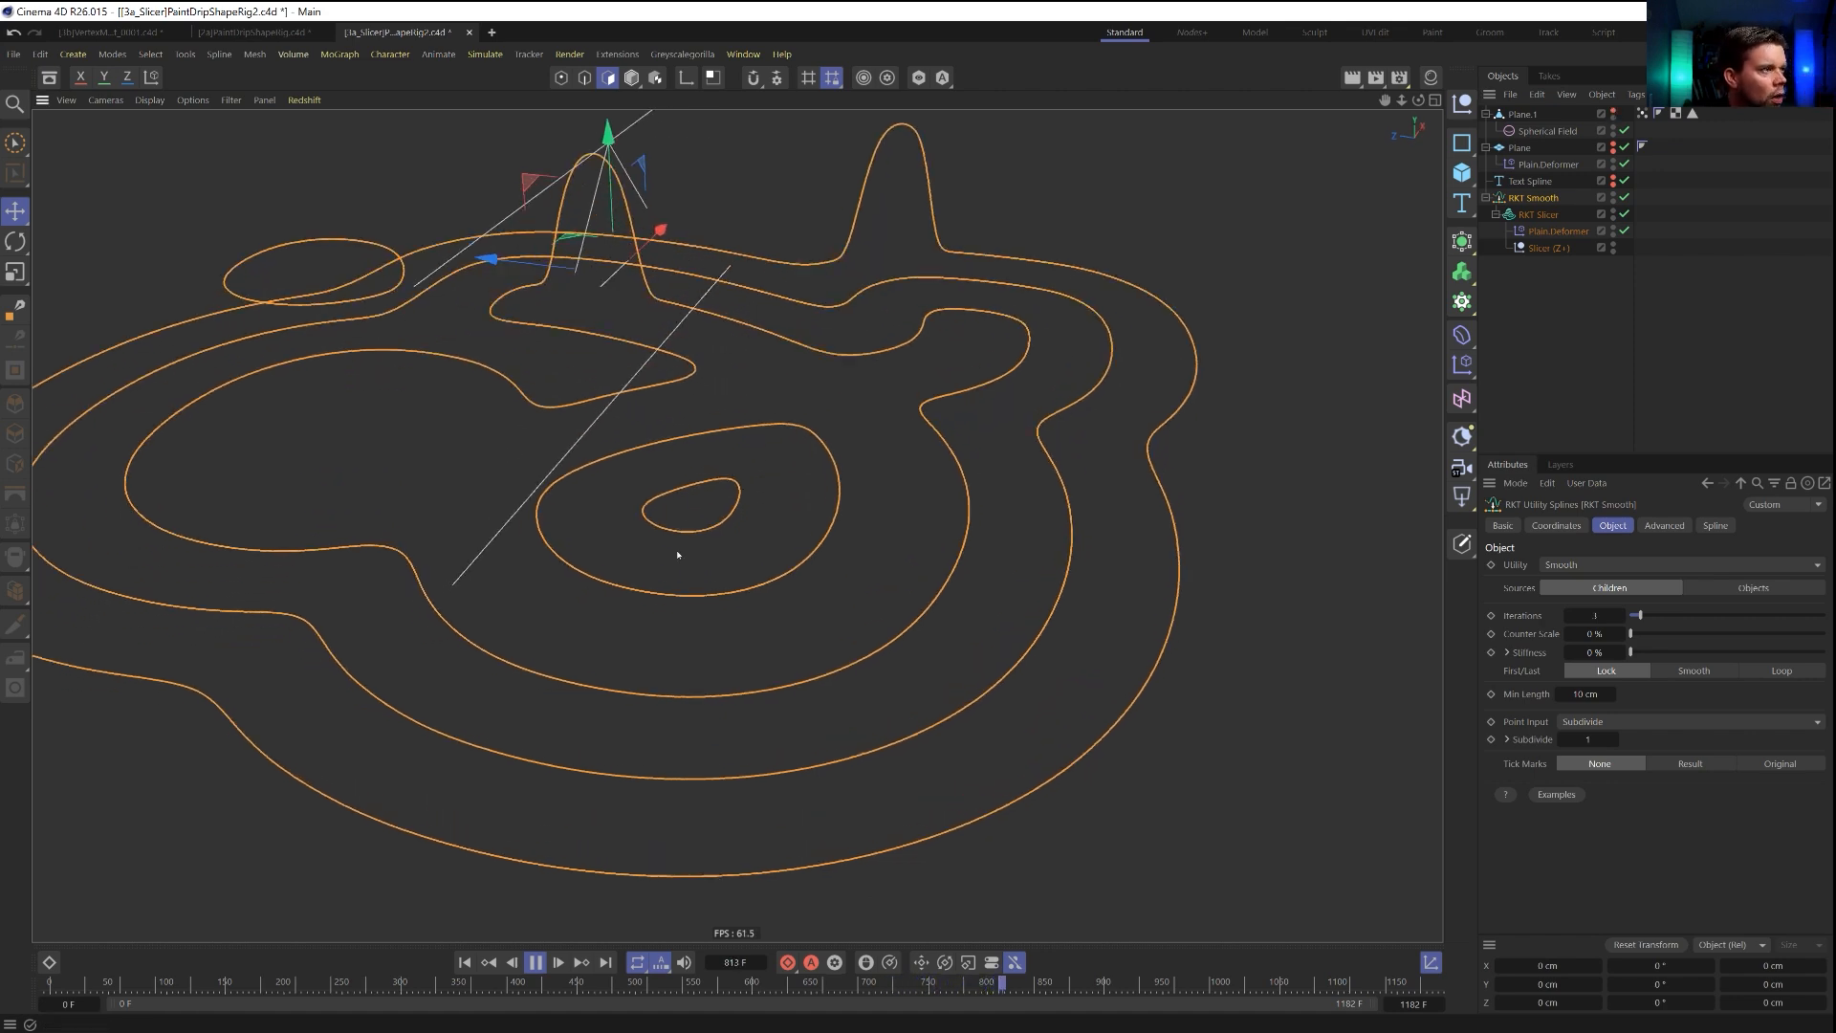
{"action": "left_click", "coordinate": [466, 963]}
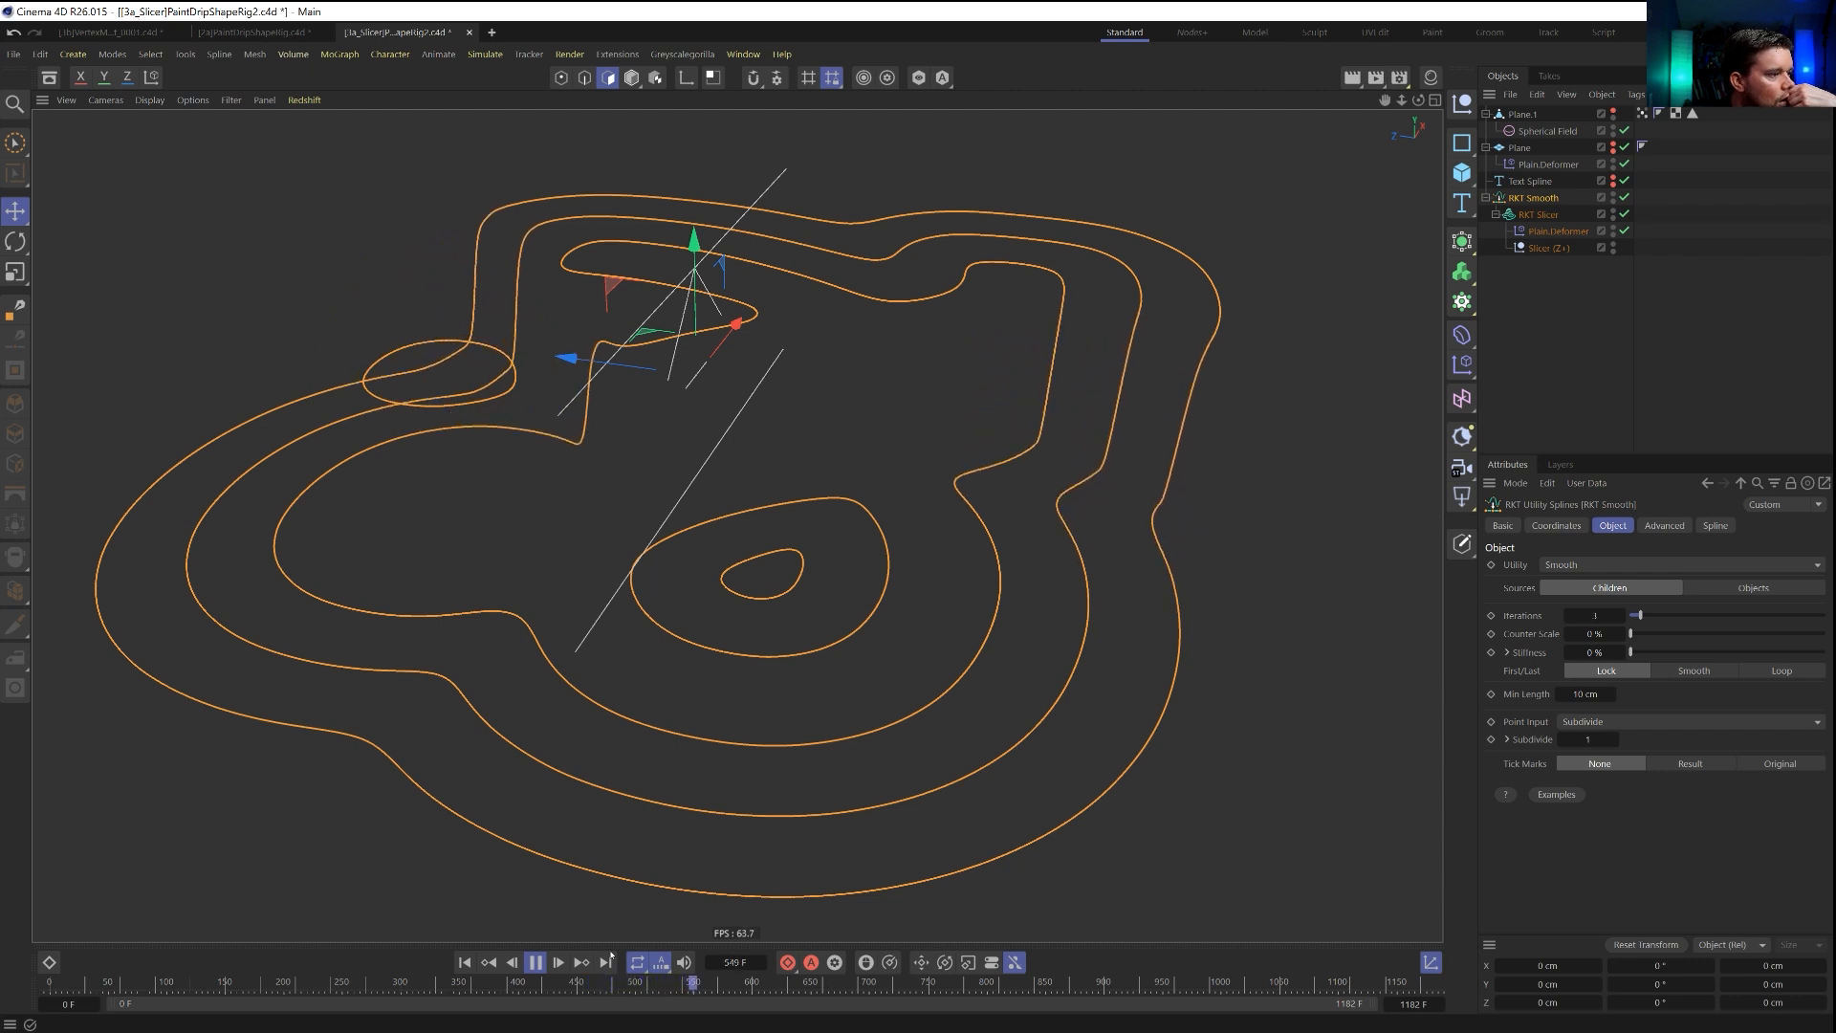
{"action": "left_click", "coordinate": [534, 962]}
{"action": "left_click", "coordinate": [488, 962]}
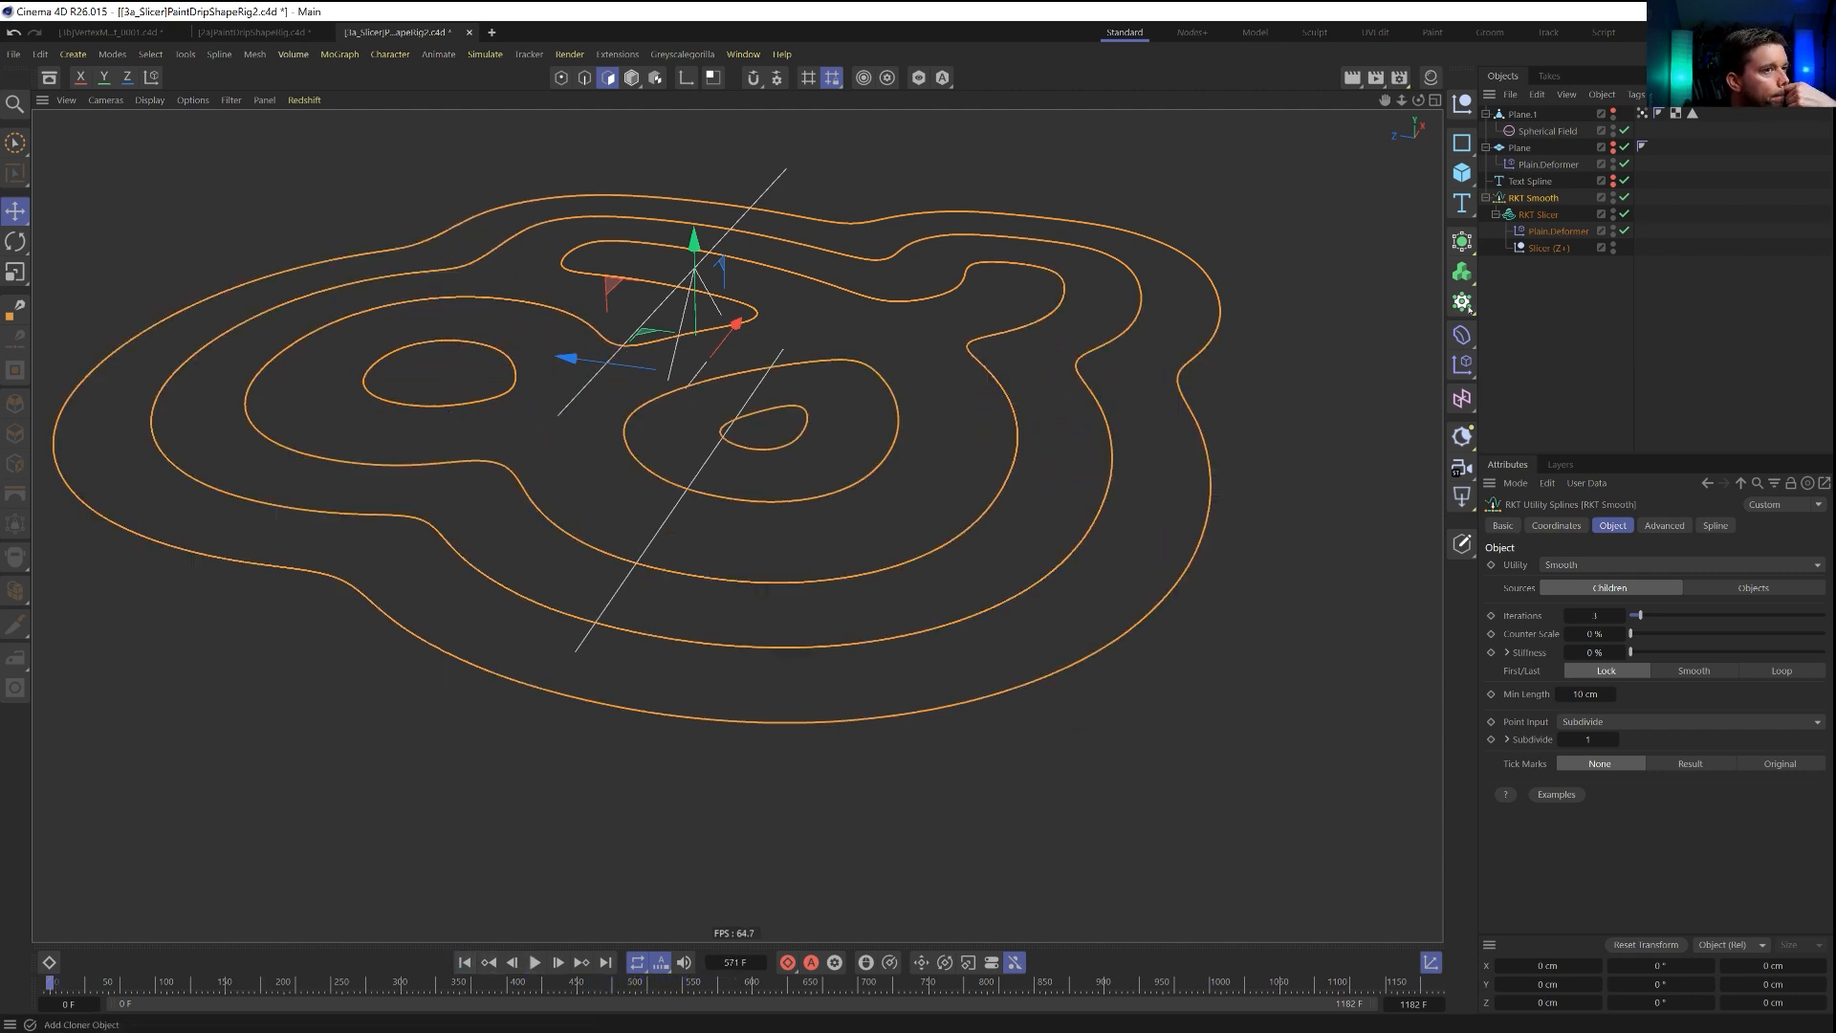
Remove RKT Smooth while keeping the RKT Slicer as a top-level object, and return the animation to the start.
{"action": "left_click", "coordinate": [1528, 214]}
{"action": "key", "text": "Delete"}
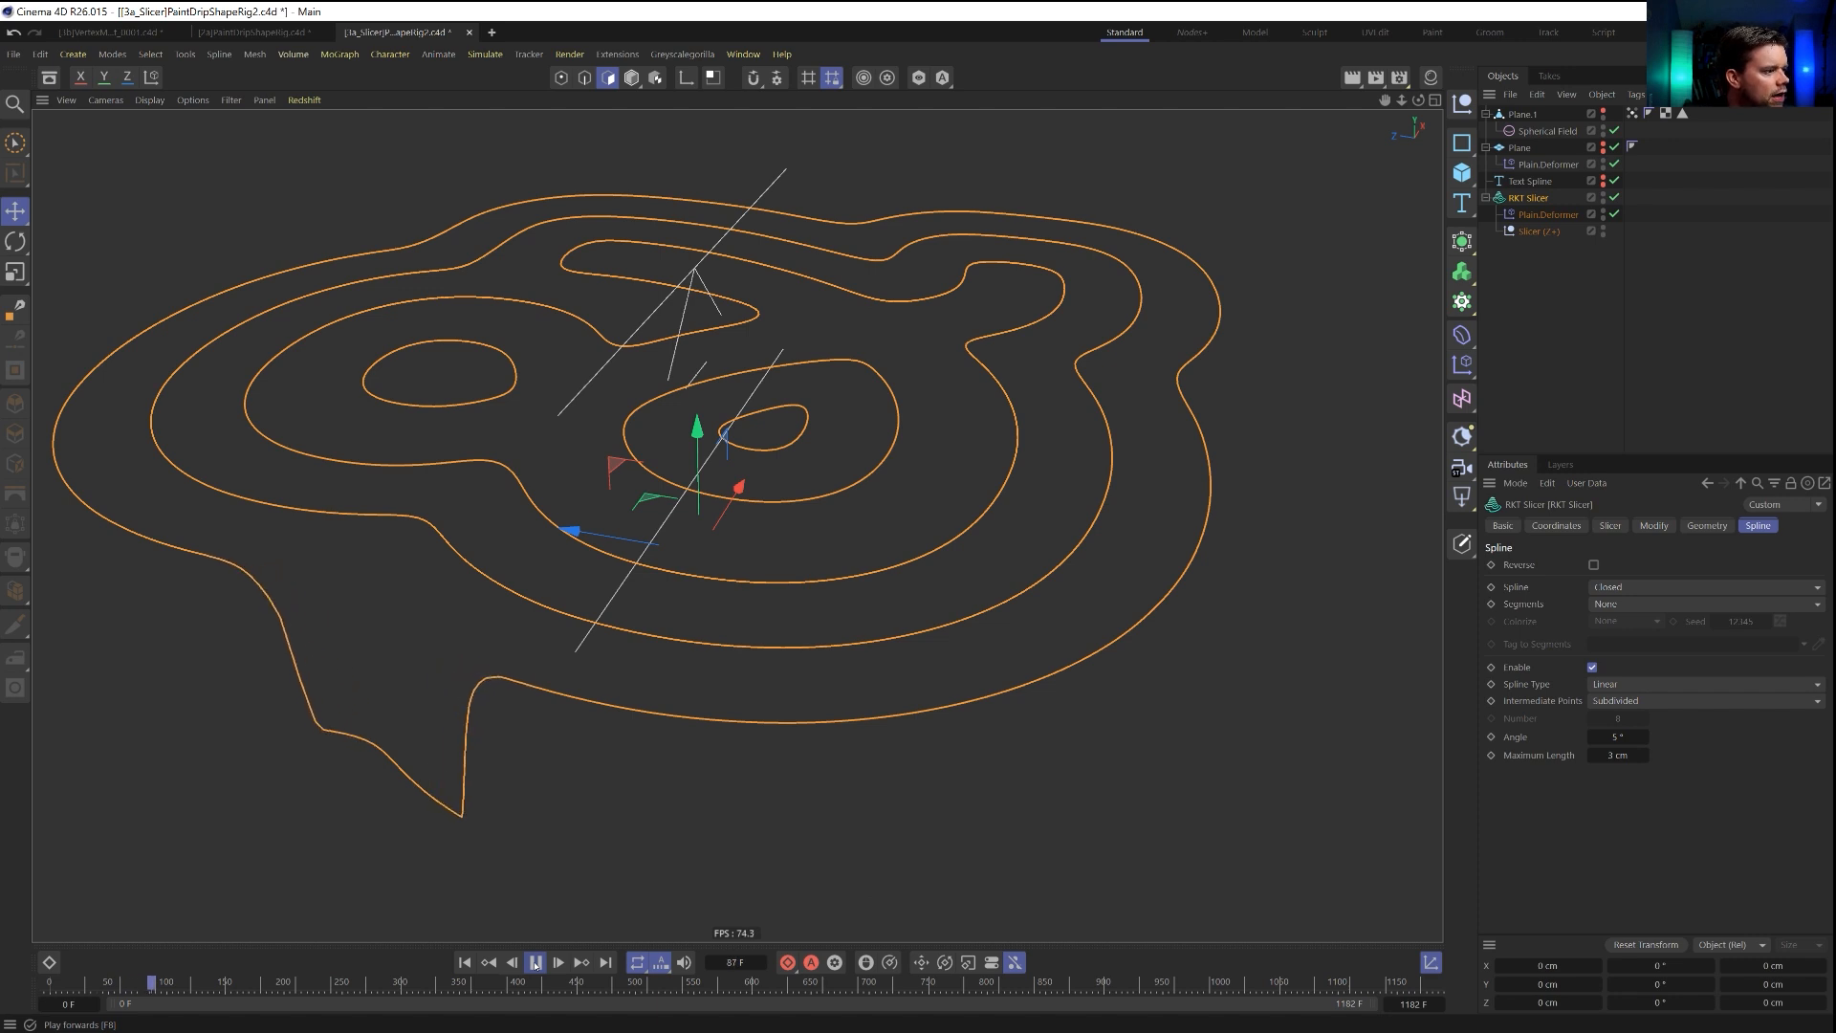
{"action": "left_click", "coordinate": [535, 962]}
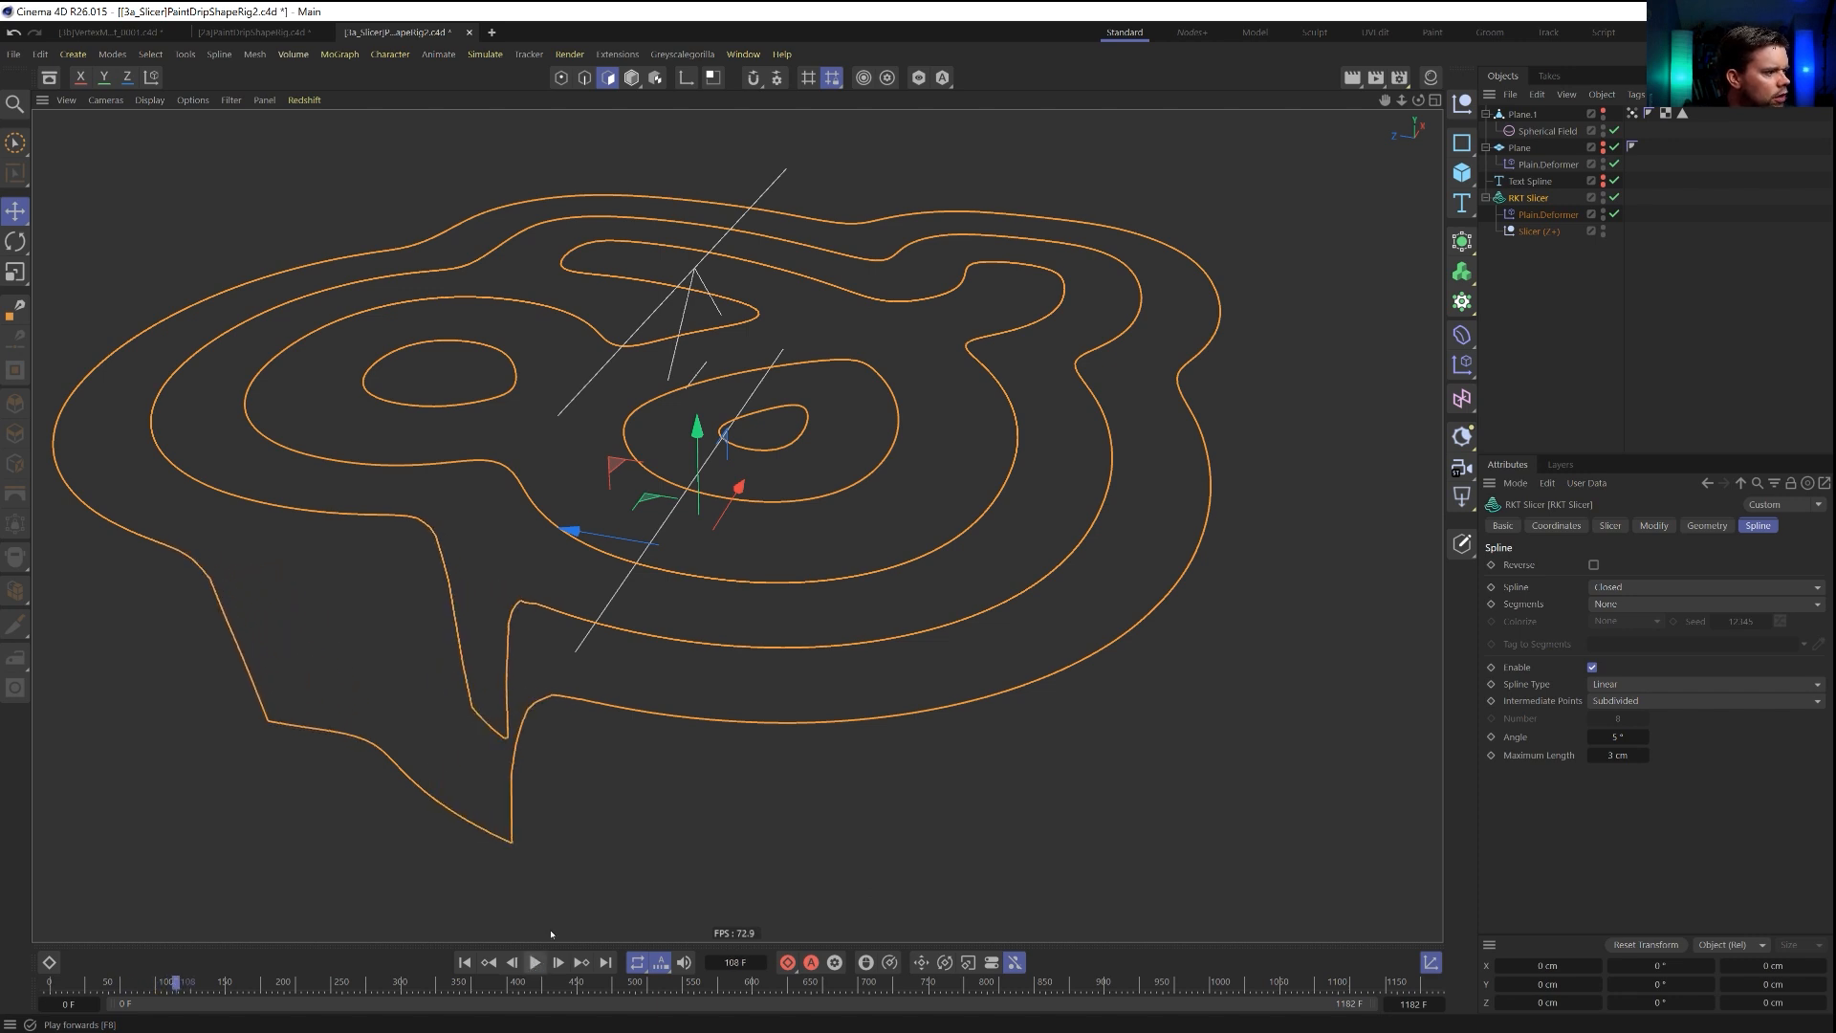
{"action": "left_click", "coordinate": [465, 964]}
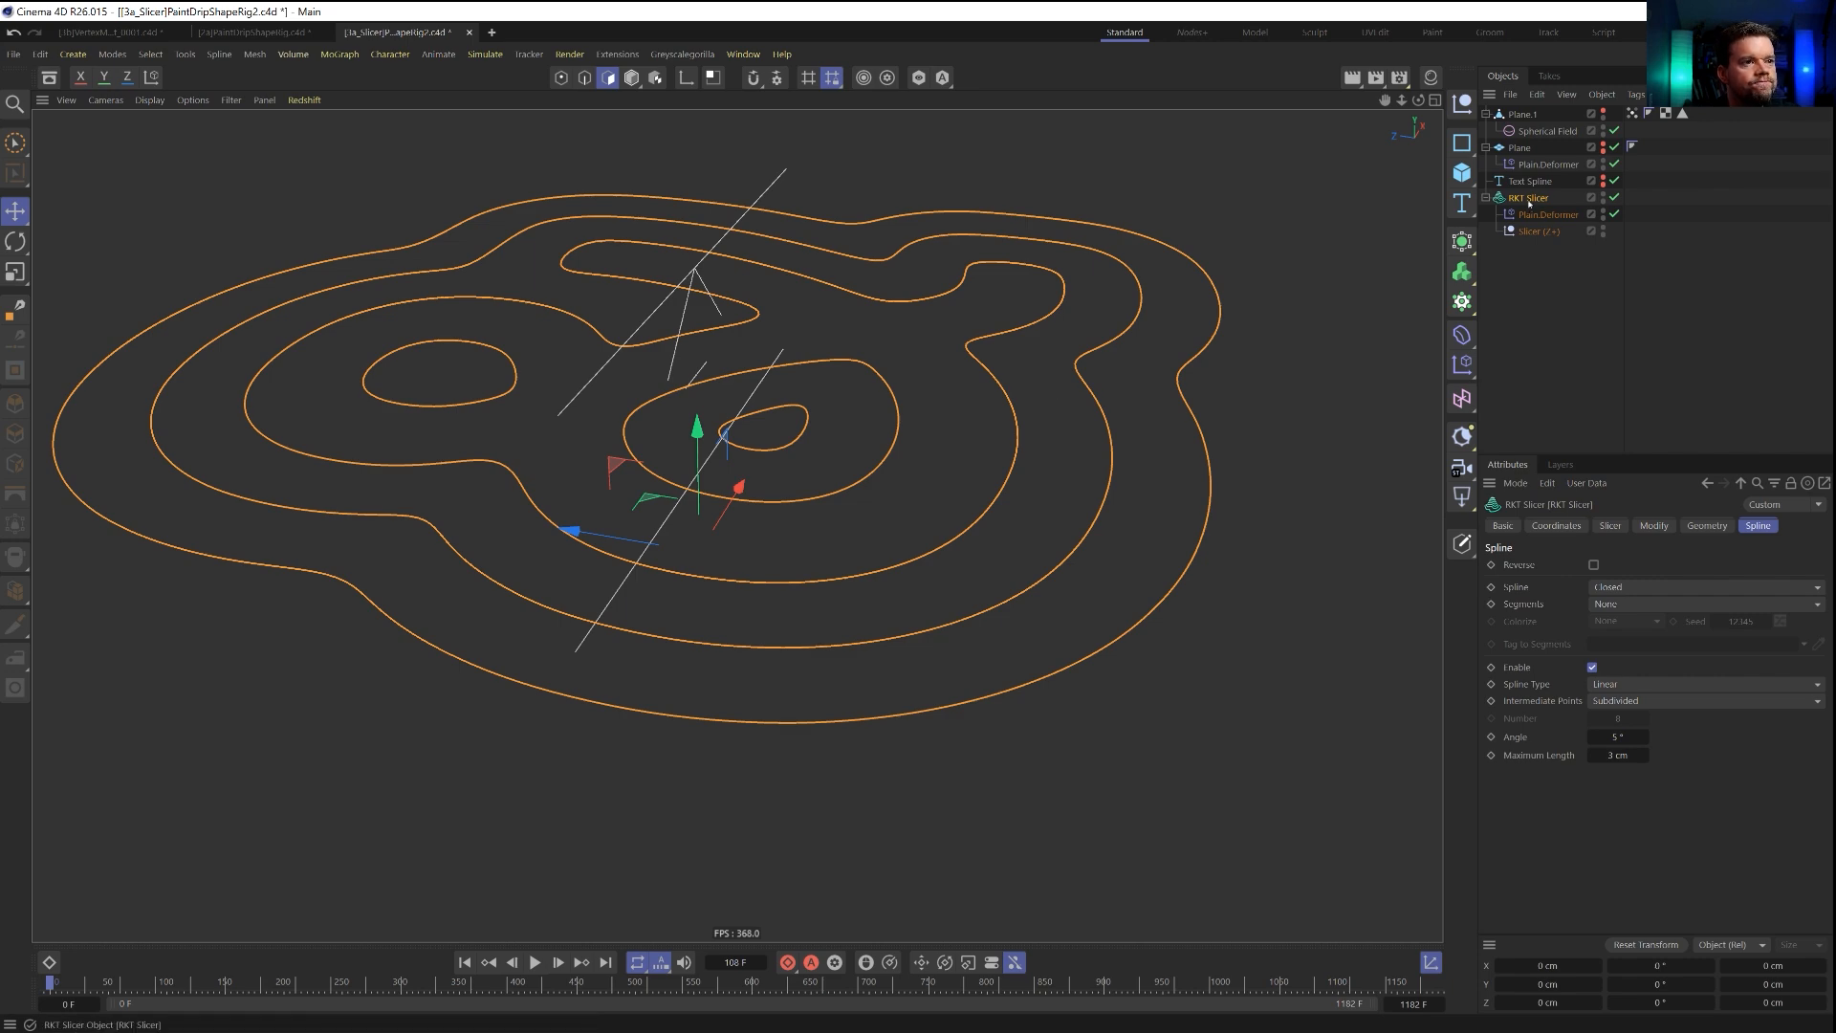
Save the project with all slicer contours in view.
{"action": "left_click_drag", "start_coordinate": [893, 520], "coordinate": [899, 601], "text": "alt"}
{"action": "middle_click_drag", "start_coordinate": [899, 601], "coordinate": [734, 604], "text": "alt"}
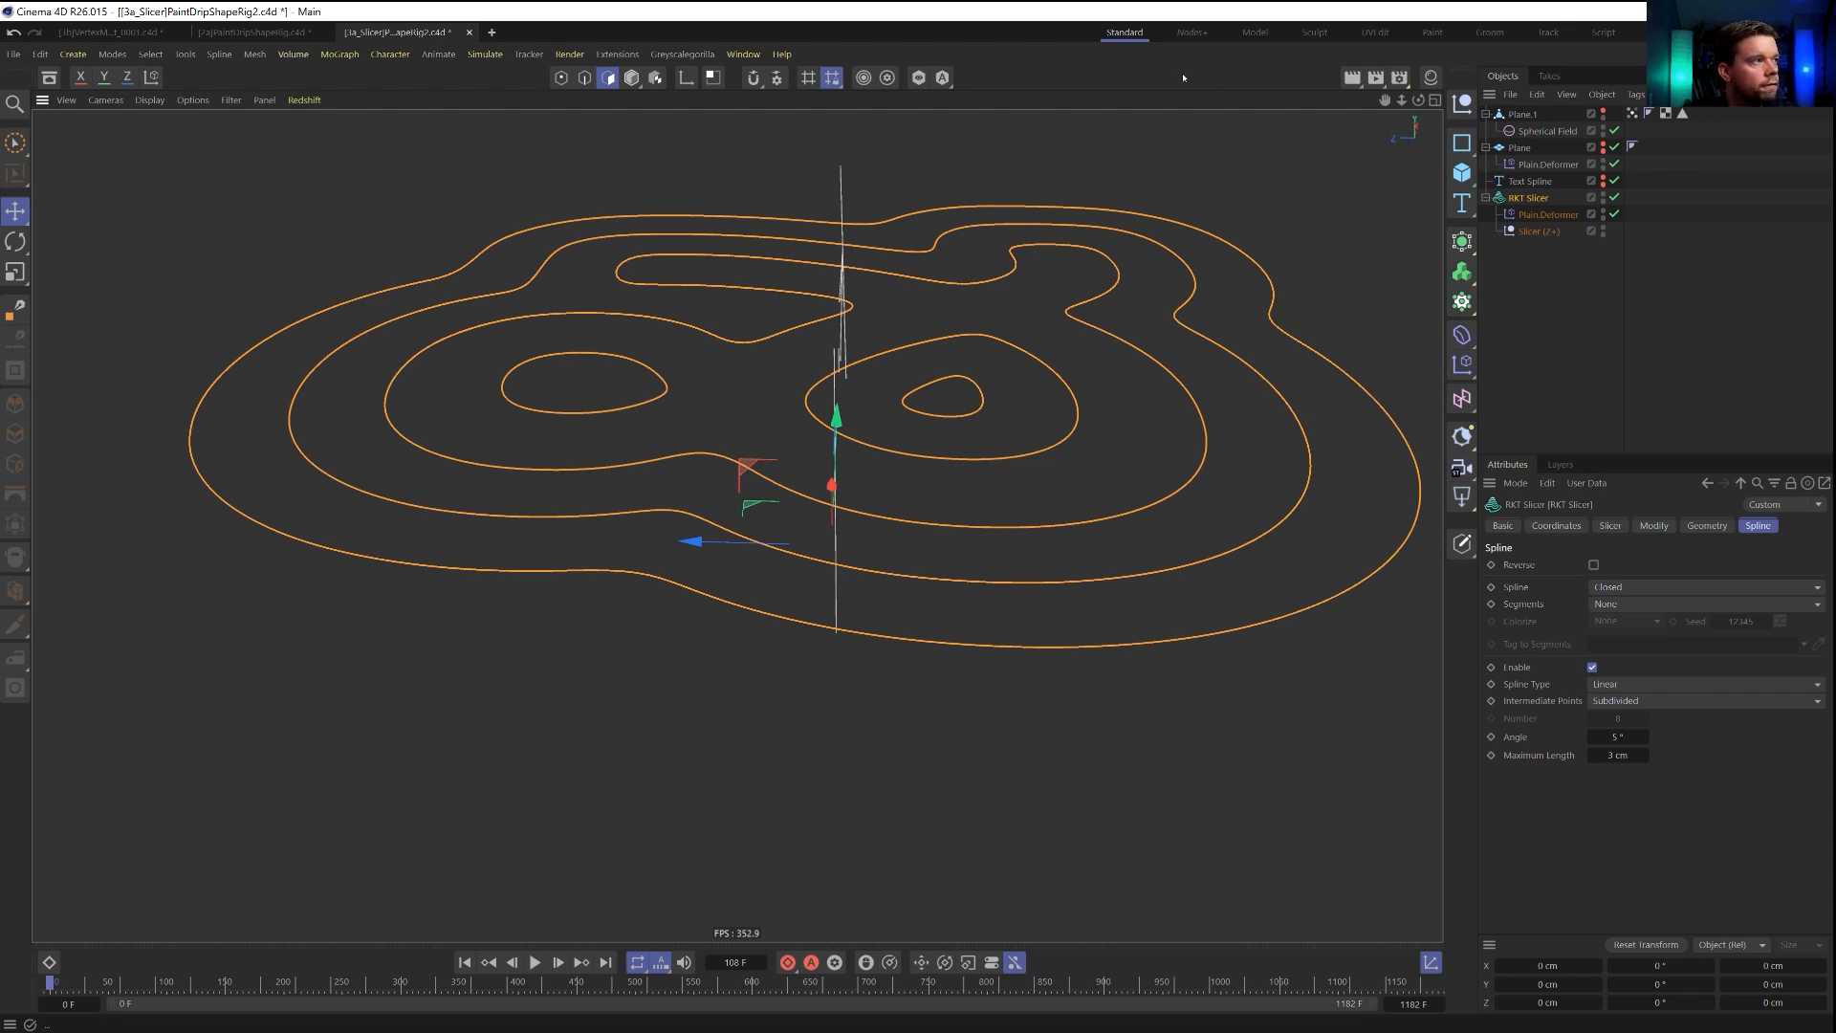
{"action": "key", "text": "ctrl+s"}
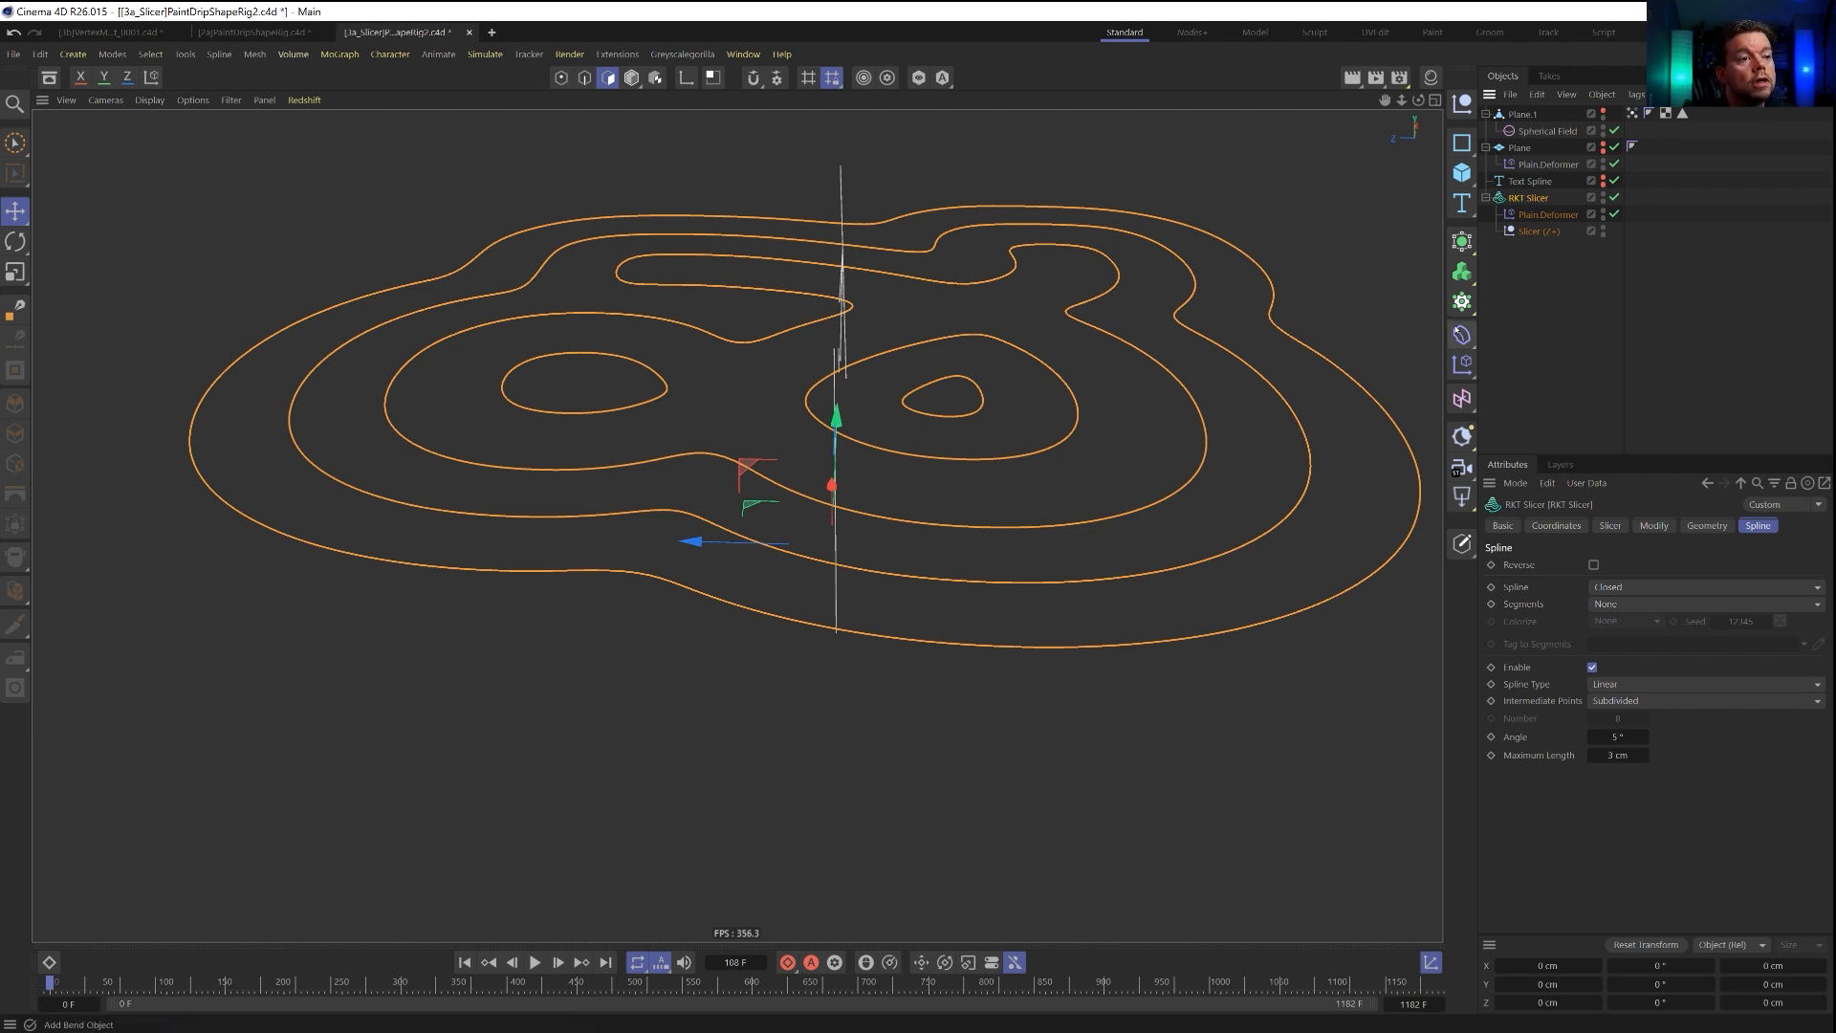
Add a Jiggle deformer under the RKT Slicer, raise its strength above the default and play the animation.
{"action": "left_click", "coordinate": [1462, 335]}
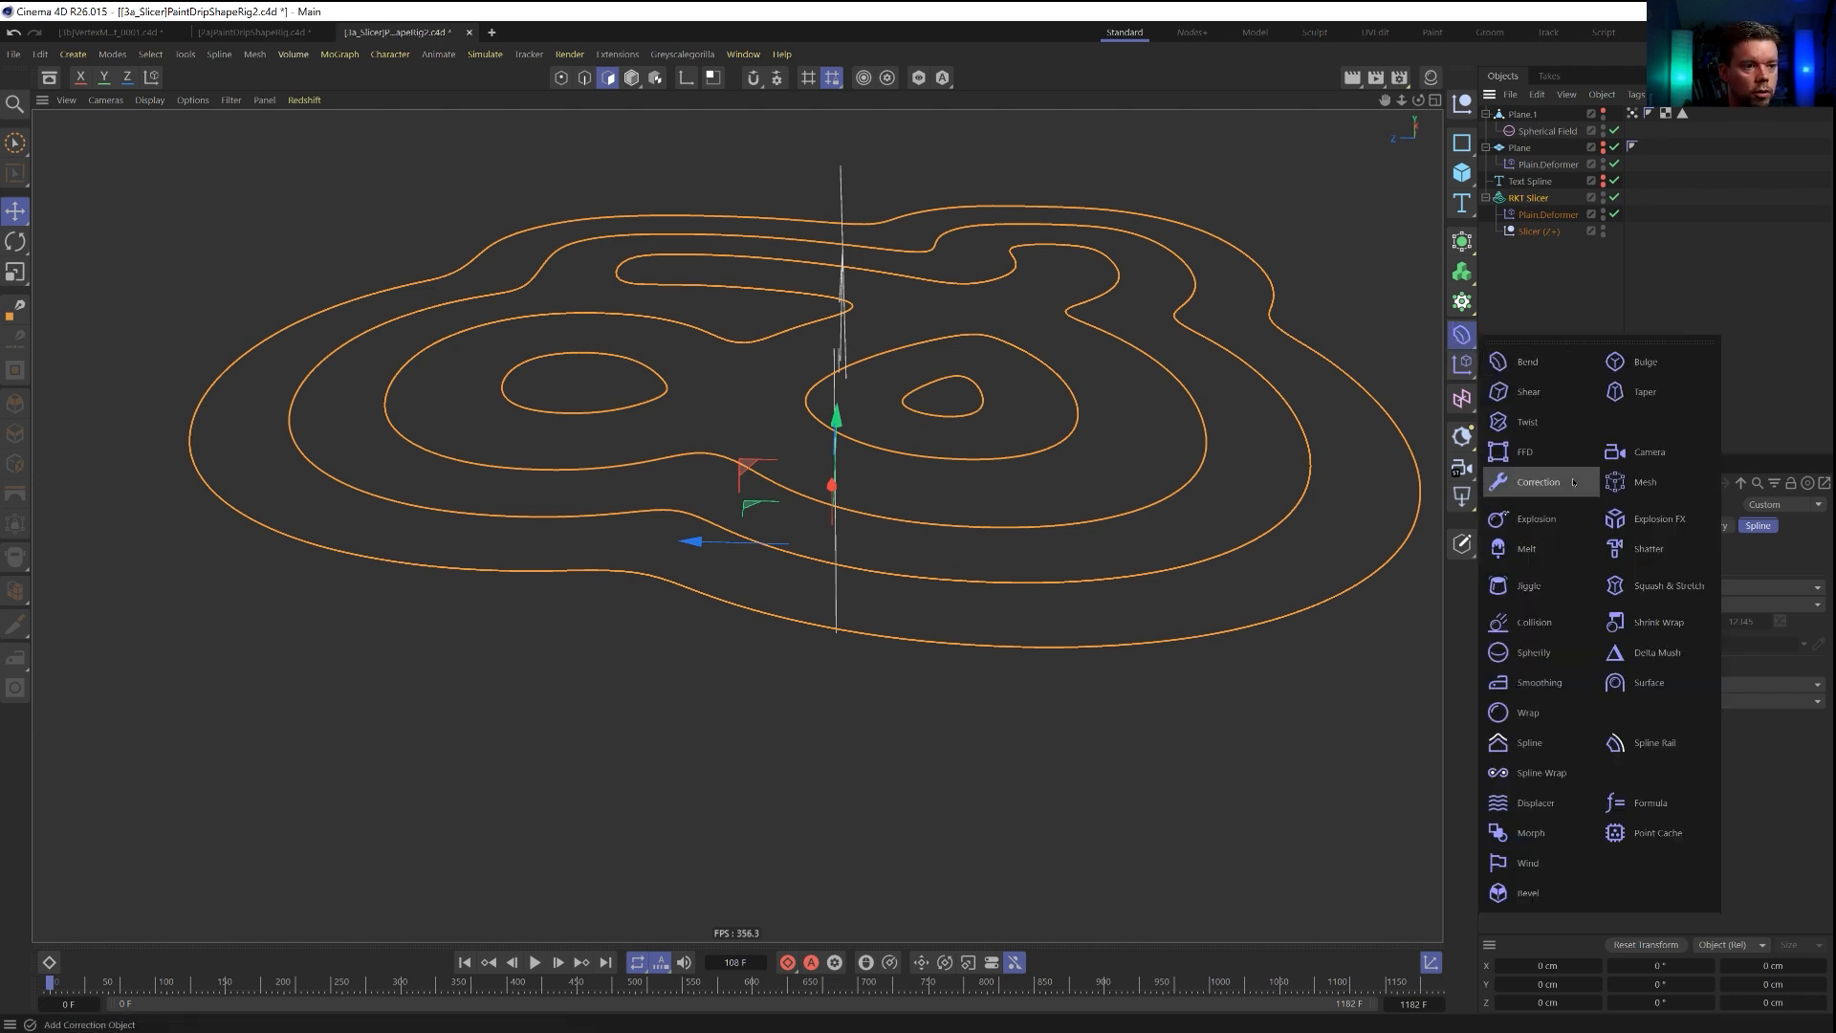
{"action": "left_click", "coordinate": [1561, 585]}
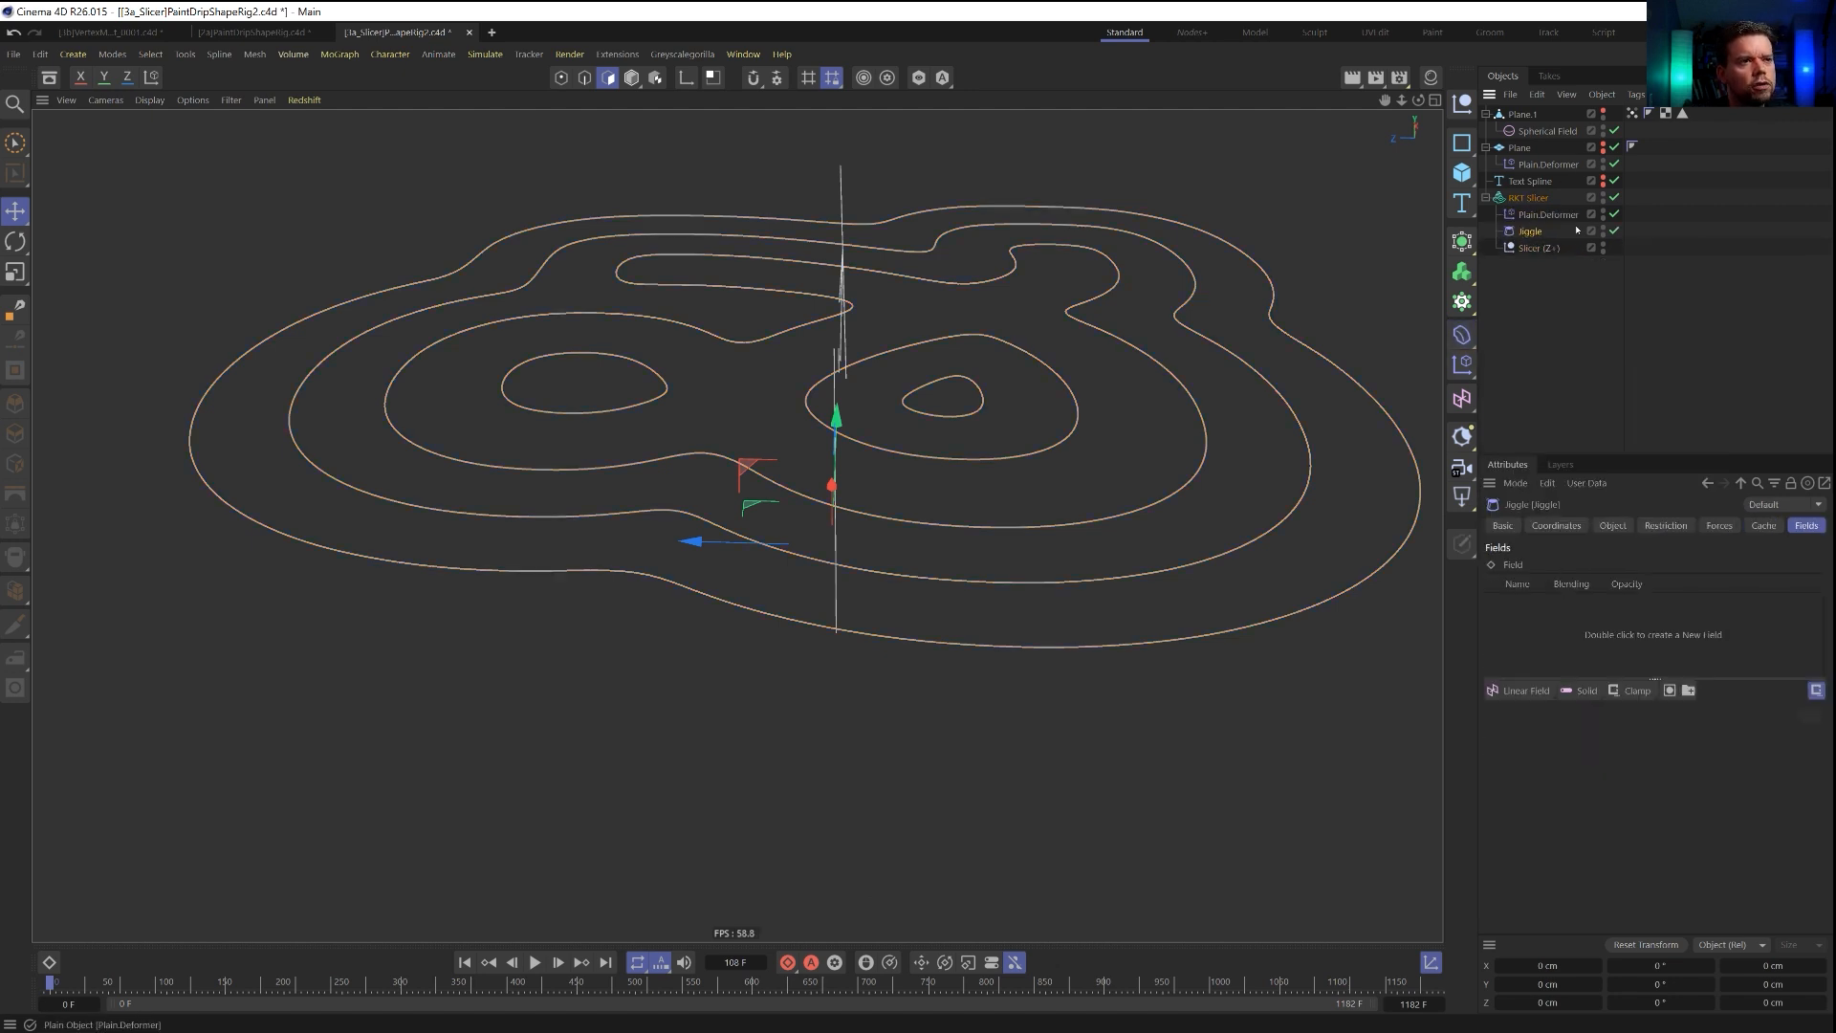
{"action": "left_click", "coordinate": [1613, 526]}
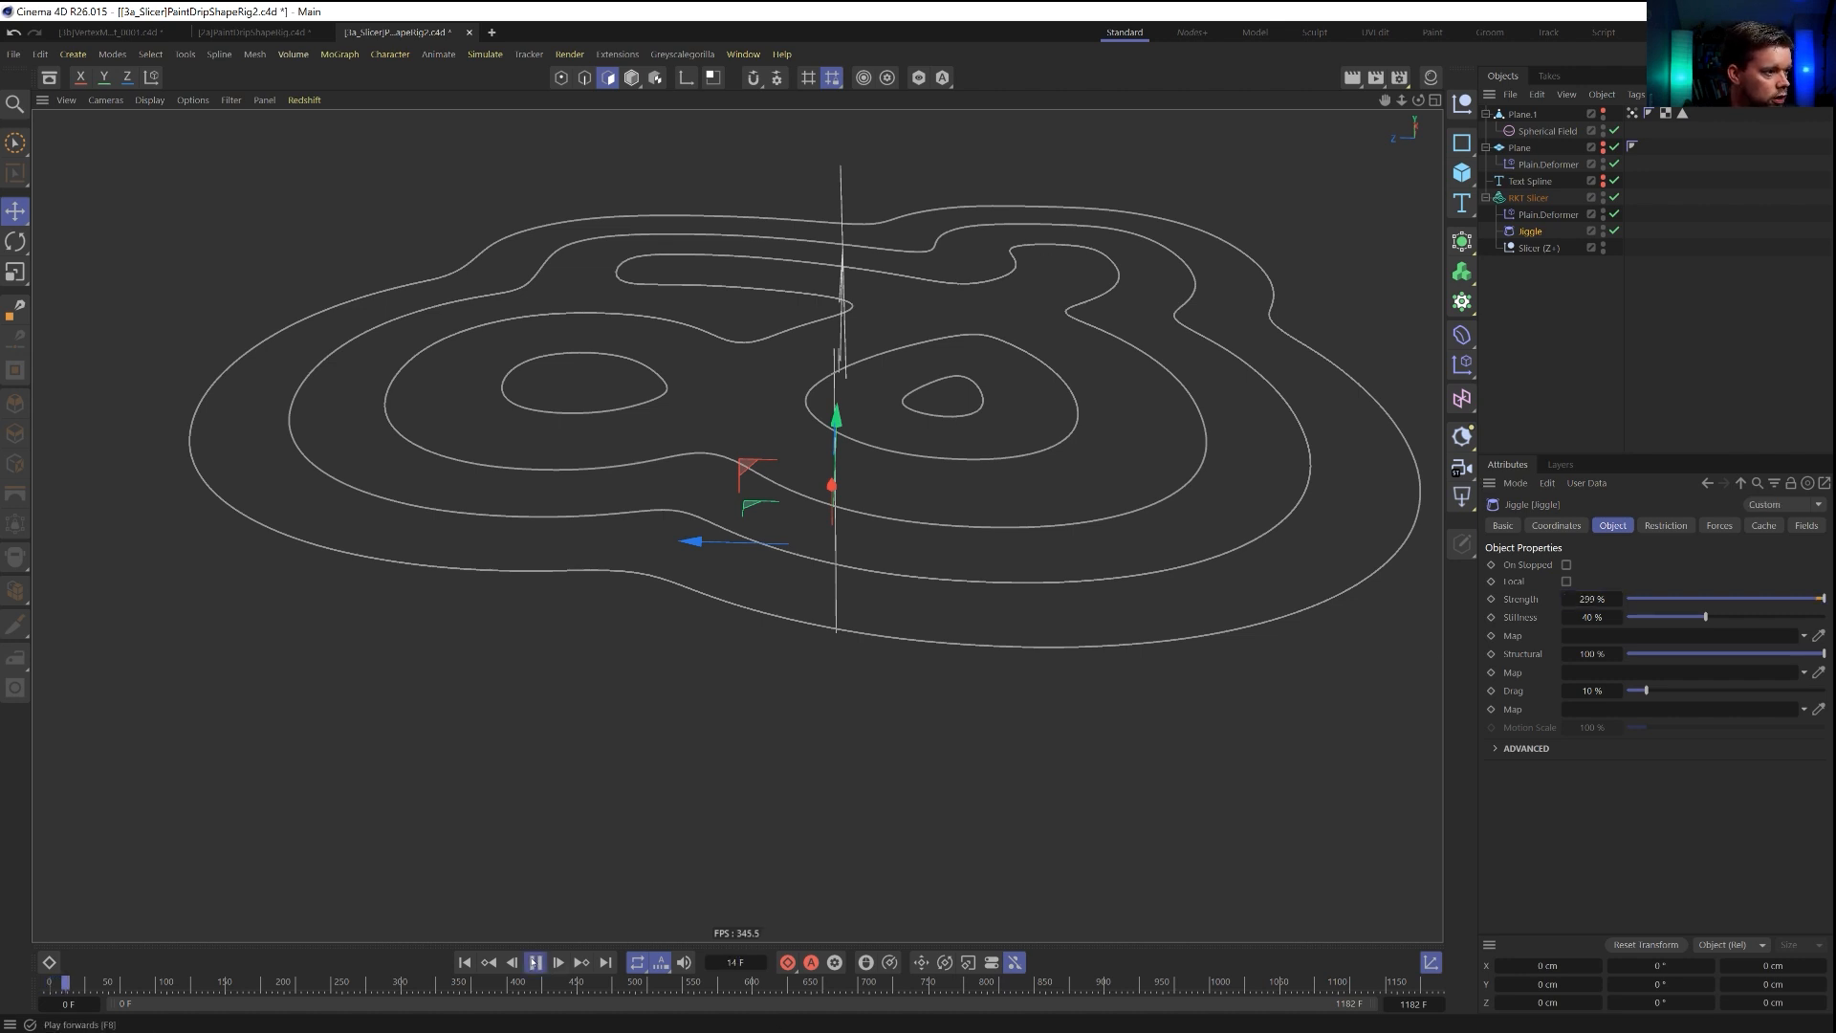
{"action": "left_click_drag", "start_coordinate": [787, 907], "coordinate": [832, 855], "text": "alt"}
{"action": "middle_click_drag", "start_coordinate": [832, 855], "coordinate": [840, 668], "text": "alt"}
{"action": "left_click_drag", "start_coordinate": [839, 669], "coordinate": [792, 645], "text": "alt"}
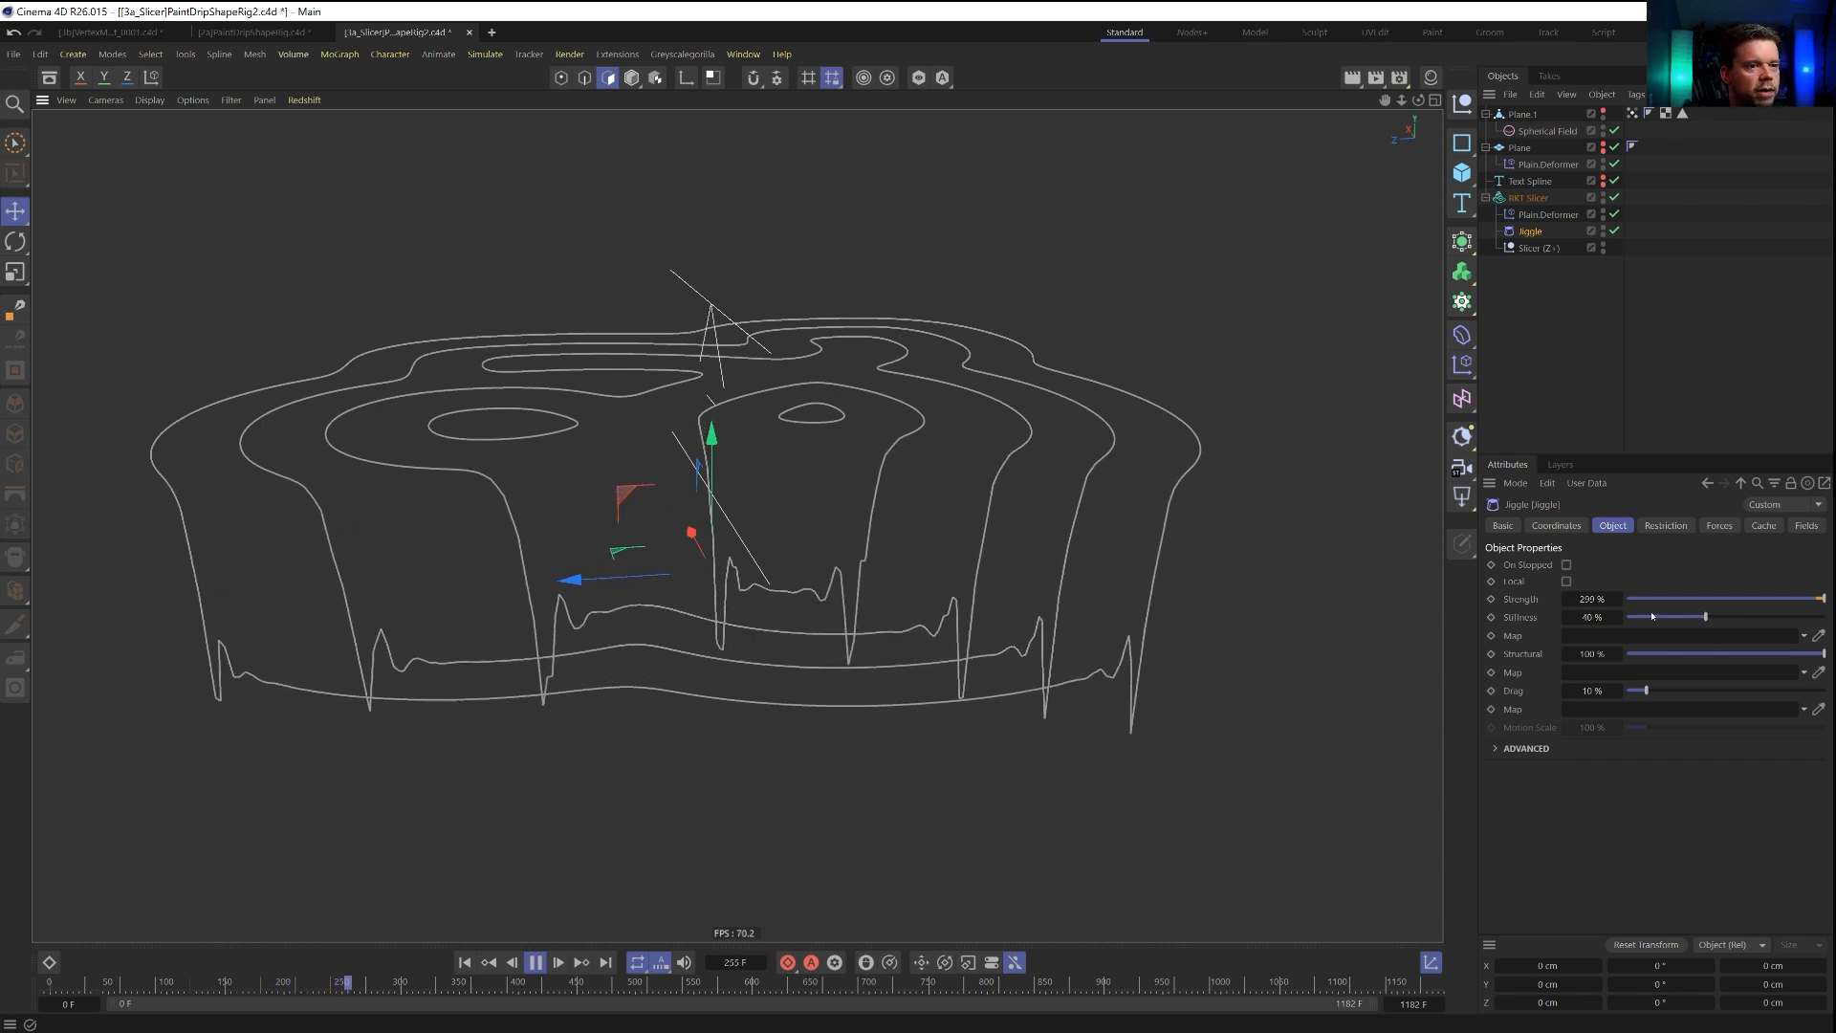
Reset the Jiggle strength to 100 %, and set its drag to 88 % and stiffness to 11 %.
{"action": "right_click", "coordinate": [1617, 601]}
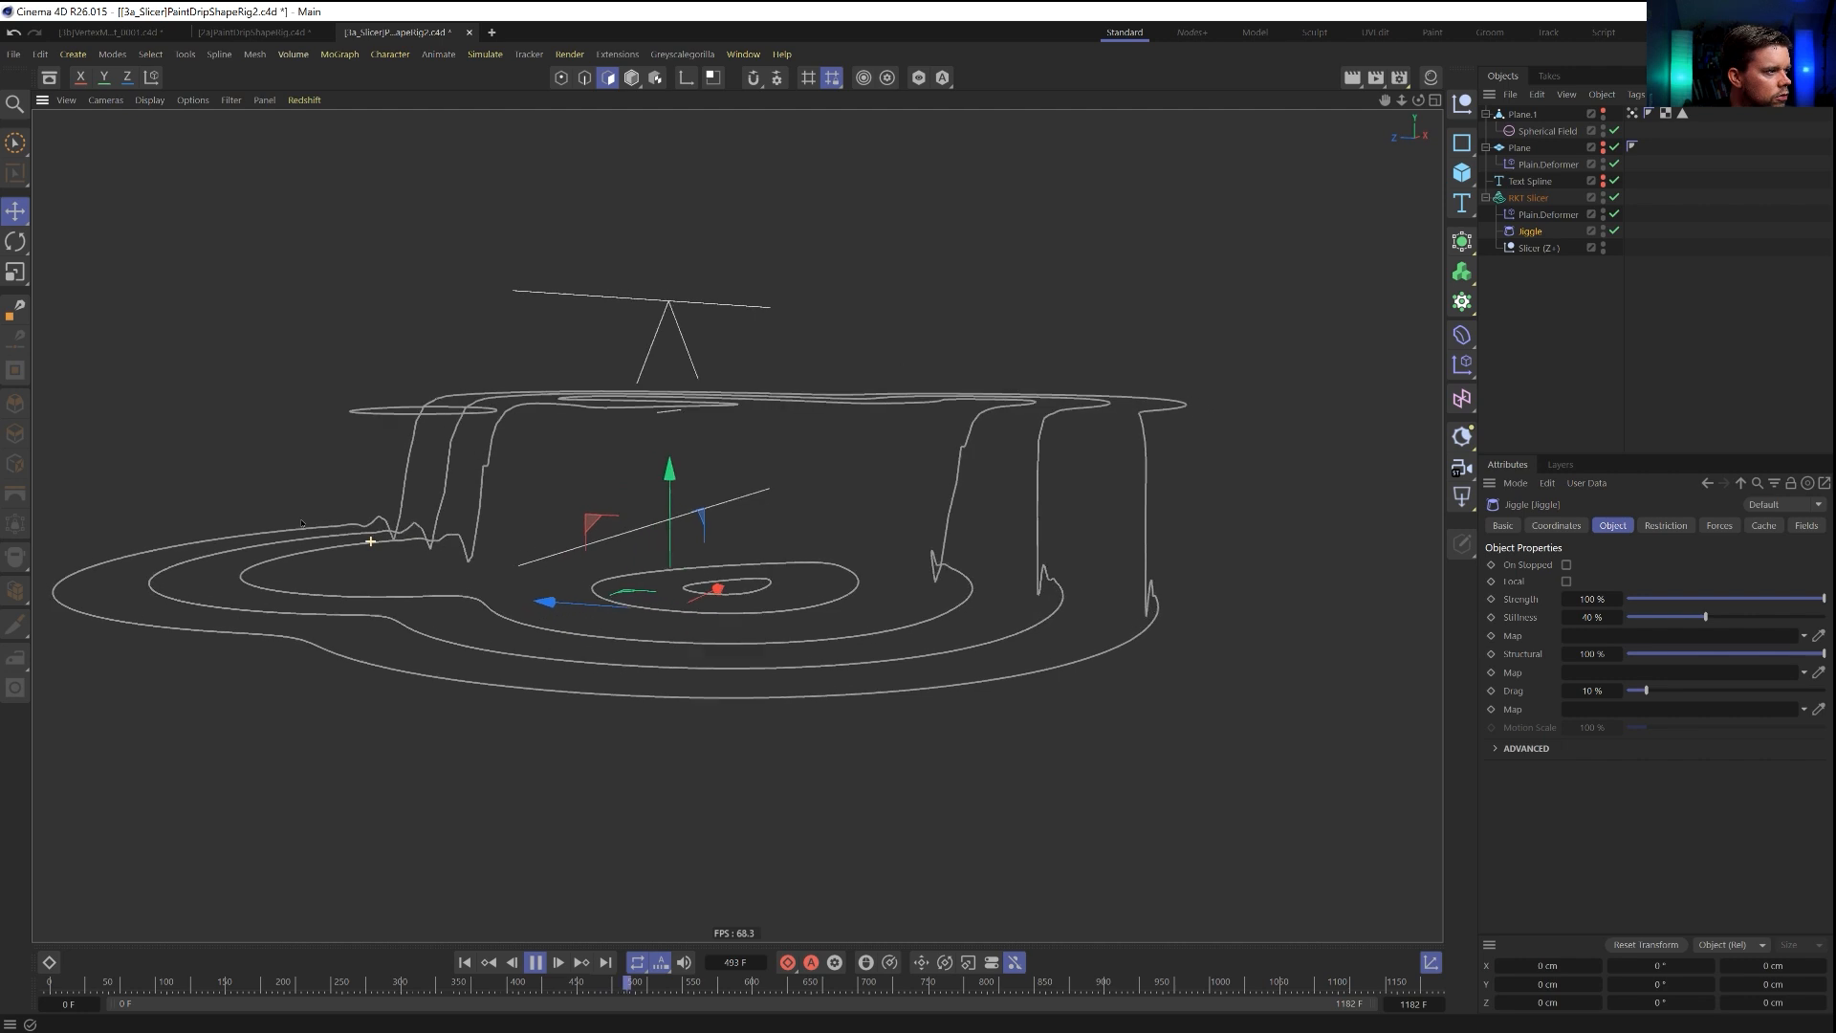
{"action": "left_click_drag", "start_coordinate": [364, 551], "coordinate": [847, 560], "text": "alt"}
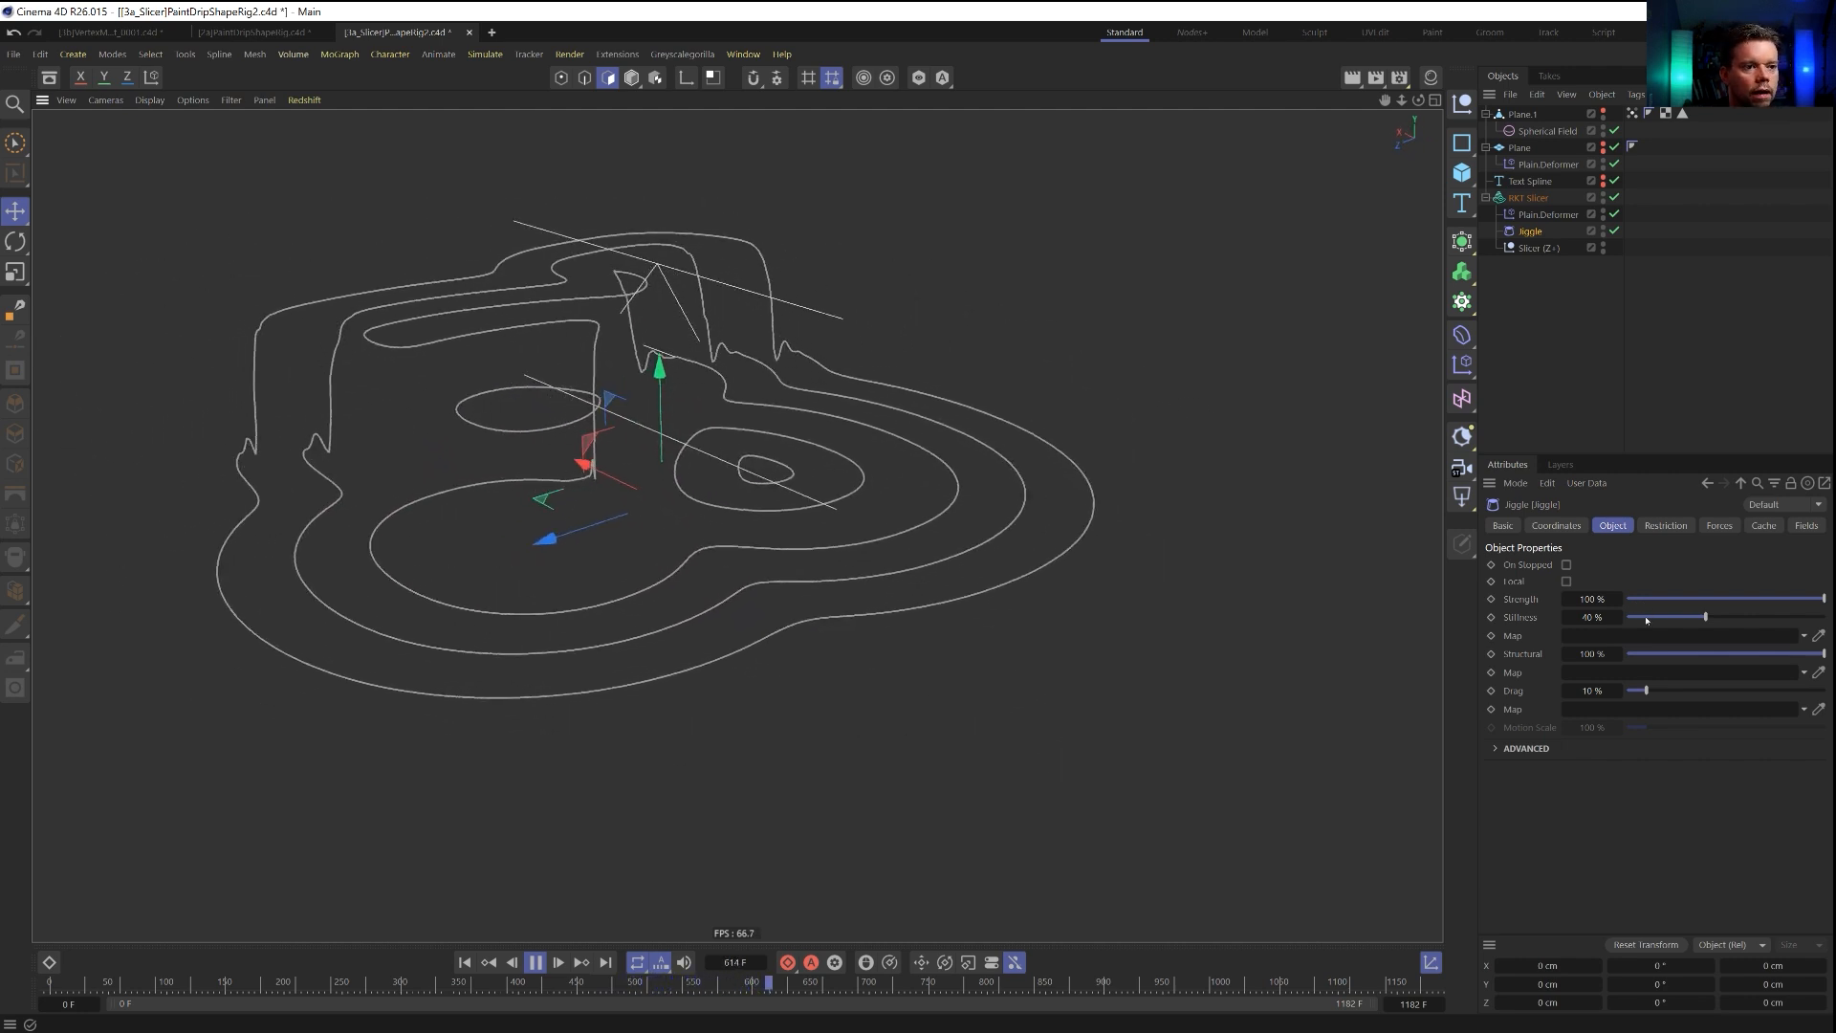
{"action": "left_click_drag", "start_coordinate": [1689, 694], "coordinate": [1800, 690]}
{"action": "left_click_drag", "start_coordinate": [1705, 617], "coordinate": [1647, 616]}
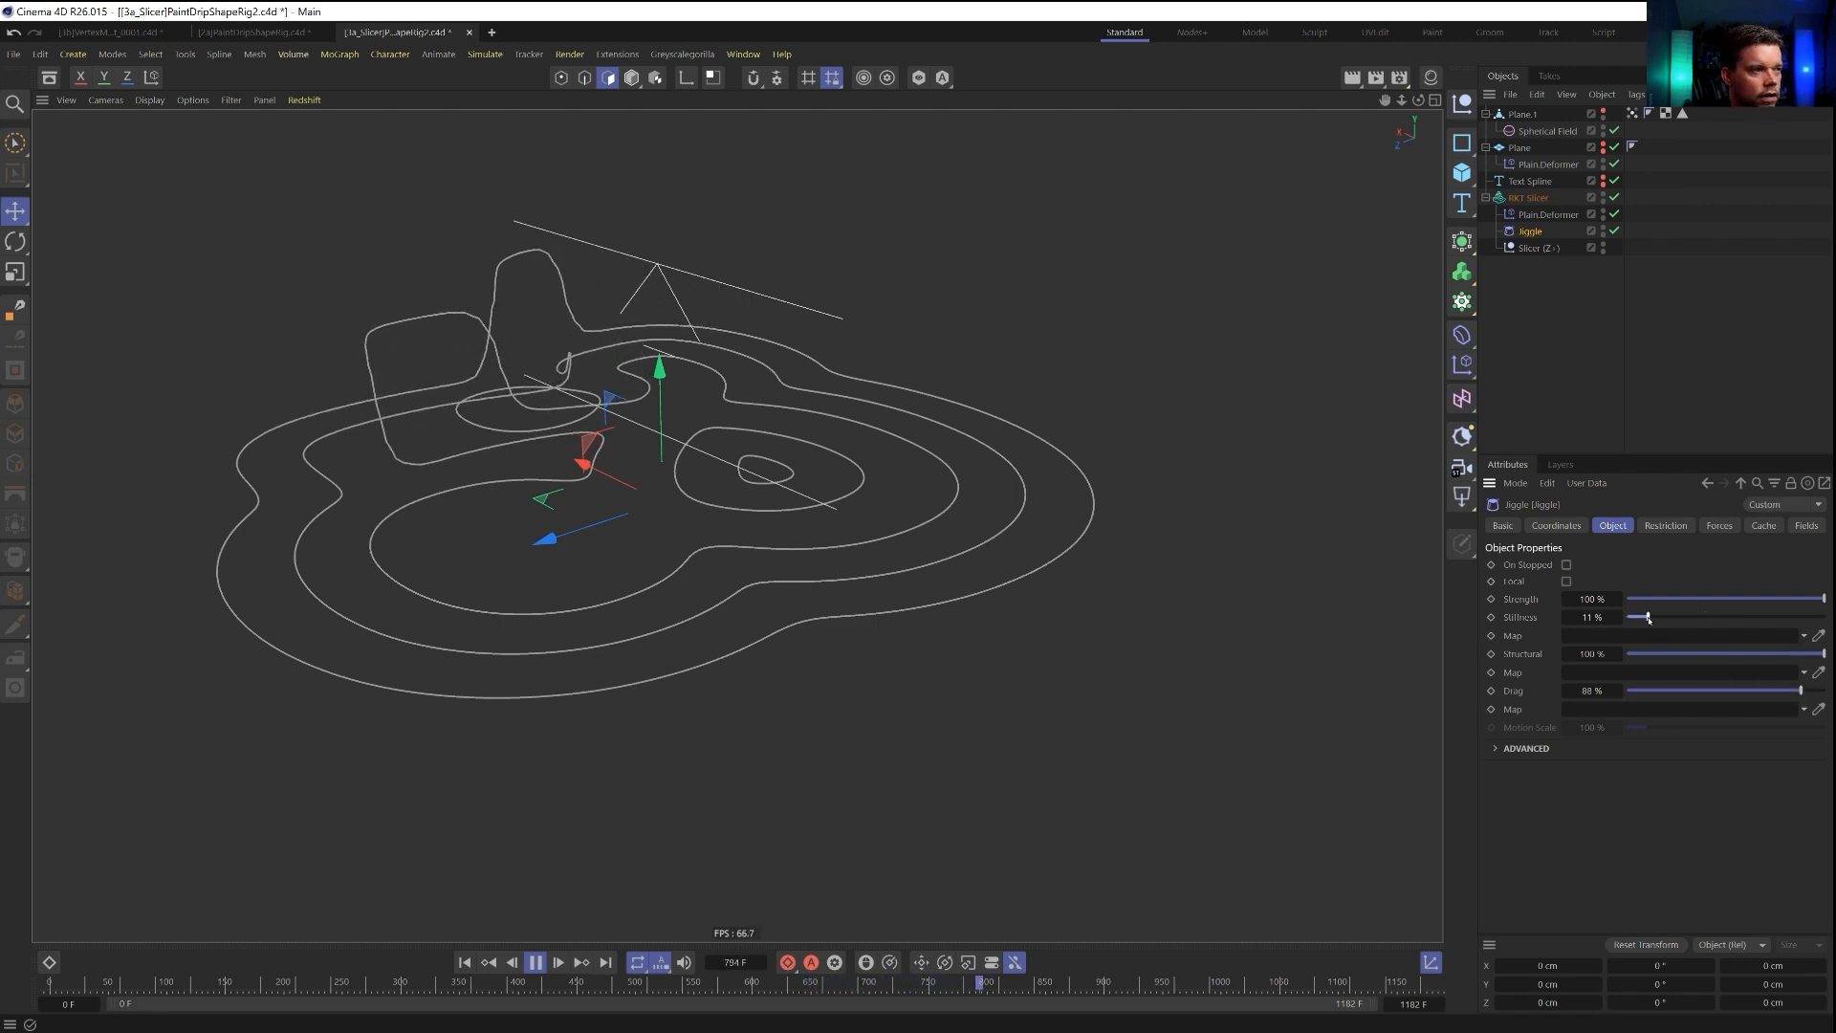
Replay the animation from the start and compare the drips with the Jiggle deformer off and on.
{"action": "left_click", "coordinate": [464, 962]}
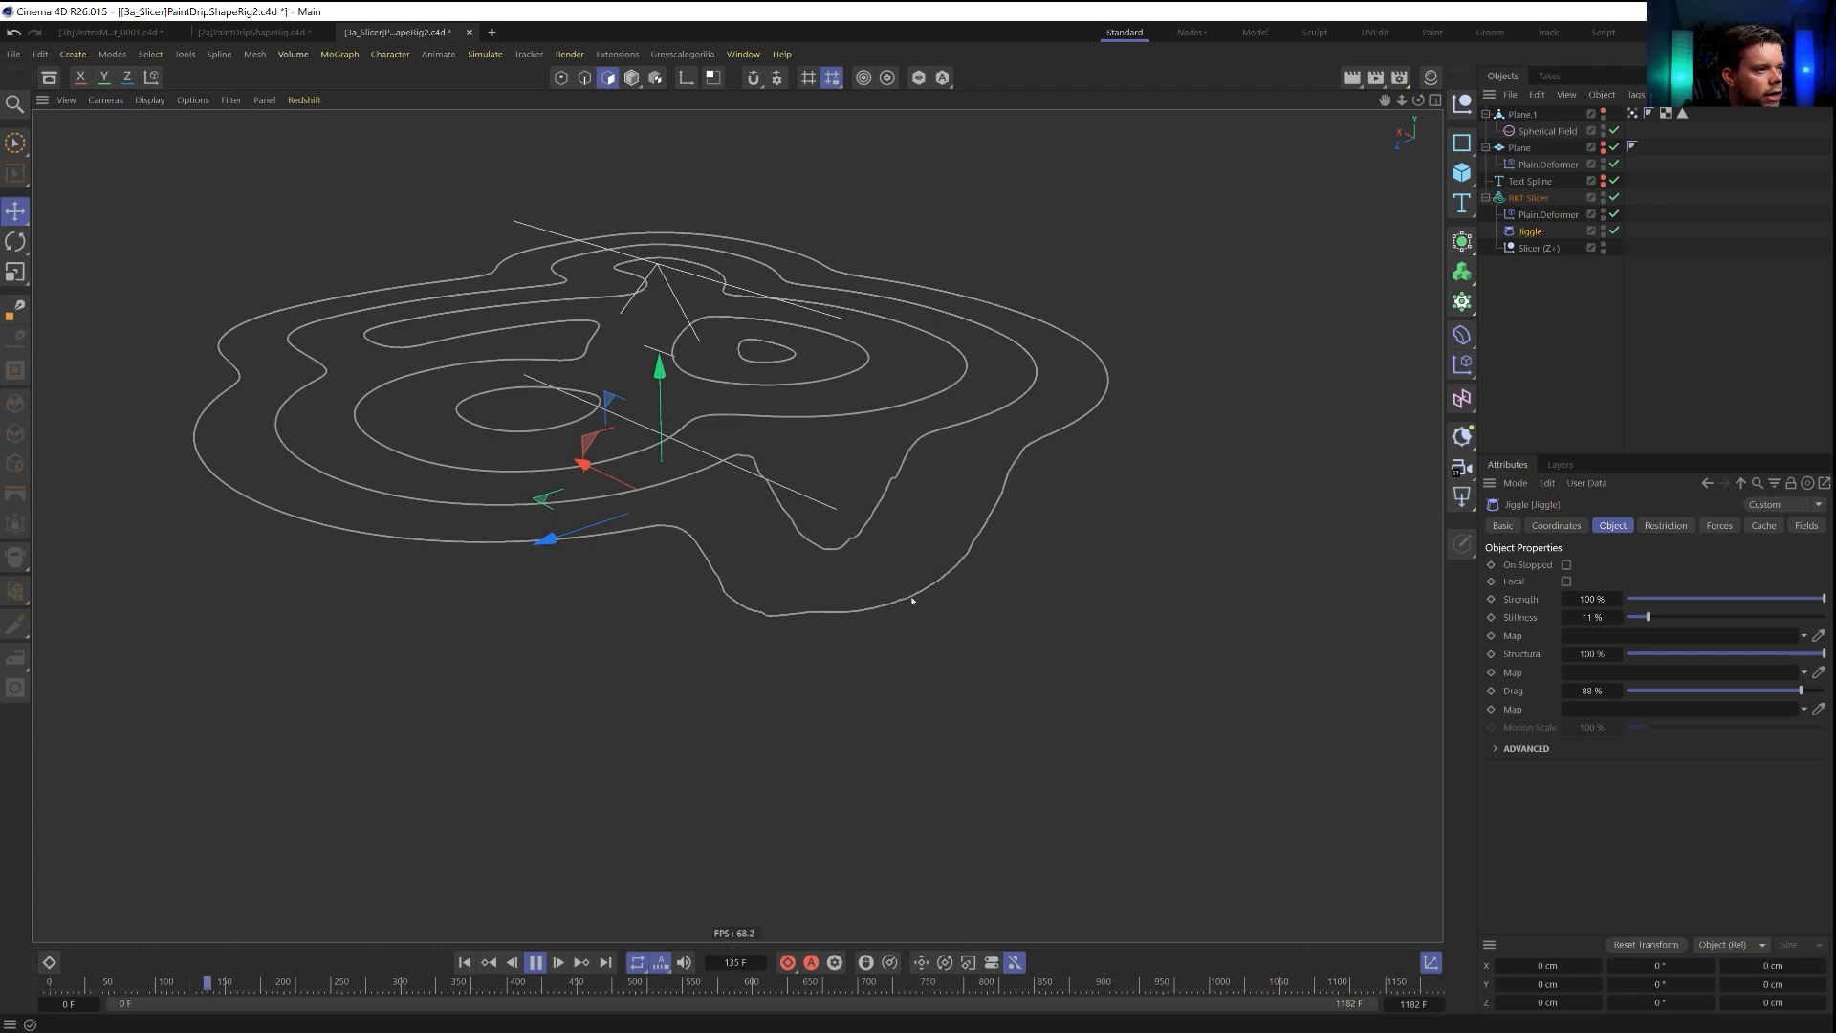
{"action": "left_click_drag", "start_coordinate": [1067, 550], "coordinate": [921, 545], "text": "alt"}
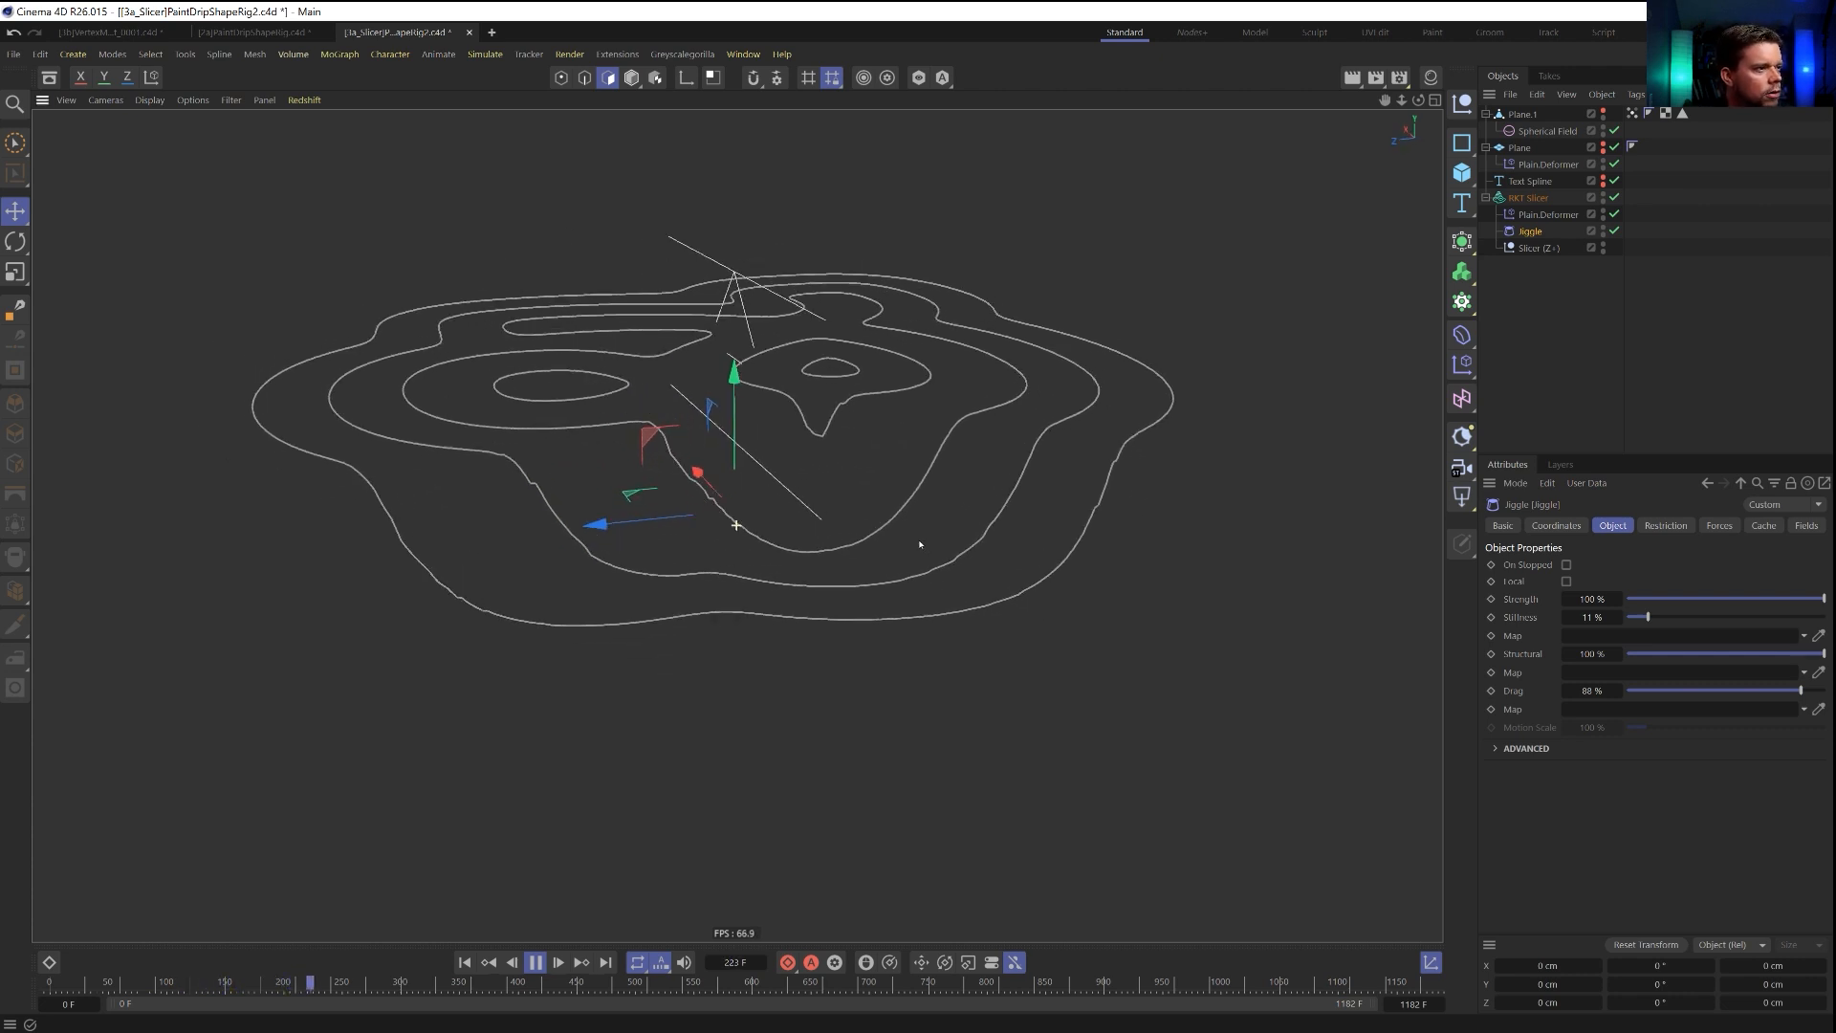
{"action": "left_click", "coordinate": [1614, 231]}
{"action": "left_click", "coordinate": [1614, 231]}
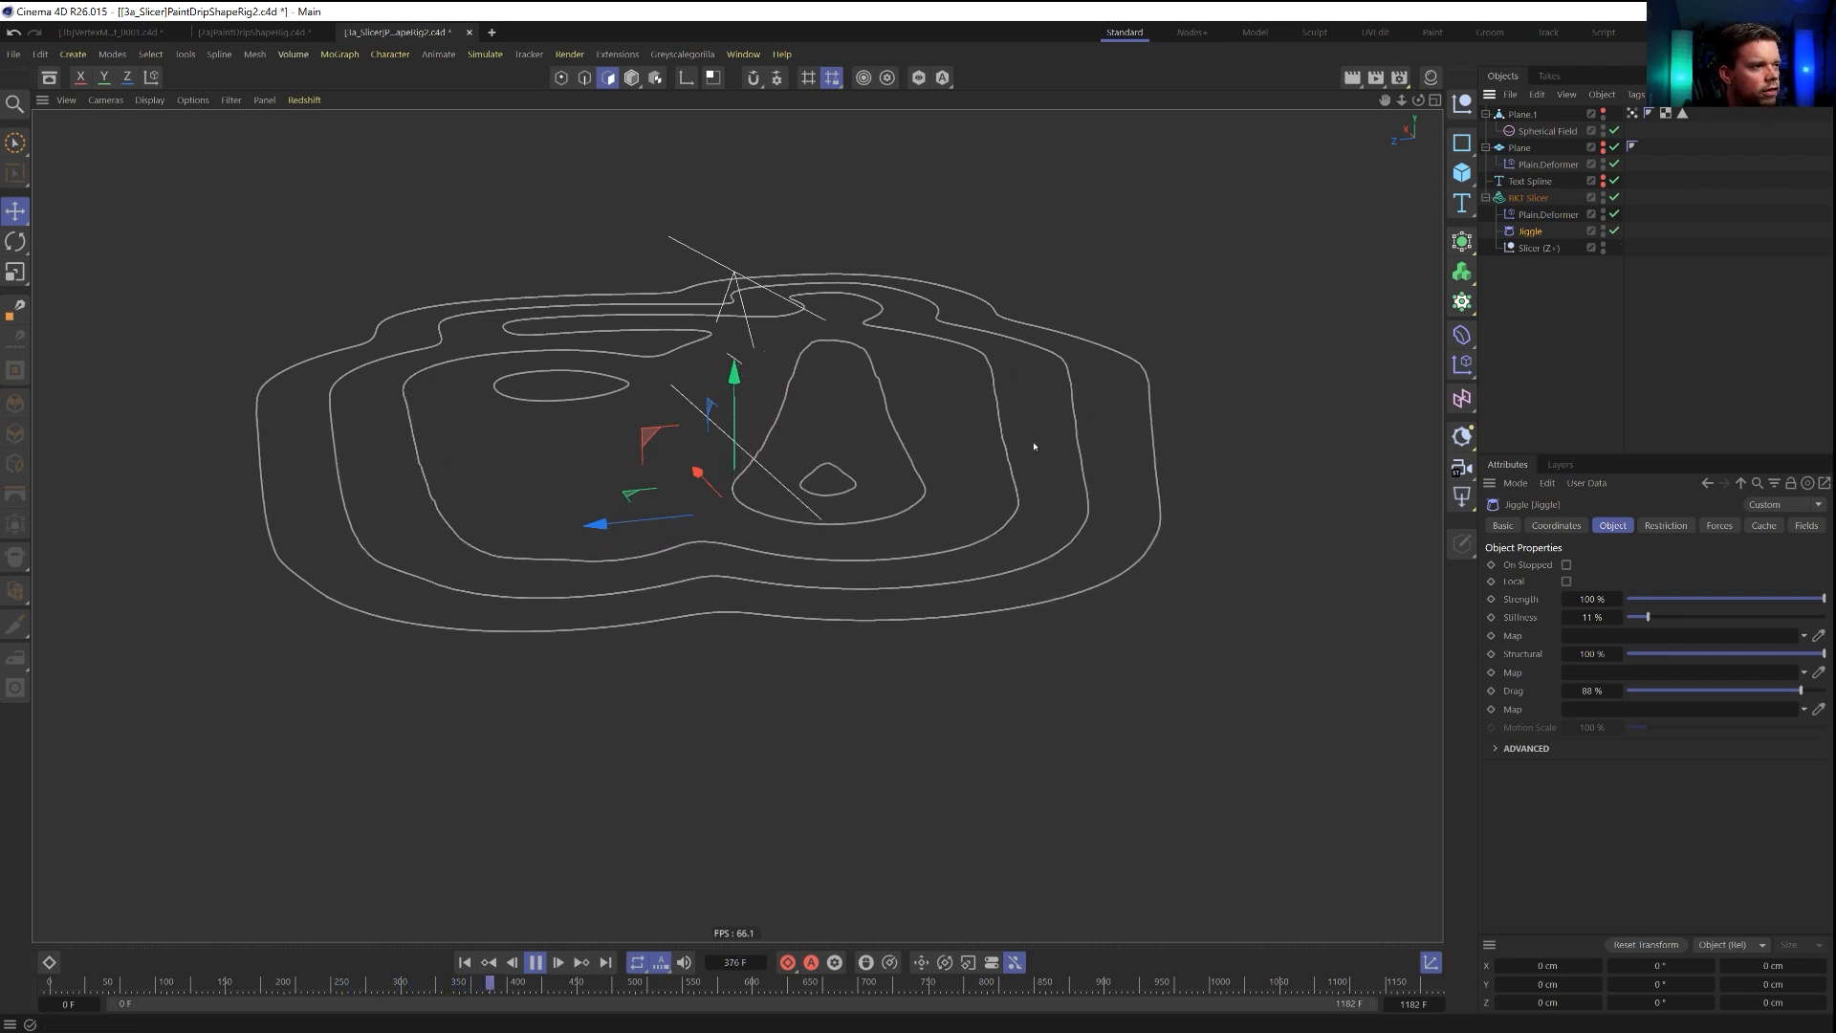
Delete the Jiggle deformer and stop the animation at its first frame.
{"action": "key", "text": "Delete"}
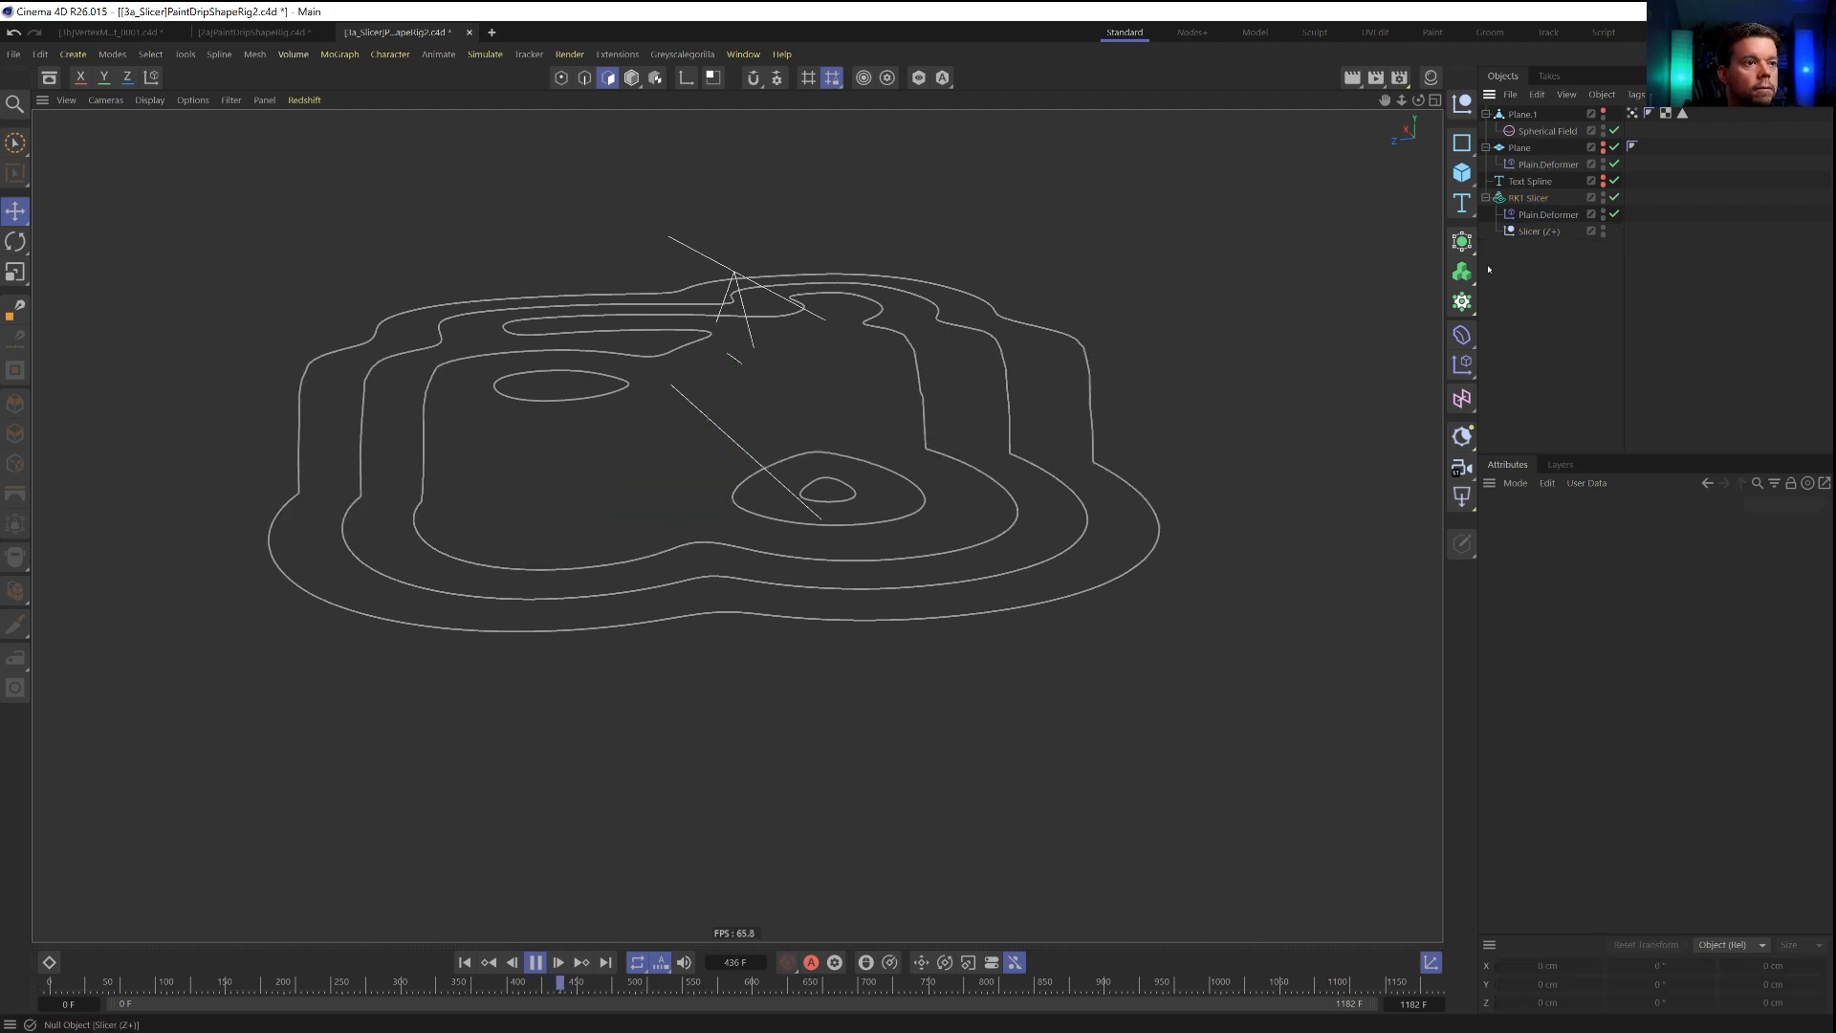
{"action": "left_click", "coordinate": [536, 962]}
{"action": "left_click", "coordinate": [463, 962]}
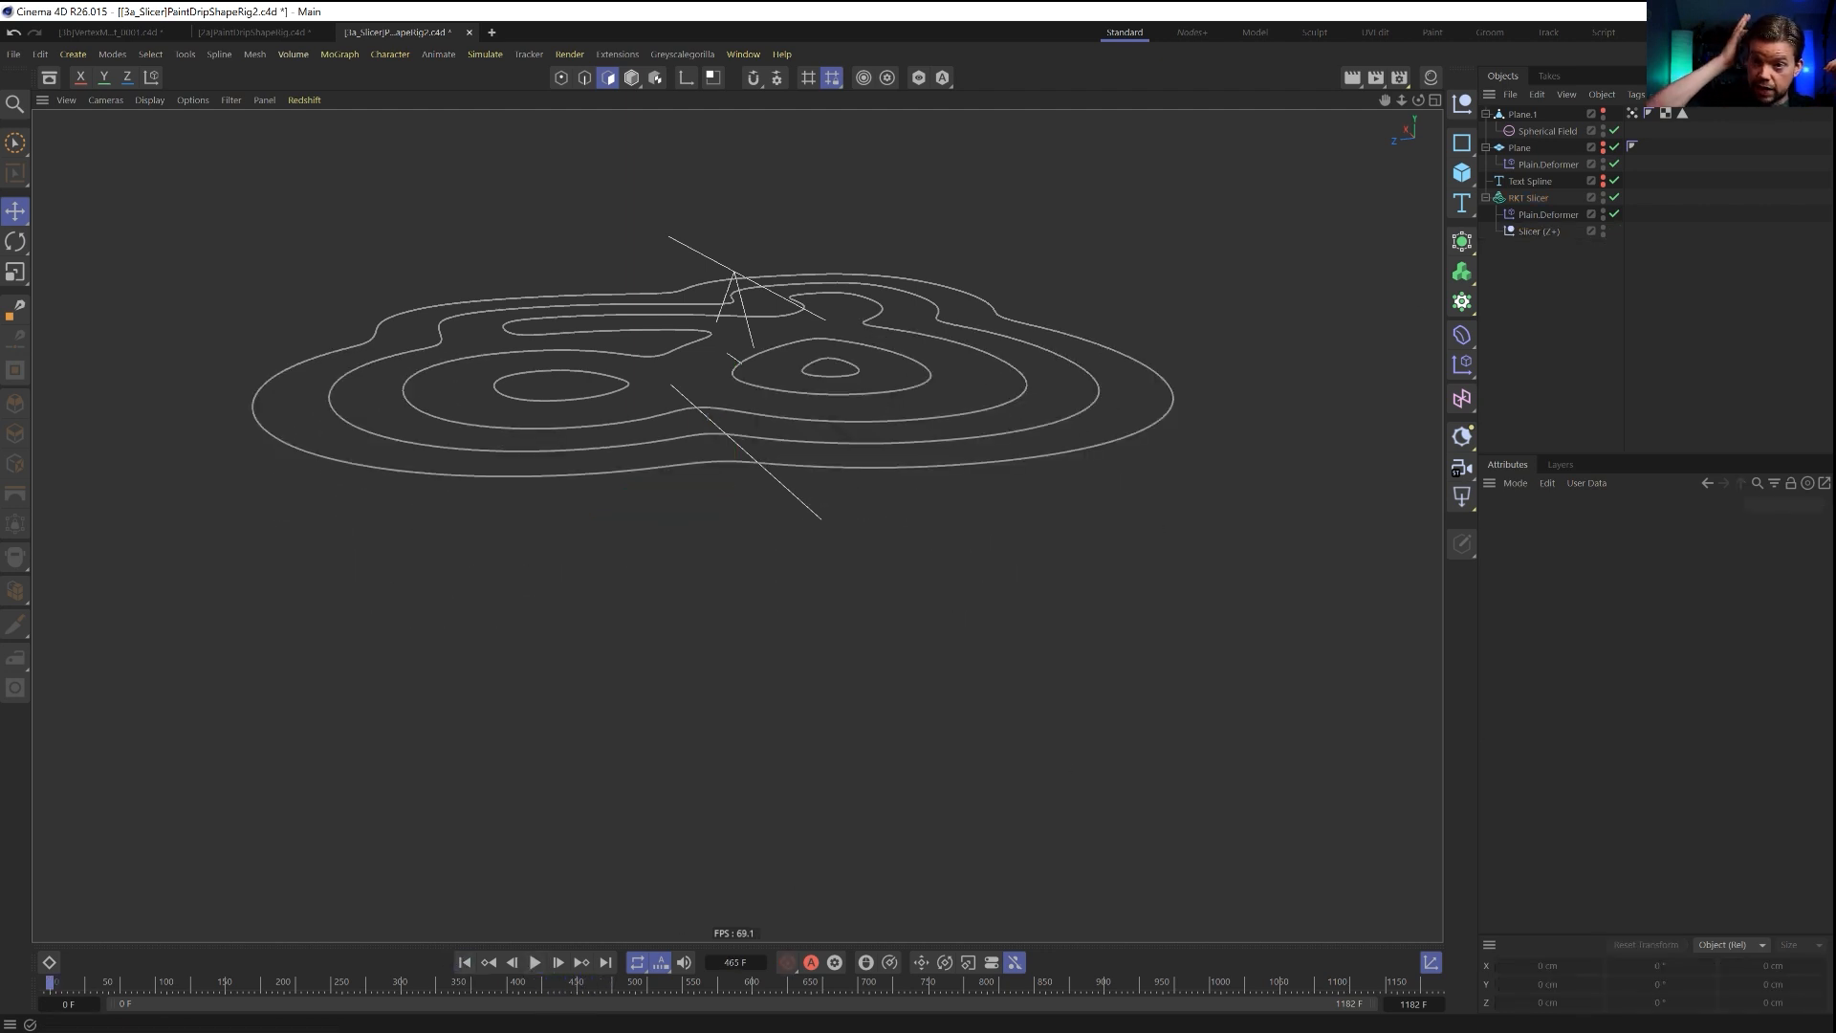
Turn off Preview Cuts for the RKT Slicer and save the project.
{"action": "left_click_drag", "start_coordinate": [1135, 288], "coordinate": [999, 356], "text": "alt"}
{"action": "middle_click_drag", "start_coordinate": [999, 356], "coordinate": [963, 515], "text": "alt"}
{"action": "left_click_drag", "start_coordinate": [962, 515], "coordinate": [832, 502], "text": "alt"}
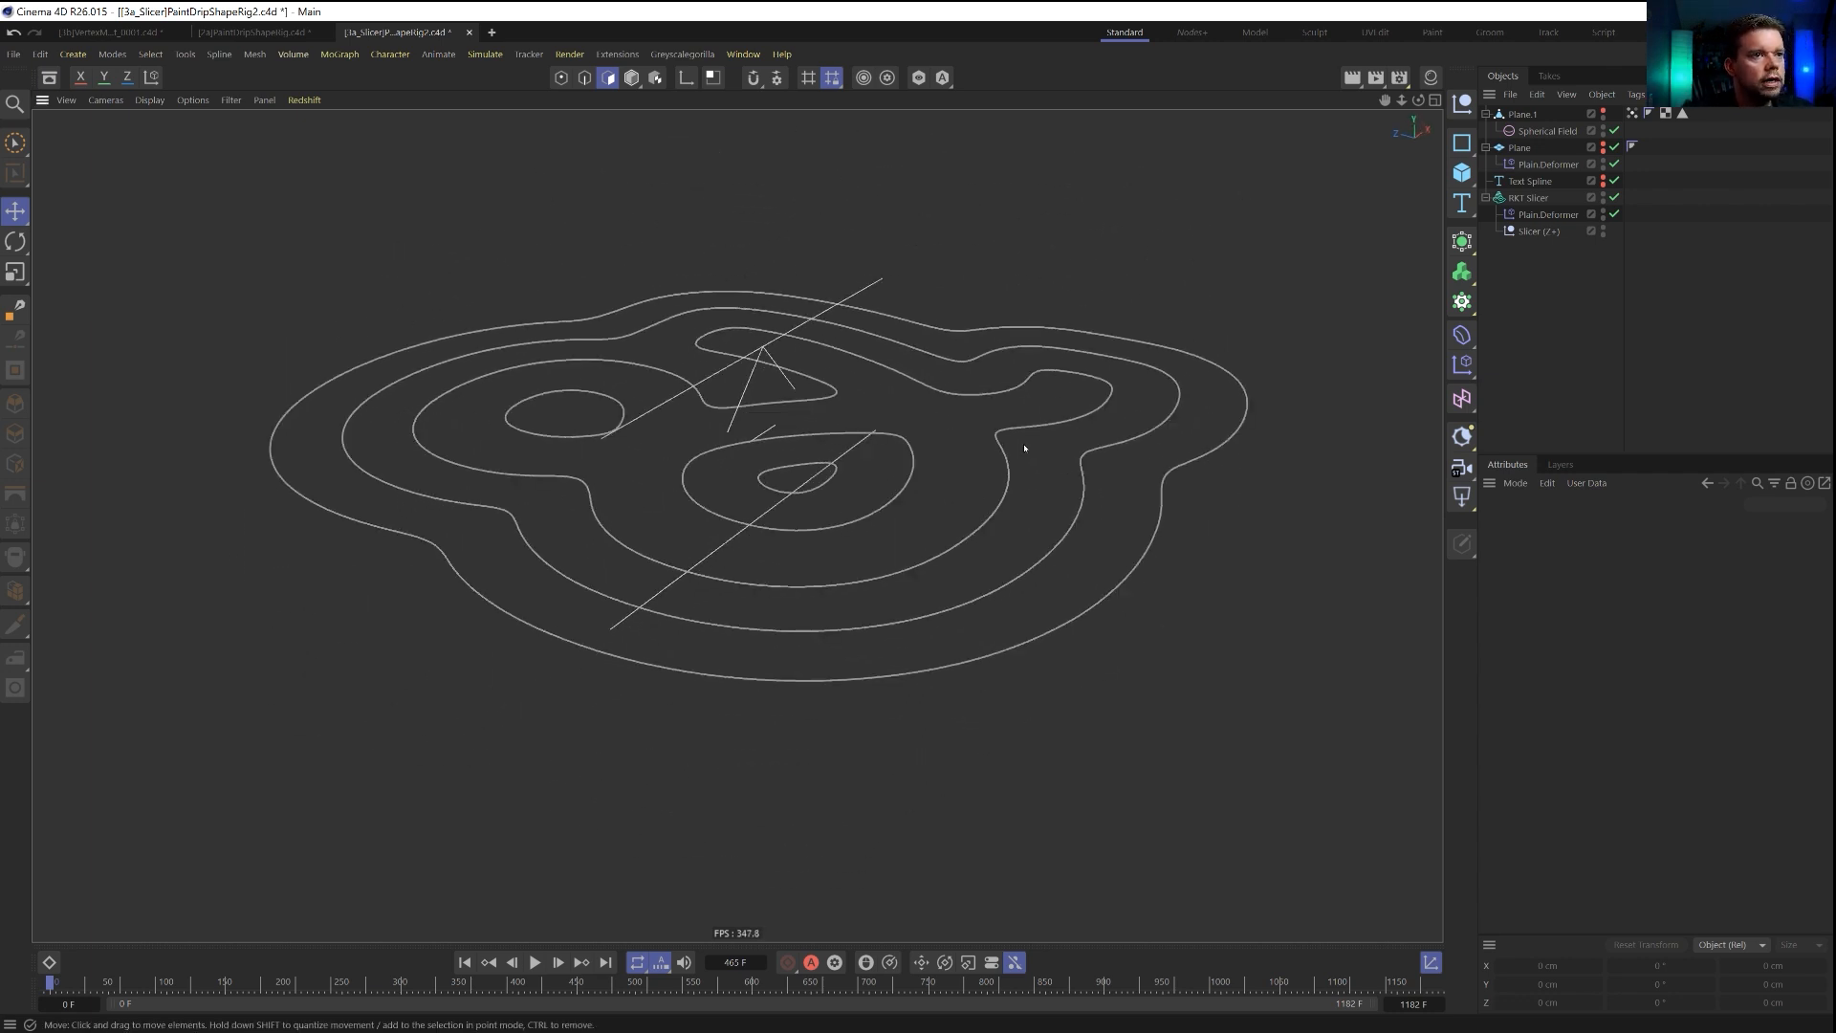
{"action": "left_click", "coordinate": [1529, 198]}
{"action": "left_click", "coordinate": [1611, 526]}
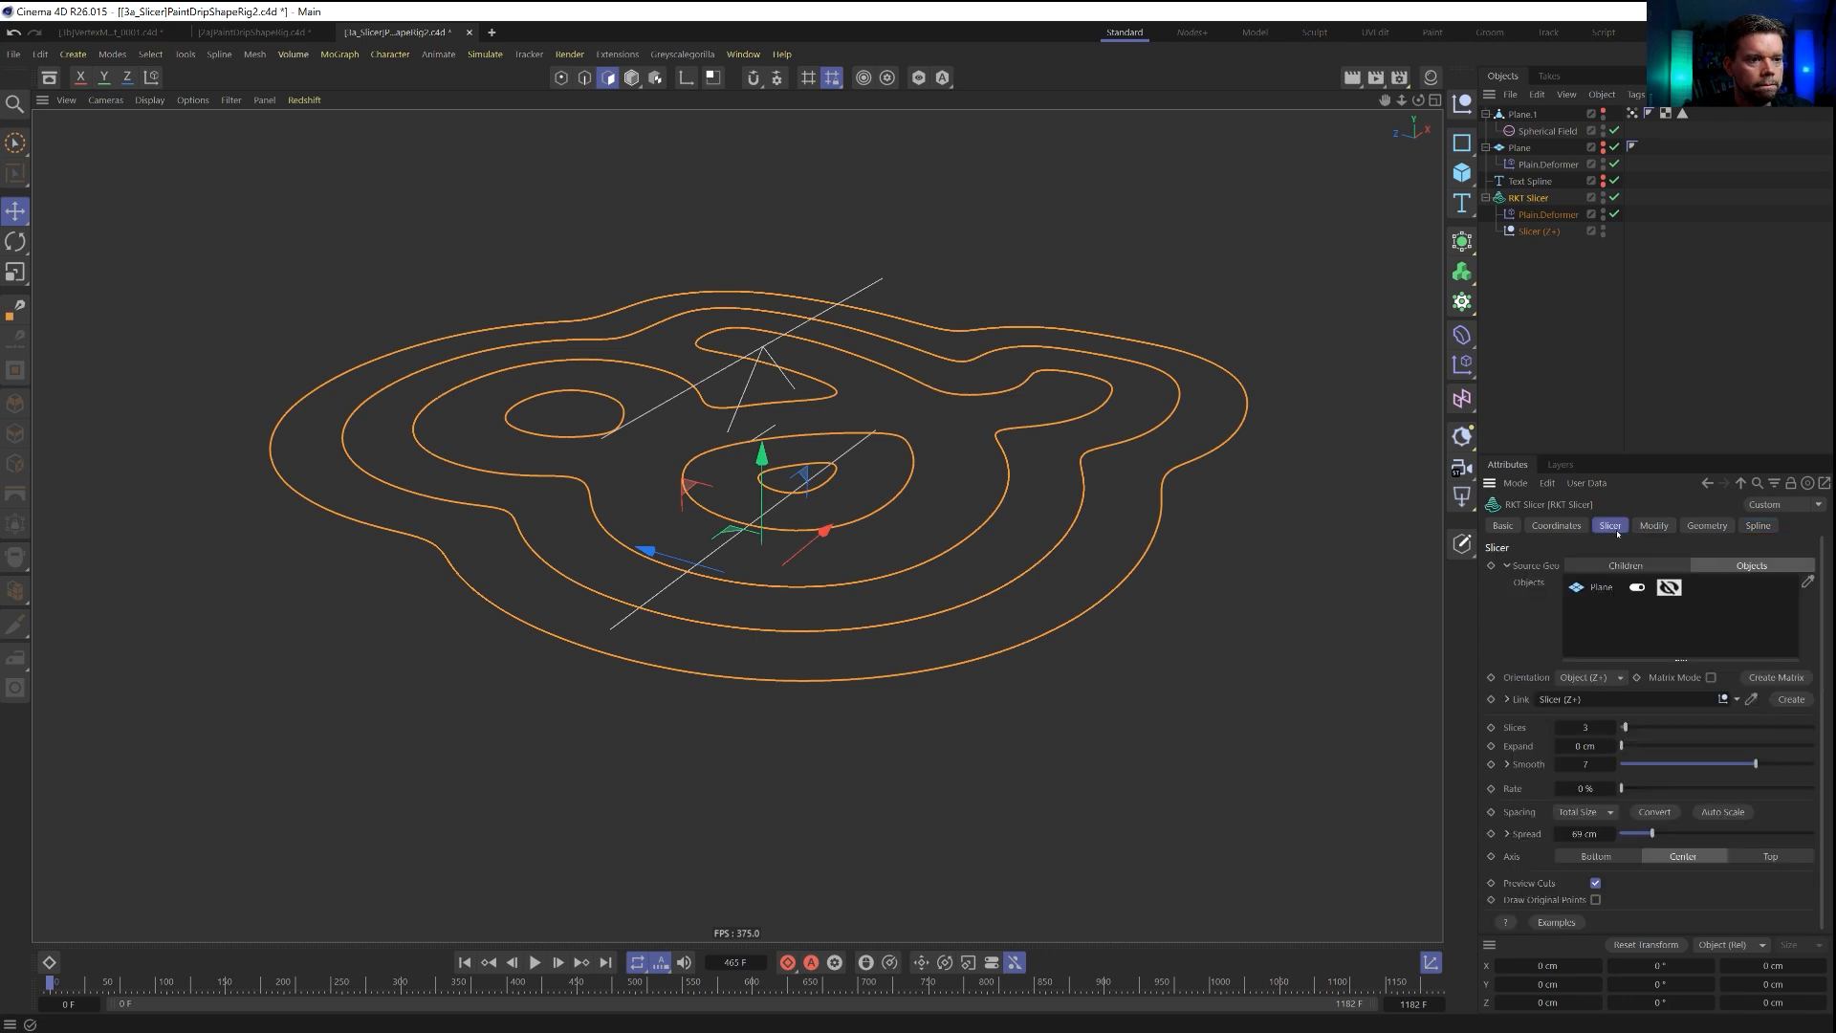
{"action": "left_click", "coordinate": [1596, 883]}
{"action": "left_click", "coordinate": [1339, 411]}
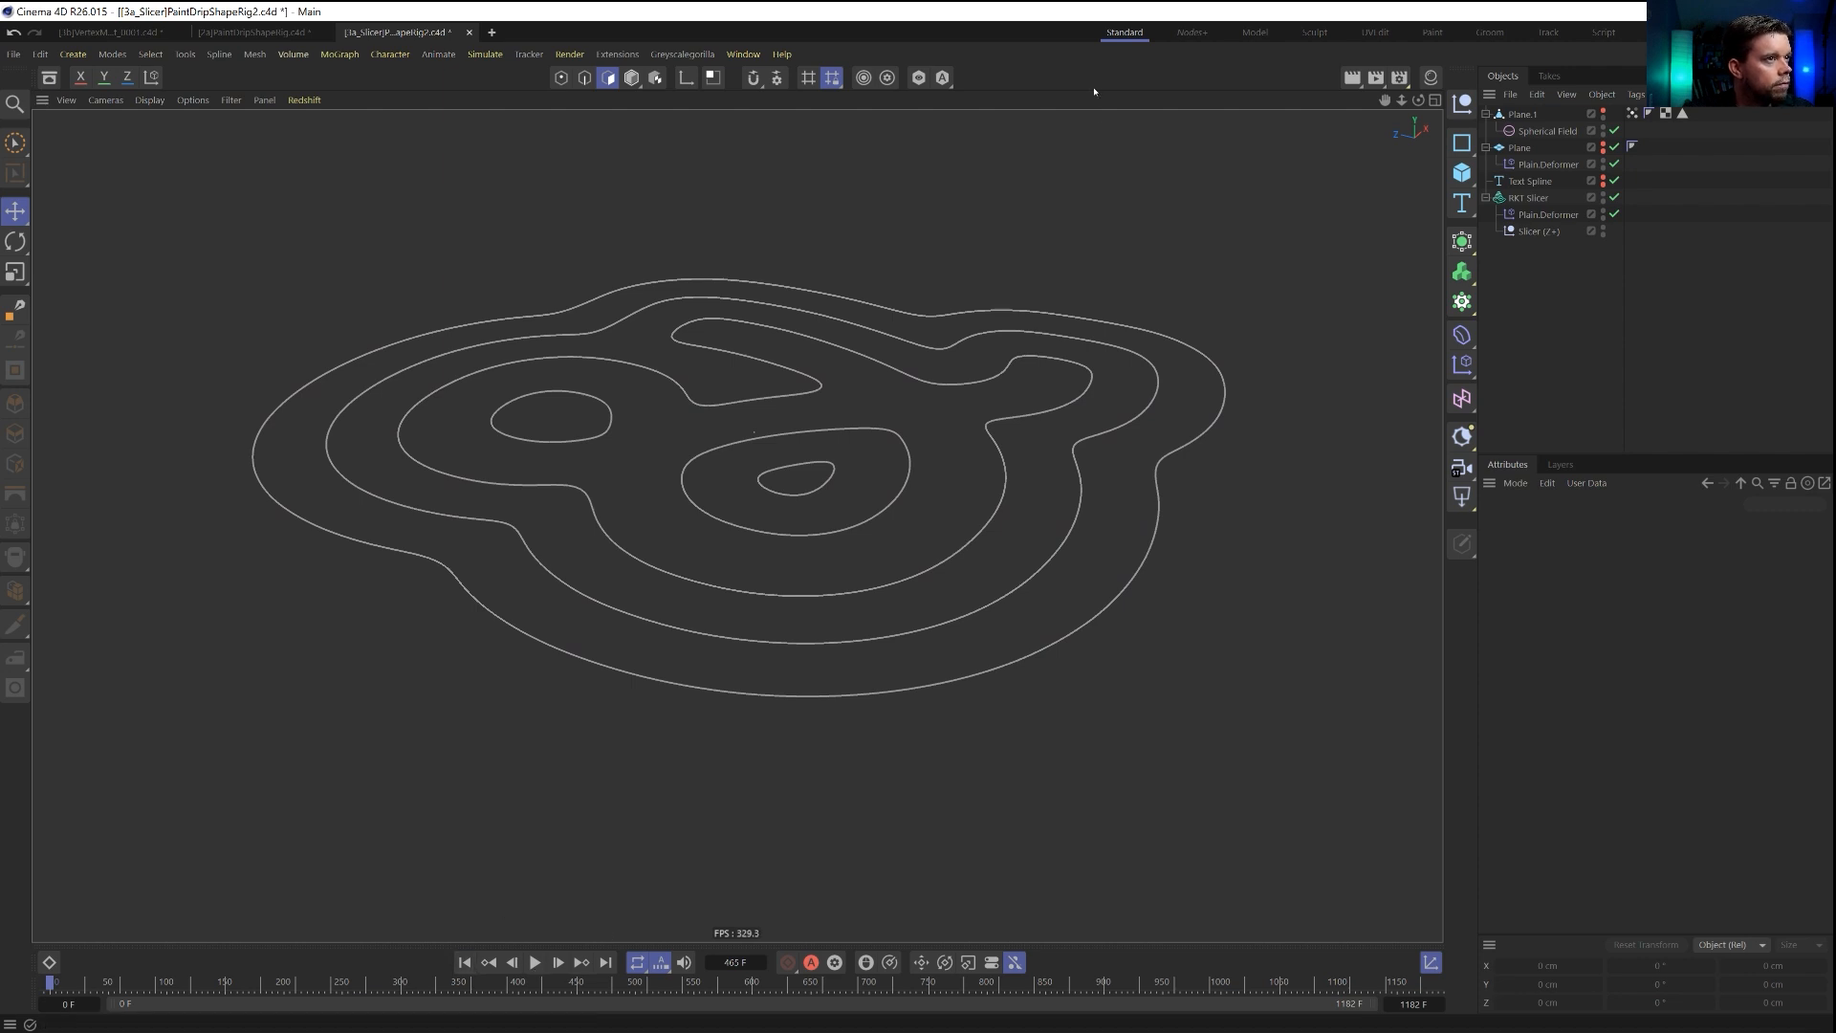
{"action": "key", "text": "ctrl+s"}
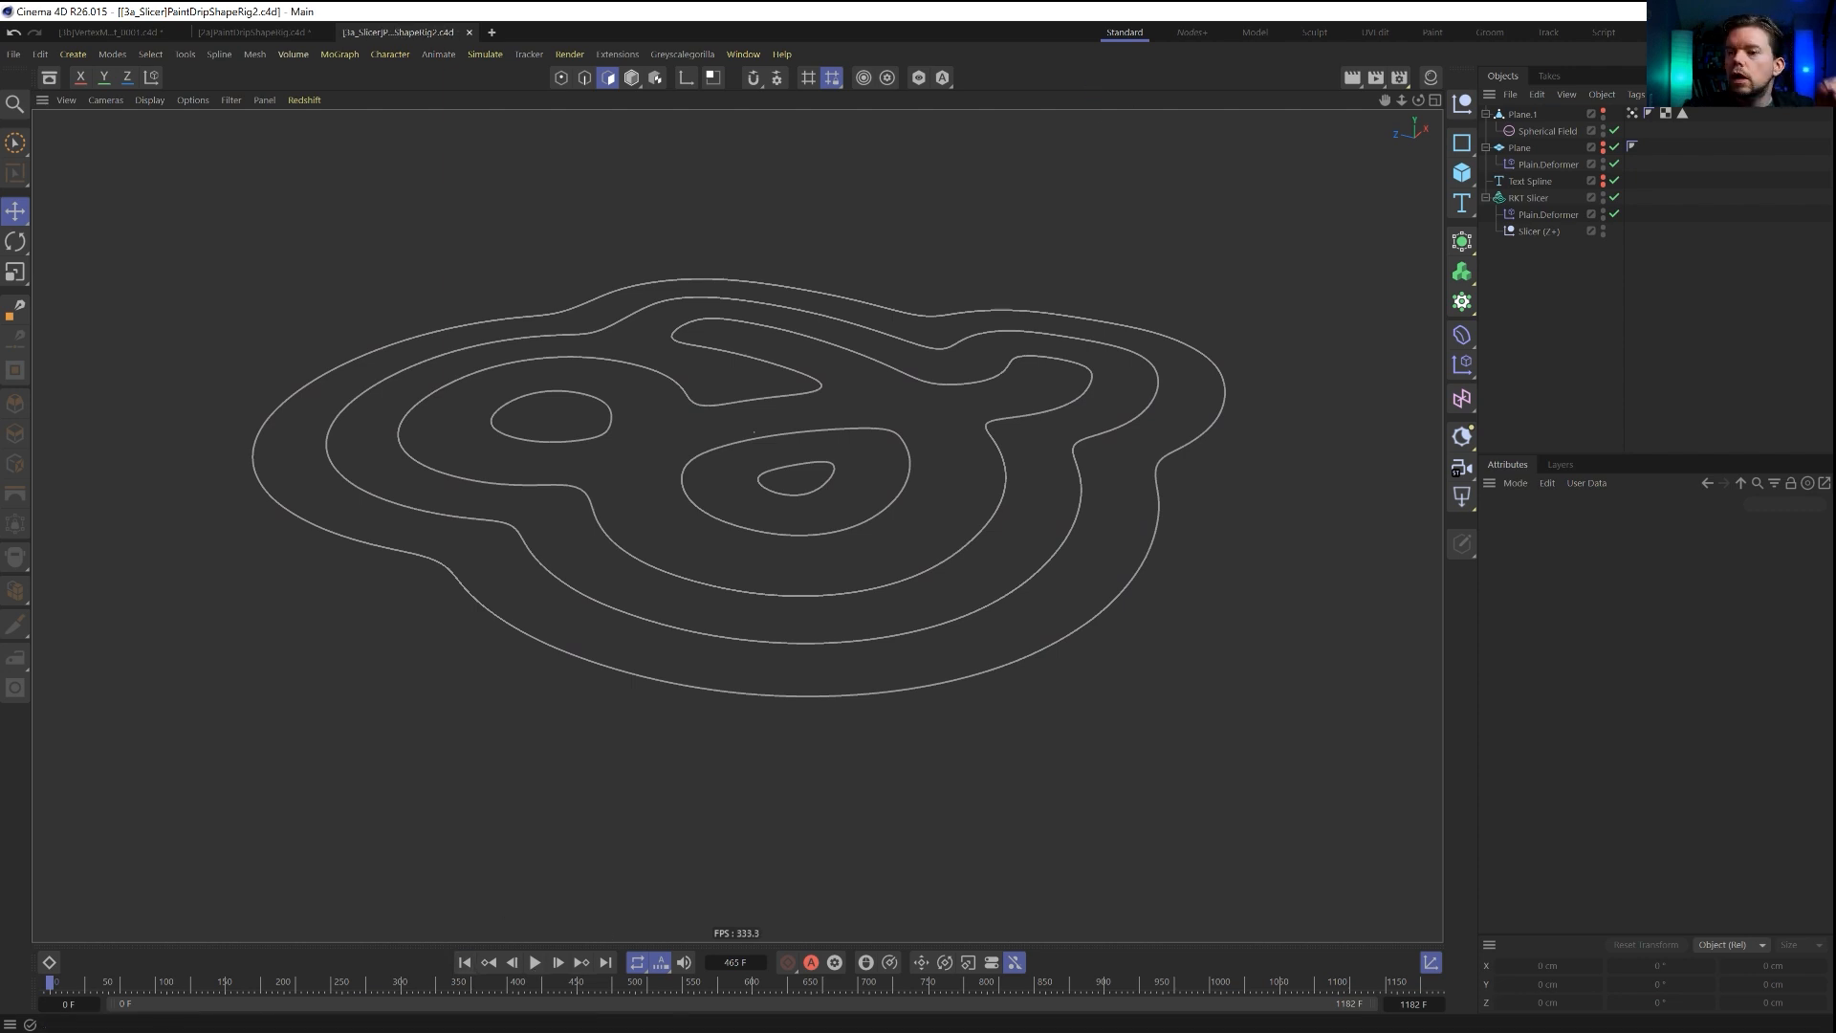
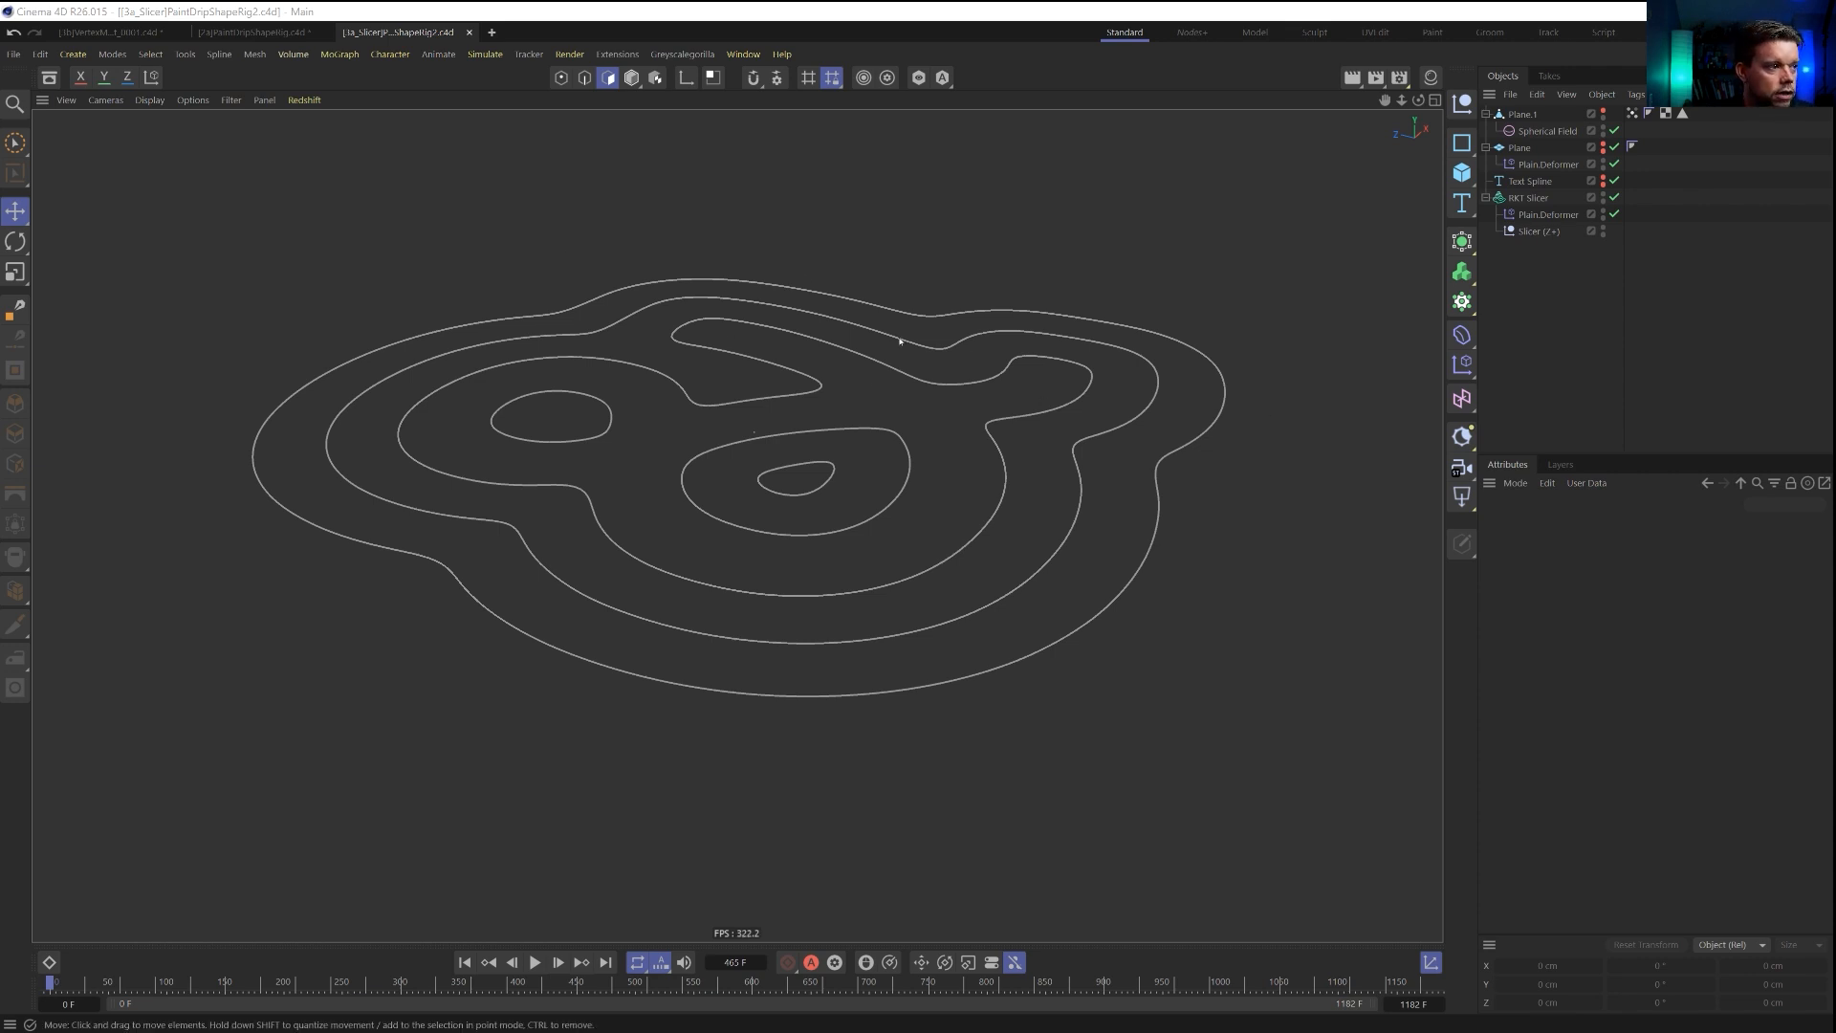
Convert the RKT Slicer into an editable spline object.
{"action": "left_click", "coordinate": [1528, 198]}
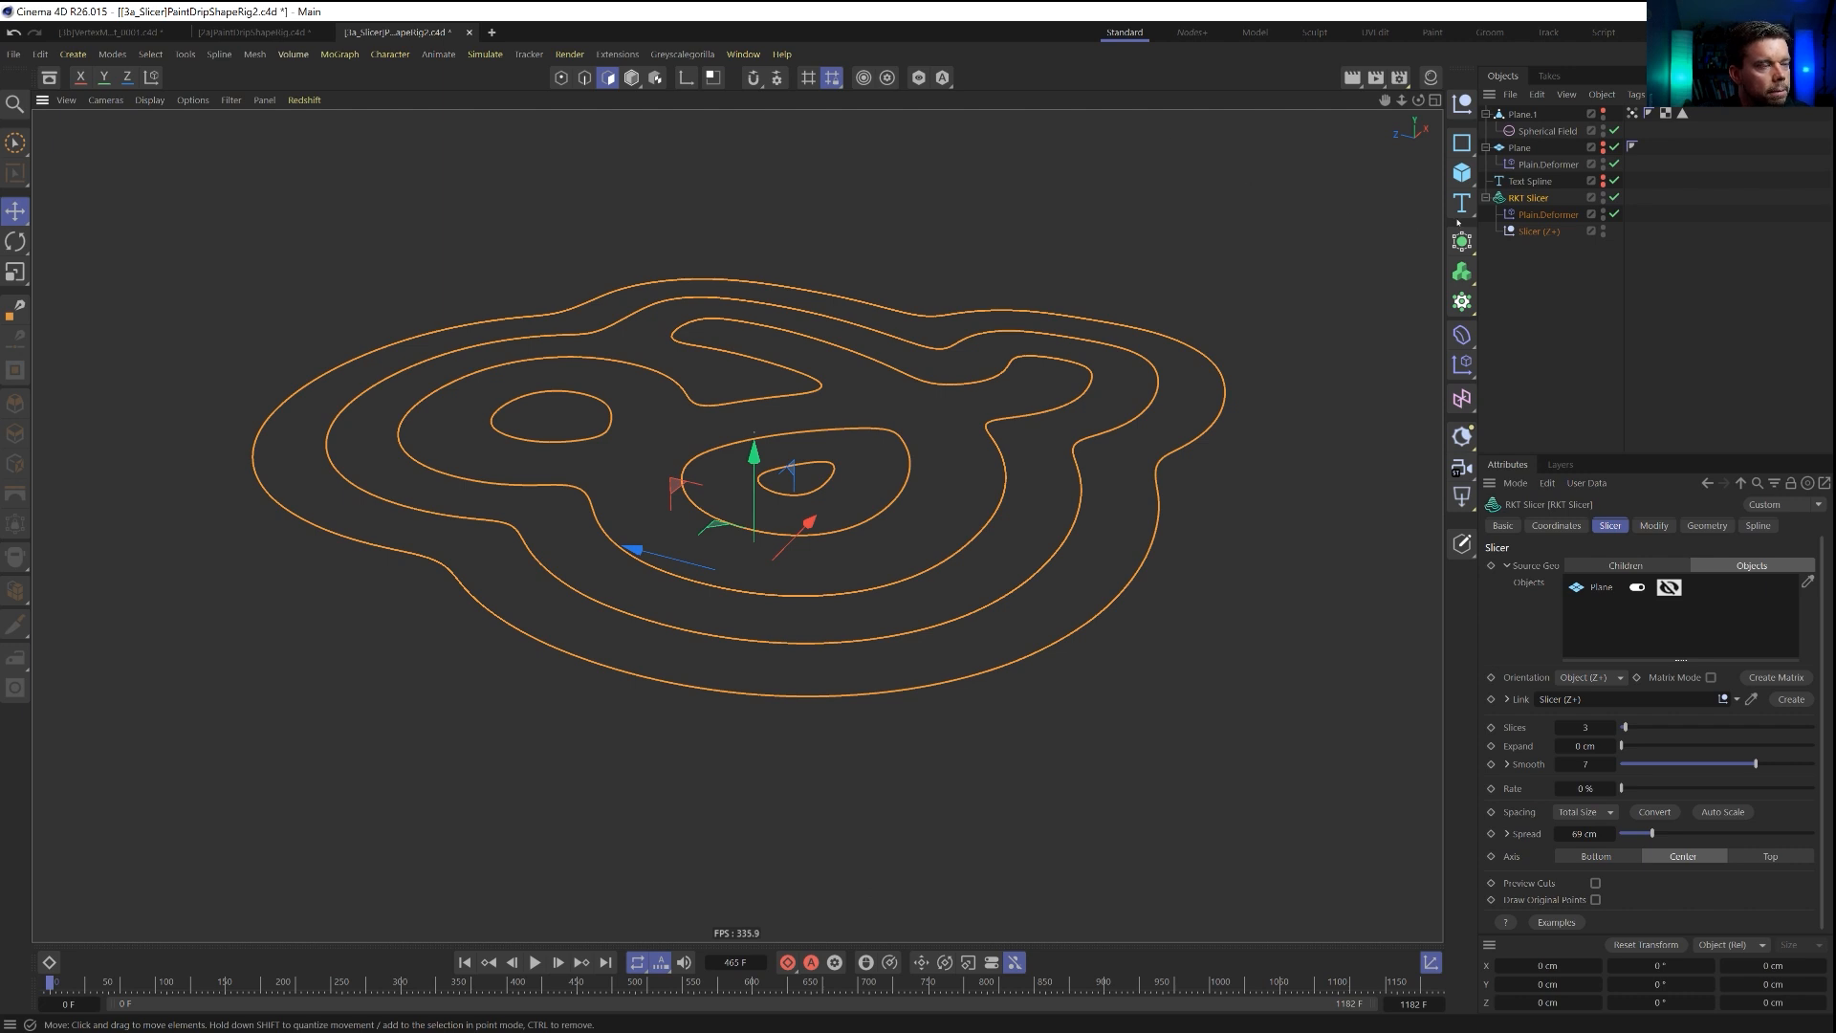
{"action": "left_click", "coordinate": [1527, 182]}
{"action": "left_click", "coordinate": [1524, 199]}
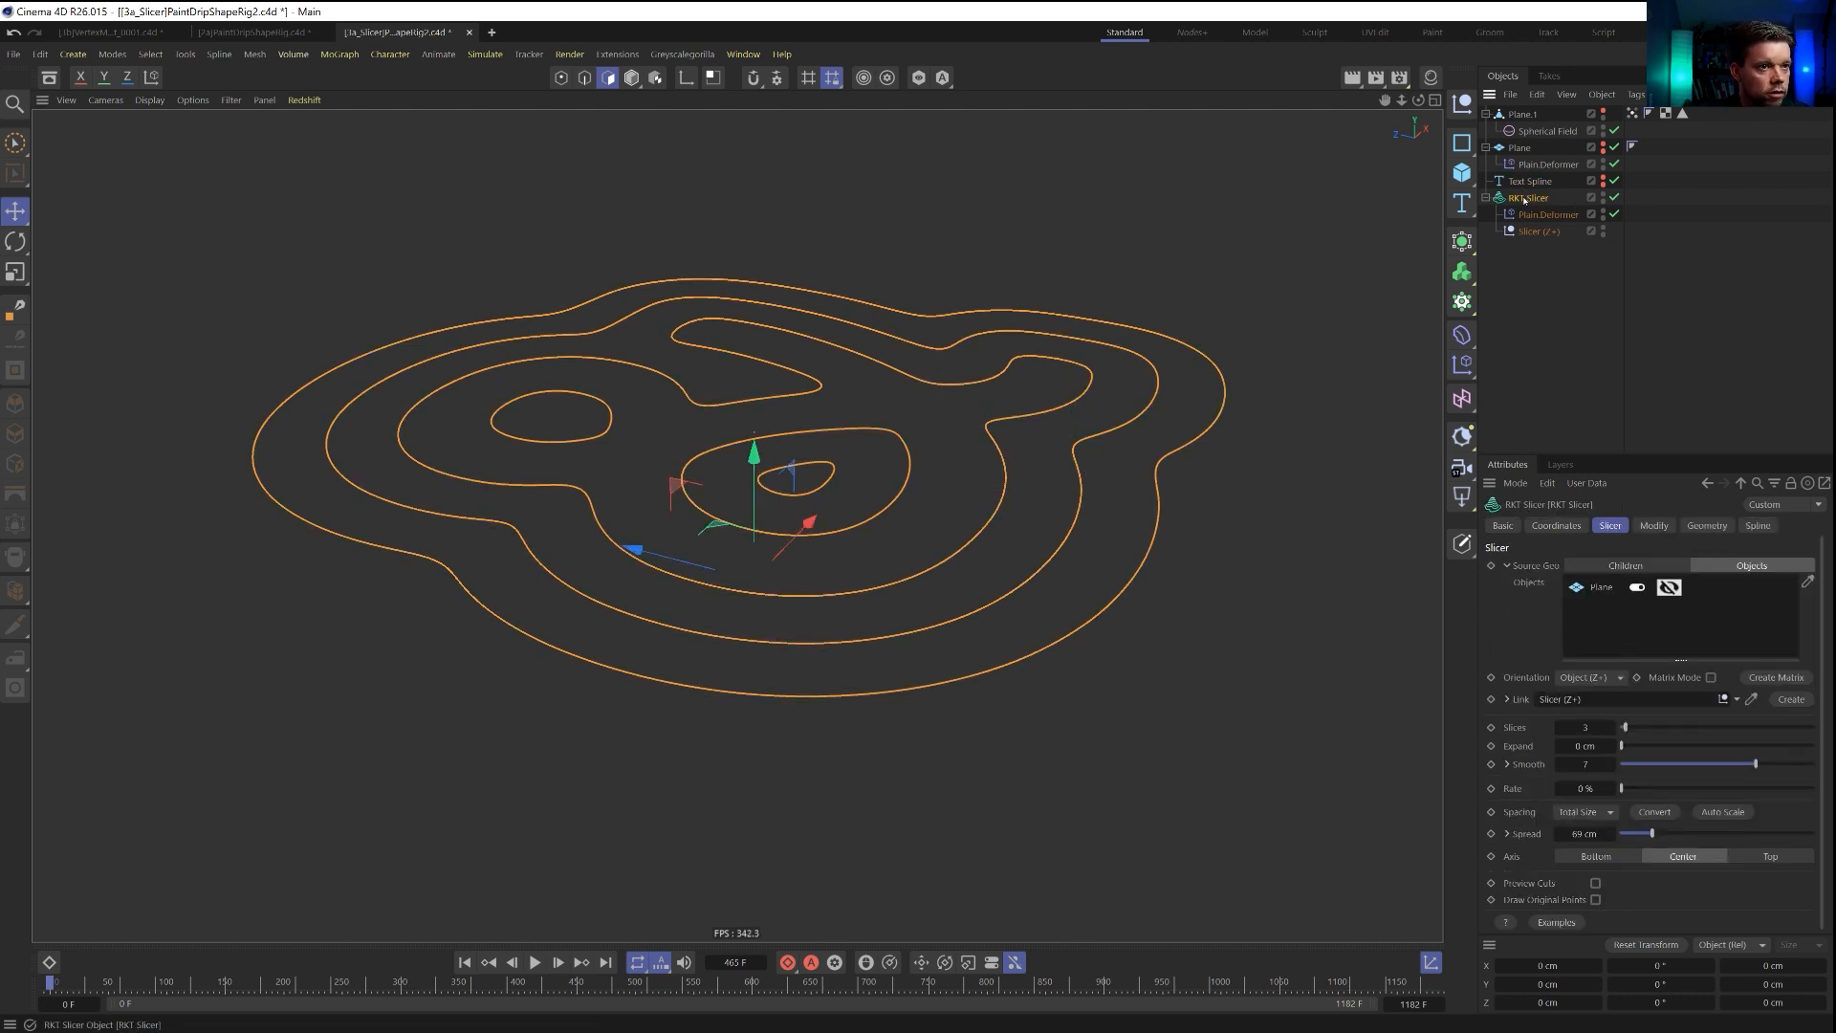
{"action": "key", "text": "c"}
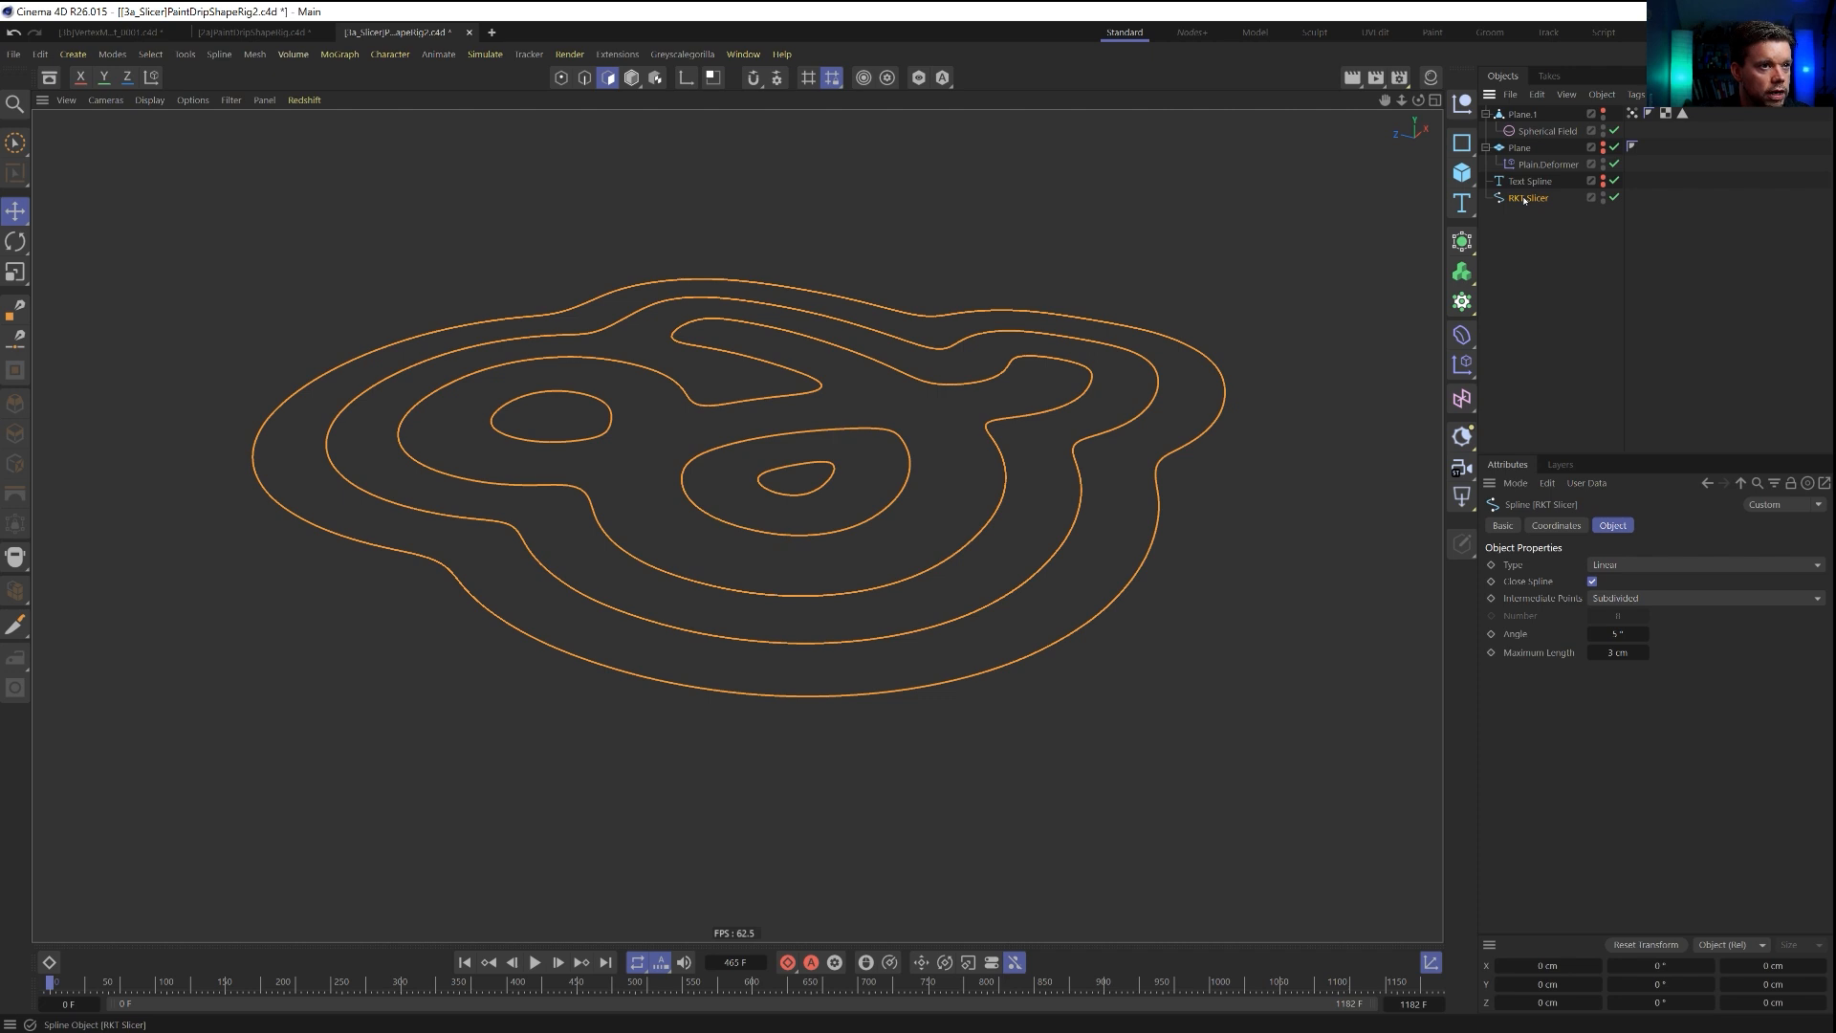
Delete all inner contours of the RKT Slicer spline, keeping only the outermost closed outline.
{"action": "left_click", "coordinate": [561, 79]}
{"action": "left_click", "coordinate": [482, 605]}
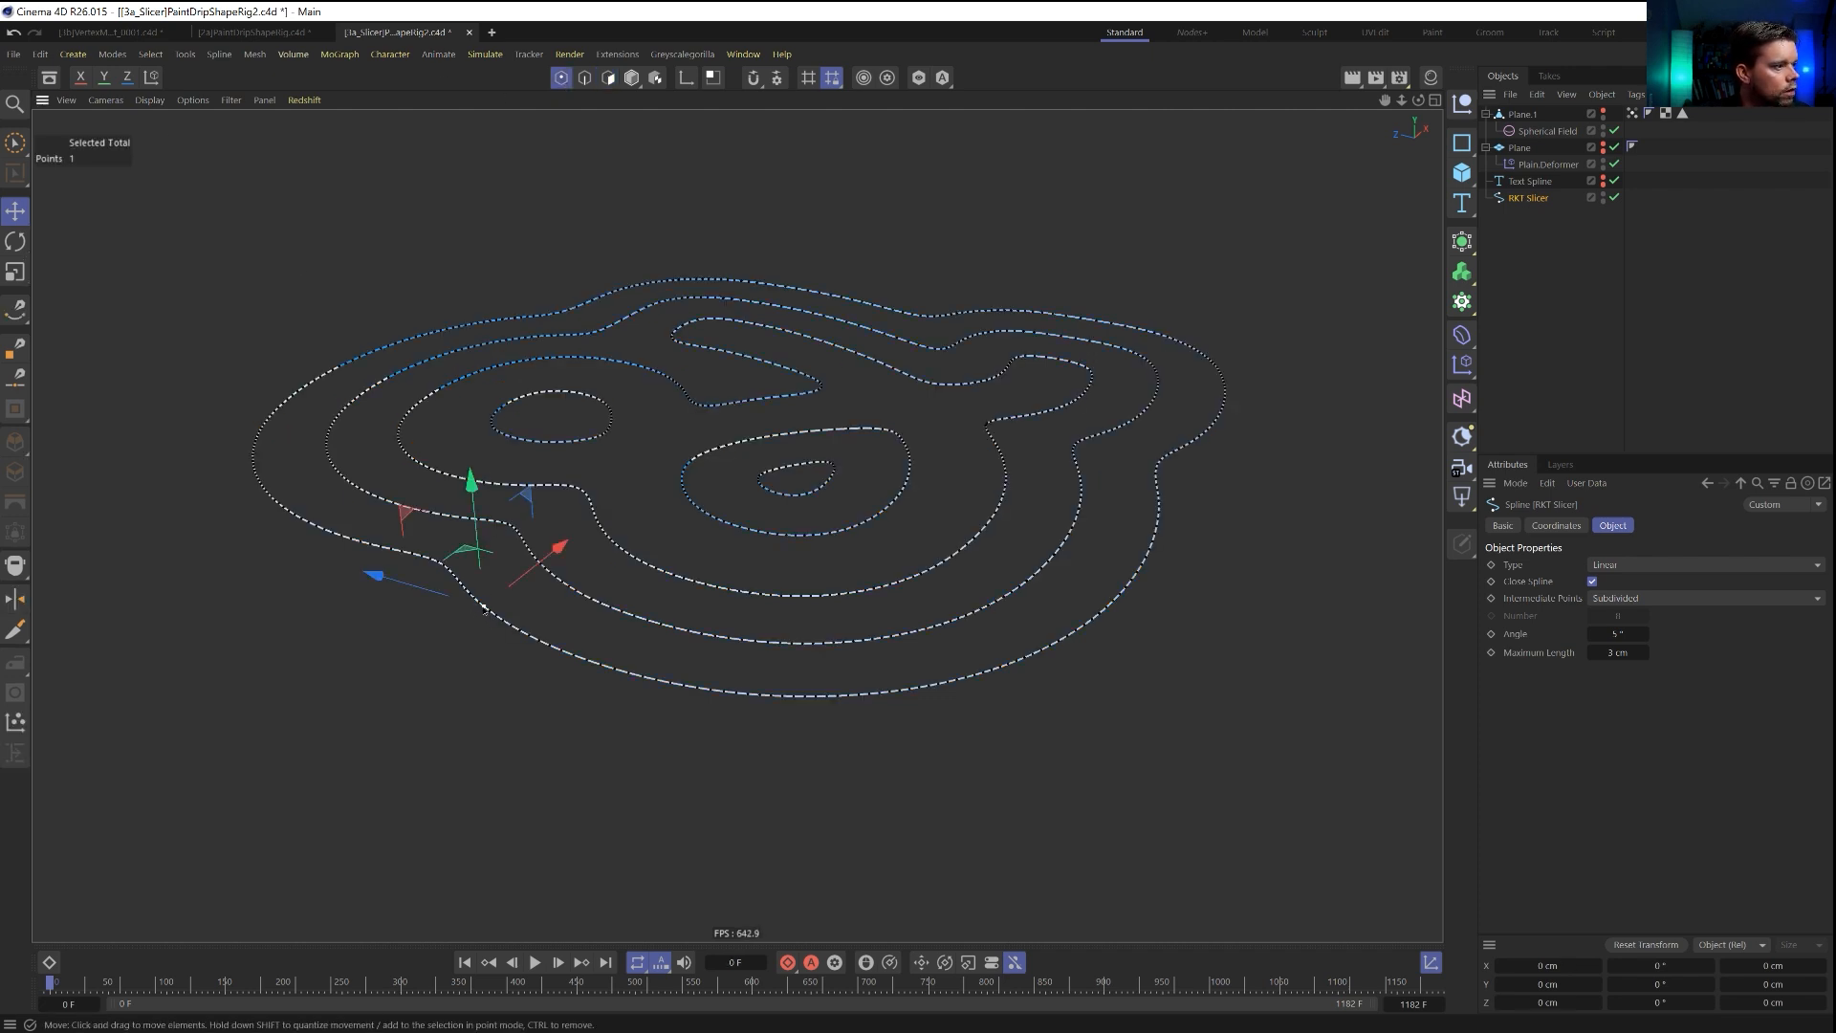
{"action": "key", "text": "u"}
{"action": "key", "text": "w"}
{"action": "key", "text": "u"}
{"action": "key", "text": "i"}
{"action": "key", "text": "Delete"}
{"action": "left_click", "coordinate": [1533, 246]}
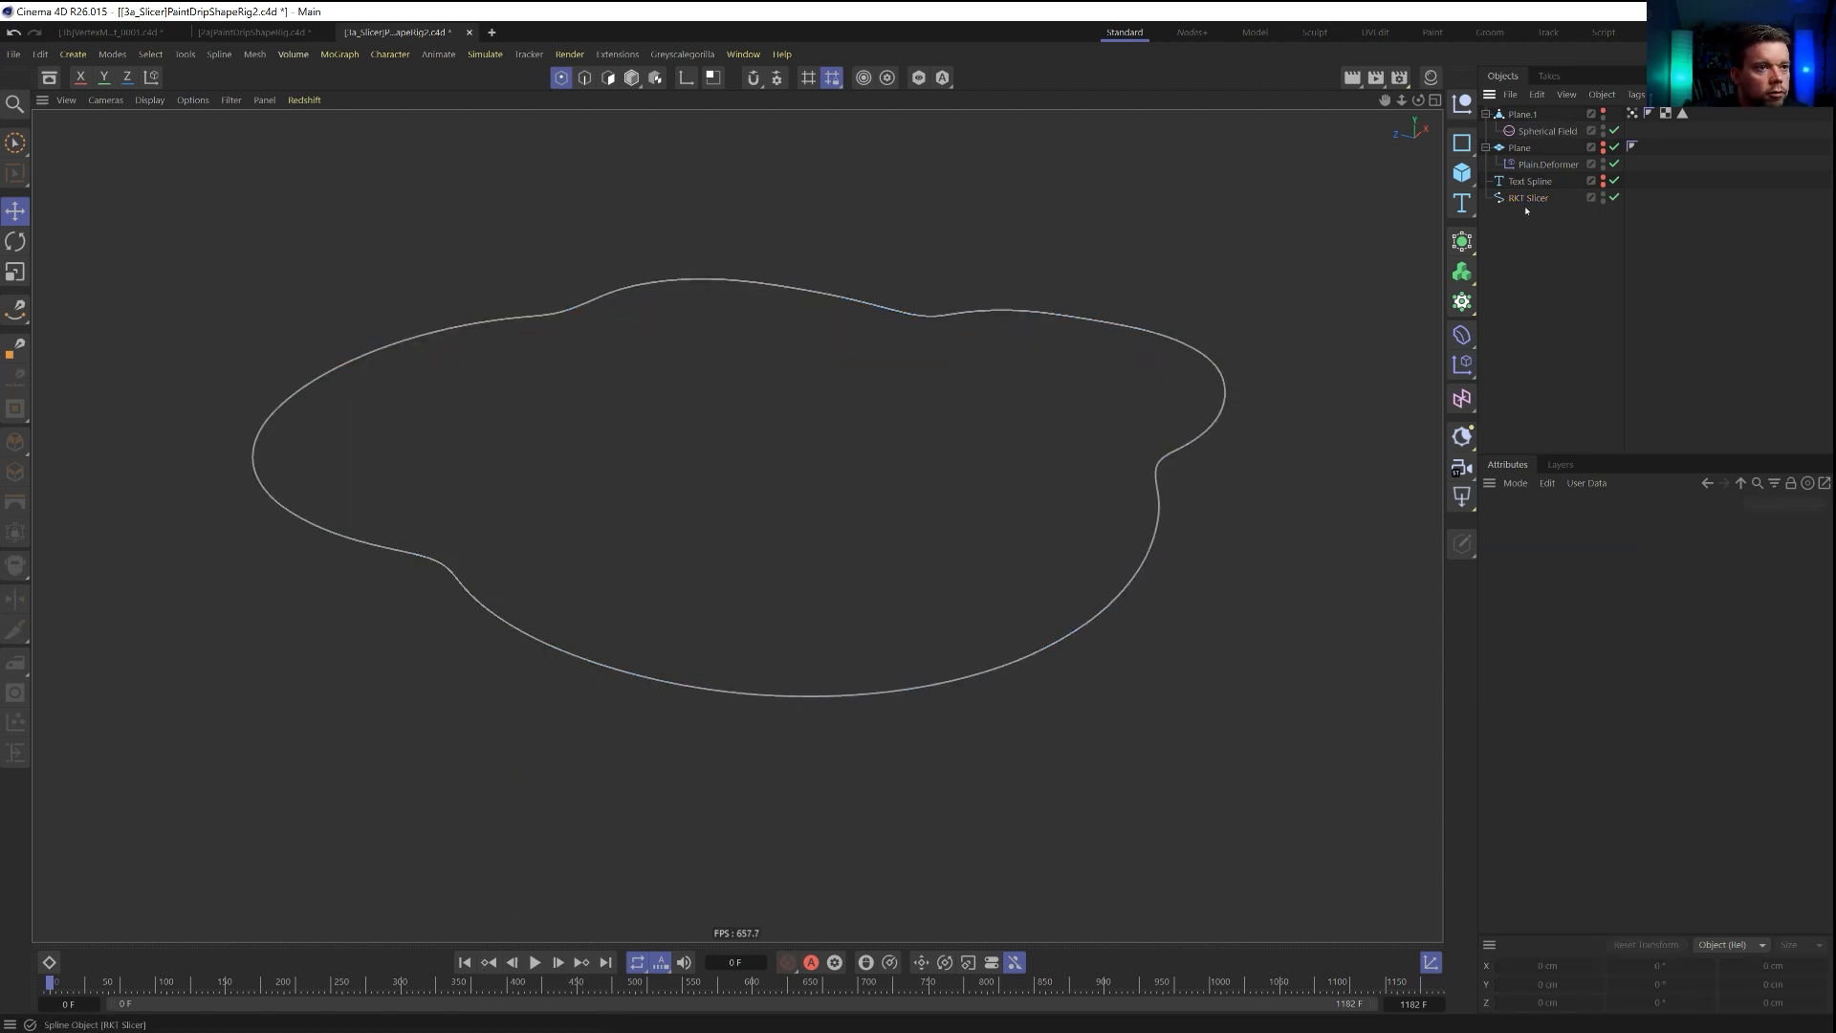
Duplicate the RKT Slicer outline spline and move all points of the copy straight down below the original.
{"action": "left_click", "coordinate": [1523, 198]}
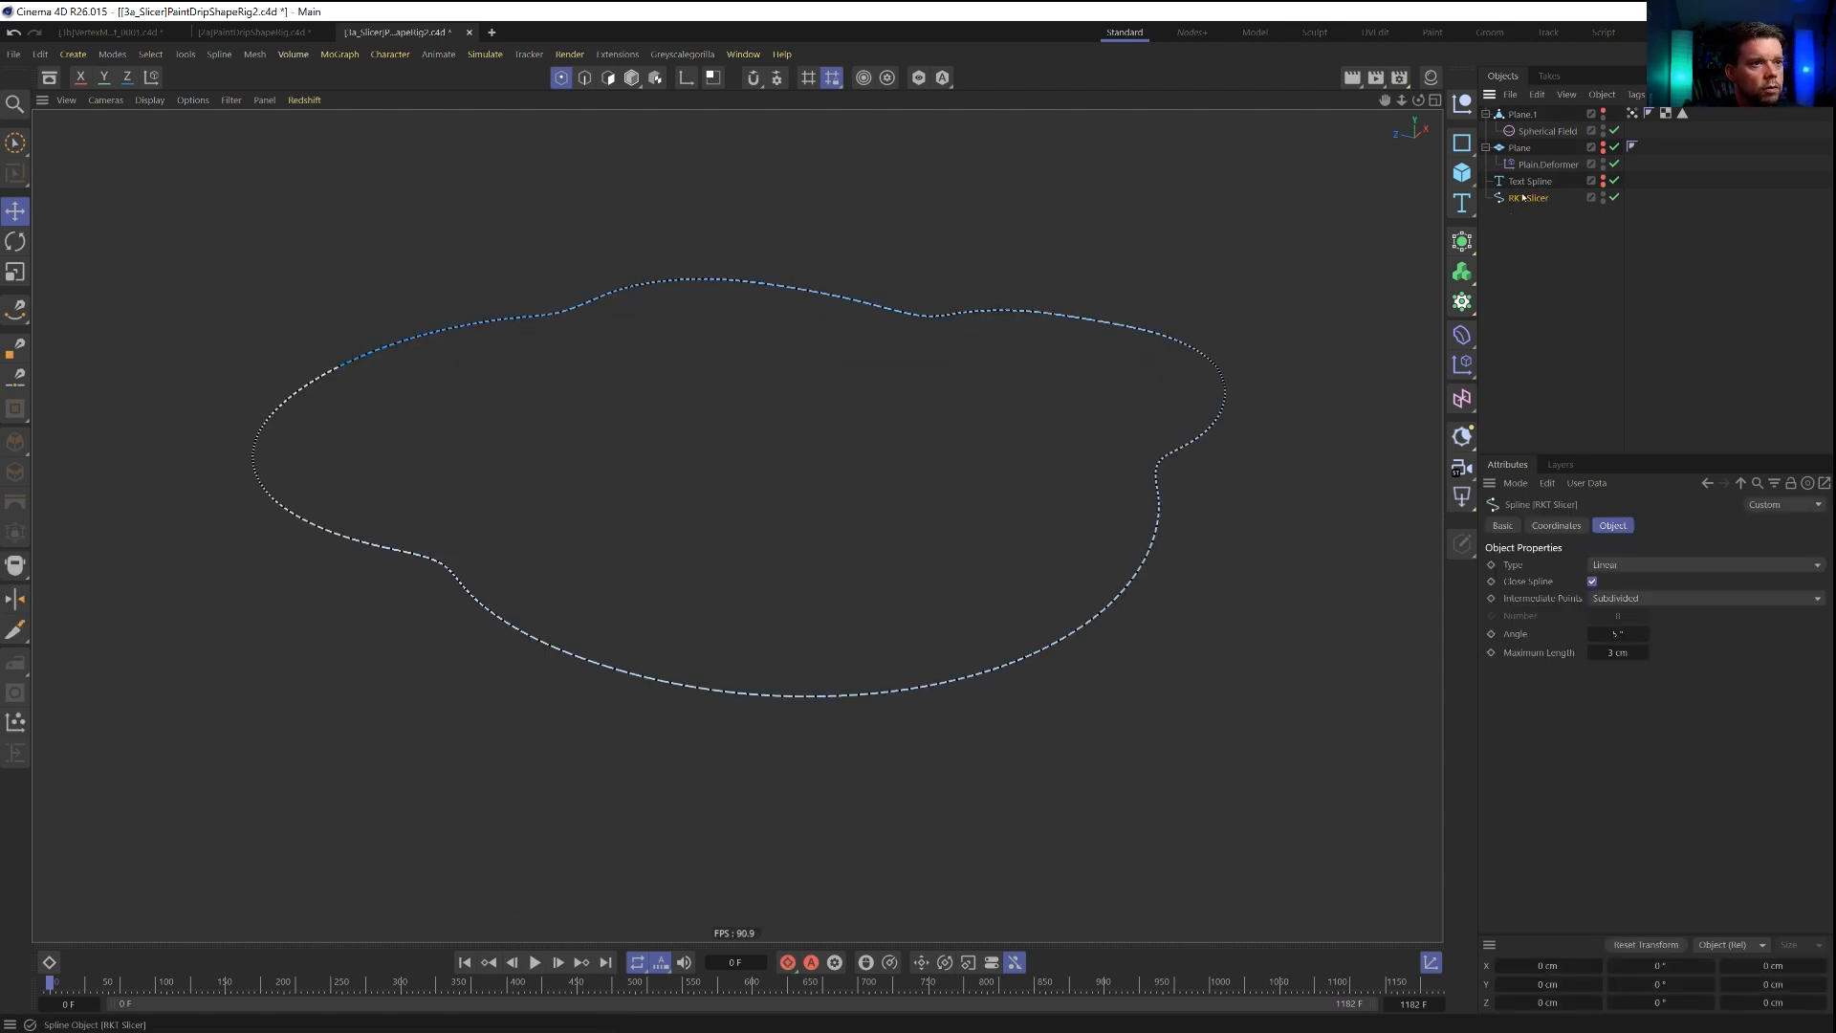
{"action": "left_click_drag", "start_coordinate": [1522, 198], "coordinate": [1535, 239]}
{"action": "key", "text": "ctrl+a"}
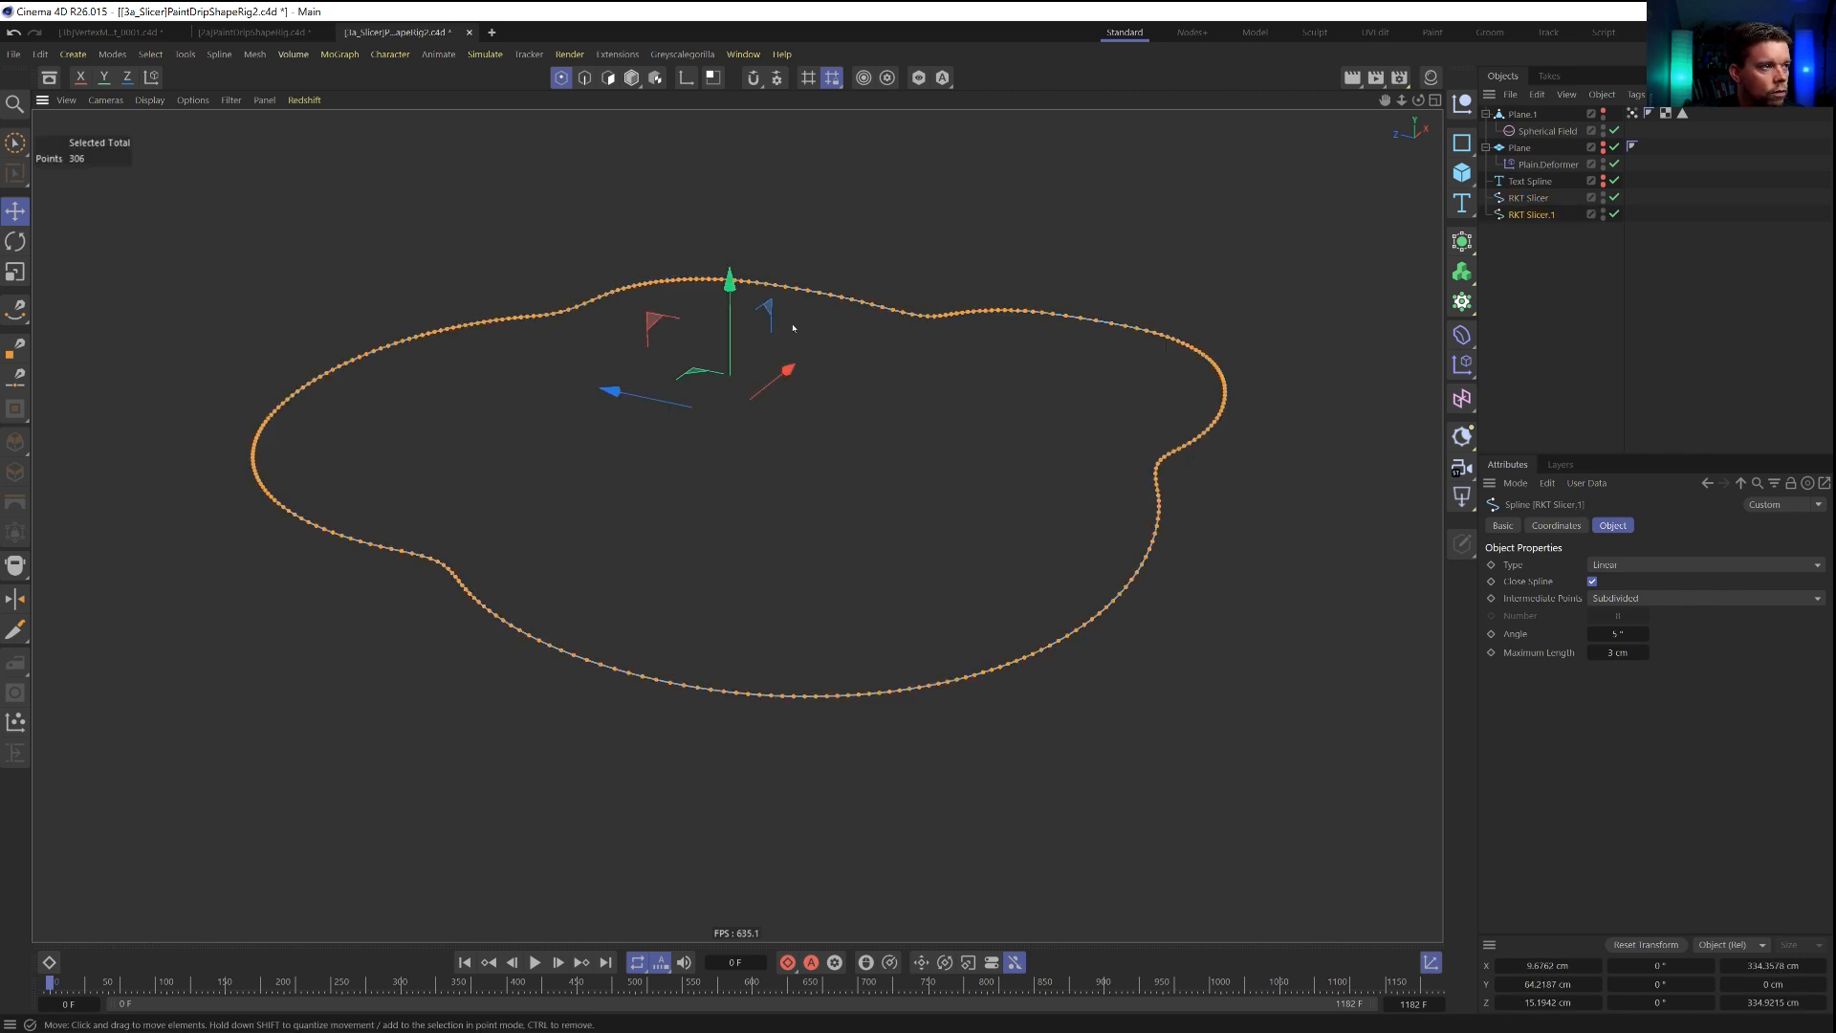
{"action": "left_click_drag", "start_coordinate": [730, 279], "coordinate": [730, 463]}
{"action": "left_click", "coordinate": [1535, 244]}
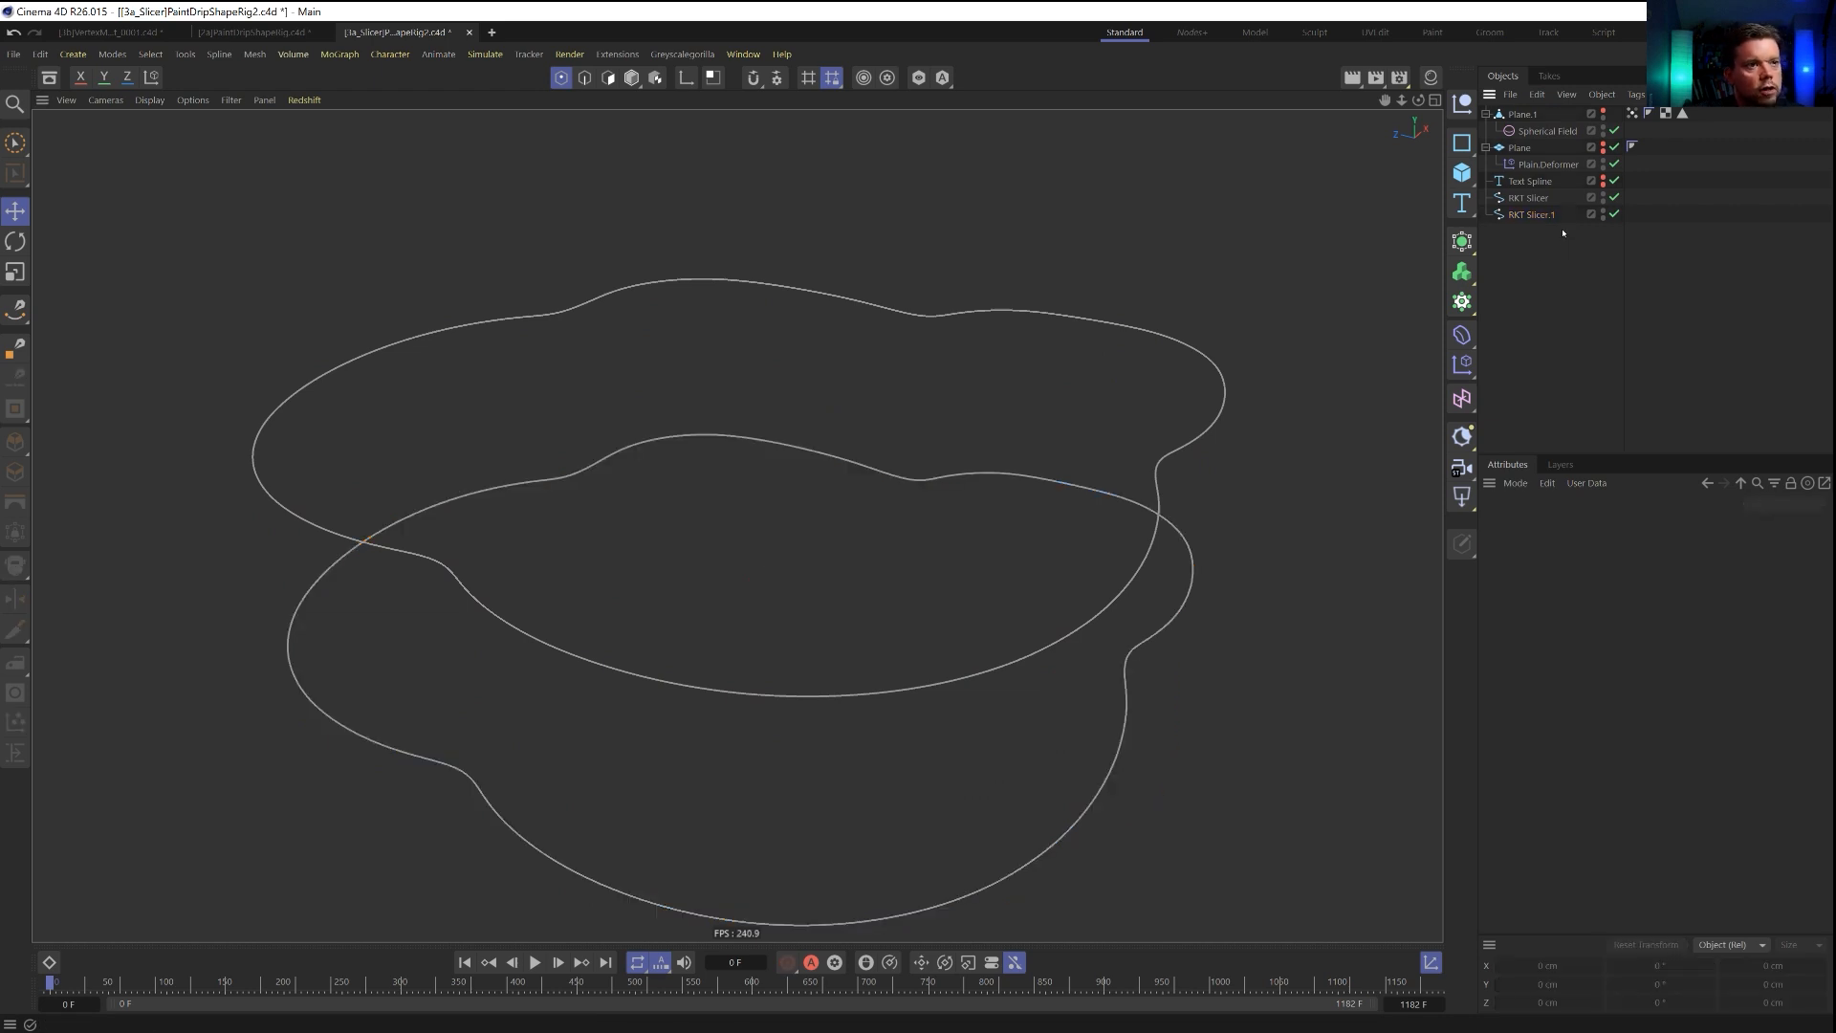
Rename the original outline spline 1 and the lowered copy 2.
{"action": "double_click", "coordinate": [1537, 202]}
{"action": "type", "text": "1"}
{"action": "key", "text": "Return"}
{"action": "double_click", "coordinate": [1544, 215]}
{"action": "type", "text": "2"}
{"action": "key", "text": "Return"}
Delete the Text Spline, Plane and Plane.1 together with their child objects.
{"action": "left_click", "coordinate": [1530, 182]}
{"action": "left_click", "coordinate": [1523, 117], "text": "shift"}
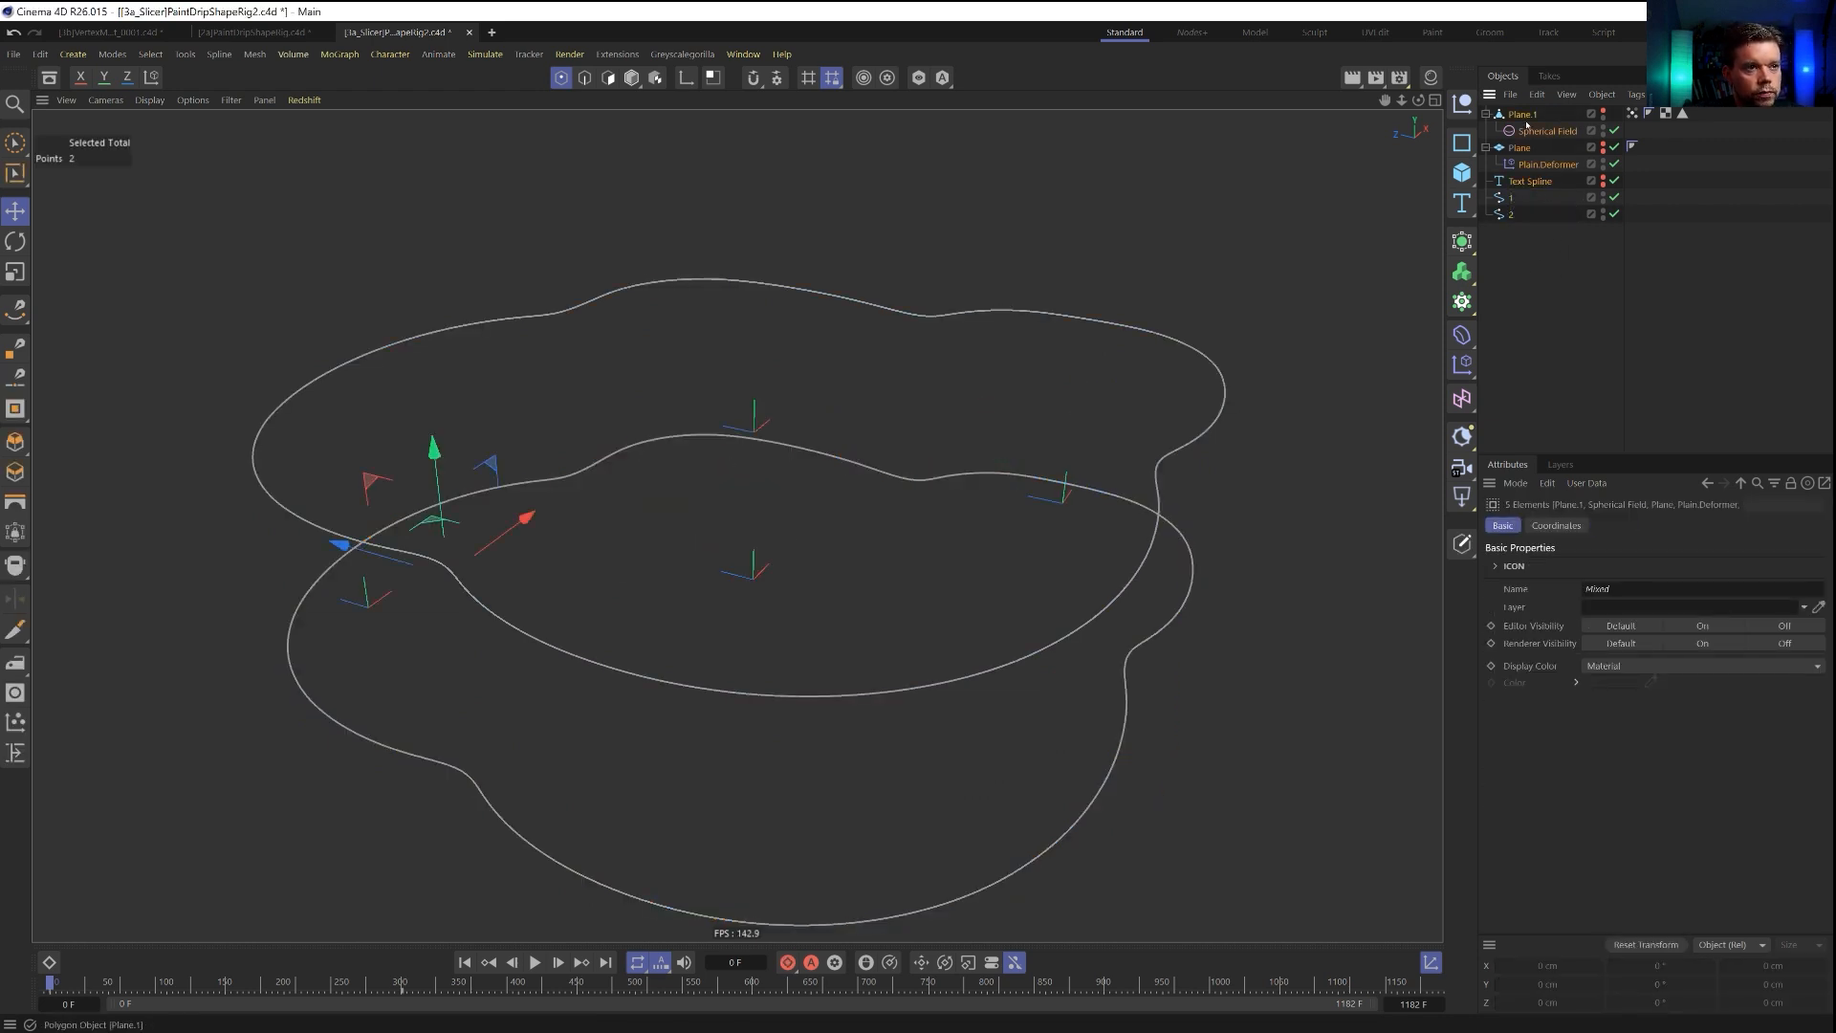
{"action": "key", "text": "Delete"}
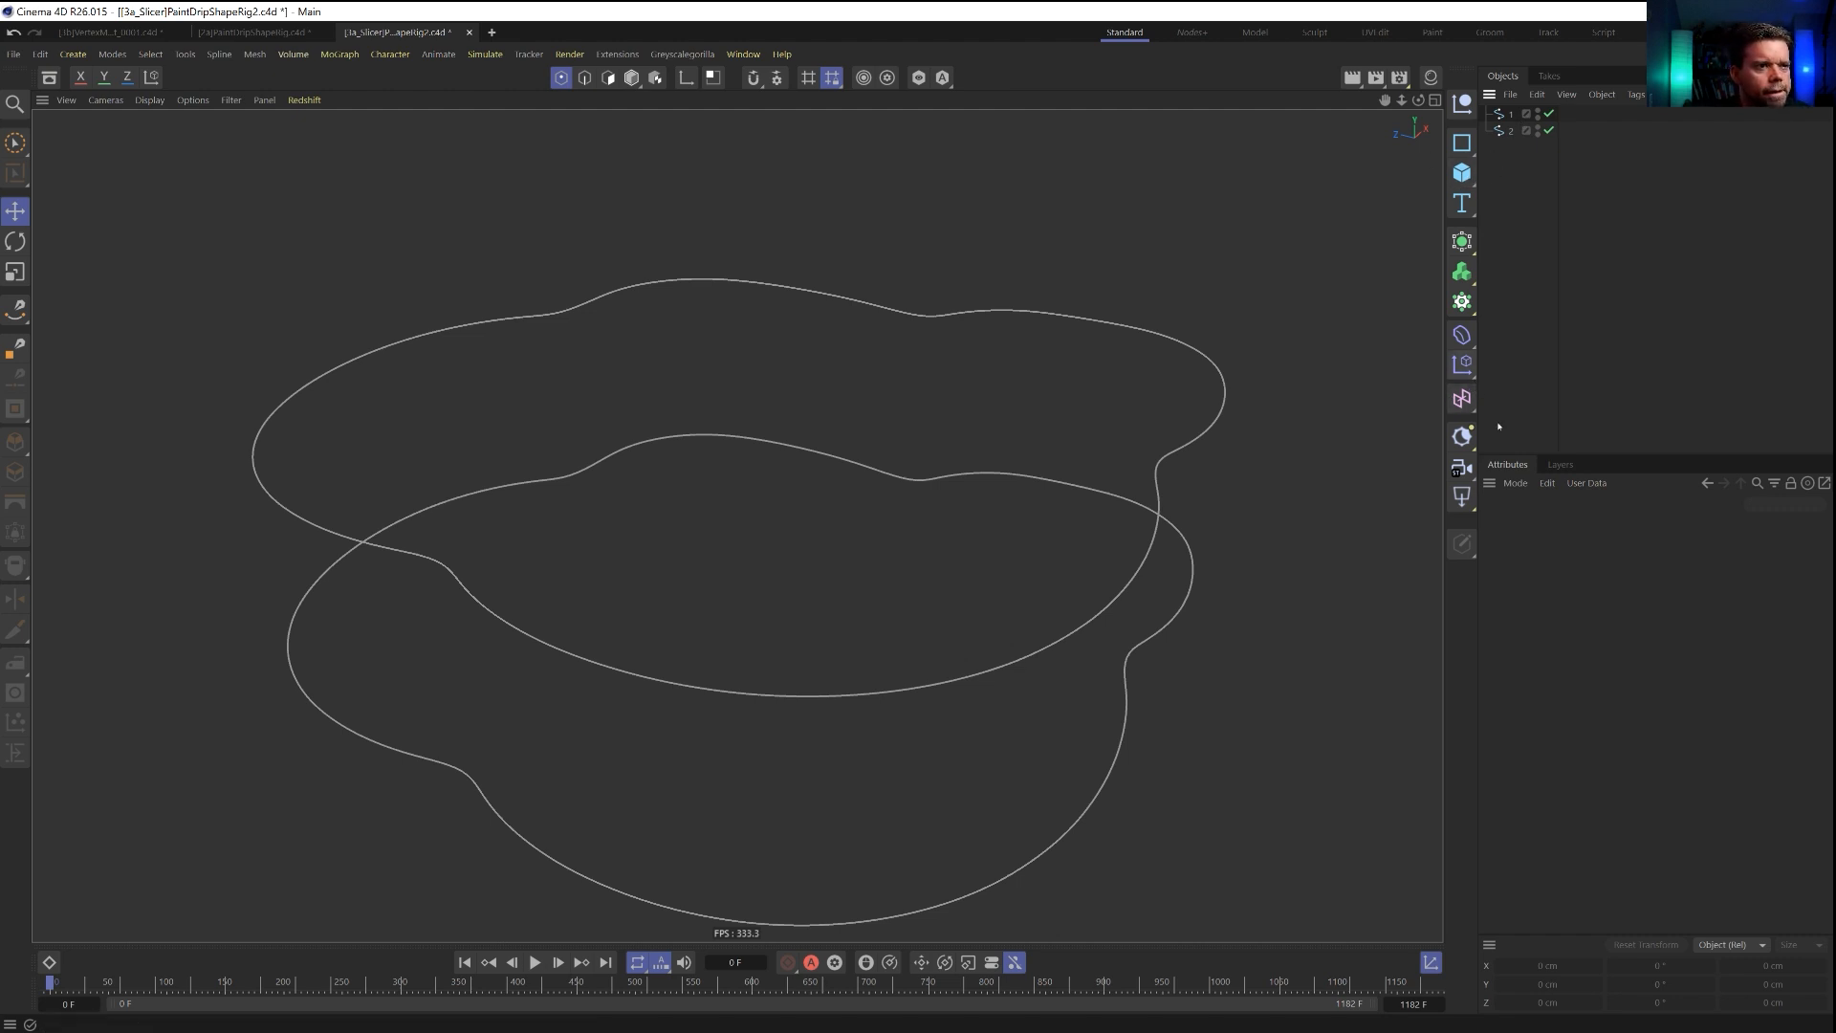
Save the scene as a new file named [4a]SplineMorph.c4d in the SceneFiles folder.
{"action": "key", "text": "ctrl+shift+s"}
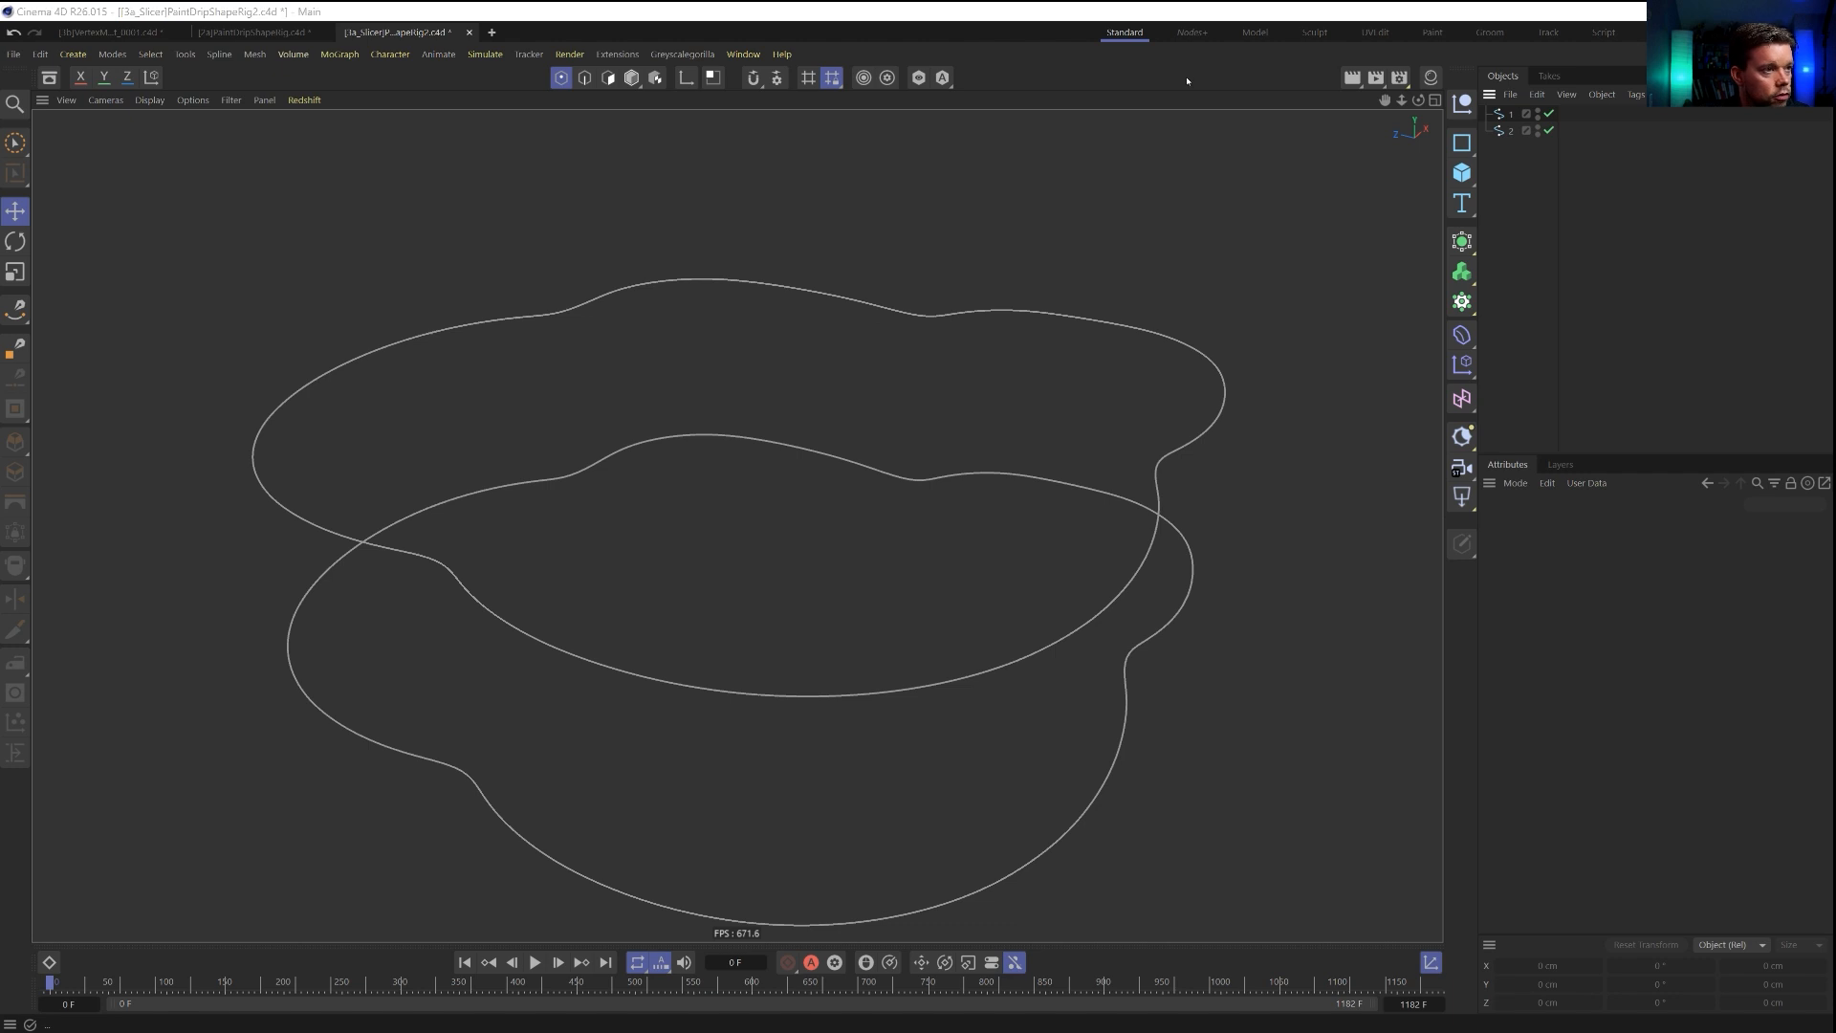
{"action": "left_click", "coordinate": [129, 639]}
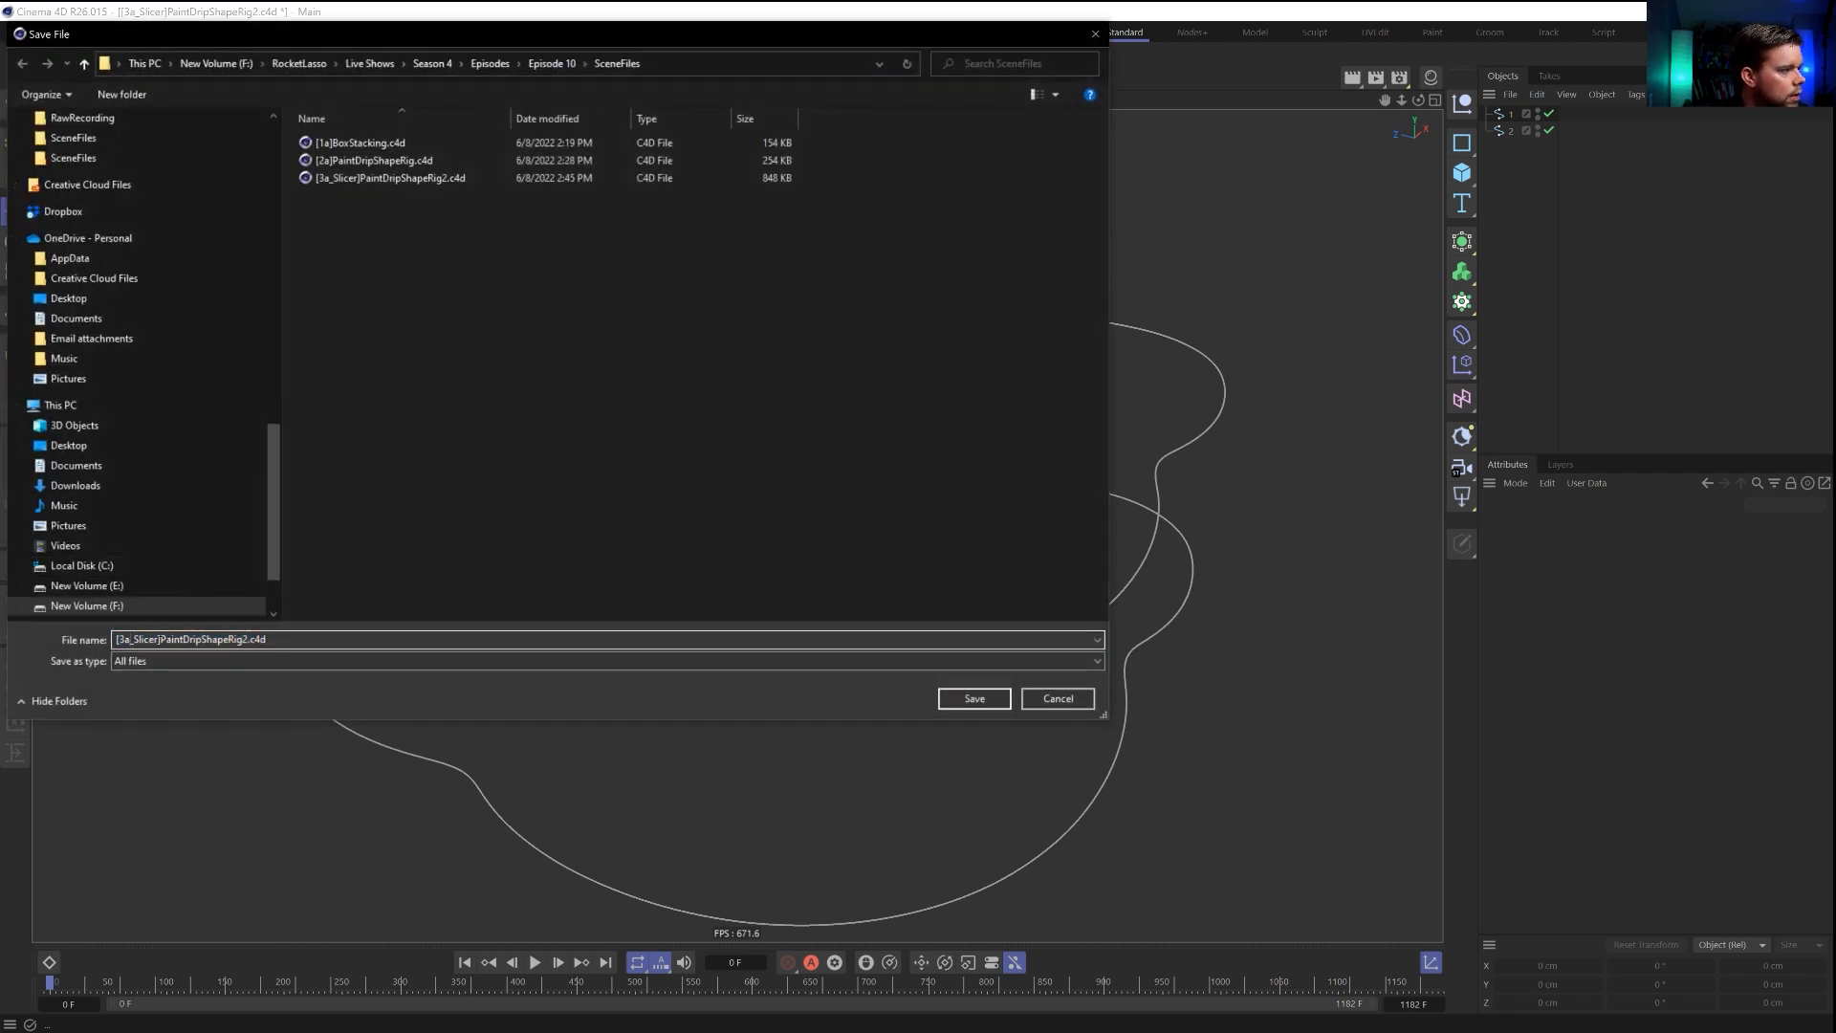
{"action": "left_click_drag", "start_coordinate": [159, 639], "coordinate": [124, 639]}
{"action": "type", "text": "4a"}
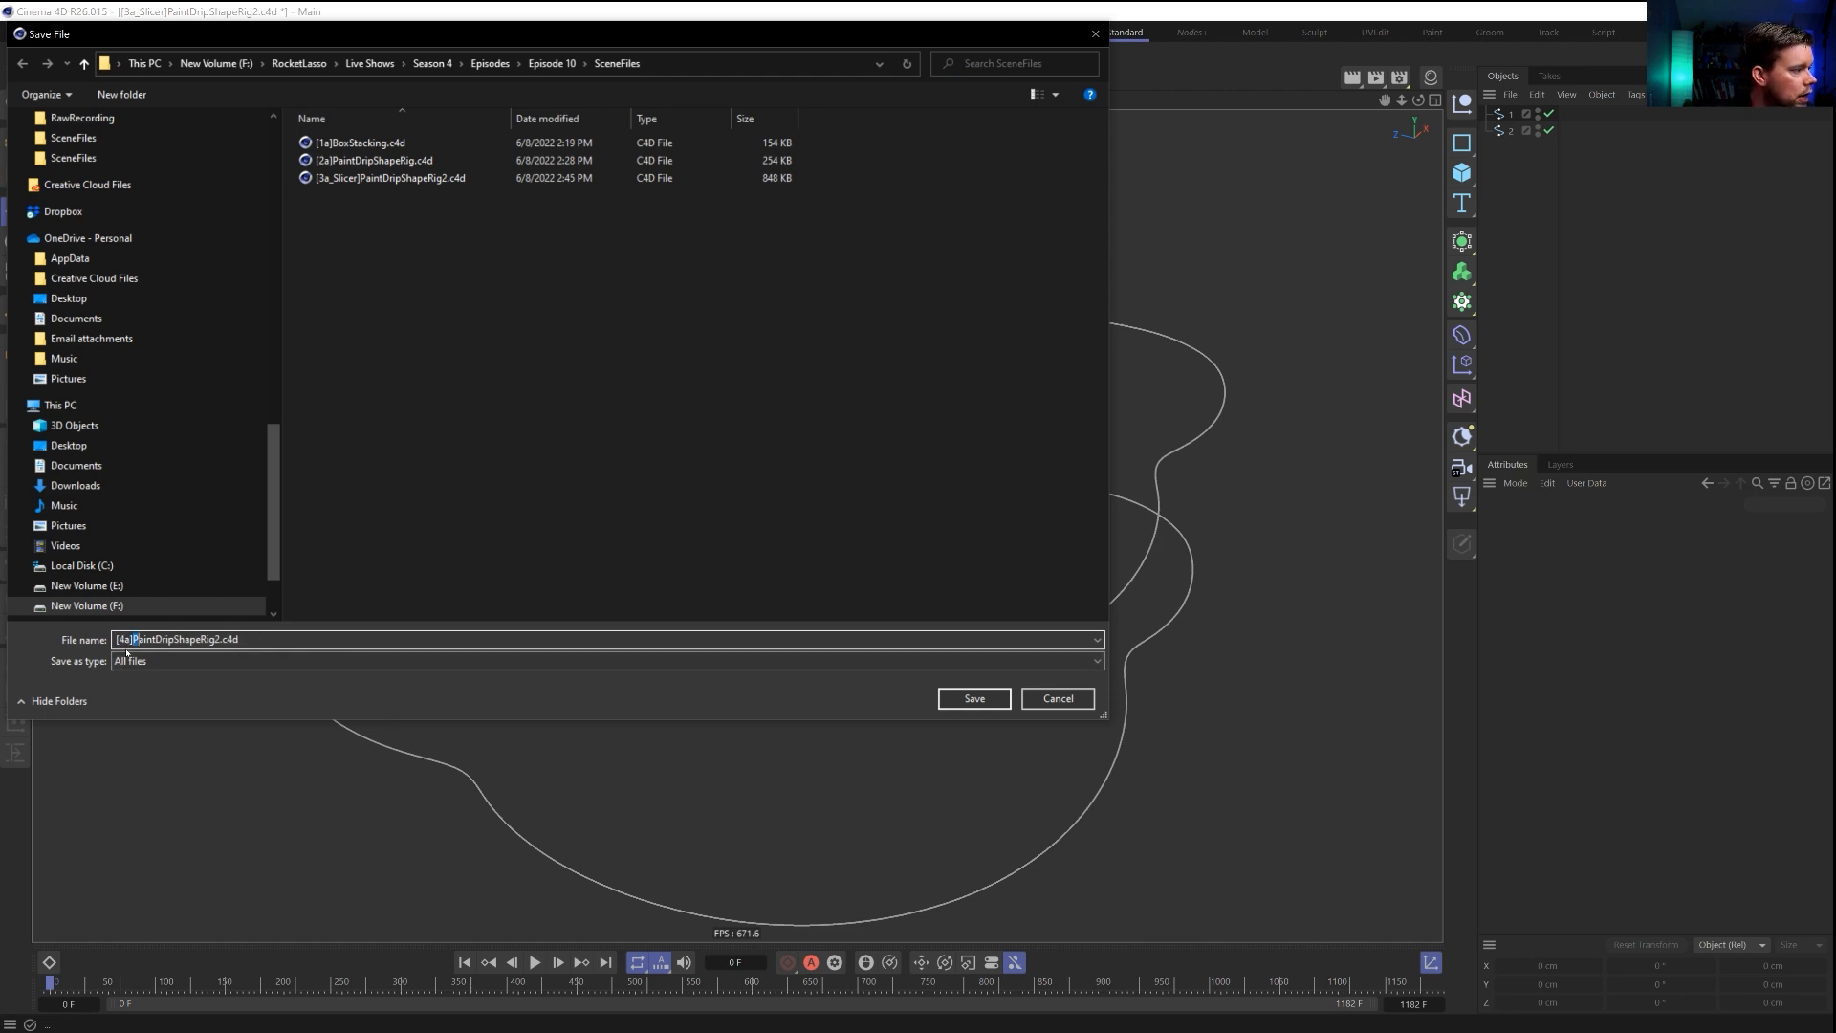
{"action": "key", "text": "shift+Right"}
{"action": "key", "text": "shift+Right"}
{"action": "key", "text": "shift+Right"}
{"action": "key", "text": "shift+Right"}
{"action": "key", "text": "shift+Right"}
{"action": "key", "text": "shift+Right"}
{"action": "key", "text": "shift+Right"}
{"action": "key", "text": "shift+Right"}
{"action": "key", "text": "shift+Right"}
{"action": "key", "text": "shift+Right"}
{"action": "key", "text": "shift+Right"}
{"action": "key", "text": "shift+Right"}
{"action": "key", "text": "shift+Right"}
{"action": "key", "text": "shift+Right"}
{"action": "key", "text": "shift+Right"}
{"action": "type", "text": "SplineMorph"}
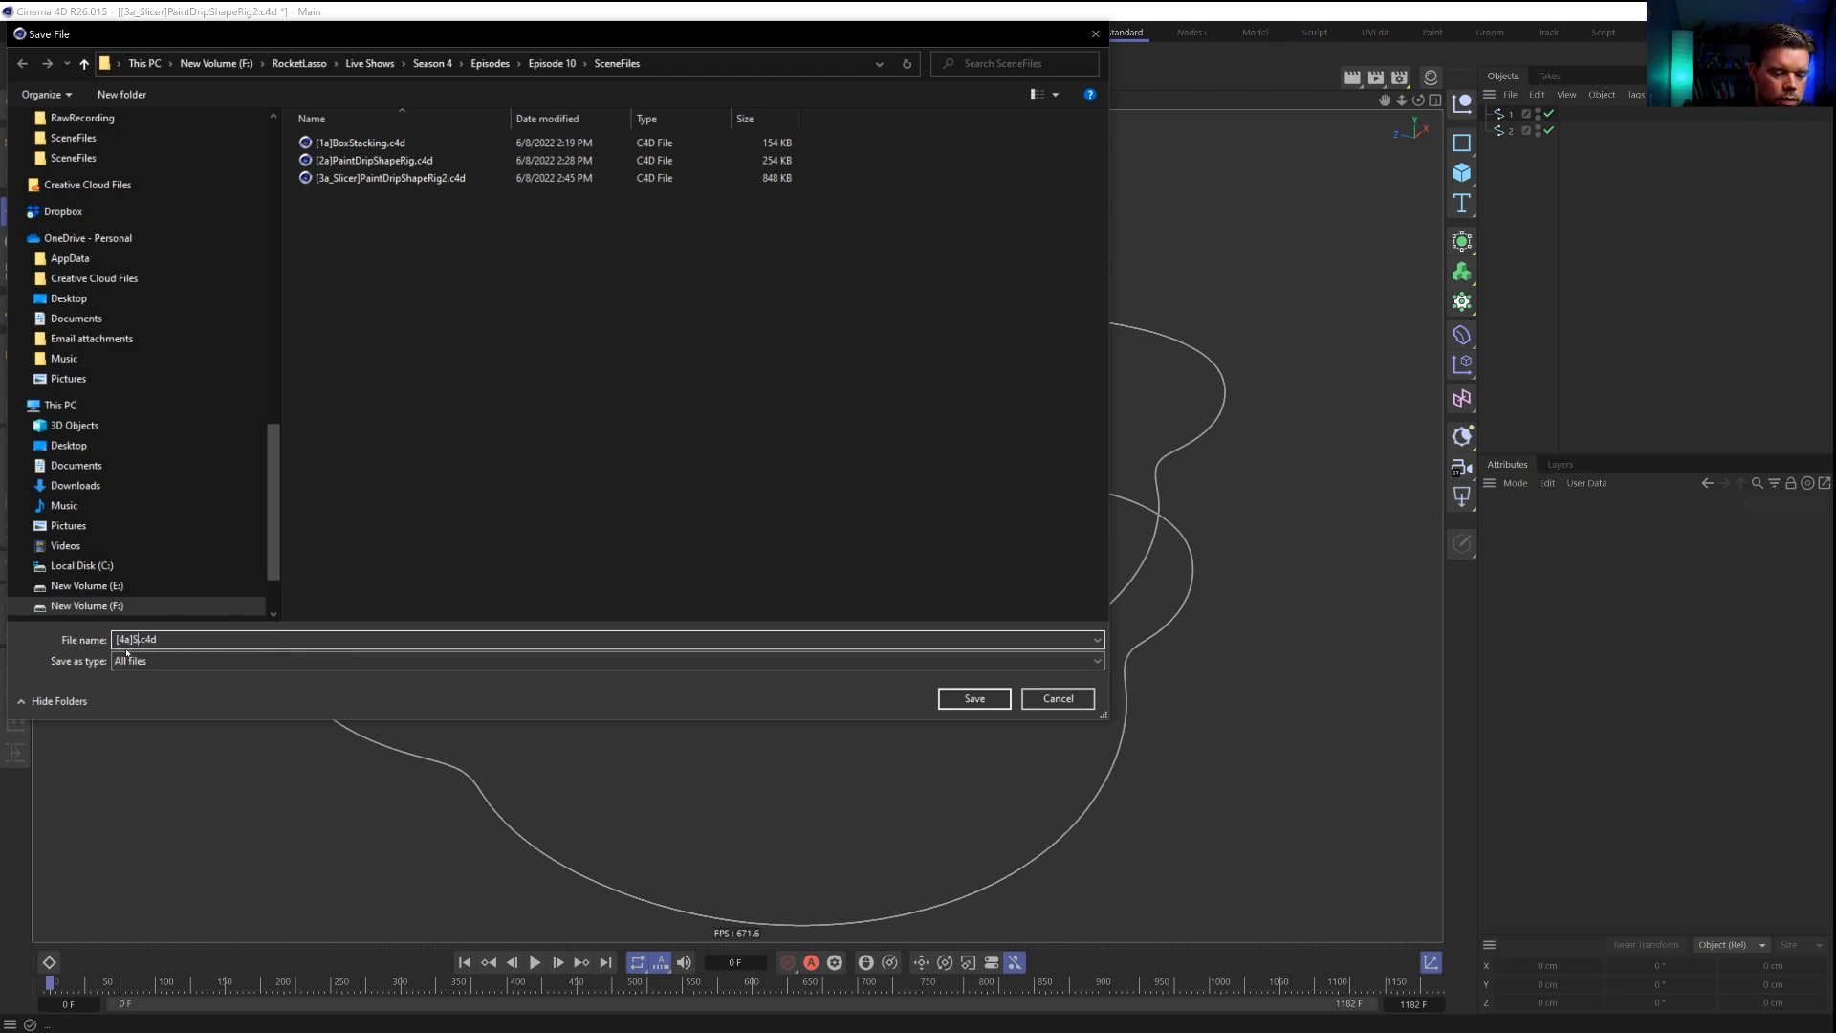
{"action": "key", "text": "Return"}
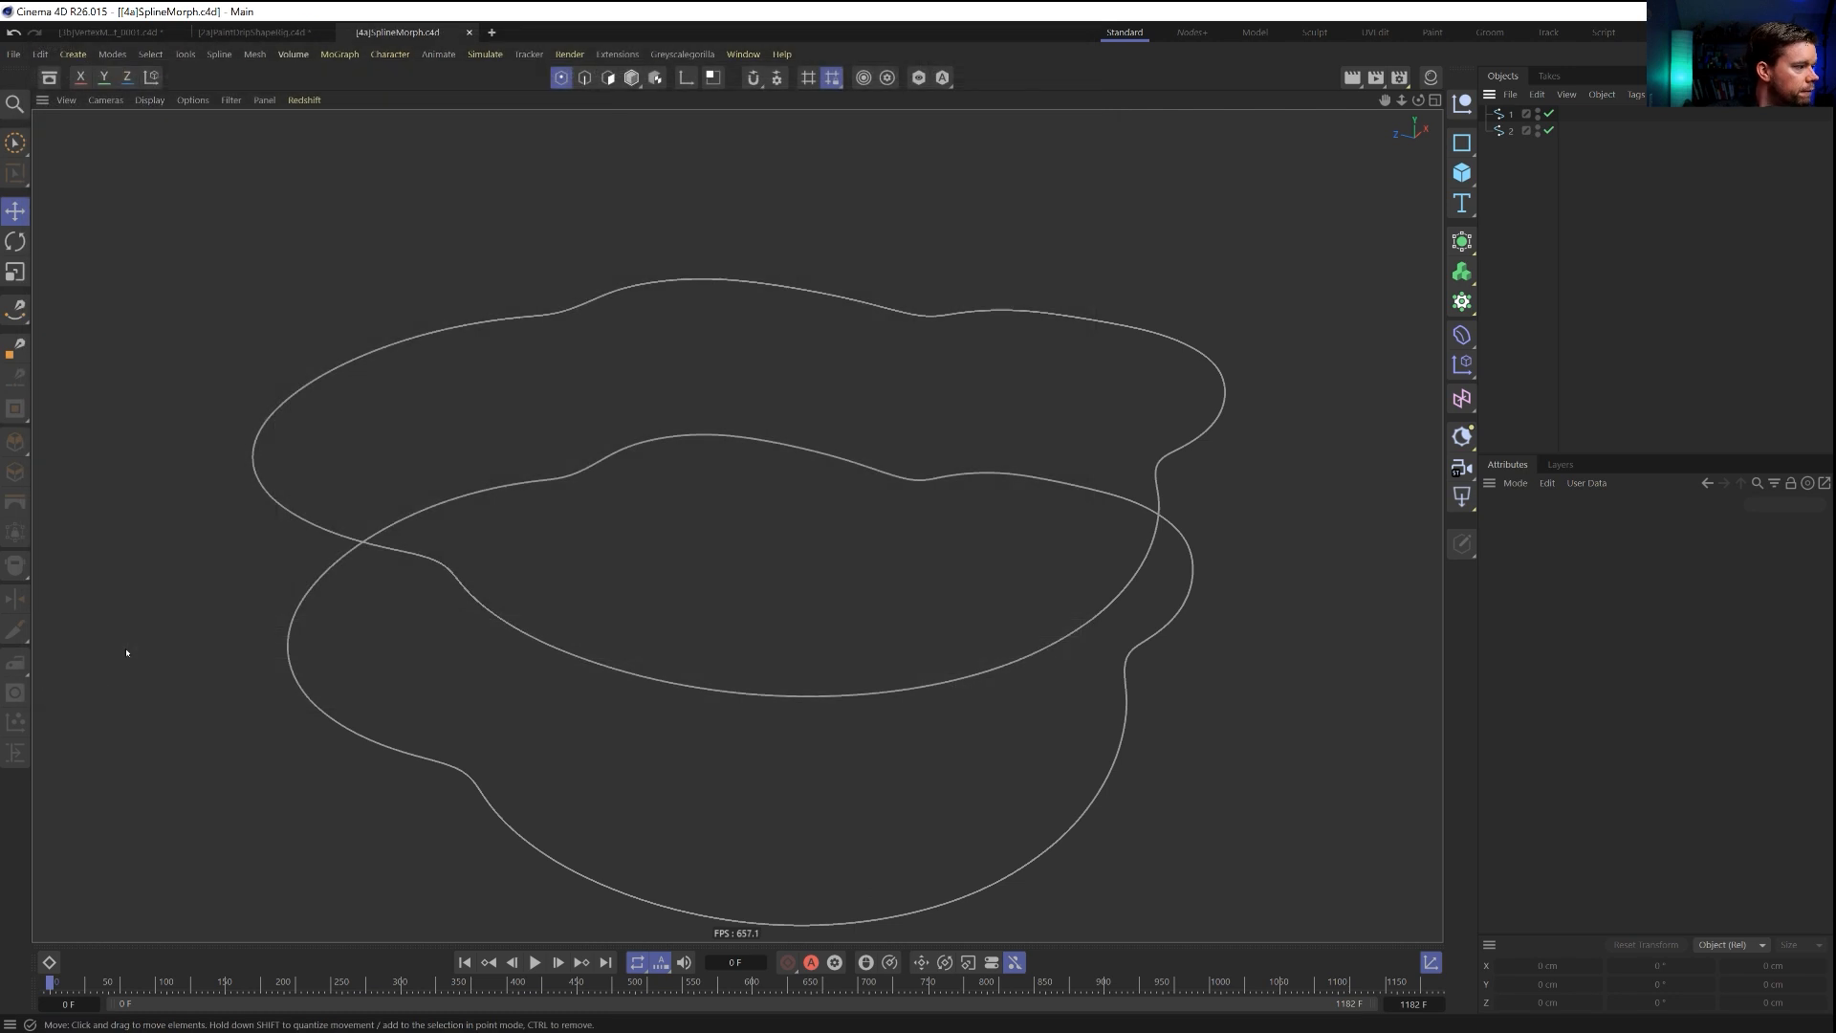
Add an Inheritance effector as a child of spline 1.
{"action": "left_click", "coordinate": [1505, 115]}
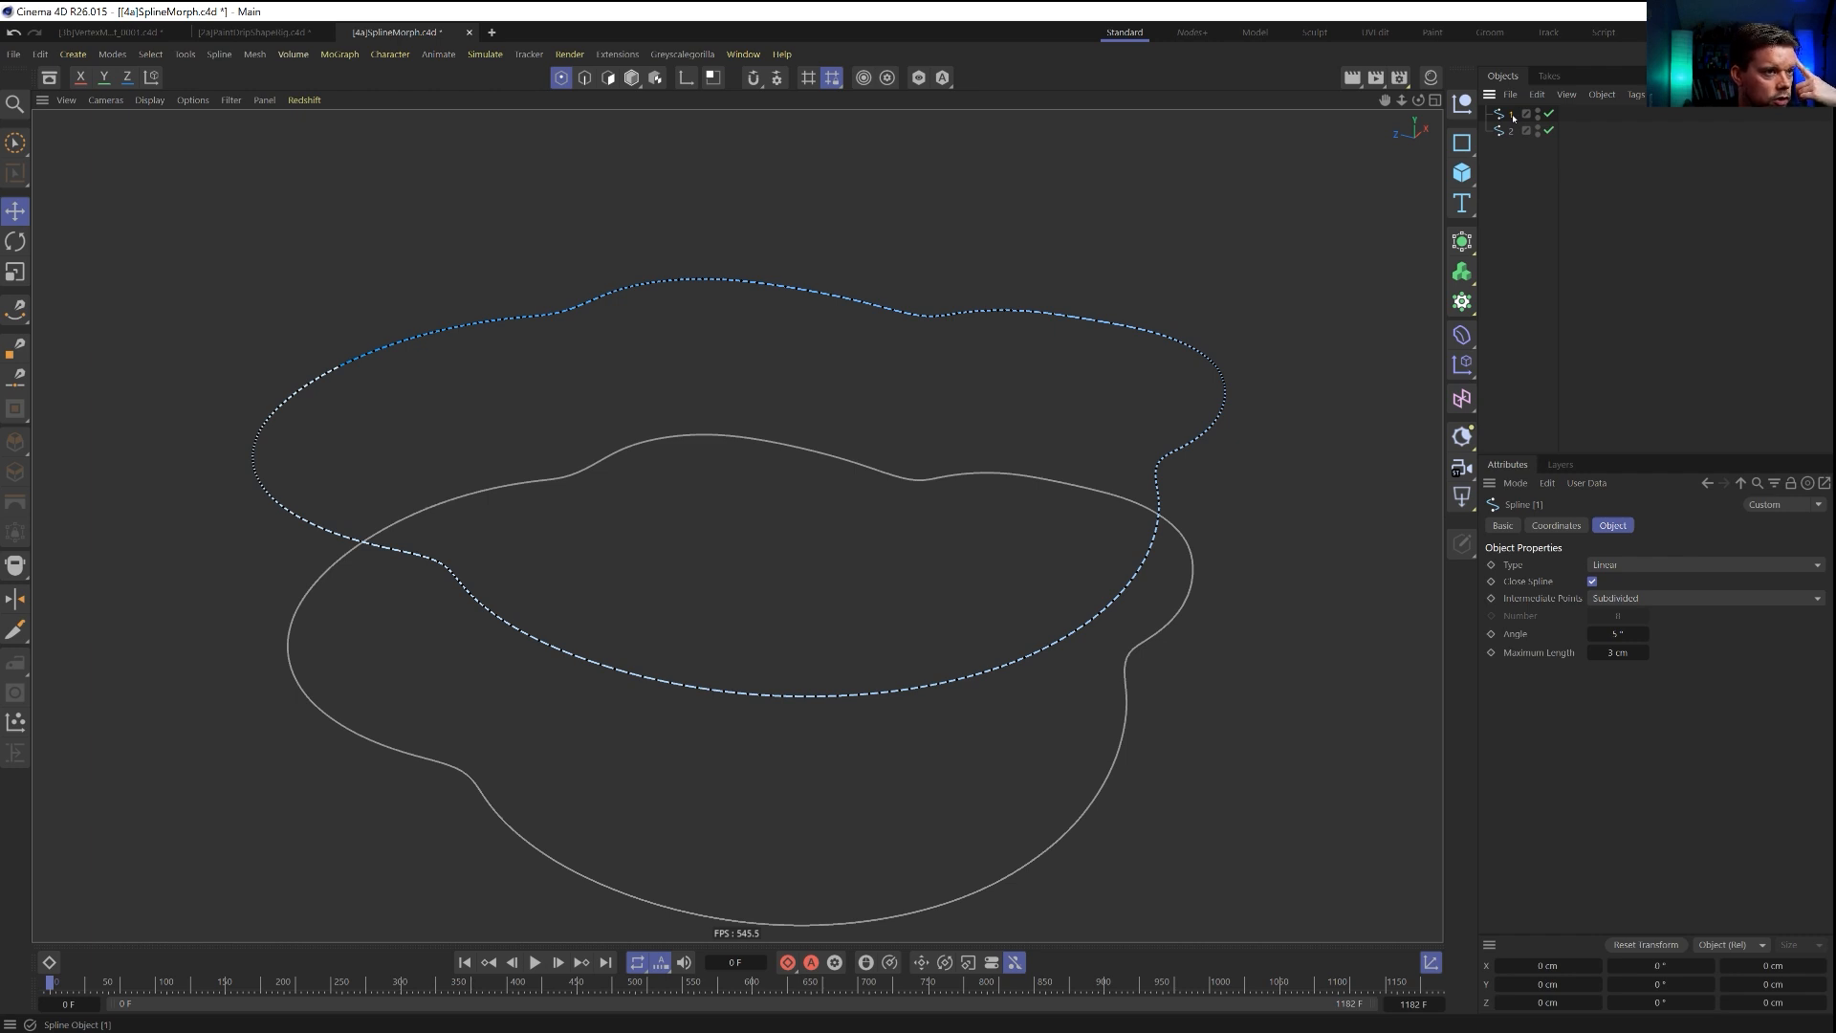
{"action": "left_click", "coordinate": [1471, 372]}
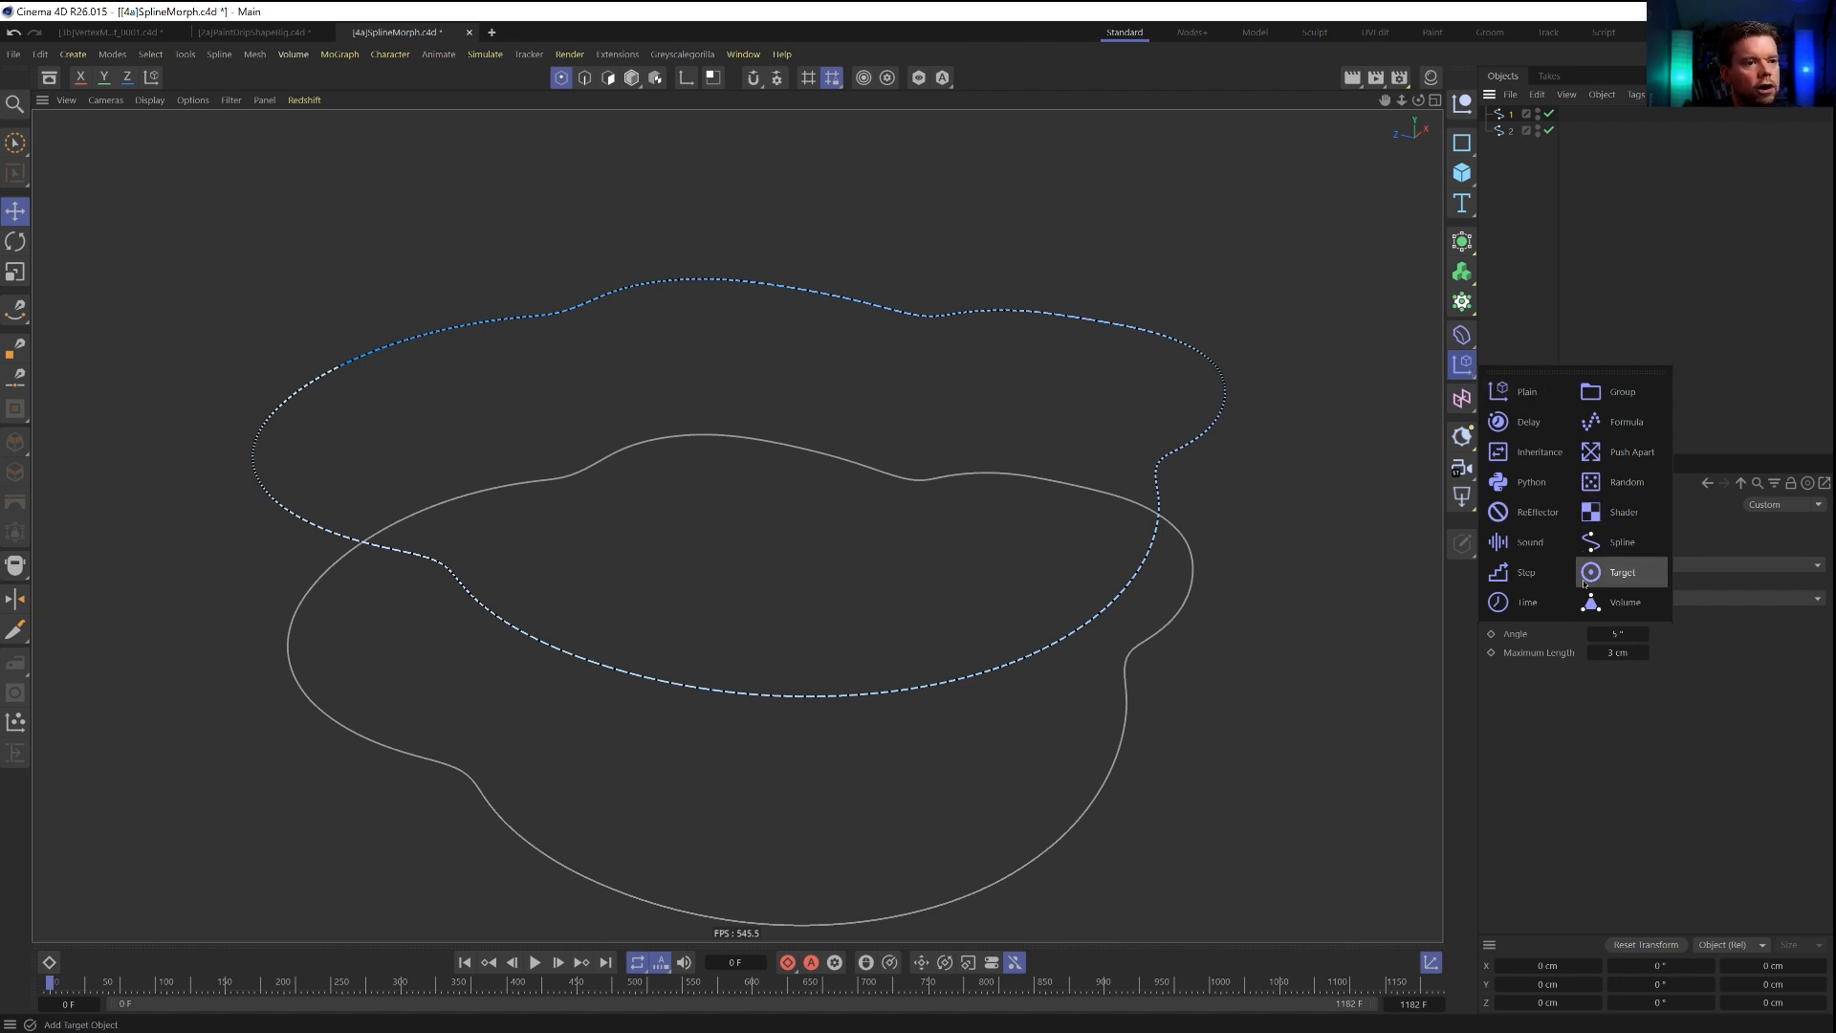
{"action": "left_click", "coordinate": [1535, 451]}
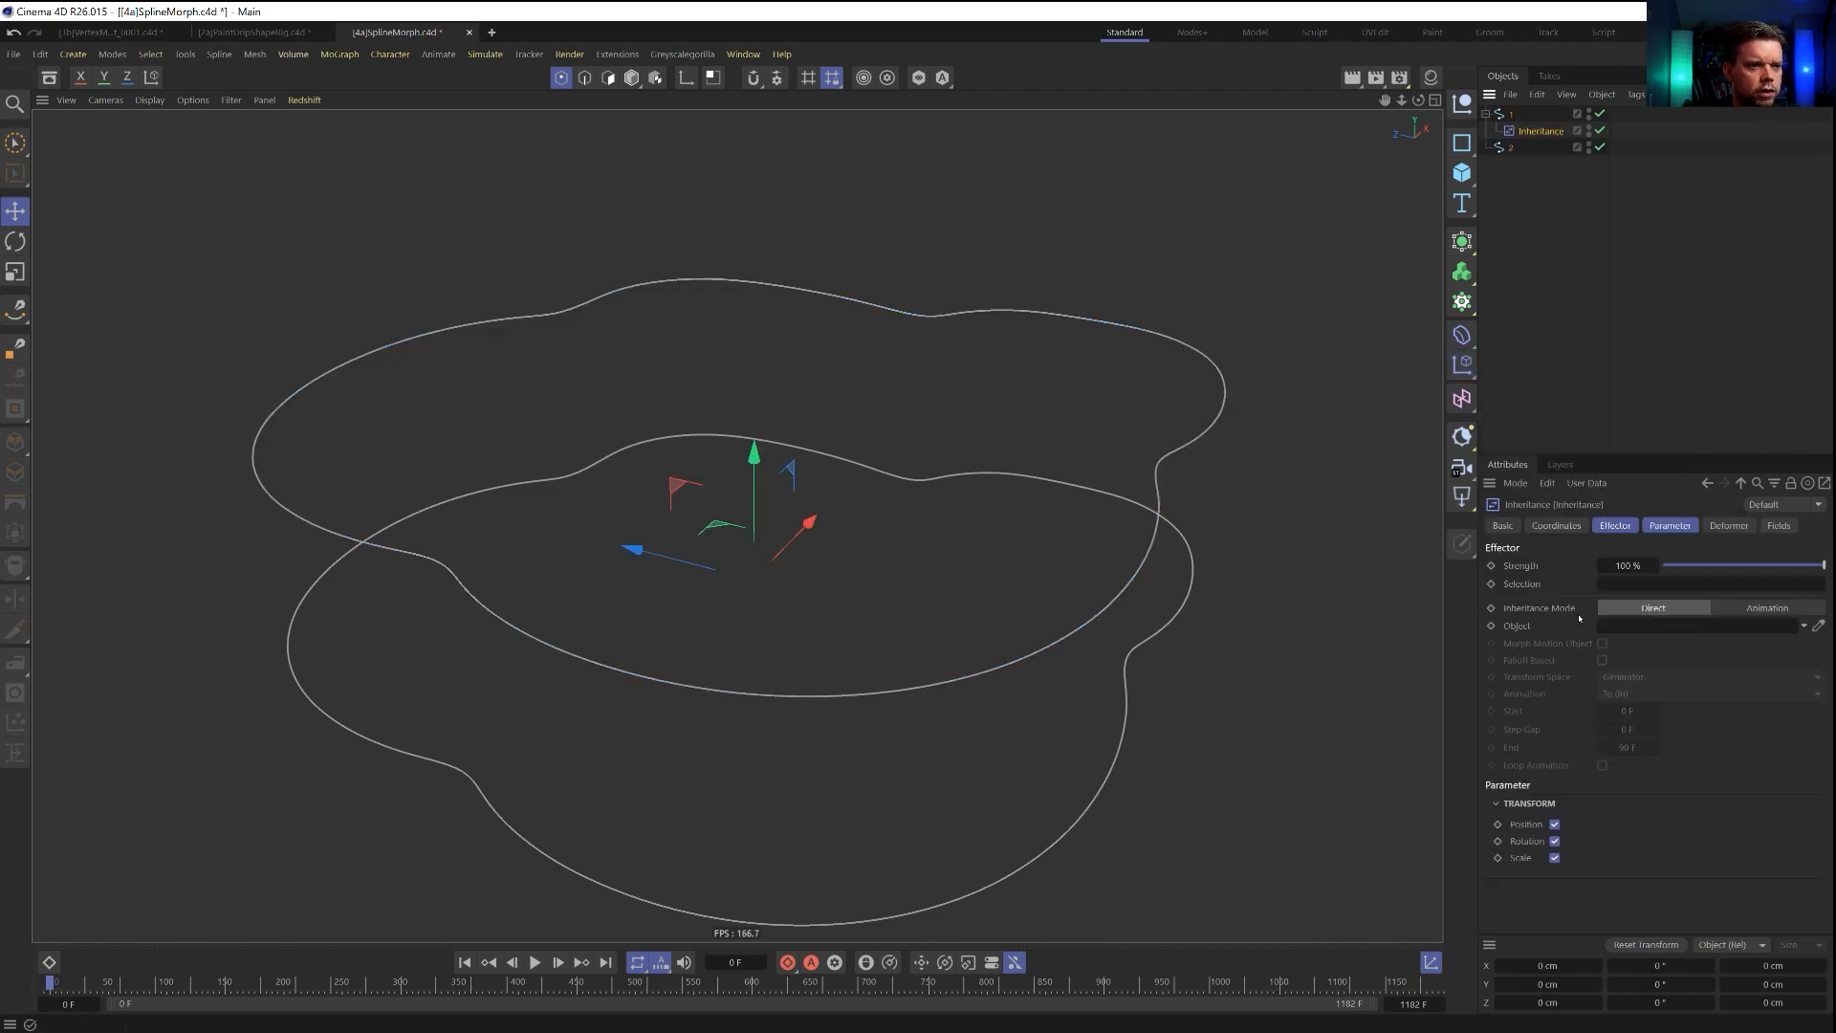
Review the Inheritance effector's deformer and parameter settings and link spline 2 as its source object.
{"action": "left_click", "coordinate": [1511, 114]}
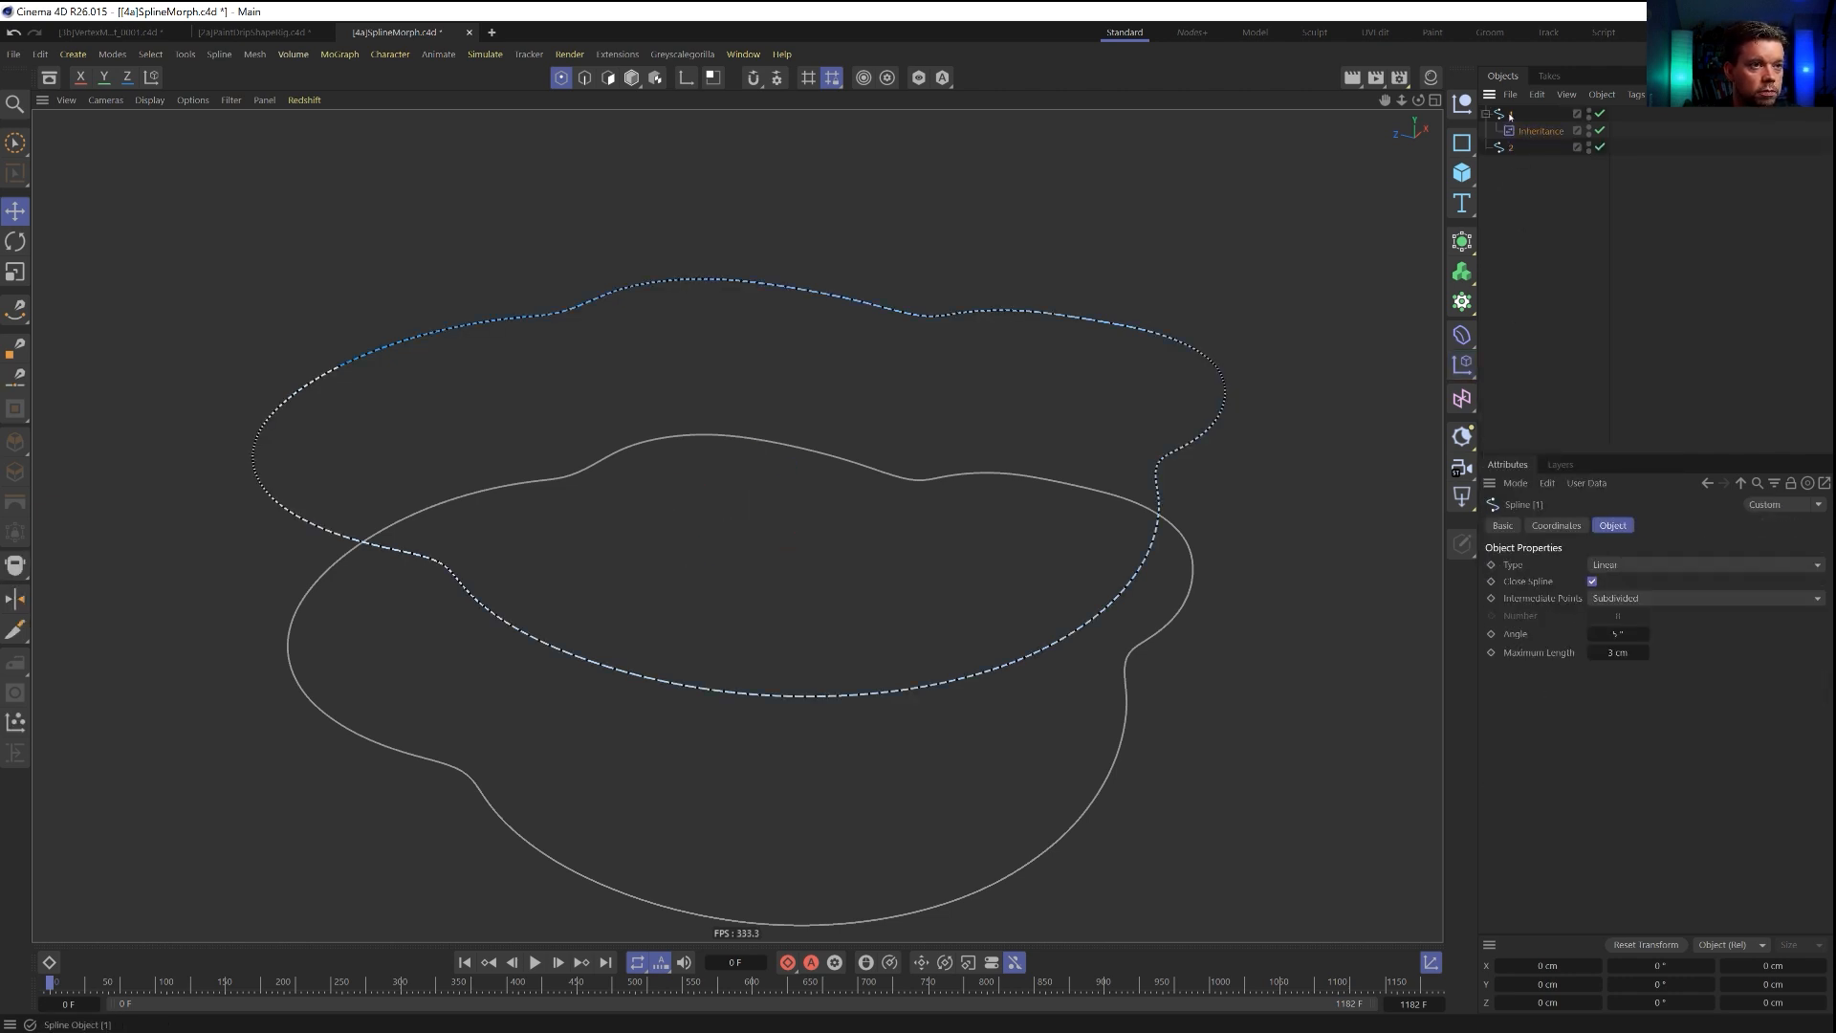
{"action": "left_click_drag", "start_coordinate": [1589, 550], "coordinate": [1549, 170]}
{"action": "left_click", "coordinate": [1550, 171]}
{"action": "left_click", "coordinate": [1541, 131]}
{"action": "left_click", "coordinate": [1729, 525]}
{"action": "left_click", "coordinate": [1694, 568]}
{"action": "left_click", "coordinate": [1646, 528]}
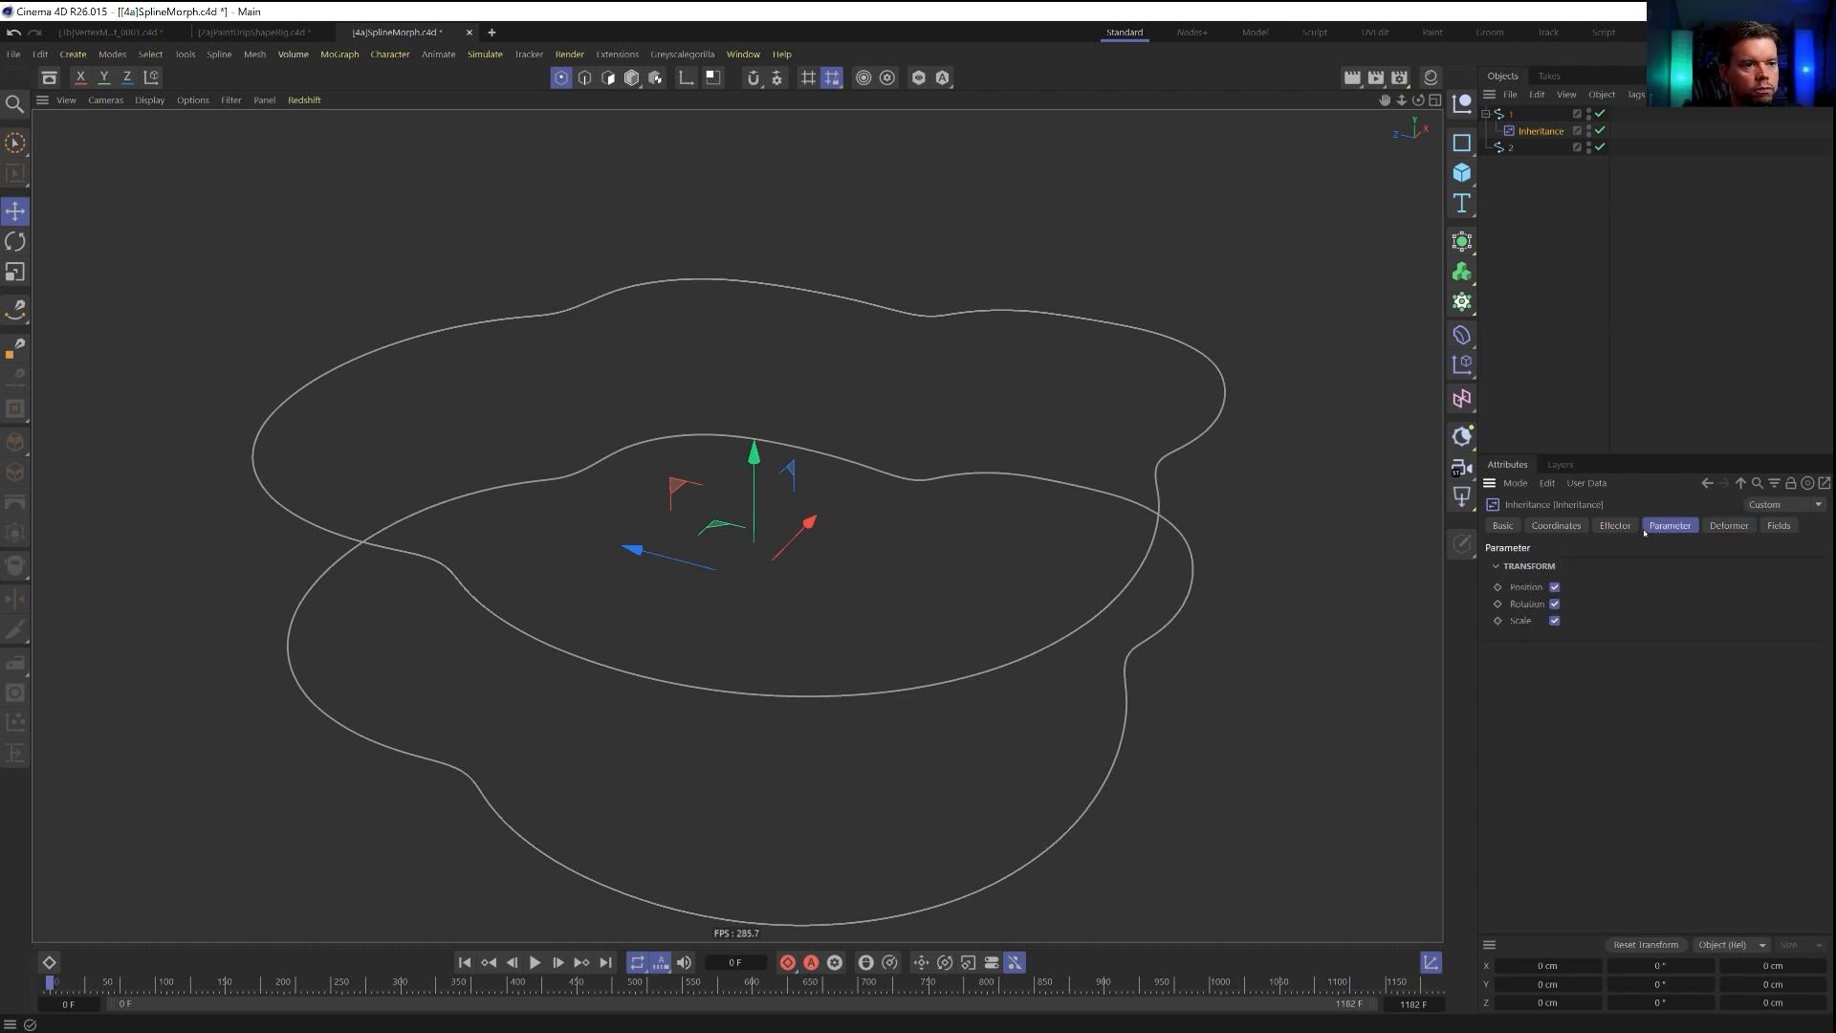
{"action": "left_click", "coordinate": [1615, 525]}
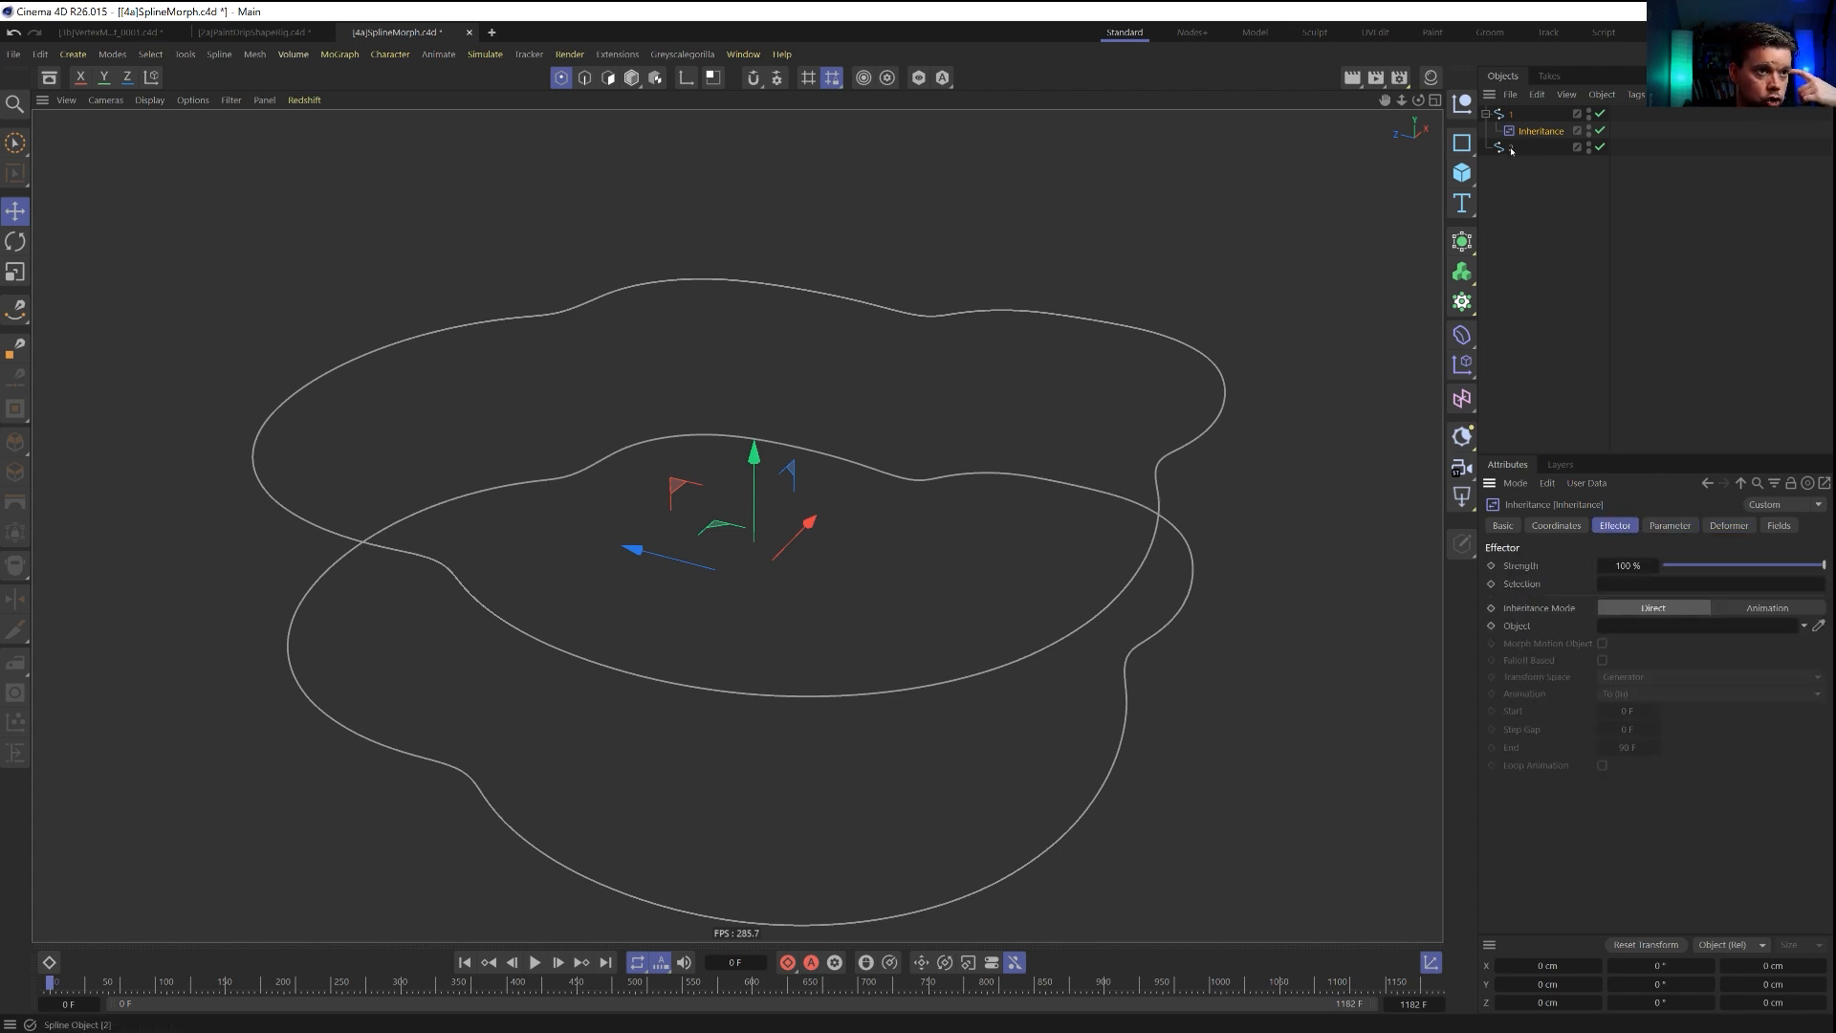
{"action": "left_click_drag", "start_coordinate": [1511, 150], "coordinate": [1610, 542]}
{"action": "left_click_drag", "start_coordinate": [1631, 630], "coordinate": [1631, 629]}
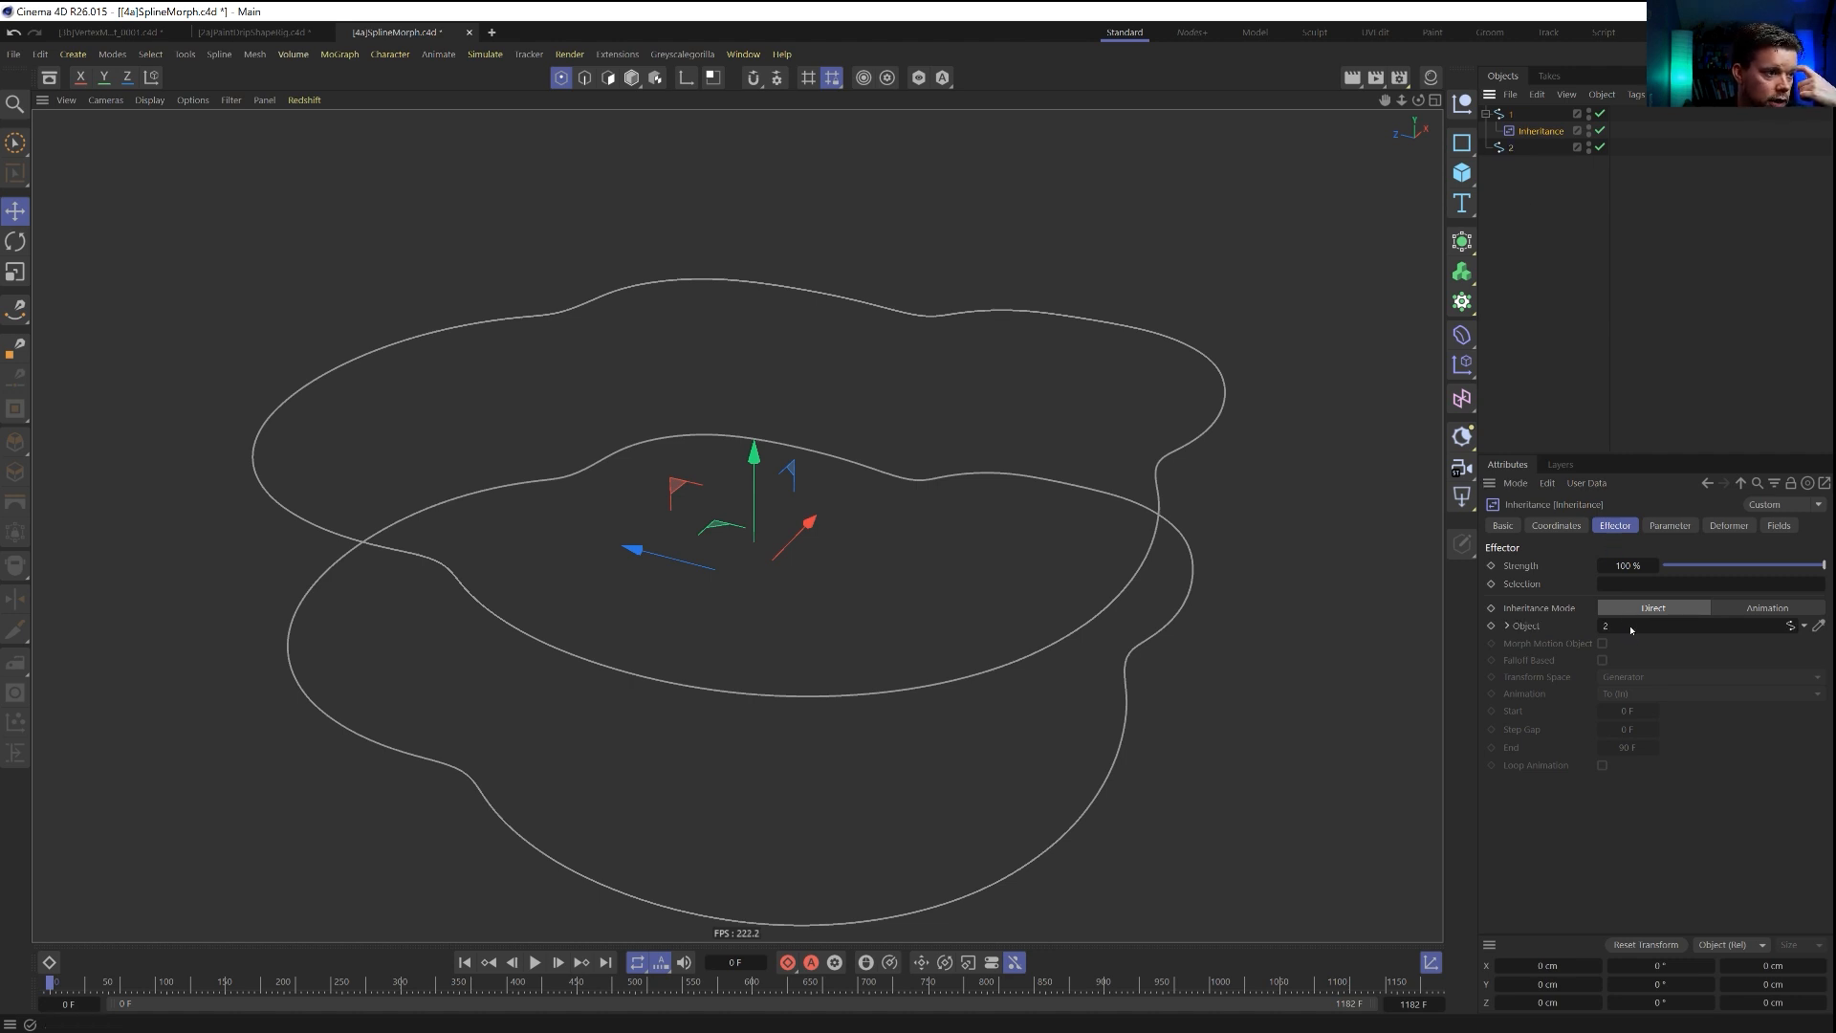
Try the Inheritance effector's Animation mode on spline 1 in model mode and check its transform parameters.
{"action": "left_click", "coordinate": [1735, 612]}
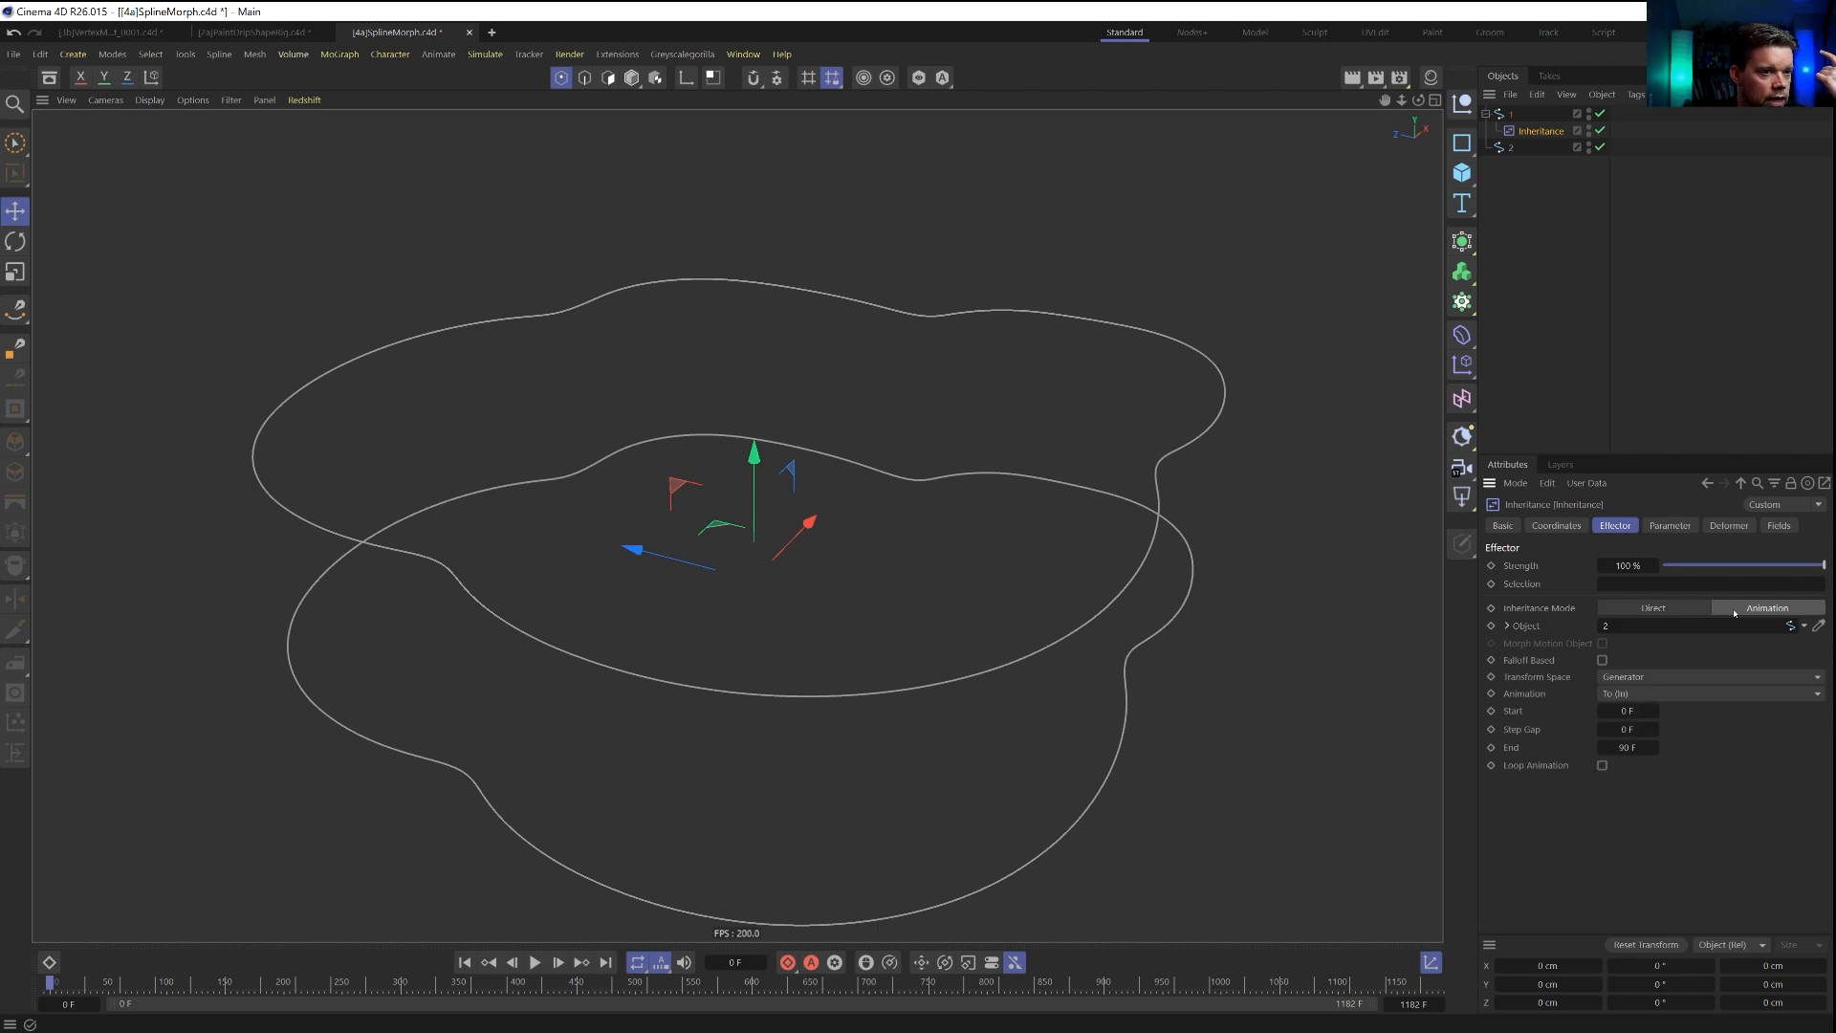
{"action": "left_click", "coordinate": [1668, 609]}
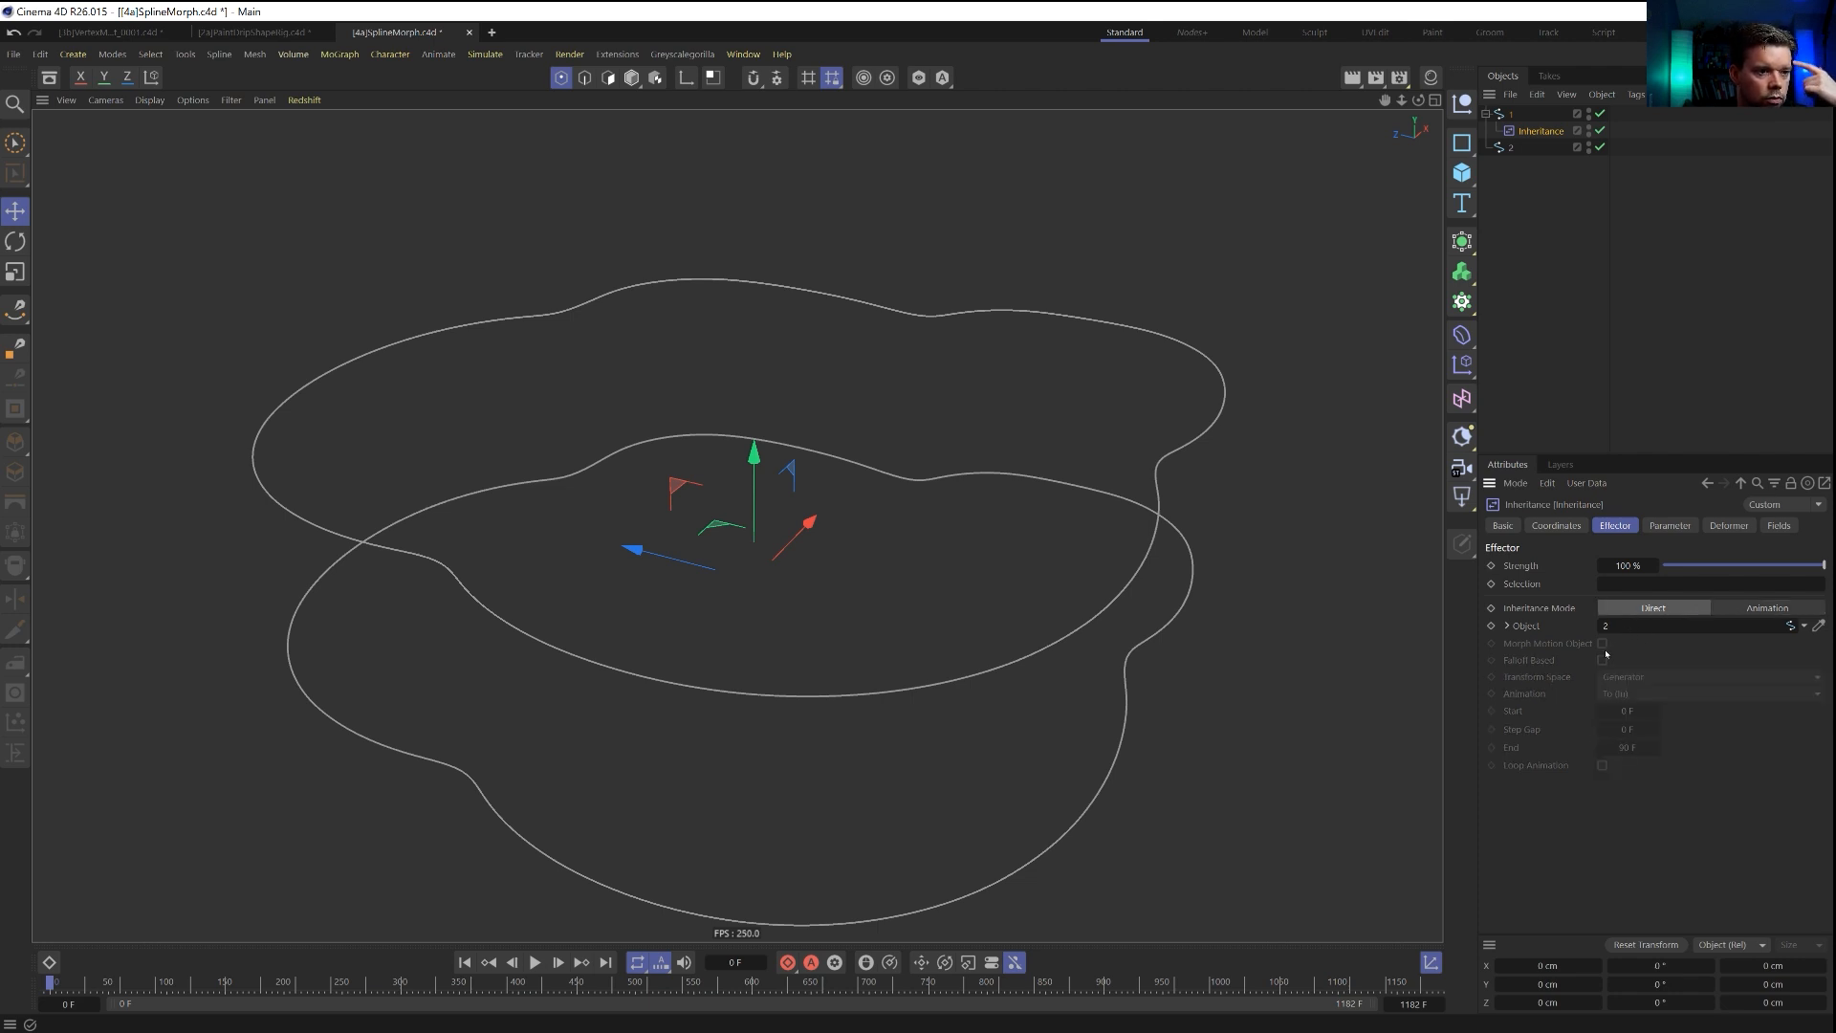
{"action": "left_click", "coordinate": [1717, 611]}
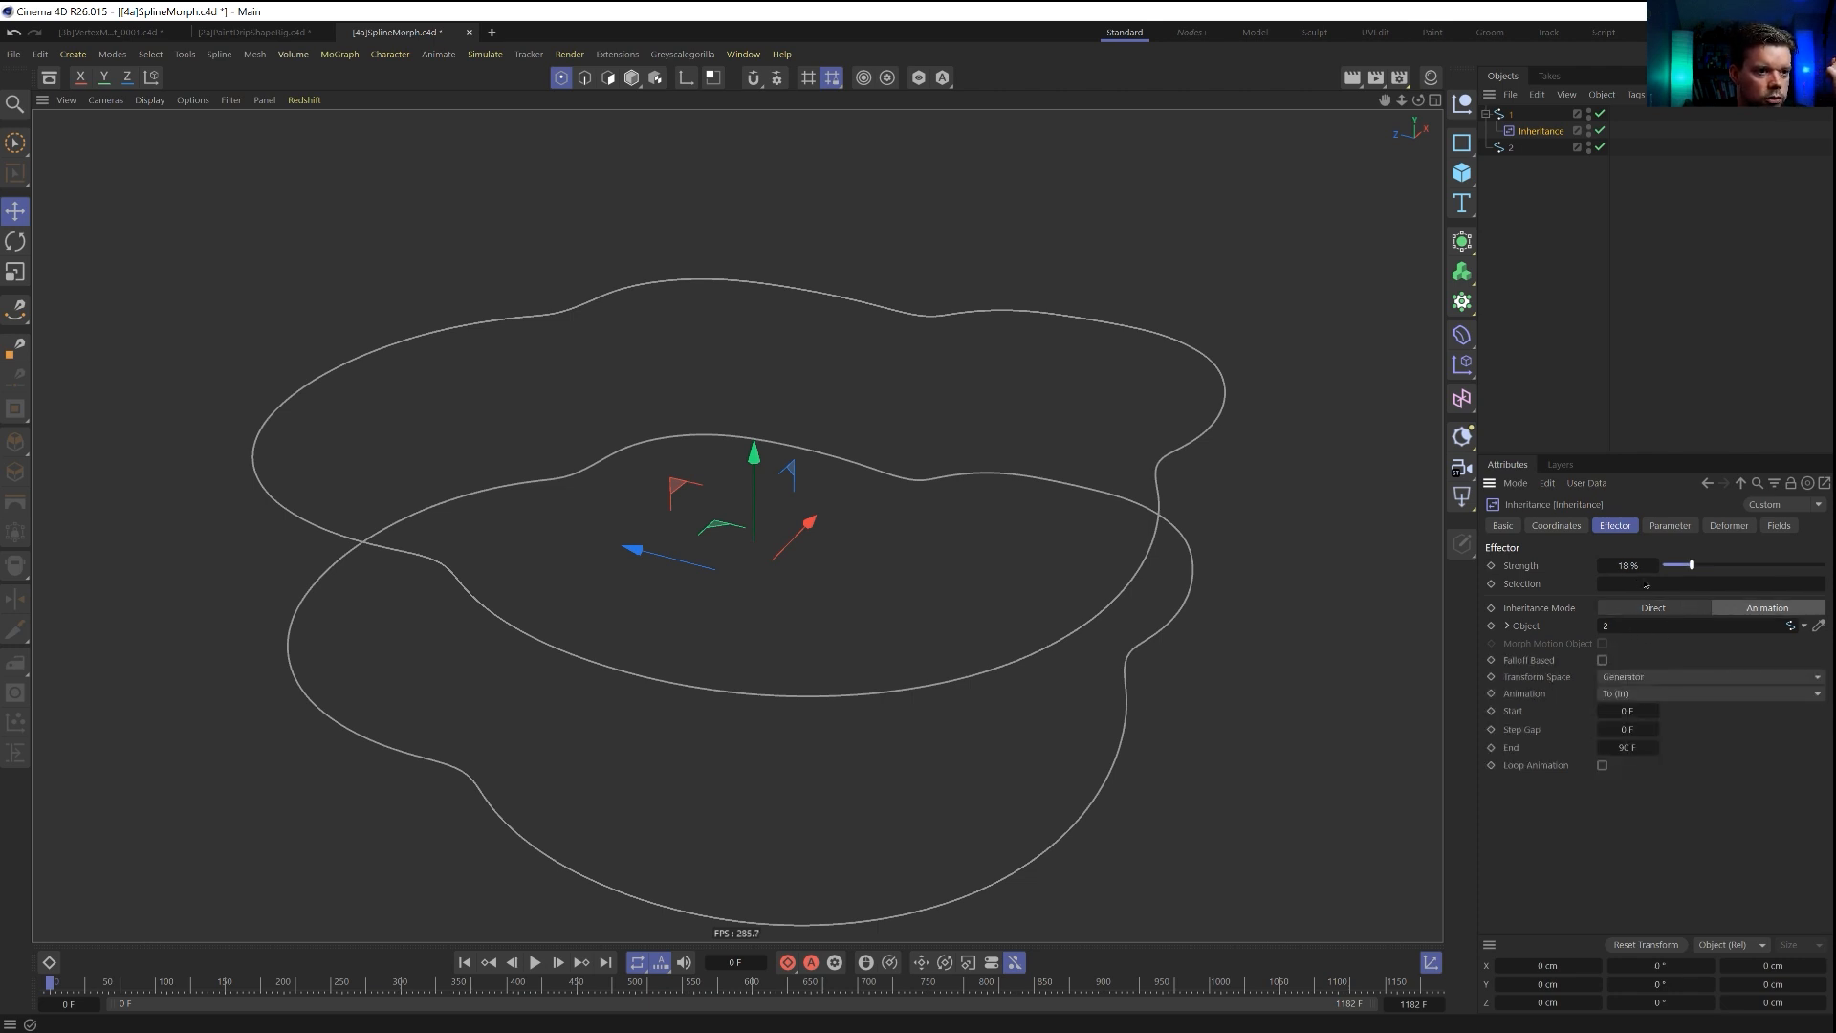
{"action": "left_click", "coordinate": [639, 80]}
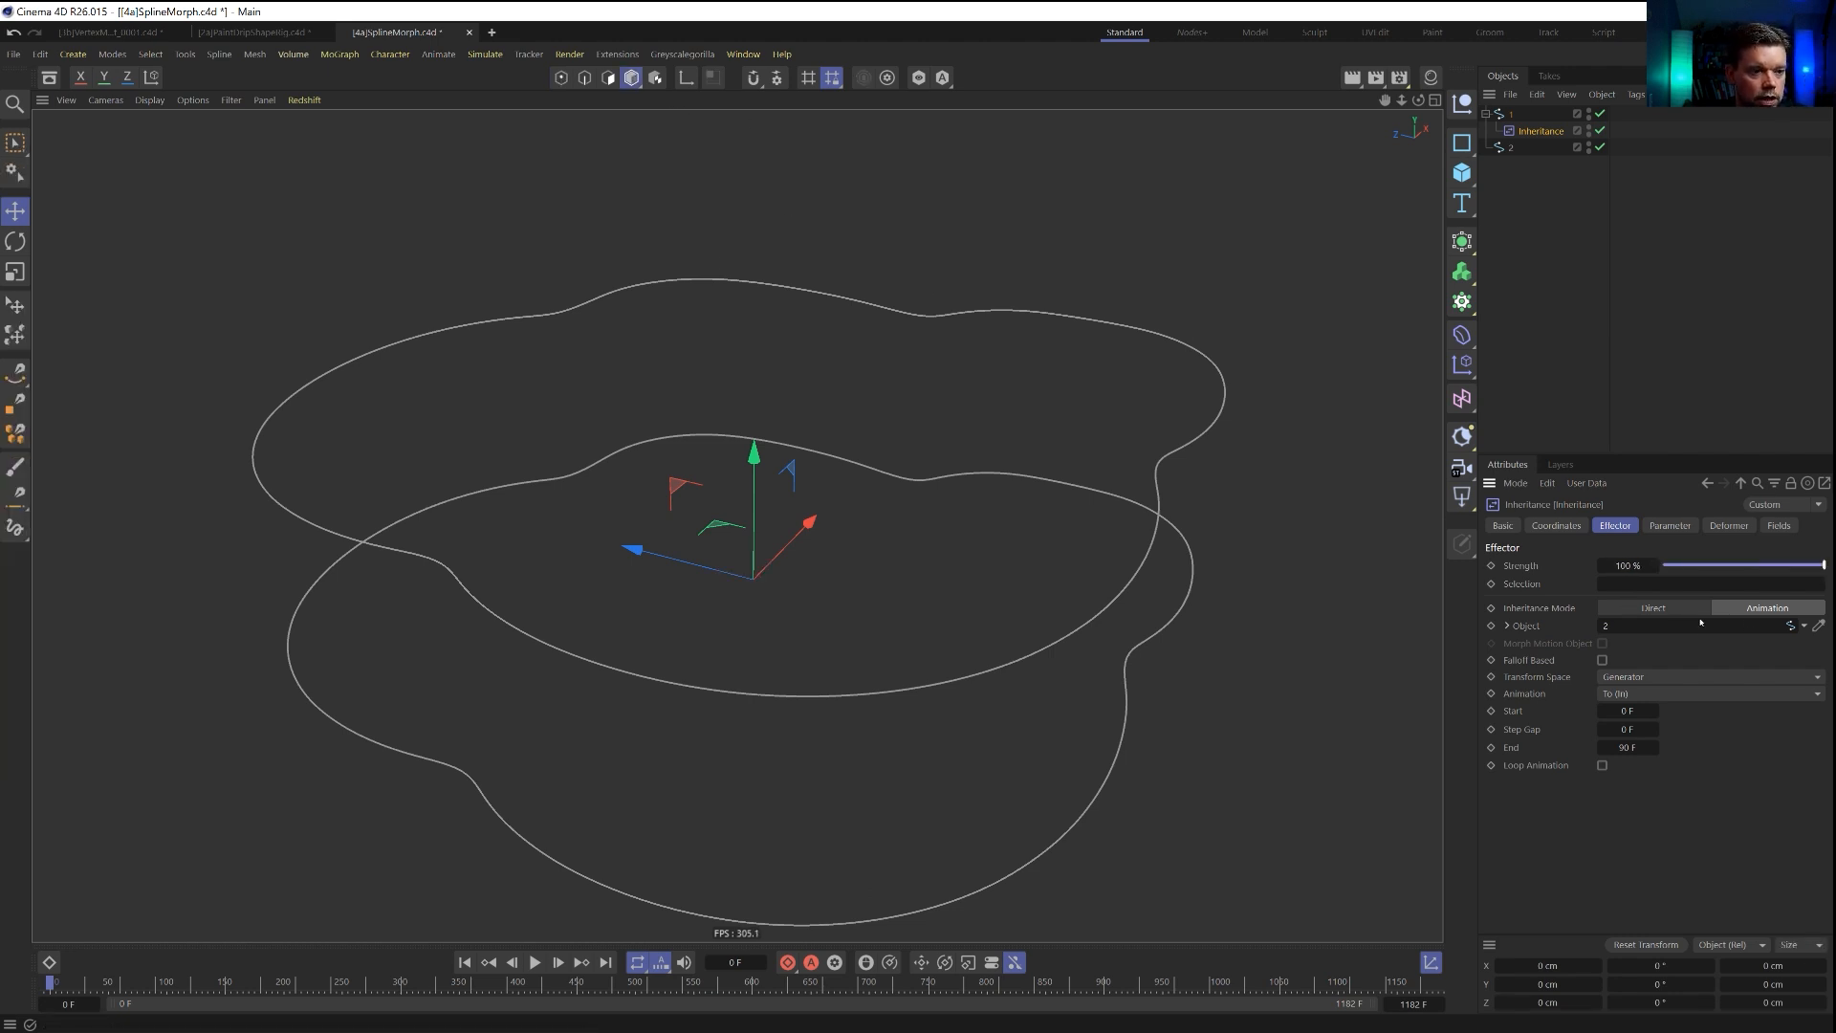
{"action": "left_click", "coordinate": [1670, 525]}
{"action": "left_click", "coordinate": [1728, 525]}
{"action": "left_click", "coordinate": [1670, 525]}
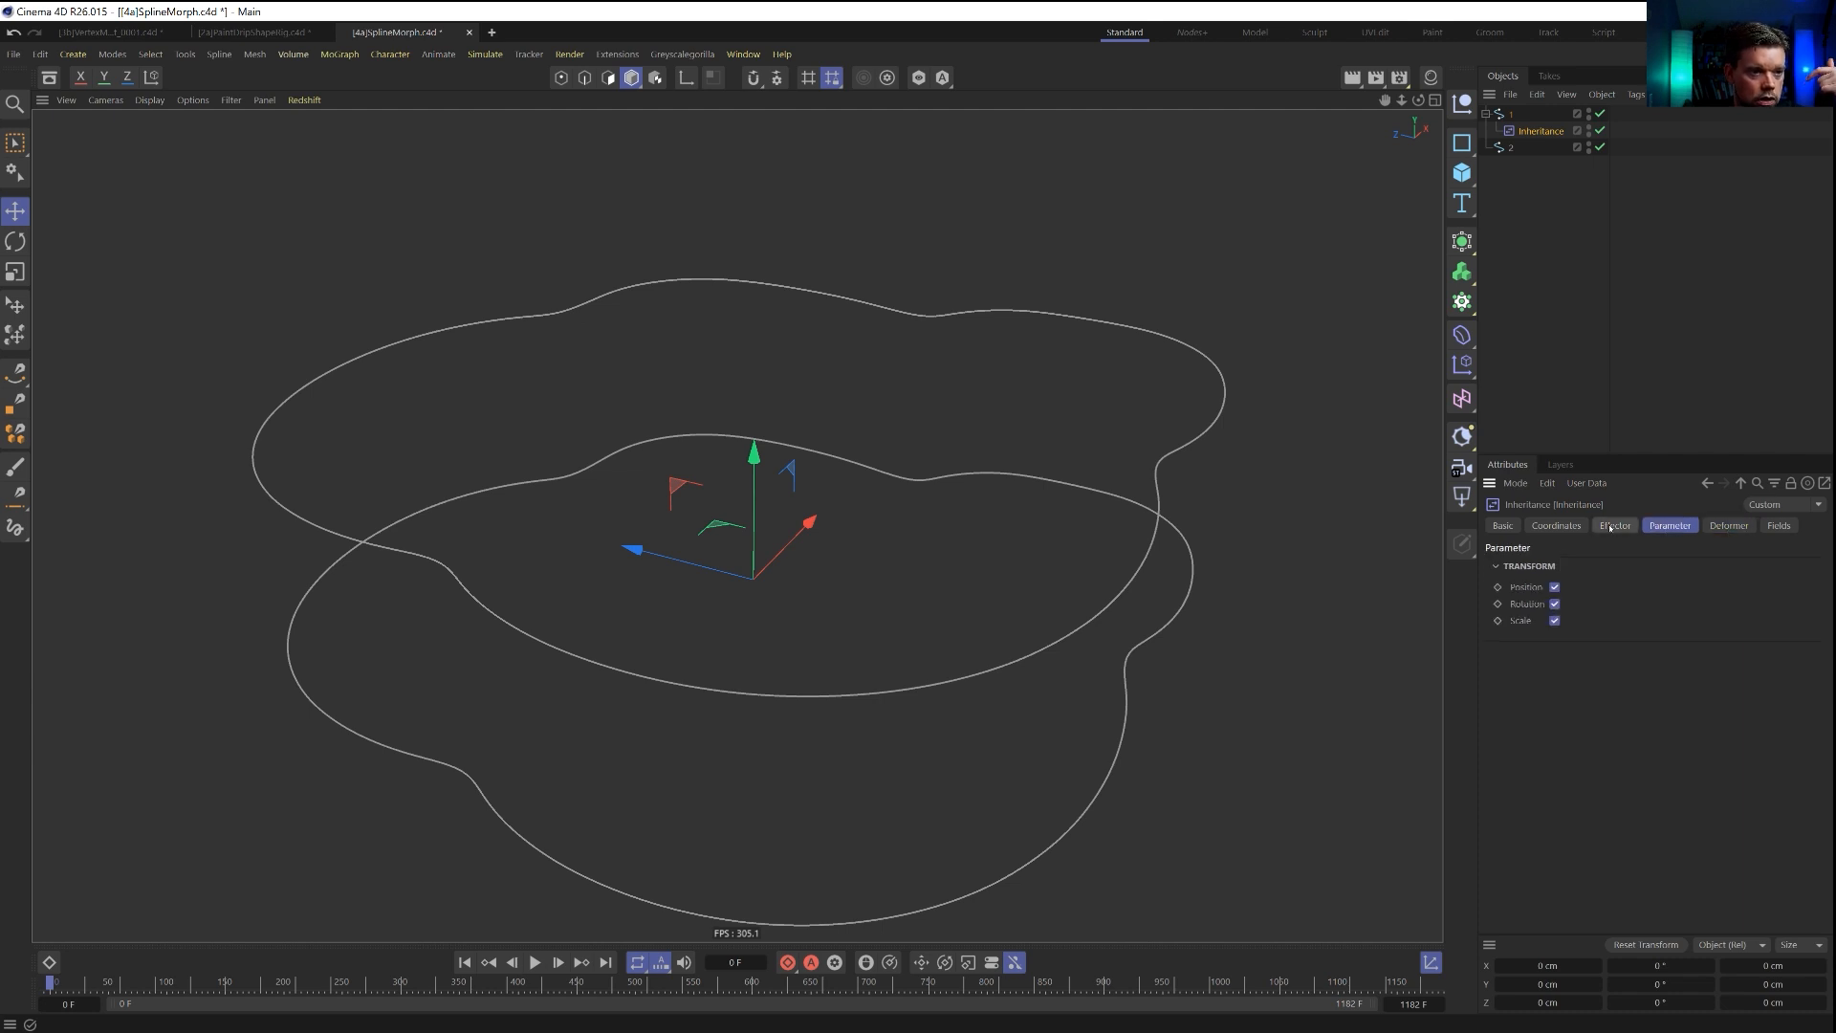
{"action": "left_click", "coordinate": [1616, 526]}
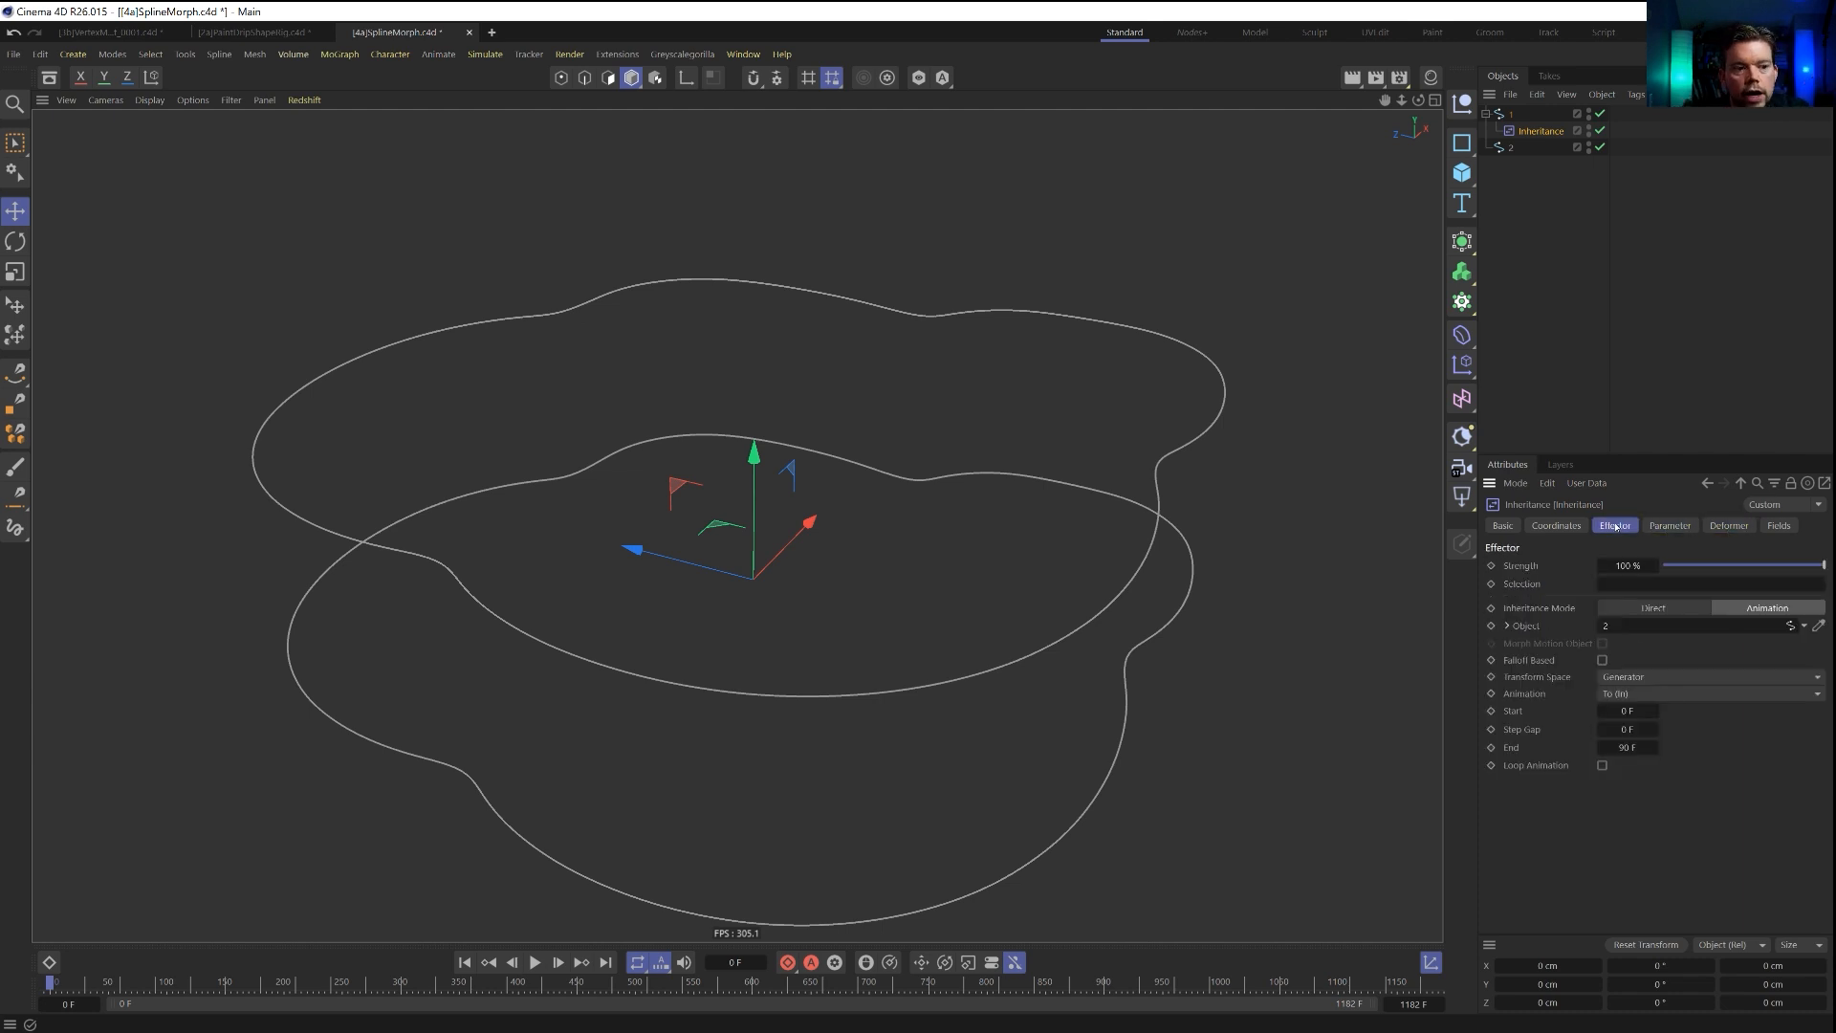
Try other Transform Space and Animation options on the Inheritance effector, return it to Direct mode, and delete it.
{"action": "left_click", "coordinate": [1602, 765]}
{"action": "left_click", "coordinate": [1636, 676]}
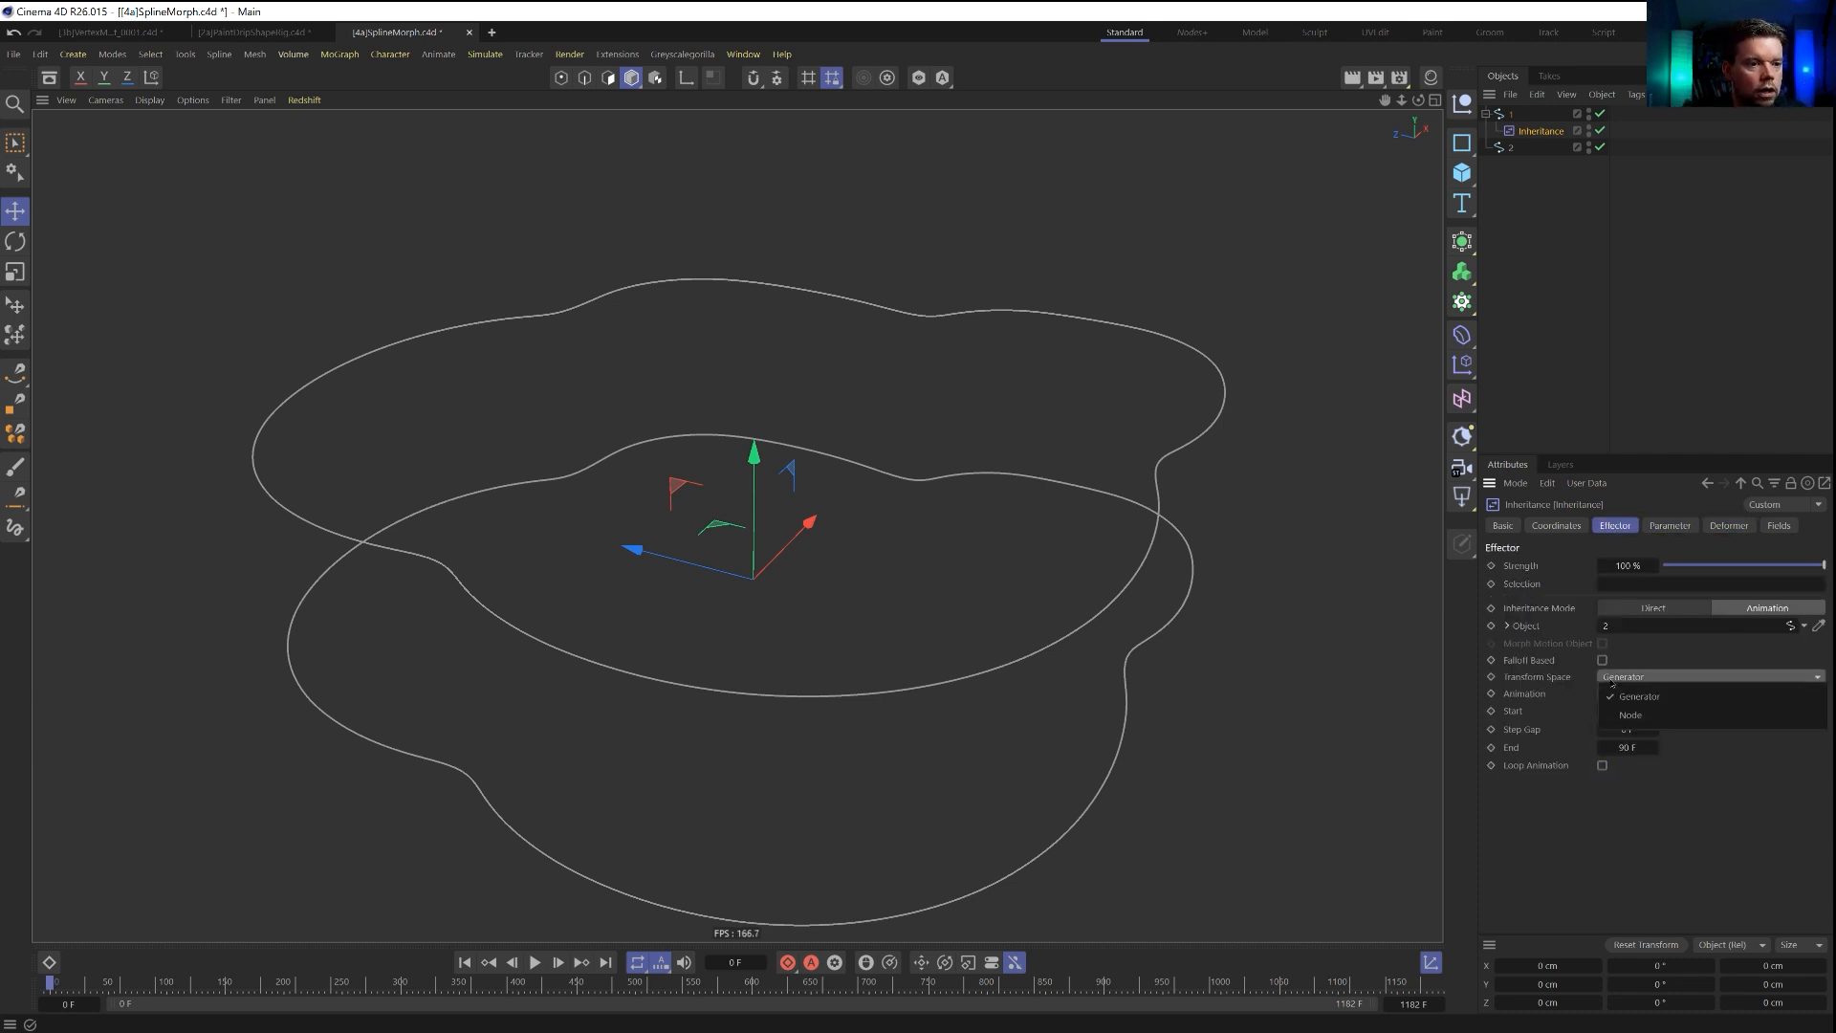
{"action": "left_click", "coordinate": [1630, 715]}
{"action": "left_click", "coordinate": [1631, 678]}
{"action": "left_click", "coordinate": [1632, 698]}
{"action": "left_click", "coordinate": [1636, 693]}
{"action": "left_click", "coordinate": [1626, 712]}
{"action": "left_click", "coordinate": [1654, 608]}
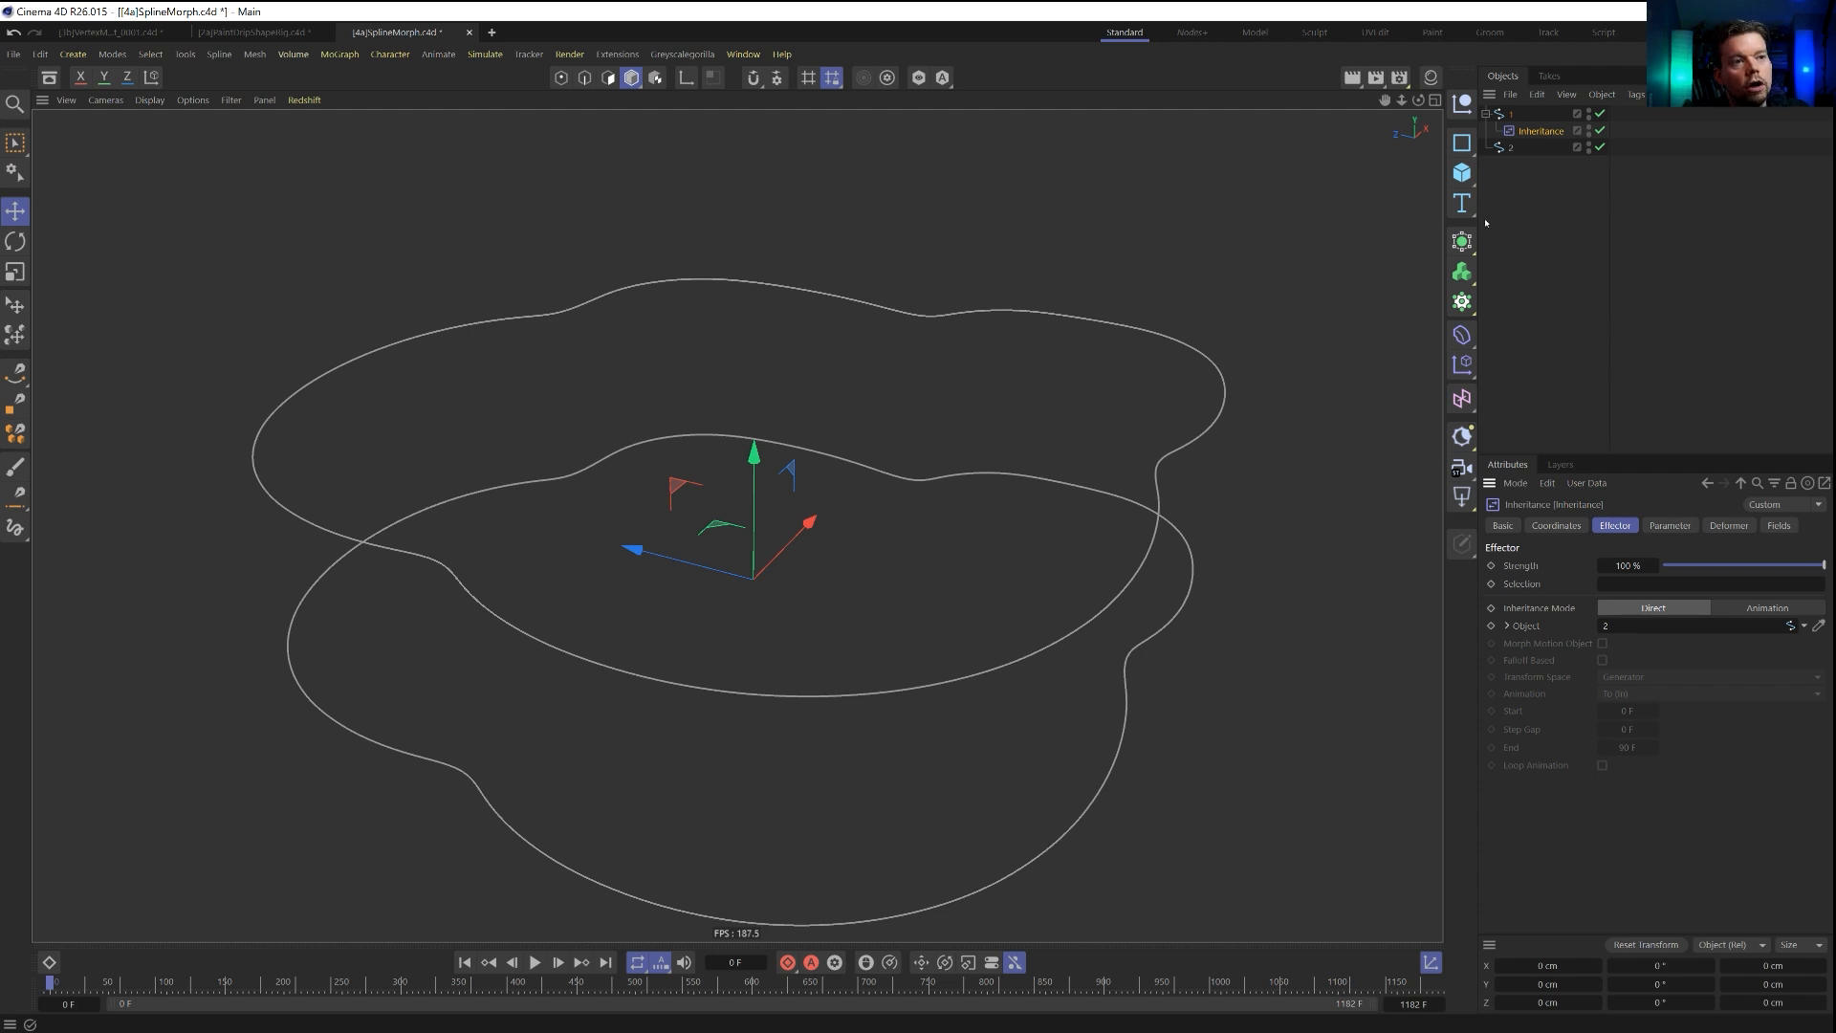
{"action": "key", "text": "Delete"}
Add a Pose Morph tag to spline 1 and enable Points mixing.
{"action": "left_click", "coordinate": [1512, 115]}
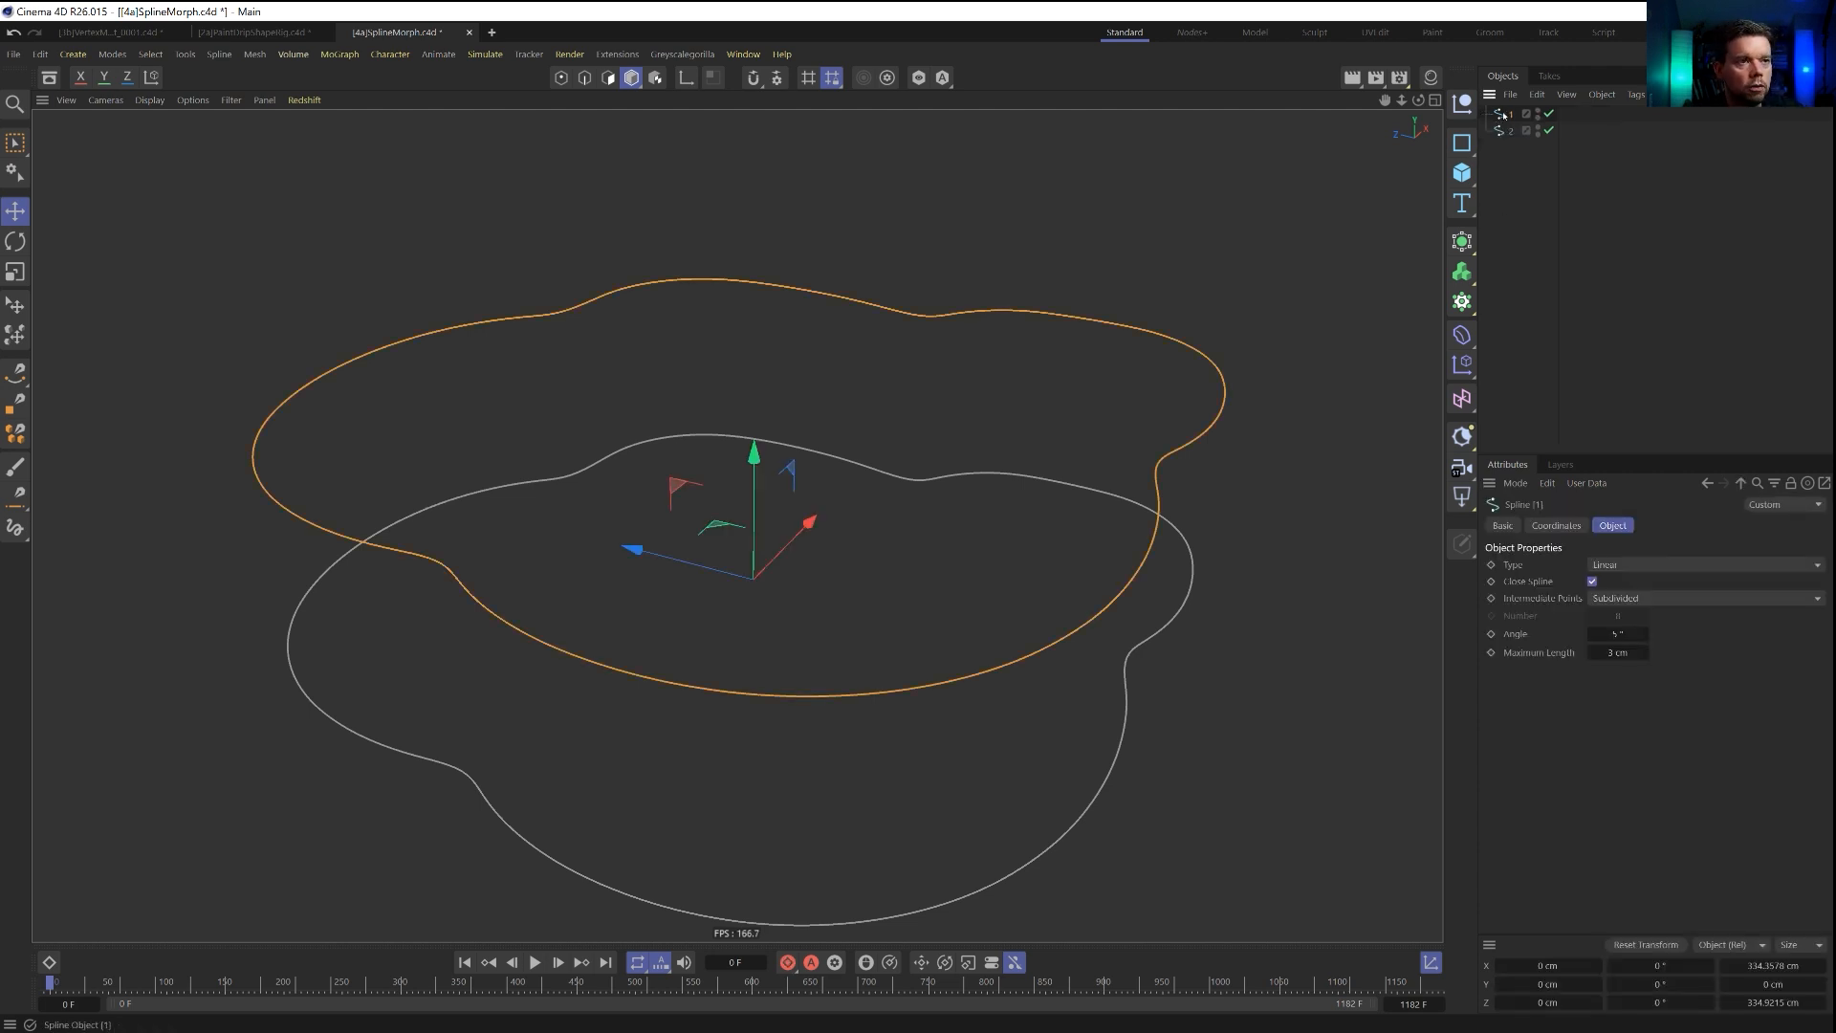
{"action": "right_click", "coordinate": [1511, 115]}
{"action": "mouse_move", "coordinate": [1591, 315]}
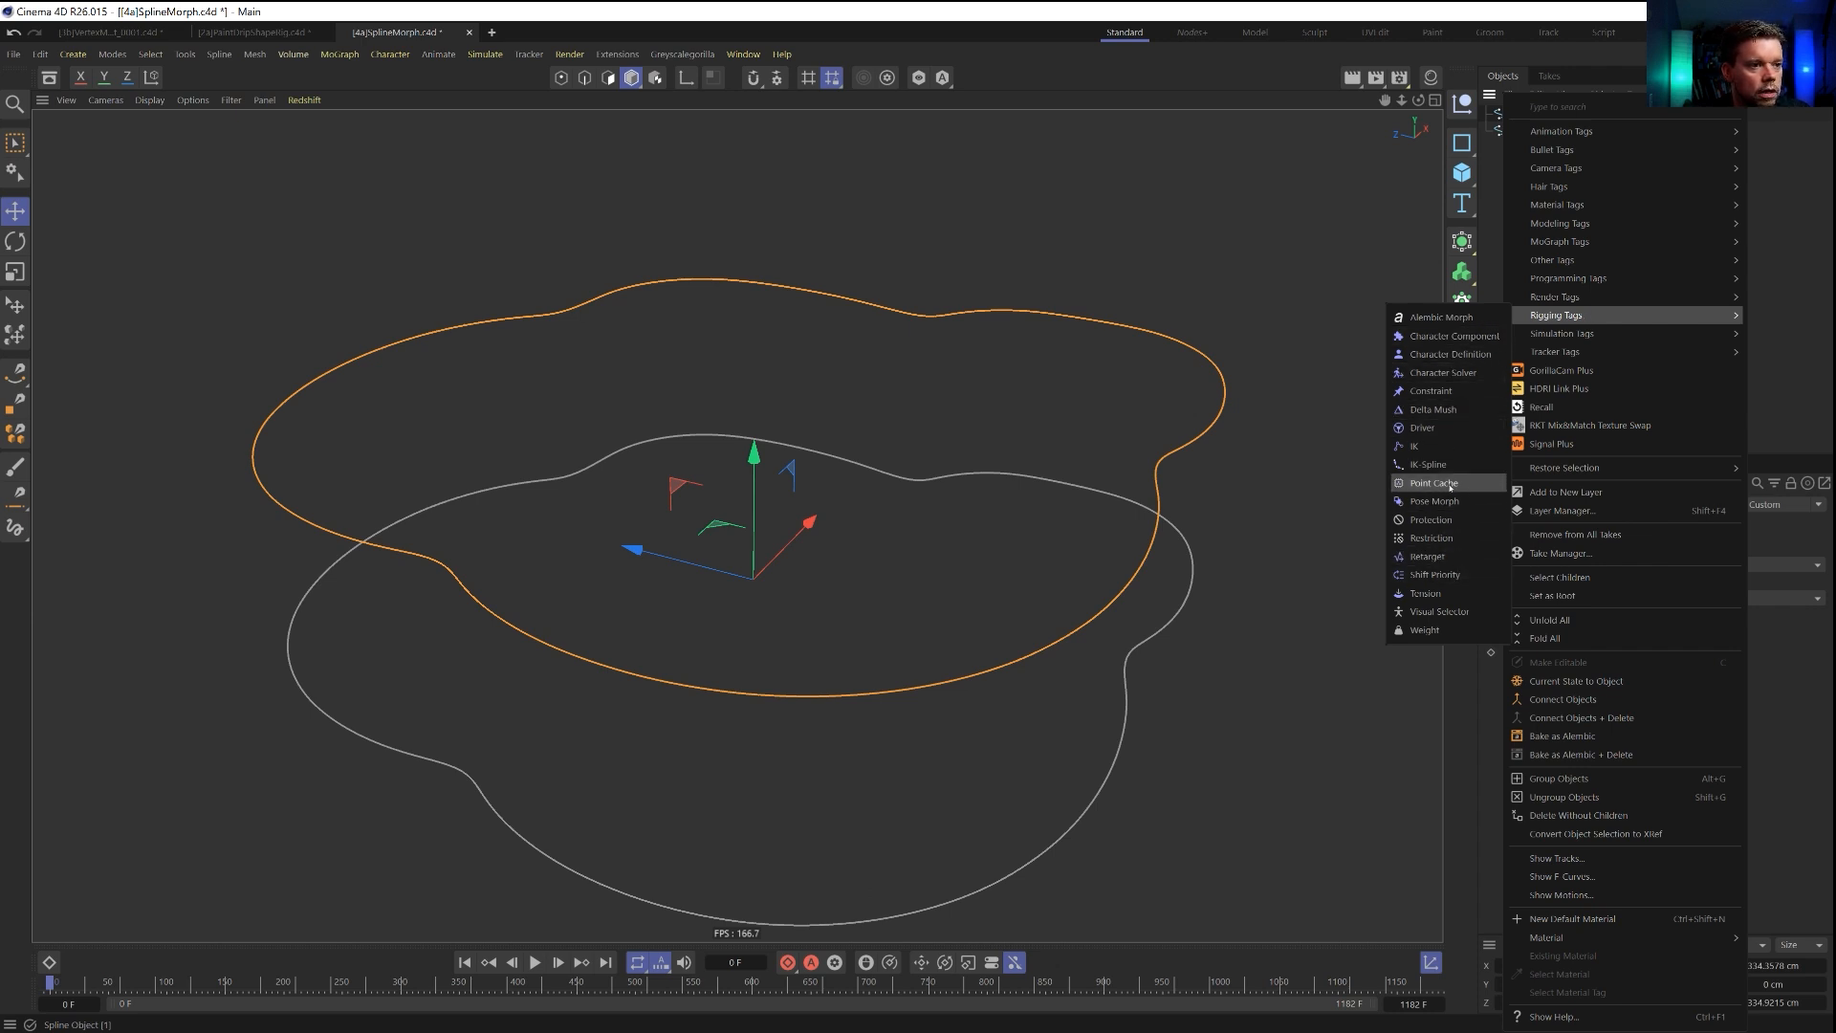
{"action": "left_click", "coordinate": [1435, 502]}
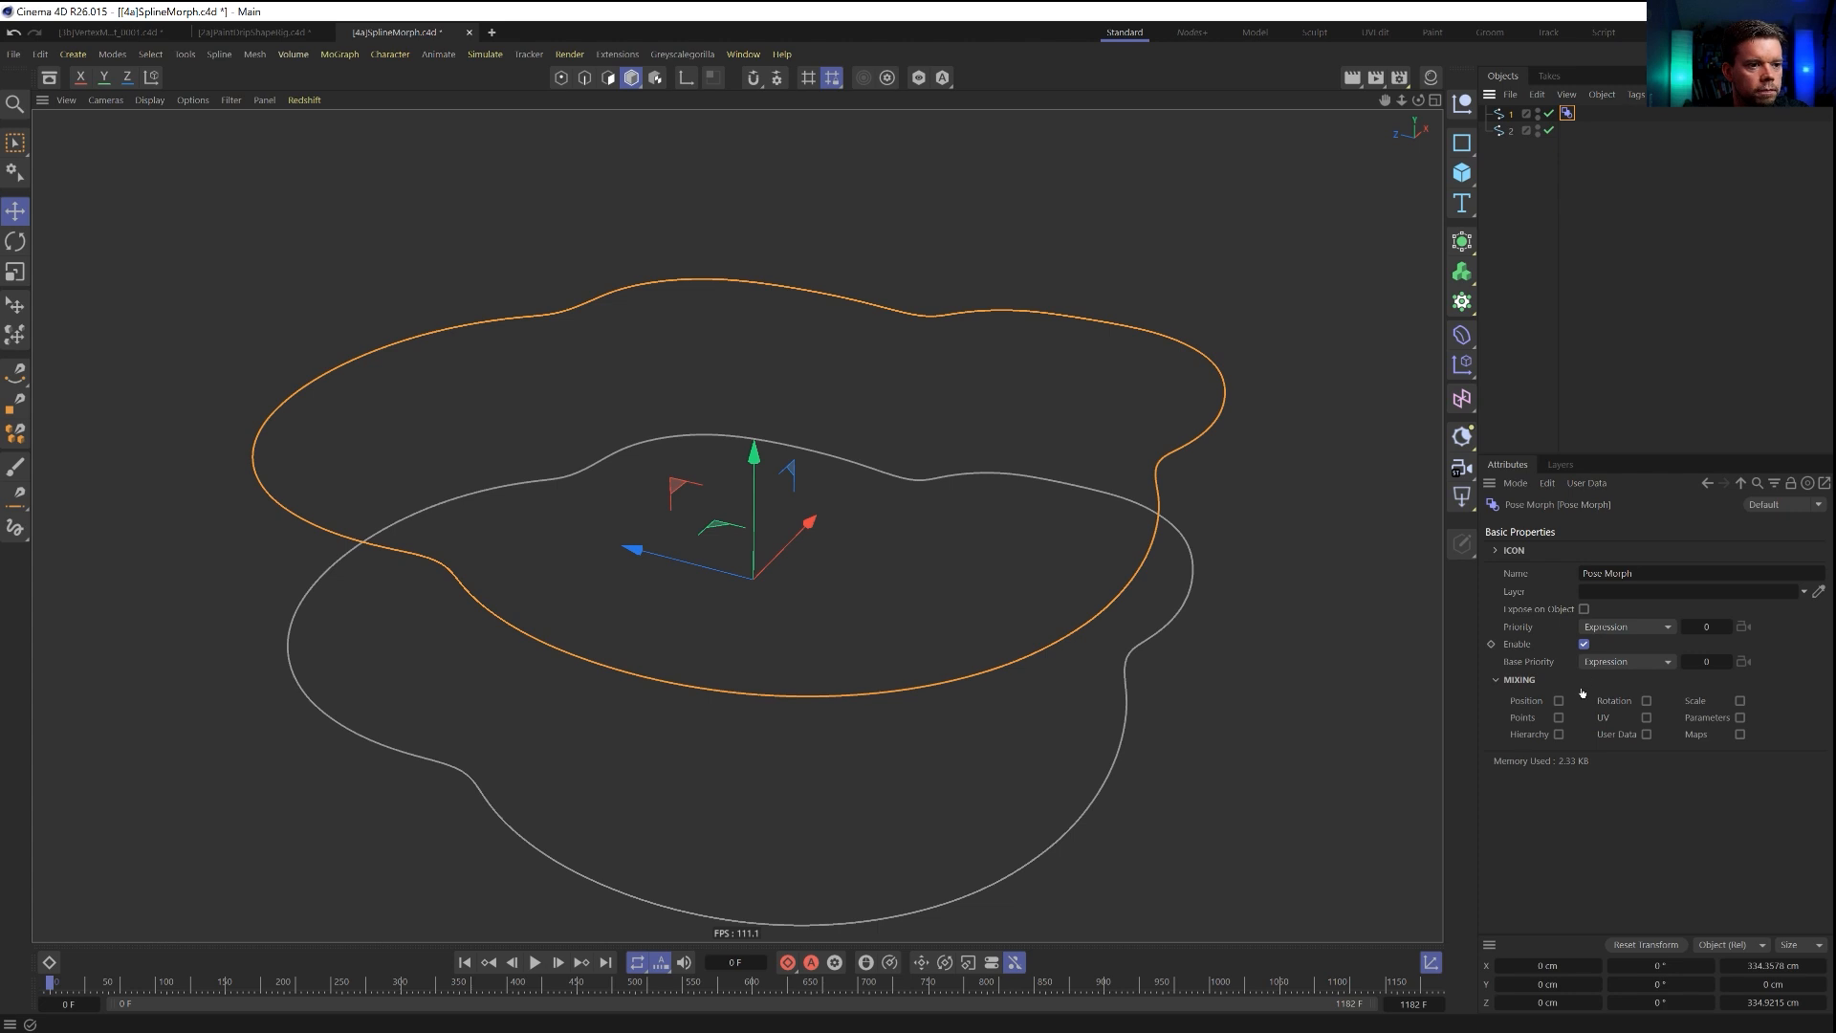
{"action": "left_click", "coordinate": [1557, 718]}
Add spline 2 as an absolute morph target in spline 1's Pose Morph tag and switch the tag to Animate mode.
{"action": "left_click", "coordinate": [1569, 587]}
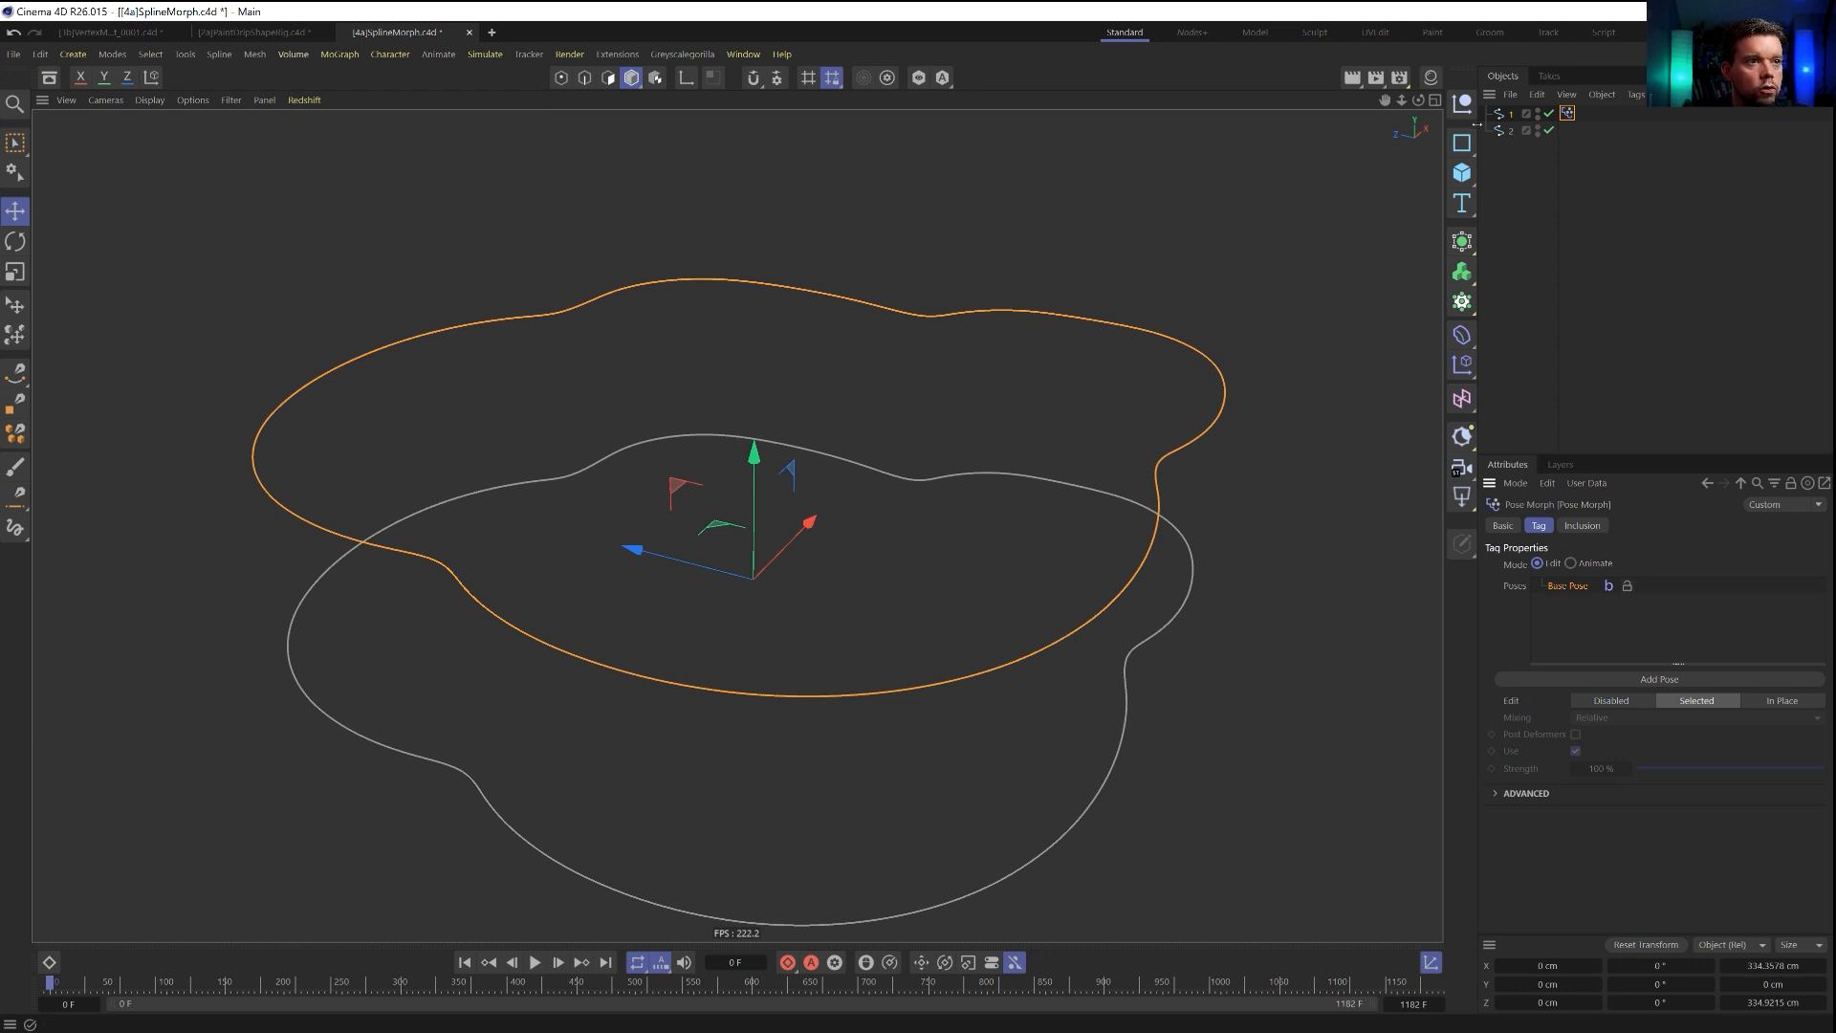
{"action": "left_click_drag", "start_coordinate": [1549, 634], "coordinate": [1549, 634]}
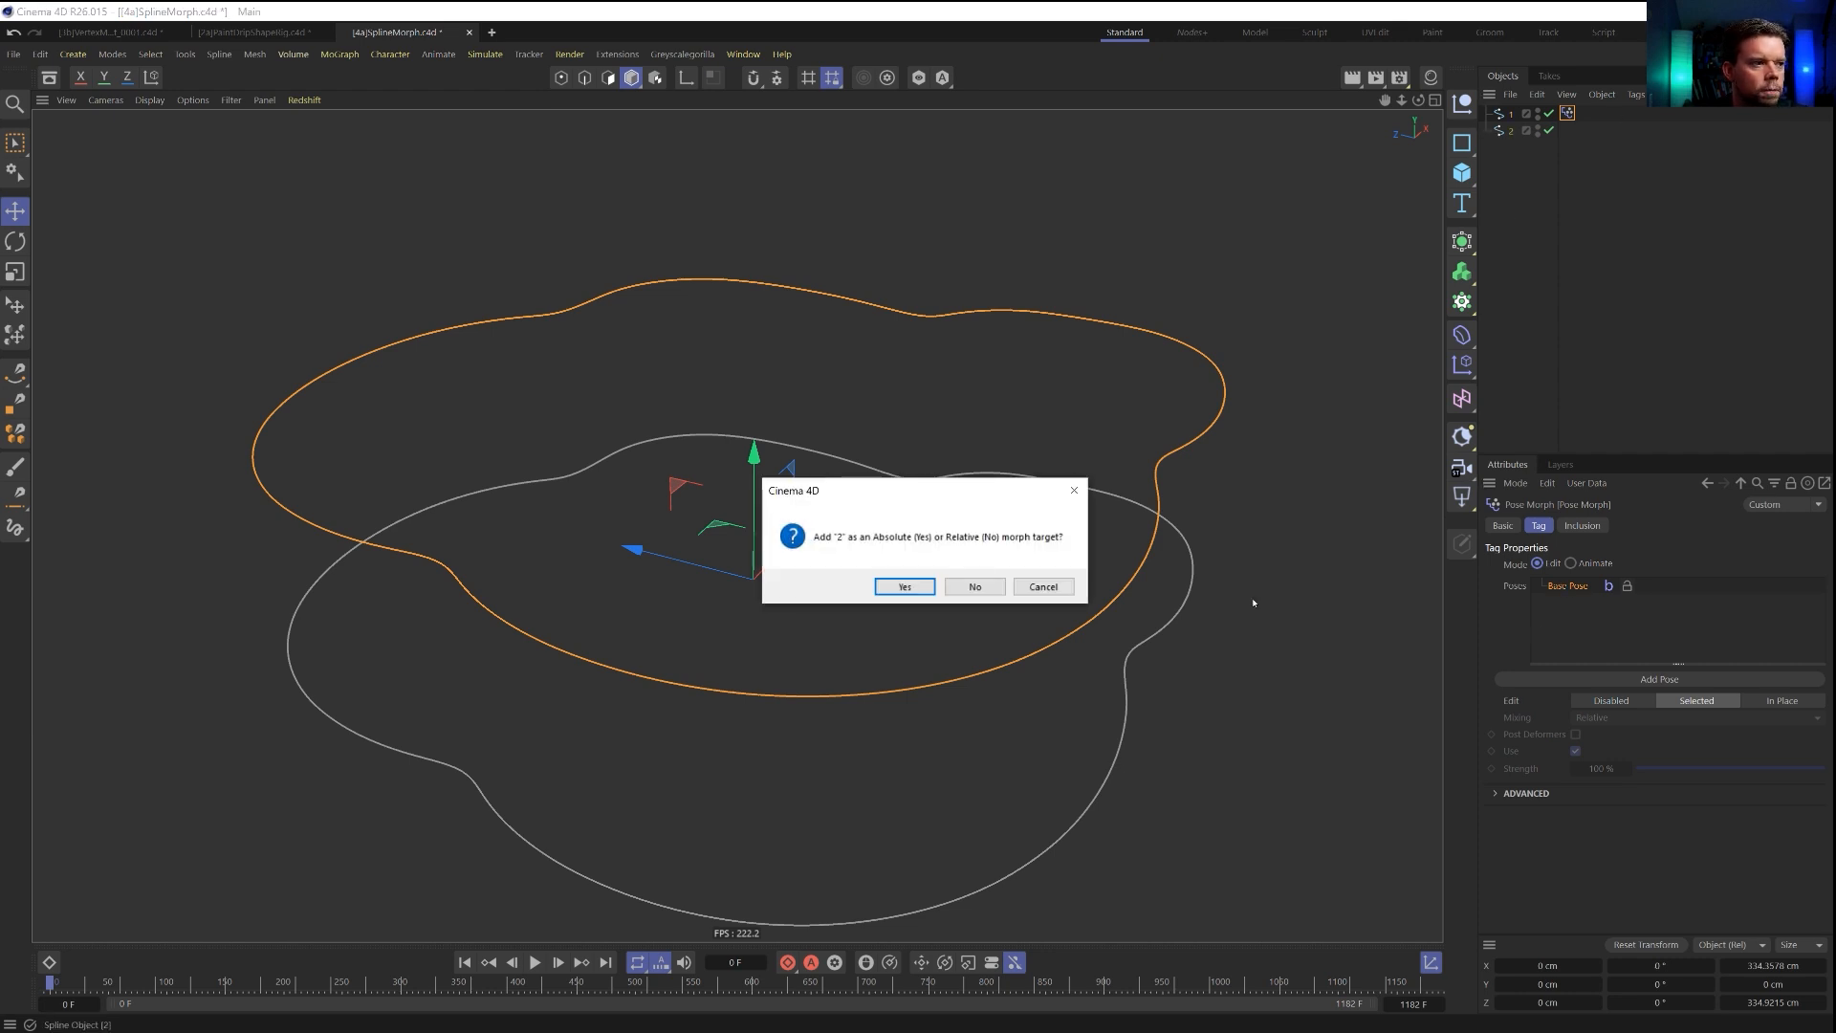
{"action": "left_click", "coordinate": [905, 586]}
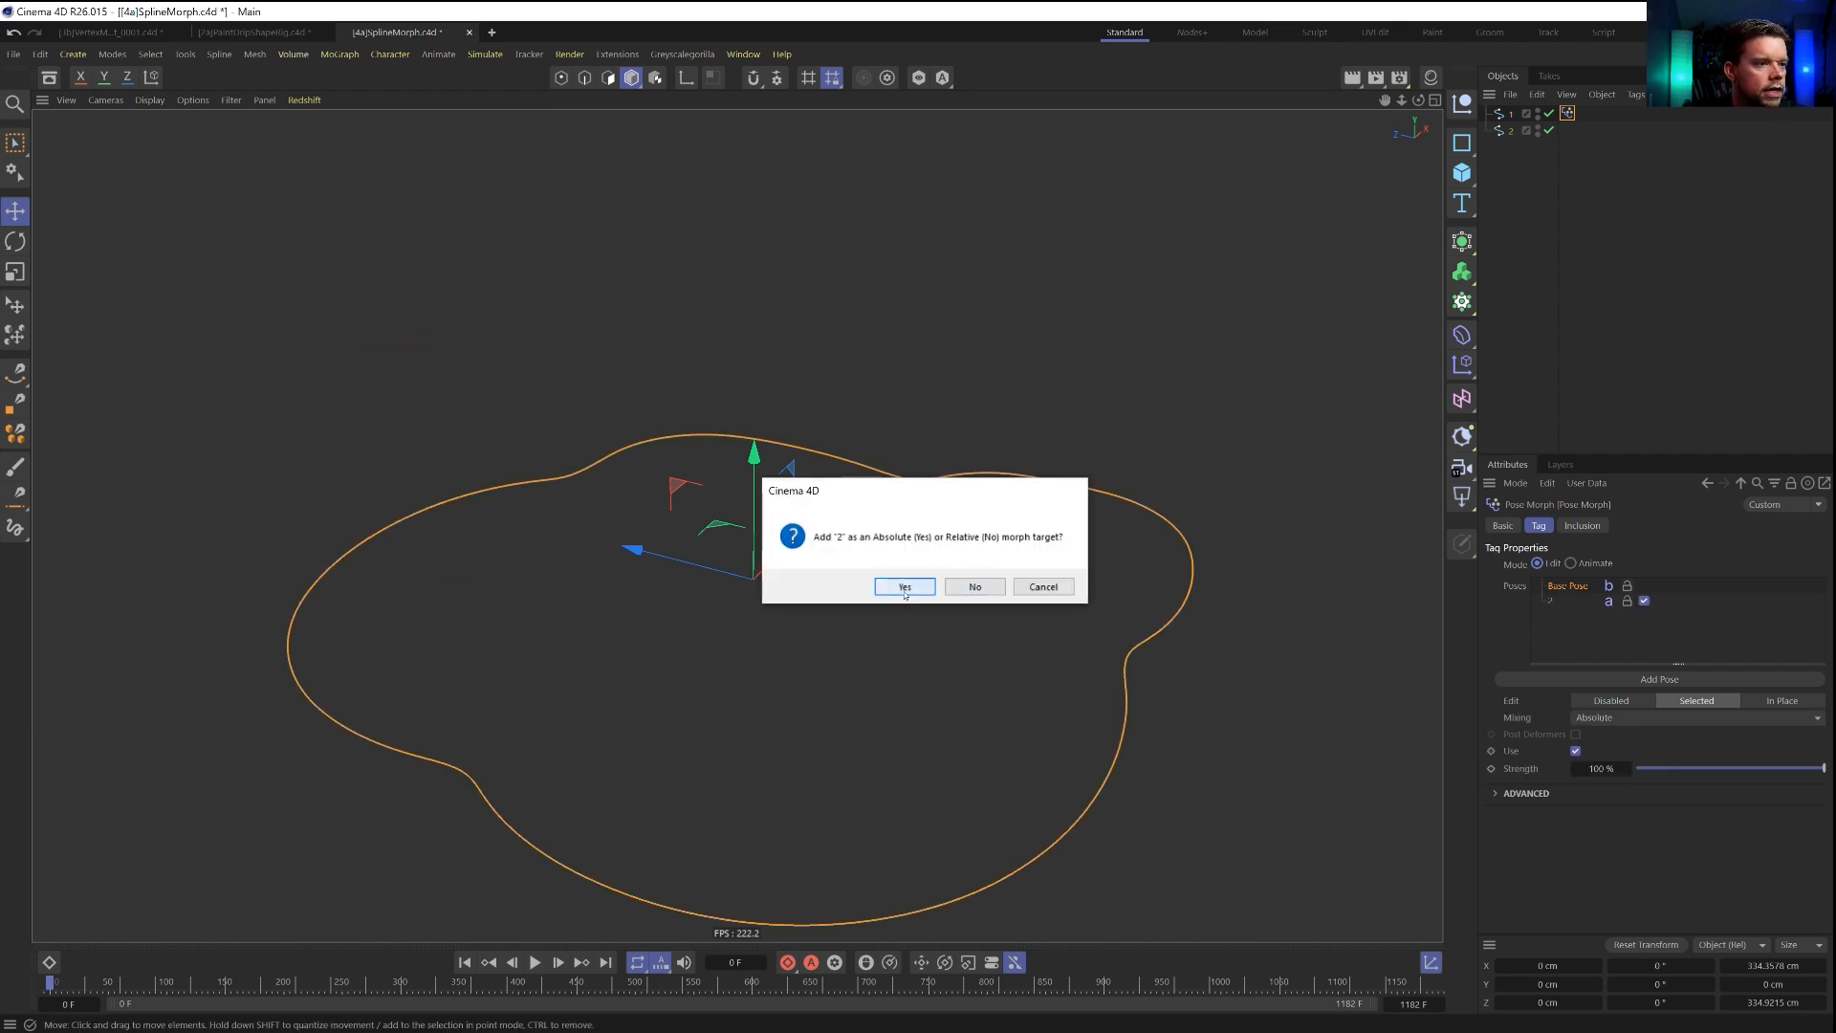
{"action": "left_click", "coordinate": [1570, 563]}
{"action": "left_click", "coordinate": [1516, 636]}
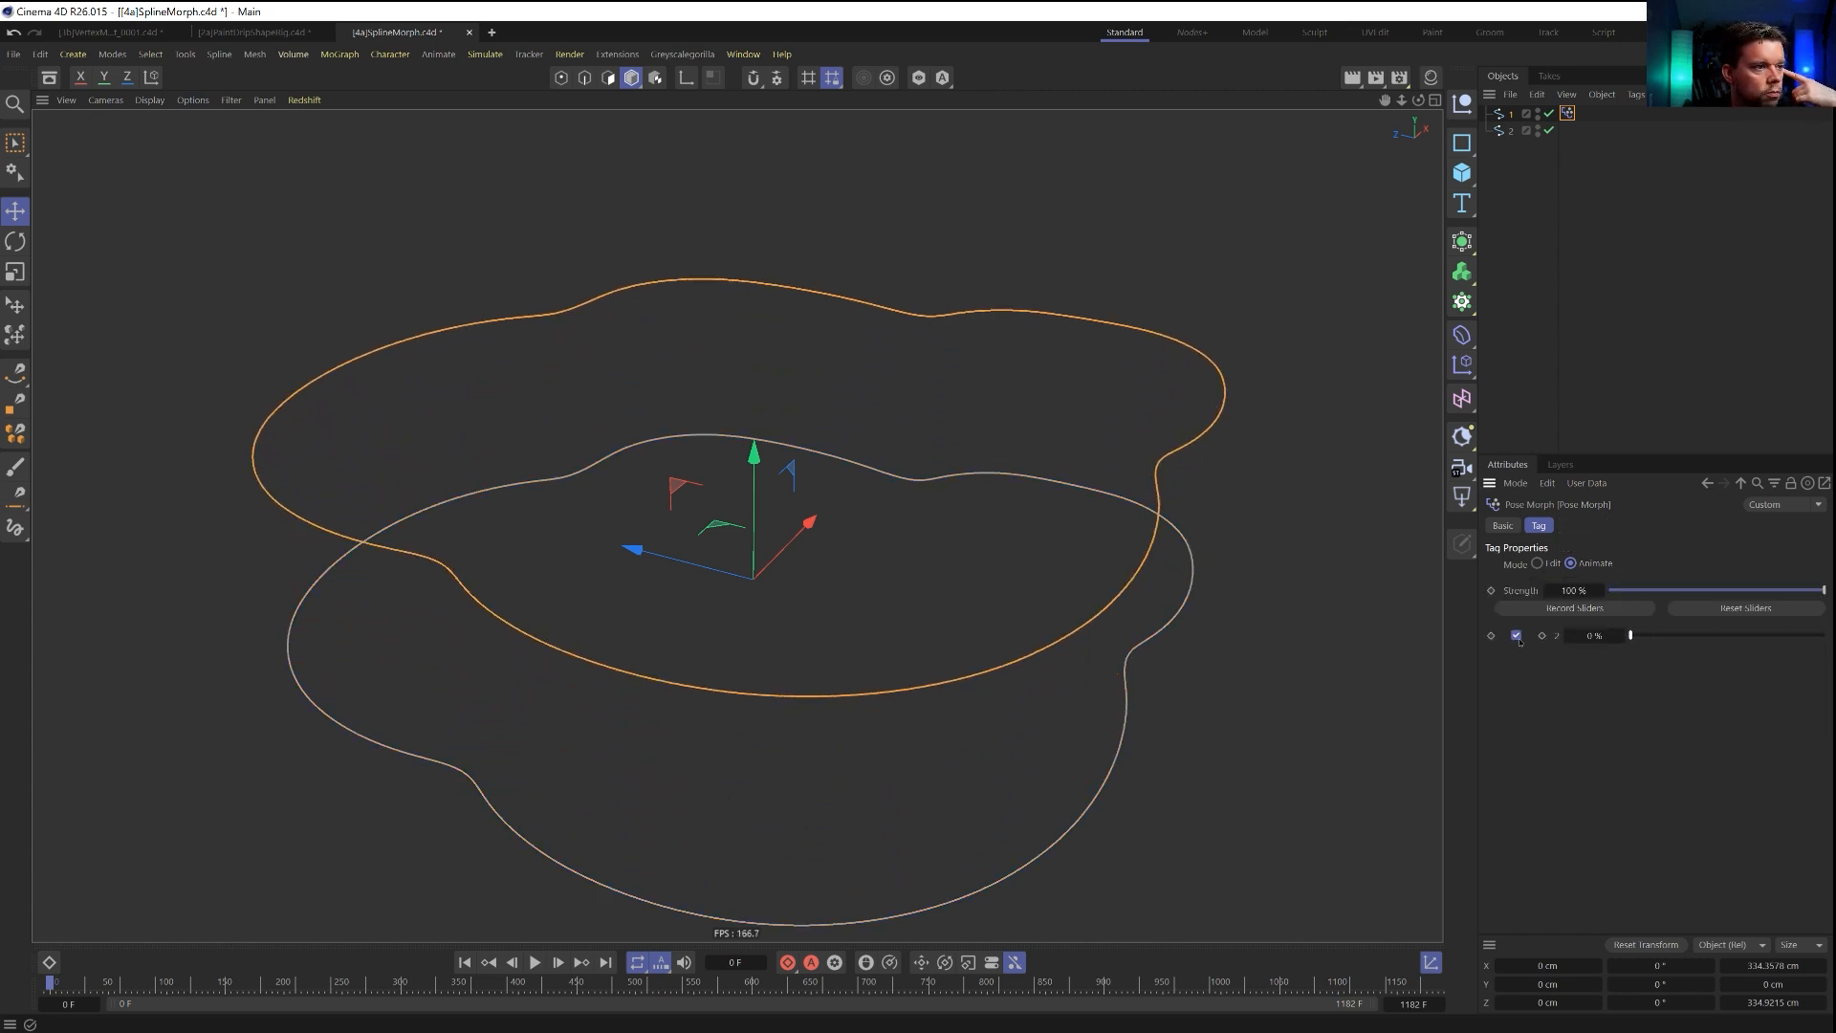
Hide spline 2 and add a Morph deformer under spline 1, driven by its Pose Morph tag.
{"action": "left_click", "coordinate": [1538, 128]}
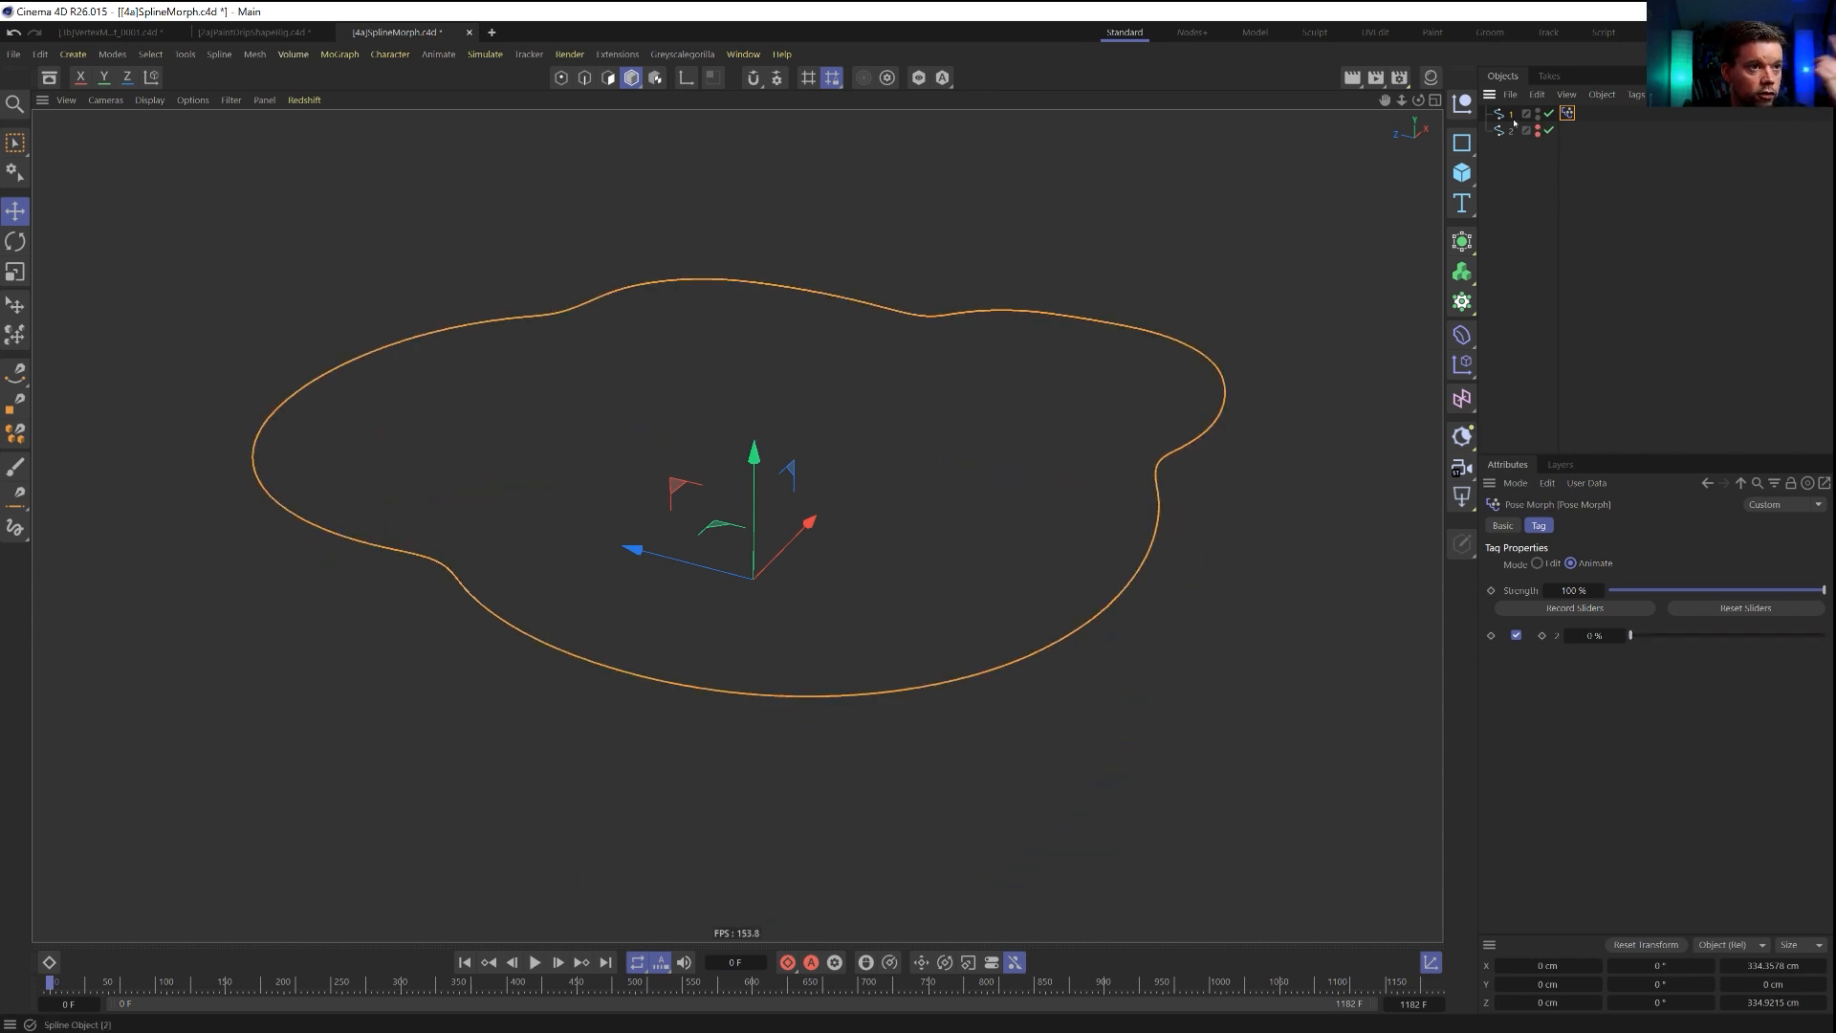
{"action": "left_click", "coordinate": [1511, 112]}
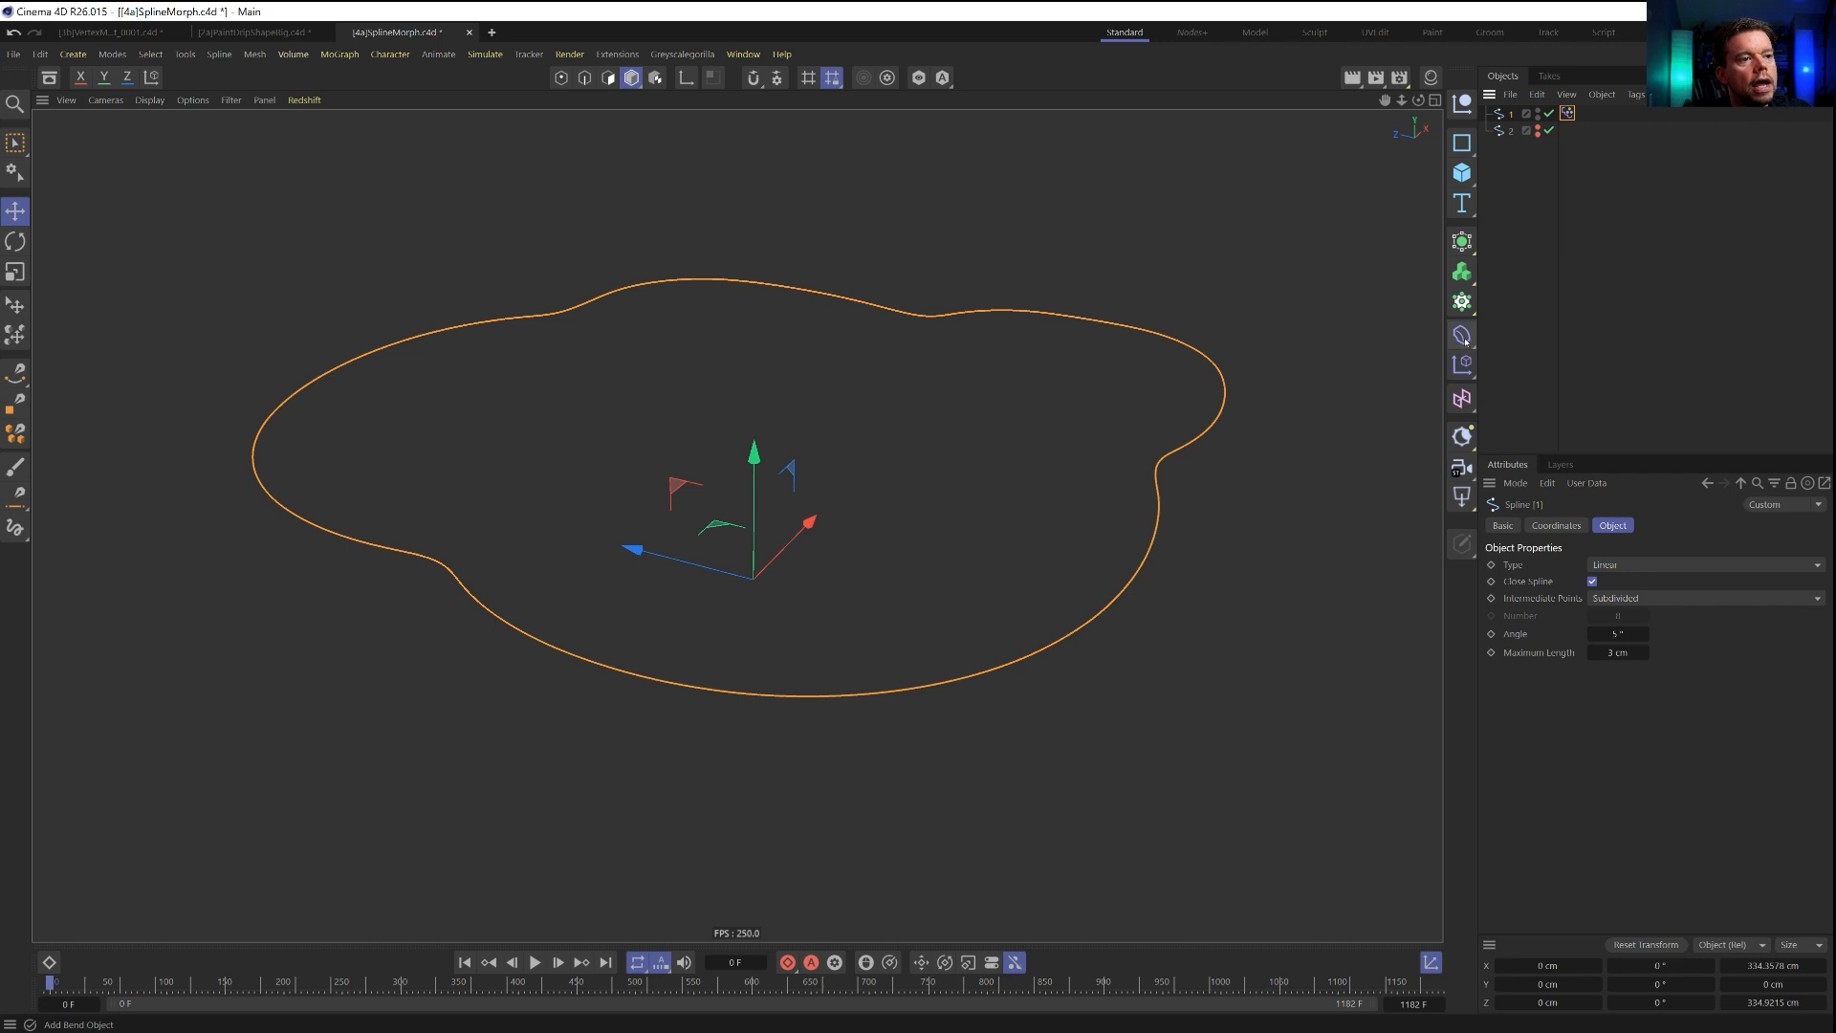
{"action": "left_click", "coordinate": [1464, 340]}
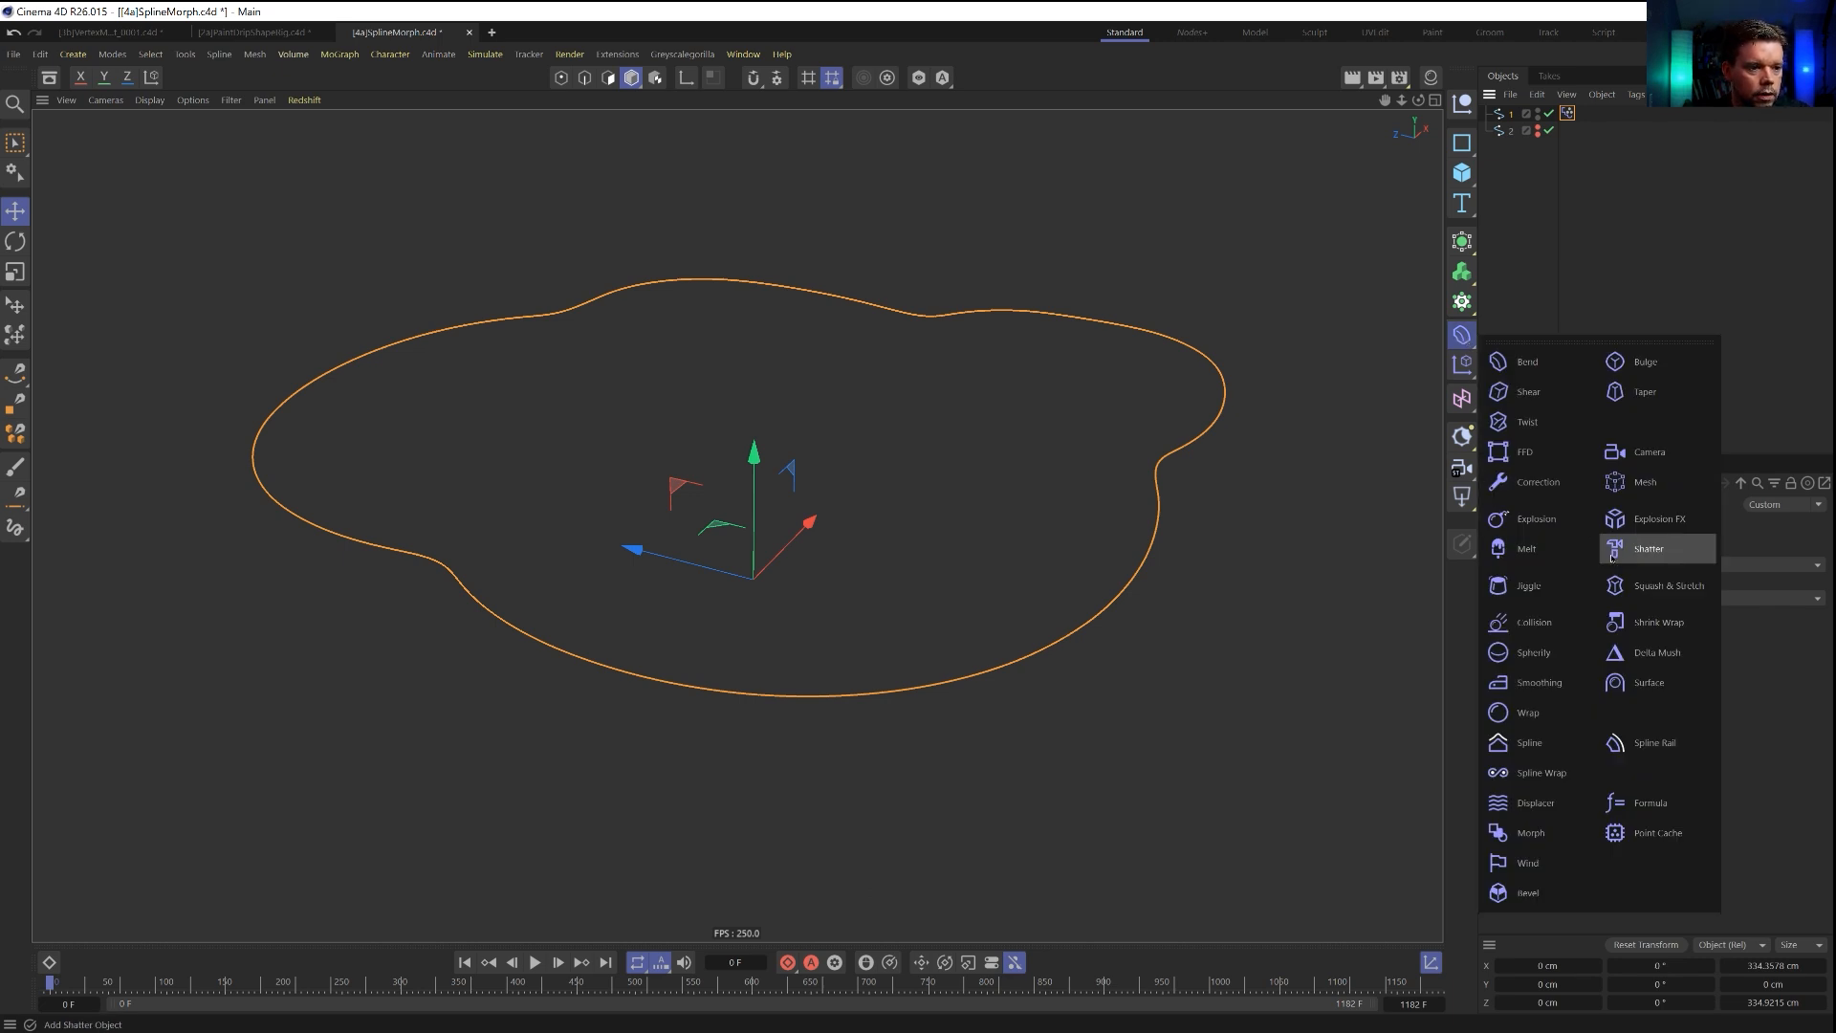
{"action": "left_click", "coordinate": [1528, 833]}
{"action": "left_click_drag", "start_coordinate": [1509, 139], "coordinate": [1510, 141]}
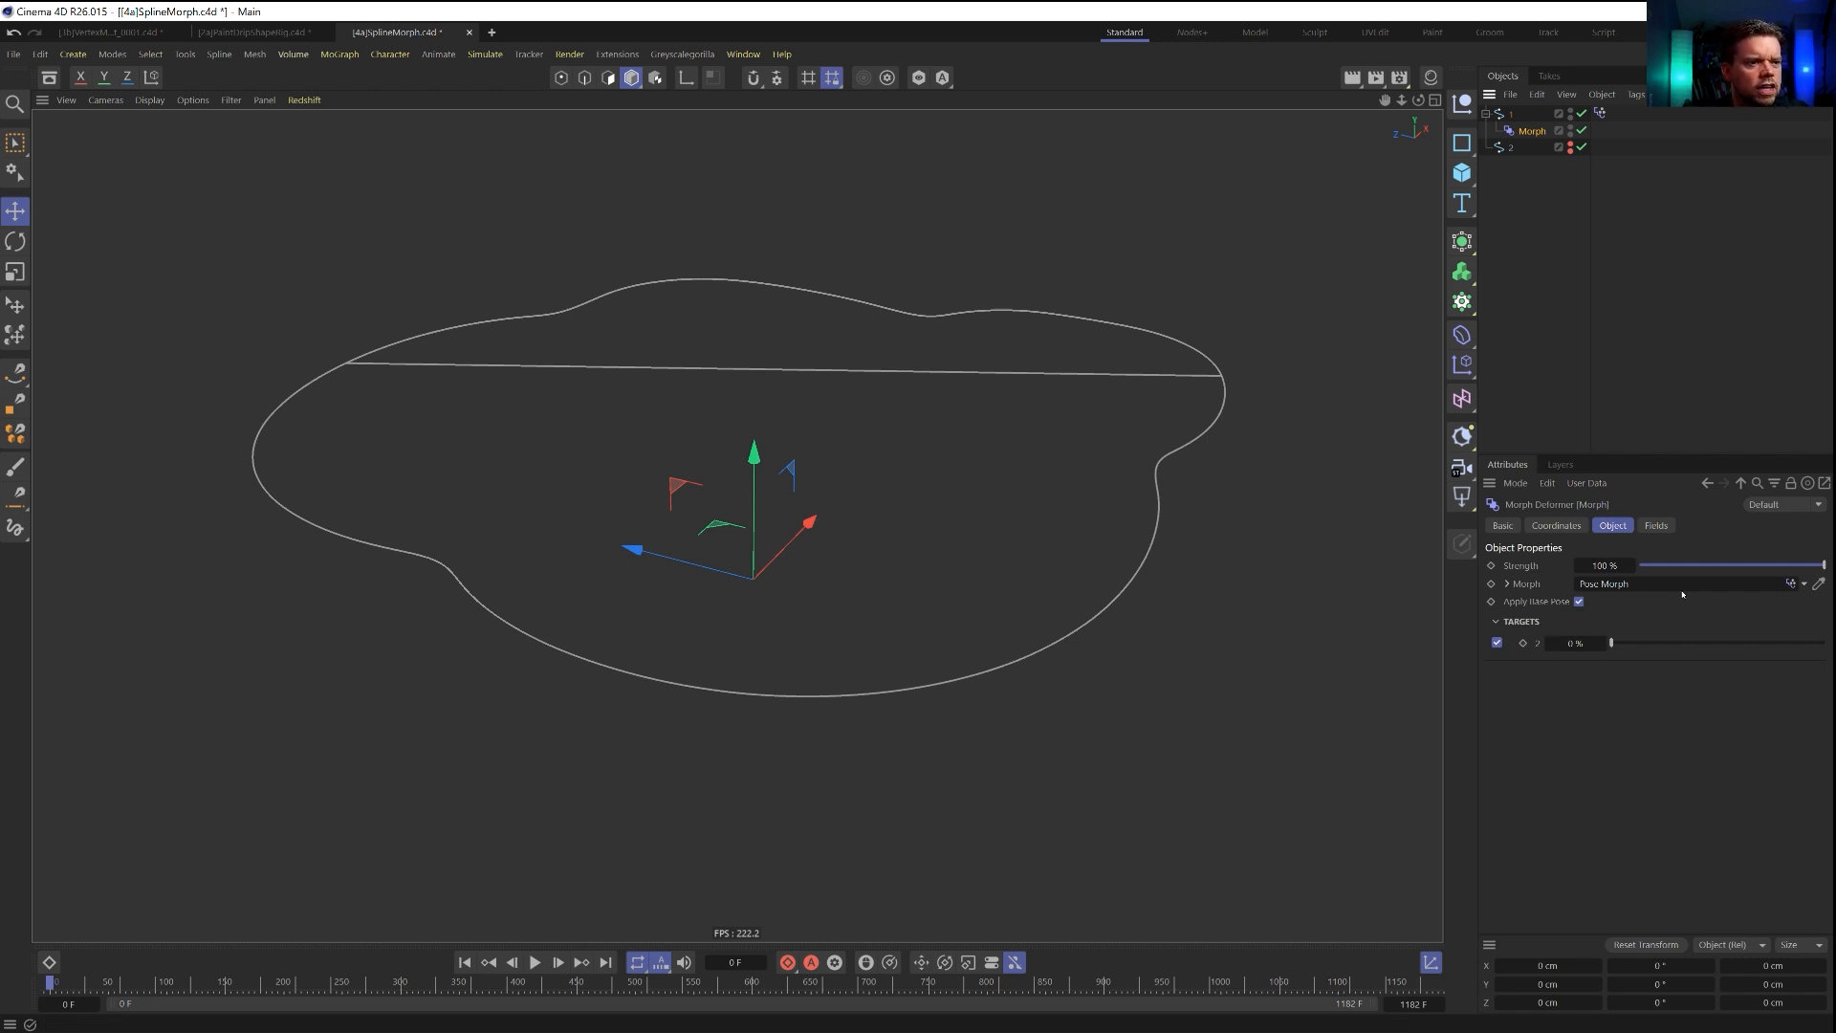
Disable Apply Base Pose on the Morph deformer and set the strength of target 2 to 100%.
{"action": "left_click", "coordinate": [1579, 602]}
{"action": "left_click", "coordinate": [1580, 603]}
{"action": "left_click_drag", "start_coordinate": [1613, 642], "coordinate": [1794, 647]}
{"action": "left_click", "coordinate": [1580, 602]}
{"action": "left_click_drag", "start_coordinate": [751, 491], "coordinate": [918, 459], "text": "alt"}
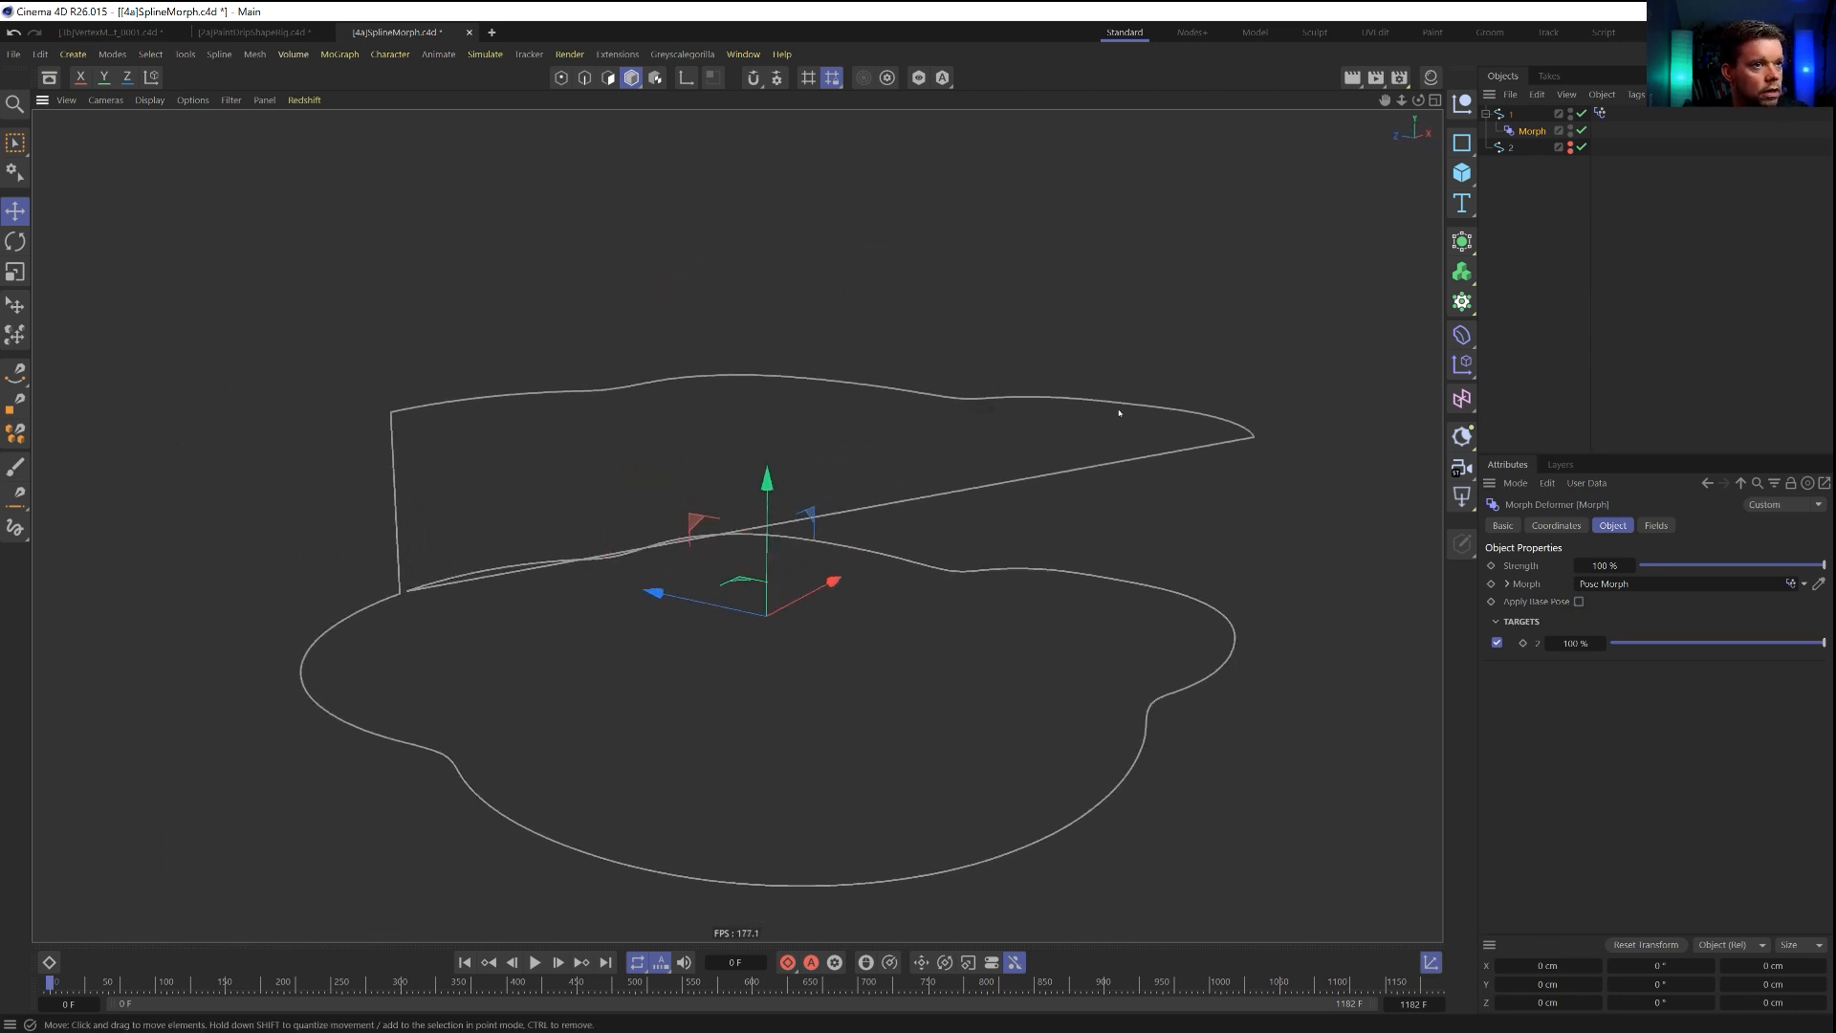
{"action": "left_click_drag", "start_coordinate": [470, 579], "coordinate": [755, 507], "text": "alt"}
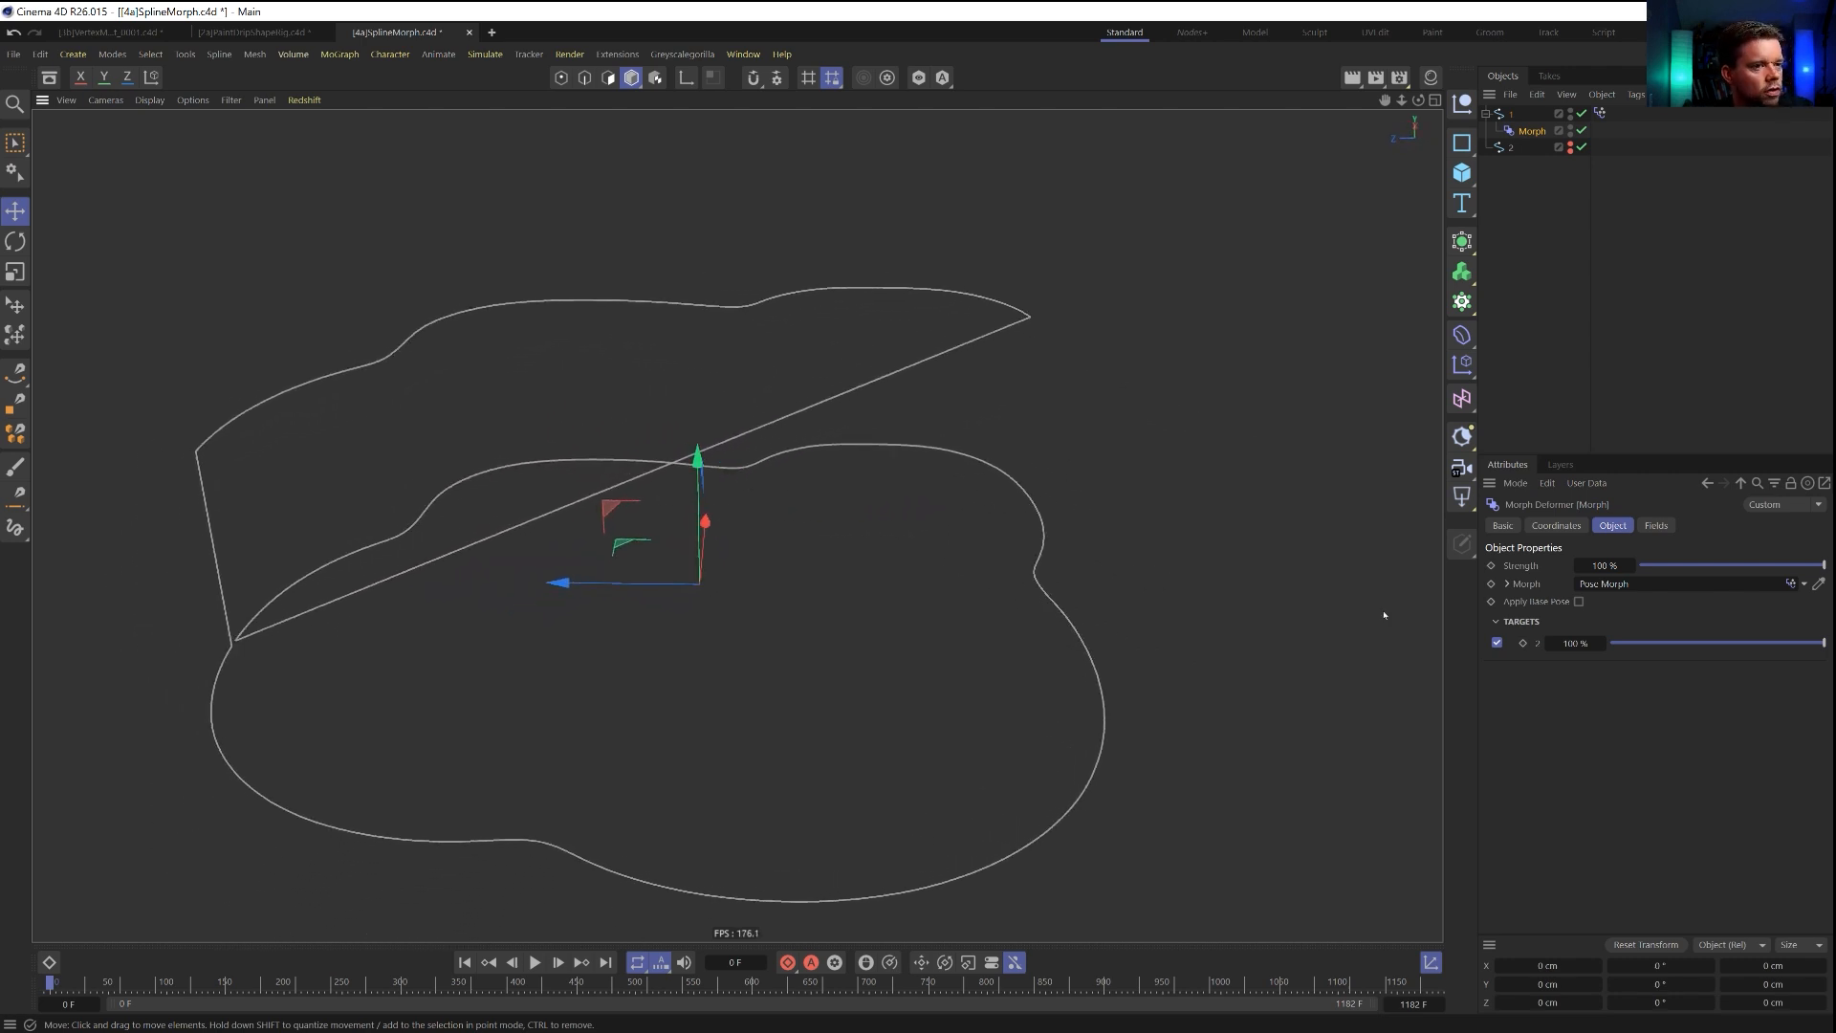
{"action": "left_click_drag", "start_coordinate": [1759, 646], "coordinate": [1828, 624]}
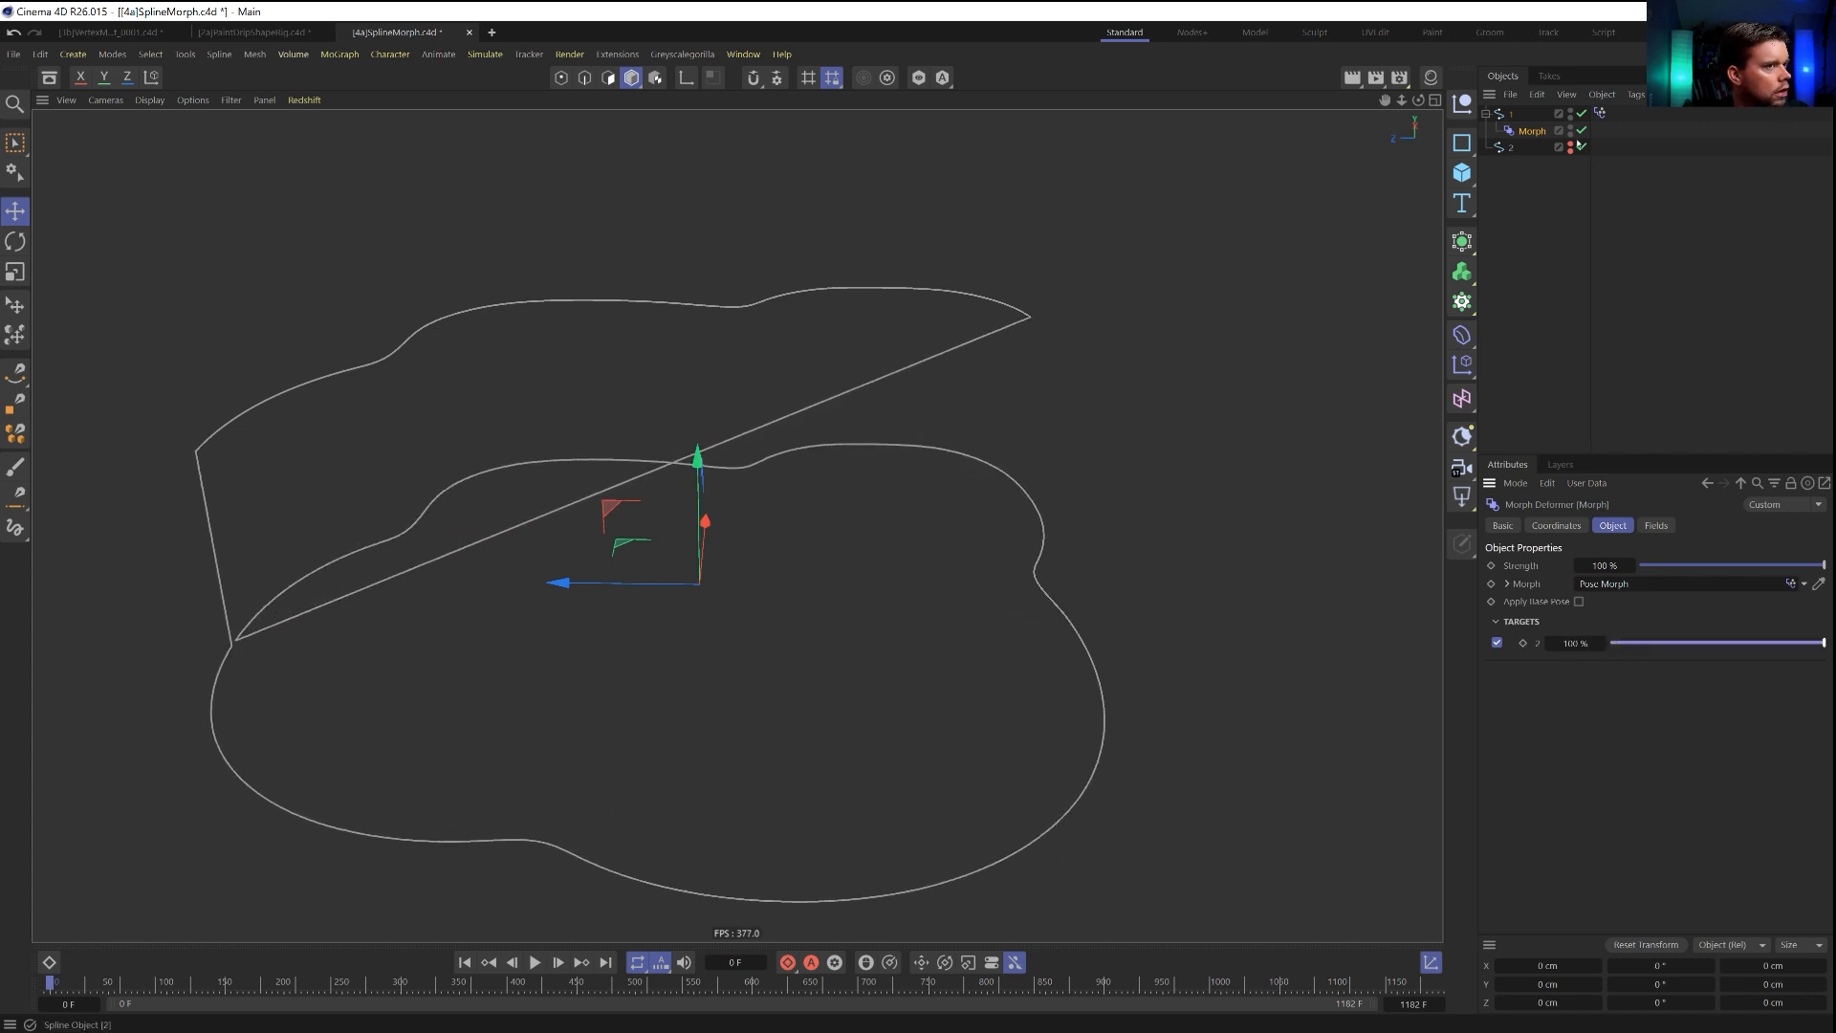
Set Intermediate Points to None on splines 1 and 2, then retest the Morph deformer's target up to 100%.
{"action": "left_click", "coordinate": [1511, 115]}
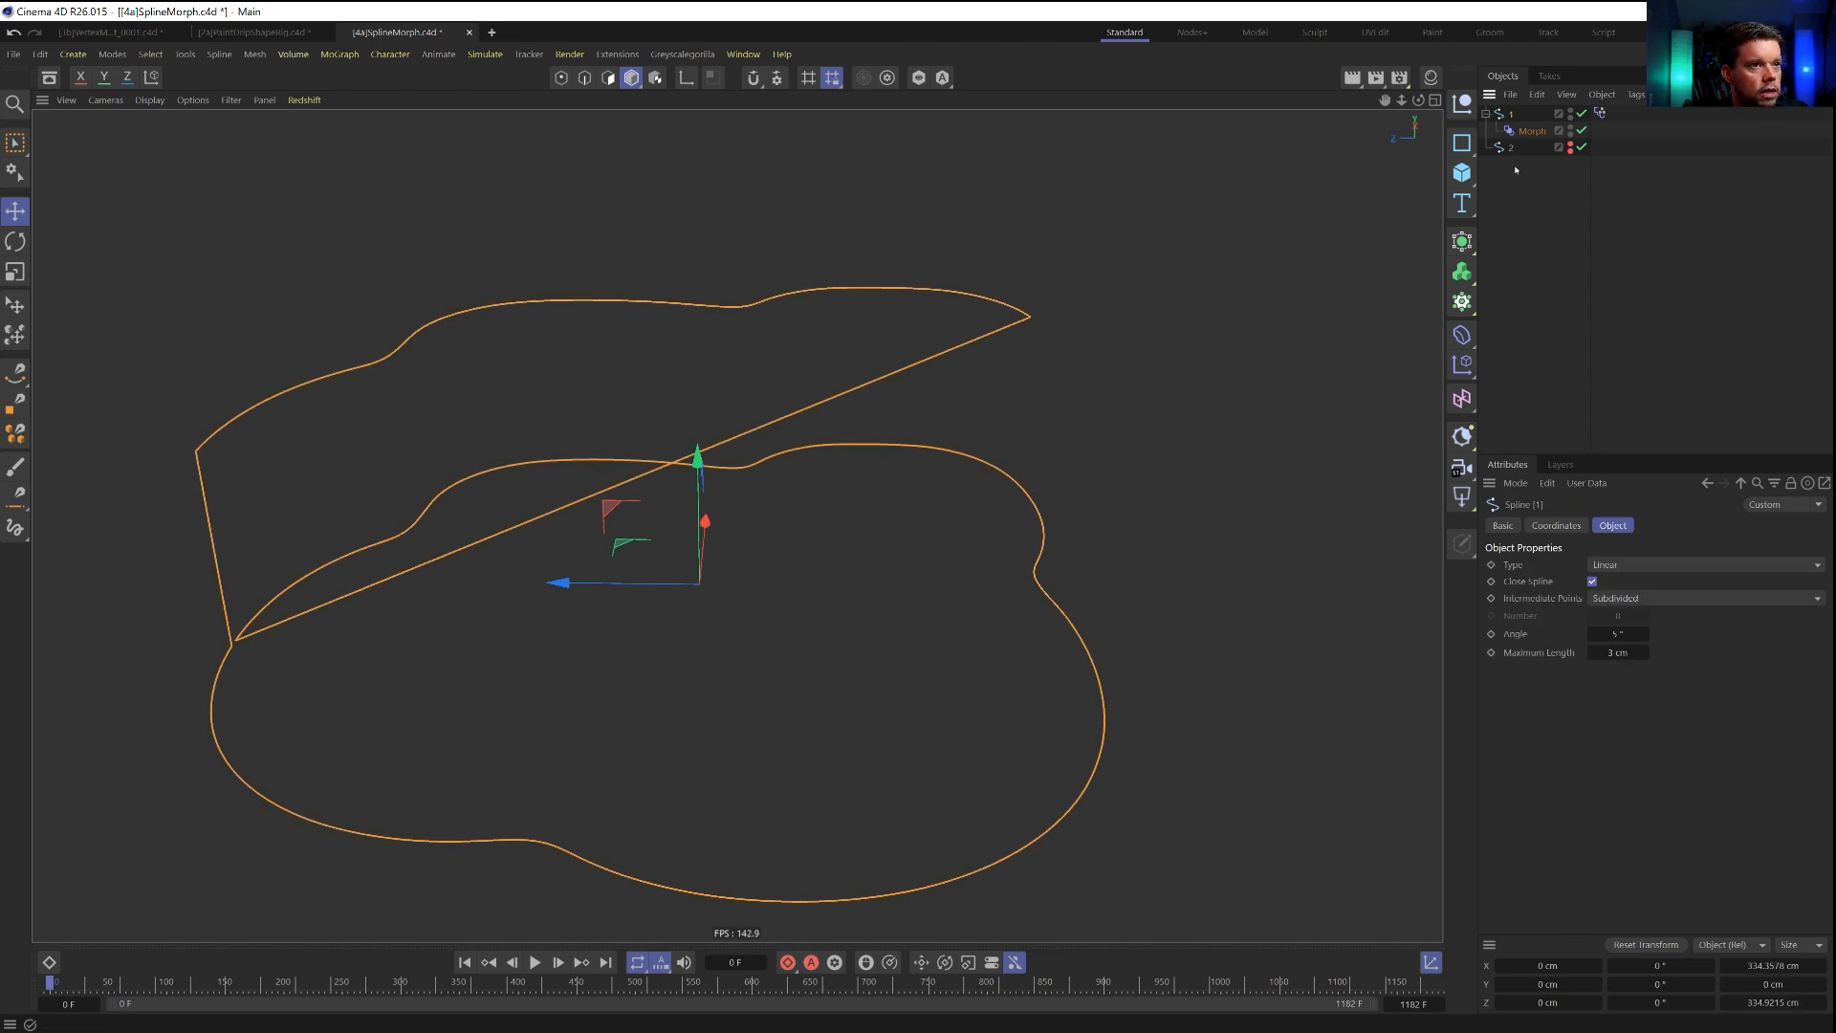
{"action": "left_click", "coordinate": [1511, 148], "text": "ctrl"}
{"action": "left_click", "coordinate": [1620, 599]}
{"action": "left_click", "coordinate": [1624, 605]}
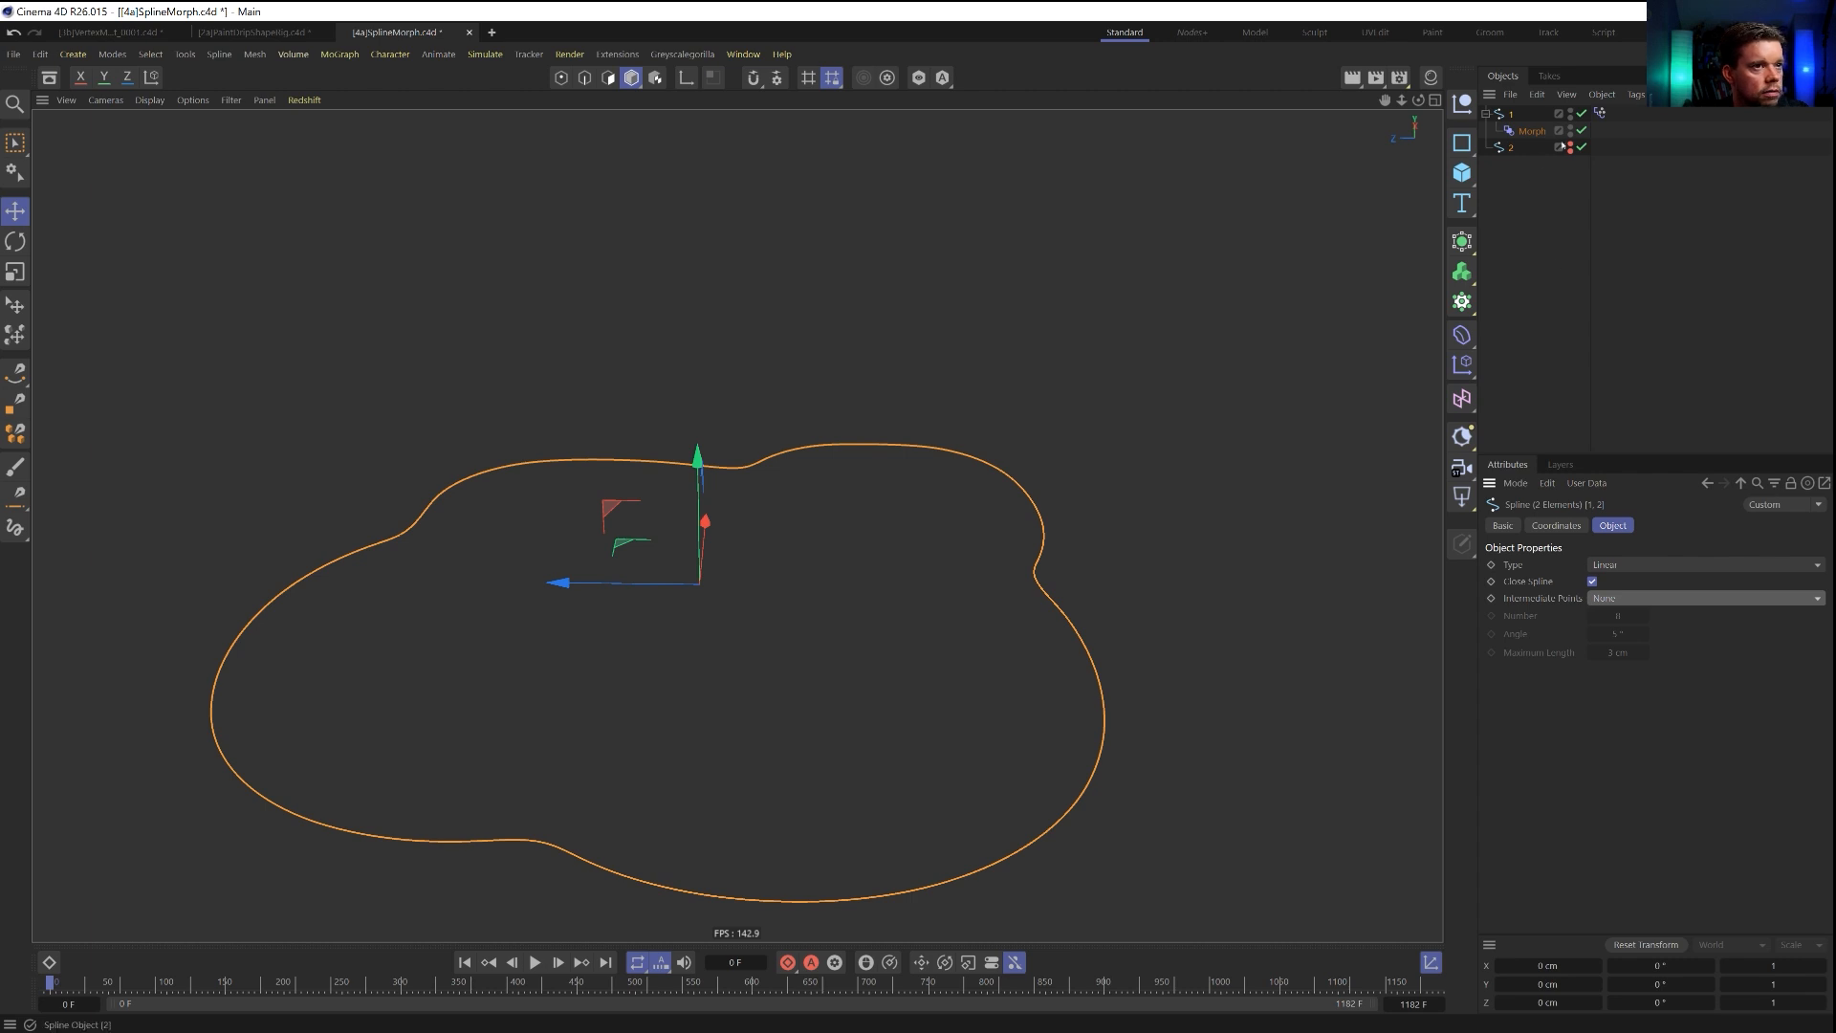
{"action": "left_click", "coordinate": [1531, 132]}
{"action": "left_click_drag", "start_coordinate": [1727, 645], "coordinate": [1824, 651]}
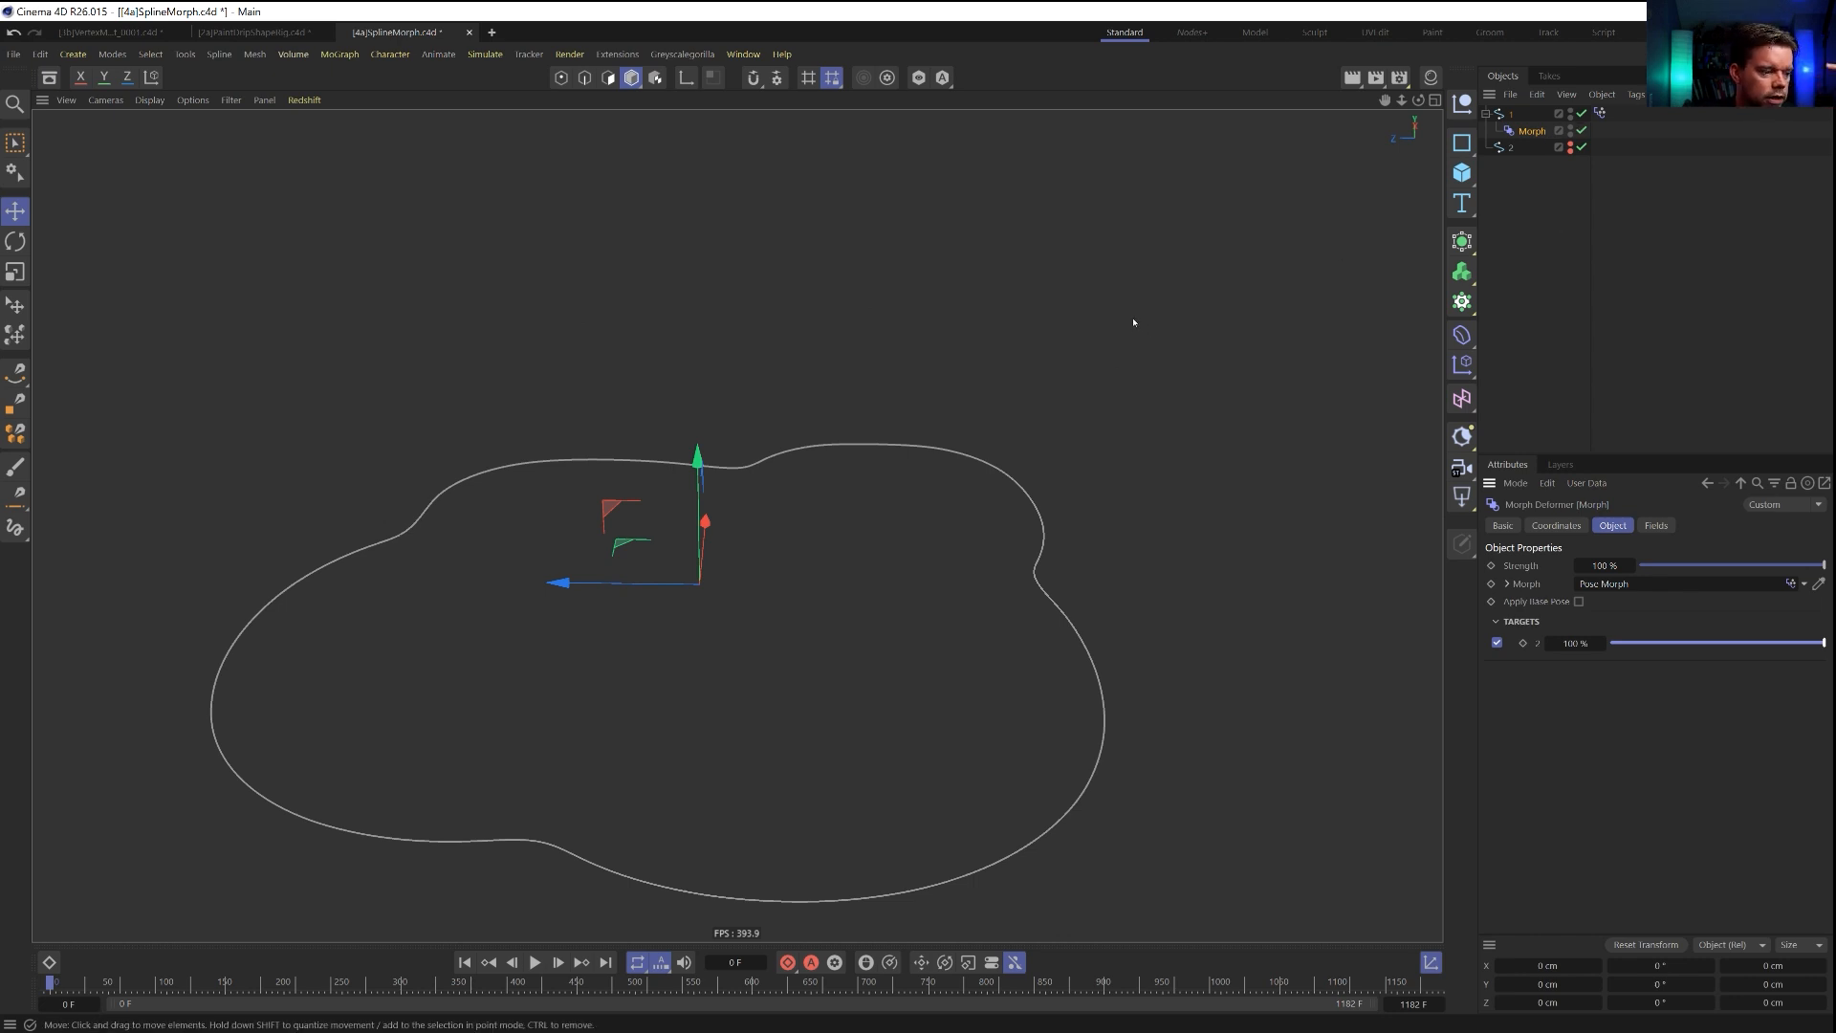
Switch spline 1 to point mode and test the target strength up to 100%, comparing the Morph deformer with the Pose Morph tag.
{"action": "left_click", "coordinate": [1511, 113]}
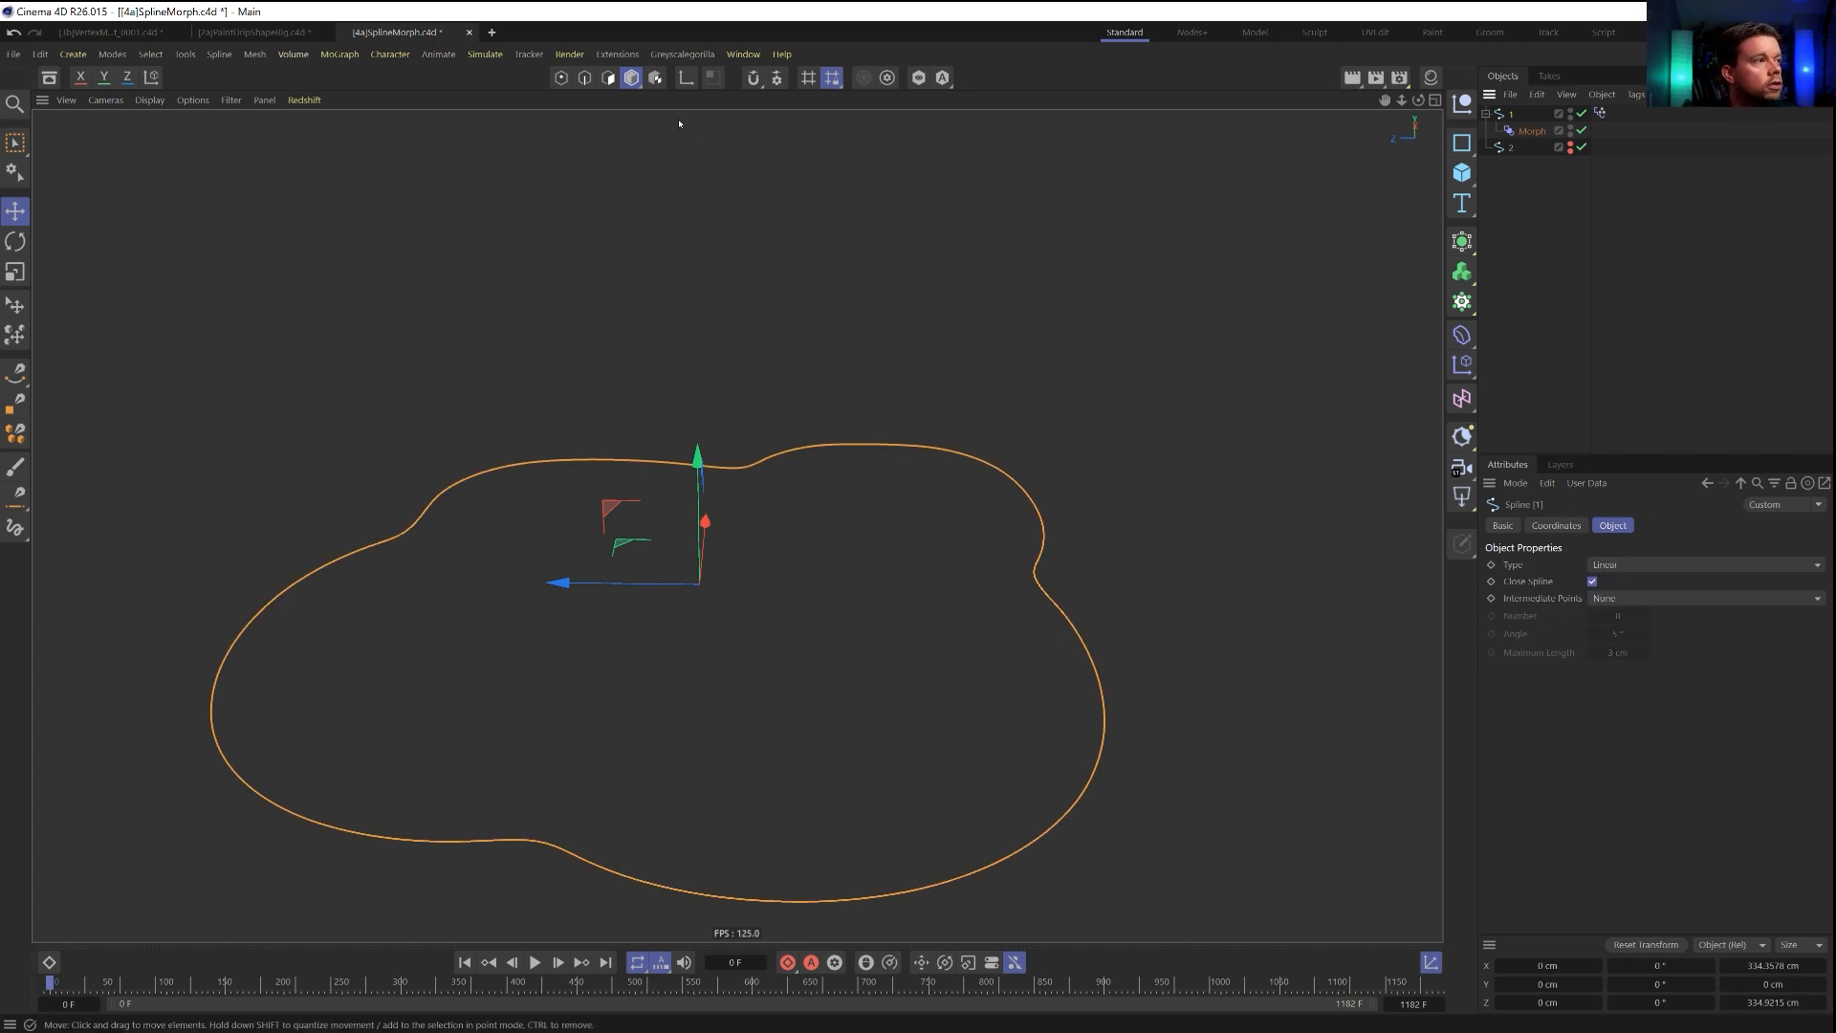
{"action": "left_click", "coordinate": [561, 77]}
{"action": "left_click", "coordinate": [1556, 242]}
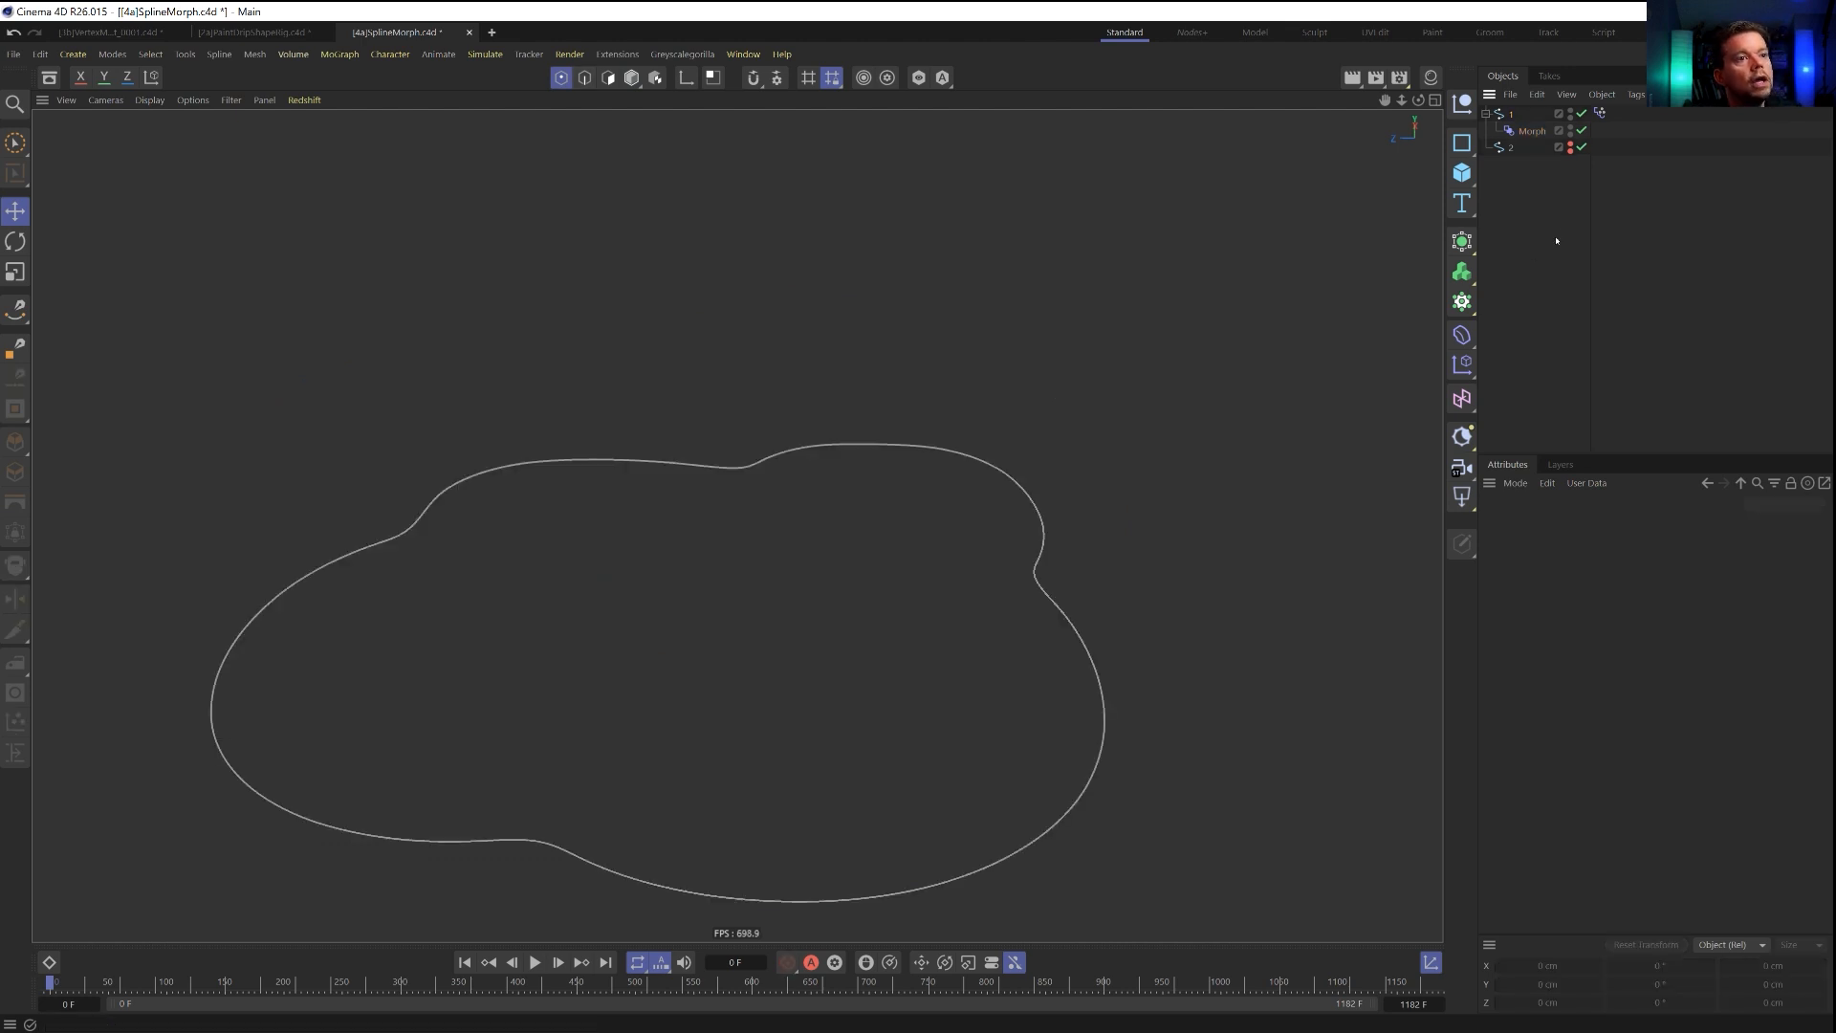
{"action": "left_click", "coordinate": [1525, 132]}
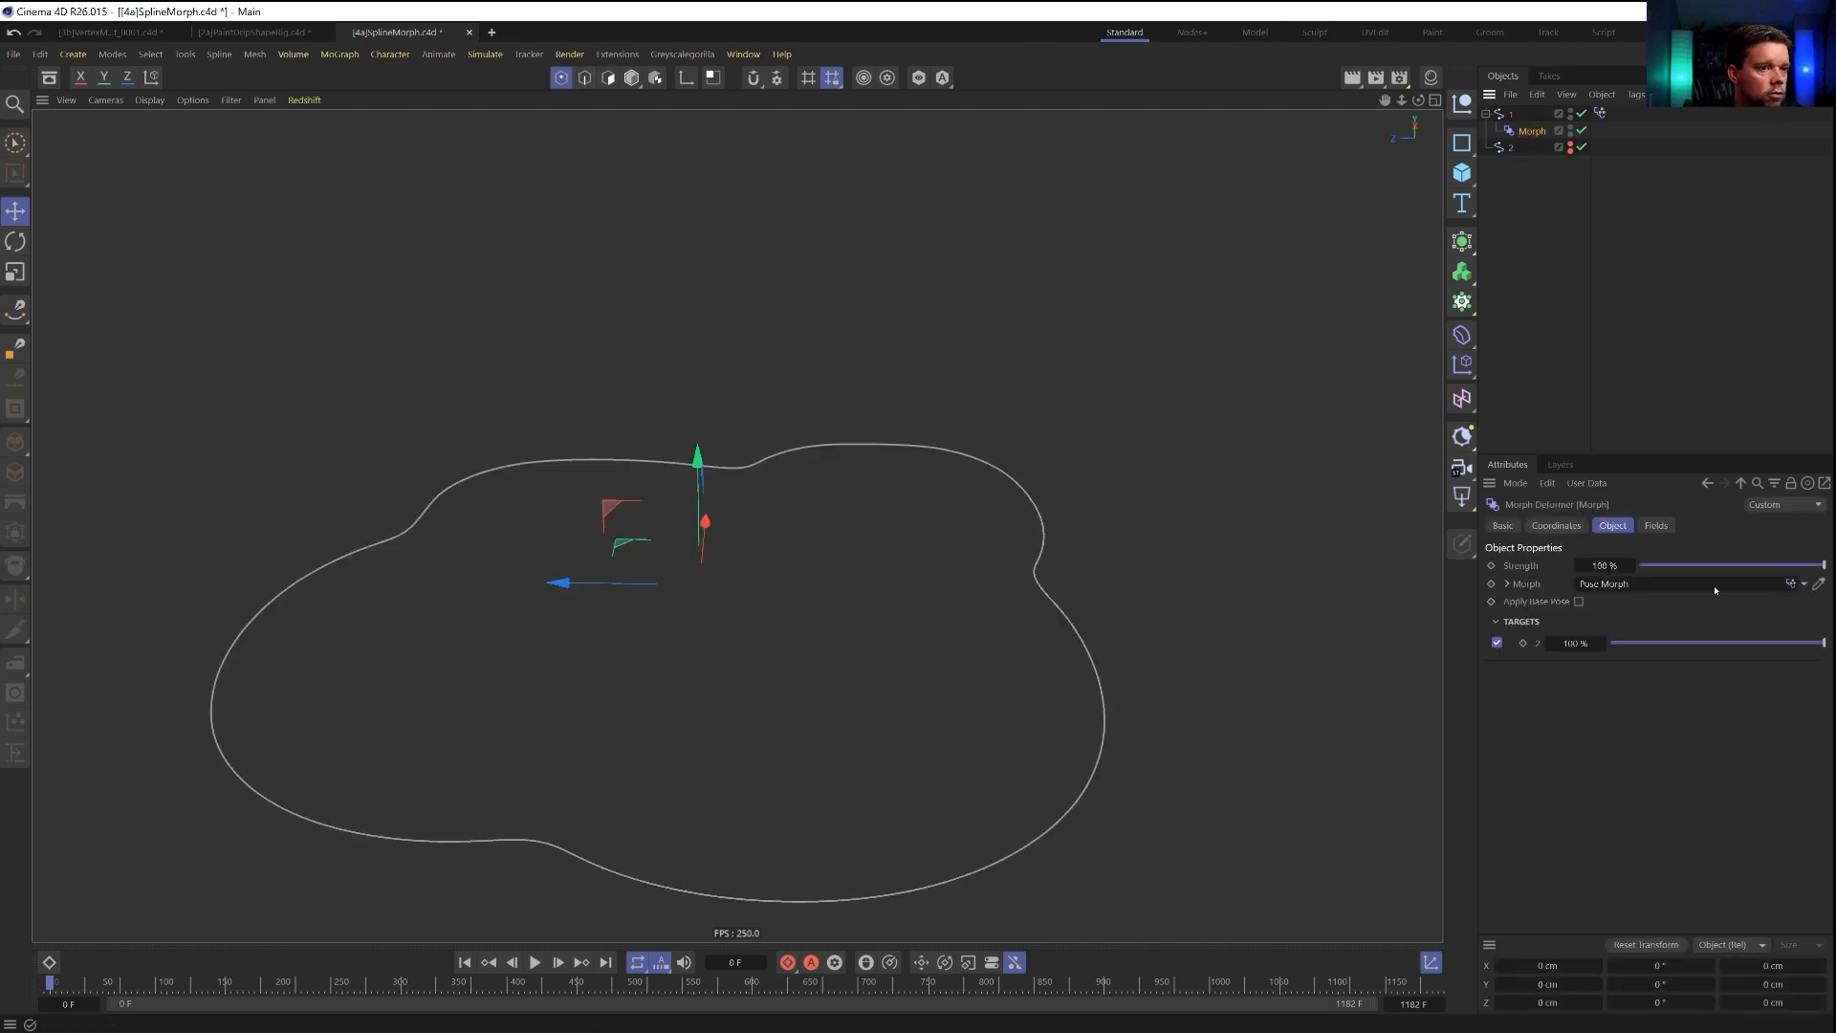
{"action": "left_click_drag", "start_coordinate": [1747, 645], "coordinate": [1829, 660]}
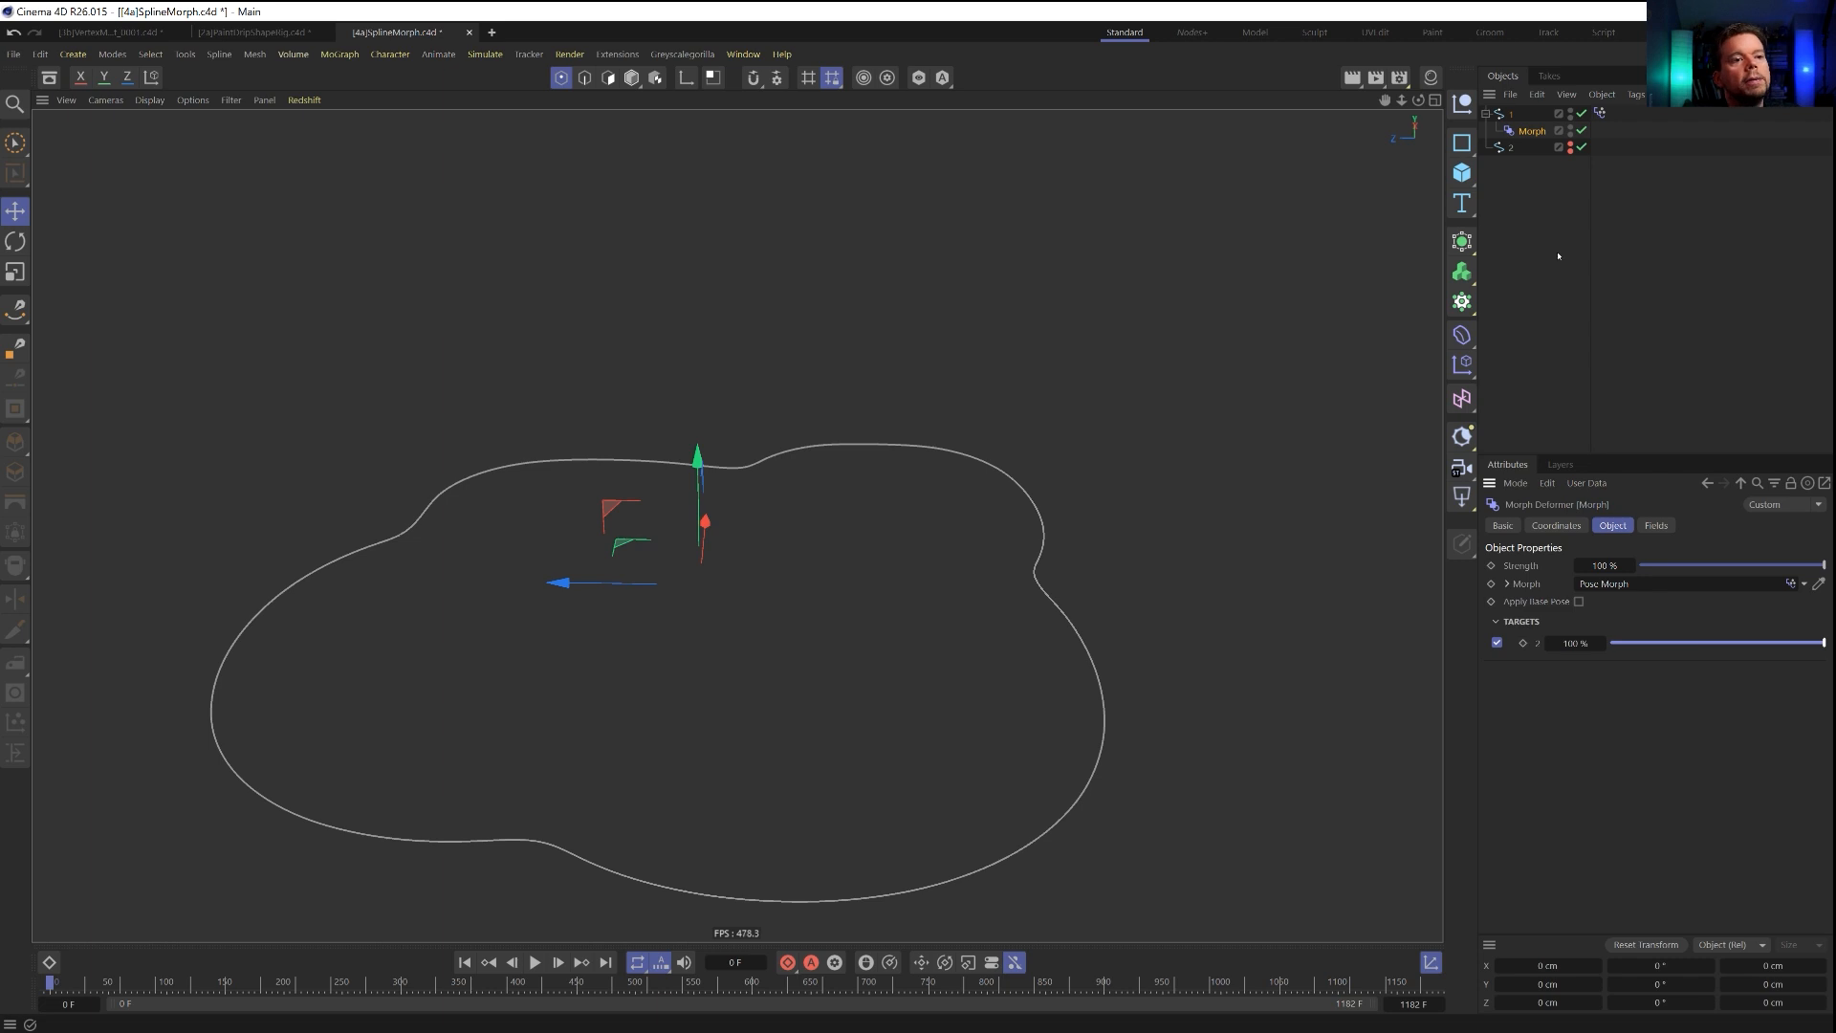
{"action": "left_click", "coordinate": [1600, 113]}
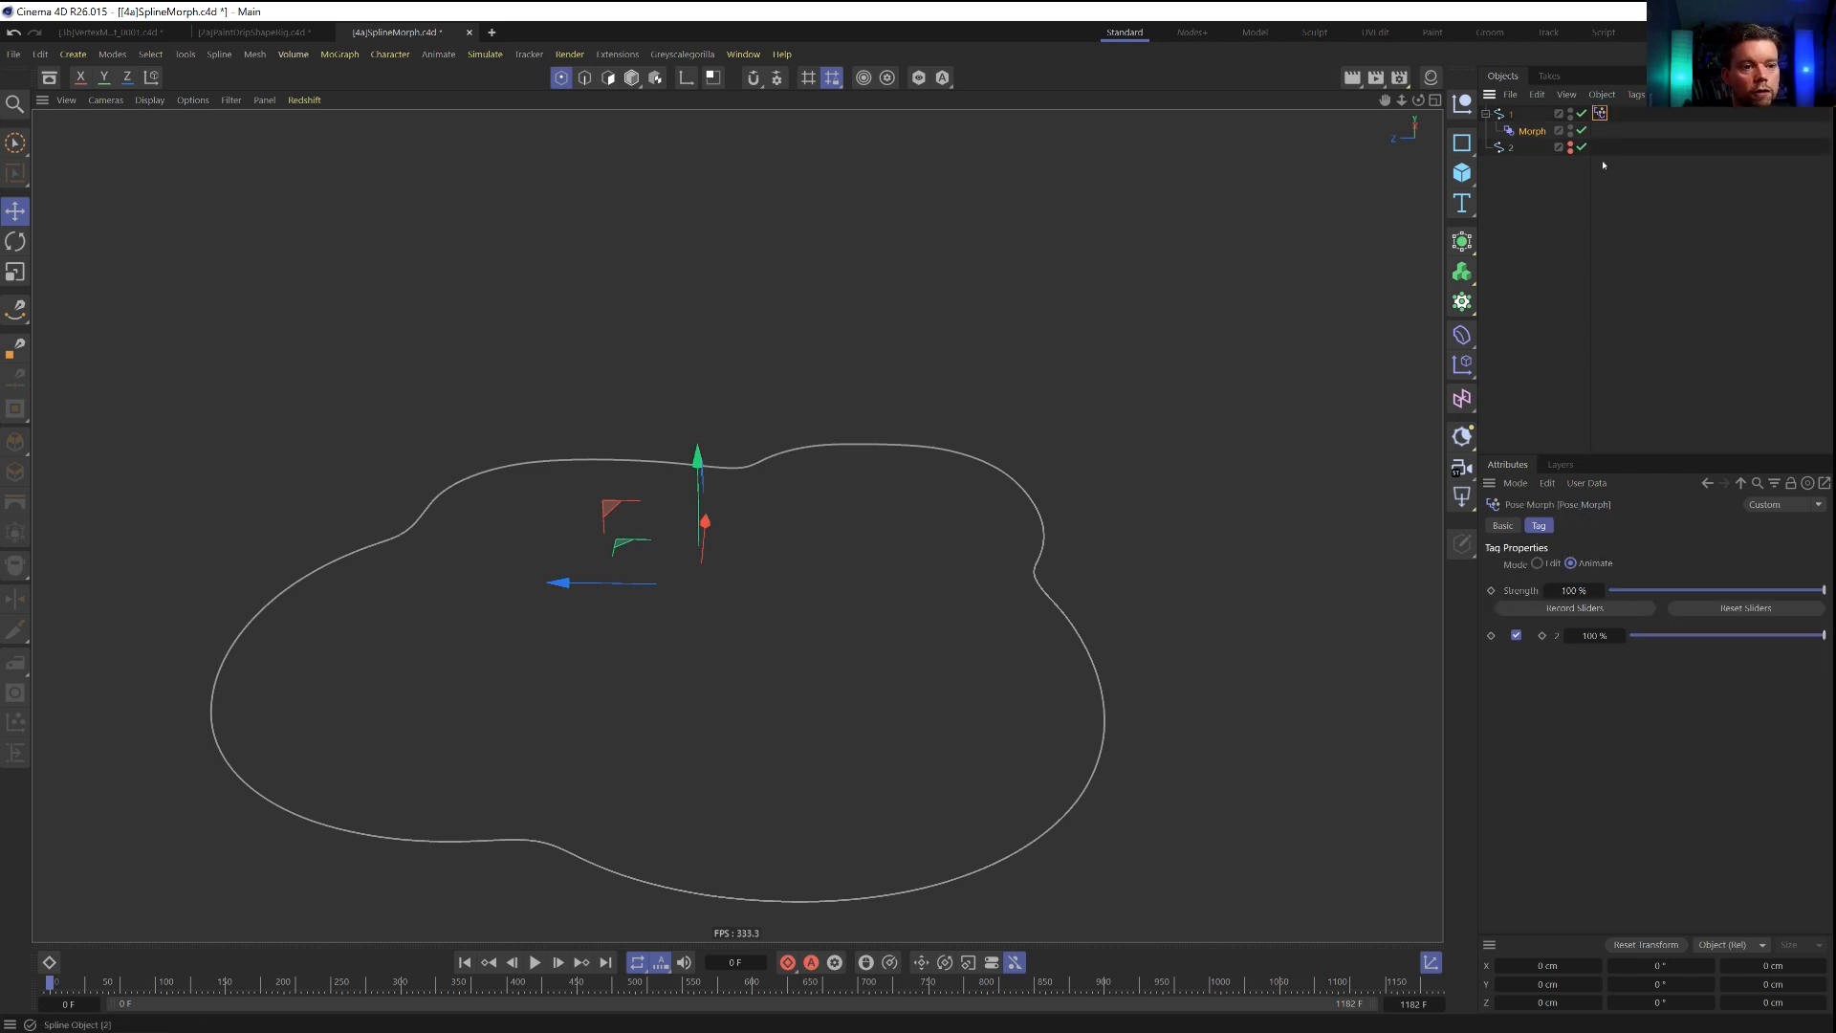
{"action": "left_click", "coordinate": [1513, 132]}
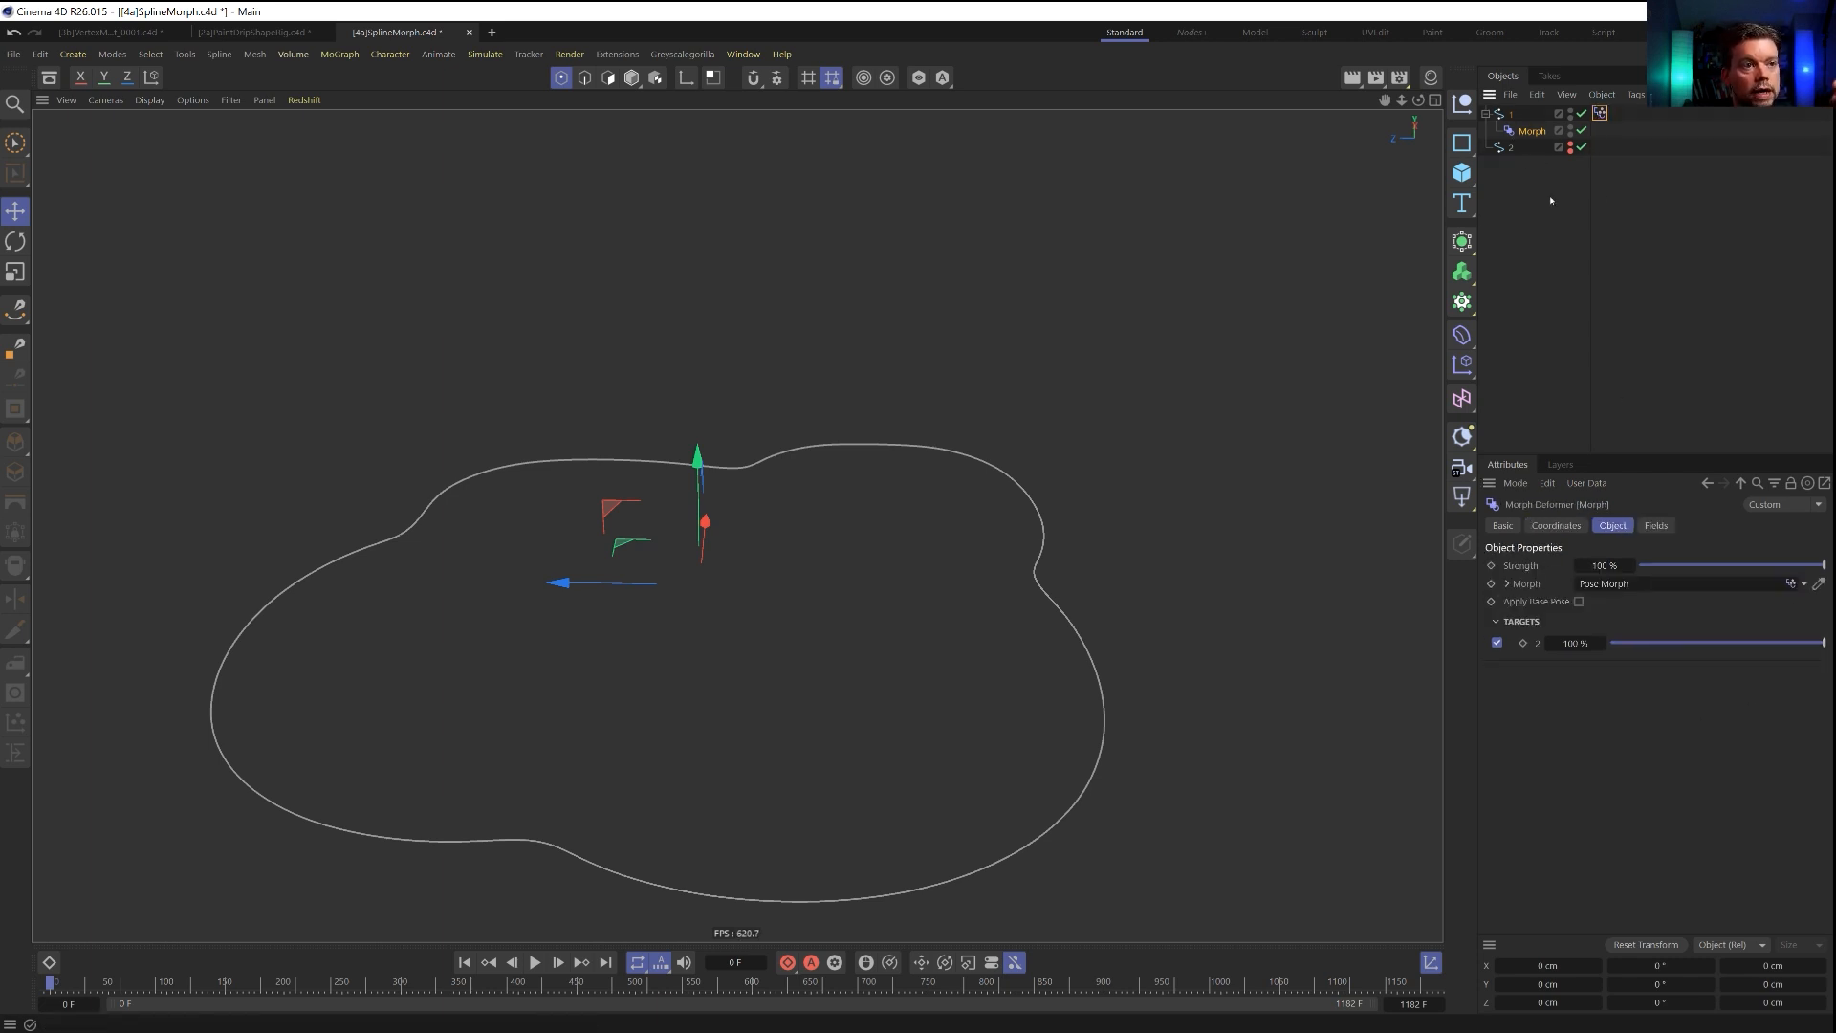
Add a Spherical Field to the Morph deformer's falloff and move it onto the near edge of the outline.
{"action": "left_click", "coordinate": [1655, 526]}
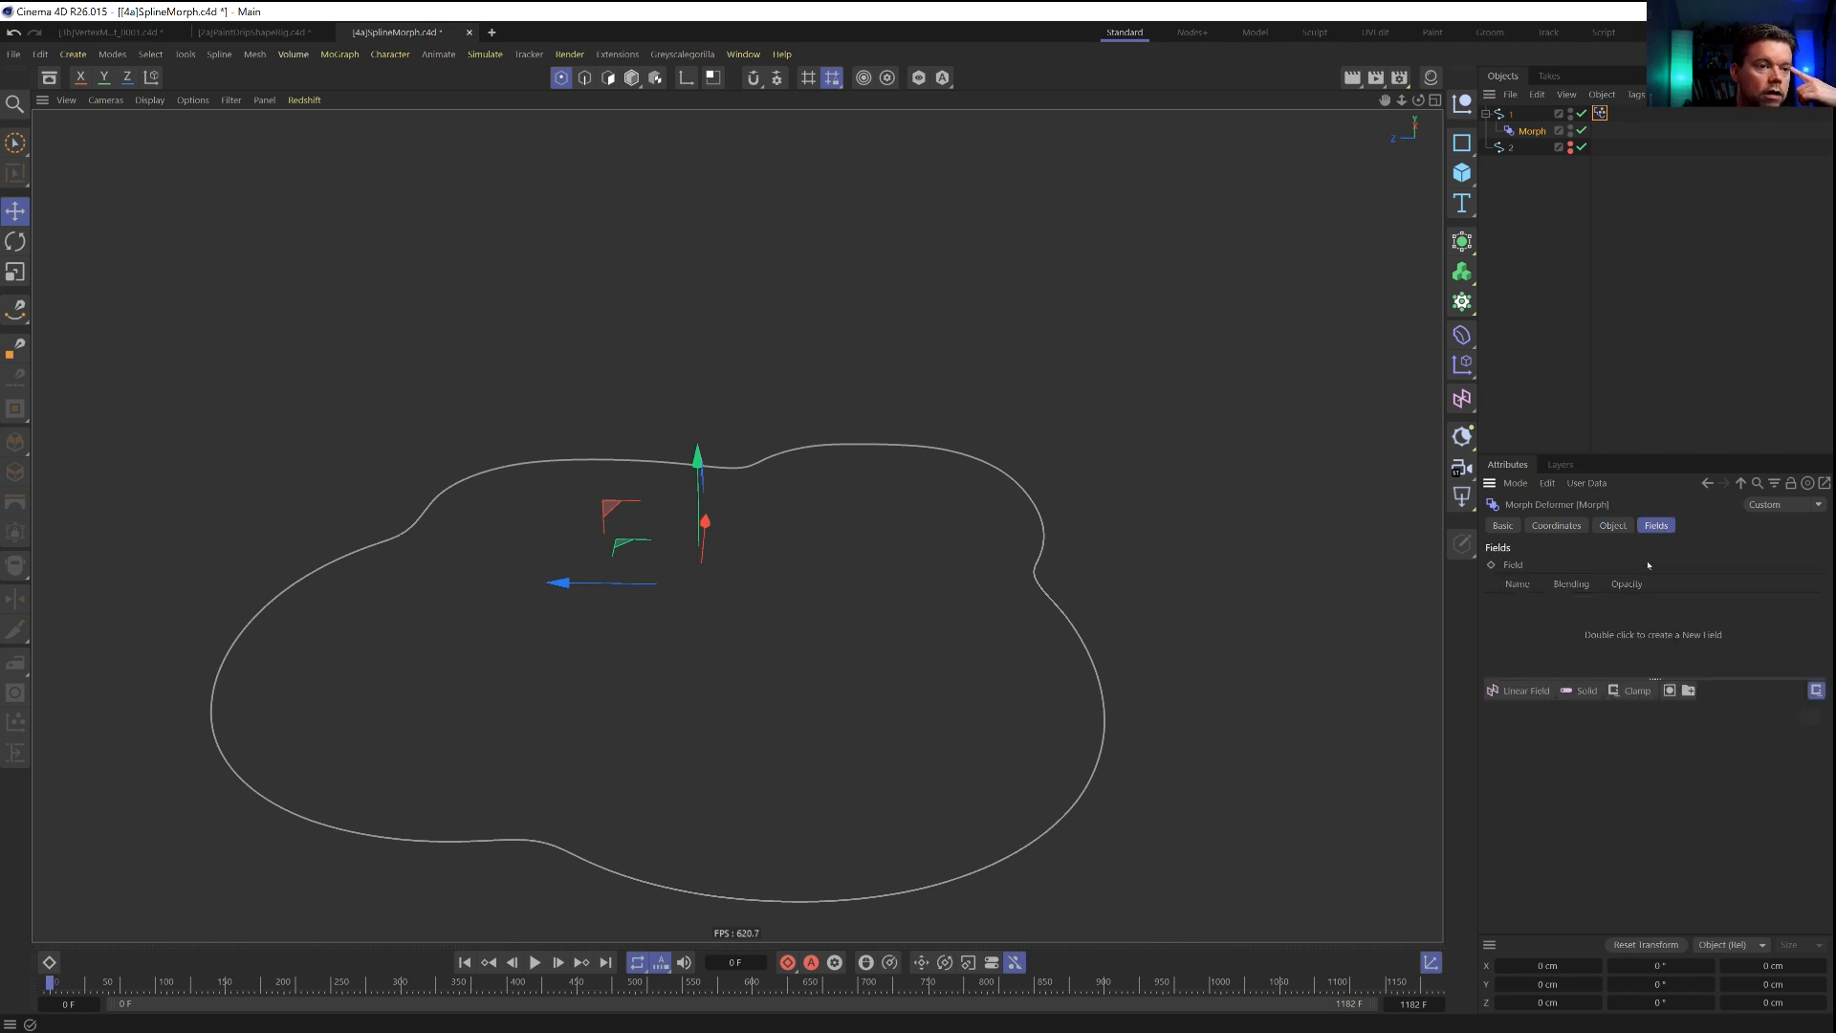
{"action": "left_click", "coordinate": [1517, 691]}
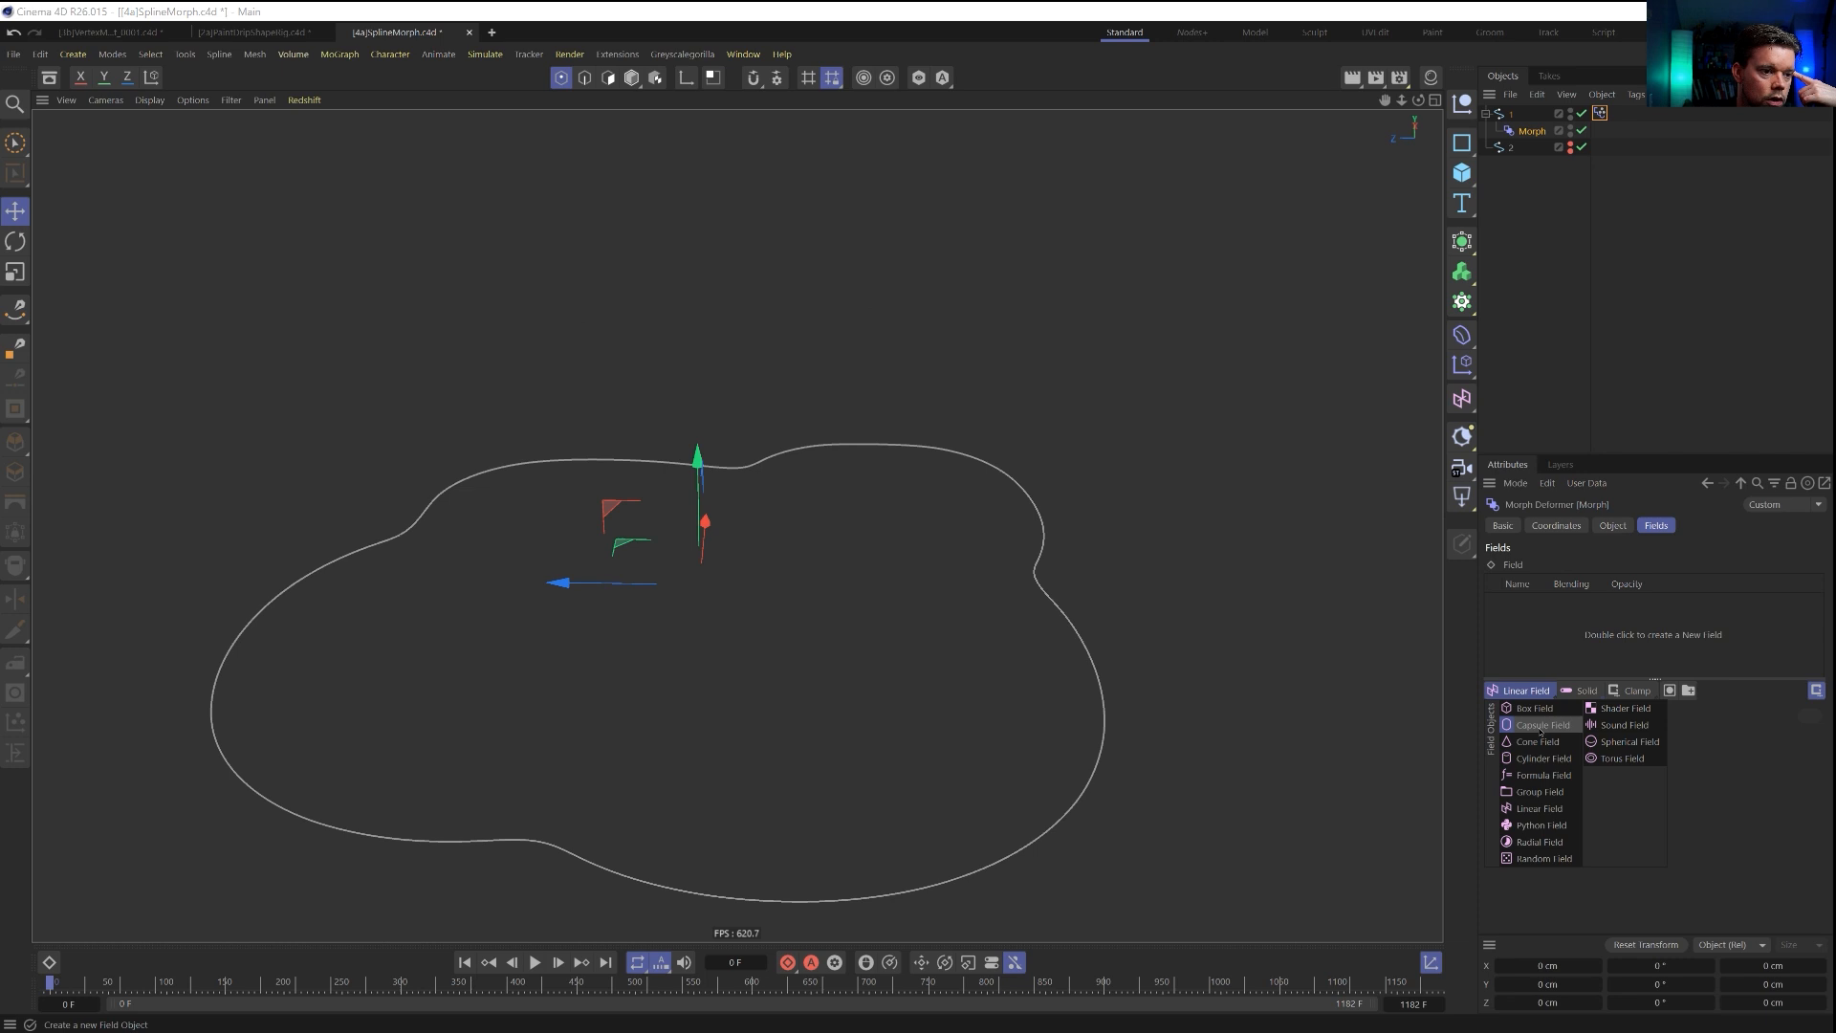
{"action": "left_click", "coordinate": [1632, 744]}
{"action": "left_click_drag", "start_coordinate": [860, 644], "coordinate": [550, 680], "text": "alt"}
{"action": "left_click_drag", "start_coordinate": [548, 708], "coordinate": [593, 679], "text": "alt"}
{"action": "scroll", "coordinate": [587, 699], "scroll_direction": "down", "scroll_amount": 4}
{"action": "left_click_drag", "start_coordinate": [597, 611], "coordinate": [593, 439]}
{"action": "left_click_drag", "start_coordinate": [603, 569], "coordinate": [653, 556], "text": "alt"}
{"action": "left_click_drag", "start_coordinate": [604, 432], "coordinate": [603, 453]}
Scale the Spherical Field down to a size of about 23.6 cm so it affects only a small part of the outline.
{"action": "key", "text": "t"}
{"action": "left_click_drag", "start_coordinate": [894, 574], "coordinate": [522, 814]}
{"action": "left_click_drag", "start_coordinate": [952, 777], "coordinate": [748, 775]}
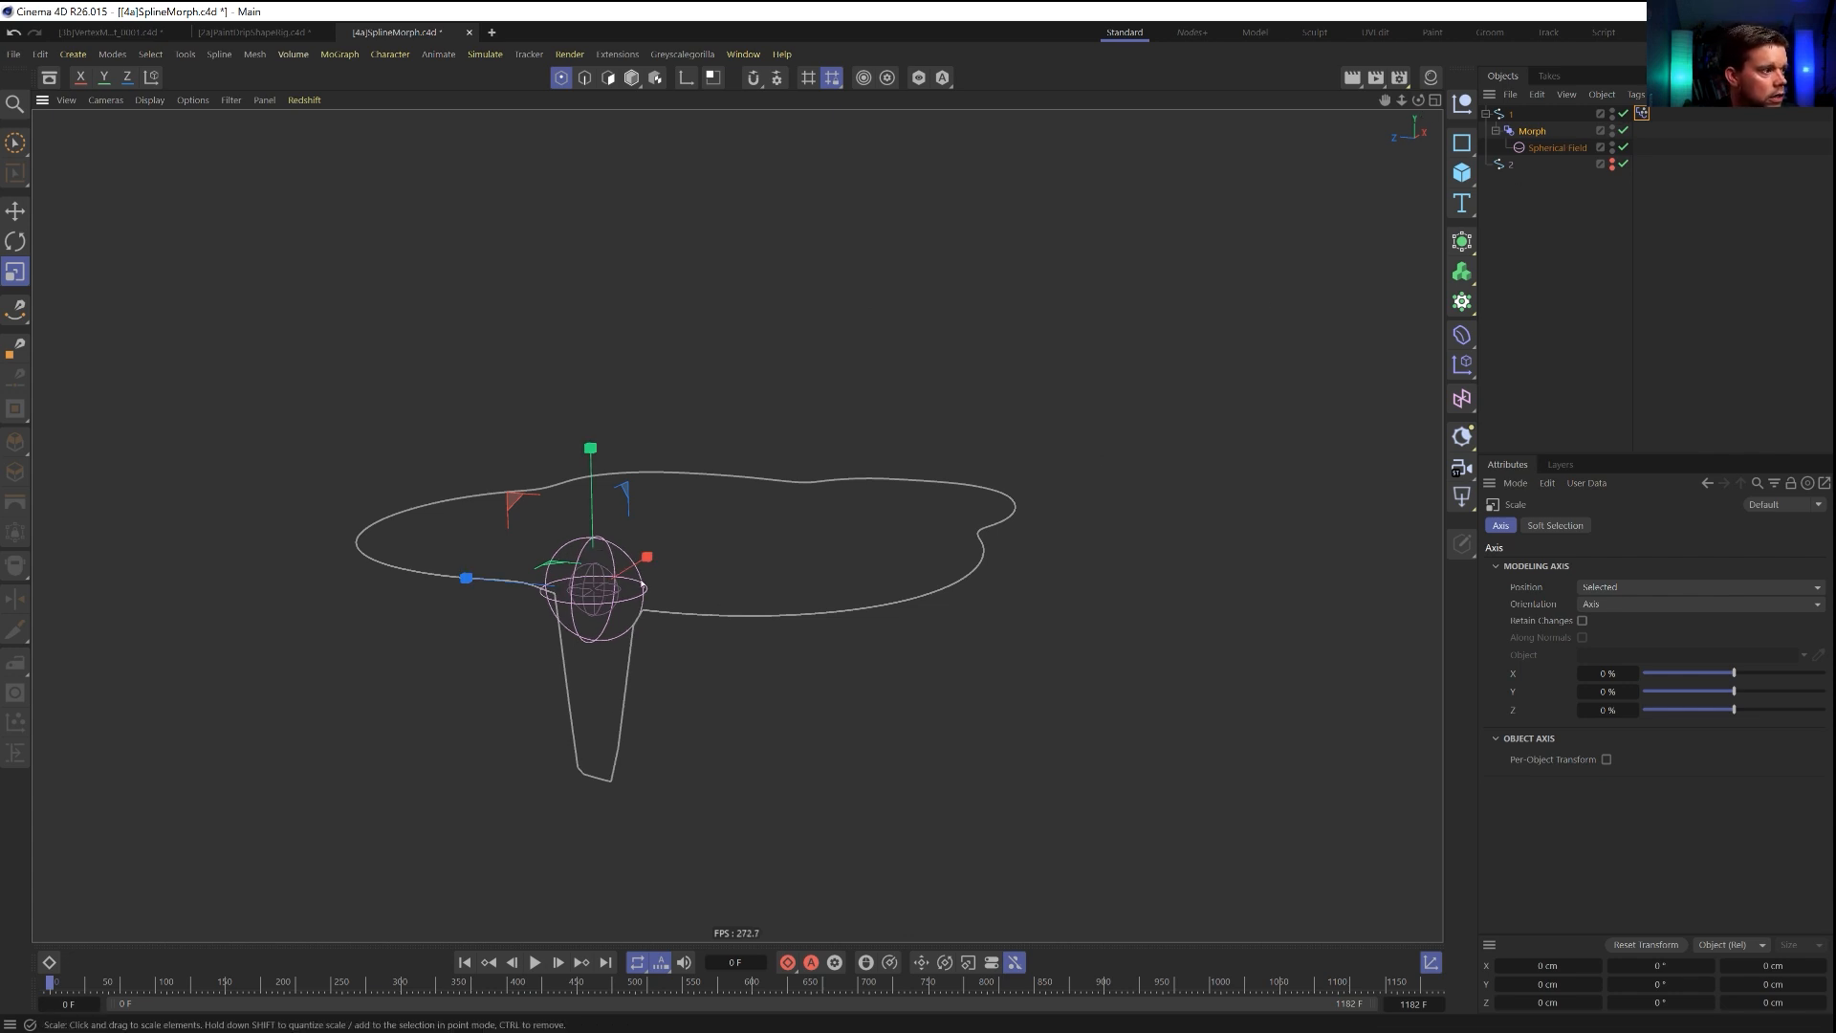
{"action": "left_click_drag", "start_coordinate": [615, 597], "coordinate": [609, 606], "text": "alt"}
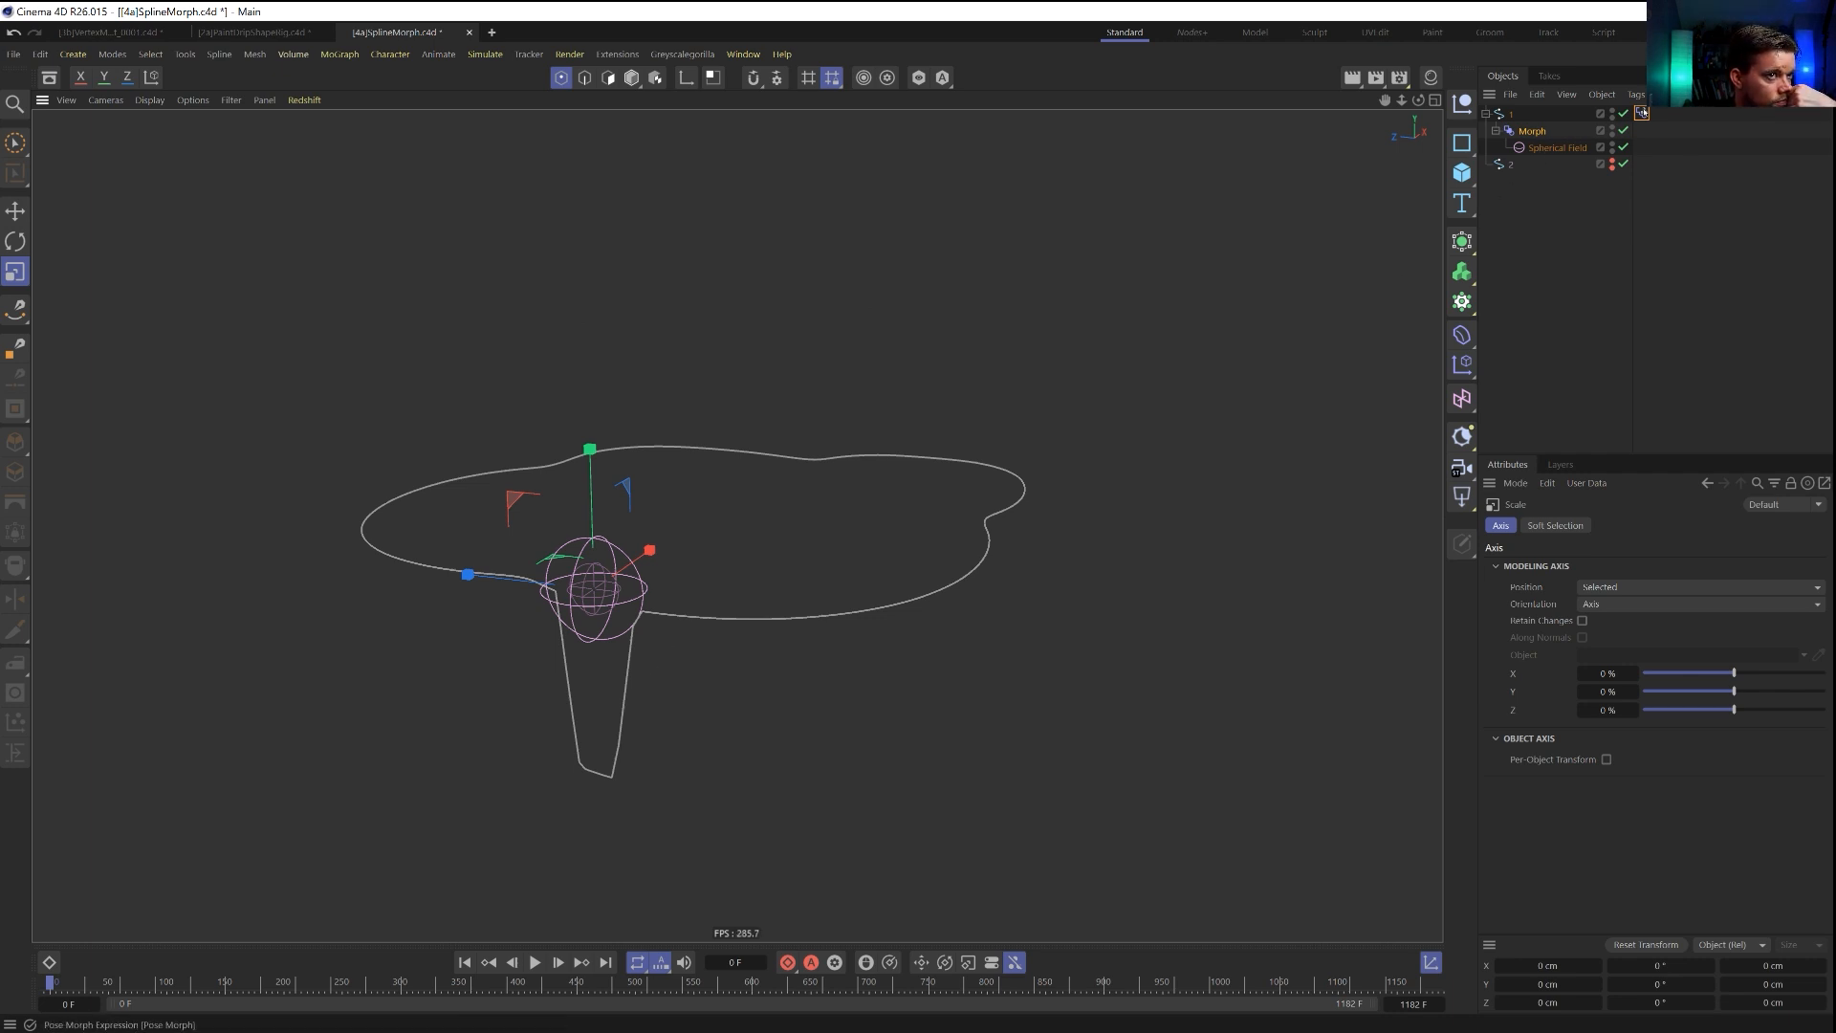
Shrink the Spherical Field further to a size of about 14 cm to narrow the drip.
{"action": "left_click", "coordinate": [1535, 137]}
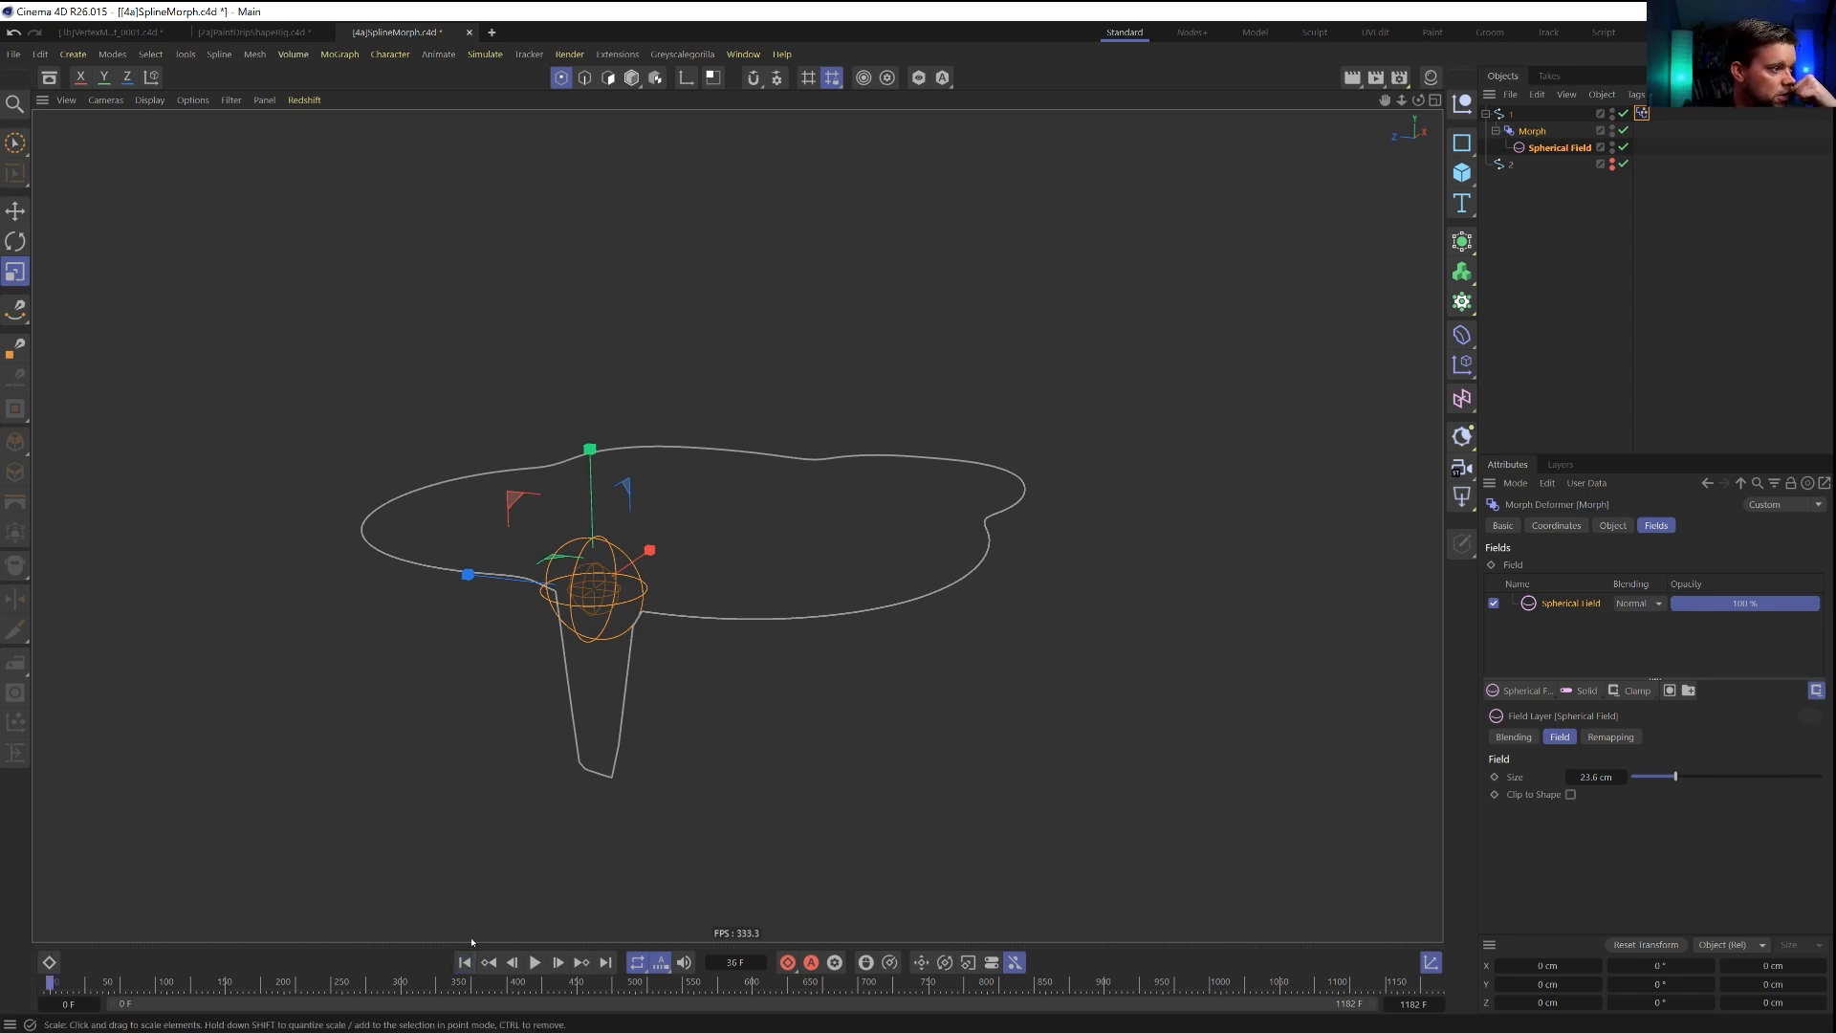
{"action": "left_click", "coordinate": [1564, 155]}
{"action": "left_click_drag", "start_coordinate": [1090, 577], "coordinate": [684, 586]}
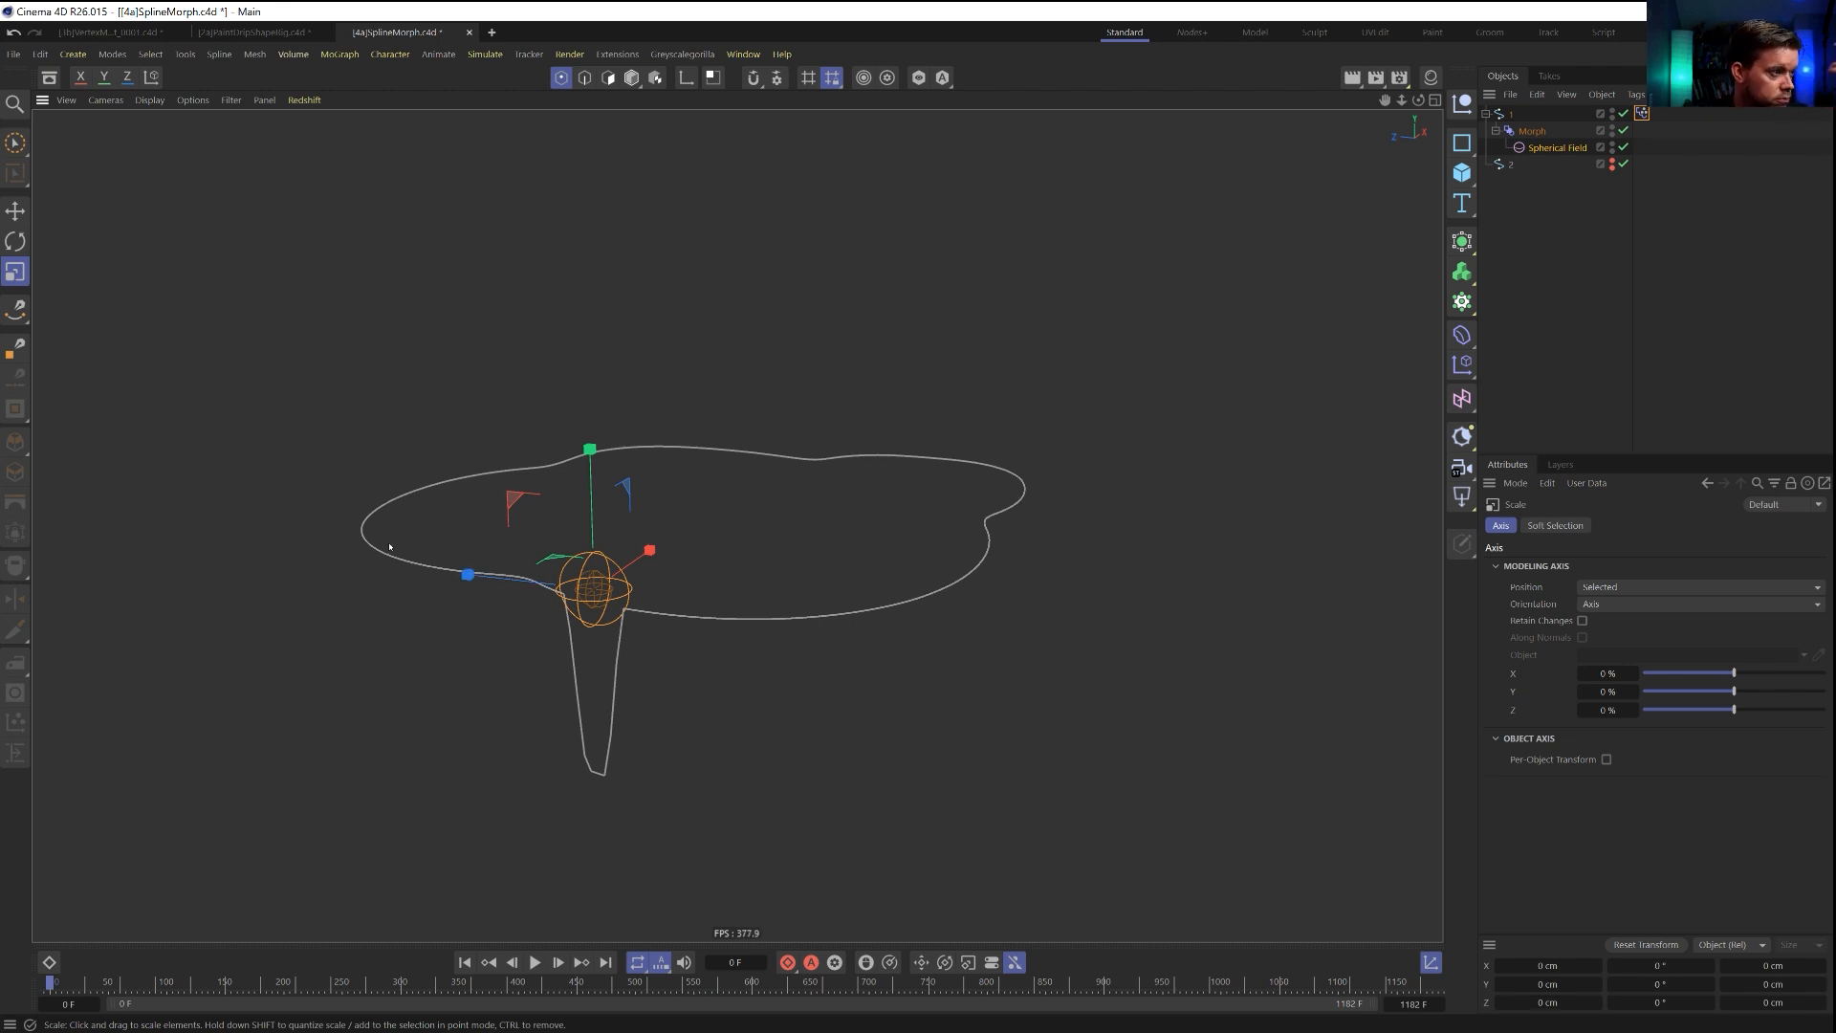
{"action": "left_click_drag", "start_coordinate": [799, 471], "coordinate": [732, 500]}
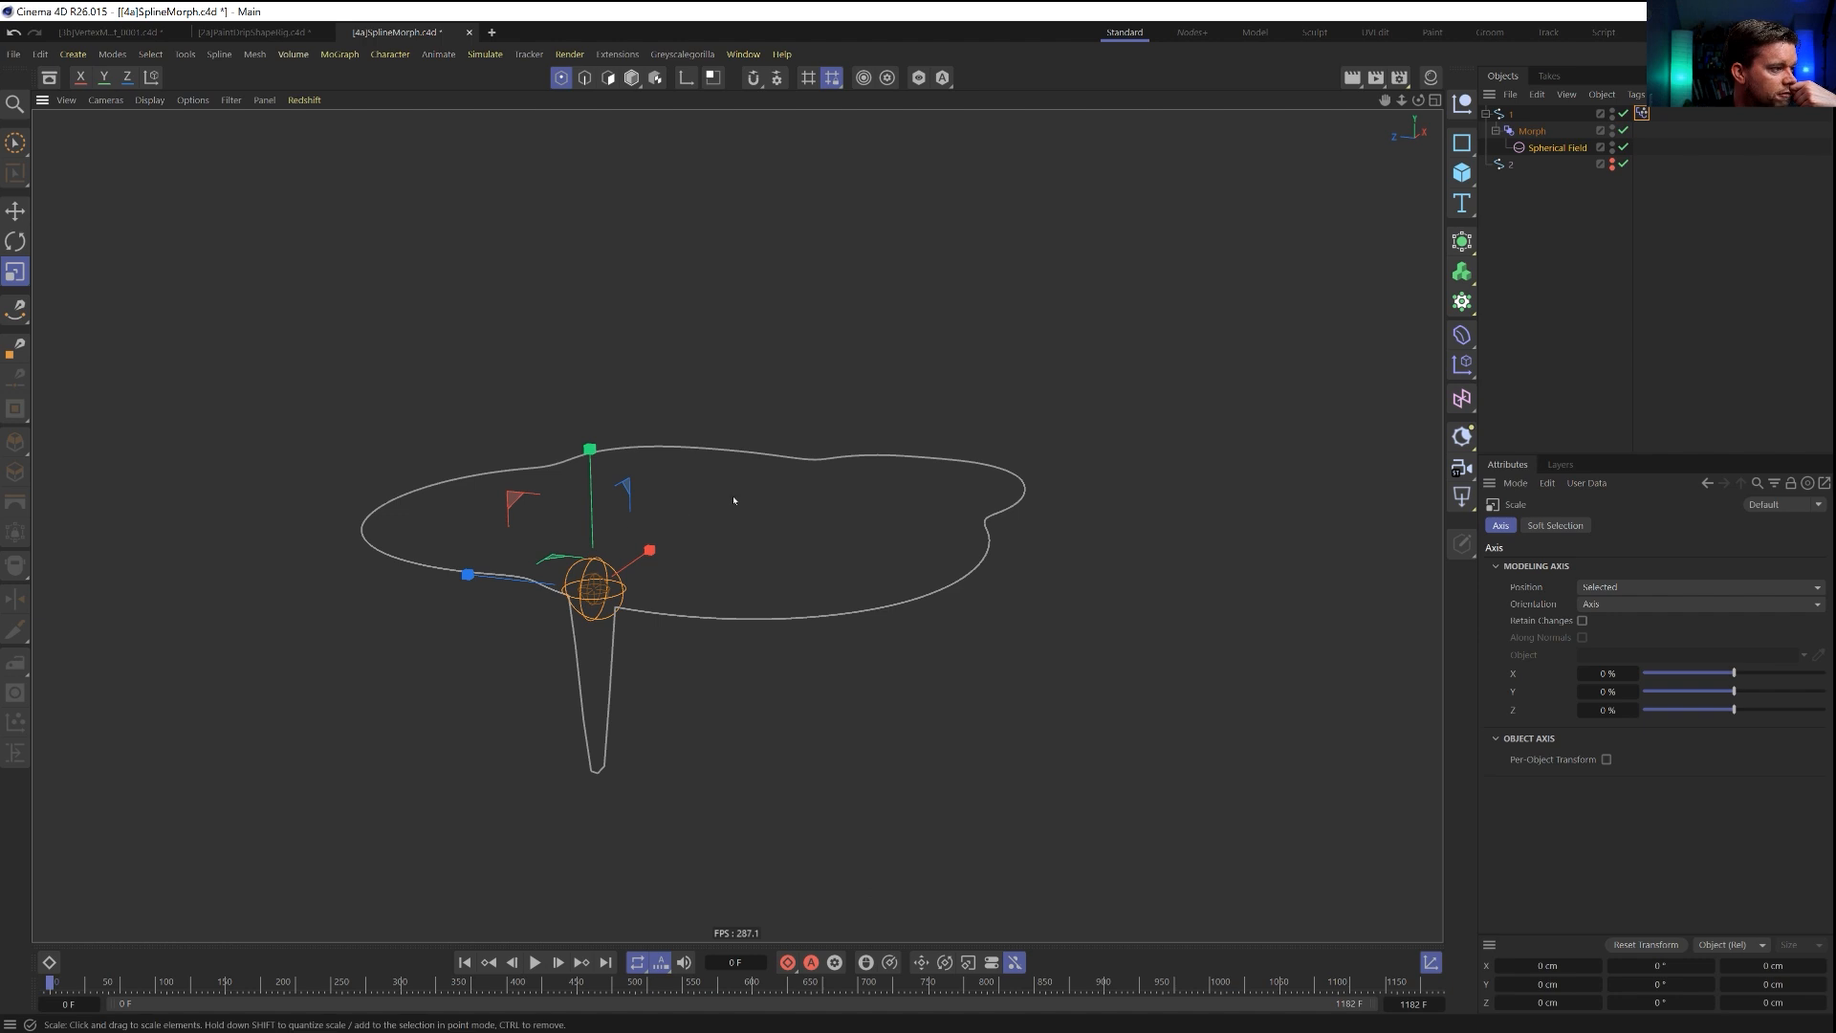
Delete the Spherical Field and use spline 1 as the Morph deformer's field, with Curve shape and Along distance mode.
{"action": "left_click", "coordinate": [1549, 147]}
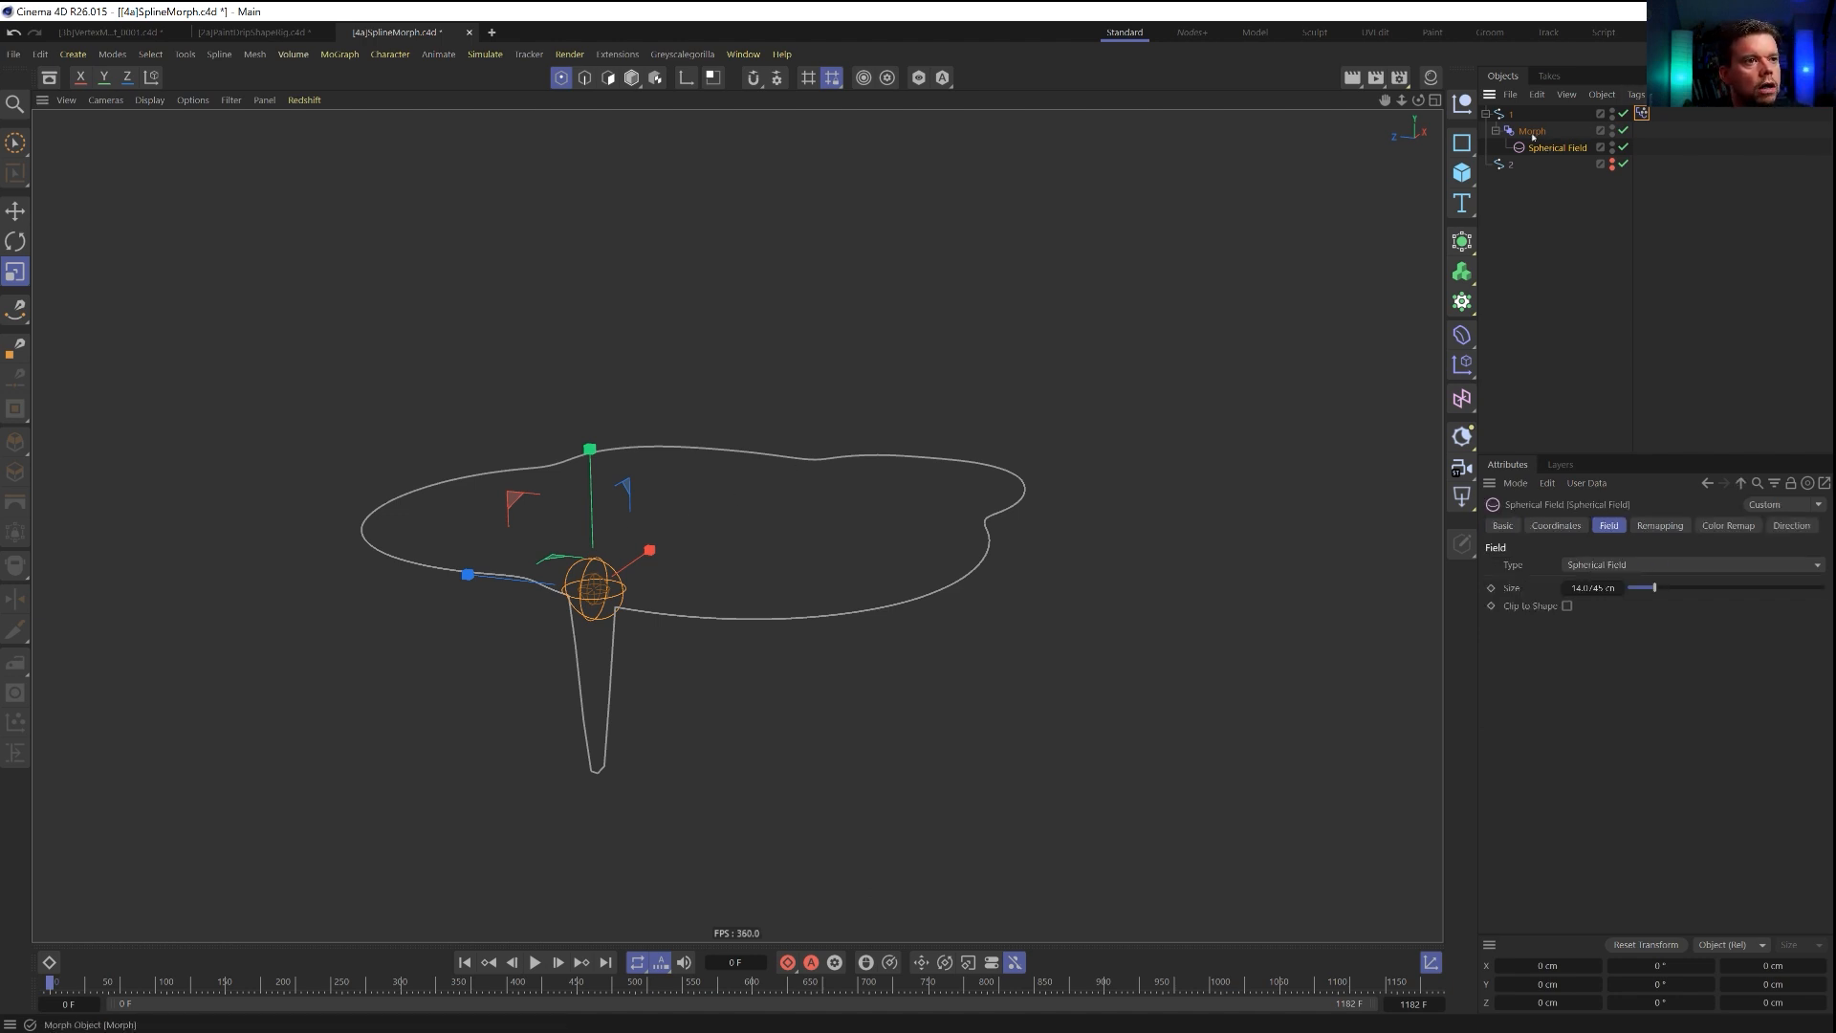
{"action": "key", "text": "Delete"}
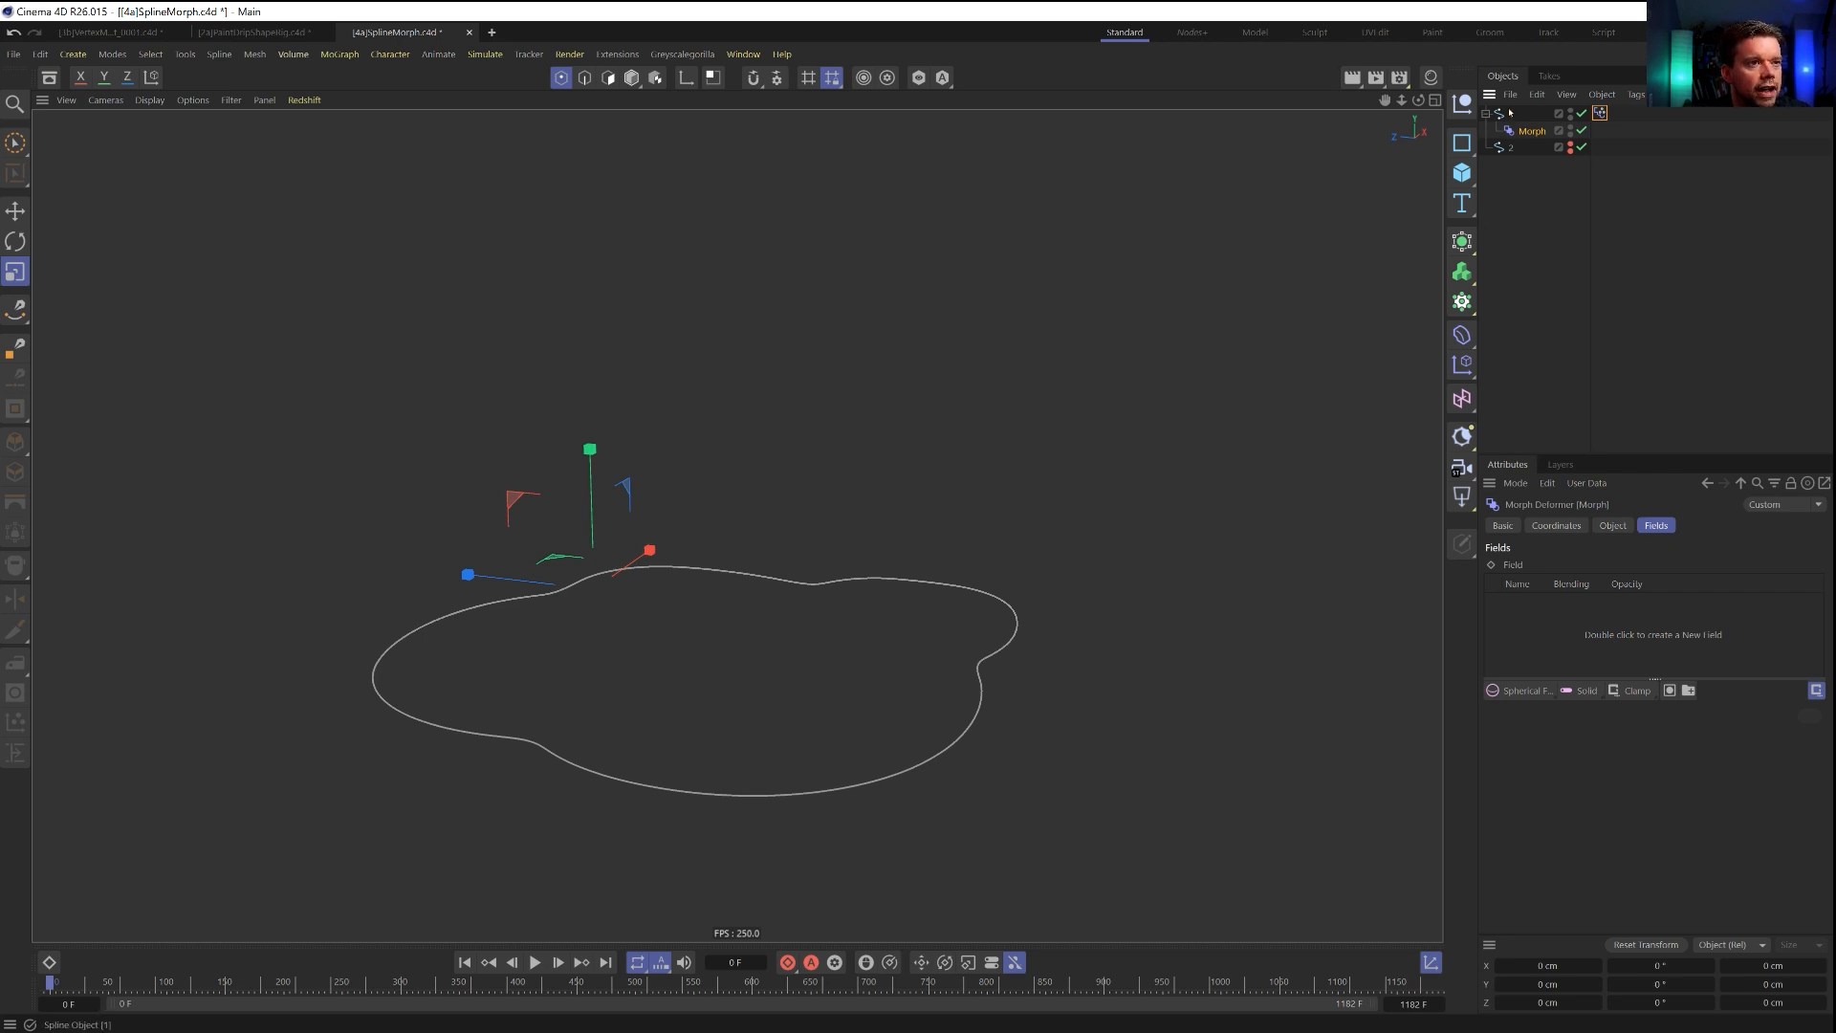
{"action": "left_click_drag", "start_coordinate": [1528, 629], "coordinate": [1531, 628]}
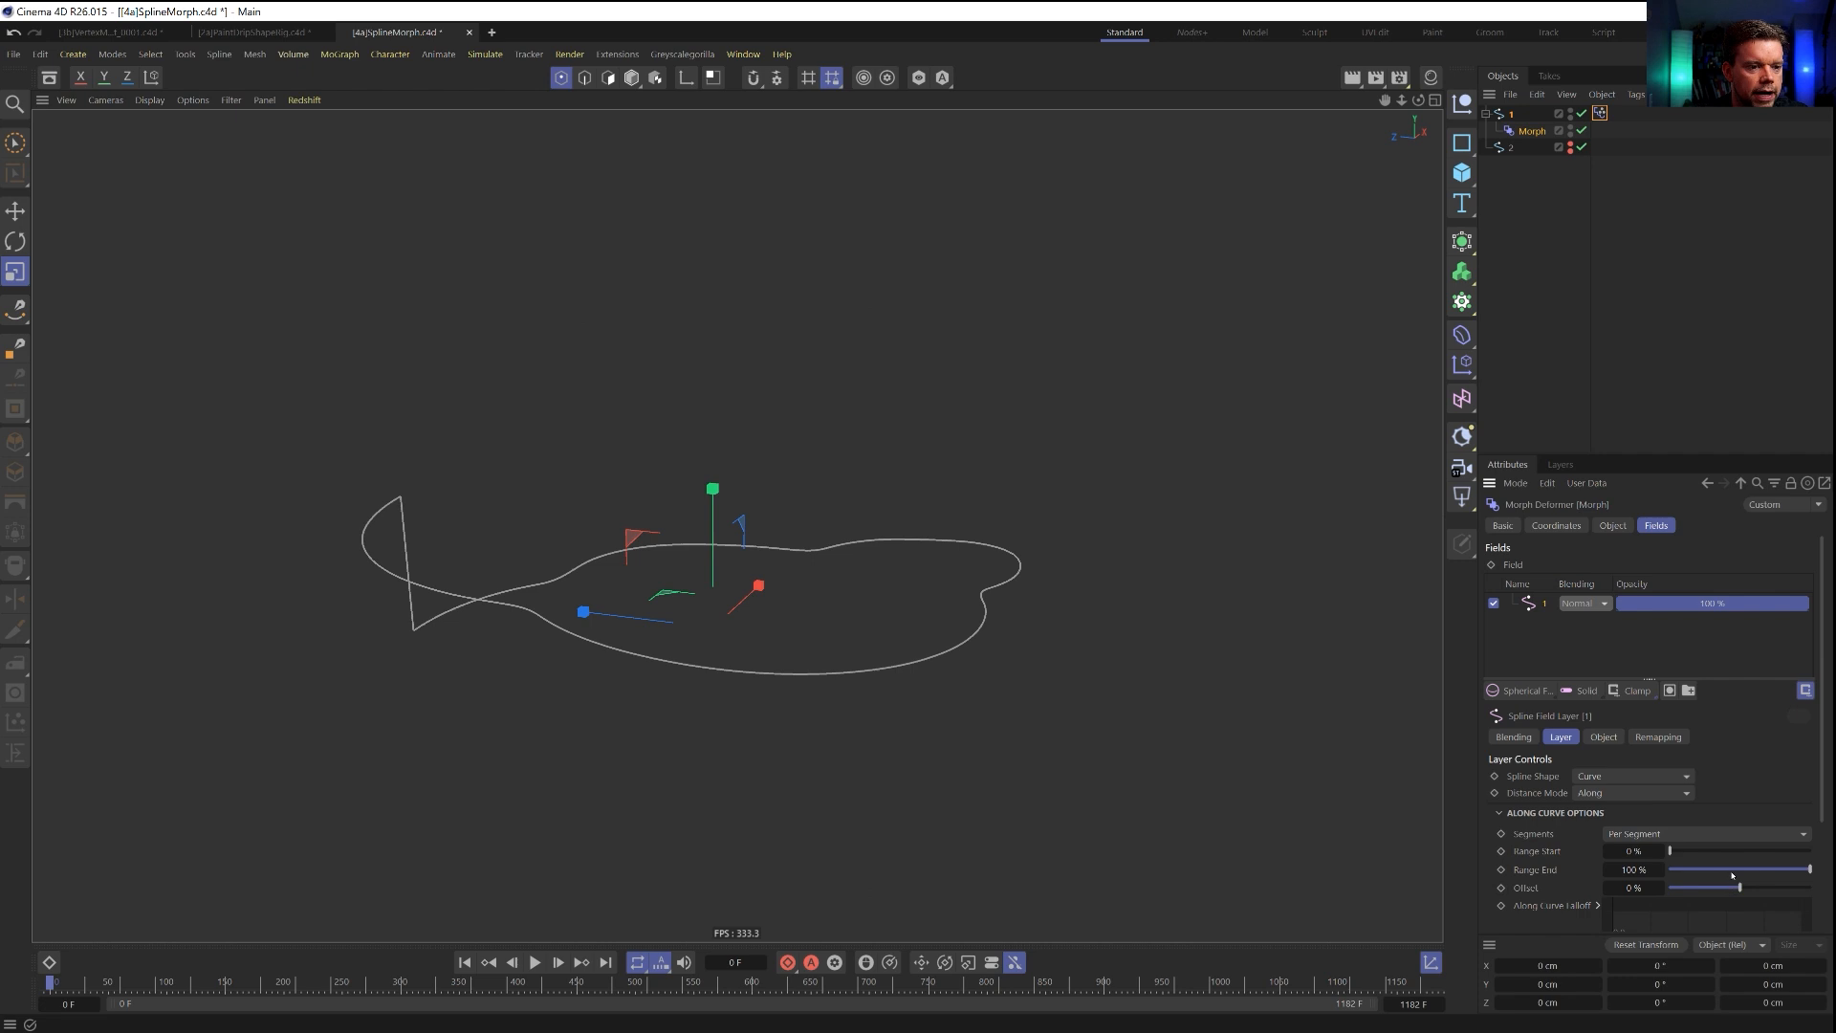
Try reducing the spline field's Range End to 5%, then restore the range to 0–100%.
{"action": "left_click_drag", "start_coordinate": [1792, 871], "coordinate": [1722, 890]}
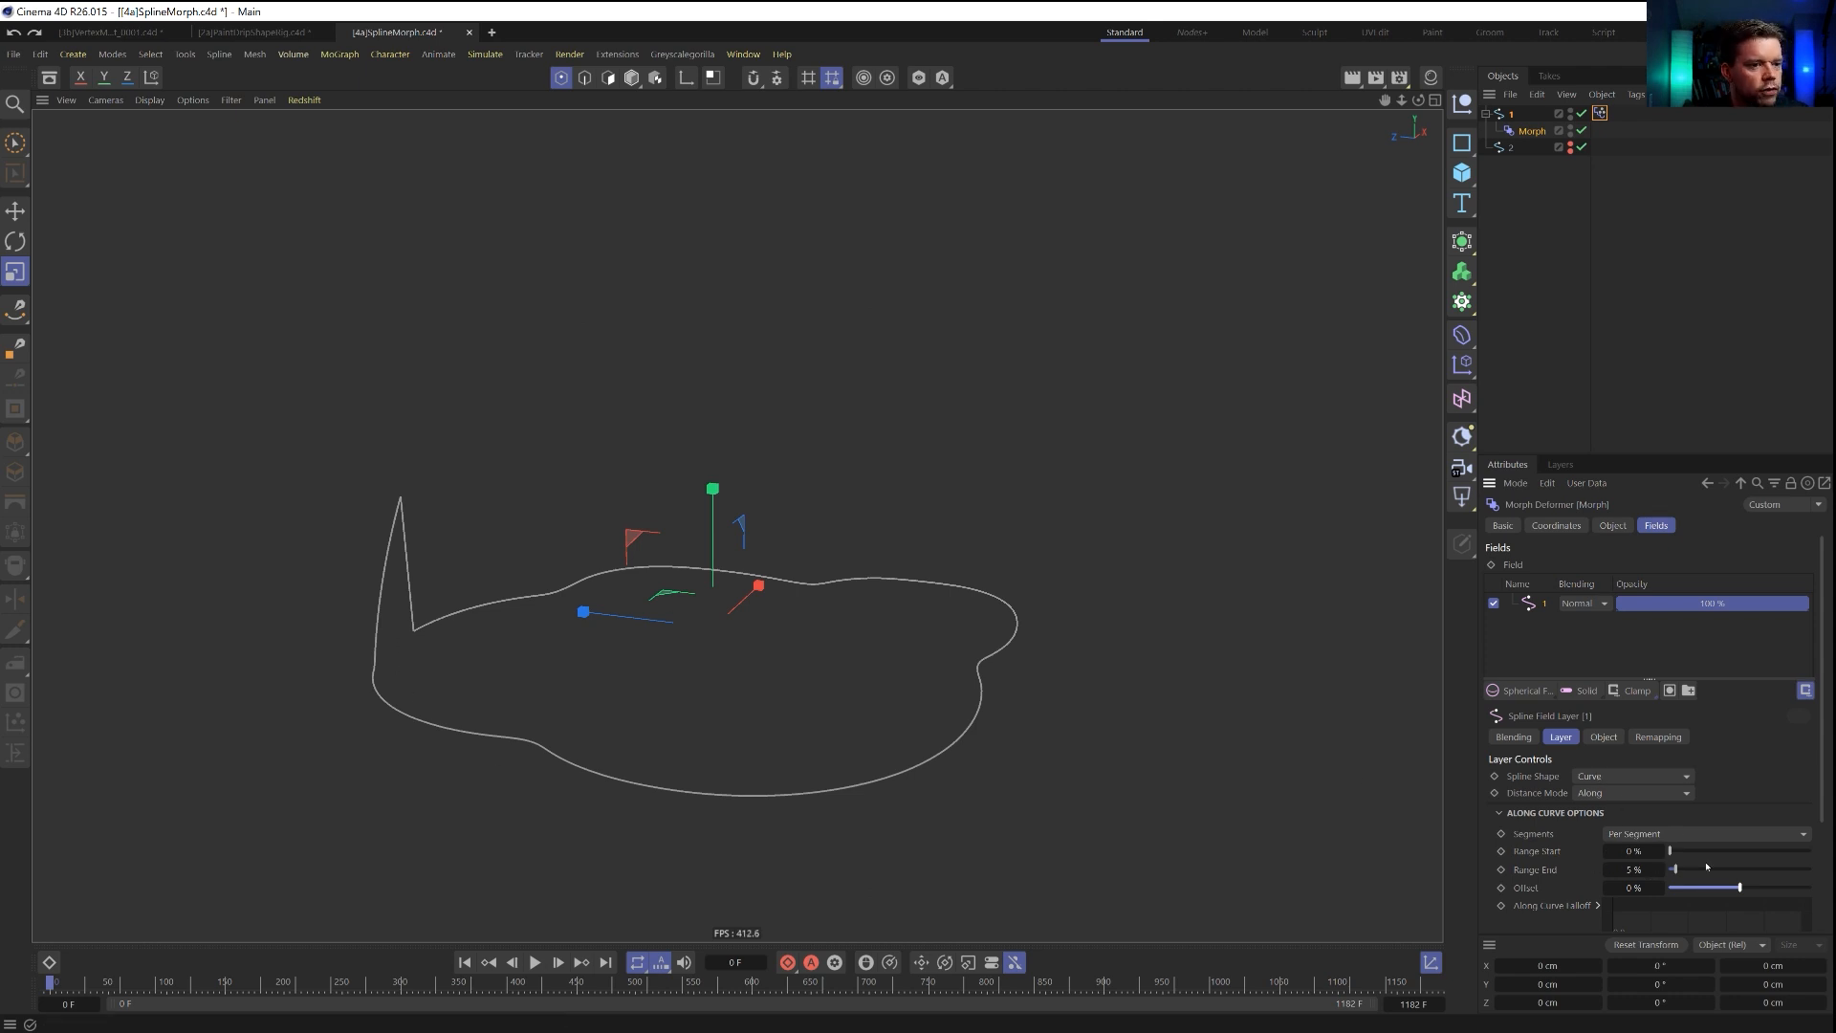
{"action": "left_click_drag", "start_coordinate": [1677, 873], "coordinate": [1810, 866]}
{"action": "mouse_move", "coordinate": [1686, 853]}
{"action": "left_mouse_down"}
{"action": "mouse_move", "coordinate": [1811, 852]}
{"action": "mouse_move", "coordinate": [1670, 852]}
{"action": "left_mouse_up"}
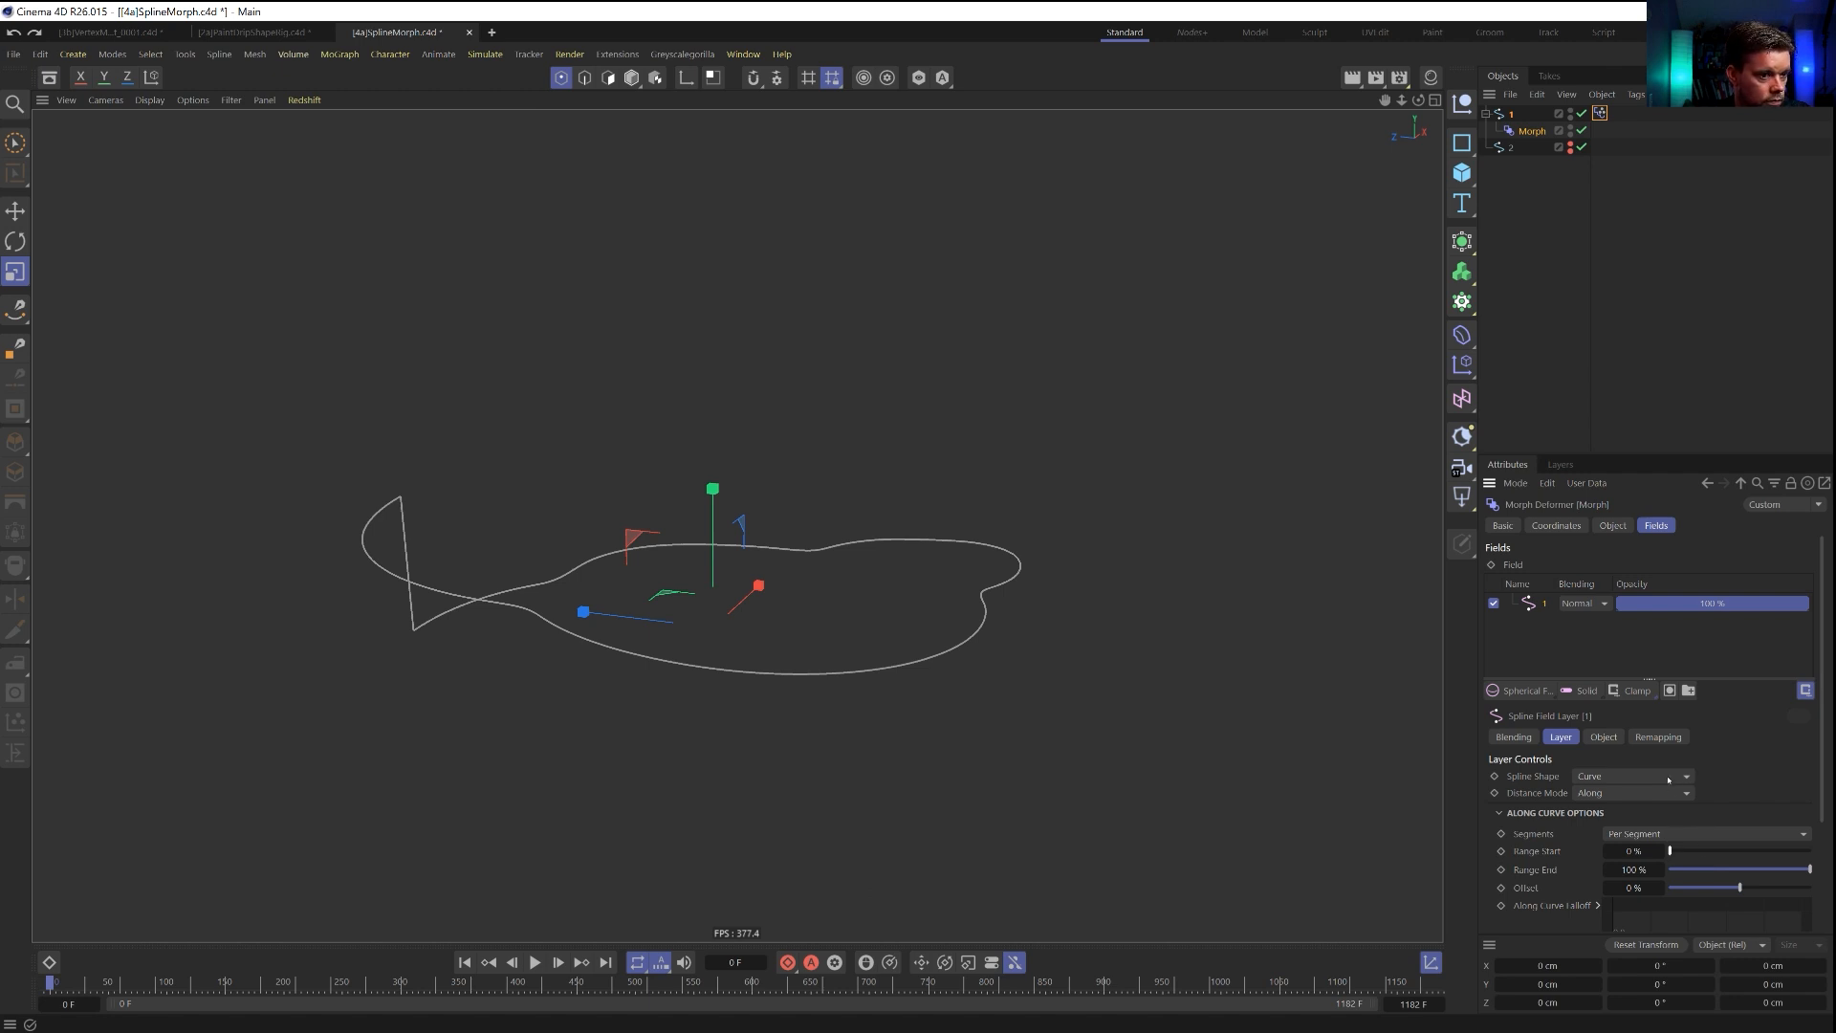
Set the Contour Mode of the spline 1 field's remapping to Curve.
{"action": "left_click", "coordinate": [1659, 737]}
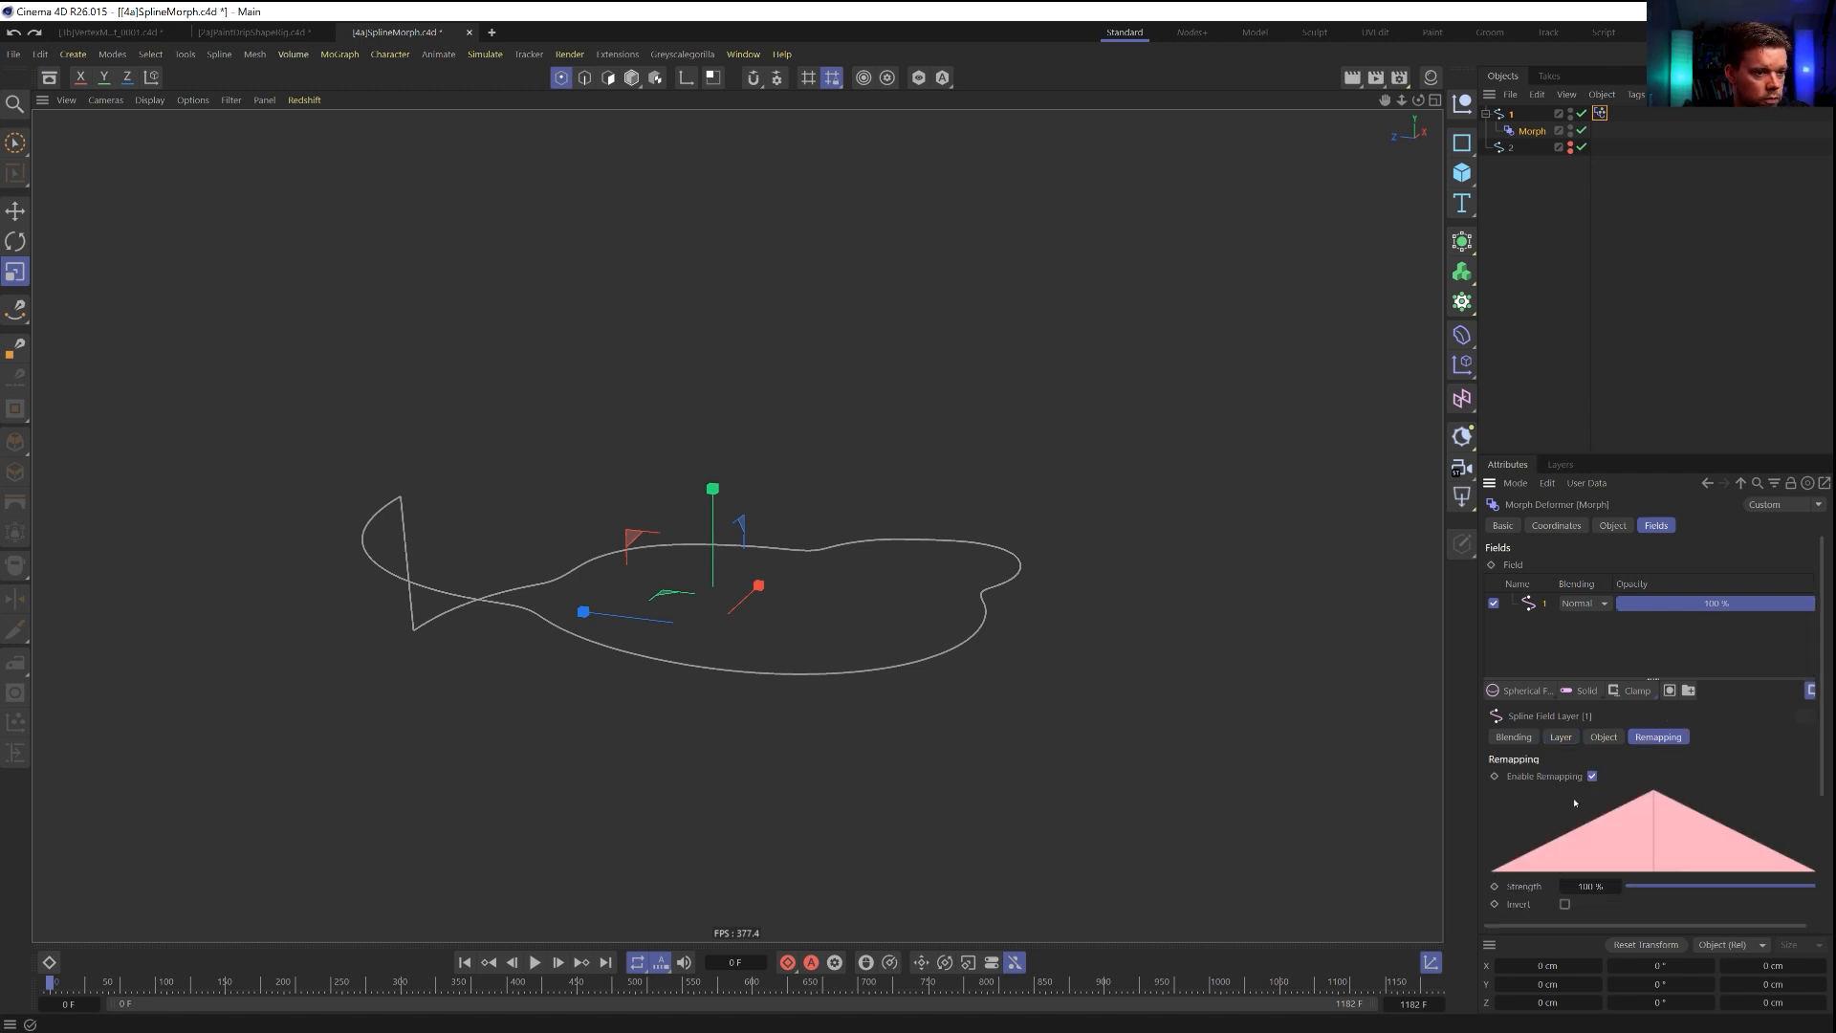
{"action": "left_click", "coordinate": [1604, 738]}
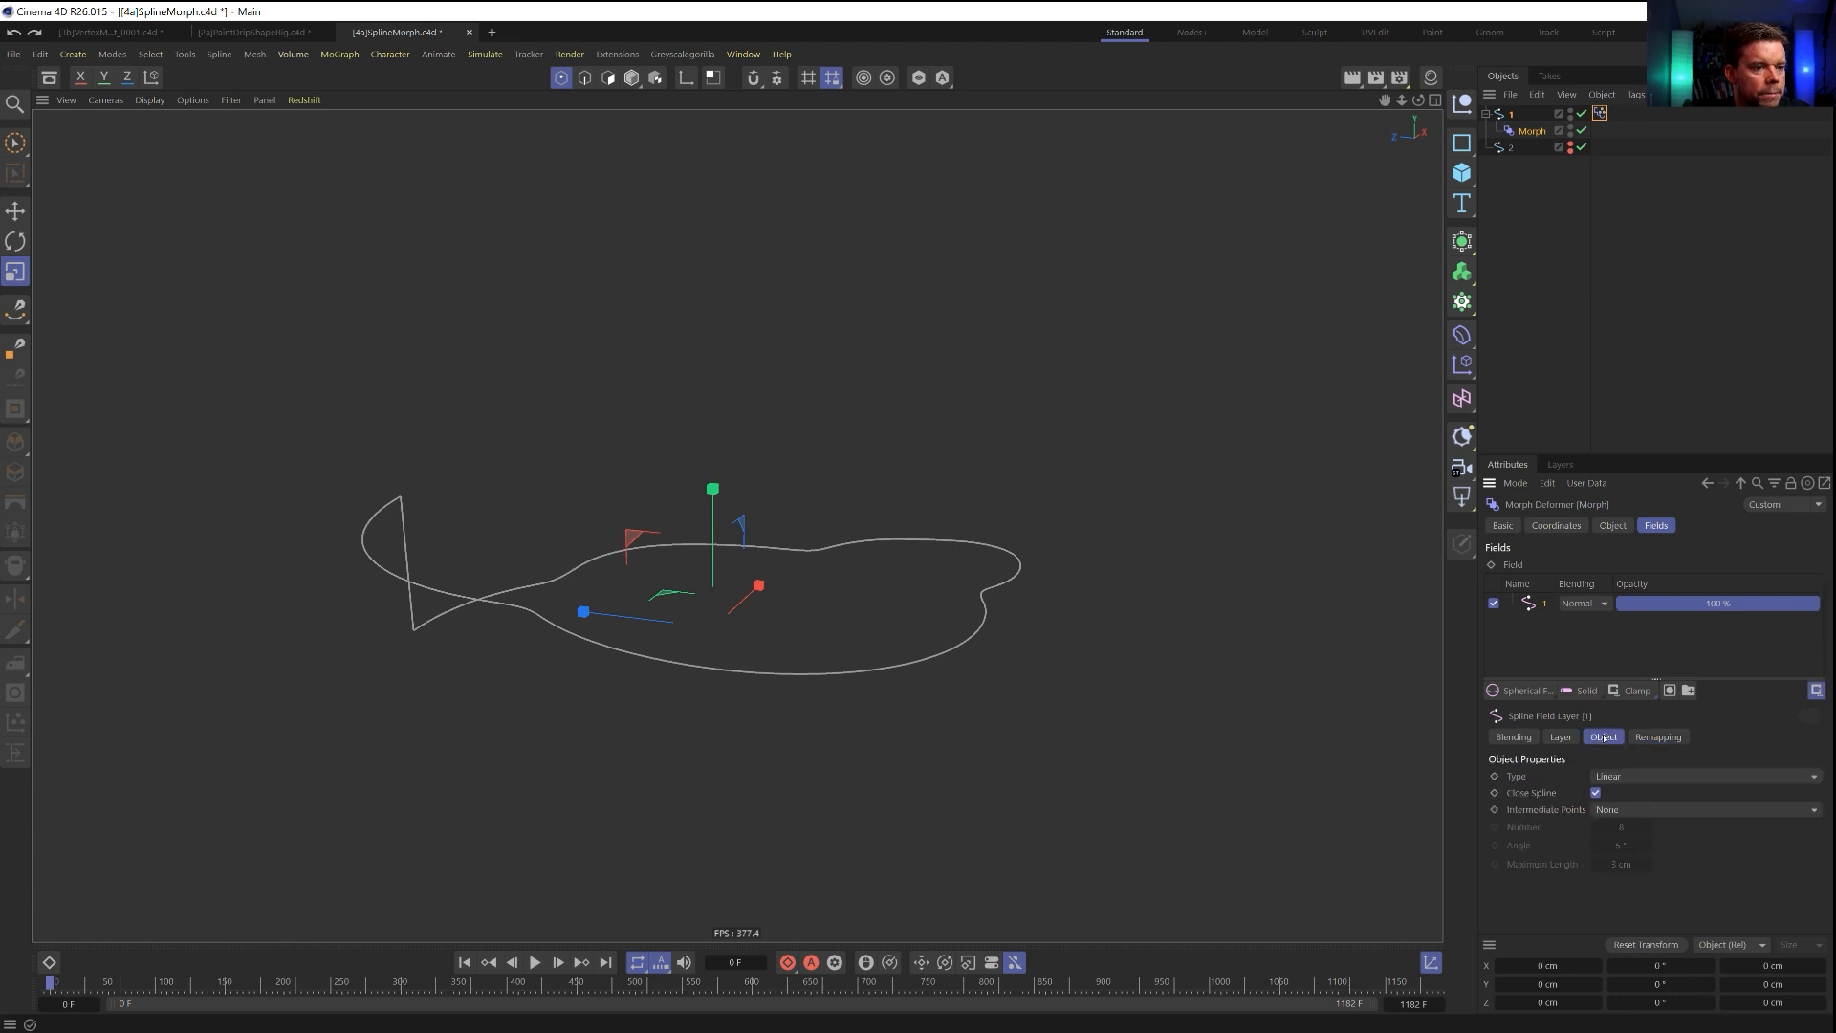
{"action": "left_click", "coordinate": [1658, 737]}
{"action": "scroll", "coordinate": [1521, 825], "scroll_direction": "down", "scroll_amount": 3}
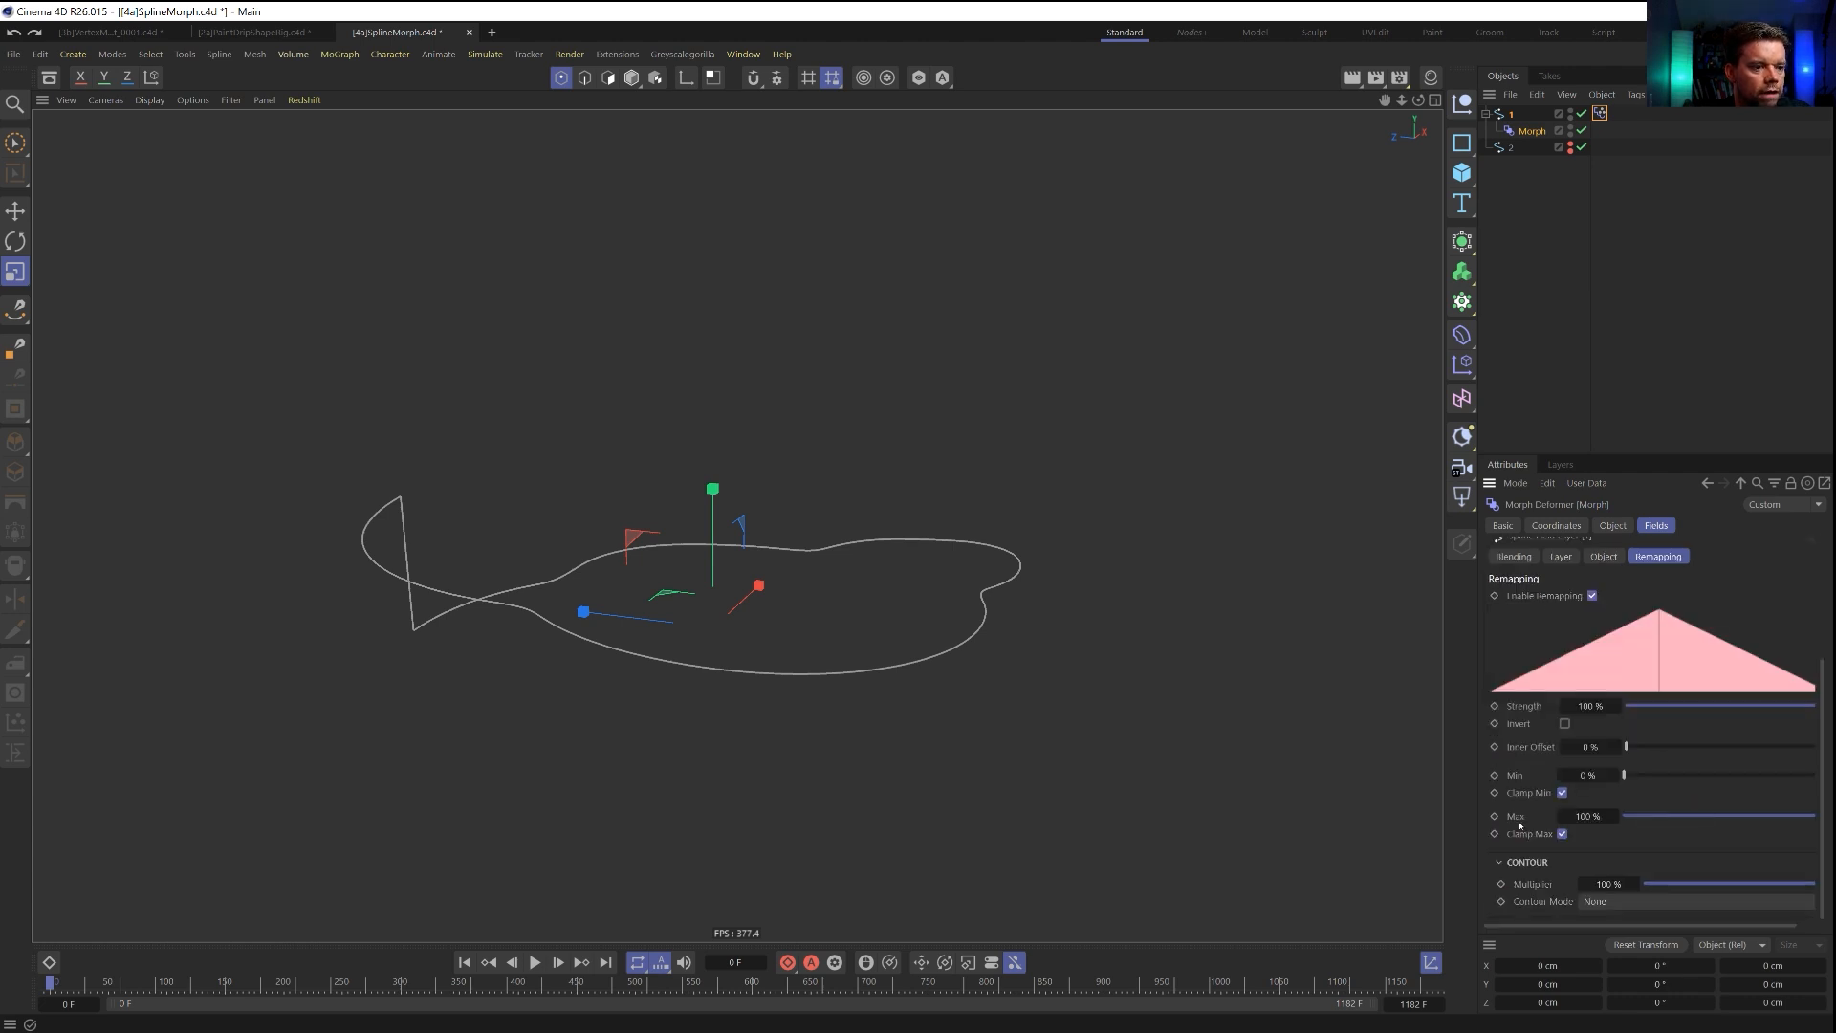
{"action": "left_click", "coordinate": [1593, 901]}
{"action": "left_click", "coordinate": [1606, 920]}
{"action": "scroll", "coordinate": [1507, 844], "scroll_direction": "down", "scroll_amount": 3}
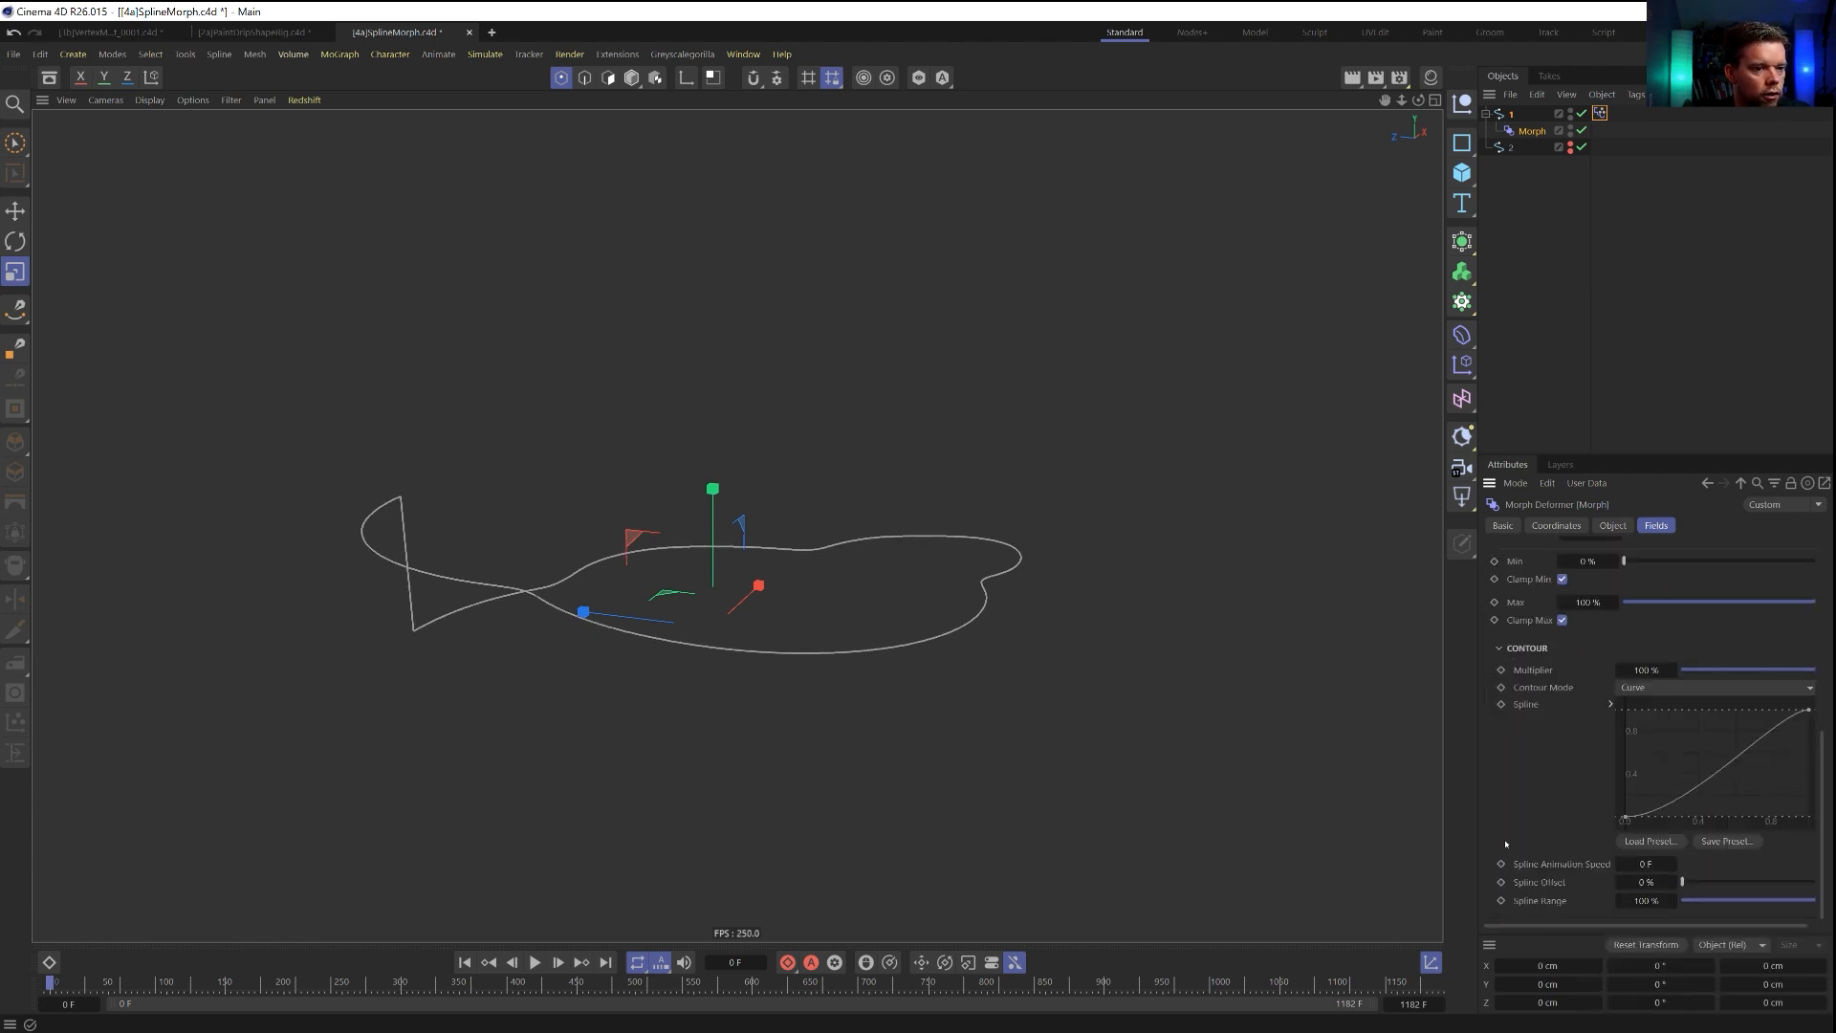
Set the contour's Spline Animation Speed to 55 F and shift the curve's steep rise toward the middle of the graph.
{"action": "left_click_drag", "start_coordinate": [1630, 820], "coordinate": [1779, 837]}
{"action": "left_click_drag", "start_coordinate": [1700, 883], "coordinate": [1632, 877]}
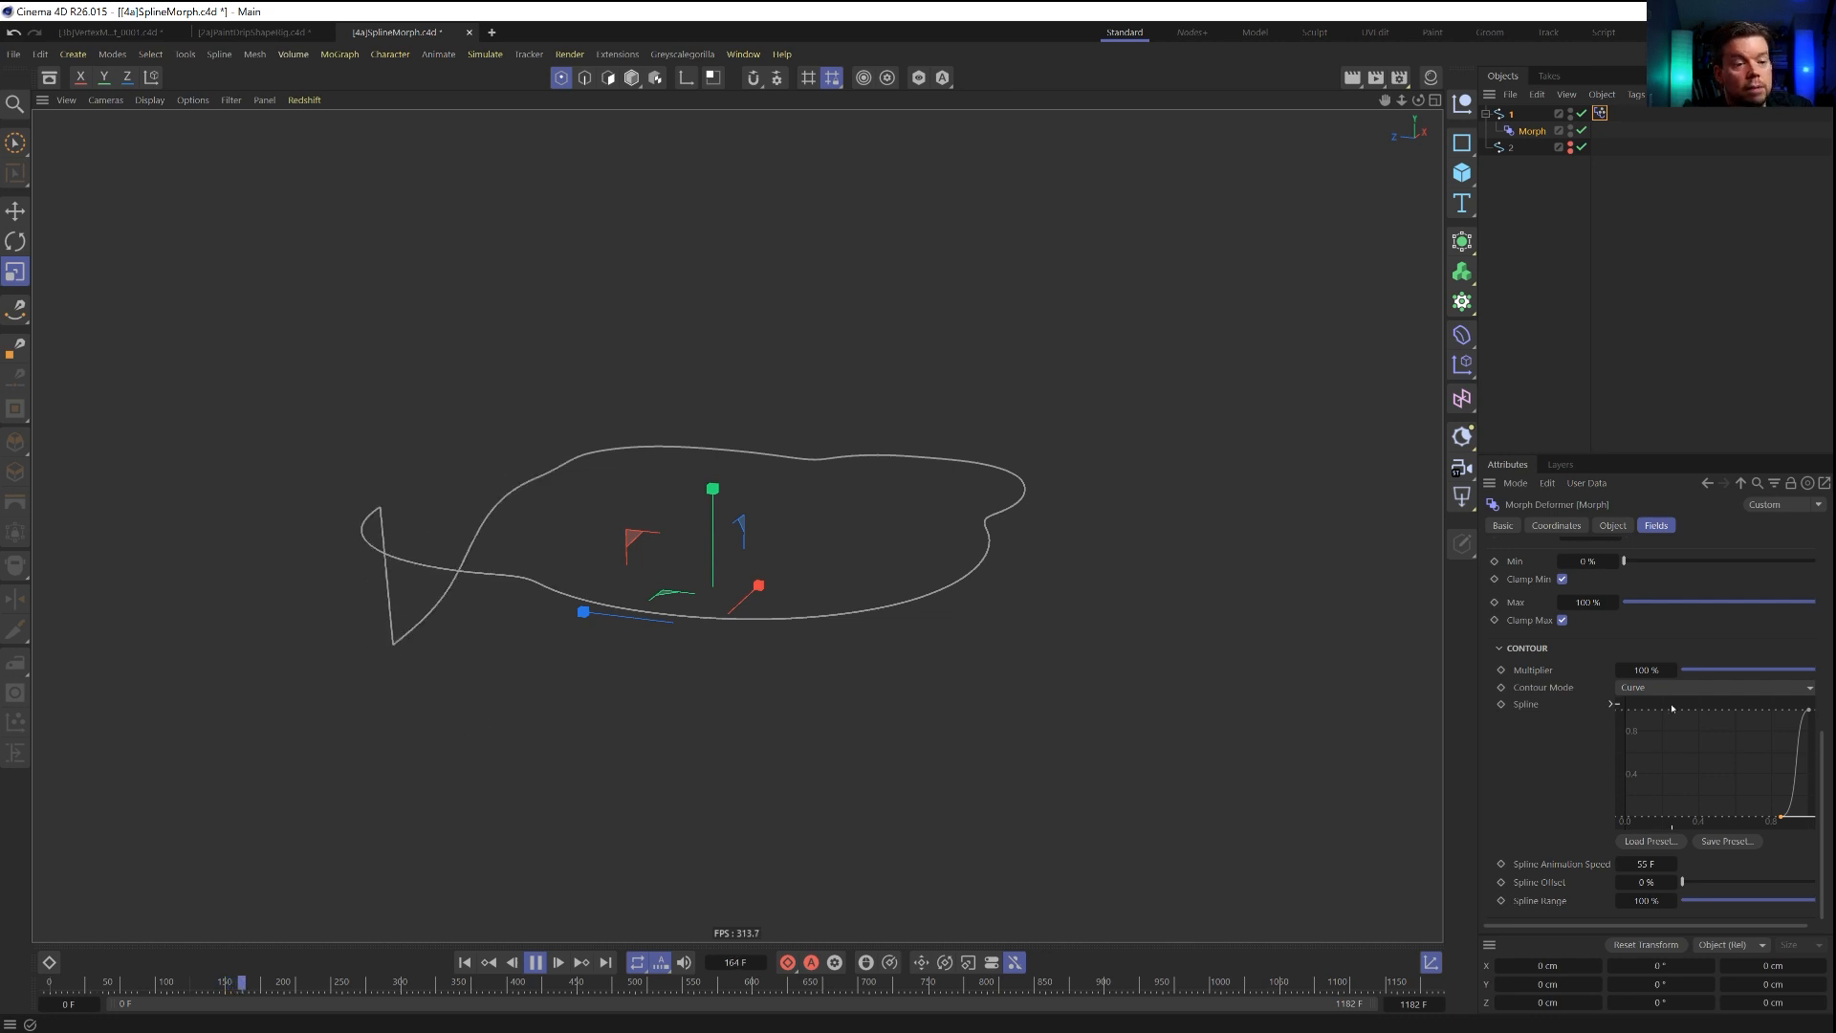
{"action": "left_click_drag", "start_coordinate": [1781, 817], "coordinate": [1680, 818]}
{"action": "left_click_drag", "start_coordinate": [1807, 712], "coordinate": [1716, 709]}
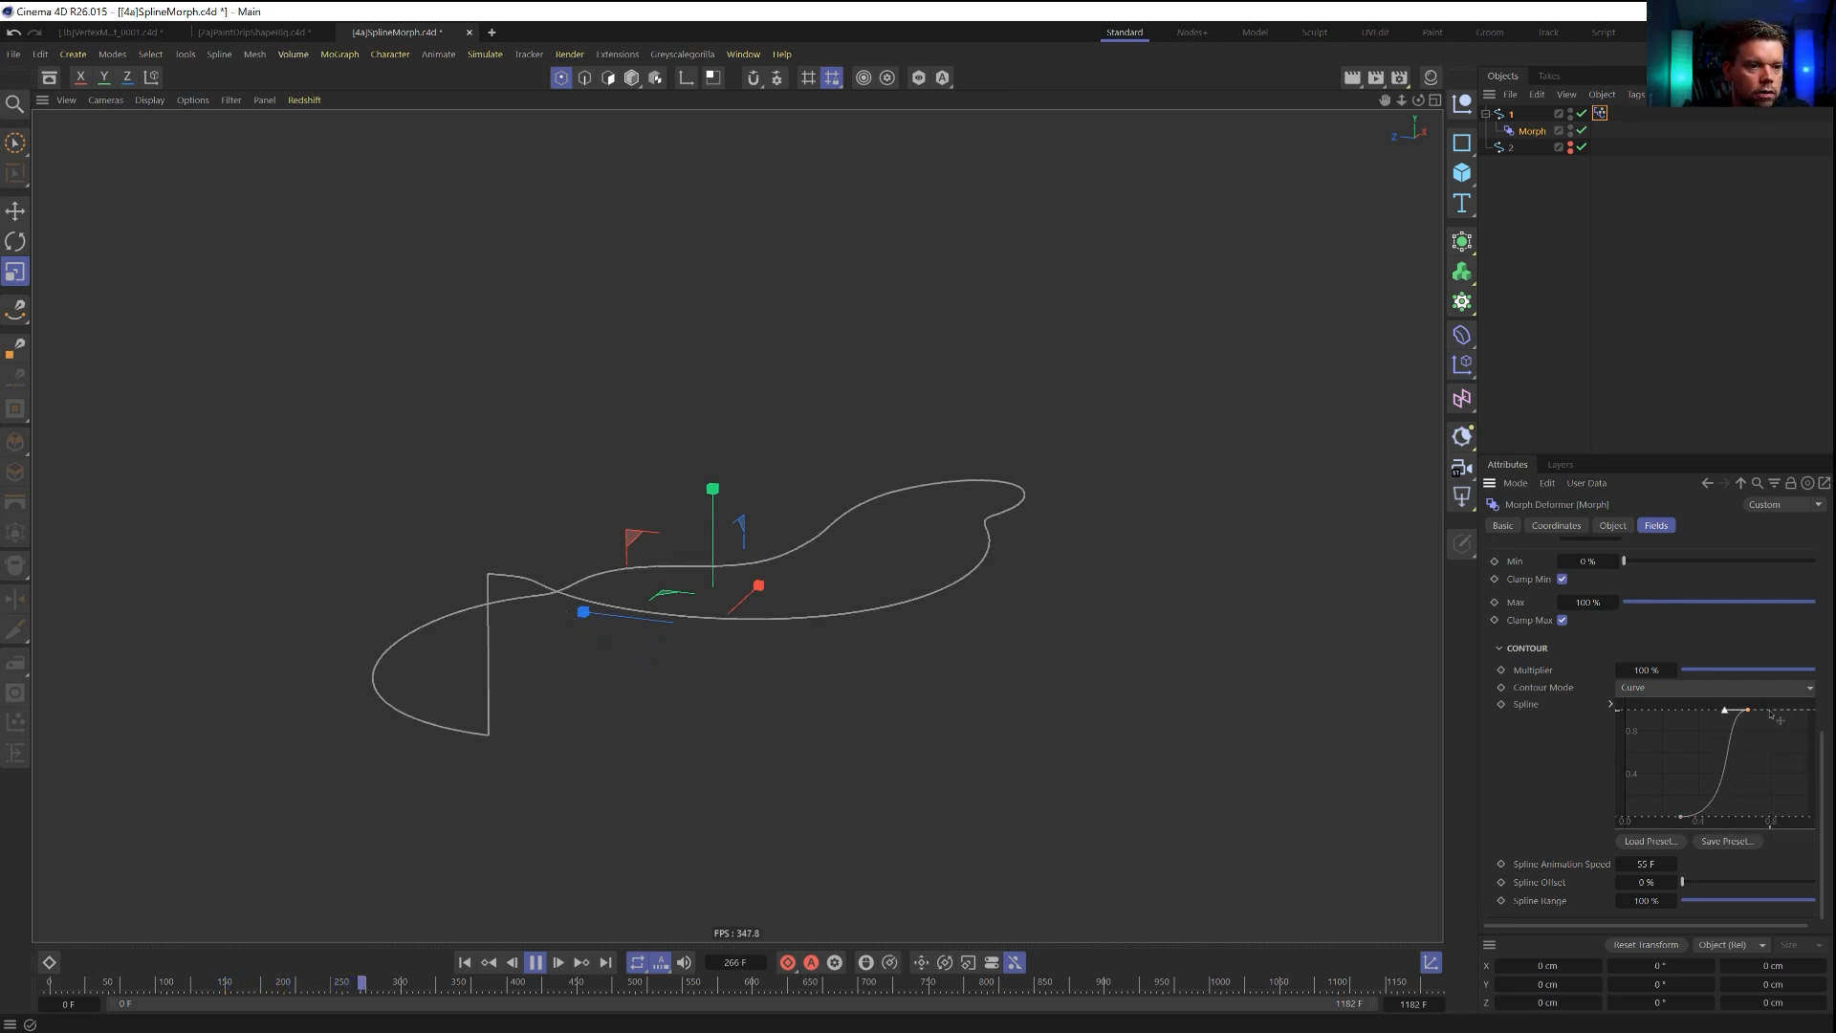
Bring the contour curve's end back down to zero and narrow it into a slim bump in the middle of the graph.
{"action": "scroll", "coordinate": [1769, 789], "scroll_direction": "up", "scroll_amount": 5}
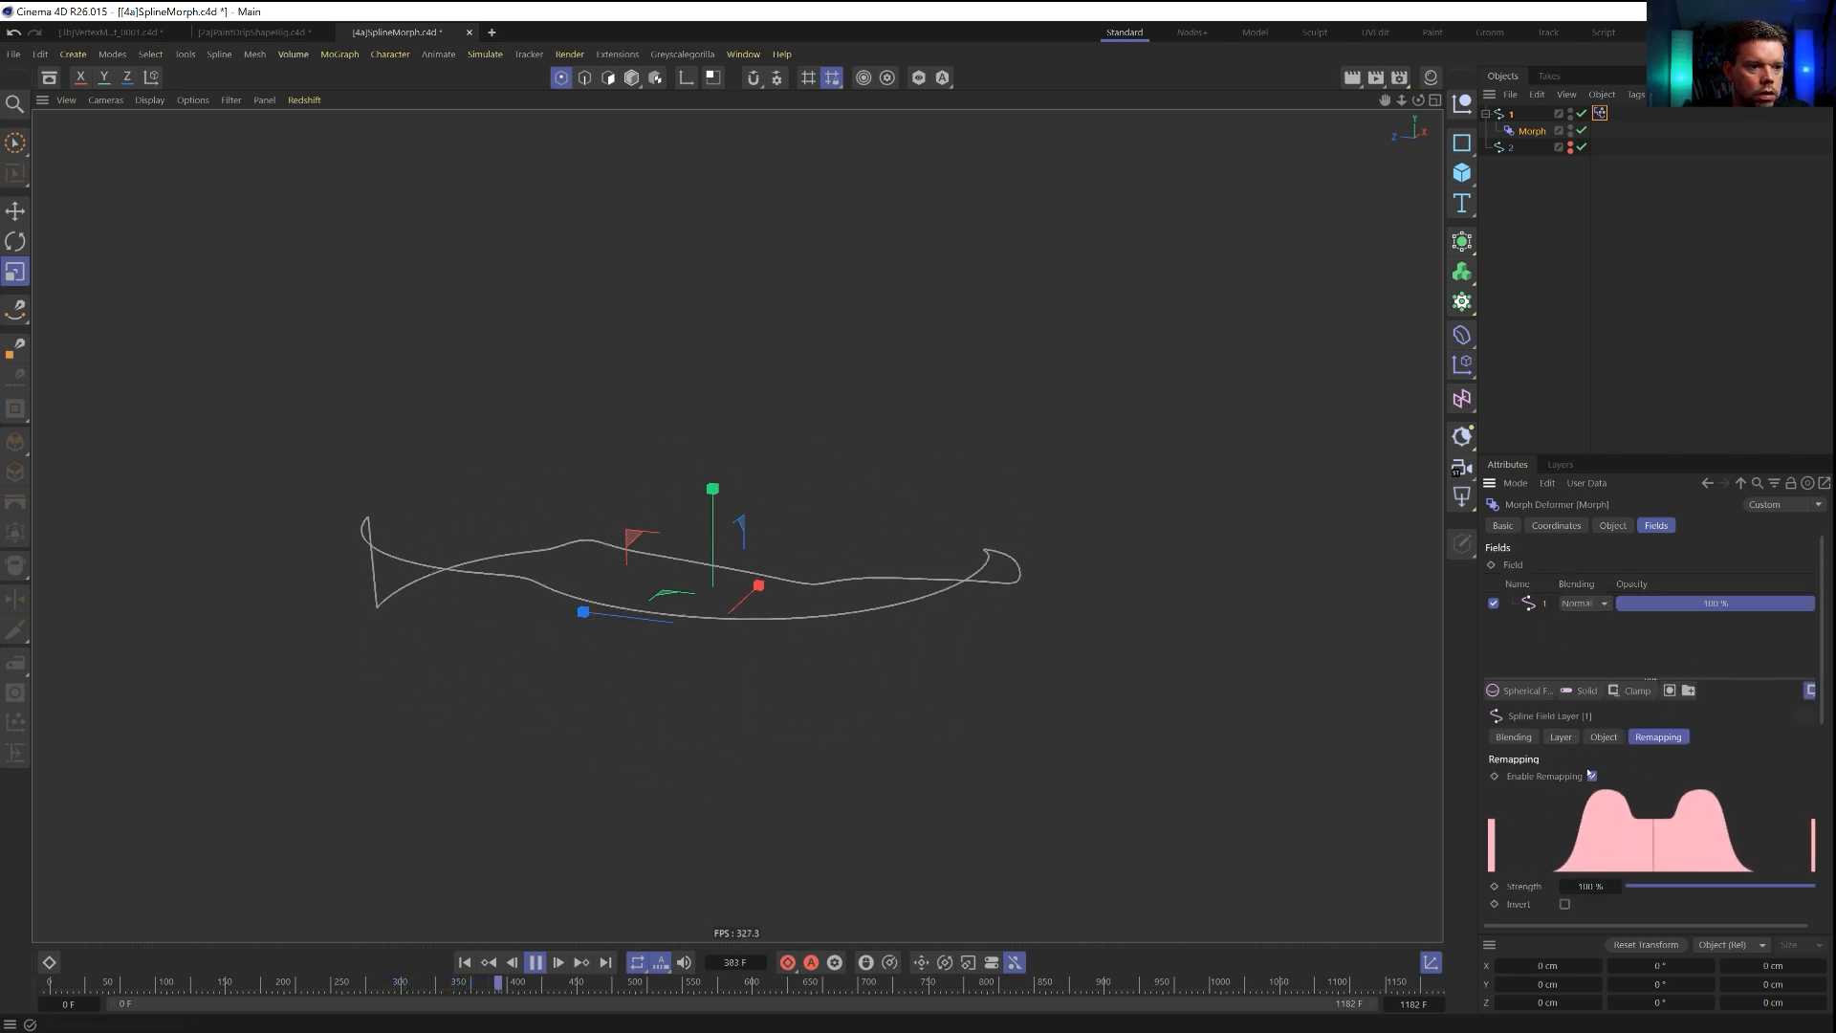
{"action": "scroll", "coordinate": [1734, 781], "scroll_direction": "down", "scroll_amount": 5}
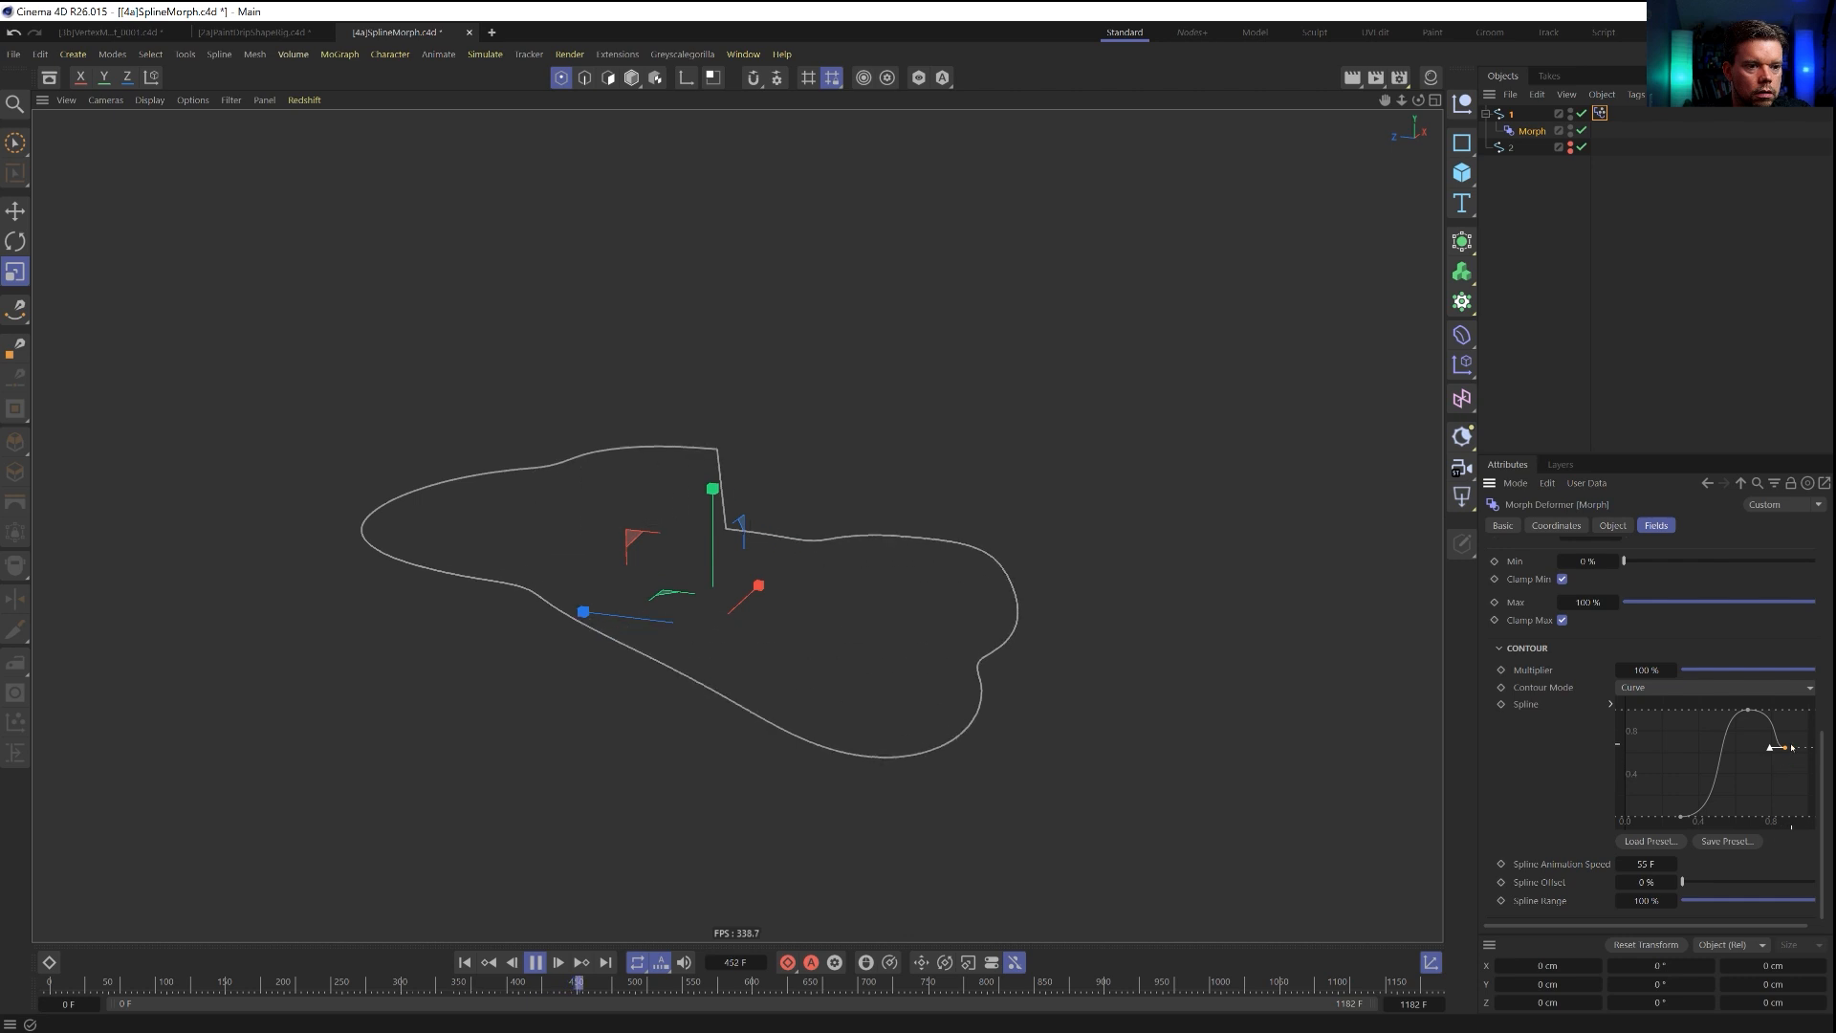
{"action": "left_click_drag", "start_coordinate": [1780, 749], "coordinate": [1771, 816]}
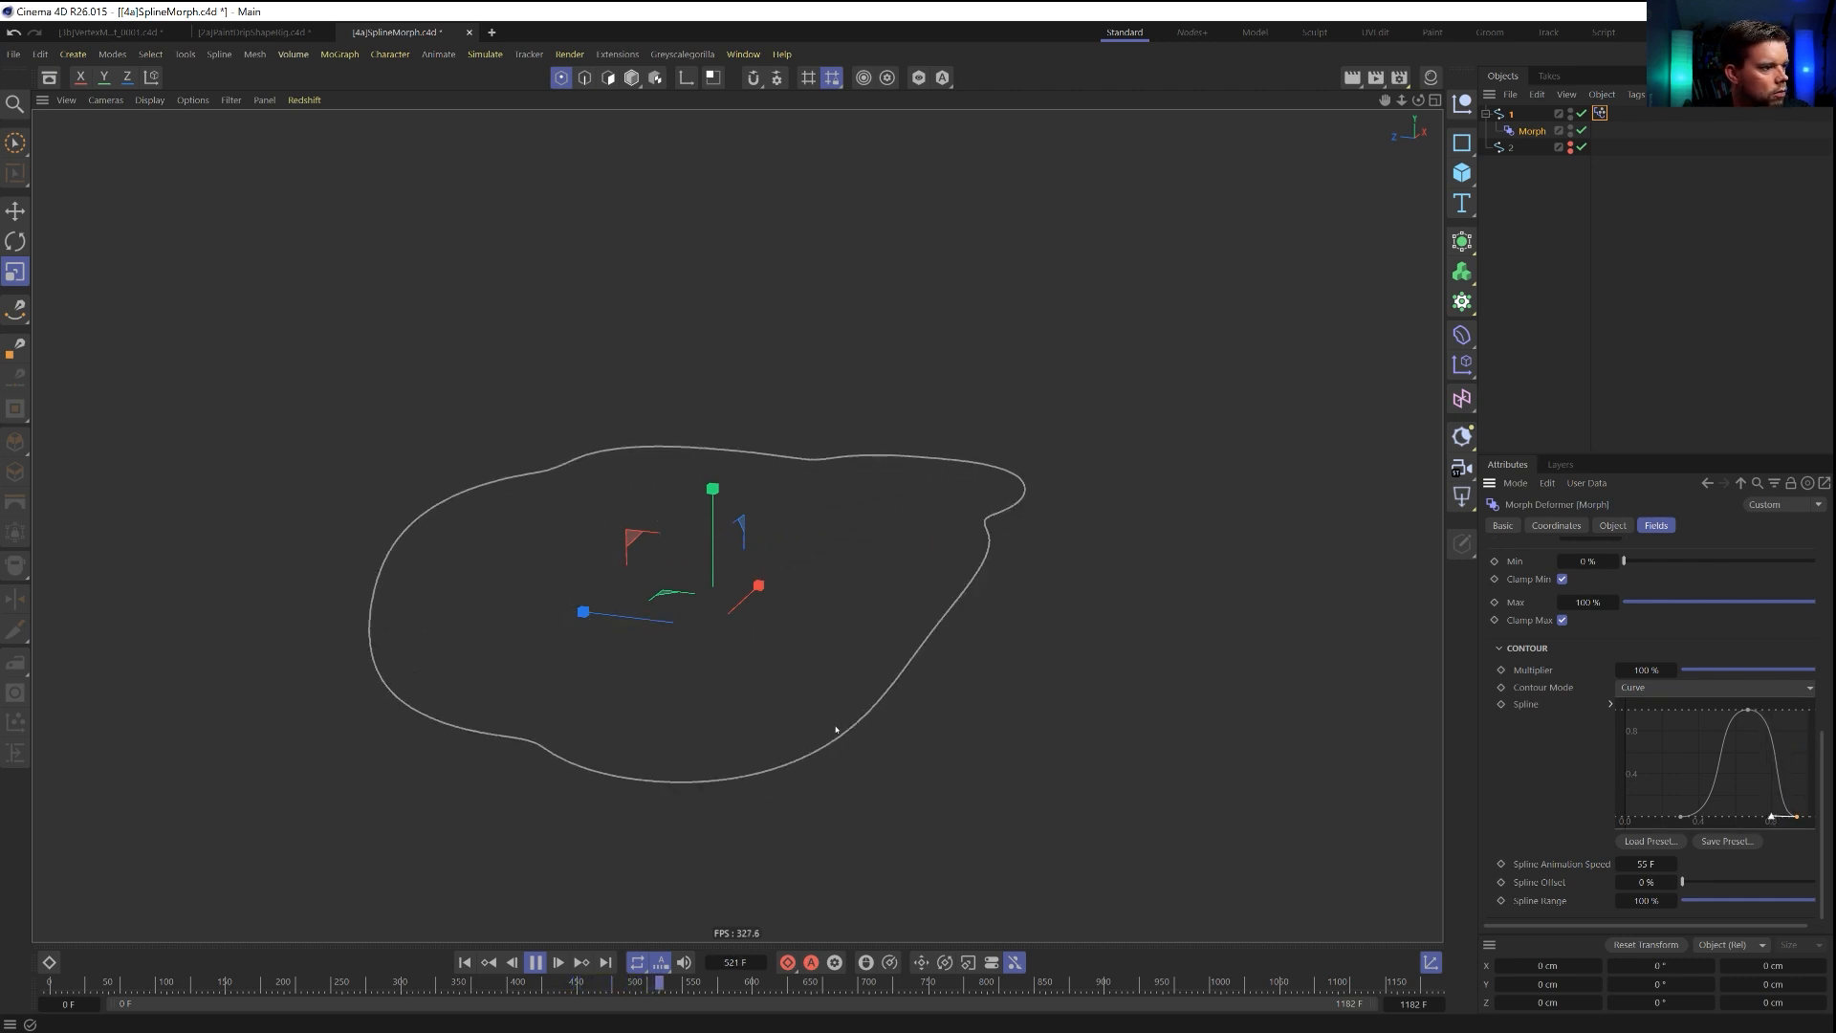
{"action": "left_click_drag", "start_coordinate": [1748, 709], "coordinate": [1729, 817]}
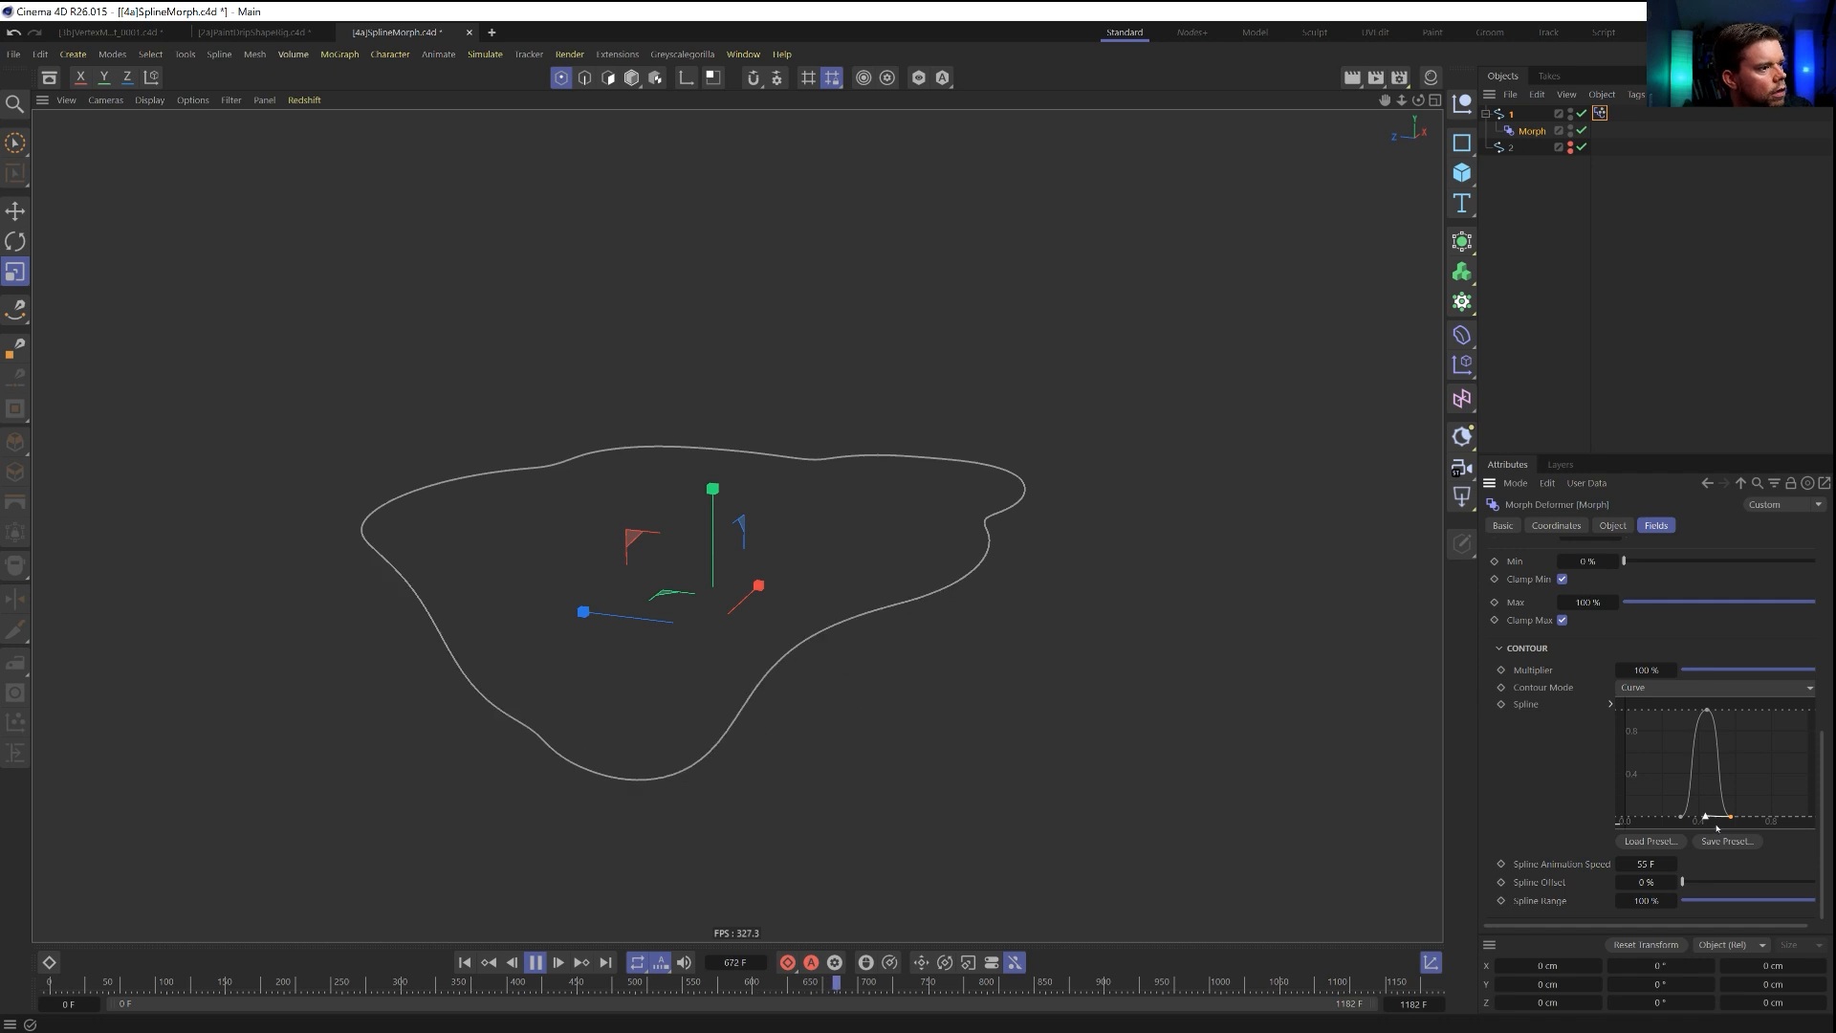
Add a Delay modifier layer above the spline 1 field in the Morph deformer's field list.
{"action": "scroll", "coordinate": [1544, 641], "scroll_direction": "up", "scroll_amount": 5}
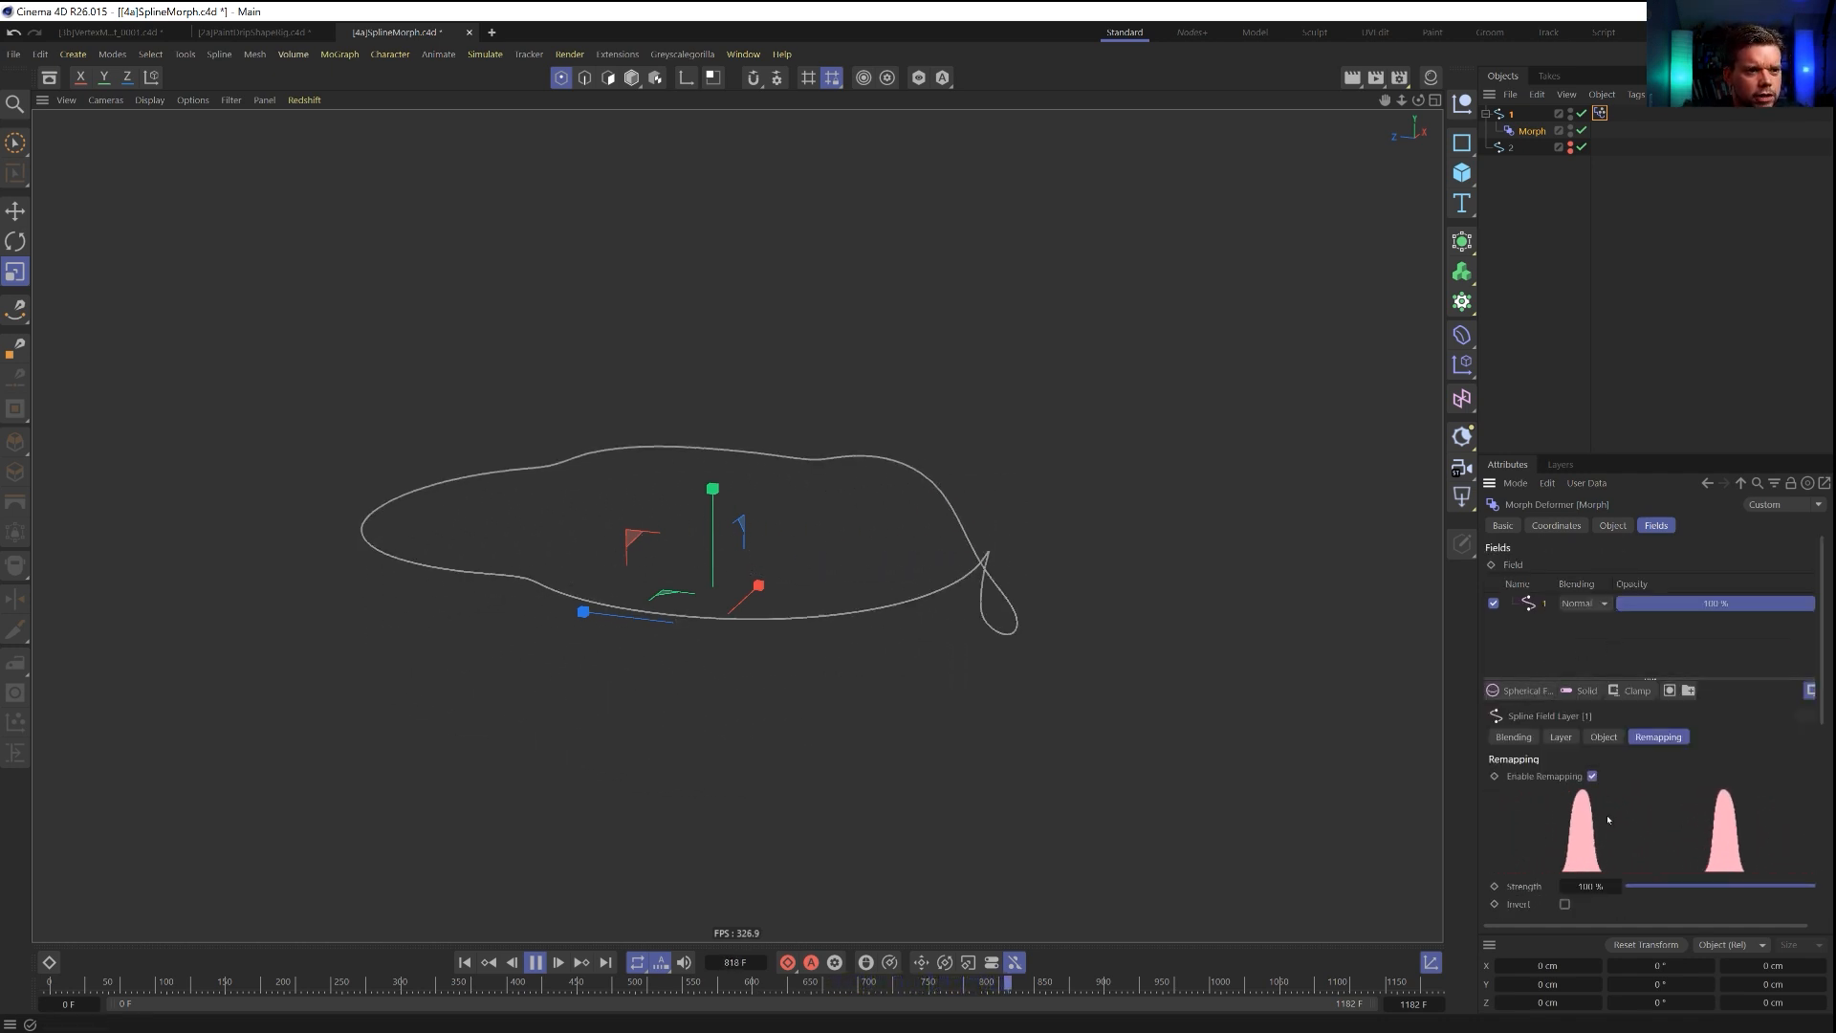
{"action": "left_click", "coordinate": [1583, 691]}
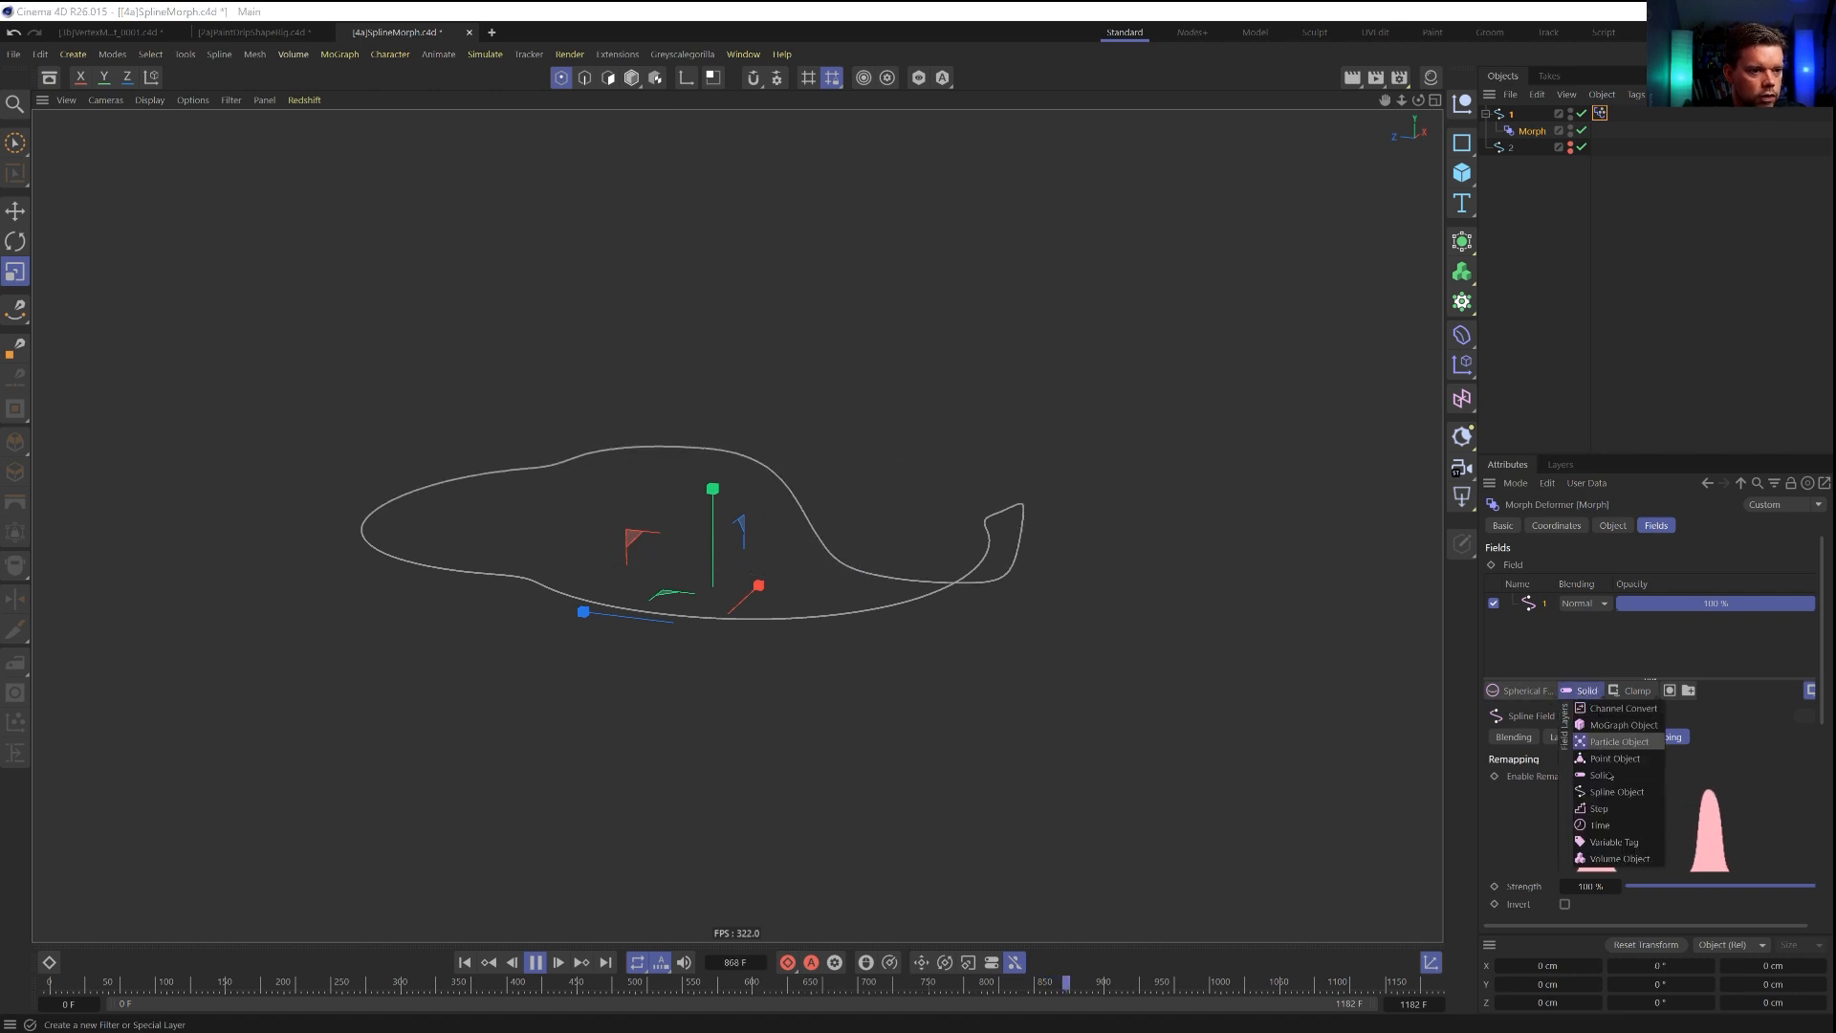
{"action": "left_click", "coordinate": [1524, 690]}
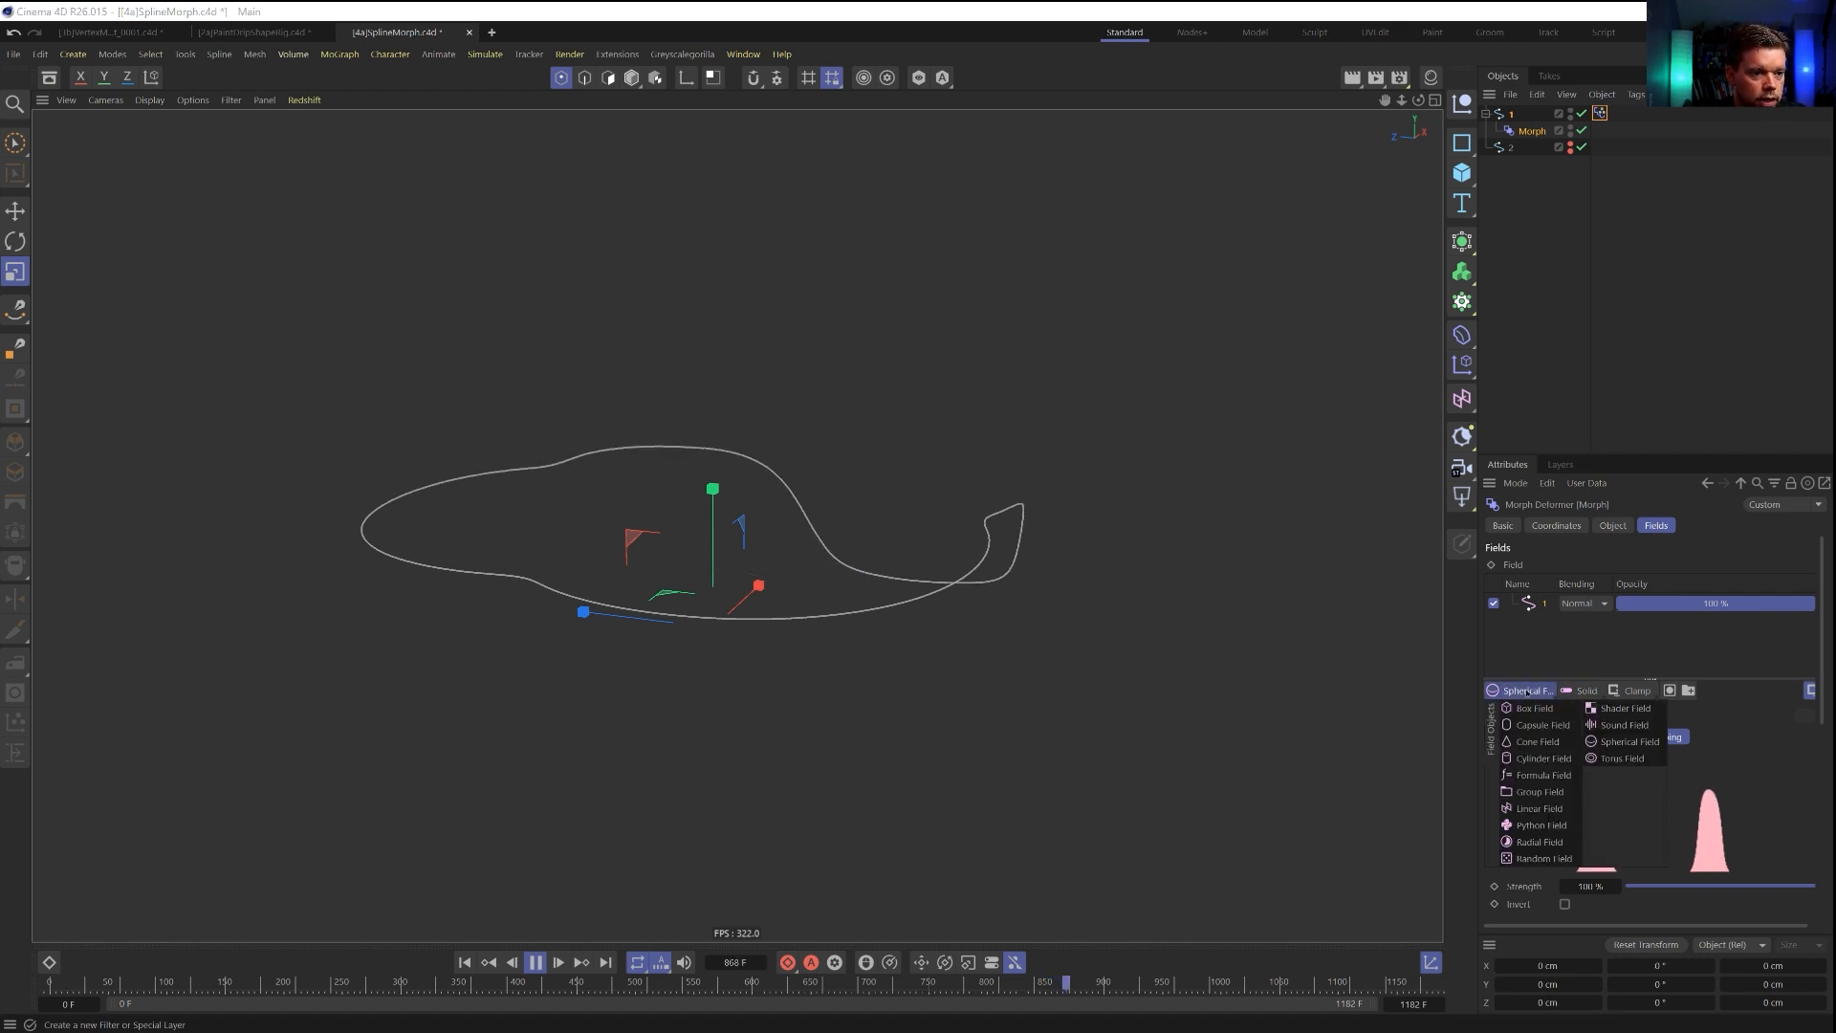
{"action": "left_click", "coordinate": [1619, 691]}
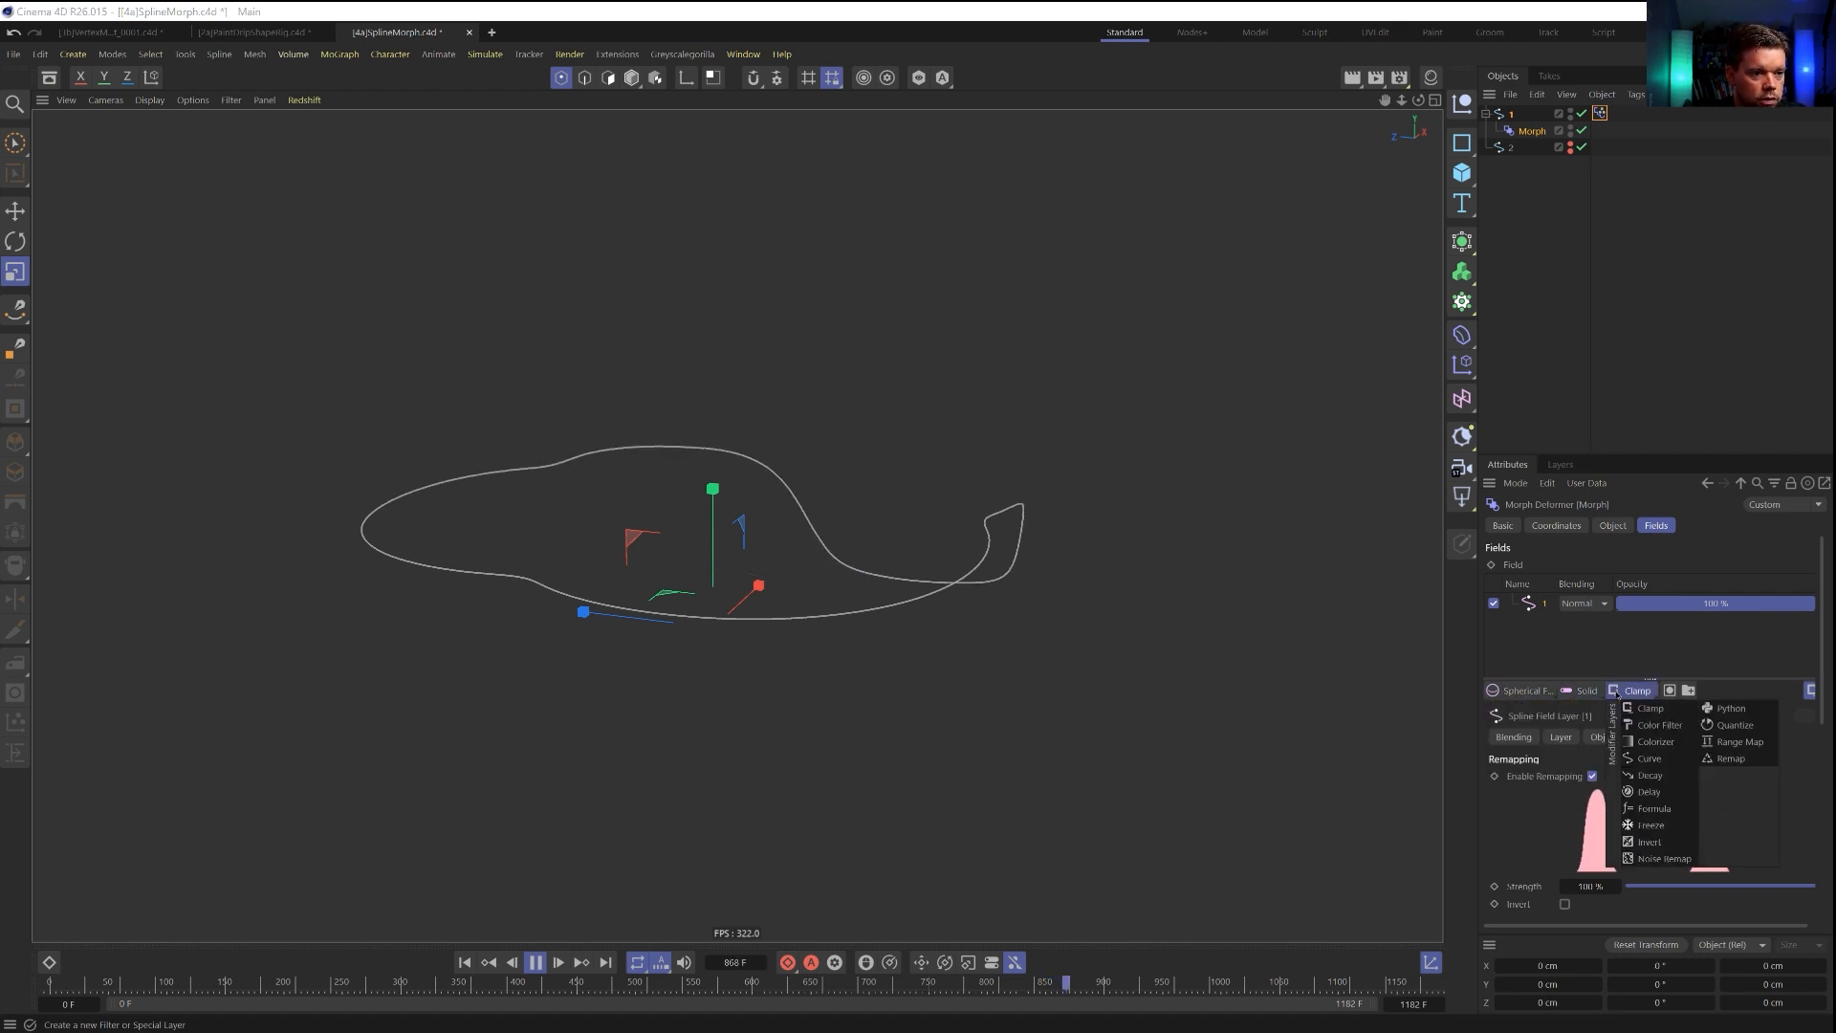
{"action": "left_click", "coordinate": [1648, 792]}
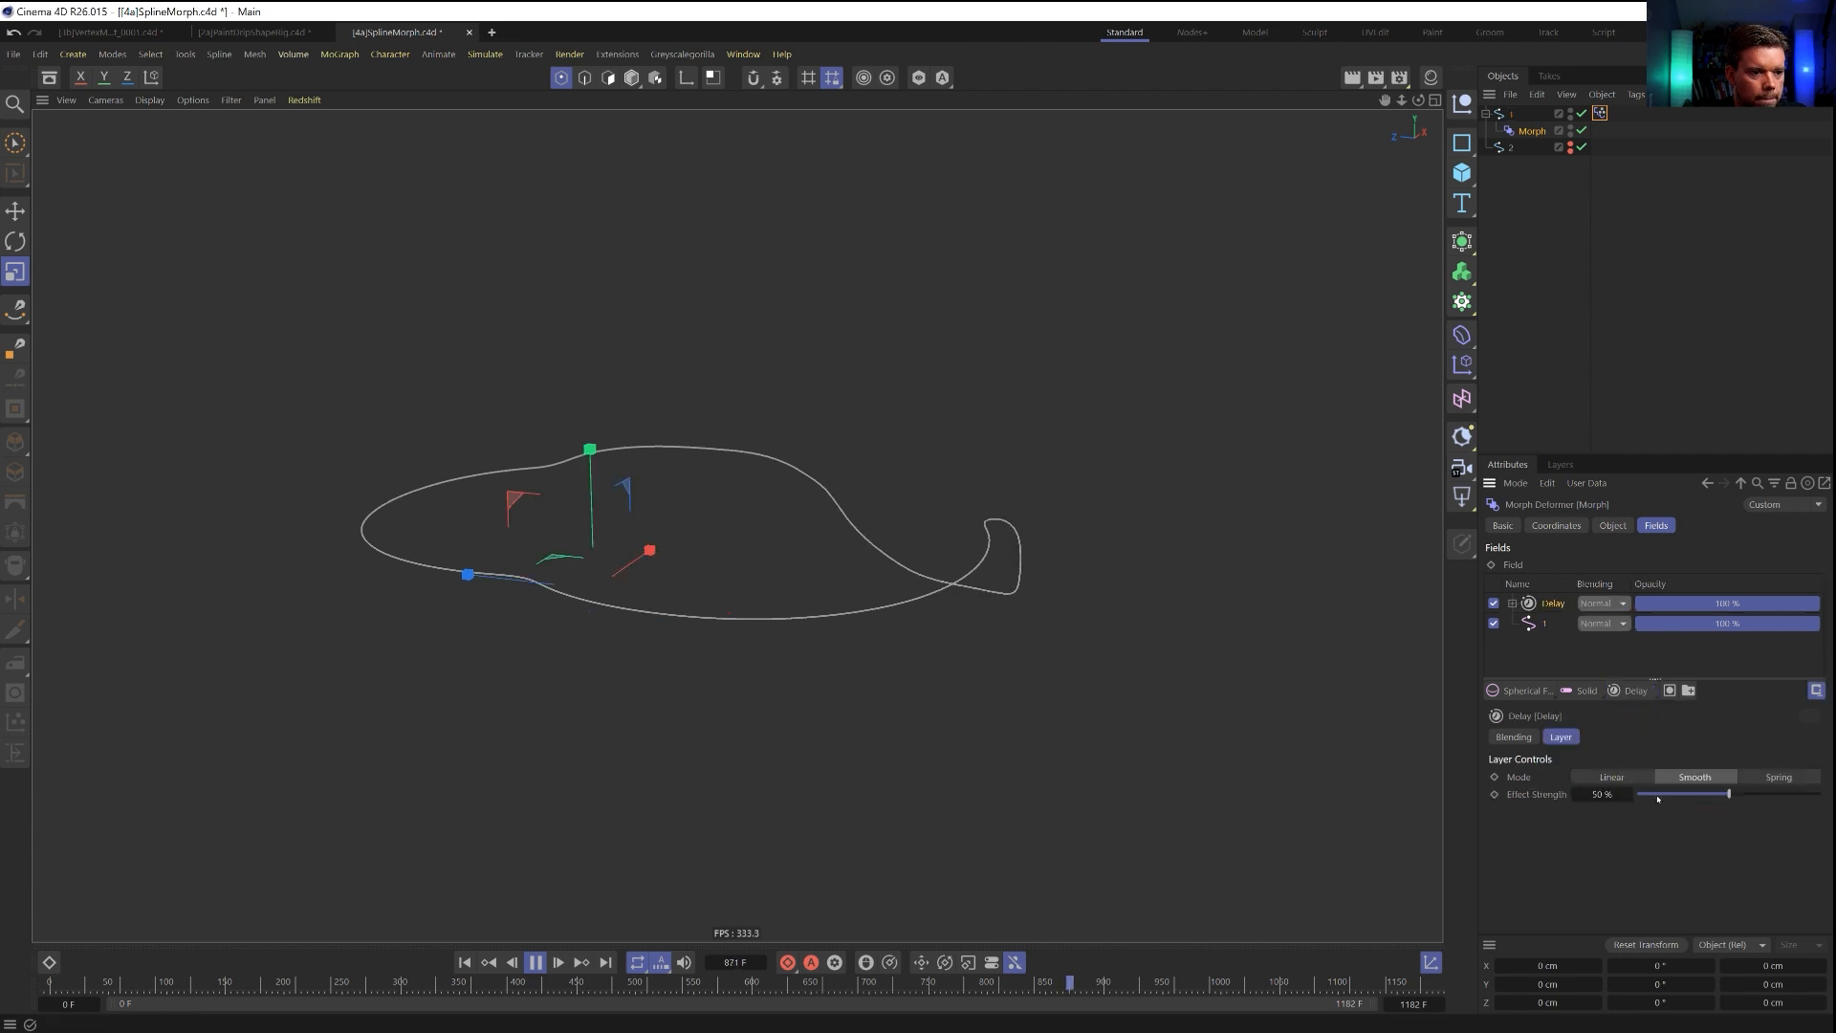
Try the Delay layer's Spring mode at different strengths, then switch it back to Smooth with an Effect Strength of about 10%.
{"action": "left_click", "coordinate": [1771, 779]}
{"action": "left_click", "coordinate": [1779, 794]}
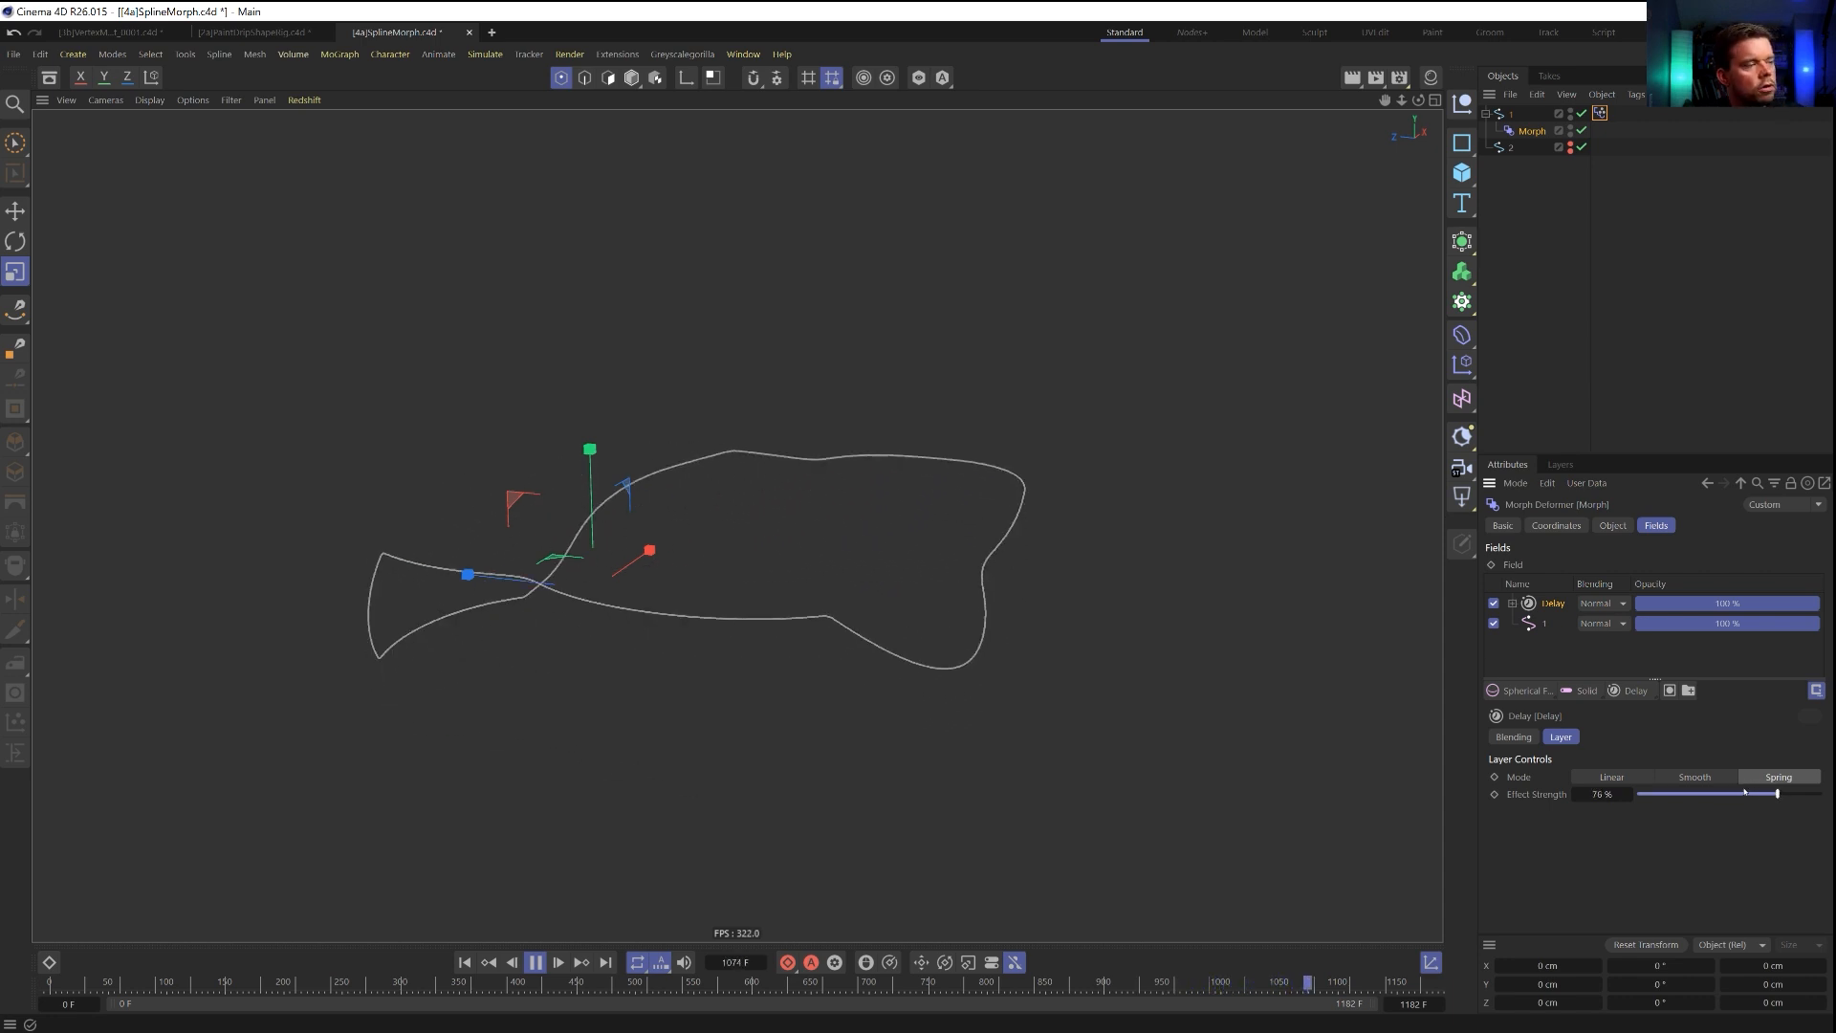
{"action": "left_click", "coordinate": [1677, 794]}
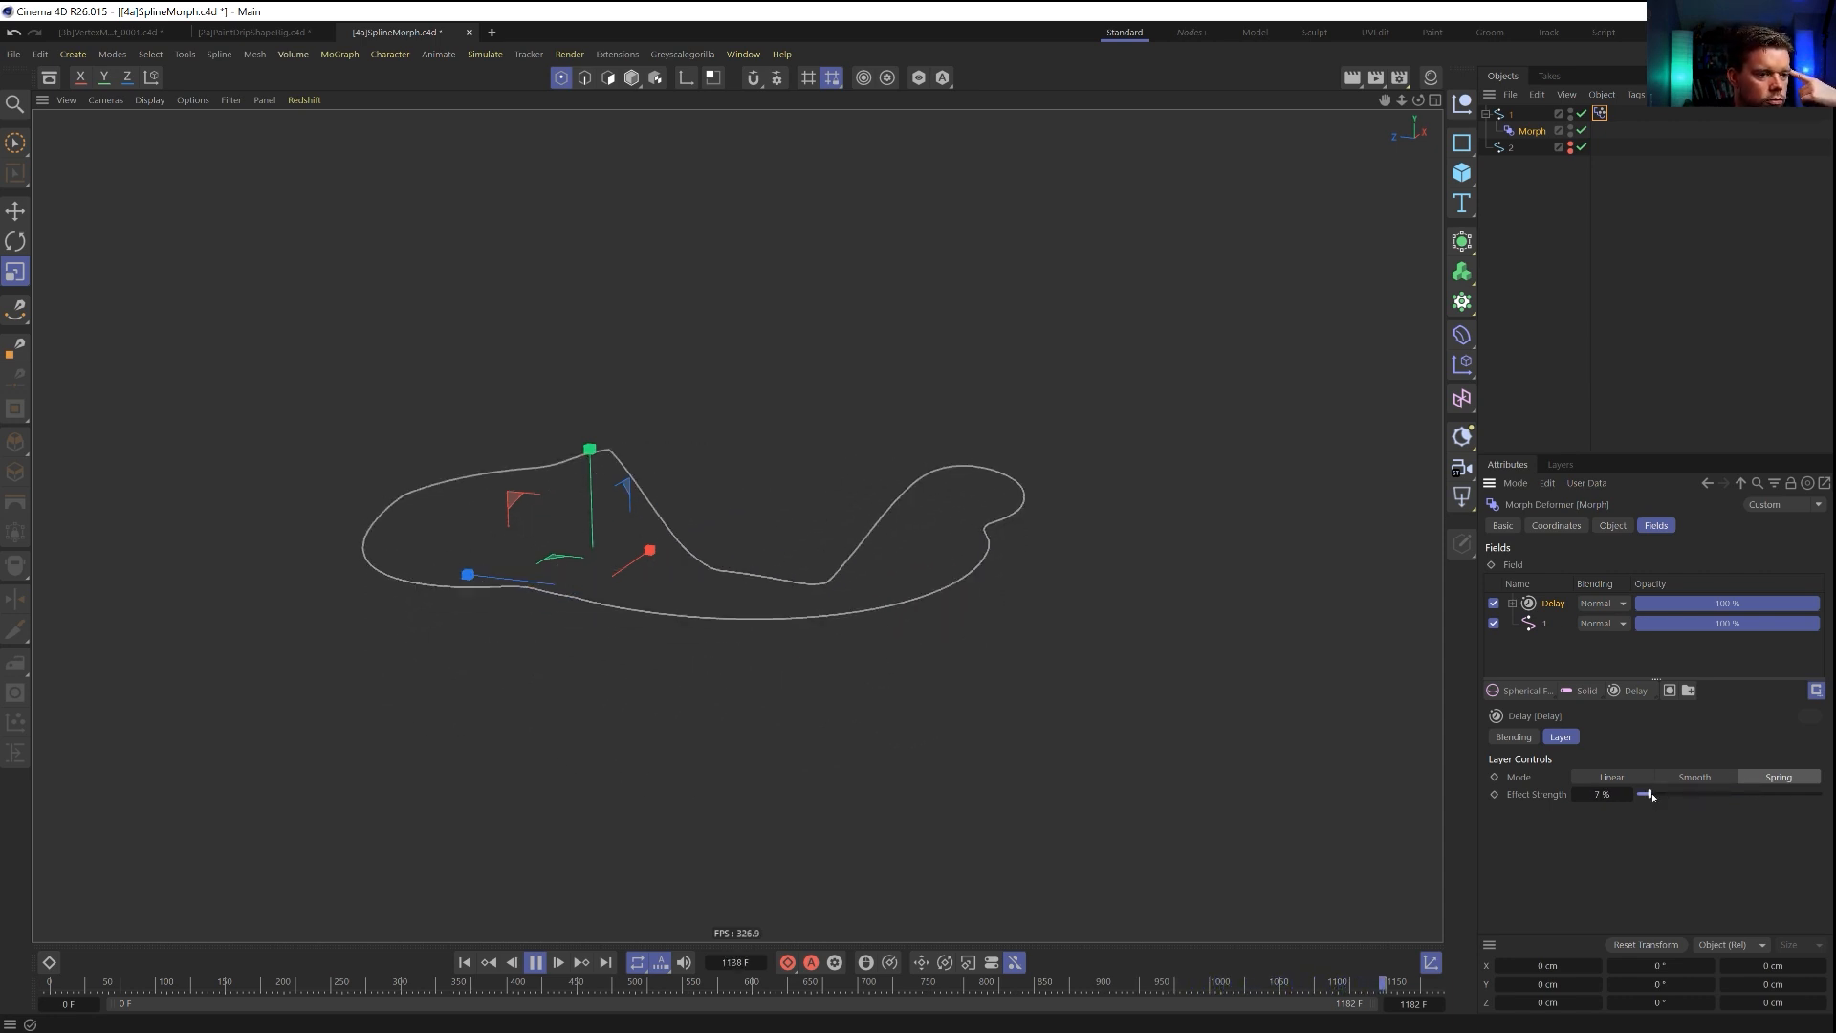
{"action": "left_click", "coordinate": [1708, 777]}
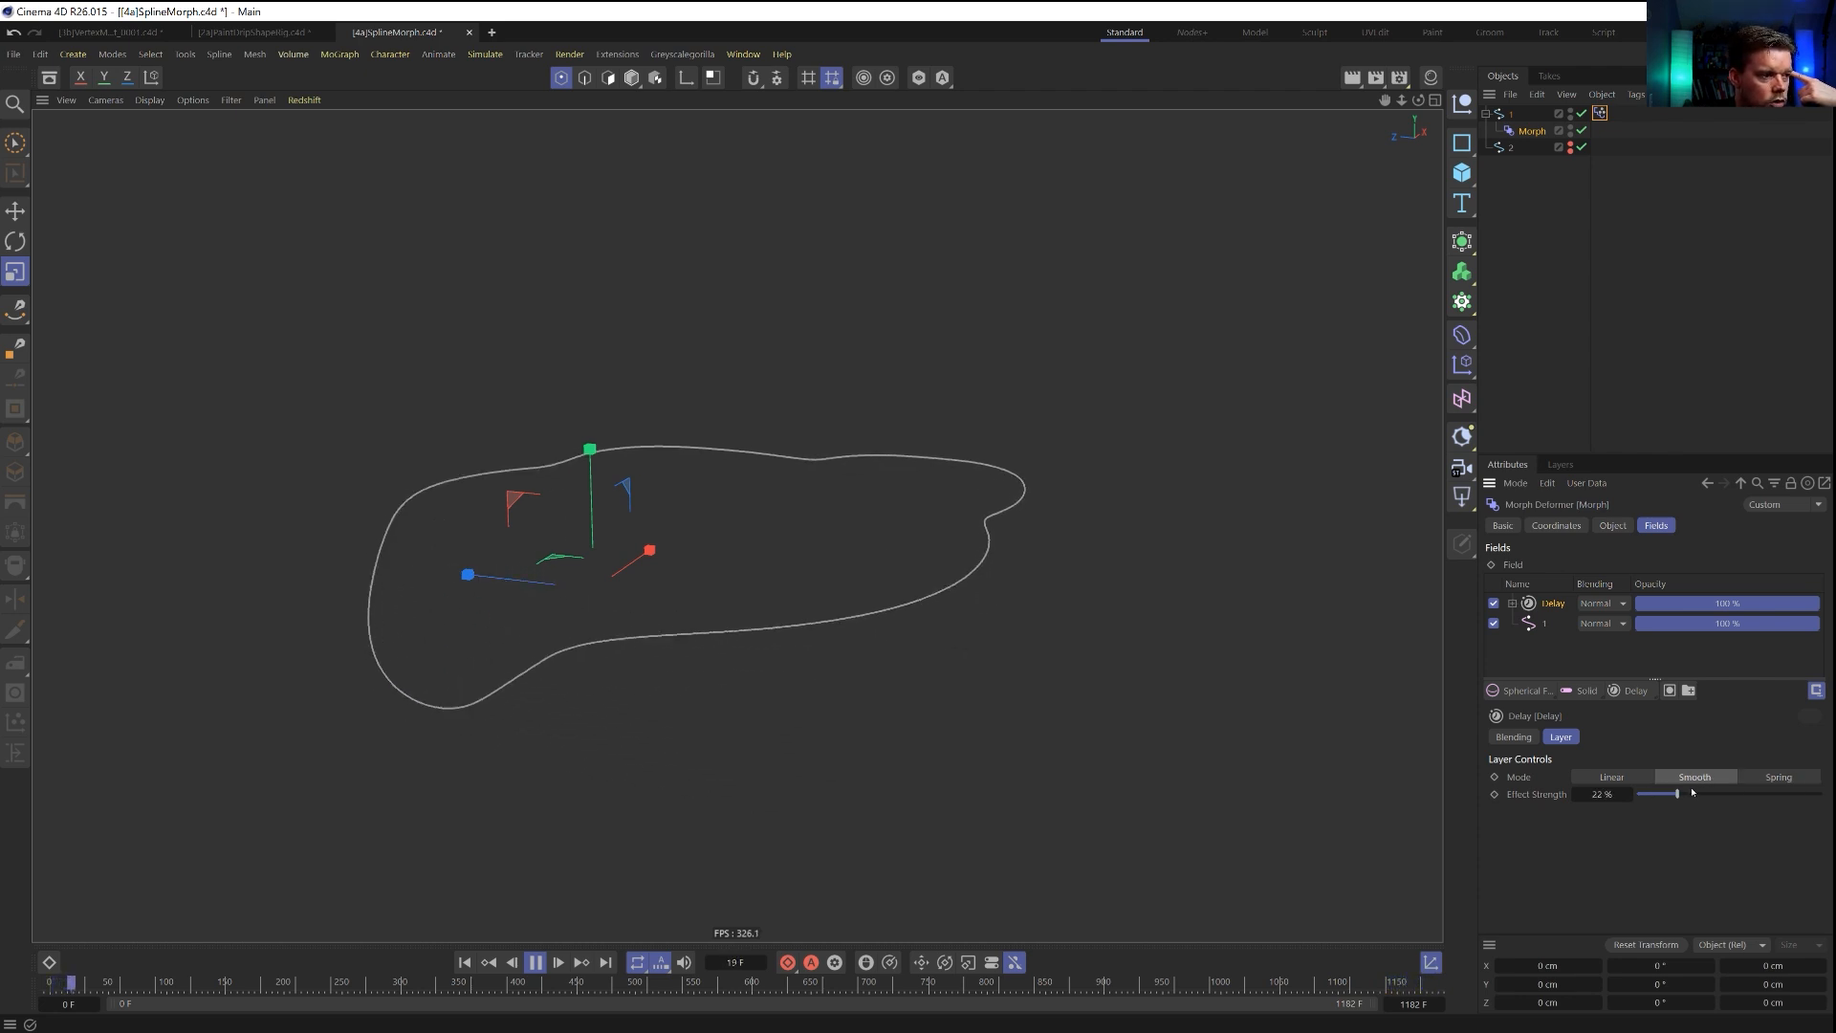
{"action": "mouse_move", "coordinate": [1674, 793]}
{"action": "left_mouse_down"}
{"action": "mouse_move", "coordinate": [1637, 794]}
{"action": "mouse_move", "coordinate": [1707, 793]}
{"action": "left_mouse_up"}
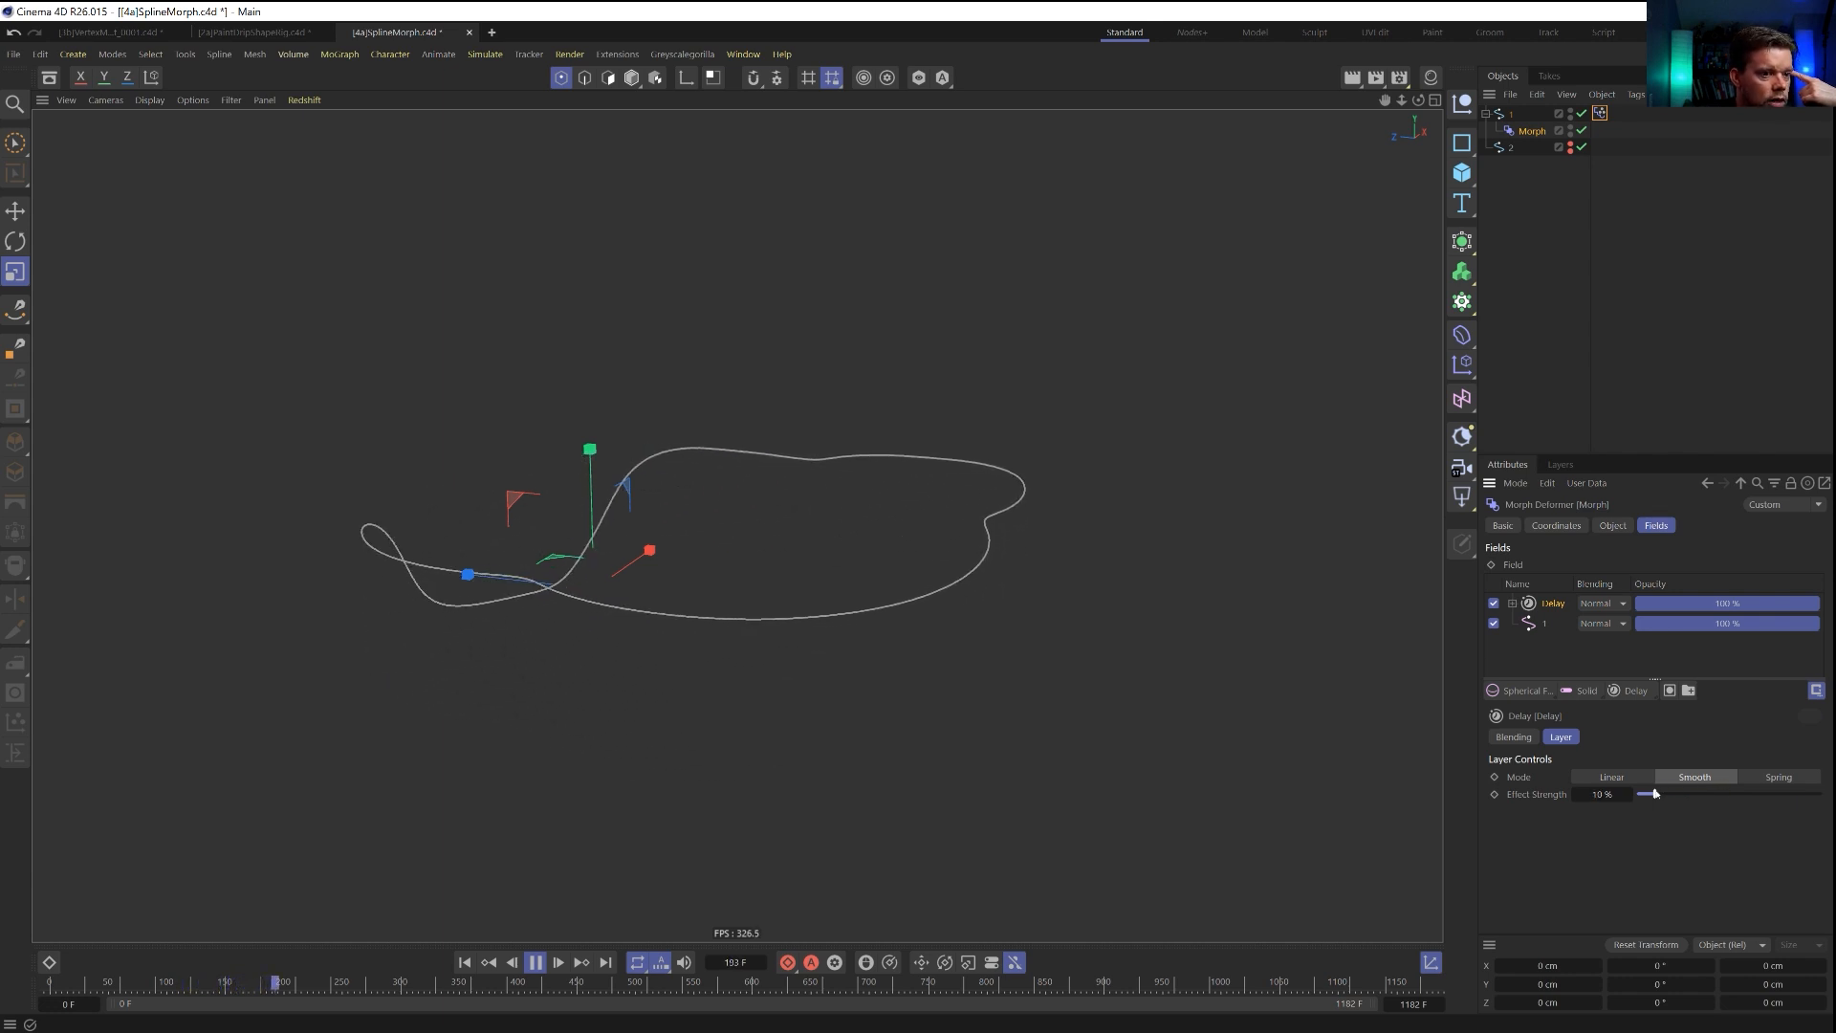
Reshape the spline 1 field's contour bump into a flat-topped block with steep sides.
{"action": "left_click", "coordinate": [1547, 625]}
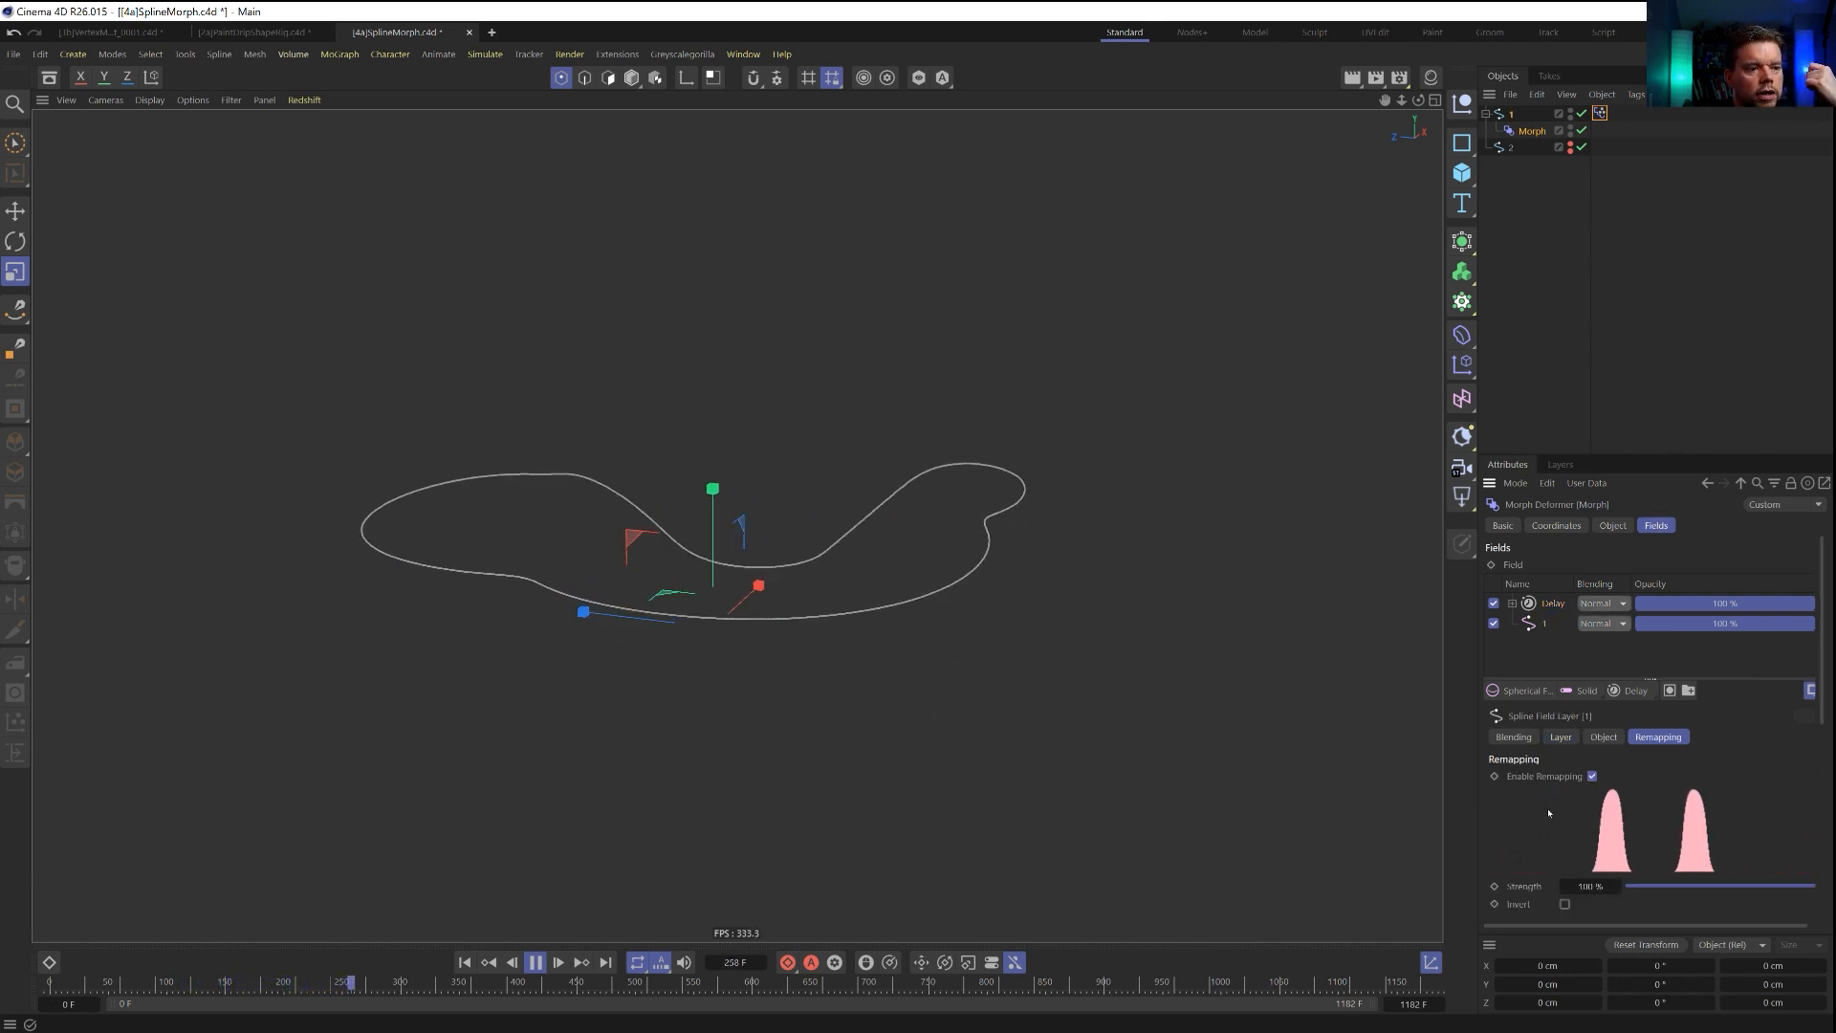
{"action": "scroll", "coordinate": [1580, 803], "scroll_direction": "down", "scroll_amount": 5}
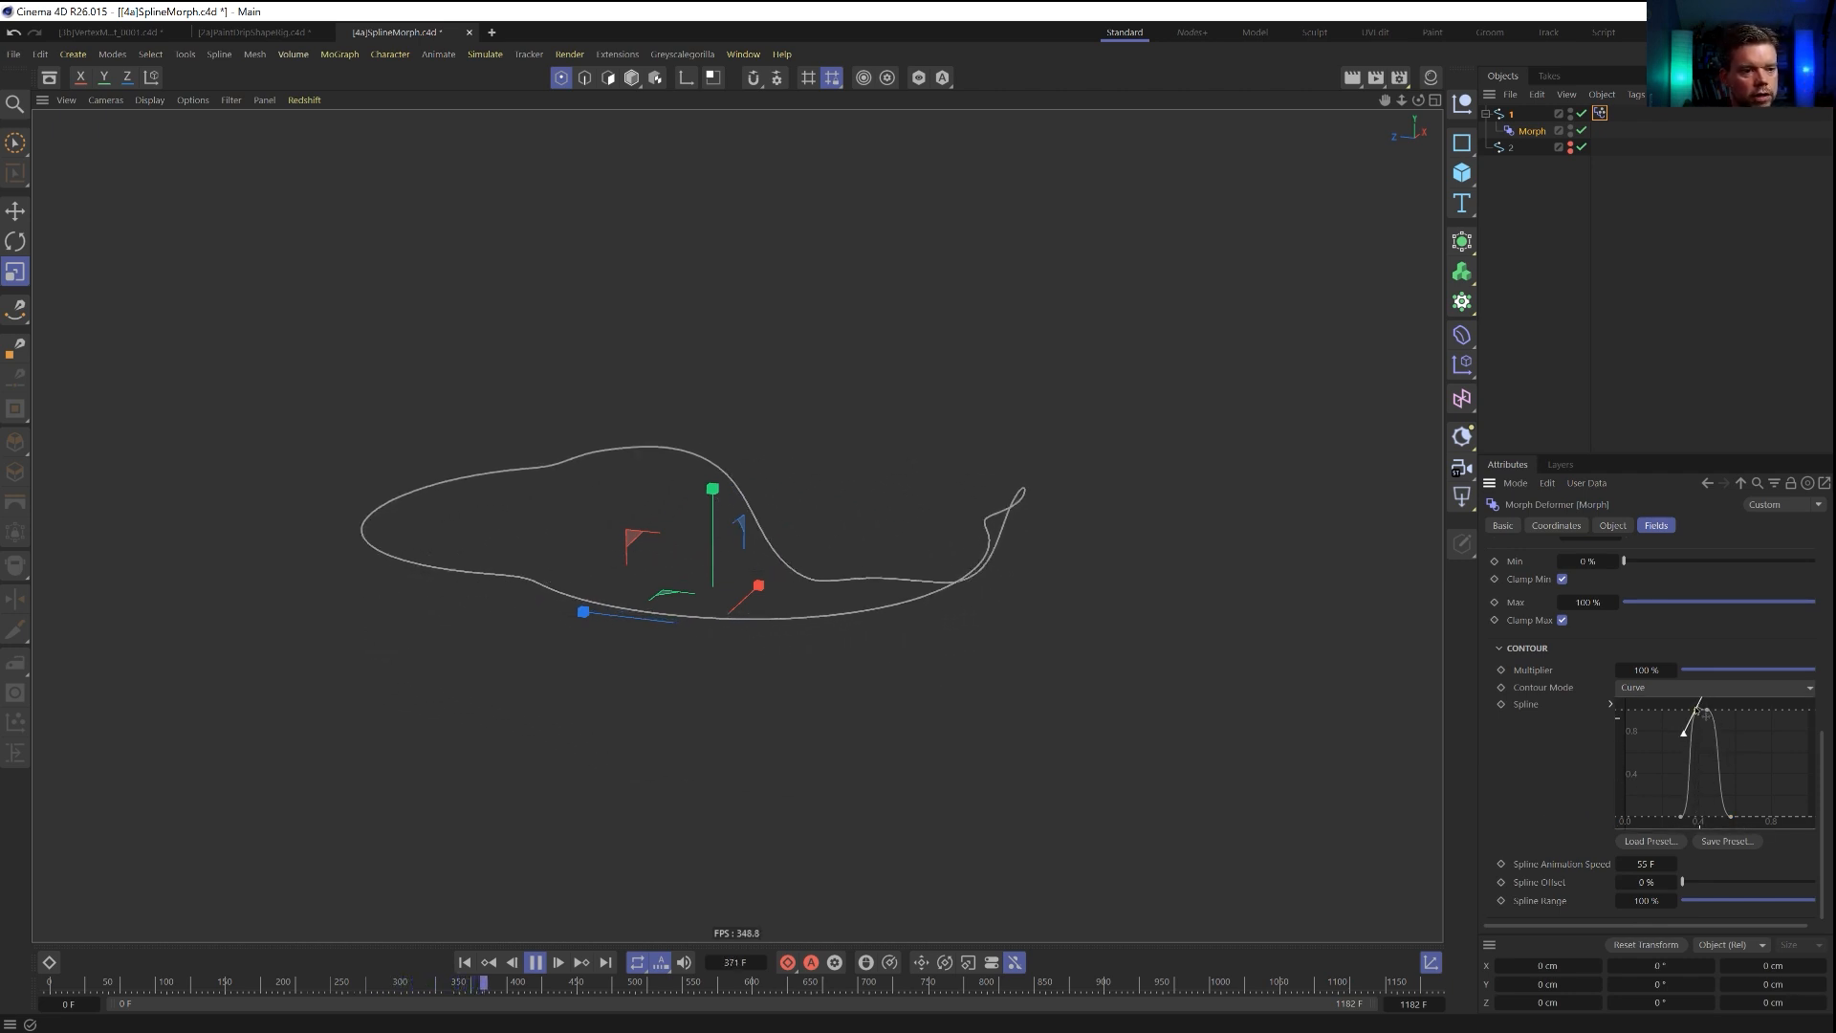
{"action": "scroll", "coordinate": [1709, 741], "scroll_direction": "up", "scroll_amount": 5}
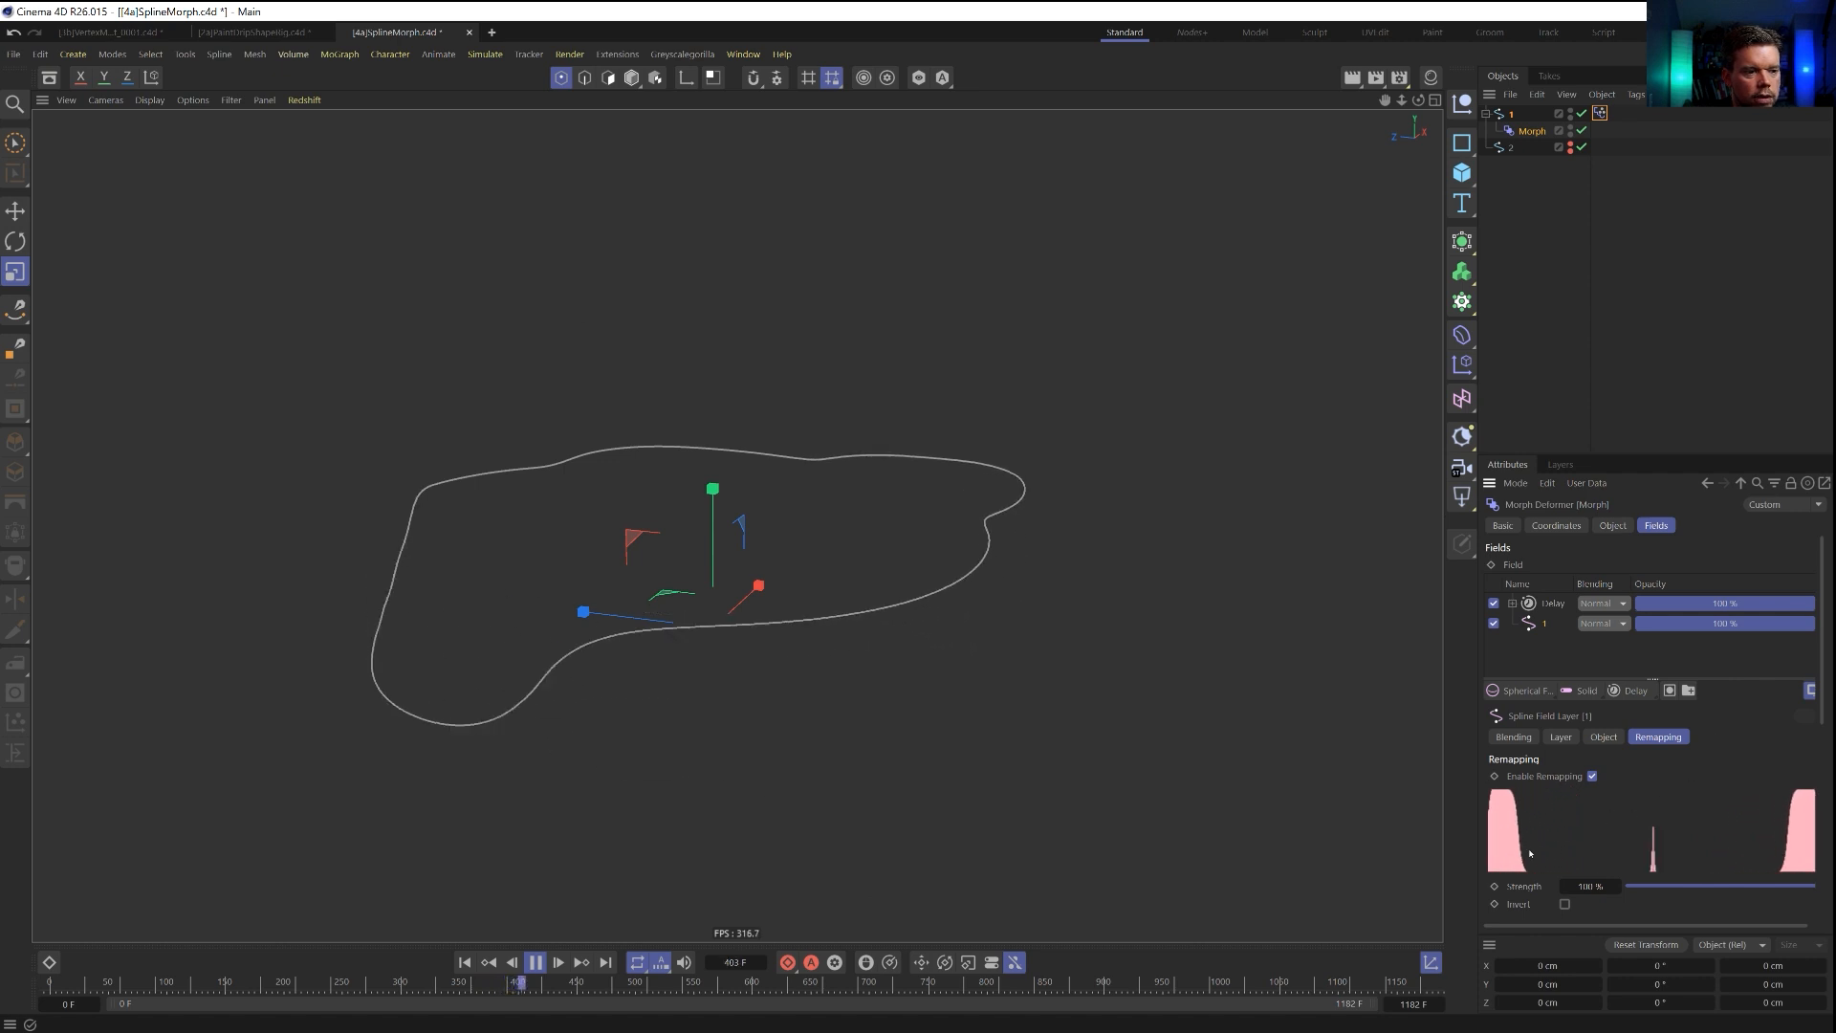
{"action": "scroll", "coordinate": [1711, 750], "scroll_direction": "down", "scroll_amount": 5}
{"action": "left_click_drag", "start_coordinate": [1712, 713], "coordinate": [1733, 706]}
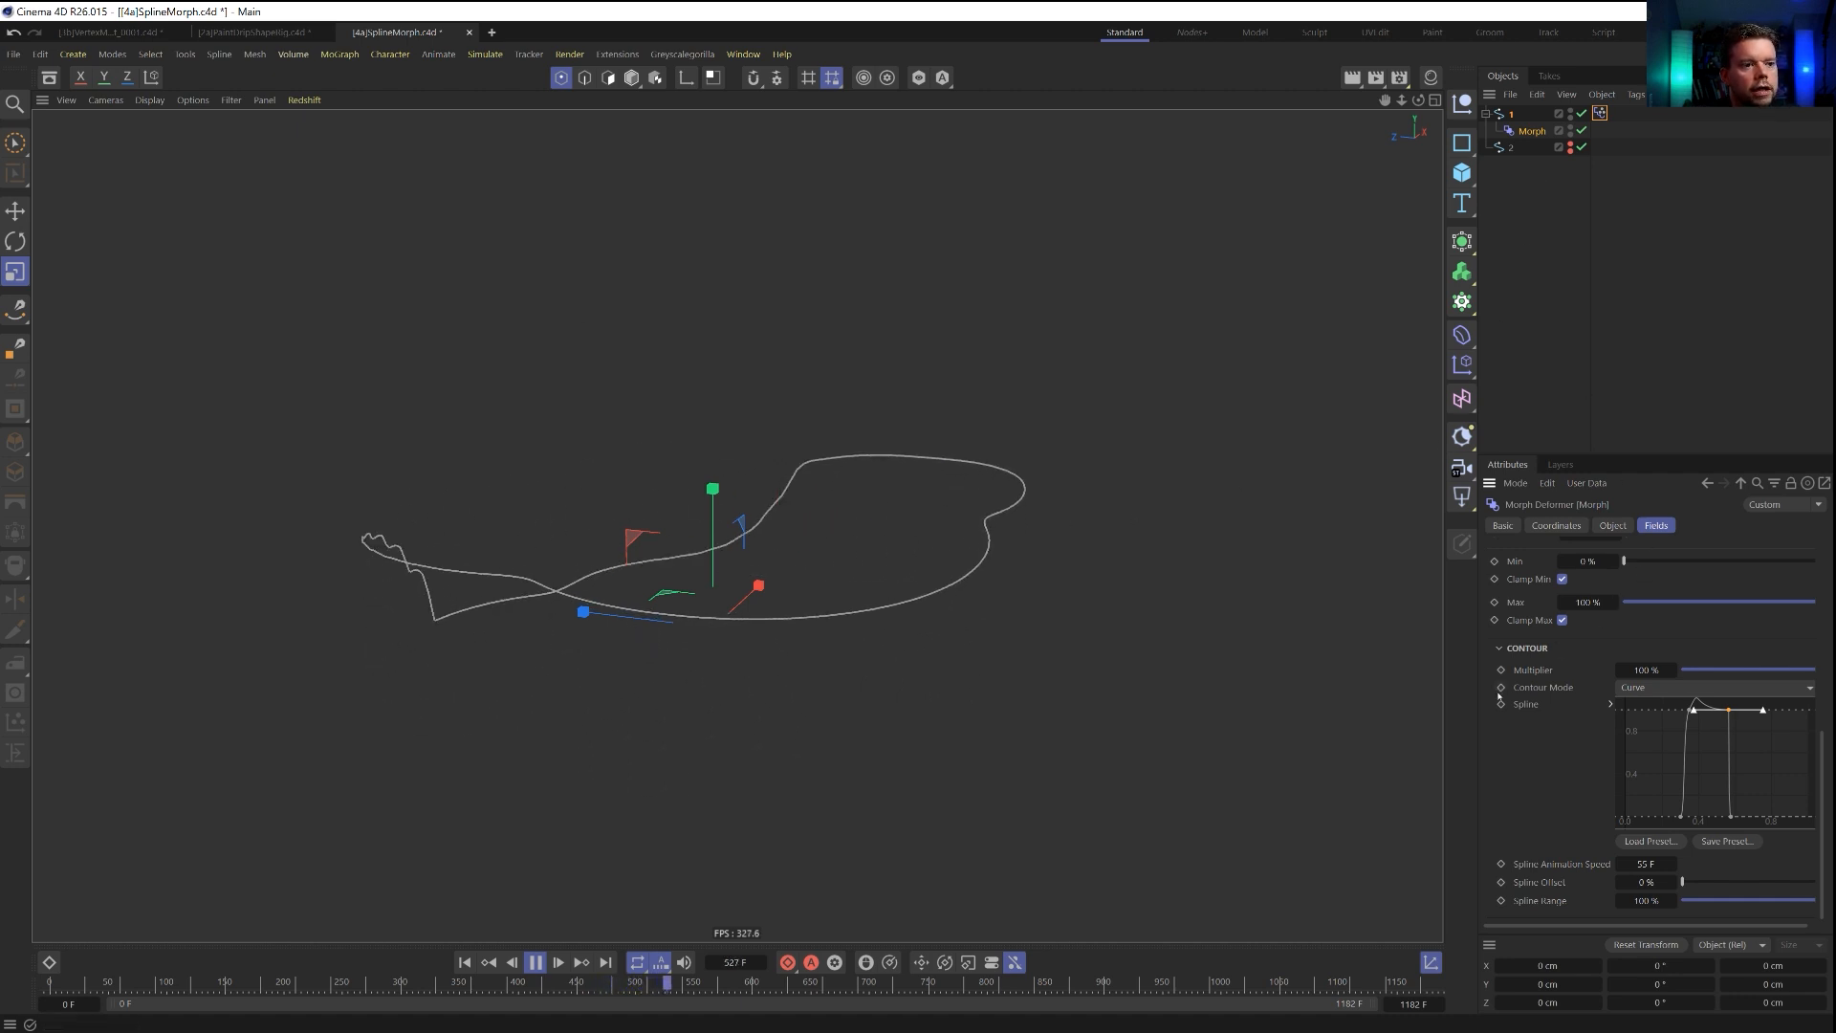
{"action": "scroll", "coordinate": [1558, 606], "scroll_direction": "up", "scroll_amount": 5}
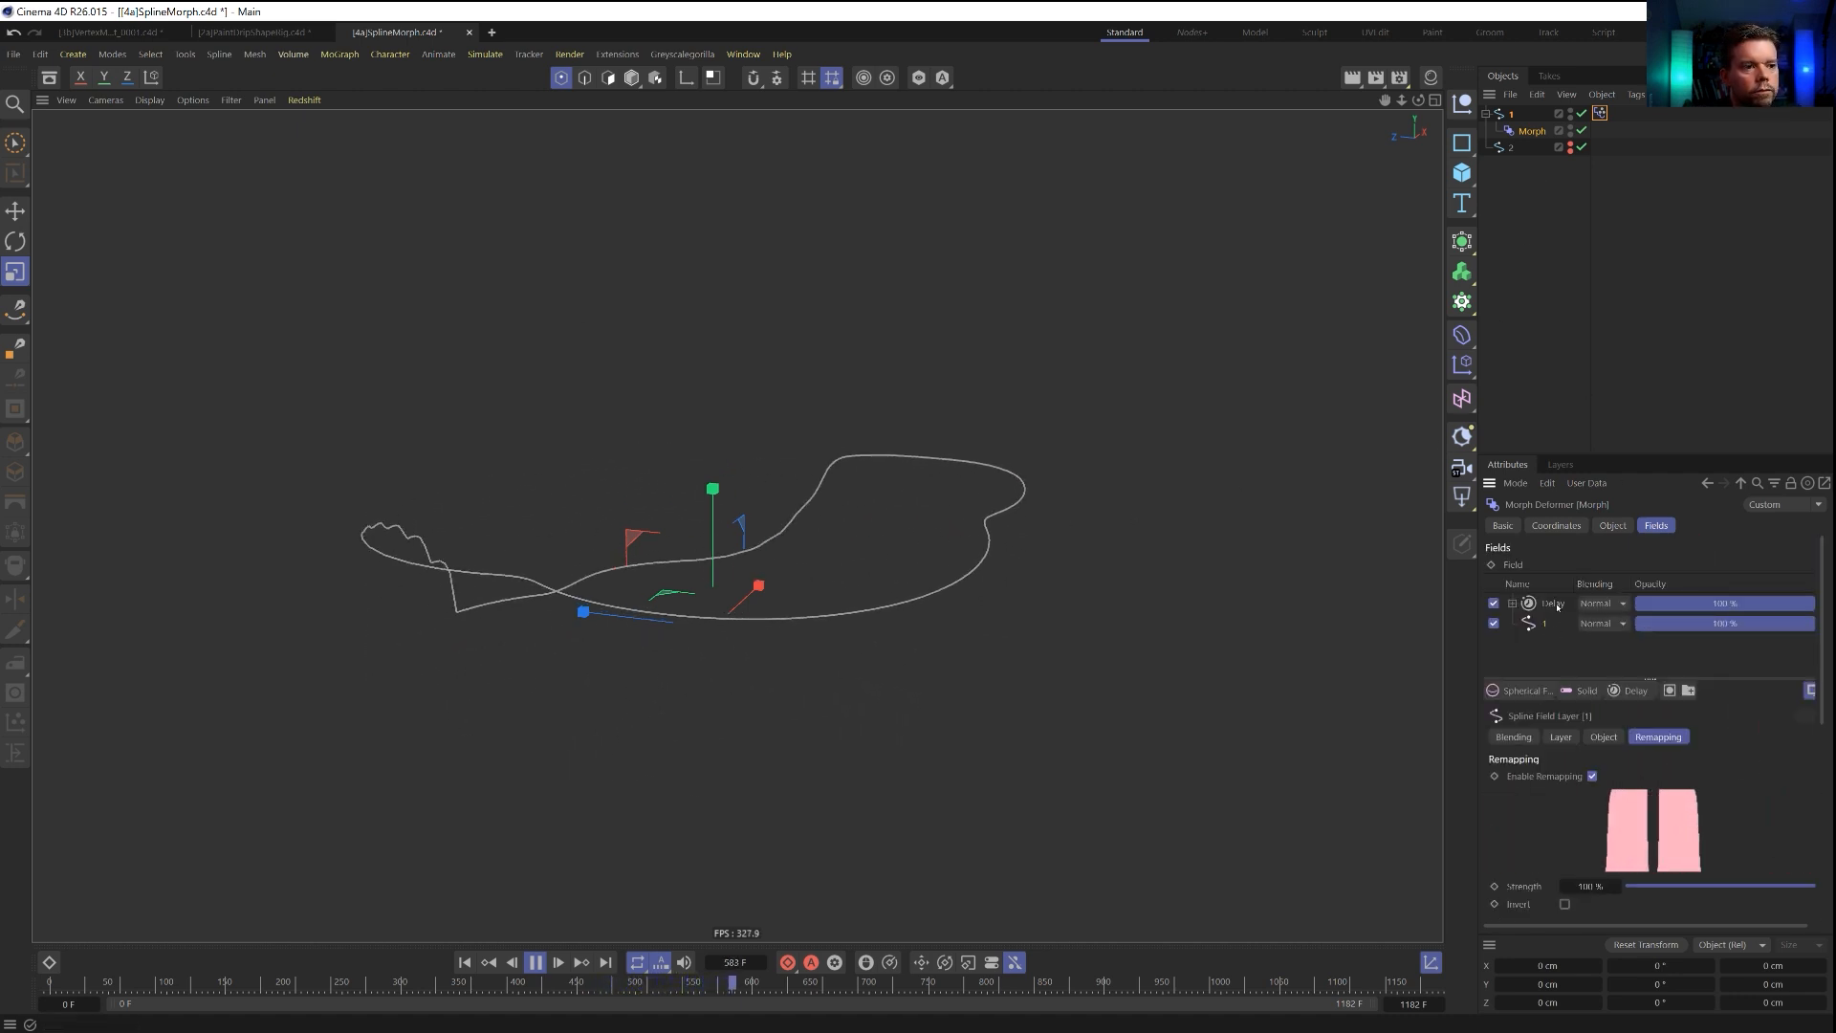
Switch the Delay layer off and on again for comparison and raise its Effect Strength to 54%.
{"action": "left_click", "coordinate": [1494, 603]}
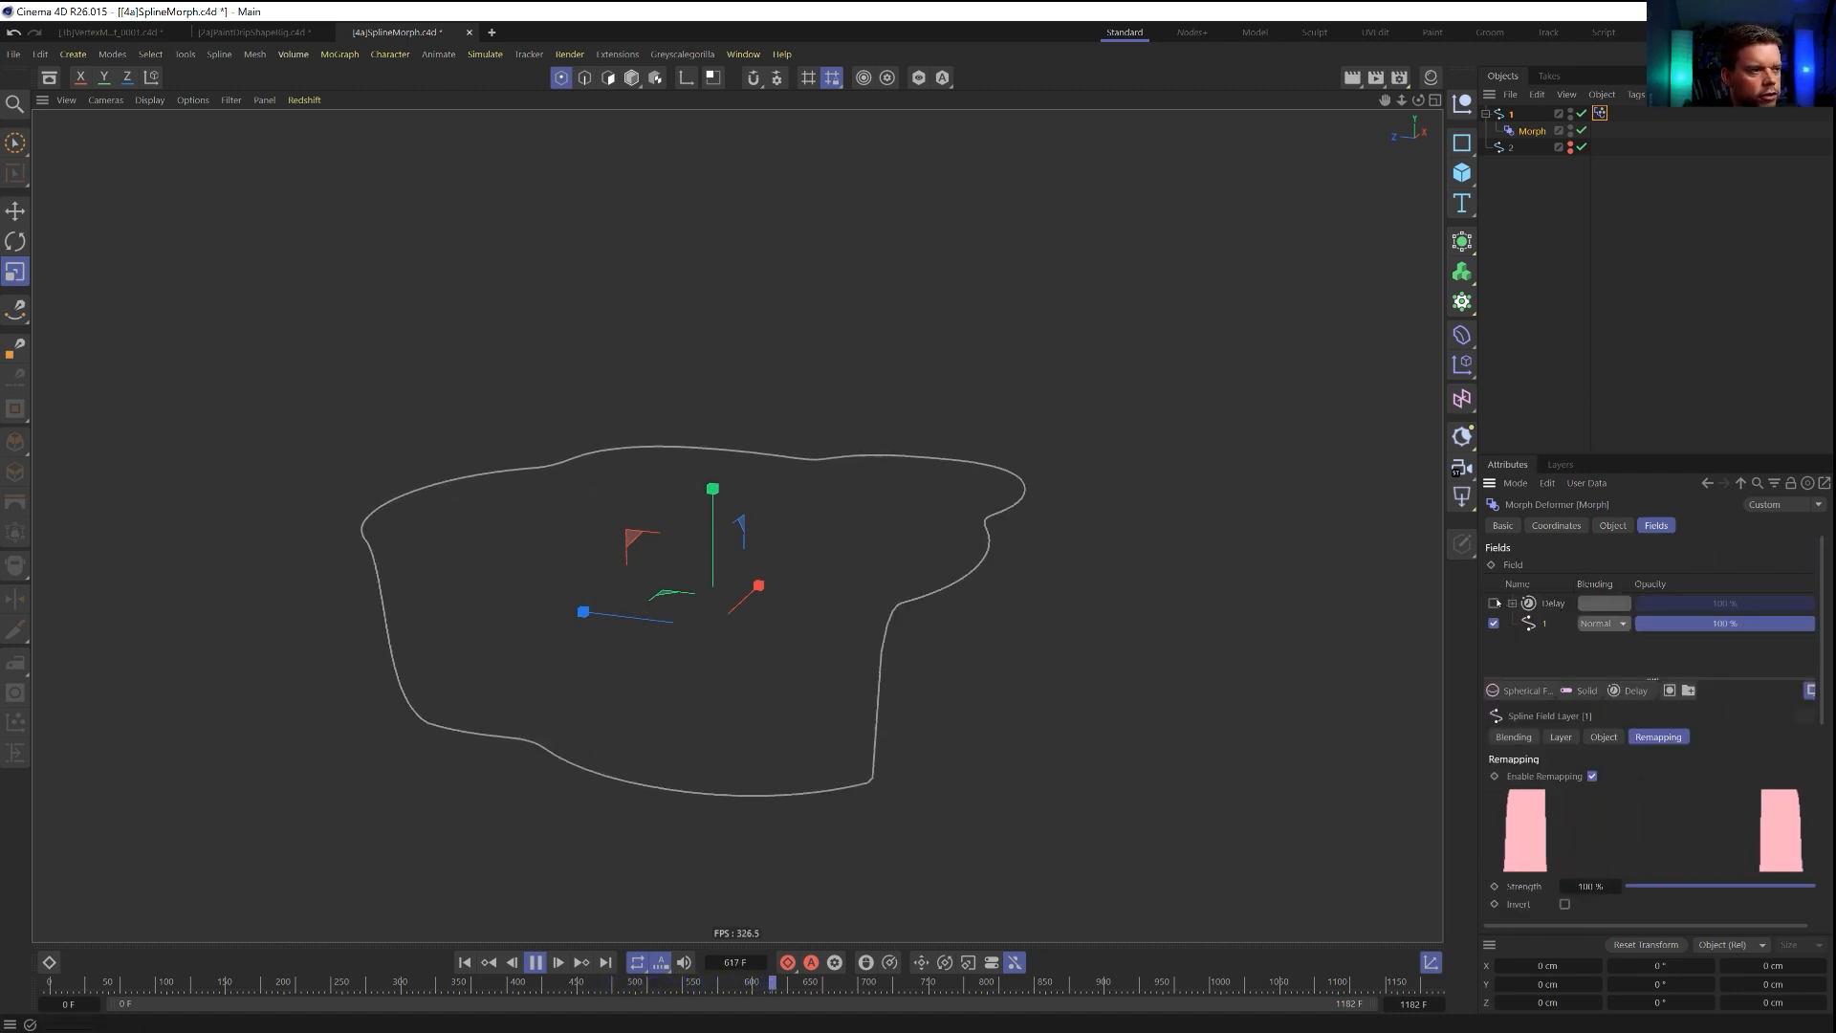
{"action": "left_click", "coordinate": [1553, 603]}
{"action": "left_click", "coordinate": [1494, 602]}
{"action": "left_click_drag", "start_coordinate": [1669, 799], "coordinate": [1736, 793]}
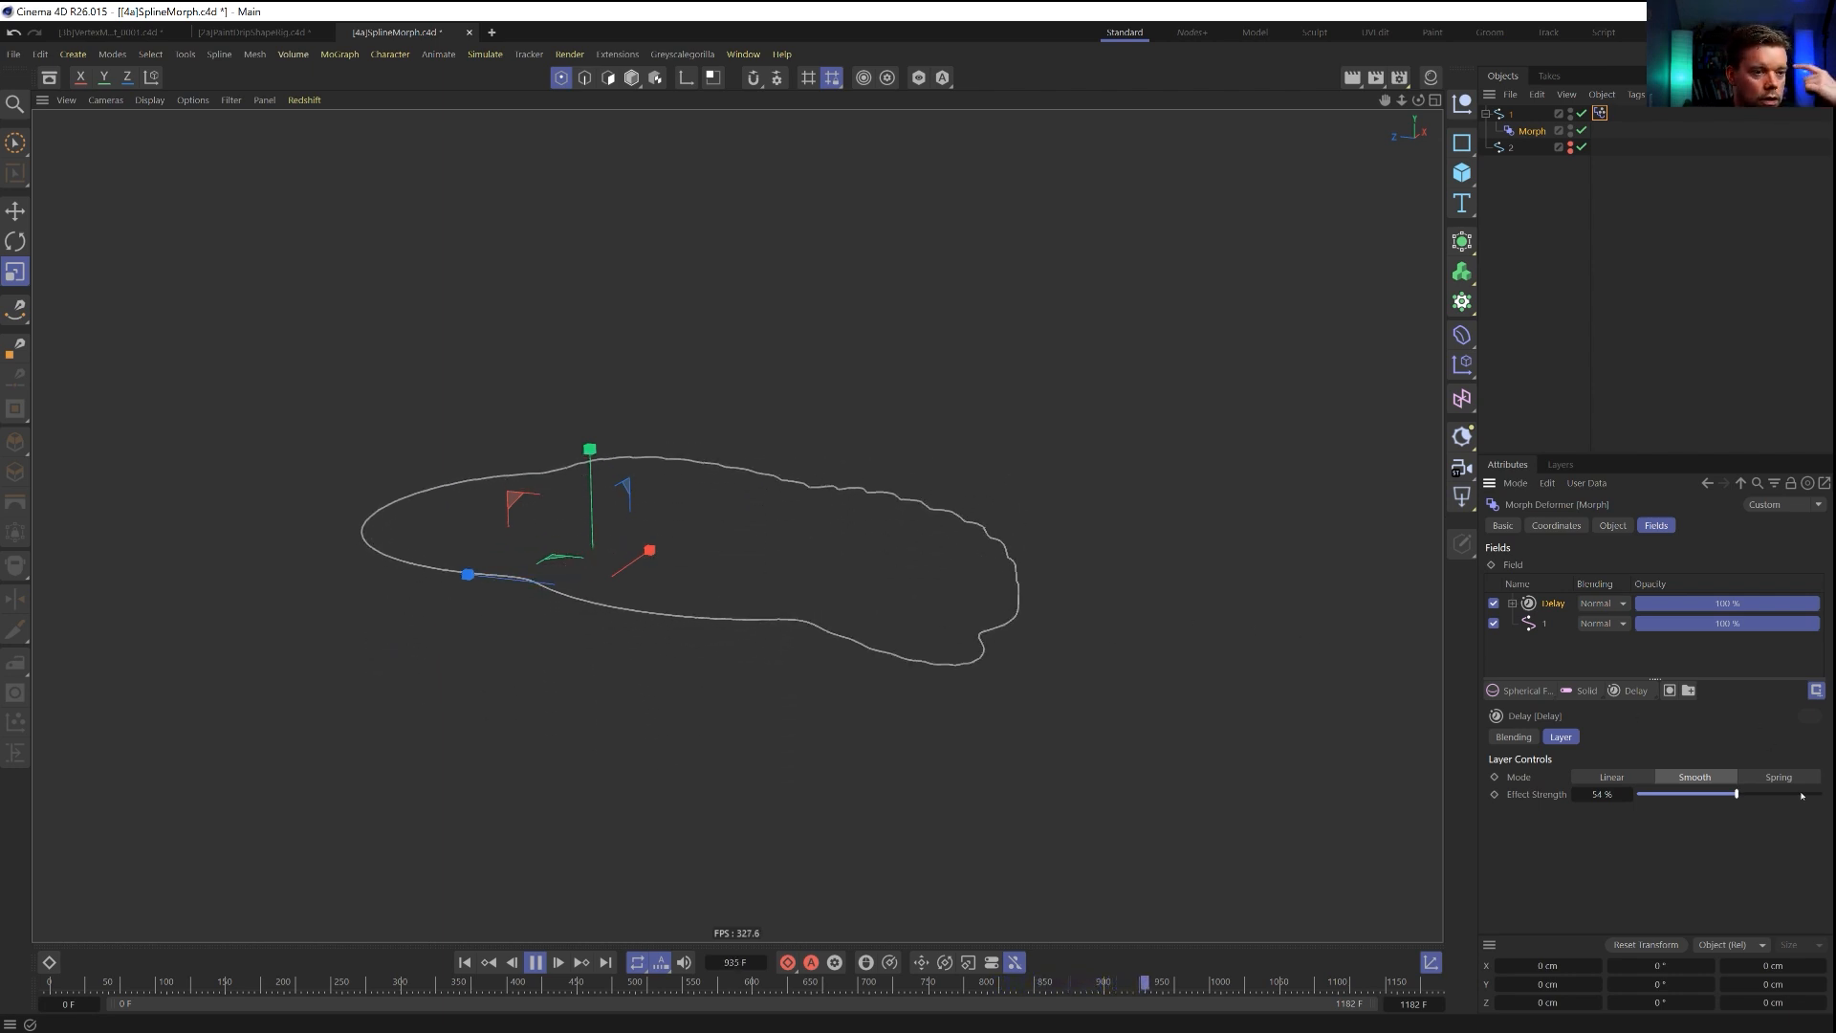
Try the Delay layer's Linear mode, then return to Smooth and lower the Effect Strength to 12%.
{"action": "left_click", "coordinate": [1611, 776]}
{"action": "left_click", "coordinate": [1688, 778]}
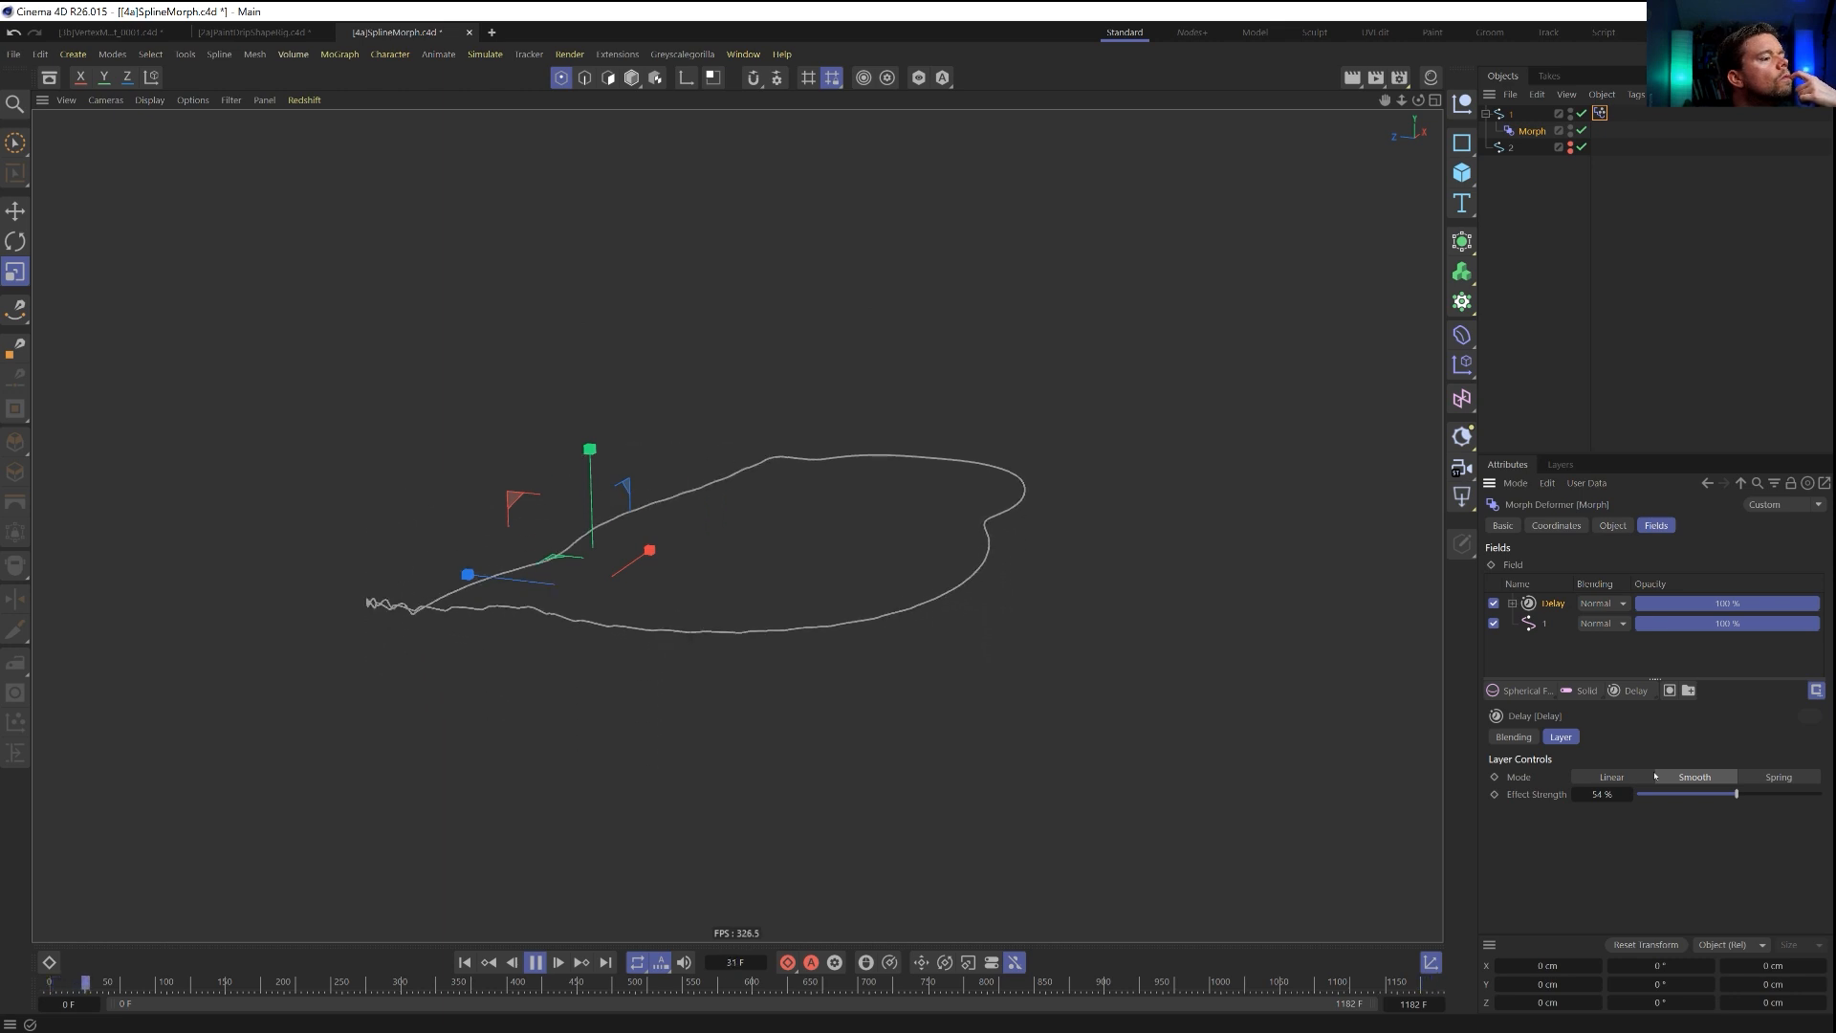
{"action": "left_click", "coordinate": [1678, 794]}
{"action": "left_click_drag", "start_coordinate": [1678, 794], "coordinate": [1658, 796]}
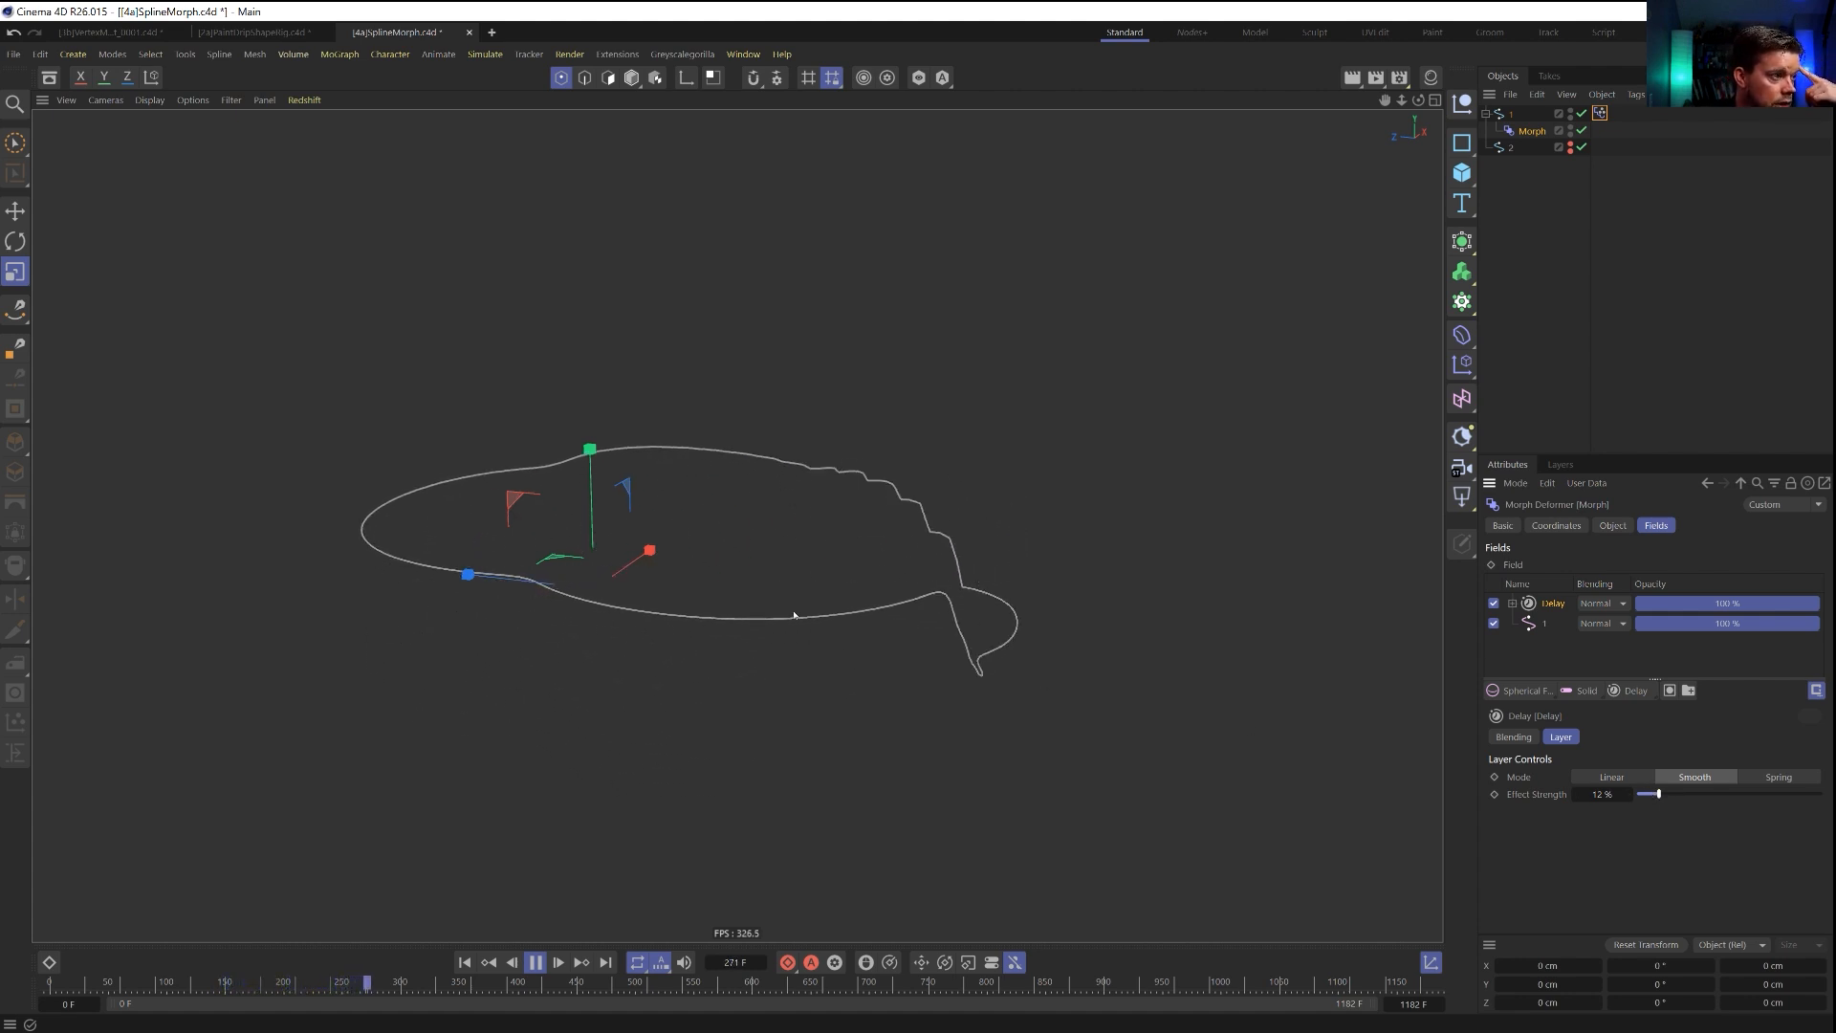
Stop the playback, rewind to the start of the timeline and delete the Delay layer.
{"action": "left_click", "coordinate": [535, 962]}
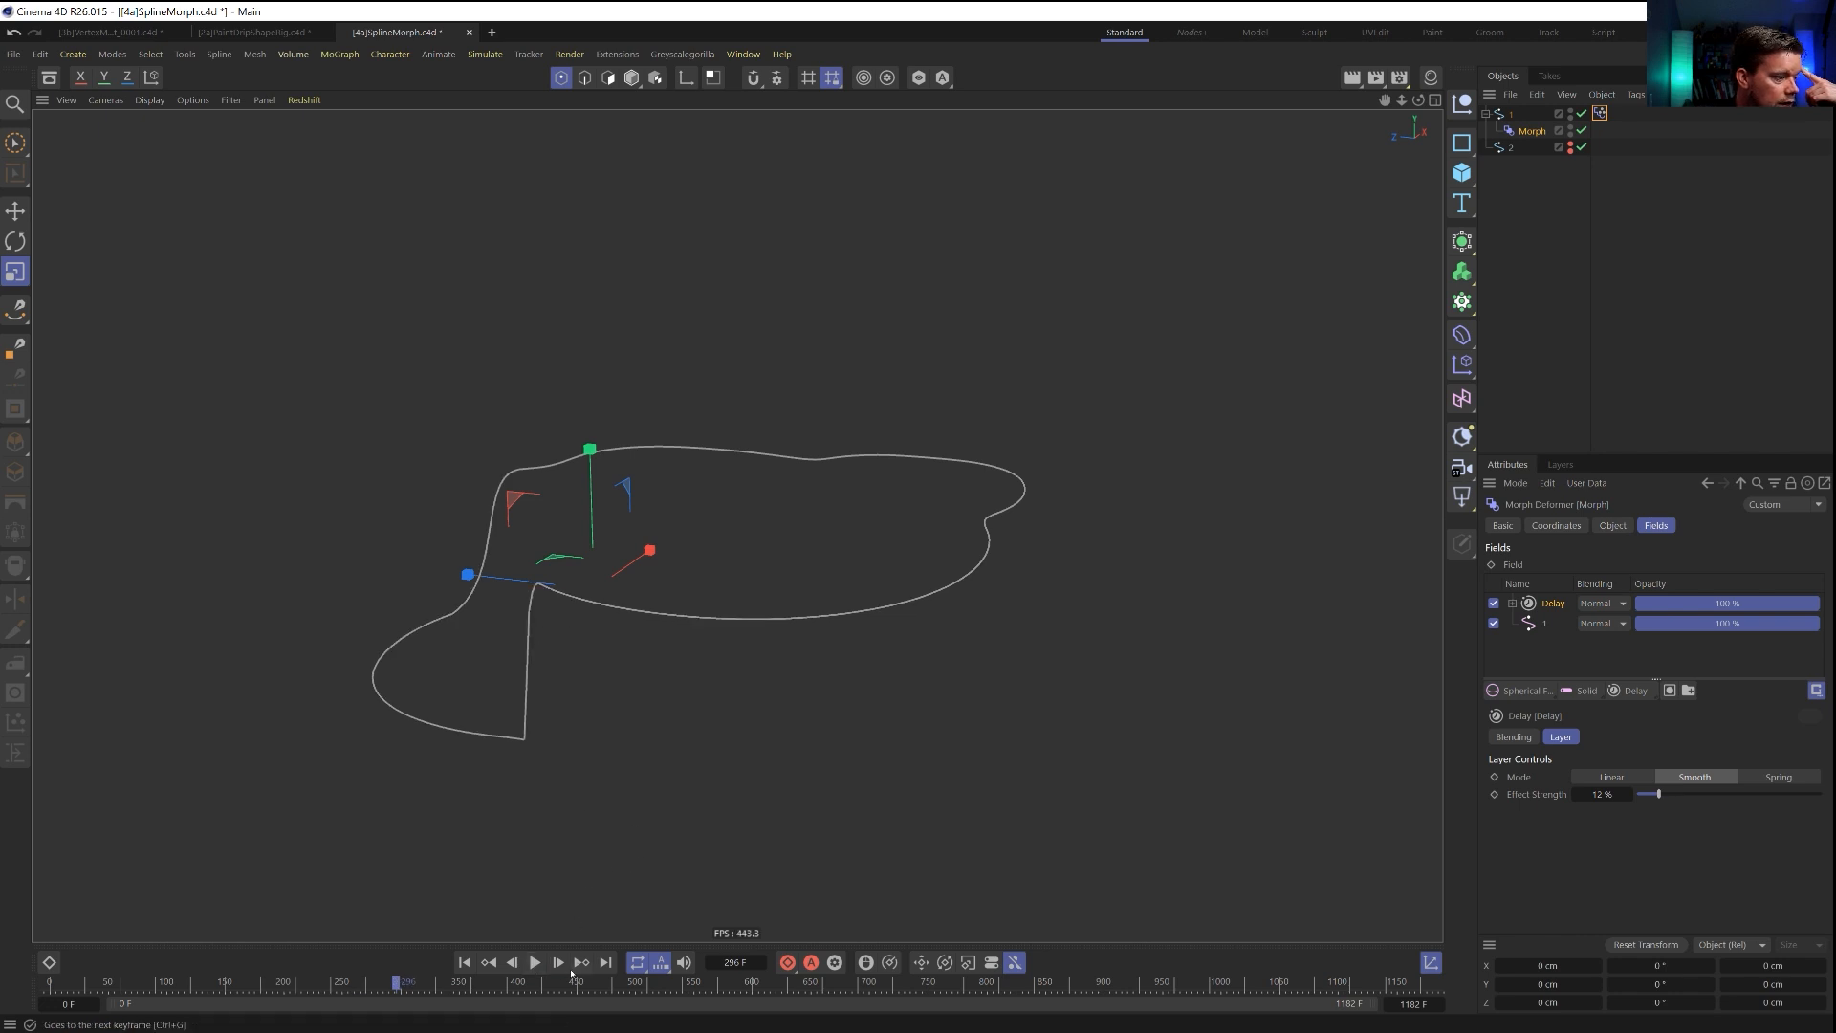
{"action": "left_click", "coordinate": [559, 962]}
{"action": "left_click", "coordinate": [559, 962]}
{"action": "left_click", "coordinate": [559, 962]}
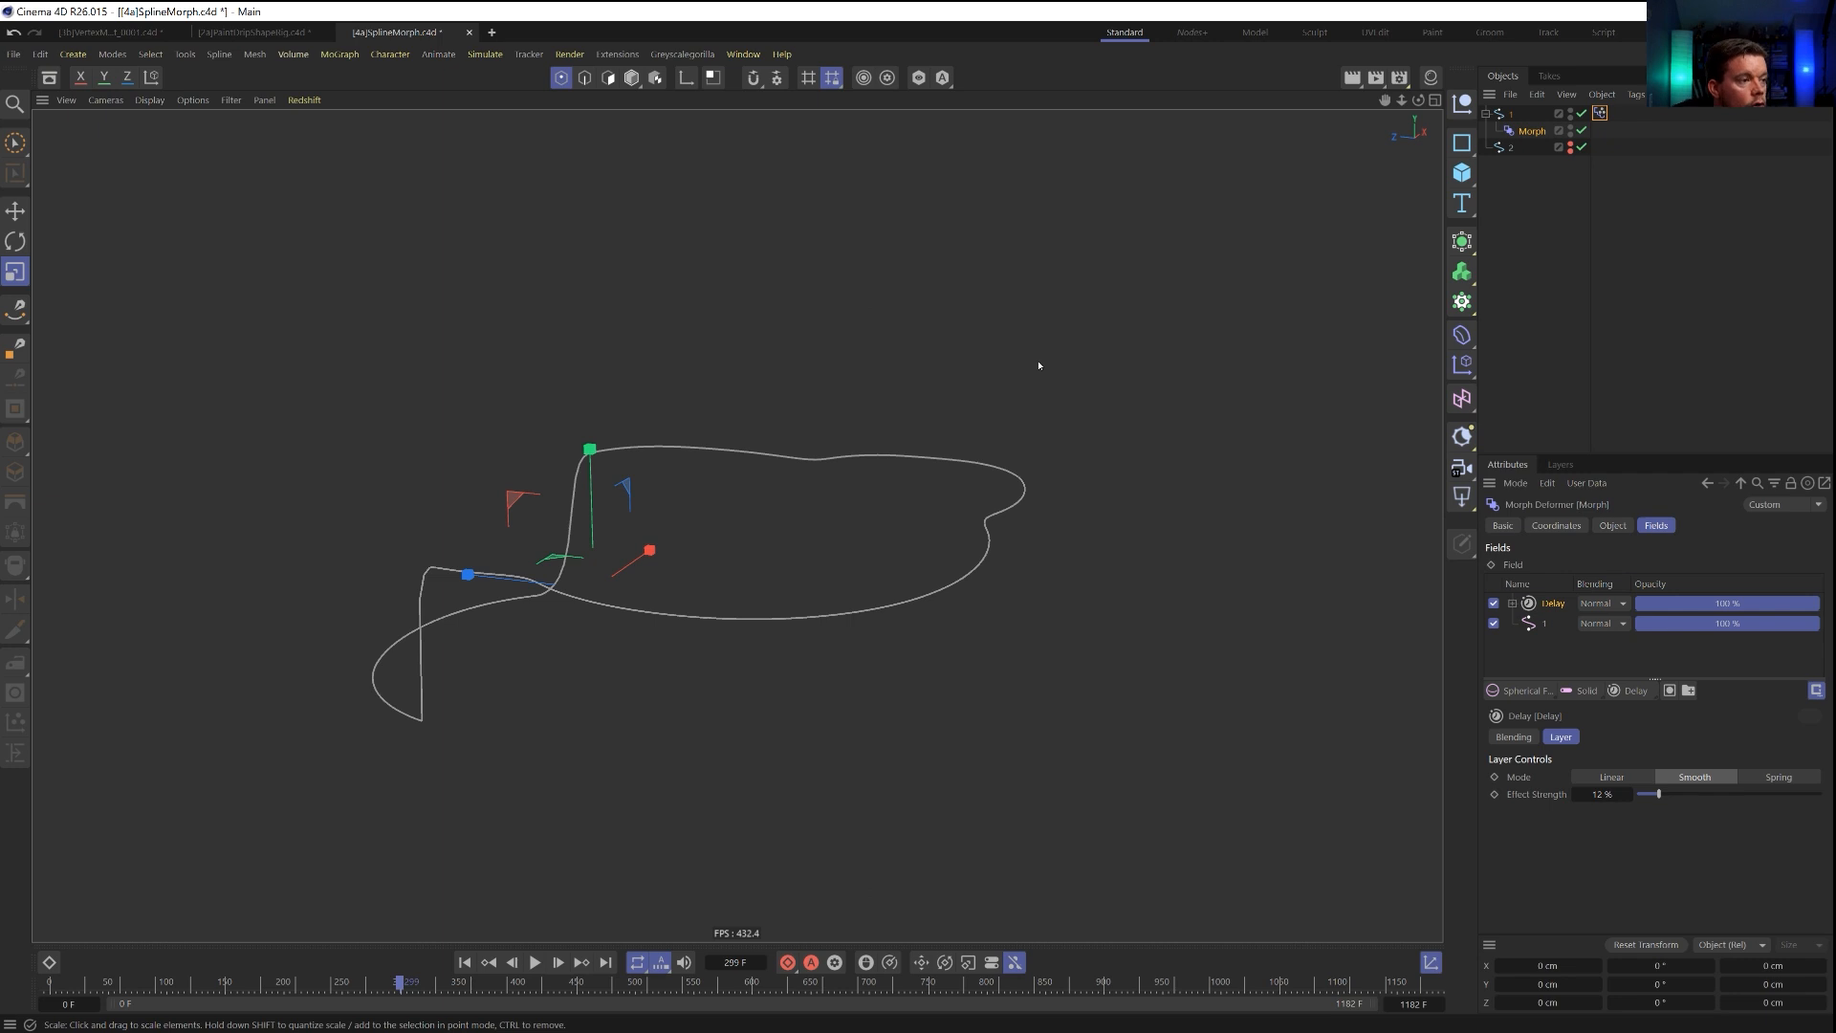
{"action": "left_click", "coordinate": [465, 963]}
{"action": "left_click", "coordinate": [1549, 606]}
{"action": "key", "text": "Delete"}
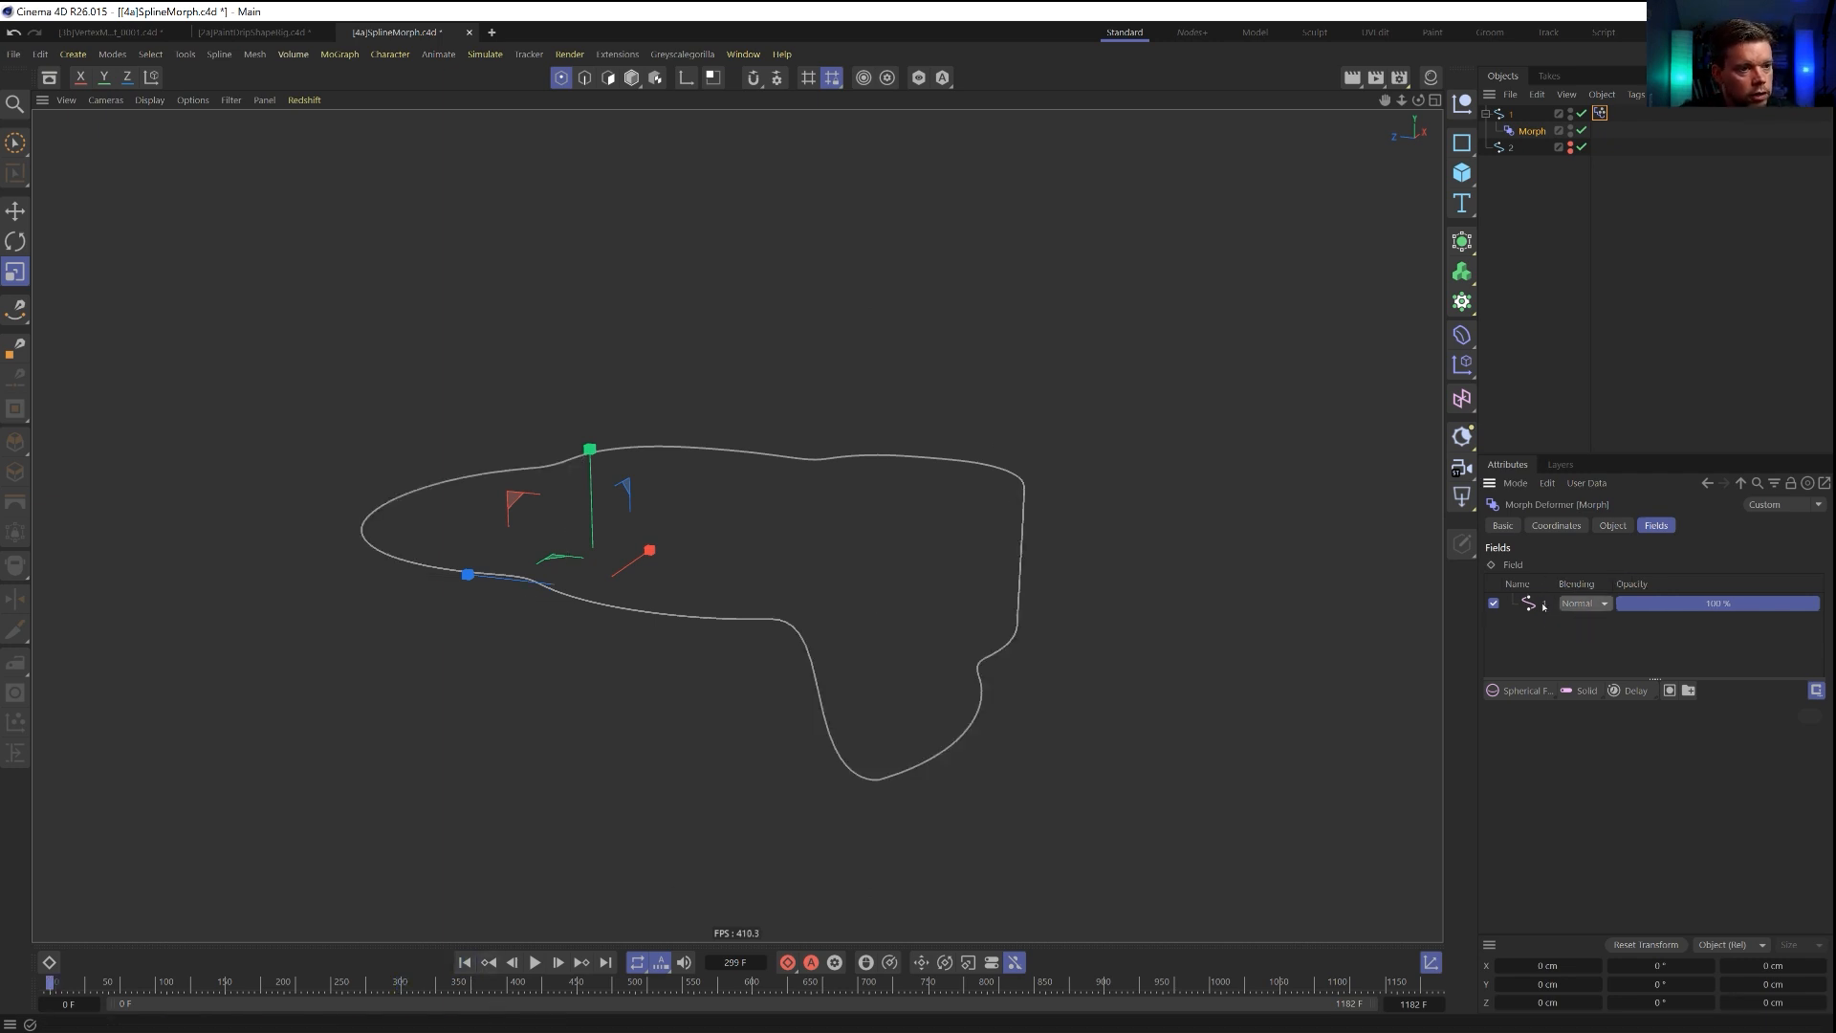
Play the animation briefly, then delete the spline 1 field from the Morph deformer's field list.
{"action": "left_click", "coordinate": [1543, 605]}
{"action": "left_click", "coordinate": [537, 963]}
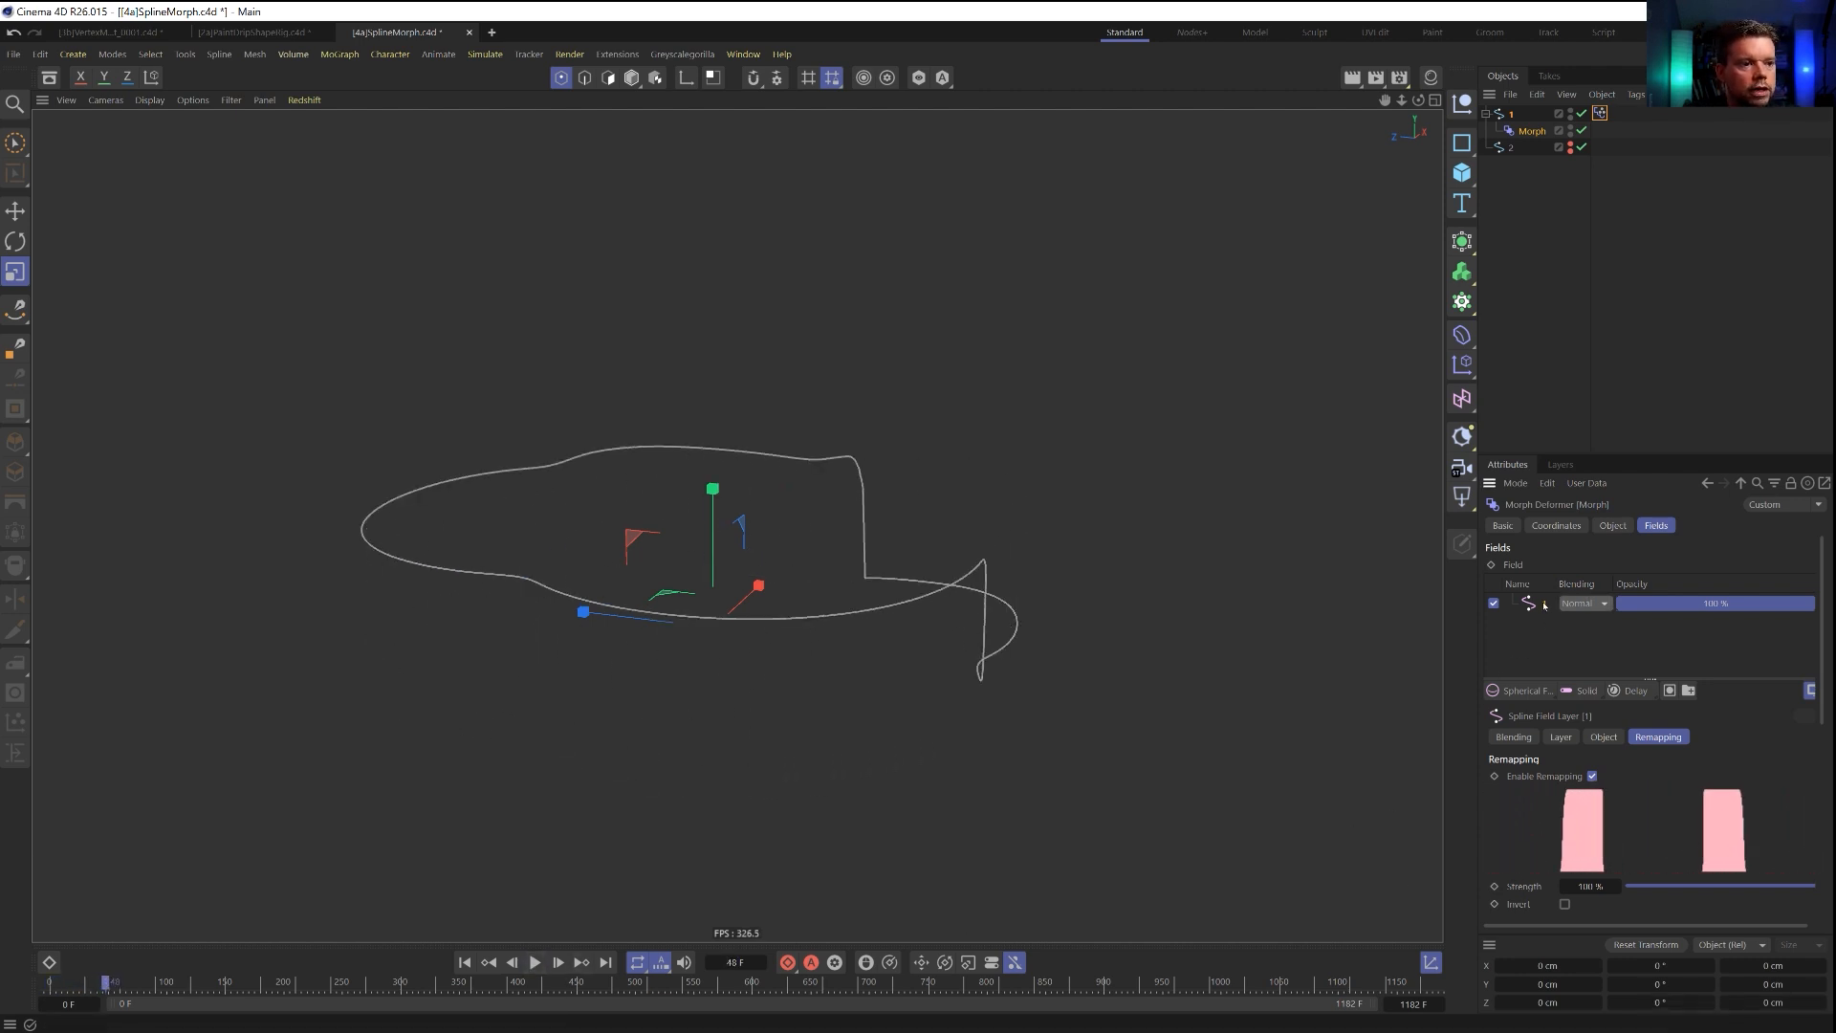
{"action": "key", "text": "Delete"}
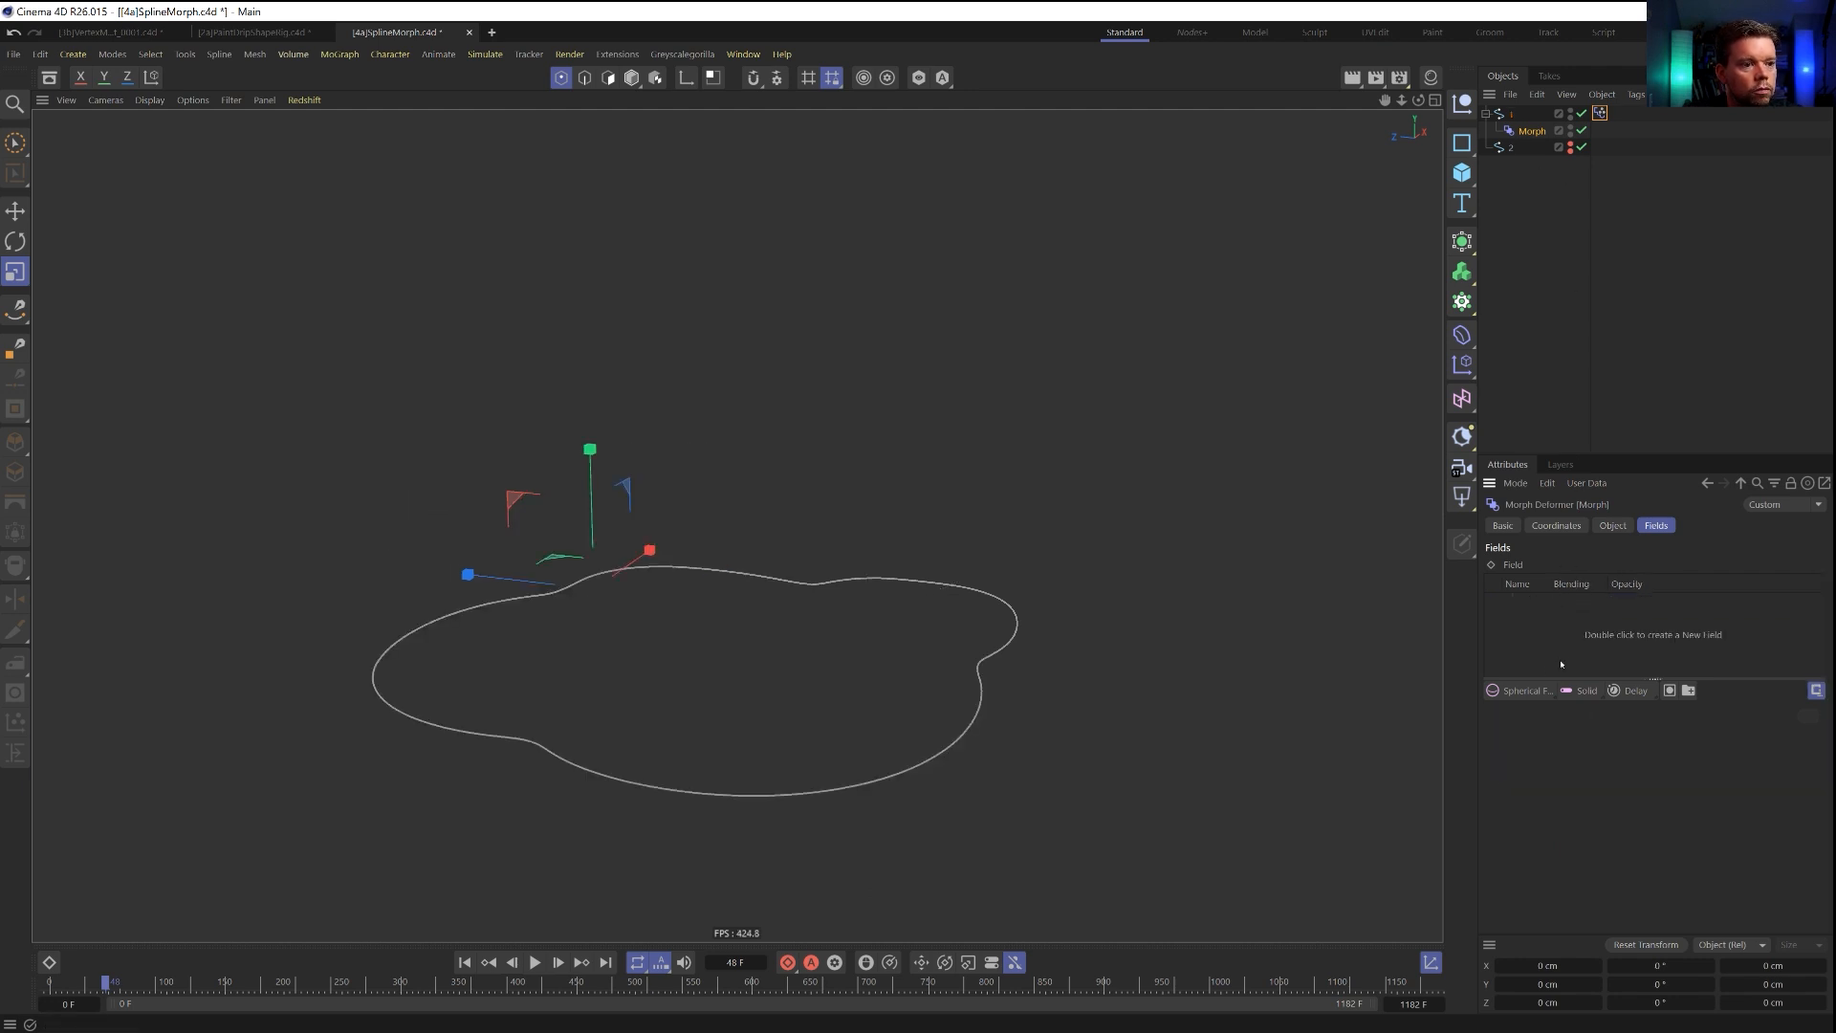
Add a Spherical Field to the Morph deformer and move it over the left half of the outline.
{"action": "left_click", "coordinate": [1527, 693]}
{"action": "key", "text": "e"}
{"action": "left_click_drag", "start_coordinate": [644, 545], "coordinate": [602, 511]}
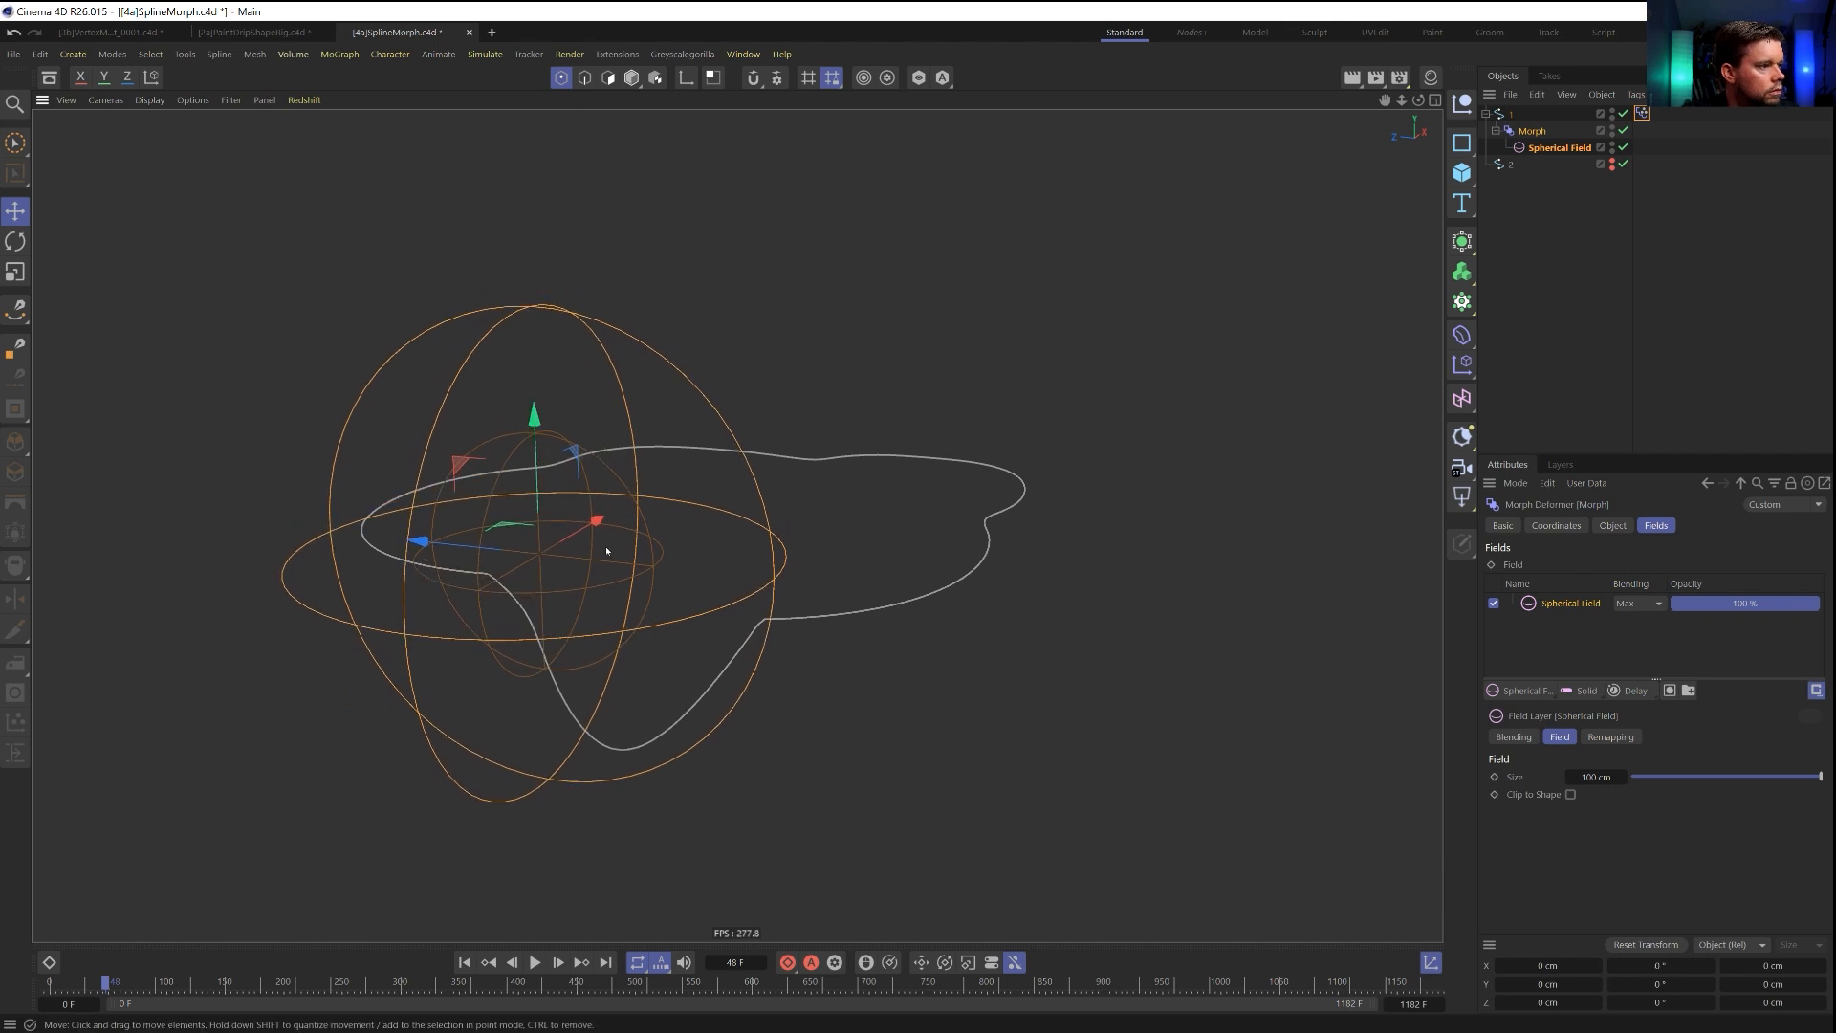
{"action": "left_click_drag", "start_coordinate": [494, 533], "coordinate": [556, 538]}
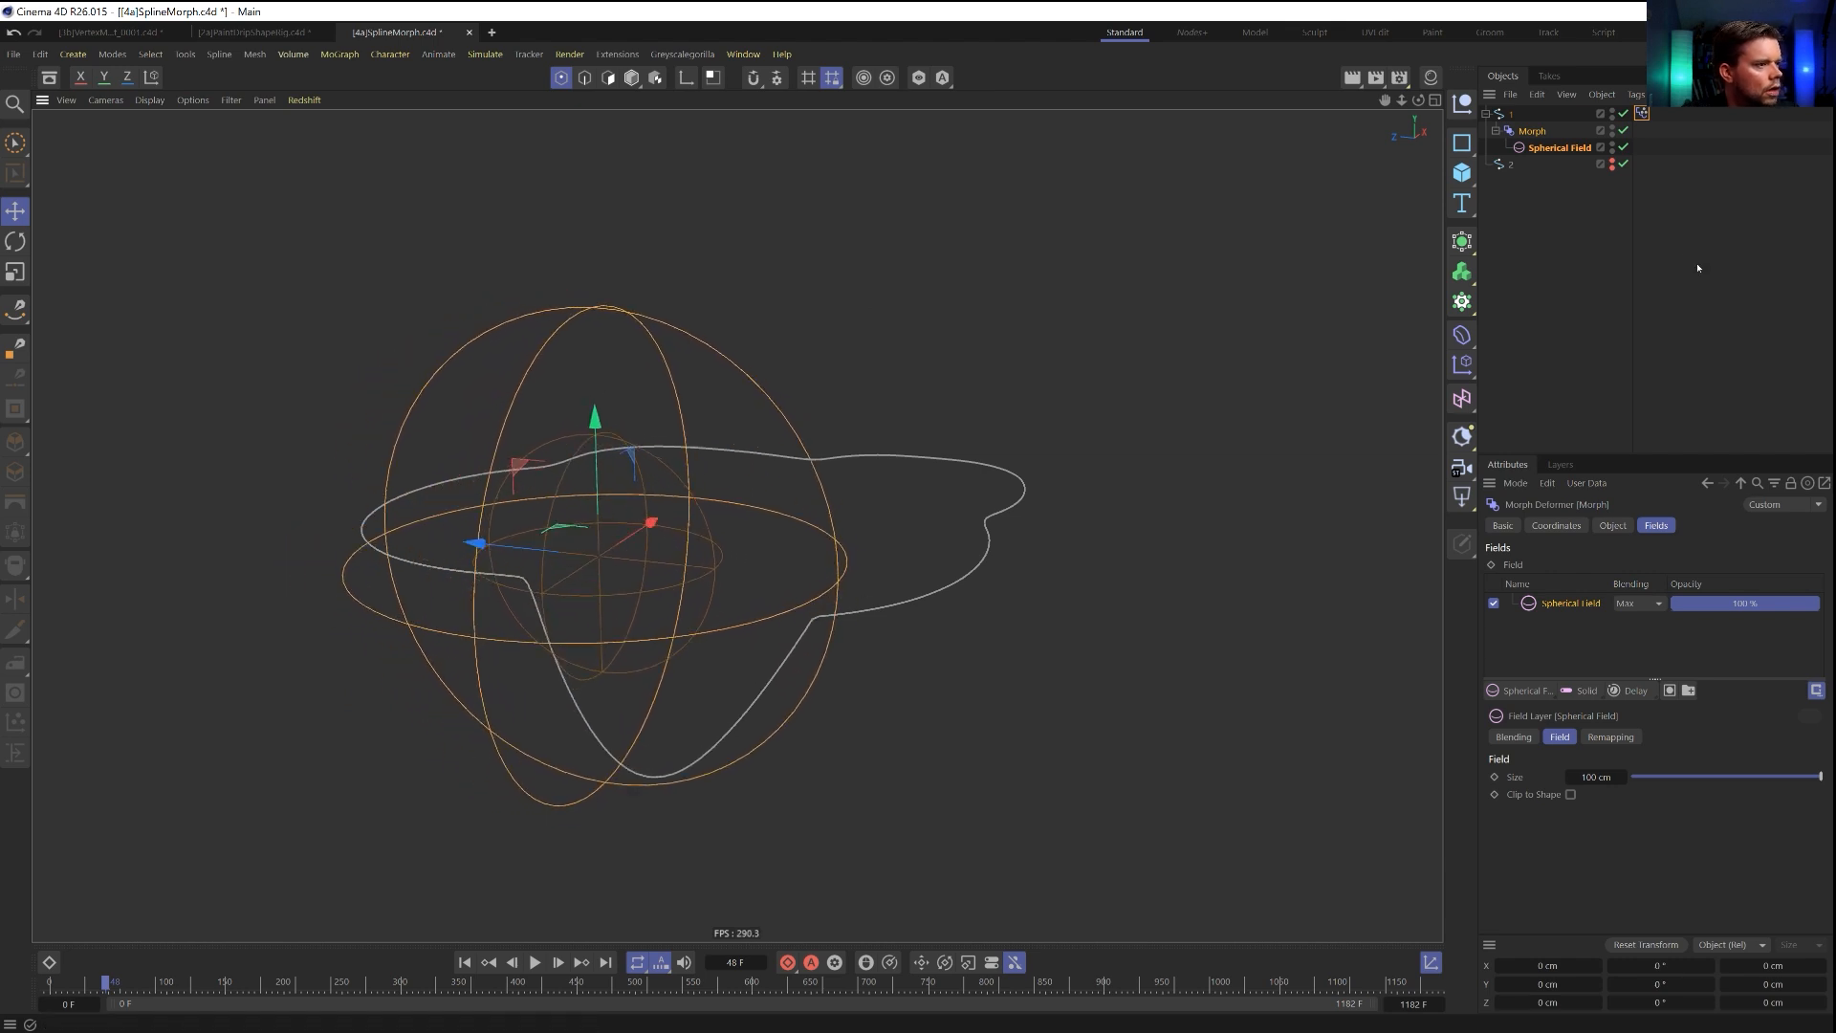
Deselect the Spherical Field and save the spline morph scene.
{"action": "left_click", "coordinate": [1589, 278]}
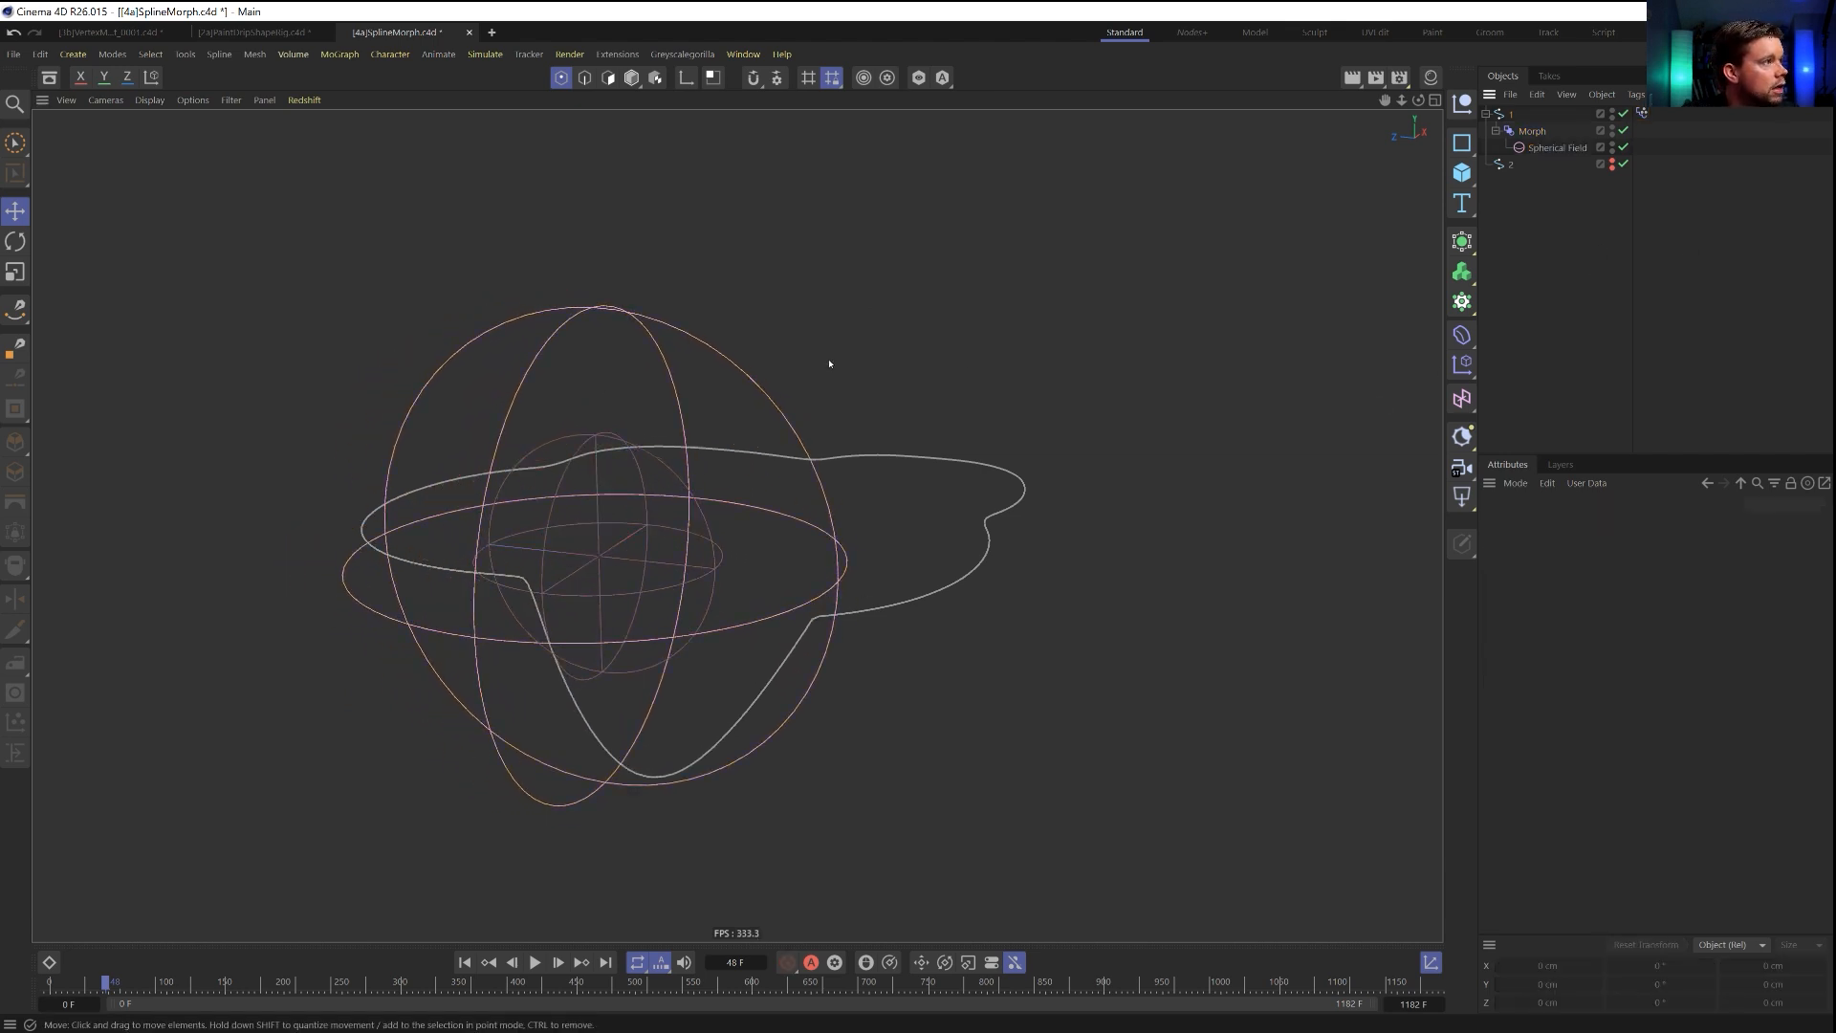
{"action": "key", "text": "ctrl+s"}
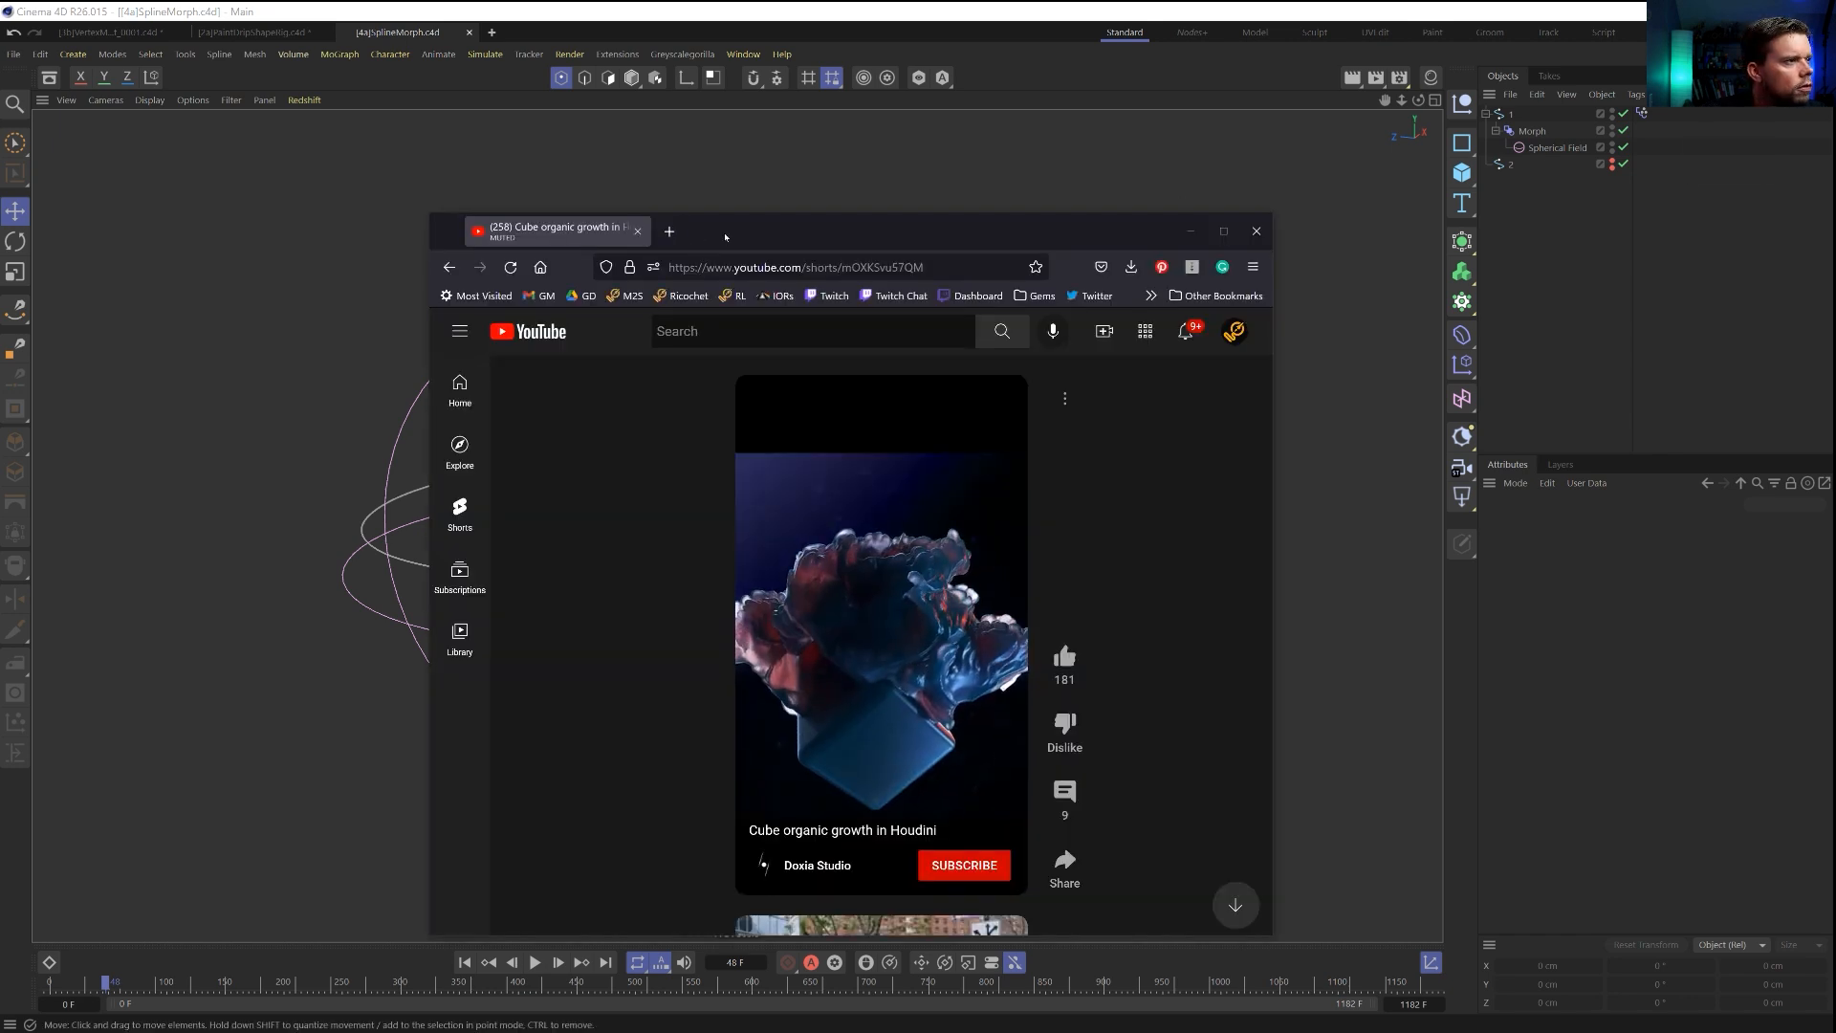
Enlarge the browser window to watch the "Cube organic growth in Houdini" YouTube short, and move it off the screen.
{"action": "left_click_drag", "start_coordinate": [725, 233], "coordinate": [572, 140]}
{"action": "left_click_drag", "start_coordinate": [1117, 841], "coordinate": [1637, 995]}
{"action": "left_click_drag", "start_coordinate": [1158, 137], "coordinate": [1035, 66]}
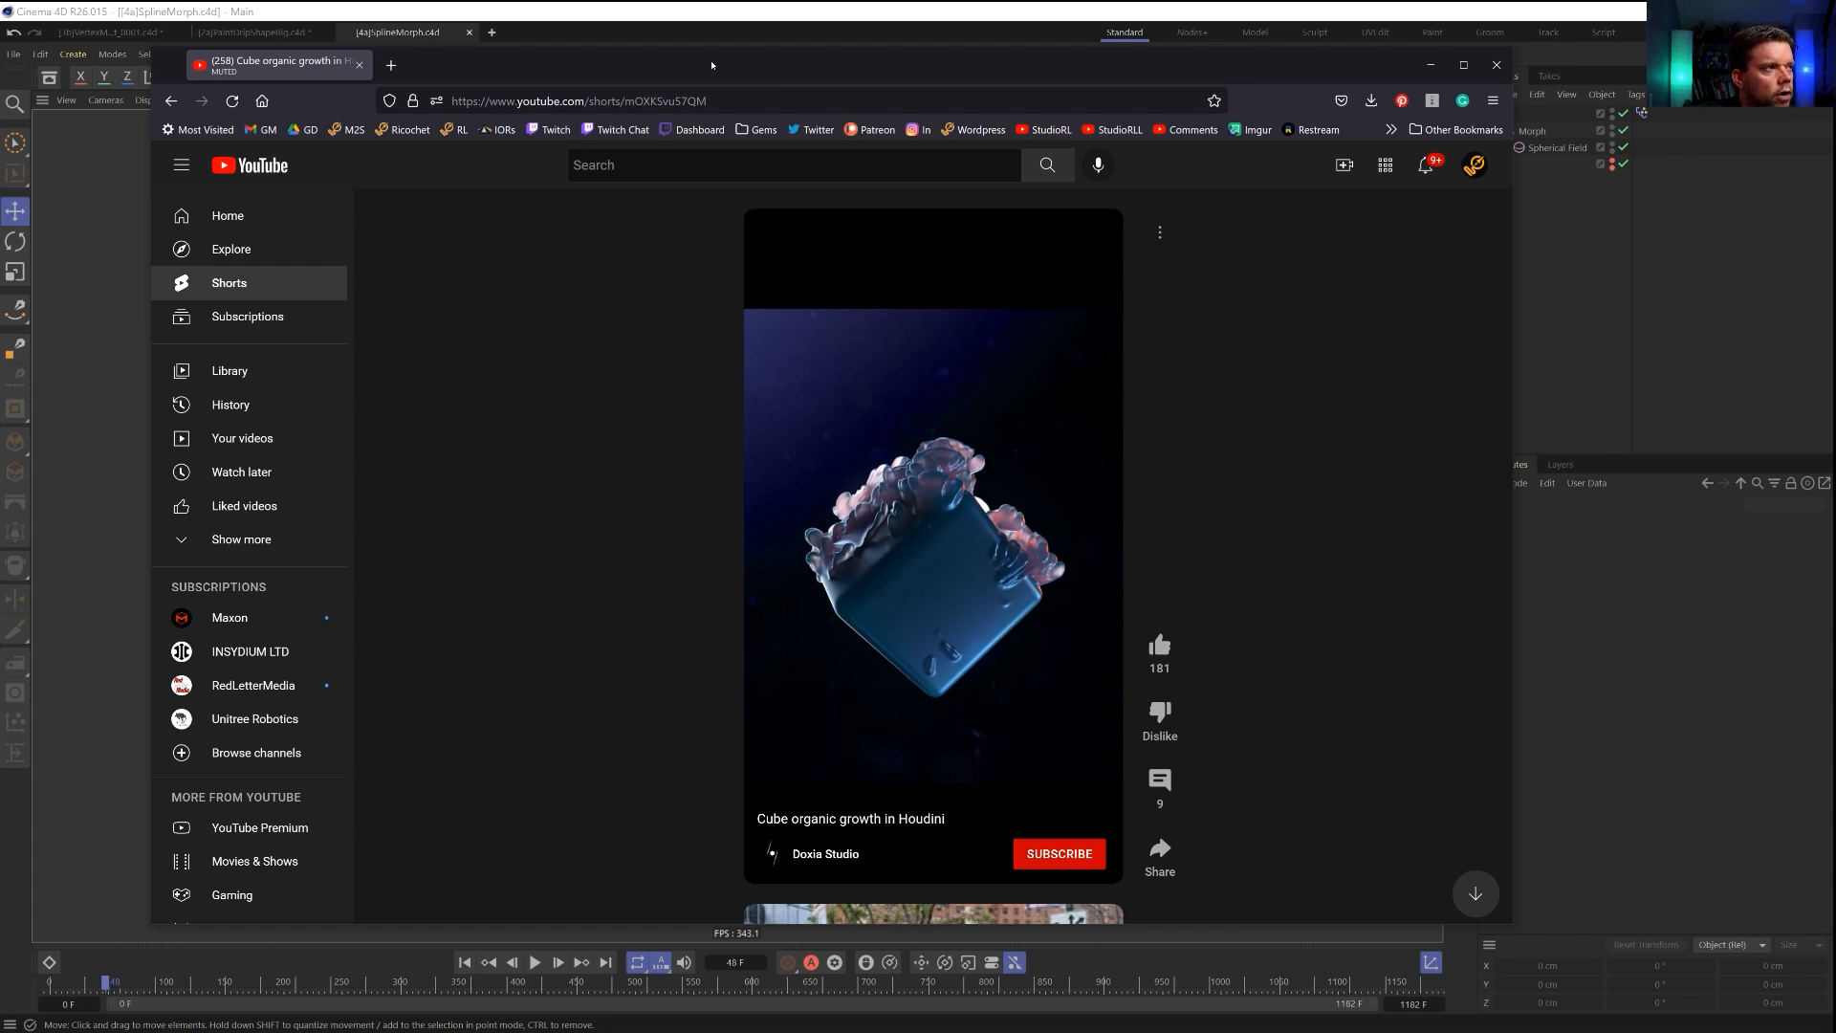
{"action": "left_click_drag", "start_coordinate": [711, 65], "coordinate": [1835, 57]}
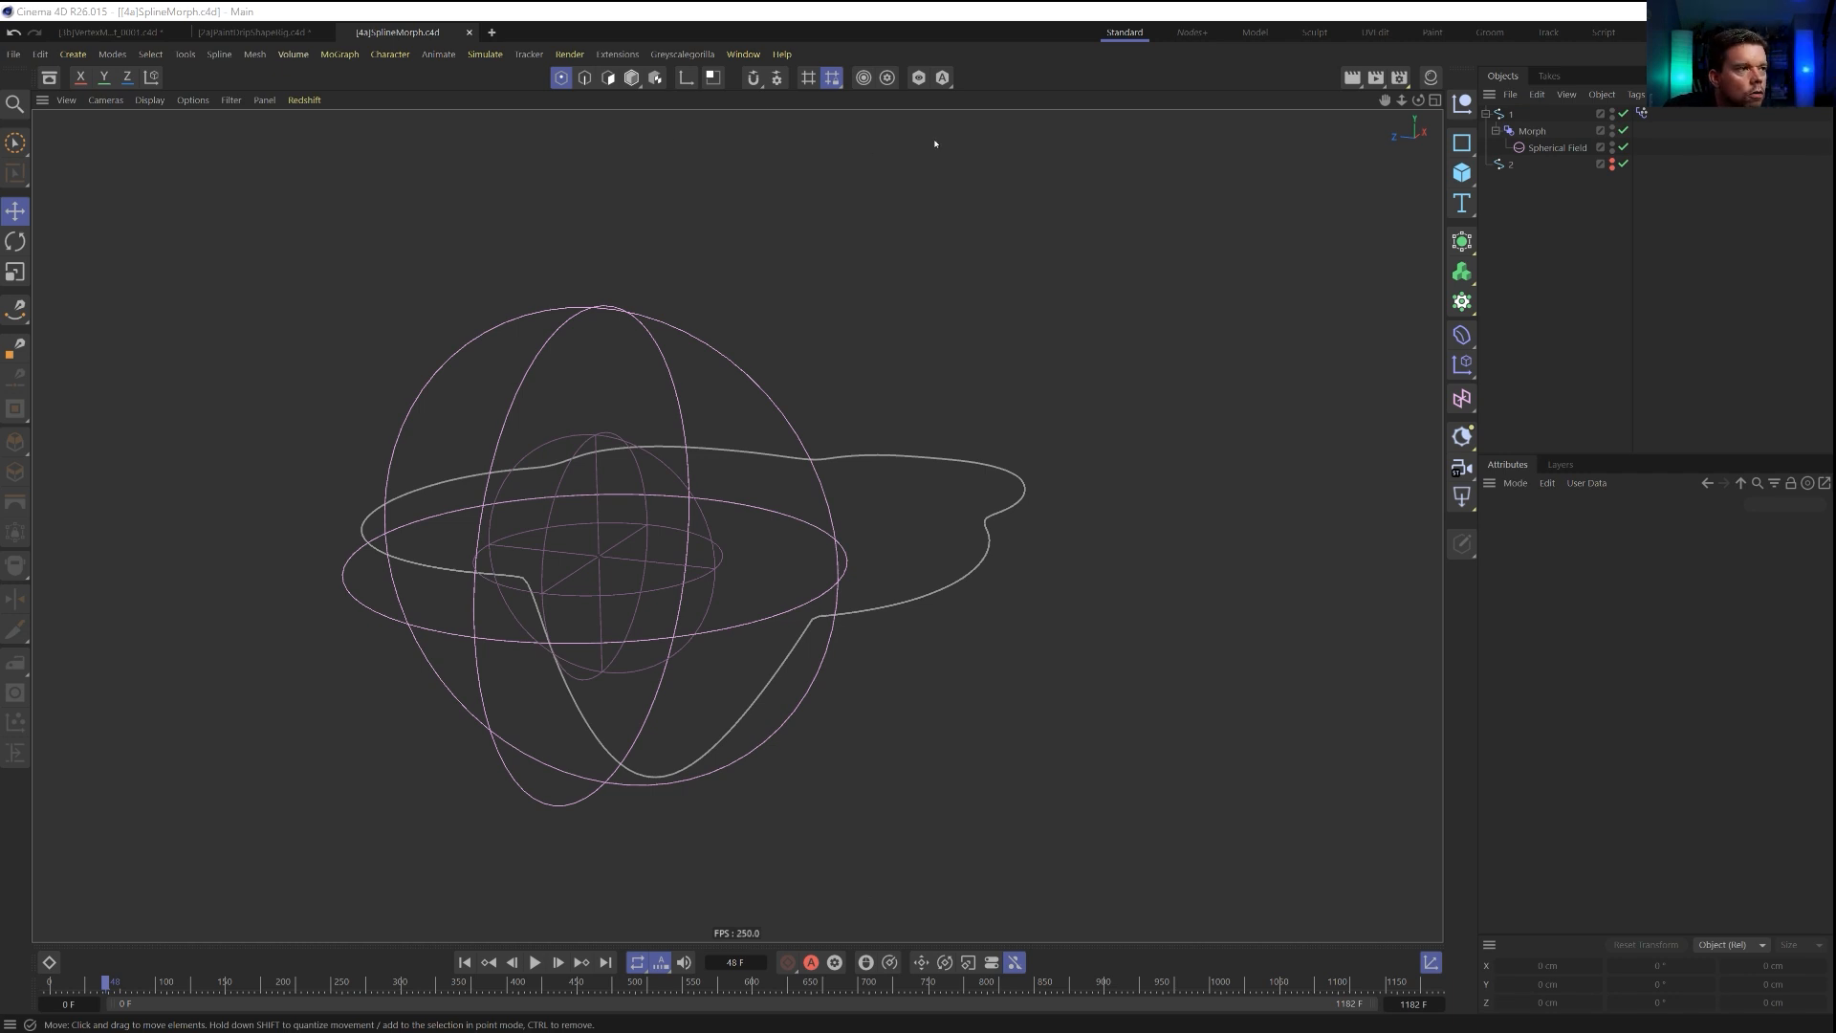
Create a new empty project and add a Platonic primitive to it.
{"action": "key", "text": "ctrl+n"}
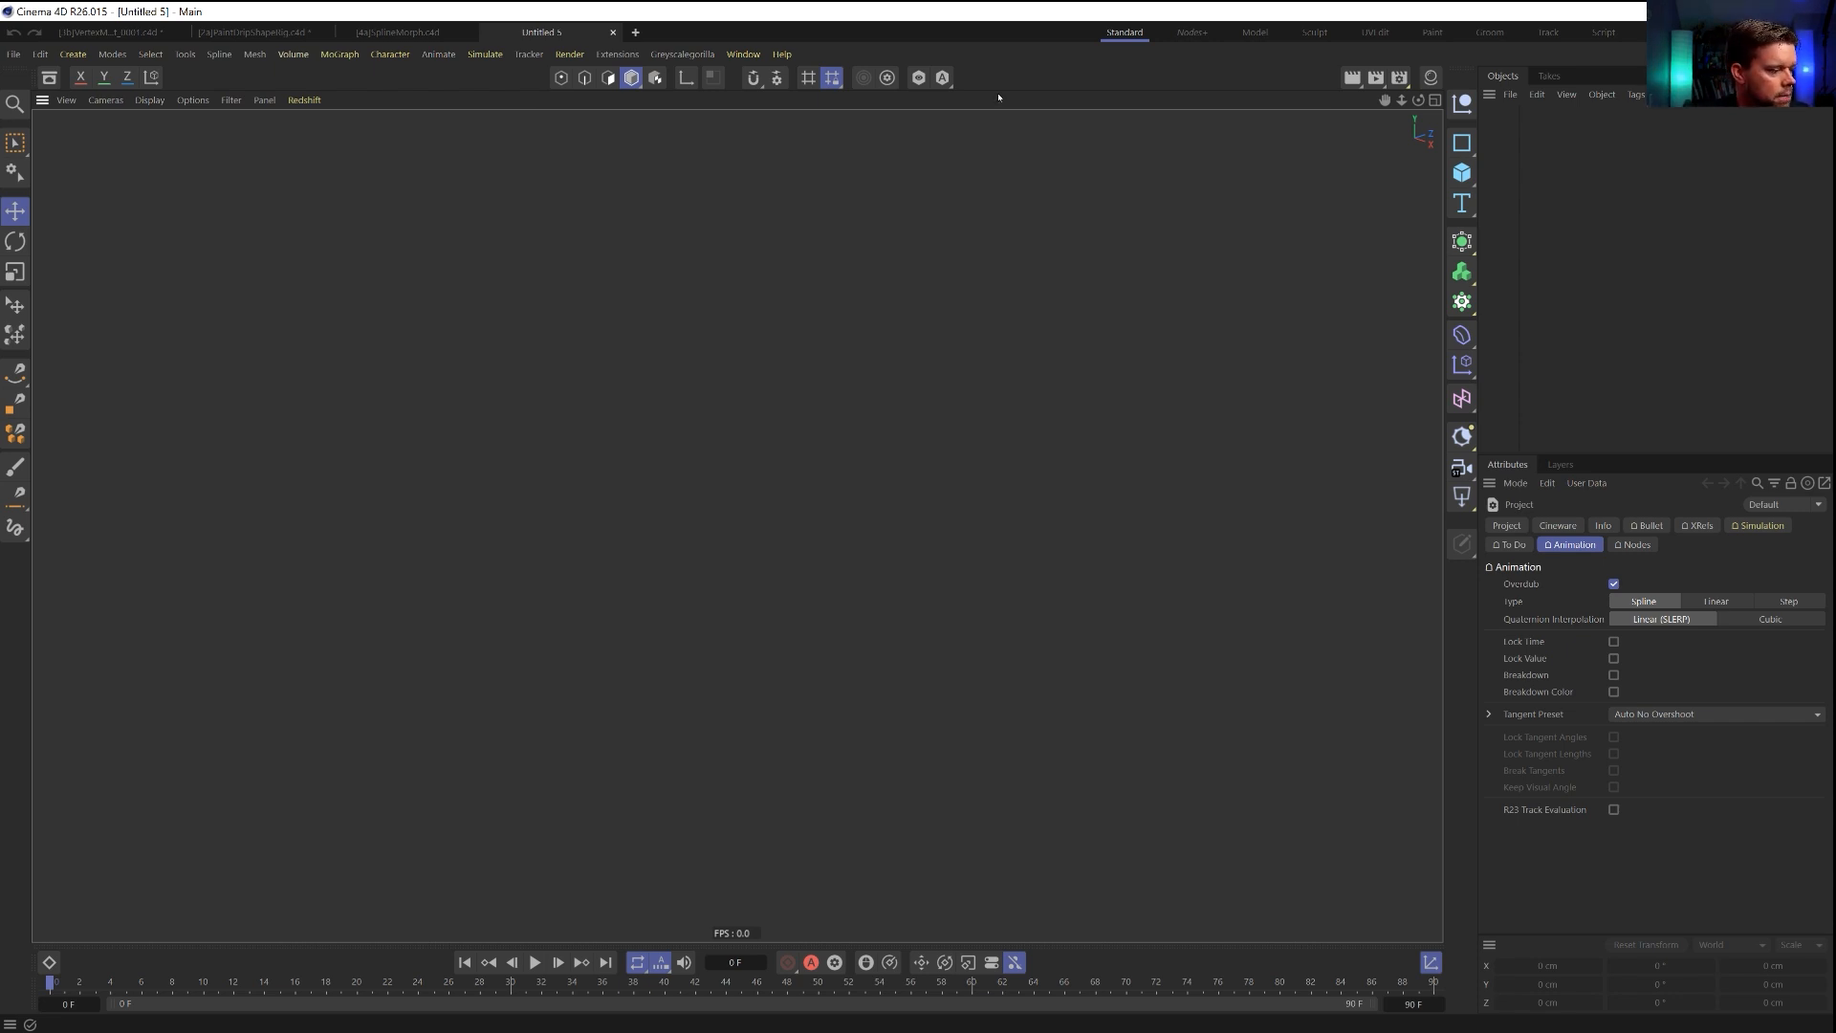
{"action": "key", "text": "e"}
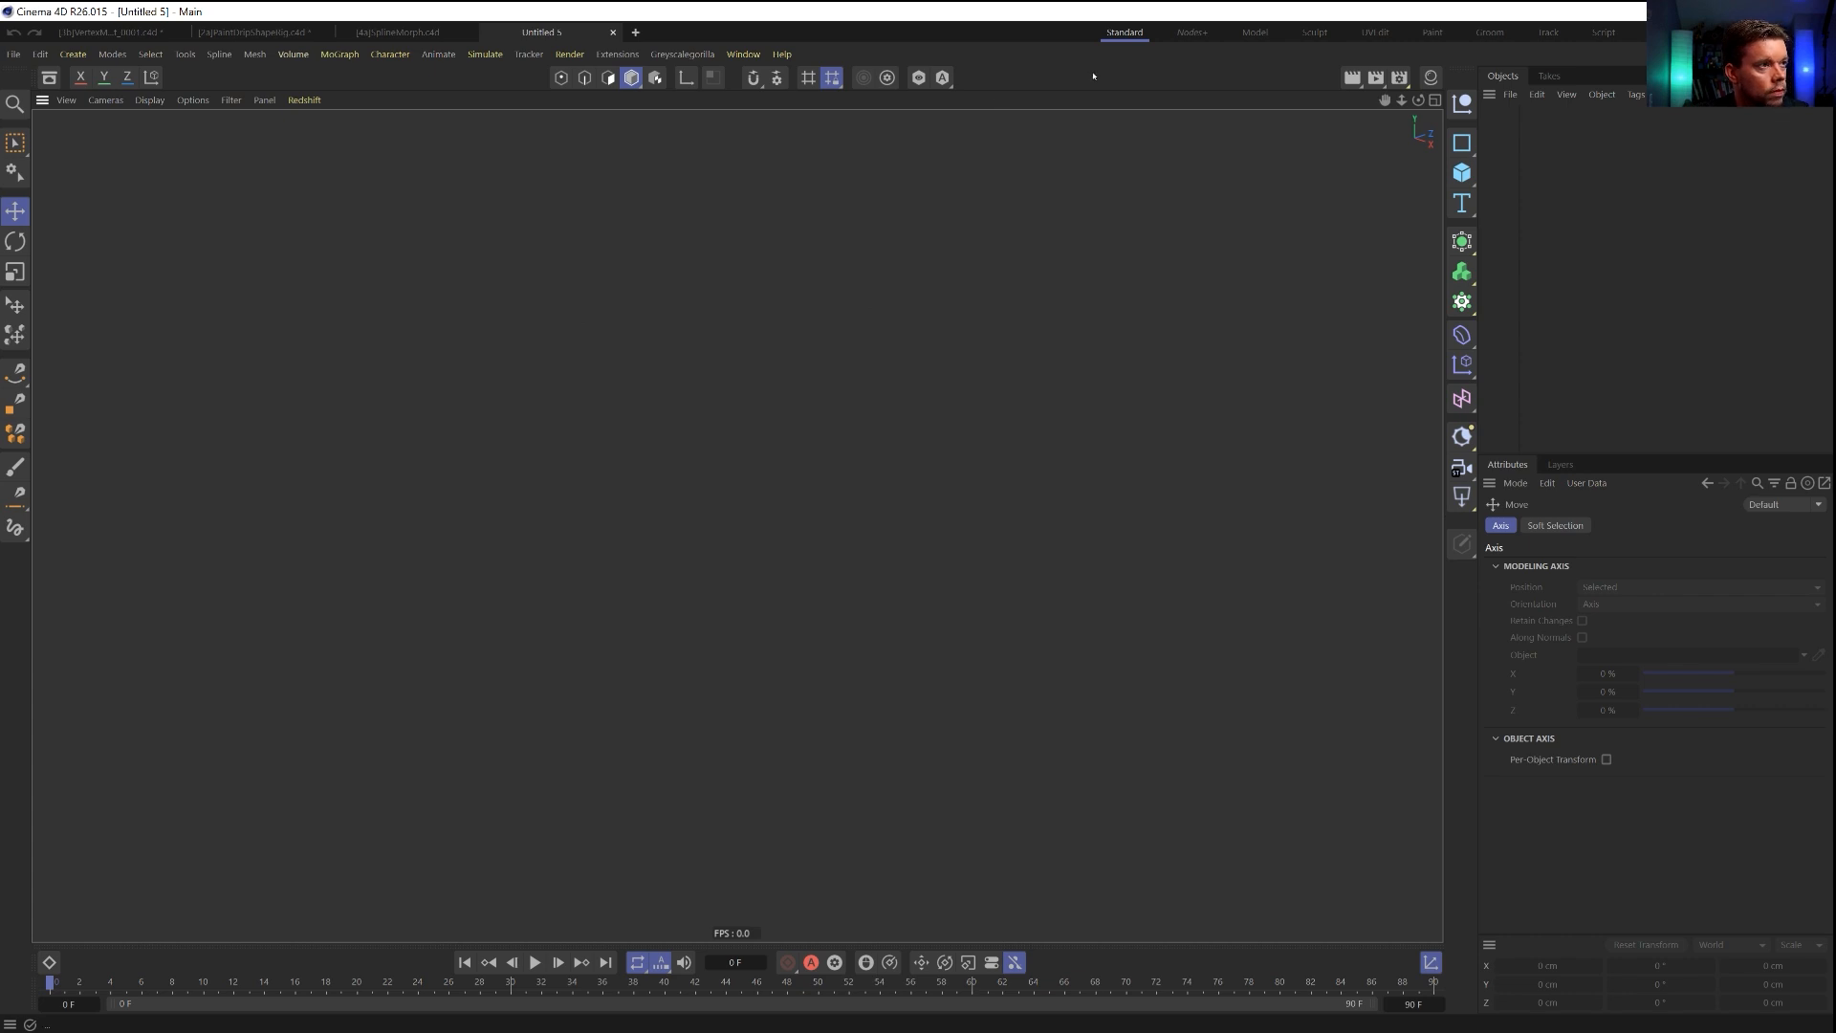
{"action": "left_click", "coordinate": [1461, 172]}
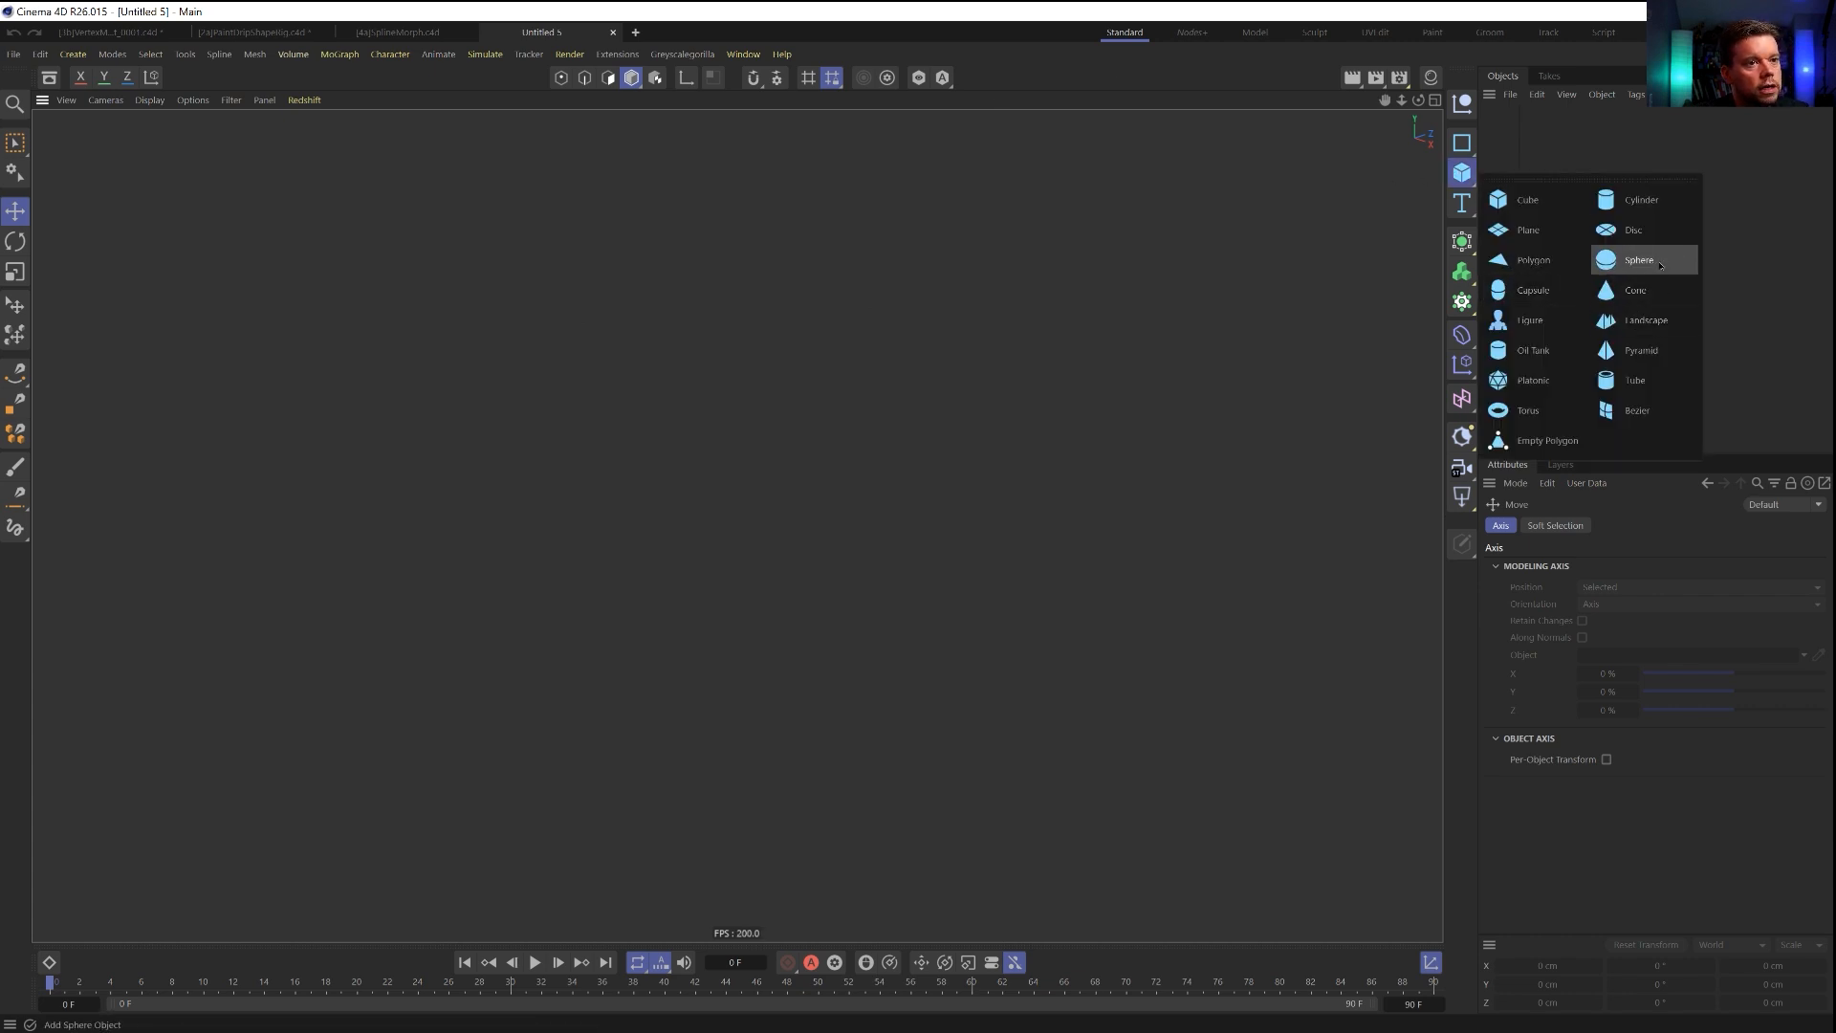
{"action": "left_click", "coordinate": [1526, 379]}
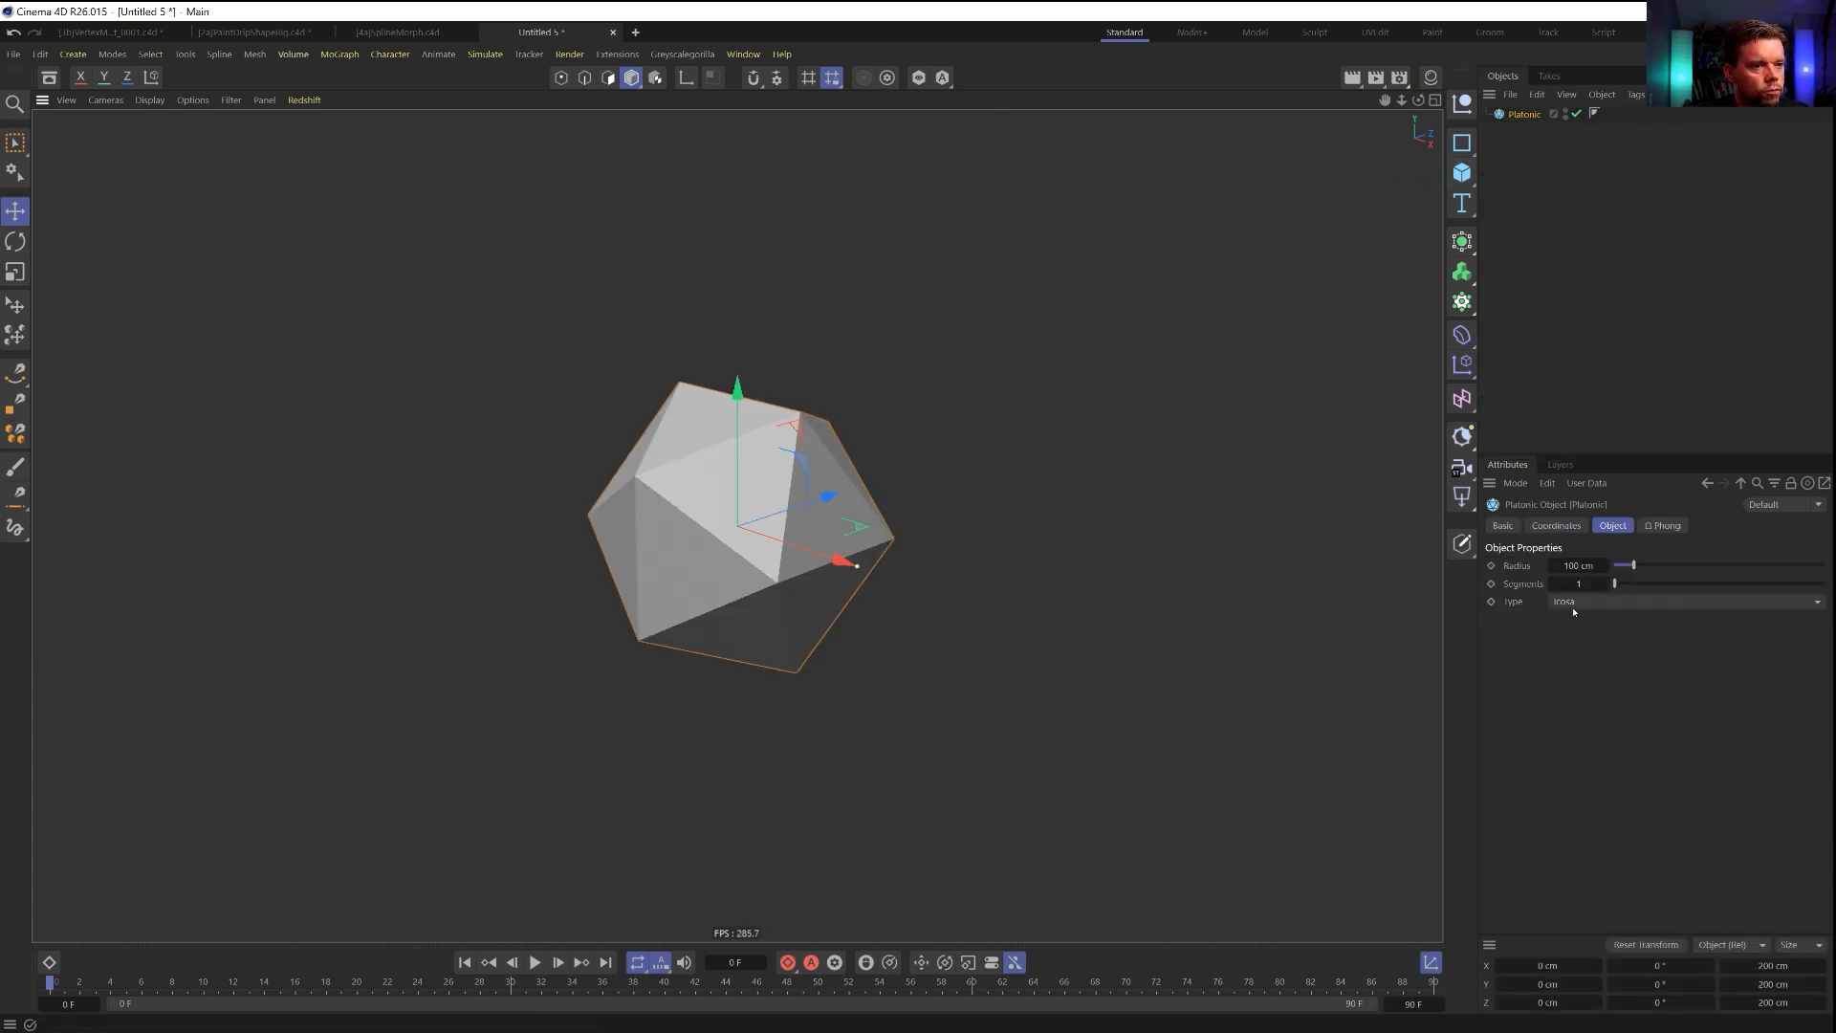
{"action": "mouse_move", "coordinate": [868, 422]}
{"action": "left_mouse_down", "text": "alt"}
{"action": "mouse_move", "coordinate": [933, 427]}
{"action": "mouse_move", "coordinate": [896, 435]}
{"action": "left_mouse_up", "text": "alt"}
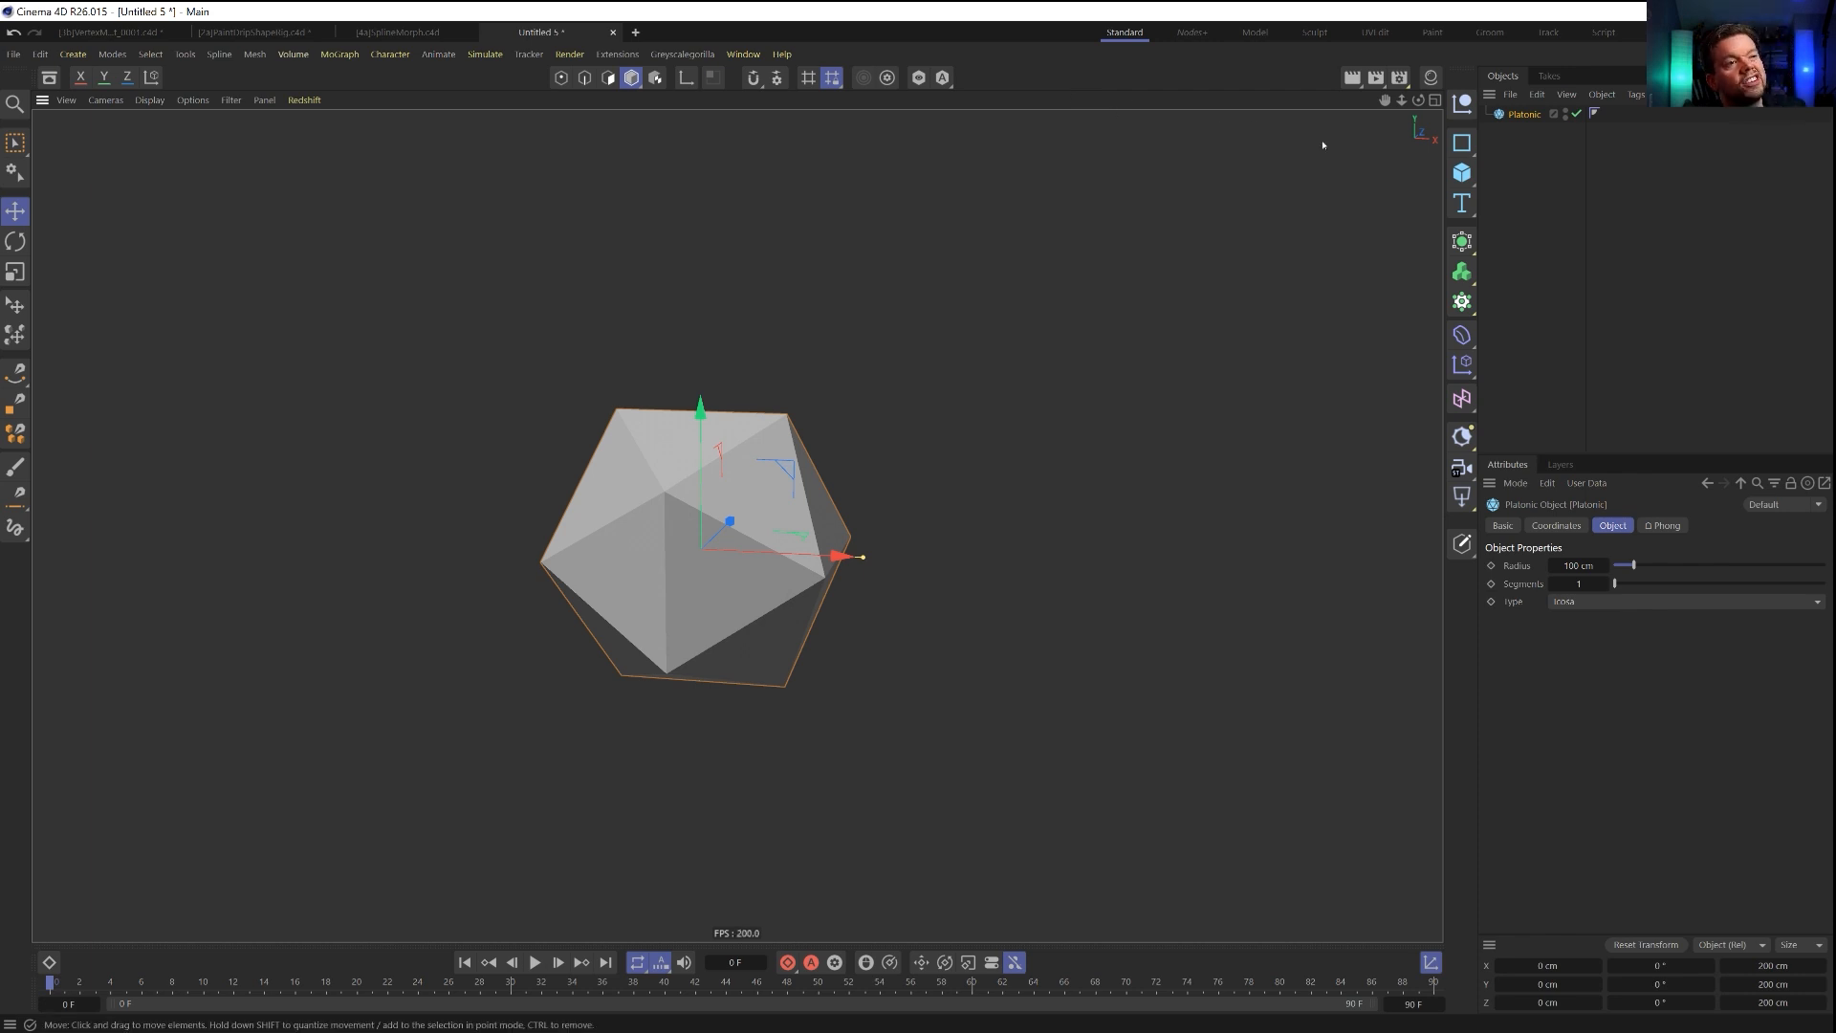
Add a sphere inside a Cloner and set the Cloner to Object mode with the Platonic as its target object.
{"action": "left_click_drag", "start_coordinate": [1462, 172], "coordinate": [1611, 256]}
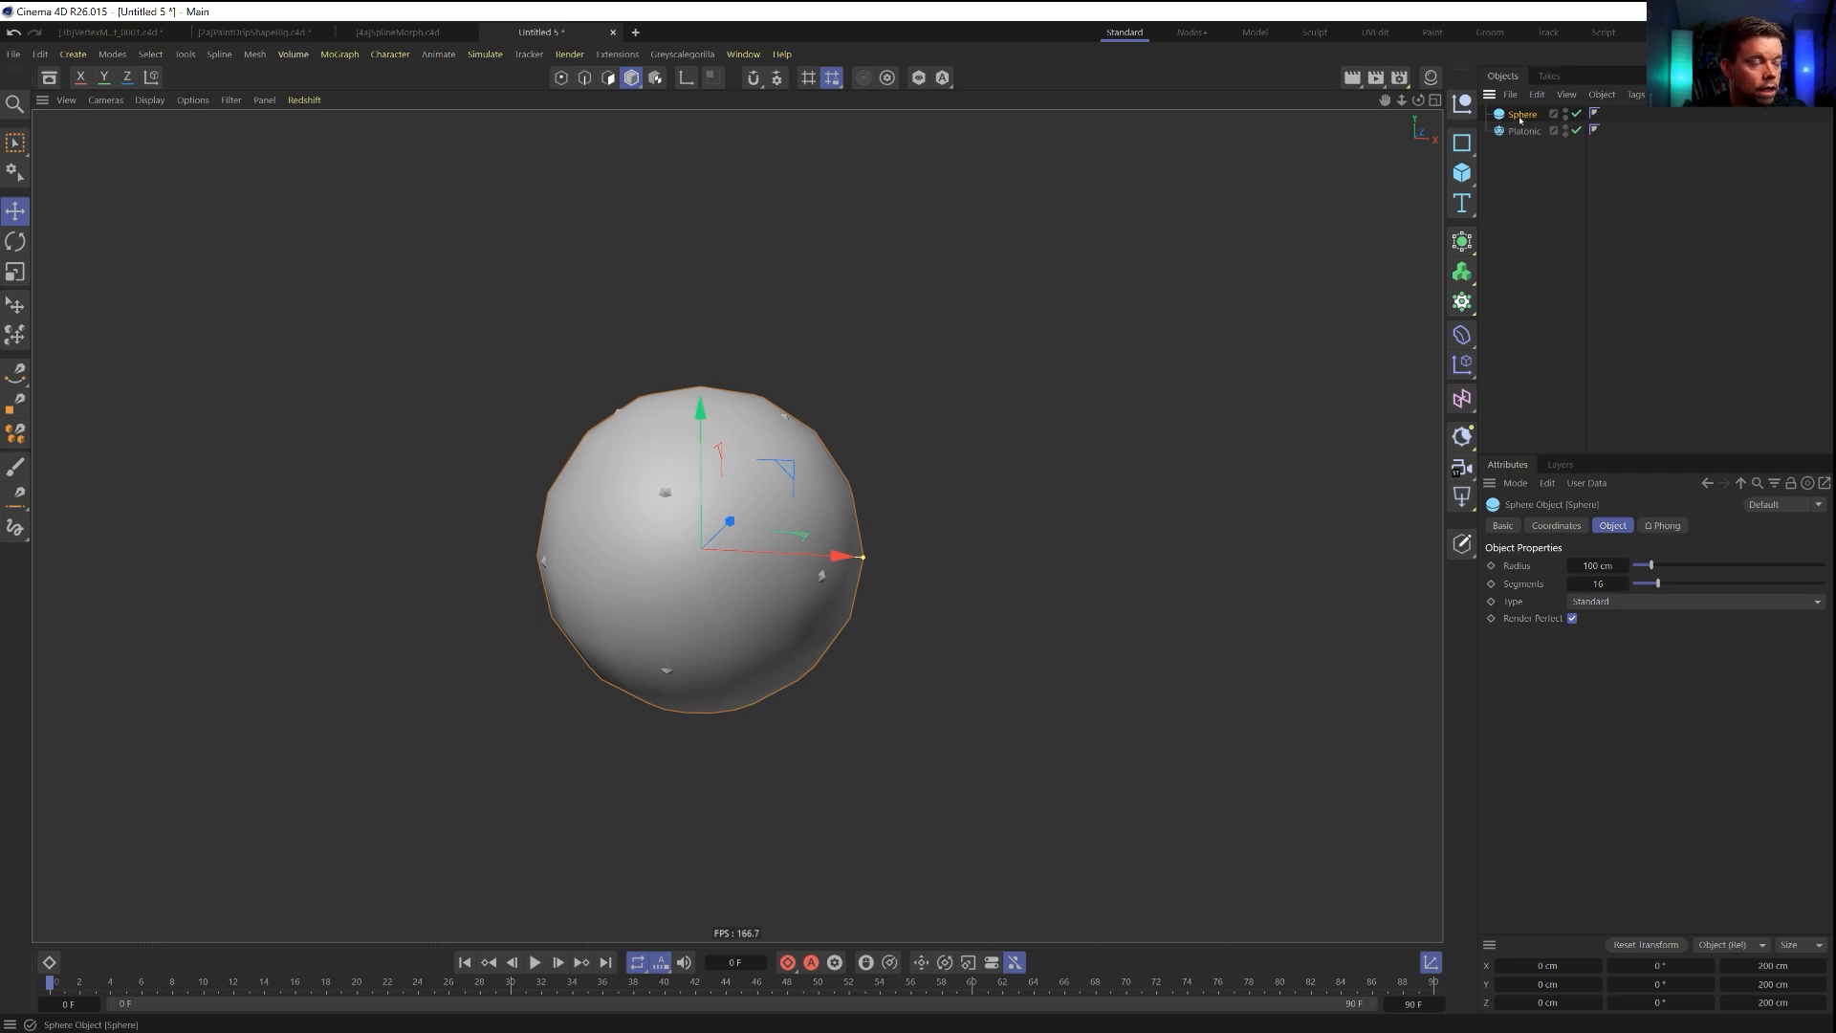
{"action": "left_click", "coordinate": [1463, 303], "text": "alt"}
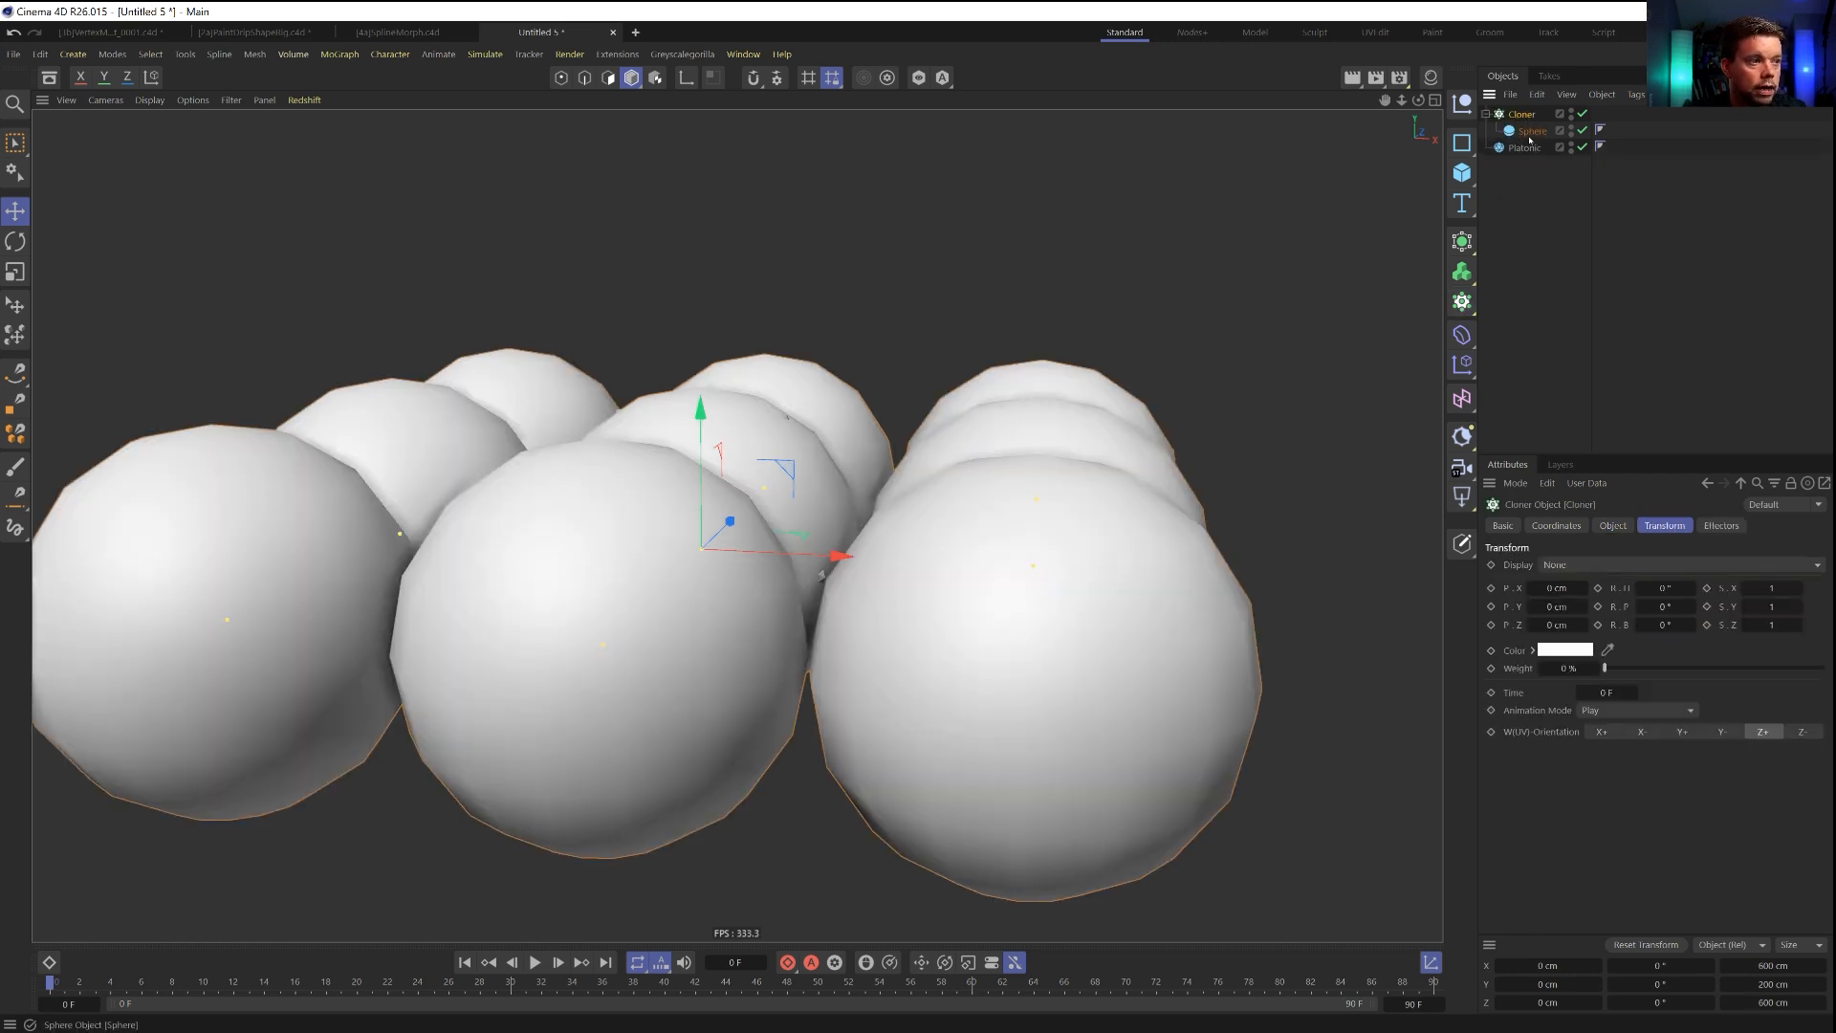
{"action": "left_click", "coordinate": [1614, 526]}
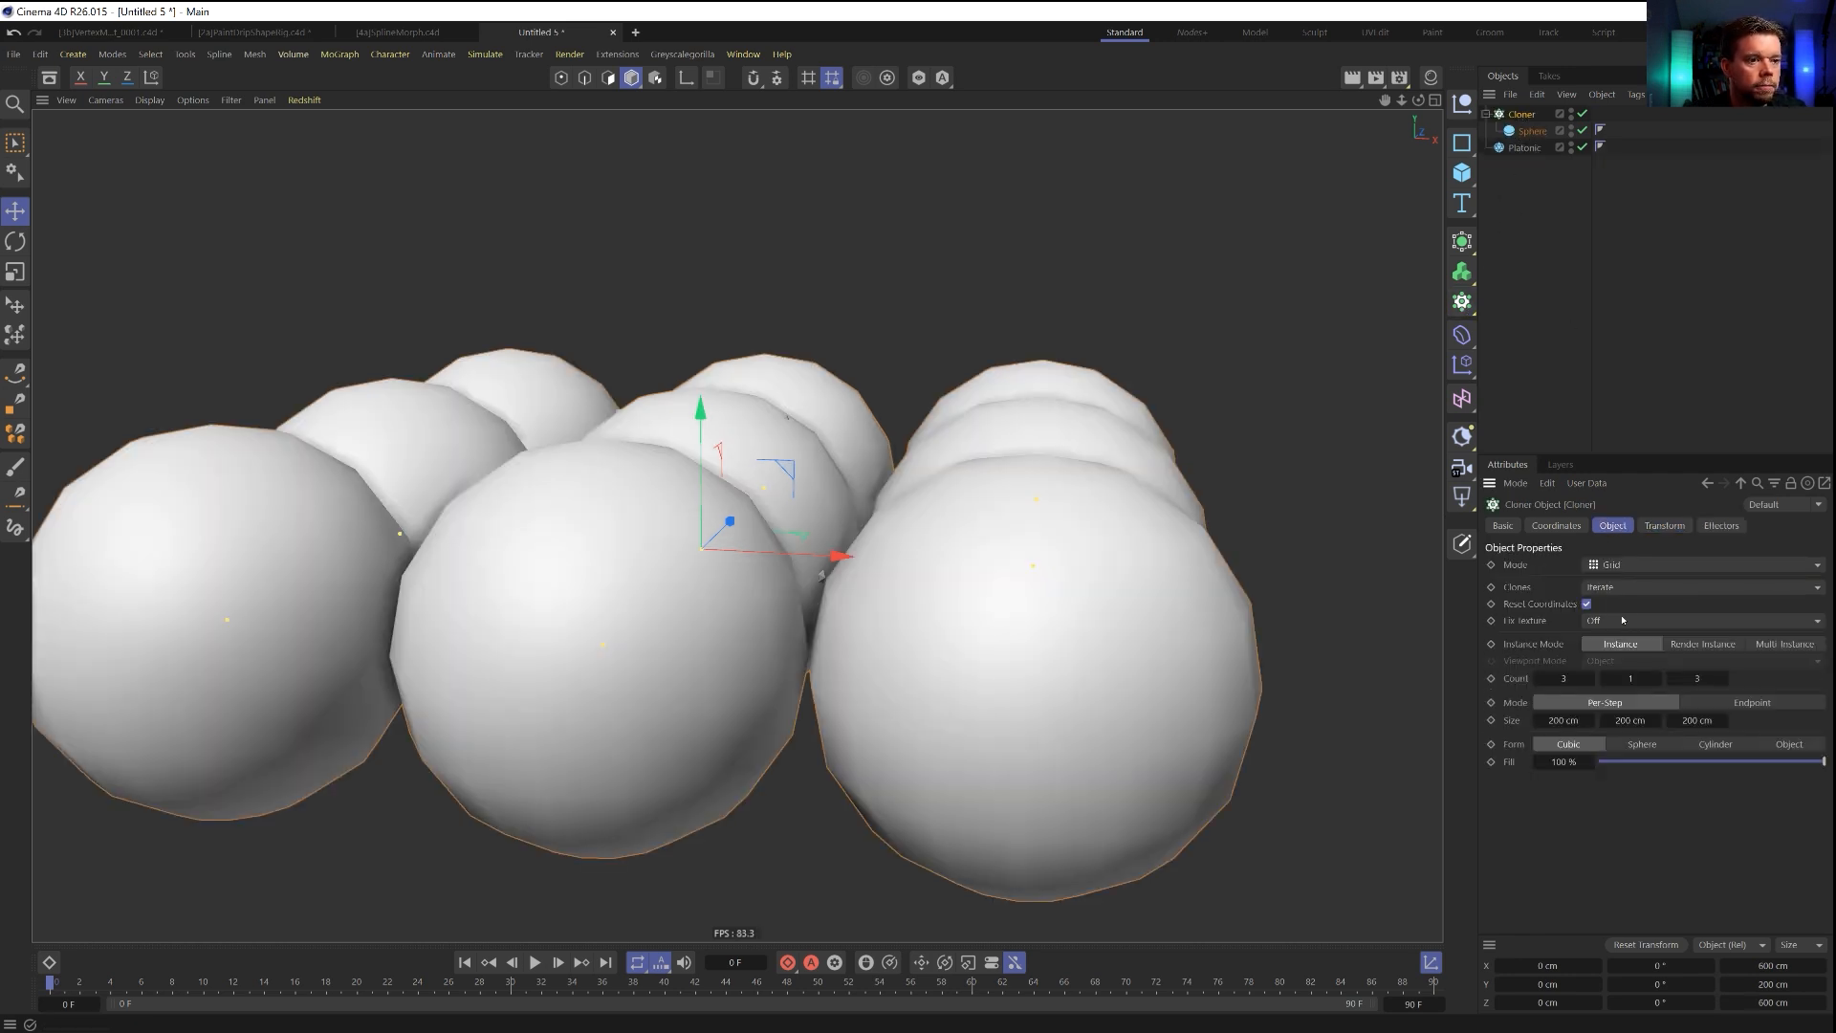
{"action": "left_click", "coordinate": [1623, 565]}
{"action": "left_click", "coordinate": [1626, 576]}
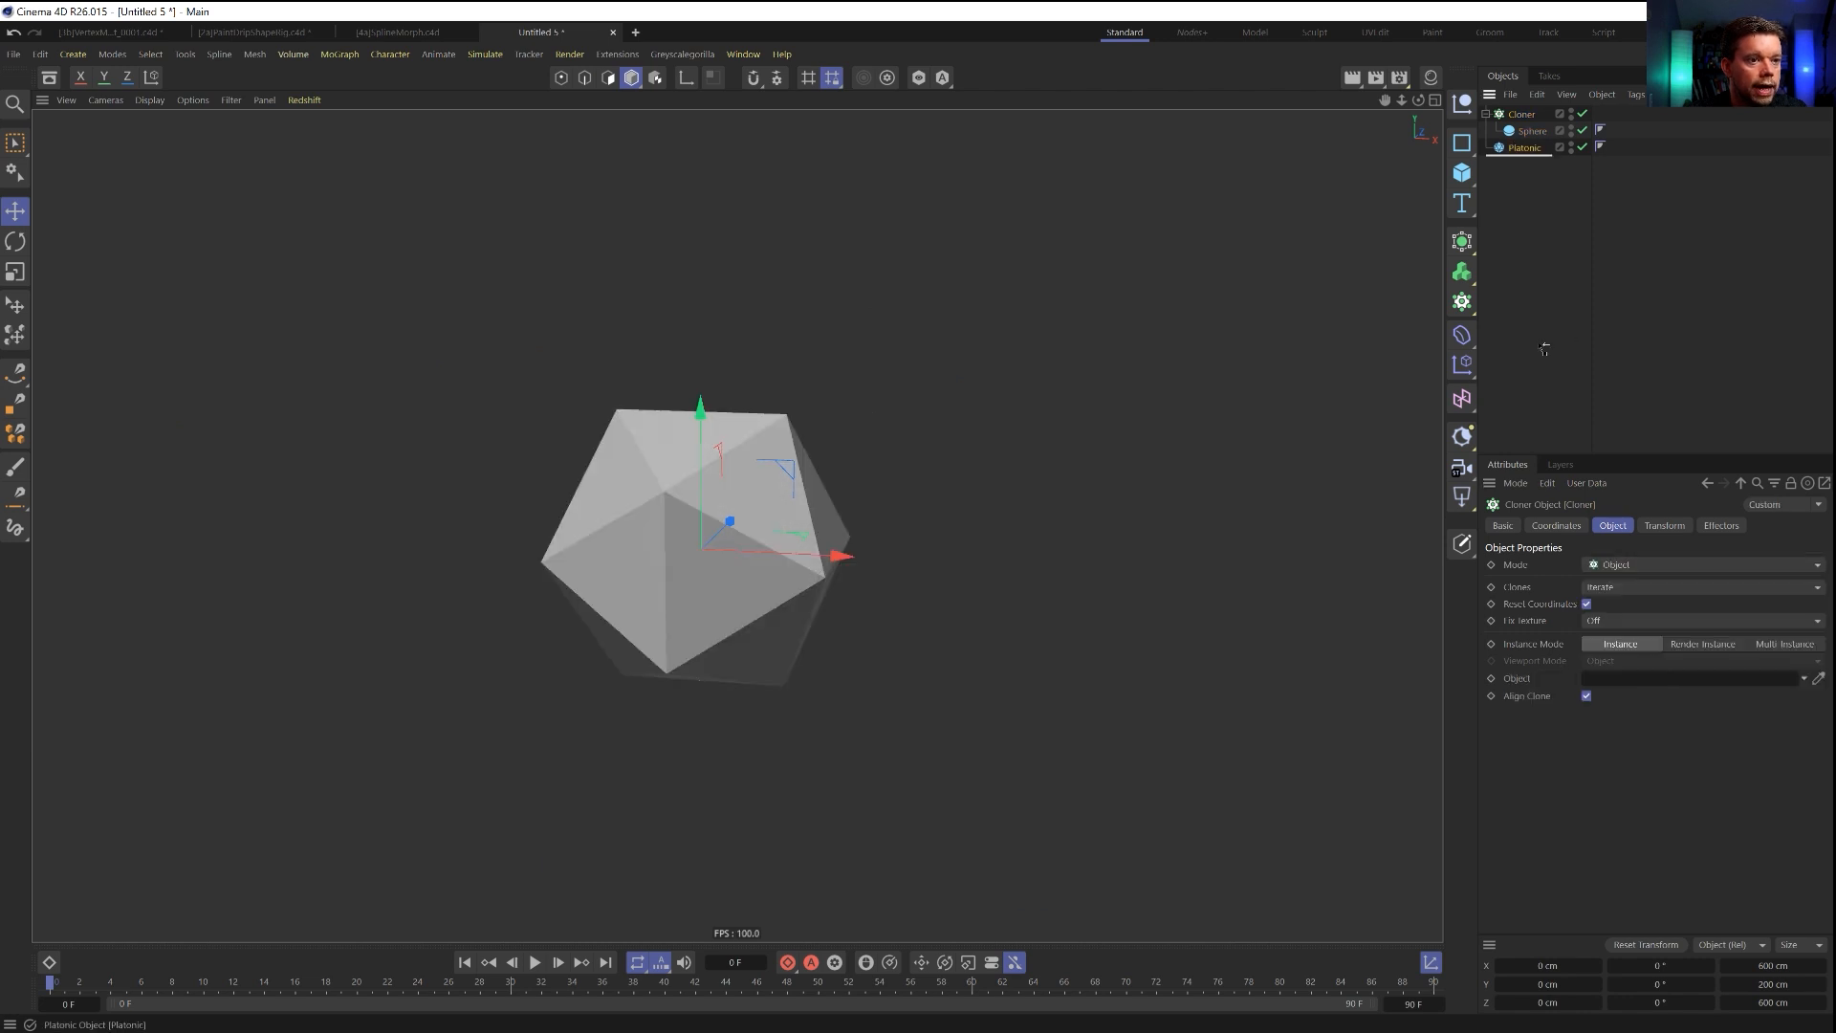
{"action": "left_click_drag", "start_coordinate": [1637, 678], "coordinate": [1635, 678]}
Scale down the sphere inside the Cloner so the clones fit on the Platonic's surface.
{"action": "left_click", "coordinate": [1533, 131]}
{"action": "key", "text": "t"}
{"action": "left_click_drag", "start_coordinate": [1184, 321], "coordinate": [1072, 330]}
Set the Cloner's Distribution to Polygon Center and shrink the sphere further into small balls on the faces.
{"action": "left_click", "coordinate": [1521, 115]}
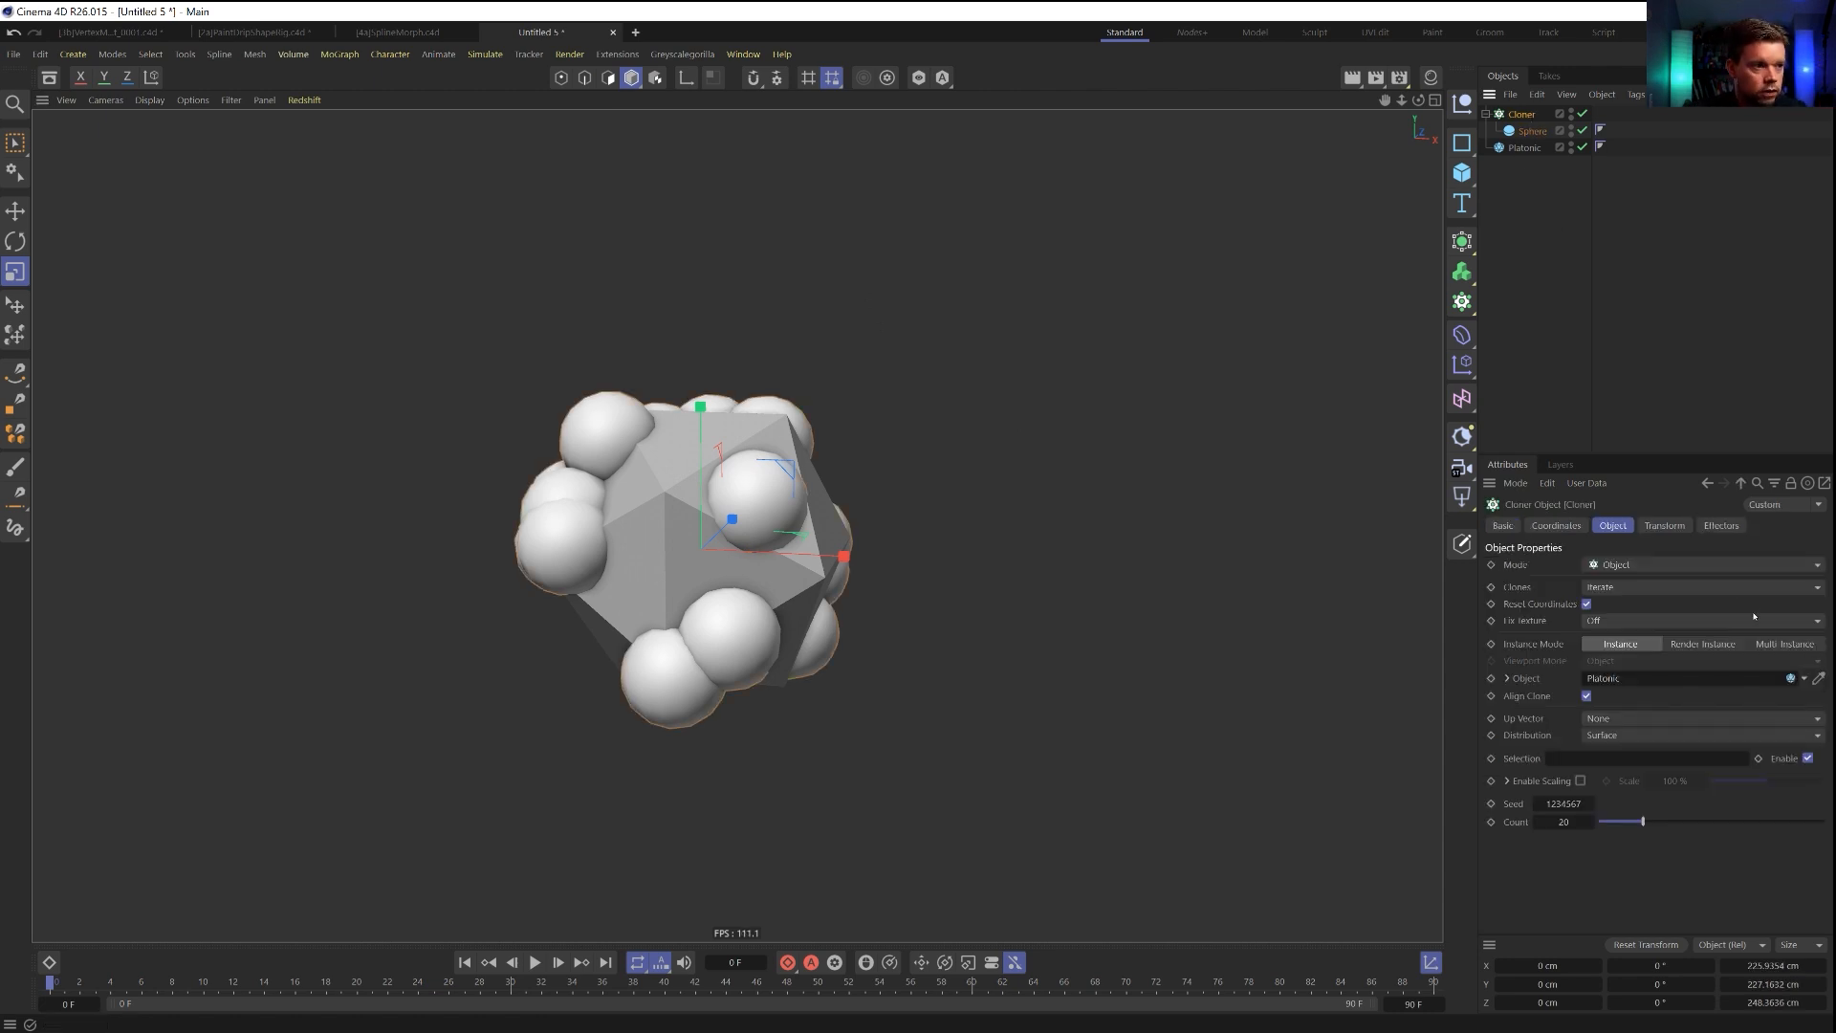
{"action": "left_click", "coordinate": [1637, 735]}
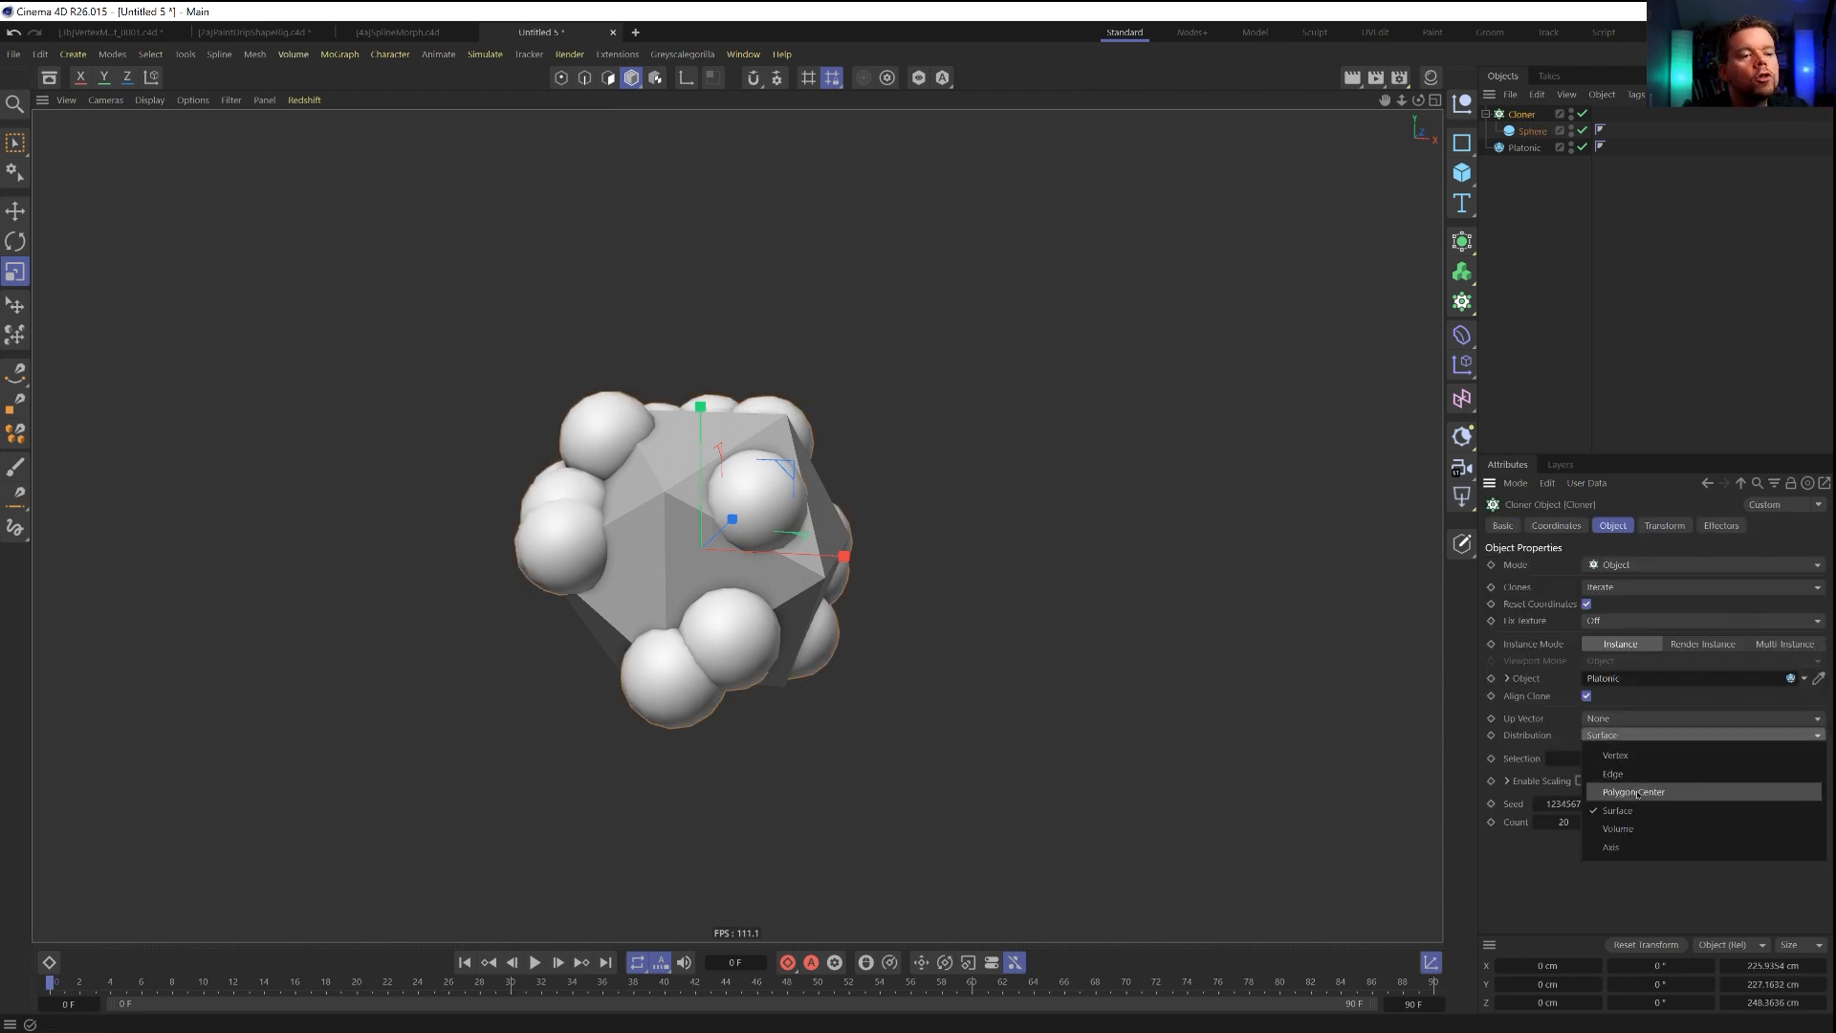
{"action": "left_click", "coordinate": [1626, 776]}
{"action": "left_click", "coordinate": [1532, 132]}
{"action": "left_click_drag", "start_coordinate": [1033, 449], "coordinate": [884, 473]}
Offset the clones outward from the Platonic's faces with a Cloner transform Z position of 9 cm.
{"action": "left_click", "coordinate": [1520, 114]}
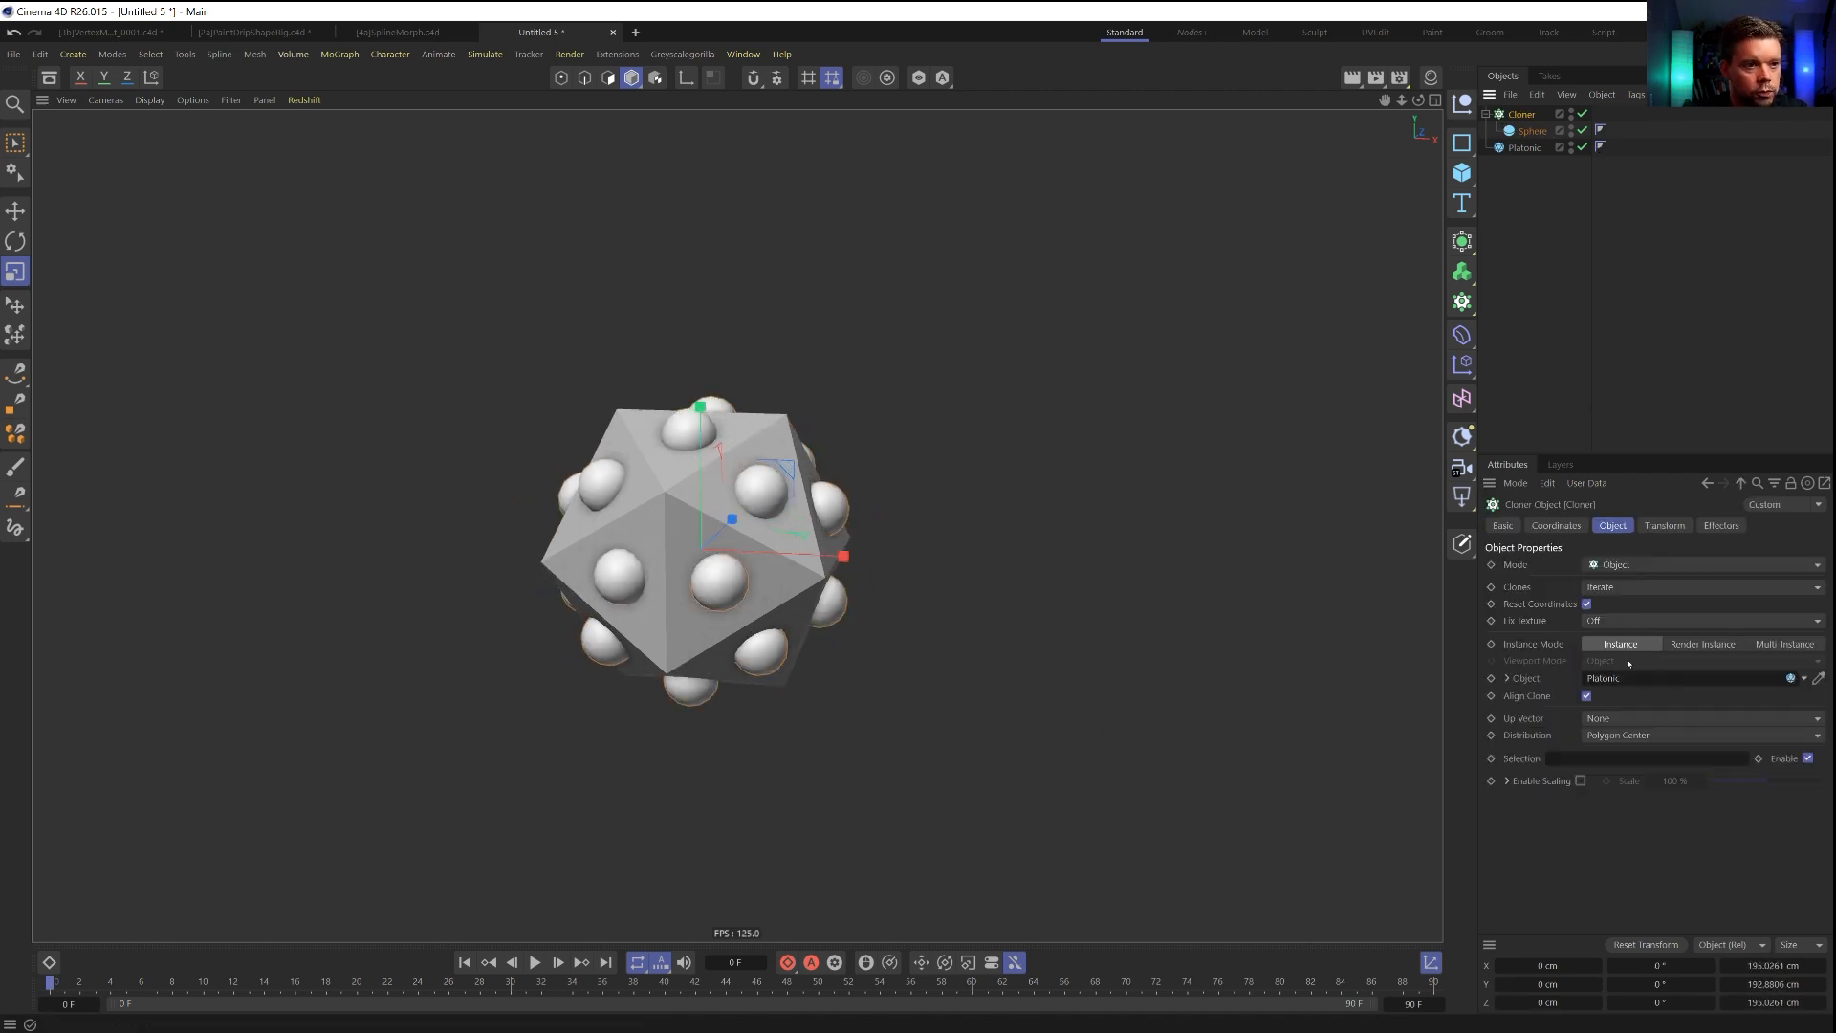
{"action": "left_click", "coordinate": [1664, 525]}
{"action": "left_click_drag", "start_coordinate": [1584, 625], "coordinate": [1584, 617]}
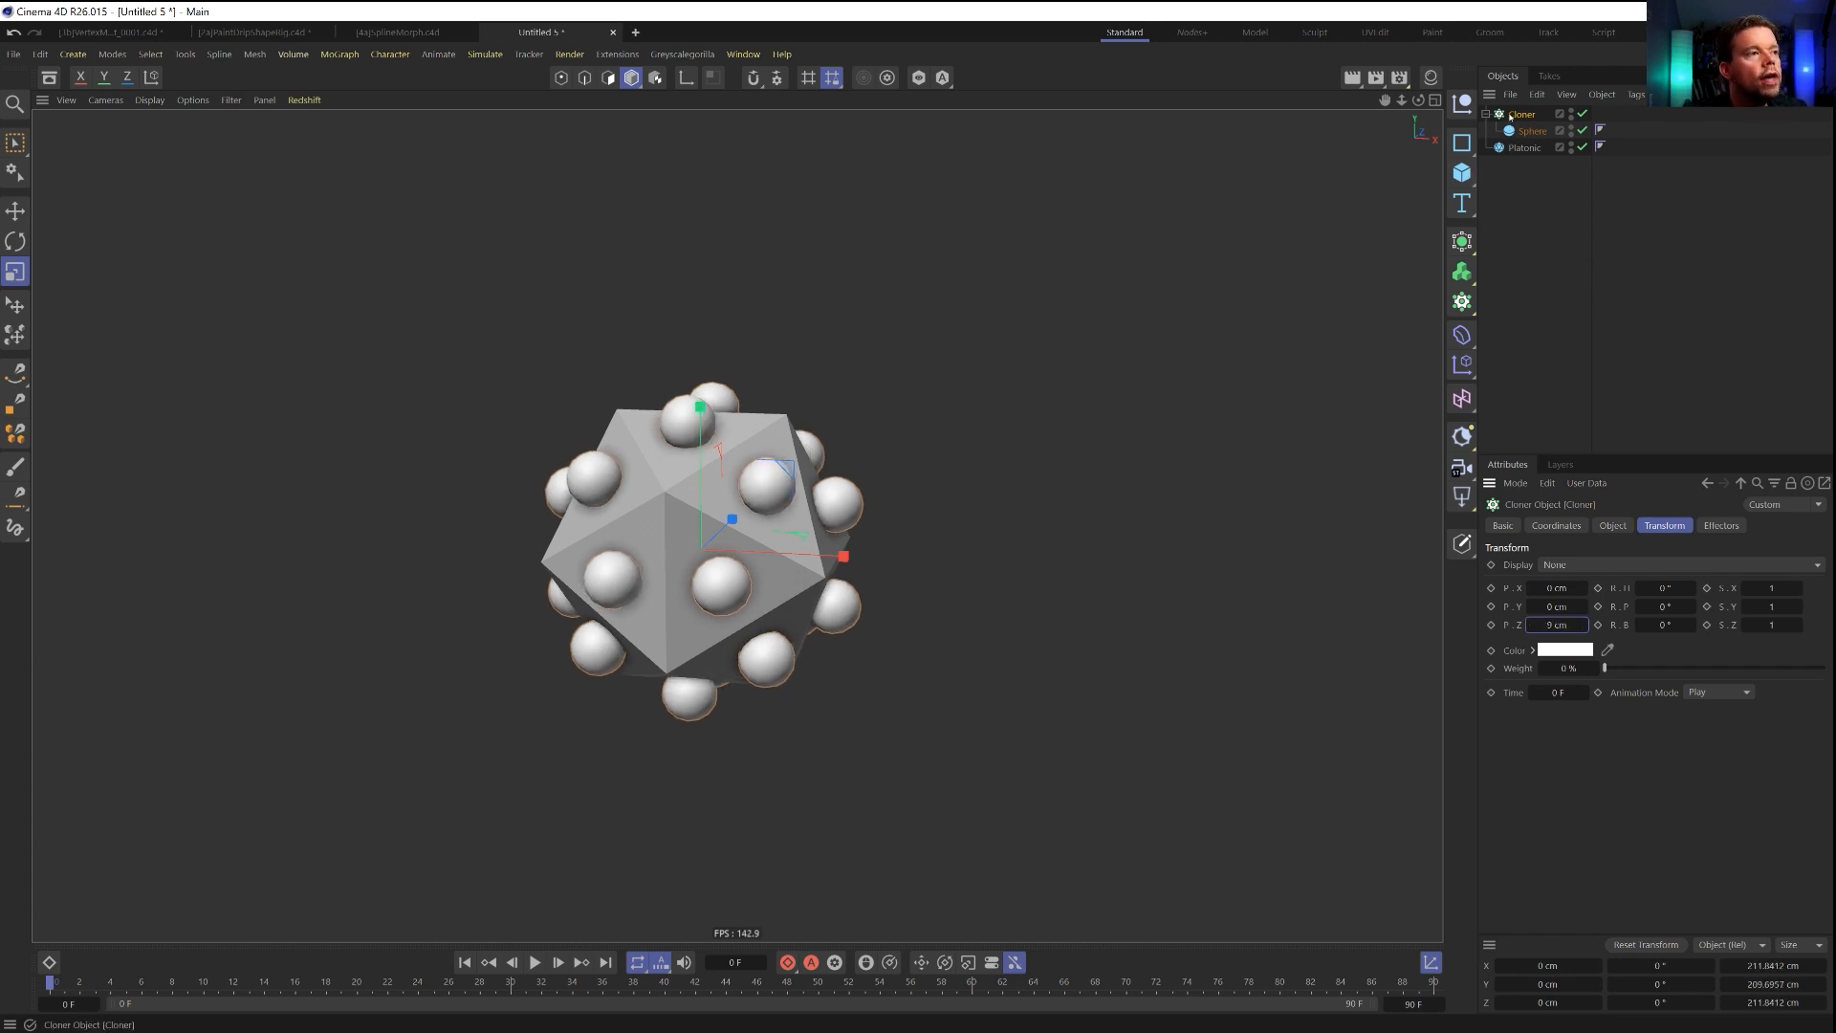
Add a Tracer linked to the Cloner, order the Cloner below the Platonic, and turn off Trace Vertices.
{"action": "left_click", "coordinate": [1461, 308]}
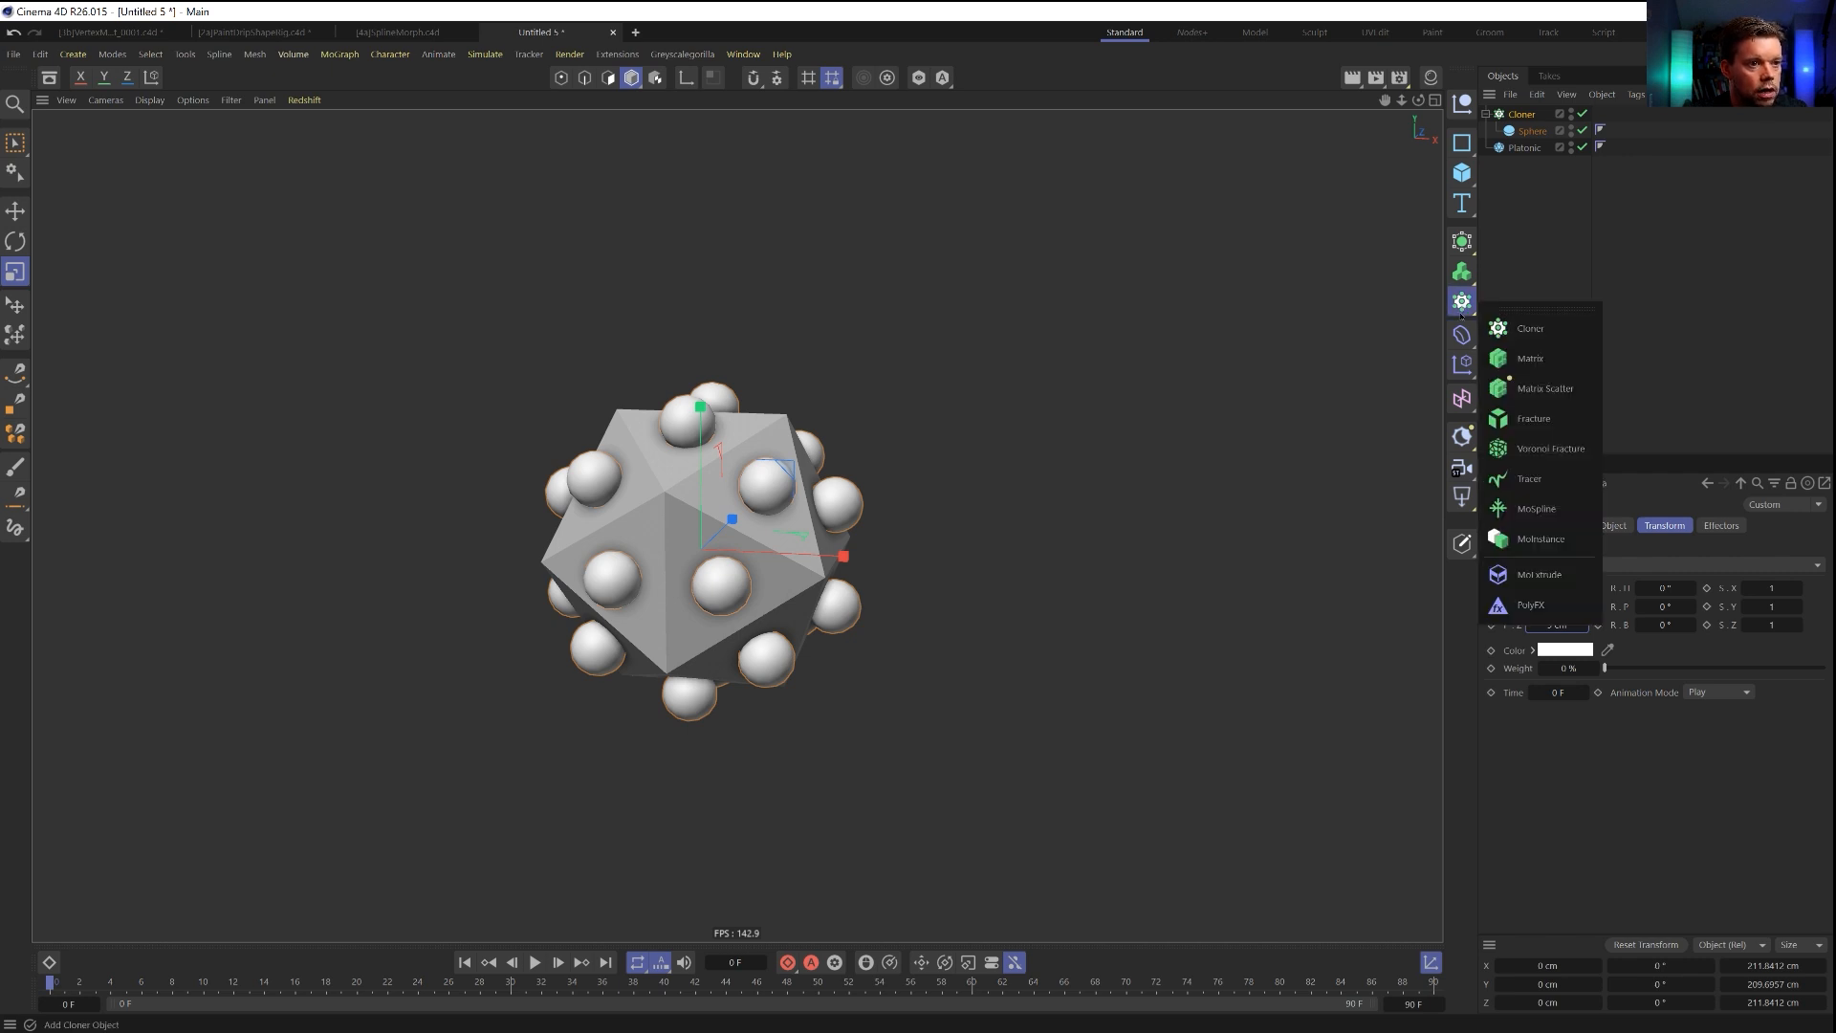
{"action": "left_click", "coordinate": [1528, 478]}
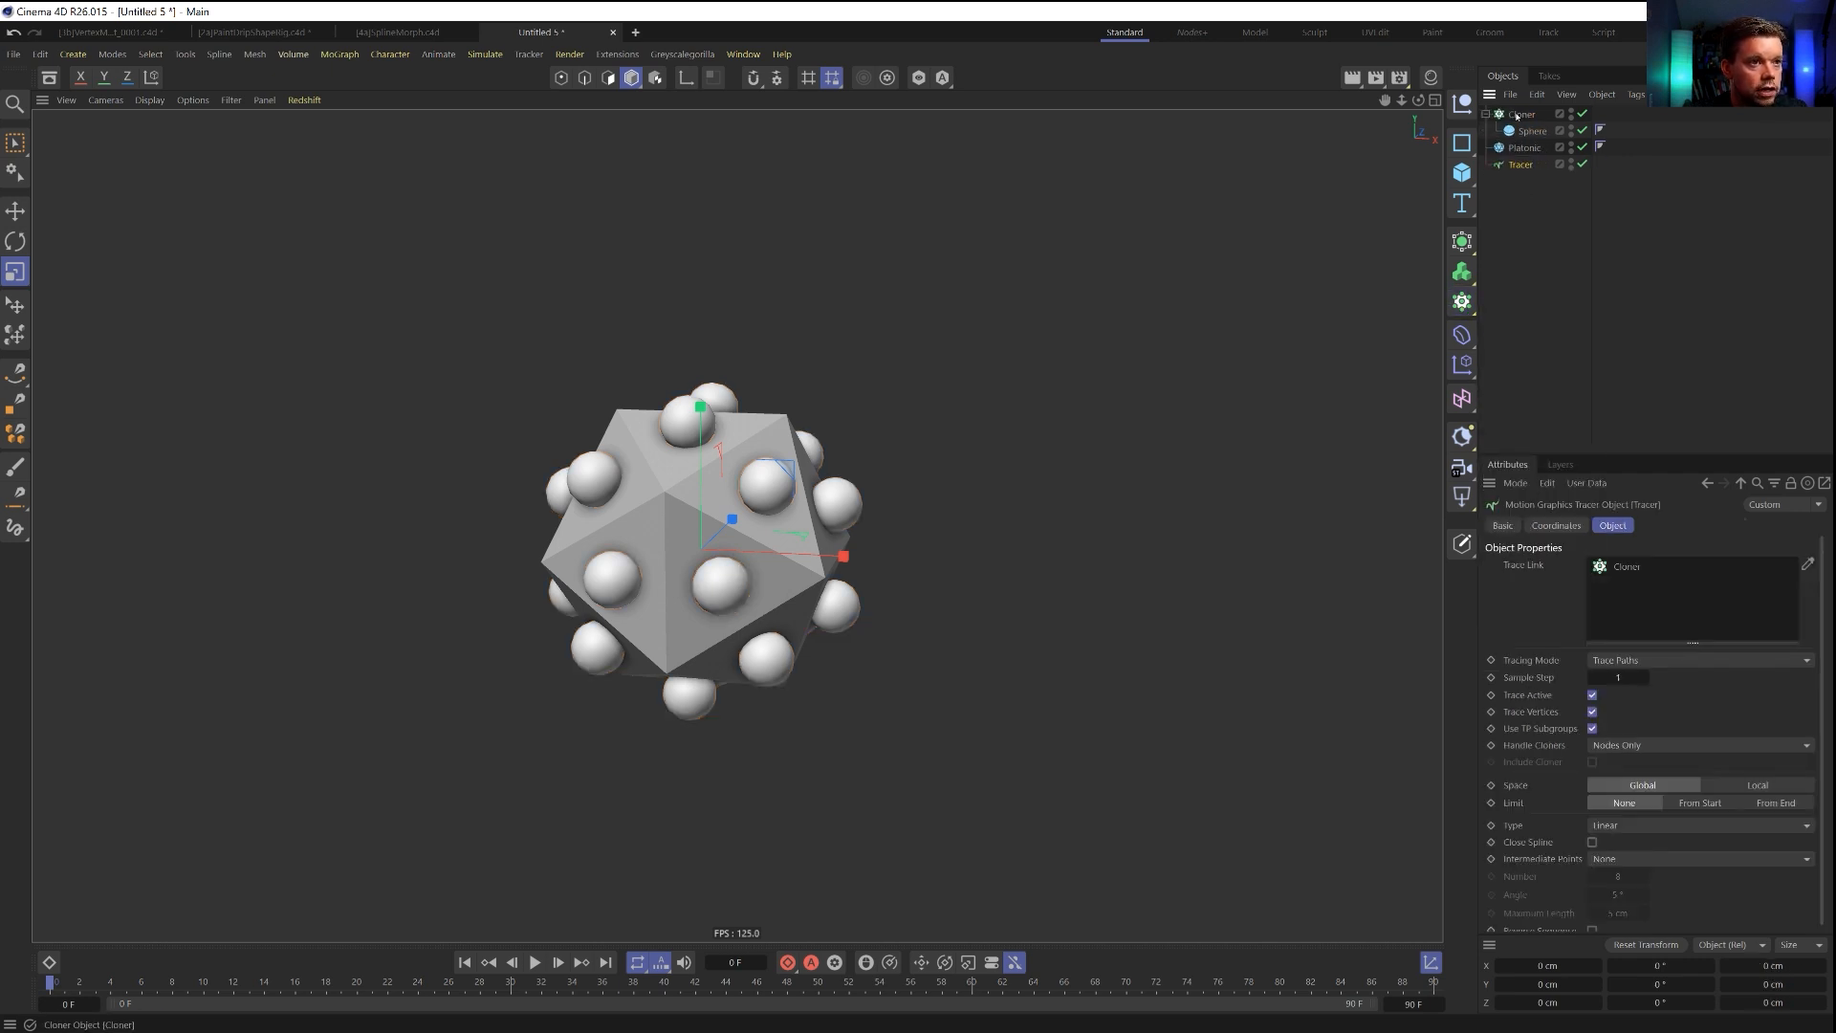
{"action": "left_click_drag", "start_coordinate": [1521, 114], "coordinate": [1520, 157]}
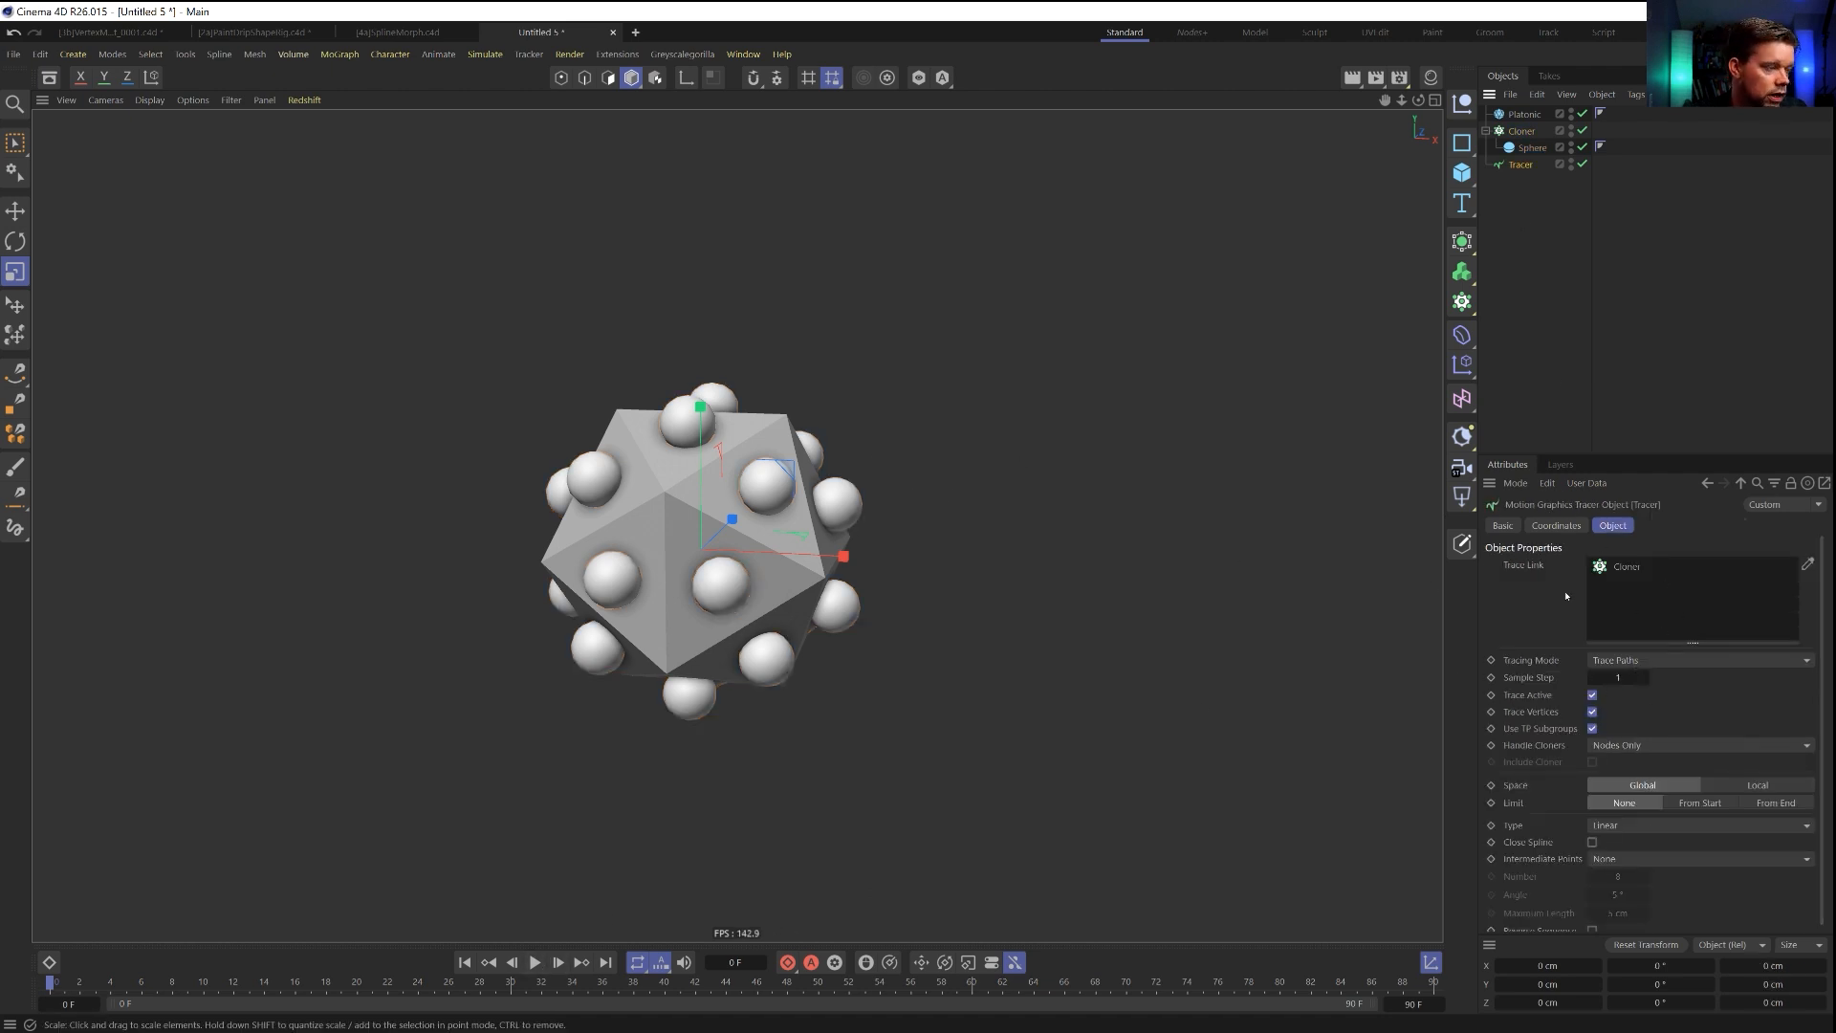
{"action": "left_click", "coordinate": [1592, 713]}
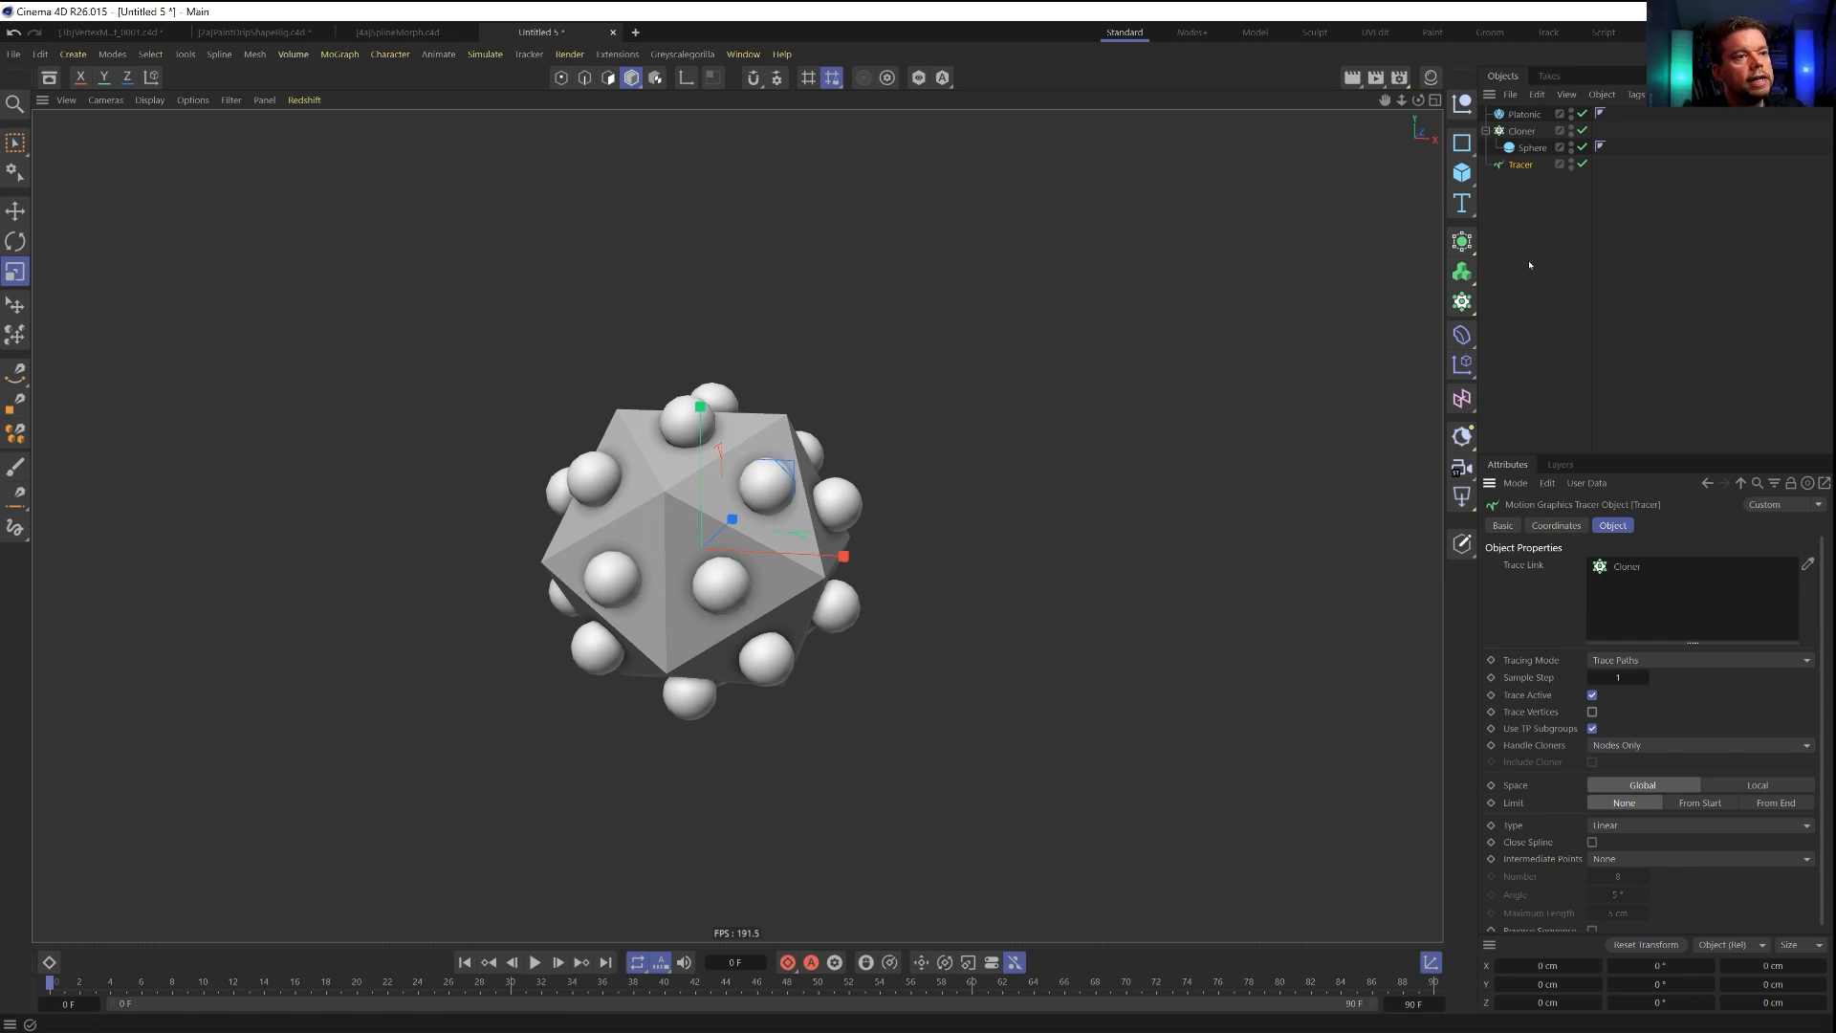
Give the sphere inside the Cloner a Bullet Rigid Body tag.
{"action": "left_click", "coordinate": [1533, 149]}
{"action": "right_click", "coordinate": [1534, 150]}
{"action": "mouse_move", "coordinate": [1606, 336]}
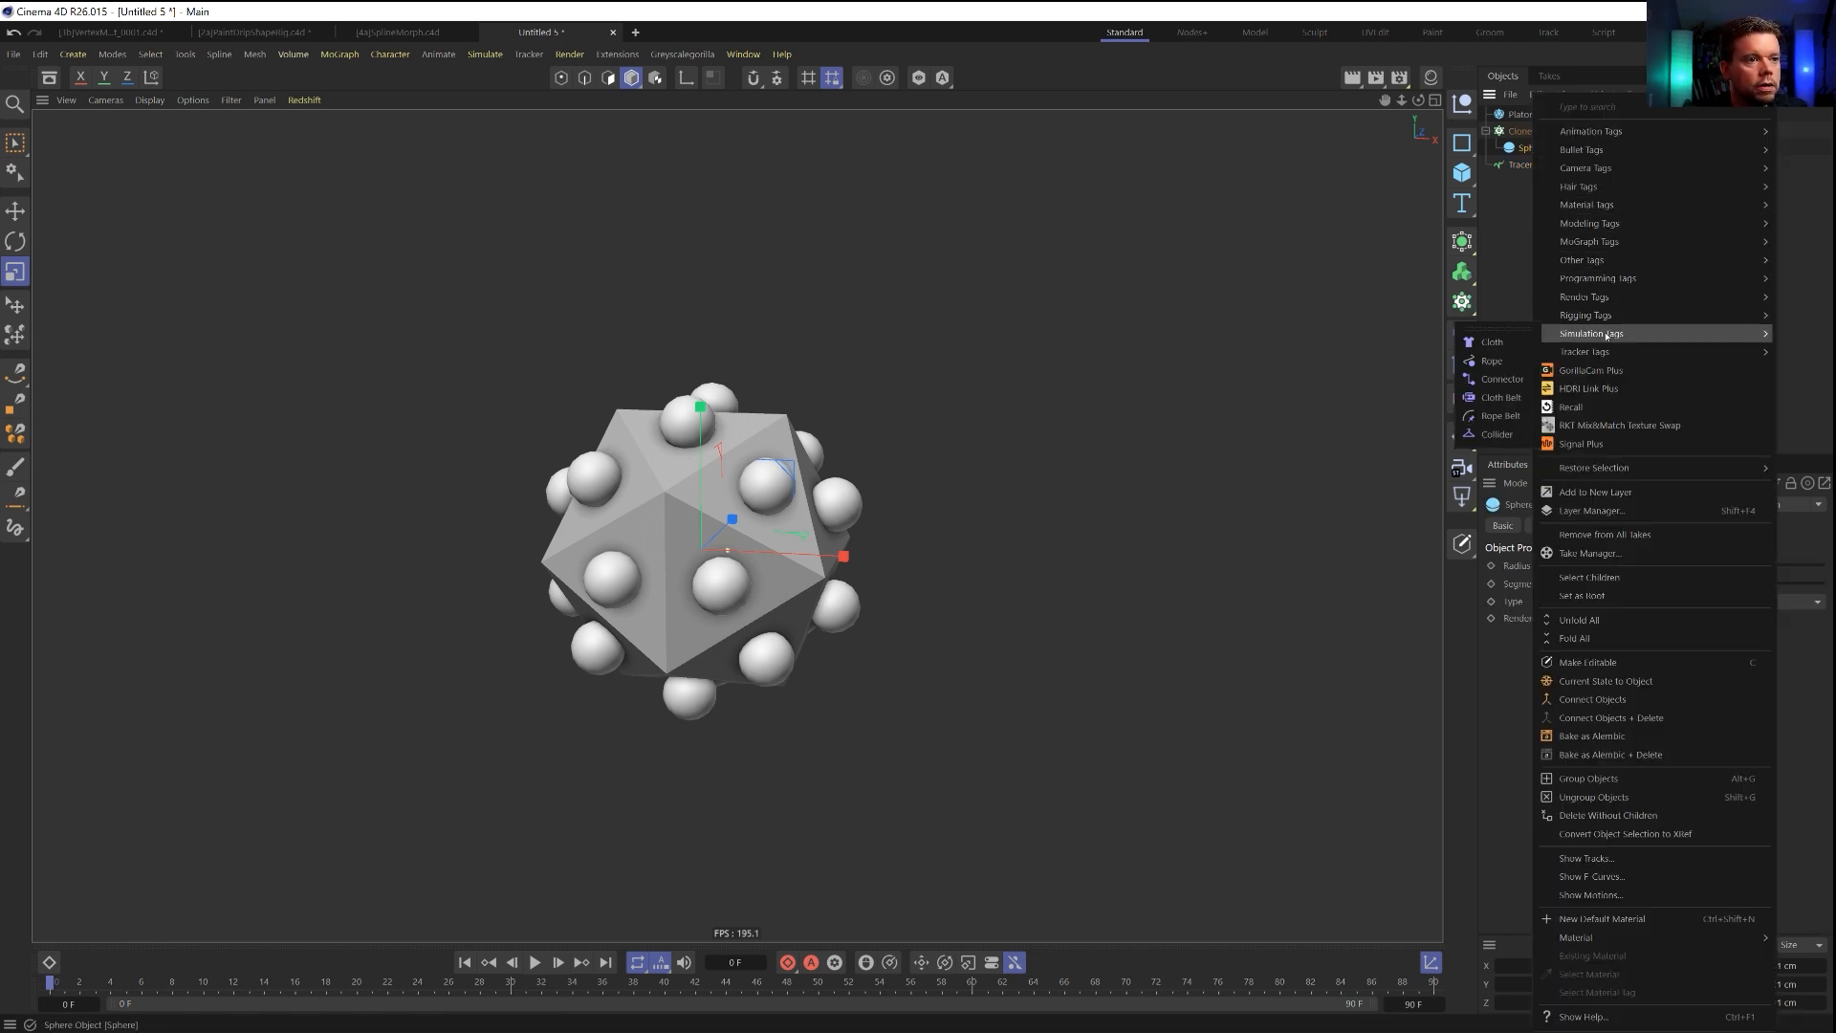
{"action": "mouse_move", "coordinate": [1588, 150]}
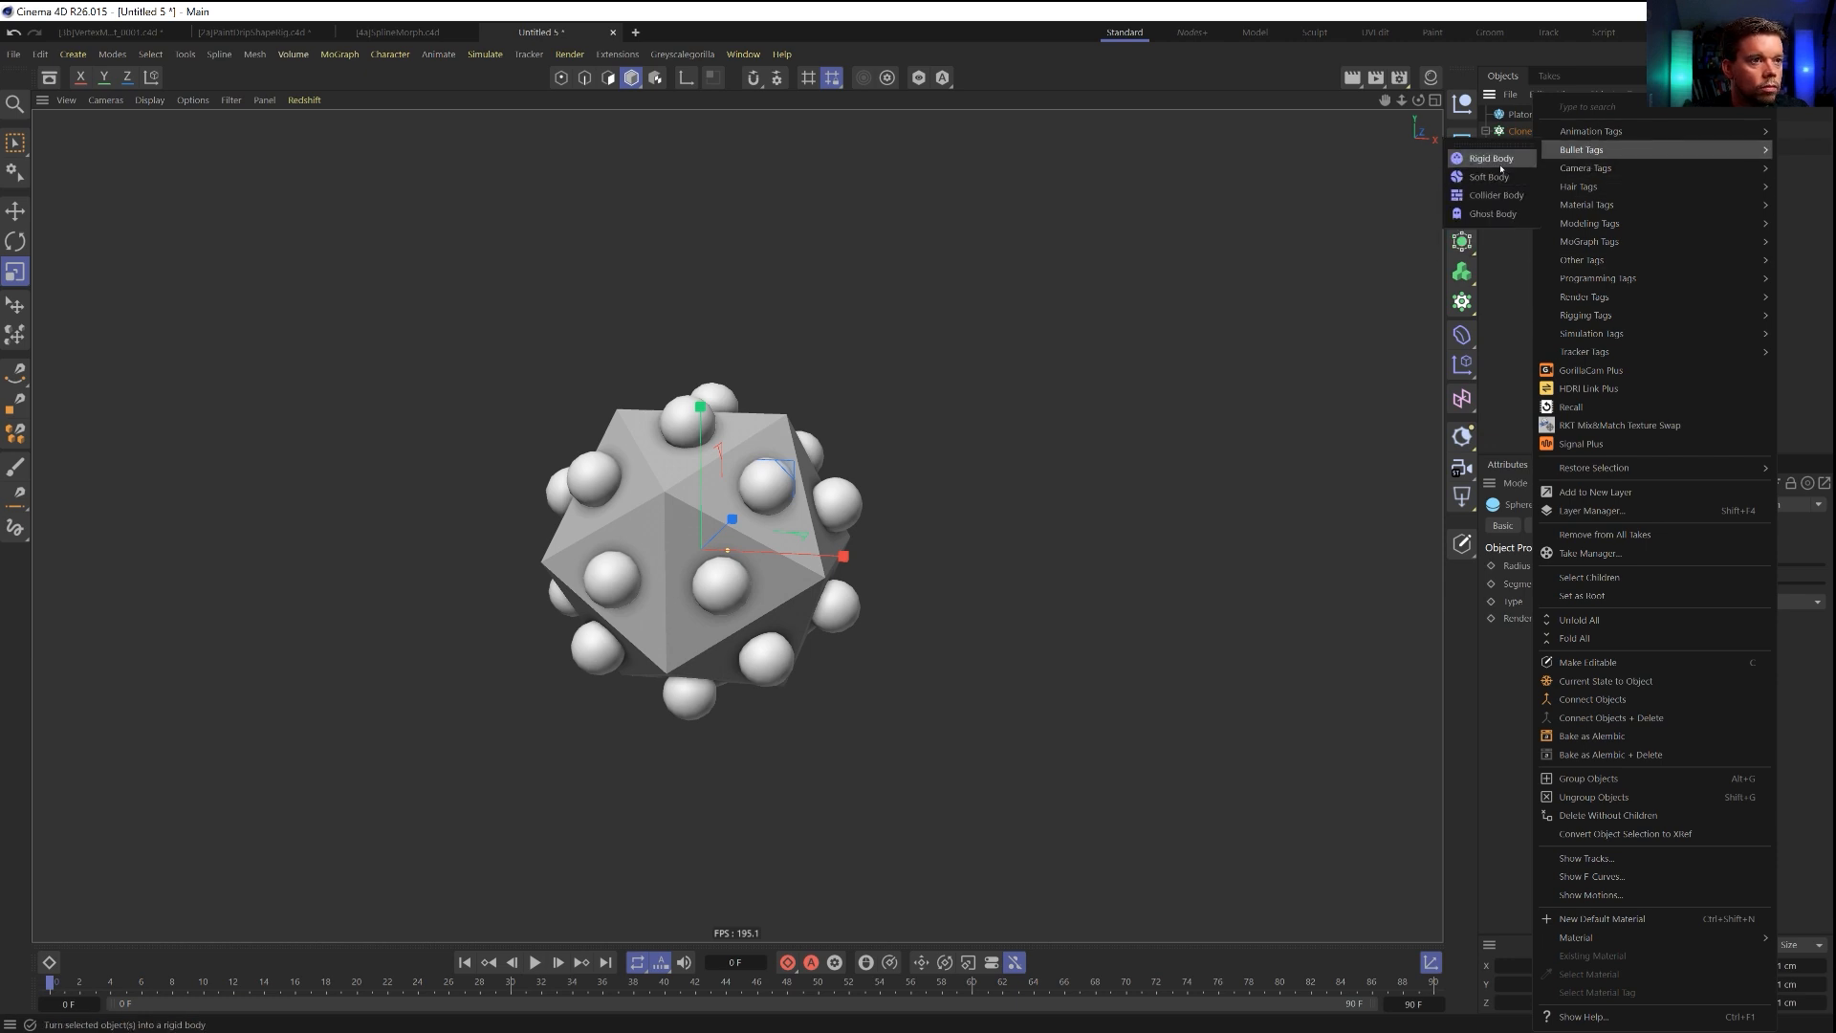
{"action": "left_click", "coordinate": [1500, 163]}
Give the Platonic a Bullet Collider Body tag.
{"action": "left_click", "coordinate": [1515, 114]}
{"action": "right_click", "coordinate": [1516, 114]}
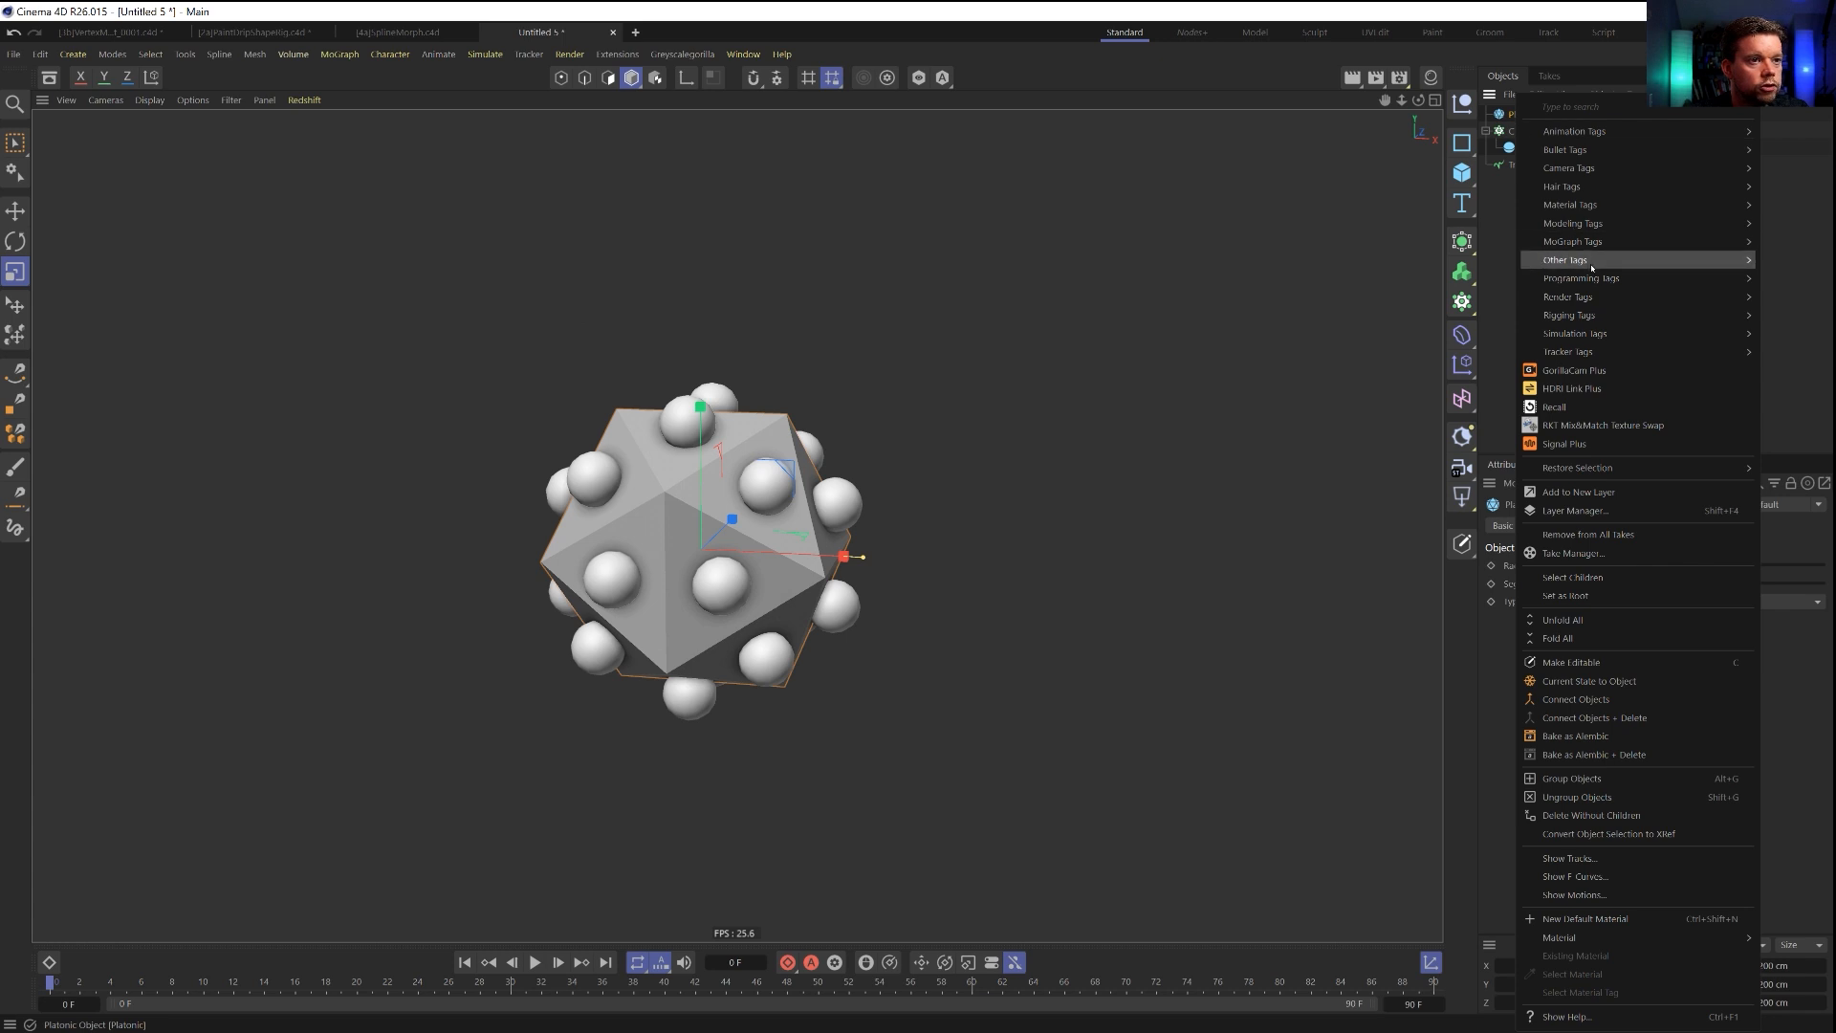
{"action": "mouse_move", "coordinate": [1593, 241]}
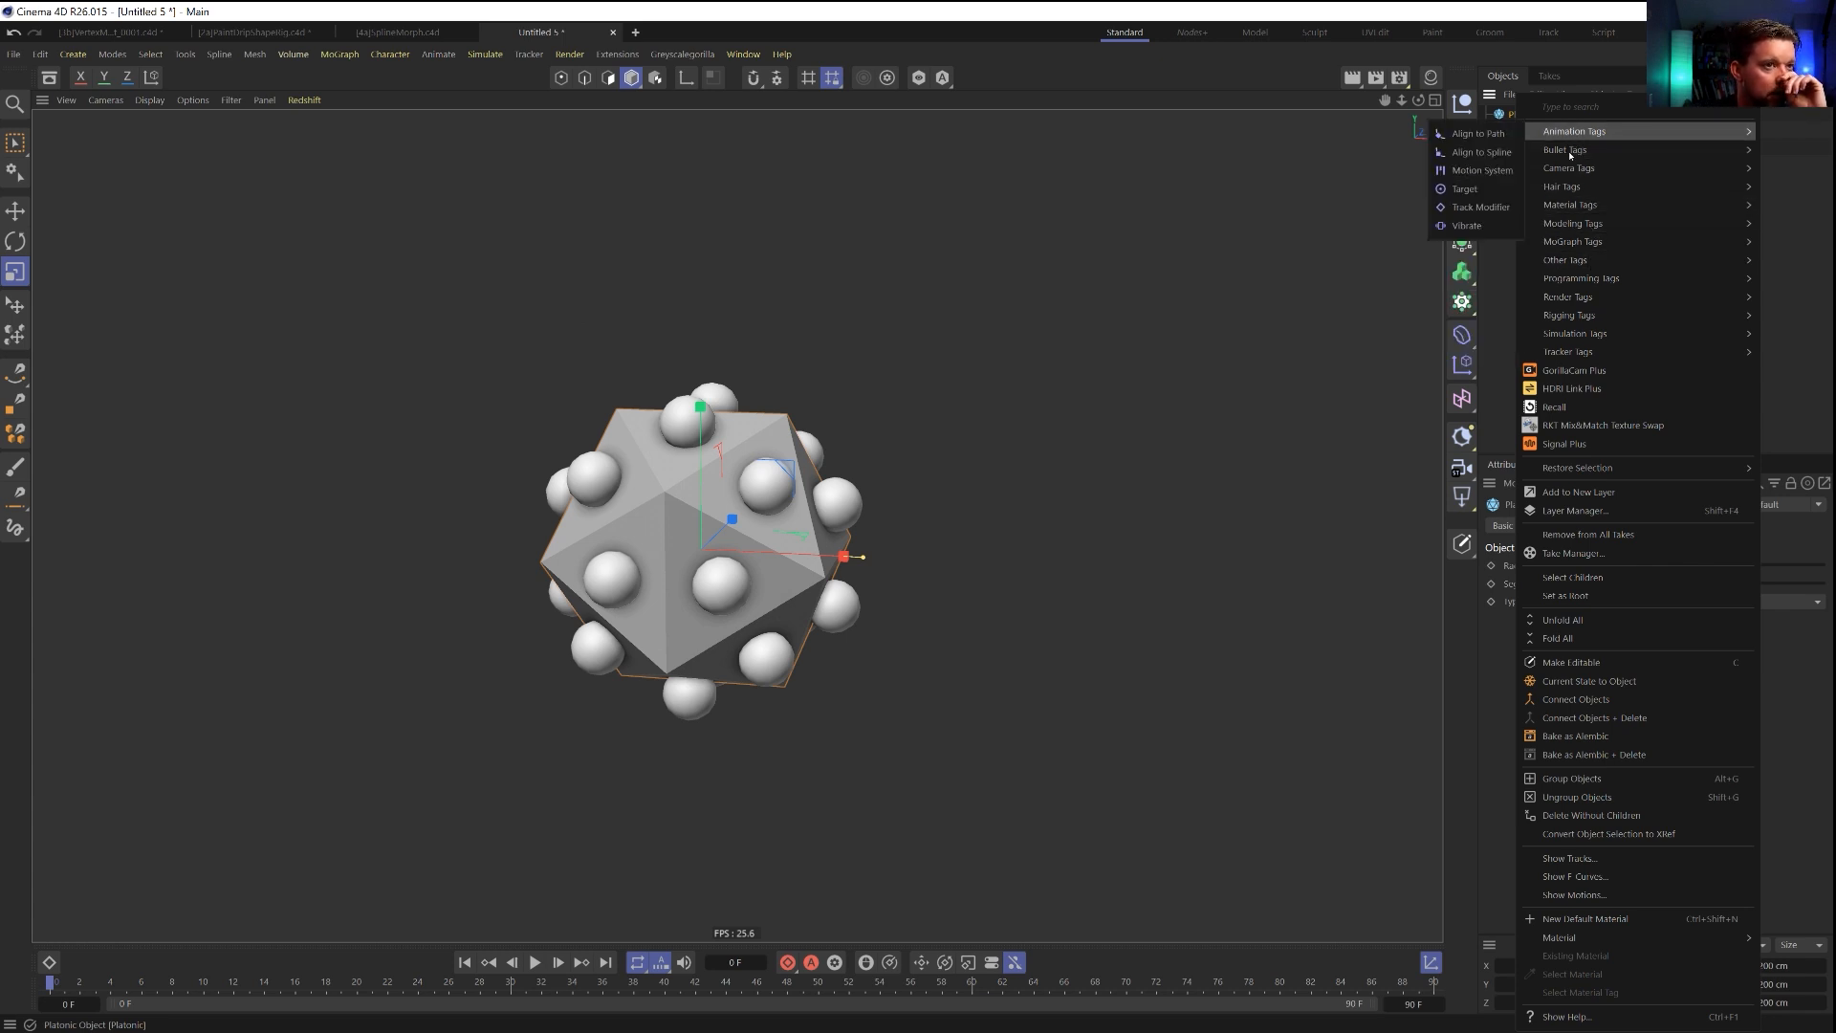
{"action": "mouse_move", "coordinate": [1566, 155]}
{"action": "left_click", "coordinate": [1478, 194]}
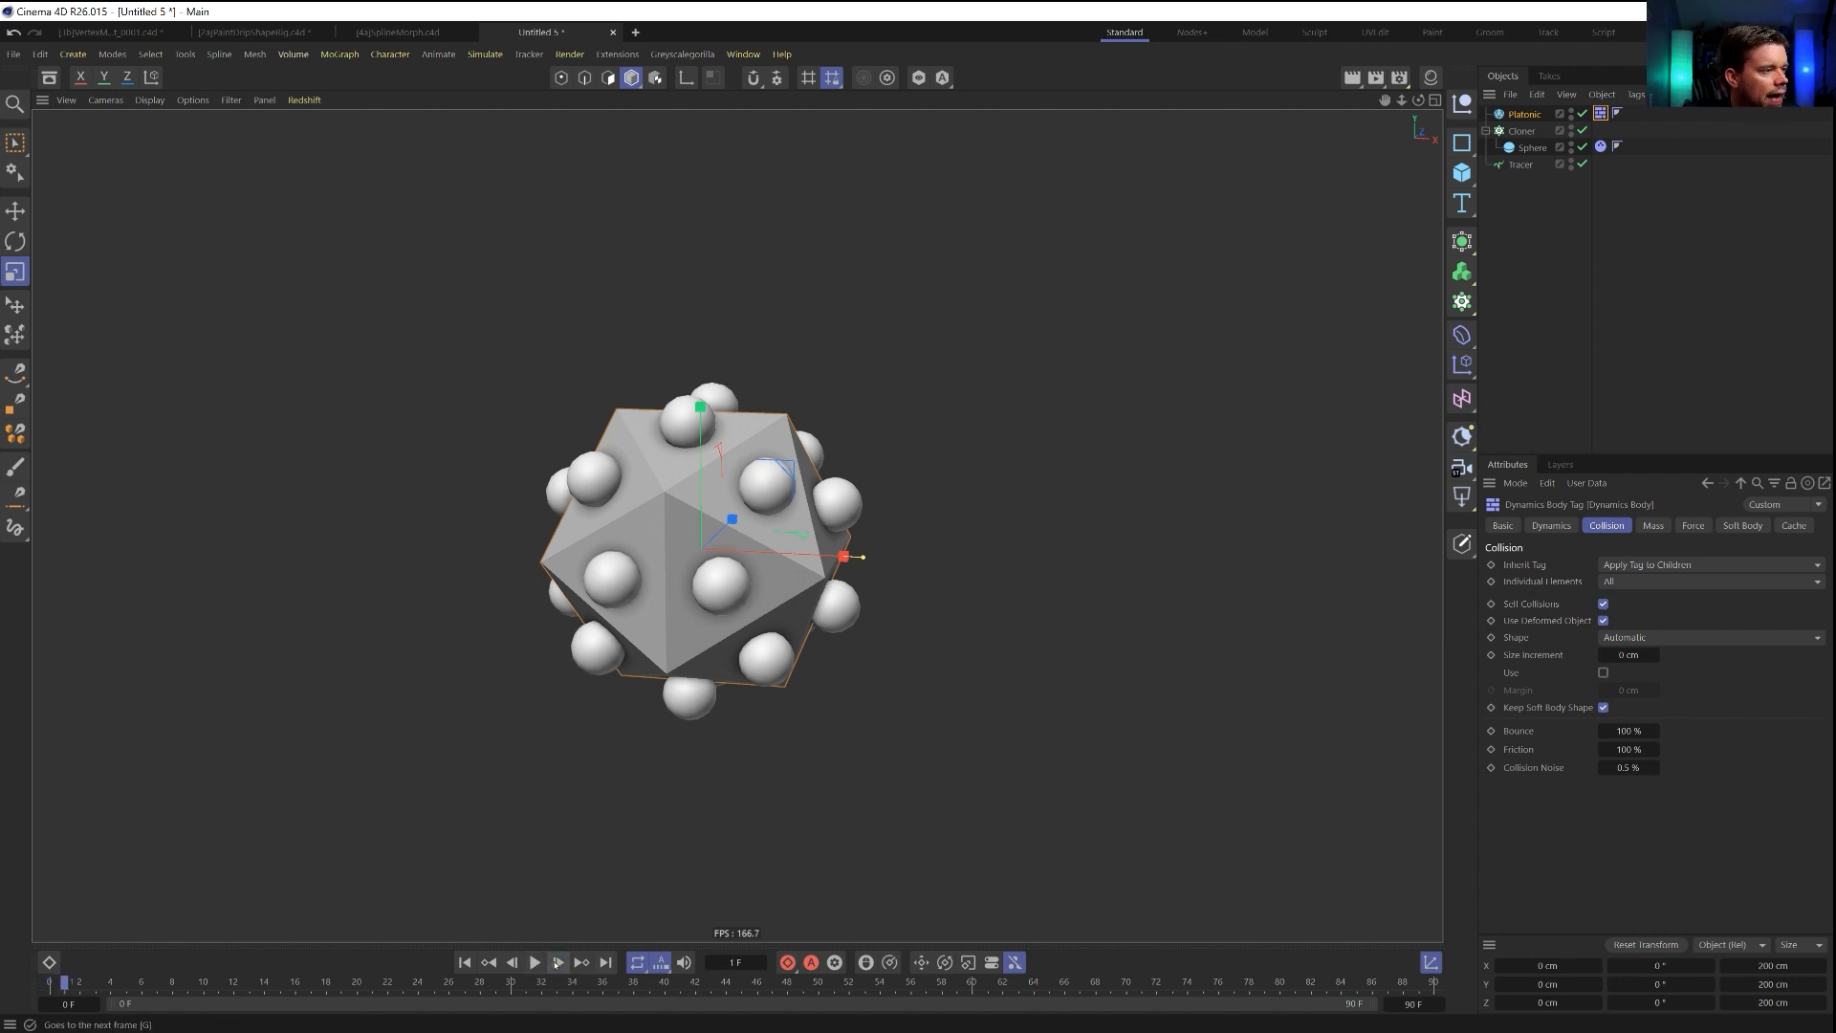
Advance the simulation frame by frame, play it briefly to examine the traced paths, and return to the start.
{"action": "left_click", "coordinate": [558, 962]}
{"action": "left_click", "coordinate": [558, 962]}
{"action": "left_click", "coordinate": [558, 962]}
{"action": "left_click", "coordinate": [559, 962]}
{"action": "left_click", "coordinate": [558, 962]}
{"action": "left_click", "coordinate": [559, 962]}
{"action": "left_click", "coordinate": [558, 963]}
{"action": "left_click", "coordinate": [558, 962]}
{"action": "left_click", "coordinate": [559, 962]}
{"action": "left_click", "coordinate": [558, 962]}
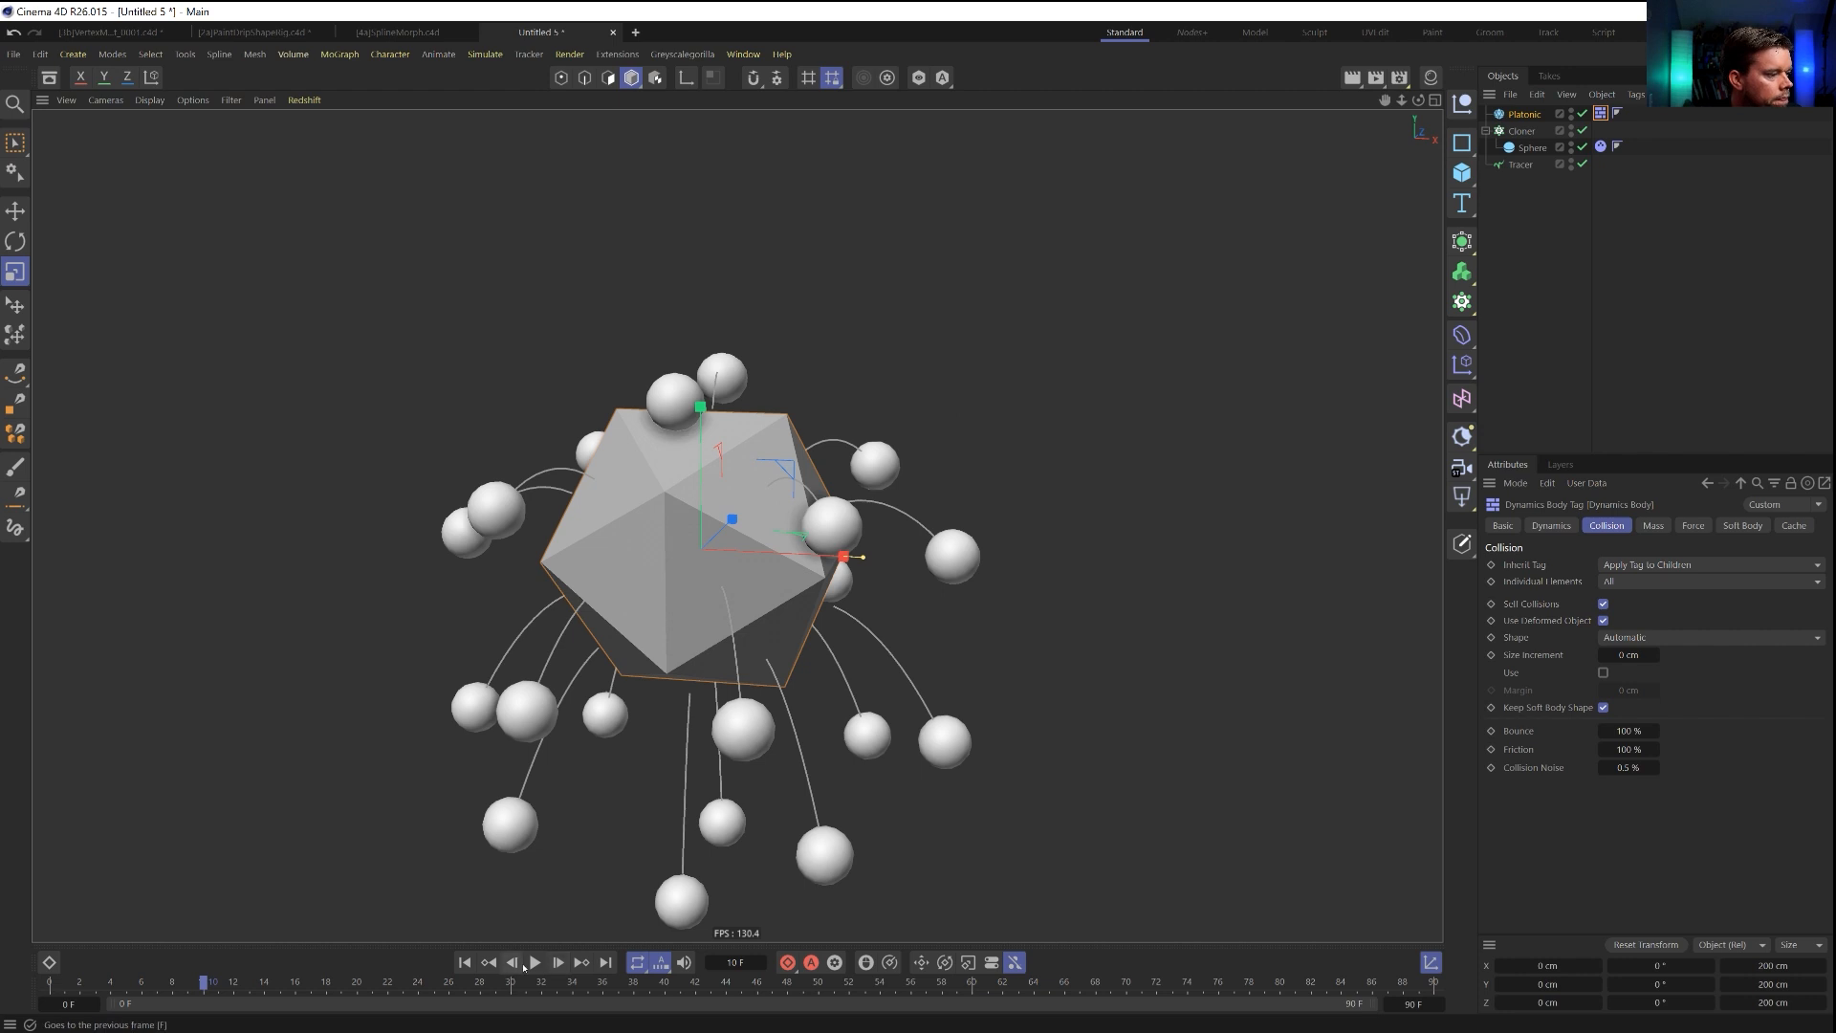
{"action": "left_click", "coordinate": [536, 963]}
{"action": "left_click", "coordinate": [536, 963]}
{"action": "left_click", "coordinate": [465, 962]}
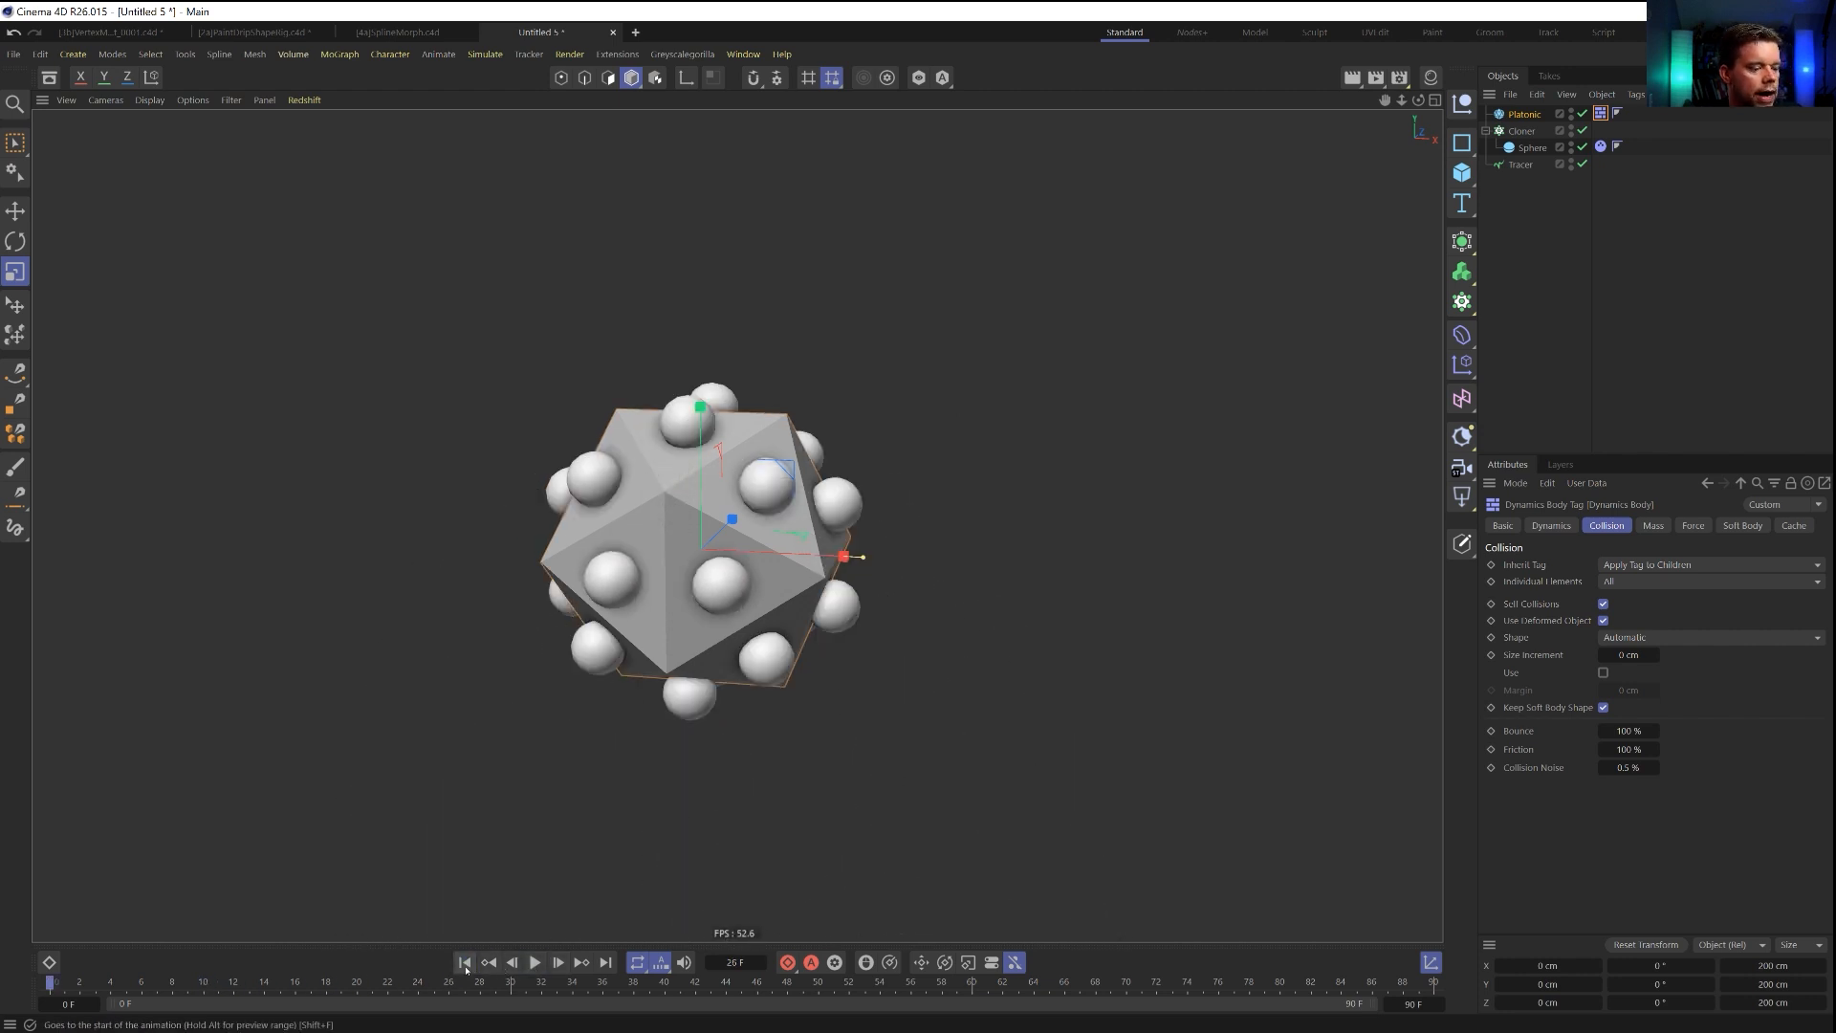
Set the project's Bullet Gravity to 0 cm, play the simulation as a test, and return to the start.
{"action": "key", "text": "ctrl+d"}
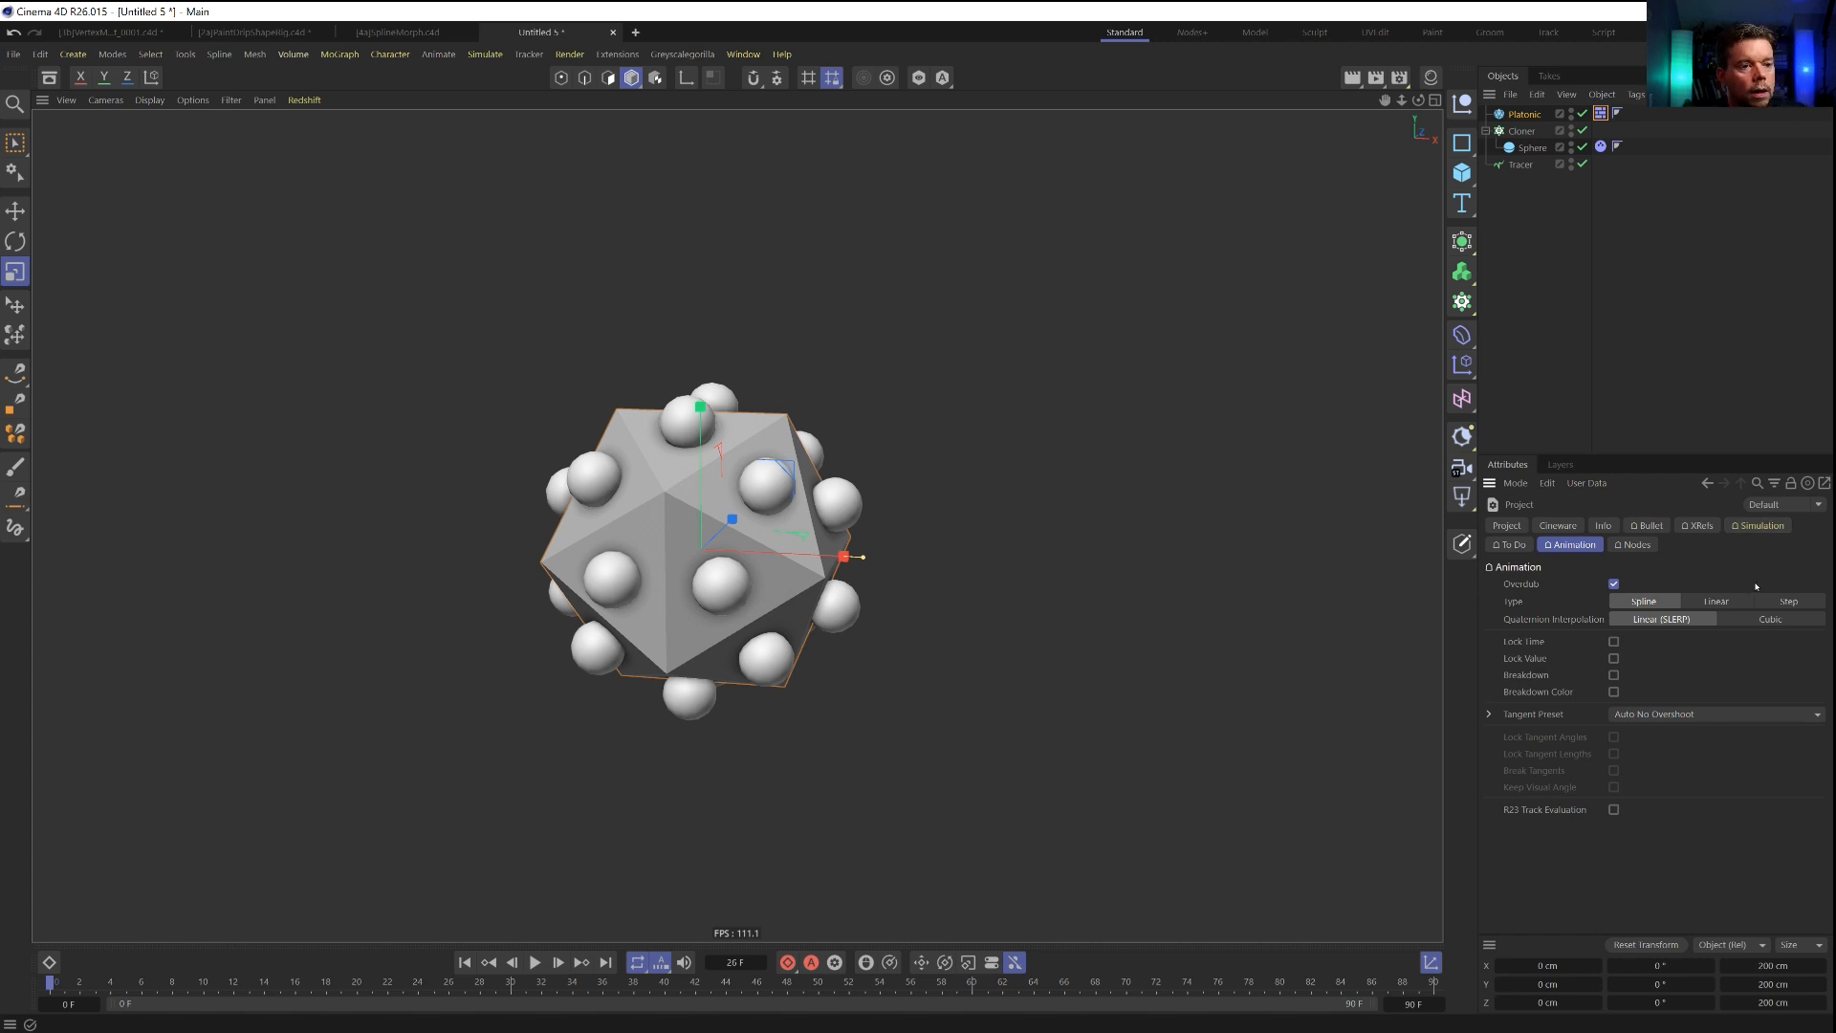
{"action": "left_click", "coordinate": [1760, 525]}
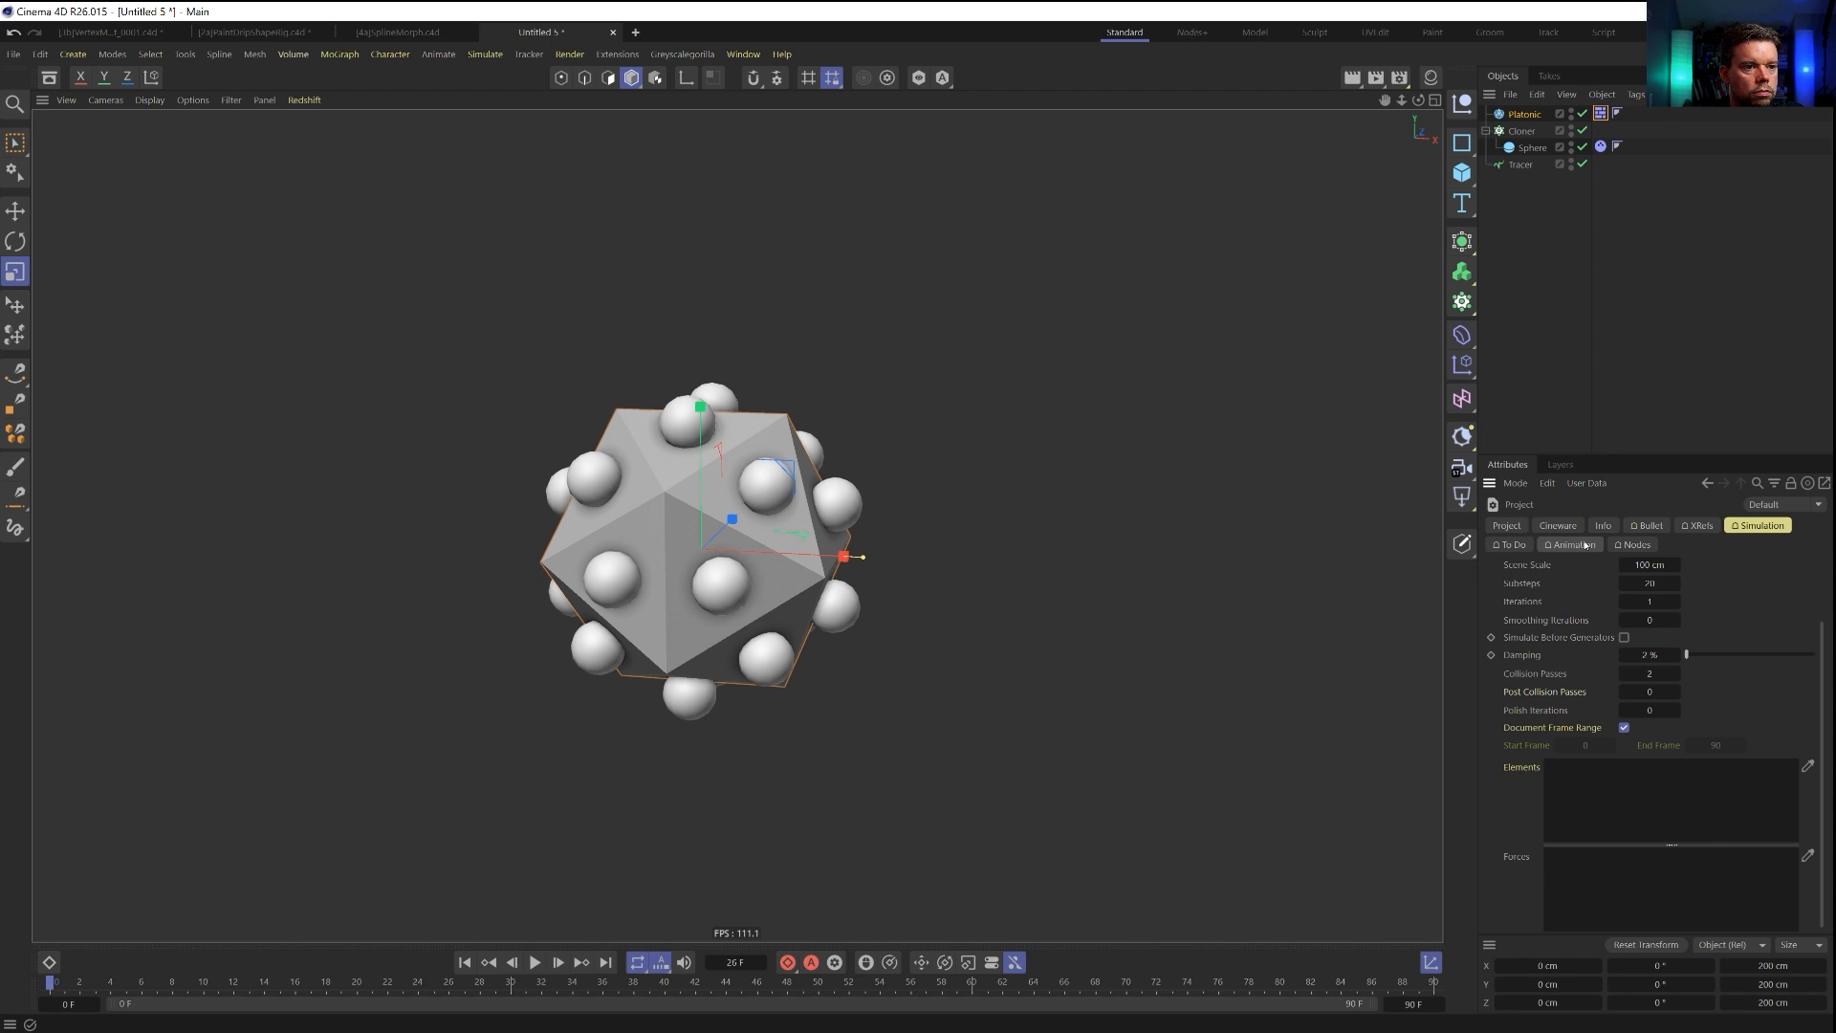
{"action": "left_click", "coordinate": [1647, 525]}
{"action": "left_click", "coordinate": [1509, 585]}
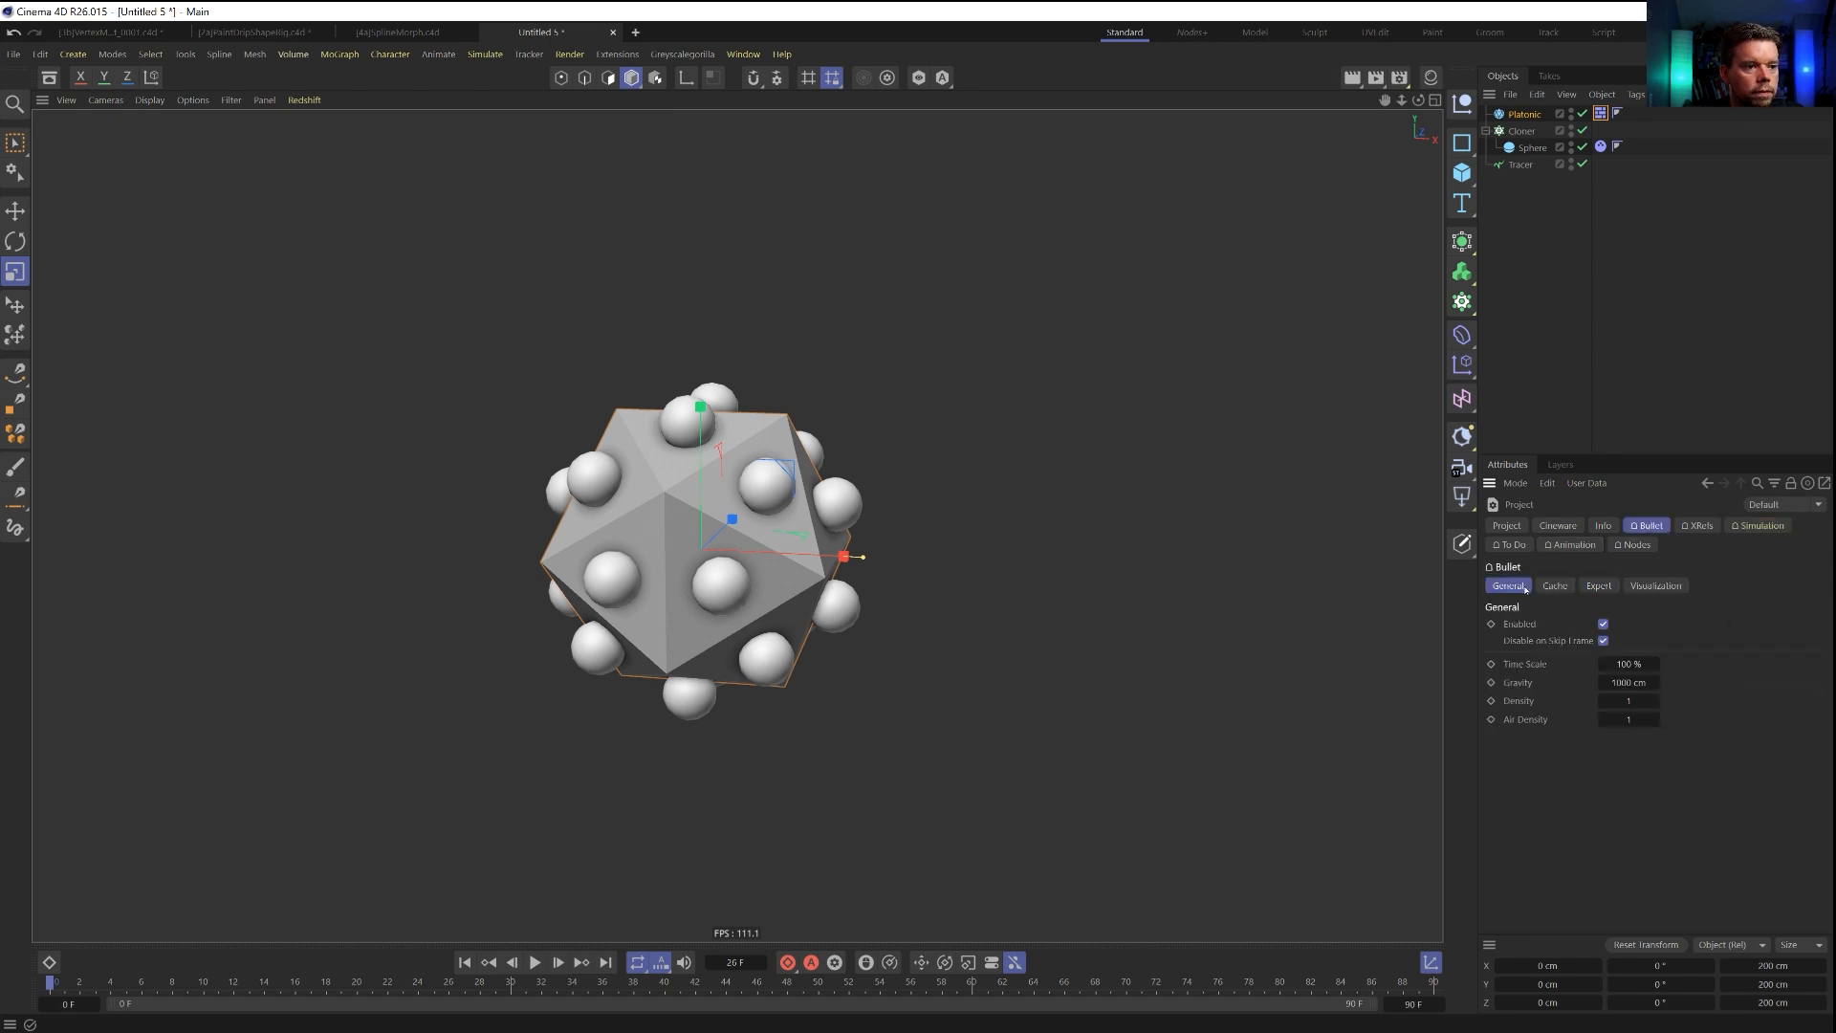
{"action": "double_click", "coordinate": [1628, 682]}
{"action": "type", "text": "0"}
{"action": "key", "text": "Return"}
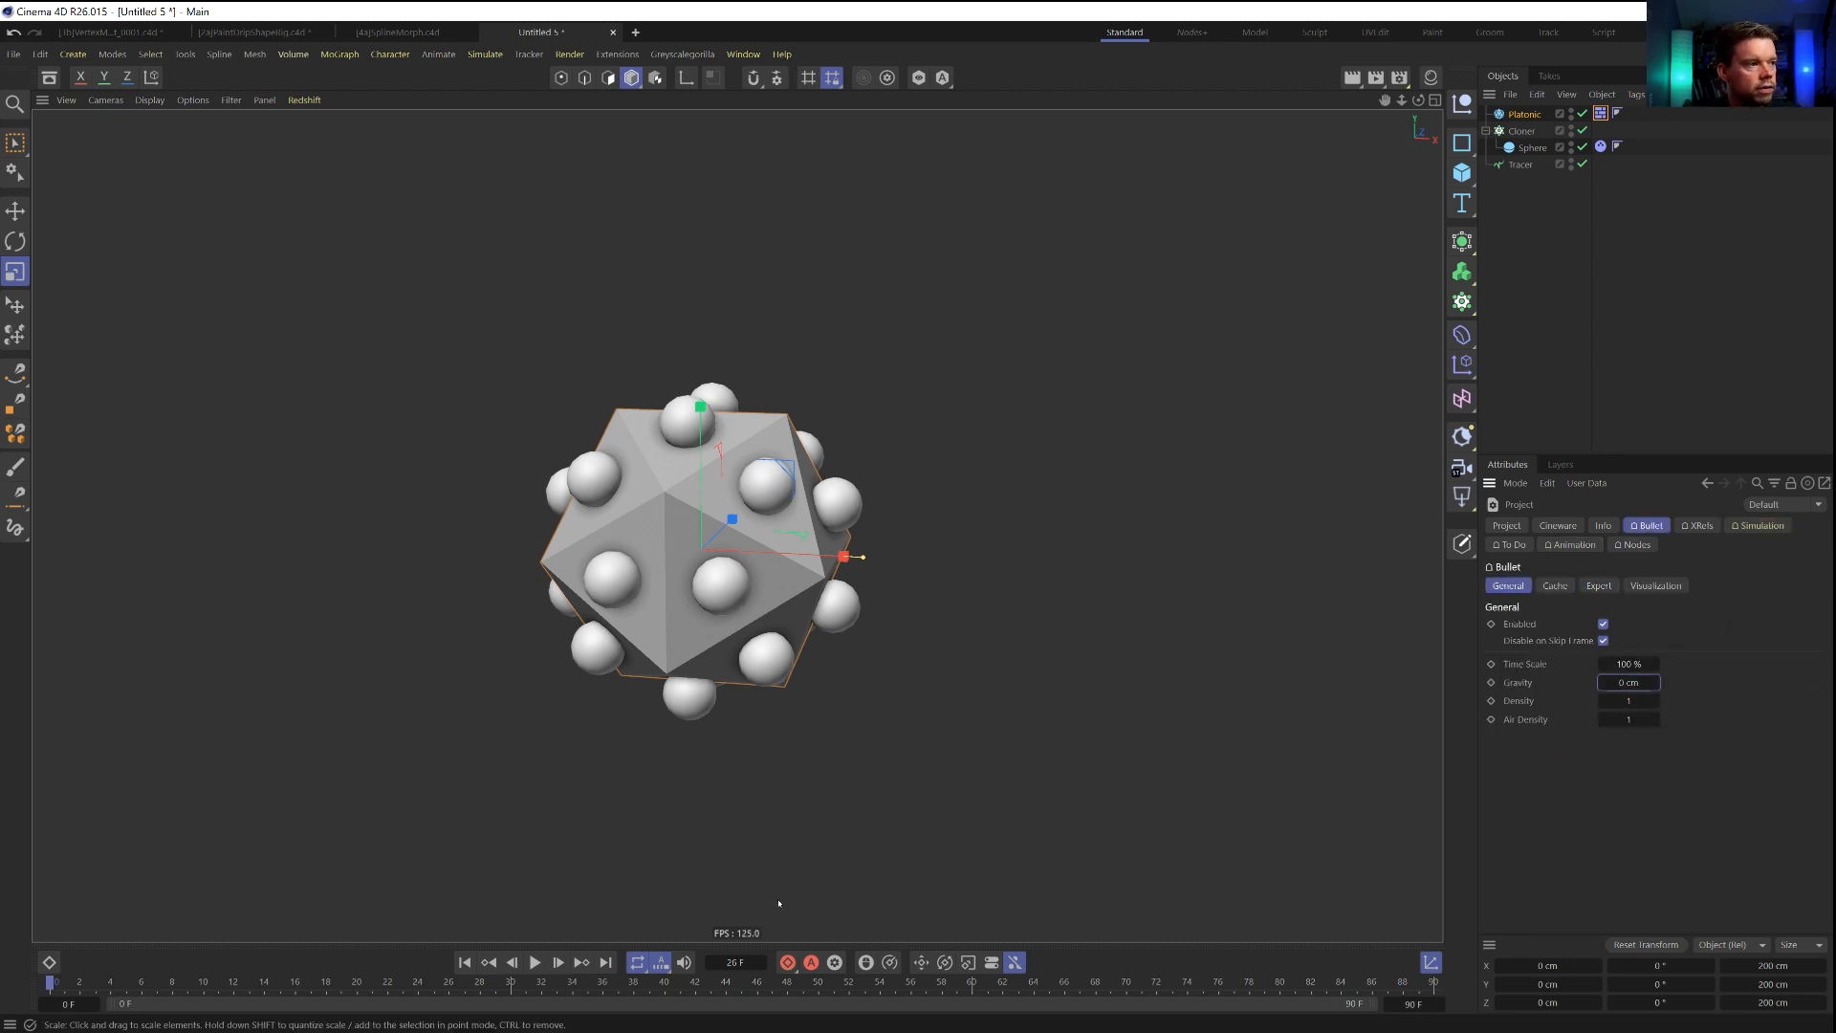
{"action": "left_click", "coordinate": [535, 962]}
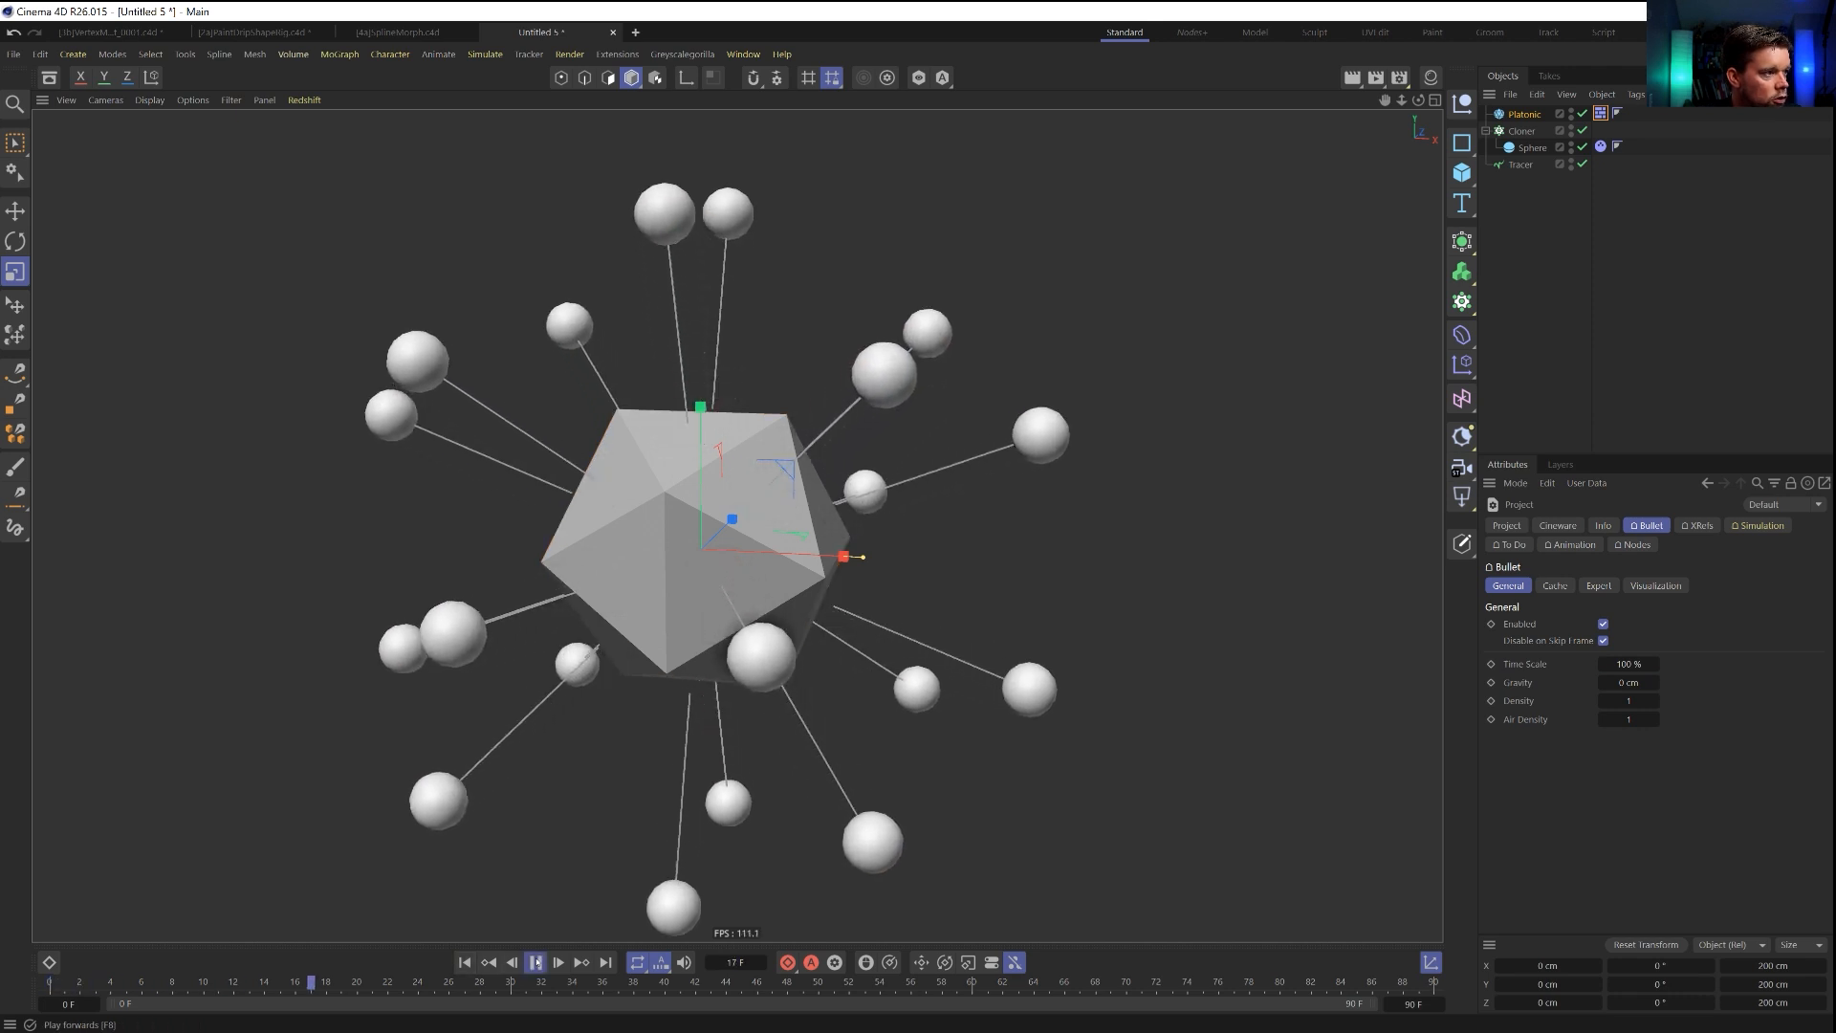
{"action": "key", "text": "shift+f"}
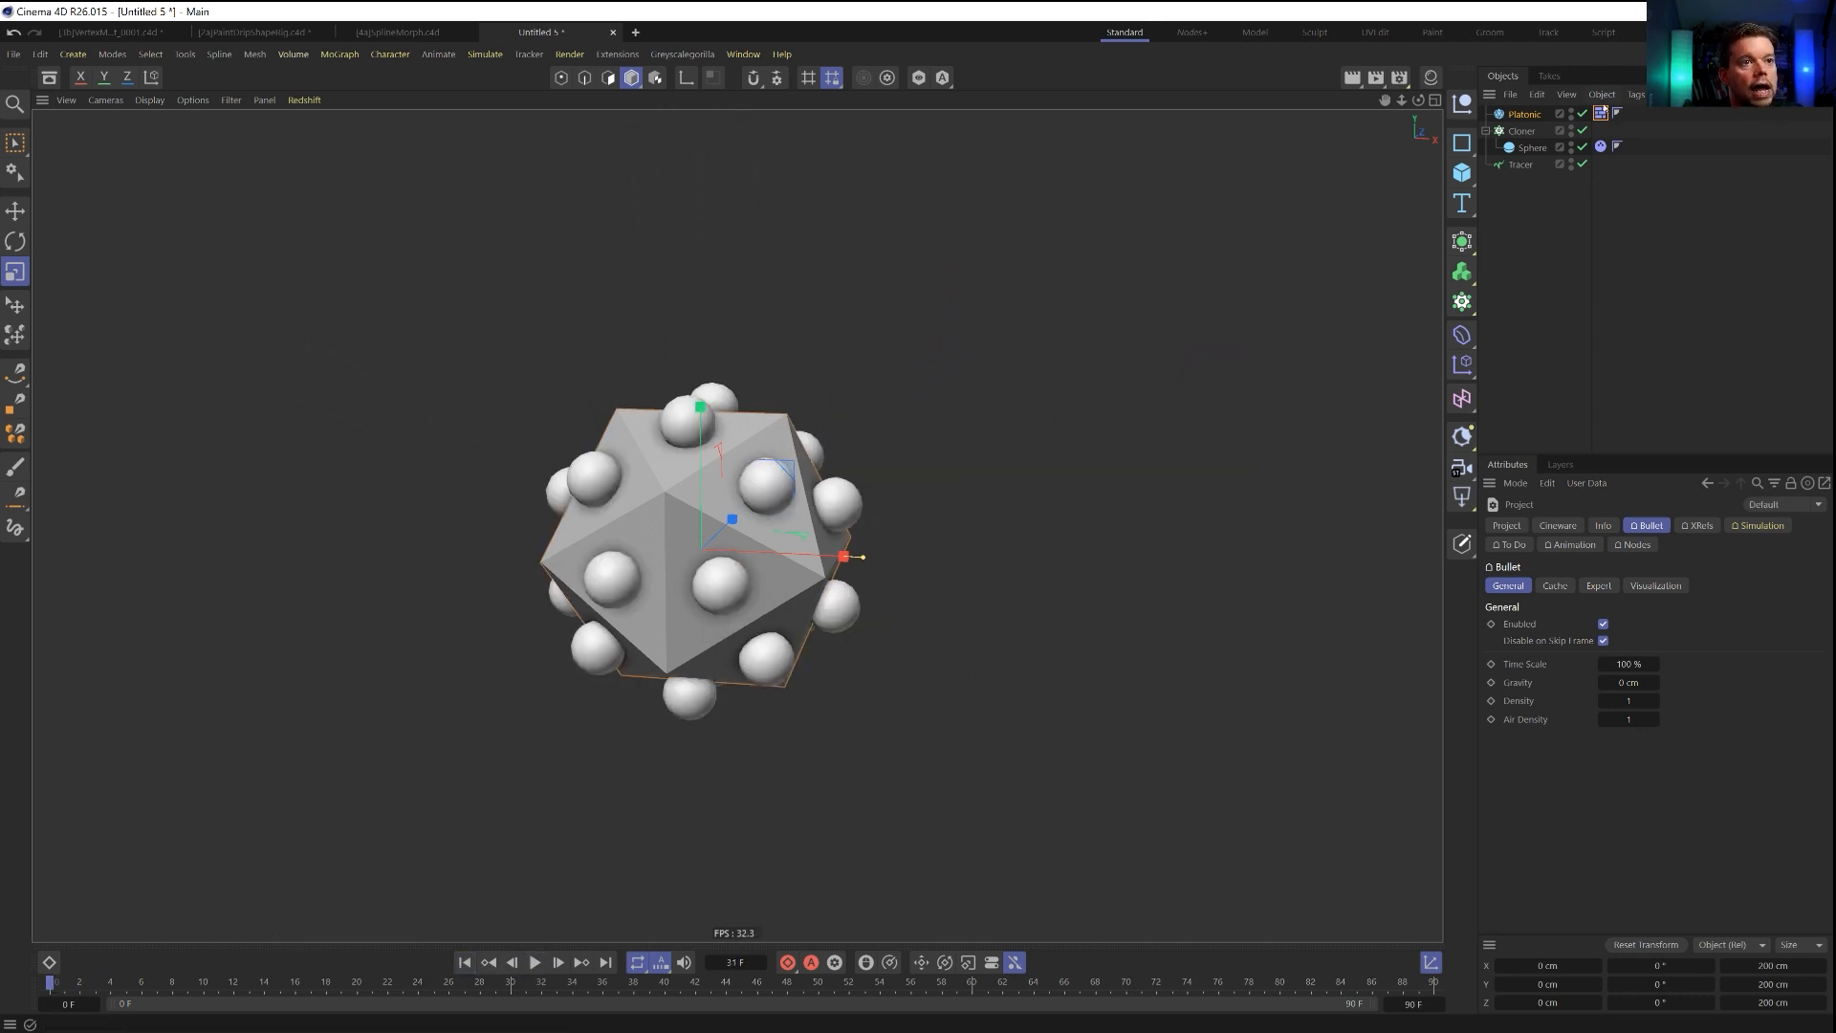
Set Linear Damping and Angular Damping to 99 % on the sphere's Dynamics Body tag and play the simulation briefly as a test.
{"action": "left_click", "coordinate": [1602, 148]}
{"action": "left_click", "coordinate": [1647, 527]}
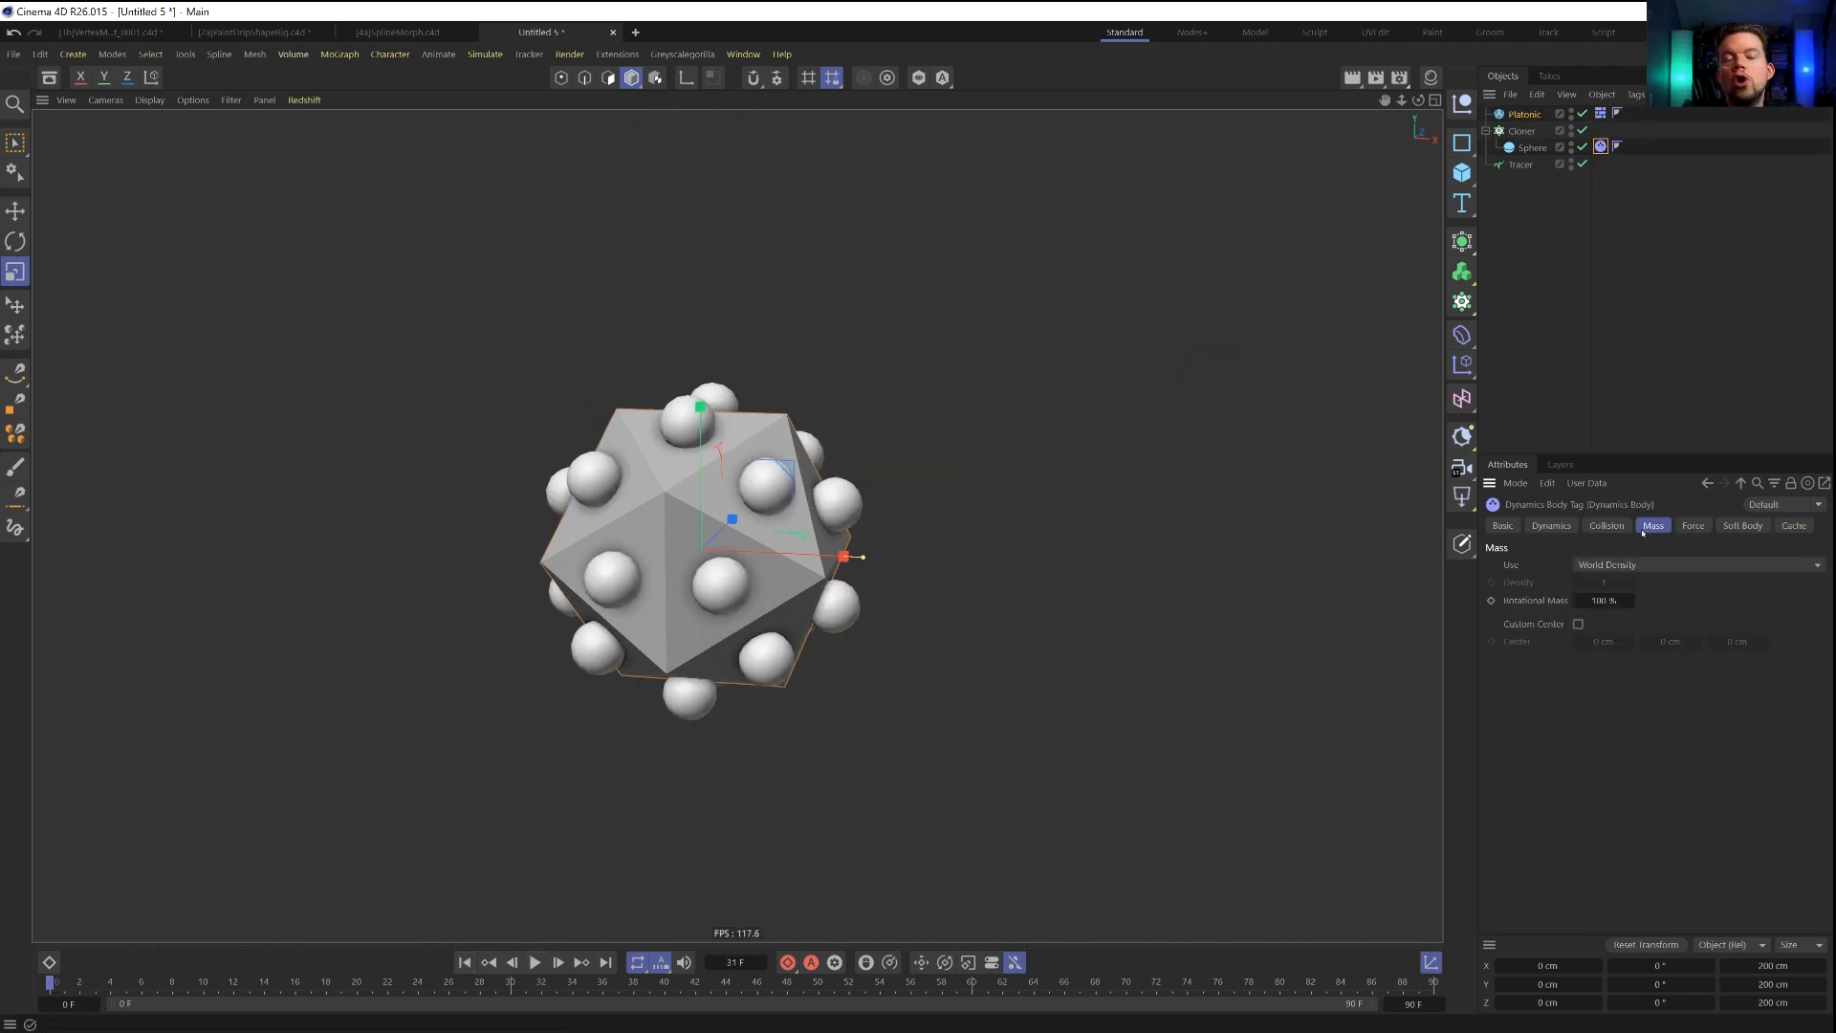
{"action": "left_click", "coordinate": [1690, 527]}
{"action": "left_click", "coordinate": [1617, 566]}
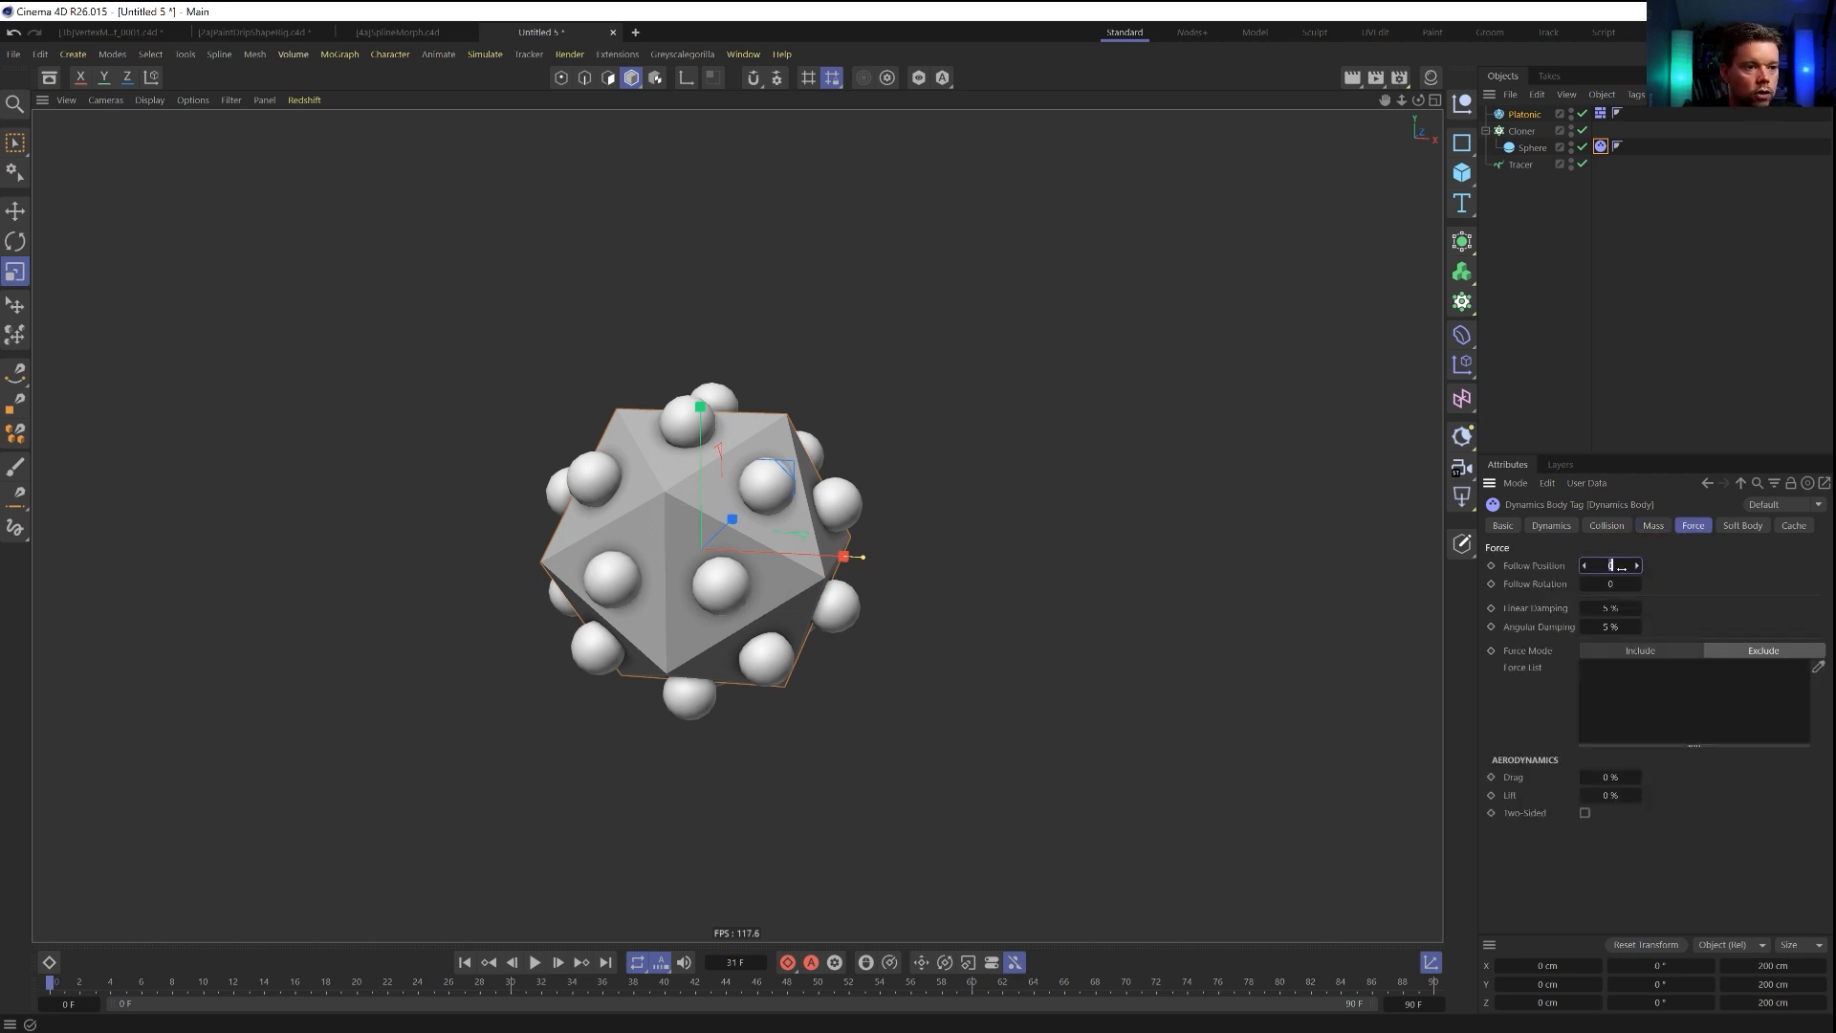
{"action": "left_click", "coordinate": [1608, 608]}
{"action": "type", "text": "99"}
{"action": "key", "text": "Tab"}
{"action": "type", "text": "99"}
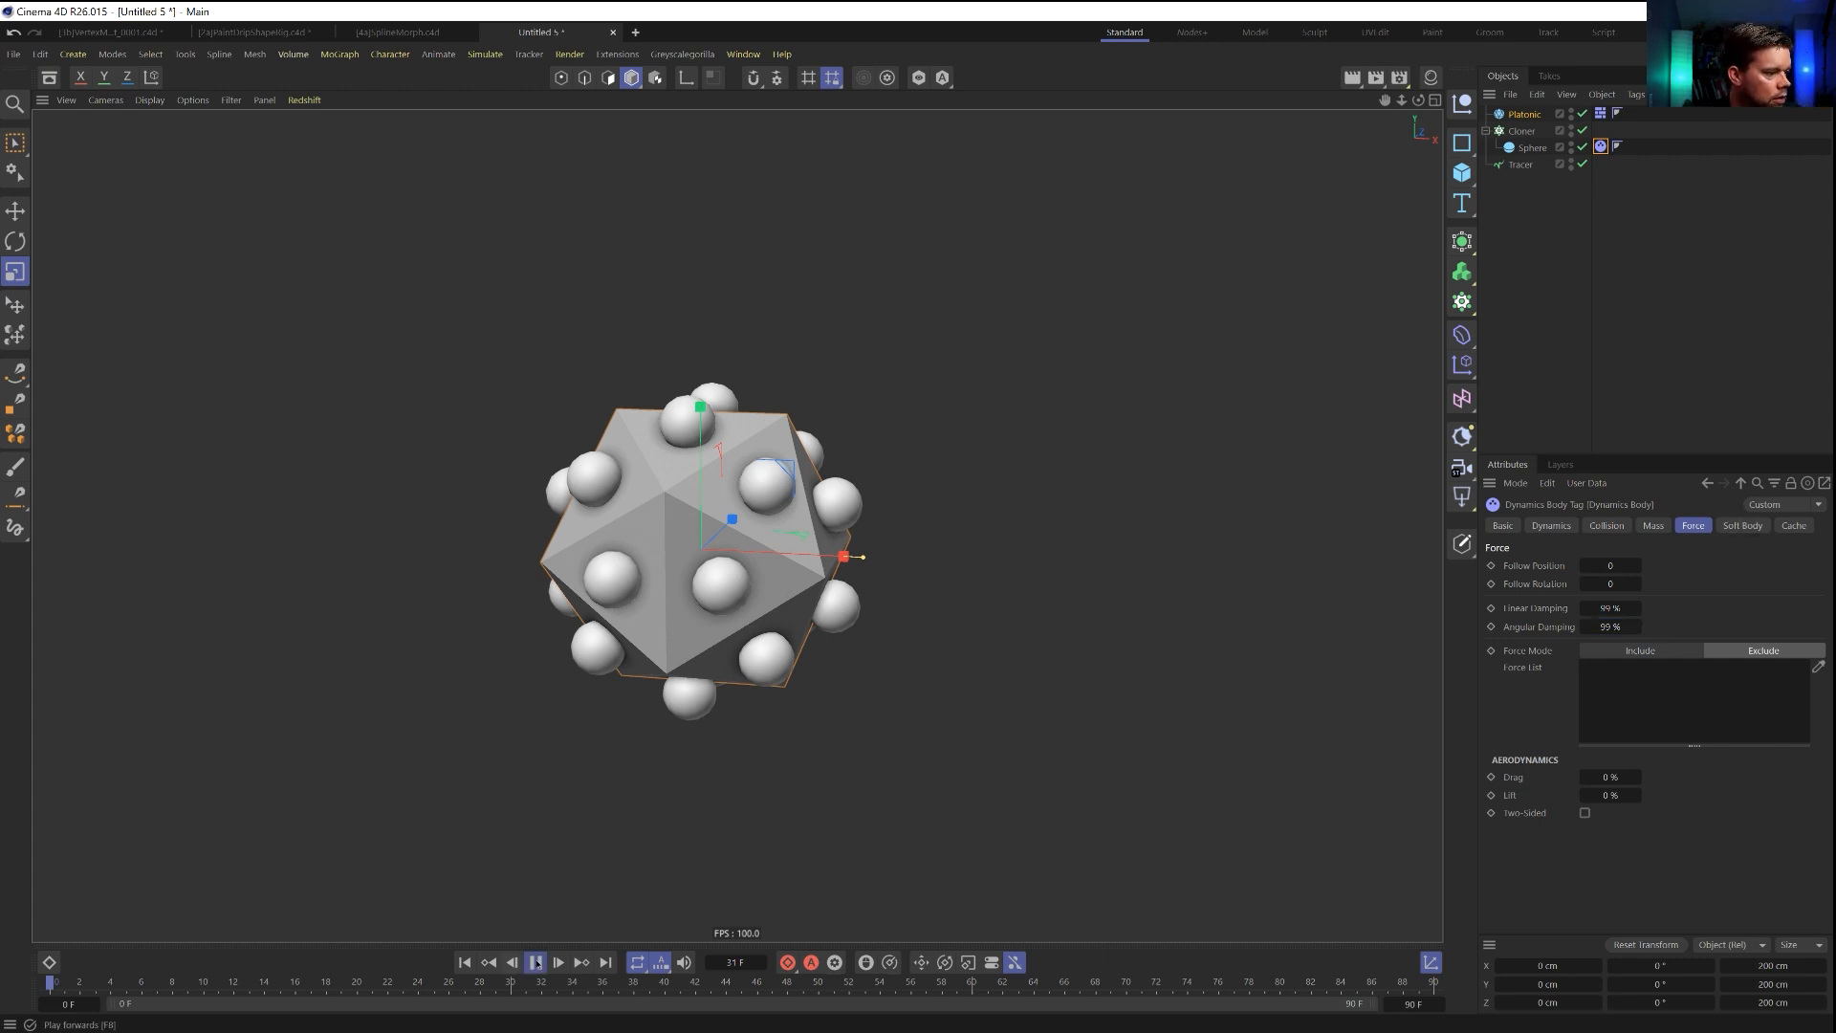
{"action": "left_click", "coordinate": [536, 962]}
{"action": "left_click", "coordinate": [535, 963]}
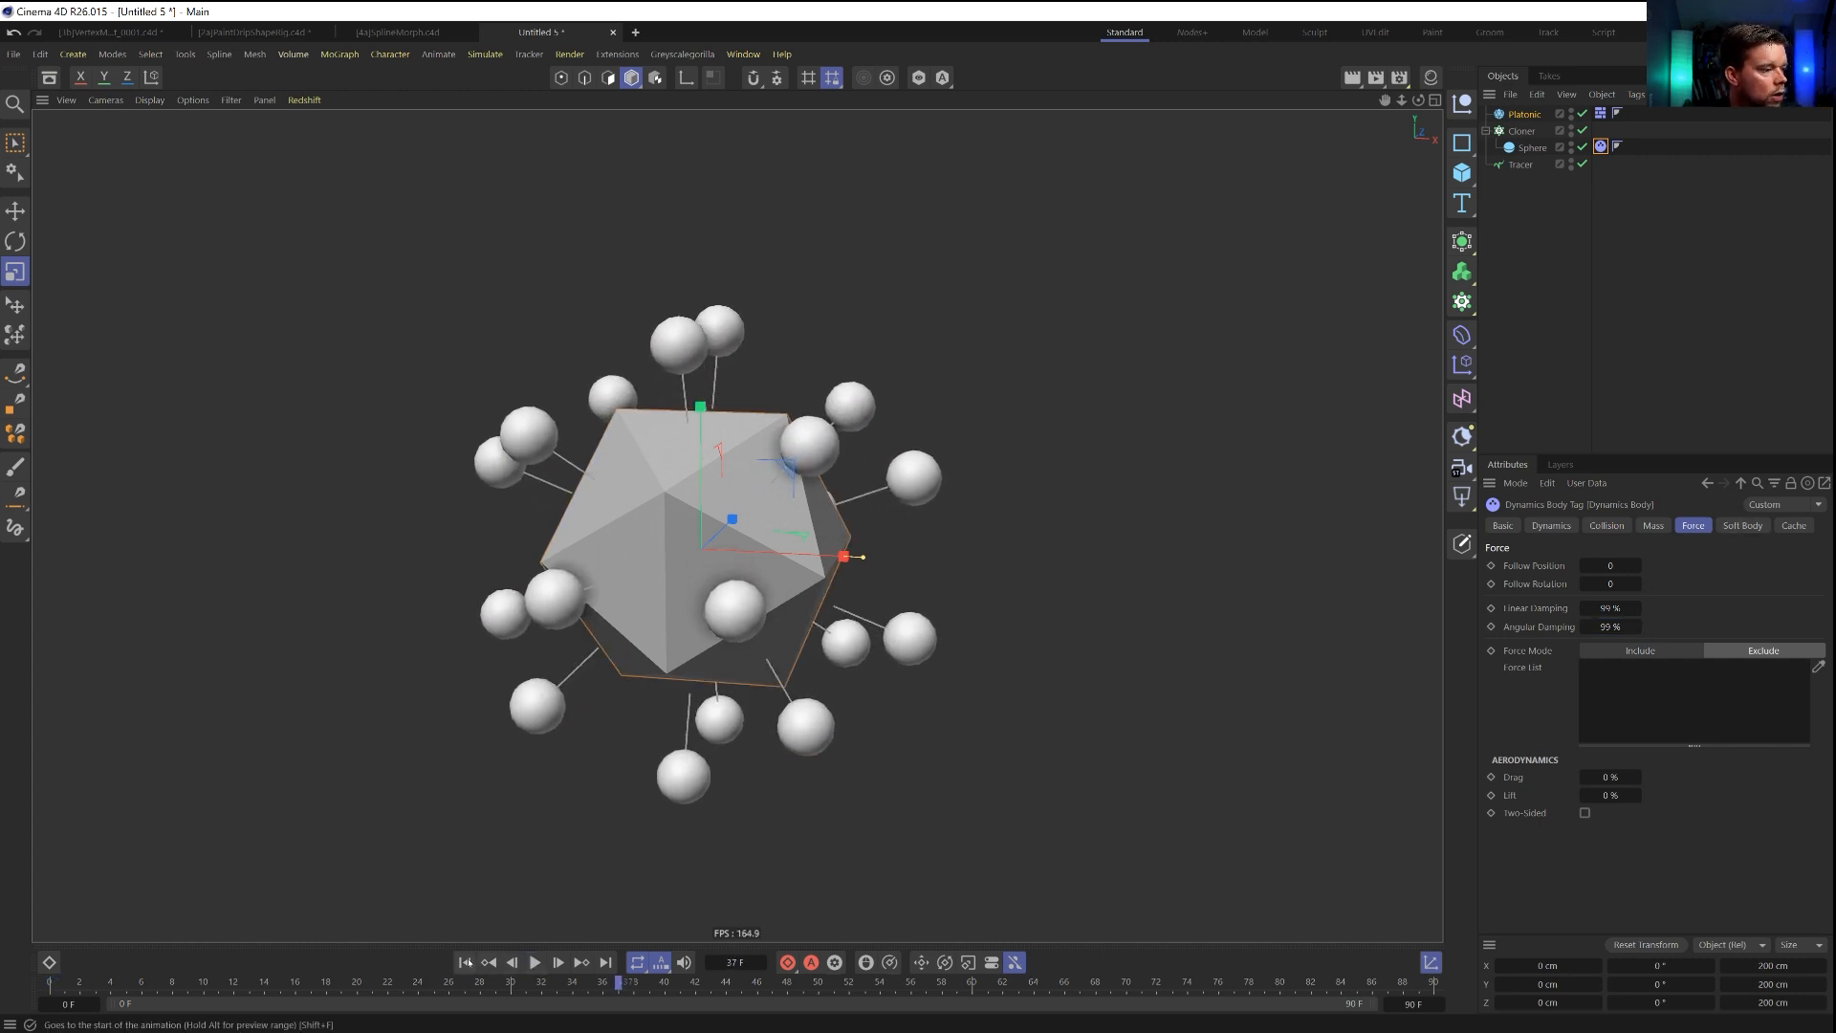
{"action": "left_click", "coordinate": [1521, 164]}
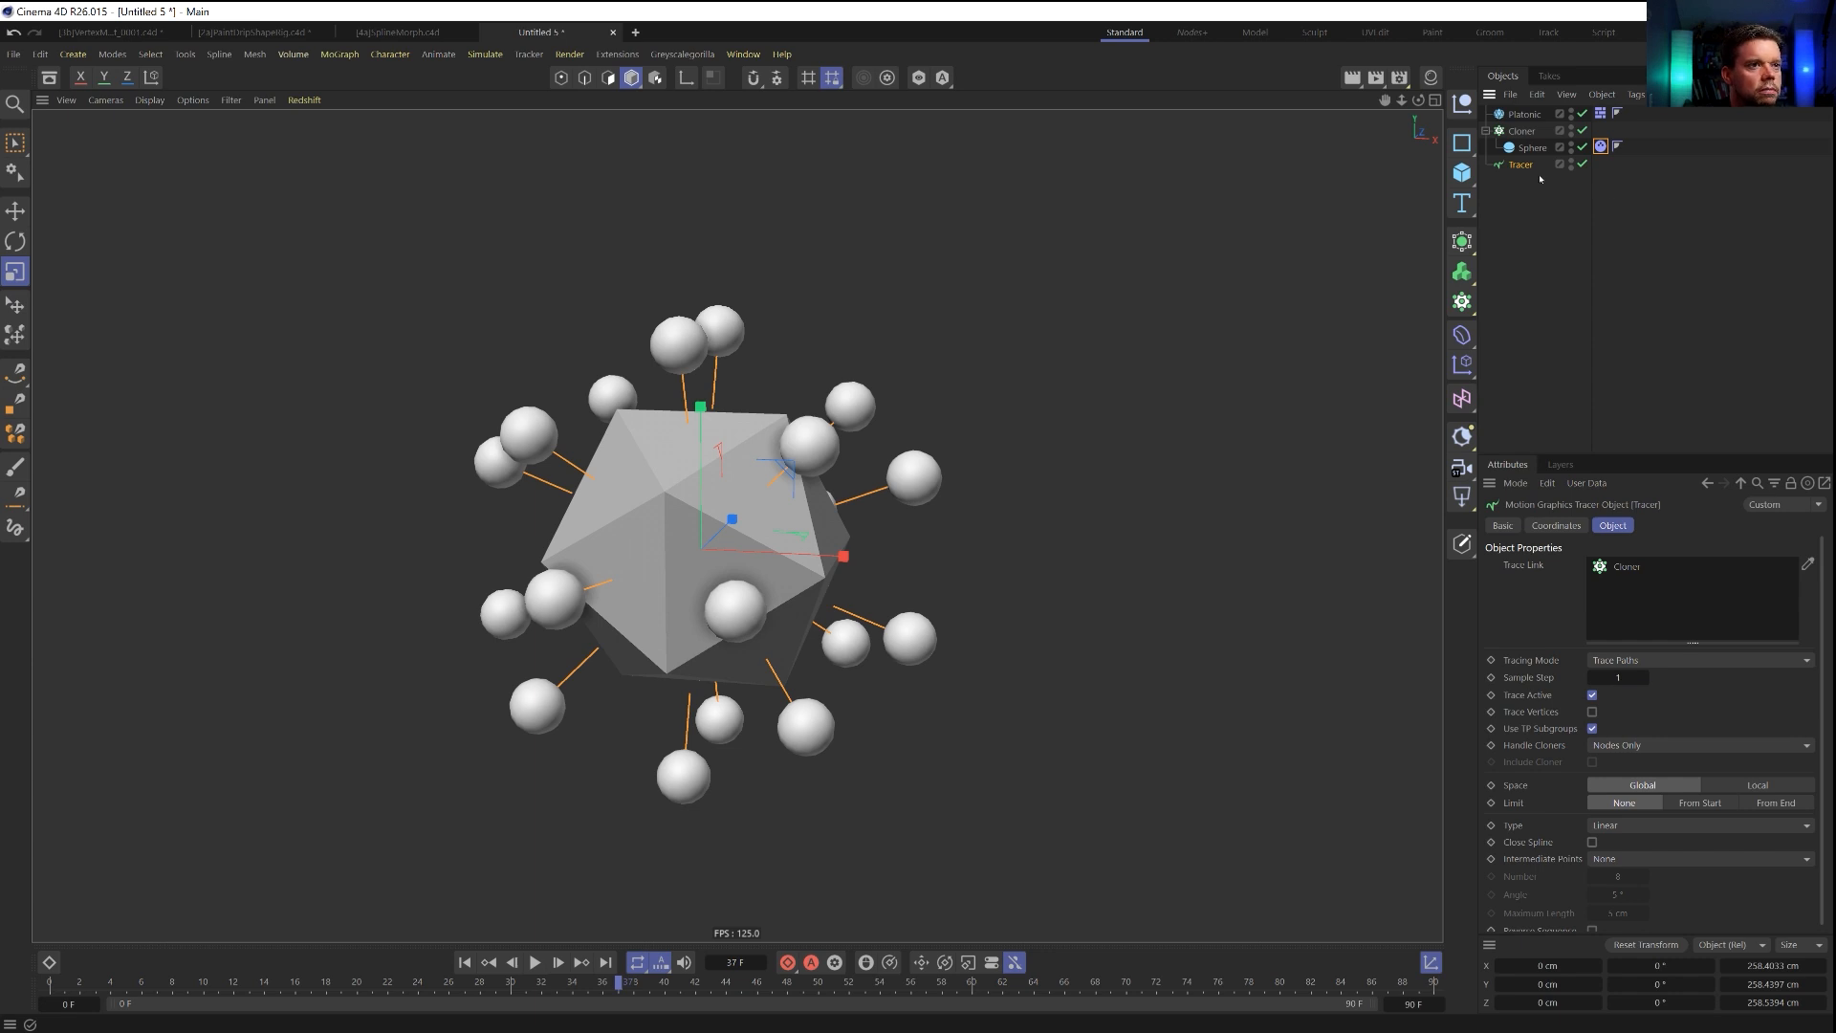
{"action": "left_click_drag", "start_coordinate": [1469, 250], "coordinate": [1660, 342], "text": "alt"}
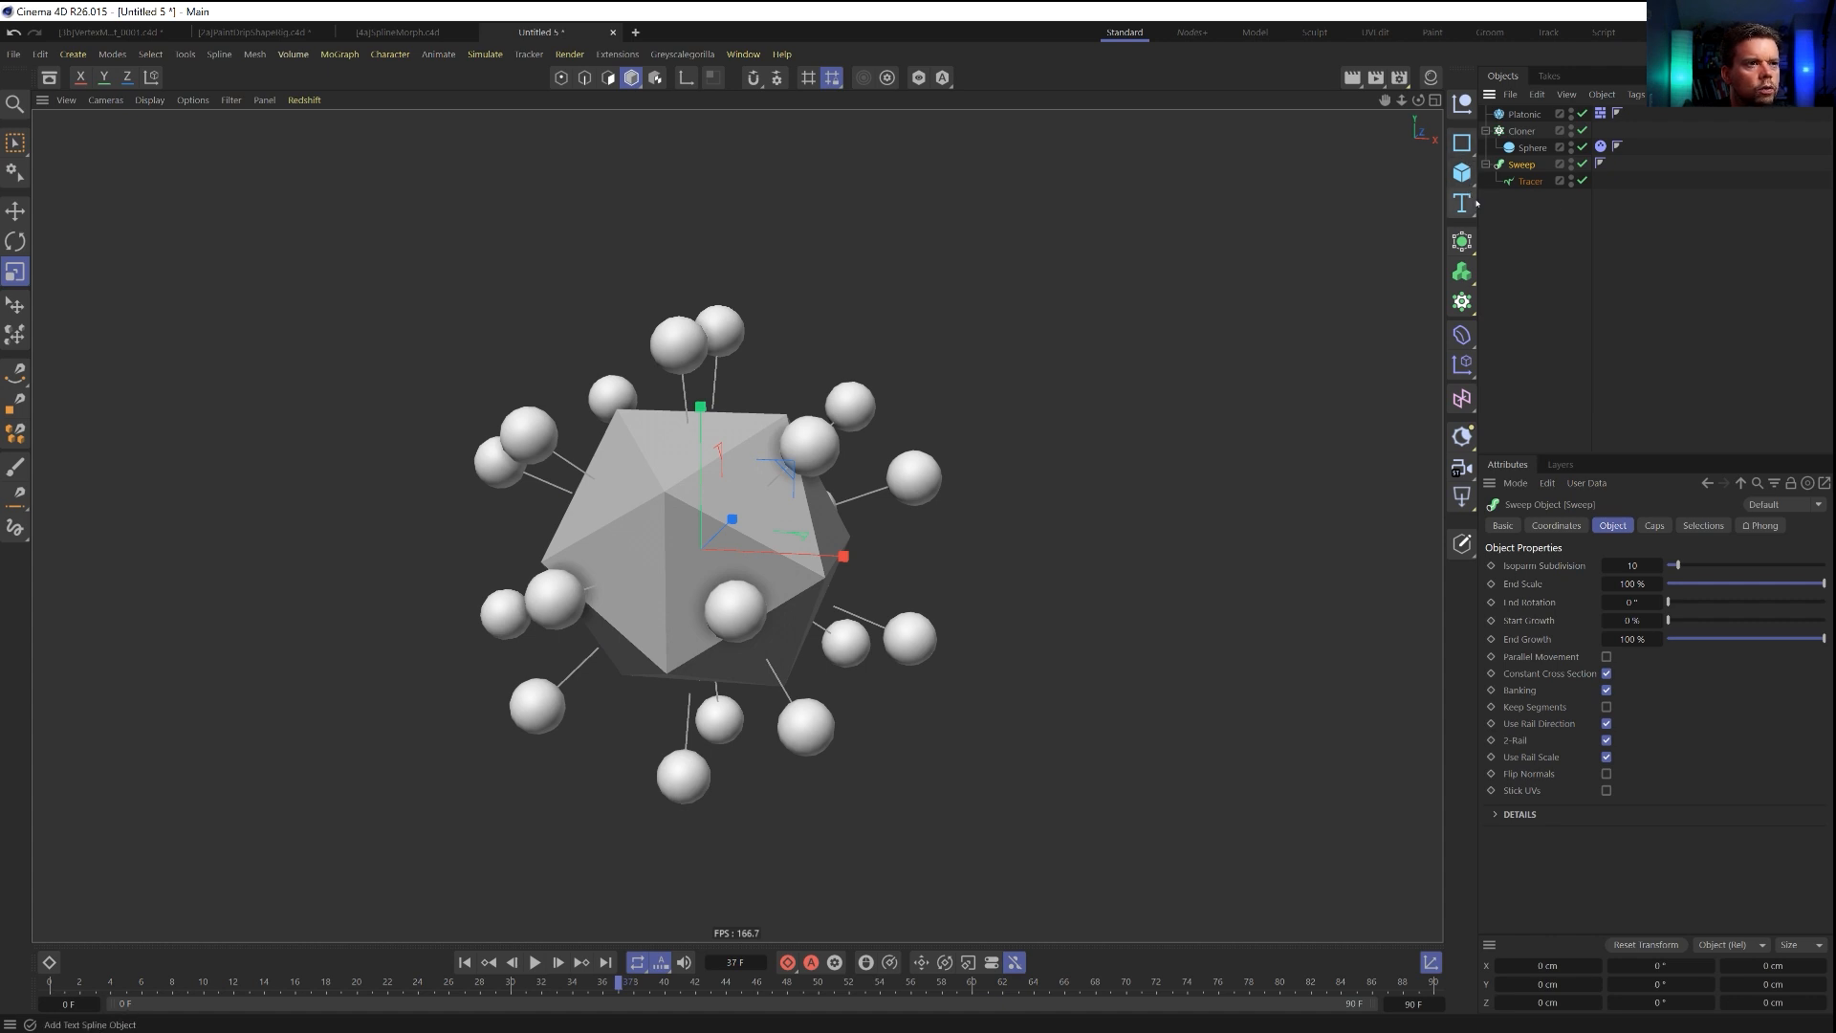
{"action": "left_click_drag", "start_coordinate": [1469, 149], "coordinate": [1622, 199], "text": "shift"}
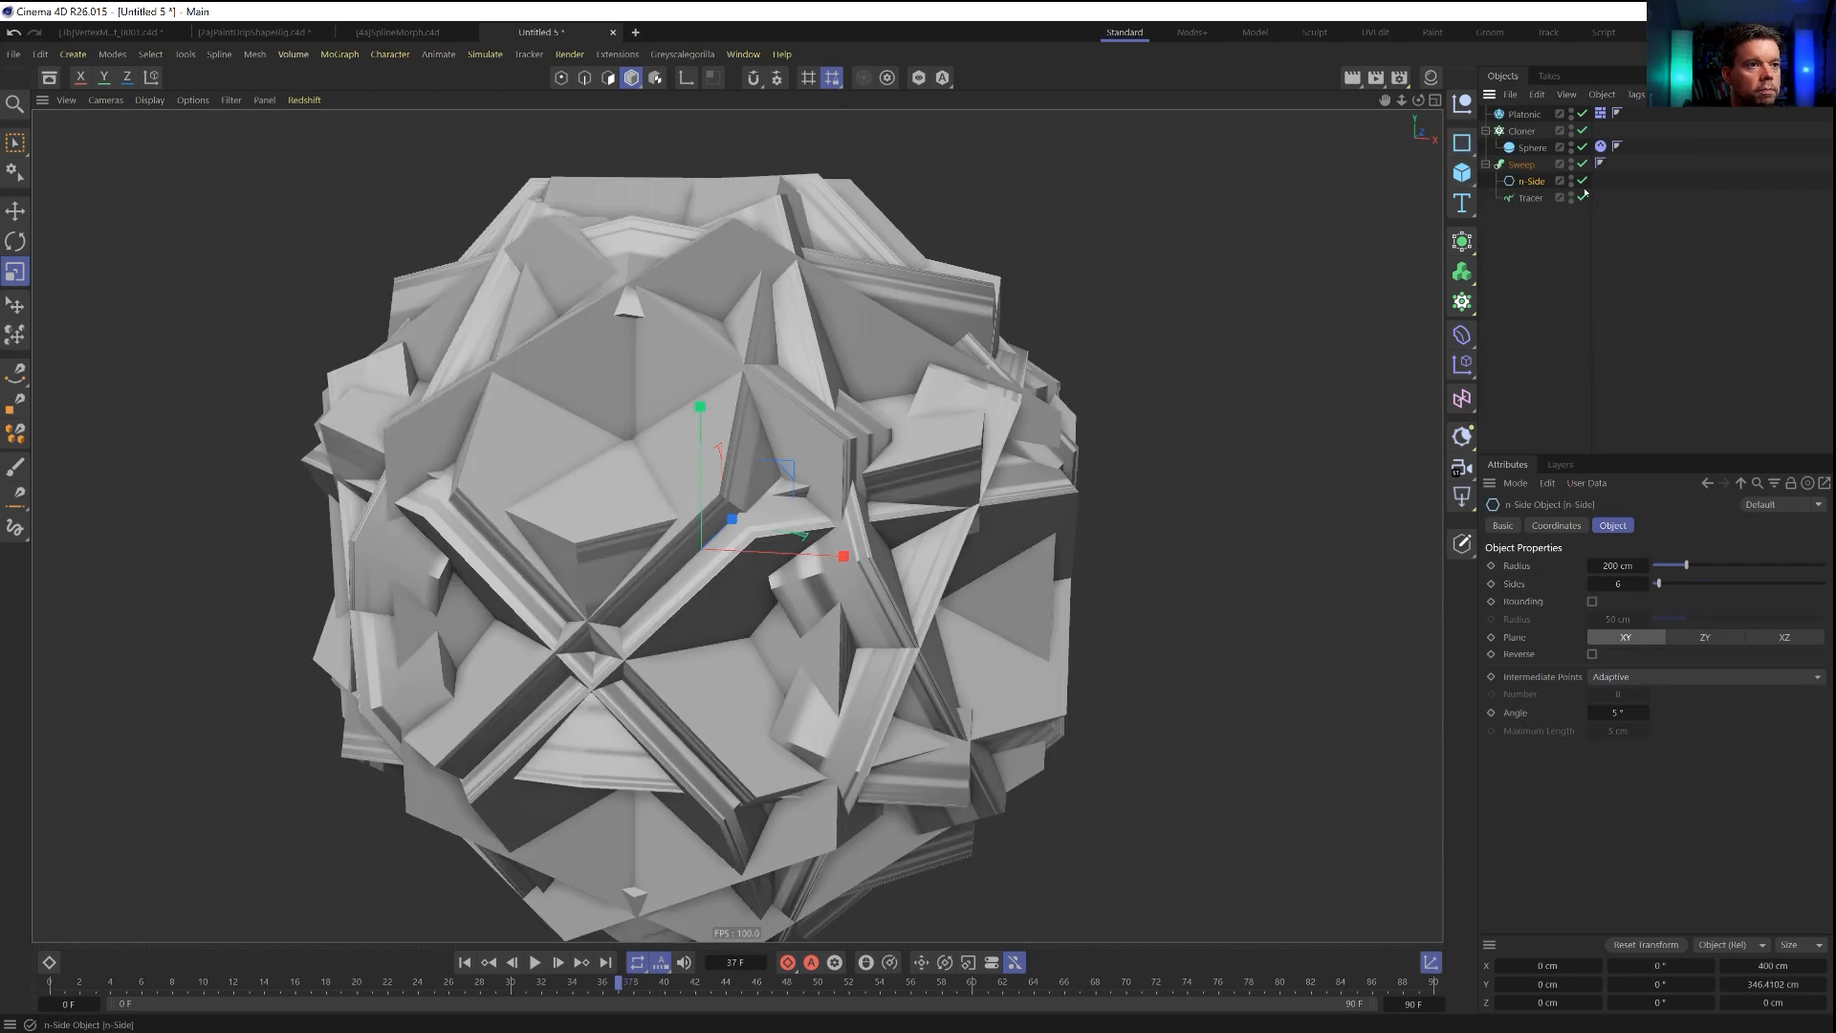
Give the n-Side profile 5 sides and scale it down to a radius of about 15.4 cm.
{"action": "left_click", "coordinate": [1618, 583]}
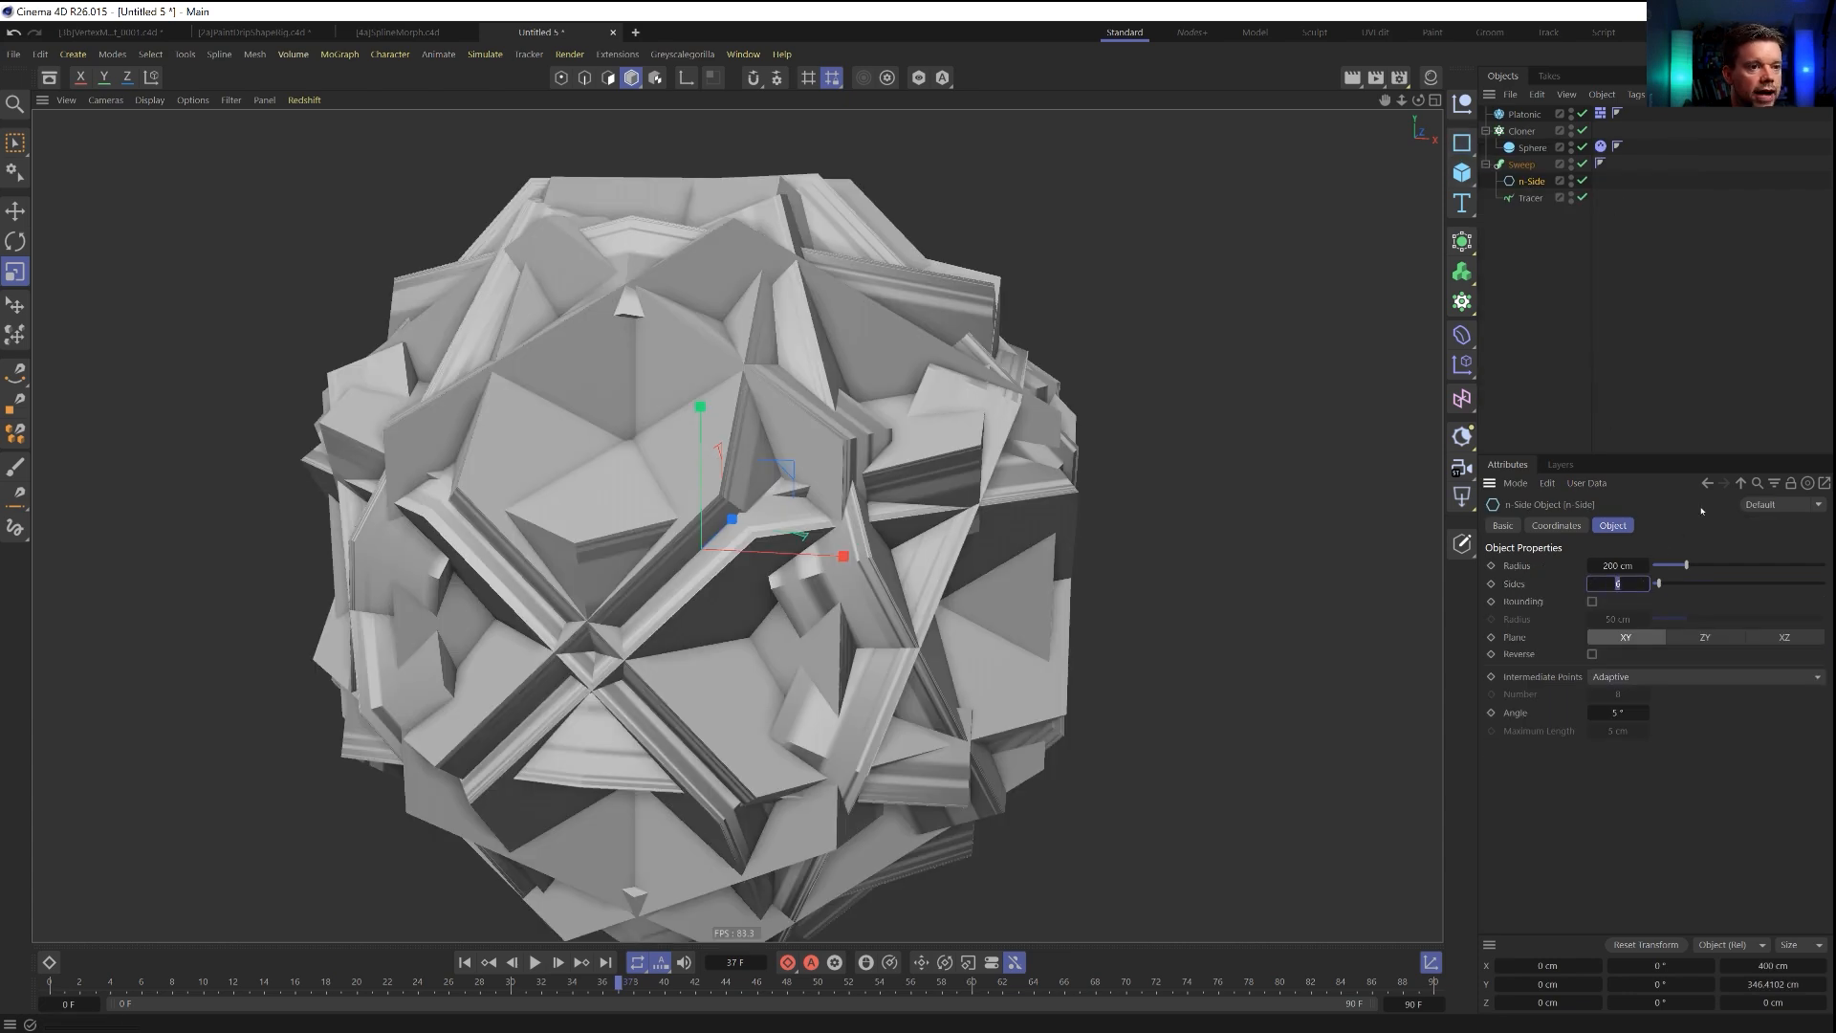
{"action": "type", "text": "5"}
{"action": "key", "text": "Return"}
{"action": "key", "text": "t"}
{"action": "left_click_drag", "start_coordinate": [1259, 291], "coordinate": [727, 538]}
Disable both the Start Cap and the End Cap of the Sweep.
{"action": "left_click", "coordinate": [1522, 165]}
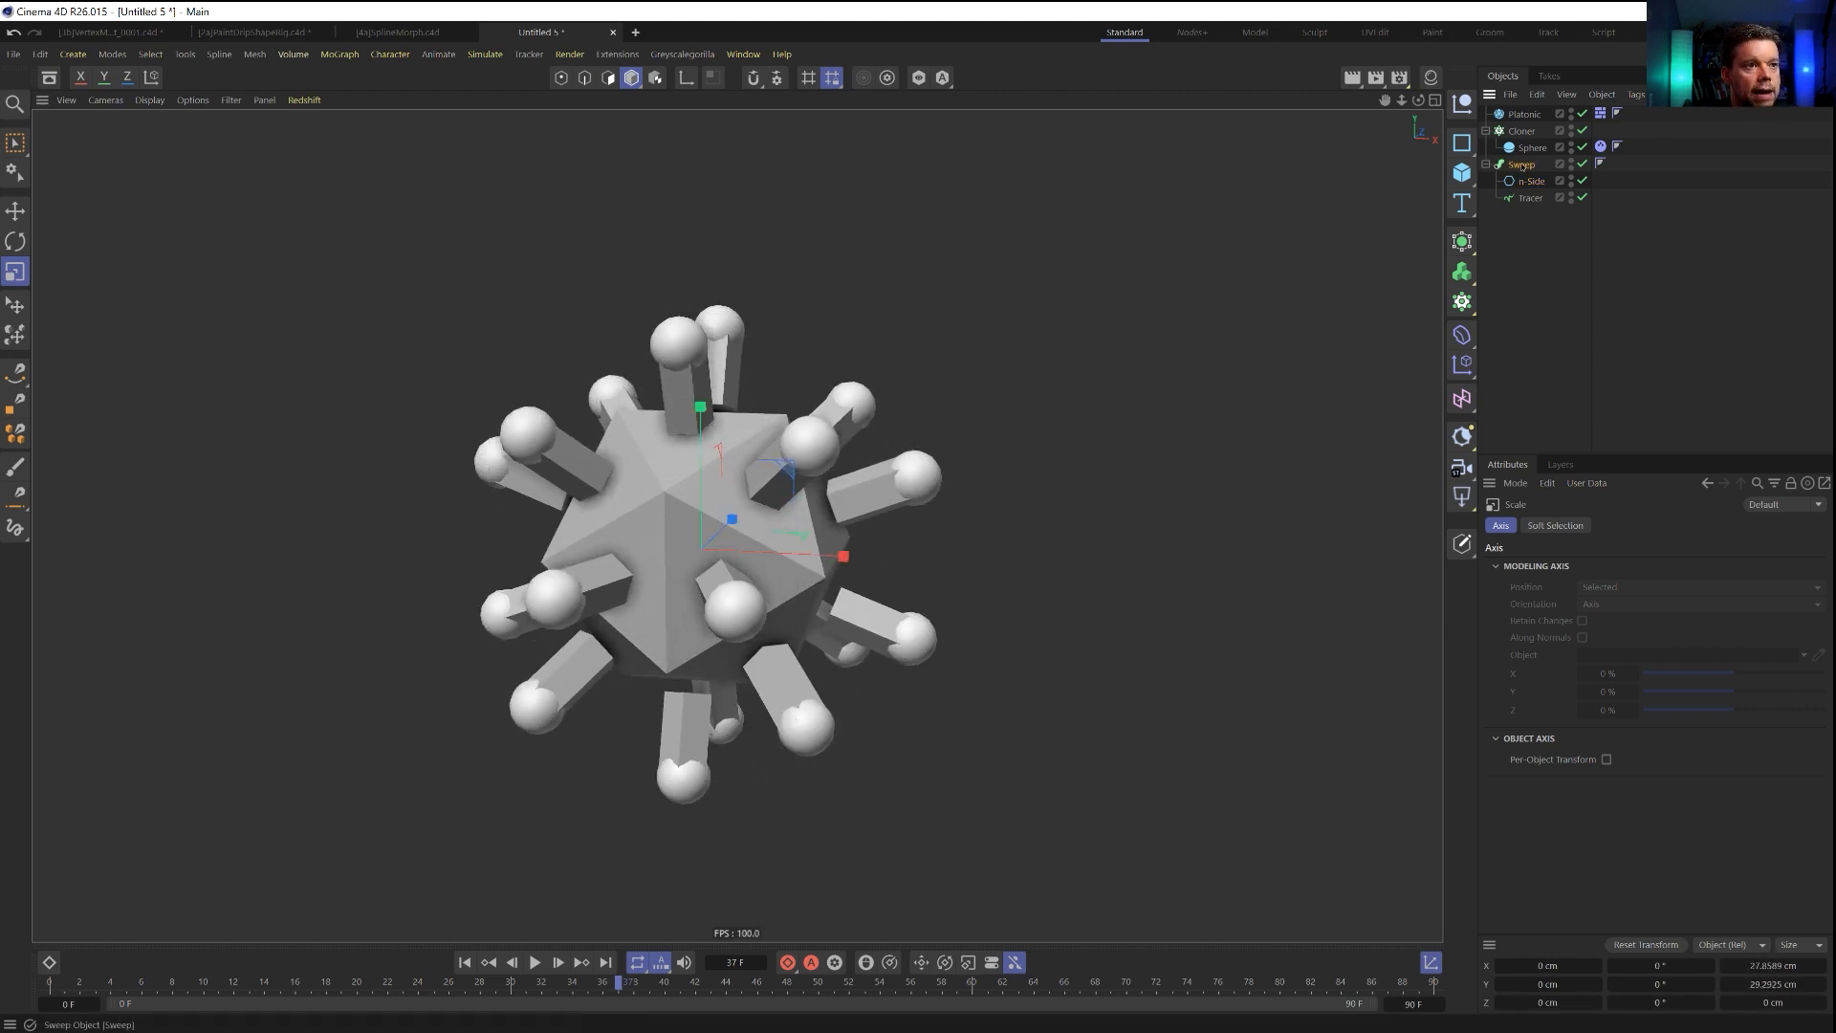
{"action": "left_click", "coordinate": [1654, 525]}
{"action": "left_click", "coordinate": [1609, 566]}
{"action": "left_click", "coordinate": [1609, 581]}
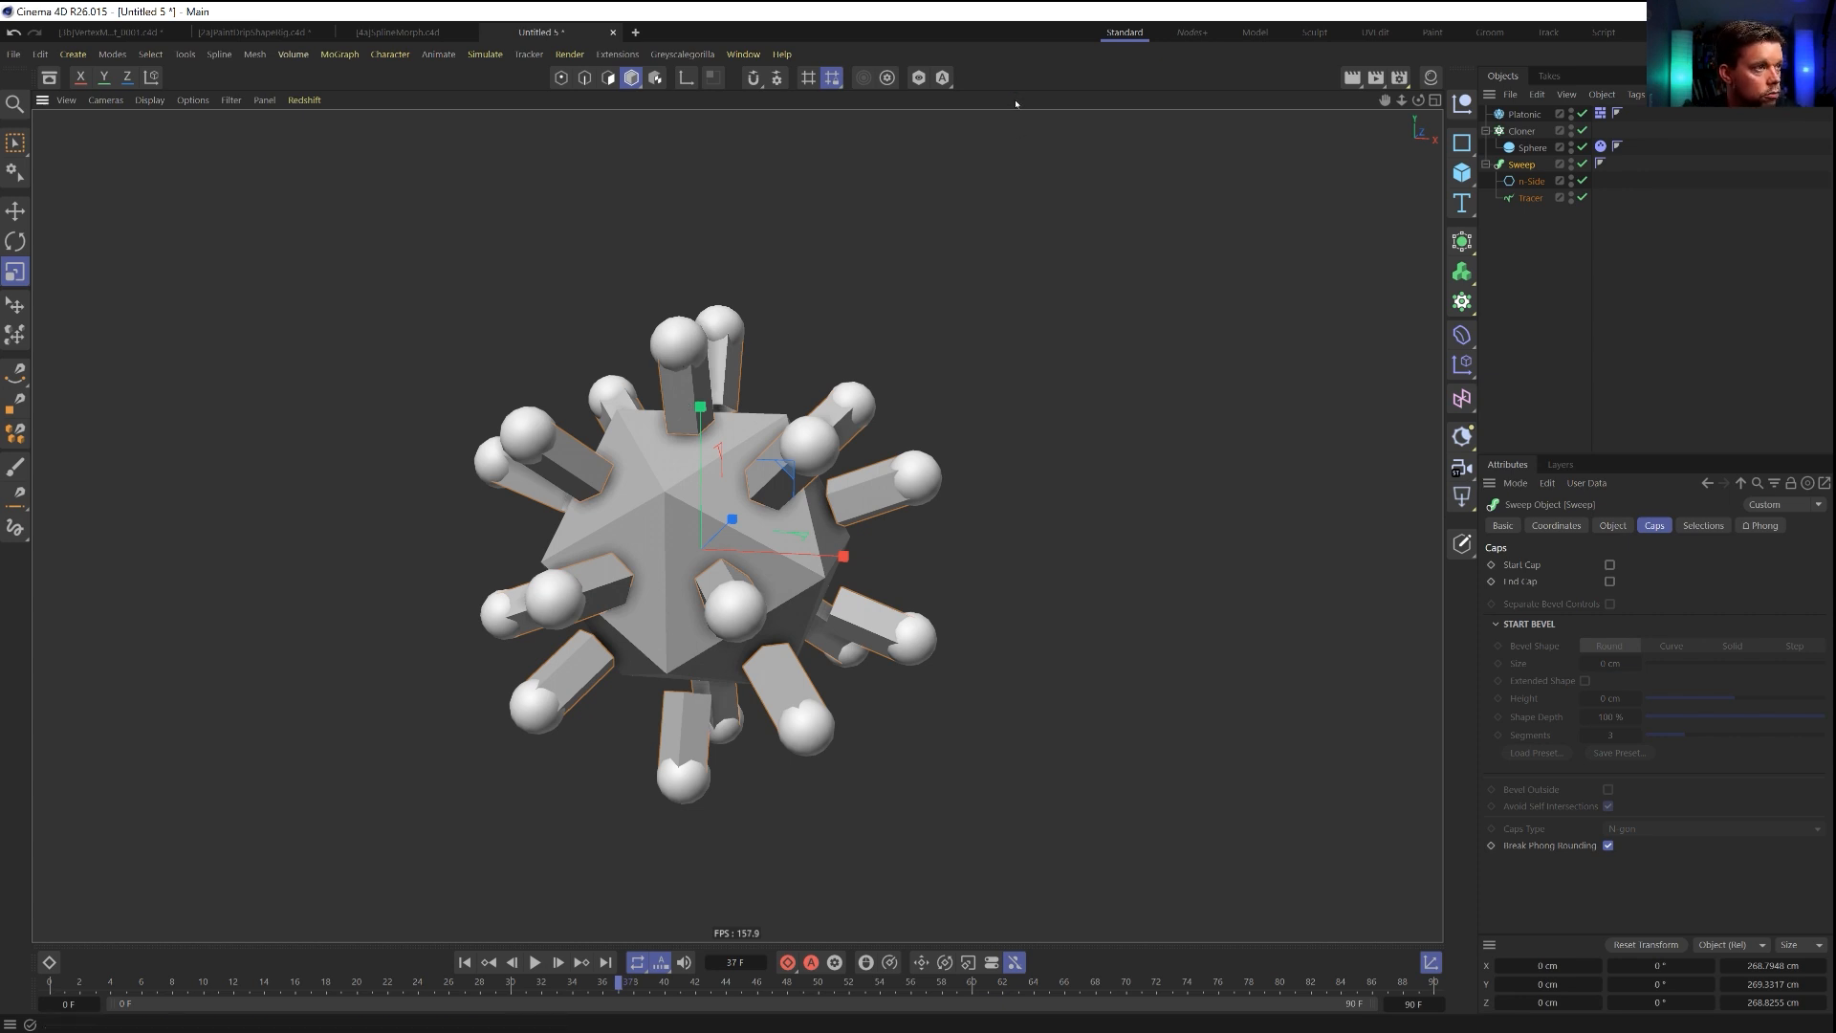
Save the scene in the SceneFiles folder as [5a]PushingBullet_Growth.c4d.
{"action": "key", "text": "ctrl+s"}
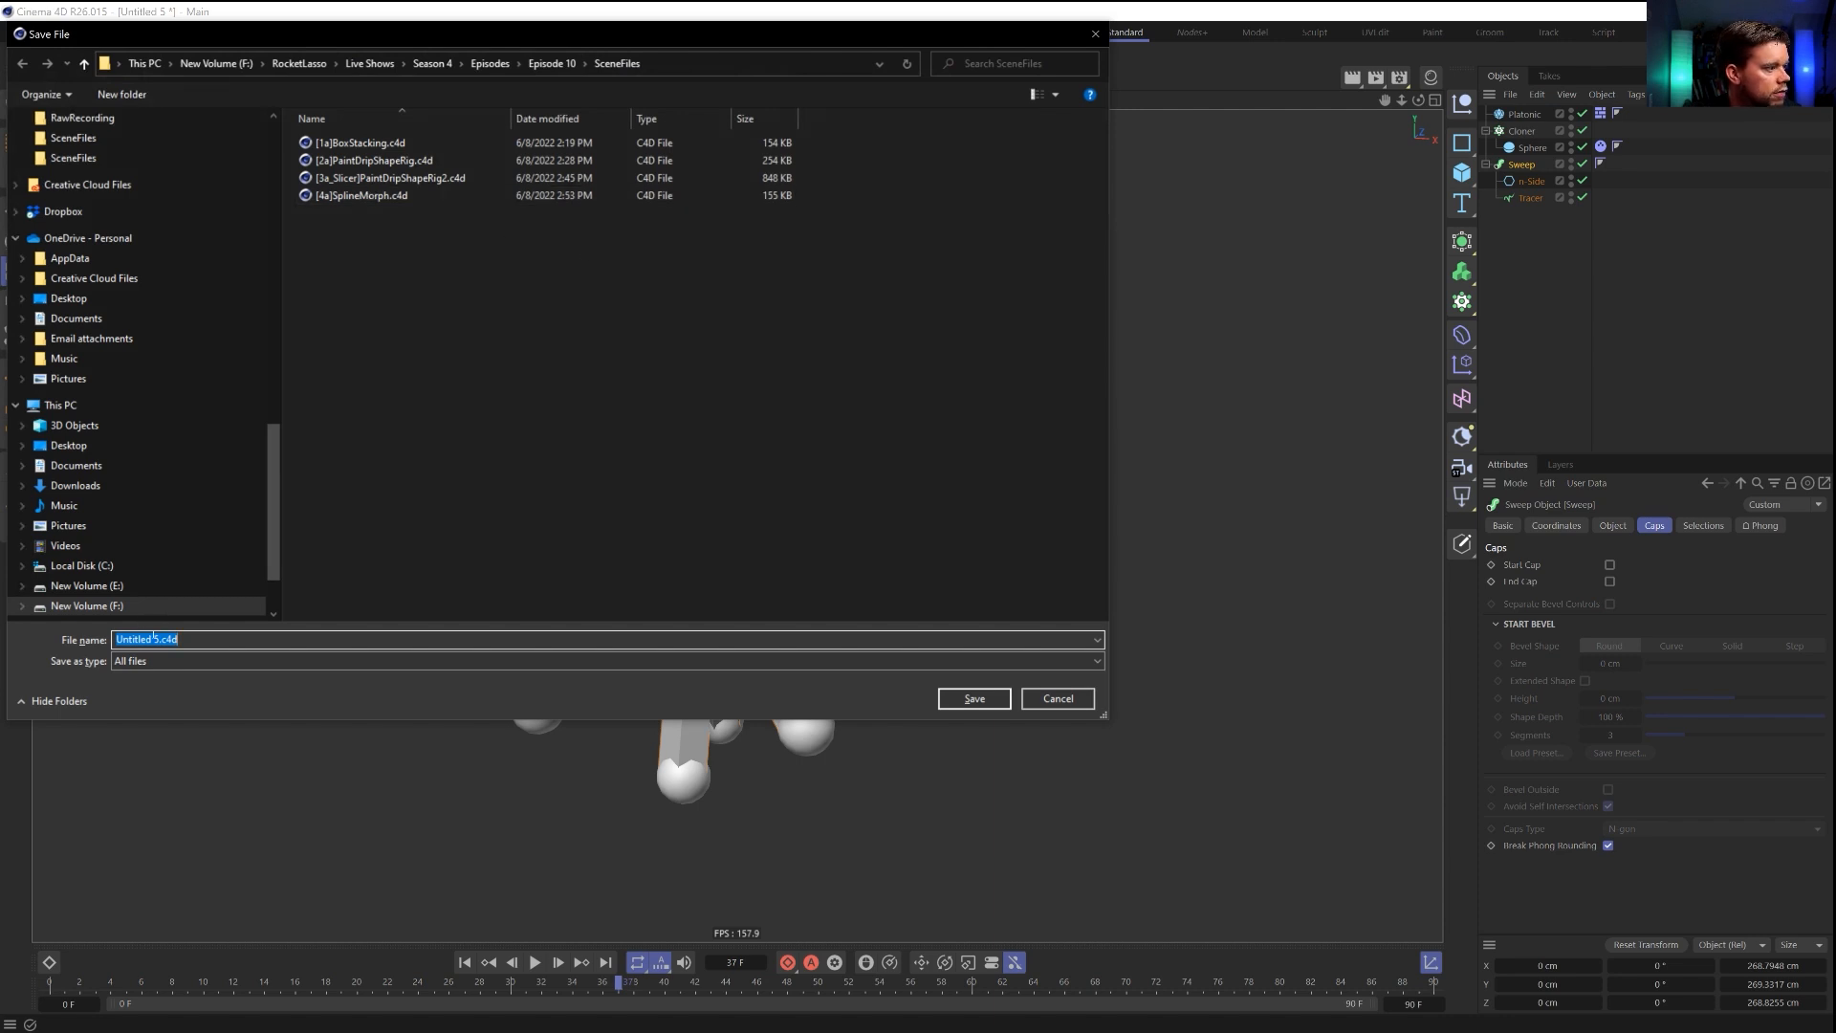
{"action": "type", "text": "[5a]"}
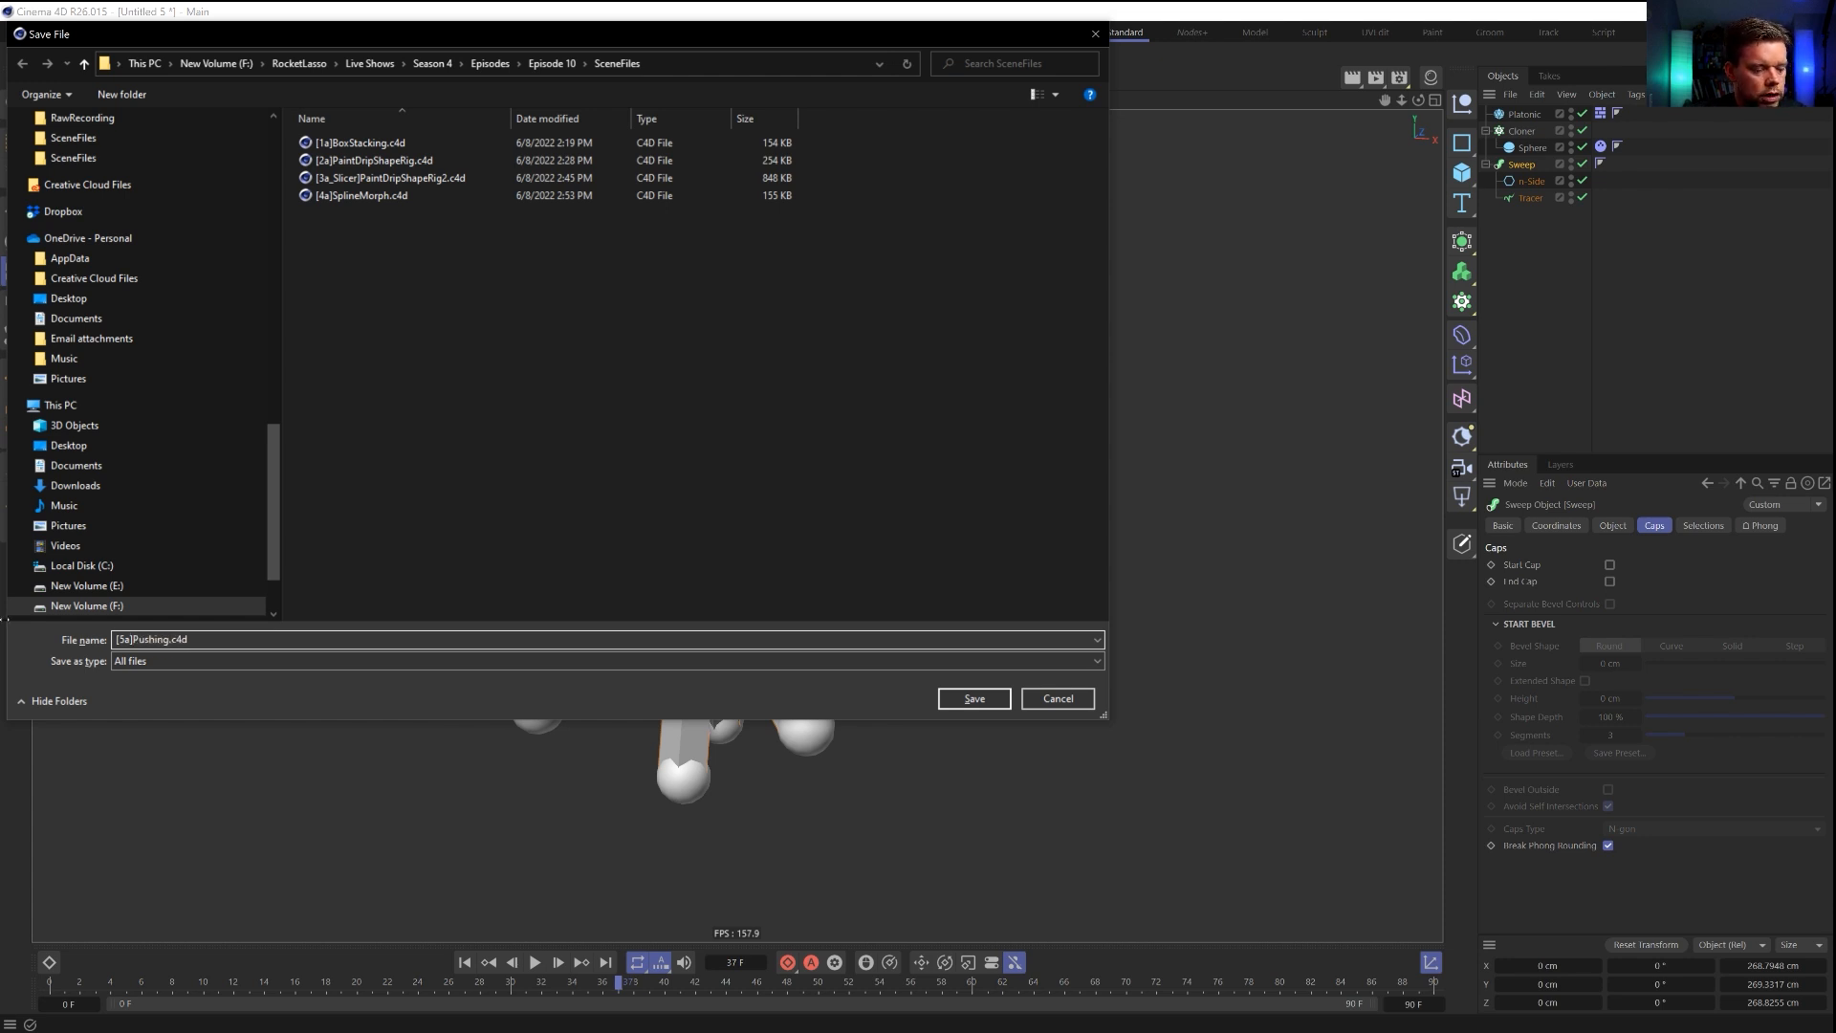
{"action": "type", "text": "PushingDynamics"}
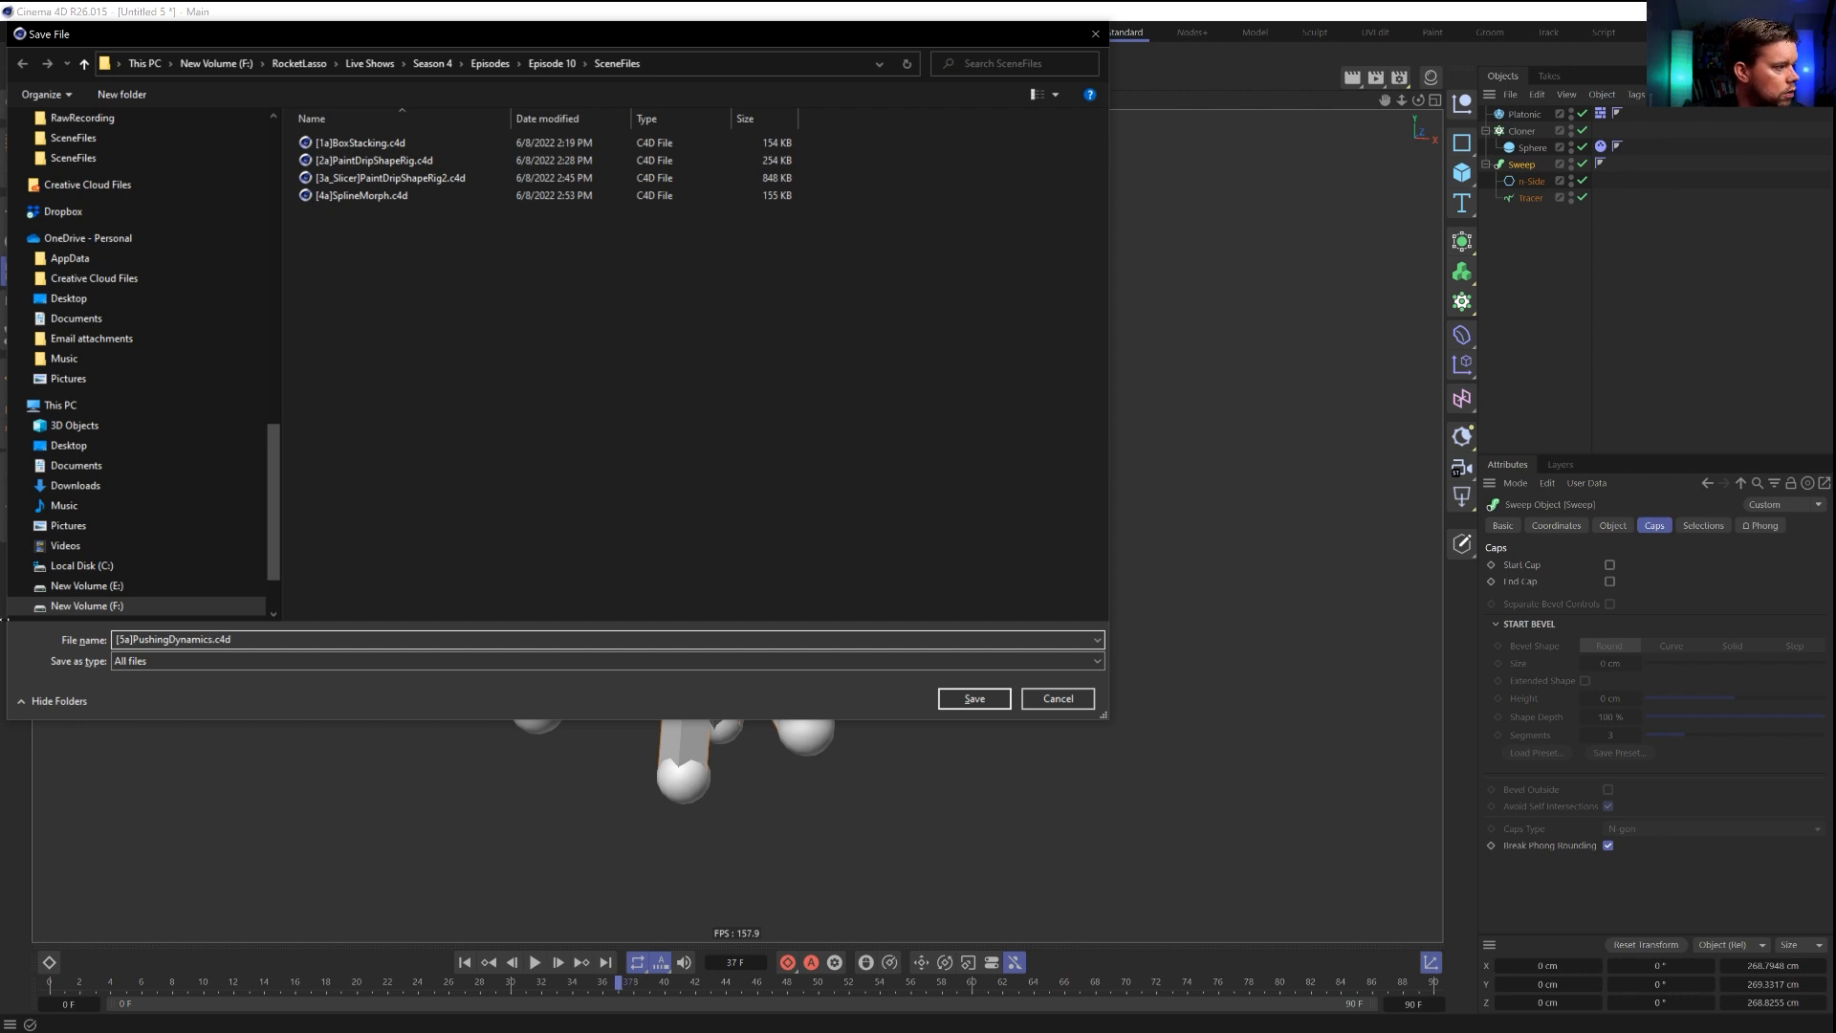
{"action": "key", "text": "BackSpace"}
{"action": "key", "text": "BackSpace"}
{"action": "key", "text": "BackSpace"}
{"action": "key", "text": "BackSpace"}
{"action": "key", "text": "BackSpace"}
{"action": "key", "text": "BackSpace"}
{"action": "key", "text": "BackSpace"}
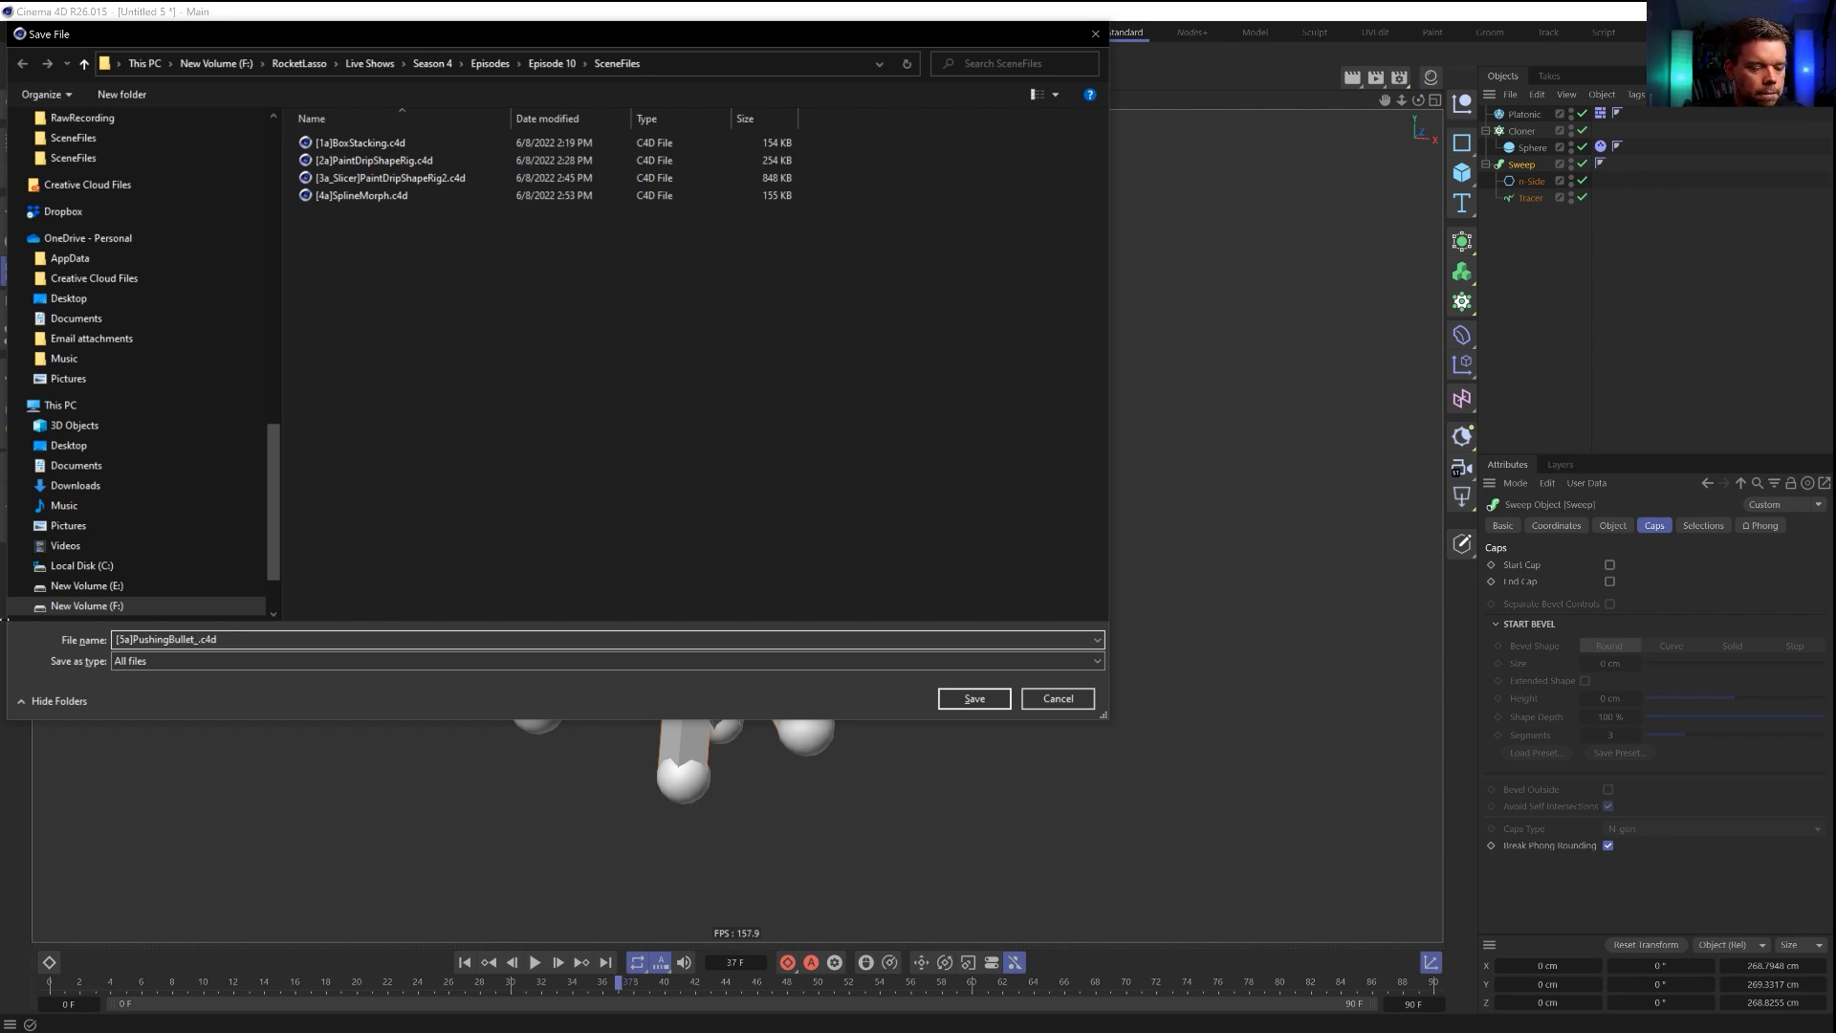
{"action": "type", "text": "_Growth"}
{"action": "key", "text": "Return"}
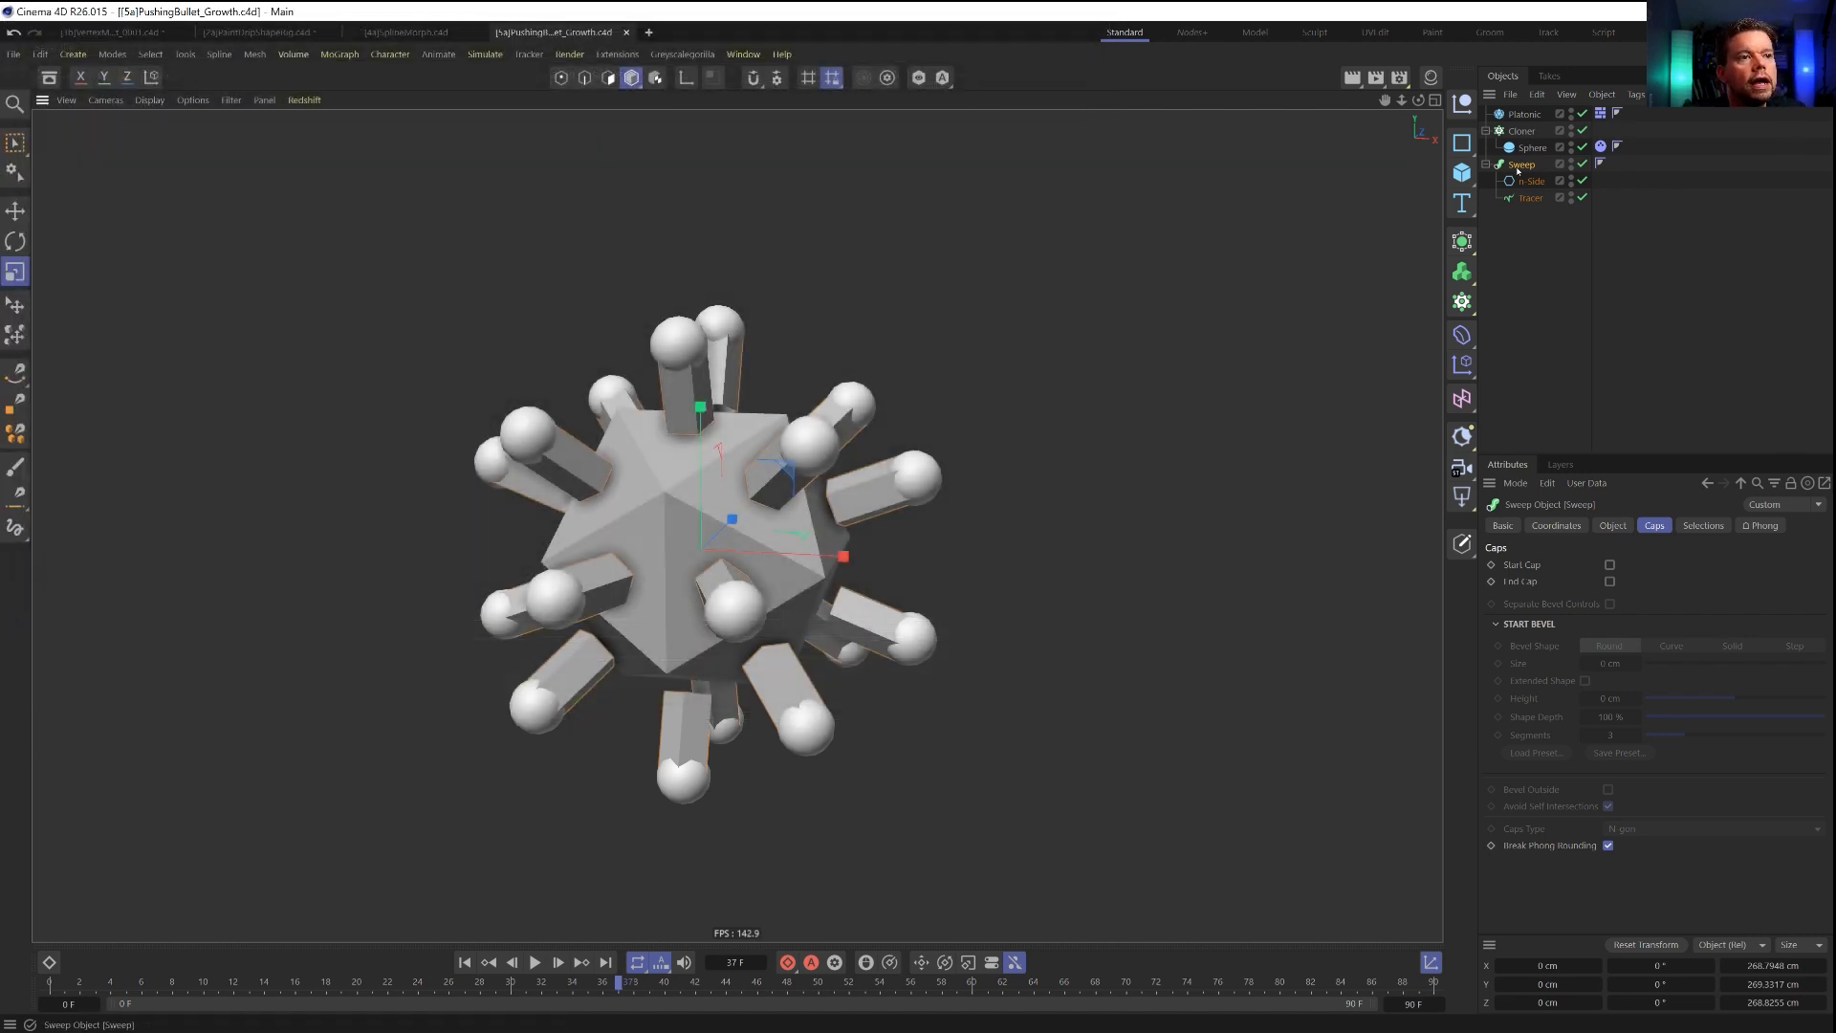
Give the Sweep a Bullet Collider Body tag and set its collision shape to Moving Mesh.
{"action": "right_click", "coordinate": [1519, 170]}
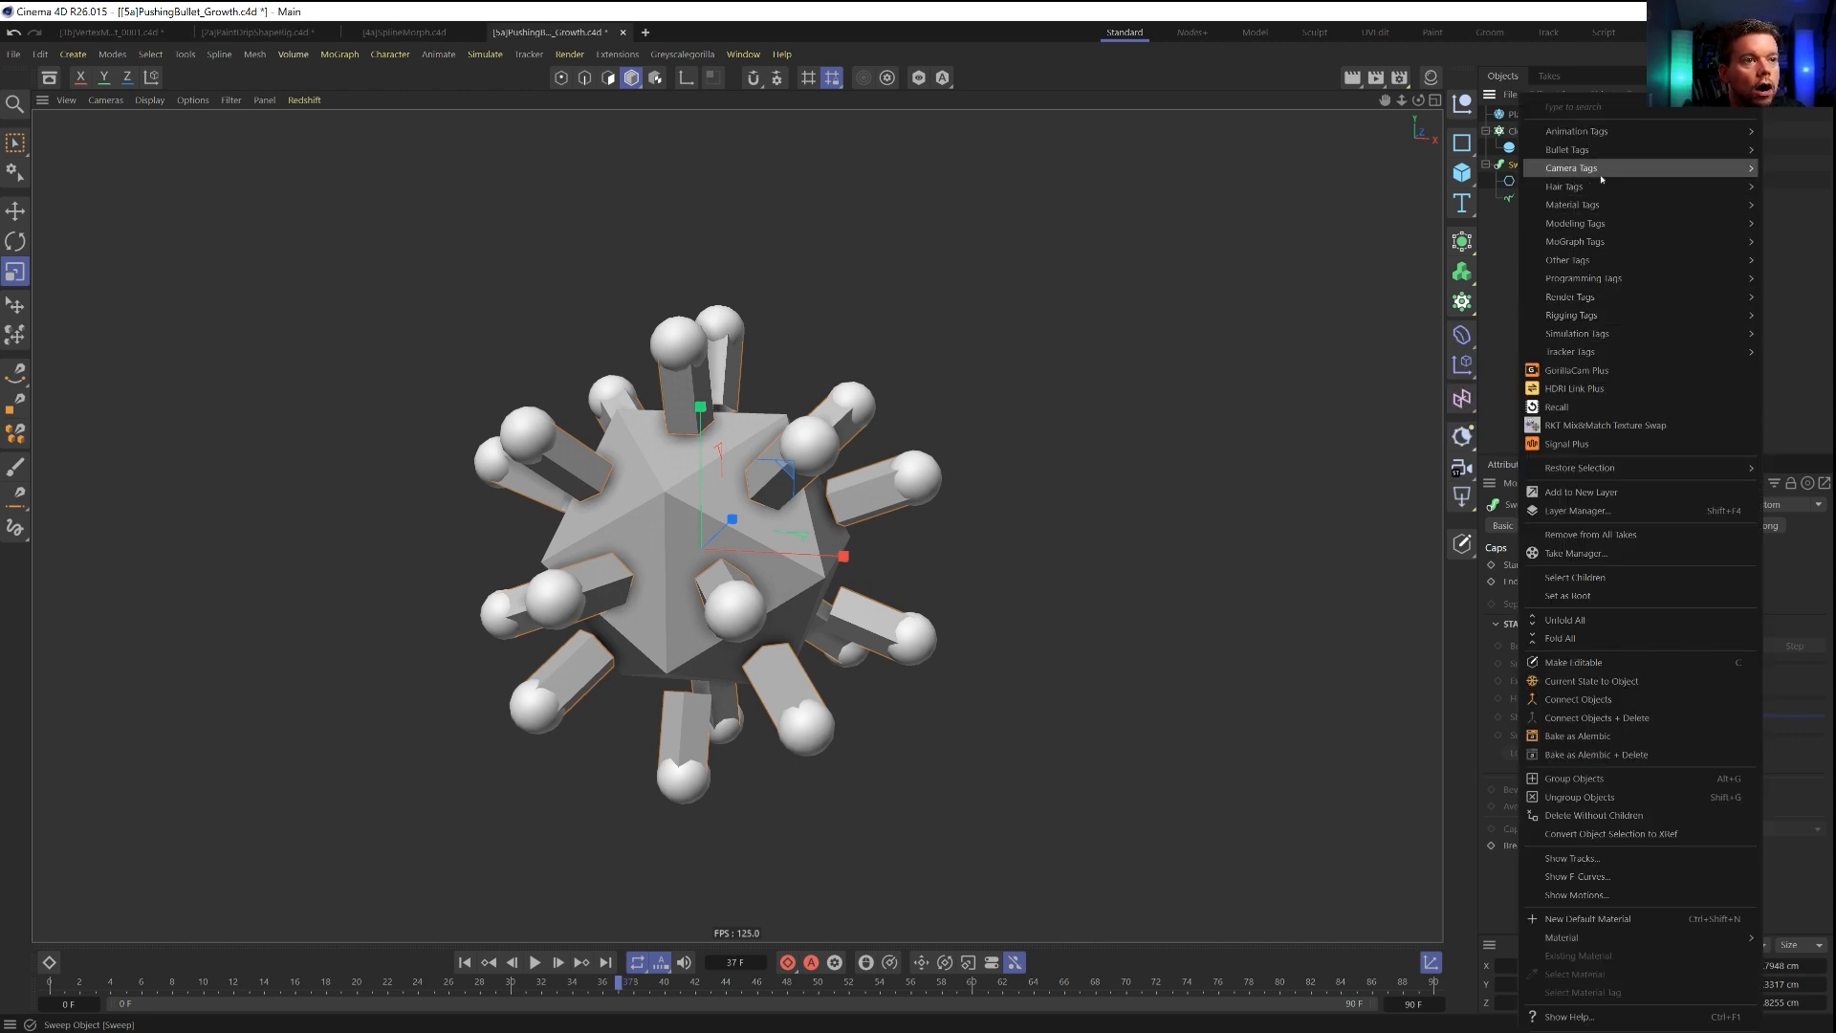
{"action": "mouse_move", "coordinate": [1583, 151]}
{"action": "left_click", "coordinate": [1475, 196]}
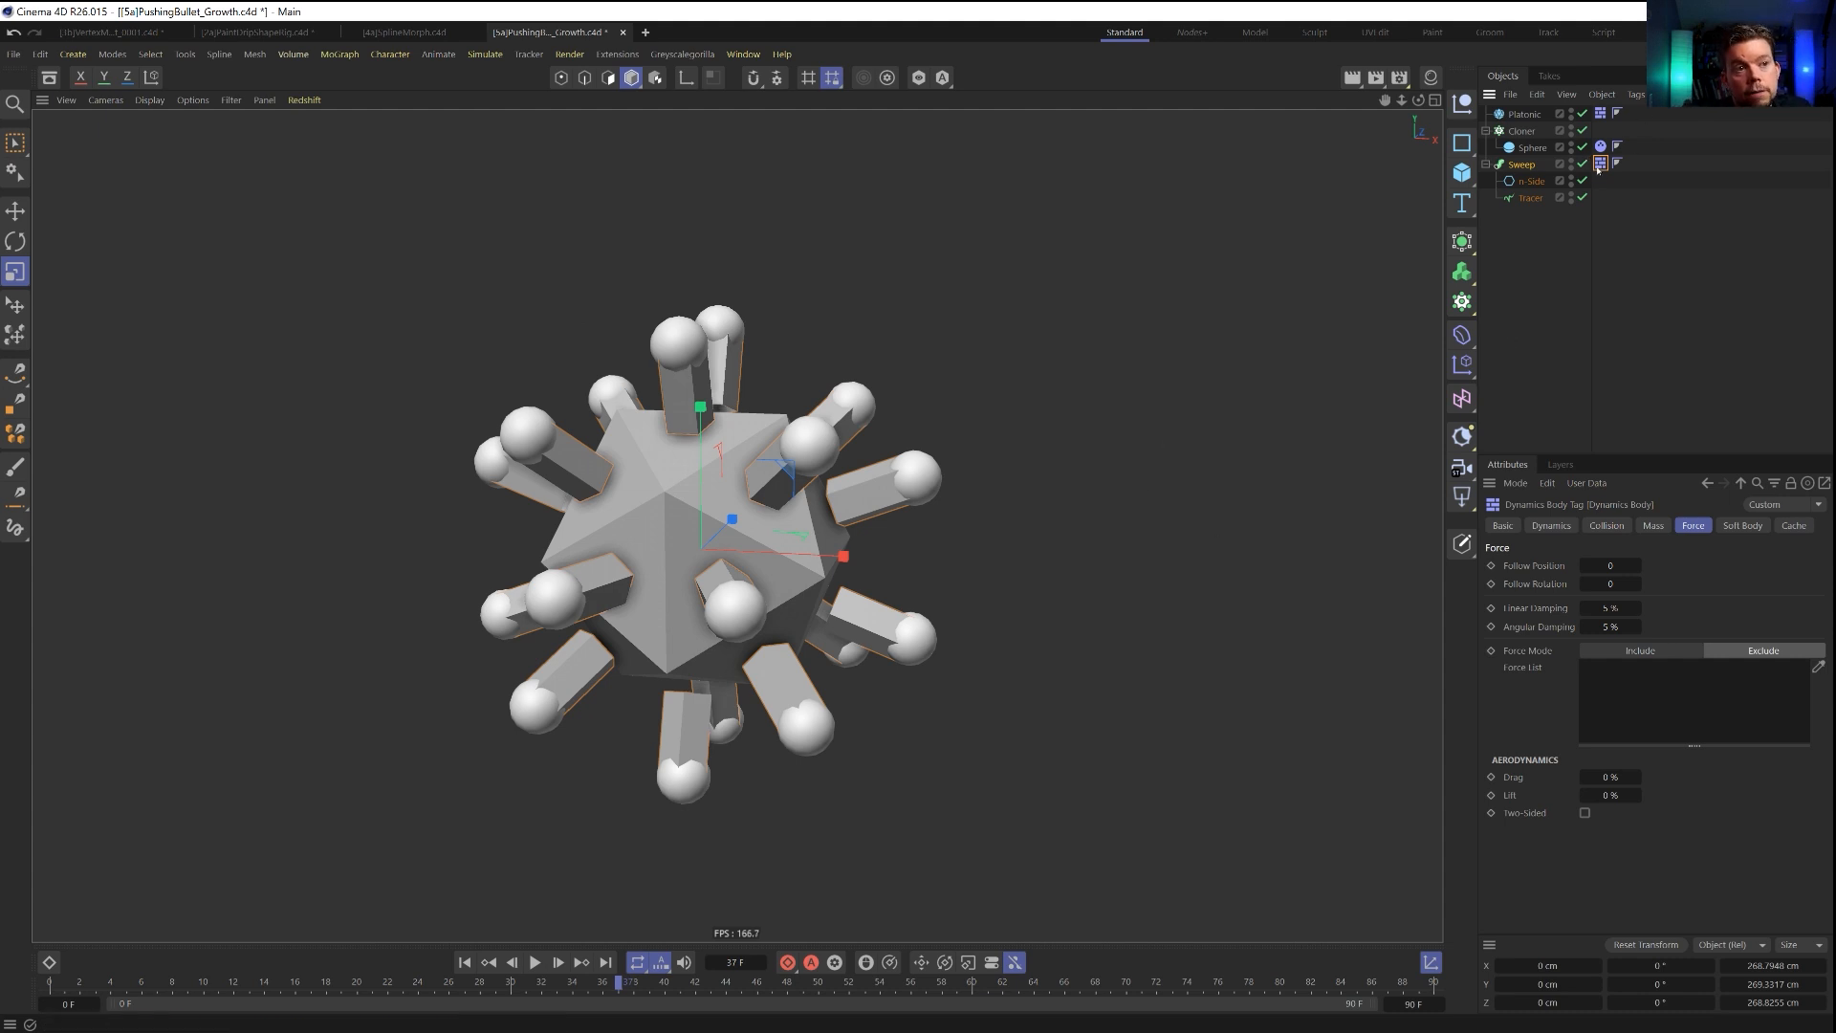
{"action": "left_click", "coordinate": [1622, 526]}
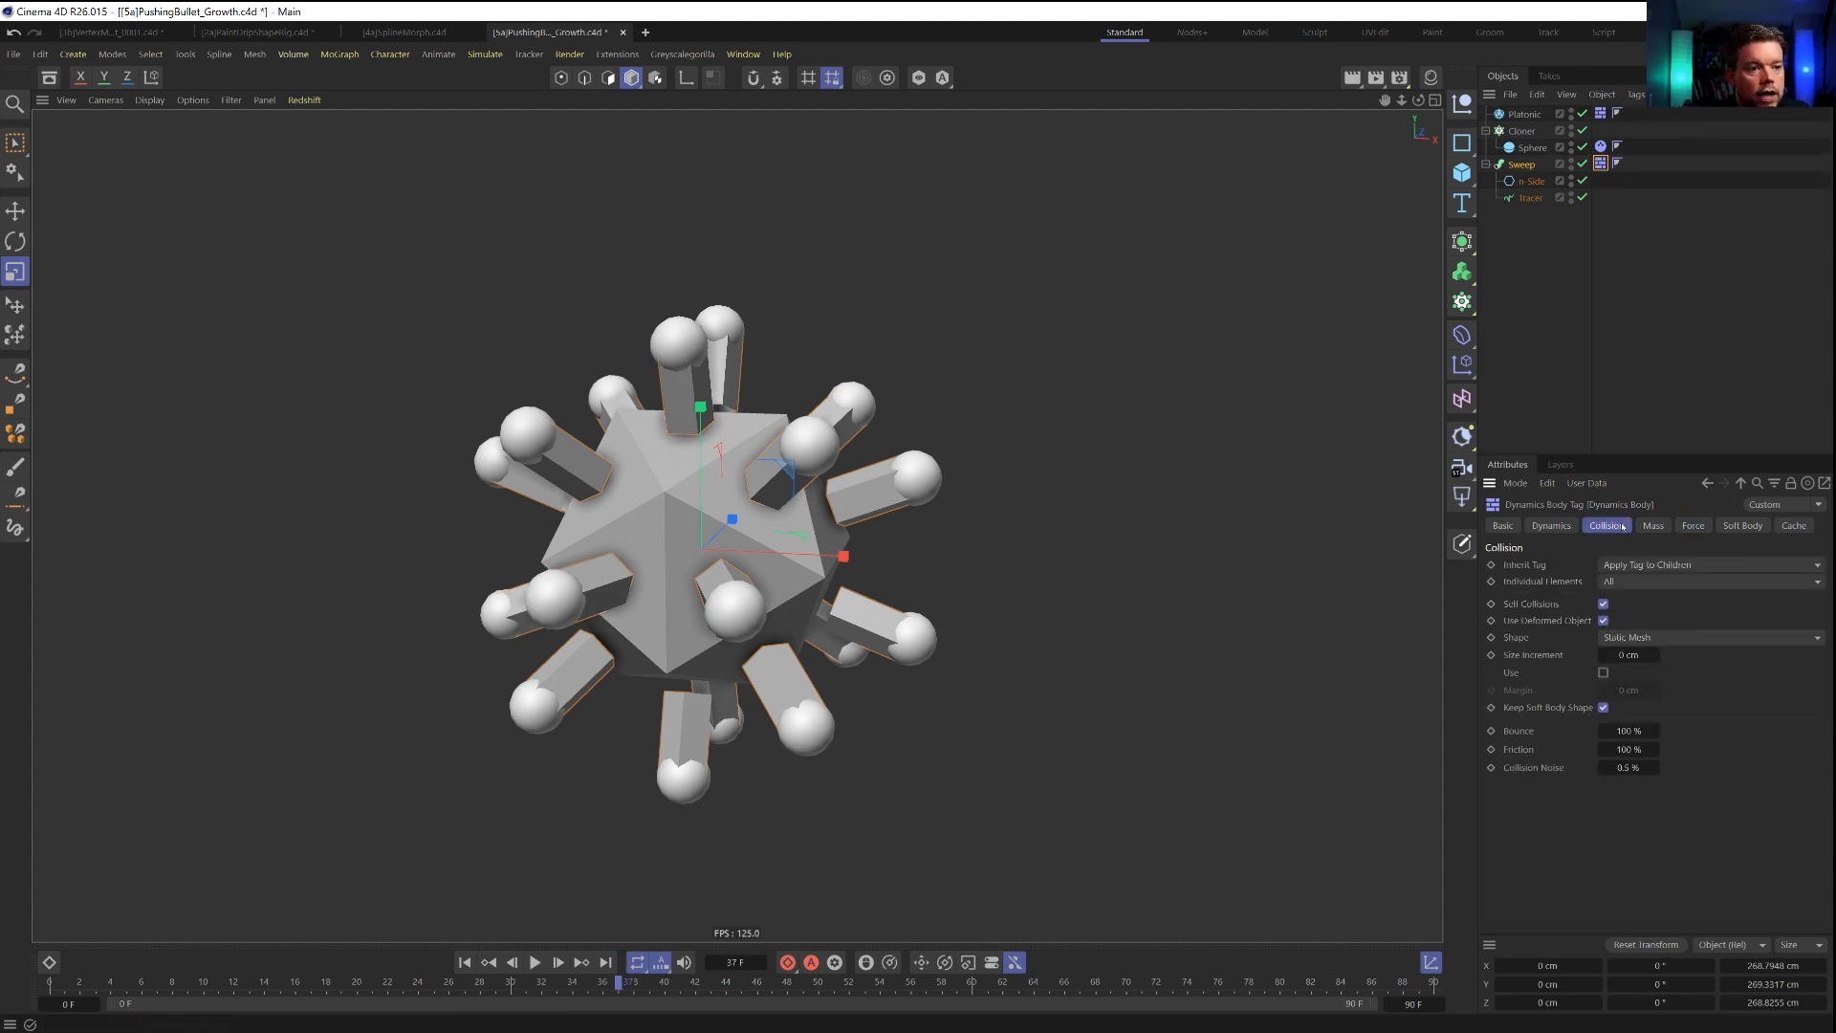
{"action": "left_click", "coordinate": [1650, 636]}
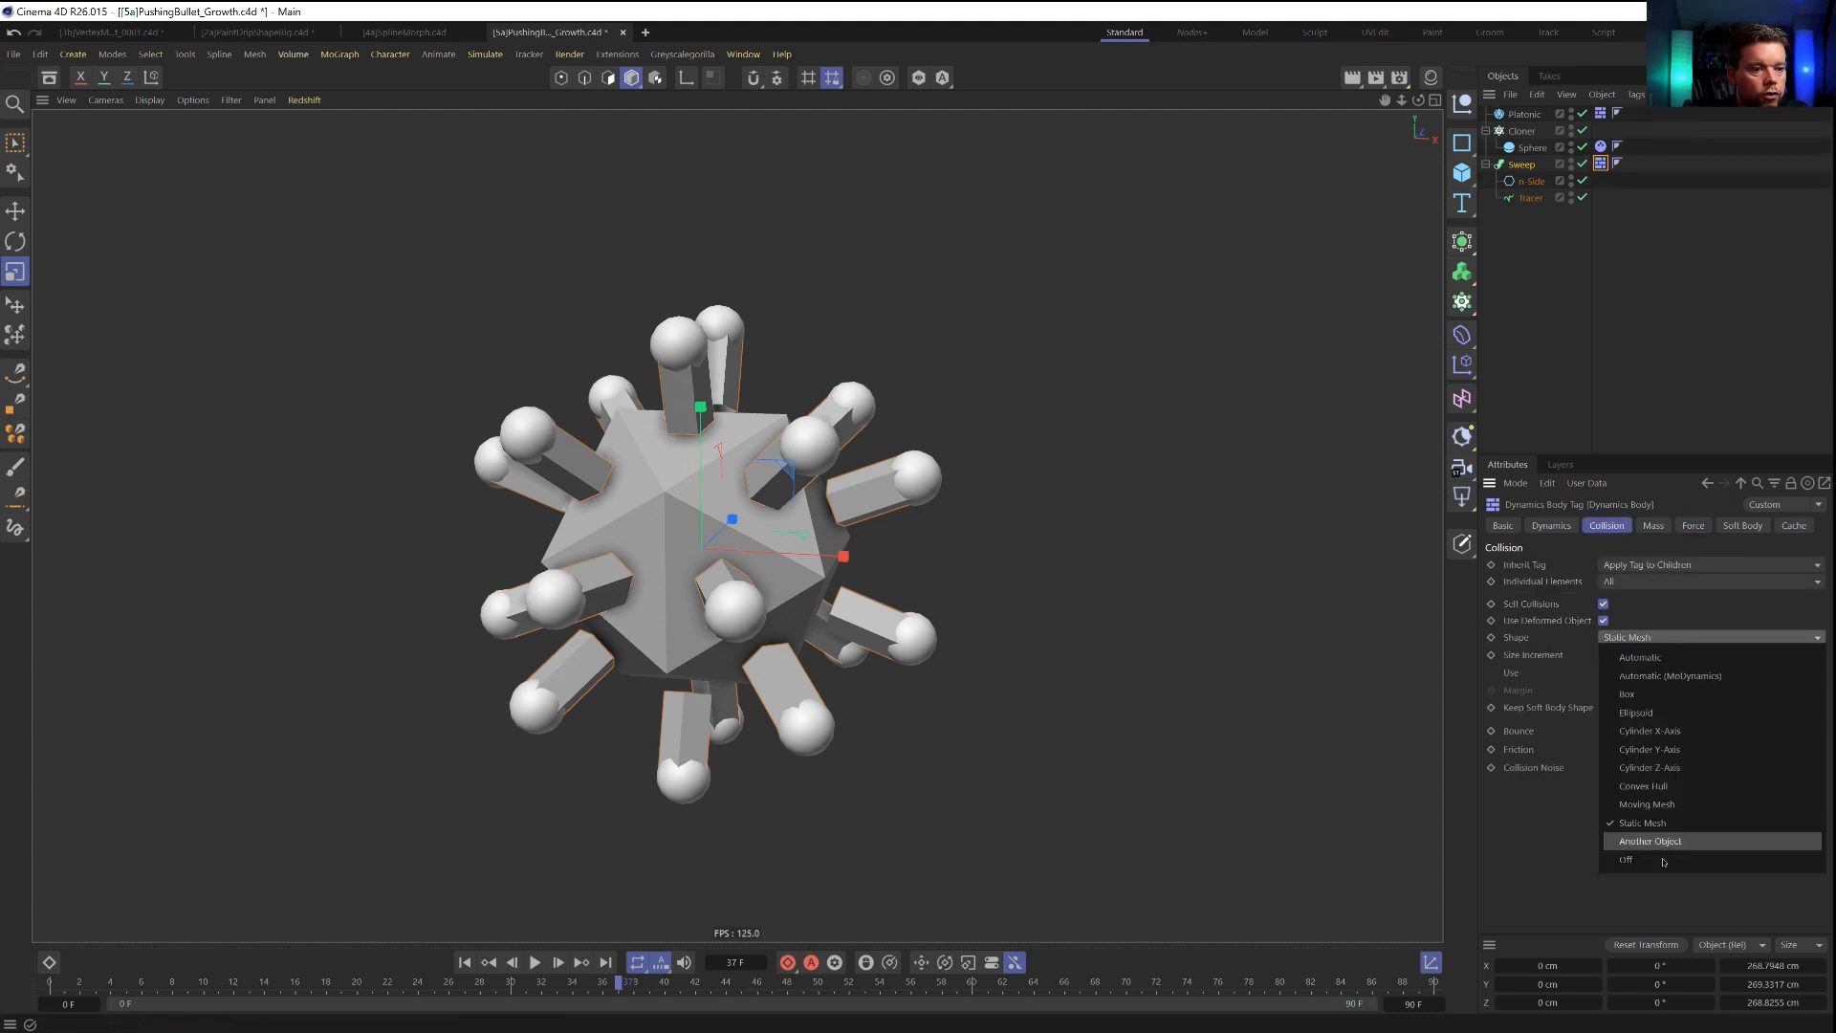
{"action": "left_click", "coordinate": [1658, 806]}
Play the simulation from the start to frame 54 and examine the grown tubes from another angle.
{"action": "left_click", "coordinate": [465, 962]}
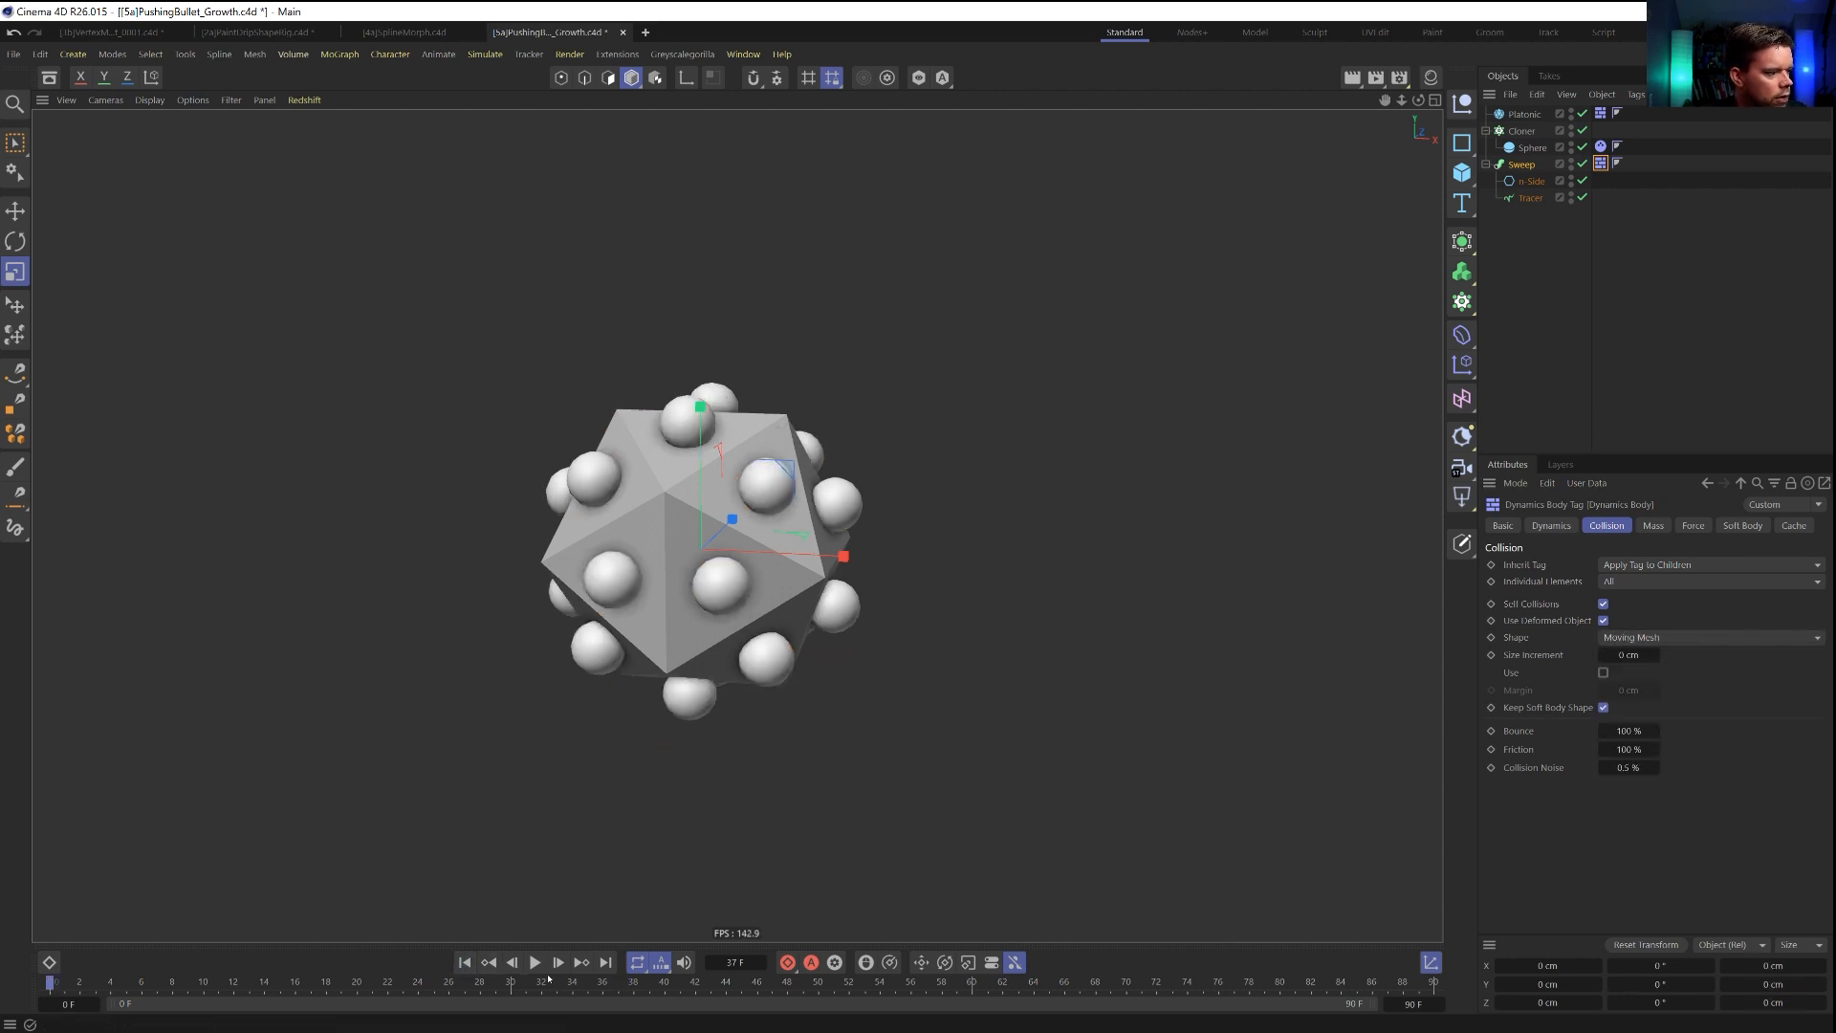
{"action": "left_click", "coordinate": [540, 964]}
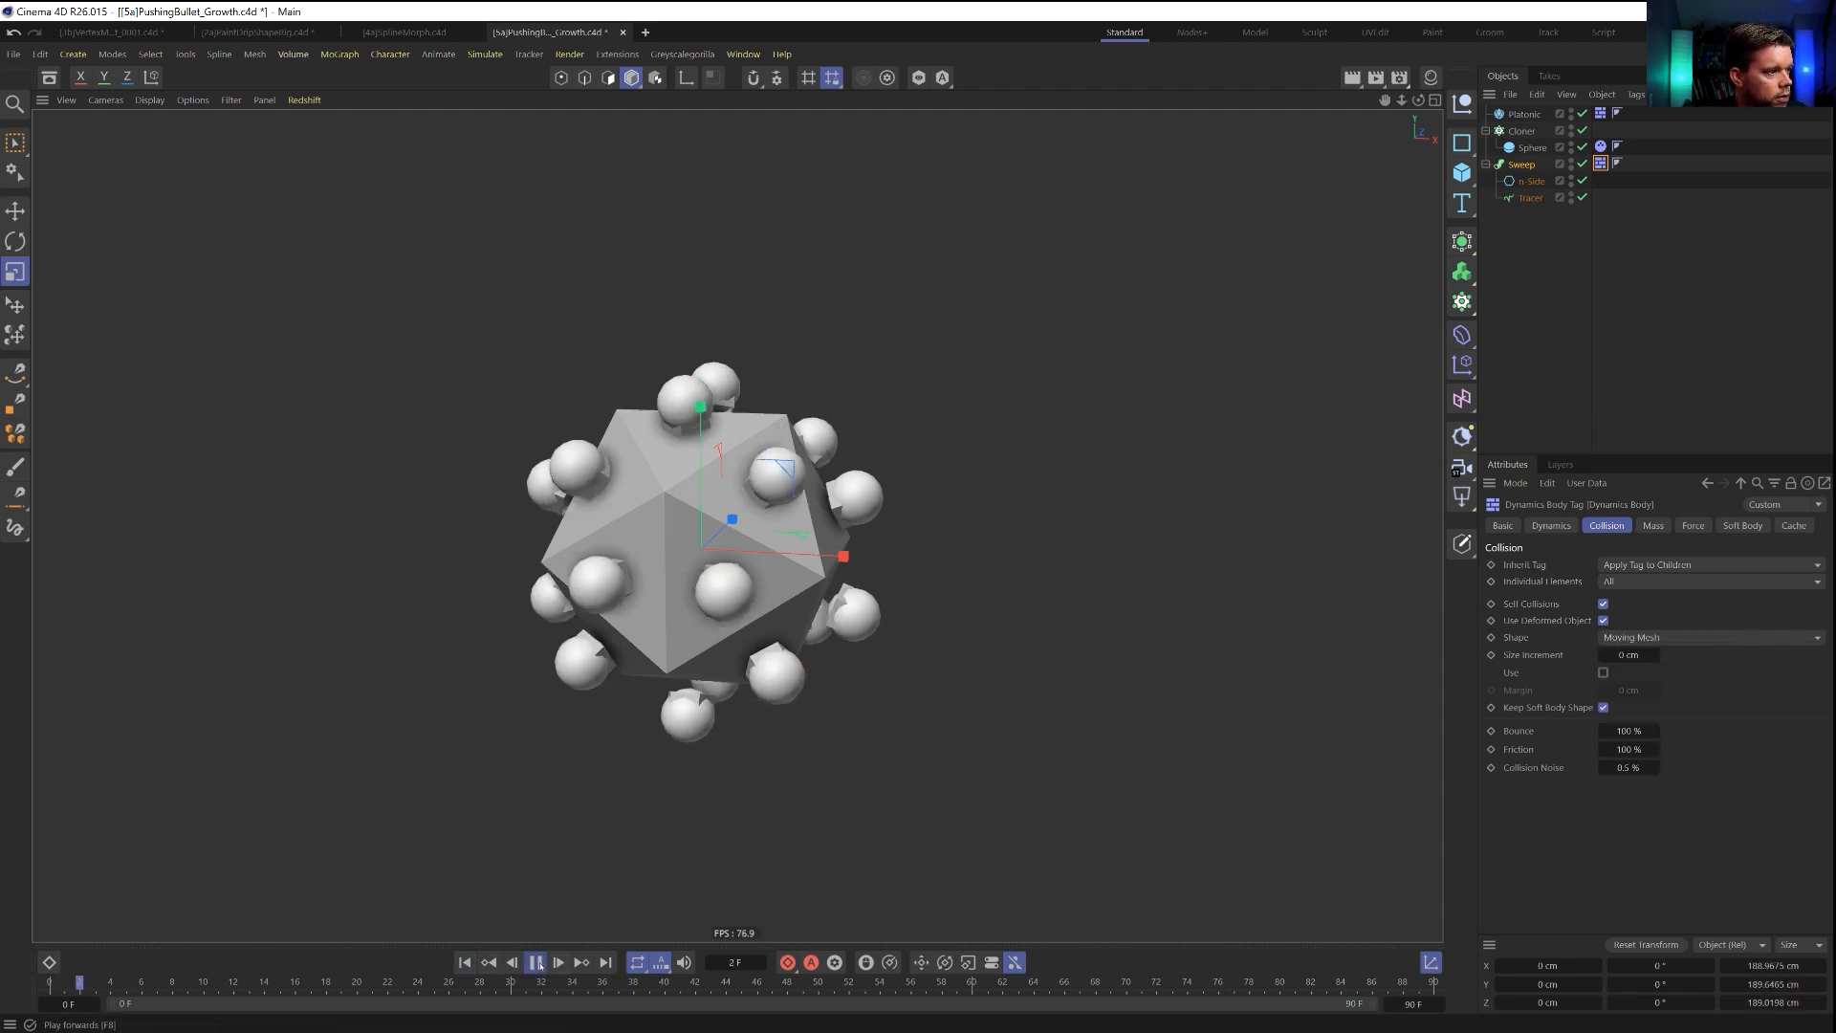
{"action": "left_click", "coordinate": [536, 963]}
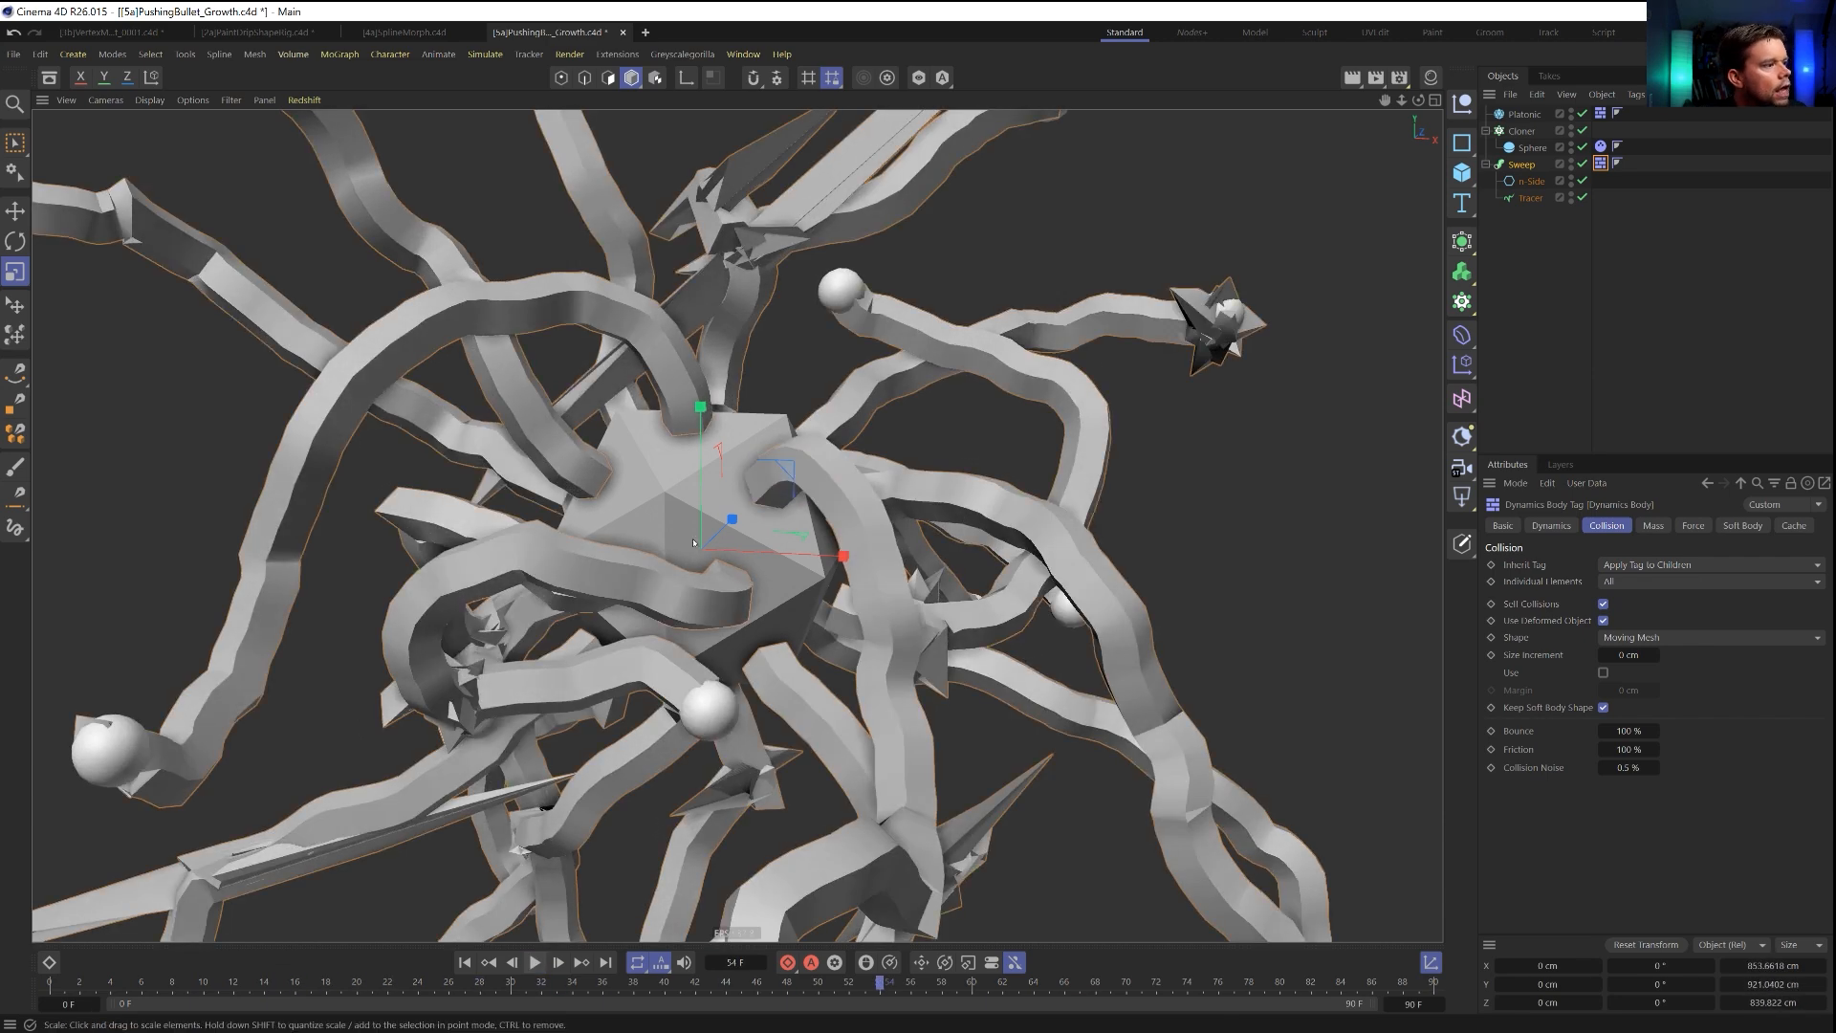
{"action": "scroll", "coordinate": [733, 444], "scroll_direction": "down", "scroll_amount": 5}
{"action": "left_click_drag", "start_coordinate": [800, 322], "coordinate": [673, 417], "text": "alt"}
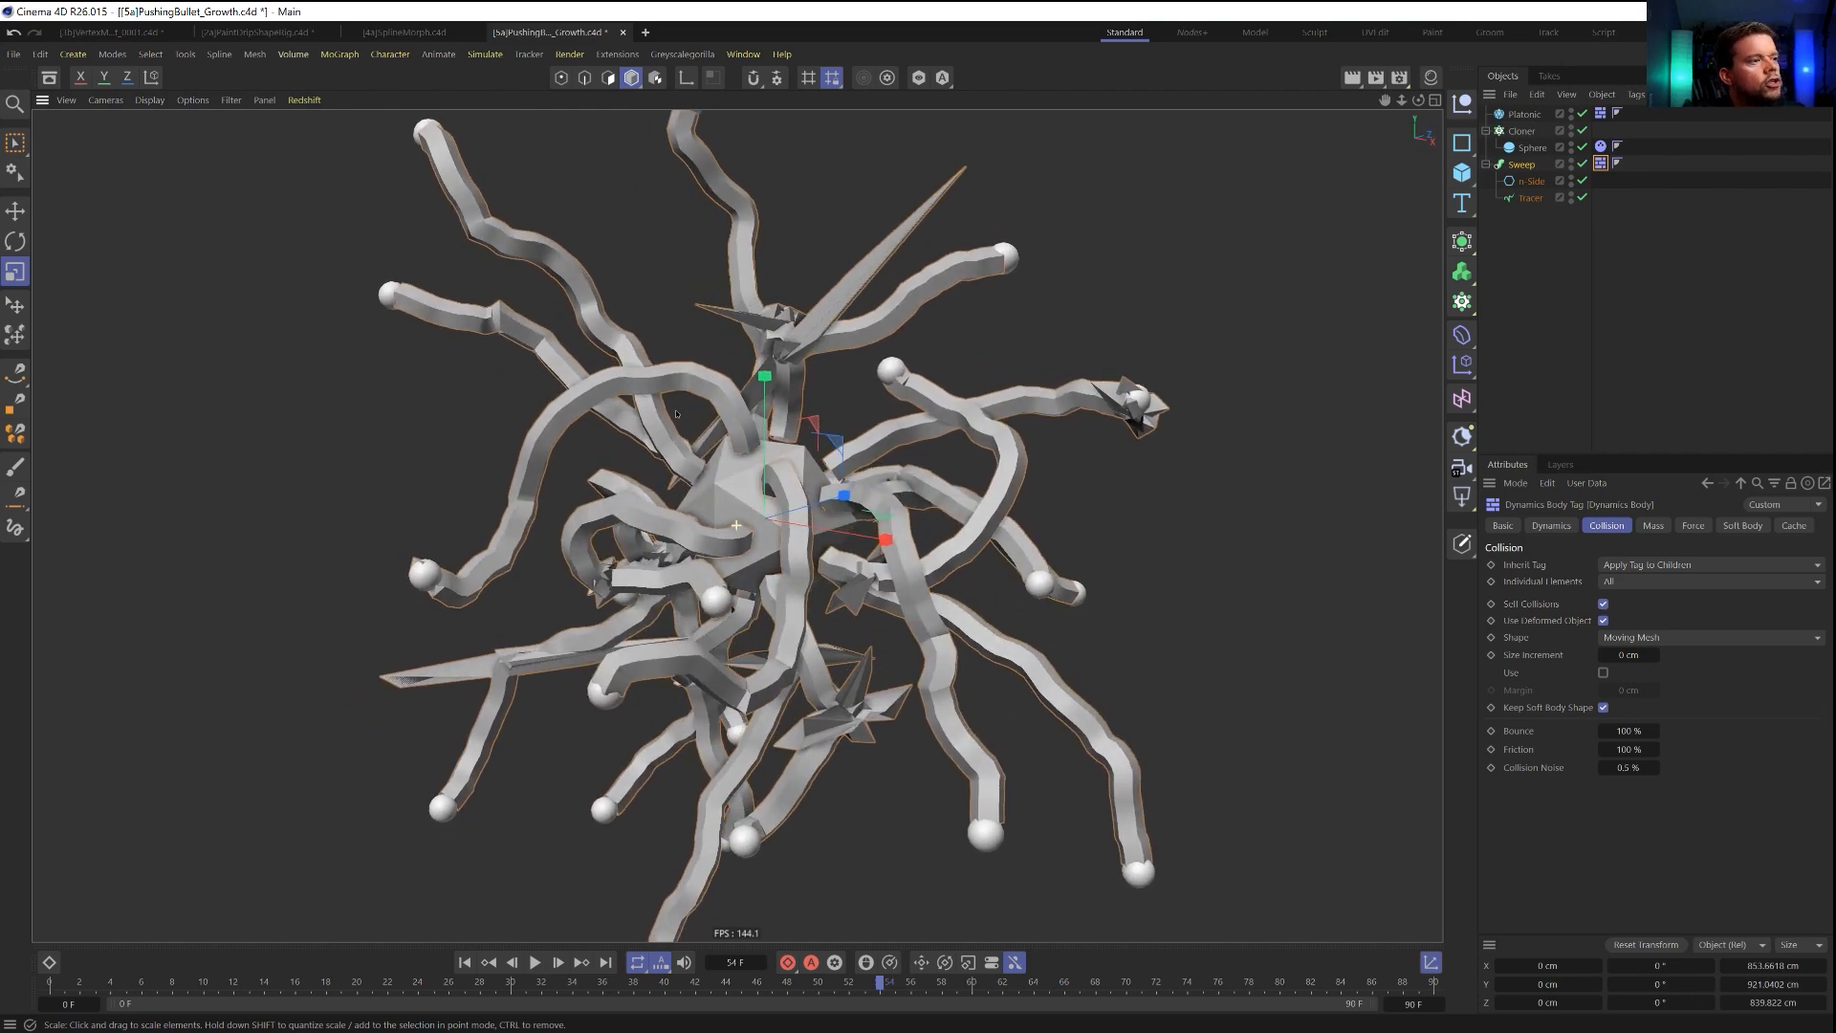
Scale the n-Side profile down to about 6.4 by 6.7 cm to thin the swept tubes.
{"action": "left_click", "coordinate": [1531, 182]}
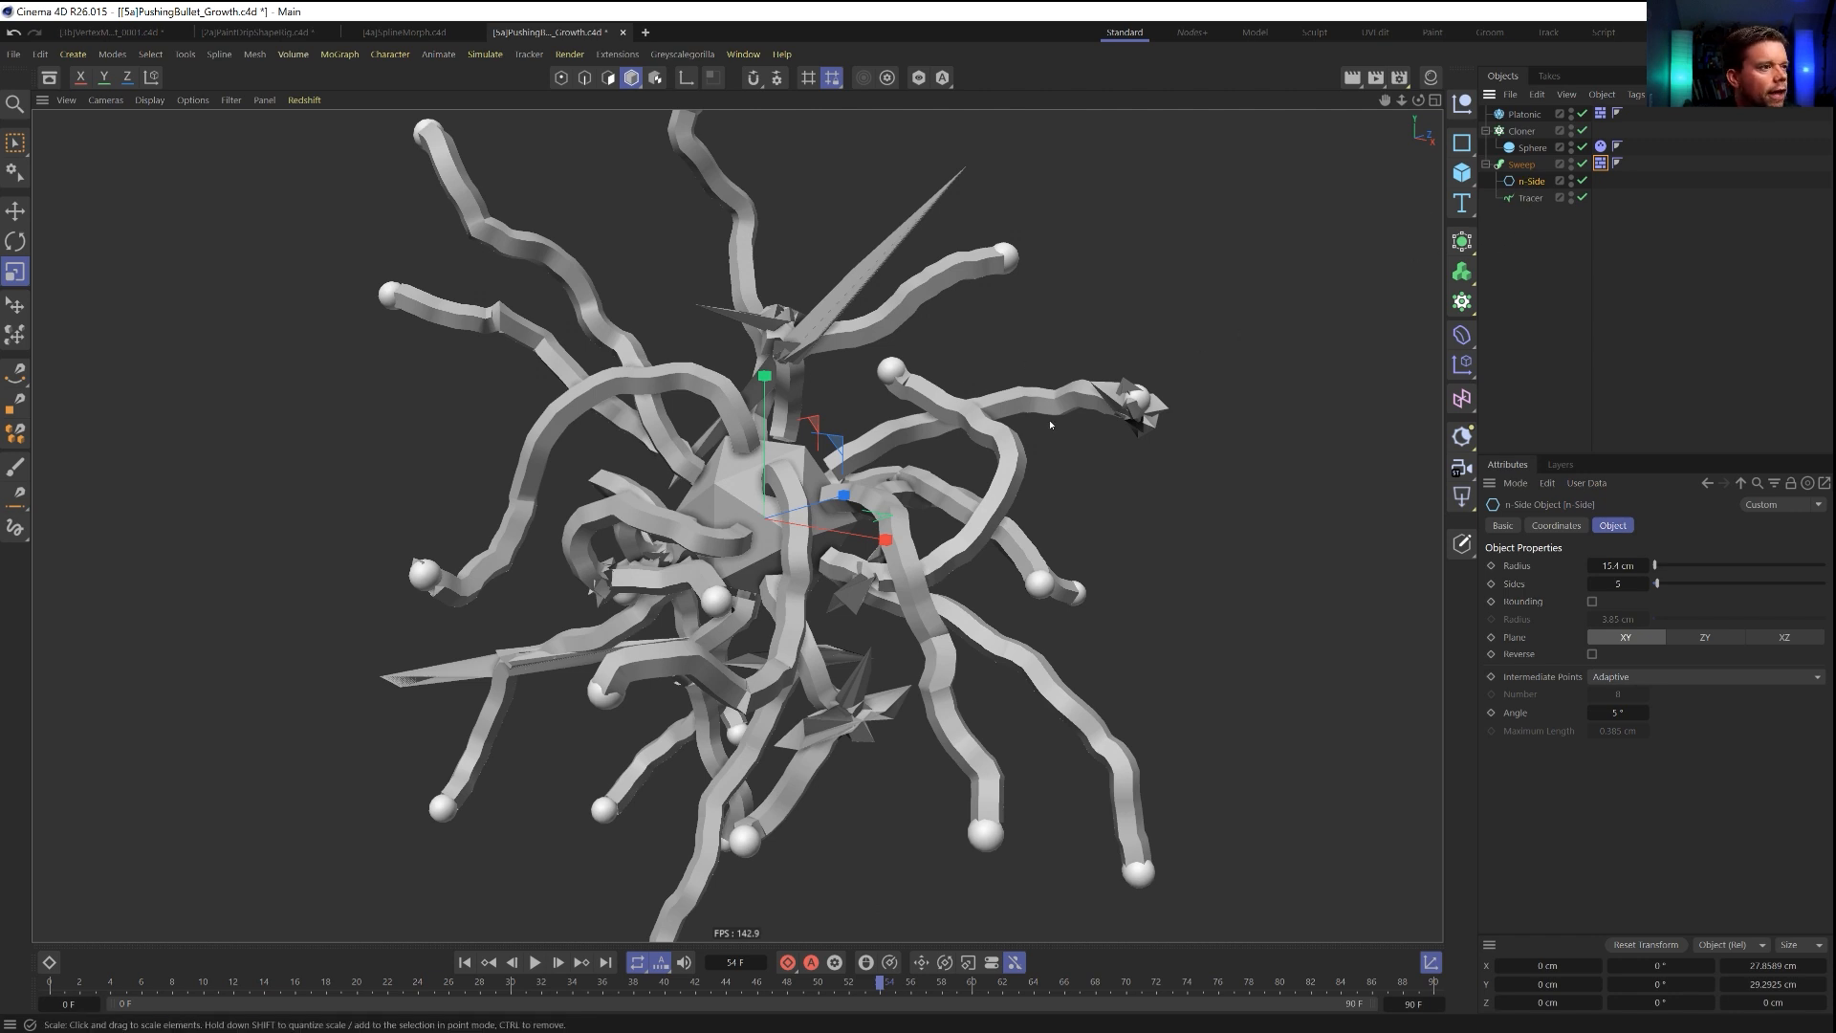
{"action": "left_click_drag", "start_coordinate": [975, 438], "coordinate": [1110, 379]}
{"action": "right_click_drag", "start_coordinate": [902, 373], "coordinate": [1127, 359], "text": "alt"}
{"action": "left_click_drag", "start_coordinate": [1127, 359], "coordinate": [905, 423], "text": "alt"}
{"action": "right_click_drag", "start_coordinate": [946, 434], "coordinate": [734, 465], "text": "alt"}
{"action": "left_click_drag", "start_coordinate": [1017, 432], "coordinate": [921, 437]}
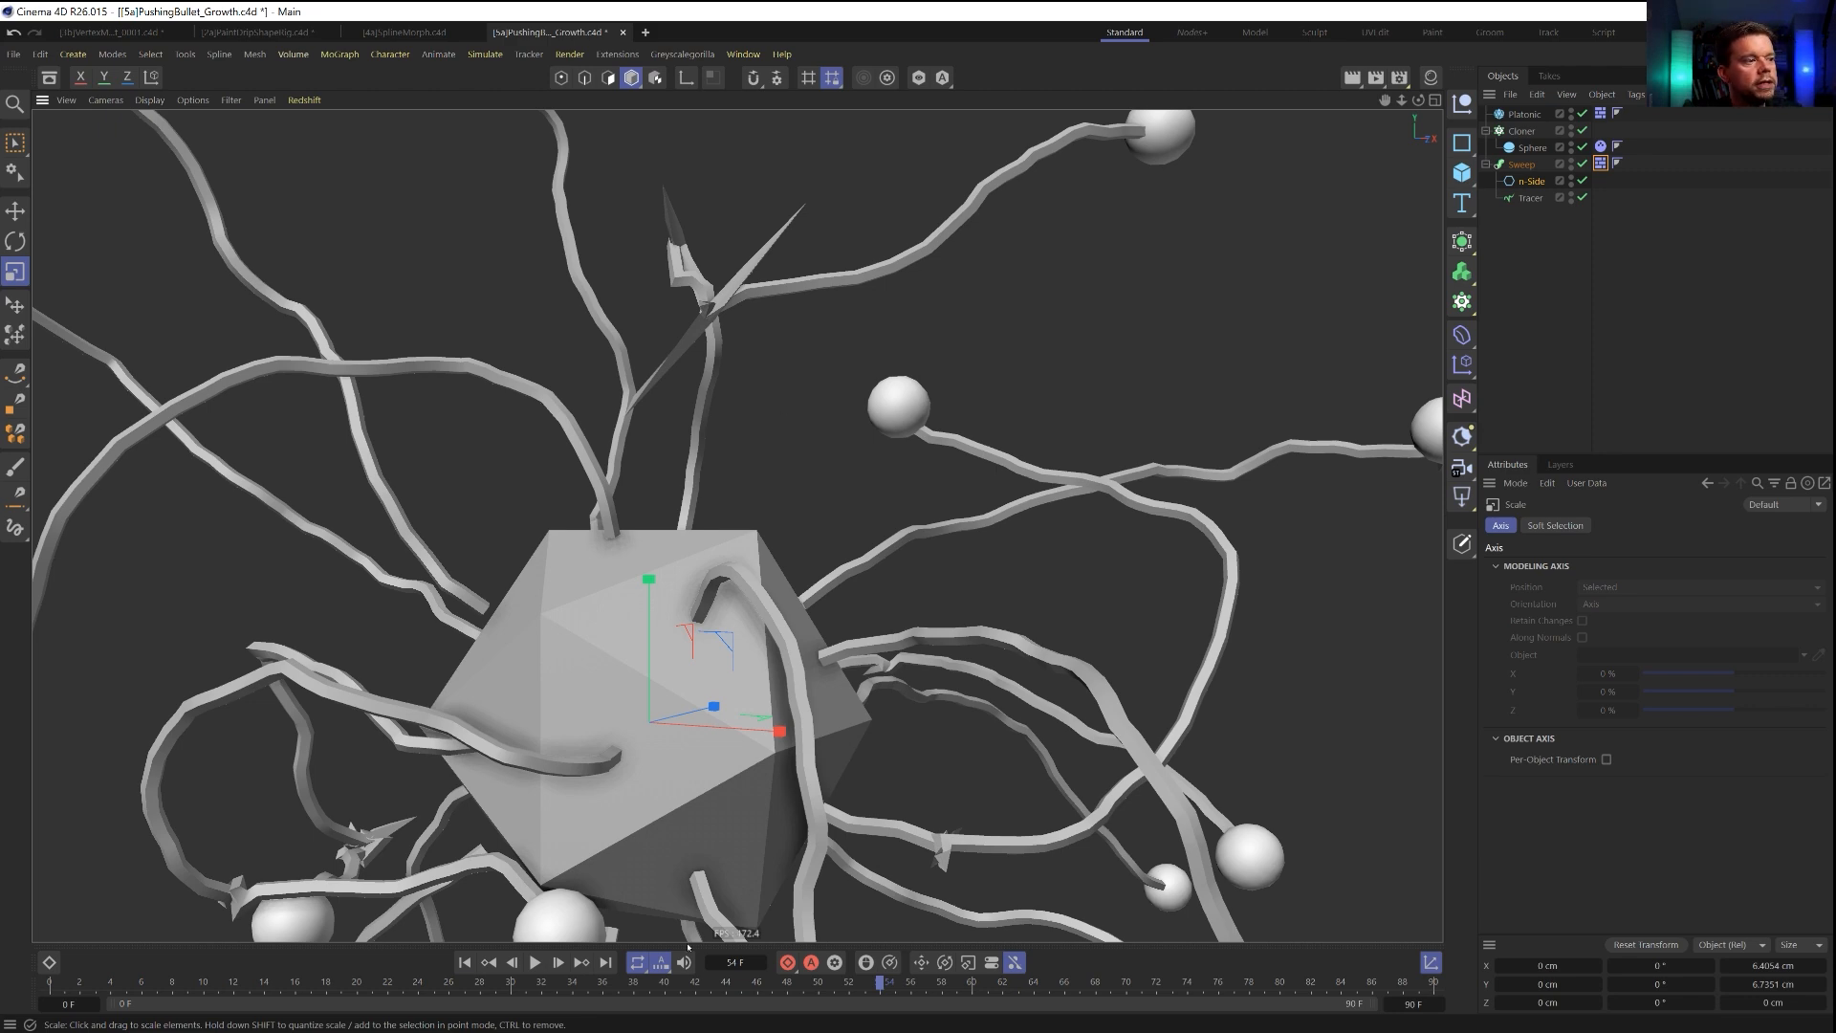
Step the simulation from the start to frame 15, then restart it and play it to frame 8 to examine the thin tubes.
{"action": "left_click", "coordinate": [465, 963]}
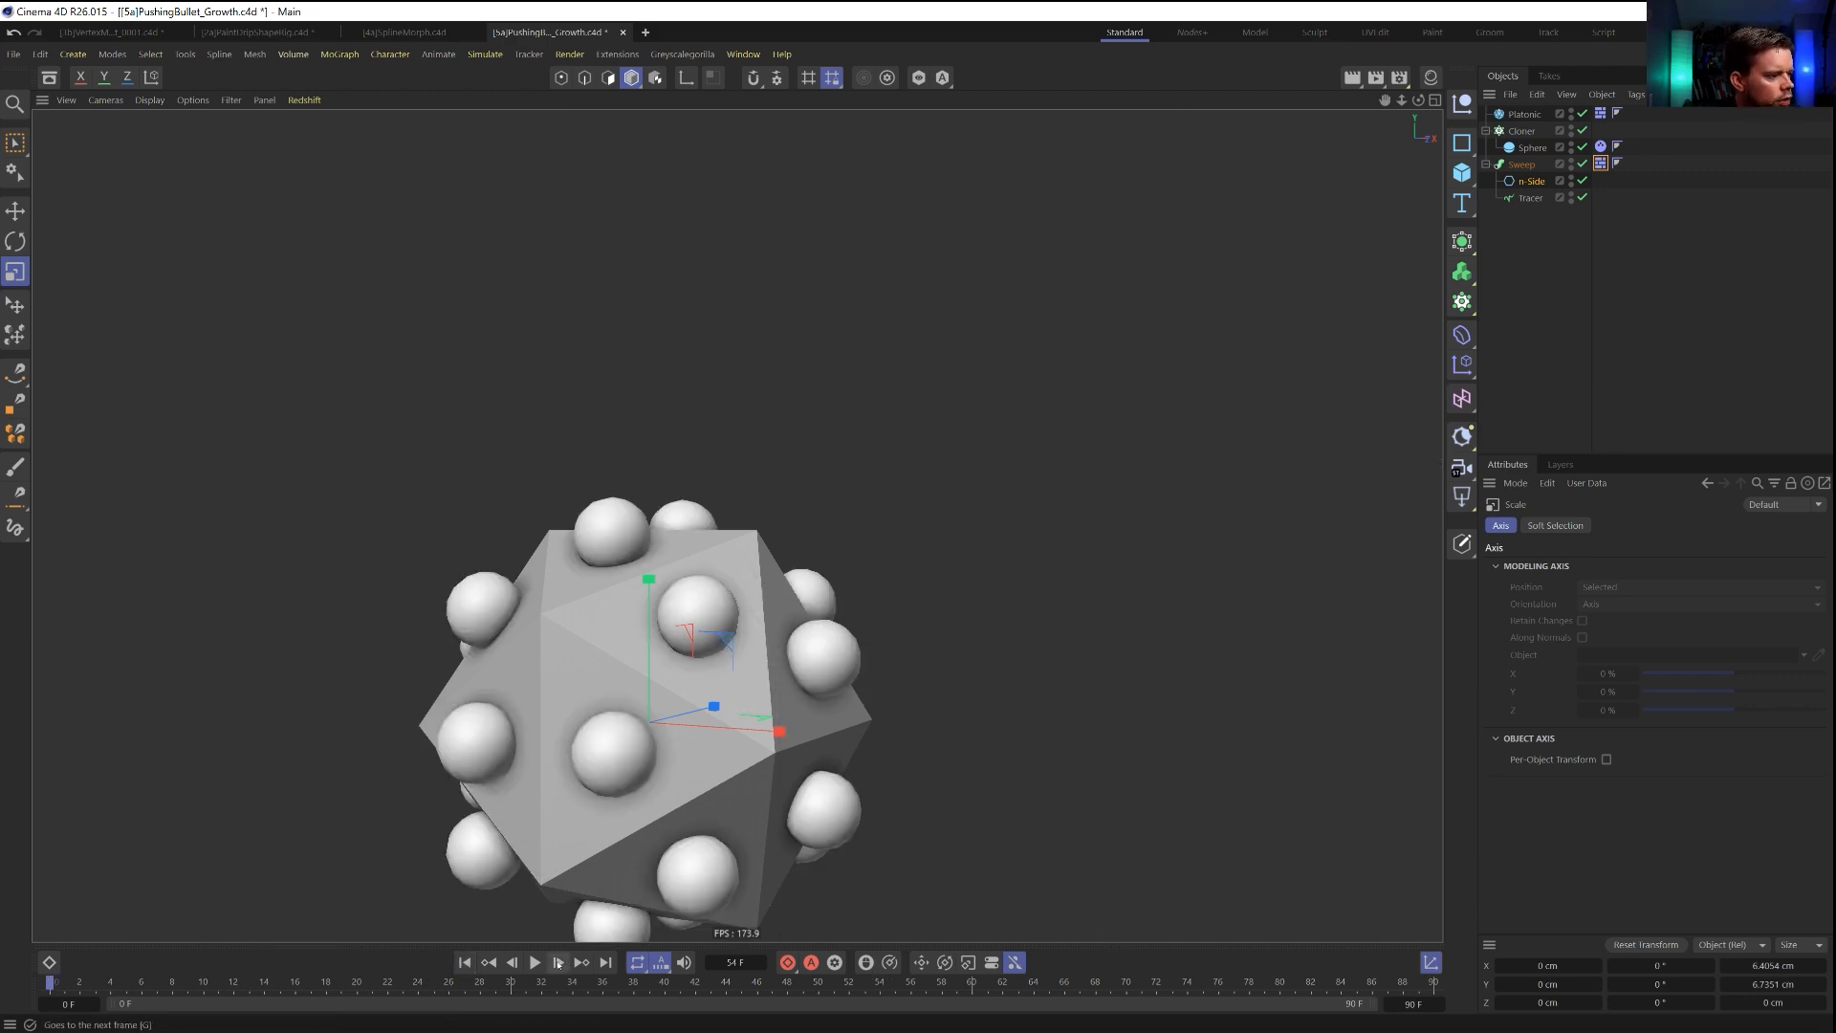
{"action": "left_click", "coordinate": [559, 963]}
{"action": "left_click", "coordinate": [559, 963]}
{"action": "left_click", "coordinate": [559, 963]}
{"action": "left_click", "coordinate": [559, 963]}
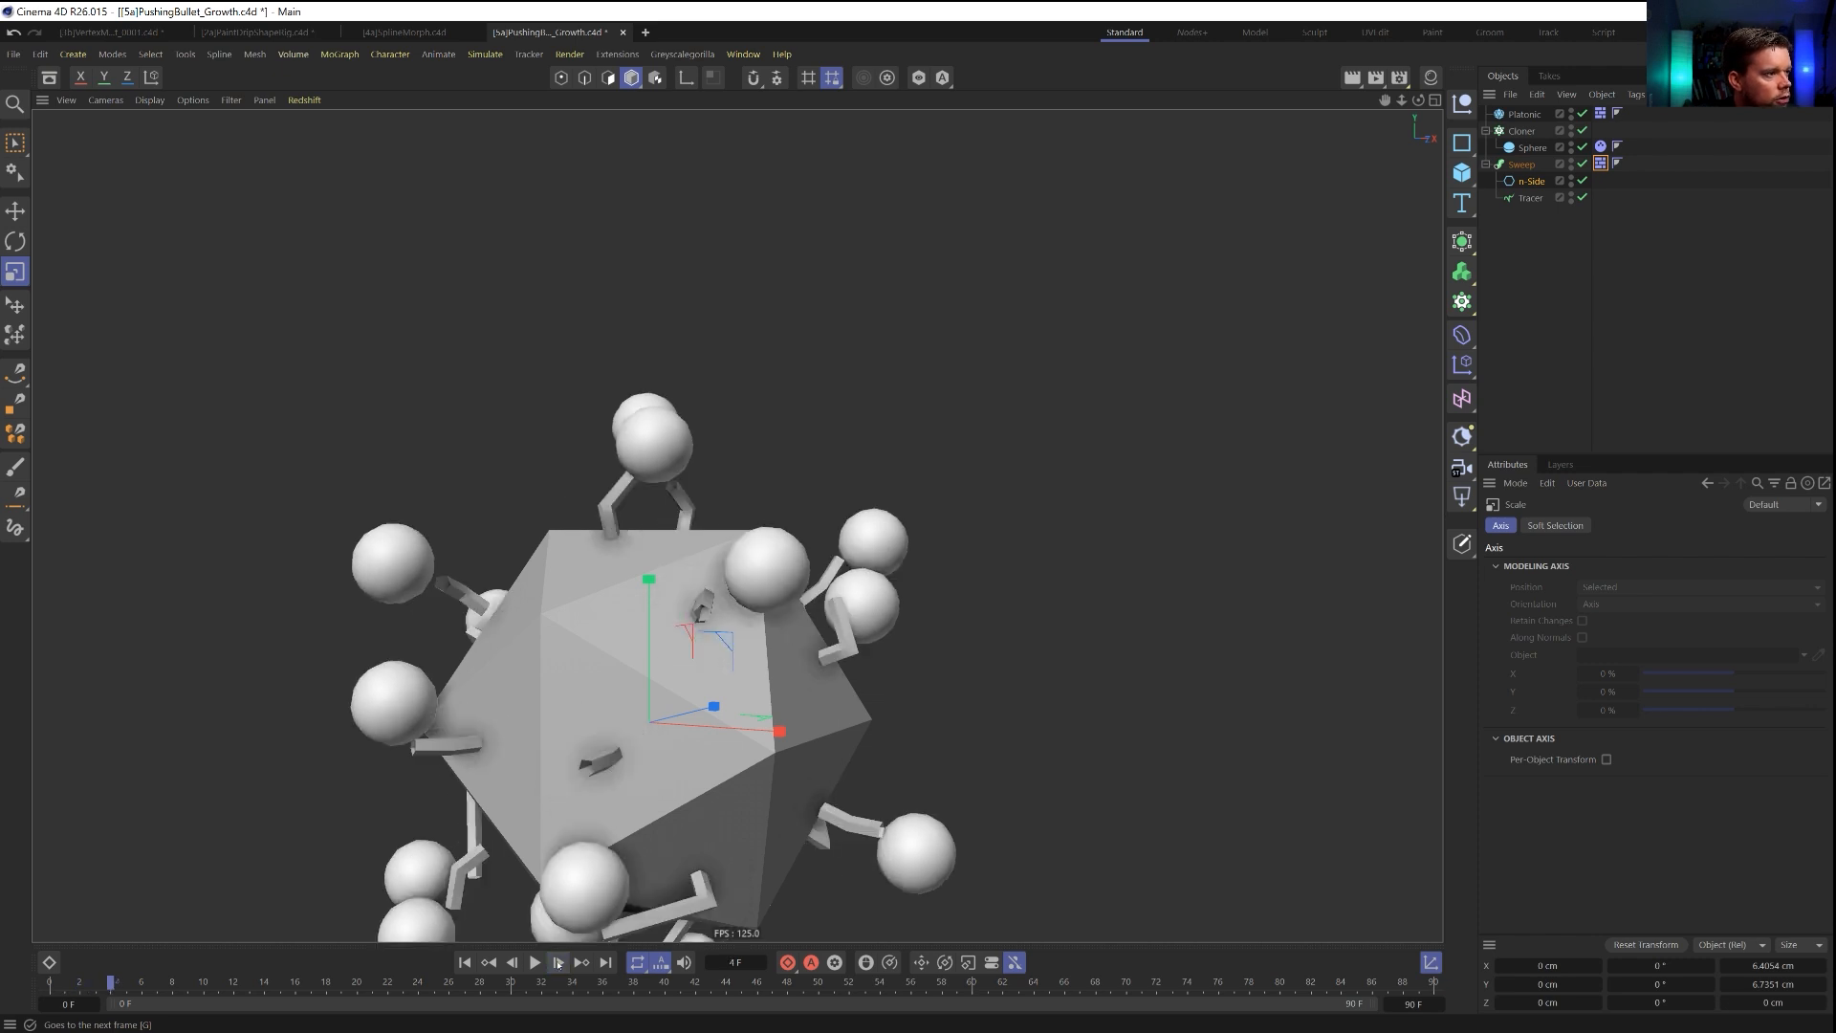
{"action": "left_click", "coordinate": [558, 963]}
{"action": "left_click", "coordinate": [559, 963]}
{"action": "left_click", "coordinate": [559, 963]}
{"action": "left_click", "coordinate": [559, 963]}
{"action": "left_click", "coordinate": [559, 963]}
{"action": "left_click", "coordinate": [559, 963]}
{"action": "left_click", "coordinate": [558, 963]}
{"action": "left_click", "coordinate": [558, 963]}
{"action": "left_click", "coordinate": [559, 963]}
{"action": "left_click", "coordinate": [558, 963]}
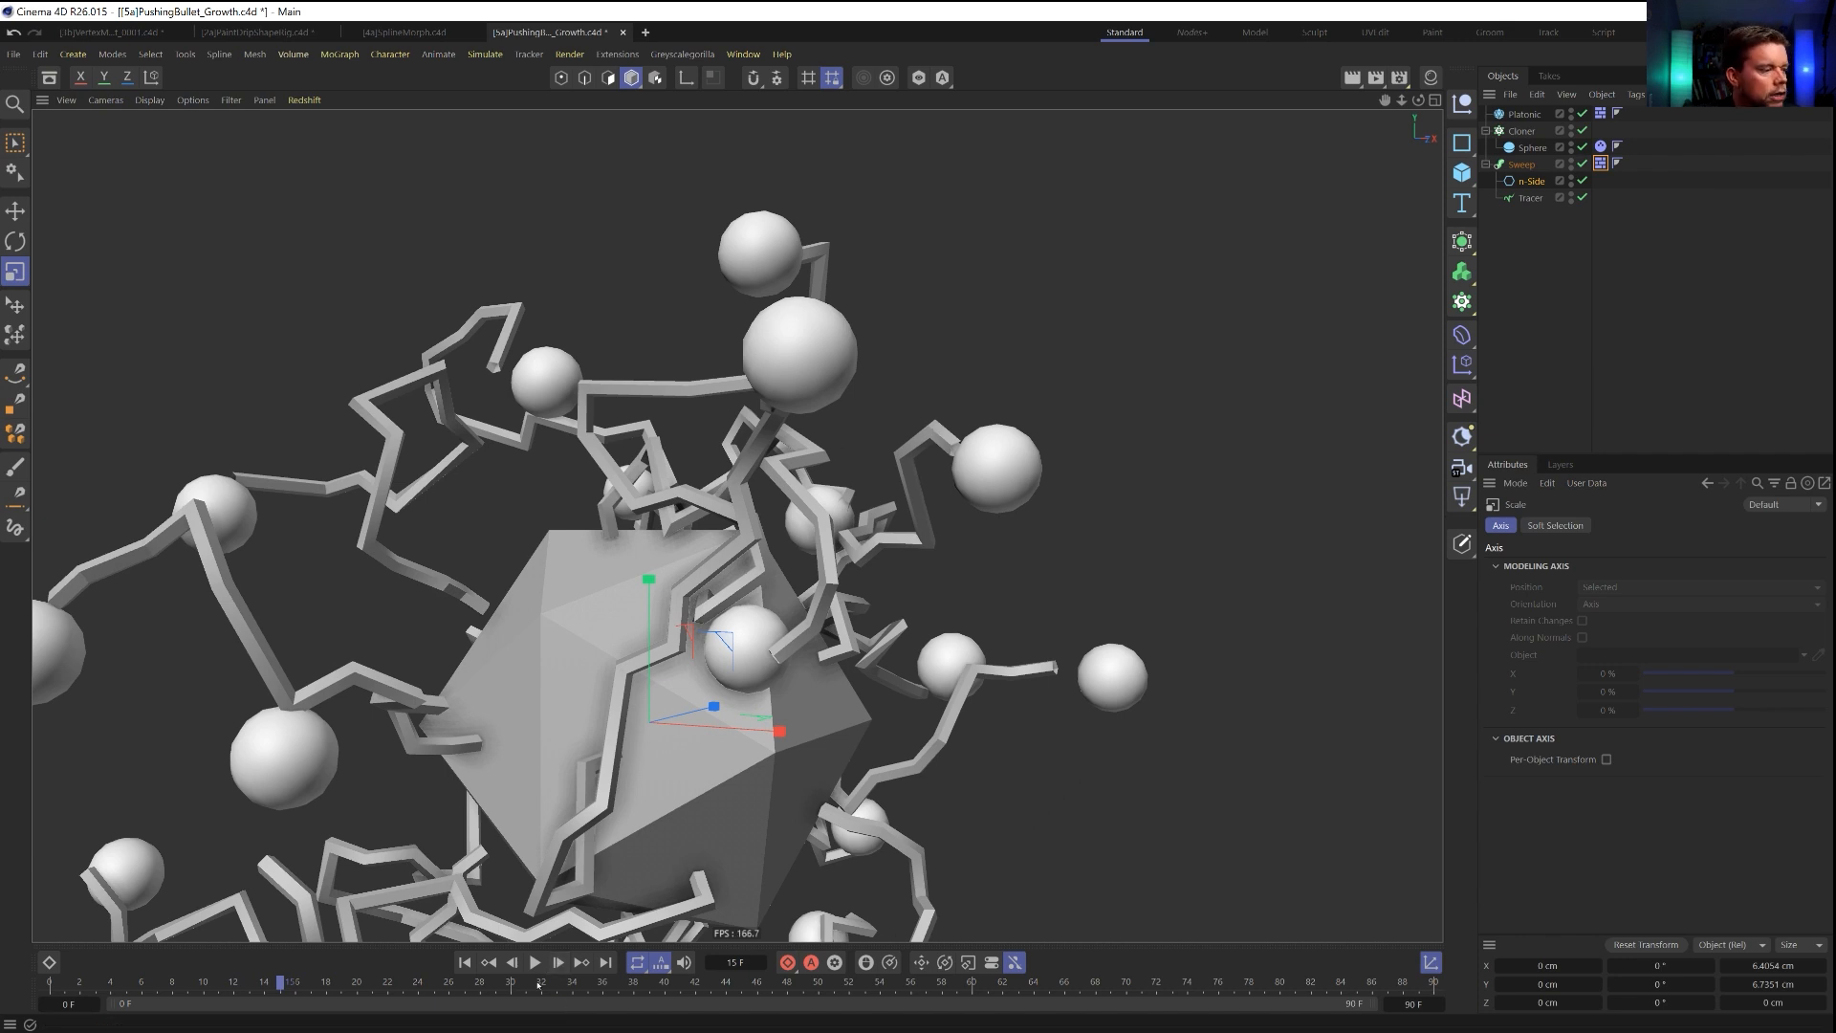
{"action": "key", "text": "shift+f"}
{"action": "left_click", "coordinate": [536, 963]}
{"action": "left_click", "coordinate": [536, 963]}
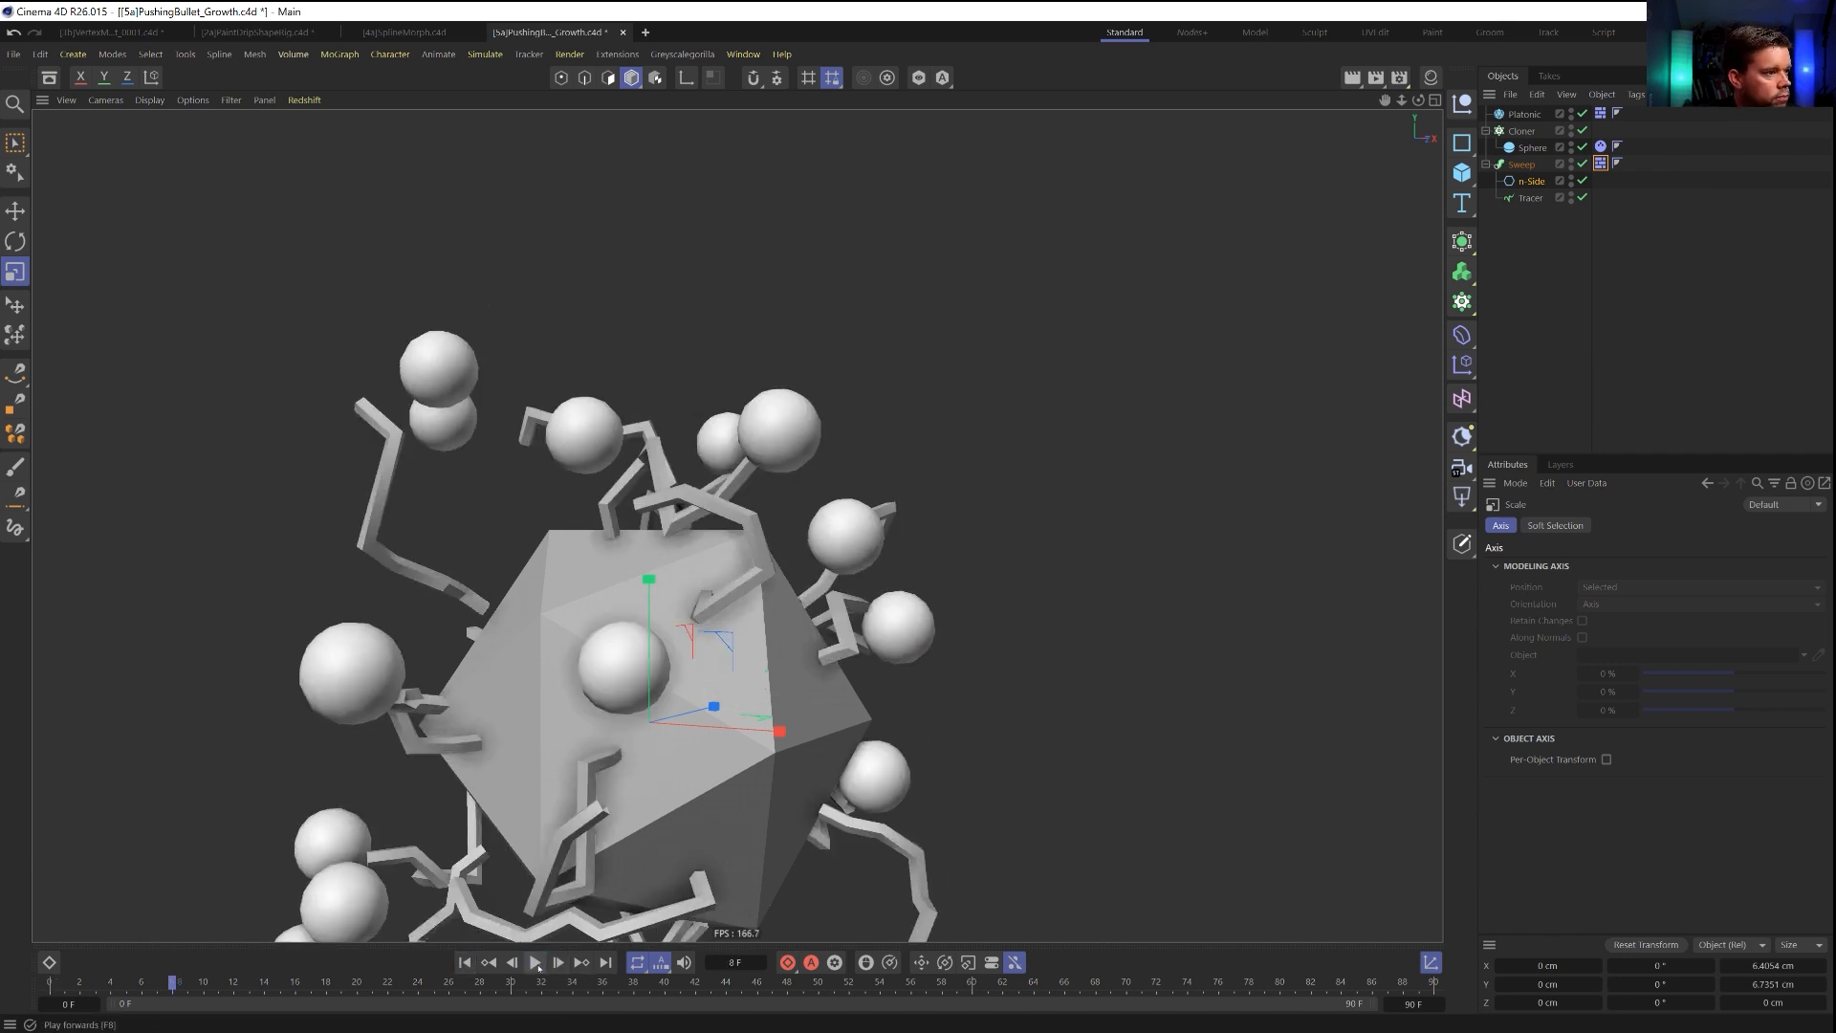
Scale the n-Side profile up to a radius of about 12.6 cm and step the simulation from the start to frame 8.
{"action": "left_click", "coordinate": [1527, 181]}
{"action": "left_click_drag", "start_coordinate": [574, 712], "coordinate": [632, 712]}
{"action": "left_click_drag", "start_coordinate": [974, 744], "coordinate": [1172, 756]}
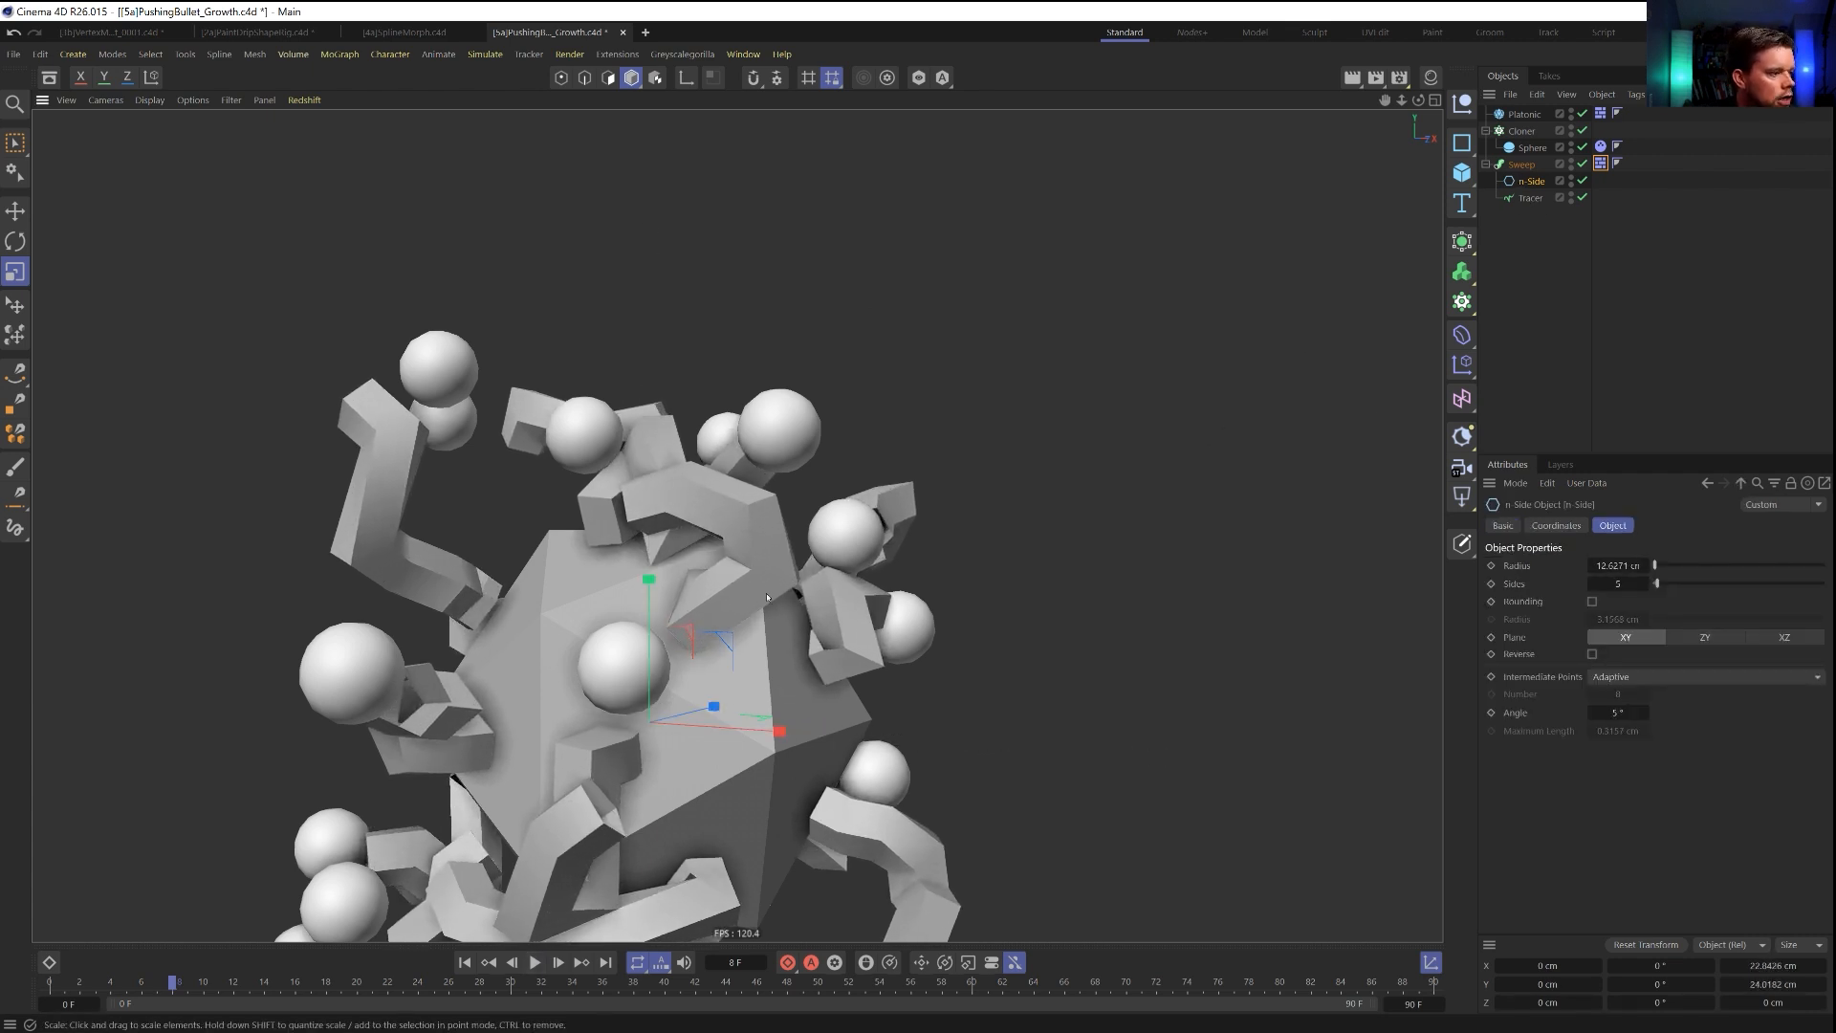
{"action": "left_click", "coordinate": [465, 962]}
{"action": "left_click", "coordinate": [563, 964]}
{"action": "left_click", "coordinate": [563, 965]}
{"action": "left_click", "coordinate": [563, 965]}
{"action": "left_click", "coordinate": [563, 964]}
{"action": "left_click", "coordinate": [562, 964]}
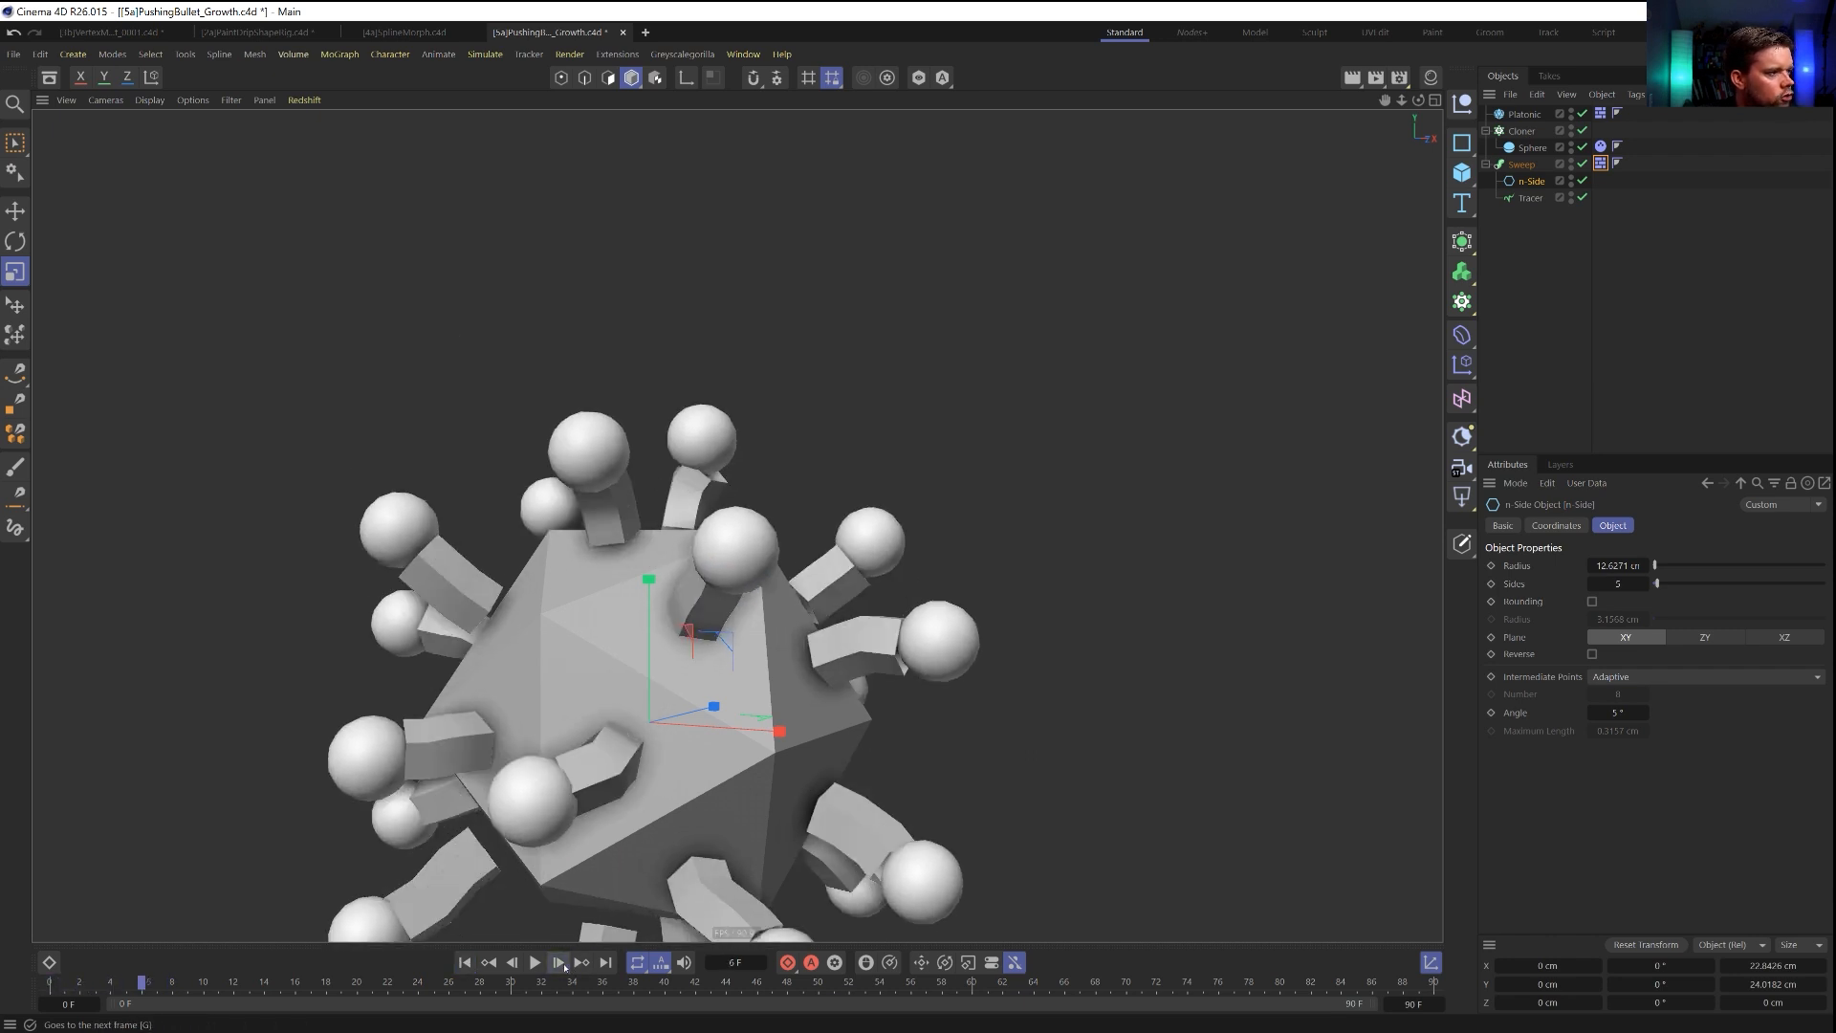
{"action": "left_click", "coordinate": [562, 964]}
{"action": "left_click", "coordinate": [563, 964]}
{"action": "left_click", "coordinate": [563, 964]}
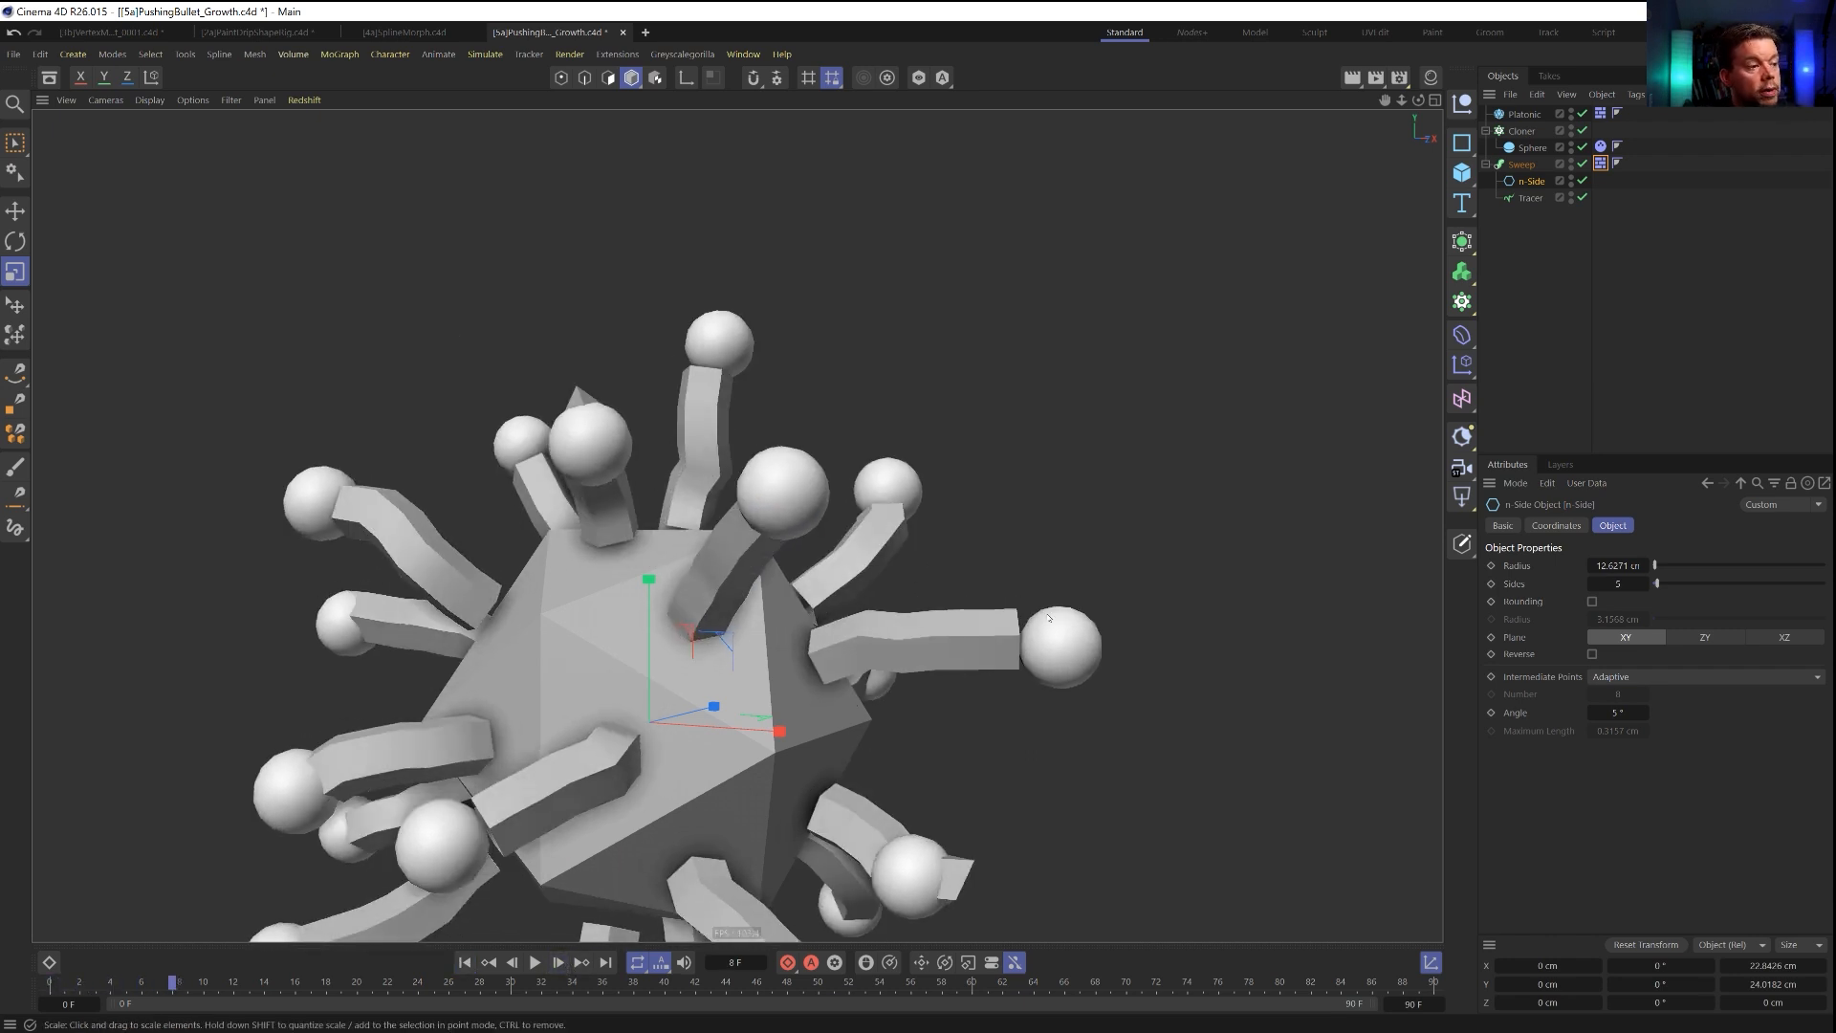
Scale the n-Side profile up to a radius of about 17 cm and play the simulation to examine the thicker tubes.
{"action": "left_click_drag", "start_coordinate": [1071, 665], "coordinate": [1285, 578]}
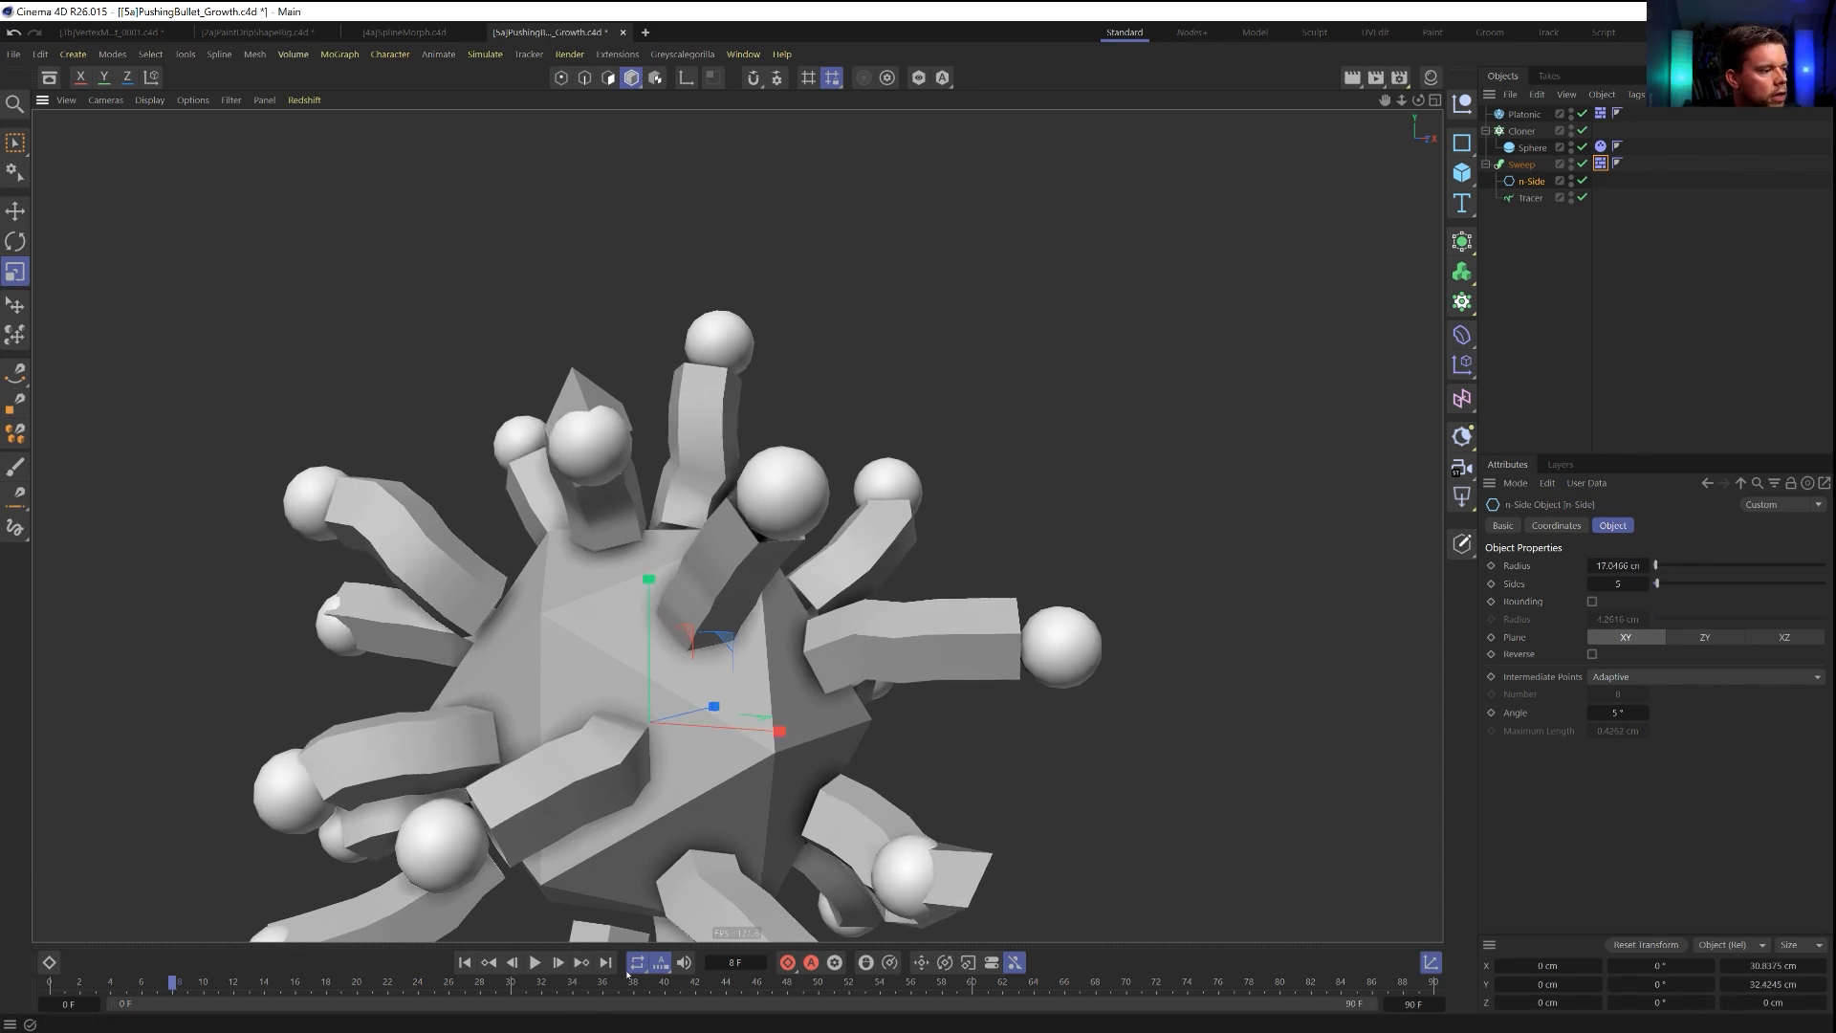
{"action": "key", "text": "F8"}
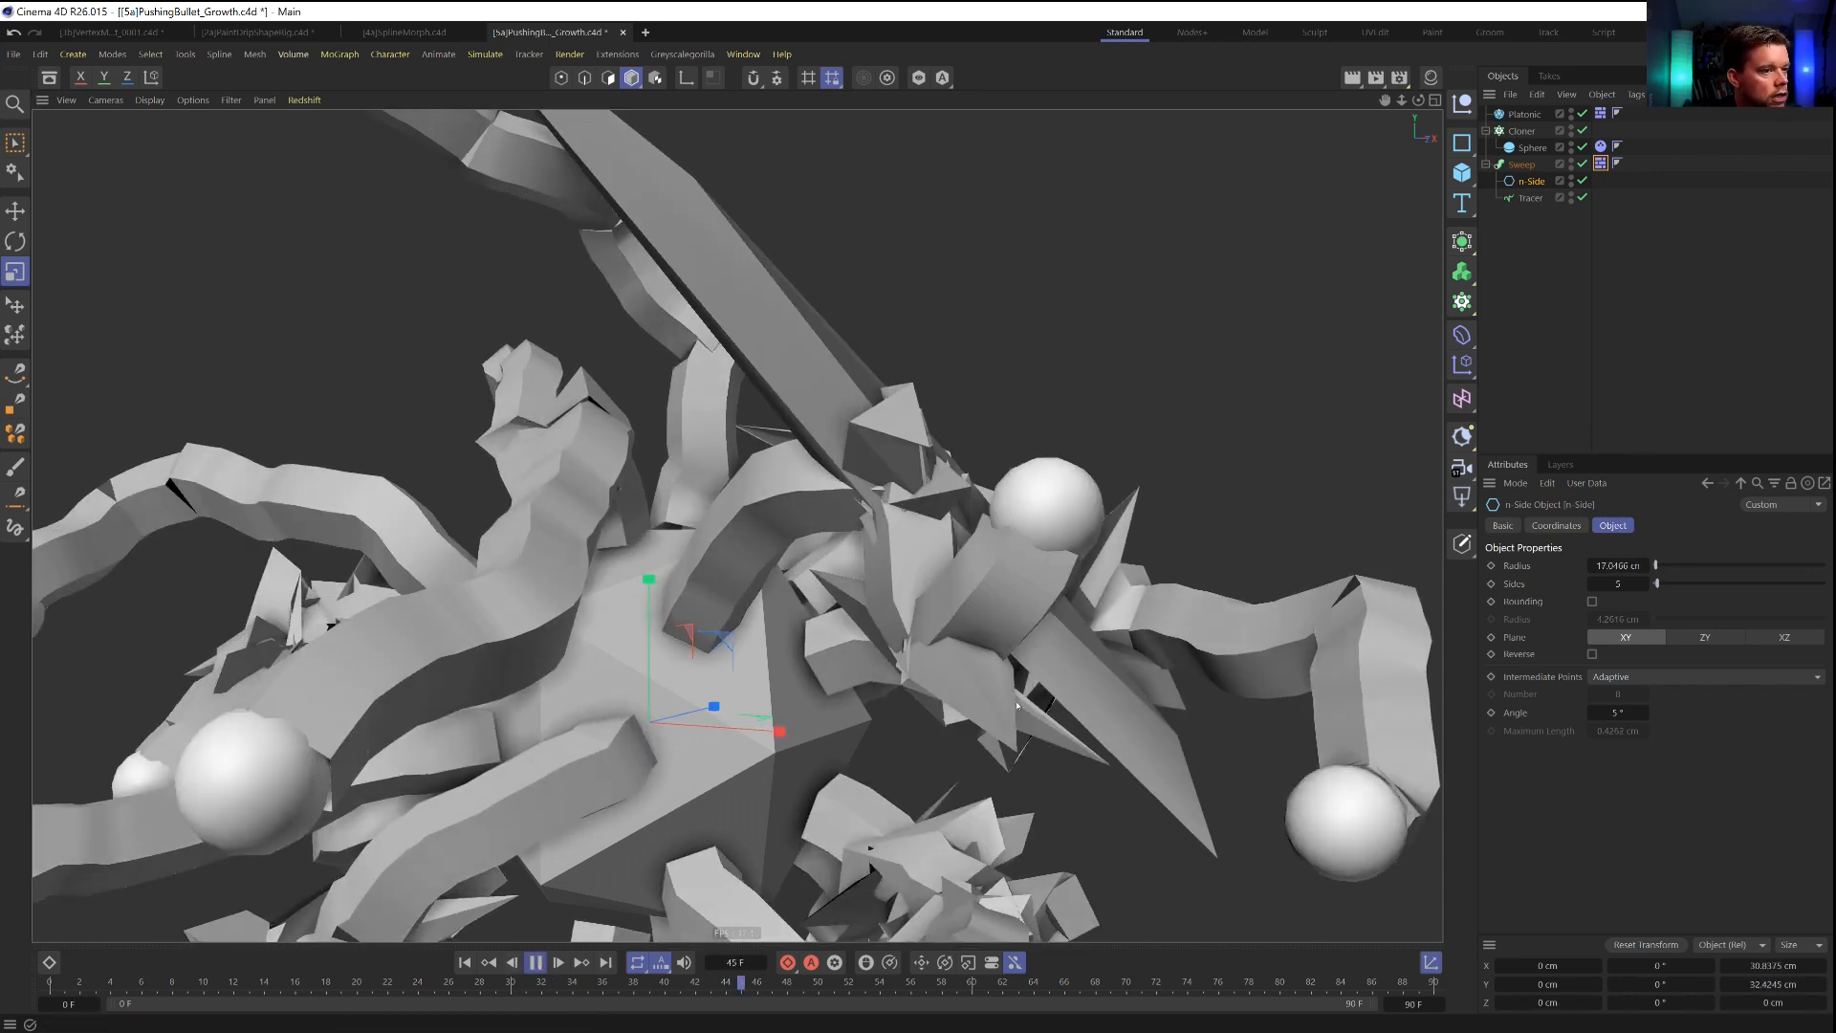
{"action": "scroll", "coordinate": [1136, 602], "scroll_direction": "down", "scroll_amount": 7}
{"action": "scroll", "coordinate": [1136, 602], "scroll_direction": "up", "scroll_amount": 1}
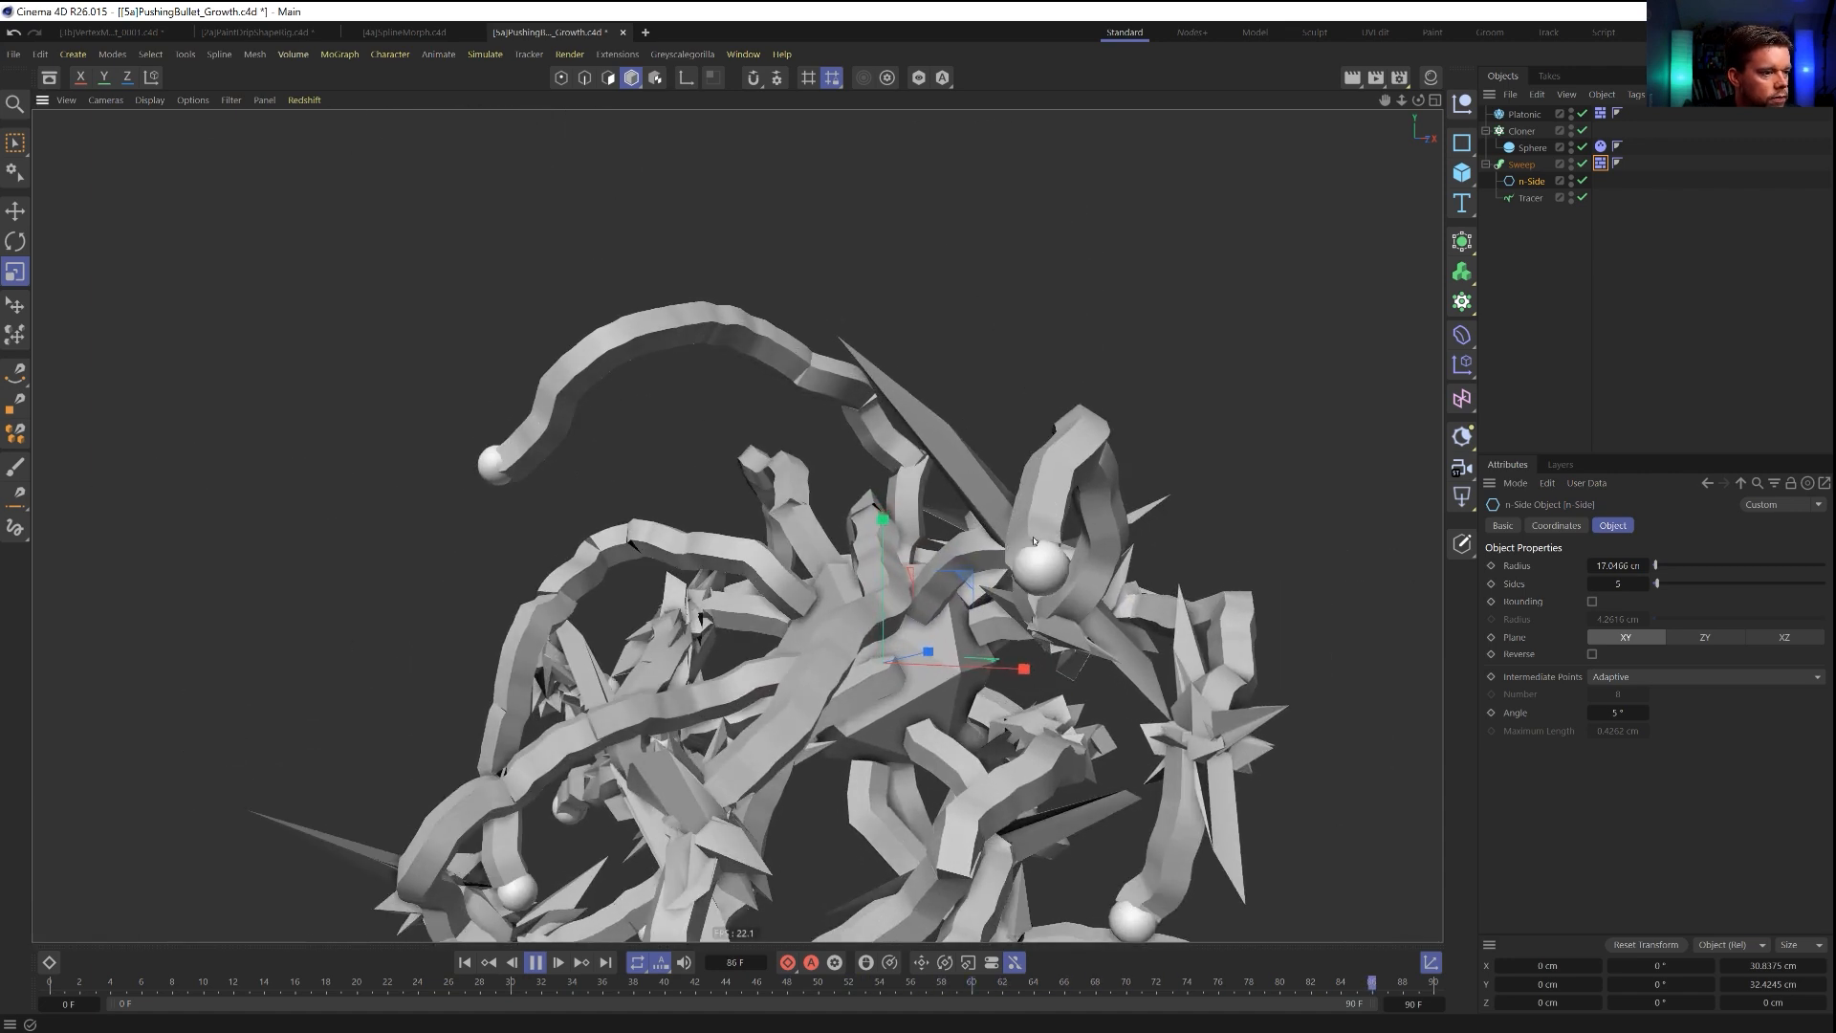
Try n-Side radii of about 20.2 and 19.6 cm, settle on about 17.1 cm, and pause the simulation at frame 53 to inspect the tubes.
{"action": "left_click_drag", "start_coordinate": [1022, 665], "coordinate": [897, 615]}
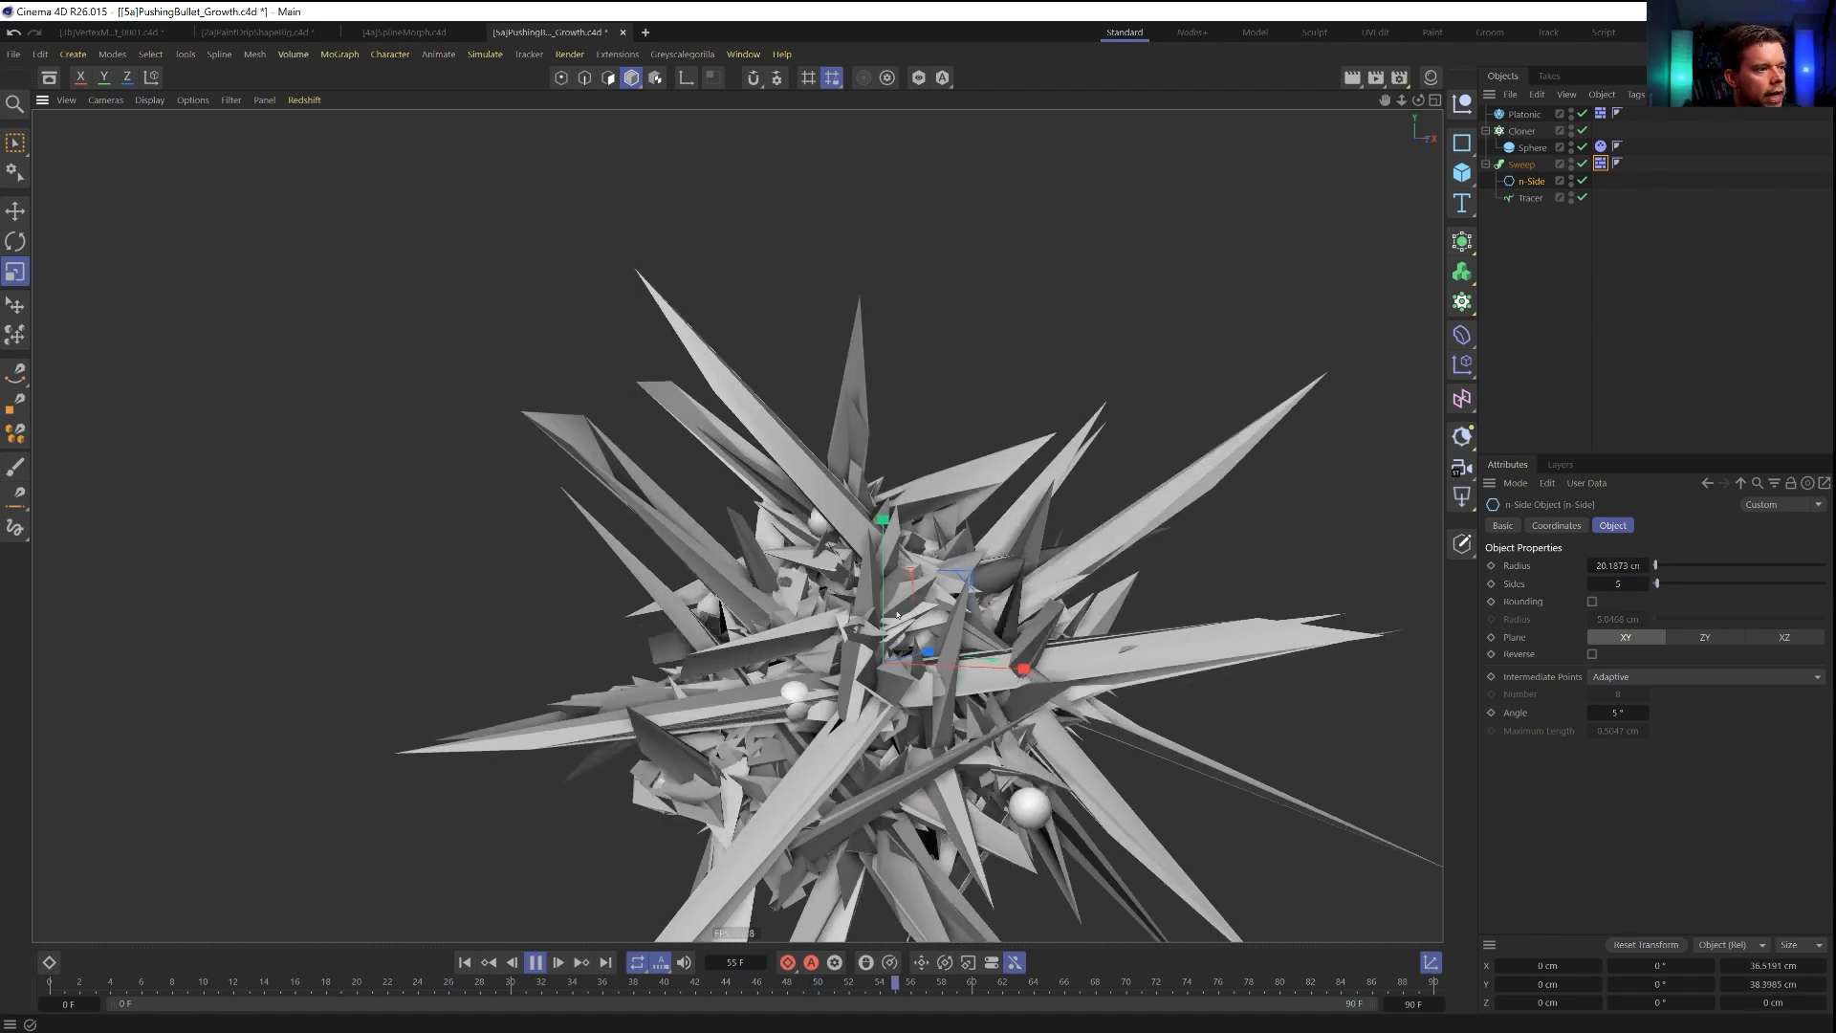
{"action": "left_click_drag", "start_coordinate": [1068, 553], "coordinate": [1053, 559]}
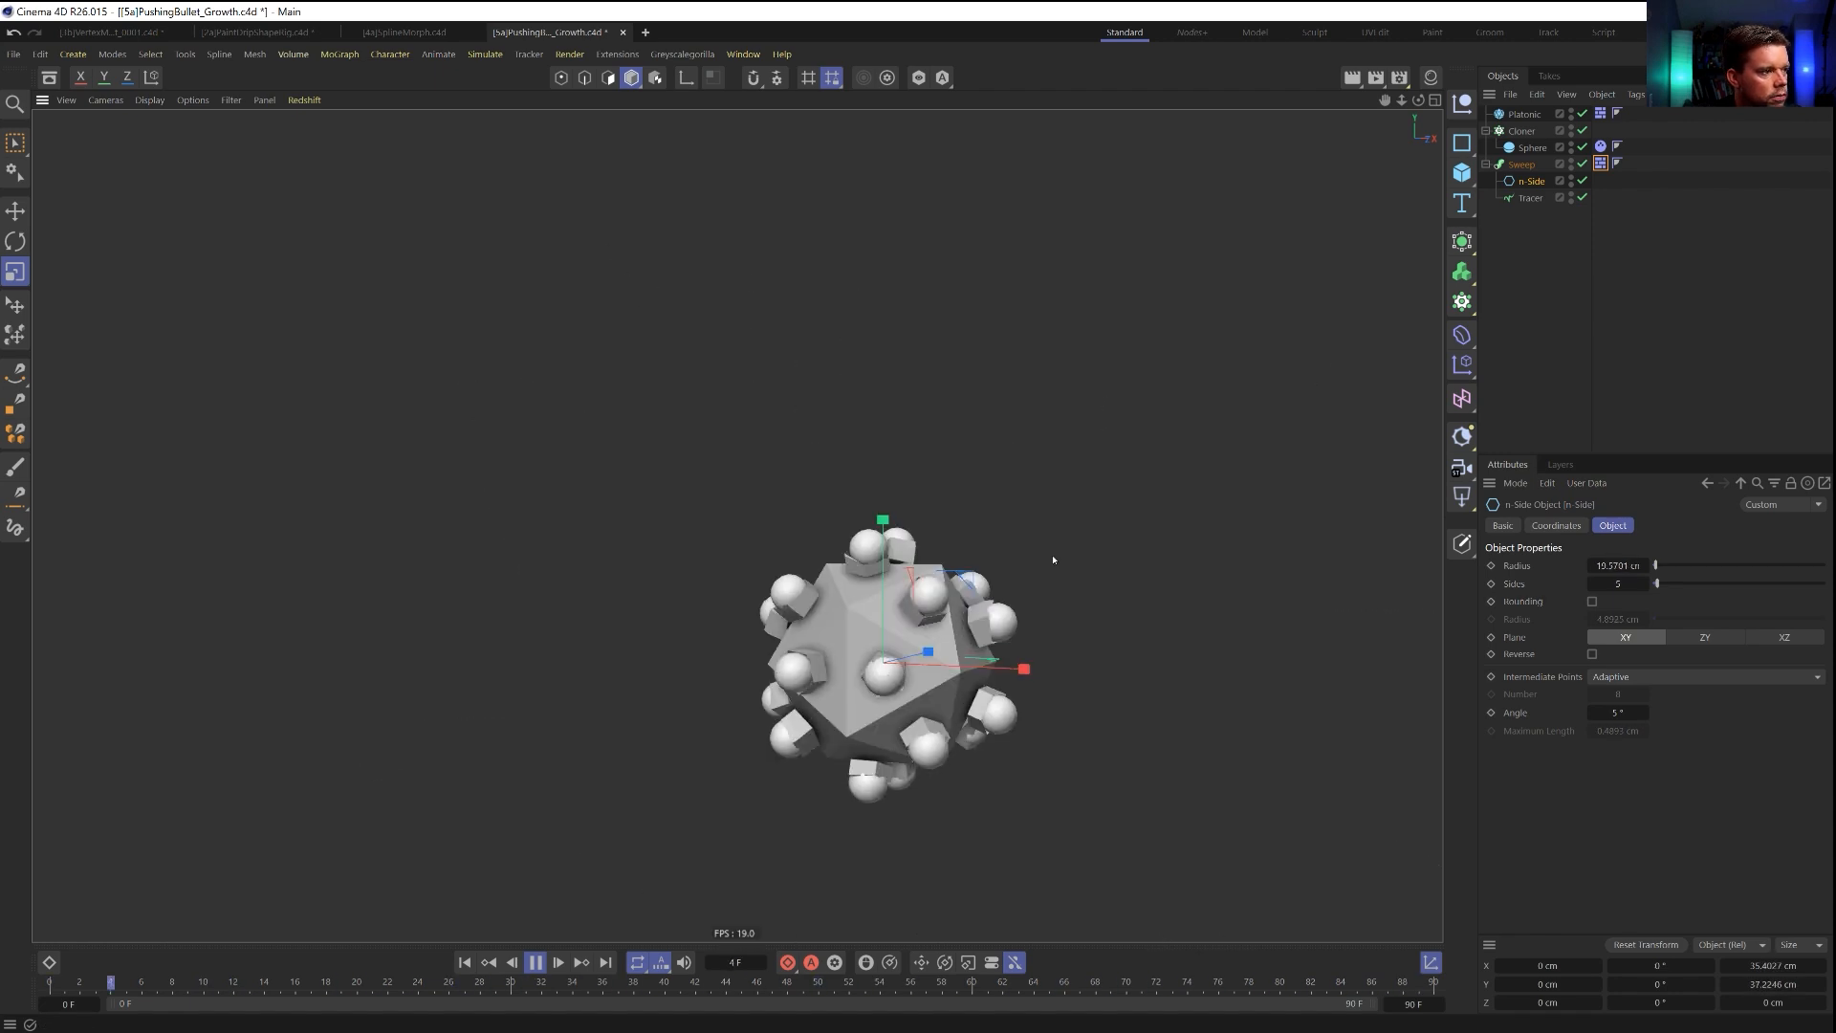
{"action": "left_click_drag", "start_coordinate": [1169, 523], "coordinate": [1110, 557]}
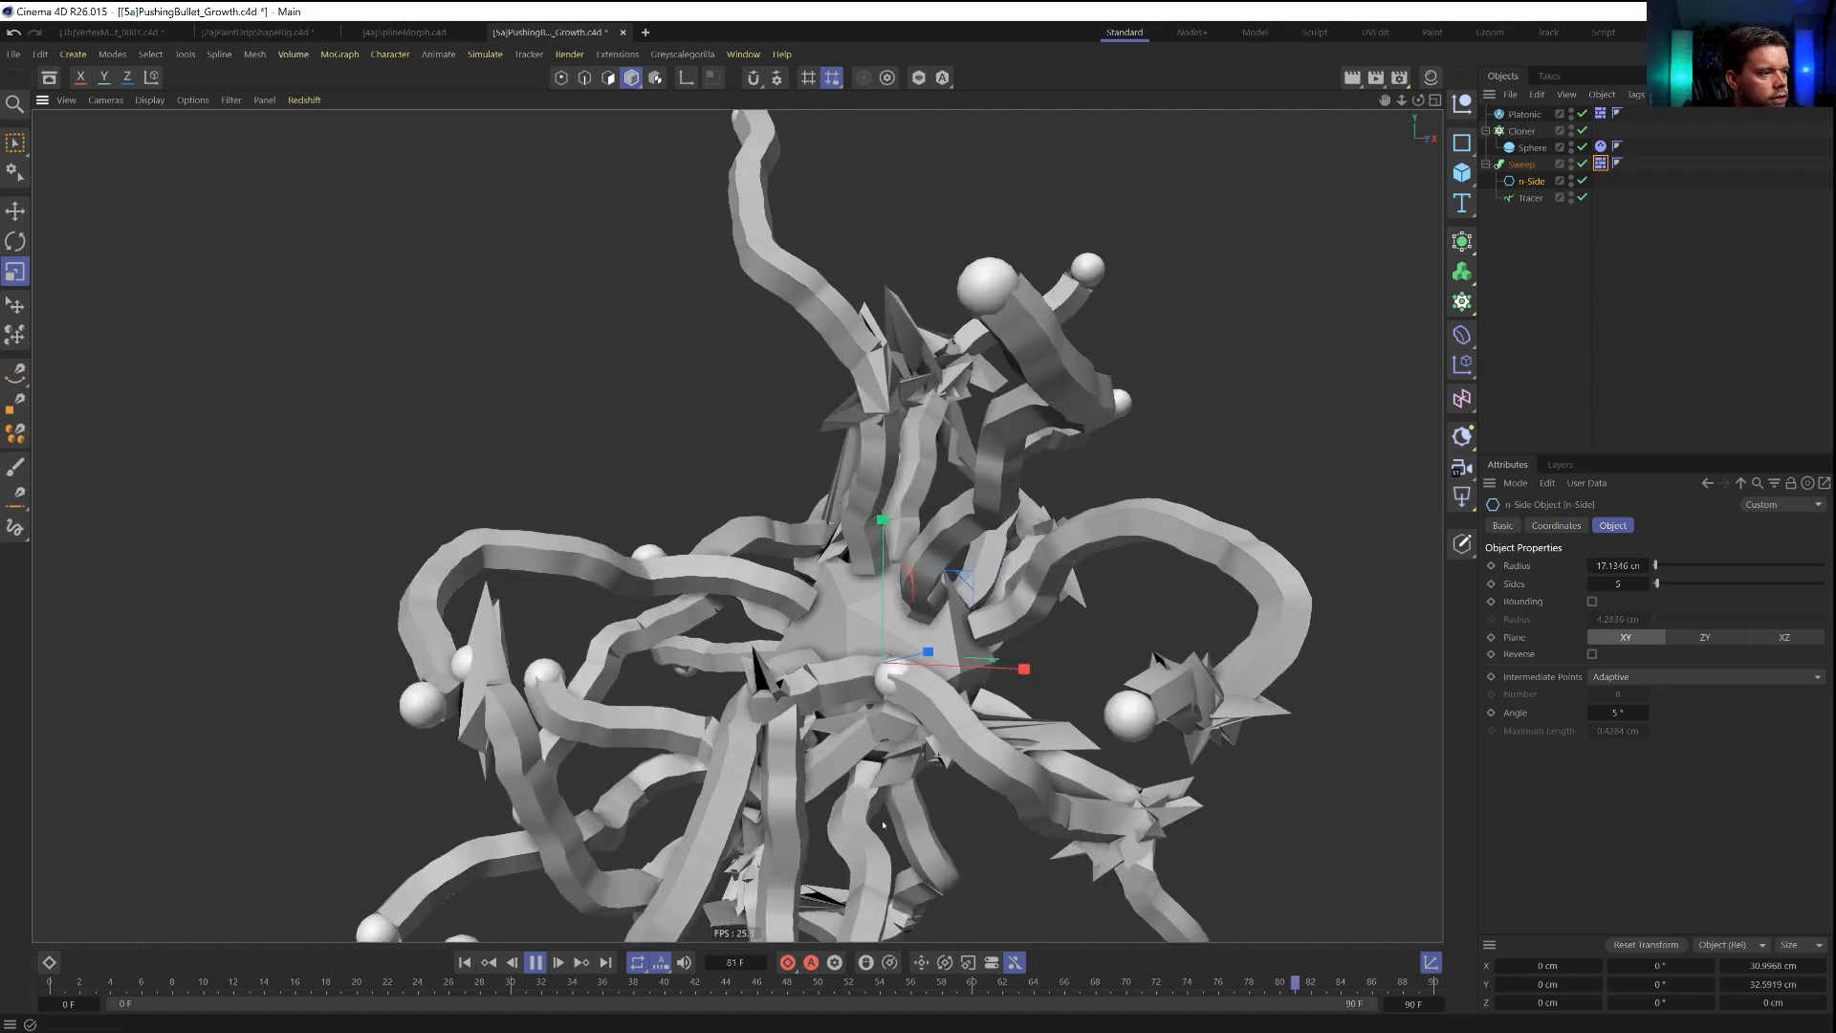
{"action": "left_click", "coordinate": [538, 962]}
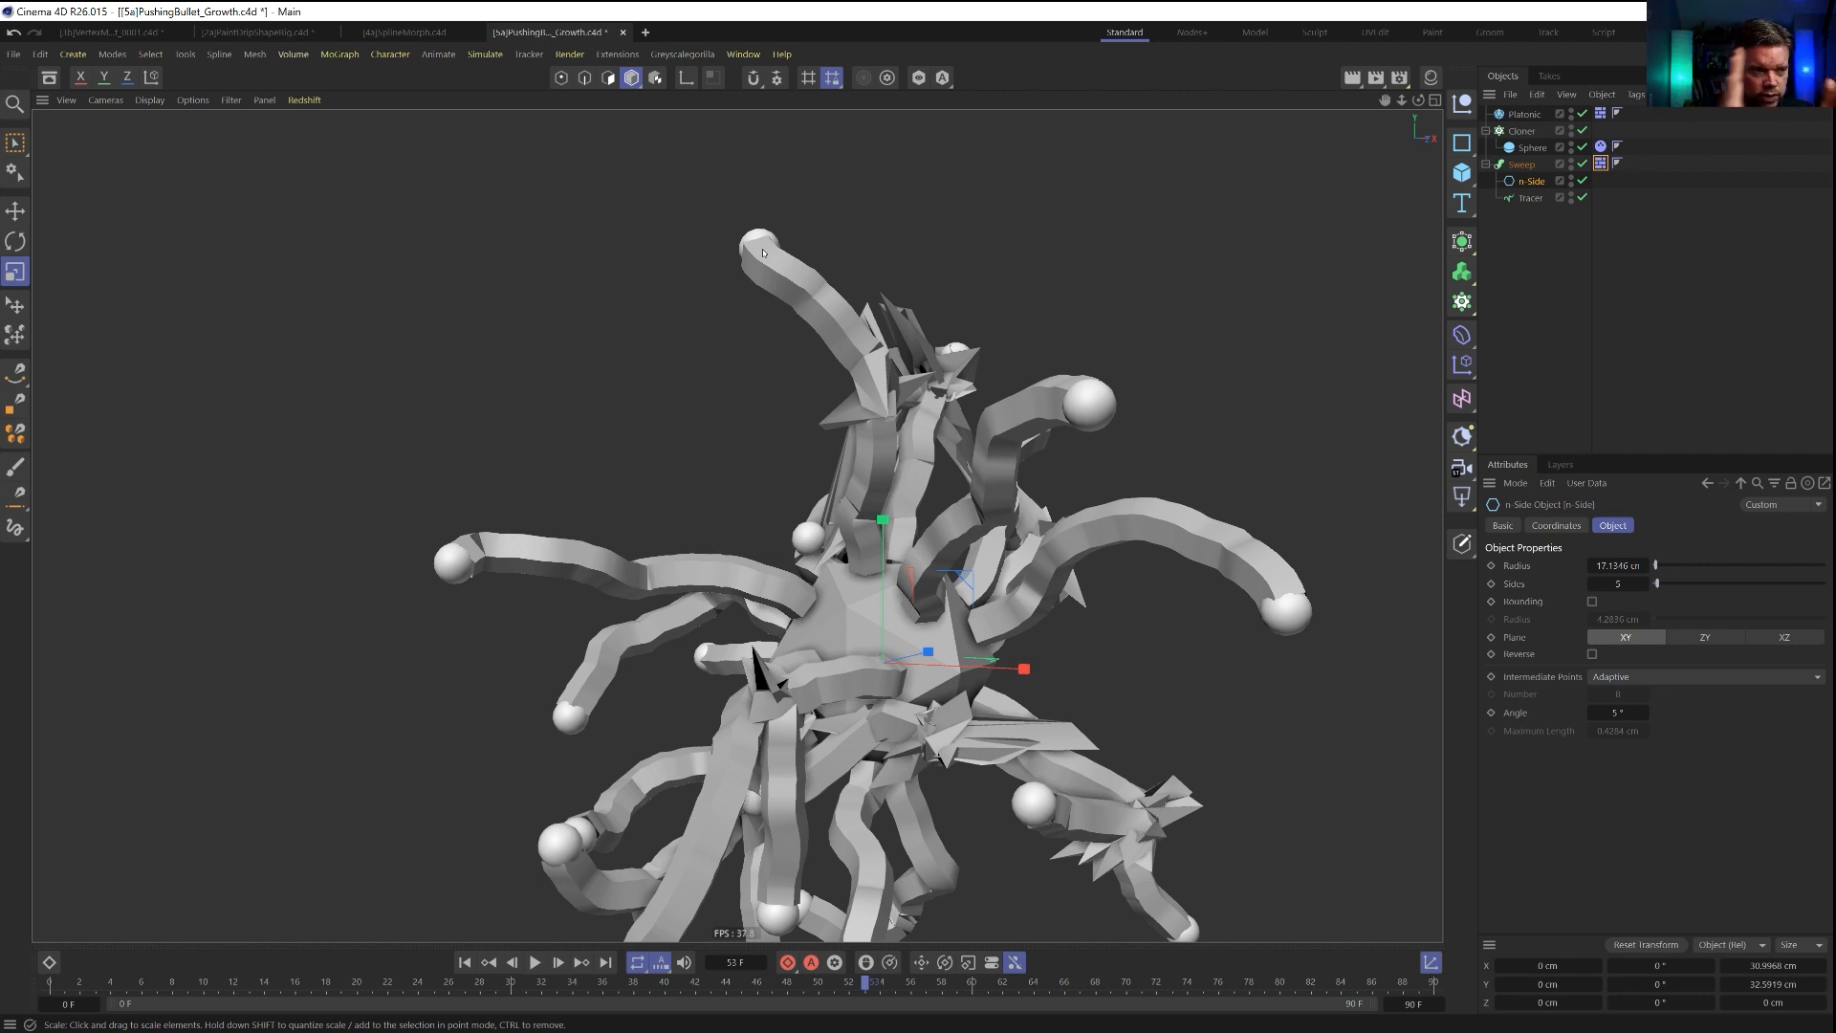
{"action": "mouse_move", "coordinate": [834, 651]}
{"action": "left_mouse_down", "text": "alt"}
{"action": "mouse_move", "coordinate": [821, 536]}
{"action": "mouse_move", "coordinate": [799, 652]}
{"action": "left_mouse_up", "text": "alt"}
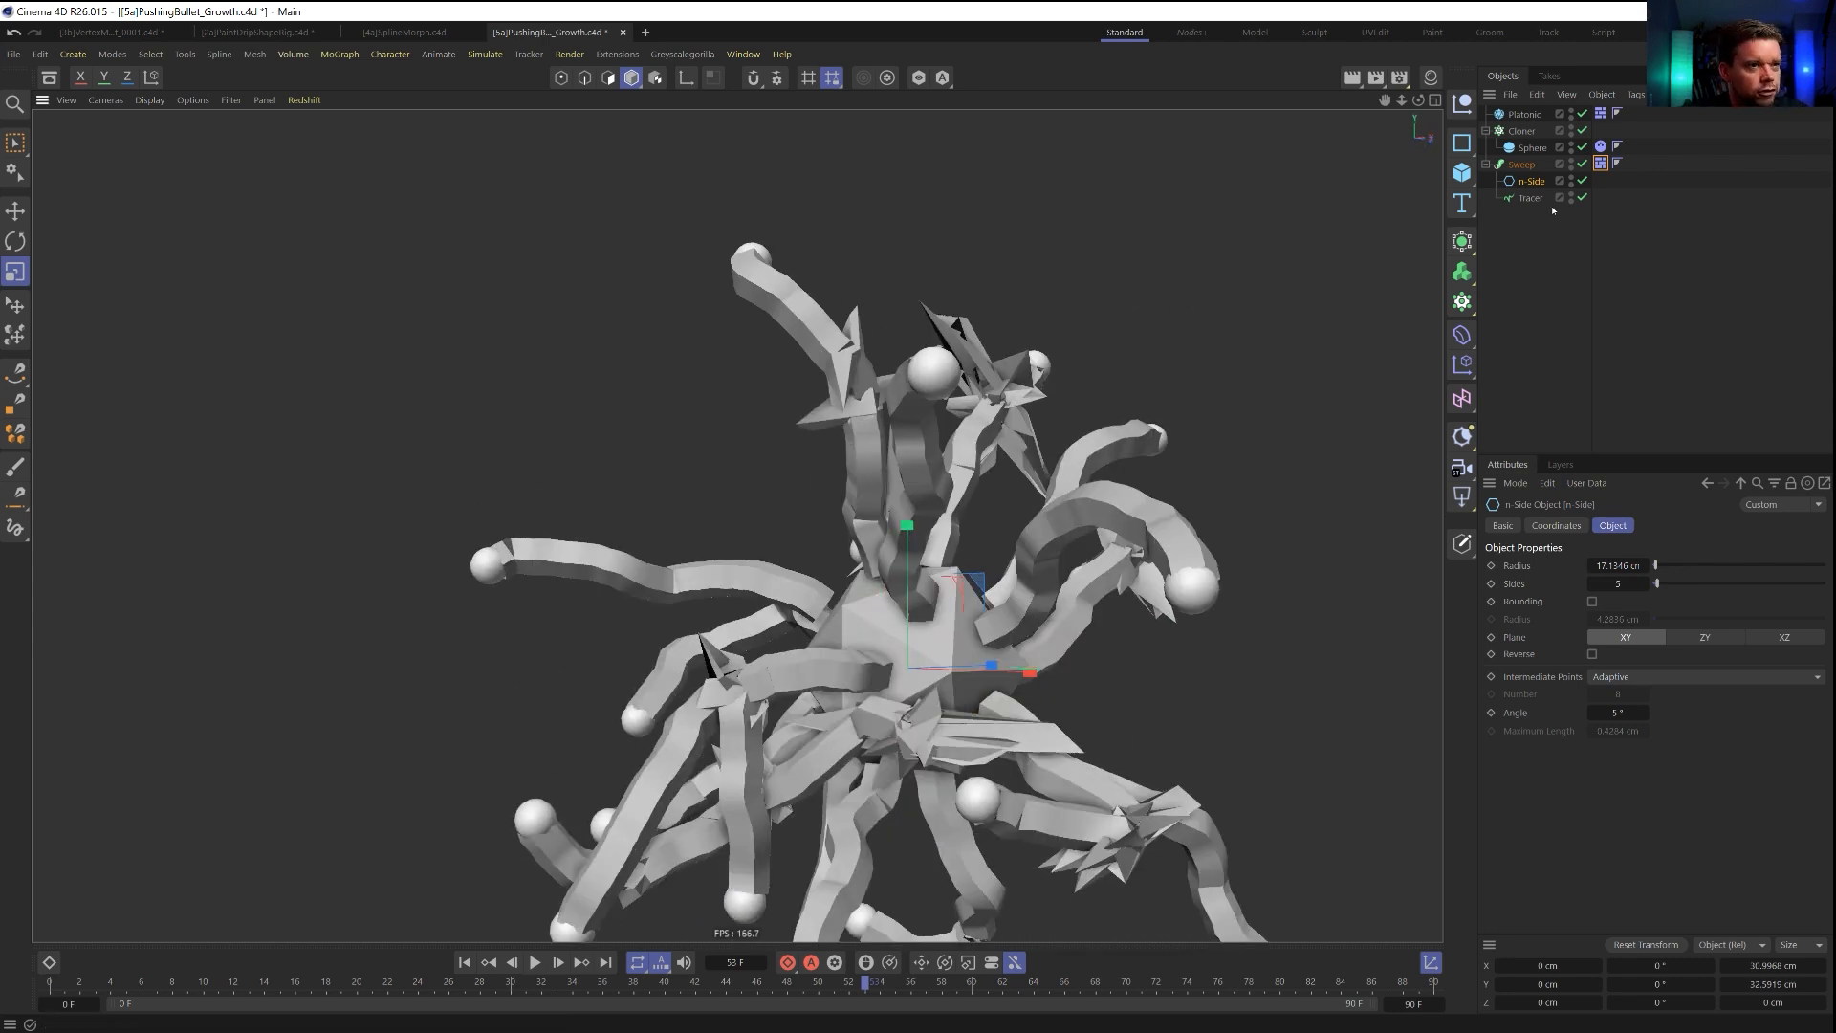
{"action": "middle_click_drag", "start_coordinate": [985, 626], "coordinate": [966, 561], "text": "alt"}
{"action": "scroll", "coordinate": [985, 508], "scroll_direction": "down", "scroll_amount": 2}
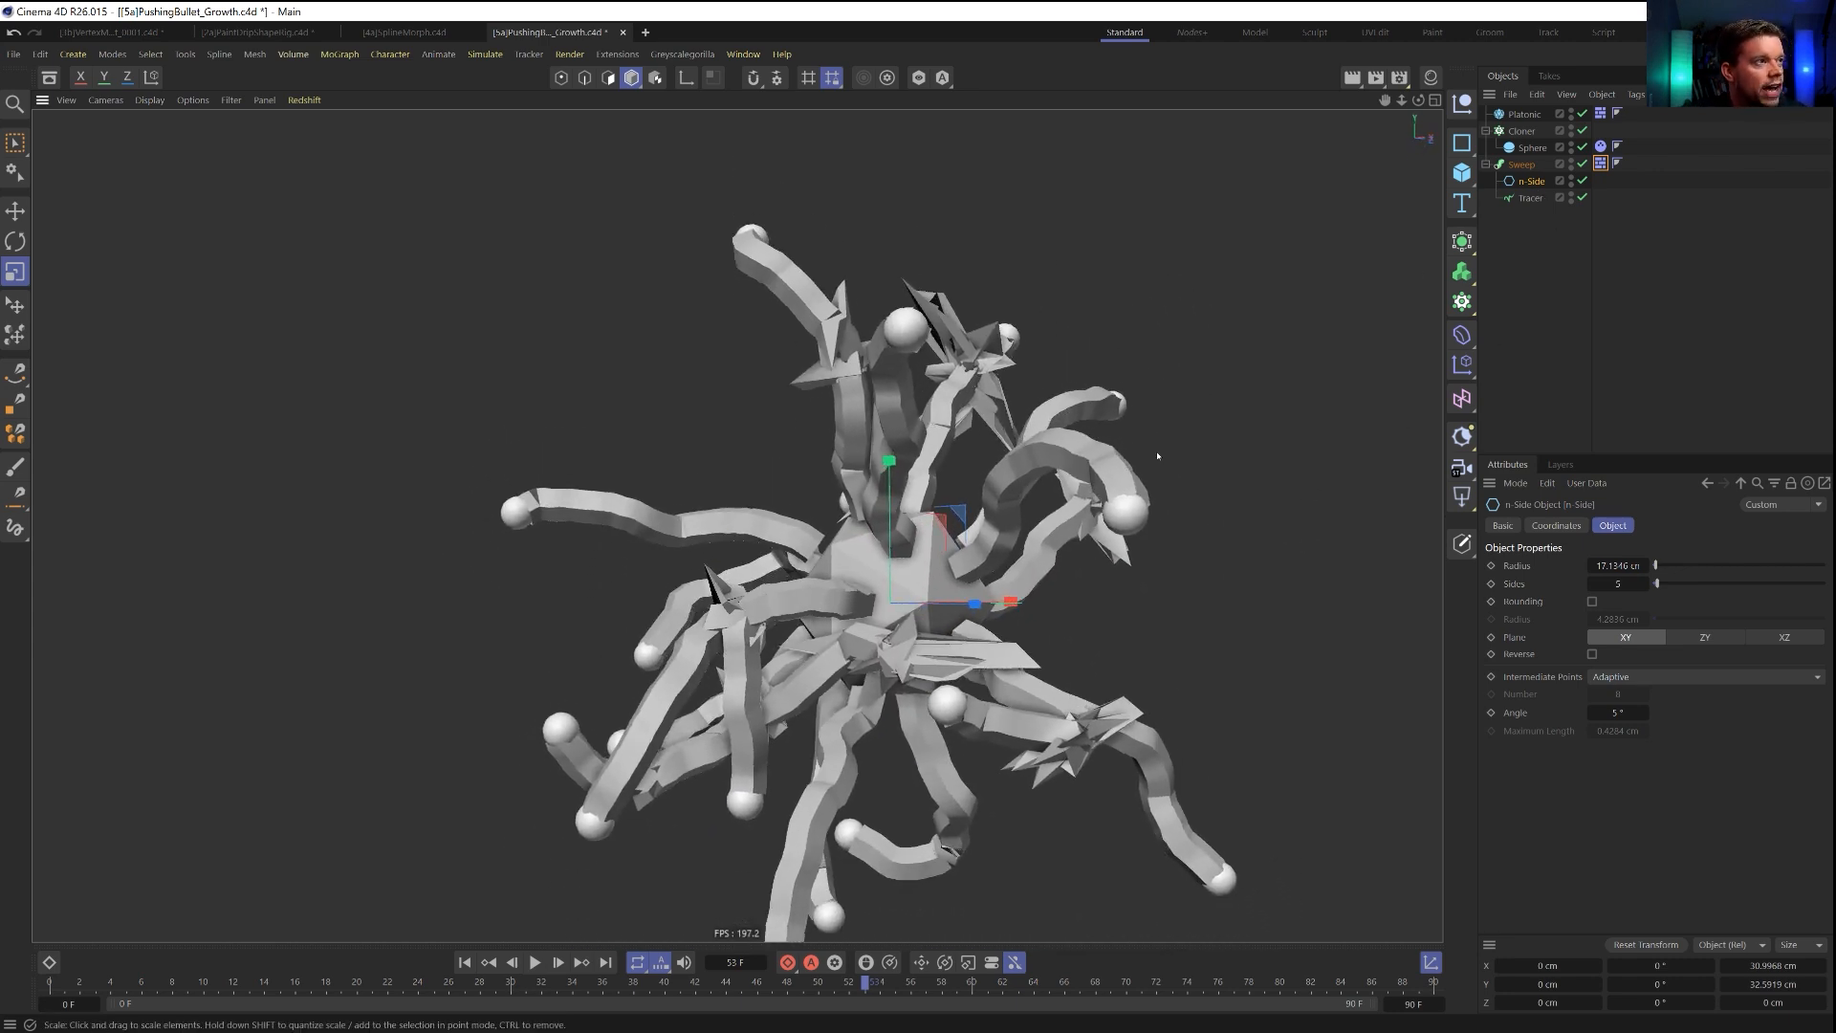
Try smoothing the Tracer path with an RKT Smooth spline and play the simulation from the start to frame 67.
{"action": "left_click", "coordinate": [1530, 198]}
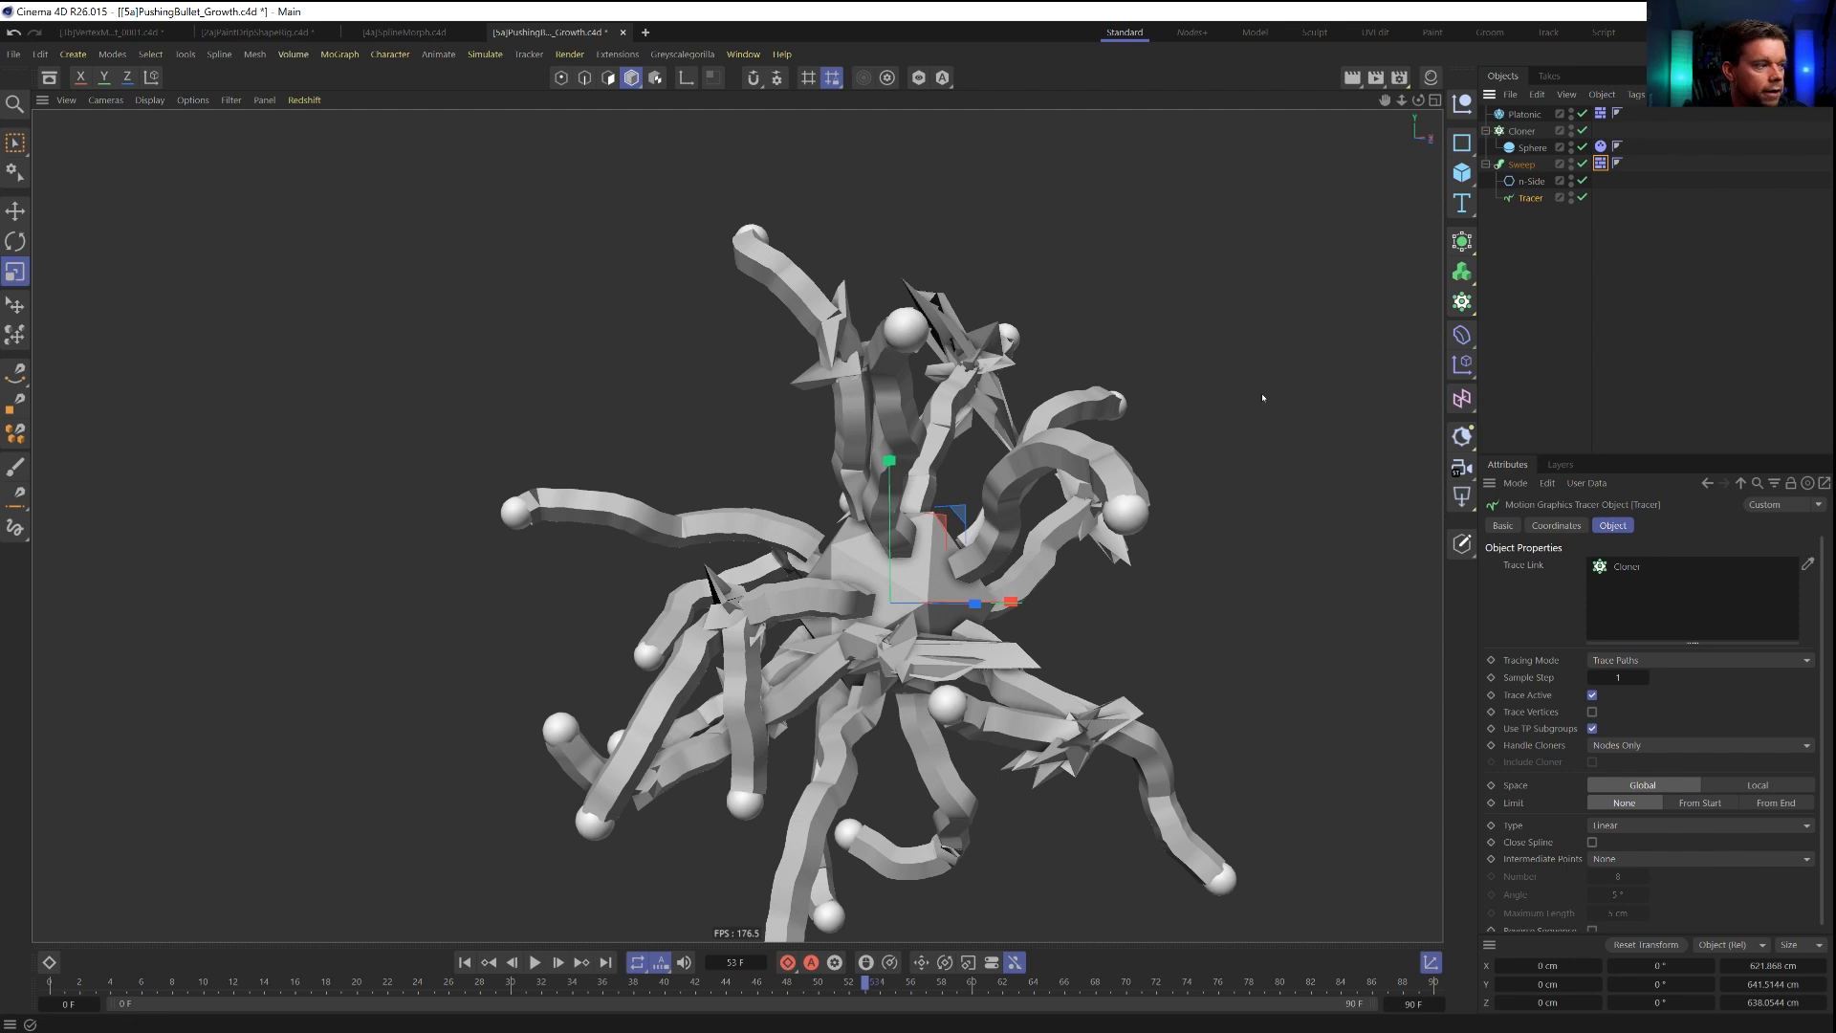
{"action": "left_click", "coordinate": [465, 962]}
{"action": "left_click", "coordinate": [617, 53]}
{"action": "mouse_move", "coordinate": [689, 379]}
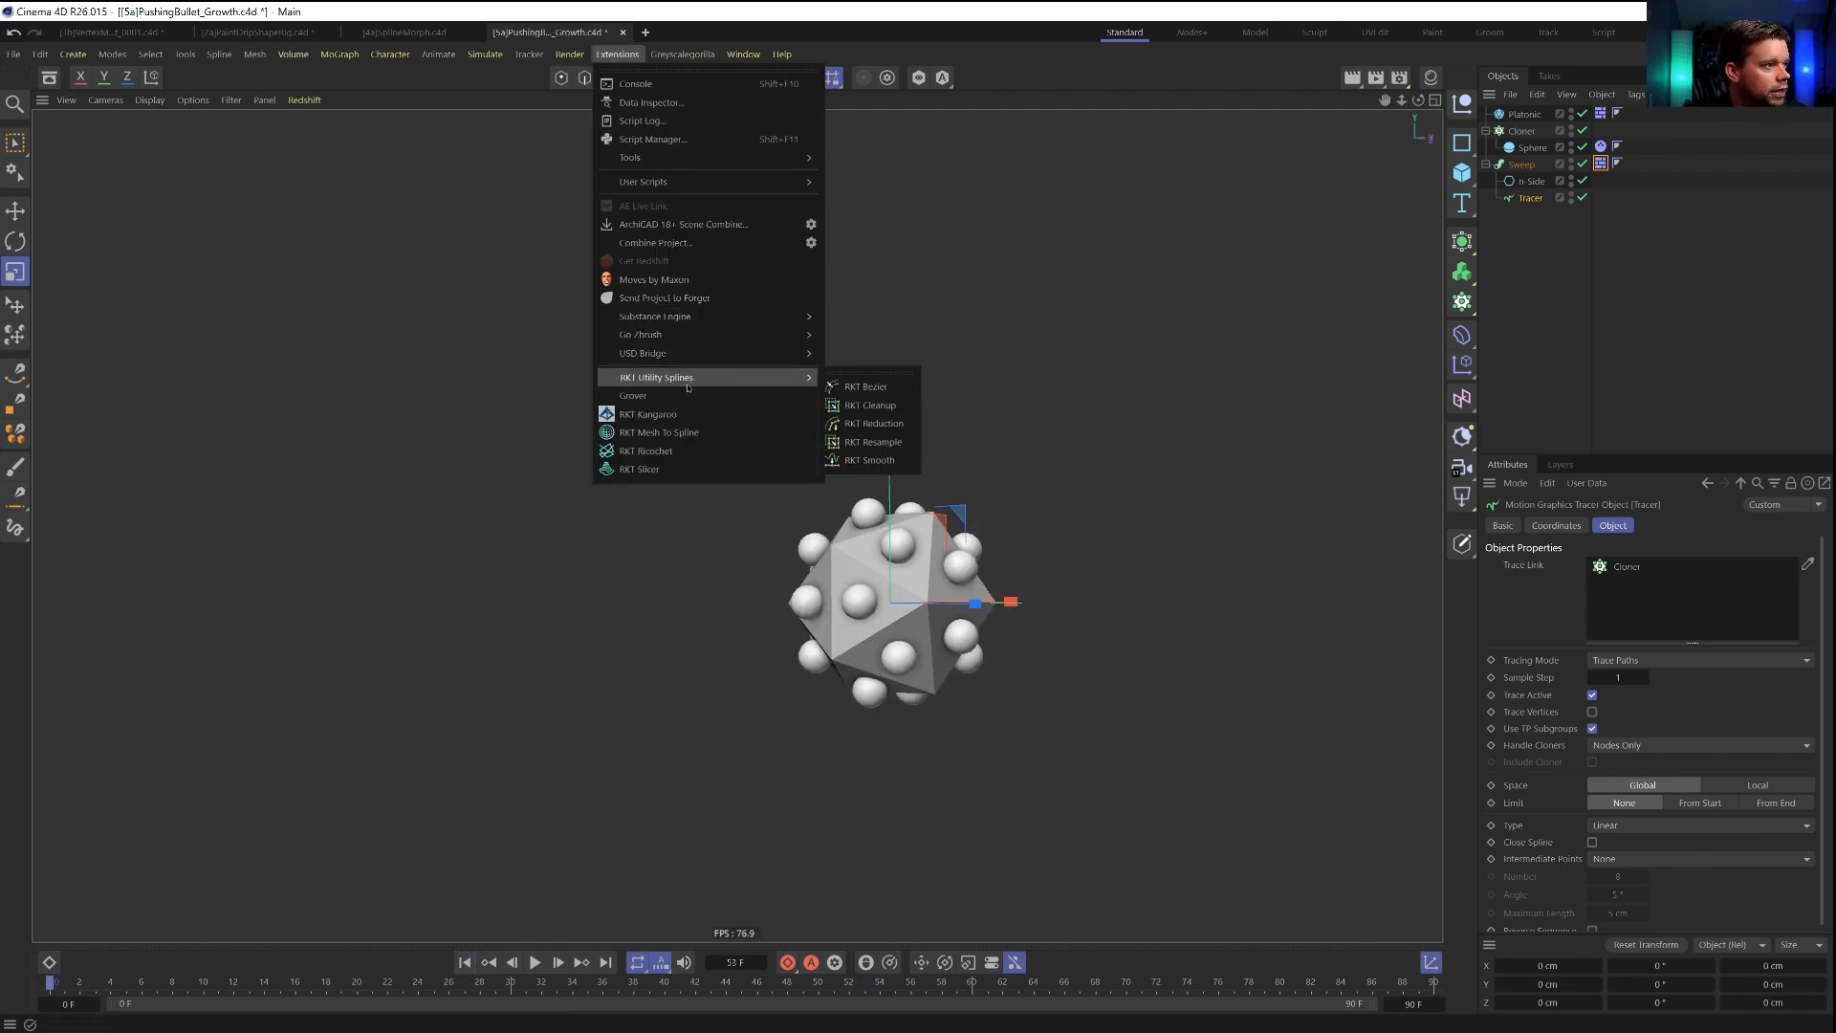
{"action": "left_click", "coordinate": [871, 460]}
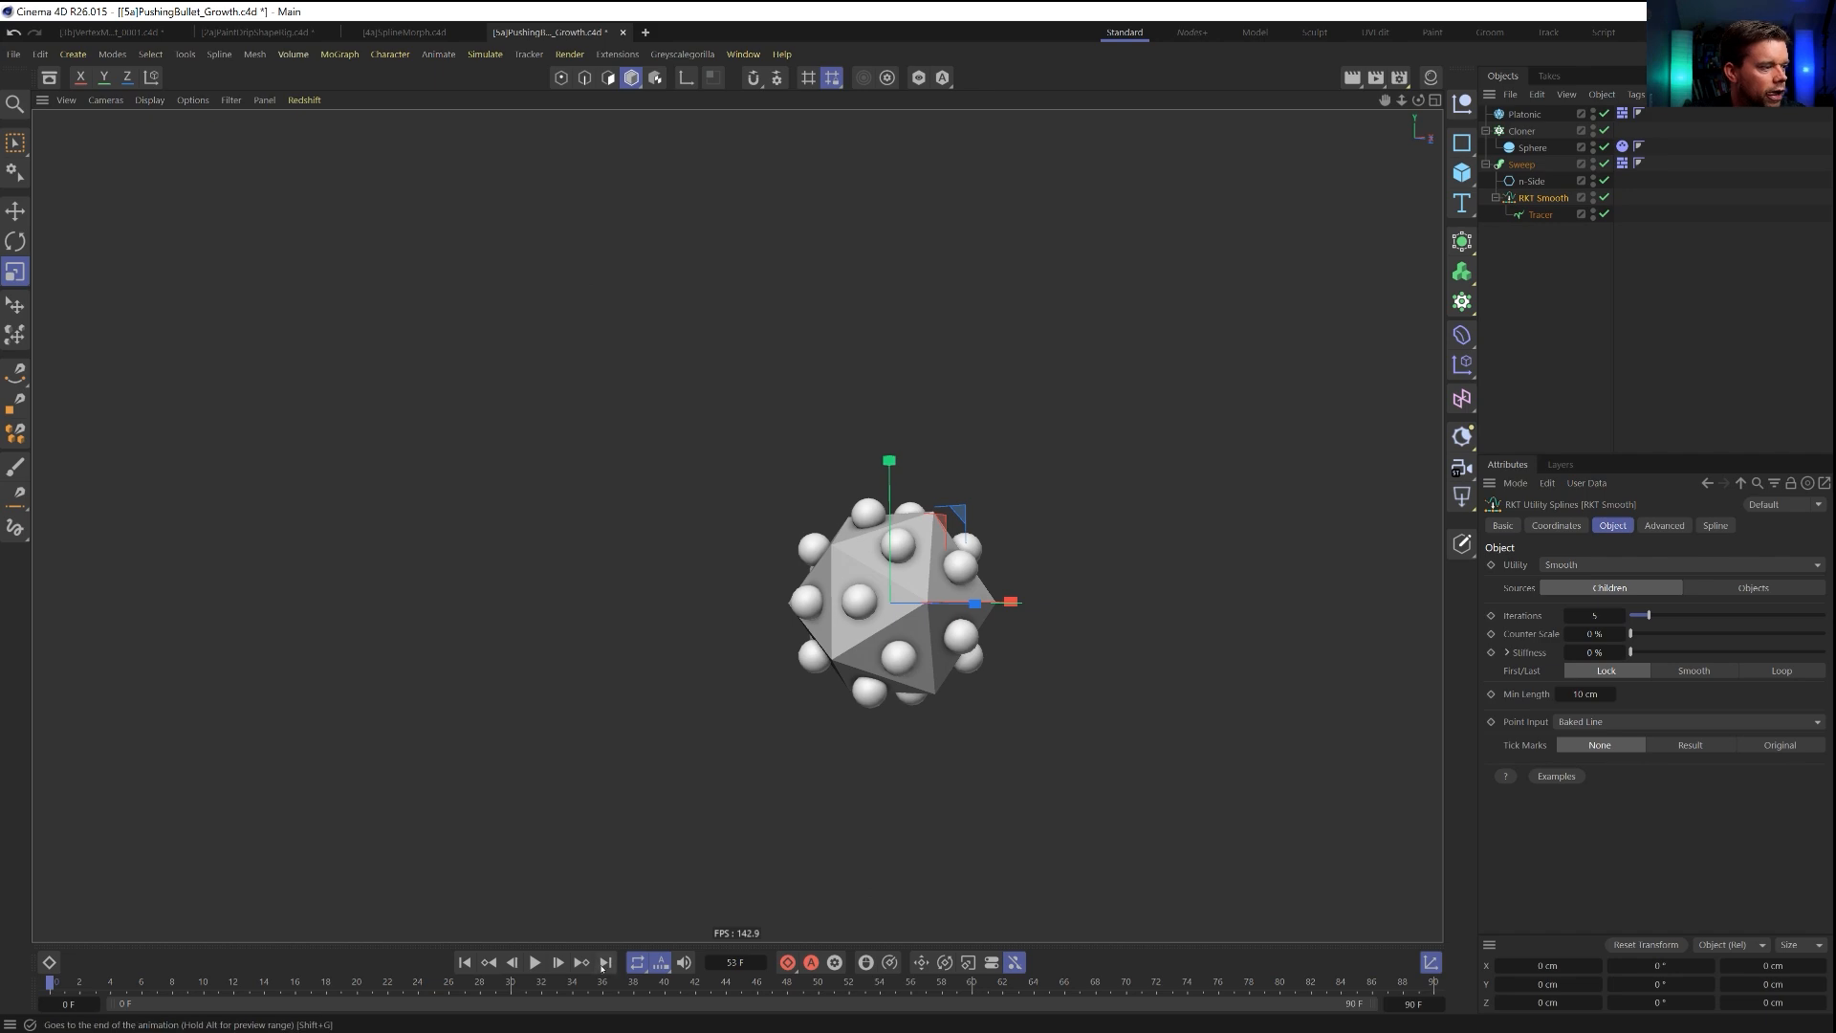
{"action": "left_click", "coordinate": [534, 962]}
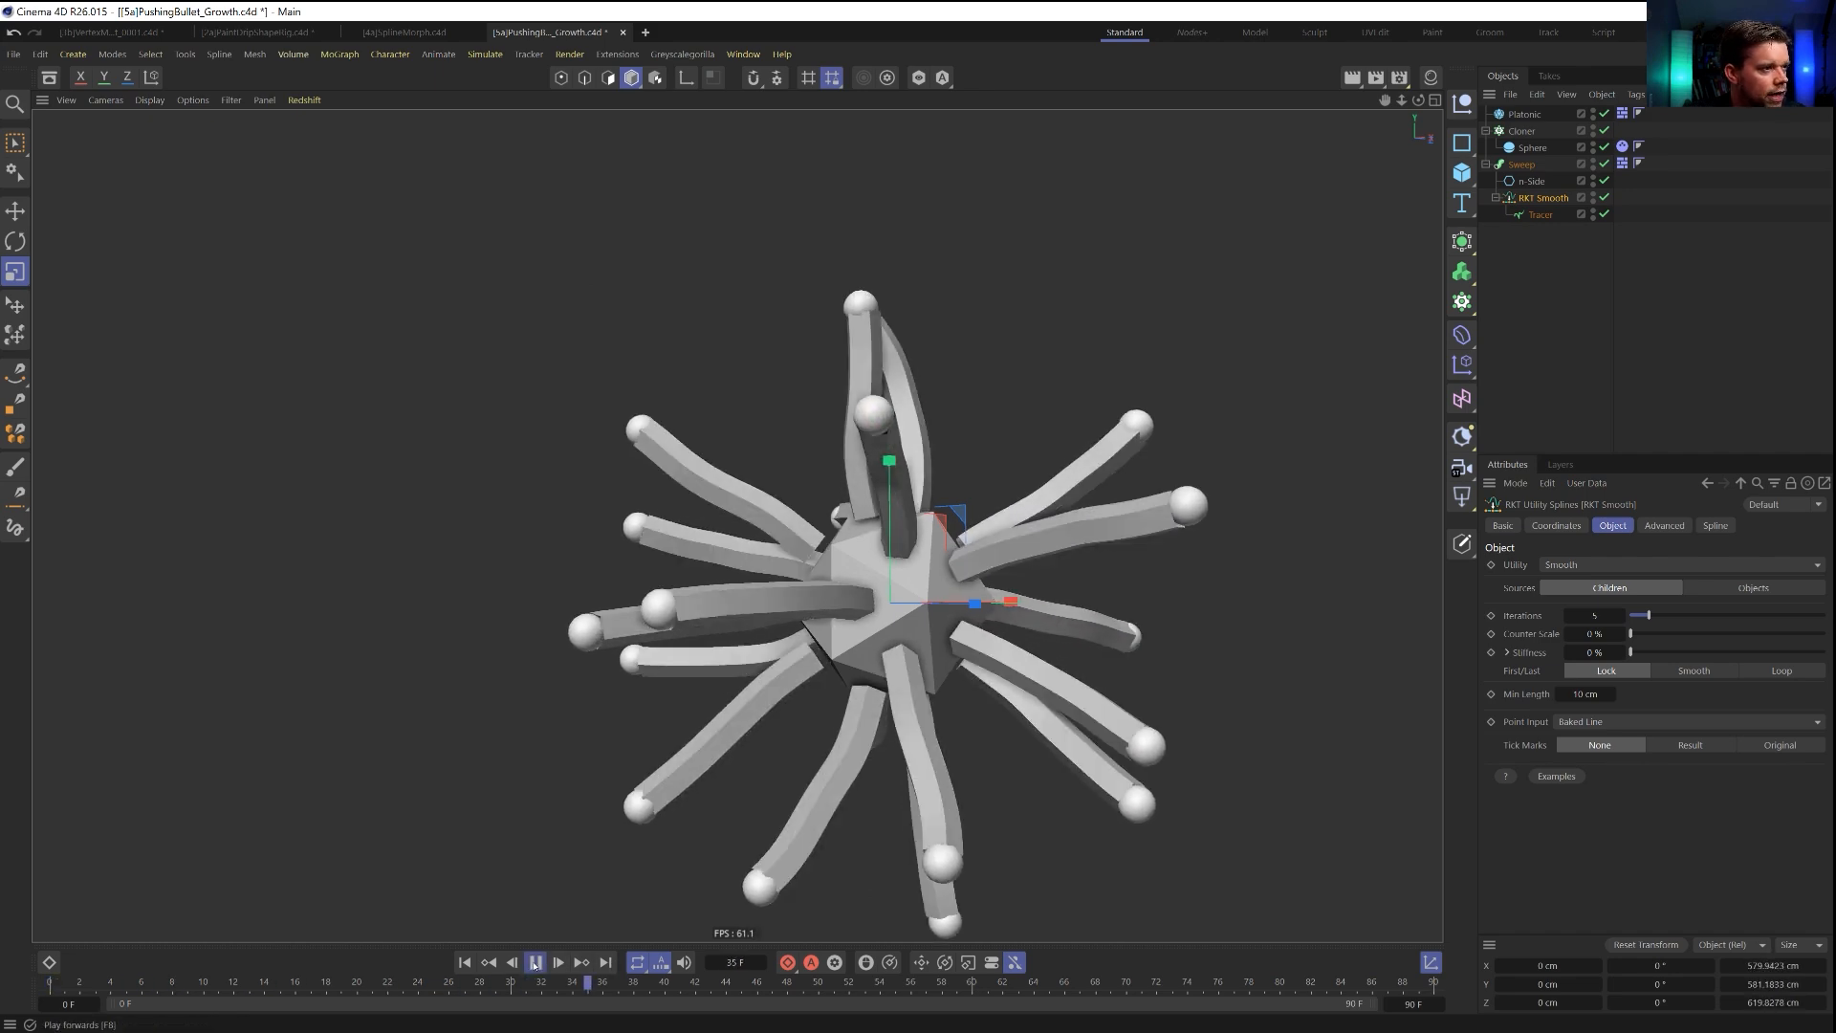
{"action": "left_click", "coordinate": [535, 965]}
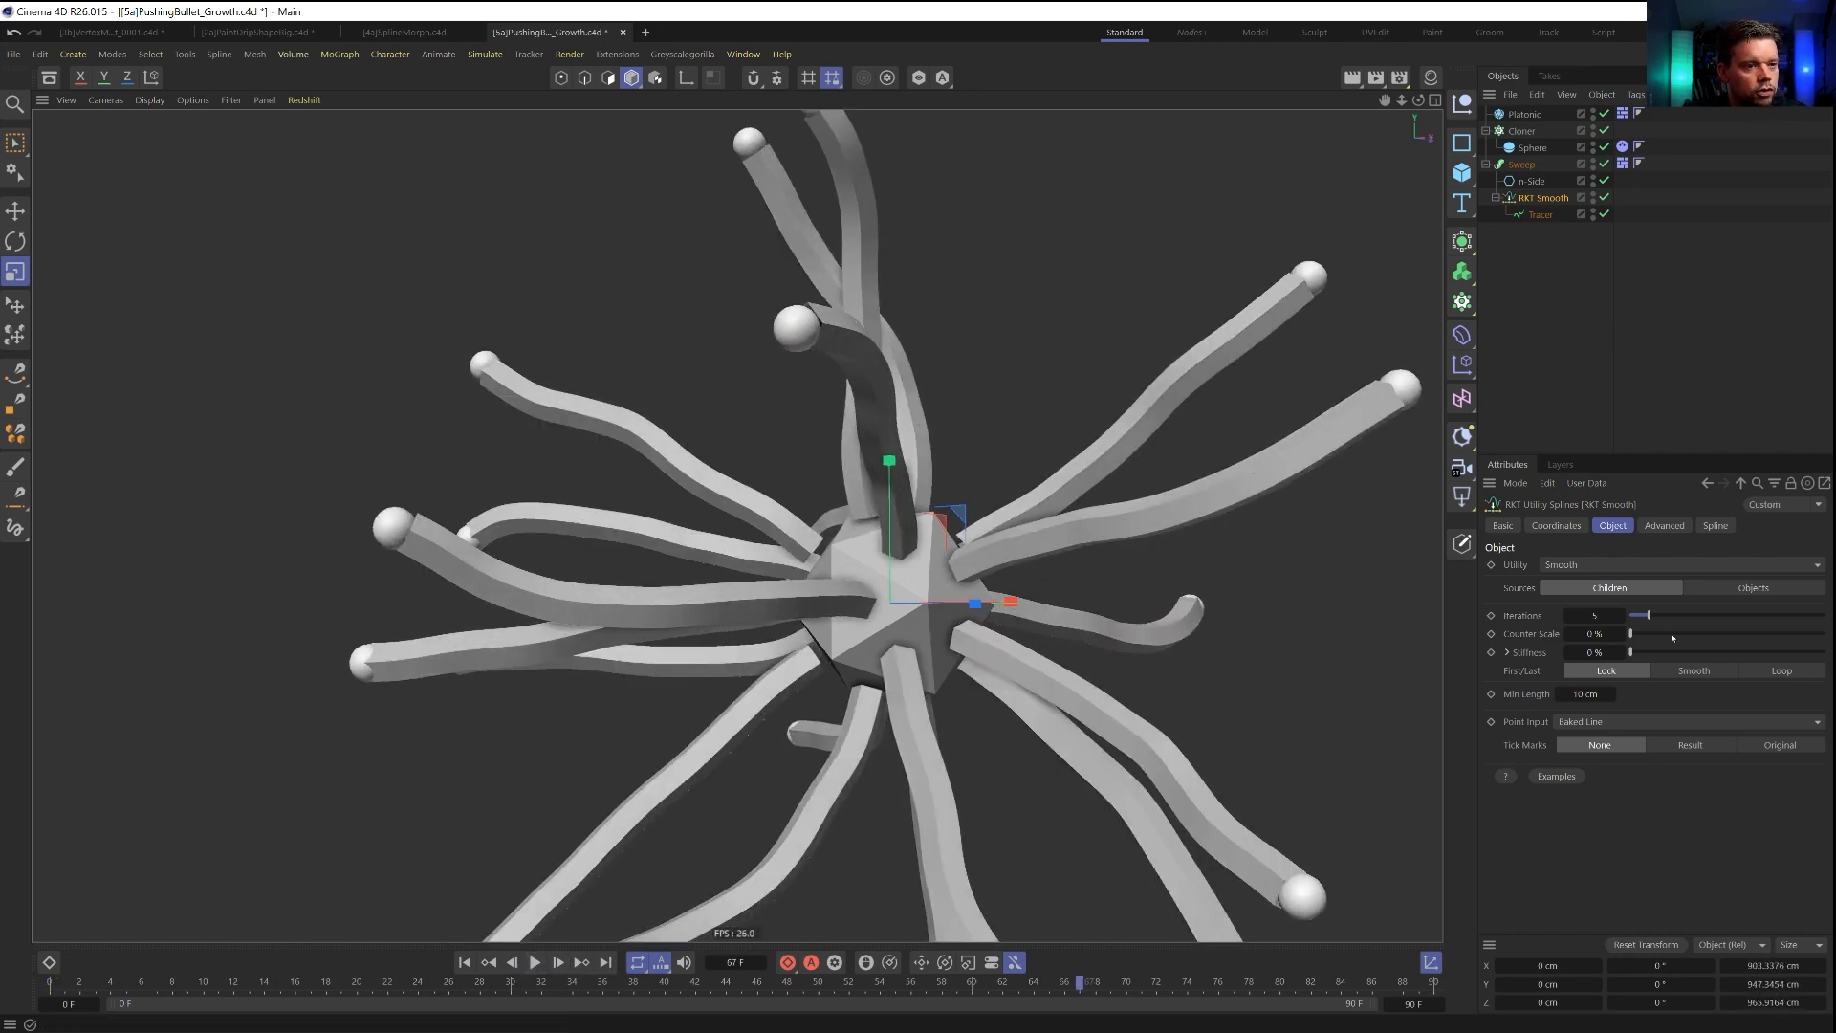
Set the RKT Smooth iterations to 0, replay the simulation to frame 32, and raise the iterations to 2.
{"action": "left_click_drag", "start_coordinate": [1624, 617], "coordinate": [1602, 618]}
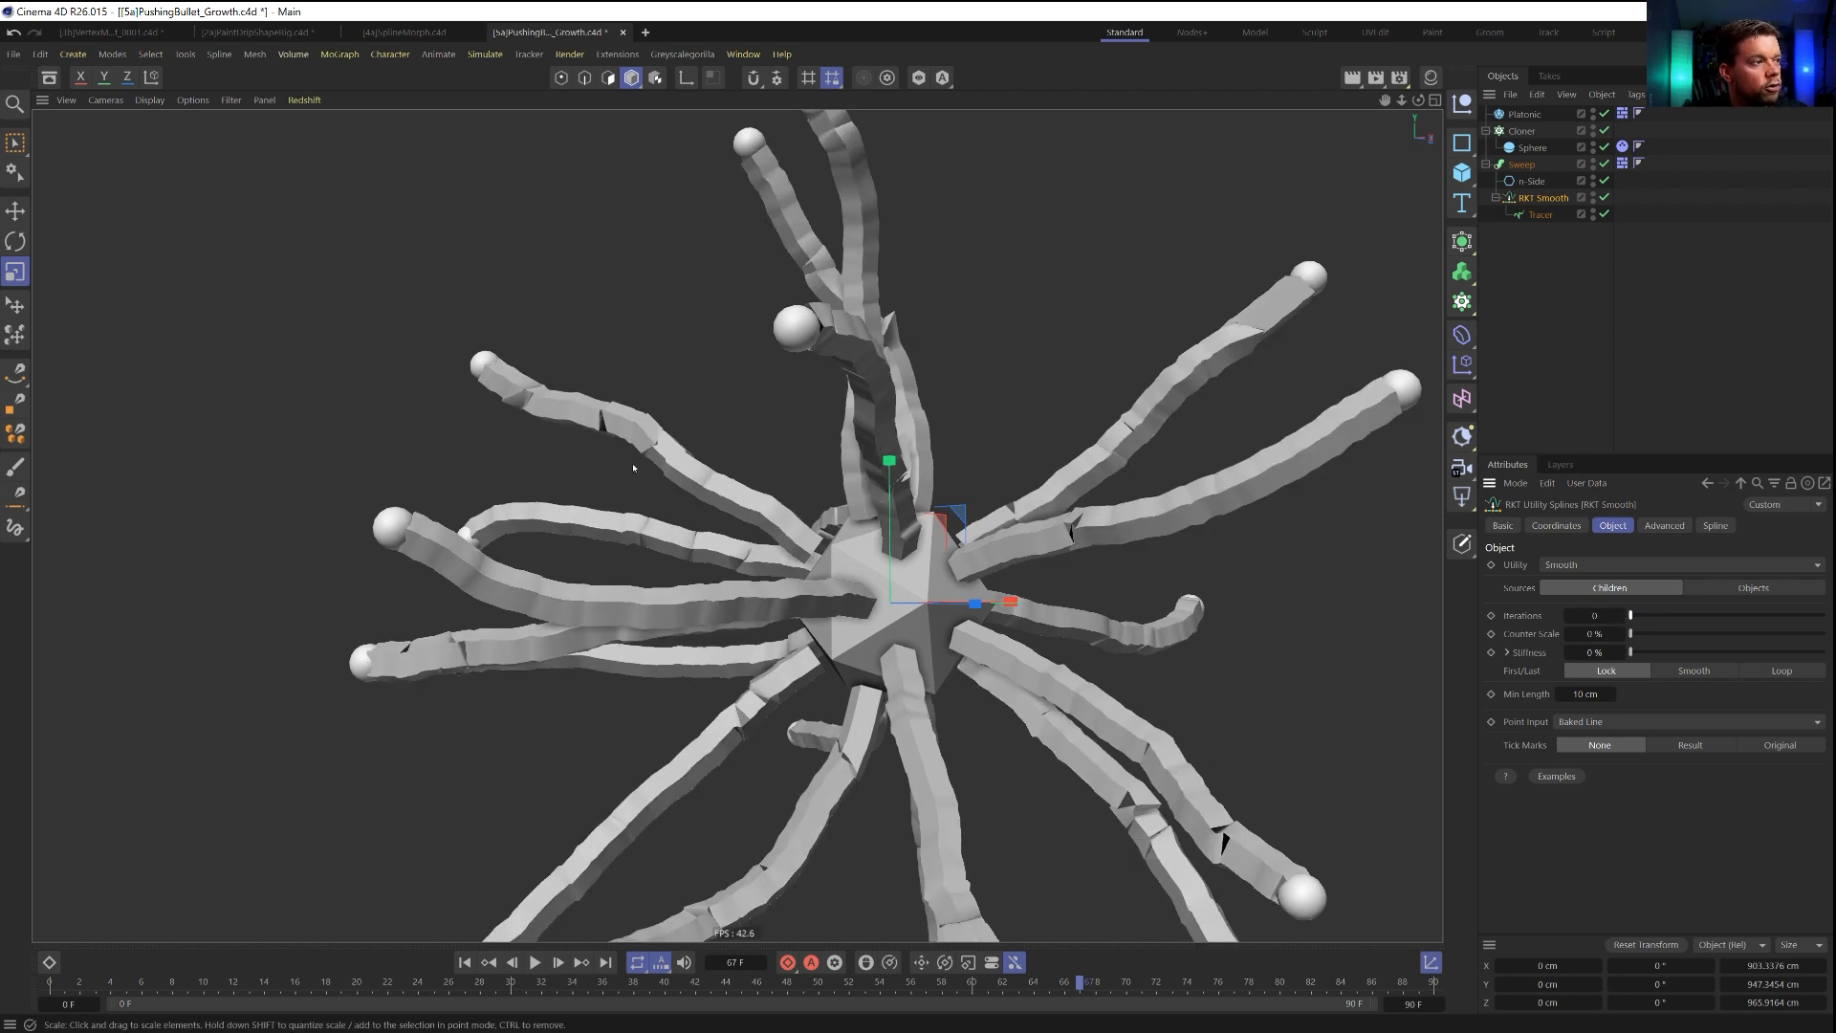
{"action": "left_click", "coordinate": [464, 962]}
{"action": "left_click", "coordinate": [534, 963]}
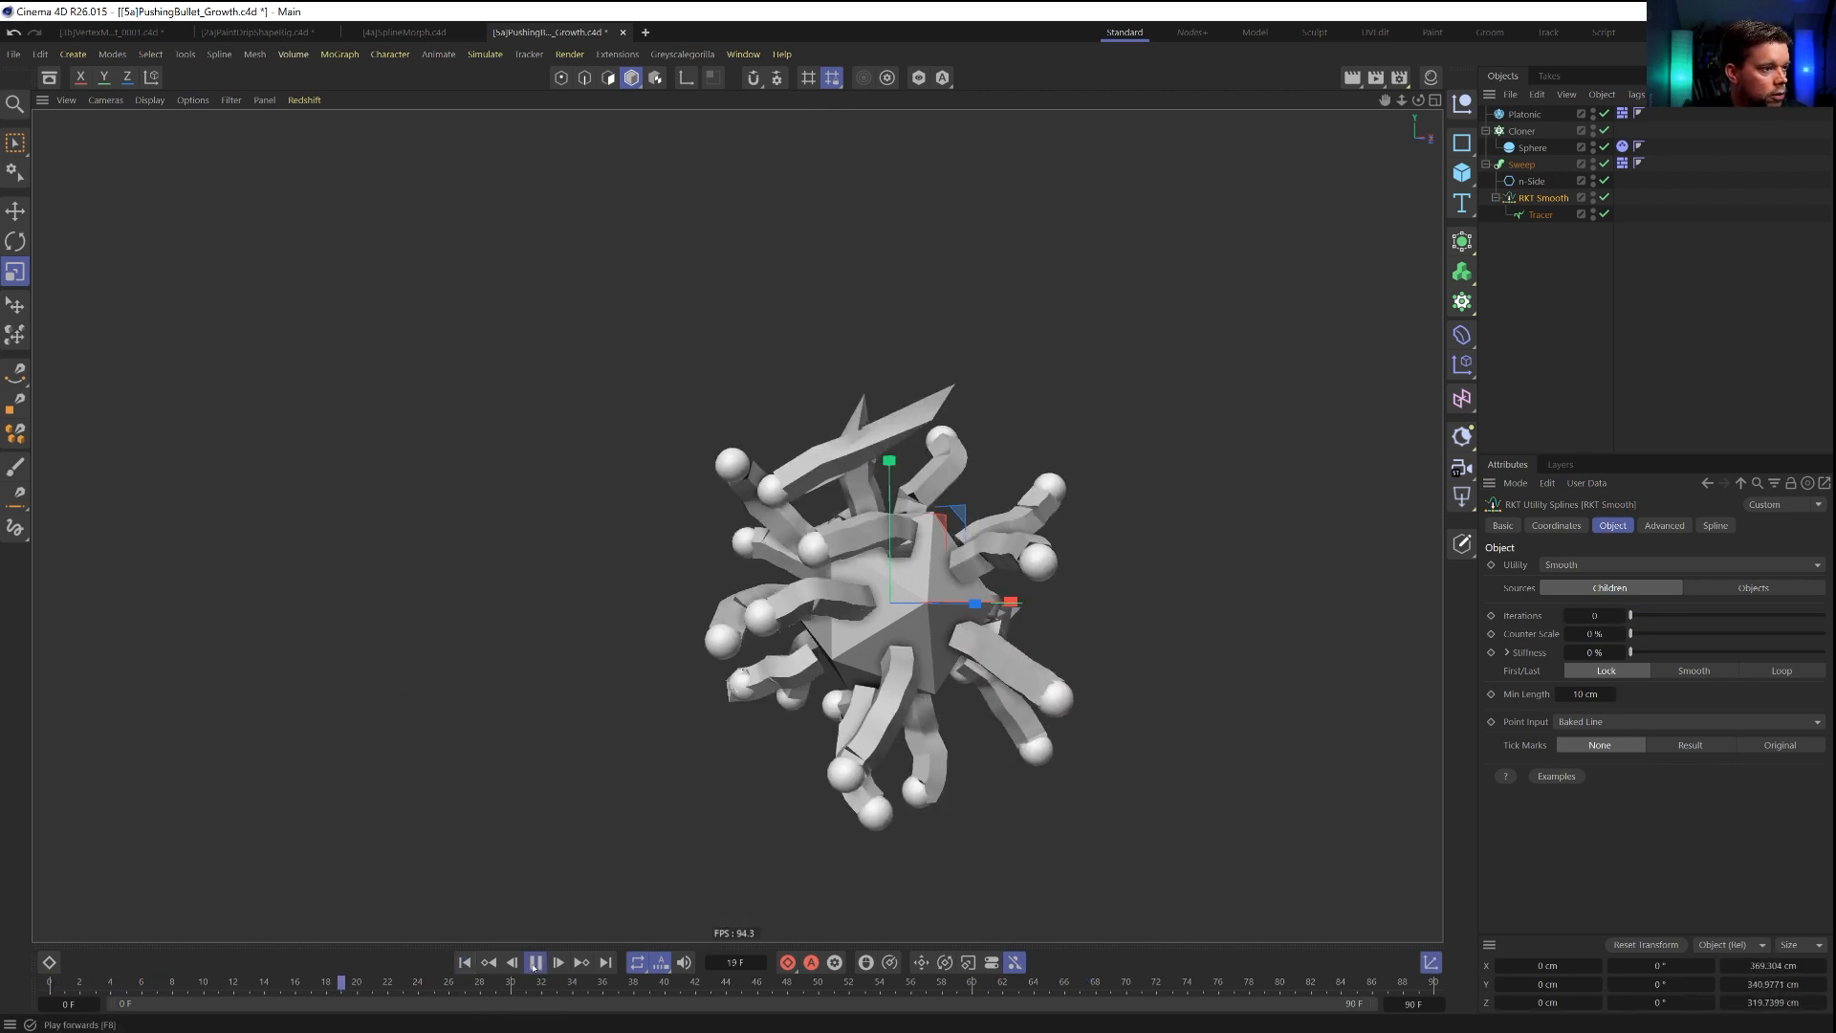
{"action": "left_click", "coordinate": [535, 963]}
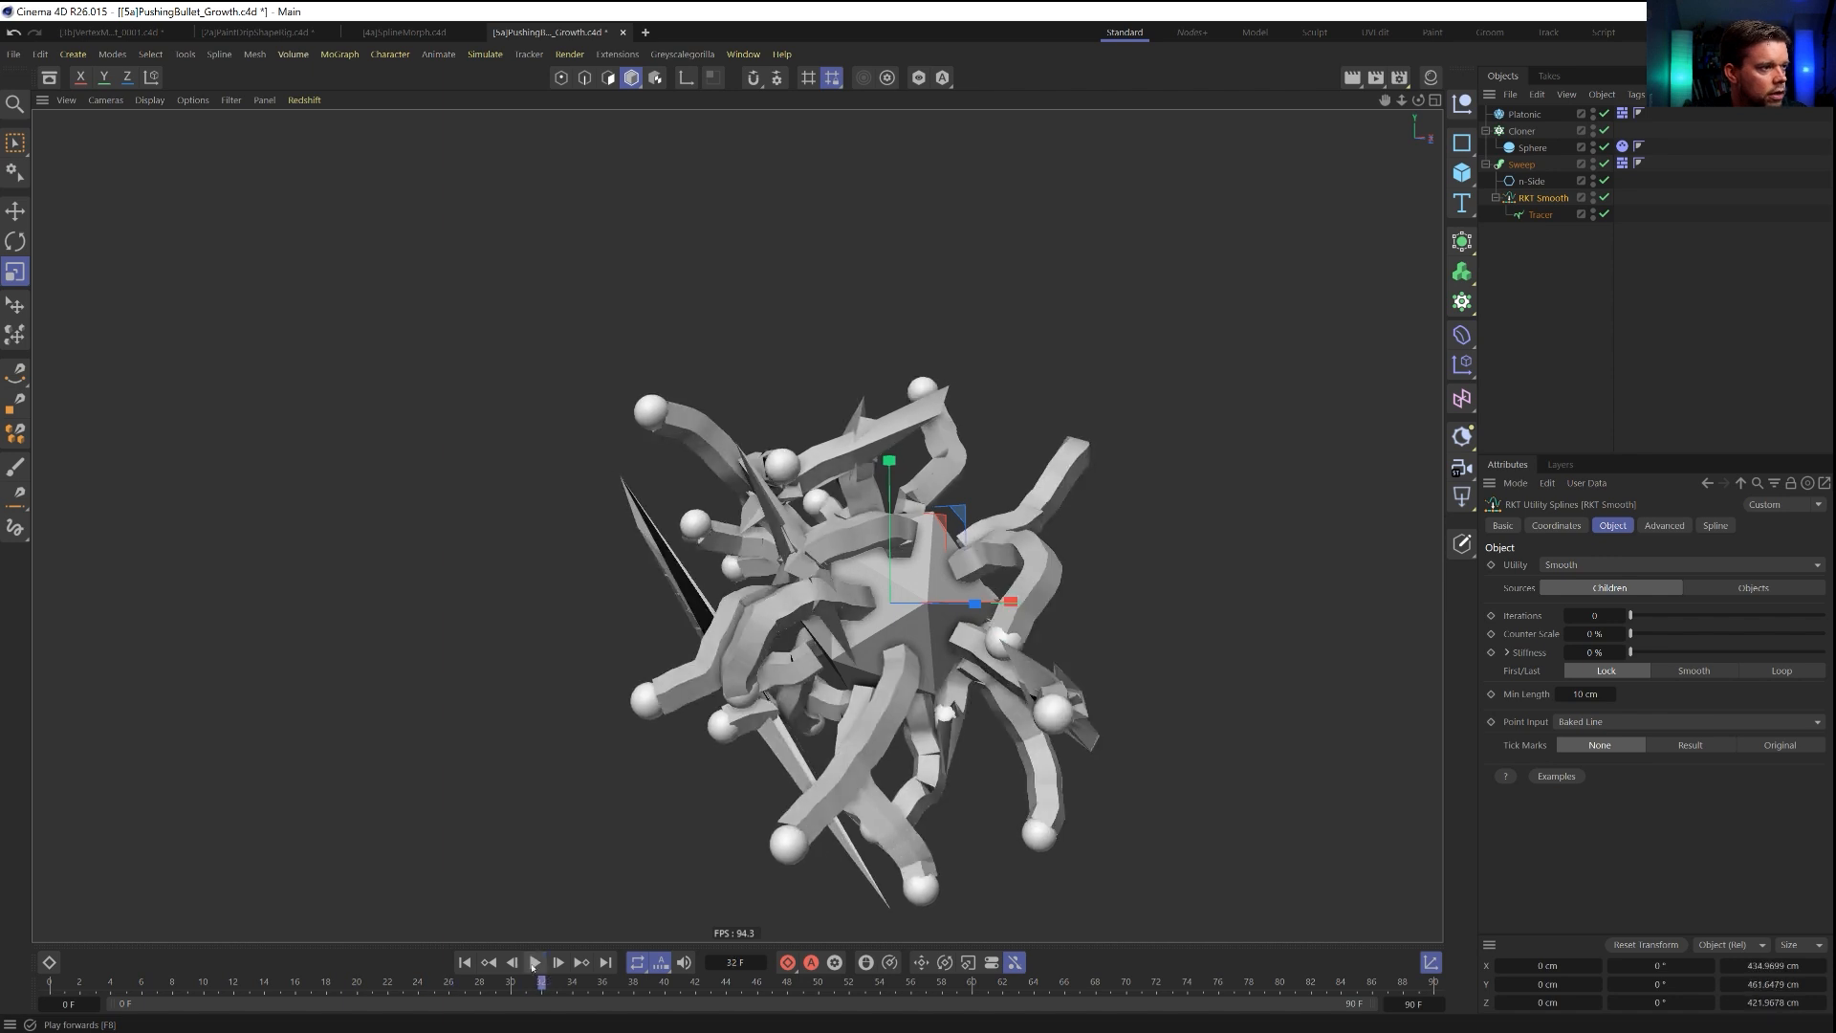
{"action": "left_click", "coordinate": [1624, 617]}
{"action": "left_click", "coordinate": [1624, 617]}
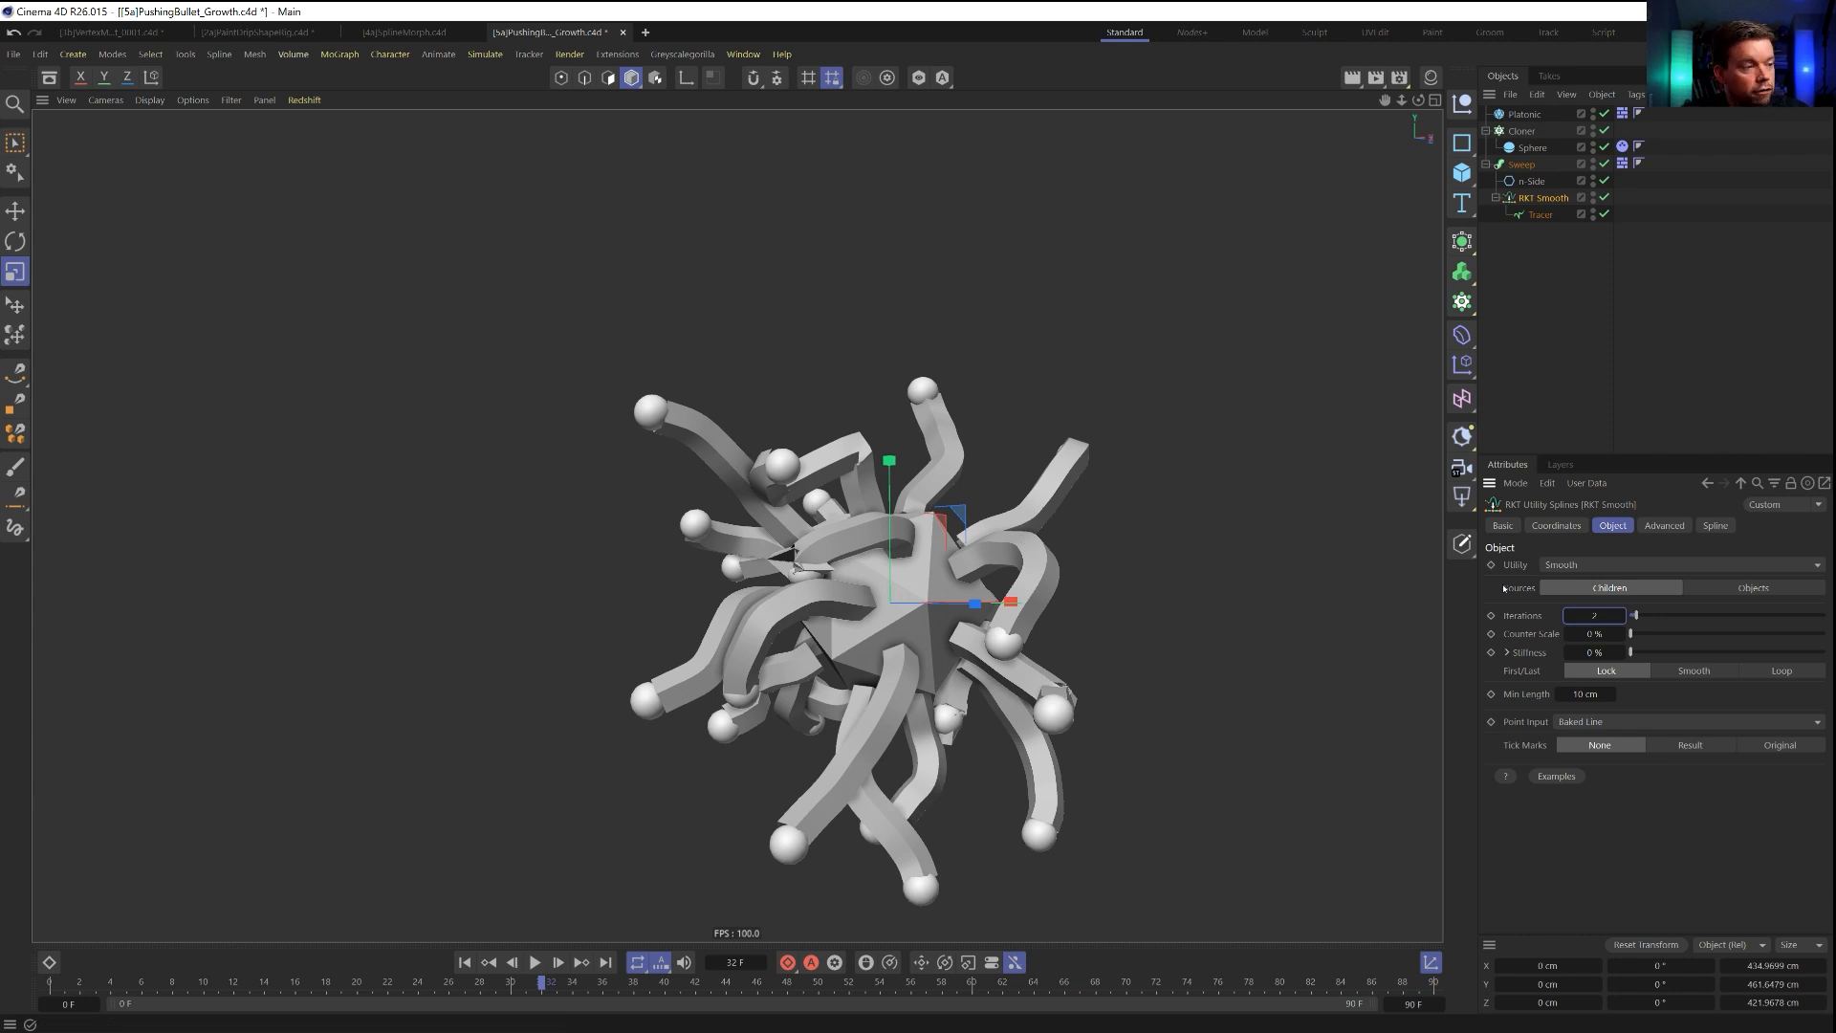
Move the Tracer back directly under the Sweep, delete the RKT Smooth object, and replay the simulation from the start to frame 63.
{"action": "left_click_drag", "start_coordinate": [1541, 217], "coordinate": [1535, 191]}
{"action": "left_click", "coordinate": [1540, 216]}
{"action": "key", "text": "Delete"}
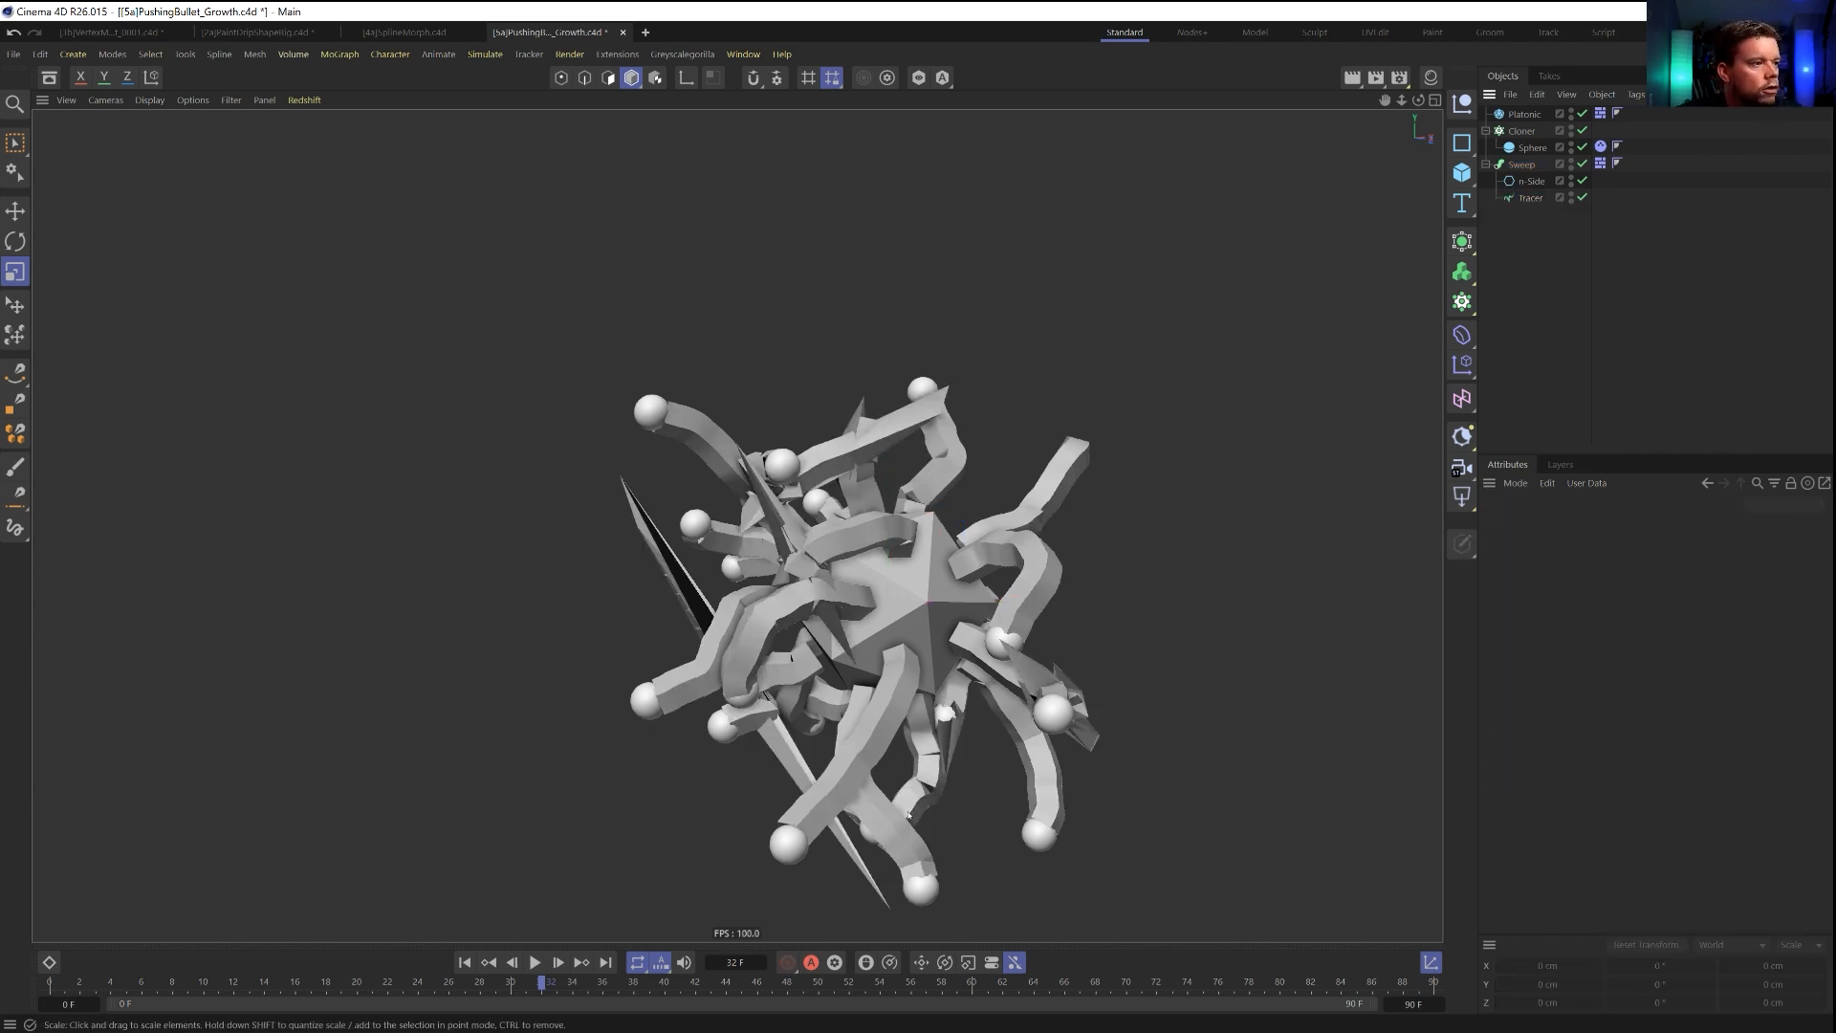
{"action": "left_click", "coordinate": [465, 962]}
{"action": "left_click", "coordinate": [535, 962]}
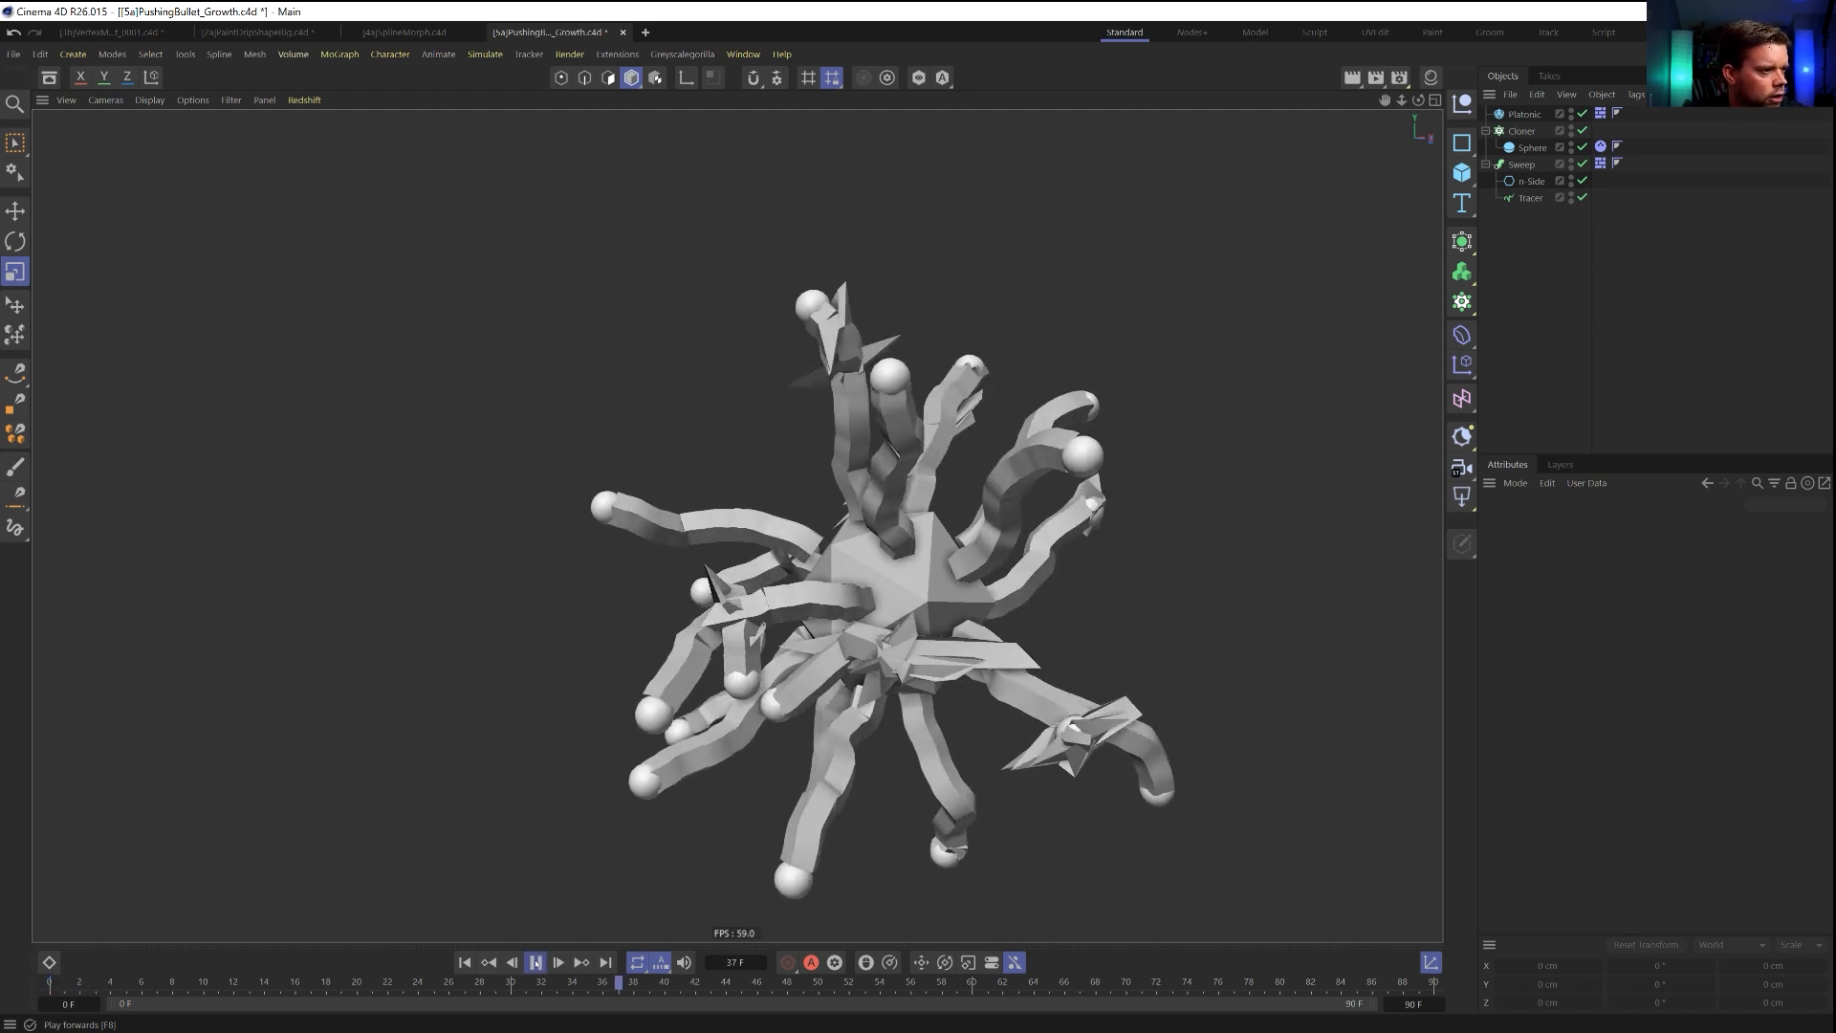
{"action": "left_click", "coordinate": [535, 962]}
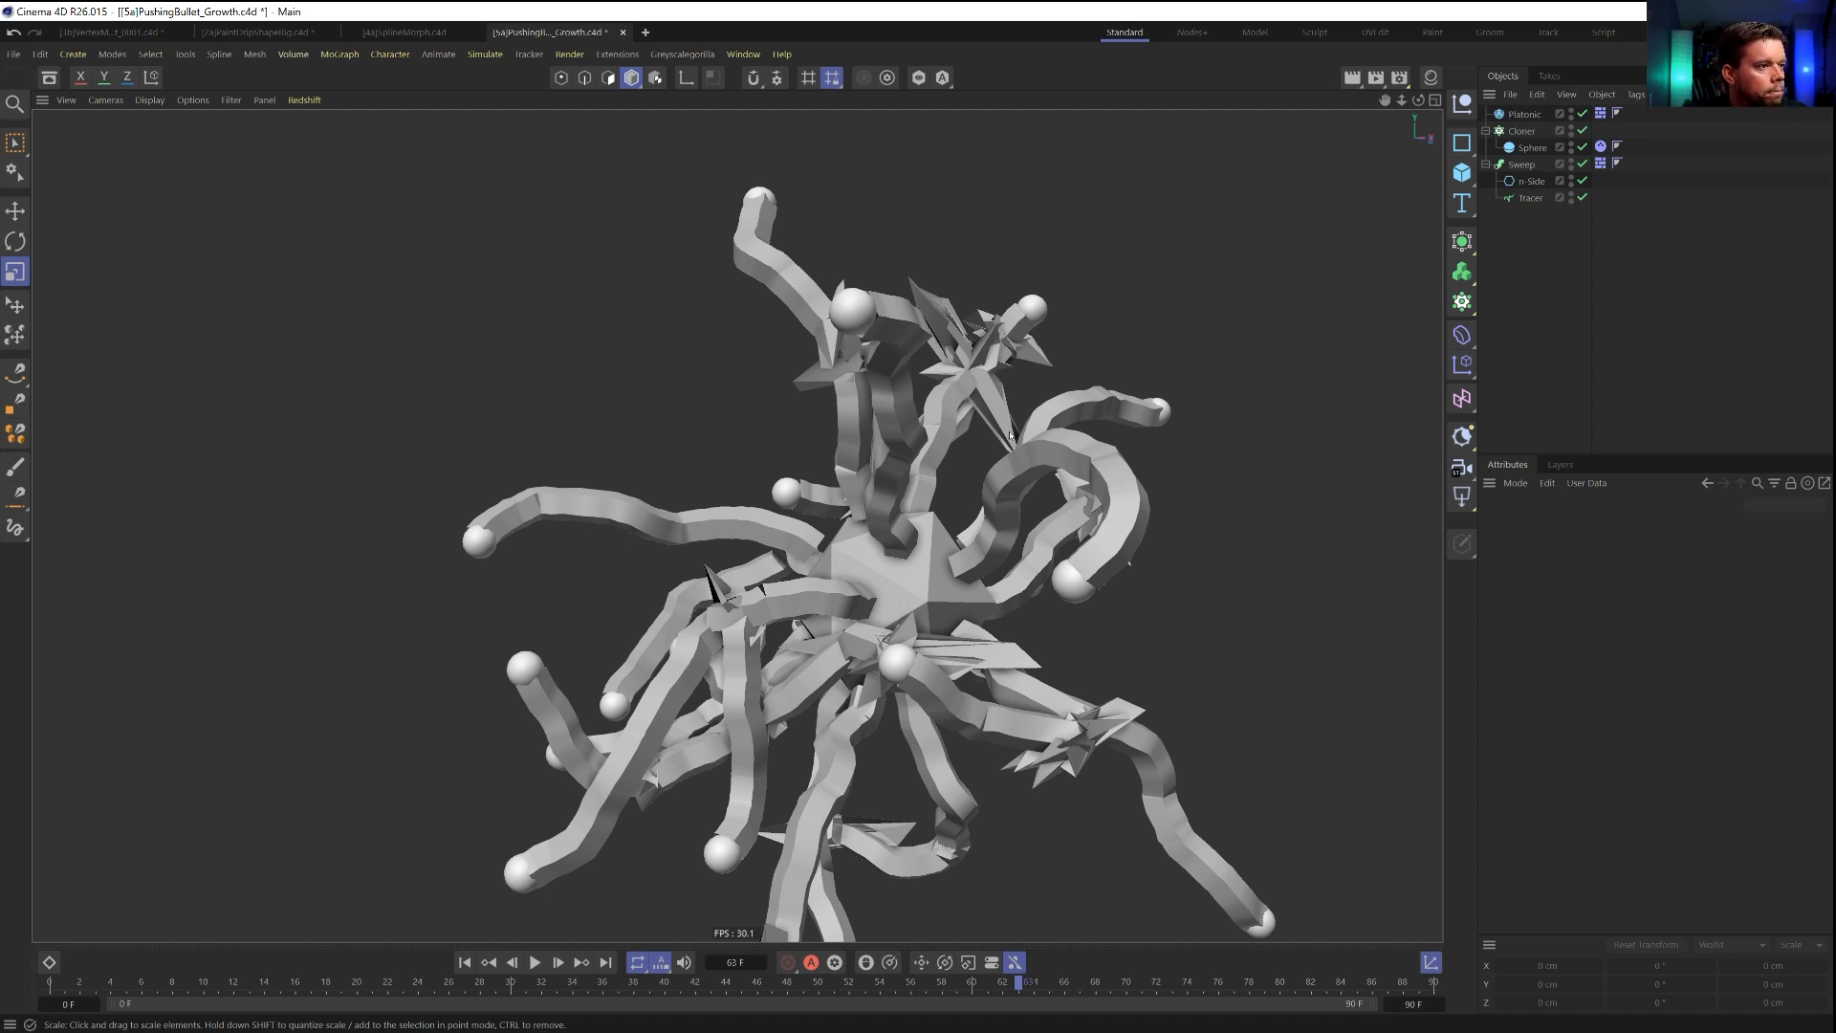
Try limiting the Tracer paths From Start with an amount of 5, switch the limit to From End, and replay the simulation.
{"action": "left_click", "coordinate": [1529, 200]}
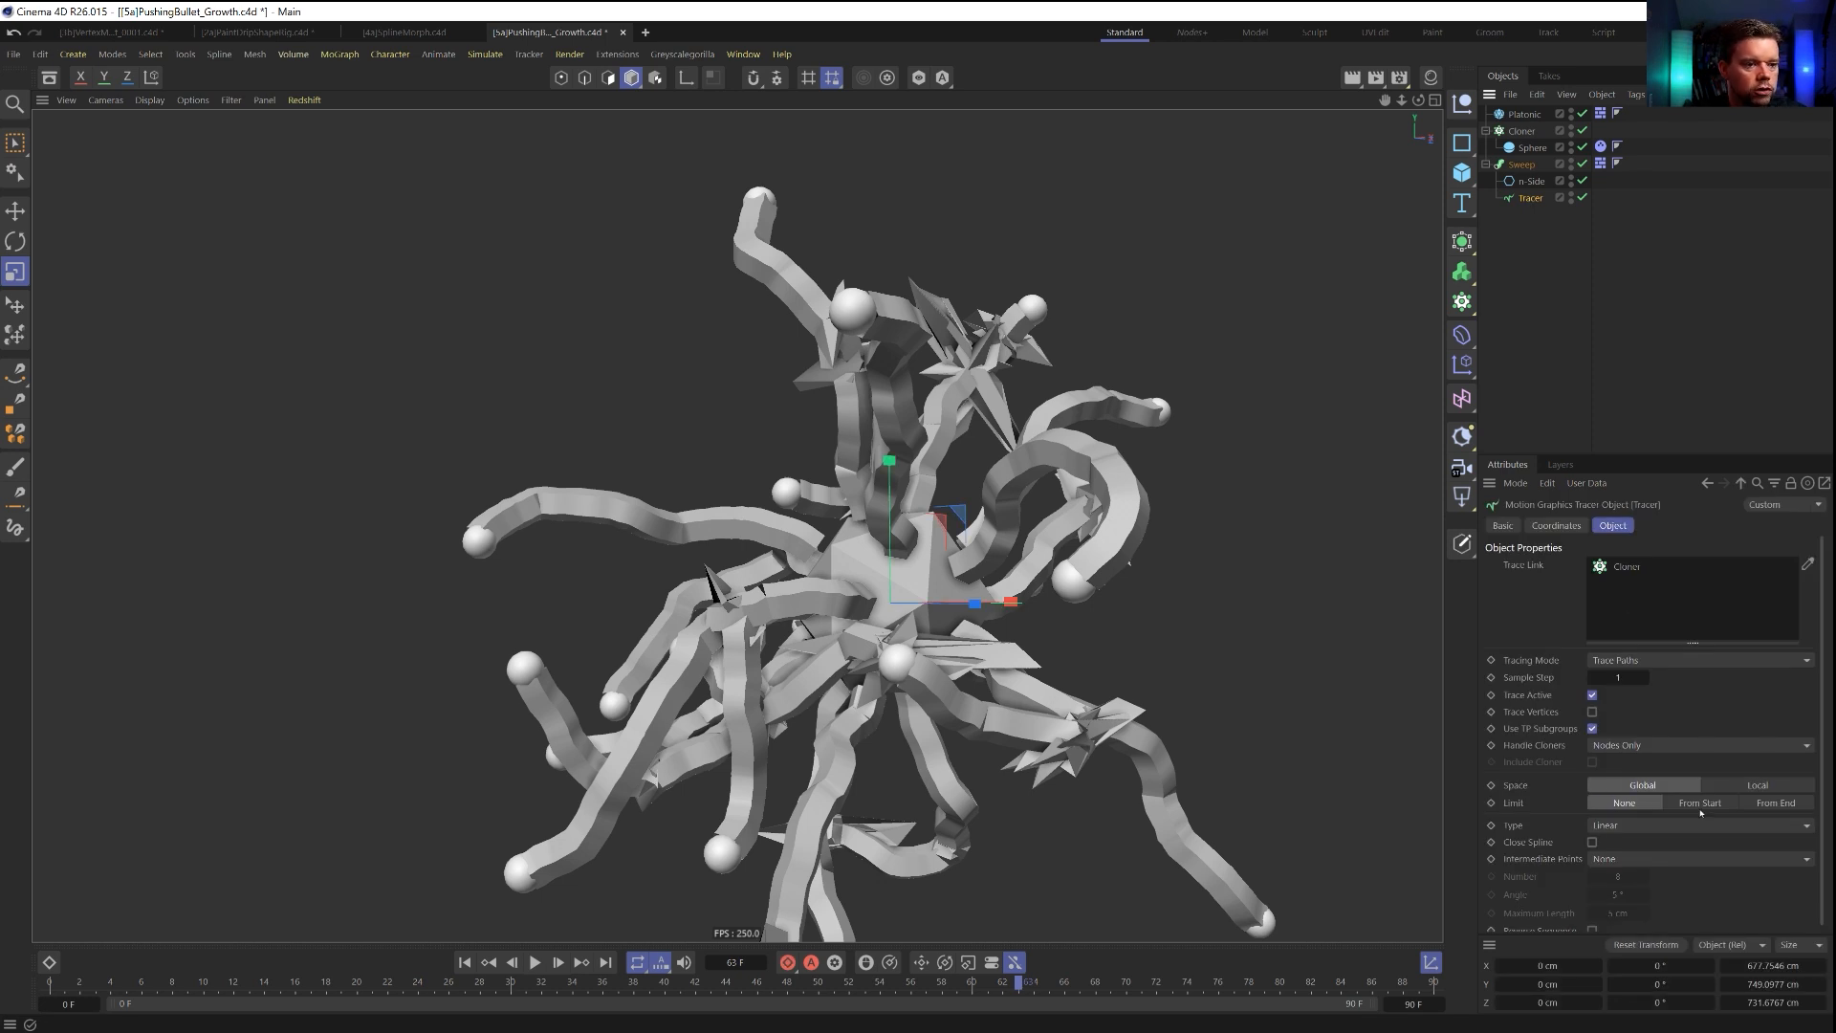
{"action": "left_click", "coordinate": [1775, 803]}
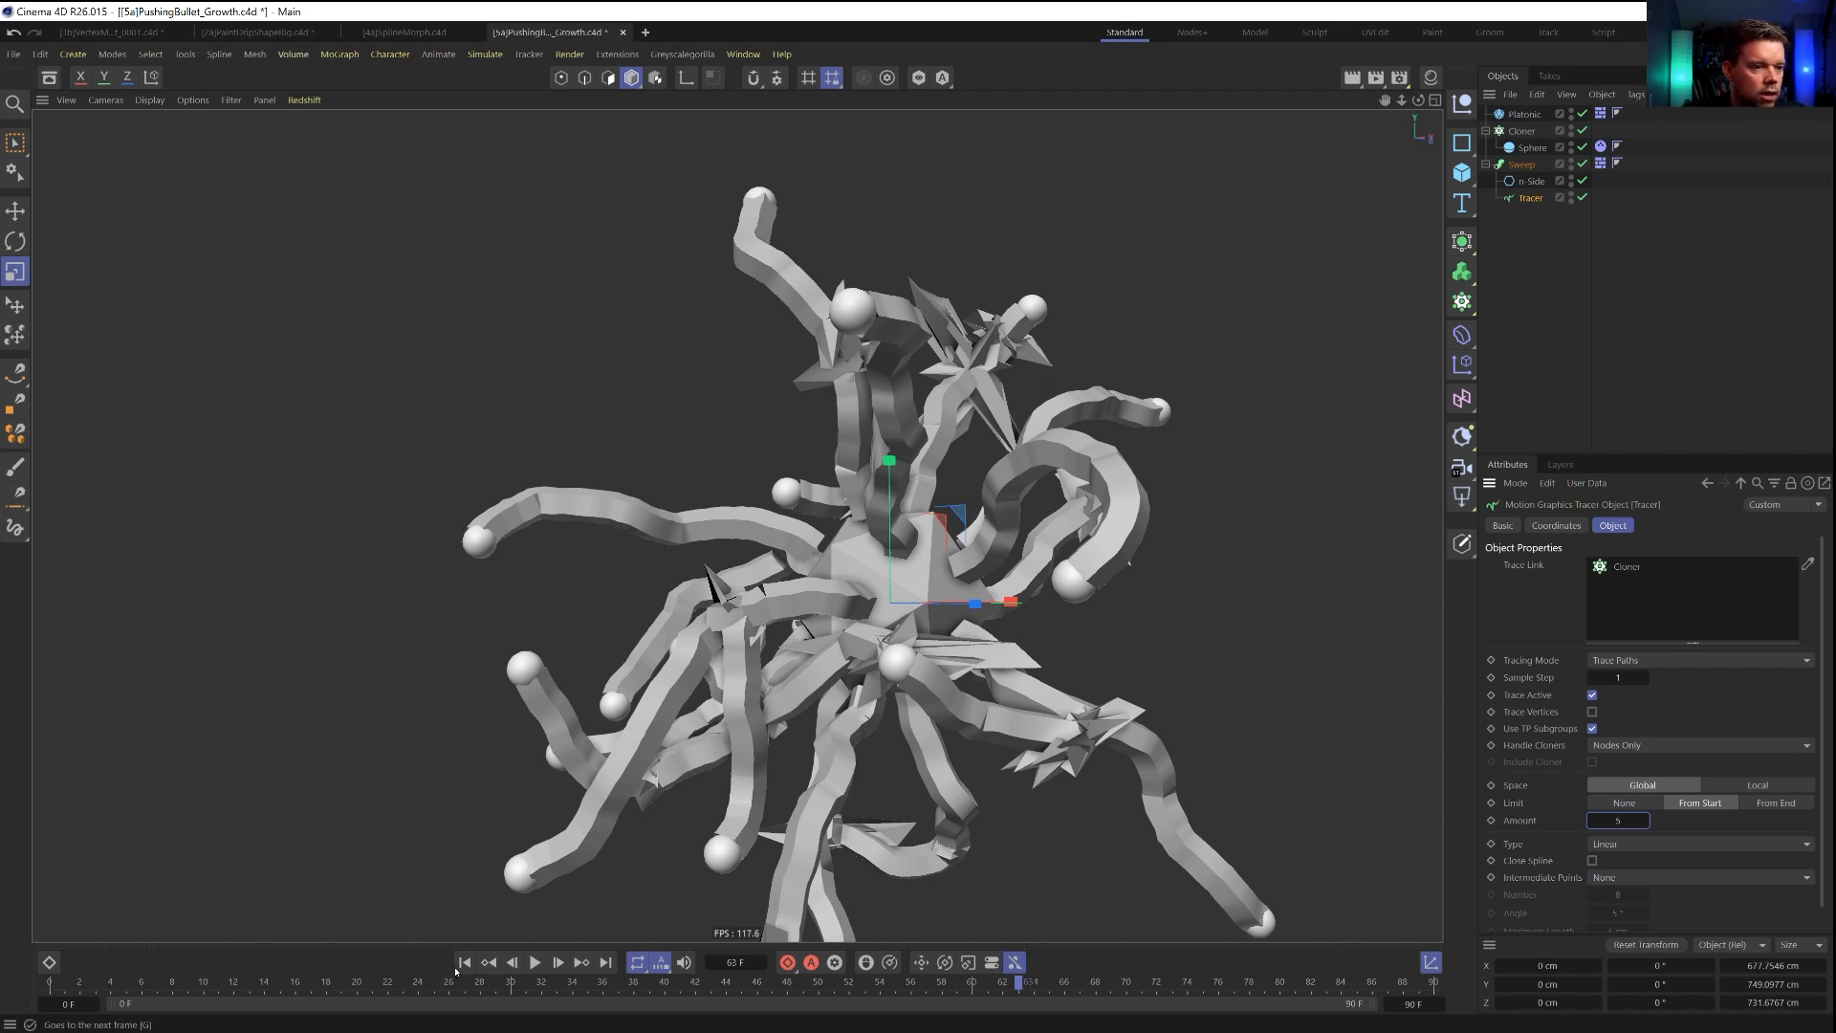
{"action": "left_click", "coordinate": [464, 962]}
{"action": "left_click", "coordinate": [535, 962]}
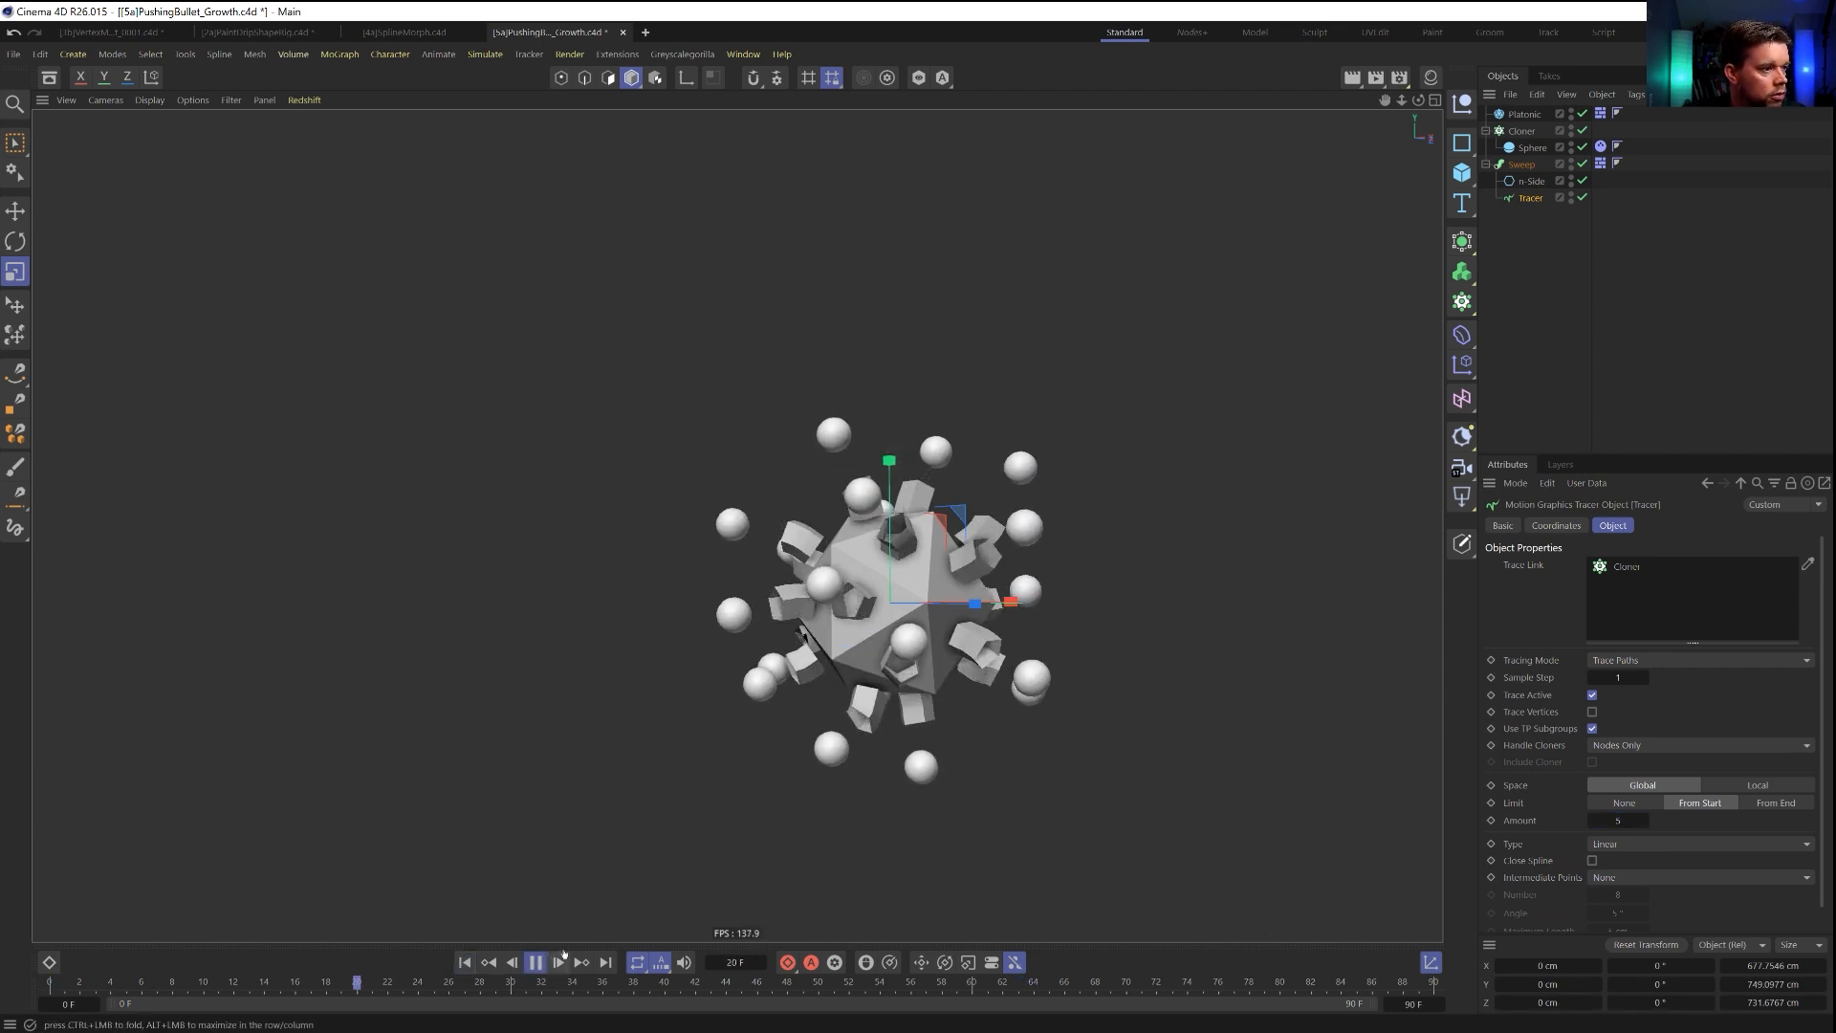
{"action": "left_click", "coordinate": [1776, 803]}
{"action": "left_click", "coordinate": [464, 962]}
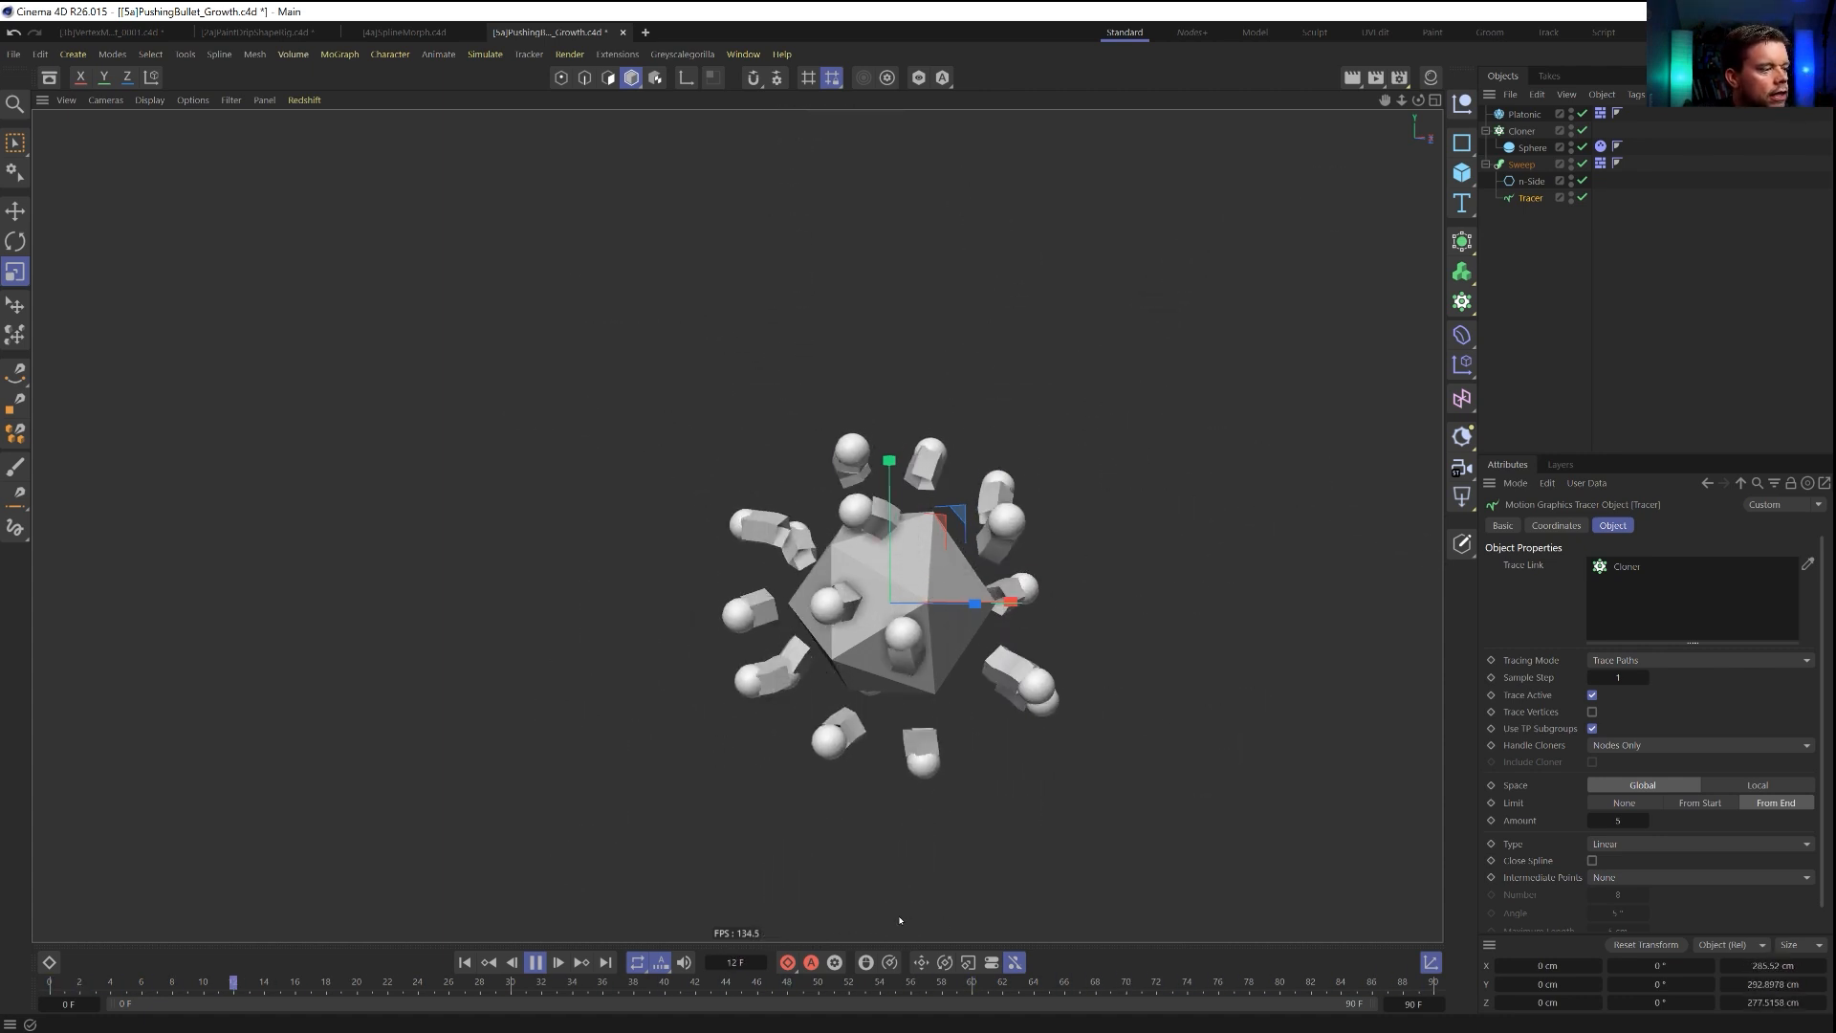
Extend the animation range to 806 frames and try Tracer limit amounts of 1 and 2, settling on 3.
{"action": "left_click_drag", "start_coordinate": [1442, 1004], "coordinate": [1451, 998]}
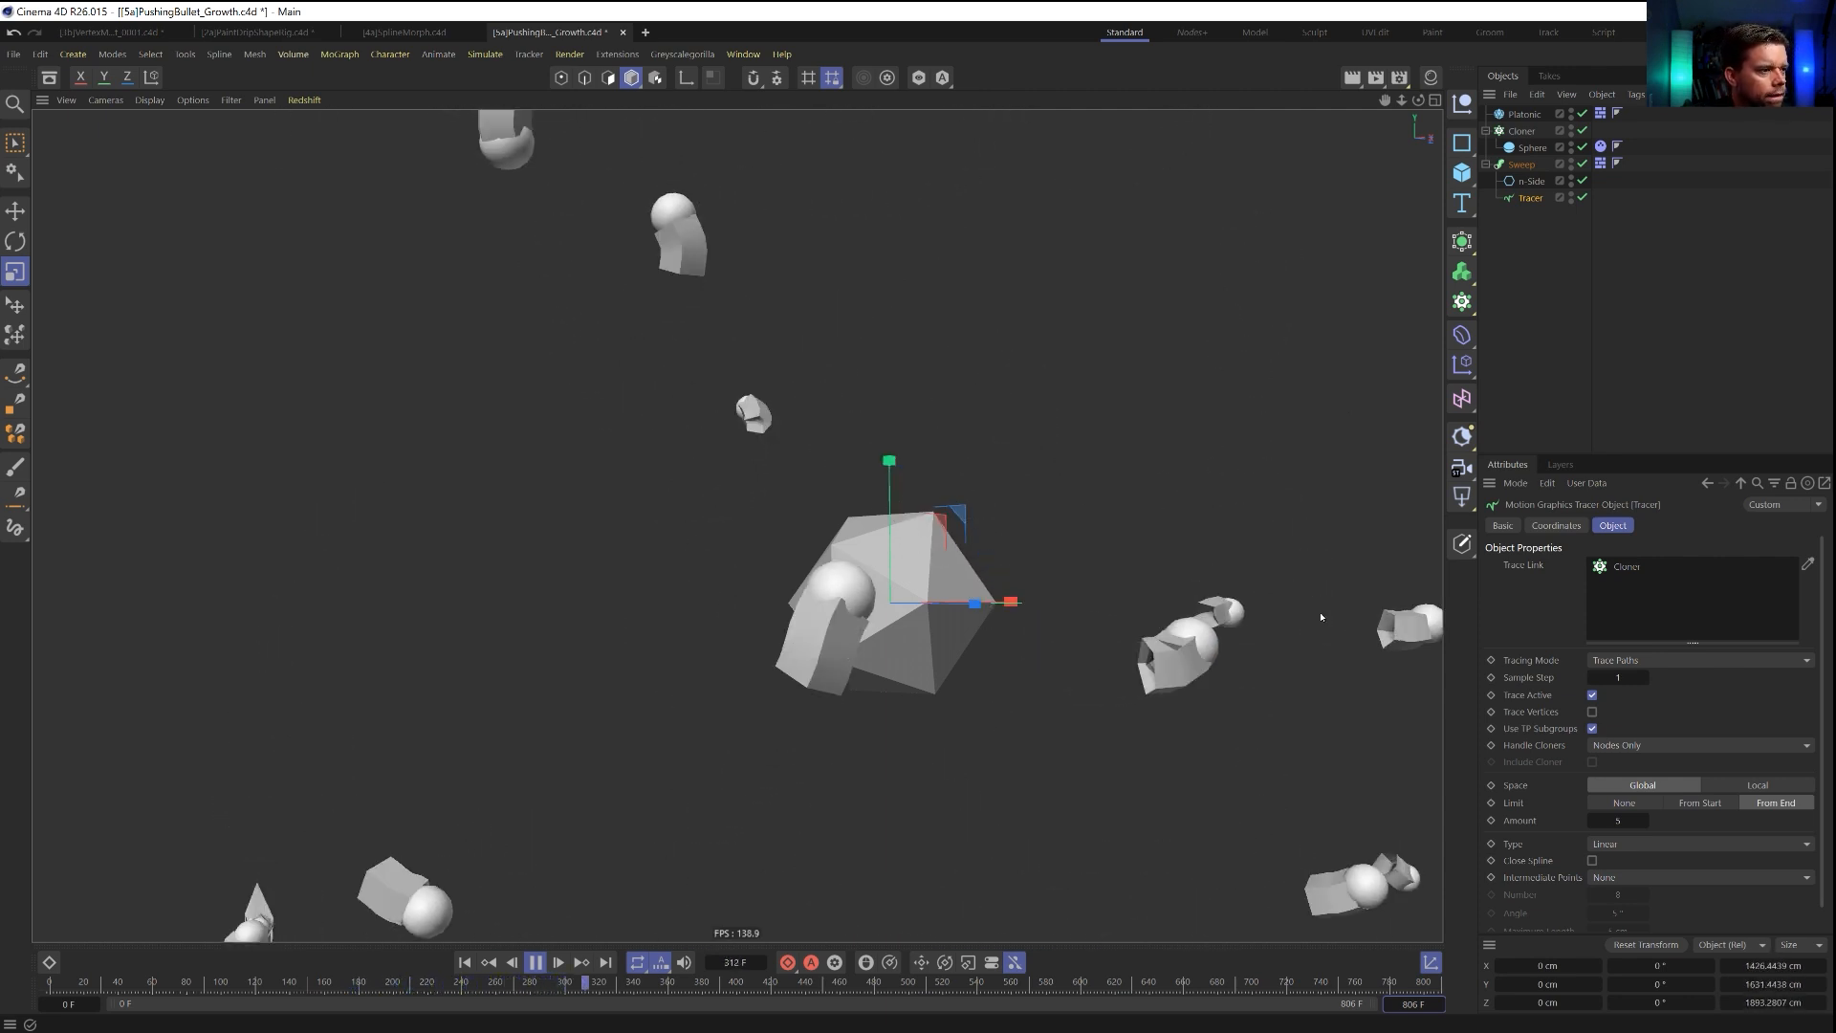
{"action": "left_click", "coordinate": [1593, 823]}
{"action": "left_click", "coordinate": [1593, 822]}
{"action": "left_click", "coordinate": [1593, 823]}
{"action": "left_click", "coordinate": [1594, 822]}
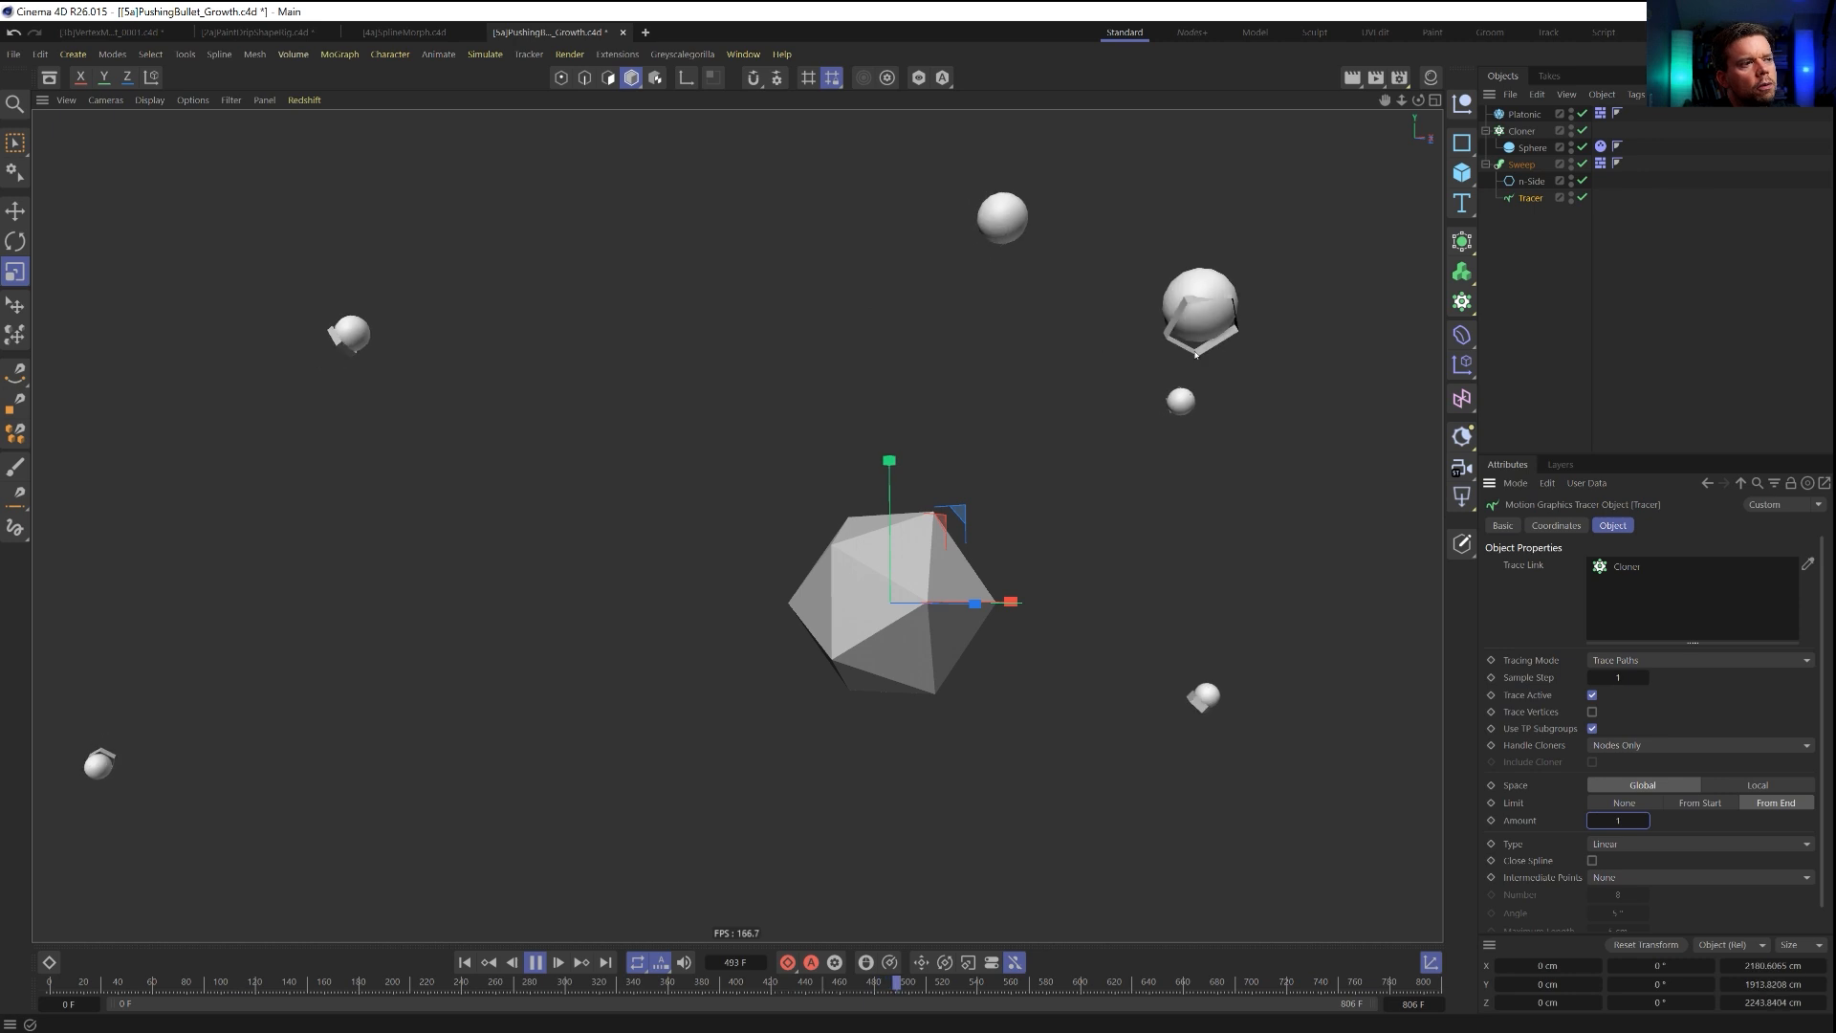
{"action": "left_click", "coordinate": [1645, 822]}
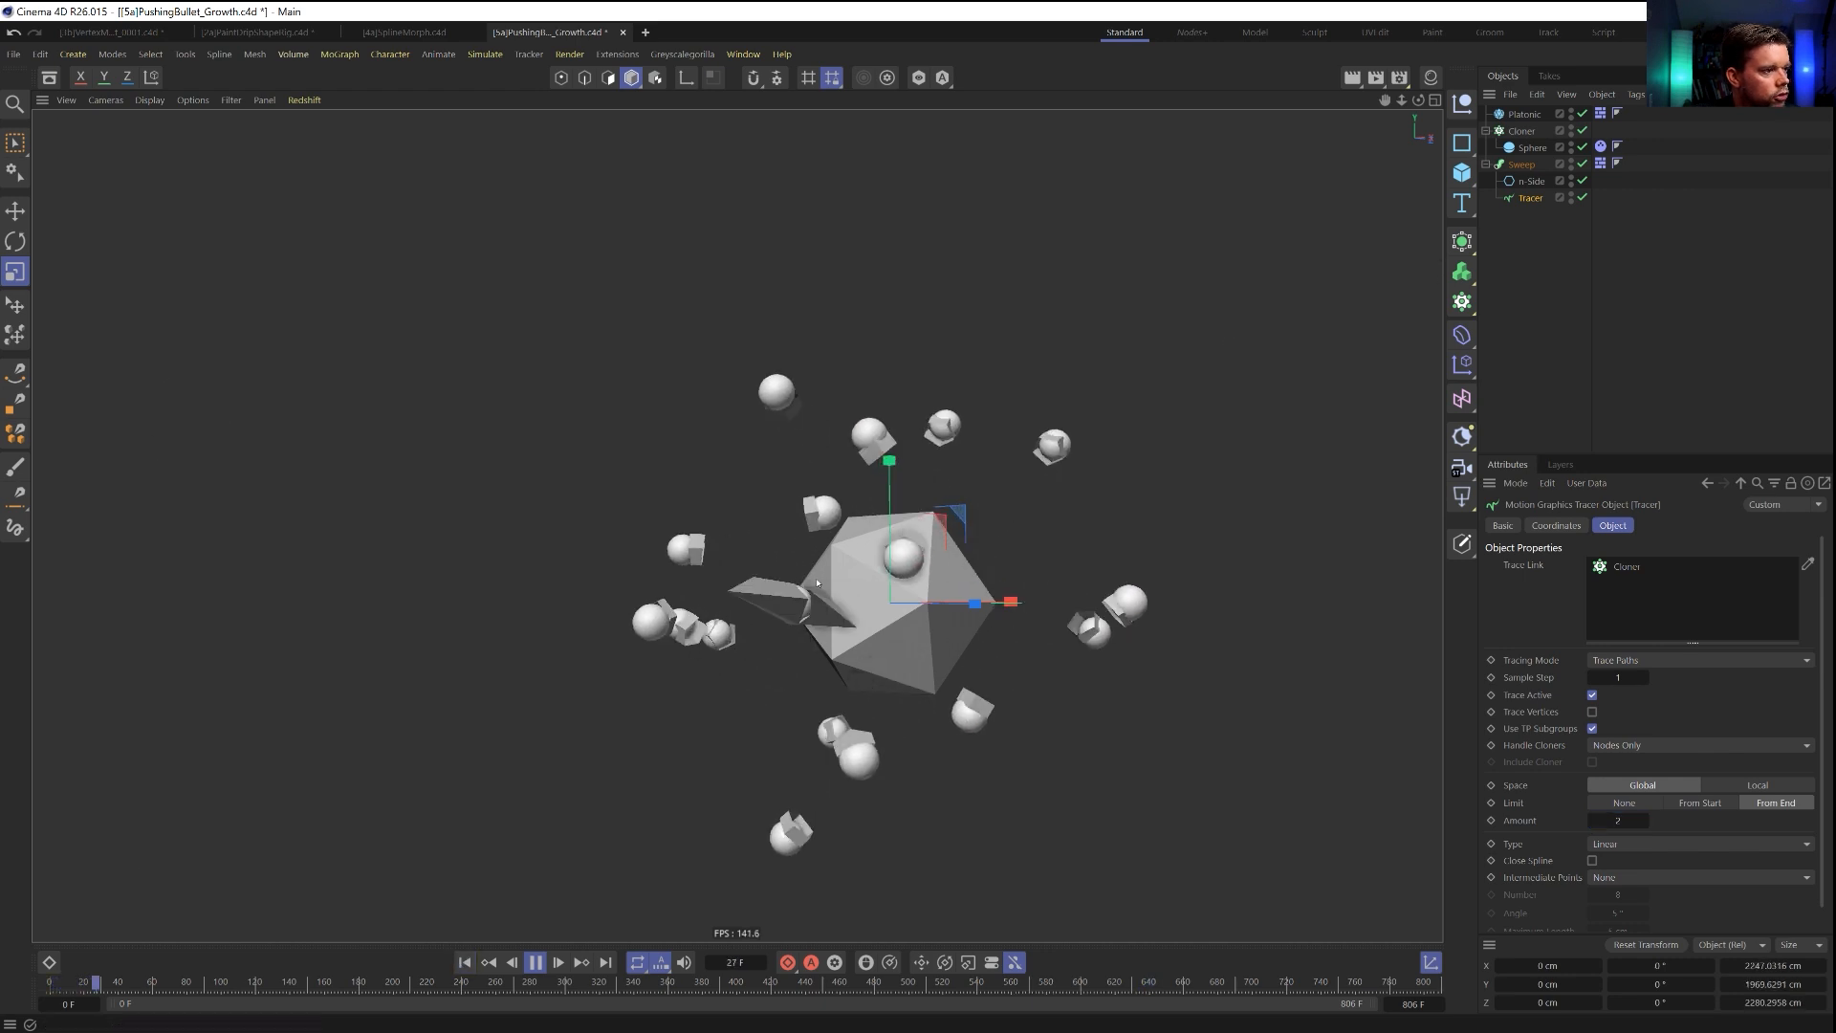
{"action": "left_click", "coordinate": [1647, 820]}
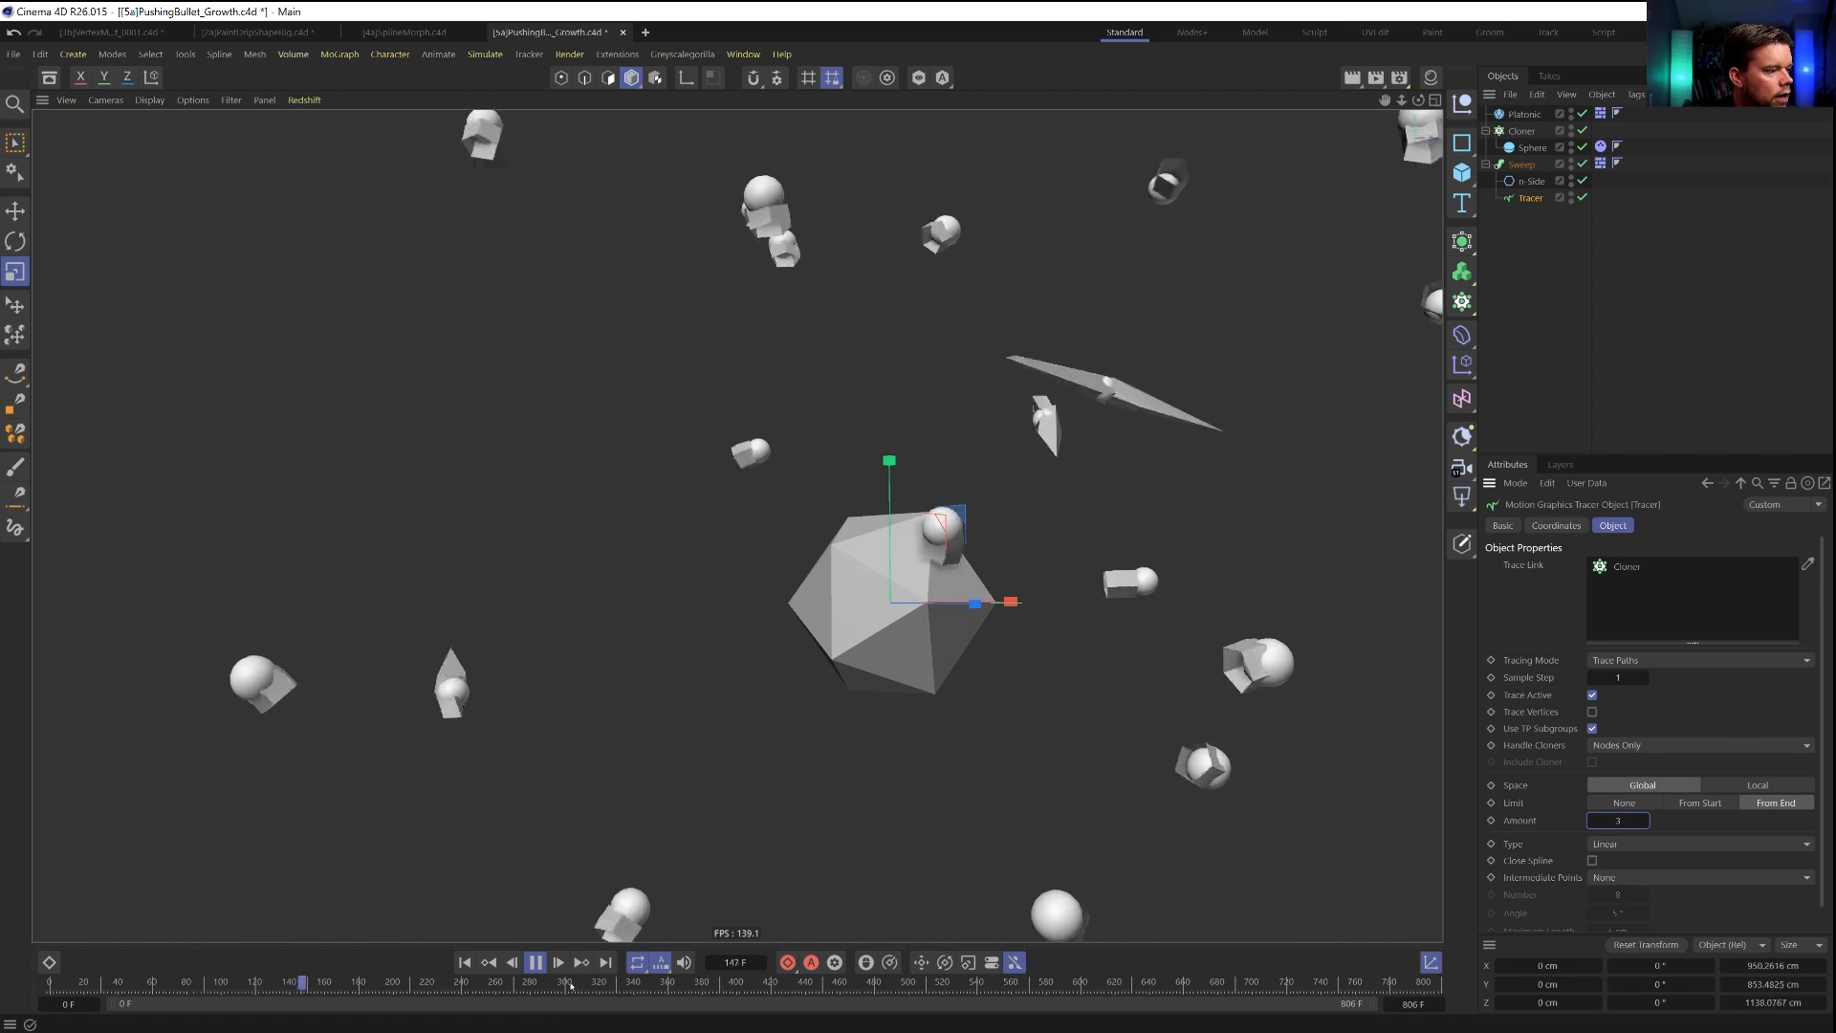
Replay the simulation from the start and pause it at frame 77 to examine the short trails behind the spheres.
{"action": "left_click", "coordinate": [466, 962]}
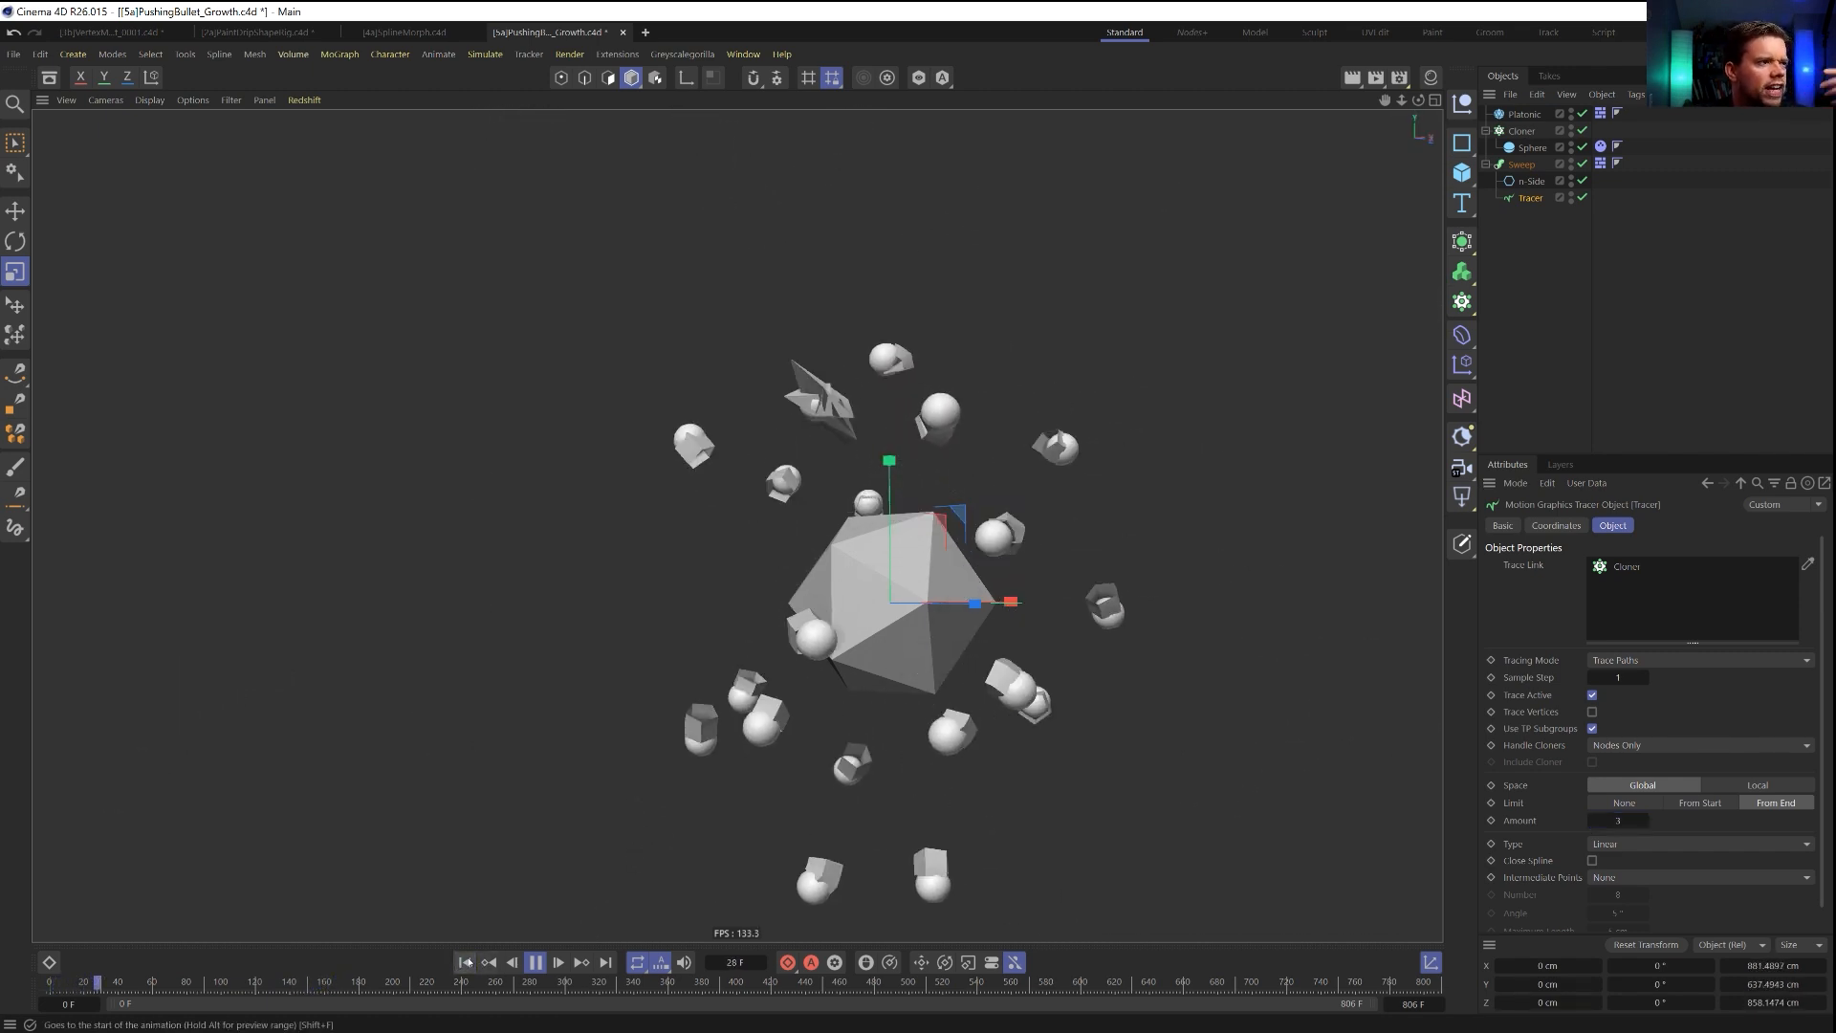
{"action": "left_click", "coordinate": [535, 963]}
{"action": "left_click", "coordinate": [466, 963]}
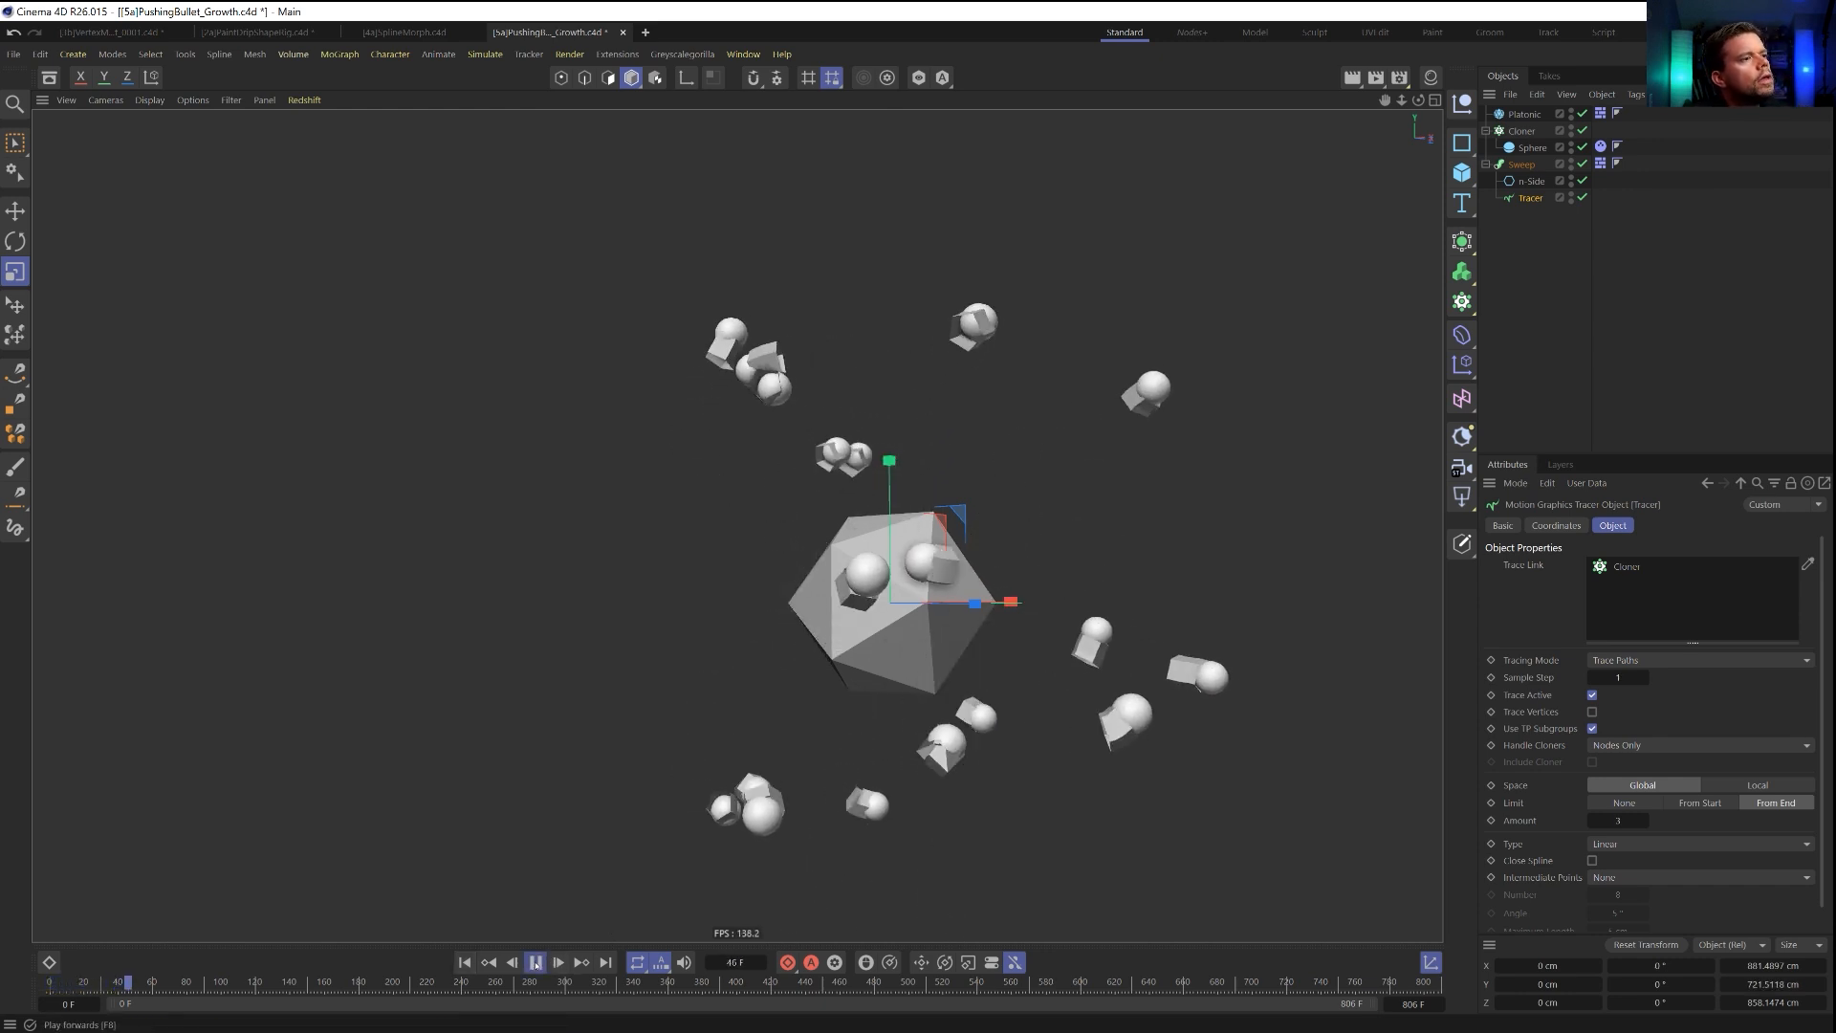
{"action": "left_click", "coordinate": [536, 963]}
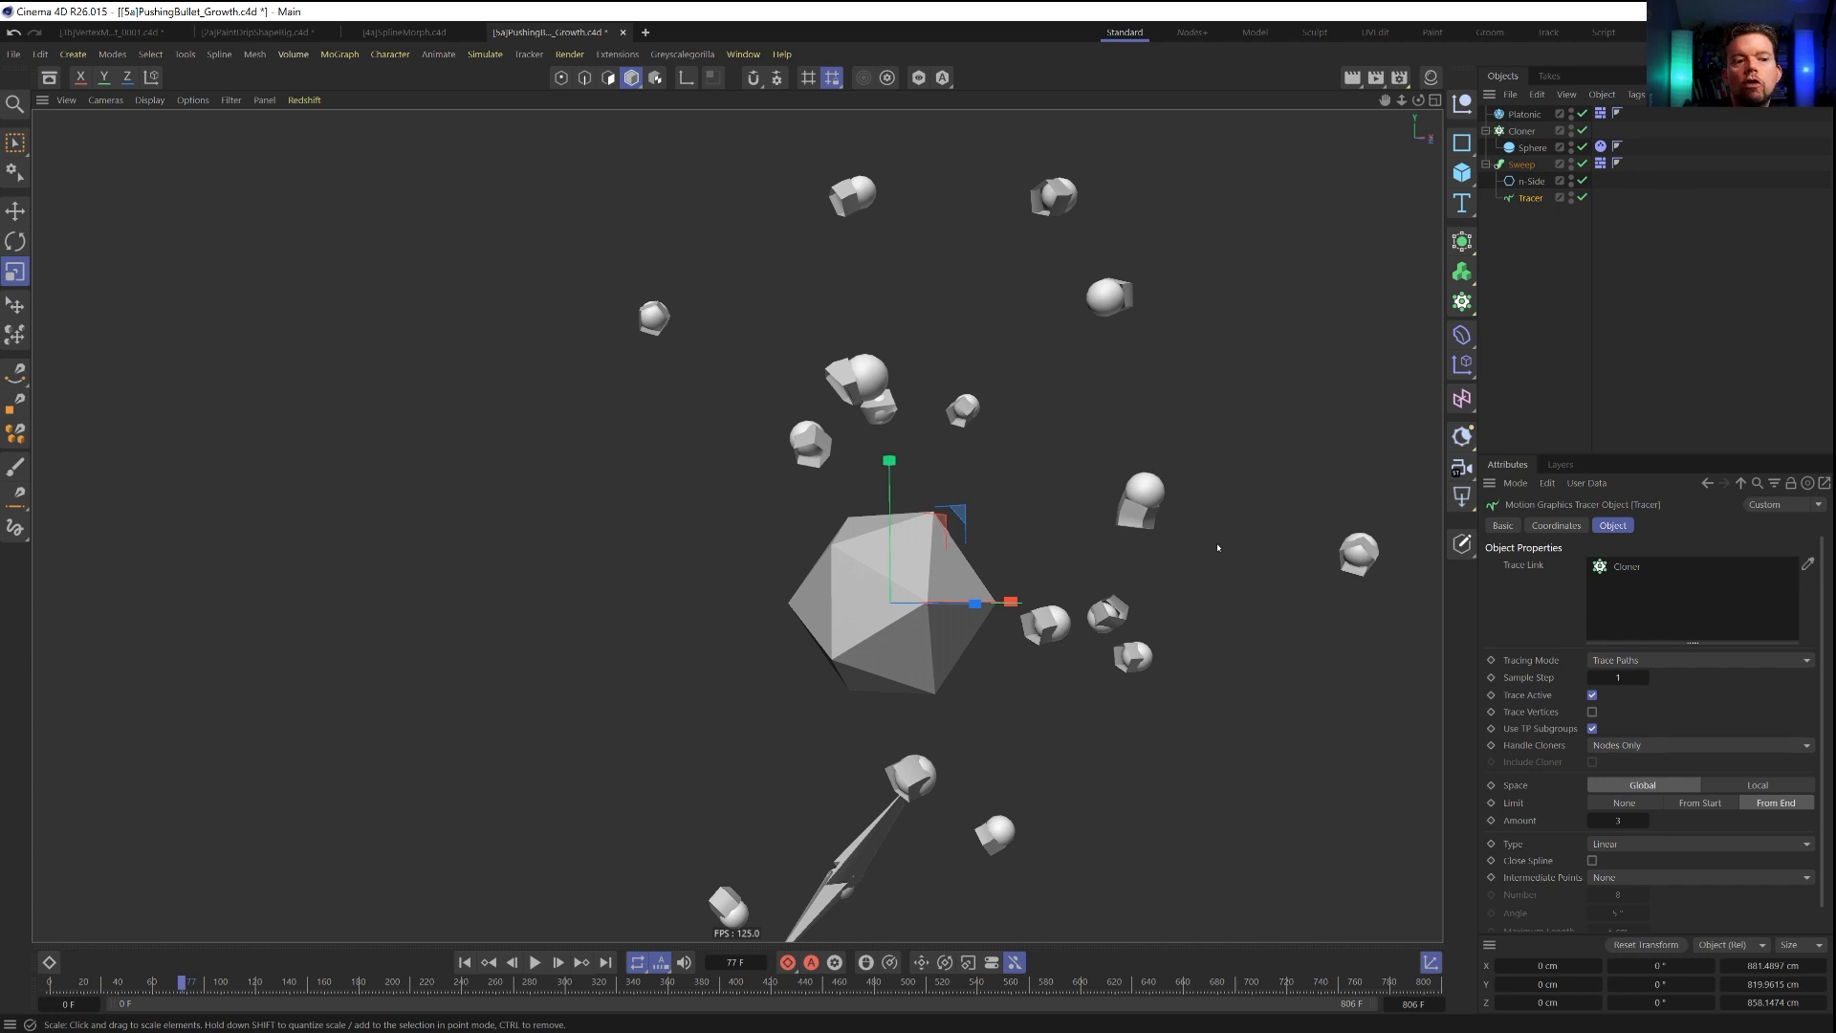
Return the simulation to the start and add a Field Force with a Solid field layer.
{"action": "left_click", "coordinate": [465, 964]}
{"action": "left_click", "coordinate": [485, 54]}
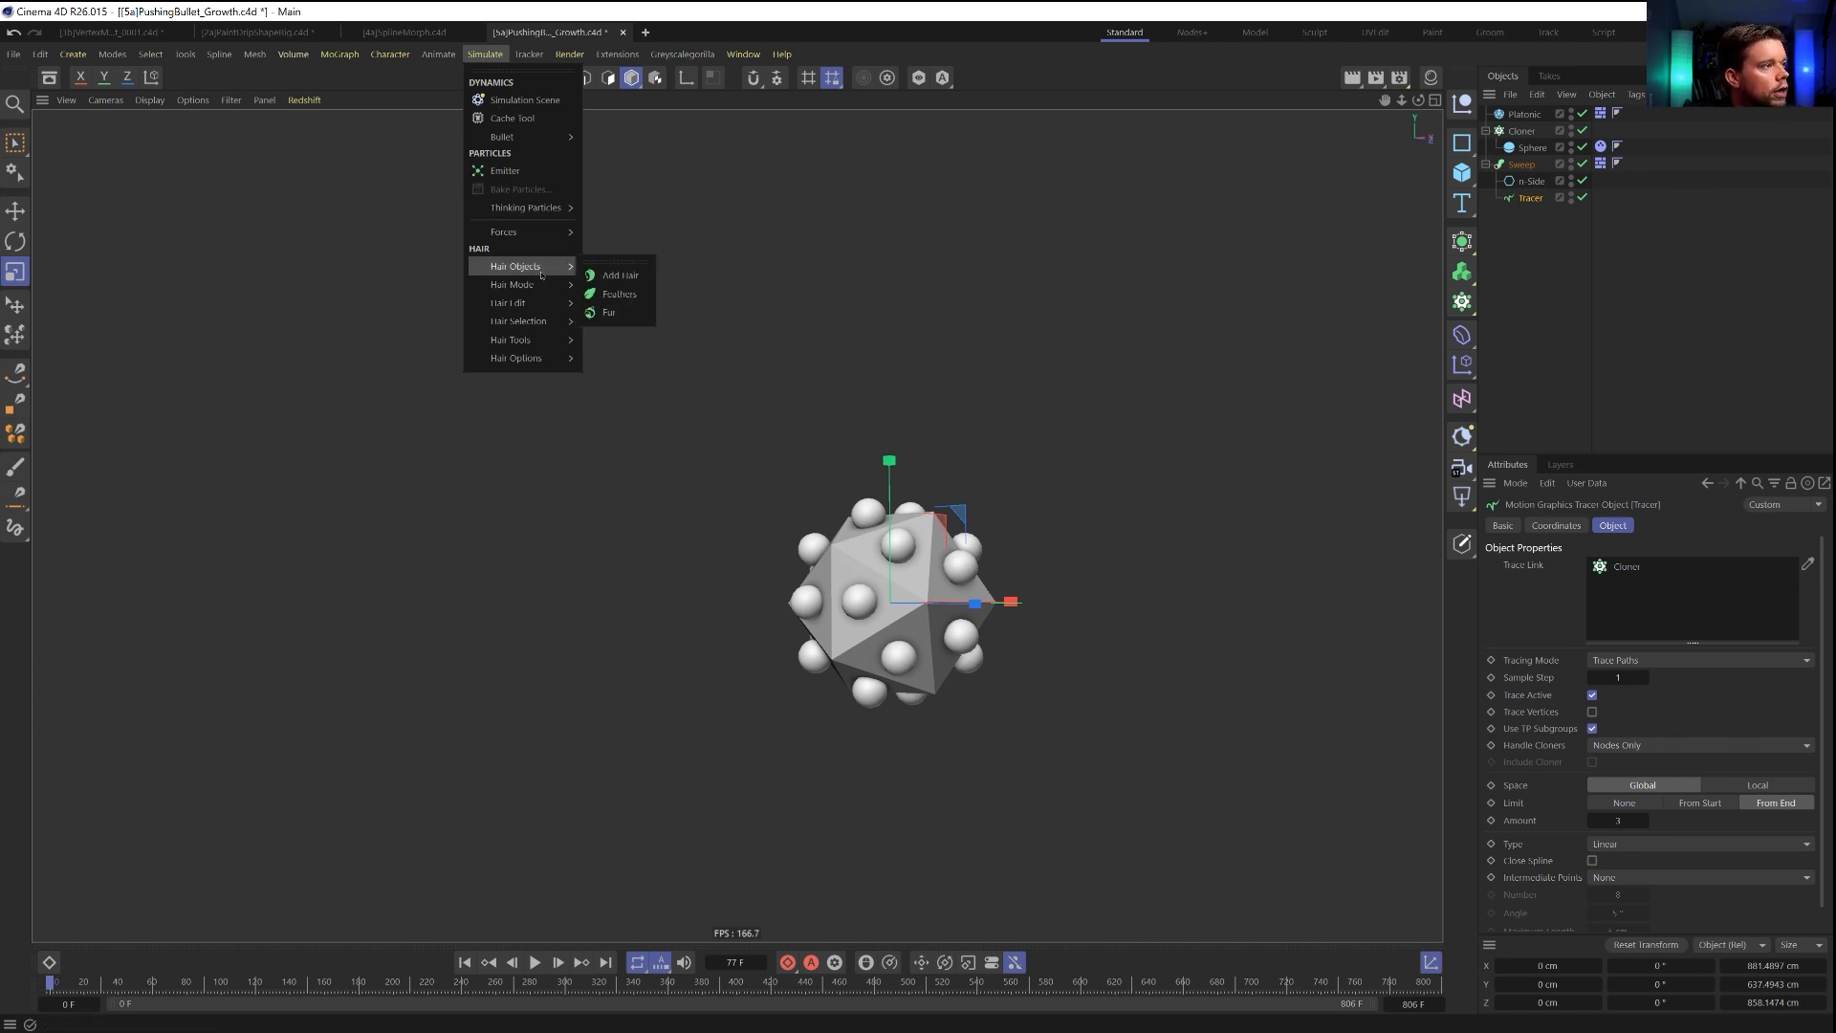
{"action": "mouse_move", "coordinate": [524, 244]}
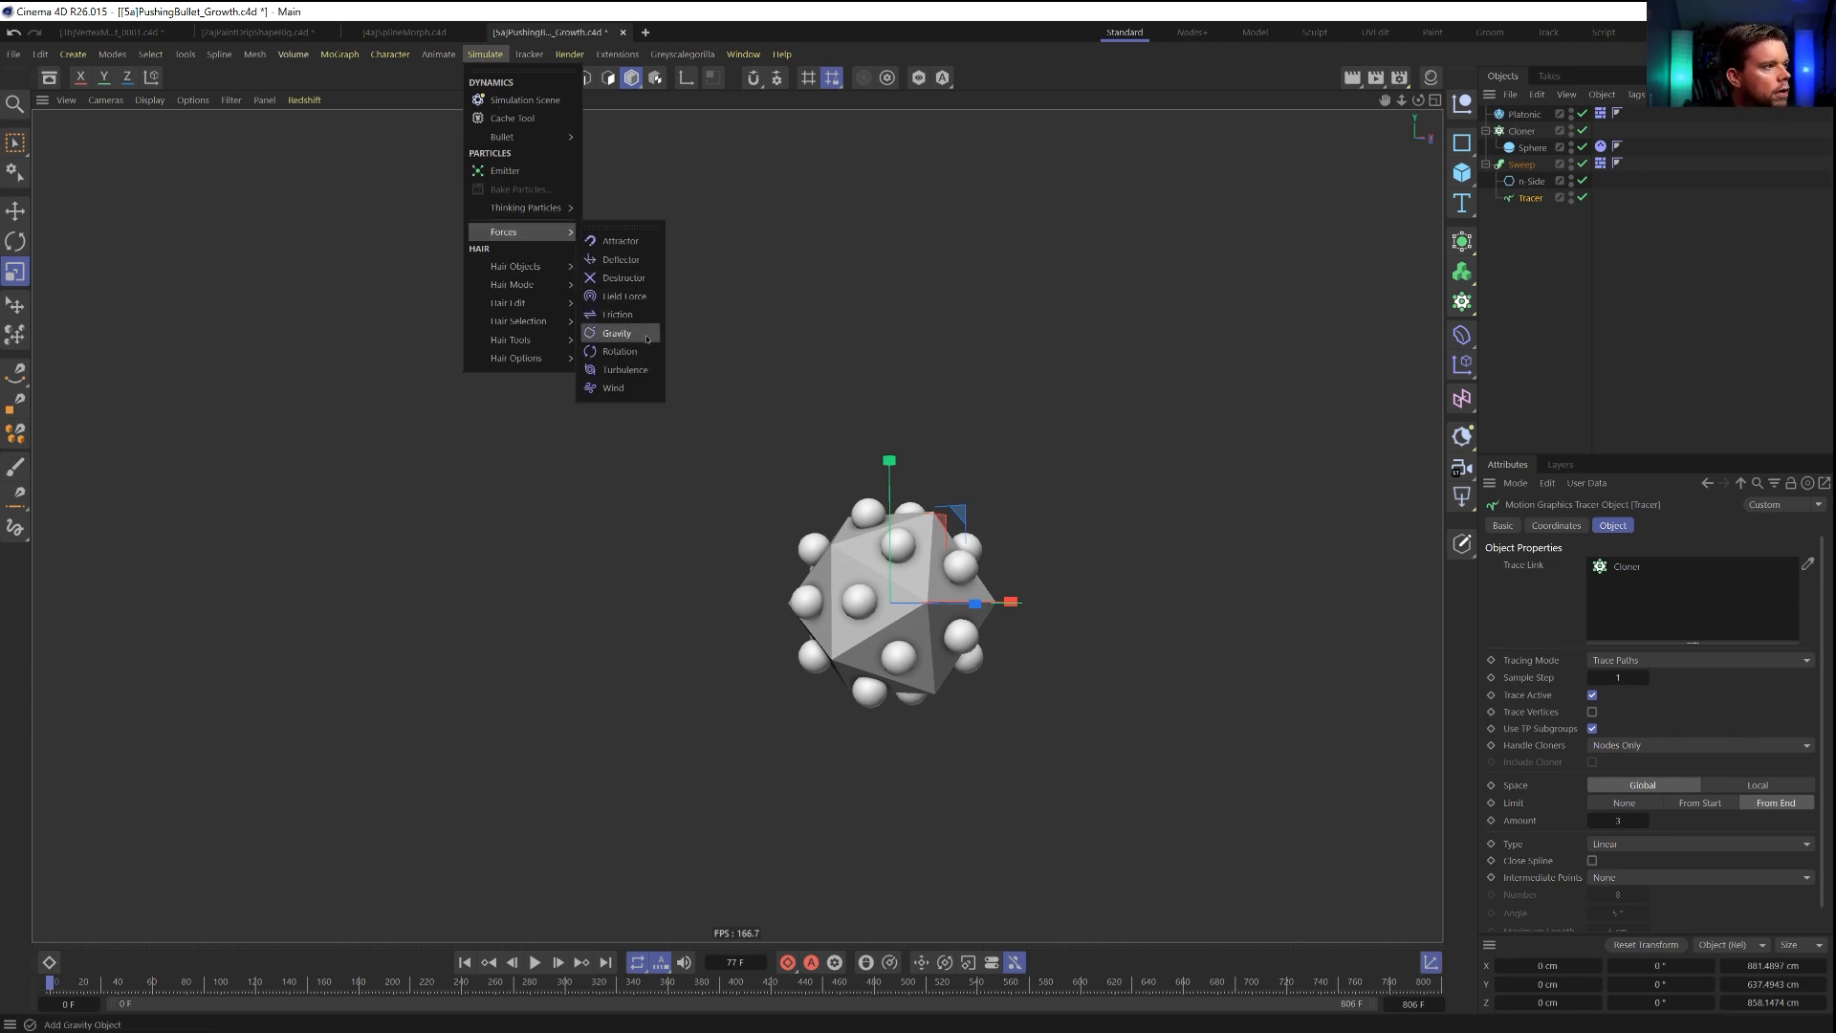
{"action": "left_click", "coordinate": [616, 295]}
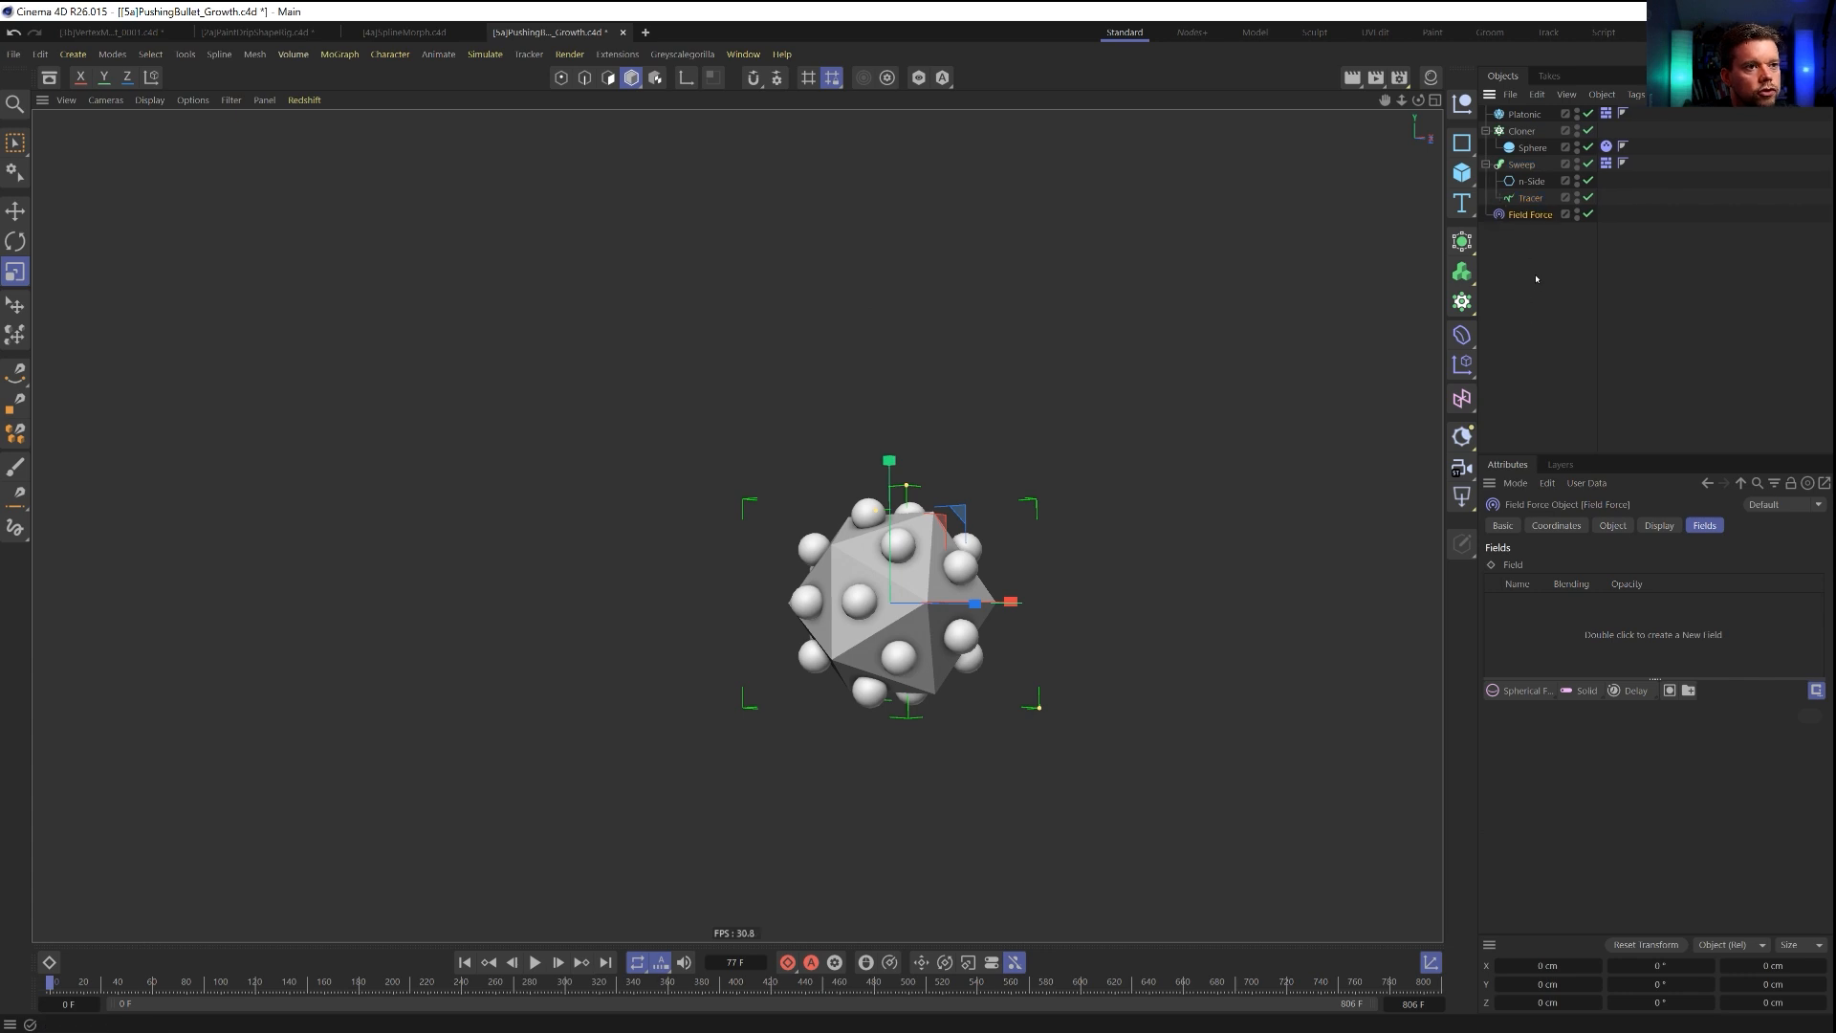
{"action": "left_click", "coordinate": [1612, 526]}
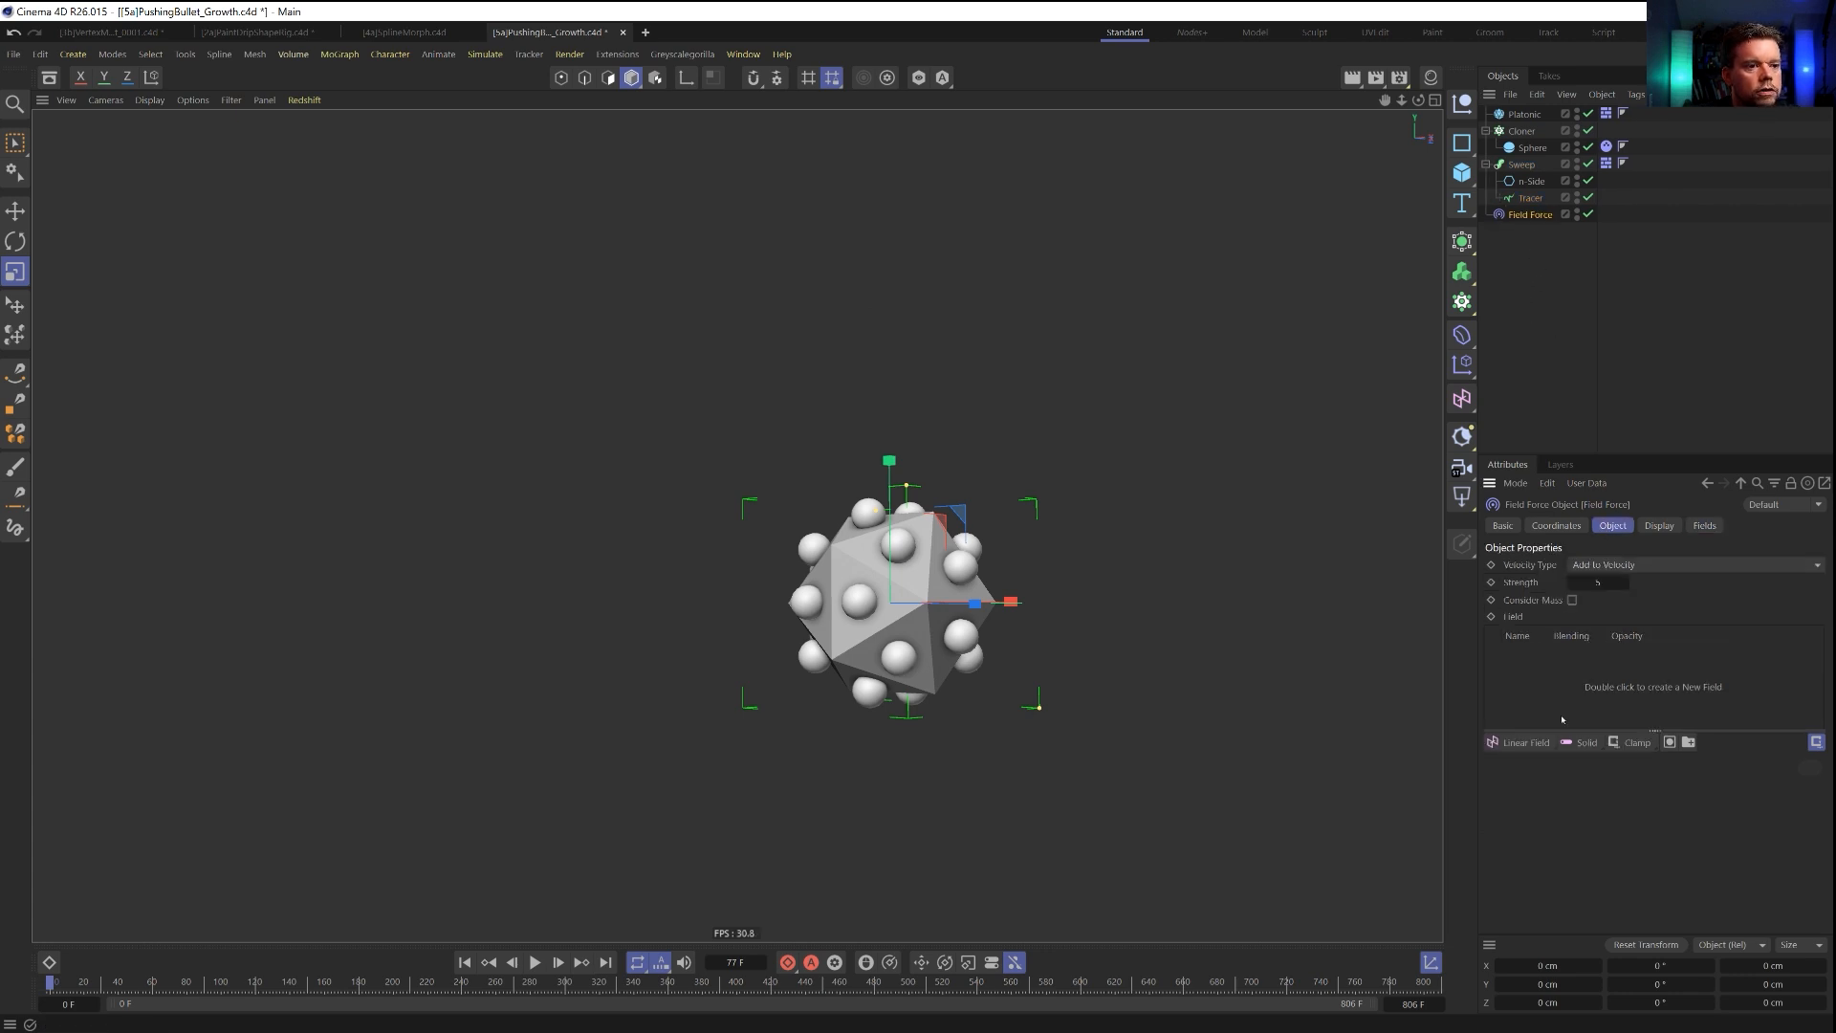
{"action": "left_click", "coordinate": [1581, 743]}
Set the Field Force's strength to 40.
{"action": "left_click_drag", "start_coordinate": [923, 665], "coordinate": [920, 719], "text": "alt"}
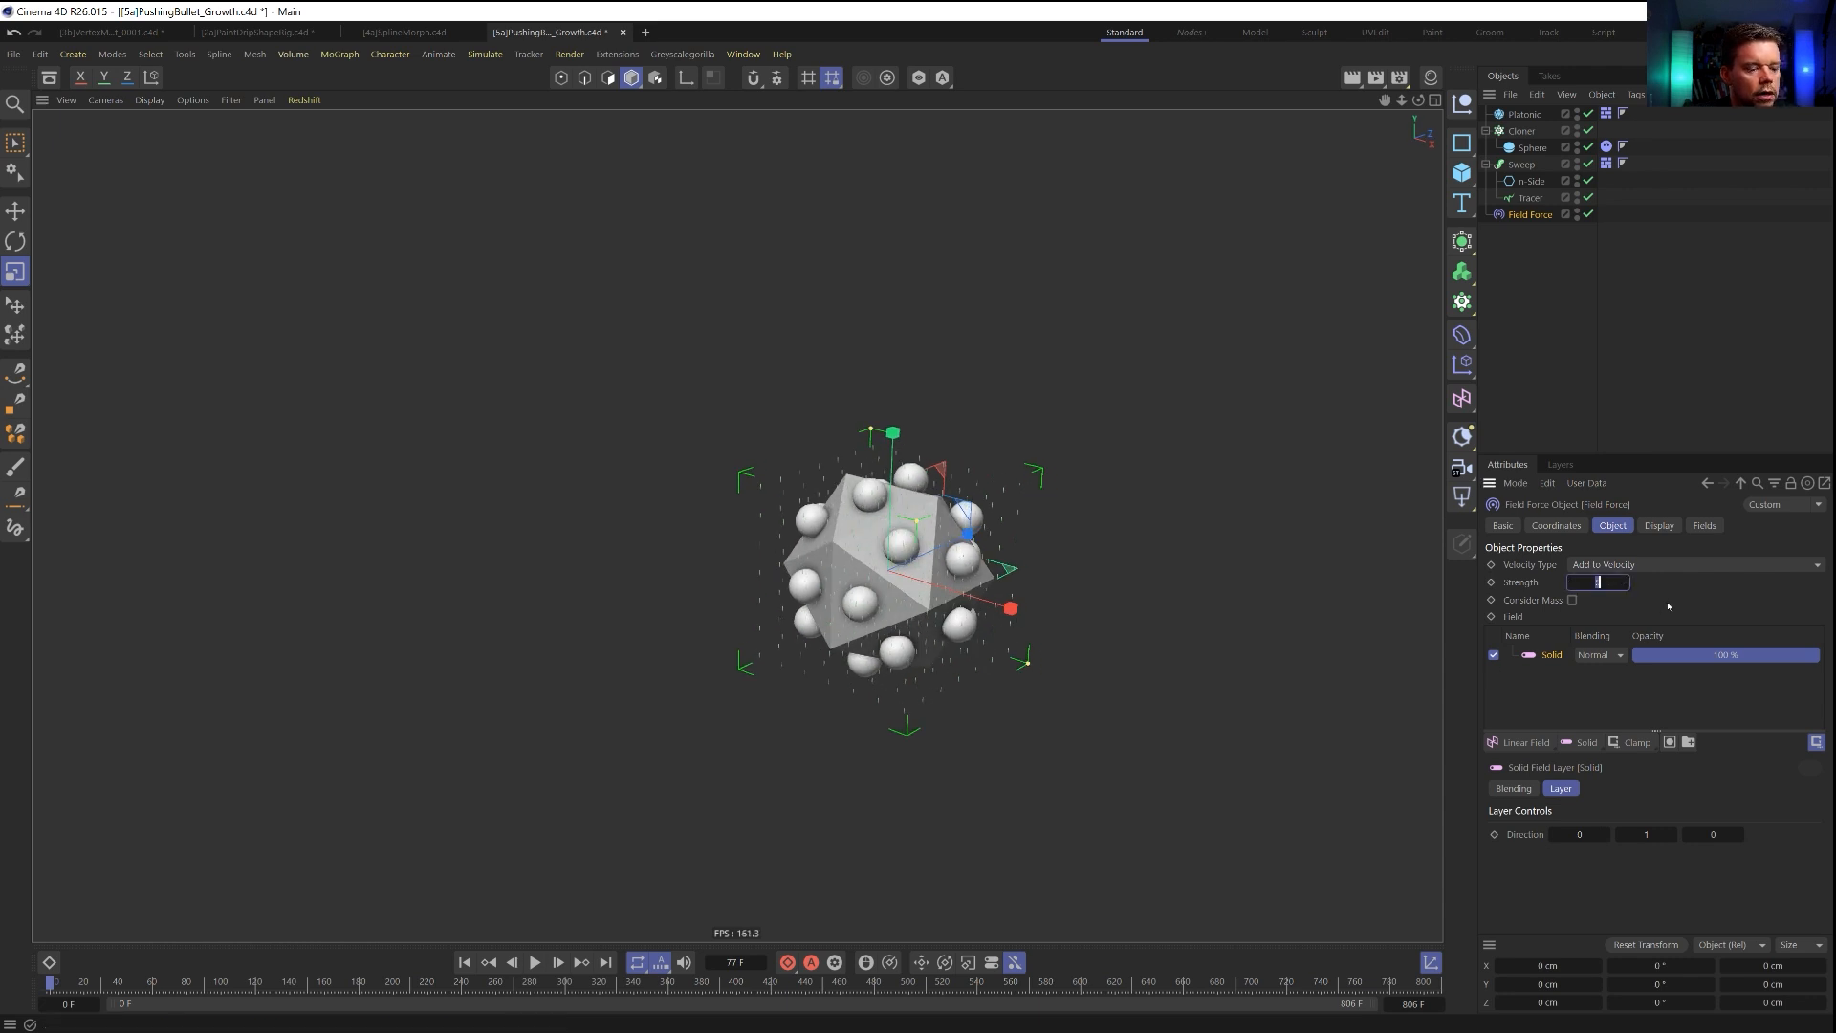
{"action": "type", "text": "40"}
{"action": "key", "text": "Return"}
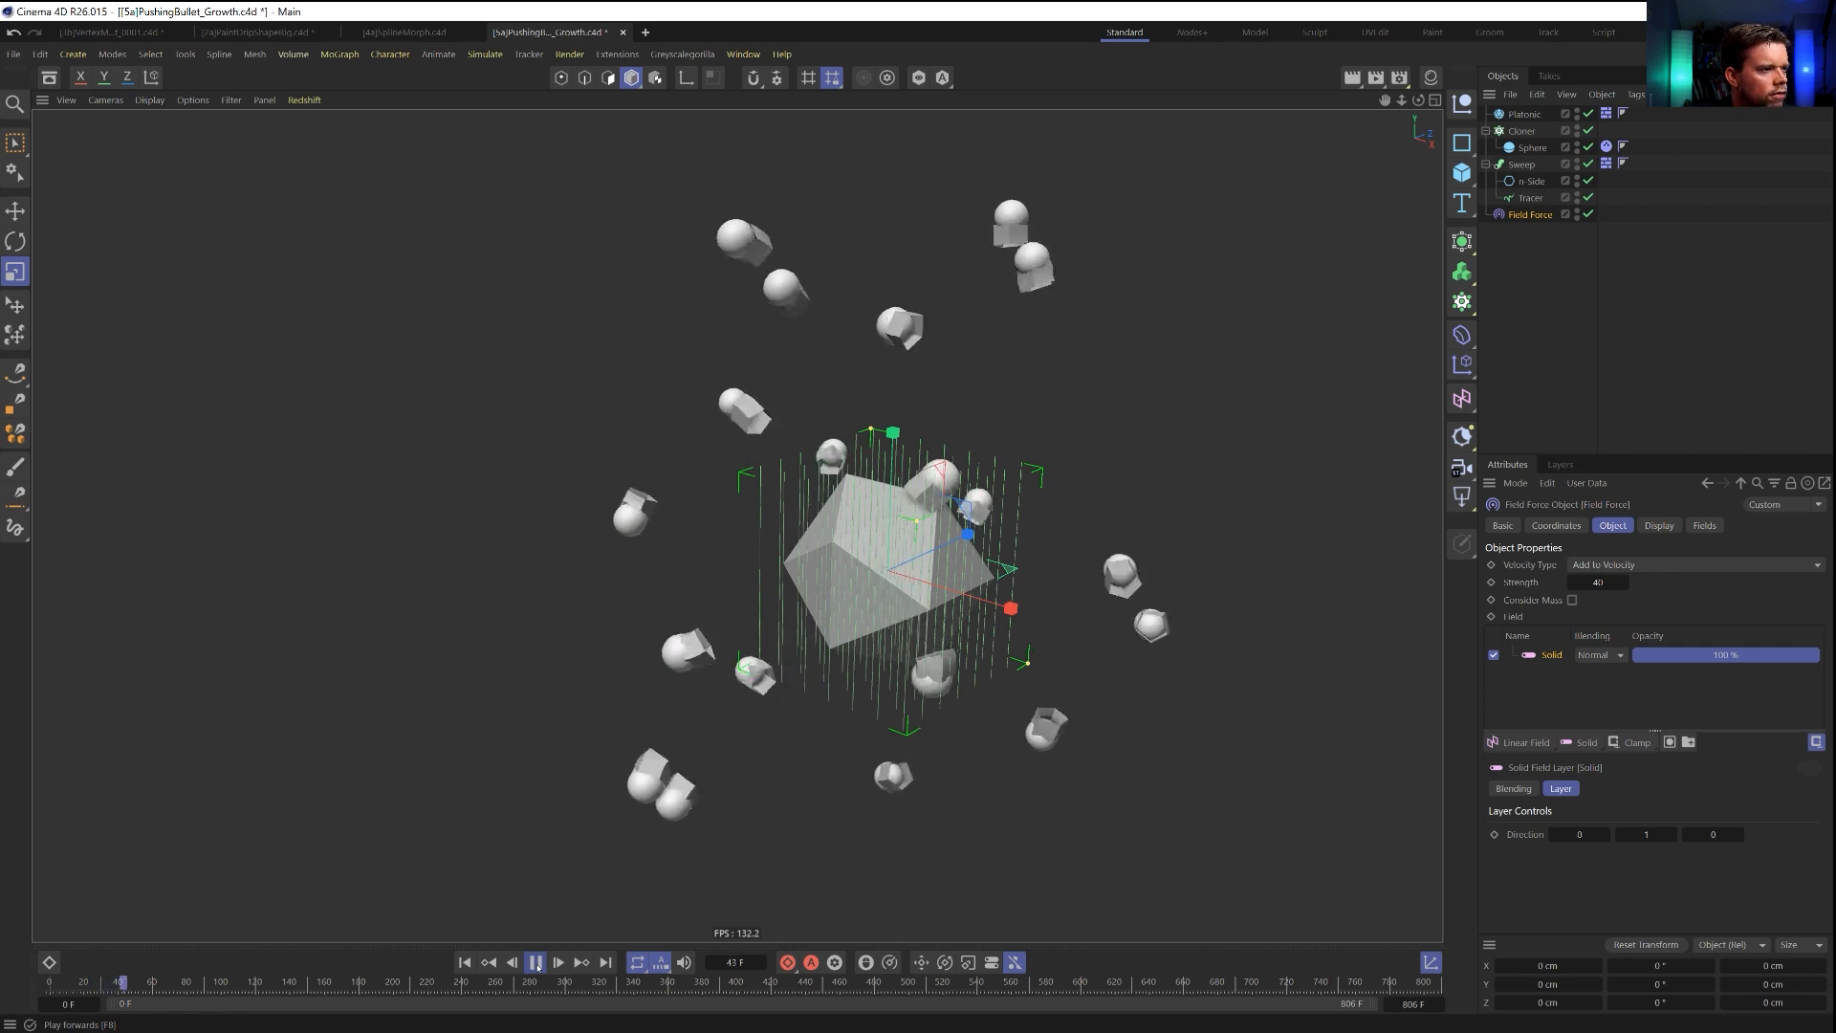
Replay part of the simulation with the Sweep disabled to examine the bare spheres, return to the start and re-enable the Sweep.
{"action": "left_click", "coordinate": [536, 962]}
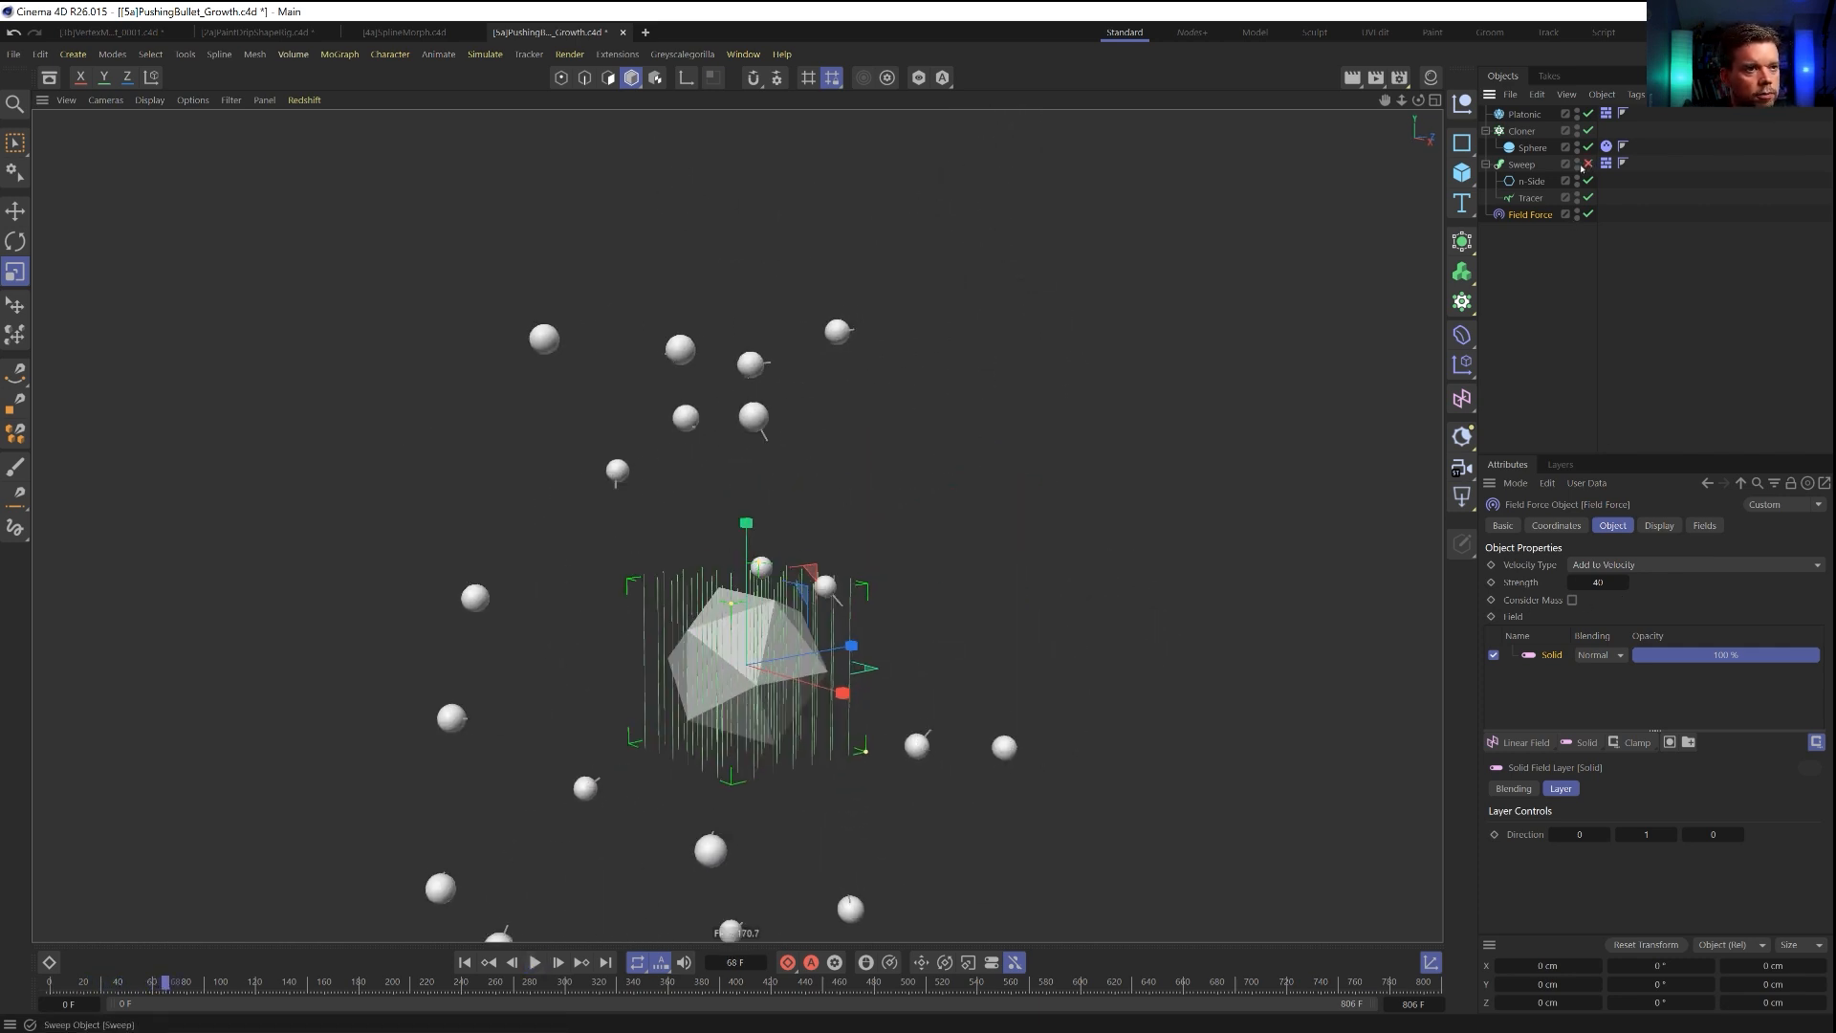
{"action": "left_click", "coordinate": [534, 962]}
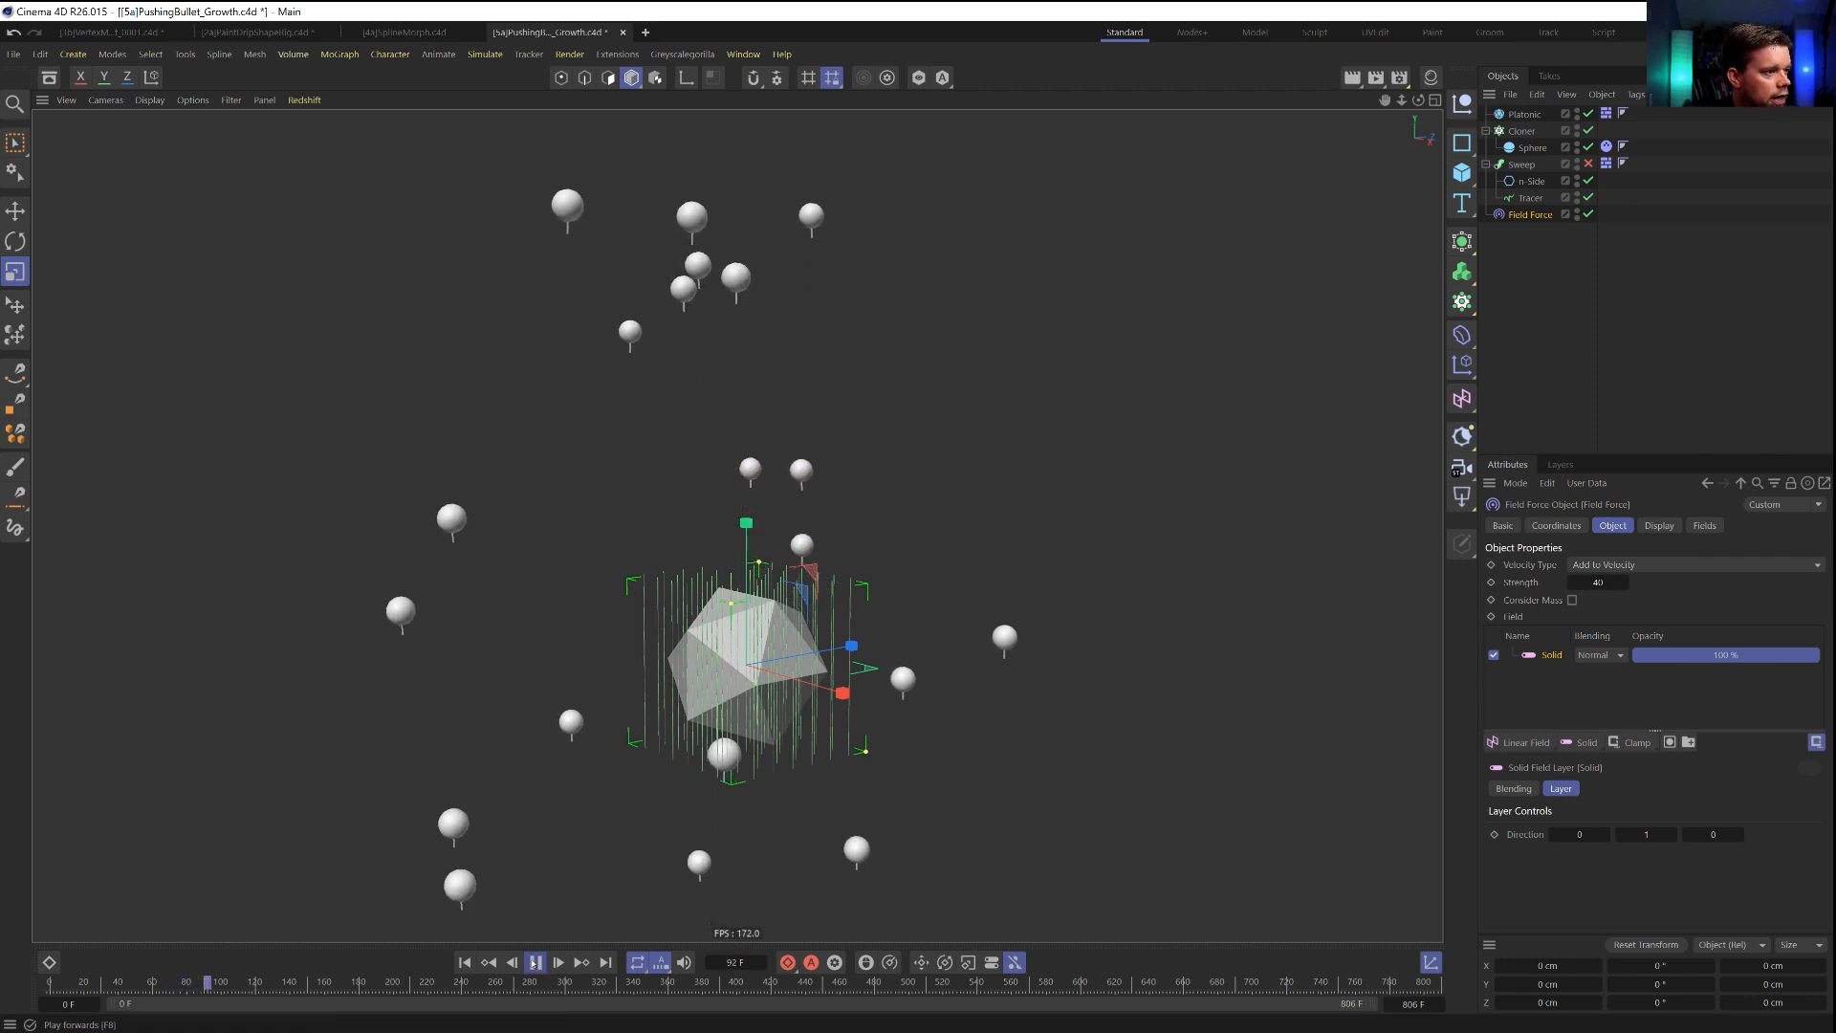
{"action": "left_click", "coordinate": [533, 963]}
{"action": "left_click", "coordinate": [465, 962]}
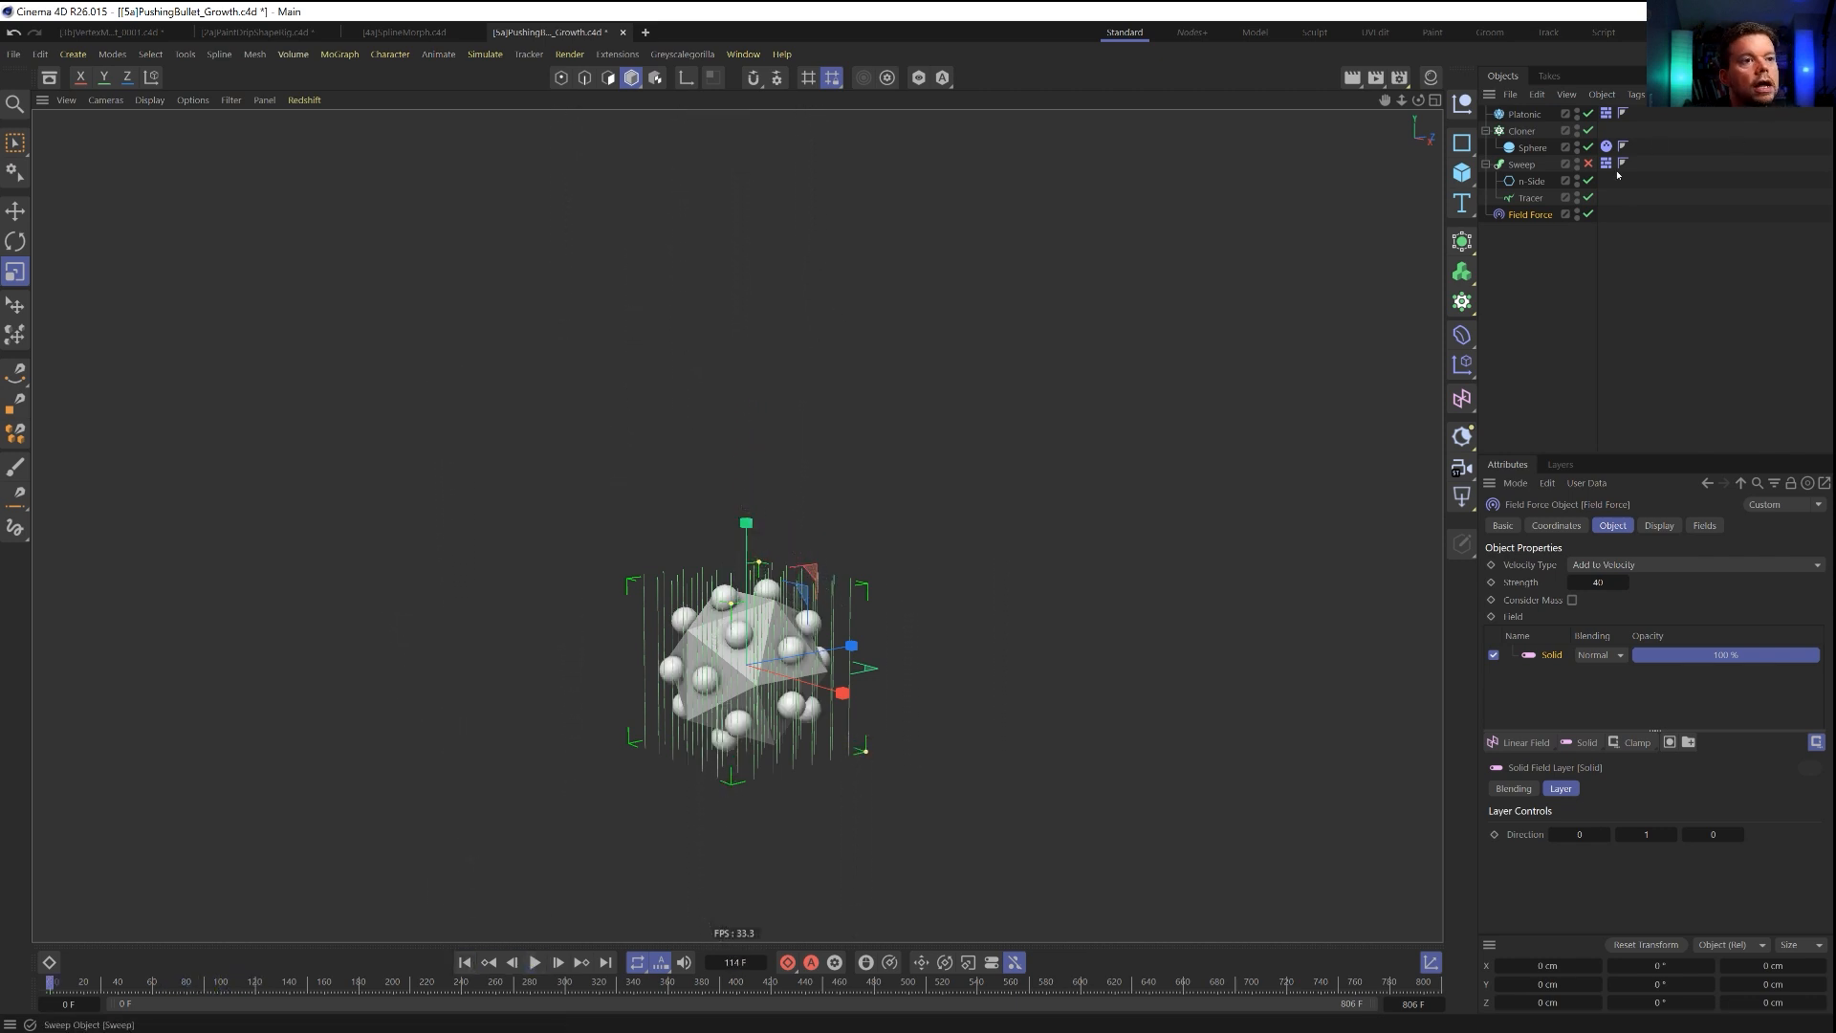
{"action": "left_click", "coordinate": [1590, 164]}
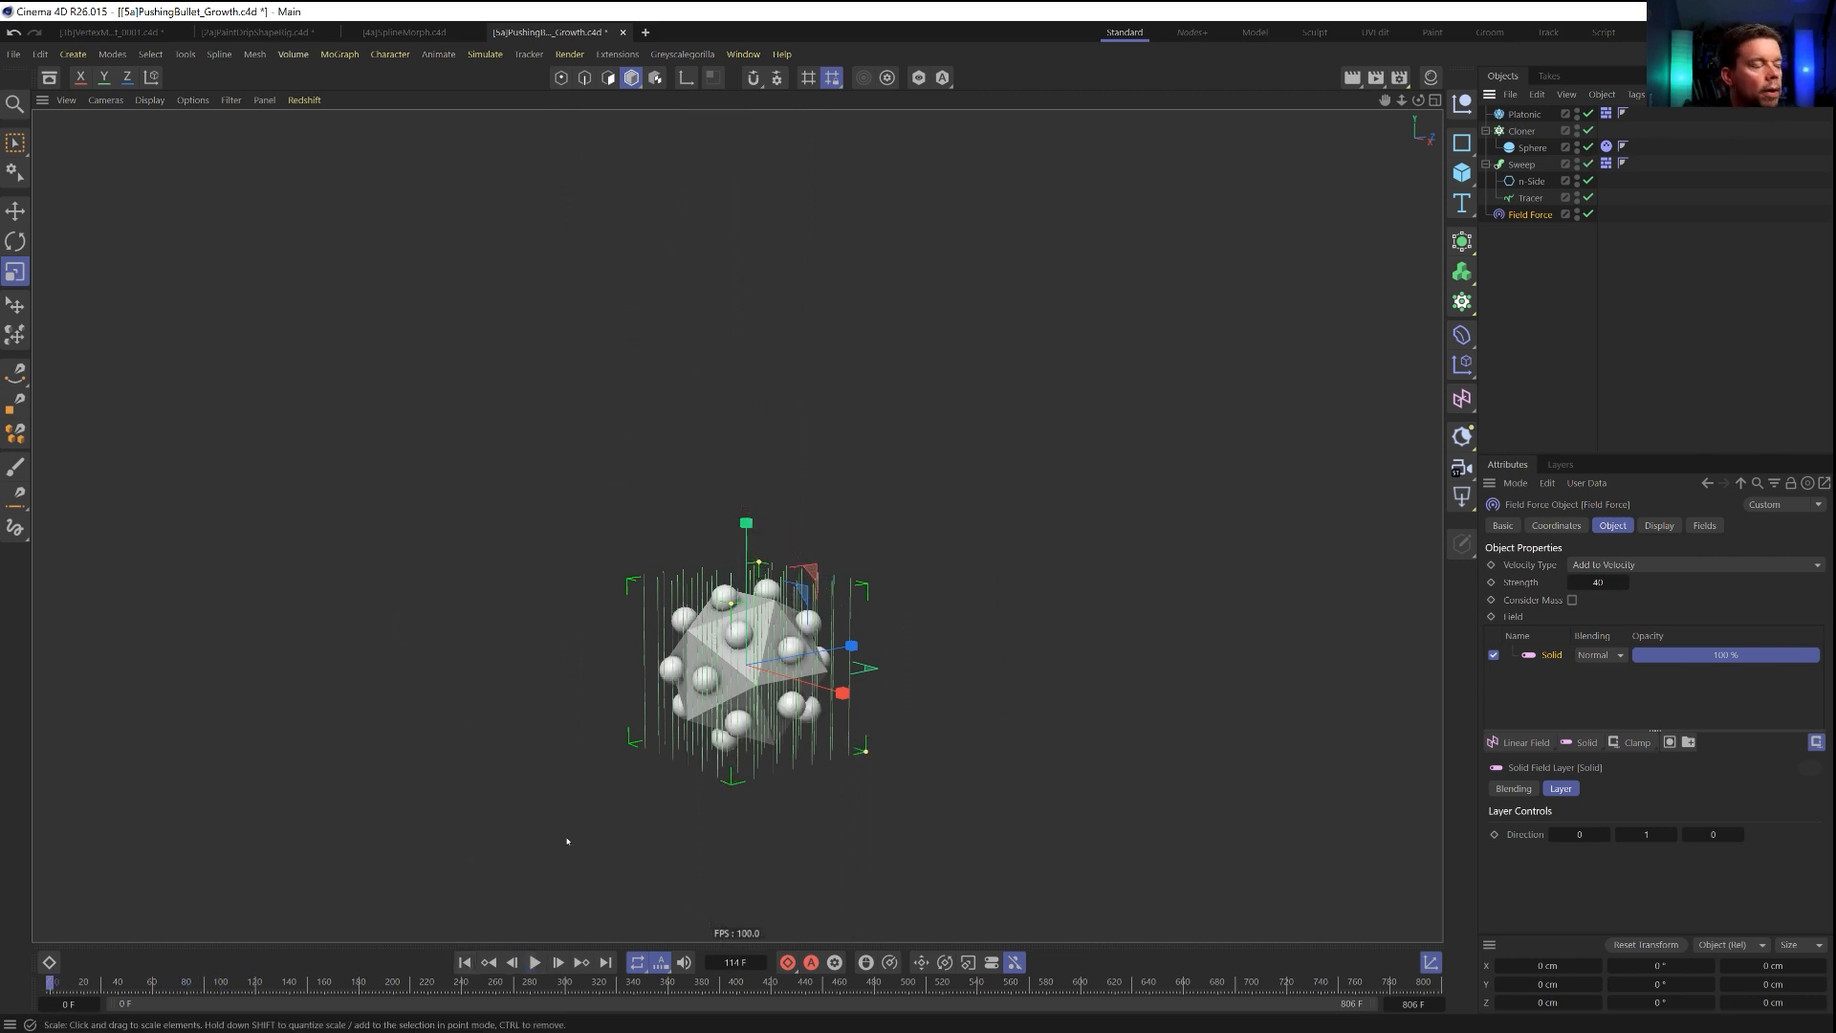
Play the simulation, try a Field Force strength of 555 and restart the playback from the first frame.
{"action": "left_click", "coordinate": [535, 963]}
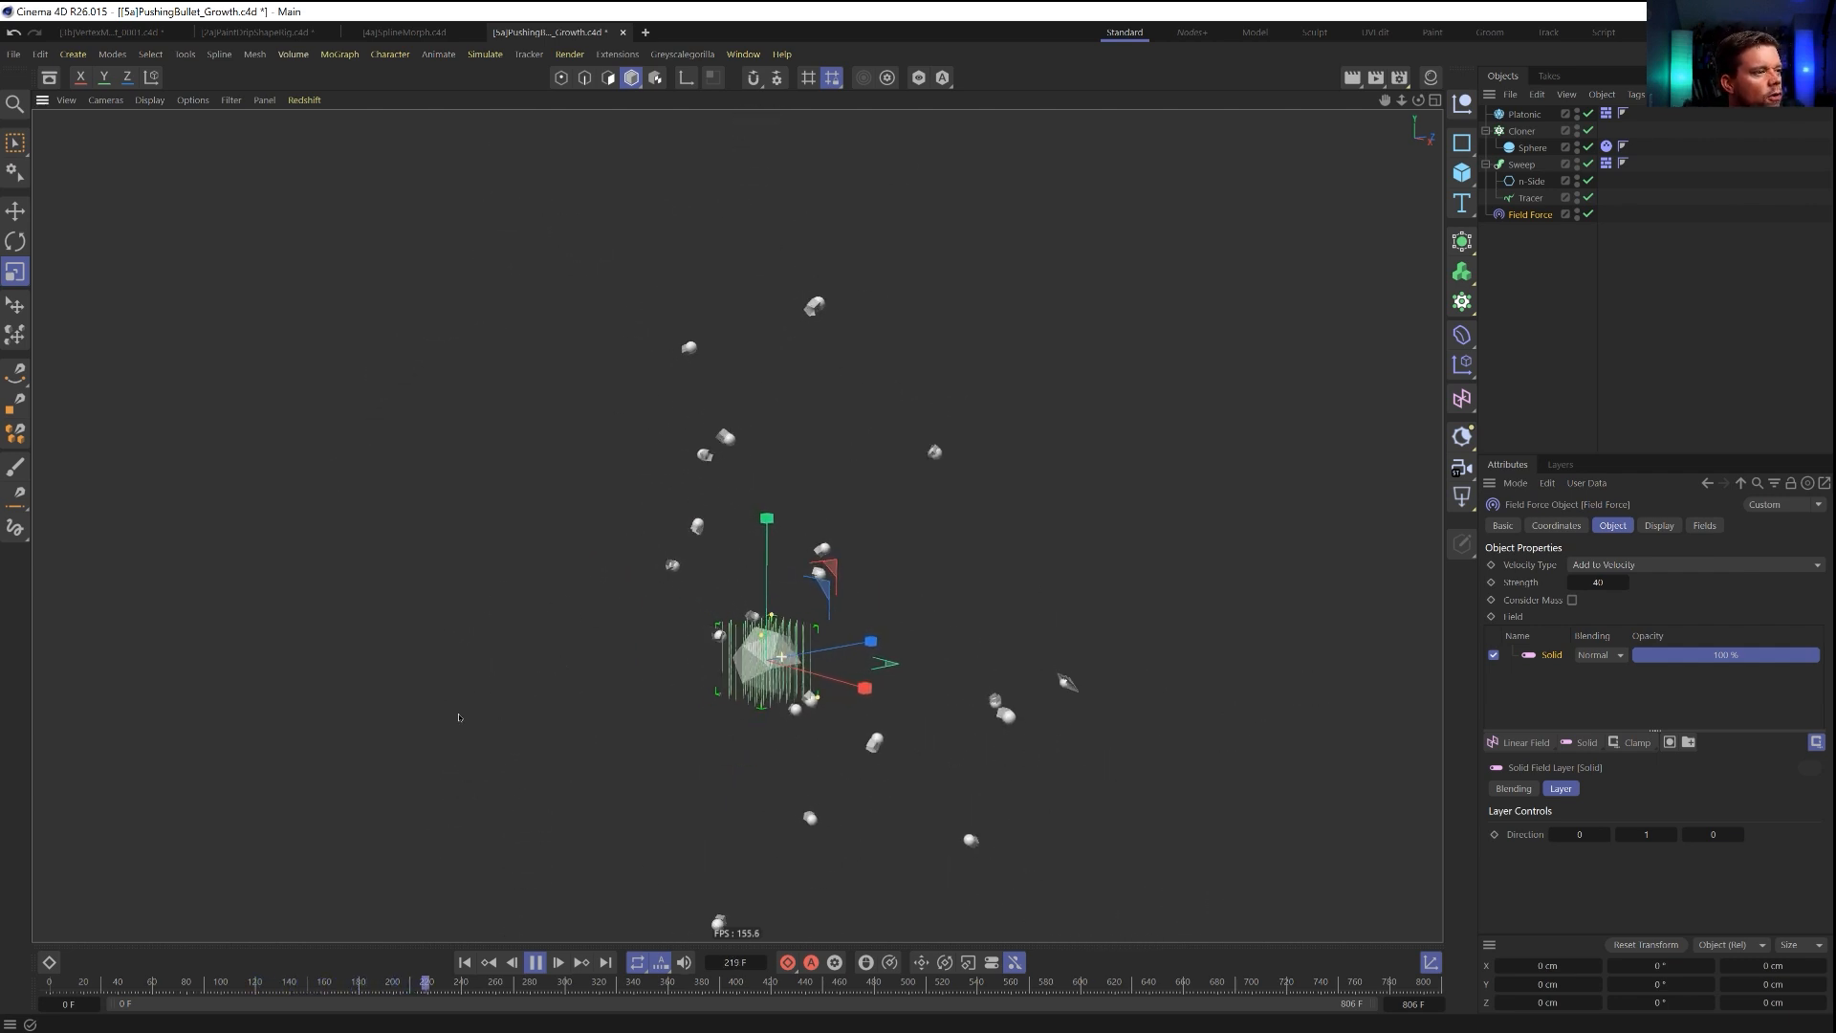
{"action": "double_click", "coordinate": [1612, 584]}
{"action": "type", "text": "555"}
{"action": "key", "text": "Return"}
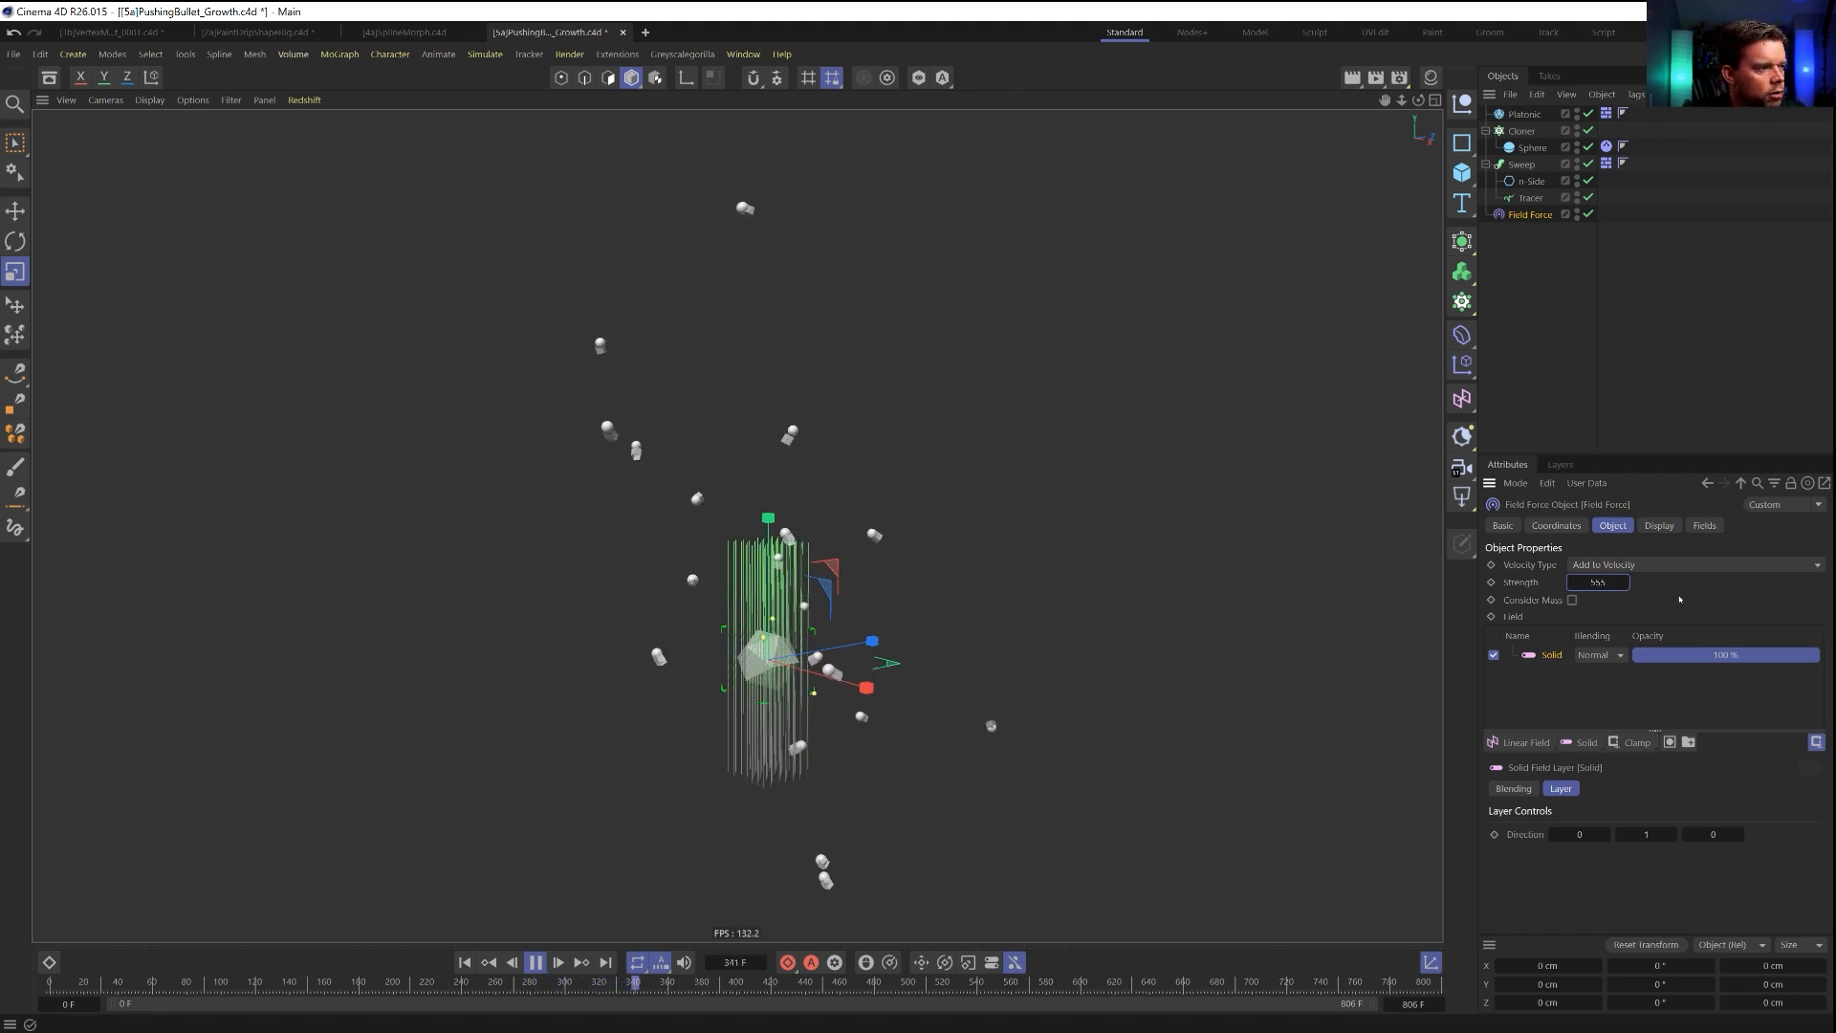
{"action": "left_click", "coordinate": [465, 963]}
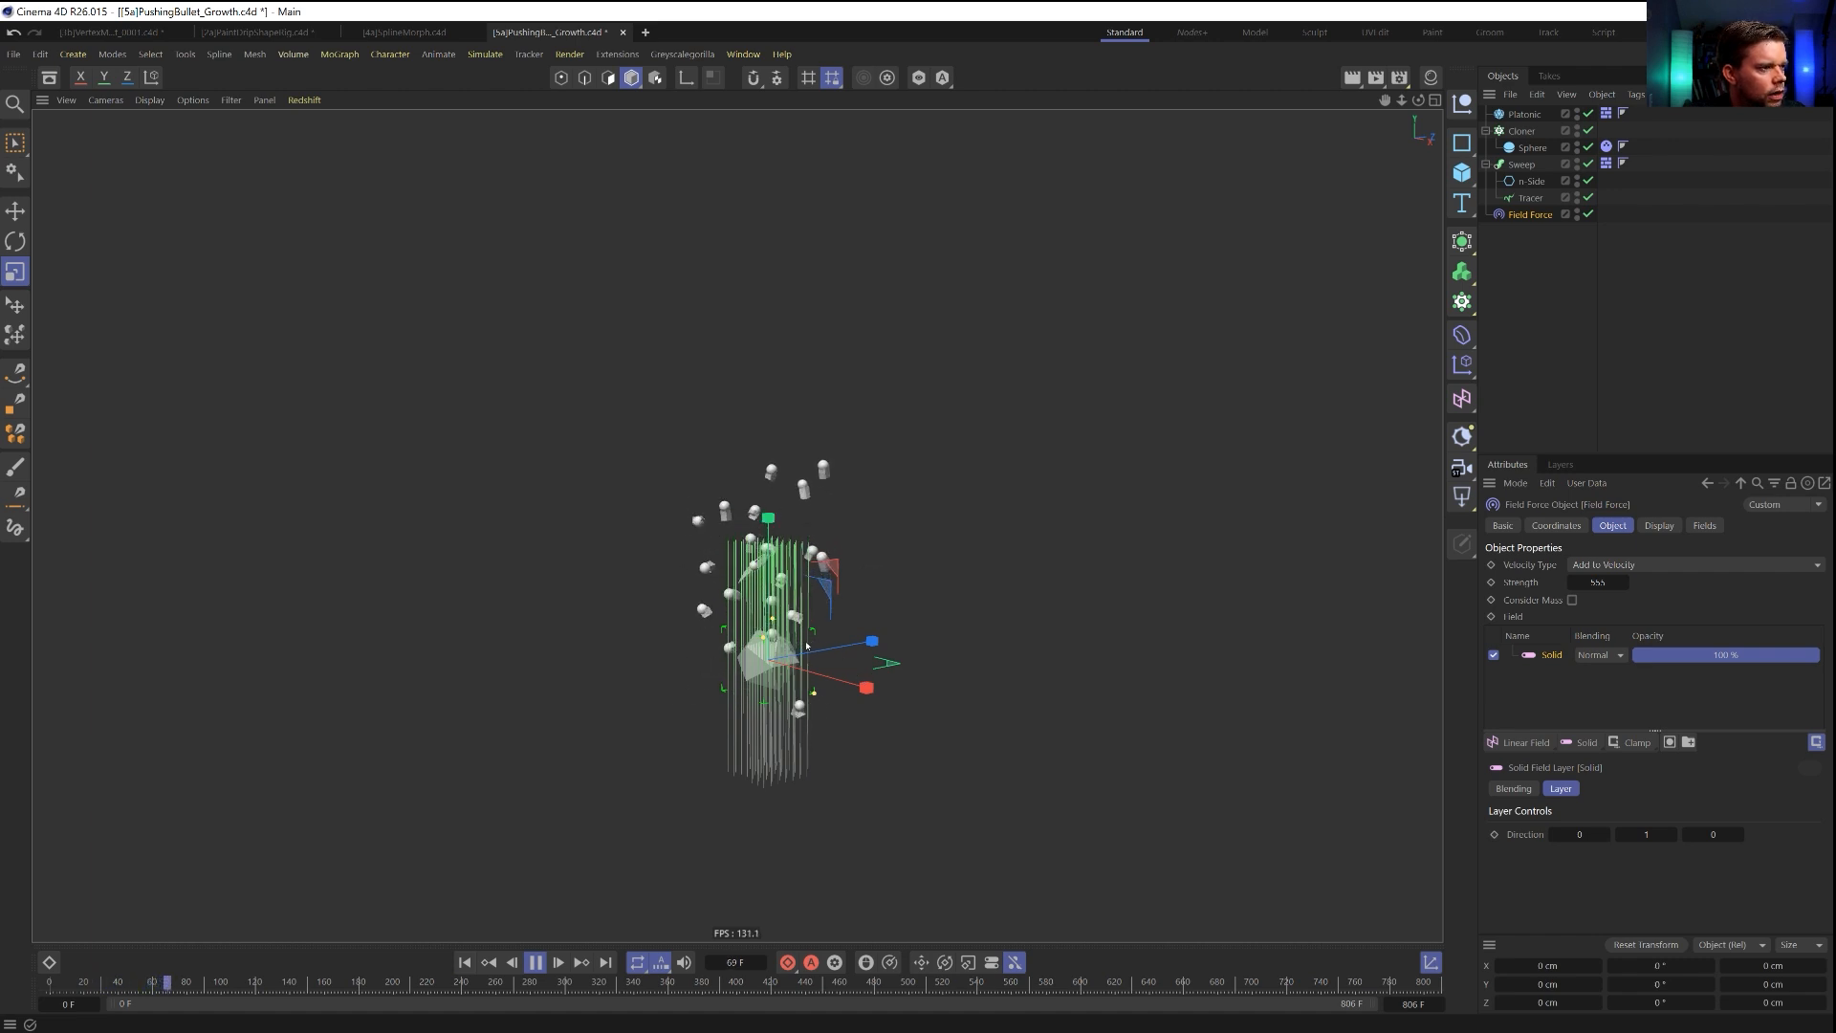
Set the Field Force's strength to 222, replay the simulation from the start and rewind it.
{"action": "type", "text": "2222"}
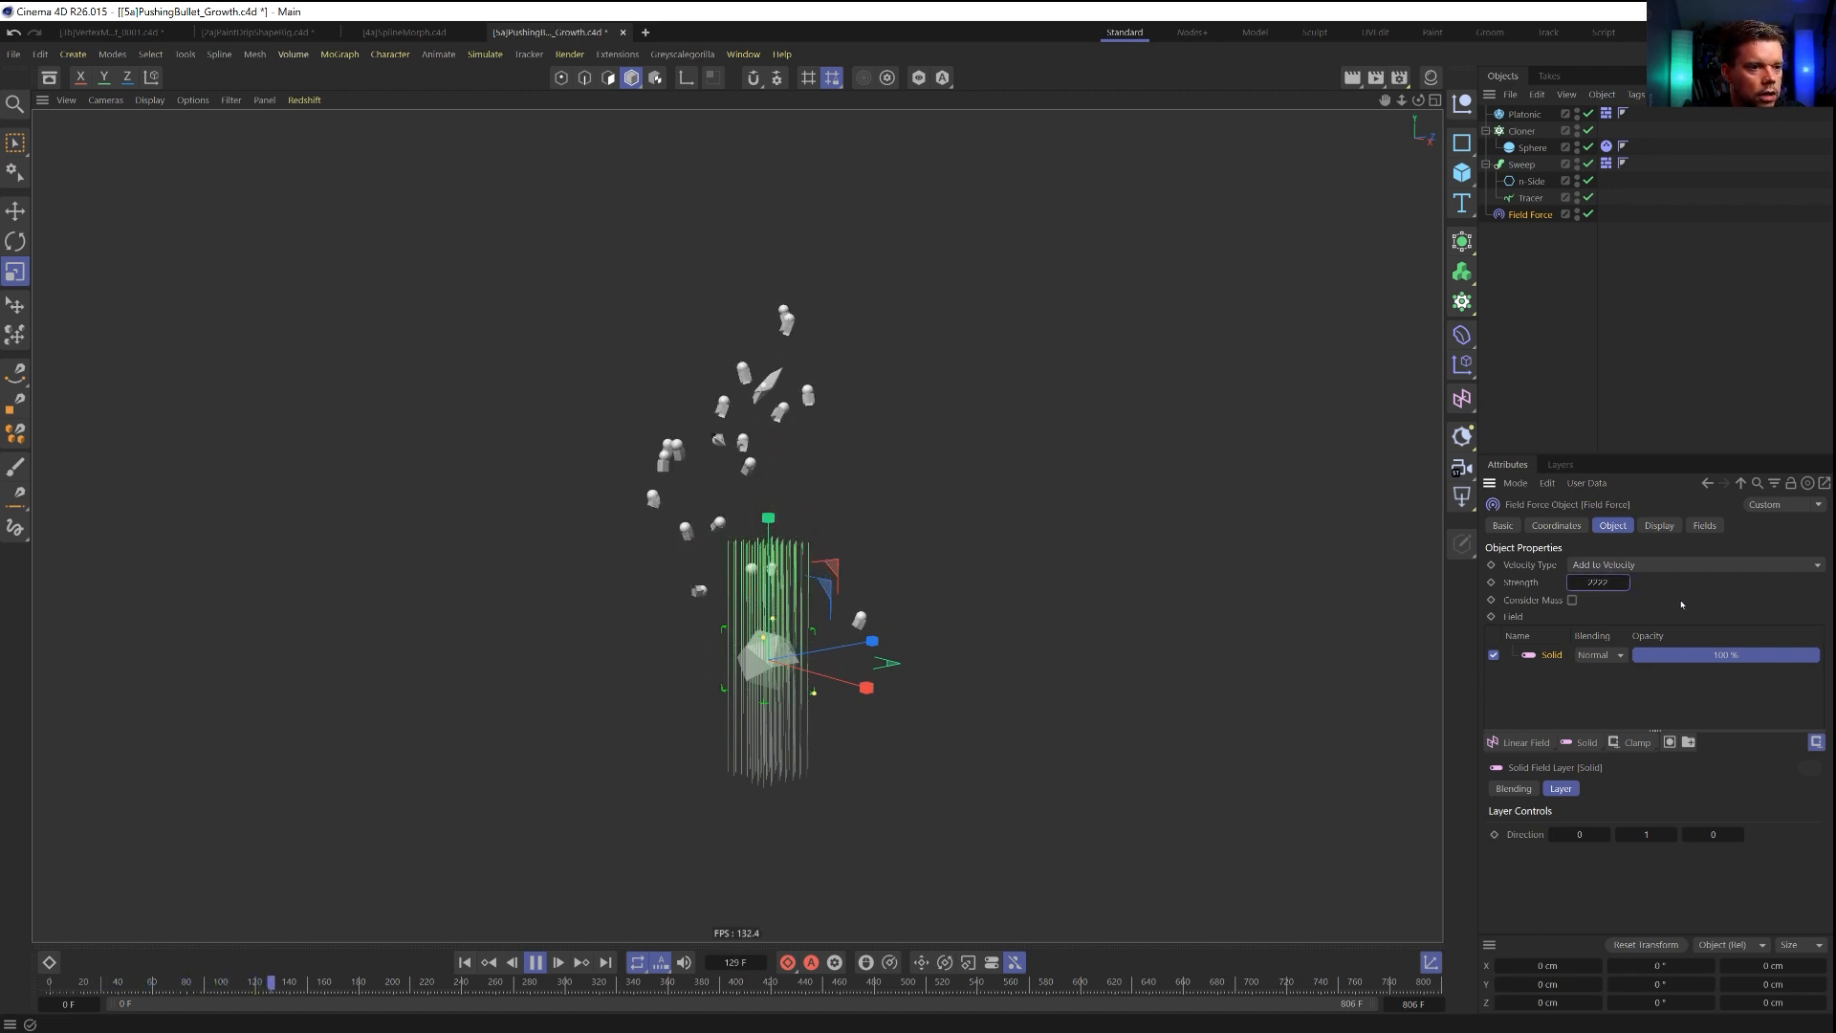
{"action": "key", "text": "Return"}
{"action": "left_click", "coordinate": [464, 963]}
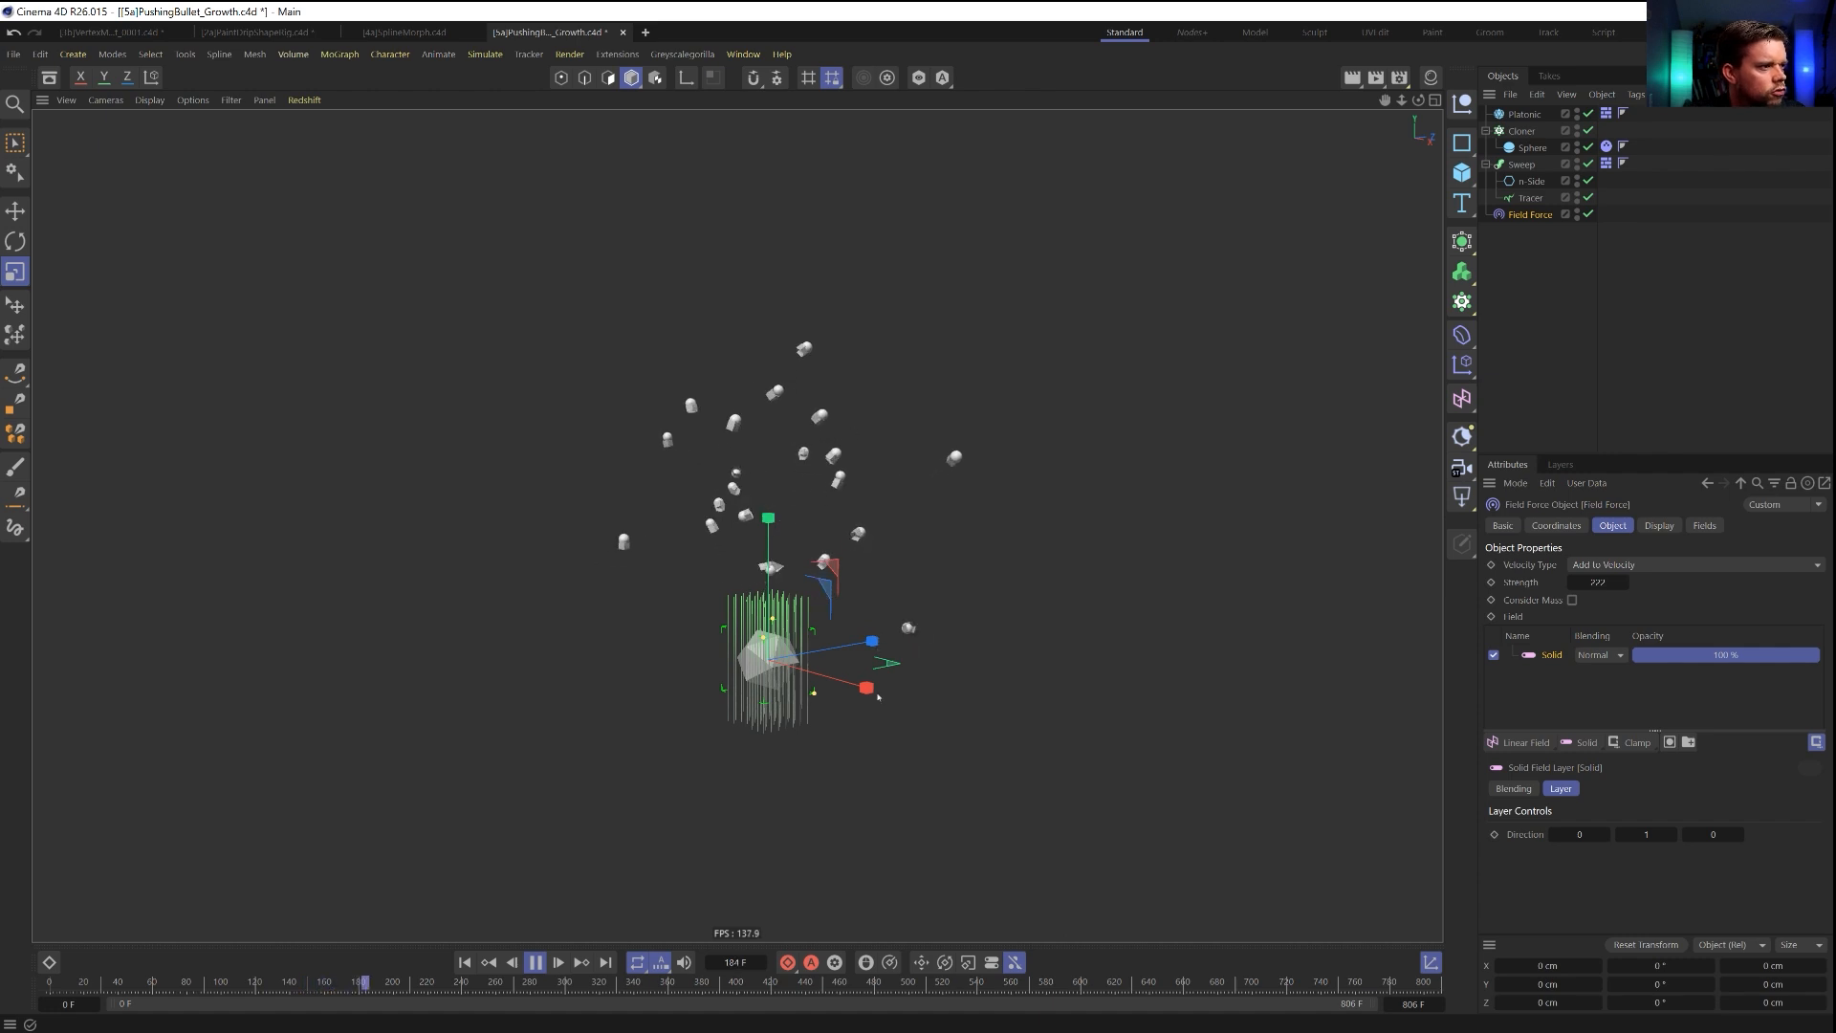
{"action": "left_click", "coordinate": [536, 964]}
{"action": "left_click", "coordinate": [489, 964]}
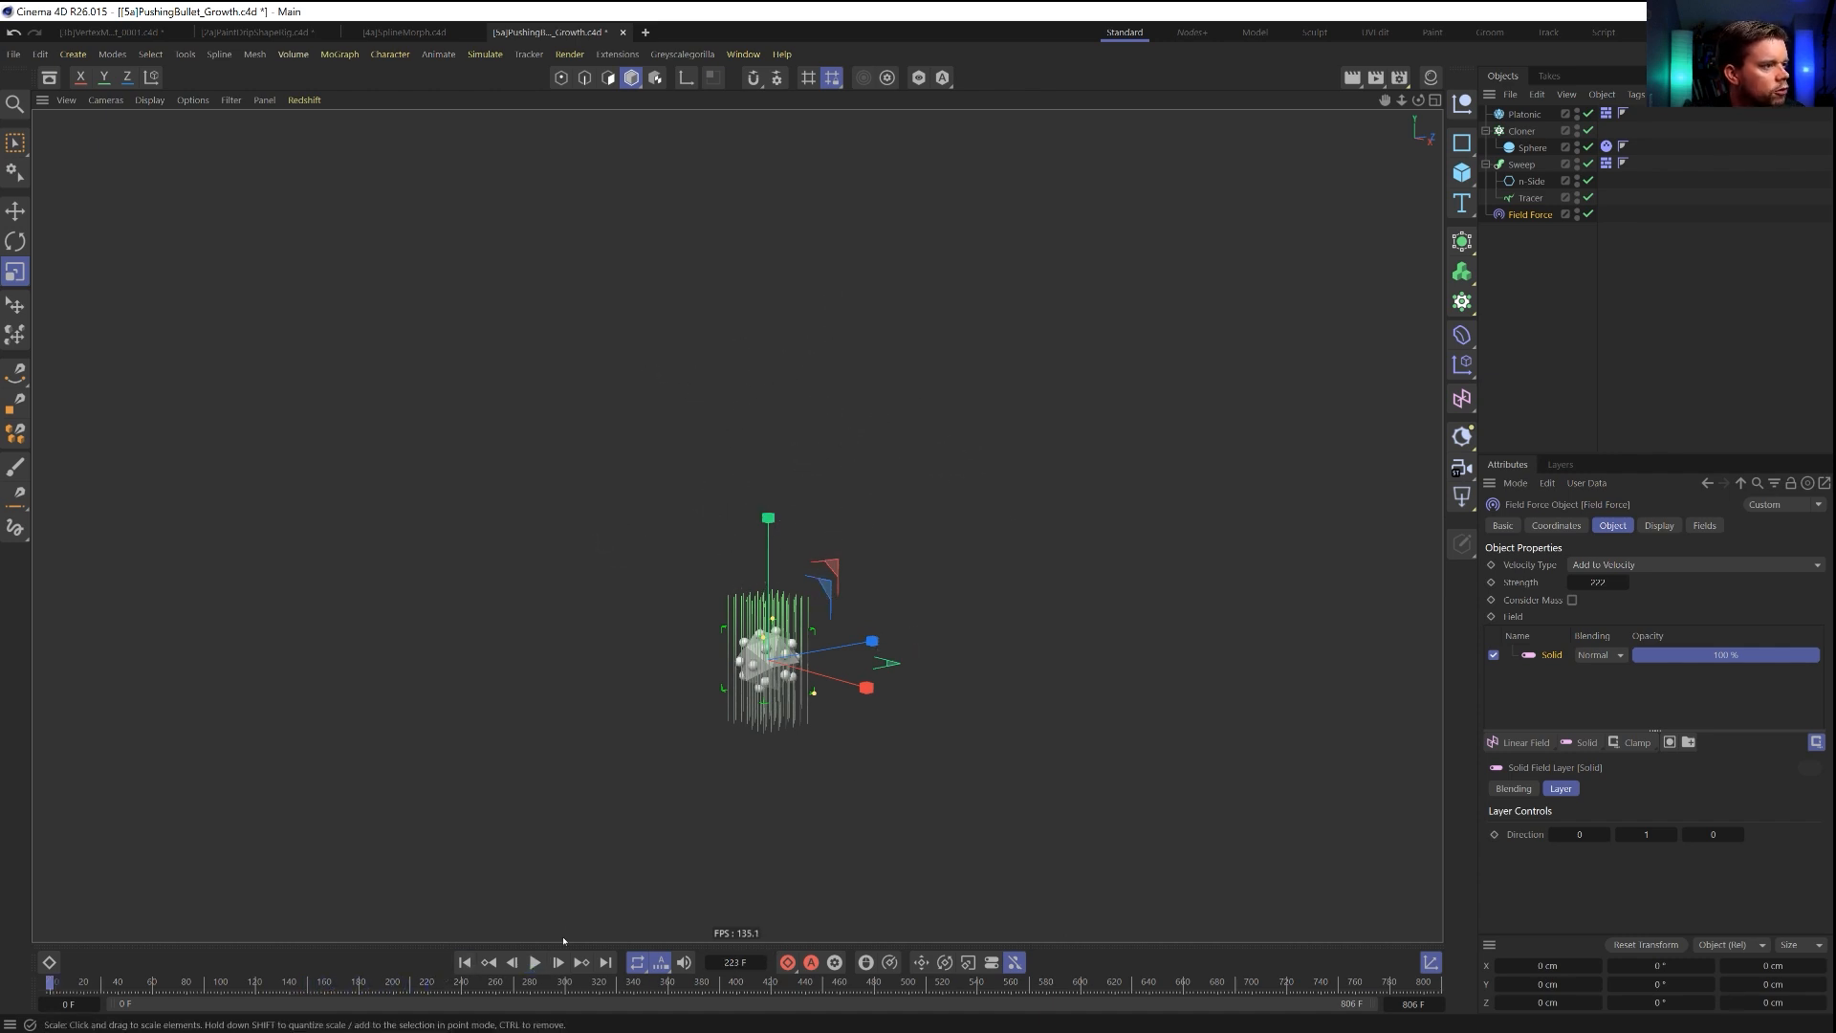
Set the Tracer's limit to None and turn off the Field Force's display box.
{"action": "left_click", "coordinate": [1531, 198]}
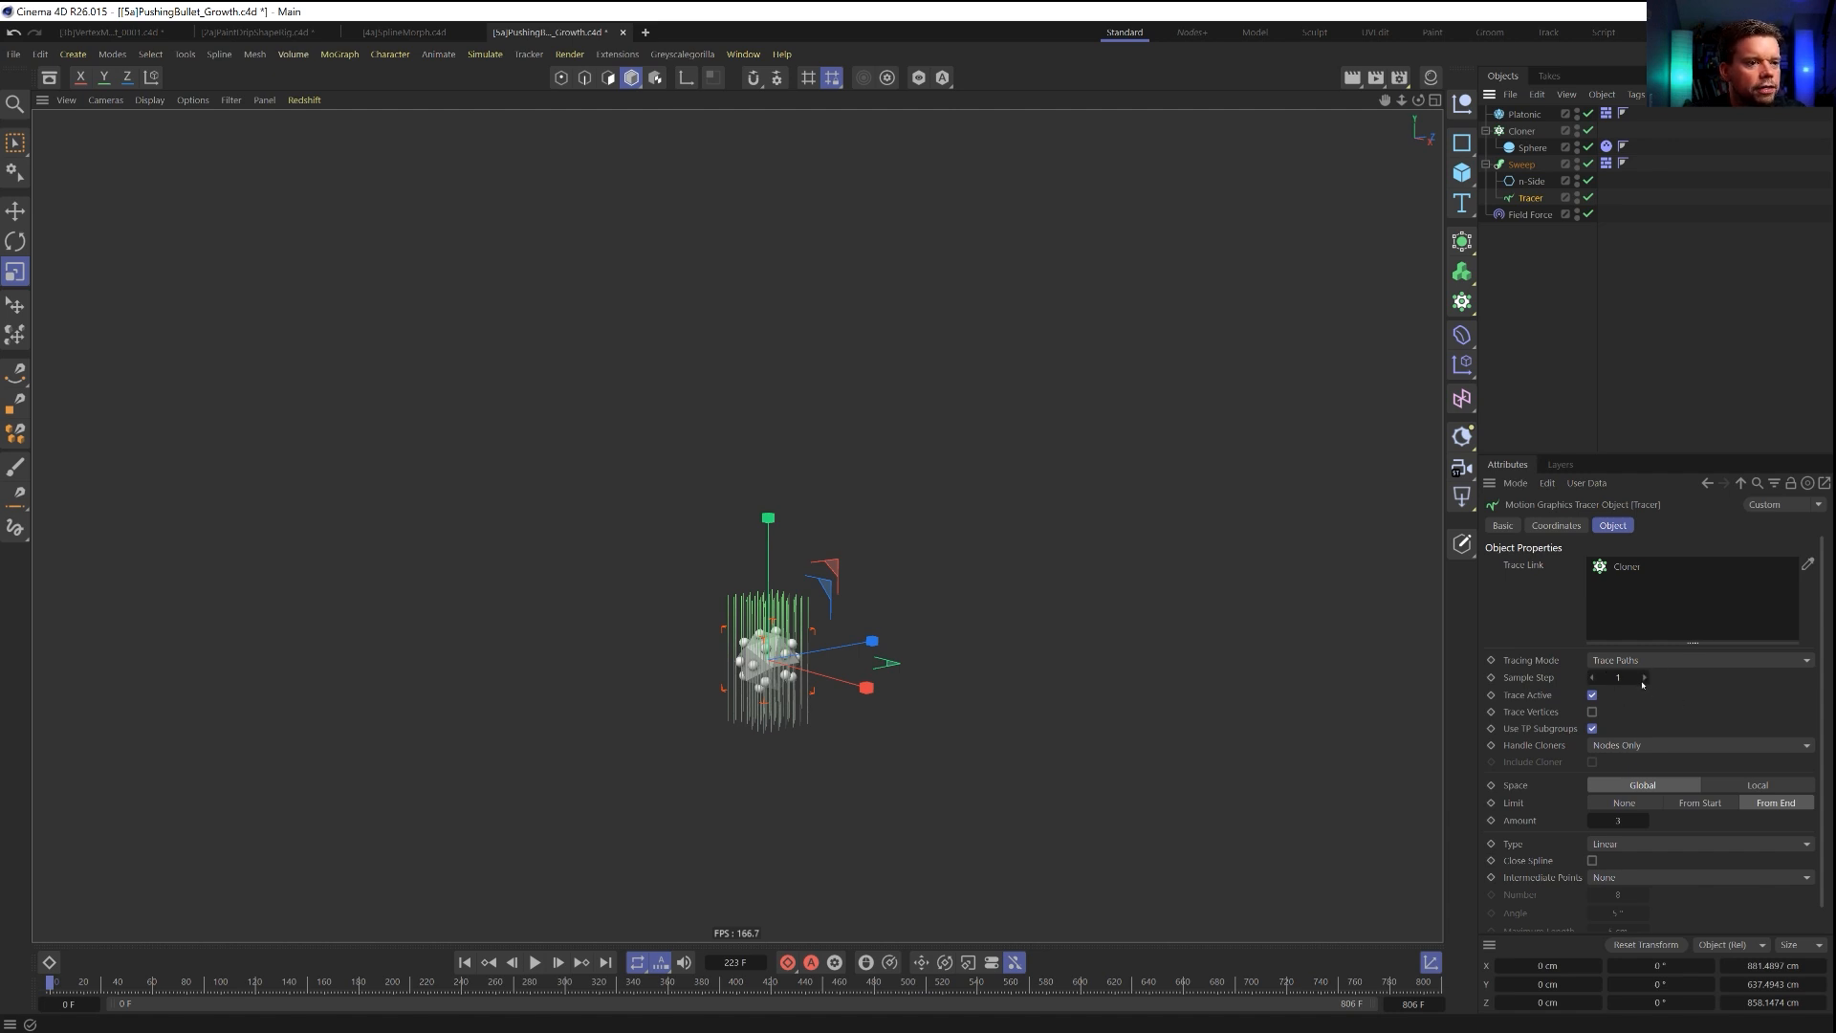
{"action": "left_click", "coordinate": [1641, 805]}
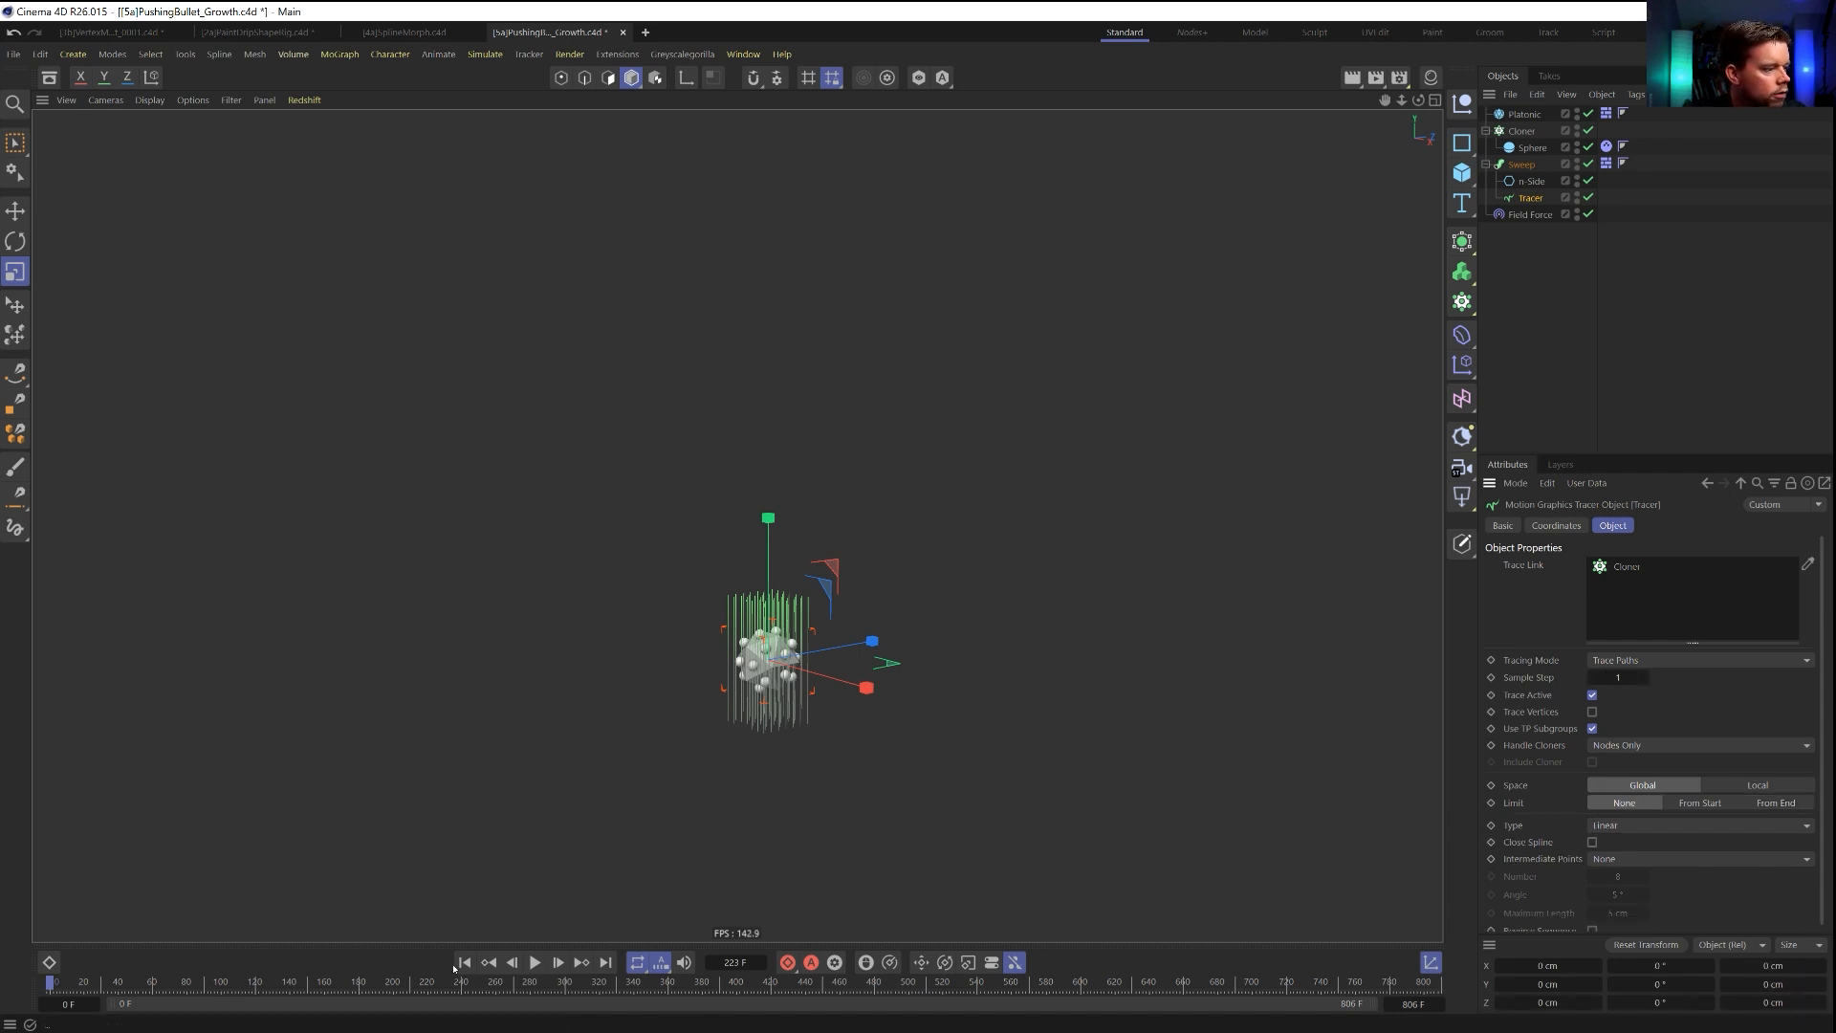
{"action": "left_click", "coordinate": [1530, 215]}
{"action": "left_click", "coordinate": [1660, 526]}
{"action": "left_click", "coordinate": [1610, 565]}
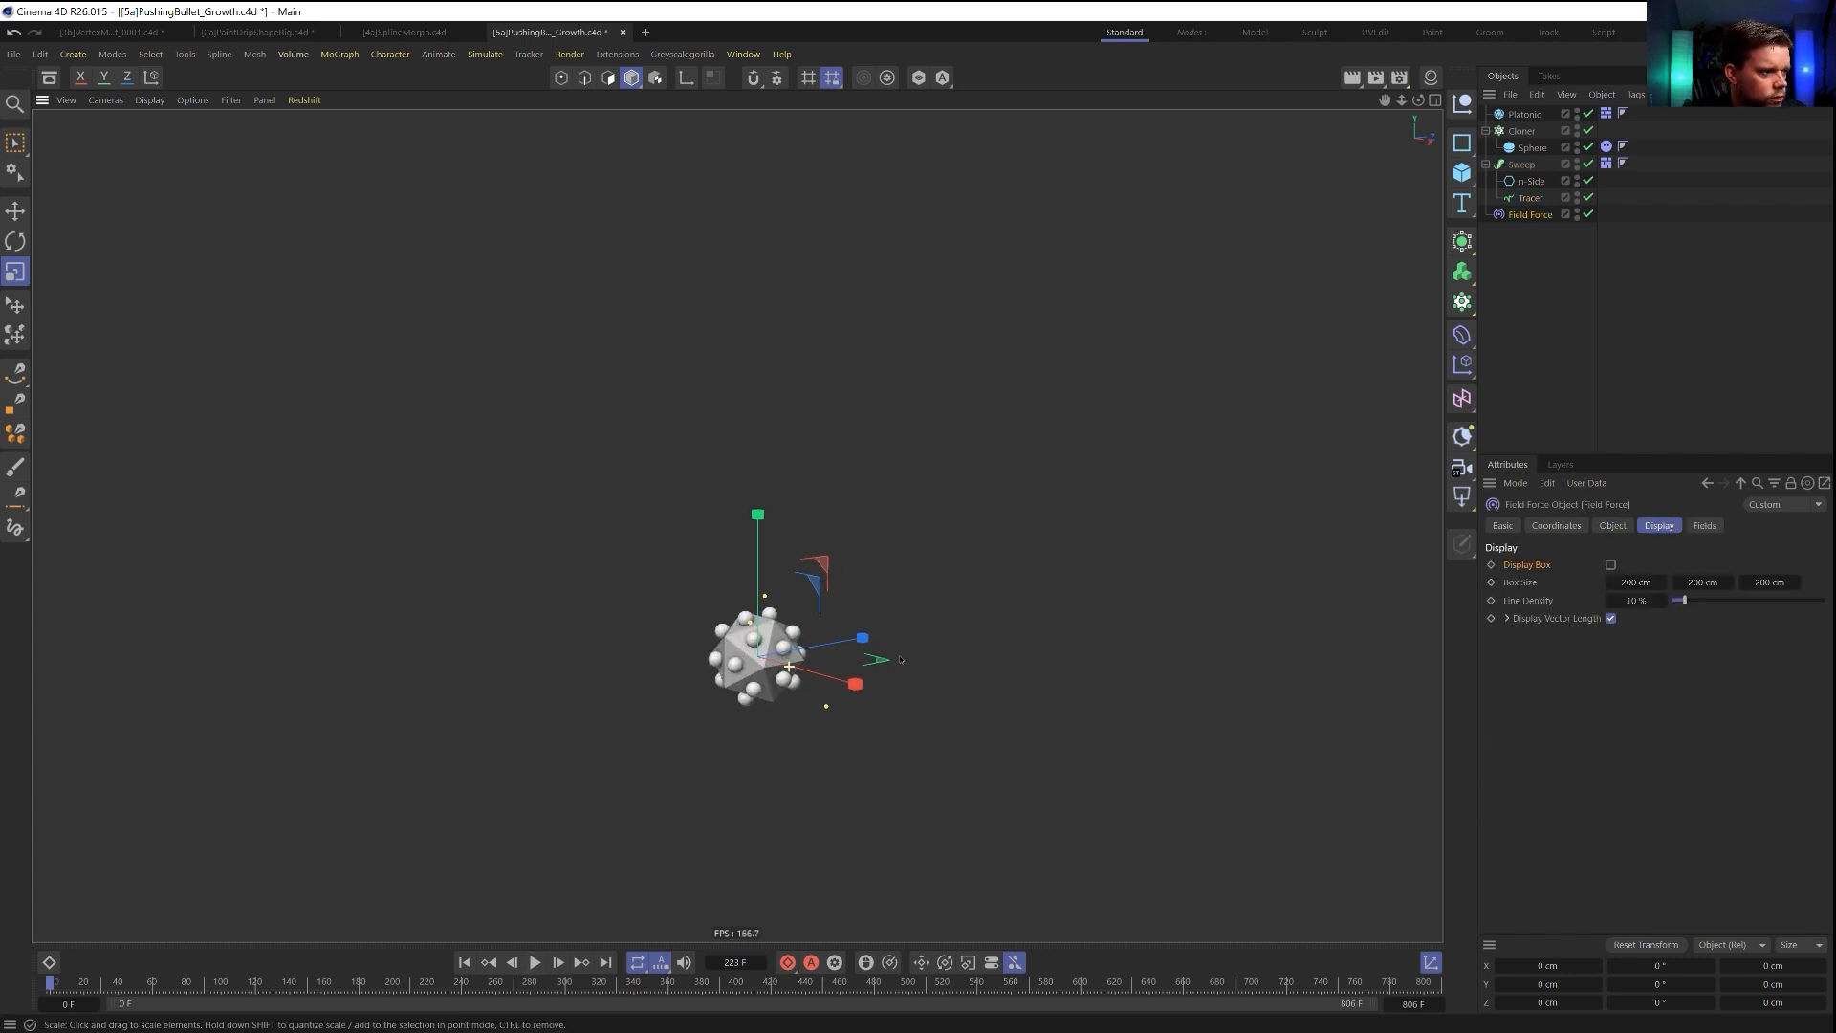
Play the simulation to frame 30 and inspect the swept trails around the Platonic up close.
{"action": "left_click", "coordinate": [534, 963]}
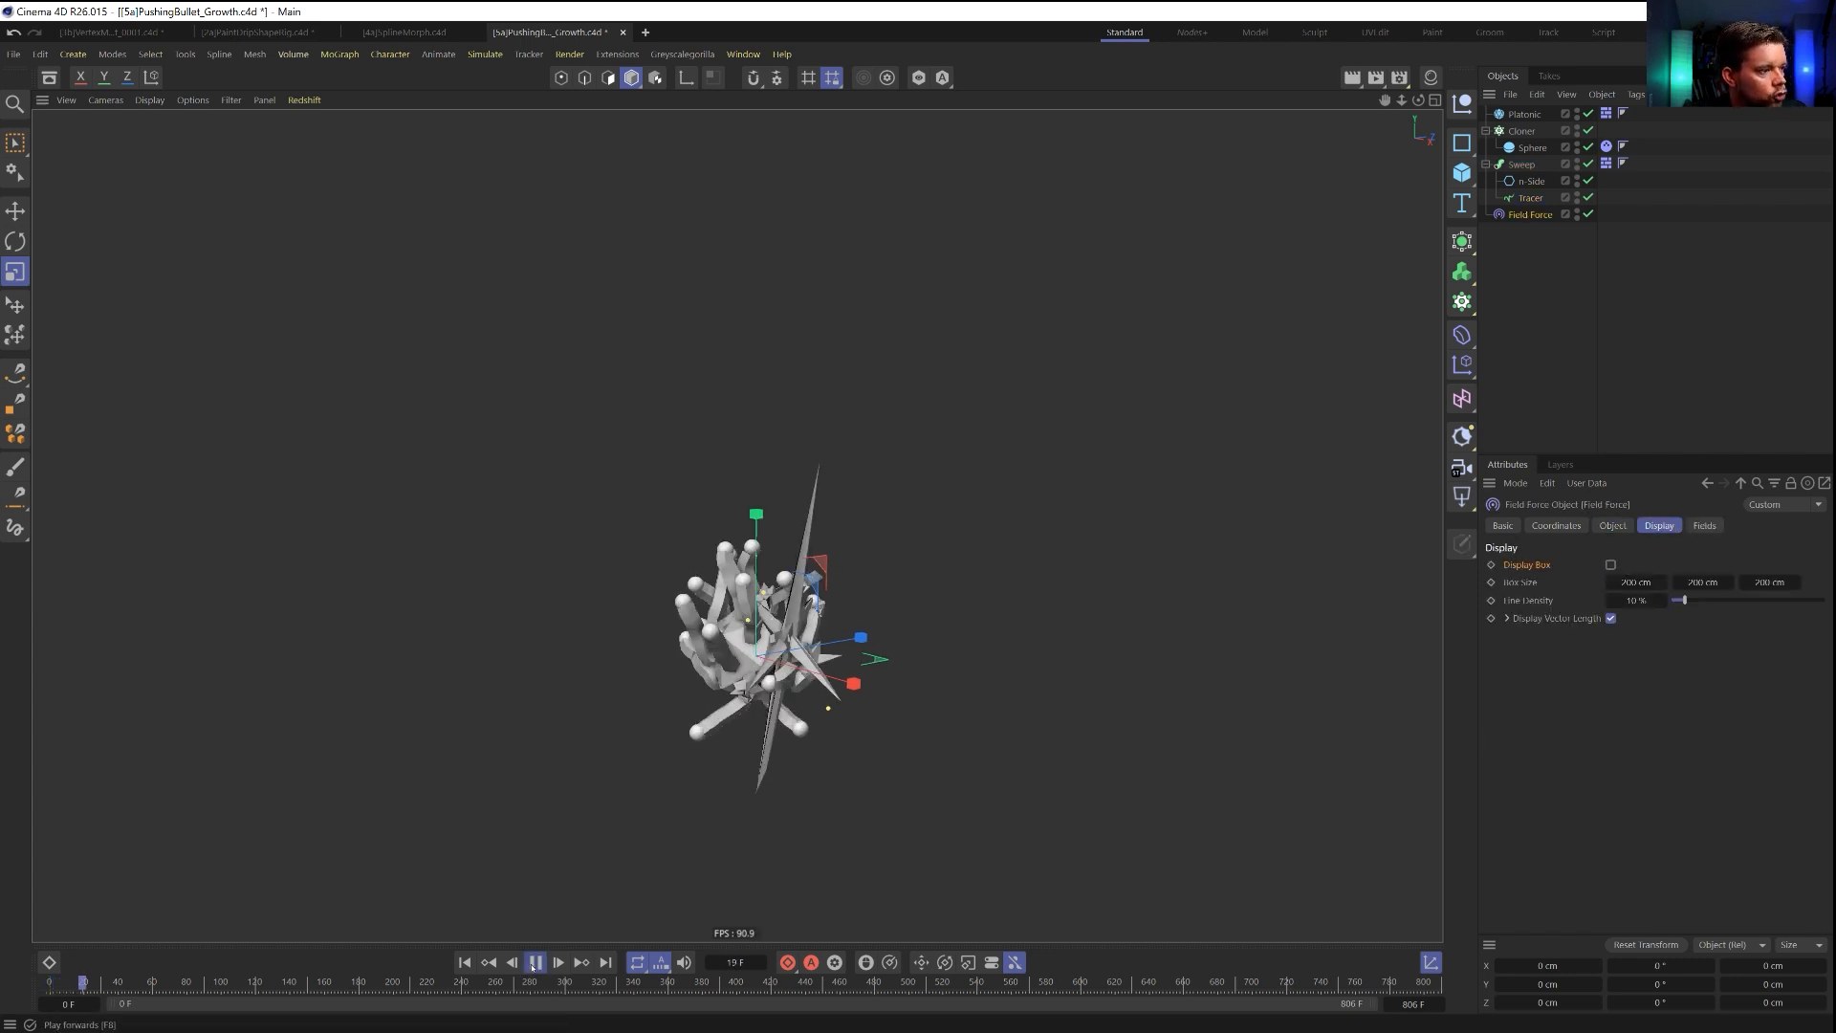
{"action": "scroll", "coordinate": [840, 678], "scroll_direction": "up", "scroll_amount": 4}
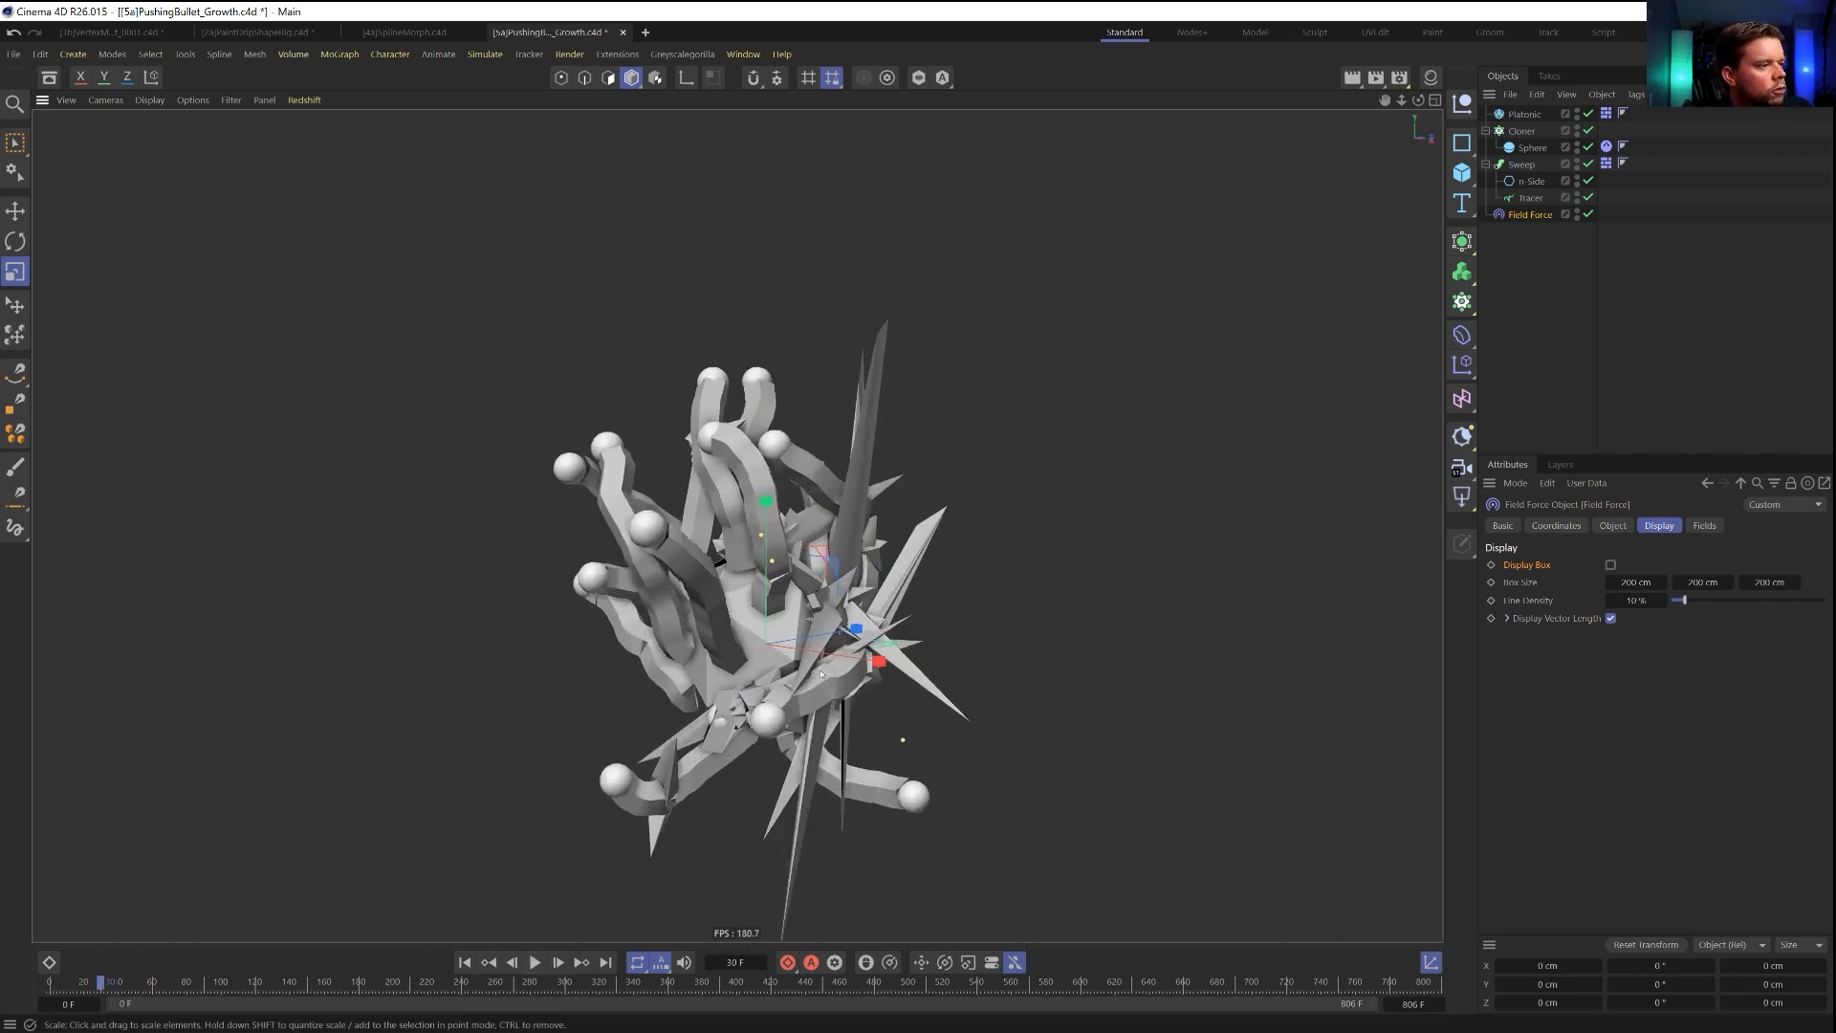
{"action": "left_click_drag", "start_coordinate": [712, 621], "coordinate": [712, 693], "text": "alt"}
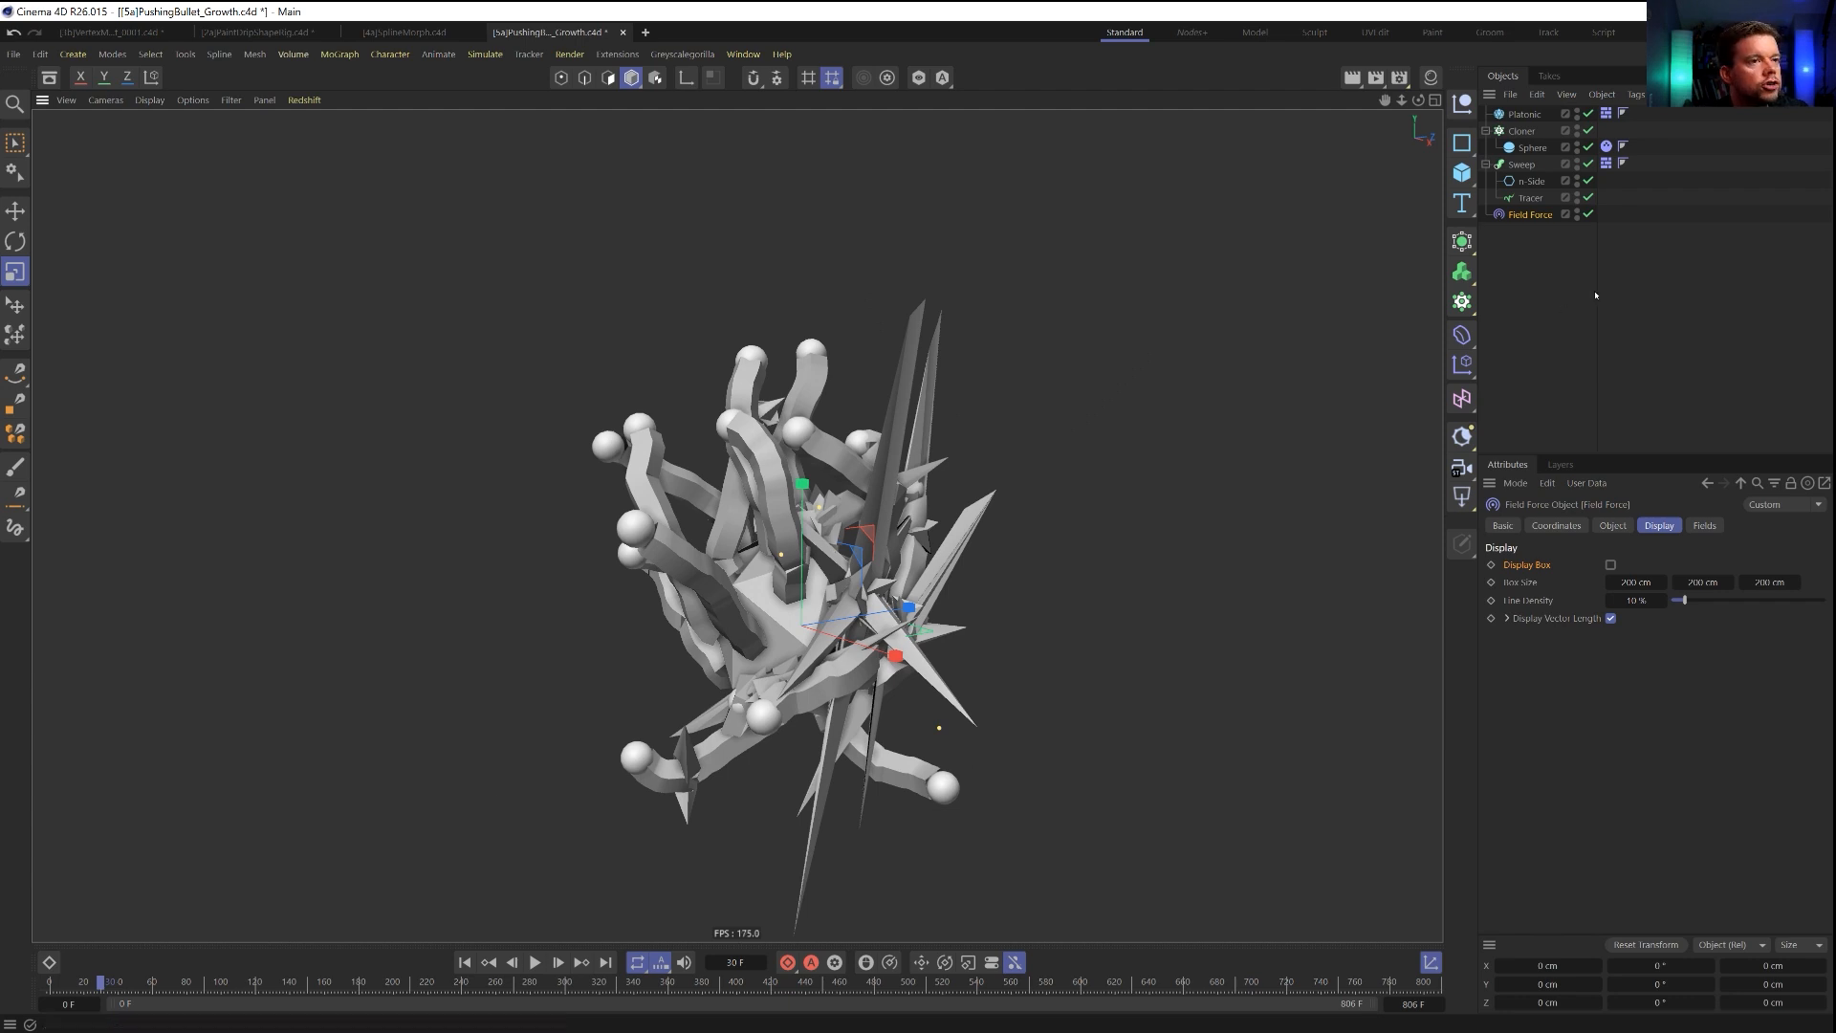
Change the Tracer's spline type to B-Spline.
{"action": "left_click", "coordinate": [1528, 199]}
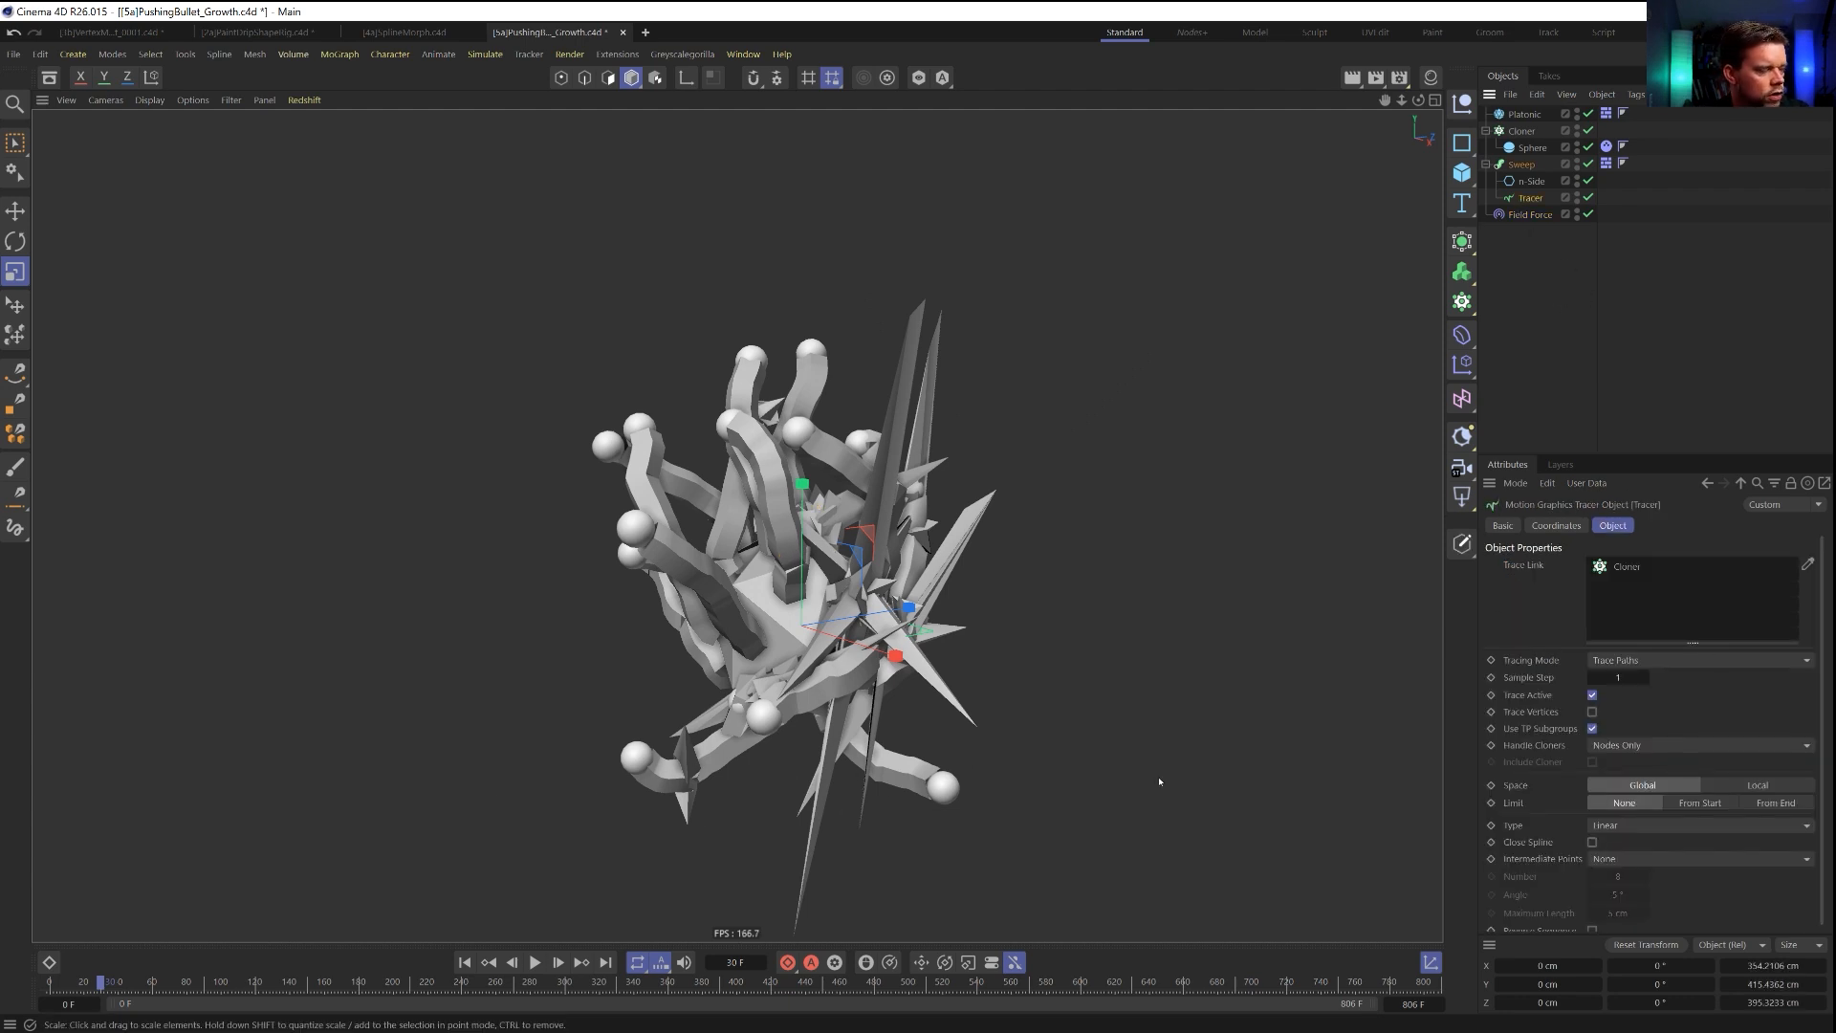
{"action": "scroll", "coordinate": [1538, 738], "scroll_direction": "down", "scroll_amount": 1}
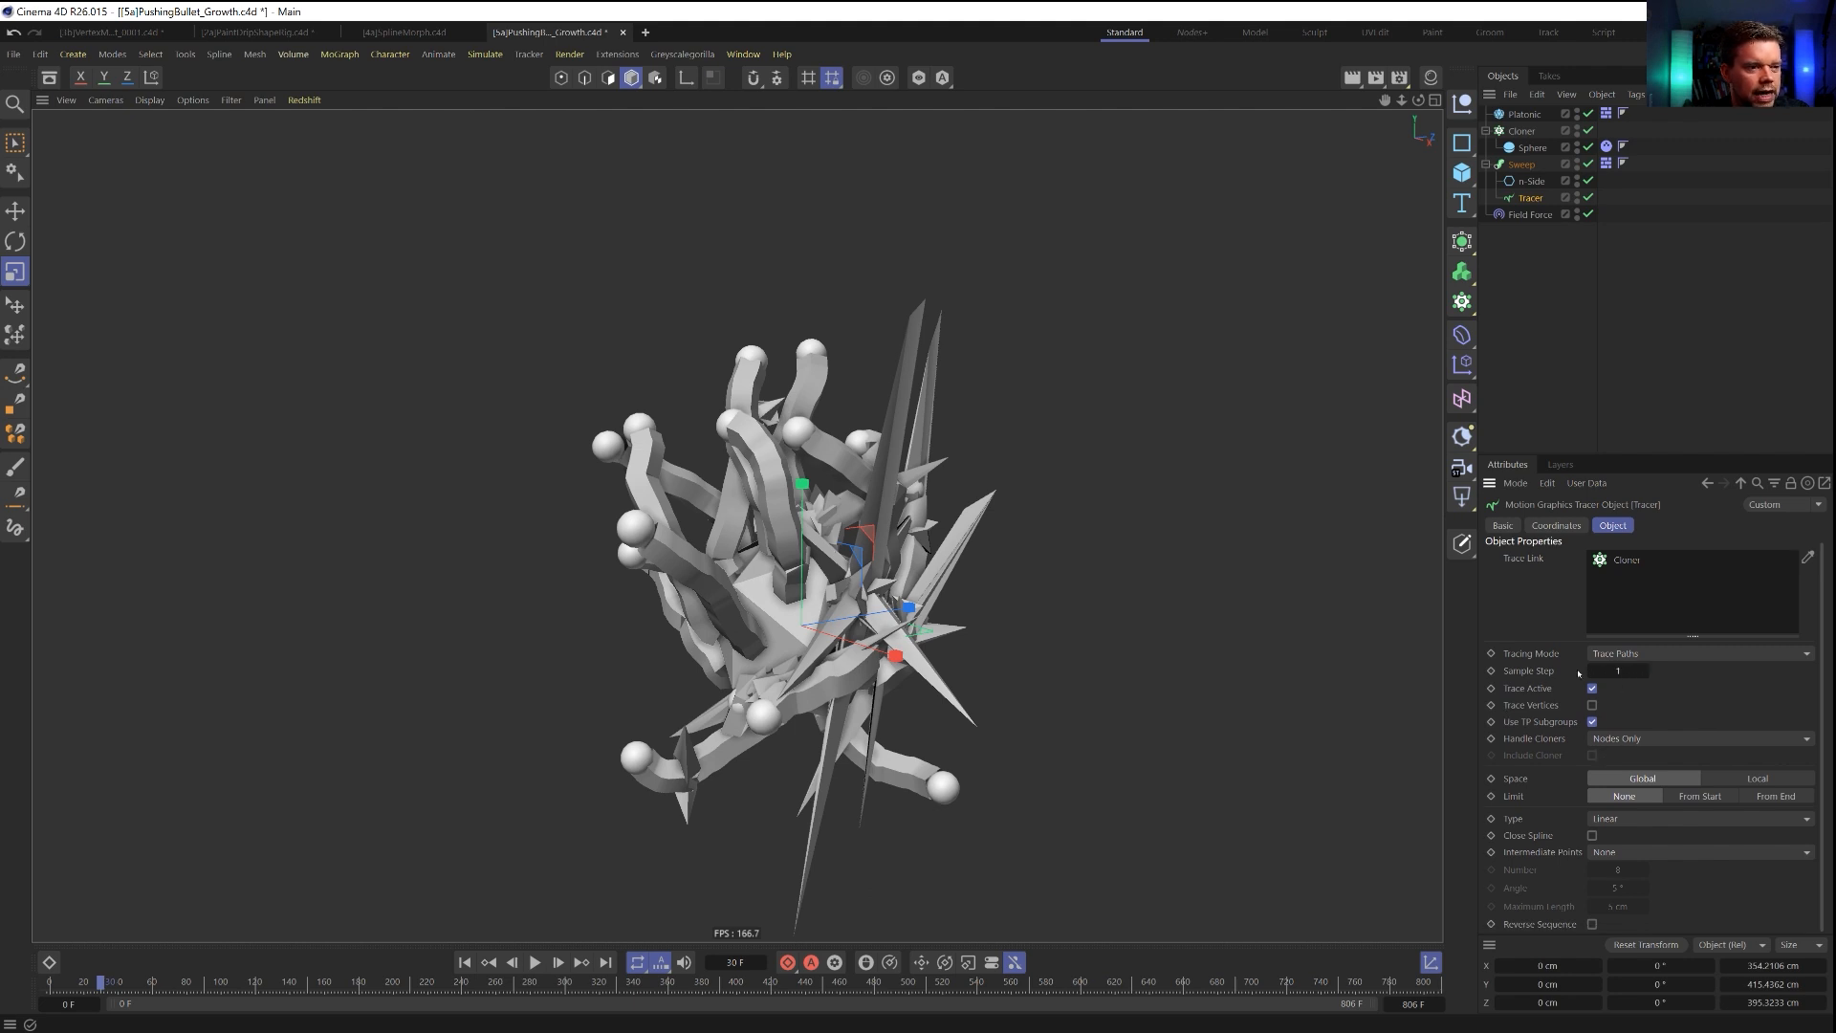
{"action": "left_click", "coordinate": [1627, 821]}
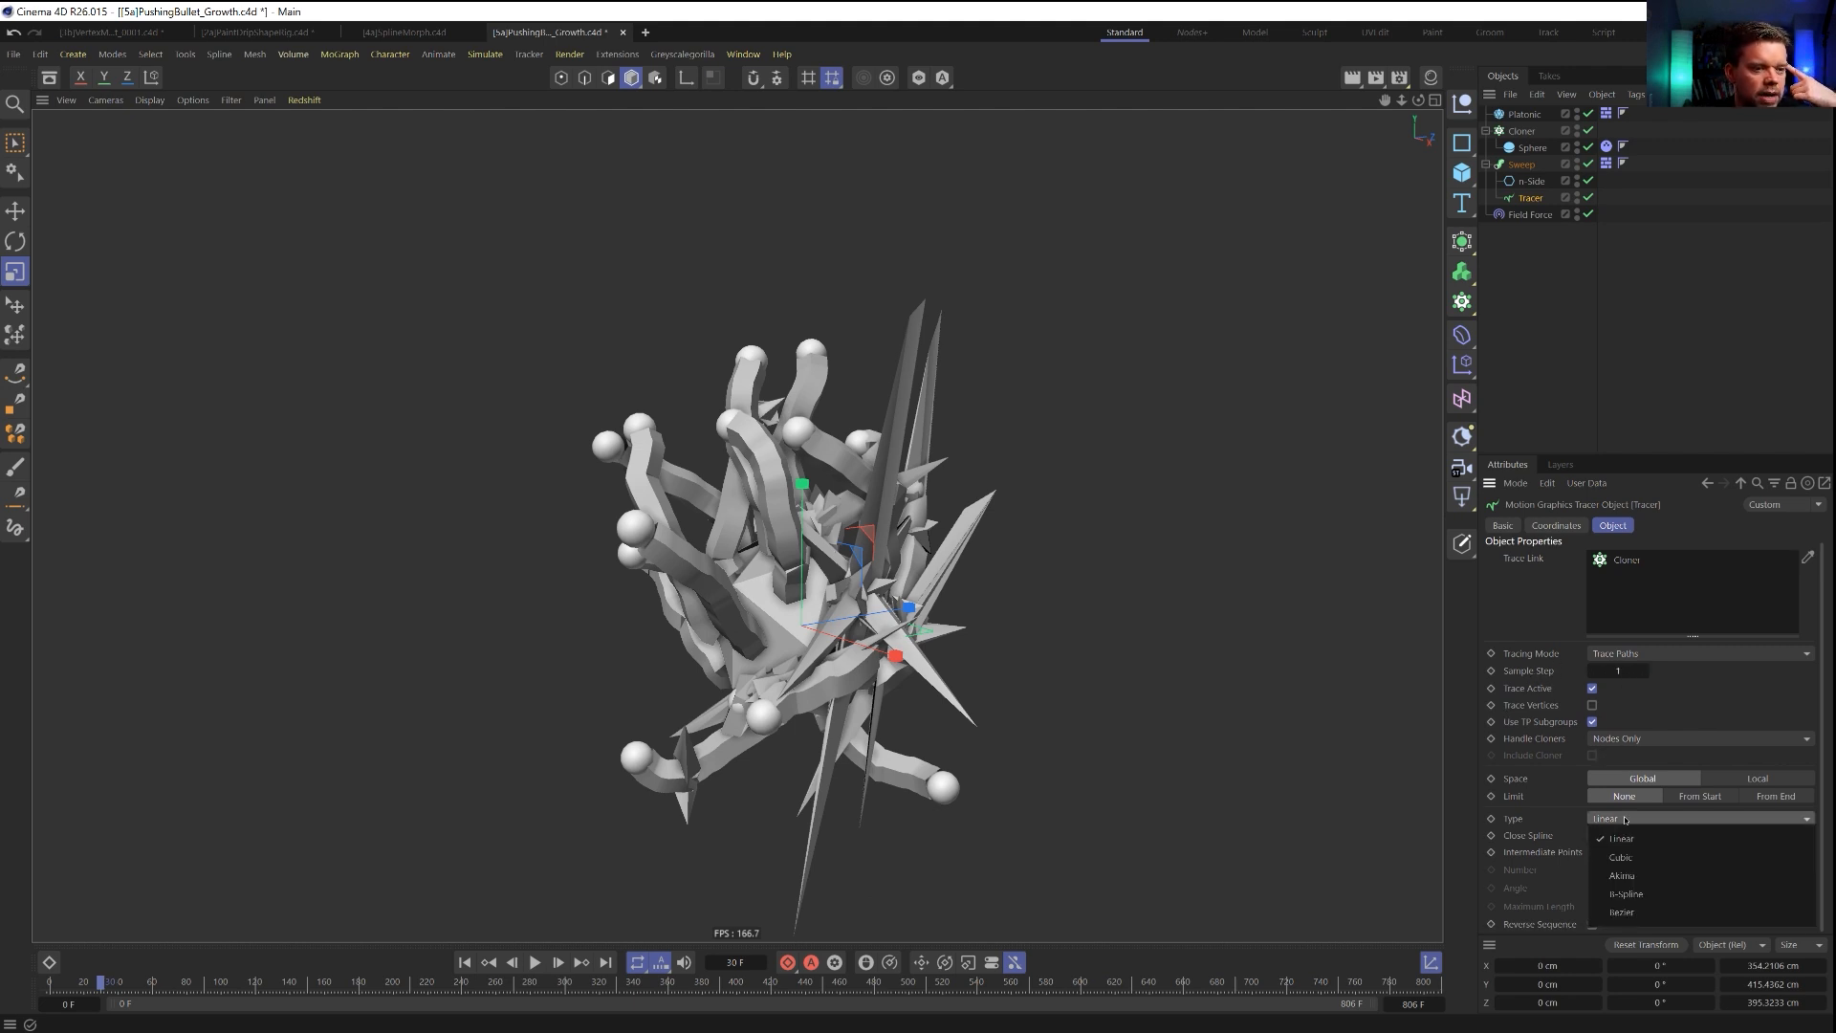
{"action": "left_click", "coordinate": [1646, 897]}
Try Uniform intermediate points with different numbers on the Tracer, then set the intermediate points back to None.
{"action": "left_click", "coordinate": [1640, 852]}
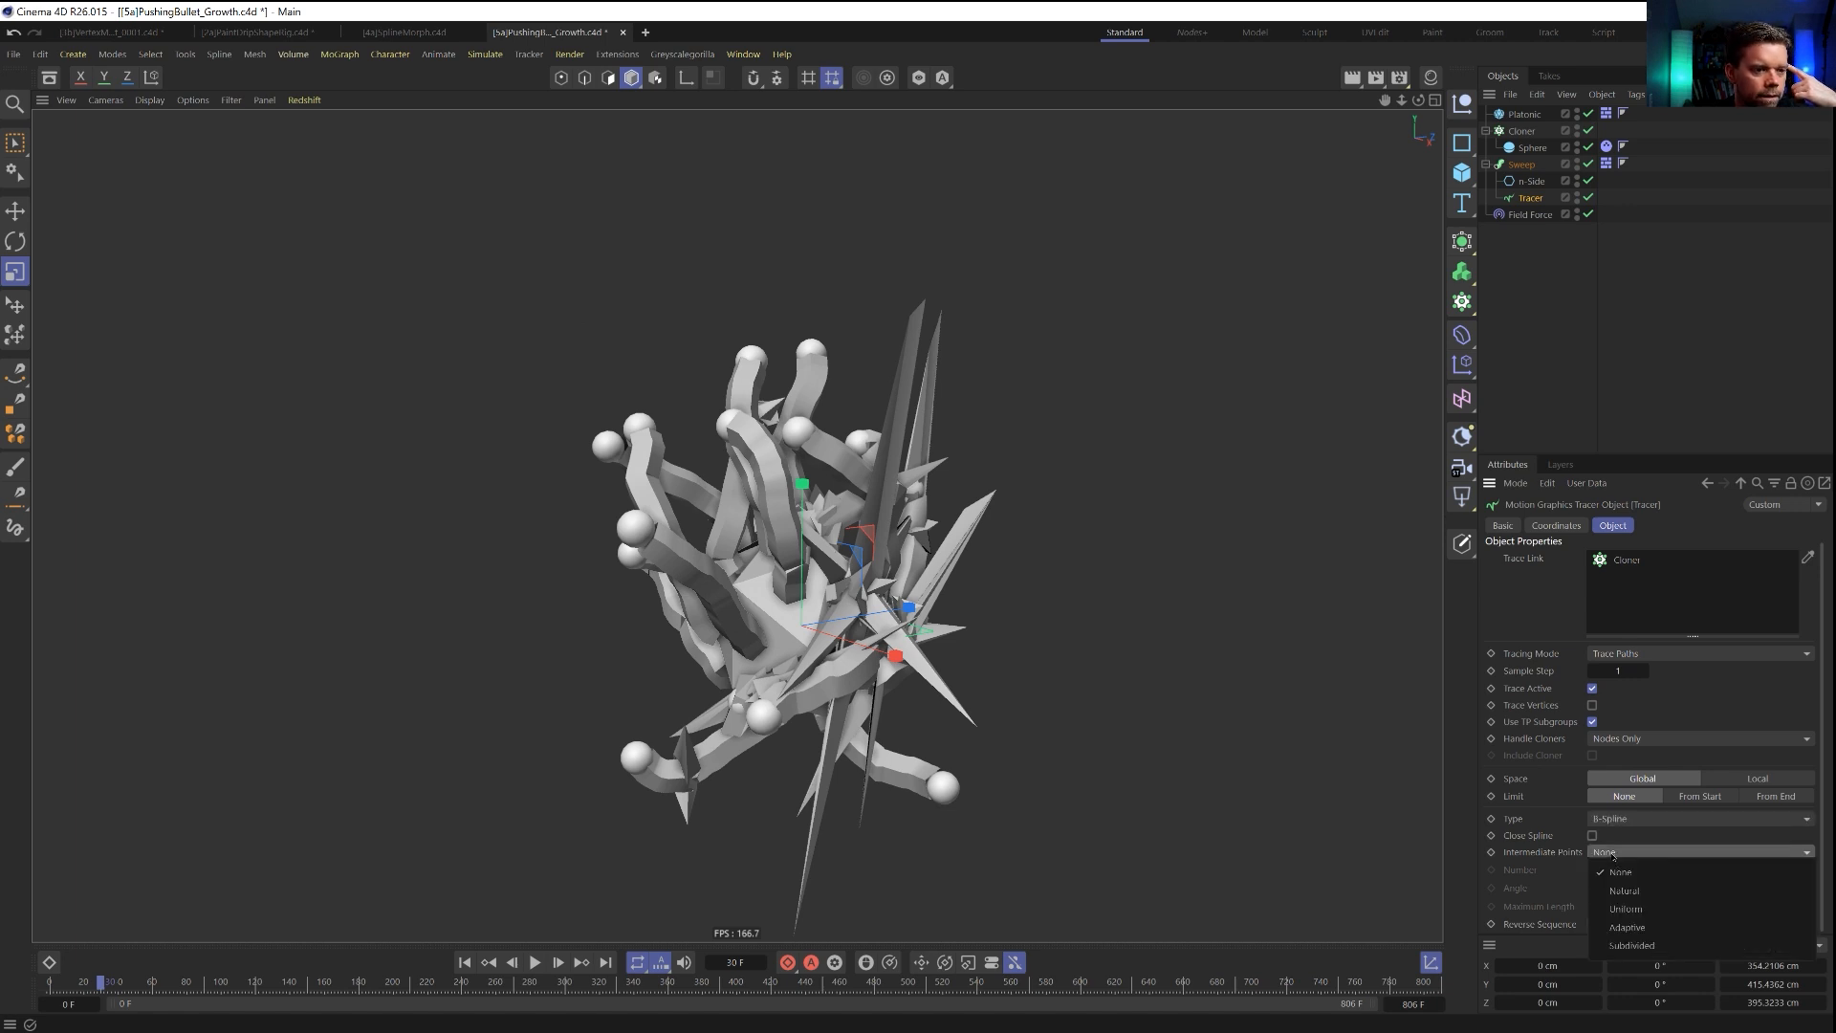
{"action": "left_click", "coordinate": [1630, 907]}
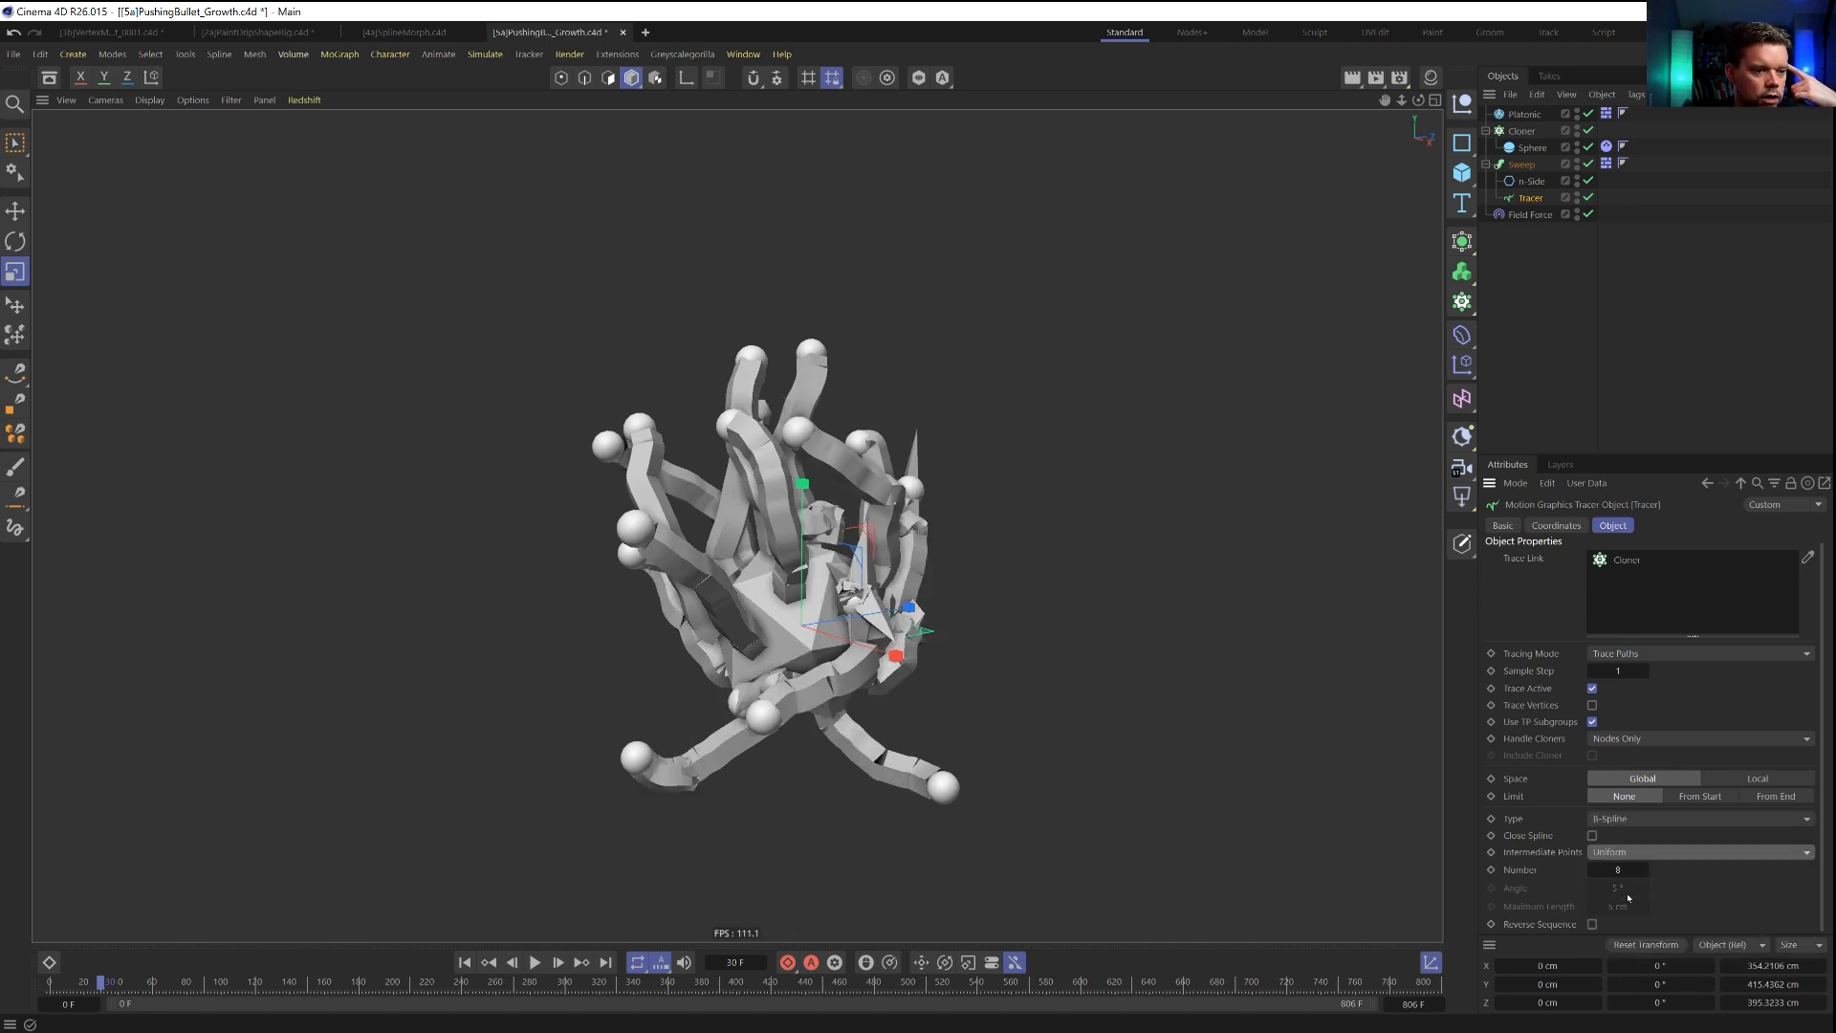
{"action": "left_click_drag", "start_coordinate": [1603, 870], "coordinate": [1594, 874]}
{"action": "left_click", "coordinate": [1646, 872]}
{"action": "left_click", "coordinate": [1646, 872]}
{"action": "left_click", "coordinate": [1646, 872]}
{"action": "left_click", "coordinate": [1646, 872]}
{"action": "left_click", "coordinate": [1646, 873]}
{"action": "left_click", "coordinate": [1645, 872]}
{"action": "left_click", "coordinate": [1646, 872]}
{"action": "left_click", "coordinate": [1645, 872]}
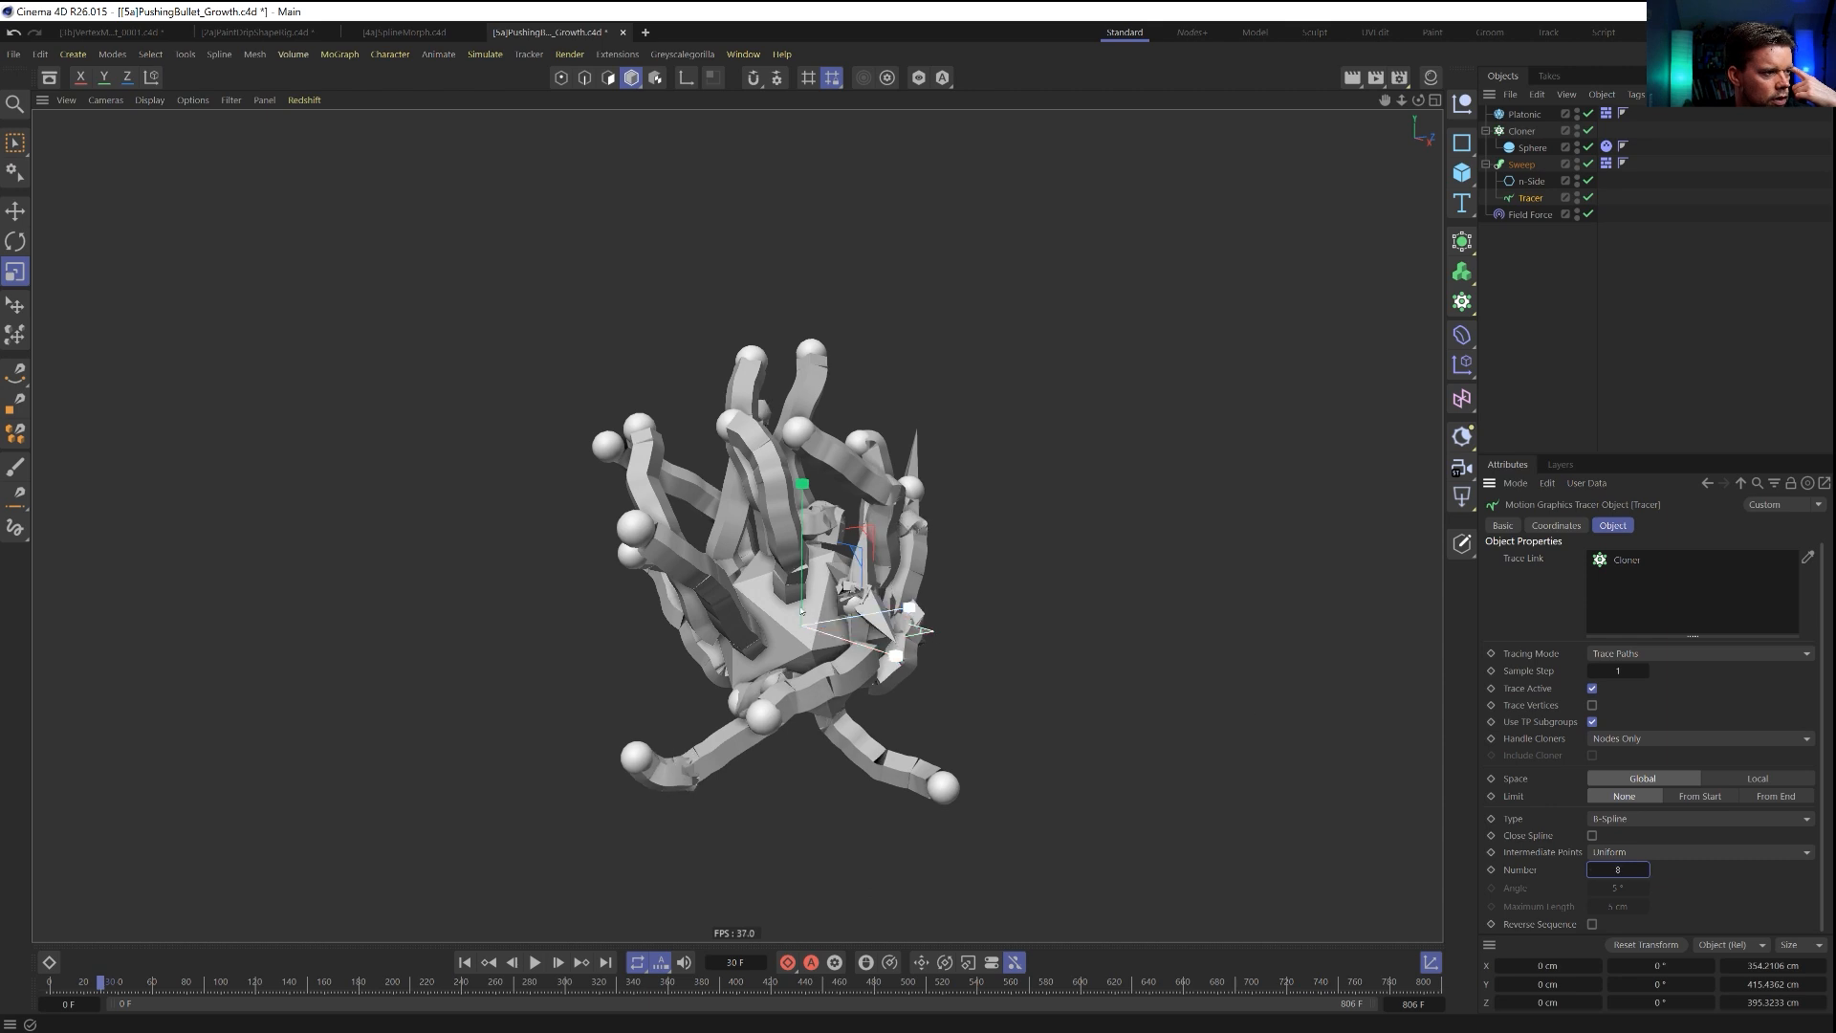
{"action": "left_click", "coordinate": [1650, 852]}
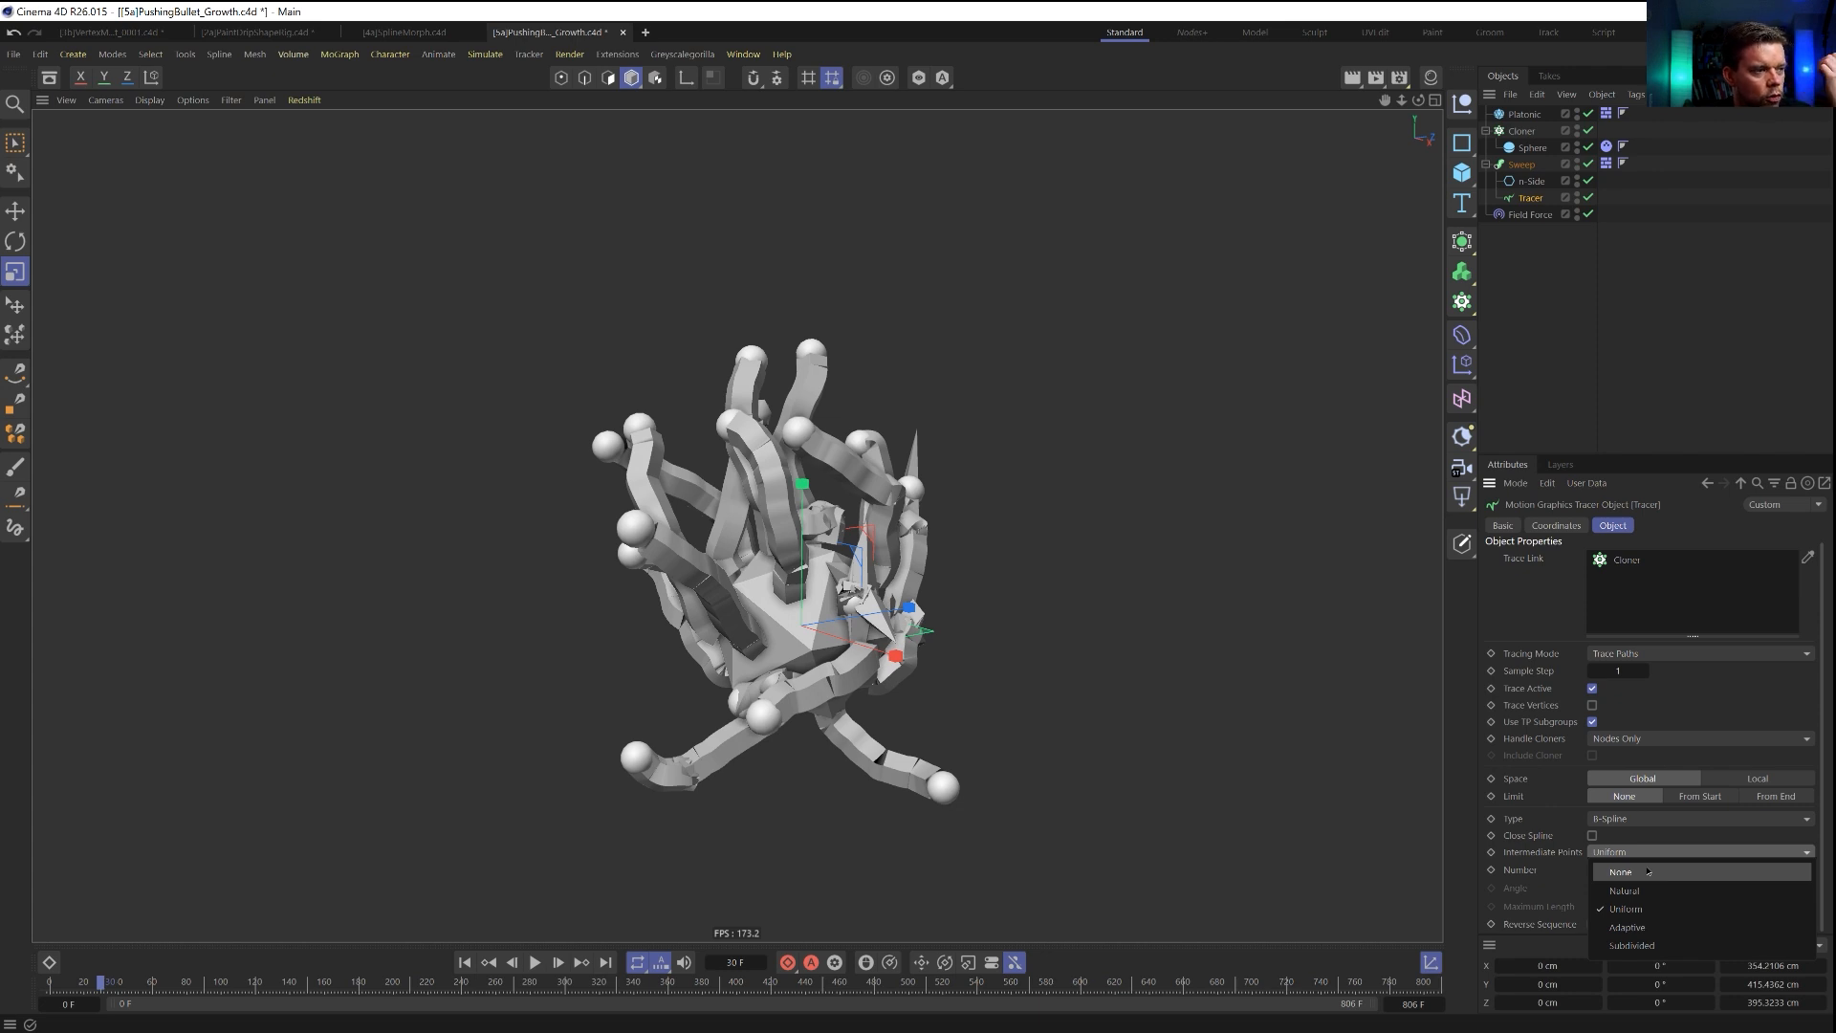
{"action": "left_click", "coordinate": [1649, 872]}
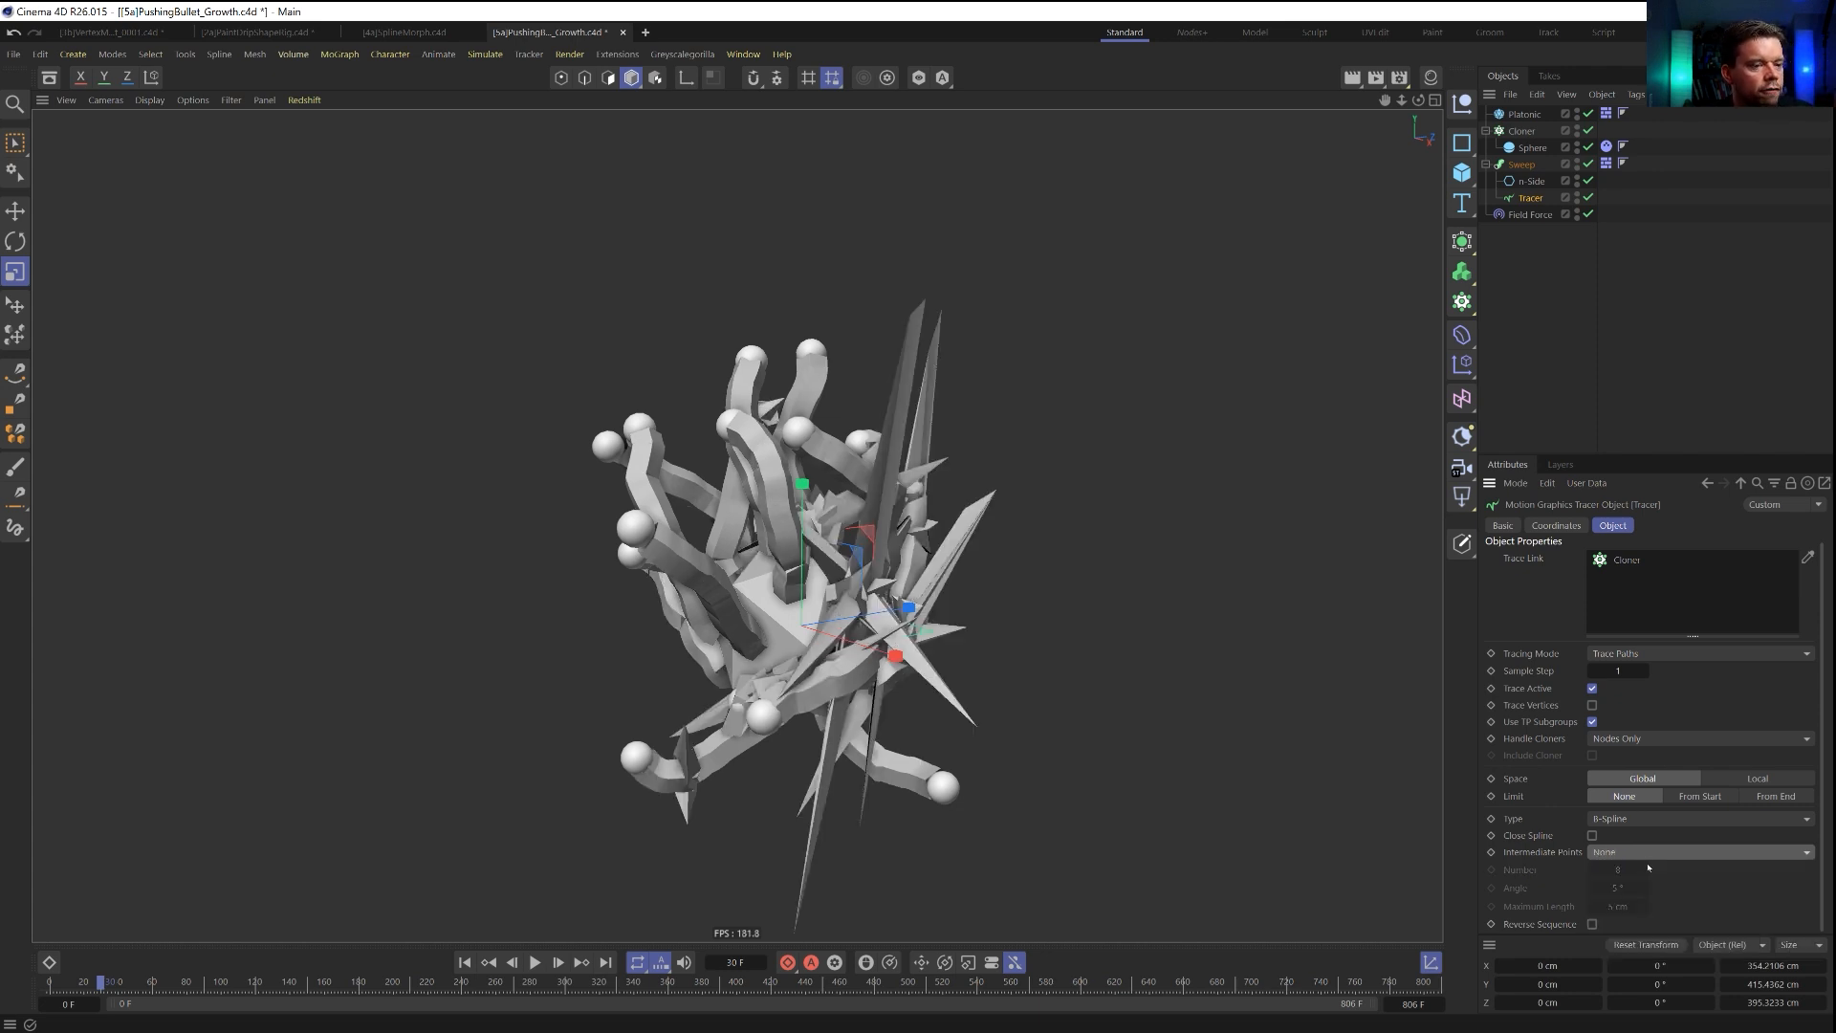
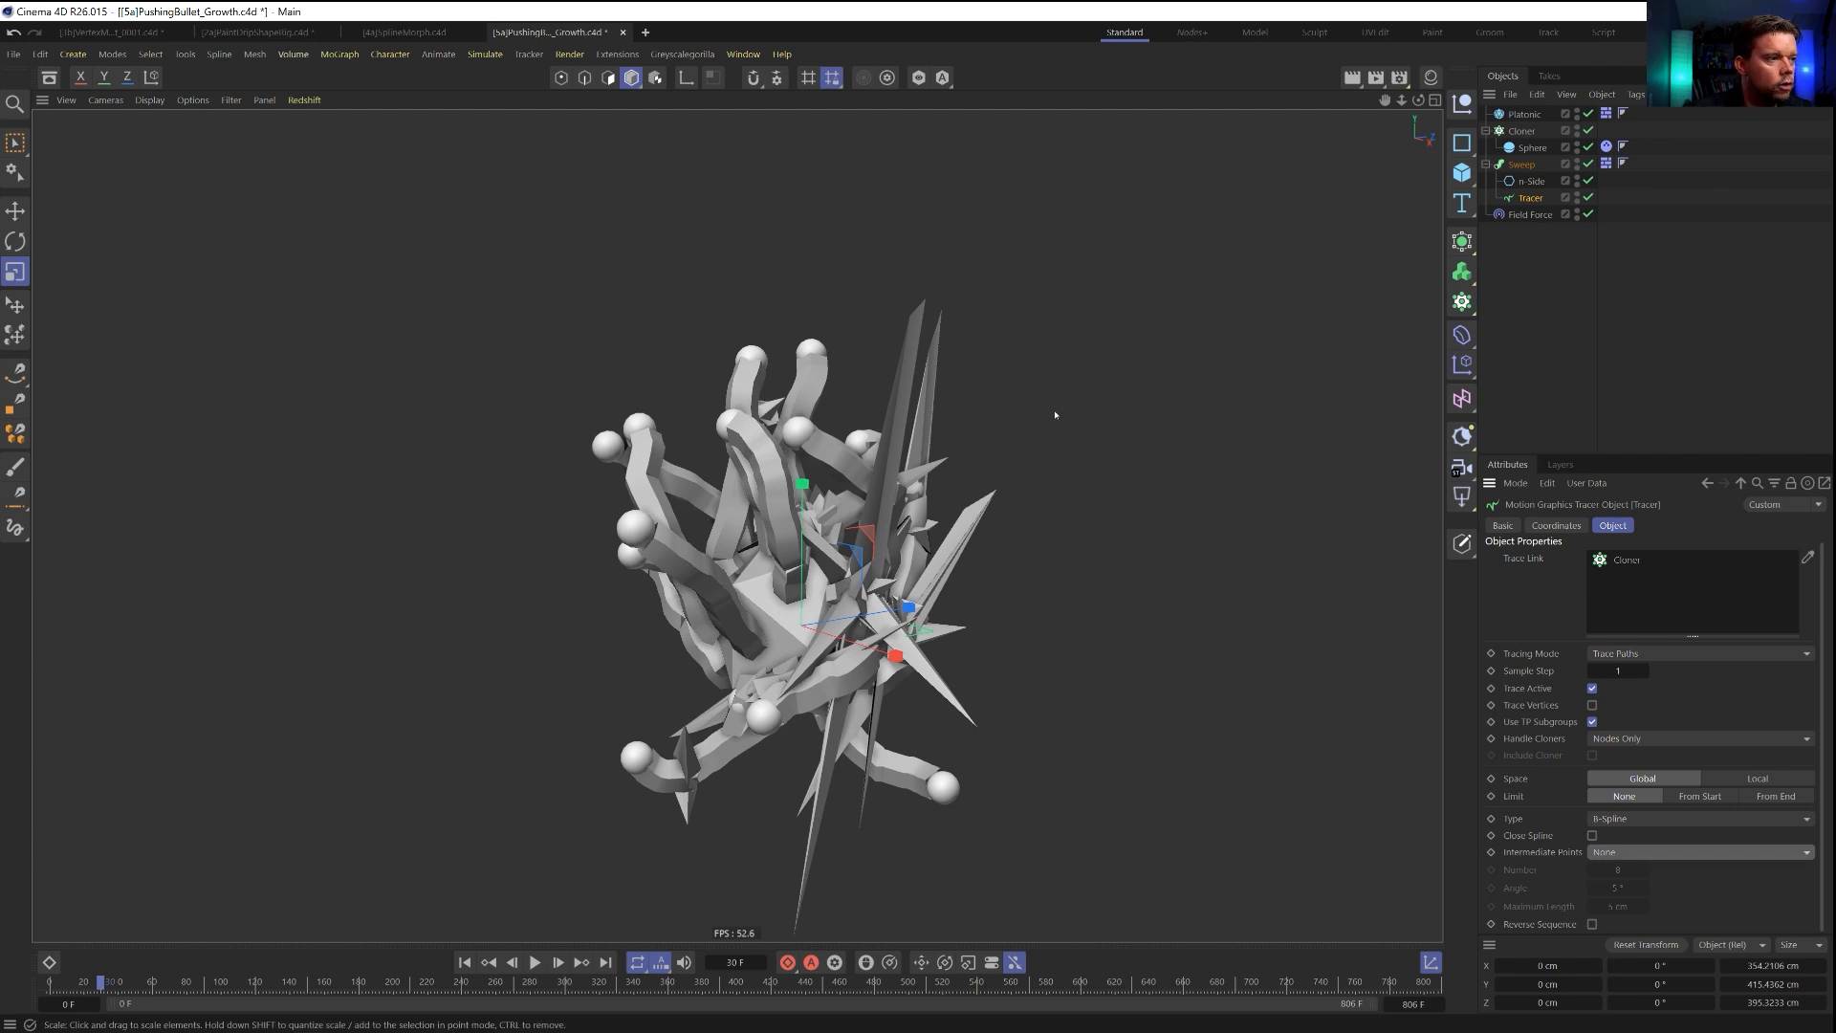
Replay the simulation from the start to frame 23 and disable the Sweep.
{"action": "left_click", "coordinate": [464, 962]}
{"action": "left_click", "coordinate": [535, 962]}
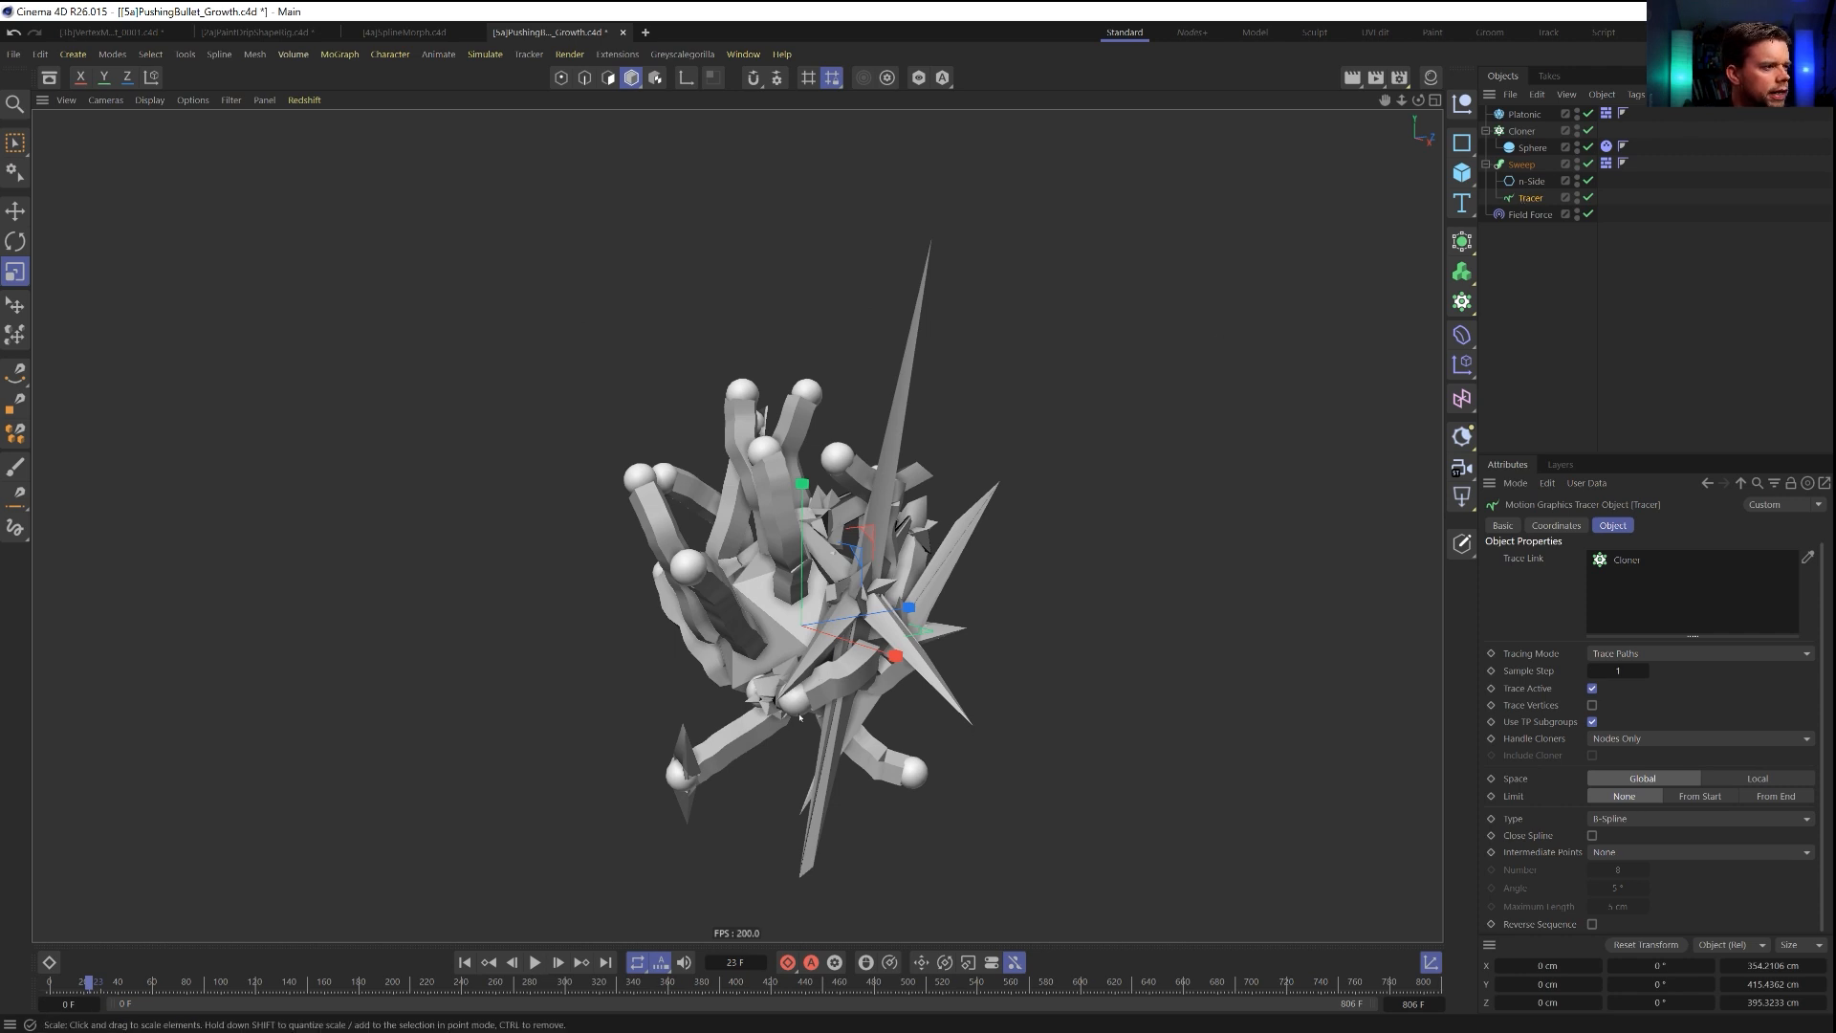
{"action": "left_click", "coordinate": [1589, 164]}
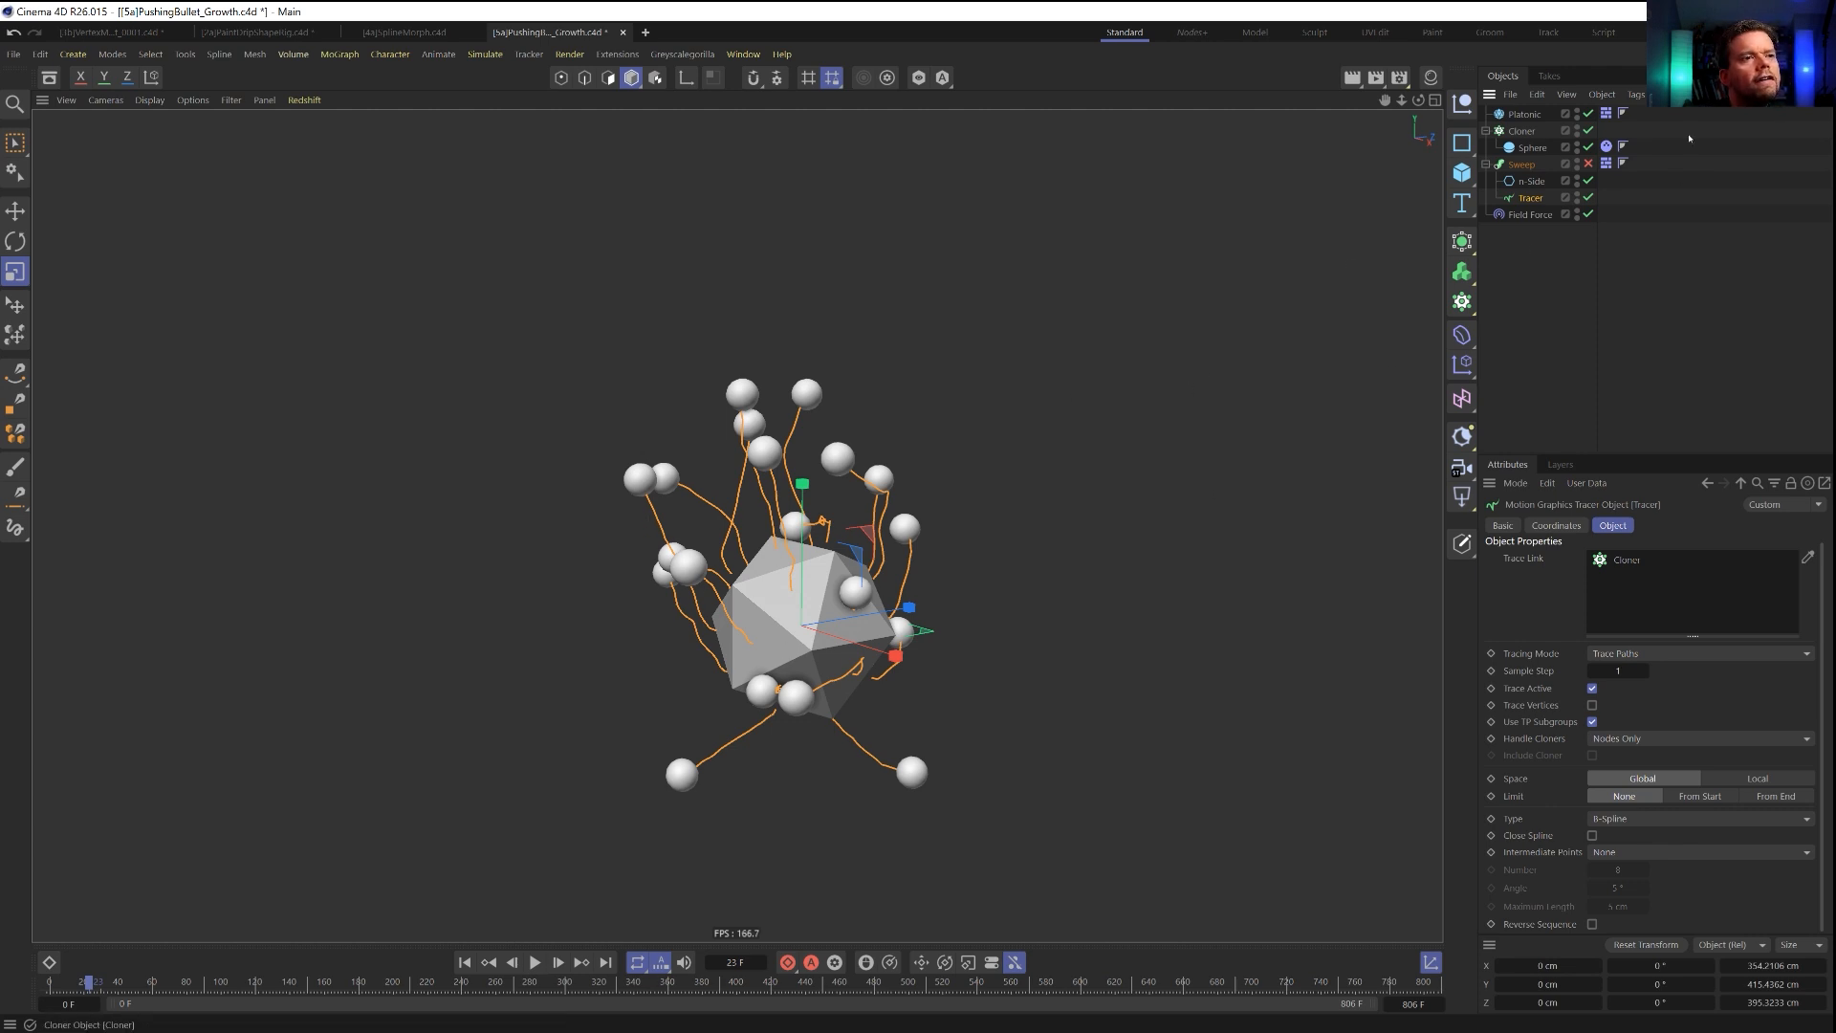
Try adding the Tracer as a layer in the Field Force's falloff Fields list.
{"action": "left_click", "coordinate": [1530, 214]}
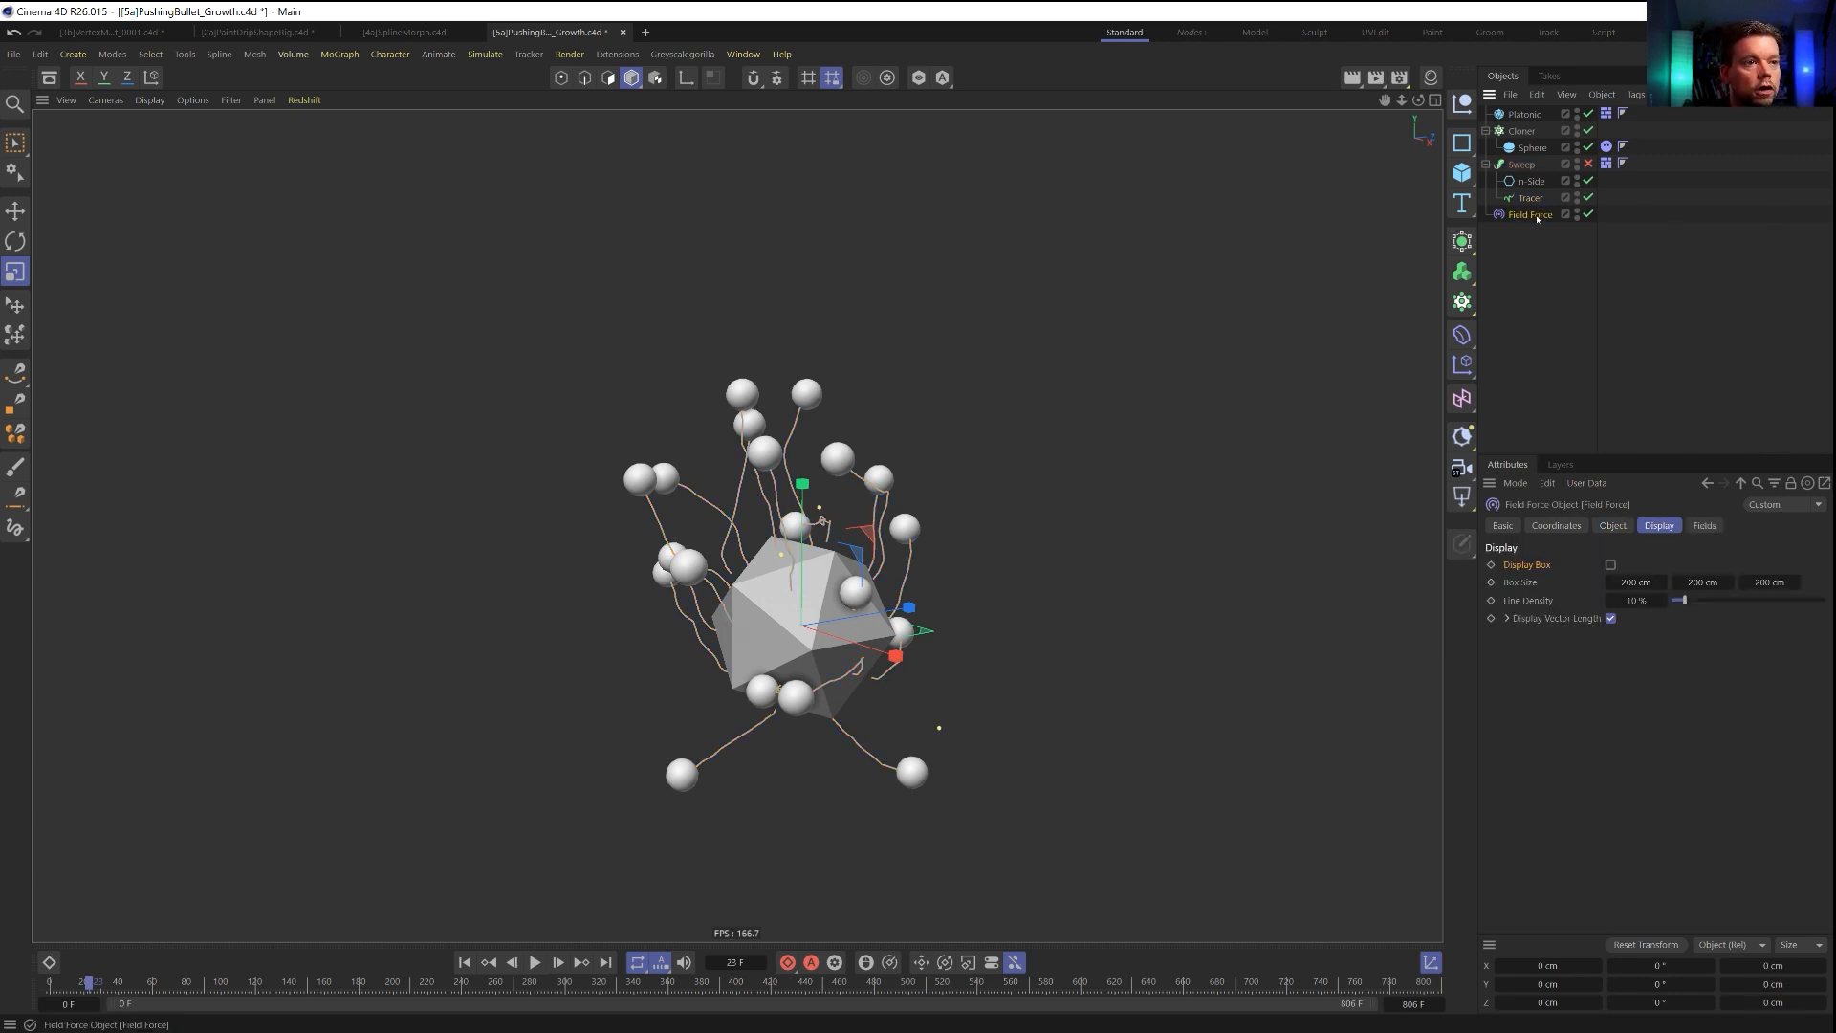
{"action": "left_click", "coordinate": [1704, 526]}
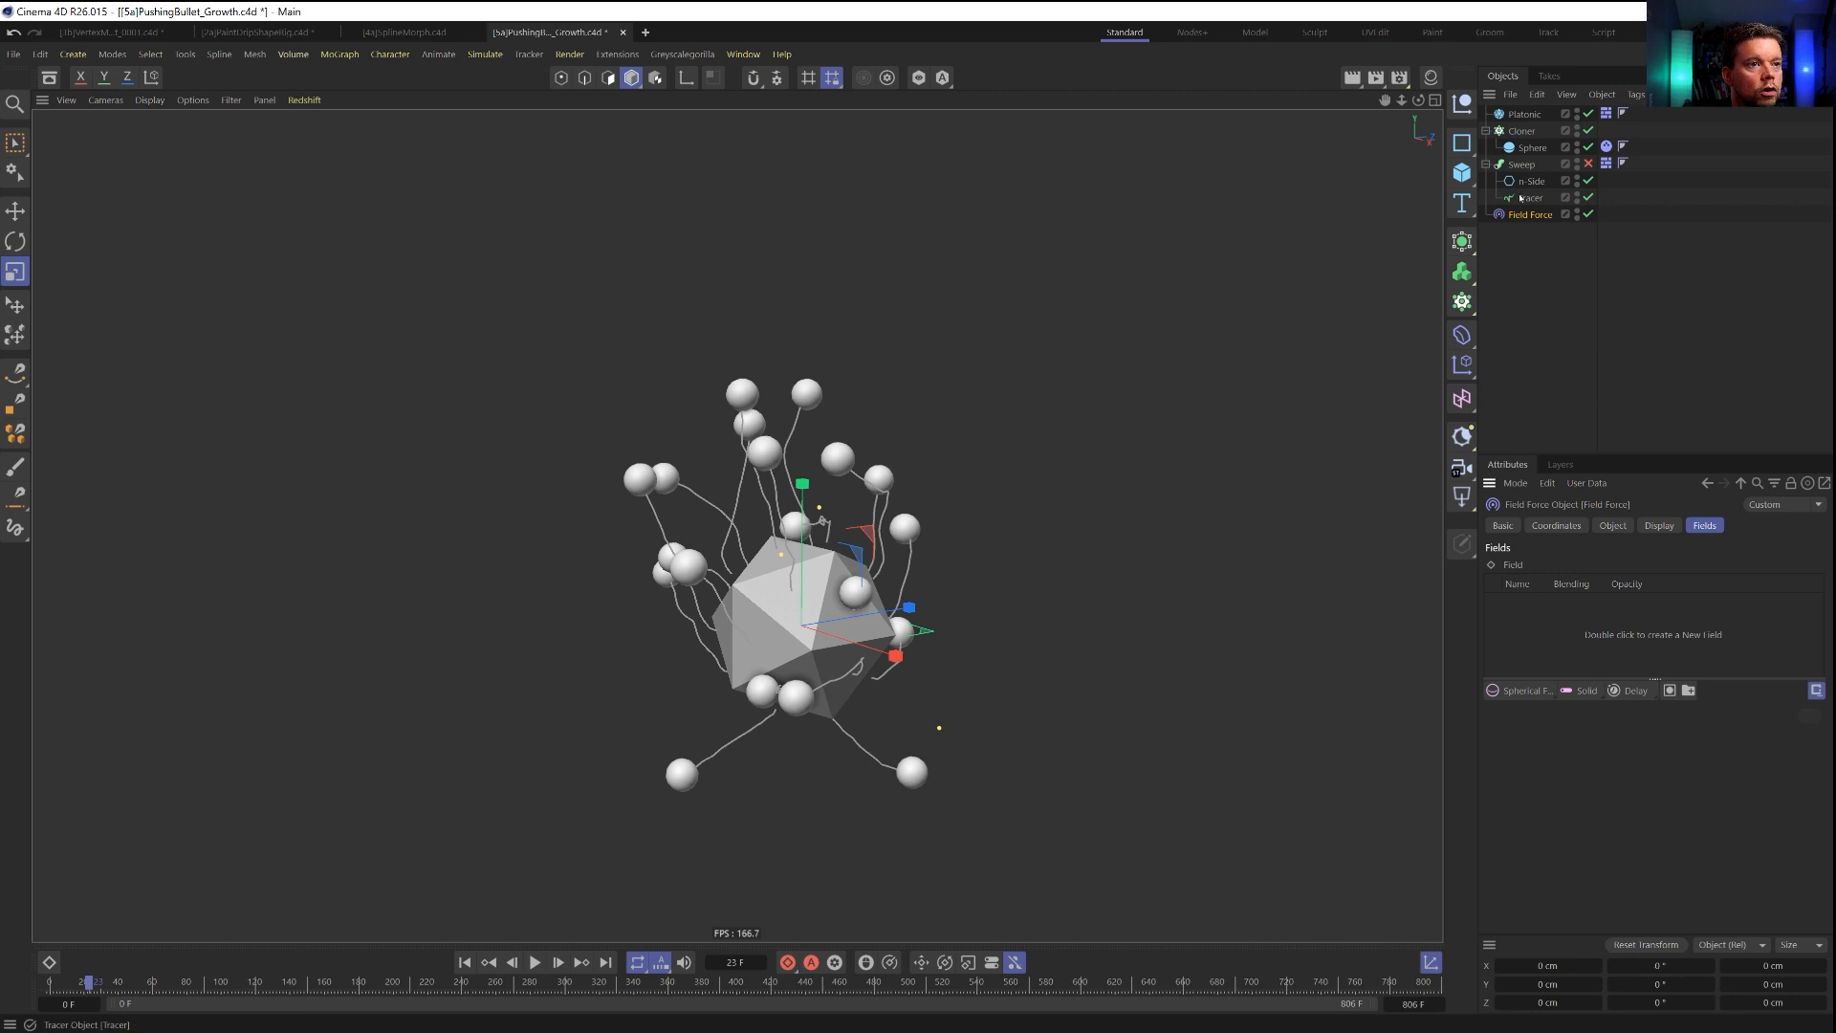
{"action": "left_click_drag", "start_coordinate": [1554, 640], "coordinate": [1547, 612]}
{"action": "left_click", "coordinate": [1546, 607]}
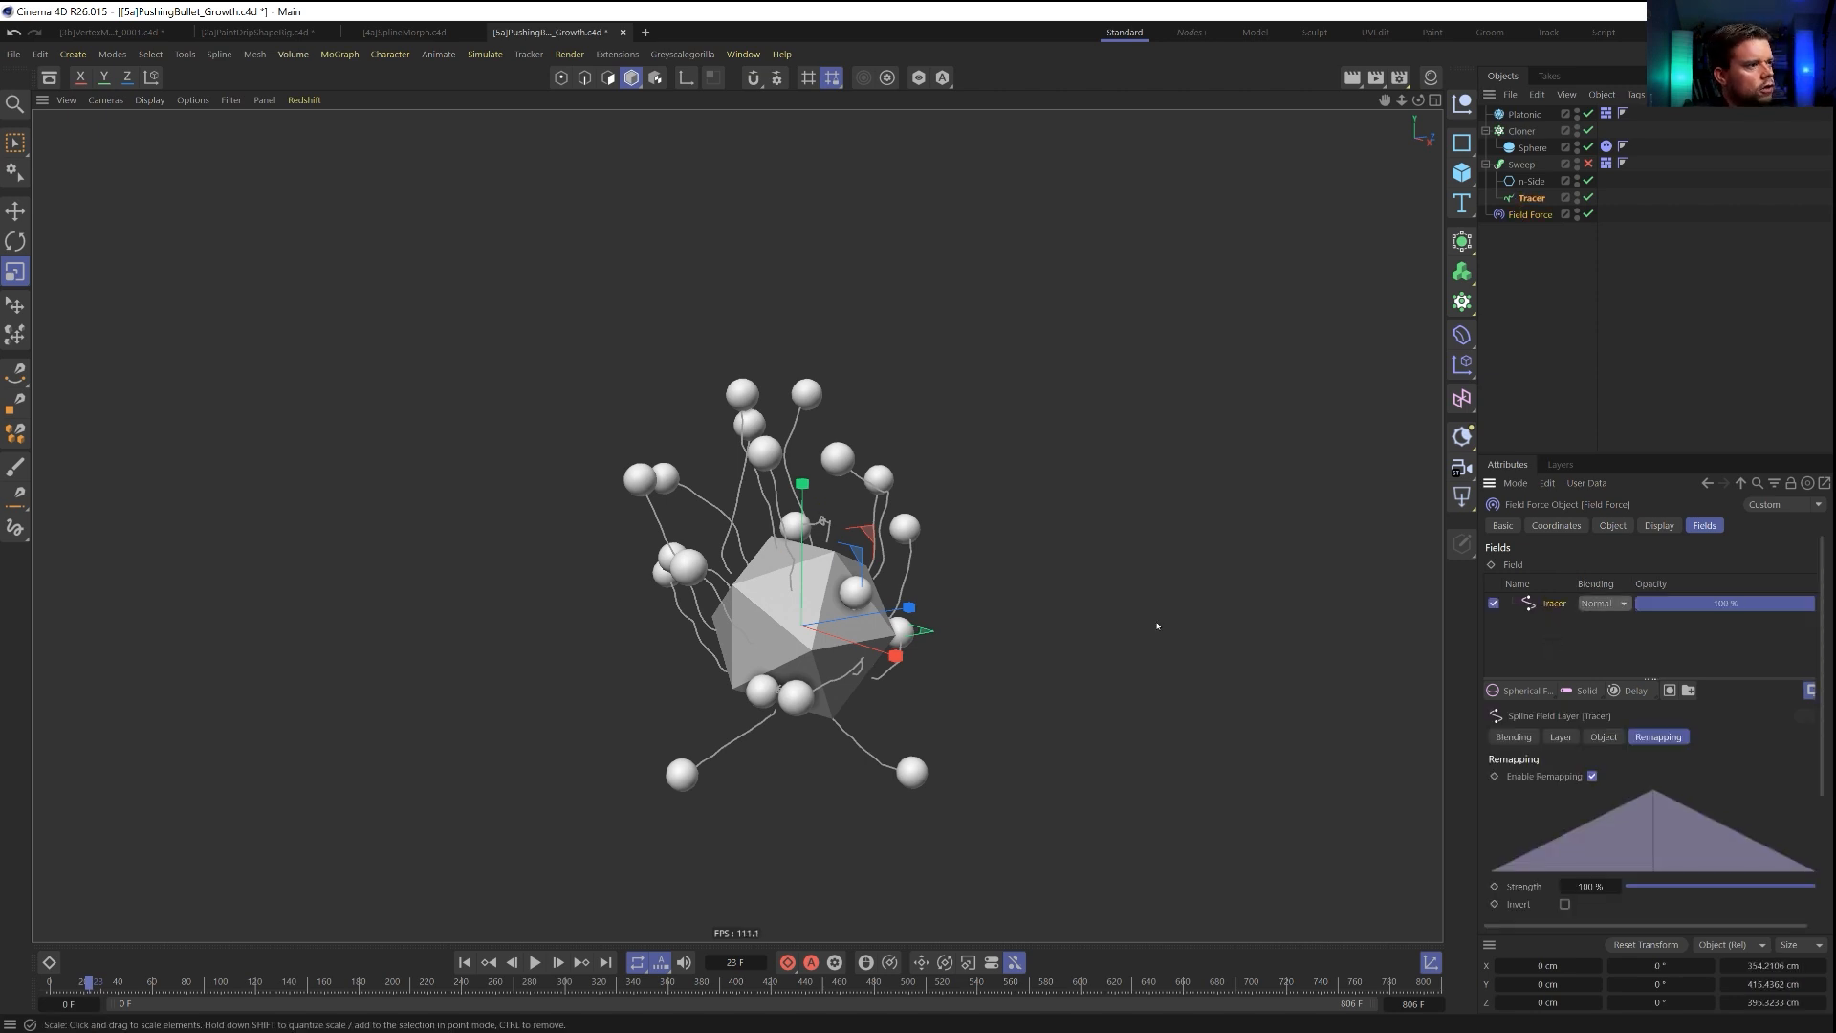
Turn on the Field Force's display box and show its object properties.
{"action": "left_click", "coordinate": [1659, 526]}
{"action": "left_click", "coordinate": [1610, 565]}
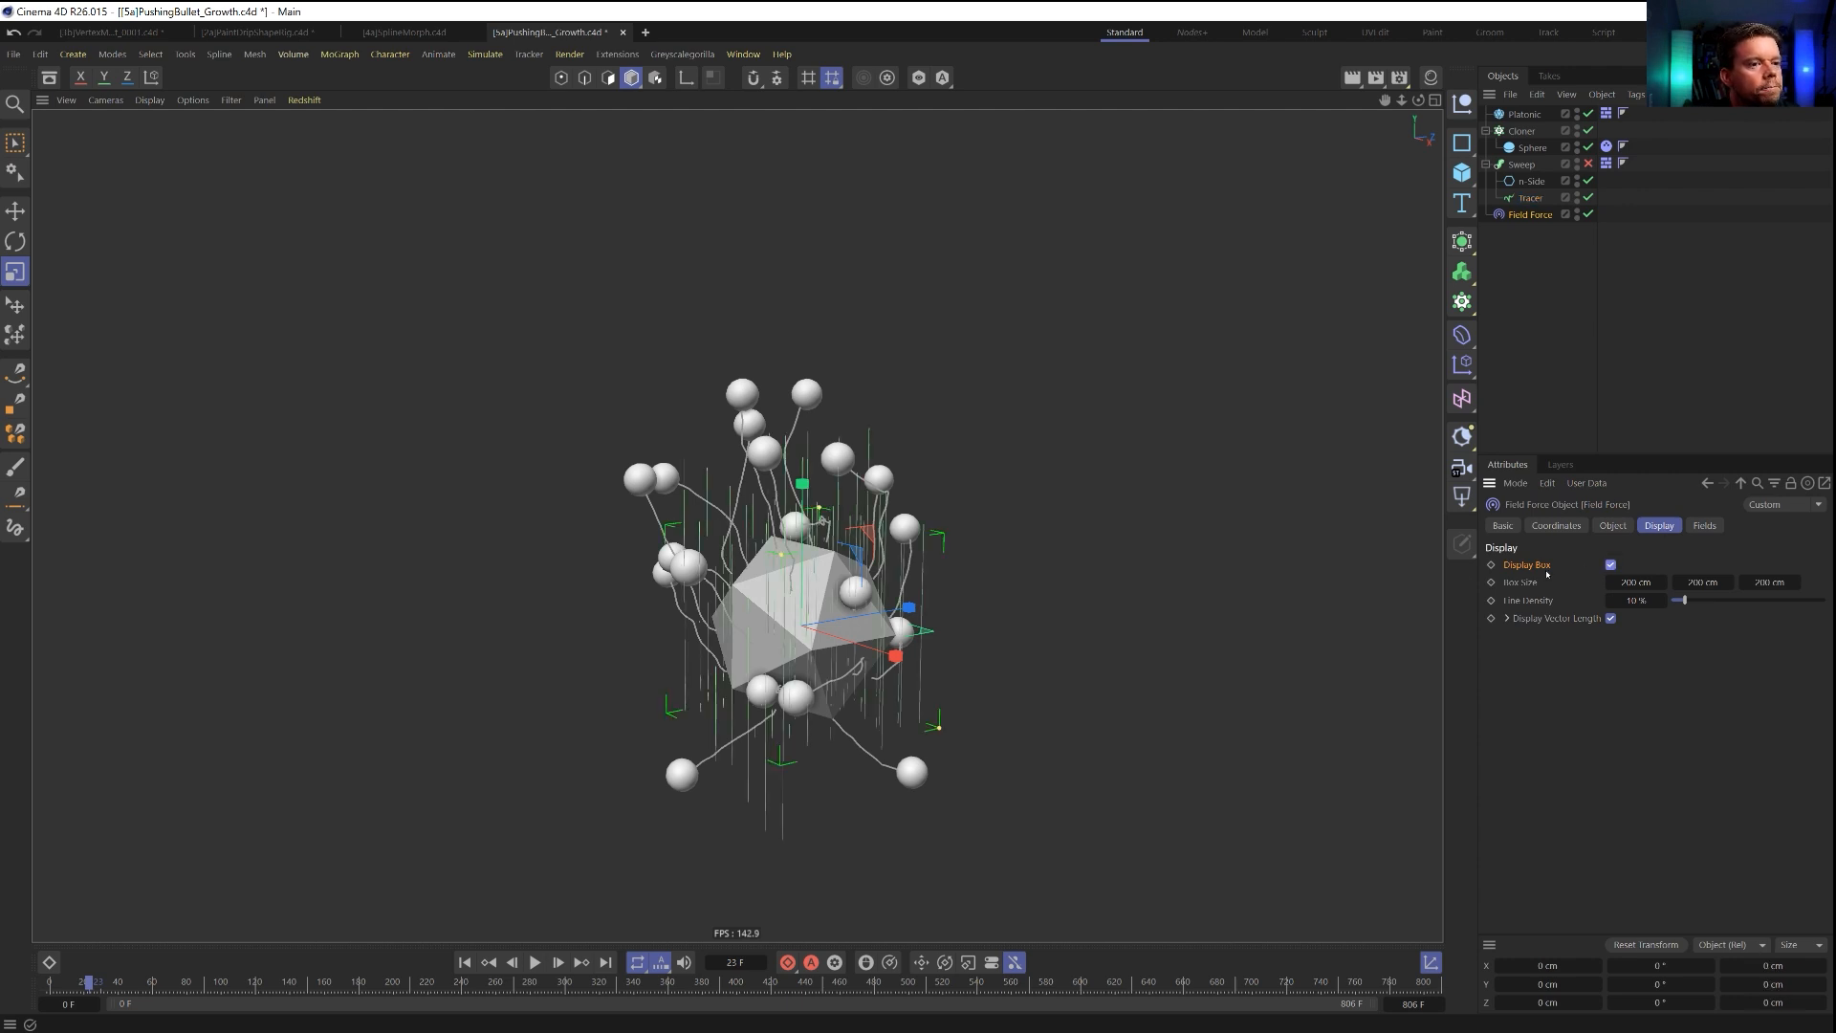
{"action": "left_click", "coordinate": [1614, 526]}
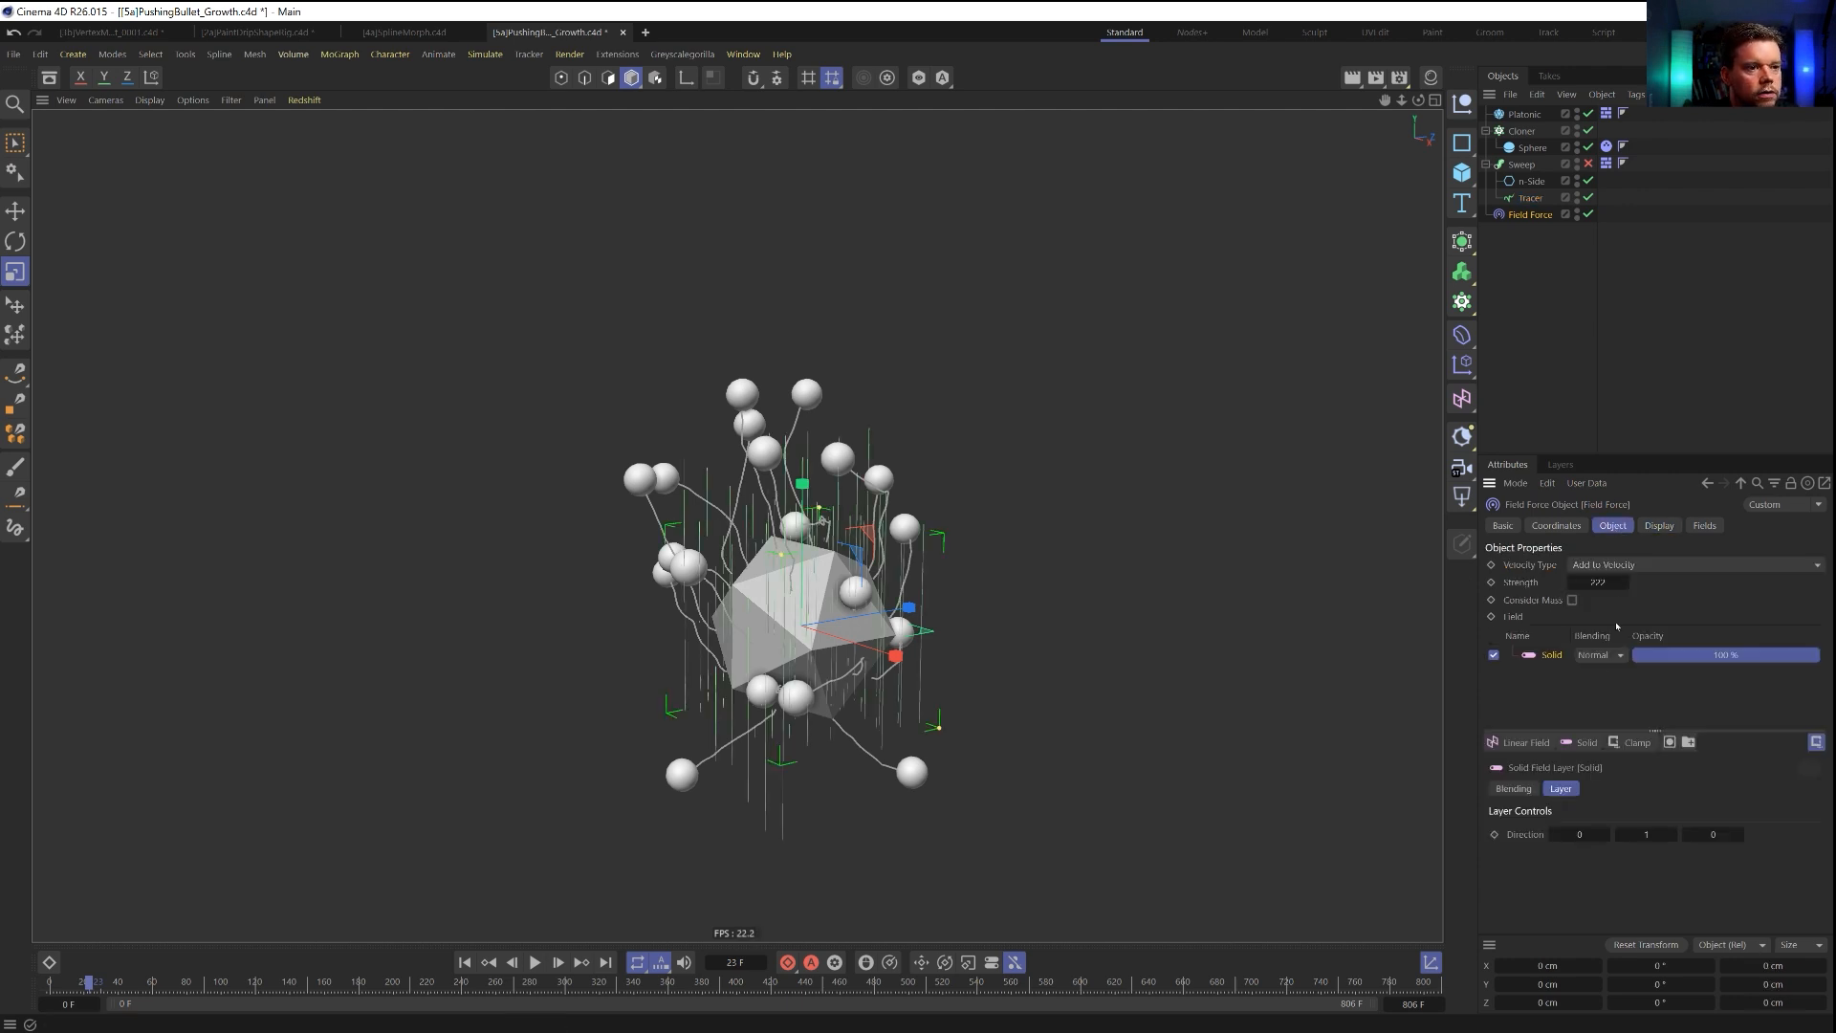
Delete the Tracer from the Field Force's falloff list and replace the Solid layer in its object field list with the Tracer.
{"action": "left_click", "coordinate": [1704, 526]}
{"action": "key", "text": "Delete"}
{"action": "left_click", "coordinate": [1619, 525]}
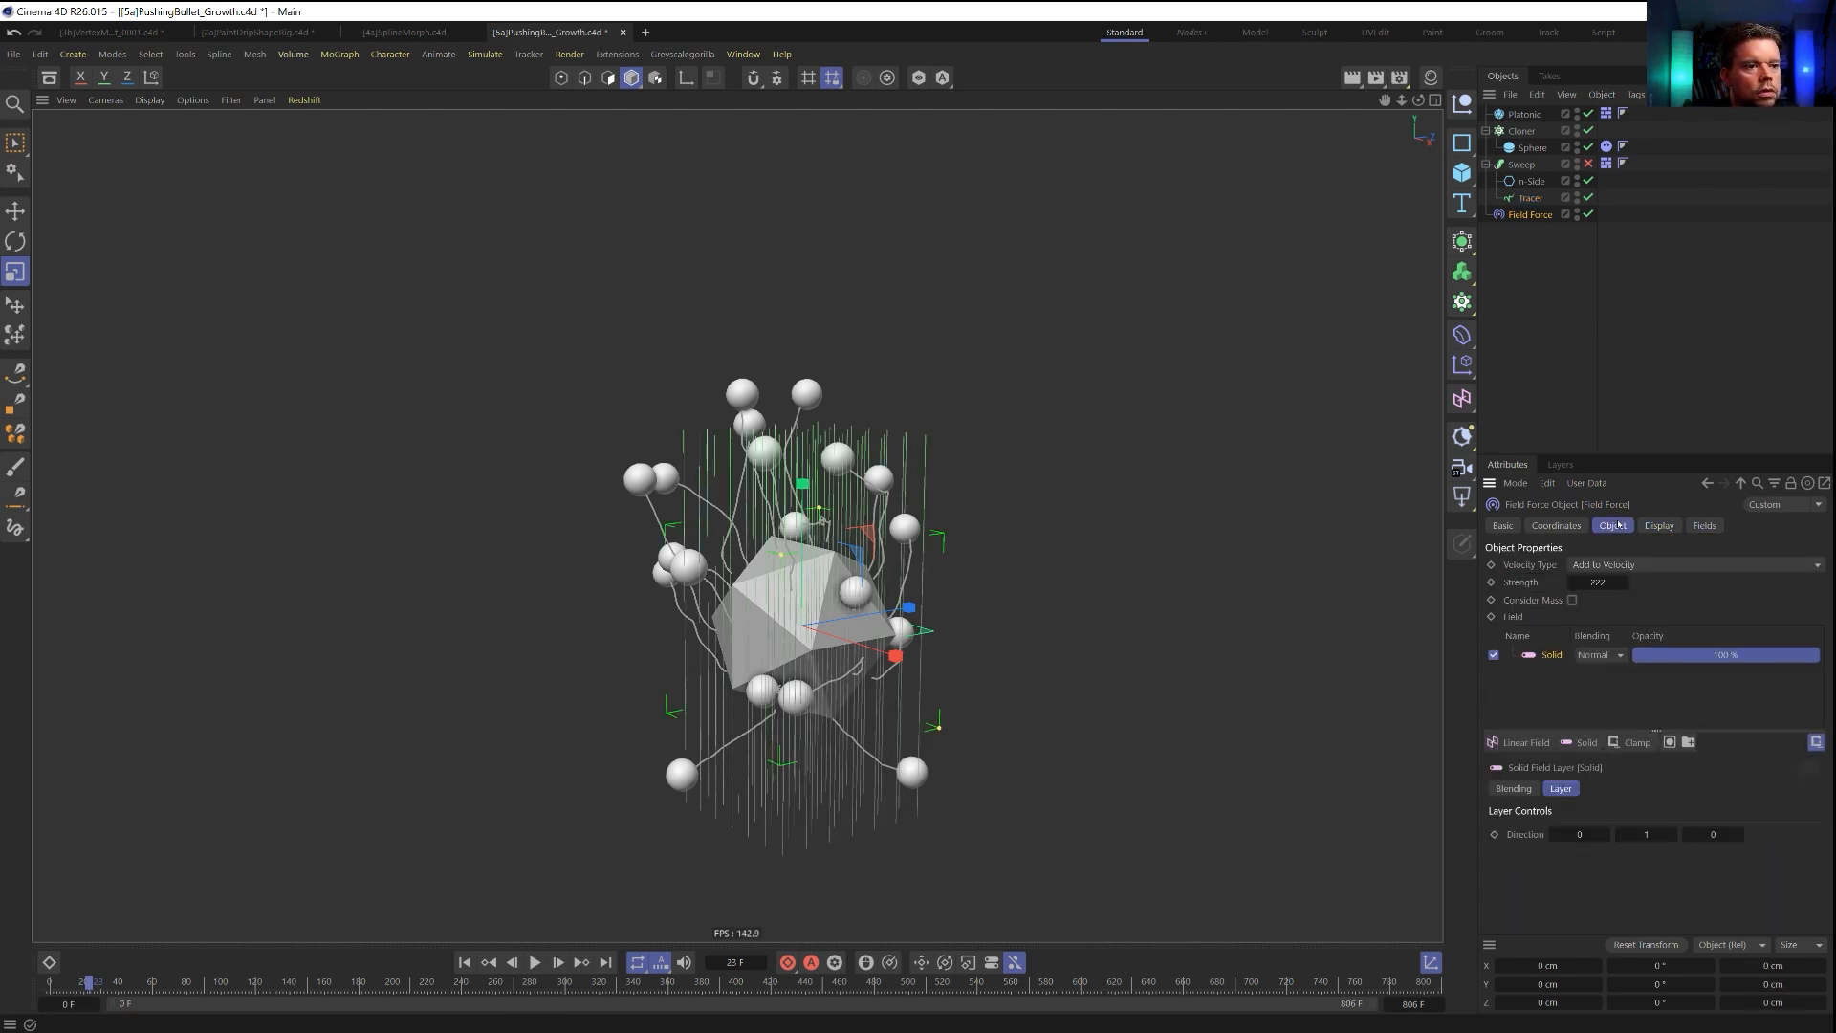
{"action": "key", "text": "Delete"}
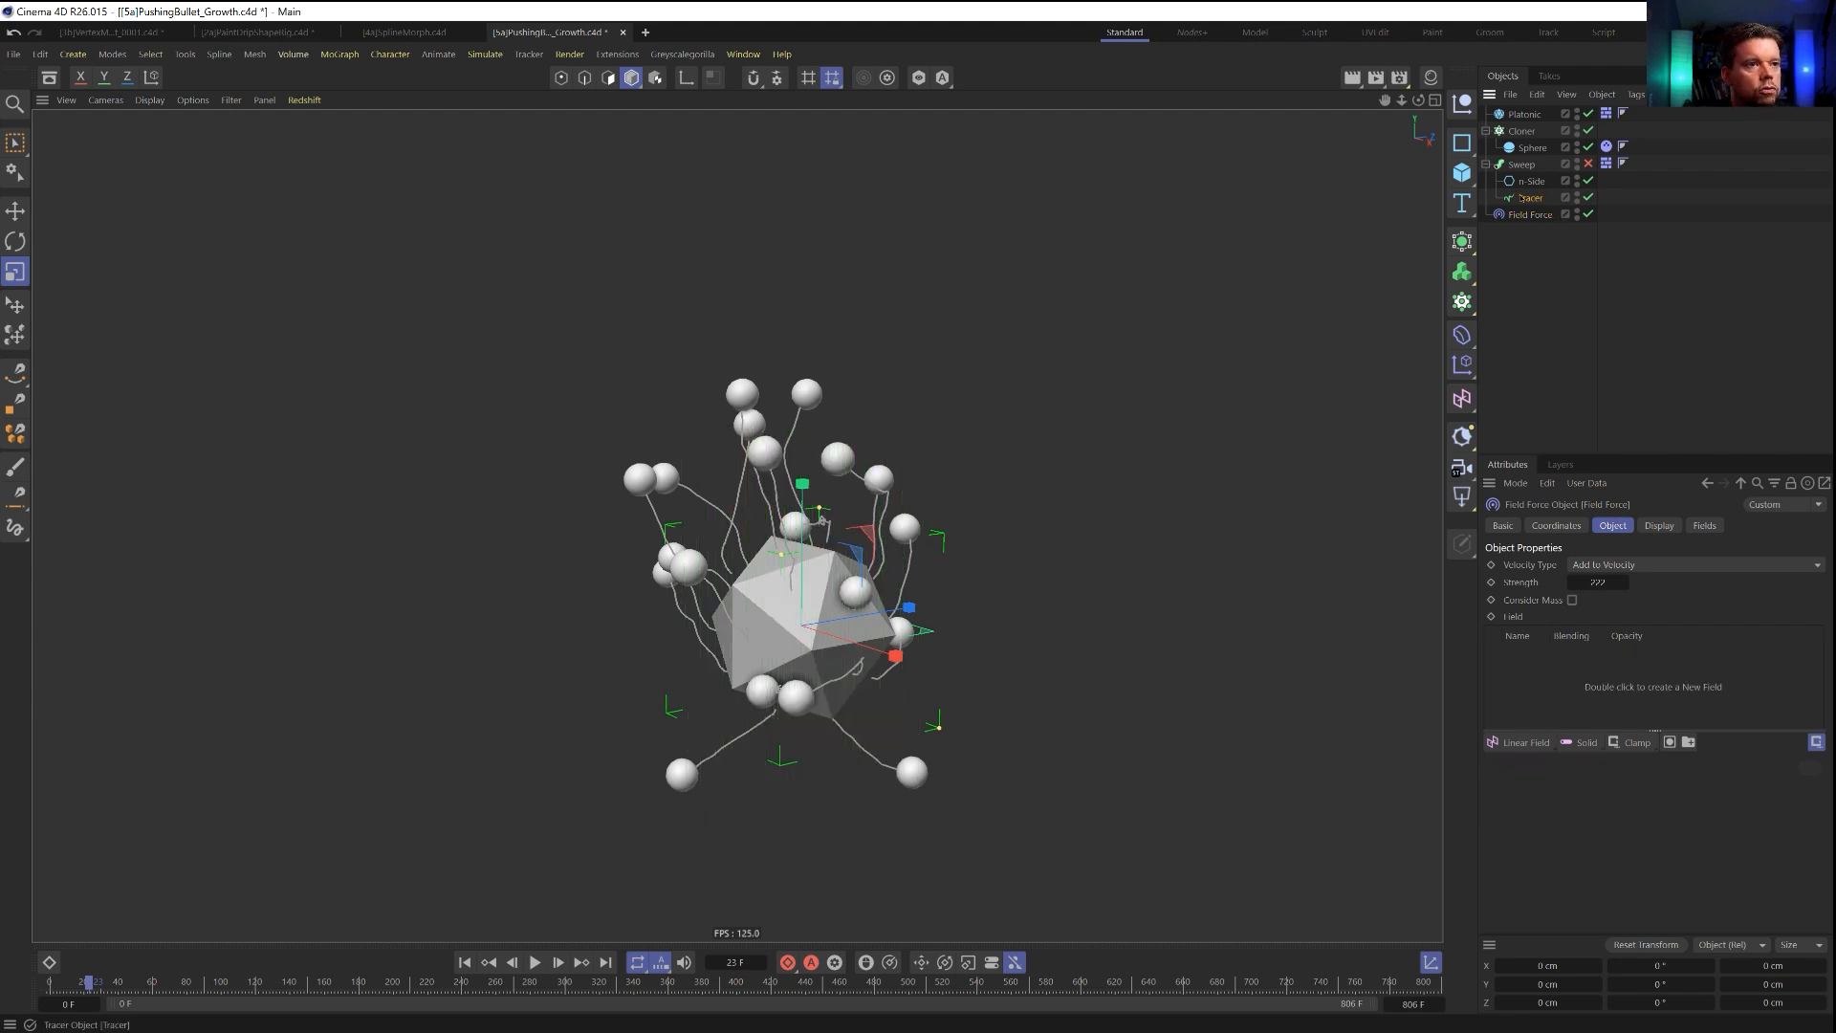
{"action": "left_click_drag", "start_coordinate": [1551, 665], "coordinate": [1540, 665]}
Raise the line density of the Field Force display to 26%.
{"action": "left_click", "coordinate": [1659, 525]}
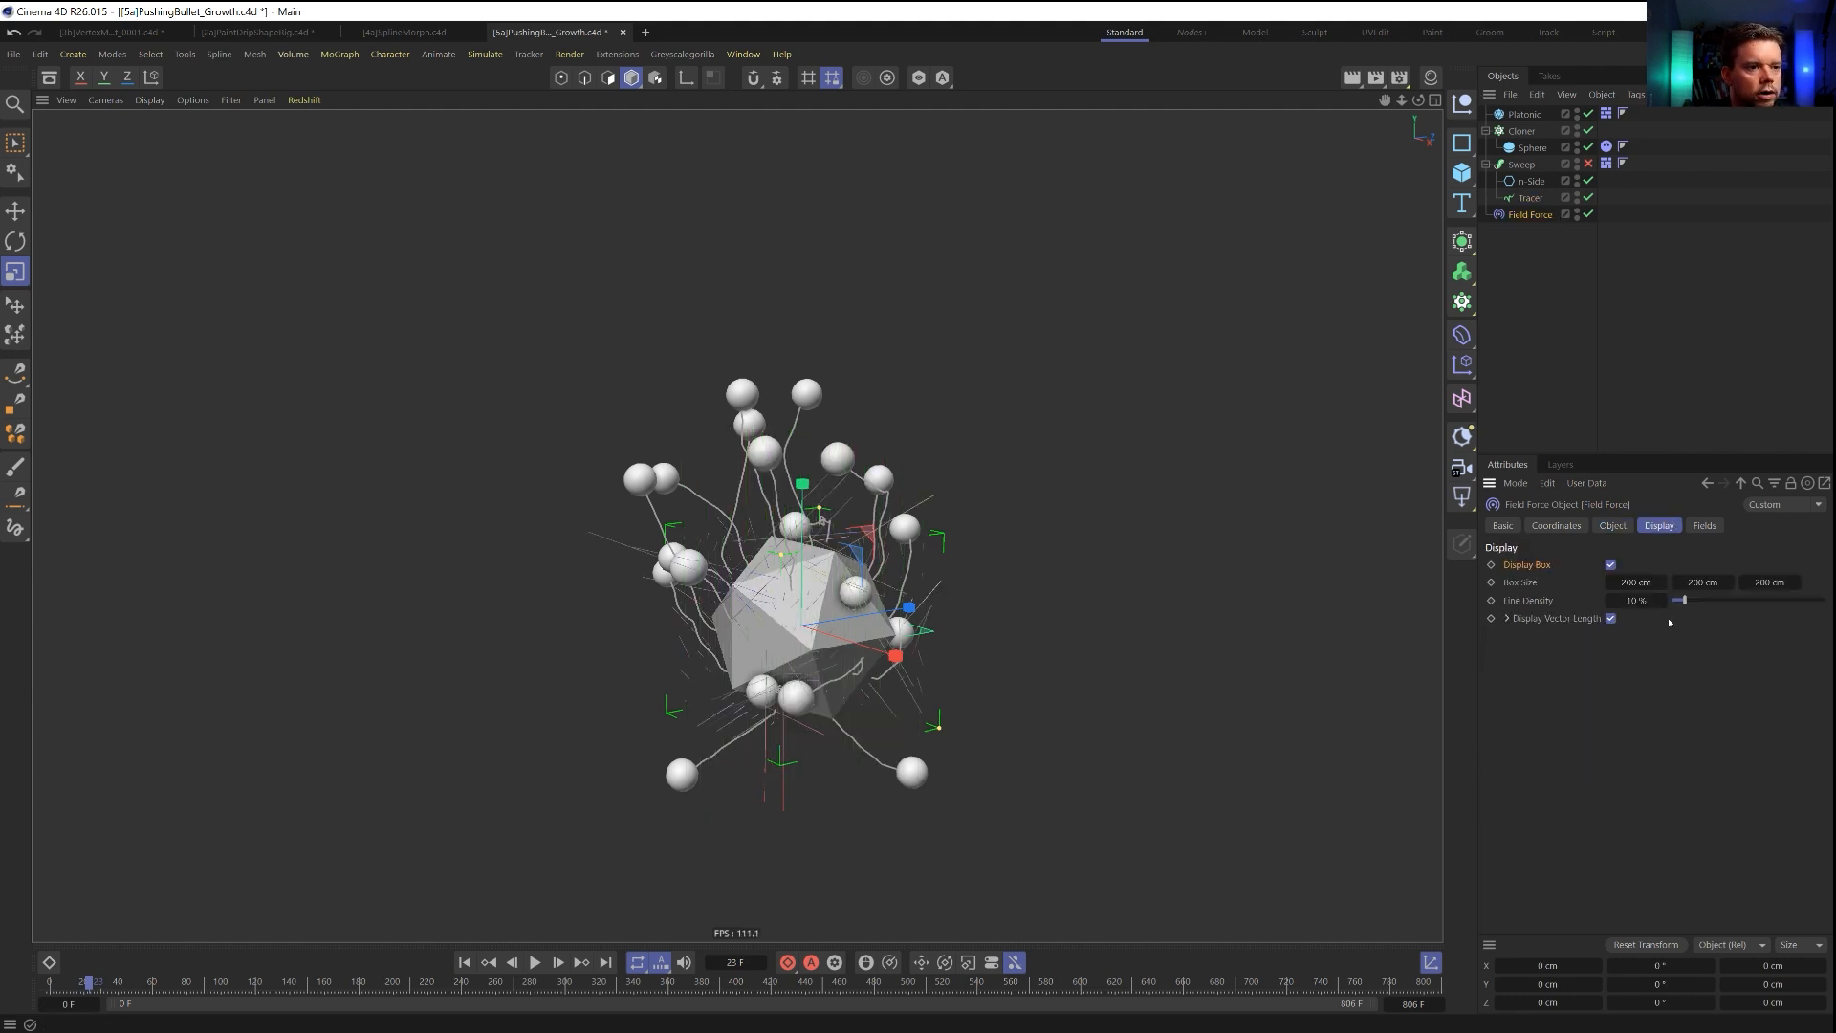
{"action": "mouse_move", "coordinate": [1685, 601]}
{"action": "left_mouse_down"}
{"action": "mouse_move", "coordinate": [1750, 602]}
{"action": "mouse_move", "coordinate": [1710, 603]}
{"action": "left_mouse_up"}
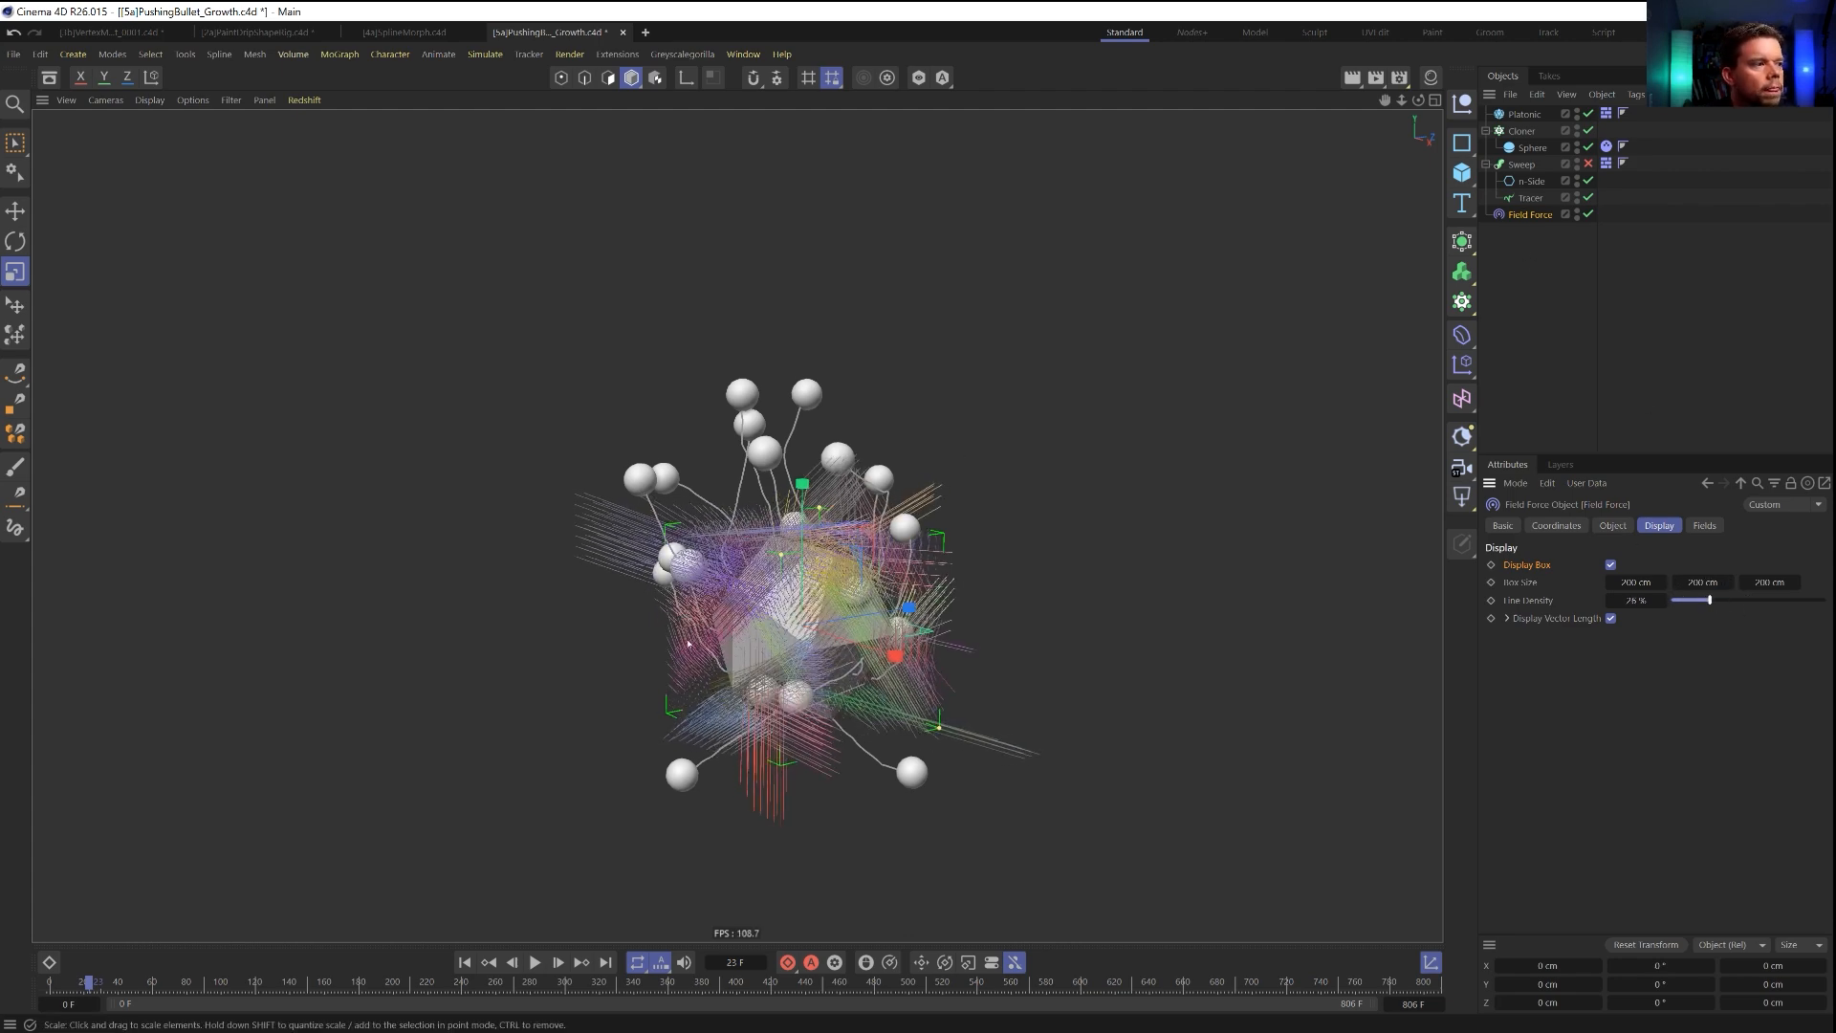
{"action": "scroll", "coordinate": [750, 620], "scroll_direction": "up", "scroll_amount": 5}
{"action": "left_click_drag", "start_coordinate": [610, 478], "coordinate": [1031, 457], "text": "alt"}
Set the Field Force display box size to 777 cm on all three axes.
{"action": "left_click", "coordinate": [1648, 583]}
{"action": "type", "text": "777"}
{"action": "left_click", "coordinate": [1772, 582]}
{"action": "type", "text": "777"}
{"action": "key", "text": "Return"}
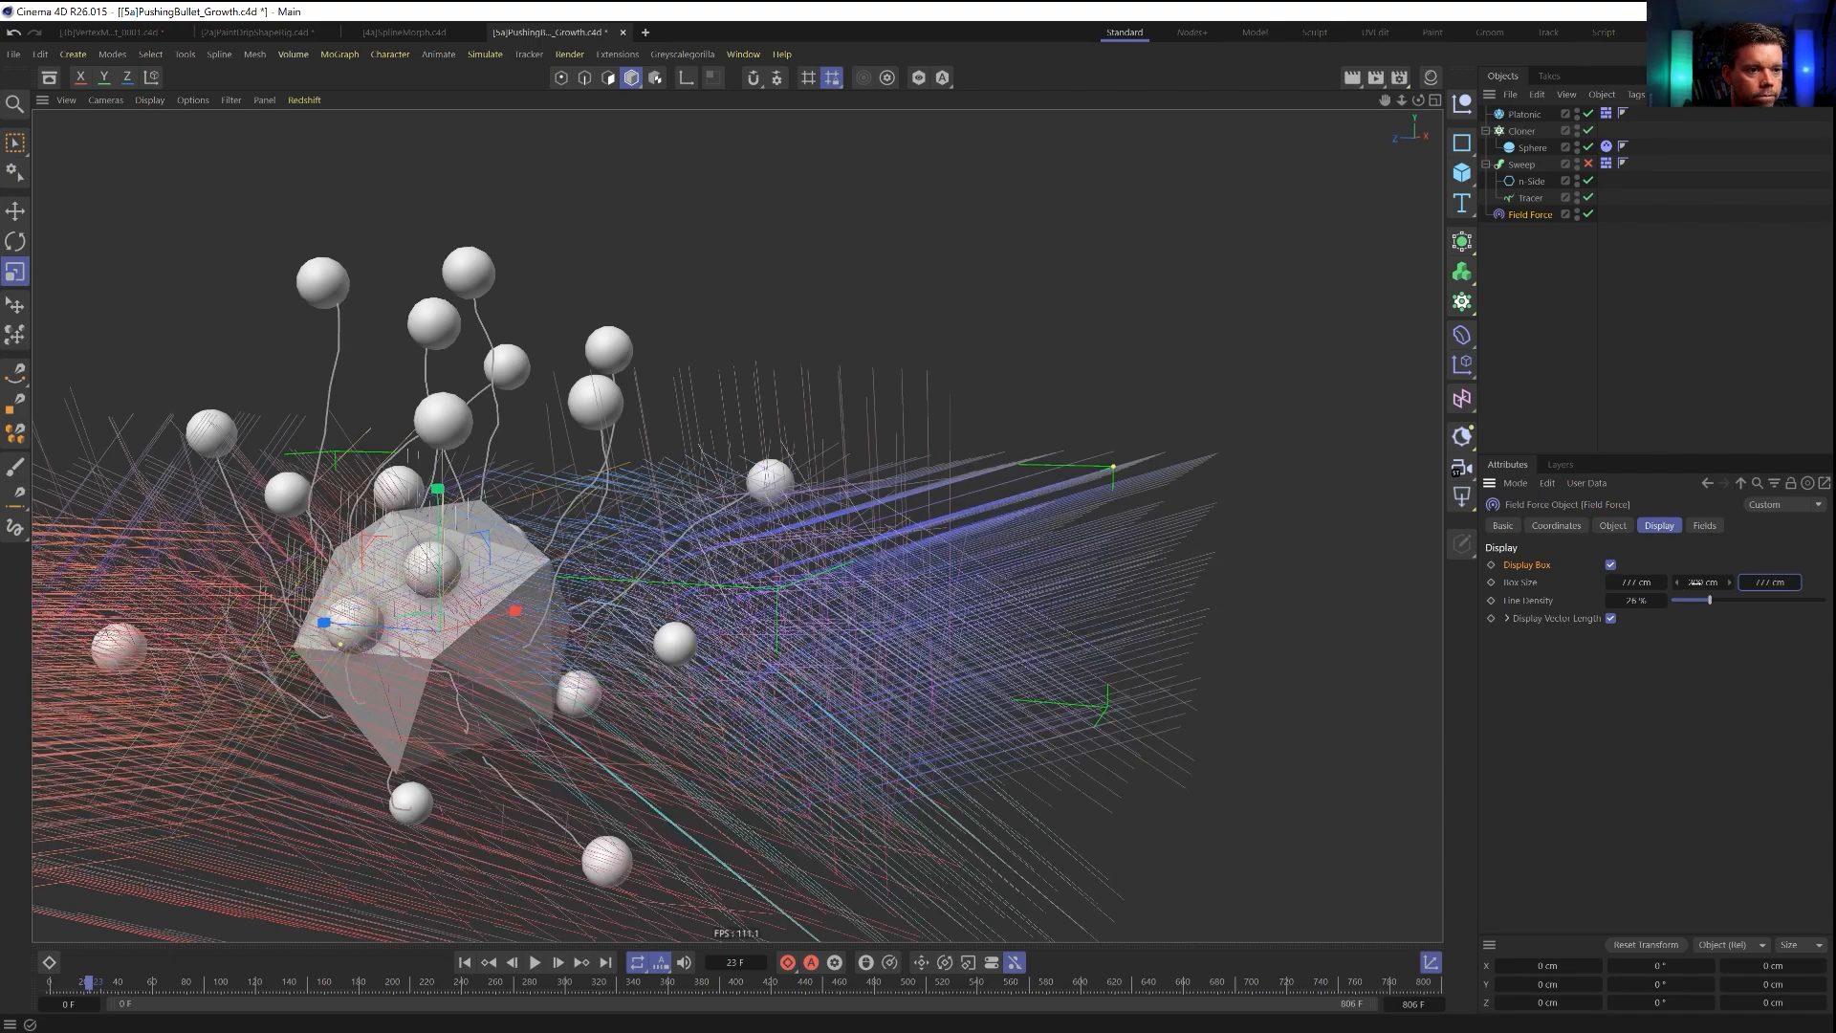
{"action": "left_click", "coordinate": [1696, 583]}
{"action": "type", "text": "777"}
{"action": "key", "text": "Return"}
{"action": "left_click_drag", "start_coordinate": [498, 574], "coordinate": [815, 428], "text": "alt"}
{"action": "scroll", "coordinate": [815, 428], "scroll_direction": "down", "scroll_amount": 7}
{"action": "scroll", "coordinate": [814, 431], "scroll_direction": "up", "scroll_amount": 1}
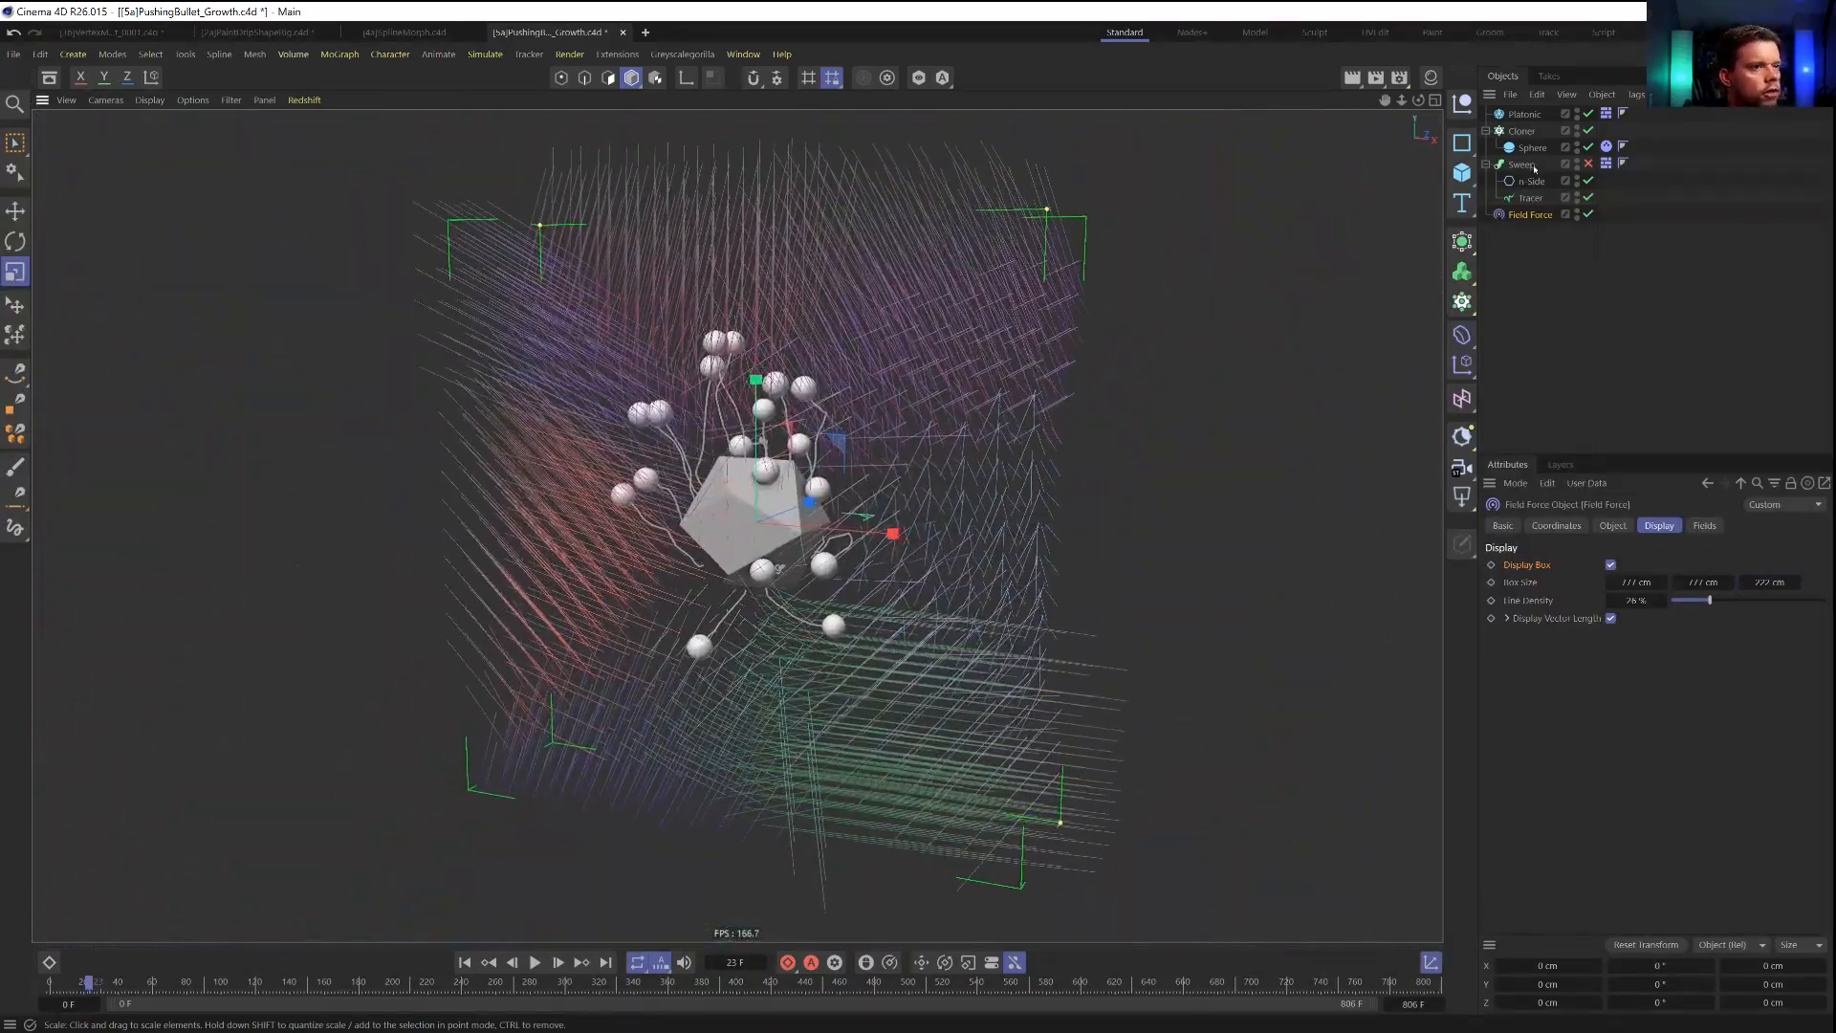
Add a Mask to the Field Force's Tracer layer and place a second Tracer layer inside it.
{"action": "left_click", "coordinate": [1614, 527]}
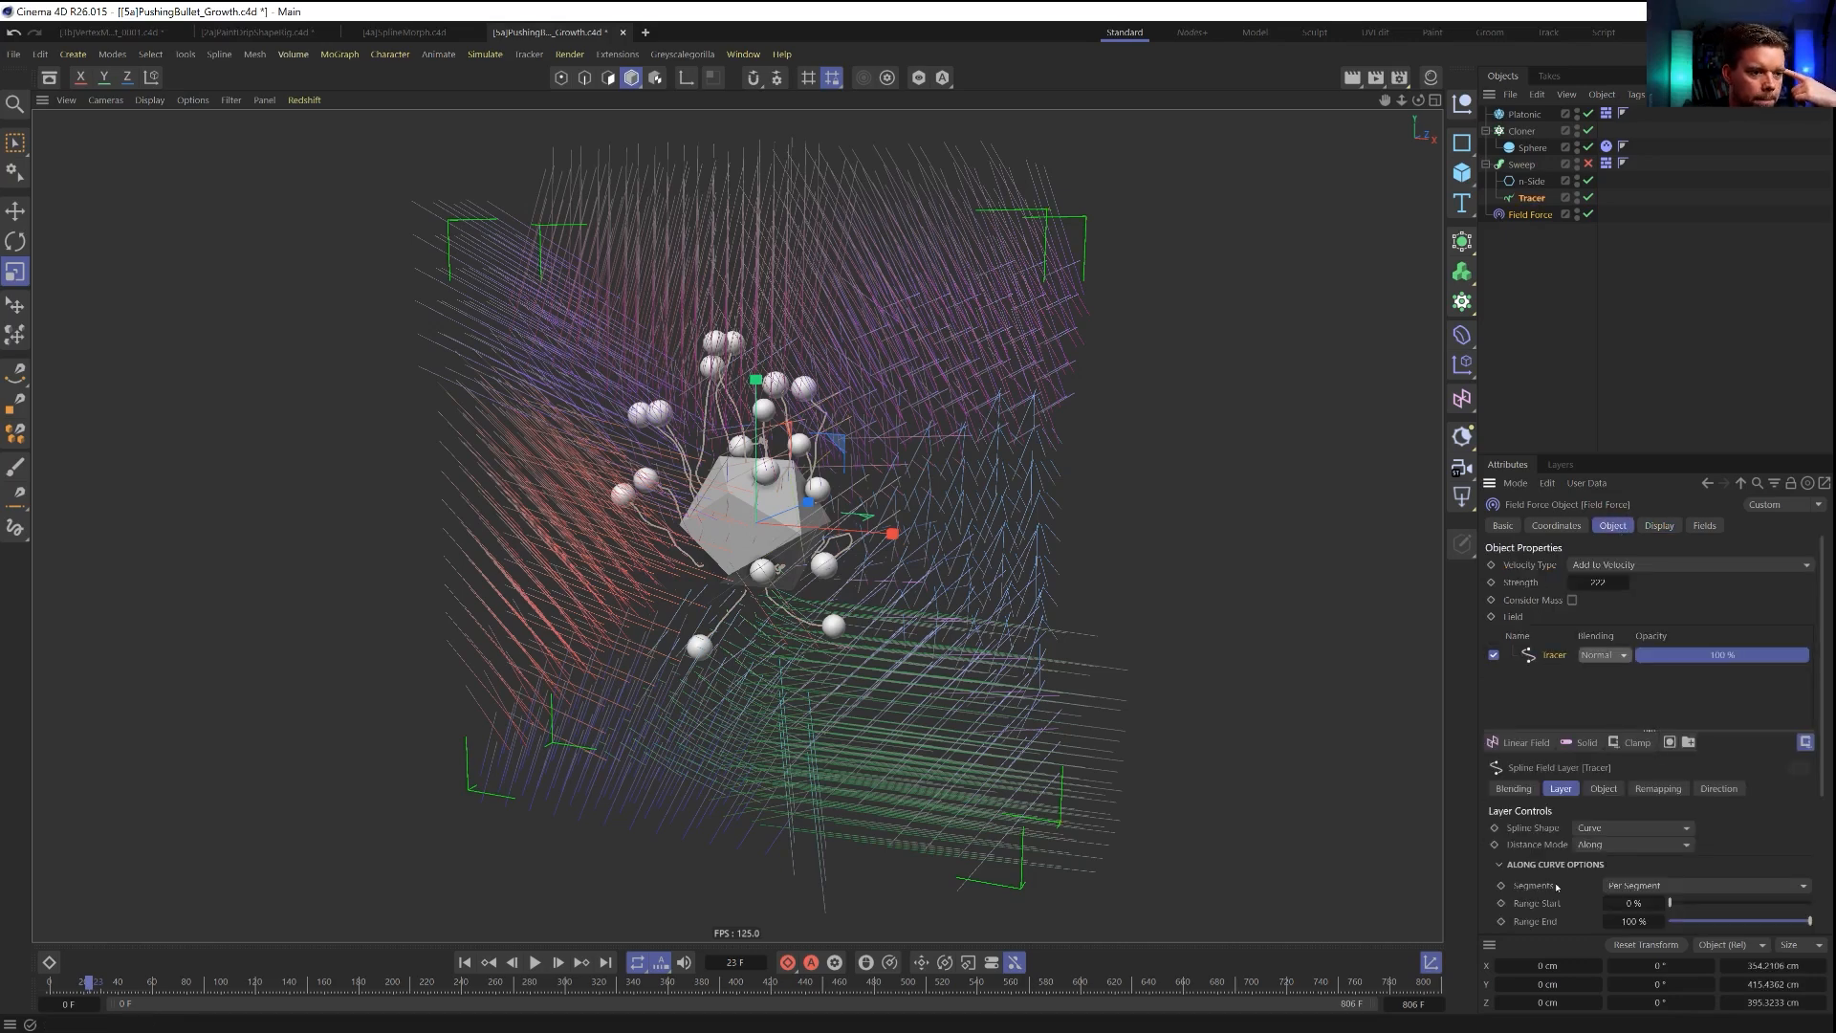
{"action": "scroll", "coordinate": [1560, 887], "scroll_direction": "down", "scroll_amount": 3}
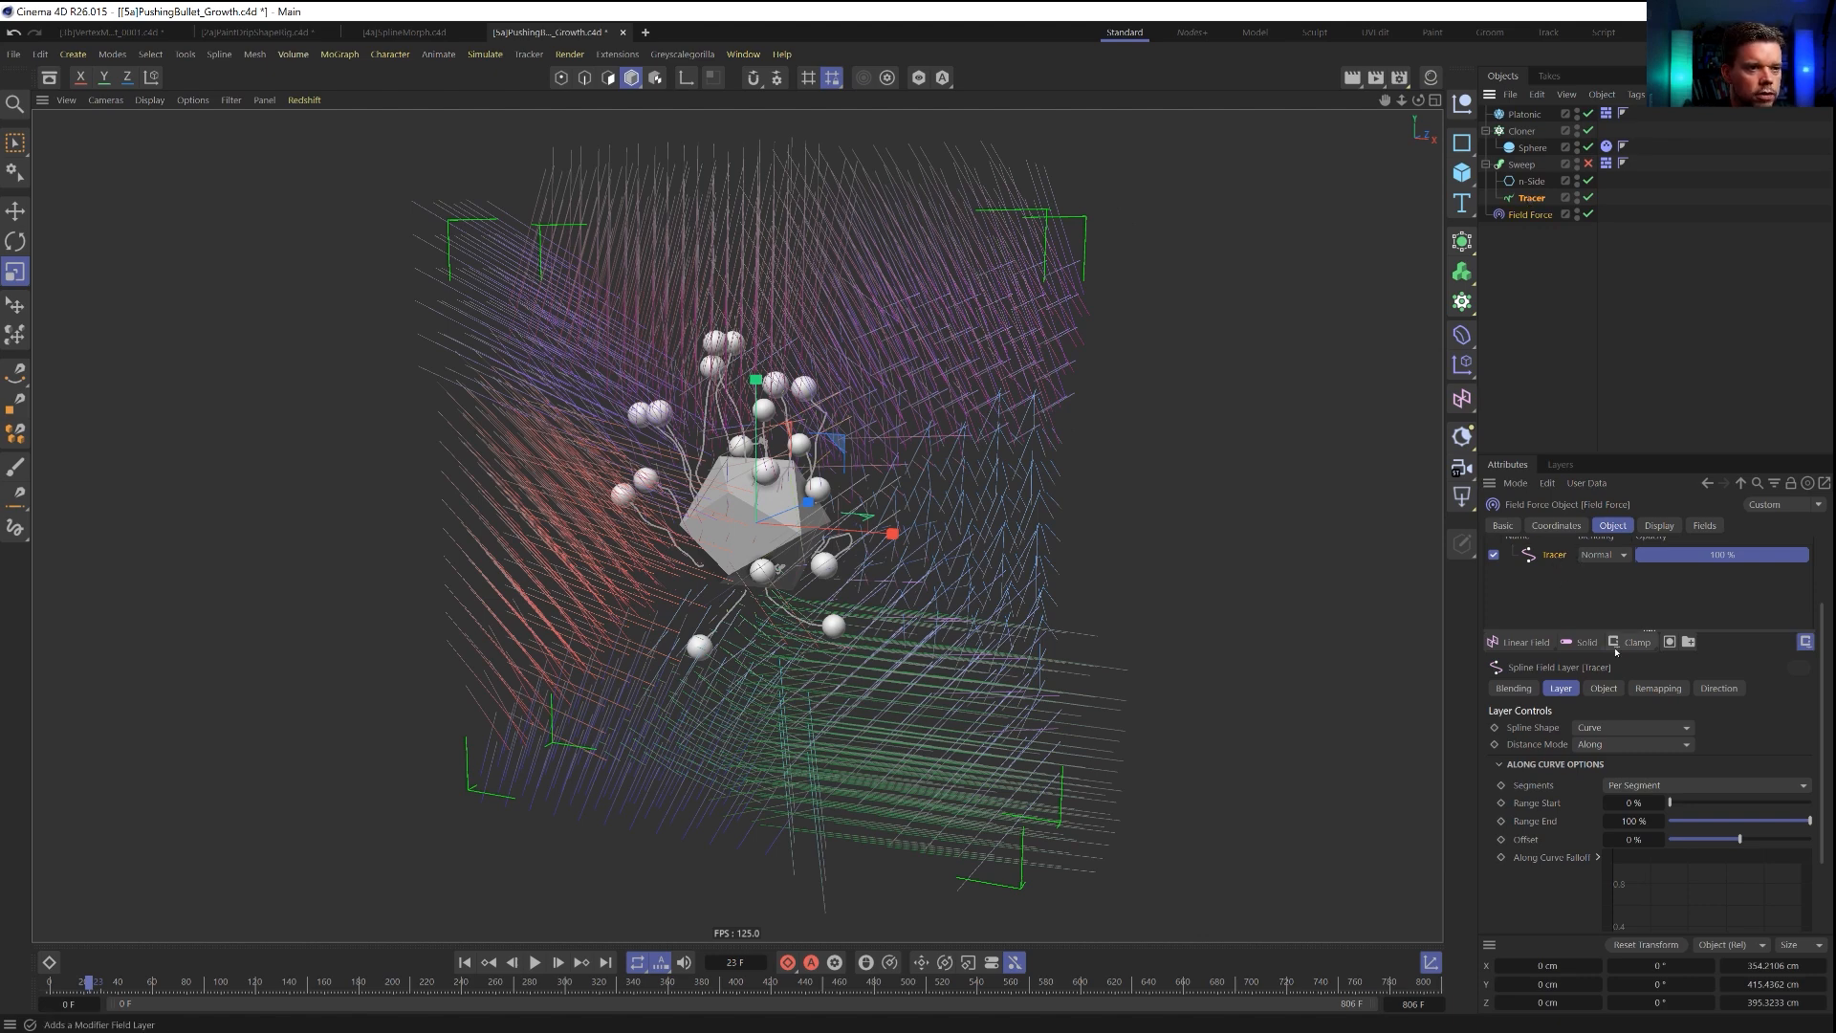
{"action": "left_click", "coordinate": [1670, 642]}
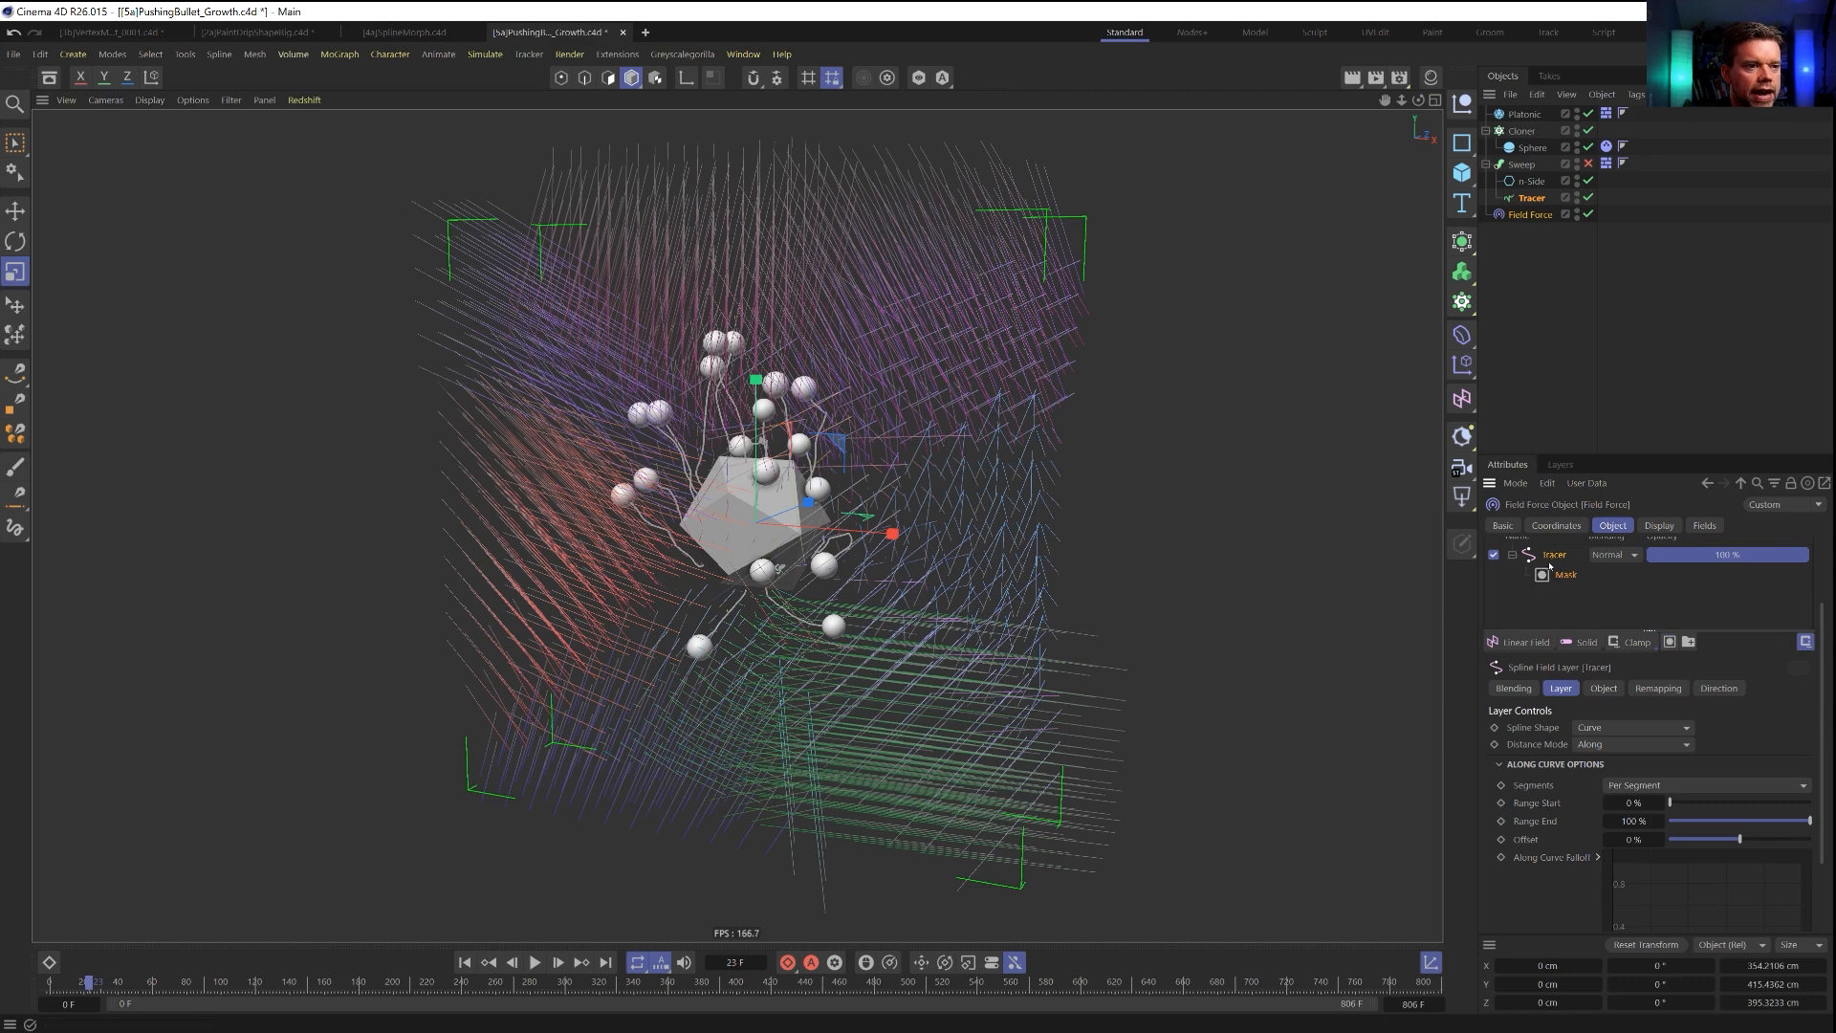
{"action": "left_click_drag", "start_coordinate": [1565, 577], "coordinate": [1565, 583]}
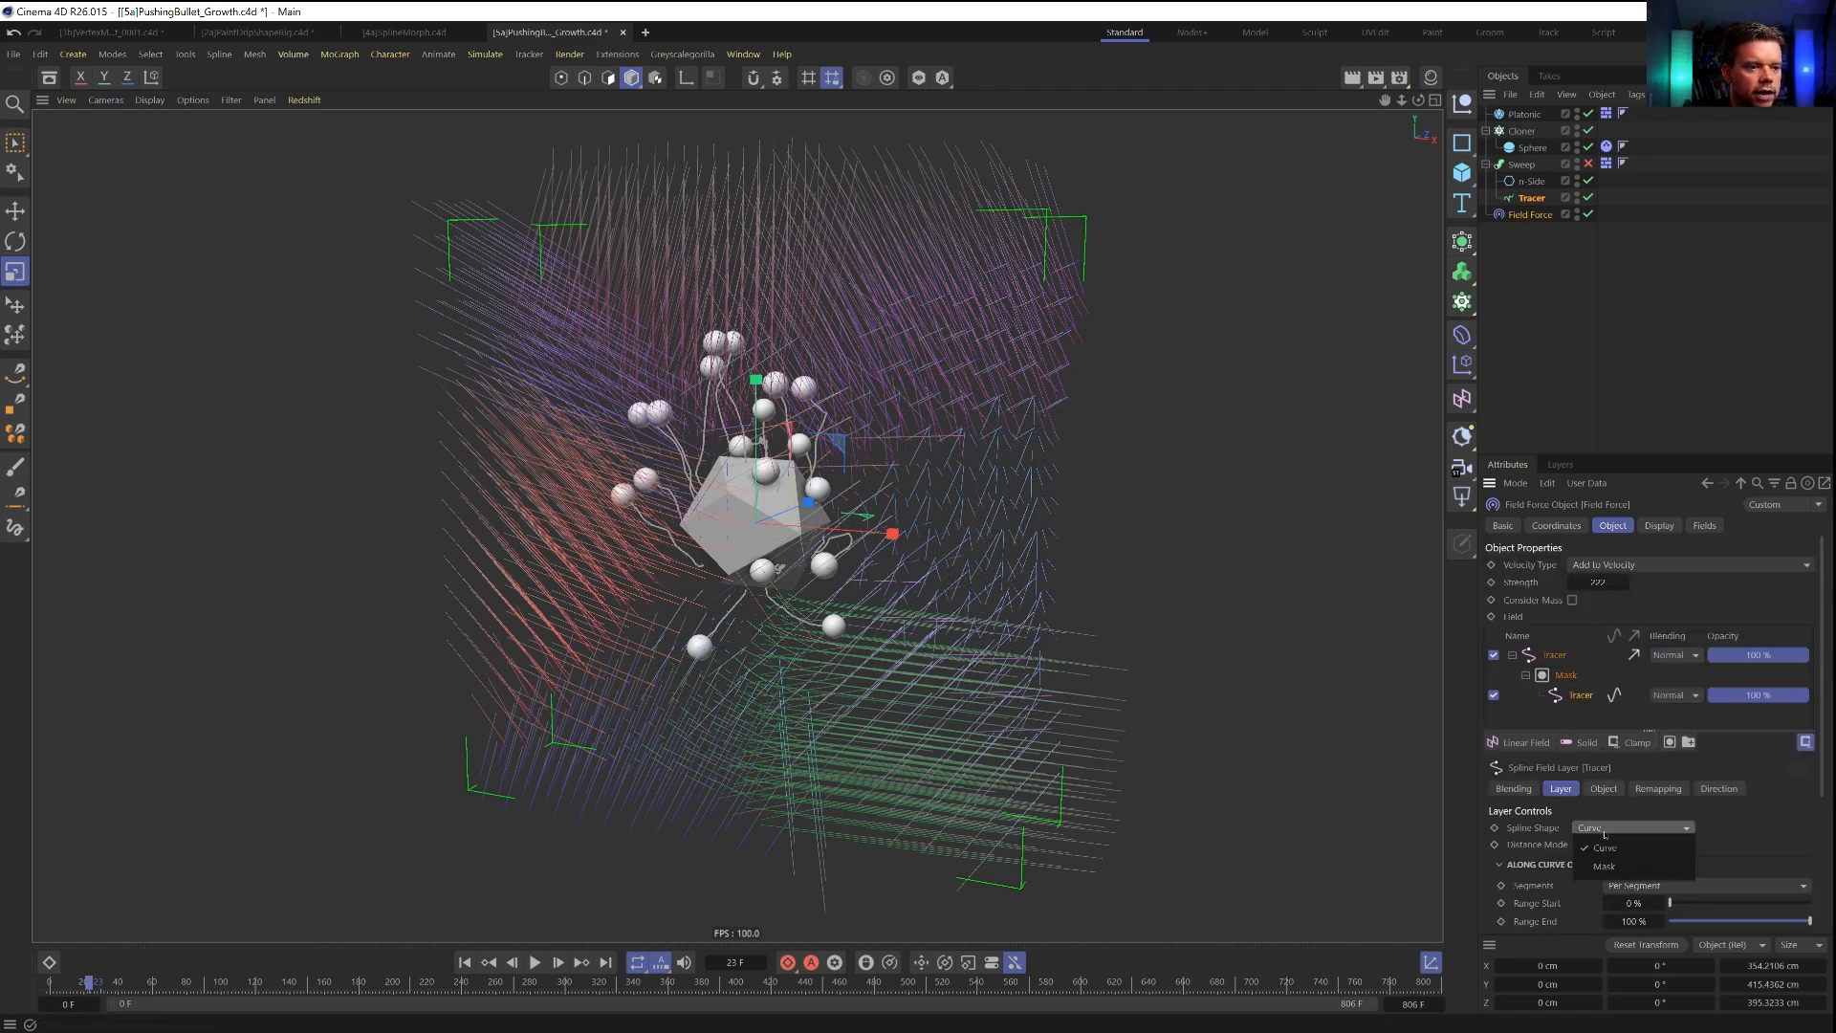
Set the masked Tracer layer's distance mode to Radius with a radius of 48 cm.
{"action": "left_click", "coordinate": [1634, 844]}
{"action": "left_click", "coordinate": [1593, 883]}
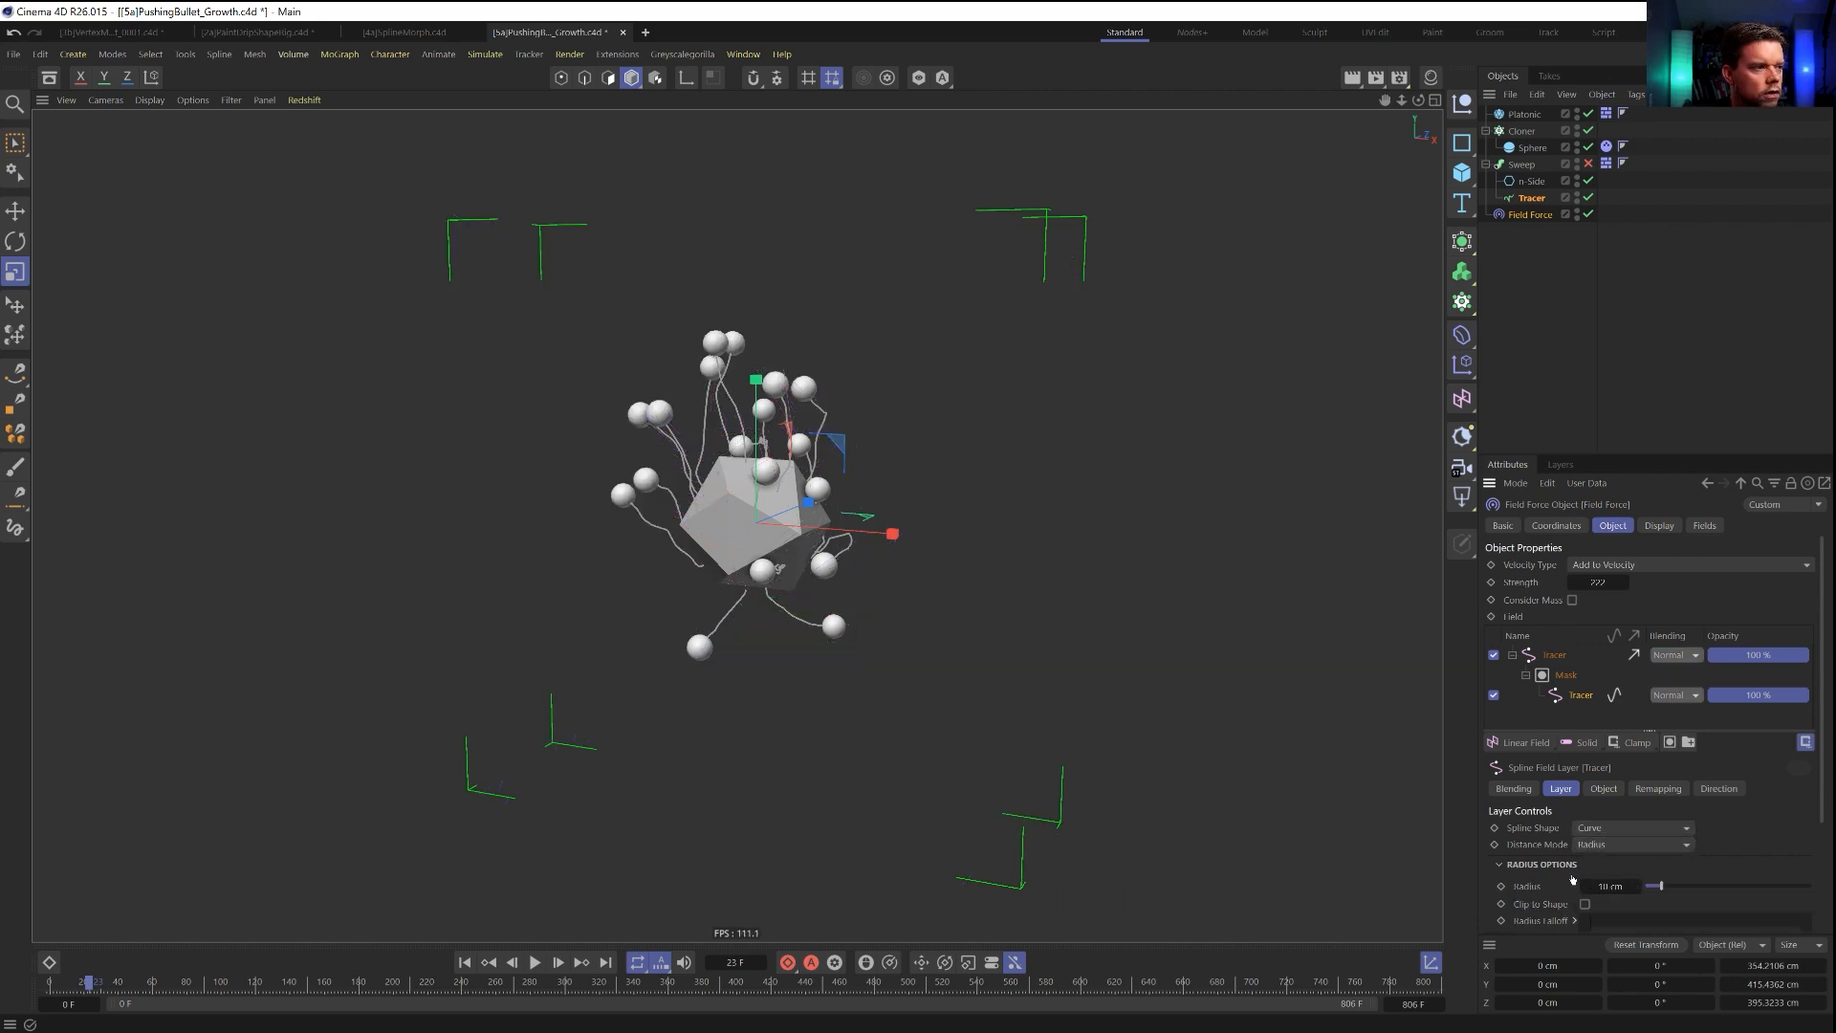
{"action": "scroll", "coordinate": [1666, 847], "scroll_direction": "down", "scroll_amount": 2}
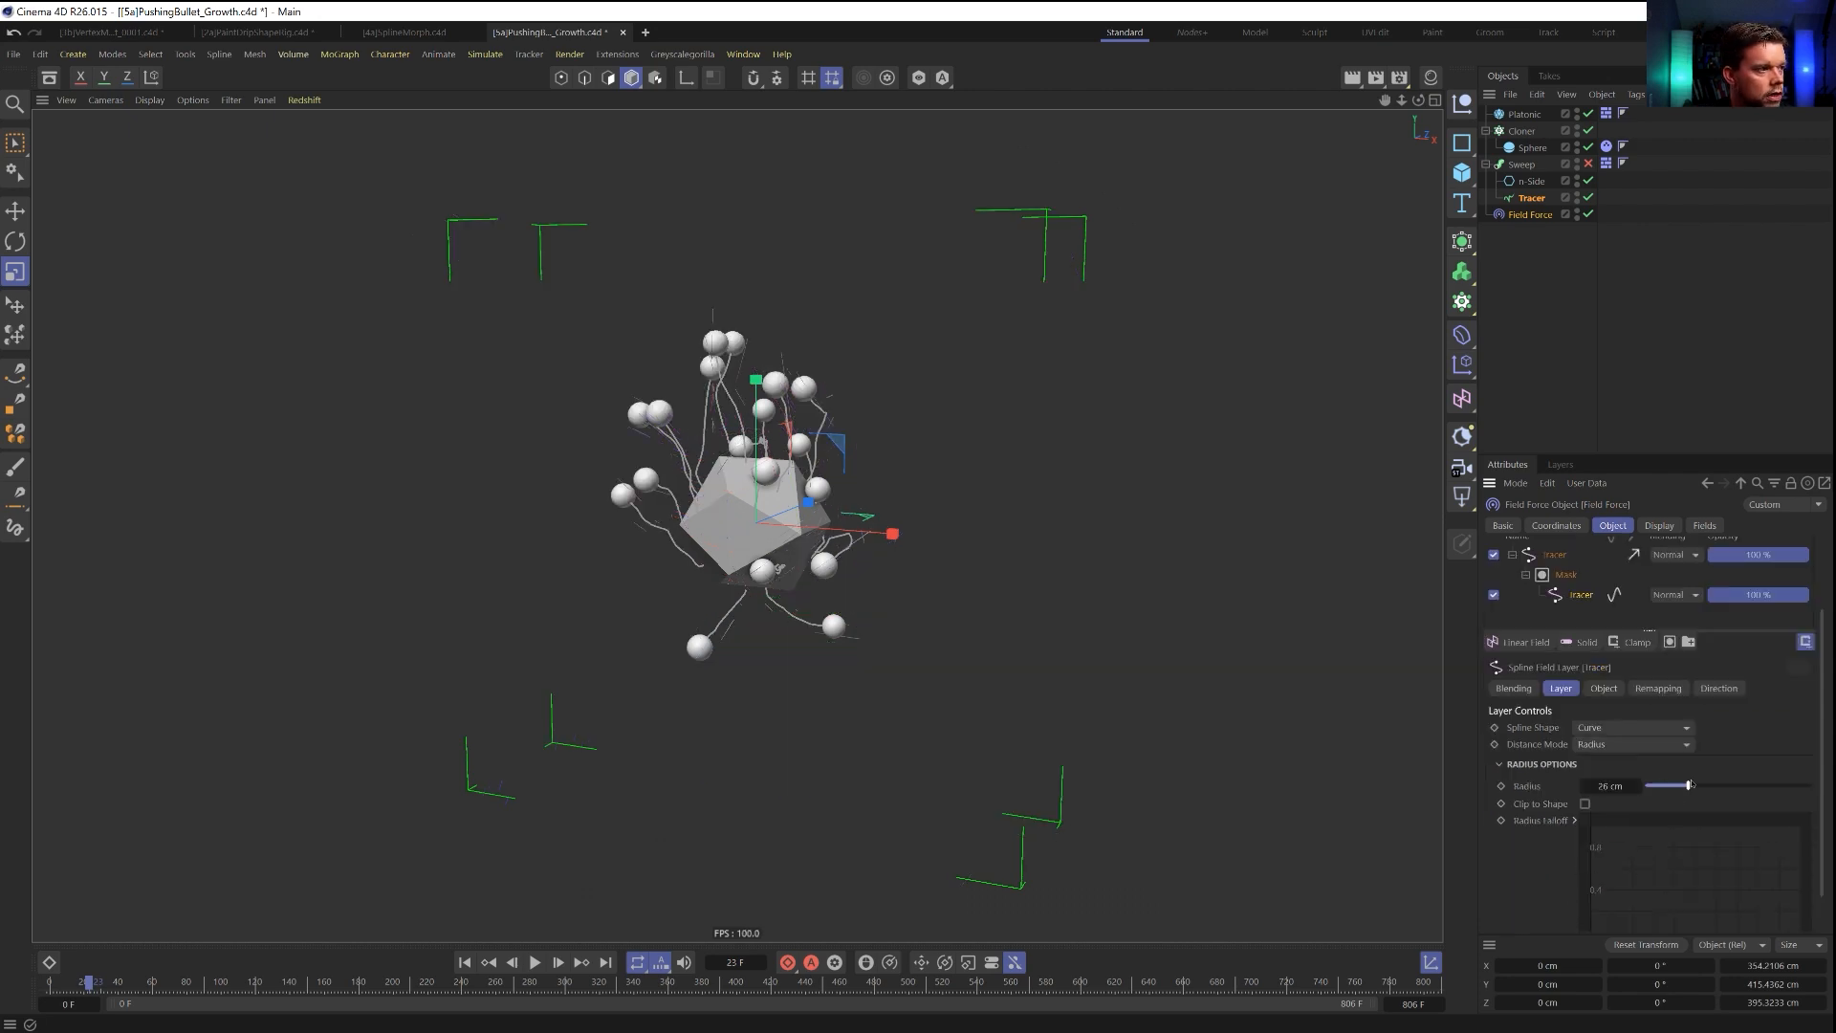
{"action": "left_click_drag", "start_coordinate": [1789, 786], "coordinate": [1721, 786]}
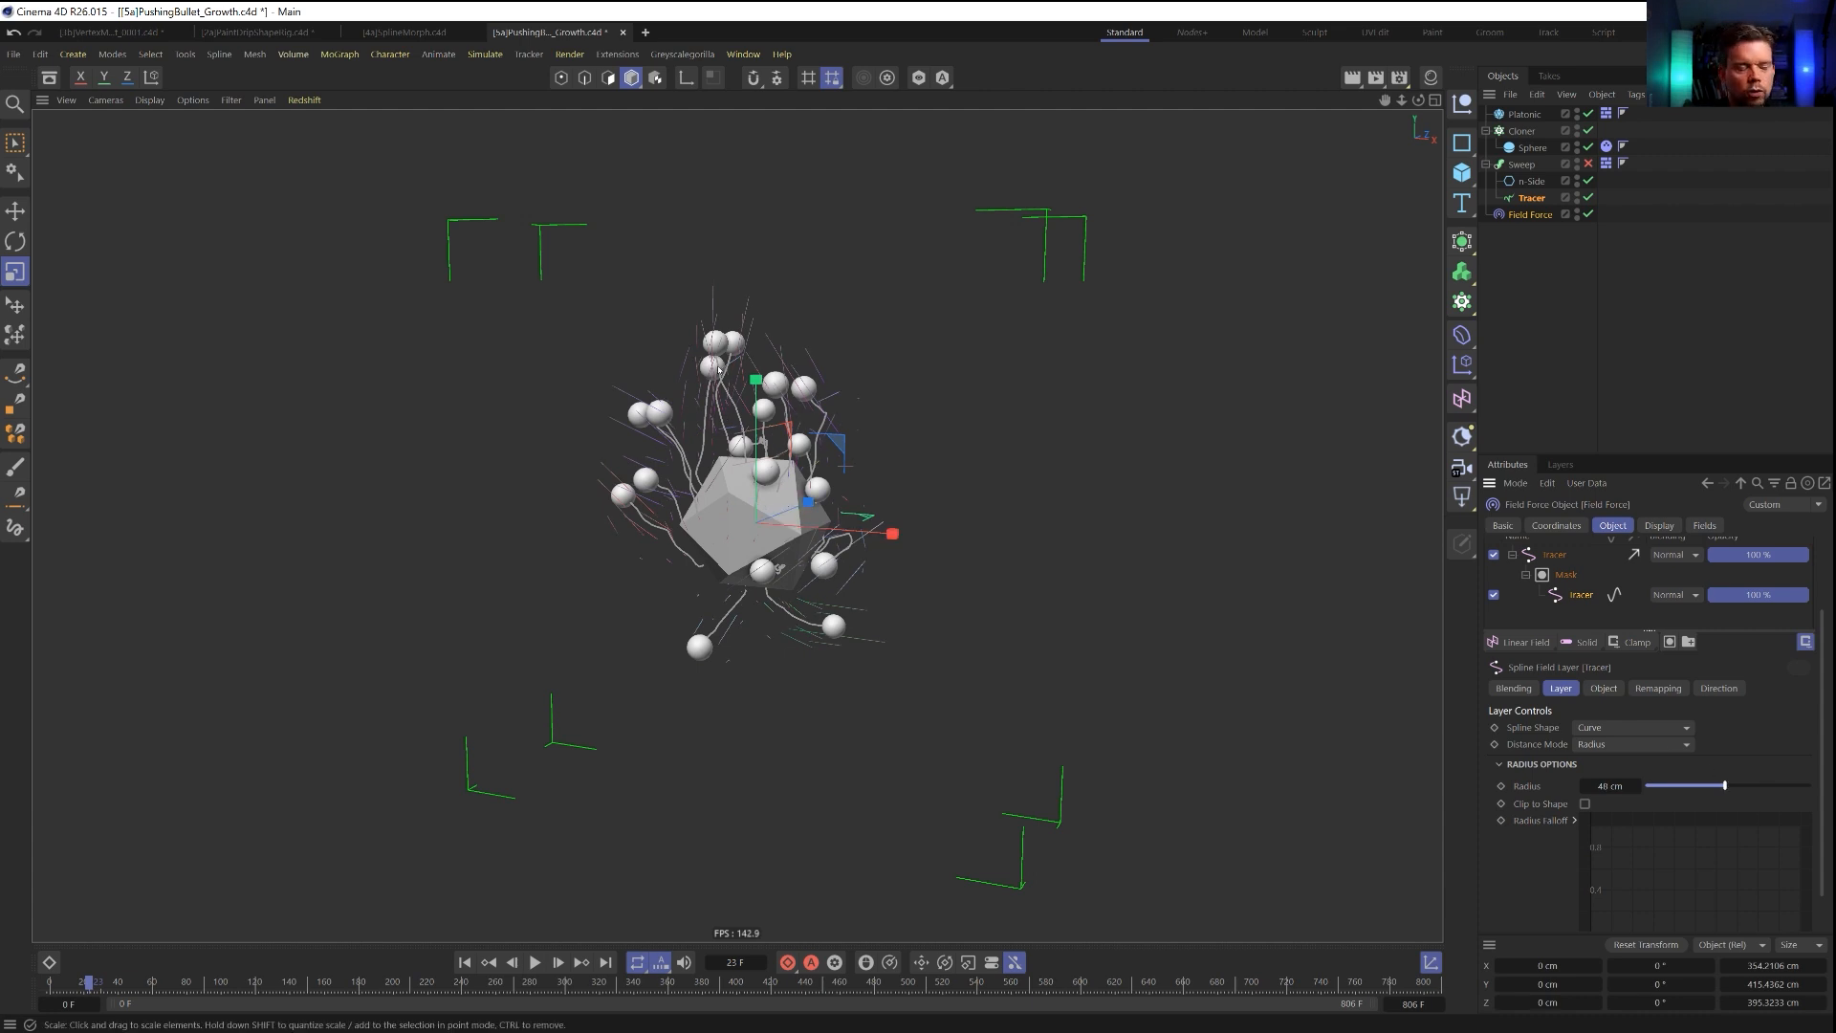
Examine the force lines around the traced paths and replay the simulation from the start.
{"action": "scroll", "coordinate": [718, 370], "scroll_direction": "up", "scroll_amount": 5}
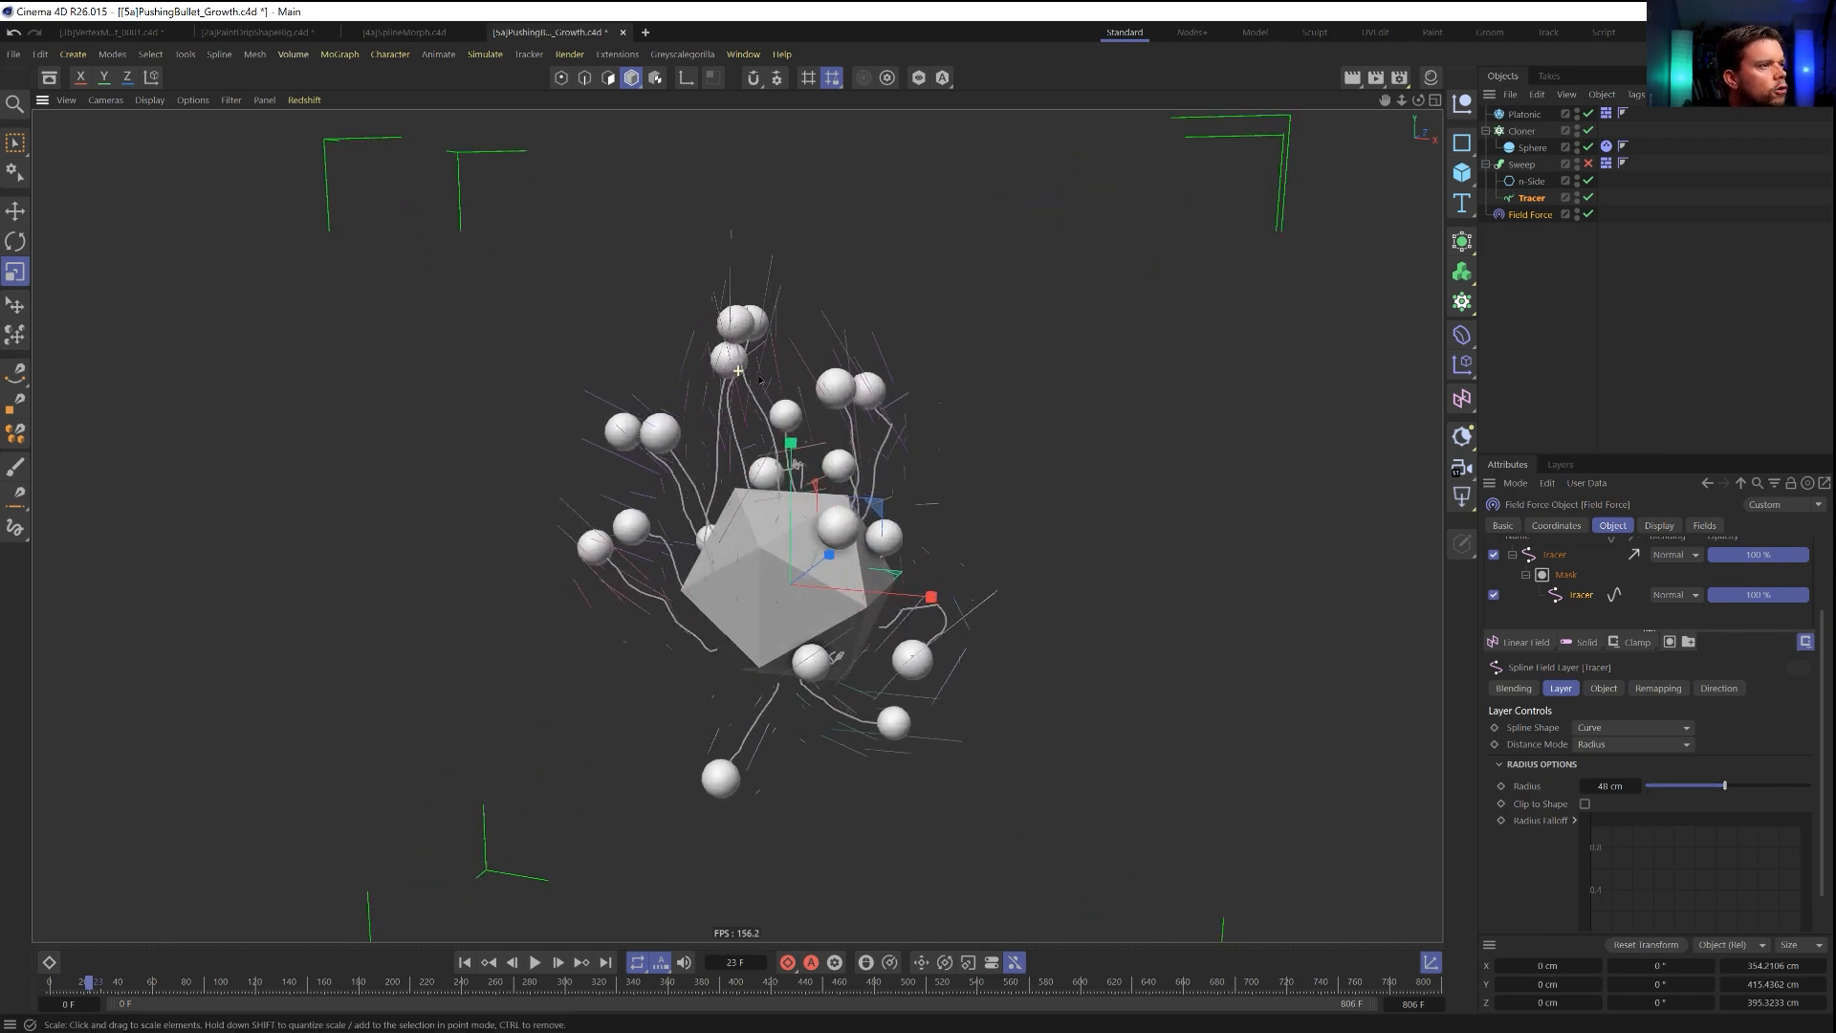
{"action": "left_click_drag", "start_coordinate": [824, 378], "coordinate": [695, 380], "text": "alt"}
{"action": "mouse_move", "coordinate": [838, 685]}
{"action": "left_mouse_down", "text": "alt"}
{"action": "mouse_move", "coordinate": [887, 682]}
{"action": "mouse_move", "coordinate": [838, 674]}
{"action": "left_mouse_up", "text": "alt"}
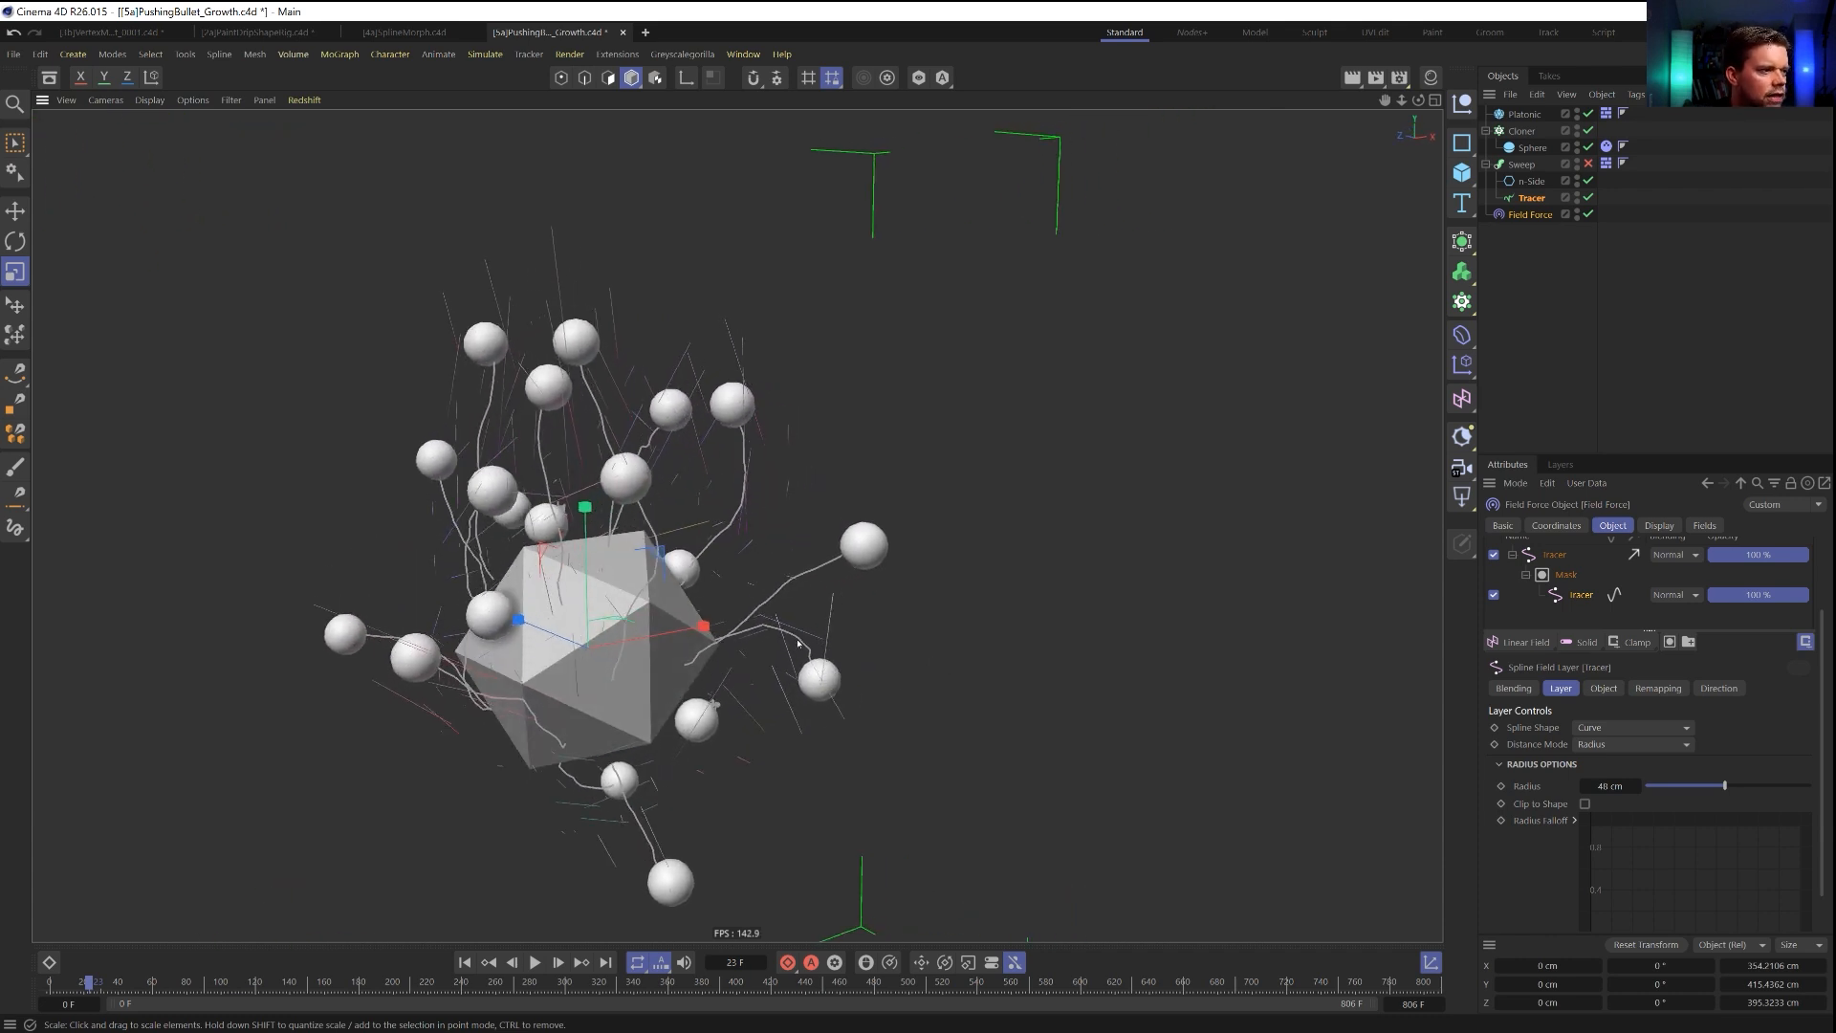
{"action": "left_click_drag", "start_coordinate": [669, 840], "coordinate": [599, 413], "text": "alt"}
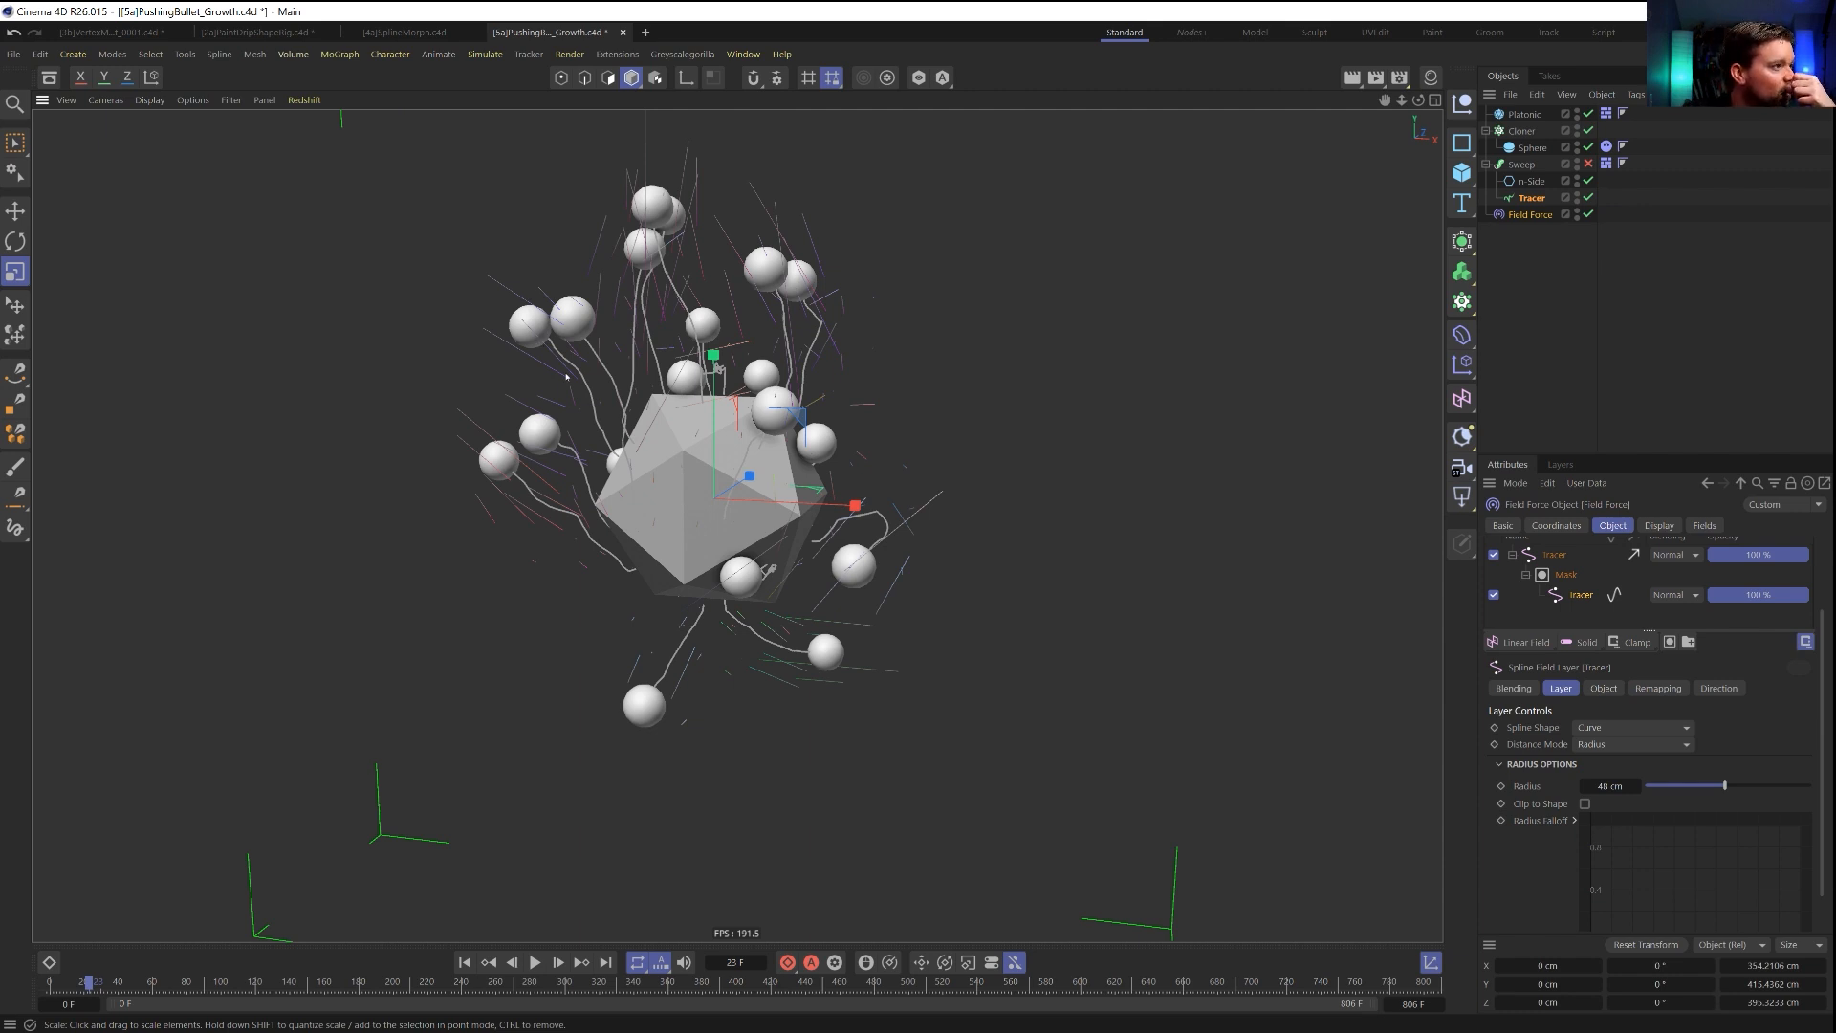
{"action": "left_click_drag", "start_coordinate": [566, 375], "coordinate": [718, 543], "text": "alt"}
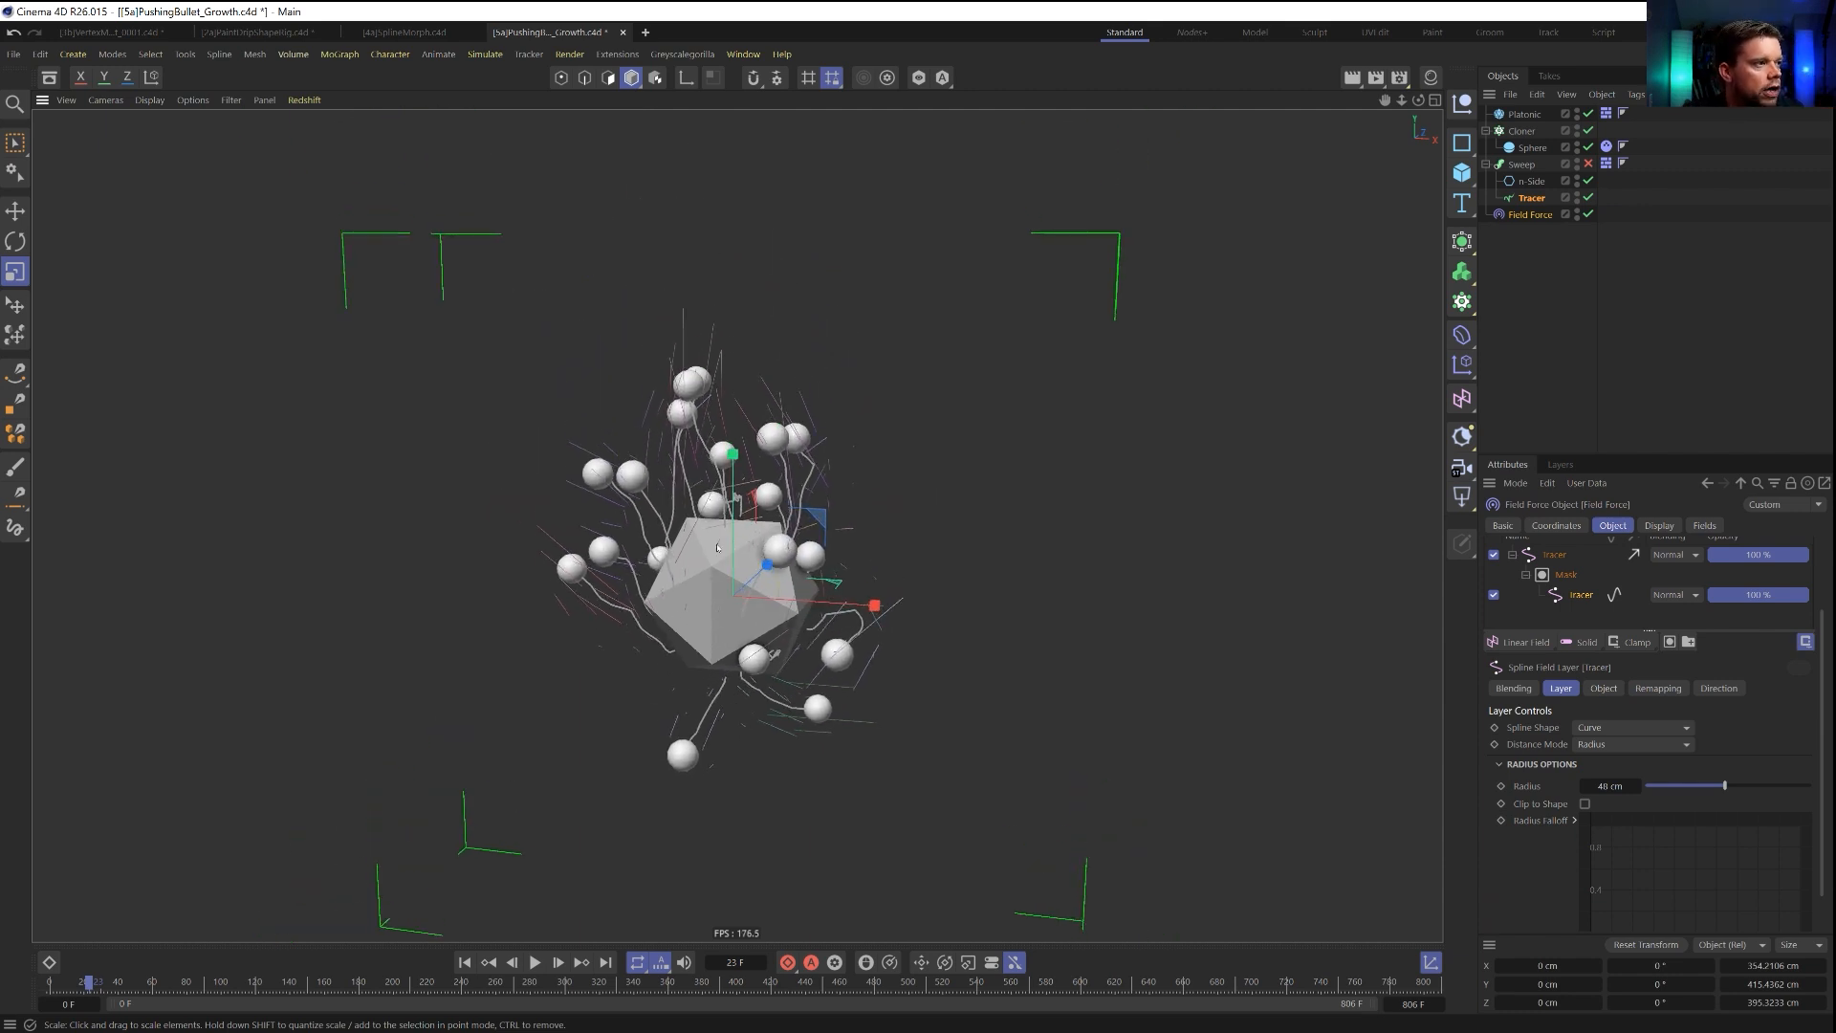
{"action": "left_click", "coordinate": [465, 963]}
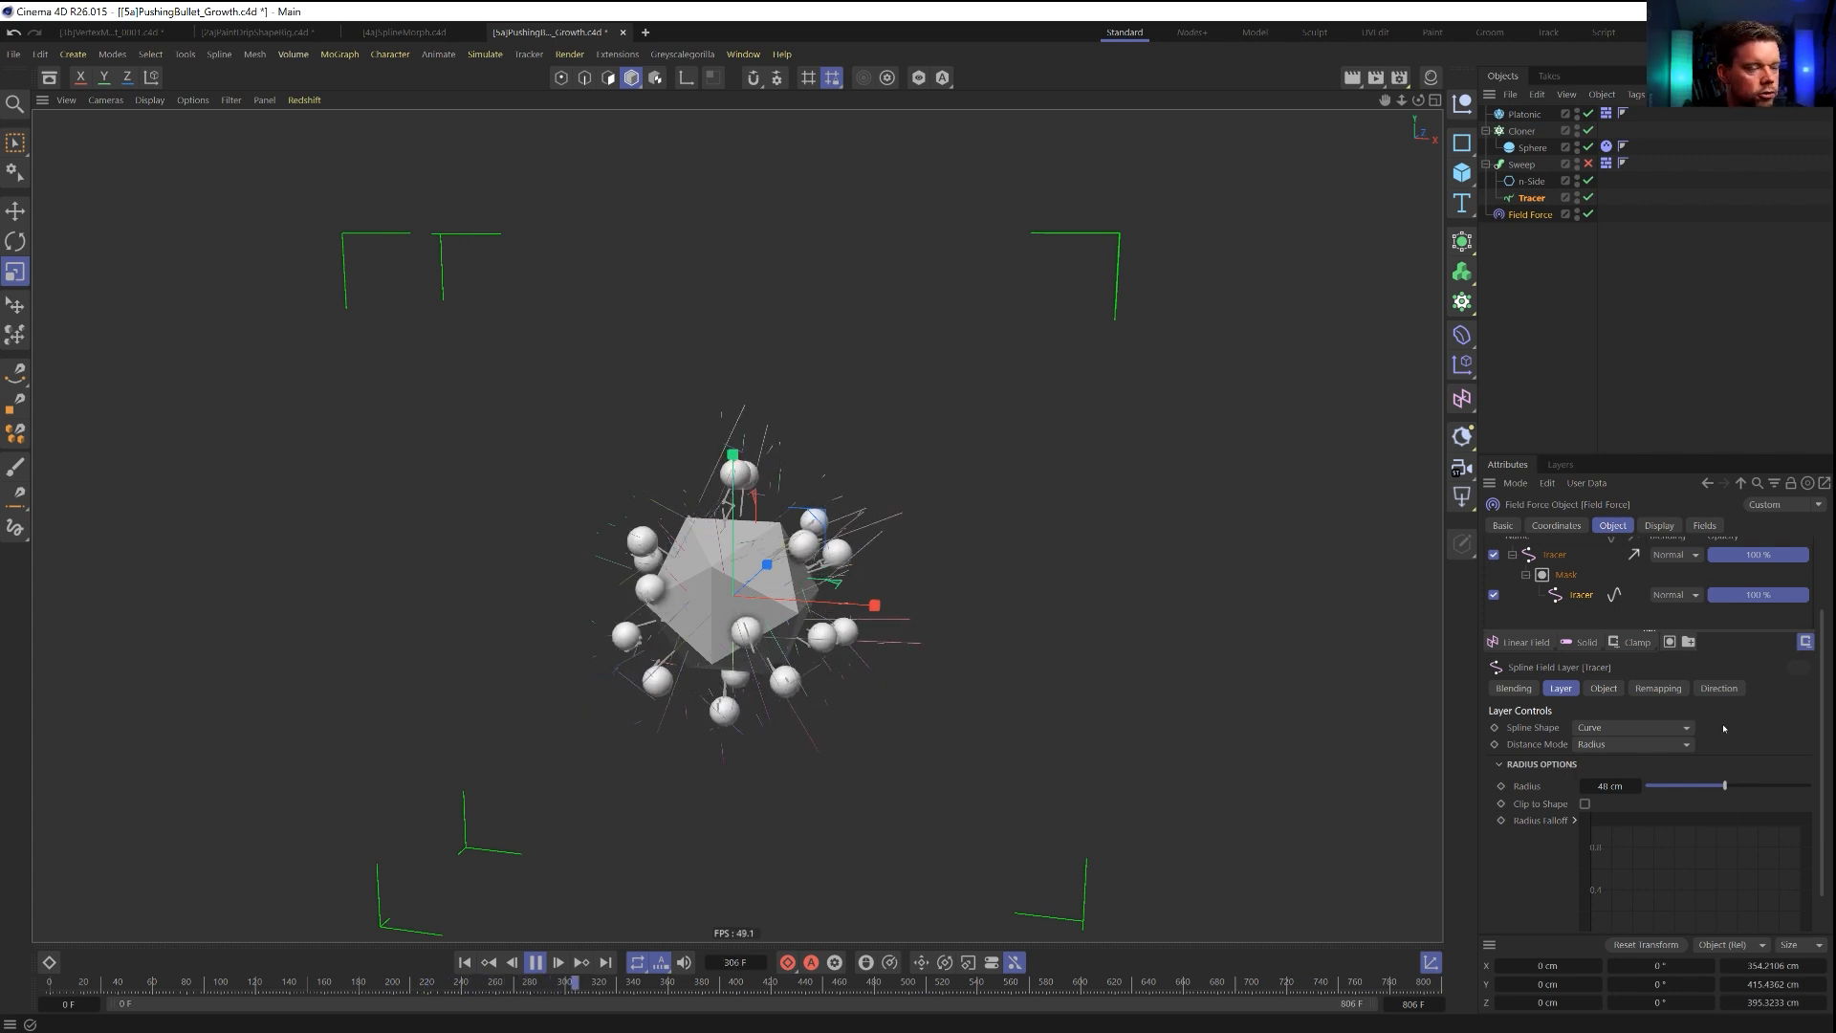
Invert the masked Tracer layer's direction and set the Field Force's velocity type to Set Absolute Velocity with a strength of 55.
{"action": "left_click", "coordinate": [1718, 687]}
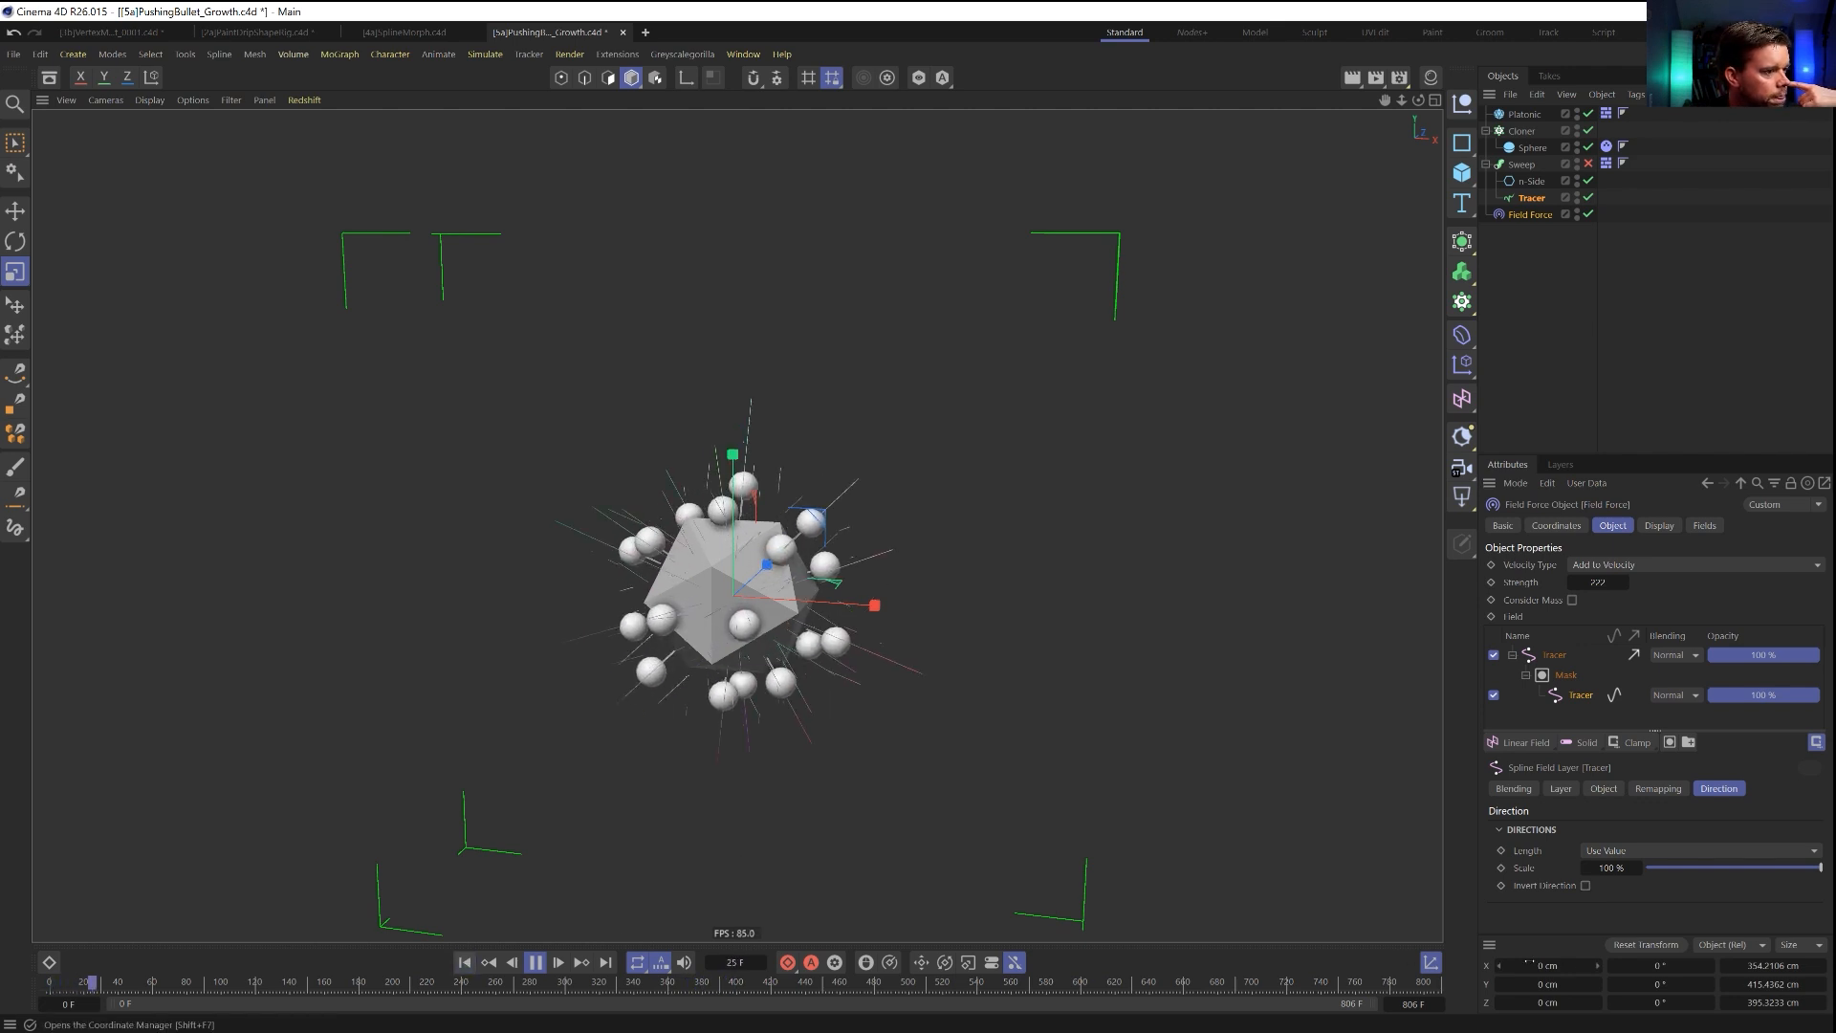
{"action": "left_click", "coordinate": [1626, 566]}
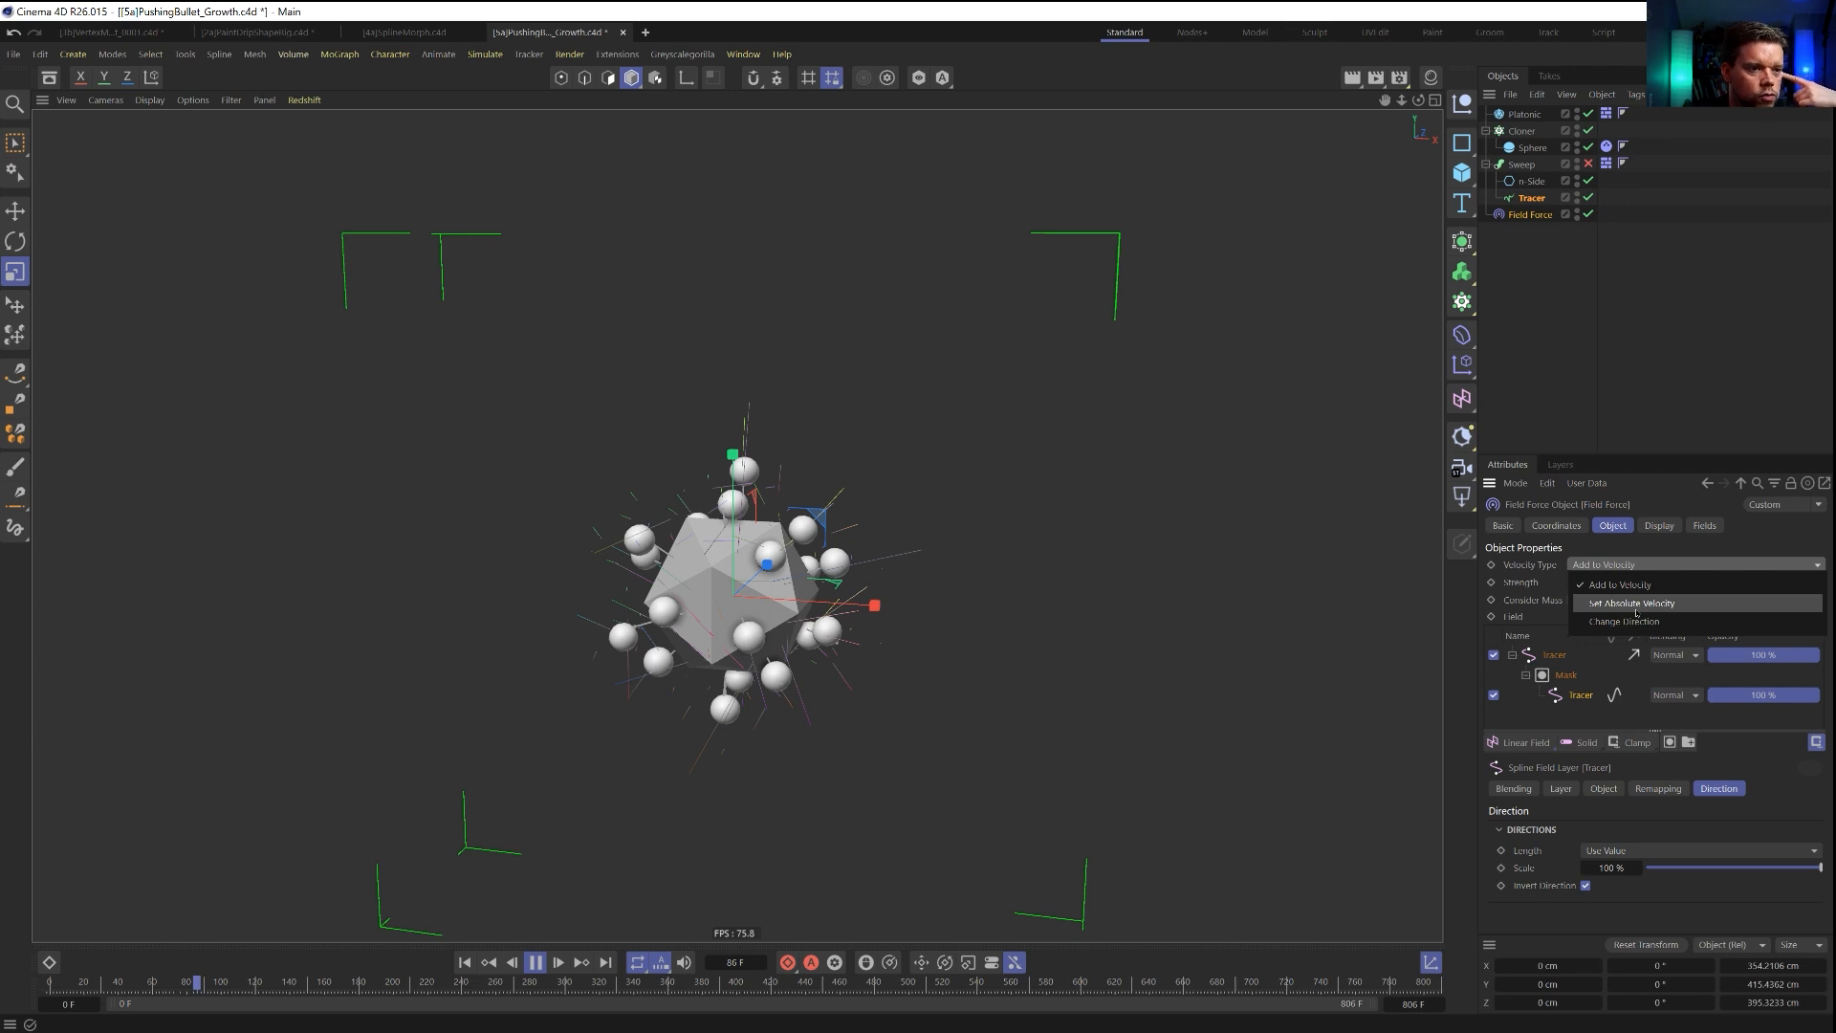
{"action": "left_click", "coordinate": [1635, 604]}
{"action": "double_click", "coordinate": [1598, 583]}
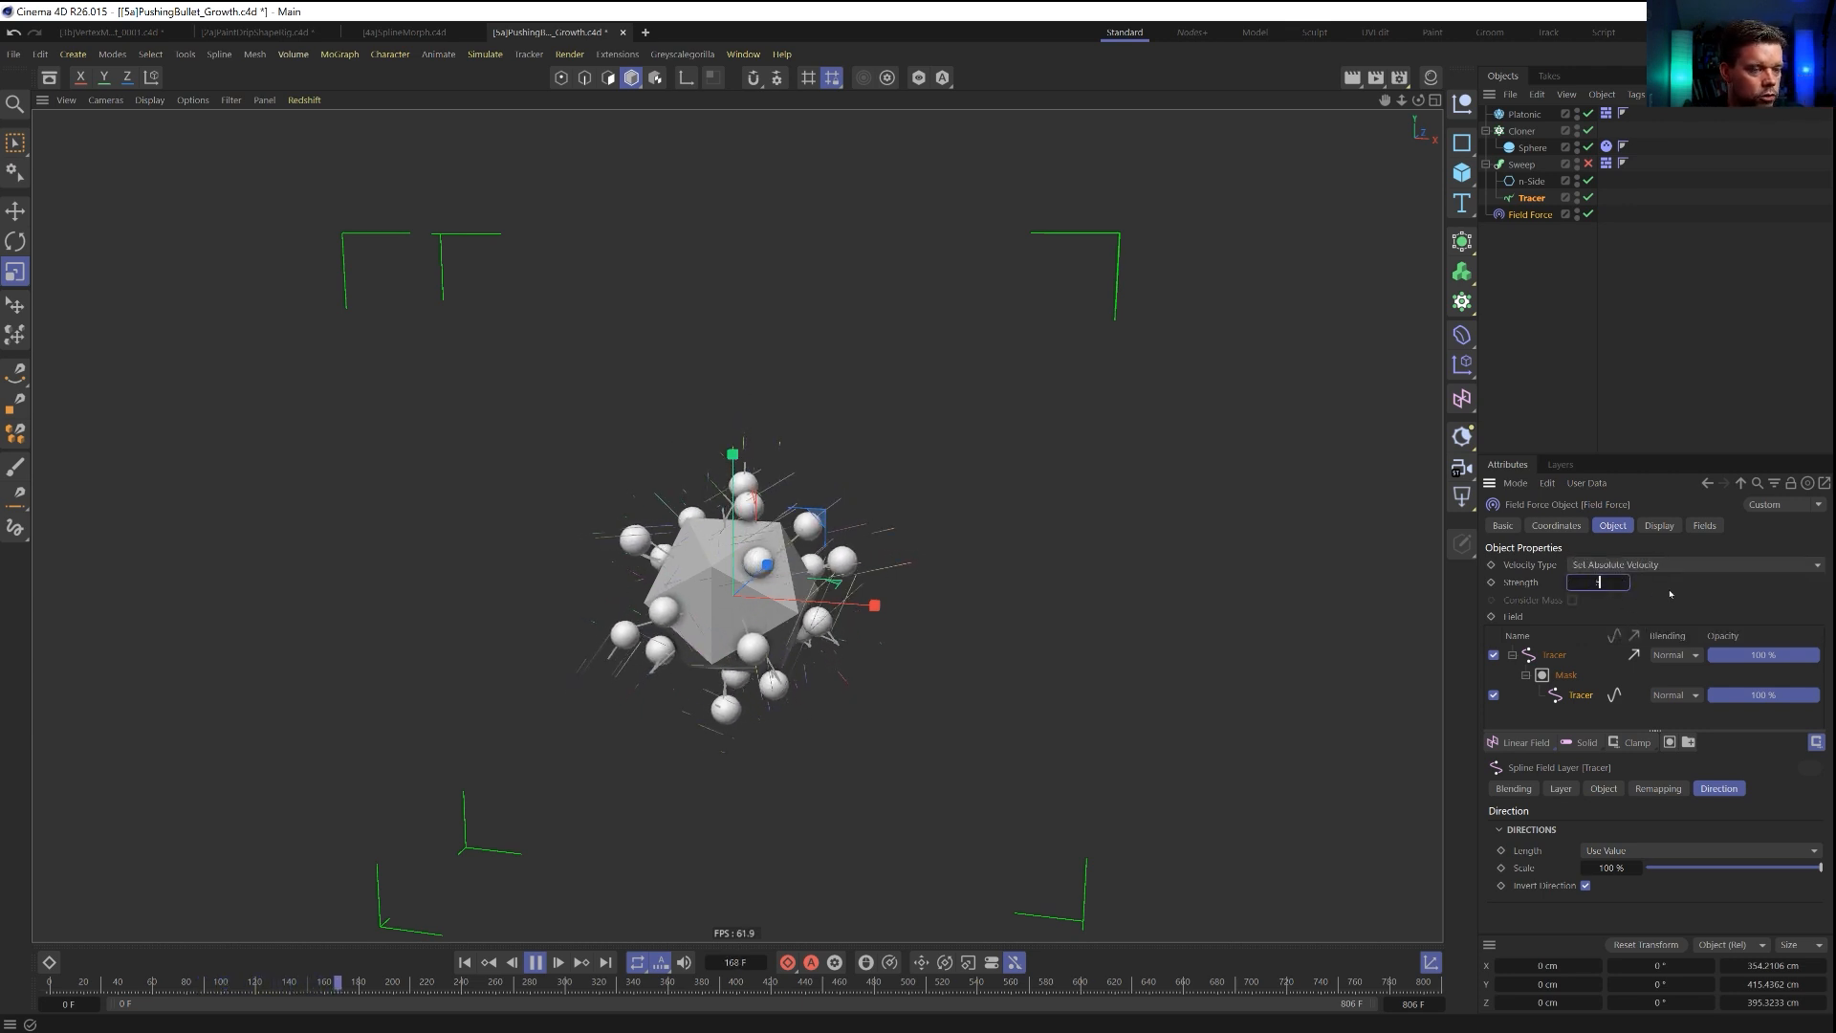
Replay the simulation from the start and examine the spheres around the Platonic up close.
{"action": "left_click", "coordinate": [465, 962]}
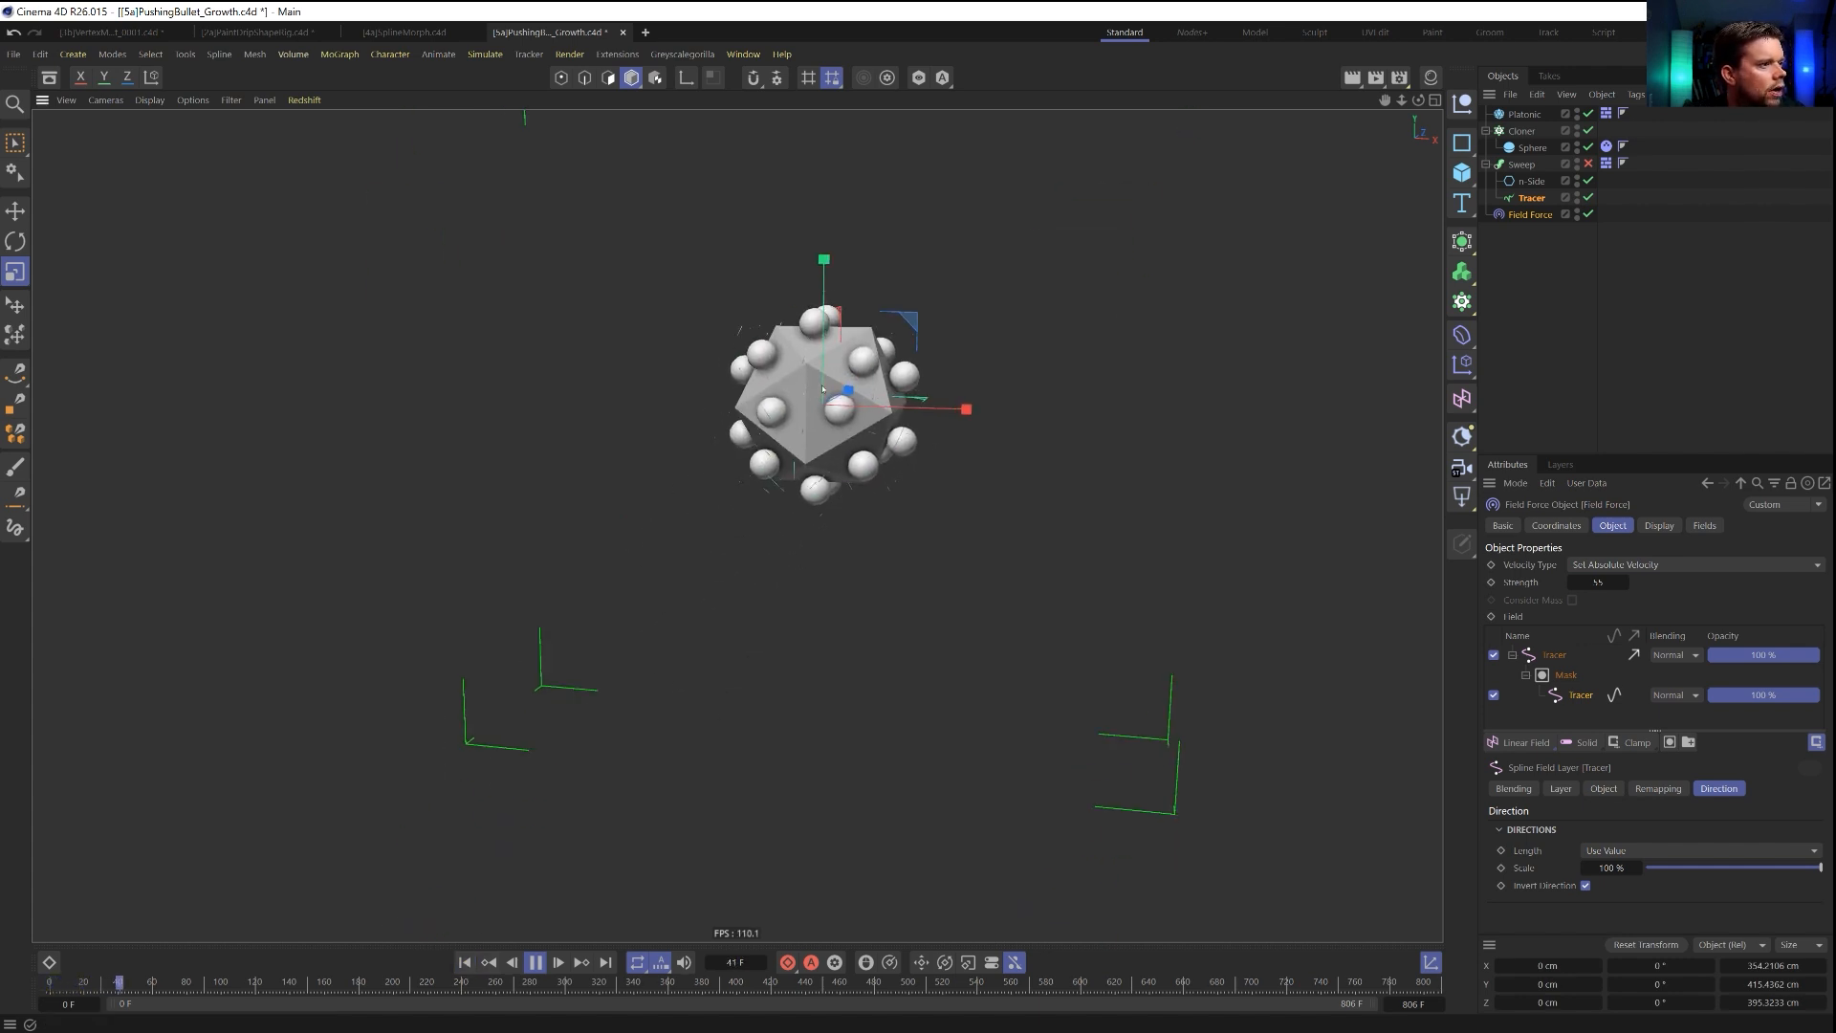
{"action": "middle_click_drag", "start_coordinate": [767, 534], "coordinate": [751, 716], "text": "alt"}
{"action": "right_click_drag", "start_coordinate": [750, 715], "coordinate": [888, 621], "text": "alt"}
{"action": "middle_click_drag", "start_coordinate": [889, 622], "coordinate": [889, 529], "text": "alt"}
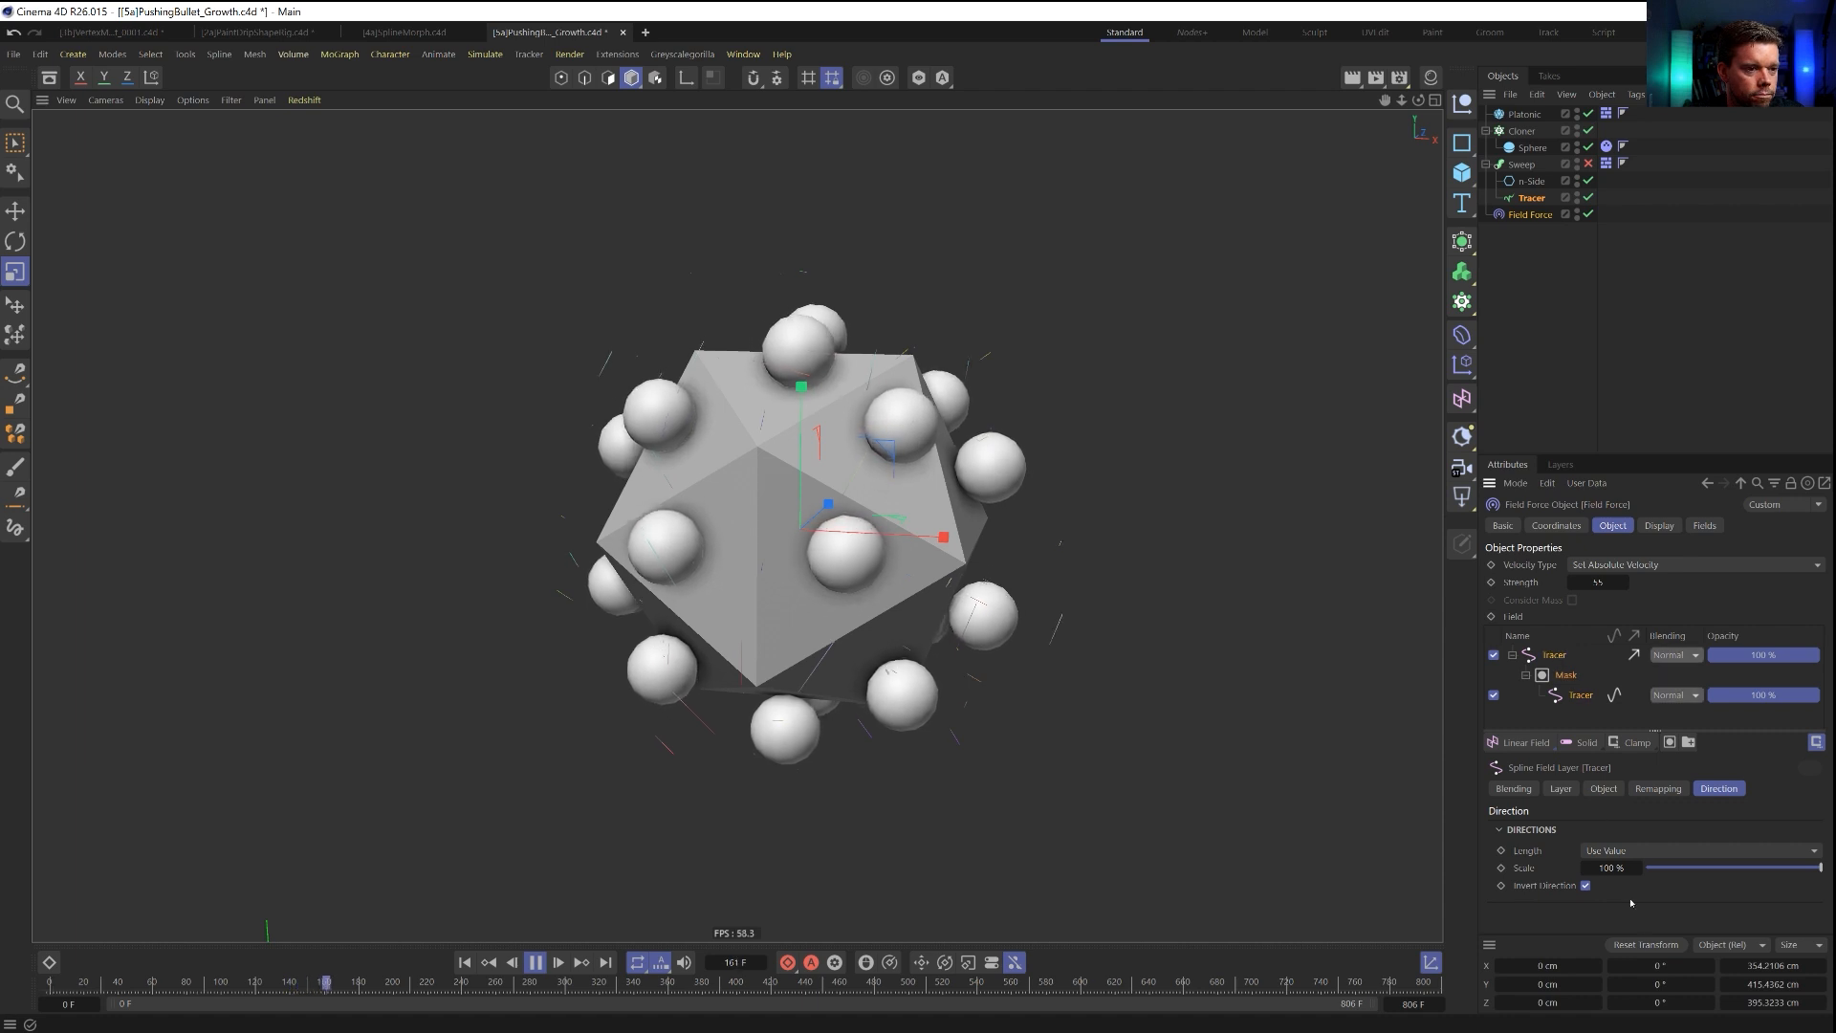
Try the simulation with the masked Tracer layer's Invert Direction off, and switch the option back on.
{"action": "left_click", "coordinate": [1657, 789]}
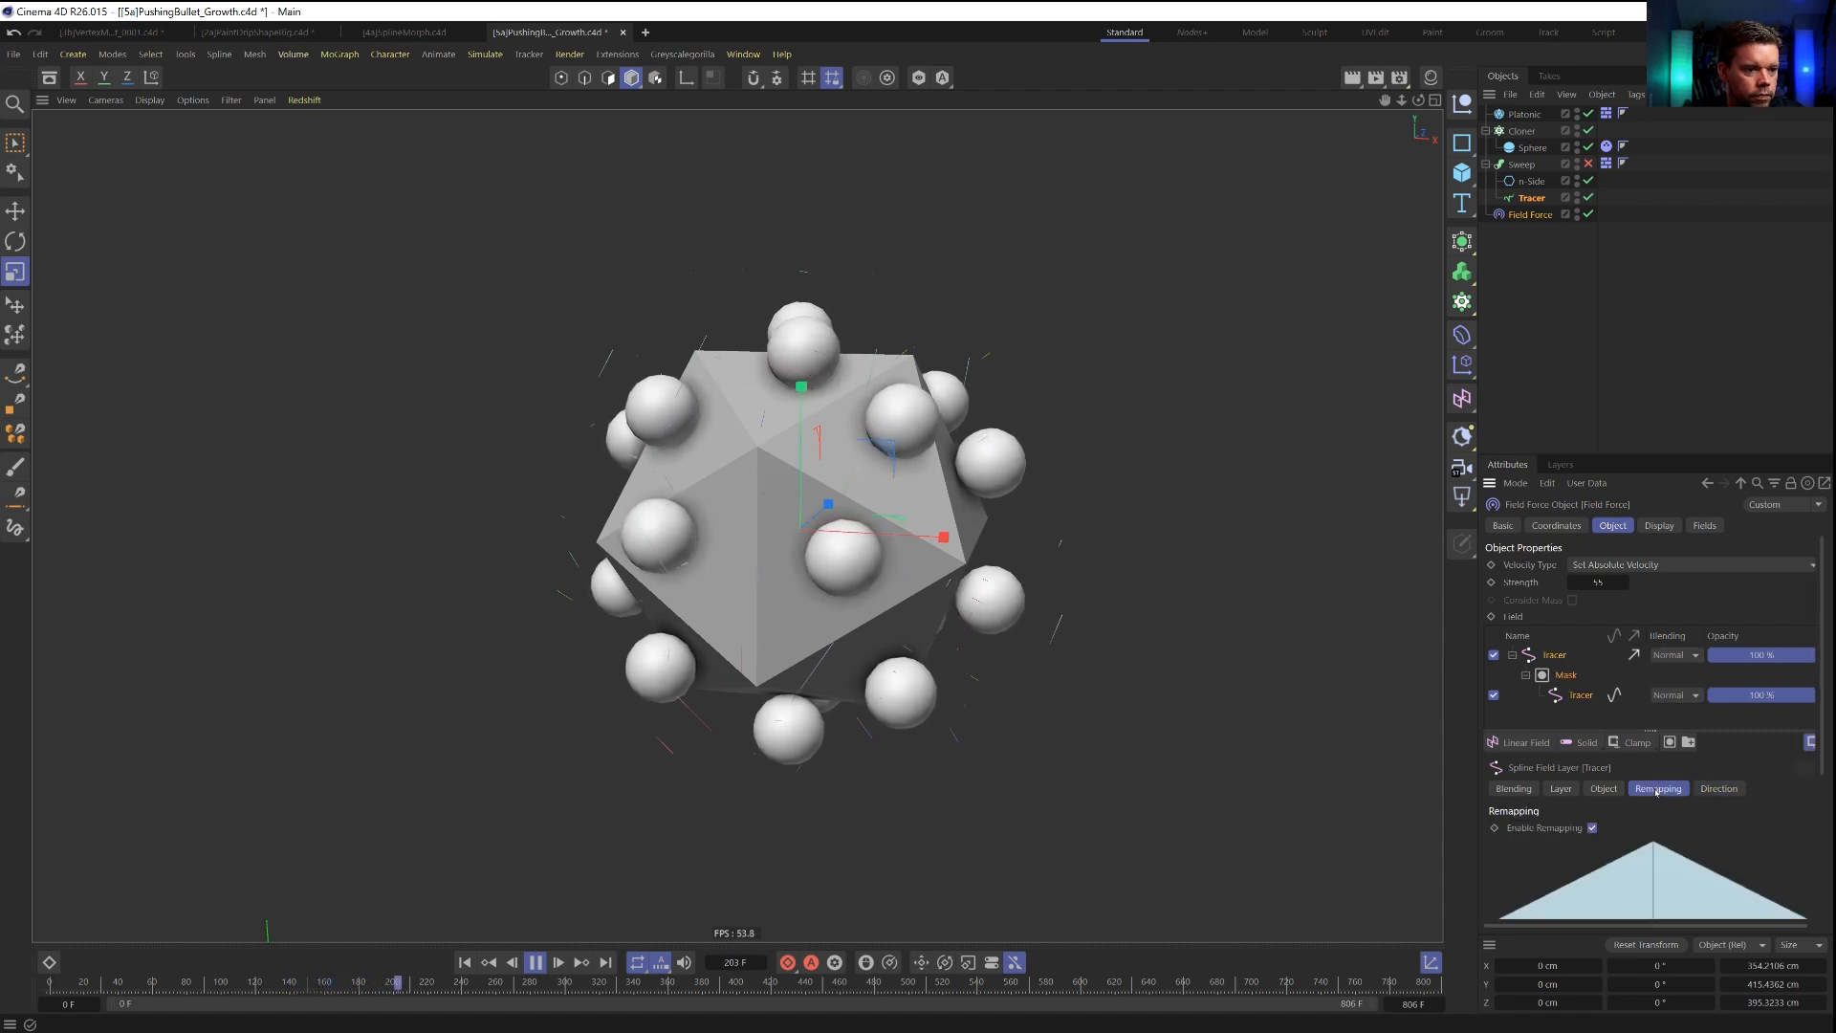
{"action": "left_click", "coordinate": [1719, 789]}
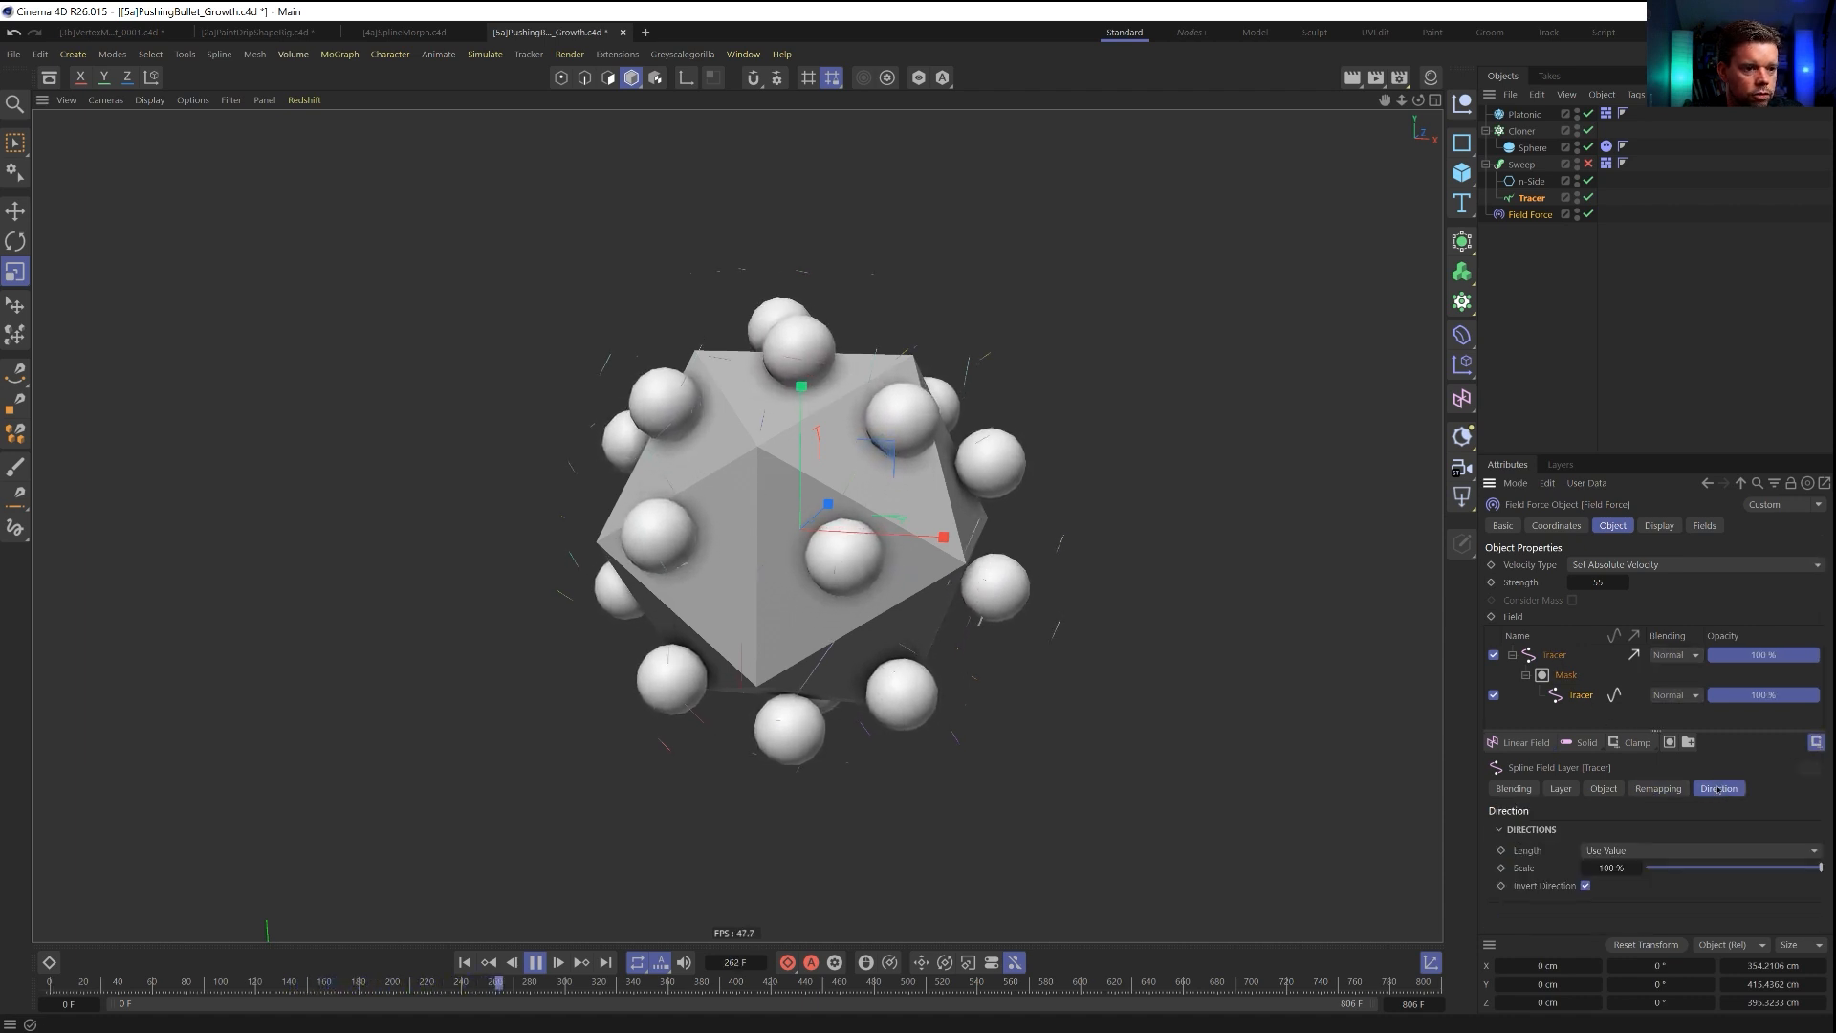
{"action": "left_click", "coordinate": [1585, 886]}
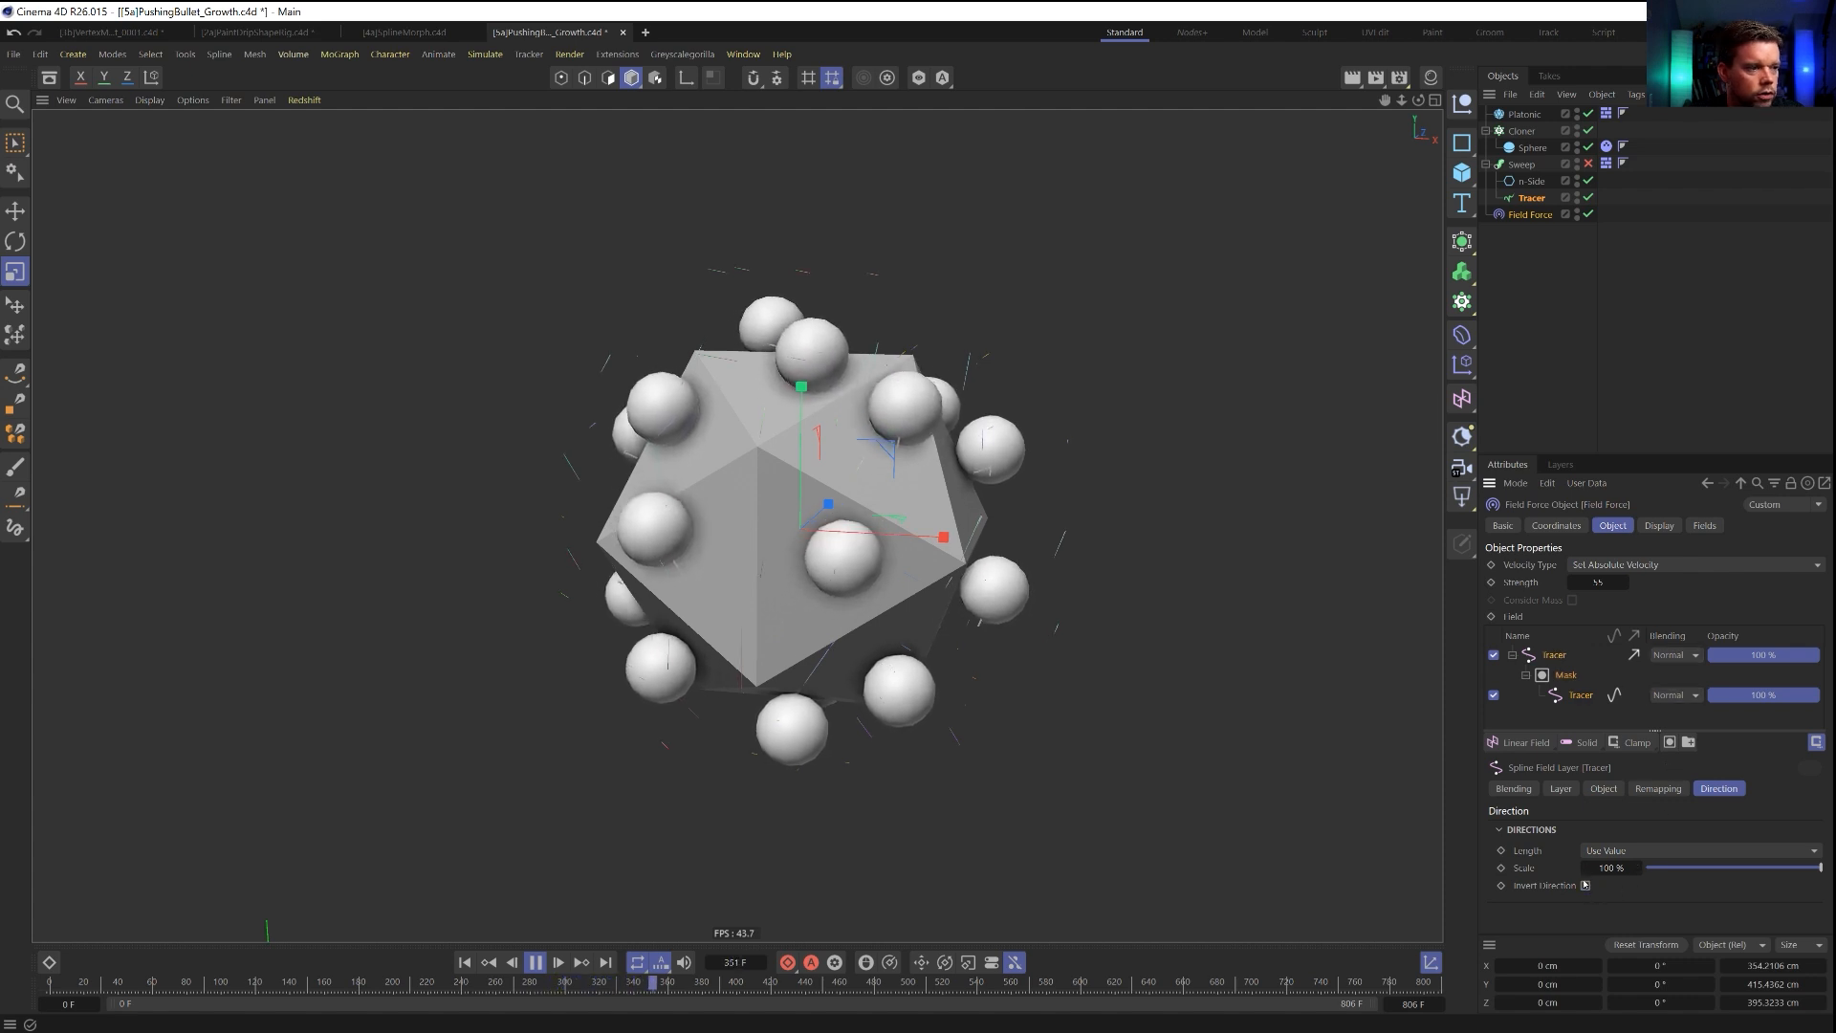
{"action": "left_click", "coordinate": [465, 963]}
{"action": "right_click_drag", "start_coordinate": [788, 509], "coordinate": [727, 533], "text": "alt"}
{"action": "middle_click_drag", "start_coordinate": [766, 522], "coordinate": [773, 602], "text": "alt"}
{"action": "left_click", "coordinate": [1586, 886]}
Rename the Field Force's masking Tracer layer to Radius and the main Tracer layer to Direction.
{"action": "double_click", "coordinate": [1581, 695]}
{"action": "type", "text": "Radius"}
{"action": "key", "text": "Return"}
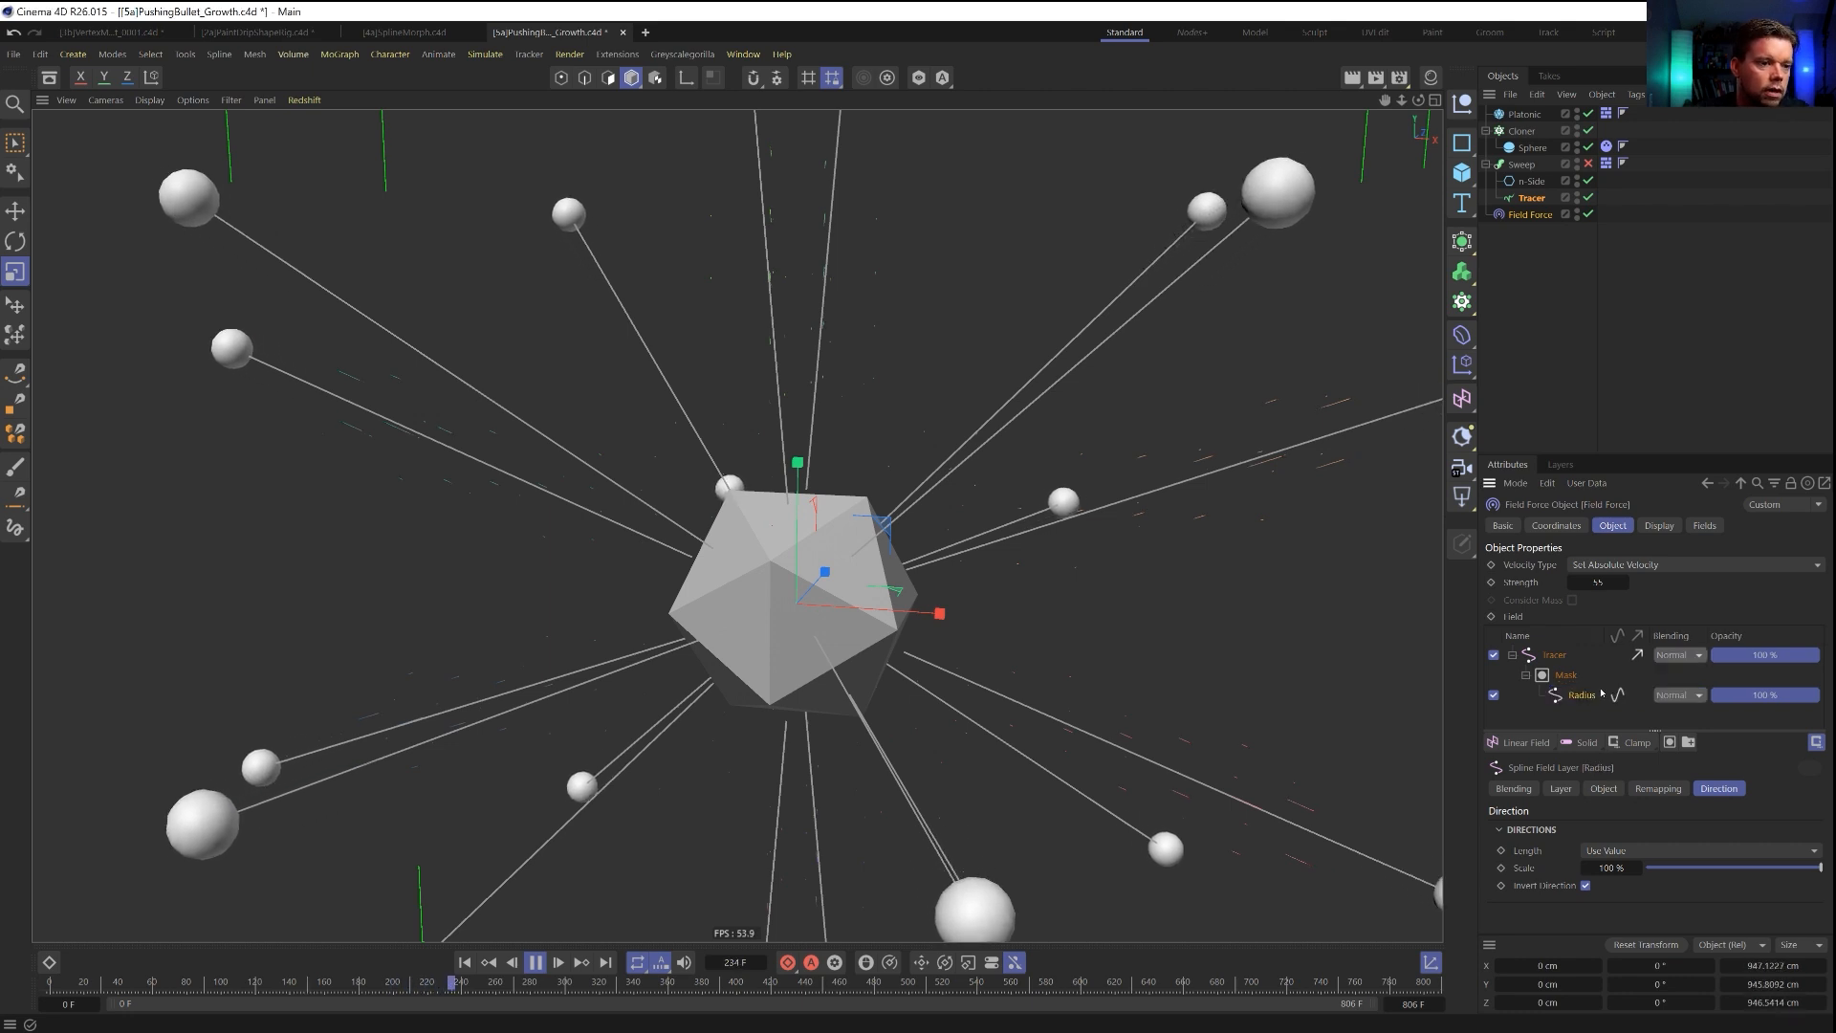
{"action": "double_click", "coordinate": [1554, 656]}
{"action": "type", "text": "Direction"}
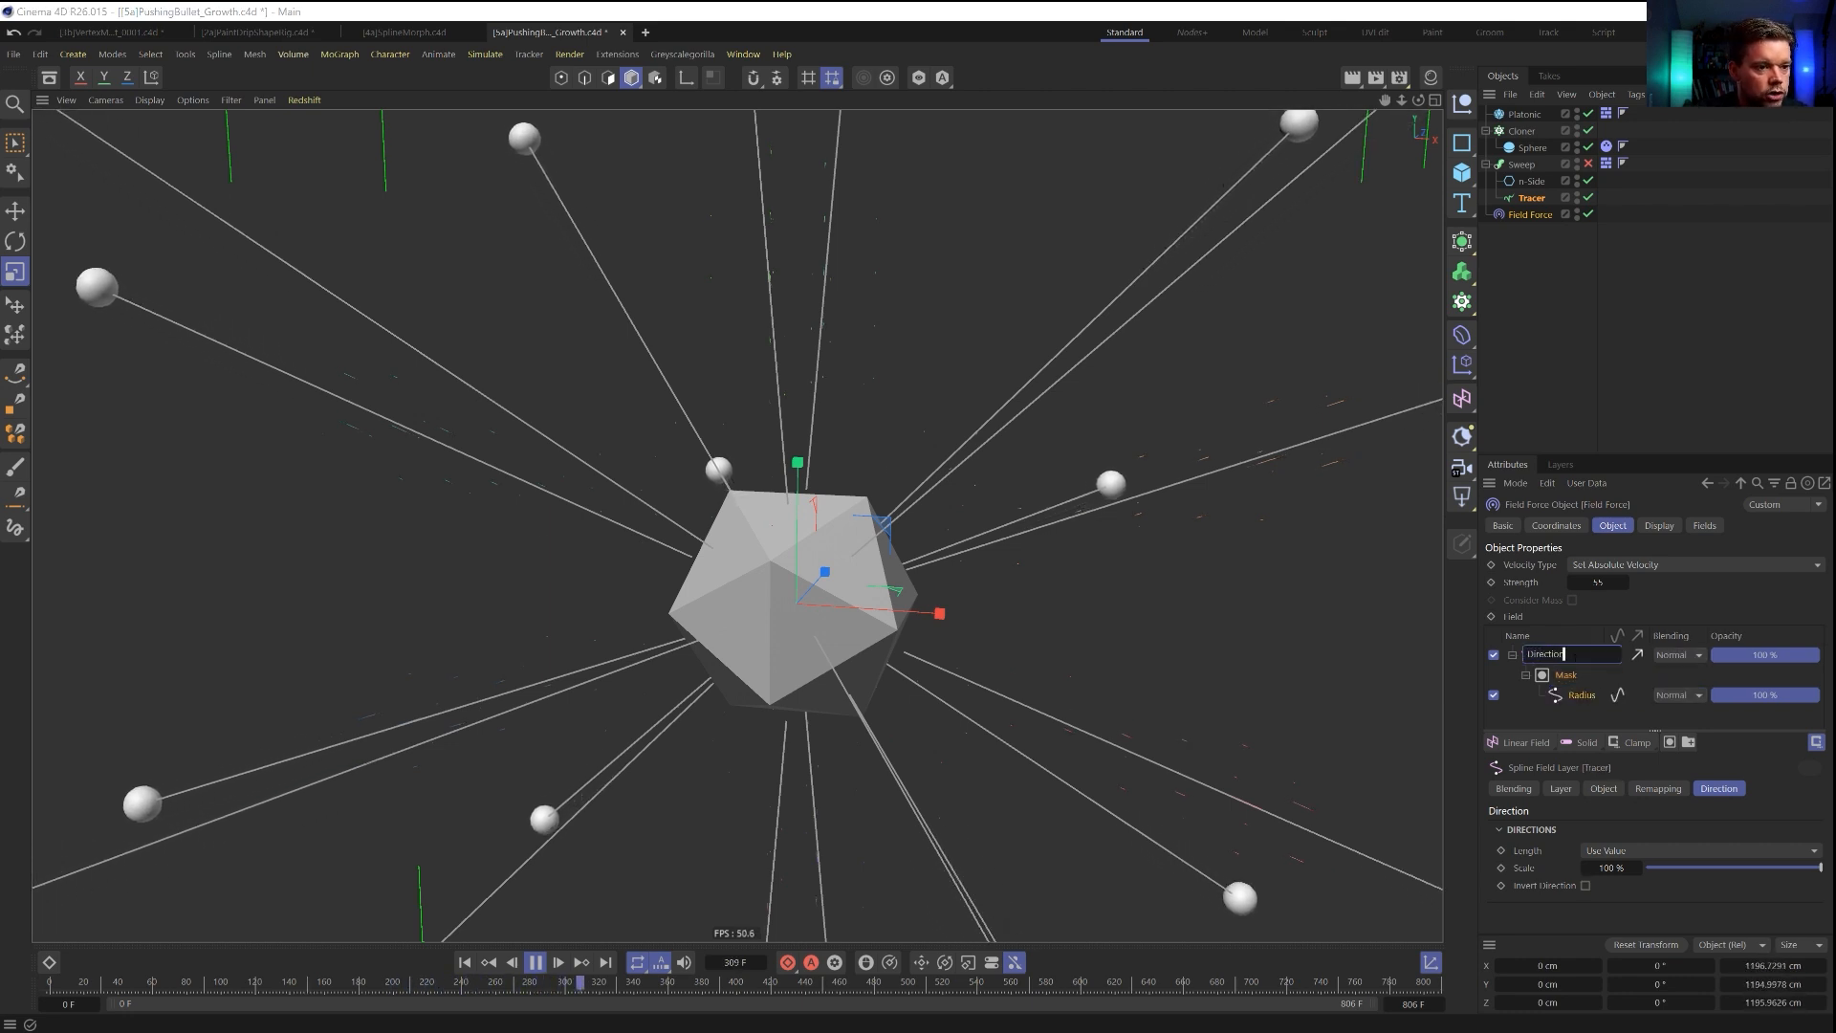
{"action": "key", "text": "Return"}
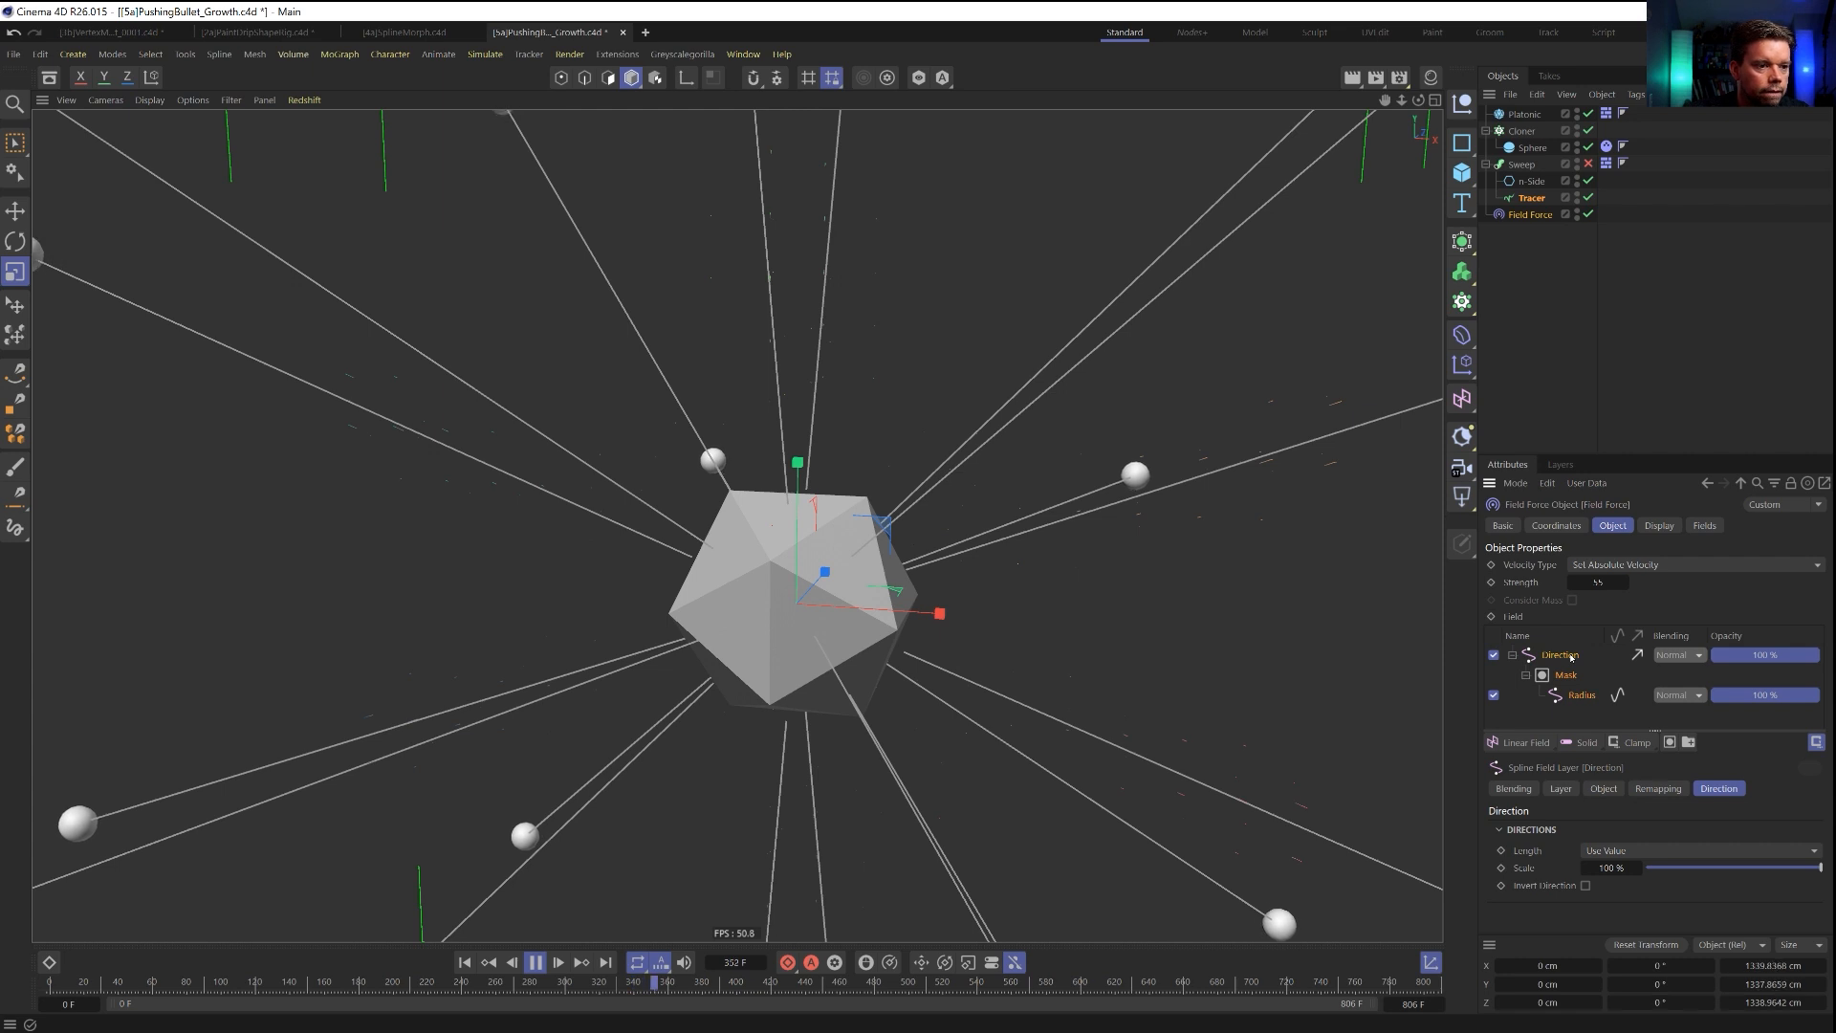
Replay the simulation from the start and pause it once the spheres have spread away from the Platonic.
{"action": "scroll", "coordinate": [925, 615], "scroll_direction": "down", "scroll_amount": 5}
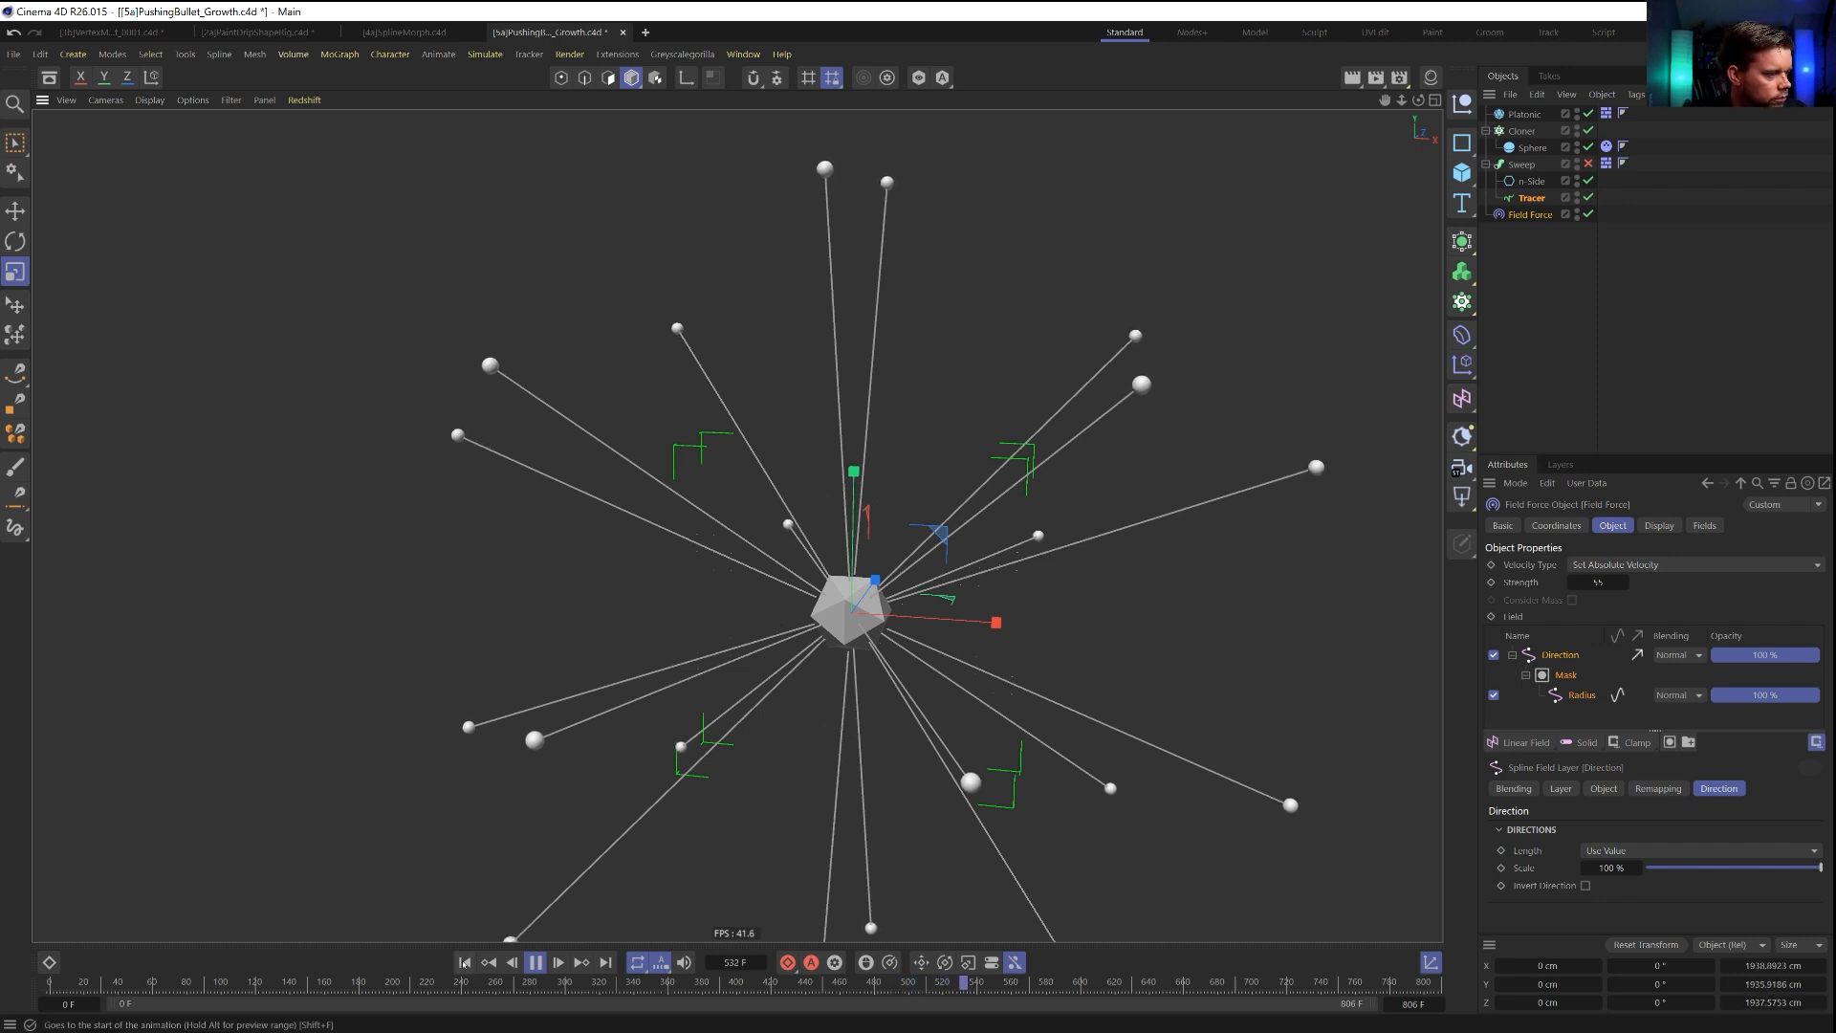
{"action": "left_click", "coordinate": [464, 963]}
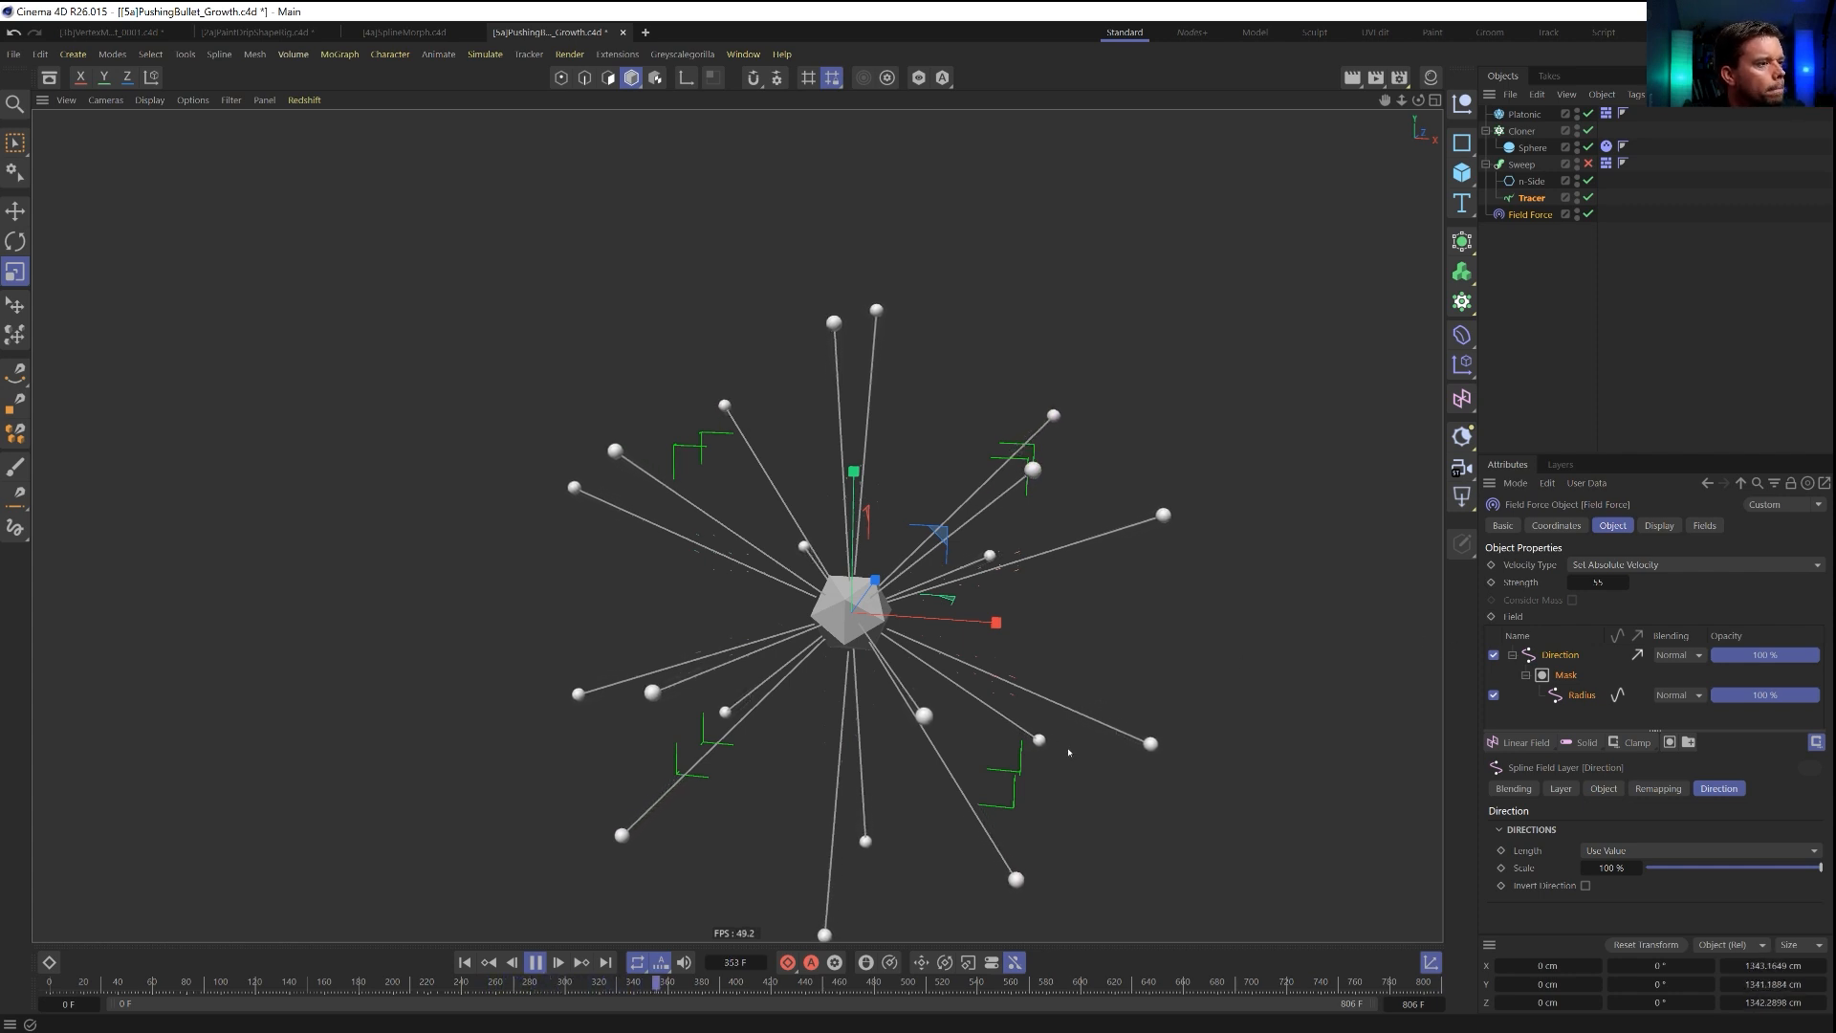
{"action": "left_click", "coordinate": [537, 963]}
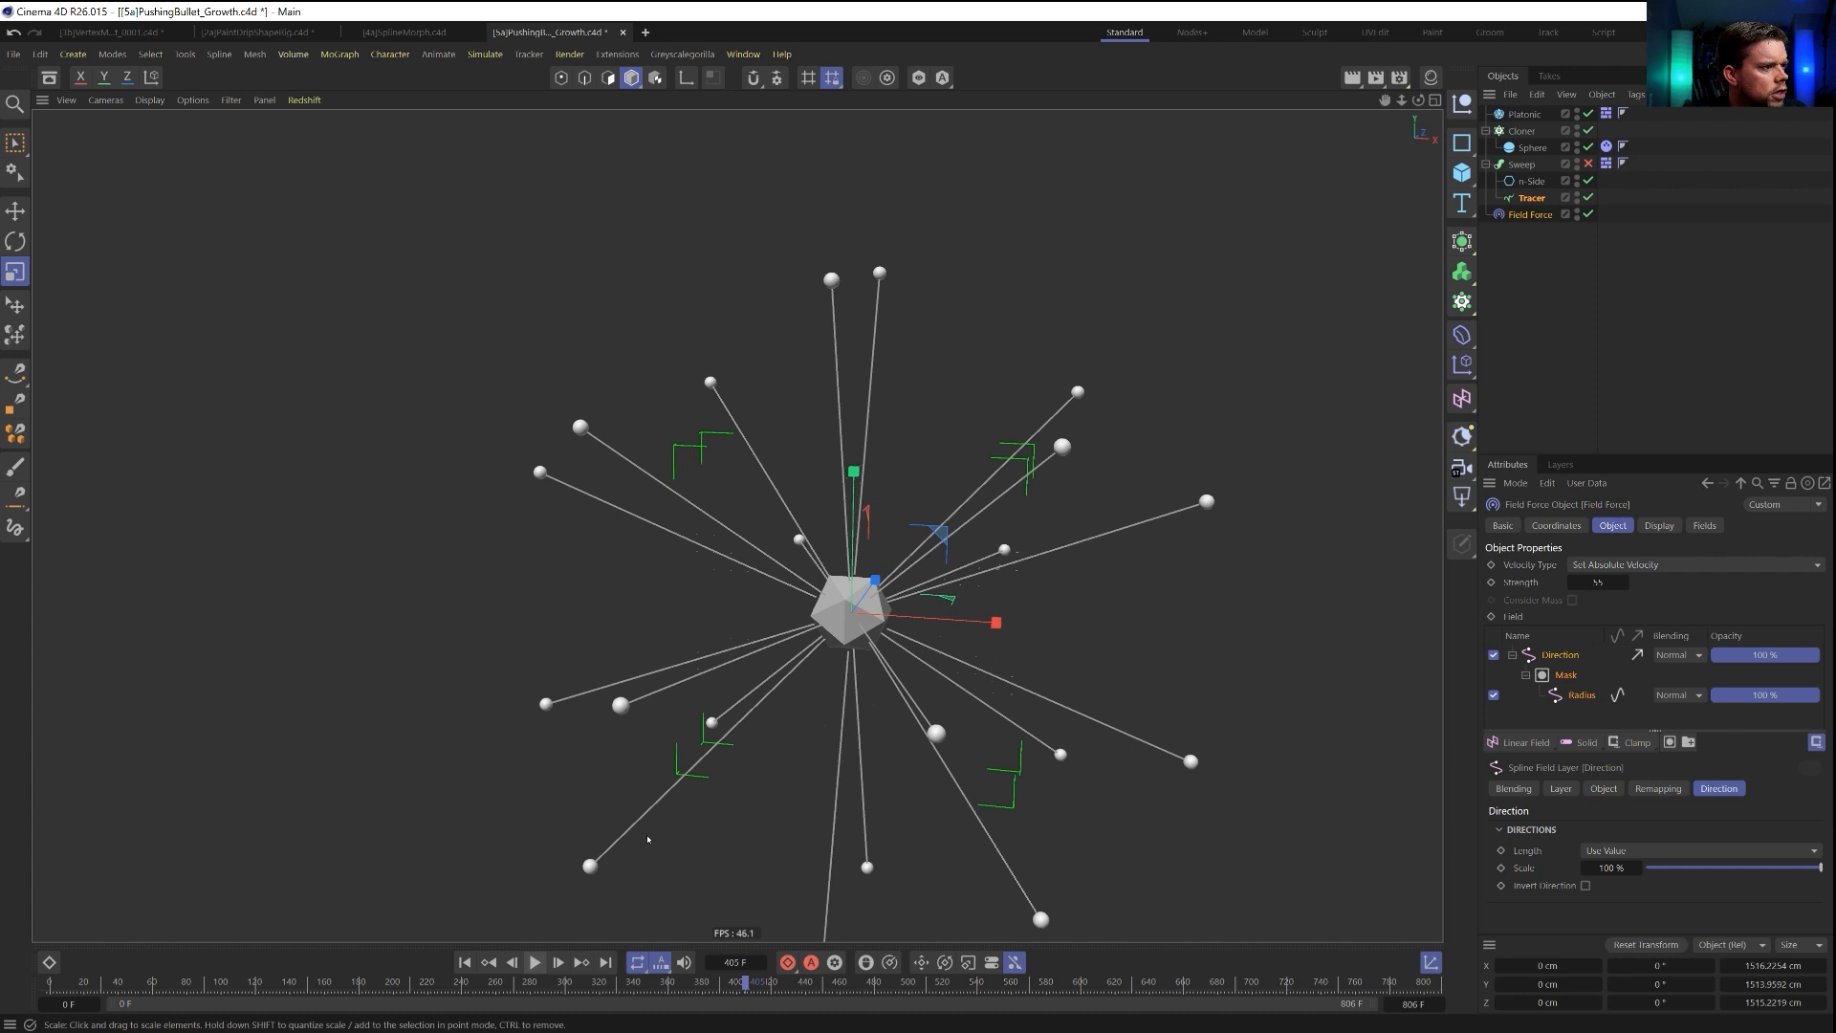
Disable the Direction layer and add the Tracer as a new layer in the Field Force's field list.
{"action": "scroll", "coordinate": [863, 606], "scroll_direction": "up", "scroll_amount": 3}
{"action": "left_click", "coordinate": [1511, 655]}
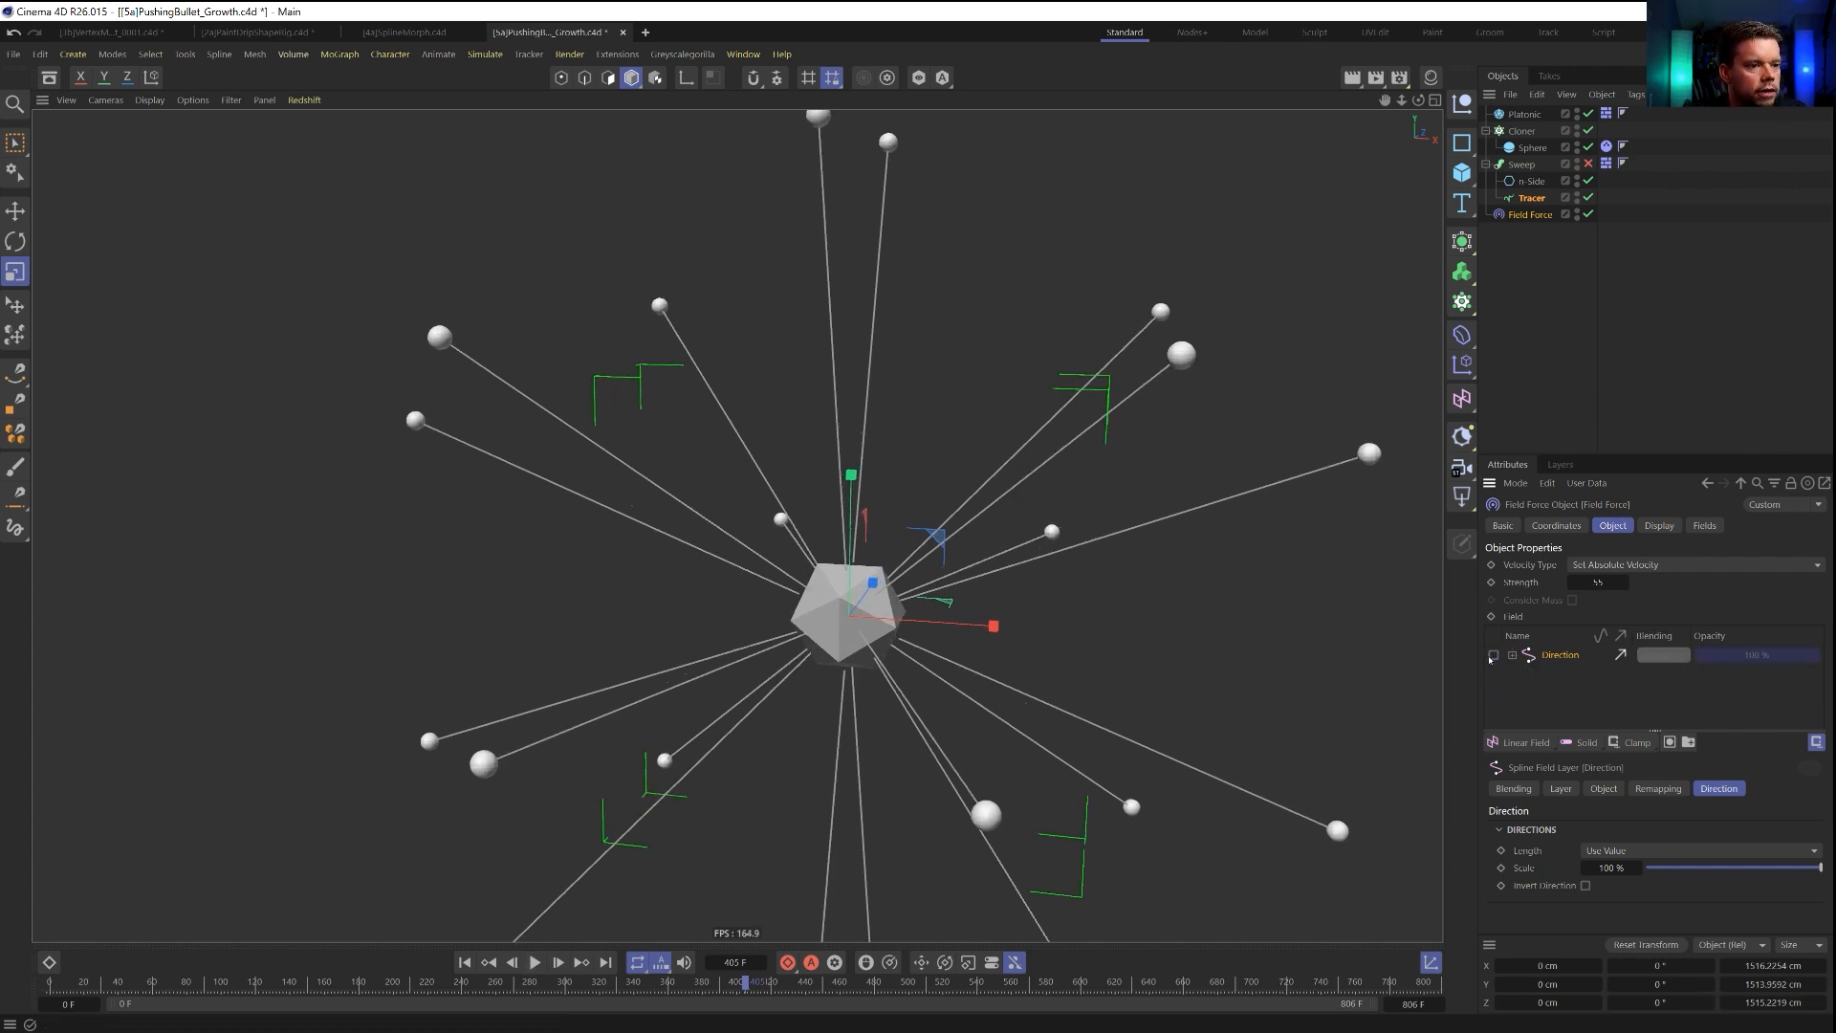
{"action": "left_click_drag", "start_coordinate": [1530, 198], "coordinate": [1544, 658]}
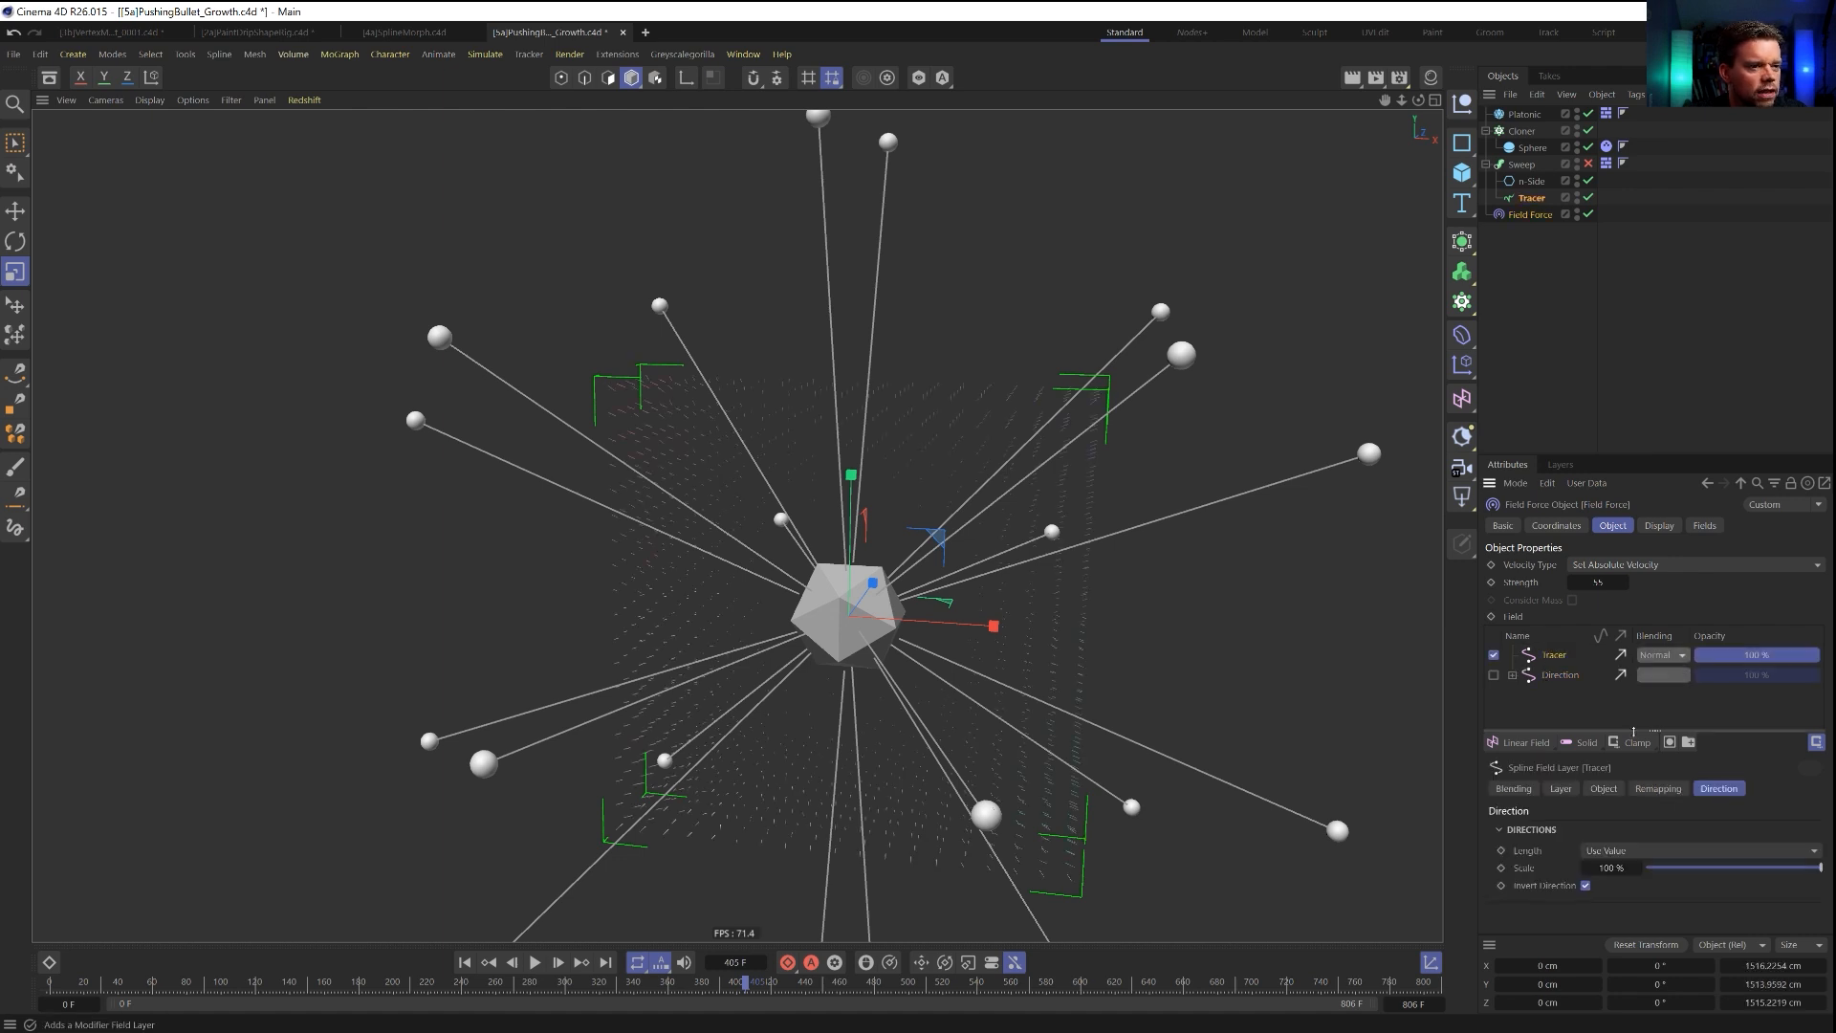
Set the new Tracer layer's distance mode to Radius with a radius of 49 cm.
{"action": "left_click", "coordinate": [1561, 789]}
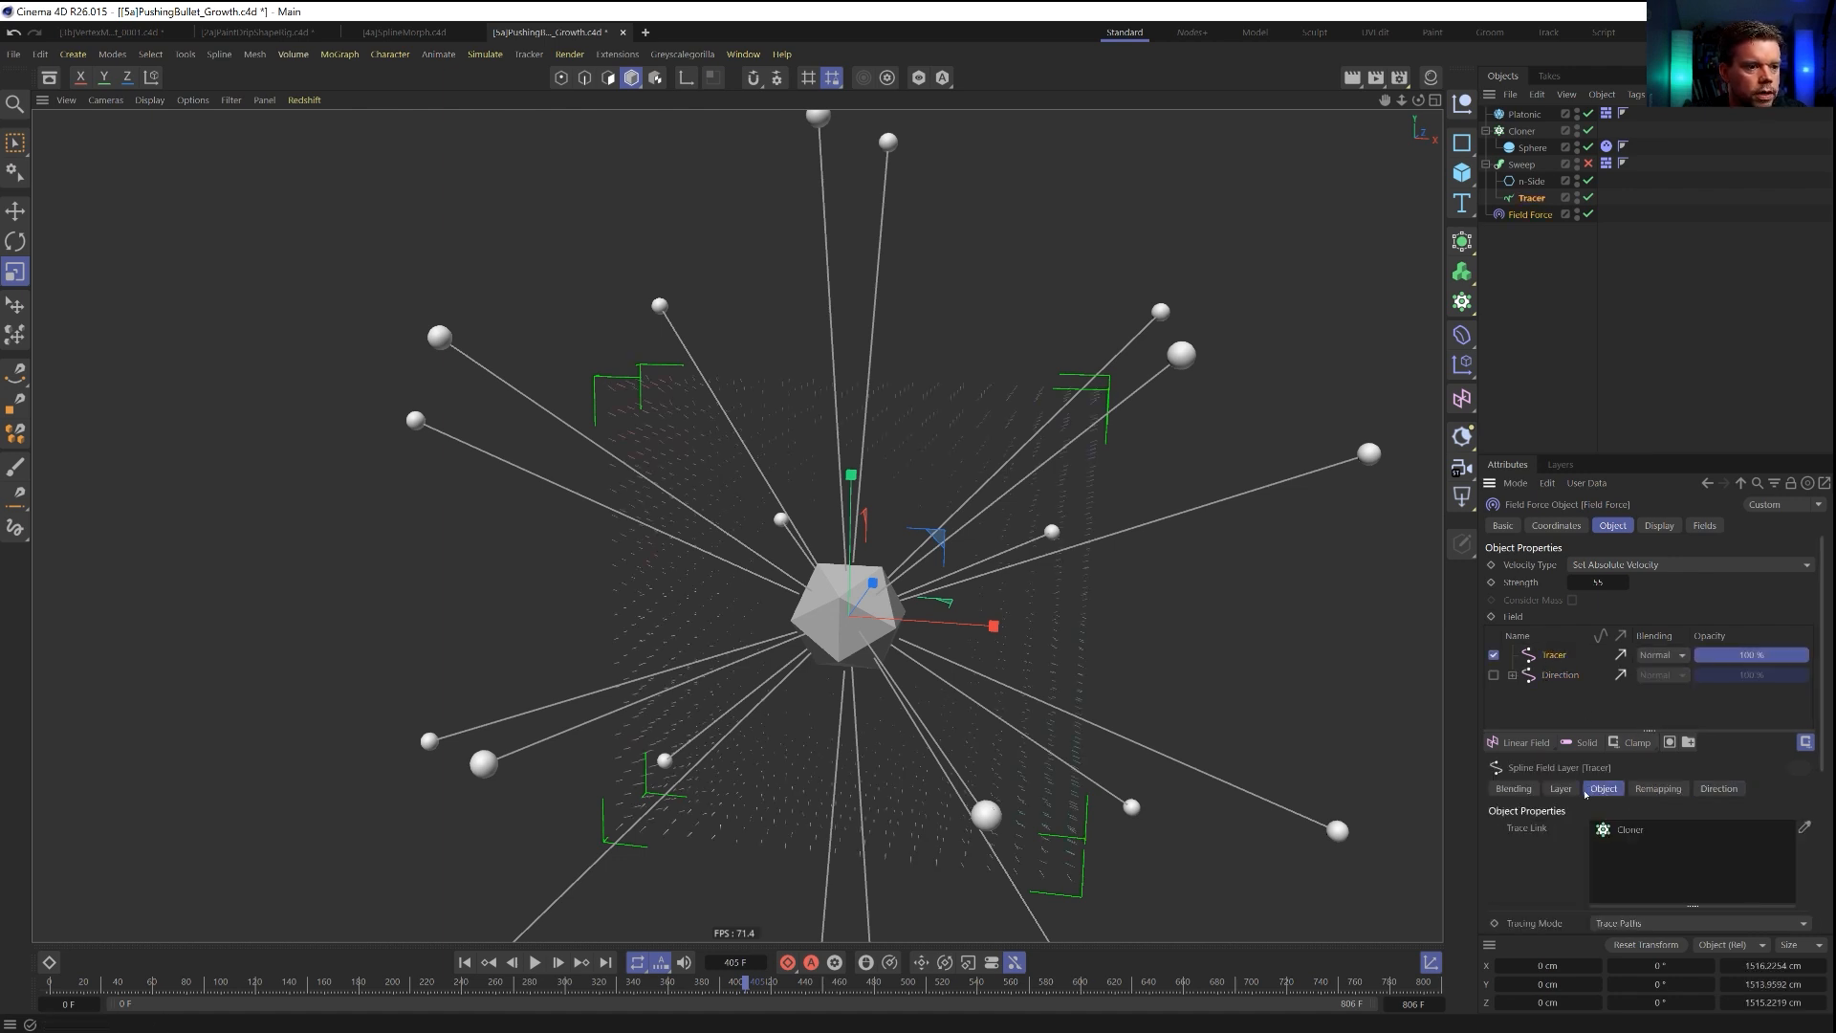
{"action": "left_click", "coordinate": [1630, 845]}
{"action": "left_click", "coordinate": [1607, 883]}
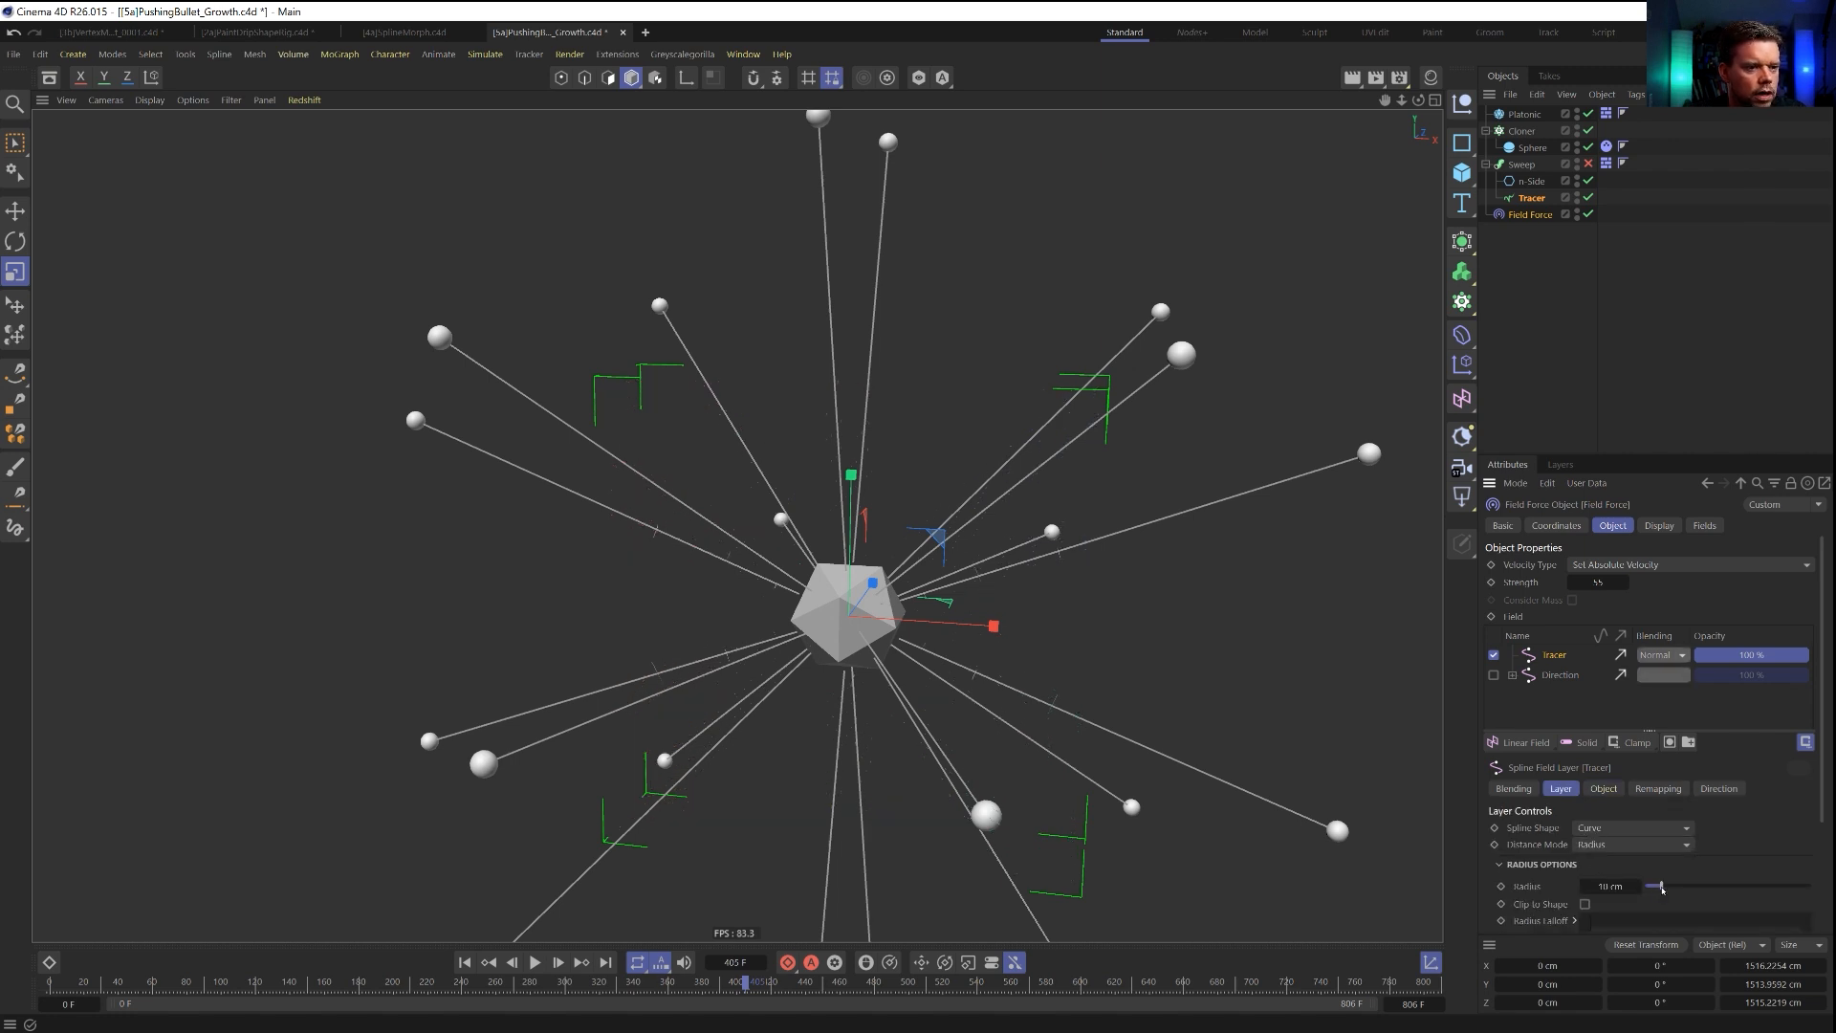
{"action": "left_click_drag", "start_coordinate": [1662, 888], "coordinate": [1681, 887]}
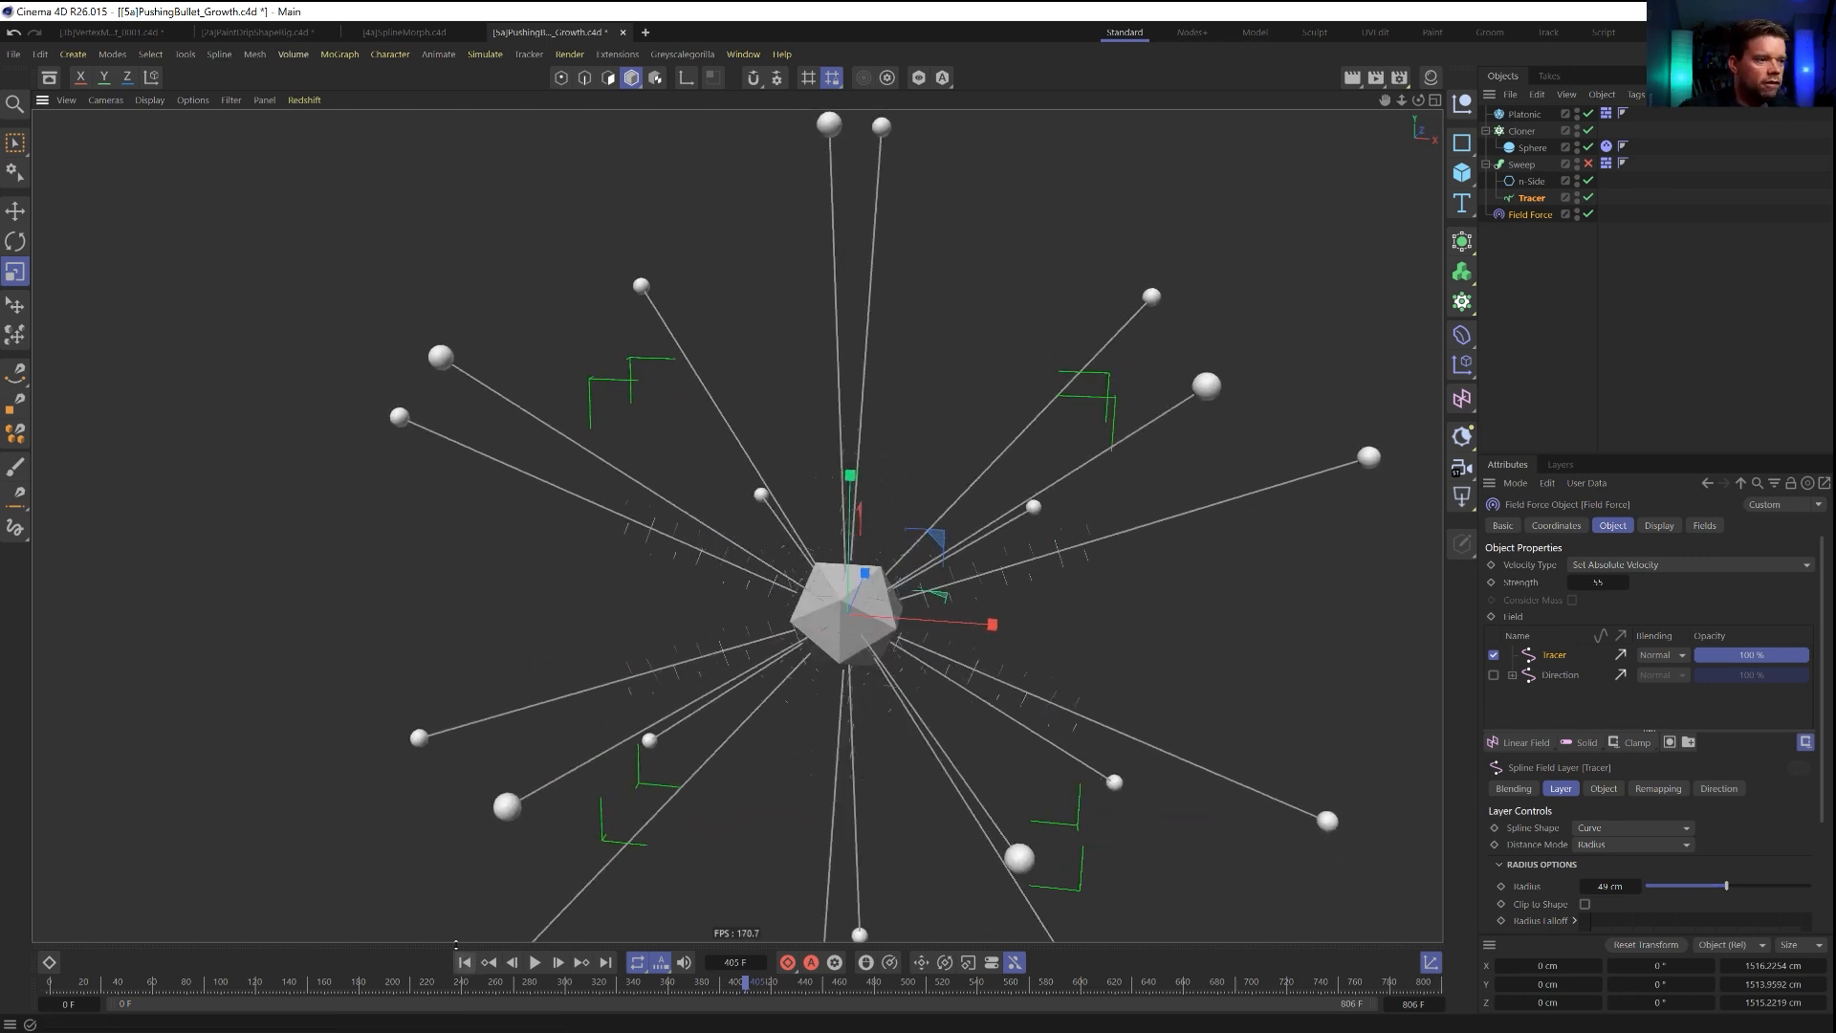
Replay the simulation from the start, pause it early, and examine the spheres and their trails around the Platonic.
{"action": "left_click", "coordinate": [465, 962]}
{"action": "left_click", "coordinate": [533, 963]}
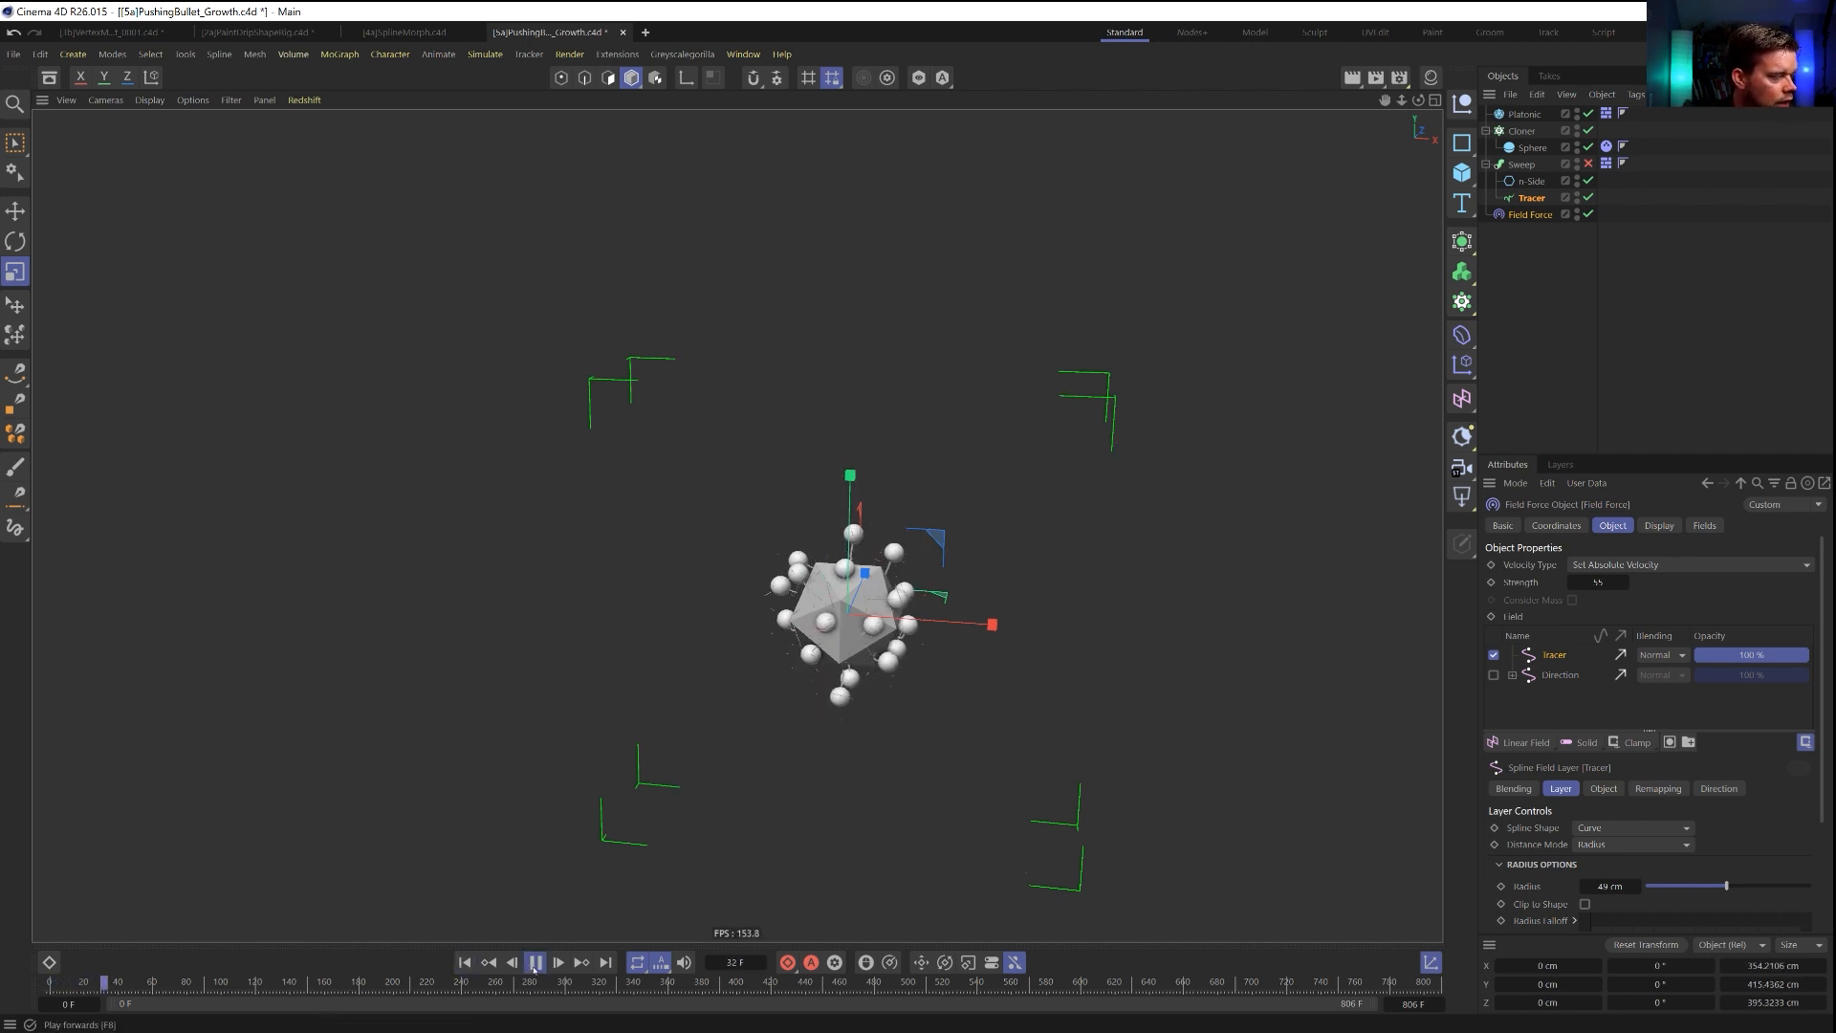
{"action": "right_click_drag", "start_coordinate": [872, 532], "coordinate": [1047, 521], "text": "alt"}
{"action": "middle_click_drag", "start_coordinate": [1147, 528], "coordinate": [989, 531], "text": "alt"}
{"action": "mouse_move", "coordinate": [928, 608]}
{"action": "left_mouse_down", "text": "alt"}
{"action": "mouse_move", "coordinate": [950, 605]}
{"action": "mouse_move", "coordinate": [899, 626]}
{"action": "mouse_move", "coordinate": [887, 578]}
{"action": "mouse_move", "coordinate": [946, 567]}
{"action": "mouse_move", "coordinate": [936, 586]}
{"action": "left_mouse_up", "text": "alt"}
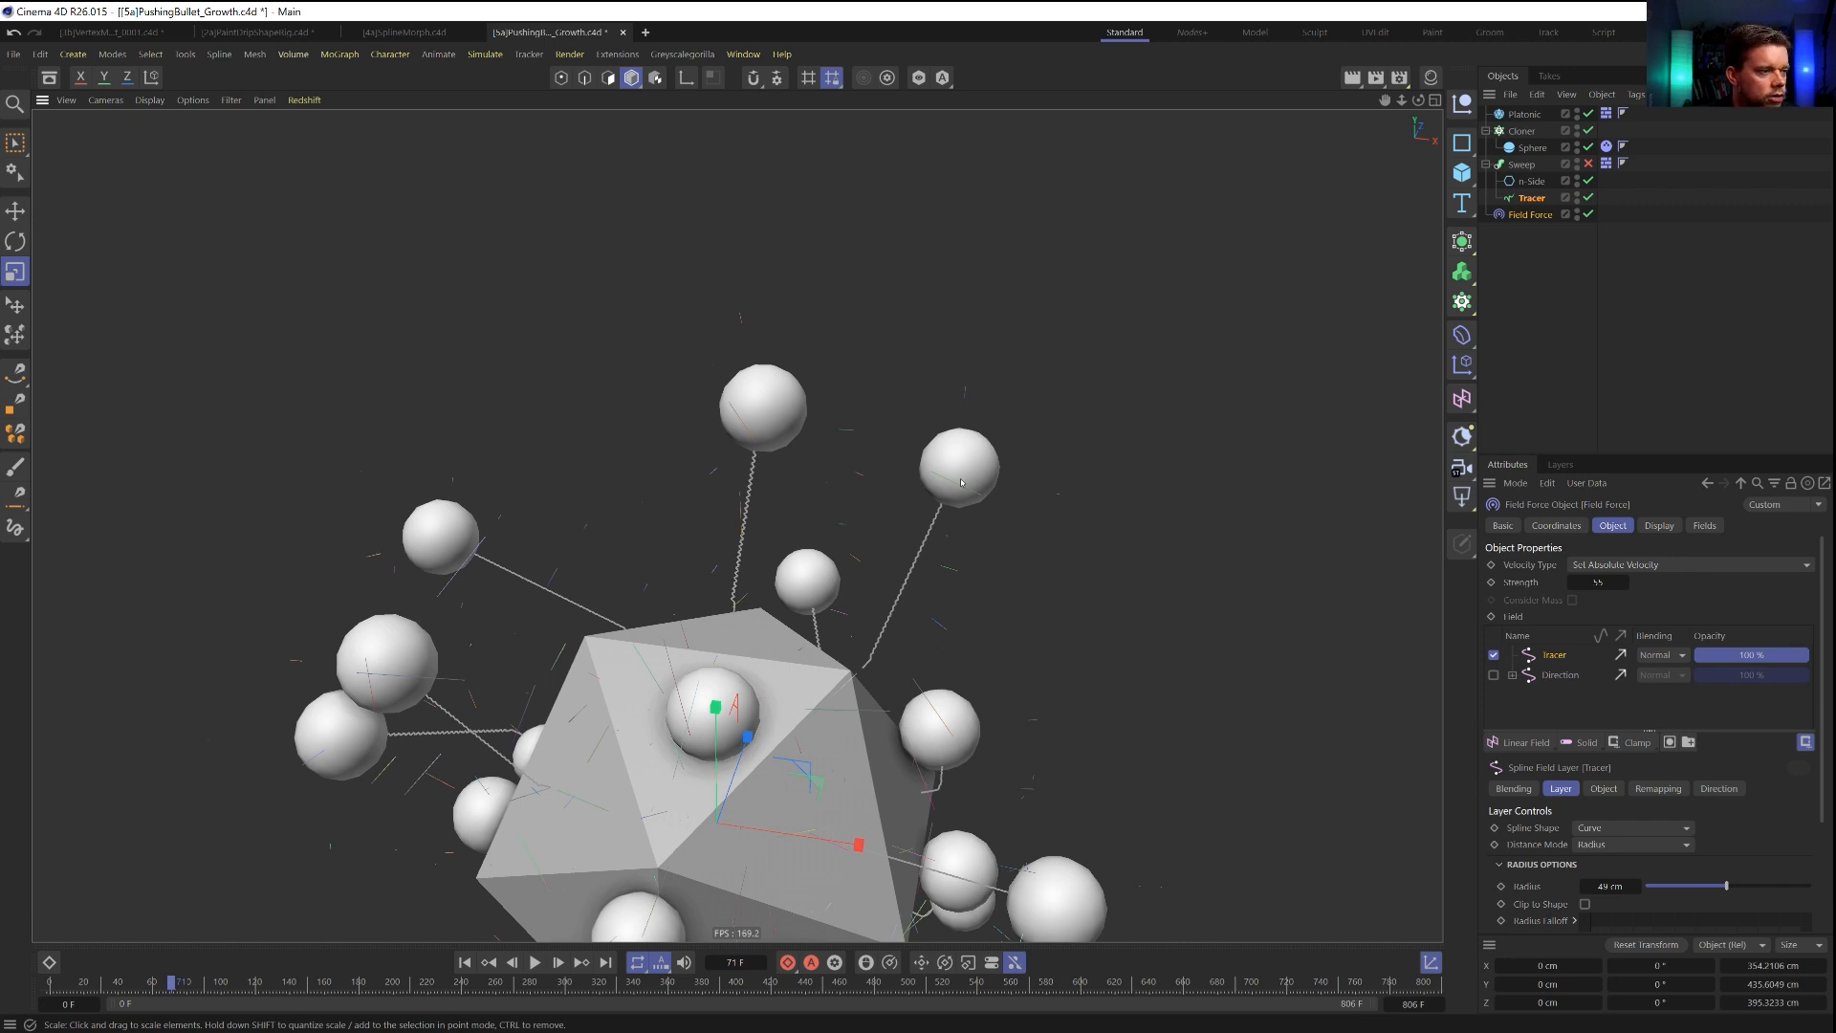
{"action": "left_click_drag", "start_coordinate": [939, 573], "coordinate": [842, 577], "text": "alt"}
{"action": "right_click_drag", "start_coordinate": [842, 577], "coordinate": [809, 580], "text": "alt"}
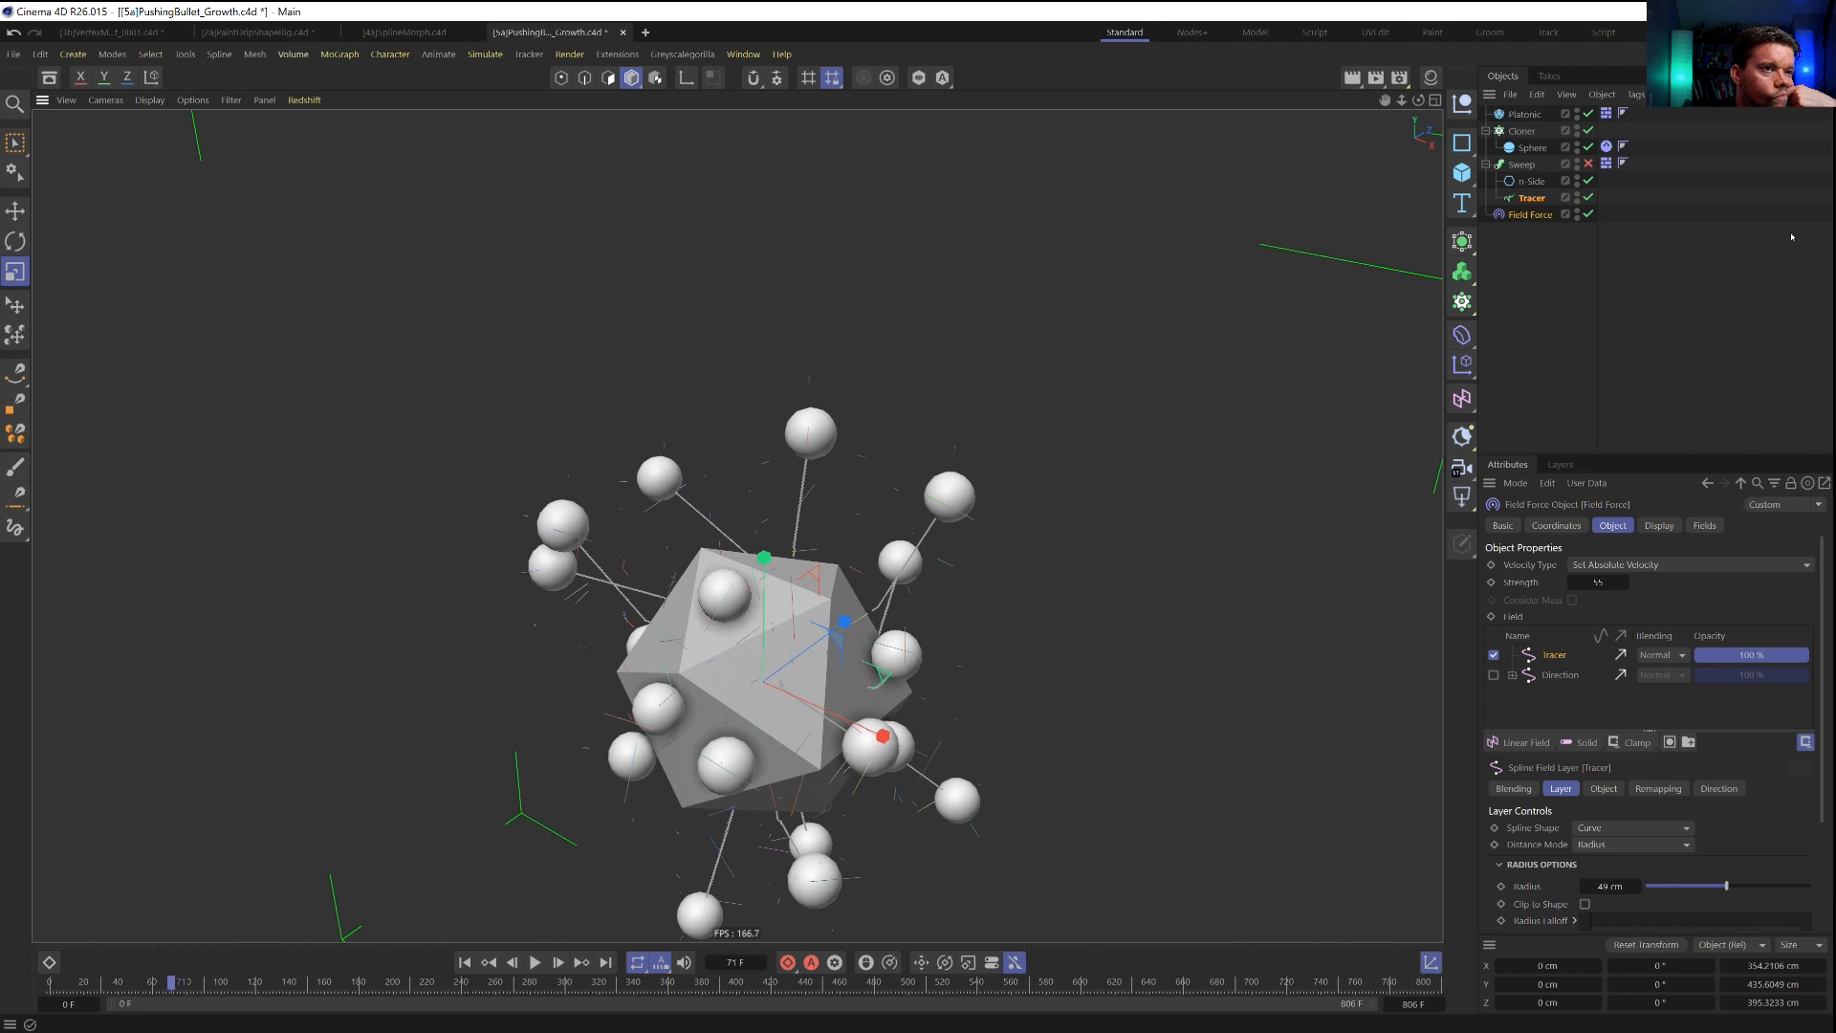
{"action": "scroll", "coordinate": [833, 695], "scroll_direction": "down", "scroll_amount": 2}
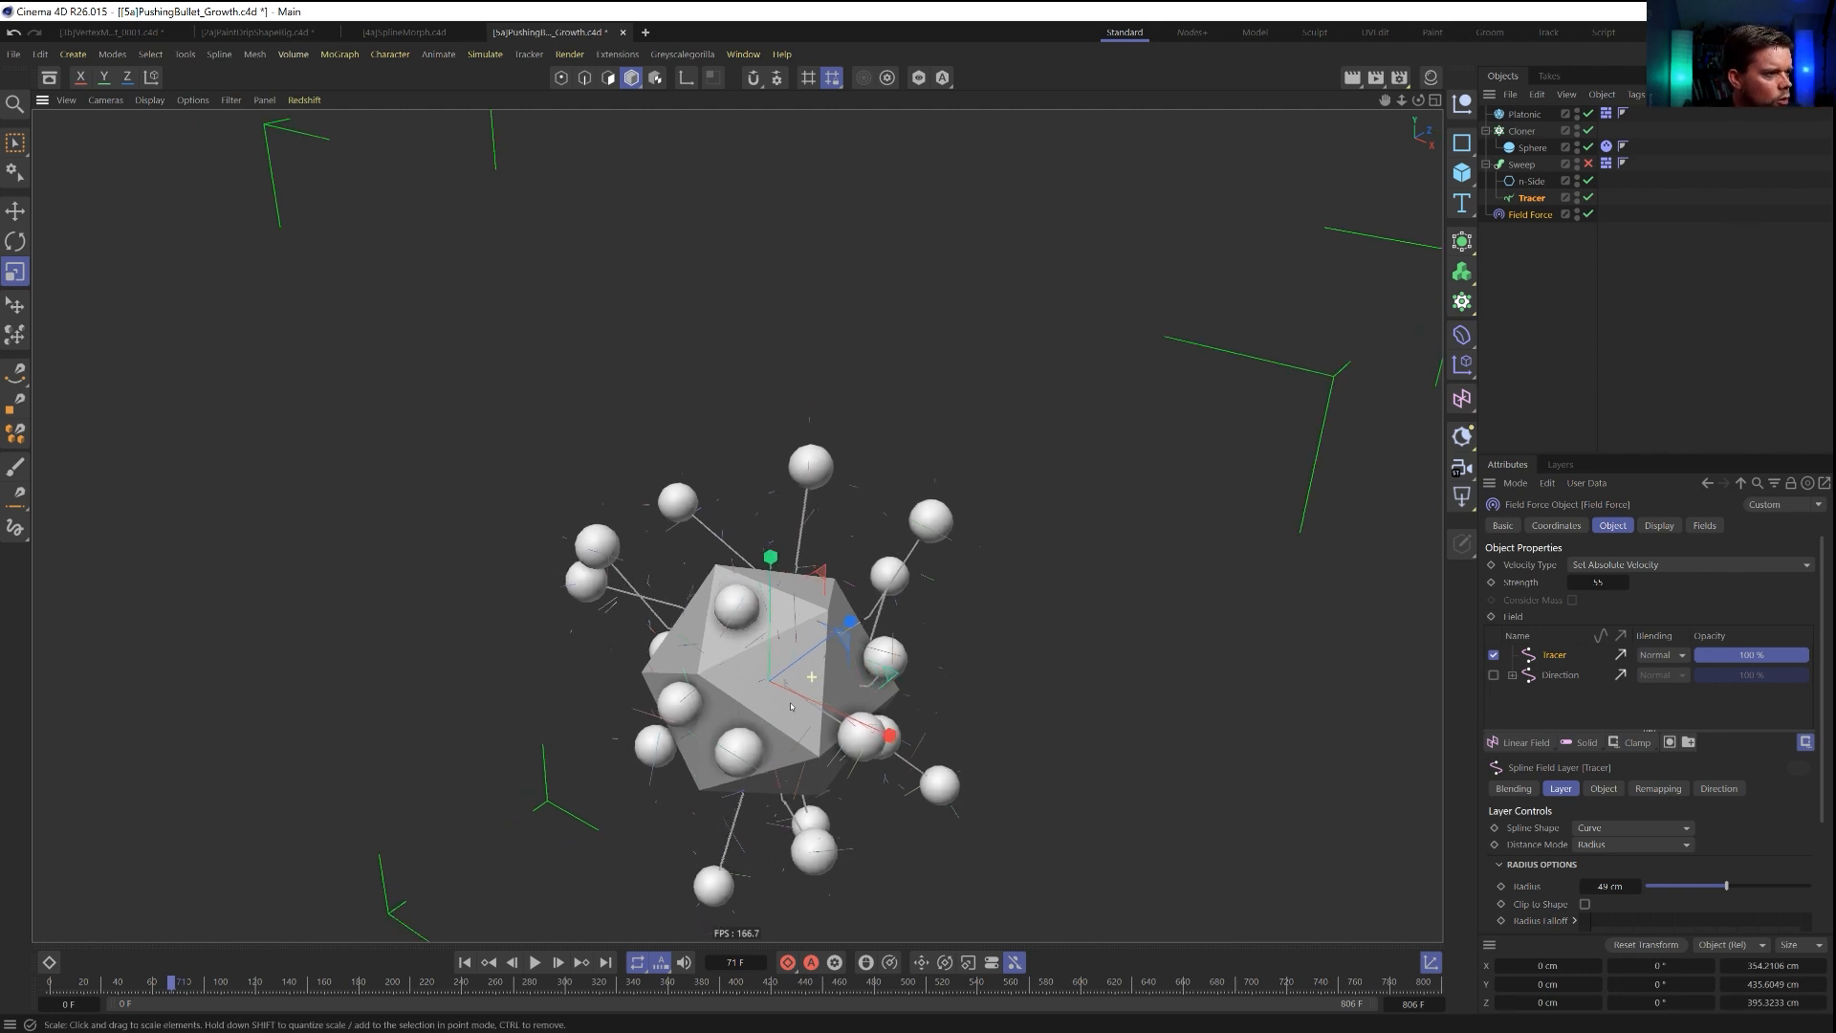
{"action": "middle_click_drag", "start_coordinate": [838, 702], "coordinate": [834, 610], "text": "alt"}
{"action": "left_click_drag", "start_coordinate": [834, 610], "coordinate": [810, 626], "text": "alt"}
{"action": "right_click_drag", "start_coordinate": [810, 627], "coordinate": [788, 643], "text": "alt"}
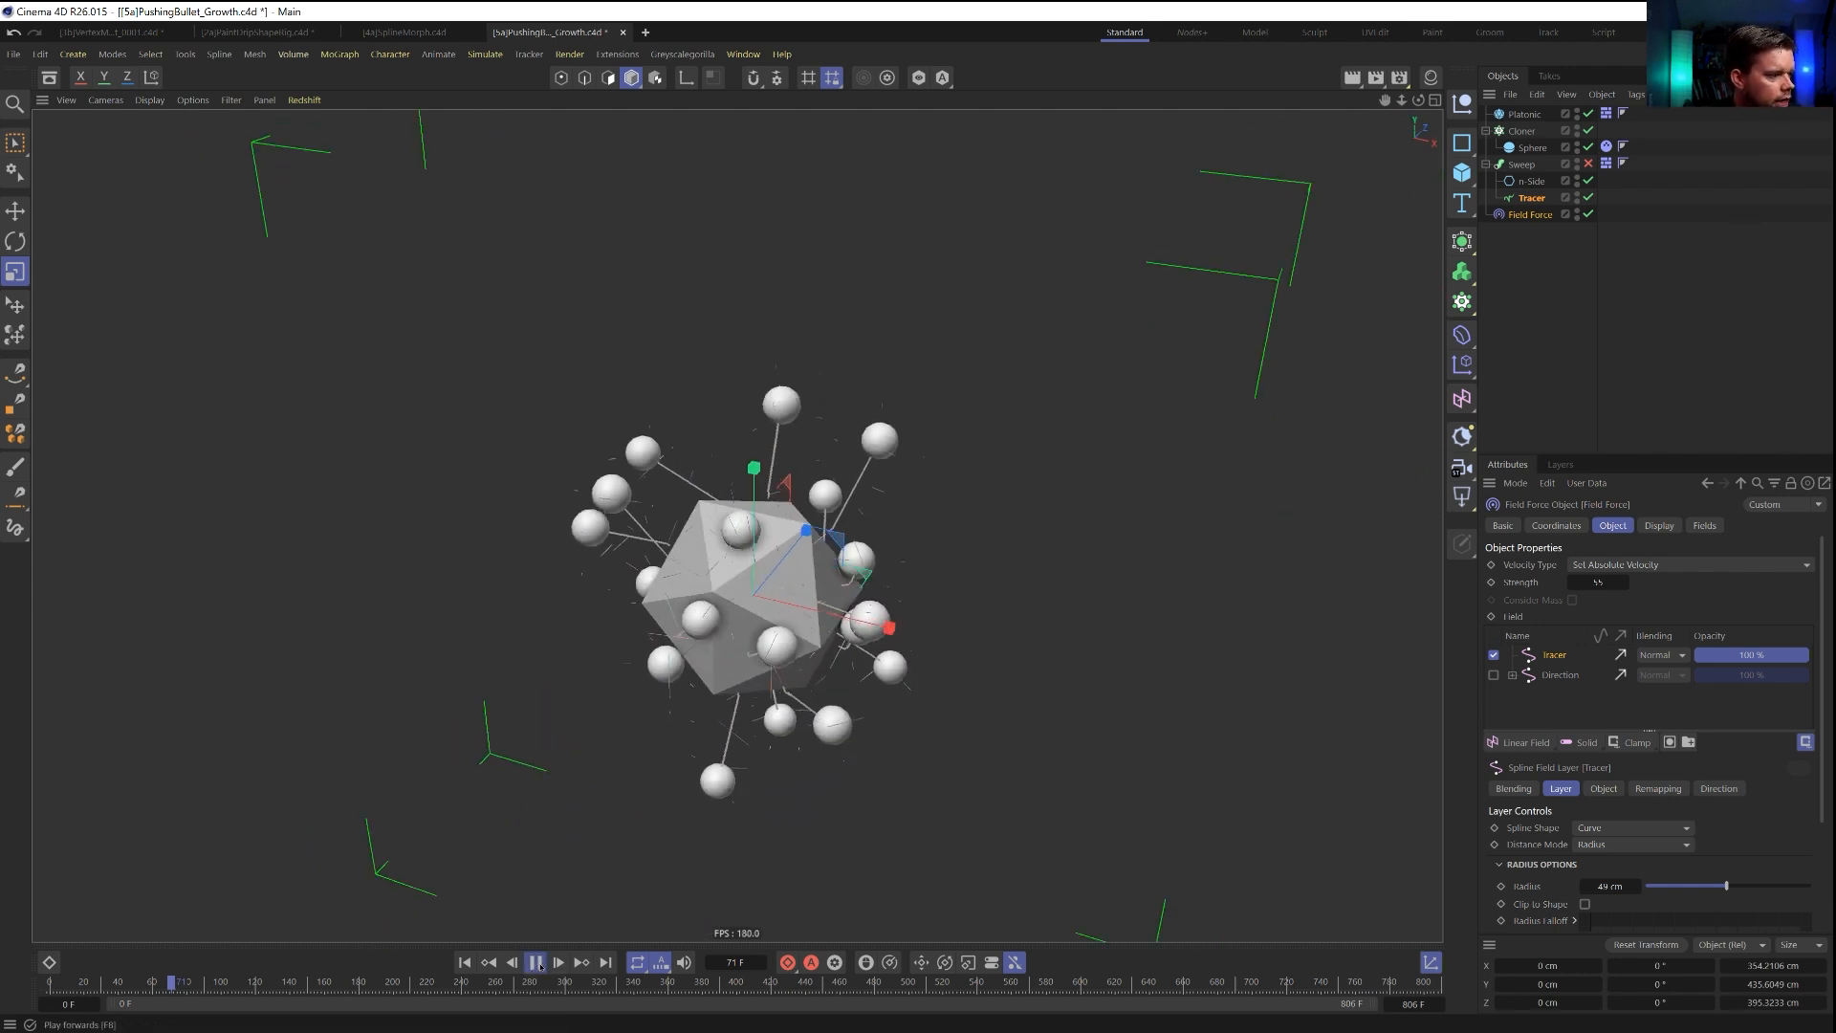
Resume the simulation to watch the trails develop, and return to the first frame.
{"action": "left_click", "coordinate": [535, 962]}
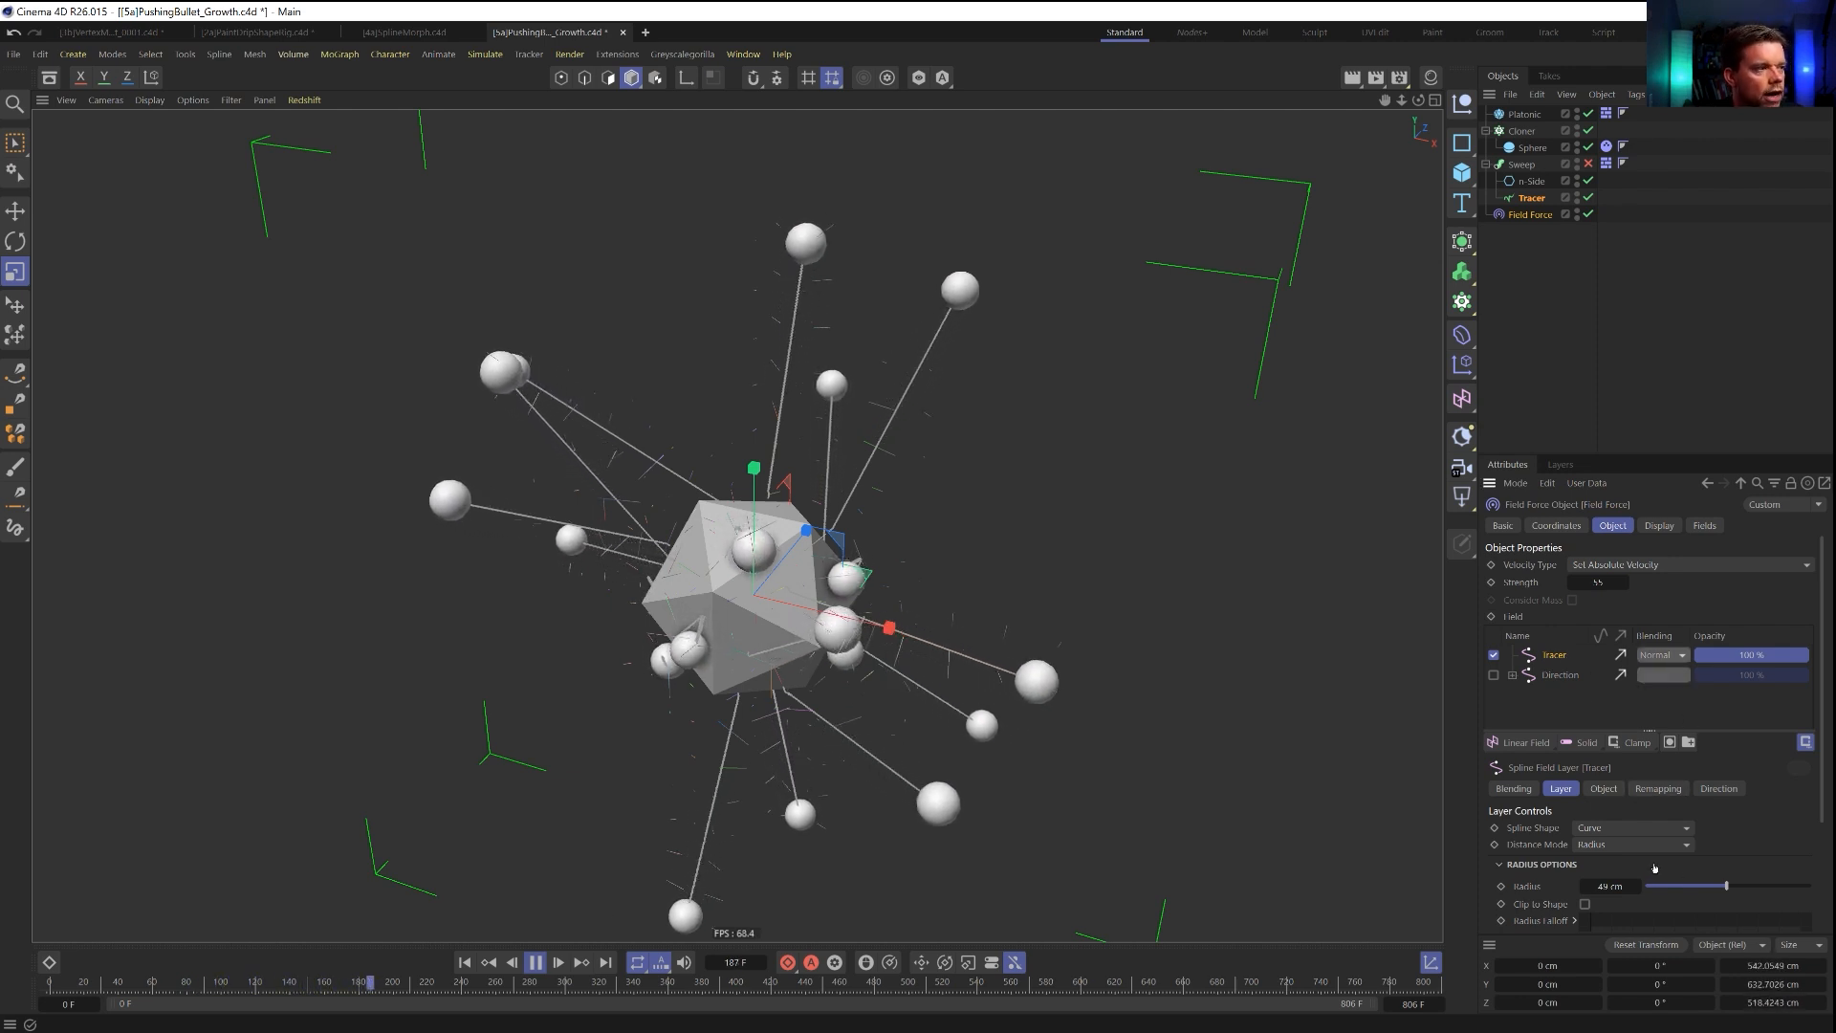
{"action": "scroll", "coordinate": [1626, 842], "scroll_direction": "down", "scroll_amount": 1}
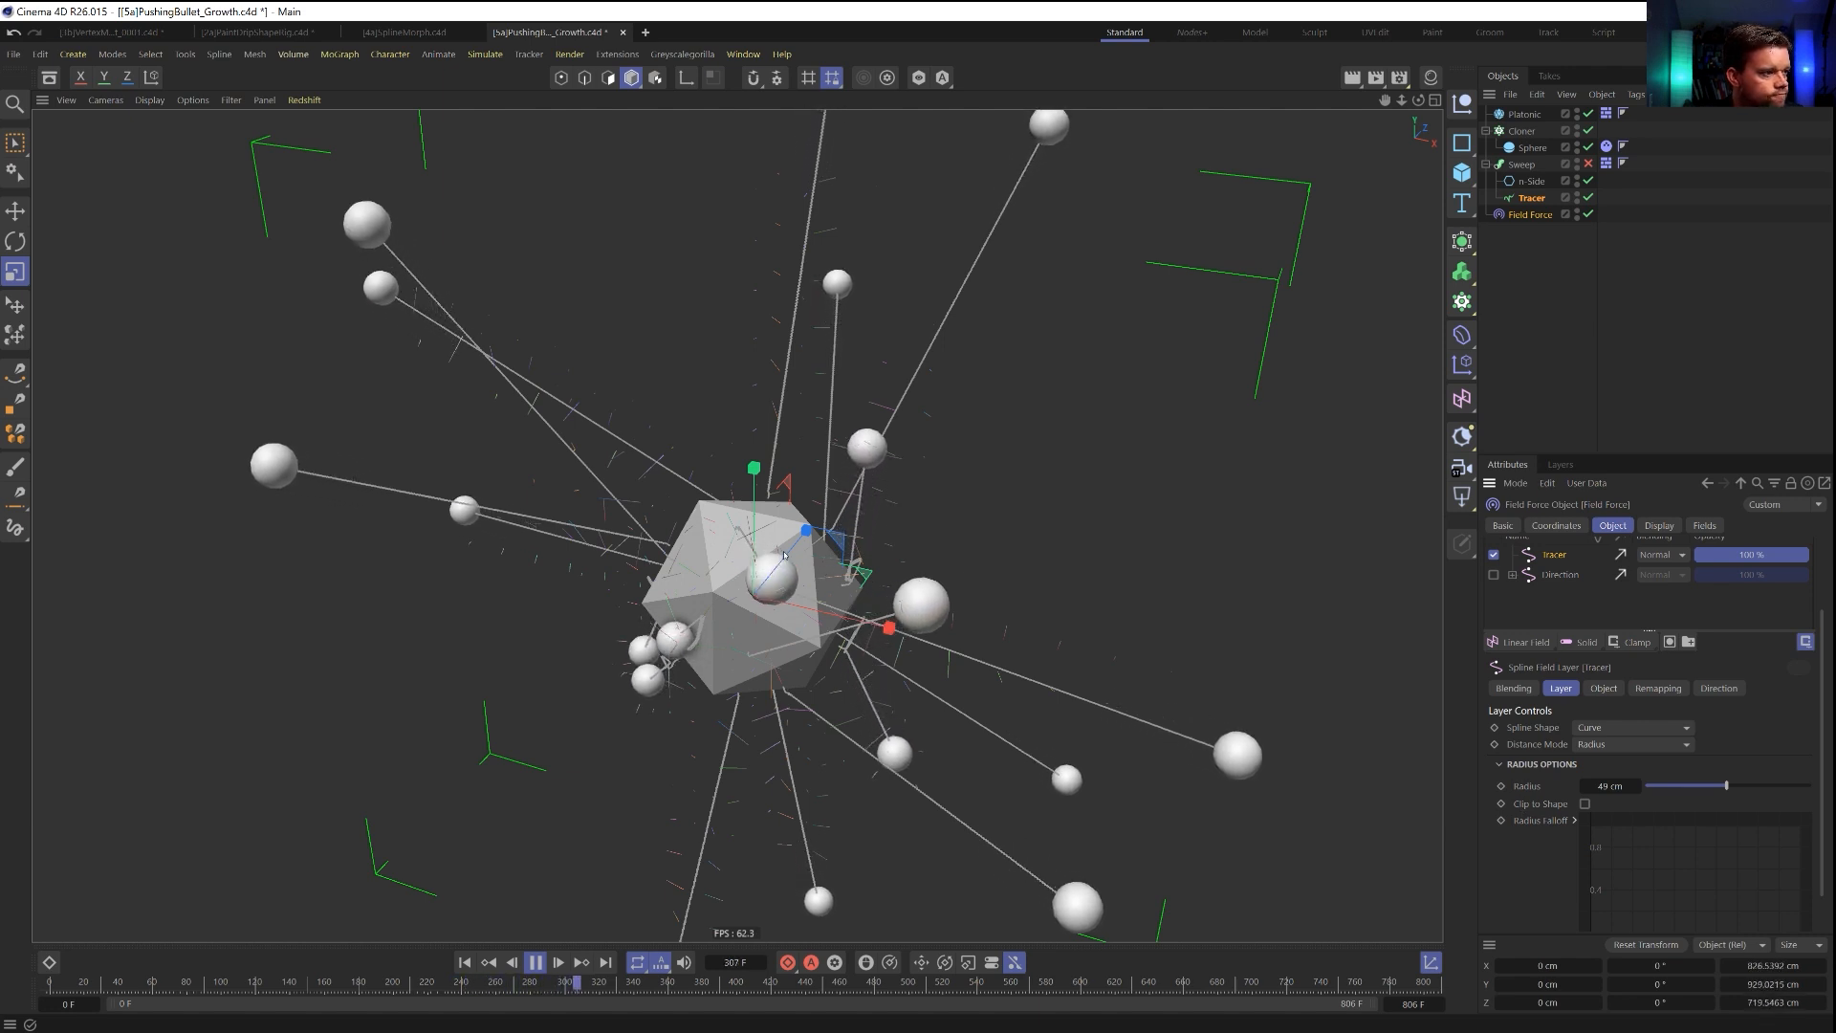
{"action": "left_click", "coordinate": [537, 963]}
{"action": "left_click", "coordinate": [466, 963]}
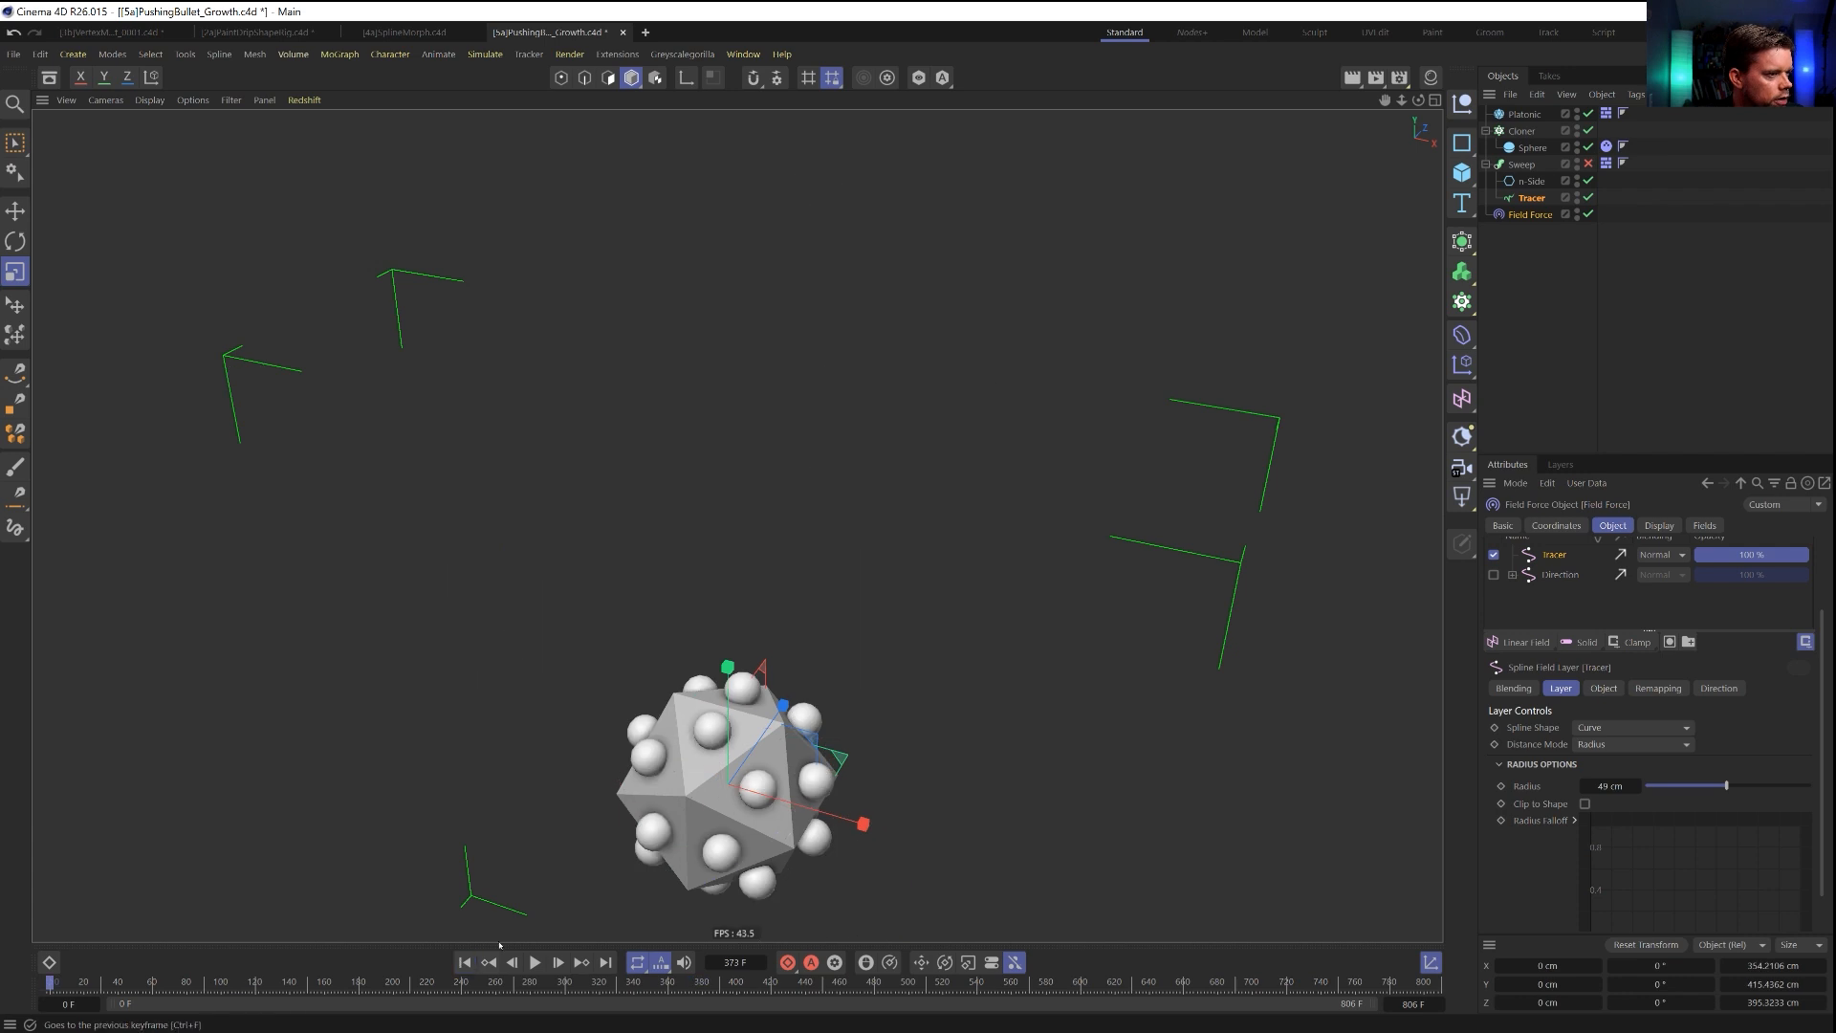
Limit the Tracer from the end with an amount of 3, and play the simulation with the Cloner hidden.
{"action": "left_click", "coordinate": [1542, 201]}
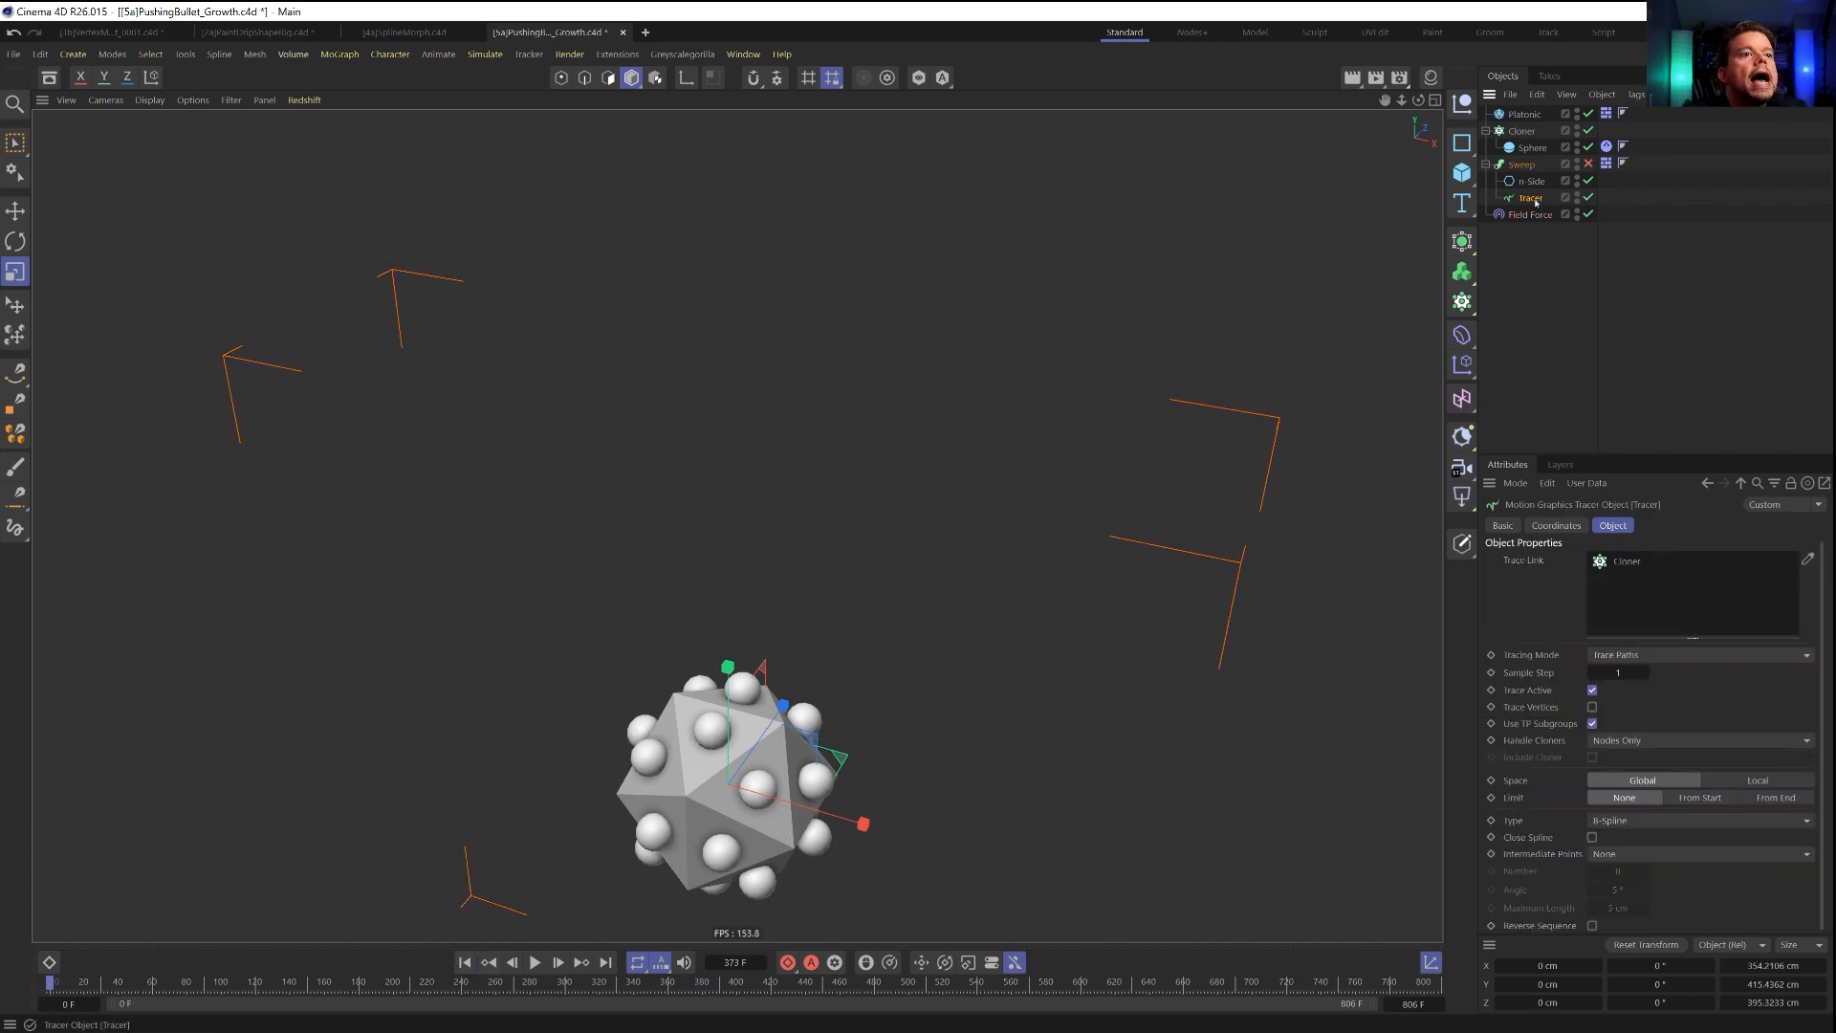
{"action": "left_click", "coordinate": [1776, 797]}
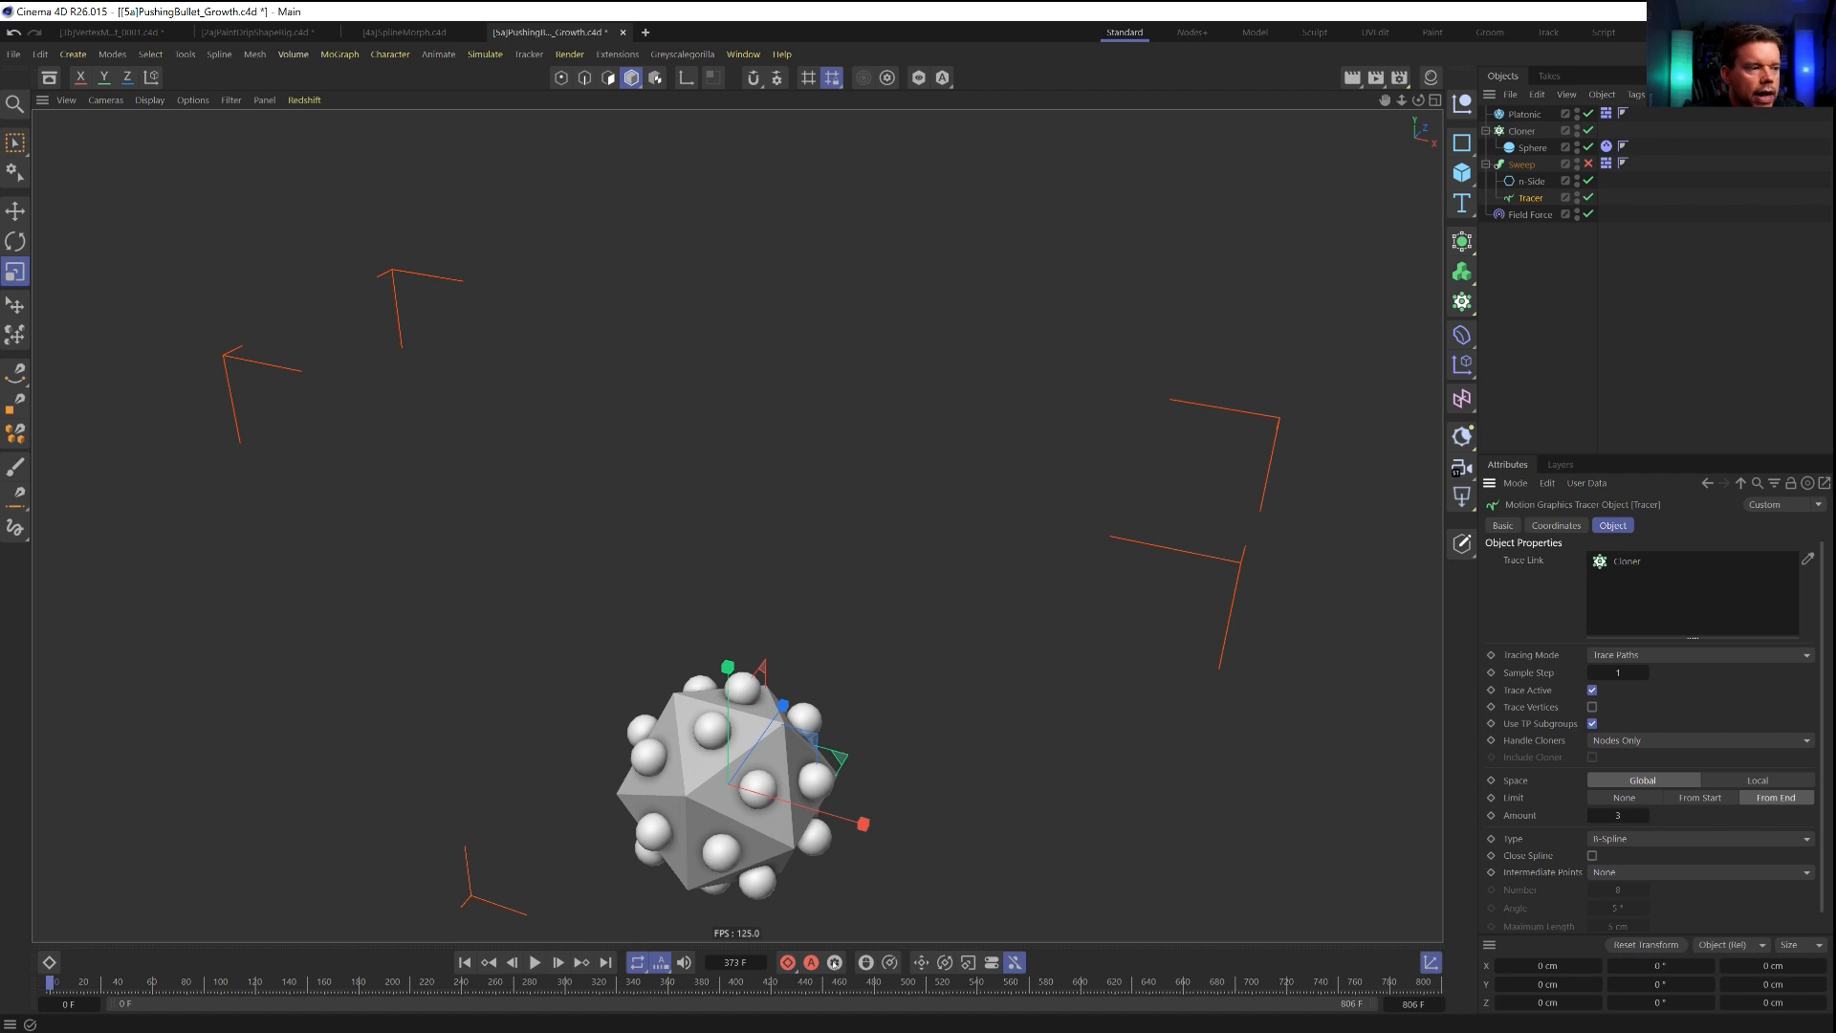
{"action": "left_click", "coordinate": [536, 963]}
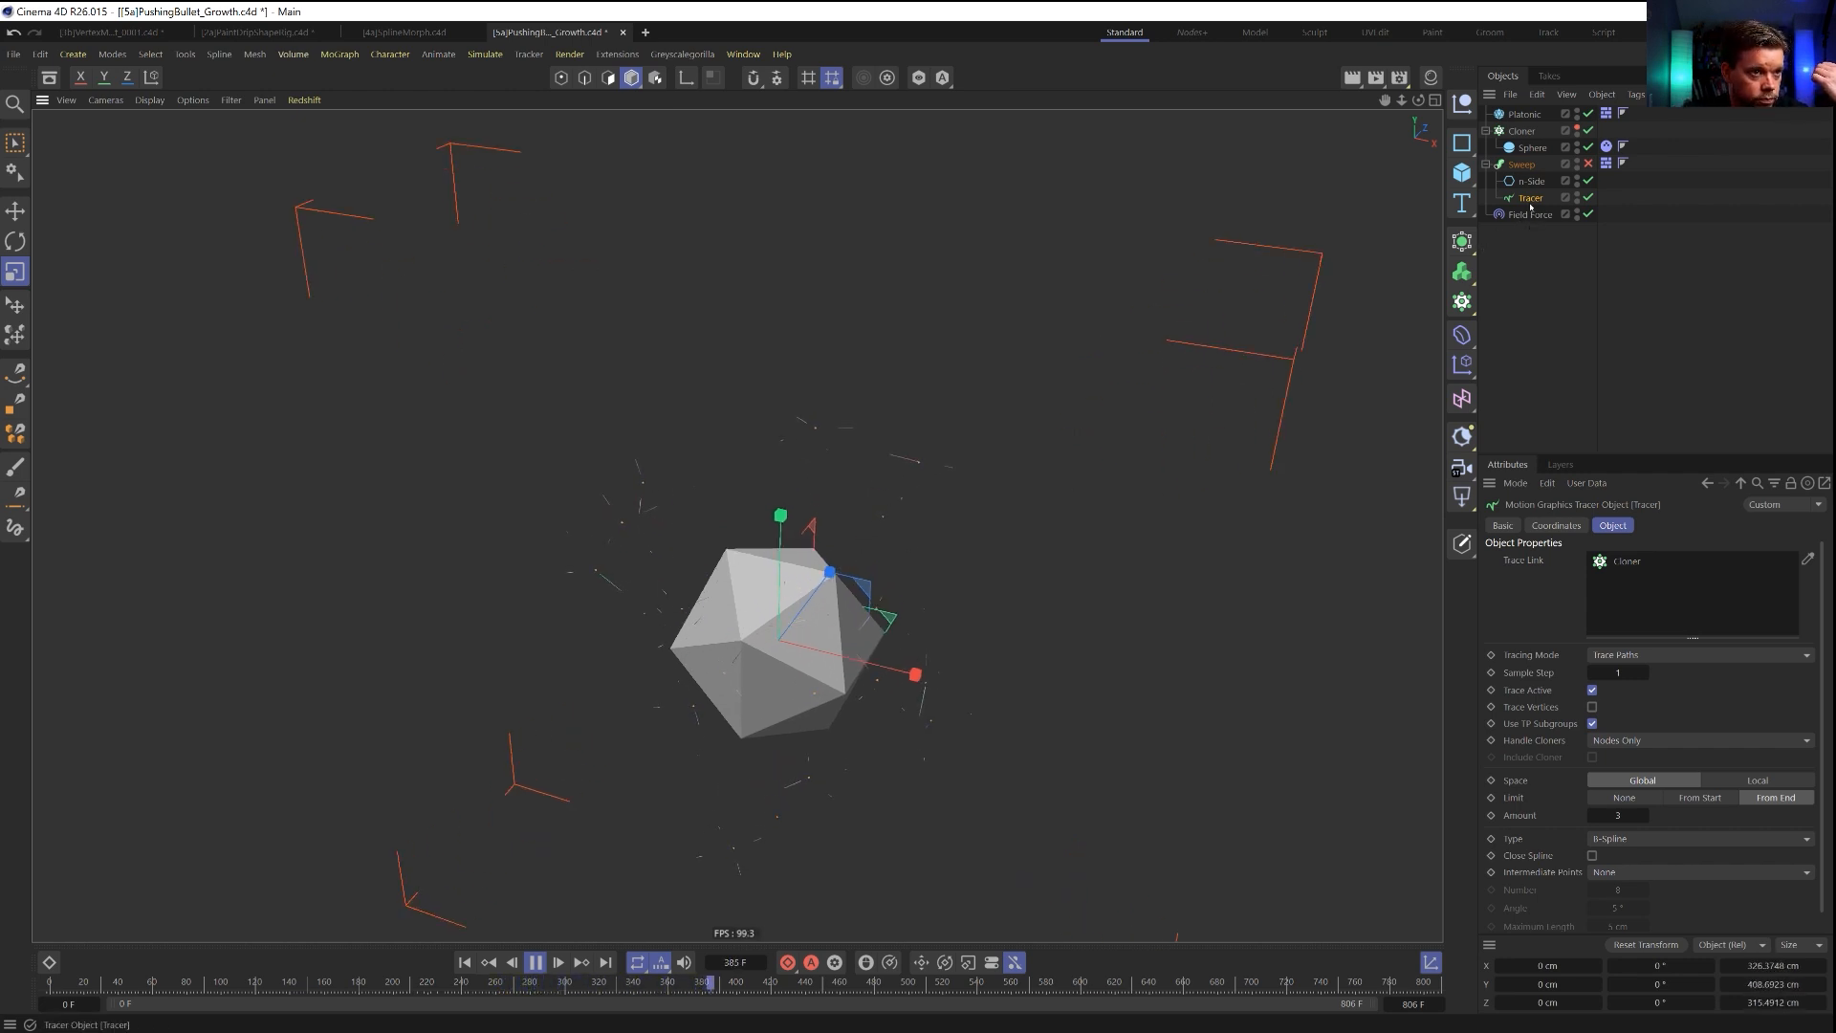
Add a Matrix in Object mode that distributes on the Tracer with a count of 1 per segment and Loop off.
{"action": "left_click", "coordinate": [1470, 310]}
{"action": "left_click", "coordinate": [1521, 365]}
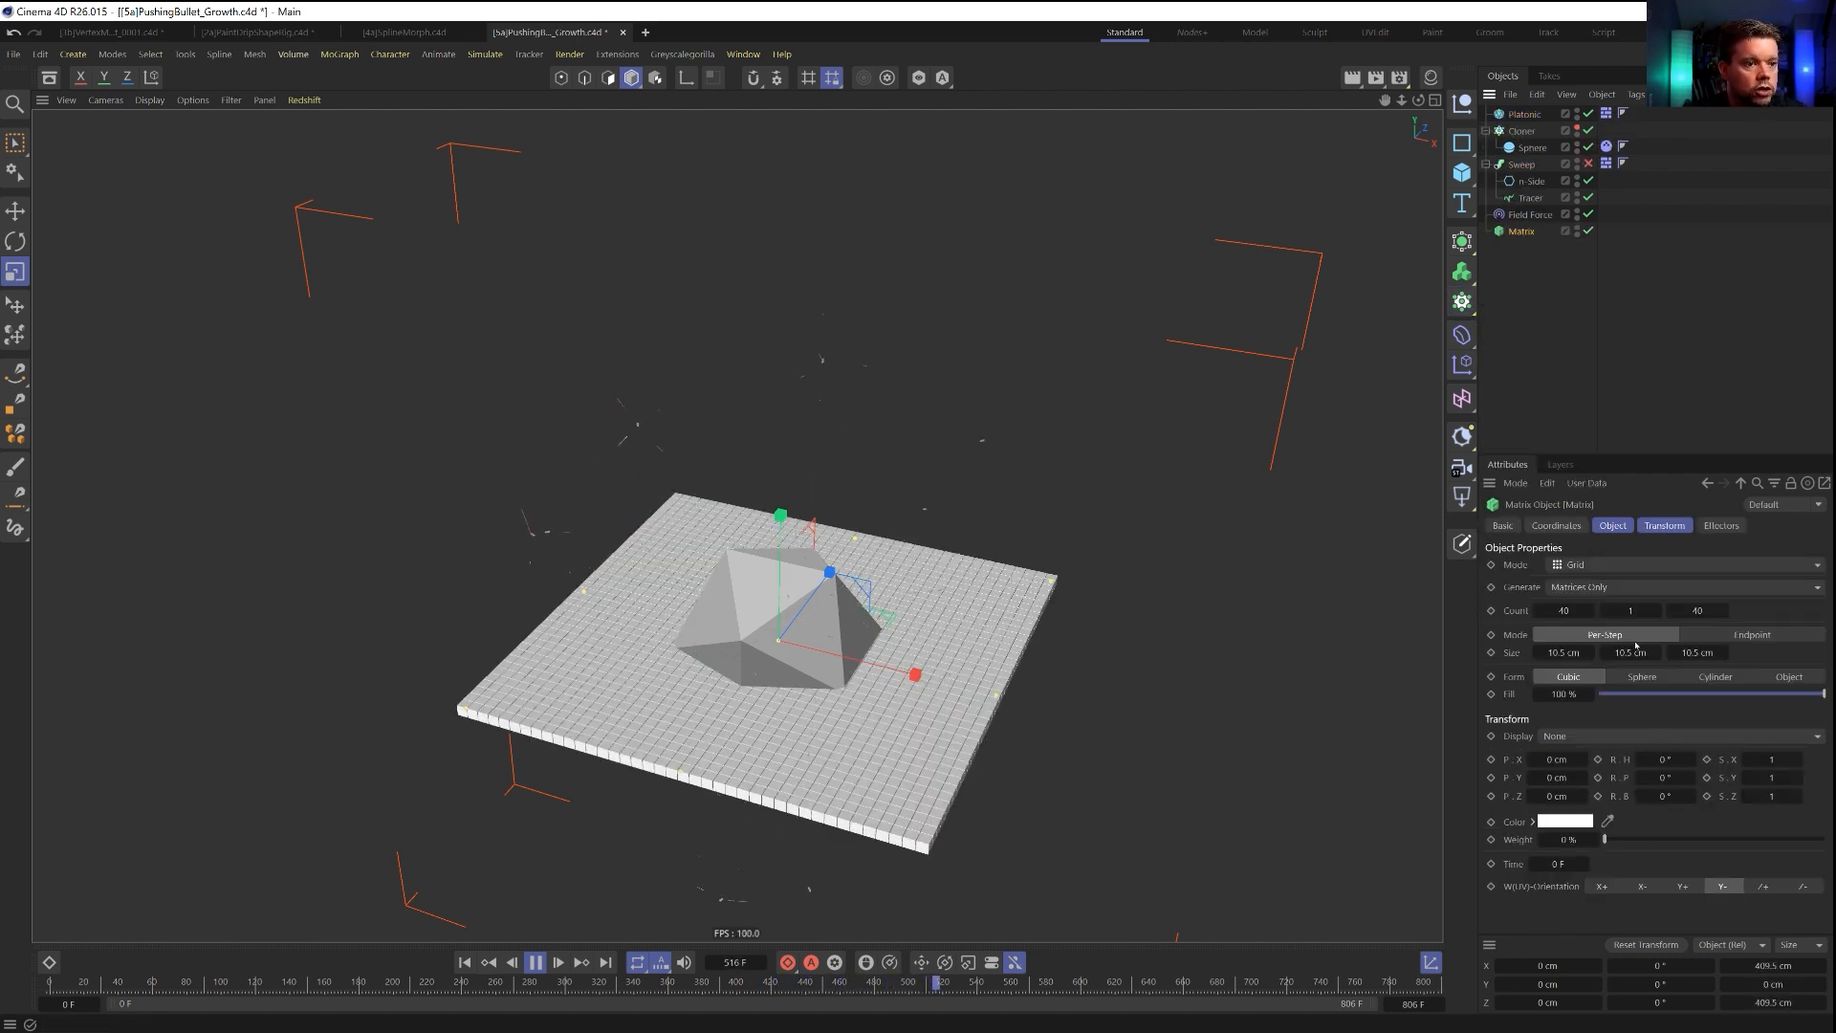
{"action": "left_click", "coordinate": [1614, 566]}
{"action": "left_click", "coordinate": [1610, 587]}
{"action": "left_click_drag", "start_coordinate": [1528, 199], "coordinate": [1590, 458]}
{"action": "left_click_drag", "start_coordinate": [1587, 612], "coordinate": [1588, 612]}
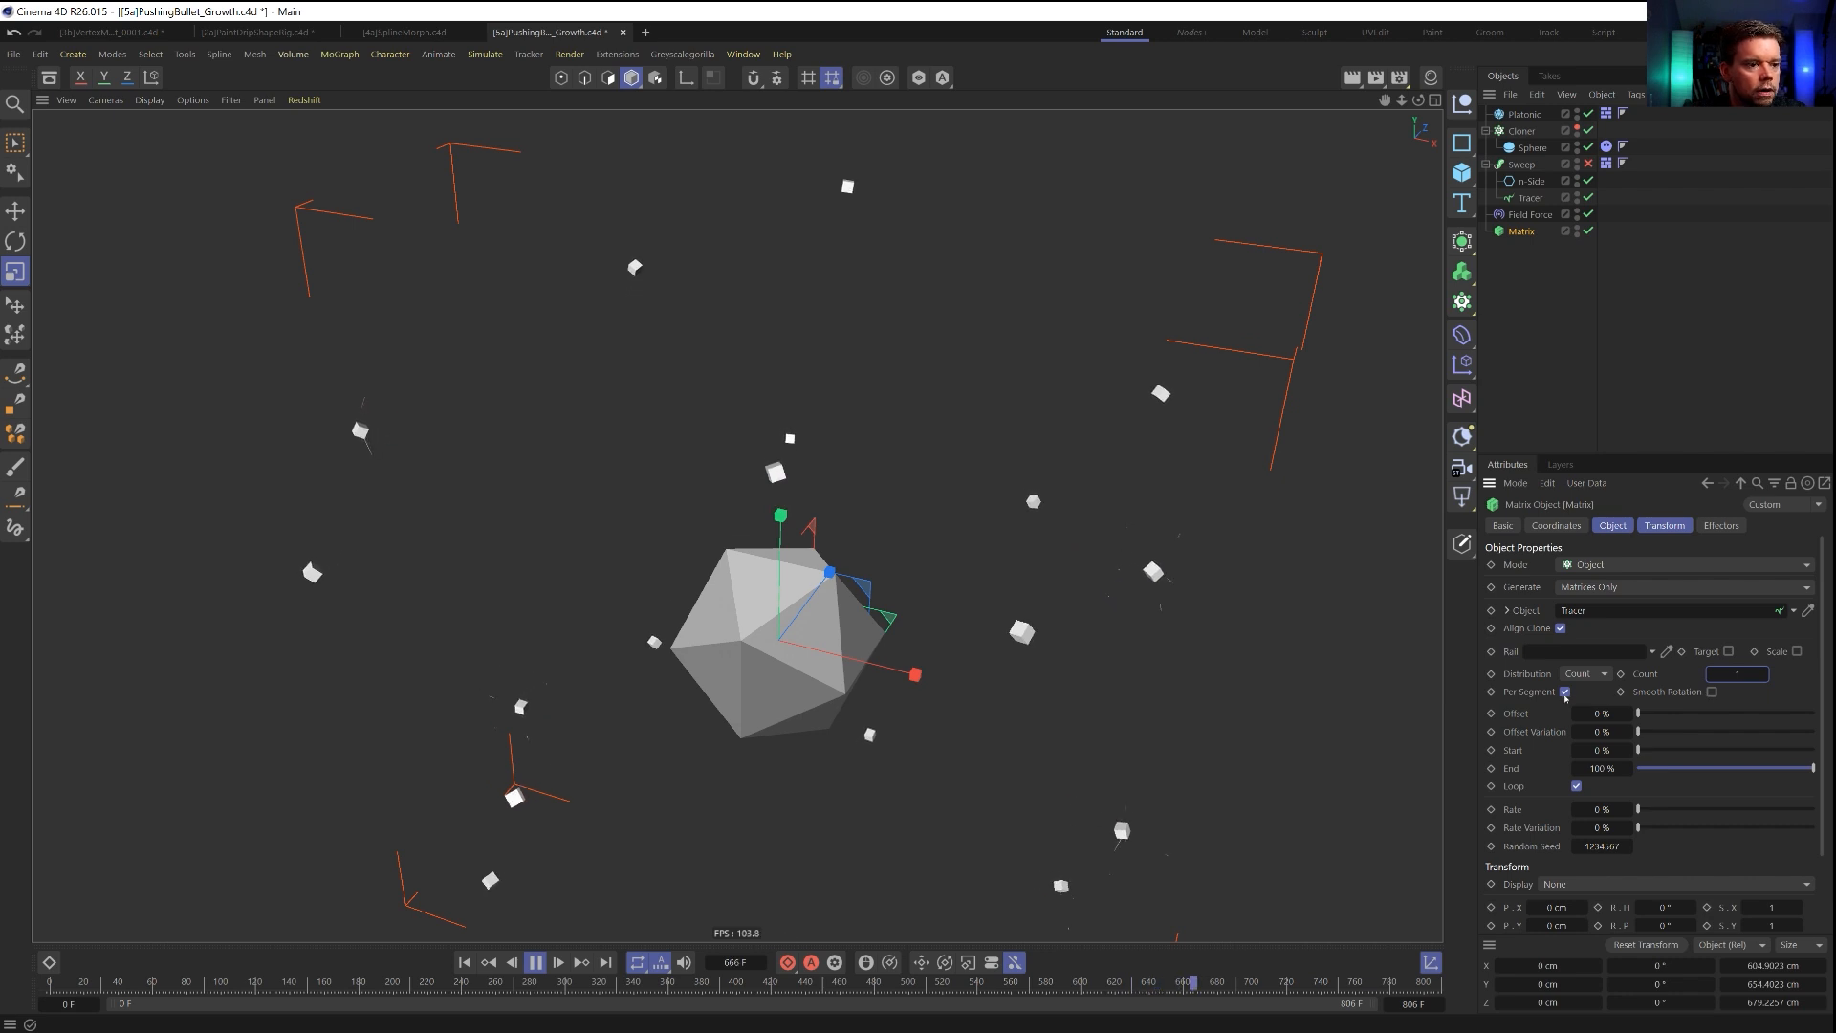
{"action": "left_click", "coordinate": [1577, 787]}
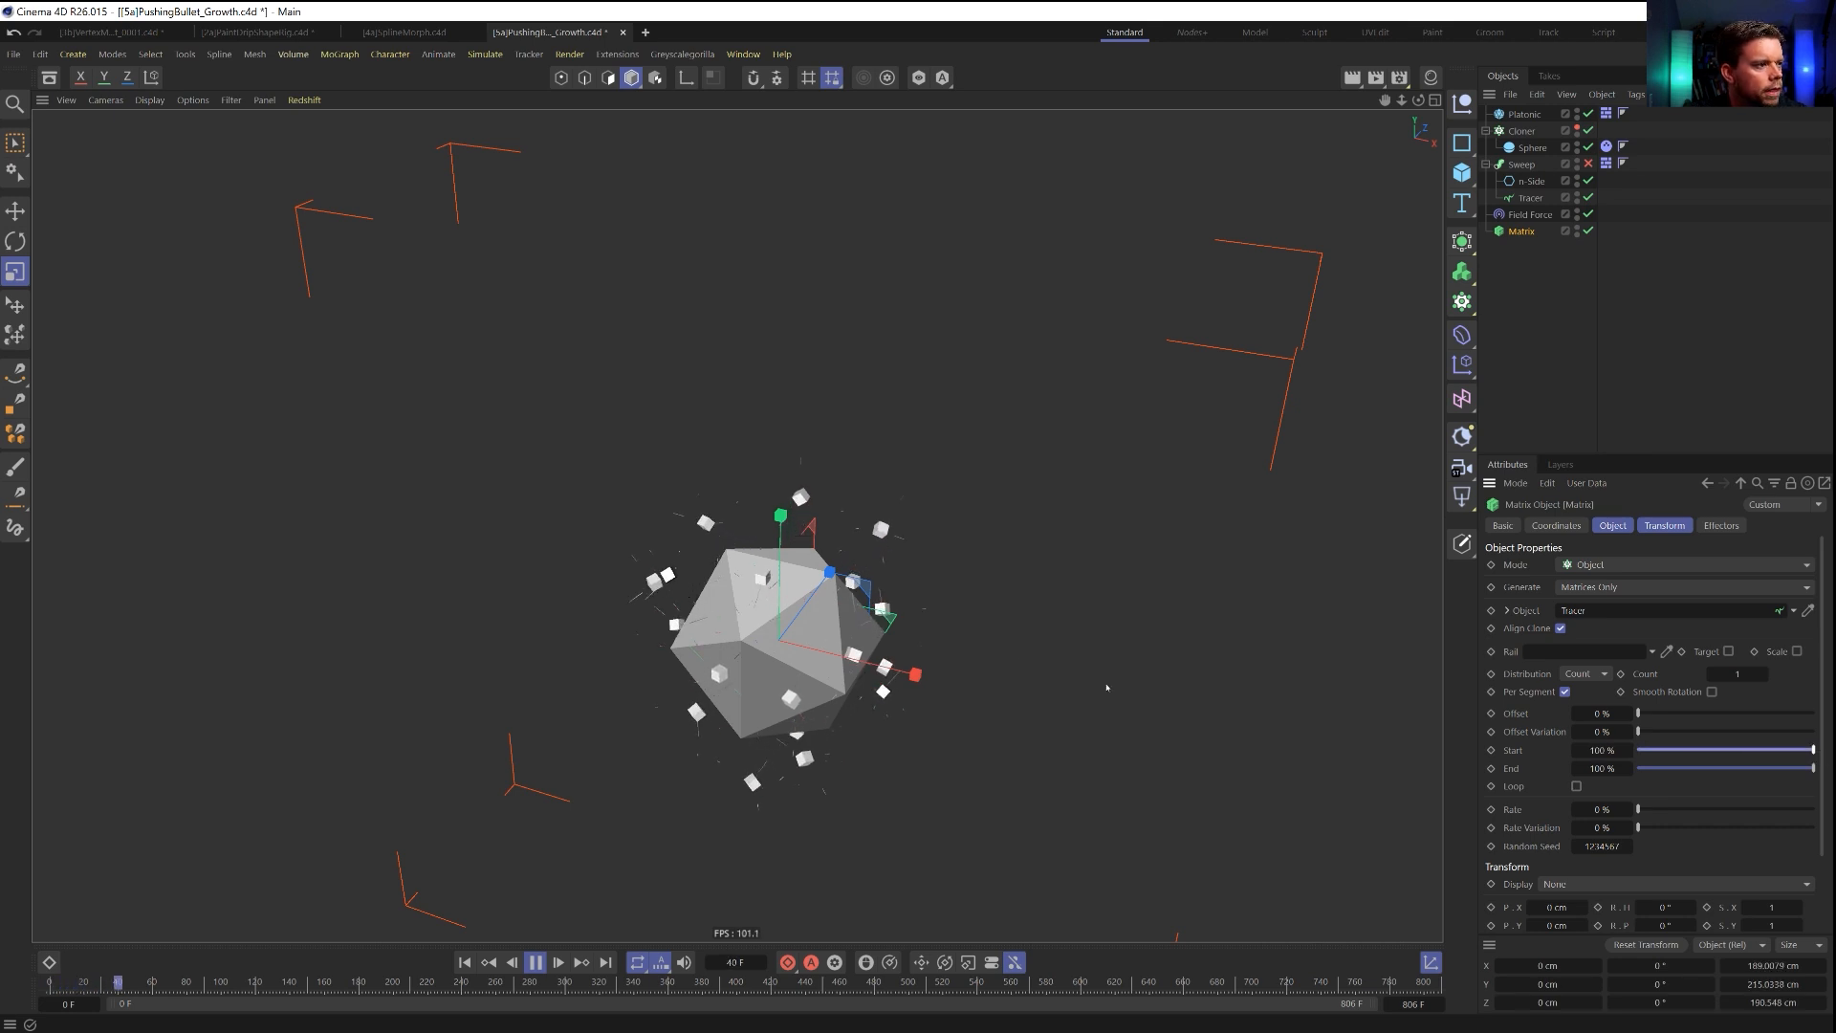
Set the Tracer's limit amount to 36 and the Matrix's Start and End to 0 %.
{"action": "left_click", "coordinate": [1531, 198]}
{"action": "left_click_drag", "start_coordinate": [1643, 821], "coordinate": [1651, 820]}
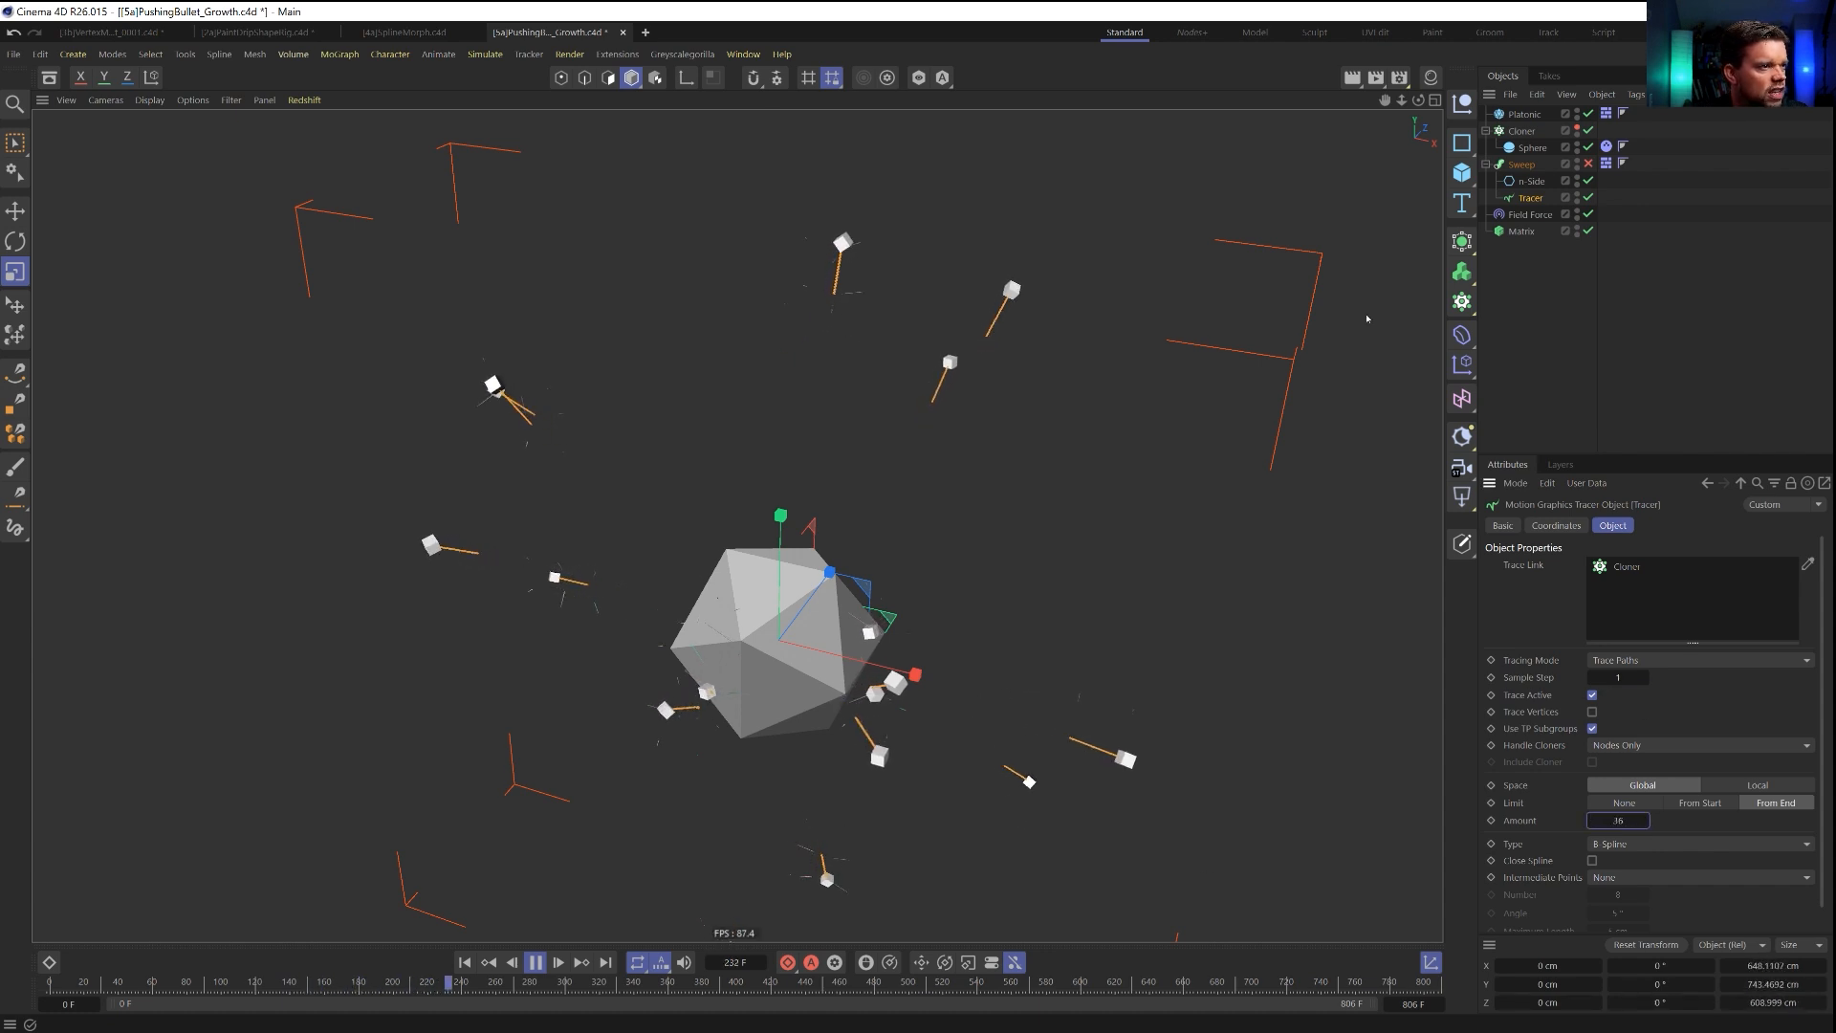
{"action": "left_click", "coordinate": [1520, 231]}
{"action": "left_click_drag", "start_coordinate": [1701, 750], "coordinate": [1513, 779]}
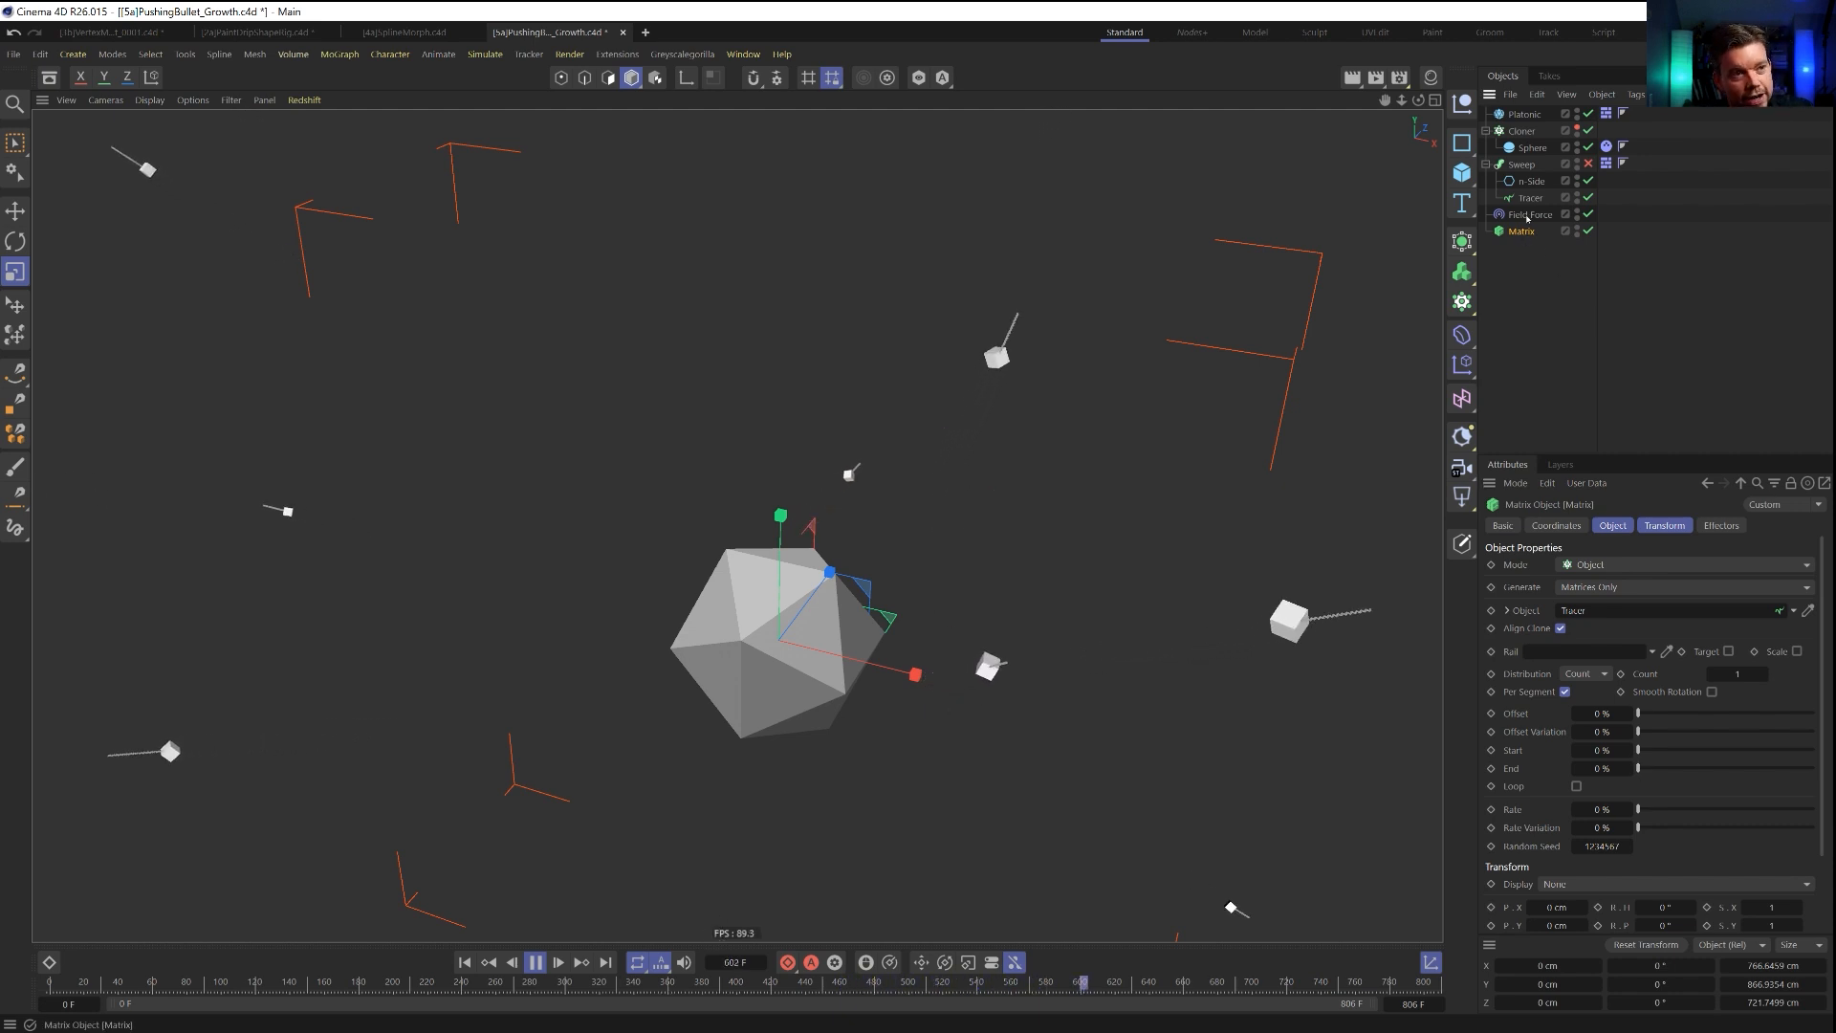
Duplicate the Tracer to trace the Matrix with its limit set to None, and place the Field Force below the copy.
{"action": "left_click_drag", "start_coordinate": [1531, 199], "coordinate": [1516, 296], "text": "ctrl"}
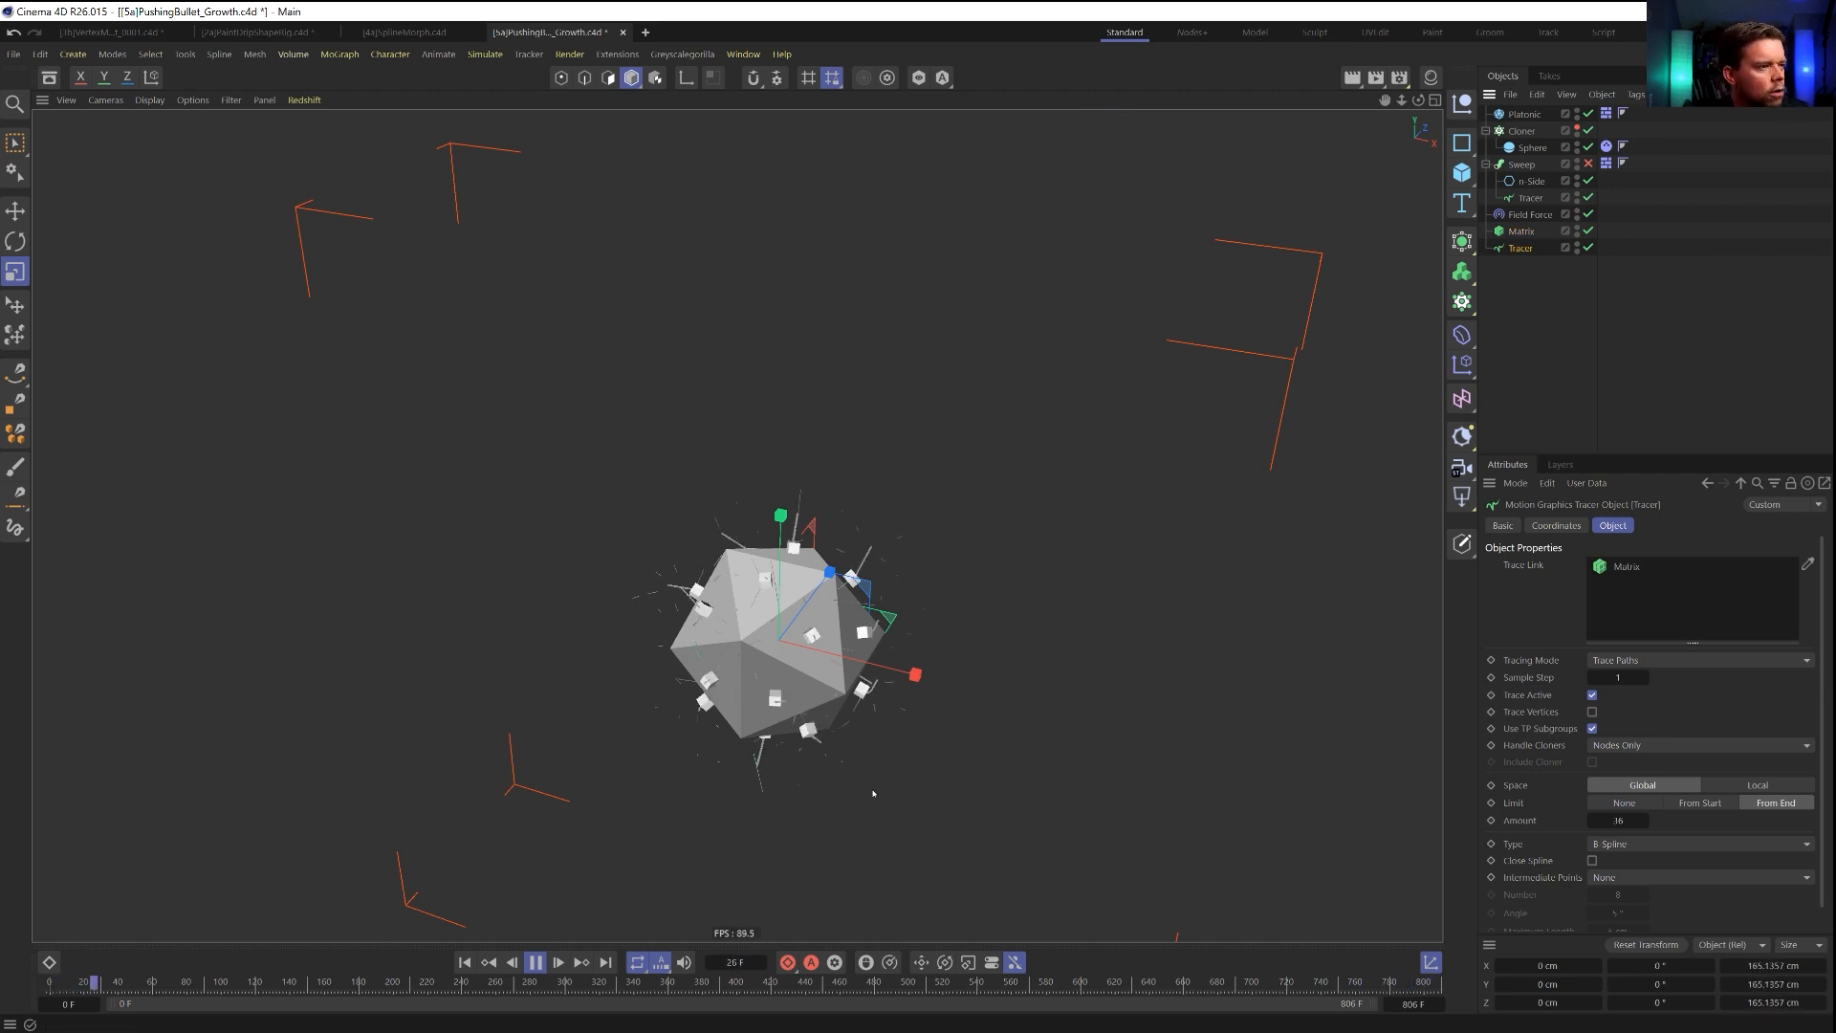
{"action": "left_click", "coordinate": [1631, 804]}
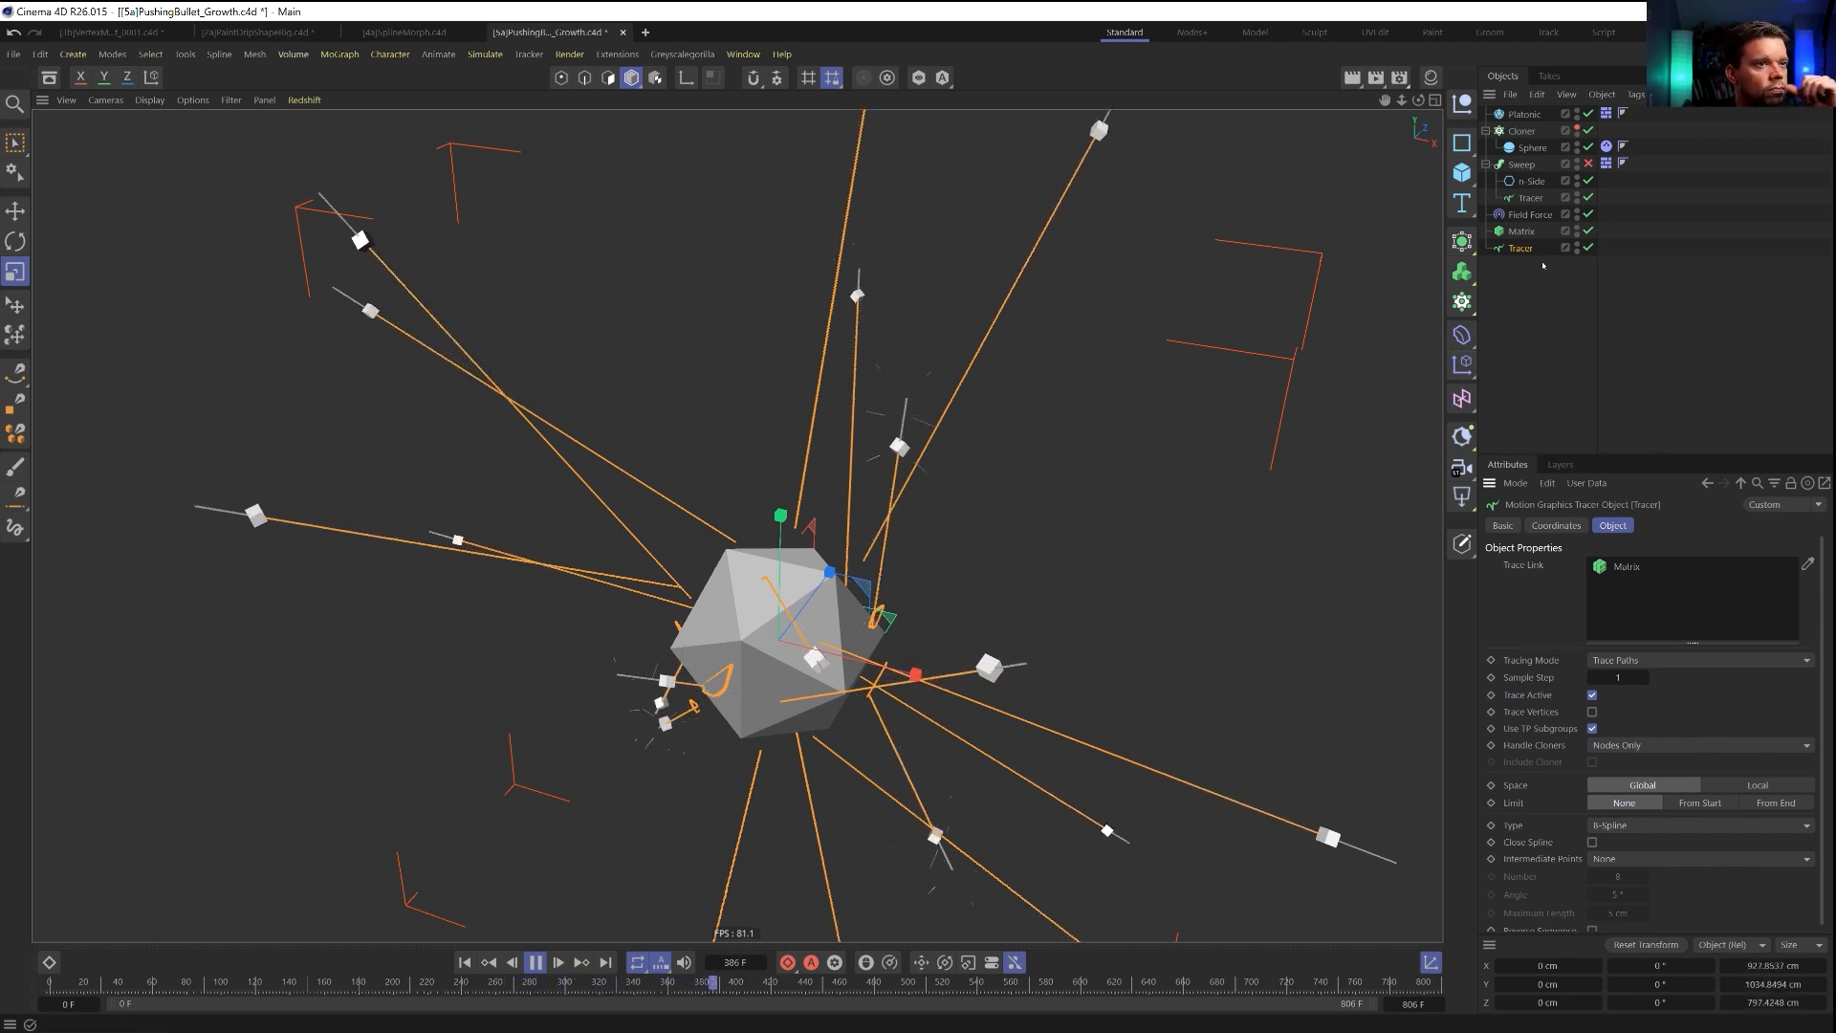
{"action": "left_click_drag", "start_coordinate": [1528, 216], "coordinate": [1523, 284]}
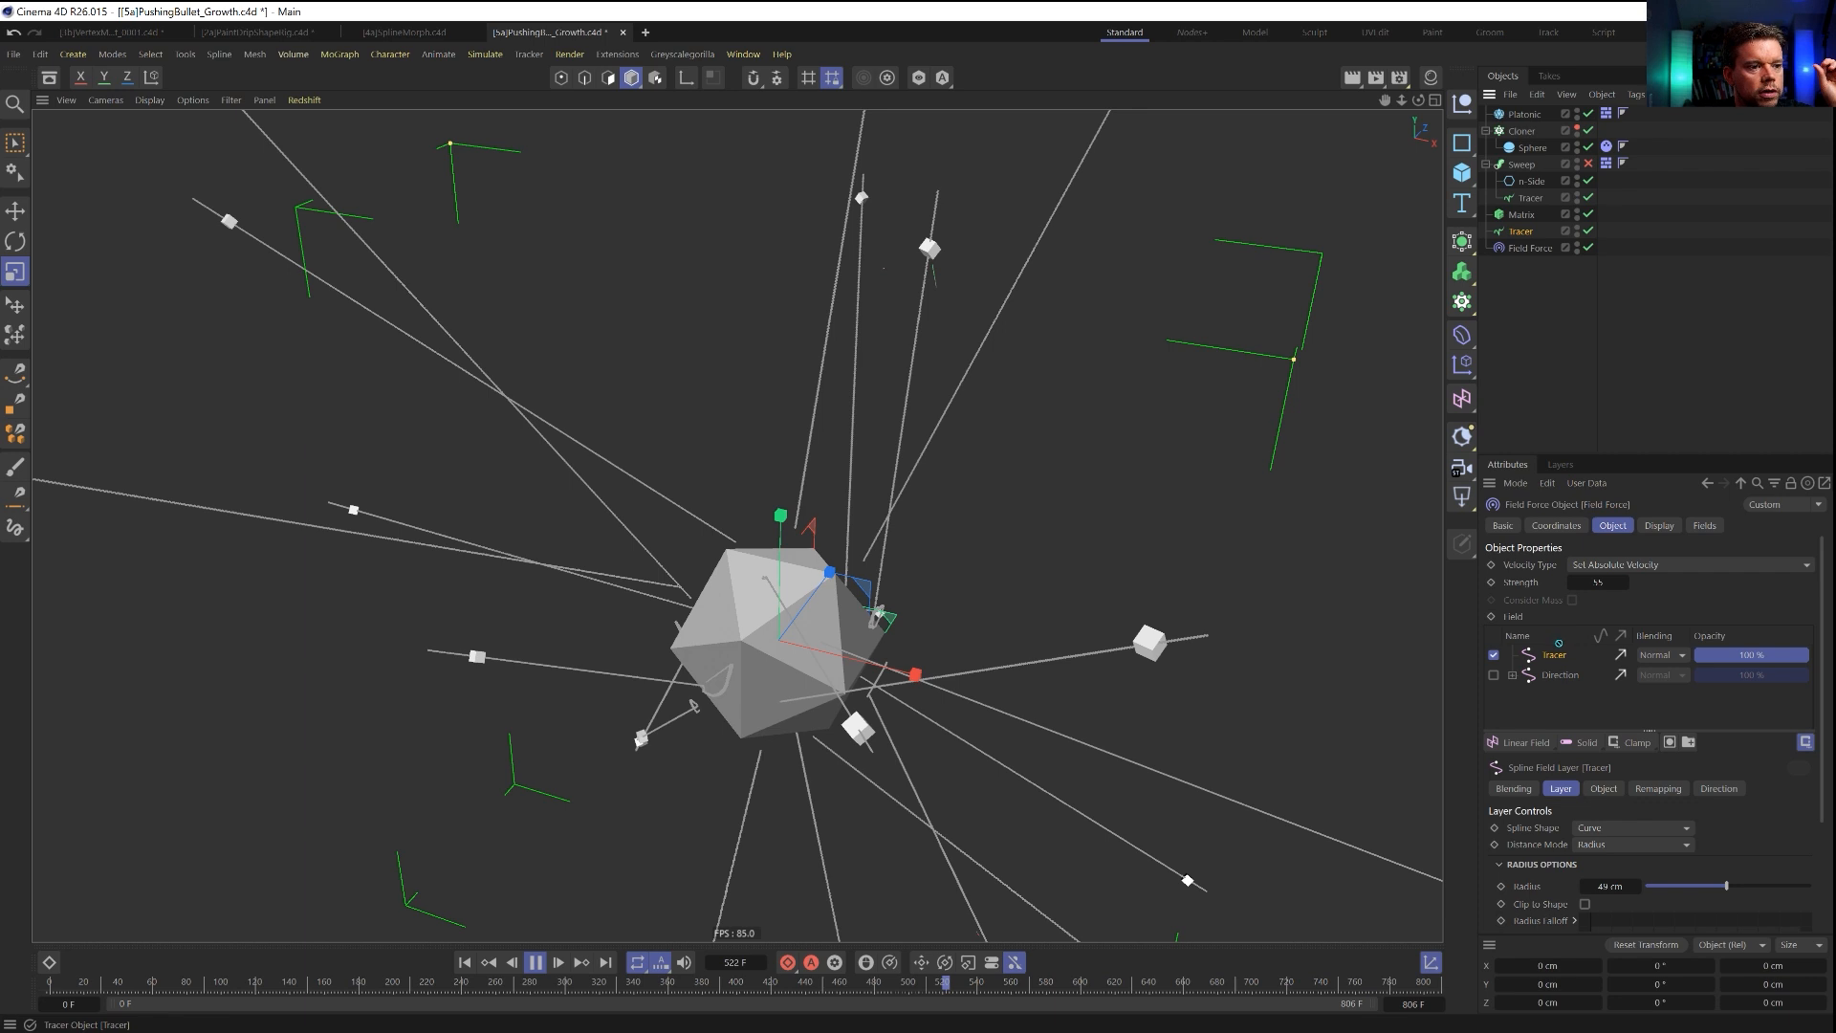
Rename the Tracer under the Sweep to Tracer Cloner and the duplicate to Tracer Matrix.
{"action": "double_click", "coordinate": [1533, 198]}
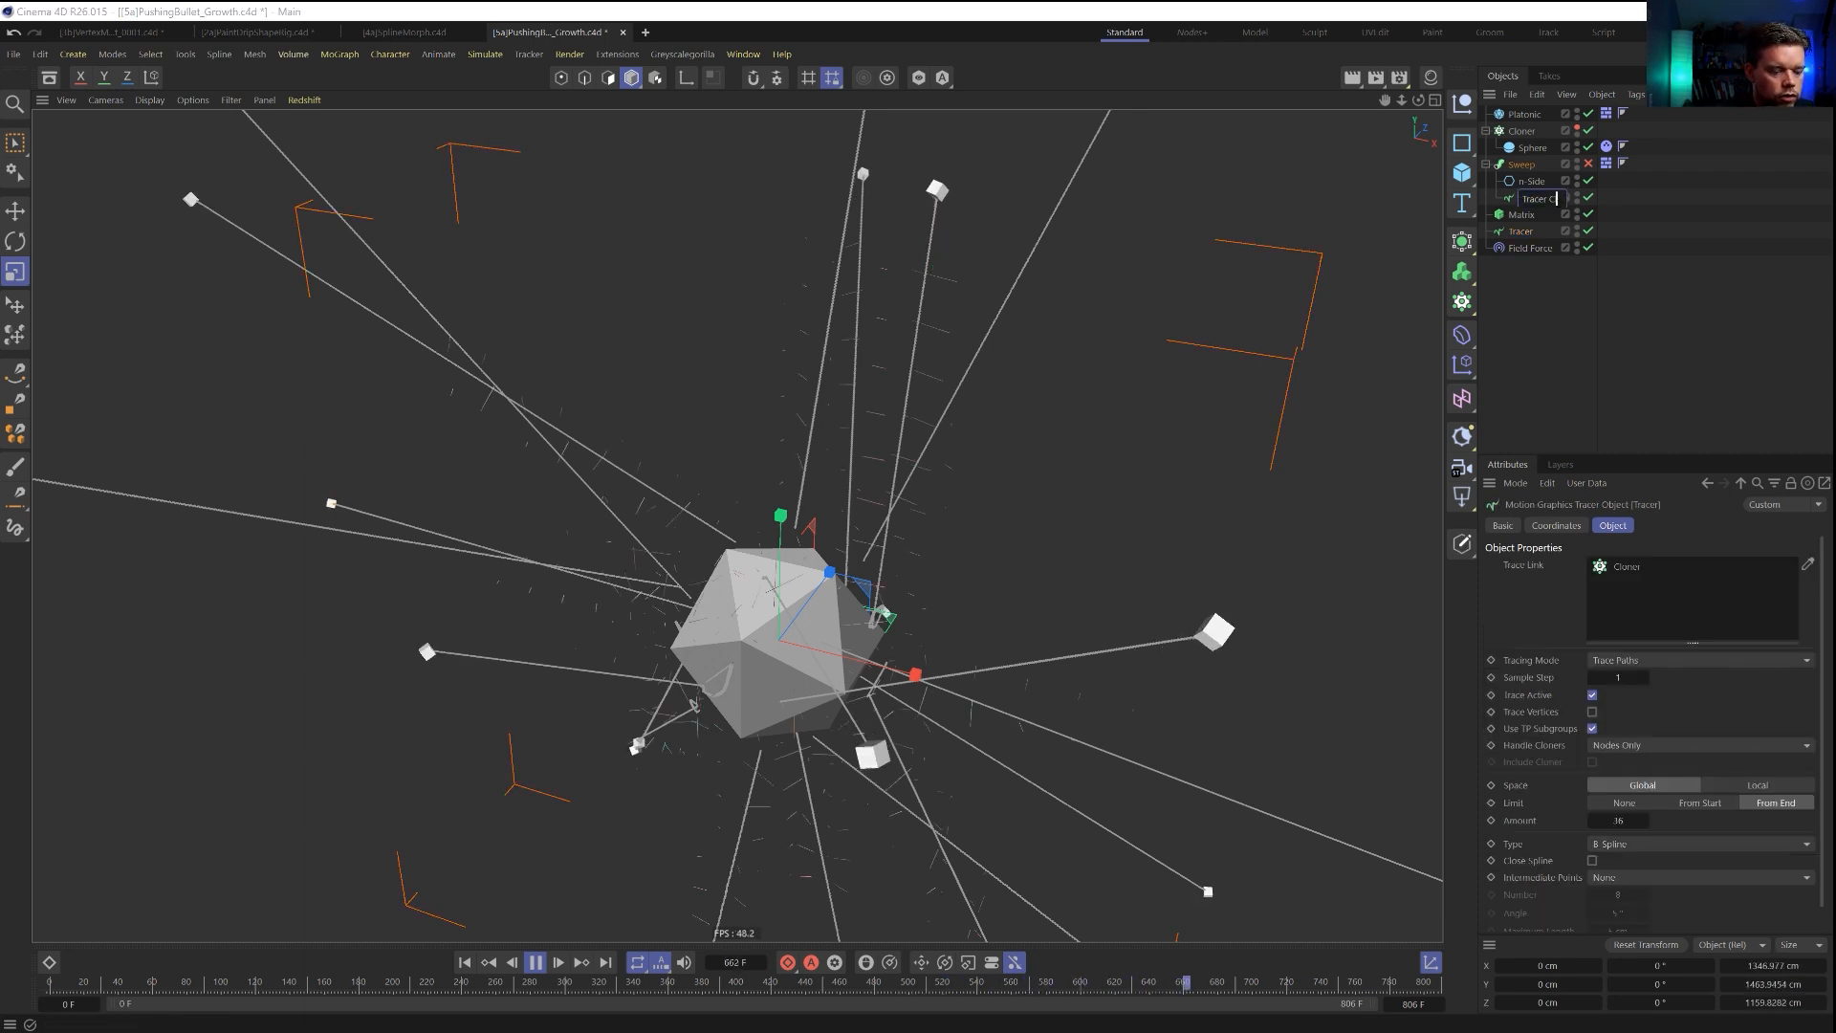
{"action": "key", "text": "Return"}
{"action": "double_click", "coordinate": [1525, 231]}
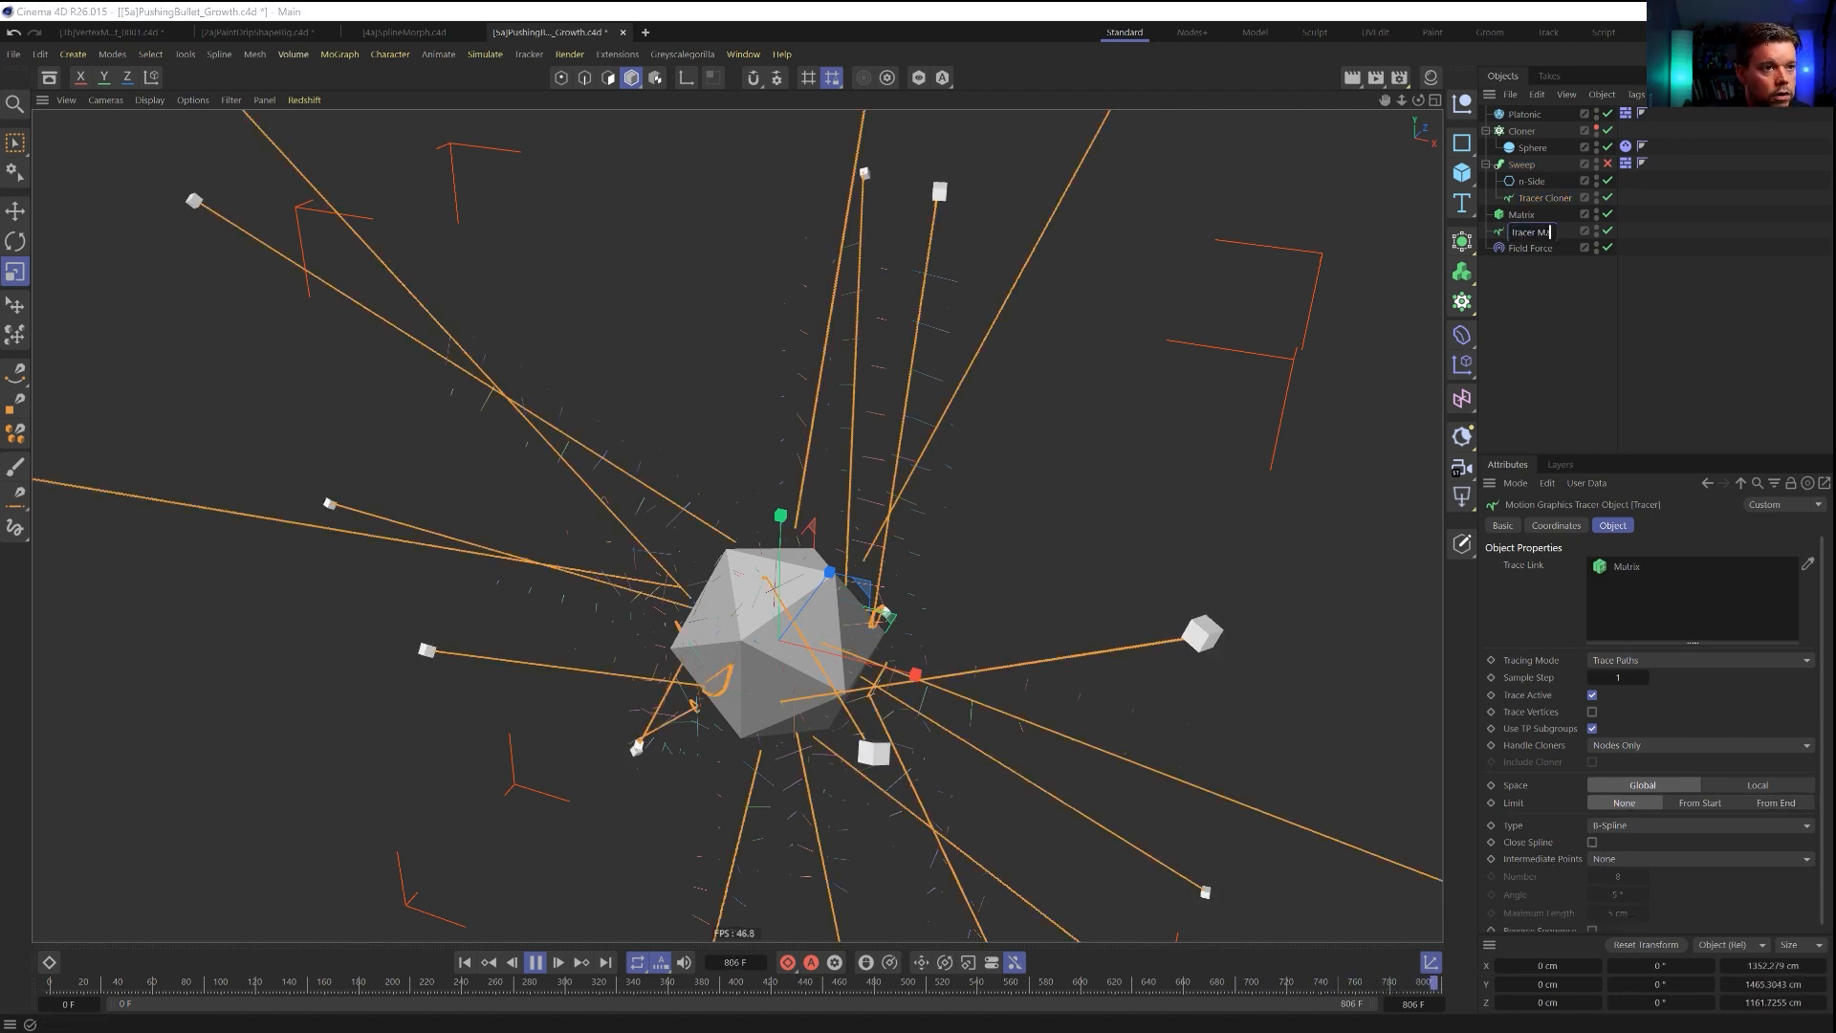
{"action": "key", "text": "BackSpace"}
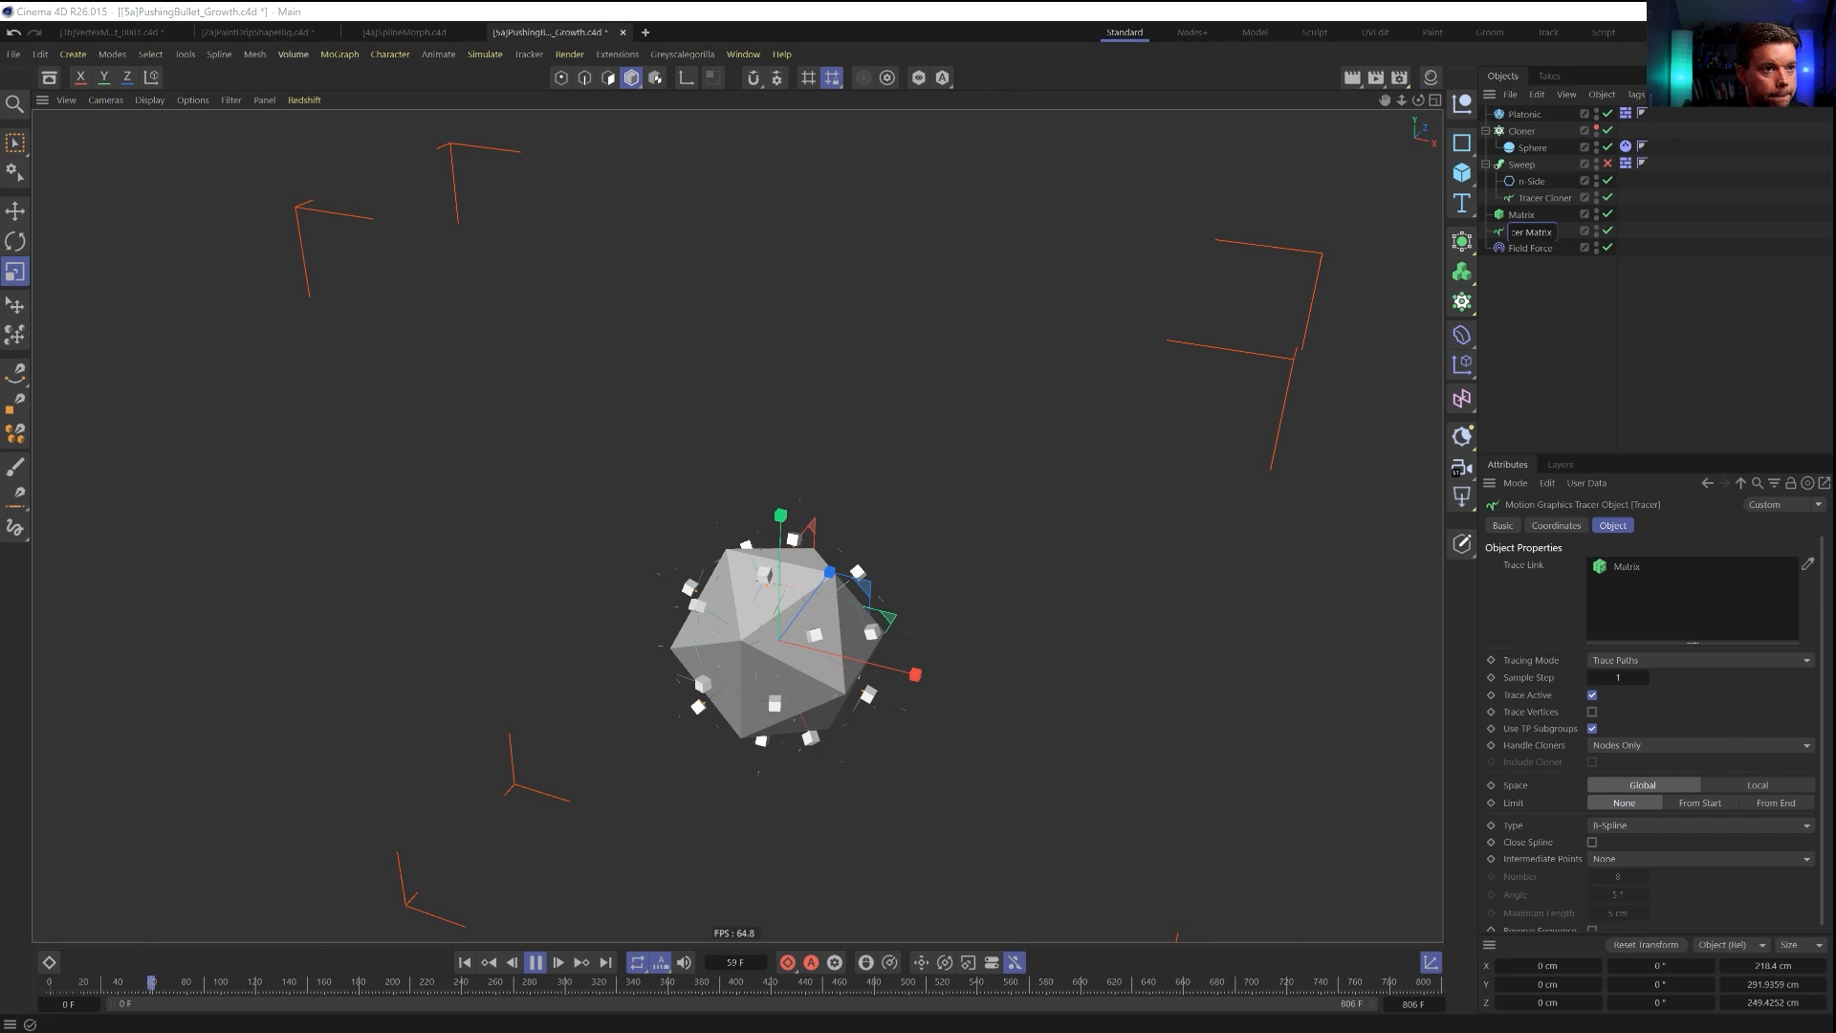
Check the Field Force's Tracer Matrix layer and set the Tracer Cloner's limit amount to 3.
{"action": "left_click", "coordinate": [1525, 249]}
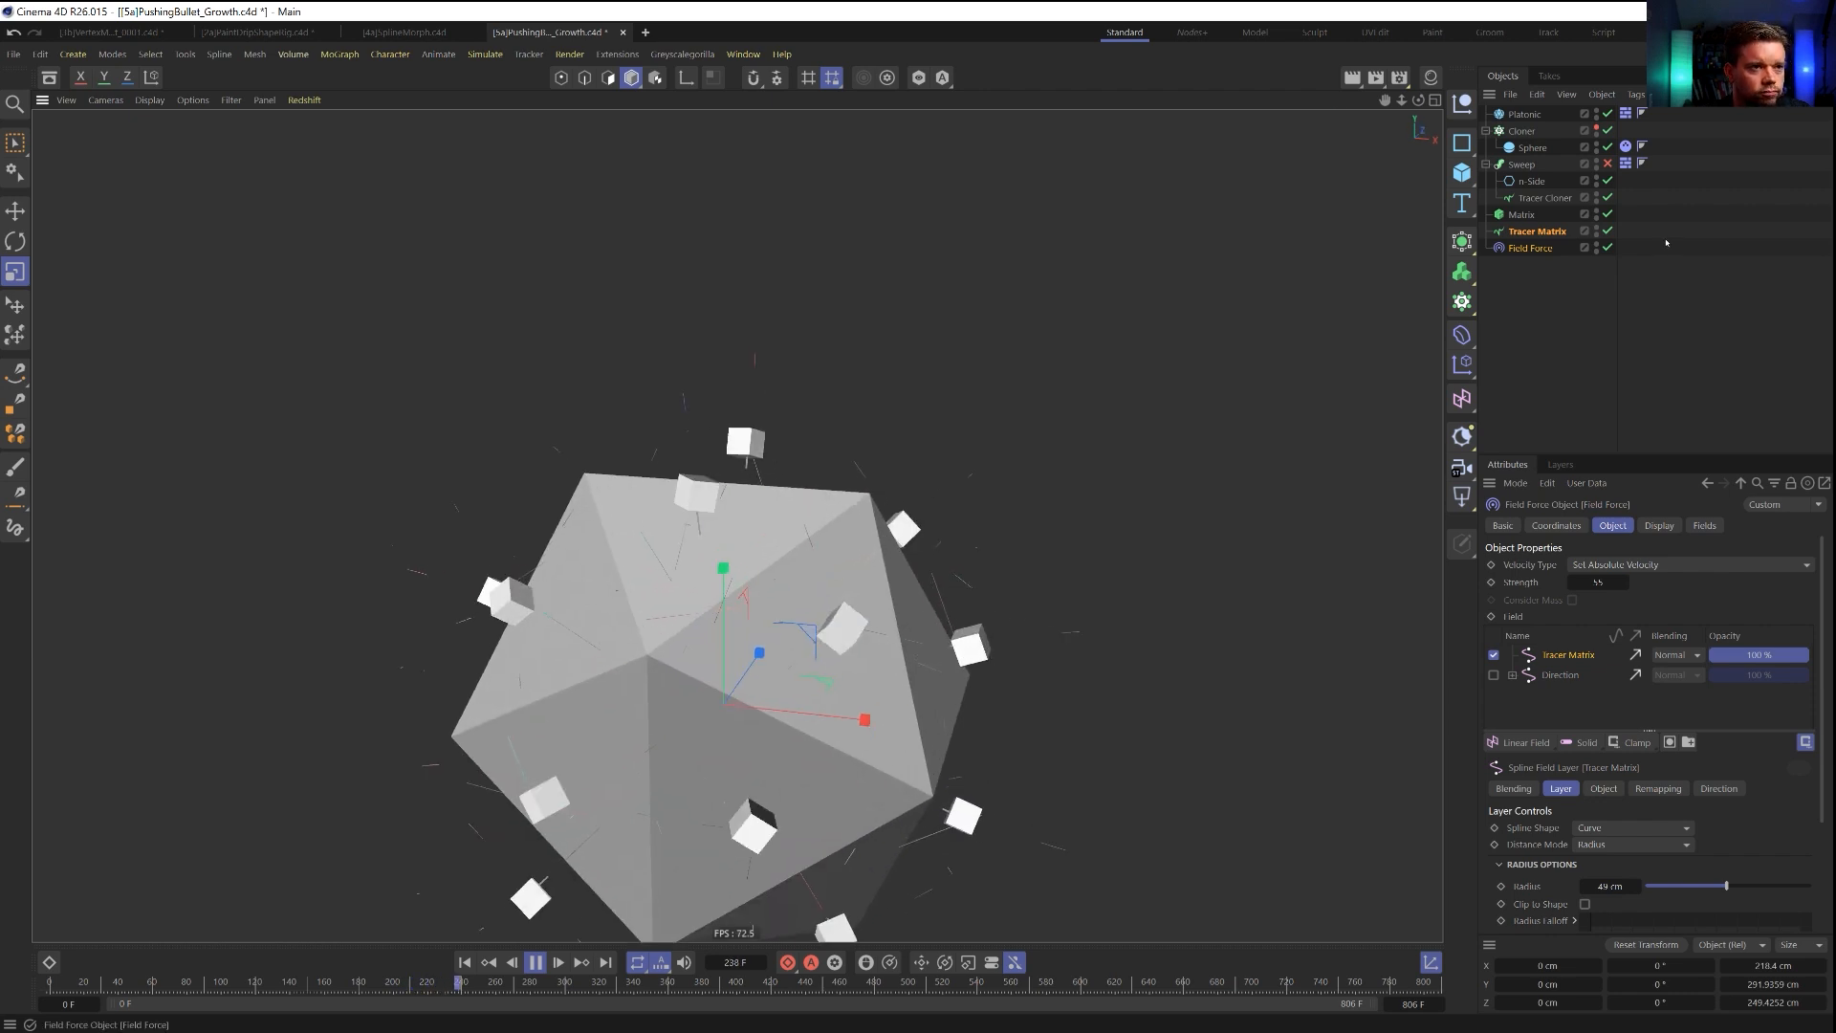
{"action": "left_click", "coordinate": [1545, 198]}
{"action": "double_click", "coordinate": [1618, 821]}
{"action": "type", "text": "3"}
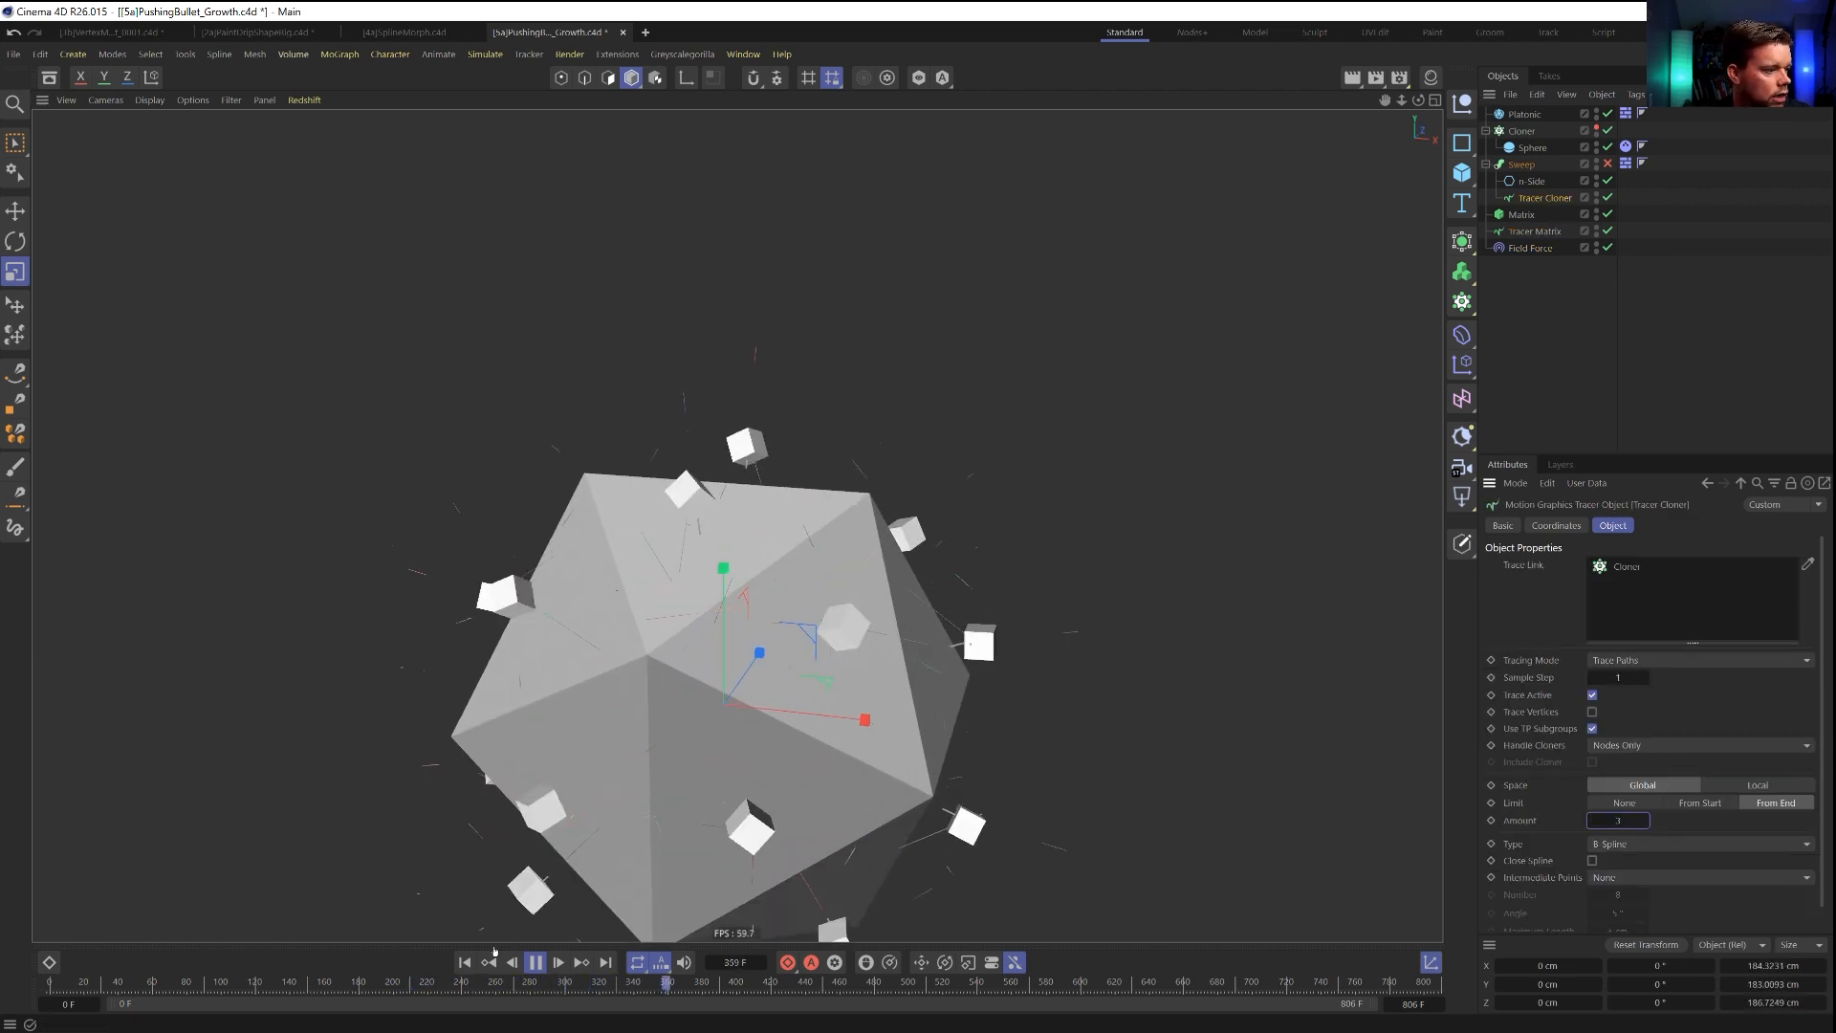
Set the Field Force's strength to 55 and replay the simulation from the first frame.
{"action": "left_click", "coordinate": [465, 962]}
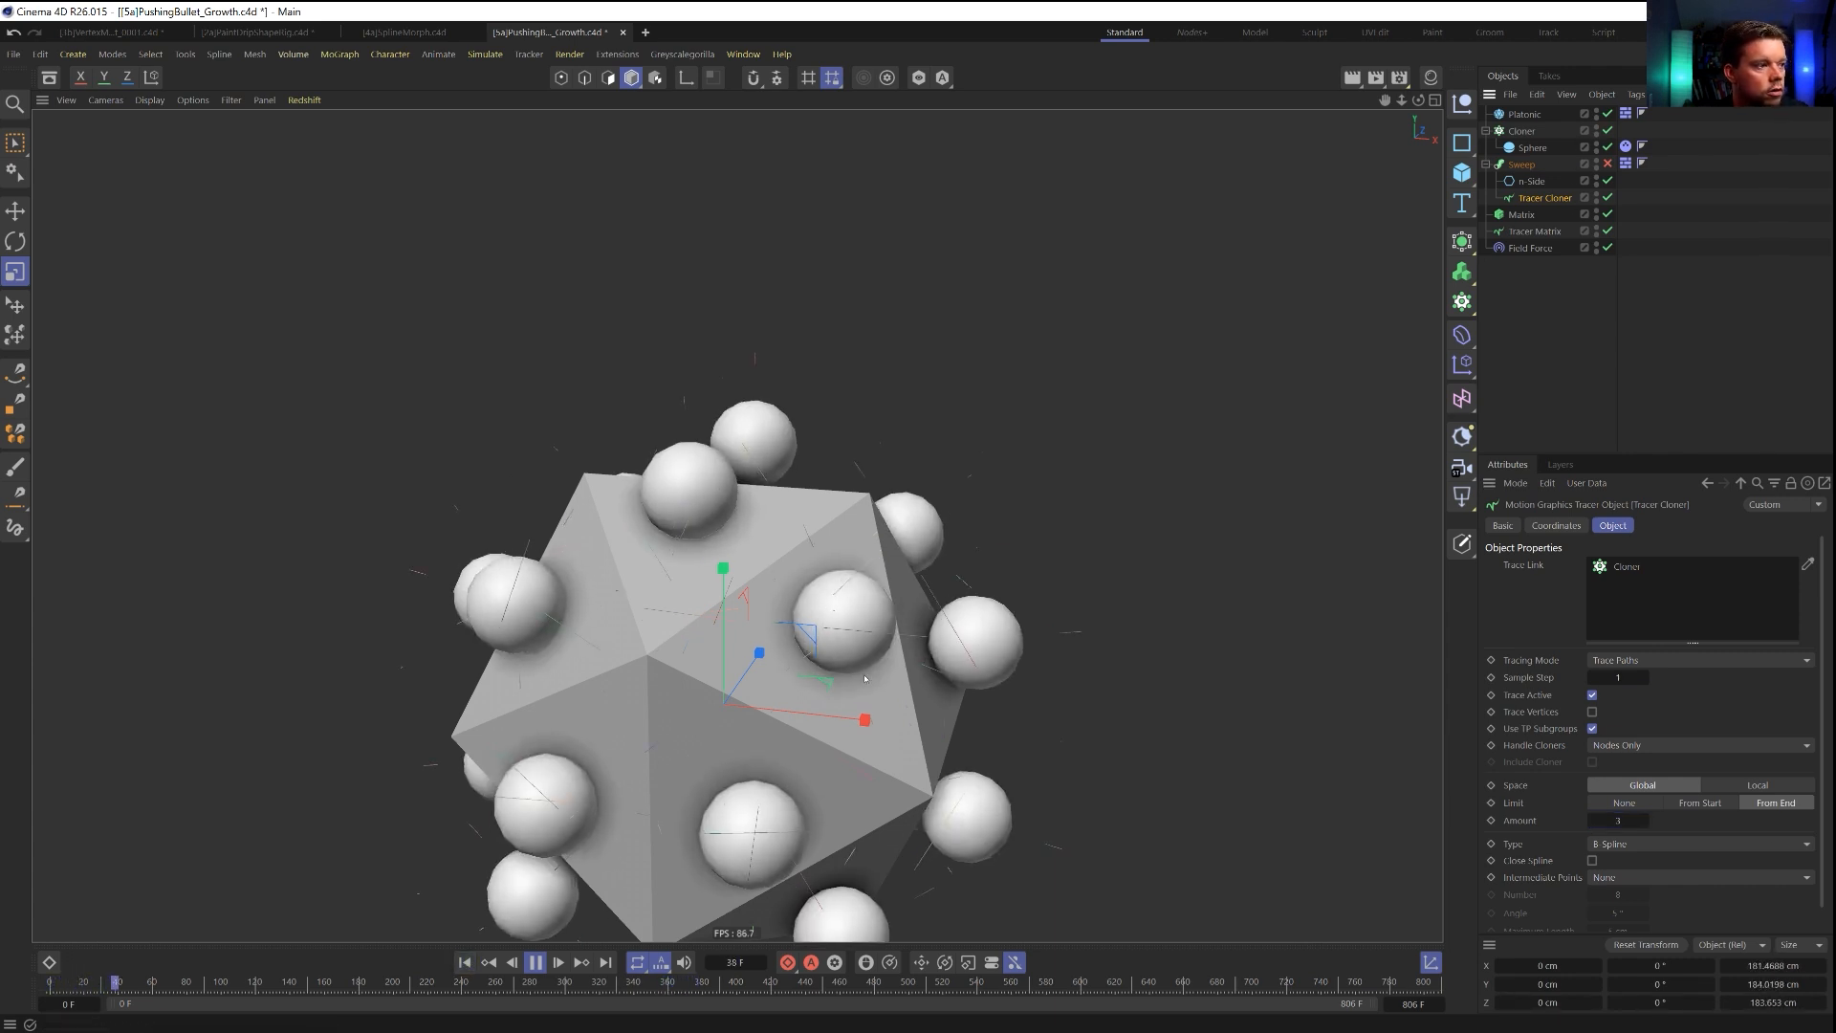
{"action": "left_click", "coordinate": [469, 963]}
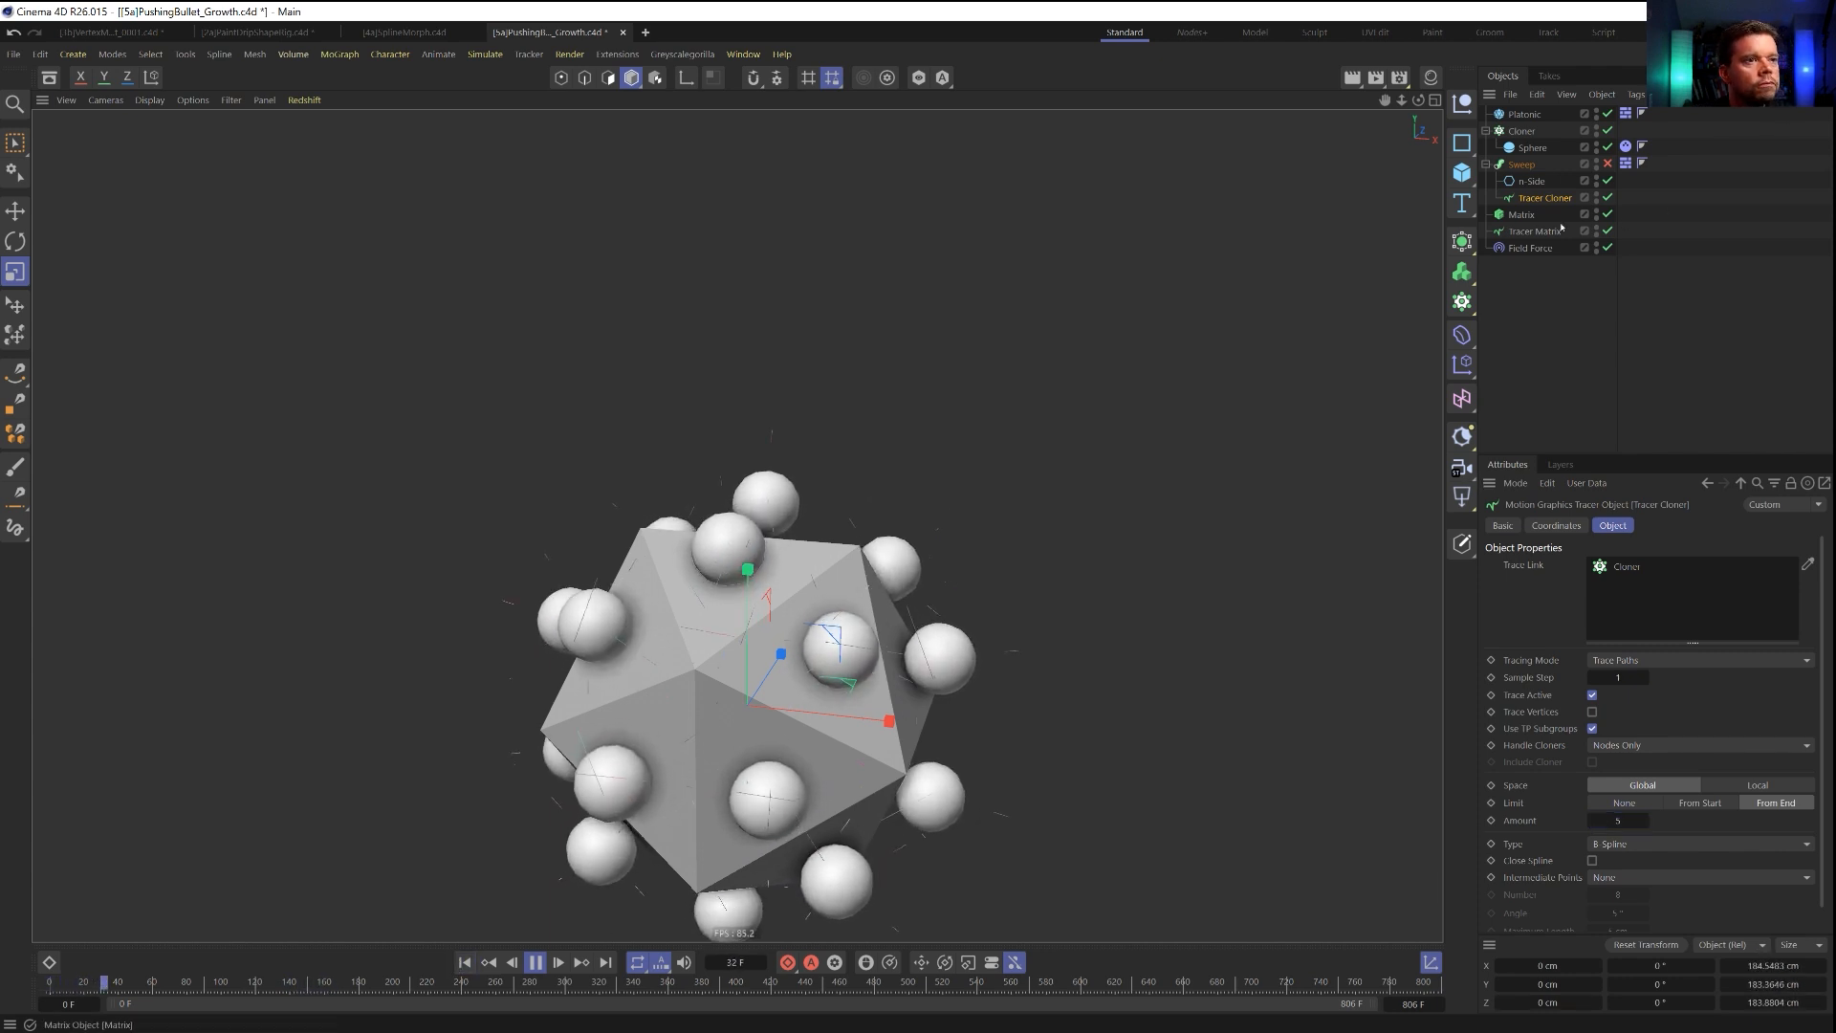
{"action": "left_click", "coordinate": [1531, 249]}
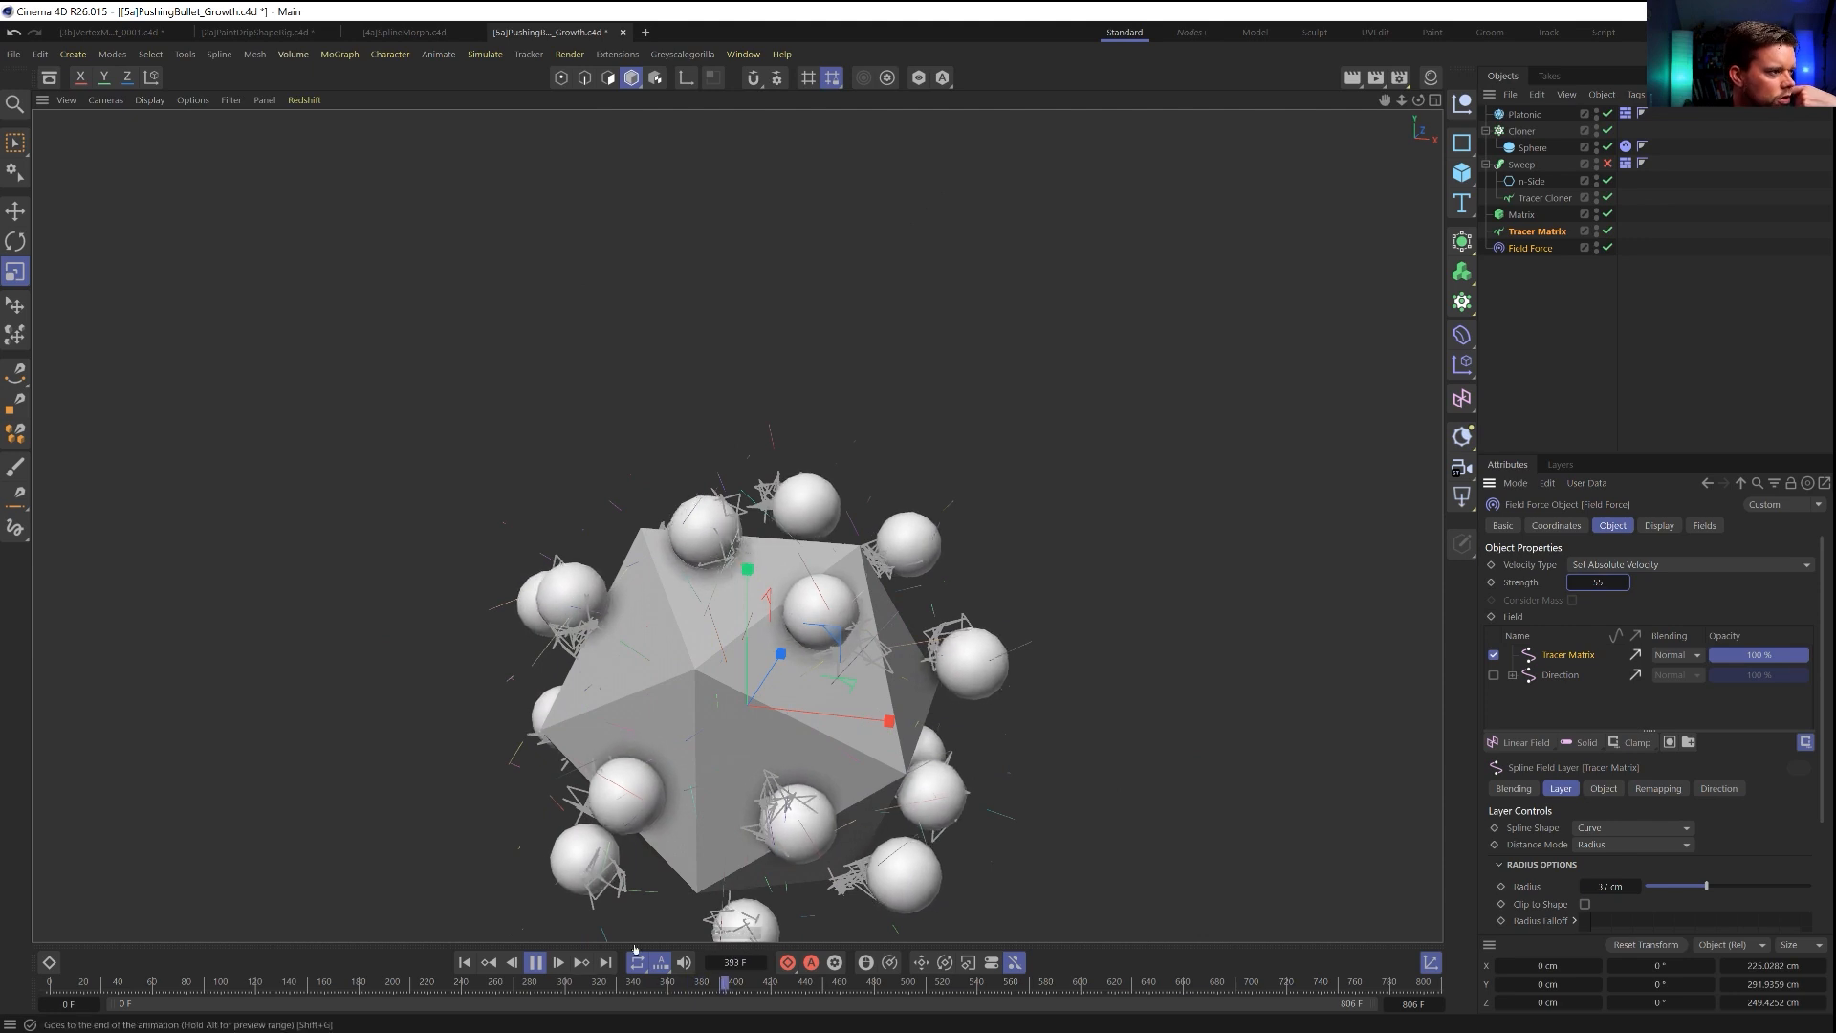
{"action": "left_click", "coordinate": [466, 963]}
{"action": "left_click", "coordinate": [542, 963]}
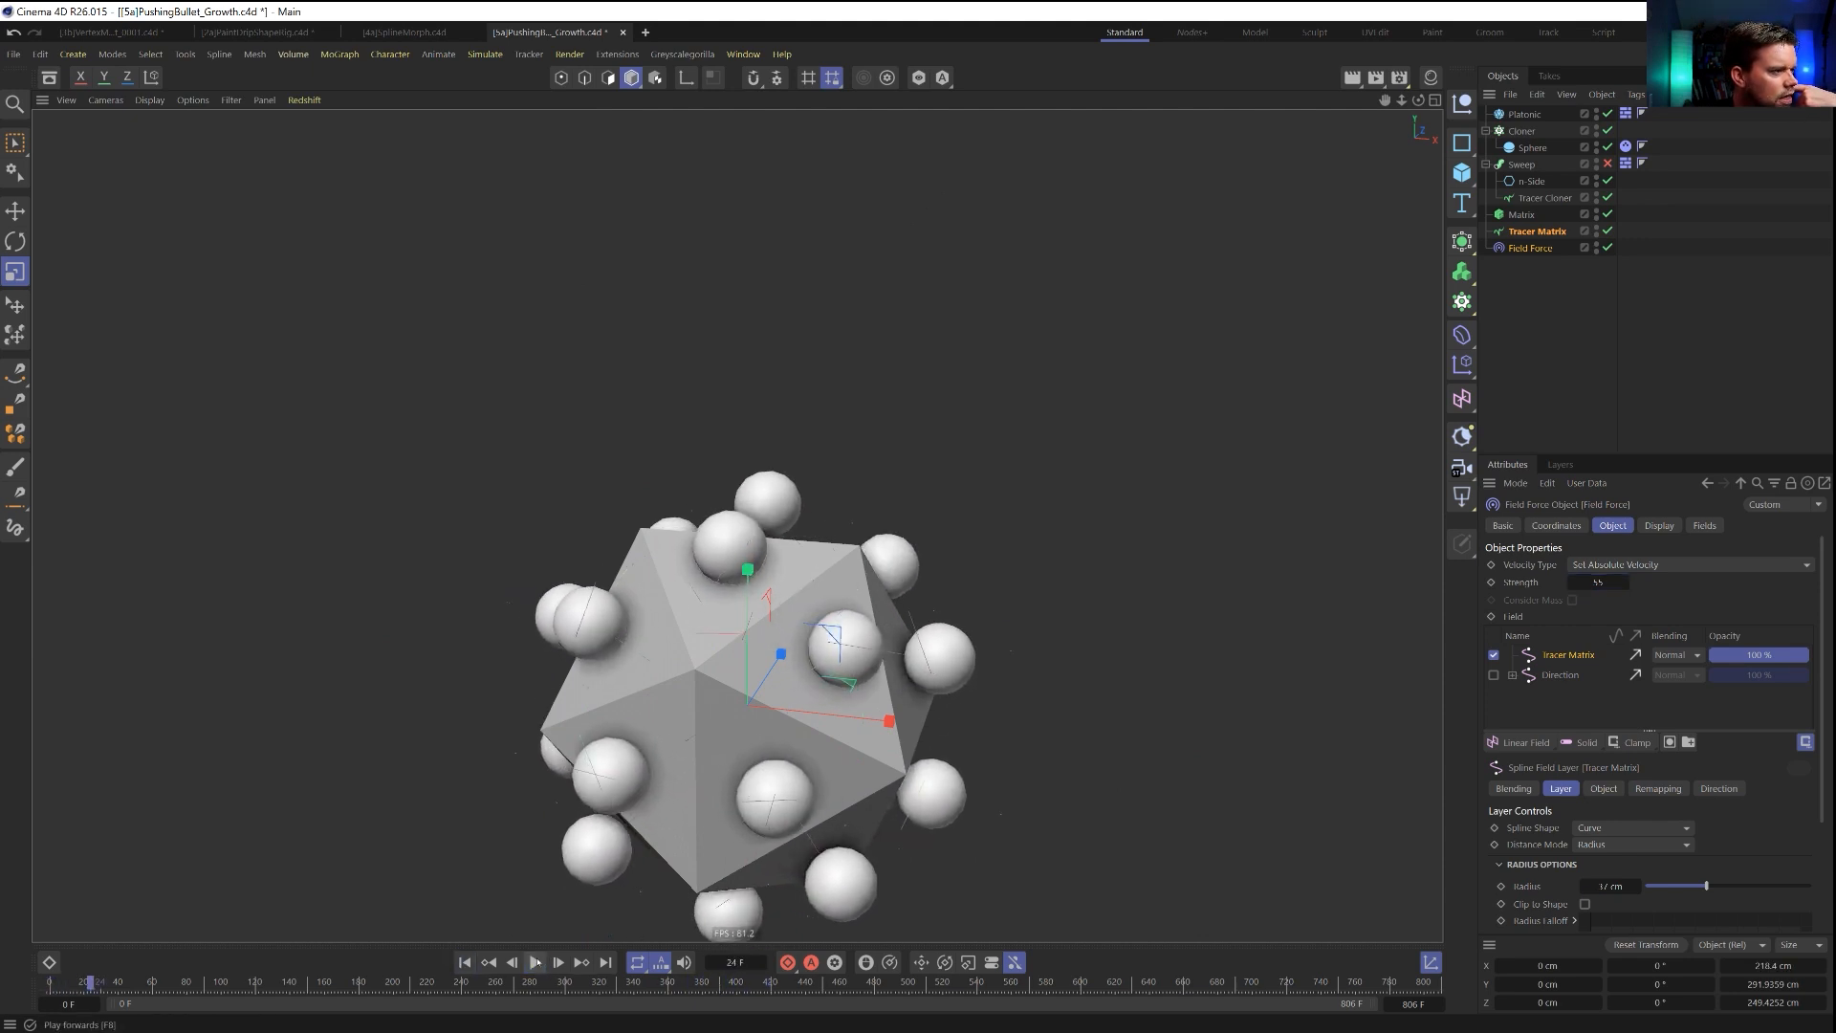
{"action": "left_click", "coordinate": [465, 963]}
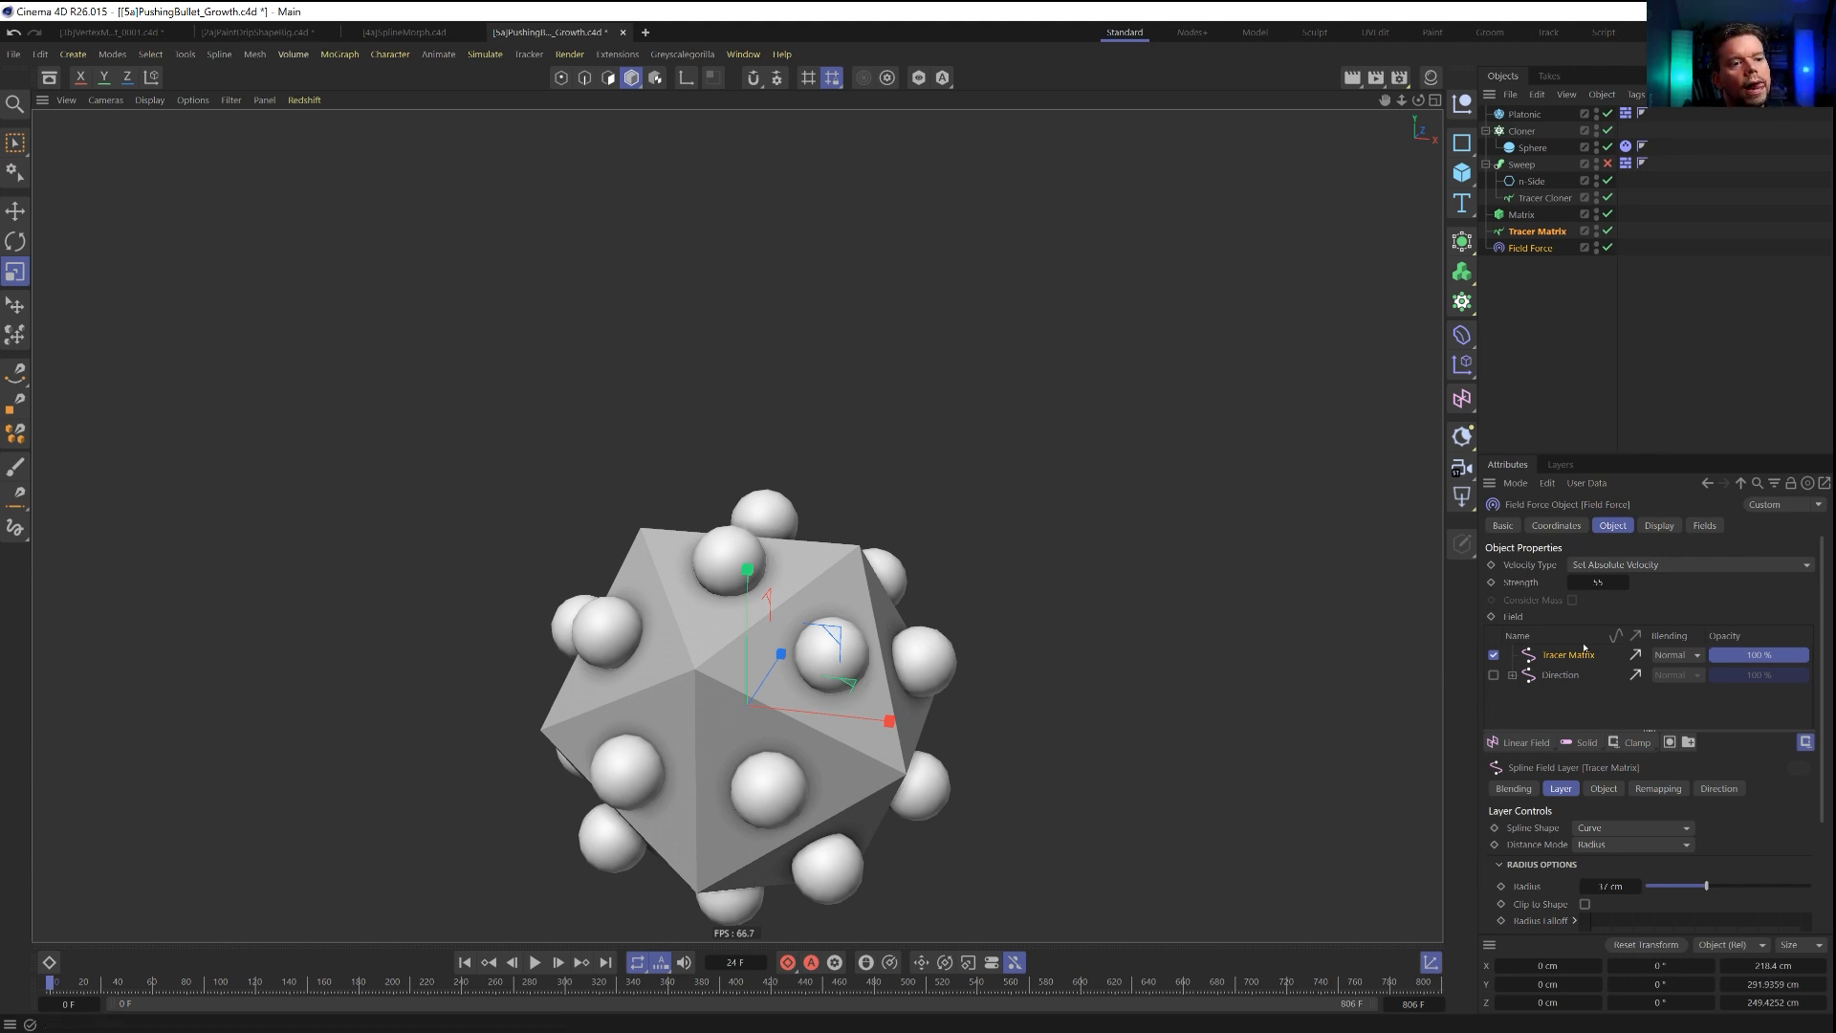
Disable the plain Tracer Matrix layer, enable the masked layer linked to Tracer Matrix with Tracer Matrix as its mask, and replay the simulation.
{"action": "left_click", "coordinate": [1494, 655]}
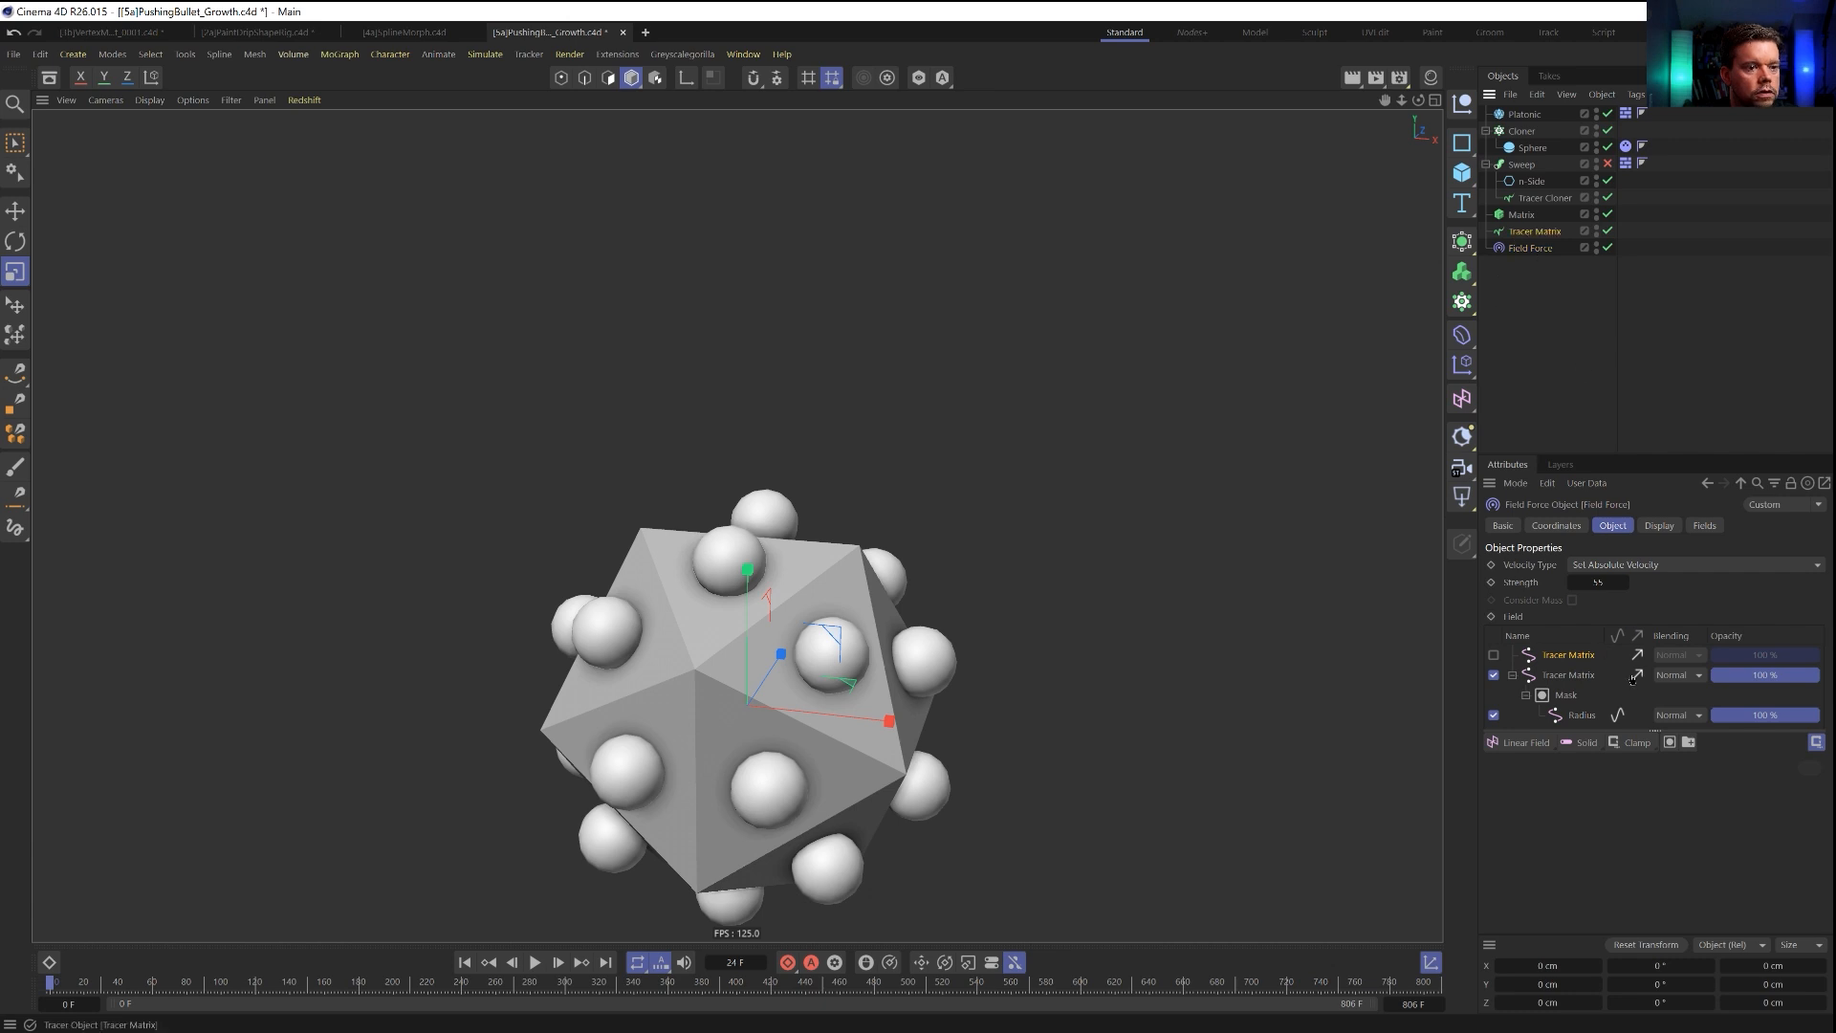
{"action": "left_click_drag", "start_coordinate": [1583, 717], "coordinate": [1580, 715]}
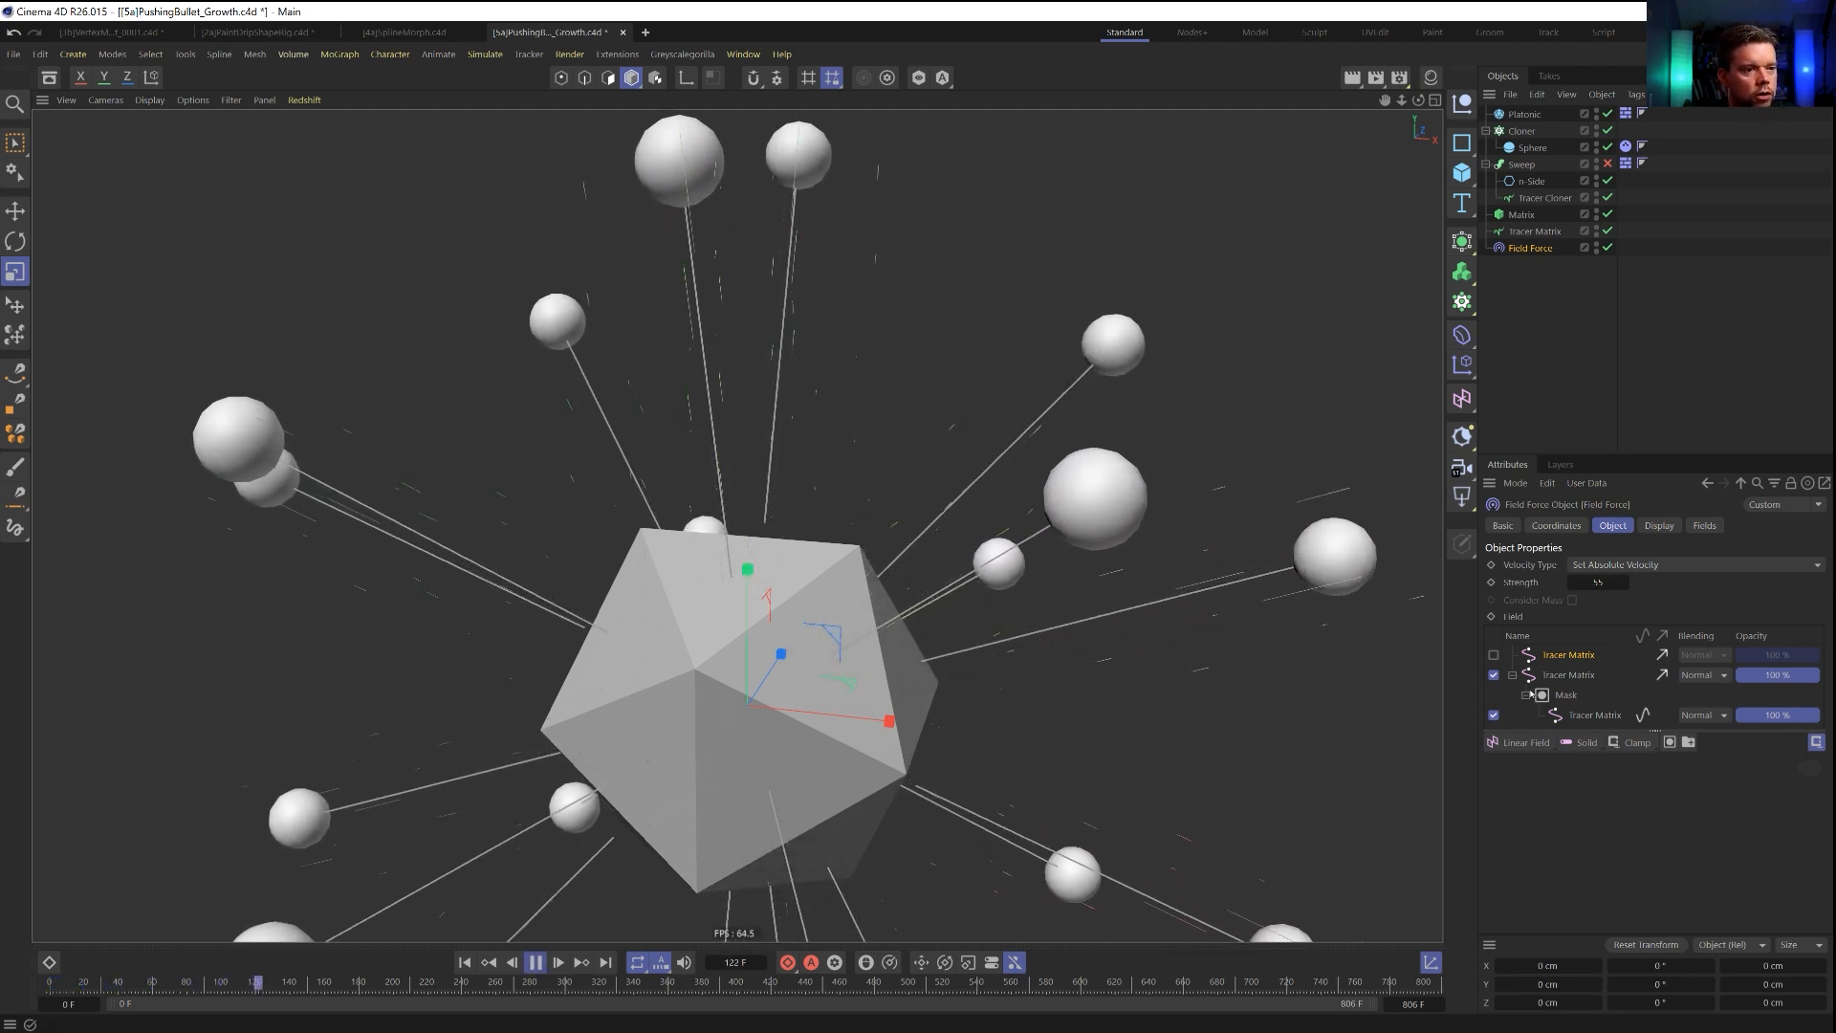
{"action": "scroll", "coordinate": [739, 706], "scroll_direction": "down", "scroll_amount": 5}
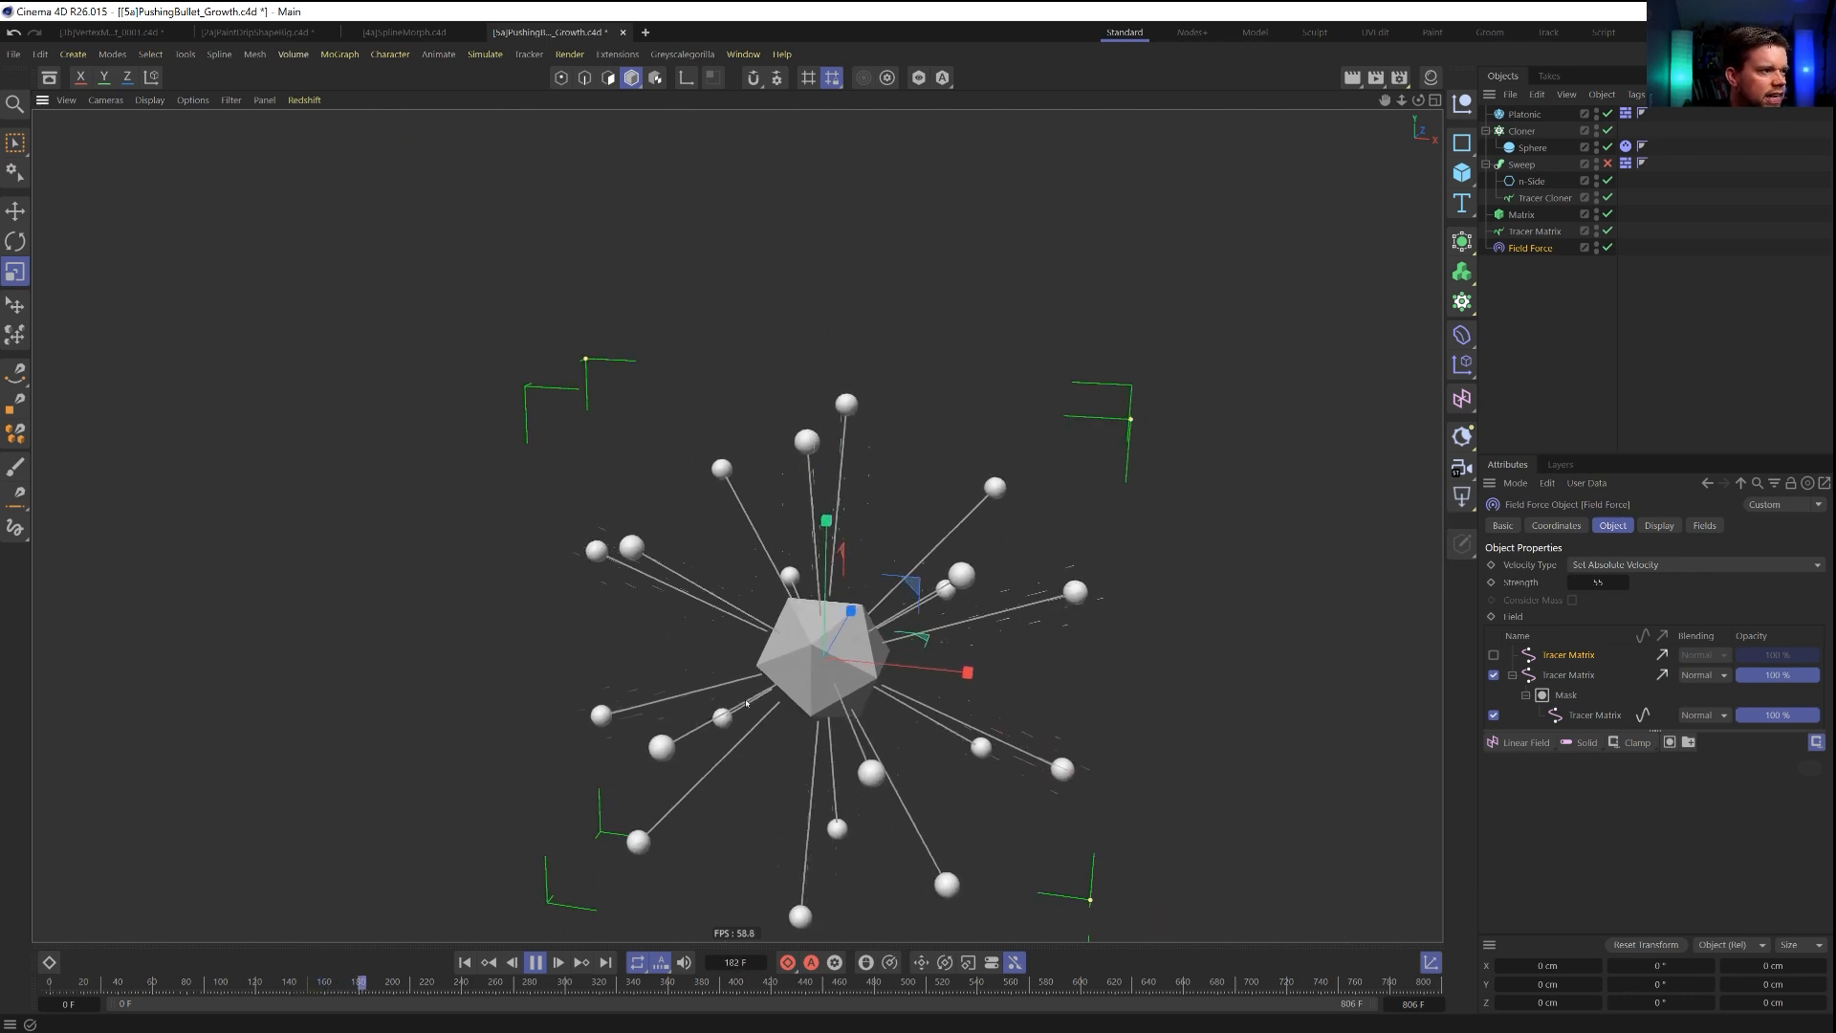
{"action": "scroll", "coordinate": [868, 743], "scroll_direction": "up", "scroll_amount": 3}
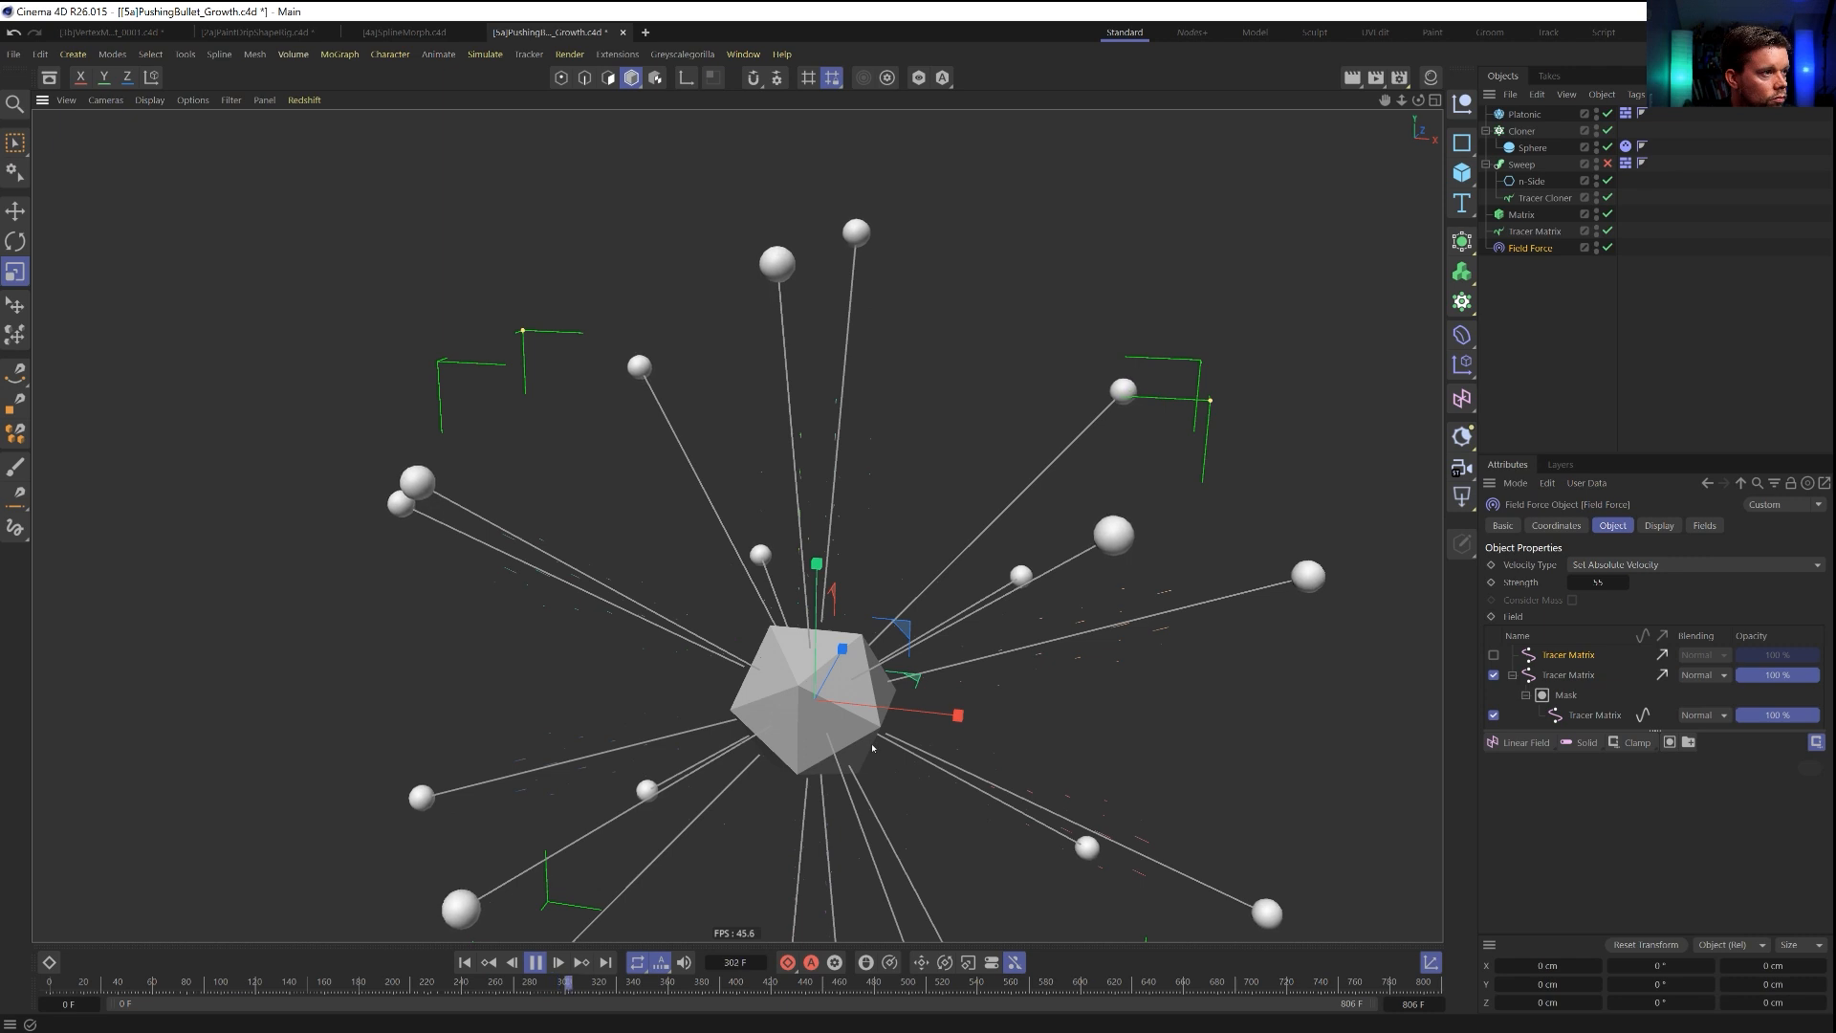
{"action": "left_click", "coordinate": [464, 962]}
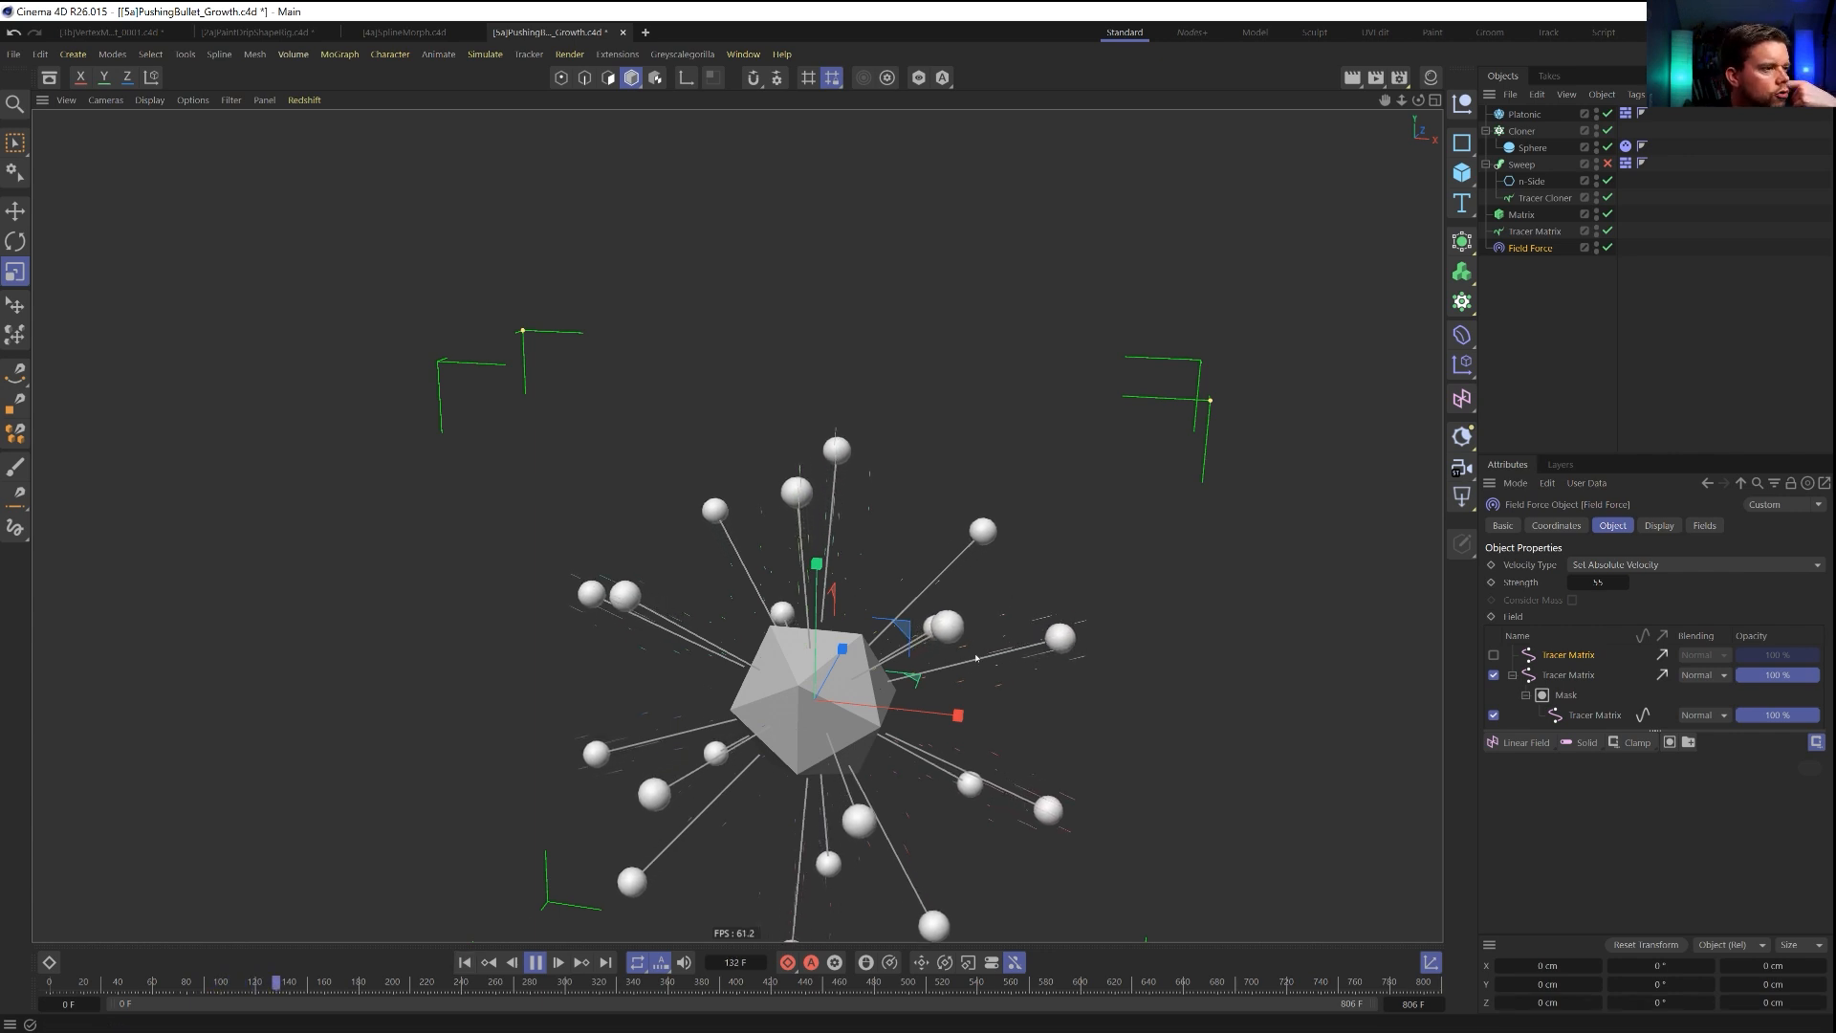
Enable the unmasked Tracer Matrix layer with Add blending and review its object and direction settings.
{"action": "left_click", "coordinate": [1494, 654]}
{"action": "left_click", "coordinate": [1688, 660]}
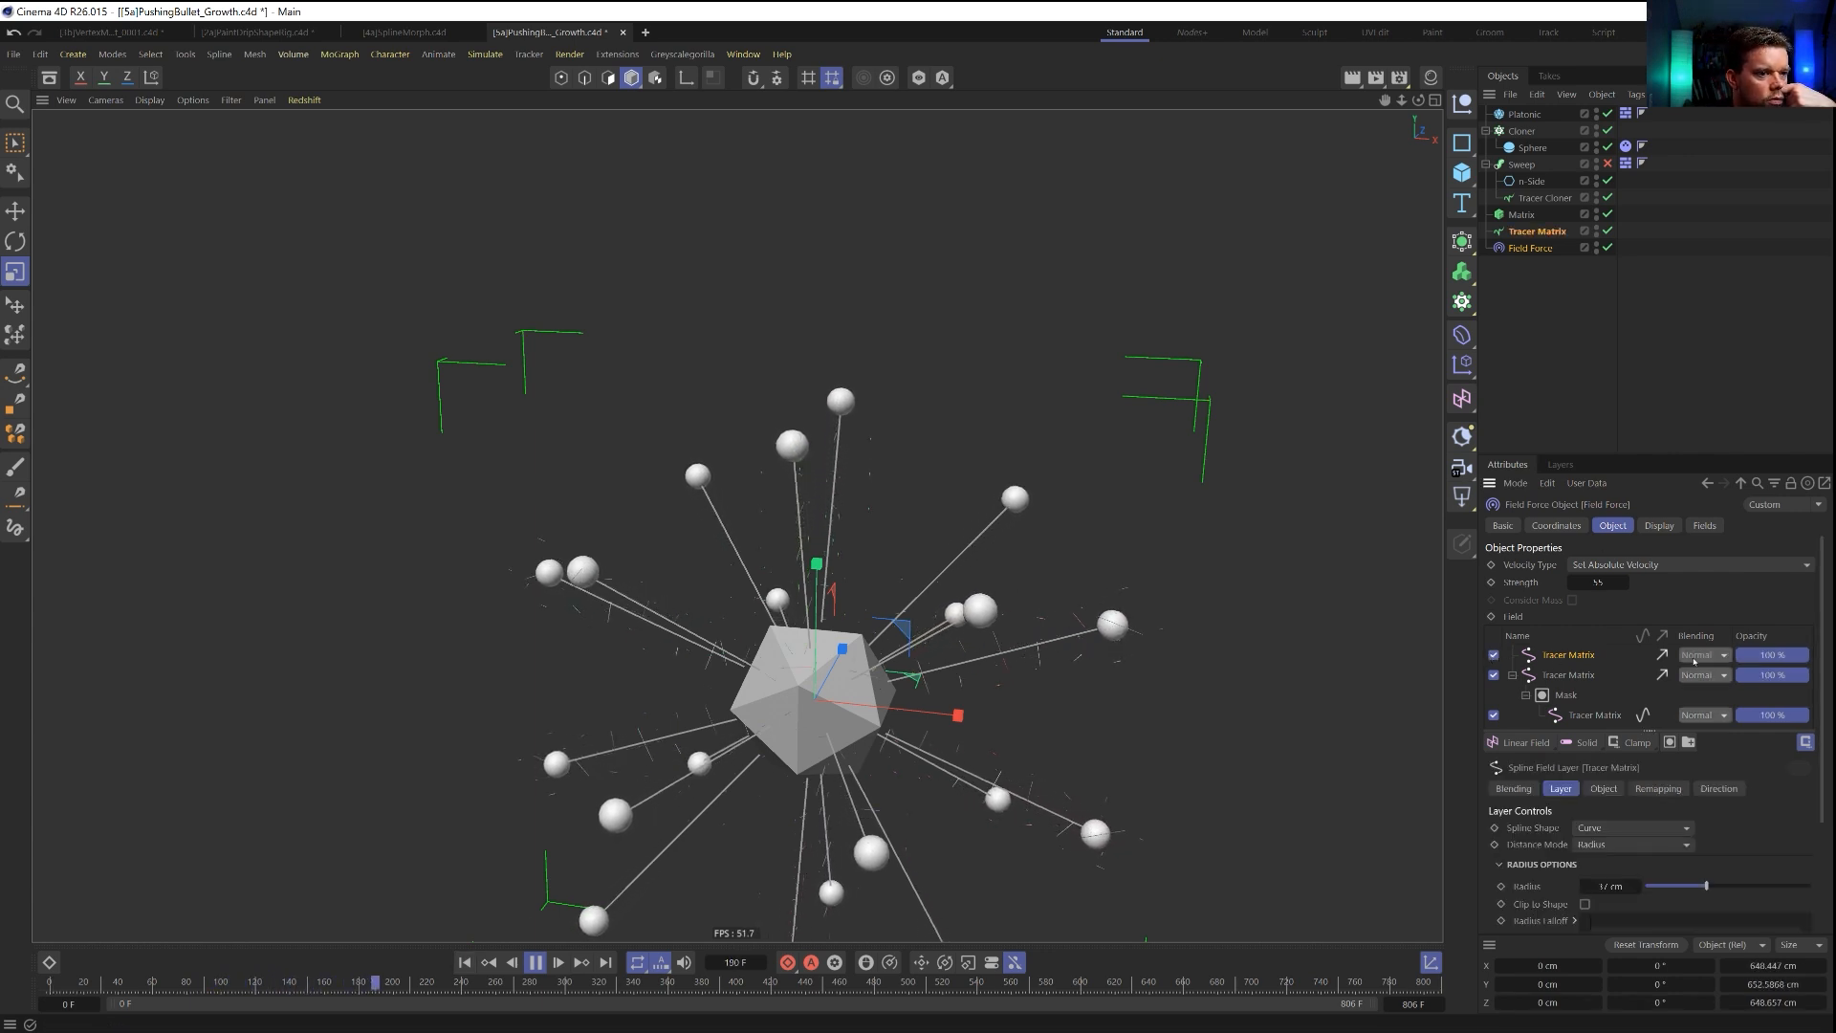
{"action": "left_click", "coordinate": [1691, 658]}
{"action": "left_click", "coordinate": [1700, 831]}
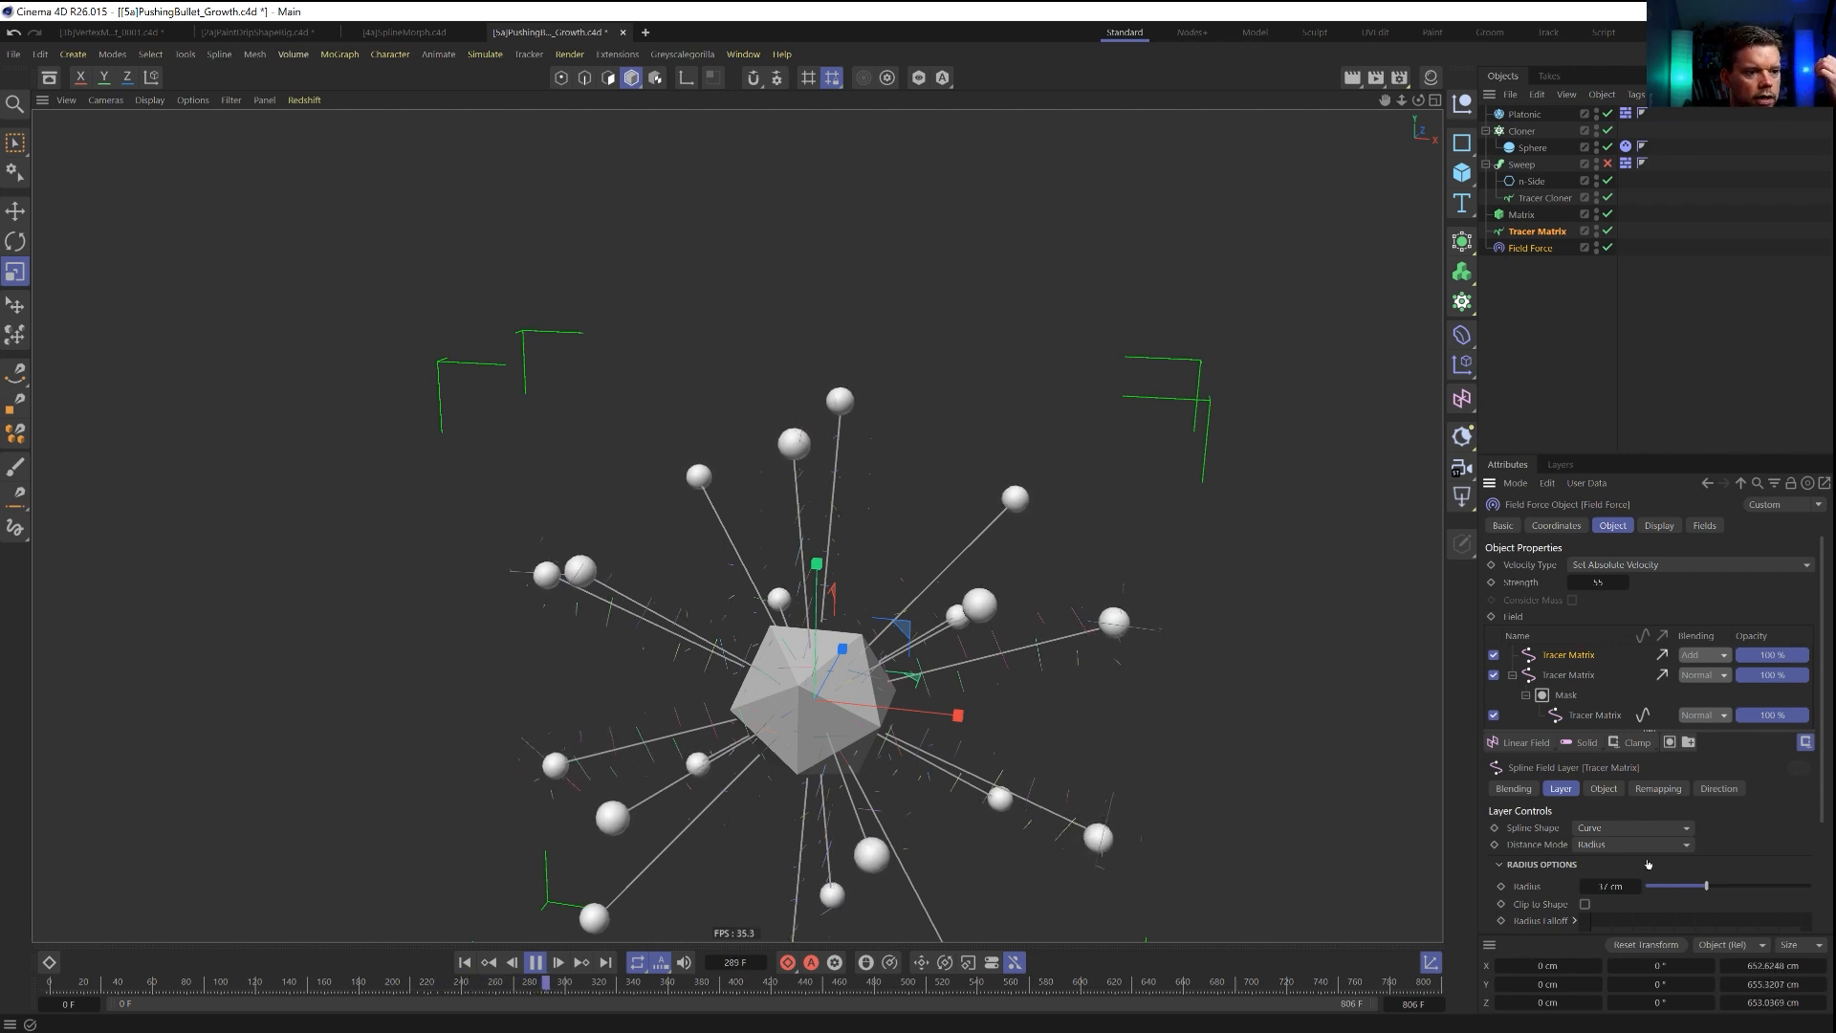
{"action": "left_click", "coordinate": [1660, 789]}
{"action": "left_click", "coordinate": [1606, 789]}
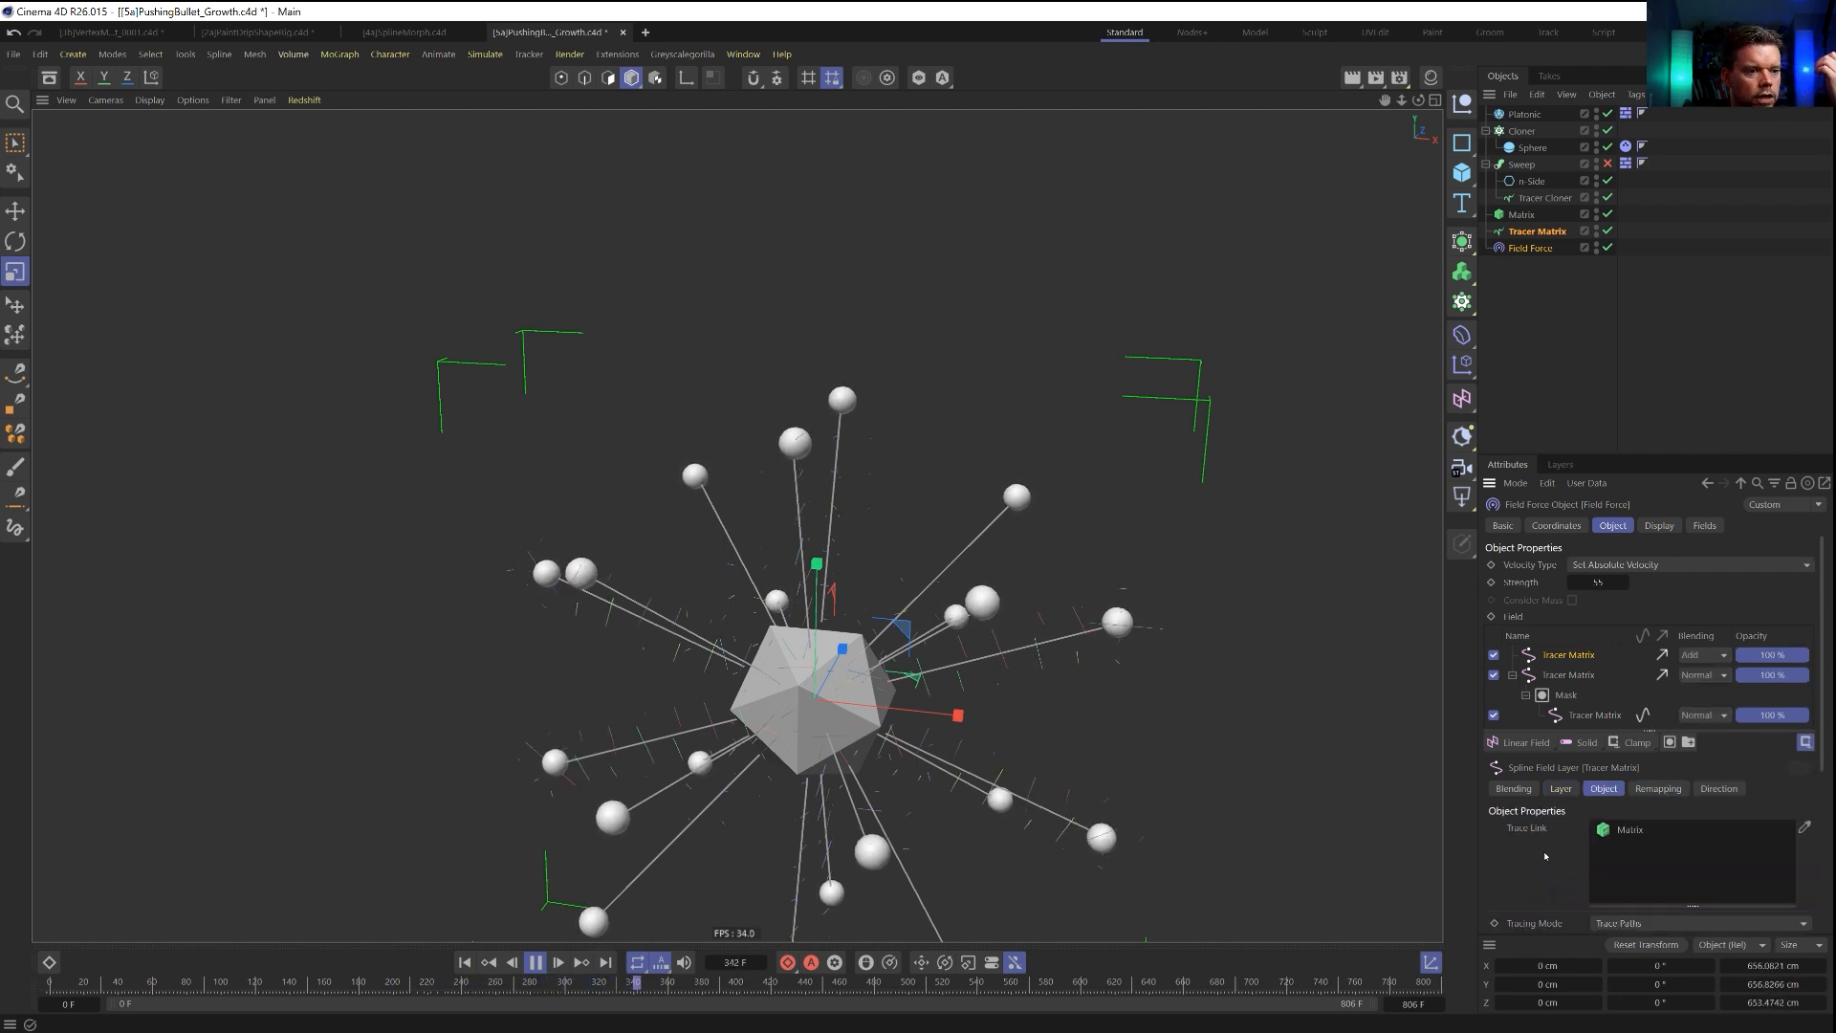
{"action": "scroll", "coordinate": [1547, 849], "scroll_direction": "down", "scroll_amount": 3}
{"action": "scroll", "coordinate": [1537, 660], "scroll_direction": "up", "scroll_amount": 3}
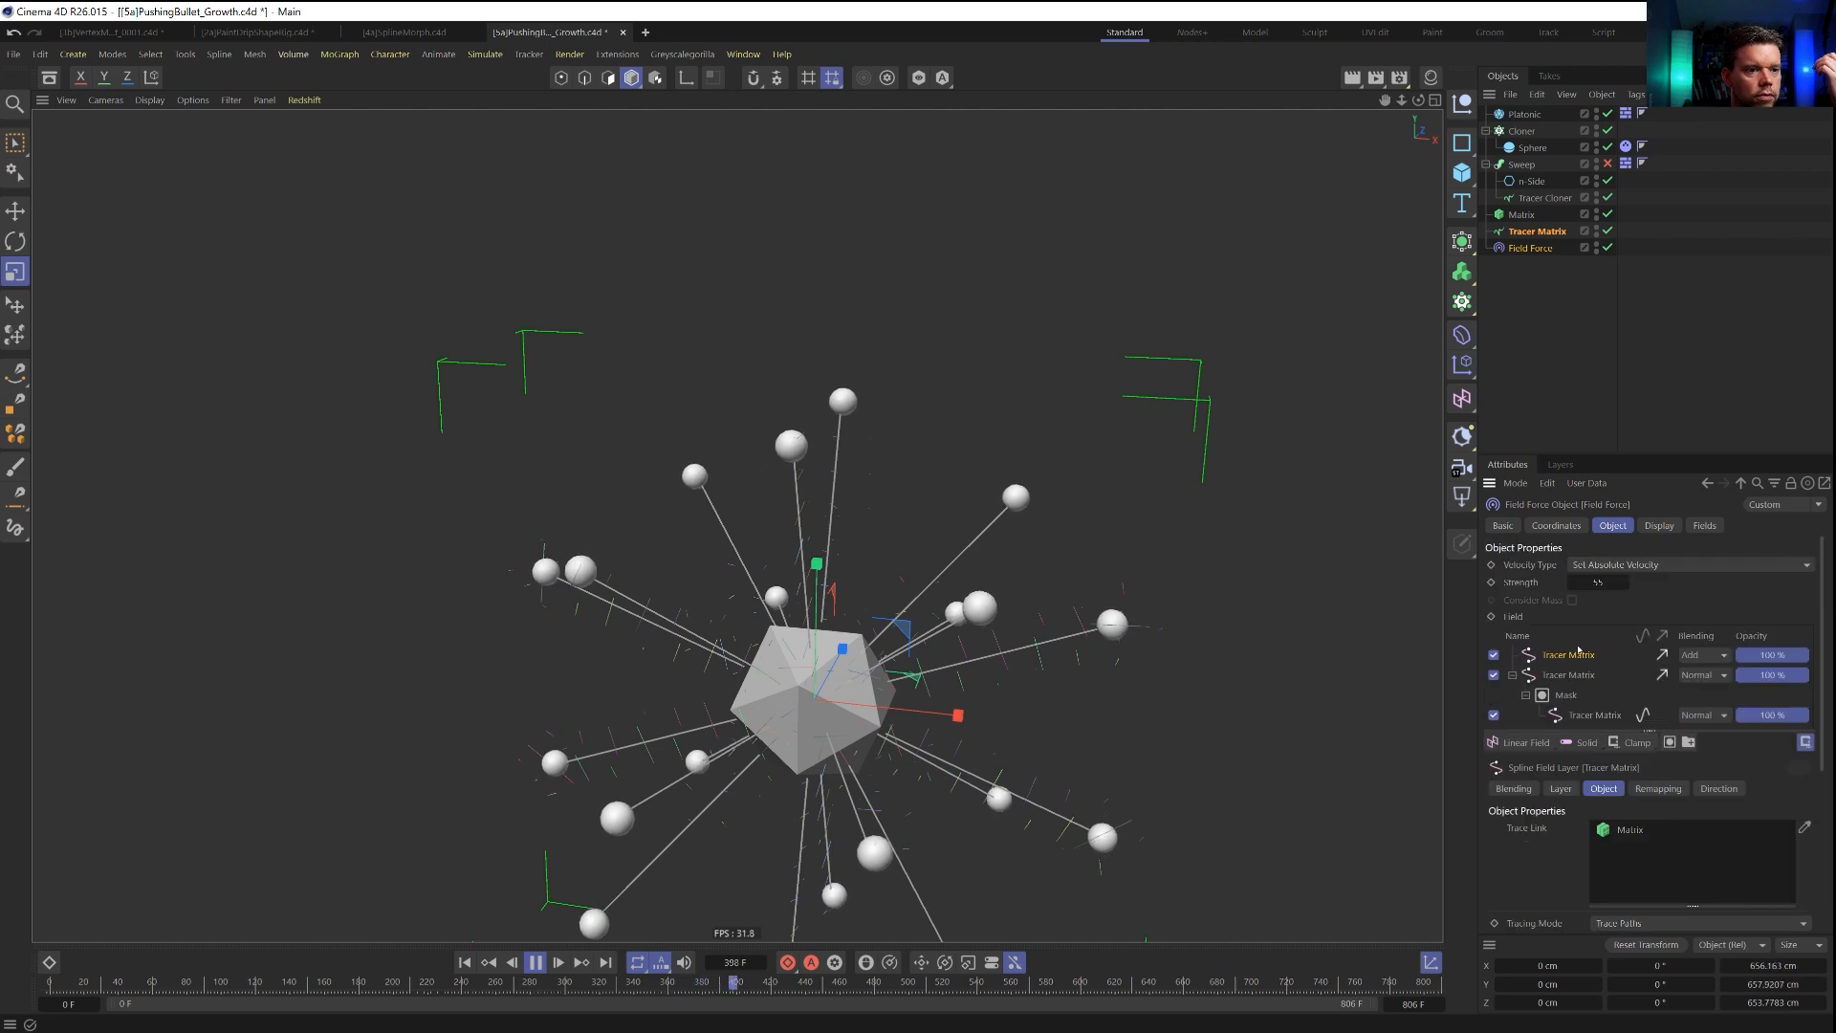
{"action": "left_click", "coordinate": [1710, 789]}
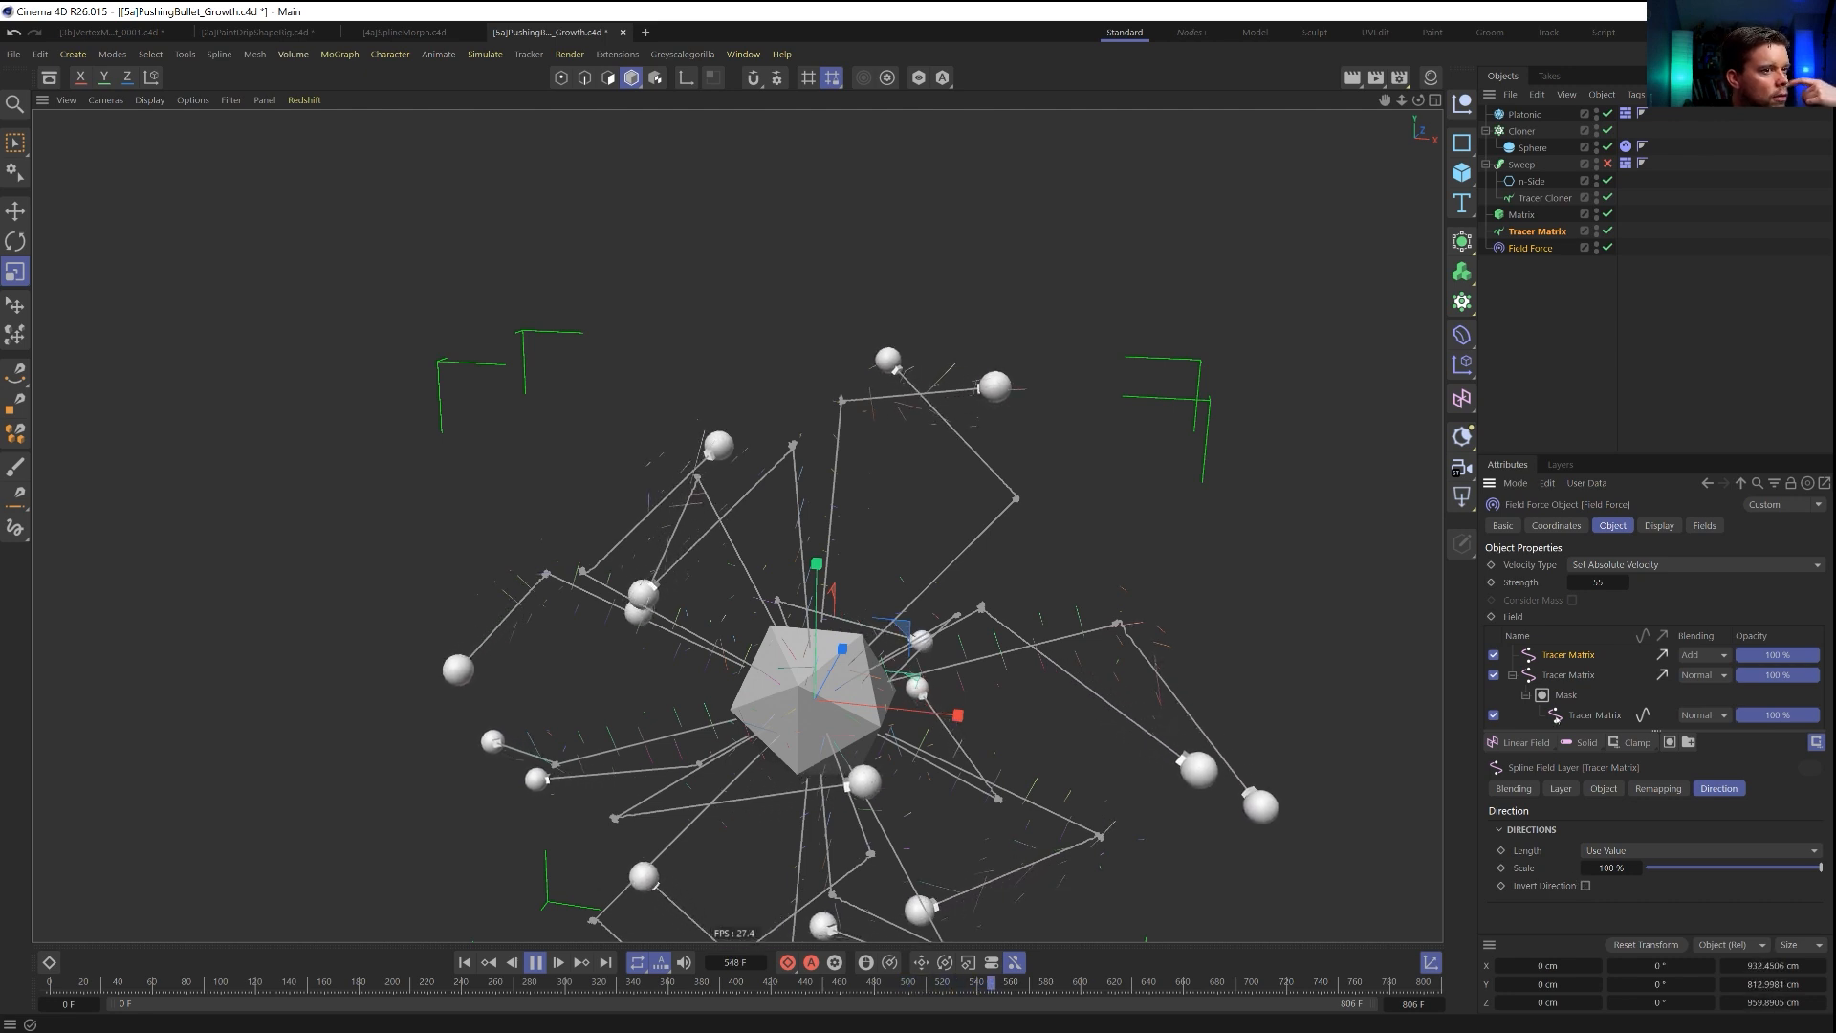
Disable the masked Tracer Matrix layer and replay the simulation from the first frame.
{"action": "left_click", "coordinate": [1512, 675]}
{"action": "left_click", "coordinate": [1494, 675]}
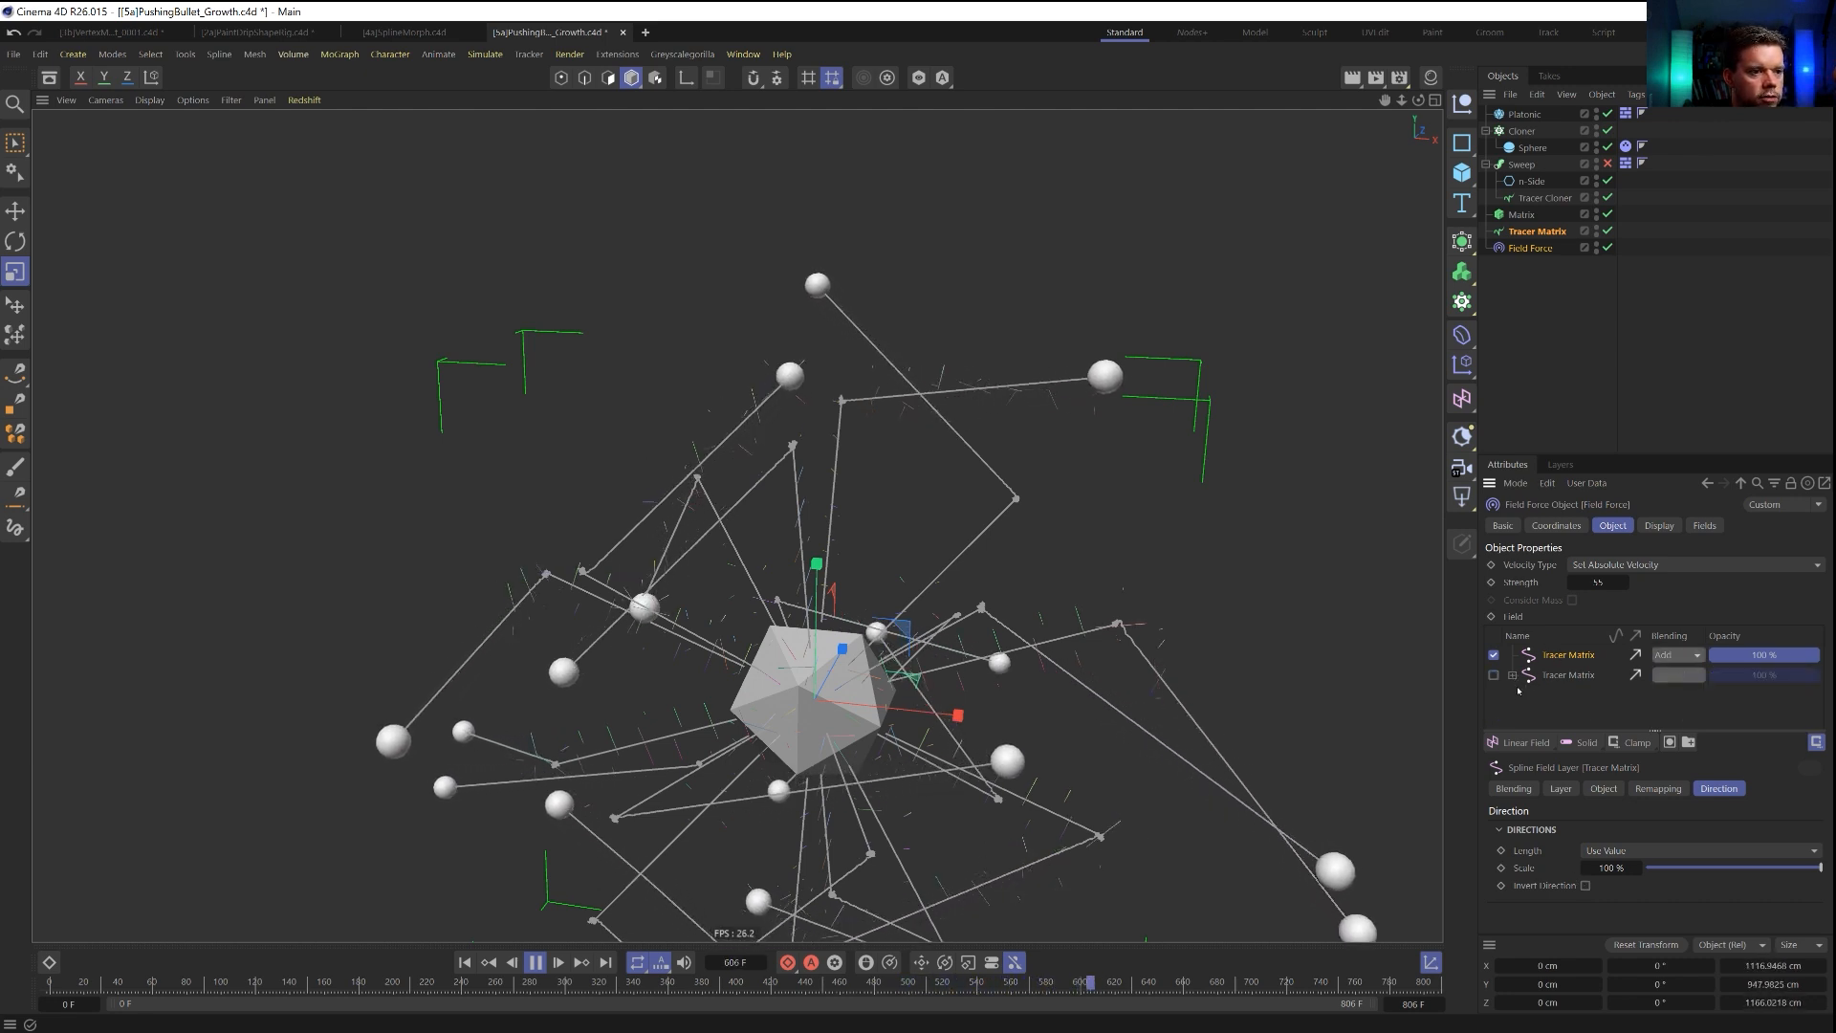
{"action": "left_click", "coordinate": [464, 963]}
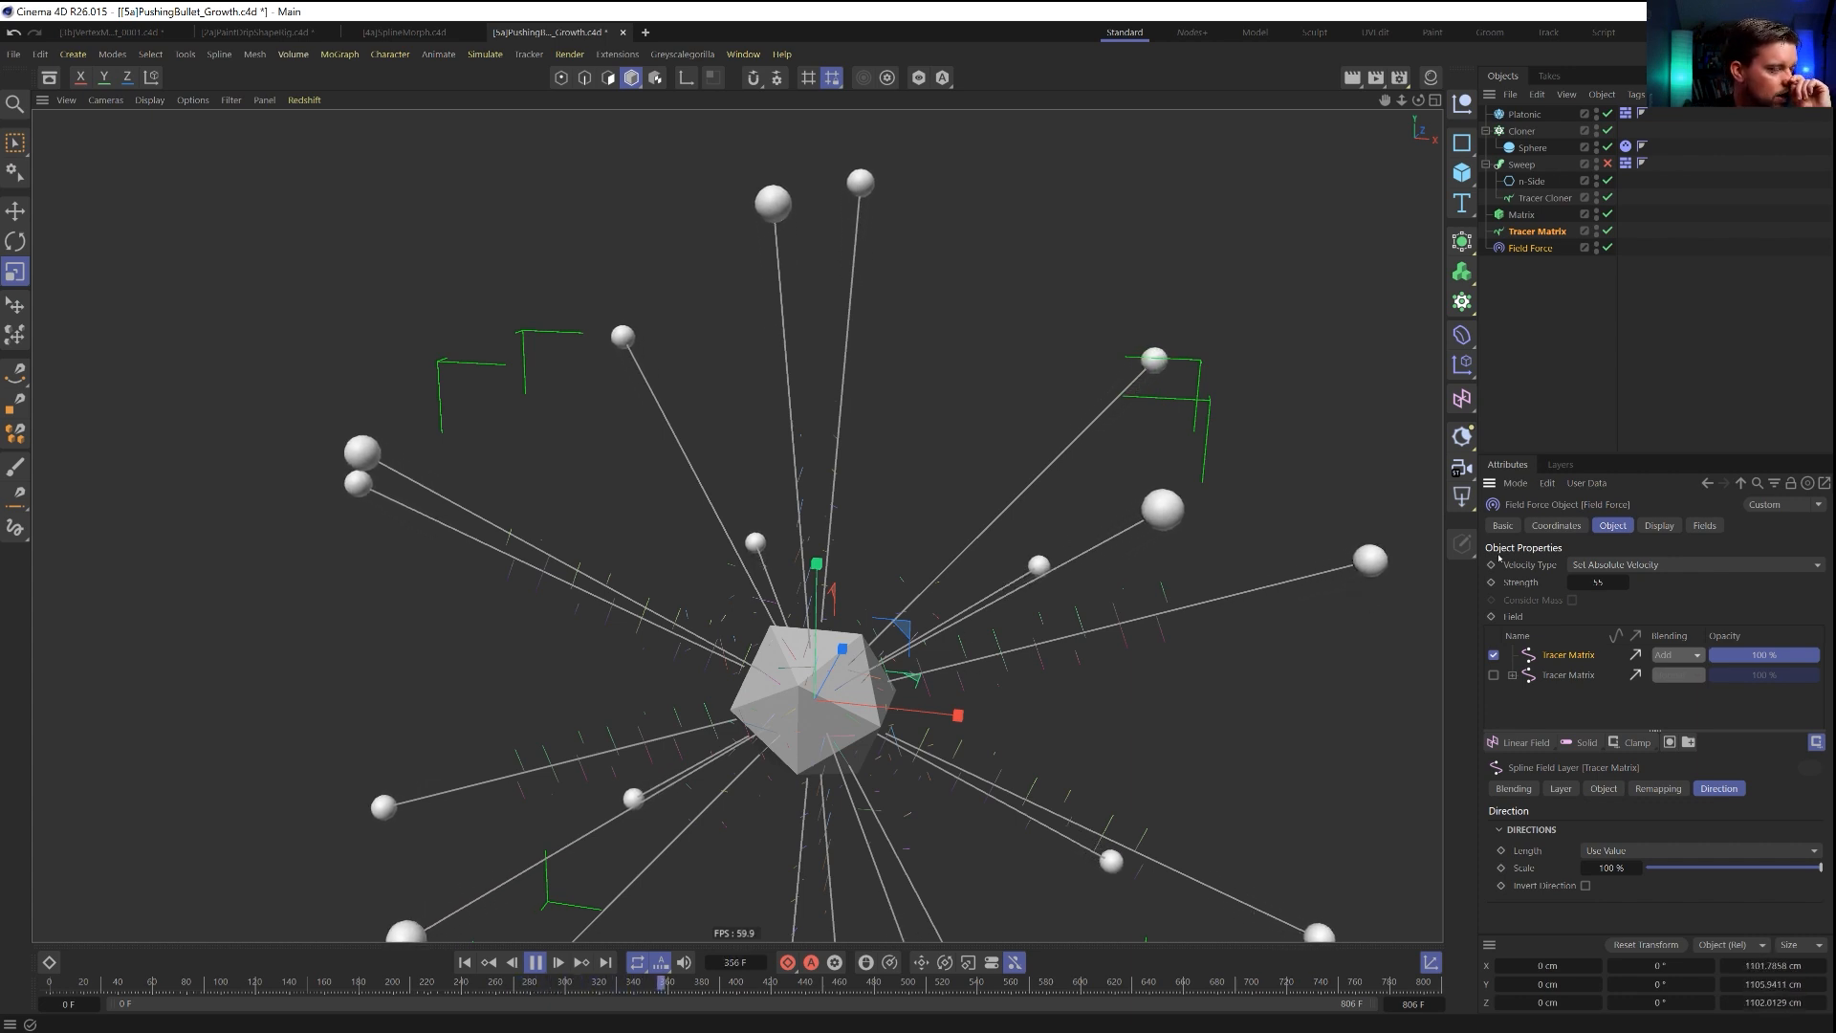
Set the Tracer Cloner's limit amount to 1, replay the simulation, and stop it at the first frame.
{"action": "left_click", "coordinate": [1544, 198]}
{"action": "left_click", "coordinate": [1590, 824]}
{"action": "left_click", "coordinate": [1591, 823]}
{"action": "left_click", "coordinate": [1590, 824]}
{"action": "left_click", "coordinate": [1591, 823]}
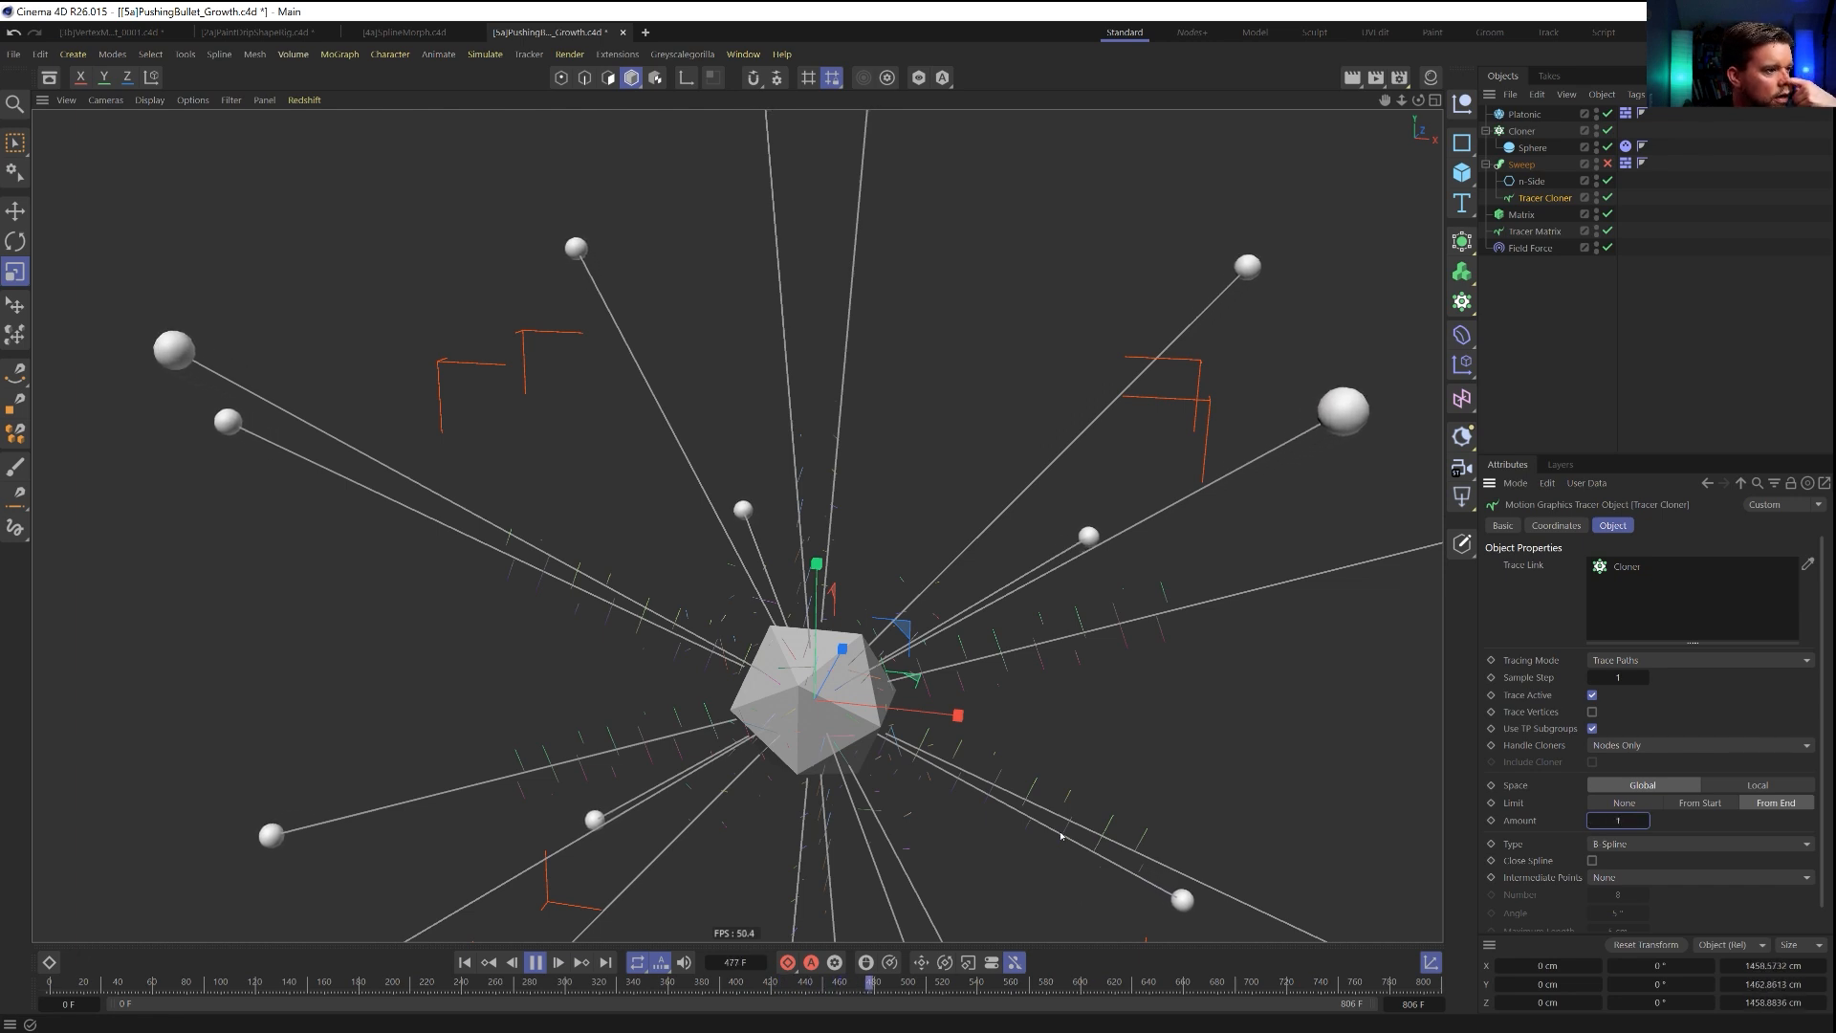
{"action": "left_click", "coordinate": [464, 963]}
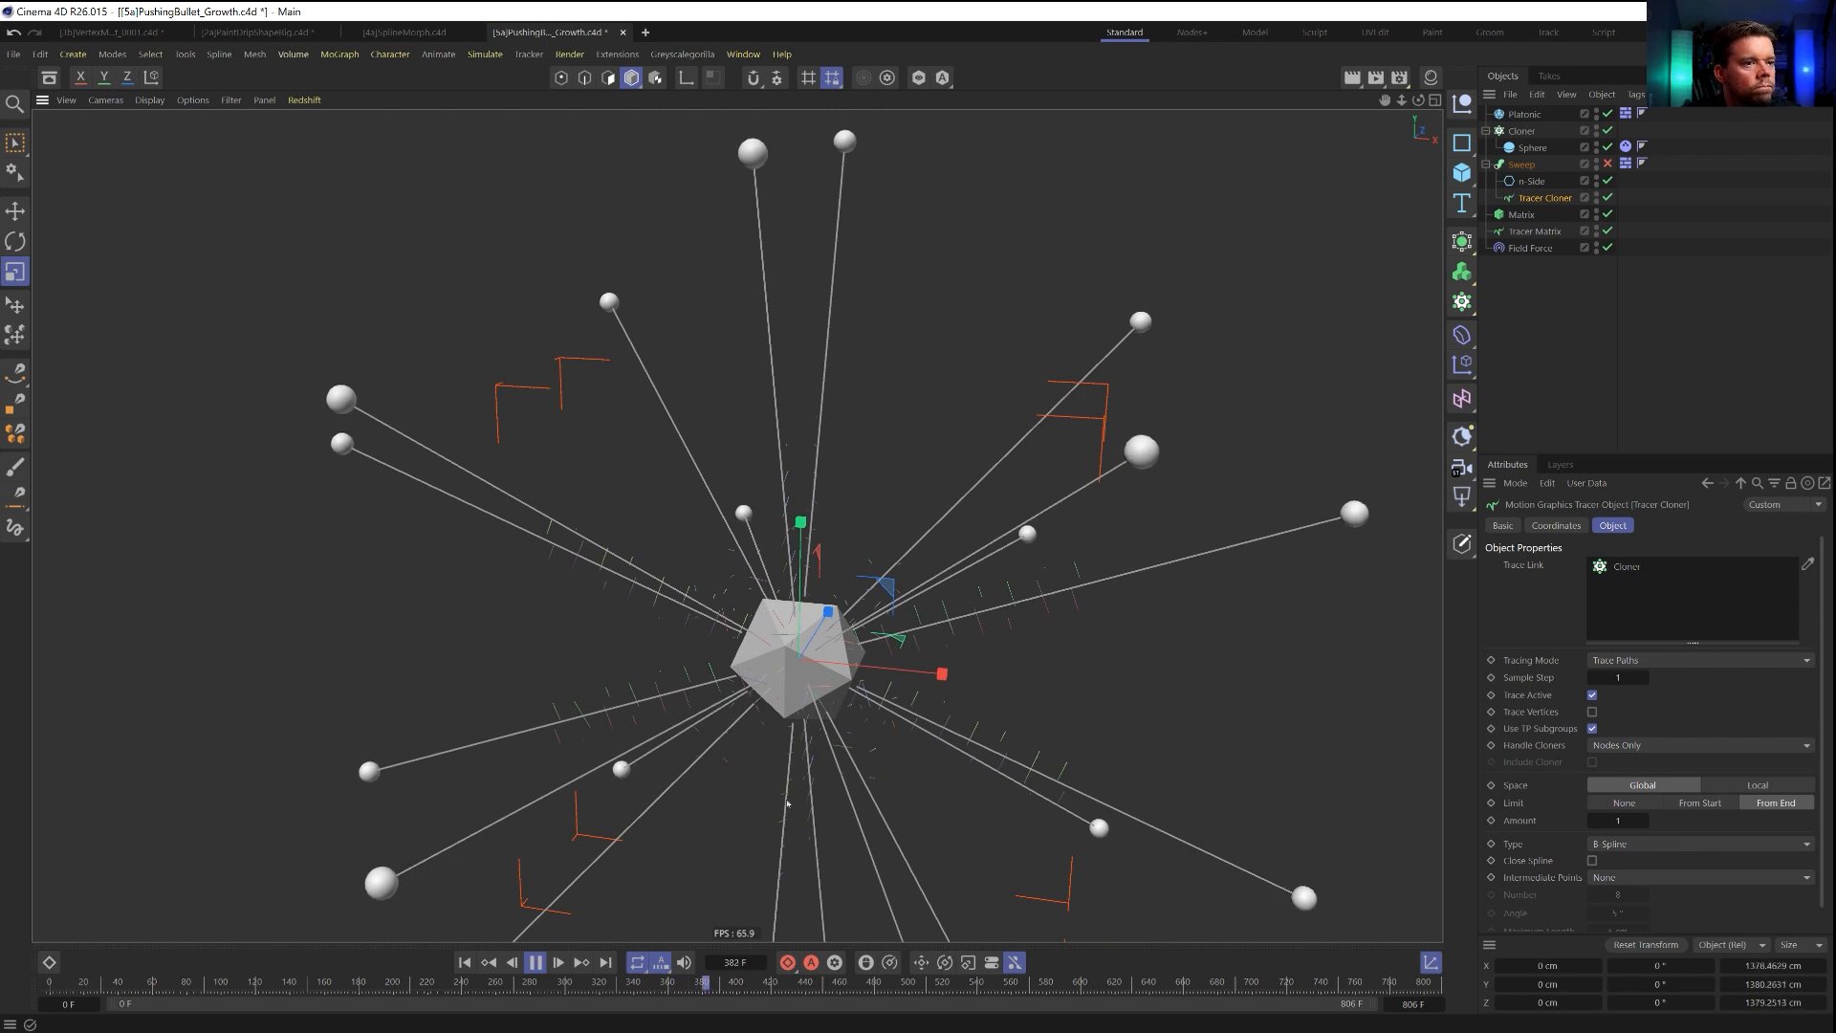
{"action": "left_click", "coordinate": [534, 962]}
{"action": "left_click", "coordinate": [465, 962]}
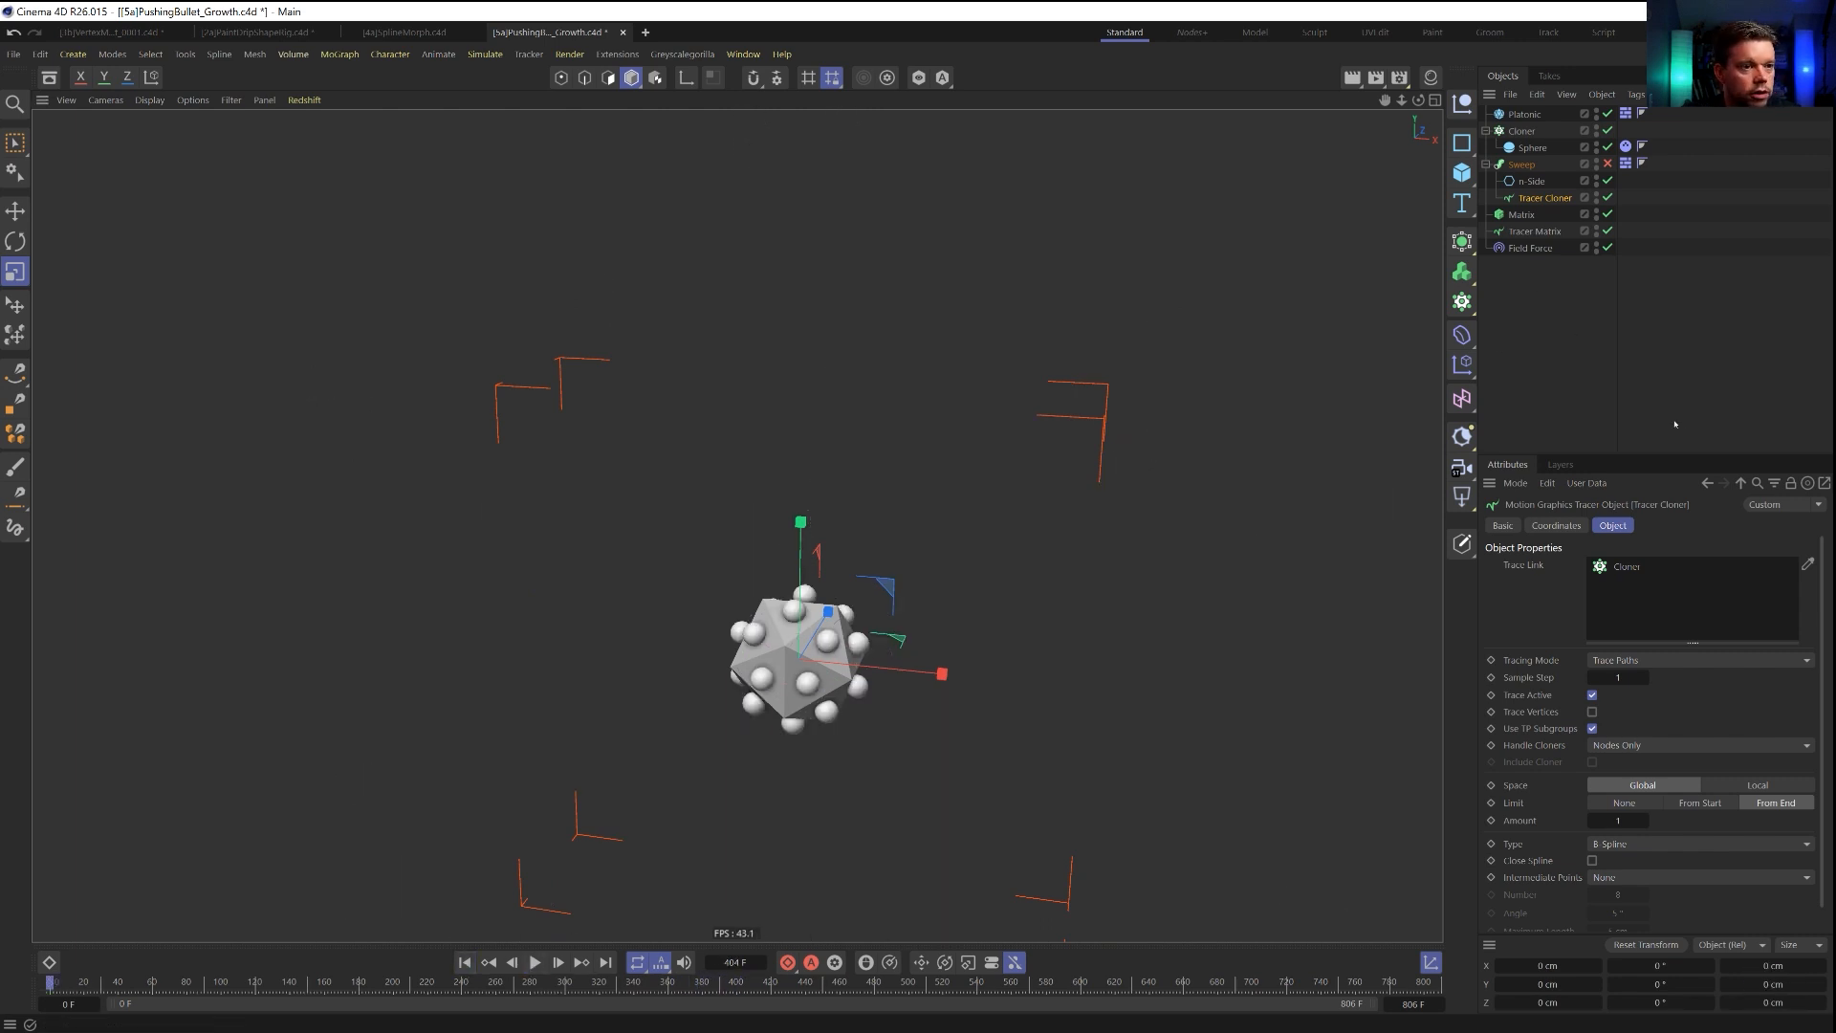
Set the Field Force's active Tracer Matrix layer to Normal blending and review its object and radius settings.
{"action": "left_click", "coordinate": [1530, 248]}
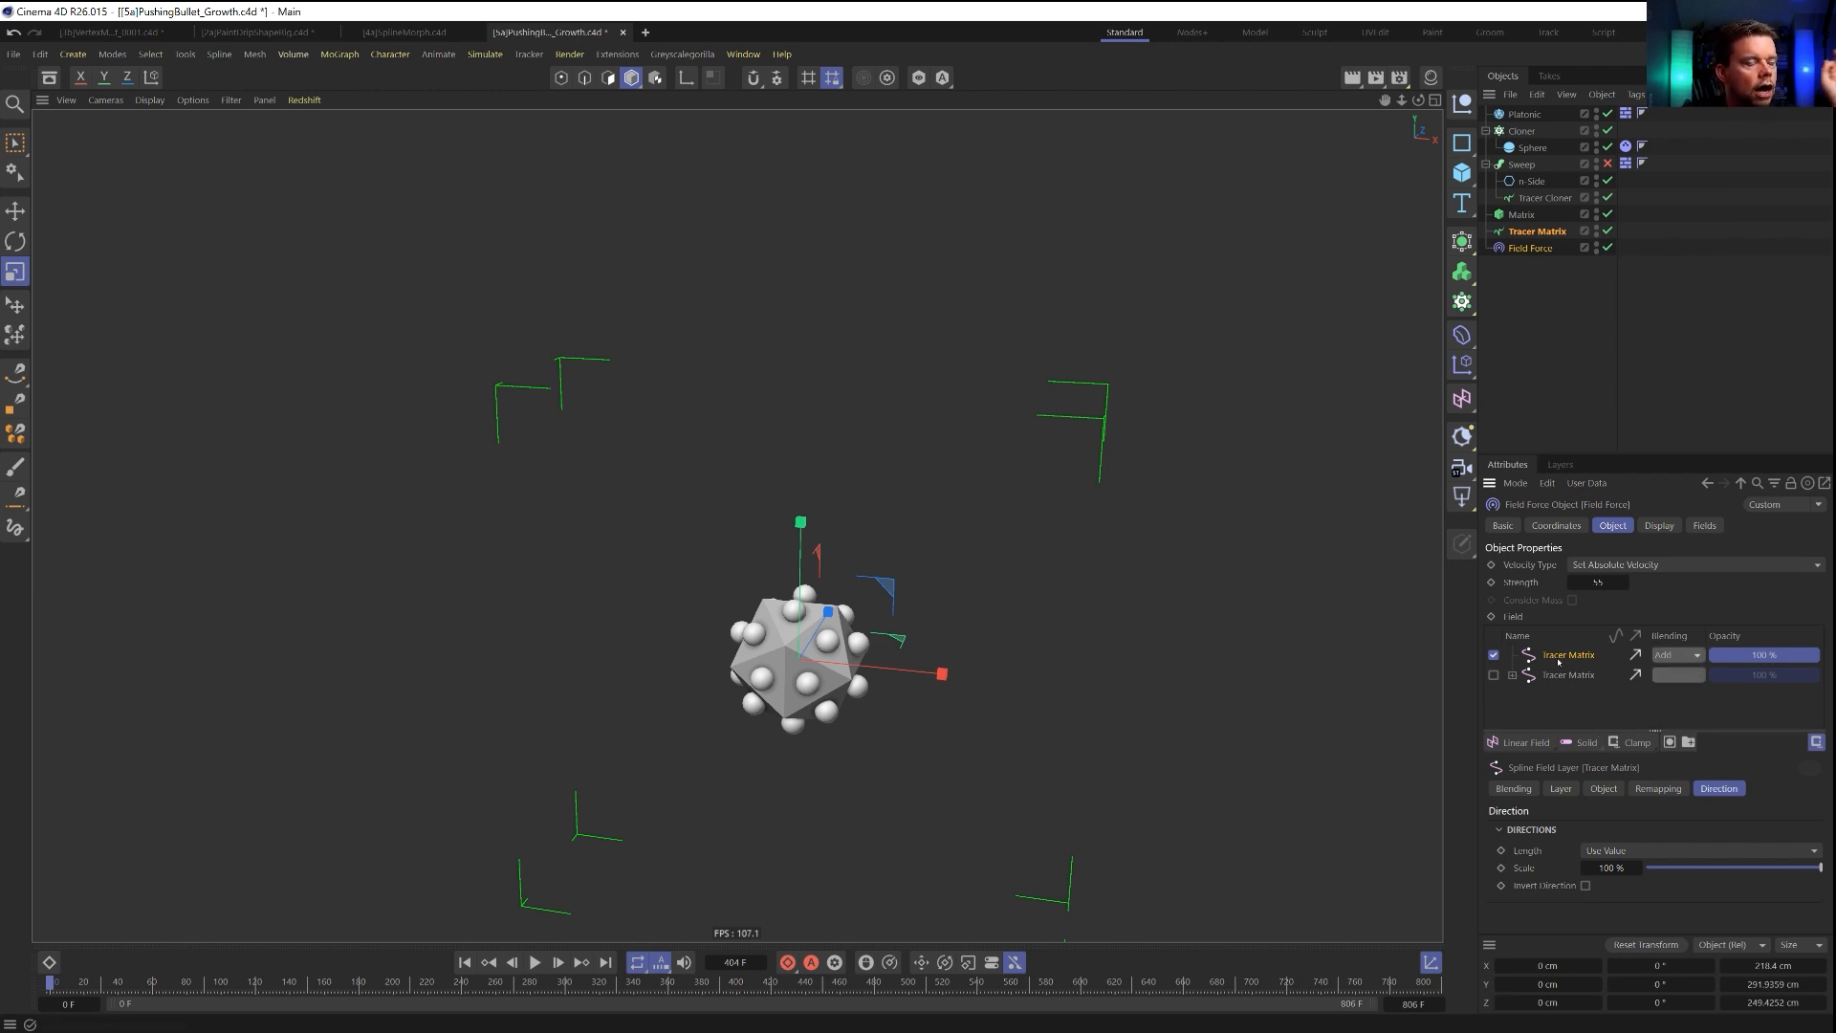
{"action": "left_click", "coordinate": [1684, 658]}
{"action": "left_click", "coordinate": [1675, 671]}
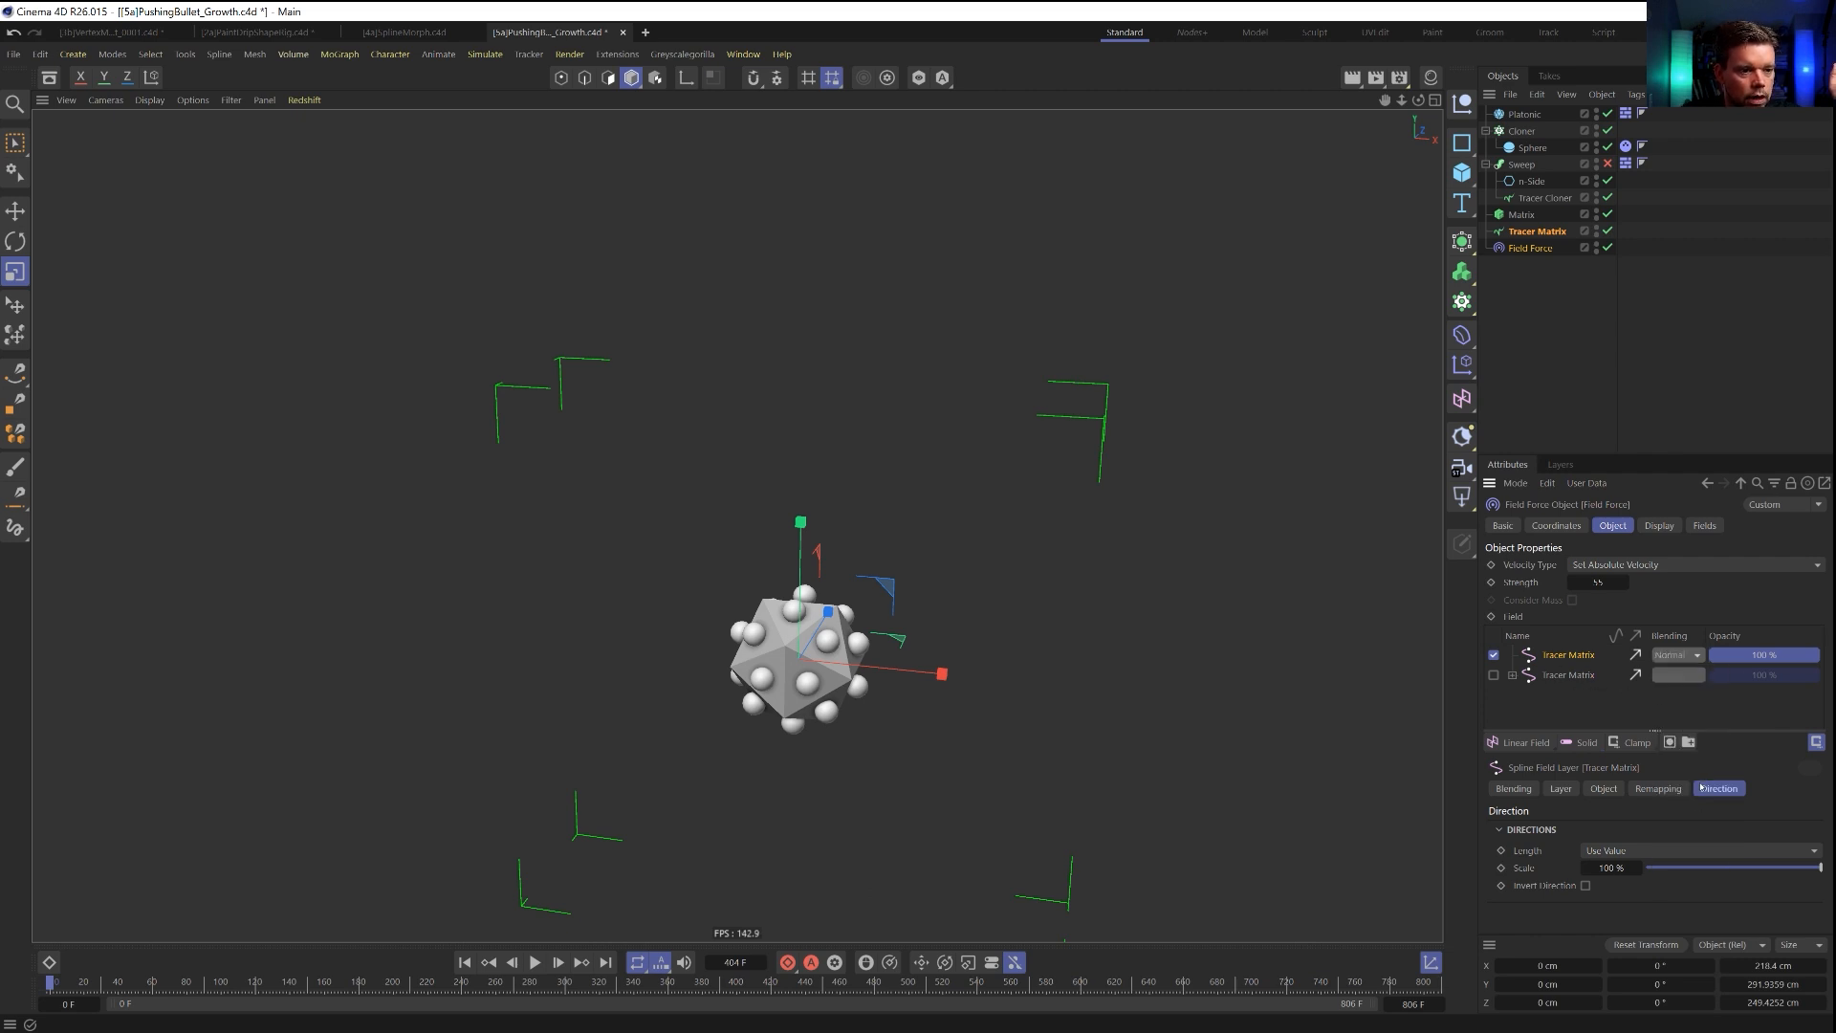
{"action": "left_click", "coordinate": [1604, 788]}
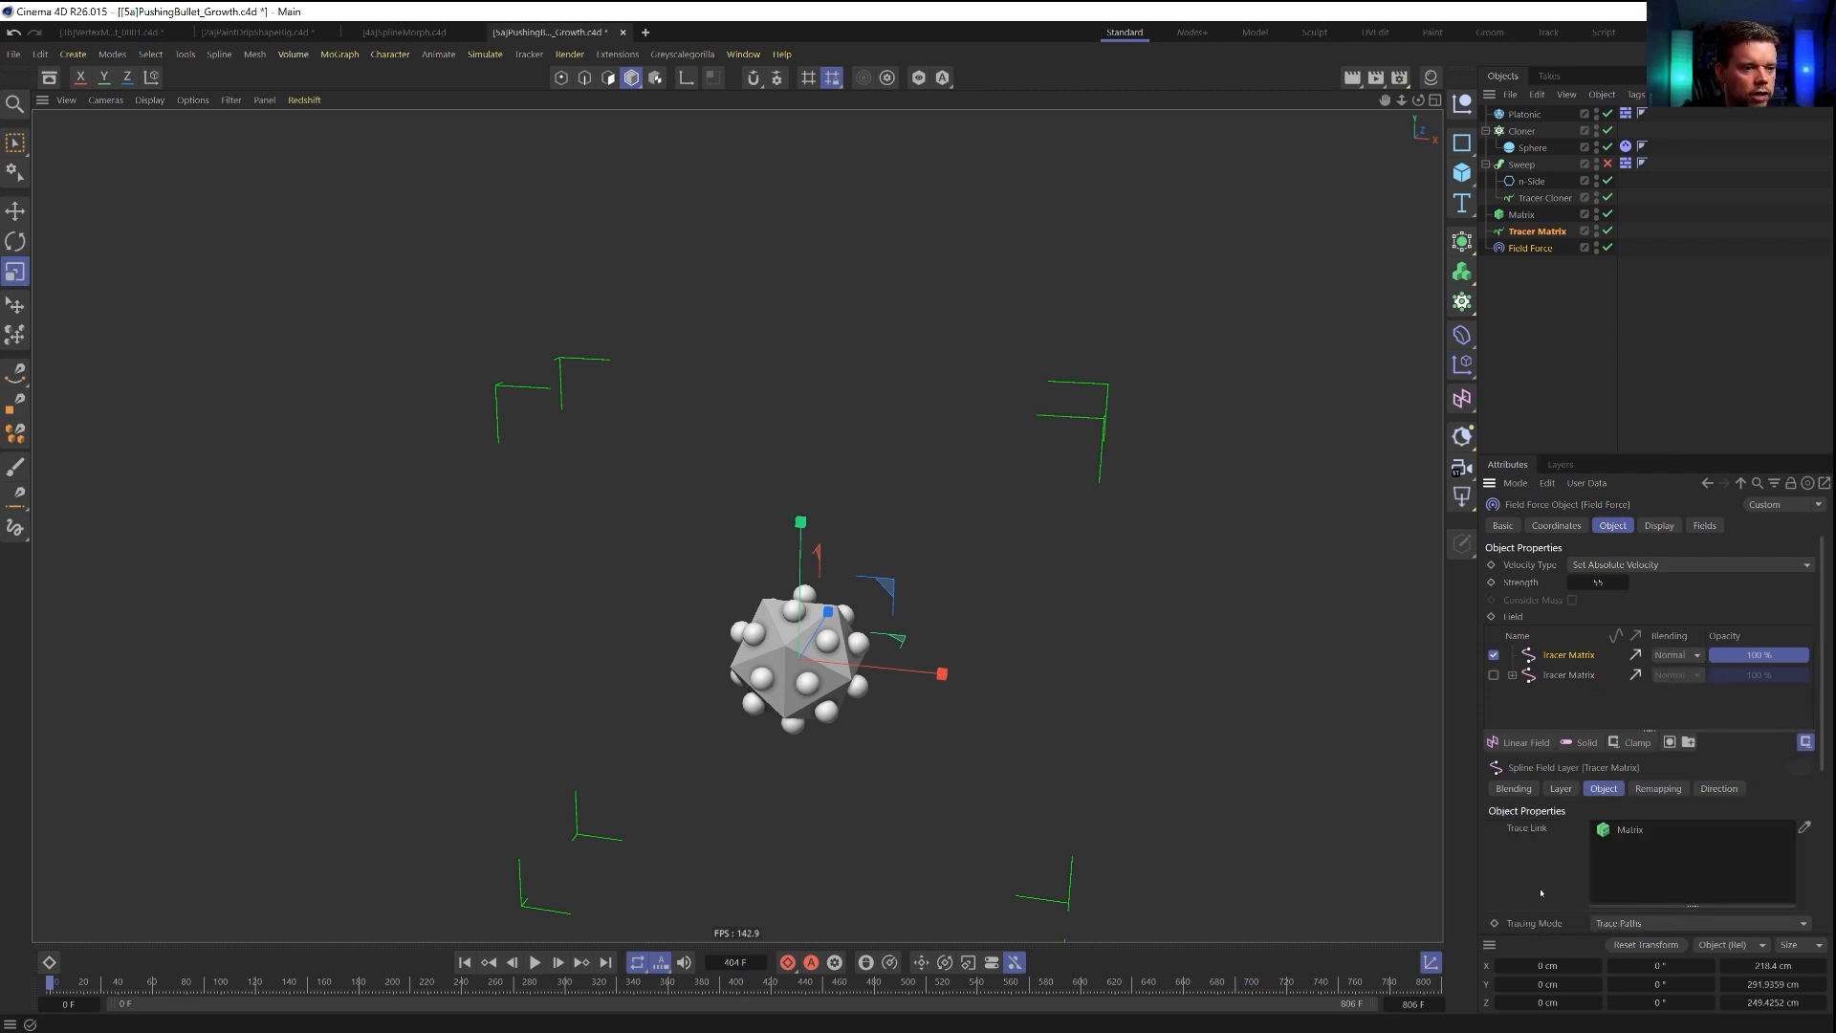
{"action": "scroll", "coordinate": [1550, 877], "scroll_direction": "down", "scroll_amount": 5}
{"action": "scroll", "coordinate": [1550, 811], "scroll_direction": "up", "scroll_amount": 5}
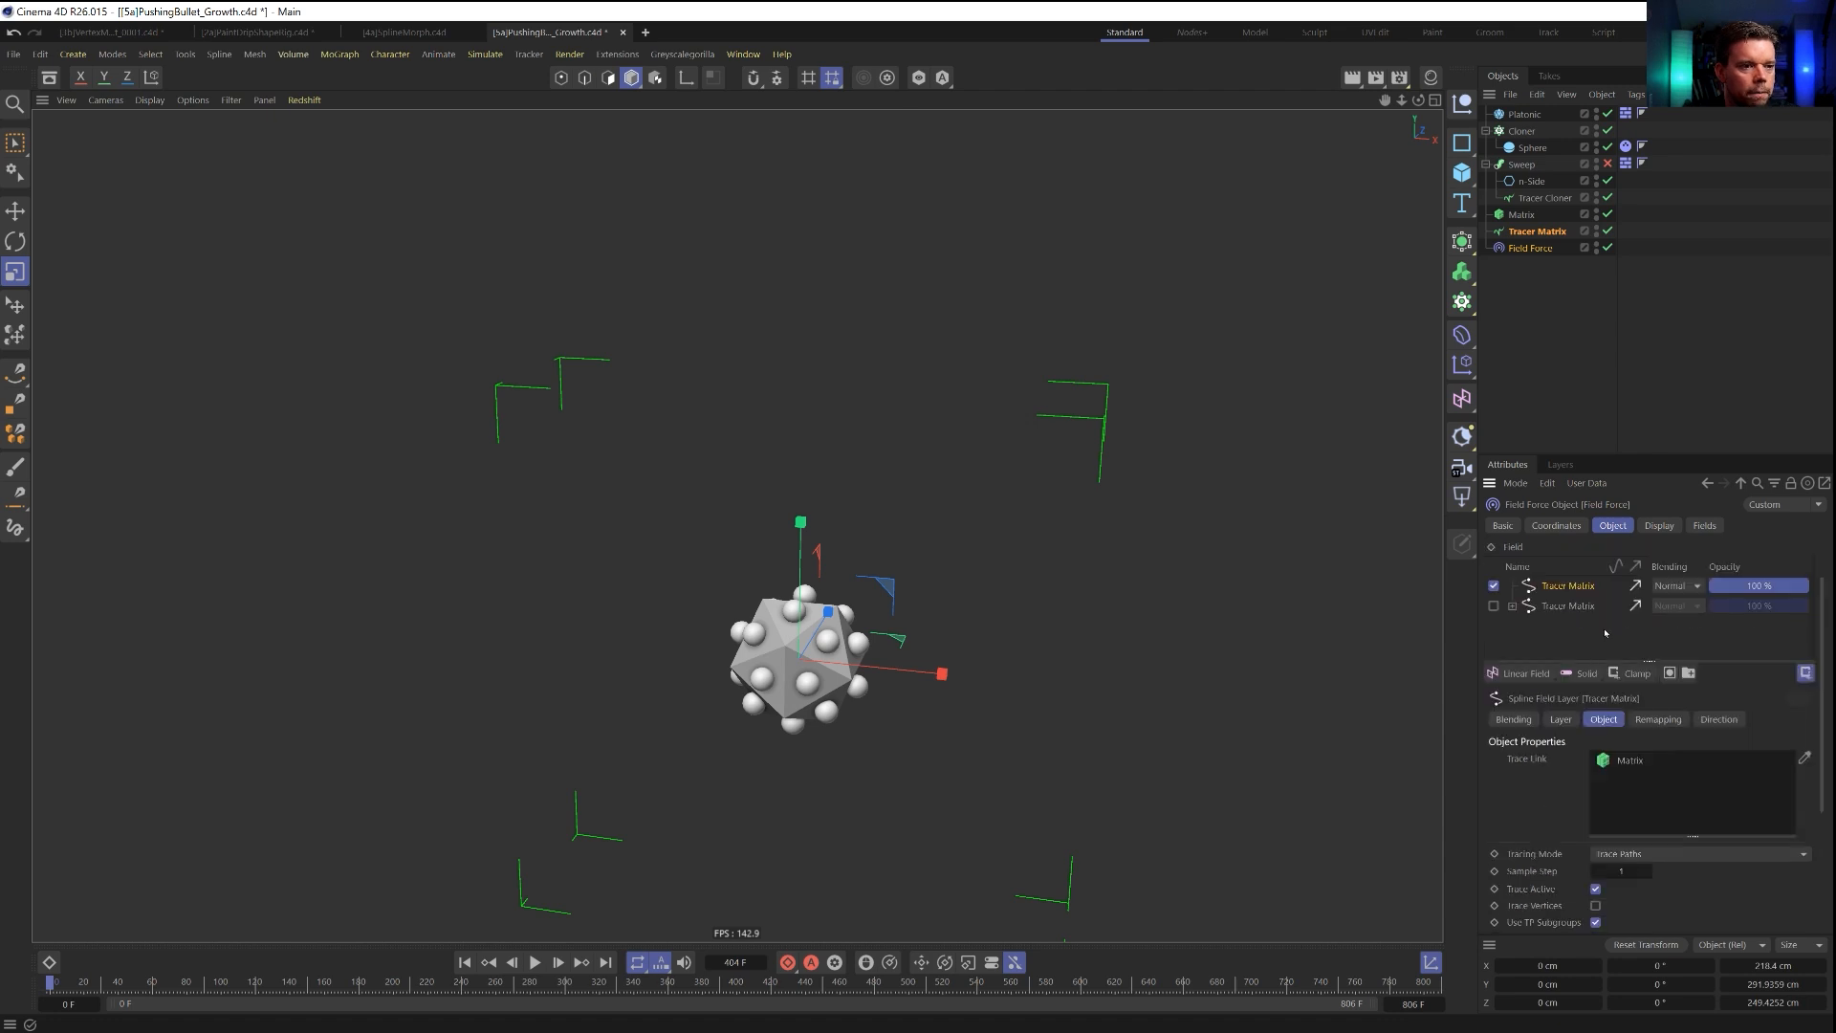
{"action": "left_click", "coordinate": [1561, 719]}
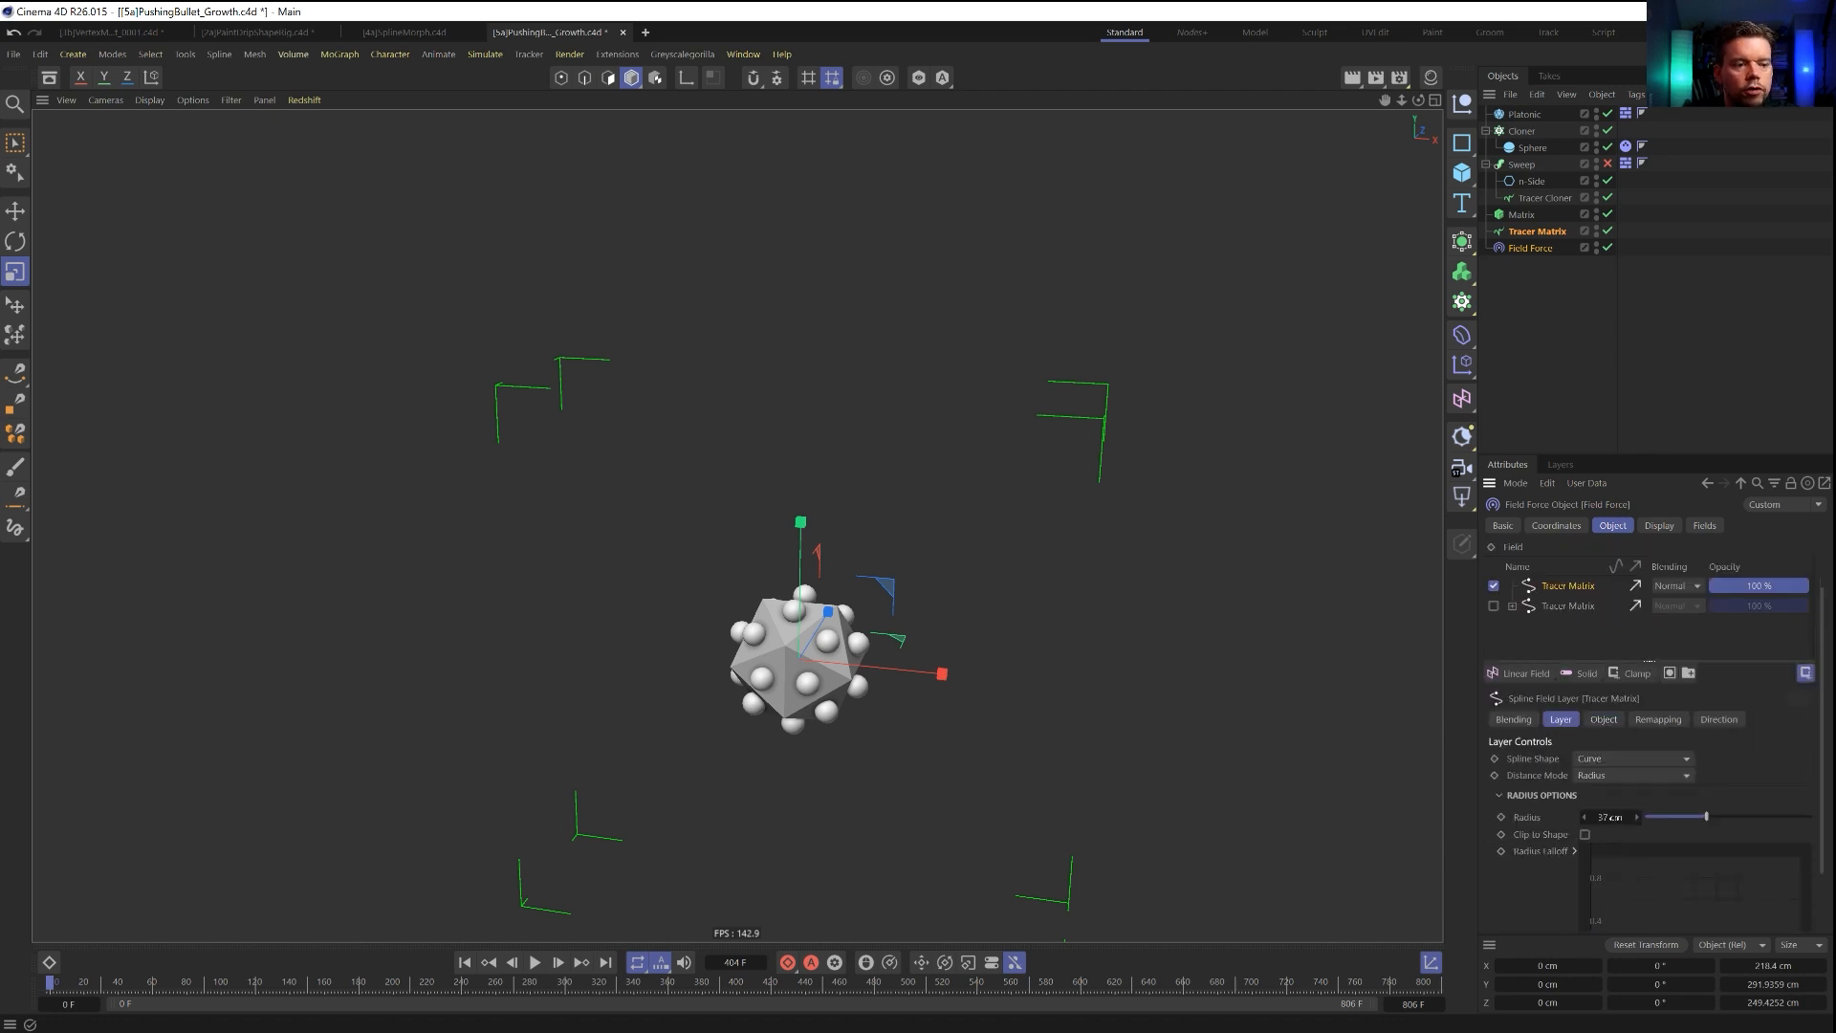
Set the cloned Sphere's radius to 15 cm.
{"action": "left_click", "coordinate": [1532, 147]}
{"action": "left_click", "coordinate": [1599, 565]}
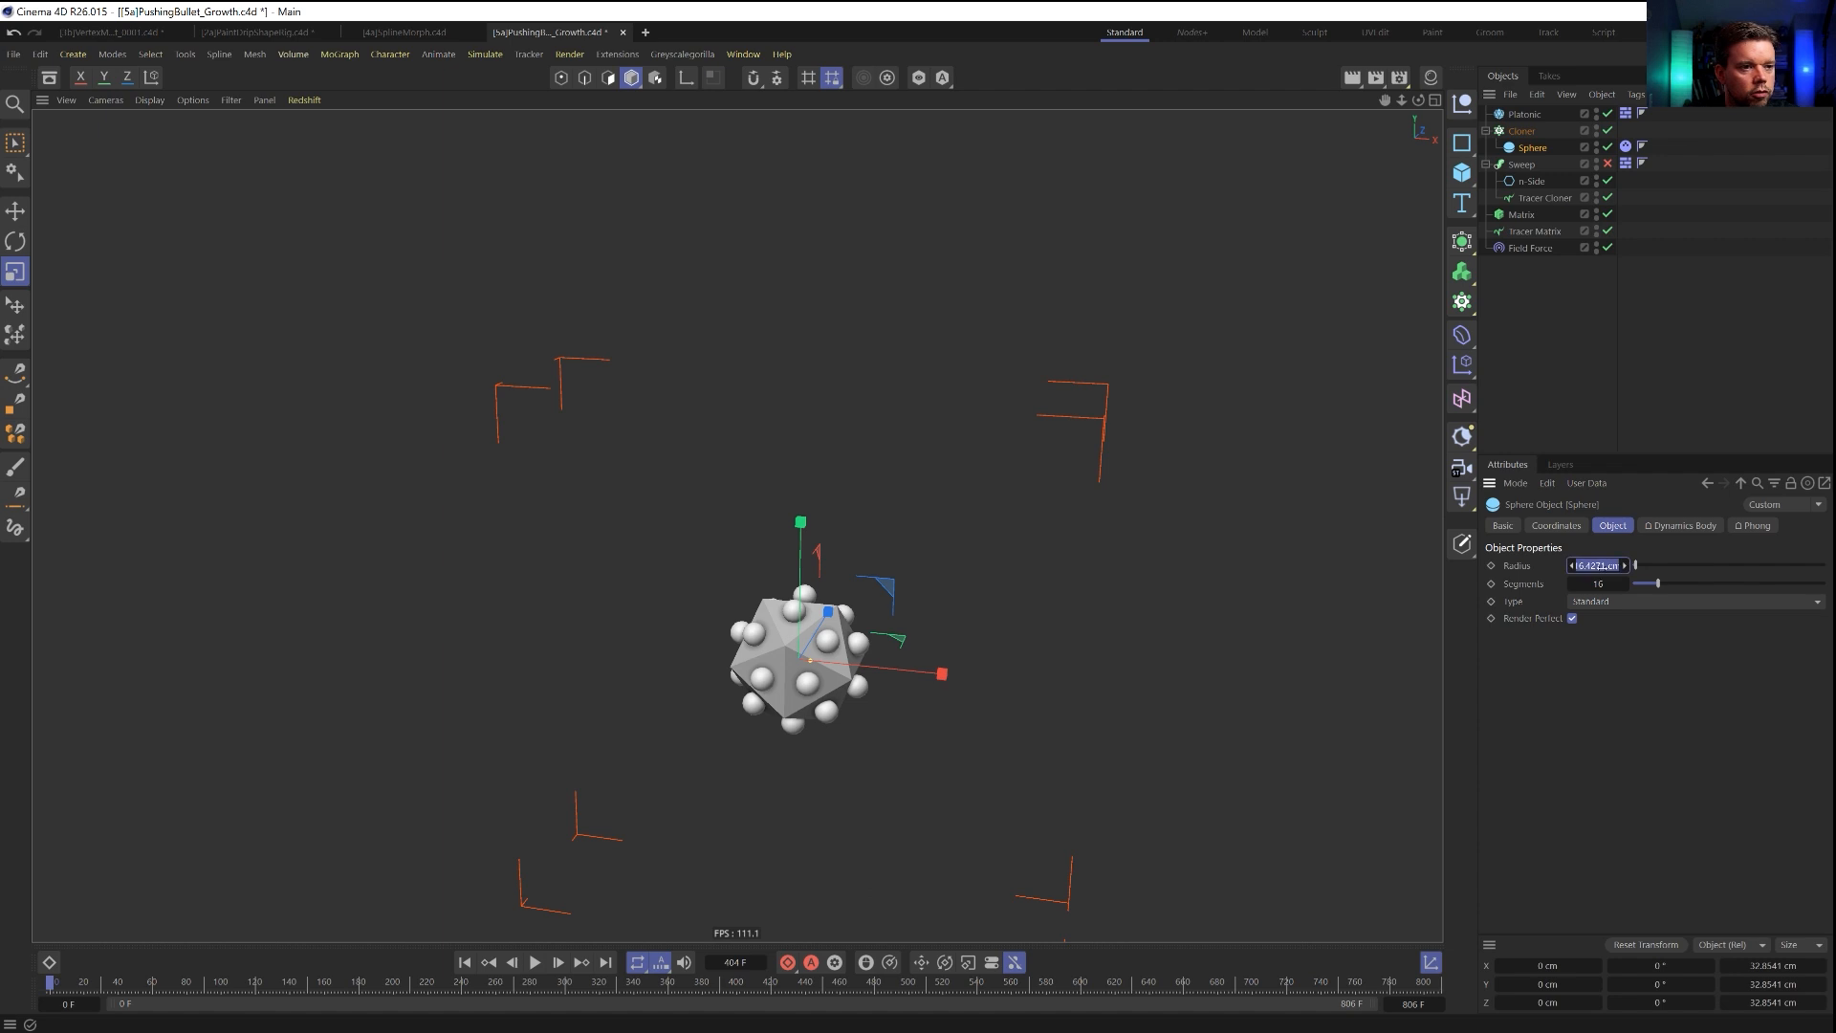
{"action": "type", "text": "15"}
{"action": "key", "text": "Return"}
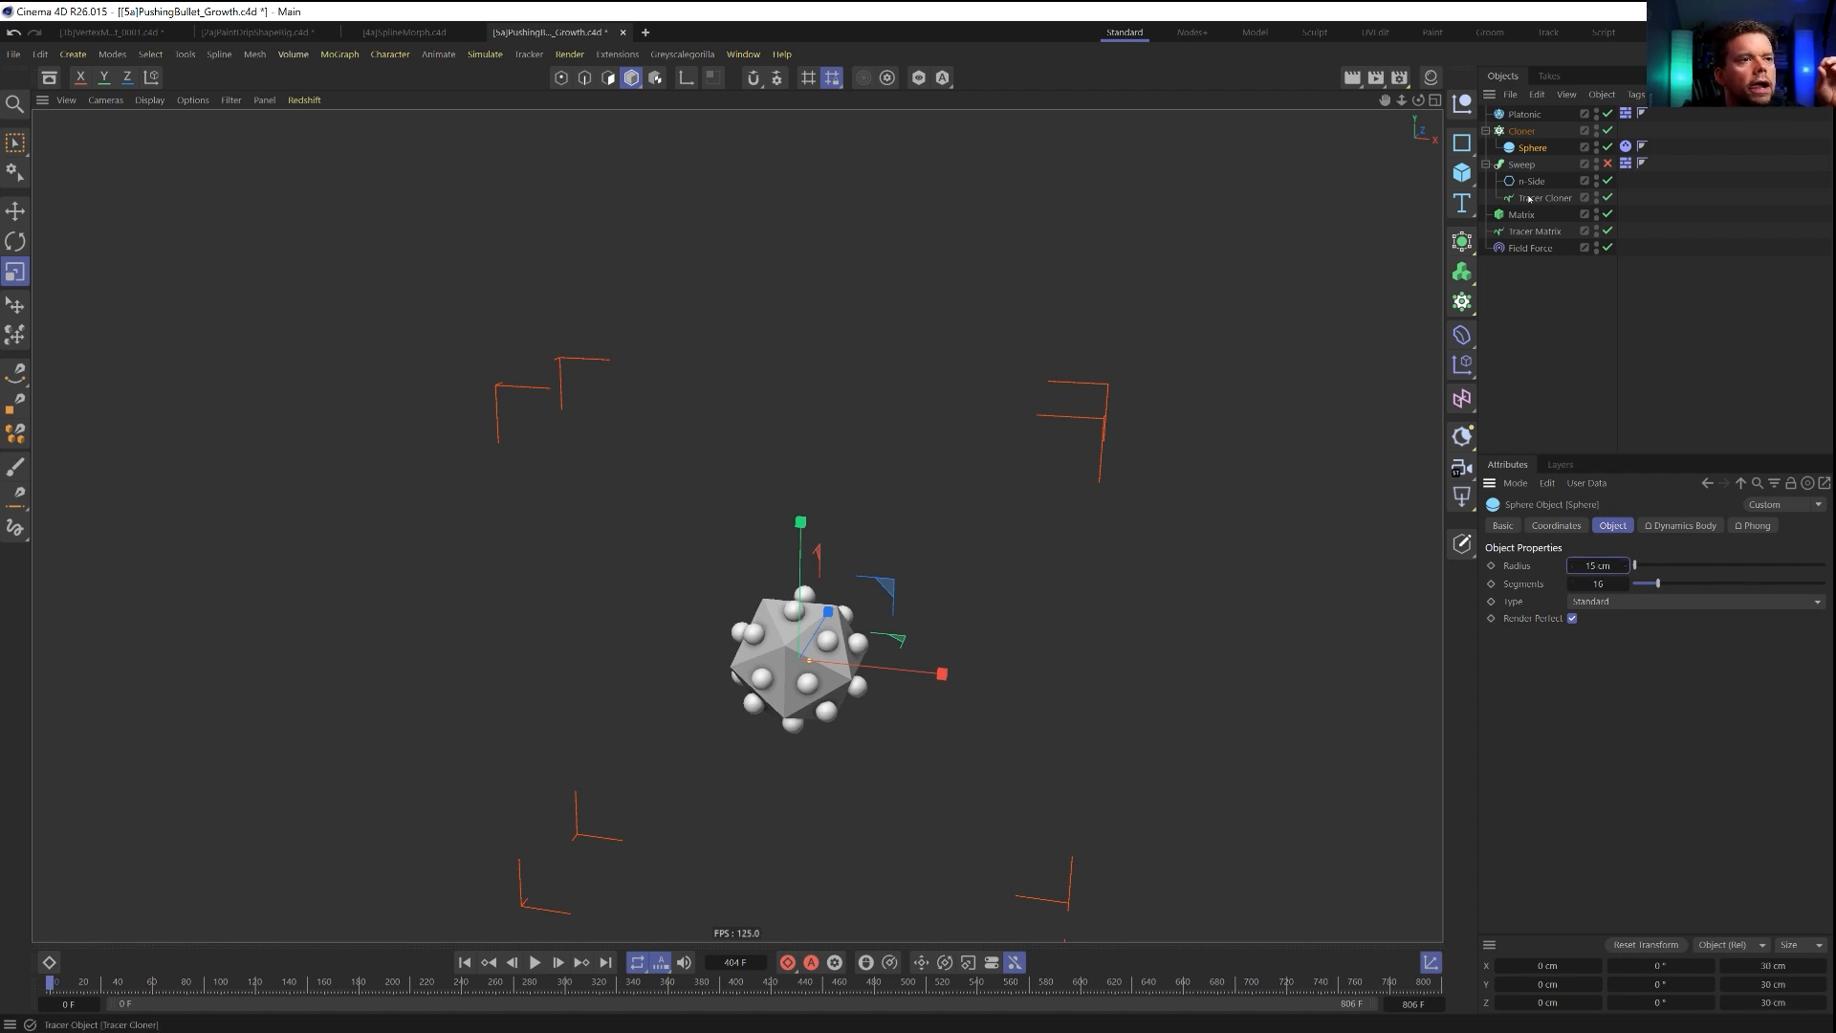
Set the radius of the Field Force's active Tracer Matrix layer to 30 cm.
{"action": "left_click", "coordinate": [1528, 248]}
{"action": "left_click", "coordinate": [1612, 887]}
{"action": "key", "text": "Return"}
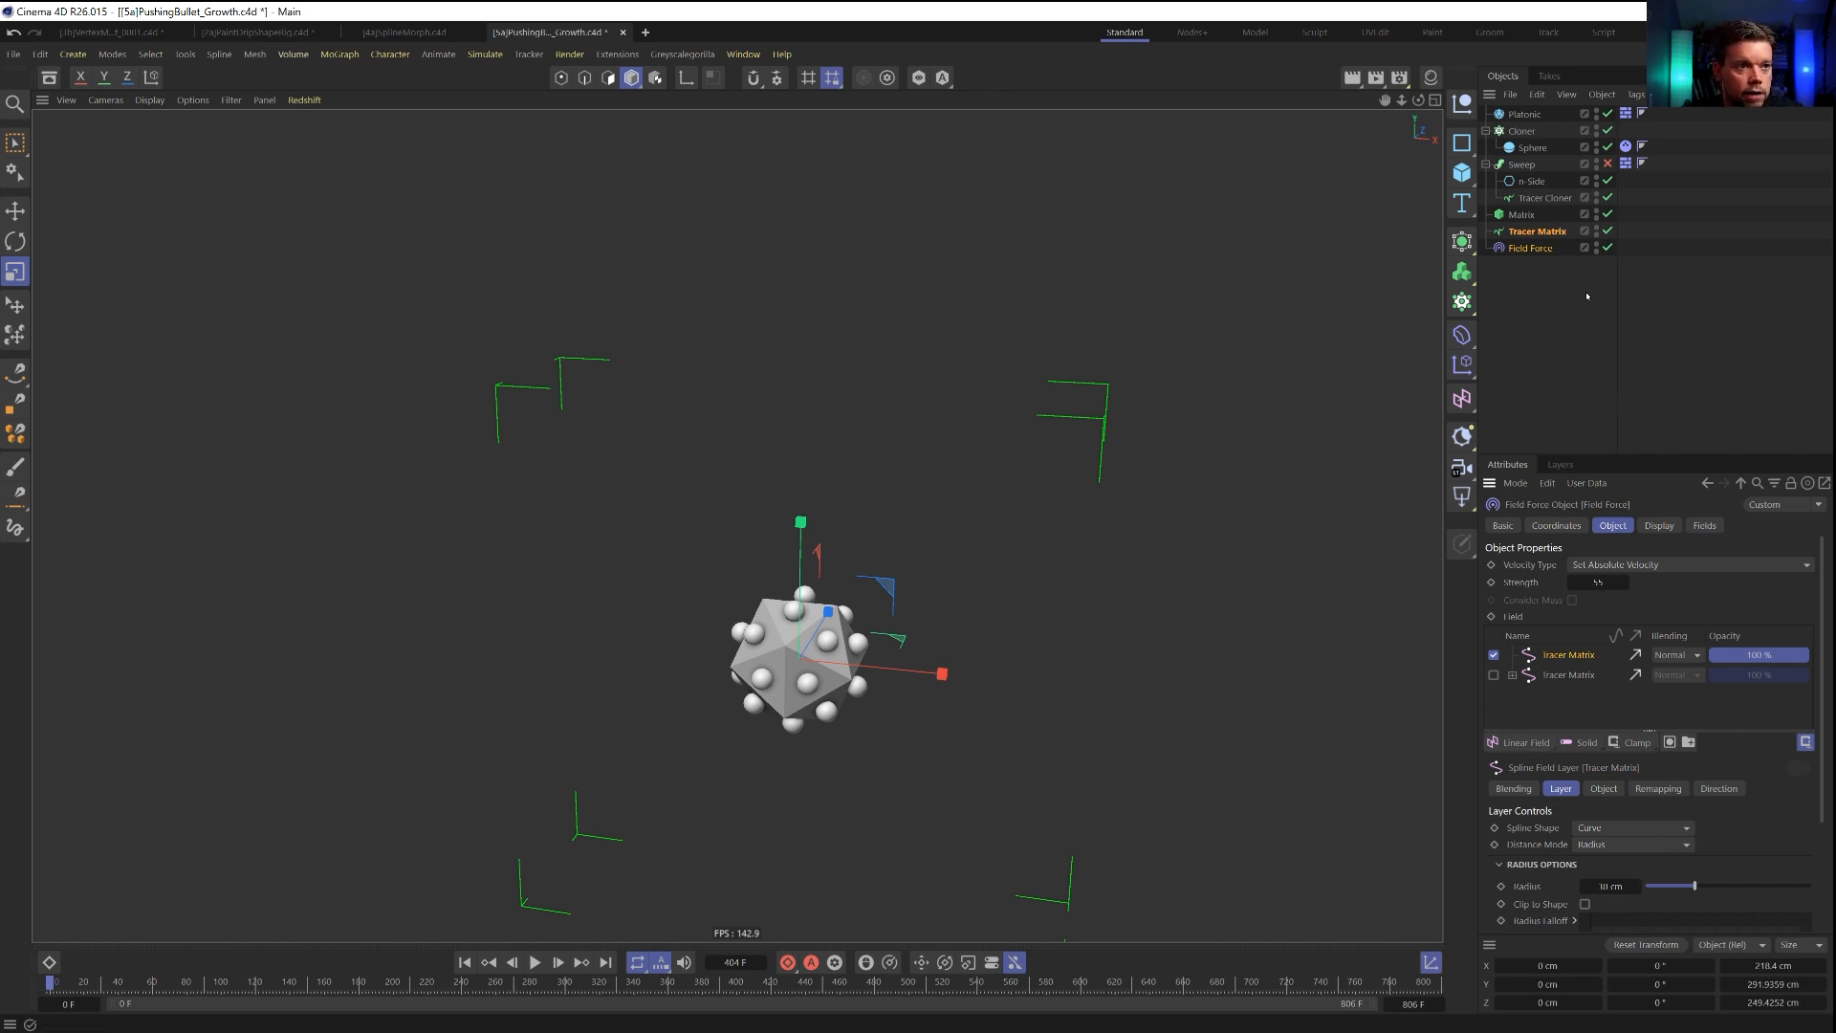
Duplicate the active Tracer Matrix layer and set the upper layer's distance mode to Radius with a radius of 120 cm.
{"action": "left_click_drag", "start_coordinate": [1570, 647], "coordinate": [1568, 667]}
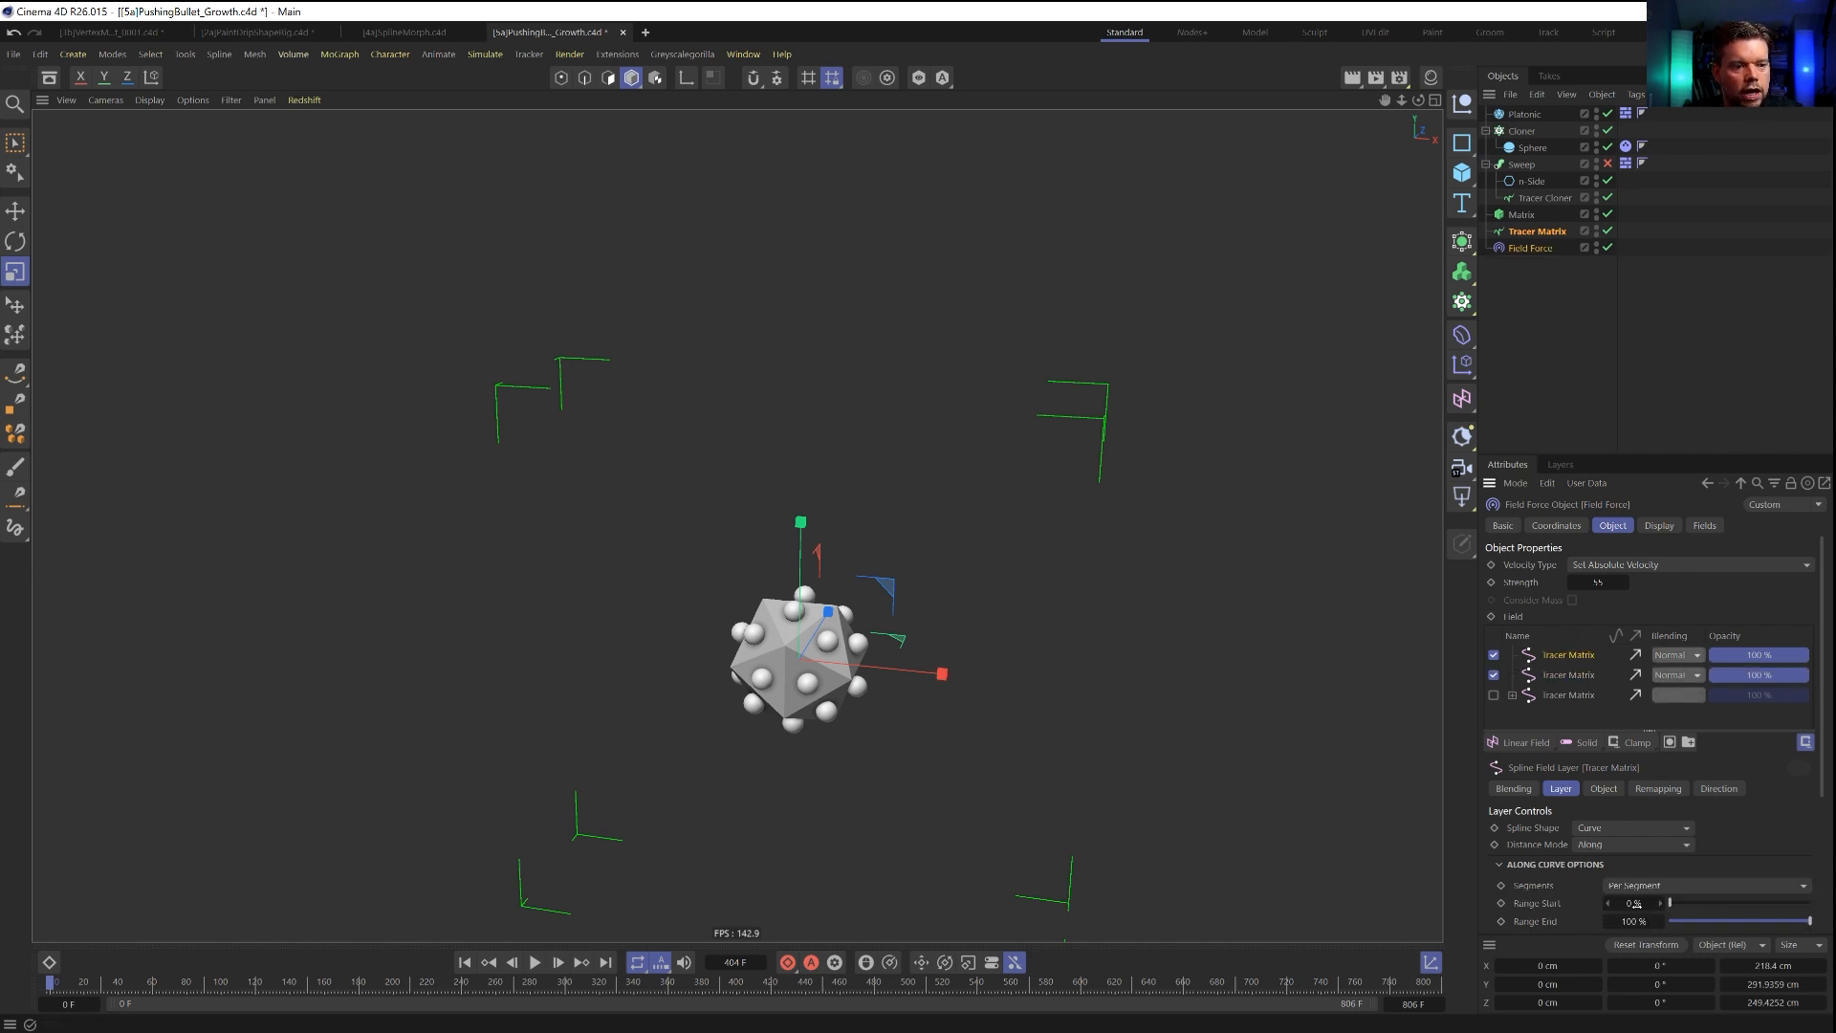
{"action": "left_click", "coordinate": [1626, 844]}
{"action": "left_click", "coordinate": [1595, 866]}
{"action": "left_click", "coordinate": [1610, 886]}
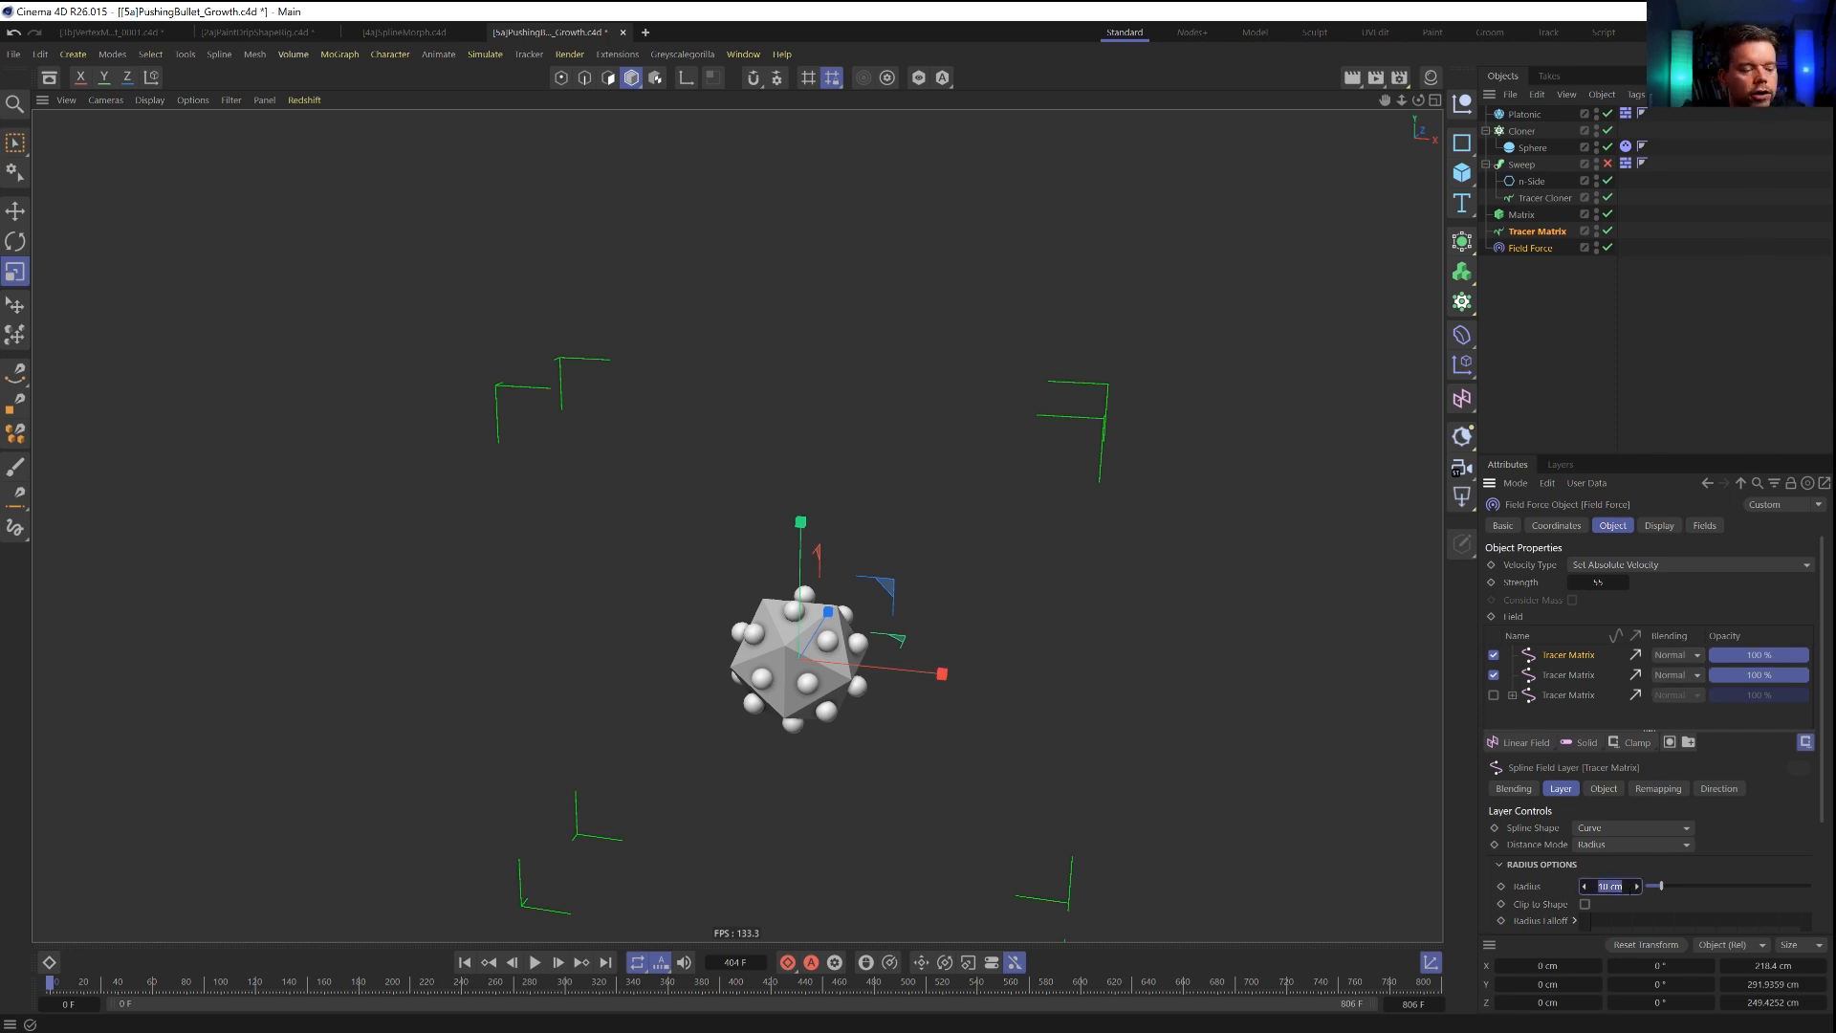
{"action": "key", "text": "Return"}
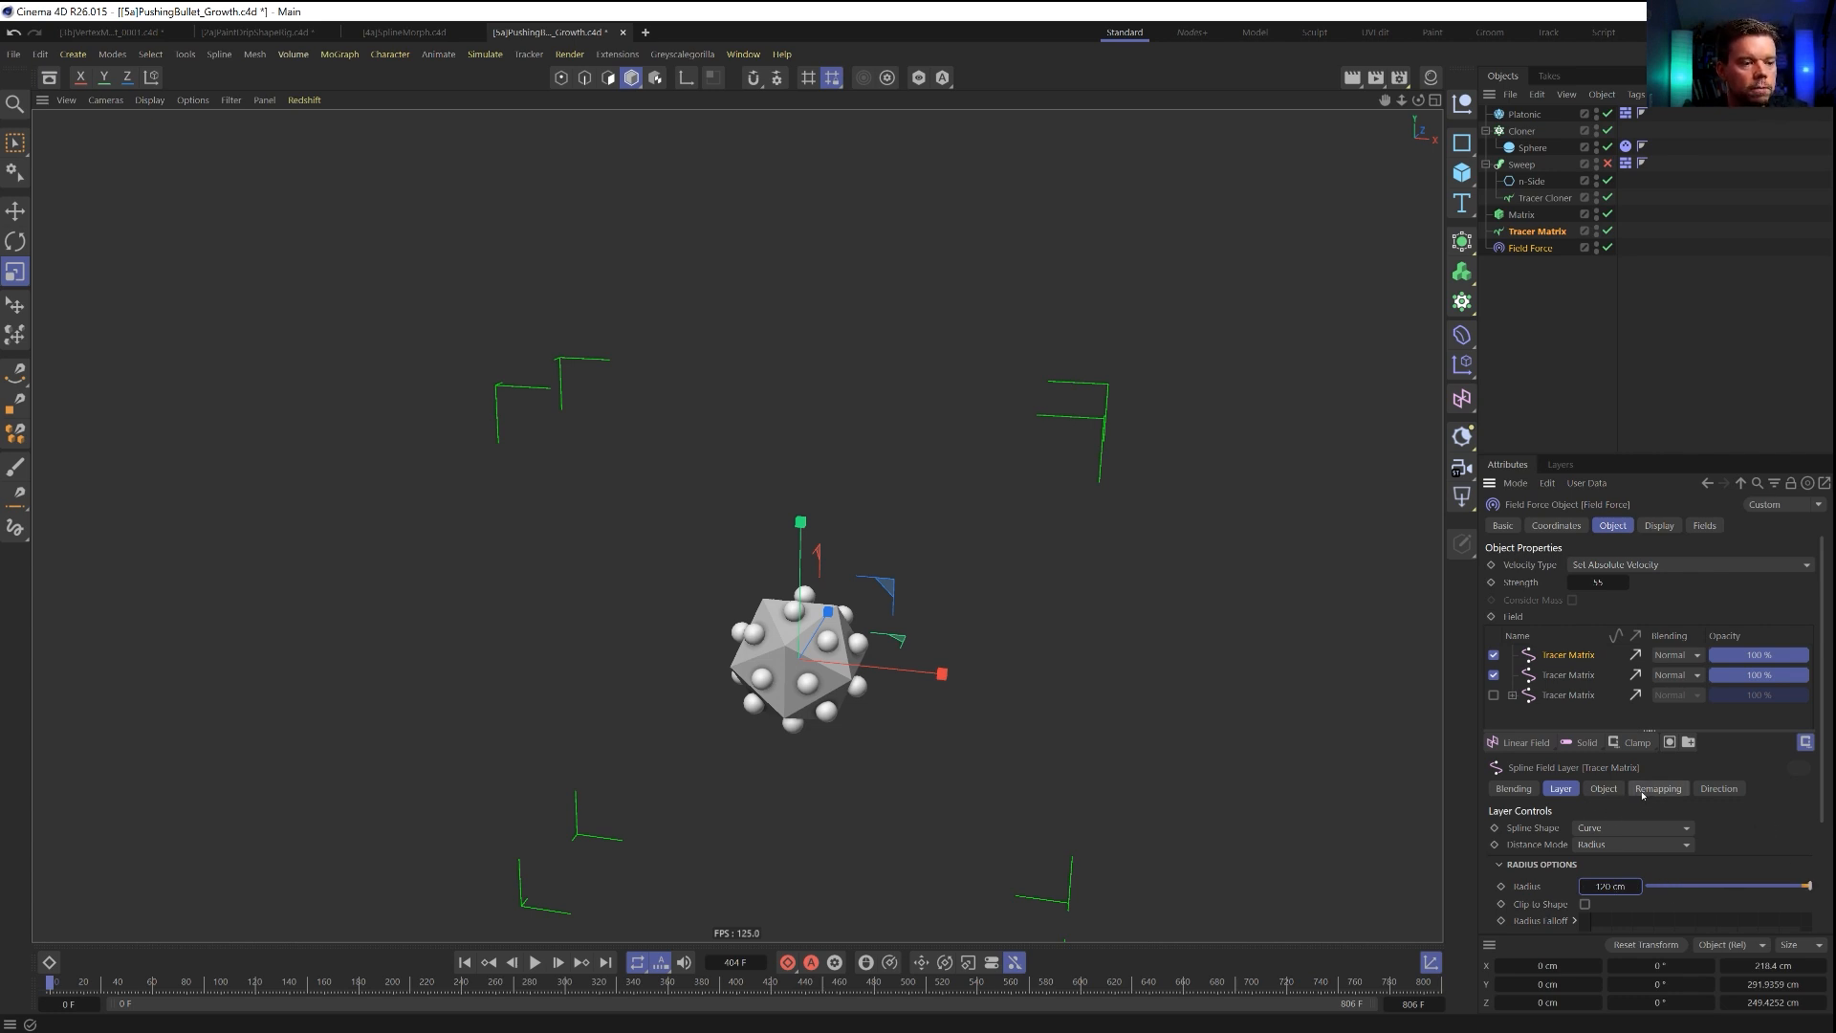
Turn on Invert Direction for the upper Tracer Matrix layer and rename that layer Tracer Matrix Larger.
{"action": "left_click", "coordinate": [1727, 787]}
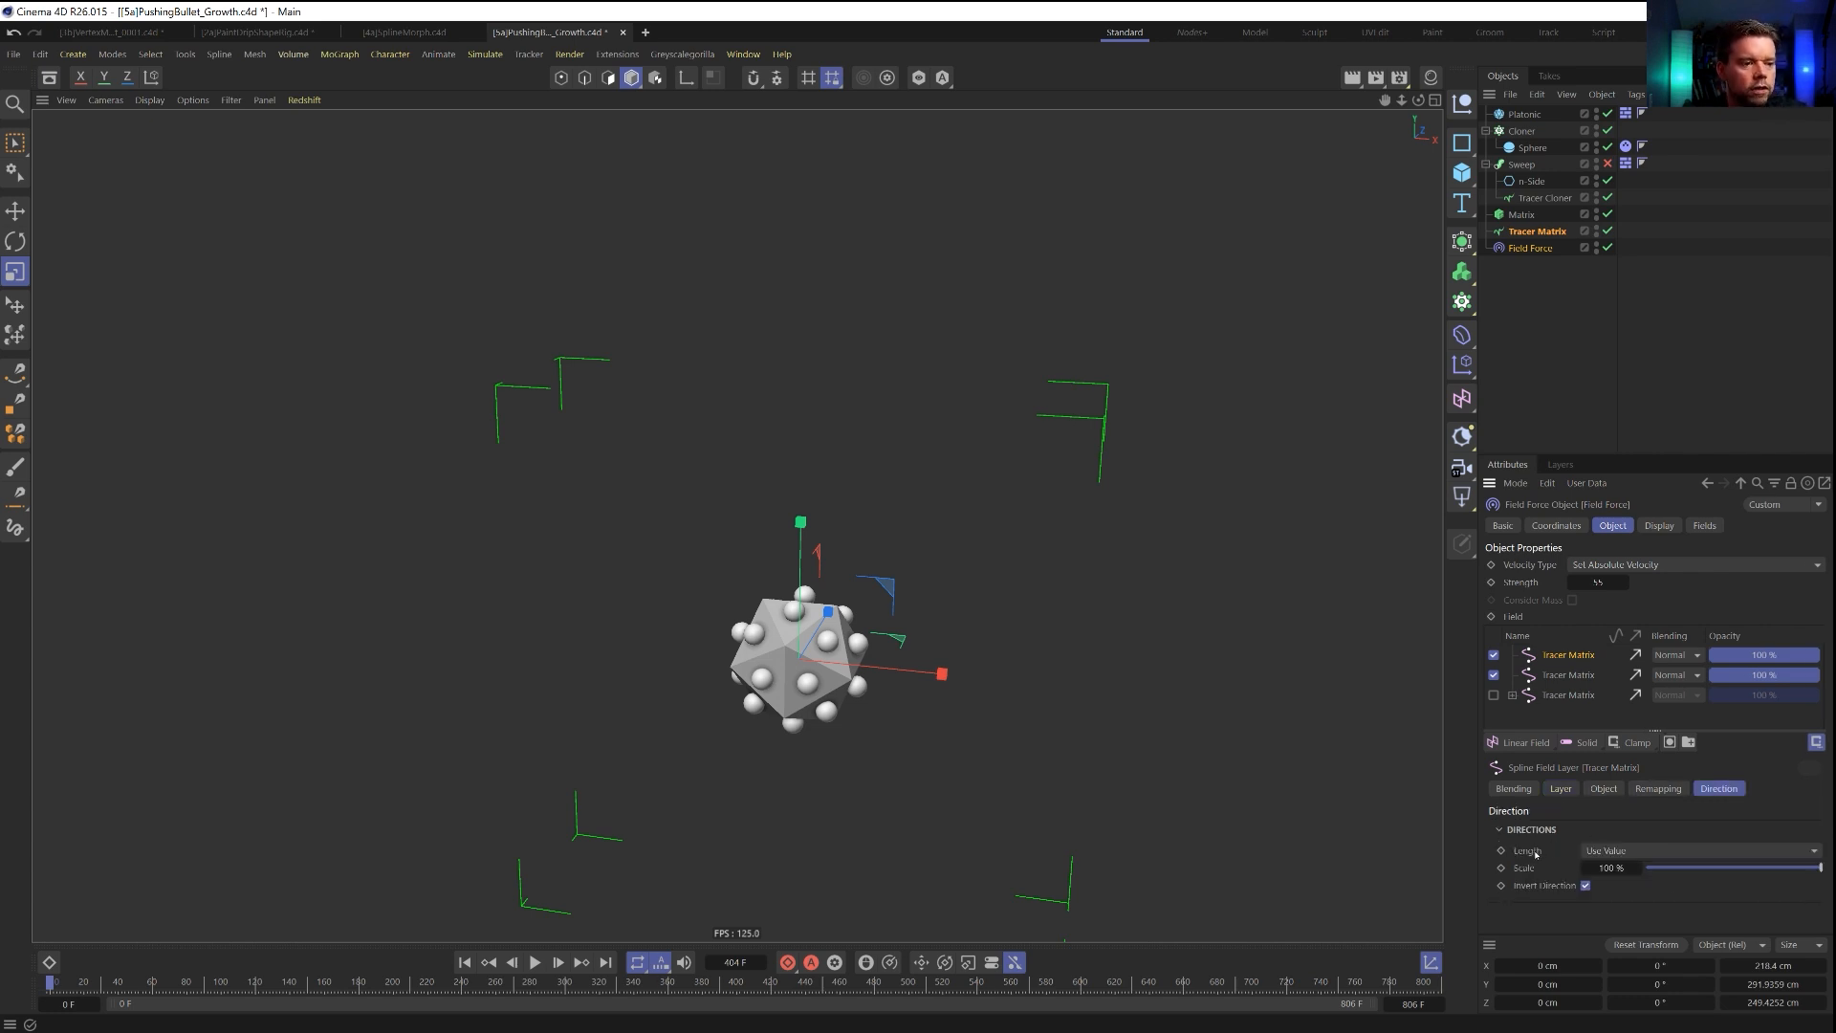
{"action": "left_click", "coordinate": [1568, 676]}
{"action": "left_click", "coordinate": [1586, 885]}
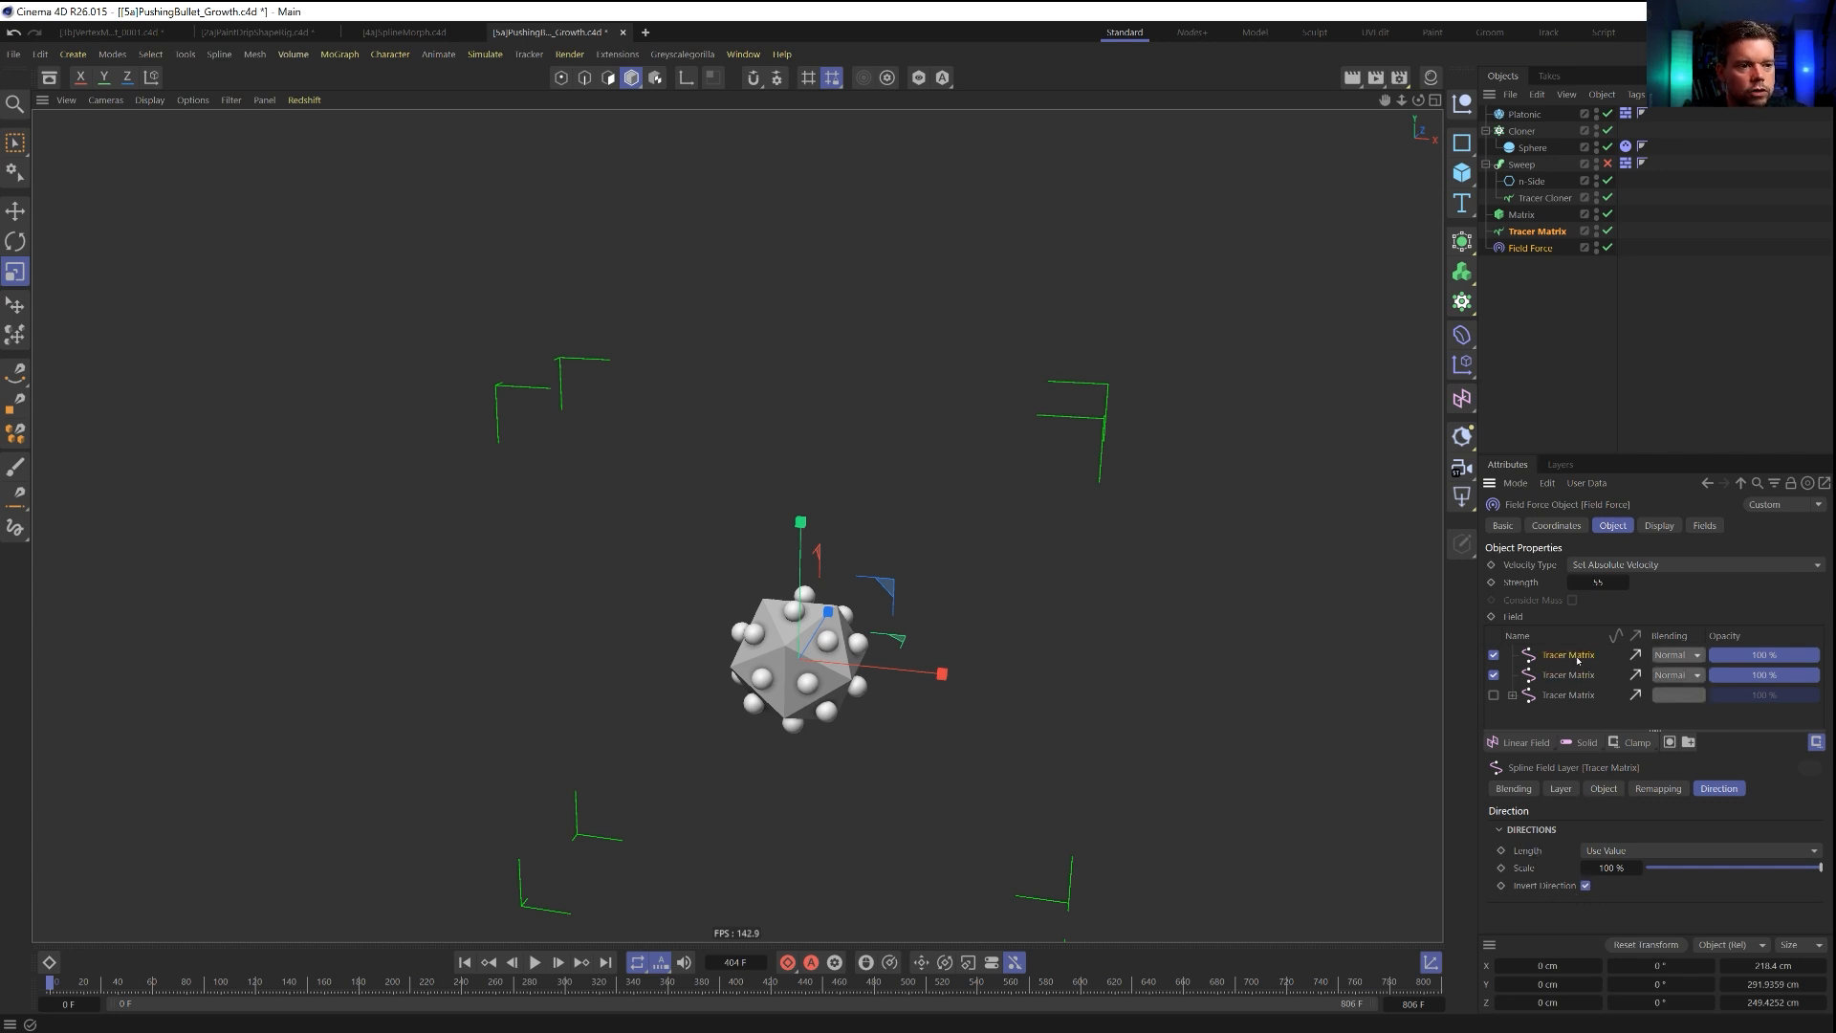
{"action": "double_click", "coordinate": [1569, 656]}
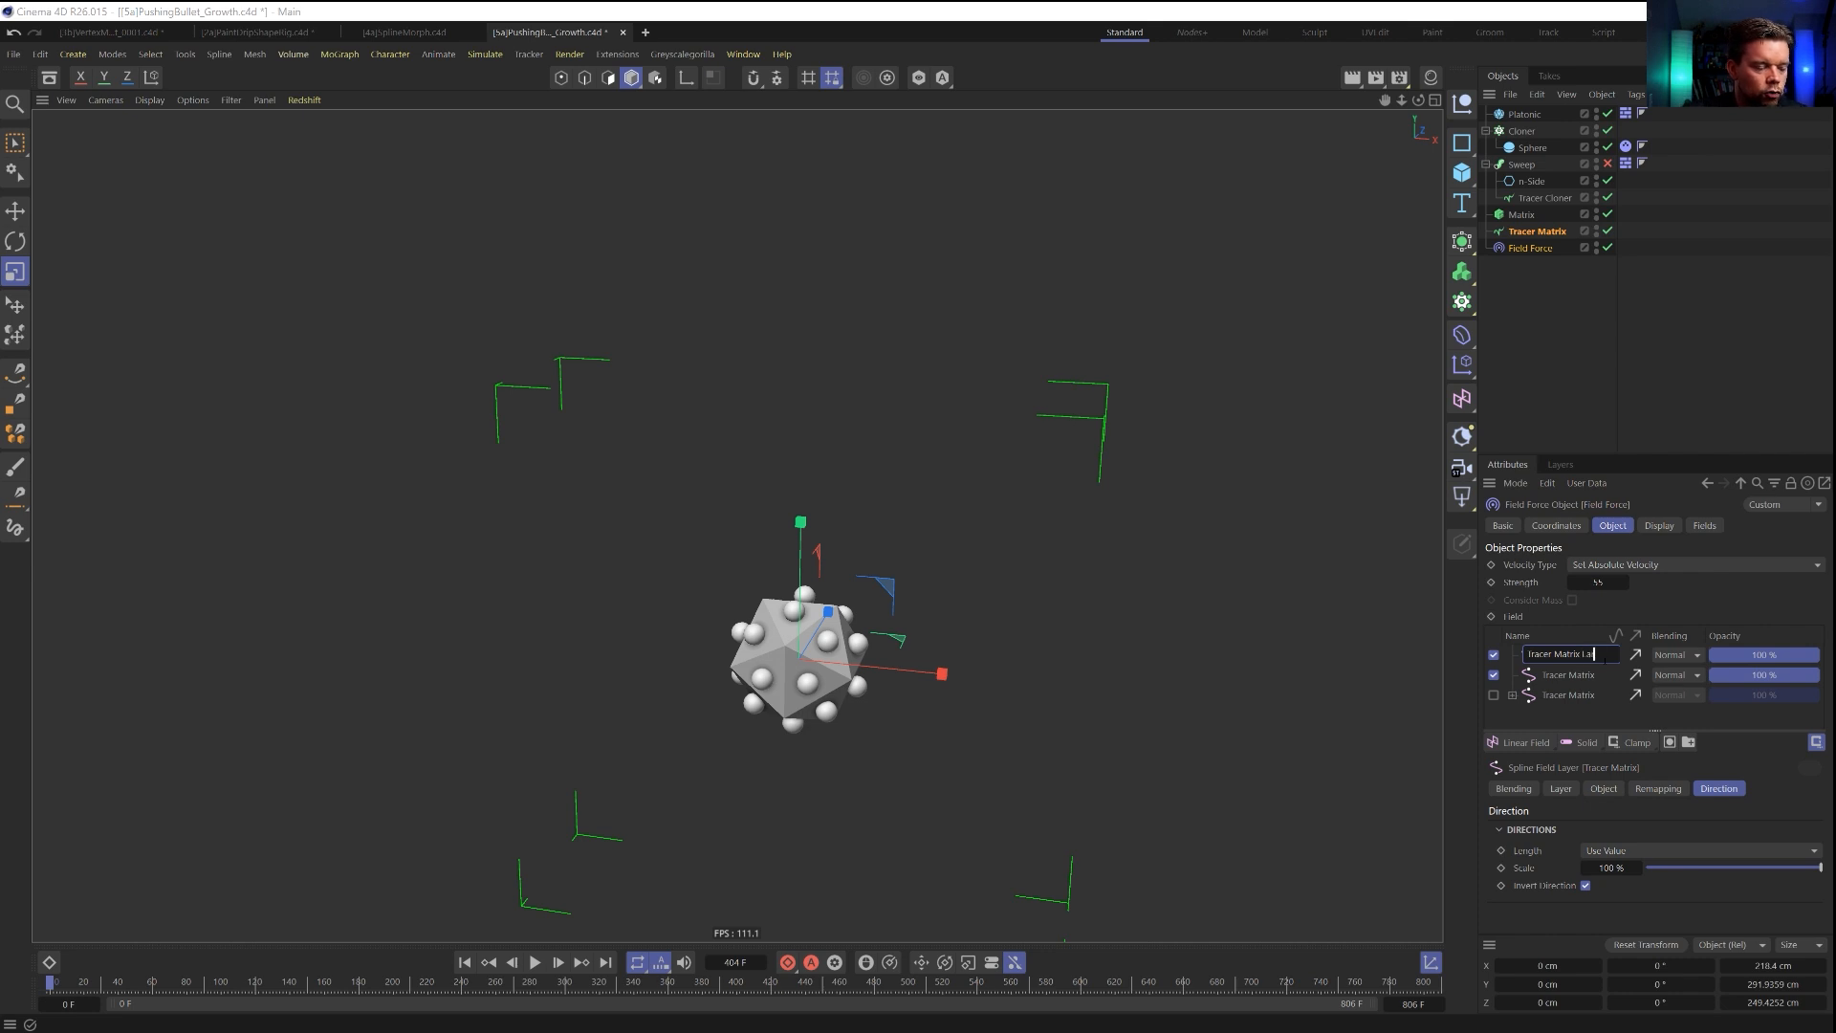
{"action": "type", "text": "Larger"}
{"action": "key", "text": "Return"}
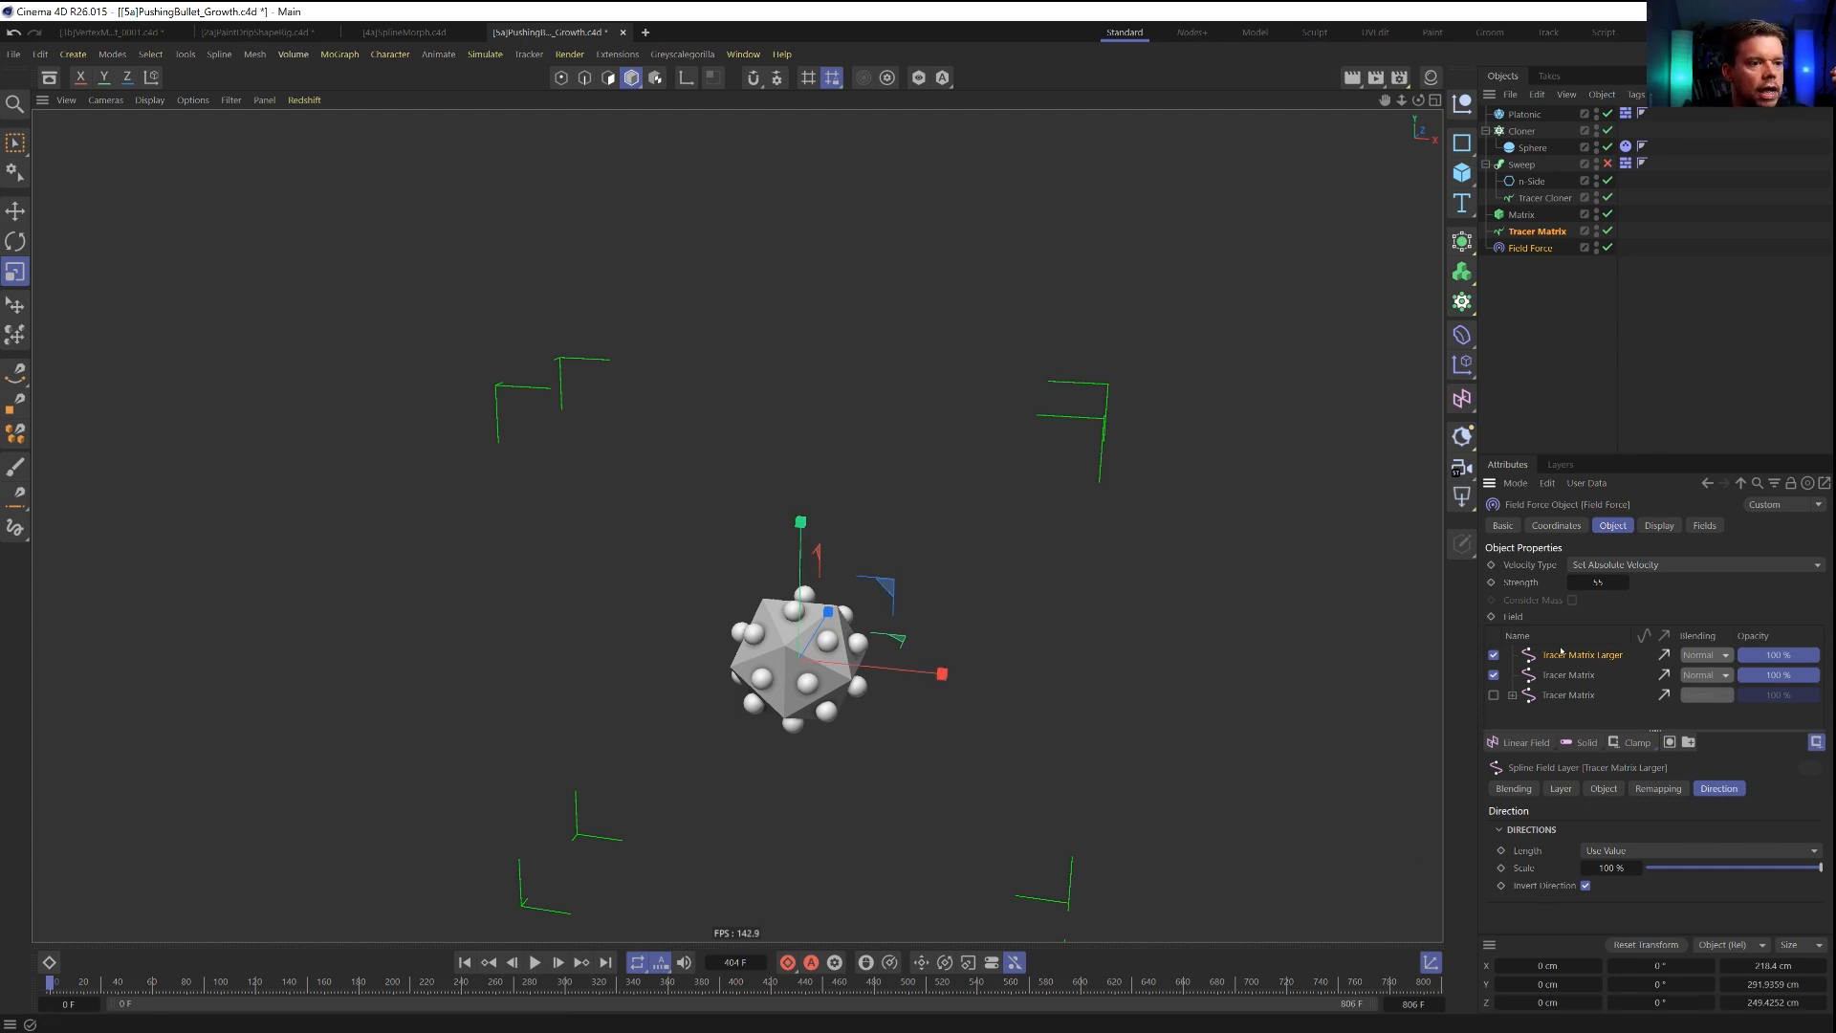
Set the direction scale of the Field Force's Tracer Matrix Larger layer to 50 %.
{"action": "left_click", "coordinate": [1626, 867]}
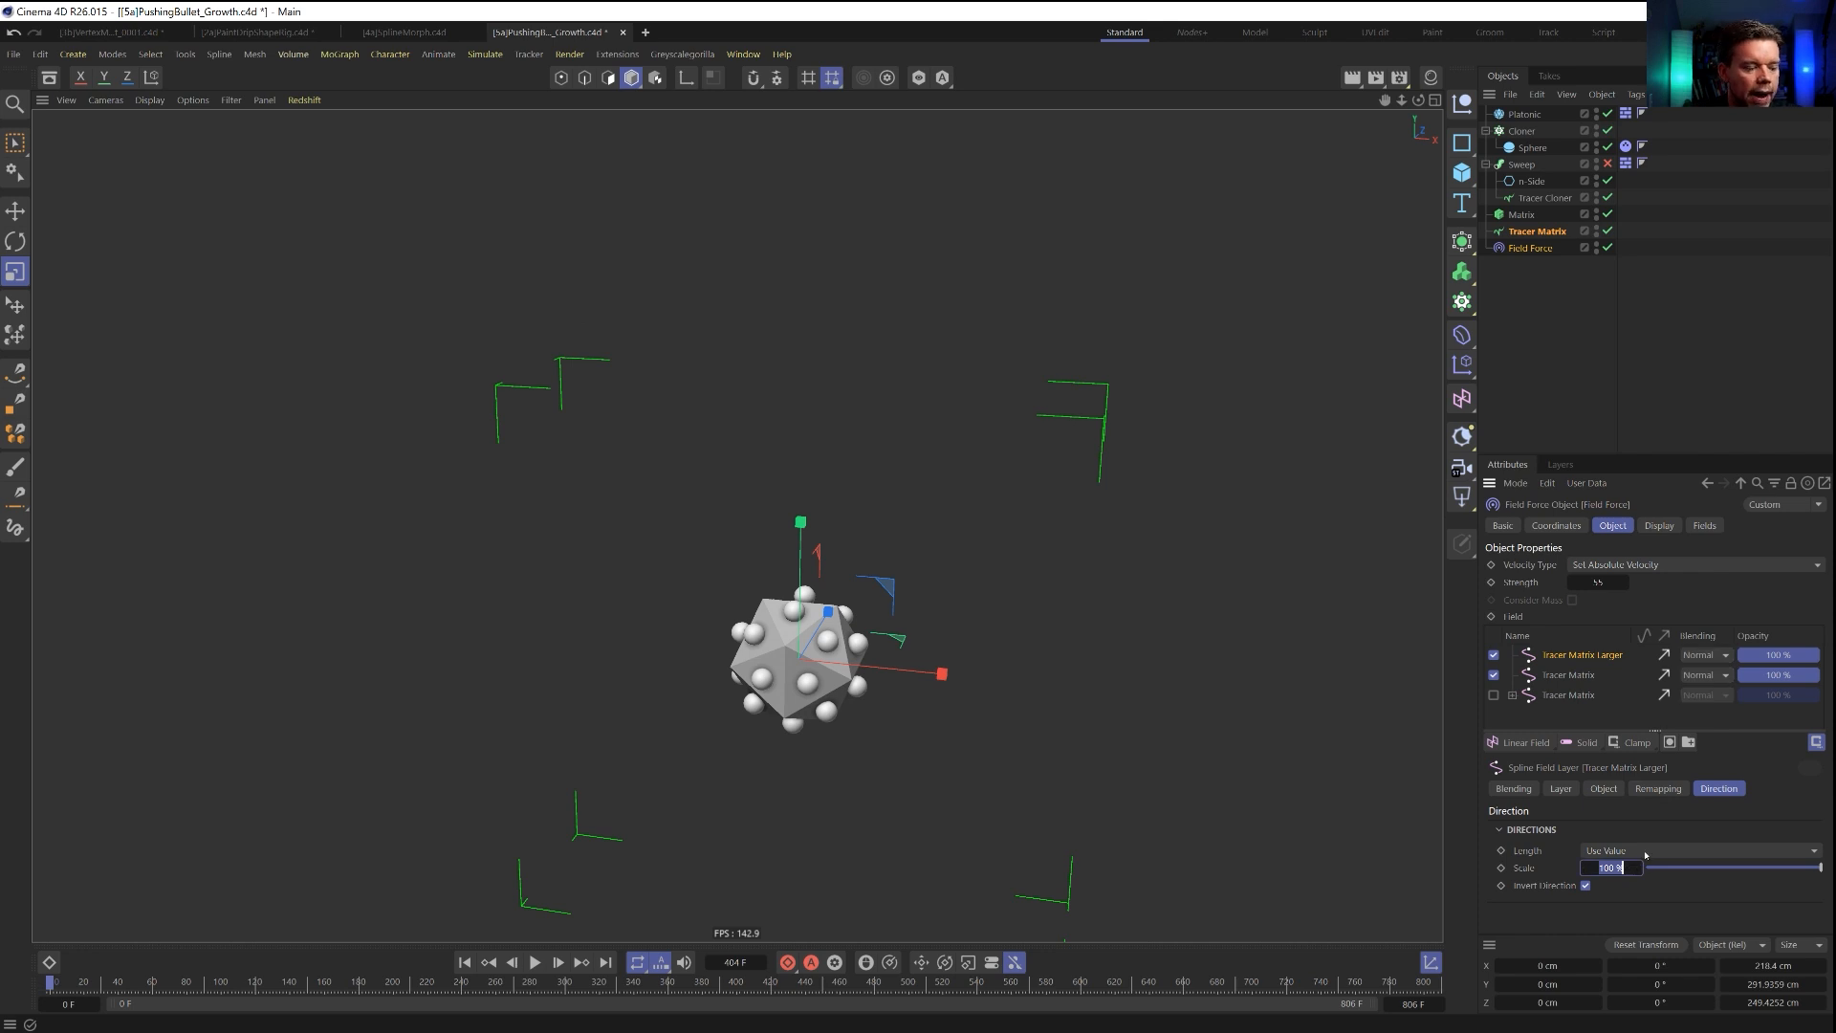
{"action": "type", "text": "50"}
{"action": "key", "text": "Return"}
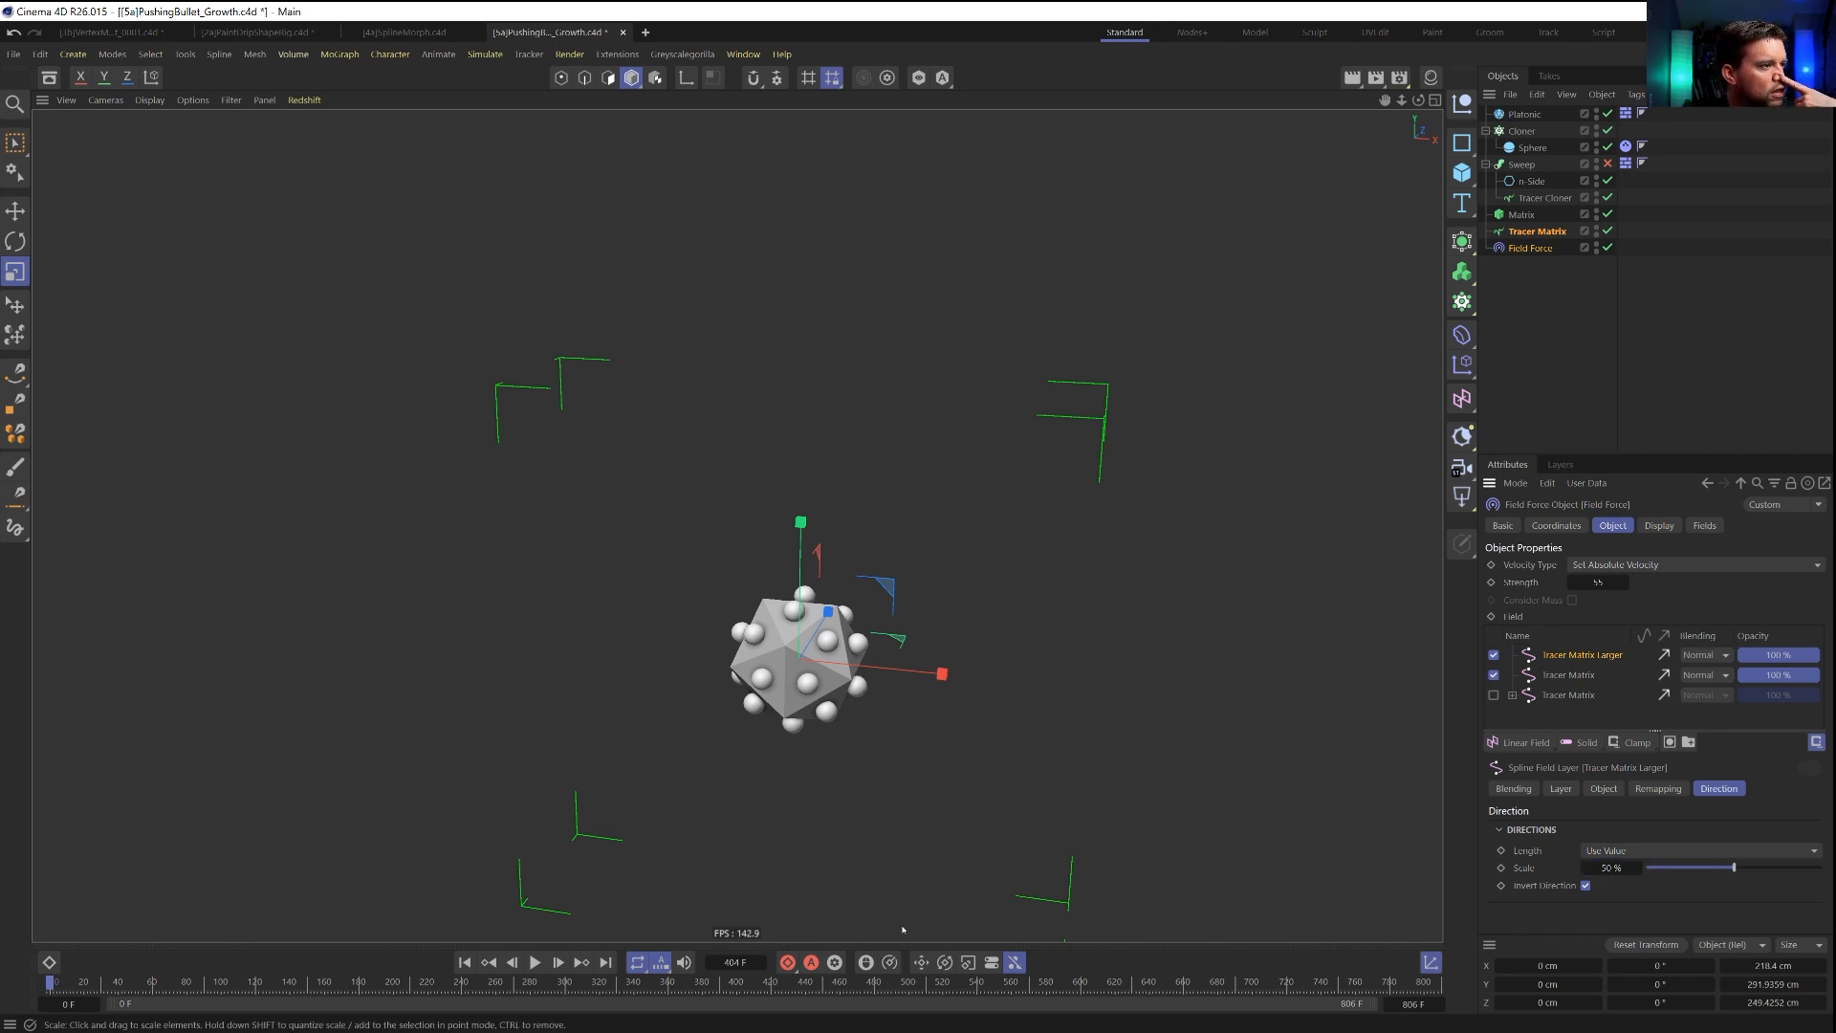
Set the Tracer Matrix Larger layer's blending mode to Add and replay the simulation from the start.
{"action": "left_click", "coordinate": [535, 962]}
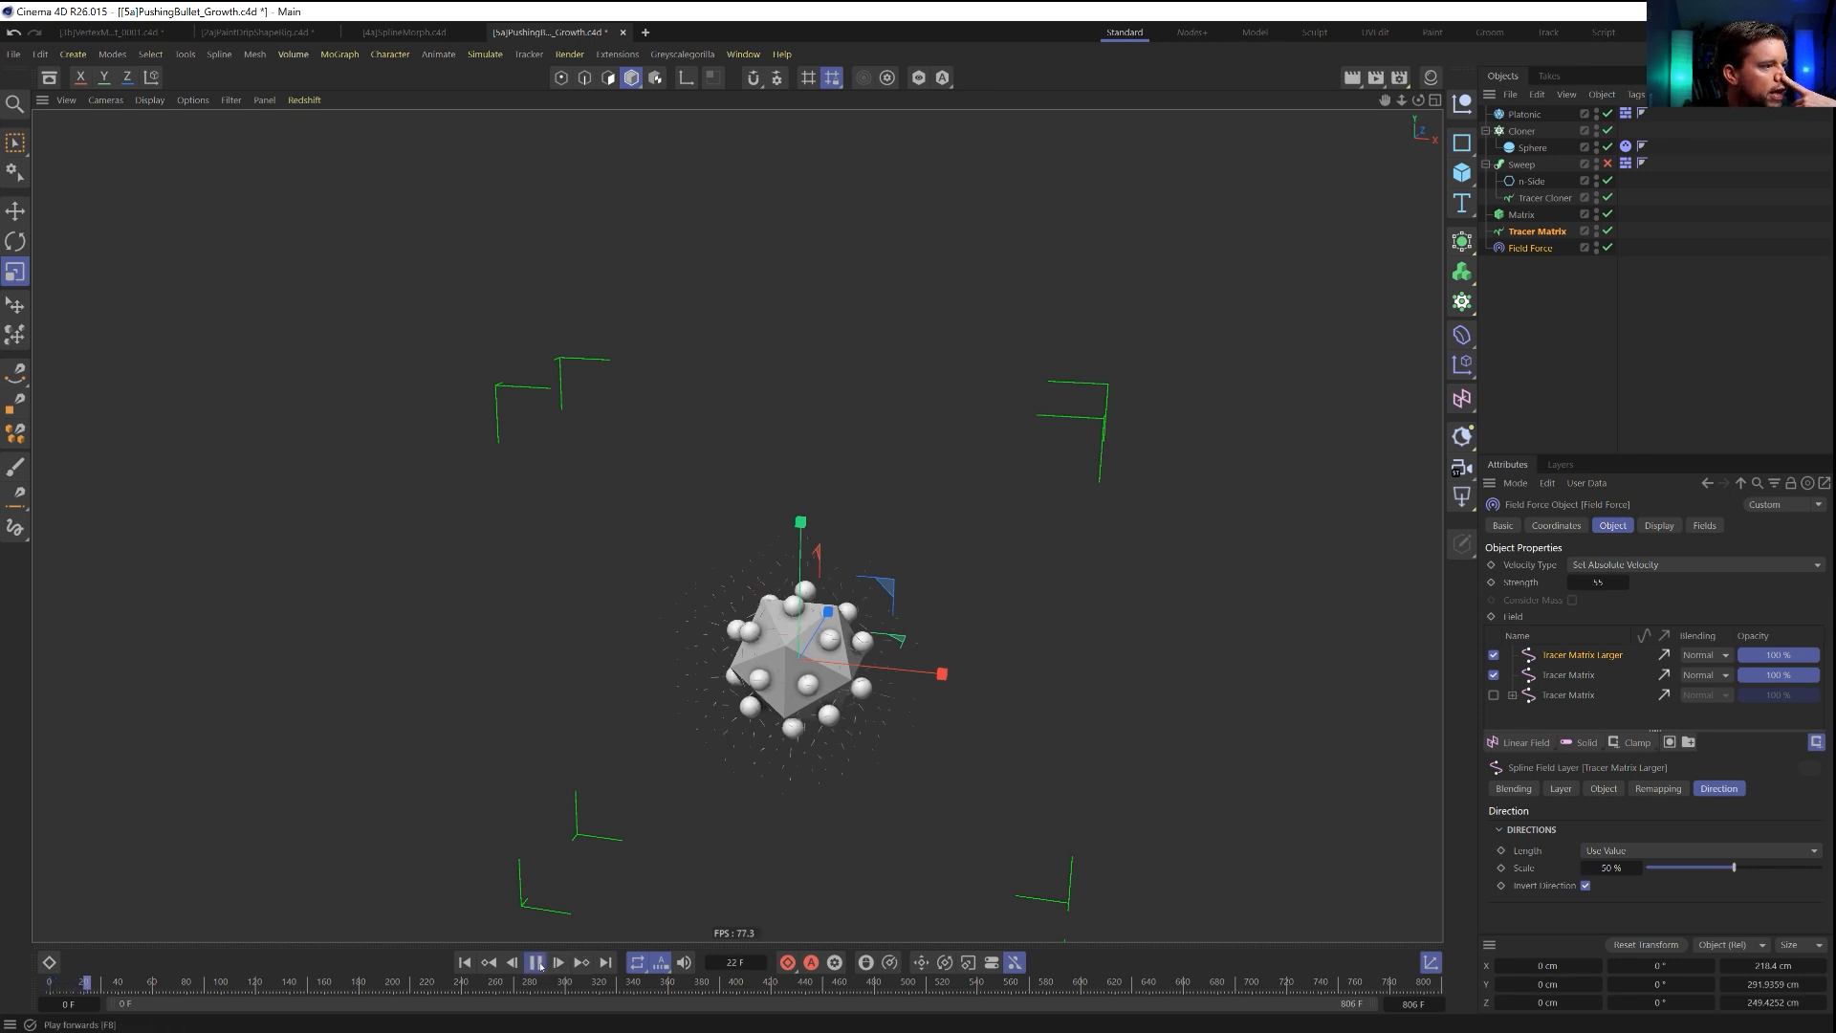
{"action": "left_click", "coordinate": [1705, 655]}
{"action": "left_click", "coordinate": [1709, 831]}
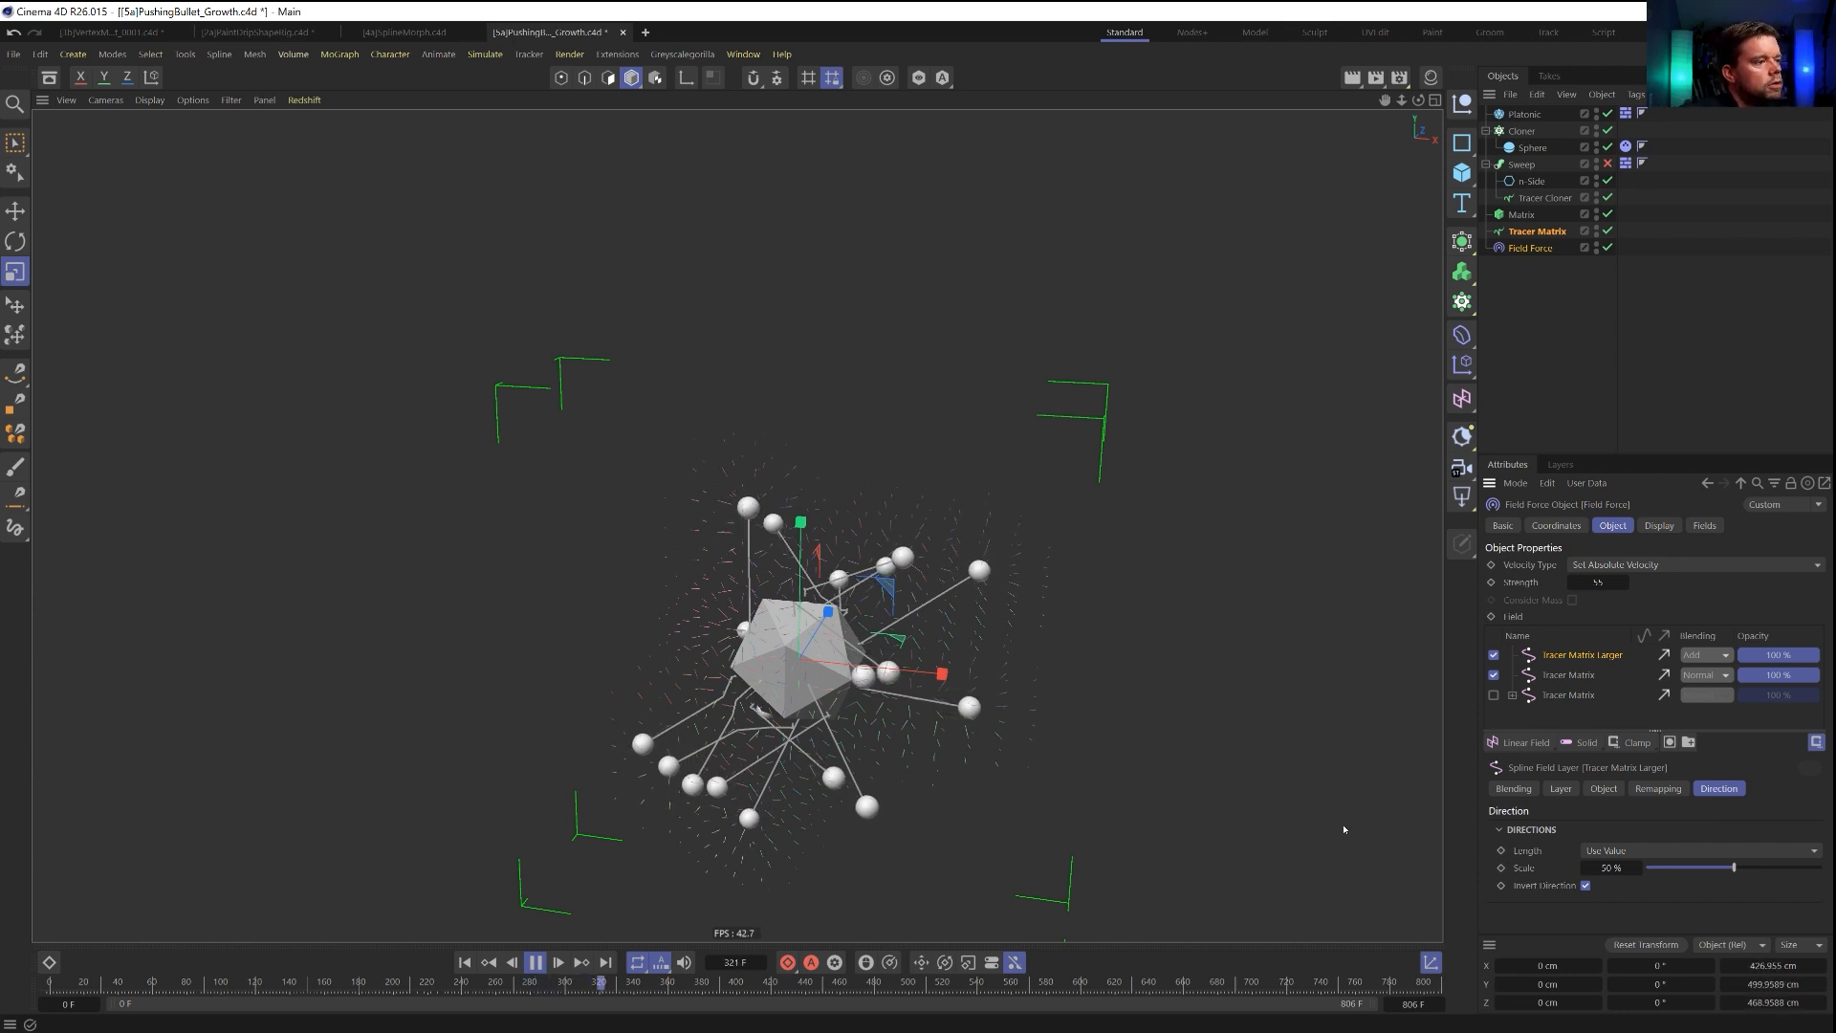
{"action": "left_click", "coordinate": [464, 962]}
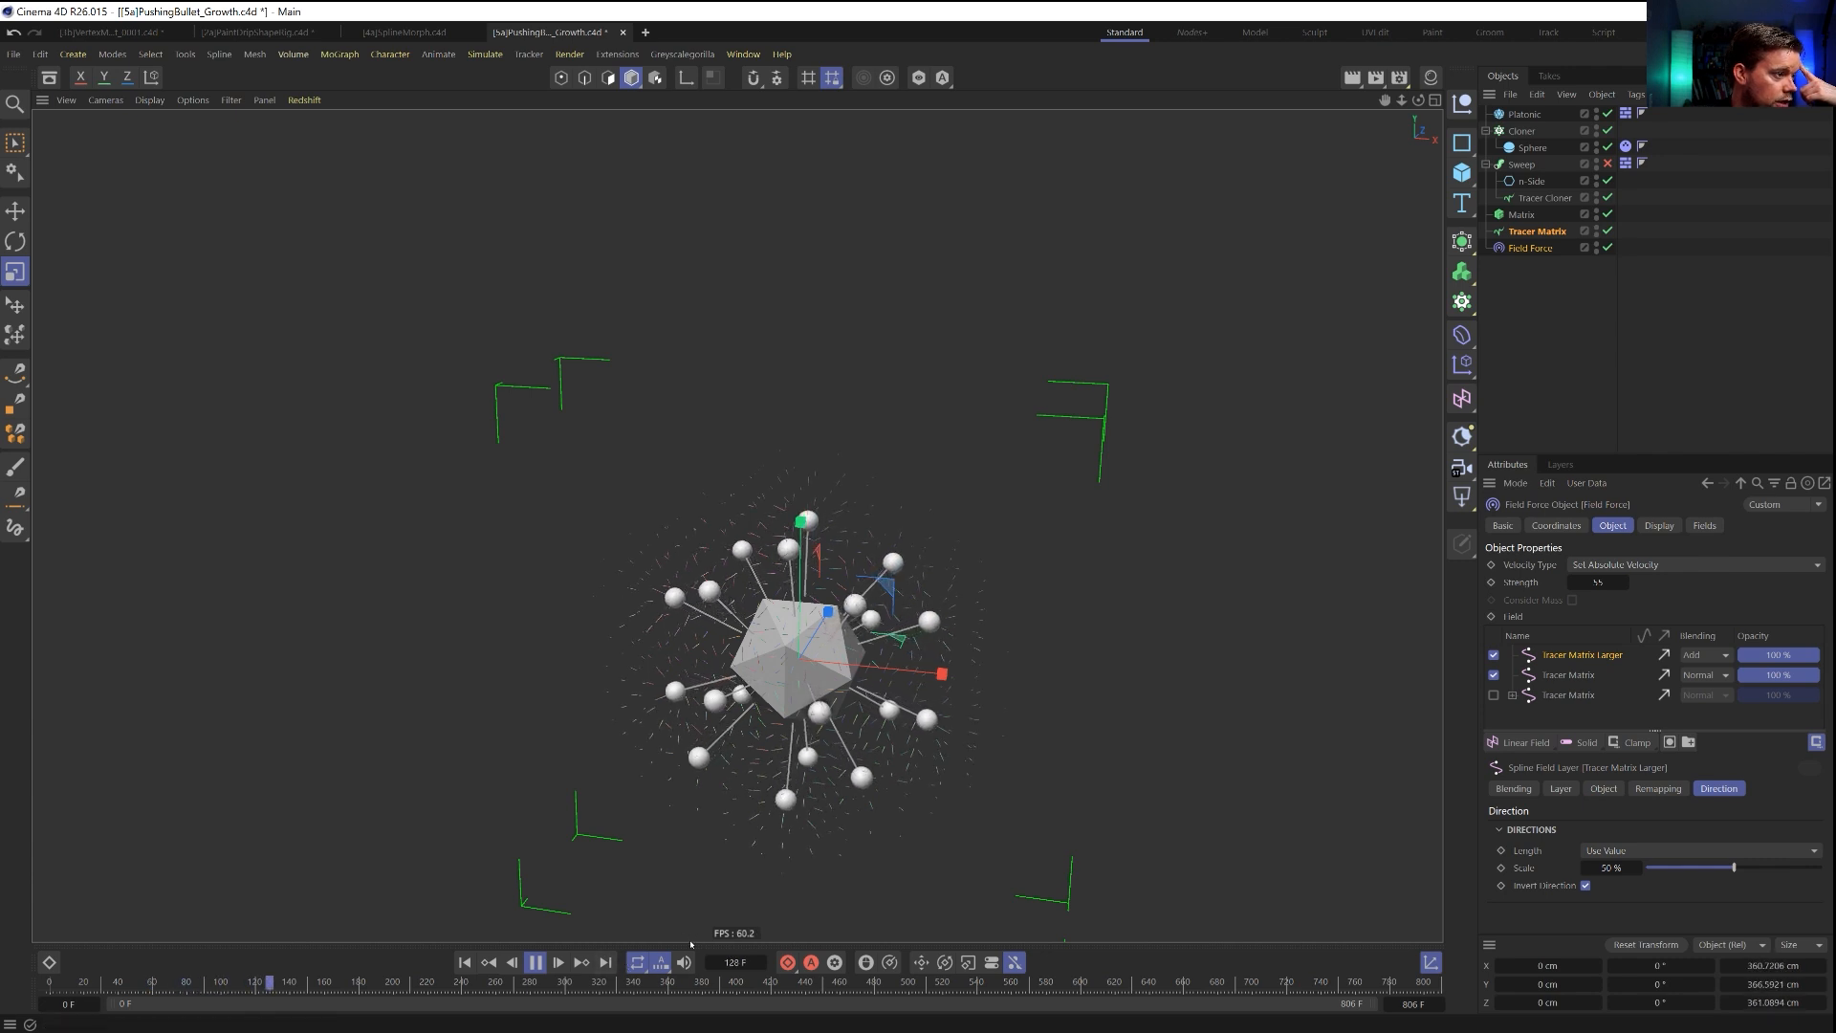
{"action": "left_click", "coordinate": [465, 963]}
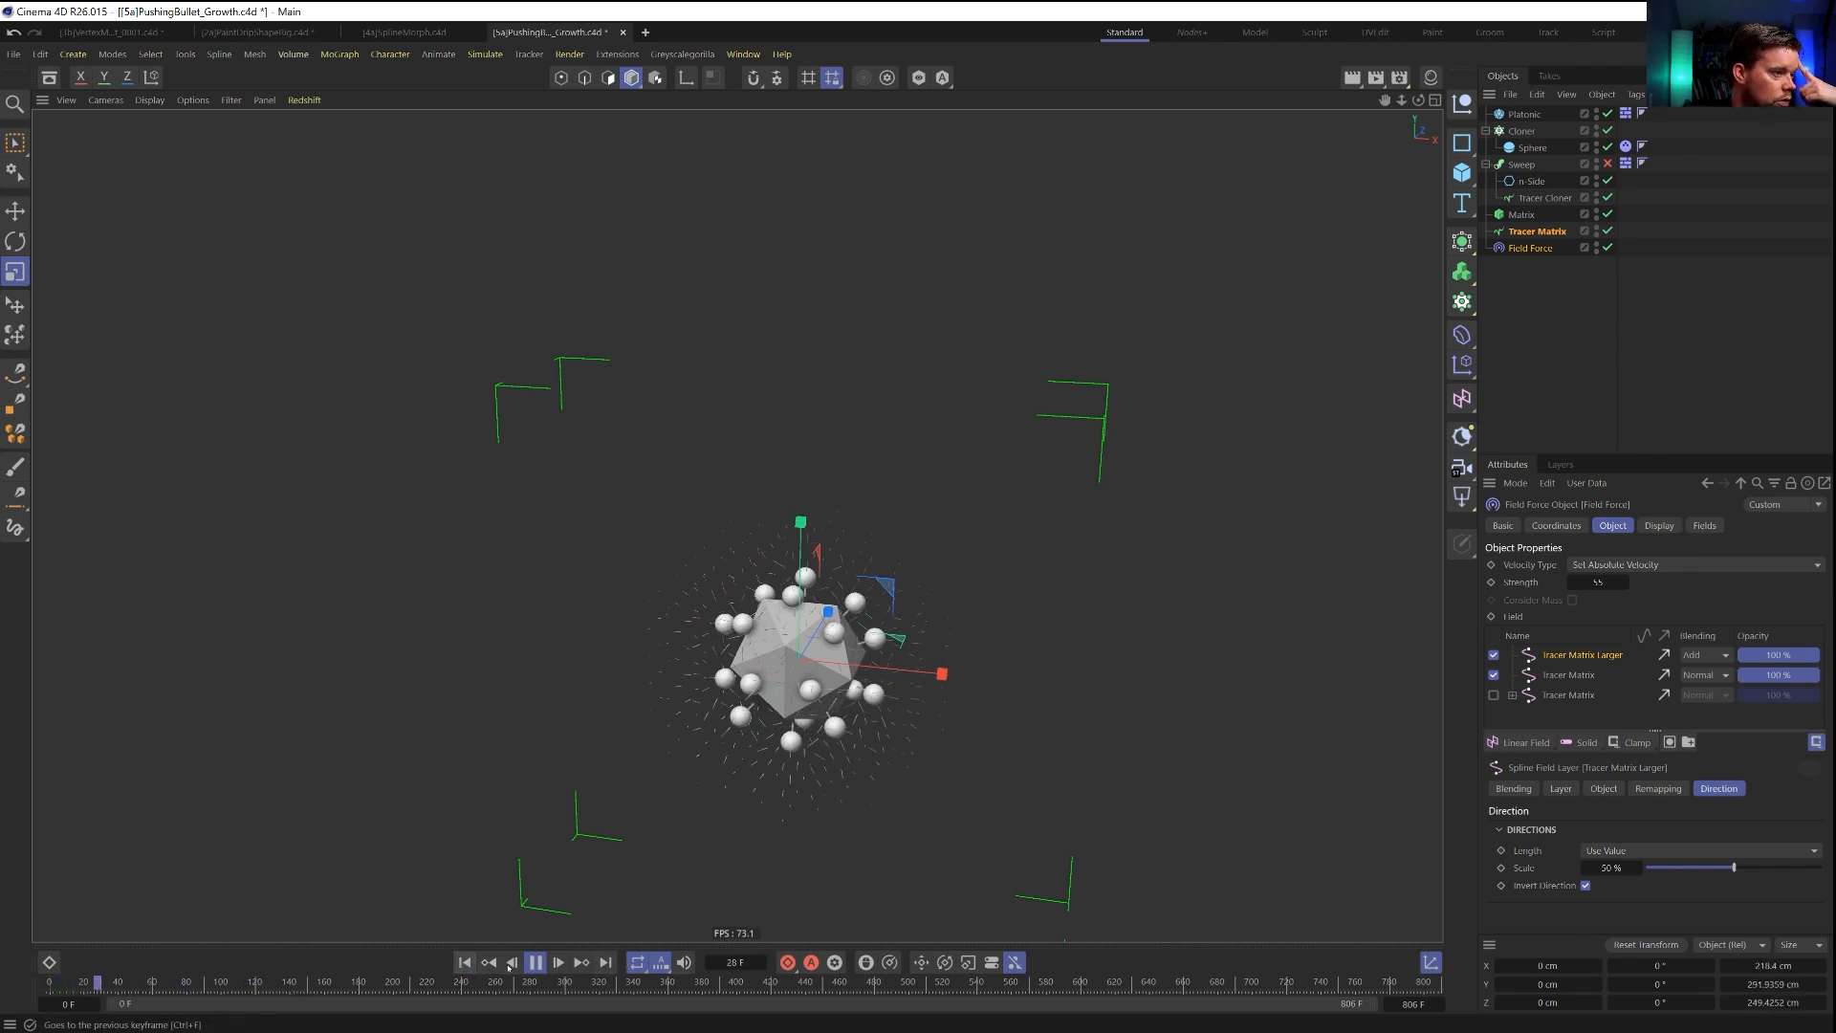
{"action": "left_click", "coordinate": [537, 963]}
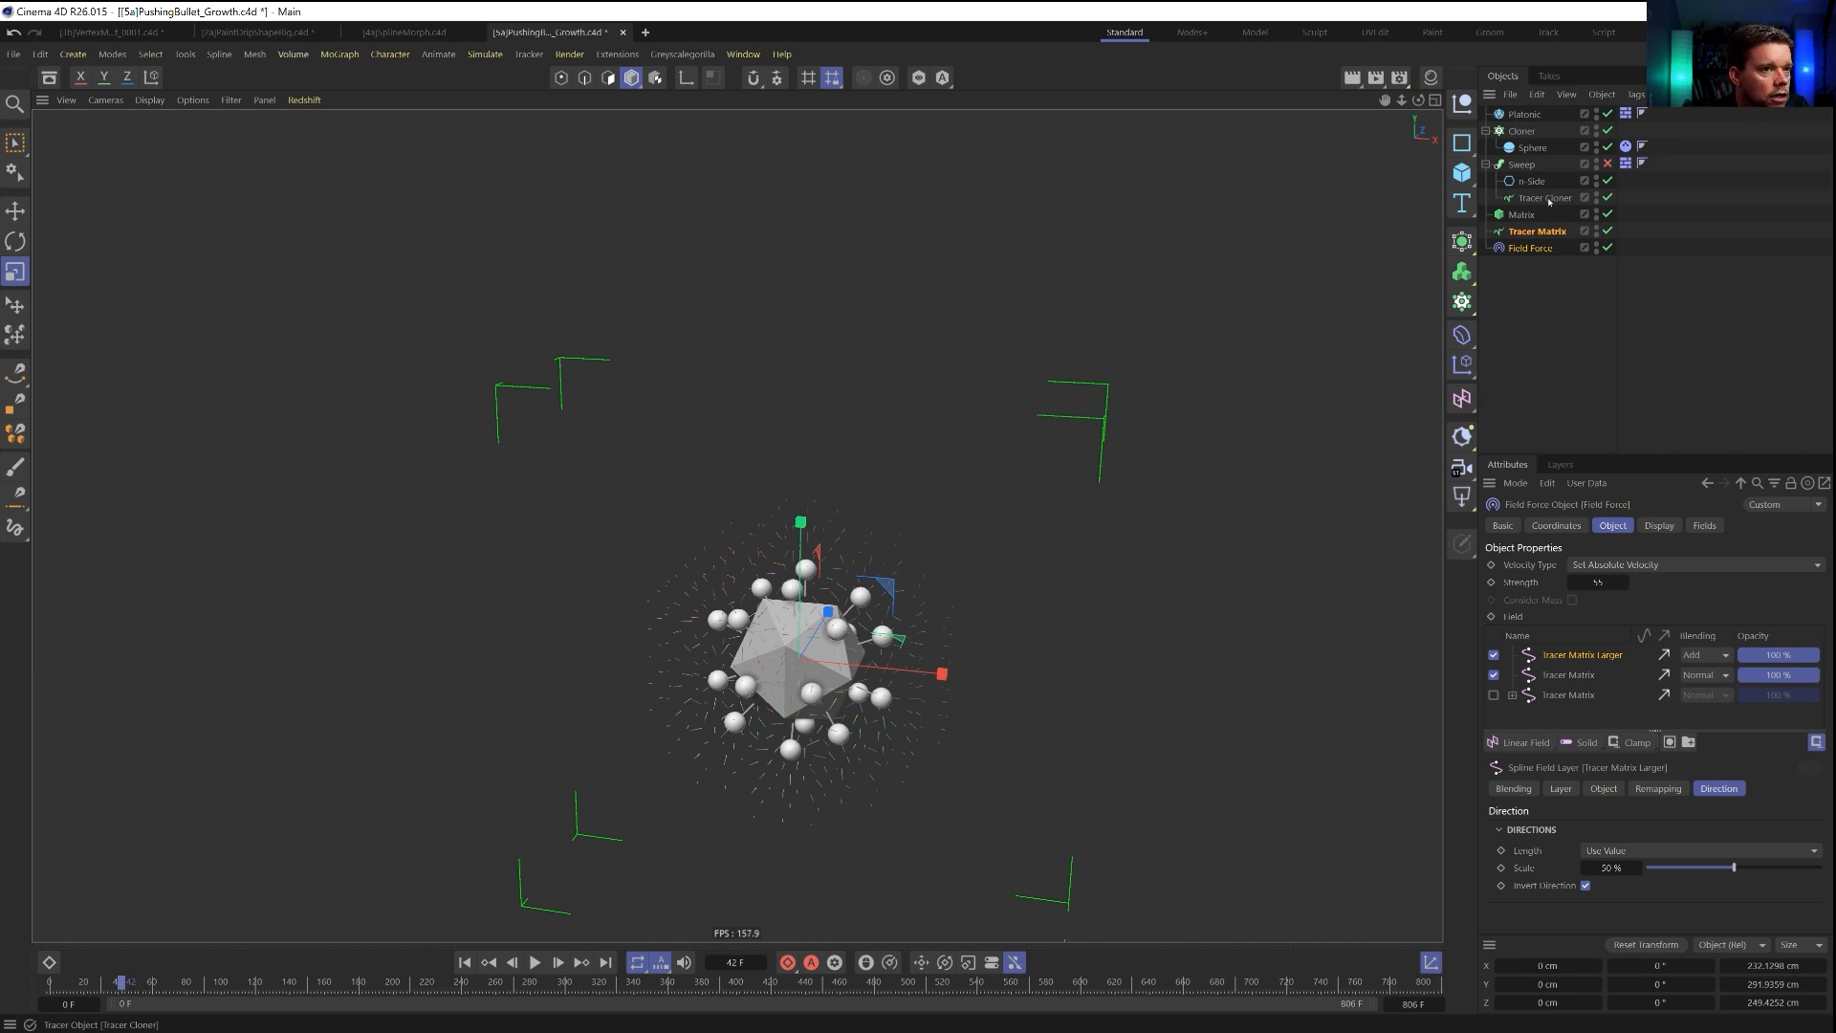
Raise the Tracer Cloner's From End limit amount to 11 while the simulation plays.
{"action": "left_click", "coordinate": [1546, 198]}
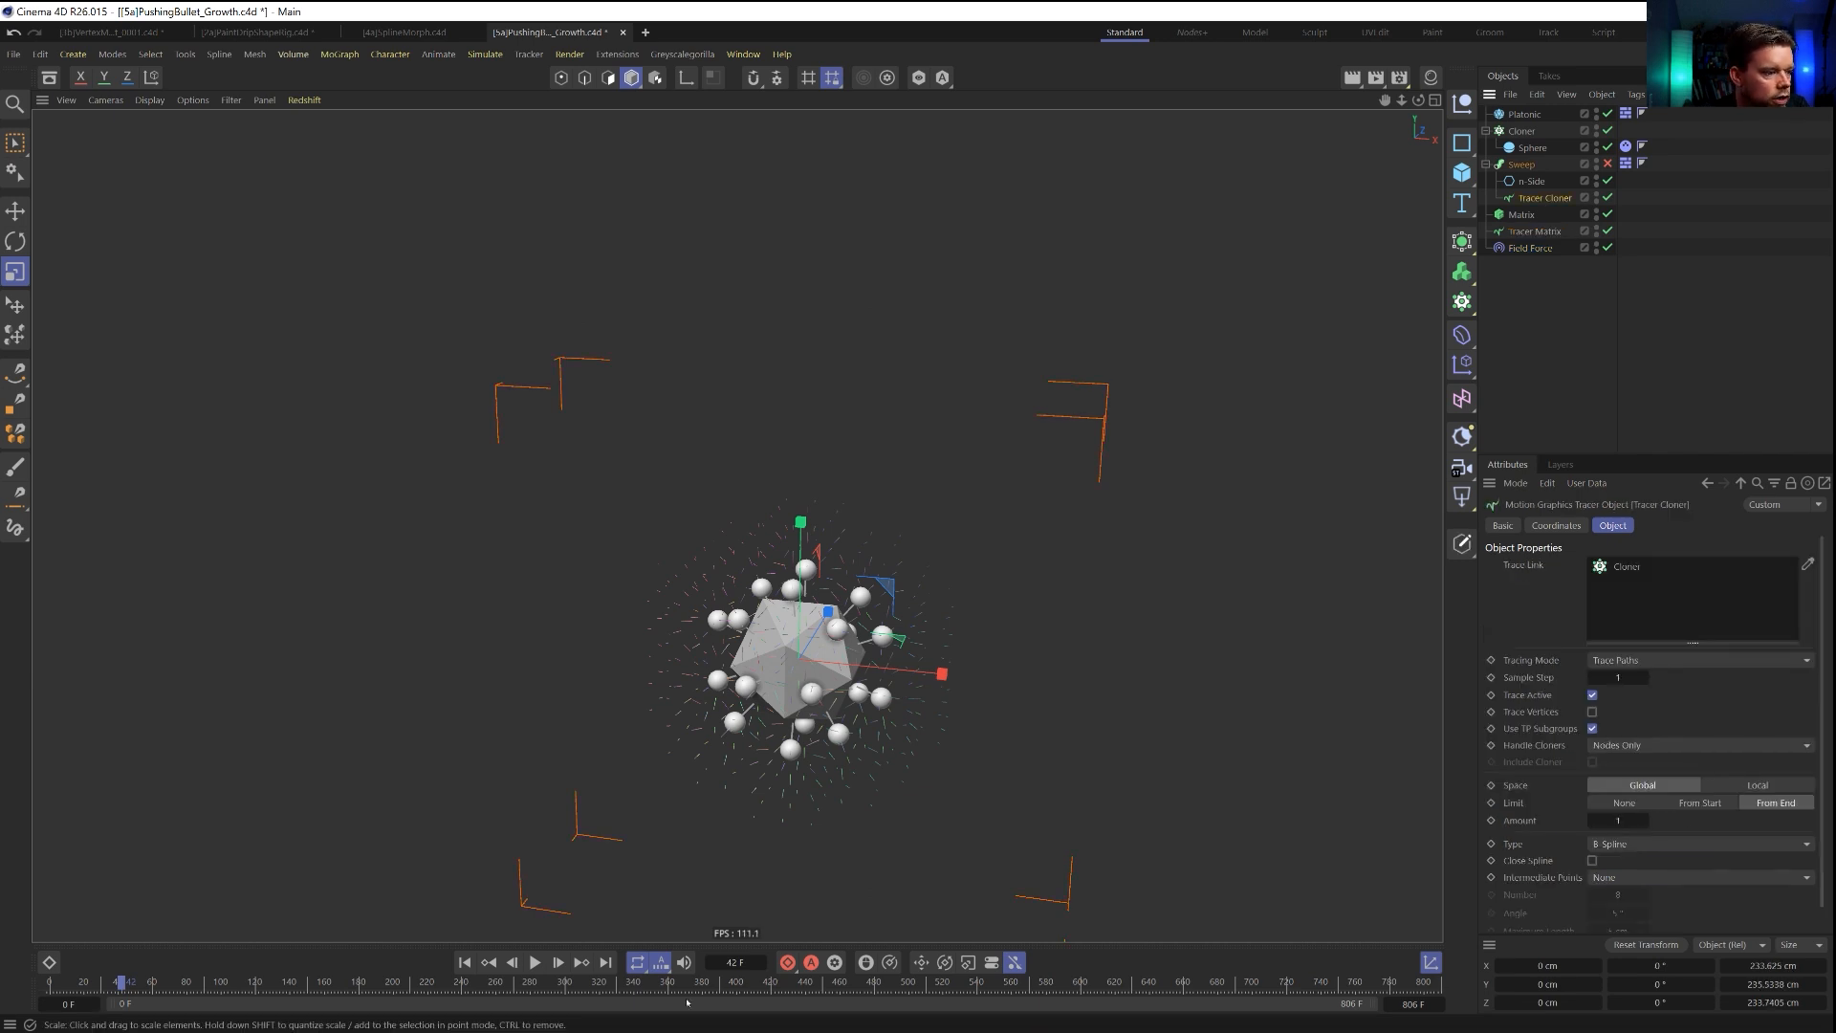
{"action": "left_click", "coordinate": [466, 963]}
{"action": "left_click", "coordinate": [1644, 821]}
{"action": "left_click", "coordinate": [535, 962]}
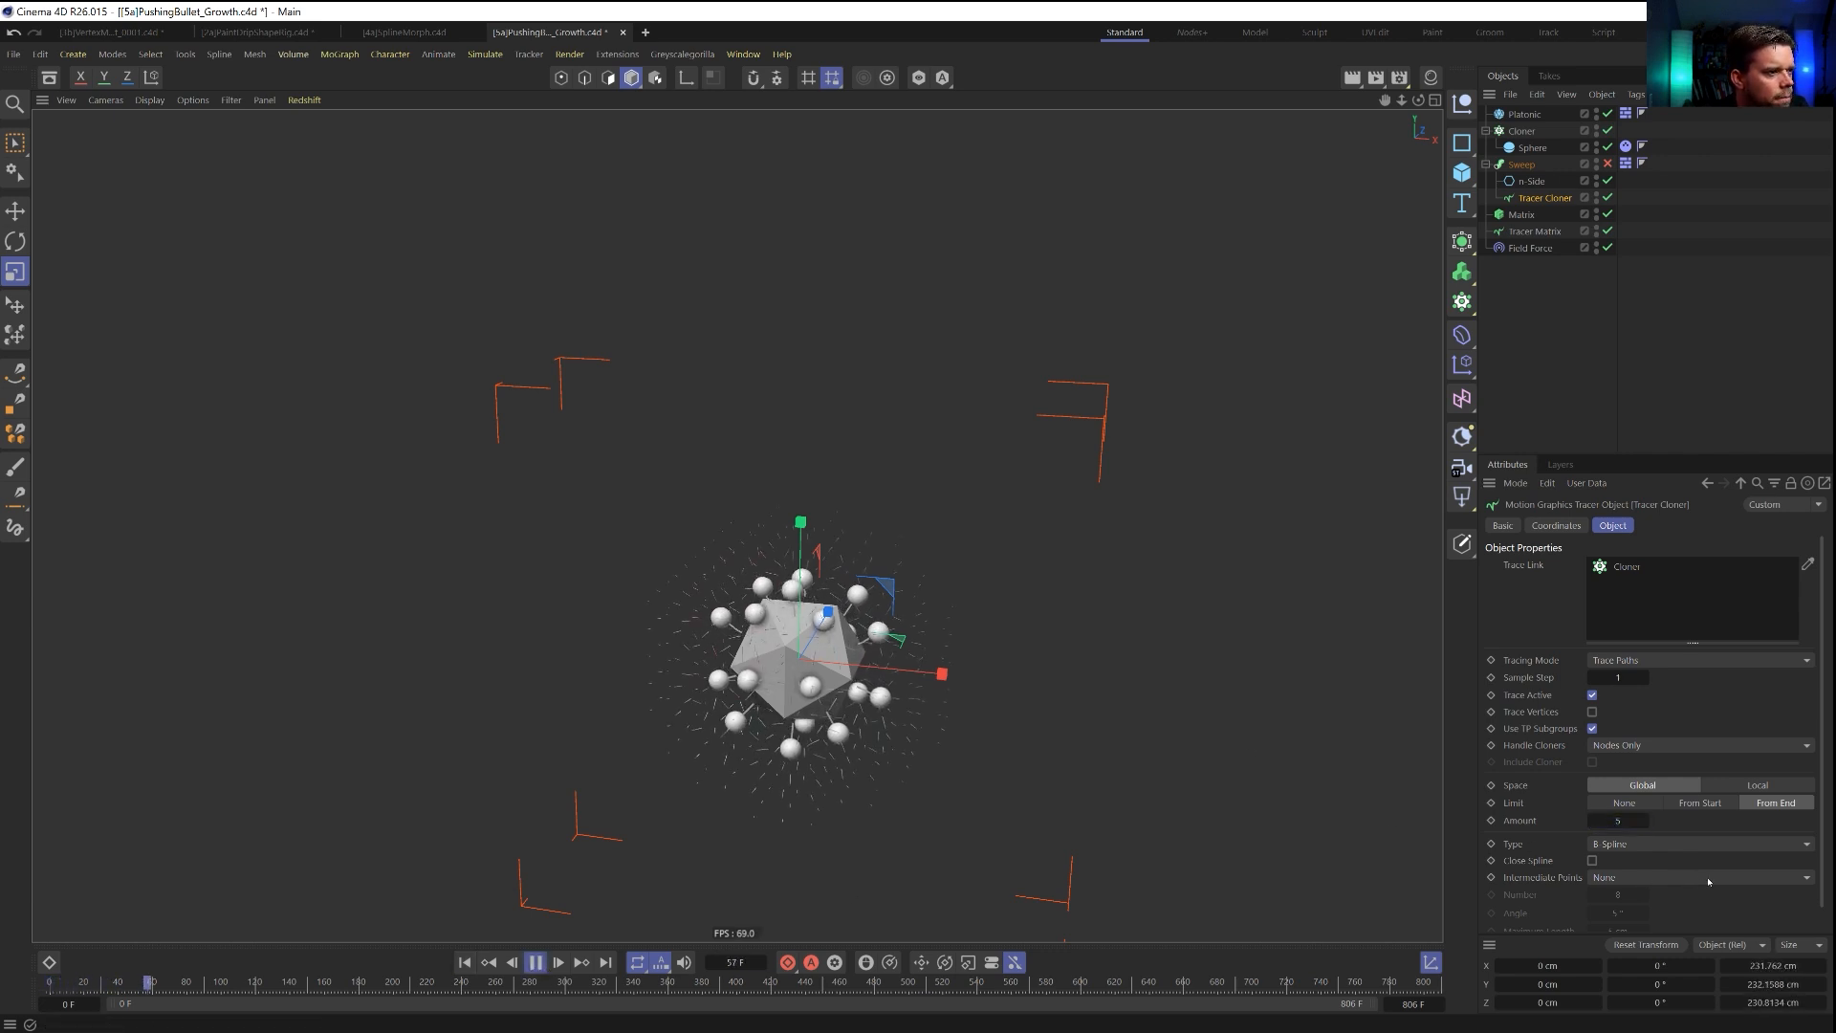
{"action": "left_click", "coordinate": [1646, 821]}
{"action": "left_click", "coordinate": [1647, 821]}
{"action": "left_click", "coordinate": [1647, 820]}
{"action": "left_click", "coordinate": [1647, 821]}
{"action": "left_click", "coordinate": [1647, 820]}
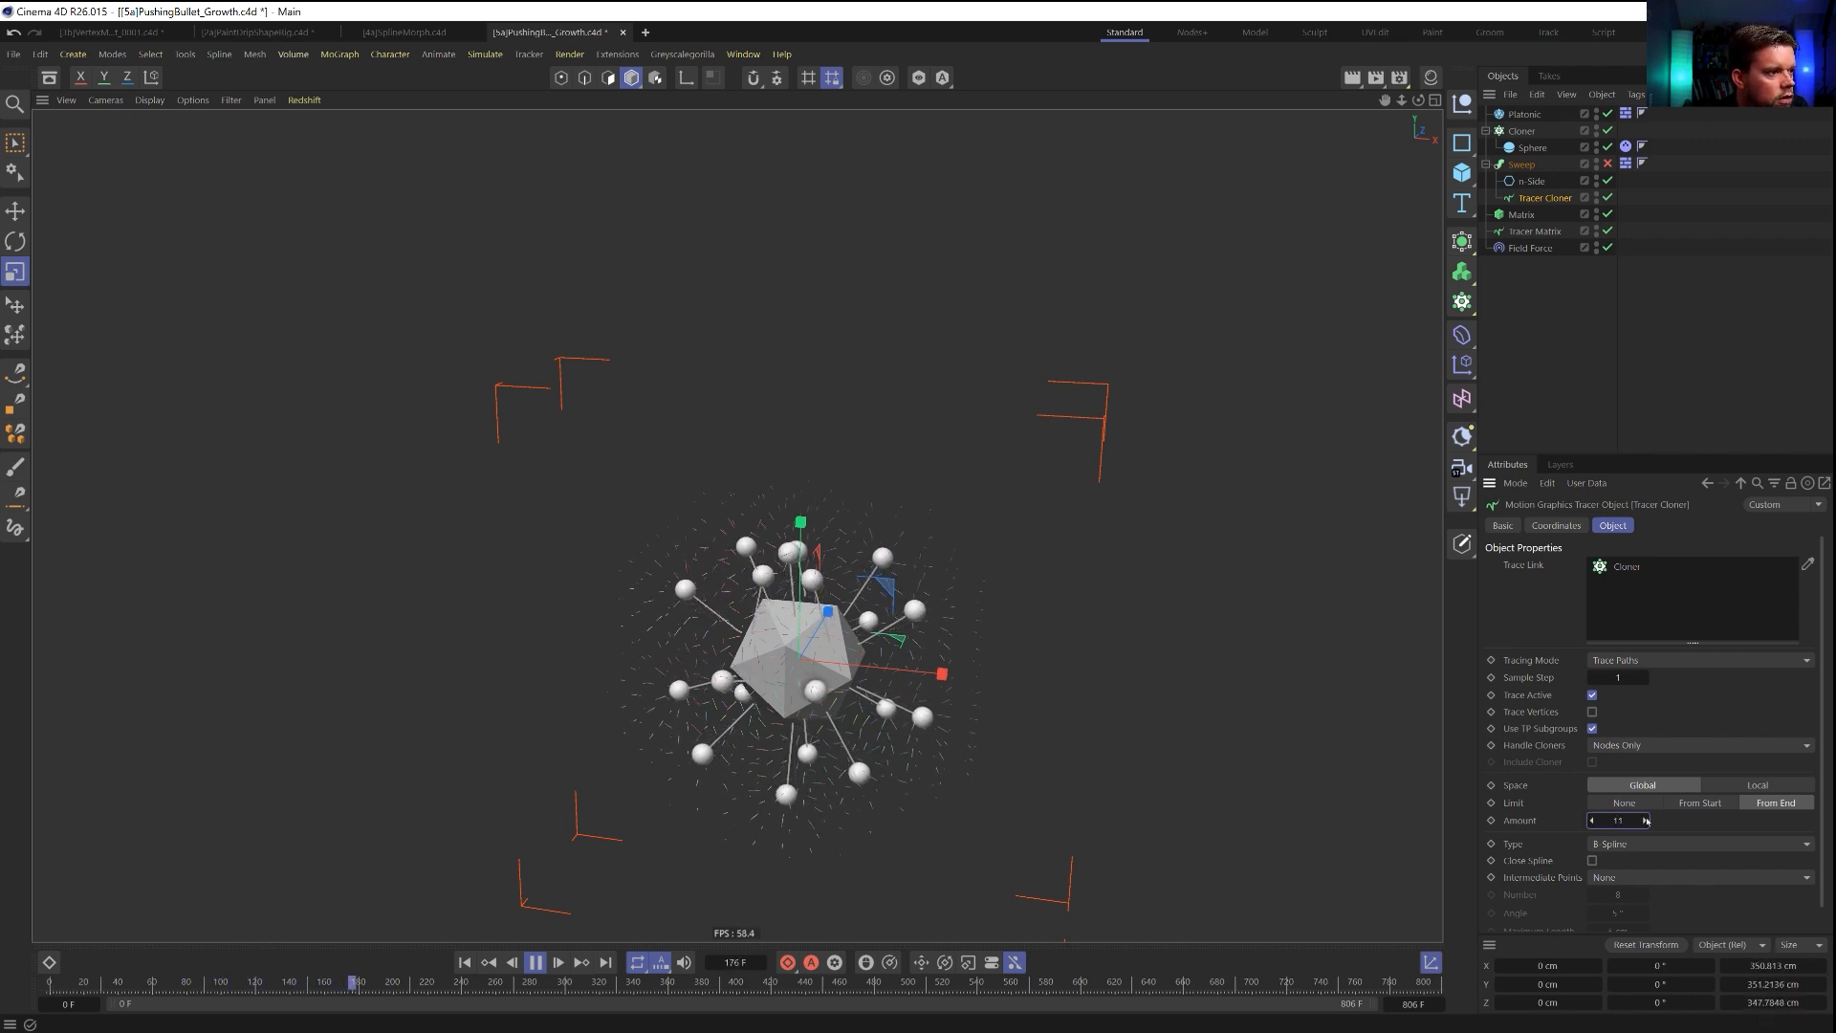
Set the Tracer Matrix's display color mode to Automatic with magenta as its color, and deselect the object.
{"action": "left_click", "coordinate": [1518, 239]}
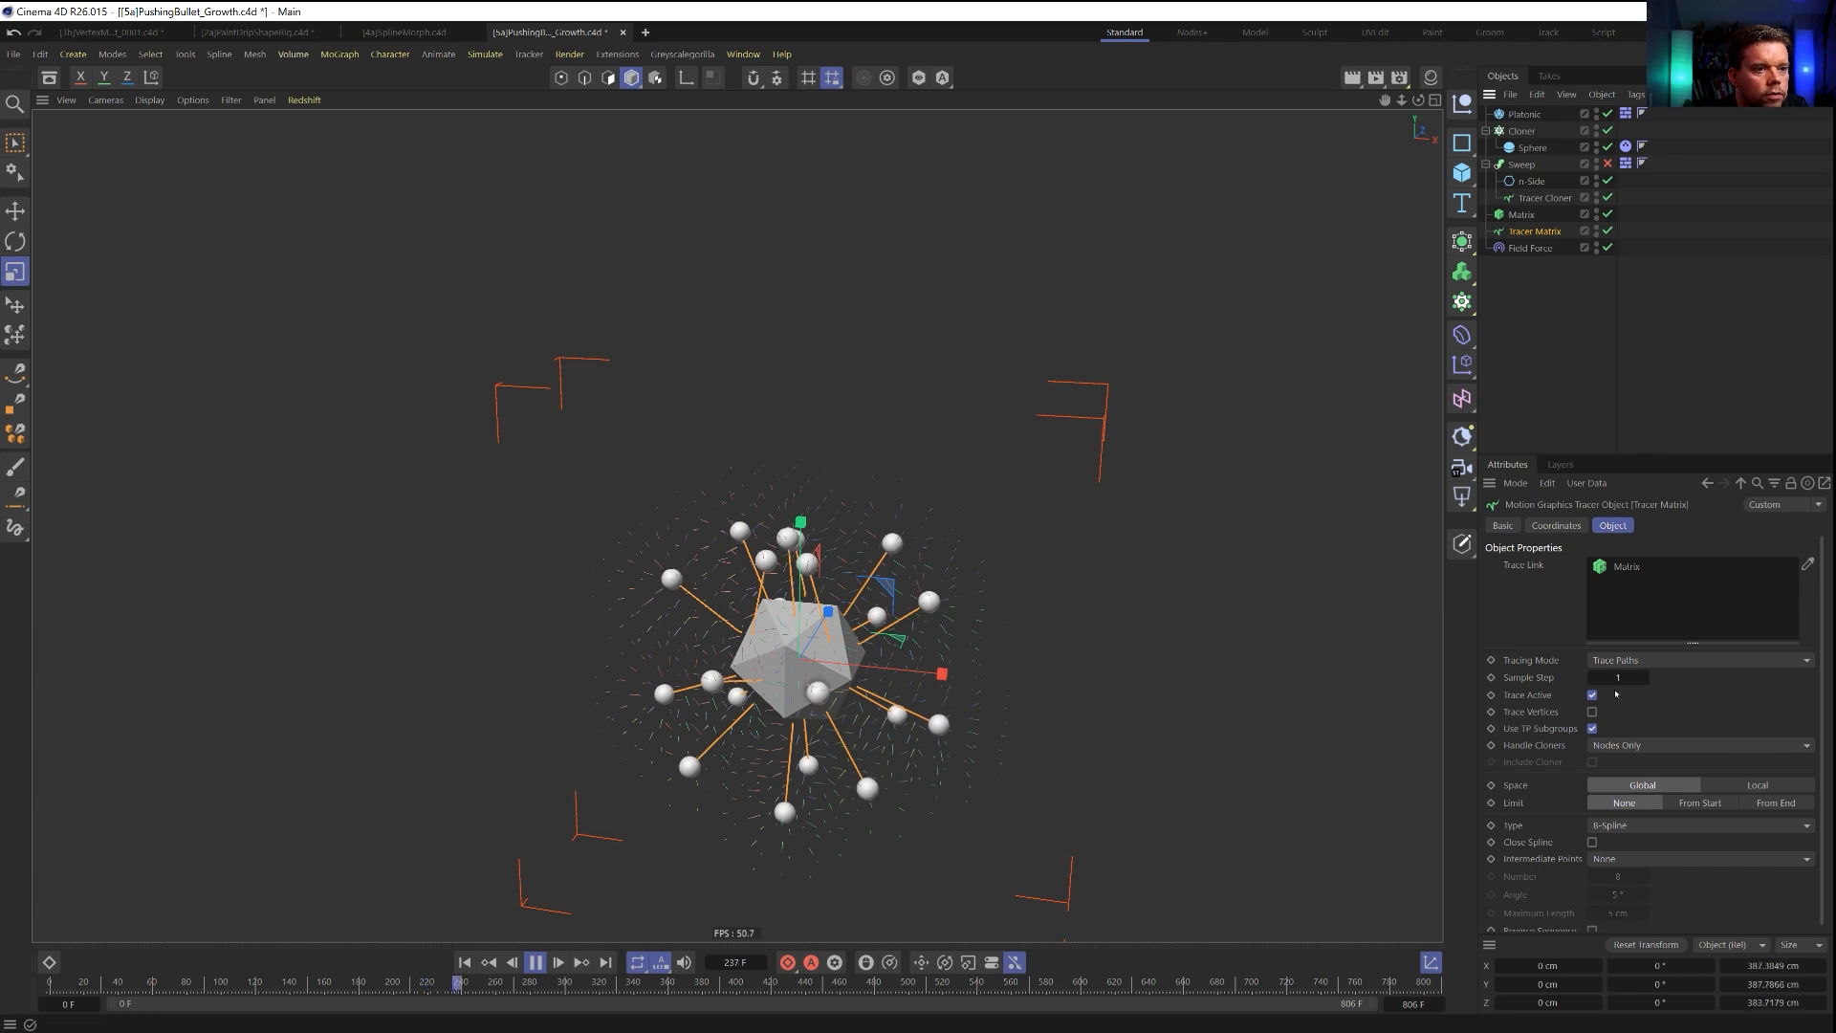
{"action": "left_click", "coordinate": [1503, 525]}
{"action": "left_click", "coordinate": [1634, 682]}
{"action": "left_click", "coordinate": [1635, 750]}
{"action": "left_click", "coordinate": [1624, 700]}
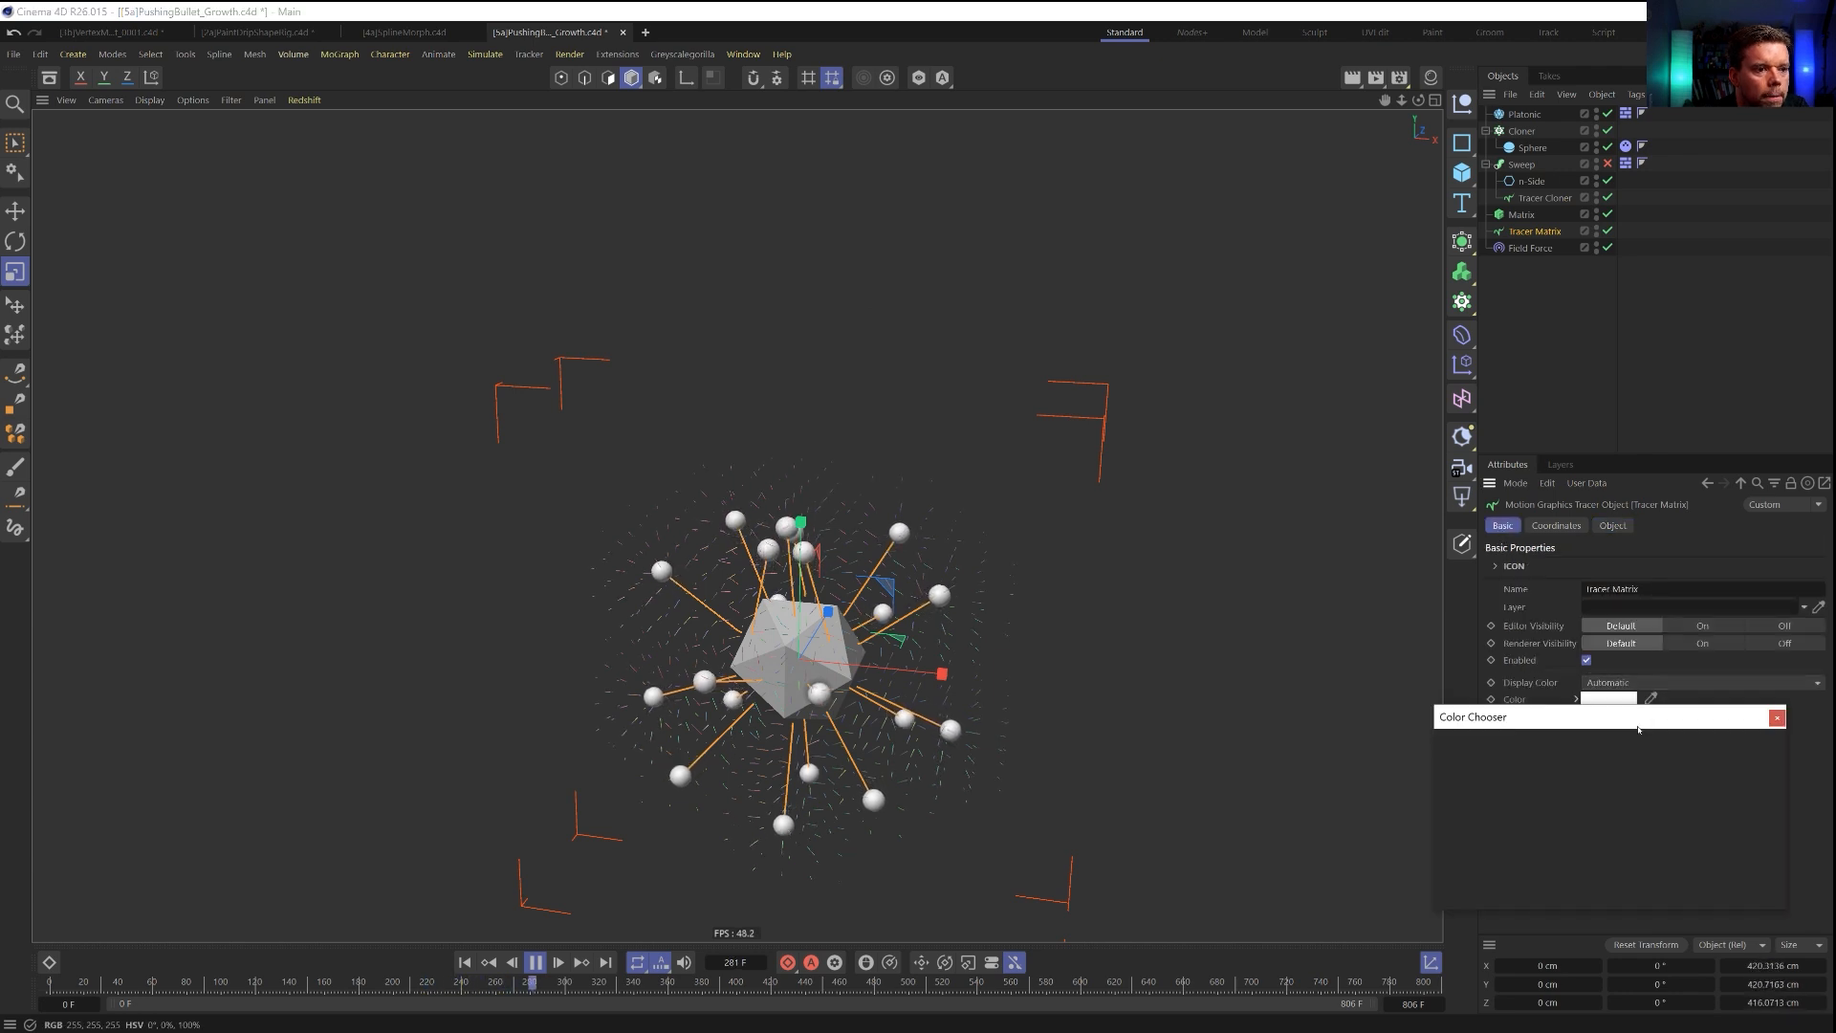
{"action": "left_click", "coordinate": [1675, 811]}
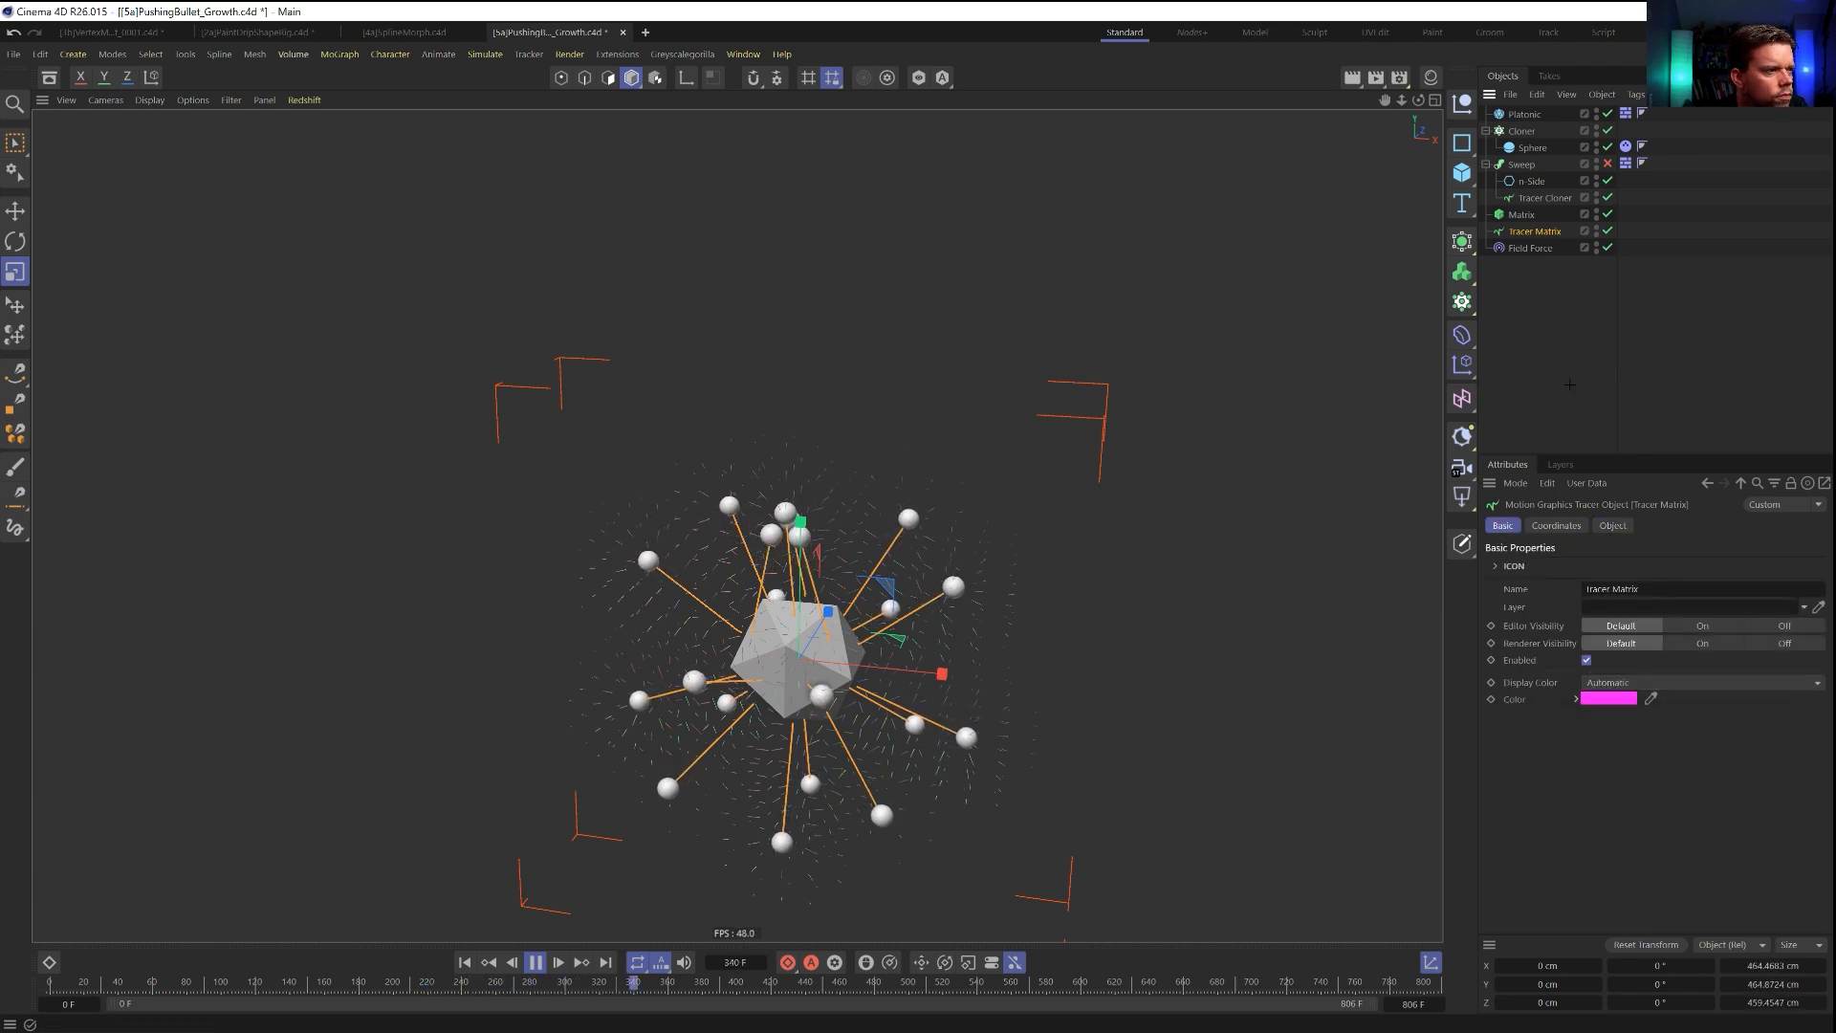
{"action": "left_click", "coordinate": [1613, 376]}
Set the Tracer Cloner's From End limit amount to 55 and replay the simulation from the start.
{"action": "left_click", "coordinate": [1544, 198]}
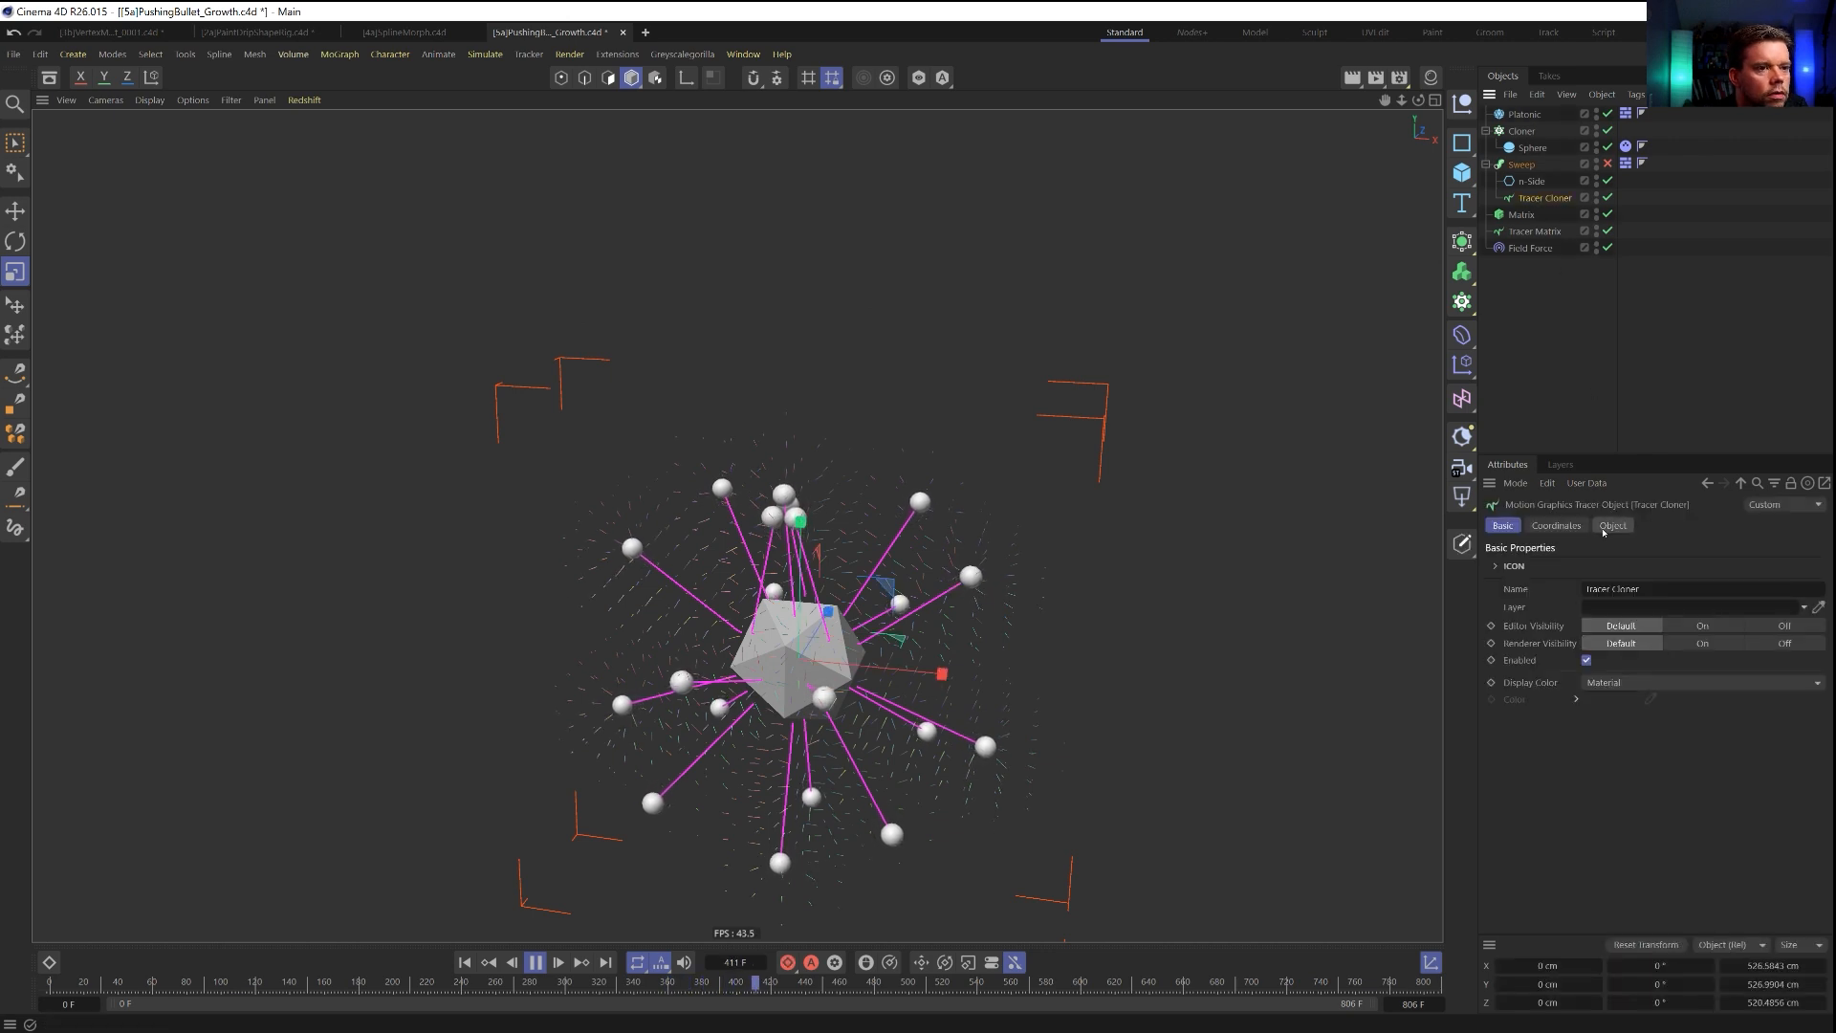
{"action": "left_click", "coordinate": [1612, 525]}
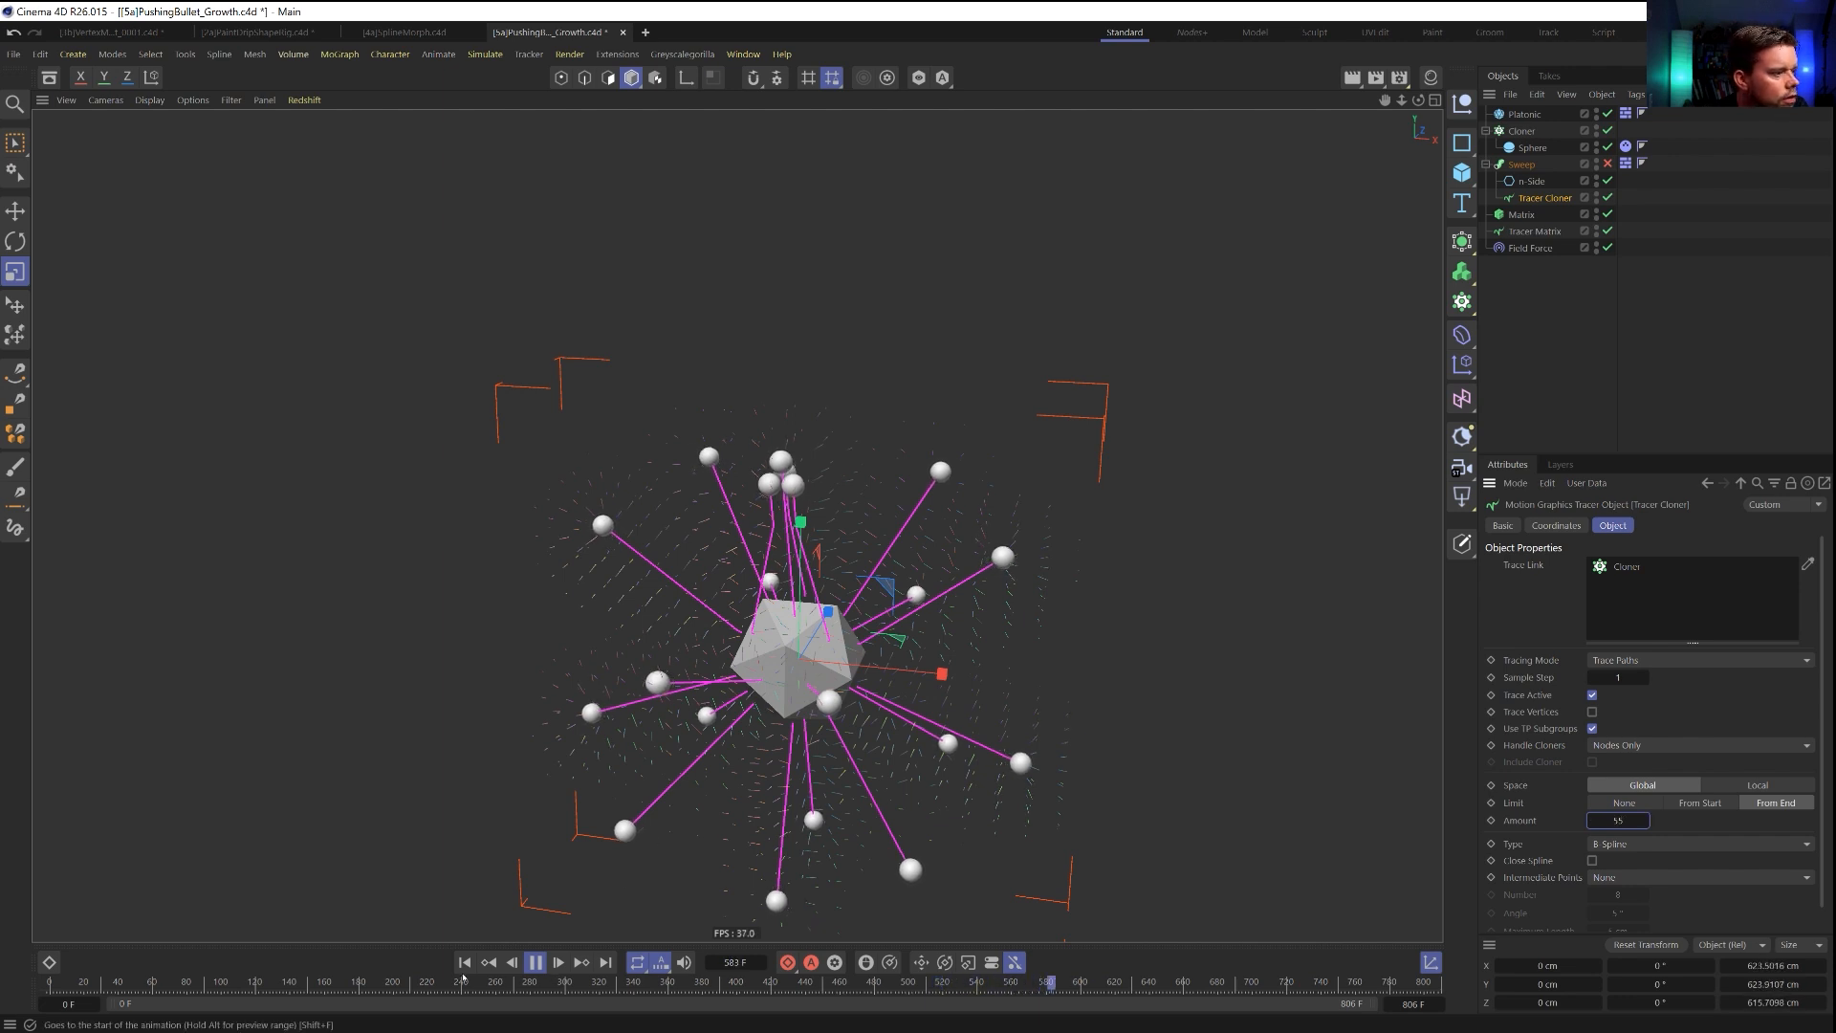
{"action": "left_click", "coordinate": [463, 962]}
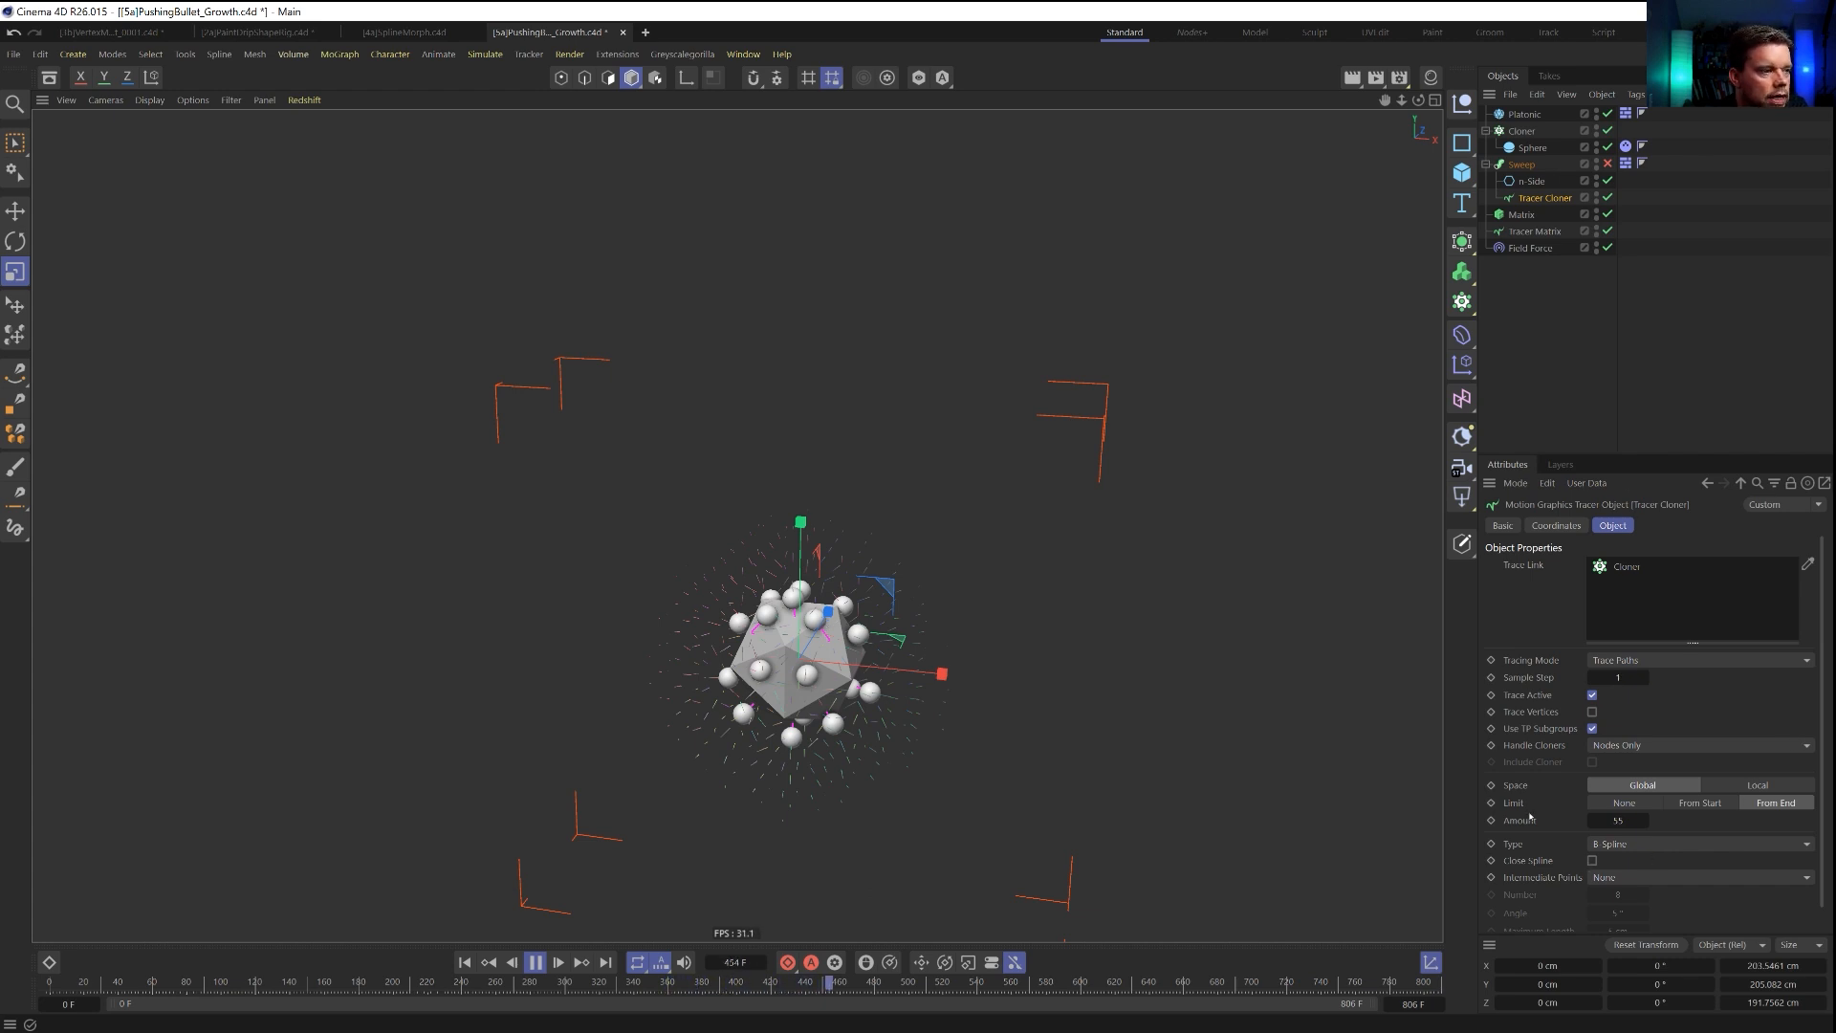
{"action": "left_click", "coordinate": [463, 963]}
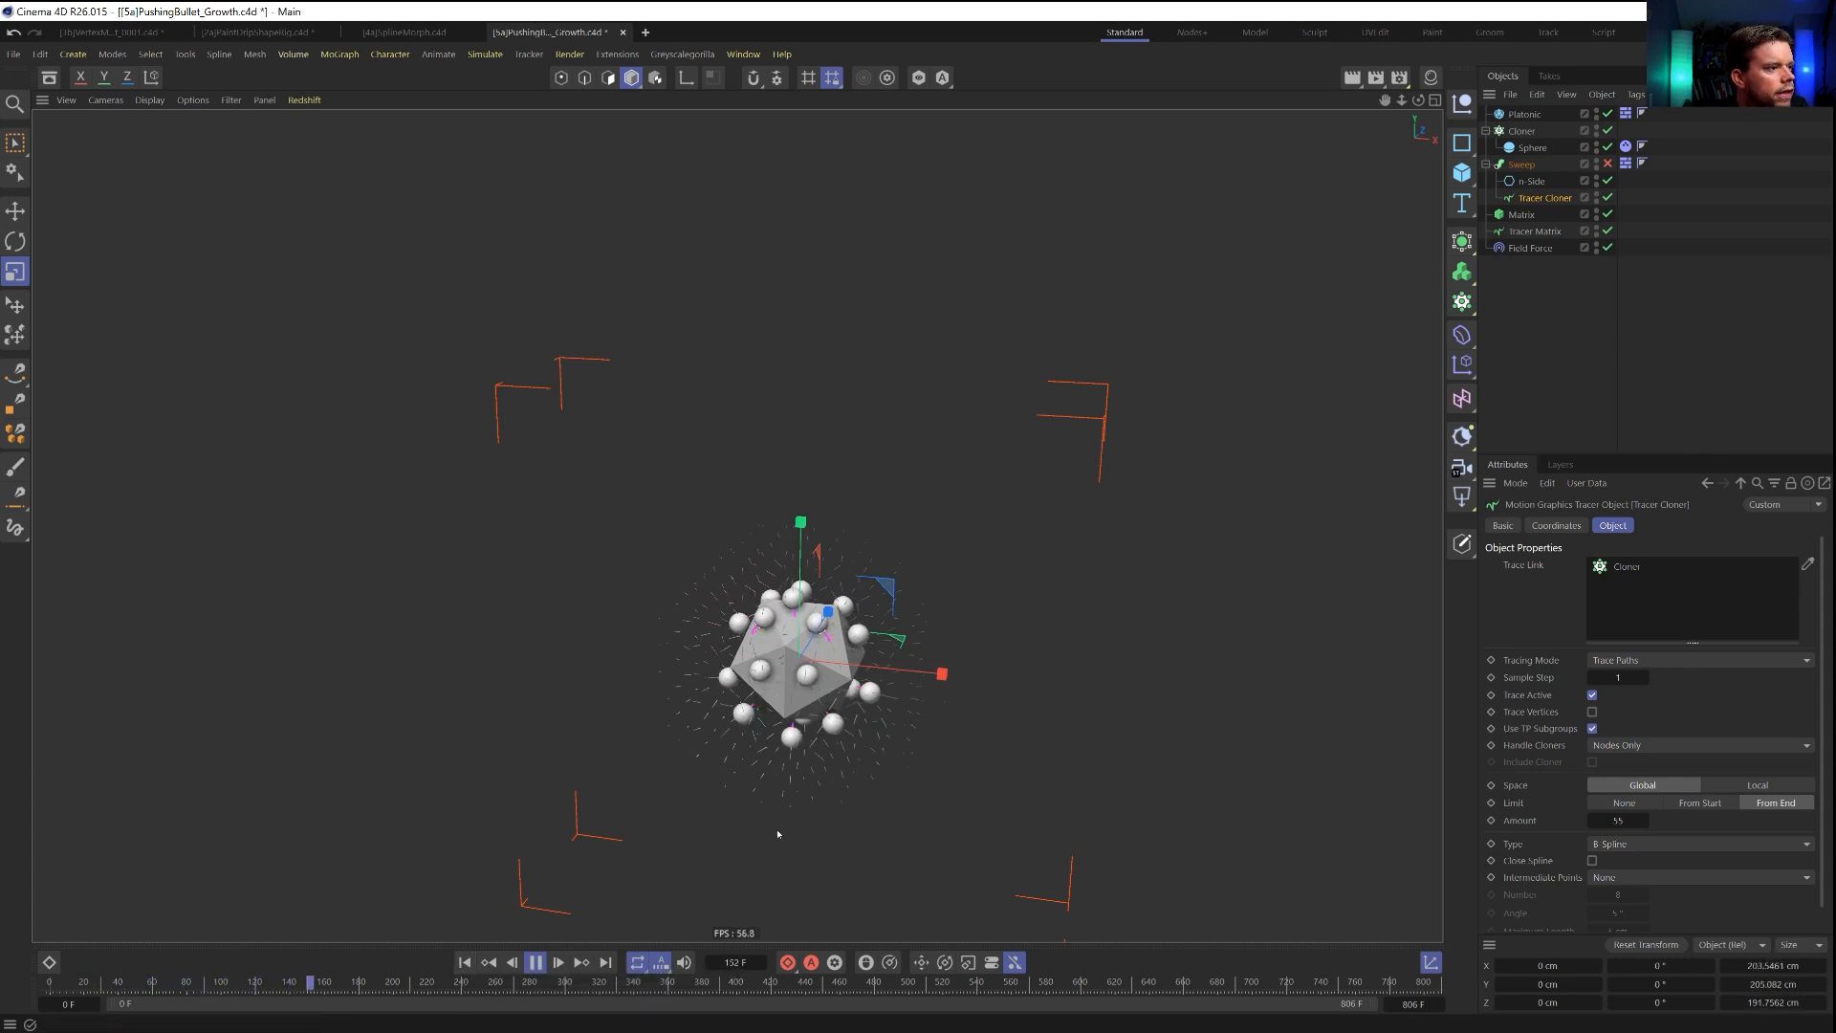
{"action": "left_click", "coordinate": [467, 962]}
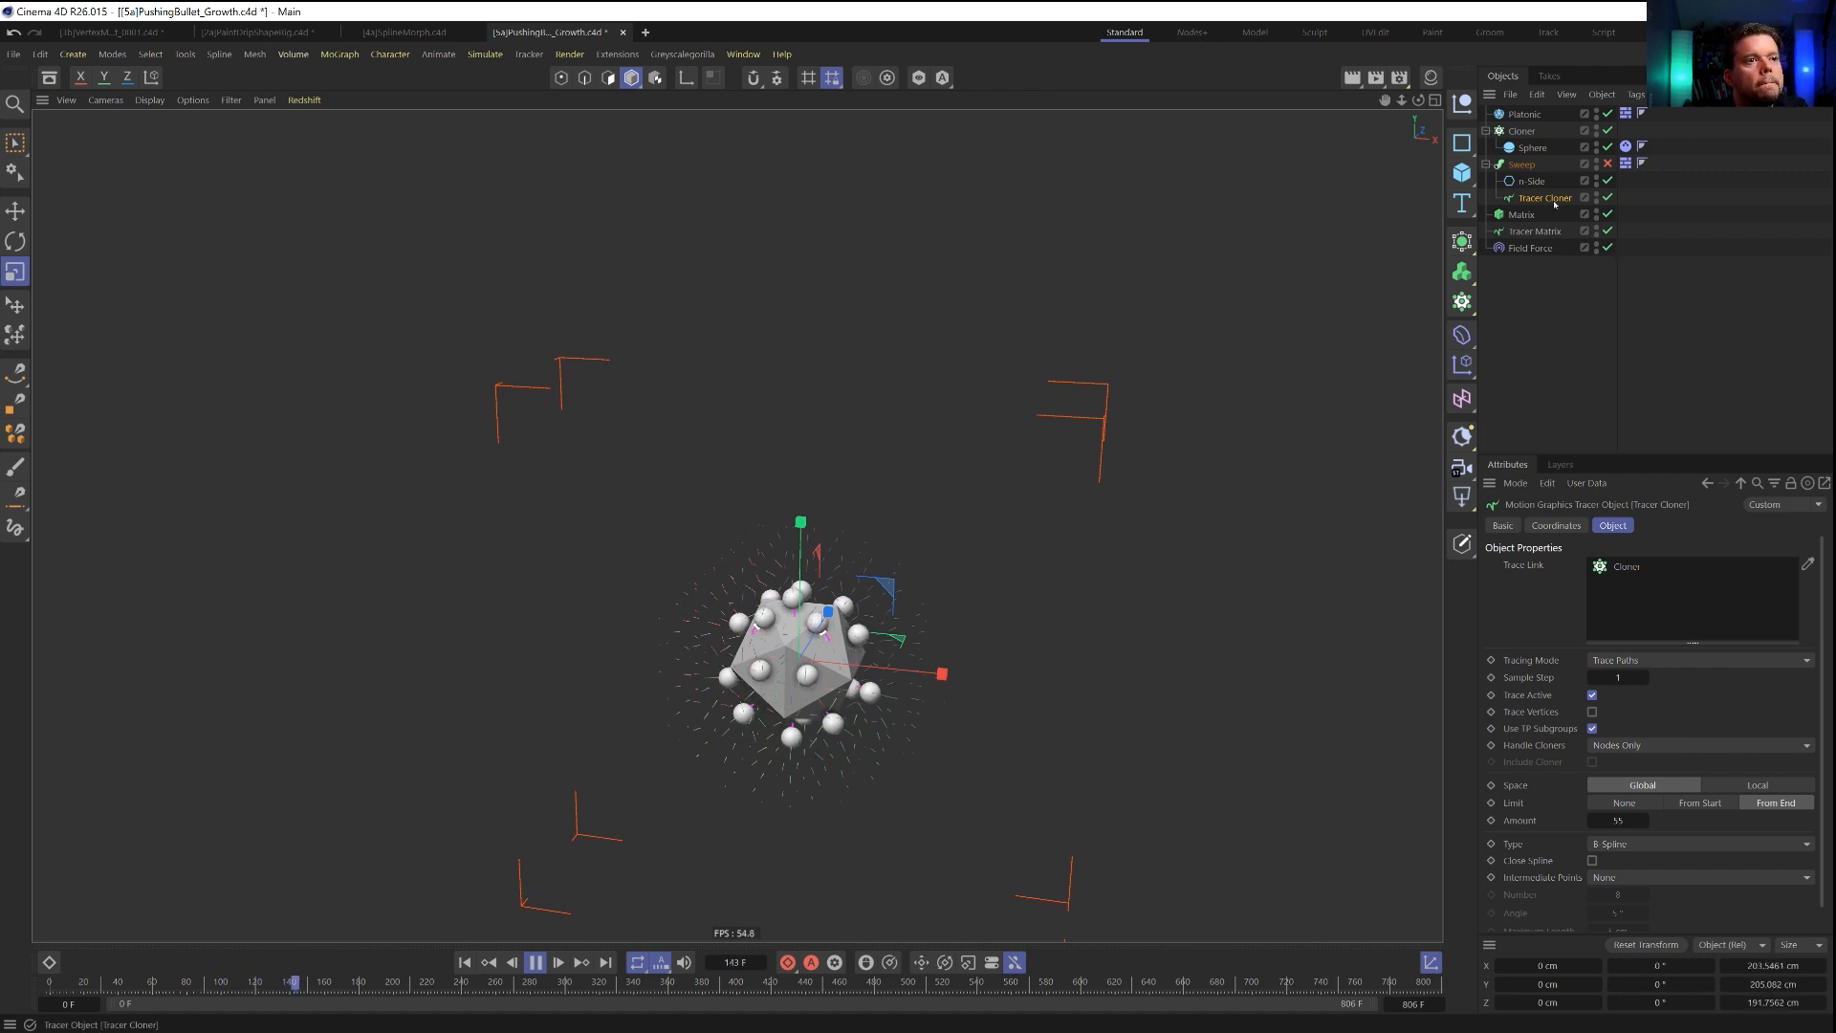
Raise the direction scale of the Field Force's Tracer Matrix Larger layer to 90 % and replay the simulation.
{"action": "left_click", "coordinate": [1556, 232]}
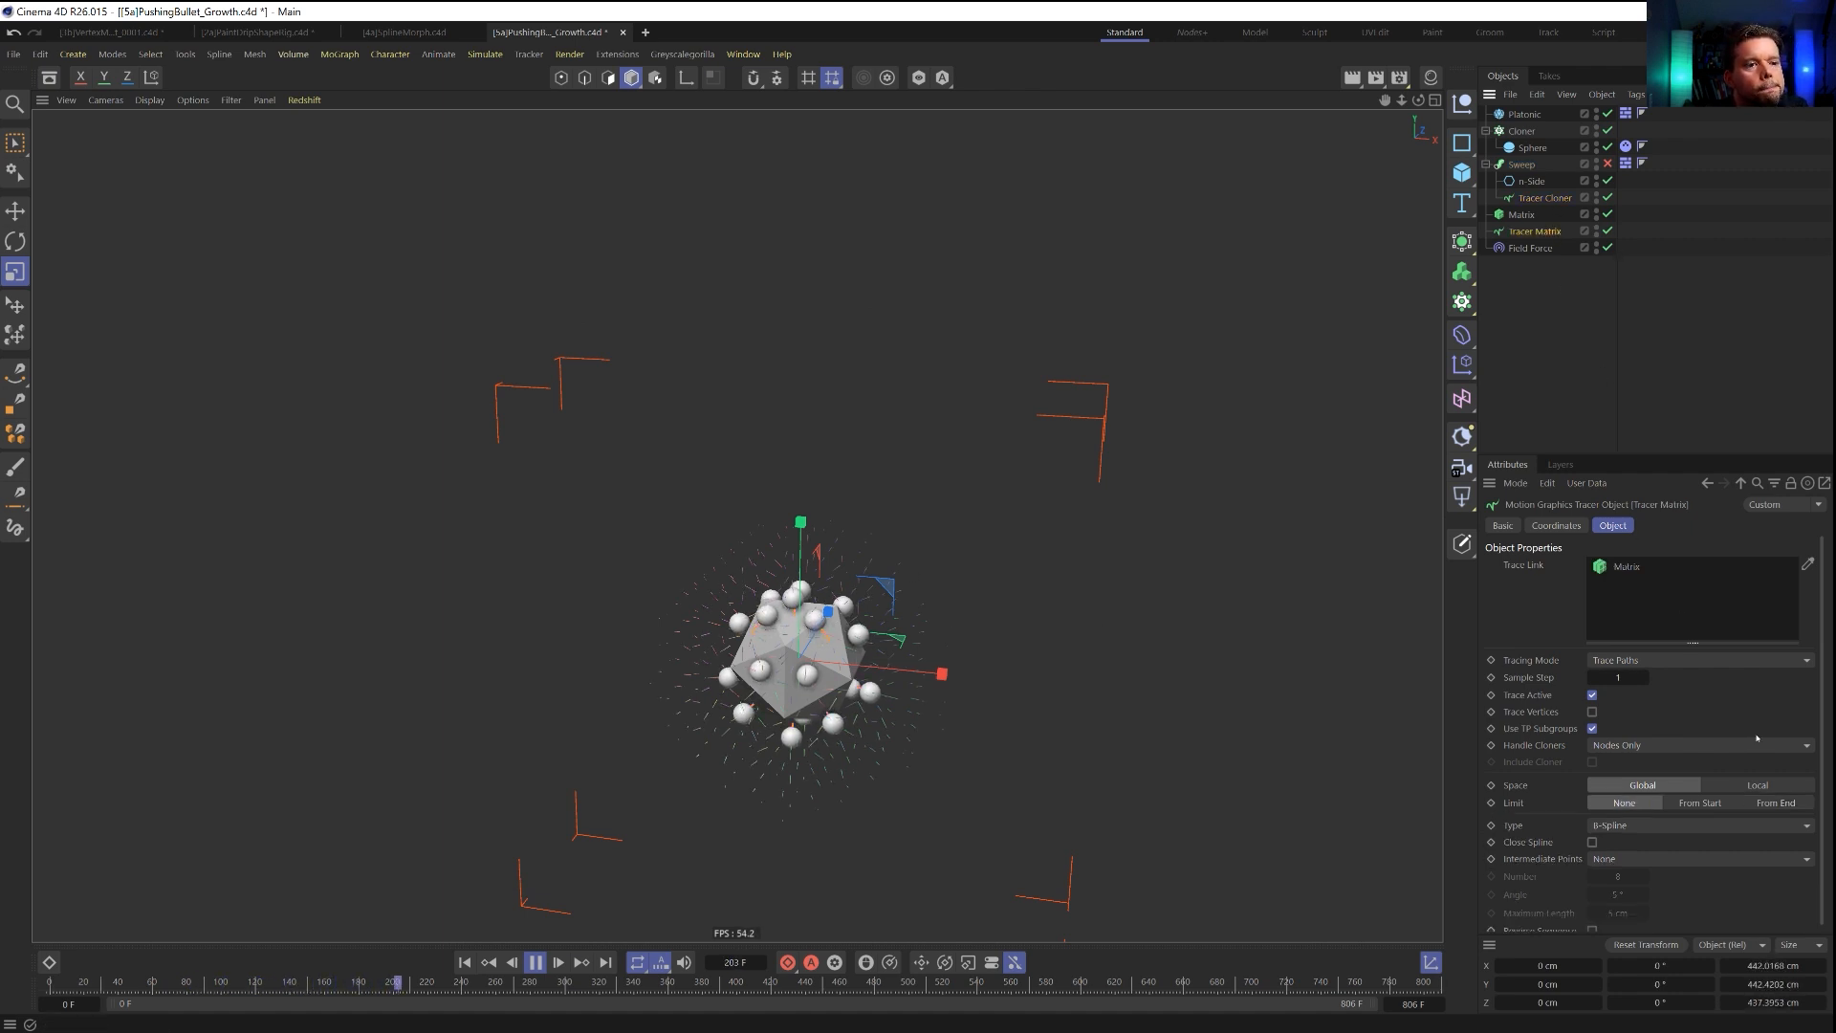
{"action": "left_click", "coordinate": [1531, 248]}
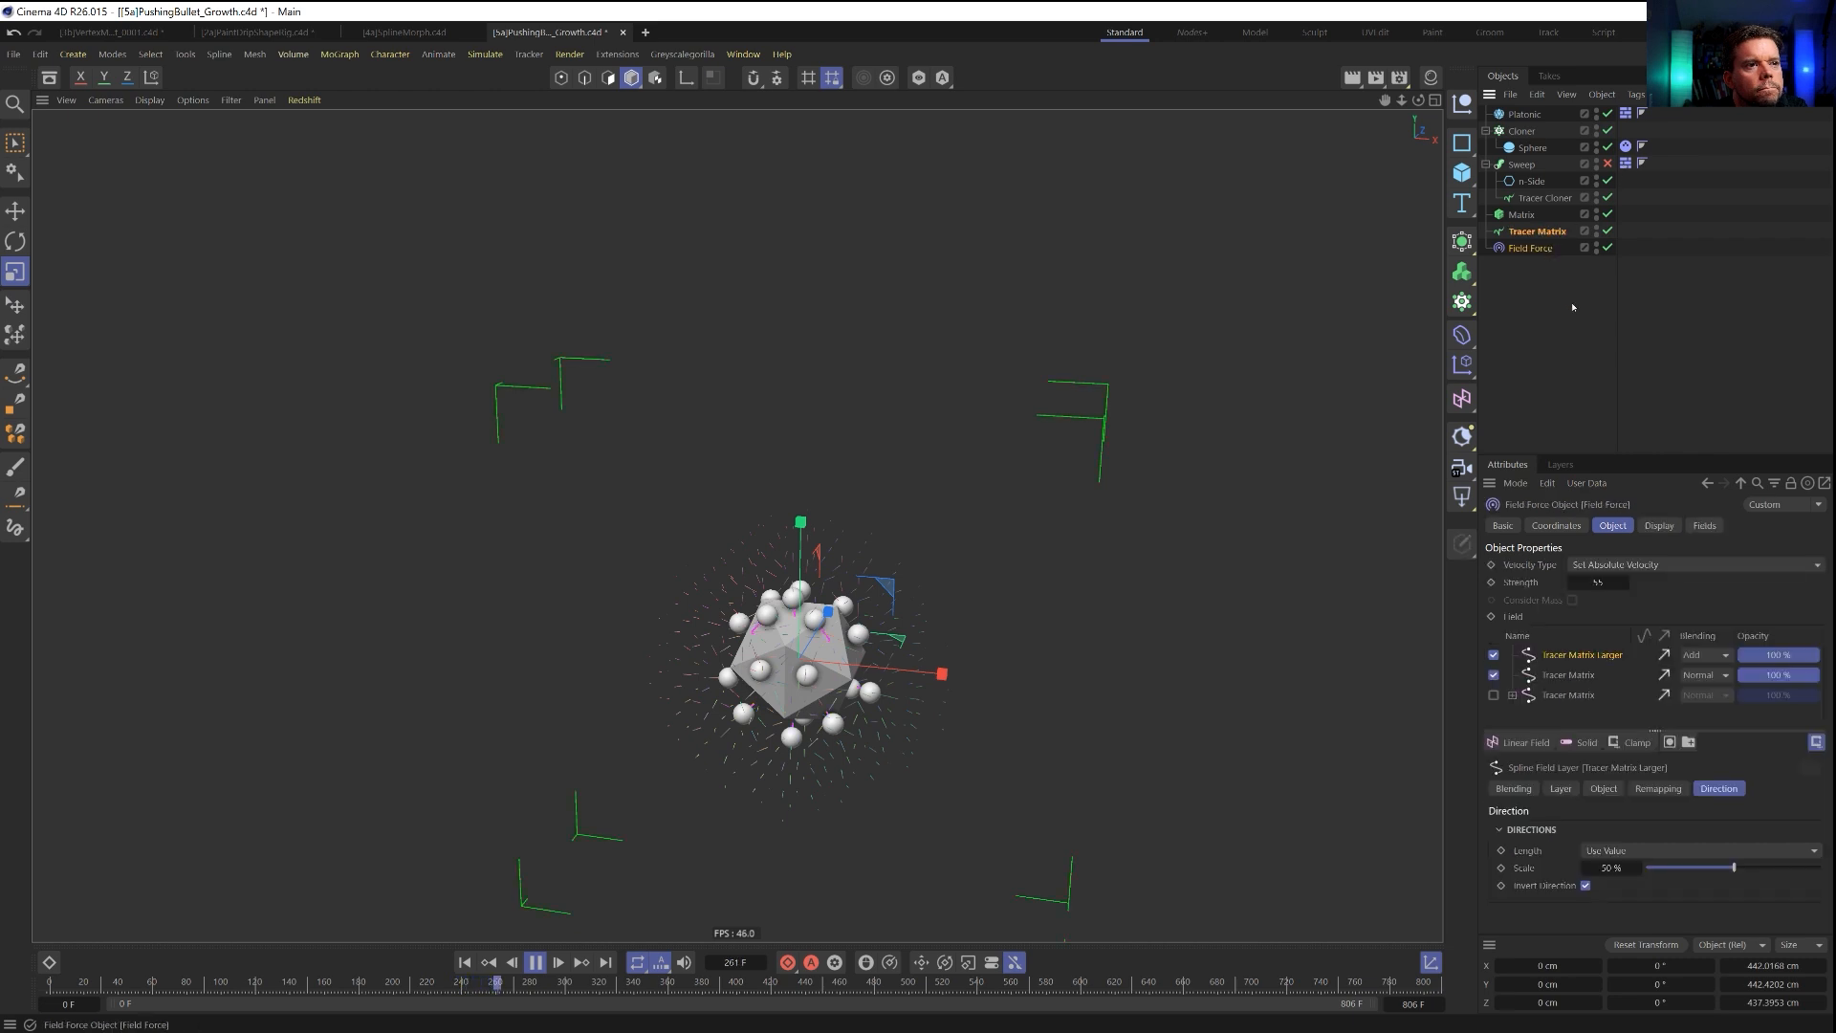
{"action": "left_click_drag", "start_coordinate": [1734, 868], "coordinate": [1797, 867]}
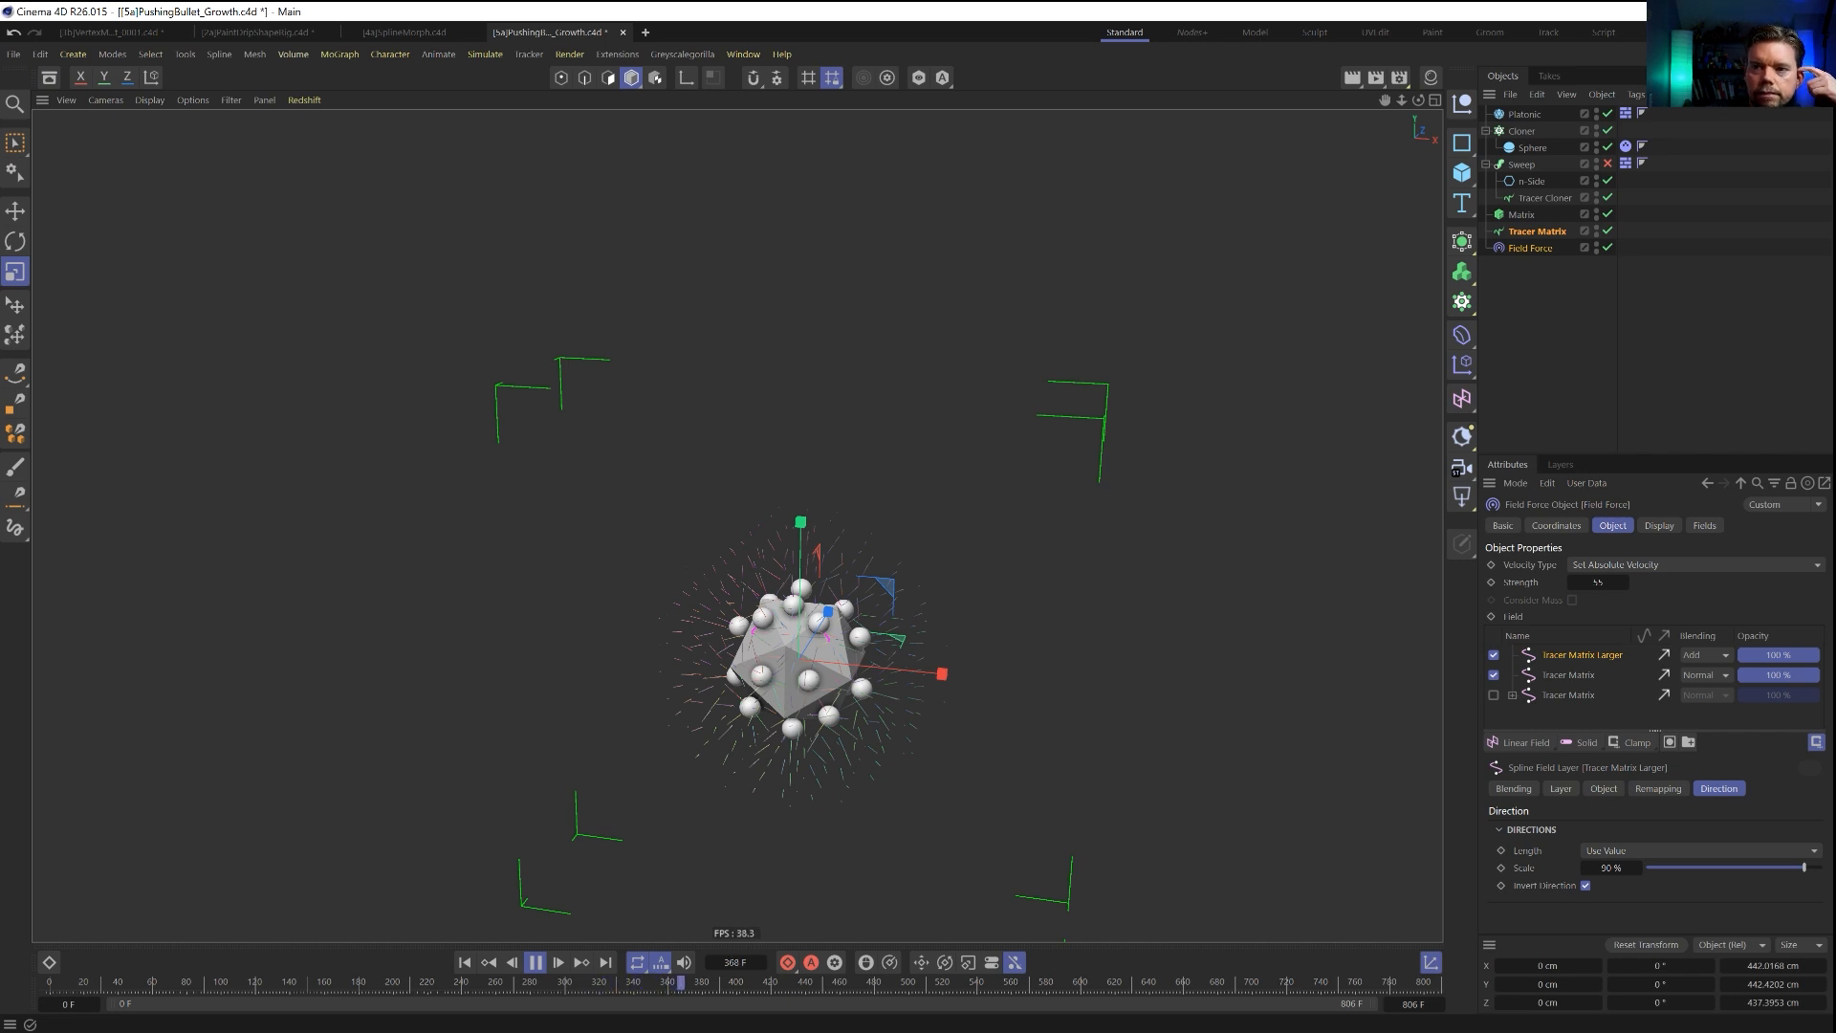
{"action": "left_click", "coordinate": [465, 963]}
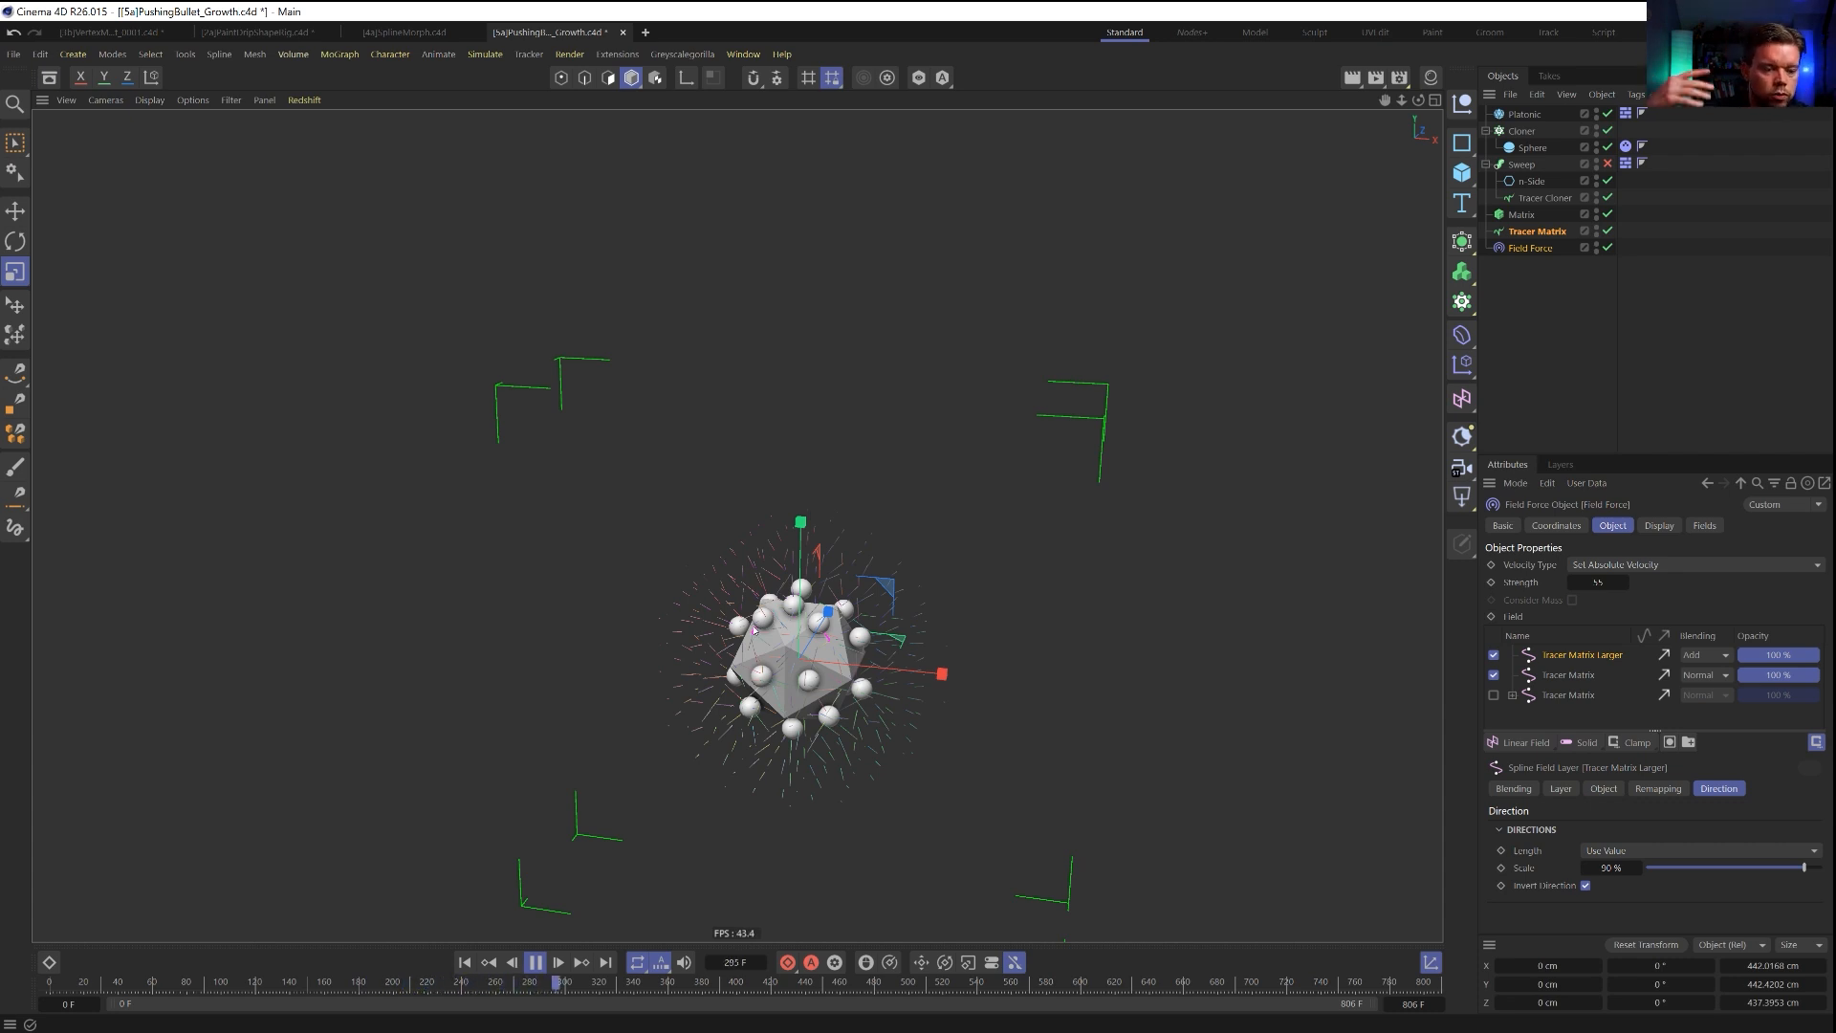
{"action": "left_click", "coordinate": [465, 962]}
{"action": "left_click", "coordinate": [465, 962]}
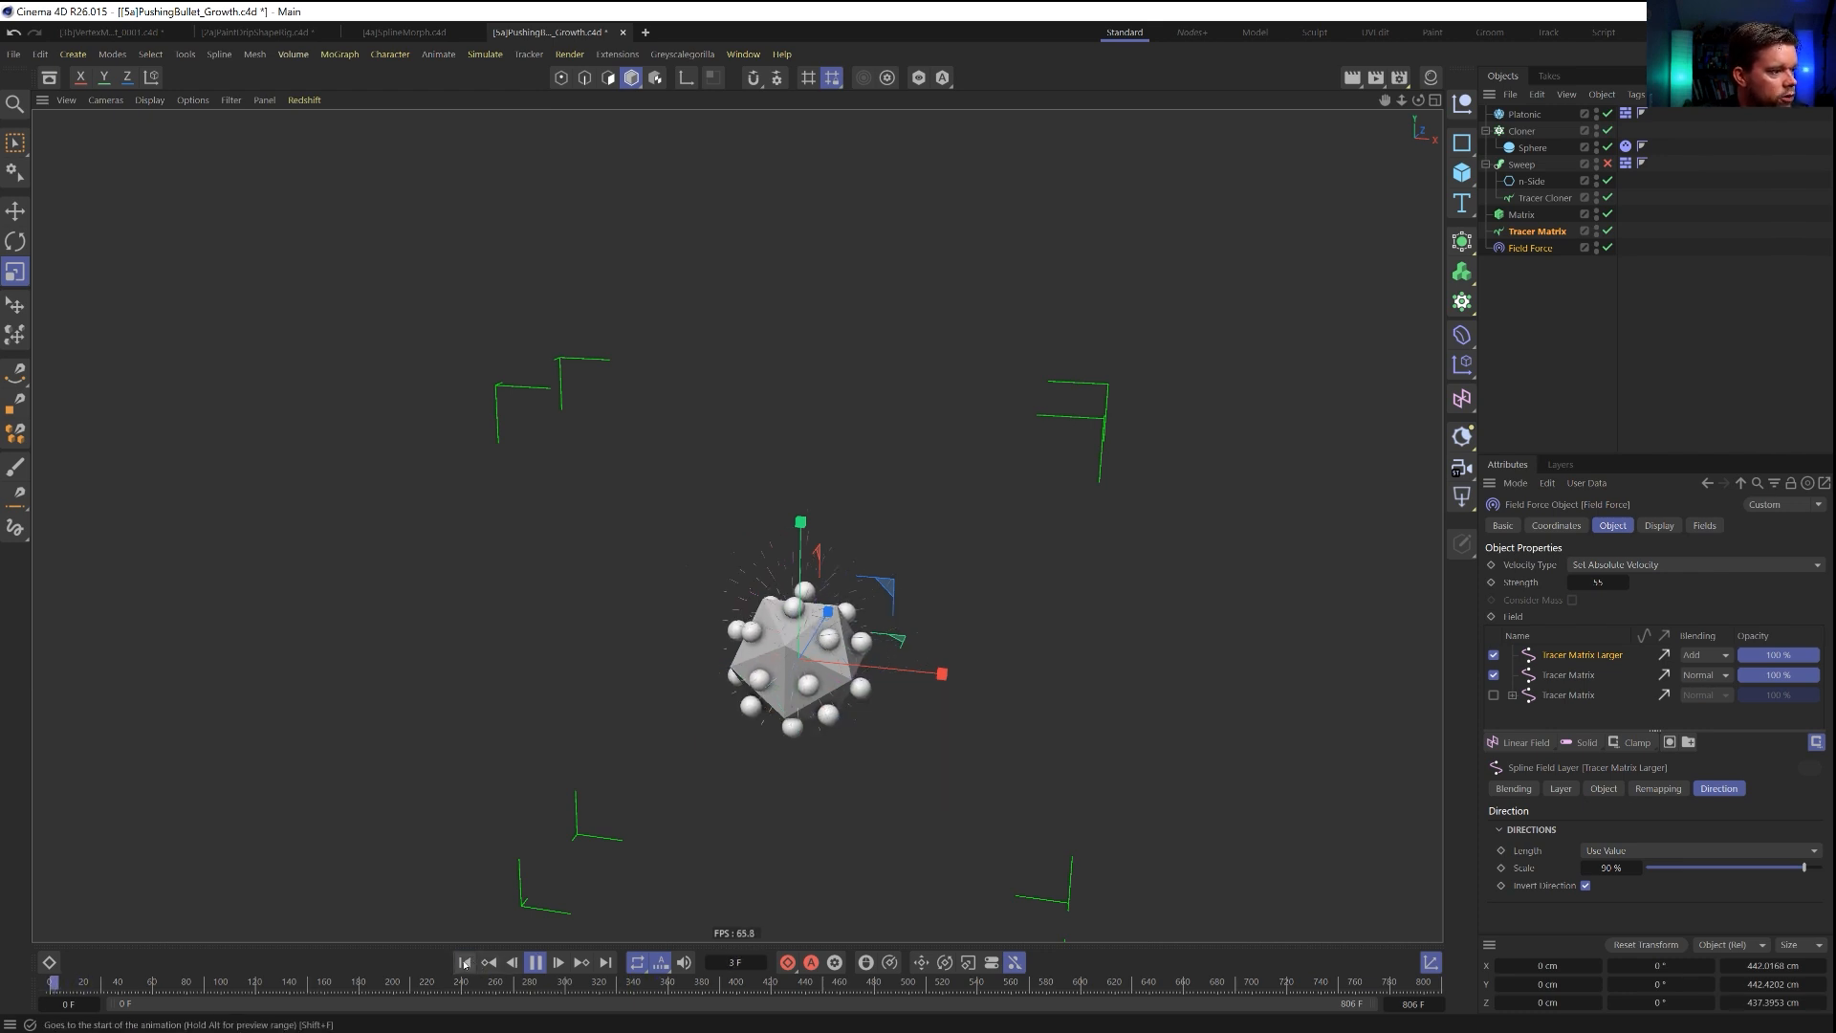
{"action": "left_click", "coordinate": [465, 964]}
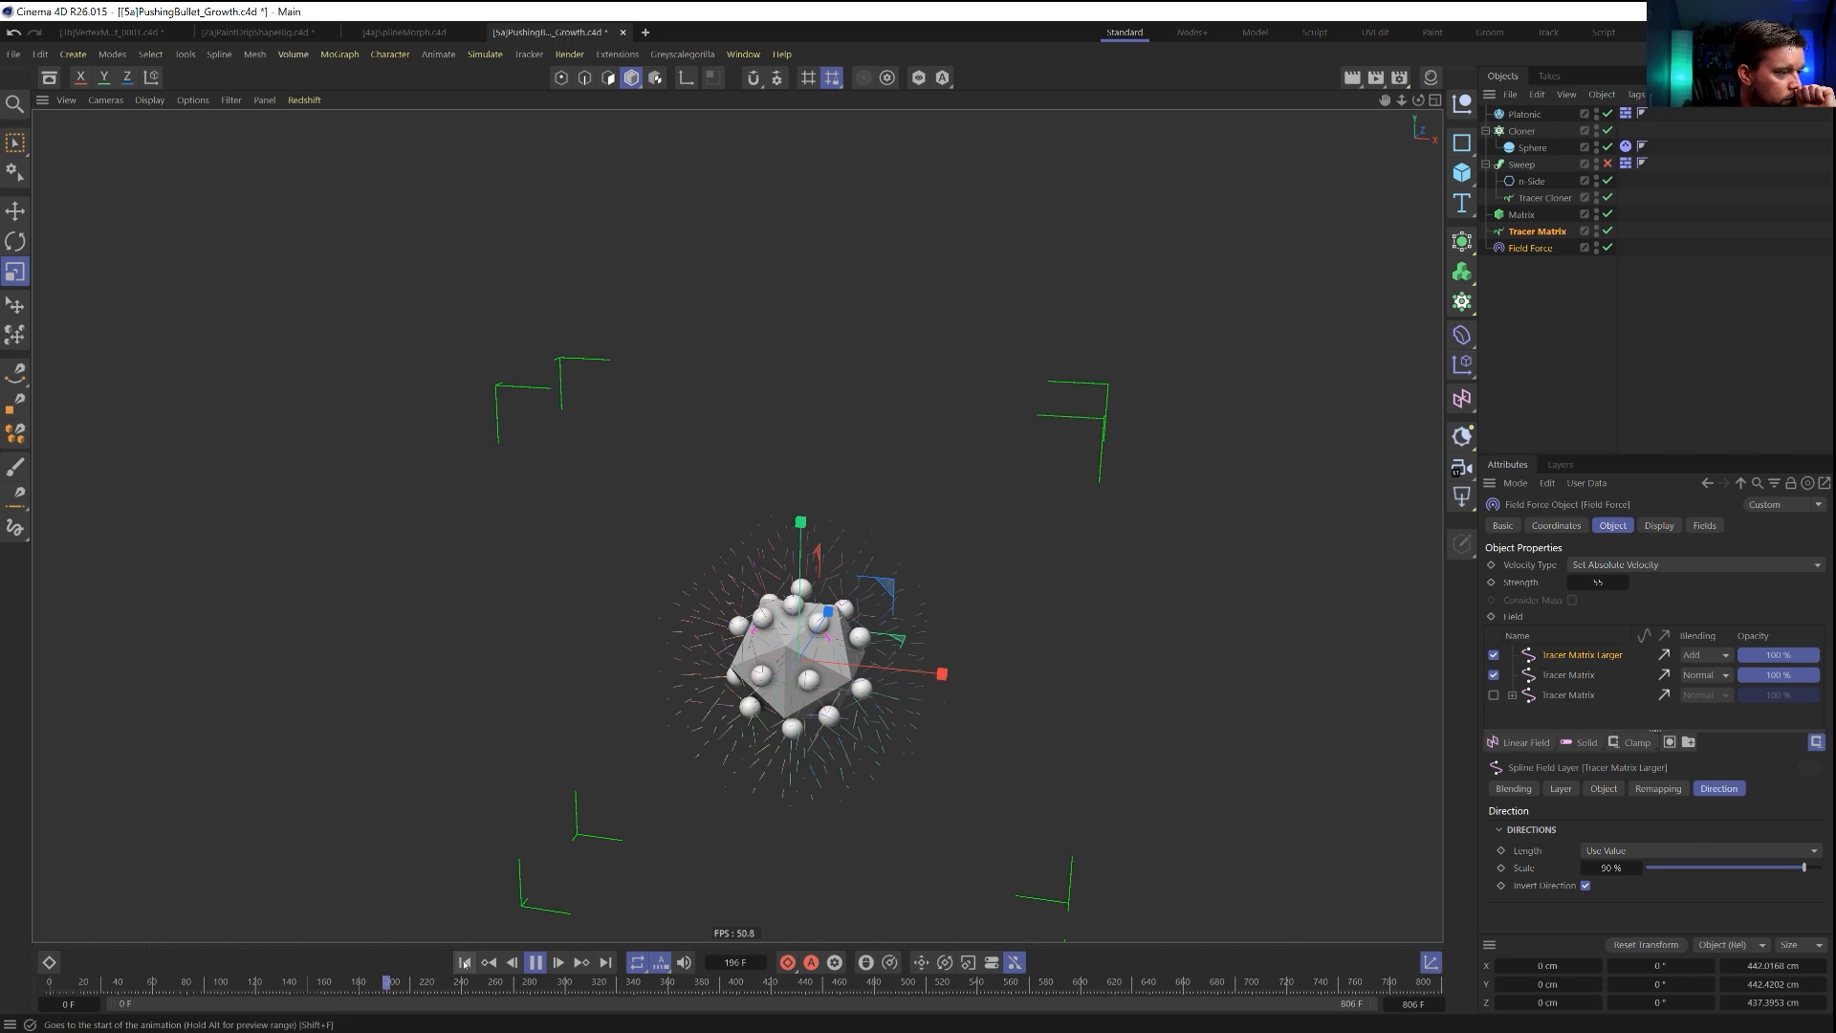
Delete the Tracer Matrix Larger layer from the Field Force and play the simulation again.
{"action": "left_click", "coordinate": [534, 963]}
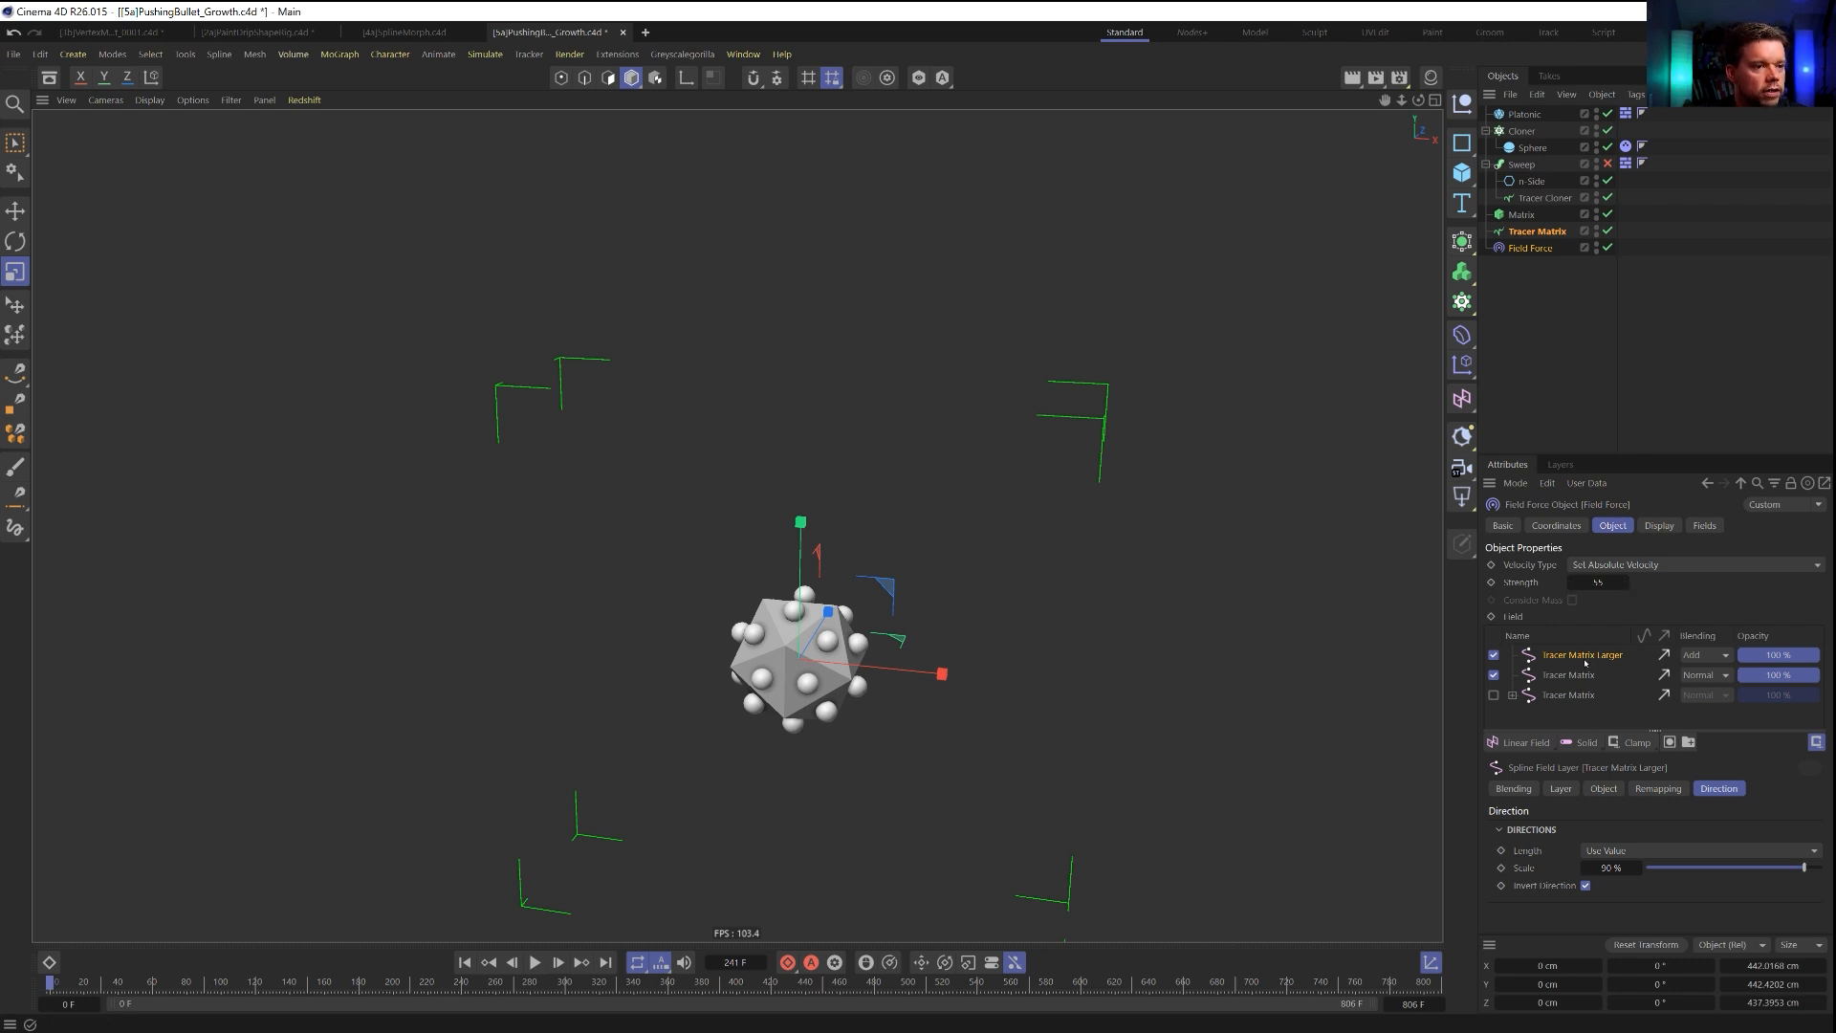
{"action": "key", "text": "Delete"}
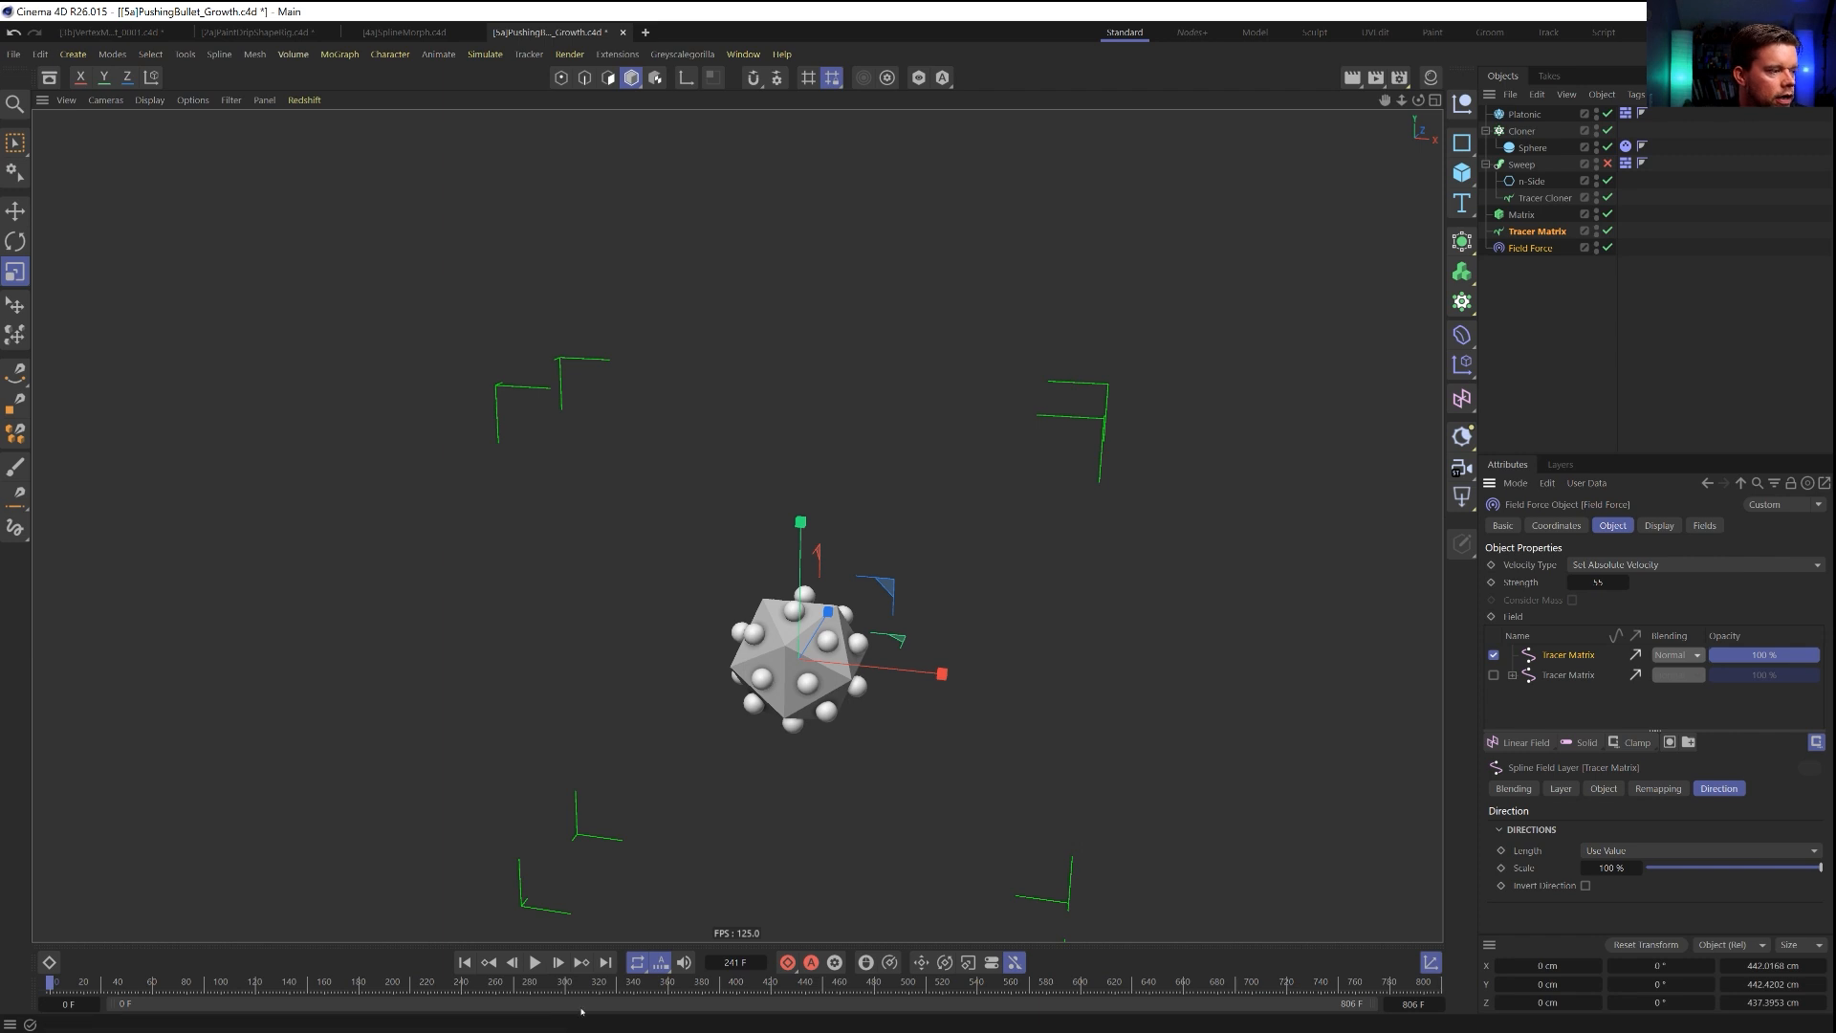
{"action": "left_click", "coordinate": [533, 963]}
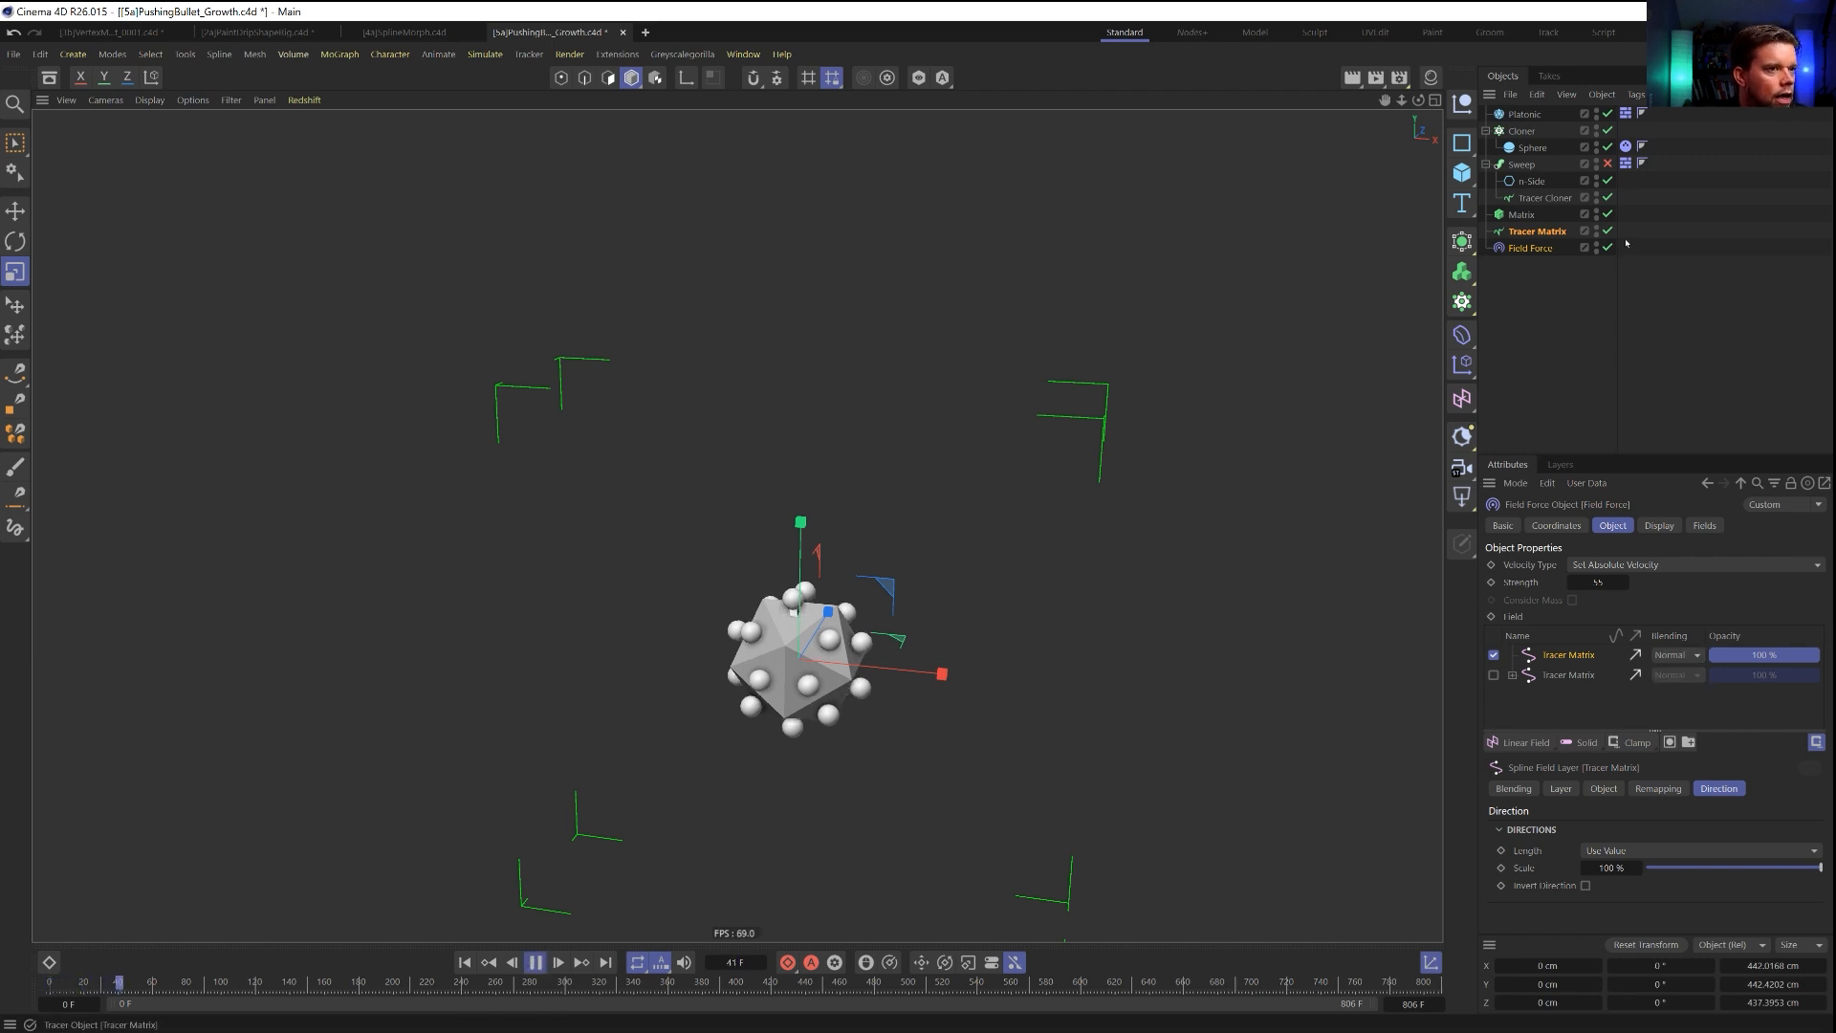
Set the Tracer Cloner's From End limit amount to 1 and stop the simulation.
{"action": "left_click", "coordinate": [1544, 198]}
{"action": "double_click", "coordinate": [1632, 821]}
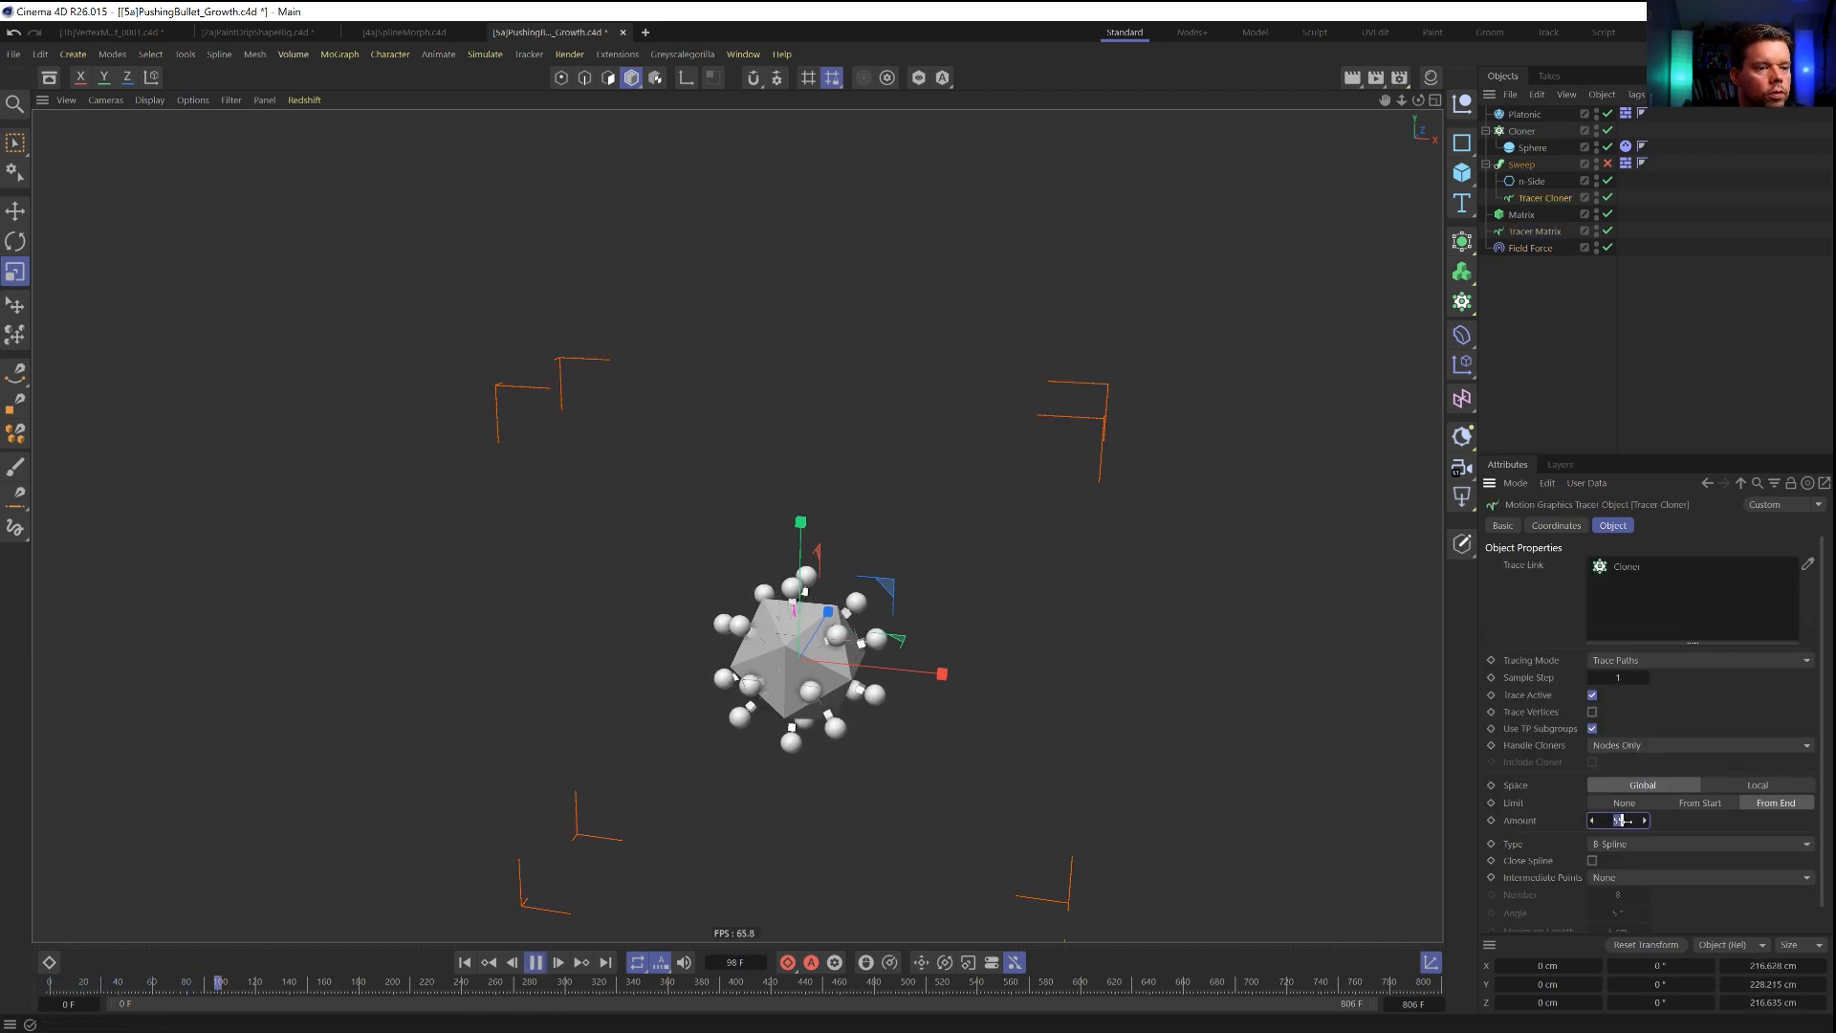
{"action": "type", "text": "1"}
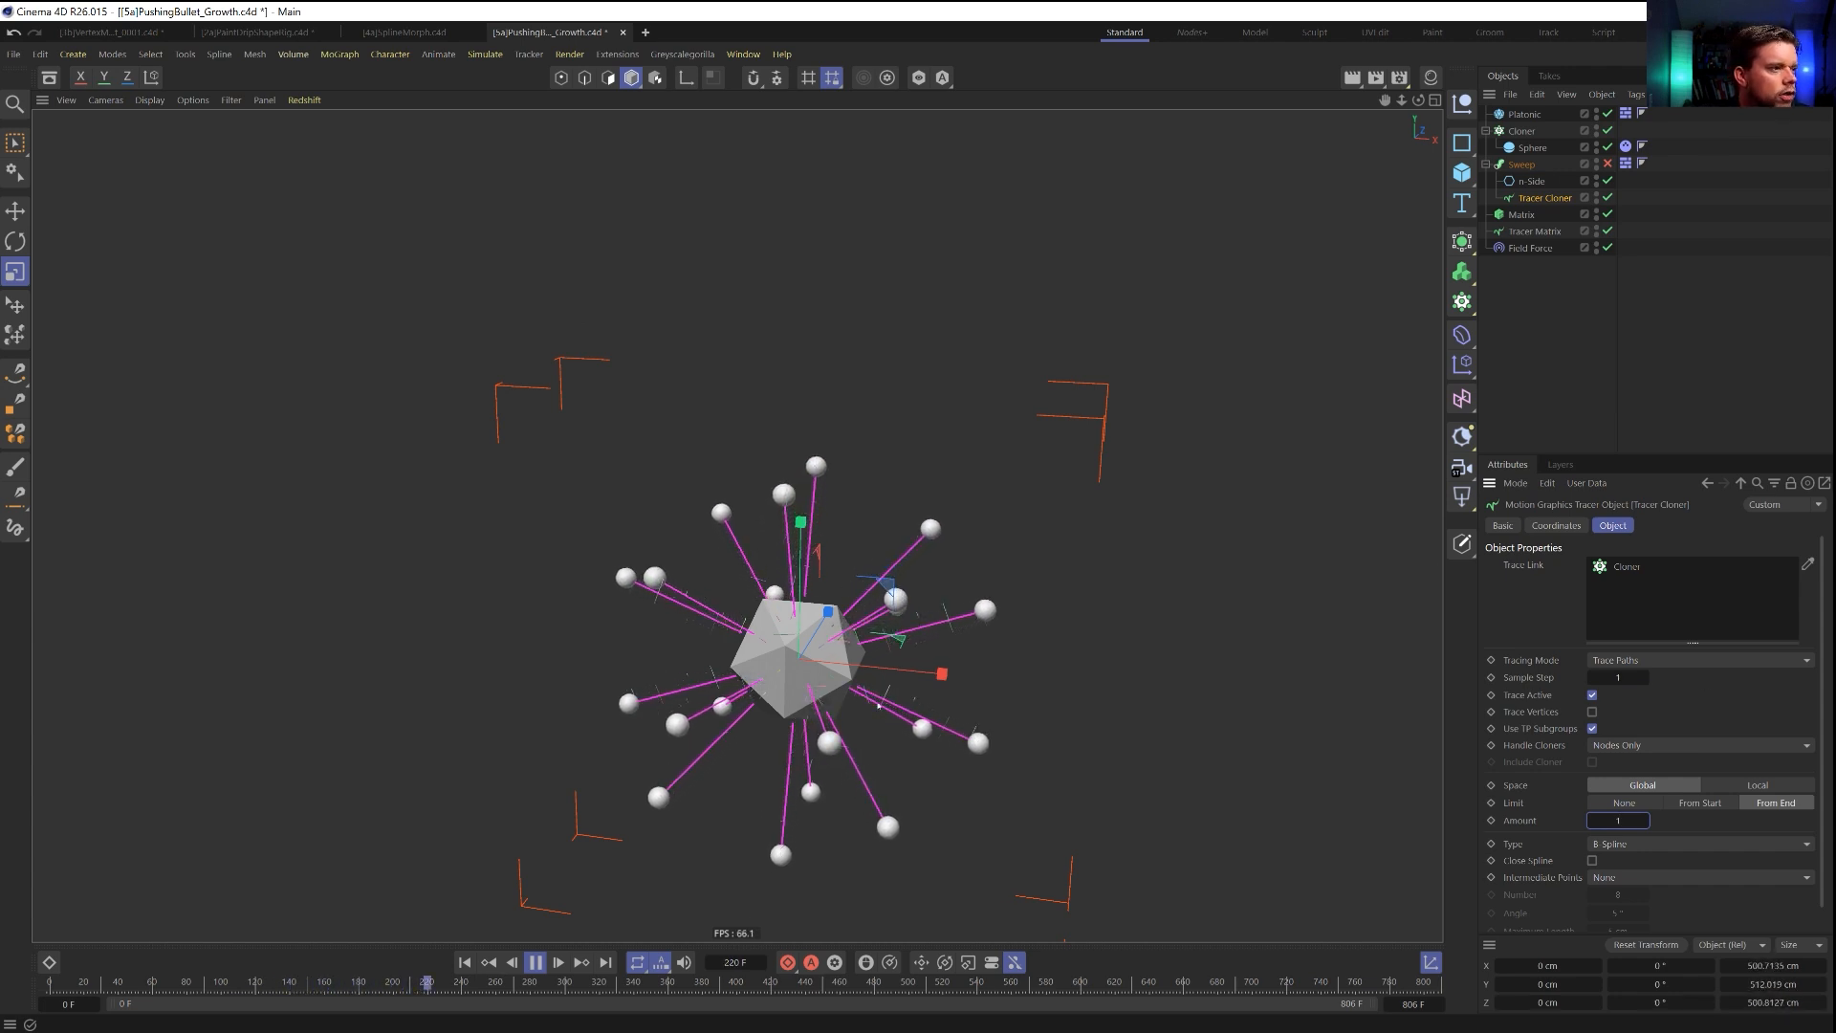
{"action": "left_click", "coordinate": [553, 963]}
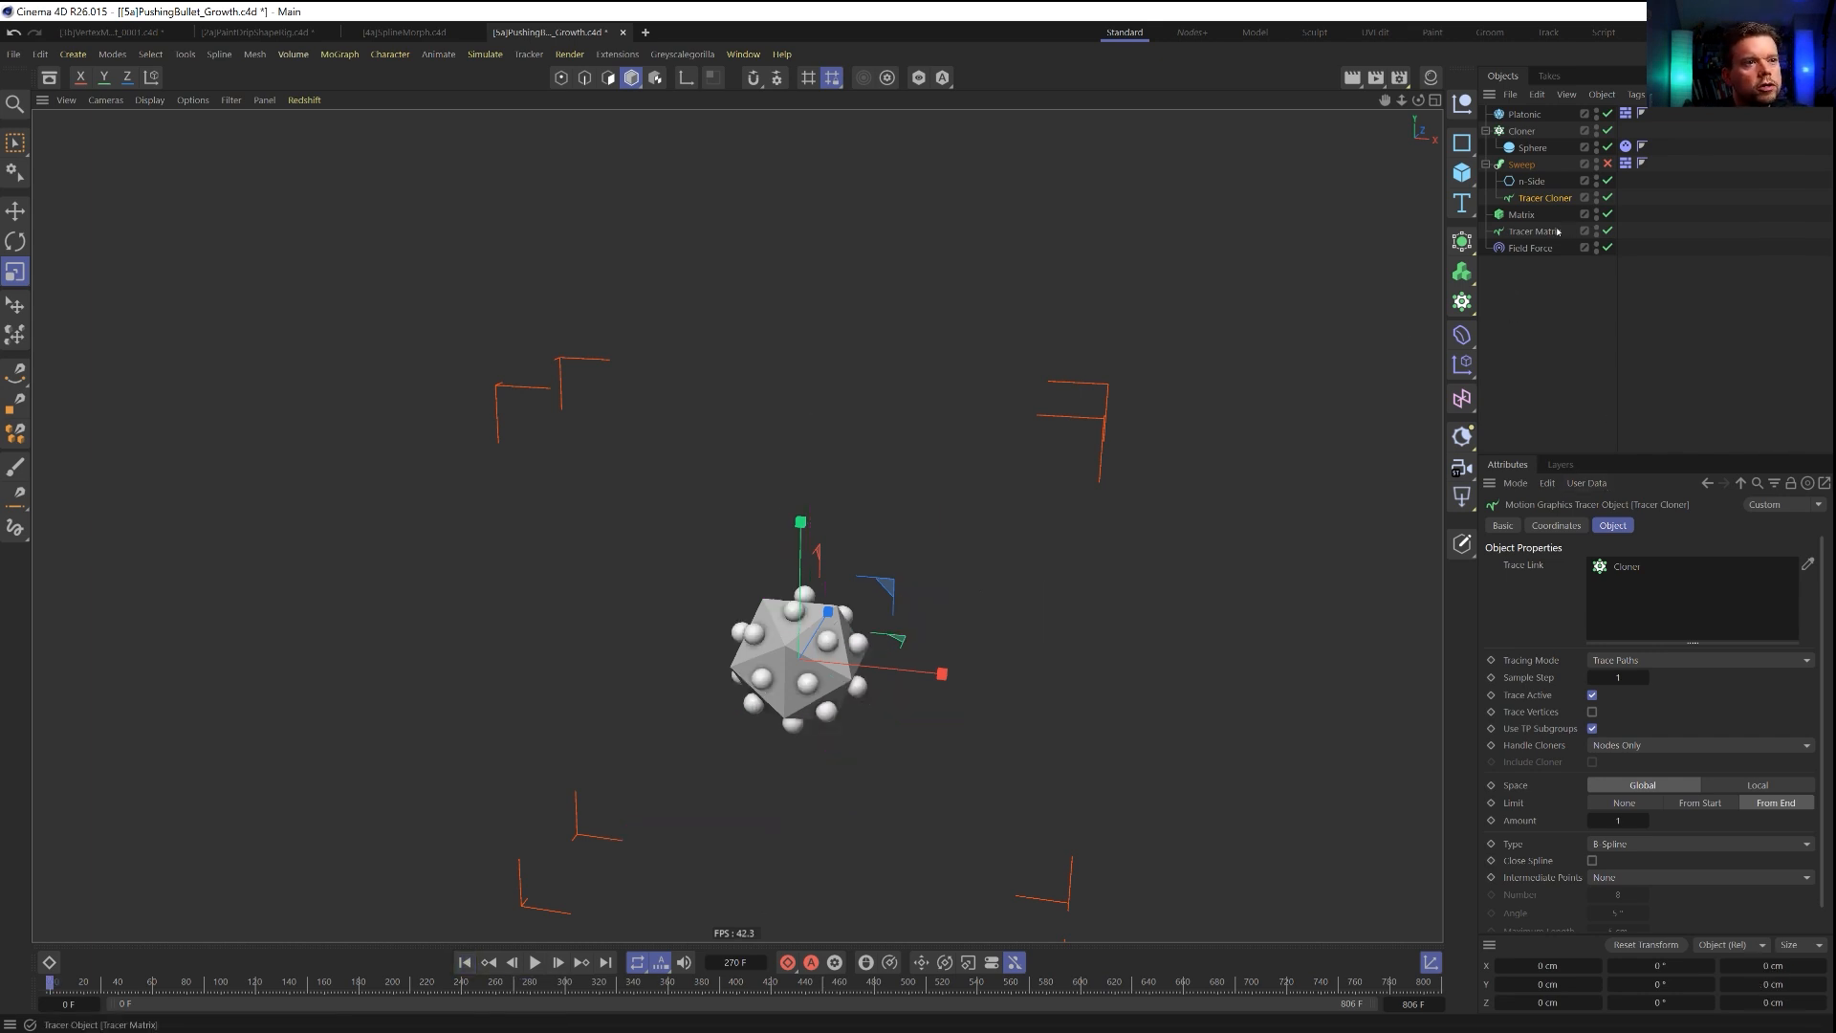
Add a Random Field above the Field Force's Tracer Matrix layers and set its blending mode to Add.
{"action": "left_click", "coordinate": [1531, 248]}
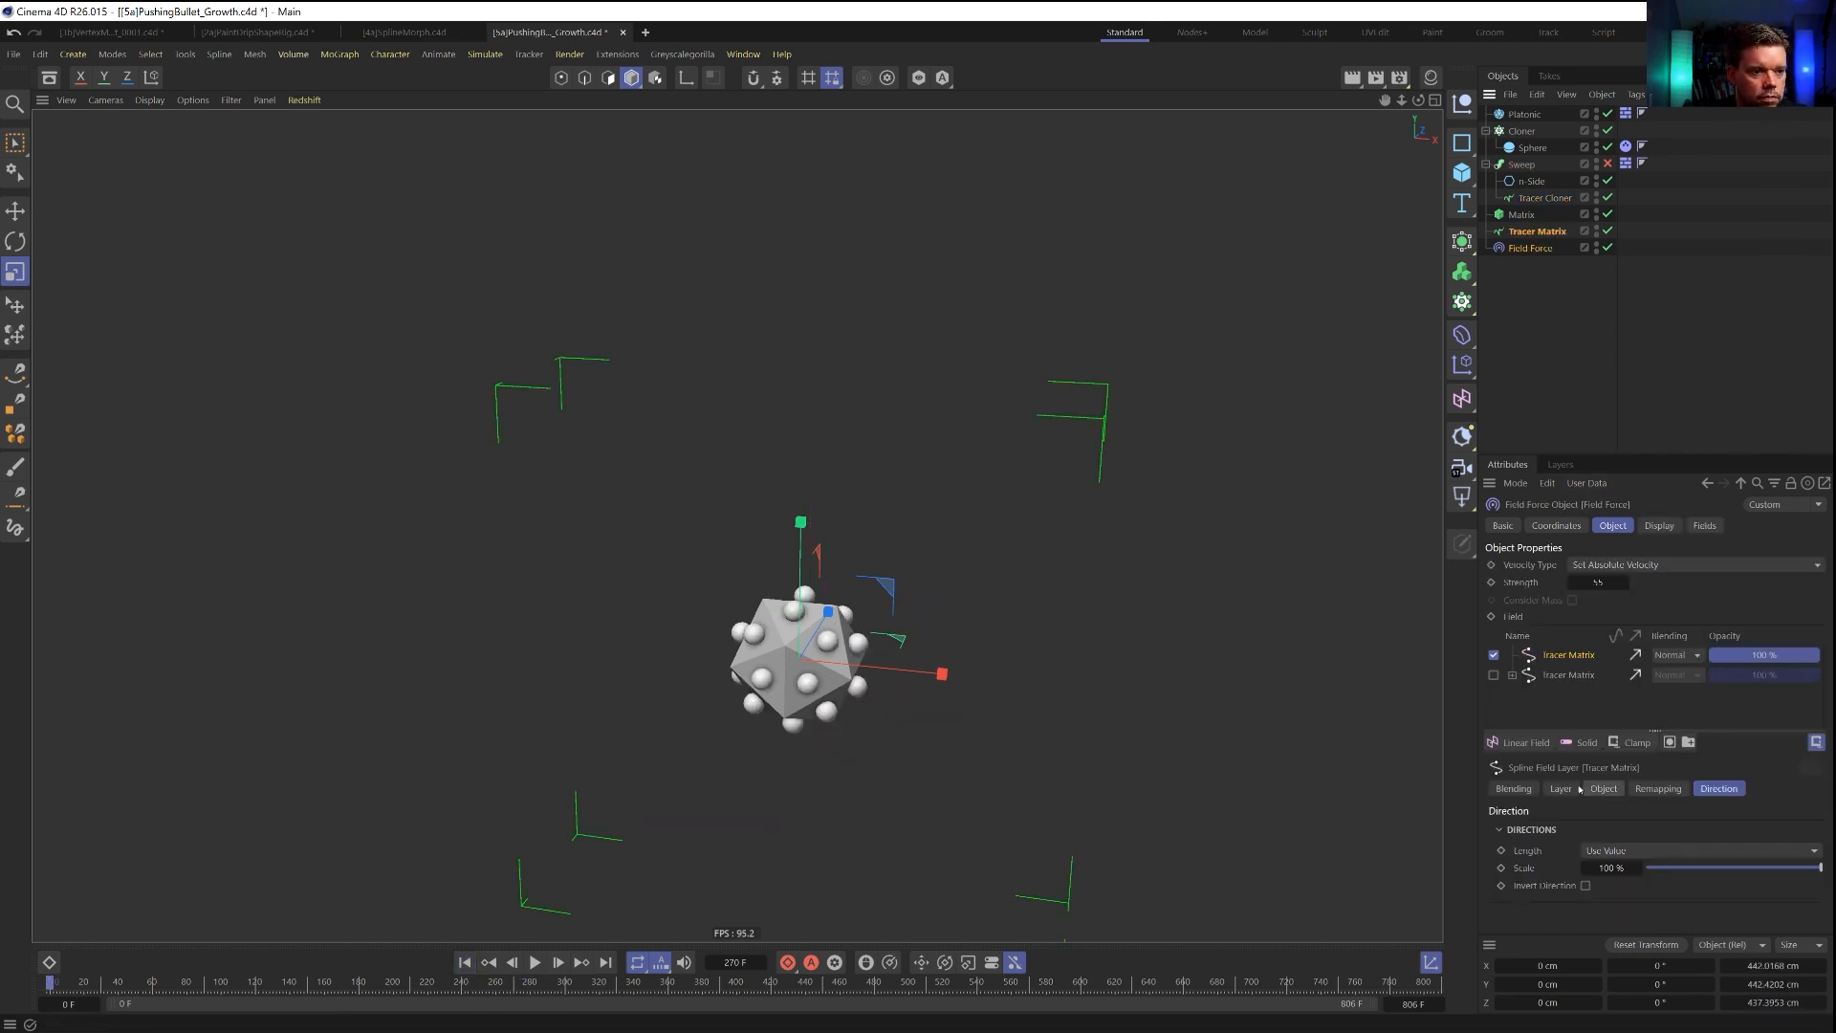
{"action": "left_click", "coordinate": [1522, 742]}
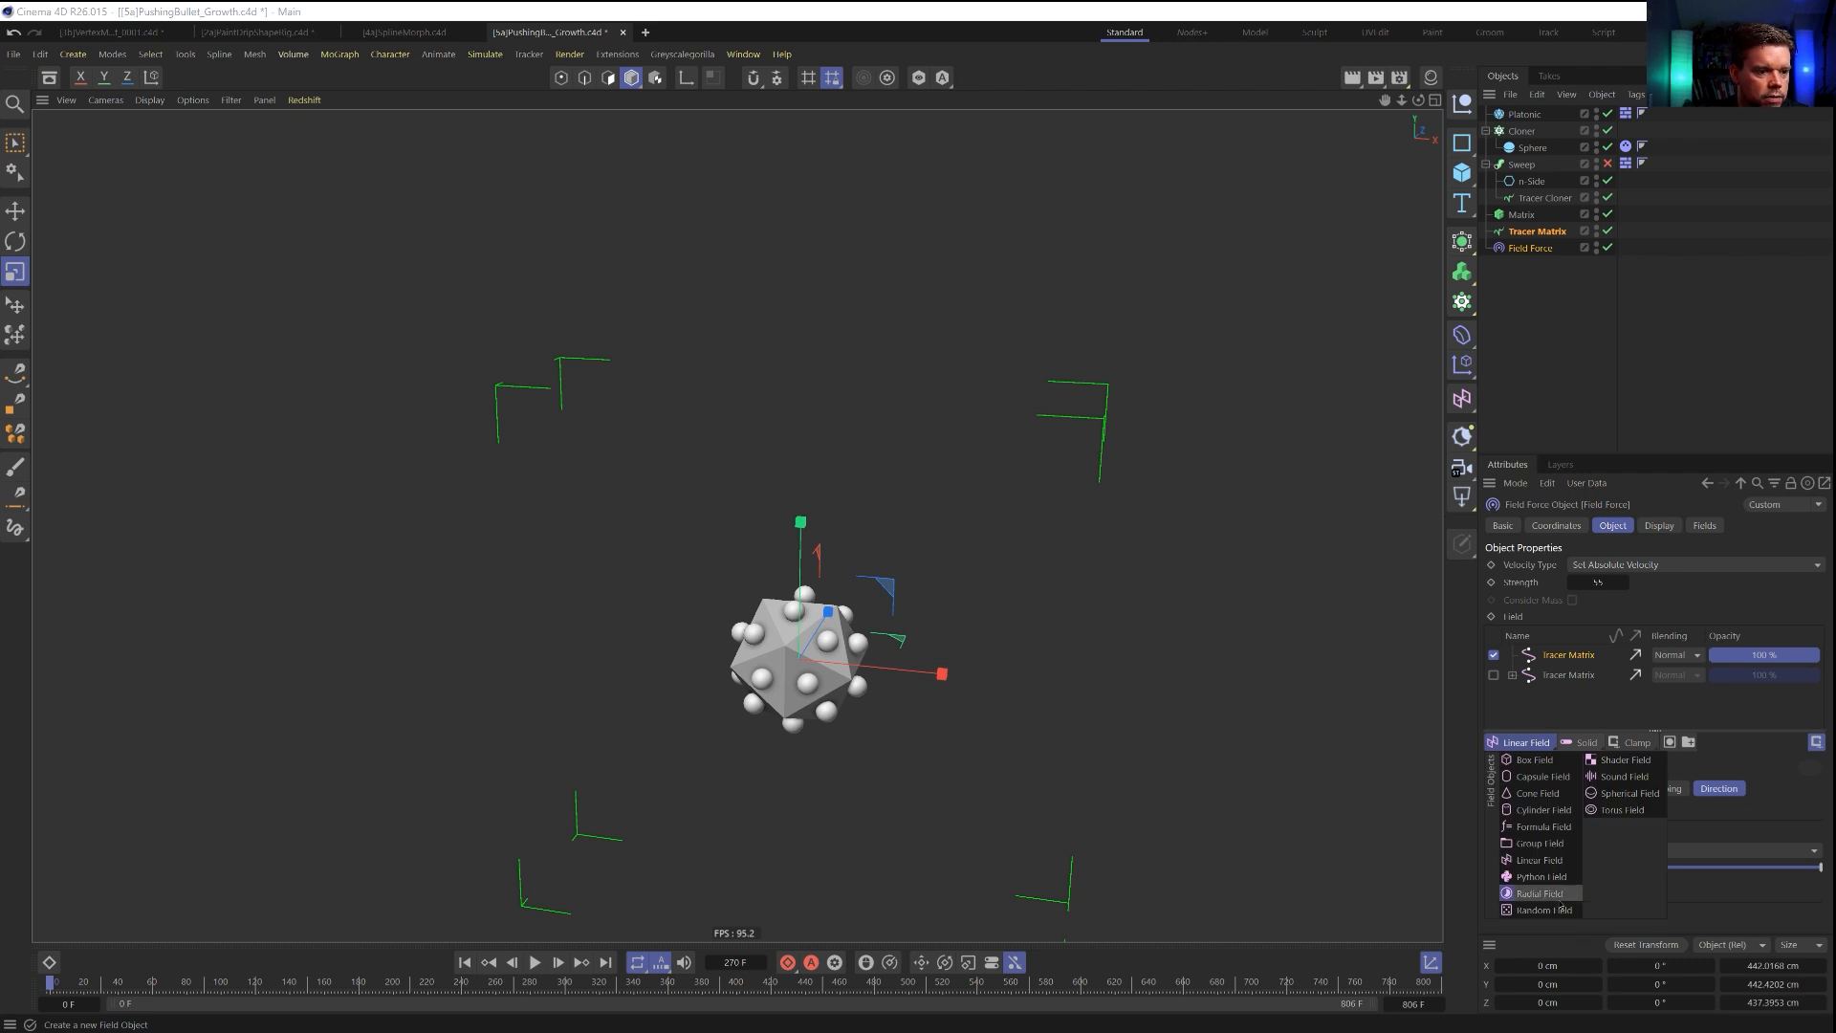
{"action": "left_click", "coordinate": [1562, 910]}
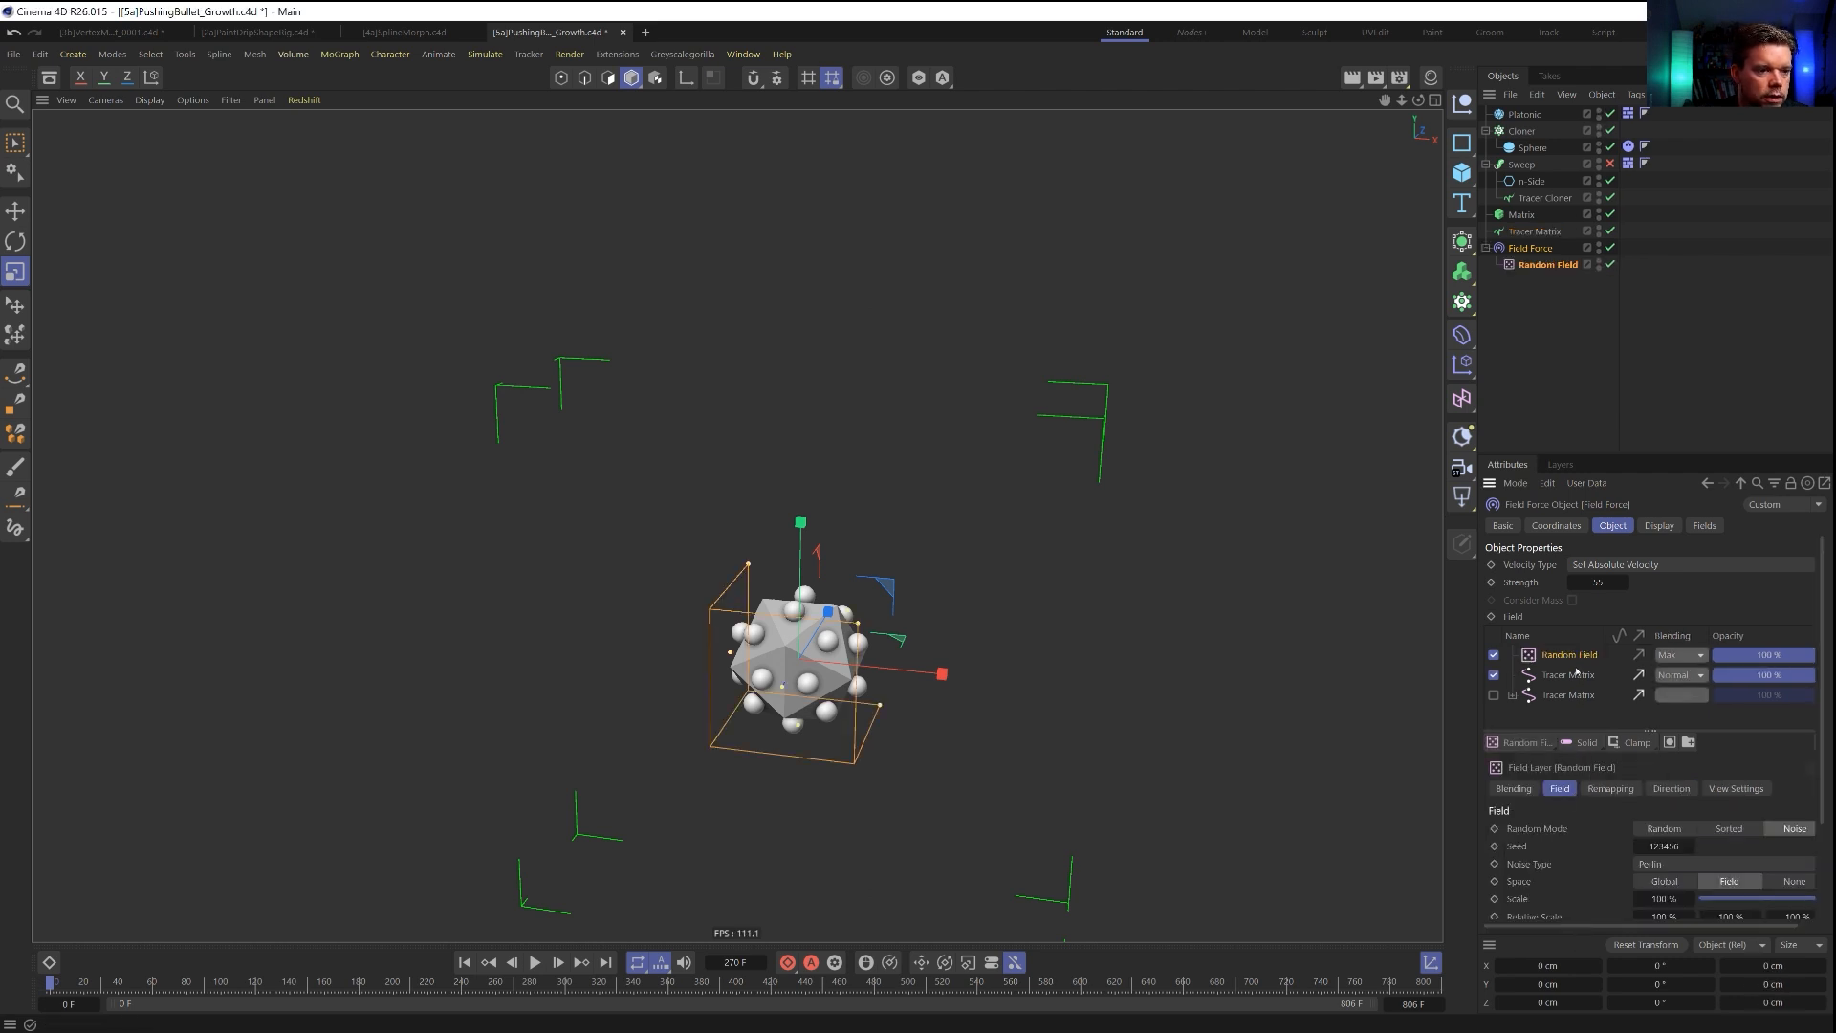
{"action": "left_click", "coordinate": [1665, 662]}
{"action": "left_click", "coordinate": [1688, 850]}
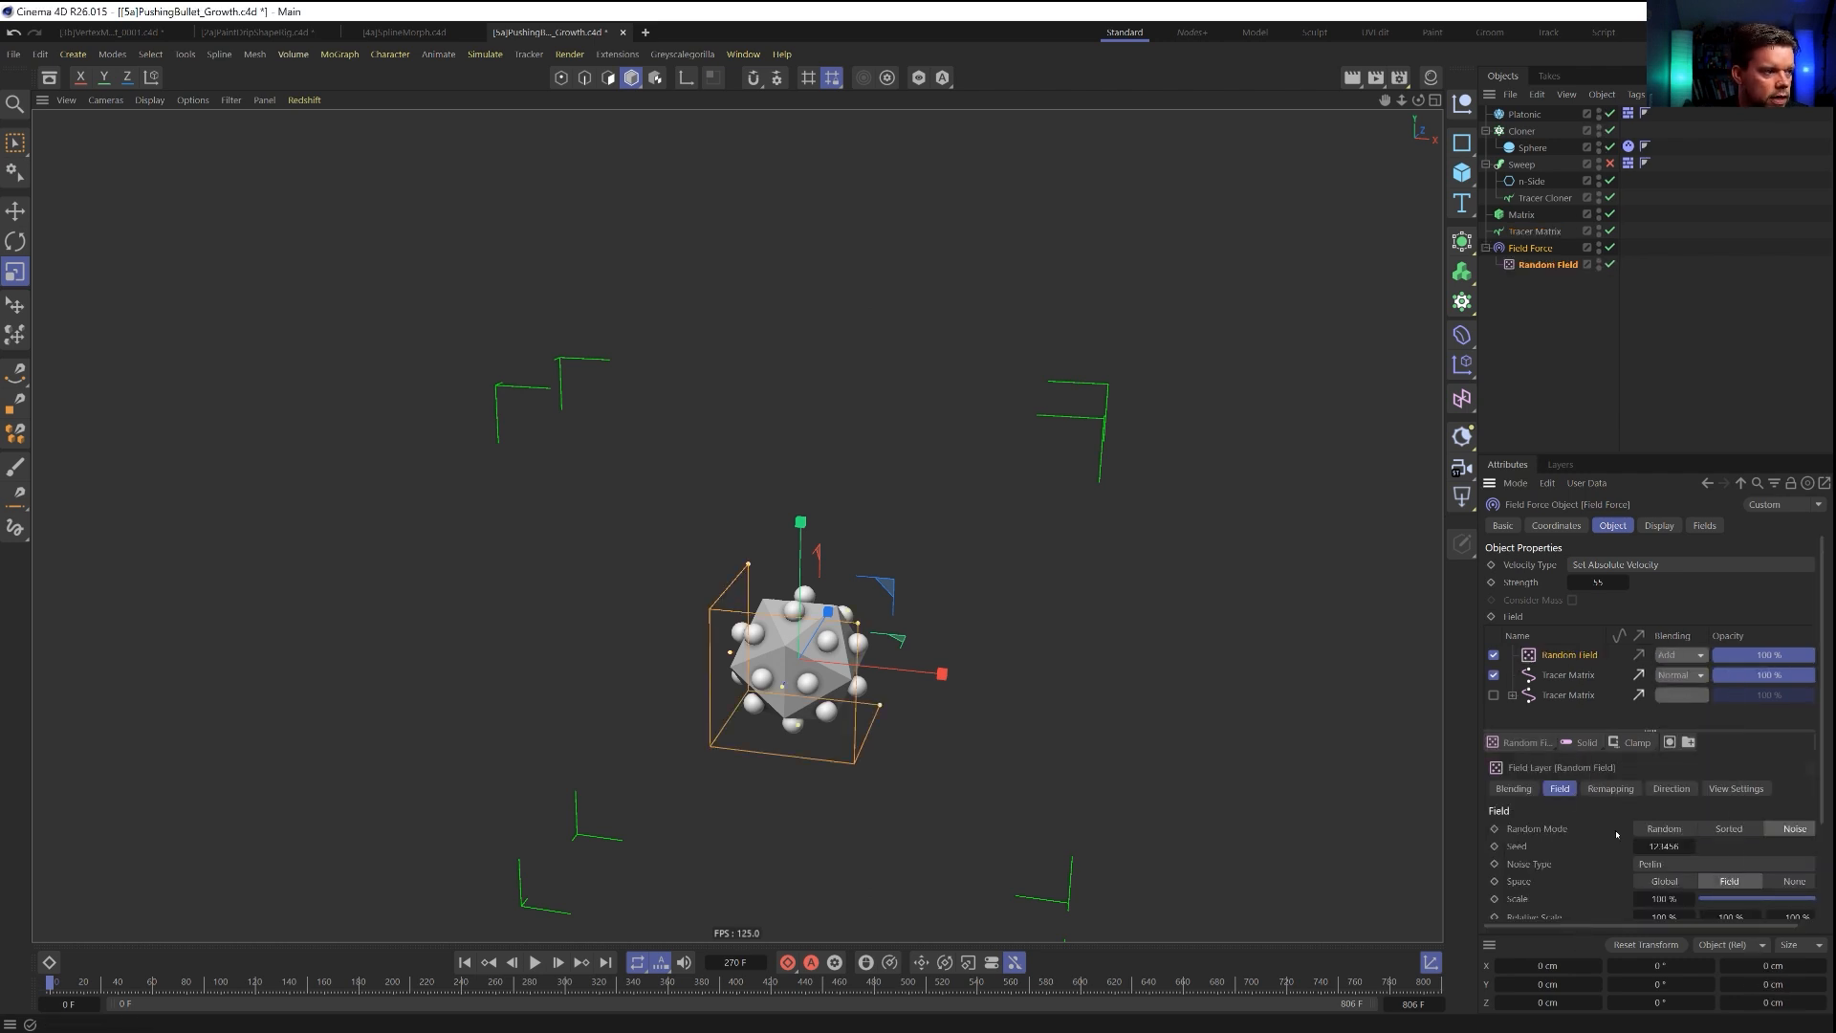
{"action": "scroll", "coordinate": [1588, 834], "scroll_direction": "down", "scroll_amount": 3}
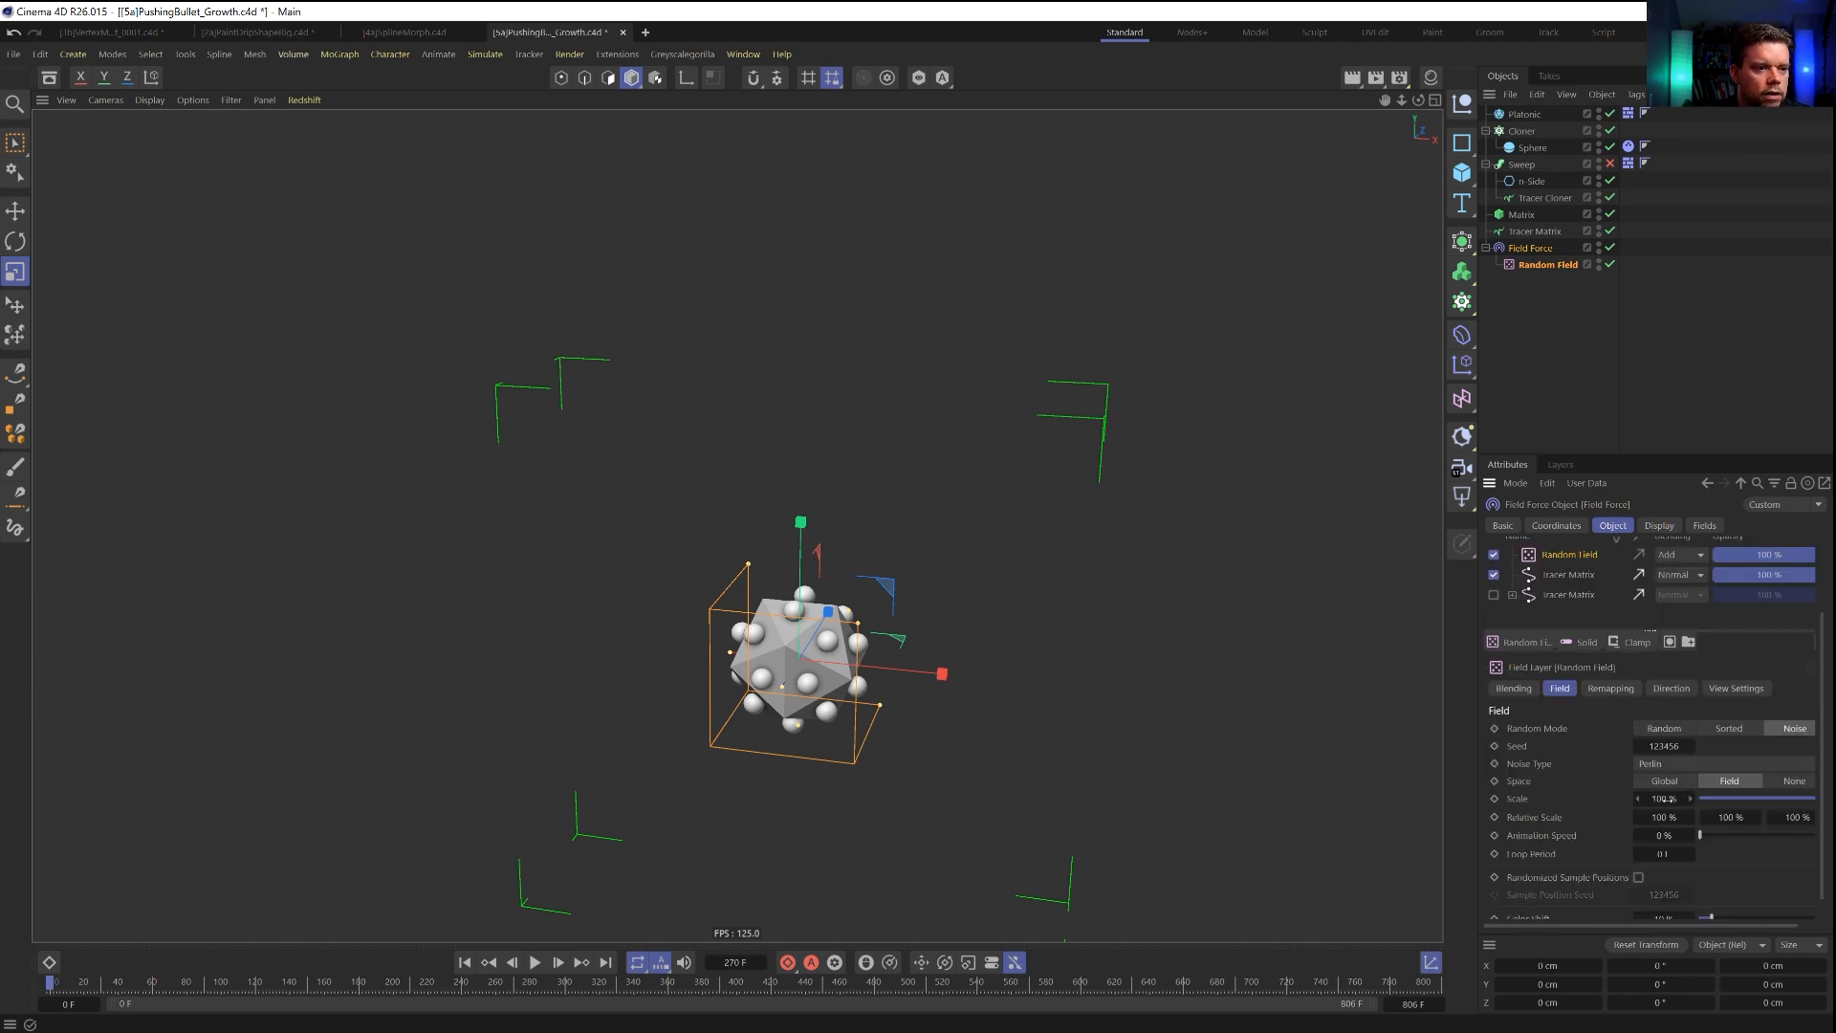
Play the simulation and set the animation speed of the Field Force's Random Field layer to 18 %.
{"action": "left_click", "coordinate": [535, 962]}
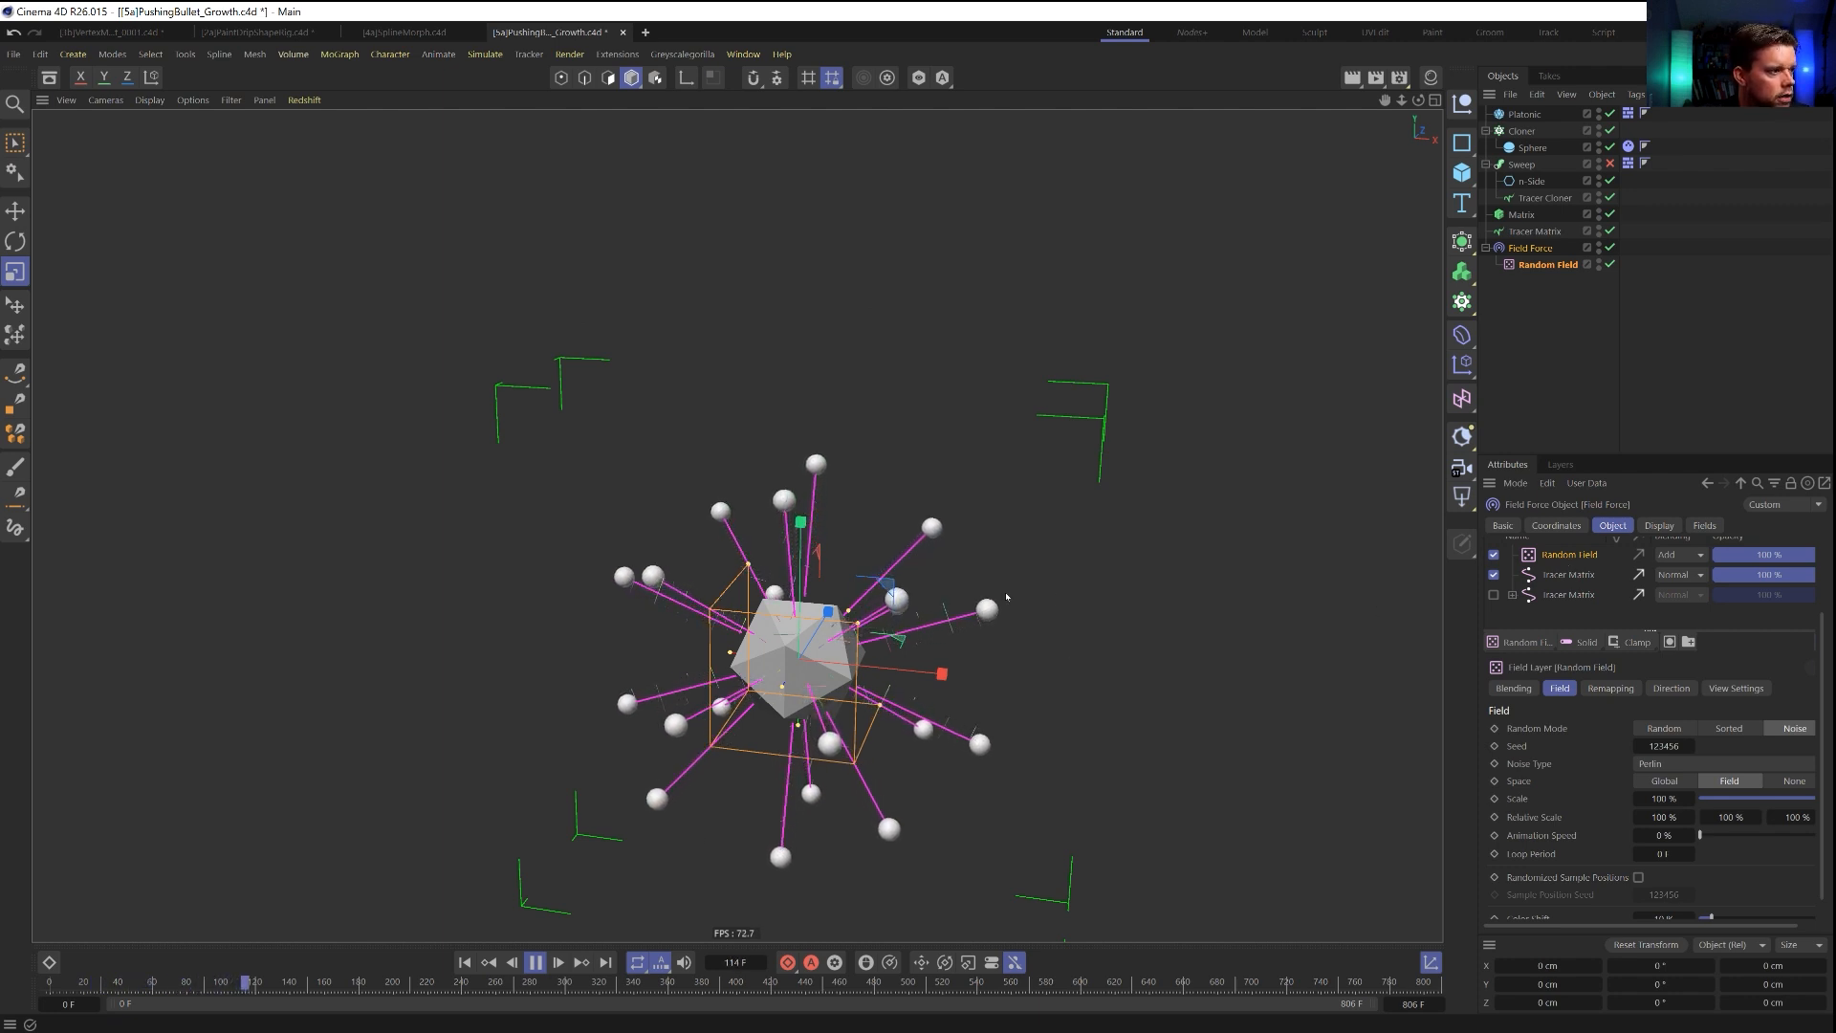
{"action": "left_click", "coordinate": [1576, 579]}
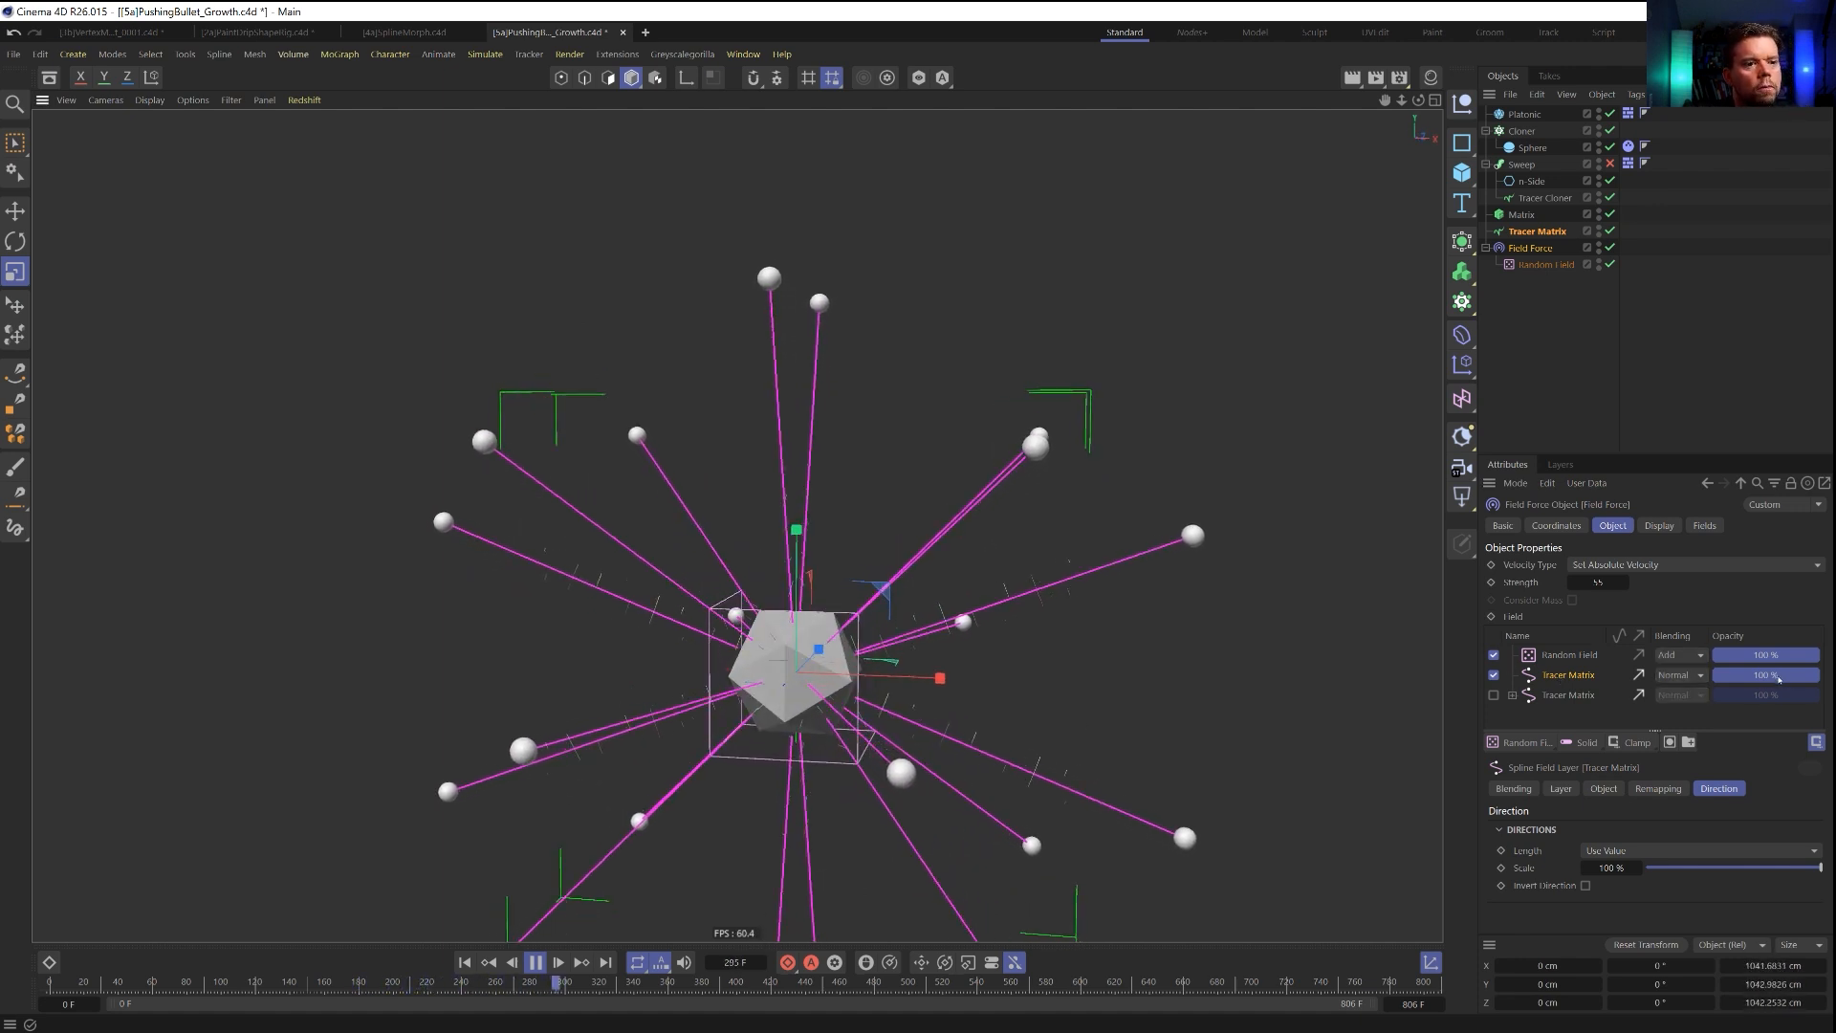
{"action": "left_click", "coordinate": [1565, 660]}
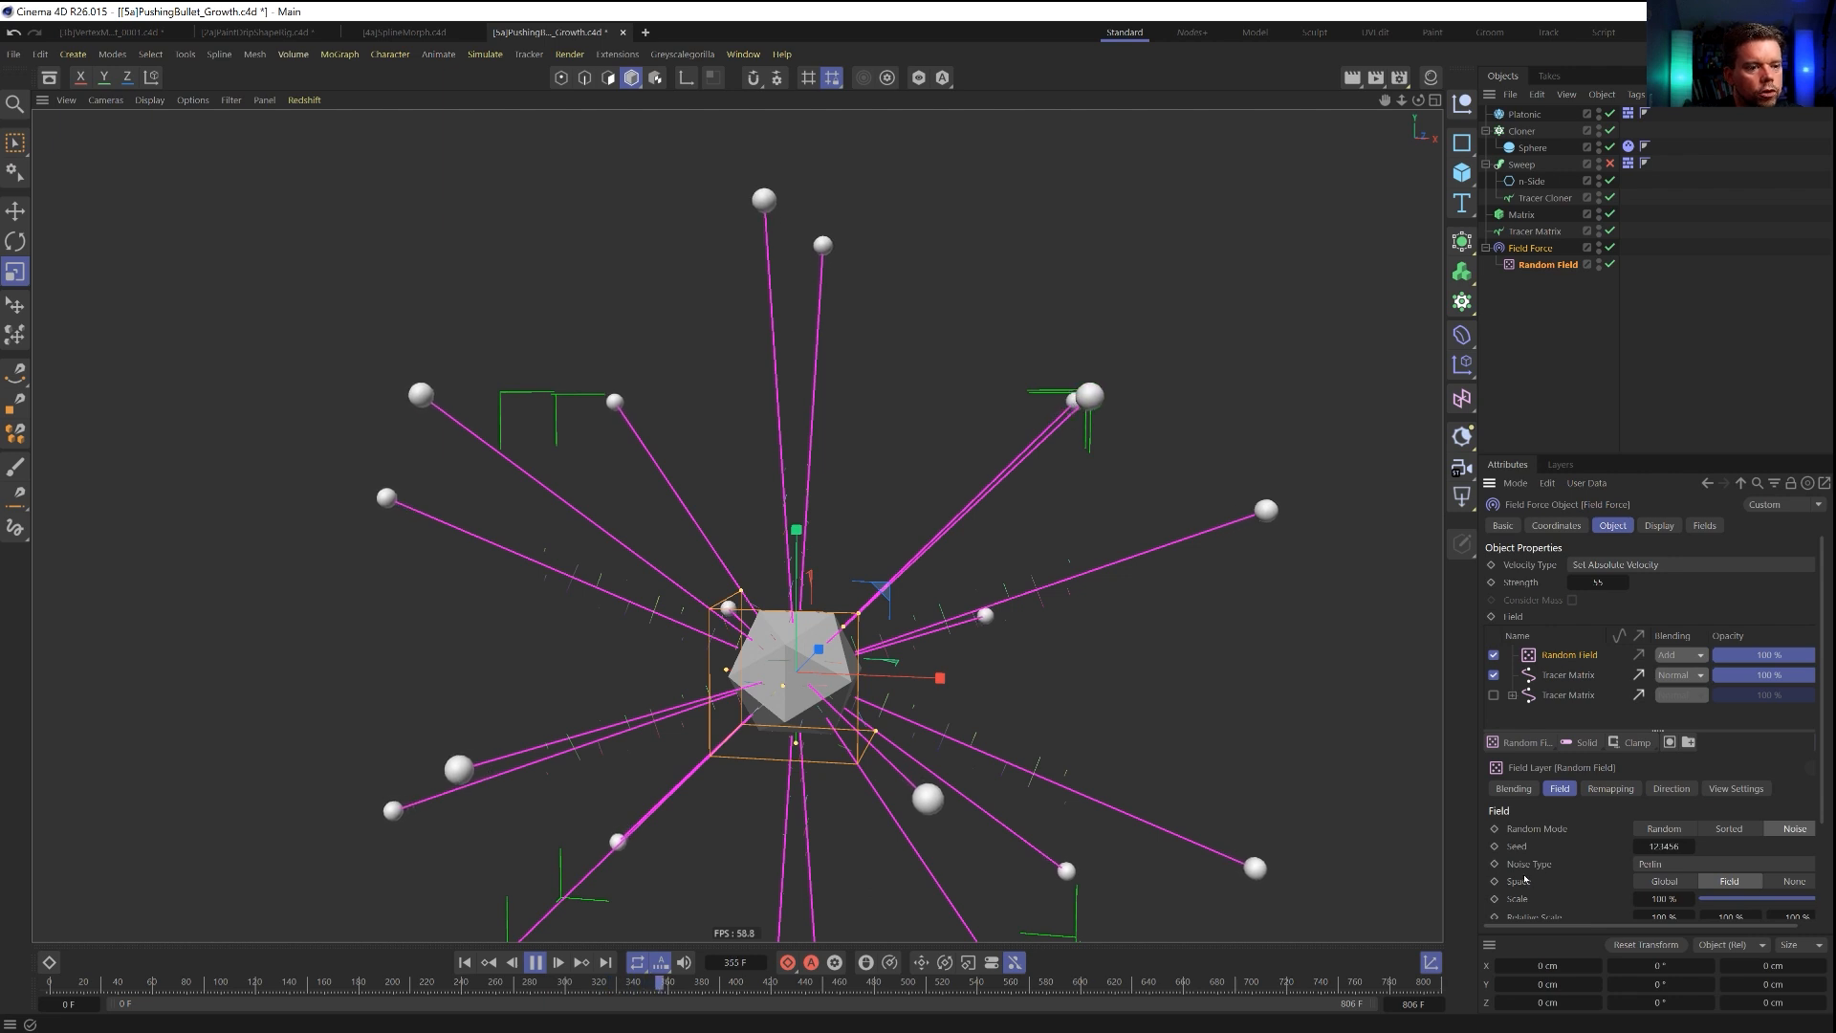
{"action": "scroll", "coordinate": [1587, 814], "scroll_direction": "down", "scroll_amount": 2}
{"action": "left_click", "coordinate": [1722, 810]}
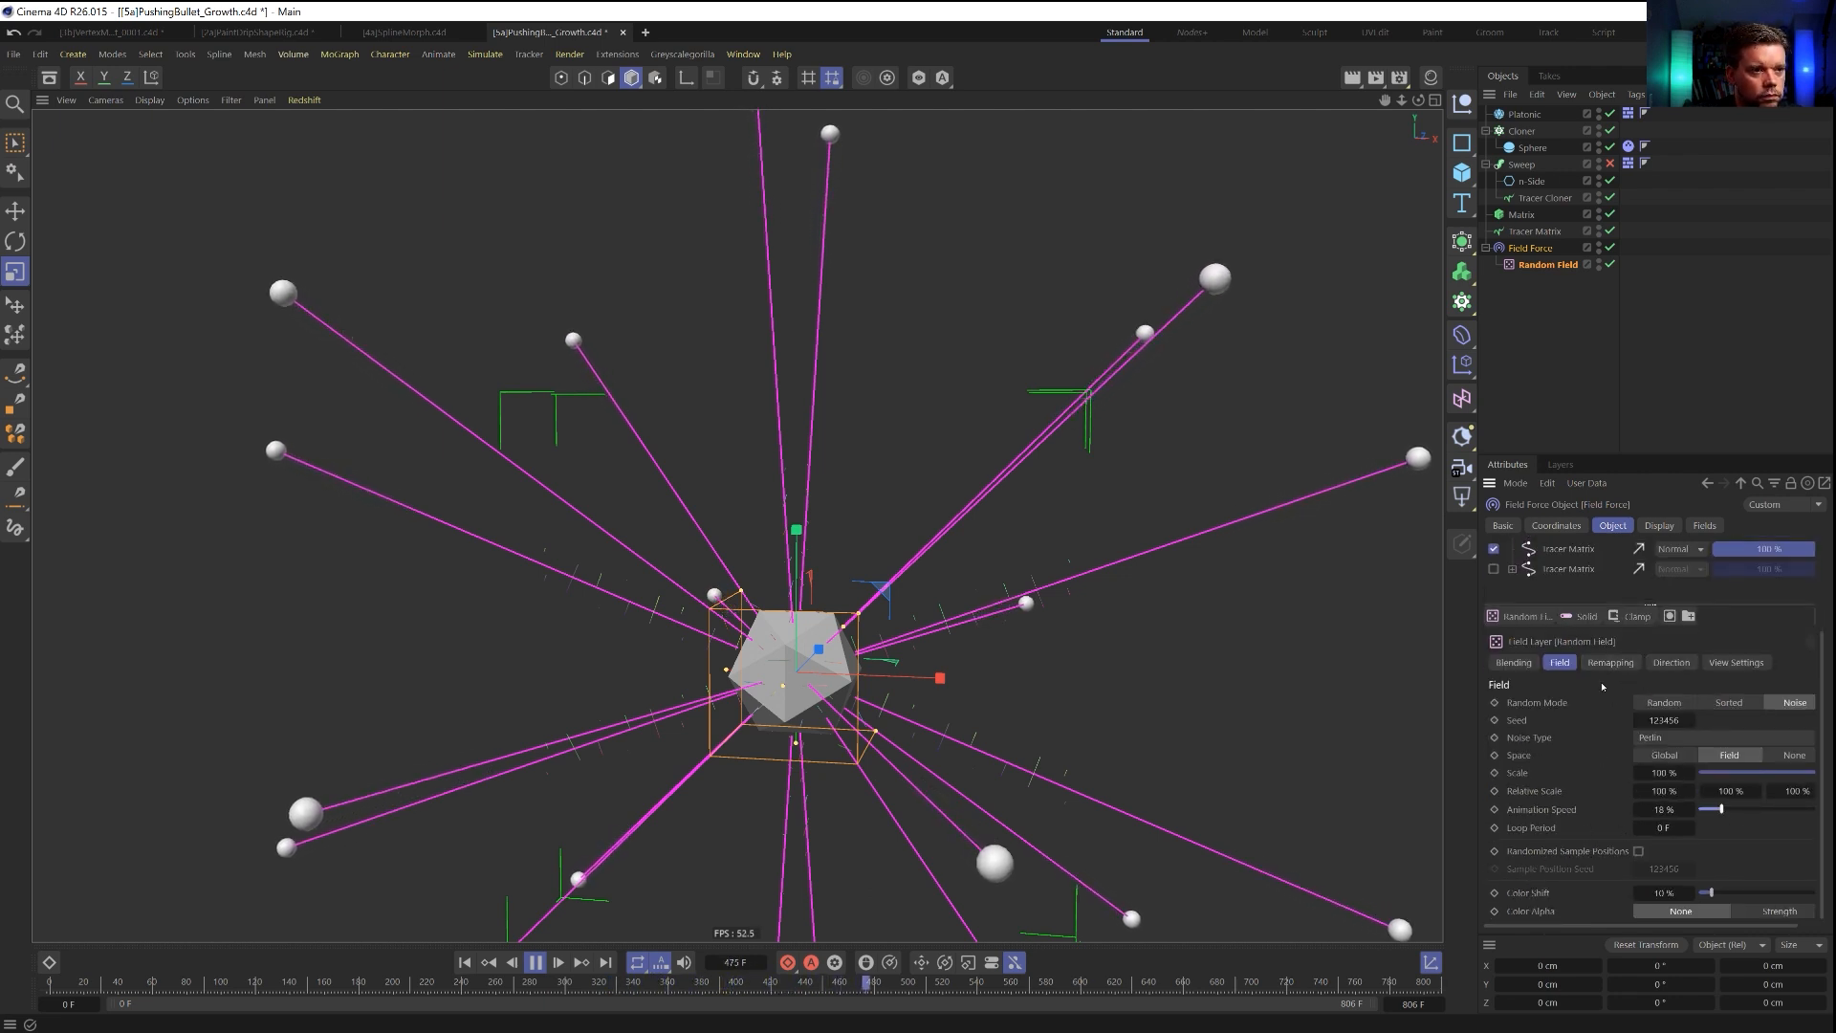
Try From End limit amounts of 5 and 34 on the Tracer Cloner while replaying the simulation.
{"action": "left_click", "coordinate": [1533, 230]}
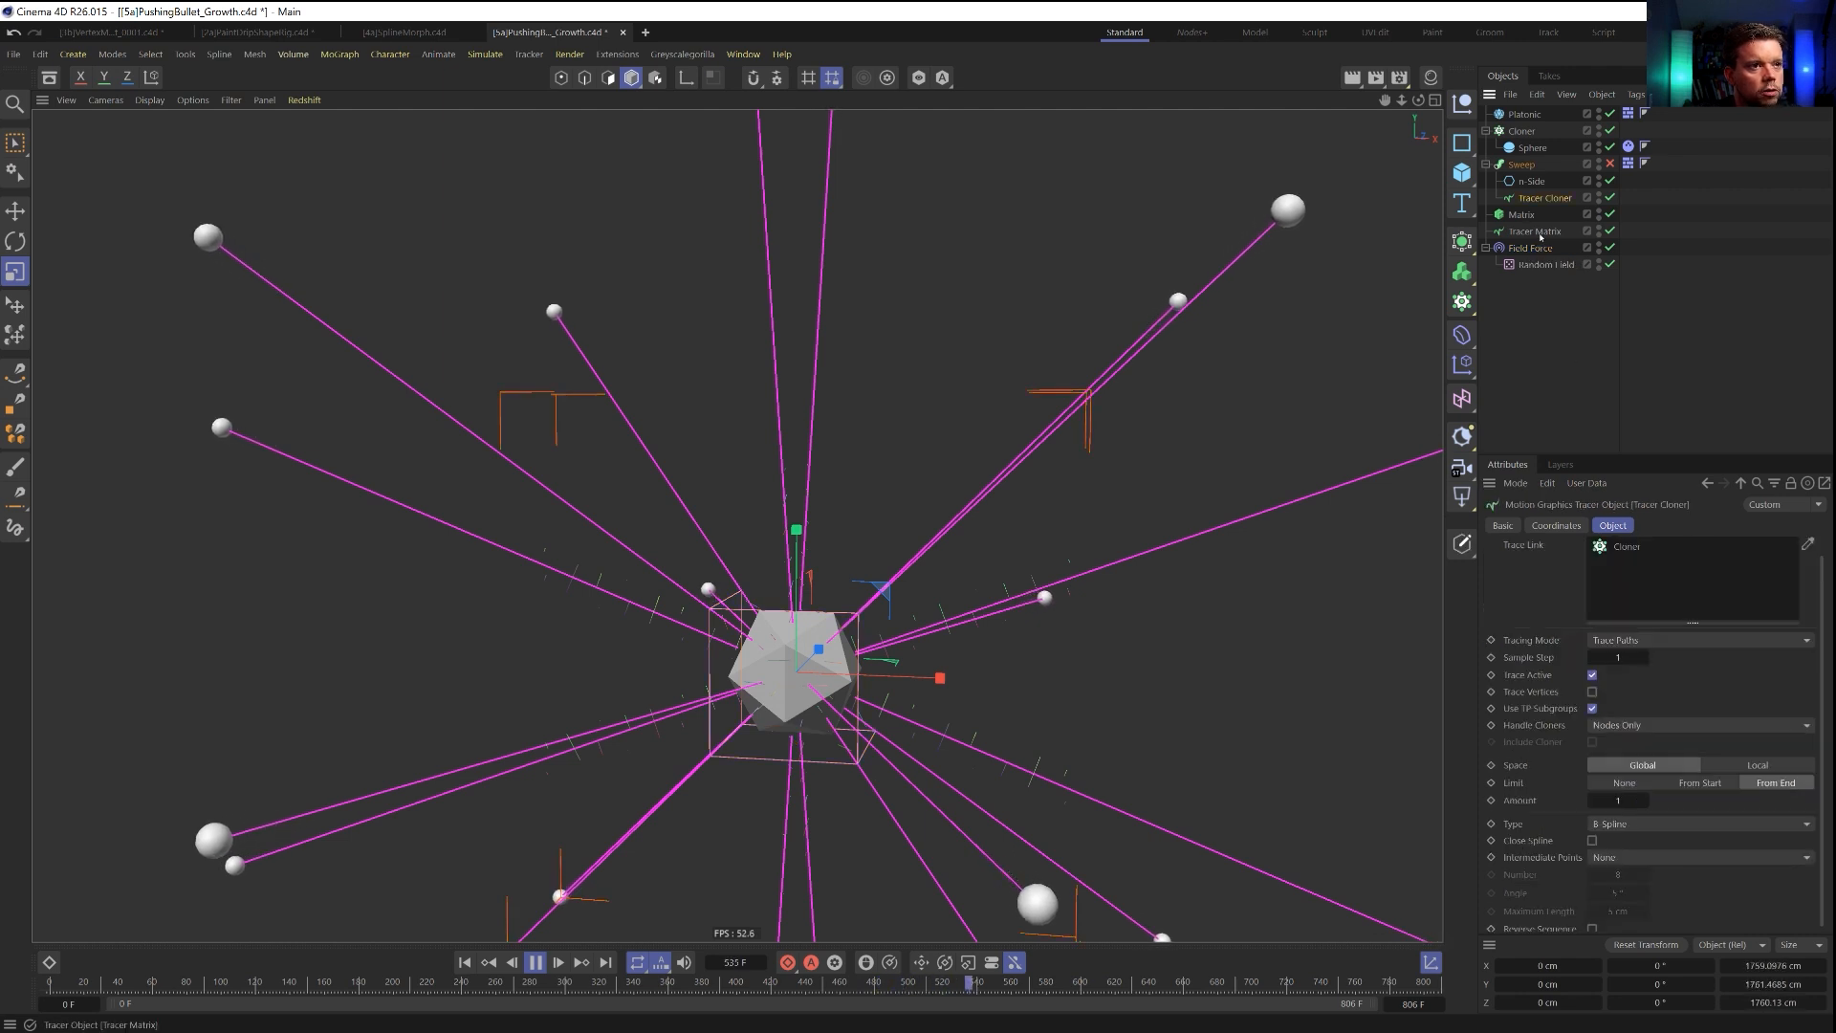
{"action": "left_click", "coordinate": [1545, 198]}
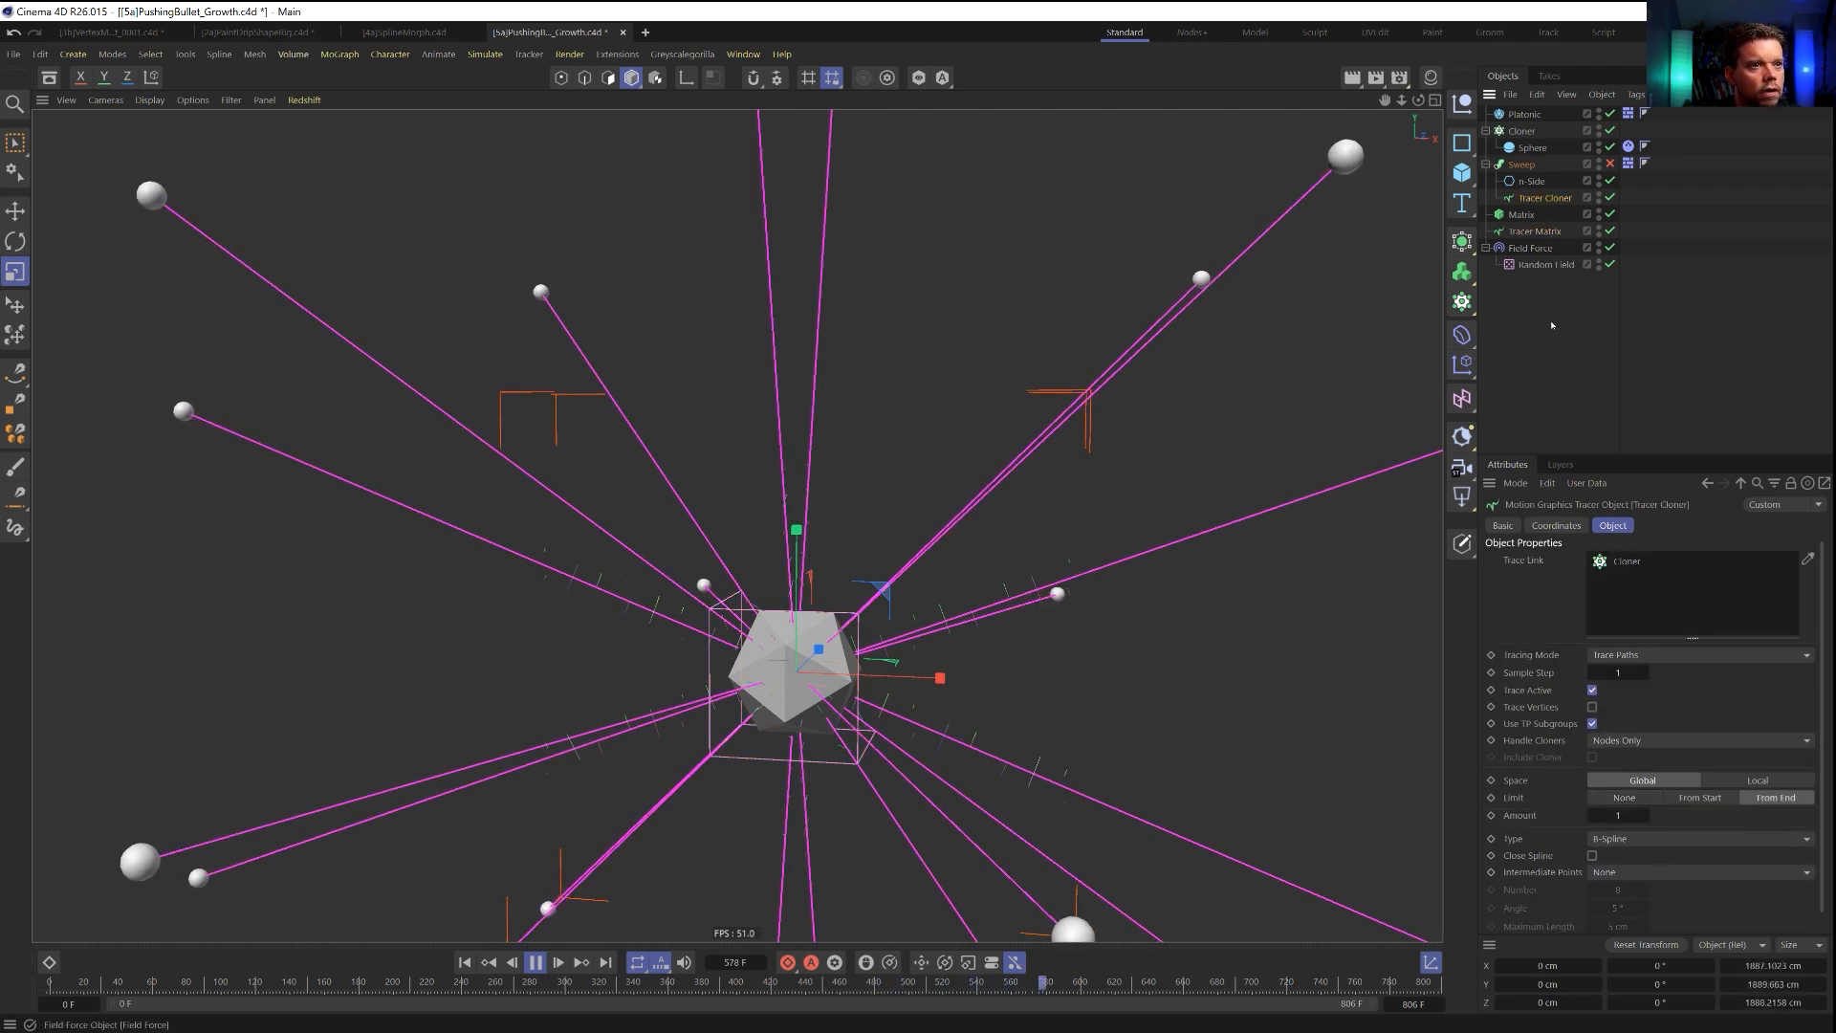
{"action": "double_click", "coordinate": [1618, 816]}
{"action": "type", "text": "5"}
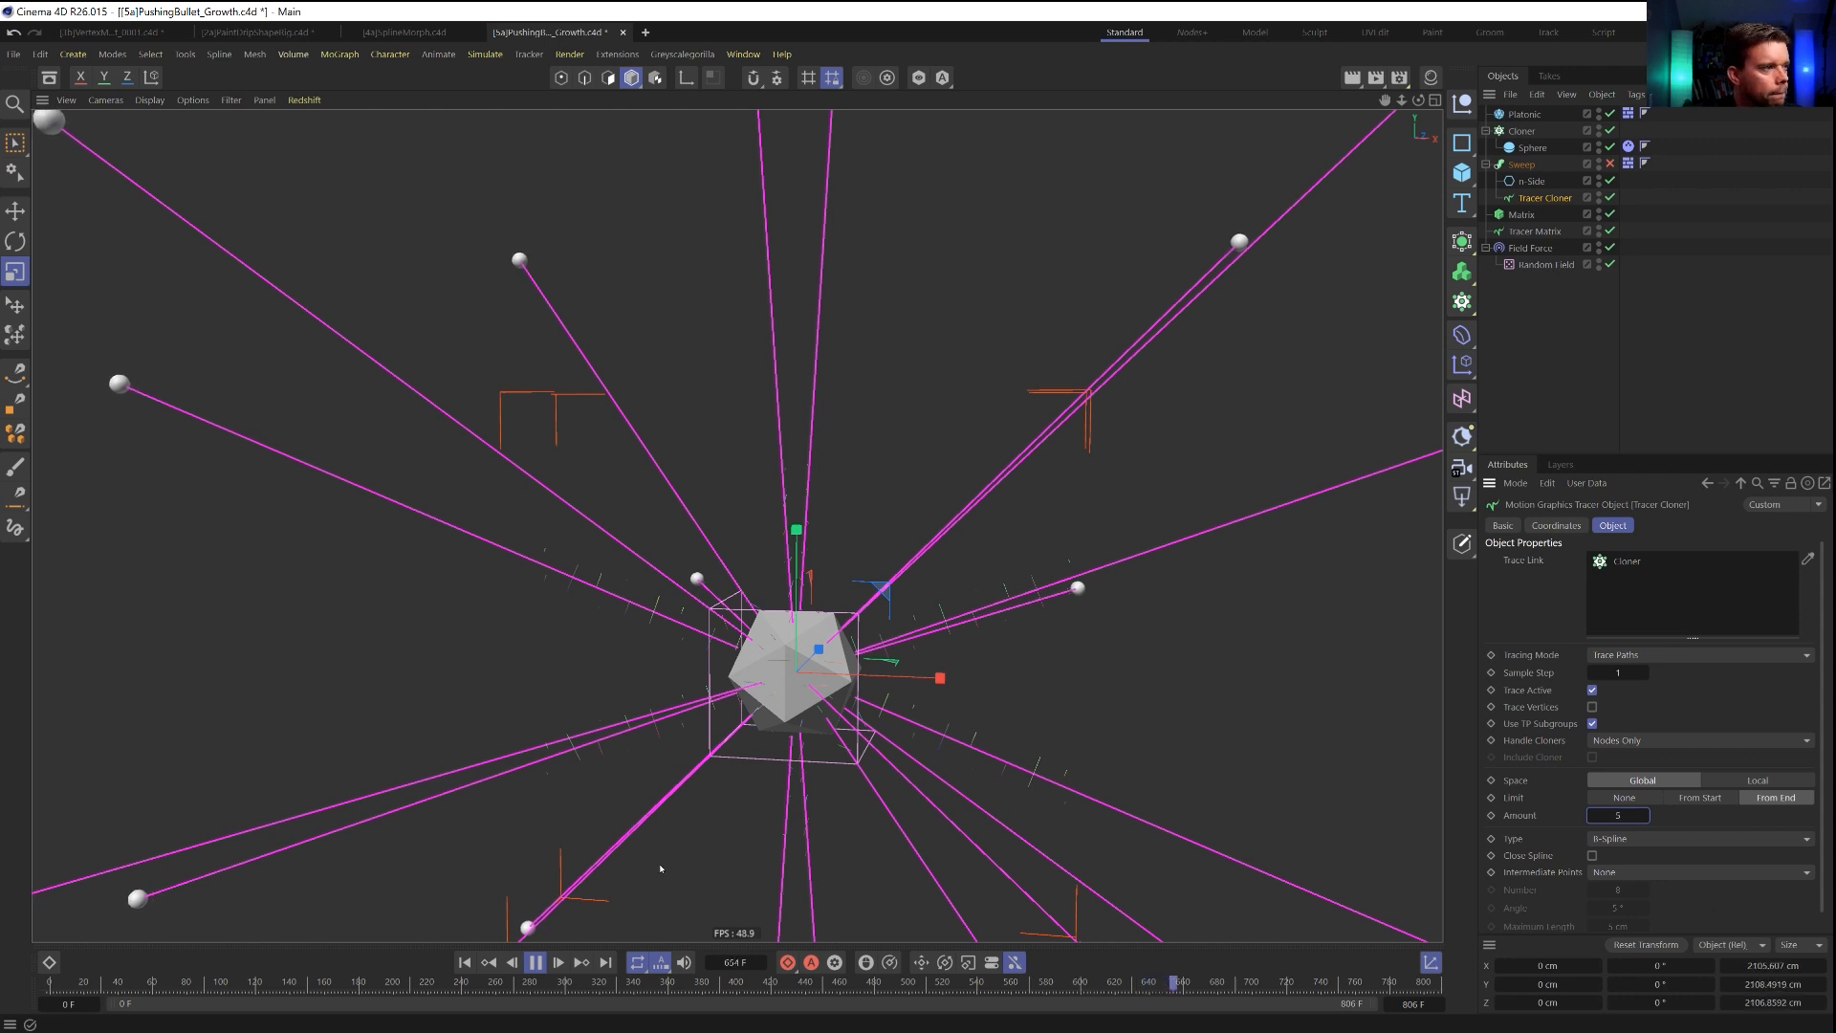
{"action": "left_click", "coordinate": [463, 962]}
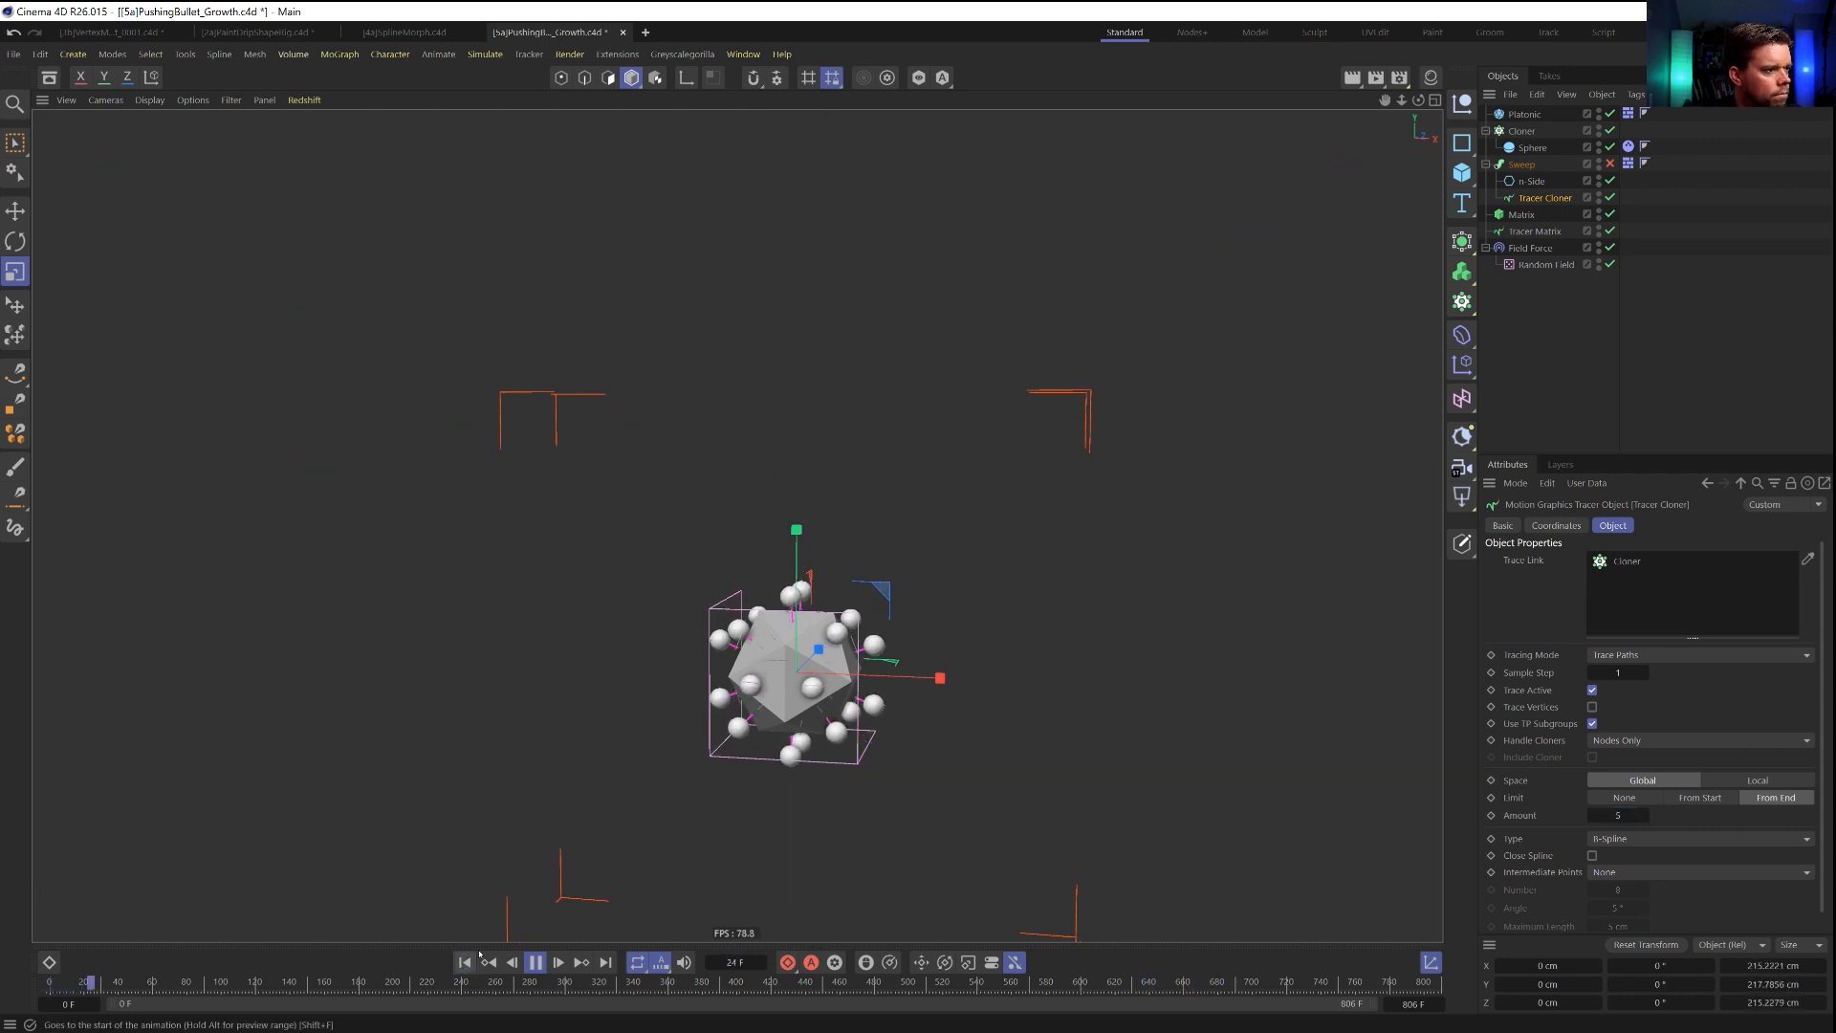
{"action": "double_click", "coordinate": [1618, 815]}
{"action": "type", "text": "34"}
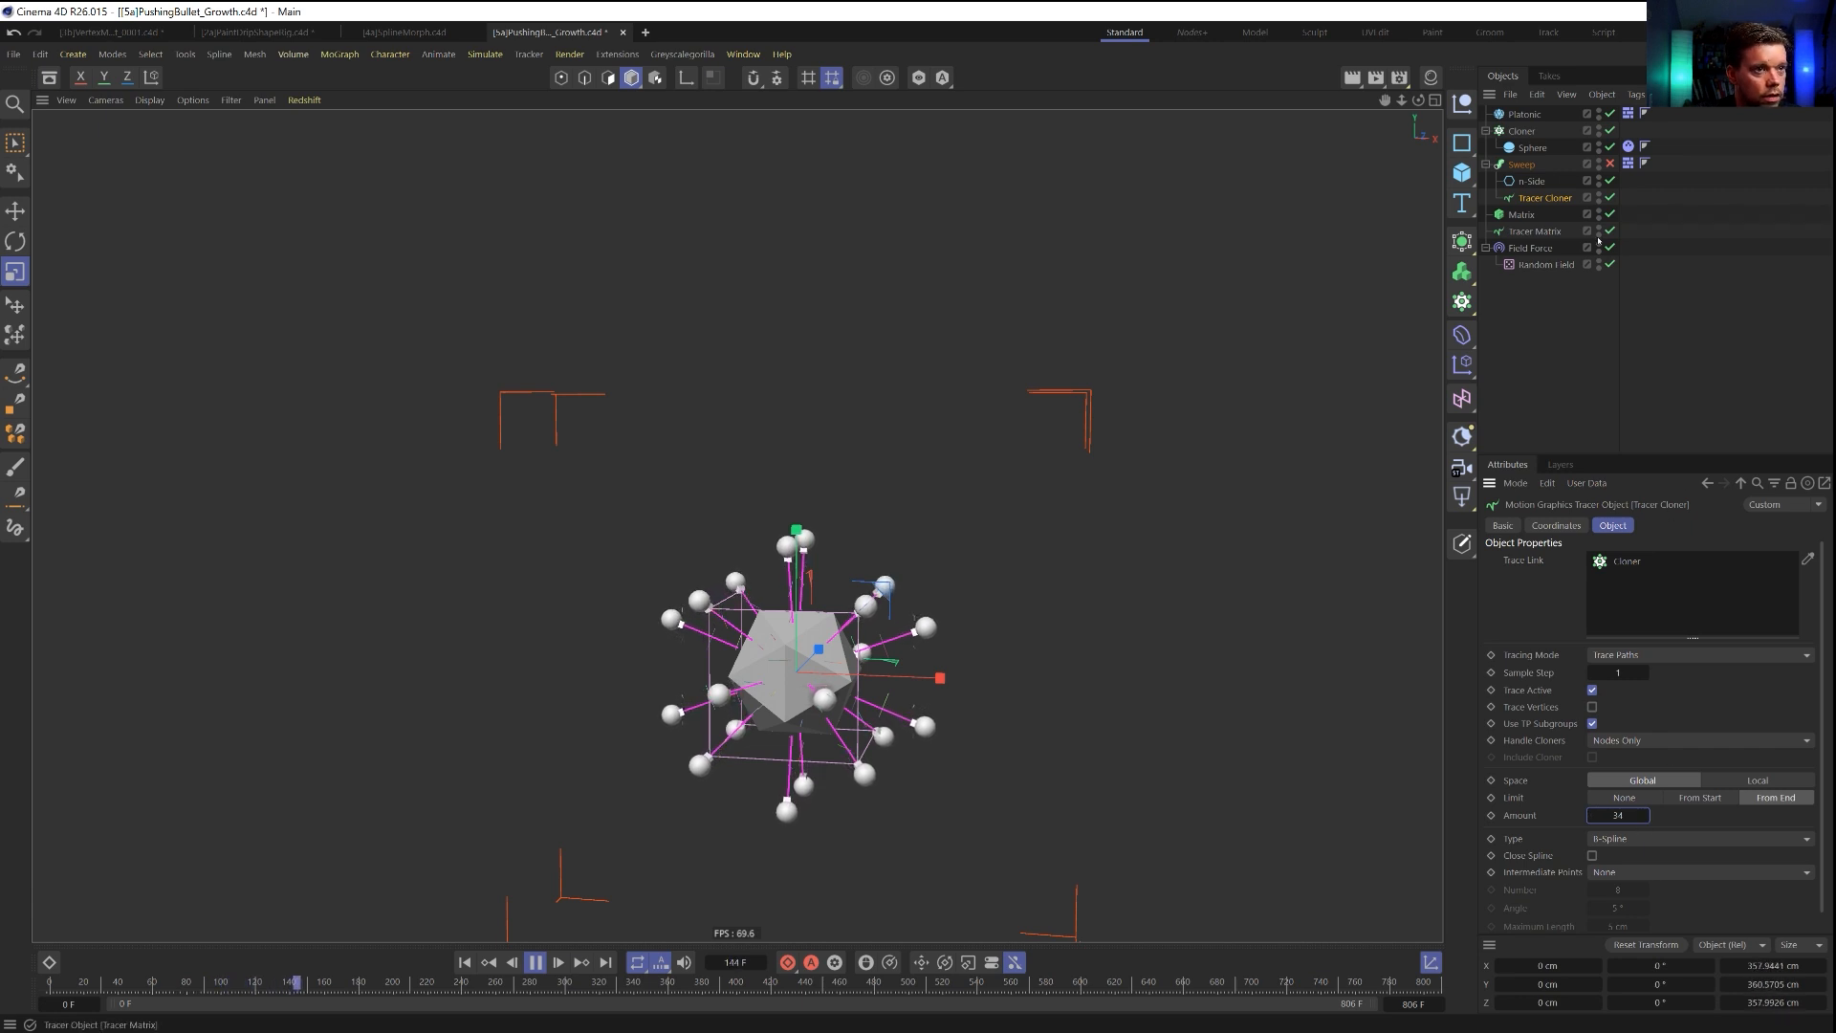
Enable the direction channel of the Random Field layer in the Field Force.
{"action": "left_click", "coordinate": [1532, 249]}
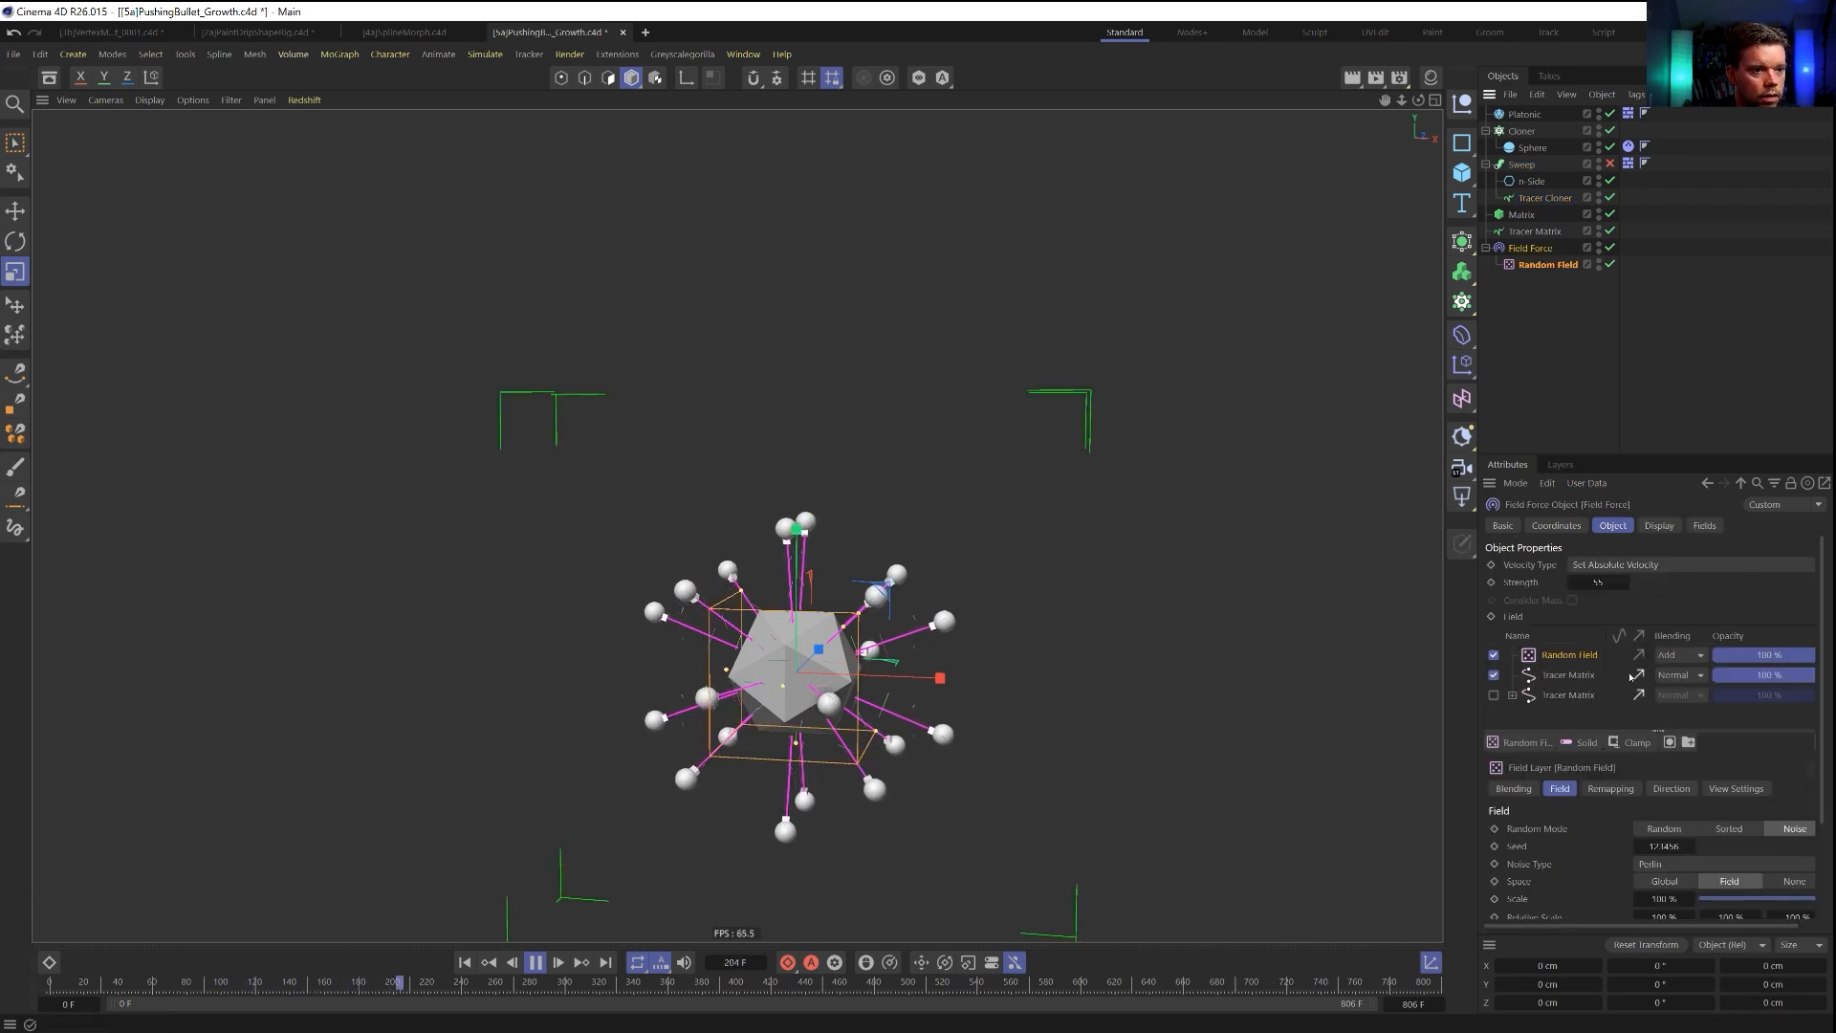
{"action": "left_click", "coordinate": [1638, 656]}
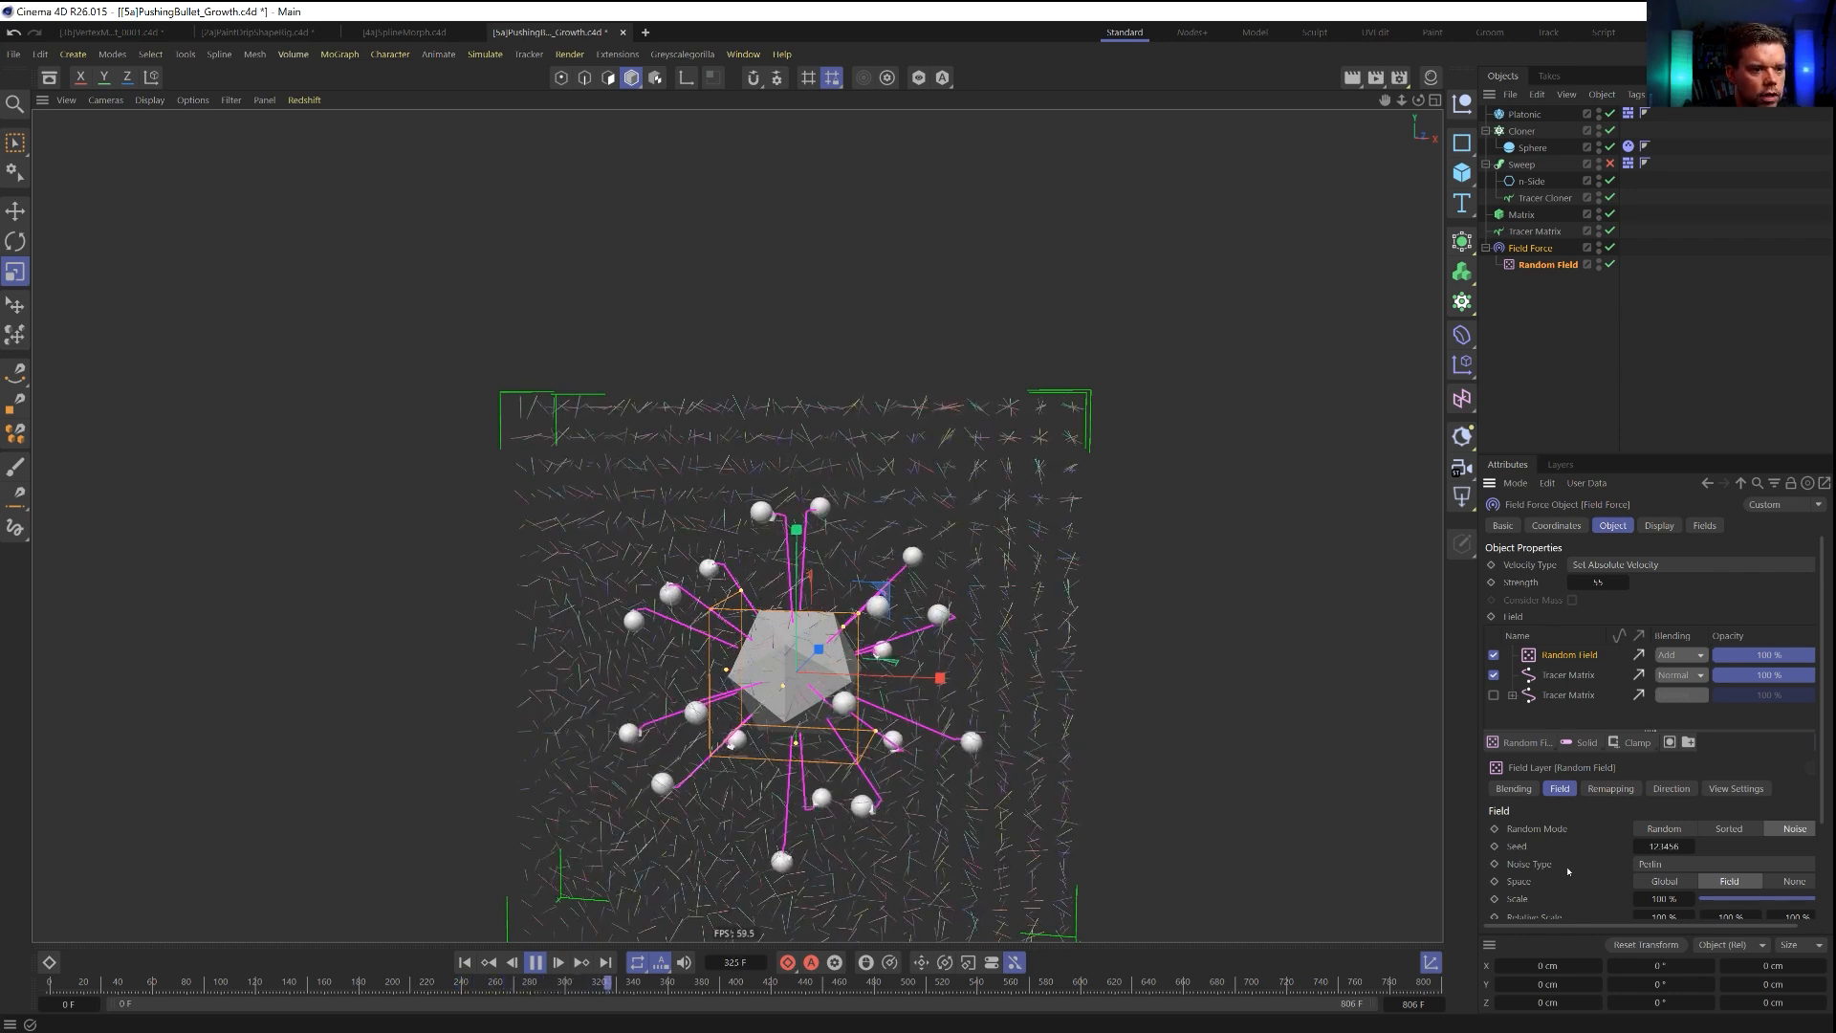
{"action": "scroll", "coordinate": [1561, 854], "scroll_direction": "down", "scroll_amount": 3}
Set the Tracer Cloner's From End limit amount to 1 and replay the simulation from the start.
{"action": "left_click", "coordinate": [1545, 198]}
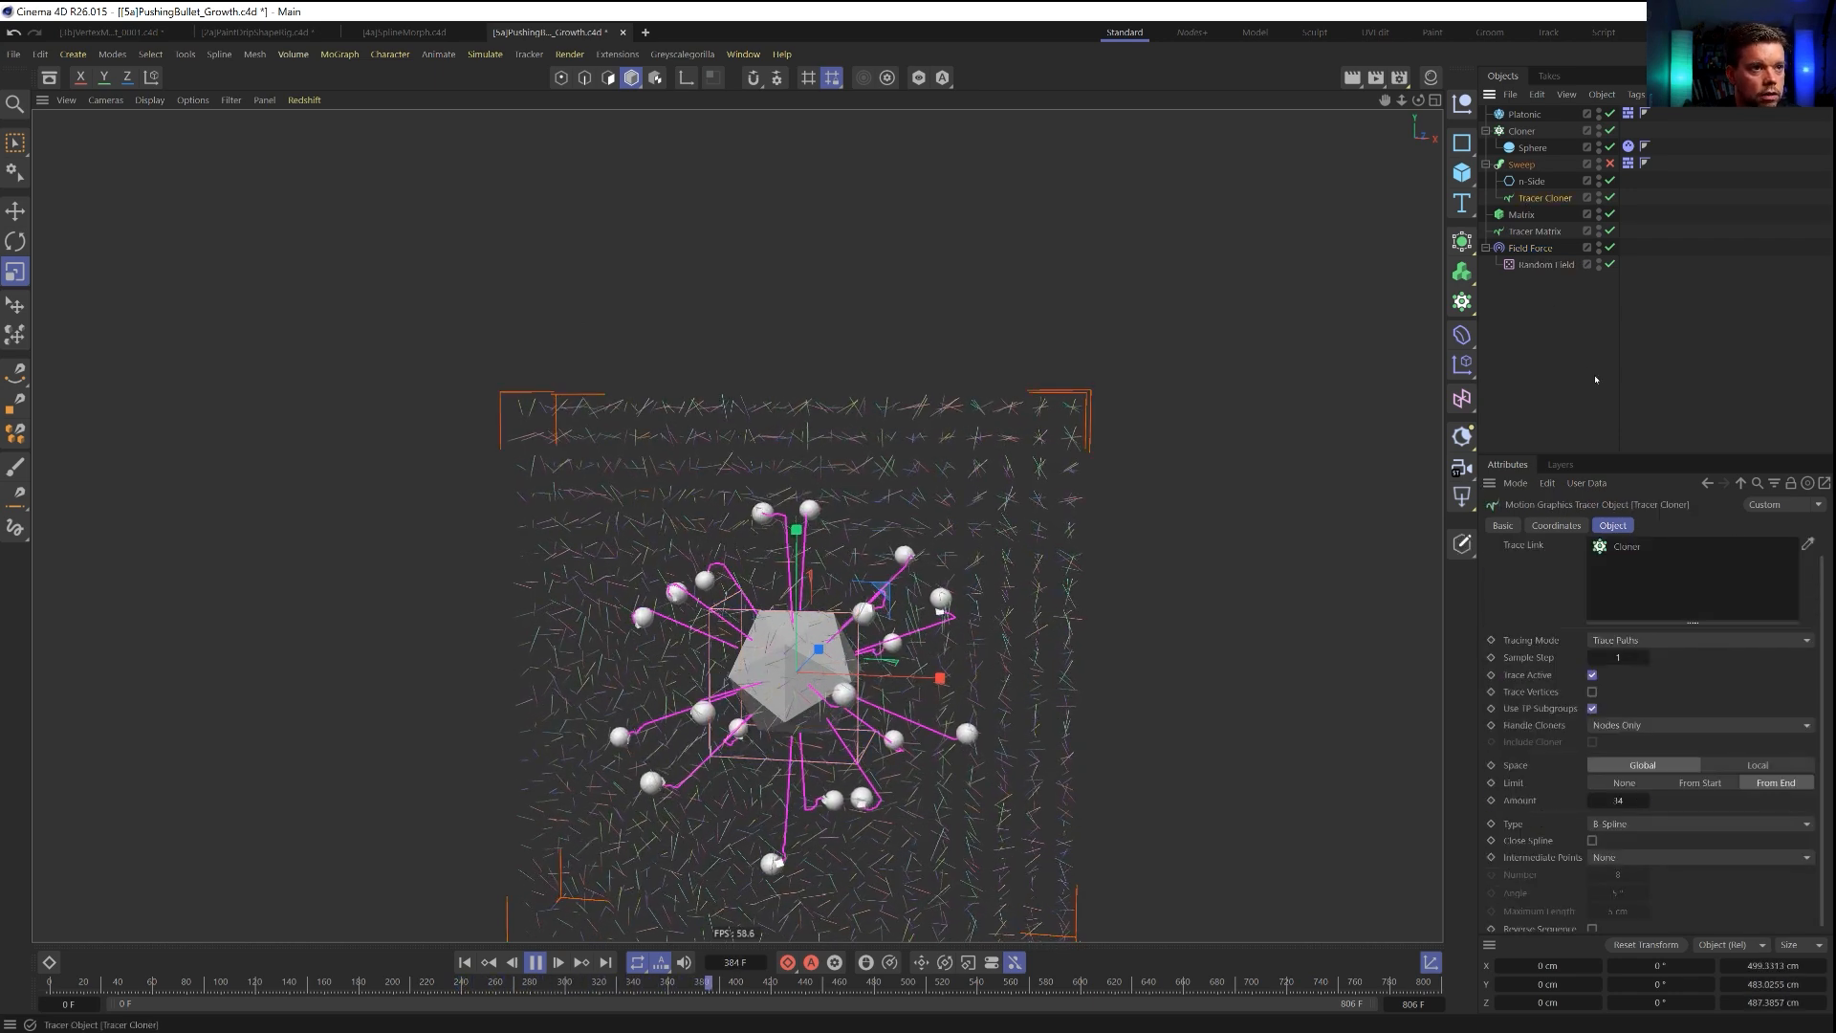
{"action": "left_click", "coordinate": [1618, 800]}
{"action": "type", "text": "1"}
{"action": "key", "text": "Return"}
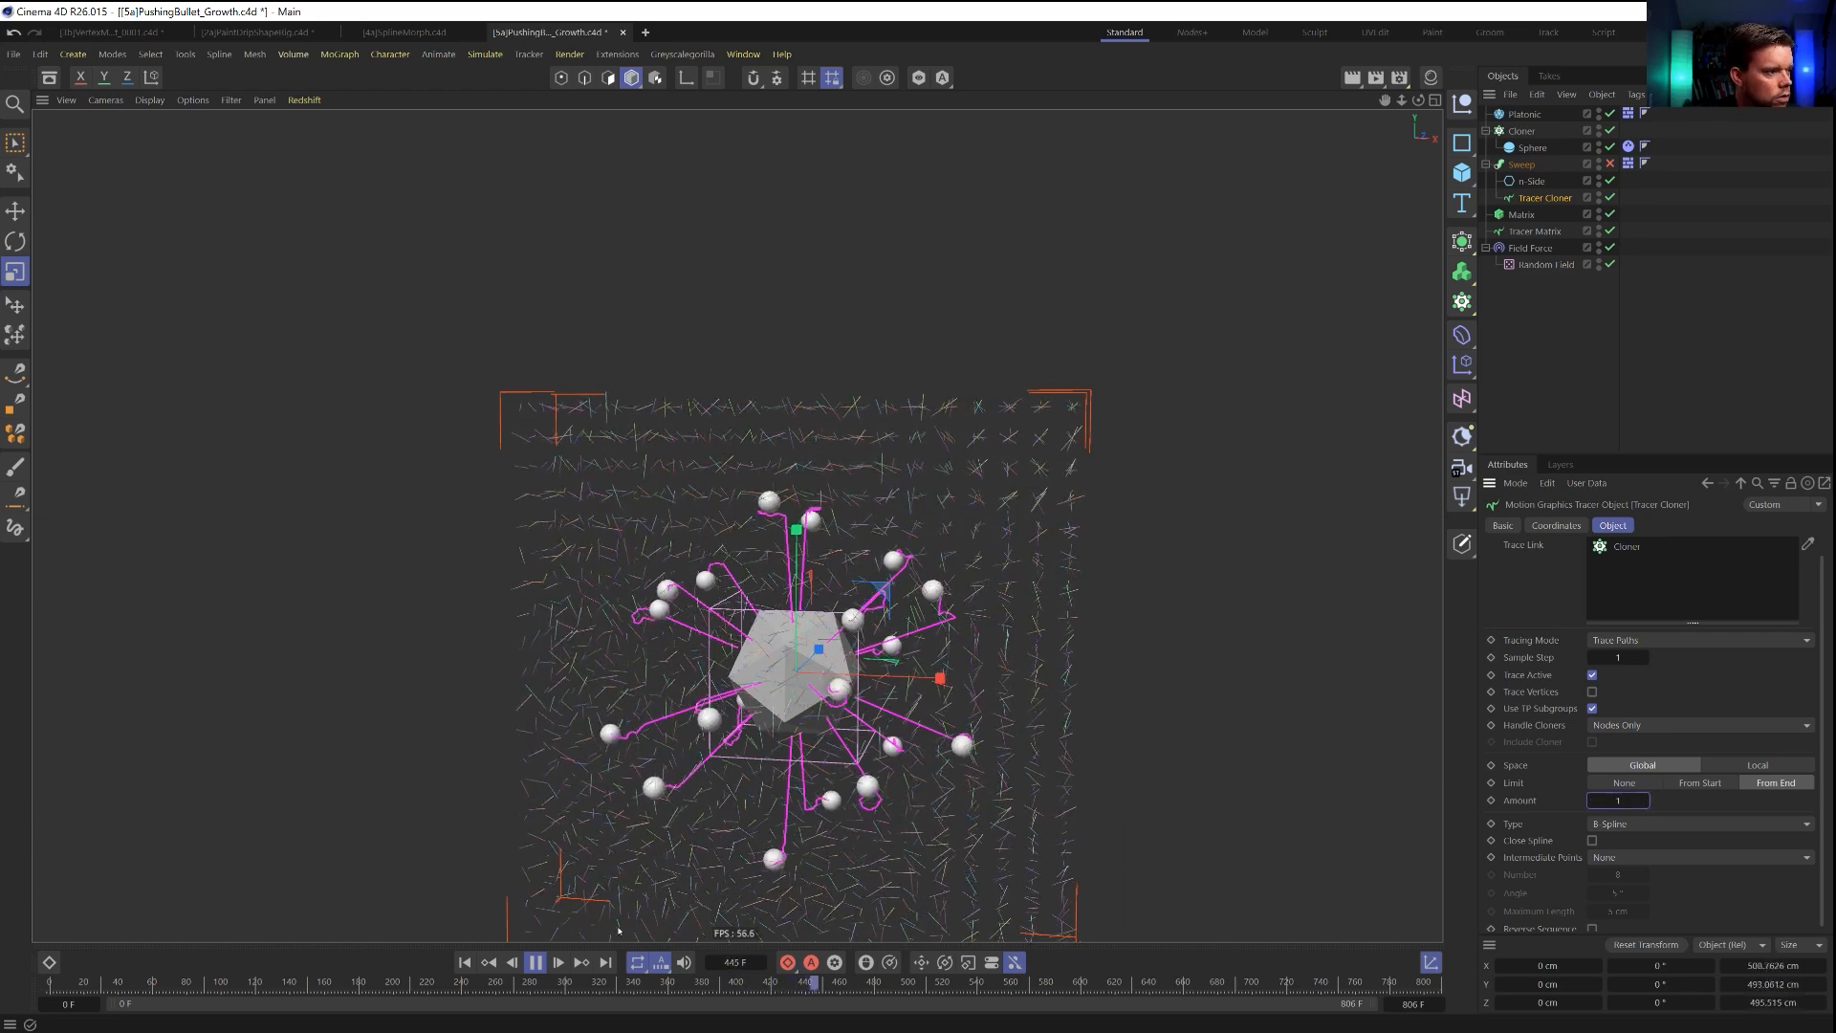
{"action": "left_click", "coordinate": [465, 962]}
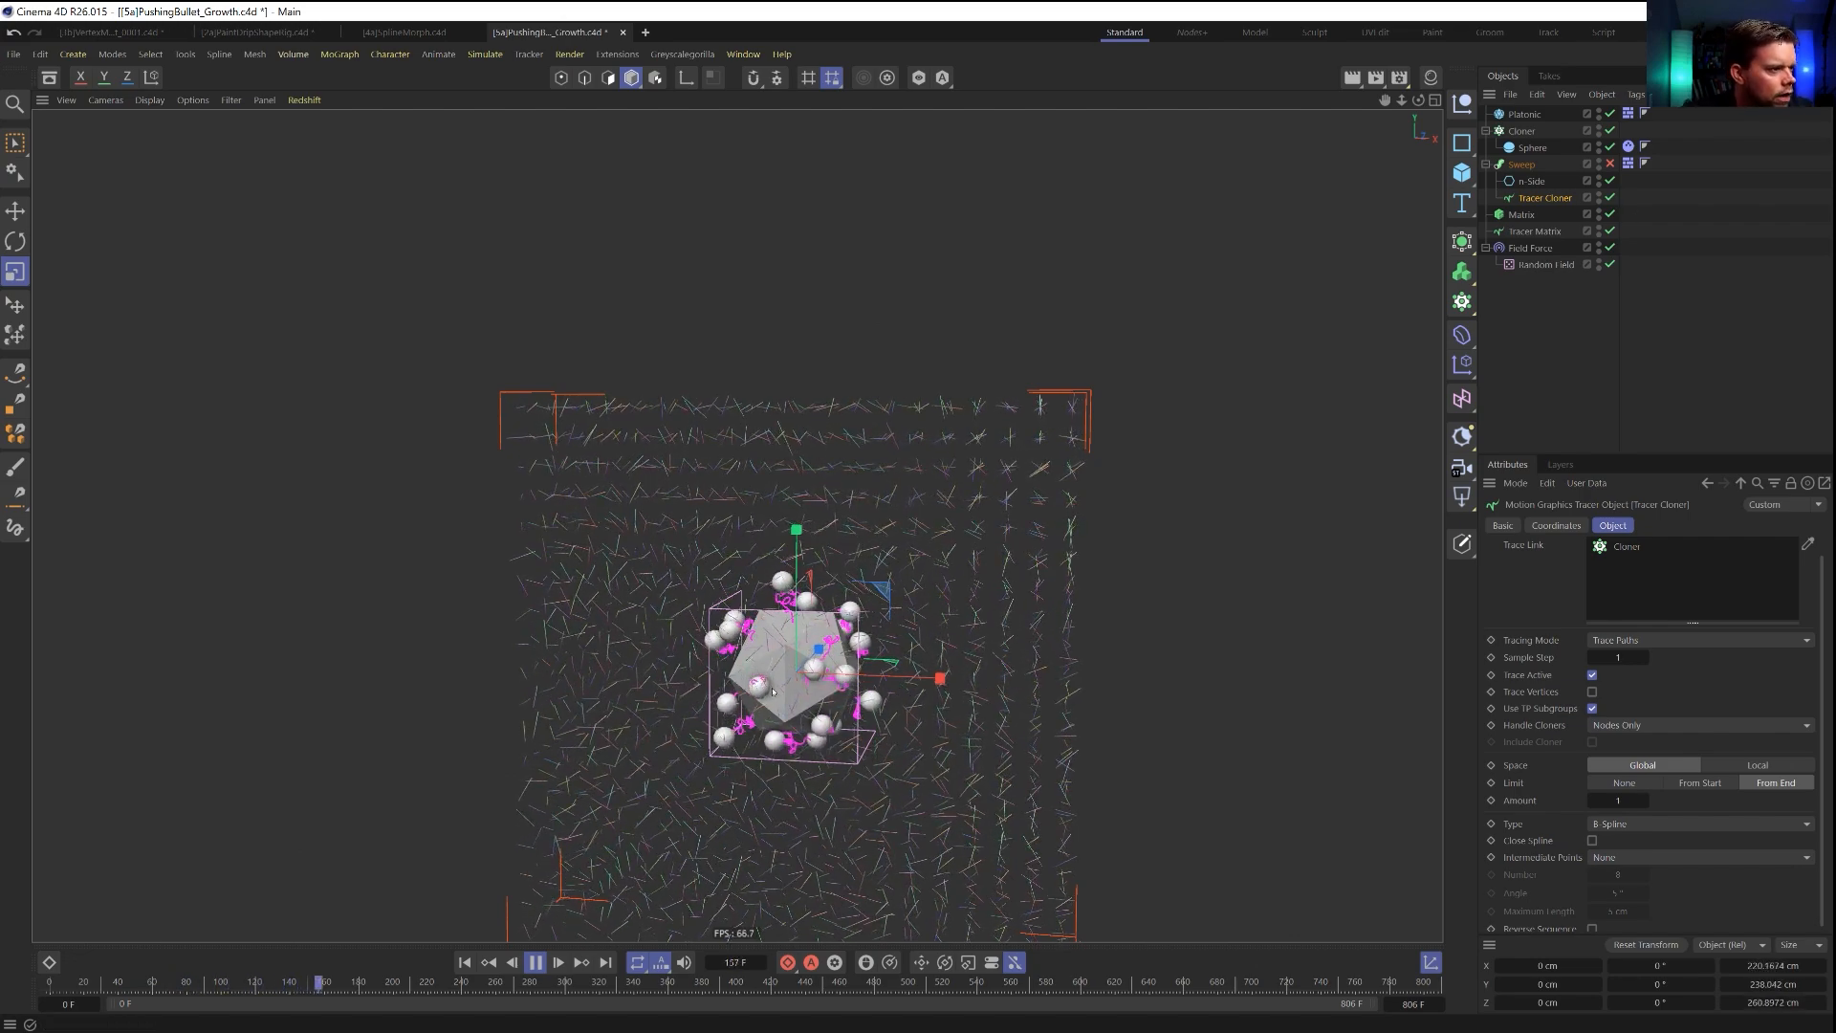
{"action": "right_click_drag", "start_coordinate": [770, 654], "coordinate": [945, 575], "text": "alt"}
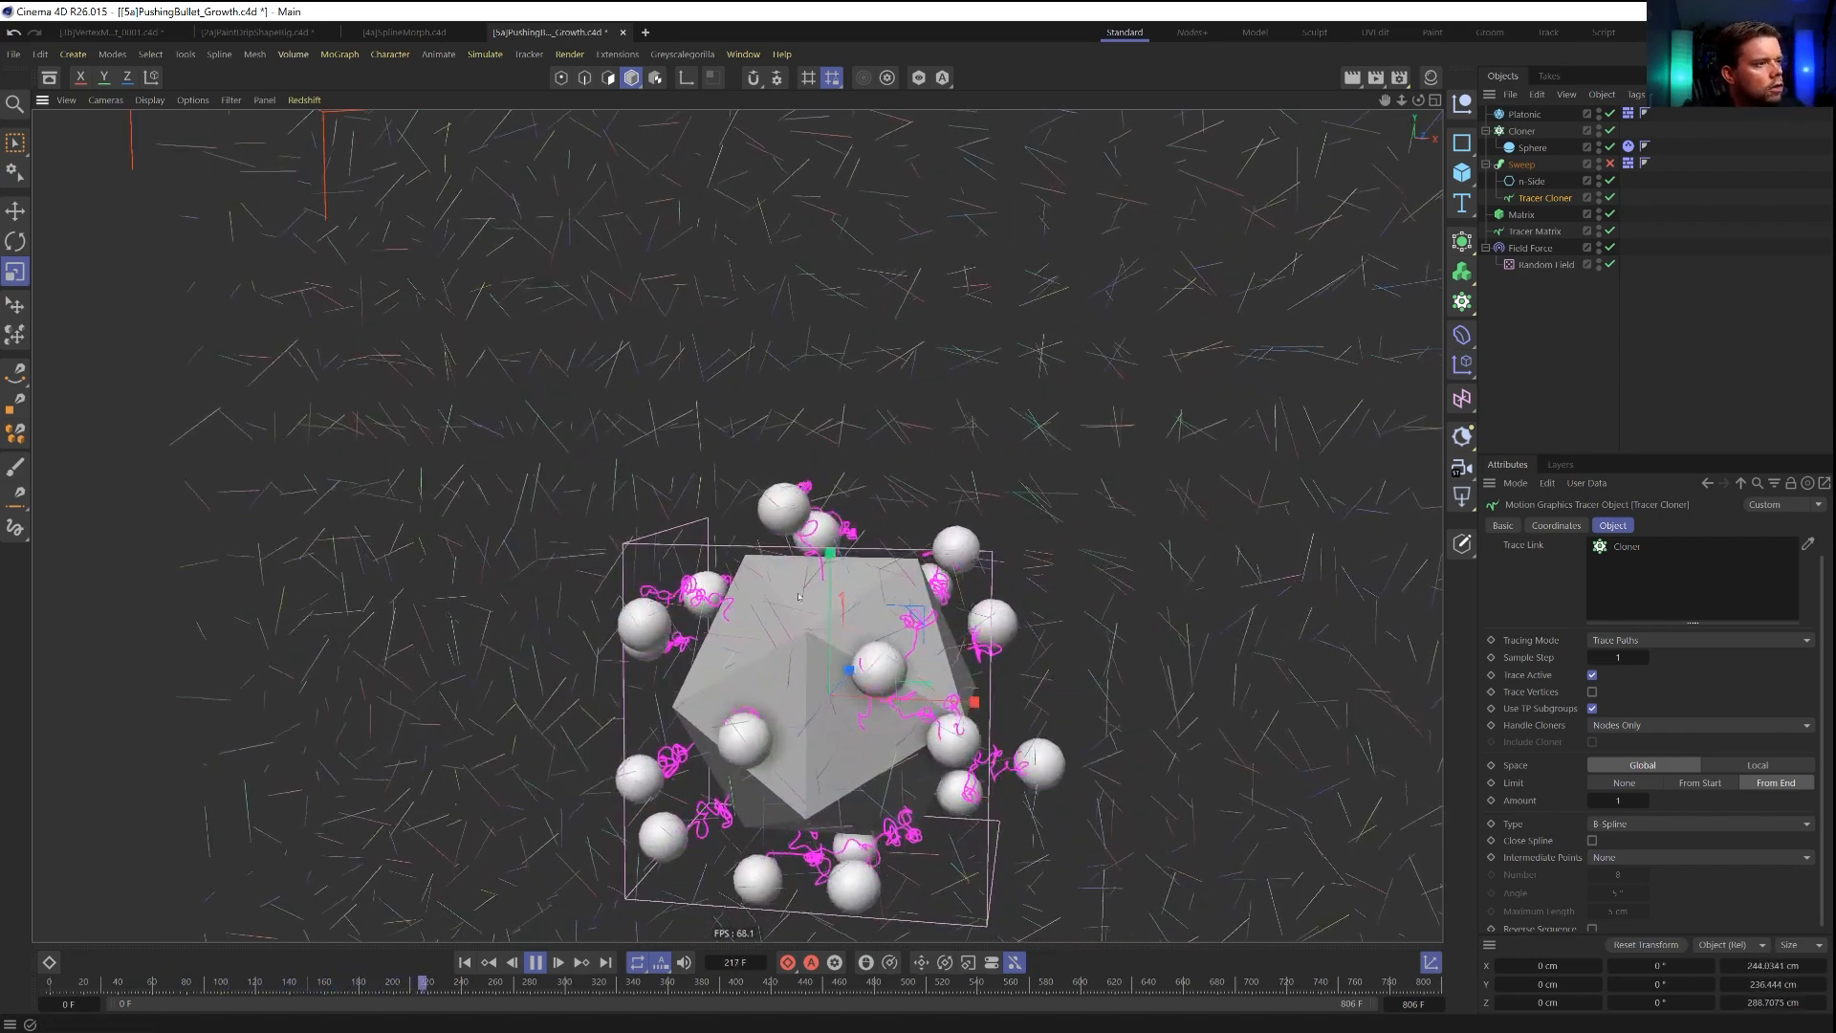
{"action": "right_click_drag", "start_coordinate": [813, 575], "coordinate": [922, 525], "text": "alt"}
{"action": "left_click_drag", "start_coordinate": [811, 528], "coordinate": [731, 564], "text": "alt"}
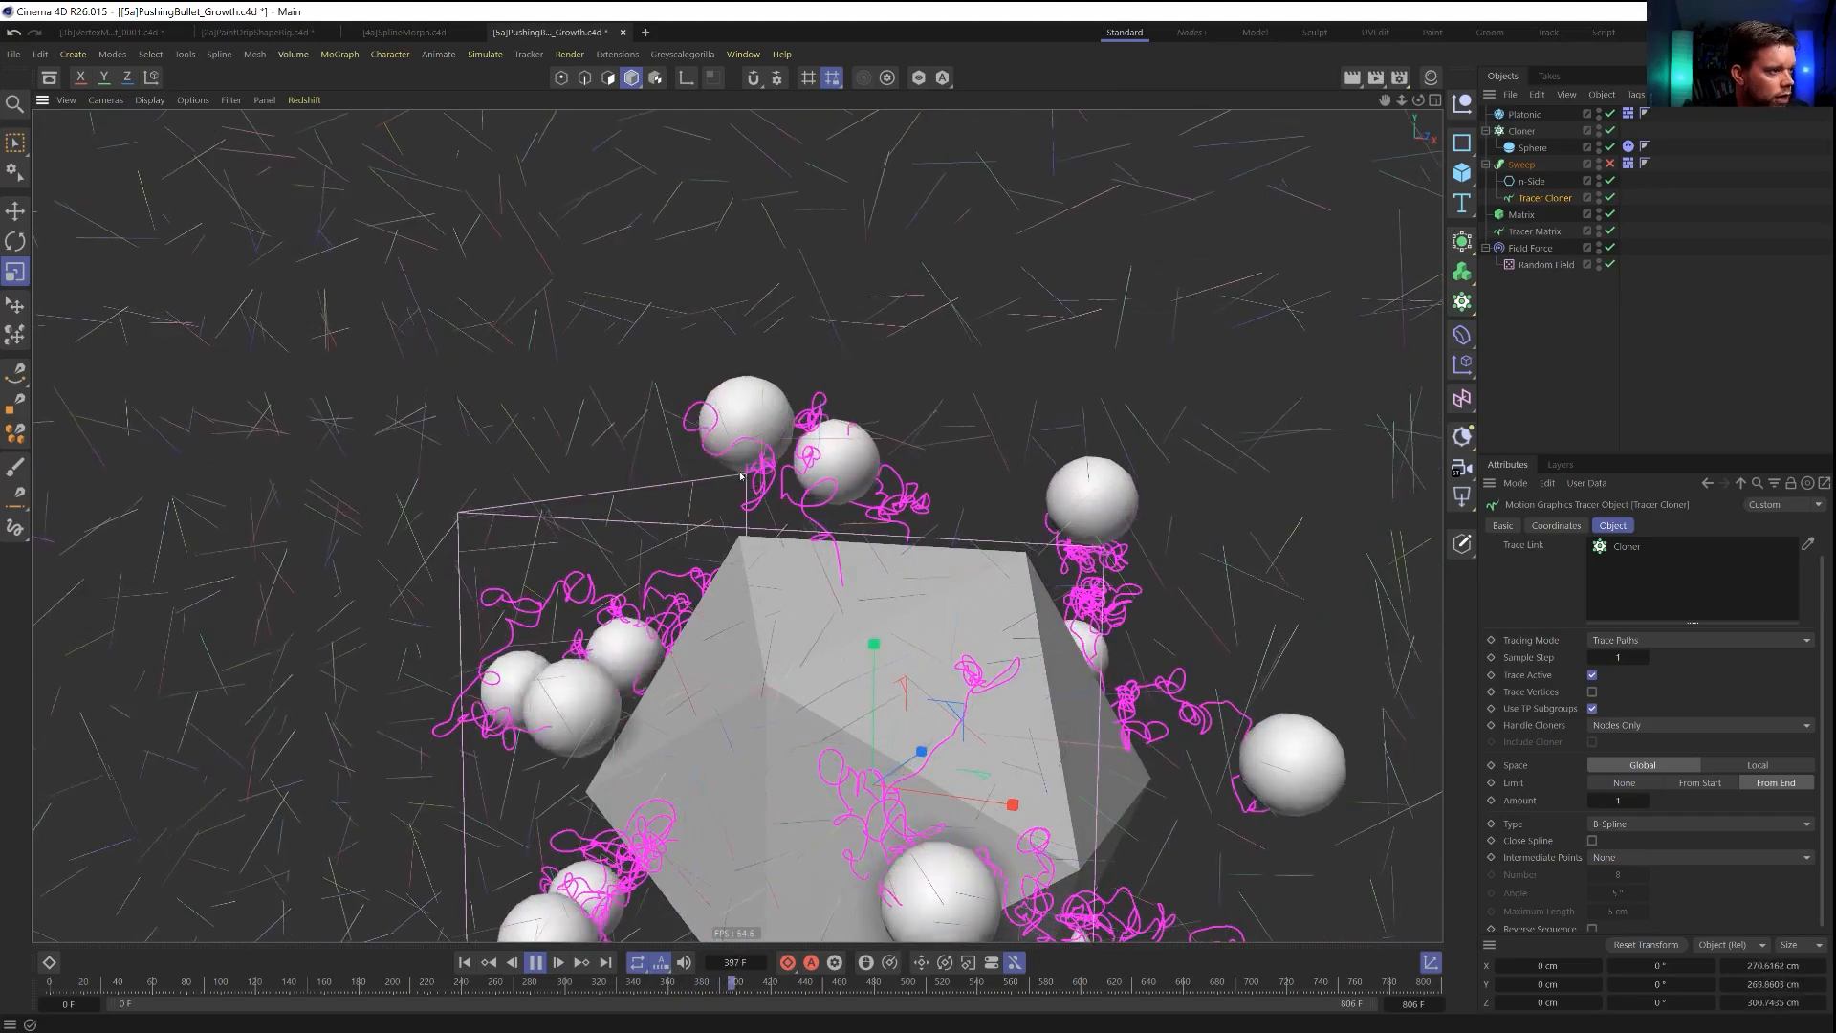
Lower the Random Field layer's opacity in the Field Force to about 46 % and inspect the running simulation.
{"action": "left_click", "coordinate": [1532, 233]}
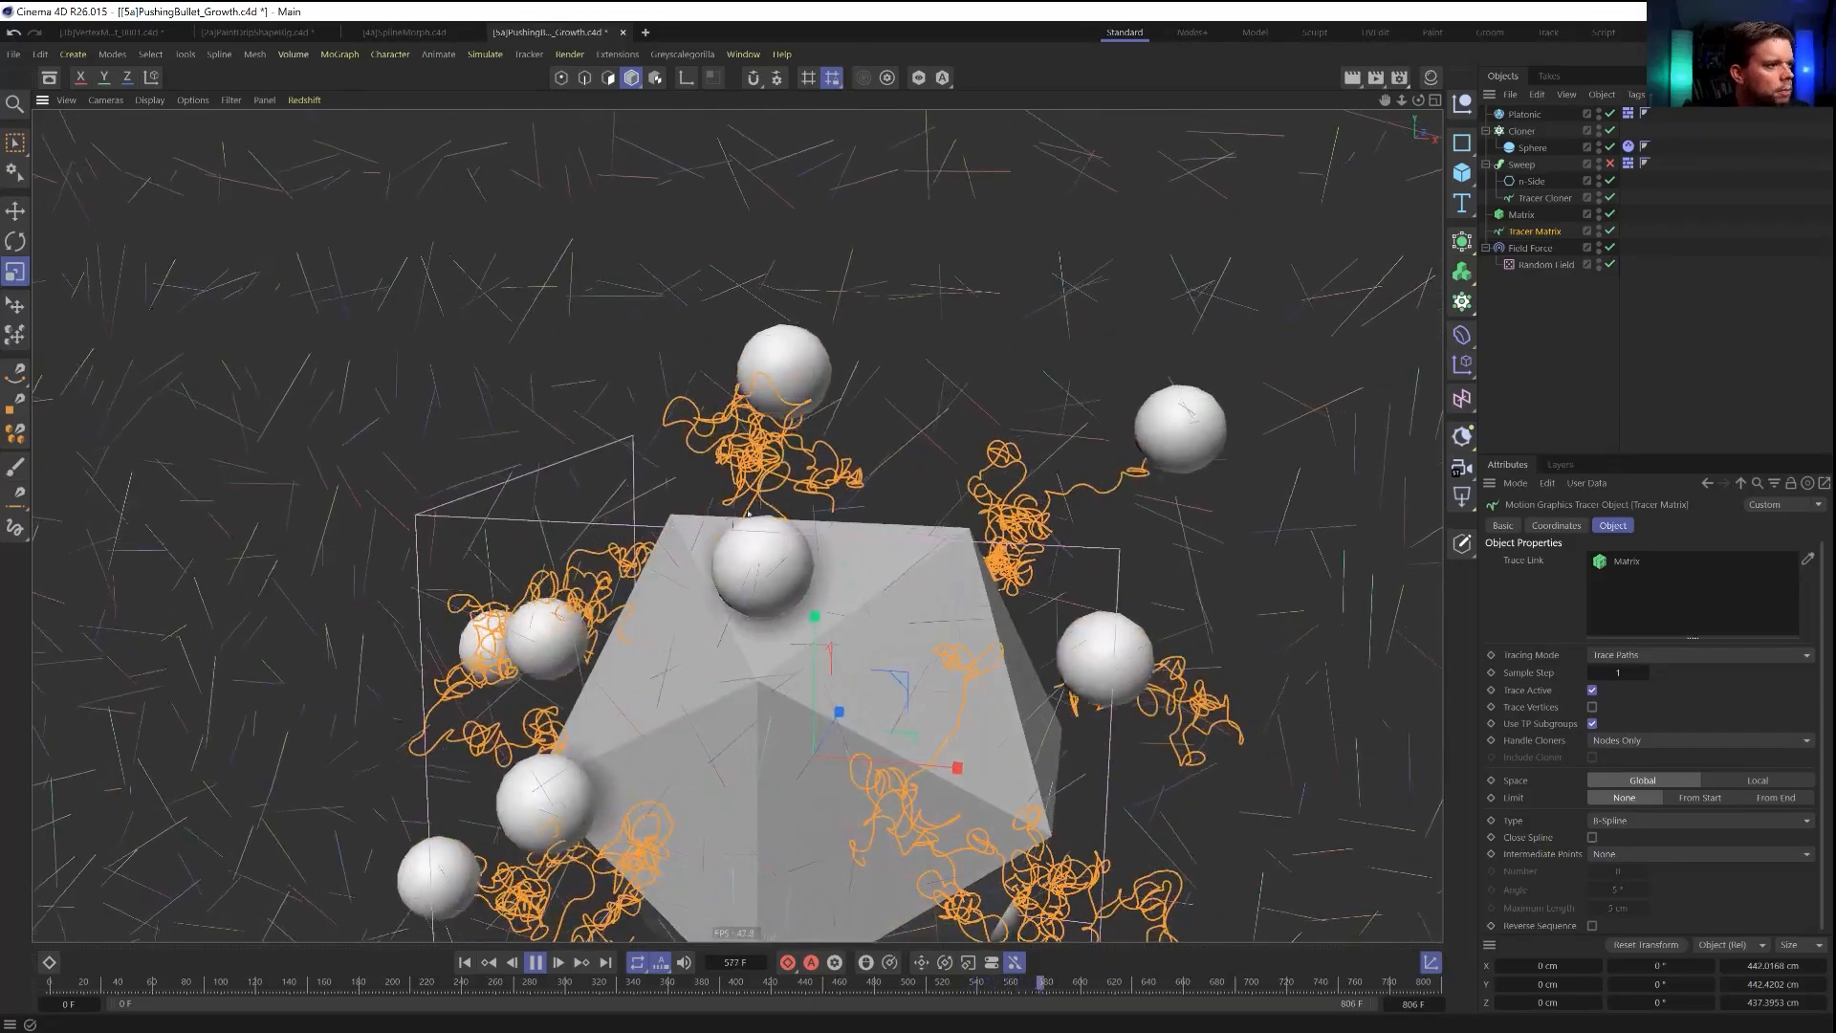
{"action": "left_click", "coordinate": [1535, 248]}
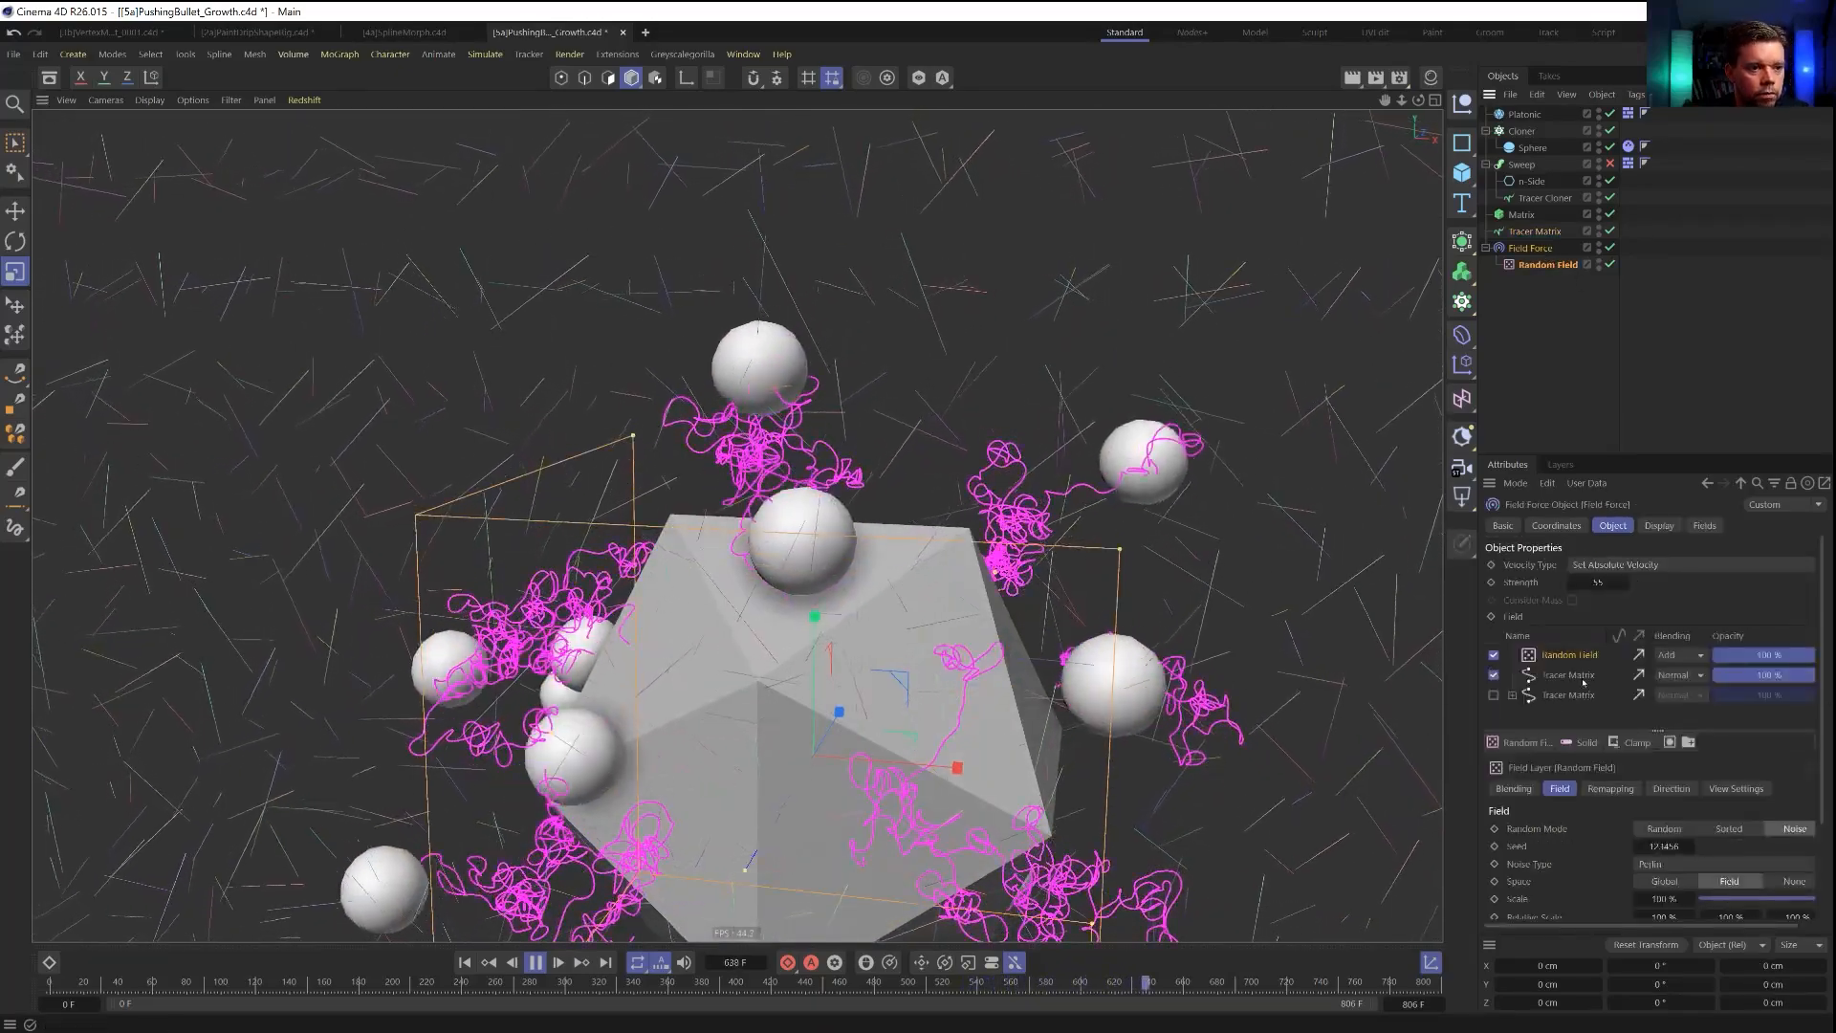
{"action": "left_click", "coordinate": [1570, 678]}
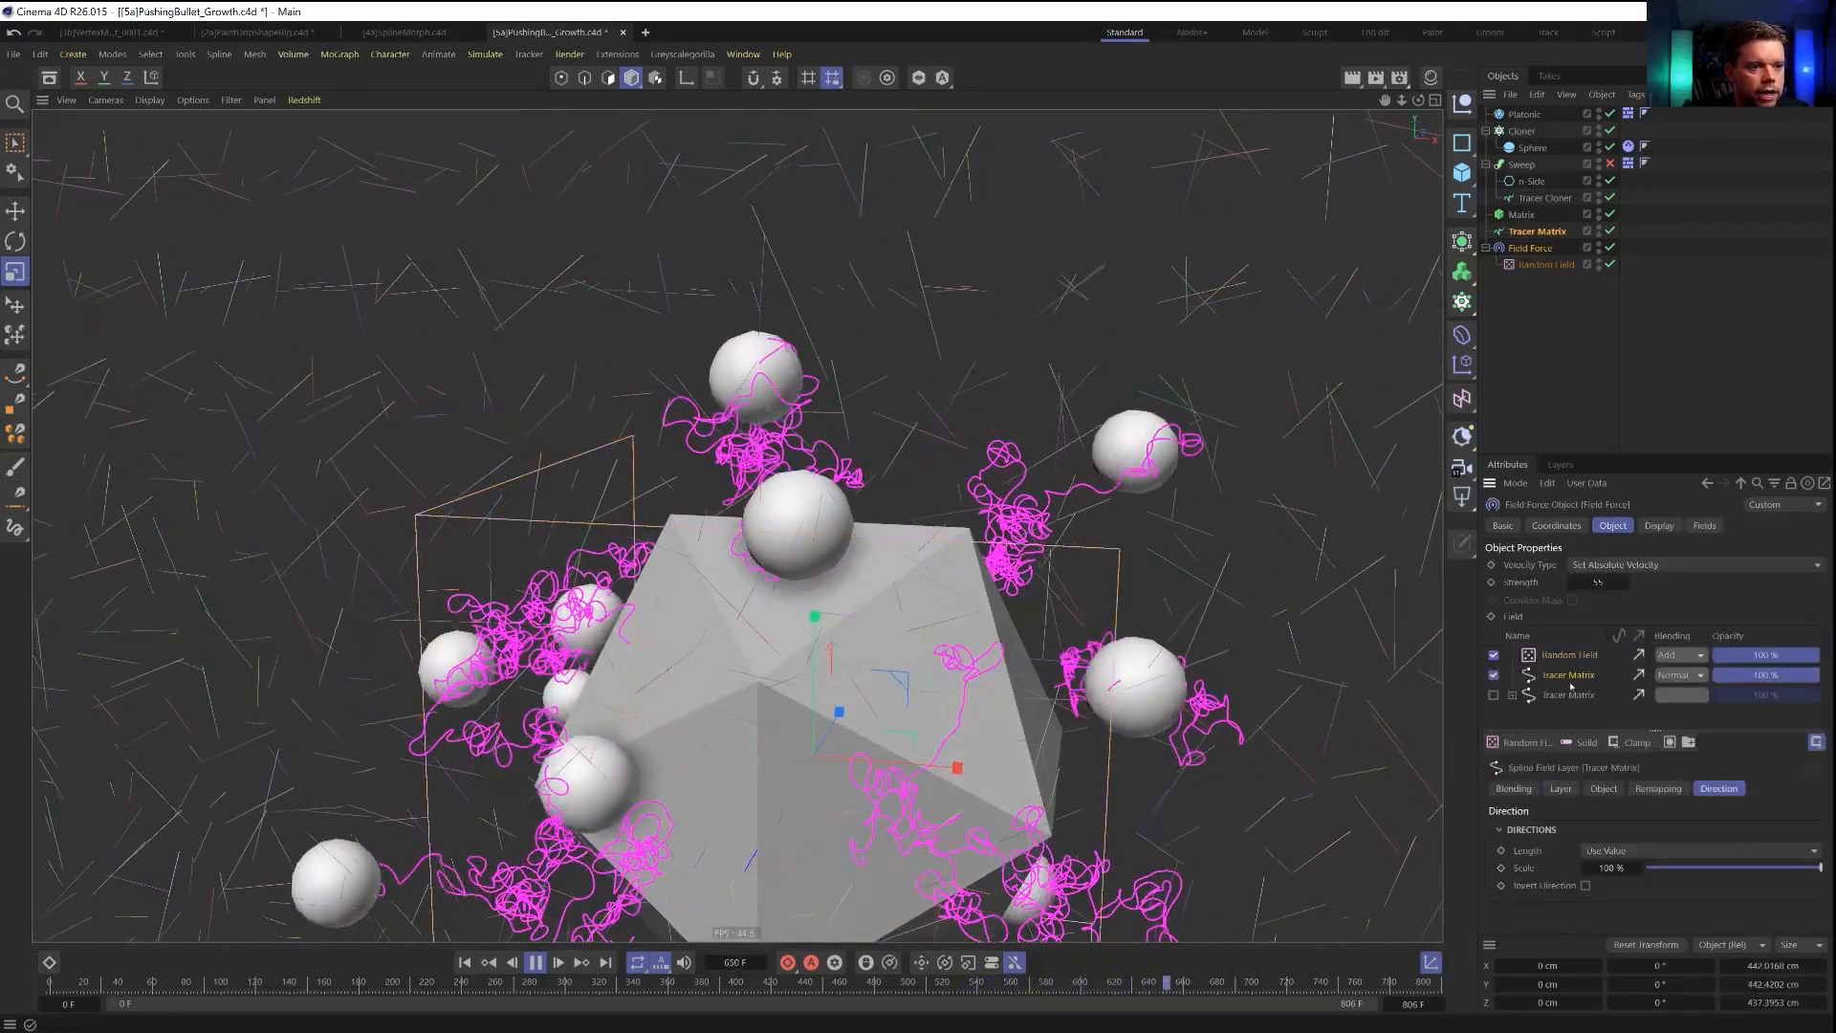
{"action": "double_click", "coordinate": [1610, 868]}
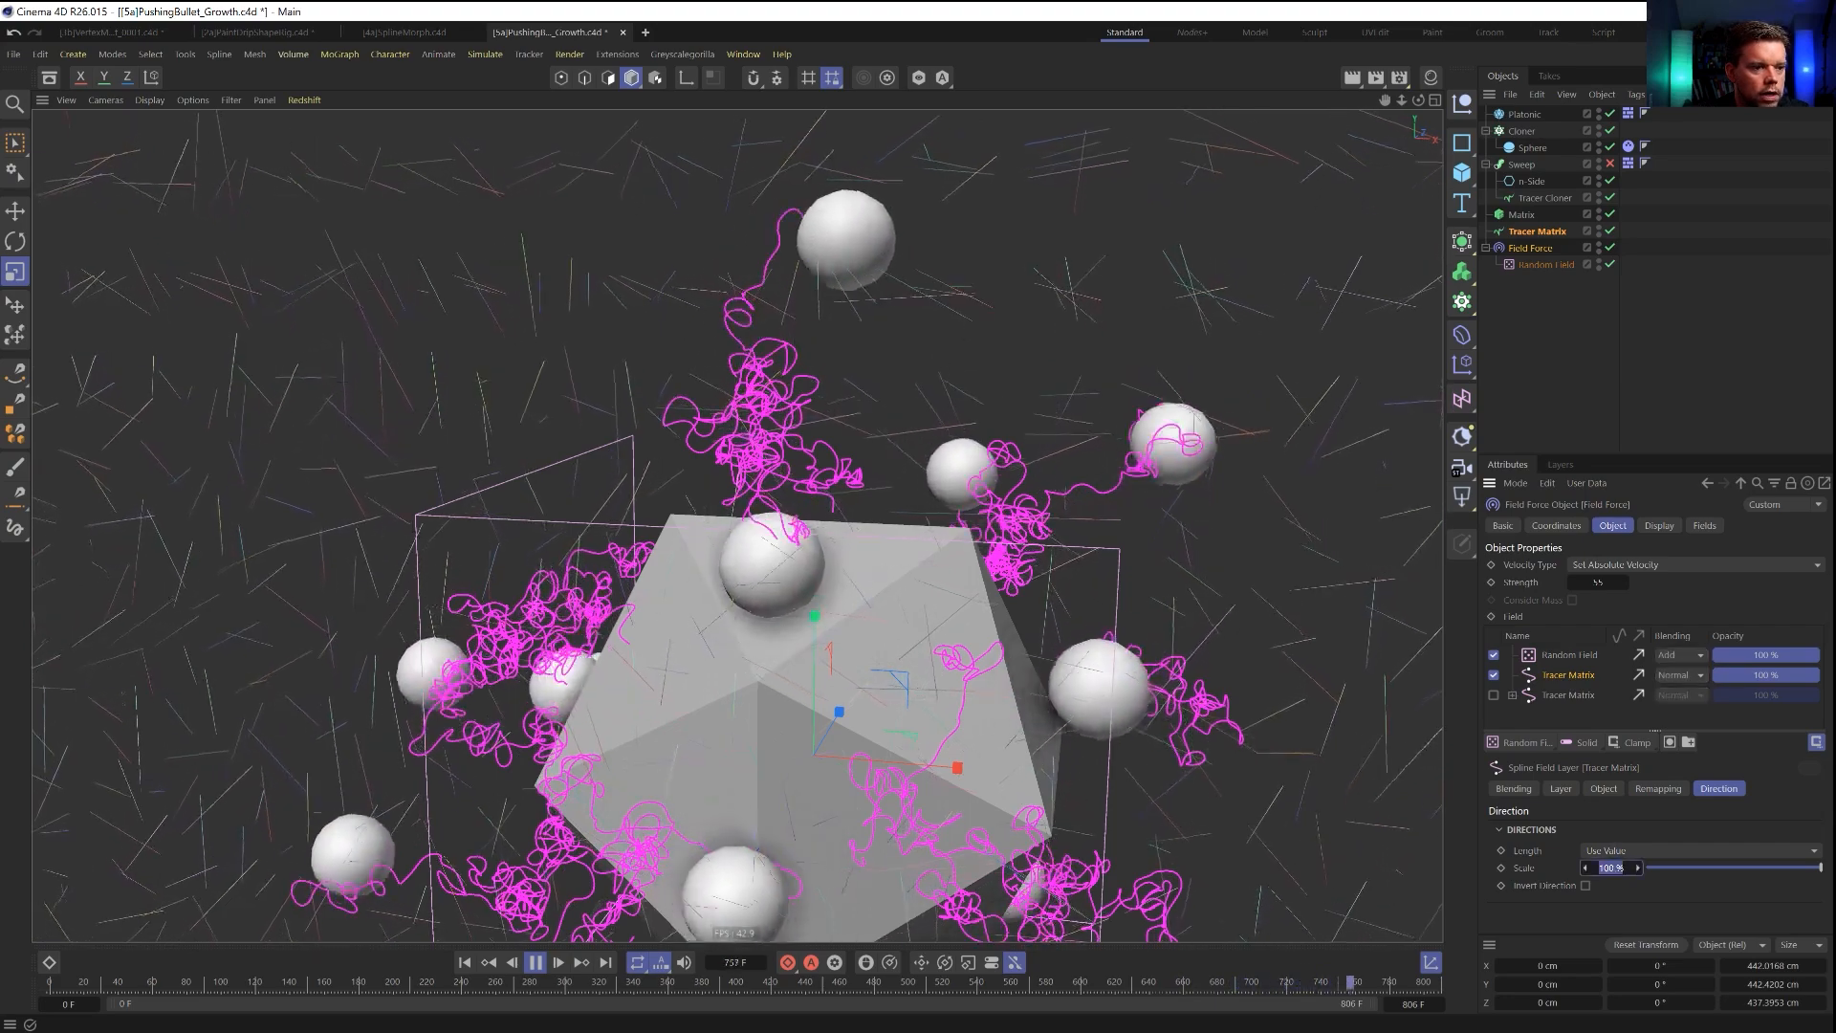
{"action": "left_click", "coordinate": [1593, 657]}
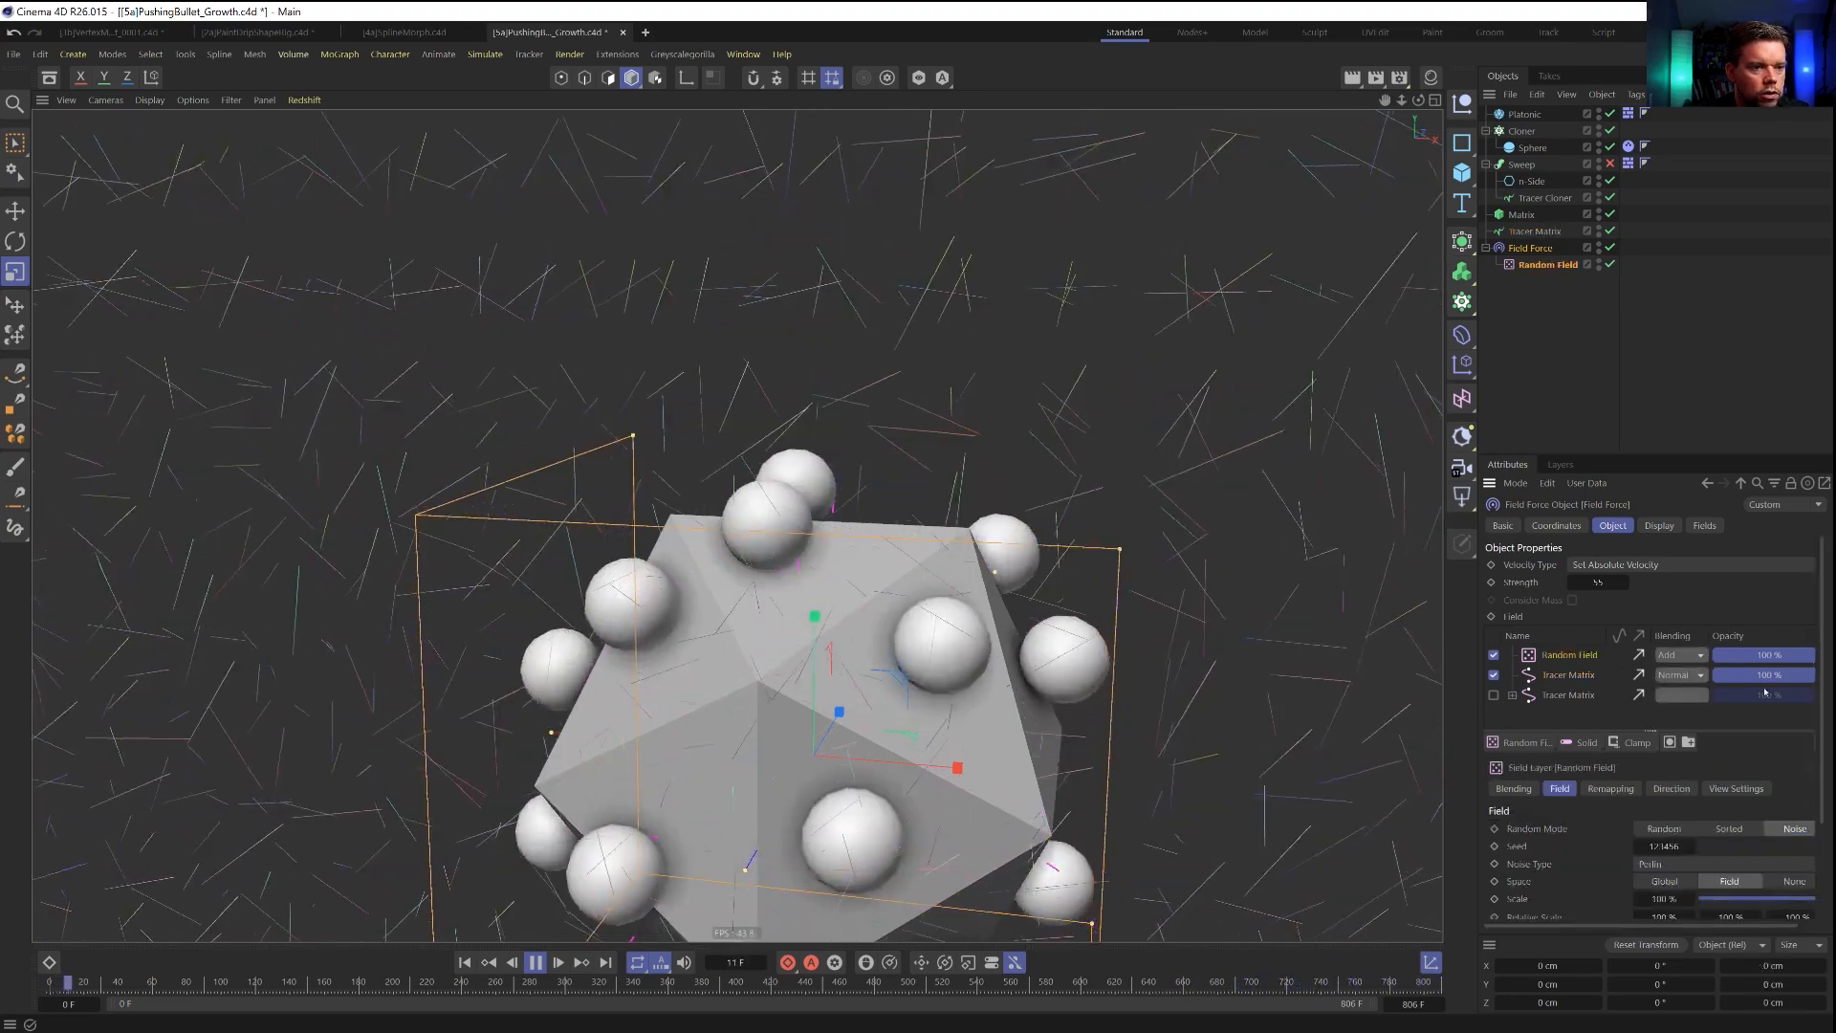
{"action": "left_click", "coordinate": [1769, 655]}
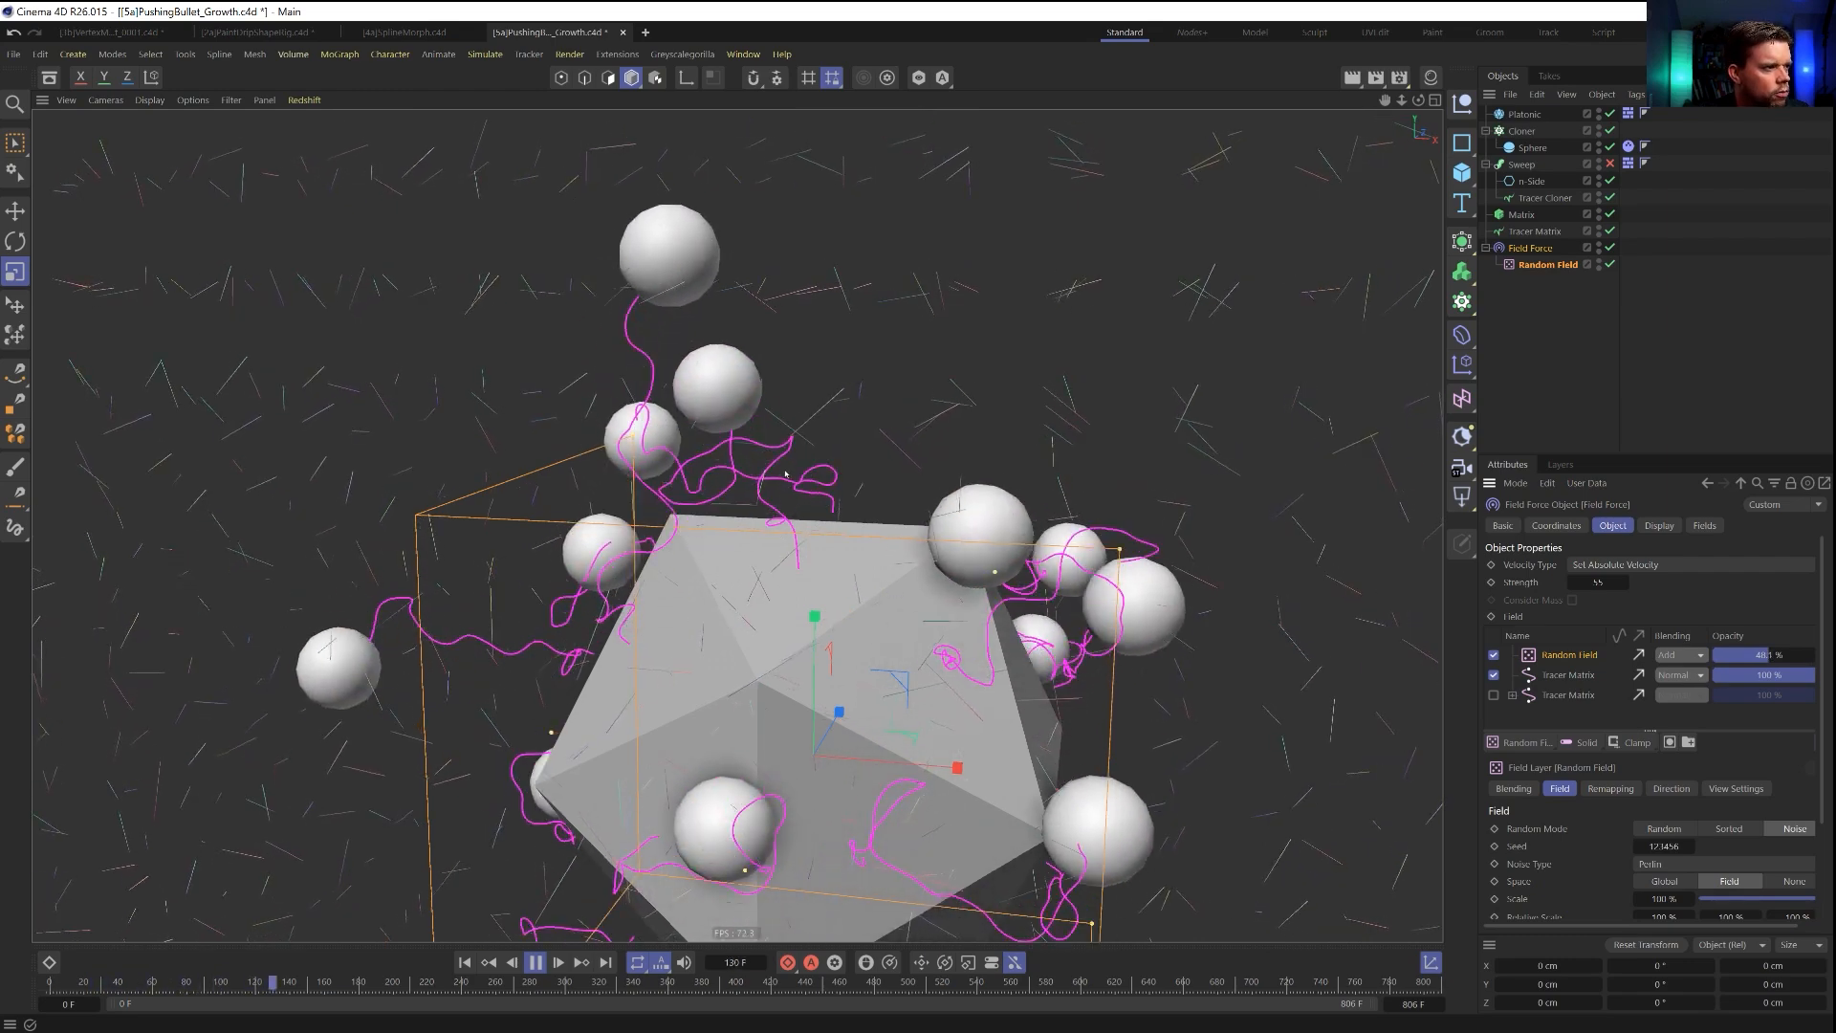
{"action": "scroll", "coordinate": [674, 537], "scroll_direction": "down", "scroll_amount": 5}
{"action": "left_click_drag", "start_coordinate": [1174, 523], "coordinate": [1158, 523], "text": "alt"}
{"action": "left_click_drag", "start_coordinate": [833, 542], "coordinate": [949, 515], "text": "alt"}
{"action": "mouse_move", "coordinate": [1098, 512]}
{"action": "left_mouse_down", "text": "alt"}
{"action": "mouse_move", "coordinate": [1330, 538]}
{"action": "mouse_move", "coordinate": [1119, 566]}
{"action": "mouse_move", "coordinate": [1043, 552]}
{"action": "mouse_move", "coordinate": [1133, 507]}
{"action": "left_mouse_up", "text": "alt"}
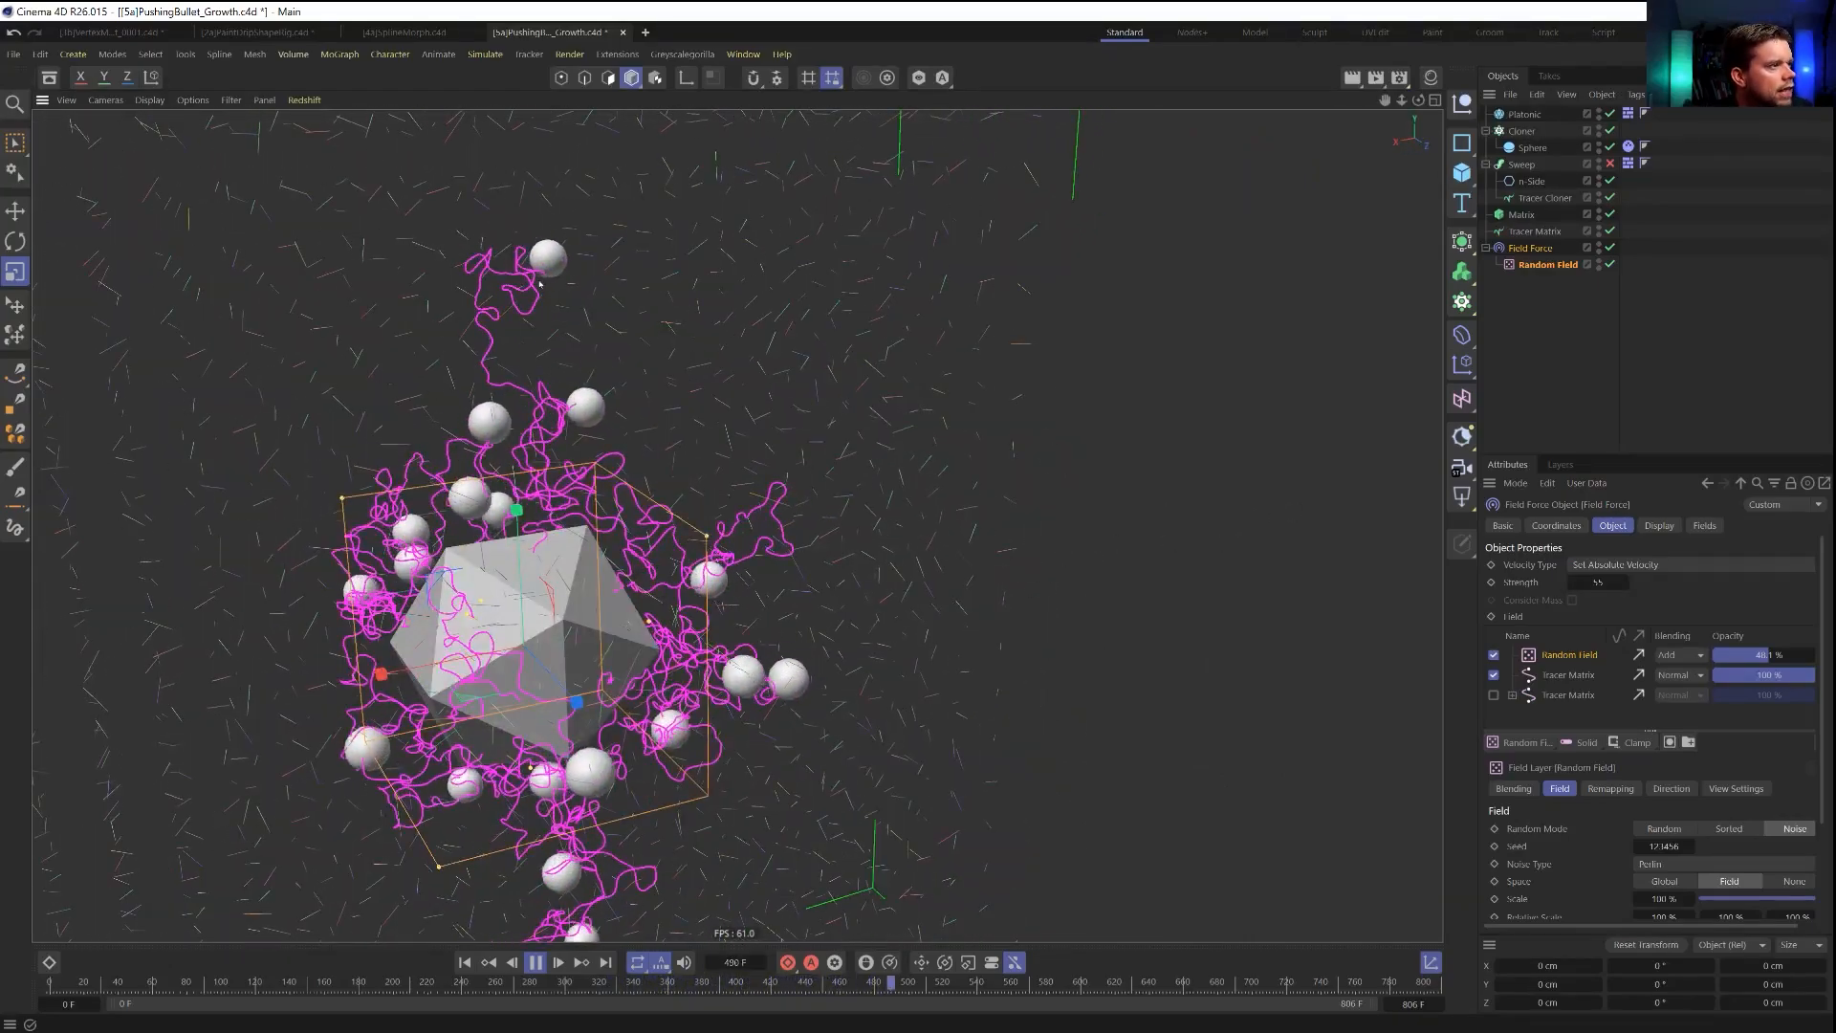
{"action": "mouse_move", "coordinate": [540, 287]}
{"action": "left_mouse_down", "text": "alt"}
{"action": "mouse_move", "coordinate": [746, 298]}
{"action": "mouse_move", "coordinate": [594, 307]}
{"action": "left_mouse_up", "text": "alt"}
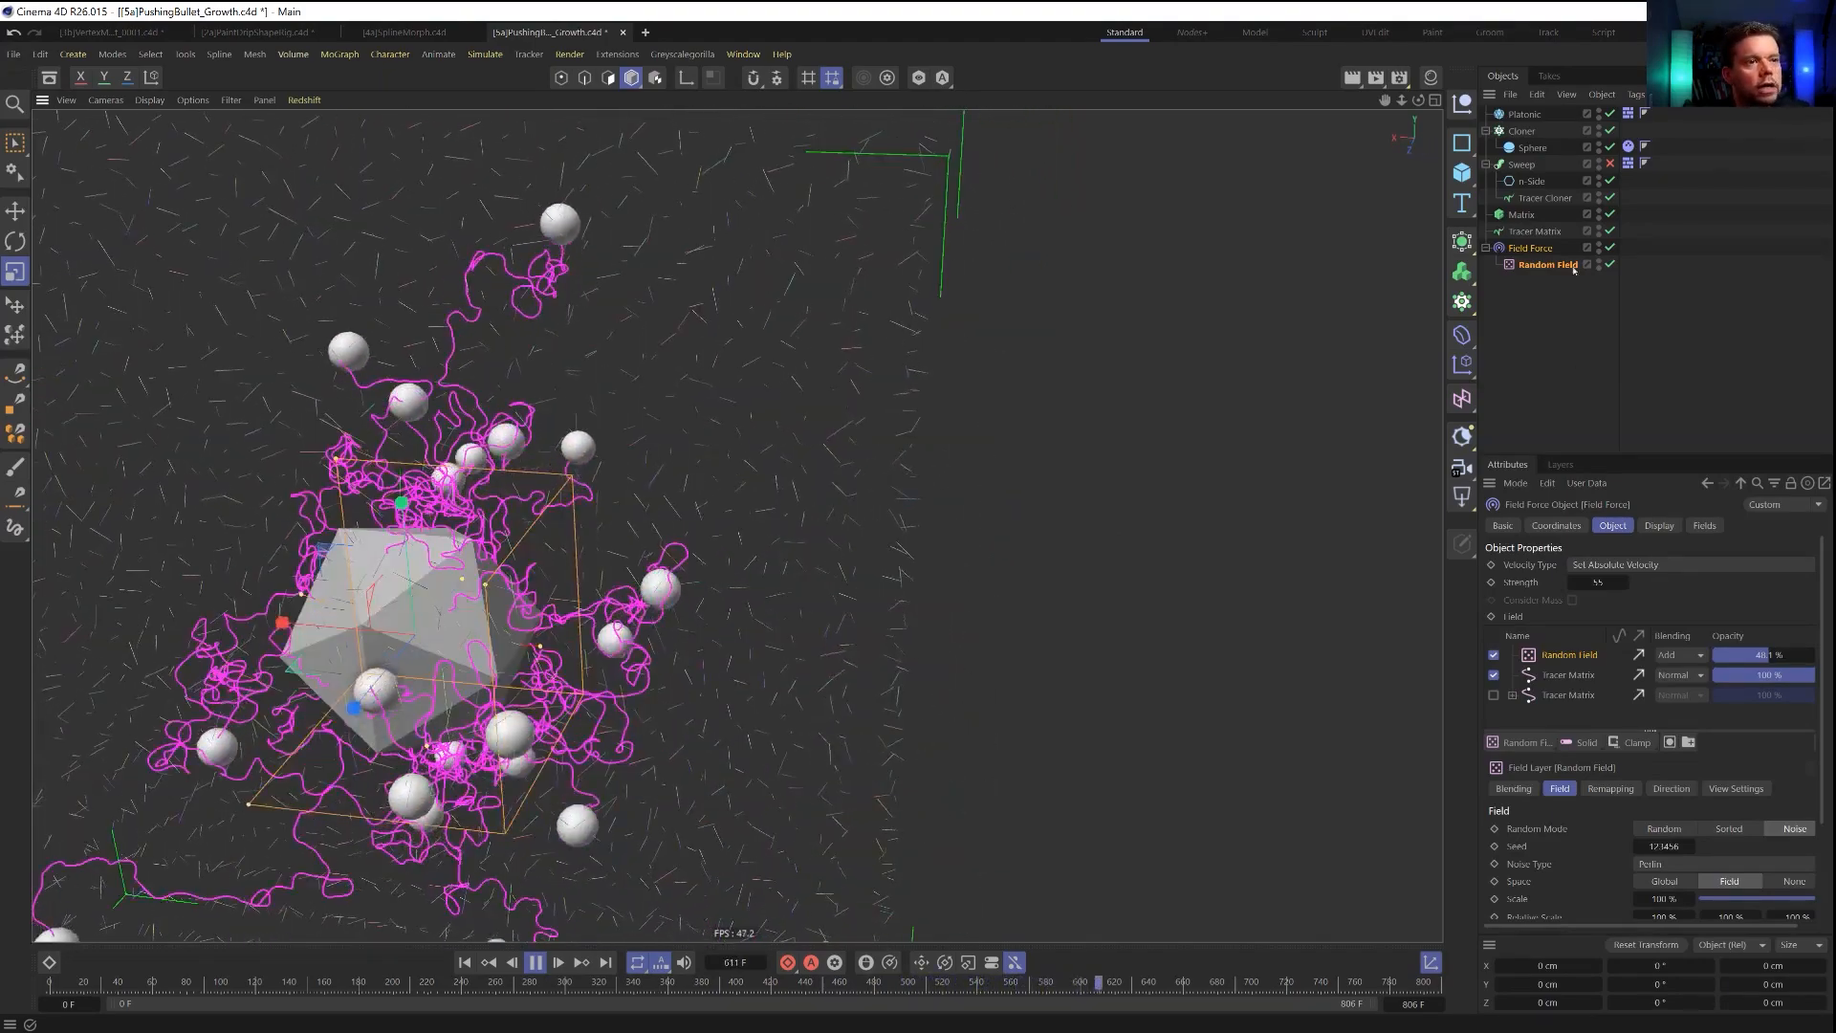
Set the radius of the Field Force's active Tracer Matrix spline layer to 60 cm.
{"action": "left_click", "coordinate": [1569, 676]}
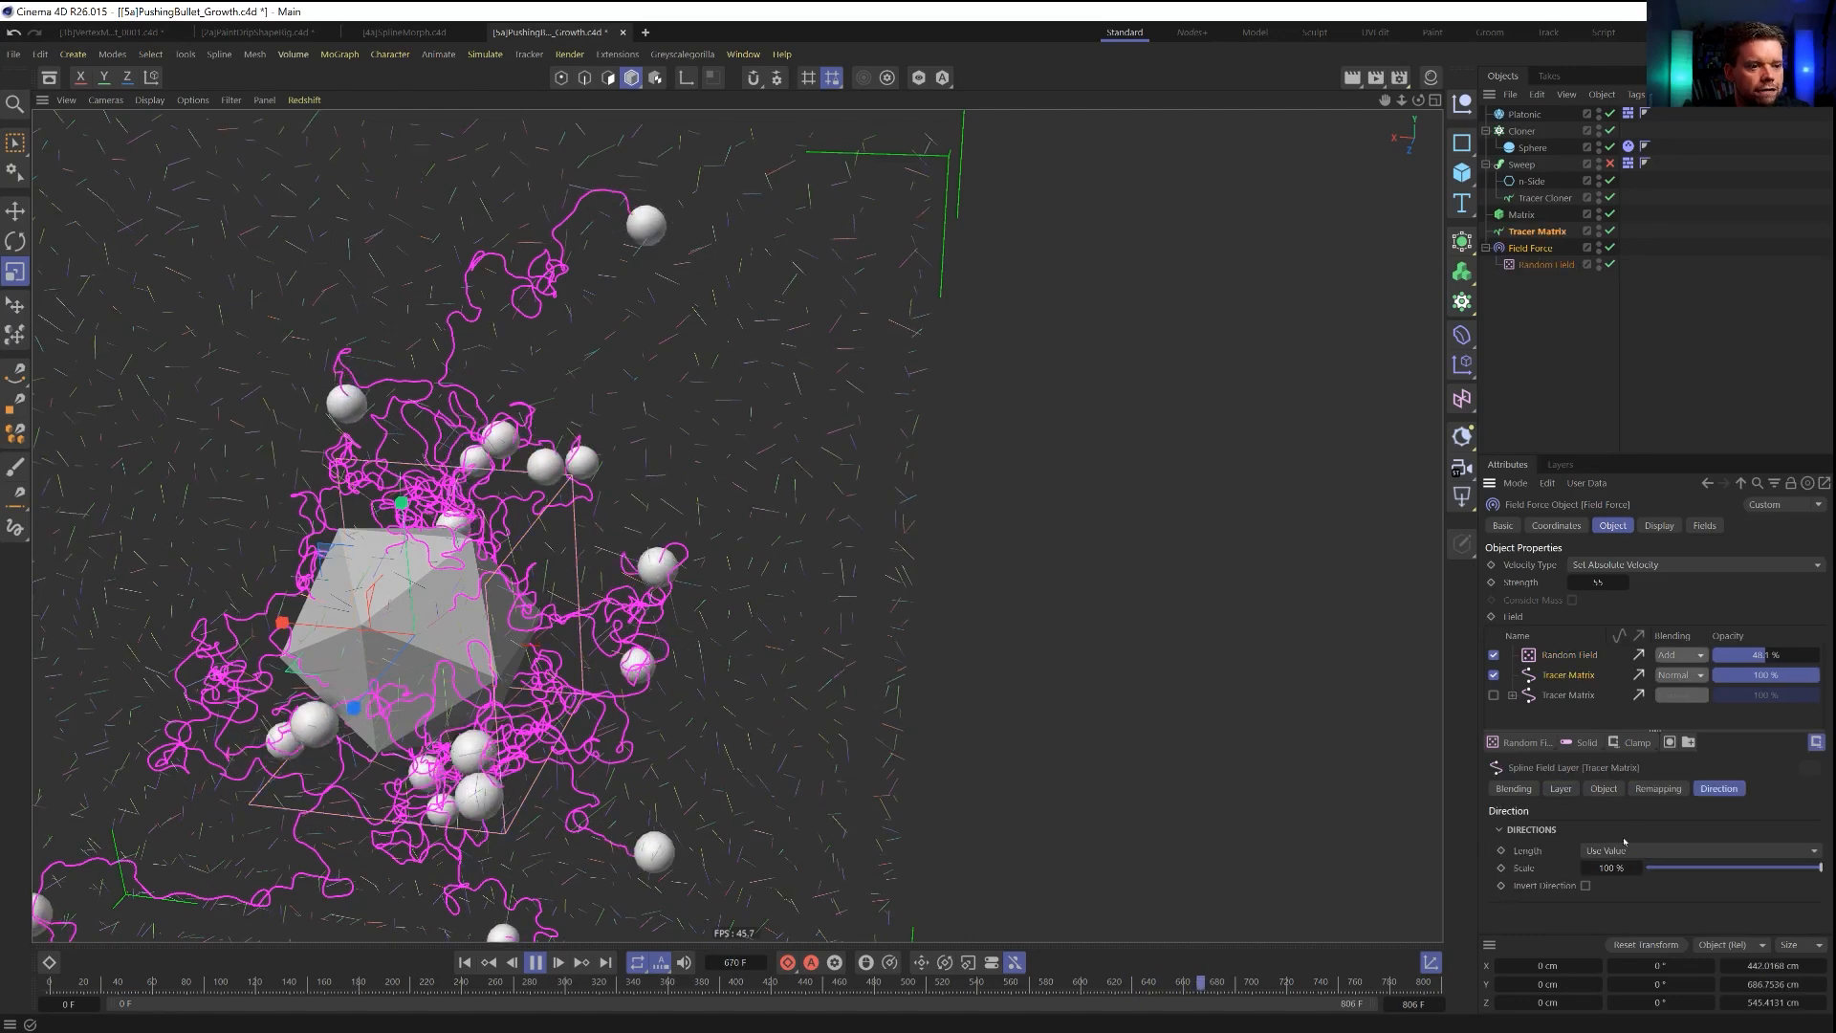
{"action": "left_click", "coordinate": [1604, 789]}
{"action": "left_click", "coordinate": [1560, 789]}
{"action": "scroll", "coordinate": [1586, 727], "scroll_direction": "down", "scroll_amount": 3}
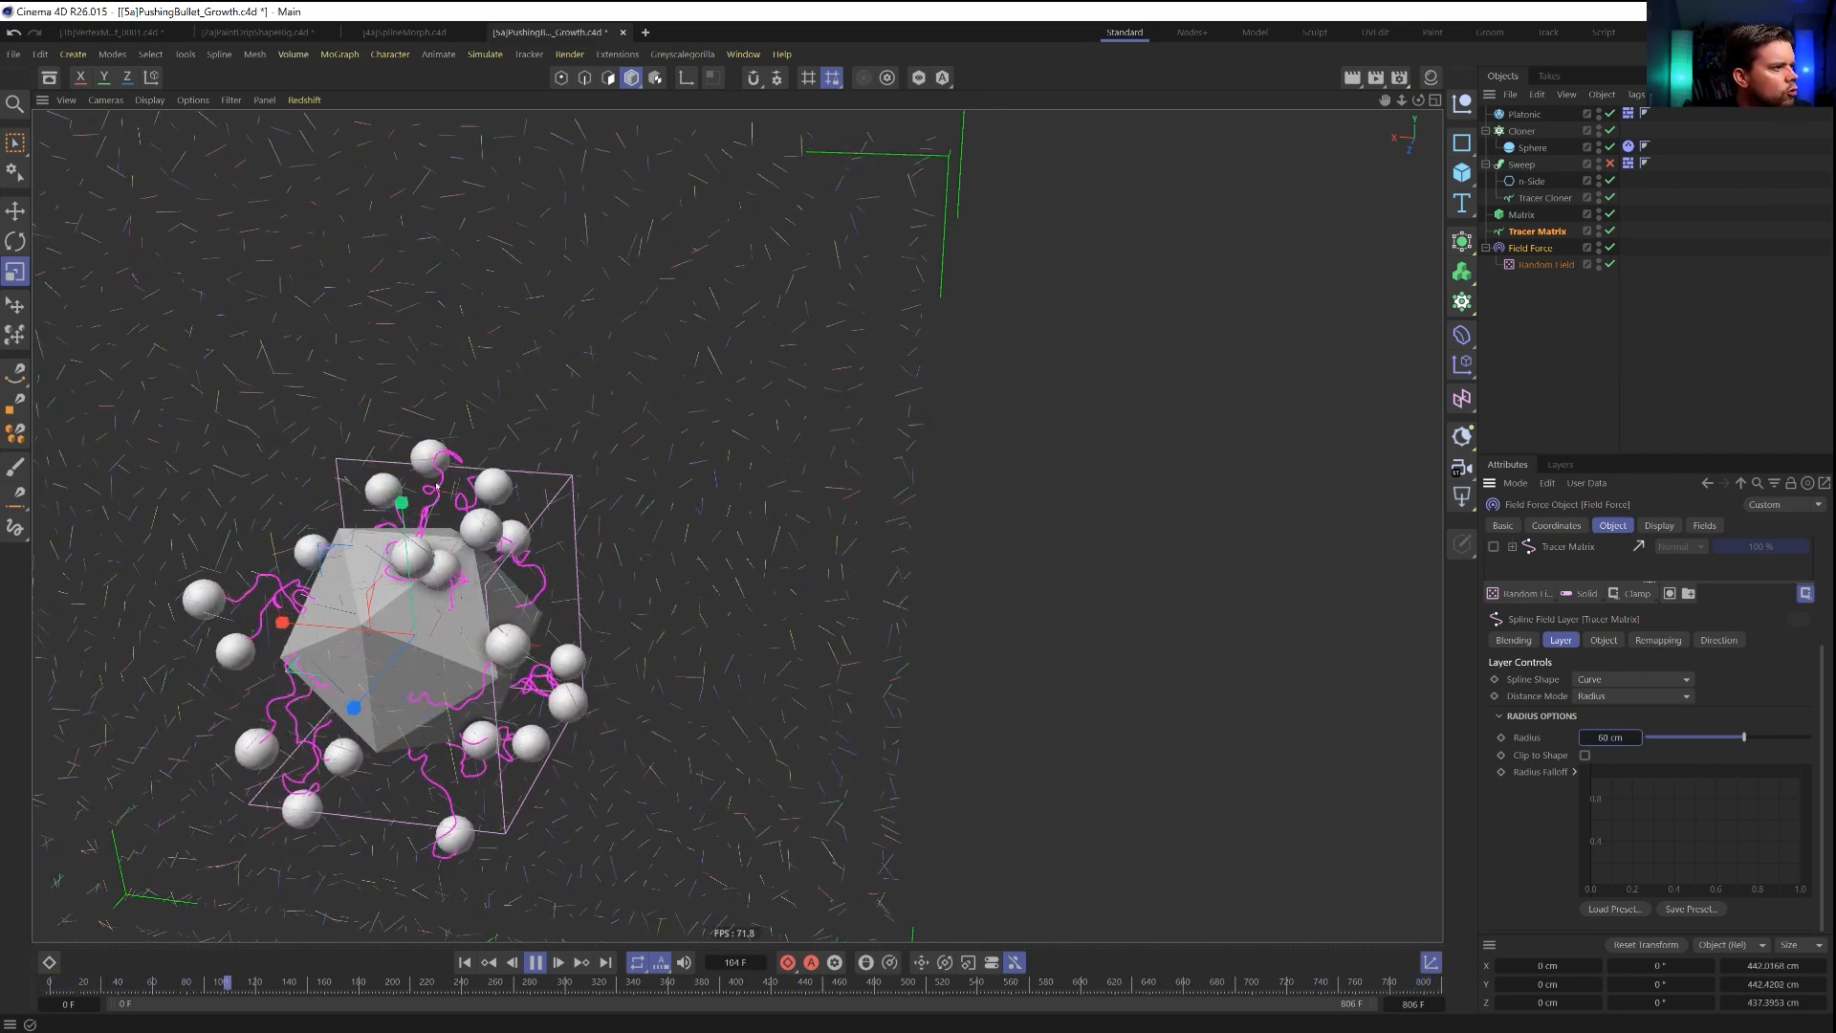
{"action": "left_click_drag", "start_coordinate": [445, 646], "coordinate": [658, 523], "text": "alt"}
Set the Random Field's noise scale to 553 % and its animation speed to 40 %, checking the simulated trails.
{"action": "left_click", "coordinate": [1554, 265]}
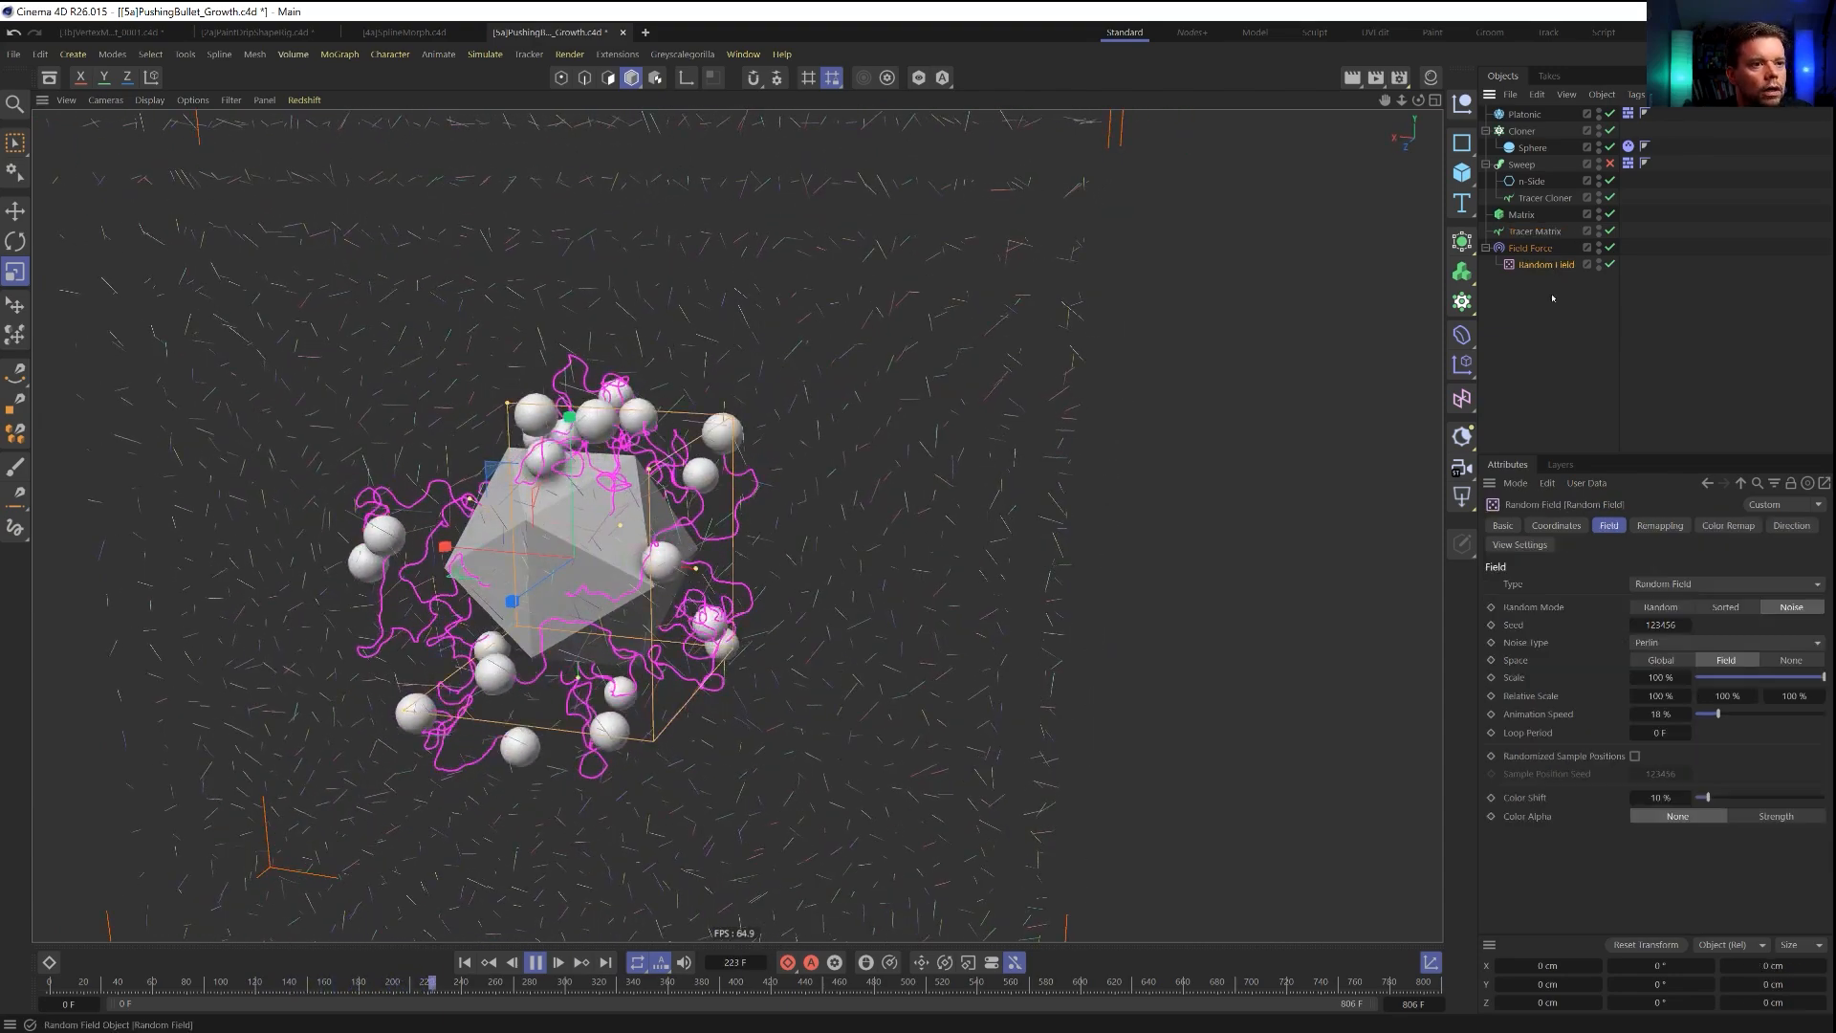
{"action": "left_click_drag", "start_coordinate": [1656, 678], "coordinate": [1686, 678]}
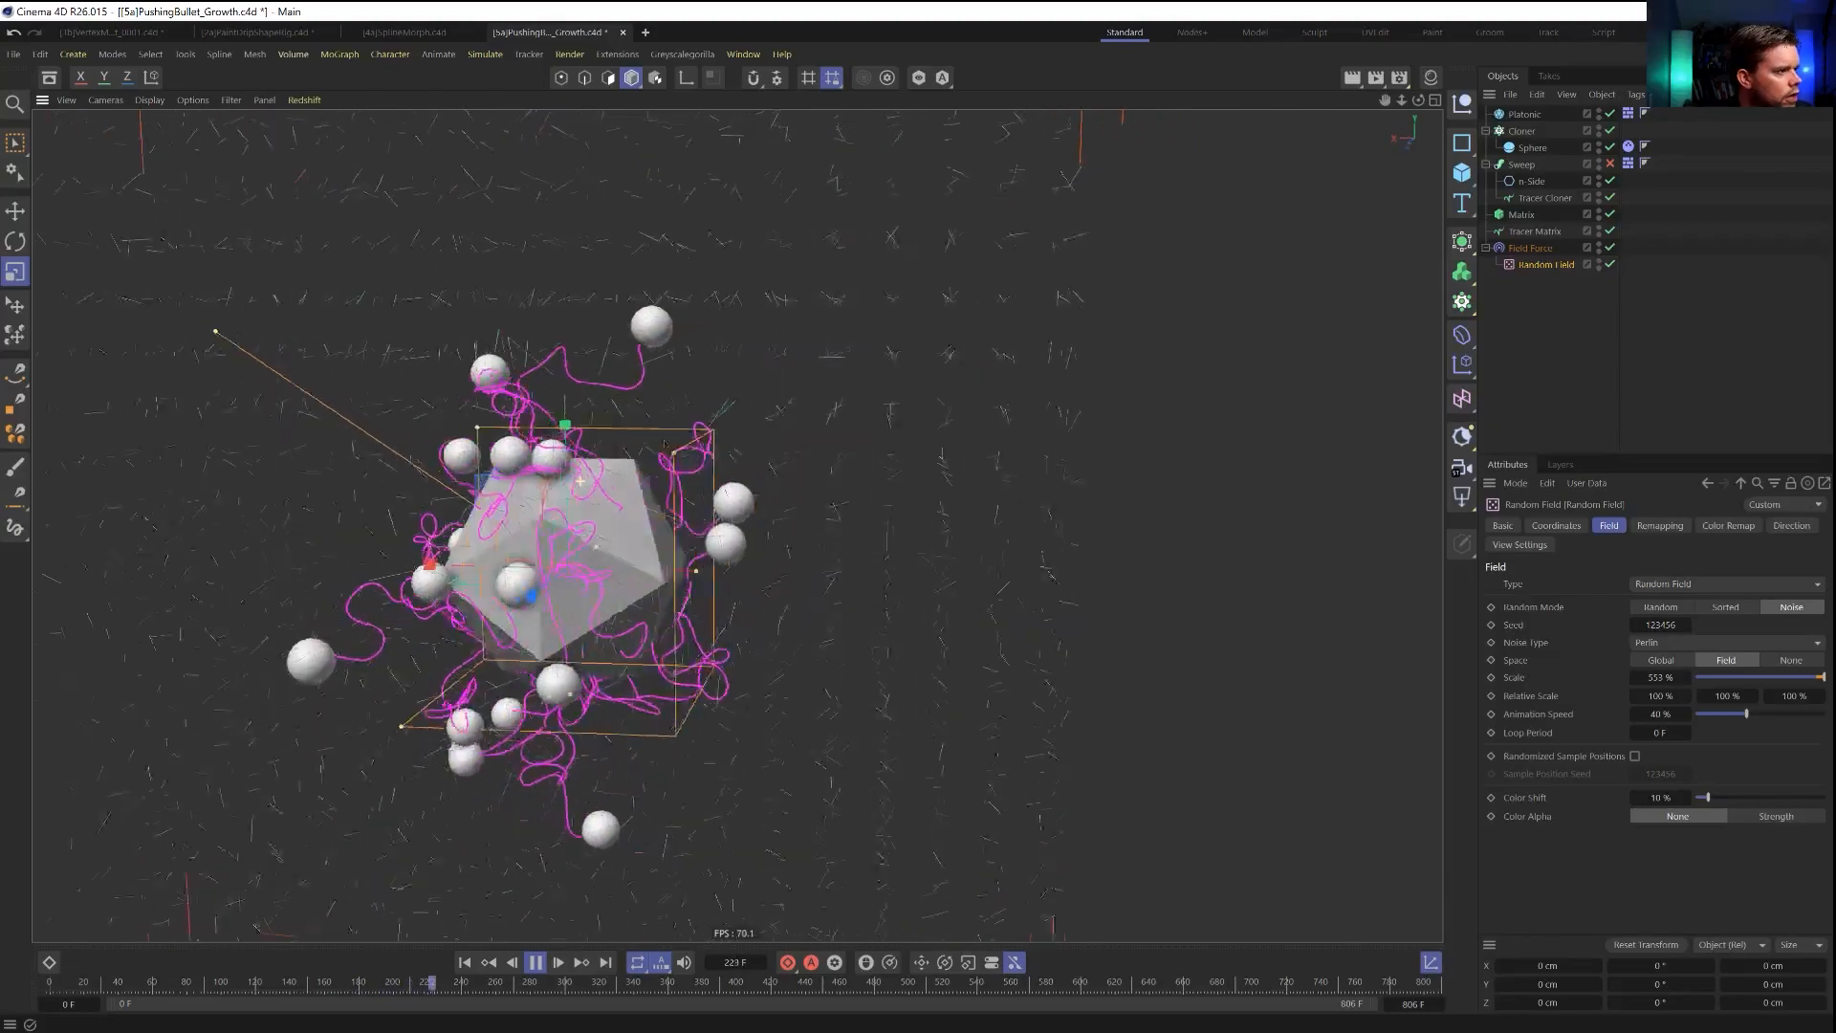
{"action": "left_click_drag", "start_coordinate": [572, 472], "coordinate": [648, 605], "text": "alt"}
{"action": "left_click_drag", "start_coordinate": [550, 368], "coordinate": [909, 363], "text": "alt"}
{"action": "left_click_drag", "start_coordinate": [488, 301], "coordinate": [439, 296], "text": "alt"}
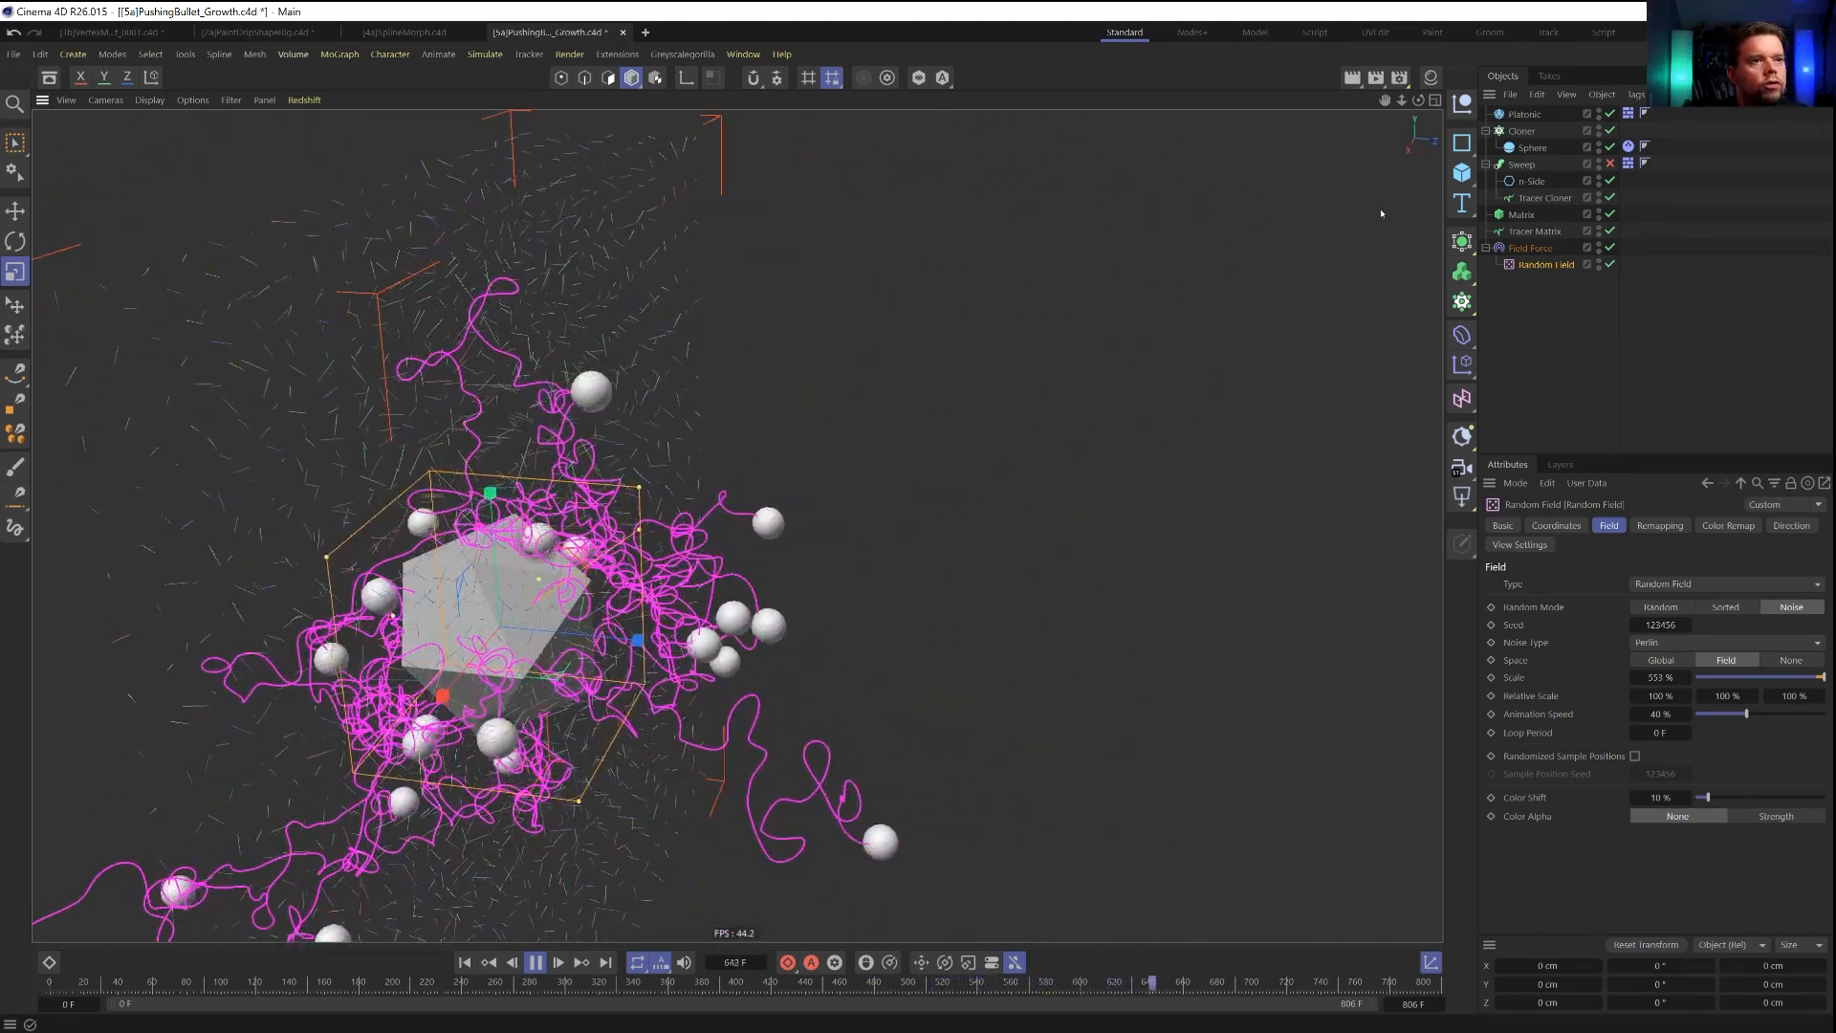
Raise the inner offset in the active Tracer Matrix layer's remapping to 93 % and replay the simulation.
{"action": "left_click", "coordinate": [1555, 249]}
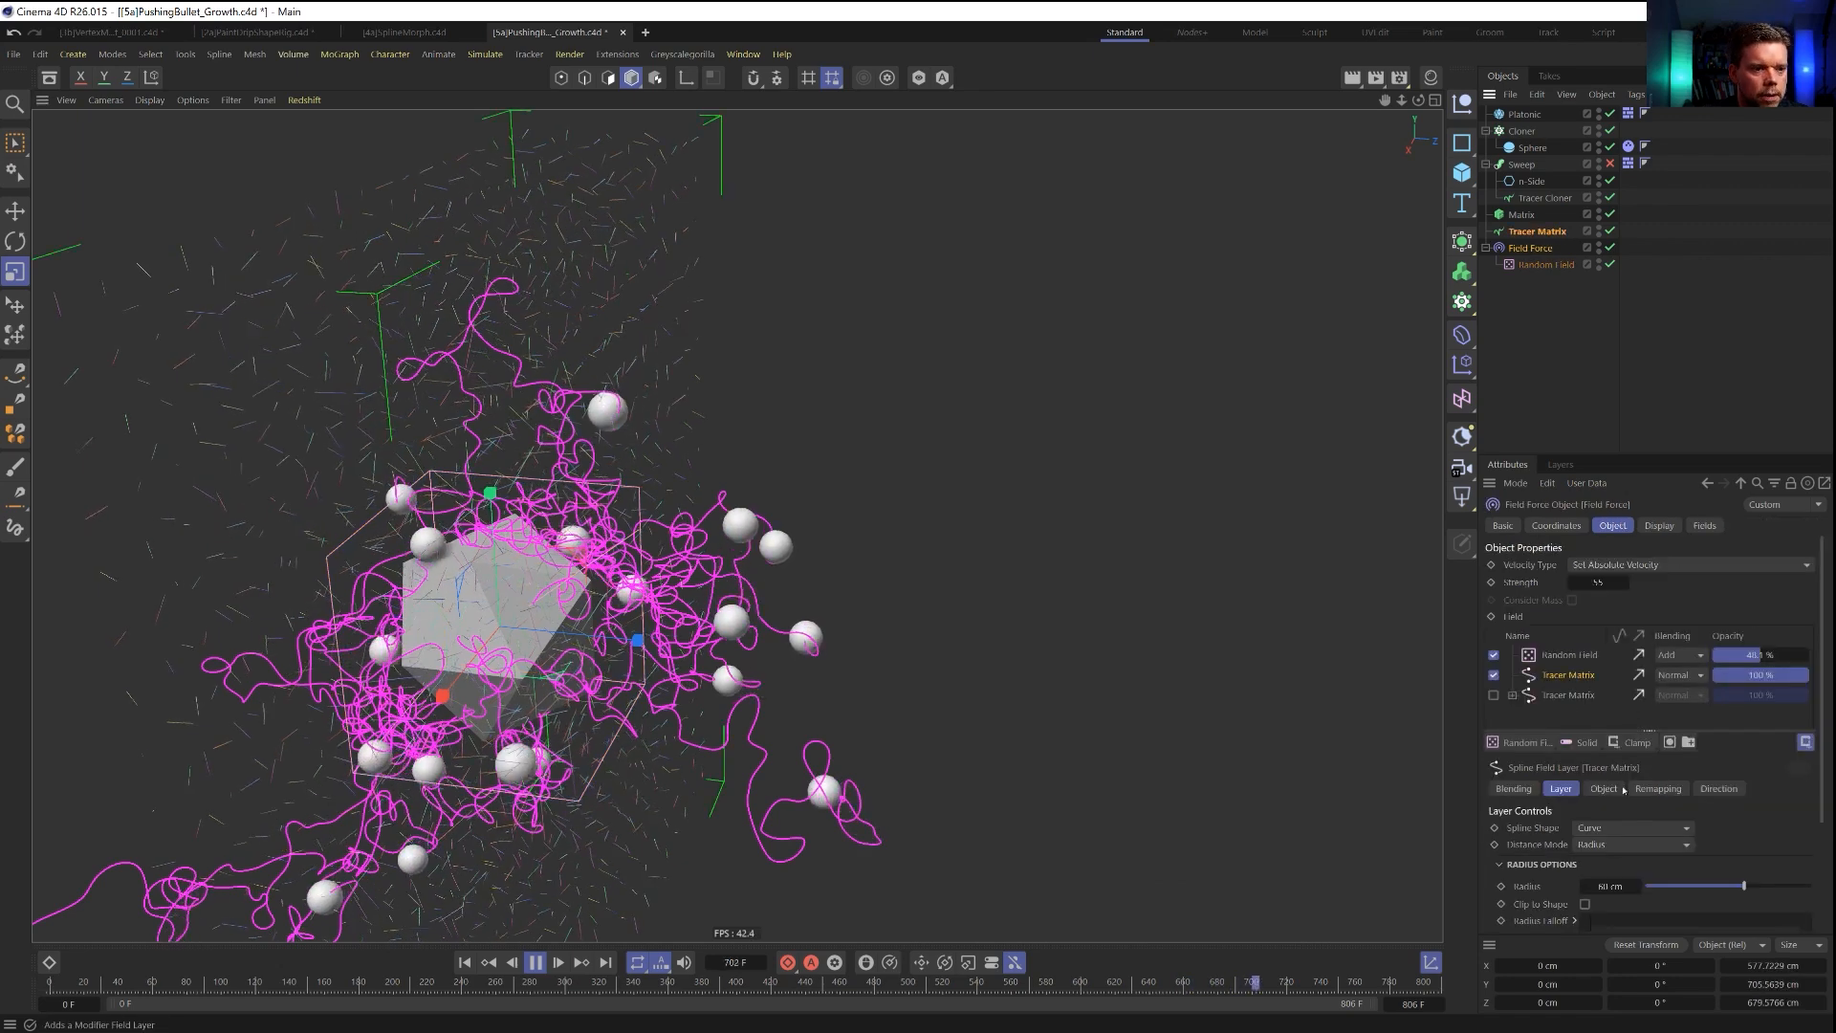
{"action": "scroll", "coordinate": [1541, 875], "scroll_direction": "down", "scroll_amount": 3}
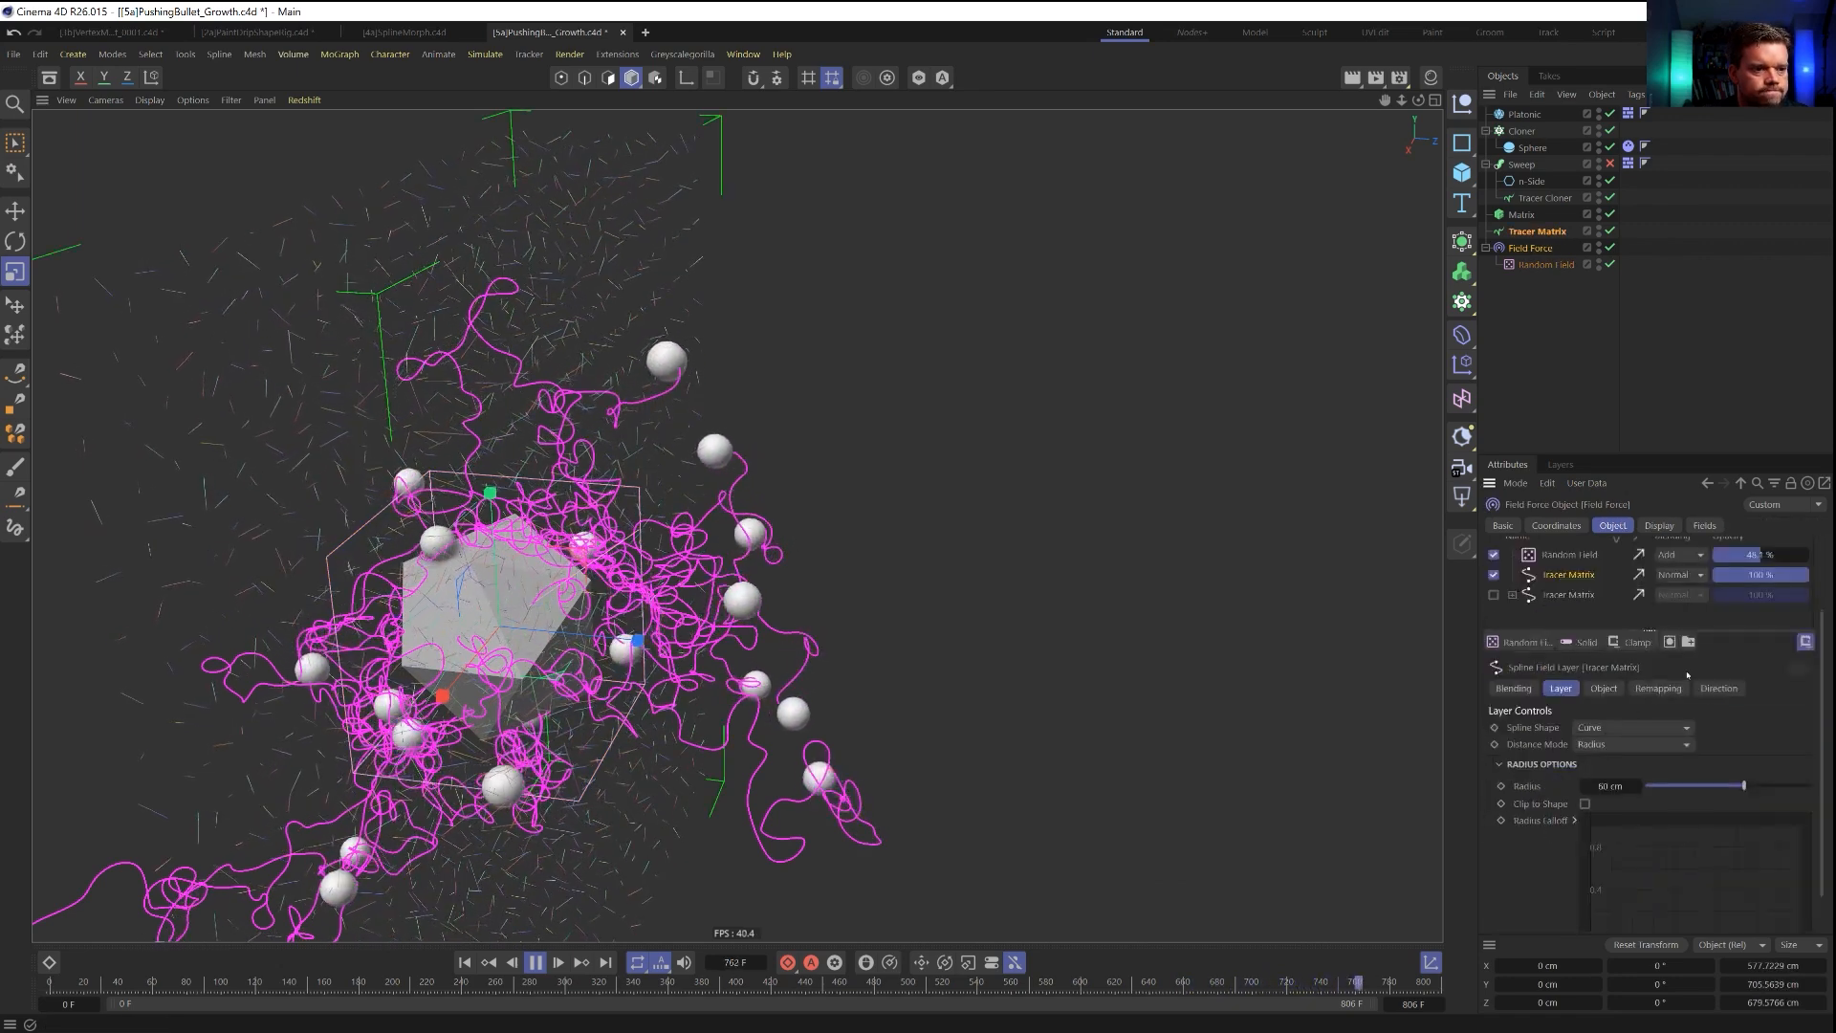
{"action": "left_click", "coordinate": [1658, 689]}
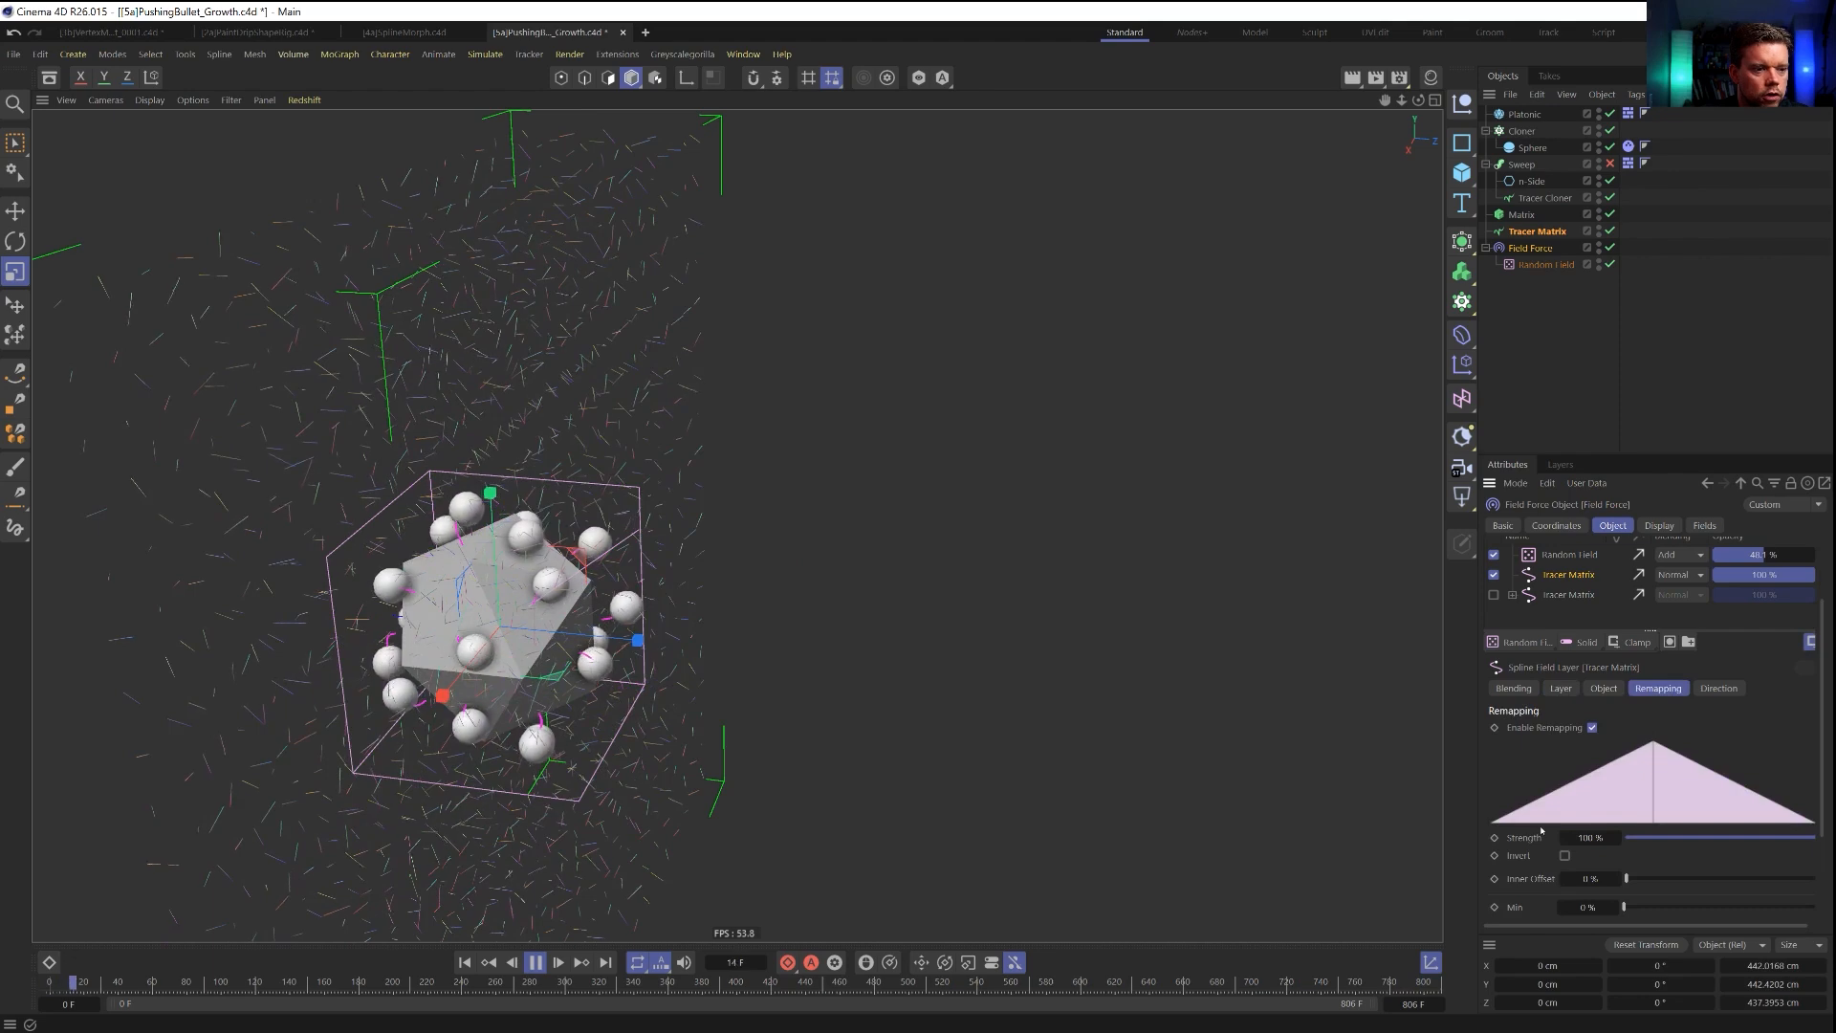
{"action": "scroll", "coordinate": [1555, 850], "scroll_direction": "down", "scroll_amount": 4}
{"action": "left_click_drag", "start_coordinate": [1646, 748], "coordinate": [1810, 764]}
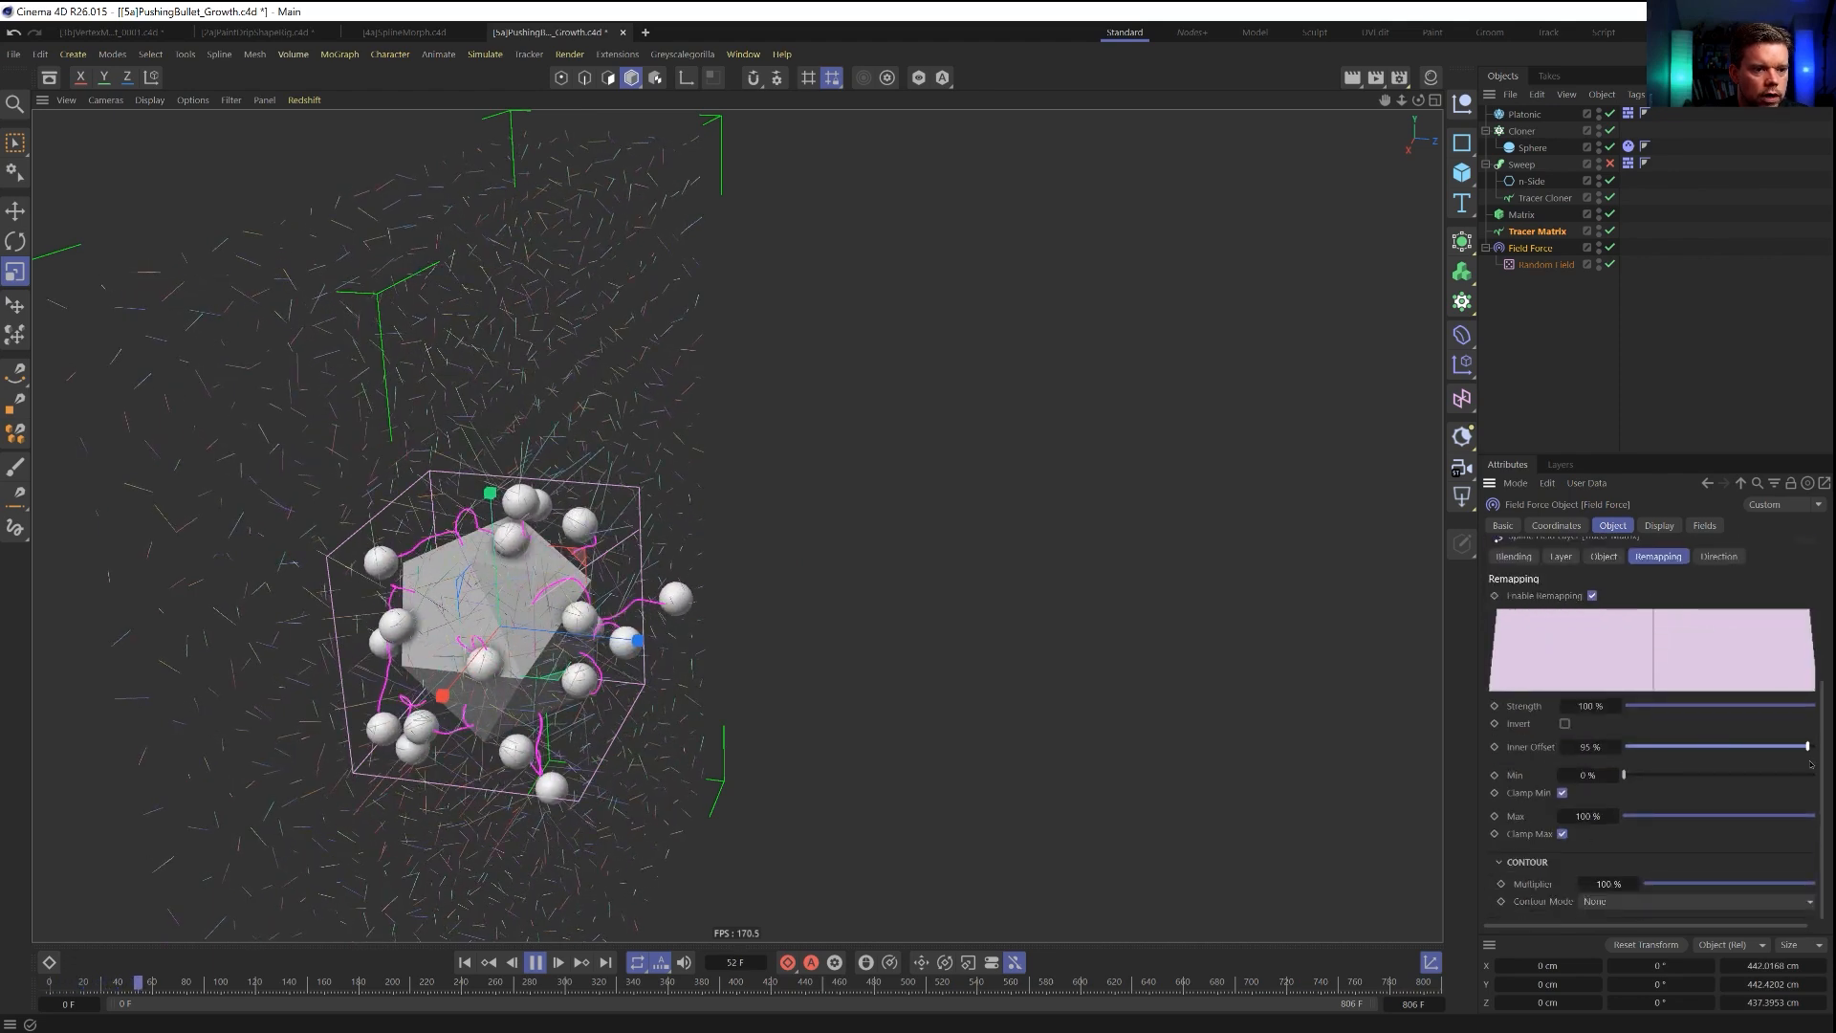
{"action": "left_click_drag", "start_coordinate": [695, 625], "coordinate": [515, 550], "text": "alt"}
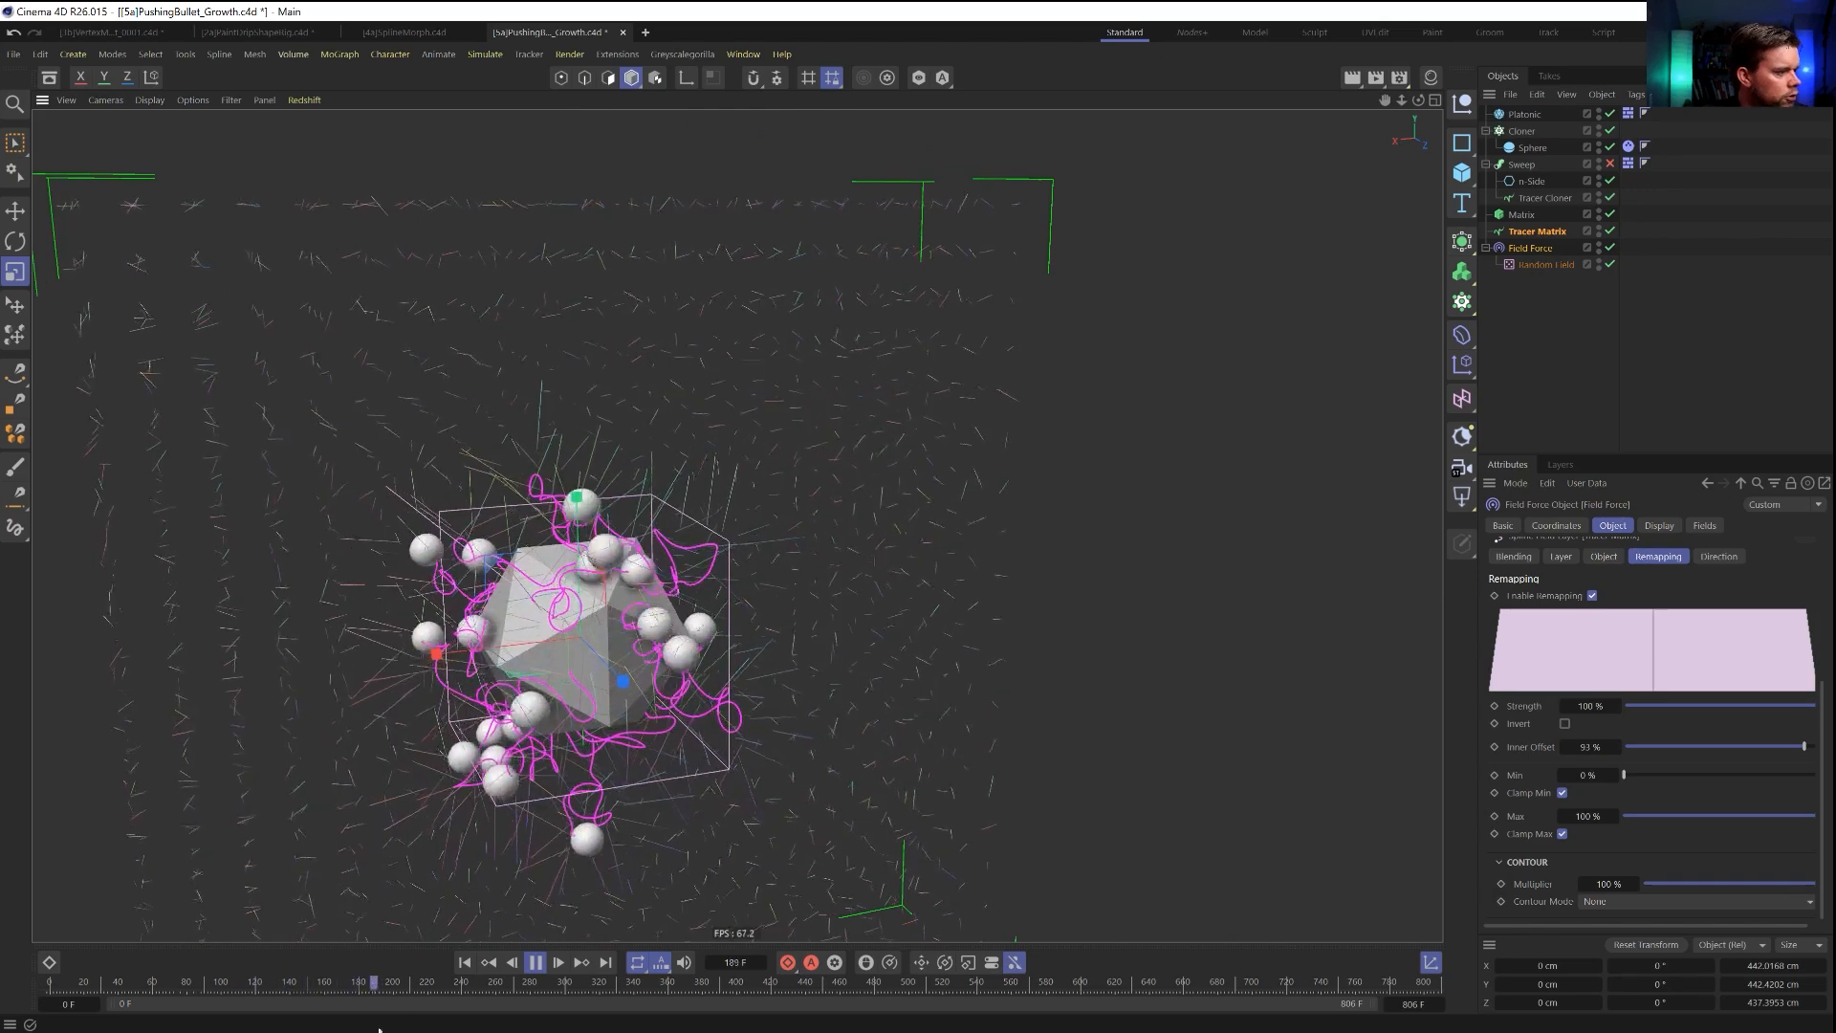
{"action": "left_click", "coordinate": [465, 963]}
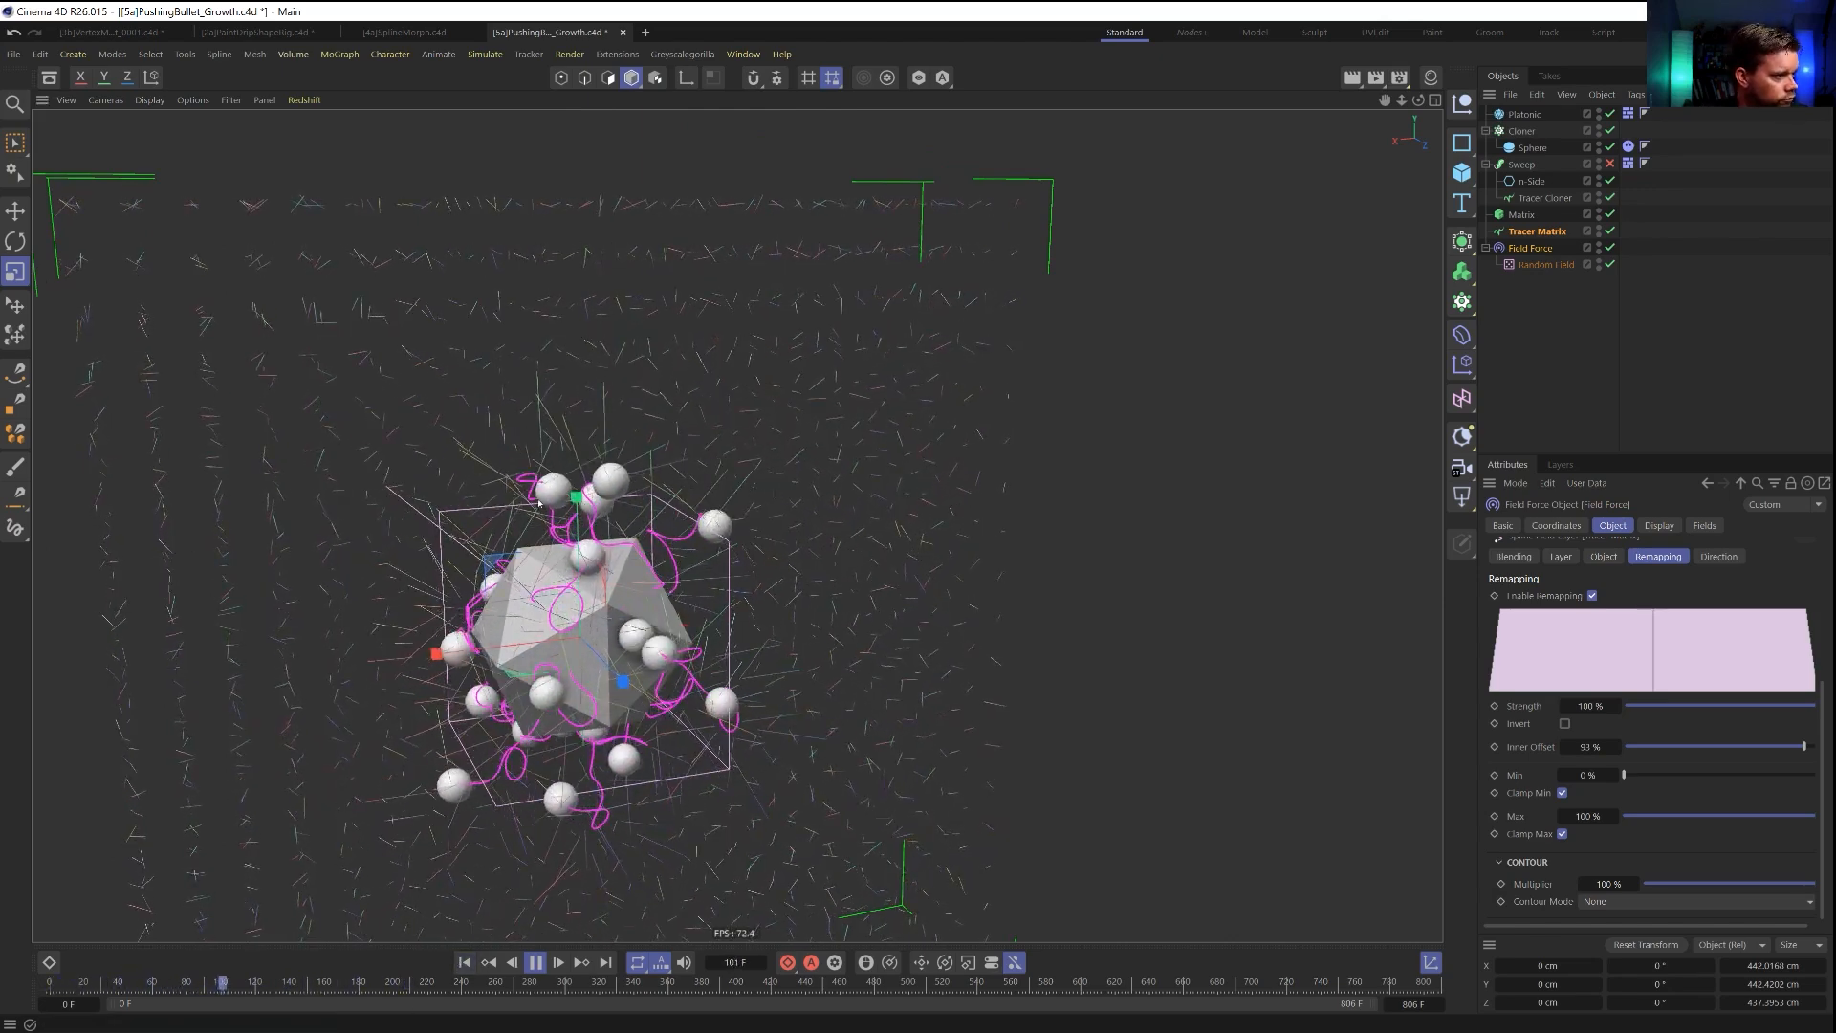
Set the direction scale of the Field Force's active Tracer Matrix layer to 1000 % and replay the simulation.
{"action": "left_click_drag", "start_coordinate": [536, 501], "coordinate": [428, 500], "text": "alt"}
{"action": "left_click_drag", "start_coordinate": [553, 481], "coordinate": [963, 433], "text": "alt"}
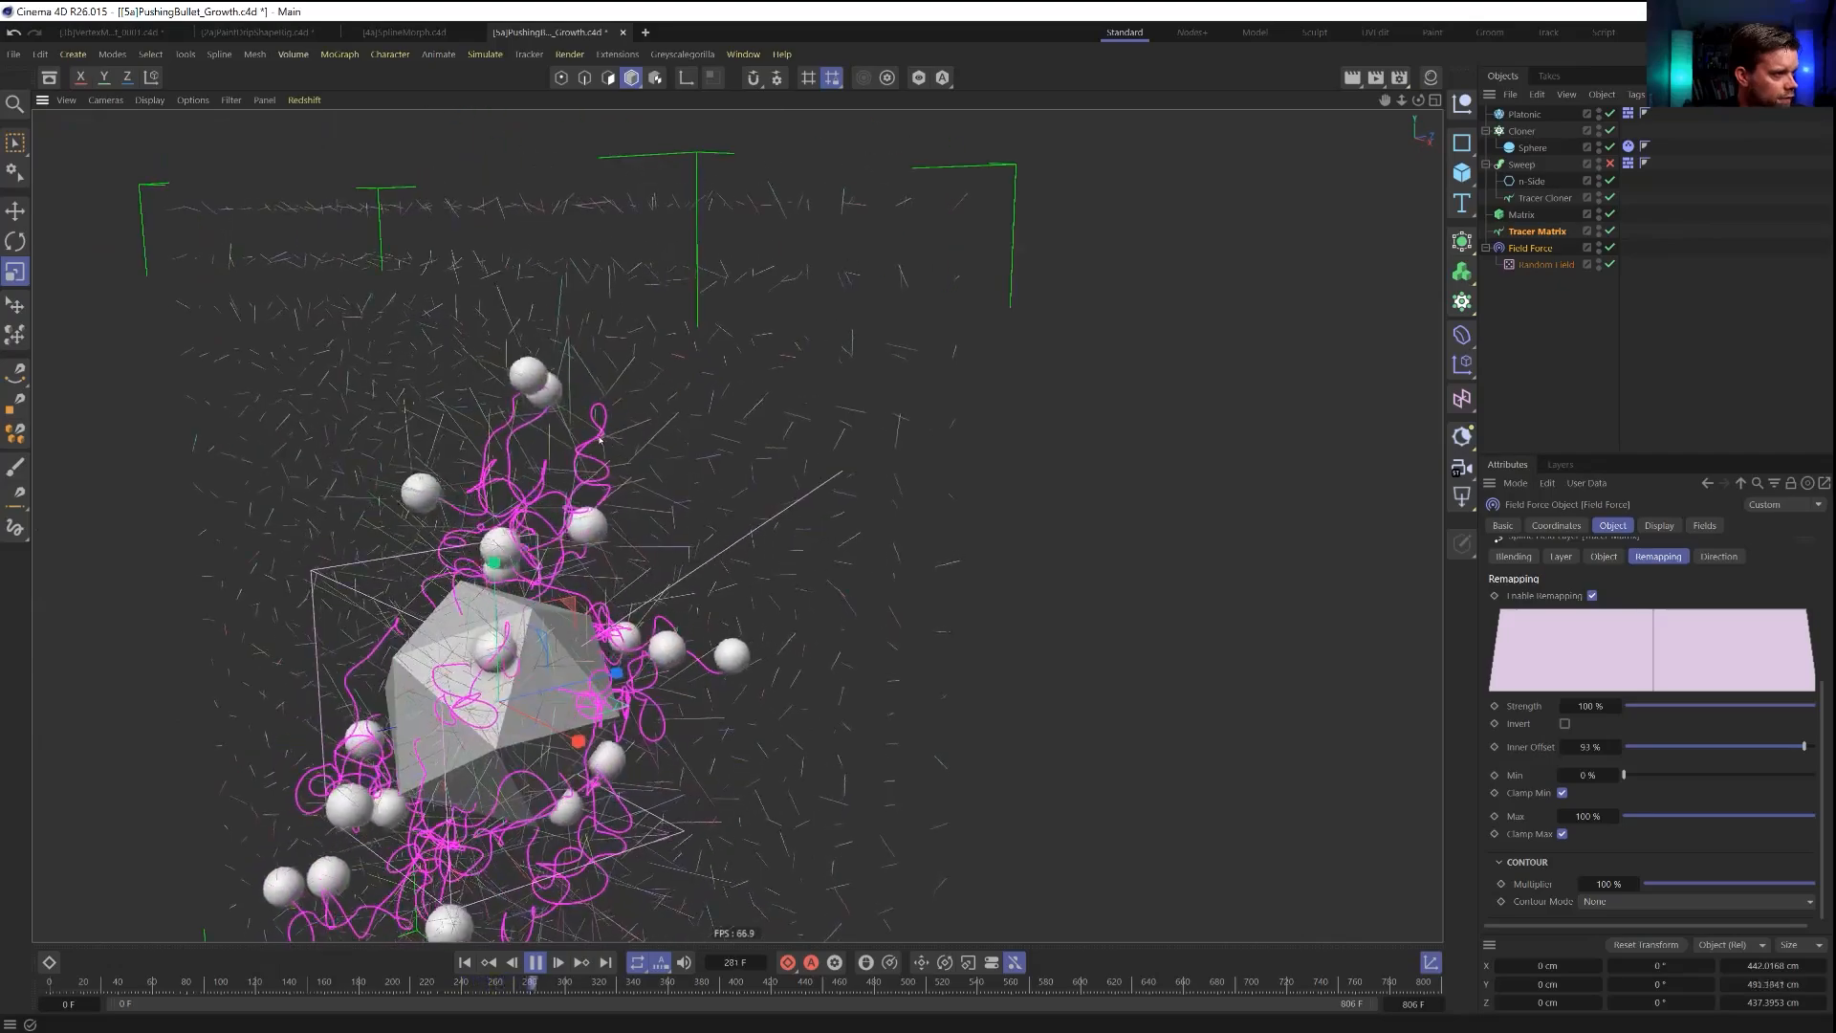
{"action": "left_click_drag", "start_coordinate": [594, 442], "coordinate": [854, 520], "text": "alt"}
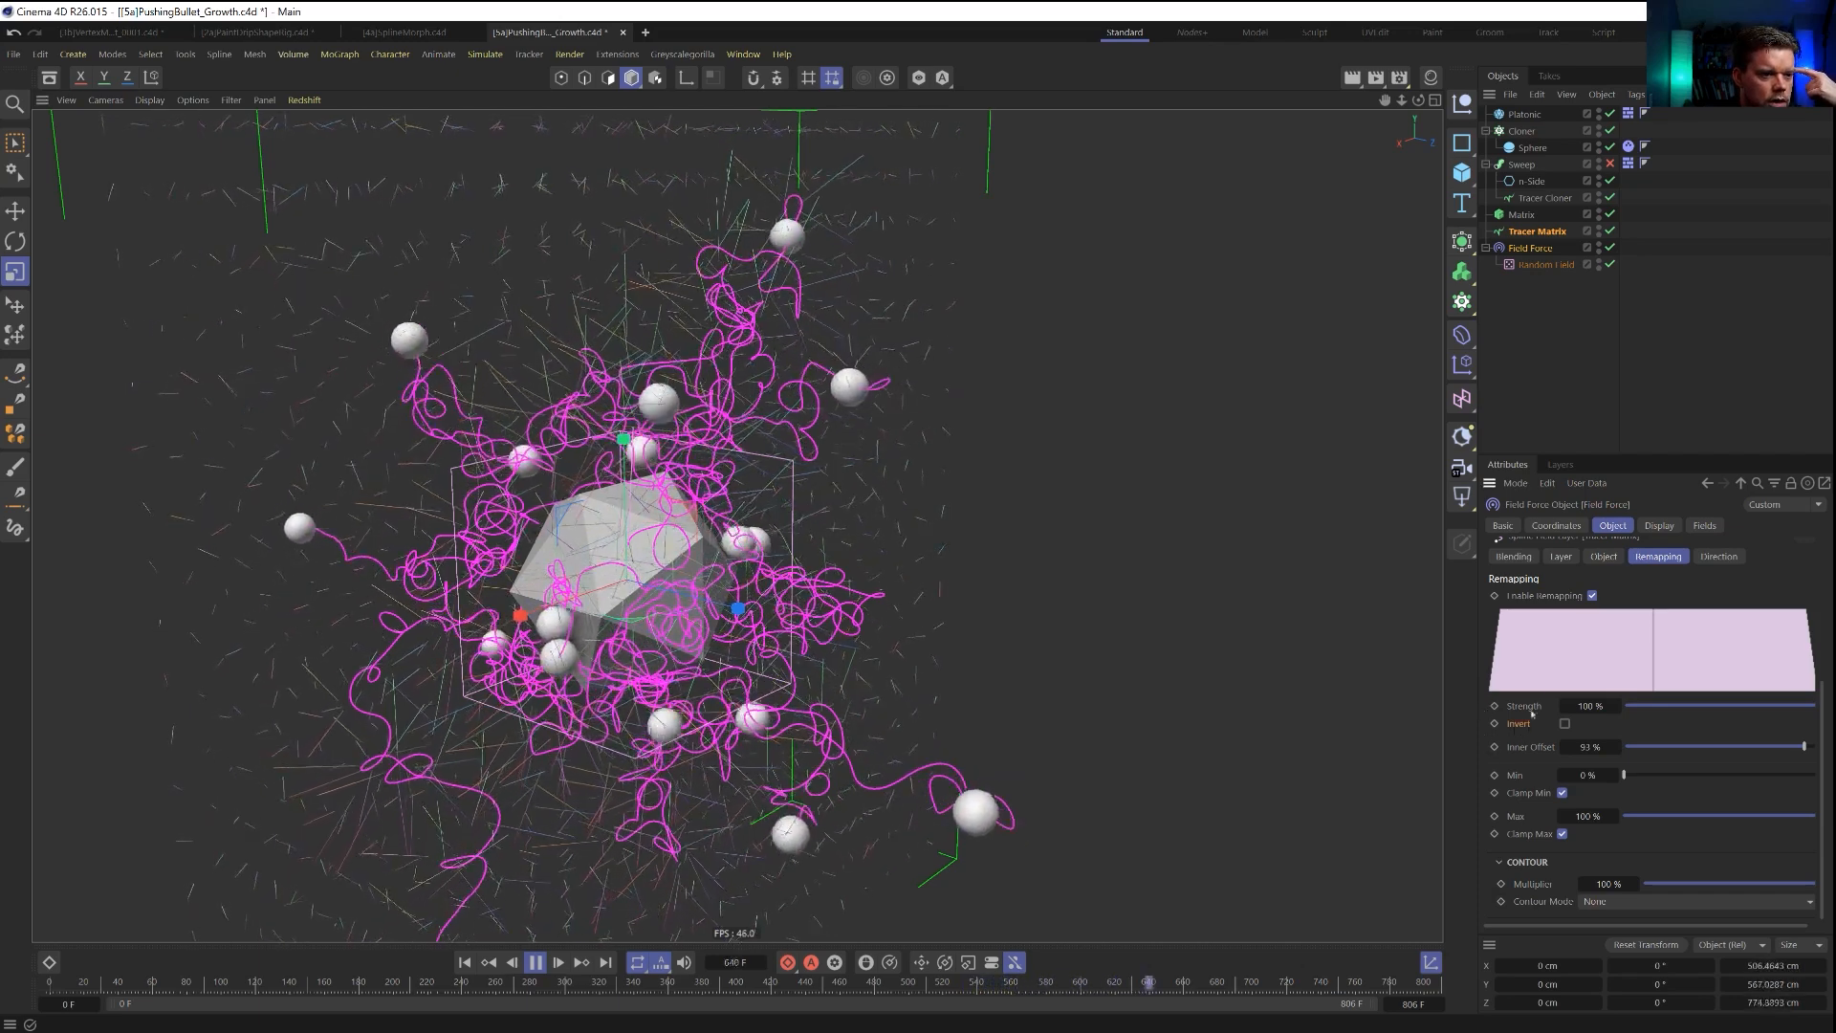
{"action": "scroll", "coordinate": [1568, 708], "scroll_direction": "up", "scroll_amount": 3}
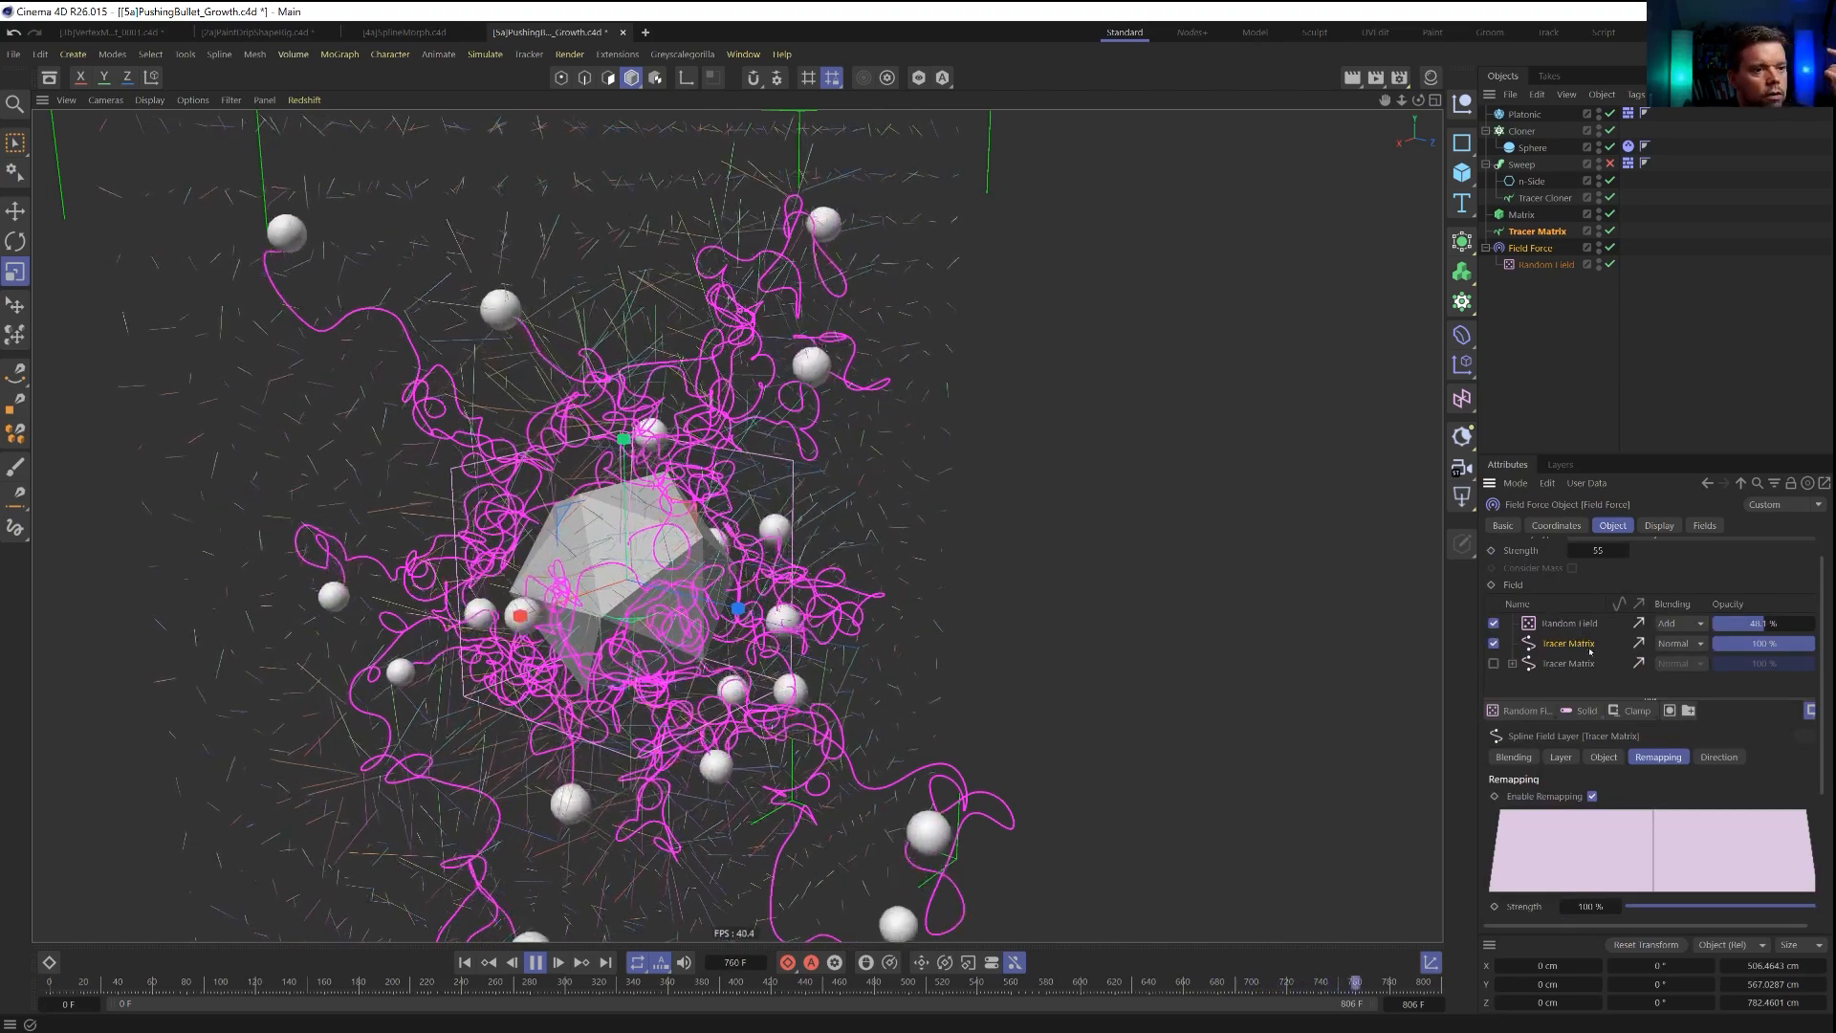
{"action": "left_click", "coordinate": [1721, 757]}
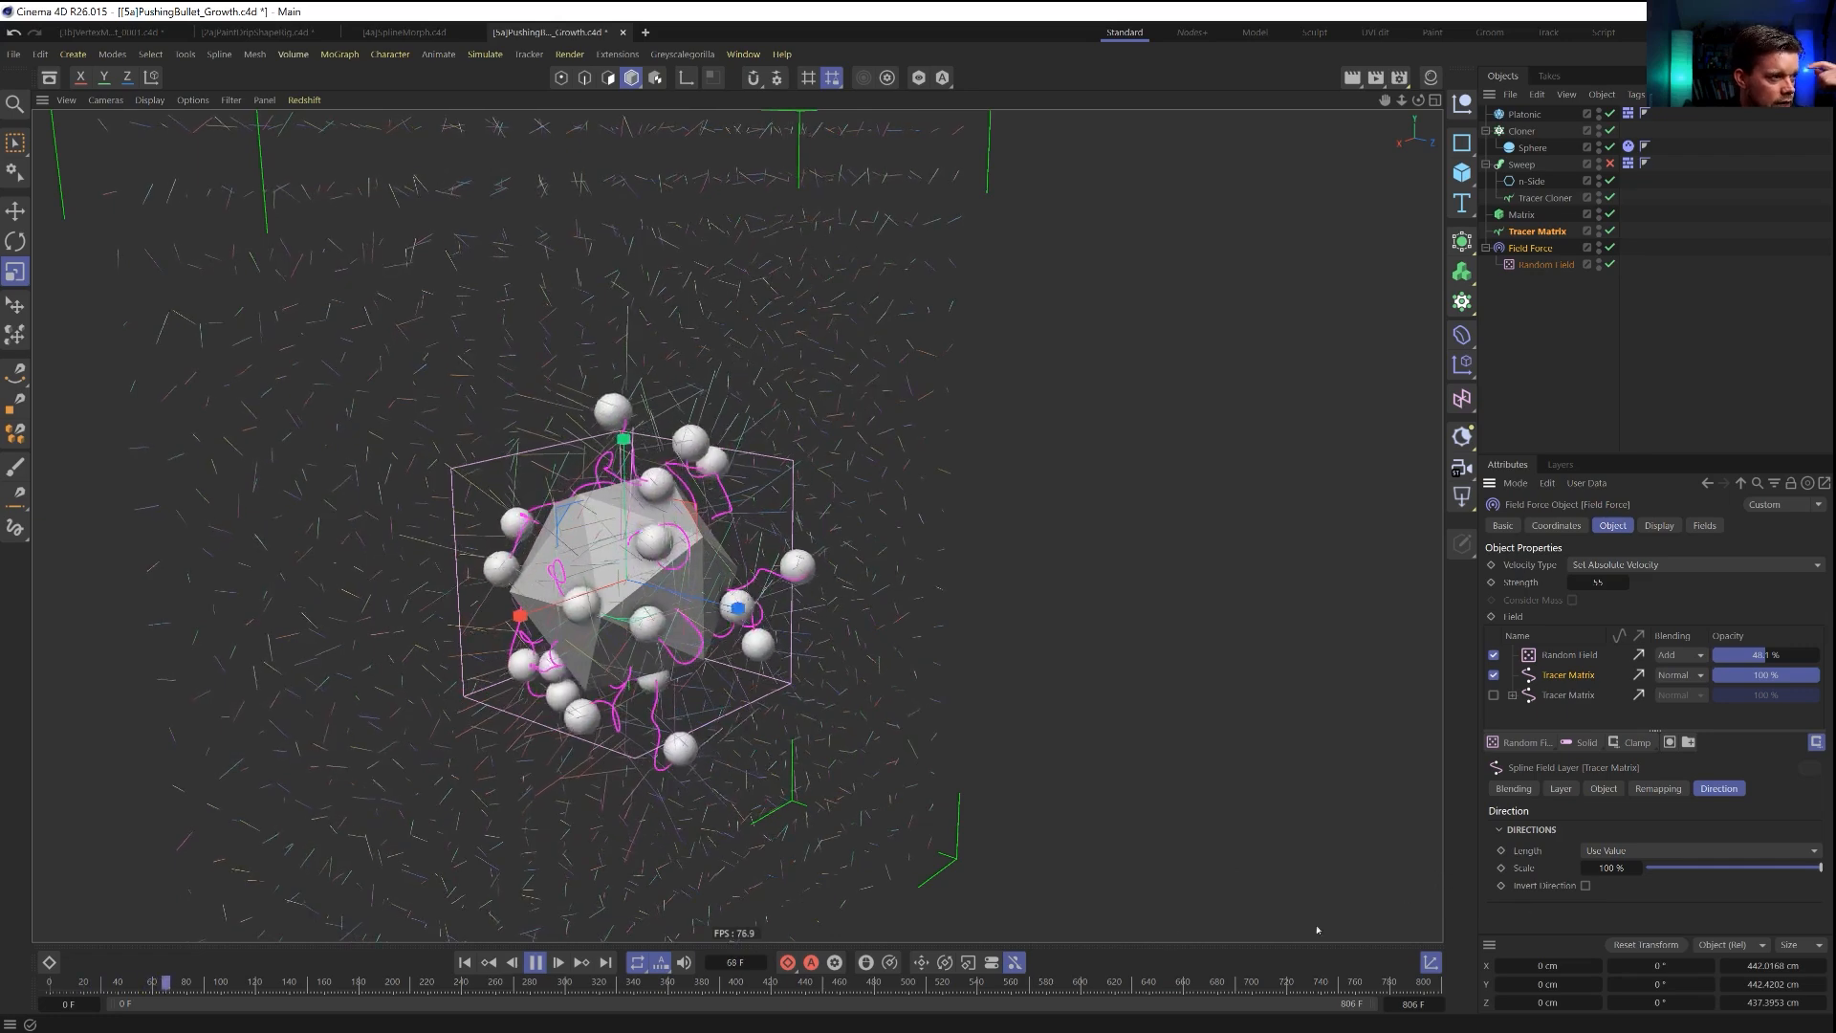
{"action": "left_click", "coordinate": [464, 962]}
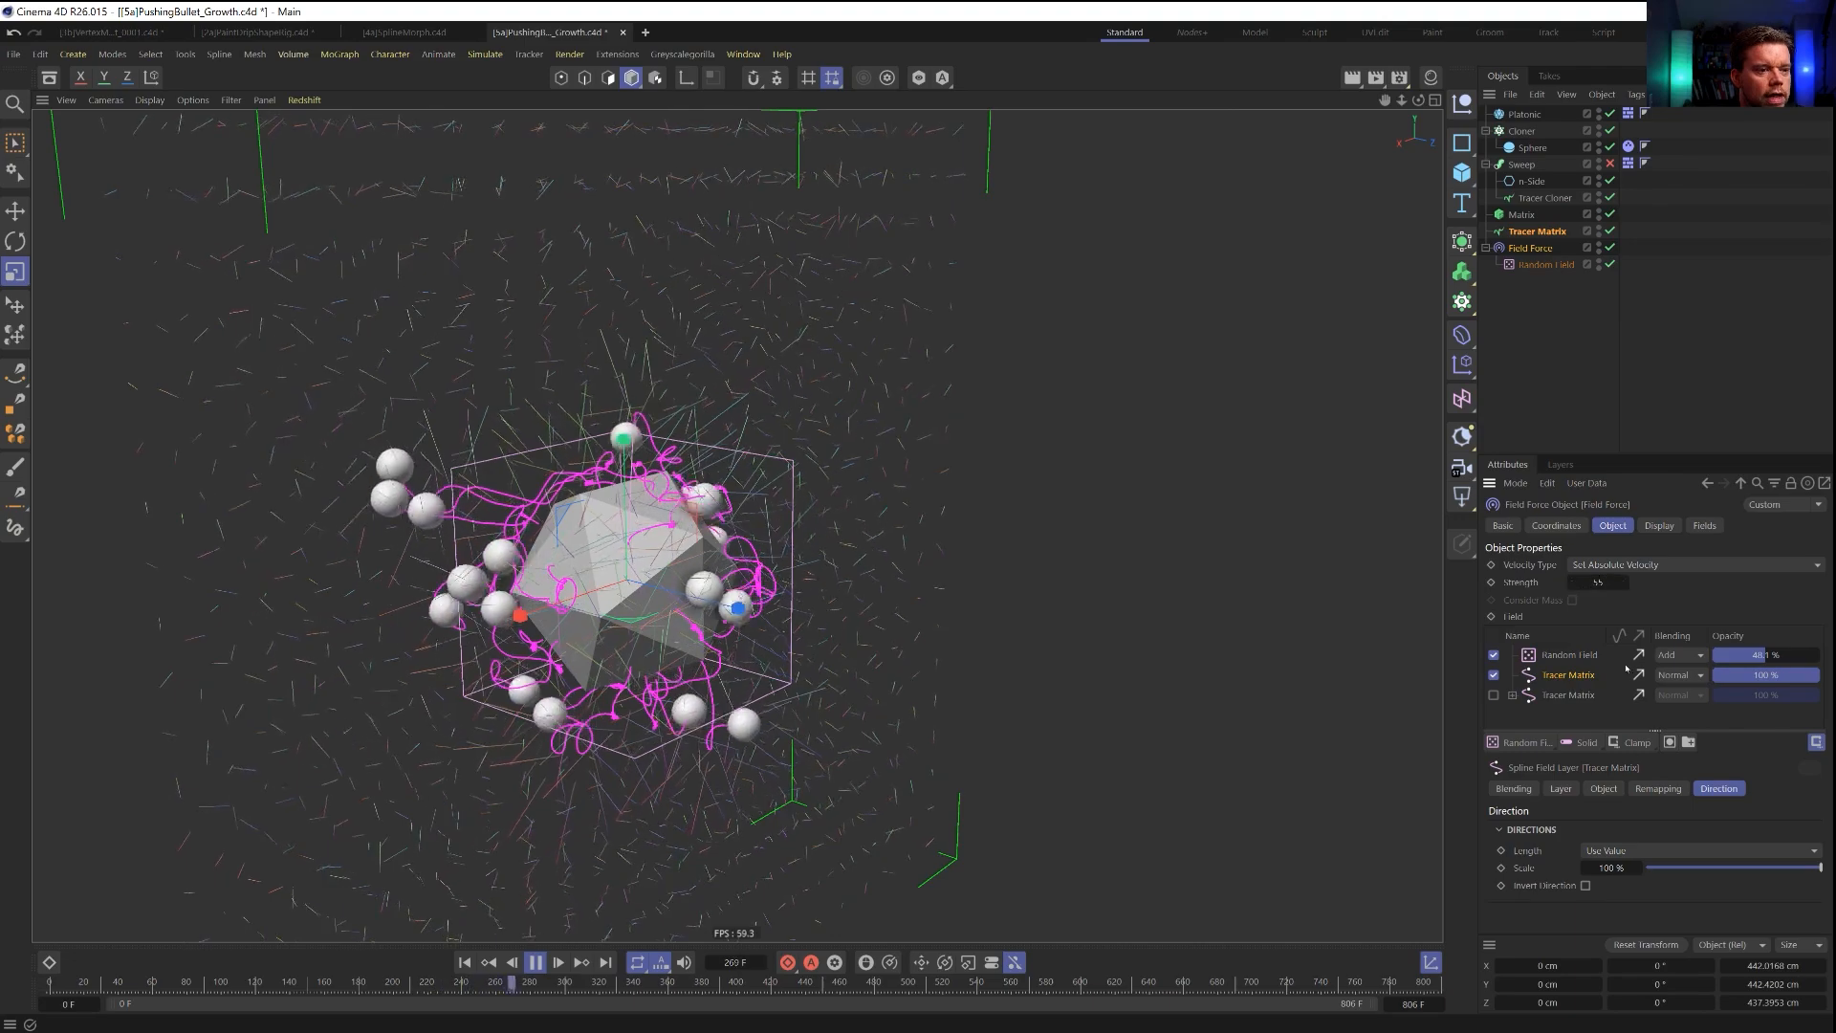
{"action": "type", "text": "0"}
{"action": "key", "text": "Return"}
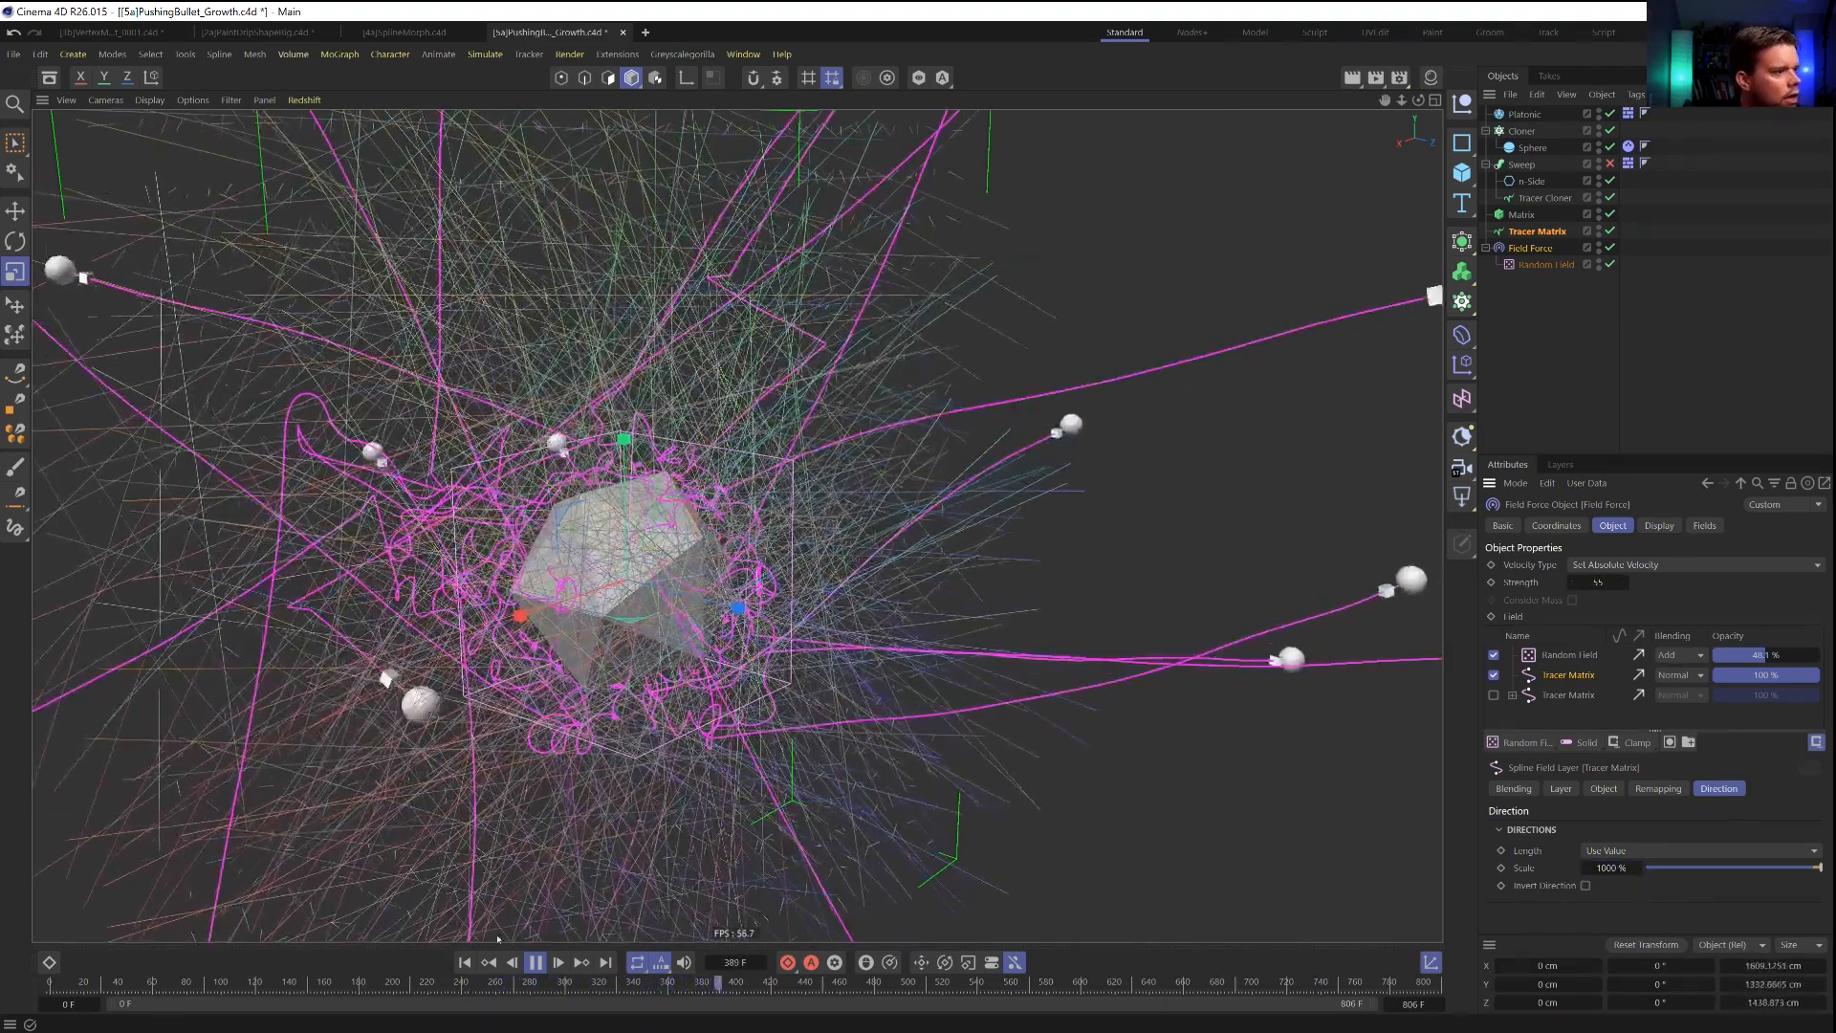
{"action": "left_click", "coordinate": [465, 962]}
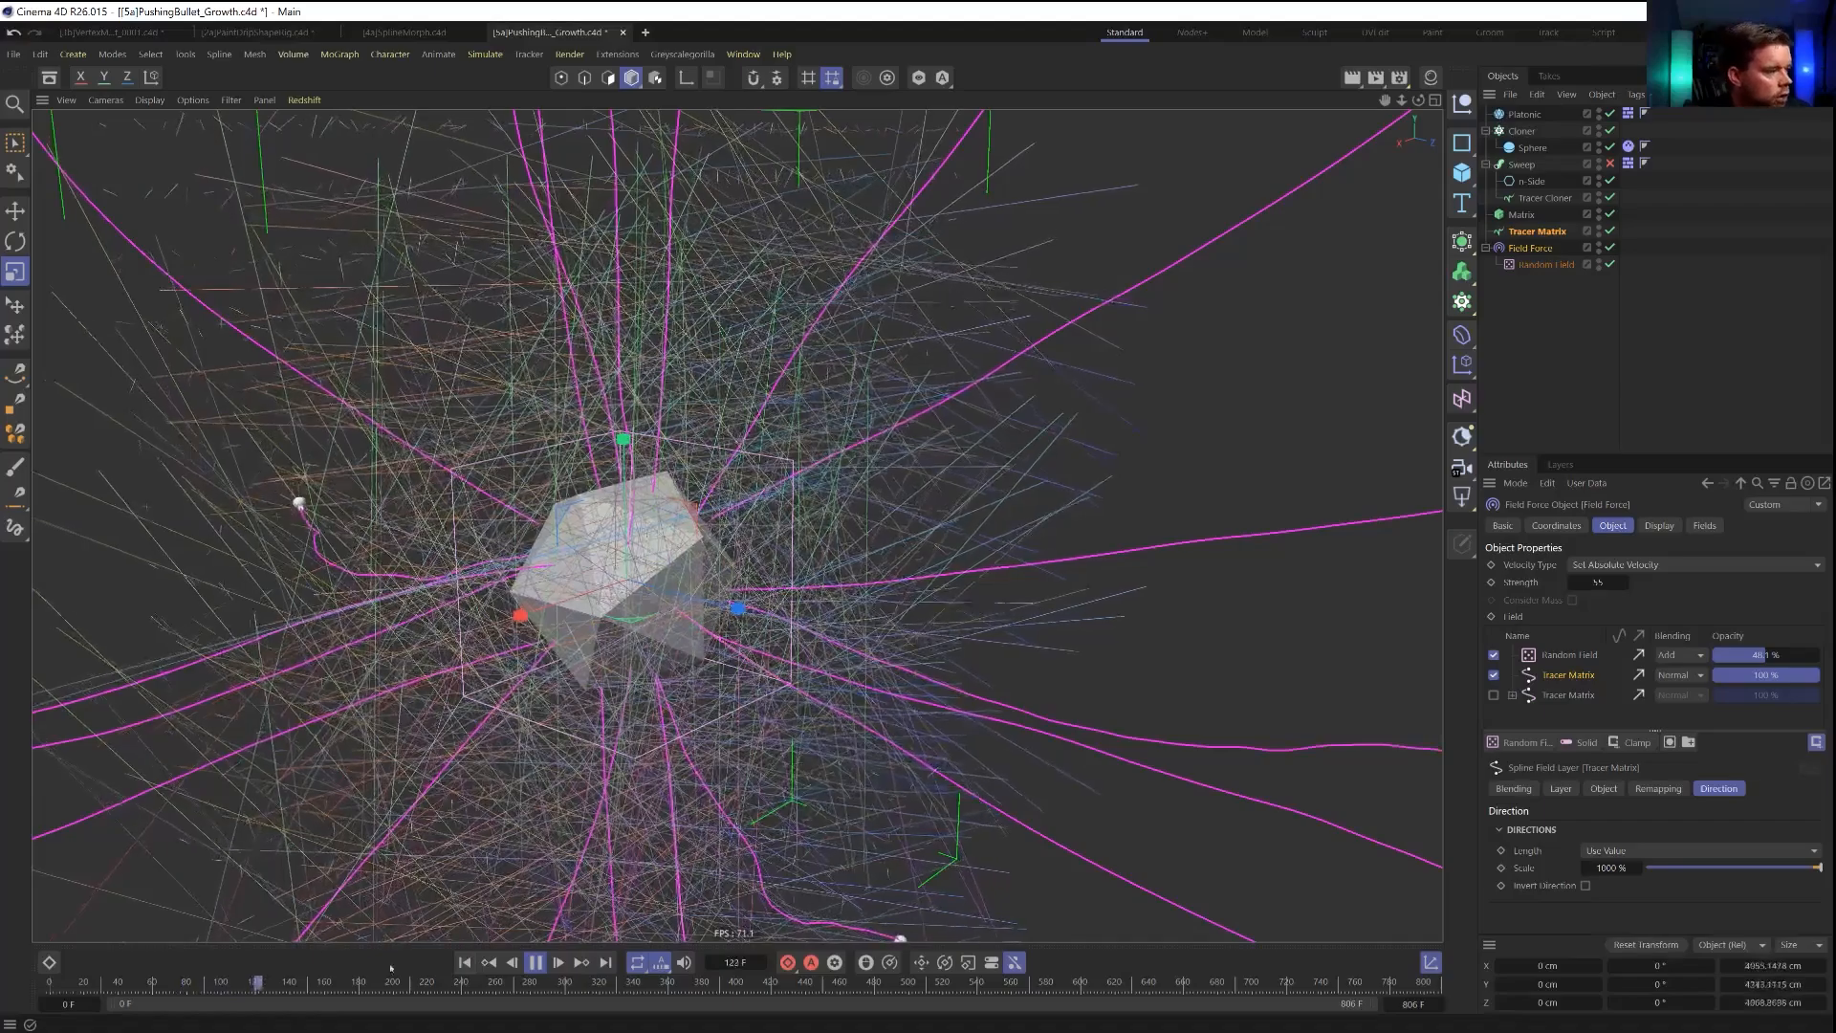
{"action": "left_click", "coordinate": [465, 962]}
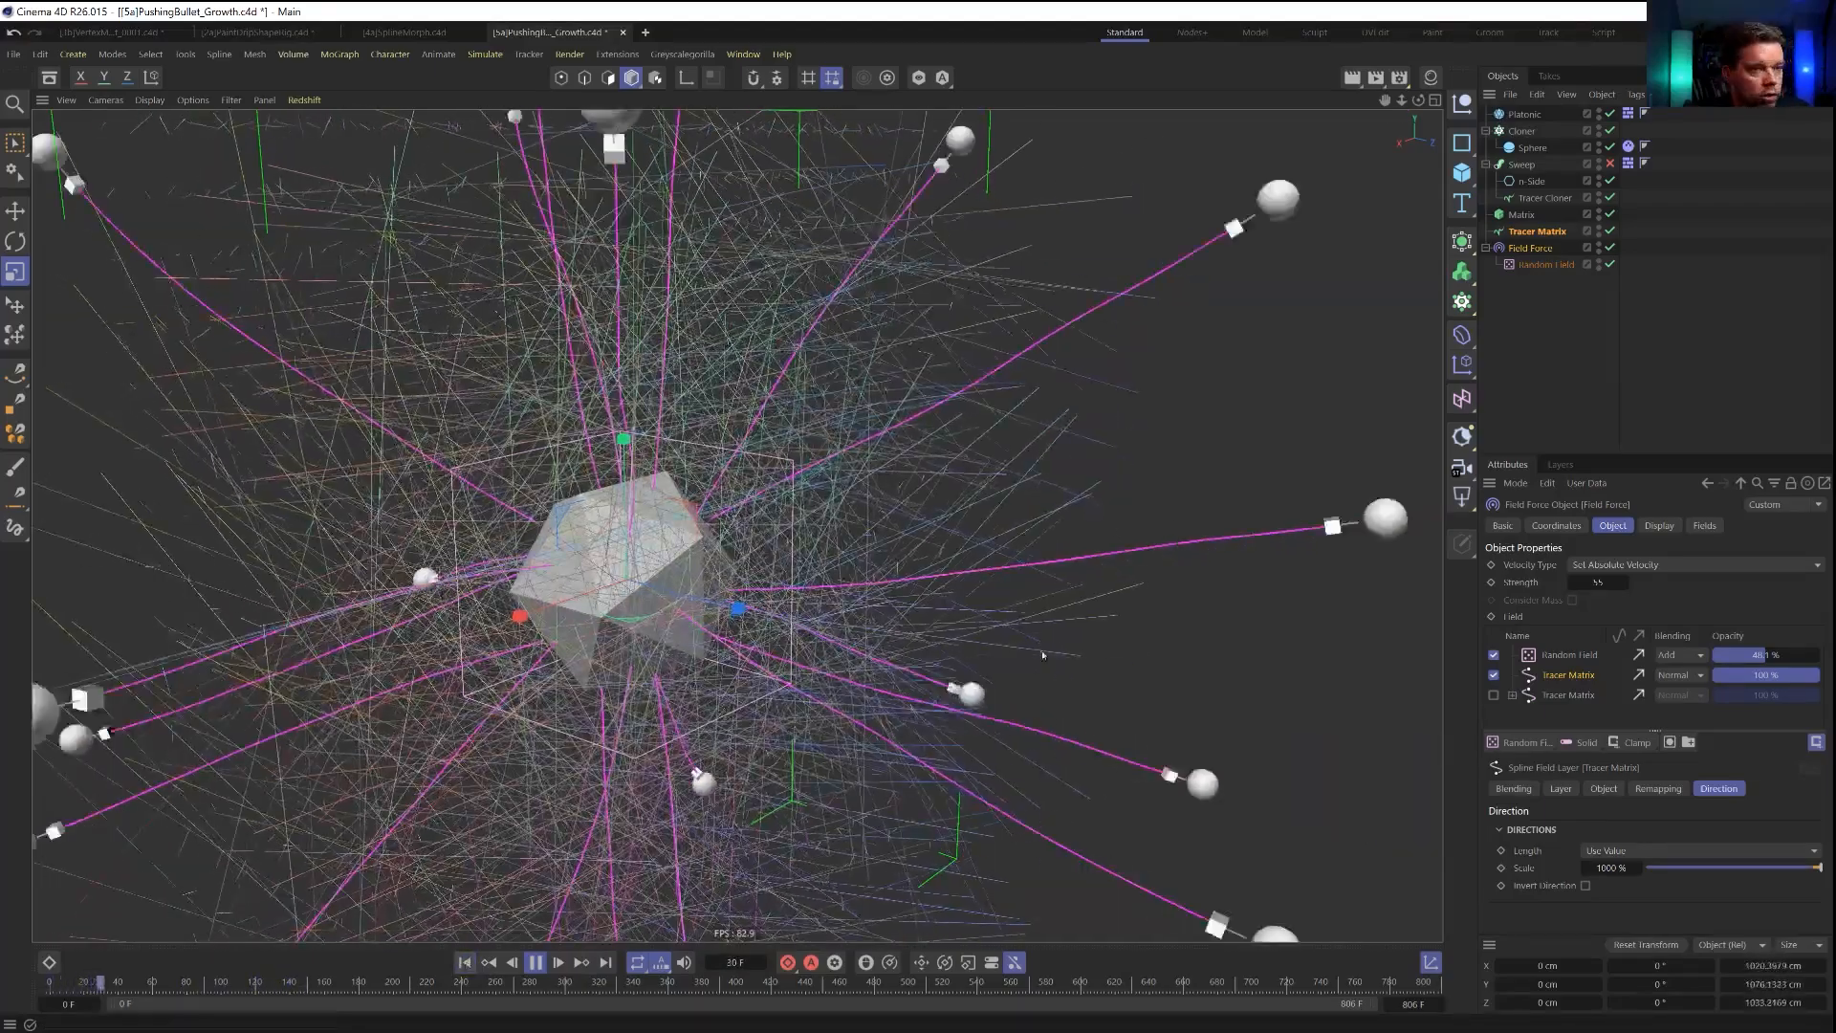
Try limit amounts of 6 and 3 on the Tracer Cloner, replaying the simulation after each.
{"action": "left_click", "coordinate": [1544, 198]}
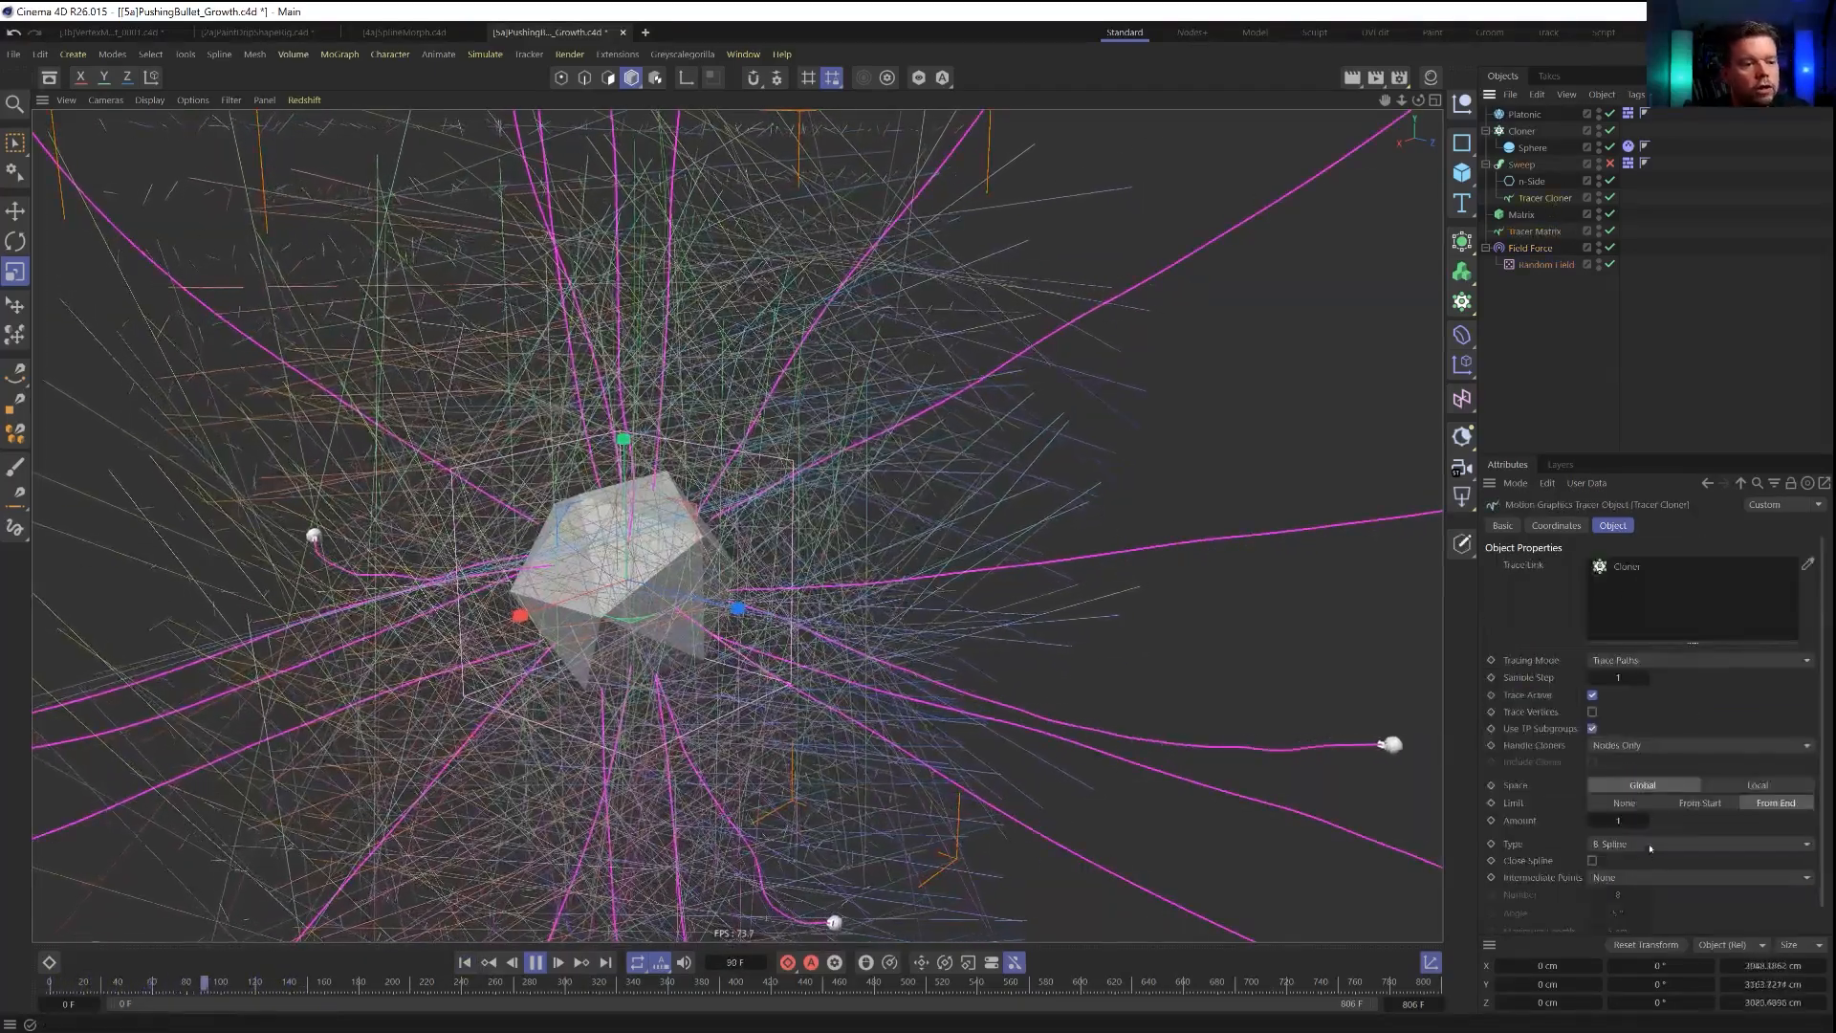
{"action": "left_click", "coordinate": [1618, 821]}
{"action": "type", "text": "6"}
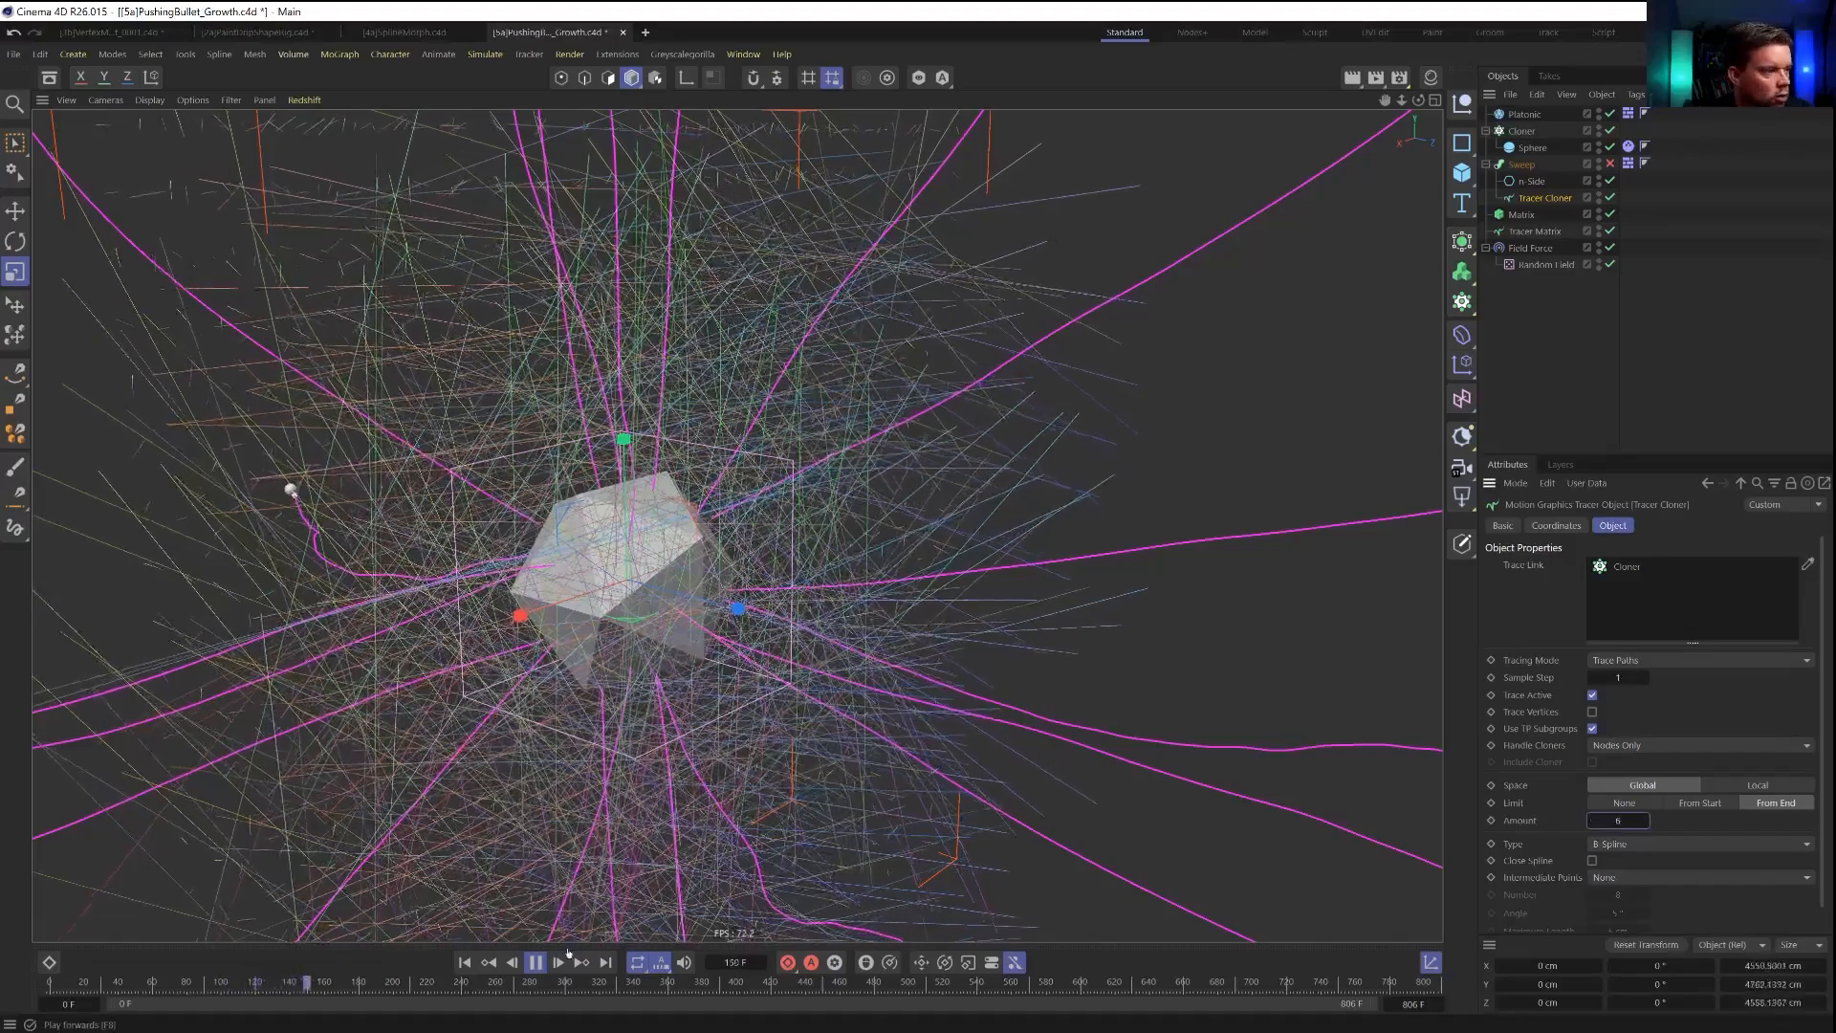
{"action": "left_click", "coordinate": [465, 962]}
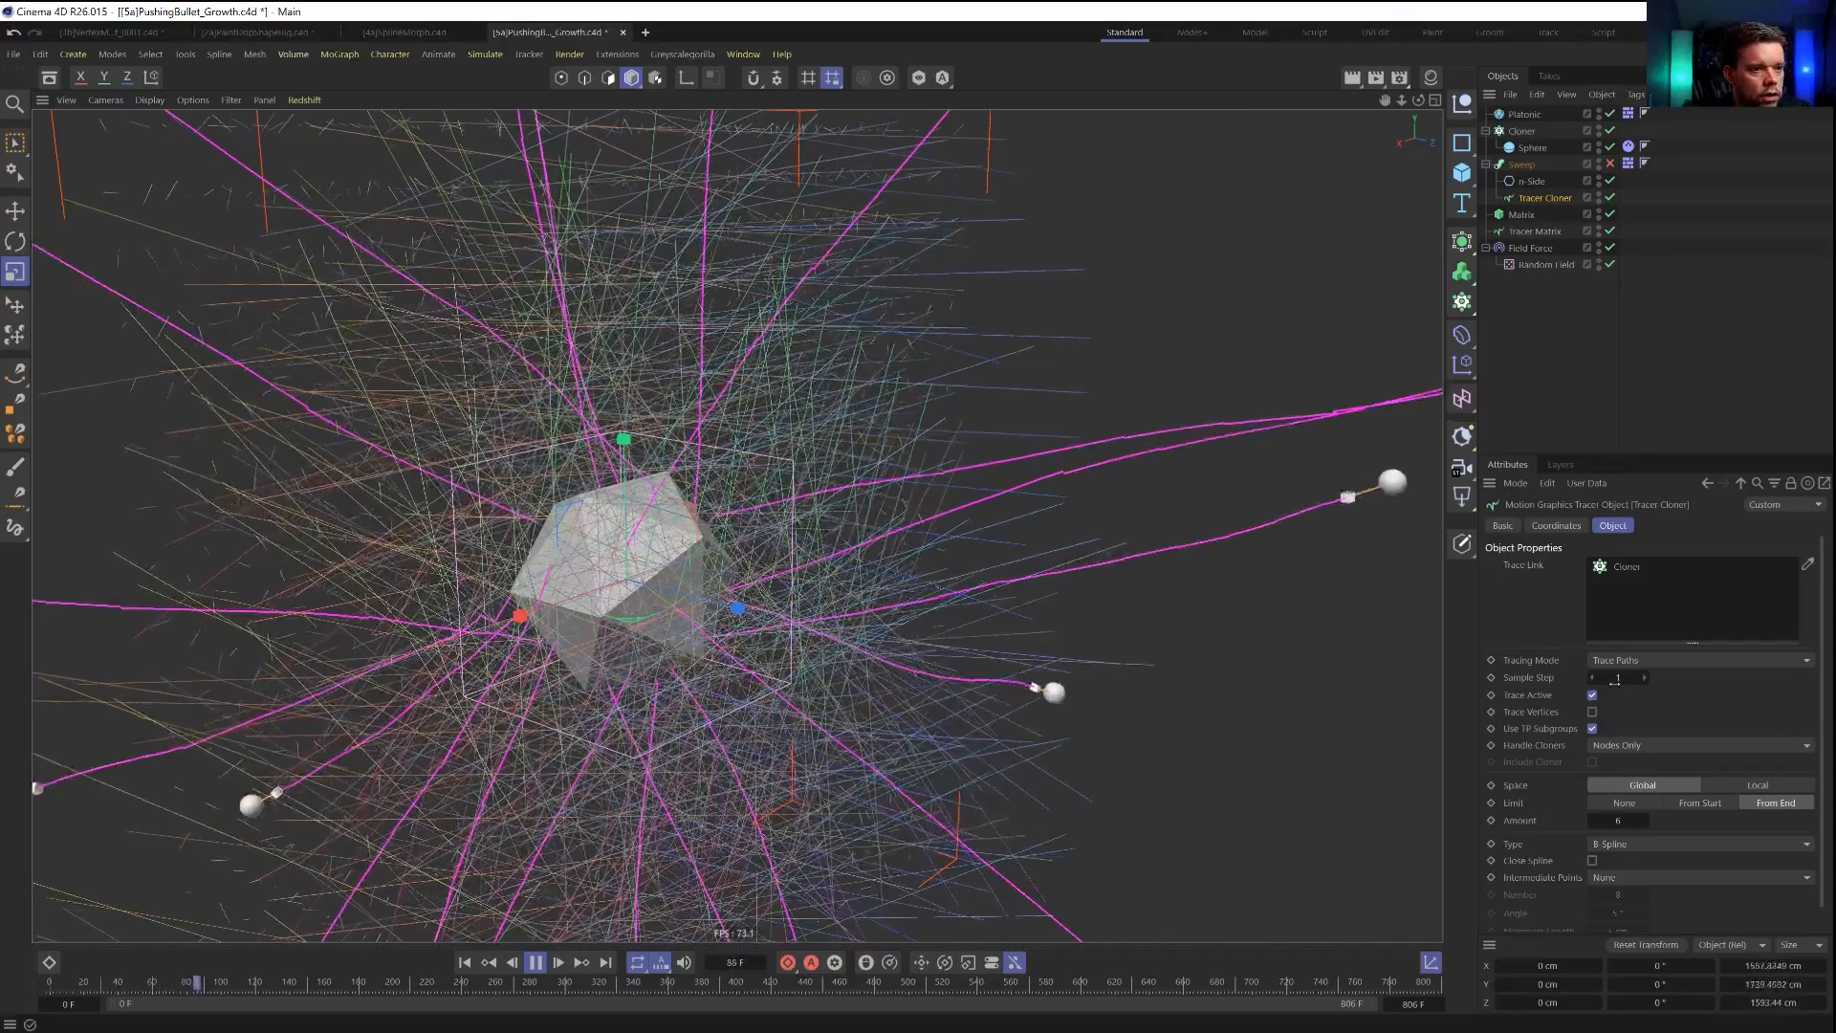
{"action": "left_click", "coordinate": [1618, 821]}
{"action": "type", "text": "3"}
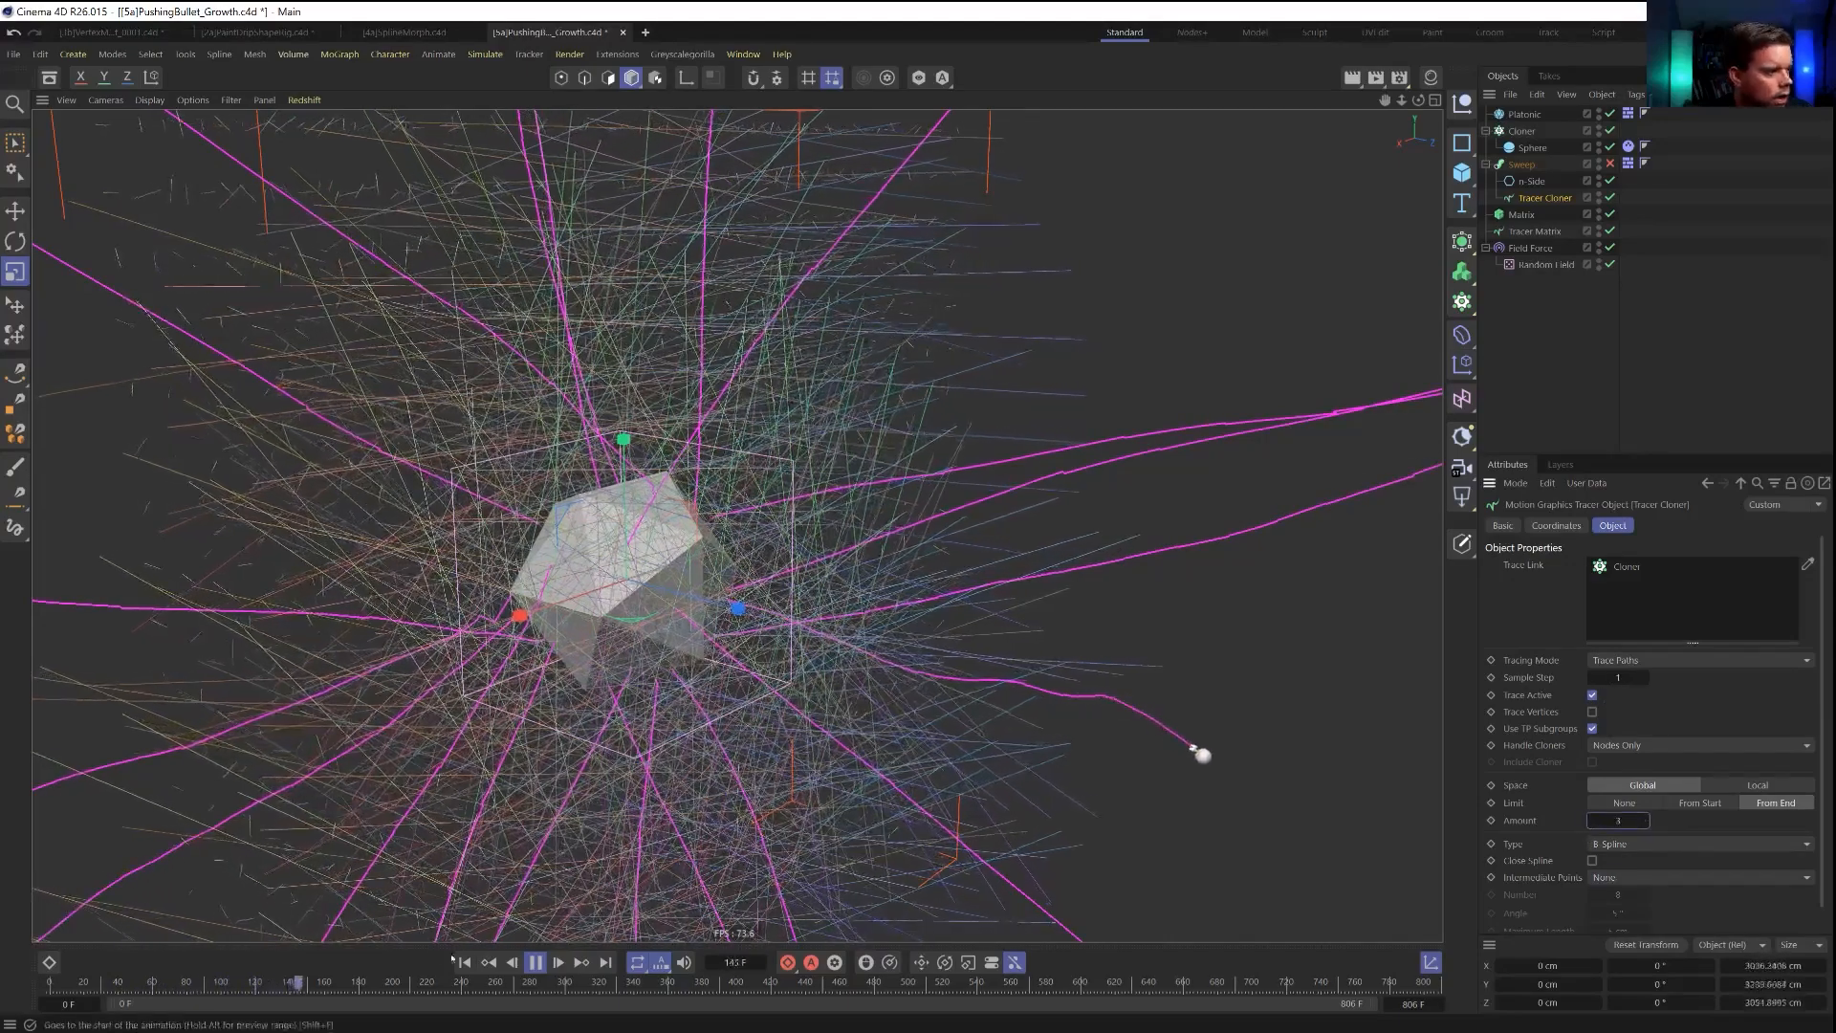
{"action": "left_click", "coordinate": [466, 962]}
{"action": "left_click", "coordinate": [467, 964]}
Set the radius of the Field Force's active Tracer Matrix layer to 30 cm and replay the simulation.
{"action": "left_click", "coordinate": [1538, 249]}
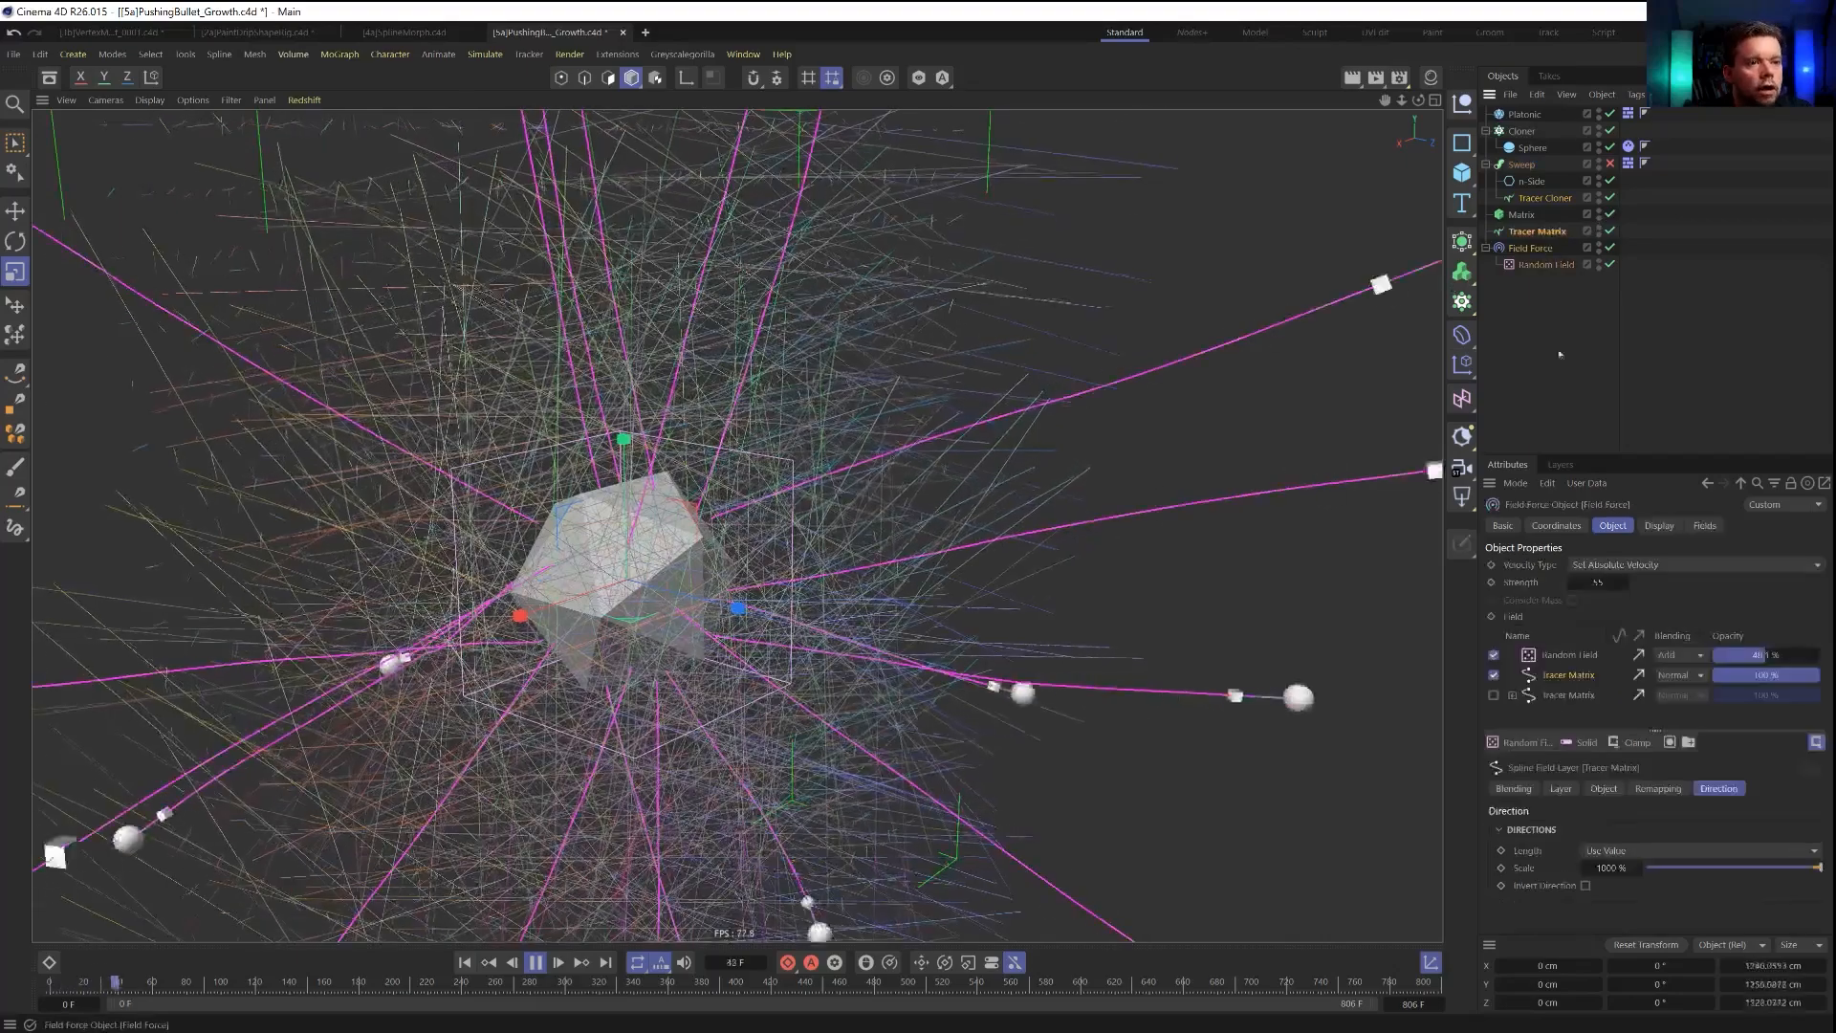
{"action": "left_click", "coordinate": [1594, 794]}
{"action": "left_click", "coordinate": [1561, 788]}
{"action": "double_click", "coordinate": [1612, 887]}
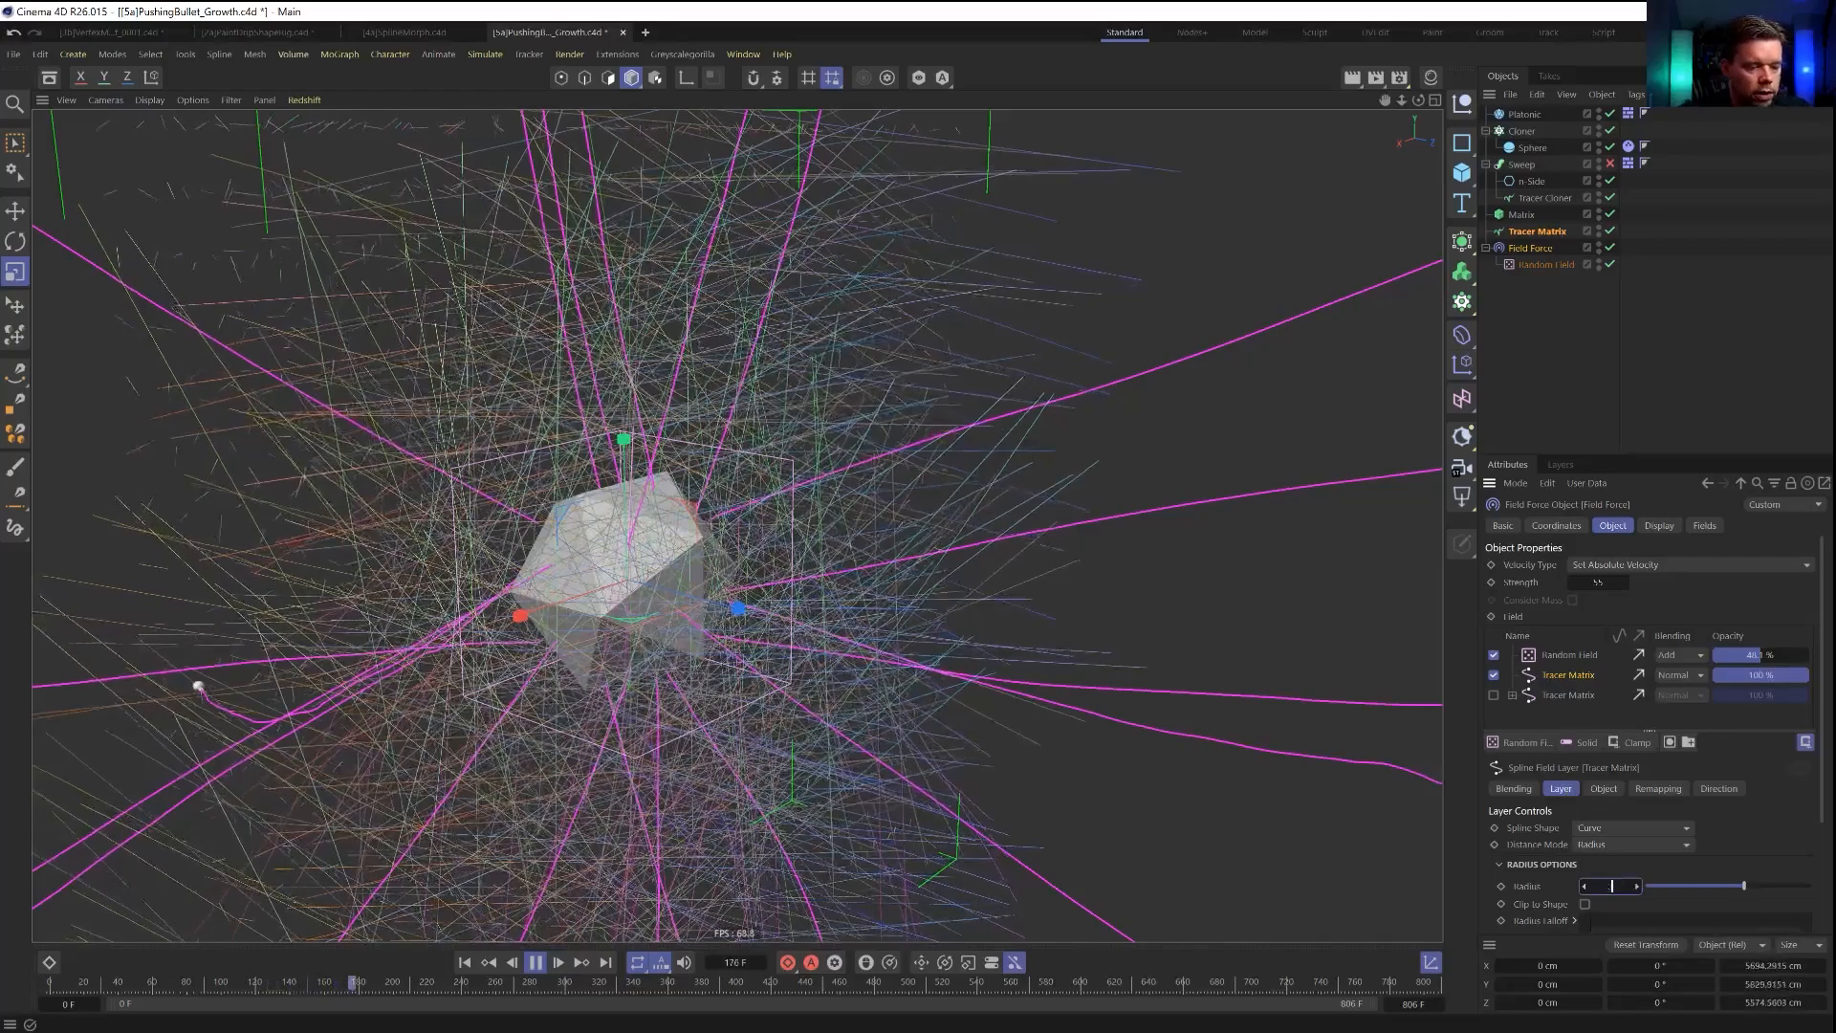
{"action": "key", "text": "Return"}
{"action": "left_click", "coordinate": [465, 963]}
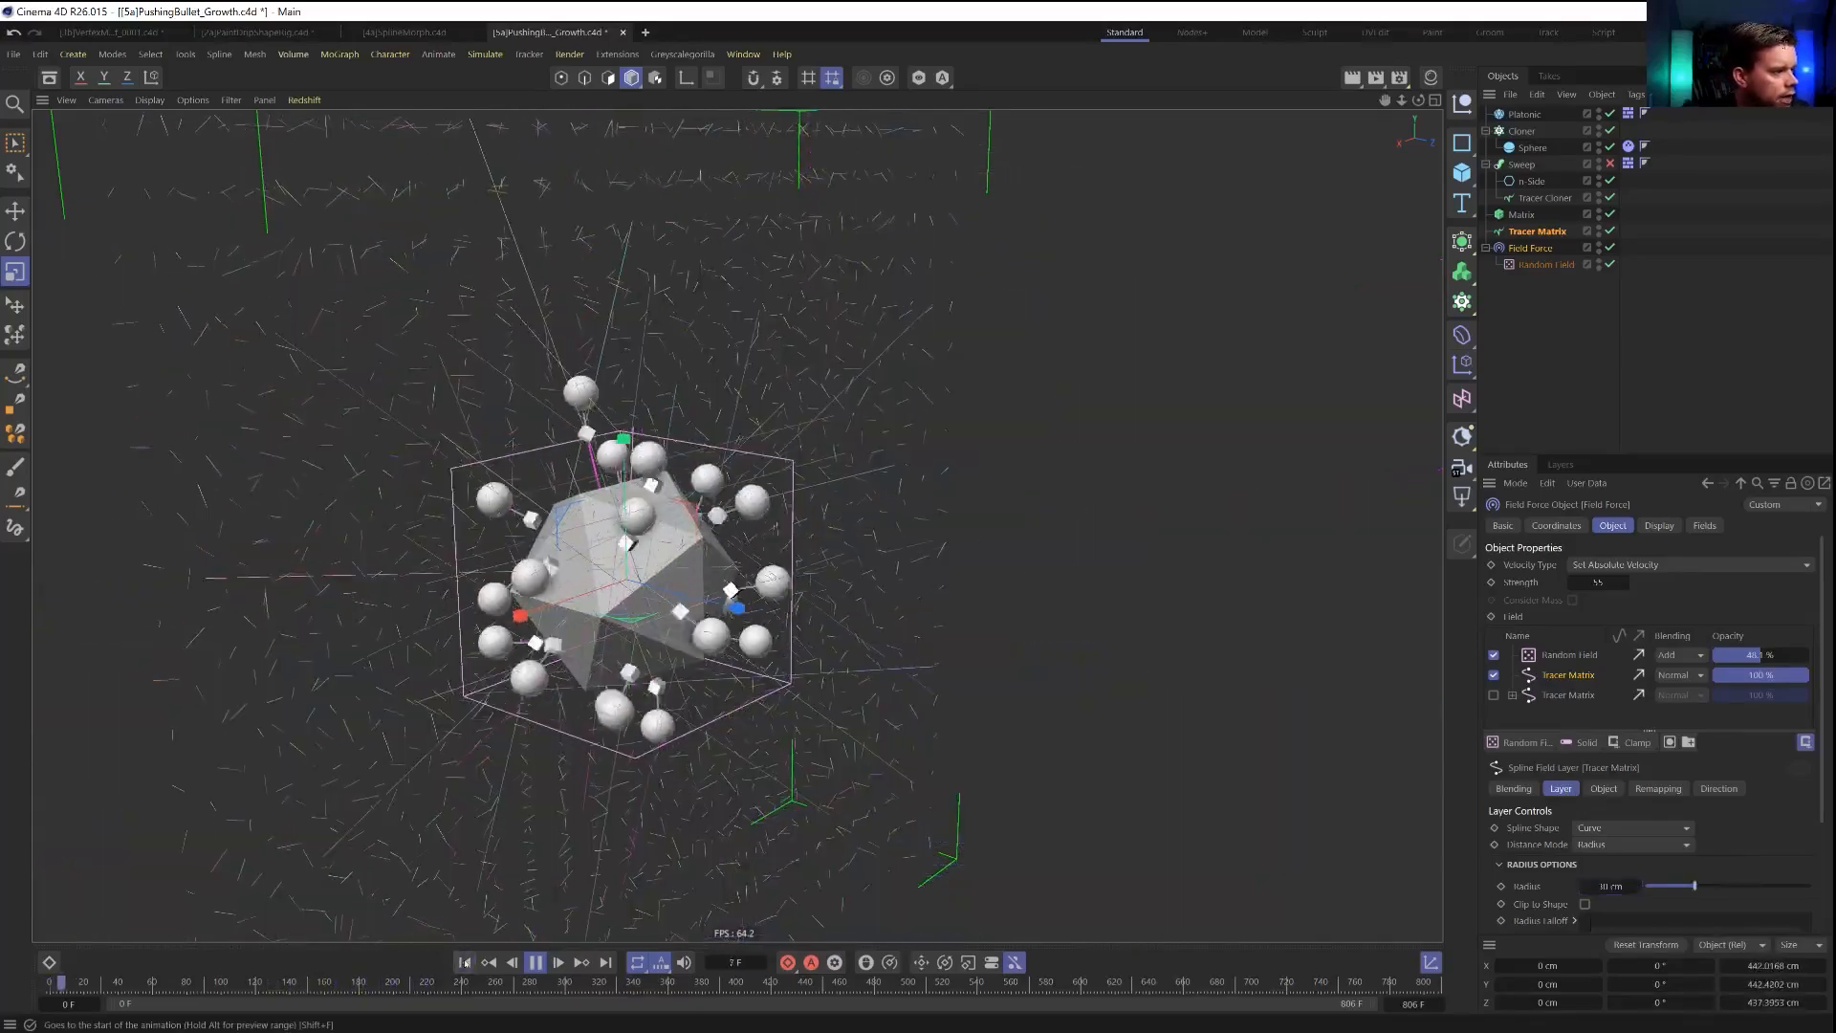
Set the active Tracer Matrix layer's radius to 15 cm and replay the simulation from the start.
{"action": "double_click", "coordinate": [1612, 887]}
{"action": "type", "text": "15"}
{"action": "key", "text": "Return"}
{"action": "left_click", "coordinate": [462, 962]}
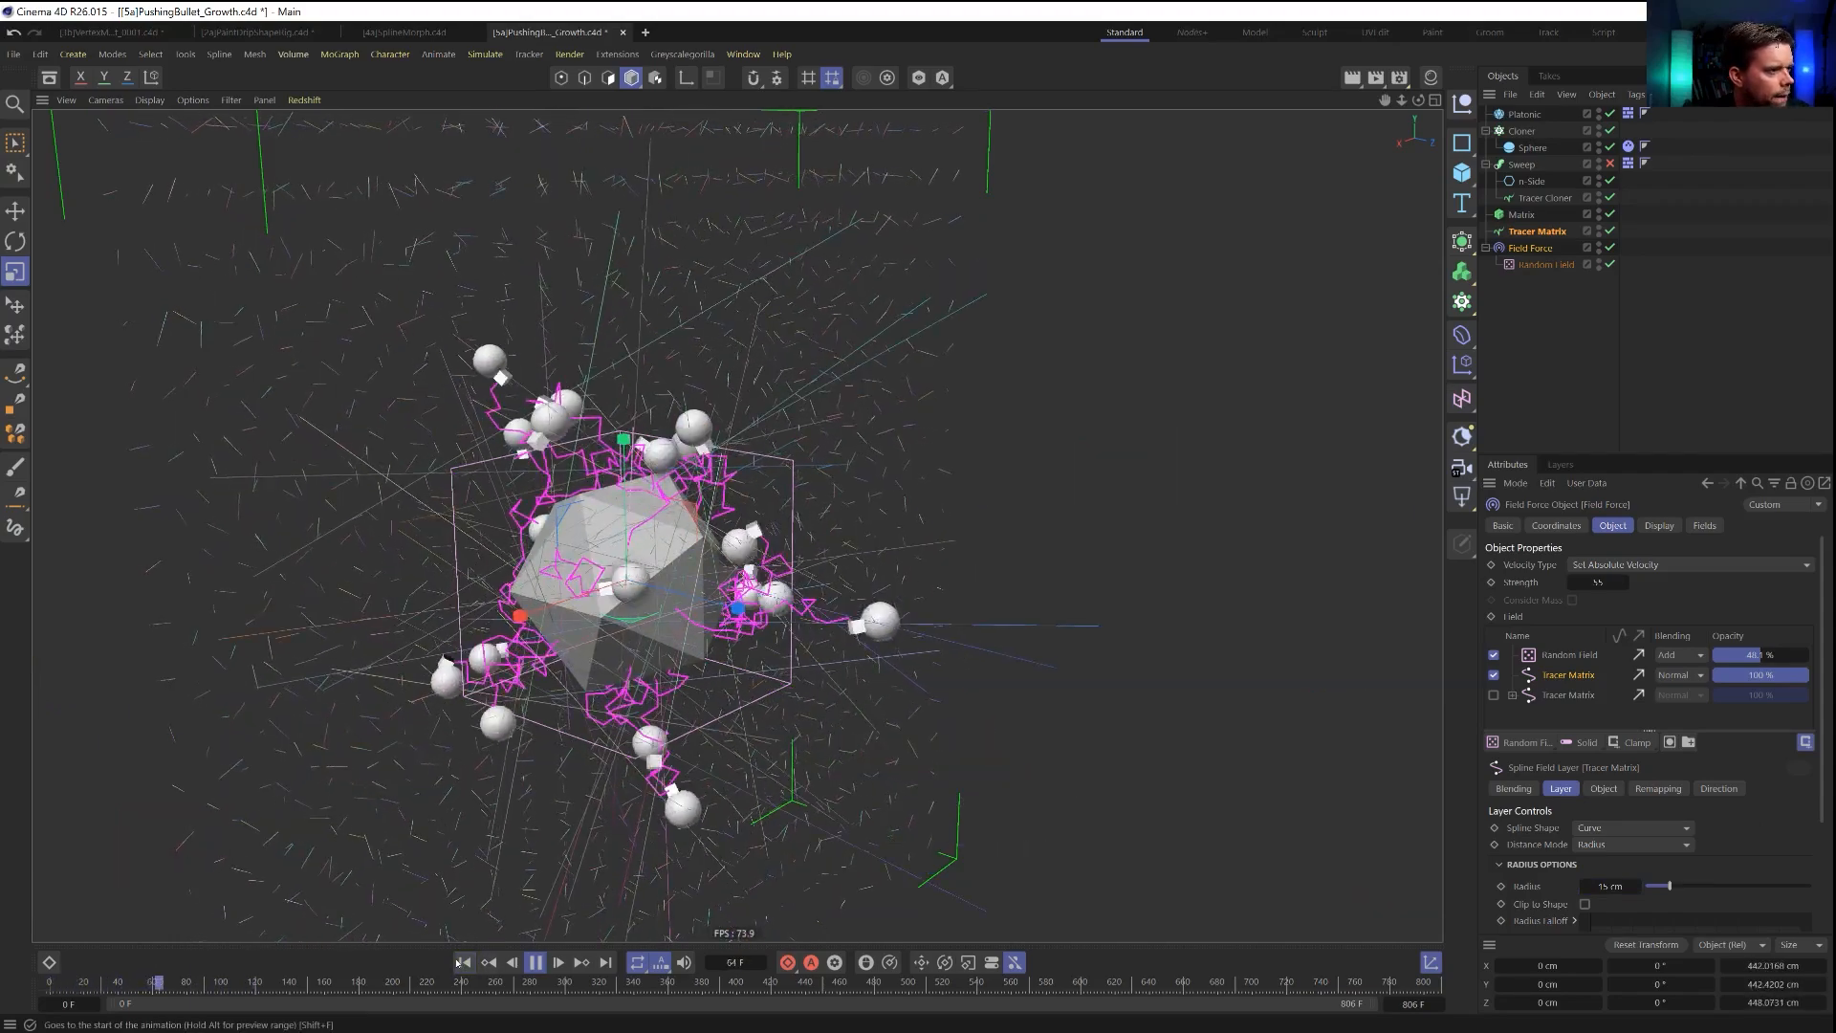
Set the Tracer Cloner's limit amount to 1 and inspect the simulated trails.
{"action": "left_click_drag", "start_coordinate": [845, 624], "coordinate": [786, 622], "text": "alt"}
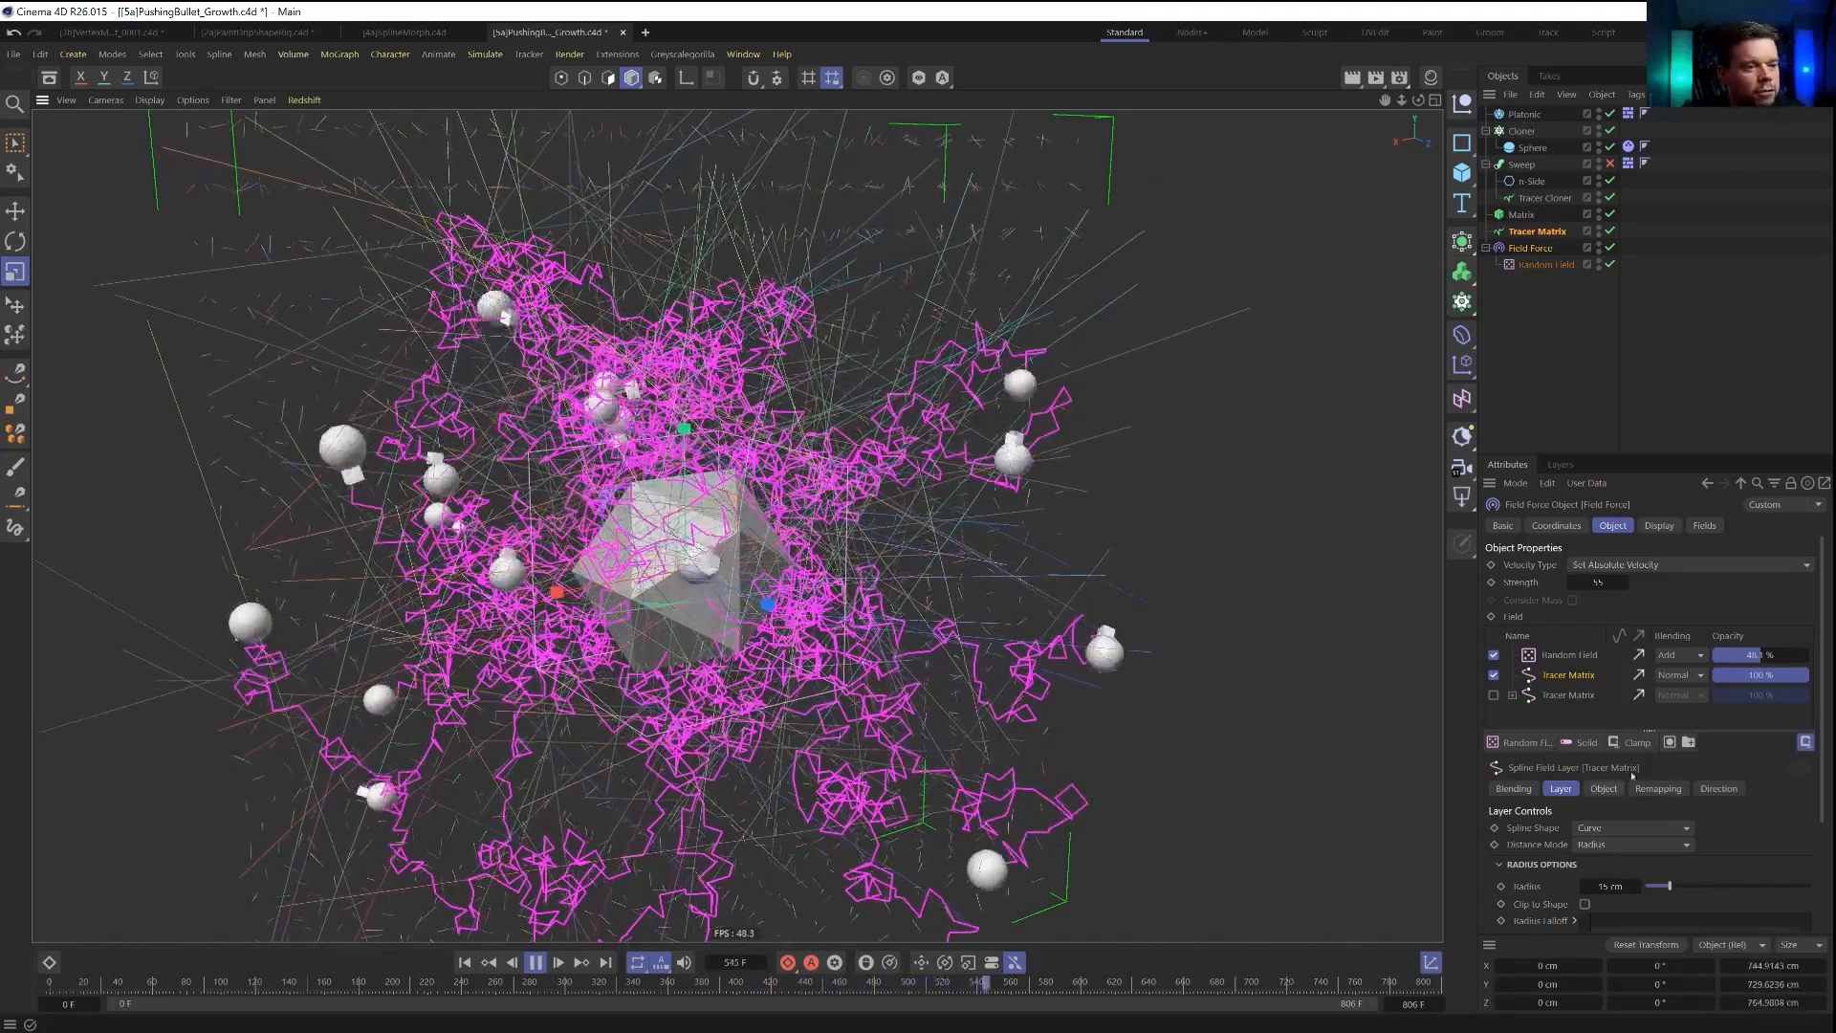
{"action": "left_click", "coordinate": [1523, 199]}
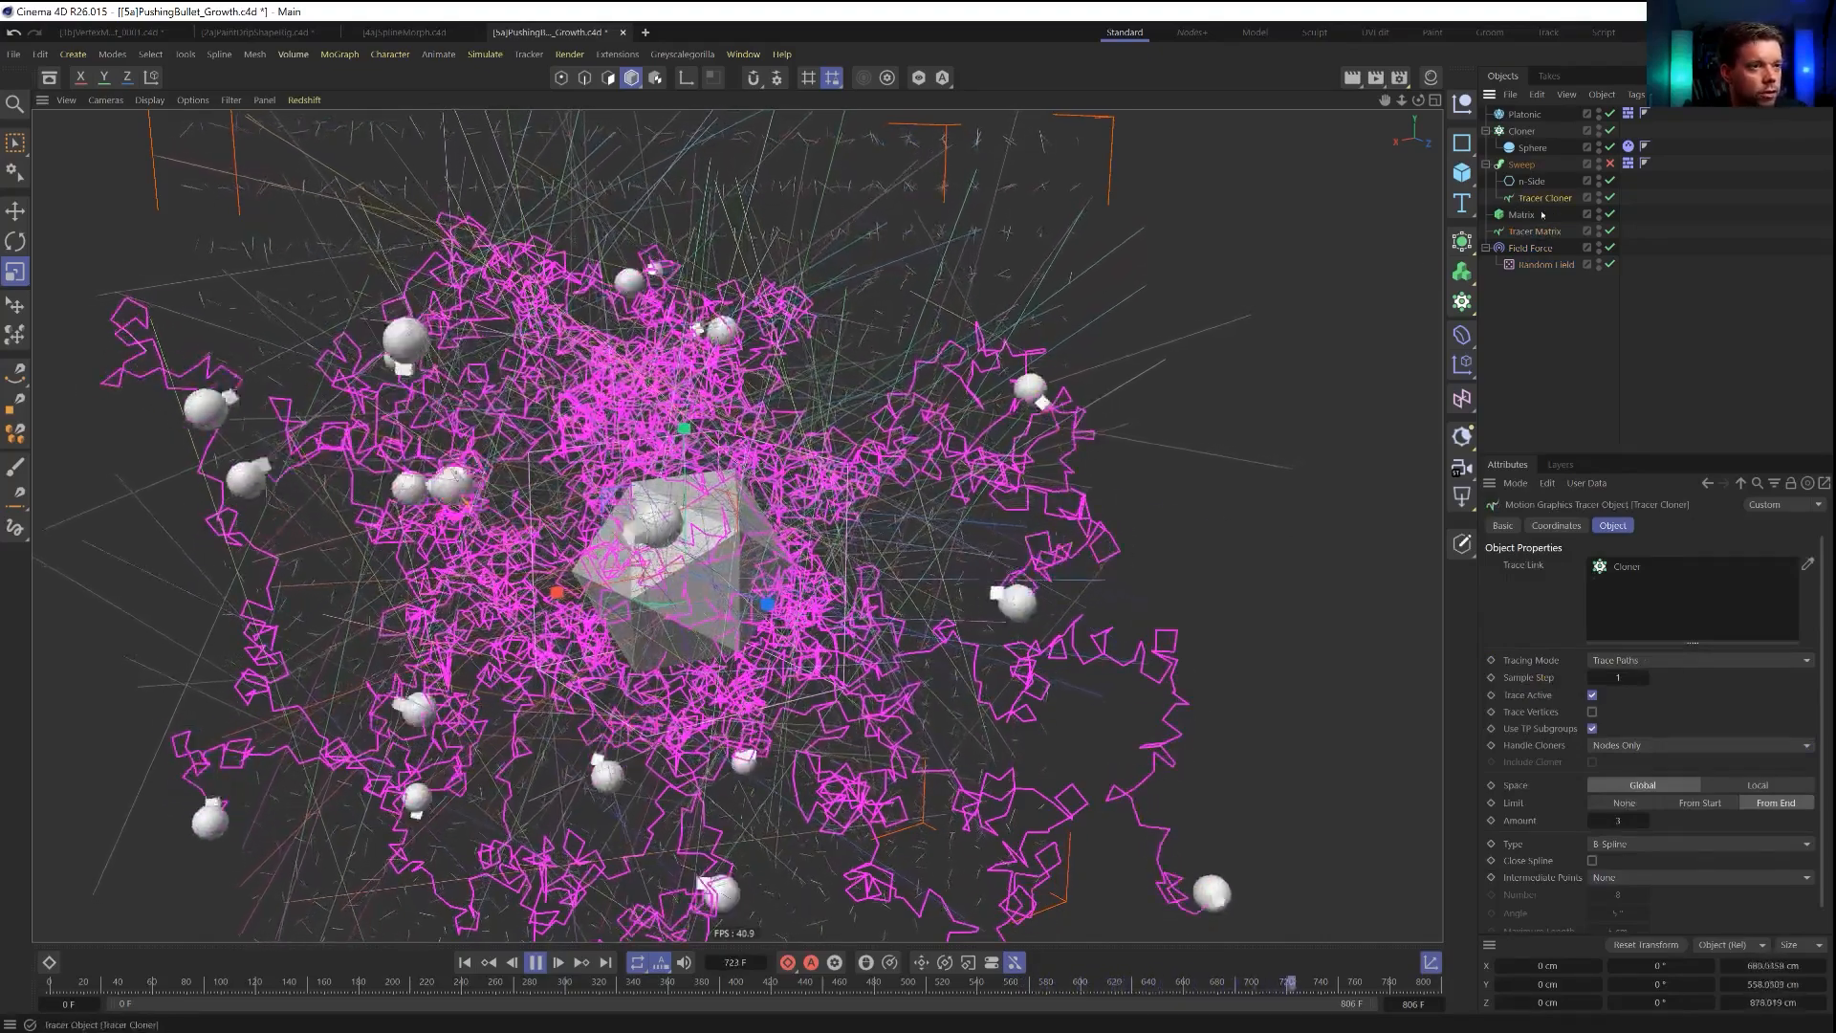
{"action": "left_click_drag", "start_coordinate": [746, 662], "coordinate": [805, 473], "text": "alt"}
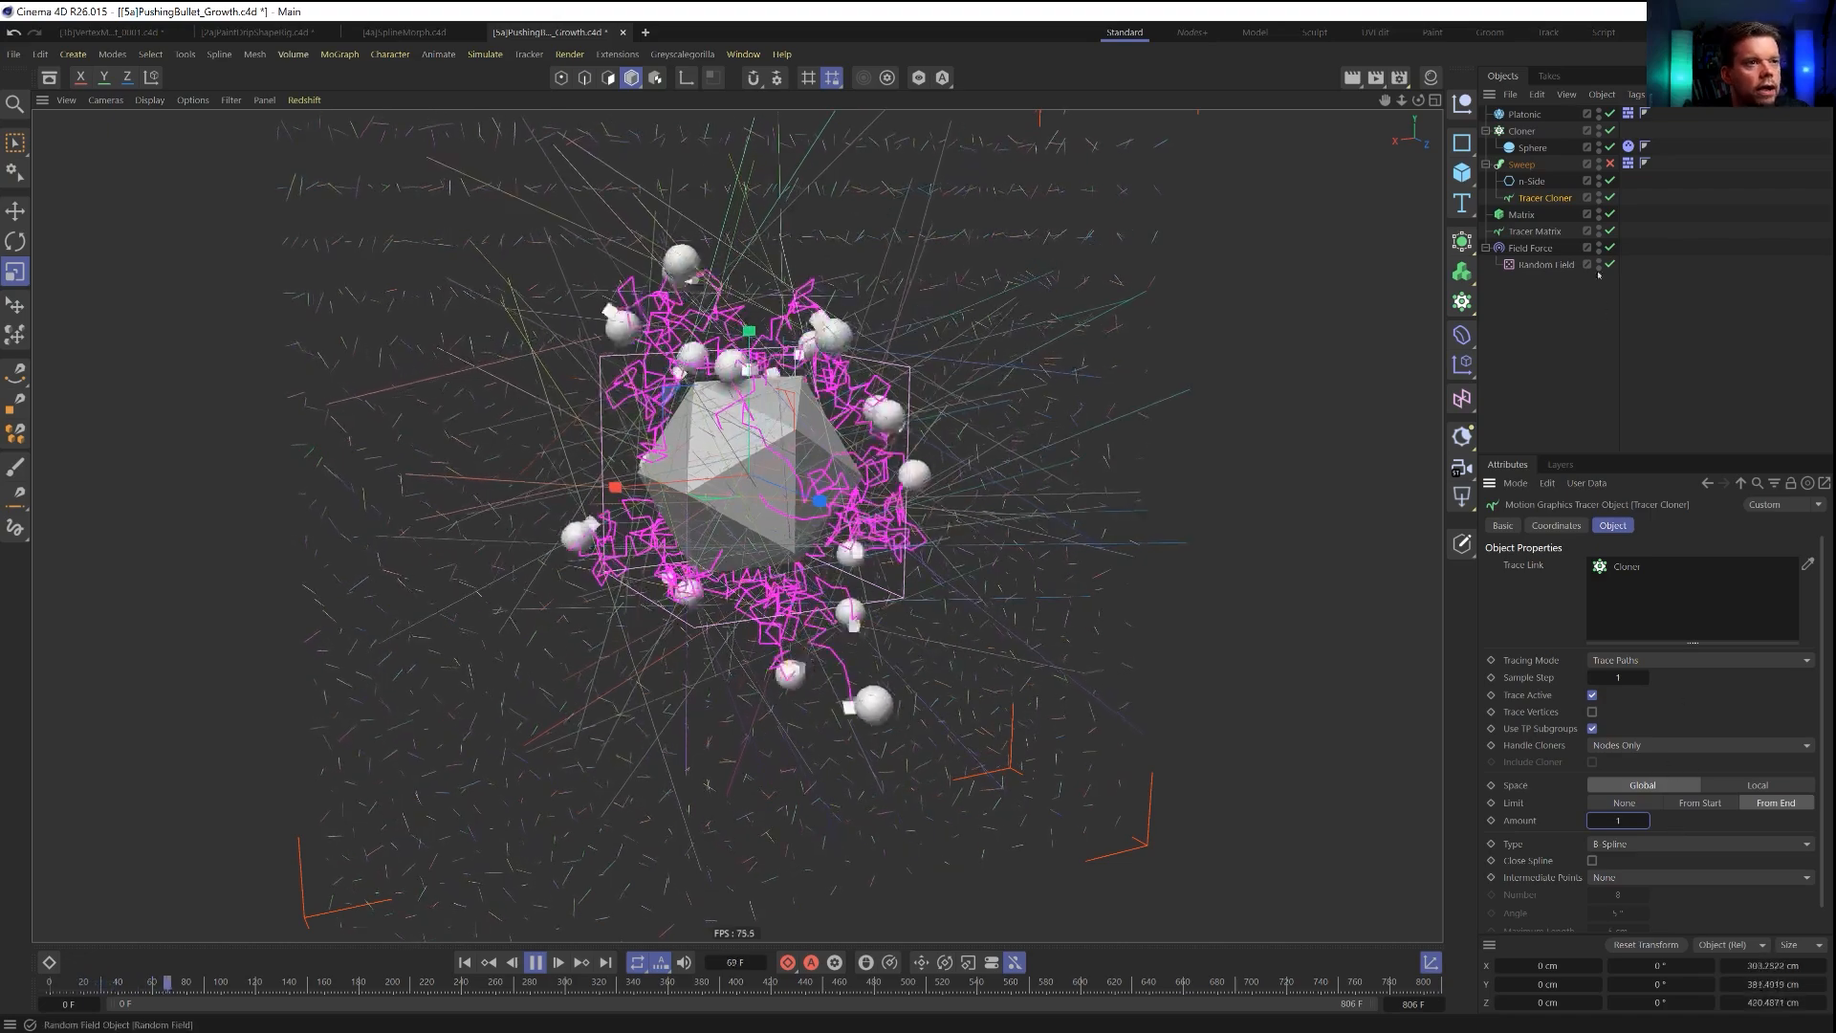
Try the Tracer Cloner's limit mode at None, then return it to From End.
{"action": "left_click", "coordinate": [1530, 248]}
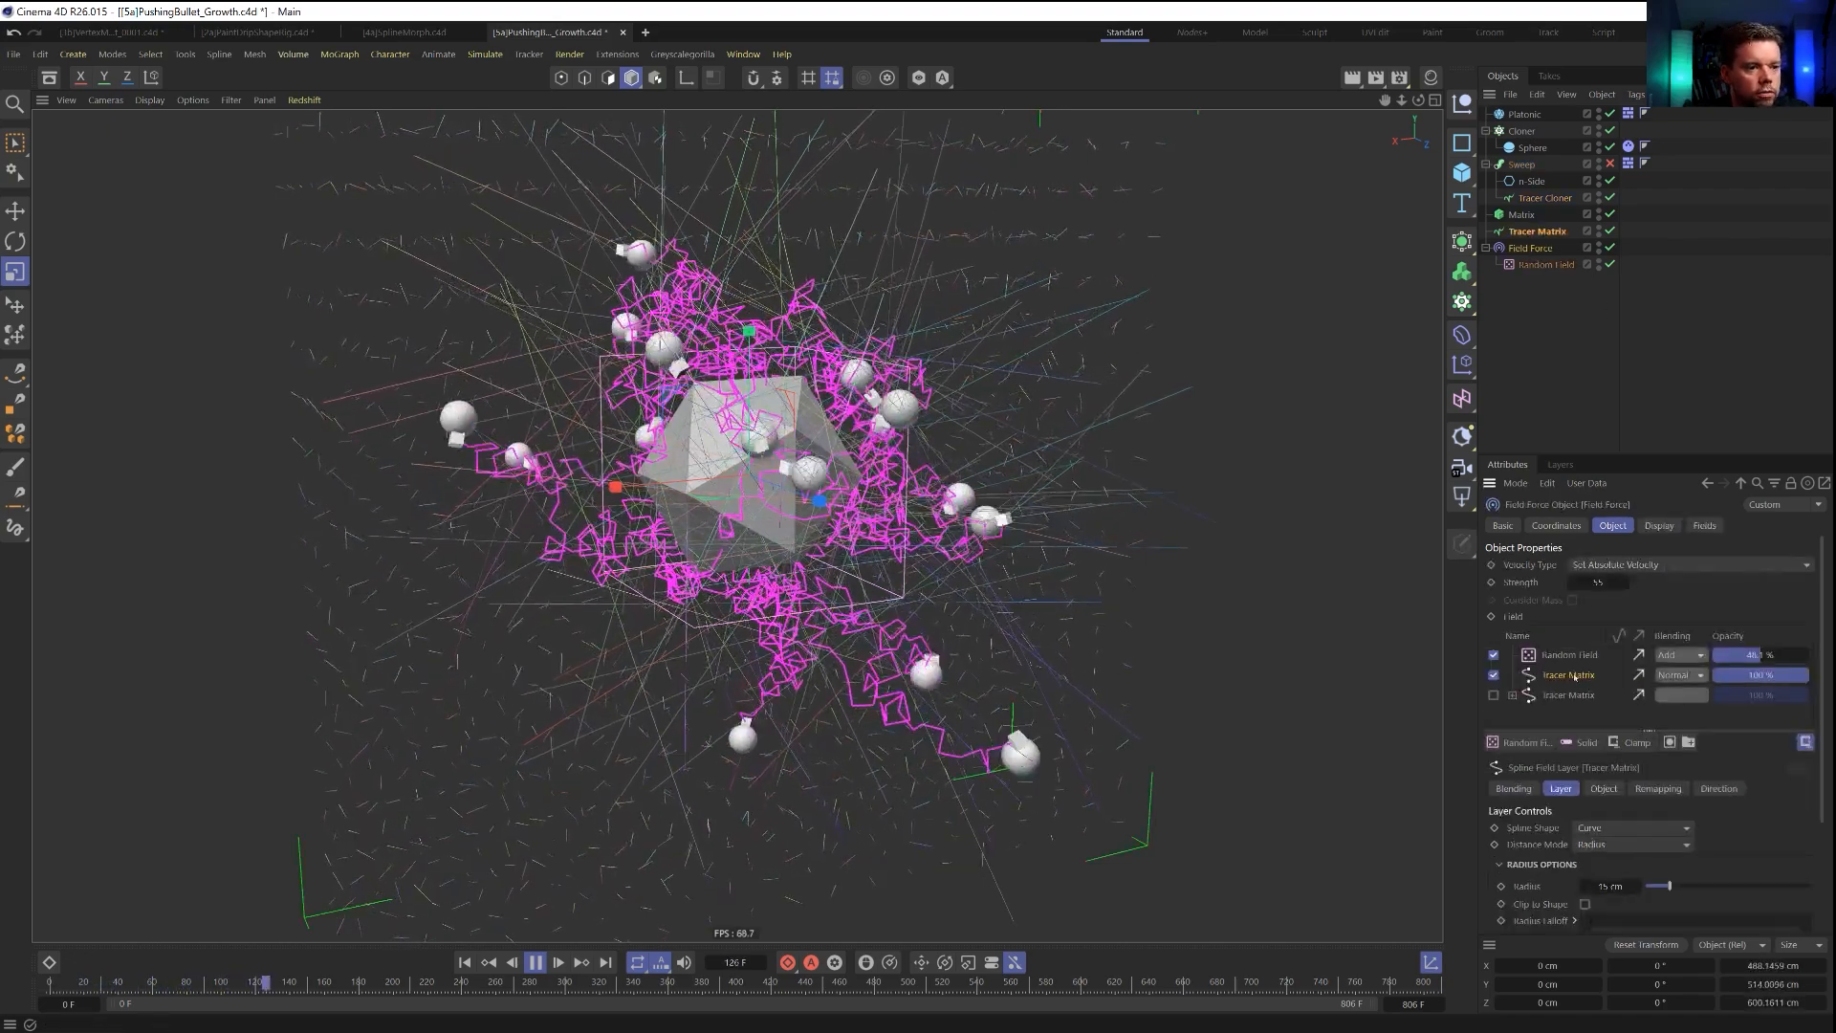
{"action": "double_click", "coordinate": [1615, 887]}
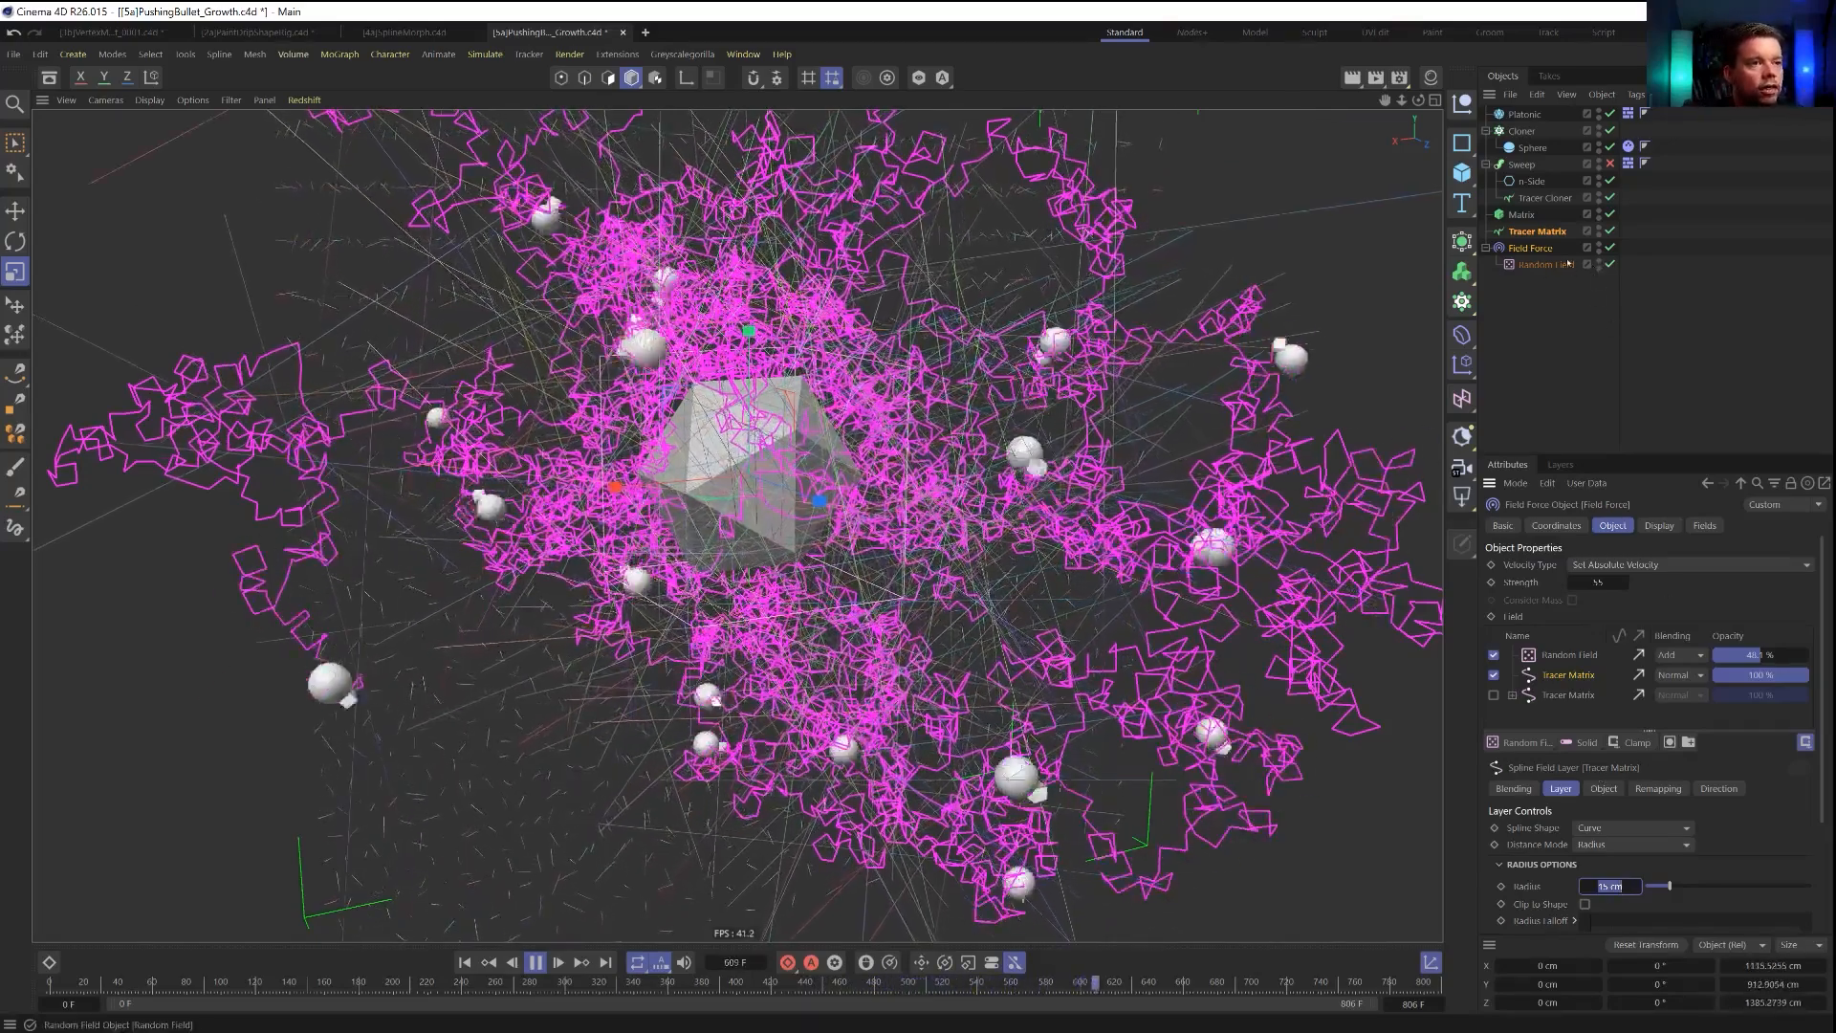
{"action": "left_click", "coordinate": [1542, 198]}
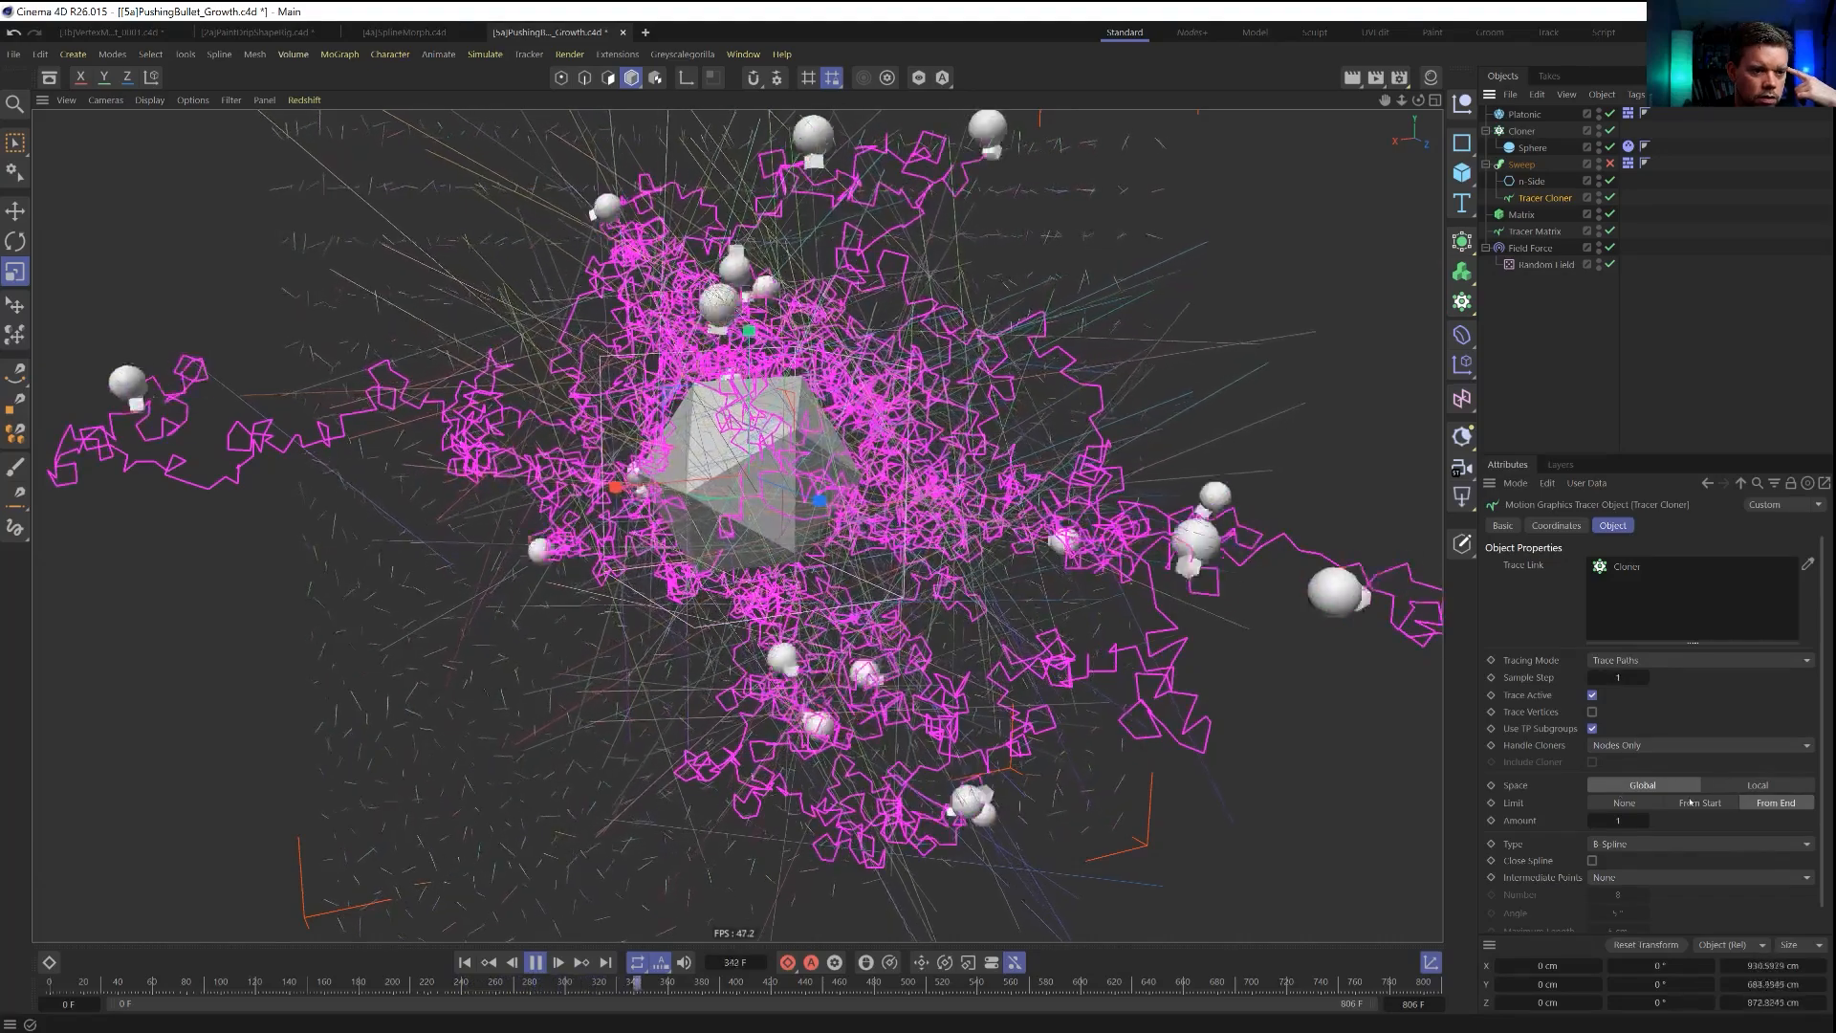
{"action": "scroll", "coordinate": [1578, 828], "scroll_direction": "down", "scroll_amount": 1}
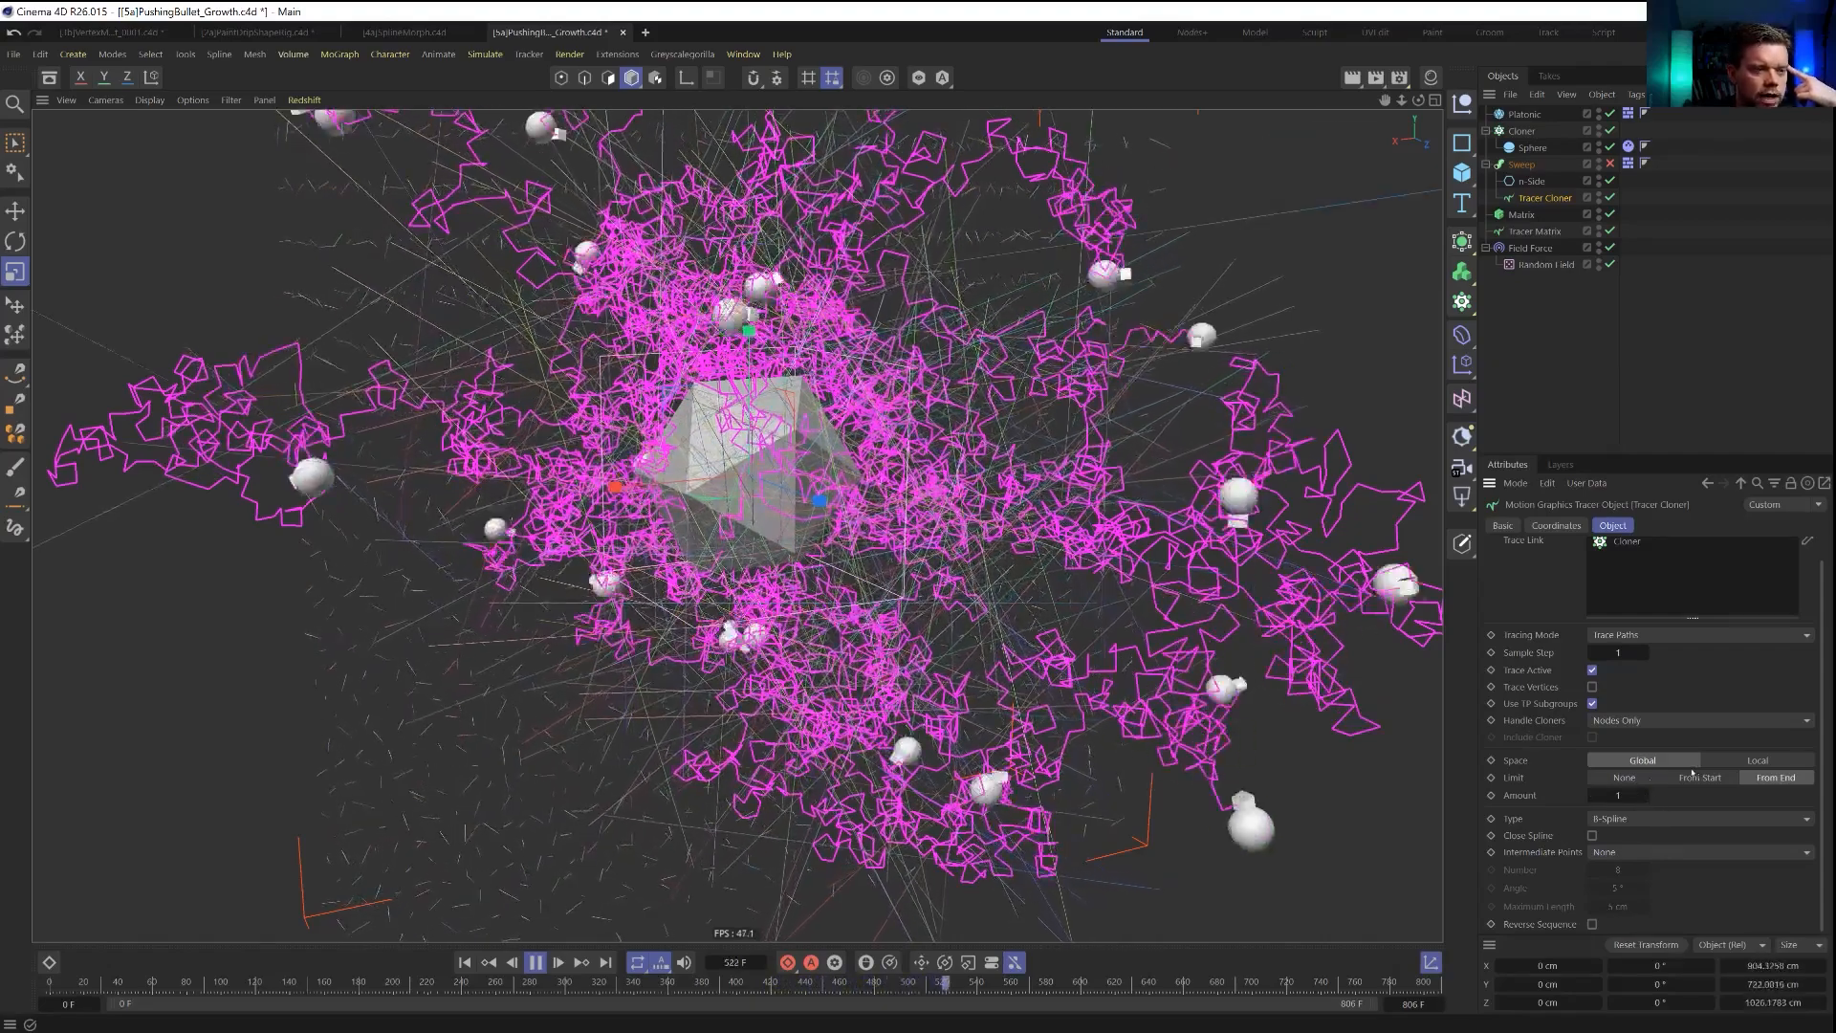
{"action": "left_click", "coordinate": [1631, 780]}
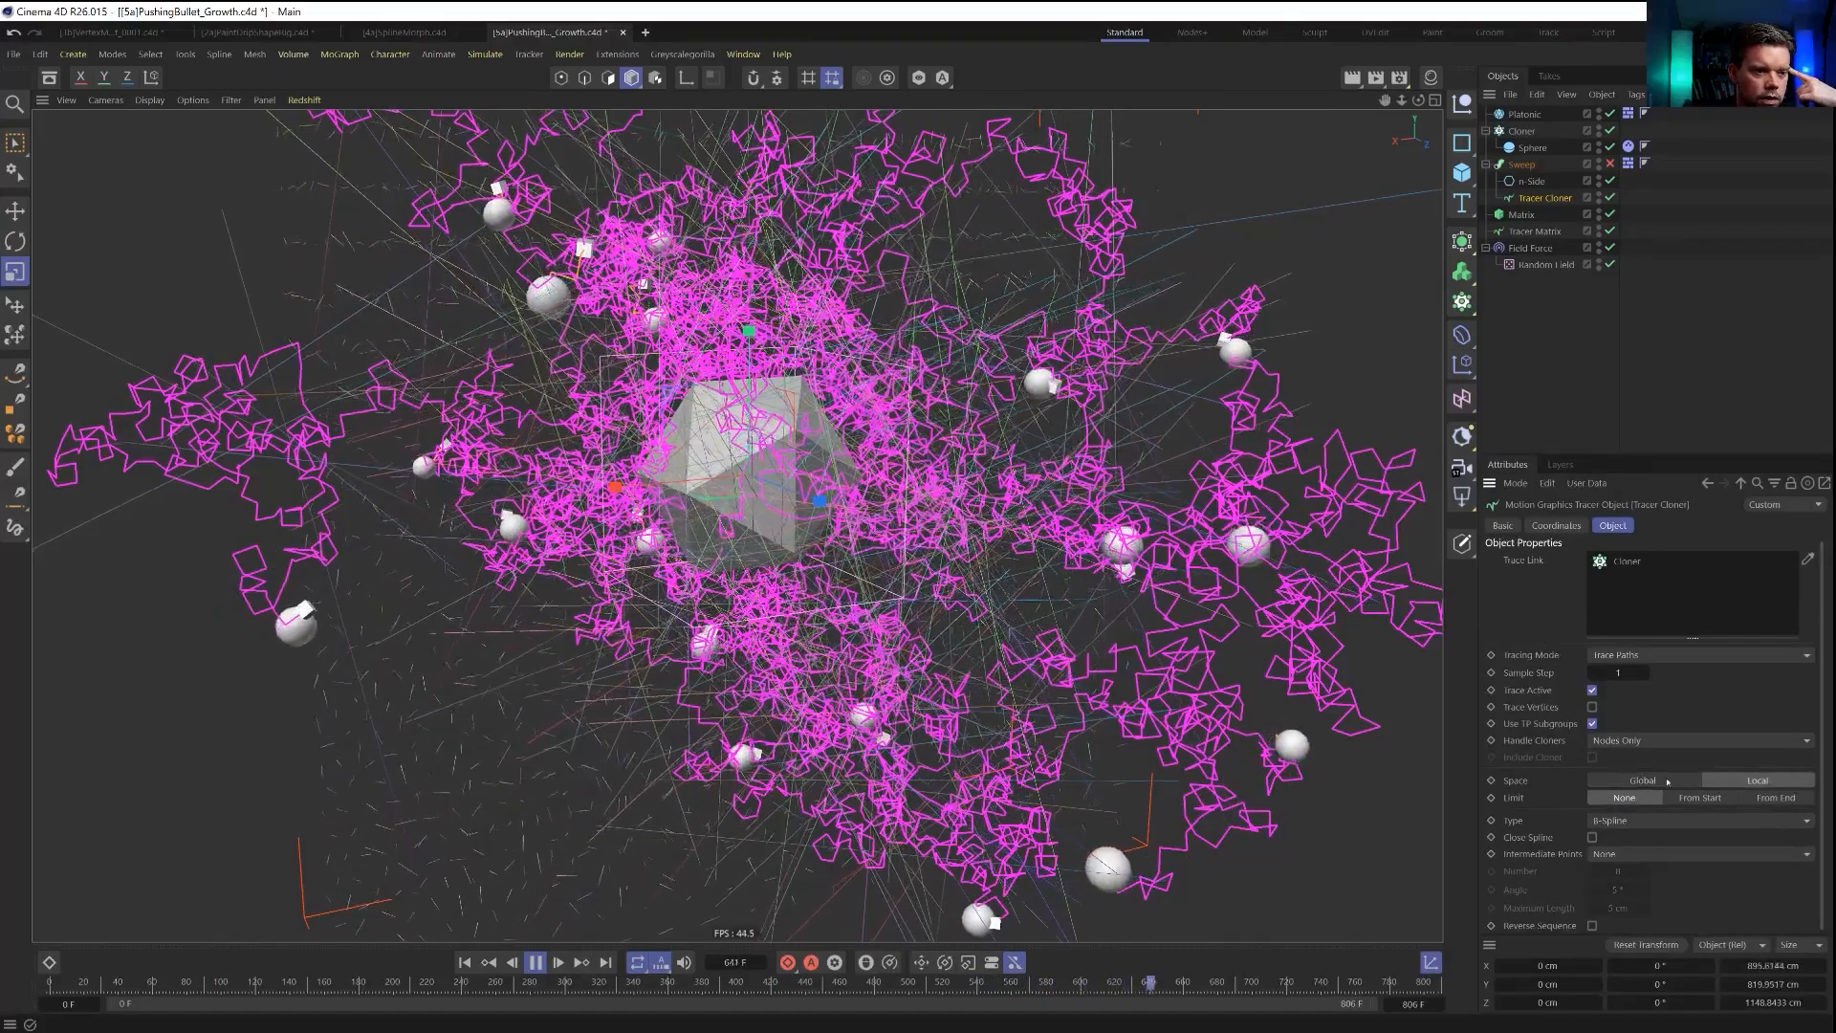
{"action": "left_click", "coordinate": [1766, 798]}
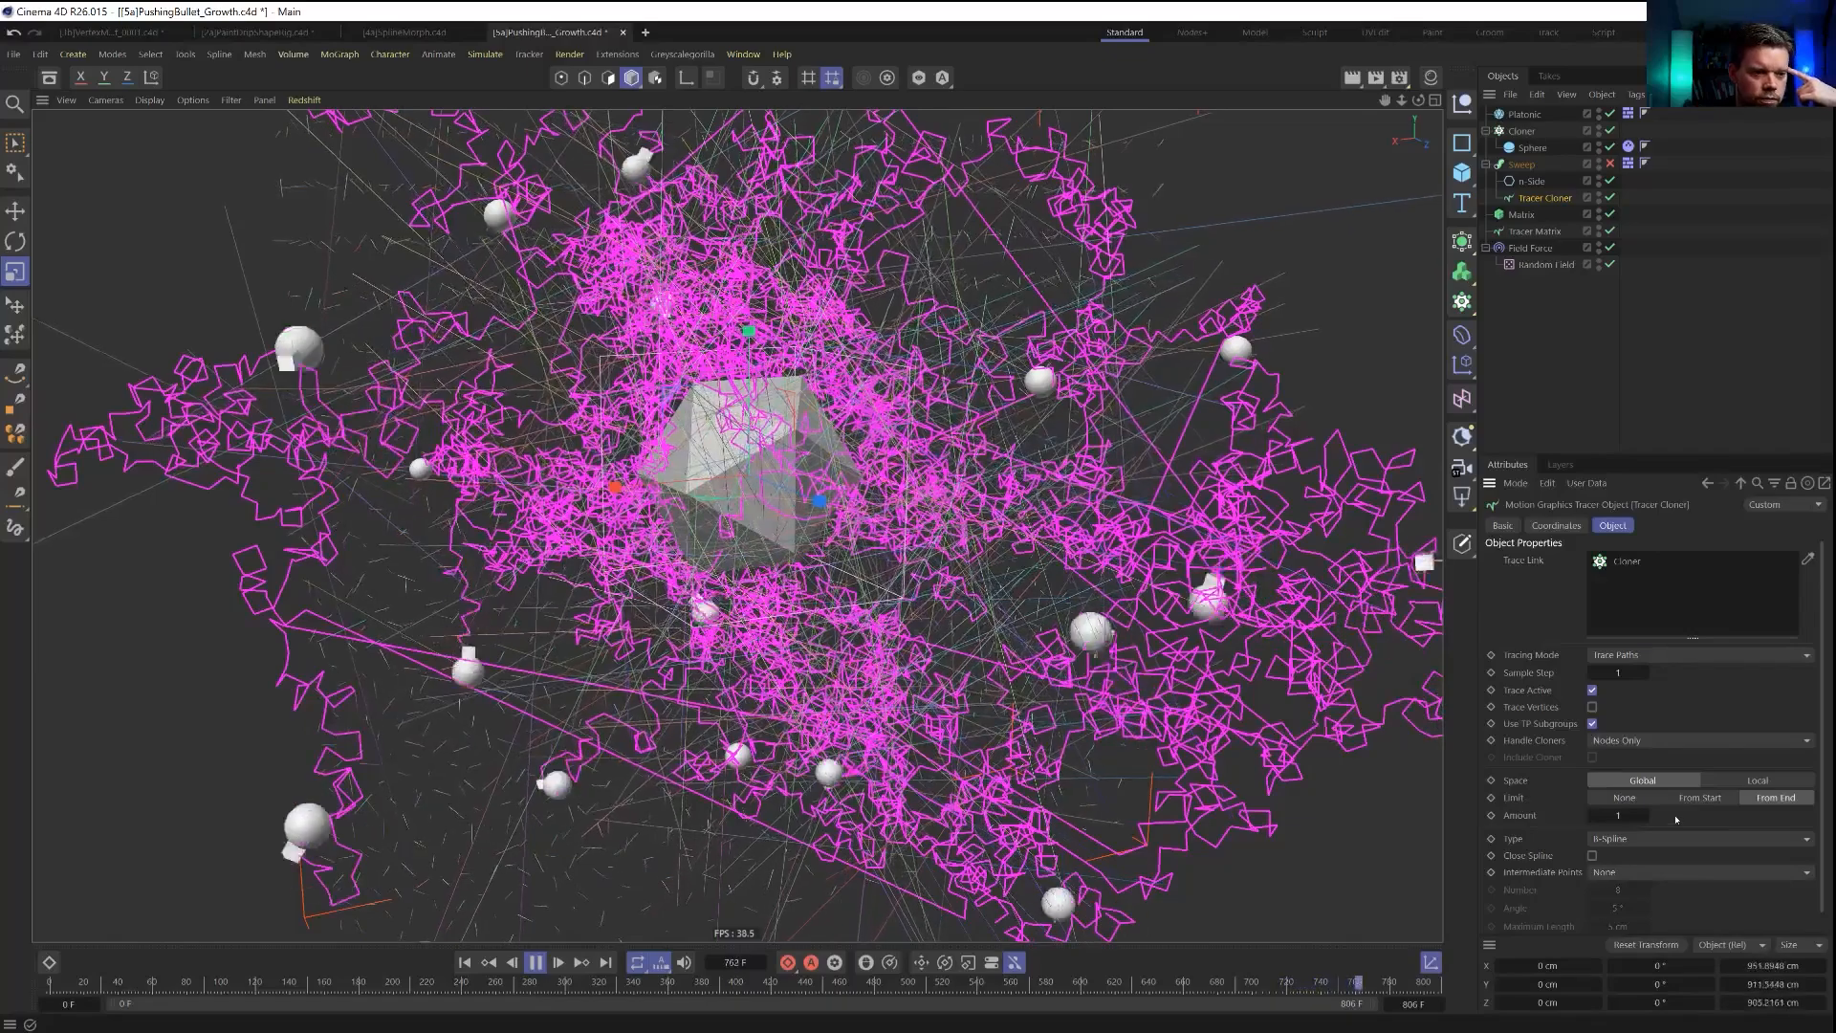
Rewind the simulation to the first frame and set the Field Force's active Tracer Matrix layer radius to 30 cm.
{"action": "scroll", "coordinate": [1625, 823], "scroll_direction": "down", "scroll_amount": 1}
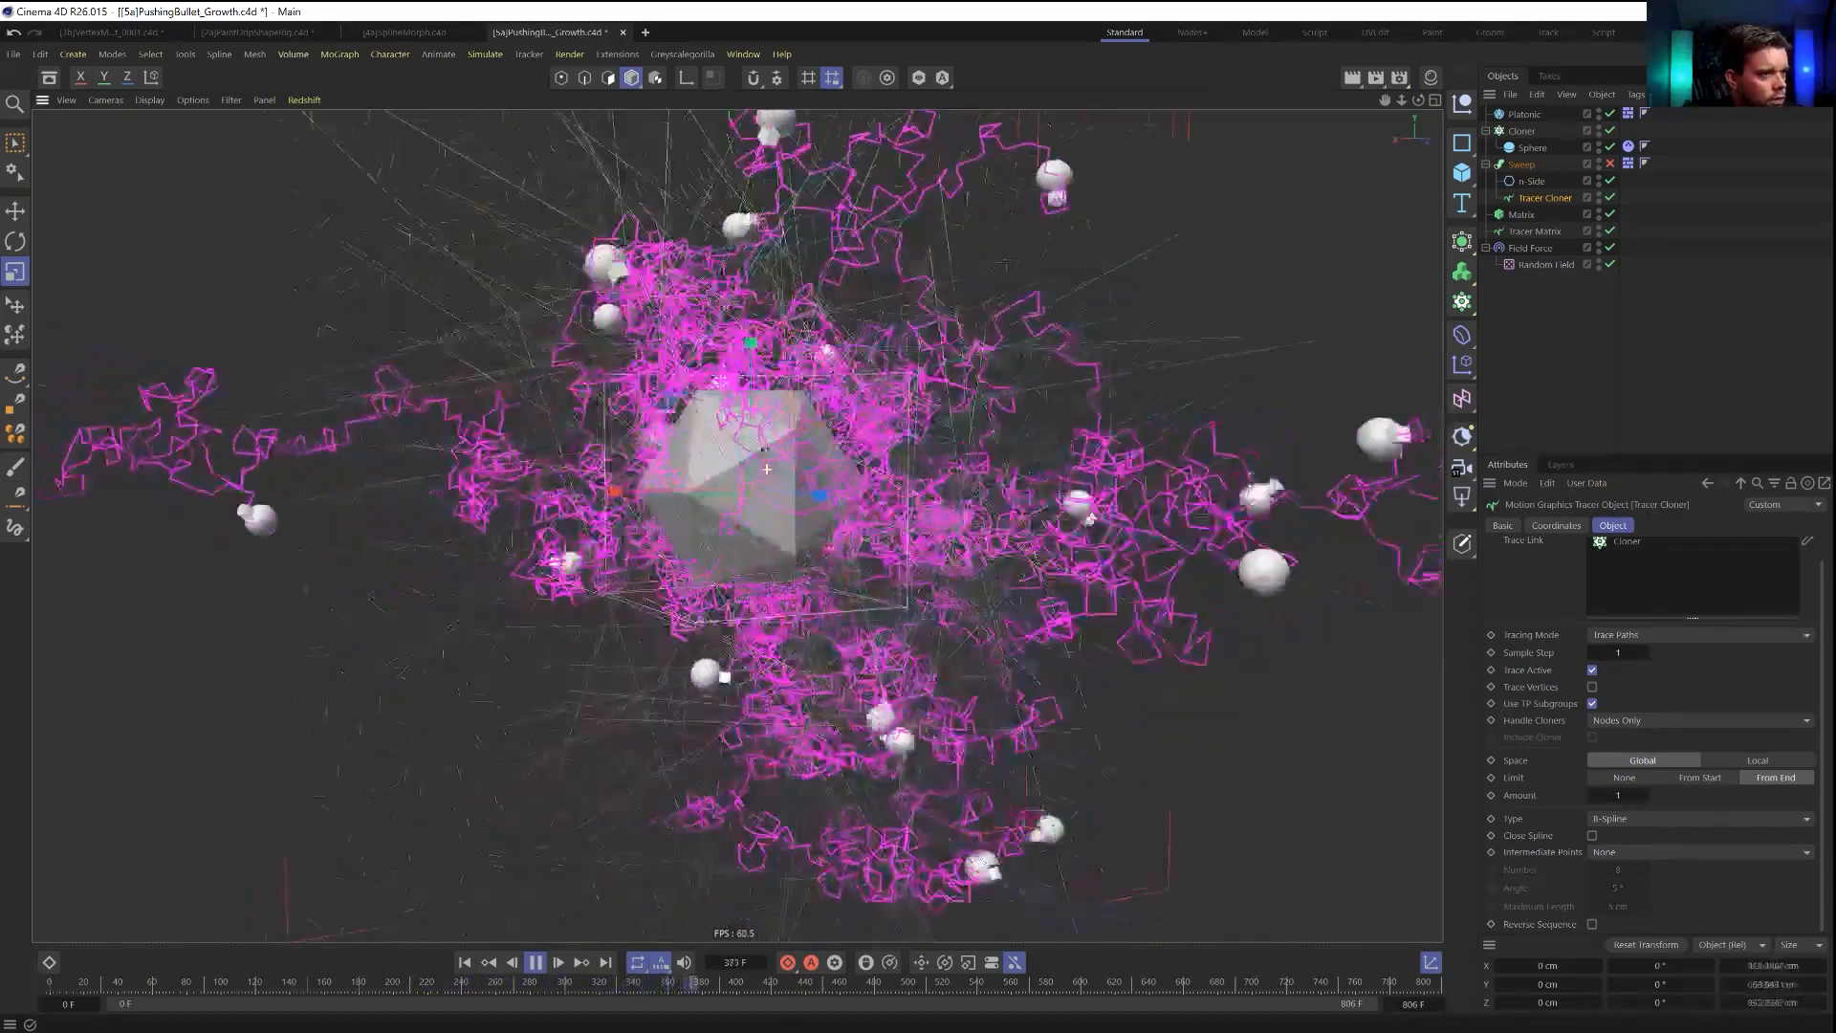
{"action": "scroll", "coordinate": [854, 461], "scroll_direction": "down", "scroll_amount": 3}
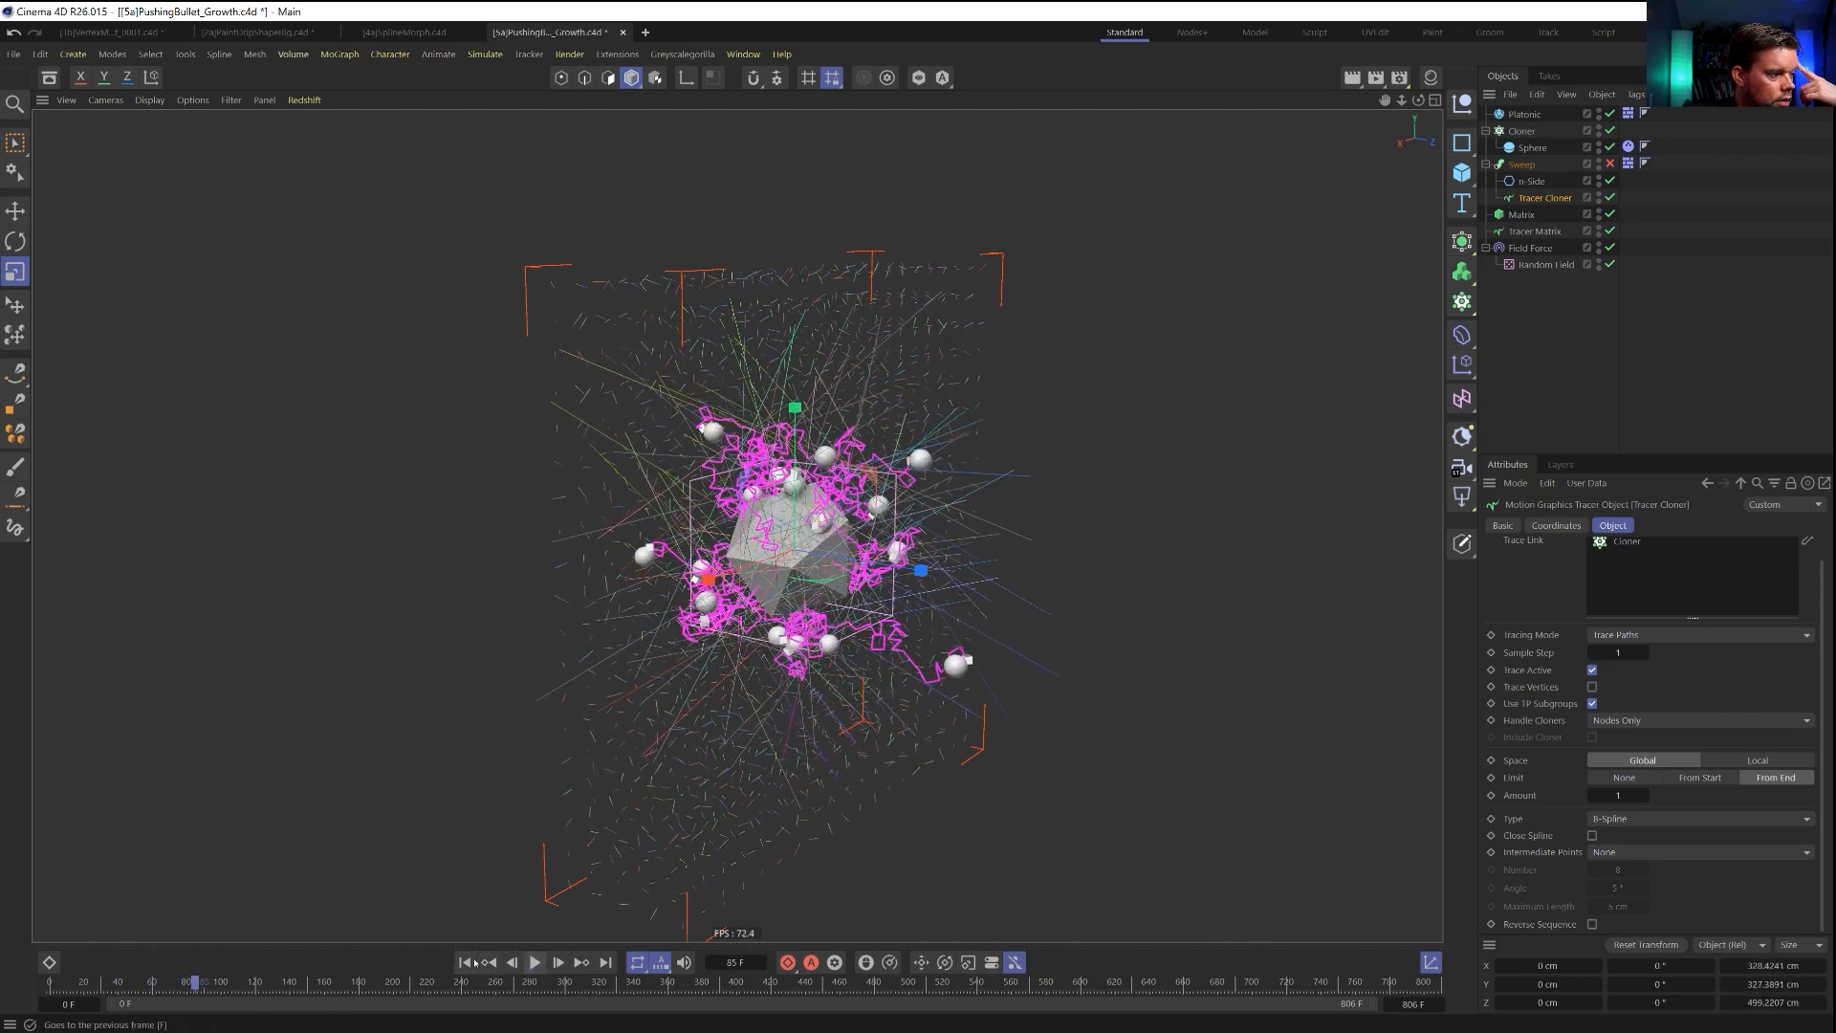
{"action": "left_click", "coordinate": [468, 962]}
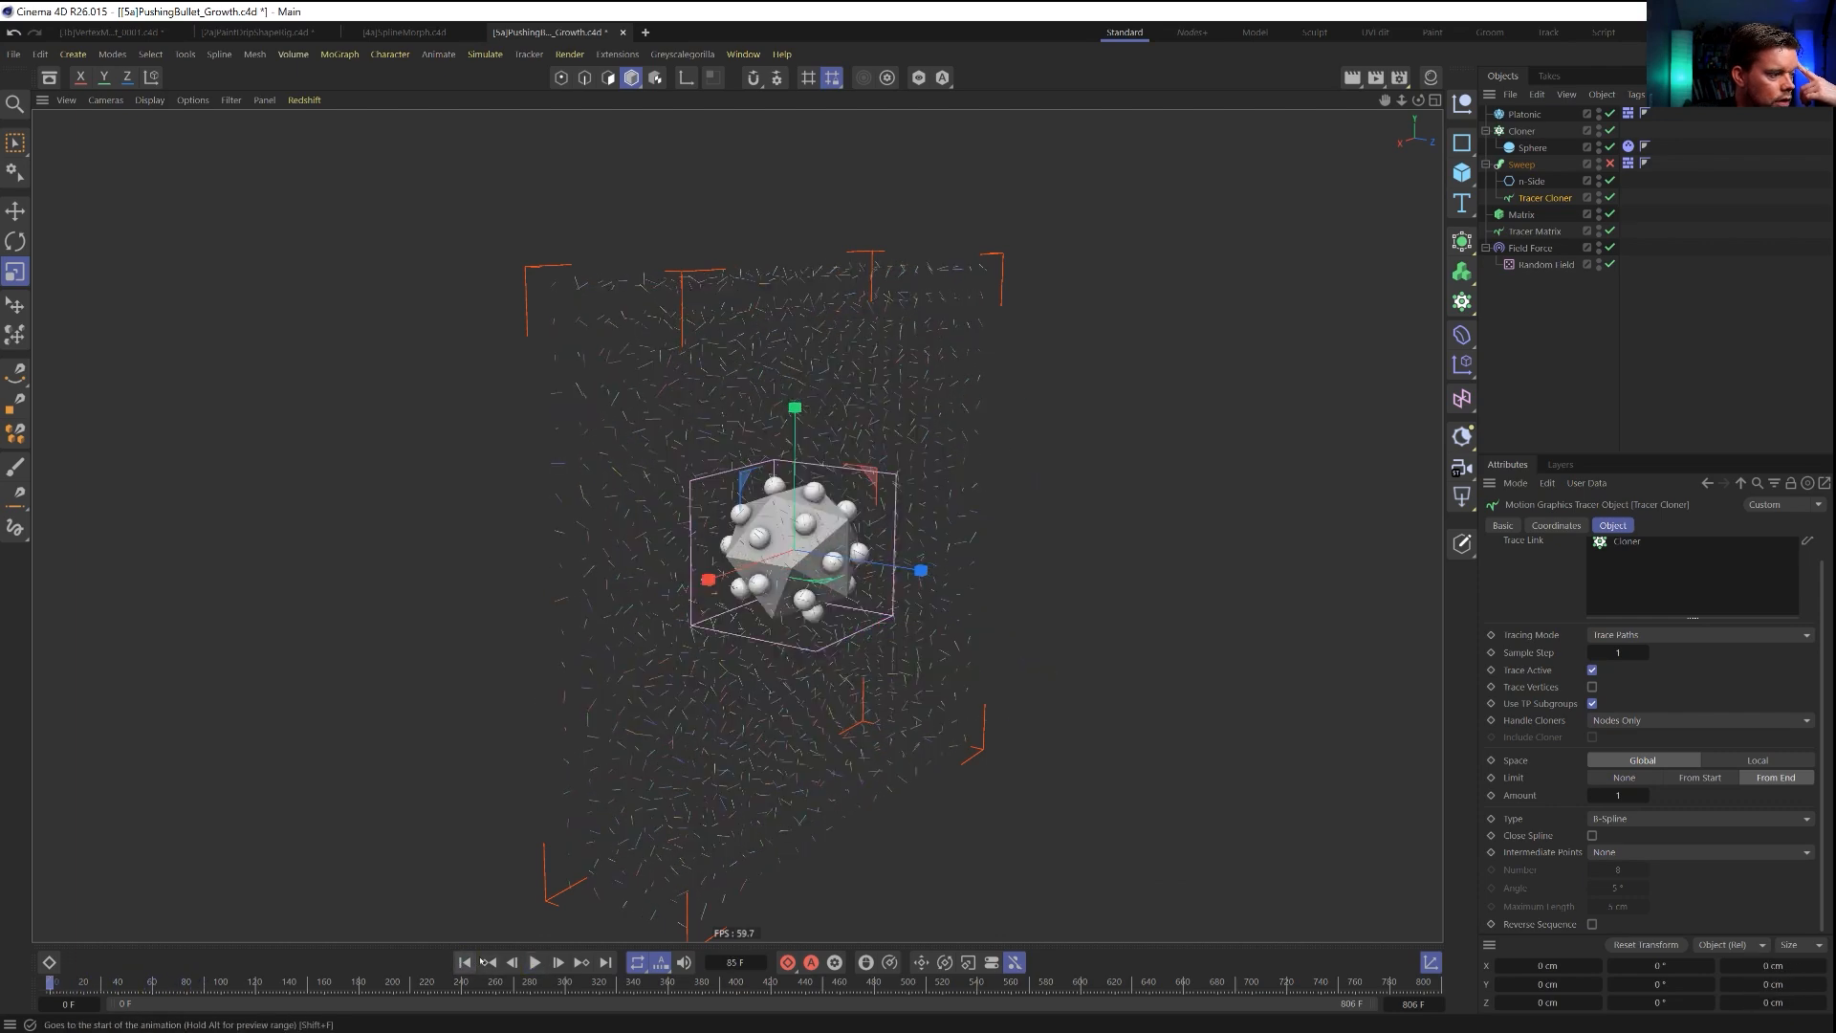
{"action": "left_click", "coordinate": [1534, 248]}
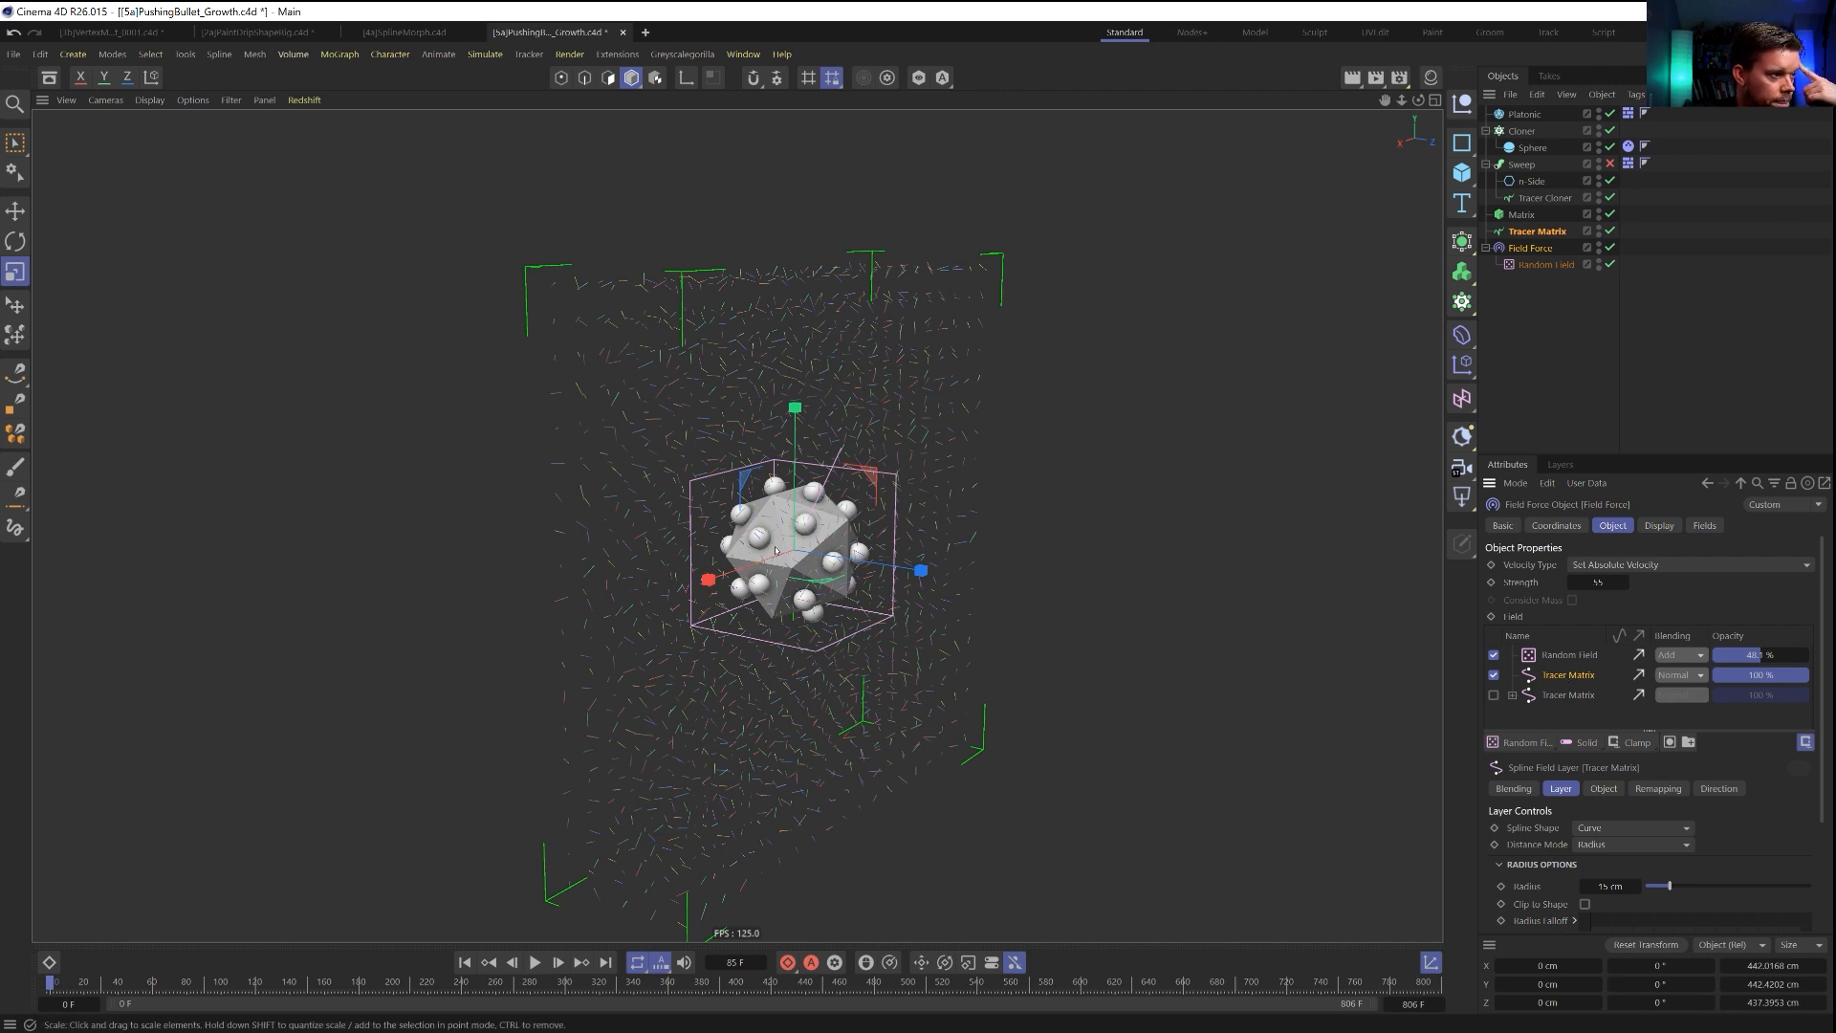
{"action": "left_click", "coordinate": [1617, 887]}
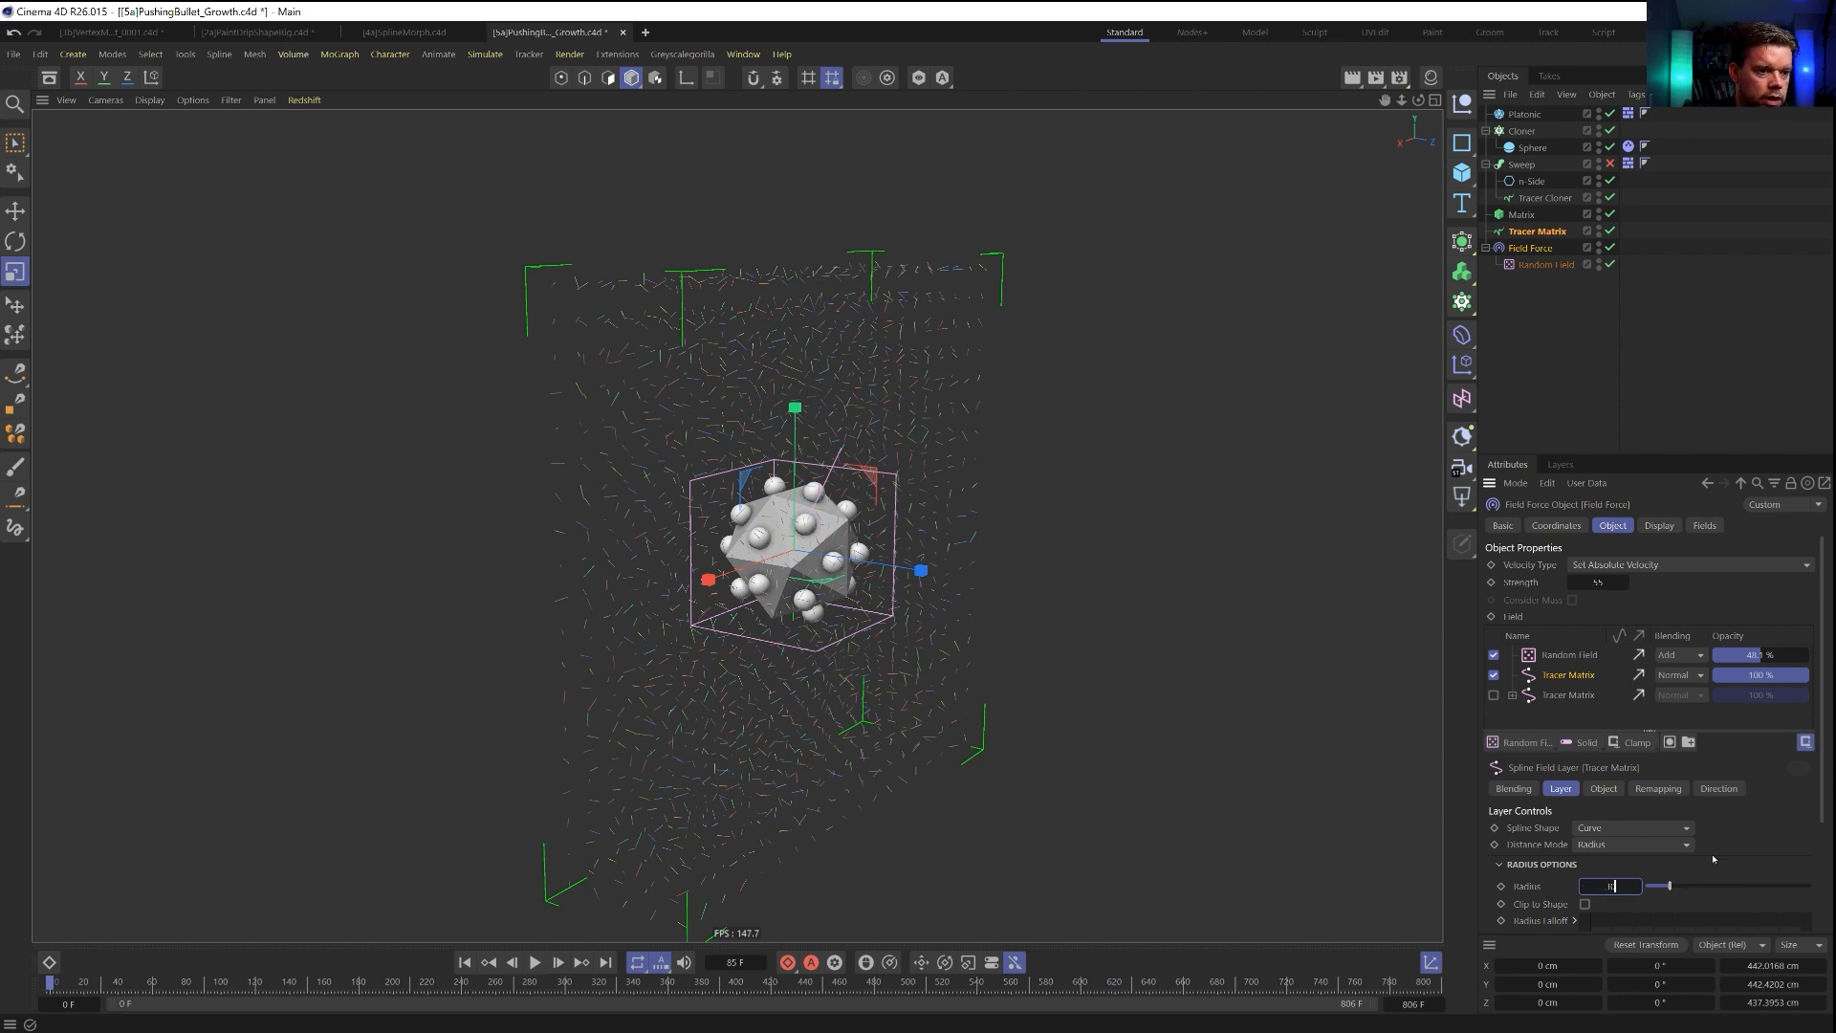
Lower the inner offset in the active Tracer Matrix layer's remapping to 50 %, replay the simulation and check the Tracer Cloner's settings.
{"action": "left_click", "coordinate": [1665, 787]}
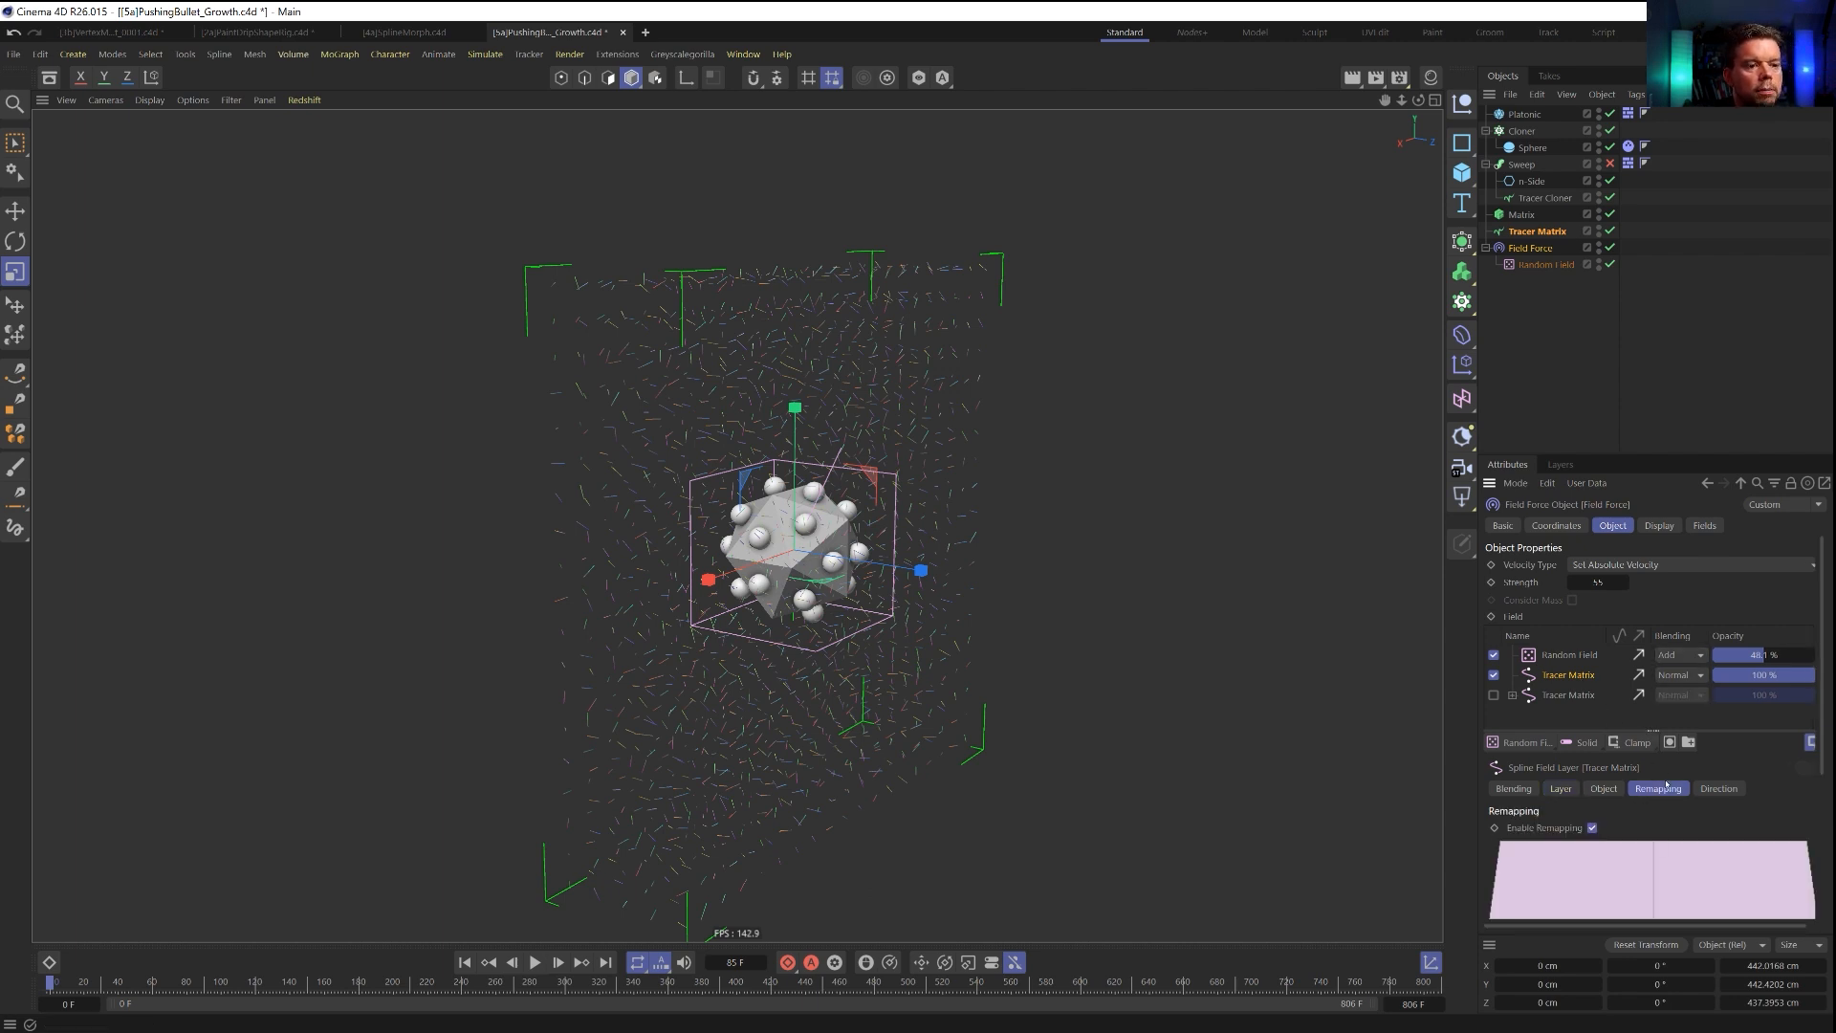
{"action": "scroll", "coordinate": [1516, 870], "scroll_direction": "down", "scroll_amount": 4}
{"action": "left_click", "coordinate": [1759, 783]}
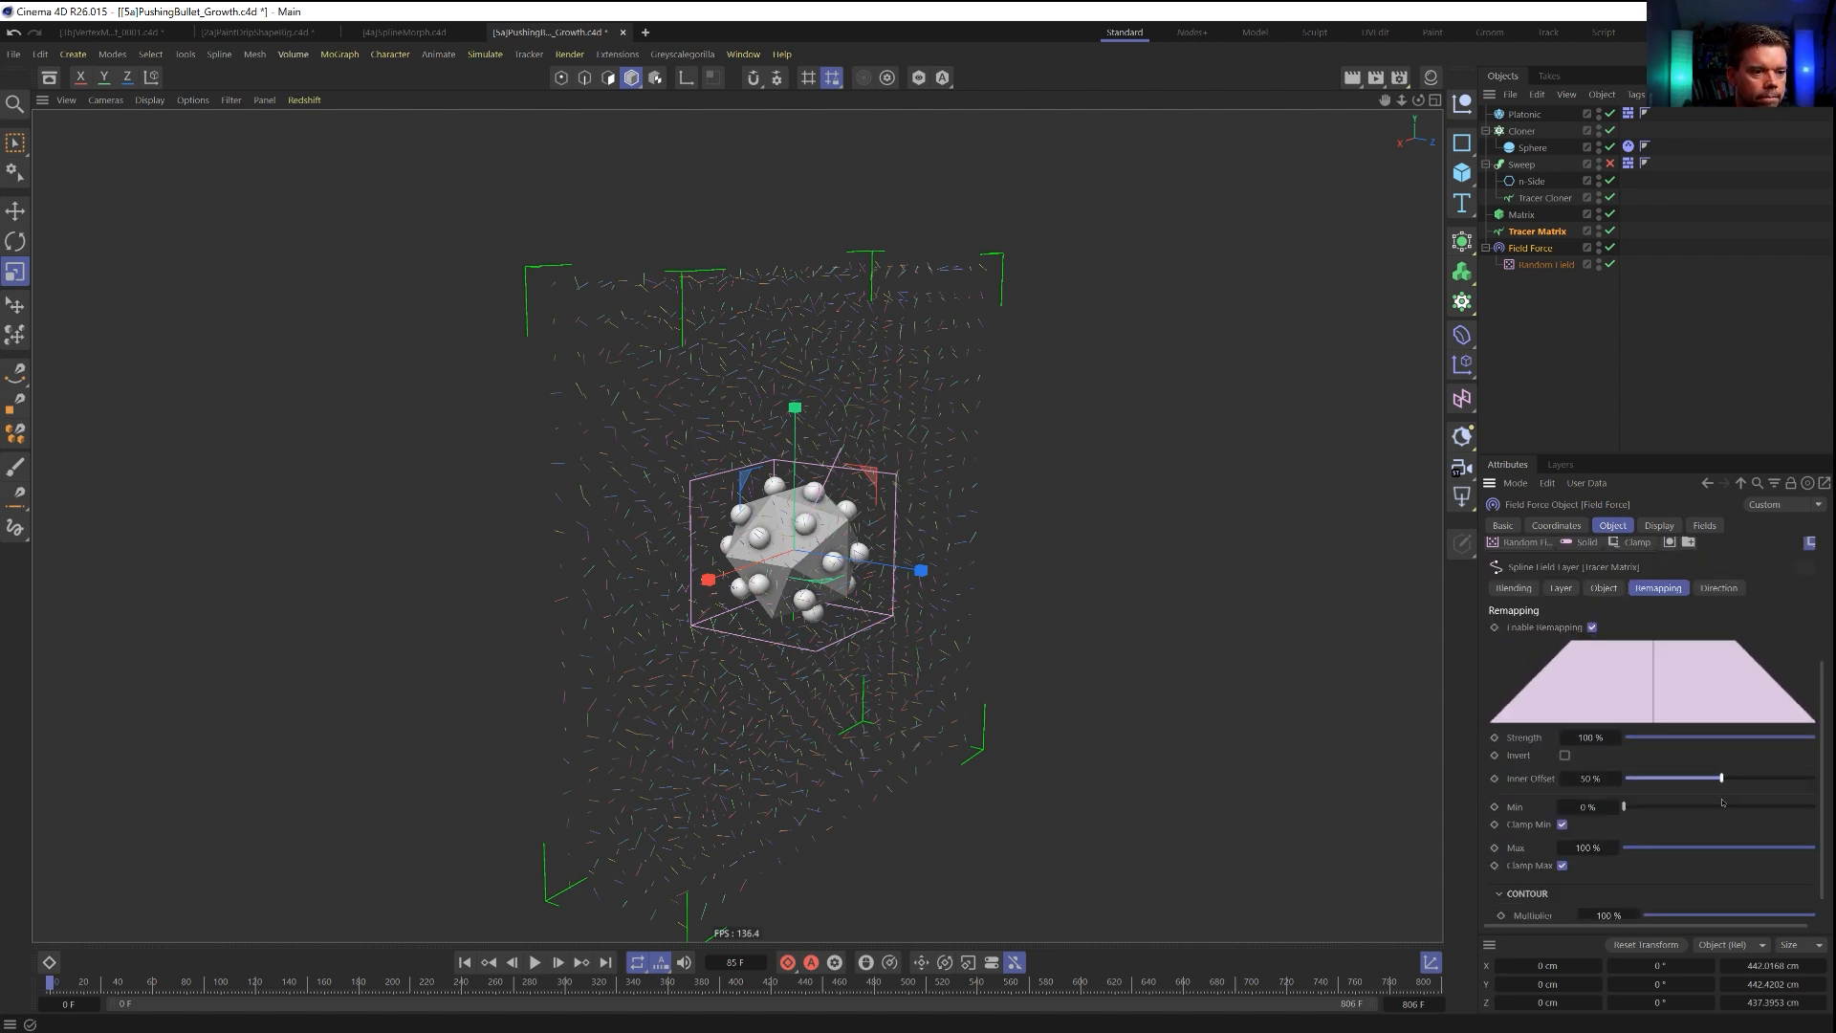
{"action": "left_click", "coordinate": [534, 962]}
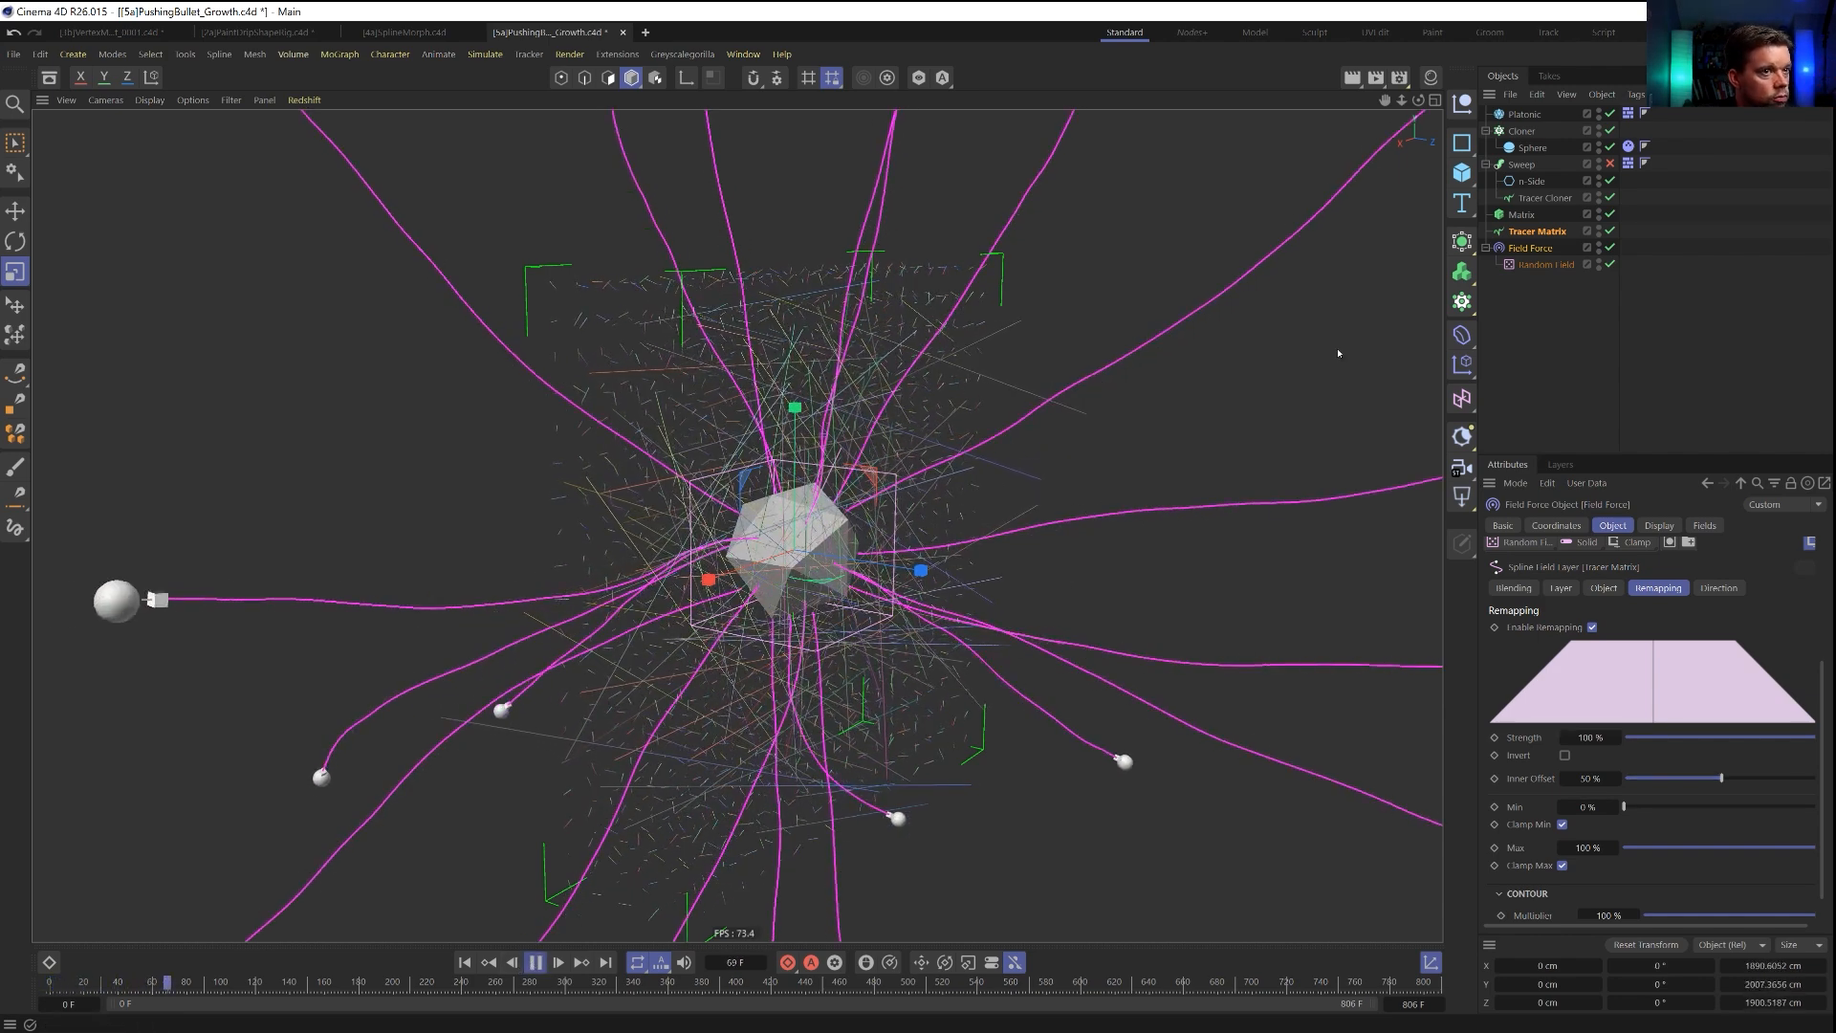
{"action": "left_click", "coordinate": [1544, 198]}
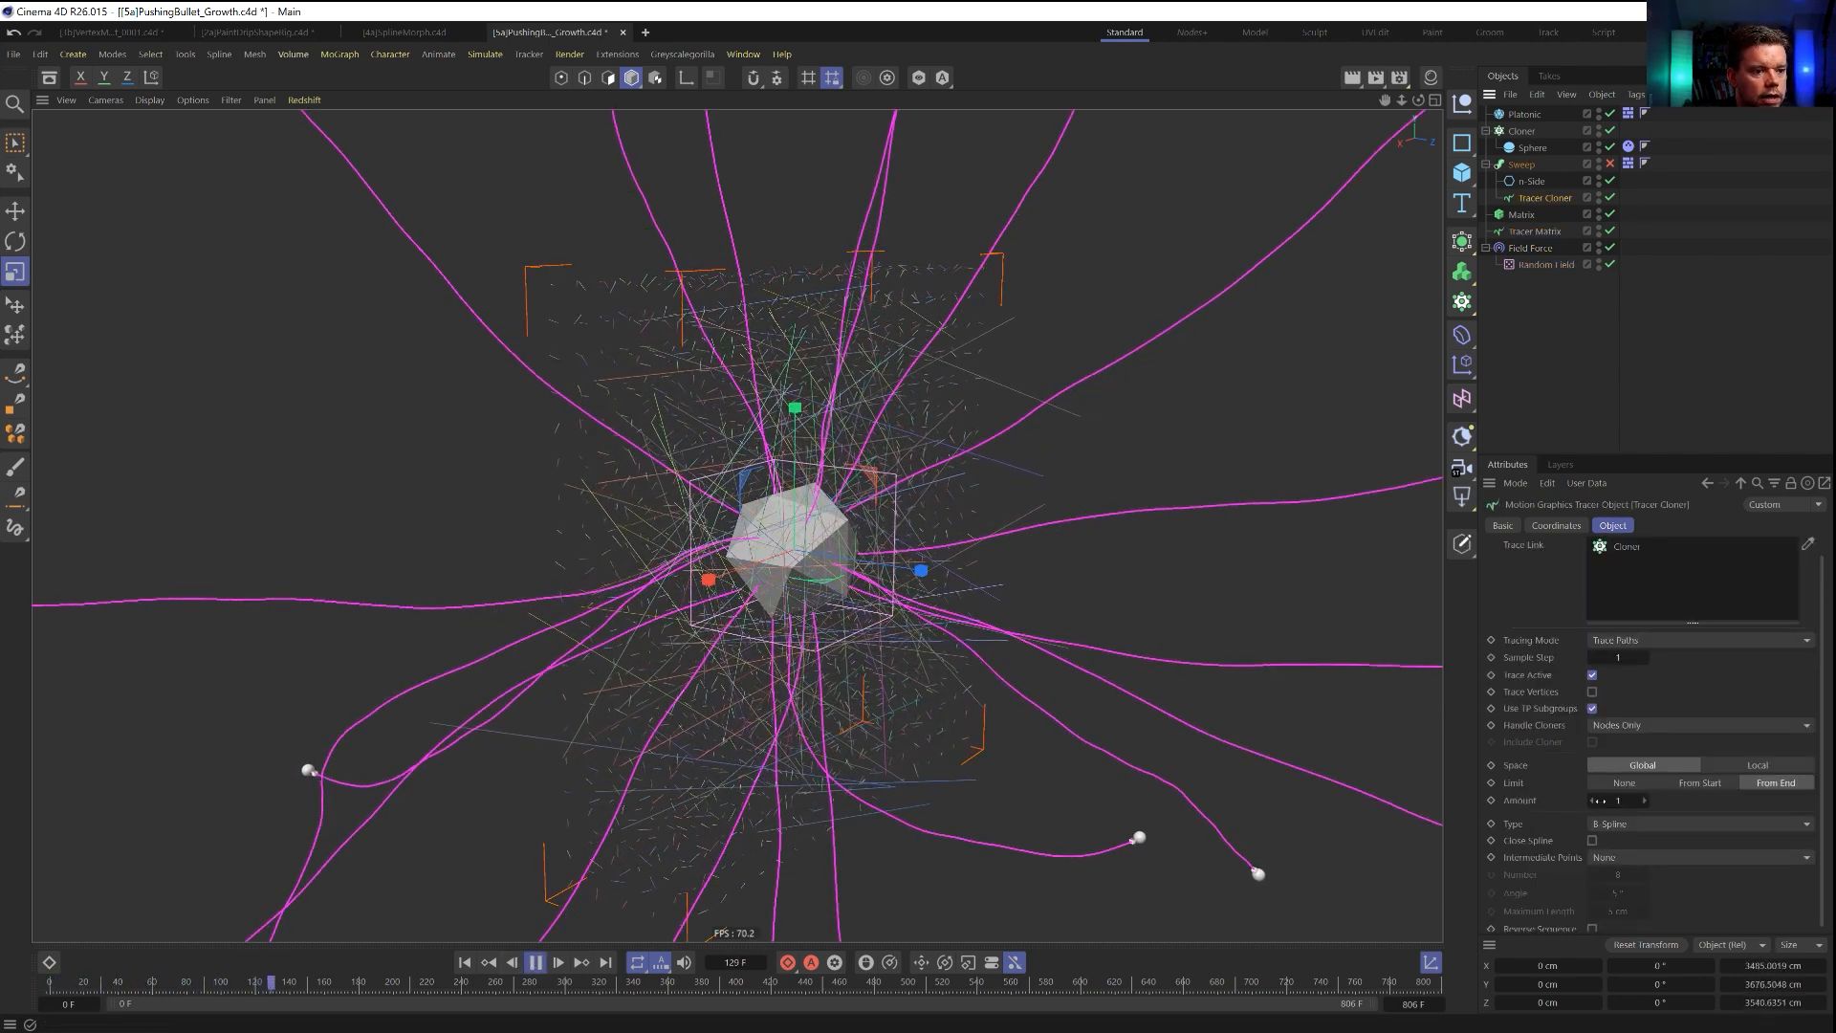
{"action": "left_click", "coordinate": [466, 964]}
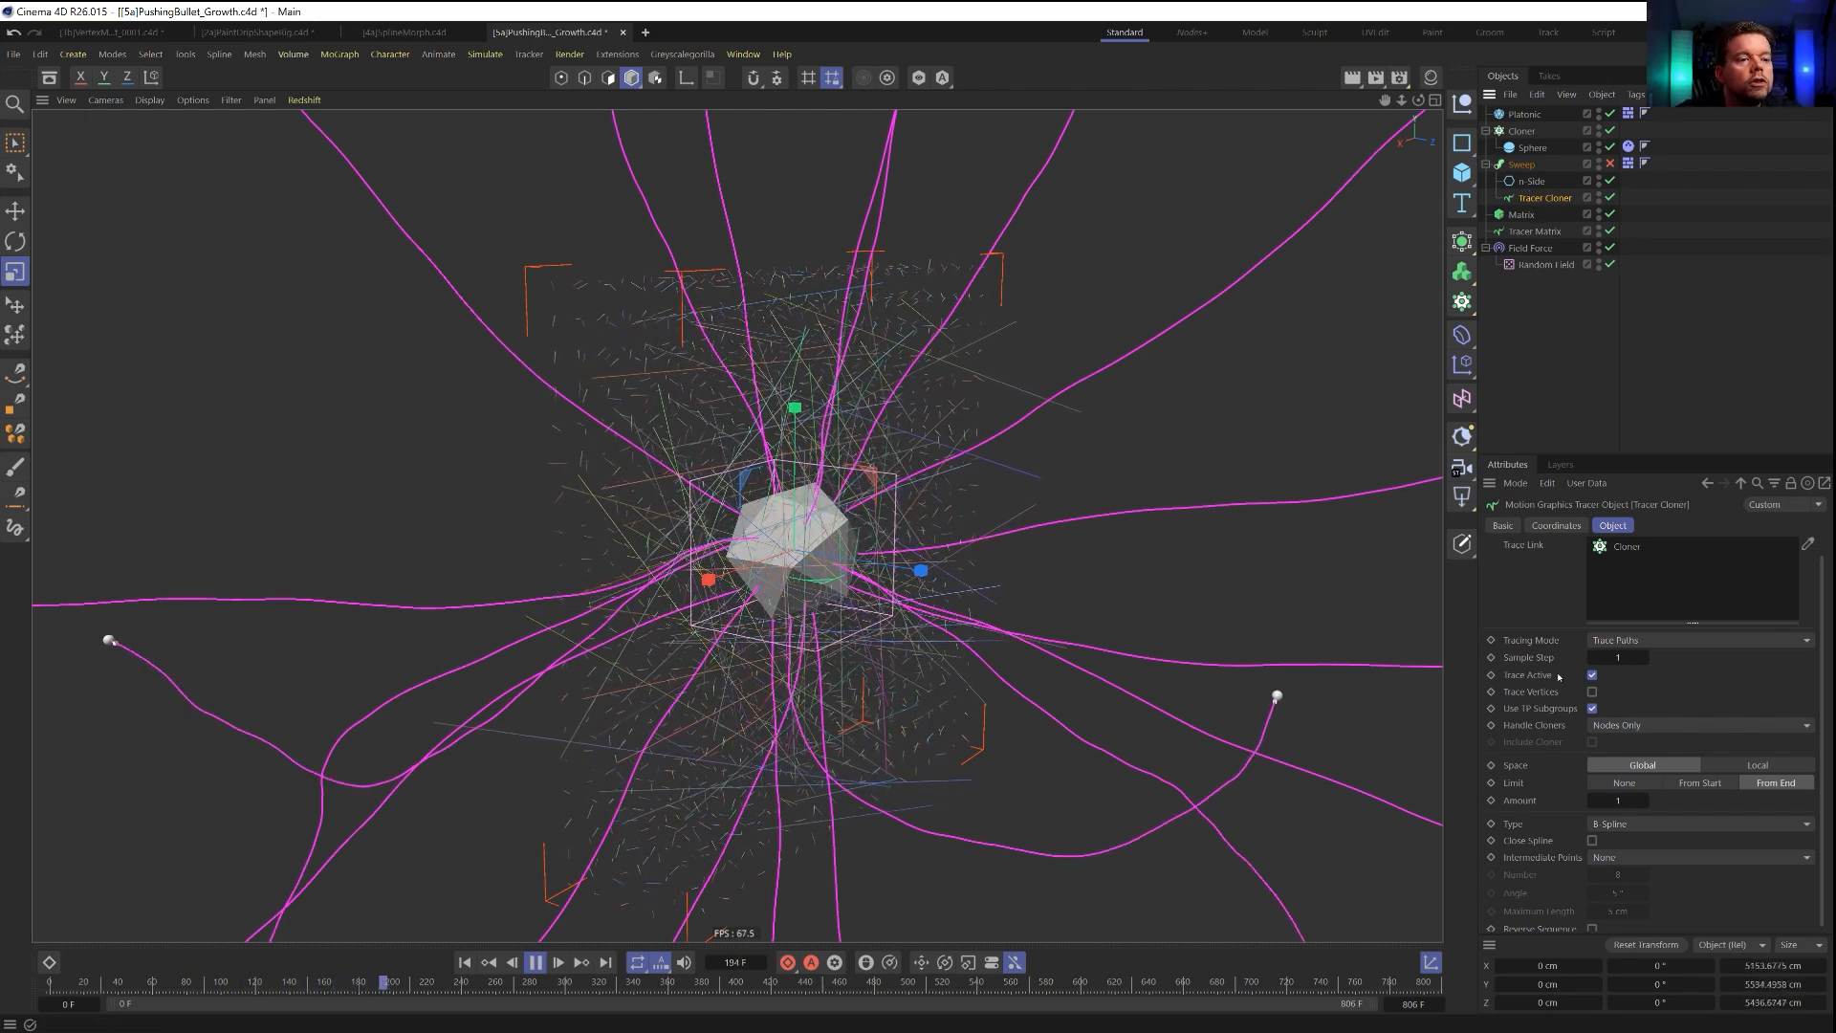
Set the inner offset in the Field Force's active Tracer Matrix layer remapping to 0 % and replay from the first frame.
{"action": "left_click", "coordinate": [1556, 251]}
{"action": "scroll", "coordinate": [1534, 811], "scroll_direction": "down", "scroll_amount": 4}
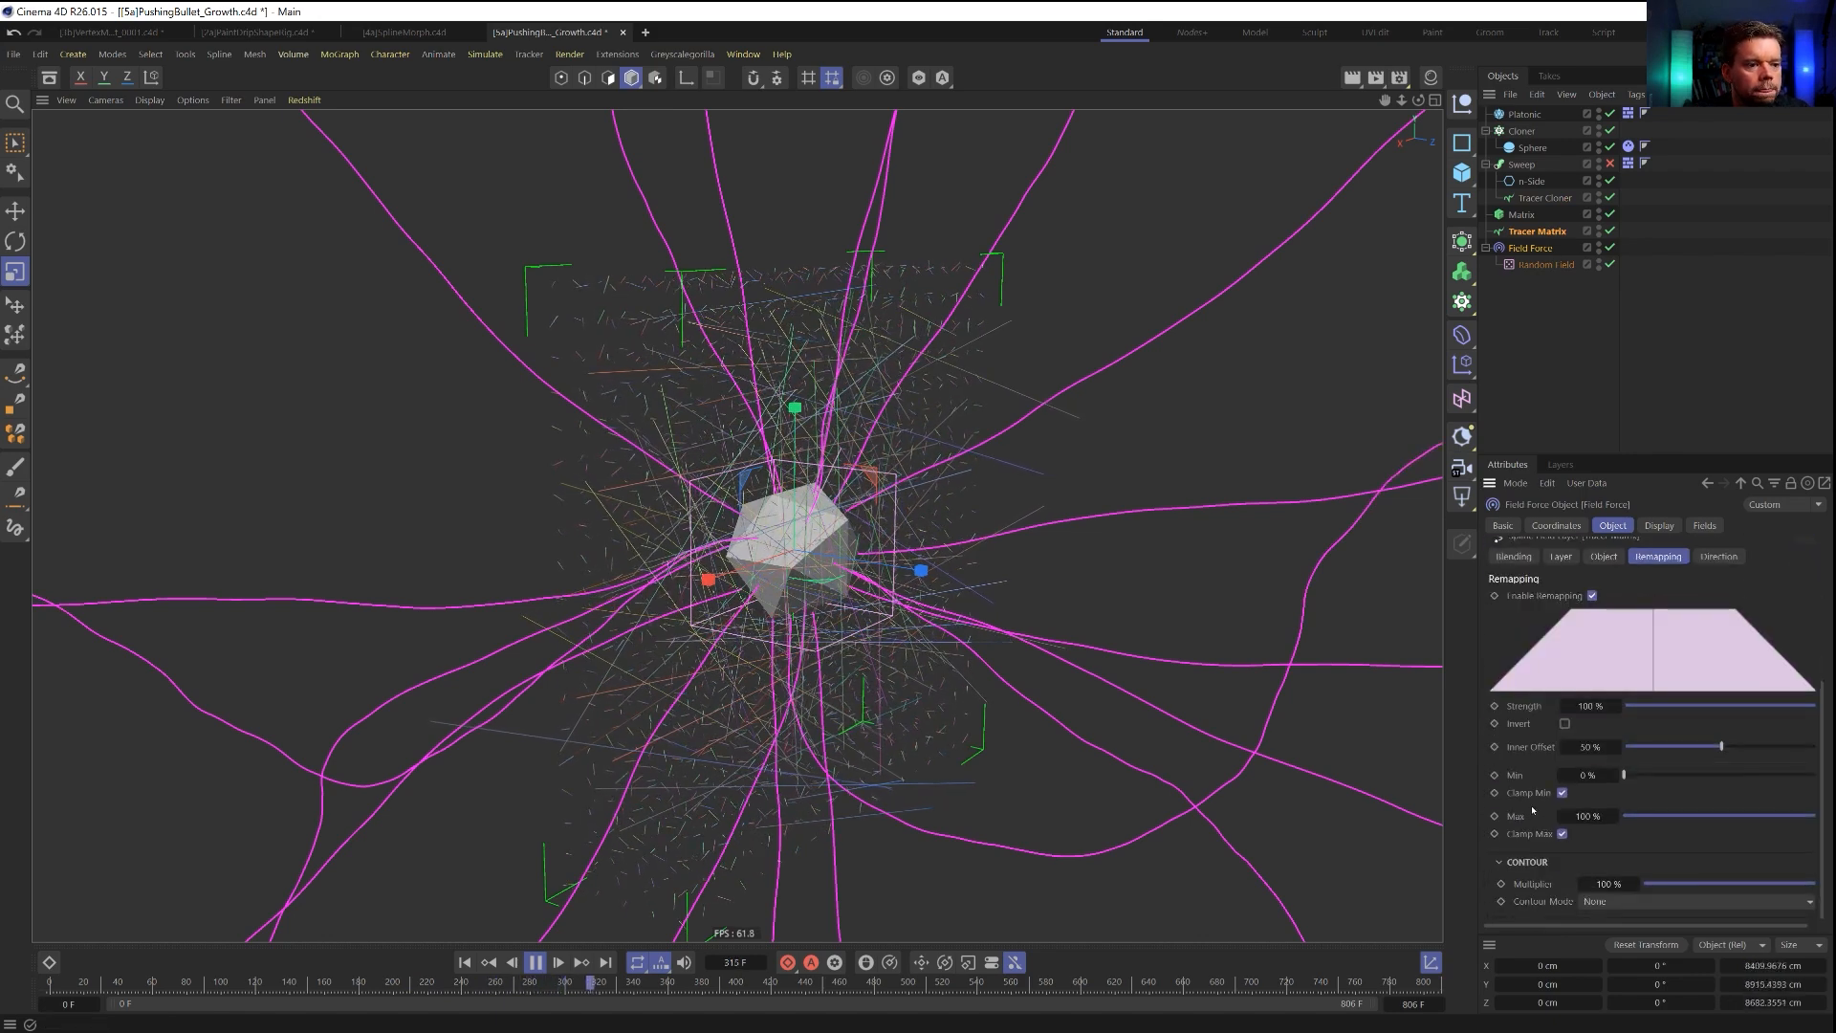
{"action": "left_click_drag", "start_coordinate": [1714, 749], "coordinate": [1590, 771]}
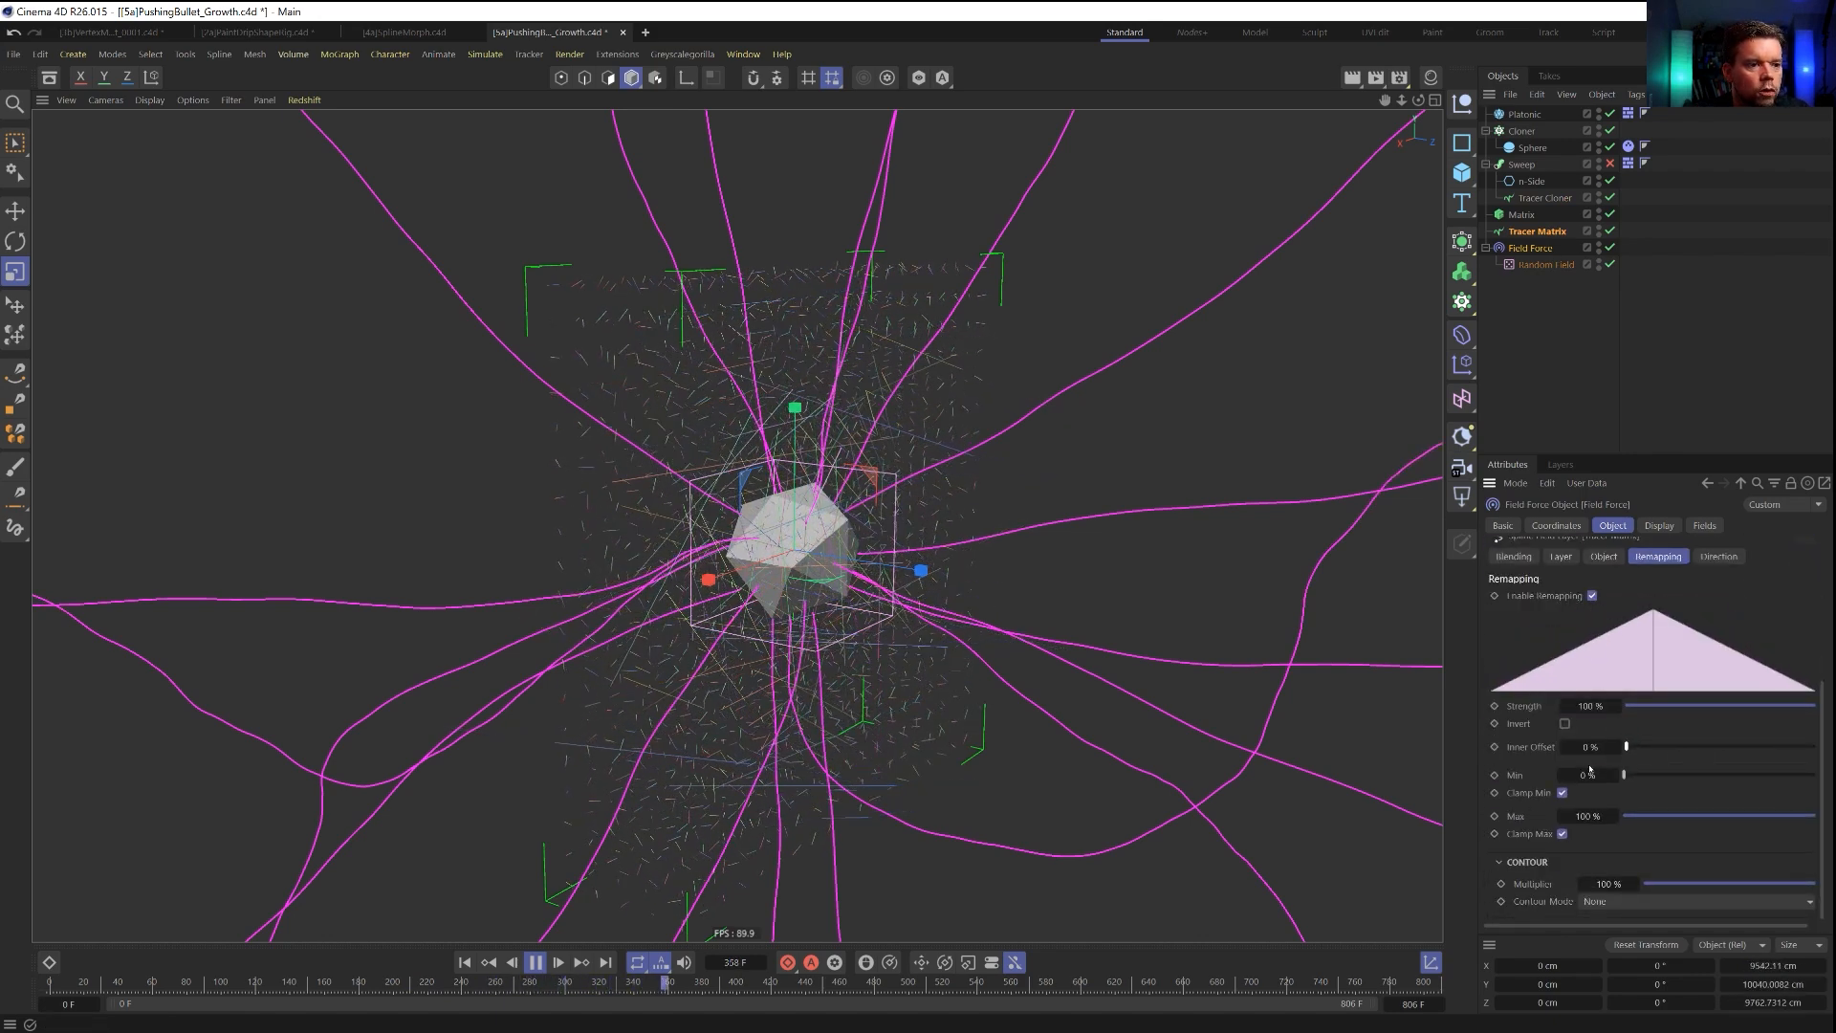
{"action": "left_click", "coordinate": [462, 964]}
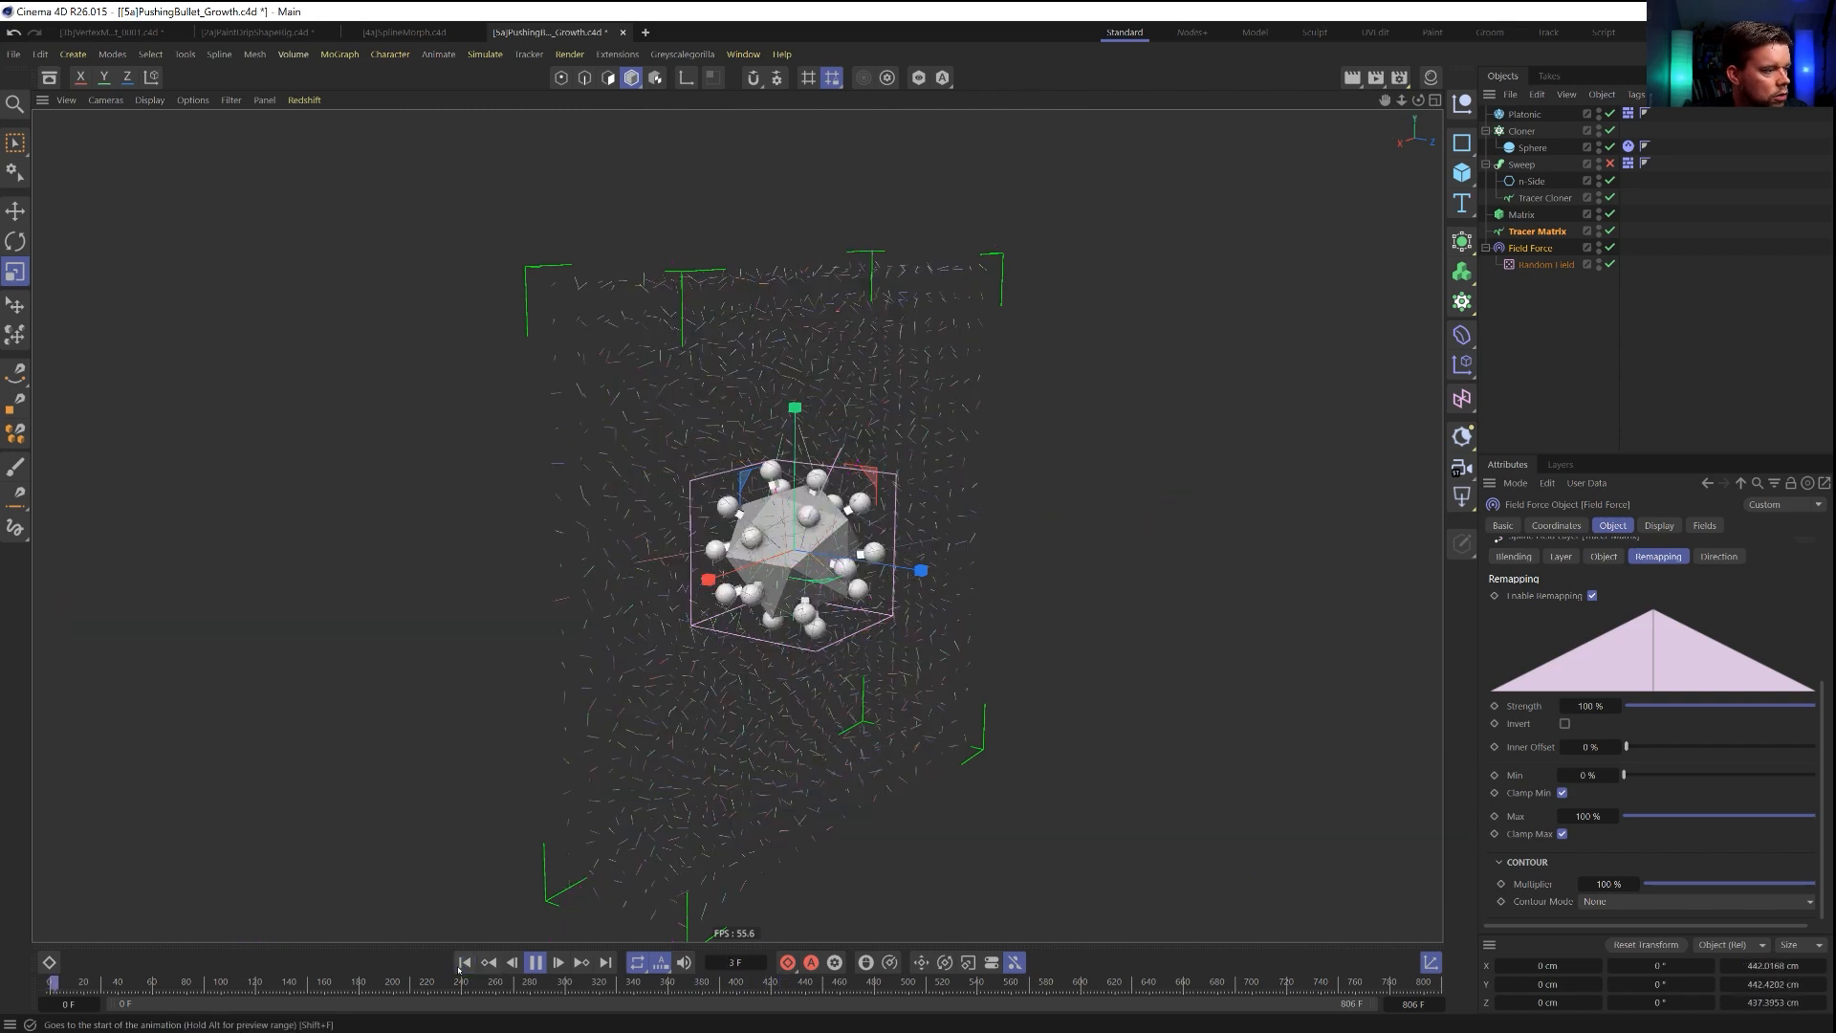
Try a steep late-rising Curve contour in the active Tracer Matrix layer's remapping over a replay, and return the contour mode to None.
{"action": "left_click", "coordinate": [1614, 901]}
{"action": "left_click", "coordinate": [1611, 1000]}
{"action": "scroll", "coordinate": [1643, 818], "scroll_direction": "down", "scroll_amount": 3}
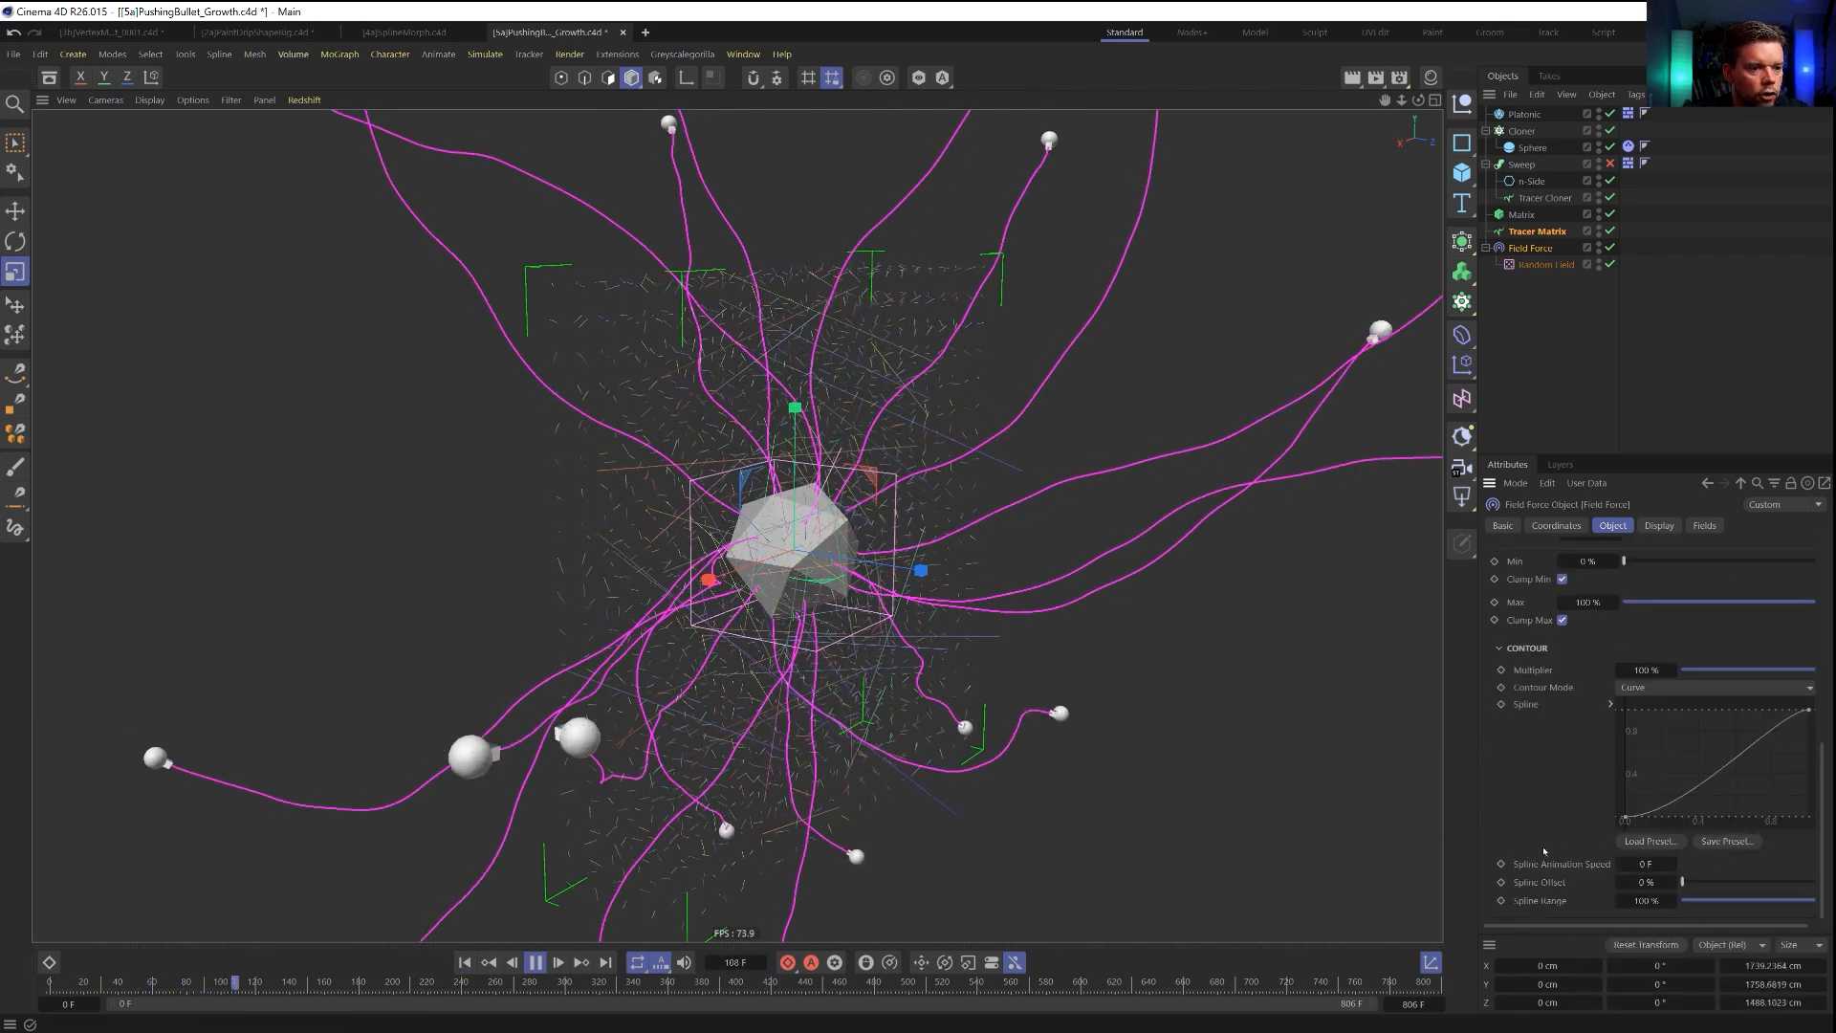
{"action": "left_click_drag", "start_coordinate": [1643, 817], "coordinate": [1760, 709]}
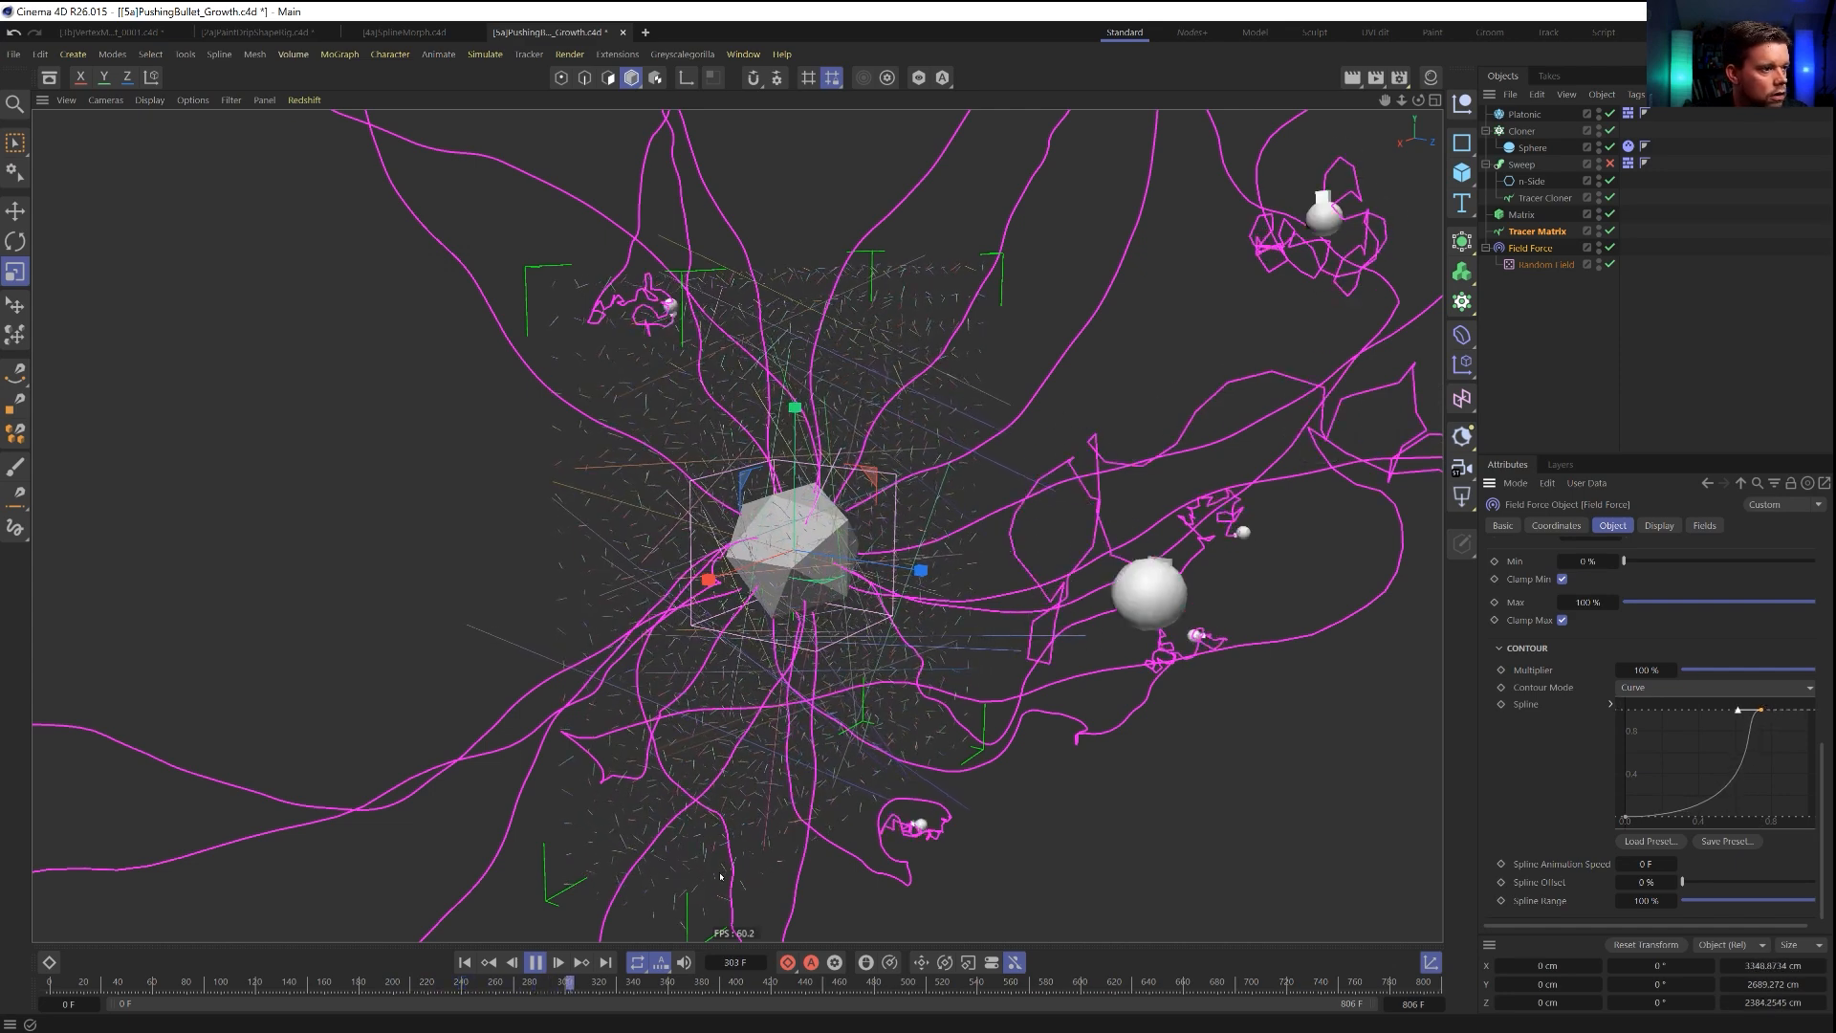
{"action": "left_click", "coordinate": [464, 962]}
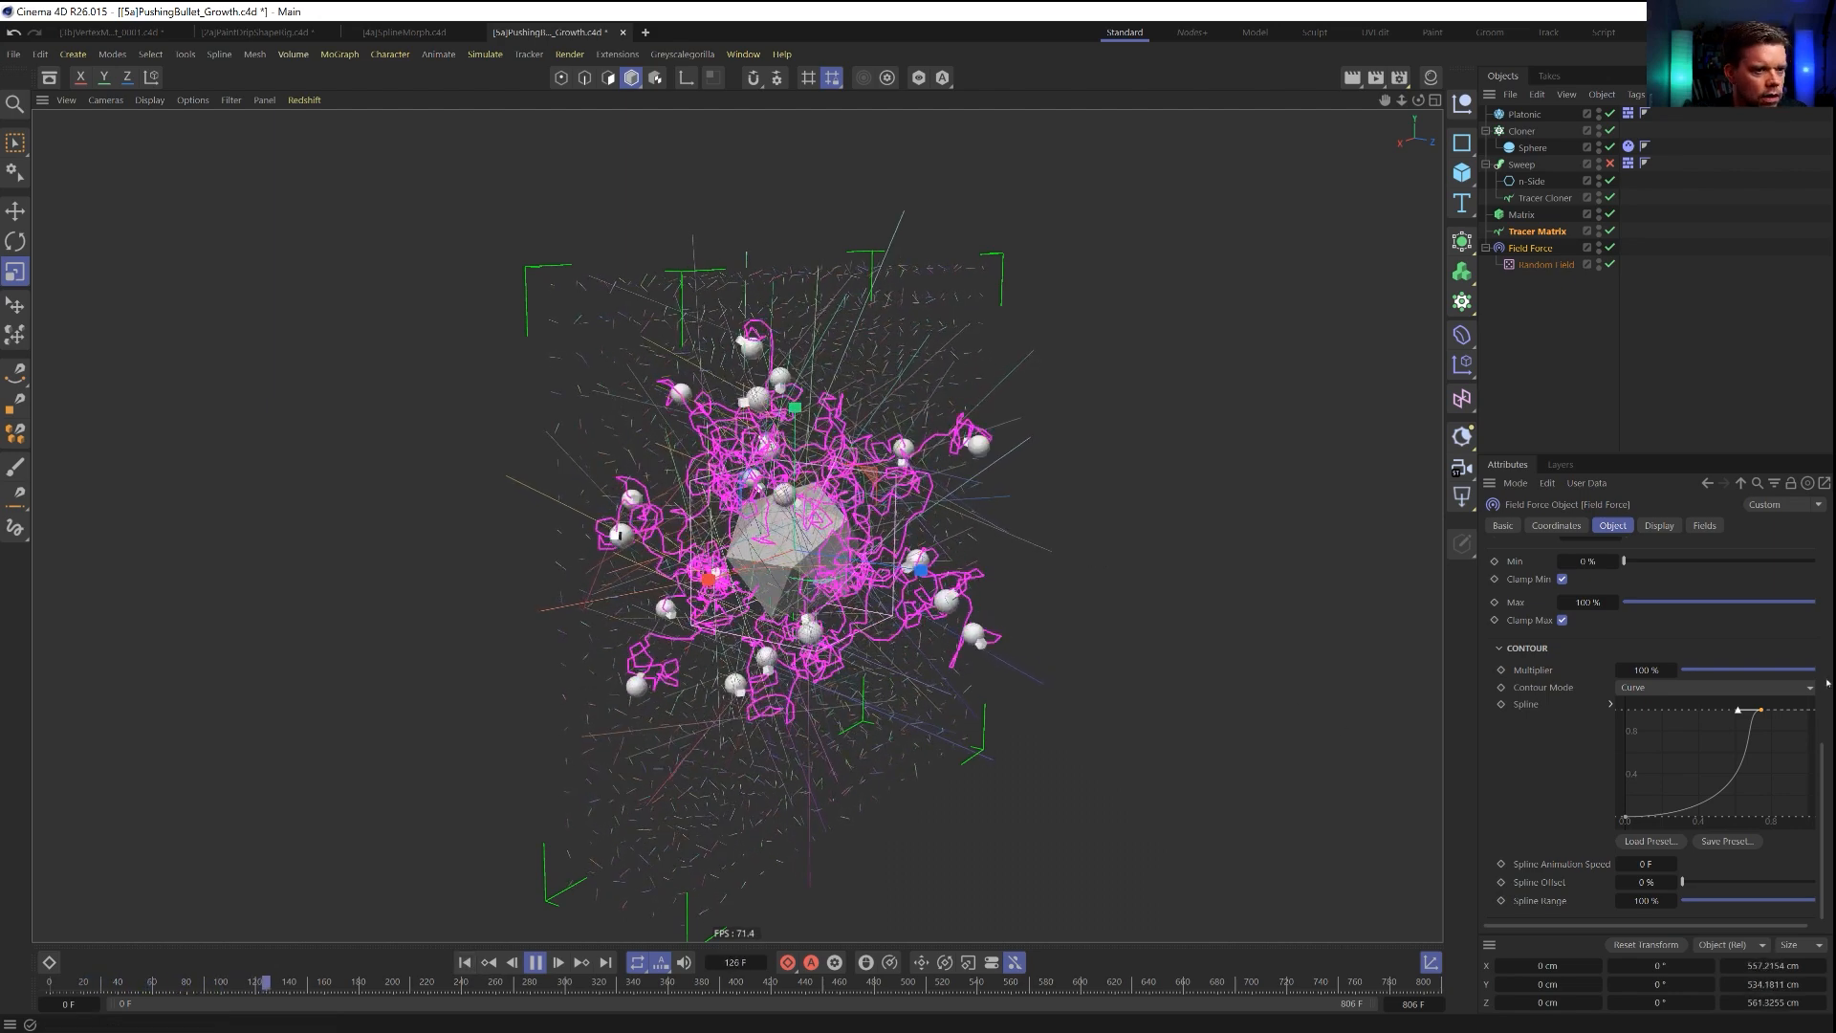
{"action": "left_click_drag", "start_coordinate": [1774, 716], "coordinate": [1787, 705]}
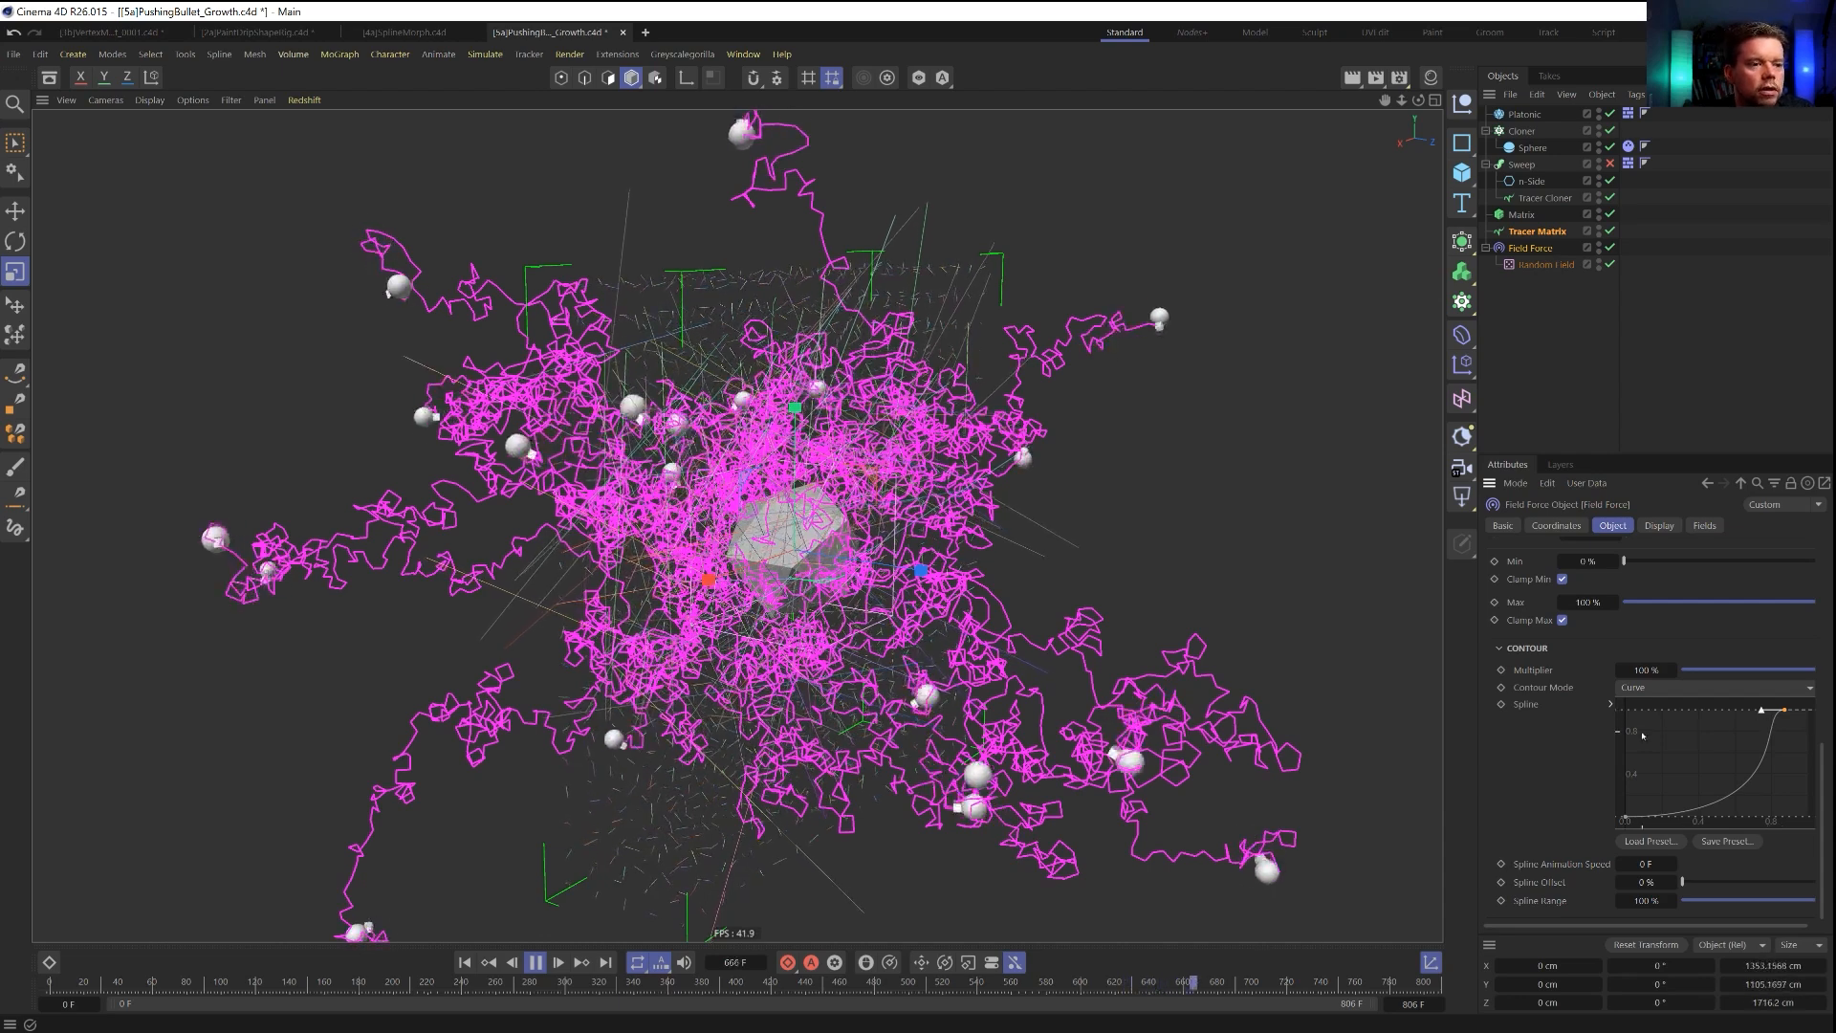
{"action": "left_click", "coordinate": [1632, 689]}
{"action": "left_click", "coordinate": [1637, 707]}
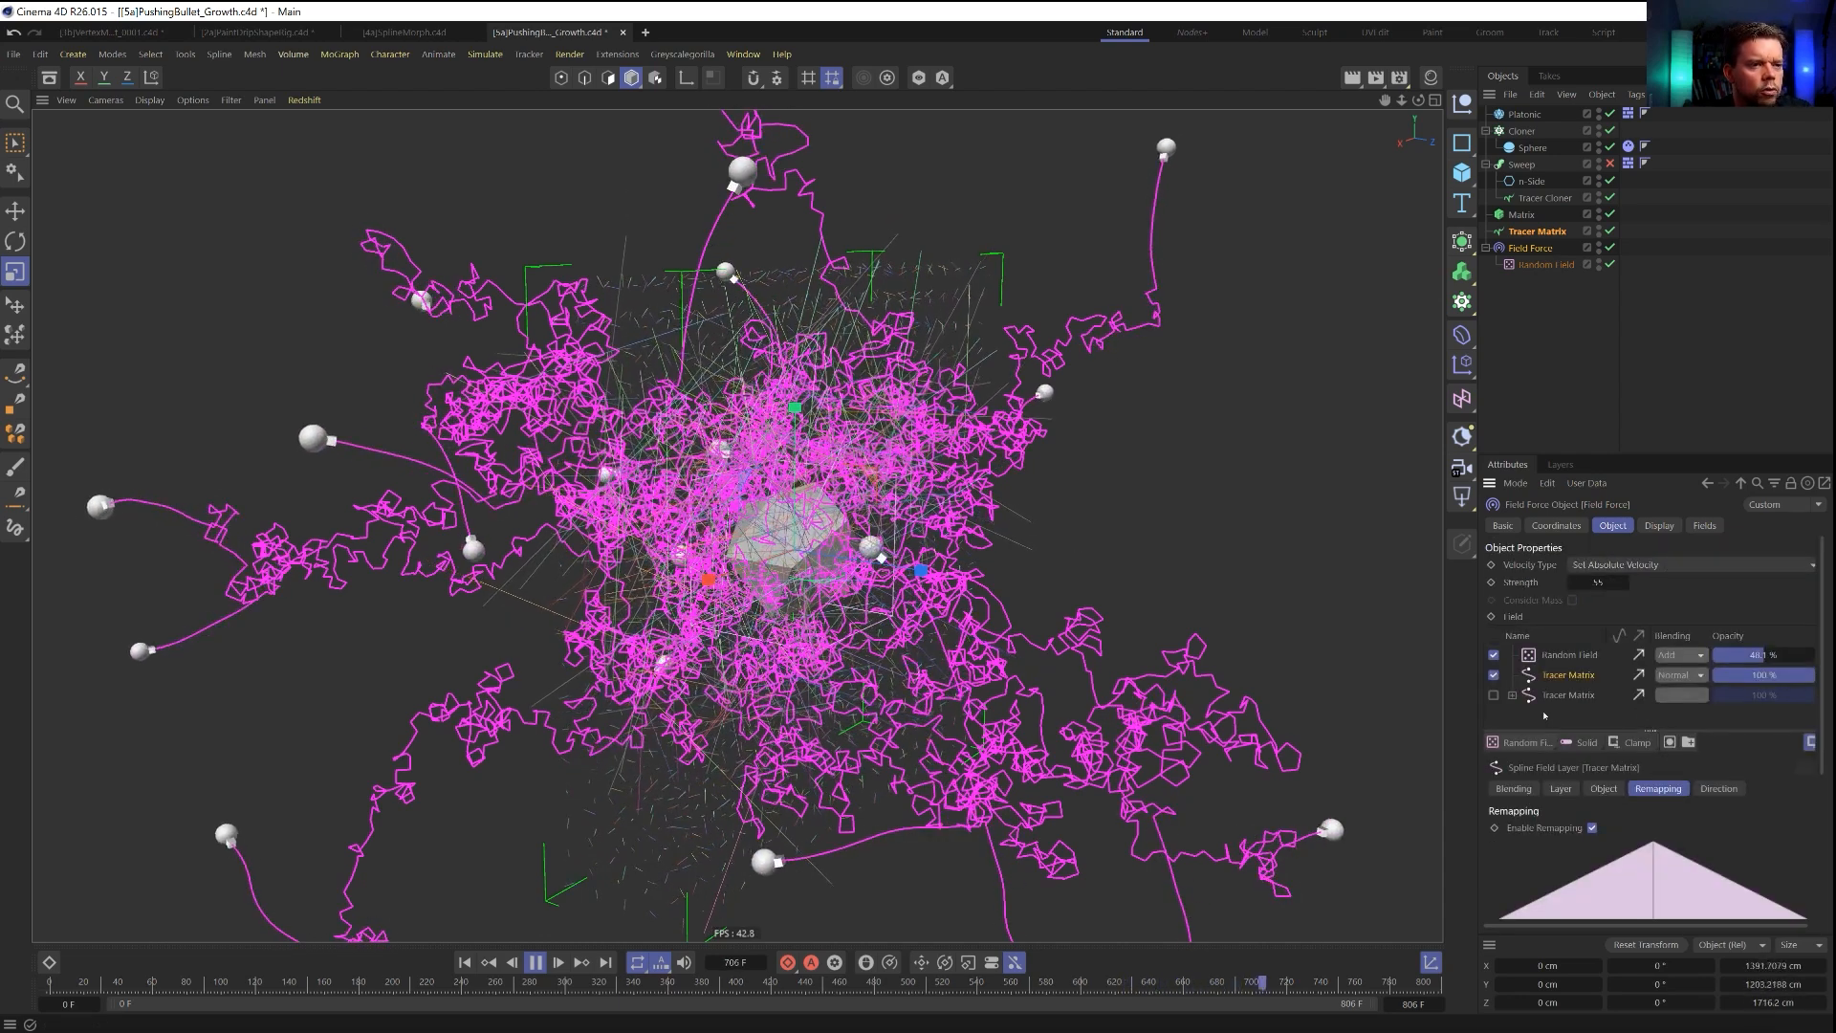
Reset the direction scale of the active Tracer Matrix layer to 100 % and replay the simulation from the first frame.
{"action": "scroll", "coordinate": [1562, 775], "scroll_direction": "down", "scroll_amount": 4}
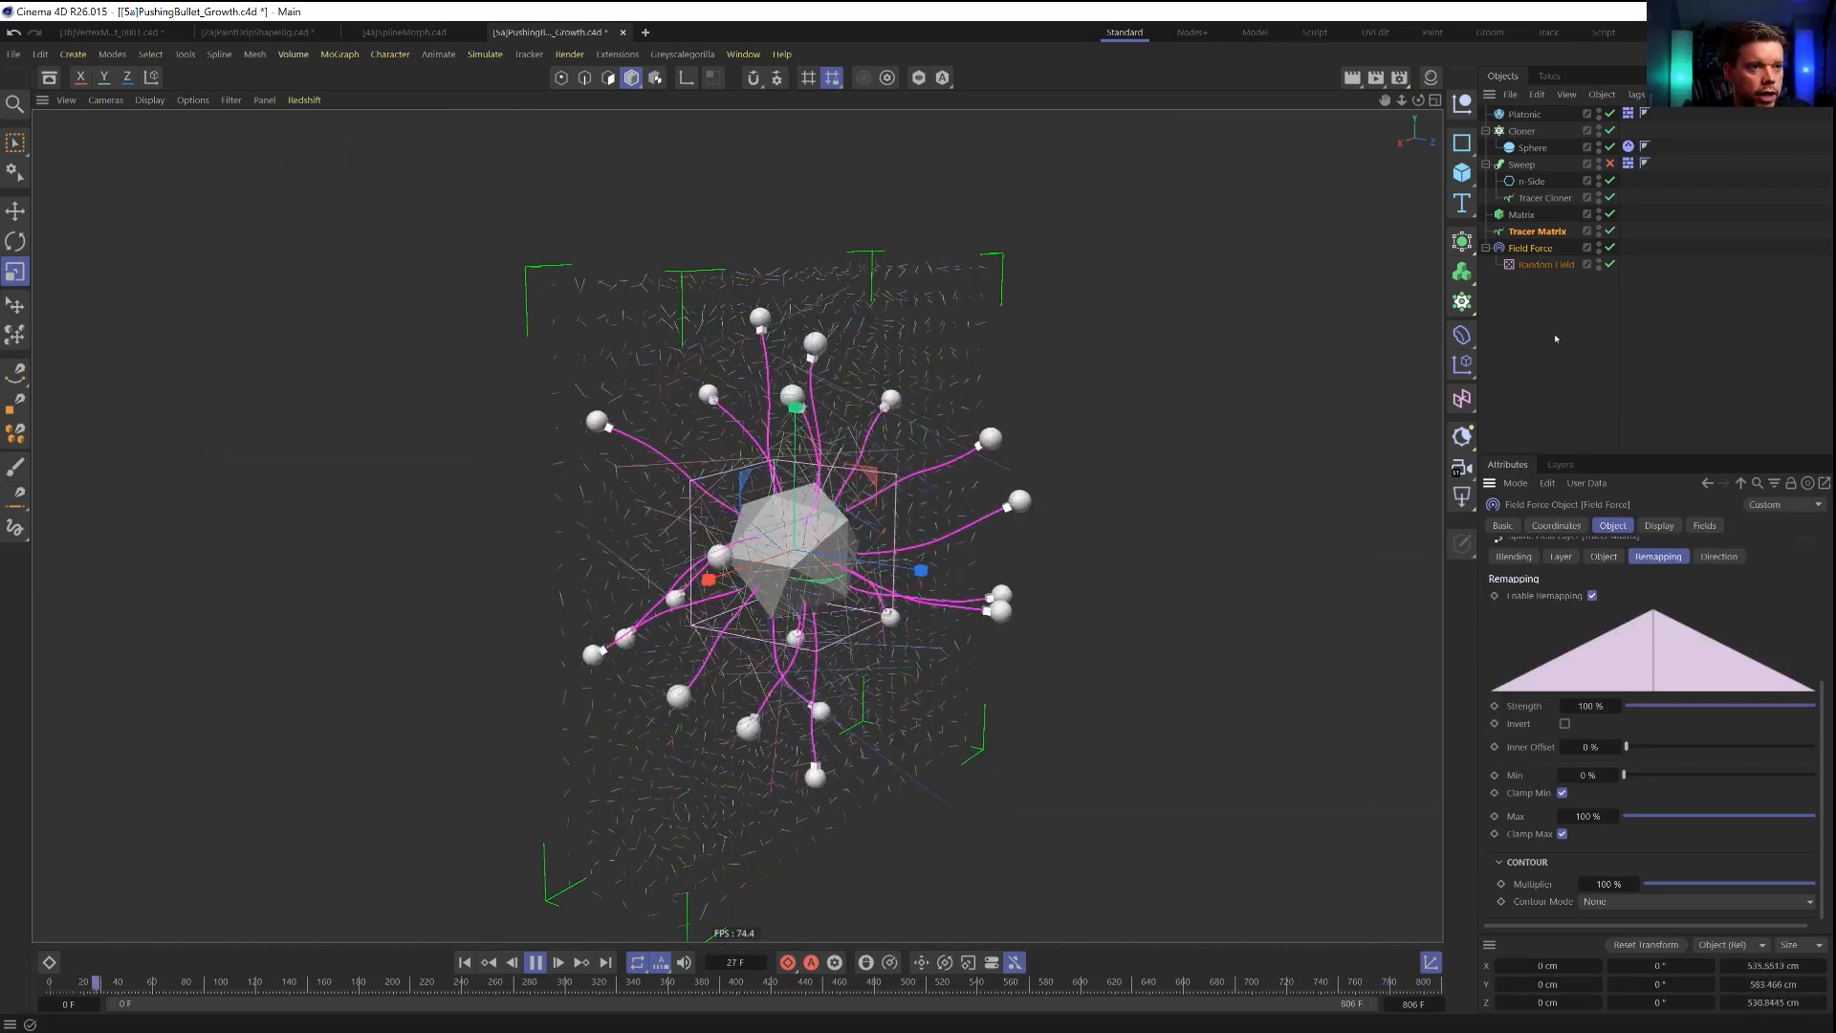
{"action": "left_click", "coordinate": [1614, 526]}
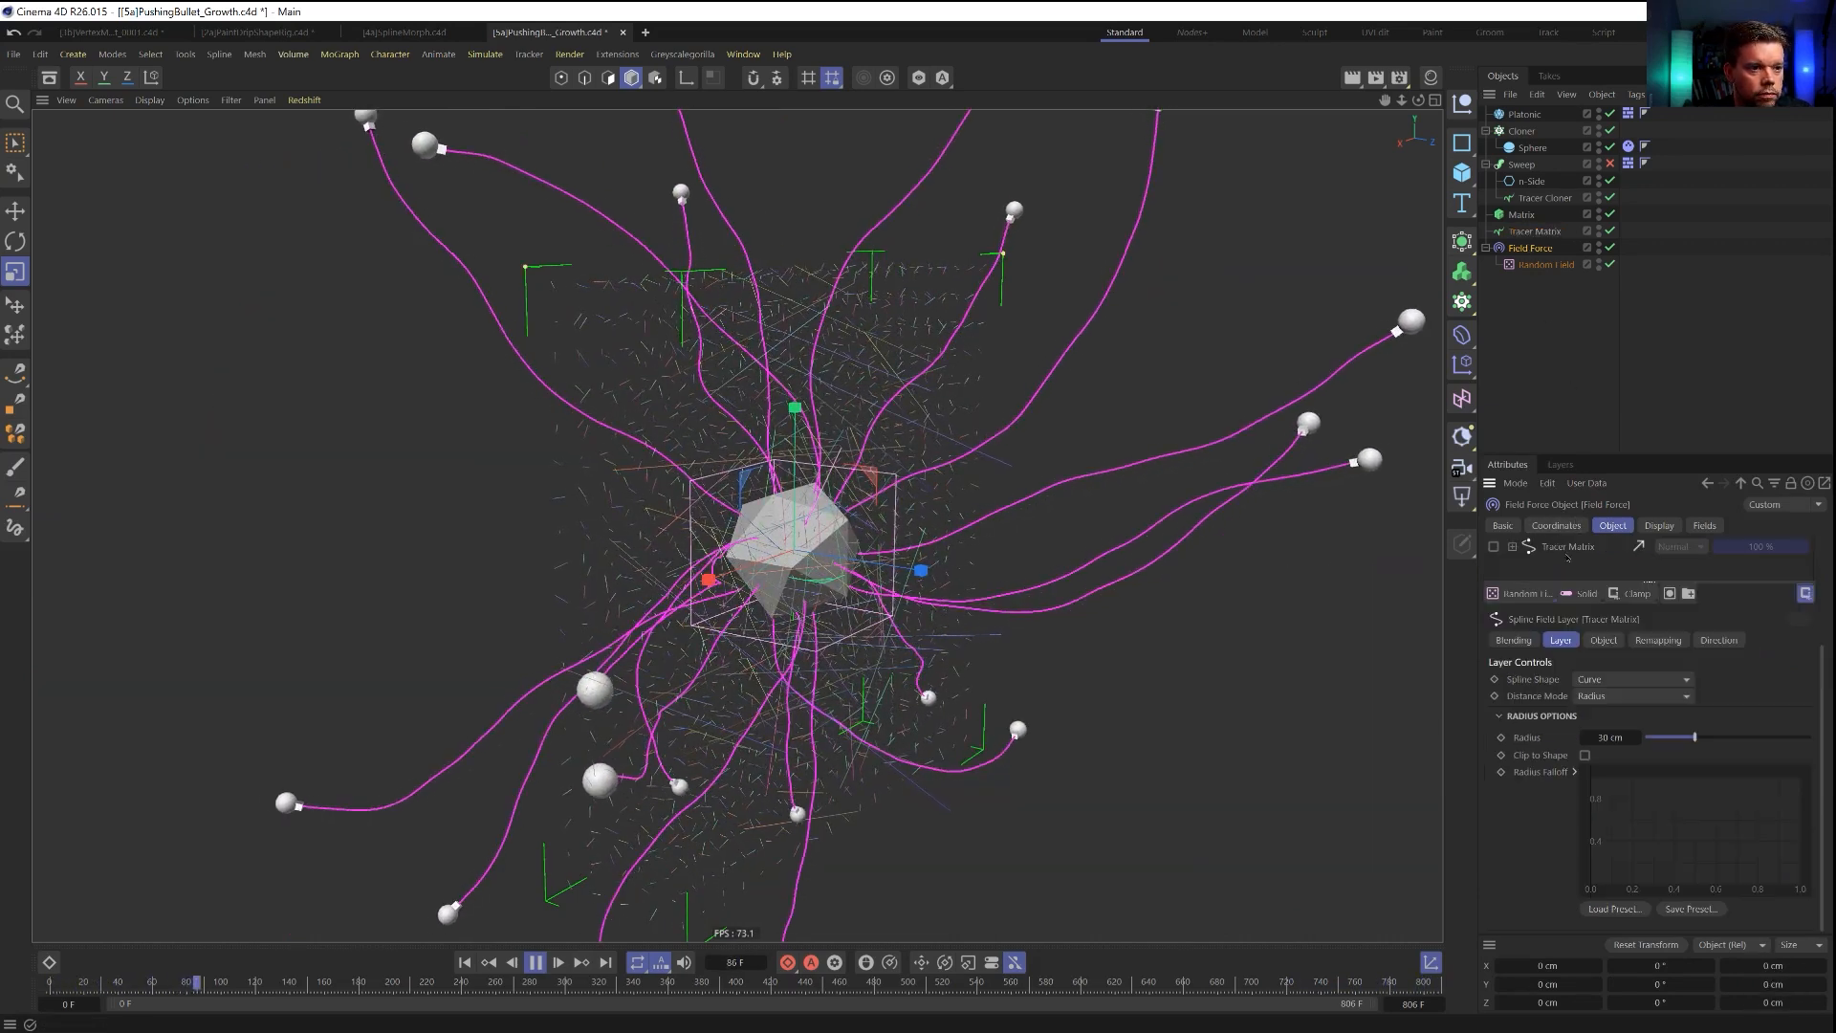
{"action": "left_click", "coordinate": [1614, 529]}
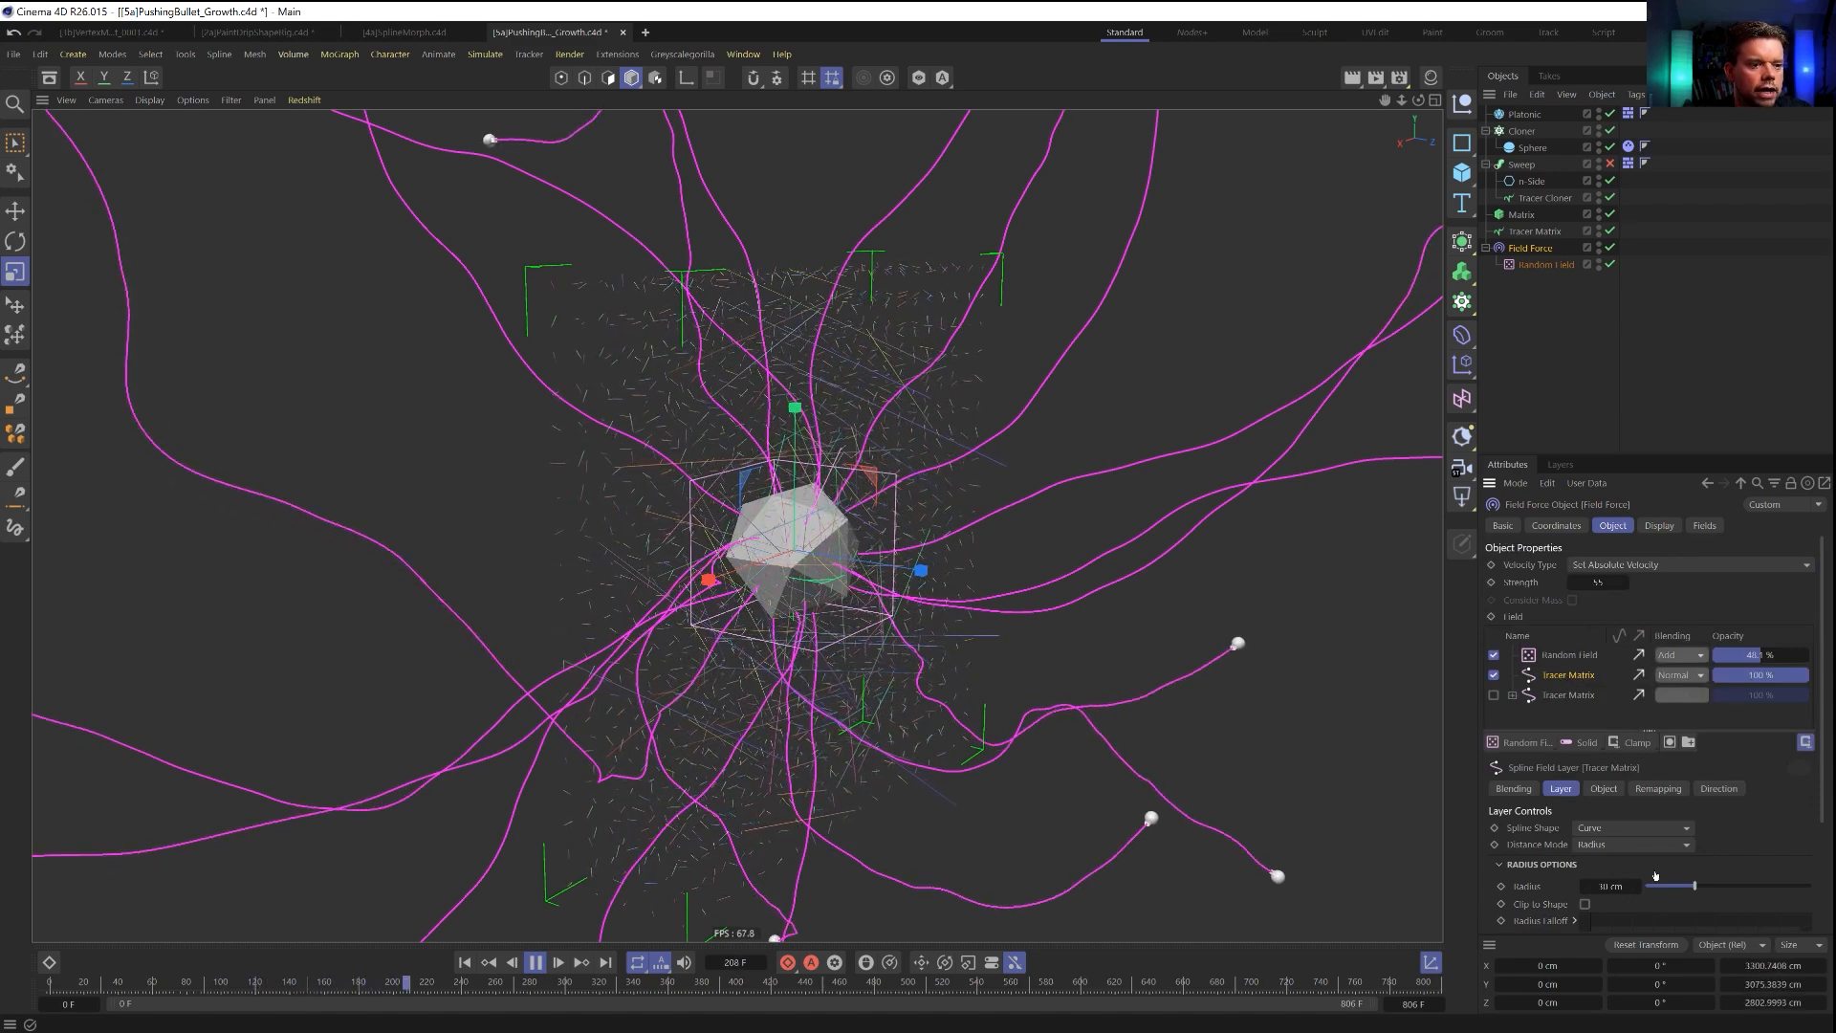
{"action": "left_click", "coordinate": [1717, 789]}
{"action": "right_click", "coordinate": [1638, 869]}
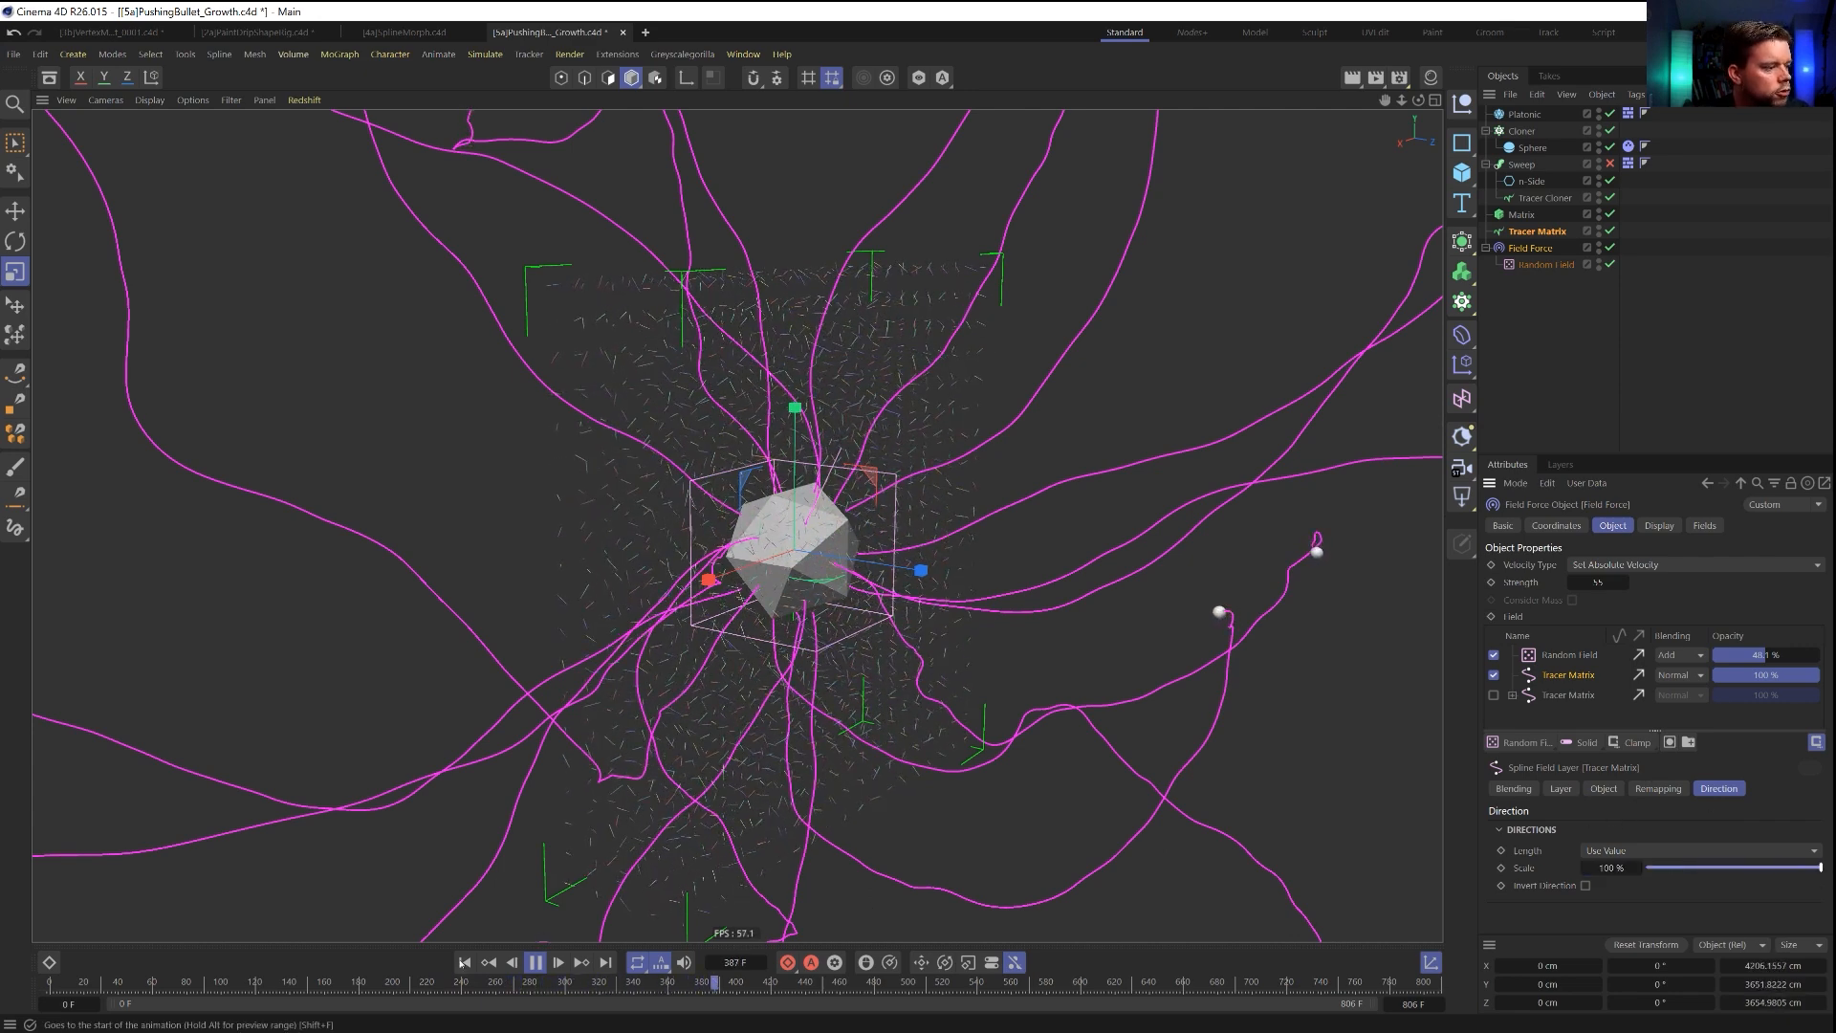
{"action": "left_click", "coordinate": [464, 962]}
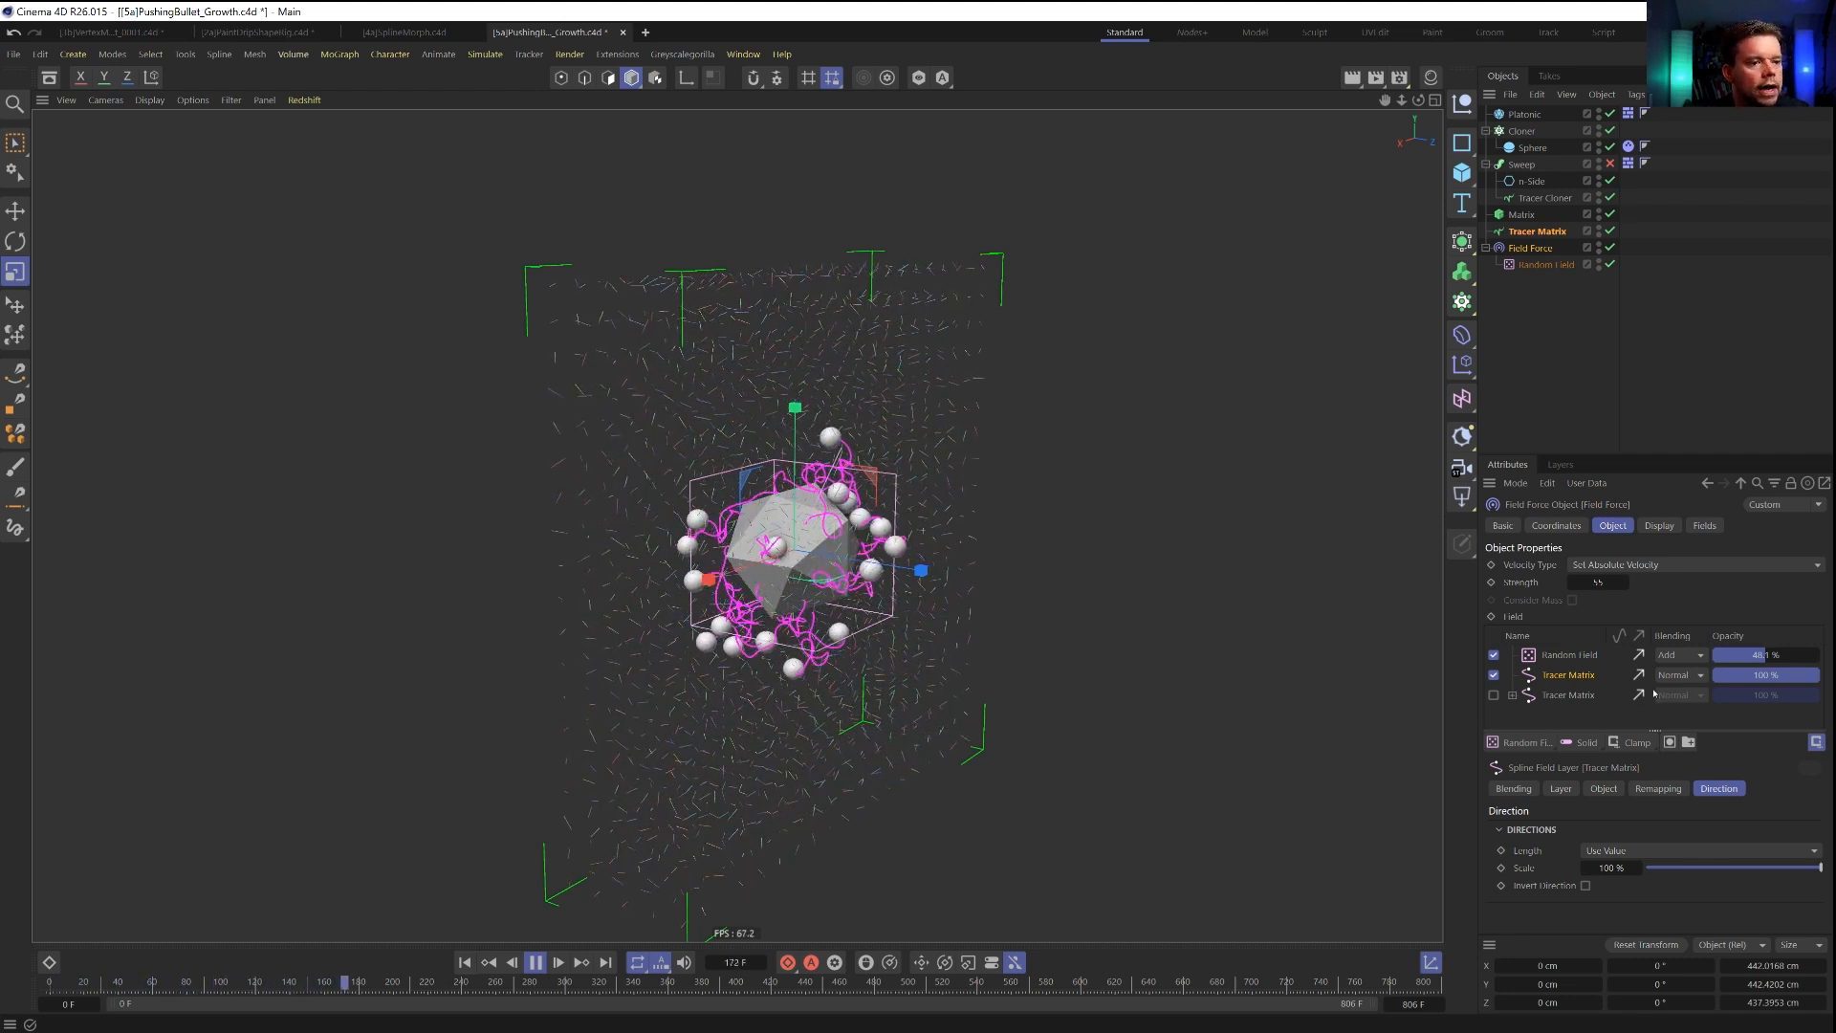
Check the active Tracer Matrix layer's trace settings and set its radius to 60 cm.
{"action": "left_click", "coordinate": [1604, 788]}
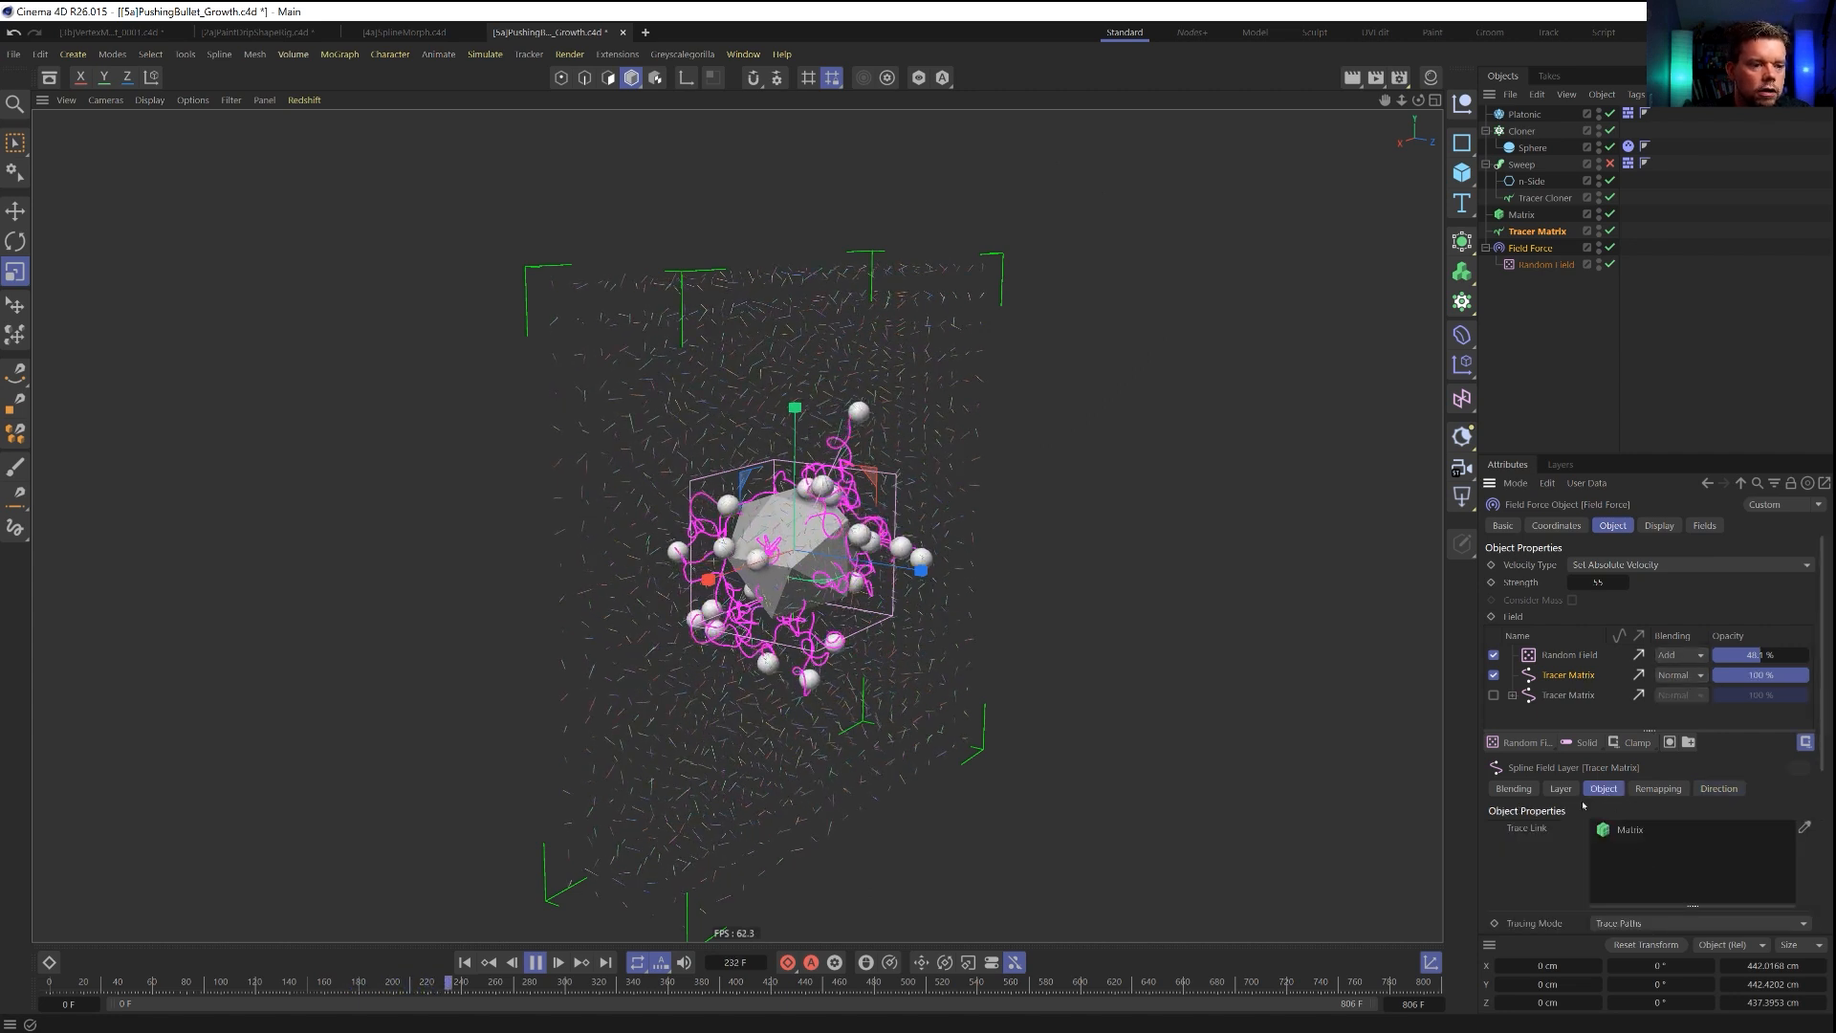
{"action": "scroll", "coordinate": [1559, 862], "scroll_direction": "down", "scroll_amount": 3}
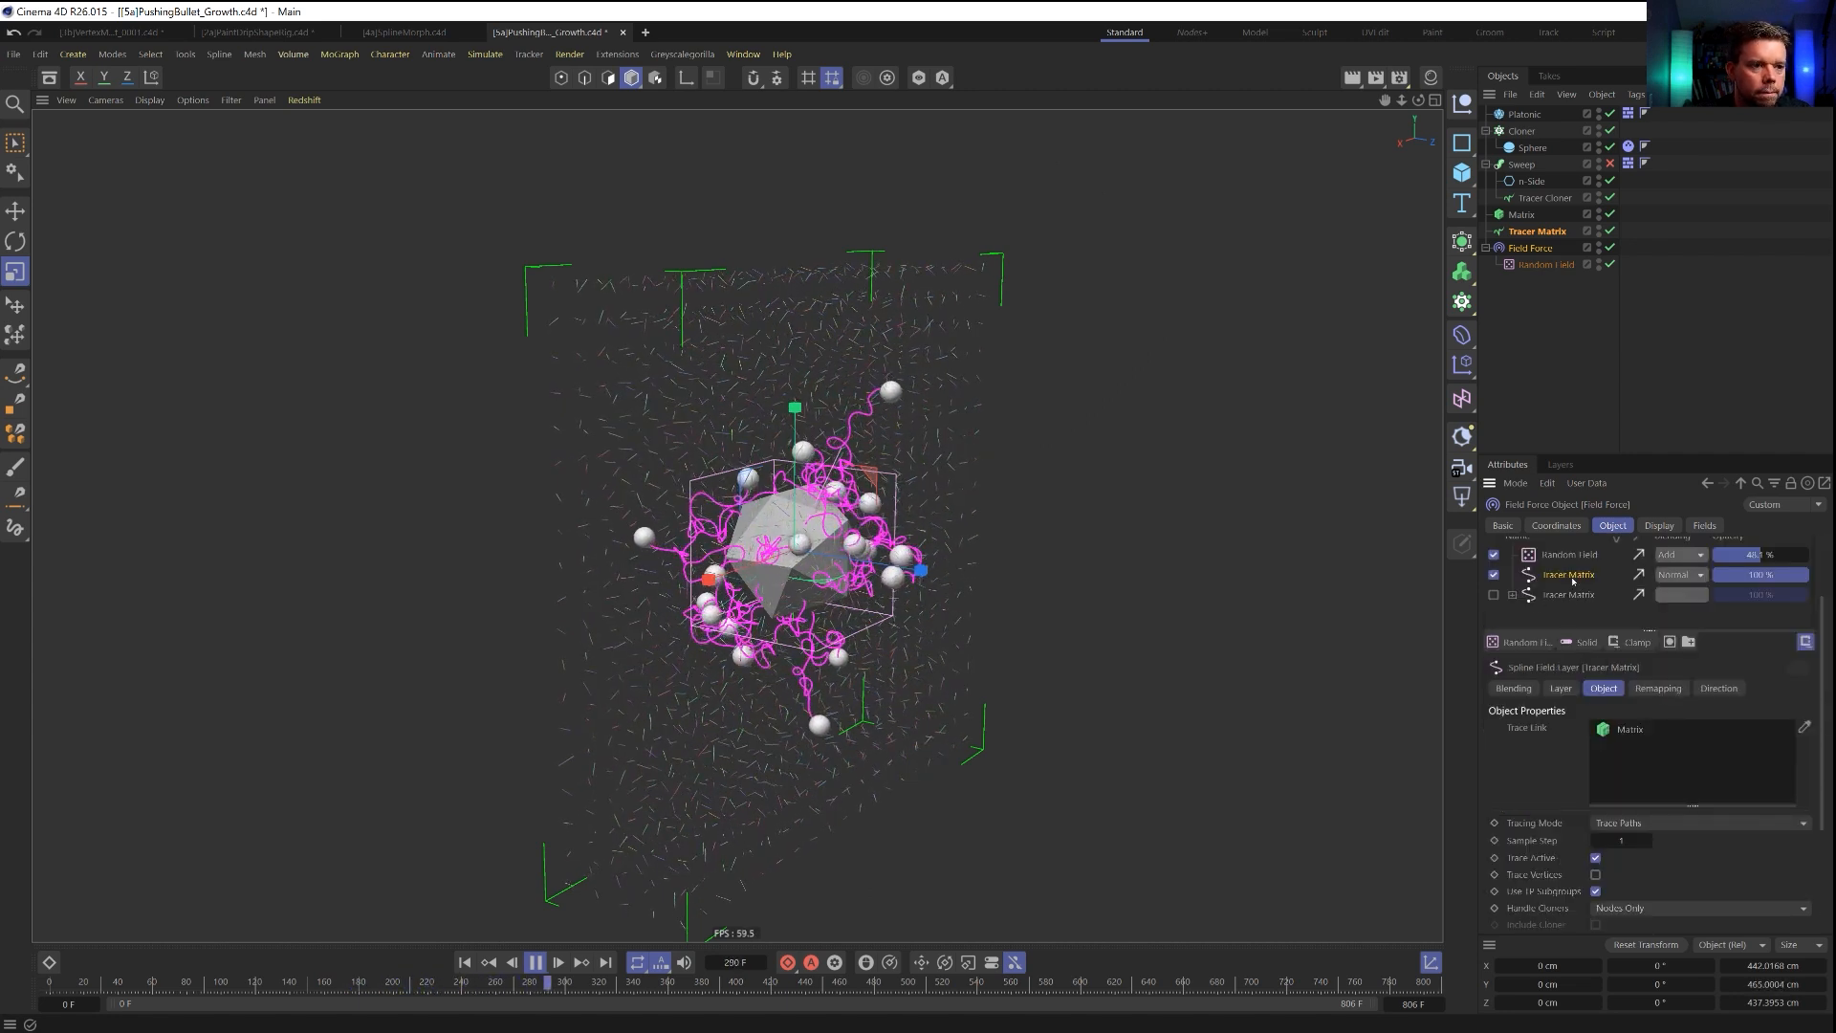
{"action": "left_click", "coordinate": [1561, 689]}
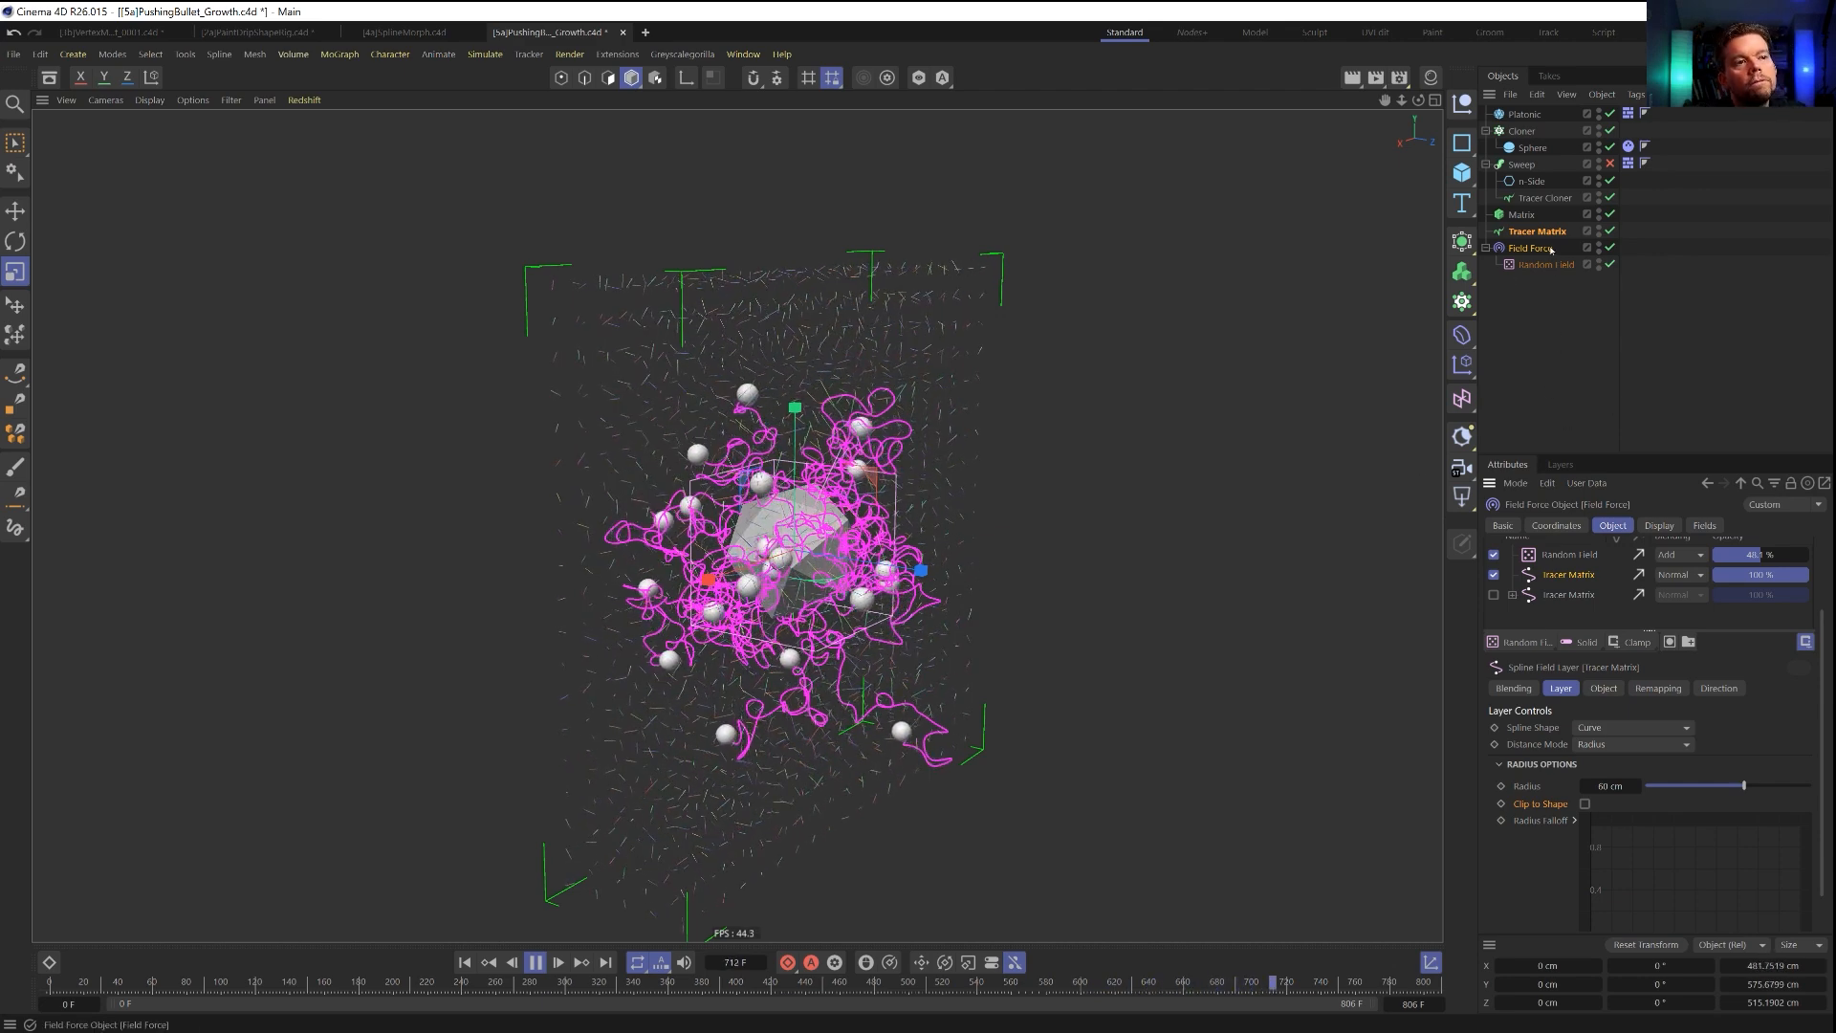
Add another Tracer Matrix layer above the active one in the Field Force, using Radius distance mode with a 15 cm radius.
{"action": "left_click_drag", "start_coordinate": [1562, 577], "coordinate": [1562, 579]}
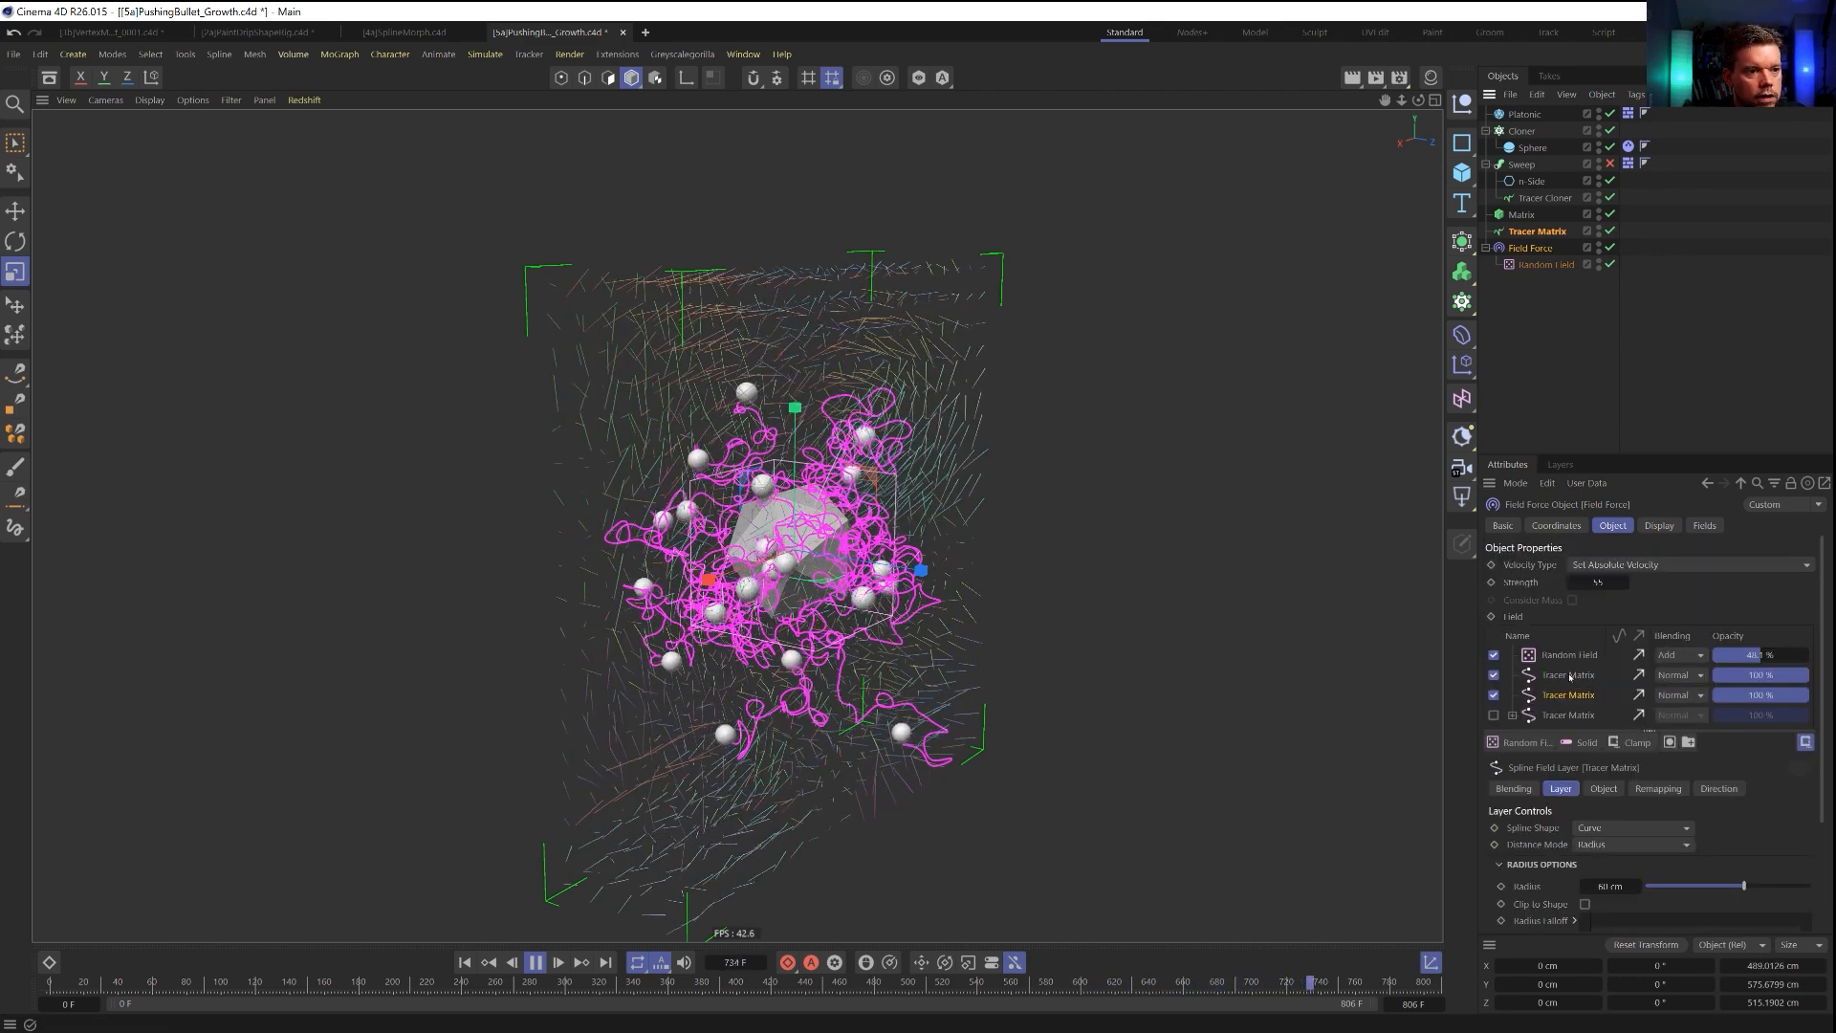
{"action": "left_click", "coordinate": [1597, 845]}
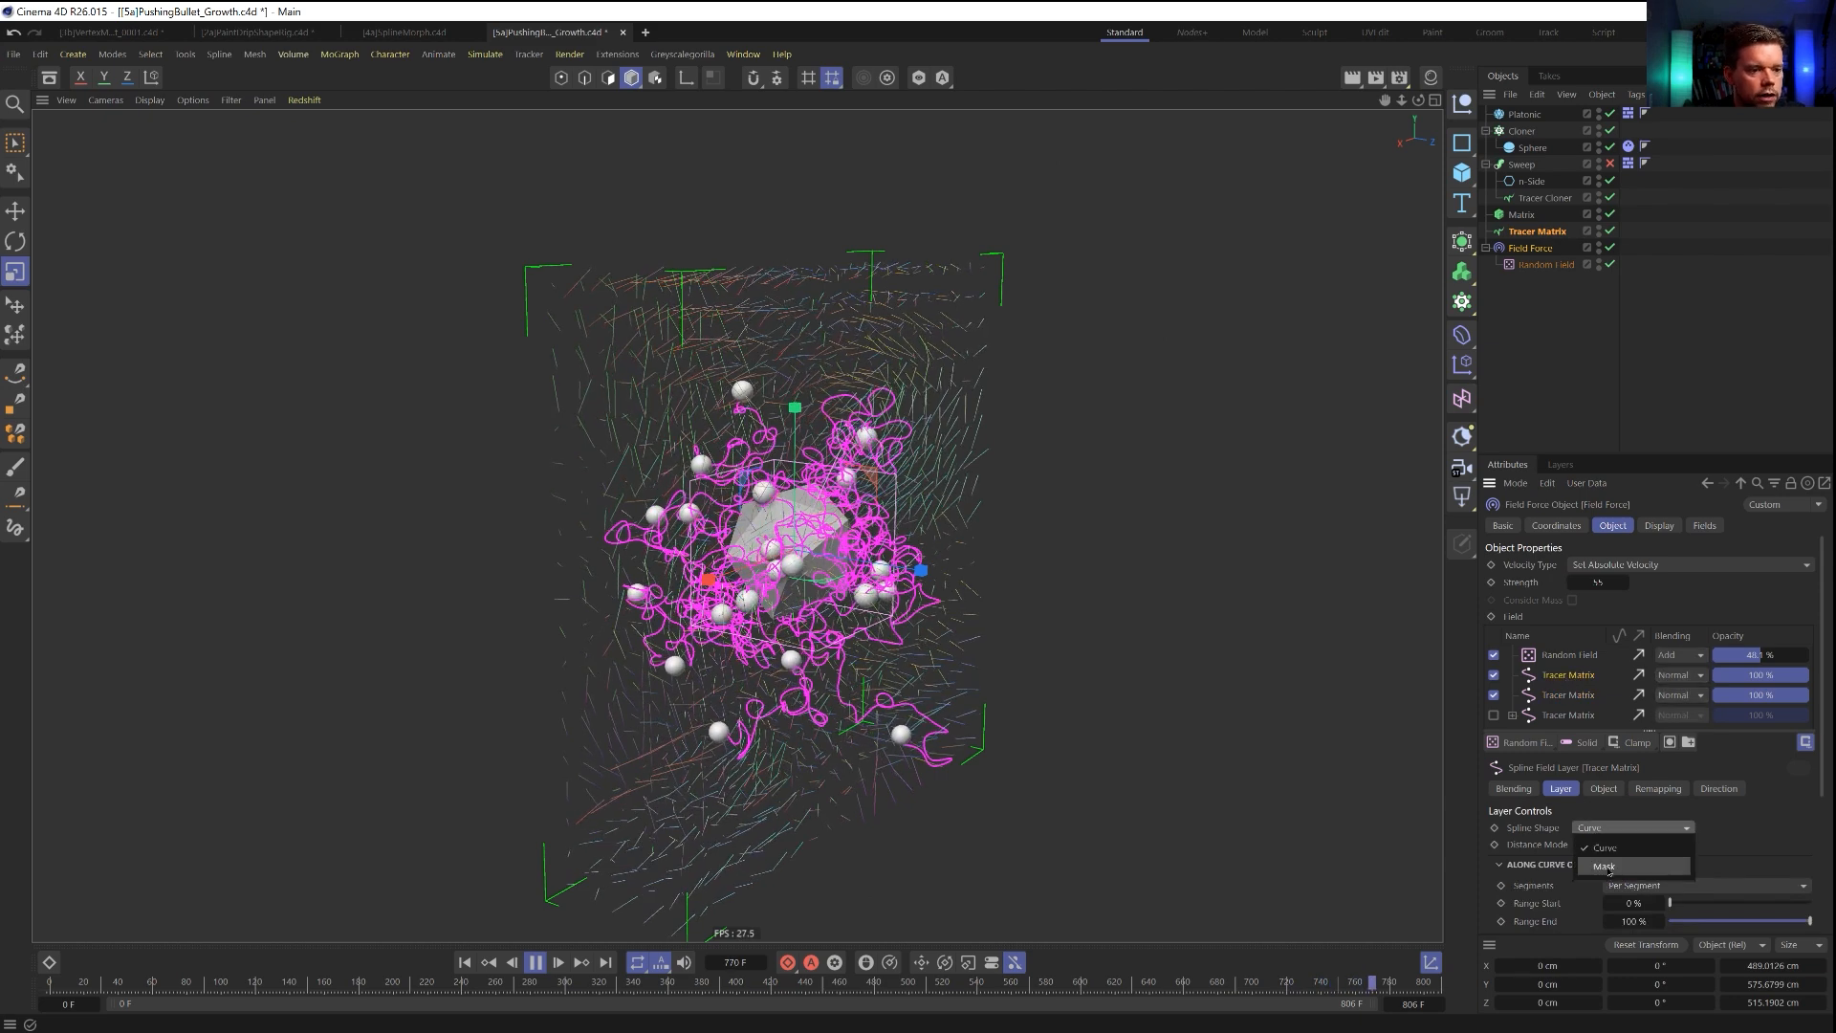
{"action": "left_click", "coordinate": [1595, 880]}
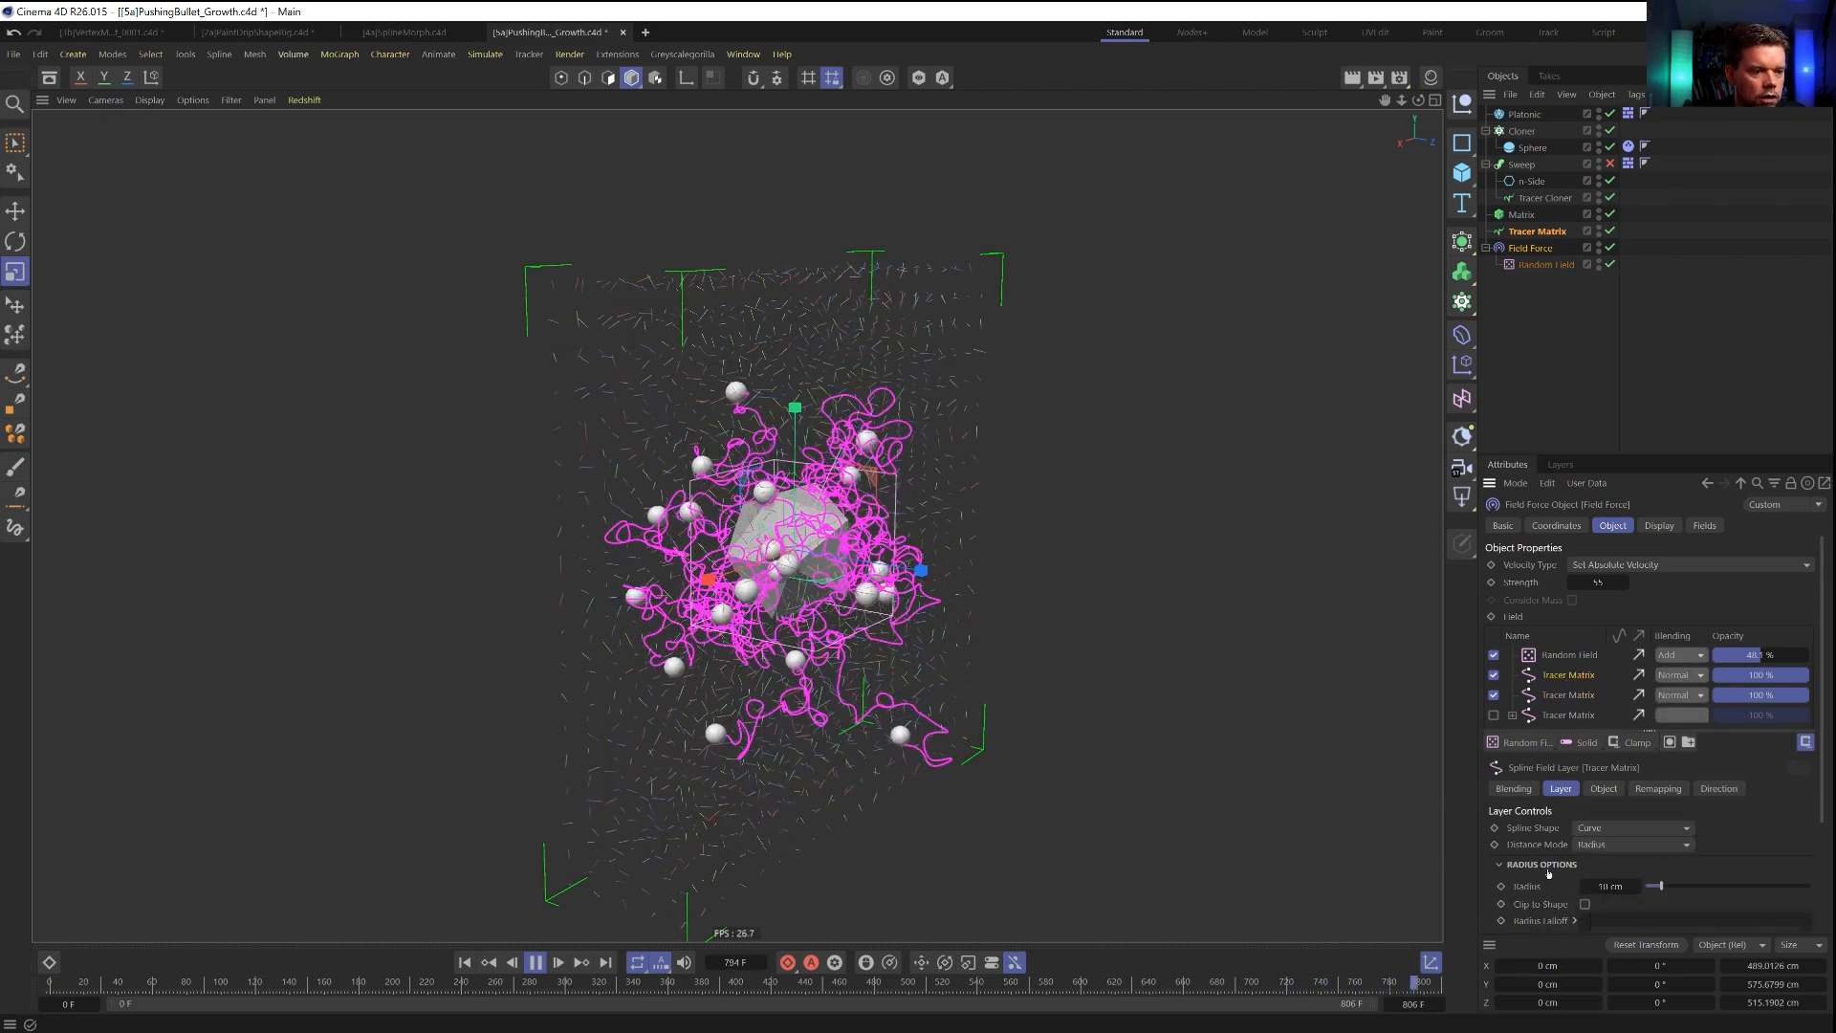
{"action": "left_click", "coordinate": [1611, 887]}
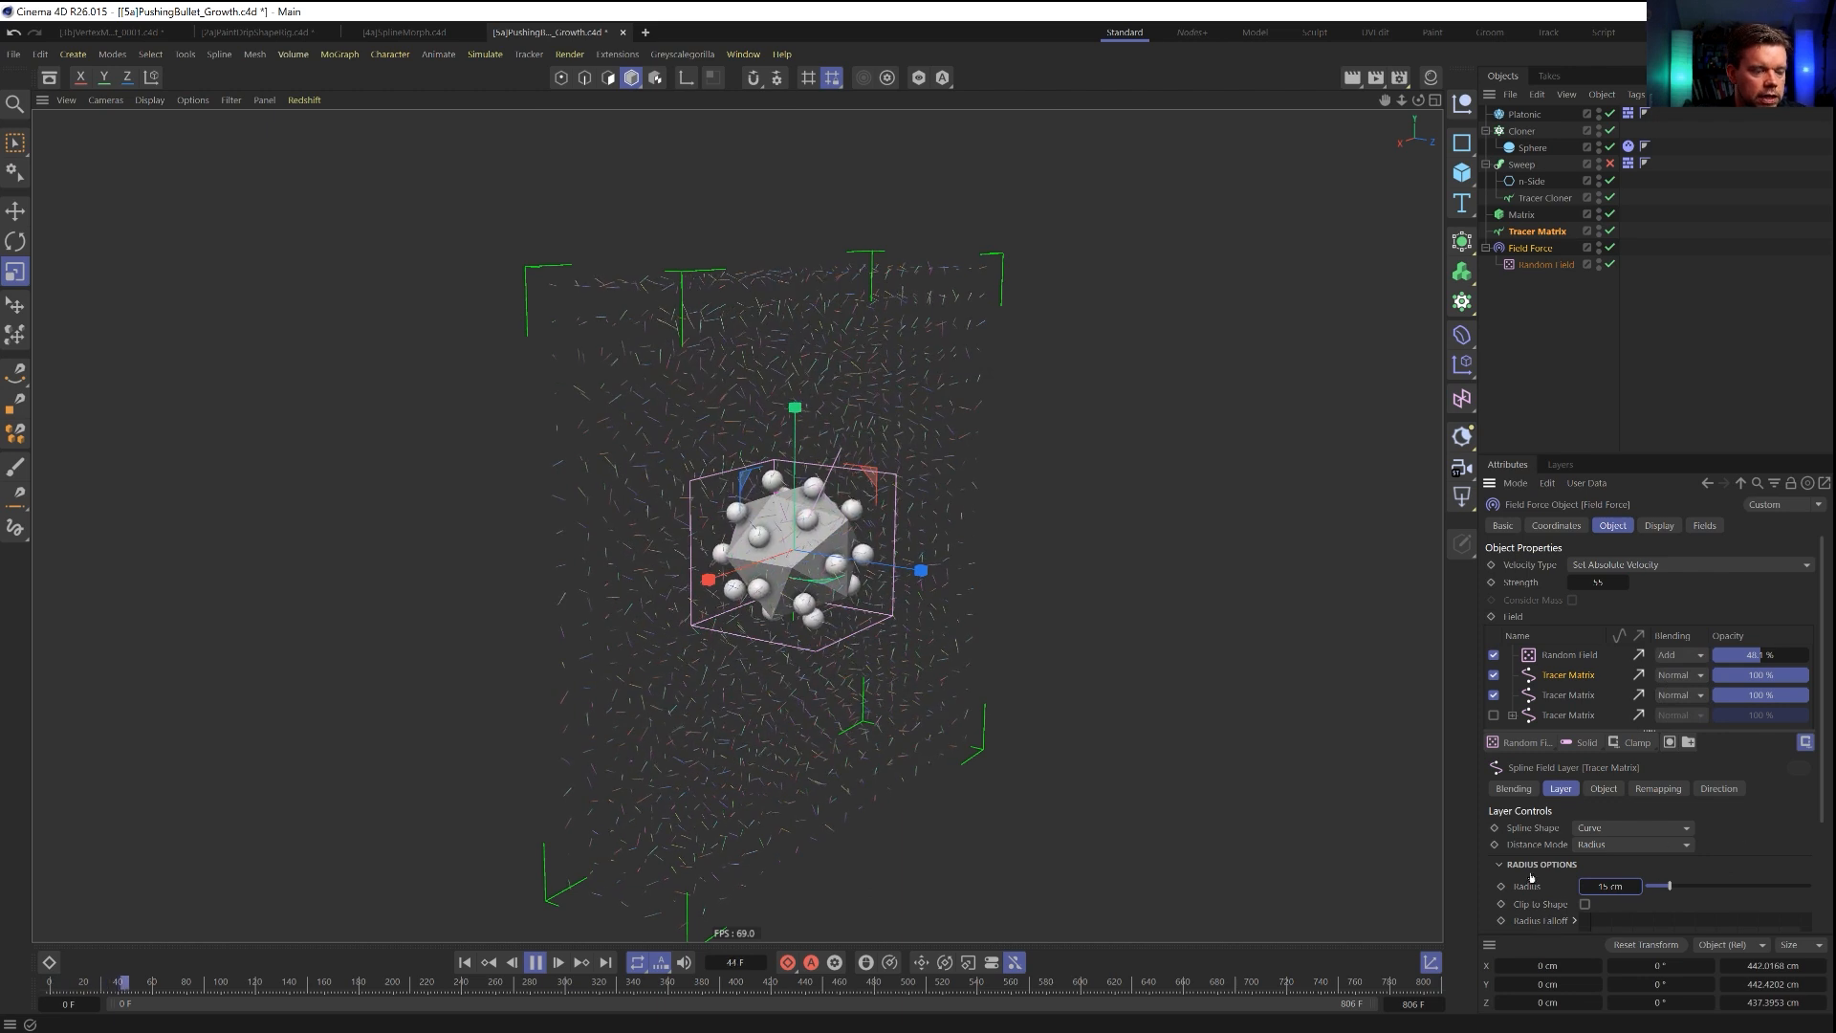
Set the new Tracer Matrix layer's direction scale to 1000 % without inverted direction, and its blending to Add.
{"action": "scroll", "coordinate": [1540, 873], "scroll_direction": "down", "scroll_amount": 3}
{"action": "left_click", "coordinate": [1718, 688]}
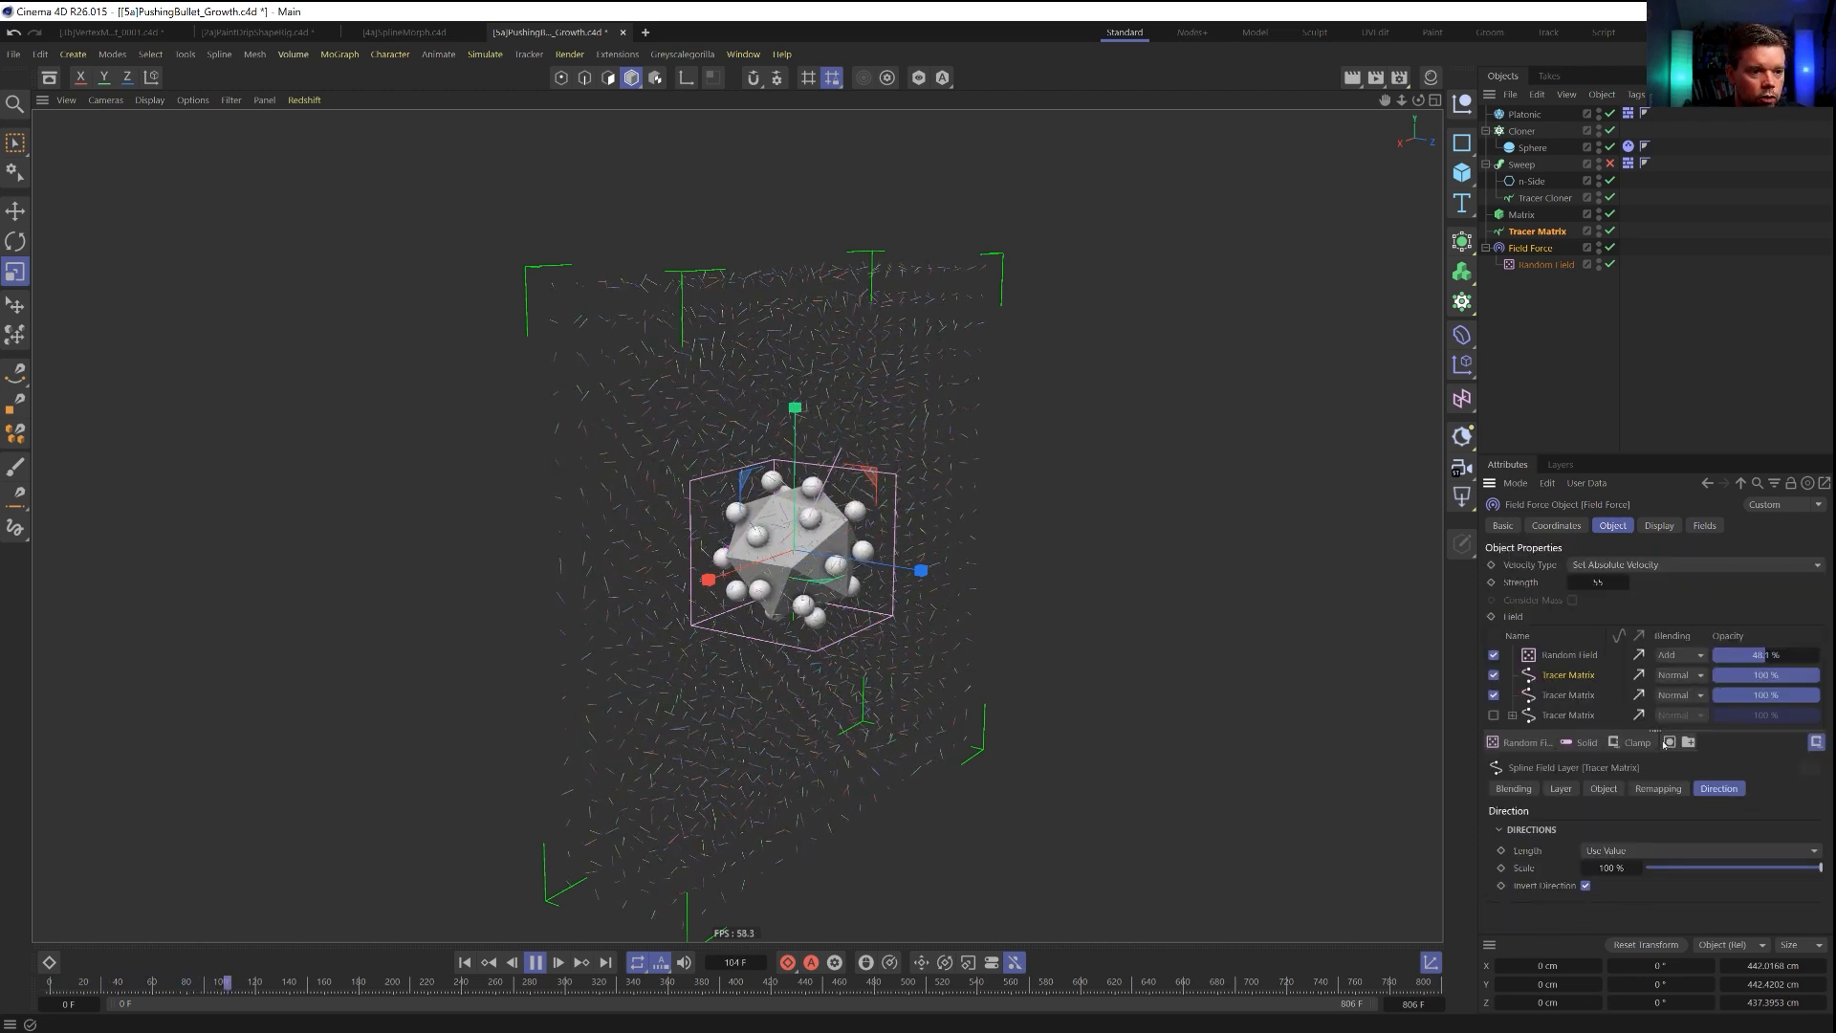
{"action": "left_click", "coordinate": [1586, 885]}
{"action": "double_click", "coordinate": [1628, 869]}
{"action": "type", "text": "1000"}
{"action": "key", "text": "Return"}
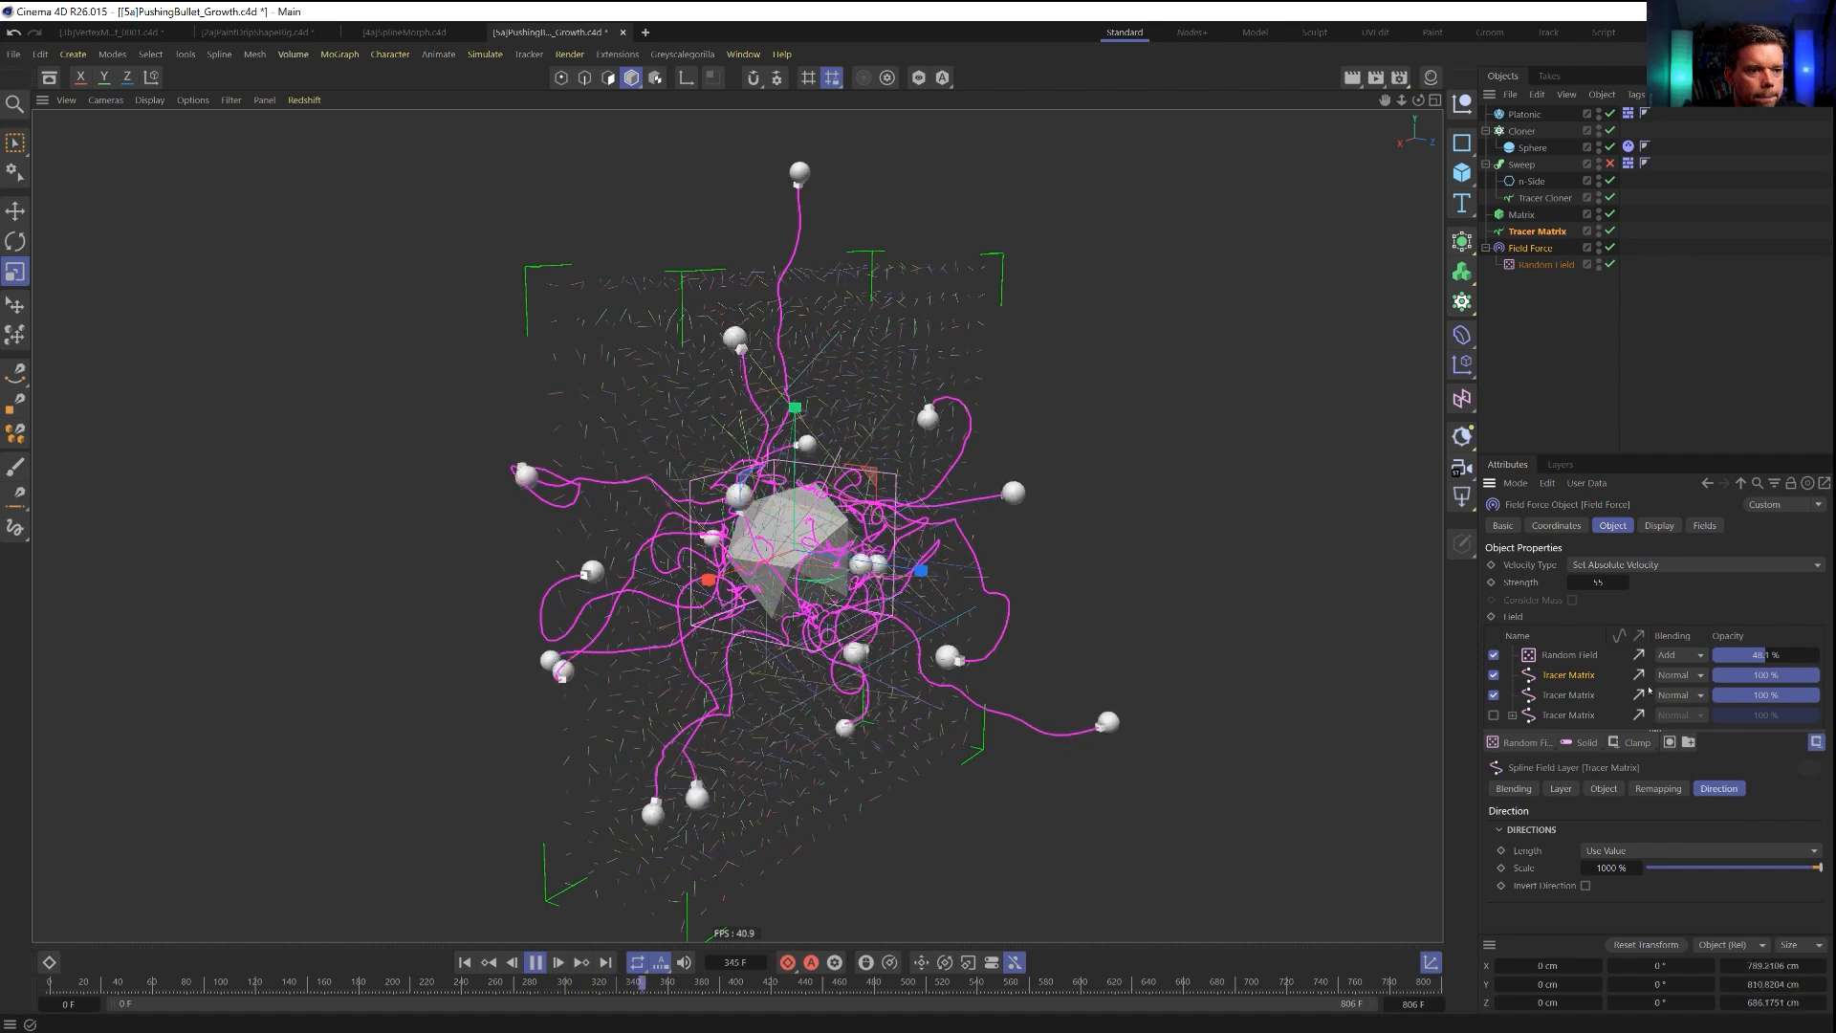
{"action": "left_click", "coordinate": [1666, 676]}
{"action": "left_click", "coordinate": [1691, 851]}
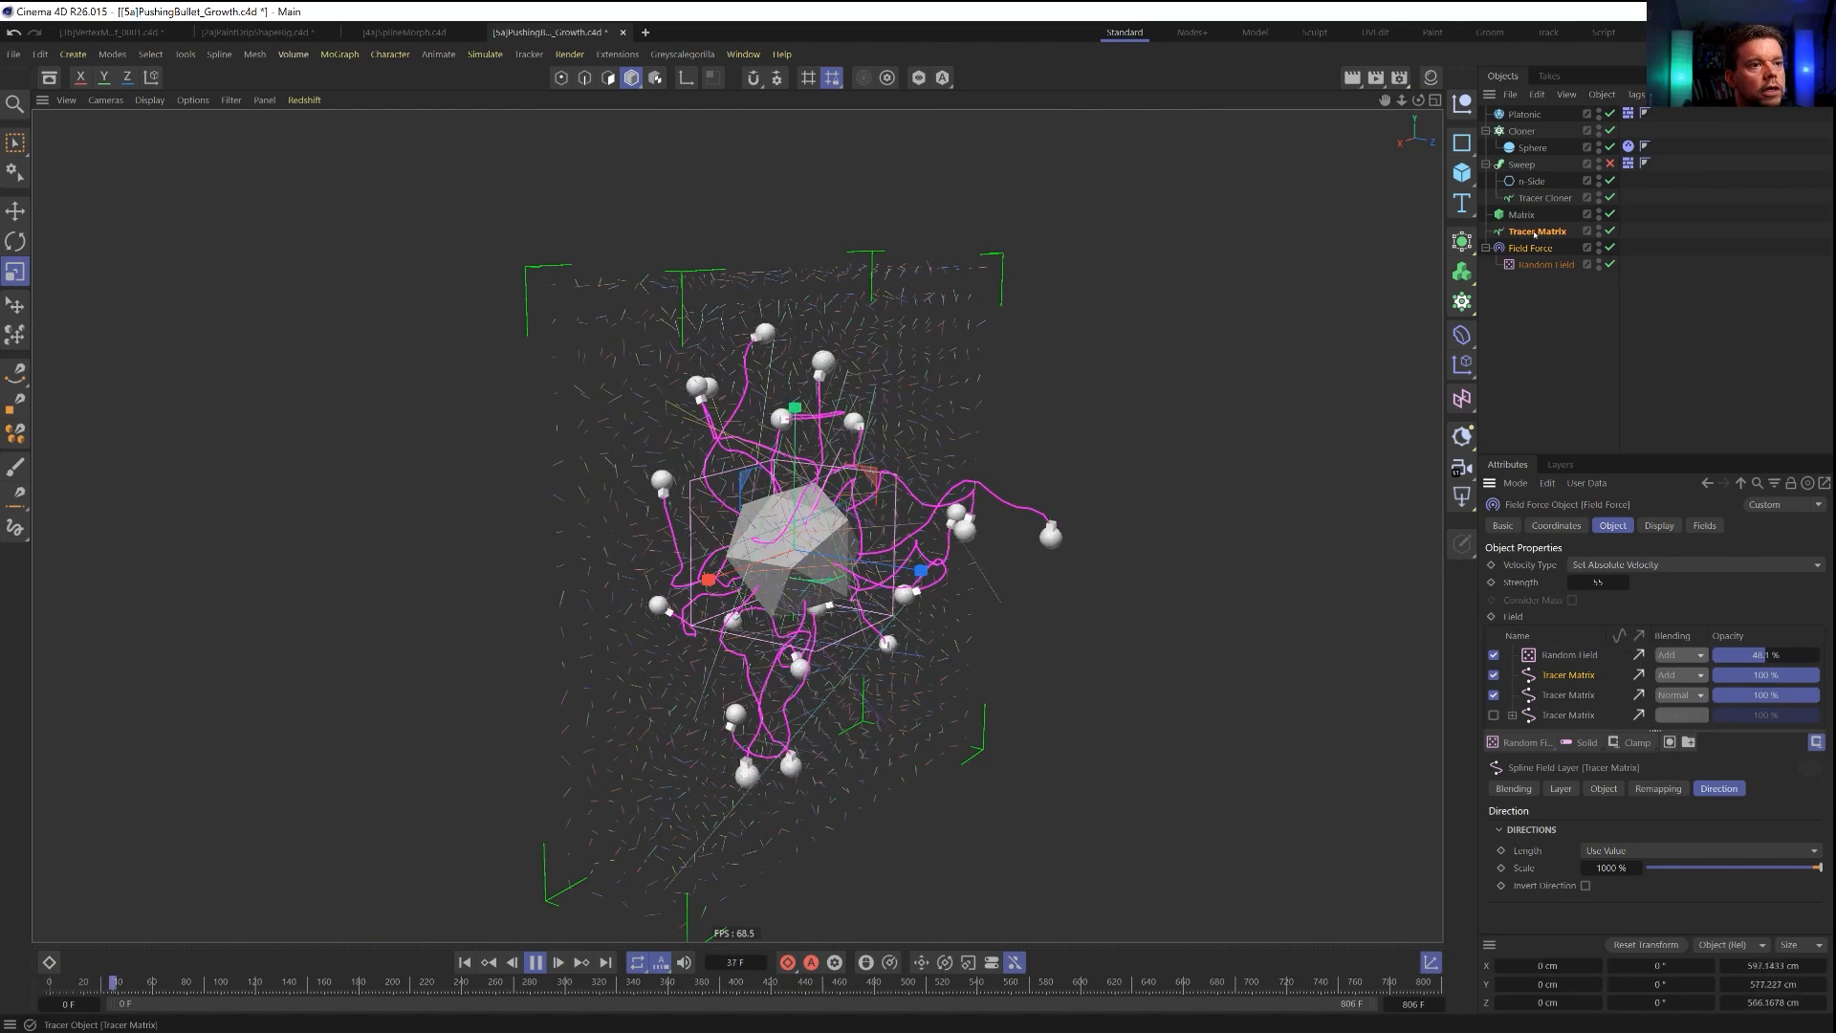
Try a limit amount of 5 on the Tracer Cloner, return it to 1 and change the spline type to Linear.
{"action": "left_click", "coordinate": [1543, 198]}
{"action": "left_click", "coordinate": [1646, 820]}
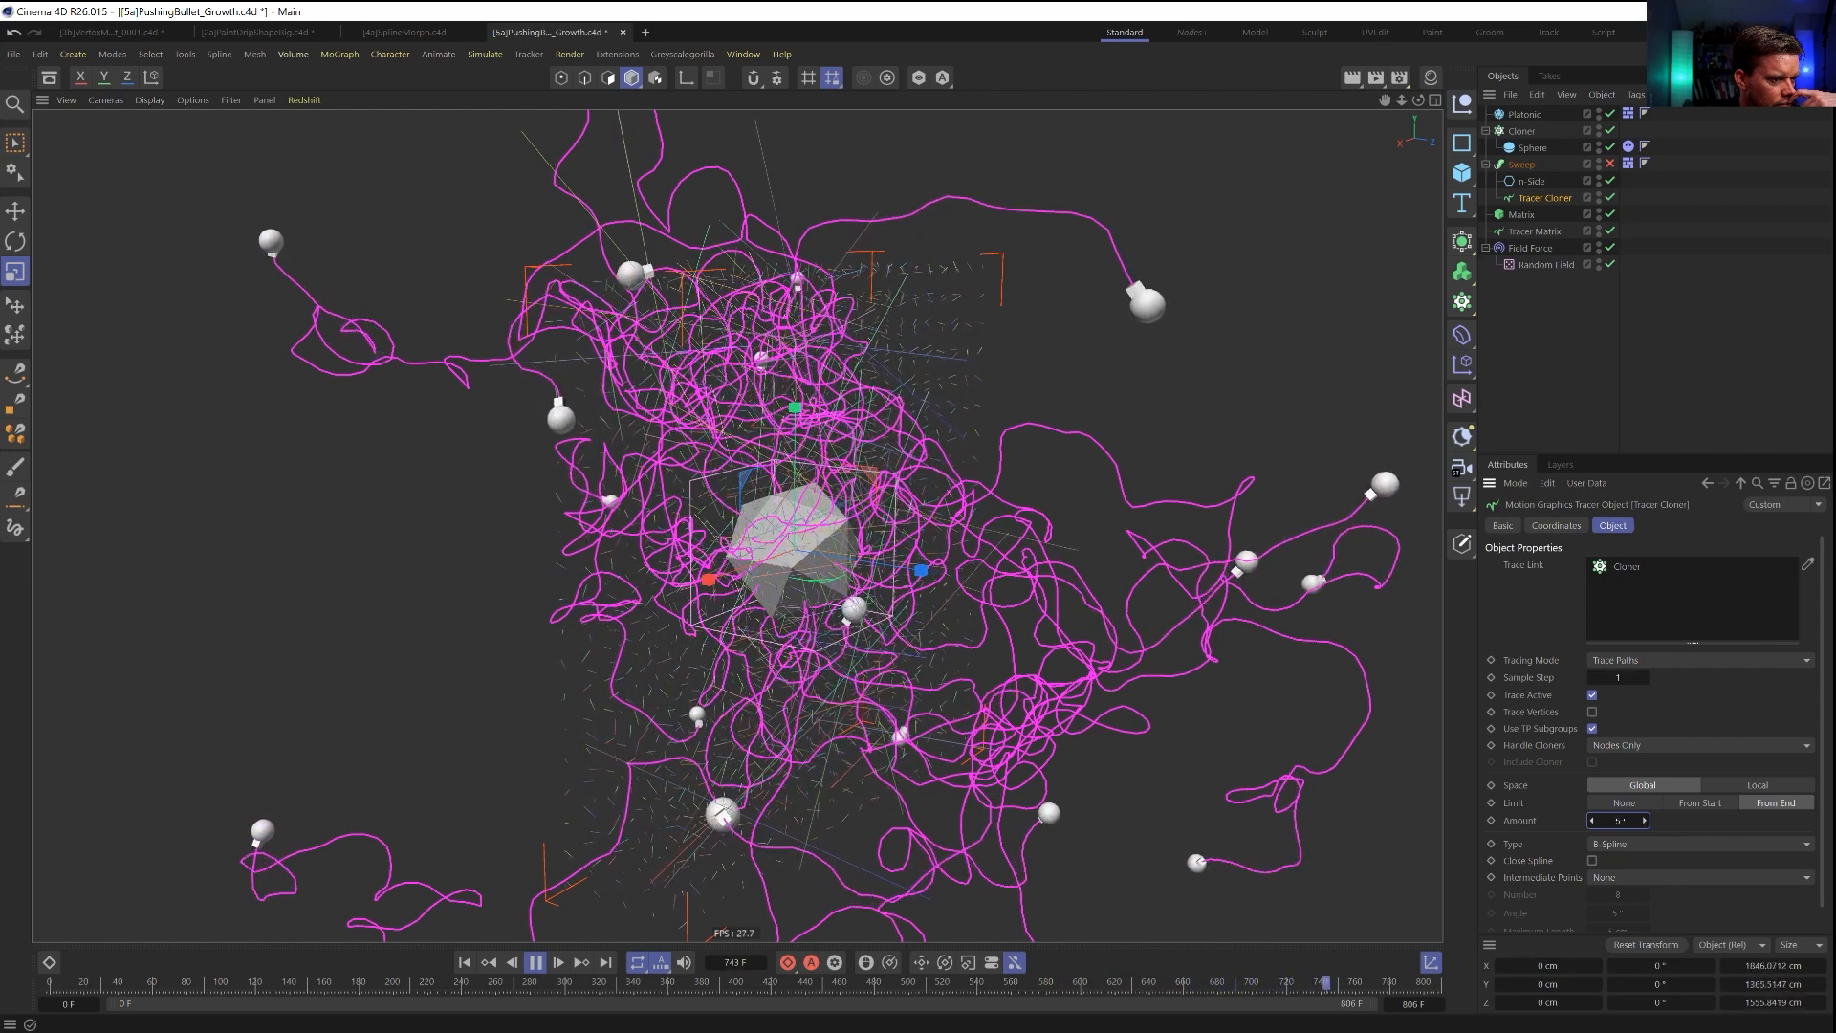
{"action": "left_click", "coordinate": [1590, 823]}
{"action": "left_click", "coordinate": [1590, 822]}
{"action": "left_click", "coordinate": [1590, 822]}
{"action": "left_click", "coordinate": [1589, 823]}
{"action": "left_click", "coordinate": [1621, 845]}
{"action": "left_click", "coordinate": [1627, 870]}
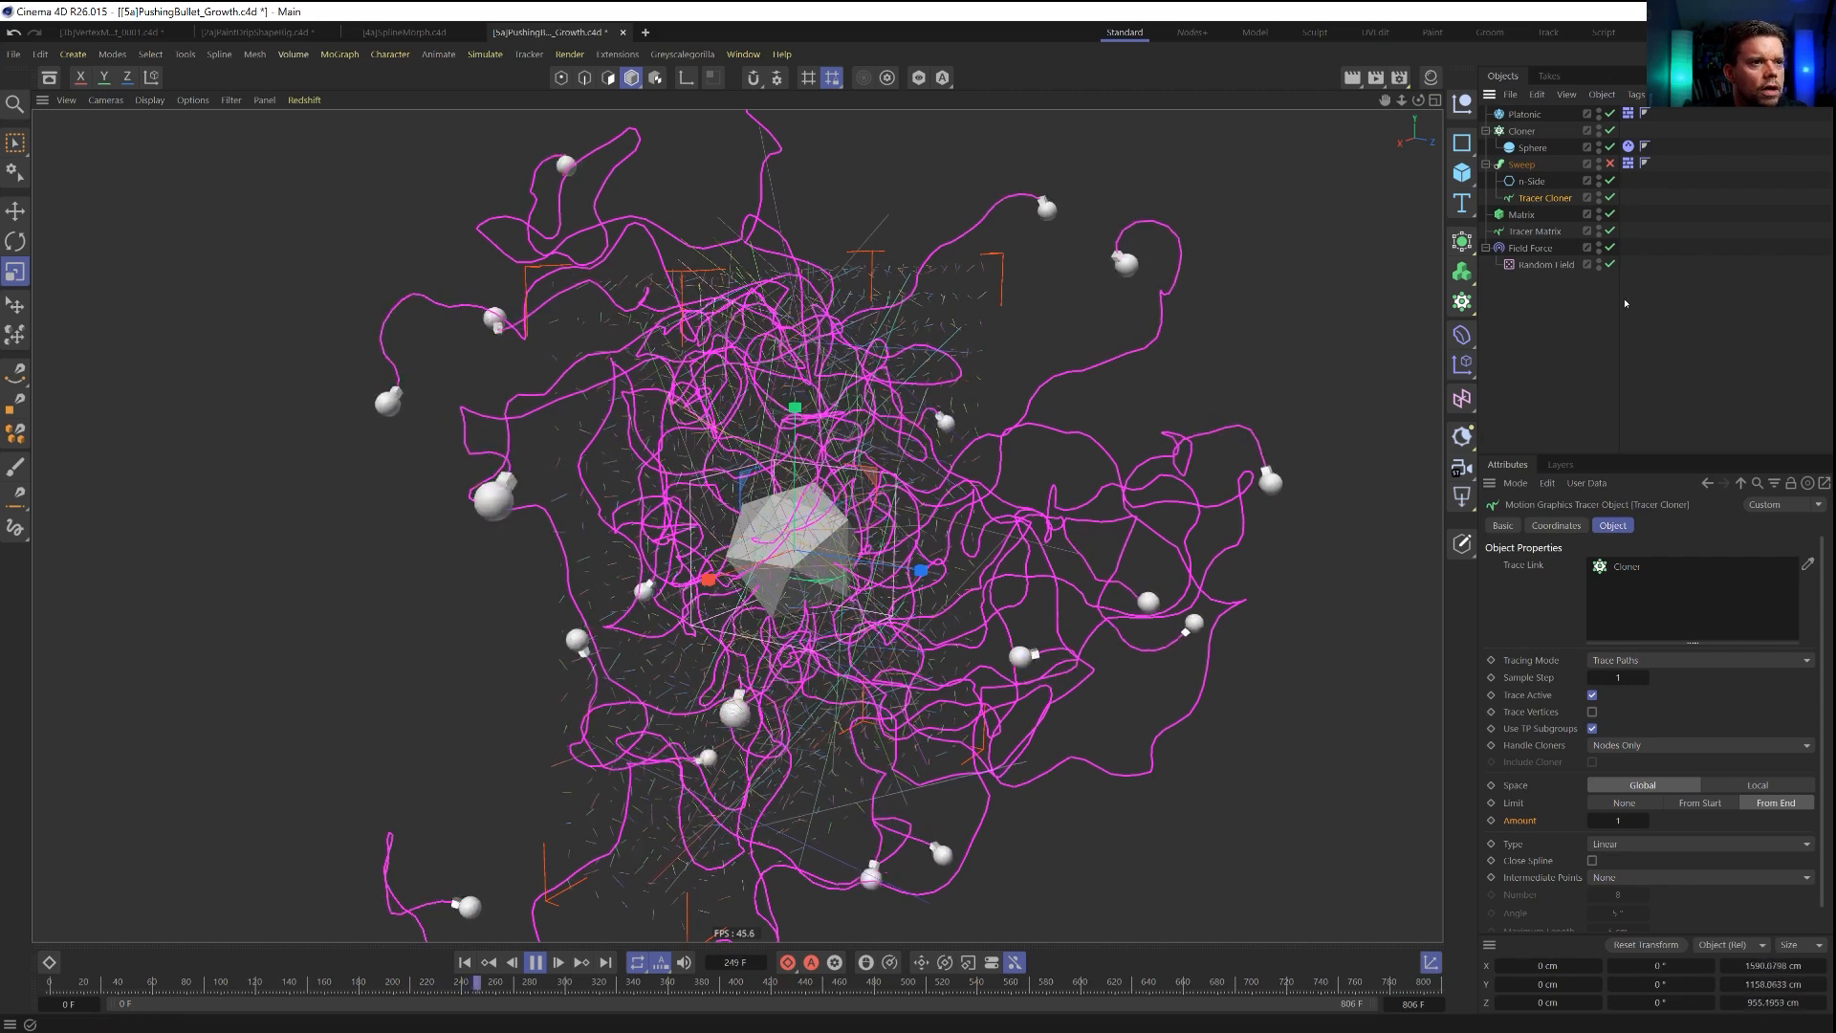
Compare Field Force strengths of 22 and 111 in replays from the first frame, and return the strength to 55.
{"action": "left_click", "coordinate": [1528, 247]}
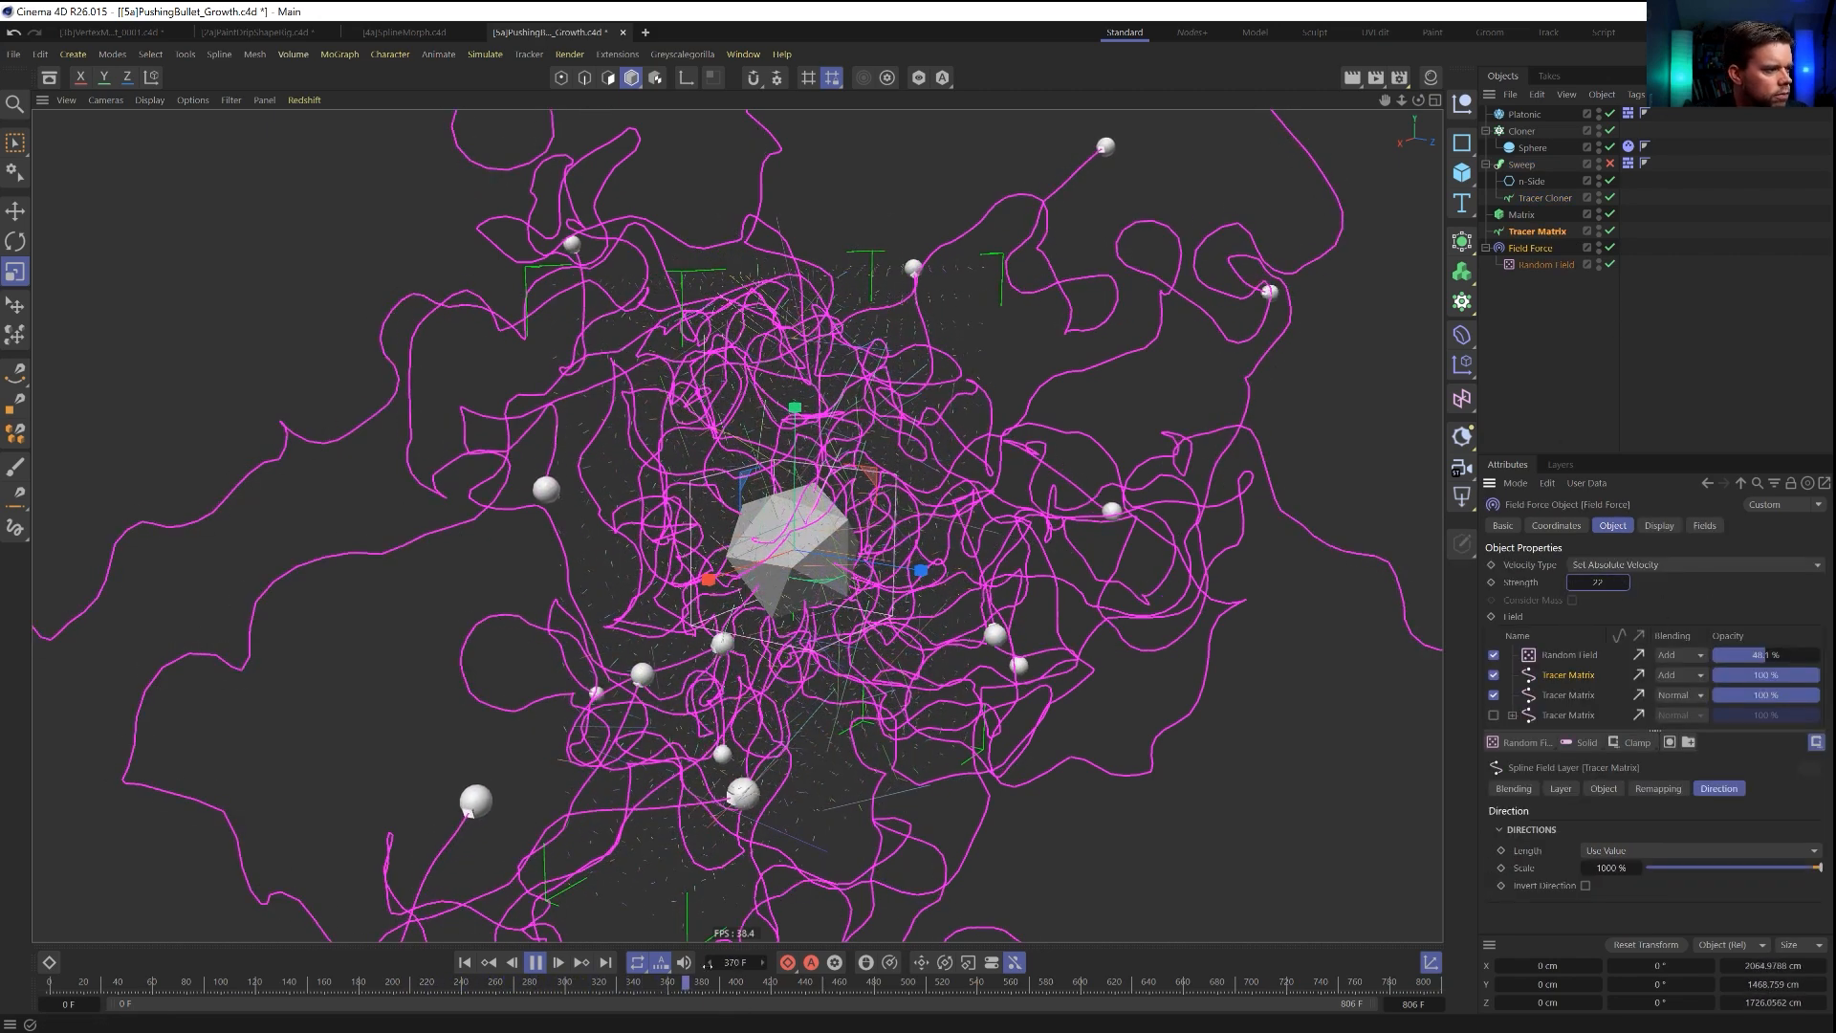
{"action": "left_click", "coordinate": [464, 962]}
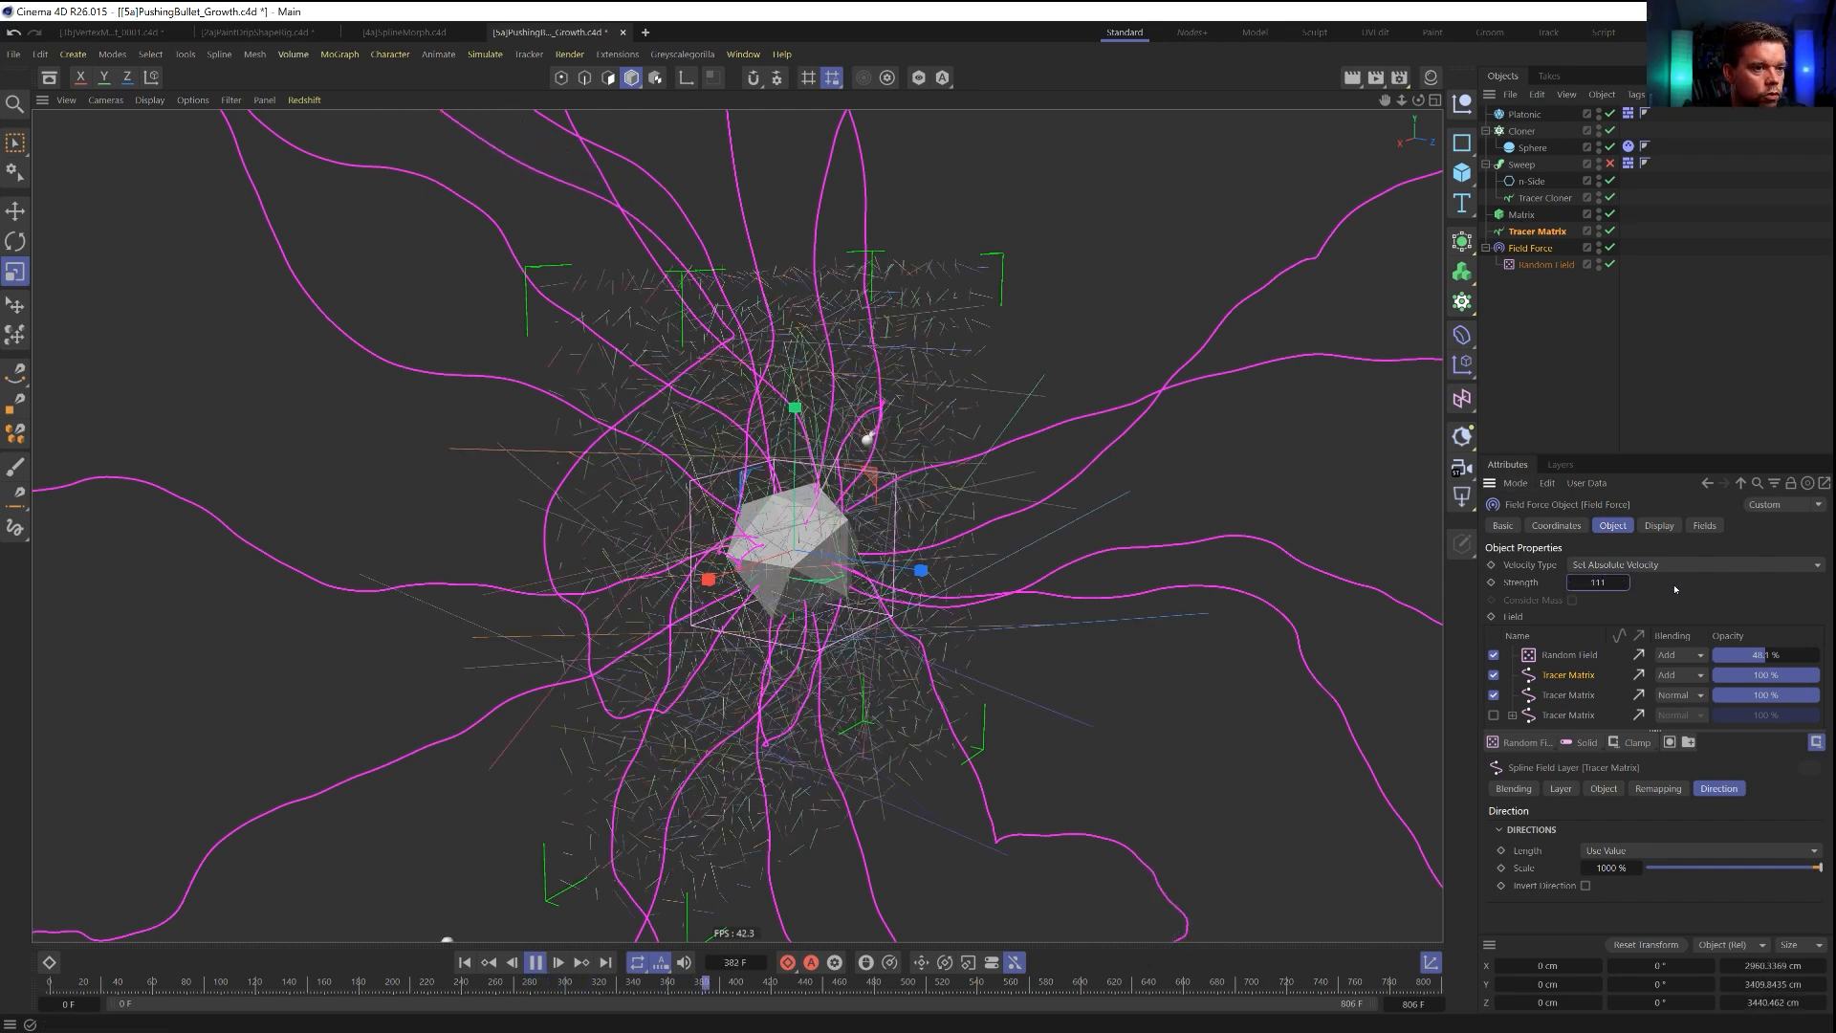
{"action": "left_click", "coordinate": [464, 963]}
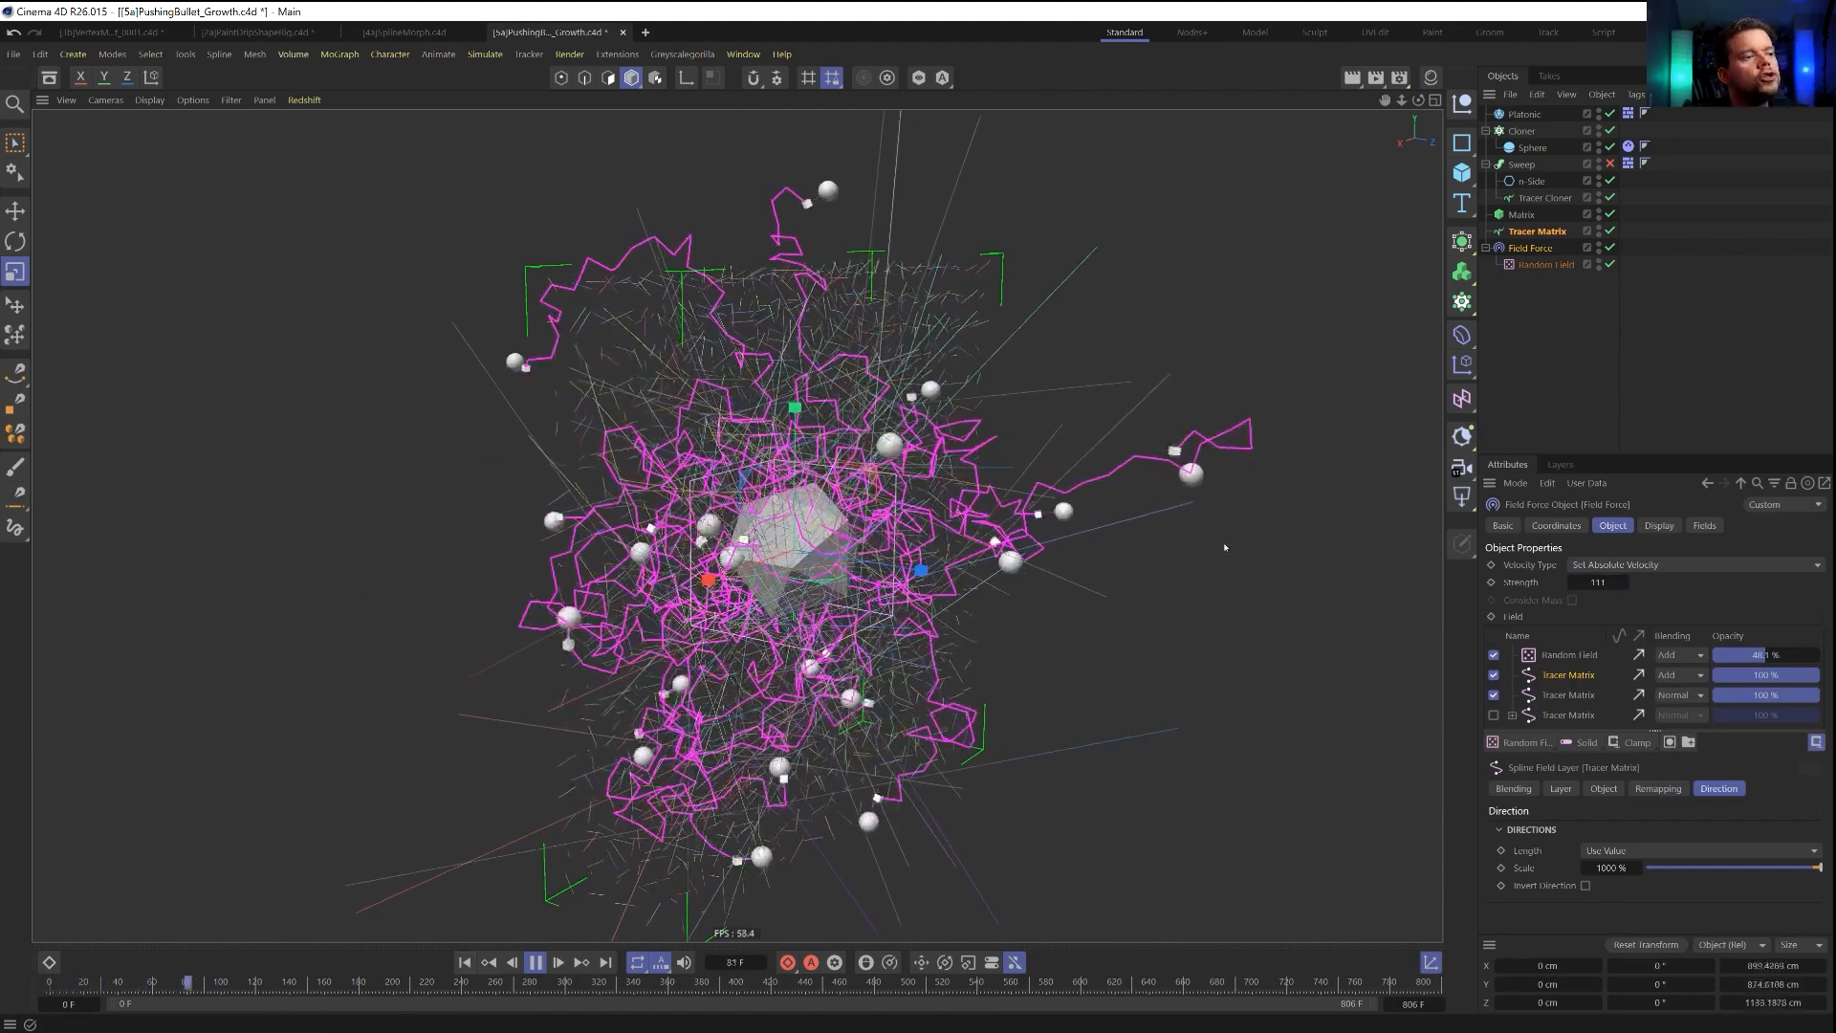
{"action": "double_click", "coordinate": [1601, 584]}
{"action": "type", "text": "55"}
{"action": "key", "text": "Return"}
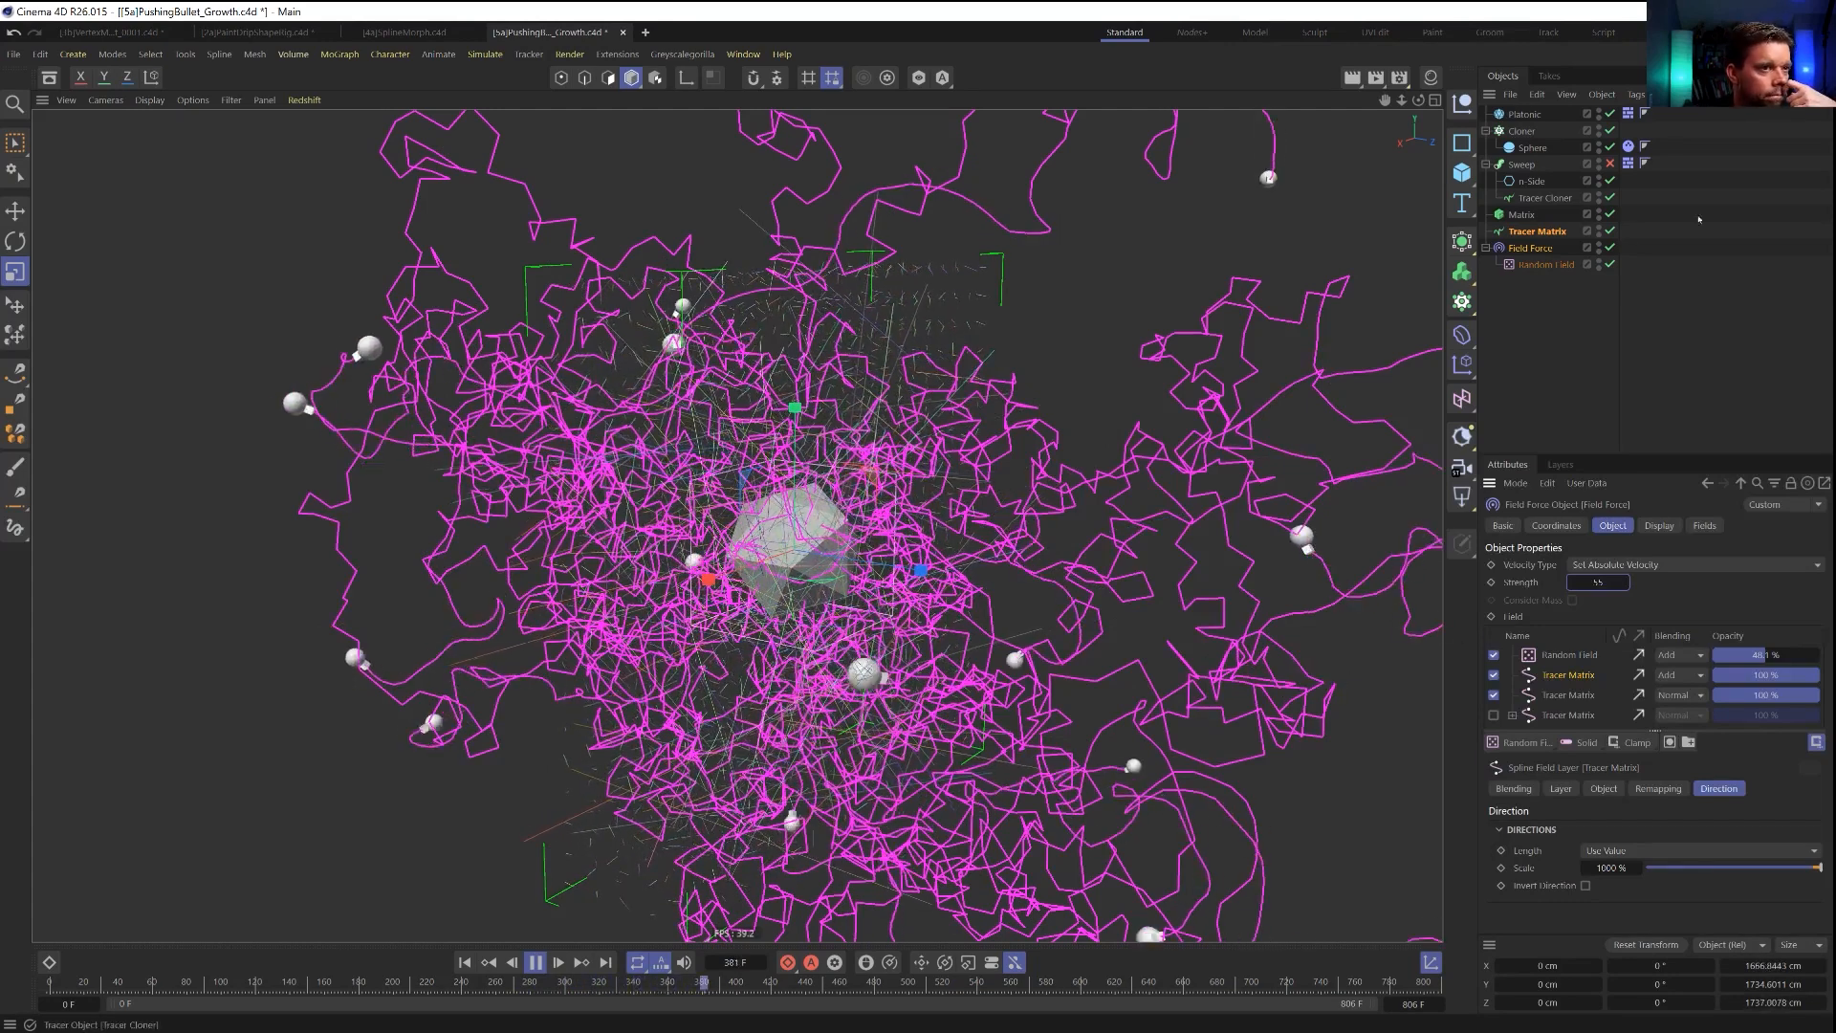
Check the Tracer Cloner's limit amount and try a higher start value on the Matrix object, returning it to 0 %.
{"action": "left_click", "coordinate": [1523, 201]}
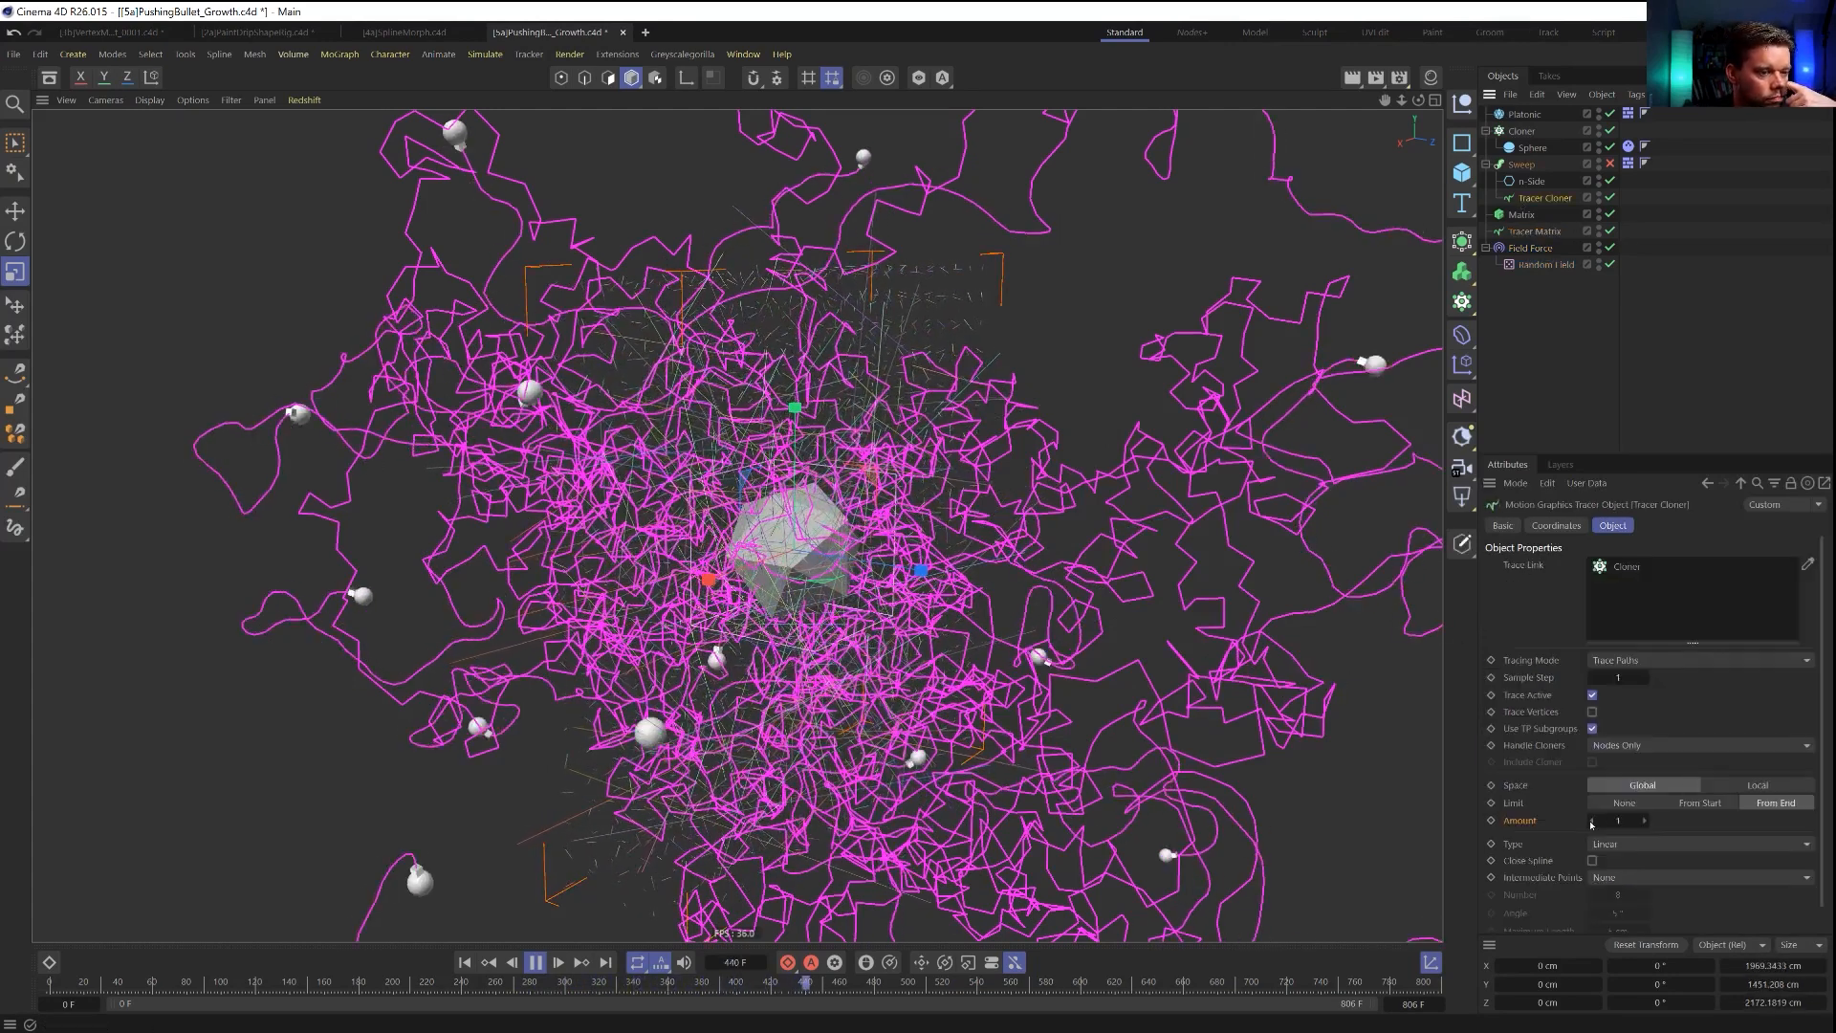
{"action": "left_click", "coordinate": [1559, 216]}
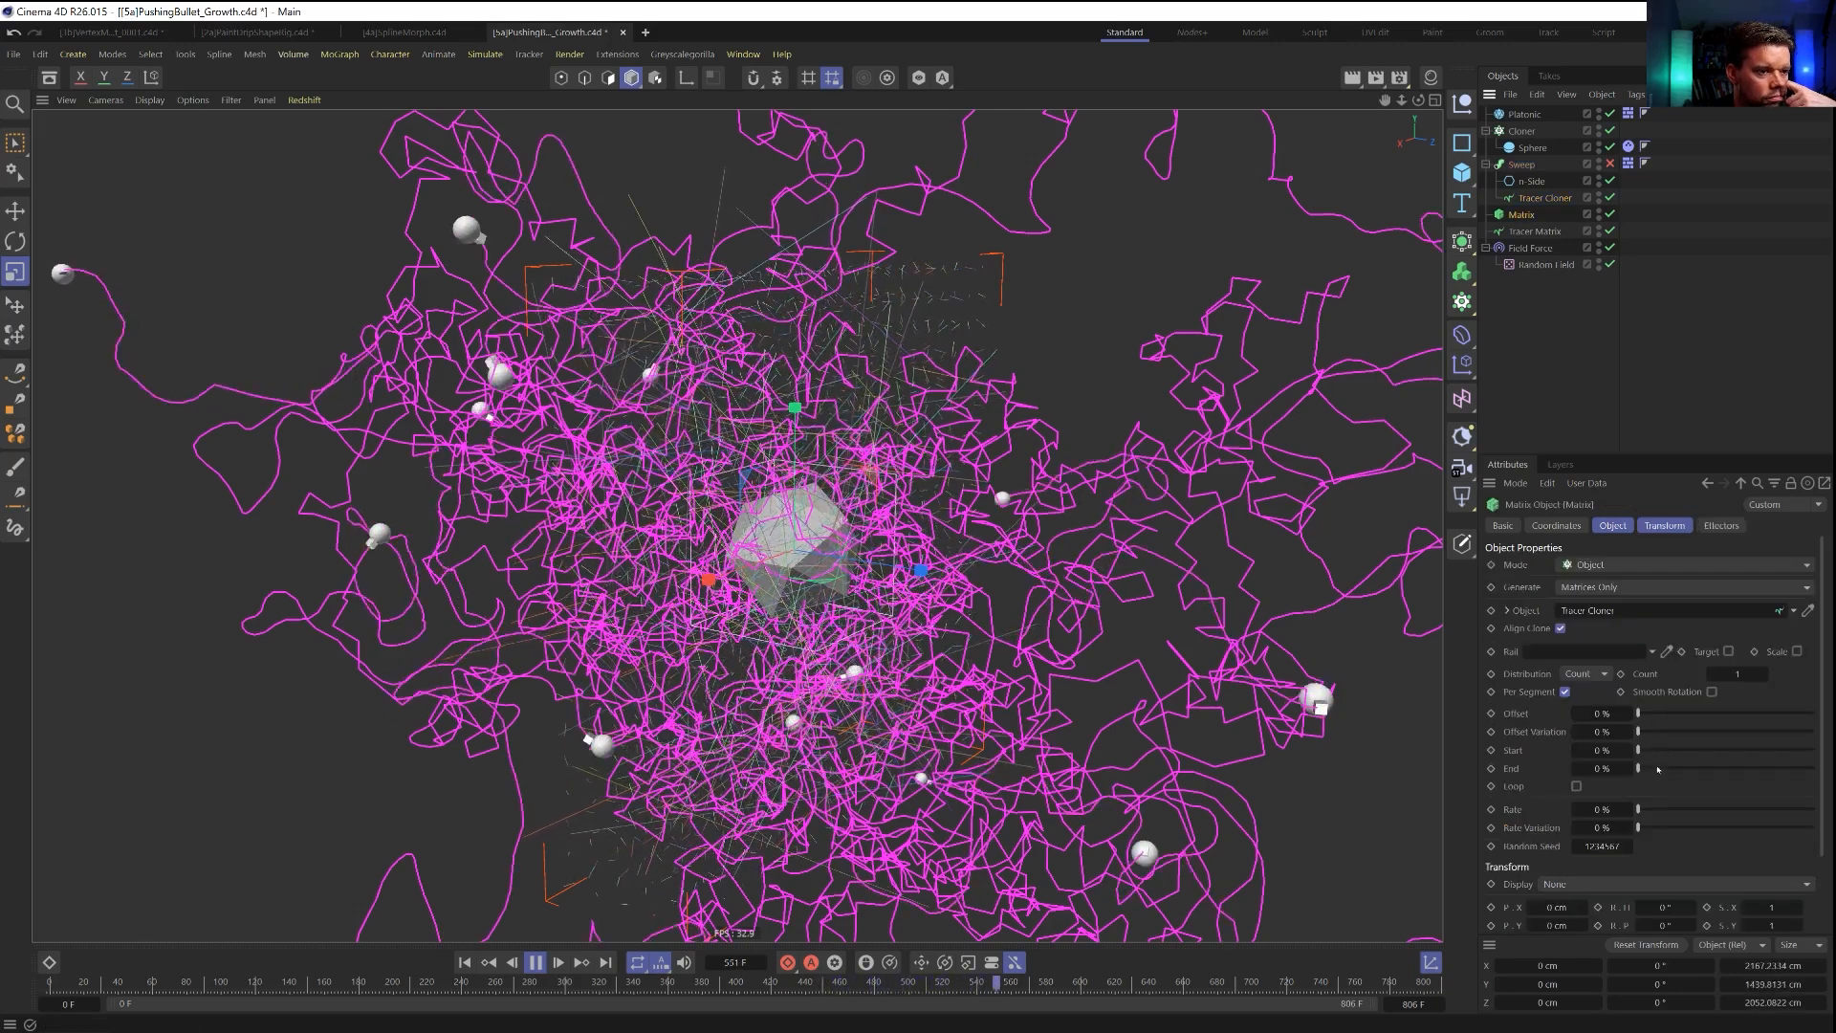
{"action": "left_click_drag", "start_coordinate": [1638, 750], "coordinate": [1810, 752]}
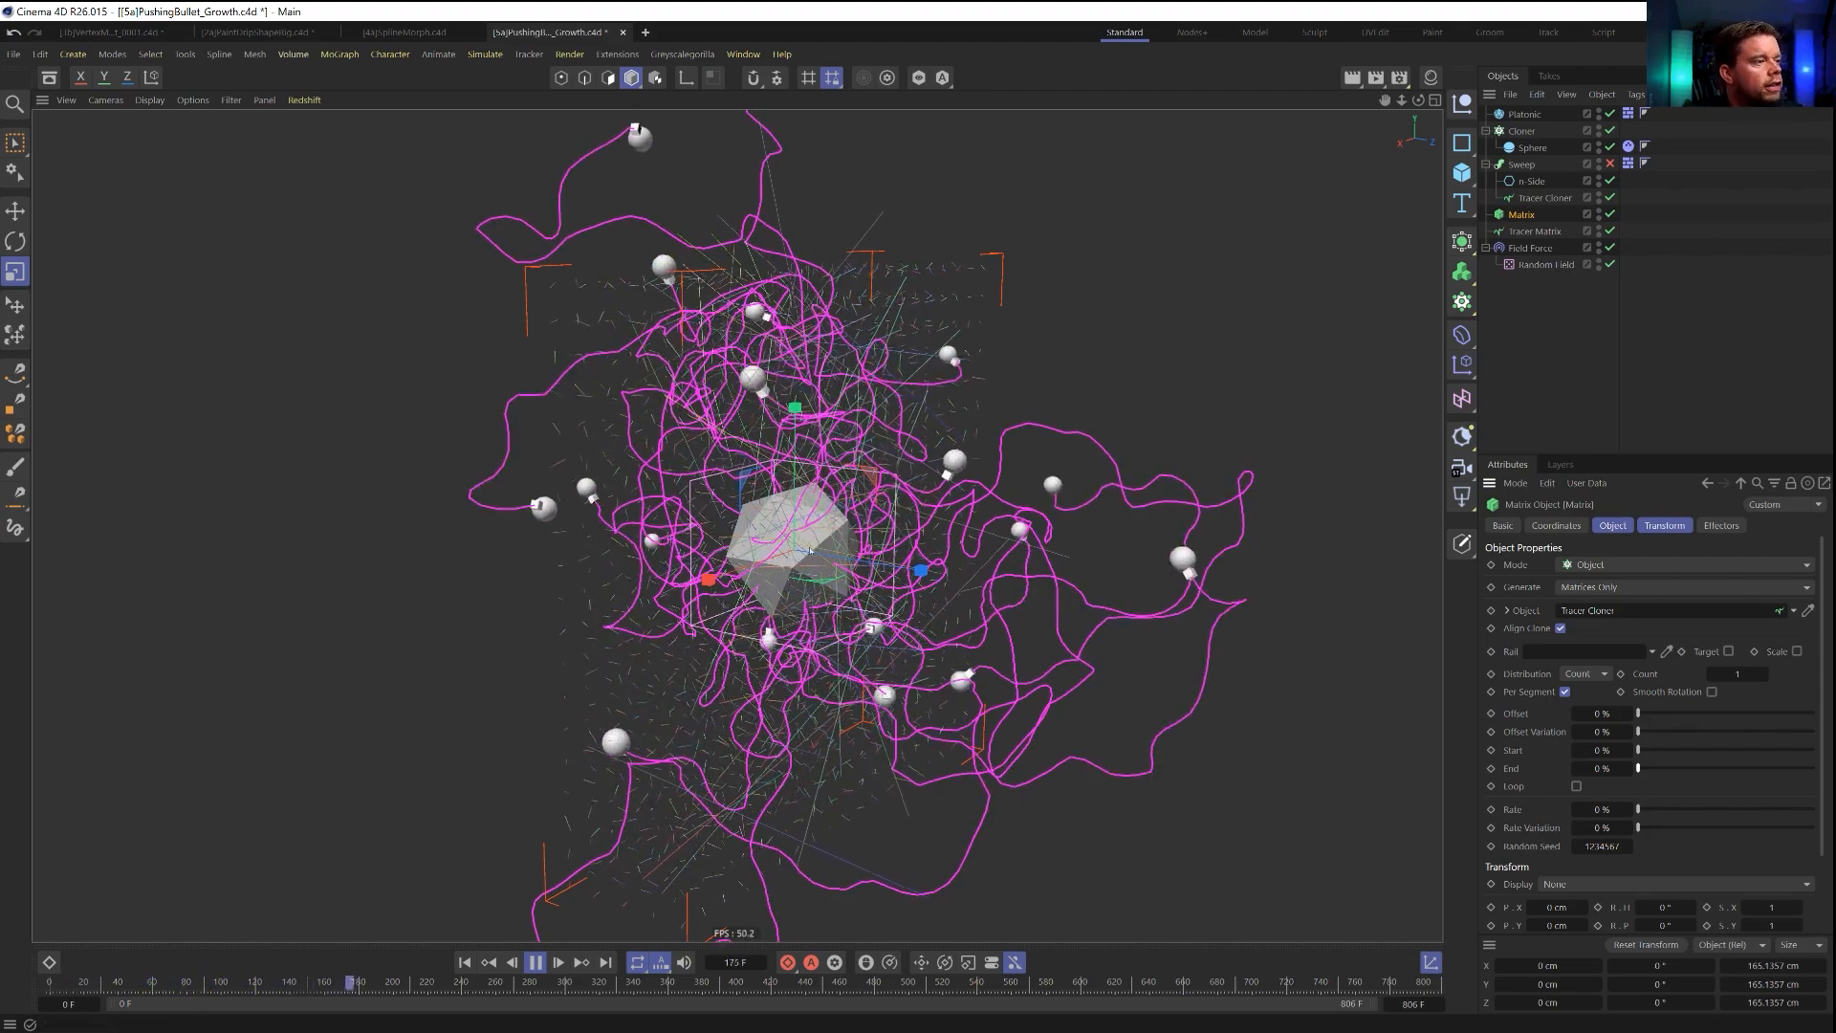
Pause the simulation and move the Tracer Cloner out of the Sweep, placing it and the Matrix directly below the Cloner.
{"action": "left_click_drag", "start_coordinate": [804, 564], "coordinate": [861, 596], "text": "alt"}
{"action": "left_click_drag", "start_coordinate": [838, 534], "coordinate": [850, 574], "text": "alt"}
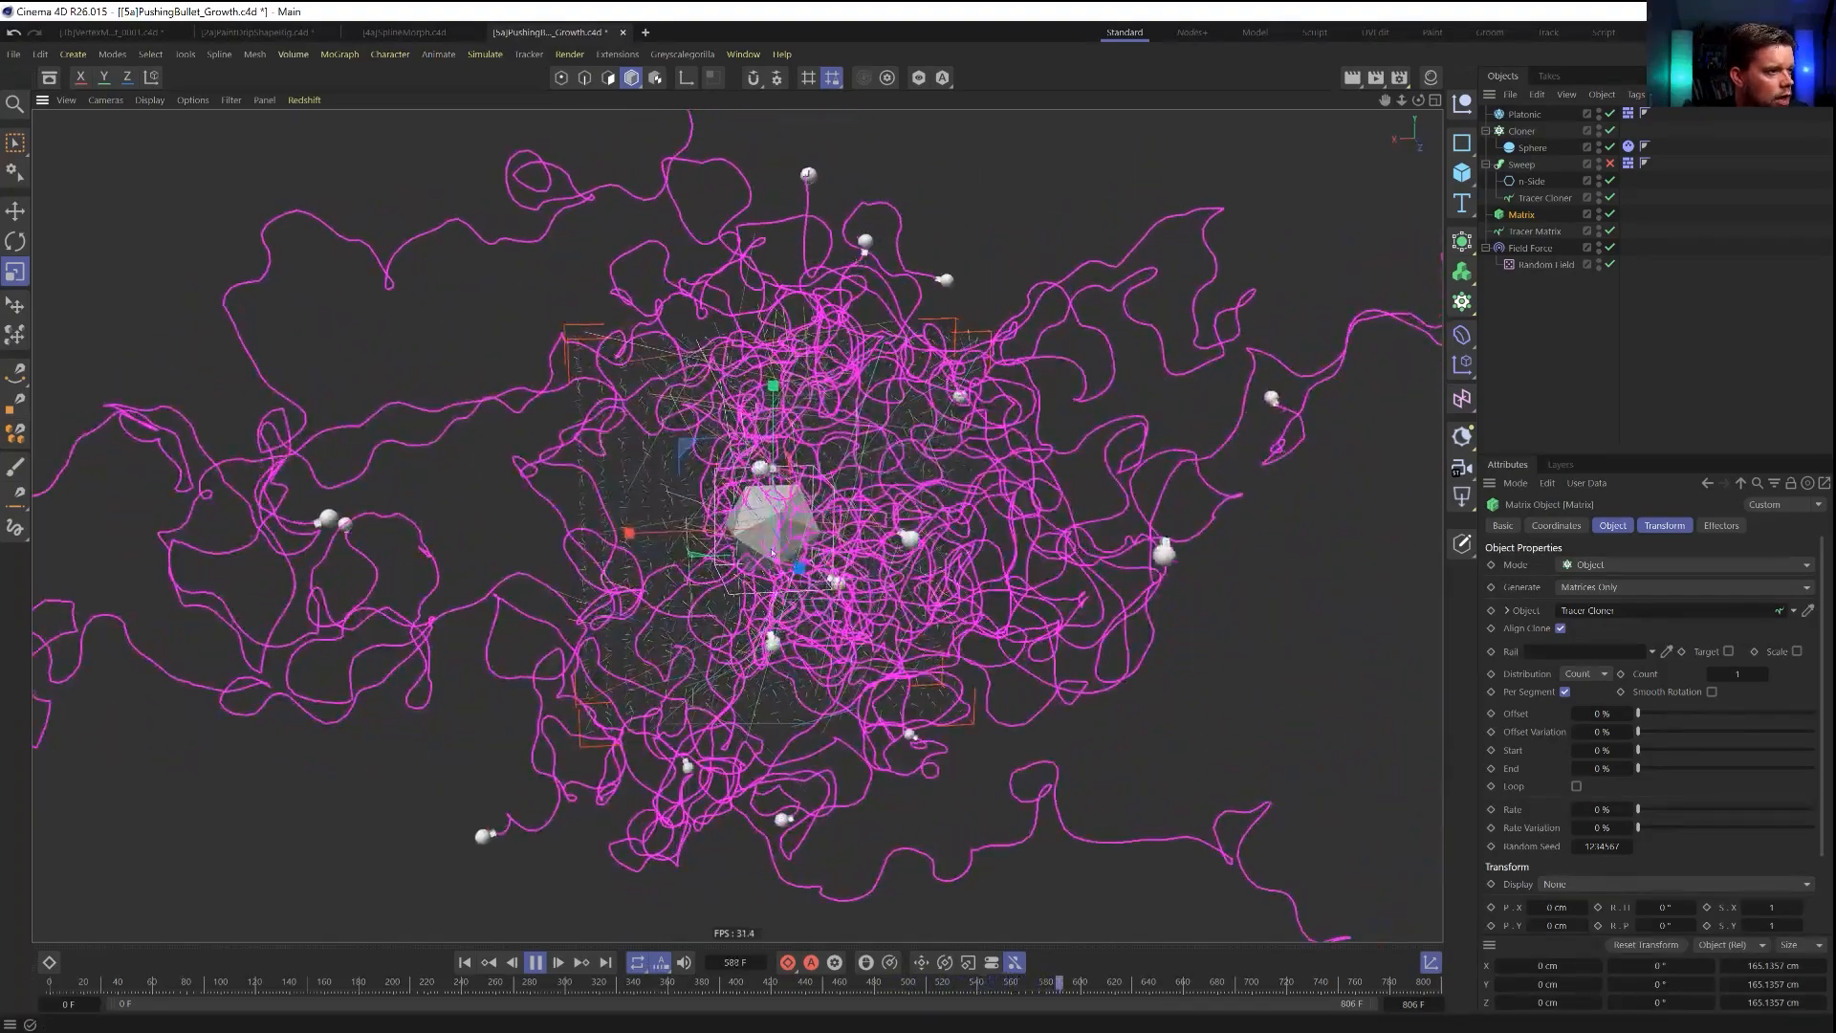
{"action": "scroll", "coordinate": [772, 553], "scroll_direction": "up", "scroll_amount": 2}
{"action": "left_click", "coordinate": [535, 963]}
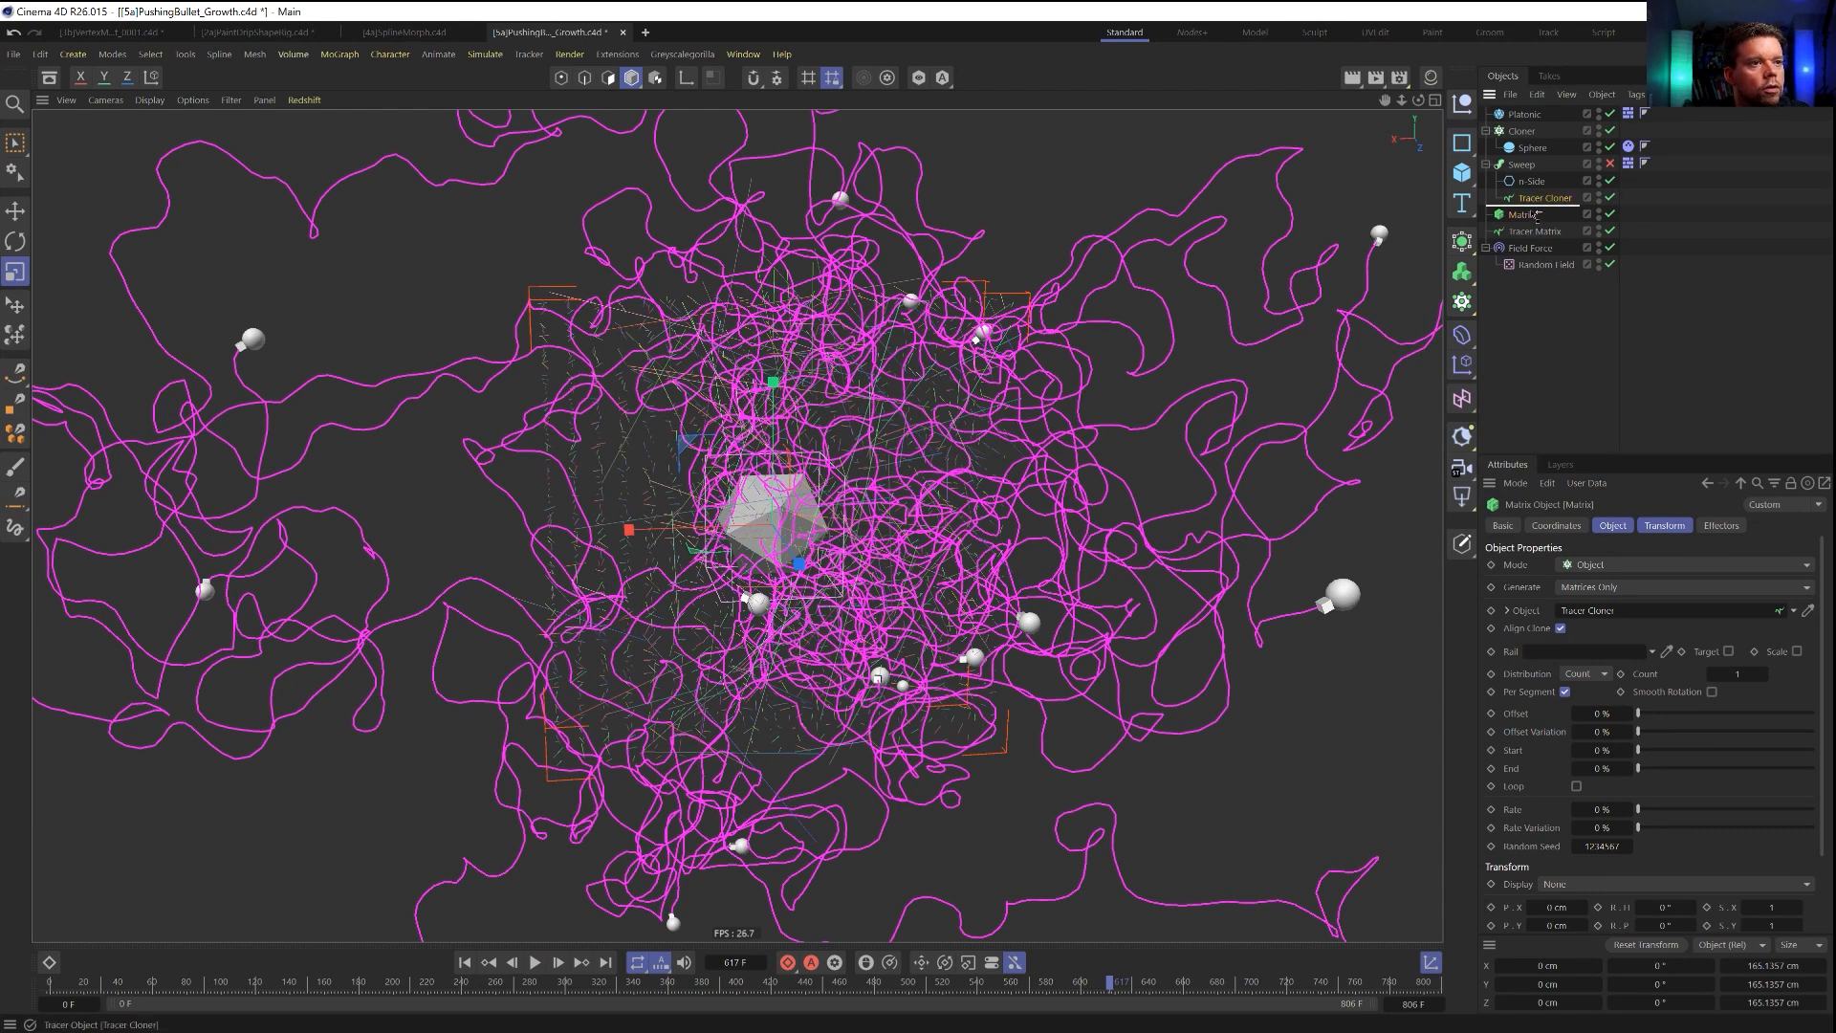
{"action": "left_click", "coordinate": [1533, 199]}
{"action": "left_click_drag", "start_coordinate": [1521, 231], "coordinate": [1522, 235]}
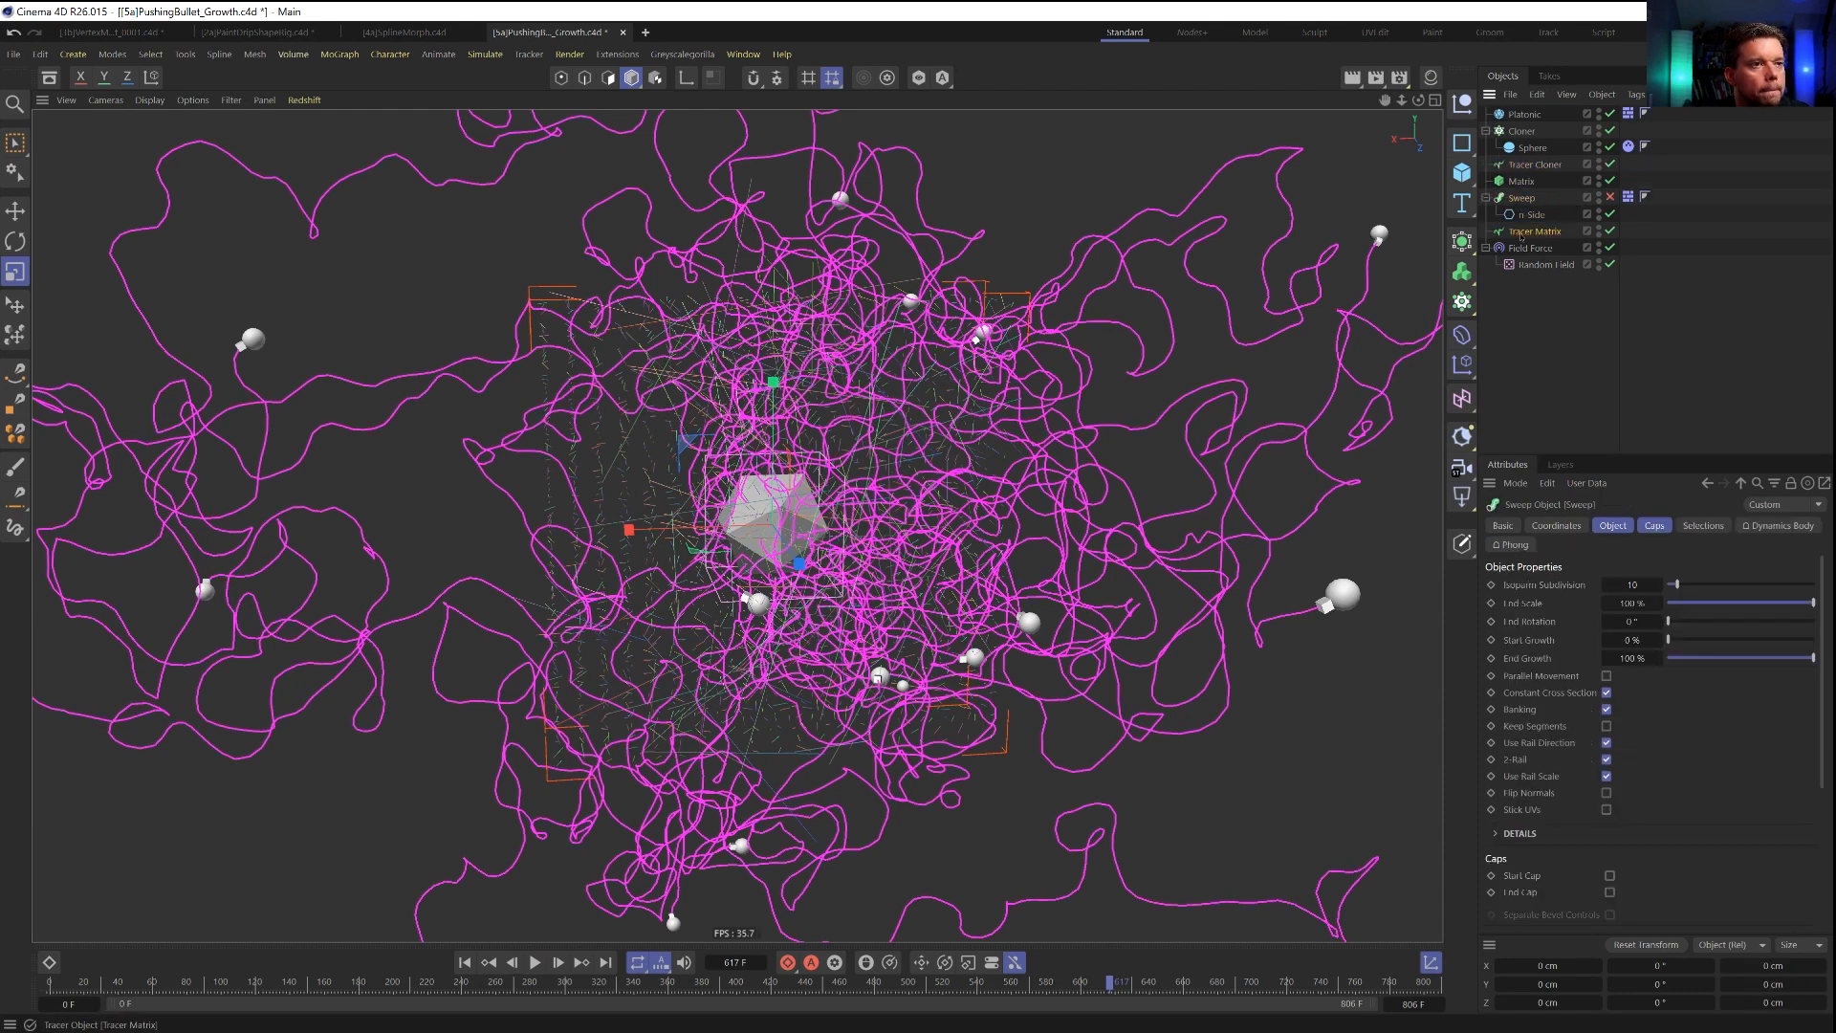
Nest the Tracer Matrix inside the Sweep directly below the n-Side and enable the Sweep.
{"action": "left_click", "coordinate": [1534, 231]}
{"action": "left_click", "coordinate": [1610, 198]}
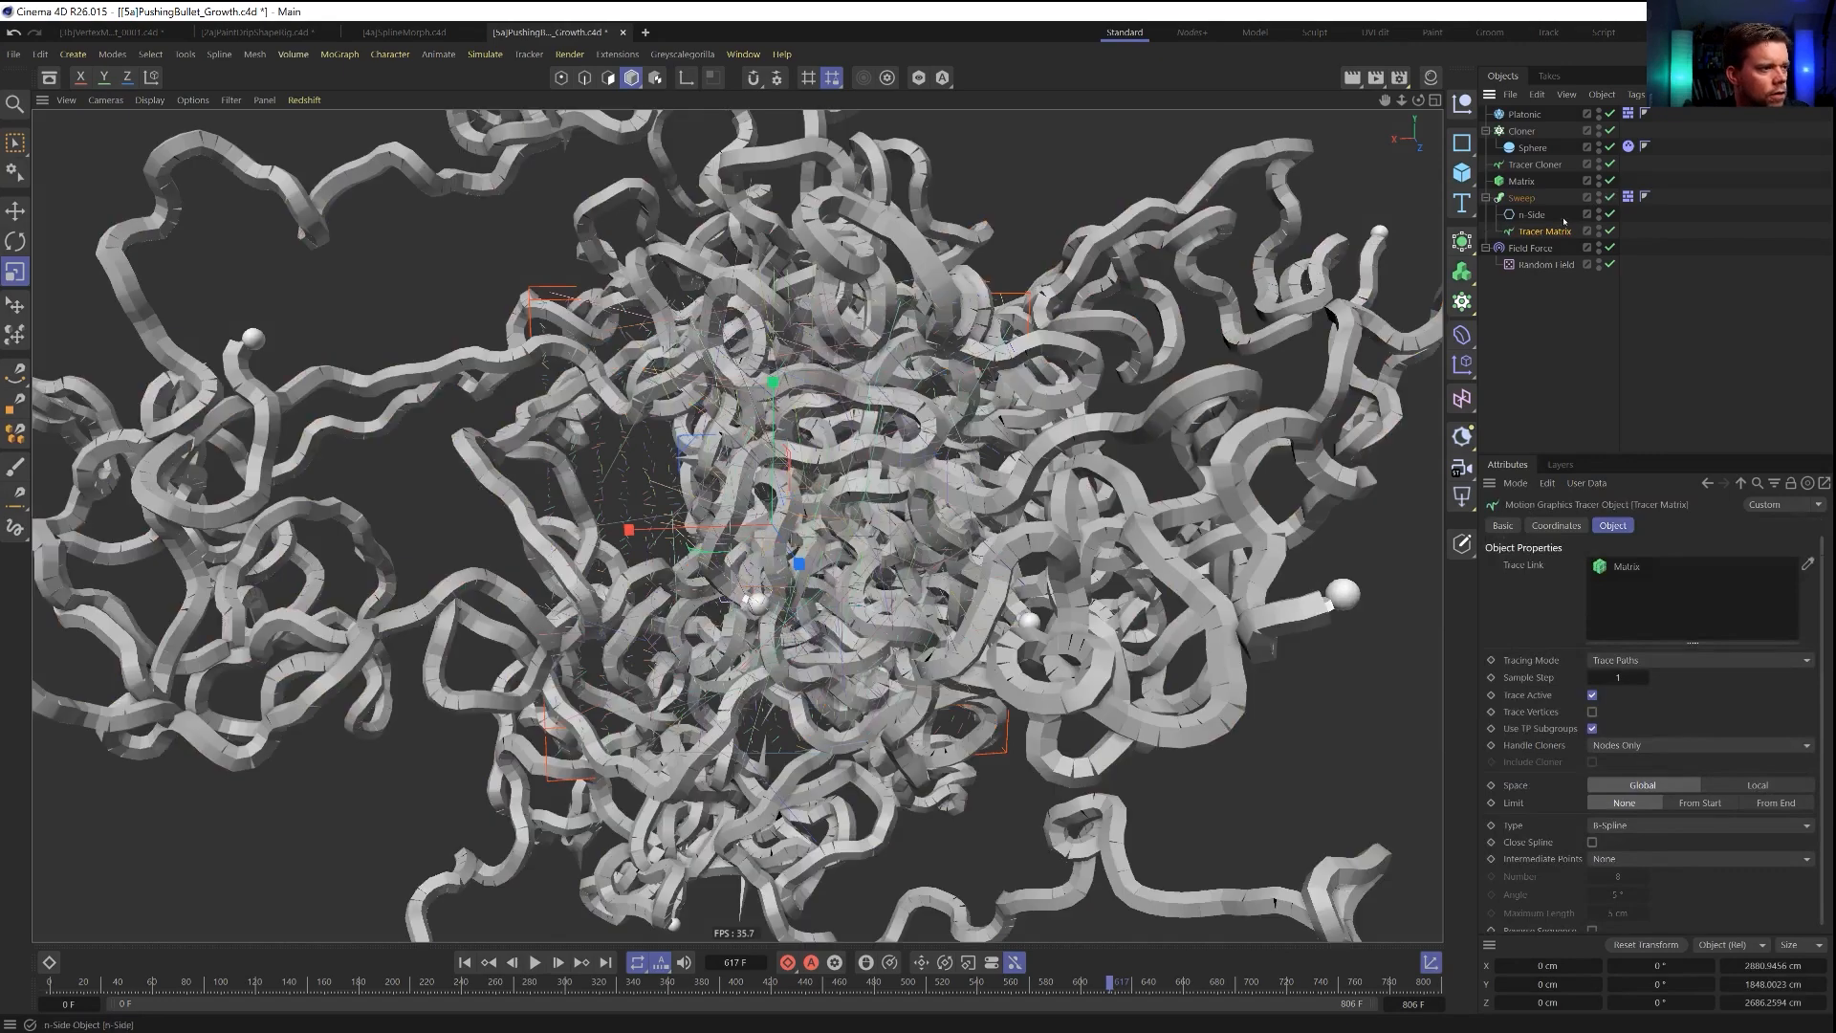
Switch the viewport display to Gouraud Shading with lines to show the mesh edges on the swept tubes.
{"action": "scroll", "coordinate": [793, 557], "scroll_direction": "up", "scroll_amount": 4}
{"action": "left_click_drag", "start_coordinate": [830, 536], "coordinate": [891, 500], "text": "alt"}
{"action": "key", "text": "n"}
{"action": "key", "text": "b"}
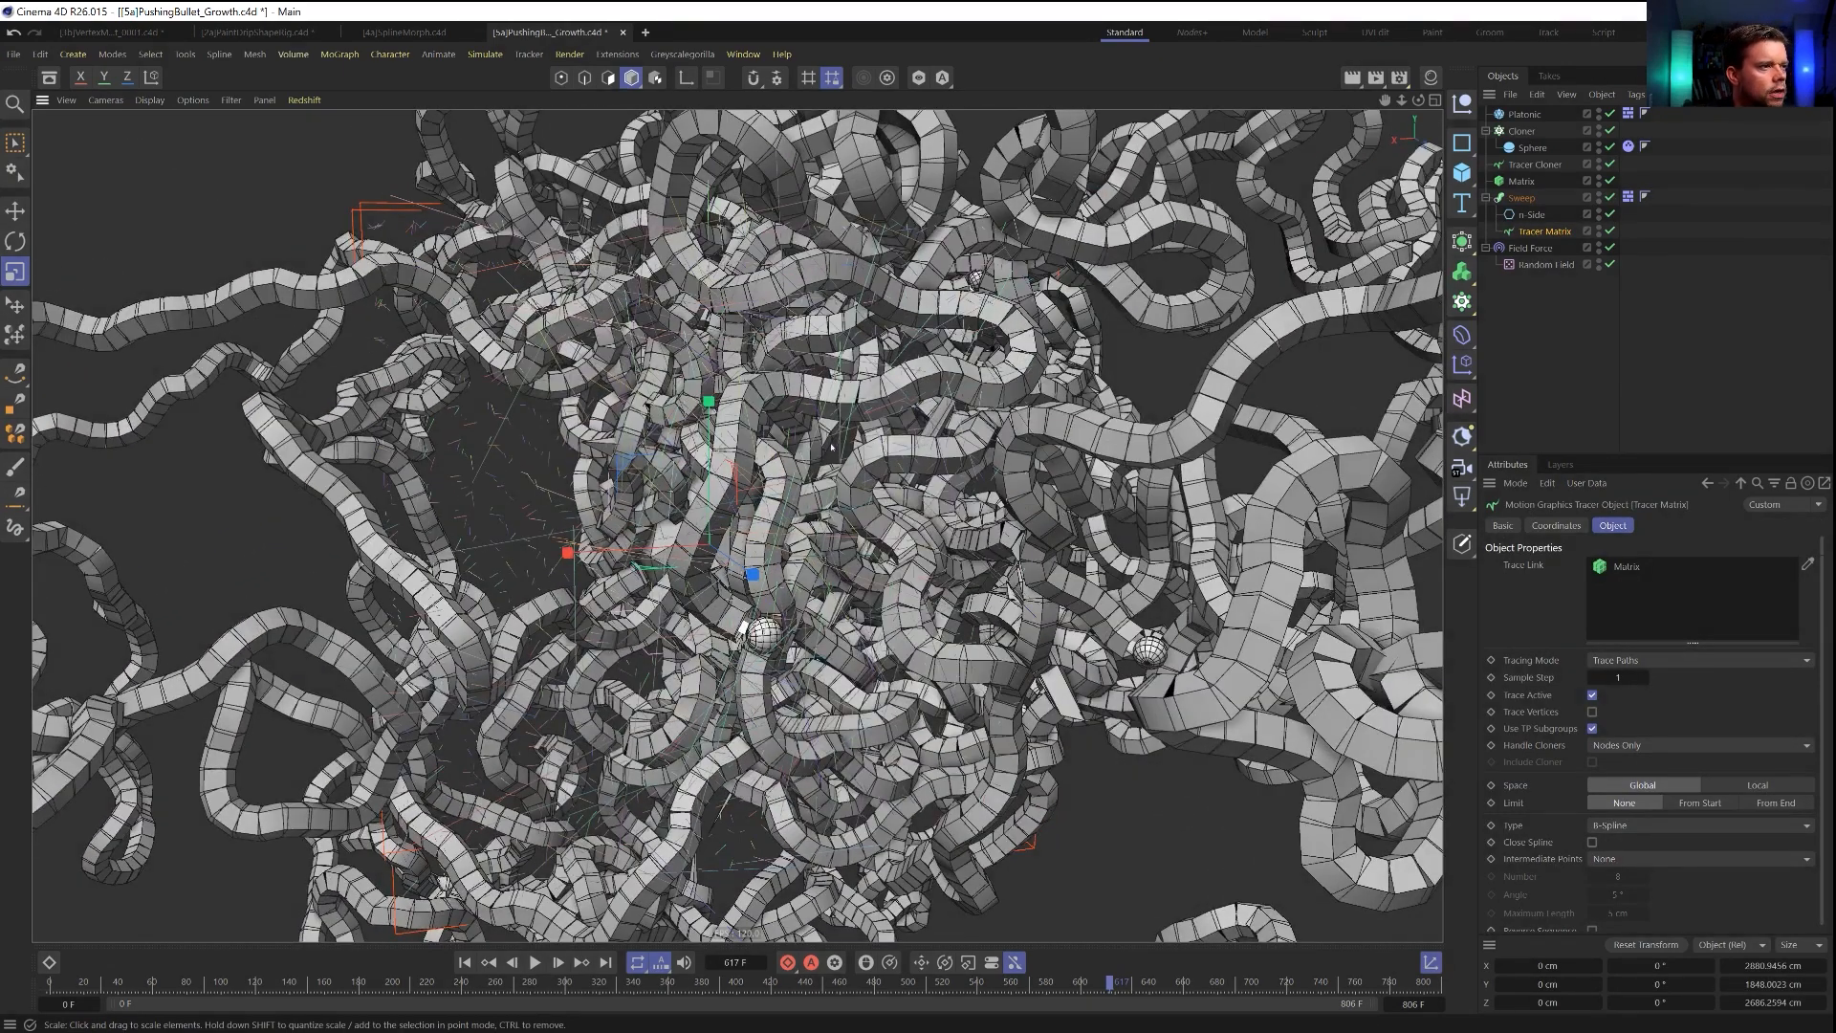
Examine the segment spacing, bends and sphere-tipped ends of the swept tubes up close and along the outer strands.
{"action": "scroll", "coordinate": [809, 408], "scroll_direction": "up", "scroll_amount": 10}
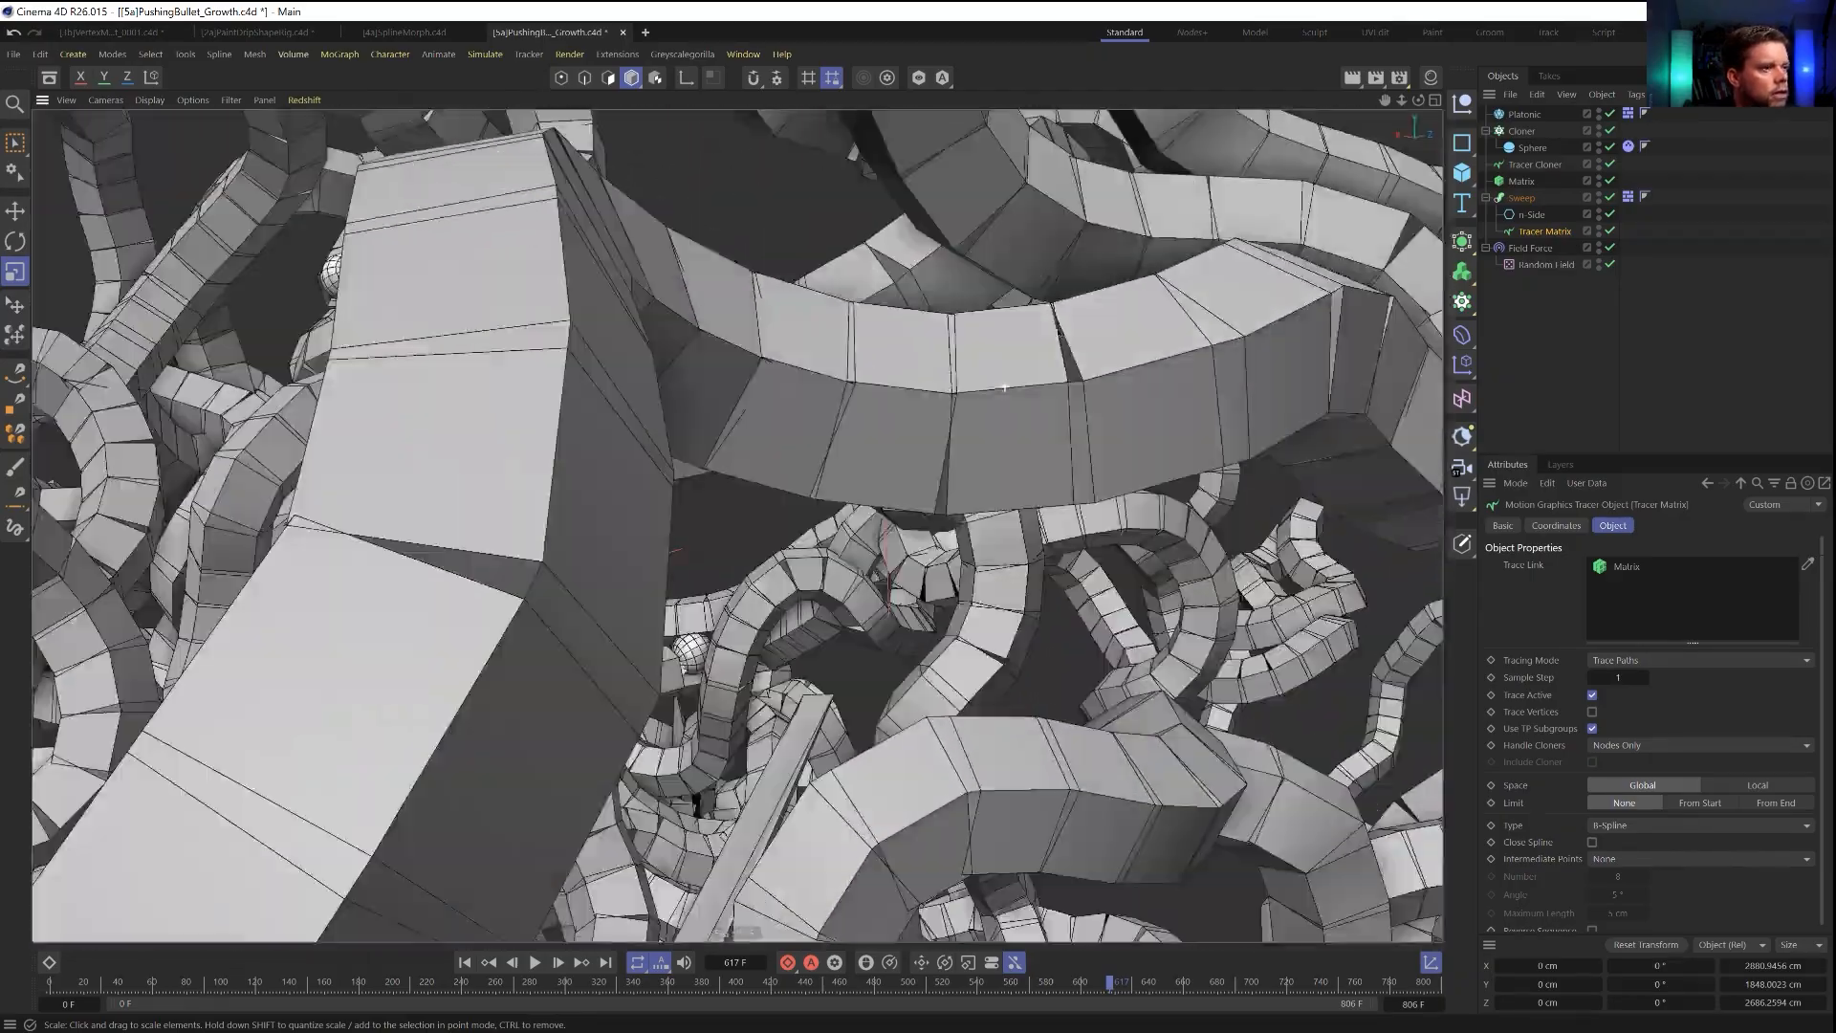
{"action": "left_click_drag", "start_coordinate": [1004, 388], "coordinate": [973, 414], "text": "alt"}
{"action": "scroll", "coordinate": [836, 425], "scroll_direction": "down", "scroll_amount": 8}
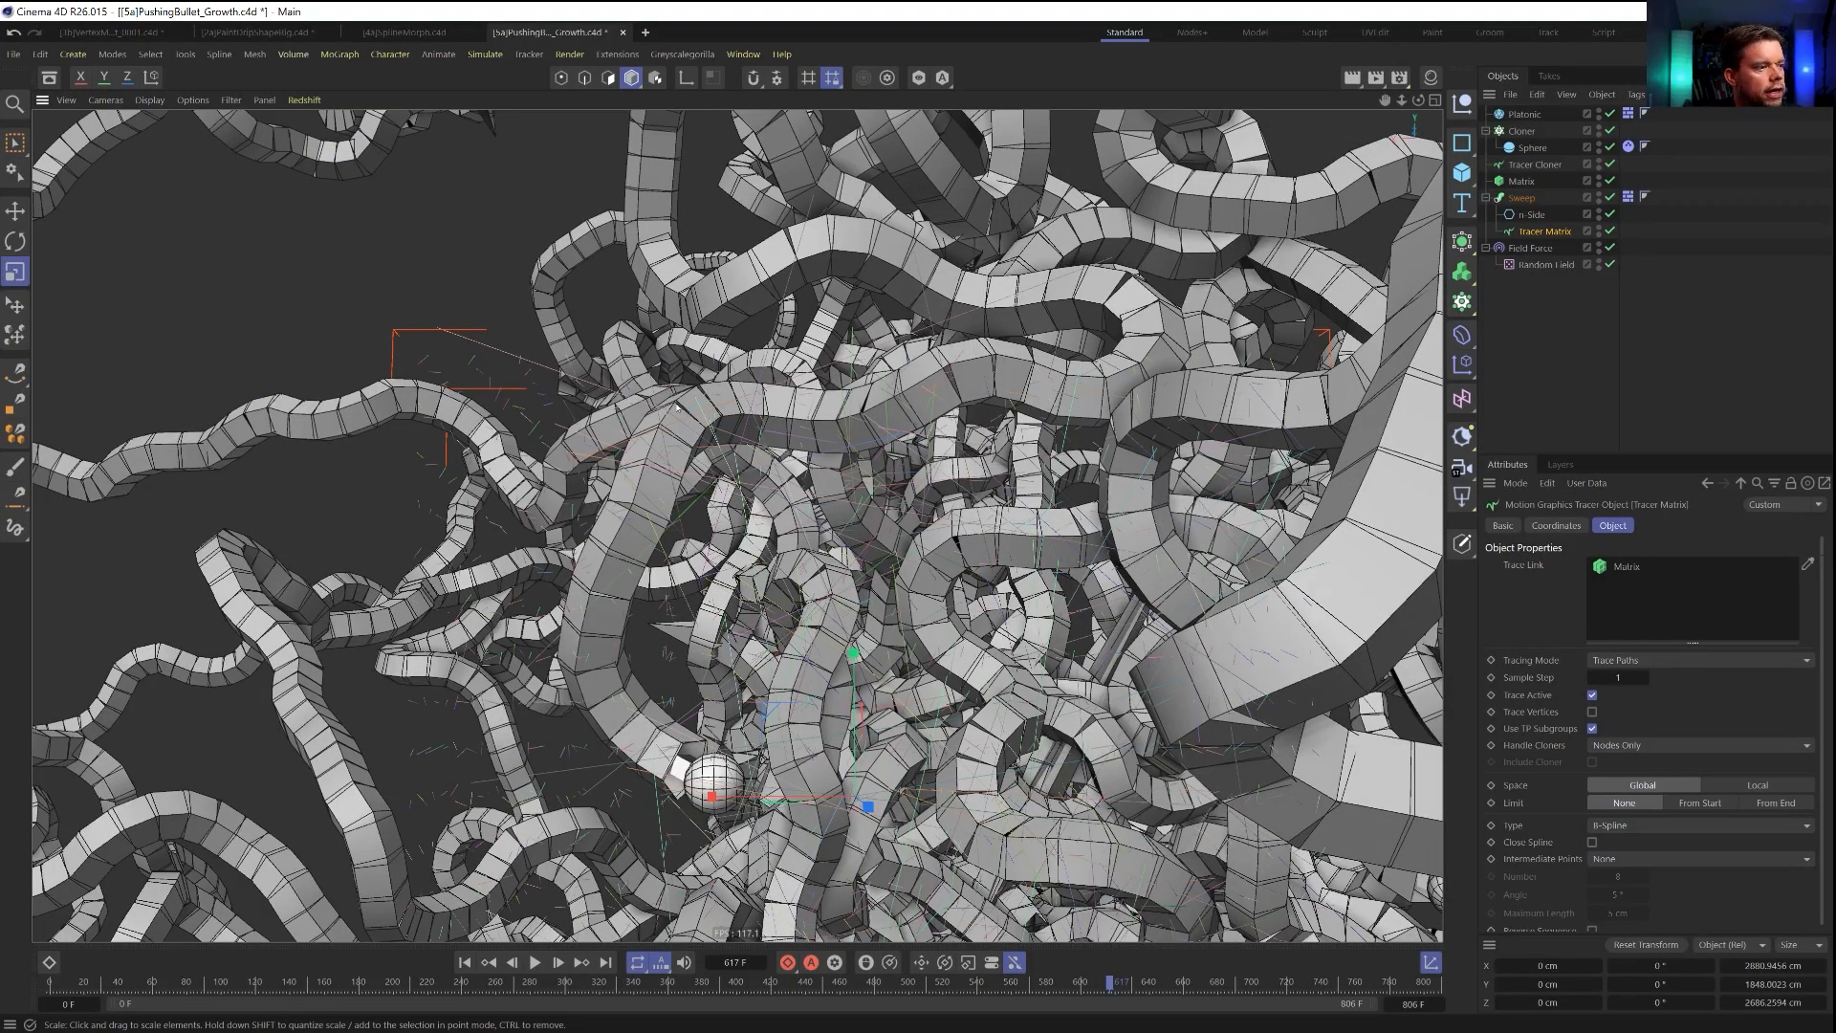
{"action": "left_click_drag", "start_coordinate": [654, 458], "coordinate": [1088, 423], "text": "alt"}
{"action": "middle_click_drag", "start_coordinate": [1145, 423], "coordinate": [946, 451], "text": "alt"}
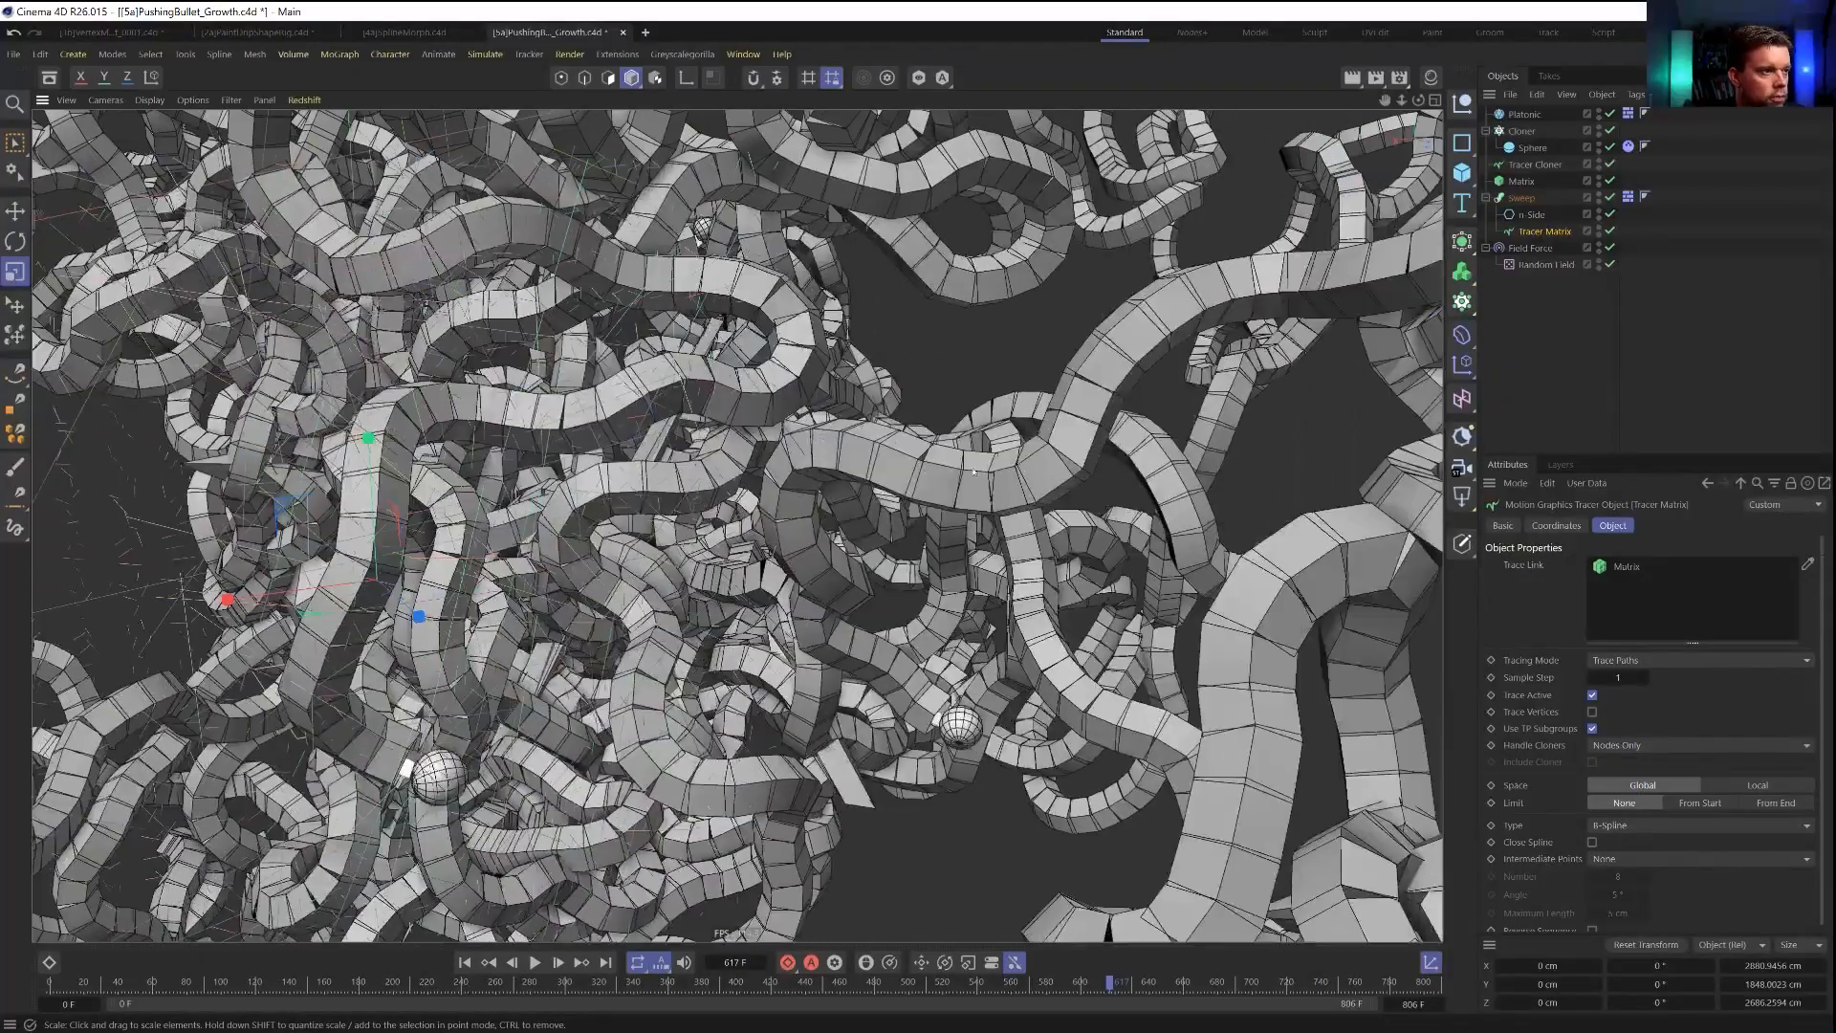
{"action": "scroll", "coordinate": [947, 452], "scroll_direction": "down", "scroll_amount": 5}
{"action": "left_click_drag", "start_coordinate": [946, 451], "coordinate": [1090, 557], "text": "alt"}
{"action": "middle_click_drag", "start_coordinate": [468, 527], "coordinate": [812, 498], "text": "alt"}
{"action": "left_click_drag", "start_coordinate": [614, 607], "coordinate": [732, 581], "text": "alt"}
{"action": "left_click_drag", "start_coordinate": [588, 445], "coordinate": [829, 421], "text": "alt"}
{"action": "right_click_drag", "start_coordinate": [556, 406], "coordinate": [734, 422], "text": "alt"}
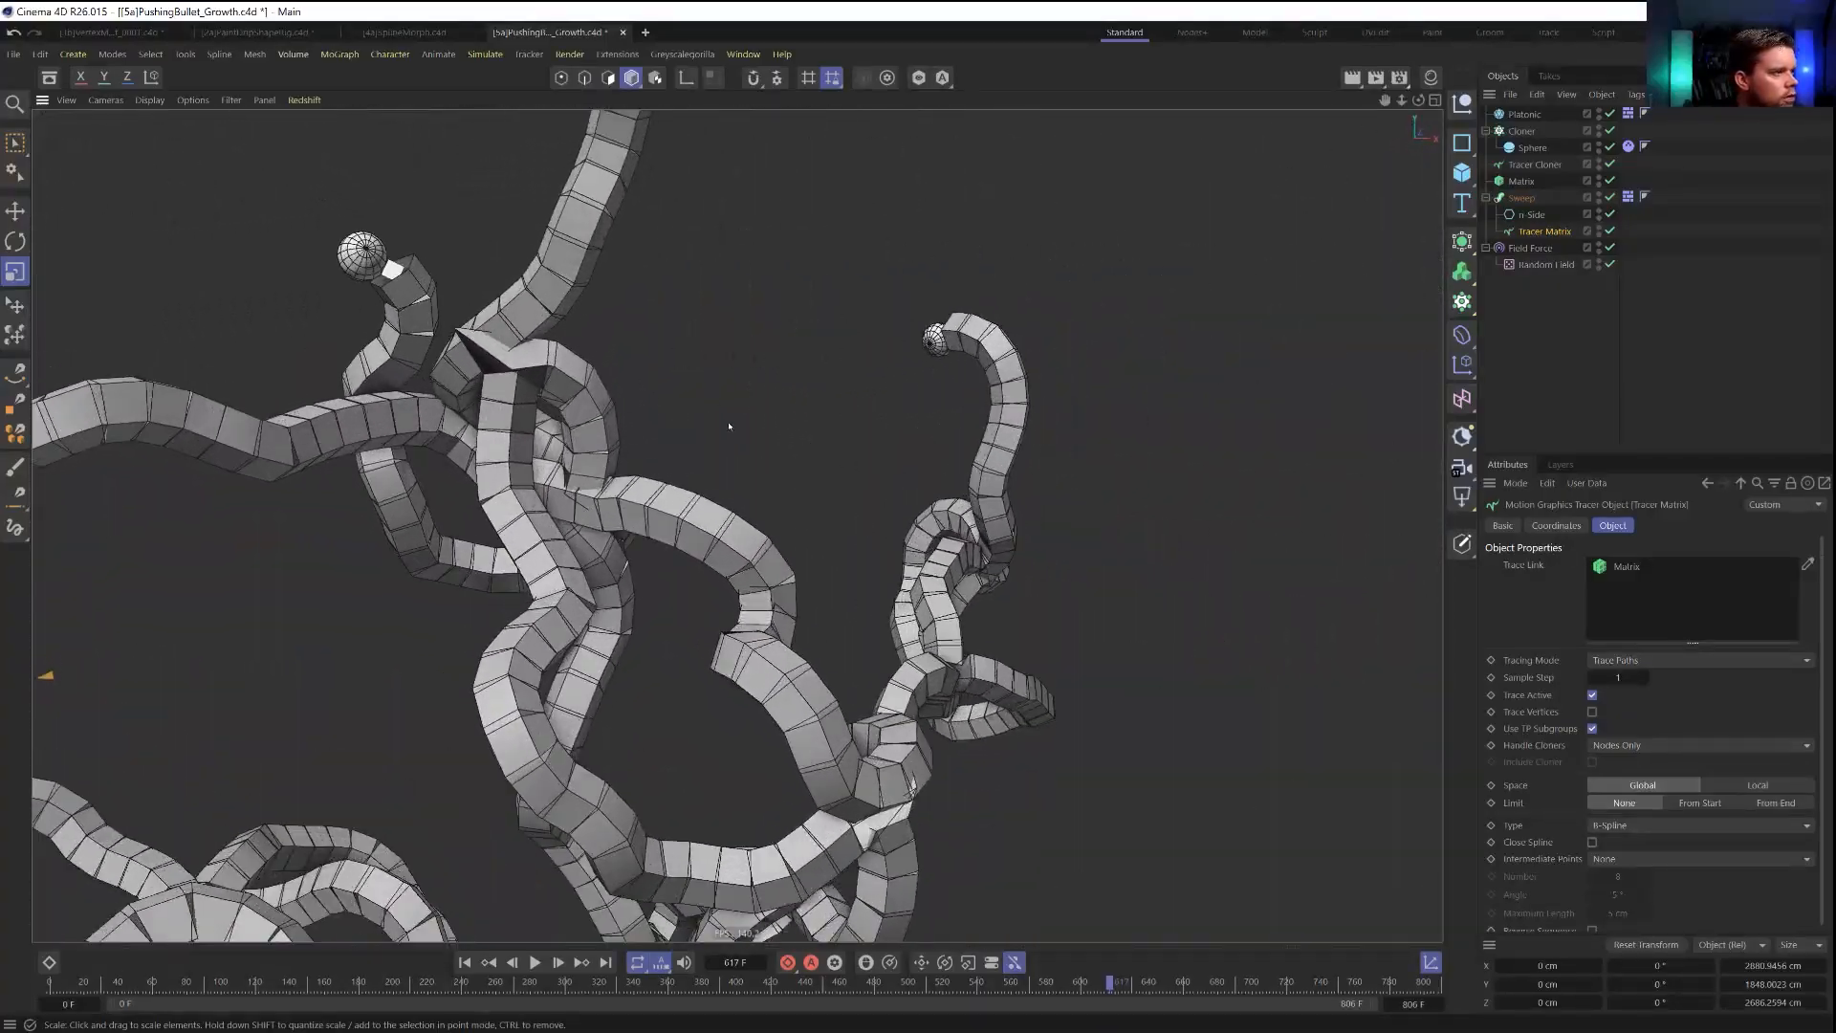
{"action": "left_click_drag", "start_coordinate": [569, 474], "coordinate": [478, 503], "text": "alt"}
{"action": "right_click_drag", "start_coordinate": [600, 500], "coordinate": [469, 496], "text": "alt"}
{"action": "left_click_drag", "start_coordinate": [469, 496], "coordinate": [402, 507], "text": "alt"}
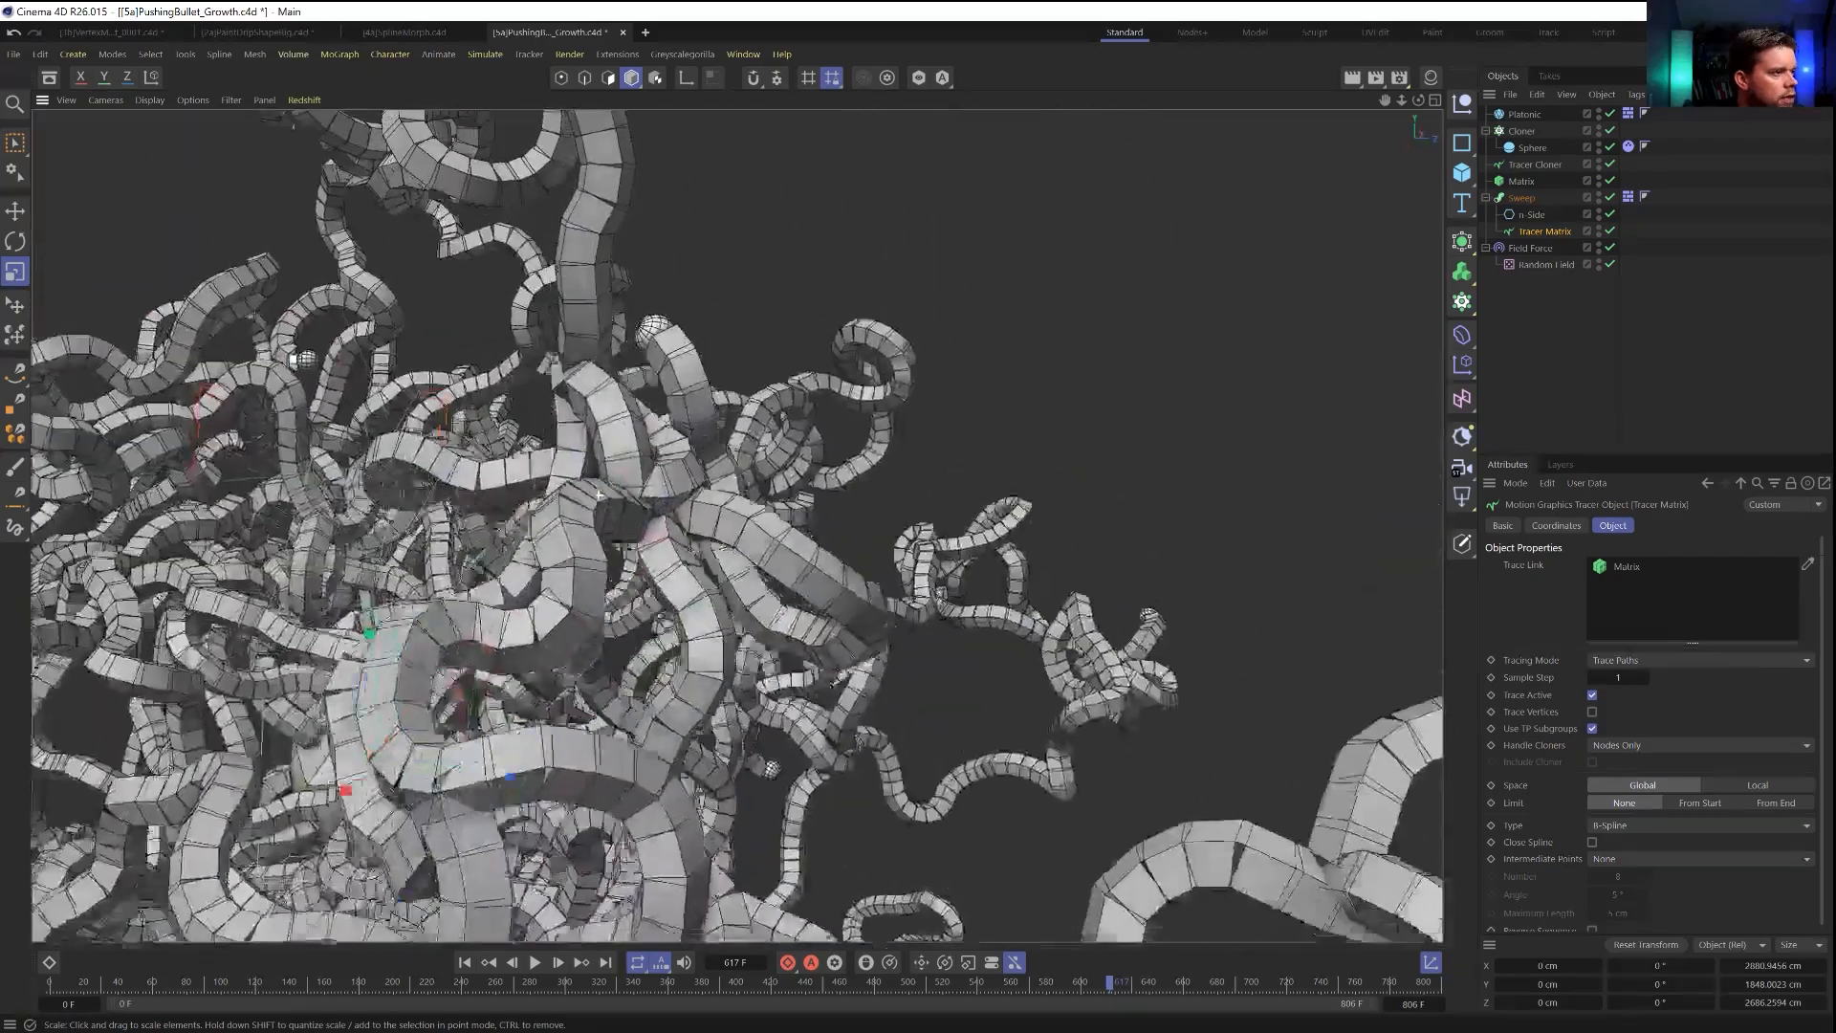
{"action": "right_click_drag", "start_coordinate": [459, 502], "coordinate": [593, 504], "text": "alt"}
{"action": "left_click_drag", "start_coordinate": [574, 504], "coordinate": [537, 495], "text": "alt"}
{"action": "right_click_drag", "start_coordinate": [536, 495], "coordinate": [599, 539], "text": "alt"}
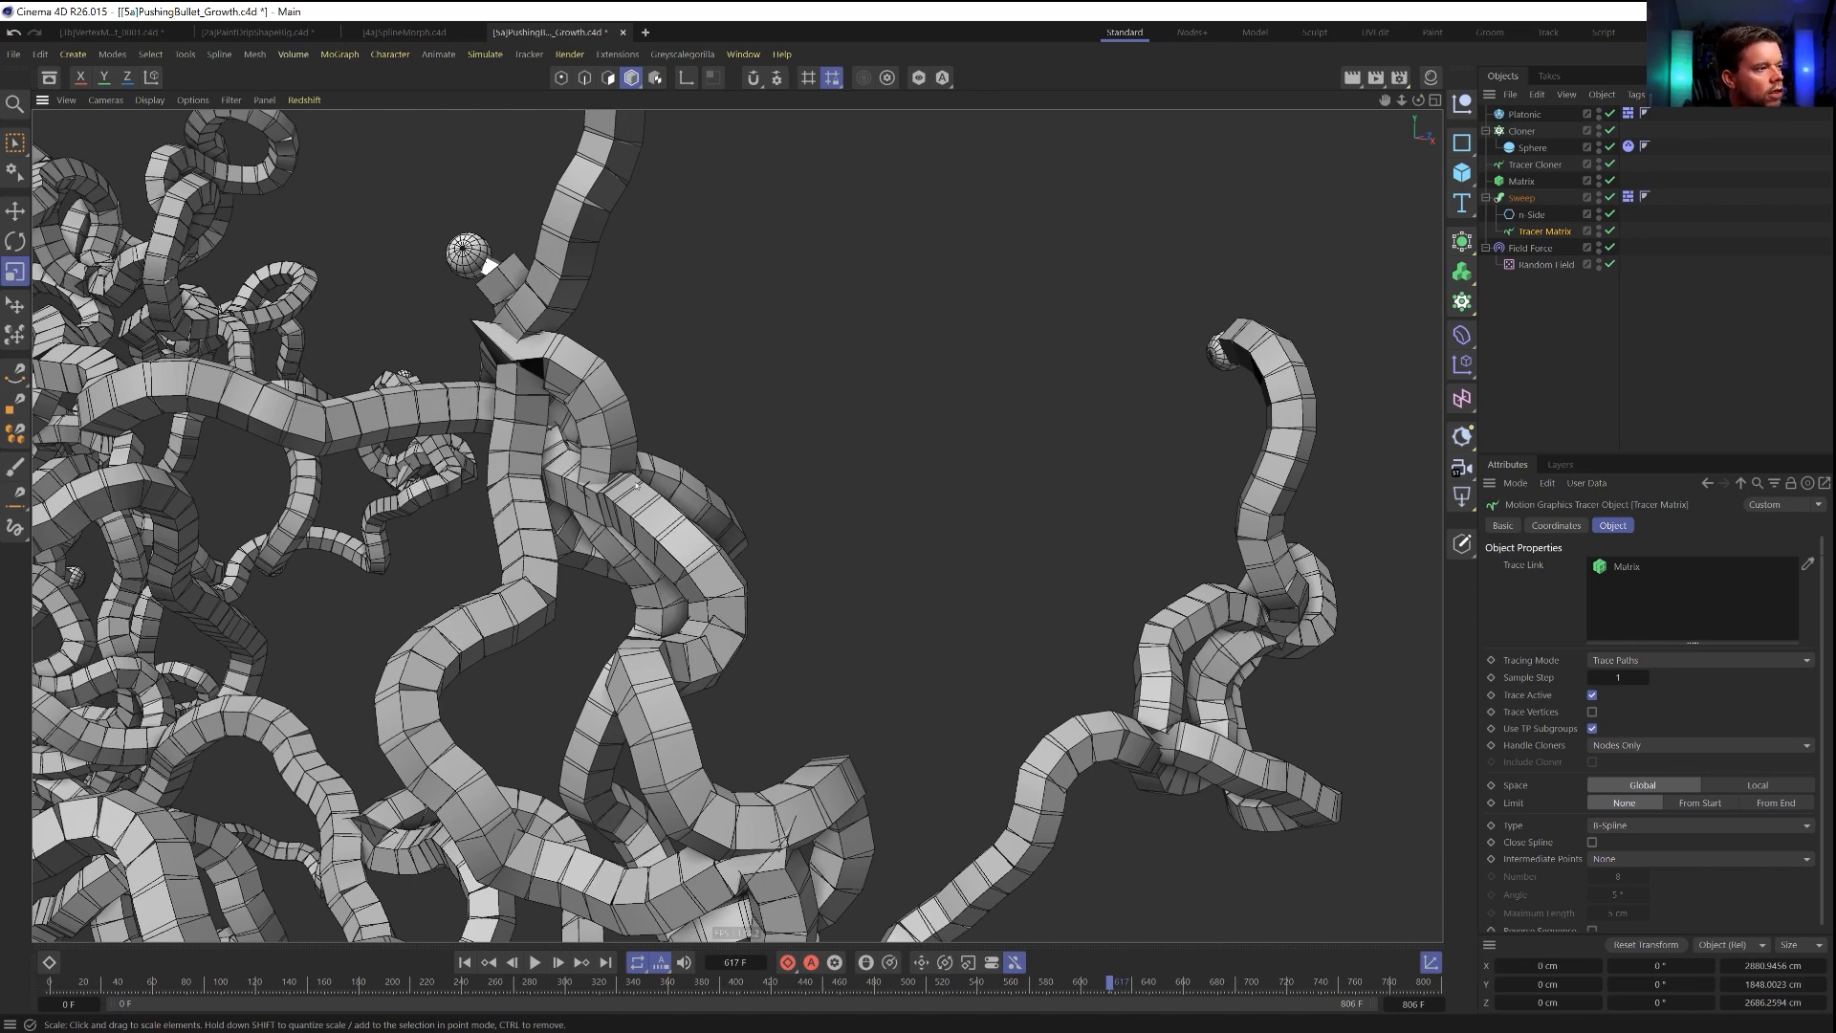
{"action": "right_click_drag", "start_coordinate": [627, 522], "coordinate": [535, 512], "text": "alt"}
{"action": "left_click_drag", "start_coordinate": [536, 512], "coordinate": [717, 541], "text": "alt"}
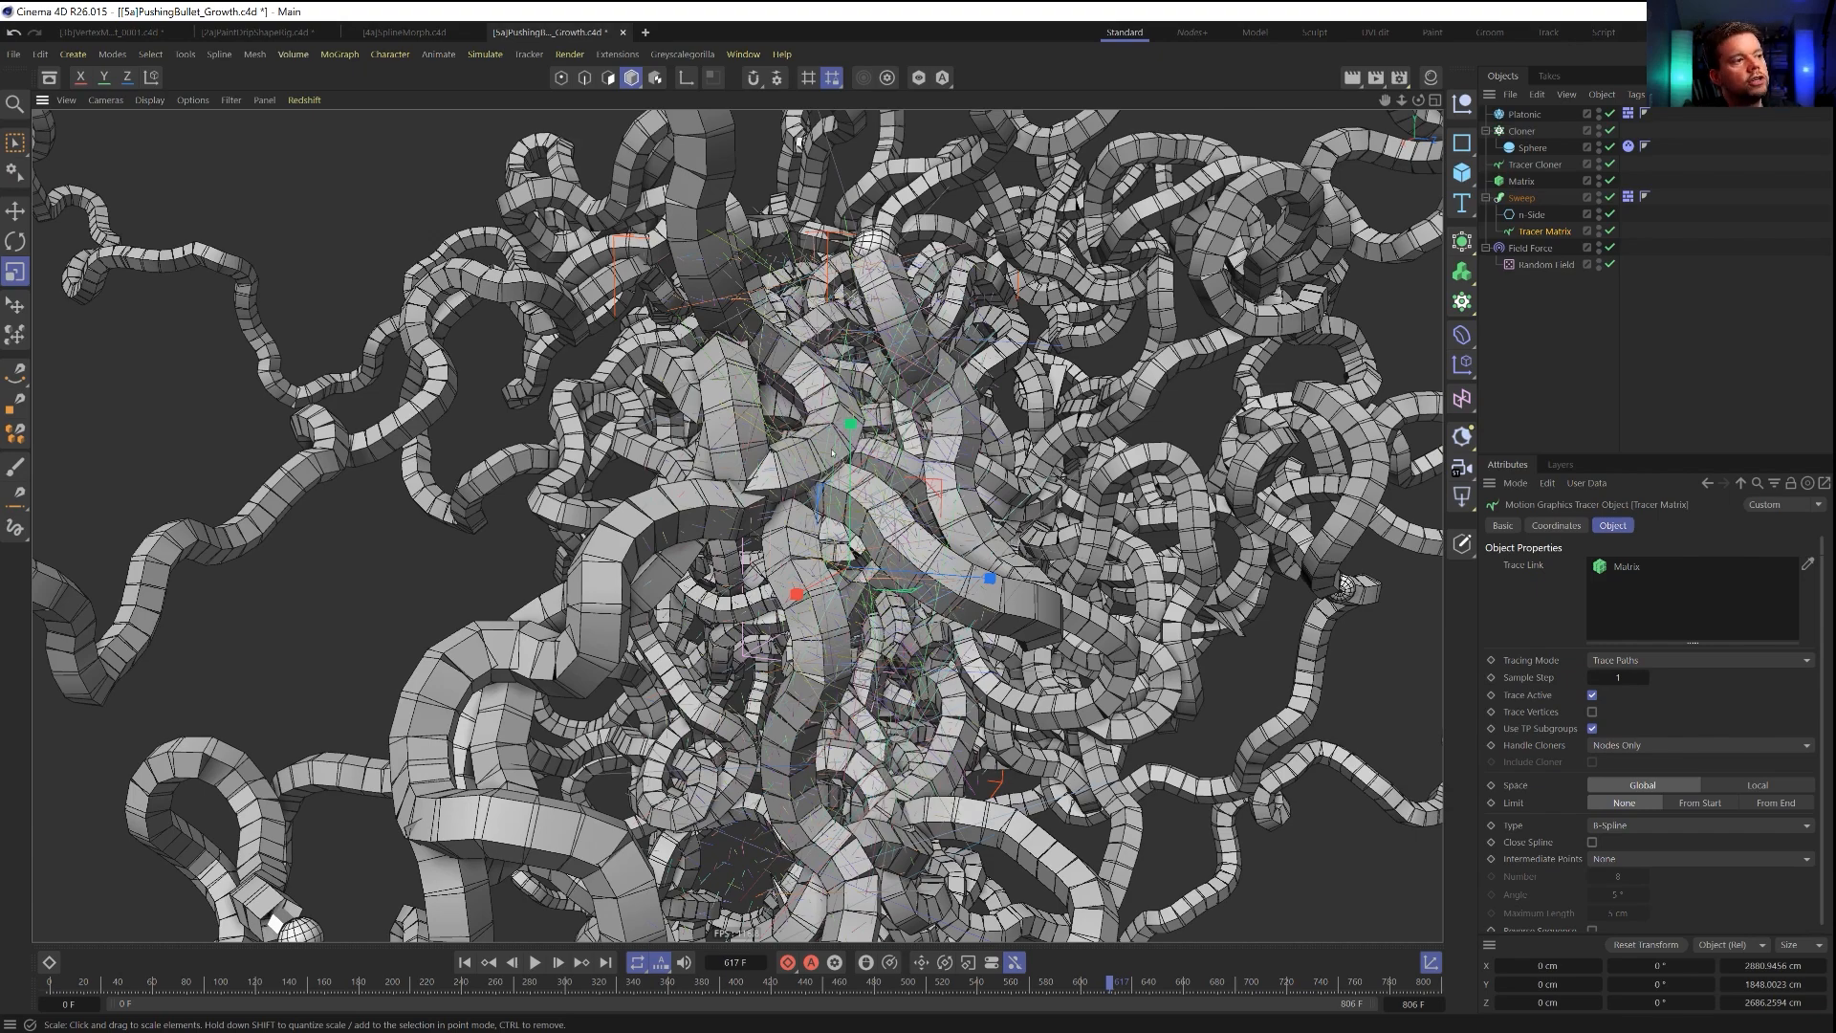
Inspect the whole tangle of swept growth around the Platonic from several sides, both near and far.
{"action": "right_click_drag", "start_coordinate": [777, 433], "coordinate": [709, 483], "text": "alt"}
{"action": "left_click_drag", "start_coordinate": [709, 484], "coordinate": [746, 478], "text": "alt"}
{"action": "right_click_drag", "start_coordinate": [746, 478], "coordinate": [679, 498], "text": "alt"}
{"action": "middle_click_drag", "start_coordinate": [679, 497], "coordinate": [749, 576], "text": "alt"}
{"action": "left_click_drag", "start_coordinate": [717, 581], "coordinate": [830, 566], "text": "alt"}
{"action": "right_click_drag", "start_coordinate": [612, 478], "coordinate": [698, 440], "text": "alt"}
{"action": "mouse_move", "coordinate": [698, 440]}
{"action": "left_mouse_down", "text": "alt"}
{"action": "mouse_move", "coordinate": [762, 605]}
{"action": "mouse_move", "coordinate": [706, 560]}
{"action": "mouse_move", "coordinate": [662, 470]}
{"action": "mouse_move", "coordinate": [598, 431]}
{"action": "mouse_move", "coordinate": [677, 481]}
{"action": "mouse_move", "coordinate": [708, 475]}
{"action": "left_mouse_up", "text": "alt"}
{"action": "right_click_drag", "start_coordinate": [708, 476], "coordinate": [770, 457], "text": "alt"}
{"action": "left_click_drag", "start_coordinate": [770, 457], "coordinate": [838, 502], "text": "alt"}
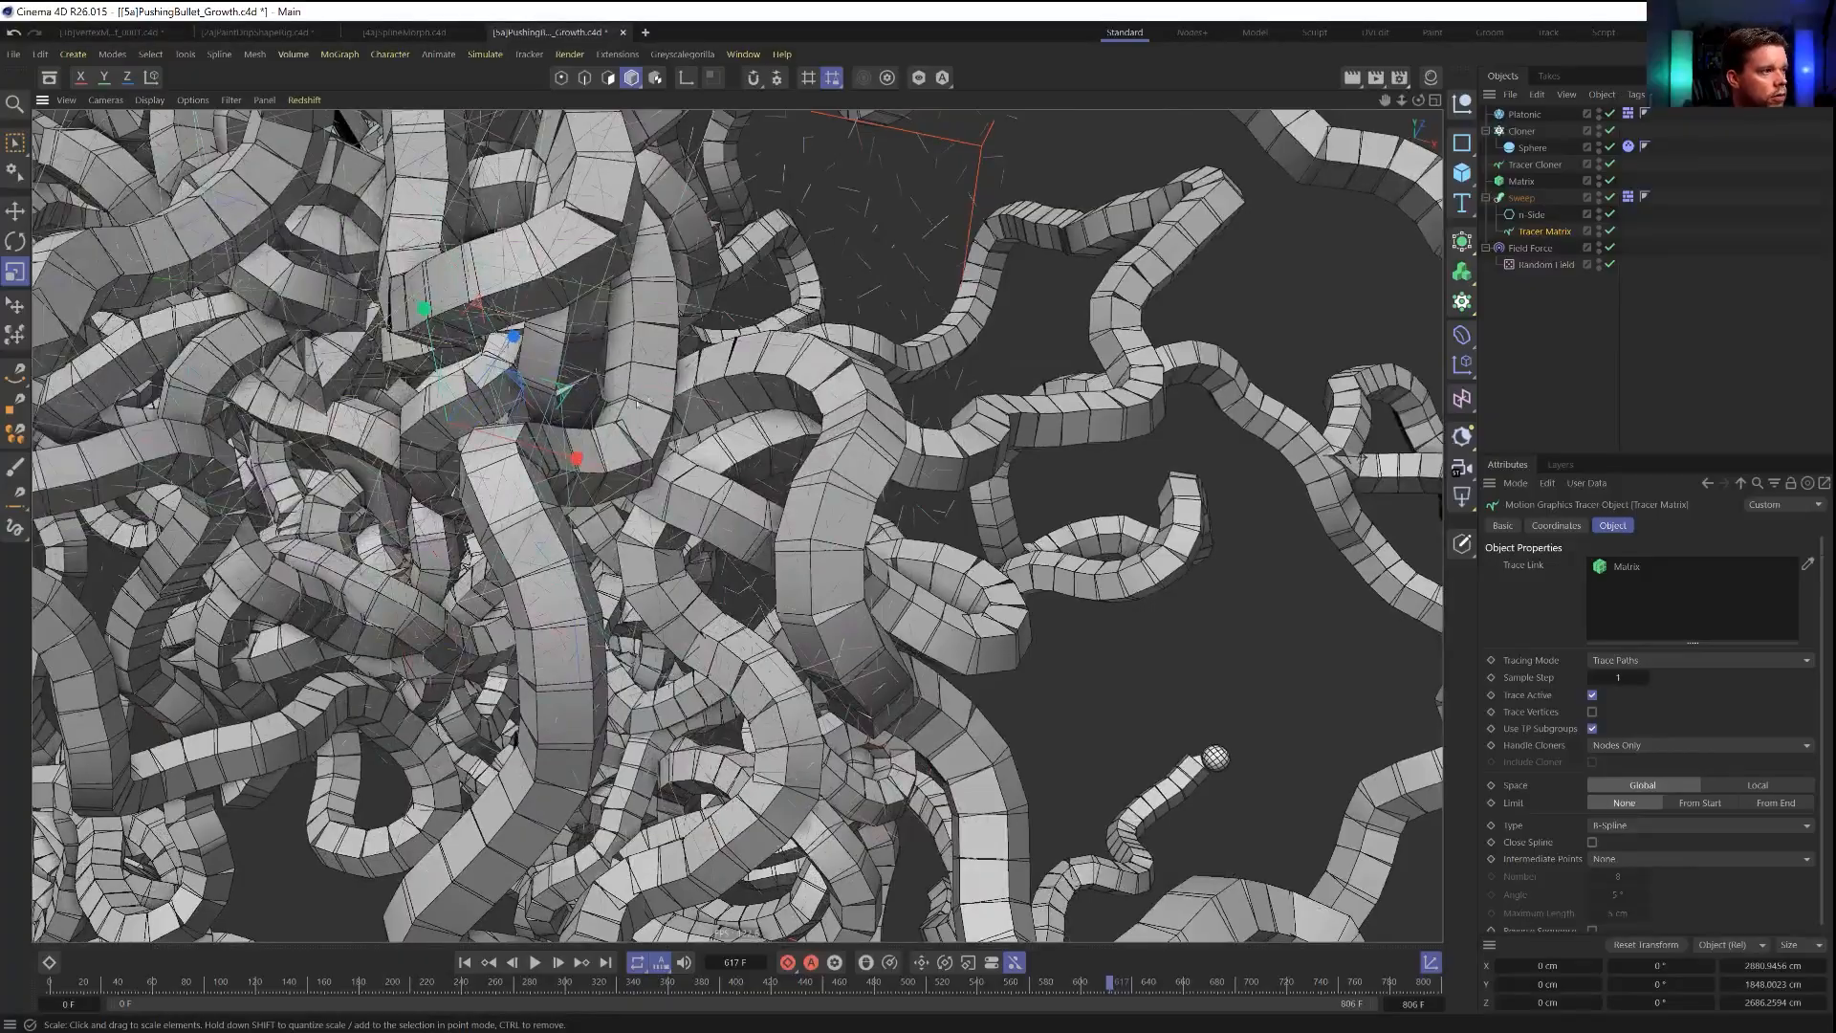
{"action": "left_click_drag", "start_coordinate": [644, 393], "coordinate": [719, 426], "text": "alt"}
{"action": "right_click_drag", "start_coordinate": [719, 426], "coordinate": [586, 451], "text": "alt"}
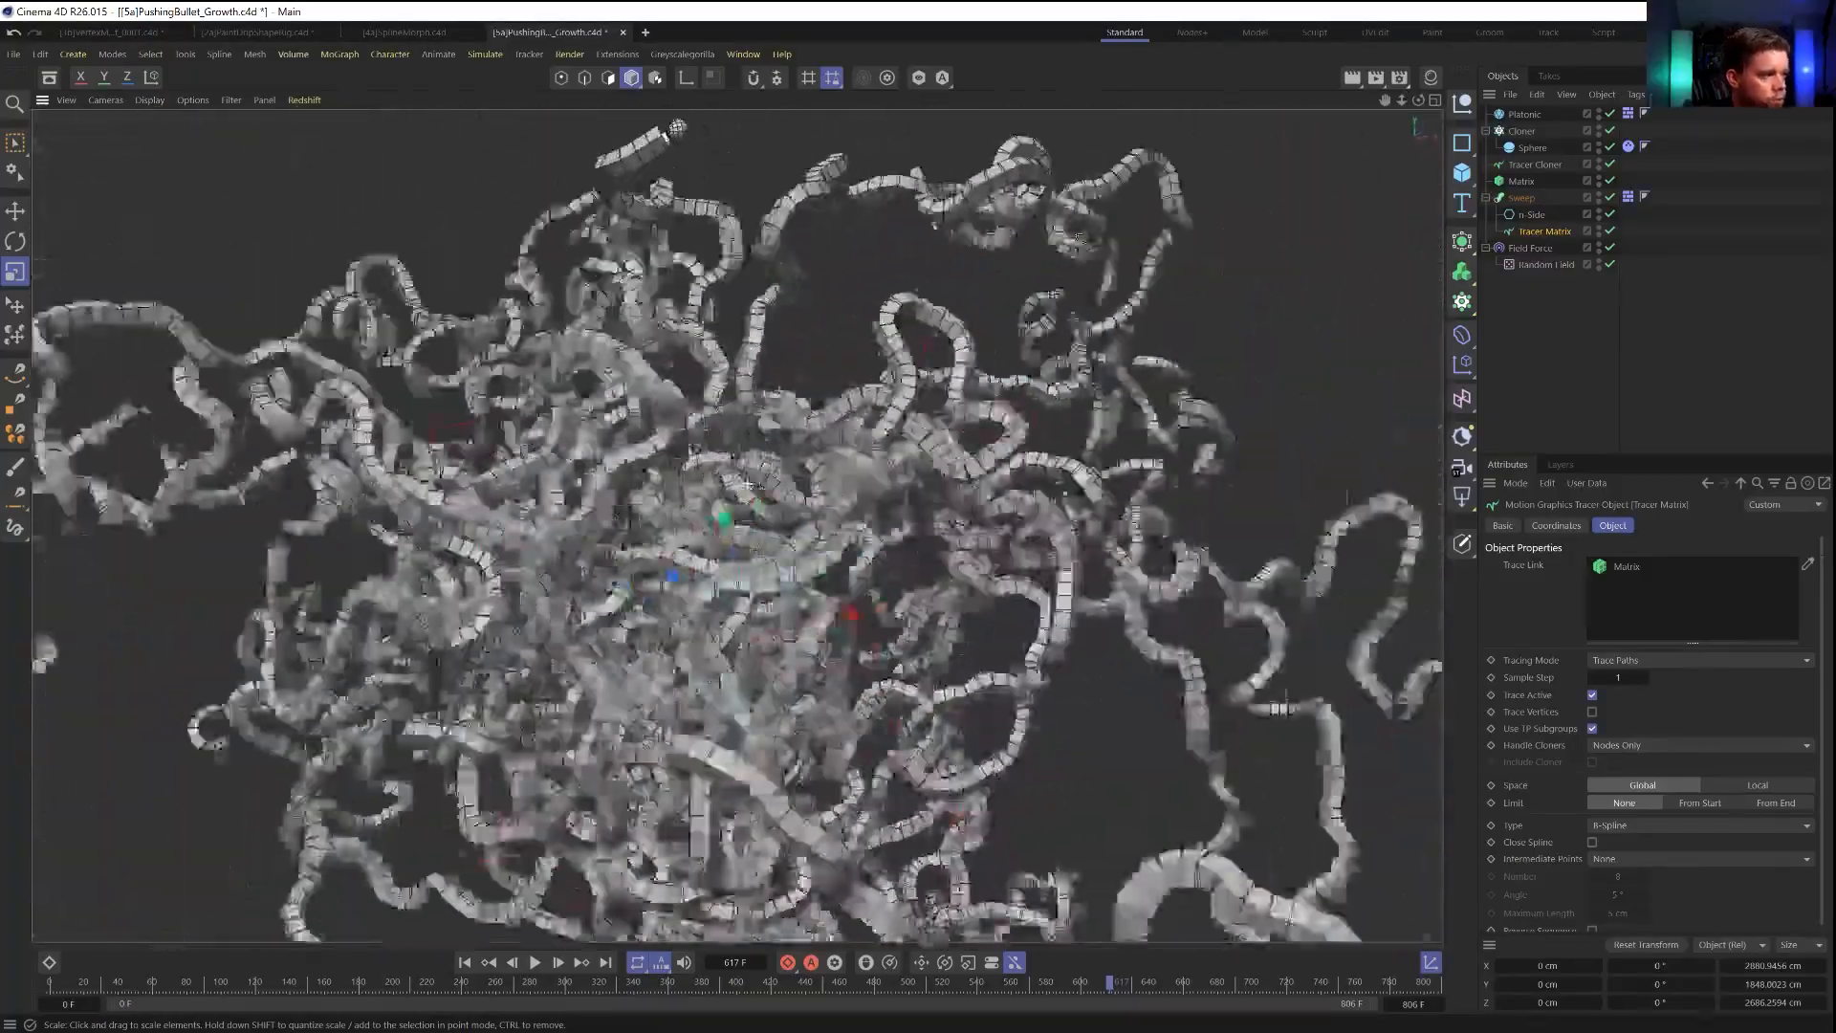
{"action": "mouse_move", "coordinate": [749, 485]}
{"action": "left_mouse_down", "text": "alt"}
{"action": "mouse_move", "coordinate": [691, 490]}
{"action": "mouse_move", "coordinate": [722, 466]}
{"action": "left_mouse_up", "text": "alt"}
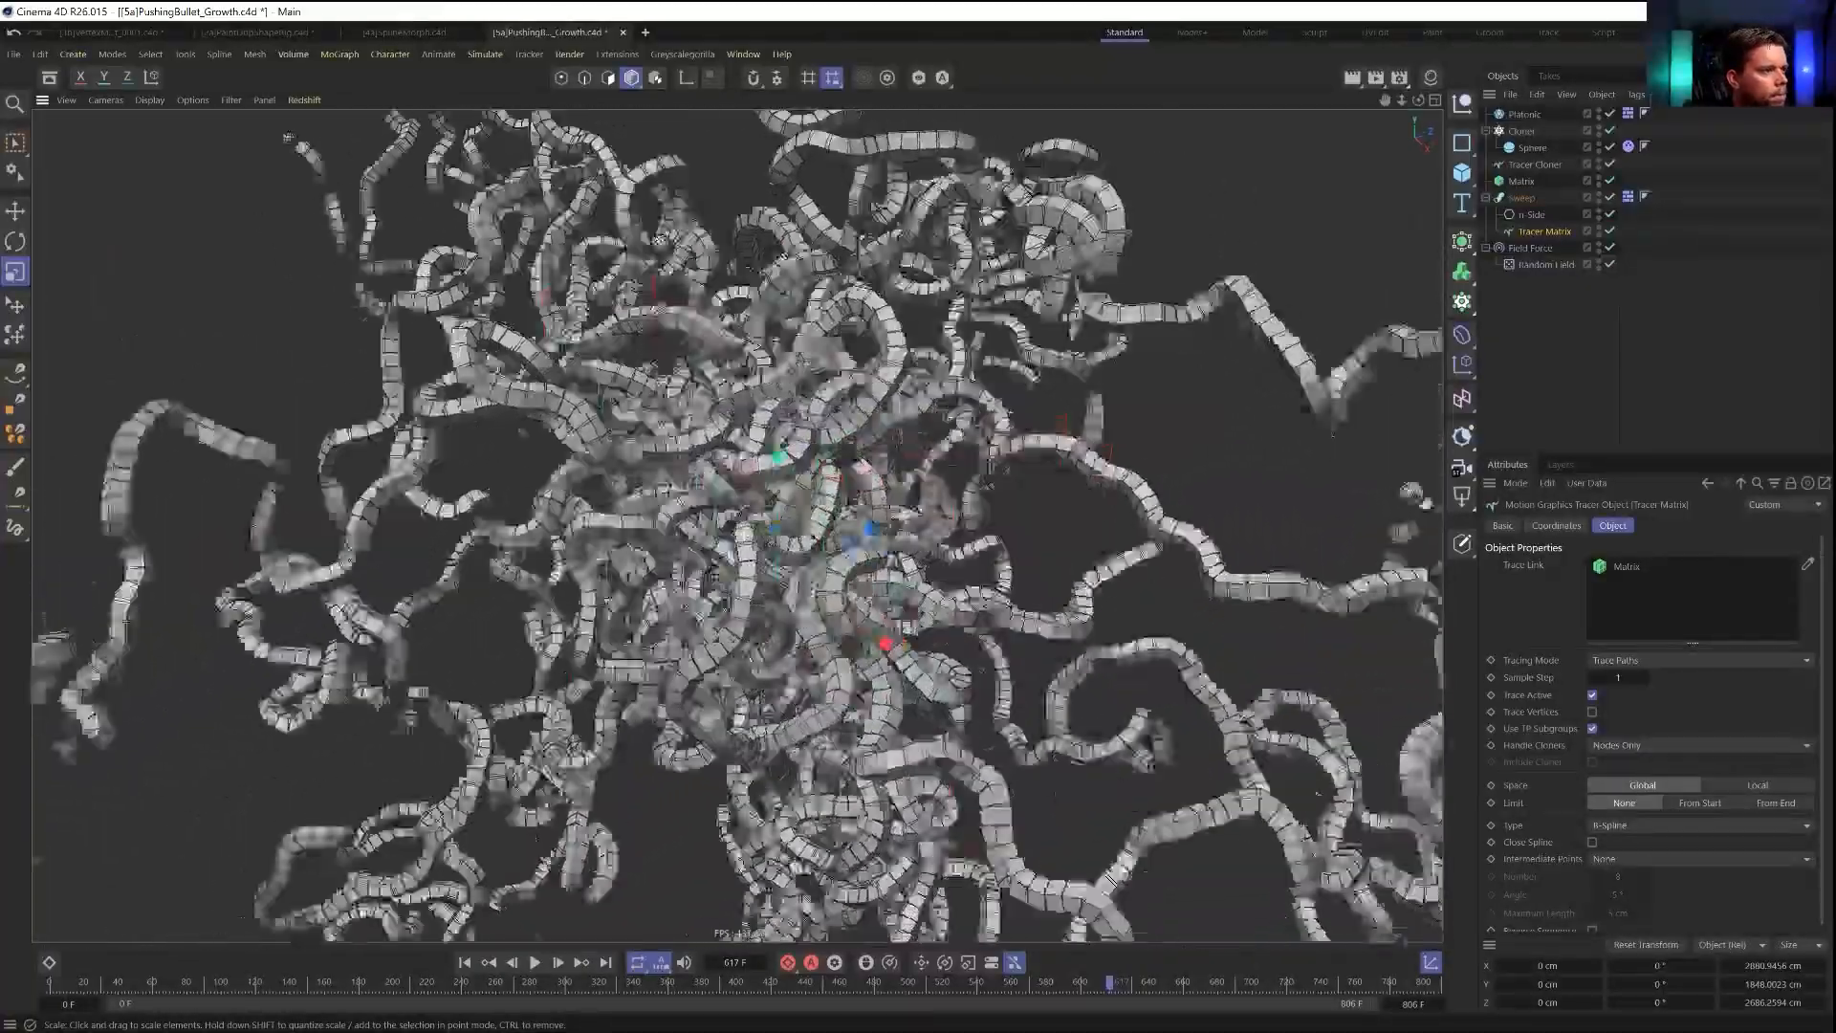
{"action": "mouse_move", "coordinate": [732, 469]}
{"action": "left_mouse_down", "text": "alt"}
{"action": "mouse_move", "coordinate": [645, 486]}
{"action": "mouse_move", "coordinate": [729, 490]}
{"action": "left_mouse_up", "text": "alt"}
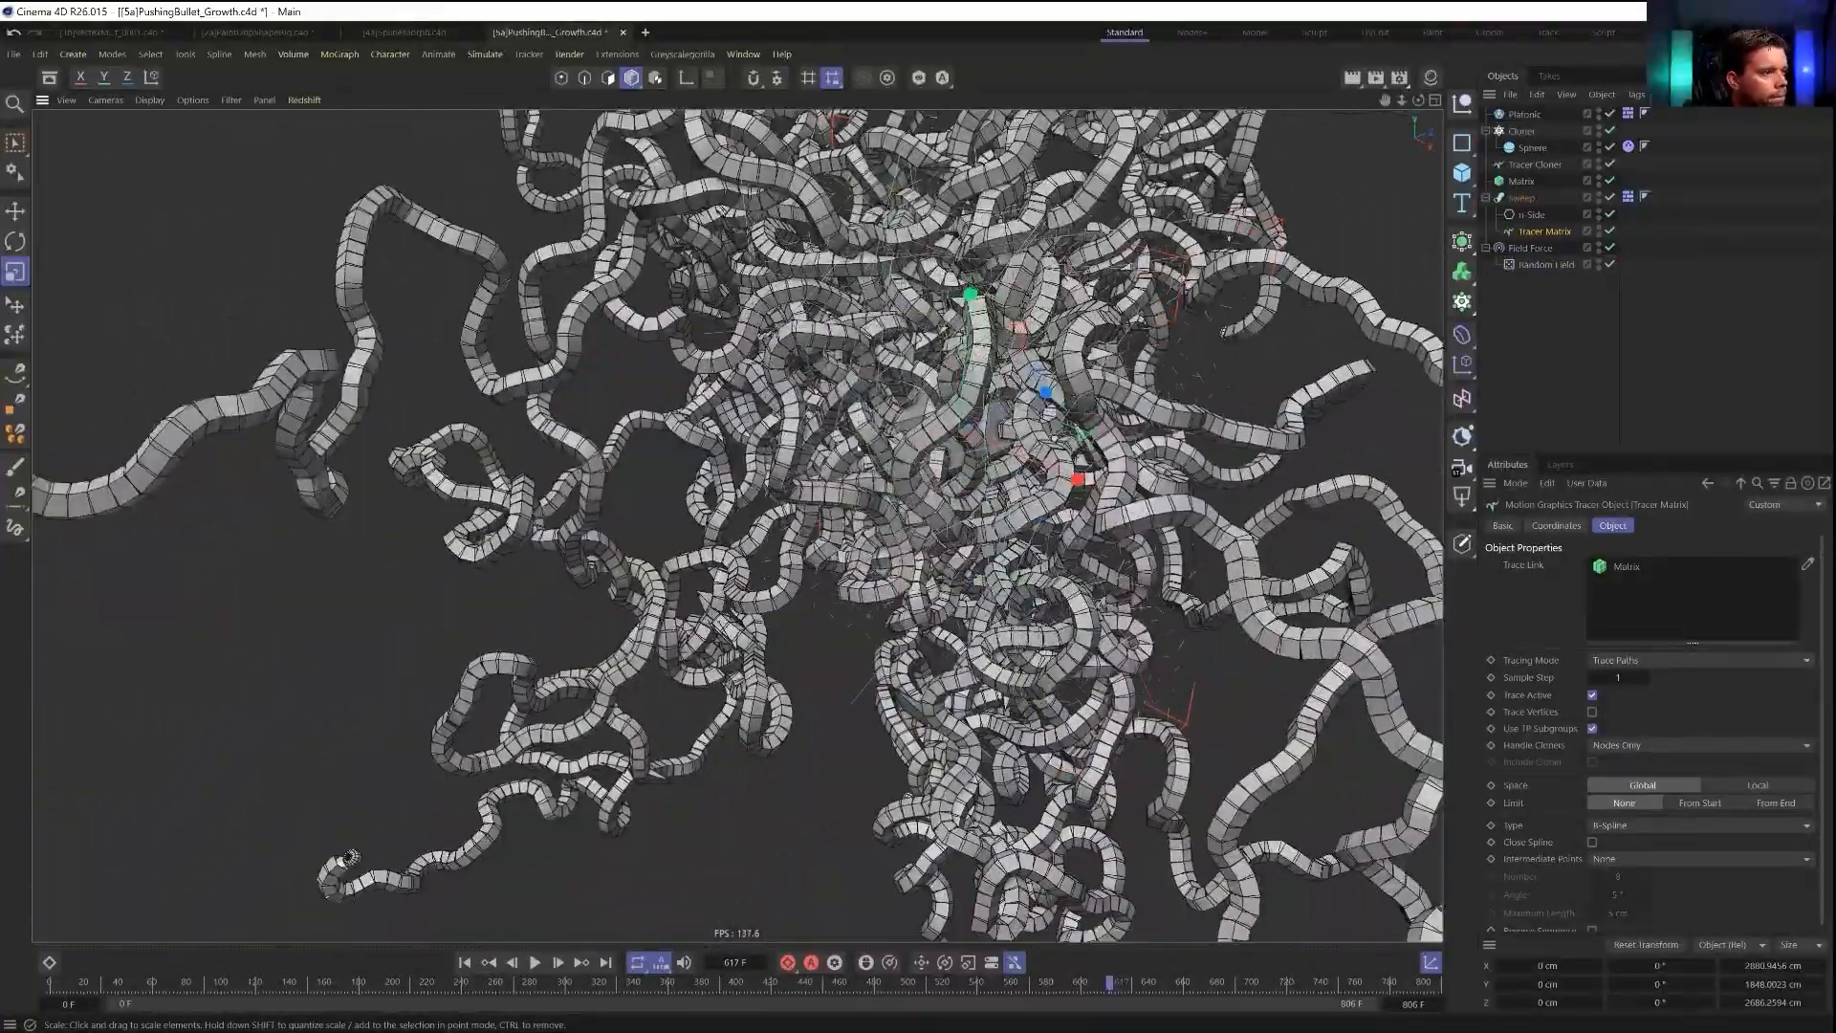
{"action": "left_click_drag", "start_coordinate": [621, 531], "coordinate": [1121, 385], "text": "alt"}
{"action": "left_click_drag", "start_coordinate": [718, 487], "coordinate": [682, 595], "text": "alt"}
{"action": "scroll", "coordinate": [683, 592], "scroll_direction": "down", "scroll_amount": 5}
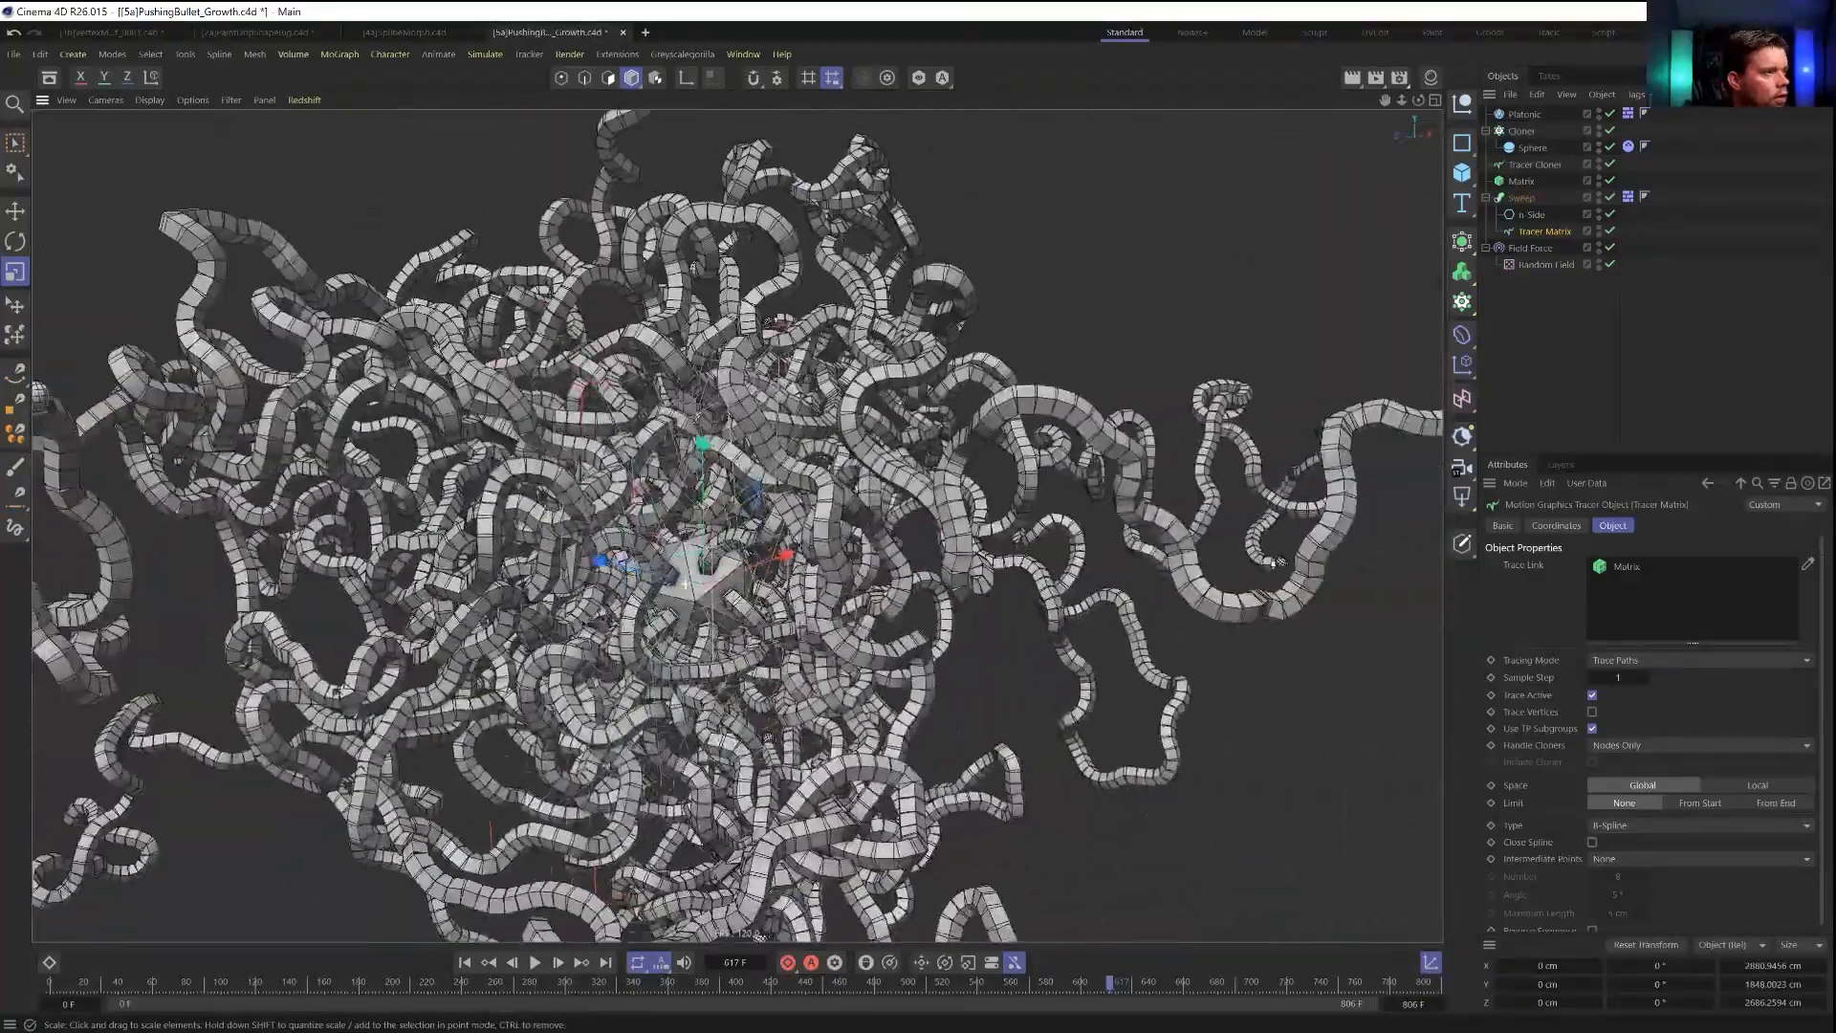
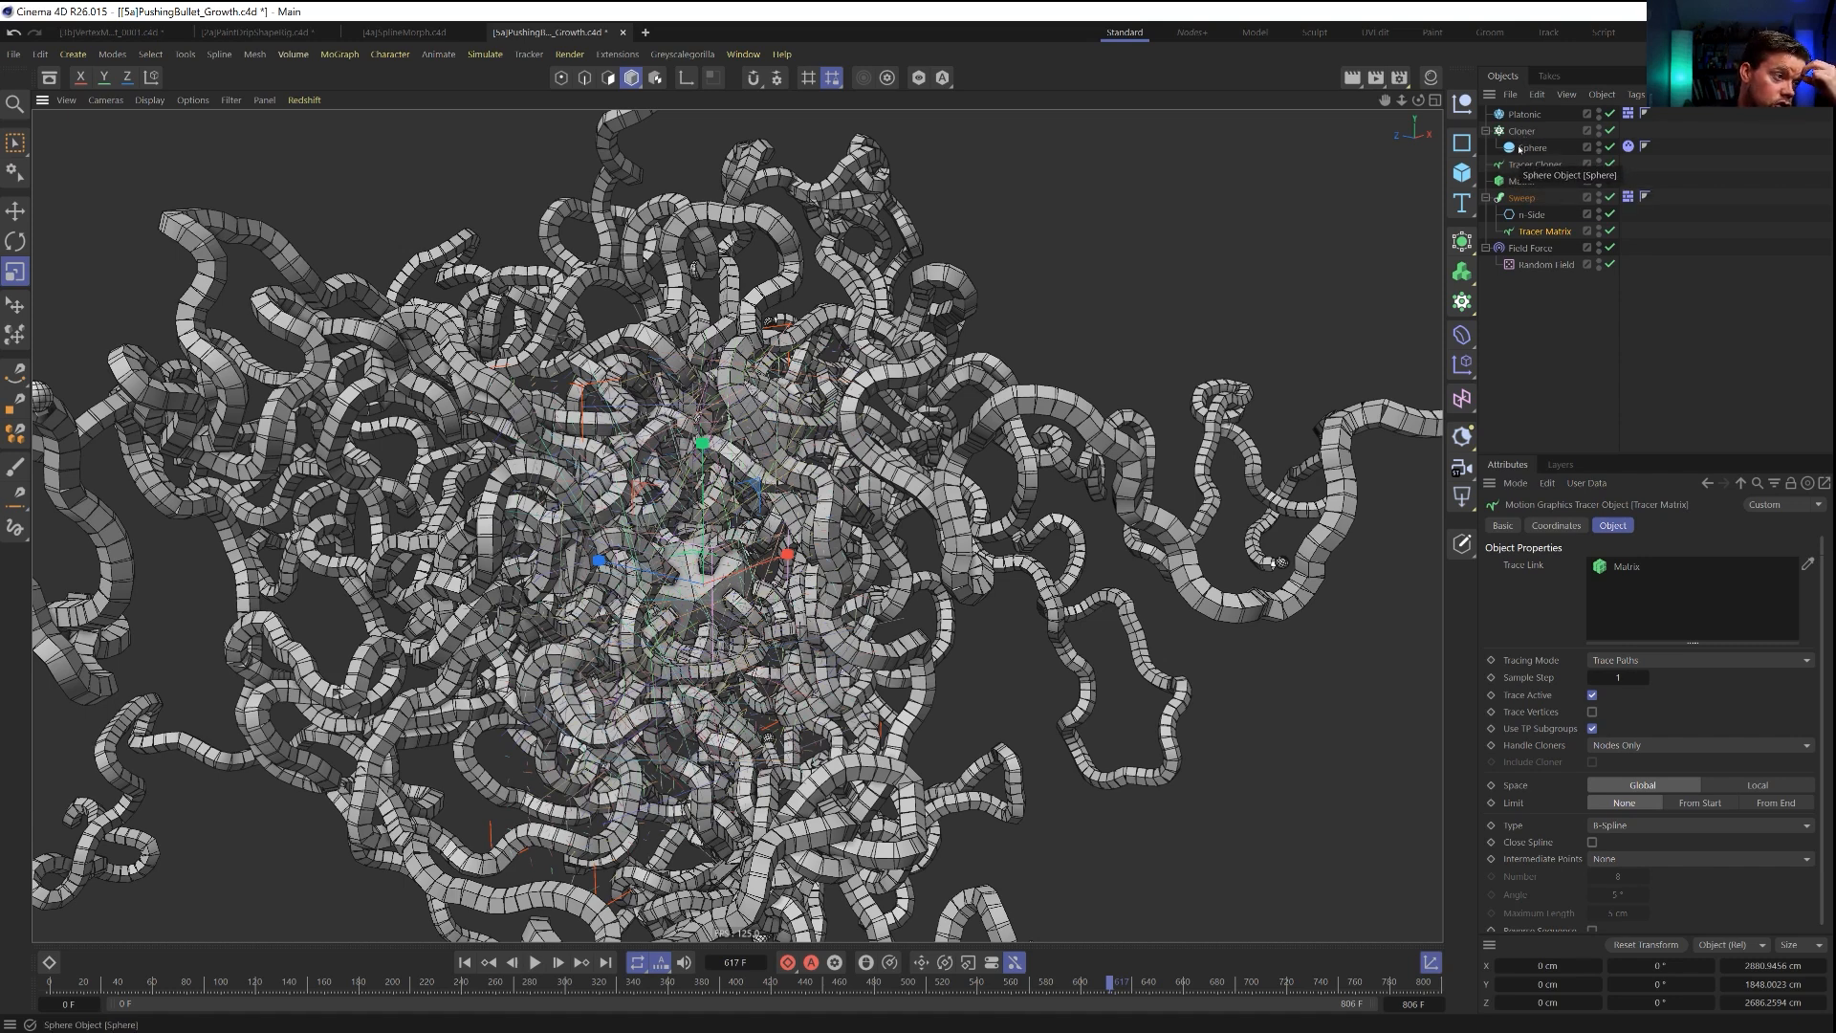
Set the n-Side profile's radius to 15 cm and its number of sides to 8.
{"action": "left_click", "coordinate": [1531, 215]}
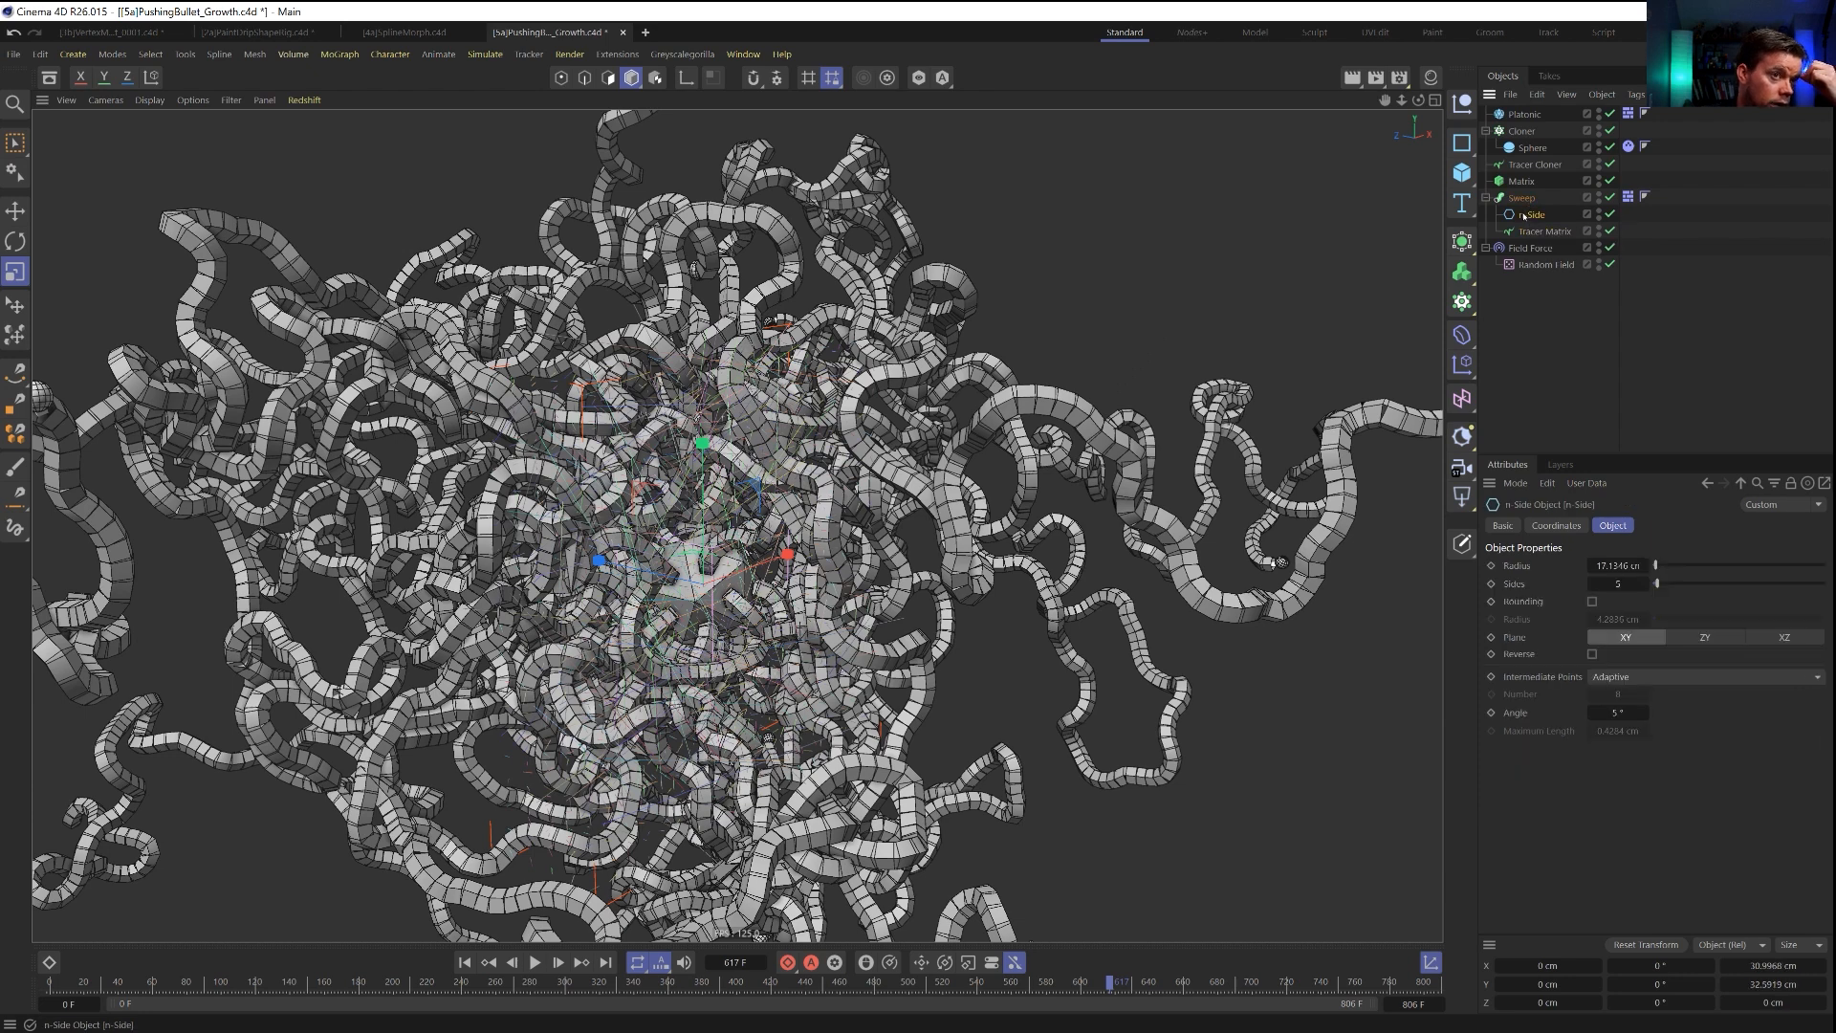
{"action": "double_click", "coordinate": [1616, 565]}
{"action": "type", "text": "15"}
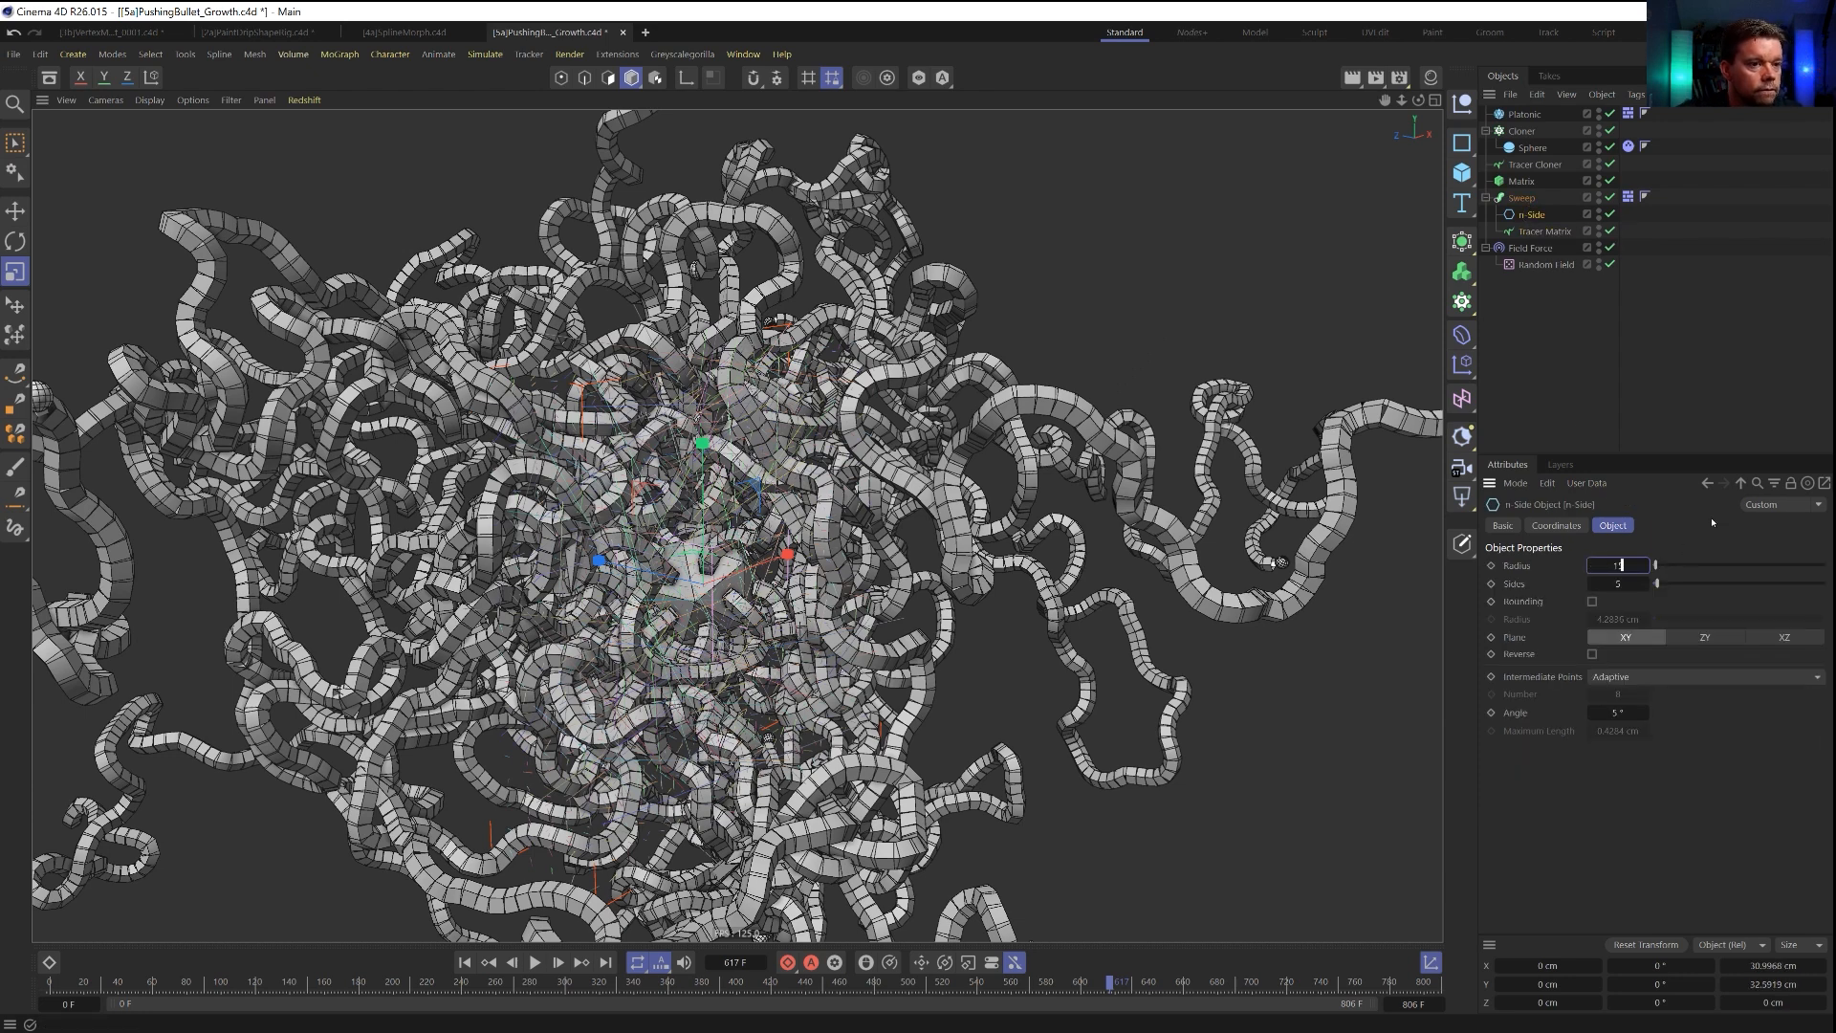
{"action": "key", "text": "Return"}
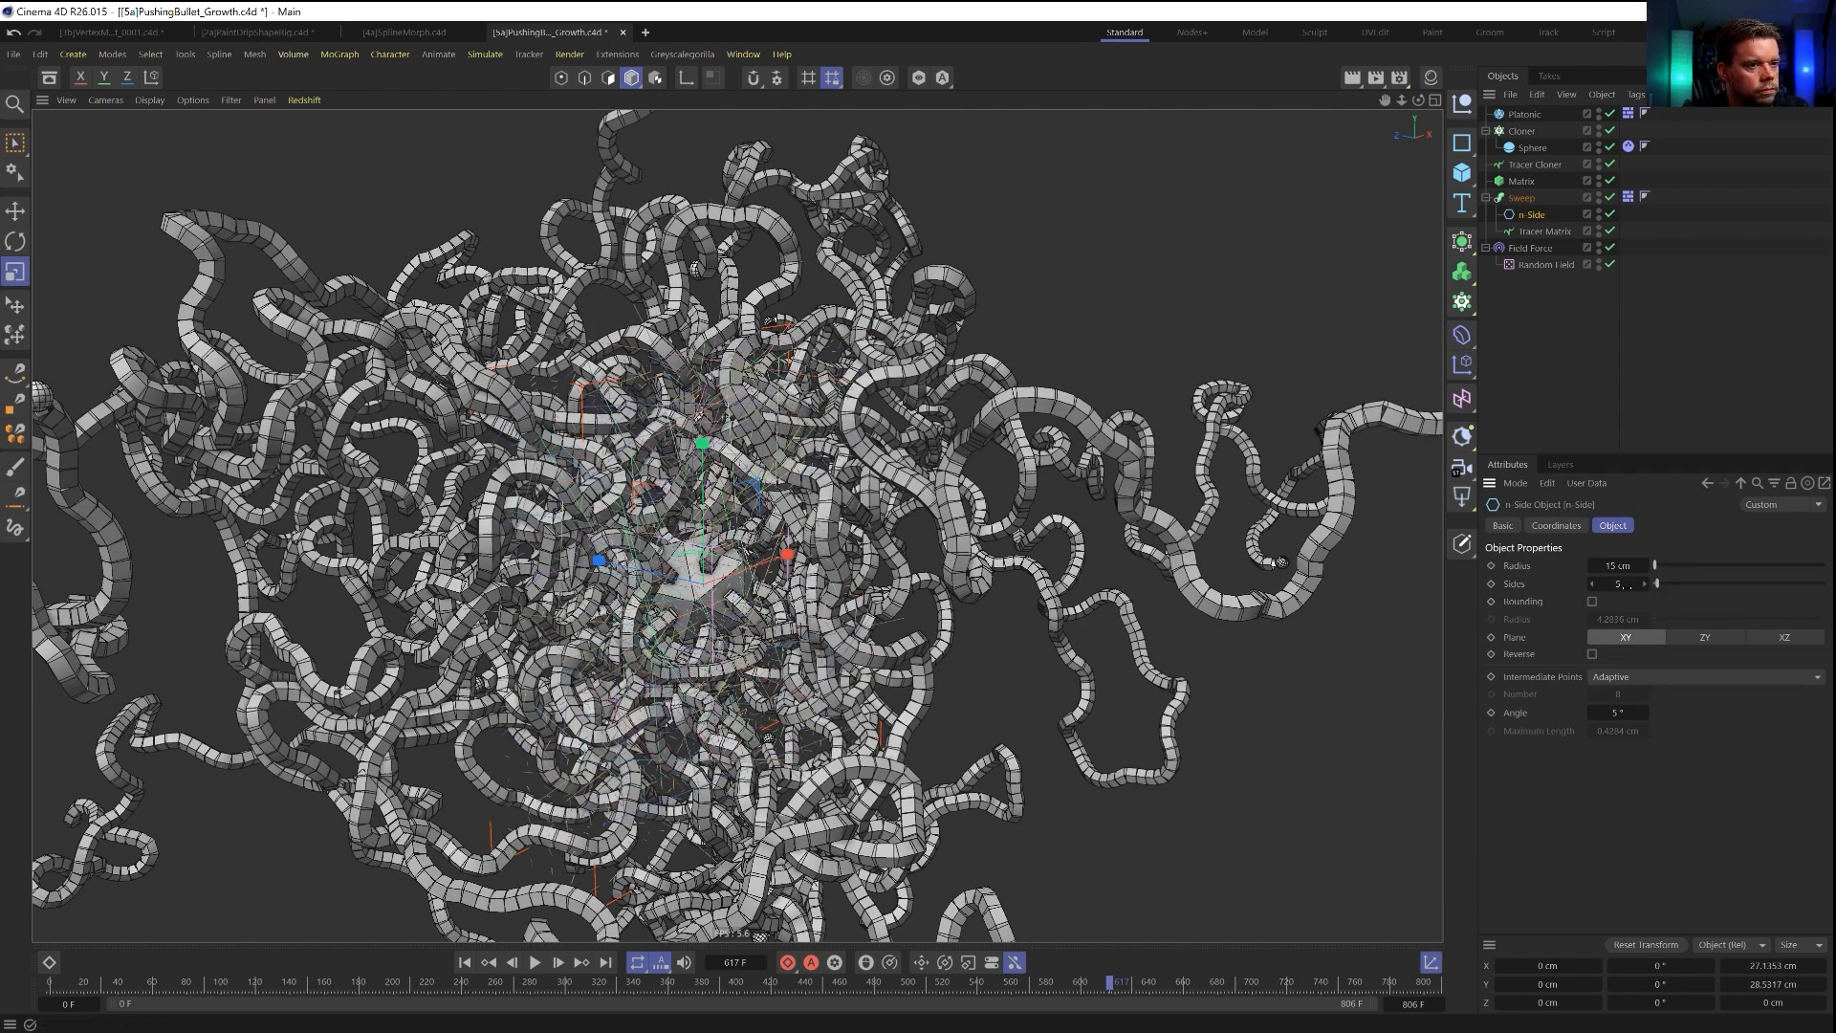
{"action": "type", "text": "8"}
{"action": "key", "text": "Return"}
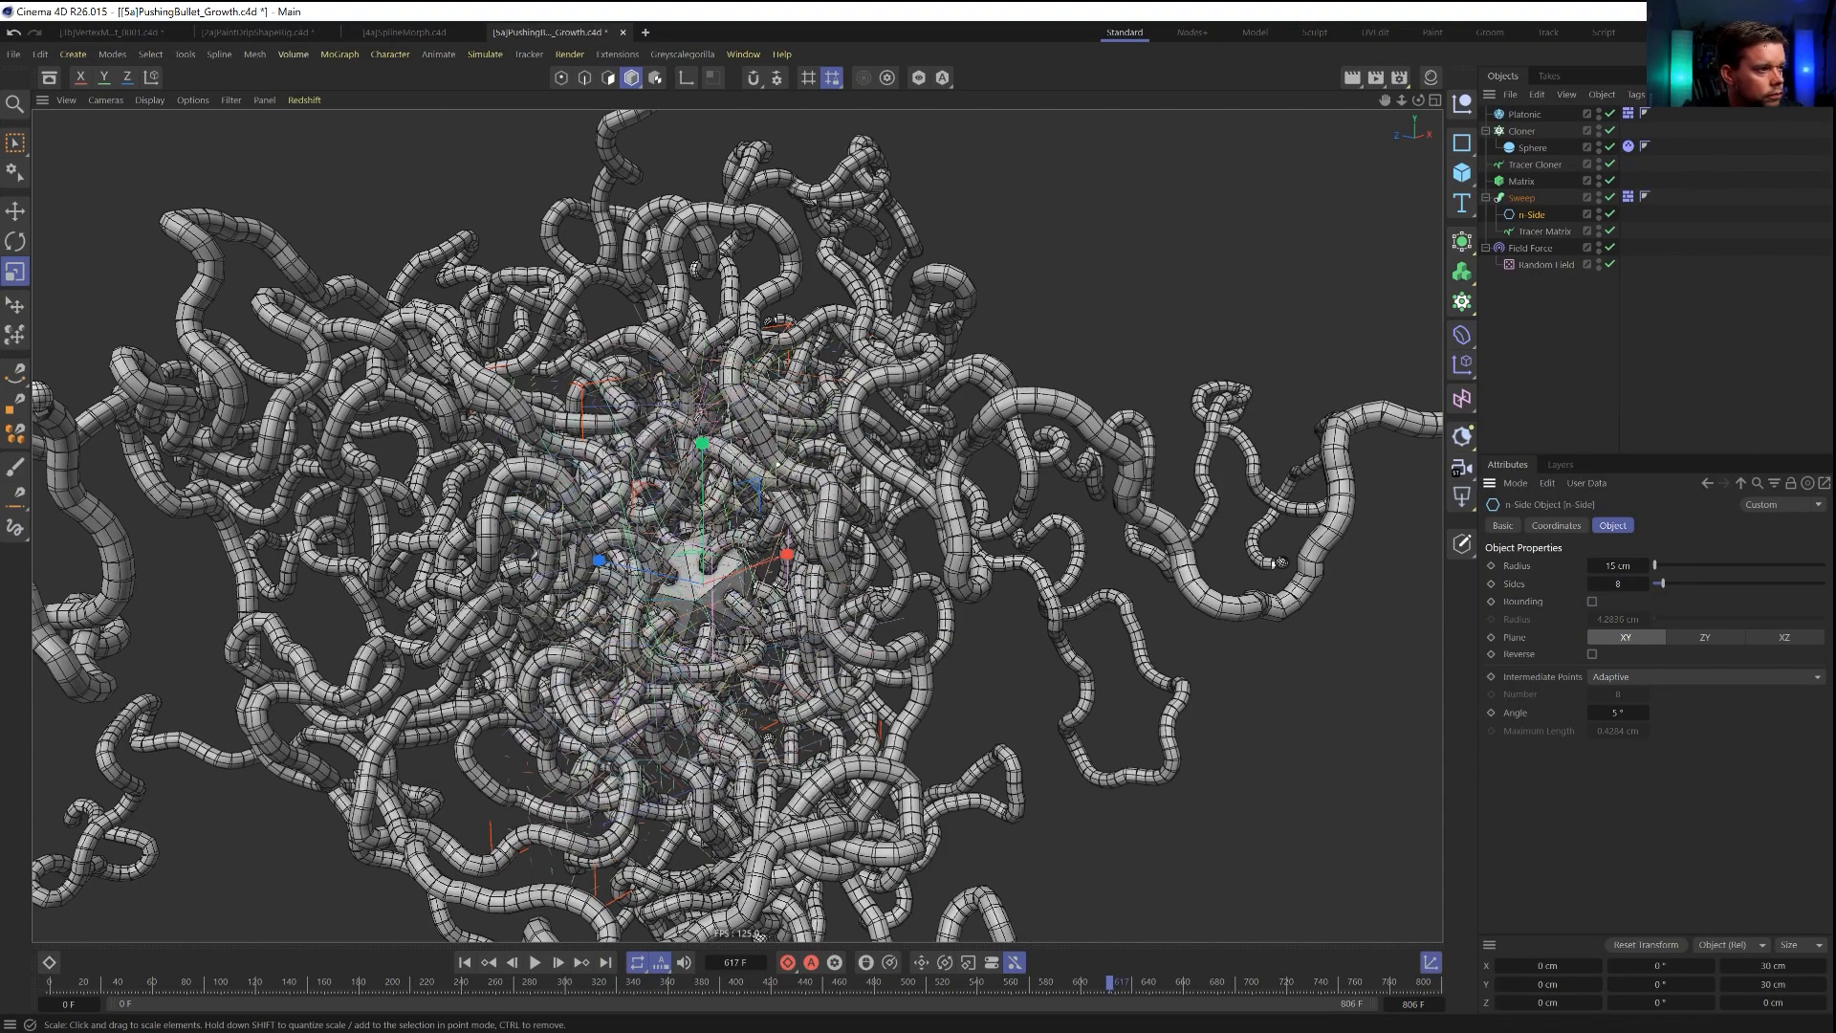
Examine the swept tubes up close and from a distance to check their thickness and roundness.
{"action": "scroll", "coordinate": [725, 458], "scroll_direction": "up", "scroll_amount": 5}
{"action": "scroll", "coordinate": [727, 459], "scroll_direction": "down", "scroll_amount": 6}
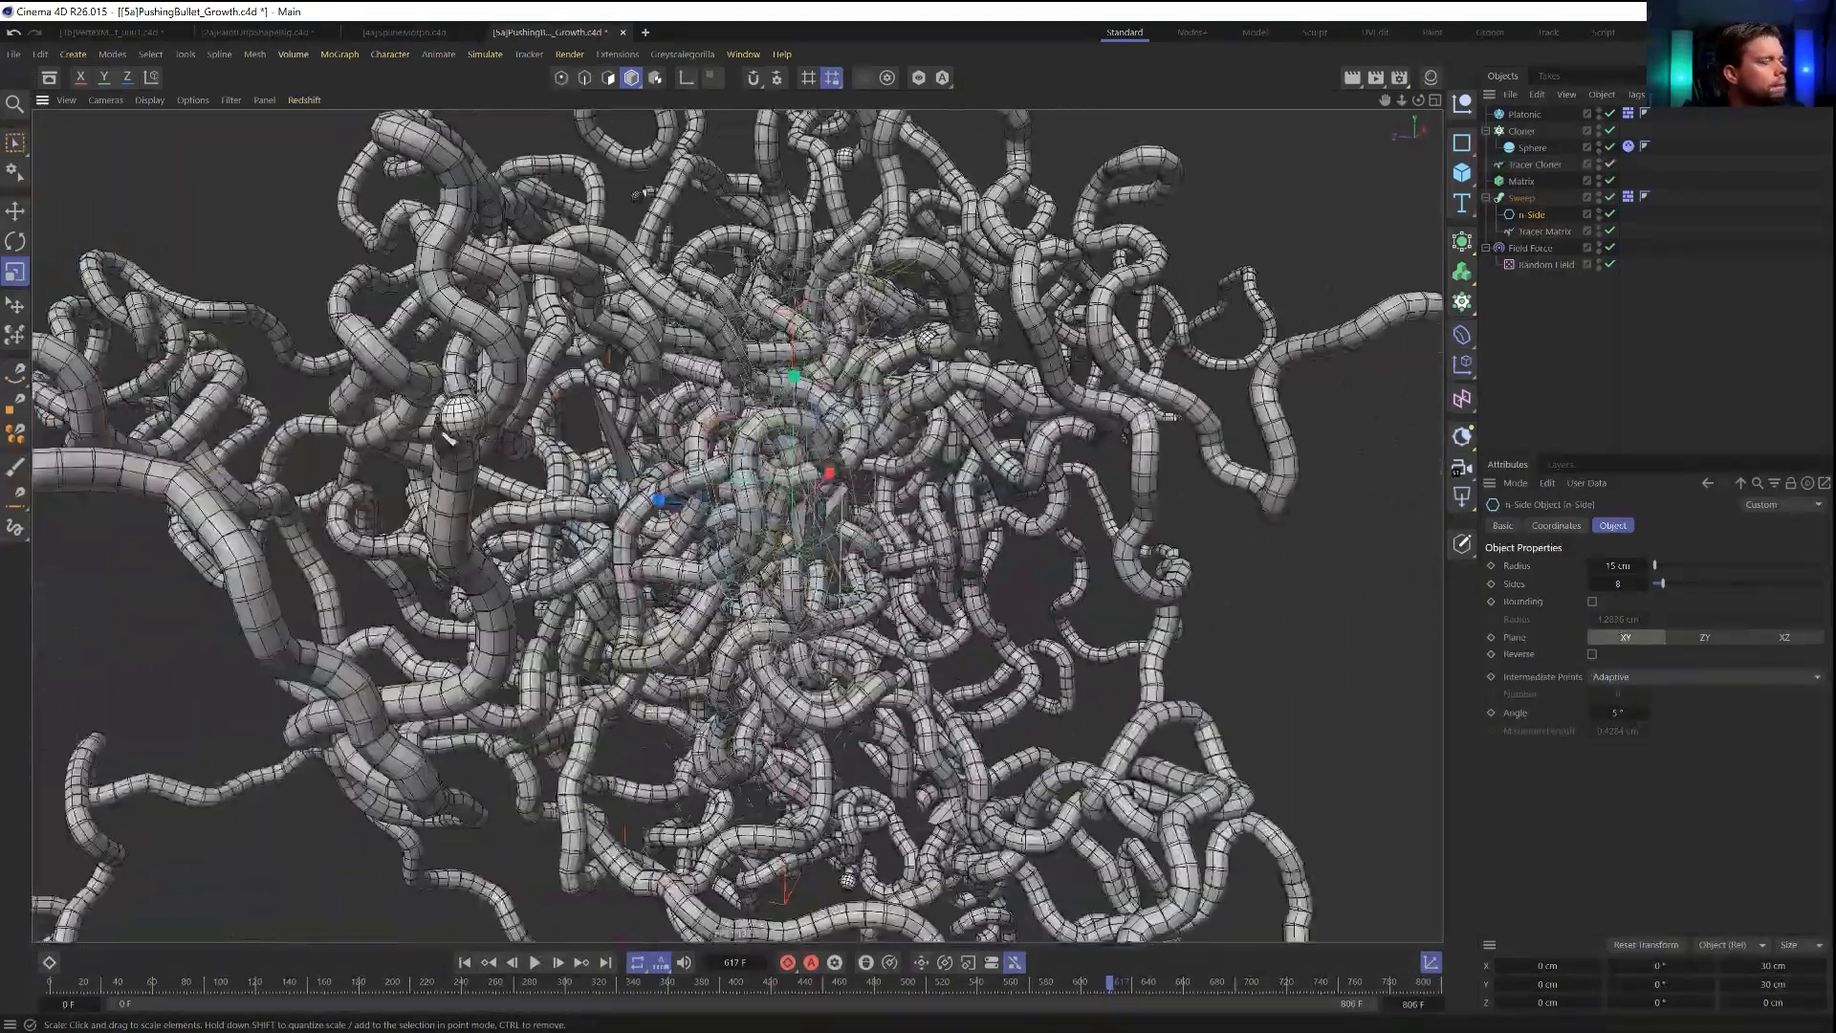
{"action": "scroll", "coordinate": [821, 468], "scroll_direction": "down", "scroll_amount": 4}
{"action": "left_click_drag", "start_coordinate": [822, 468], "coordinate": [1013, 467], "text": "alt"}
{"action": "scroll", "coordinate": [1148, 459], "scroll_direction": "up", "scroll_amount": 4}
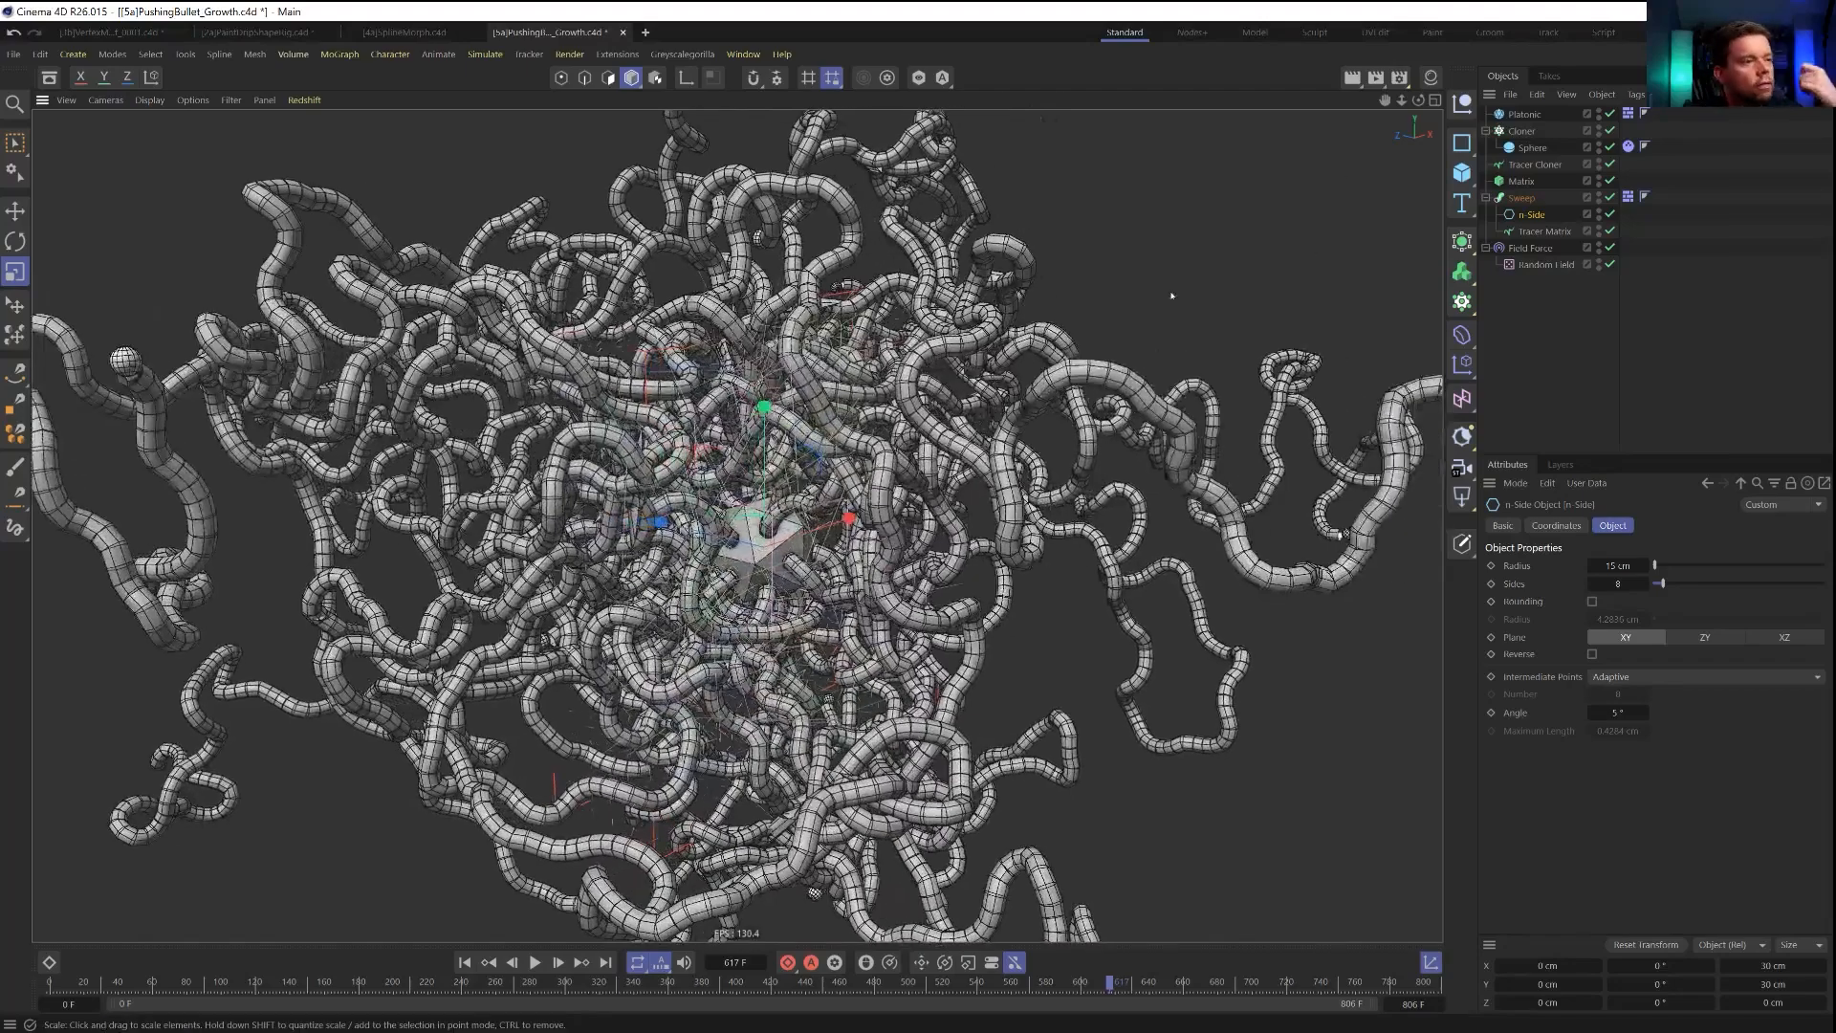
{"action": "scroll", "coordinate": [977, 524], "scroll_direction": "up", "scroll_amount": 6}
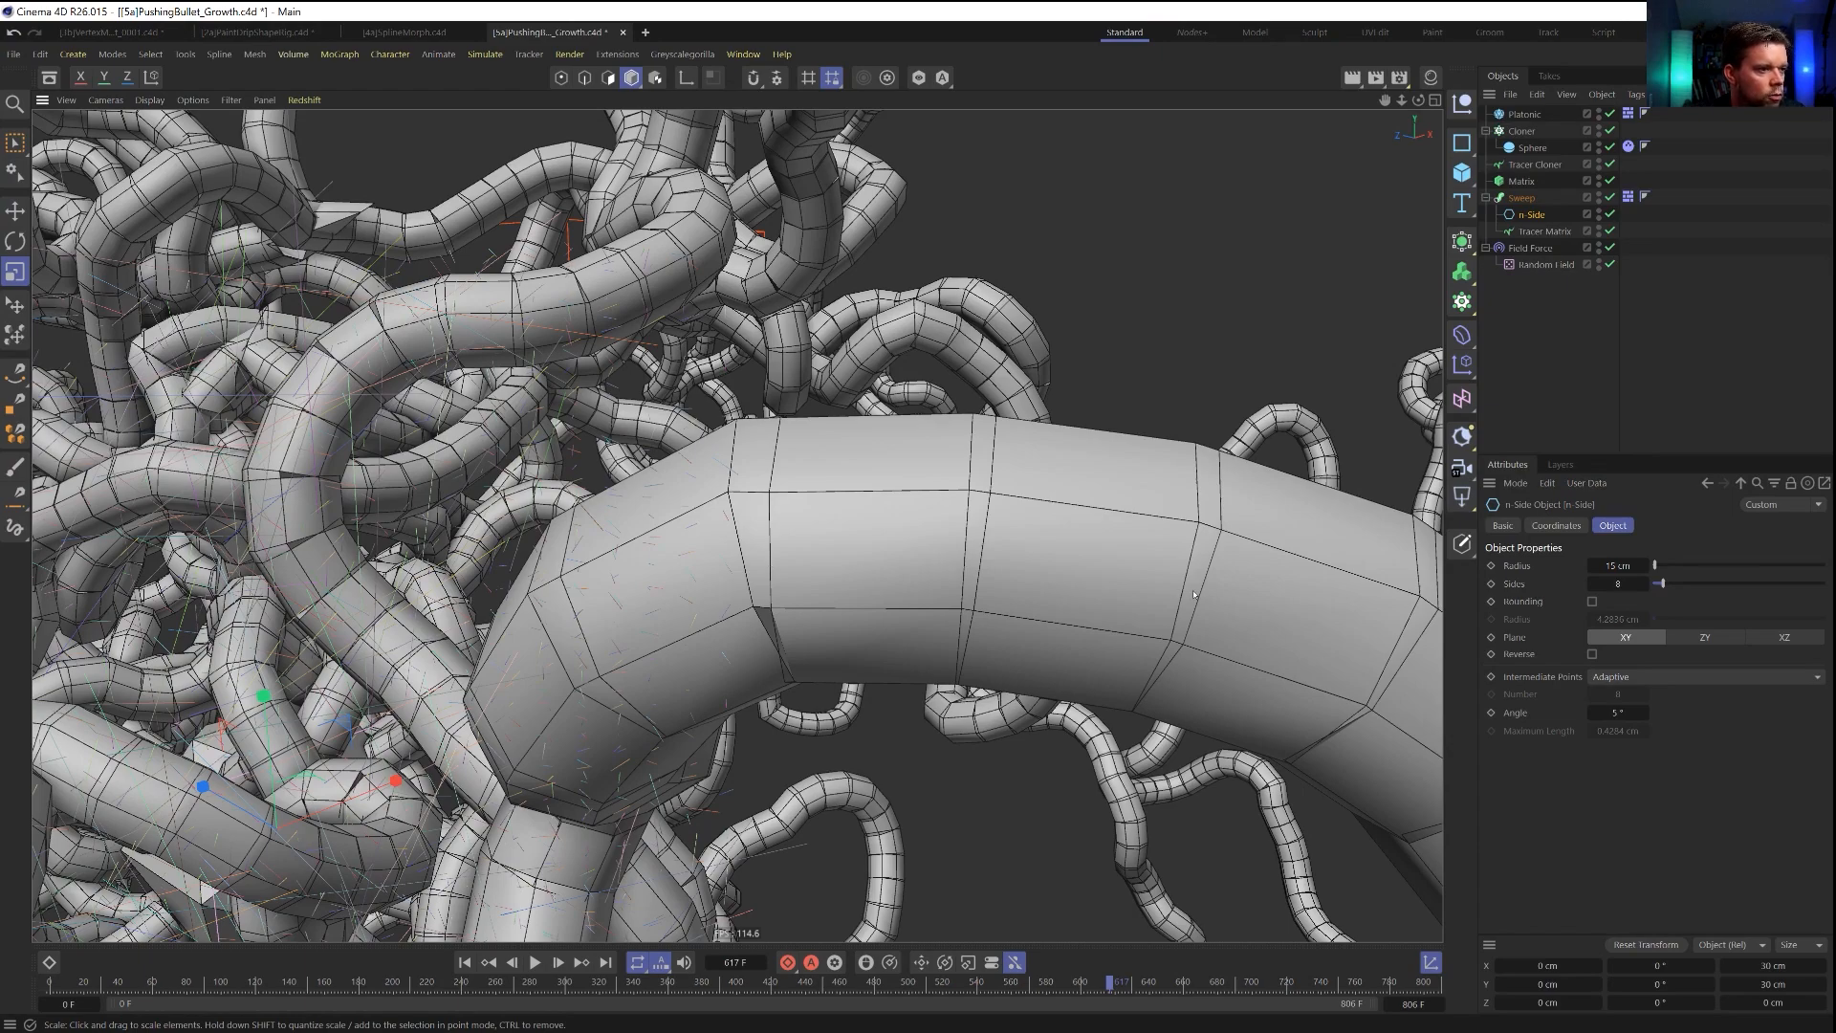
{"action": "scroll", "coordinate": [1213, 572], "scroll_direction": "down", "scroll_amount": 6}
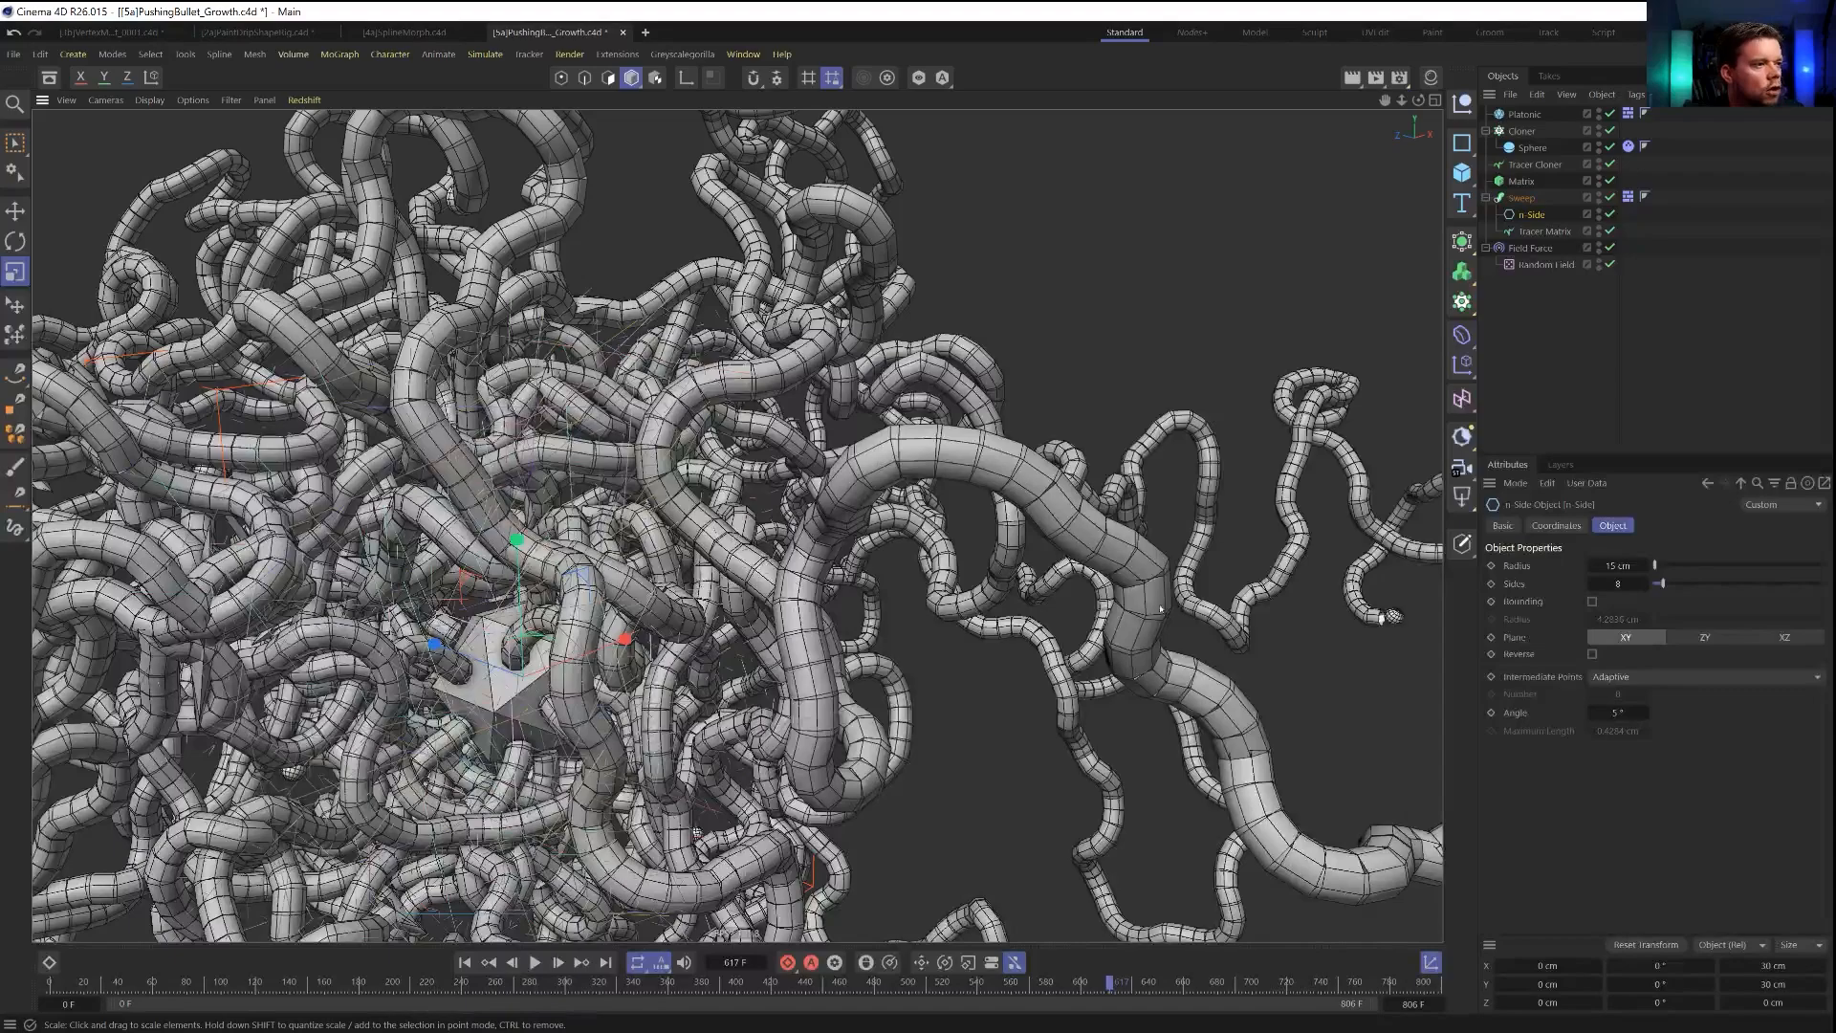
{"action": "scroll", "coordinate": [1160, 609], "scroll_direction": "down", "scroll_amount": 6}
{"action": "left_click_drag", "start_coordinate": [813, 526], "coordinate": [853, 462], "text": "alt"}
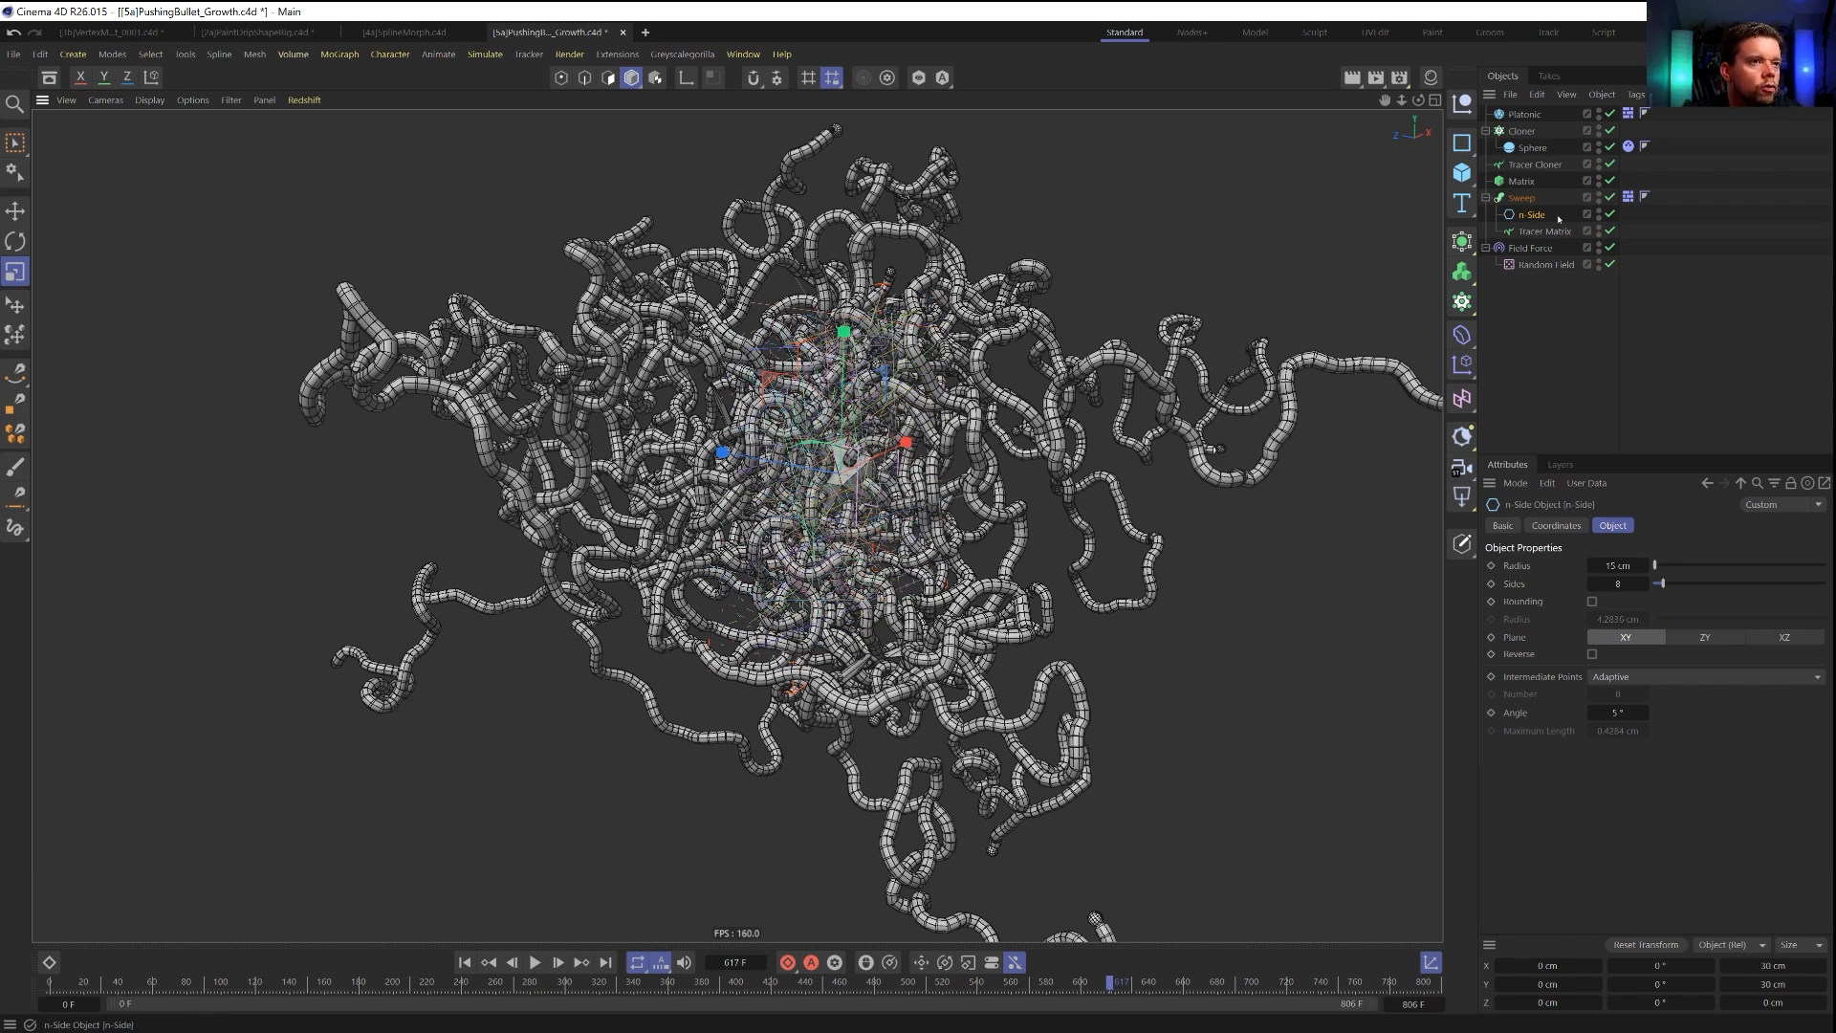
Save the scene as a new version named [5b]PushingBullet_Growth.c4d.
{"action": "left_click", "coordinate": [1541, 248]}
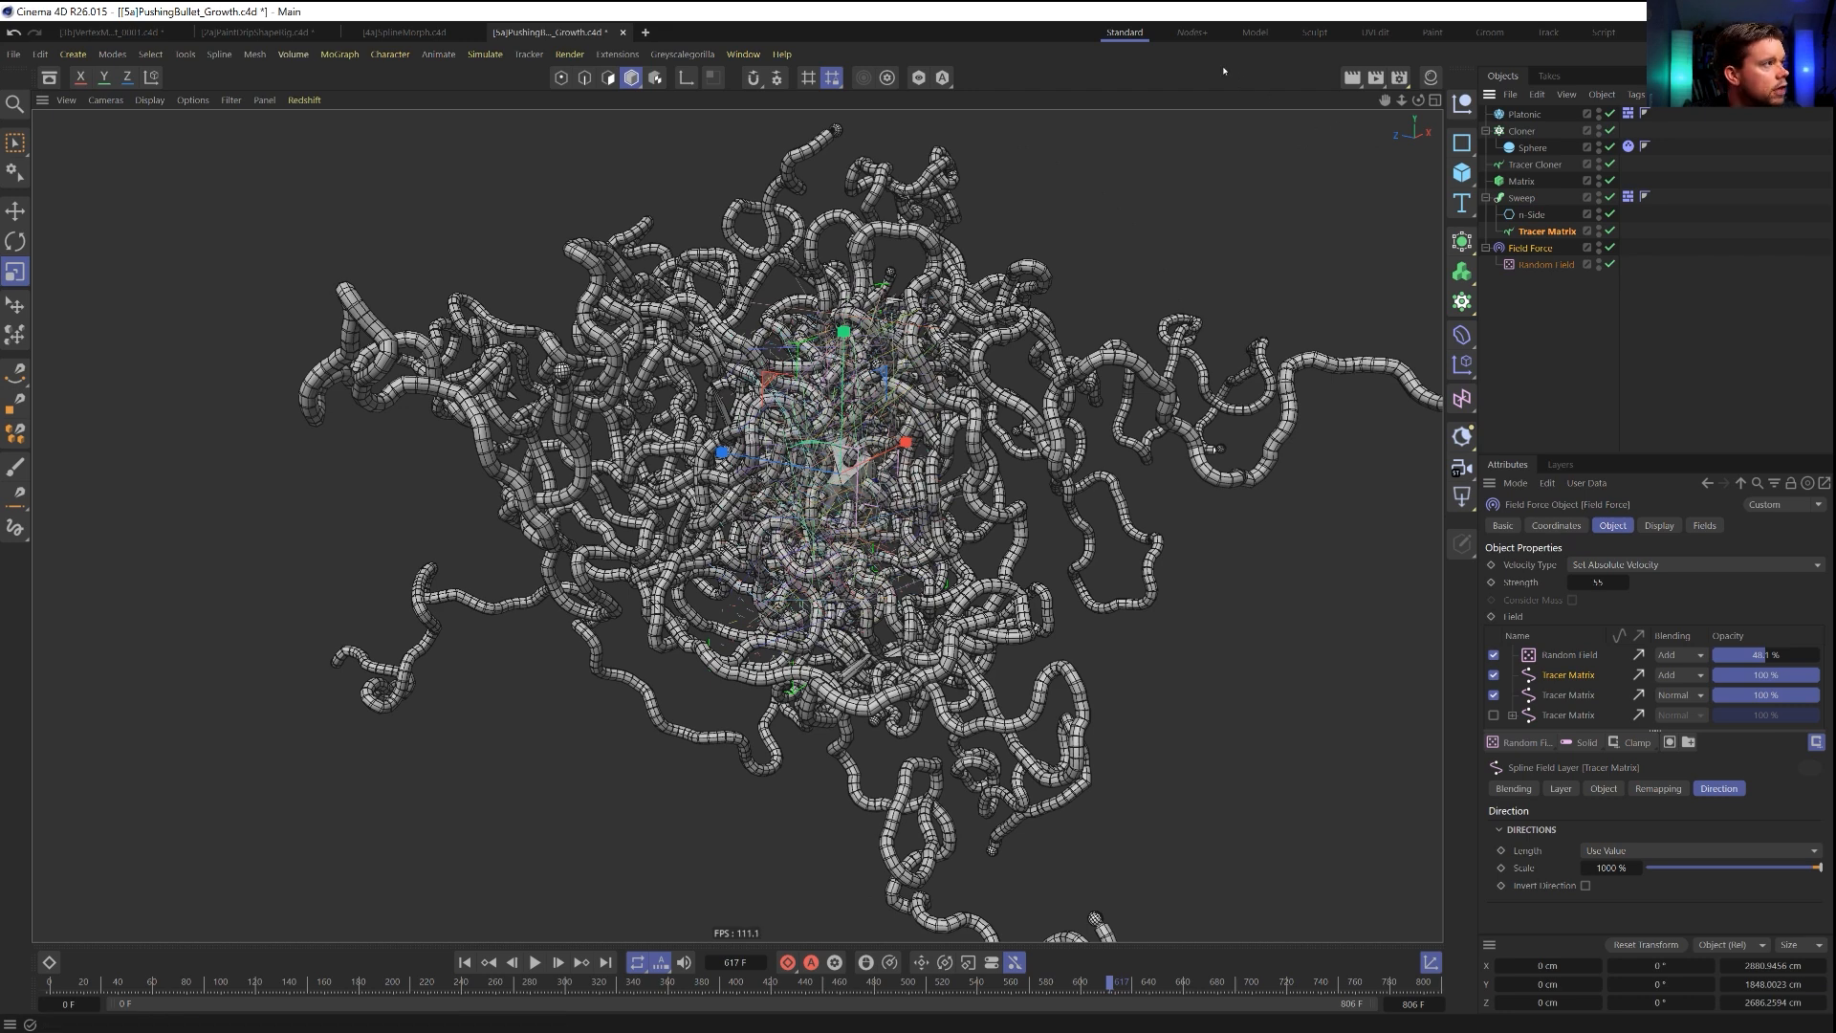
{"action": "key", "text": "ctrl+shift+s"}
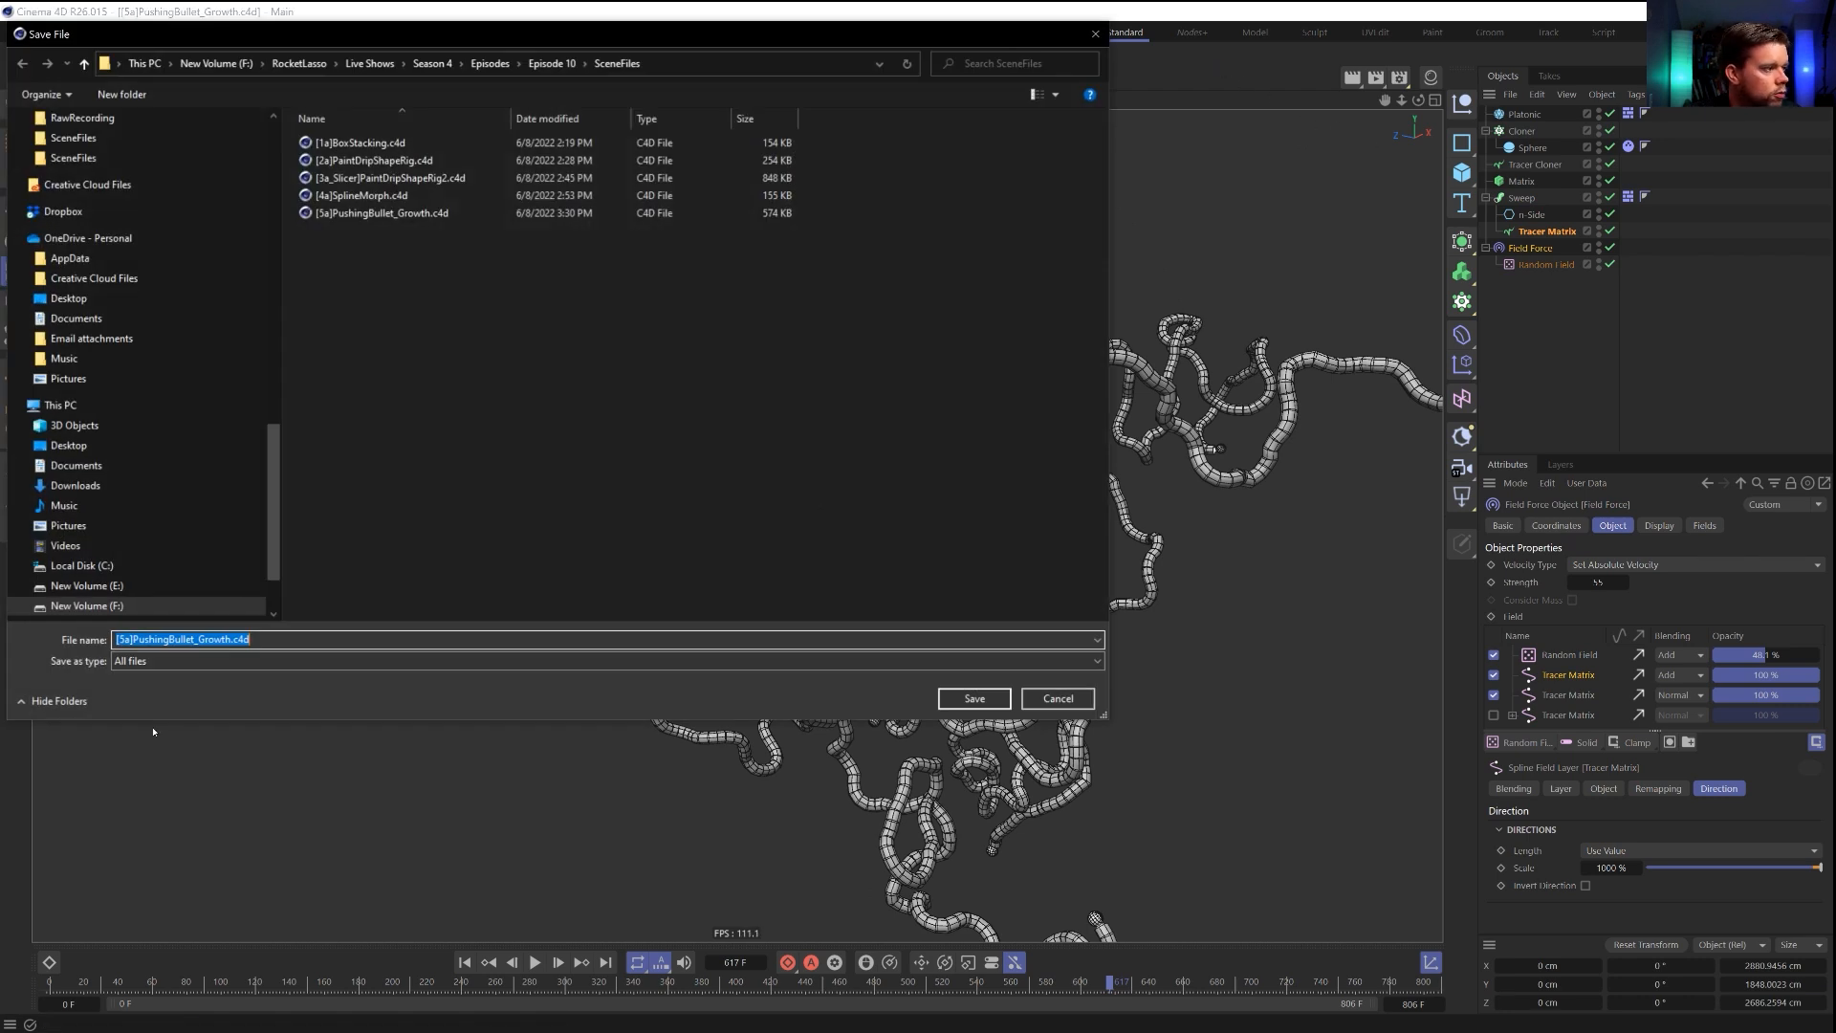
{"action": "left_click", "coordinate": [125, 639]}
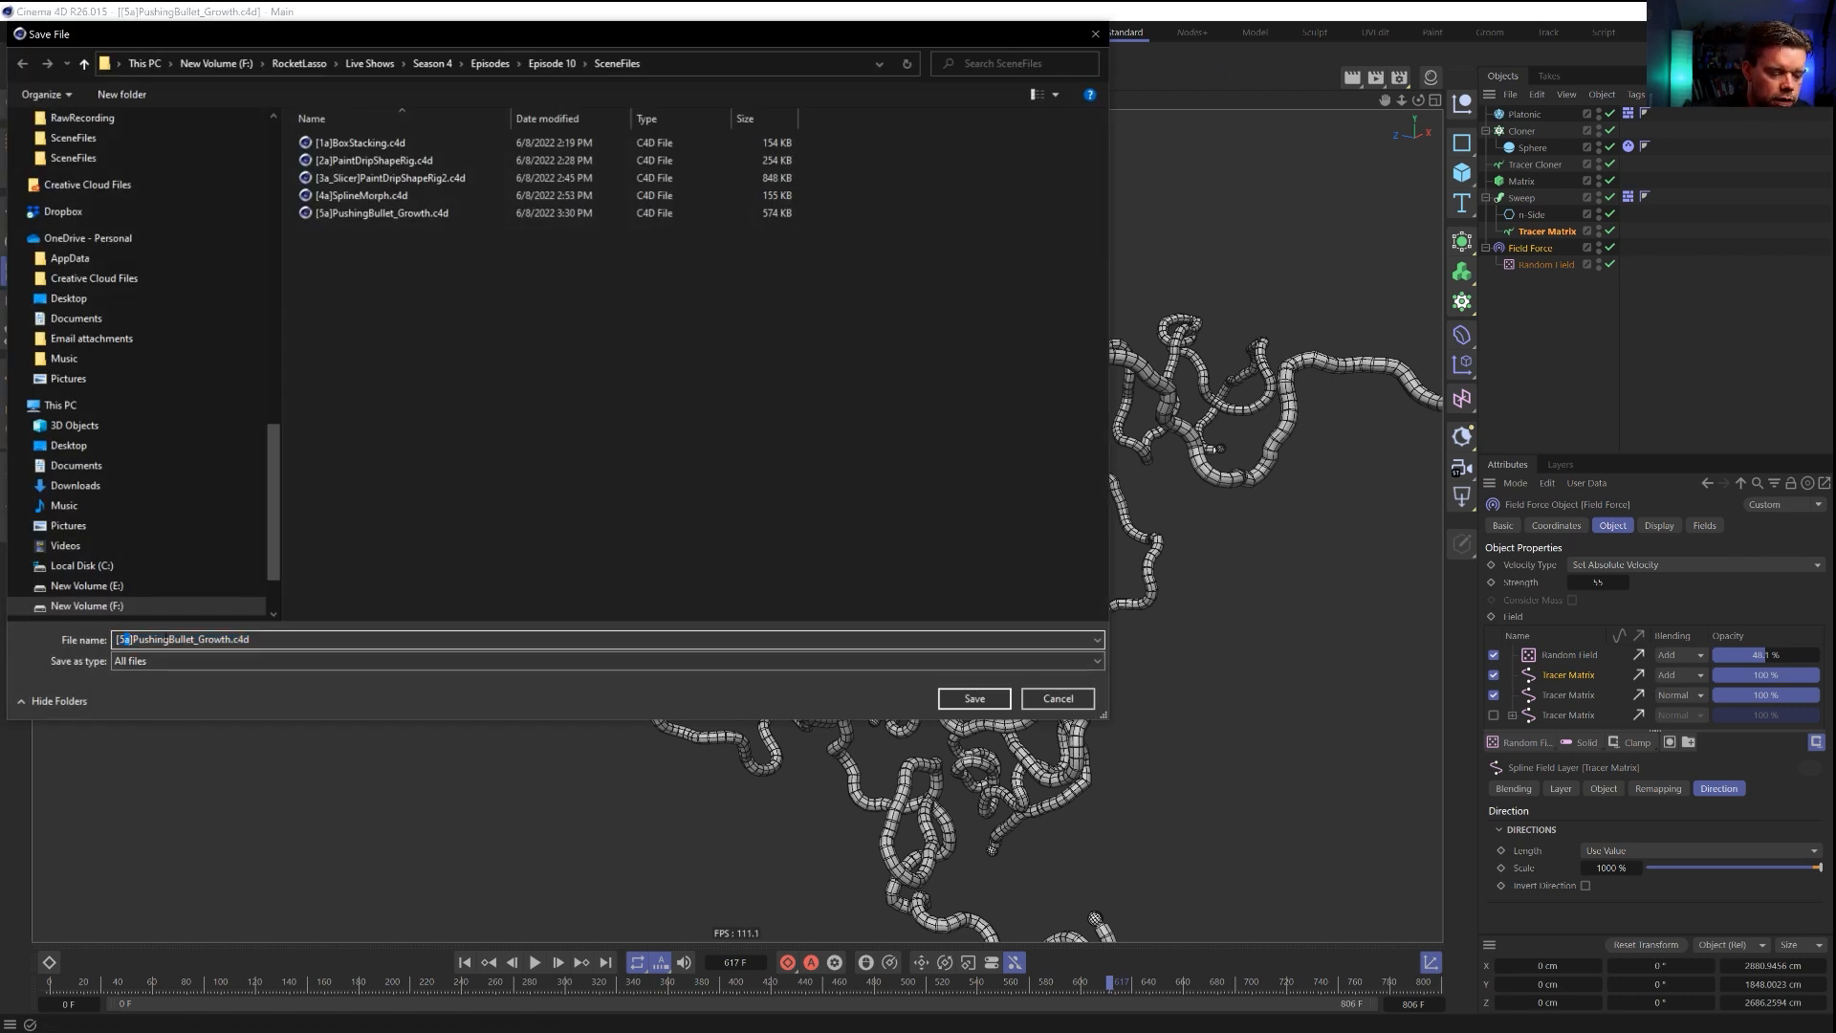
{"action": "key", "text": "Delete"}
{"action": "type", "text": "b"}
{"action": "key", "text": "Return"}
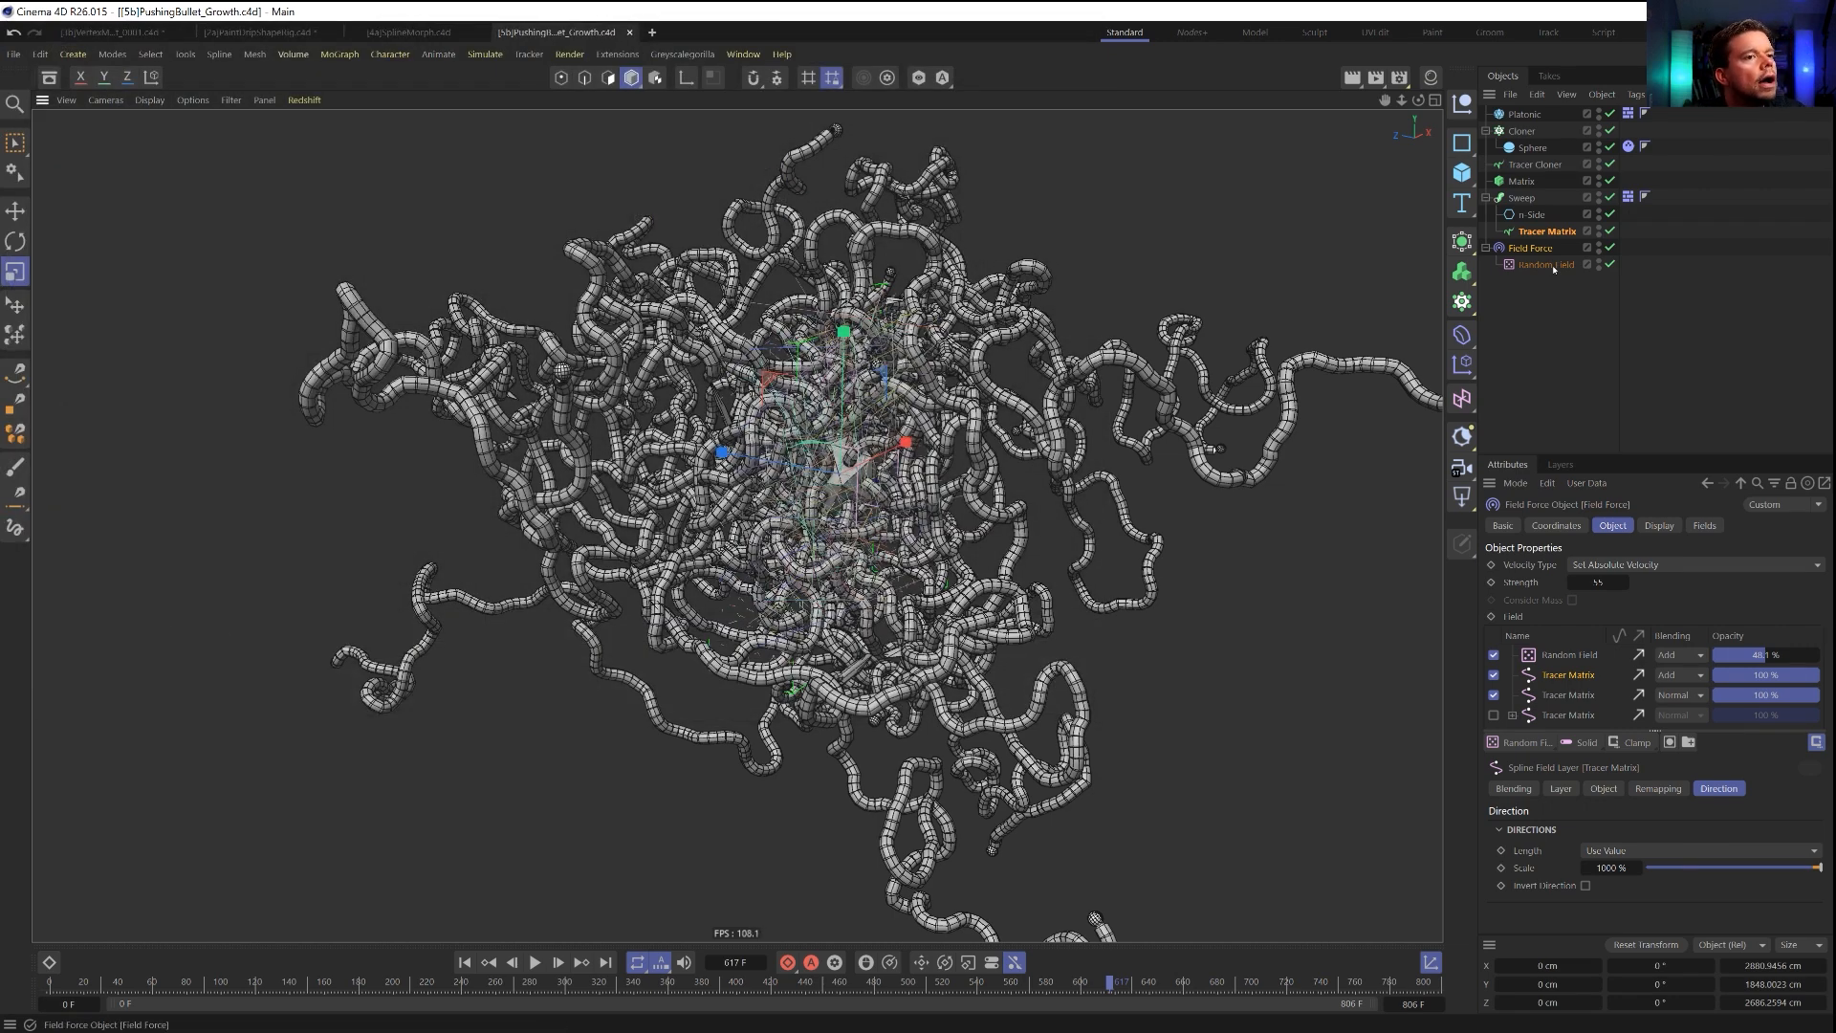
Disable the two active Tracer Matrix layers in the Field Force's field list and play the simulation from the first frame.
{"action": "left_click", "coordinate": [1524, 249]}
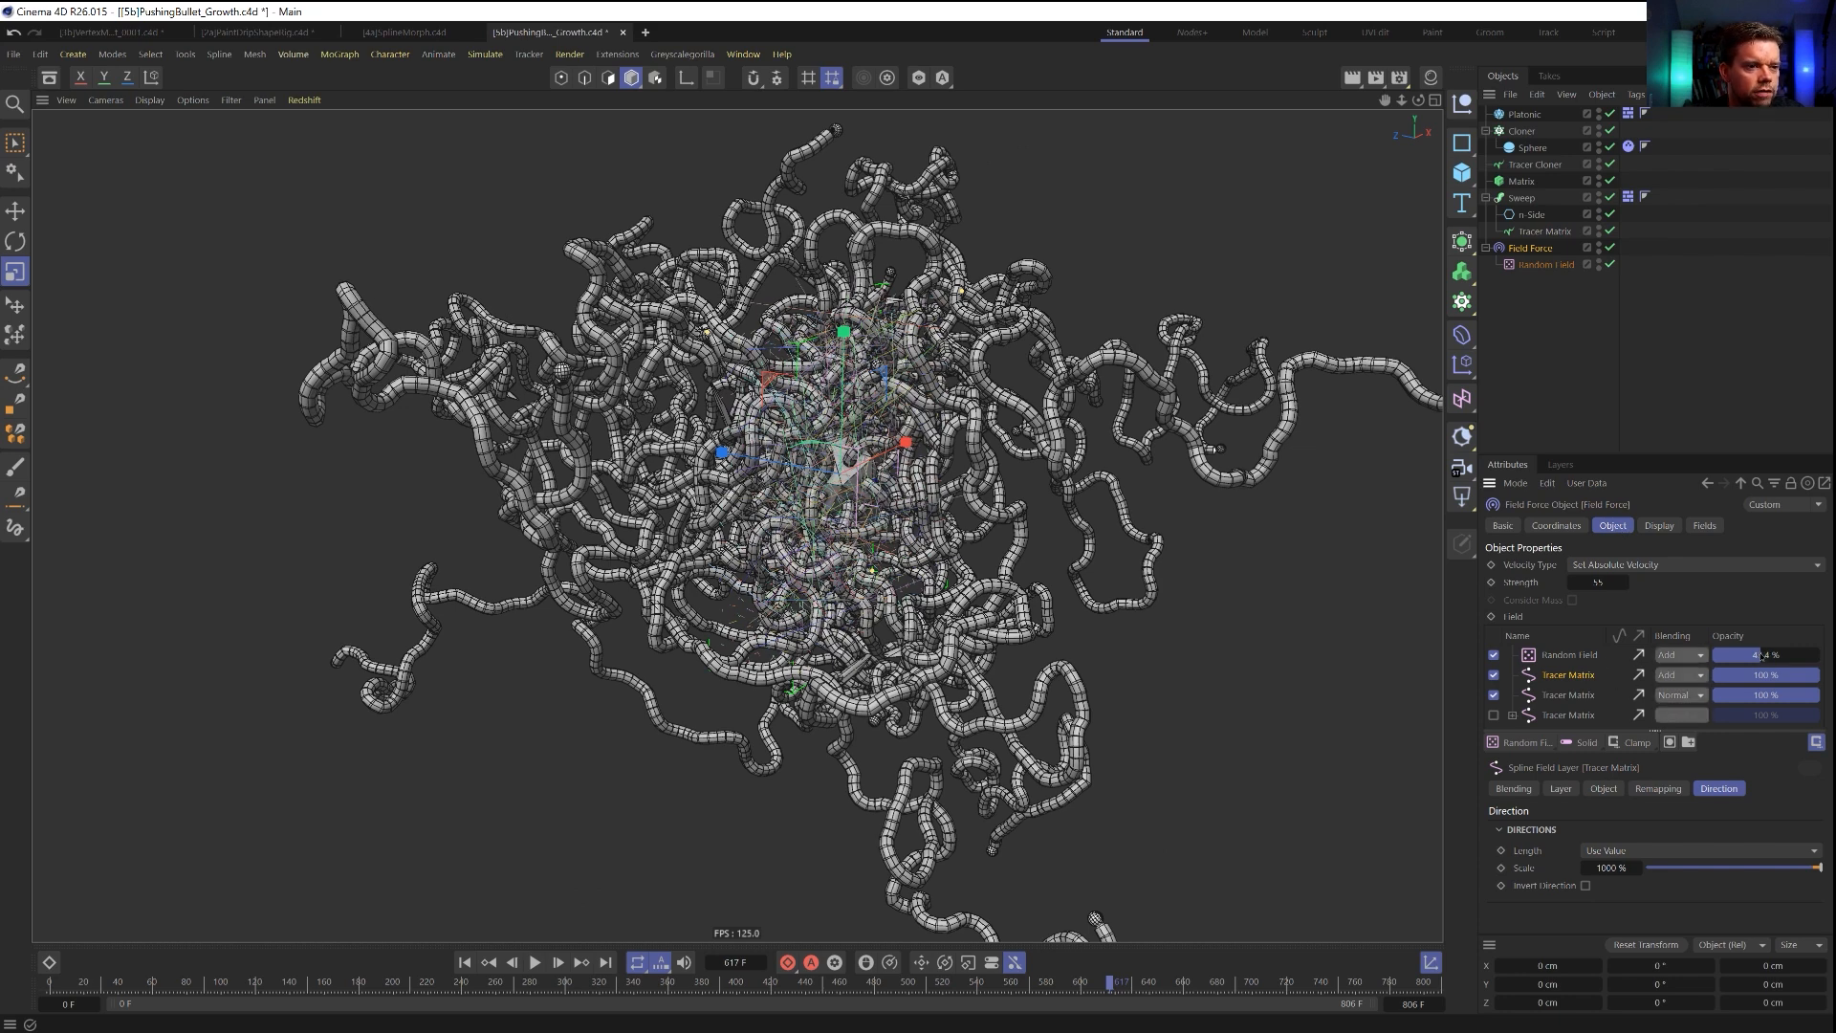
{"action": "left_click", "coordinate": [1494, 696]}
{"action": "left_click", "coordinate": [1494, 675]}
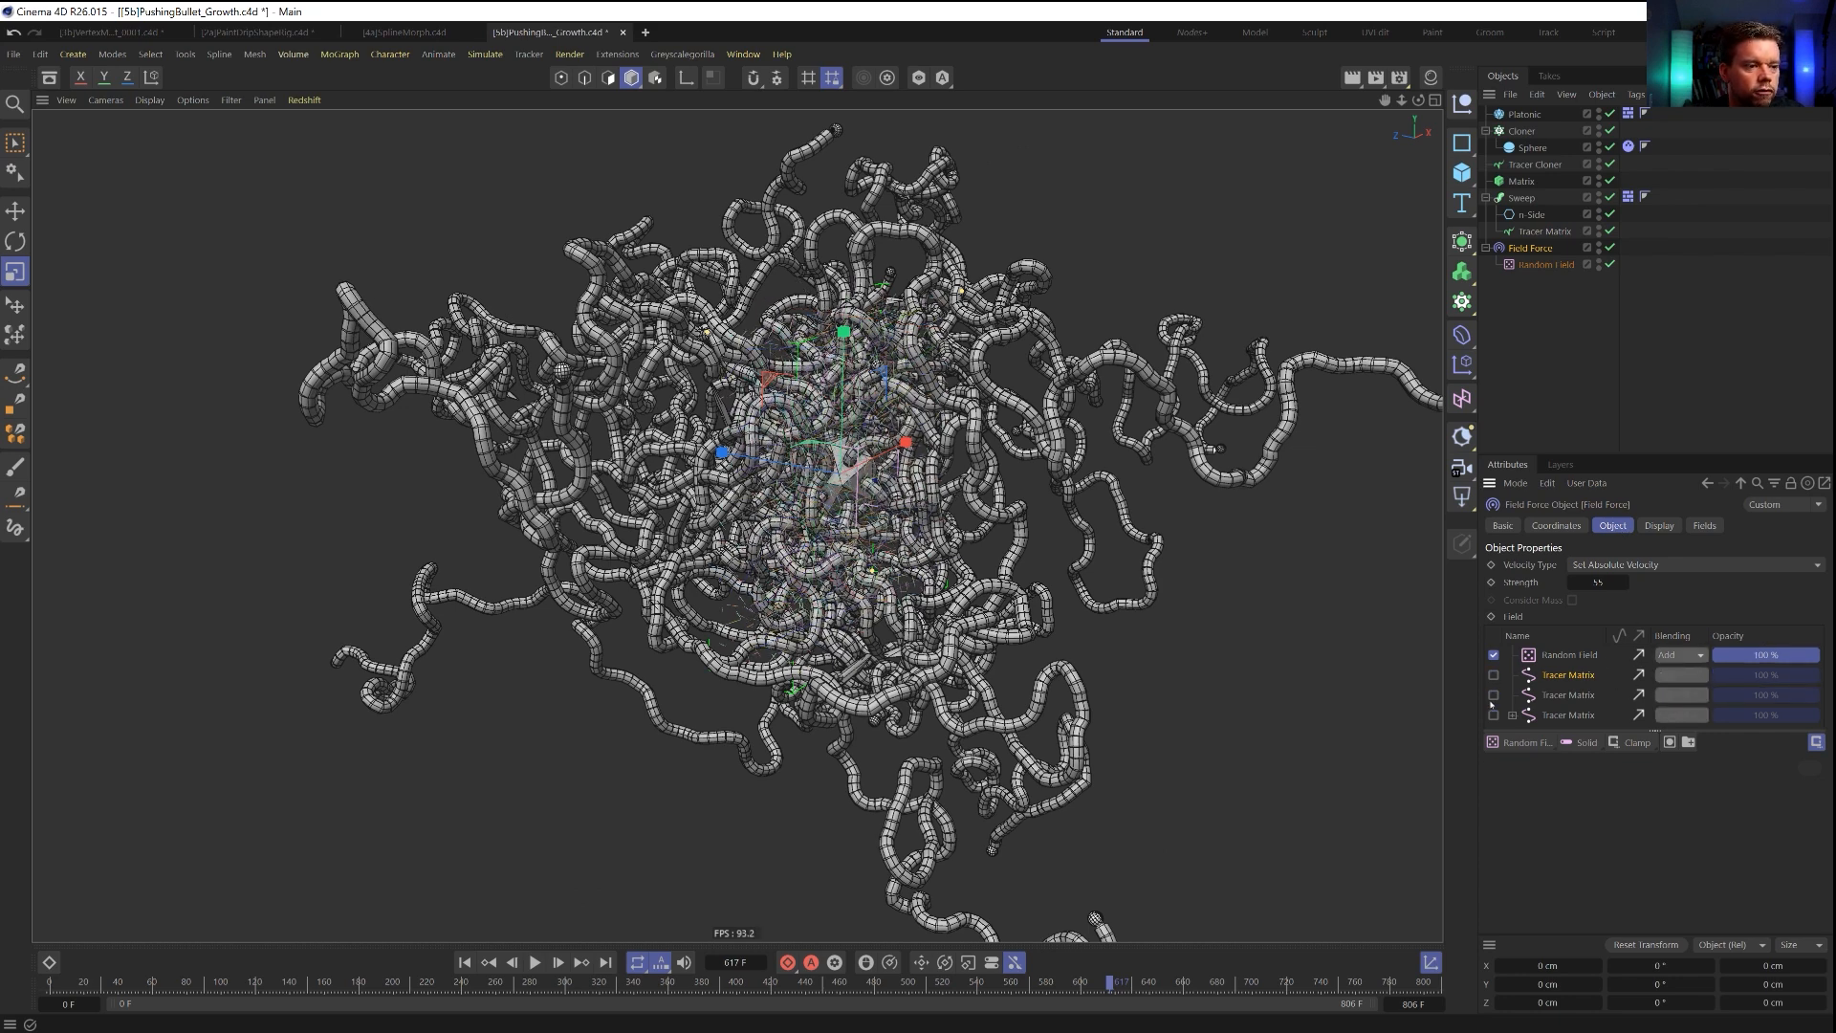
{"action": "left_click", "coordinate": [464, 964]}
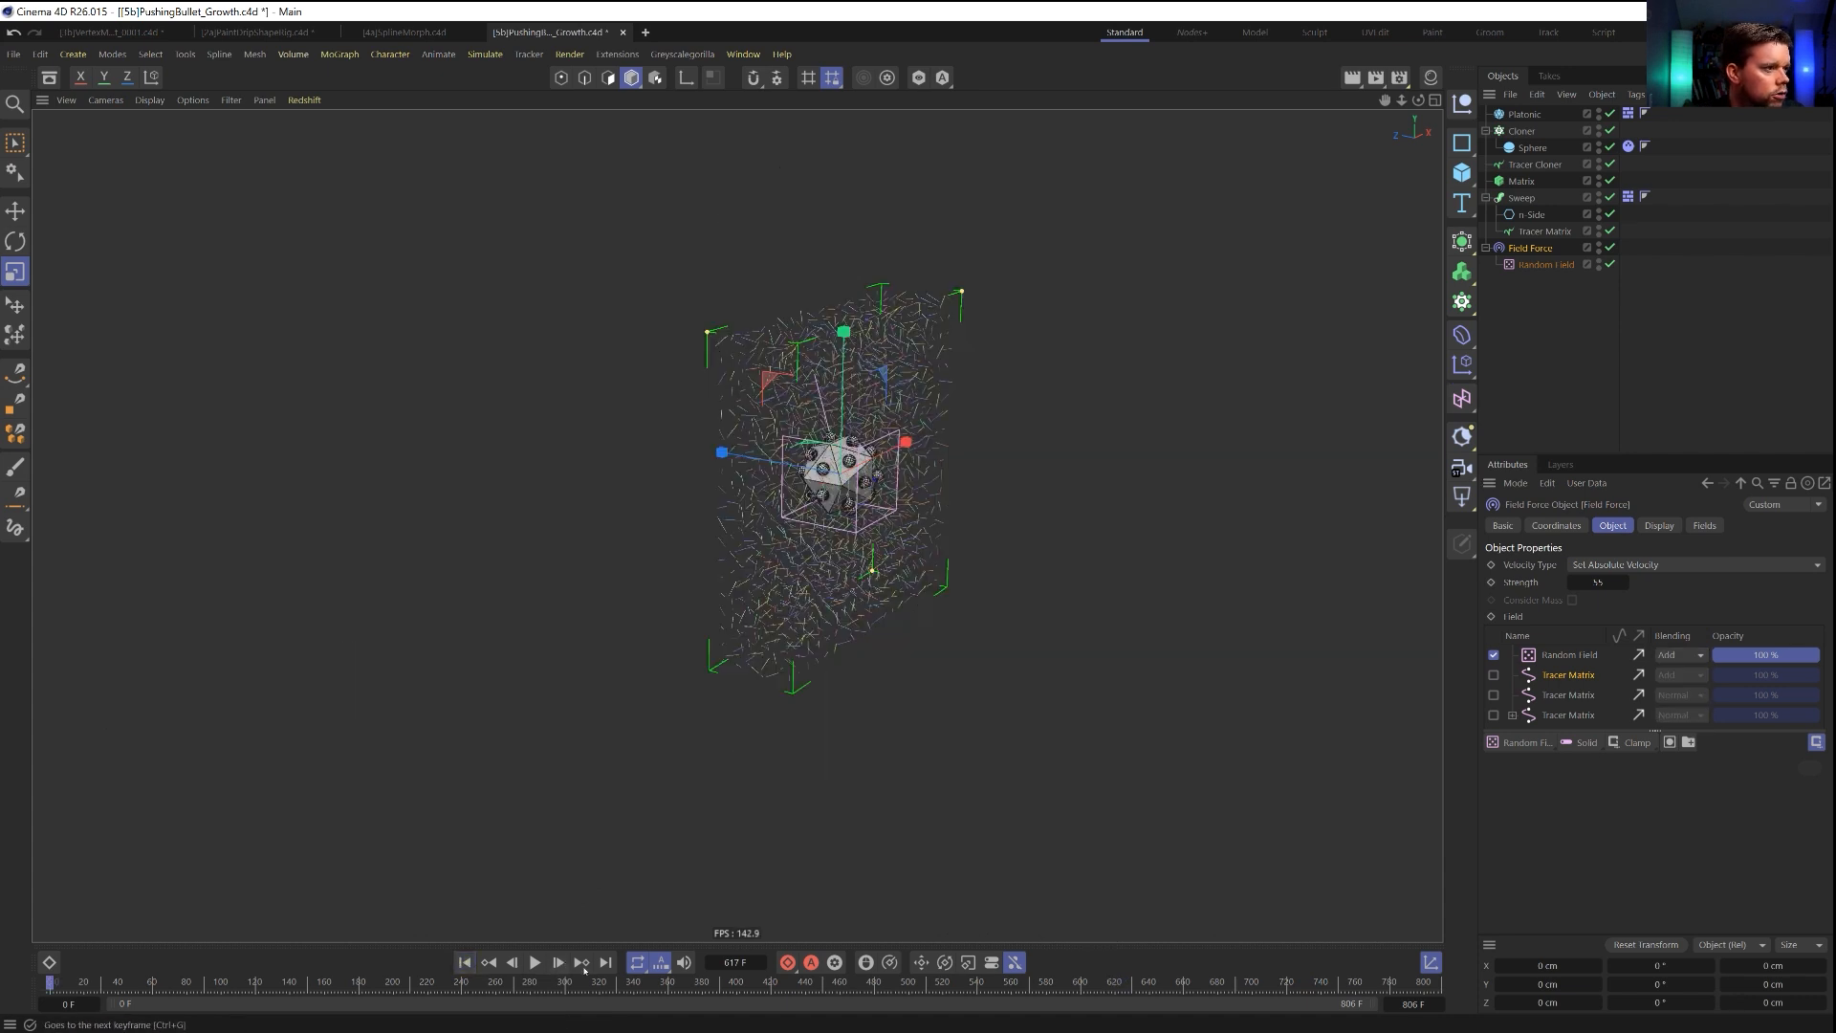
{"action": "left_click", "coordinate": [535, 963]}
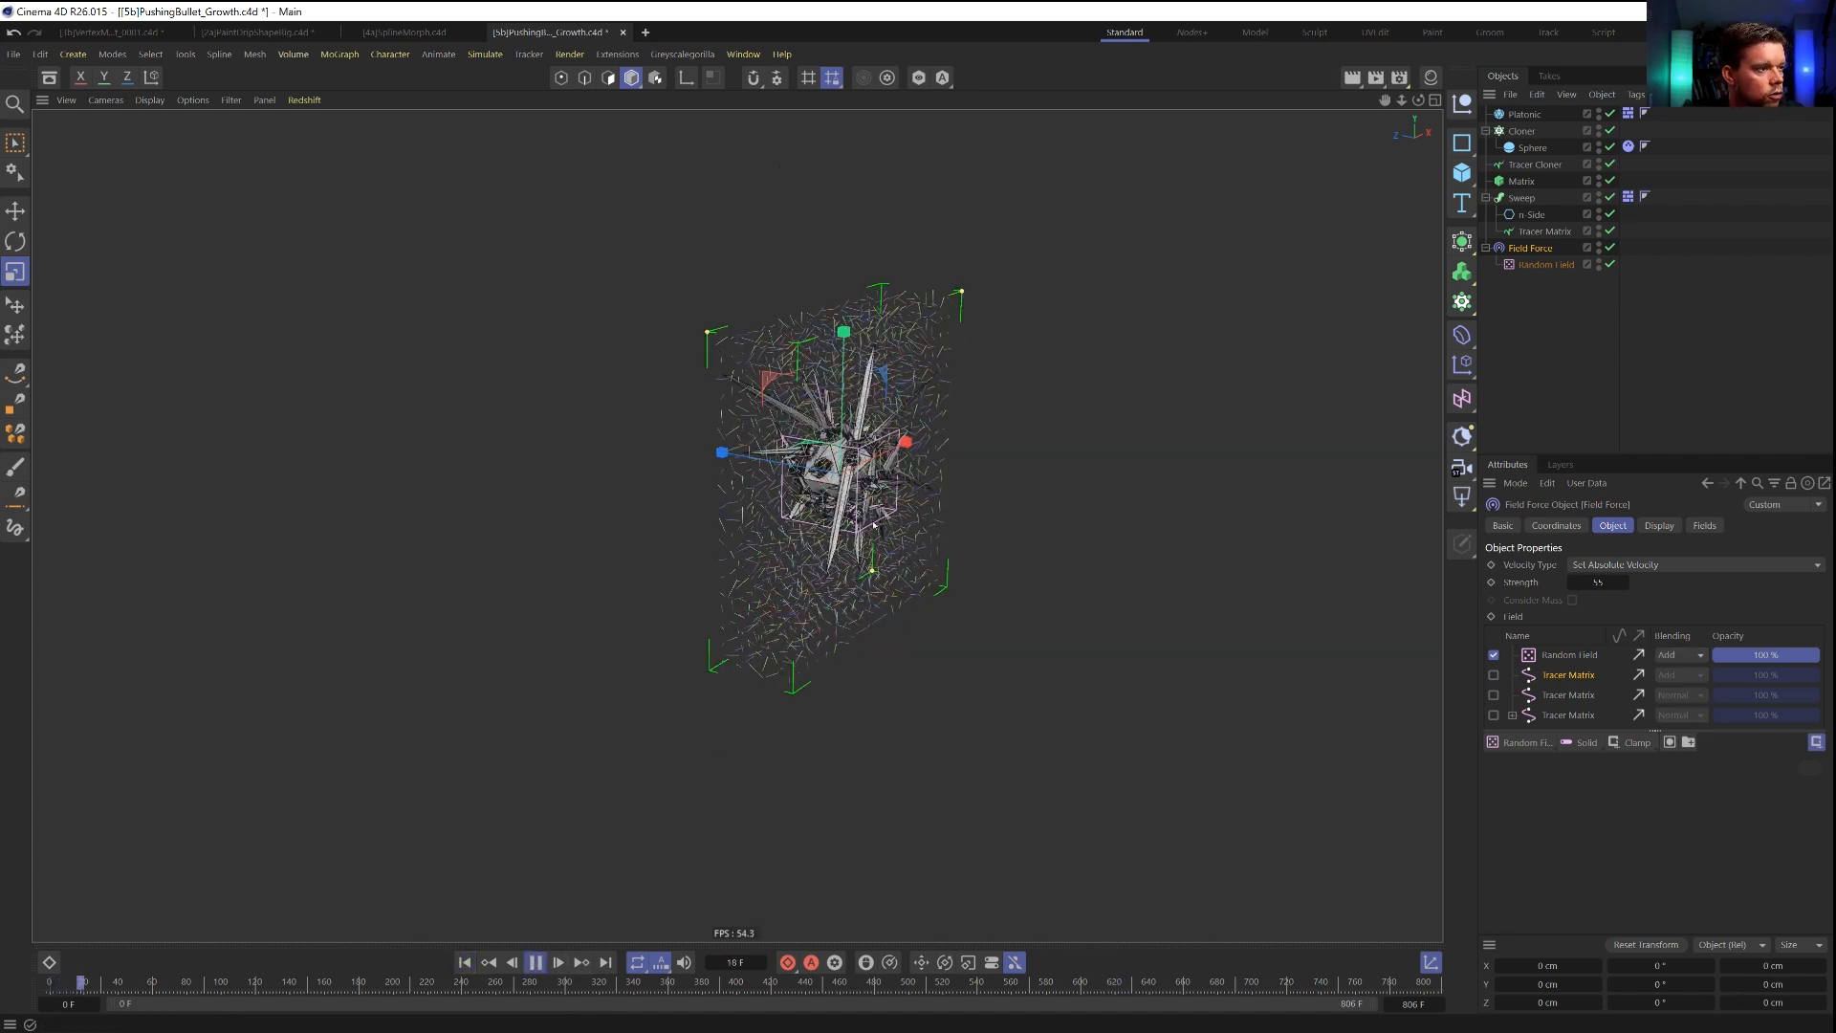
{"action": "left_click_drag", "start_coordinate": [994, 483], "coordinate": [890, 484], "text": "alt"}
{"action": "right_click_drag", "start_coordinate": [890, 484], "coordinate": [1103, 428], "text": "alt"}
{"action": "left_click_drag", "start_coordinate": [1175, 690], "coordinate": [1179, 622], "text": "alt"}
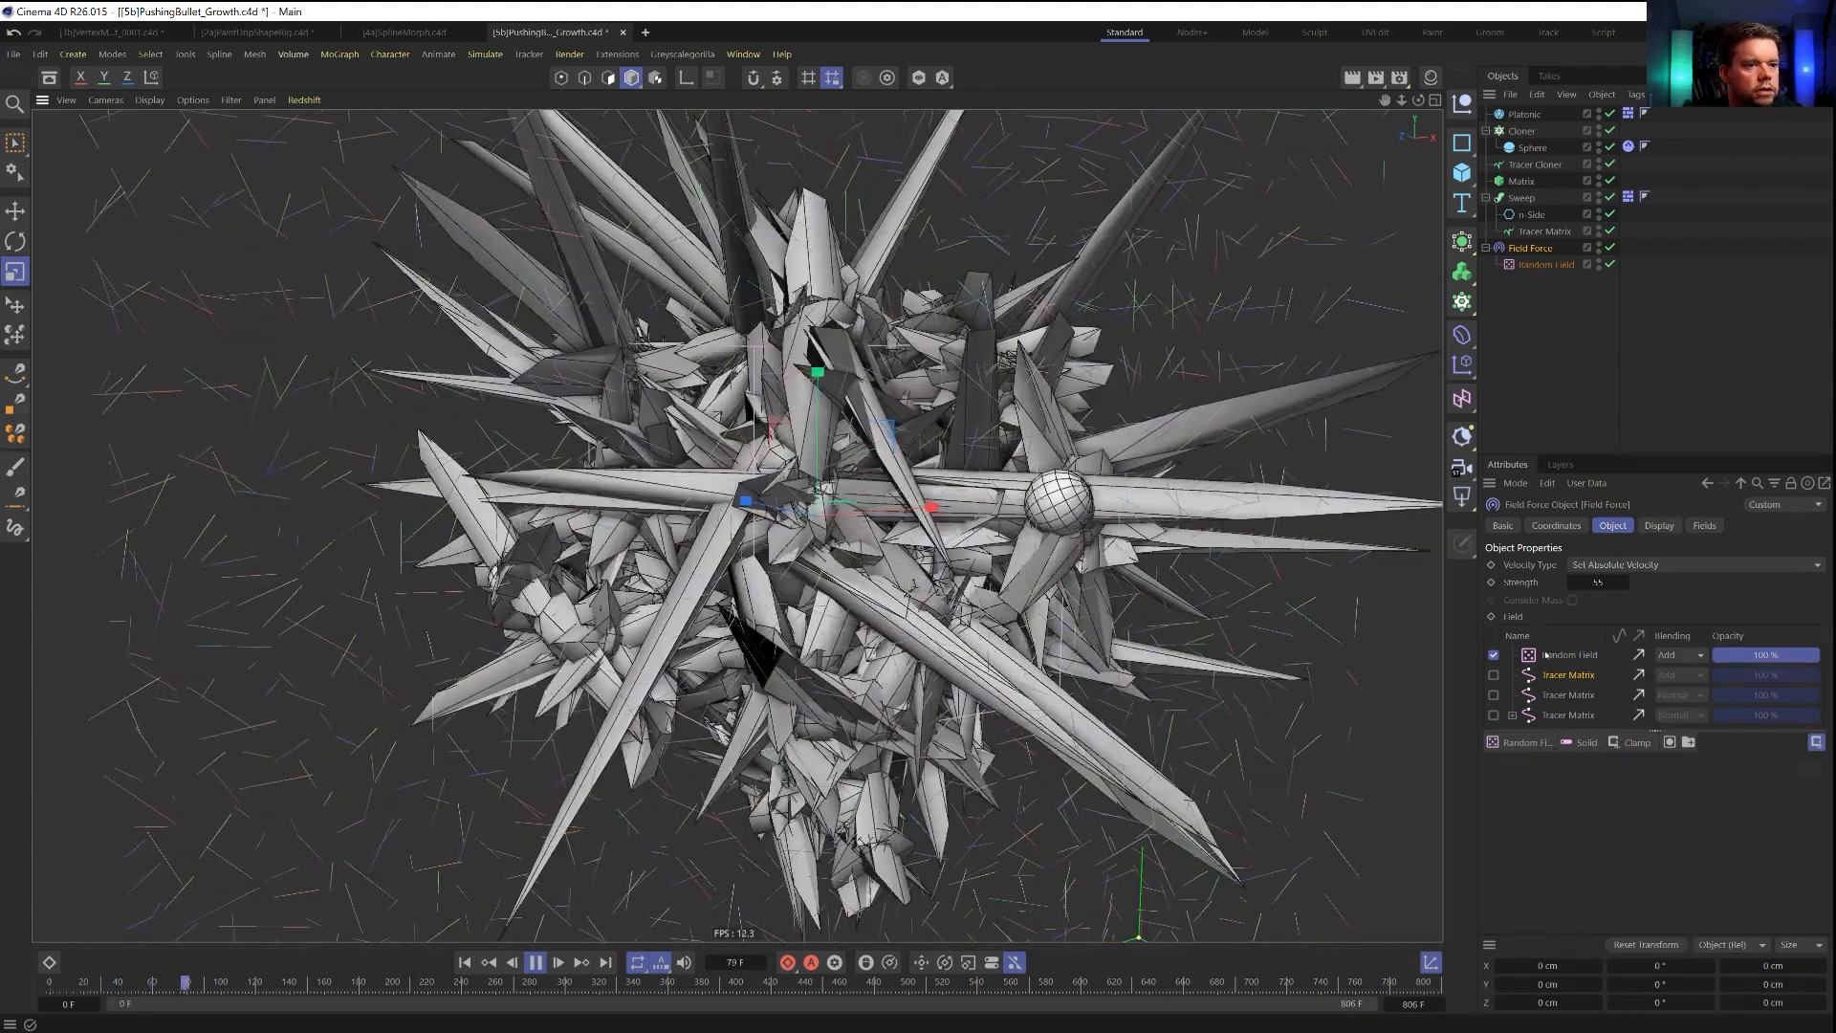
Set the Random Field layer's blending mode to Normal, replay the simulation from the start and pause it.
{"action": "left_click", "coordinate": [1571, 656]}
{"action": "left_click", "coordinate": [1680, 655]}
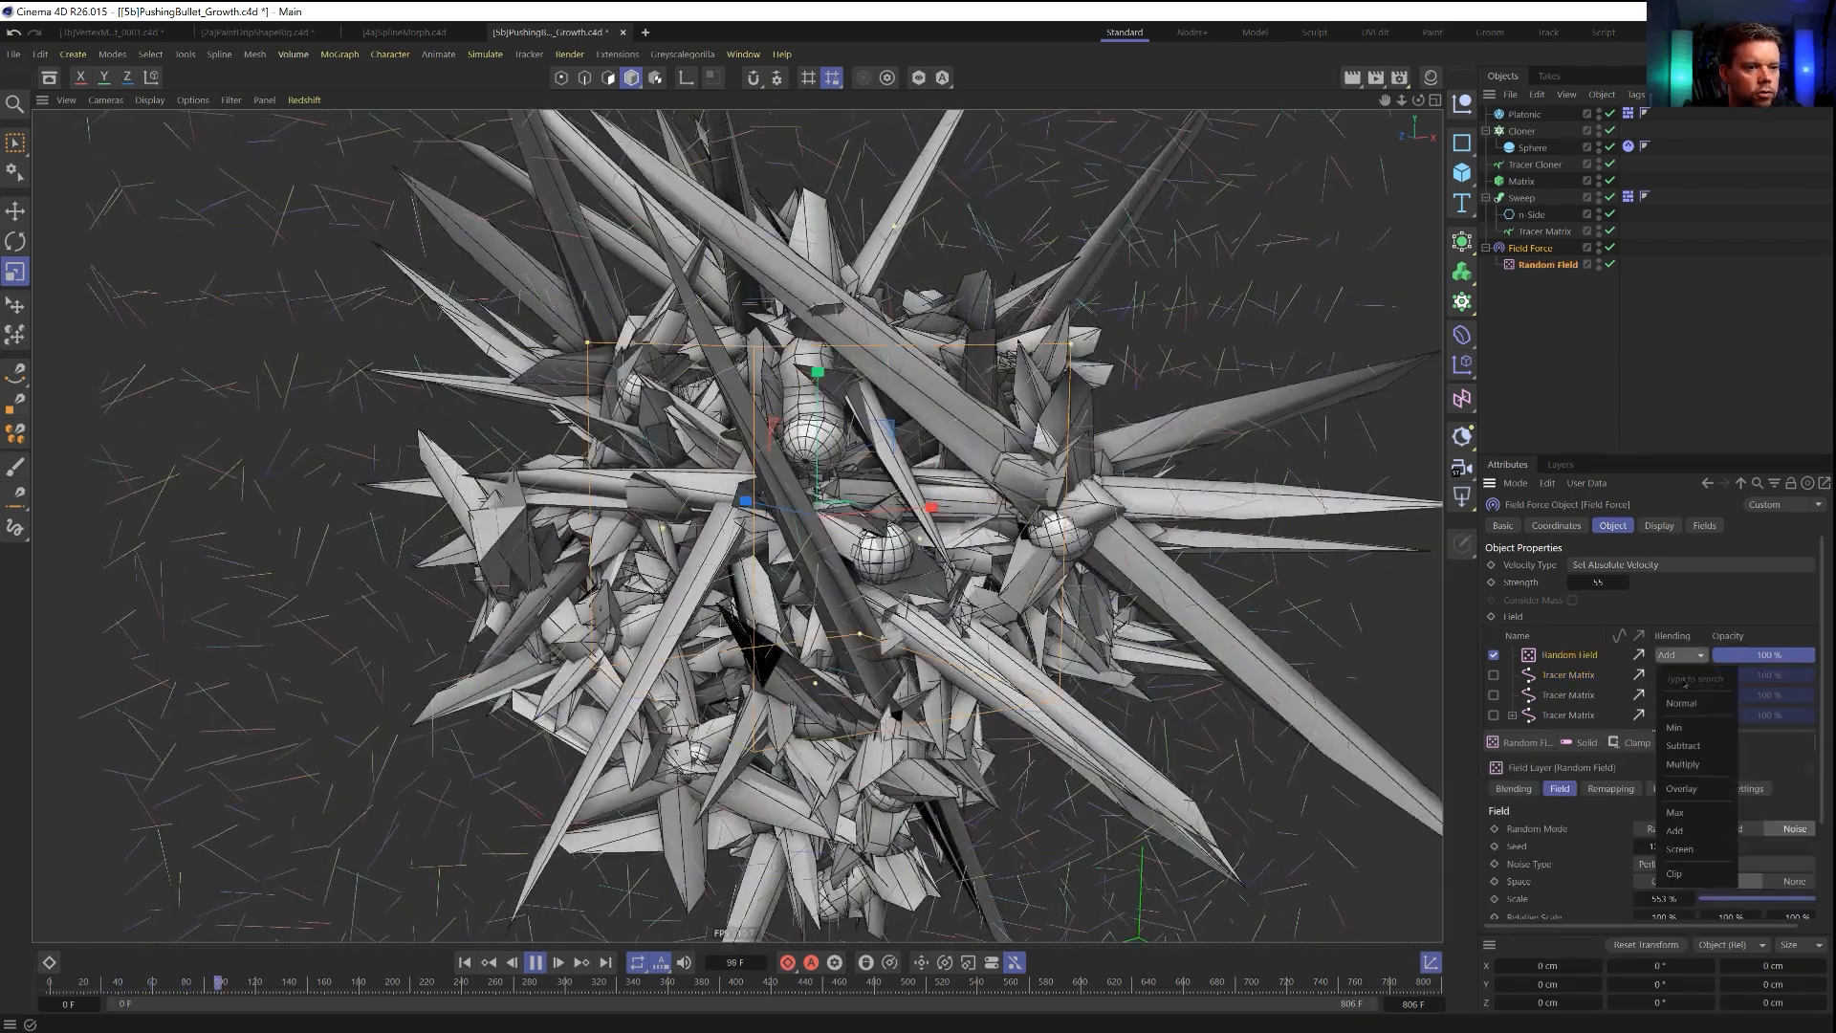
{"action": "left_click", "coordinate": [1683, 703]}
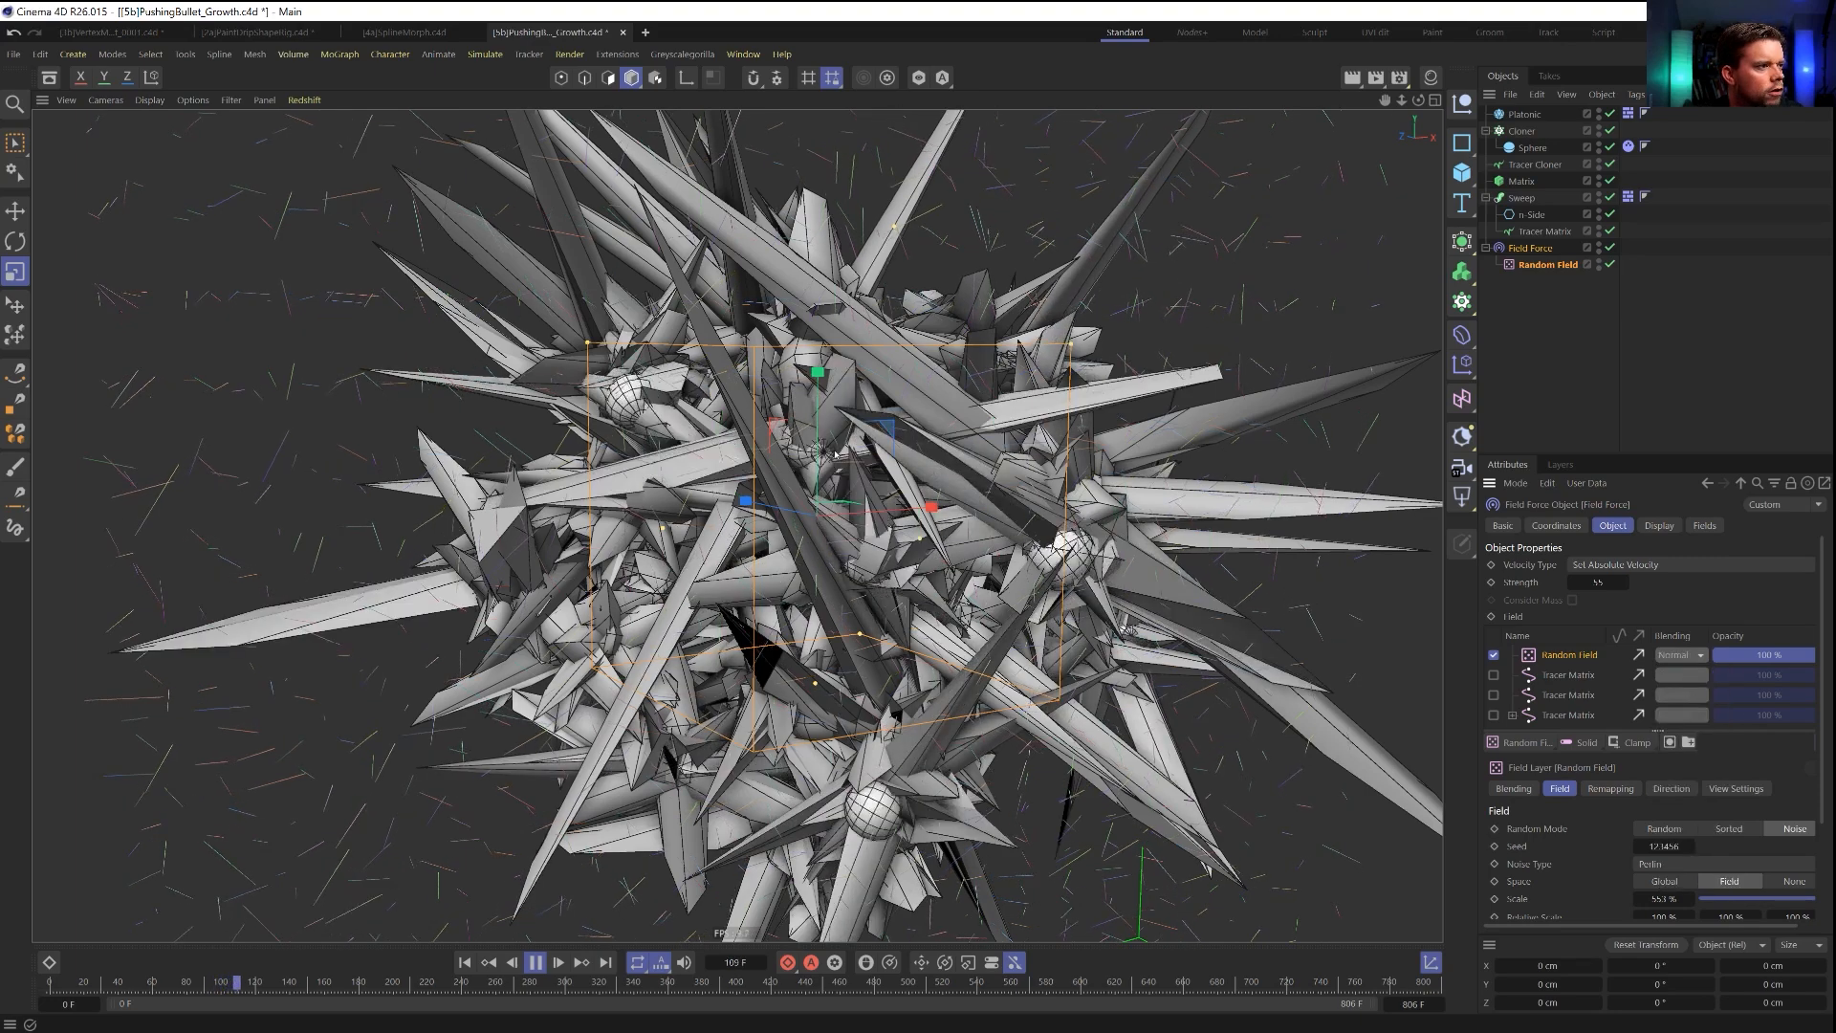
{"action": "scroll", "coordinate": [842, 460], "scroll_direction": "down", "scroll_amount": 3}
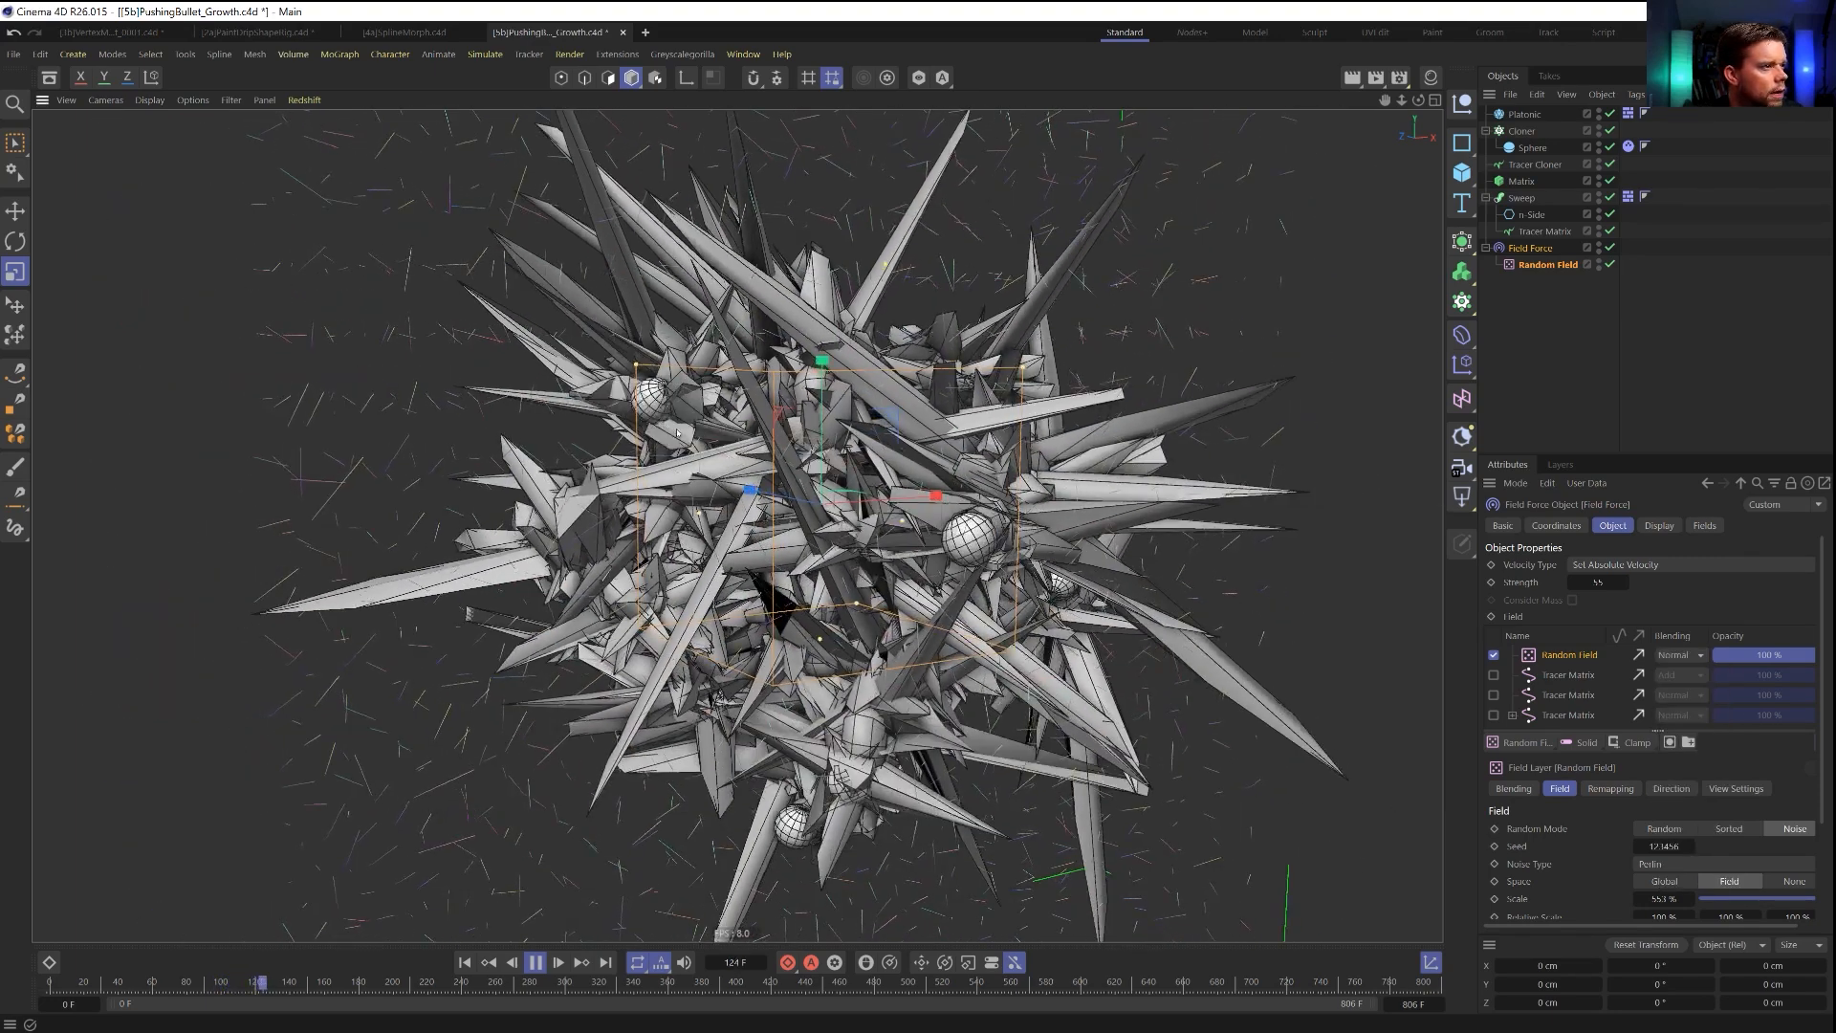
{"action": "scroll", "coordinate": [689, 450], "scroll_direction": "down", "scroll_amount": 3}
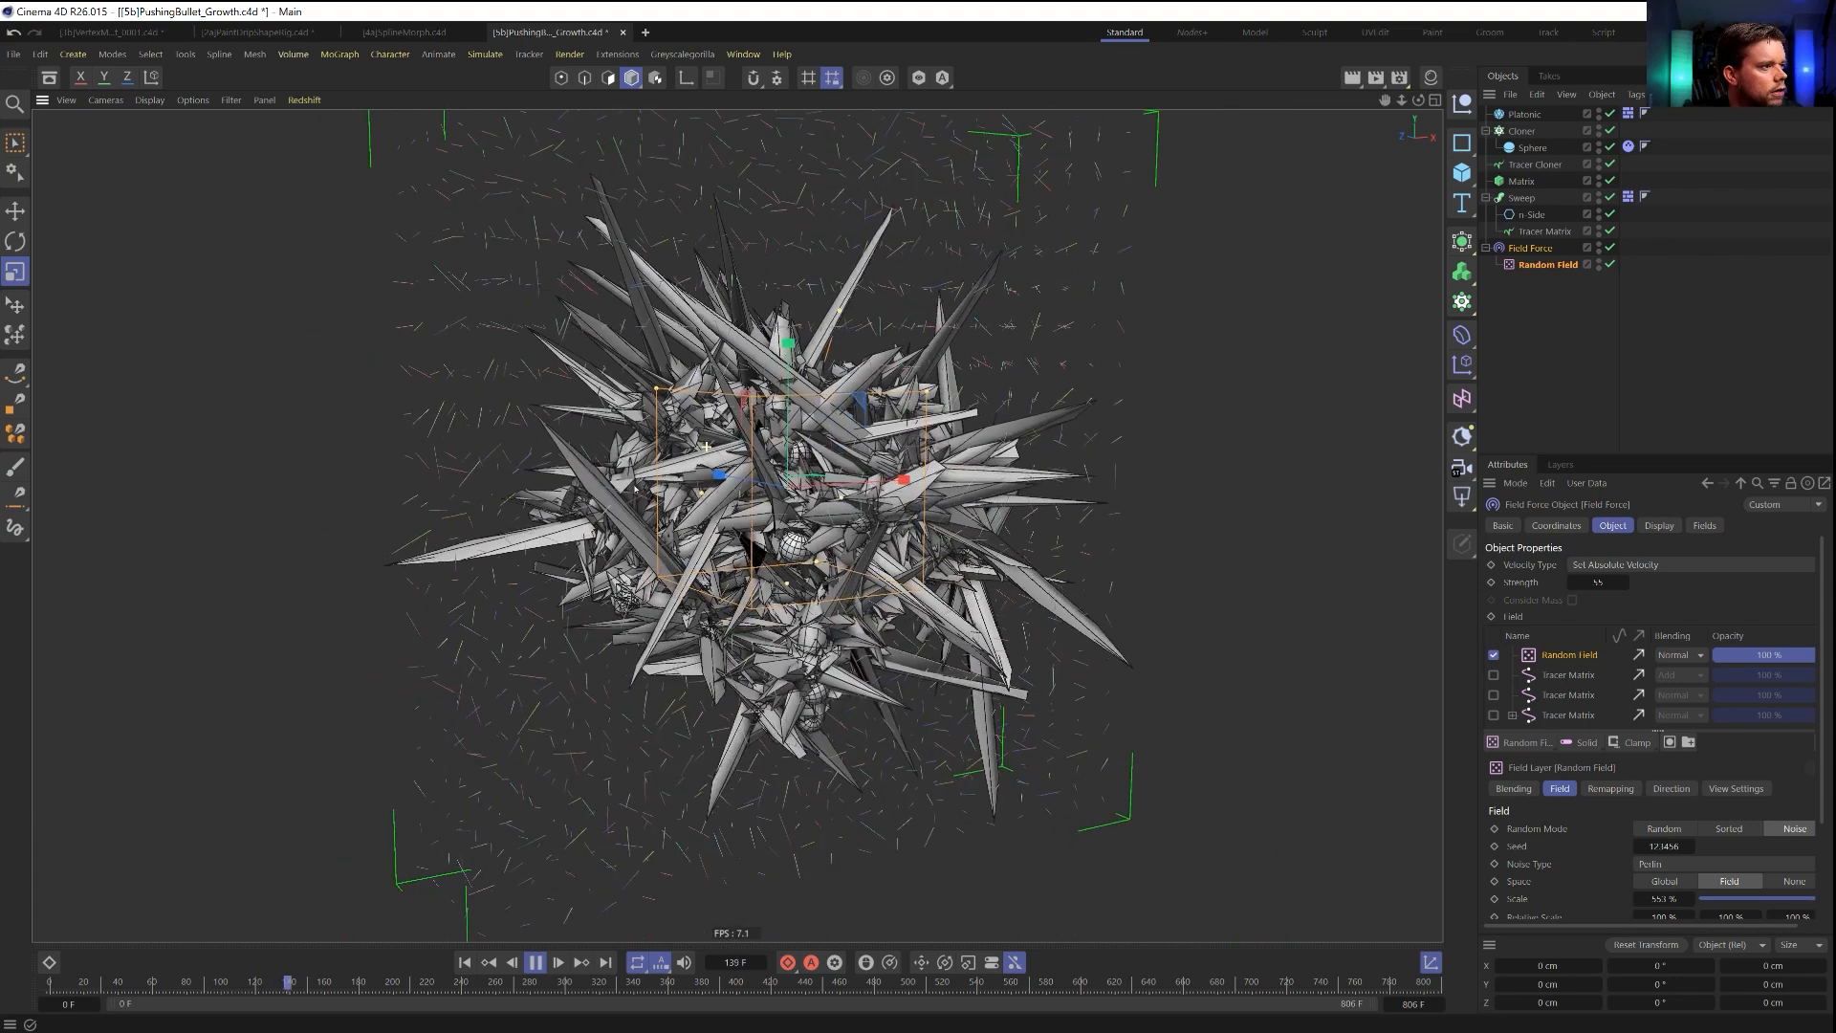
{"action": "left_click_drag", "start_coordinate": [705, 478], "coordinate": [839, 598], "text": "alt"}
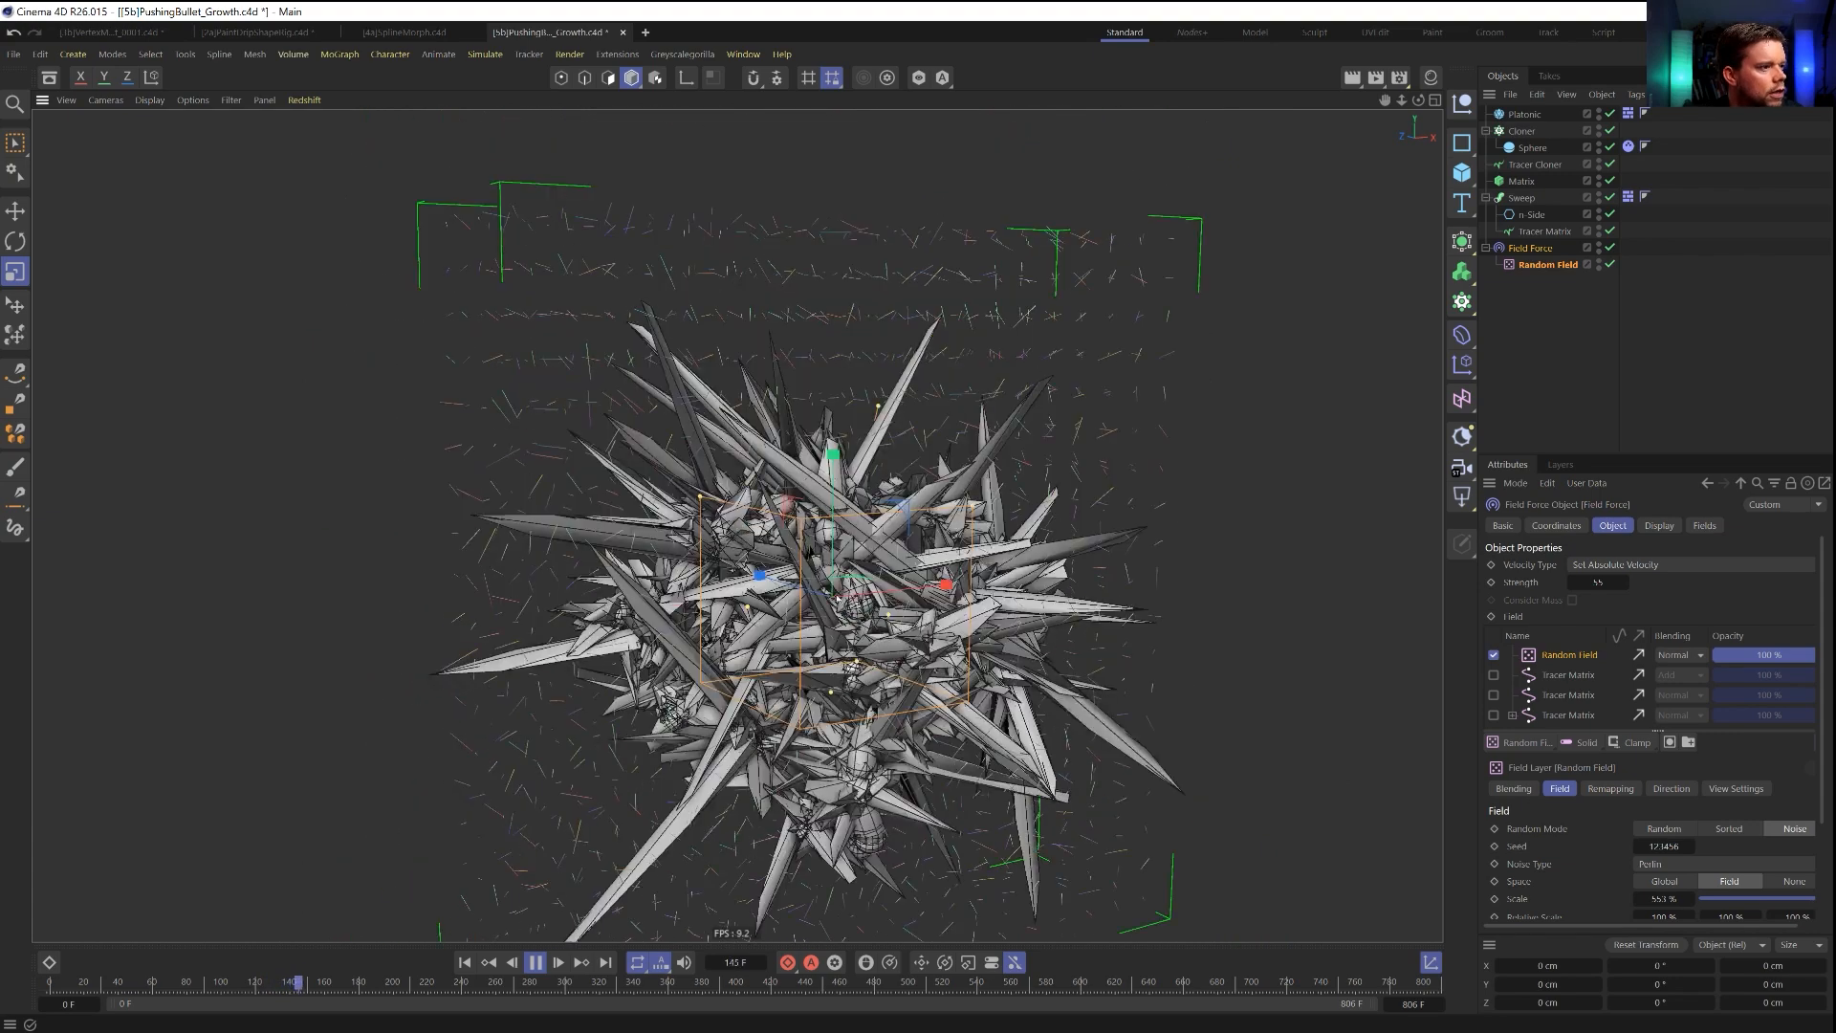
{"action": "left_click", "coordinate": [465, 962]}
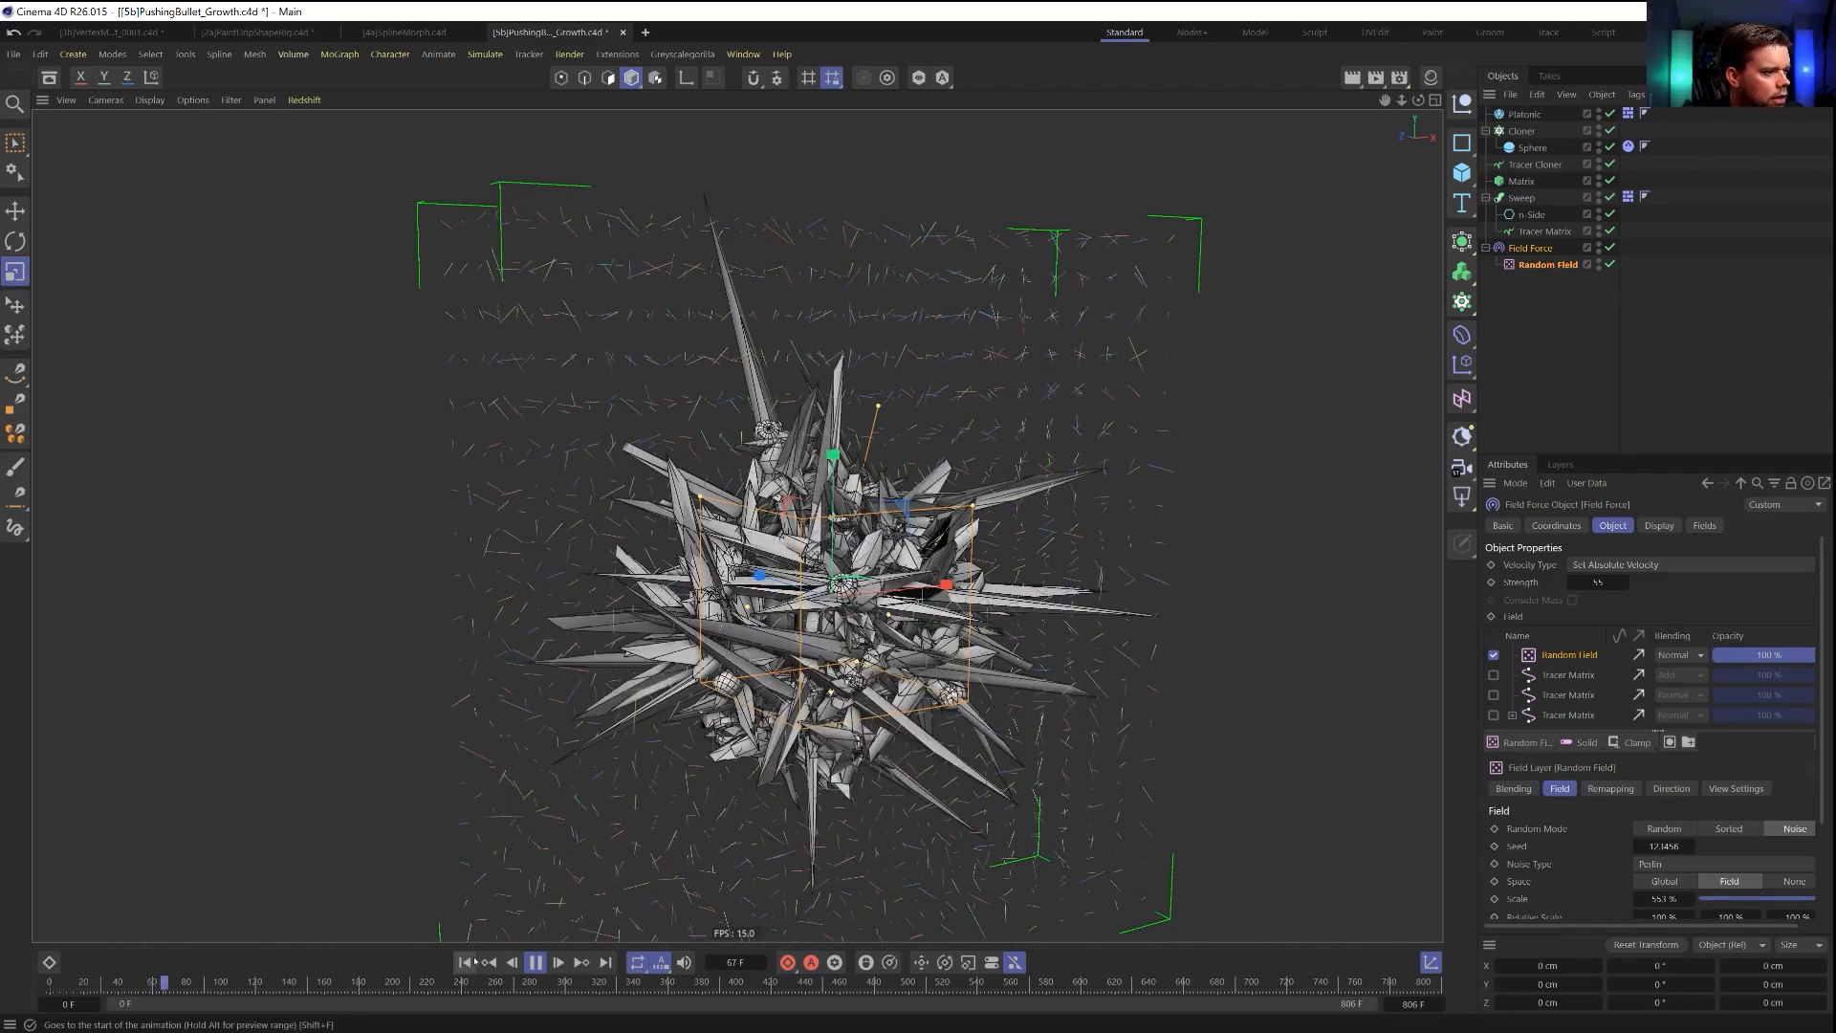
{"action": "left_click", "coordinate": [535, 962]}
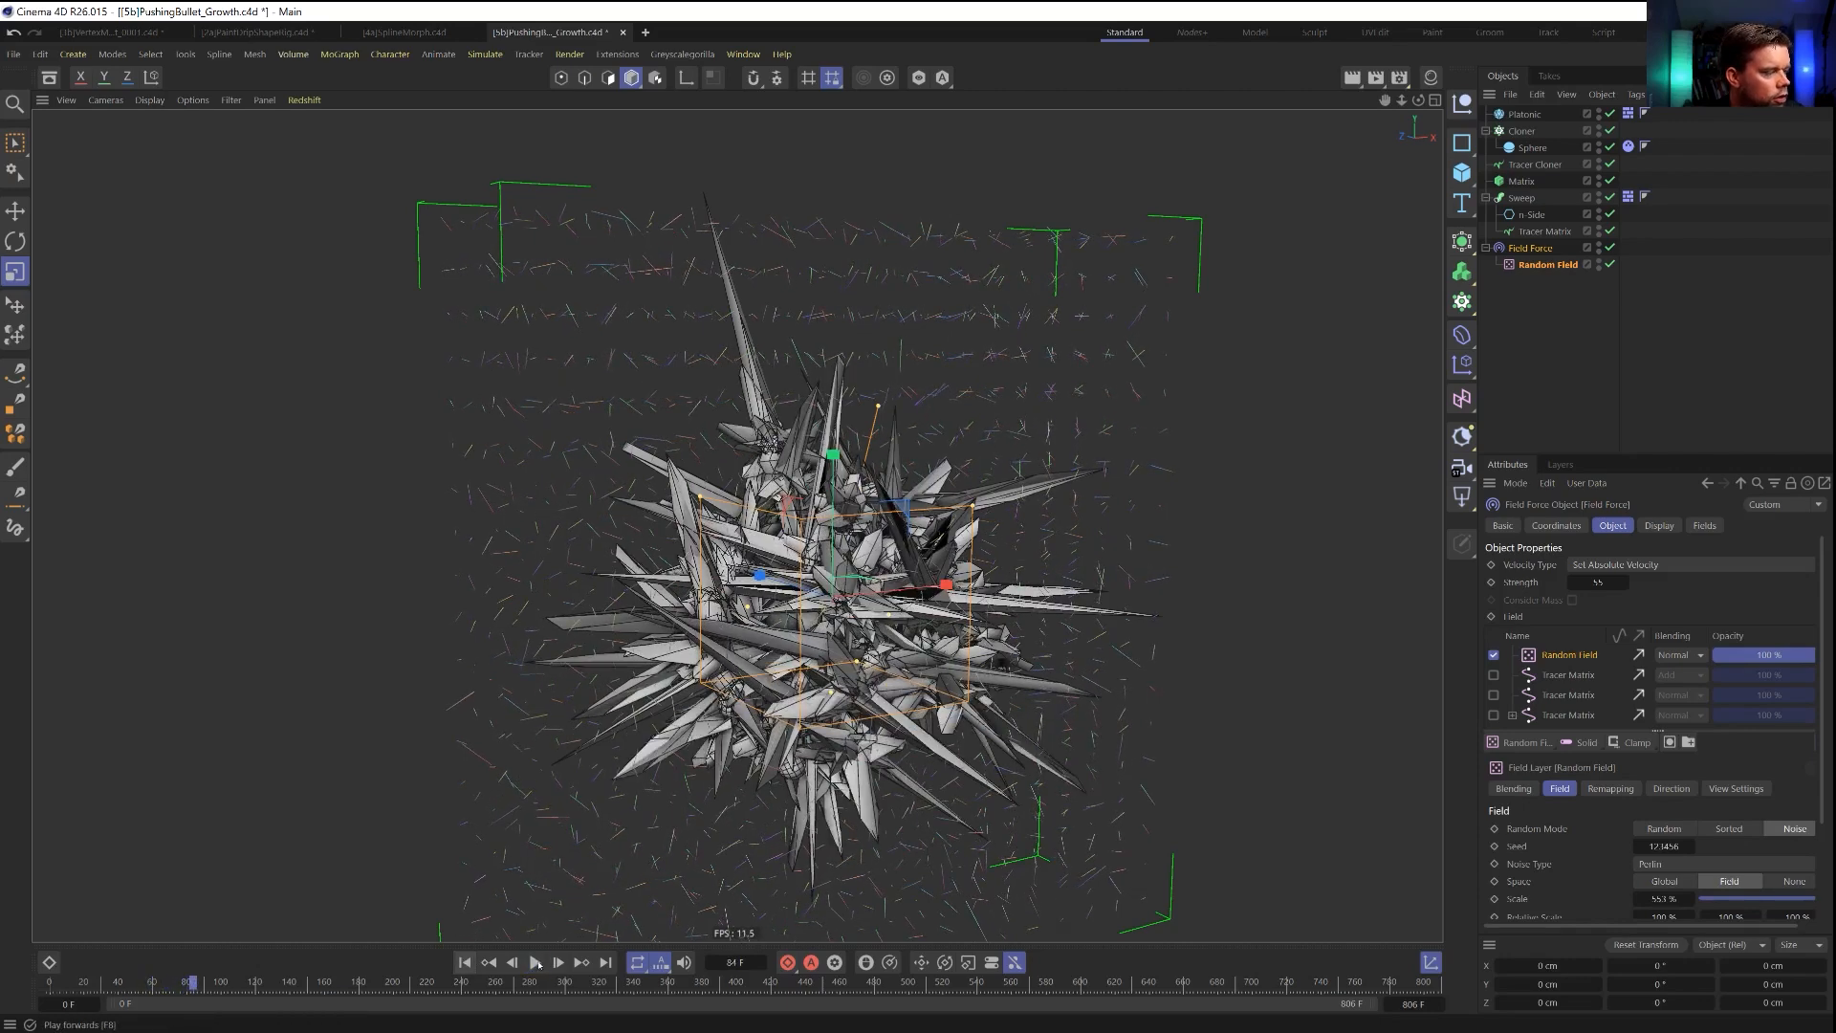
Delete the Dynamics Body tag from the Sweep and replay the simulation from the first frame.
{"action": "left_click", "coordinate": [1628, 196]}
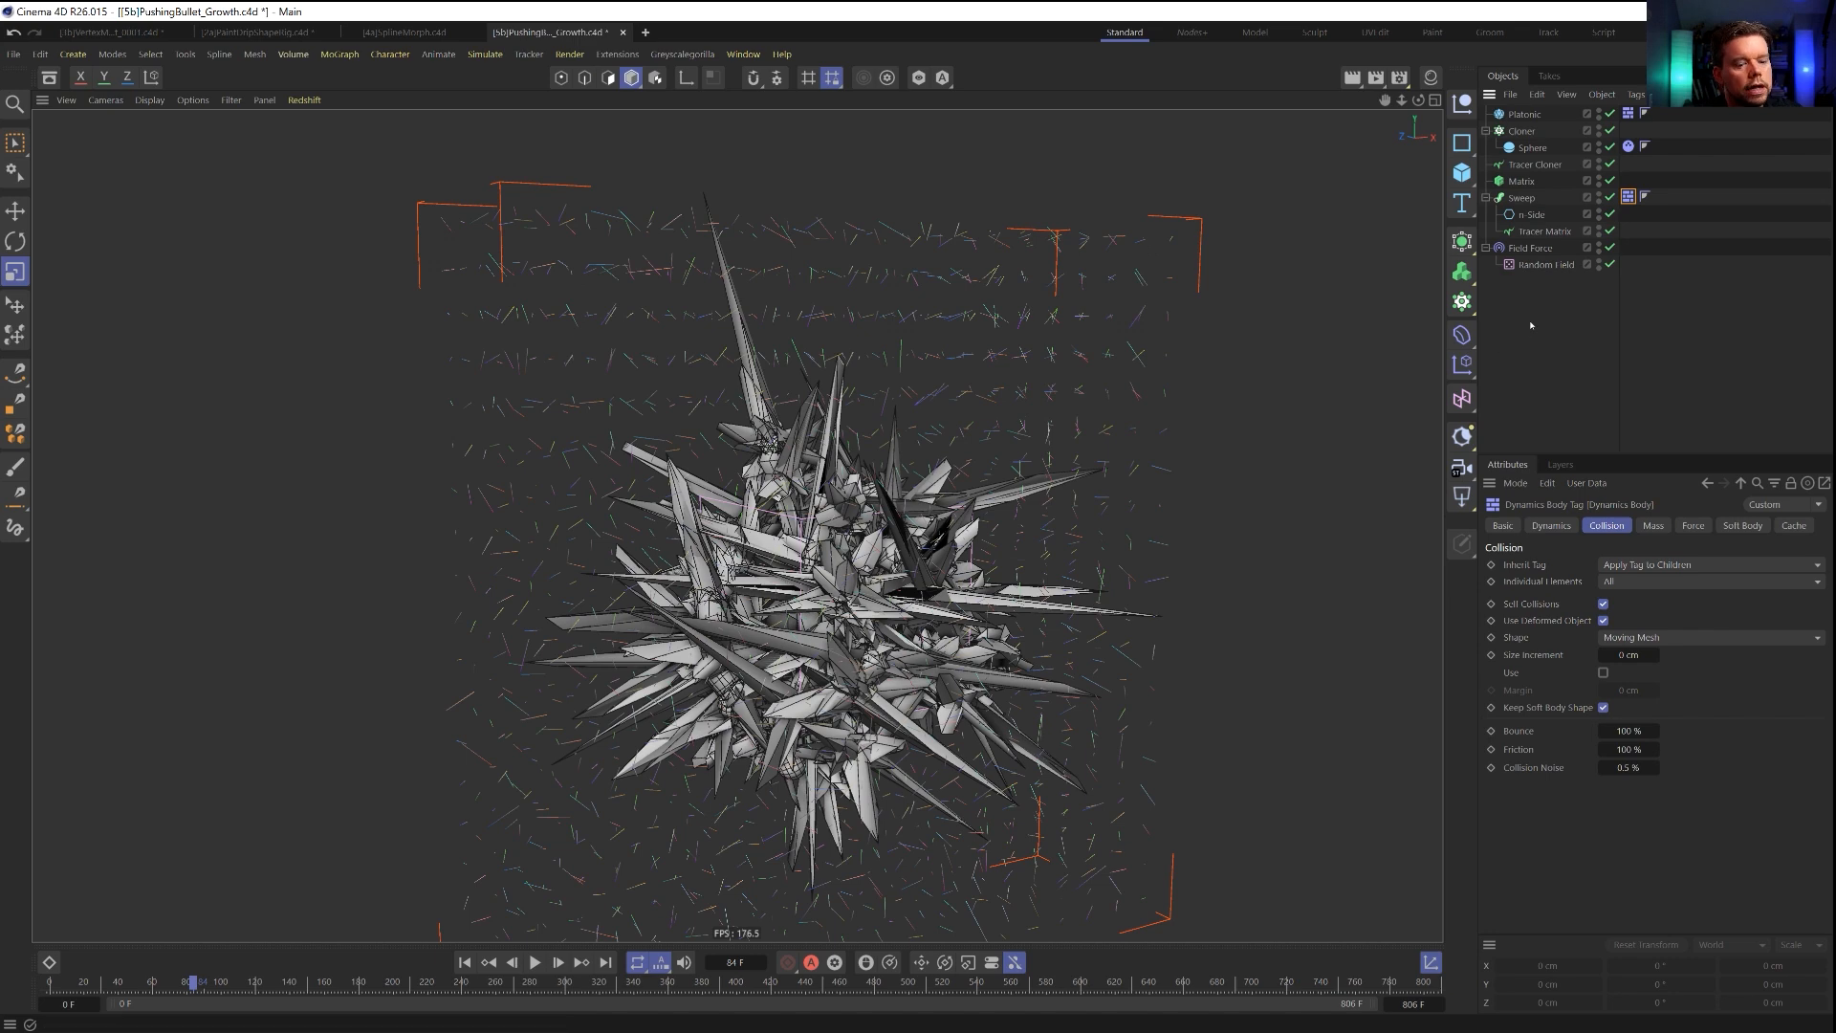
{"action": "key", "text": "Delete"}
{"action": "left_click", "coordinate": [465, 962]}
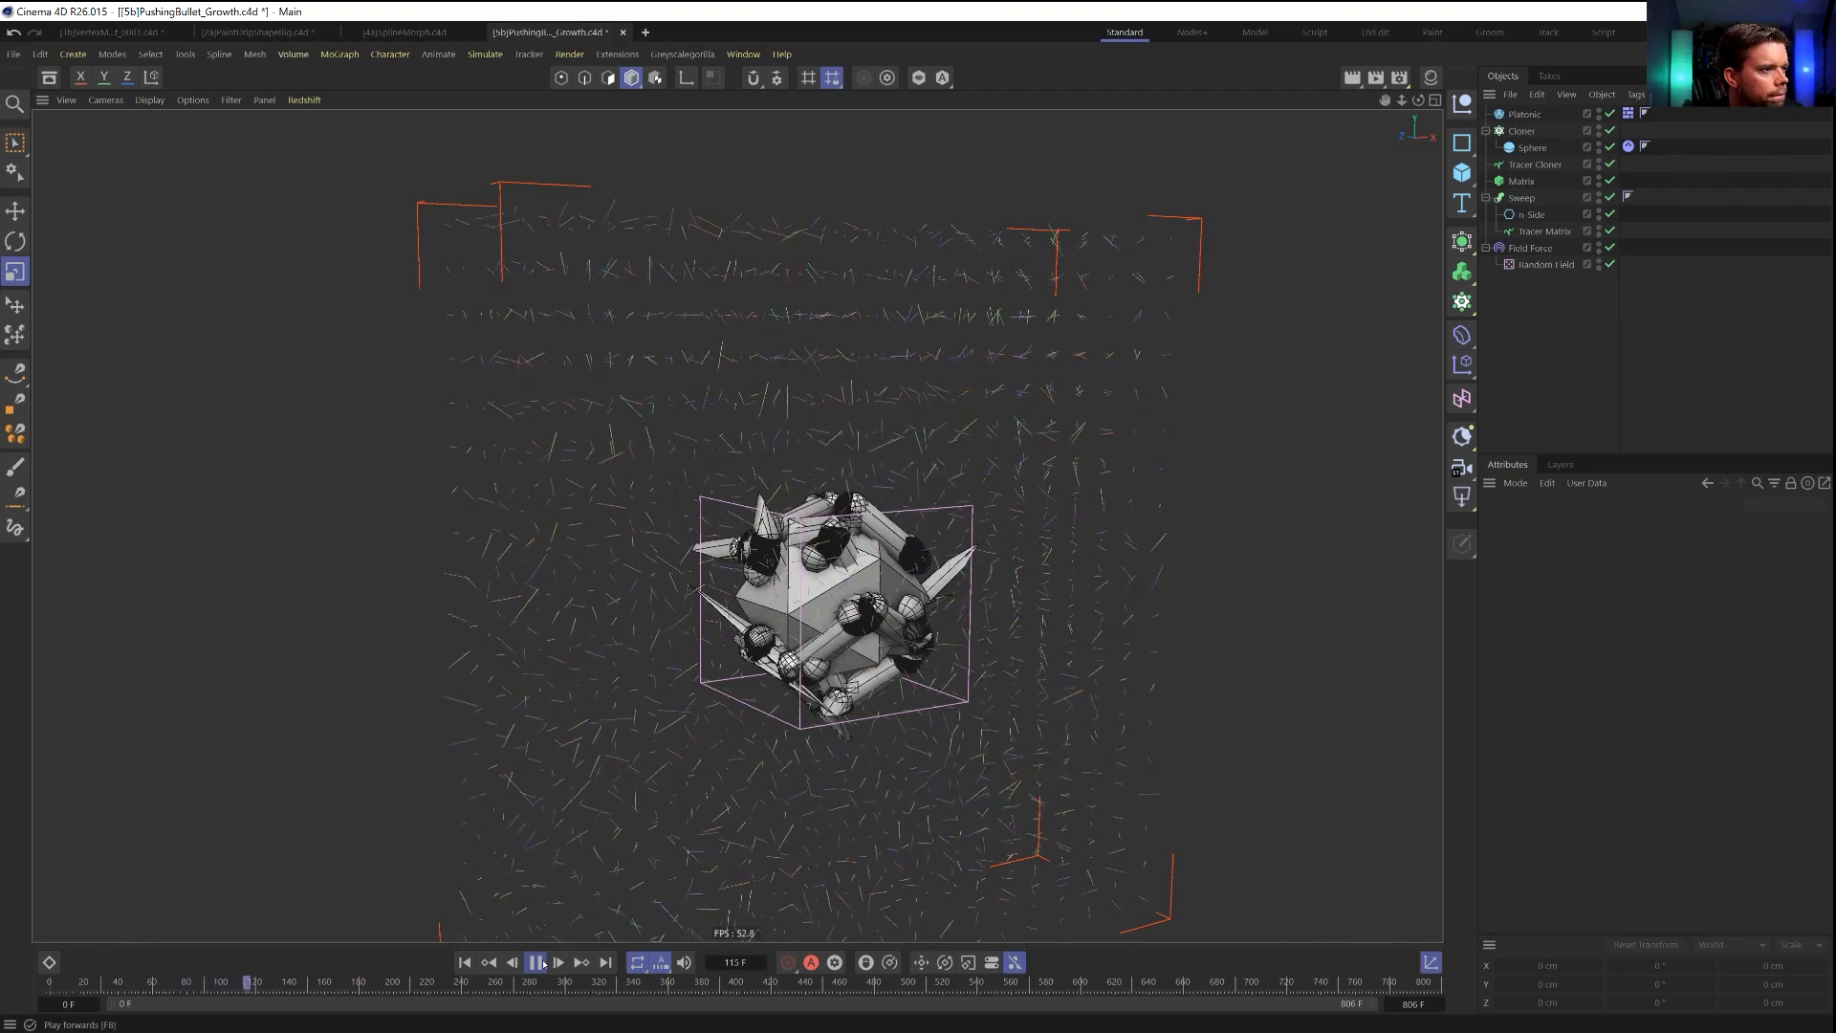
{"action": "left_click", "coordinate": [540, 962]}
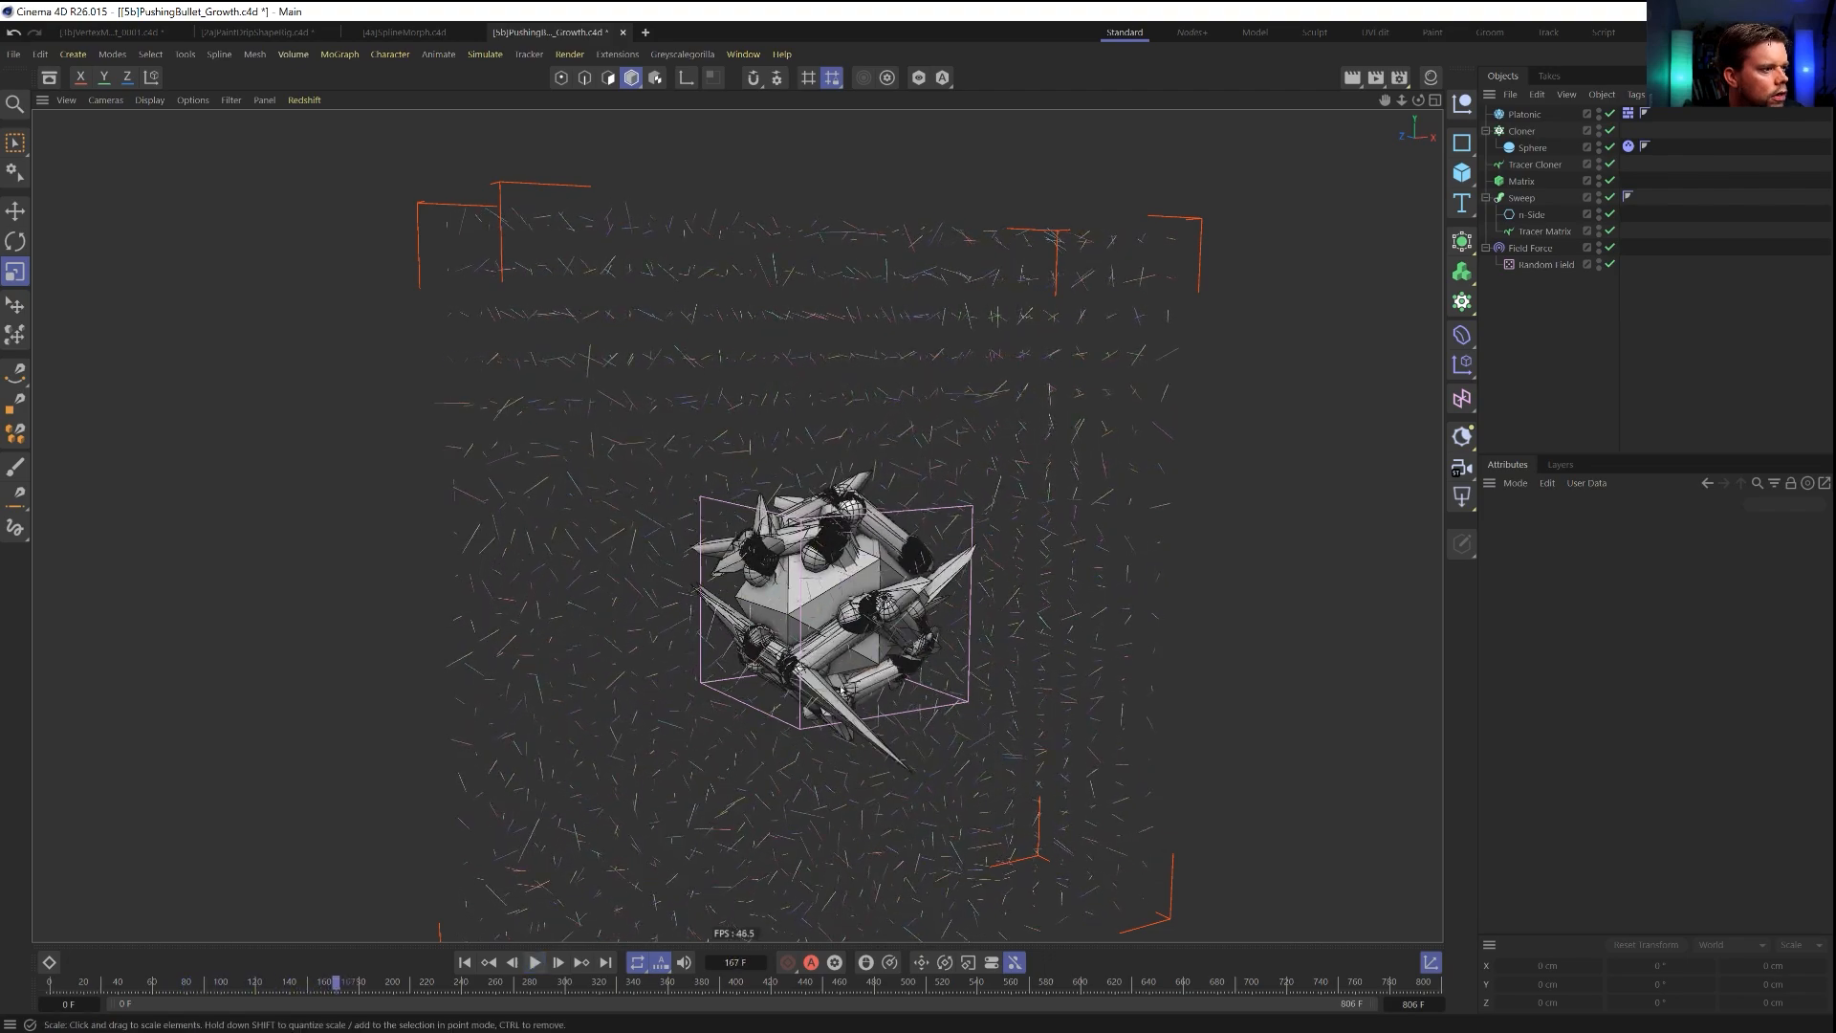
Examine the spheres and their swept trails around the Platonic, and resume playback to watch their movement.
{"action": "right_click_drag", "start_coordinate": [854, 614], "coordinate": [1014, 627], "text": "alt"}
{"action": "left_click_drag", "start_coordinate": [900, 646], "coordinate": [631, 332], "text": "alt"}
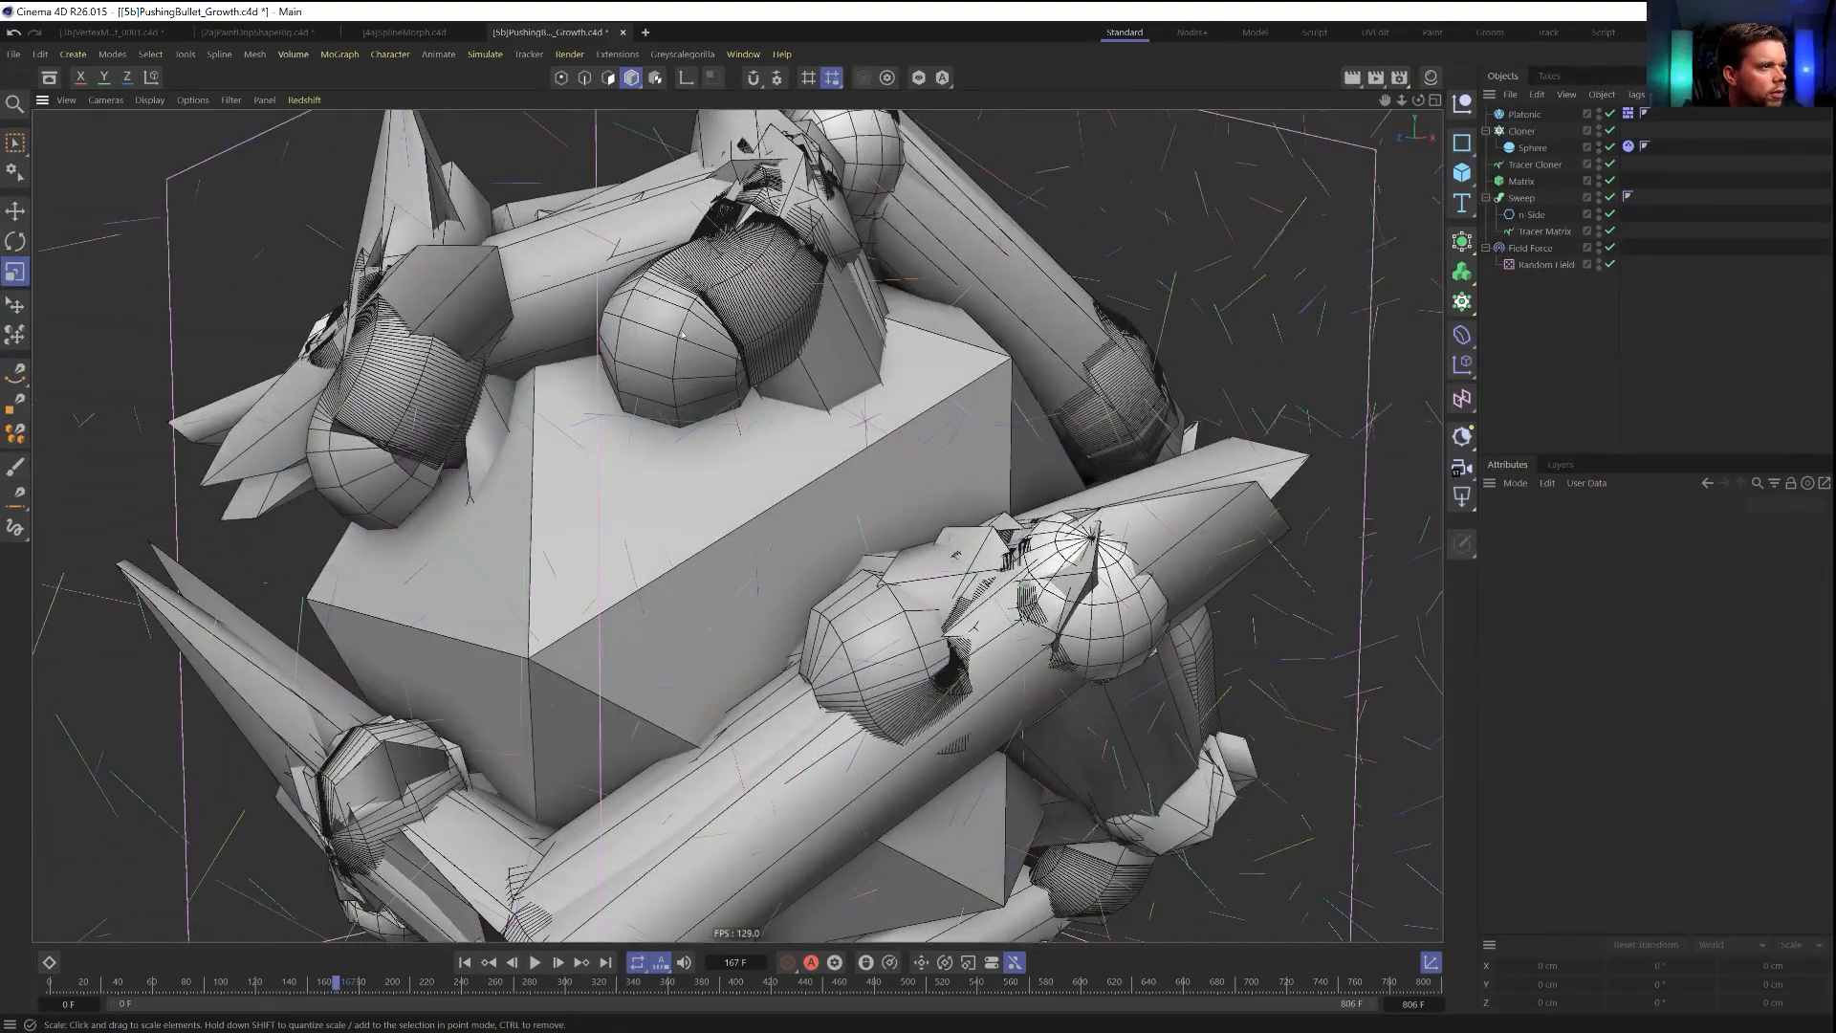
{"action": "right_click_drag", "start_coordinate": [683, 335], "coordinate": [555, 337], "text": "alt"}
{"action": "middle_click_drag", "start_coordinate": [683, 335], "coordinate": [724, 597], "text": "alt"}
{"action": "right_click_drag", "start_coordinate": [861, 593], "coordinate": [781, 574], "text": "alt"}
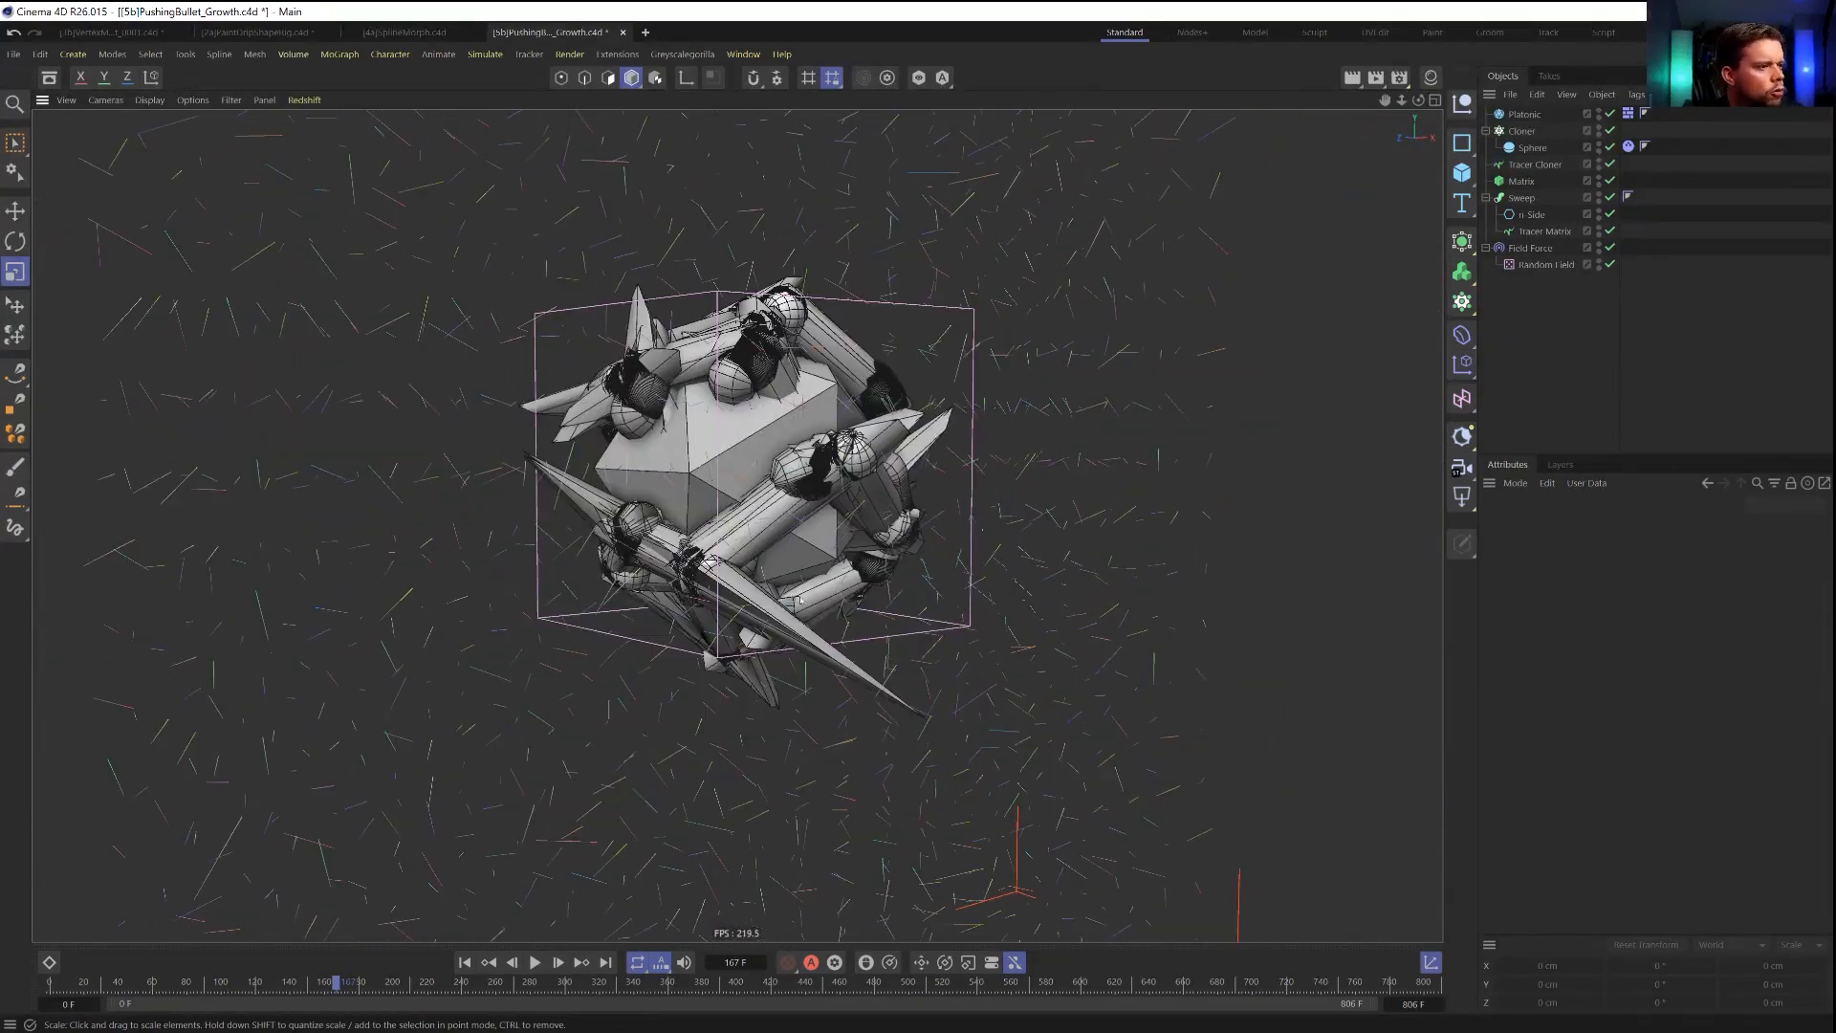
{"action": "left_click", "coordinate": [535, 964]}
{"action": "right_click_drag", "start_coordinate": [861, 411], "coordinate": [834, 350], "text": "alt"}
{"action": "middle_click_drag", "start_coordinate": [834, 350], "coordinate": [865, 606], "text": "alt"}
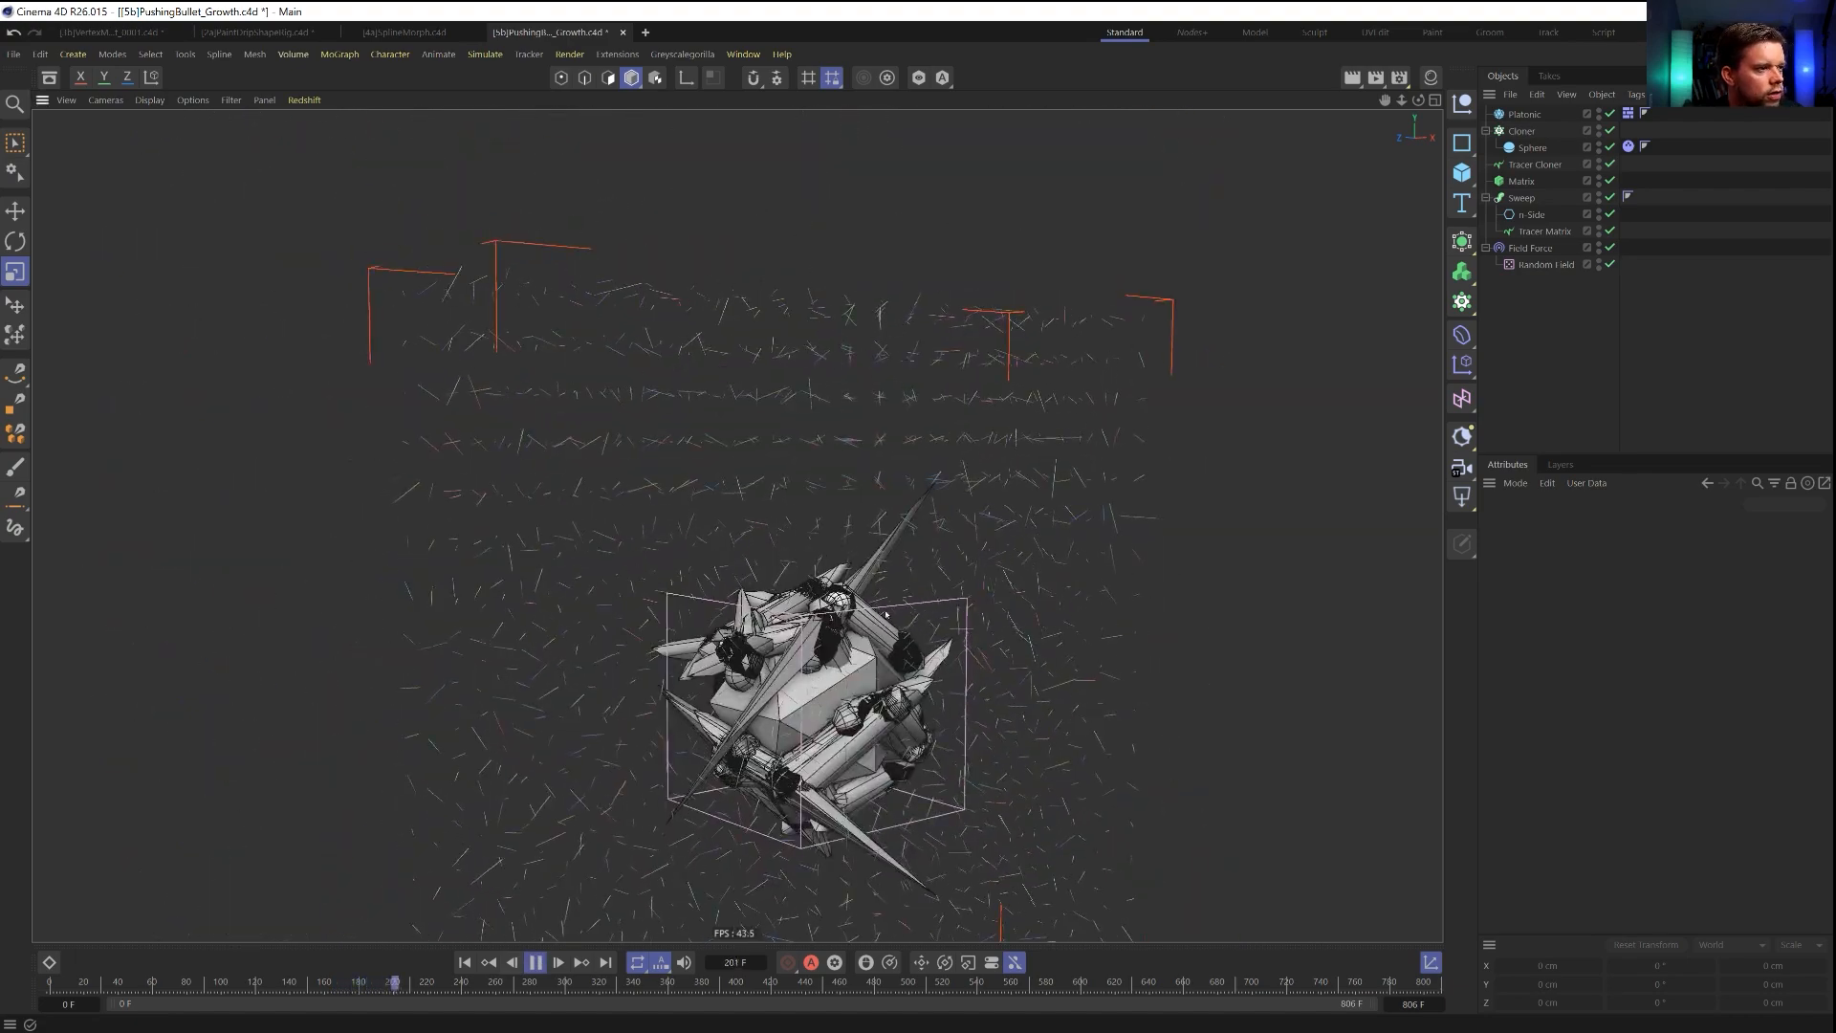
Set the Field Force's strength to 111 and restart the simulation from the first frame.
{"action": "left_click", "coordinate": [1532, 250]}
{"action": "double_click", "coordinate": [1602, 581]}
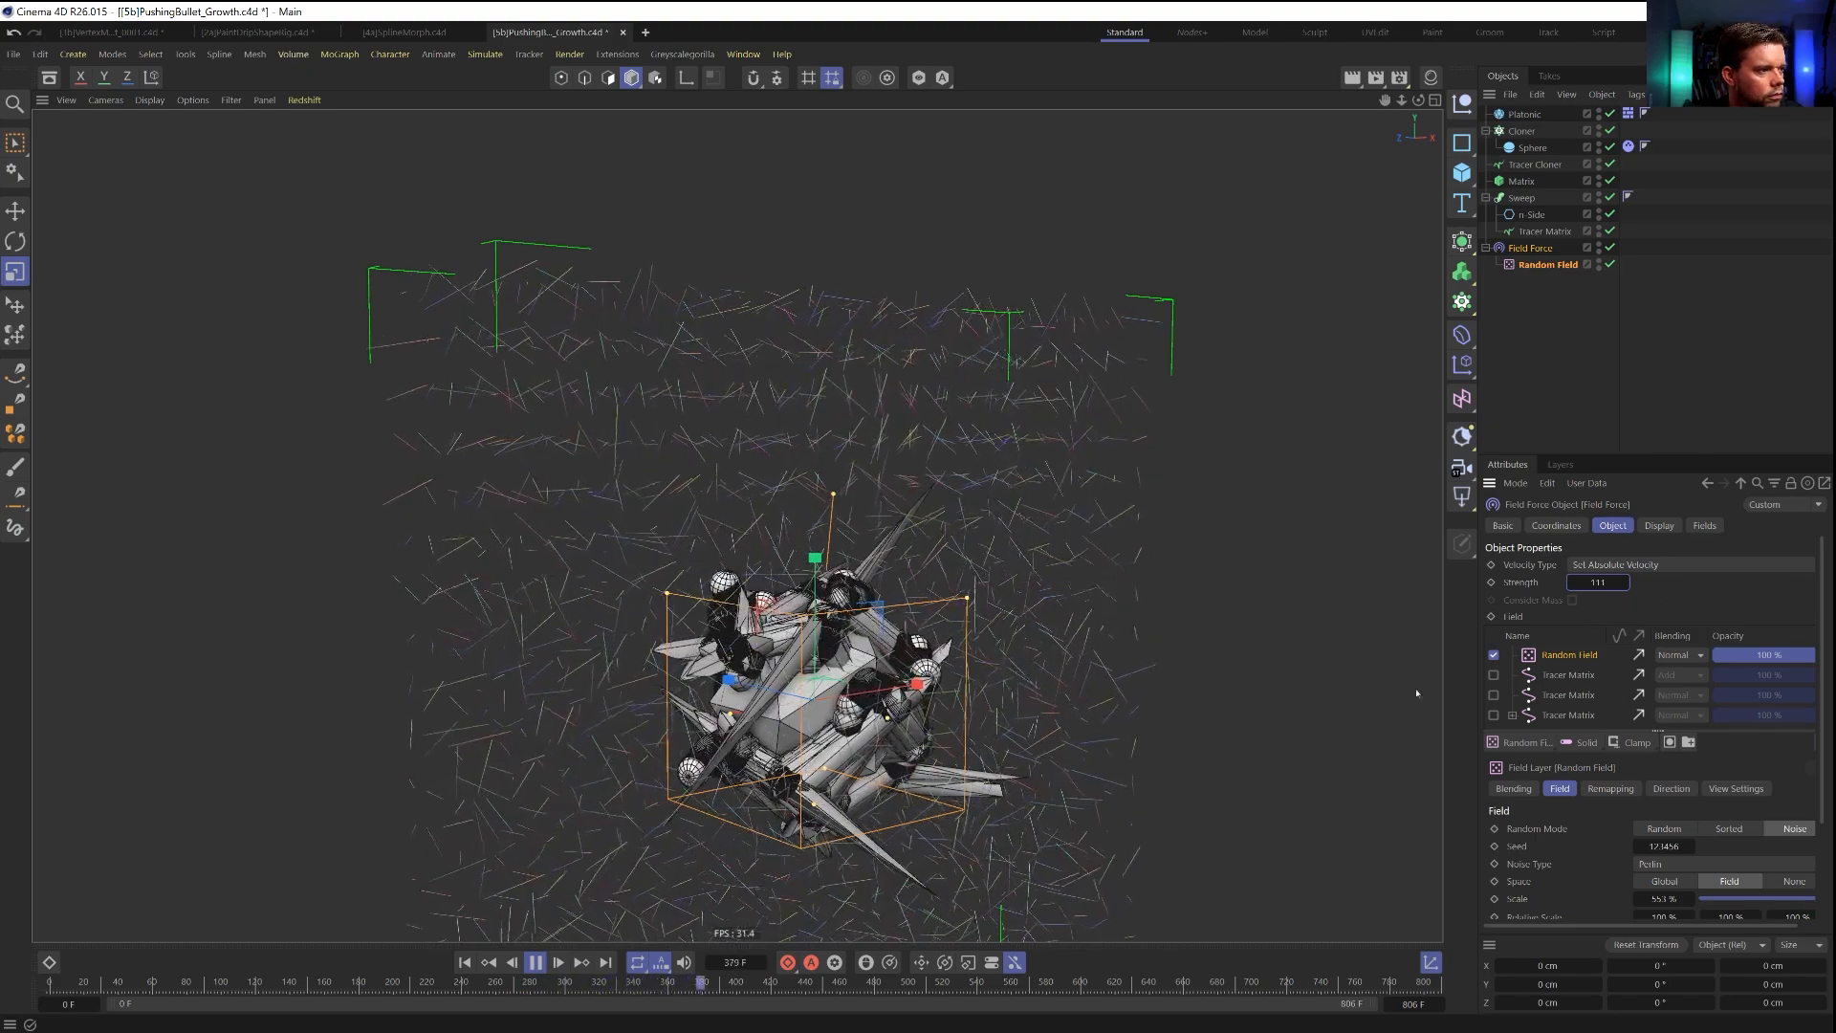
{"action": "left_click", "coordinate": [466, 964]}
Enable Randomized Sample Positions for the Random Field layer in the Field Force.
{"action": "scroll", "coordinate": [1556, 859], "scroll_direction": "down", "scroll_amount": 3}
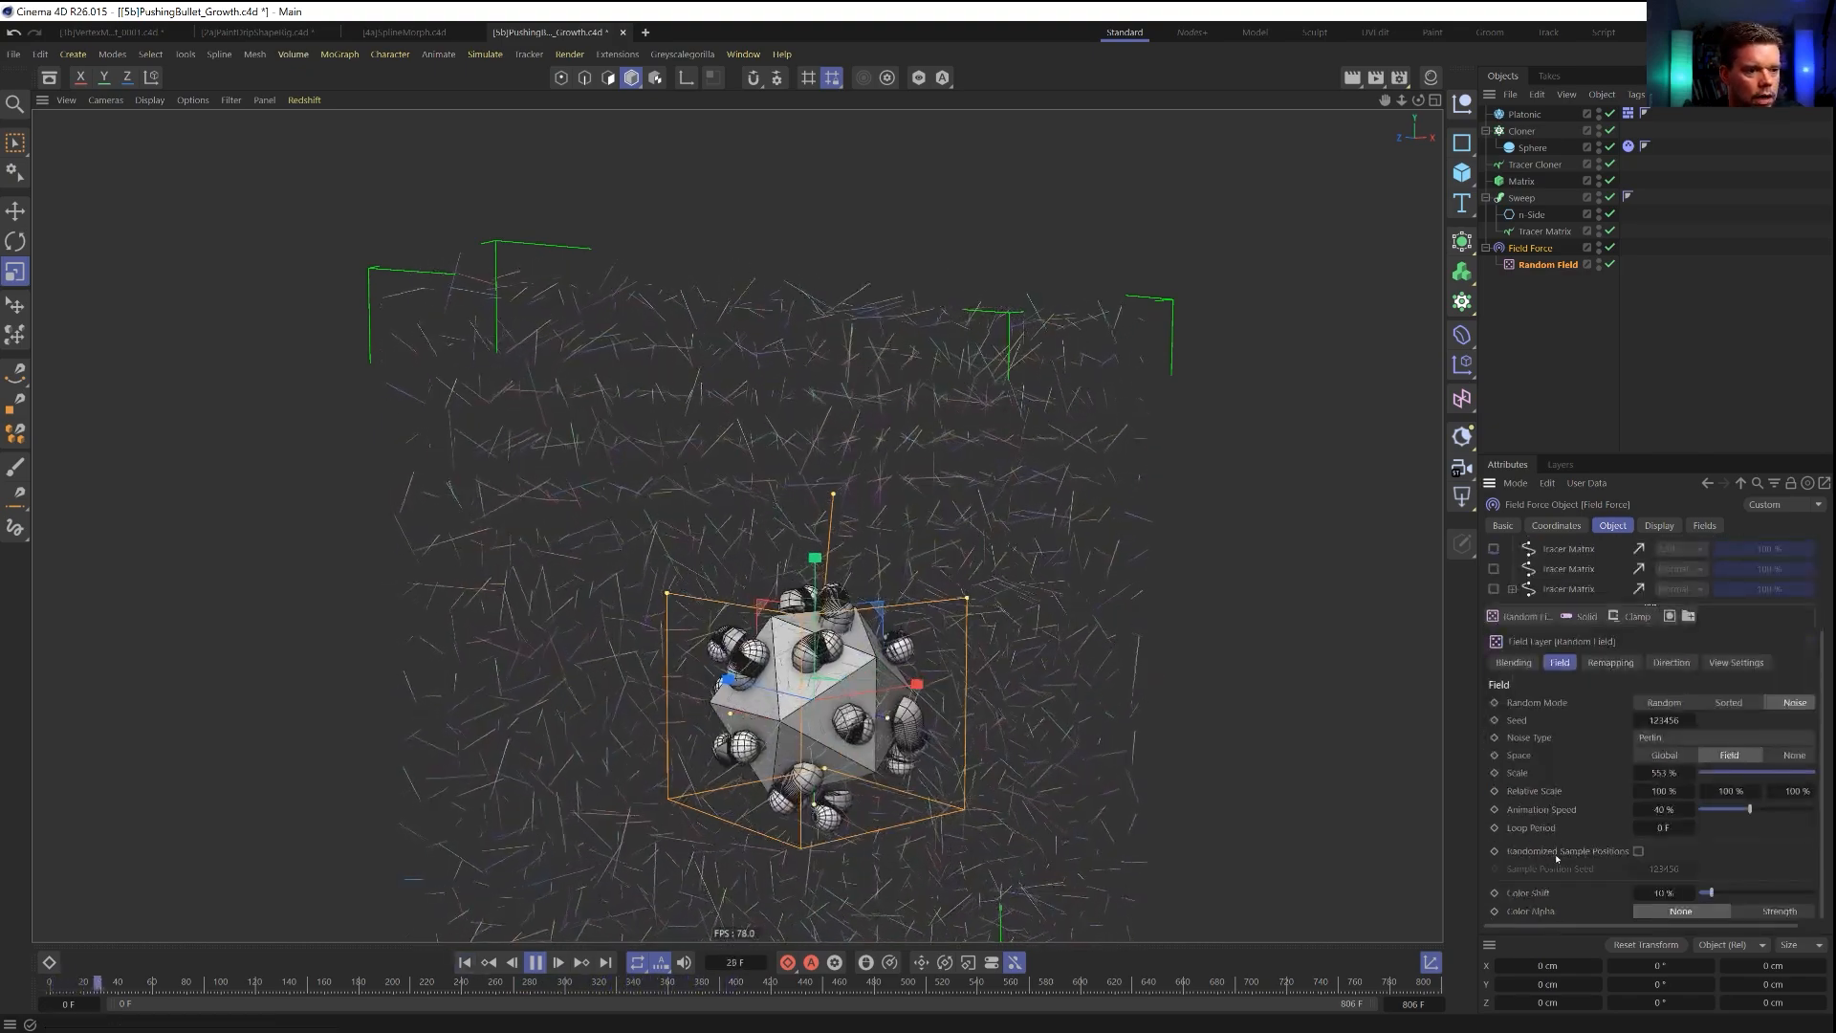
{"action": "left_click", "coordinate": [1638, 851]}
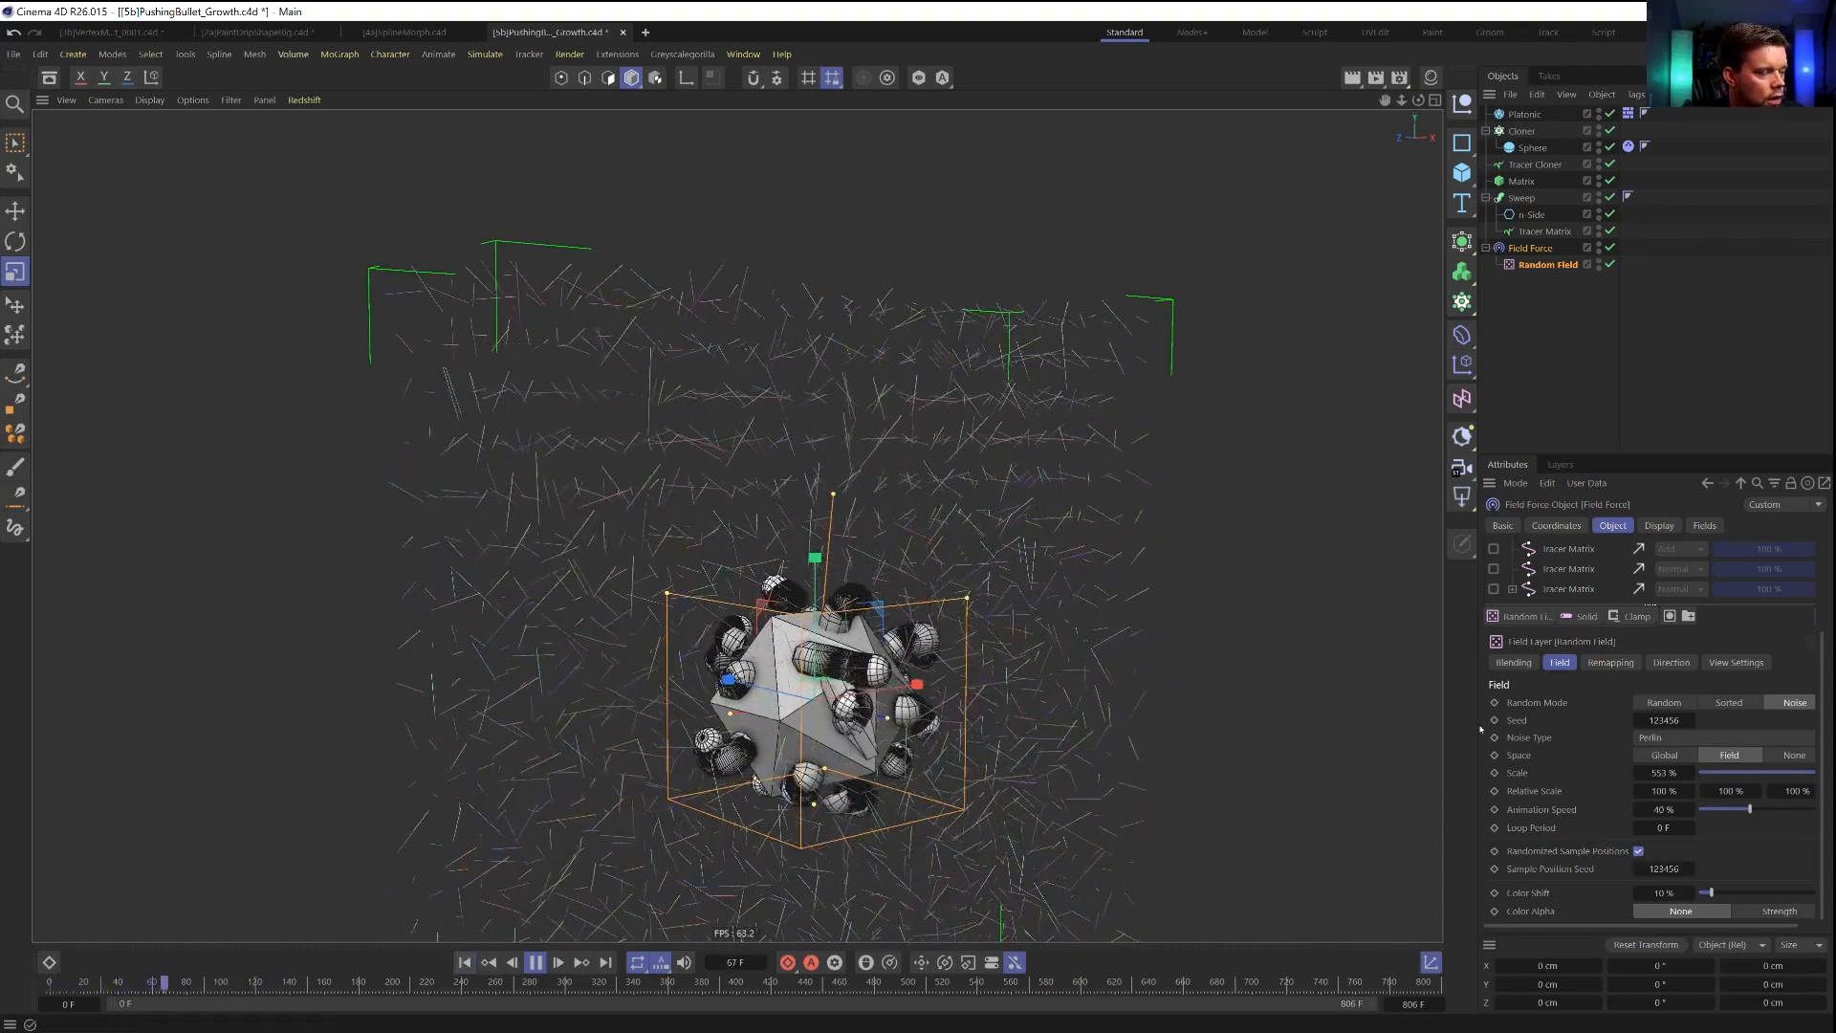
{"action": "scroll", "coordinate": [1583, 574], "scroll_direction": "up", "scroll_amount": 3}
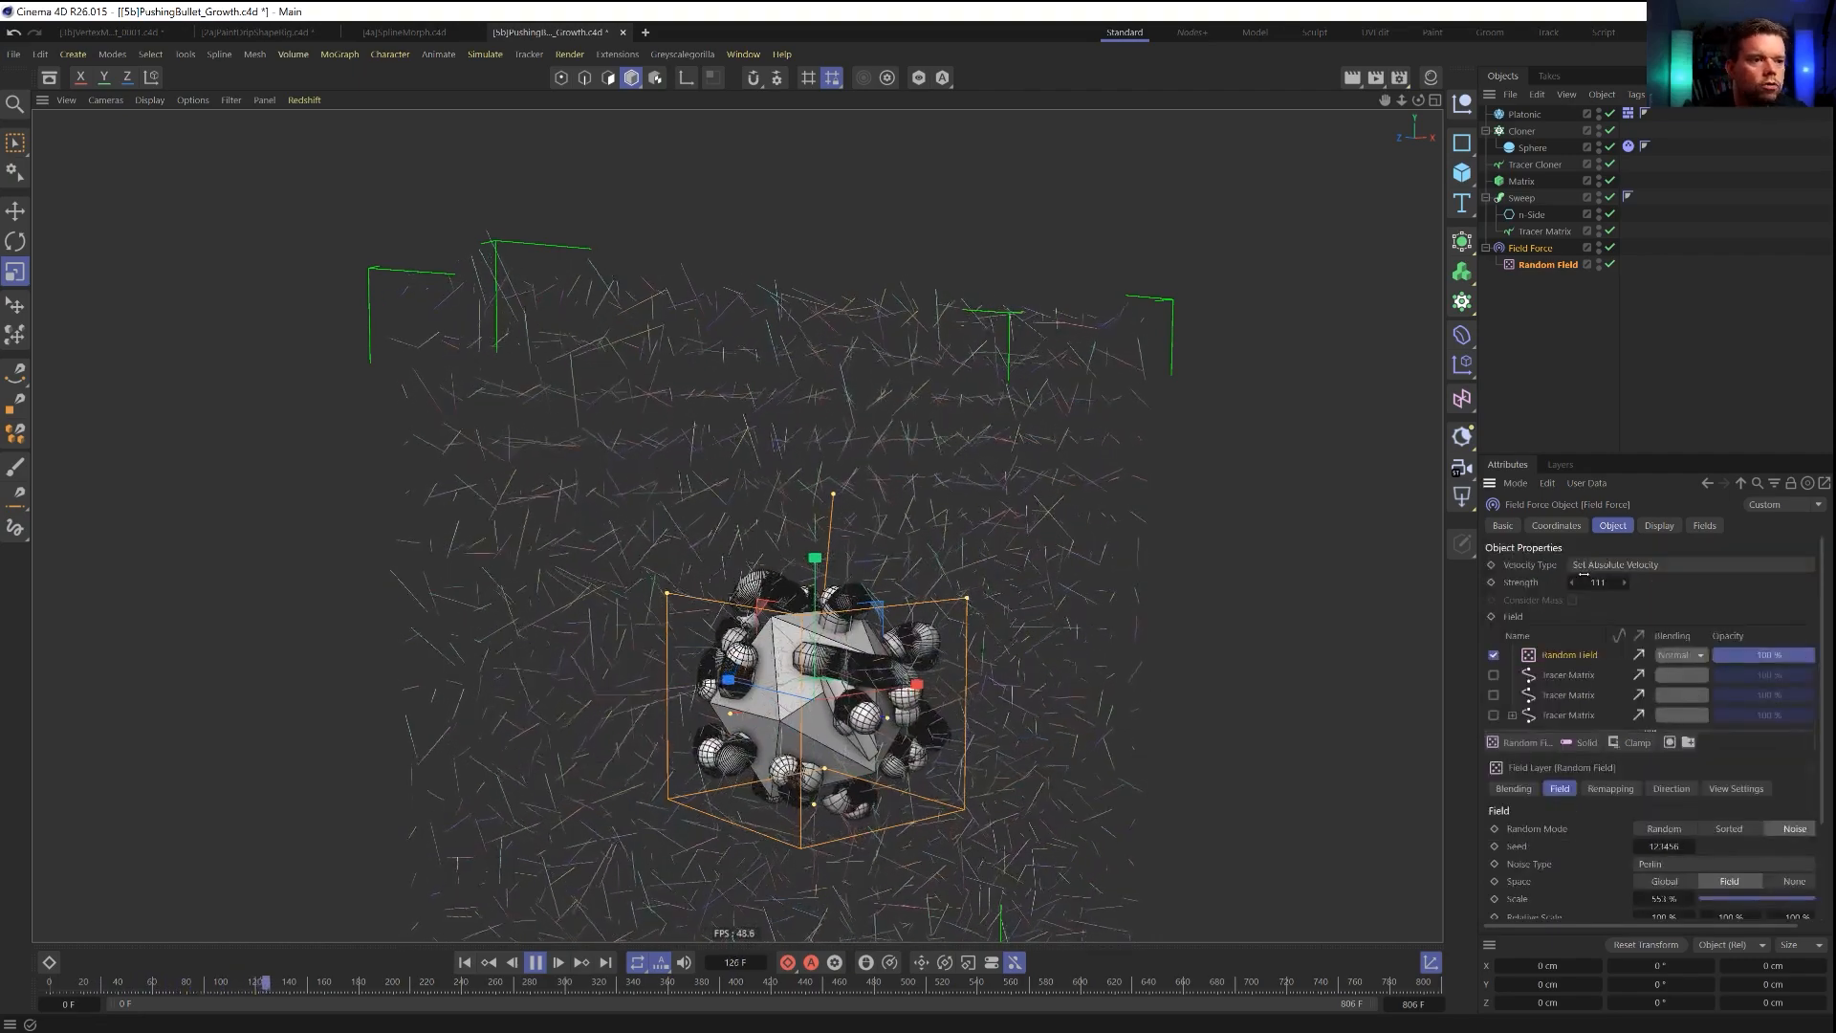
Set the Field Force's strength to 555.
{"action": "left_click", "coordinate": [1598, 582]}
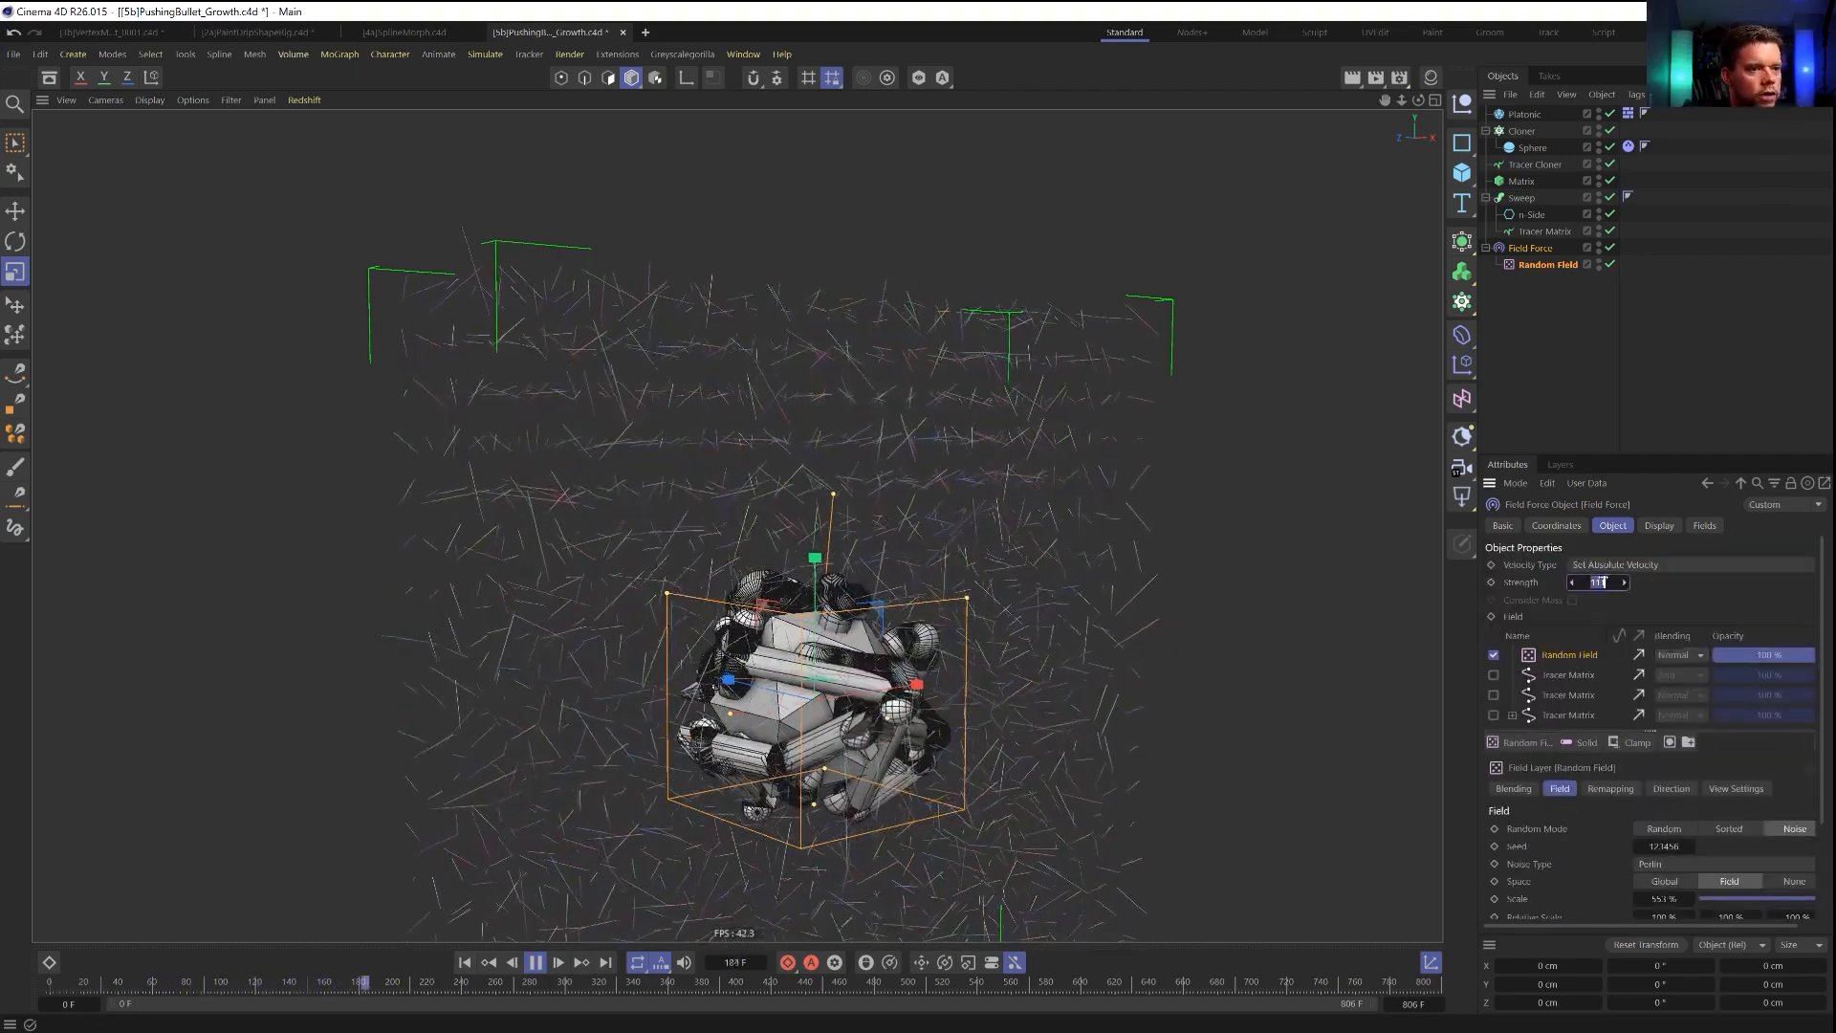
{"action": "type", "text": "555"}
{"action": "key", "text": "Return"}
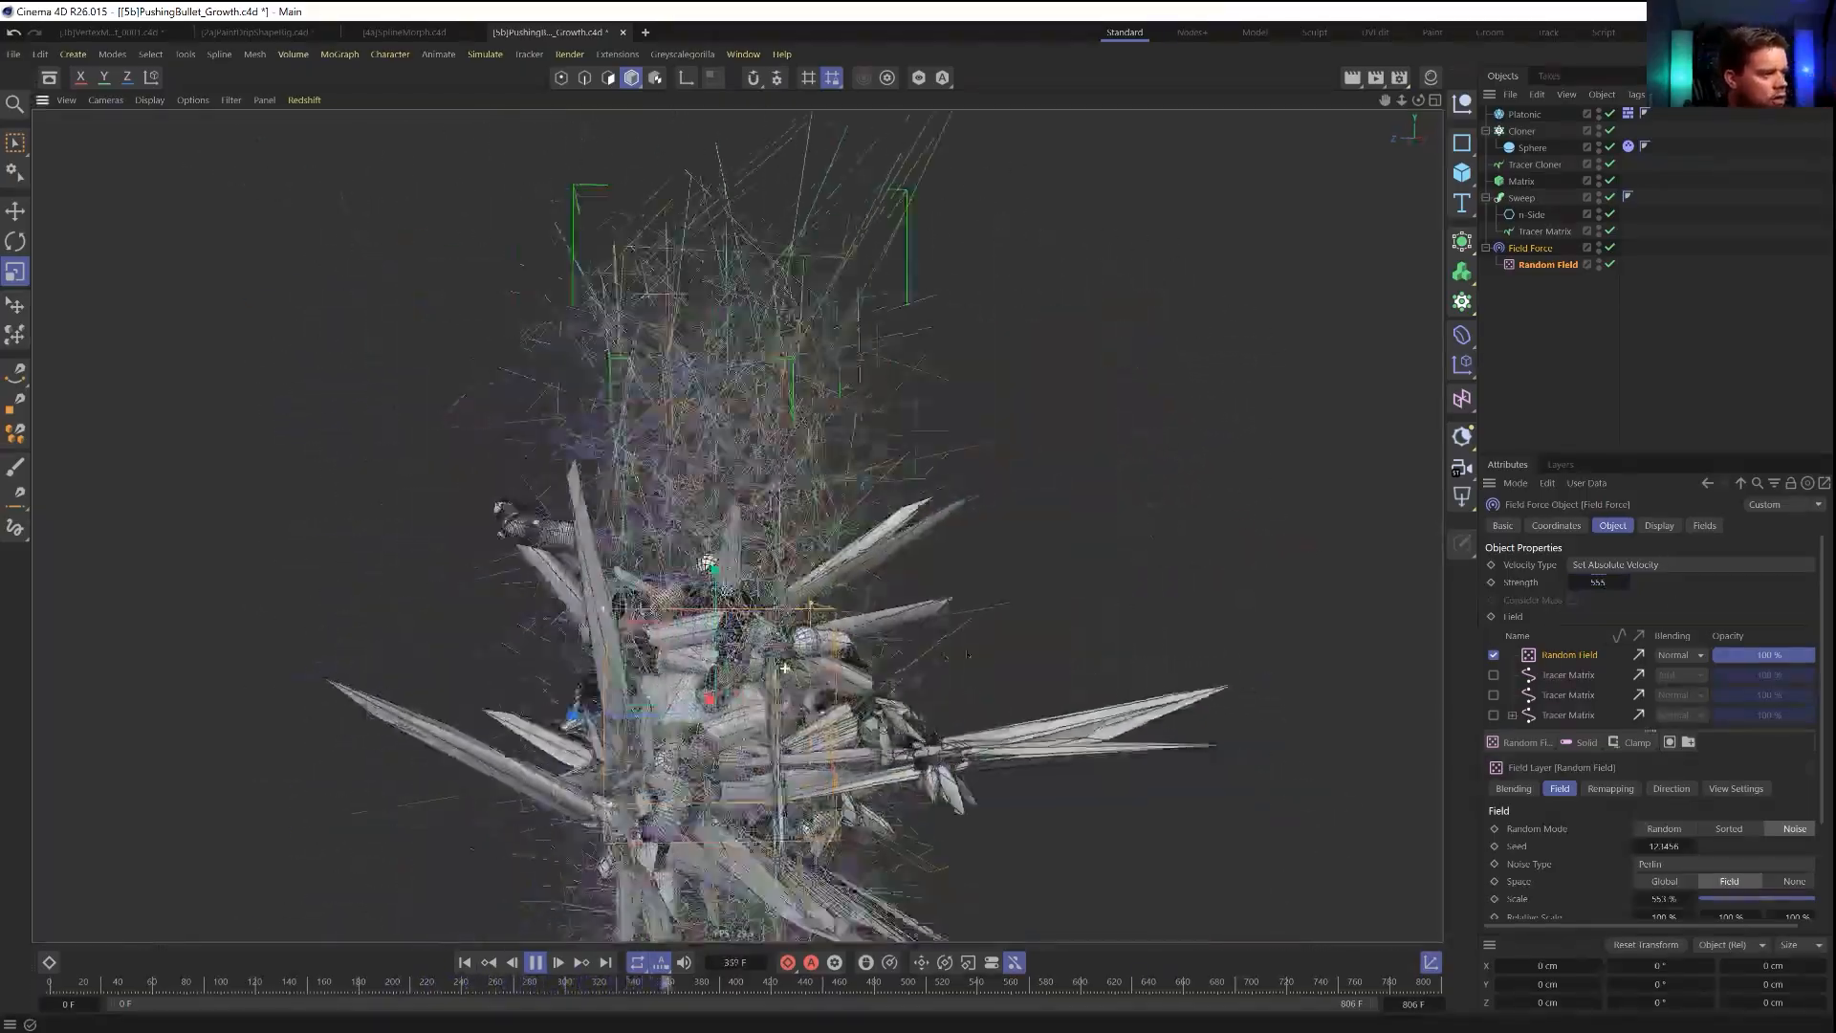
Turn off the Field Force's display box and scale the Sweep's n-Side profile down to about 10 cm across.
{"action": "left_click", "coordinate": [1660, 526]}
{"action": "left_click", "coordinate": [1610, 565]}
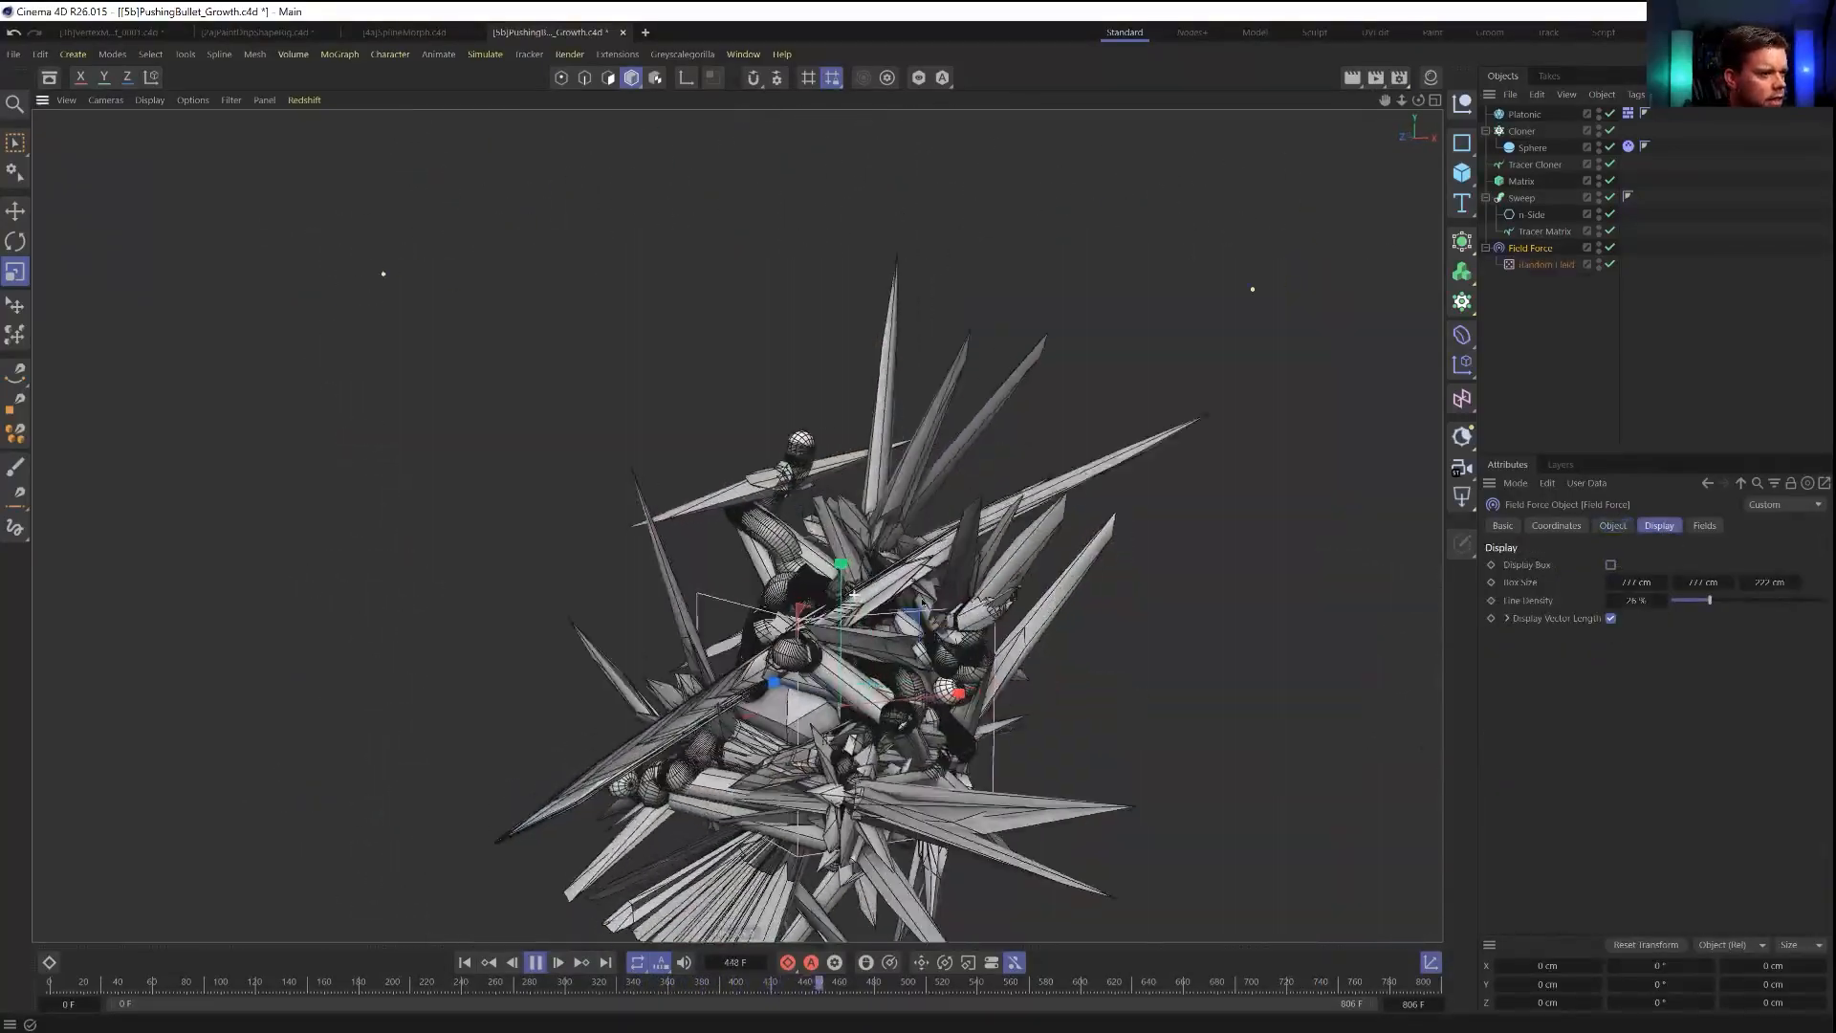
{"action": "left_click", "coordinate": [1532, 216]}
{"action": "left_click_drag", "start_coordinate": [1033, 538], "coordinate": [854, 538]}
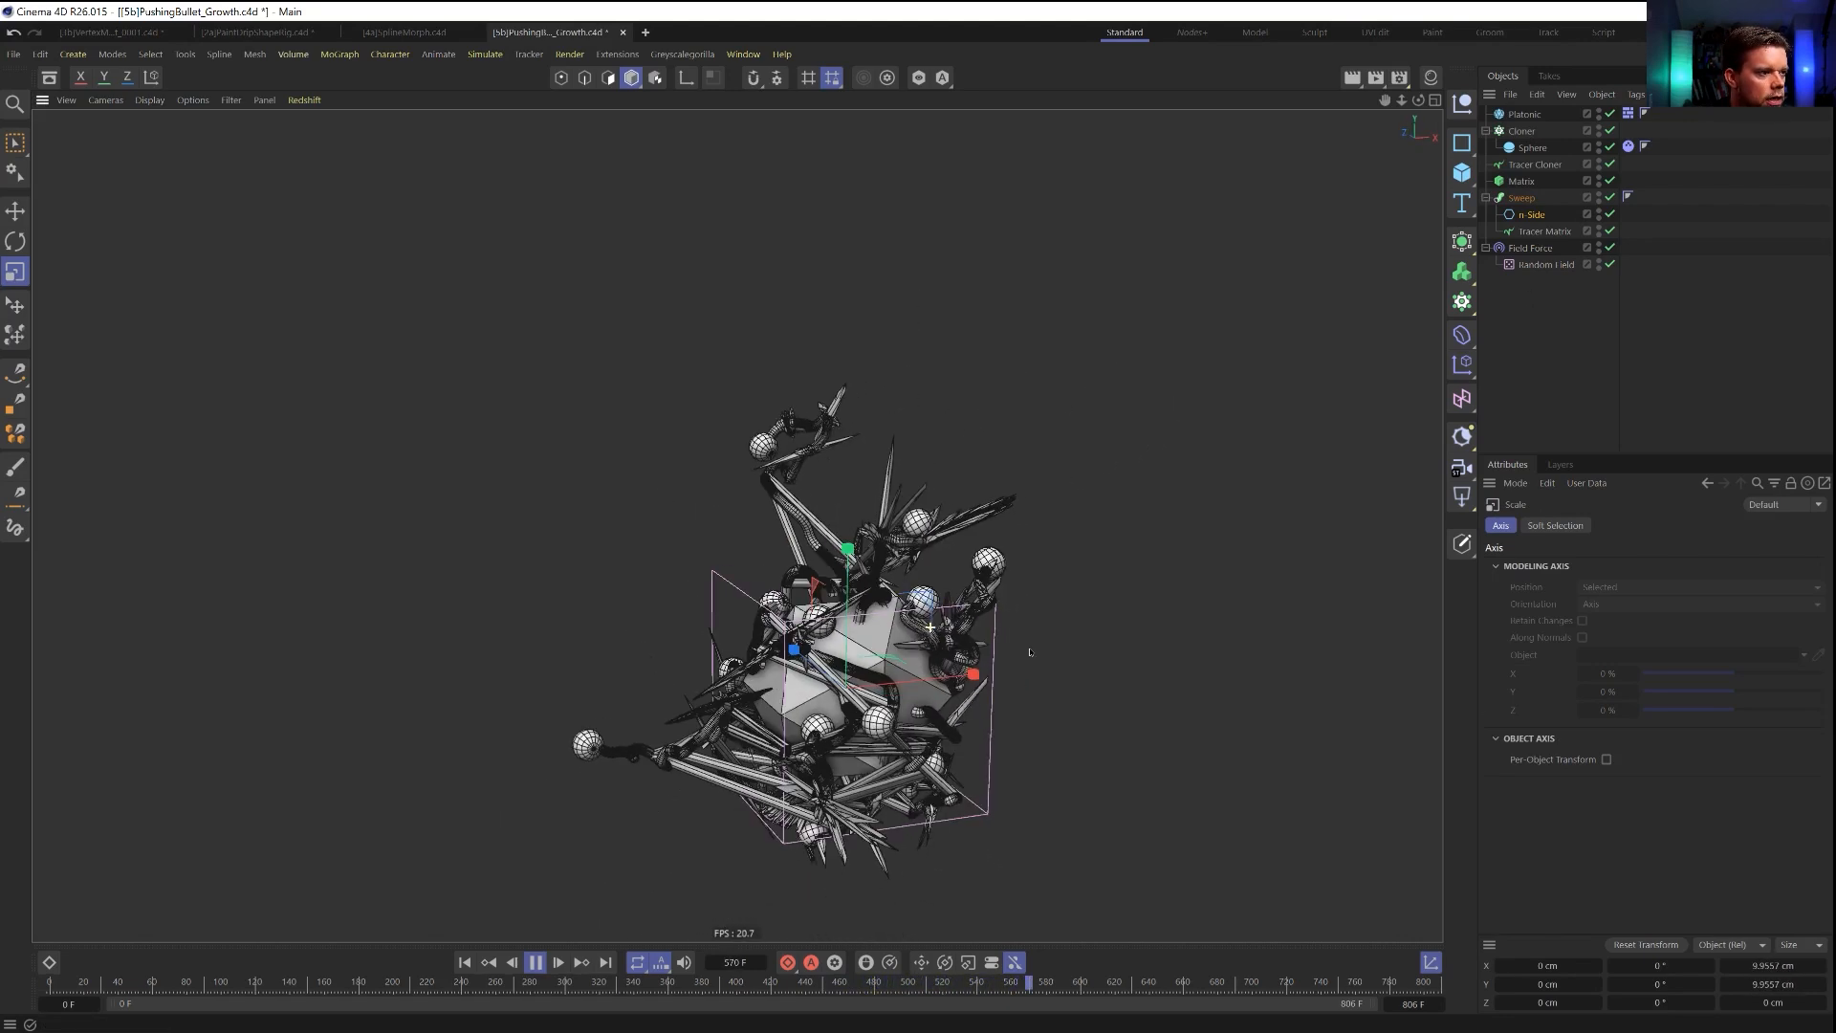
Set the Field Force's strength to 5555 and its Random Field layer's noise scale to 3666 %.
{"action": "left_click", "coordinate": [1530, 248]}
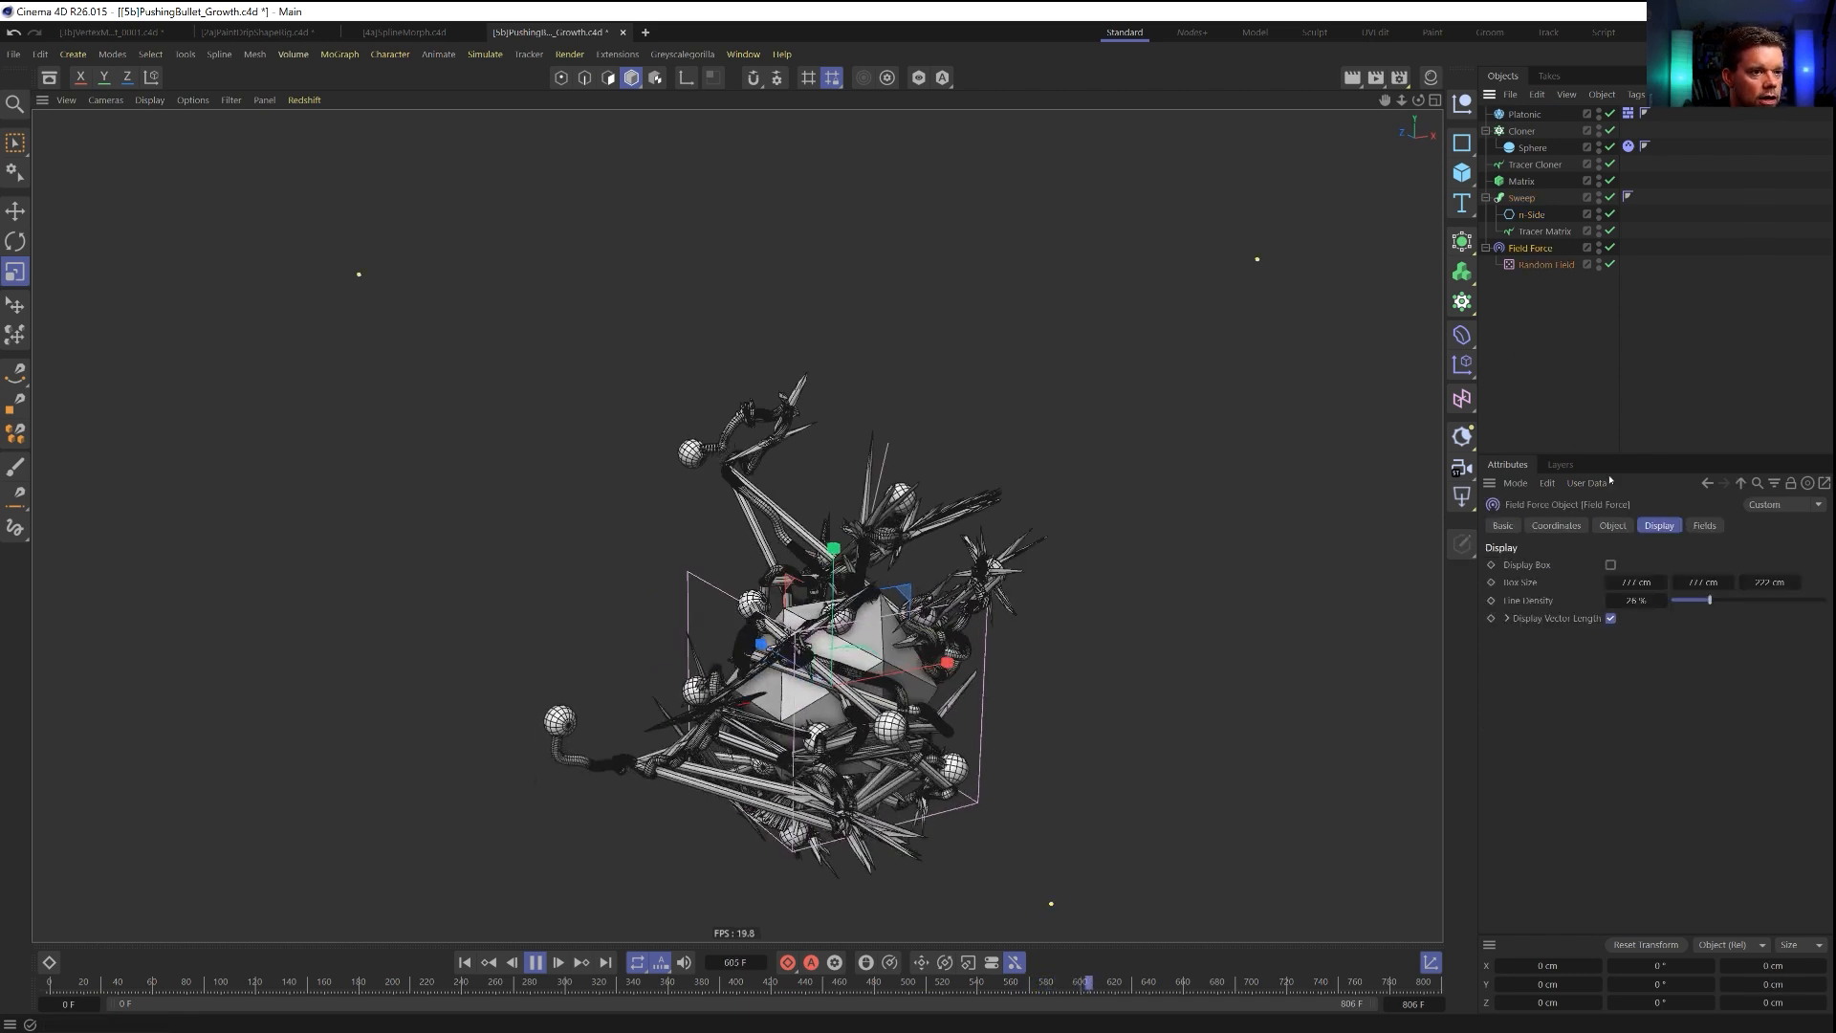
{"action": "left_click", "coordinate": [1613, 525]}
{"action": "left_click", "coordinate": [1612, 565]}
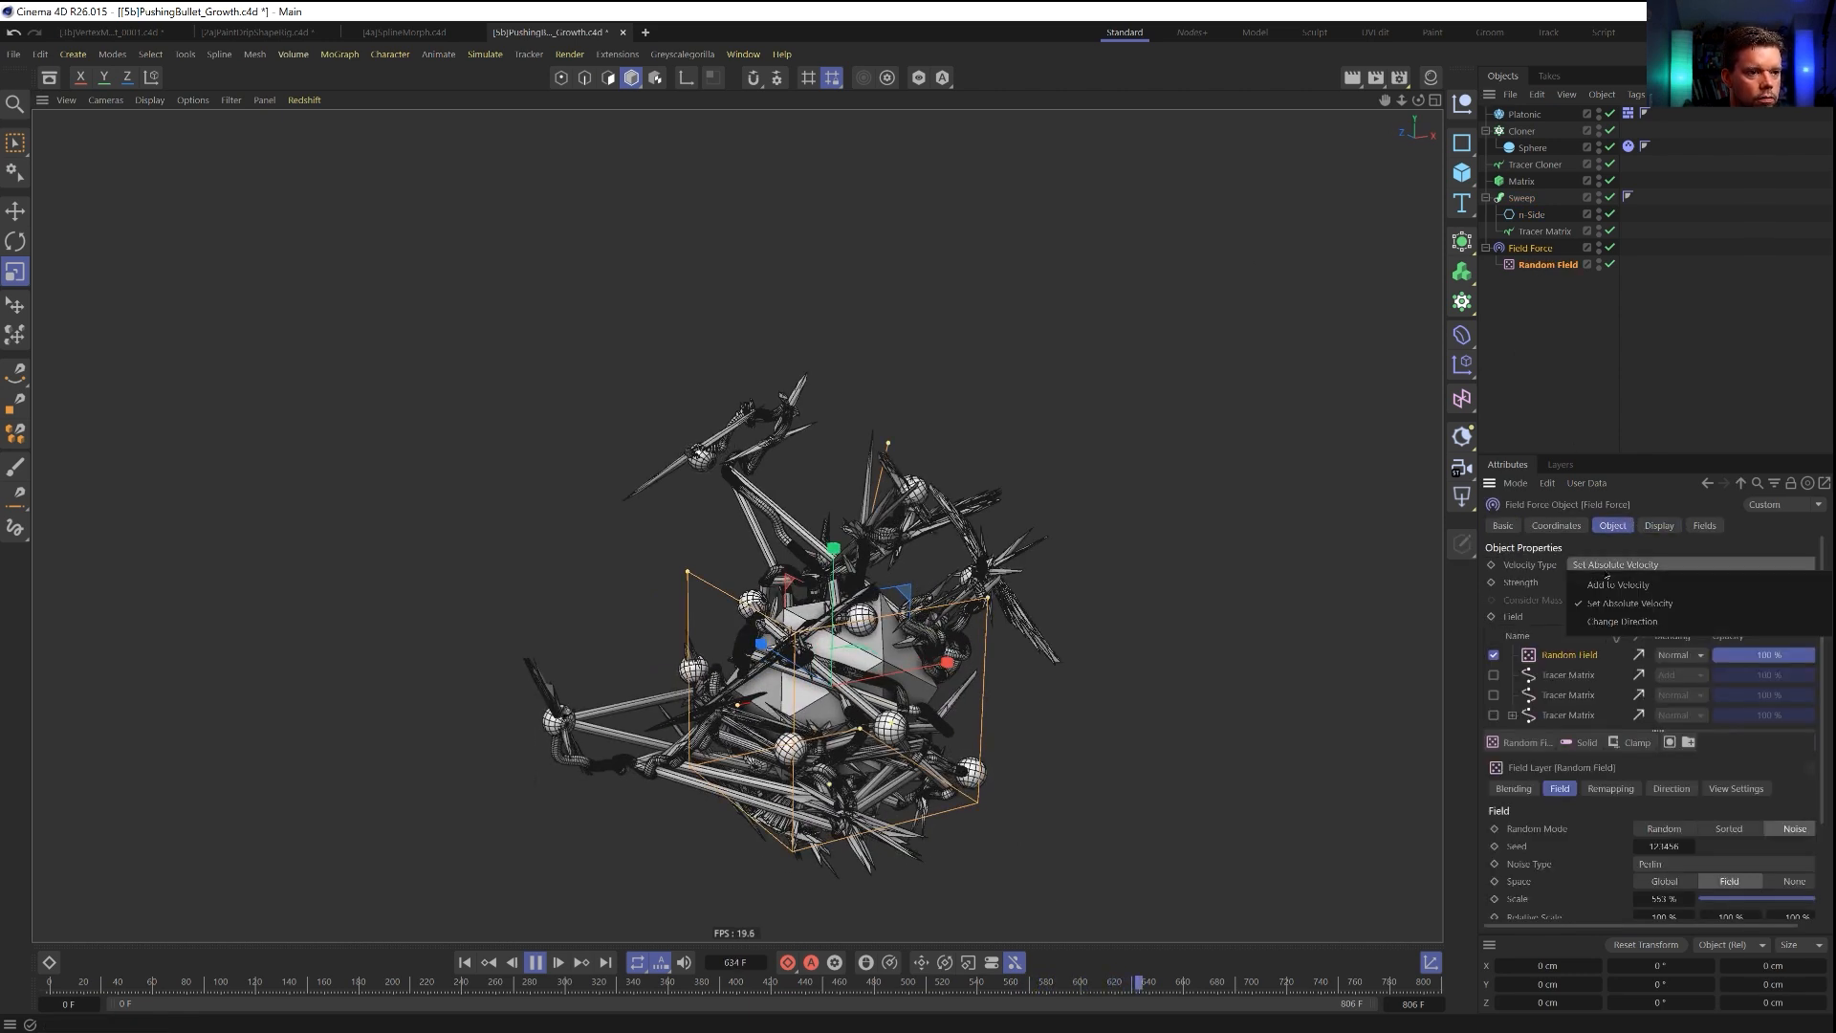
{"action": "left_click", "coordinate": [1630, 603]}
{"action": "double_click", "coordinate": [1597, 583]}
{"action": "type", "text": "5555"}
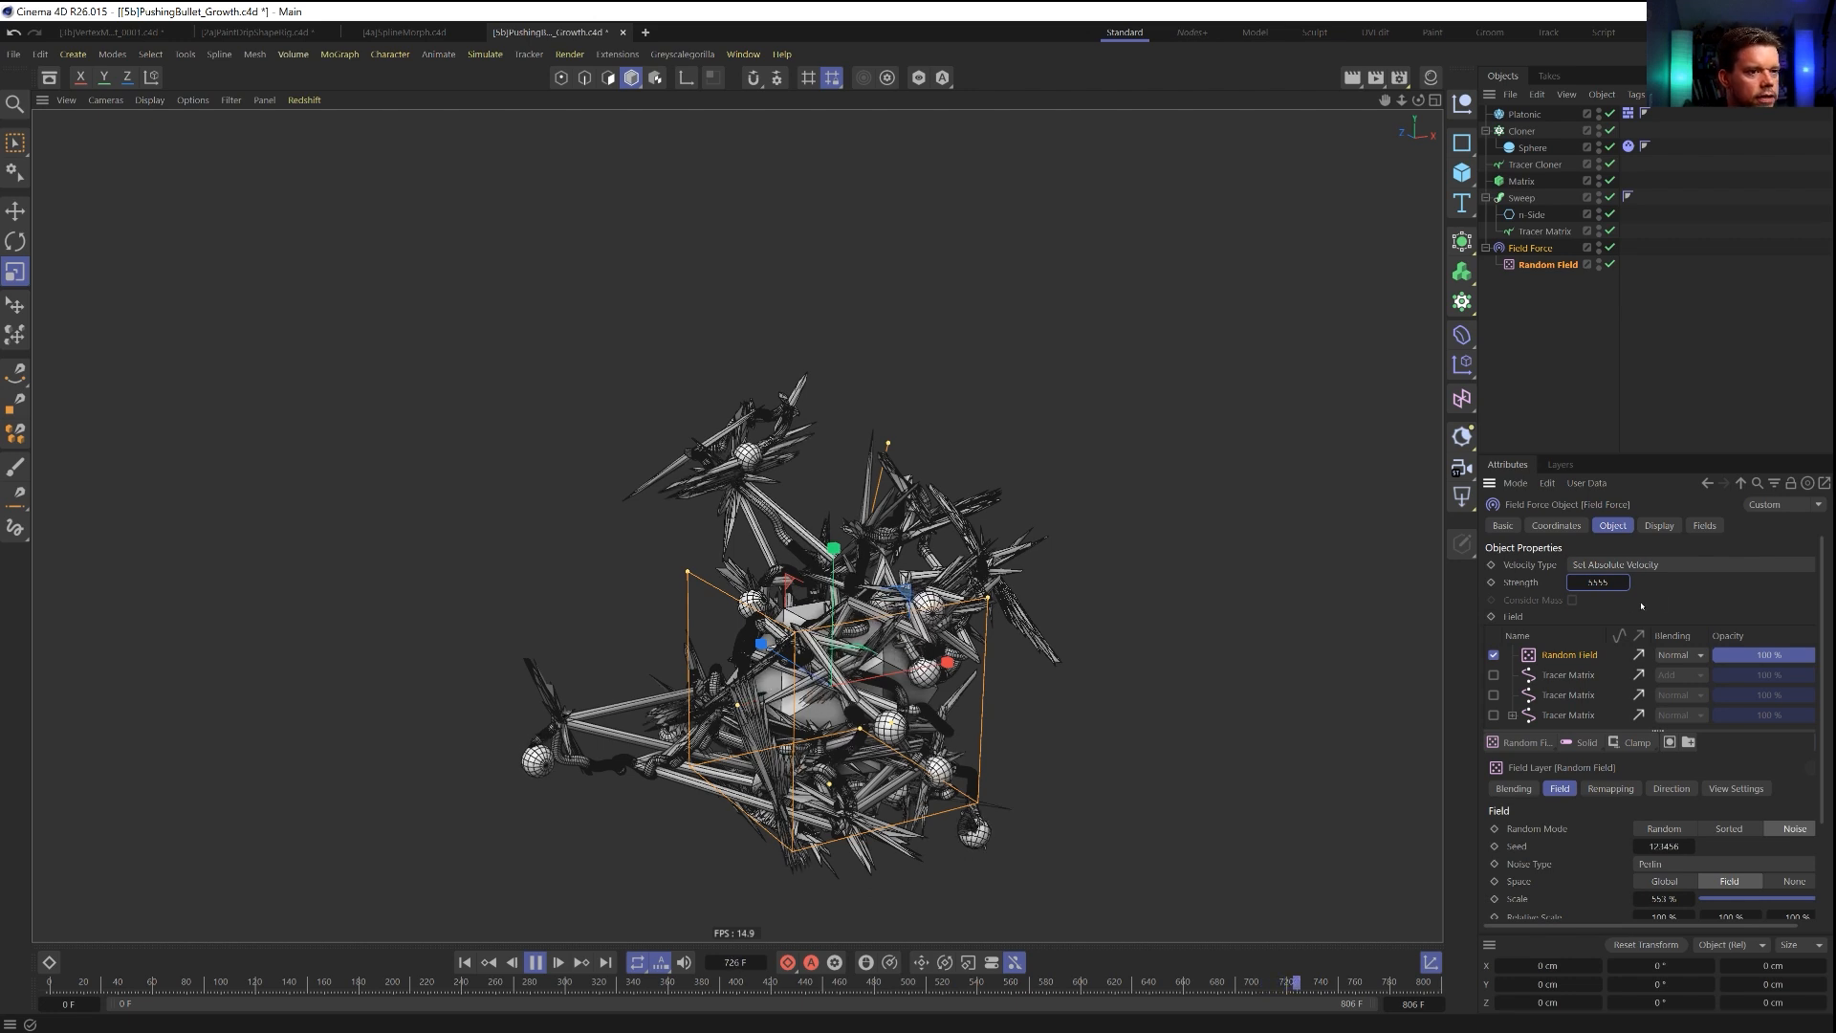
{"action": "left_click", "coordinate": [1568, 656]}
{"action": "left_click_drag", "start_coordinate": [1666, 899], "coordinate": [1721, 899]}
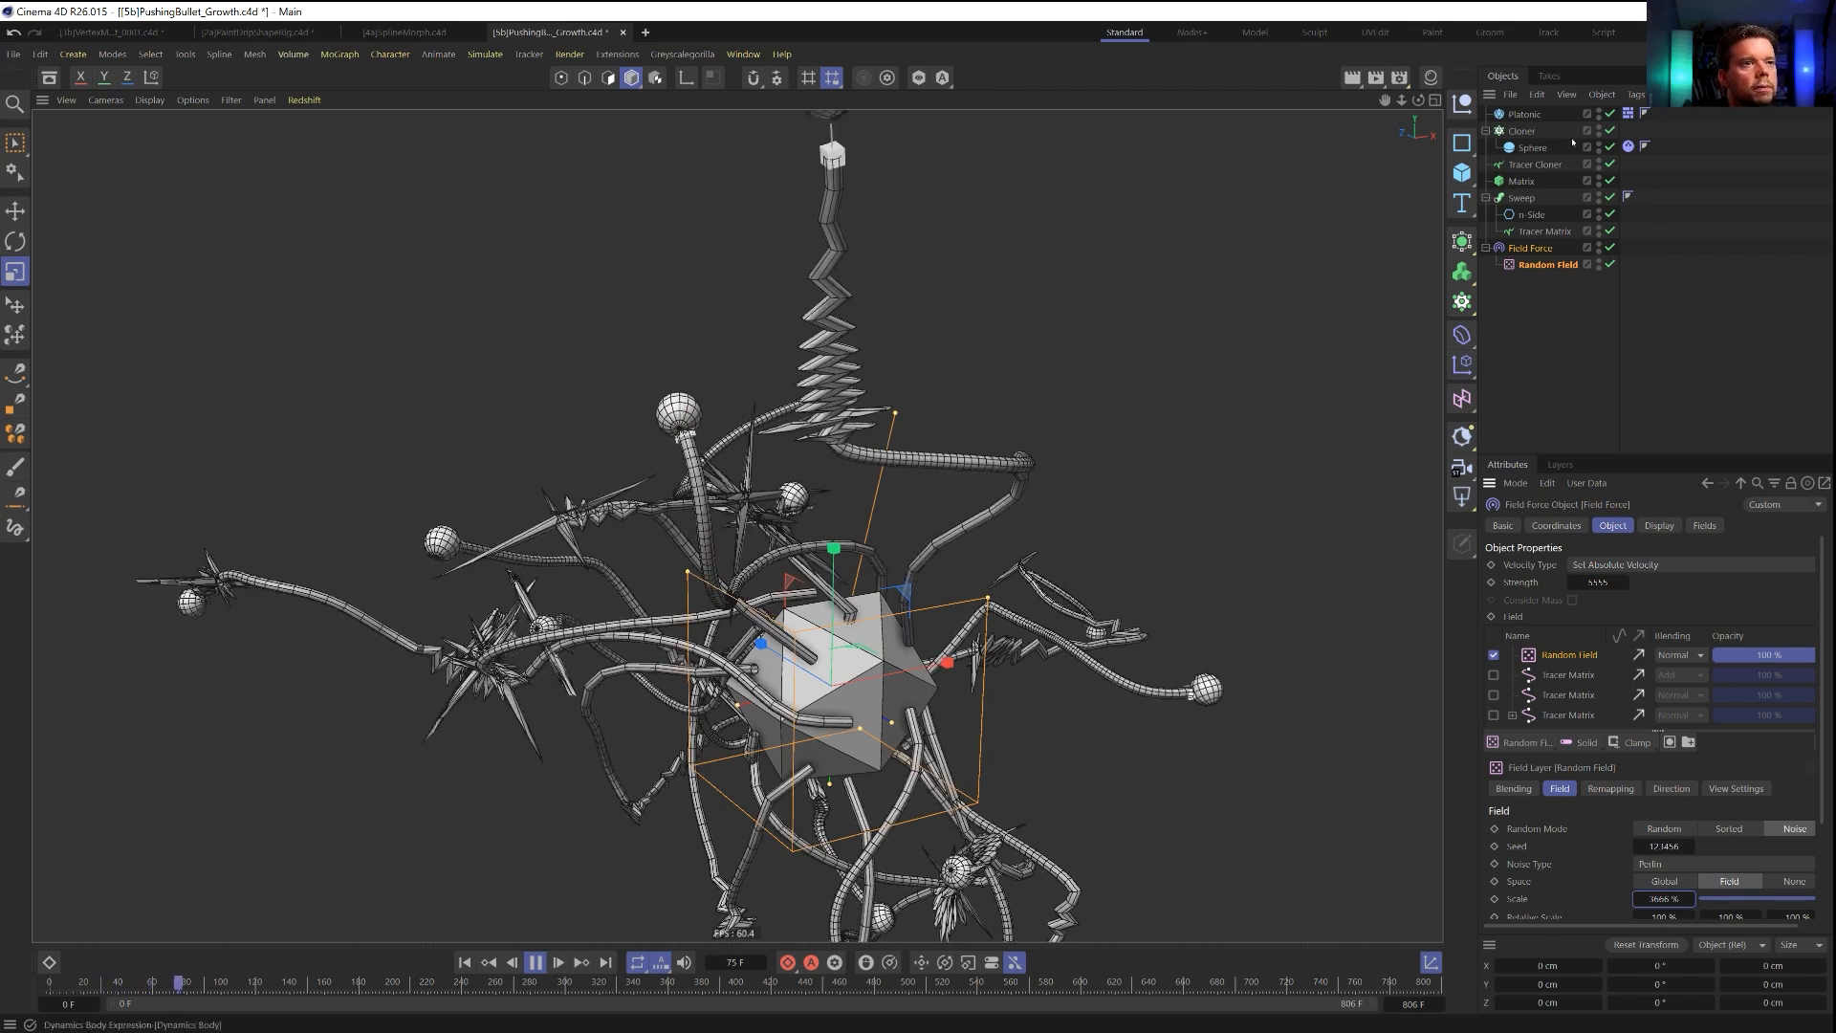
Delete the three unused Tracer Matrix layers from the Field Force and restart the simulation from the first frame.
{"action": "left_click", "coordinate": [1522, 198]}
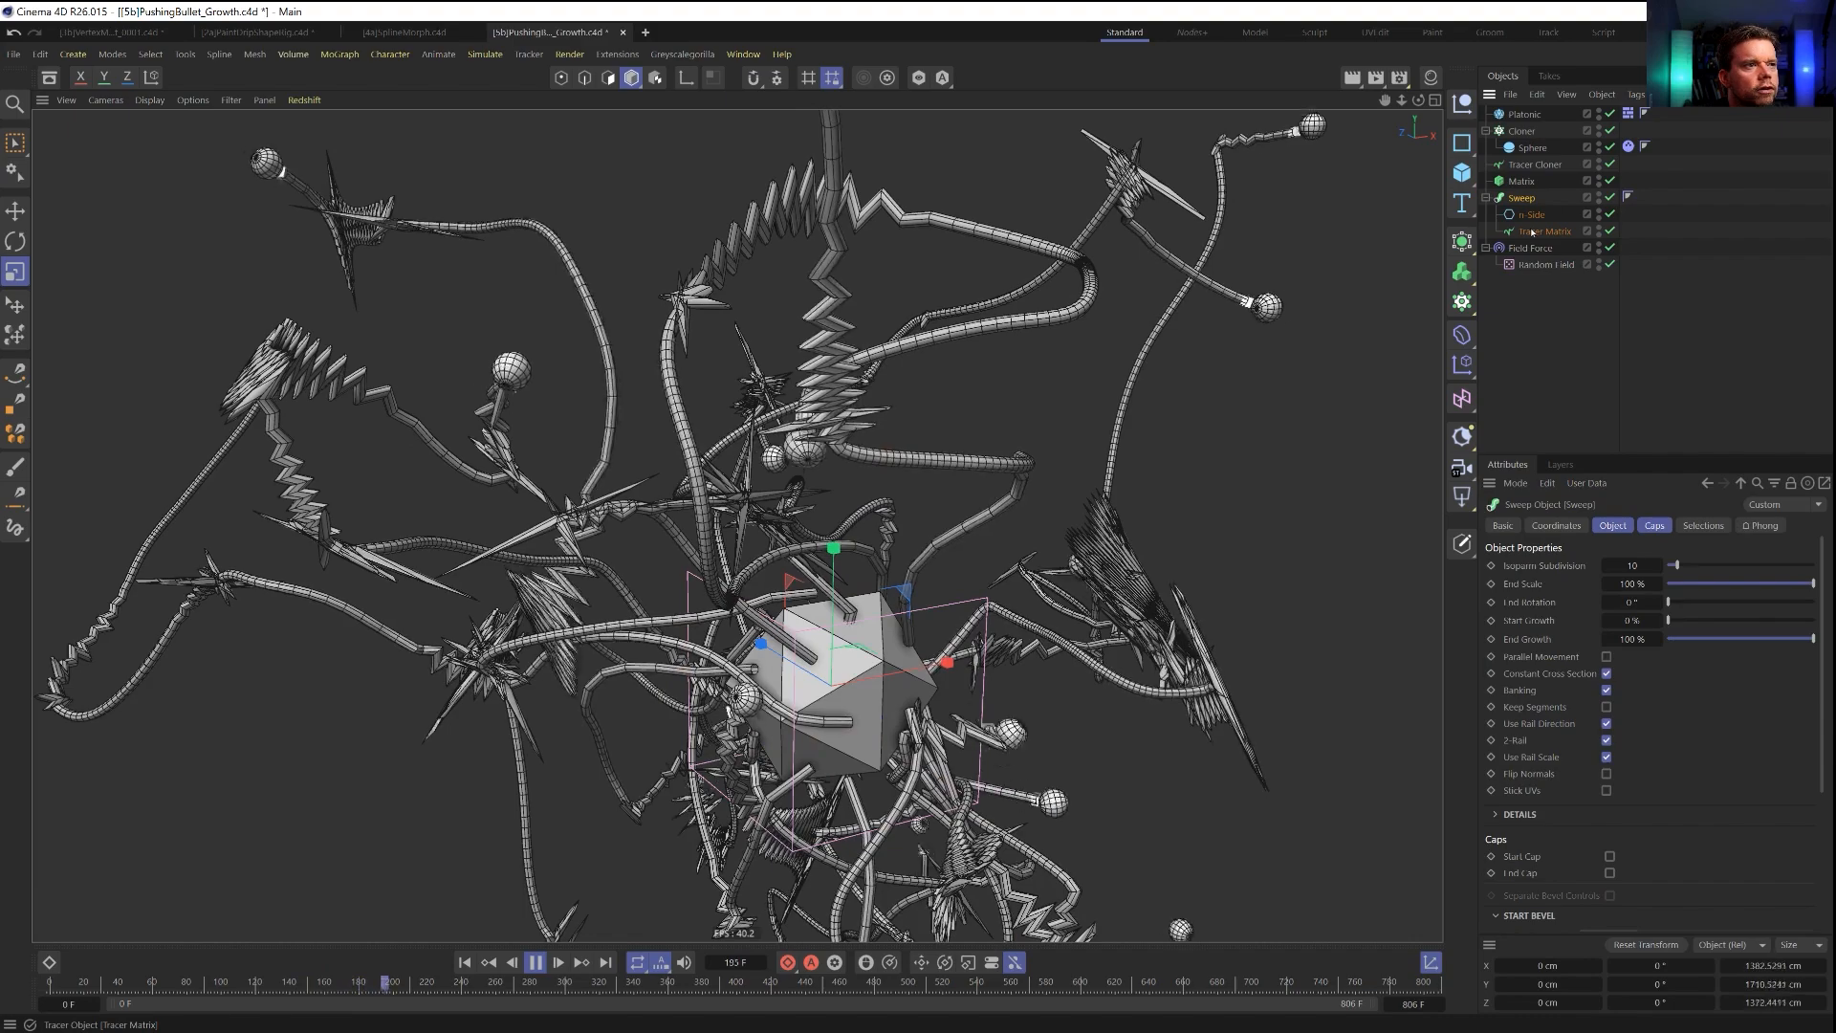
{"action": "left_click", "coordinate": [1547, 264]}
{"action": "left_click", "coordinate": [1550, 681]}
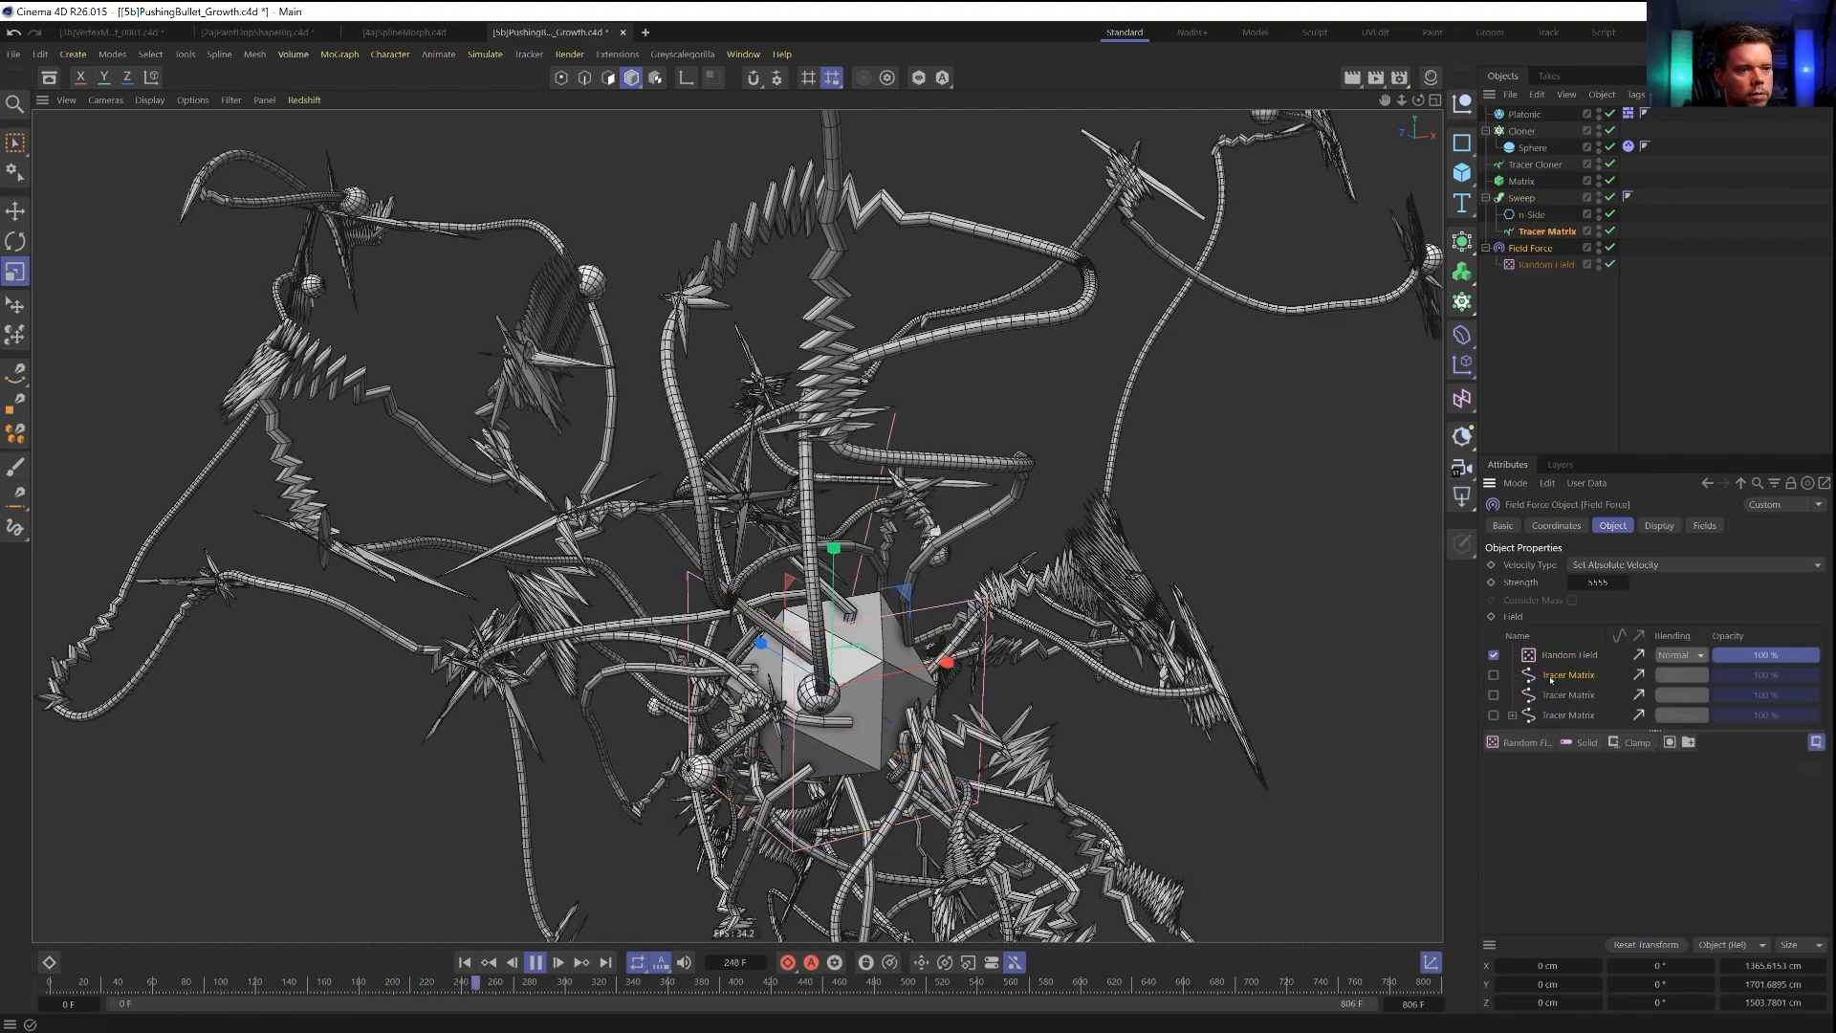
{"action": "key", "text": "Delete"}
{"action": "key", "text": "Delete"}
{"action": "key", "text": "Delete"}
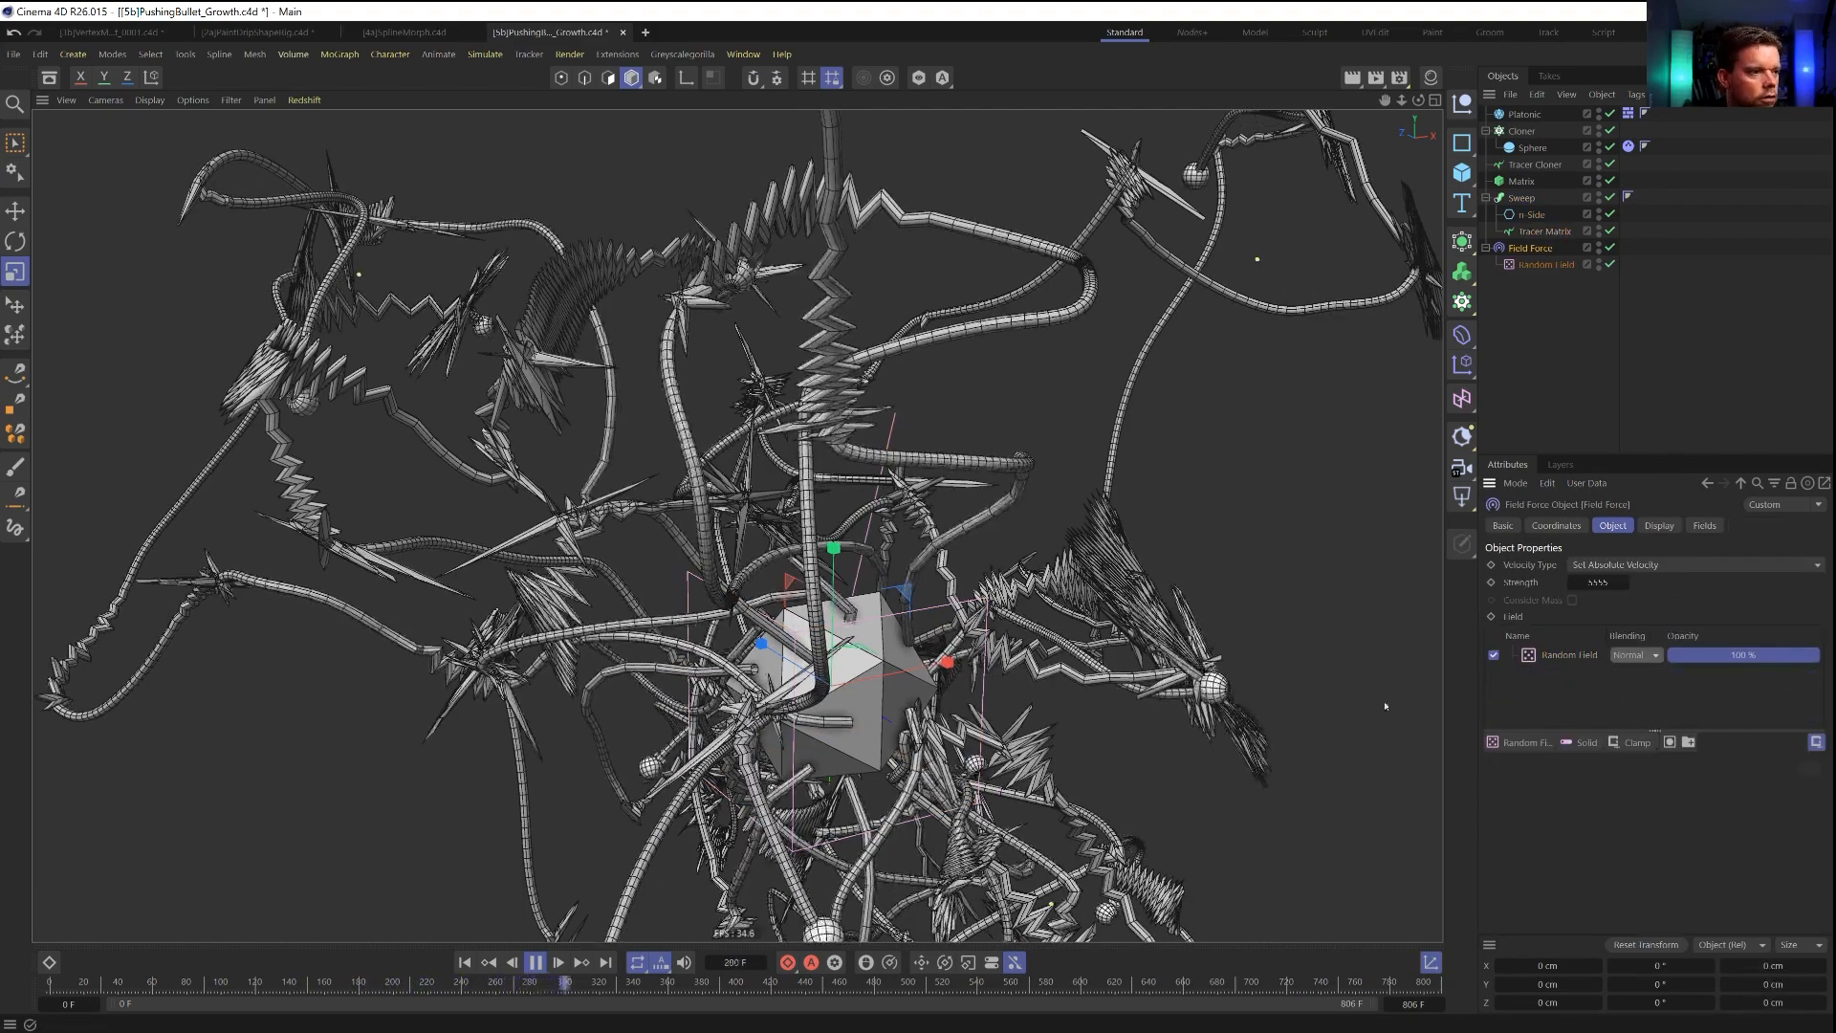
{"action": "left_click", "coordinate": [466, 964]}
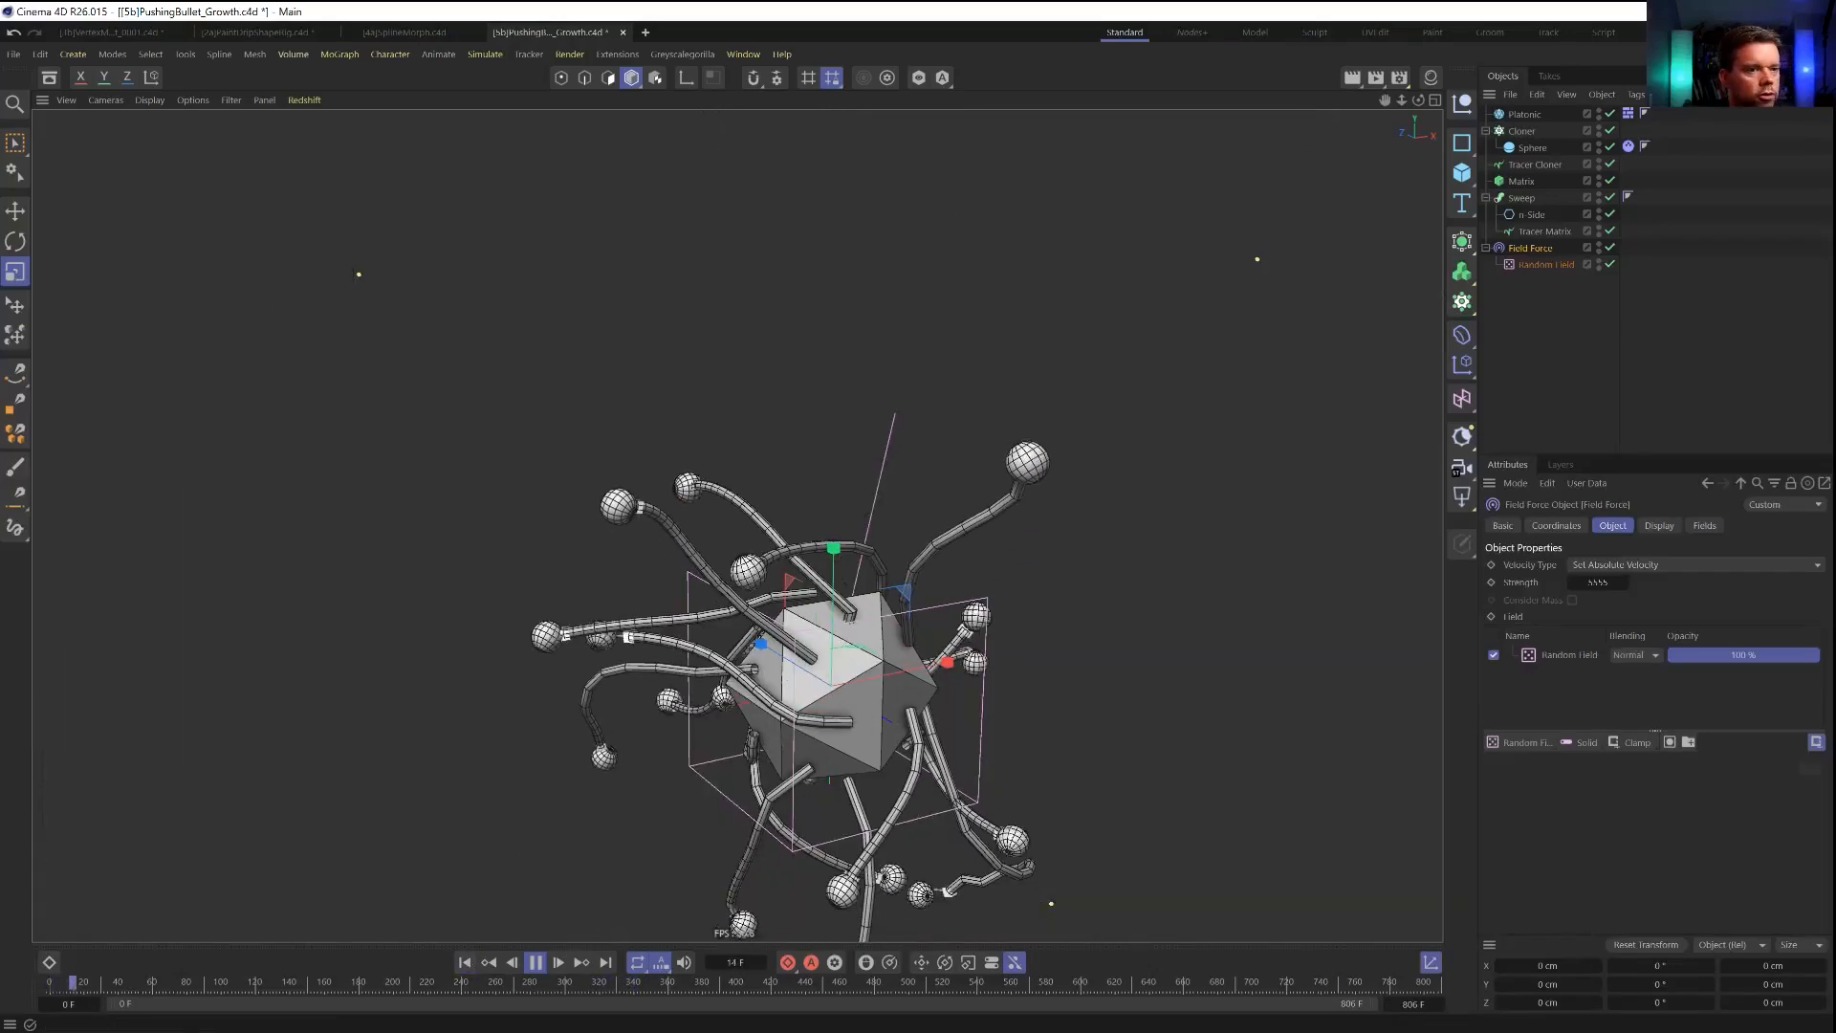
Disable the Tracer Cloner, the Matrix and the Sweep with its children, and restart the simulation from the first frame.
{"action": "right_click_drag", "start_coordinate": [949, 503], "coordinate": [834, 504], "text": "alt"}
{"action": "middle_click_drag", "start_coordinate": [834, 504], "coordinate": [679, 459], "text": "alt"}
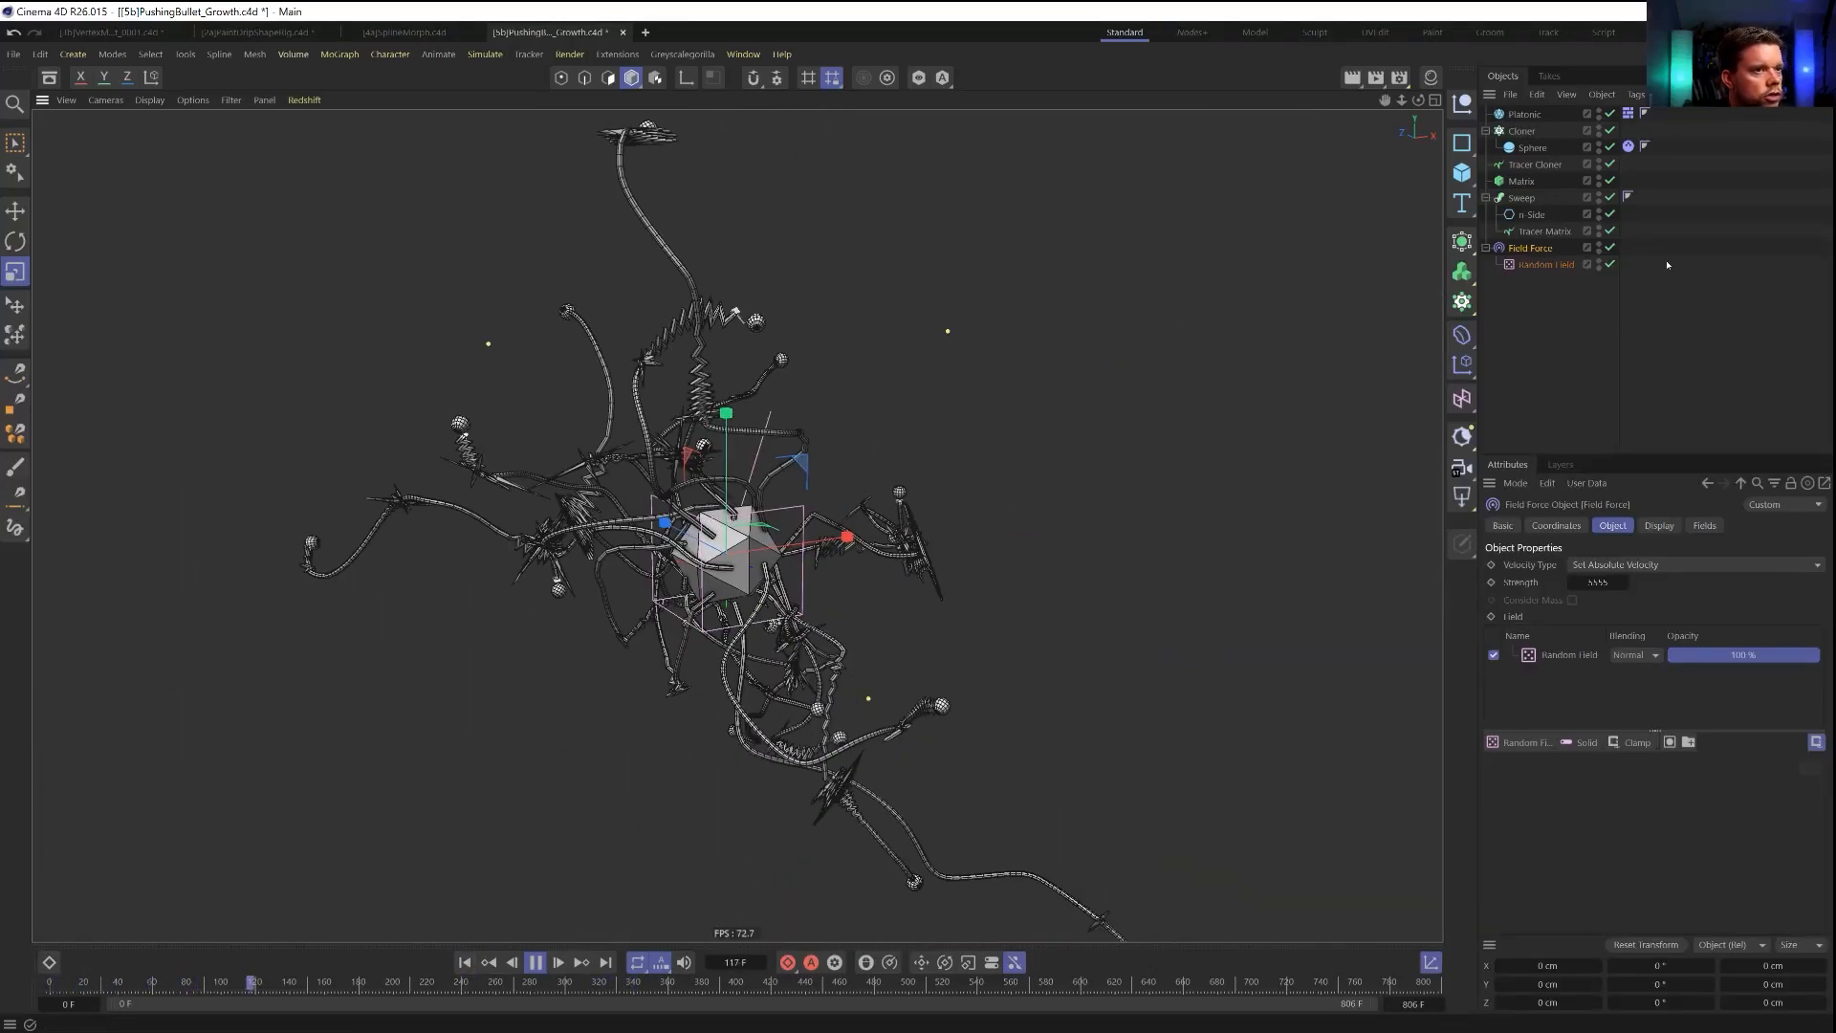
{"action": "left_click", "coordinate": [1611, 198]}
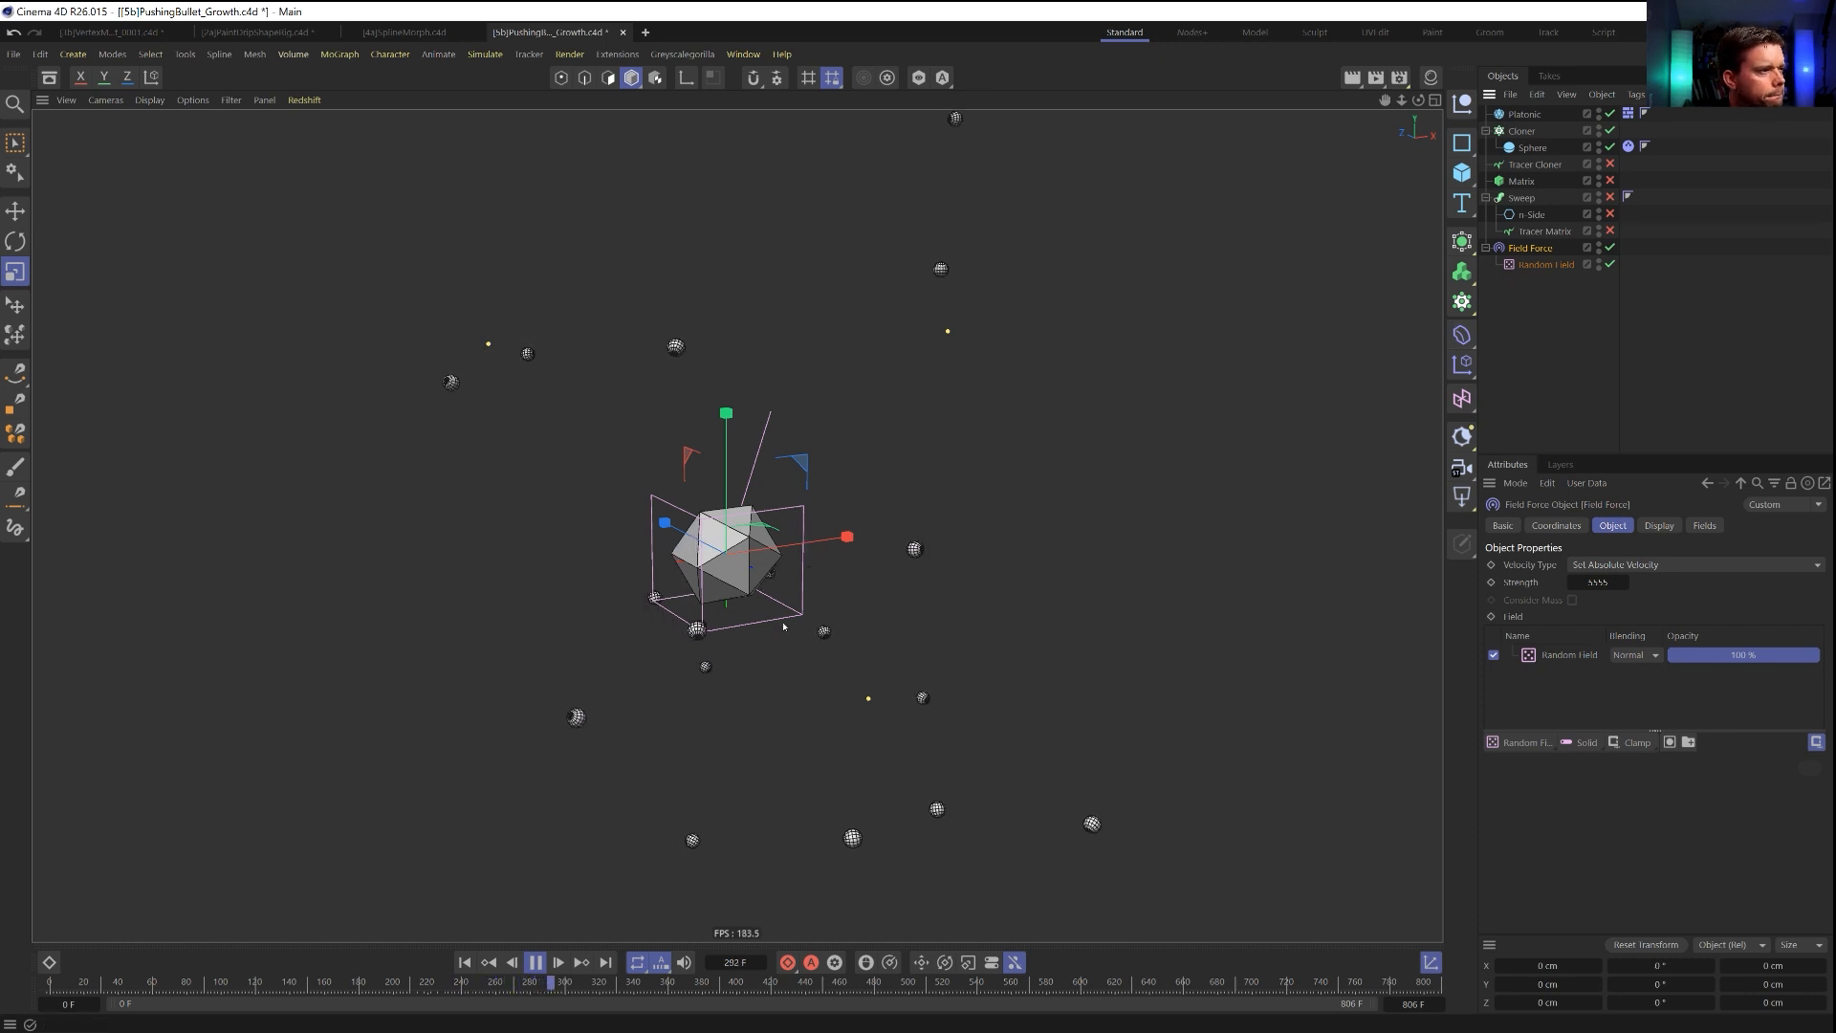
{"action": "left_click", "coordinate": [464, 963]}
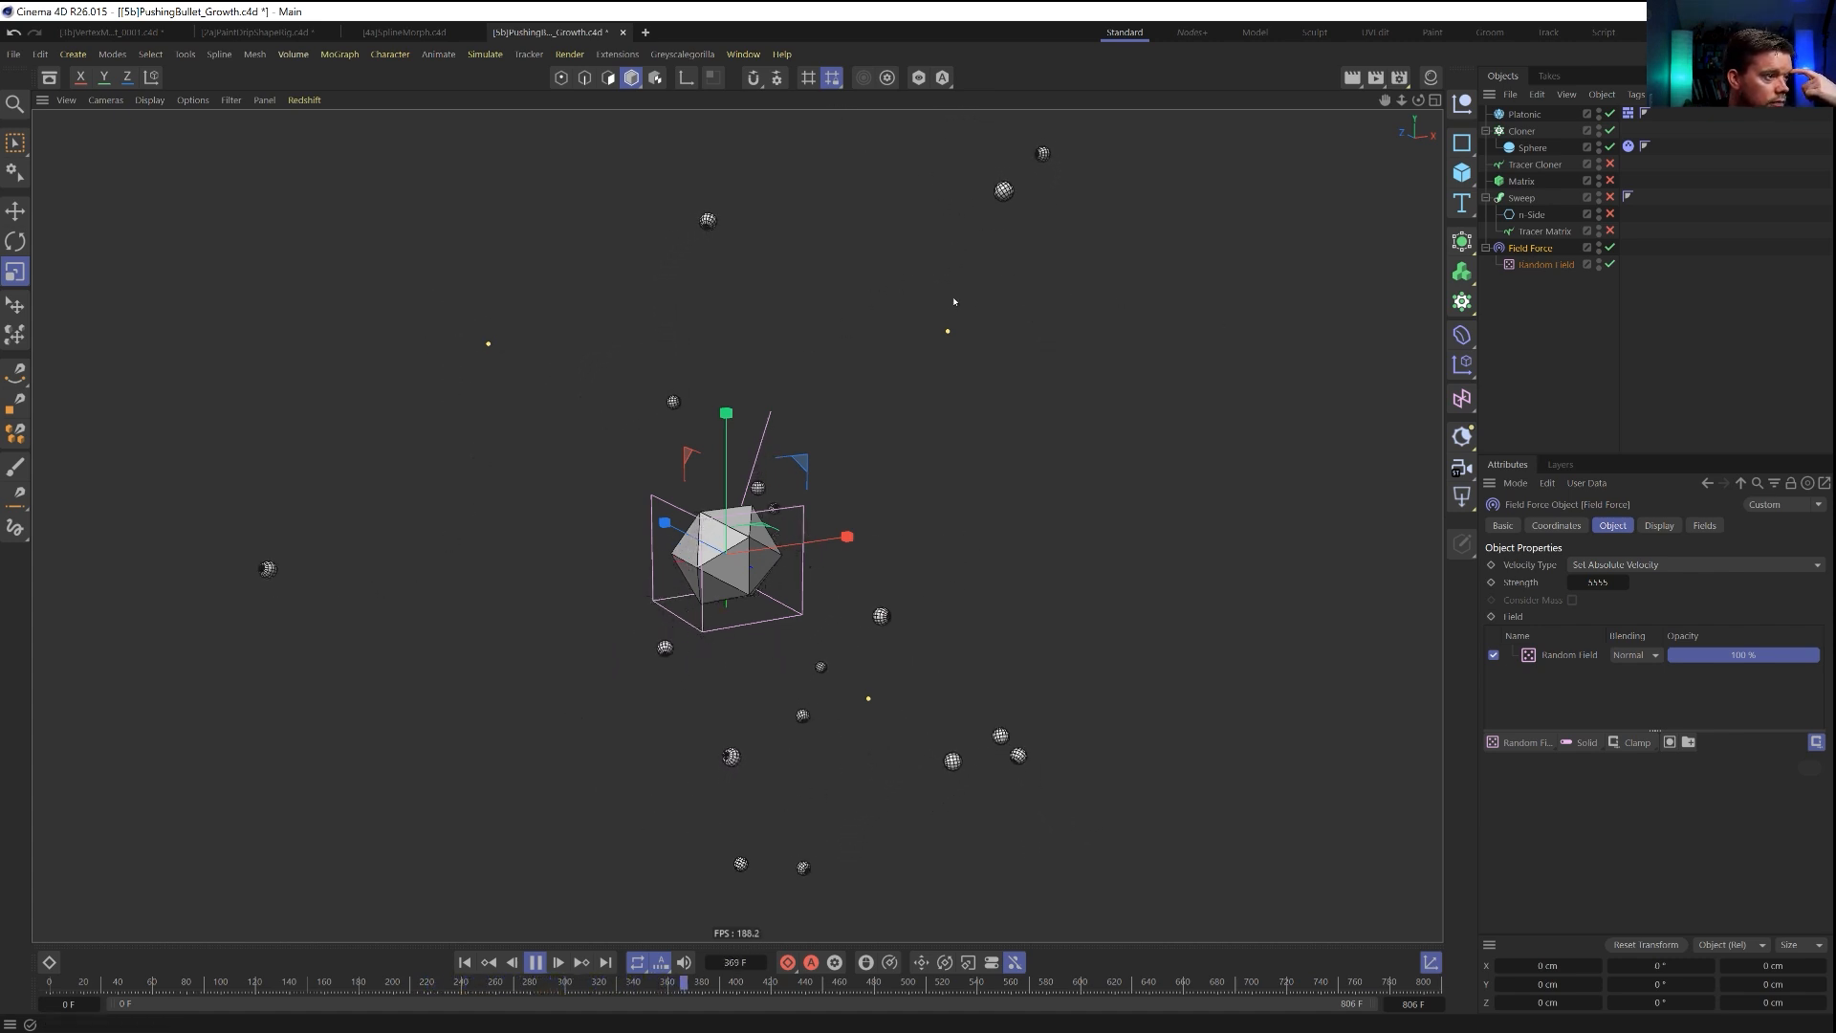
Set the Field Force's strength to 55 and turn its display box back on.
{"action": "left_click", "coordinate": [1530, 268]}
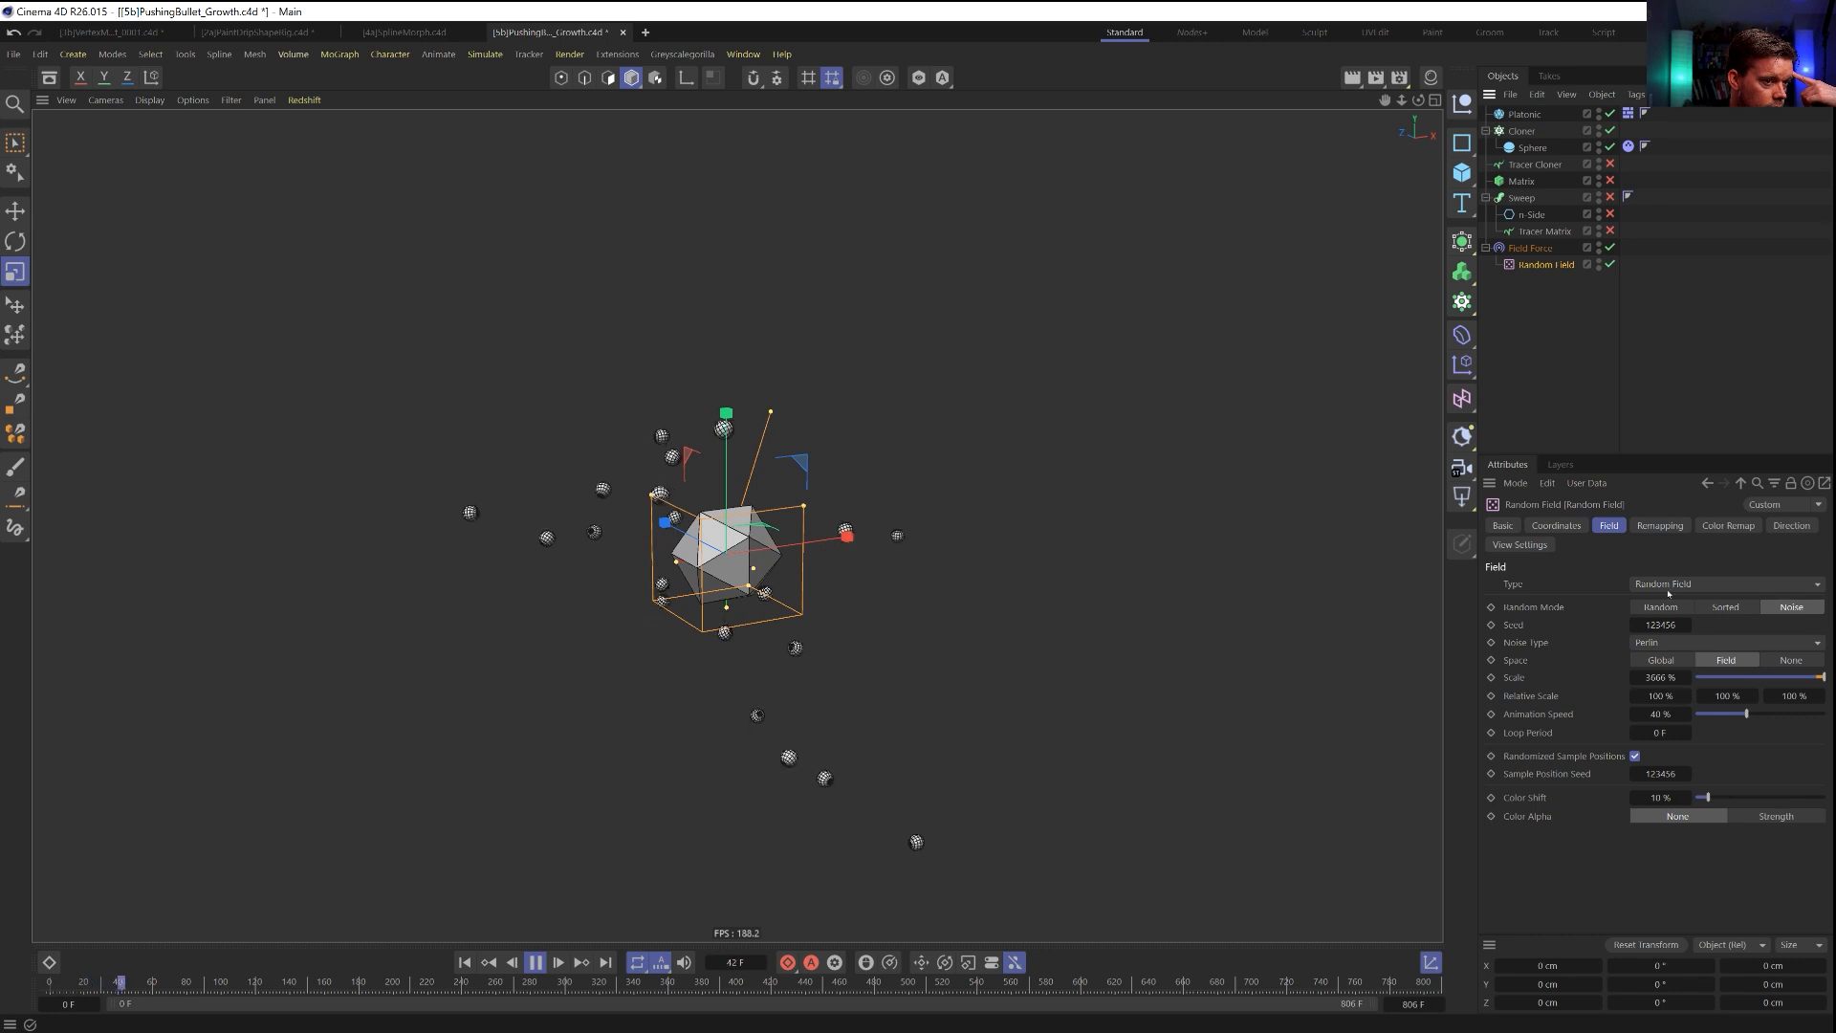
{"action": "left_click", "coordinate": [1534, 250]}
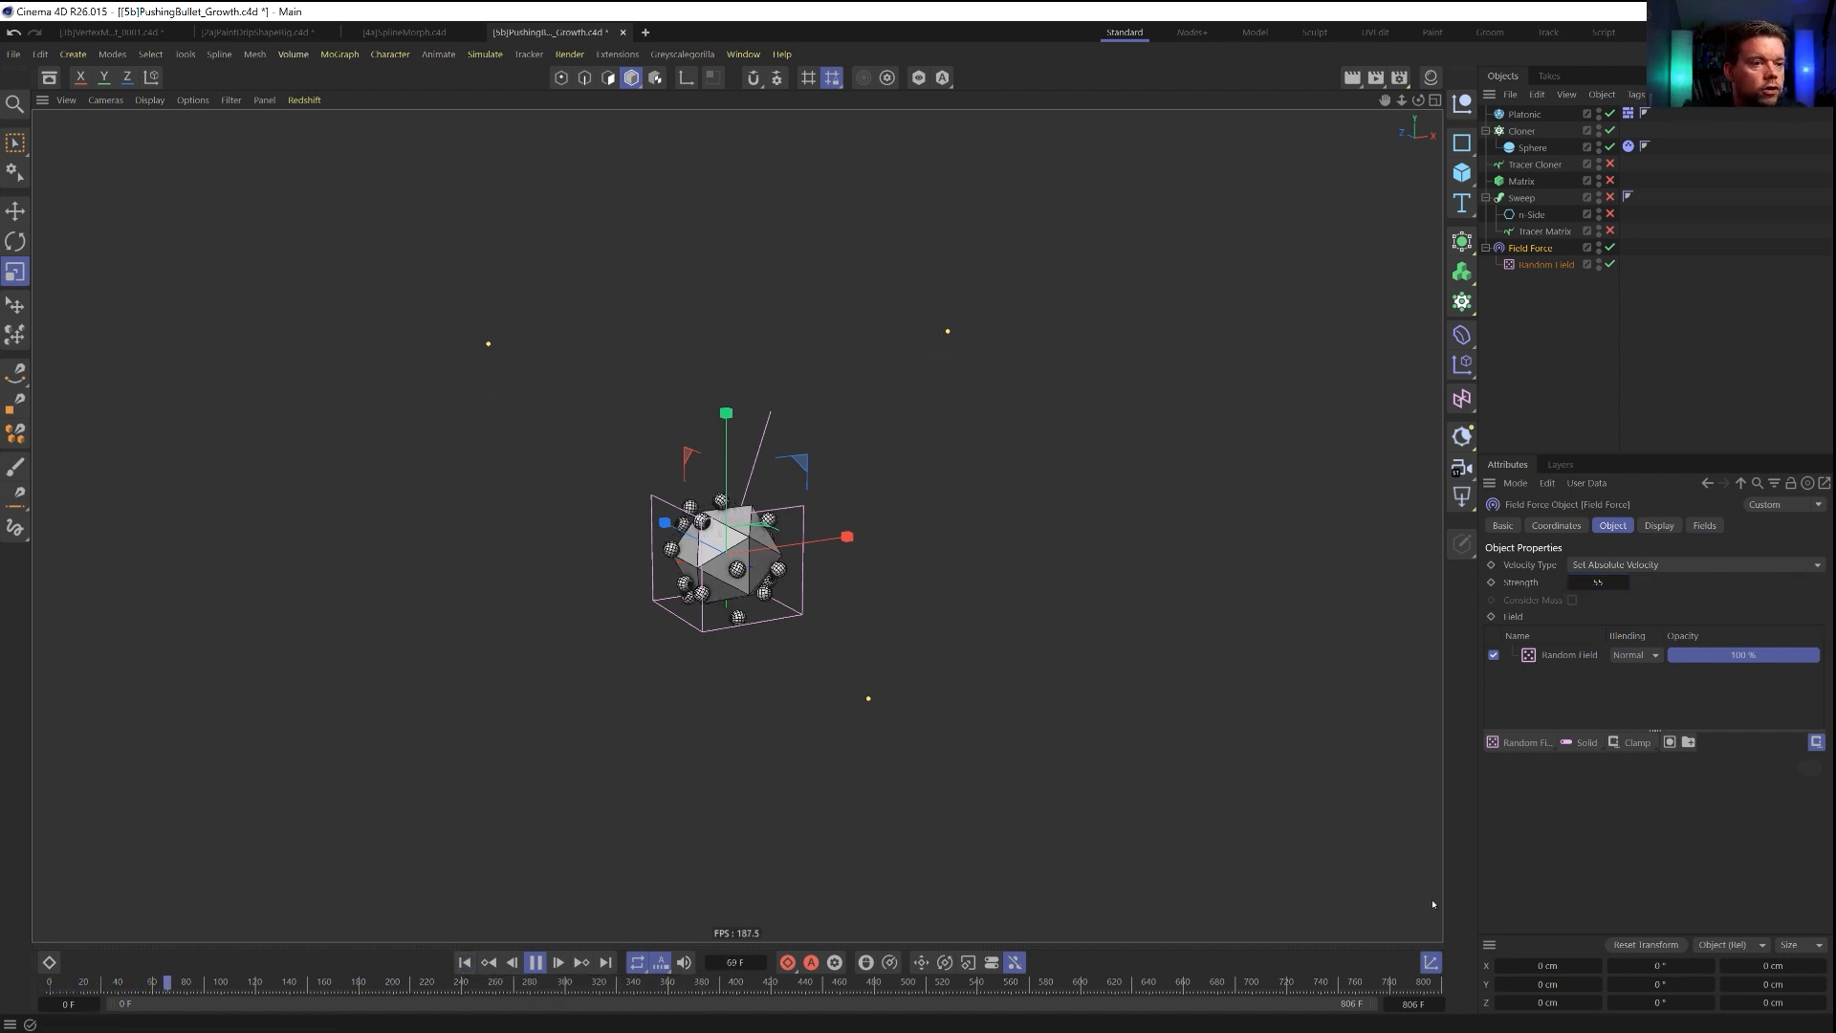
{"action": "left_click", "coordinate": [1657, 526]}
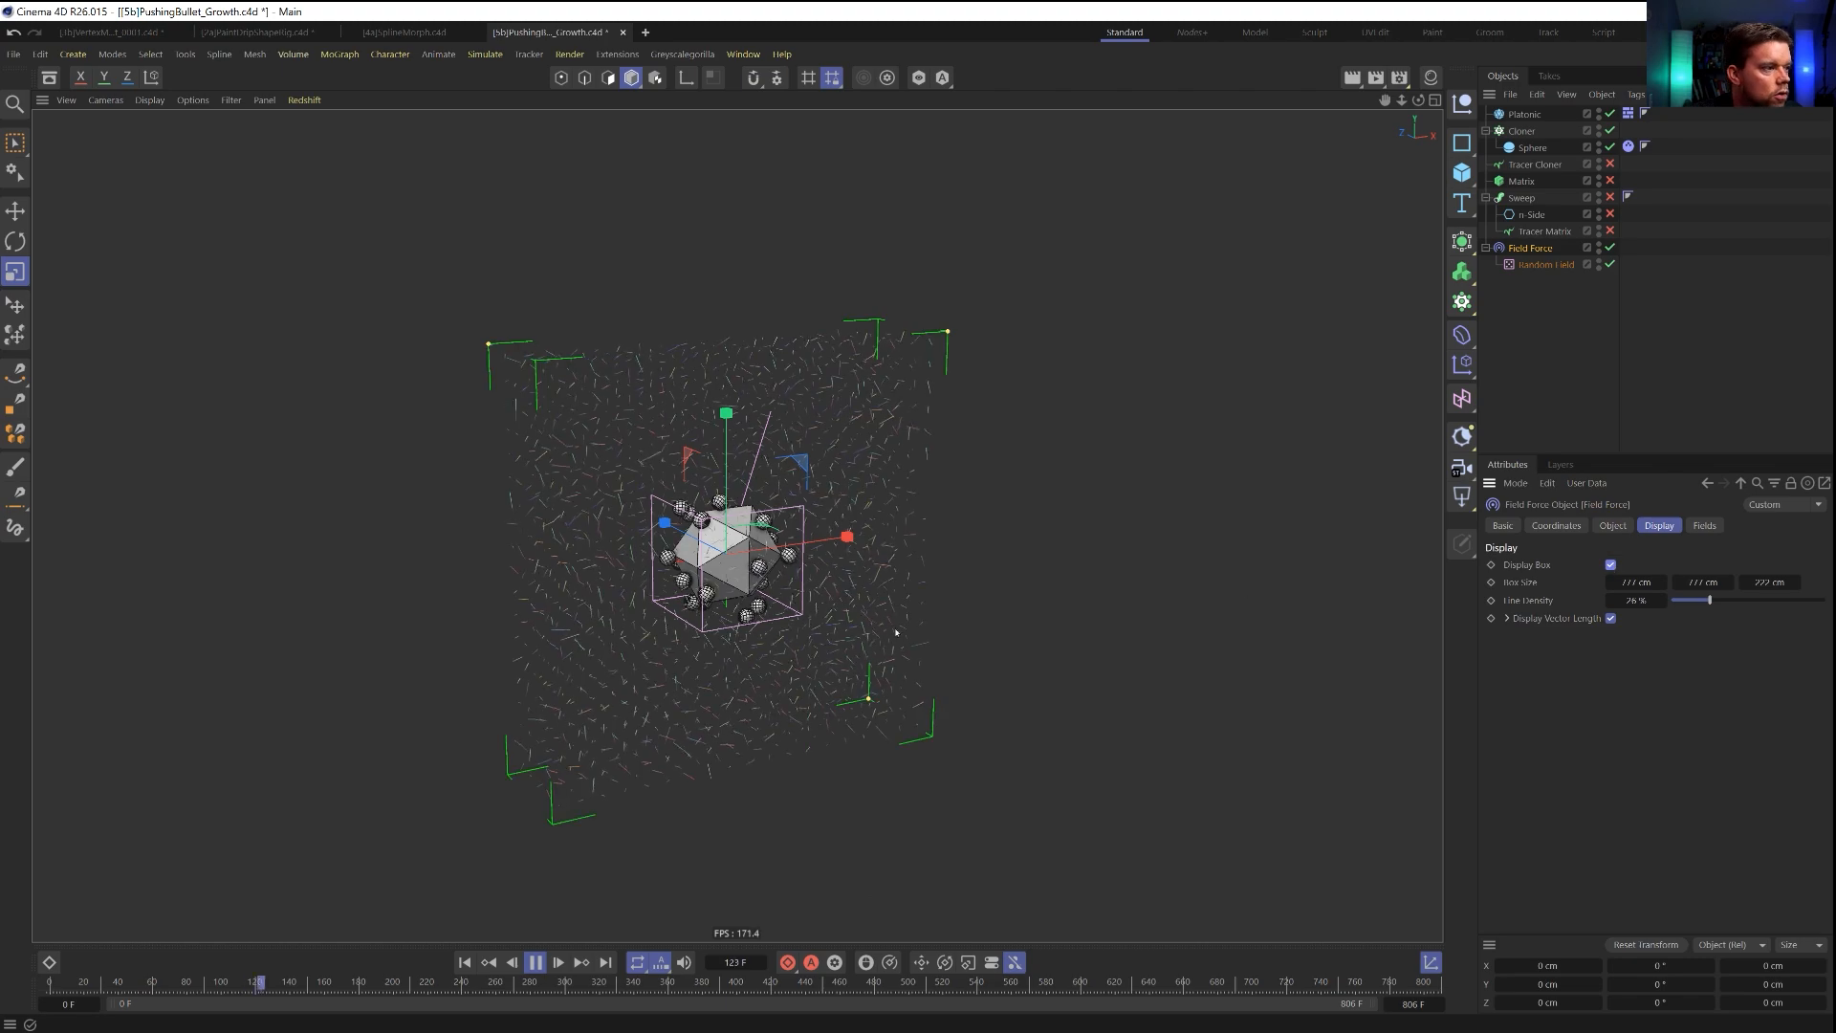
Flatten the Field Force's display box to 11 cm in depth and raise its line density to 100 %.
{"action": "right_click_drag", "start_coordinate": [802, 578], "coordinate": [590, 598], "text": "alt"}
{"action": "left_click_drag", "start_coordinate": [590, 599], "coordinate": [728, 635], "text": "alt"}
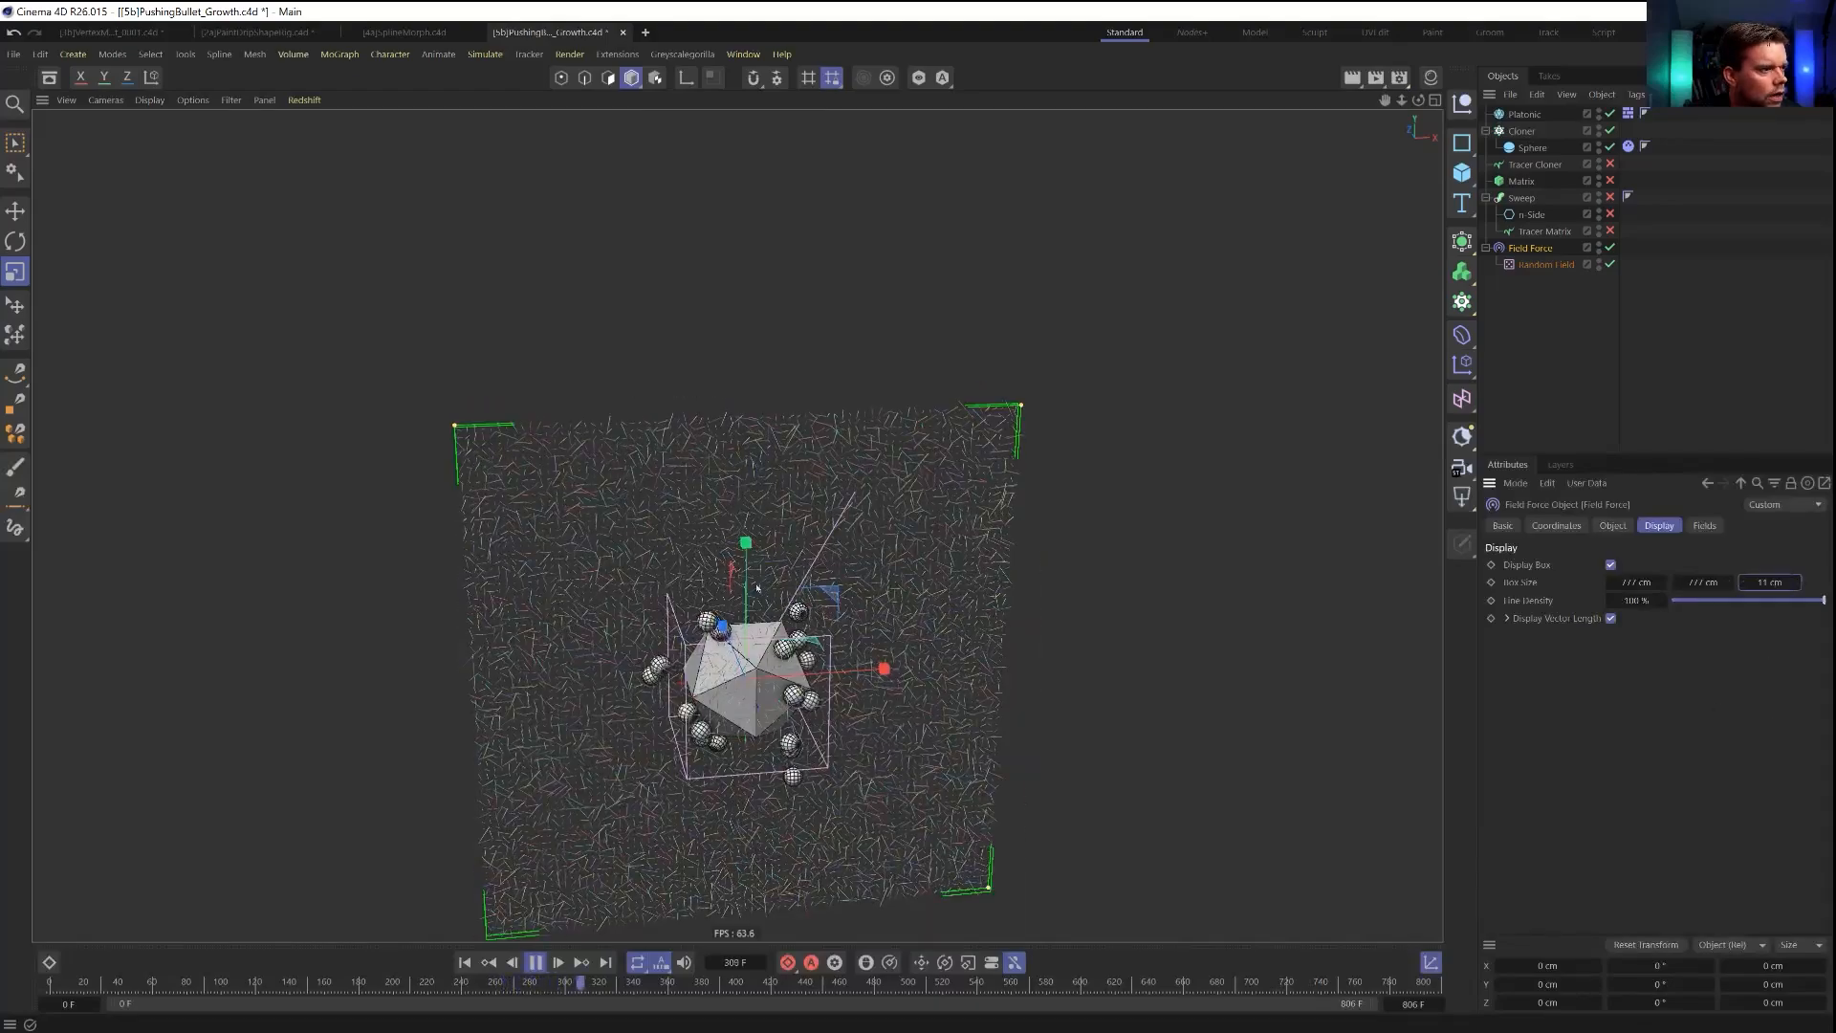
{"action": "right_click_drag", "start_coordinate": [764, 587], "coordinate": [800, 553], "text": "alt"}
{"action": "middle_click_drag", "start_coordinate": [799, 553], "coordinate": [840, 644], "text": "alt"}
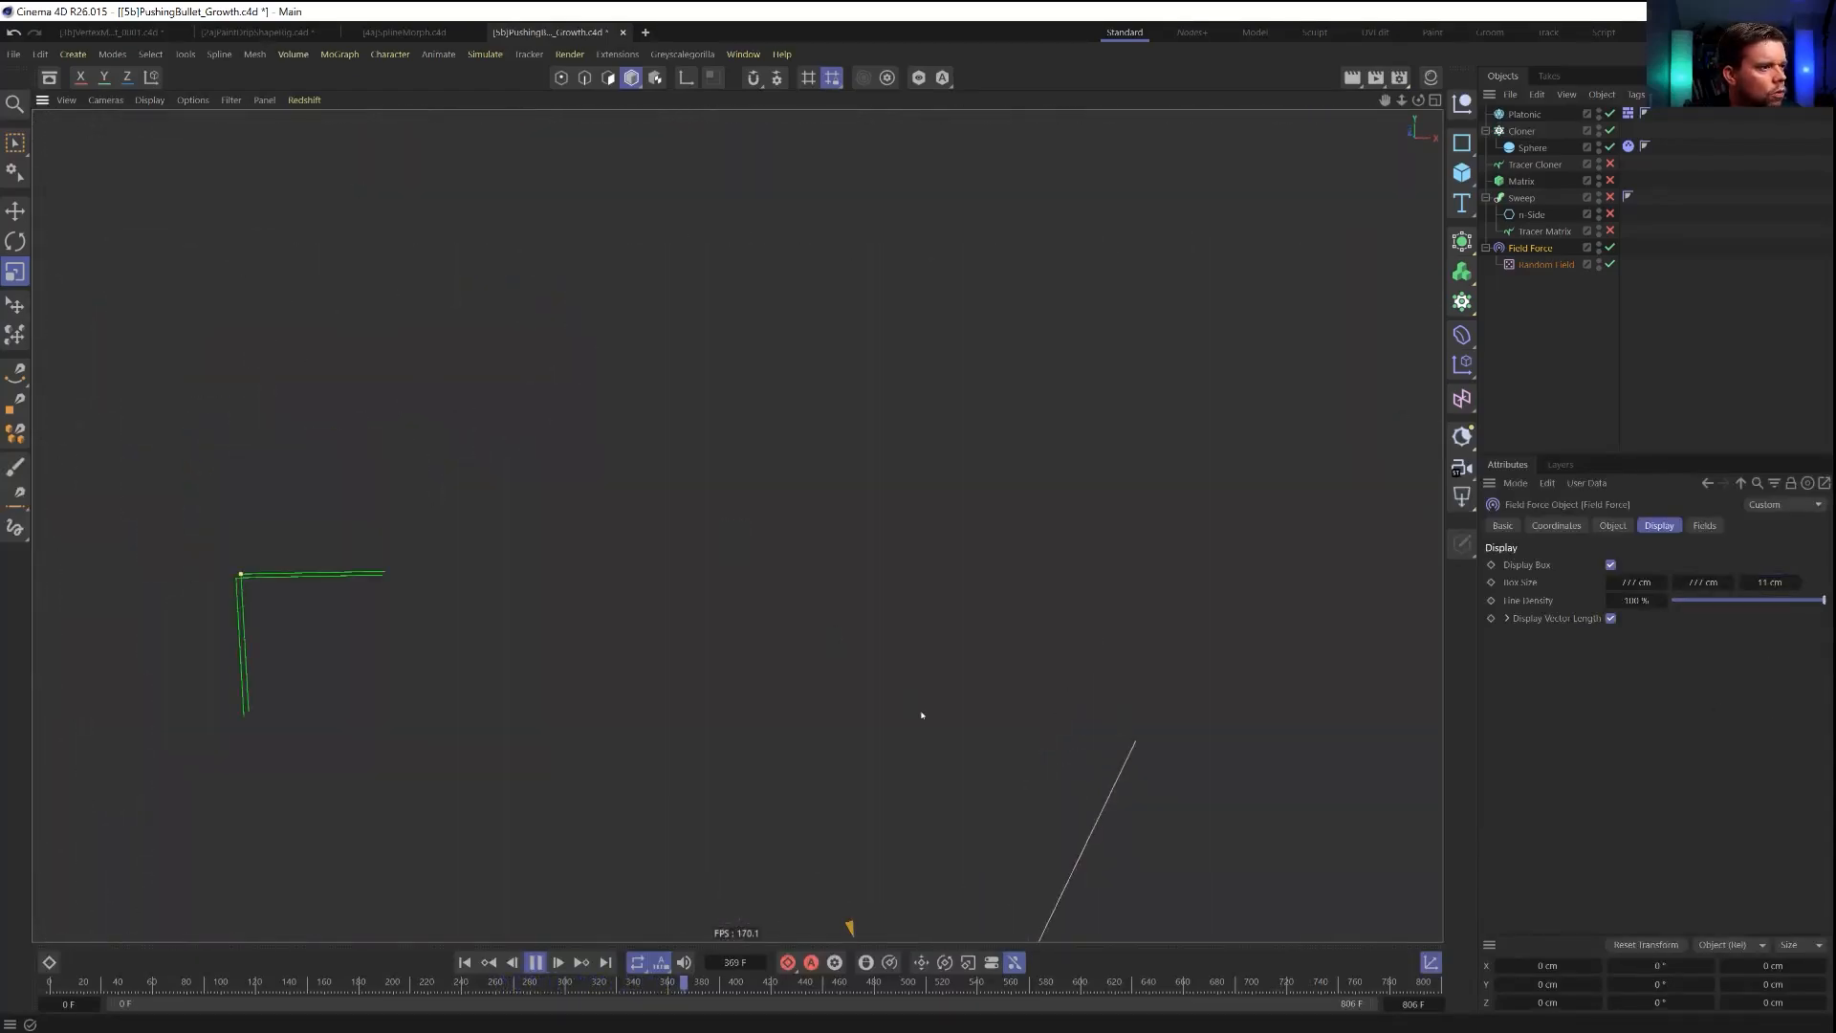
{"action": "middle_click_drag", "start_coordinate": [922, 713], "coordinate": [890, 601], "text": "alt"}
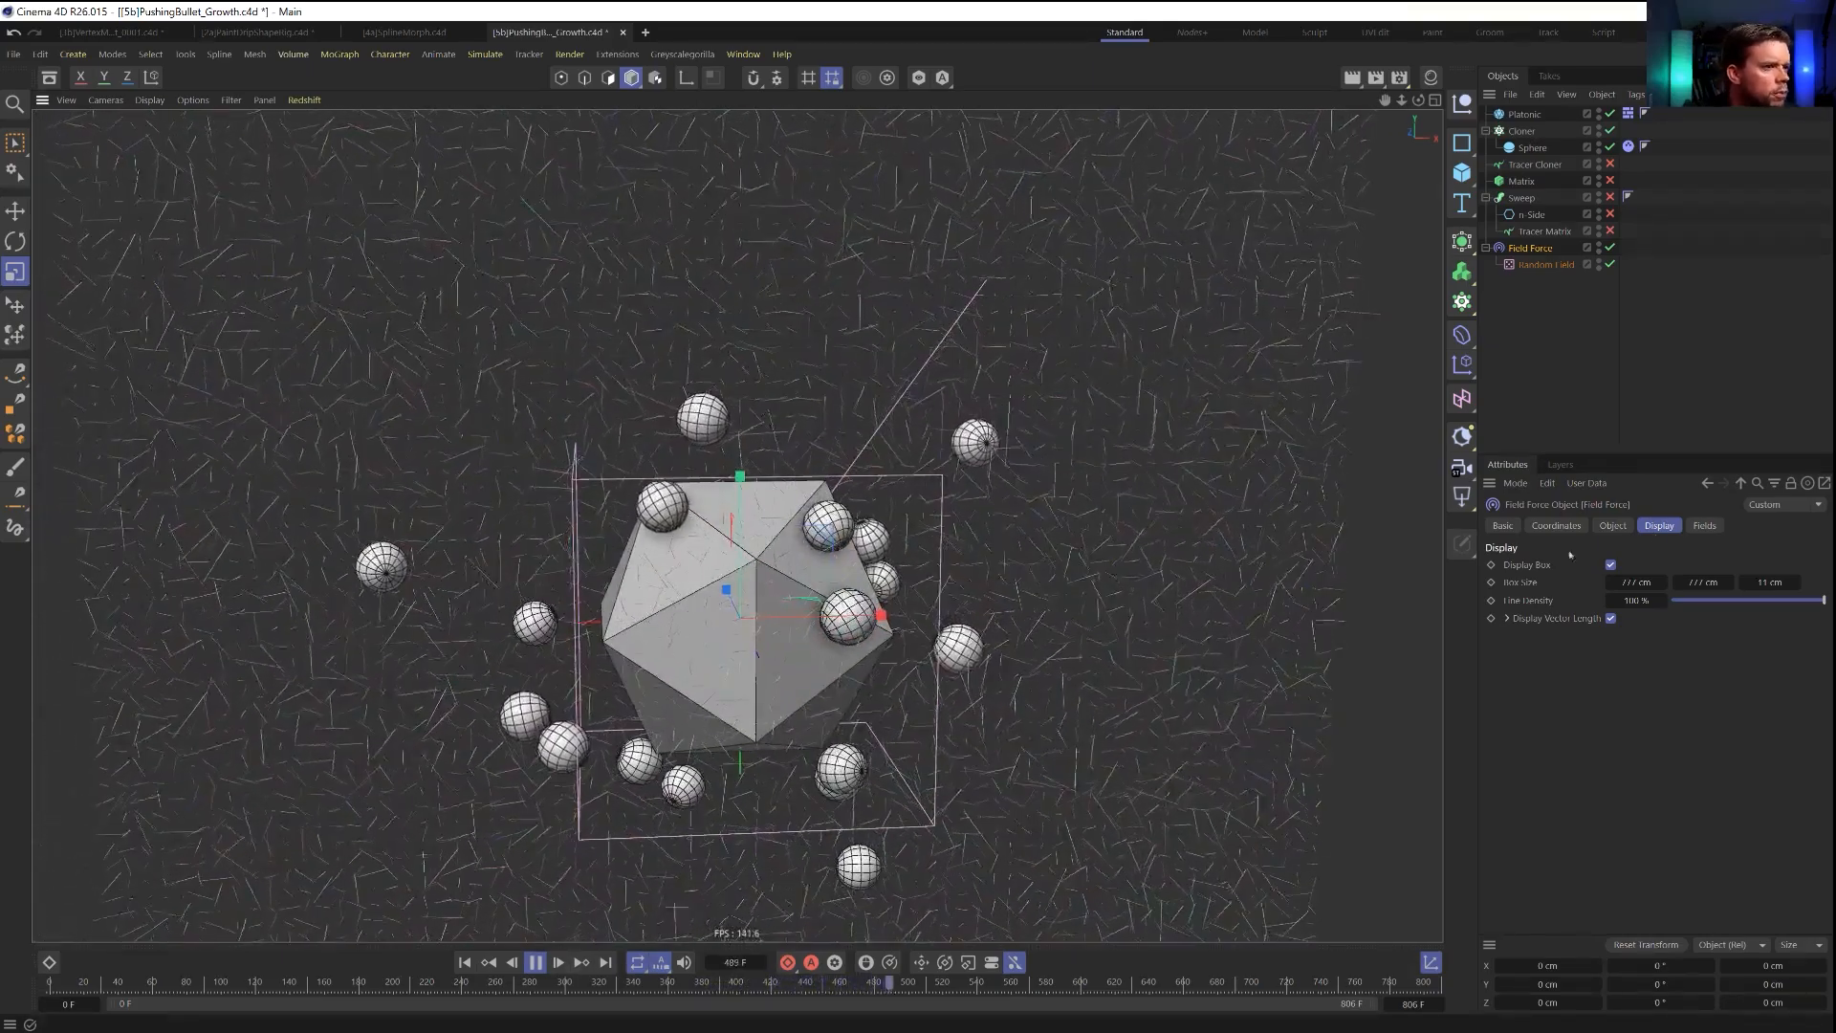
Disable Randomized Sample Positions for the Random Field layer in the Field Force.
{"action": "left_click", "coordinate": [1612, 525]}
{"action": "left_click", "coordinate": [1572, 655]}
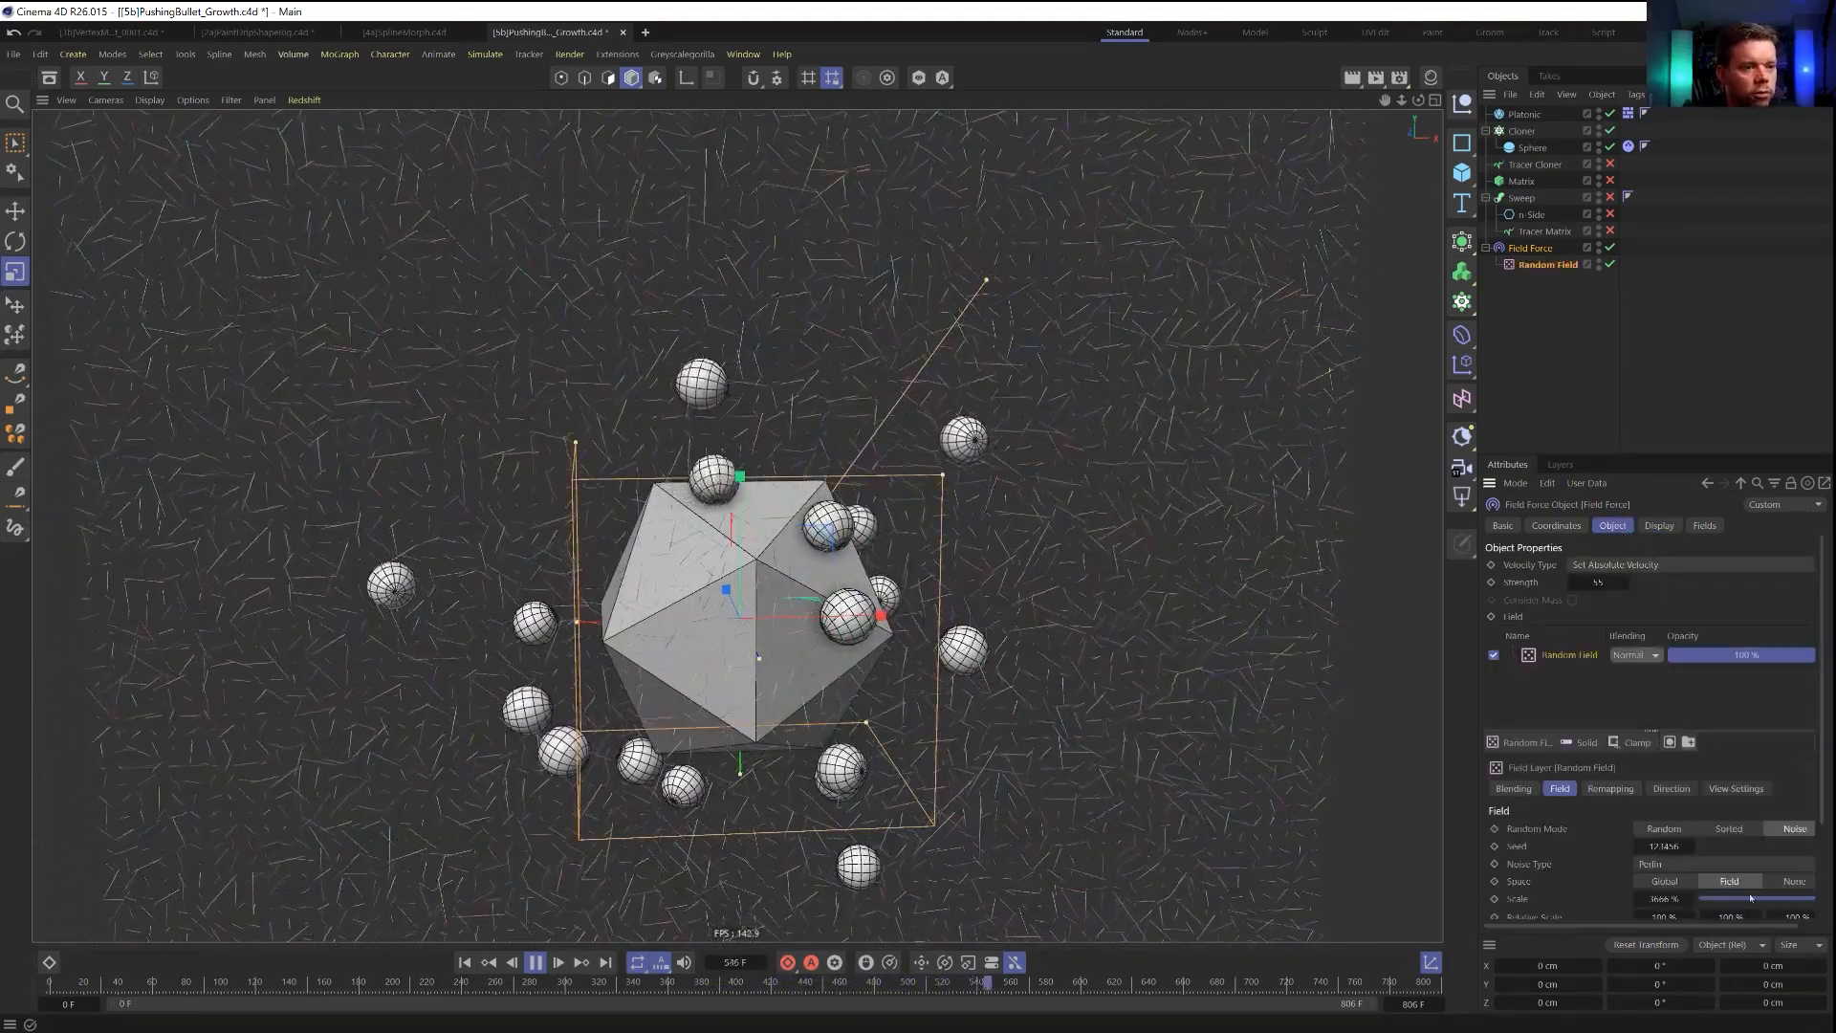
{"action": "scroll", "coordinate": [1626, 841], "scroll_direction": "down", "scroll_amount": 2}
{"action": "left_click", "coordinate": [1638, 877]}
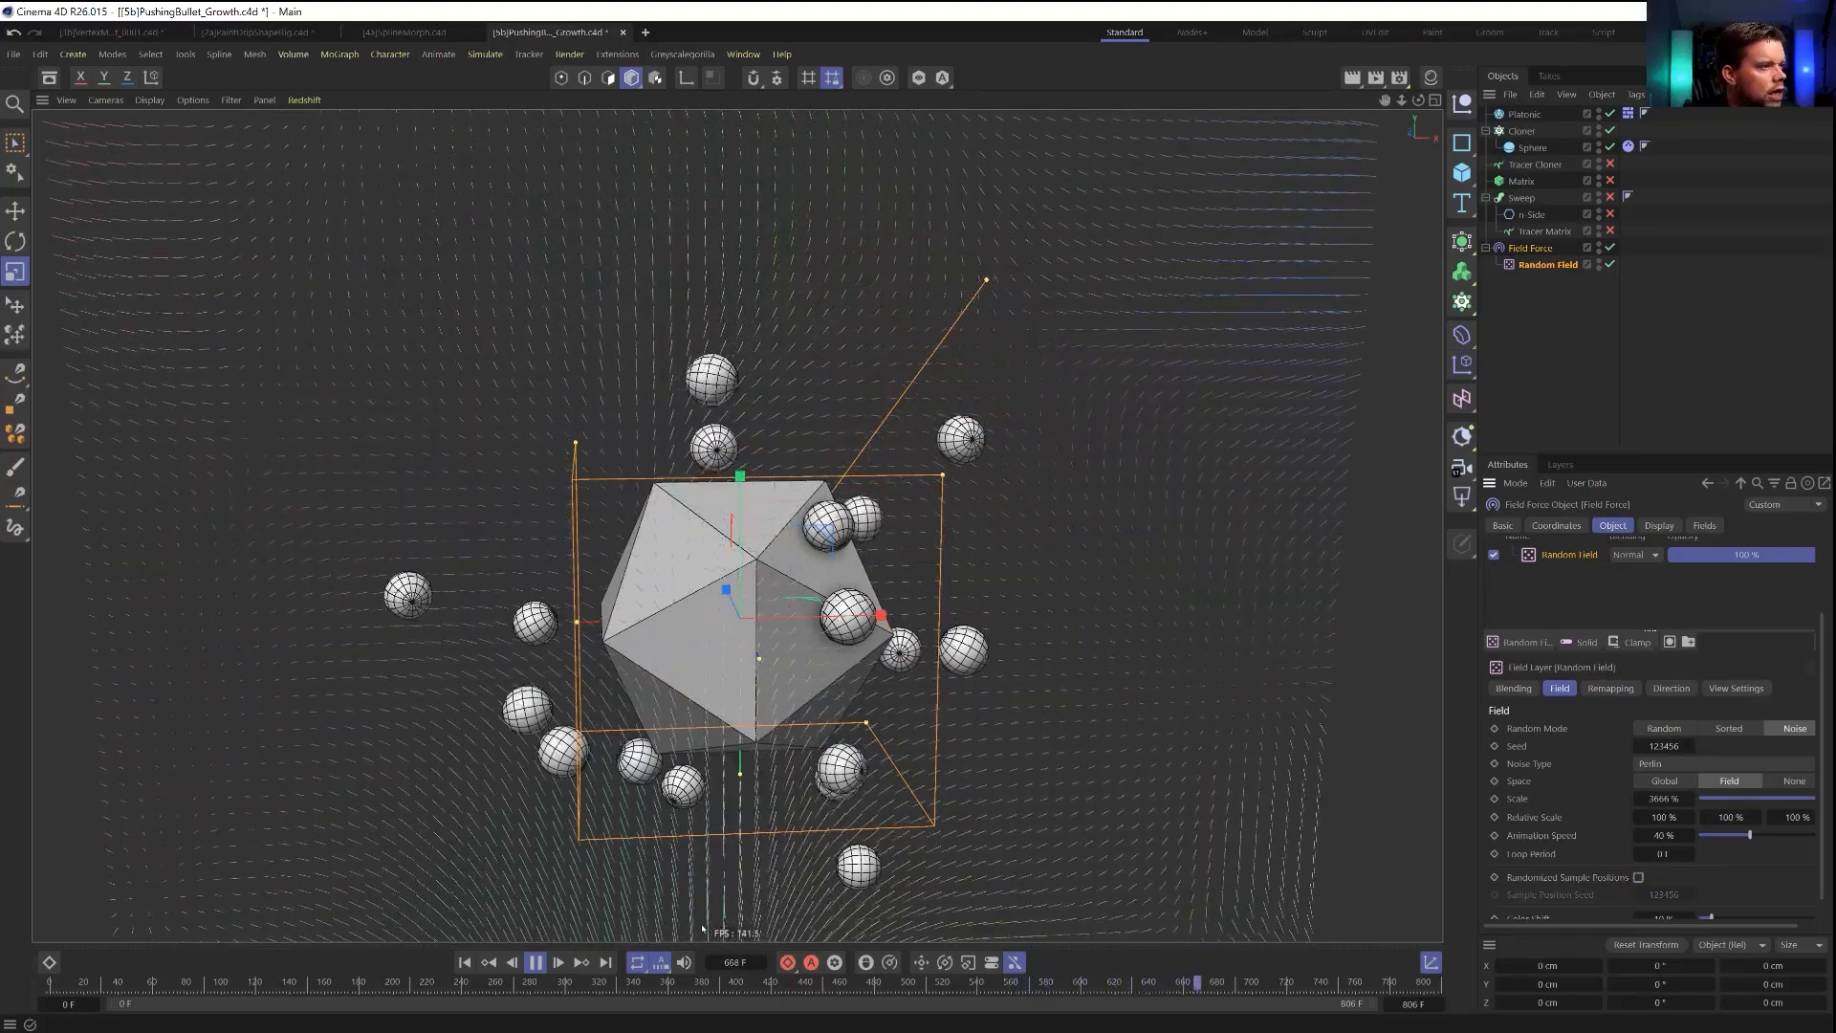
Pause playback to examine the direction lines around the Platonic, and resume it to watch how the spheres follow them.
{"action": "key", "text": "space"}
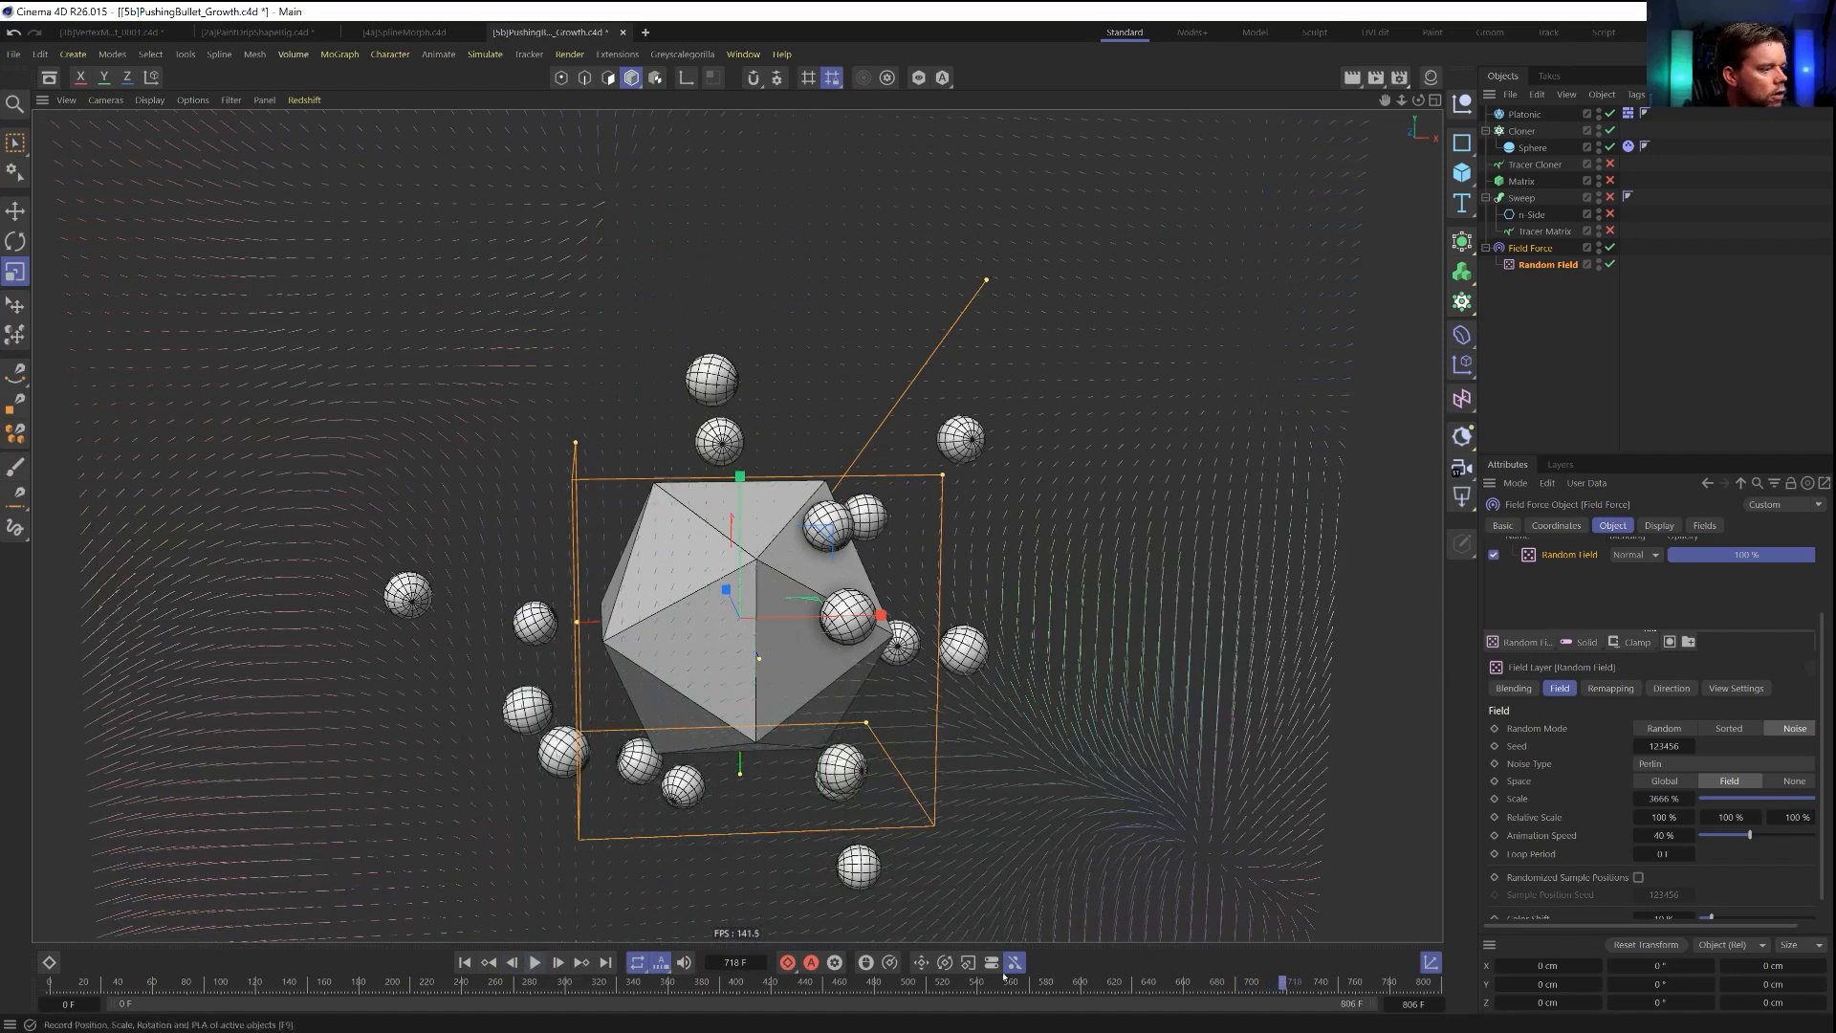
{"action": "middle_click_drag", "start_coordinate": [1200, 873], "coordinate": [1073, 667], "text": "alt"}
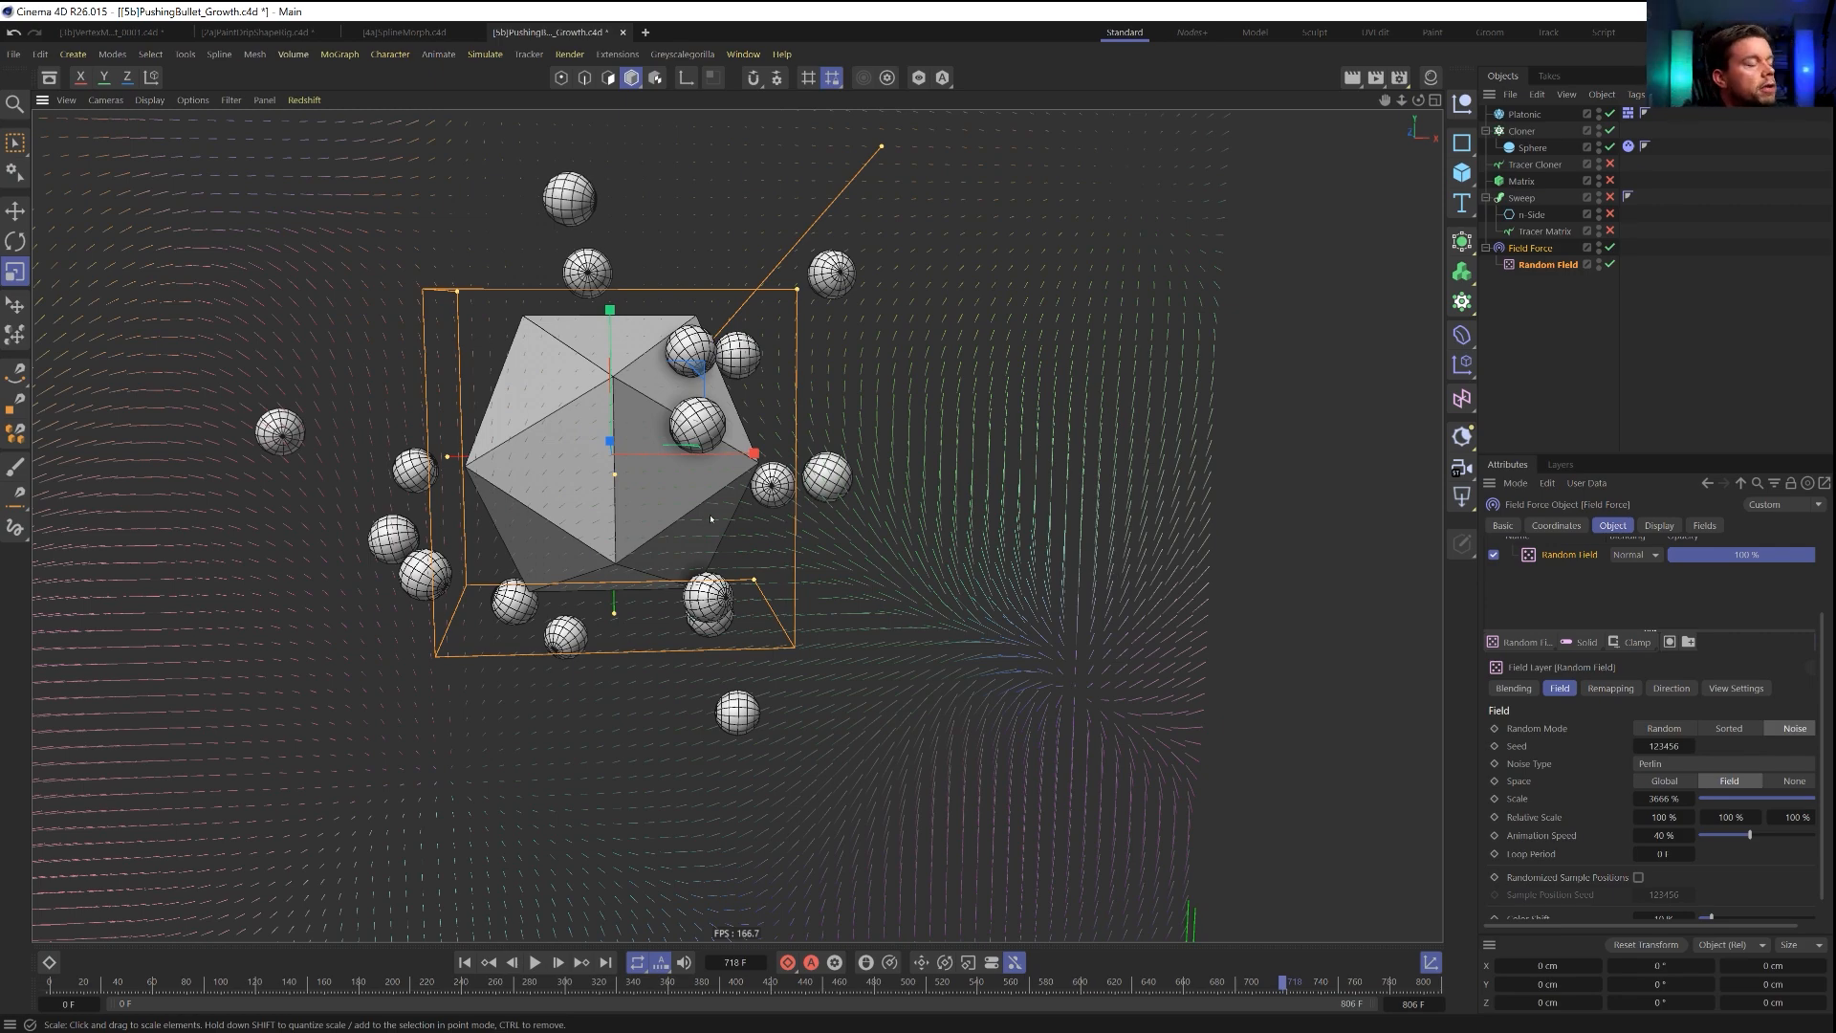
{"action": "scroll", "coordinate": [788, 547], "scroll_direction": "down", "scroll_amount": 5}
{"action": "scroll", "coordinate": [686, 570], "scroll_direction": "down", "scroll_amount": 1}
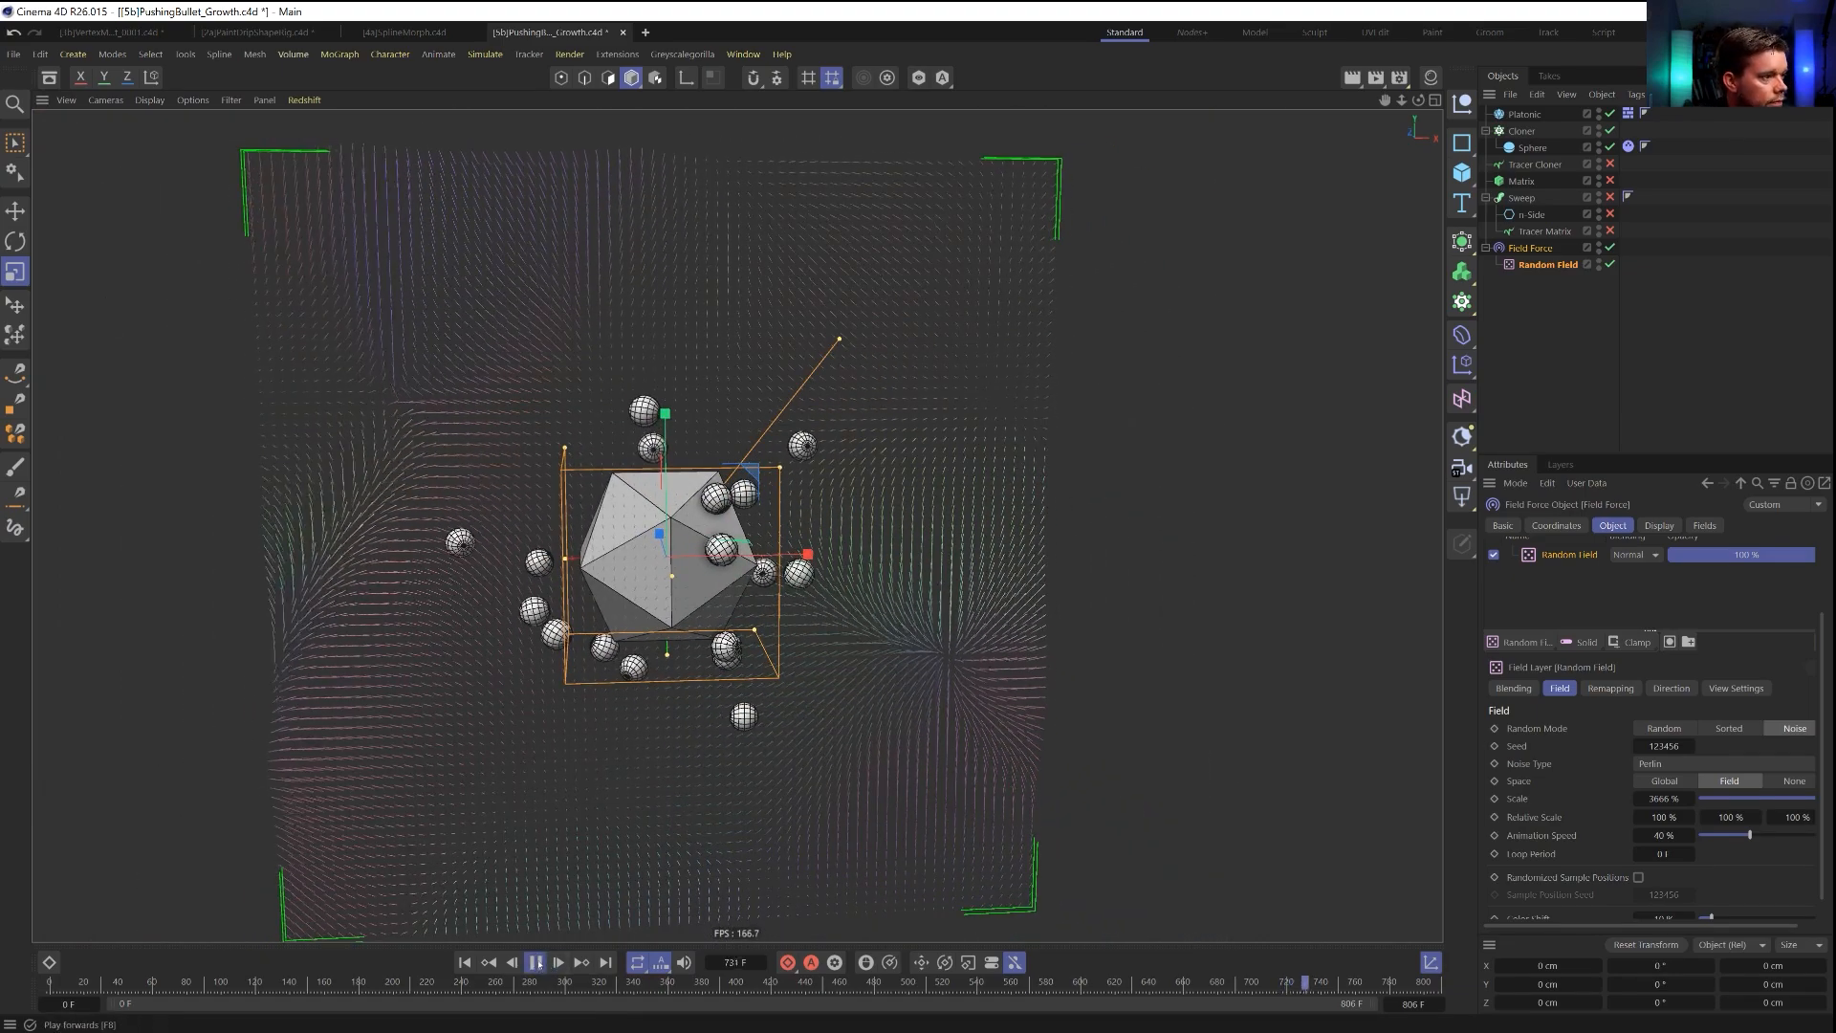
{"action": "mouse_move", "coordinate": [651, 574]}
{"action": "left_mouse_down", "text": "alt"}
{"action": "mouse_move", "coordinate": [1013, 581]}
{"action": "mouse_move", "coordinate": [642, 577]}
{"action": "left_mouse_up", "text": "alt"}
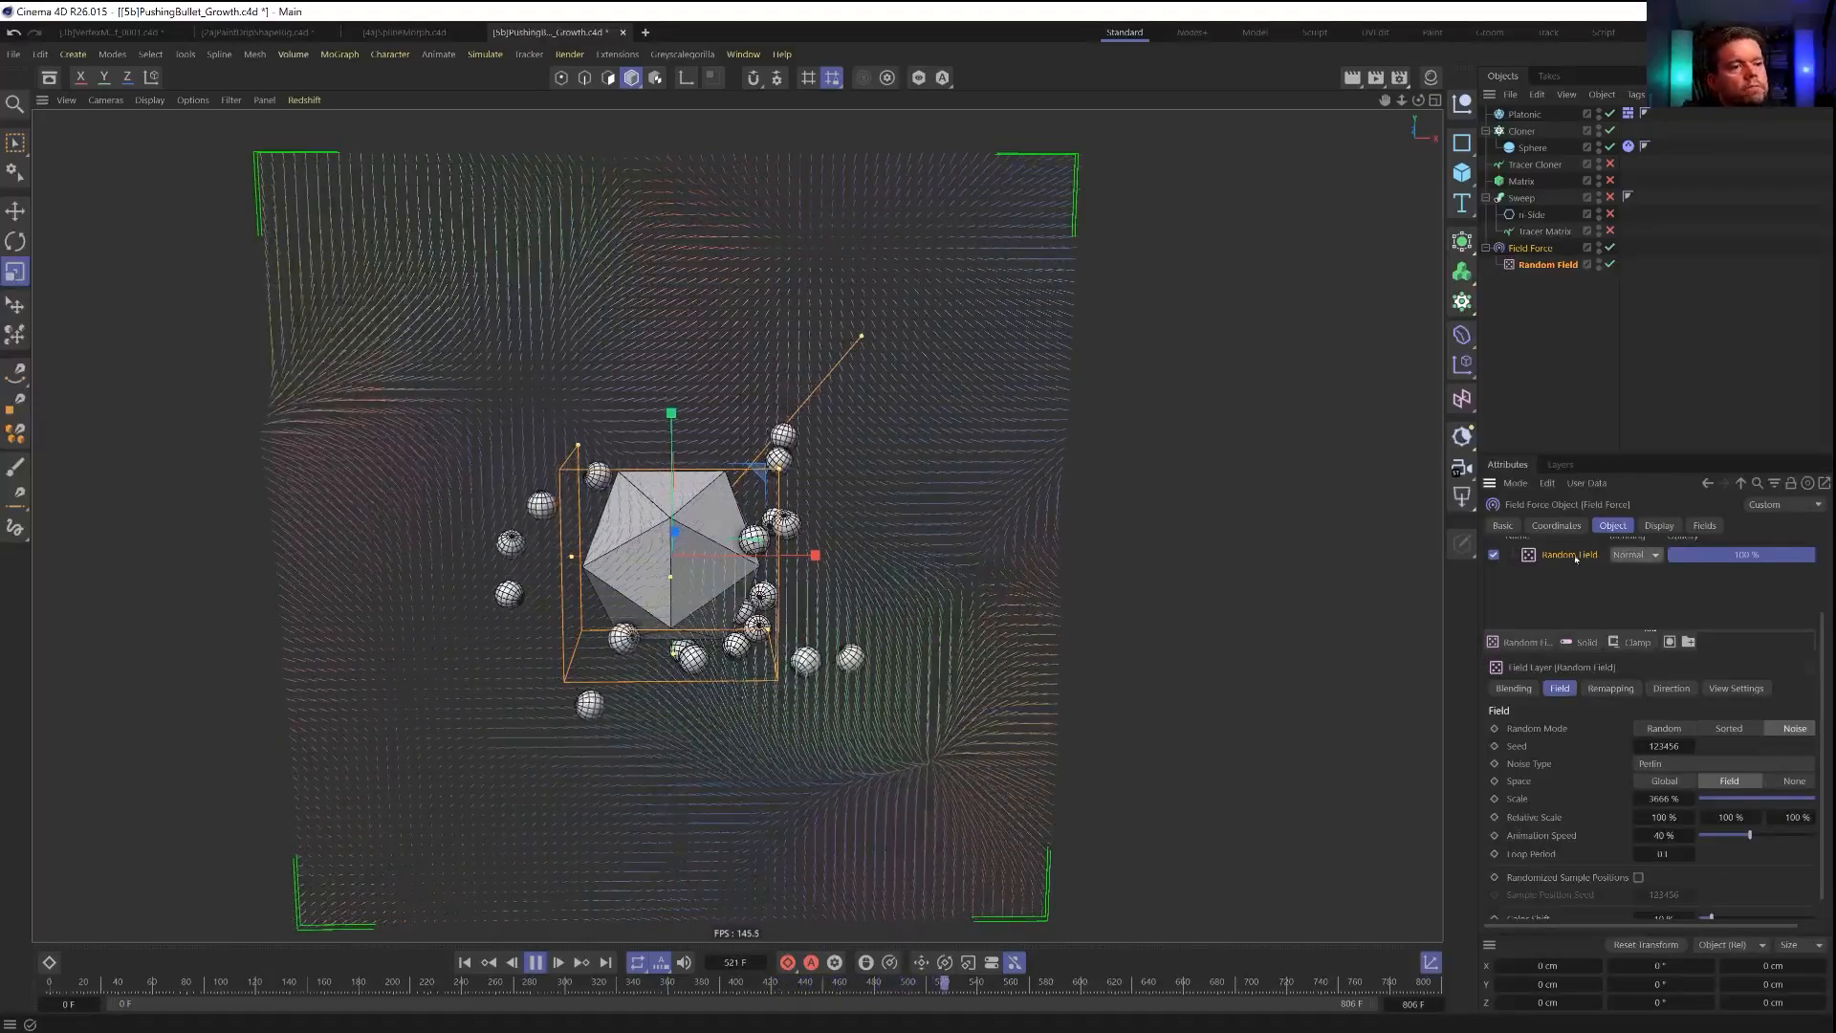
Disable the Field Force with its Random Field and add a Turbulence force with a strength of 55 cm.
{"action": "left_click_drag", "start_coordinate": [1610, 265], "coordinate": [1611, 249]}
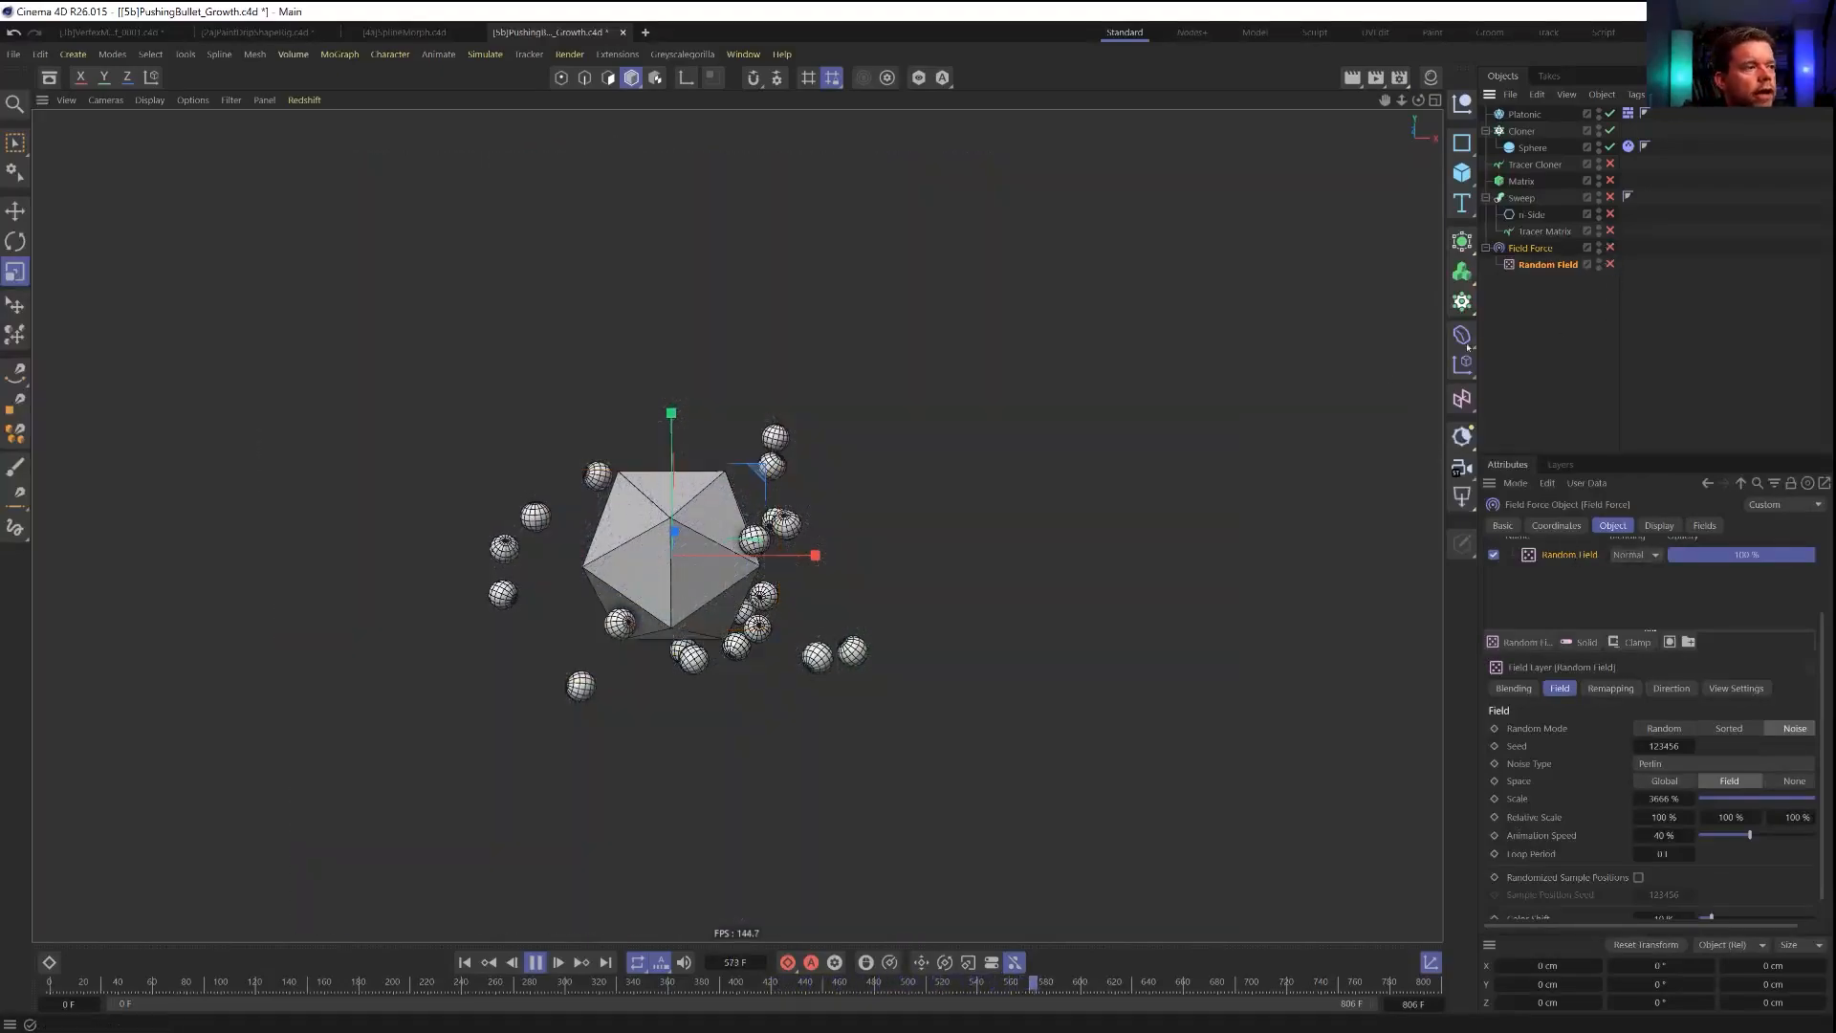
{"action": "left_click", "coordinate": [529, 53]}
{"action": "mouse_move", "coordinate": [485, 54]}
{"action": "mouse_move", "coordinate": [526, 233]}
{"action": "left_click", "coordinate": [624, 369]}
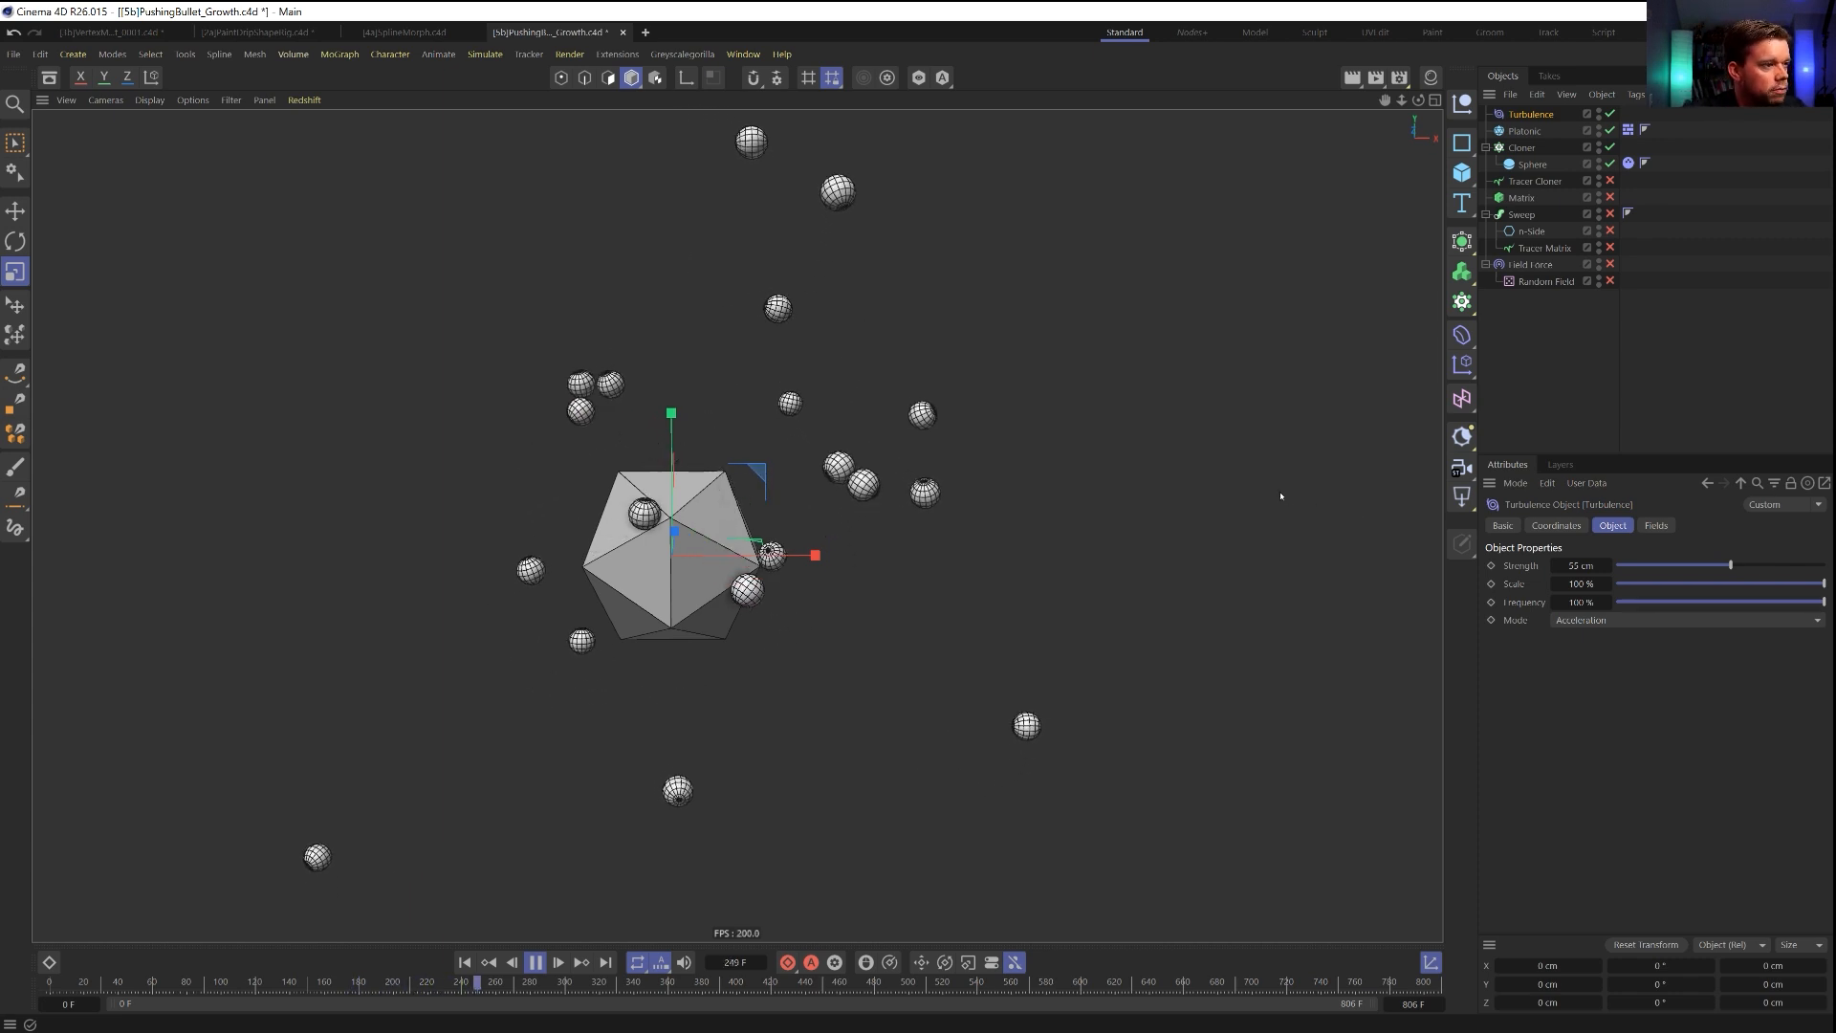
Delete the Random Field from the re-enabled Field Force and set the force's velocity type to Change Direction.
{"action": "left_click", "coordinate": [1611, 264]}
{"action": "left_click", "coordinate": [1611, 280]}
{"action": "left_click", "coordinate": [1540, 281]}
{"action": "key", "text": "Delete"}
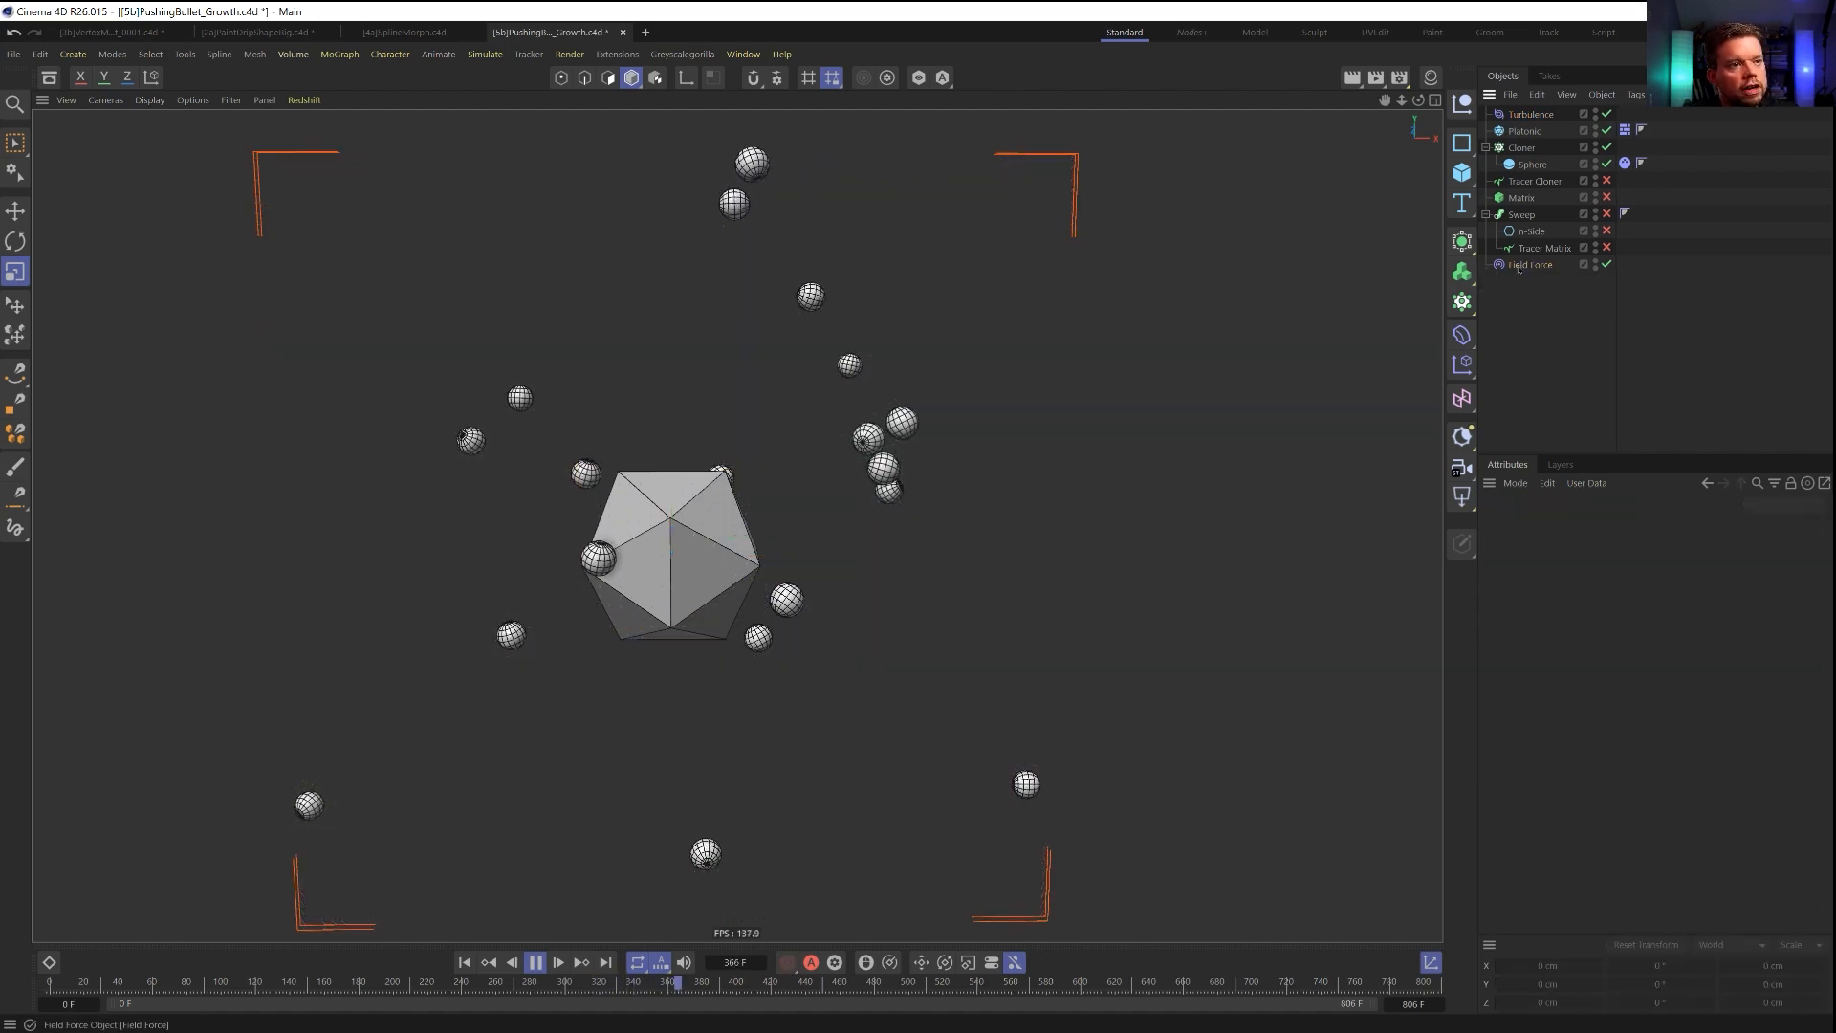
{"action": "left_click", "coordinate": [1607, 565]}
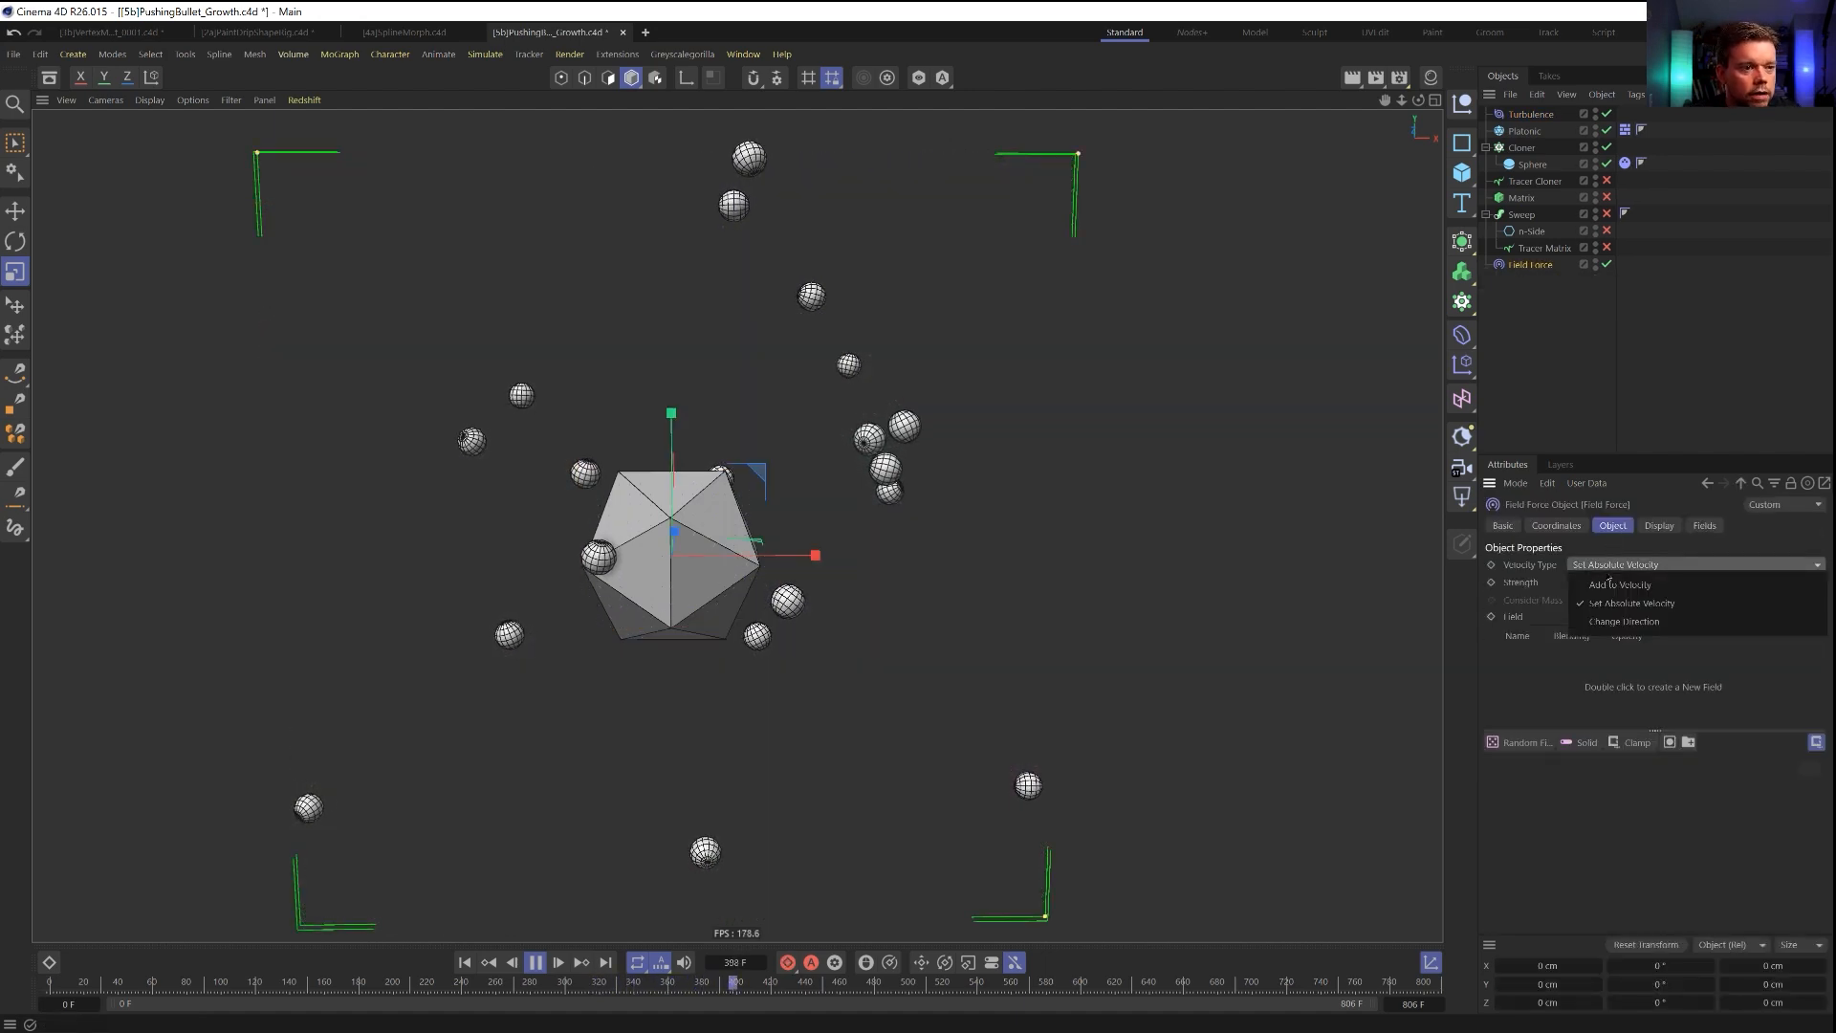
{"action": "left_click", "coordinate": [1629, 624]}
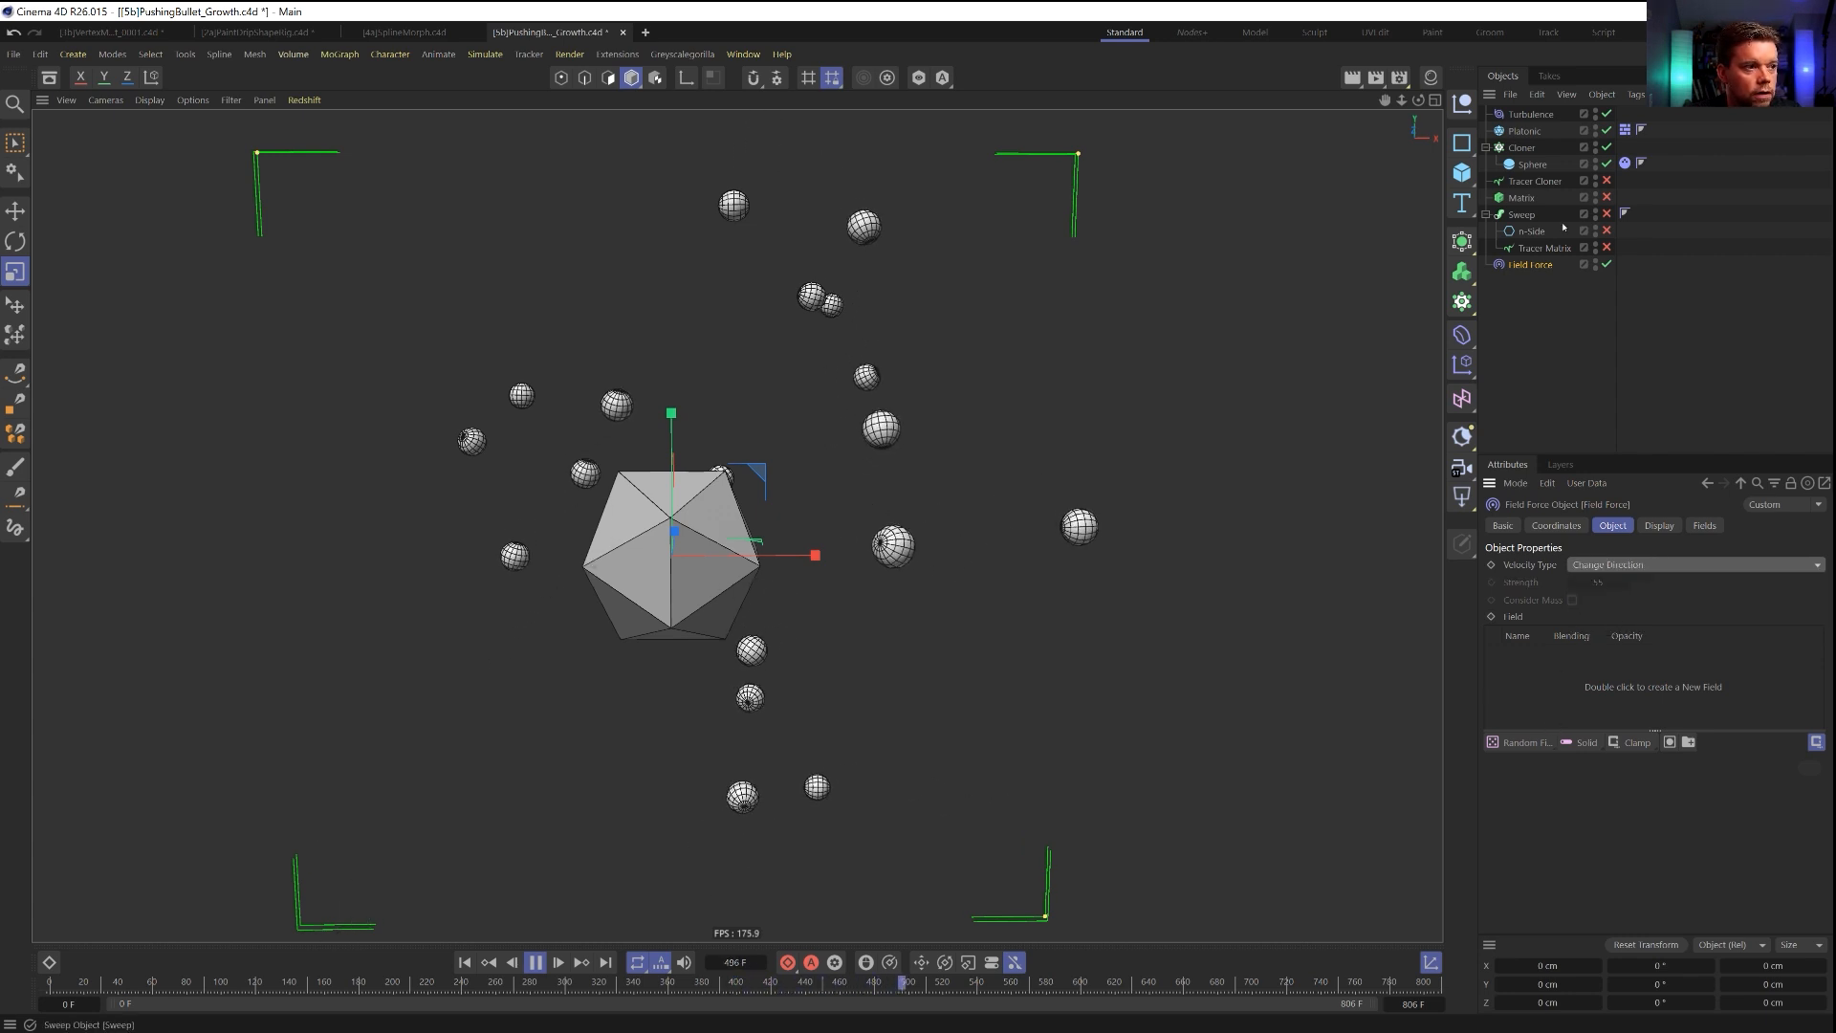
Re-enable the Tracer Cloner, Matrix and Tracer Matrix, and restart the simulation from the first frame.
{"action": "left_click_drag", "start_coordinate": [1607, 182], "coordinate": [1607, 230]}
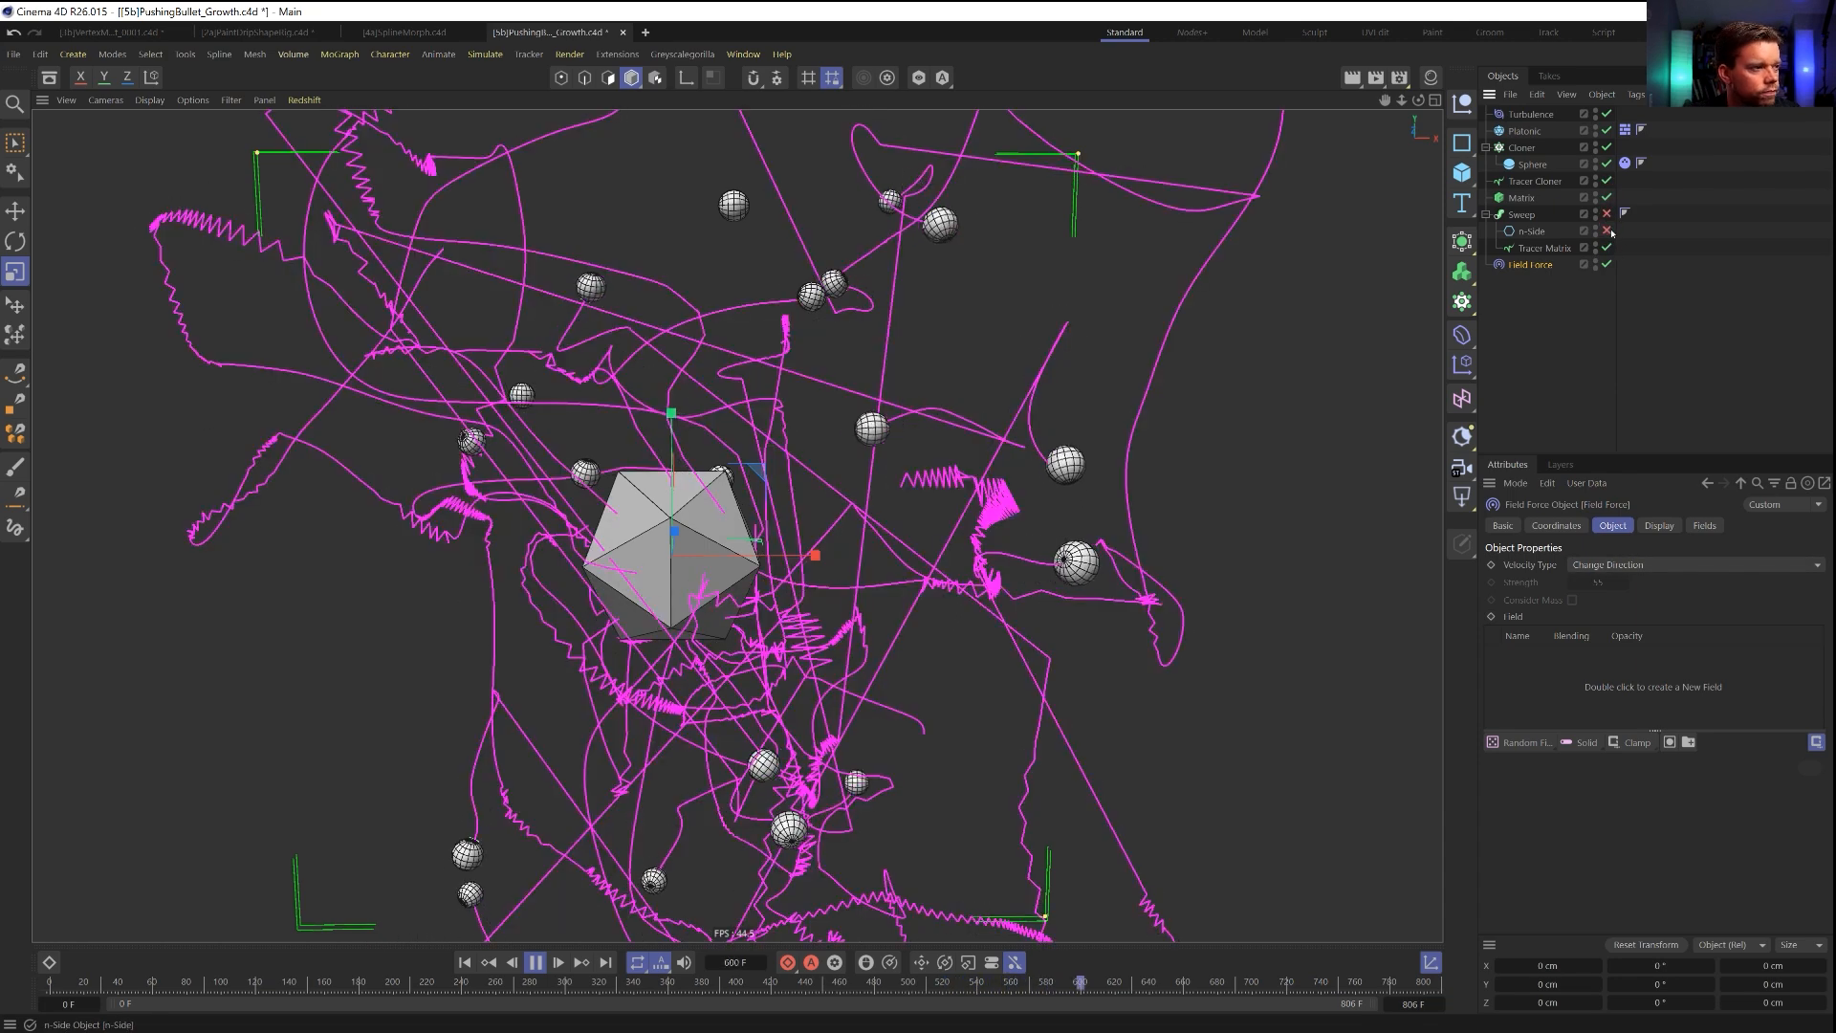
{"action": "left_click", "coordinate": [466, 963]}
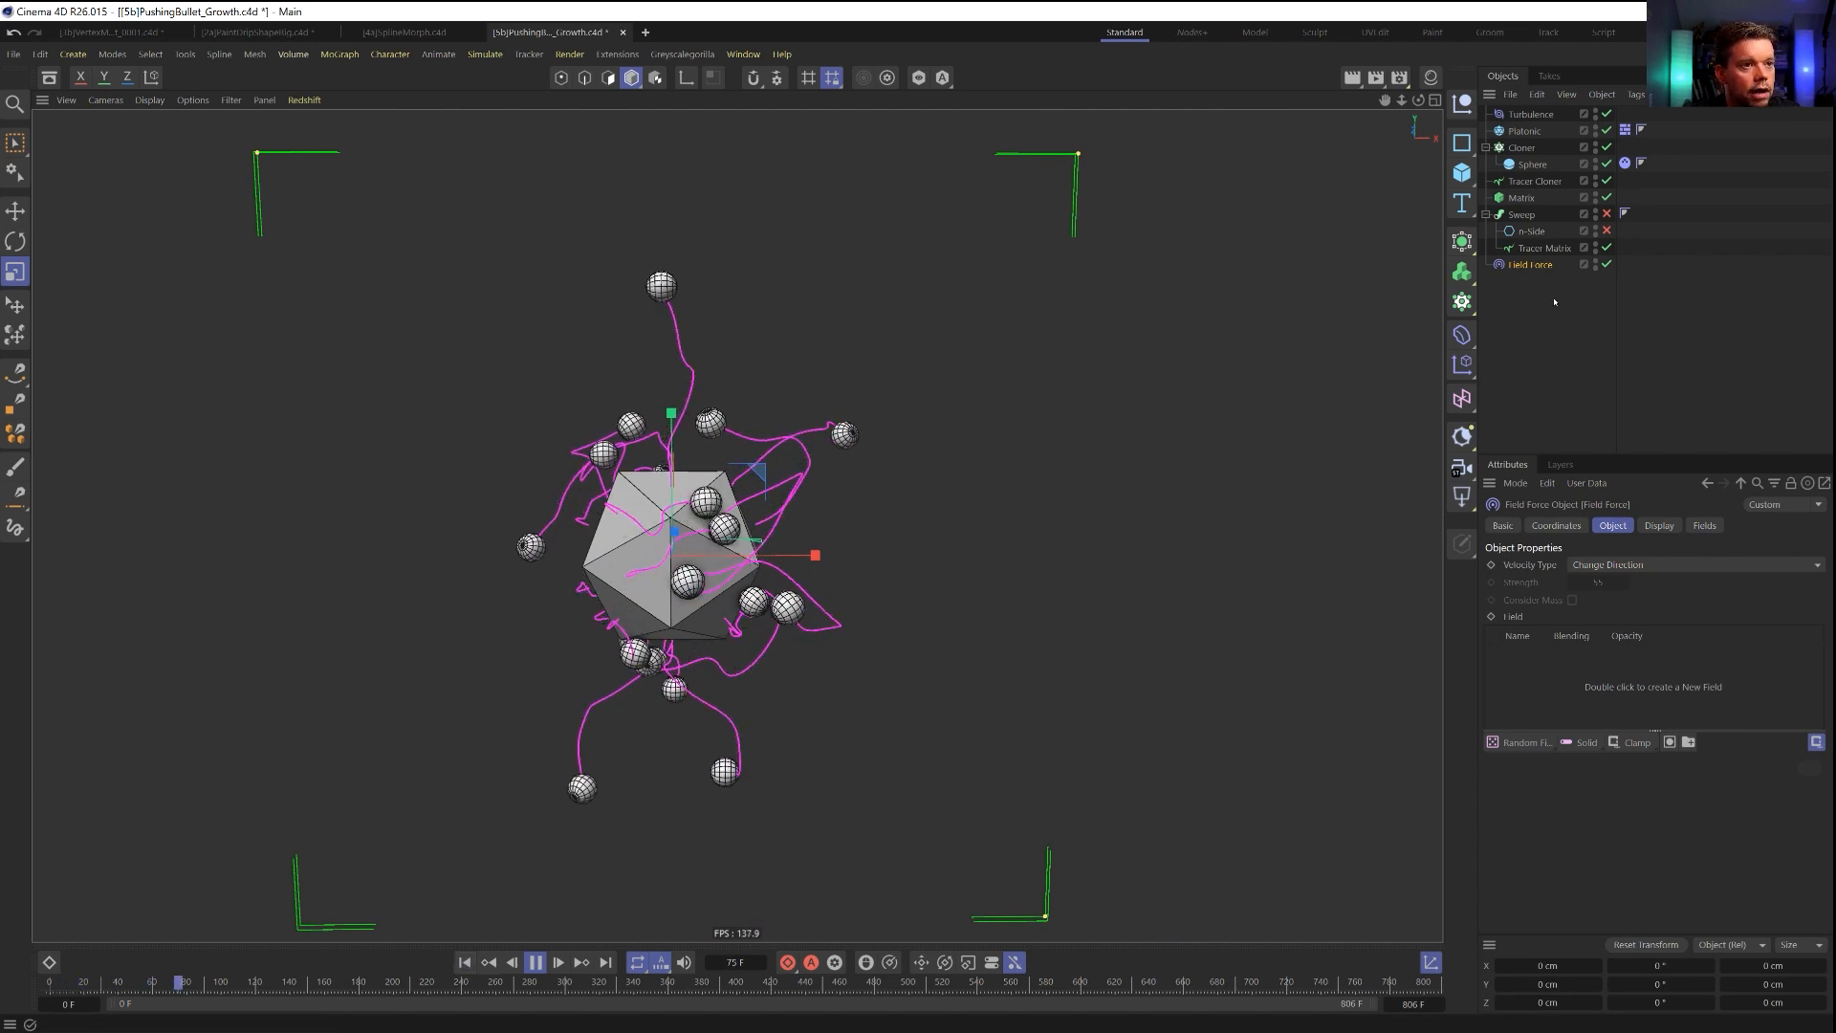
Add the Tracer Matrix to the Field Force's fields and set its distance mode to Radius with a 60 cm radius.
{"action": "left_click", "coordinate": [1547, 251]}
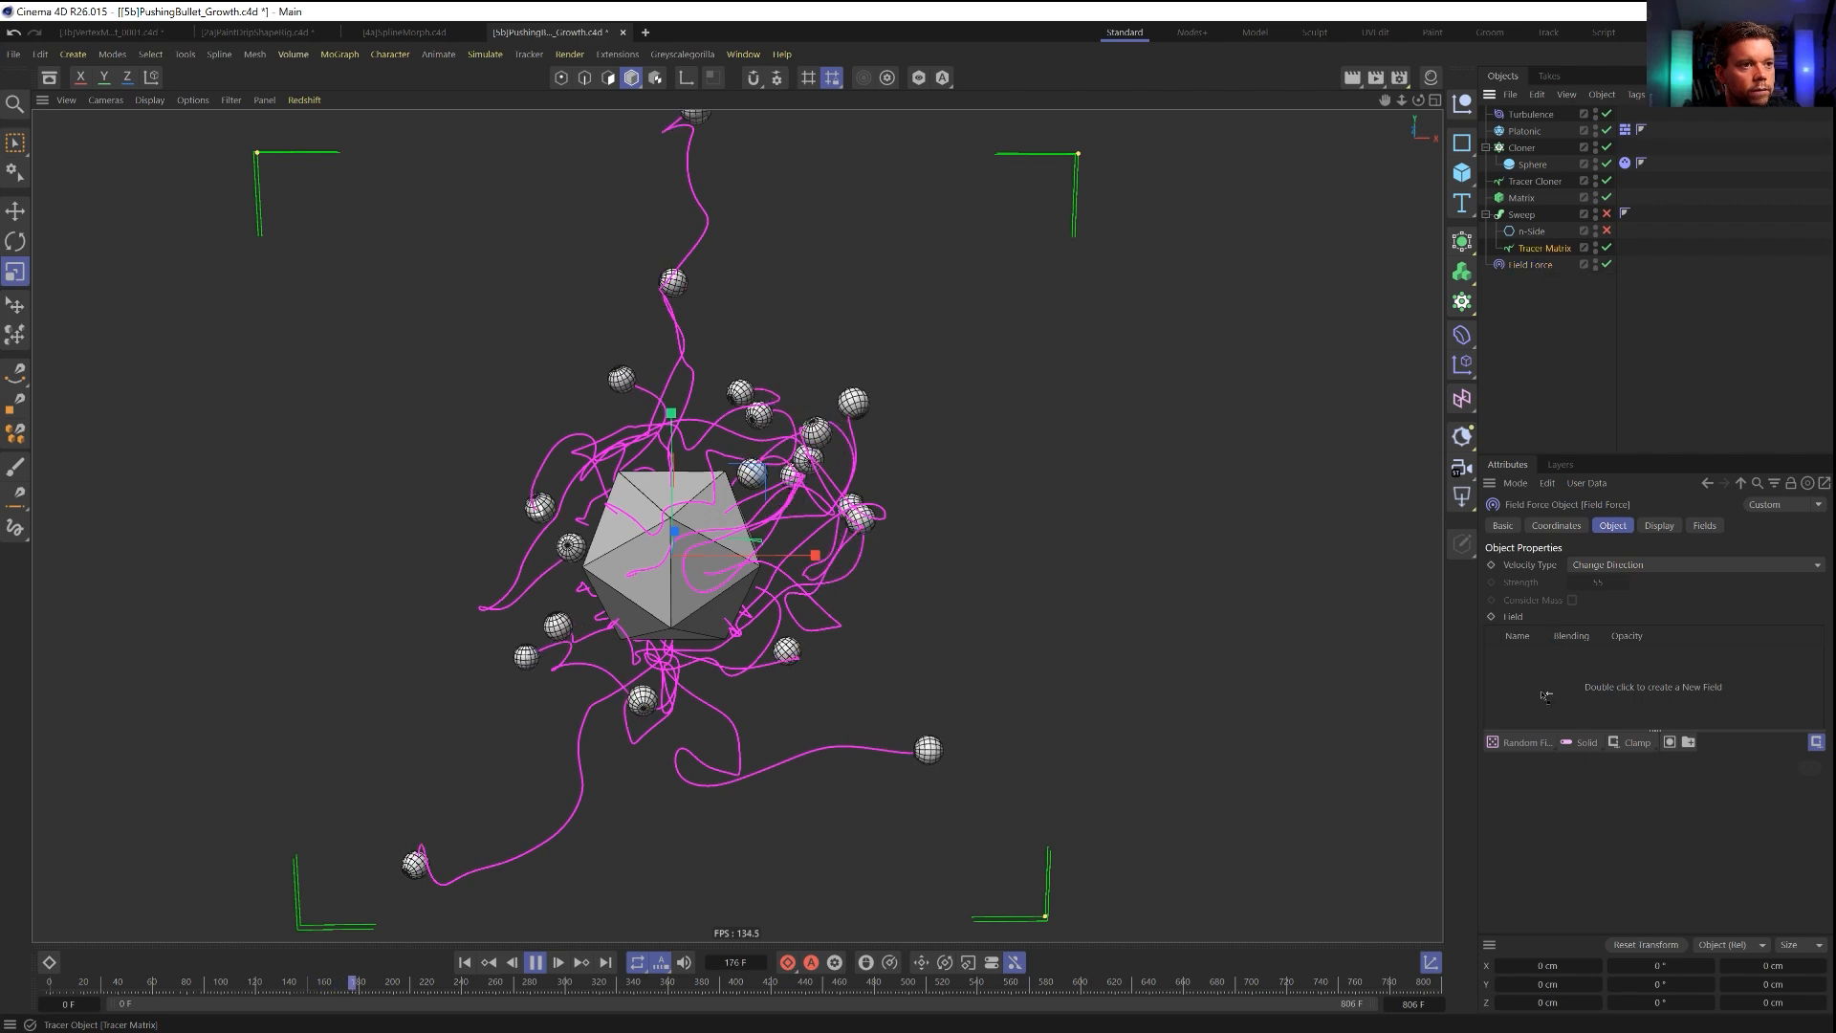
{"action": "left_click_drag", "start_coordinate": [1546, 695], "coordinate": [1546, 695]}
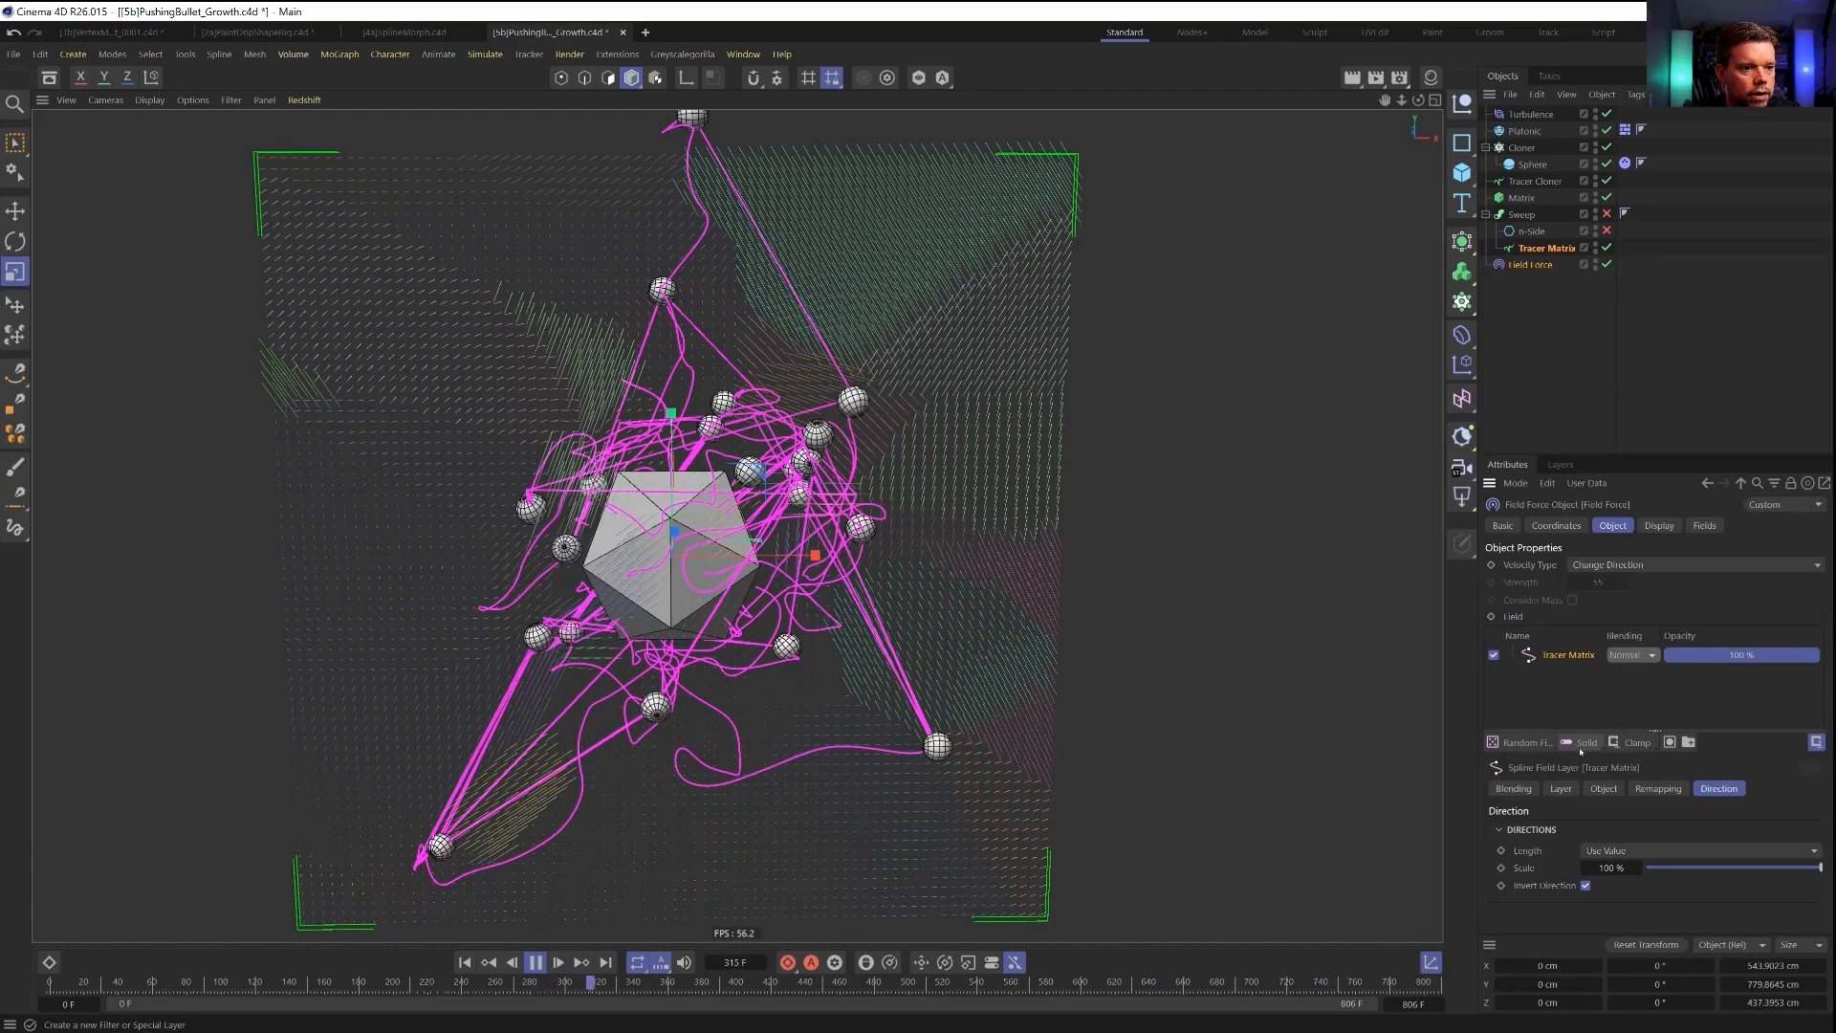
{"action": "left_click", "coordinate": [1561, 788]}
{"action": "left_click", "coordinate": [1603, 828]}
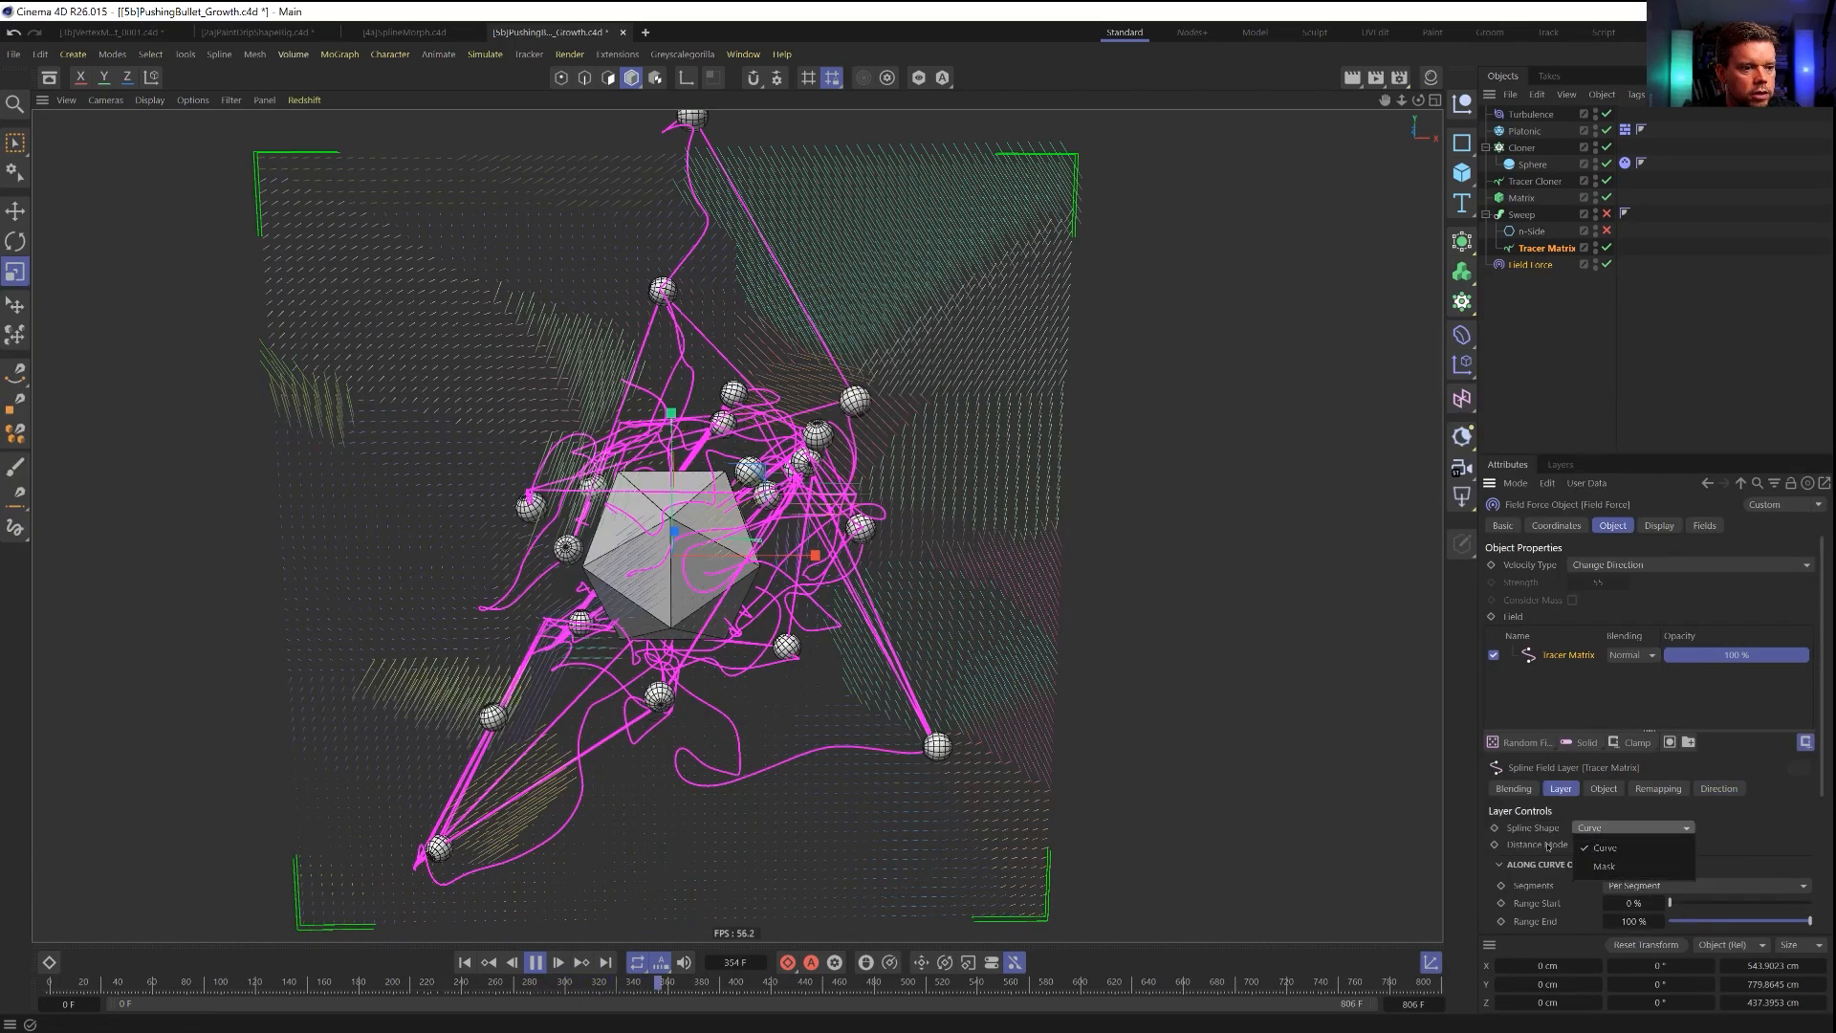
{"action": "left_click", "coordinate": [1583, 845]}
{"action": "left_click", "coordinate": [1607, 883]}
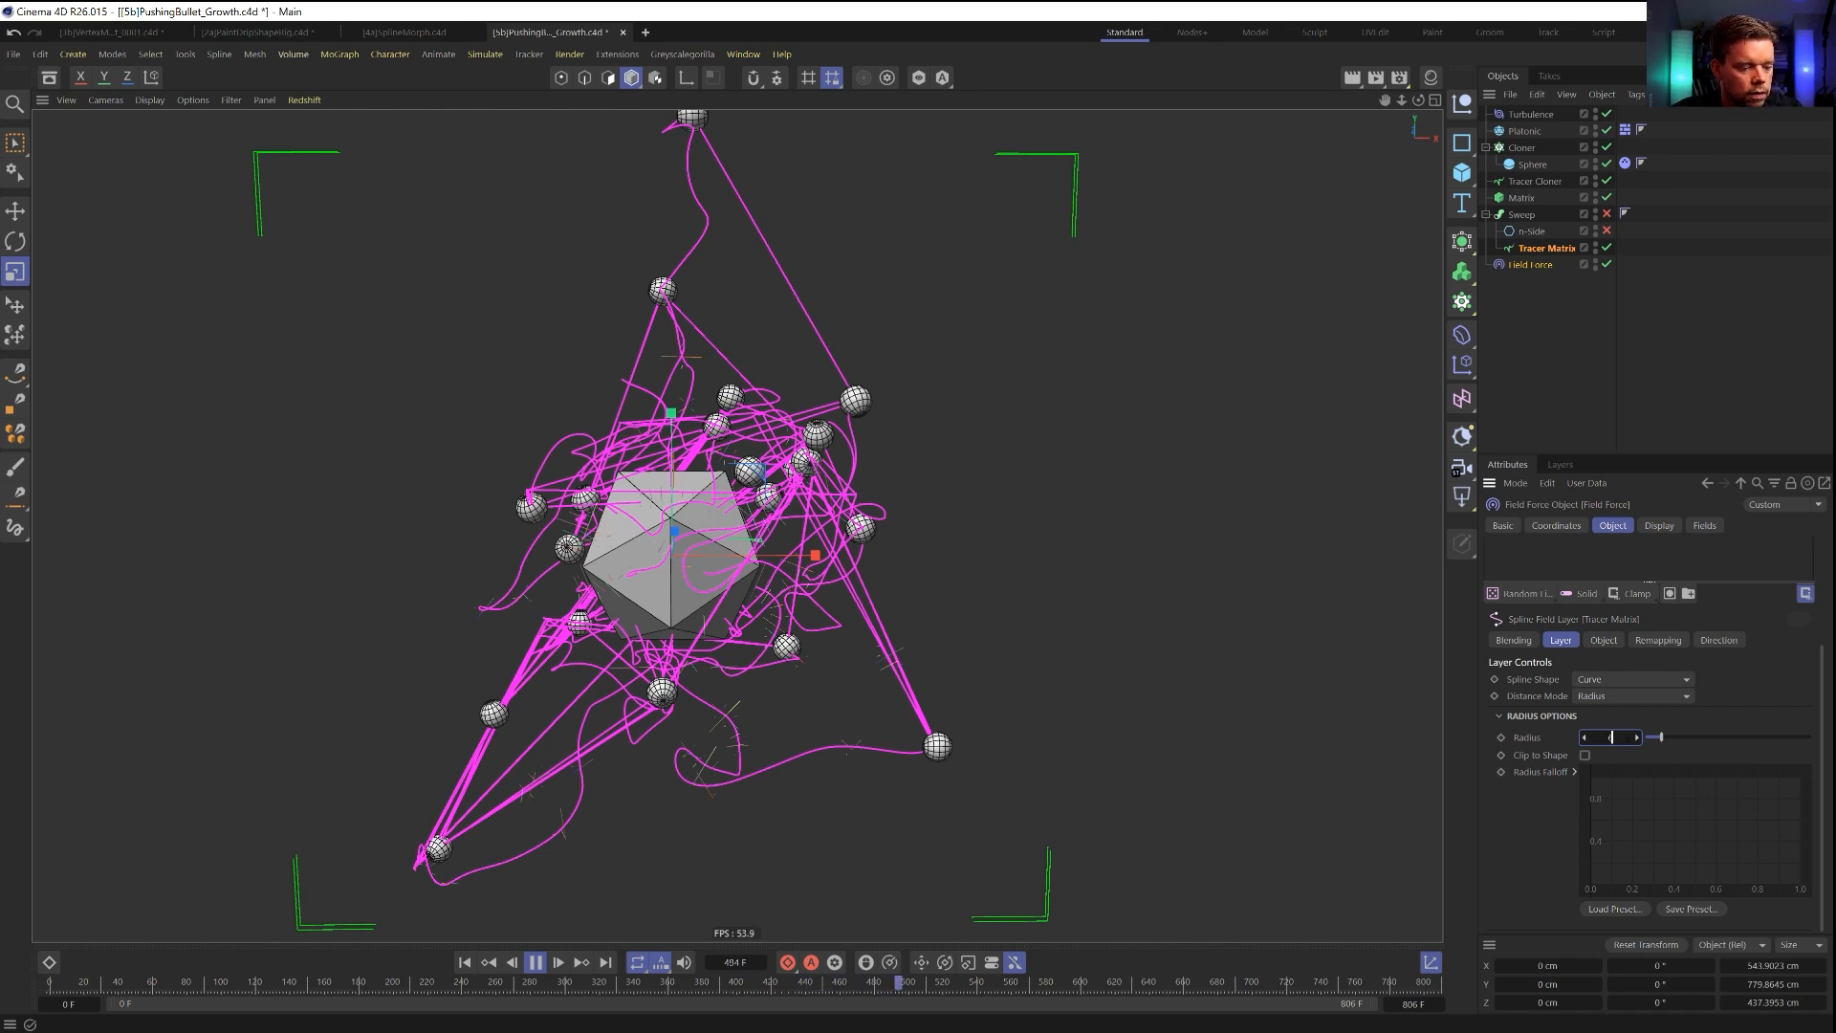
{"action": "key", "text": "Return"}
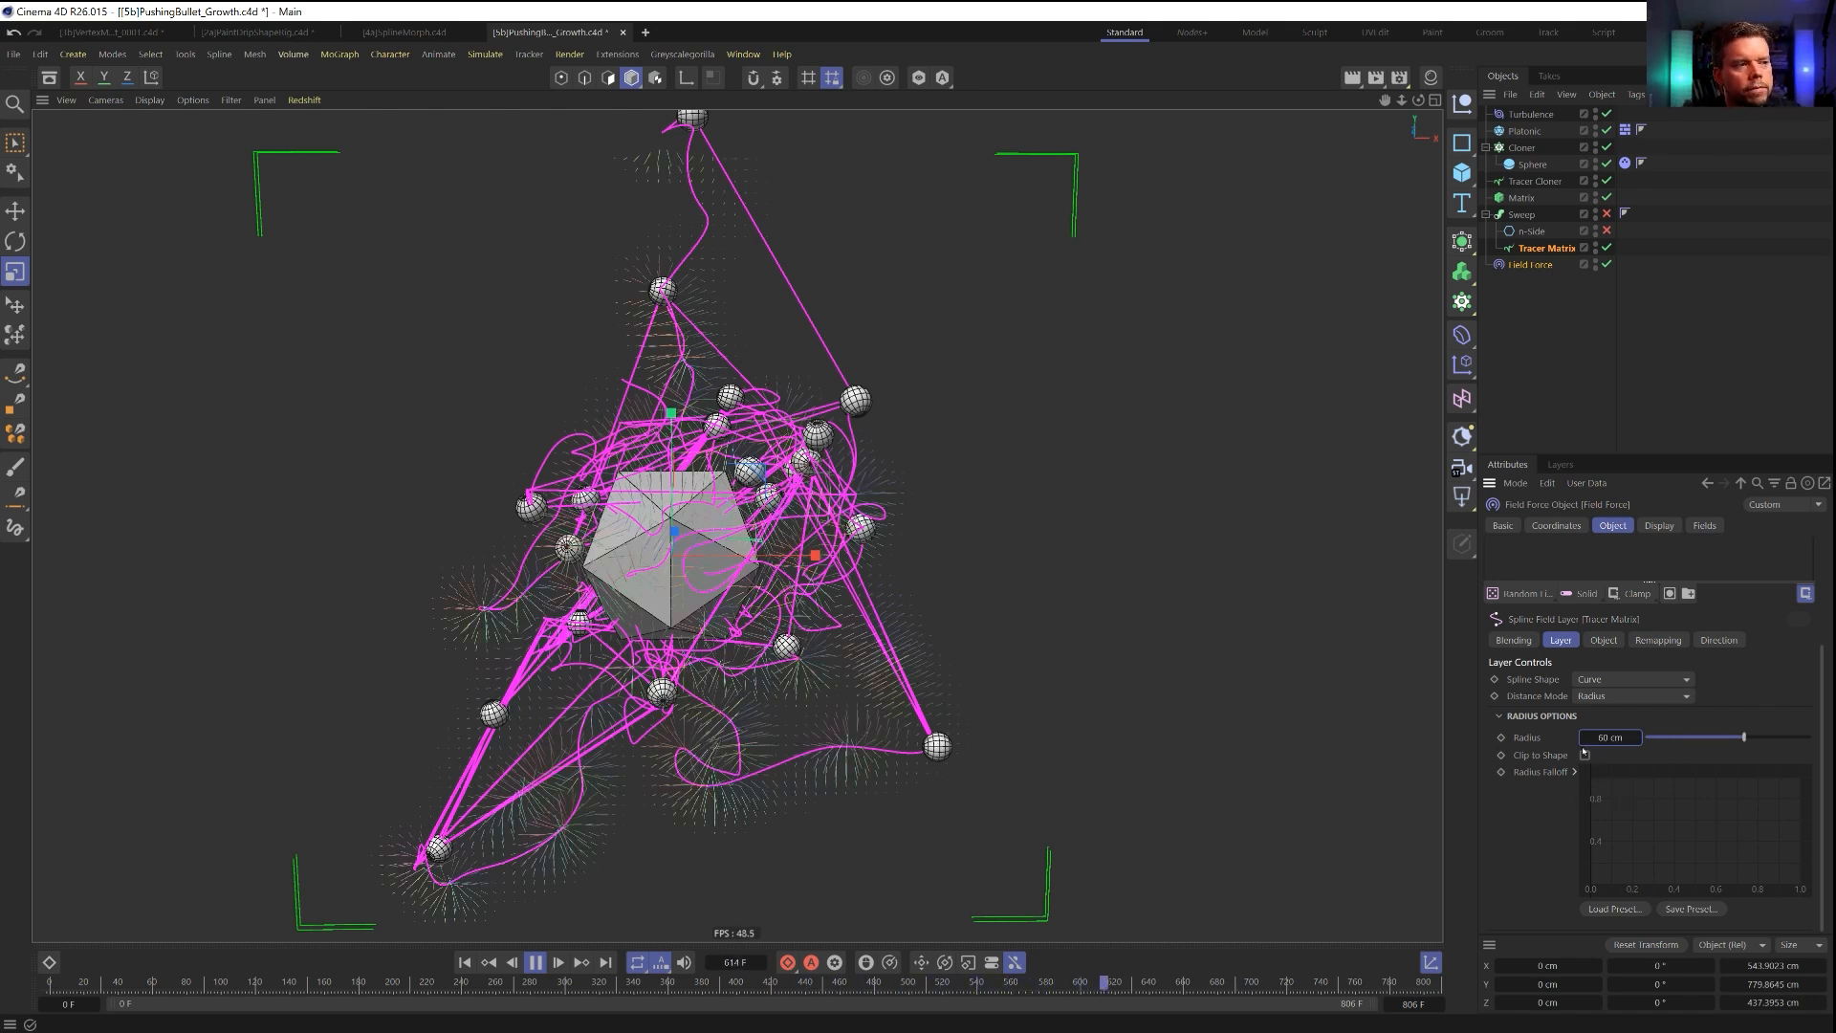
Turn off Invert Direction for the Tracer Matrix field layer and restart the simulation from the first frame.
{"action": "left_click", "coordinate": [465, 962]}
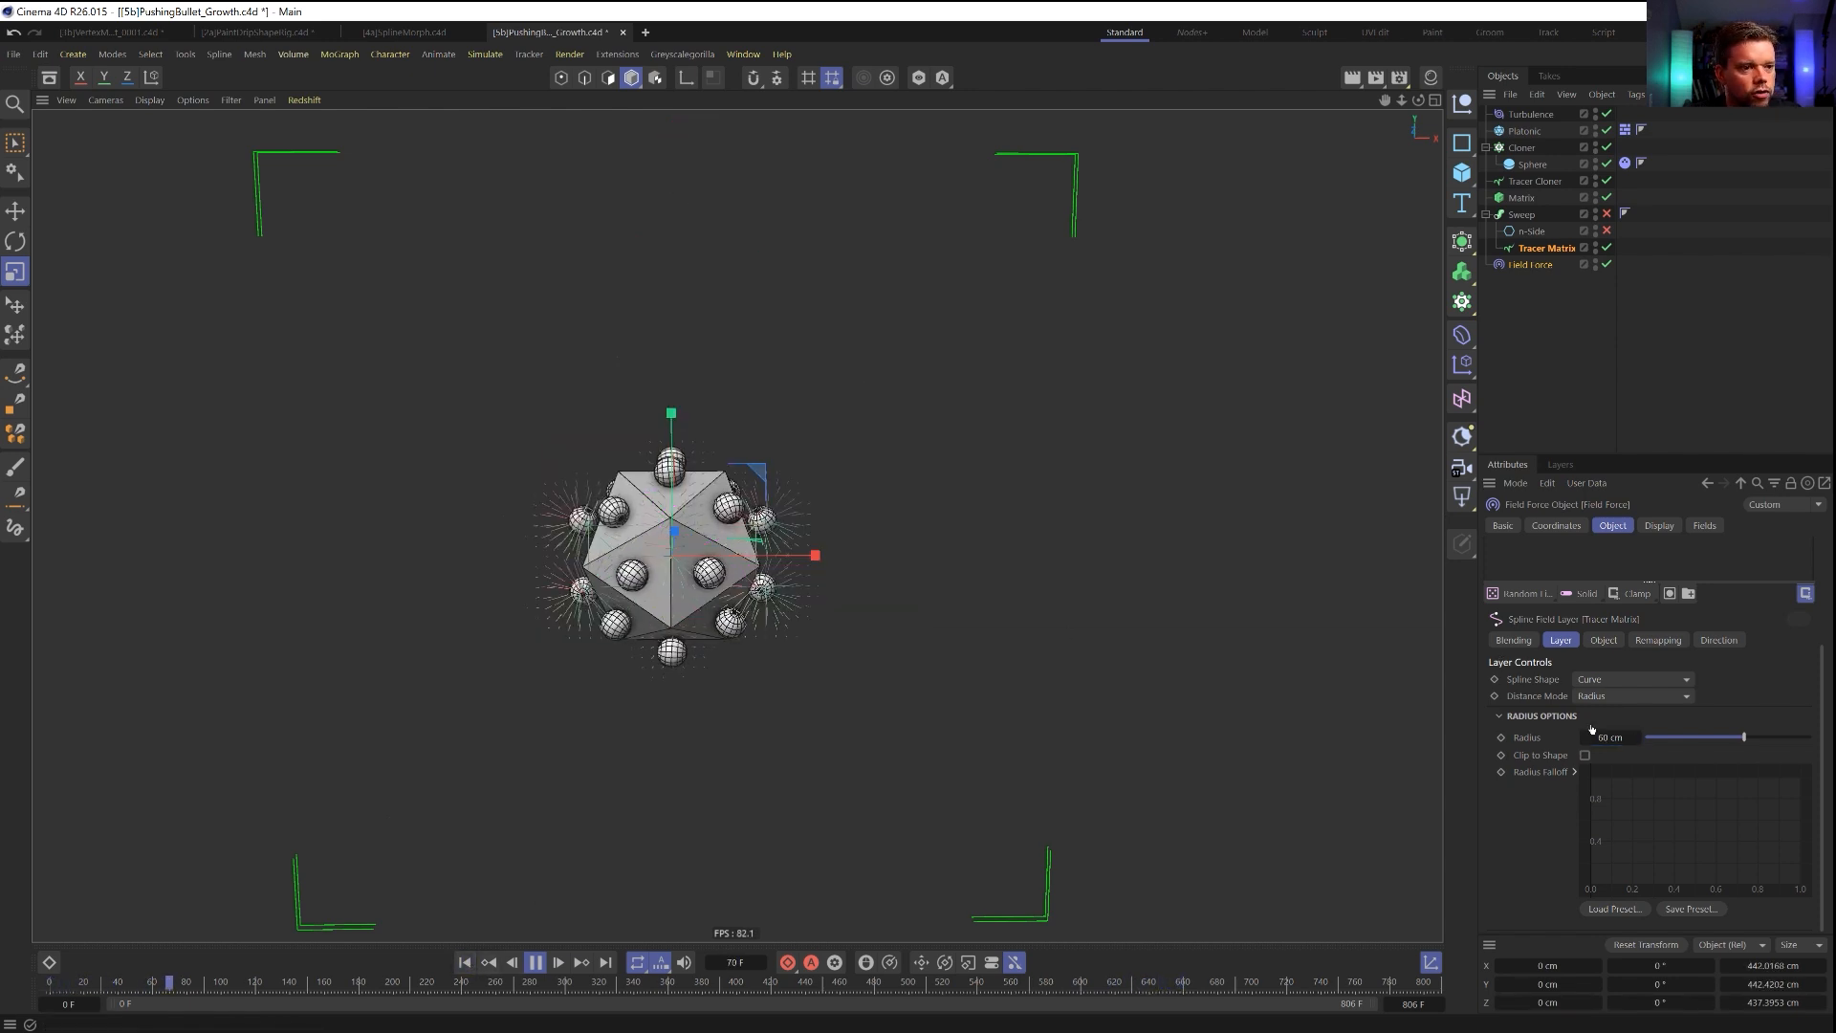
{"action": "left_click", "coordinate": [1657, 640]}
{"action": "left_click", "coordinate": [1719, 639]}
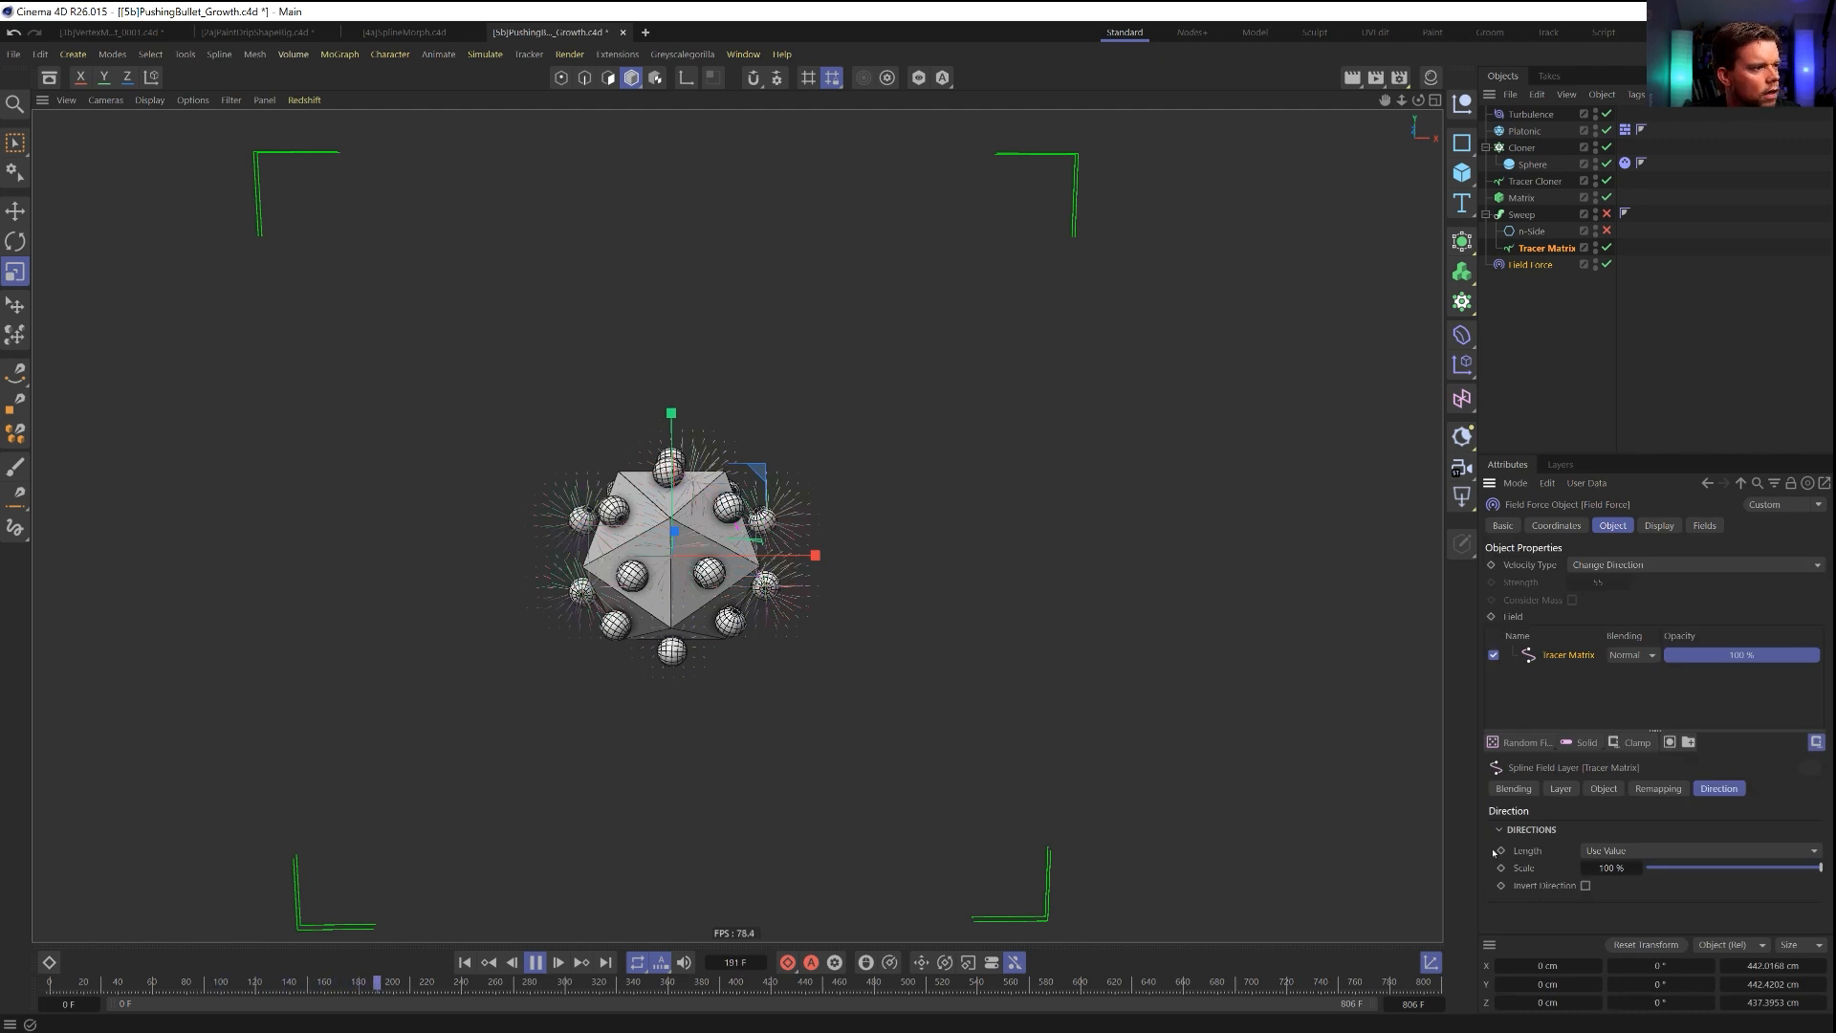
{"action": "left_click", "coordinate": [465, 962]}
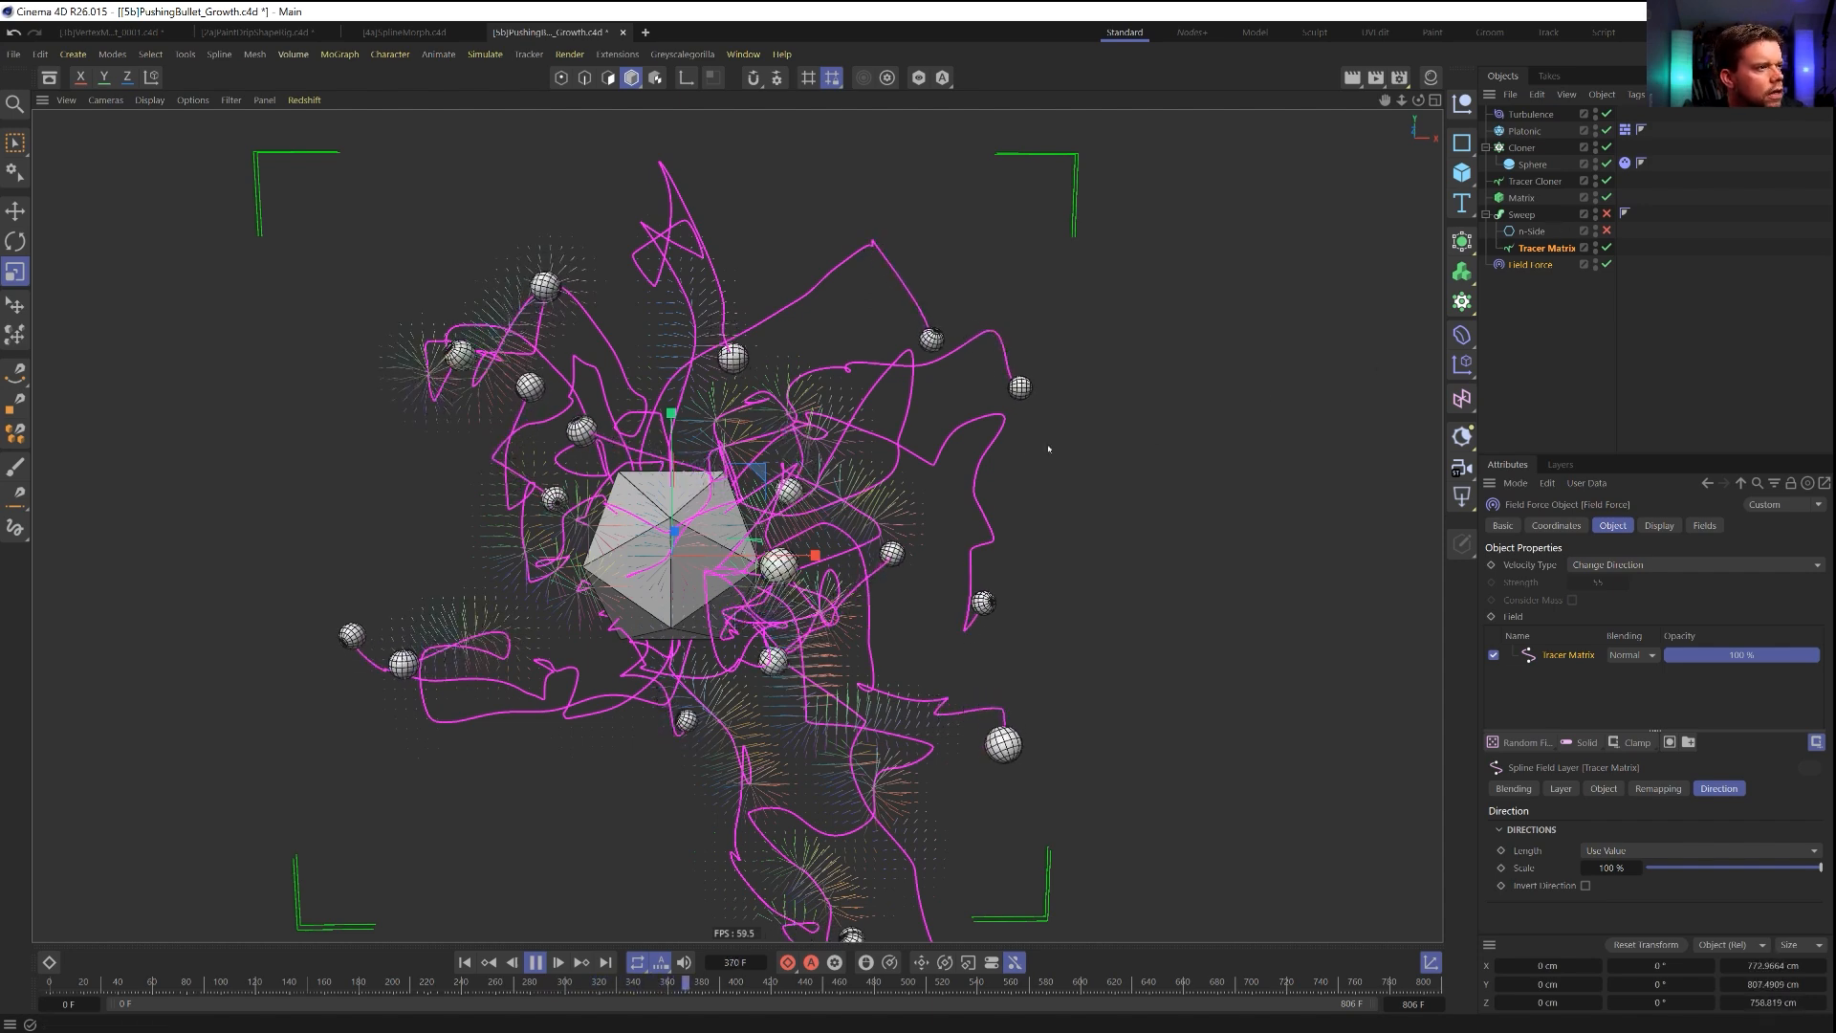
Set the Tracer Cloner's From End limit amount to 18.
{"action": "left_click_drag", "start_coordinate": [766, 400], "coordinate": [727, 339], "text": "alt"}
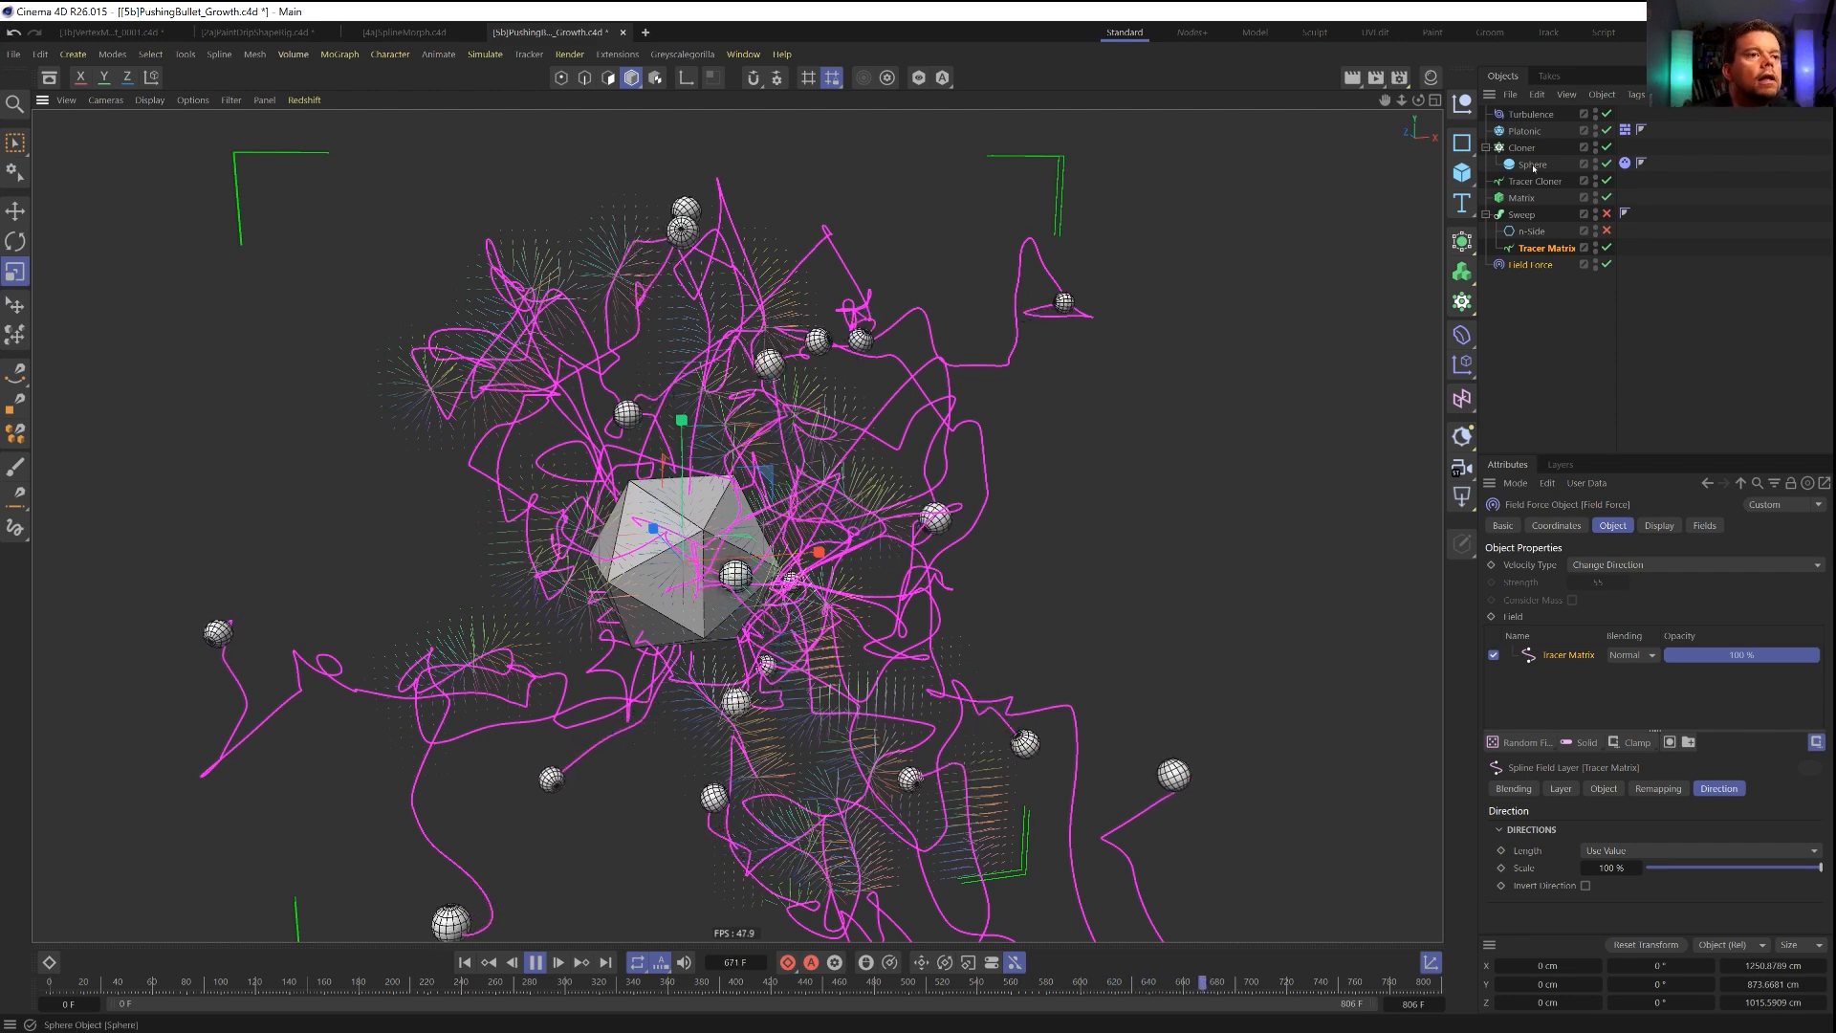
{"action": "left_click", "coordinate": [1533, 182]}
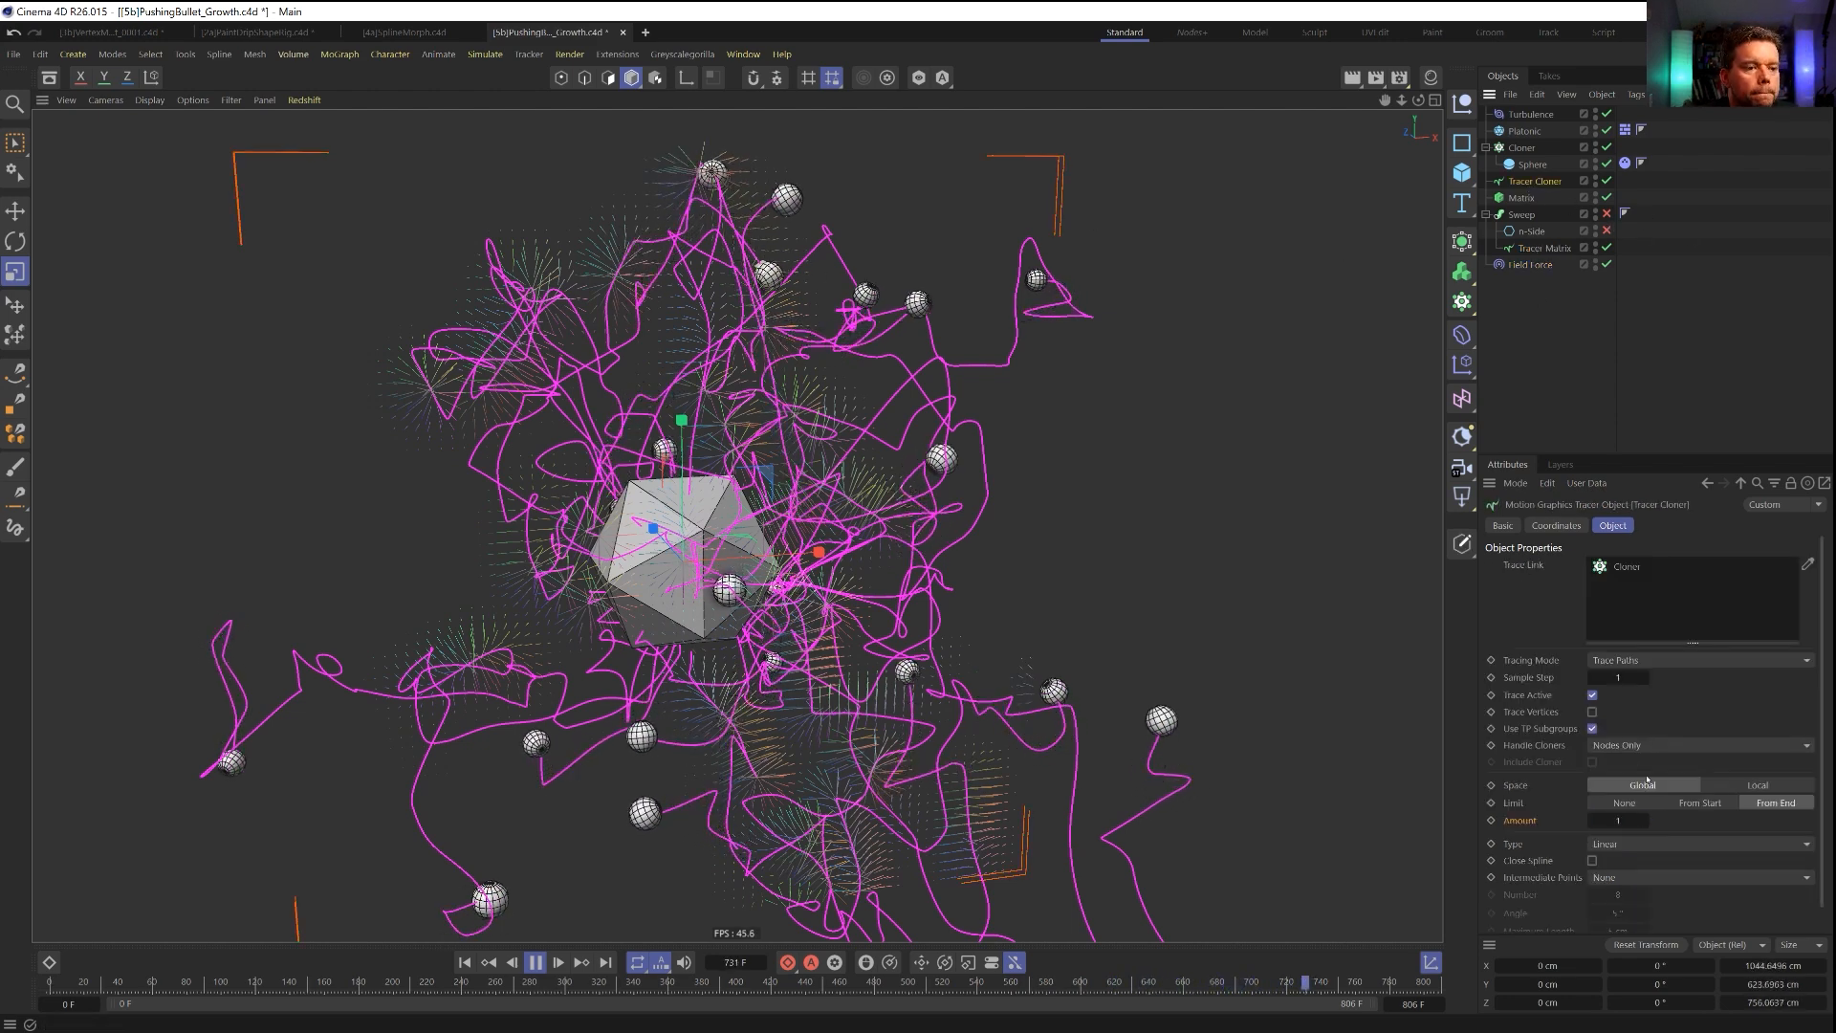
{"action": "double_click", "coordinate": [1621, 821]}
{"action": "type", "text": "10"}
{"action": "key", "text": "Return"}
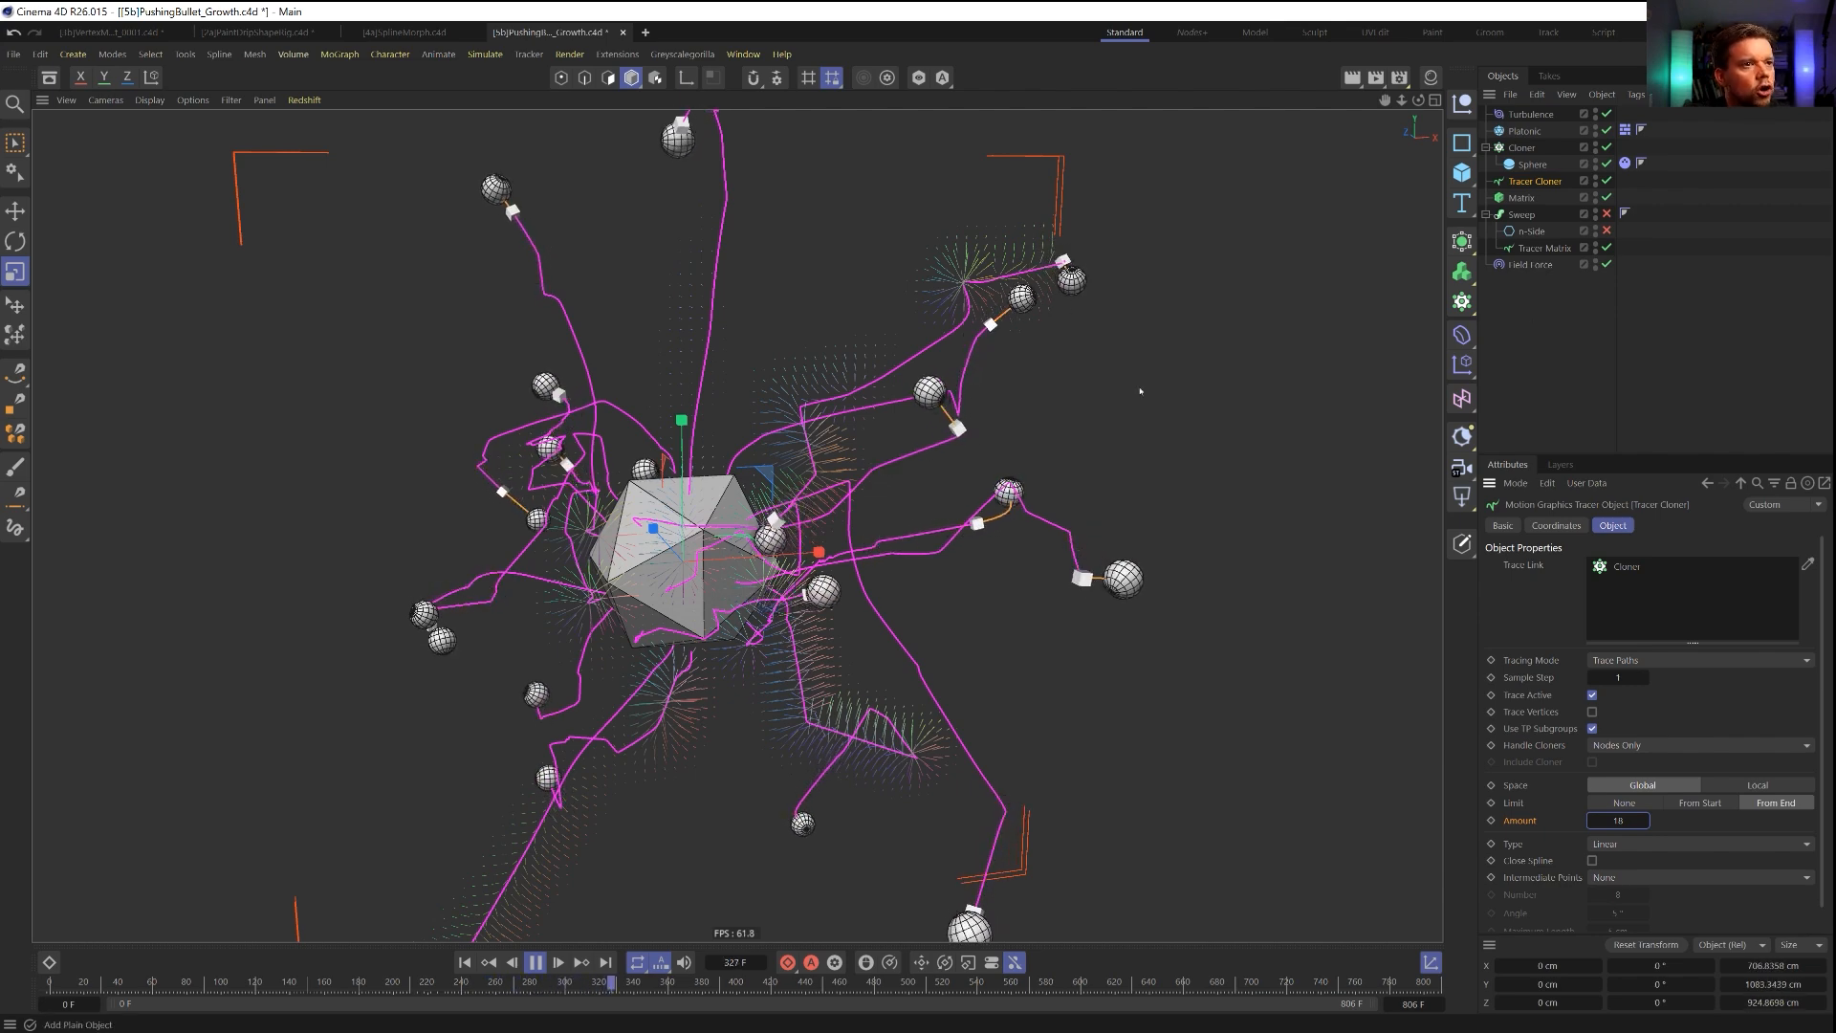
Replay the simulation from the first frame and change the Field Force's velocity type to Add to Velocity.
{"action": "mouse_move", "coordinate": [1197, 593]}
{"action": "left_mouse_down", "text": "alt"}
{"action": "mouse_move", "coordinate": [1142, 590]}
{"action": "mouse_move", "coordinate": [1210, 607]}
{"action": "mouse_move", "coordinate": [1191, 592]}
{"action": "left_mouse_up", "text": "alt"}
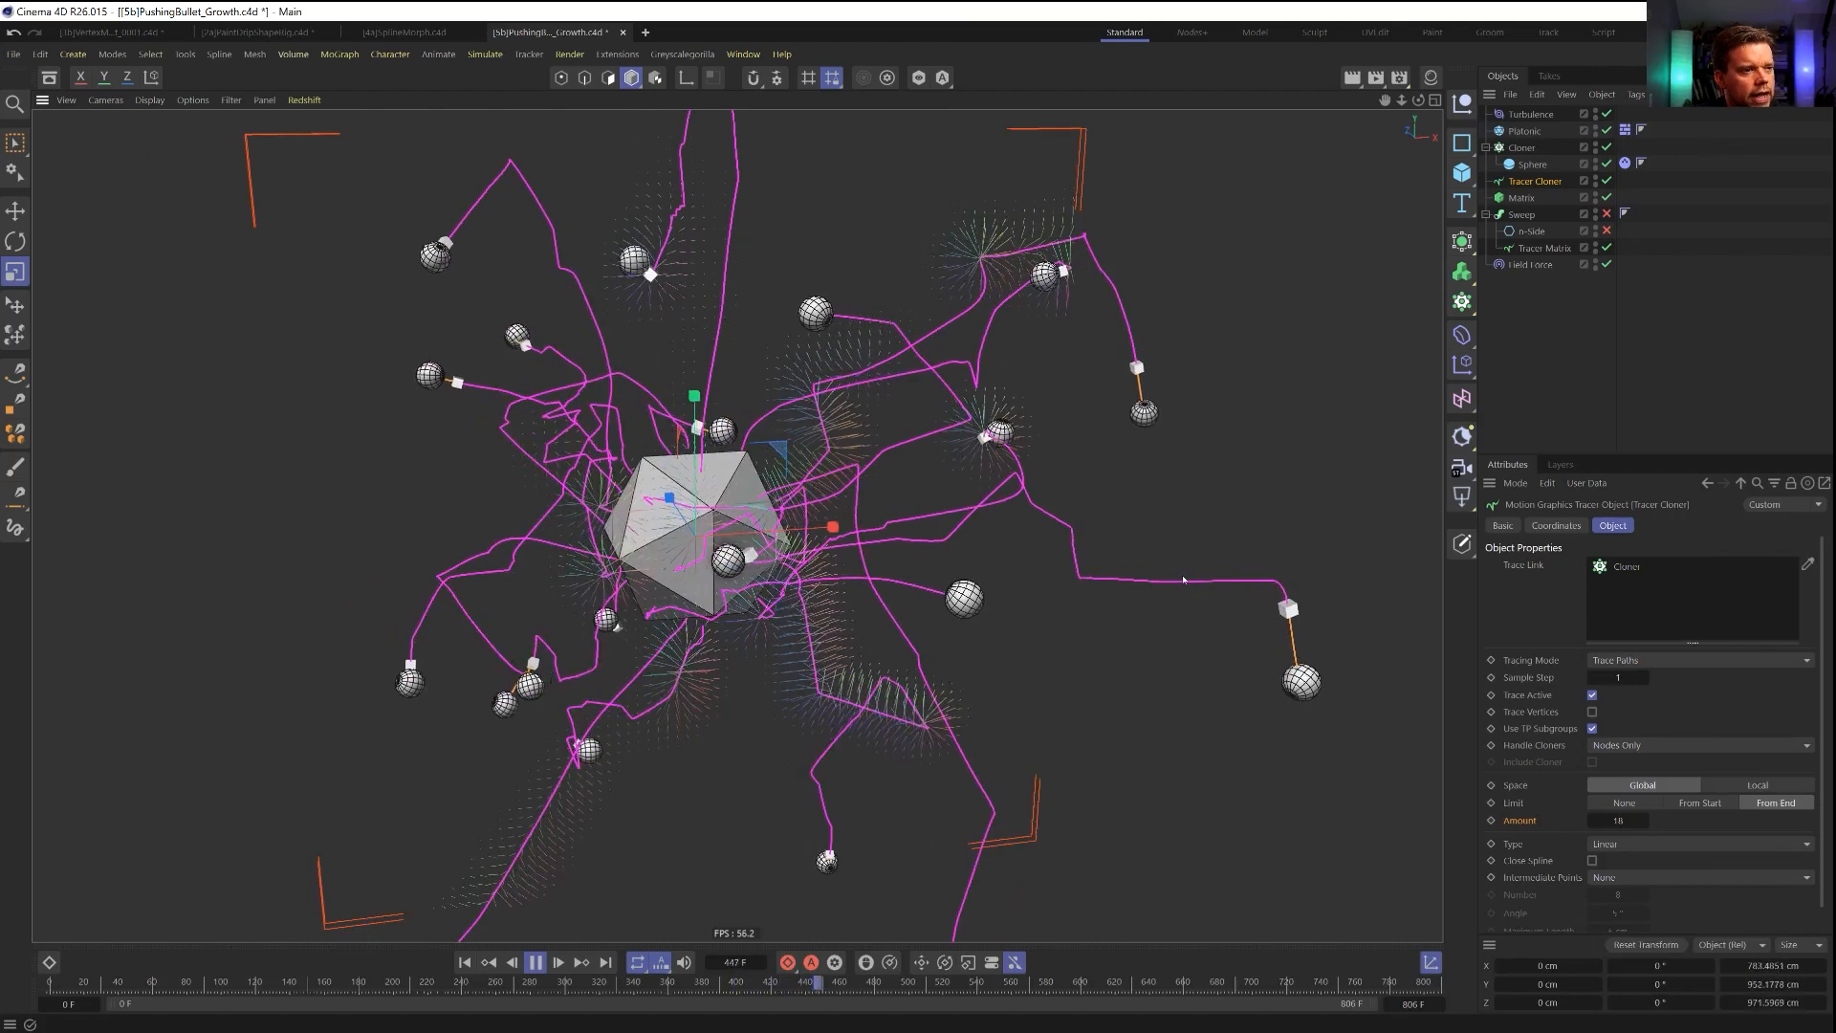
{"action": "left_click_drag", "start_coordinate": [1190, 592], "coordinate": [1157, 673], "text": "alt"}
{"action": "scroll", "coordinate": [792, 454], "scroll_direction": "down", "scroll_amount": 5}
{"action": "middle_click_drag", "start_coordinate": [652, 452], "coordinate": [799, 535], "text": "alt"}
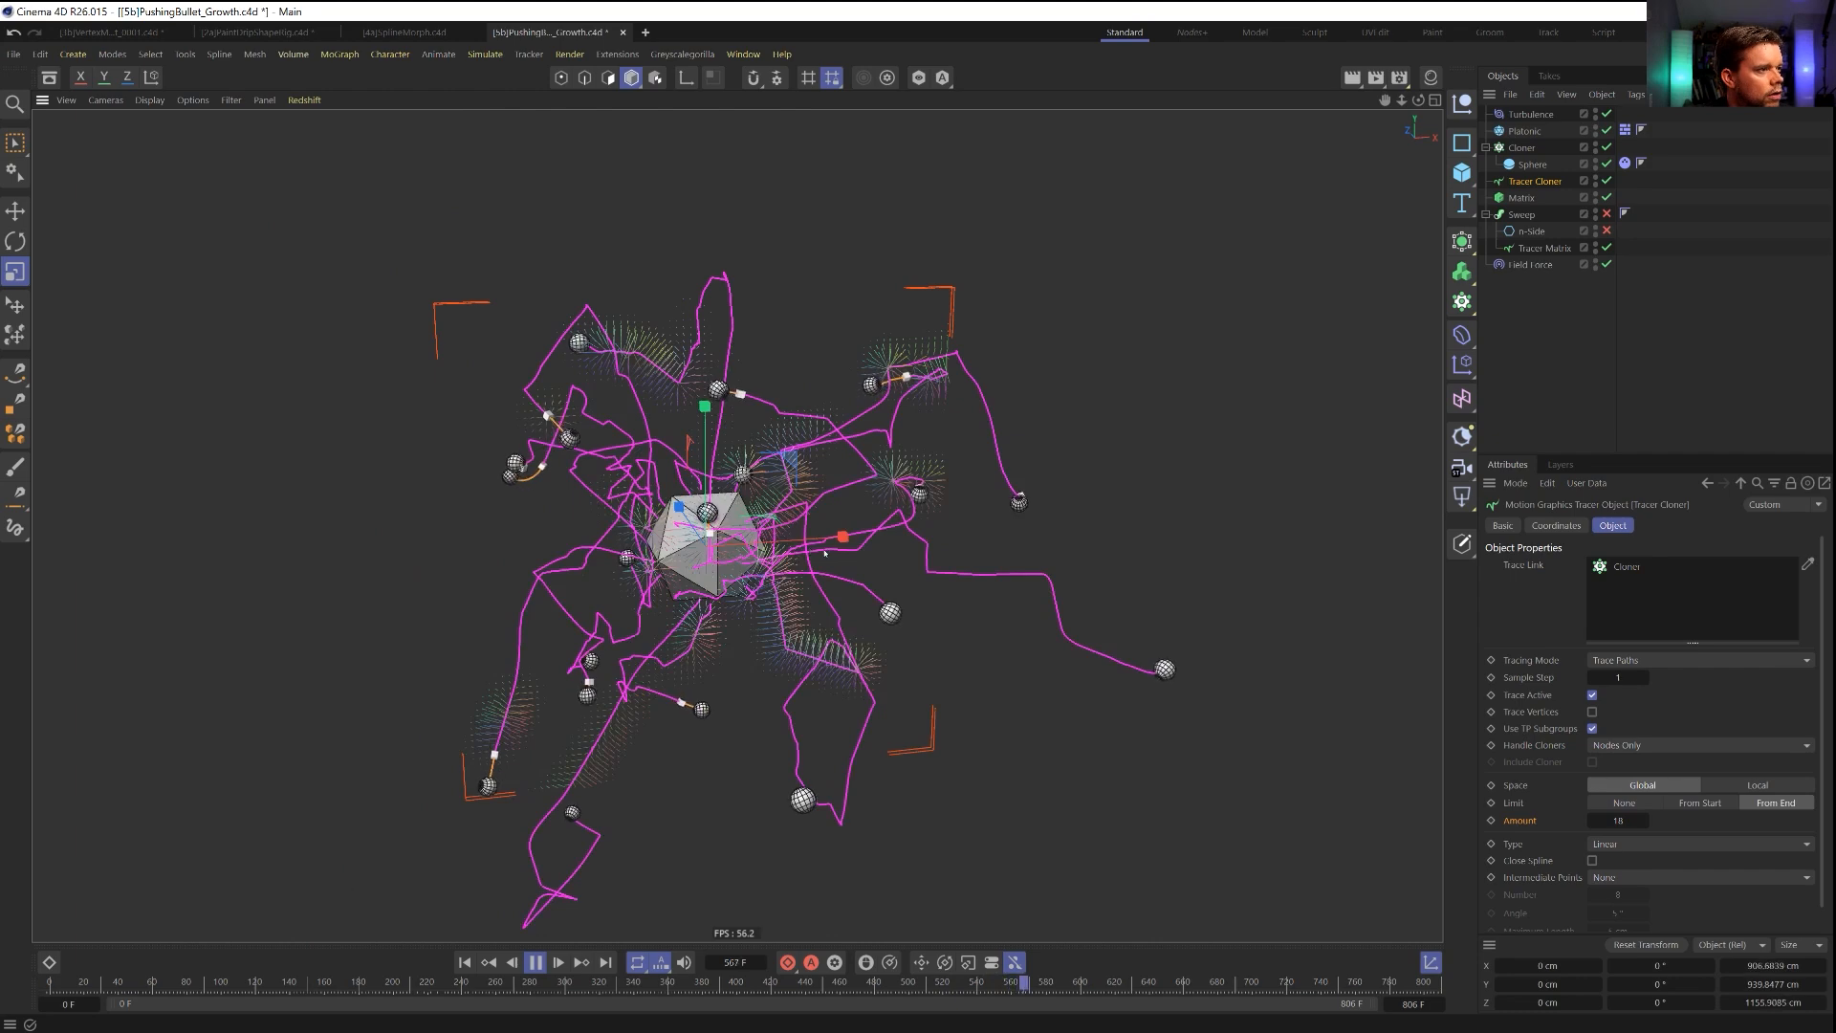
{"action": "scroll", "coordinate": [798, 535], "scroll_direction": "up", "scroll_amount": 3}
{"action": "left_click", "coordinate": [461, 962]}
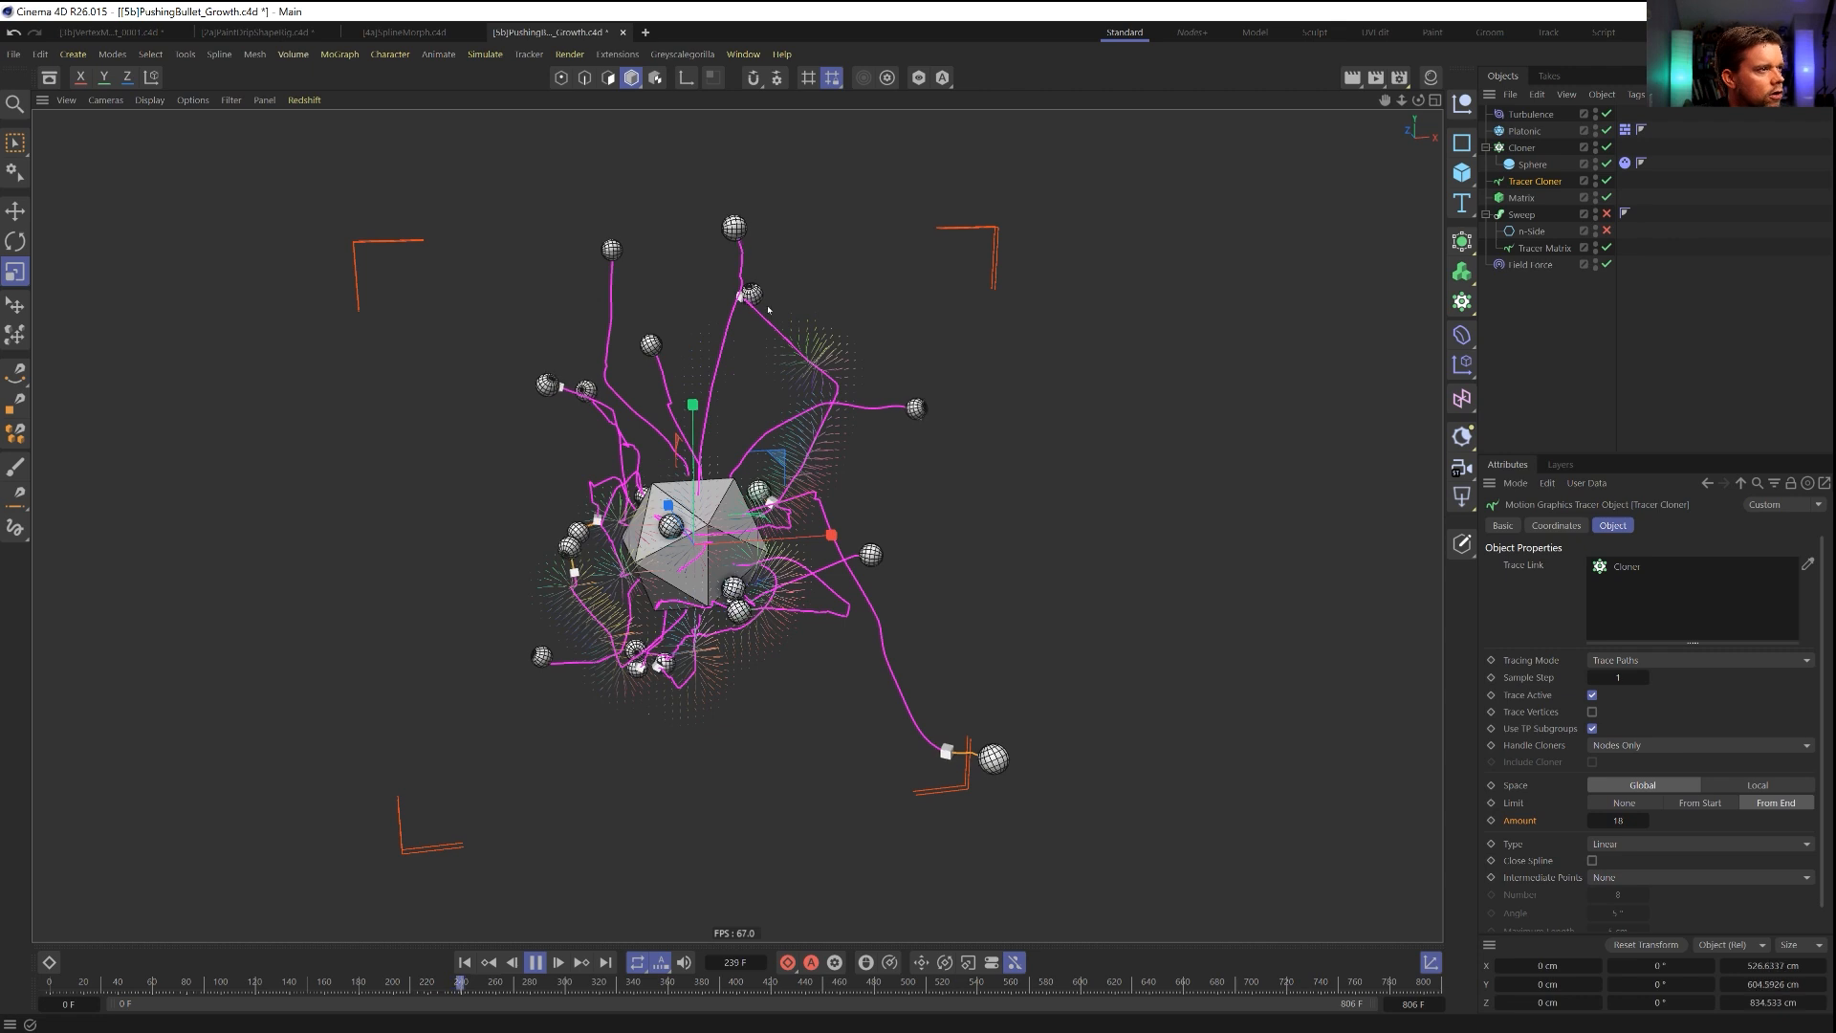
{"action": "left_click", "coordinate": [1542, 265]}
{"action": "left_click", "coordinate": [1617, 566]}
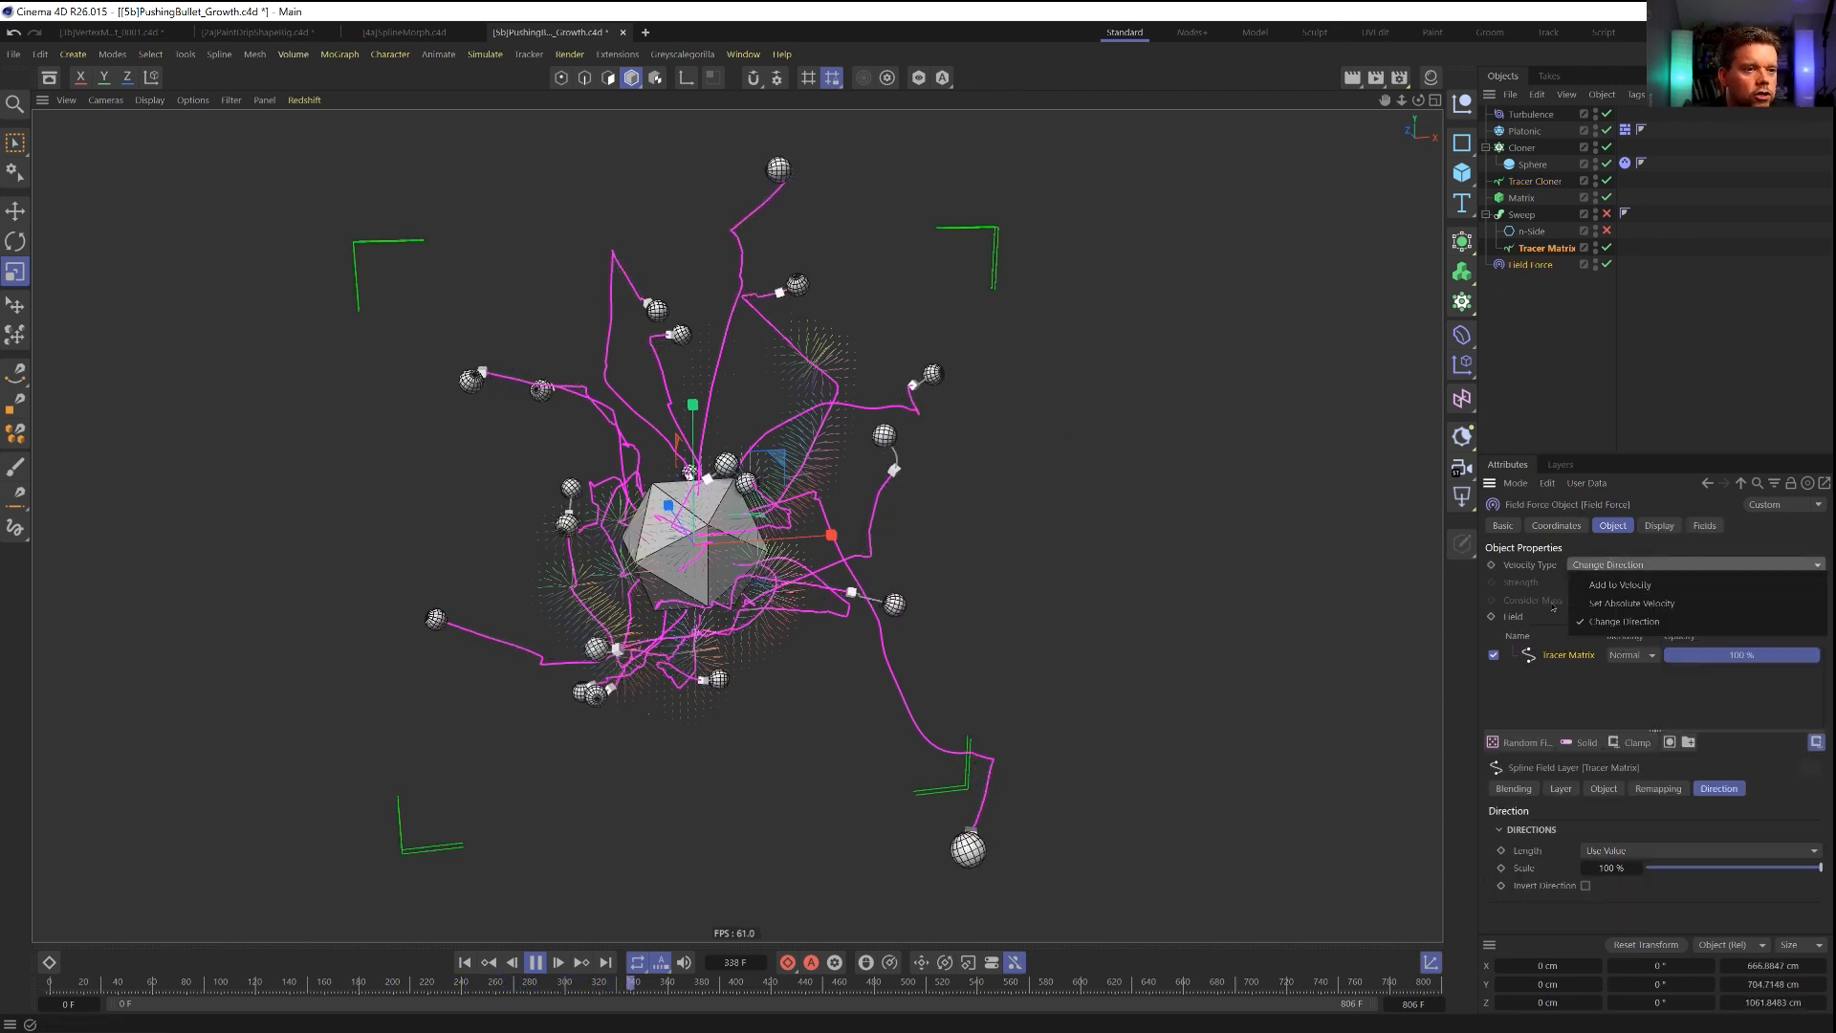
{"action": "left_click", "coordinate": [1604, 587]}
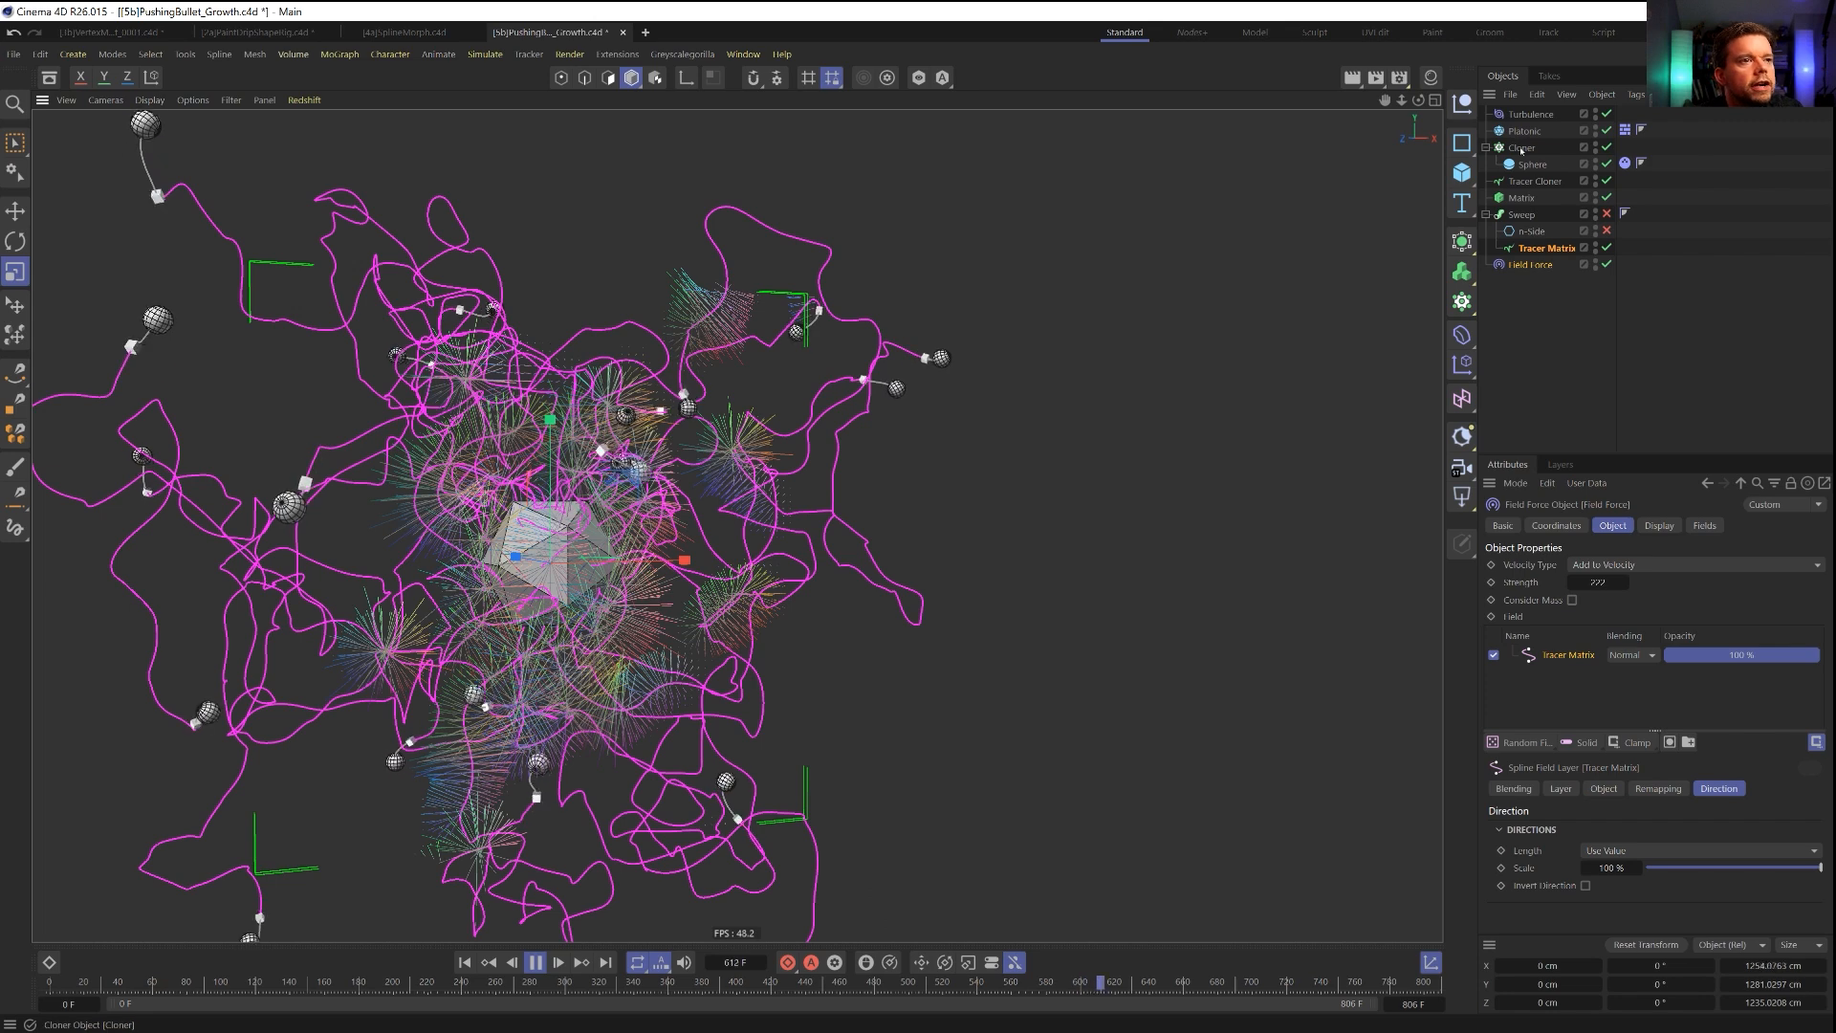
Check the Turbulence settings and add the Tracer Matrix to the Field Force's fields a second time.
{"action": "left_click", "coordinate": [1524, 116]}
{"action": "left_click", "coordinate": [1583, 565]}
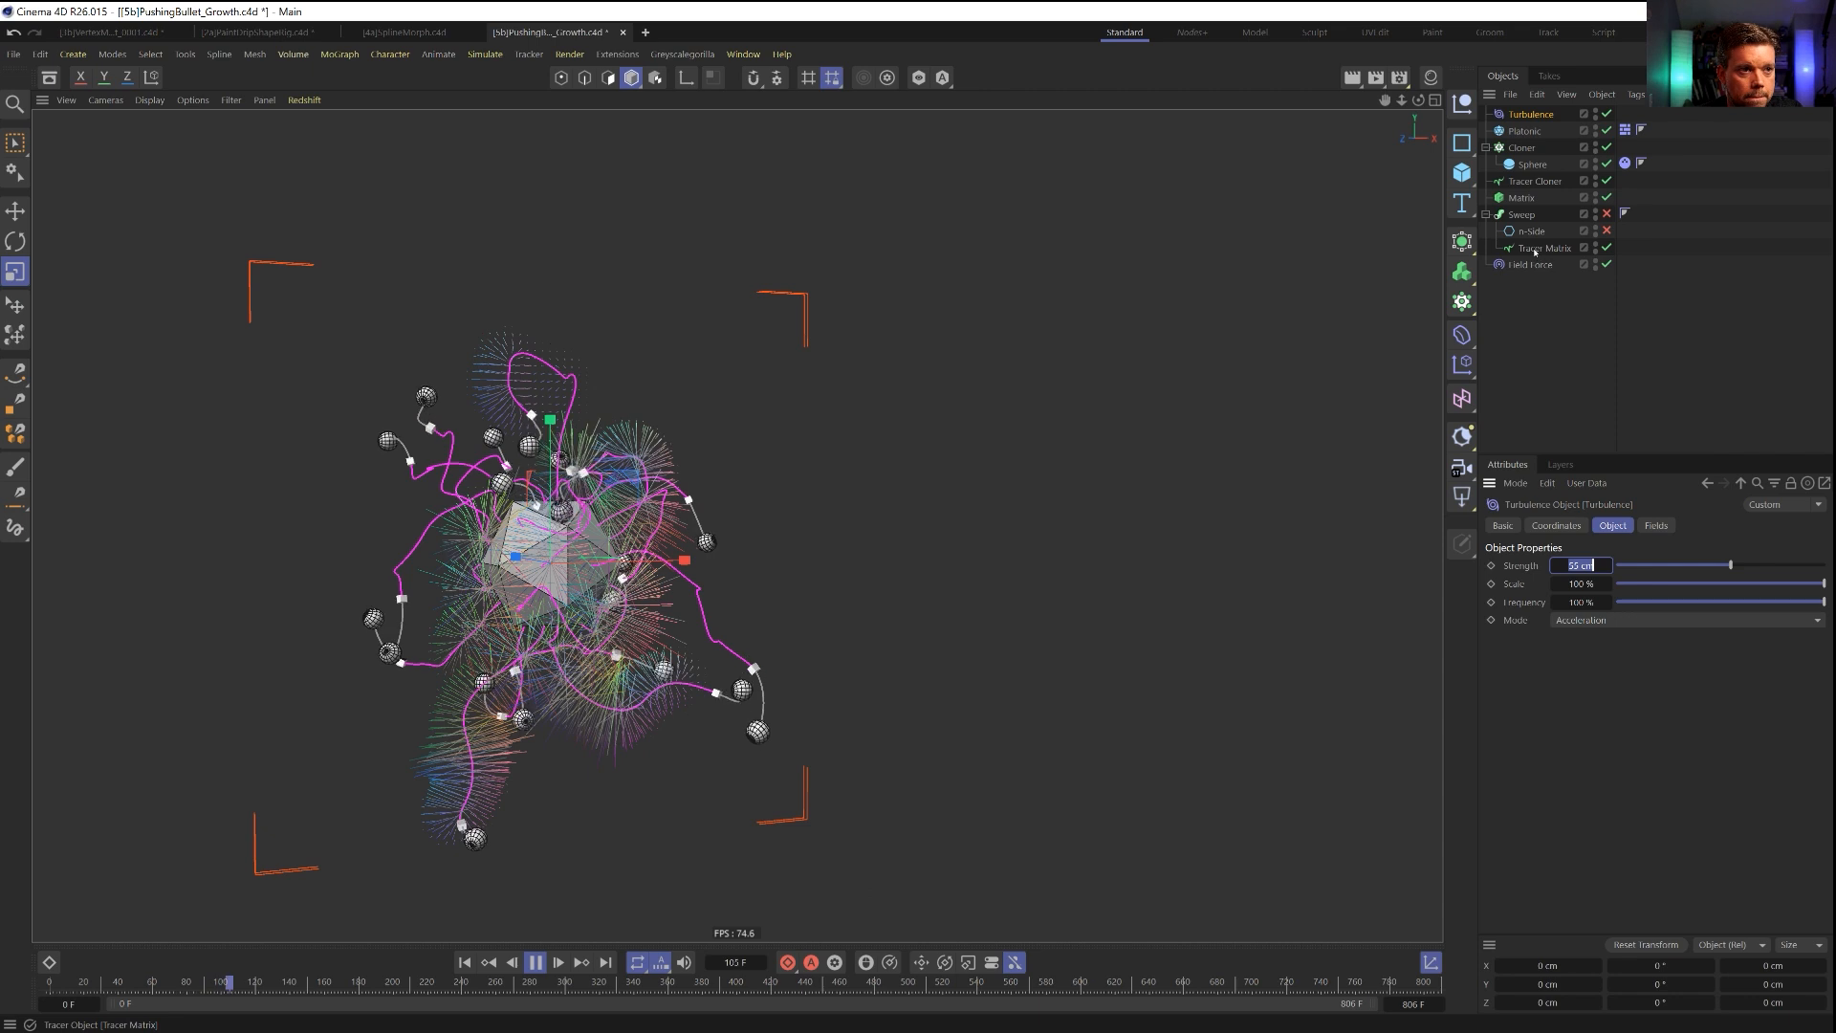
{"action": "left_click", "coordinate": [1533, 249]}
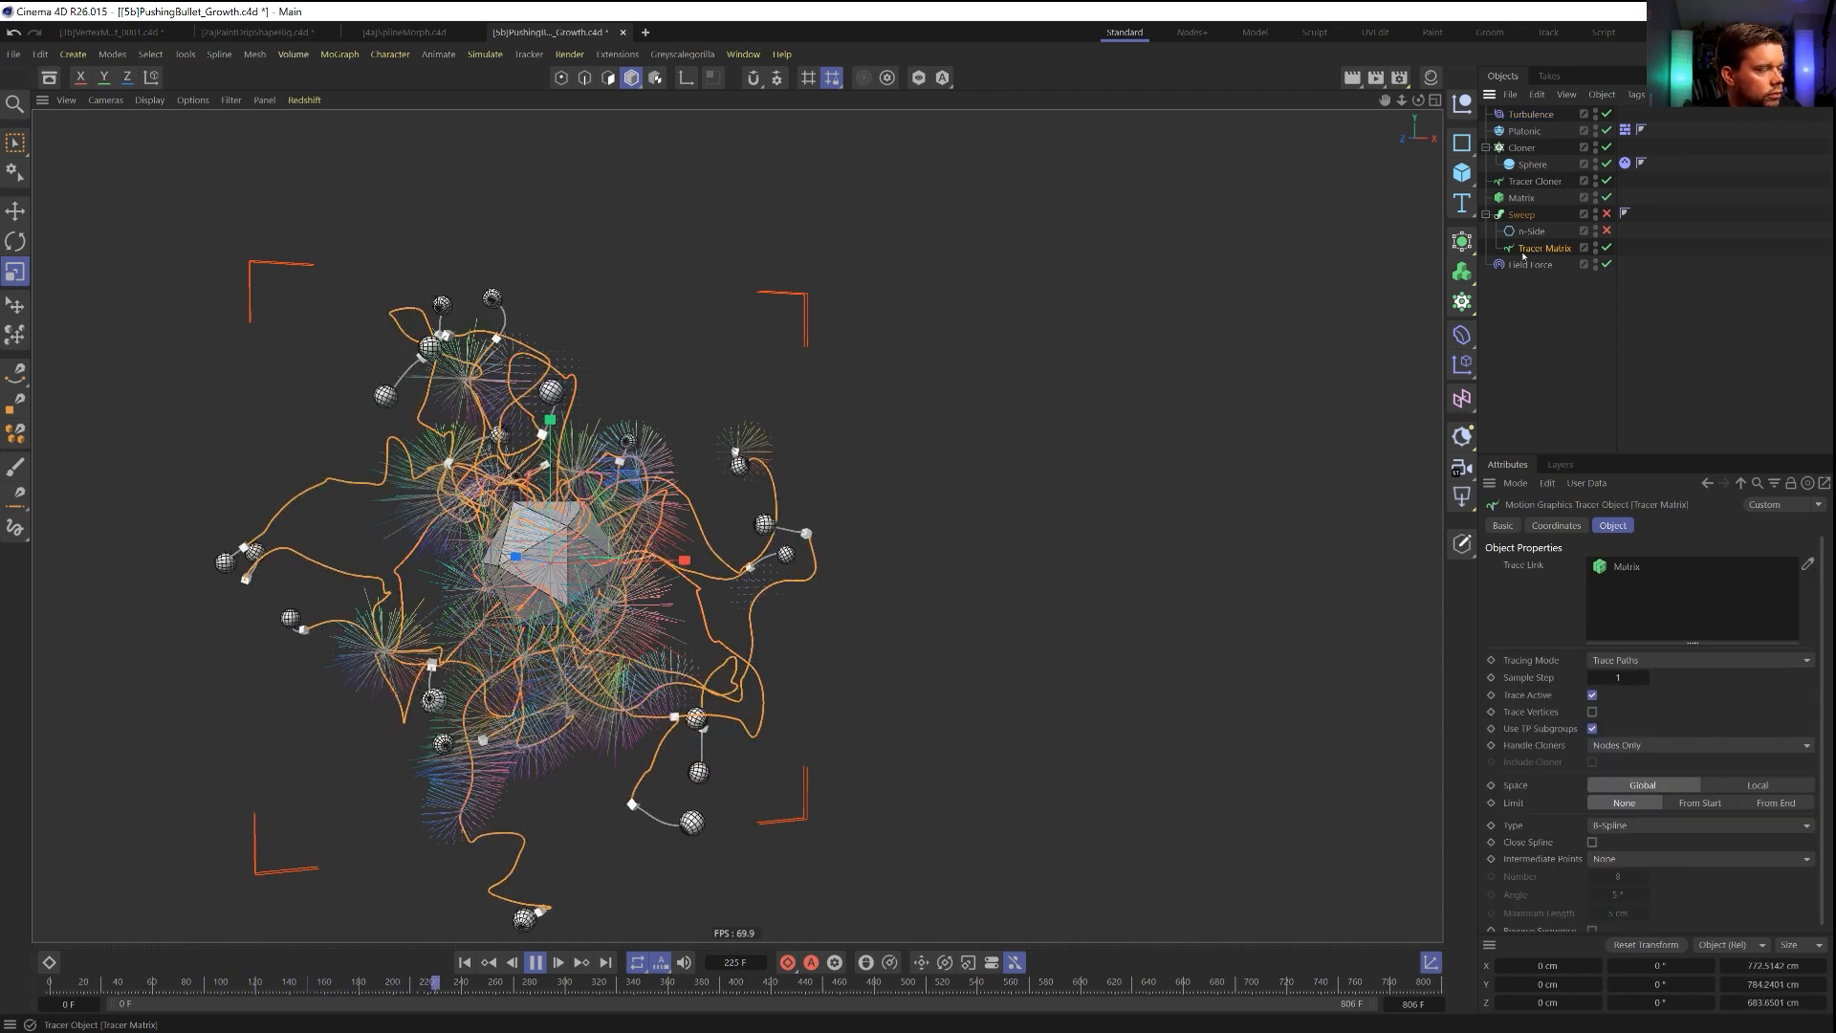
{"action": "left_click", "coordinate": [1529, 265]}
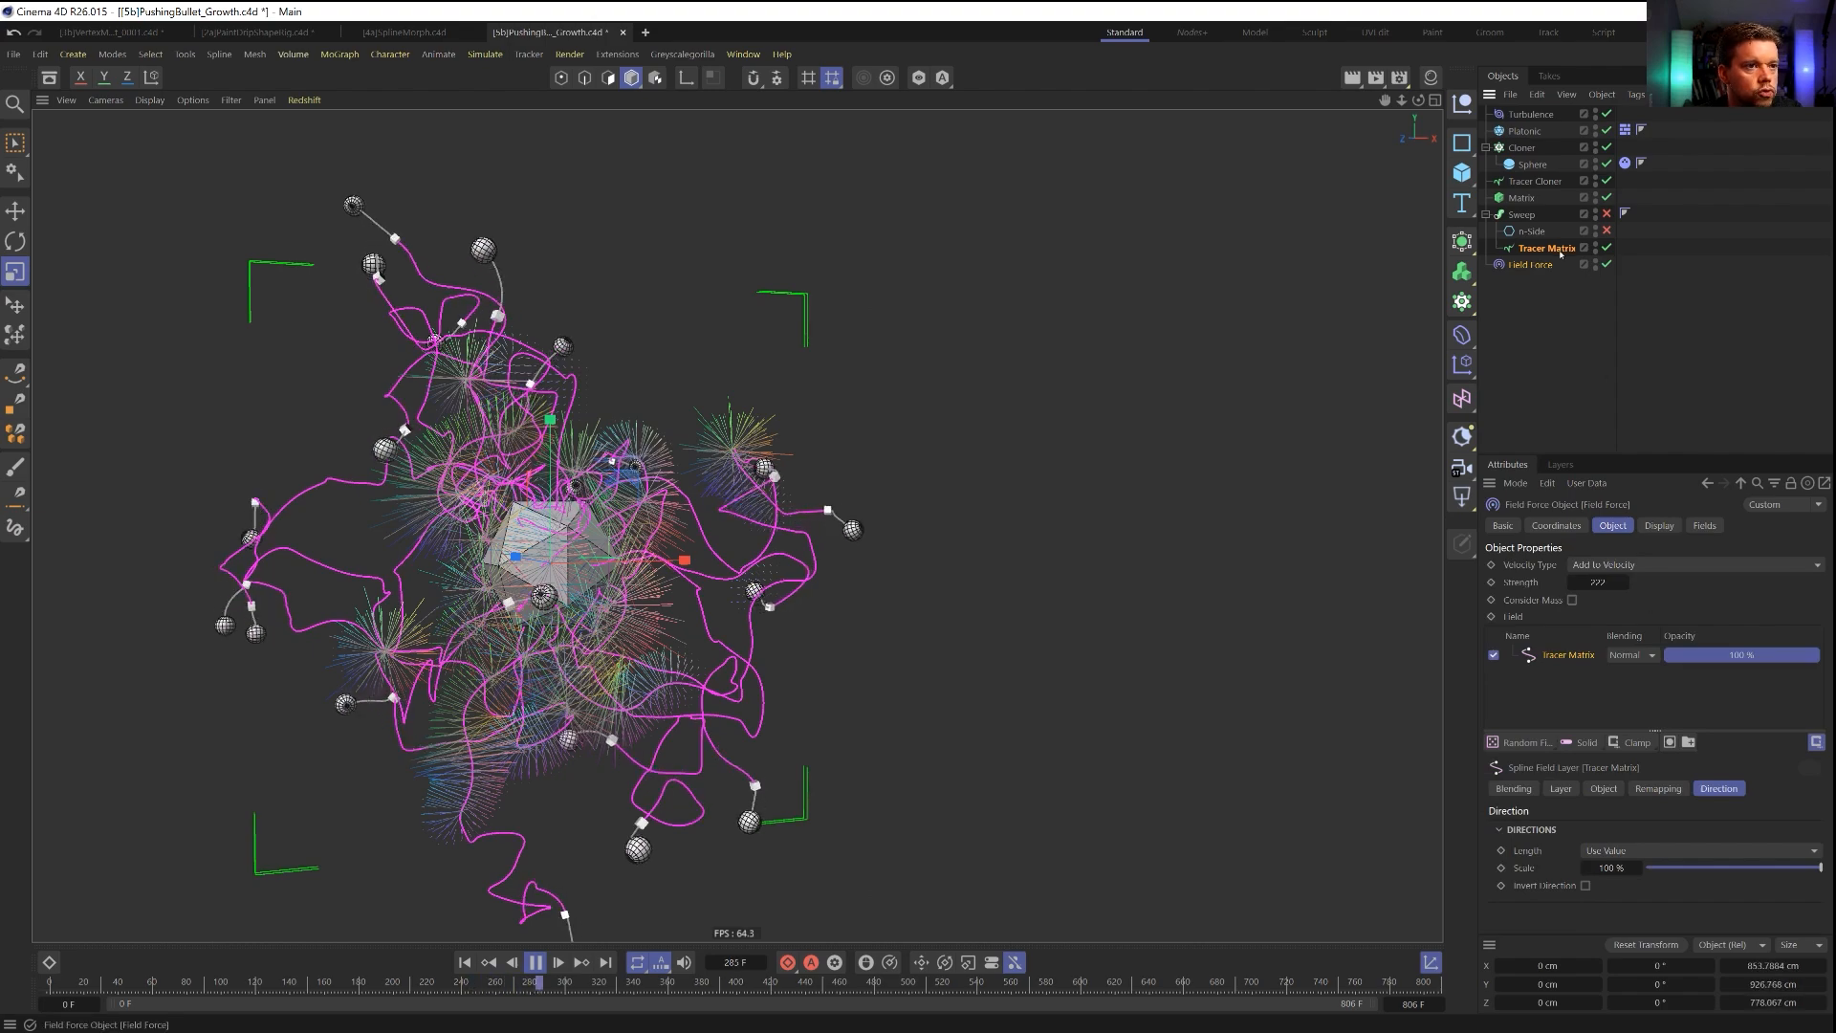
{"action": "left_click_drag", "start_coordinate": [1552, 655], "coordinate": [1552, 654]}
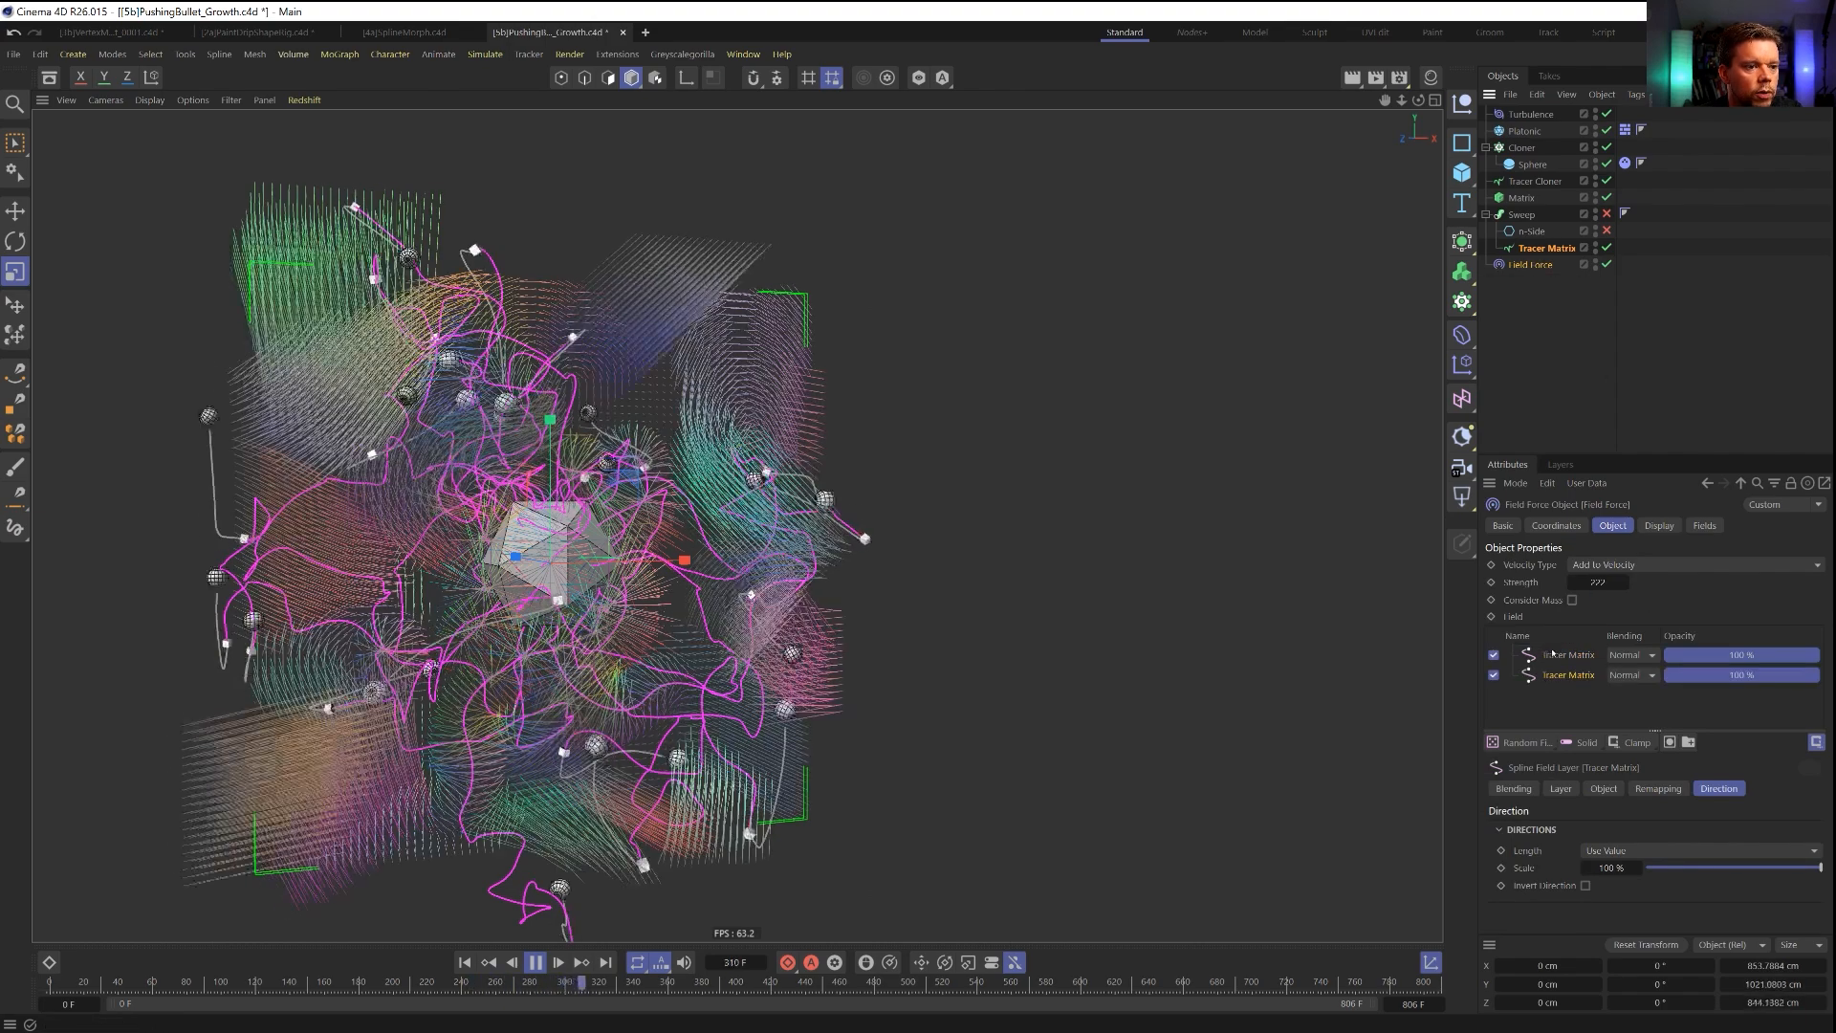
Set the new upper Tracer Matrix layer's distance mode to Radius with a 15 cm radius.
{"action": "left_click", "coordinate": [1602, 790]}
{"action": "left_click", "coordinate": [1562, 790]}
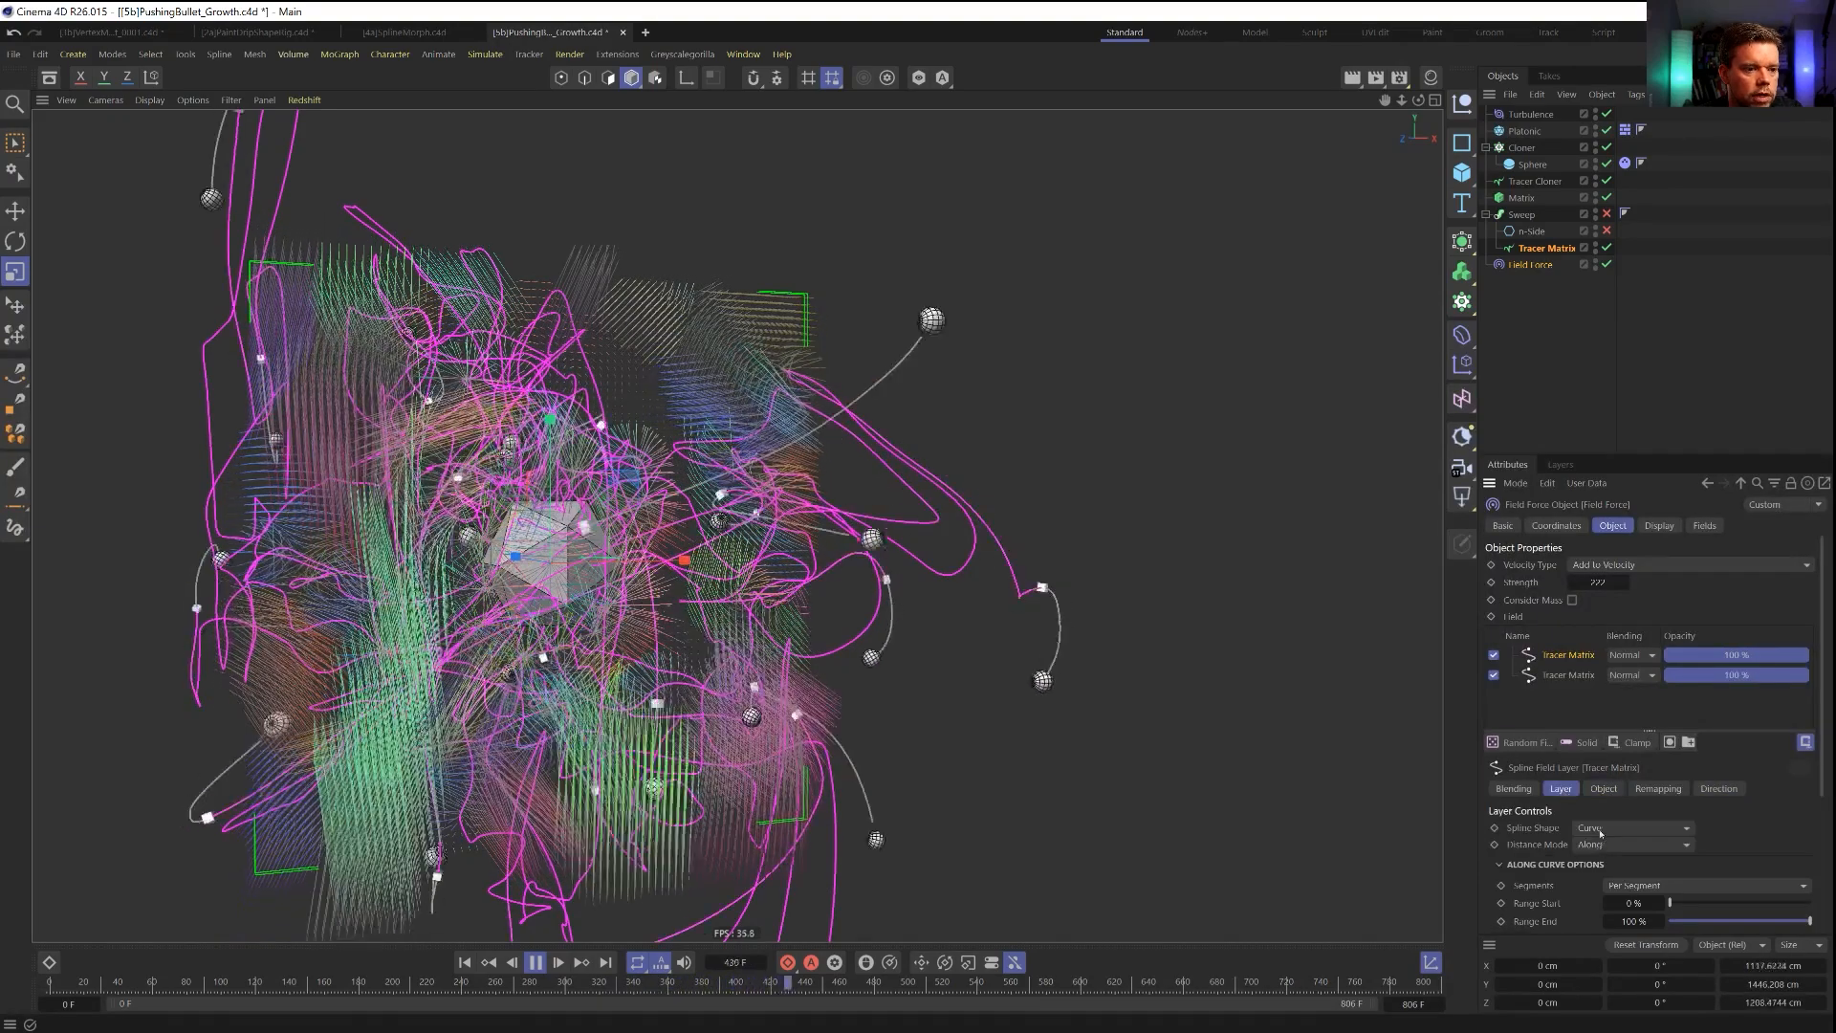
{"action": "left_click", "coordinate": [1631, 828]}
{"action": "left_click", "coordinate": [1578, 845]}
{"action": "left_click", "coordinate": [1626, 882]}
{"action": "left_click", "coordinate": [1611, 887]}
{"action": "type", "text": "15"}
{"action": "key", "text": "Return"}
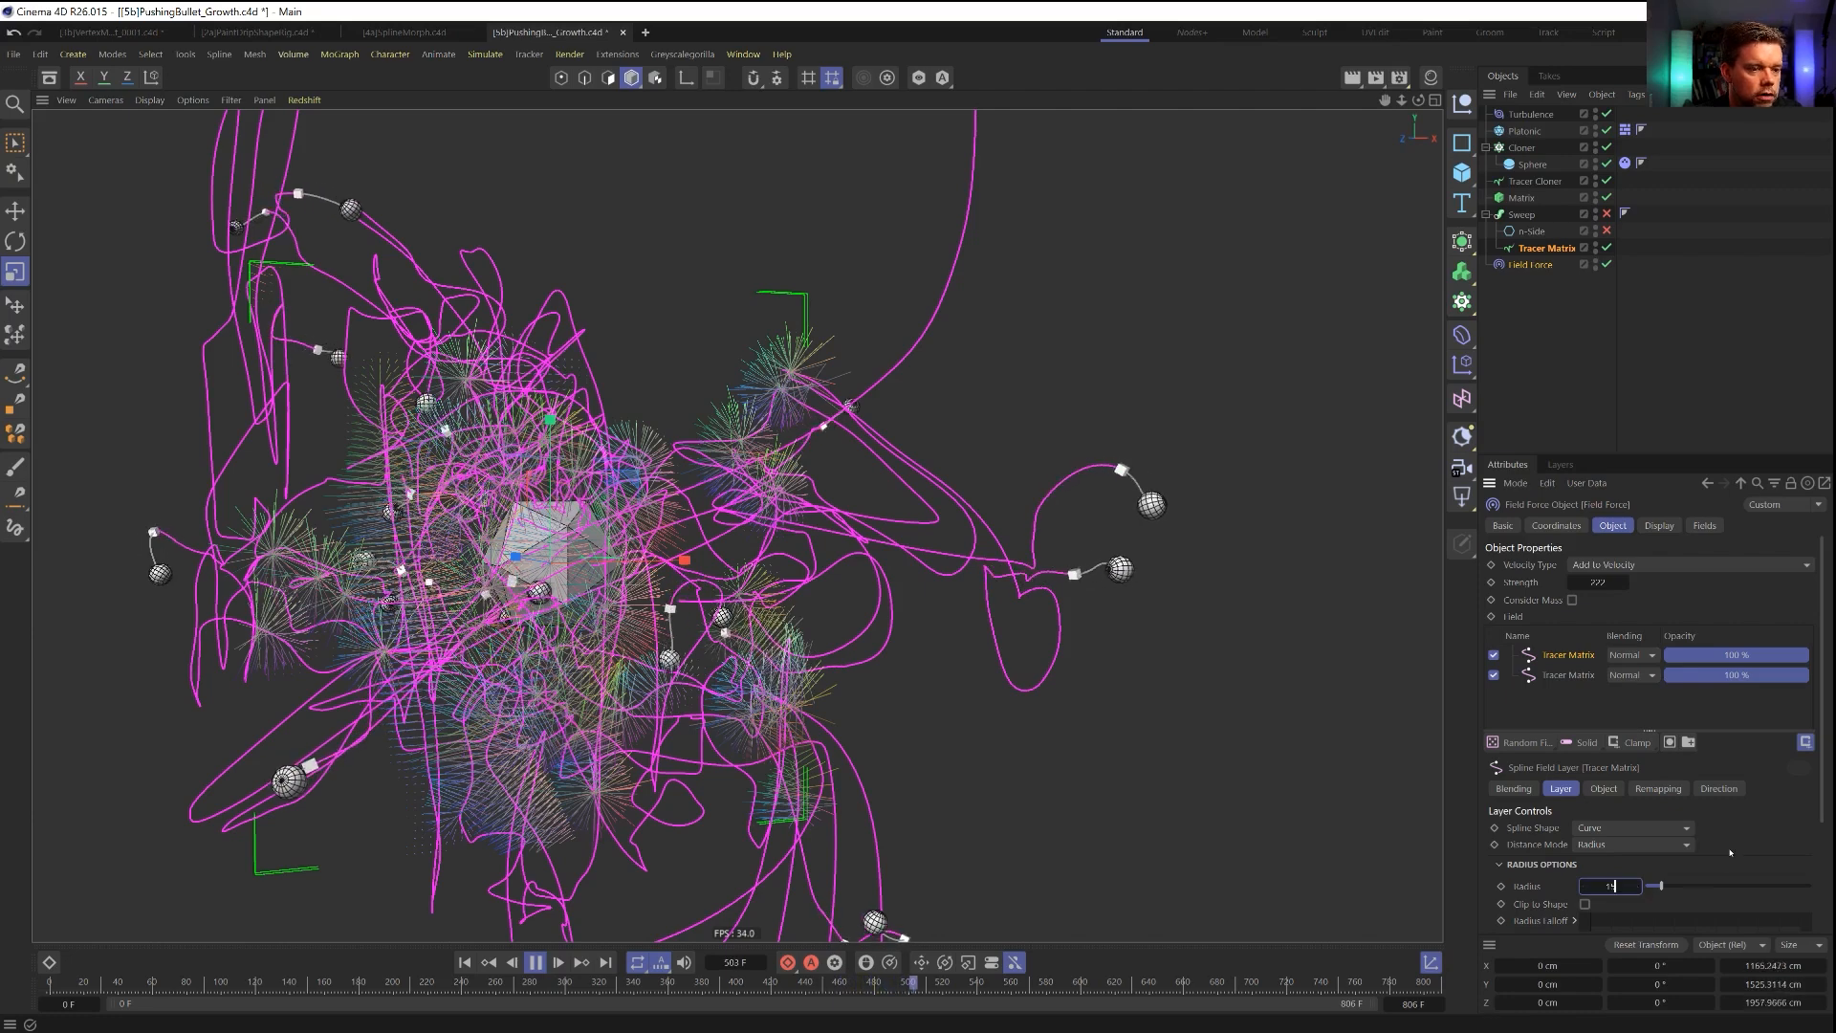
{"action": "scroll", "coordinate": [1540, 874], "scroll_direction": "down", "scroll_amount": 3}
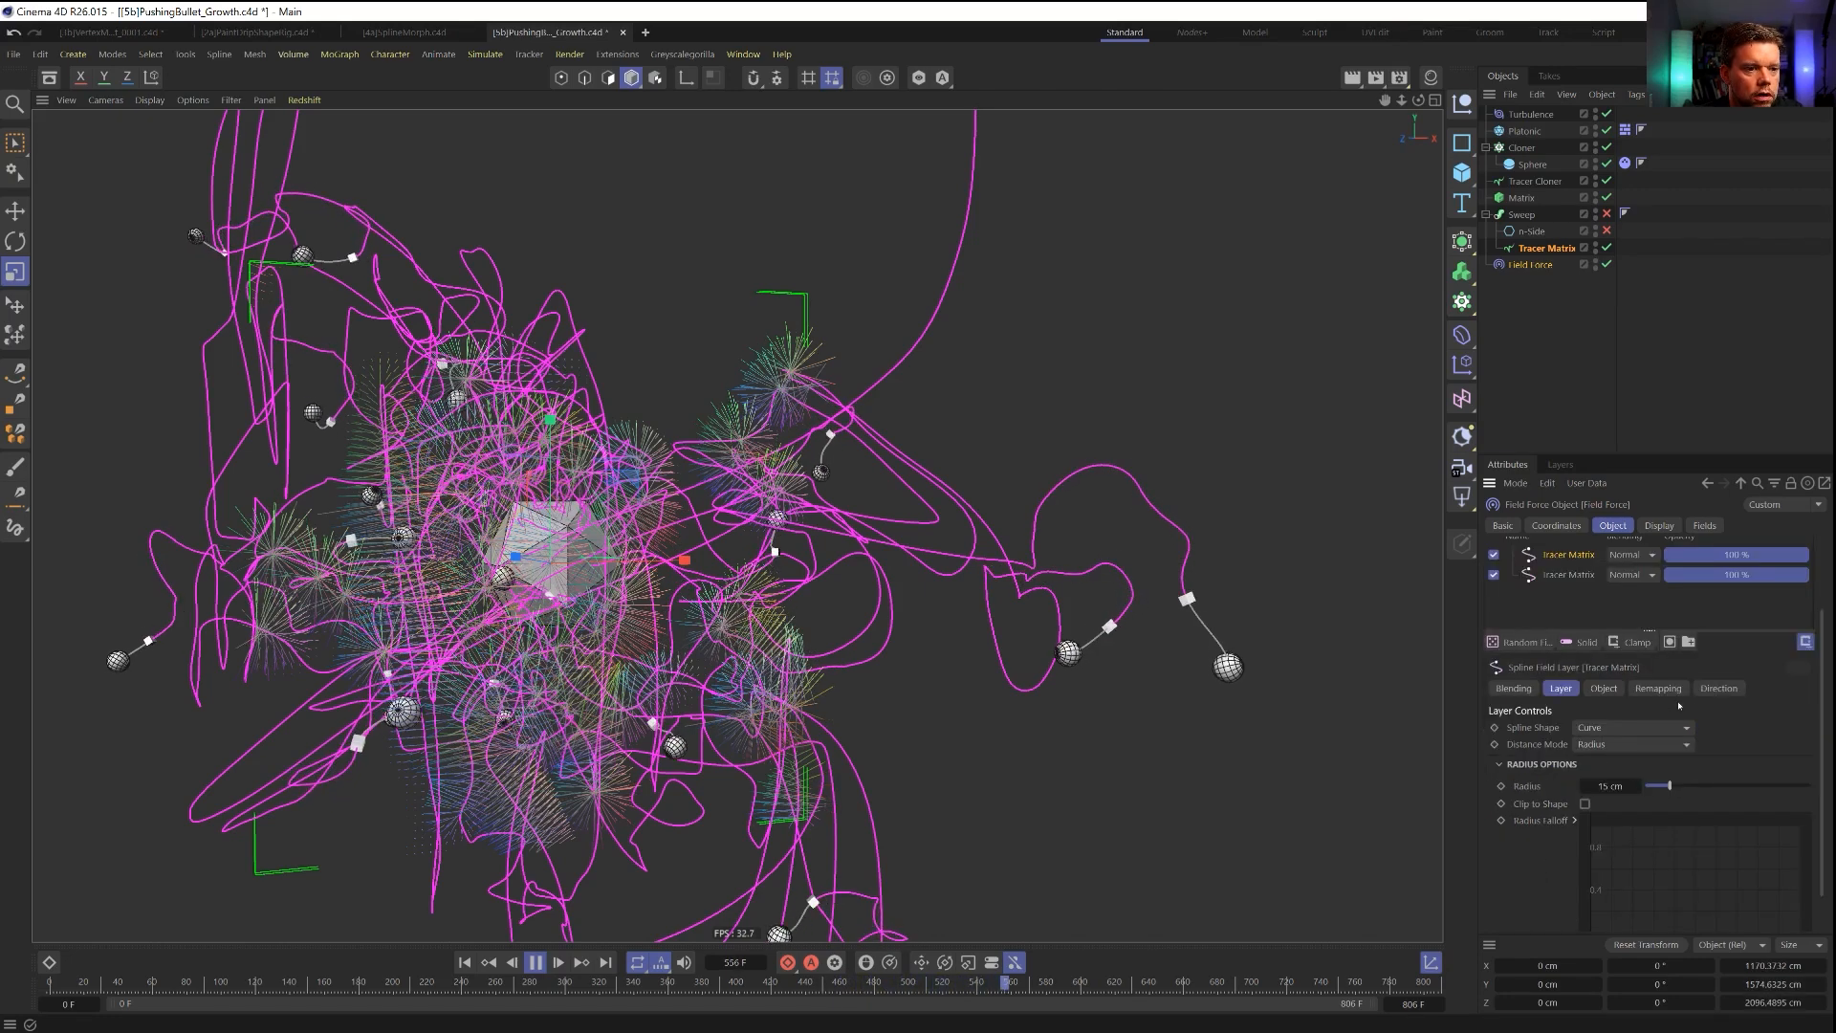
Set the upper Tracer Matrix layer's direction scale to 1000 % and turn off its Invert Direction option.
{"action": "left_click", "coordinate": [1719, 688]}
{"action": "scroll", "coordinate": [1728, 689], "scroll_direction": "up", "scroll_amount": 3}
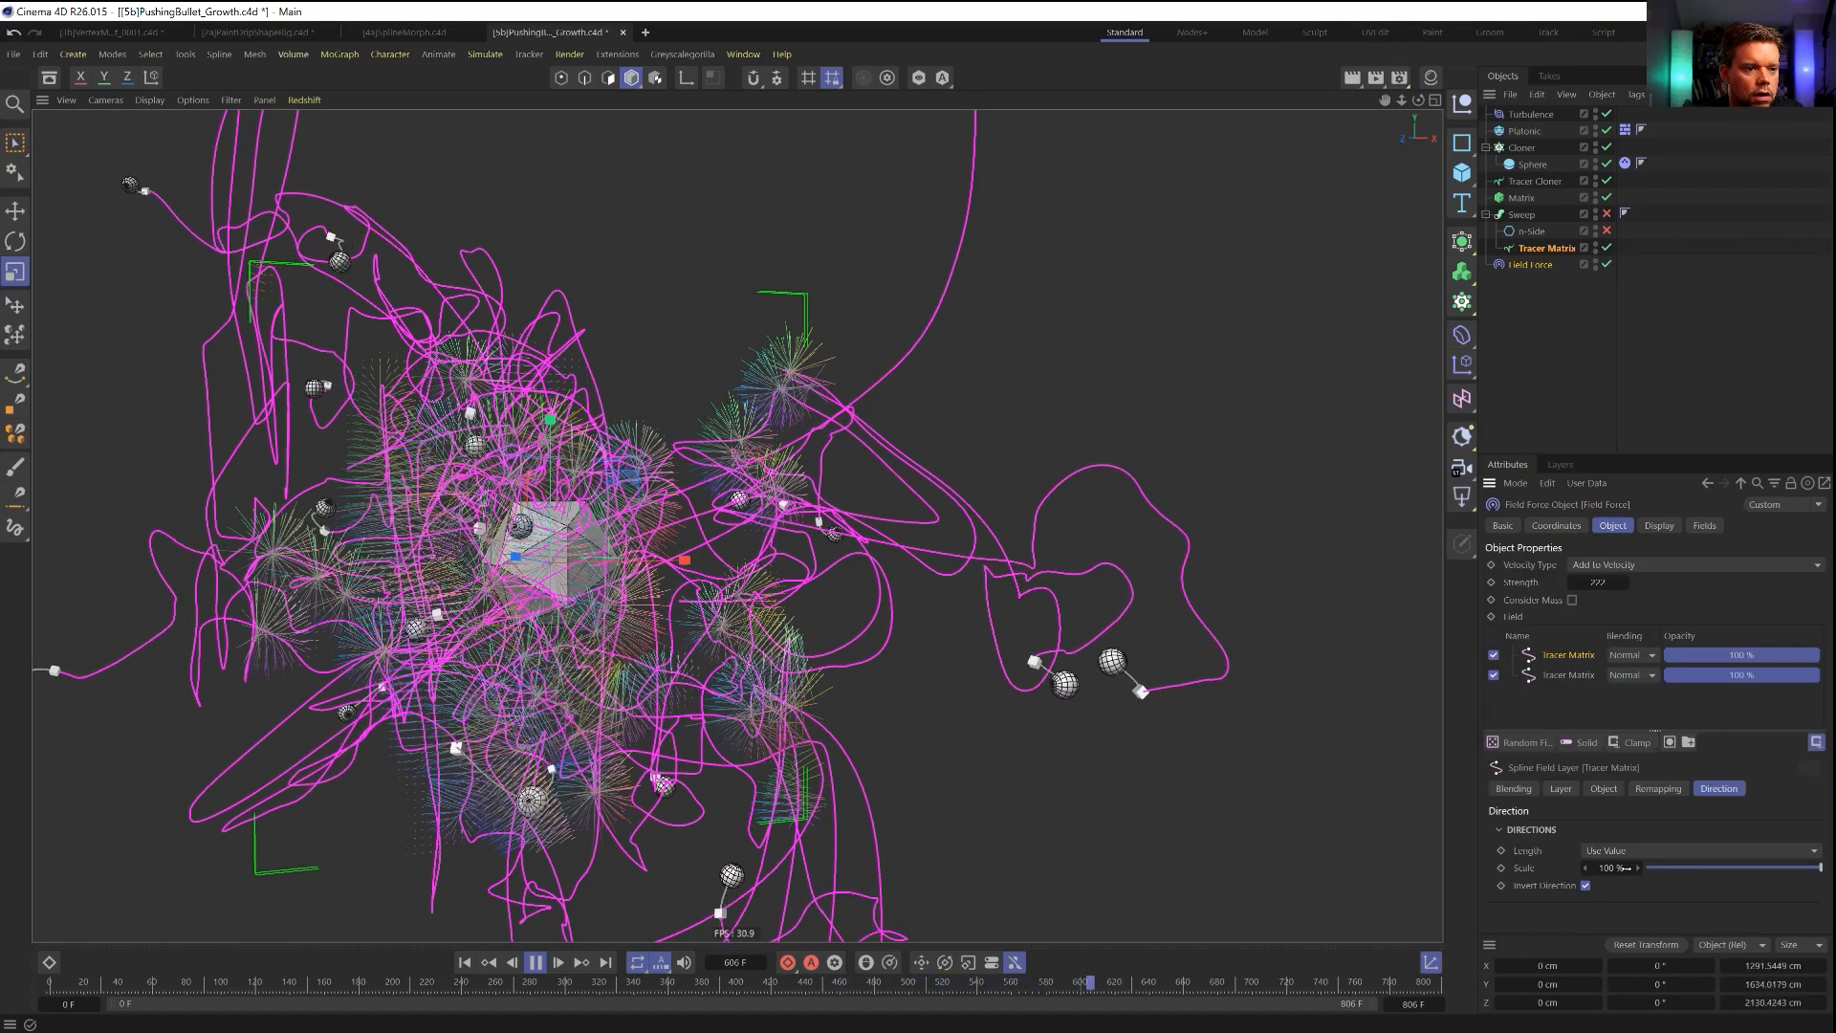
{"action": "type", "text": "0"}
{"action": "key", "text": "Return"}
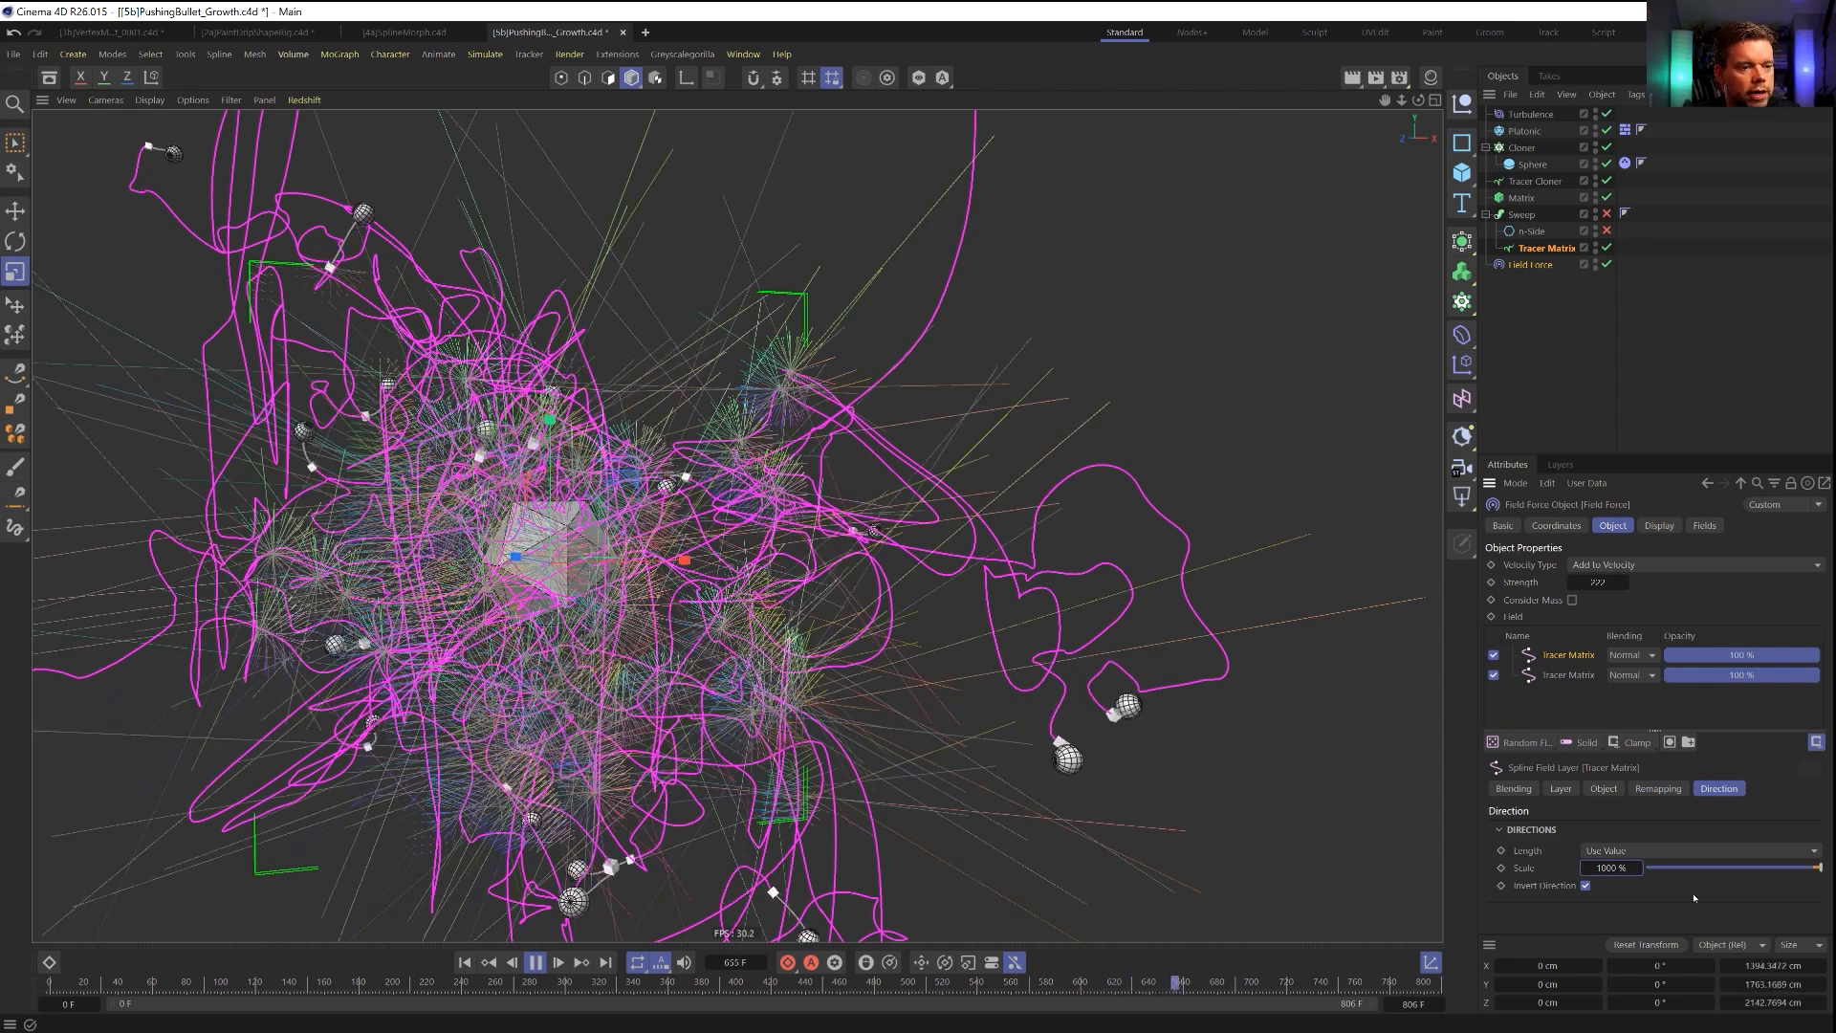
{"action": "left_click", "coordinate": [1585, 886]}
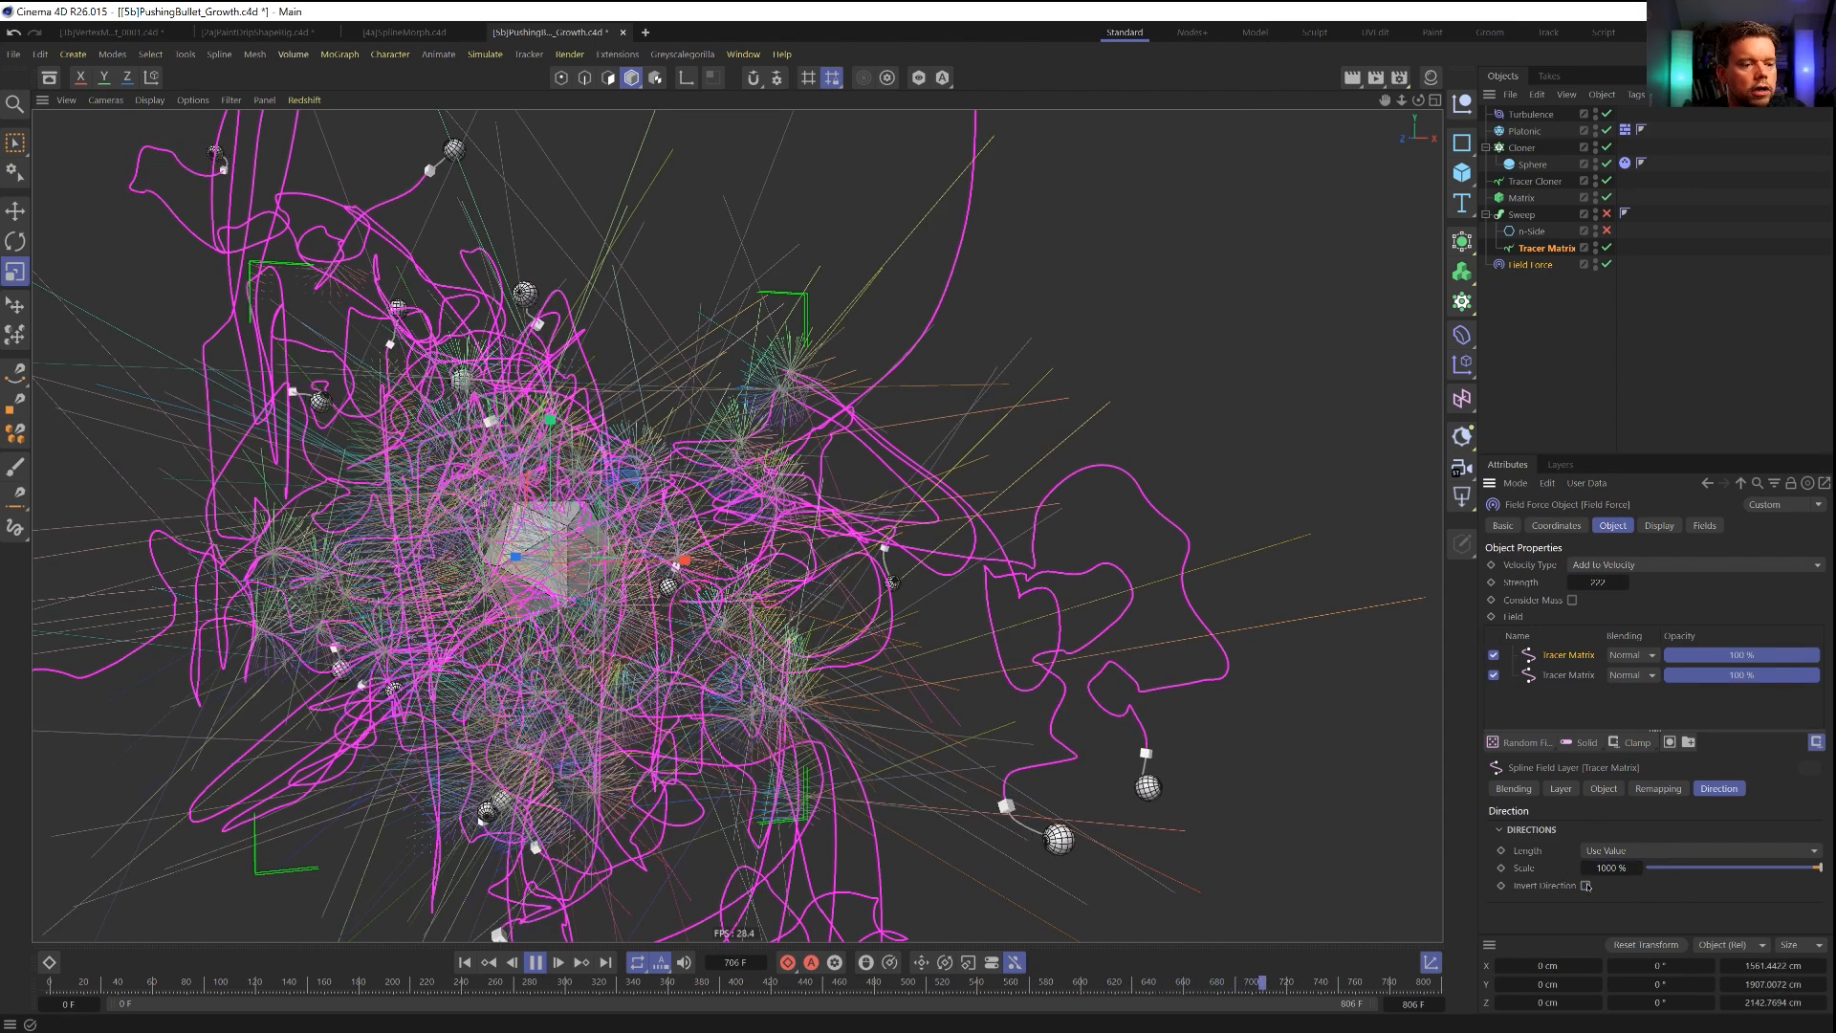
Set the lower Tracer Matrix layer's direction scale to 55 % and its radius to 120 cm.
{"action": "left_click", "coordinate": [1569, 675]}
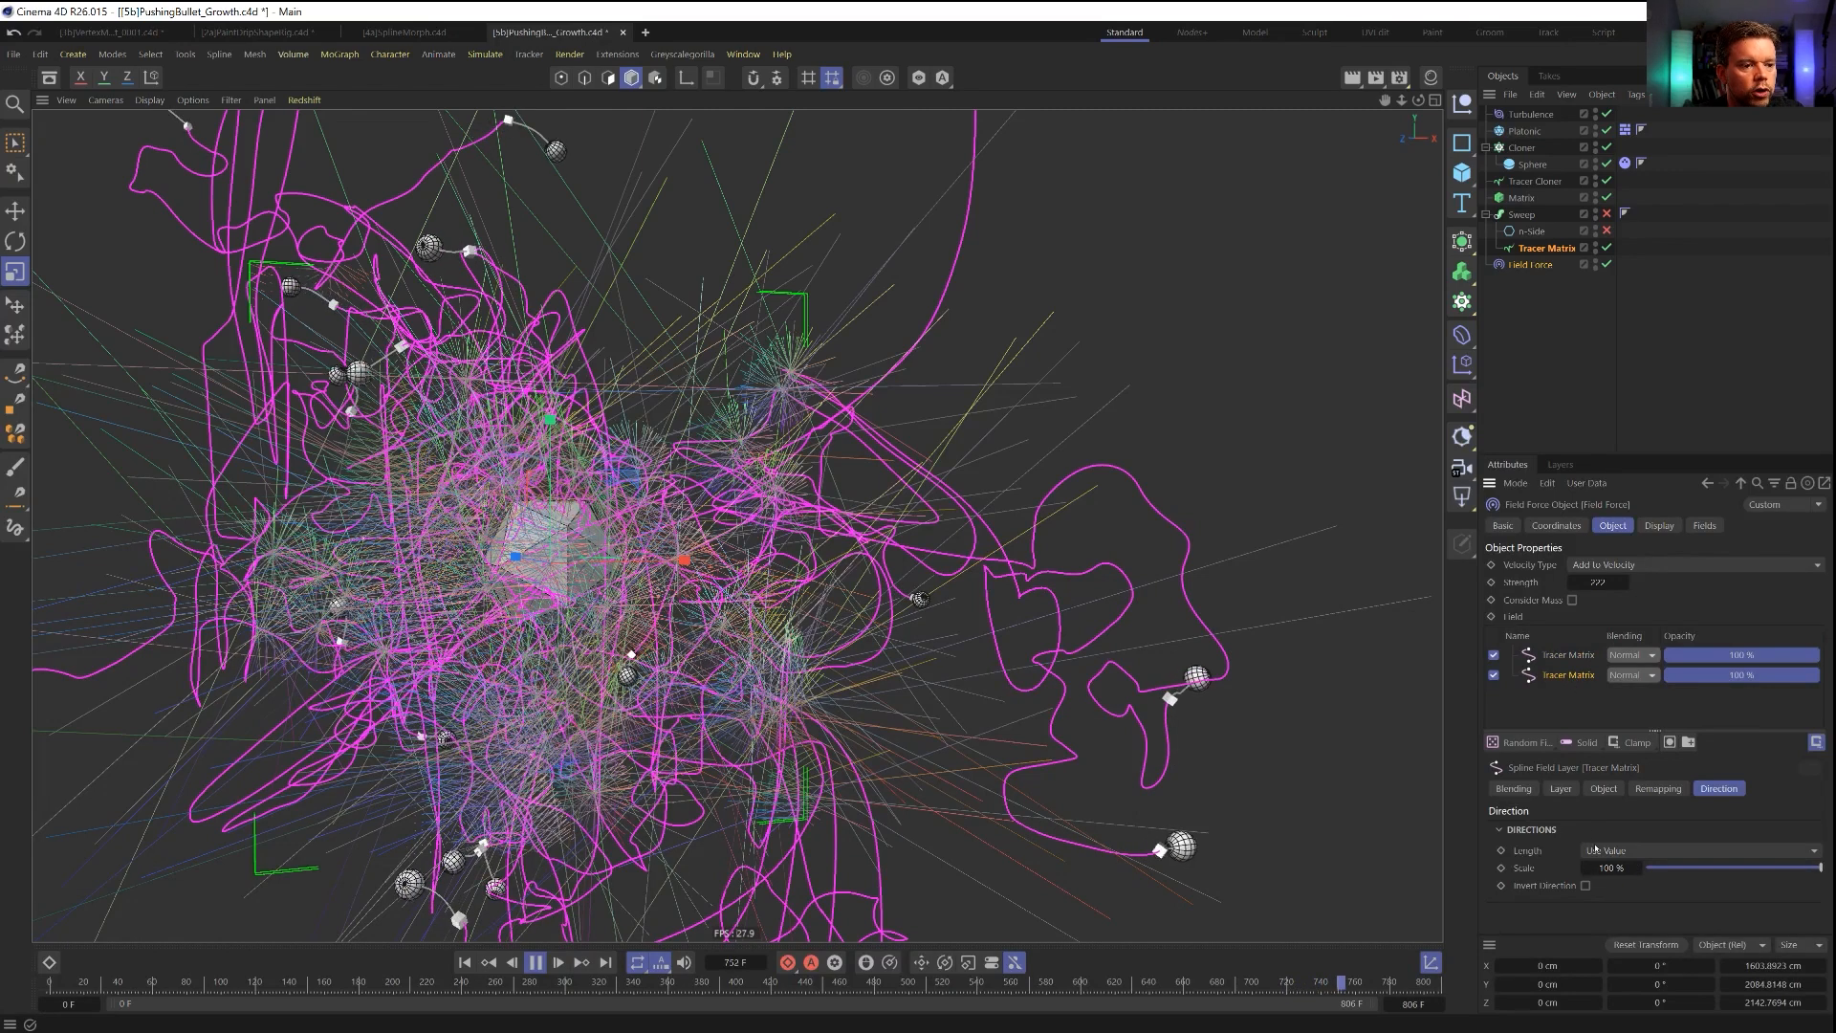
{"action": "left_click", "coordinate": [1626, 867]}
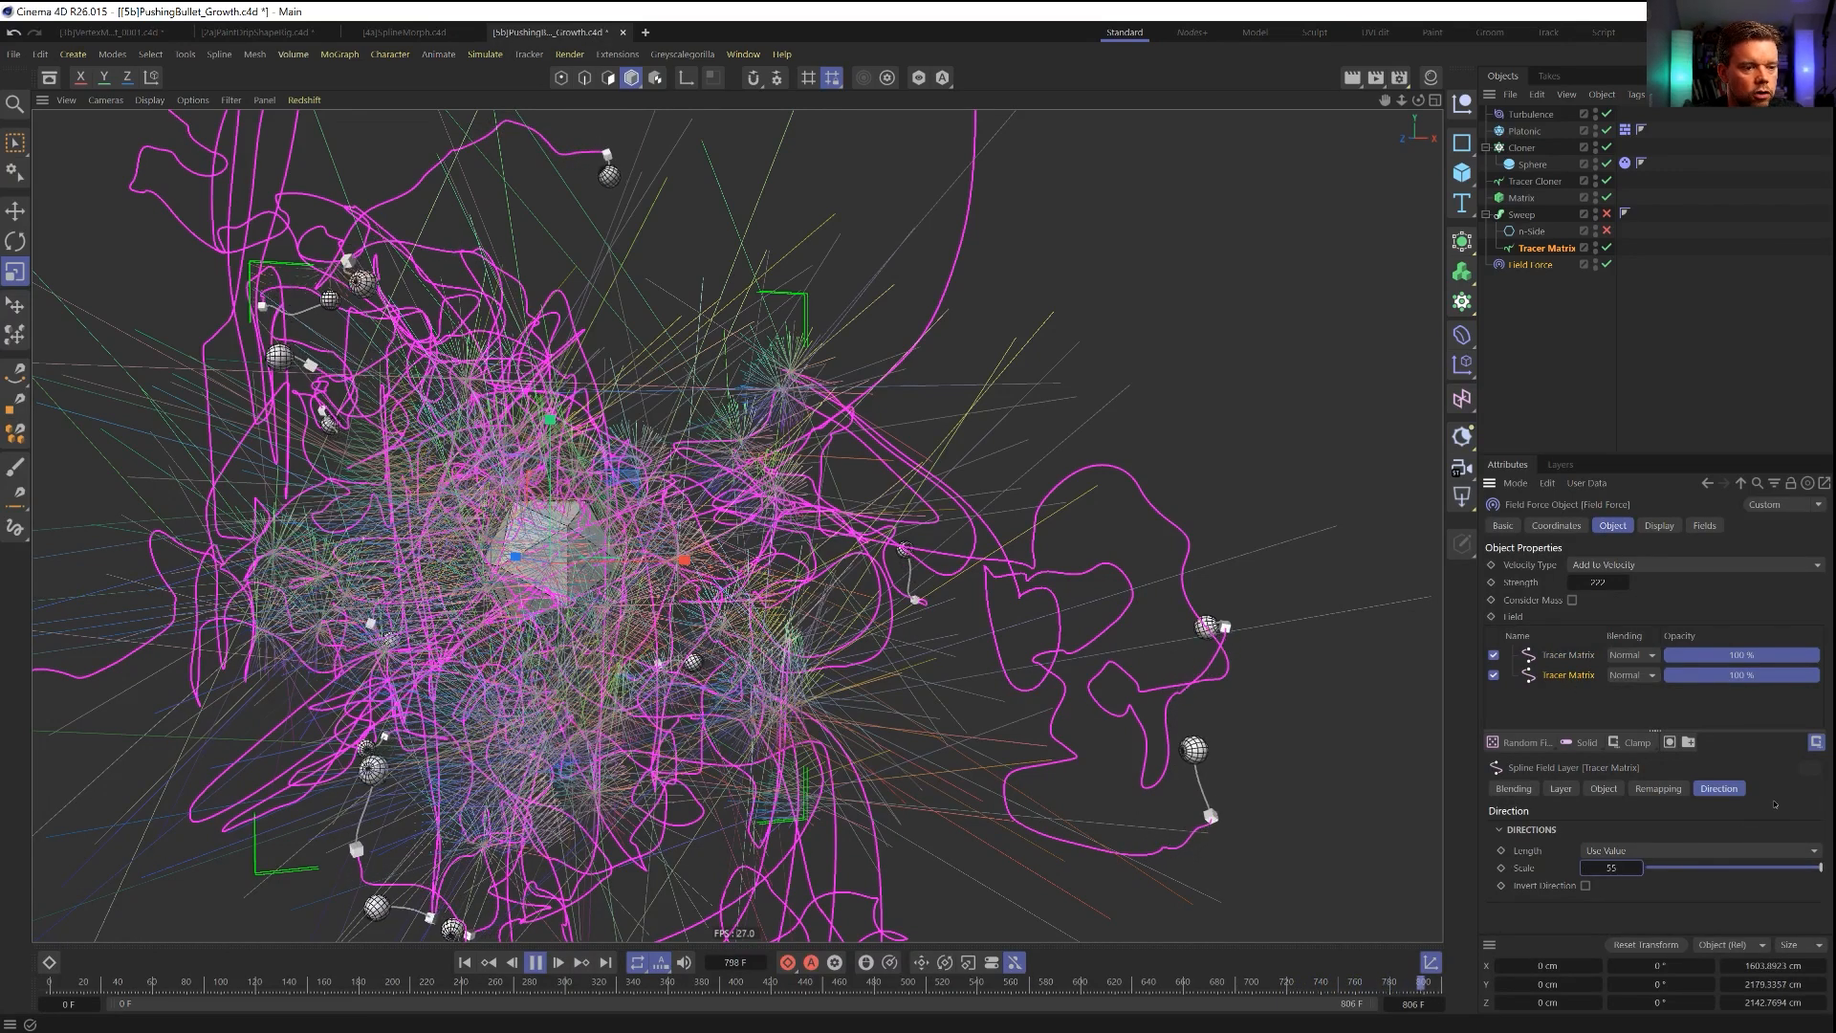
{"action": "left_click", "coordinate": [1603, 790]}
{"action": "left_click", "coordinate": [1561, 788]}
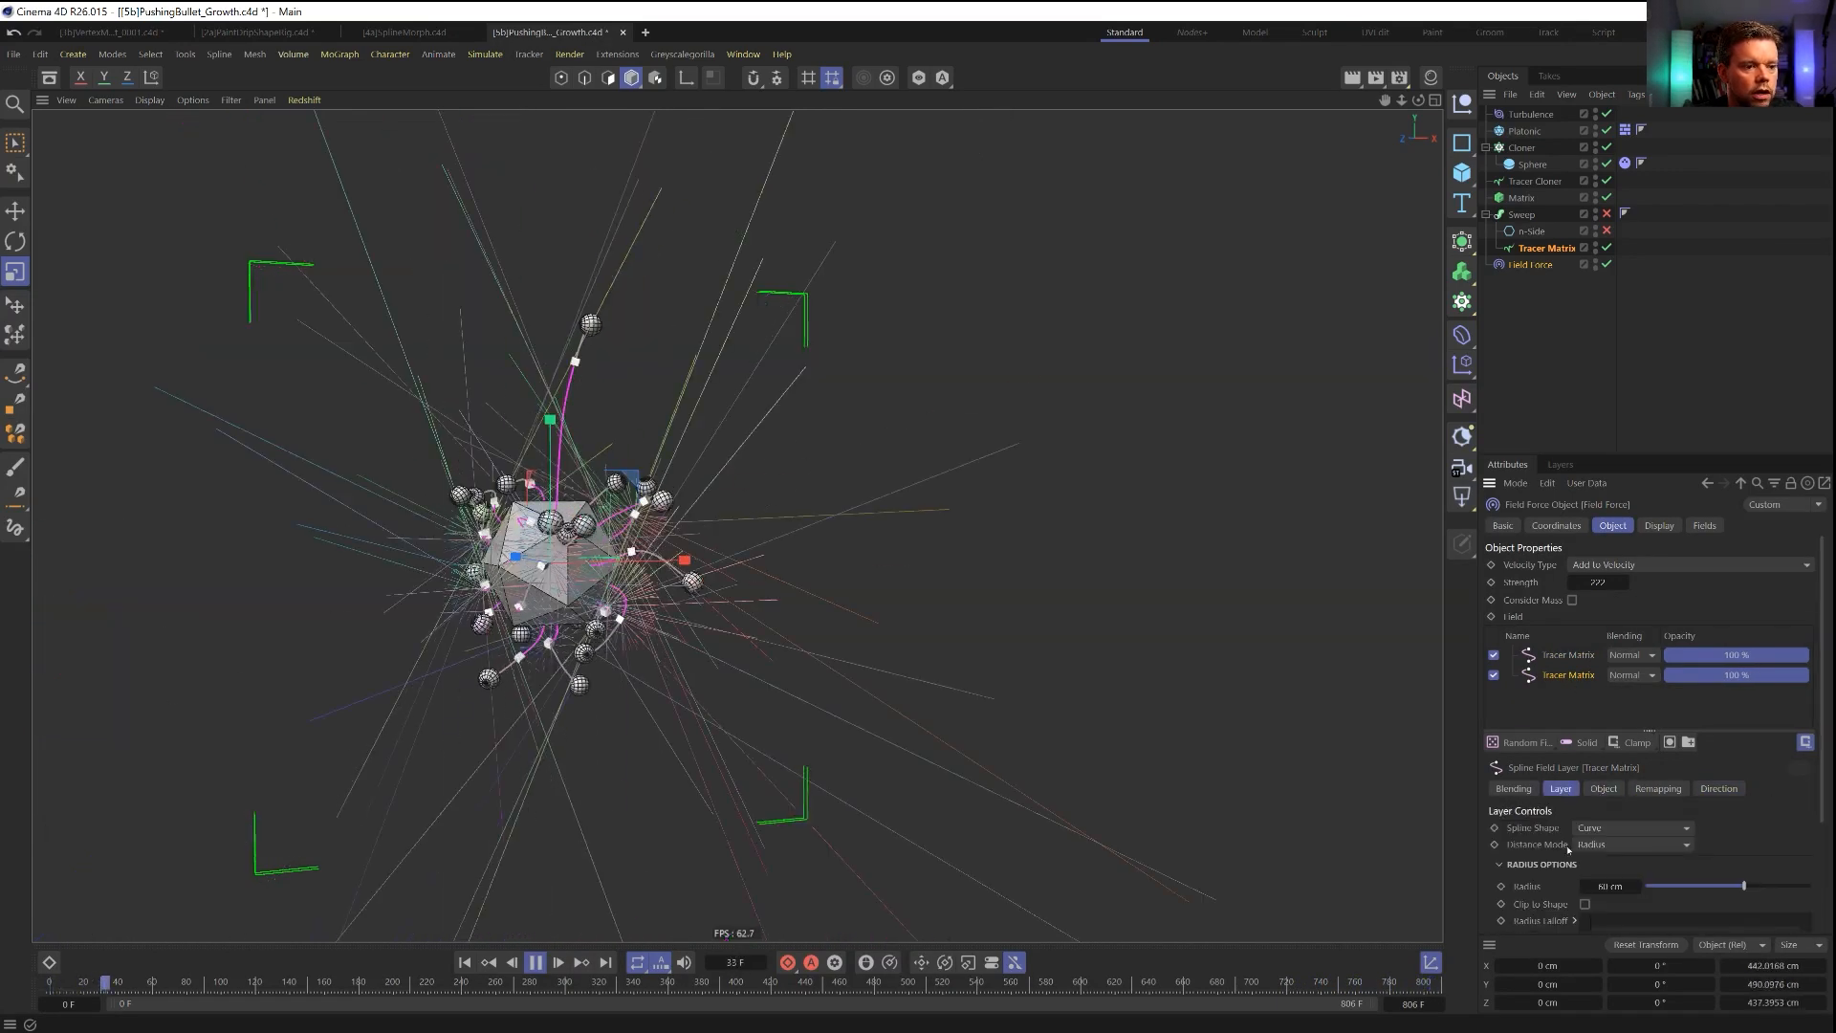
{"action": "left_click", "coordinate": [1610, 886]}
{"action": "type", "text": "120"}
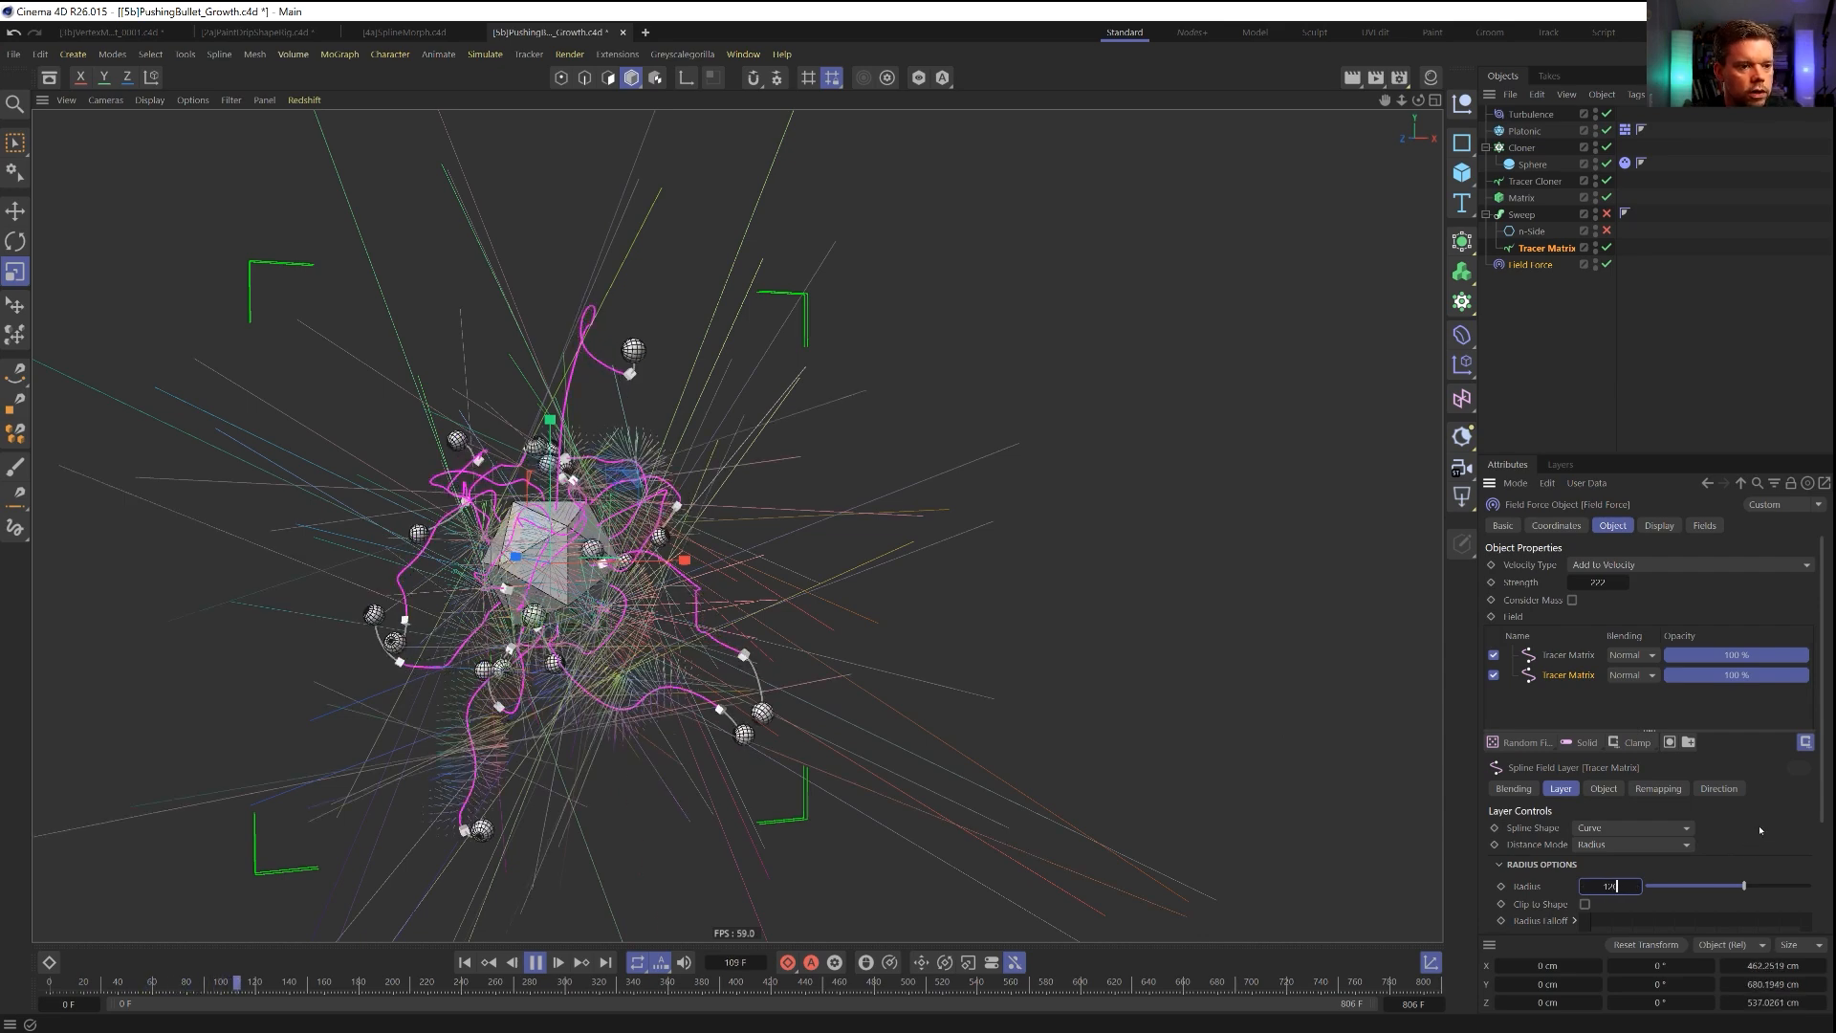
{"action": "key", "text": "Return"}
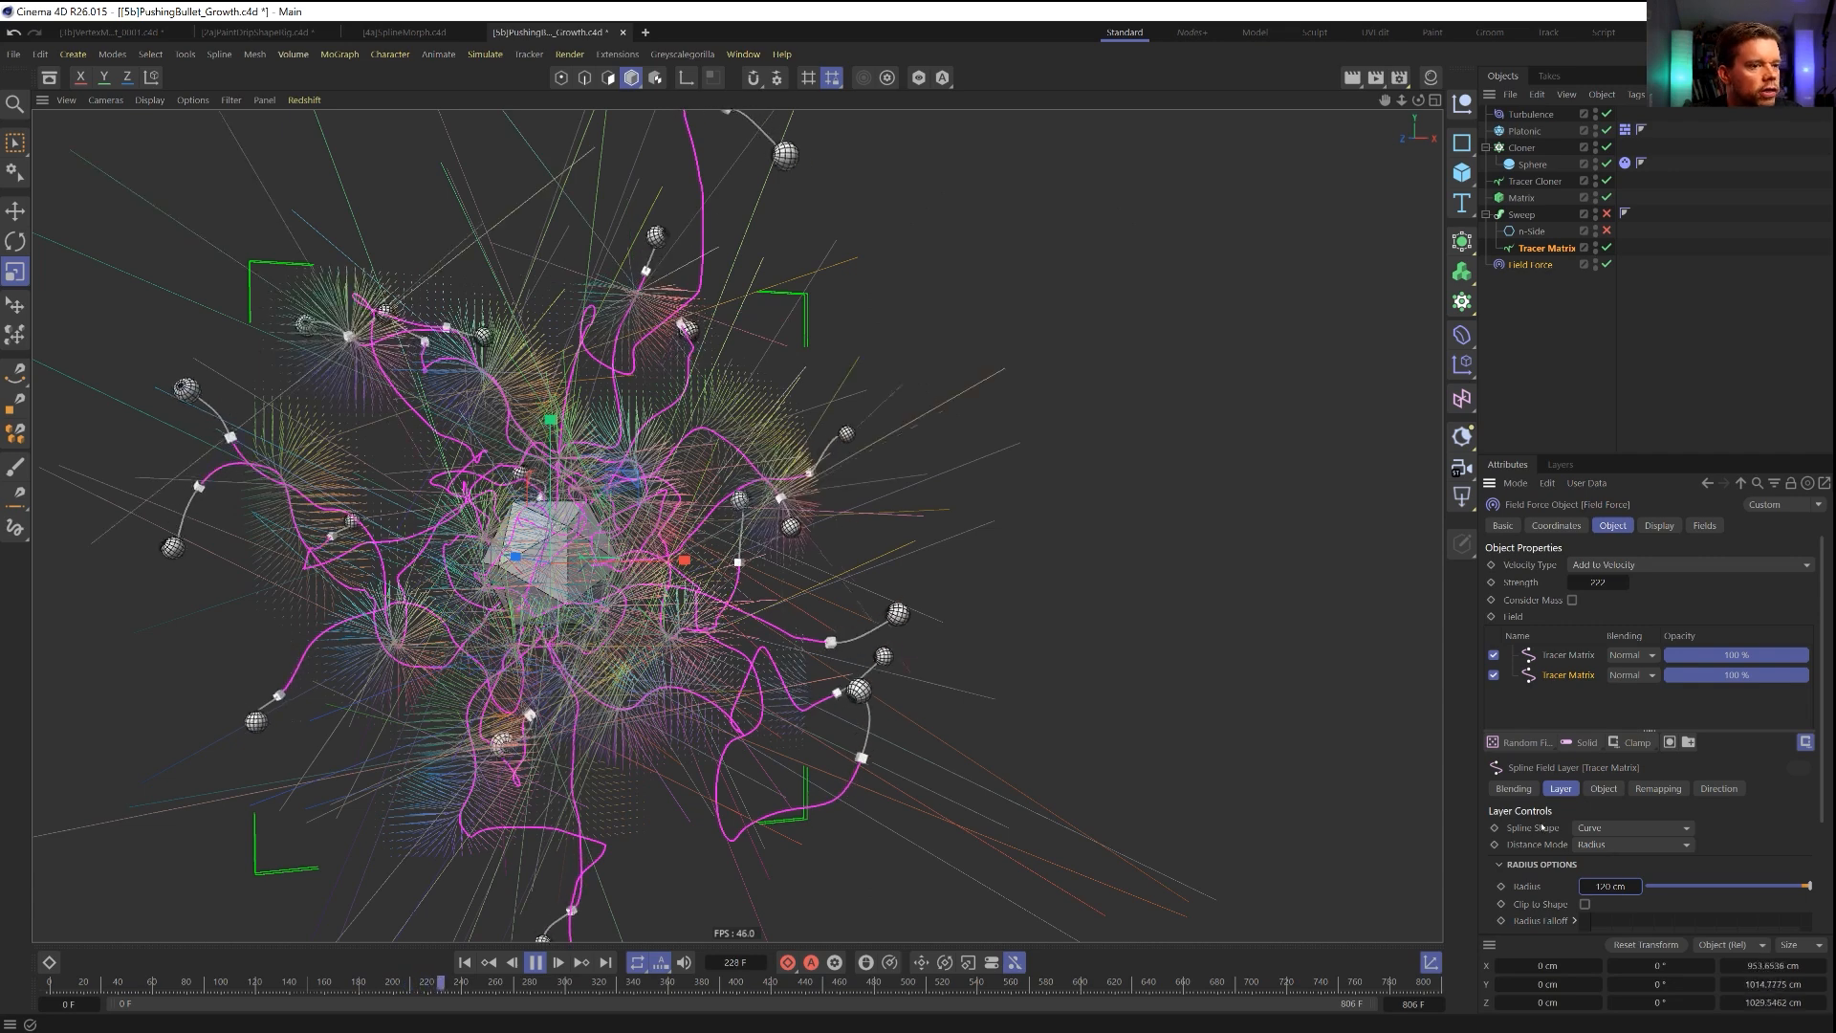
Set the upper Tracer Matrix layer's blending to Add and replay the simulation from the first frame.
{"action": "left_click", "coordinate": [1619, 656]}
{"action": "left_click", "coordinate": [1627, 830]}
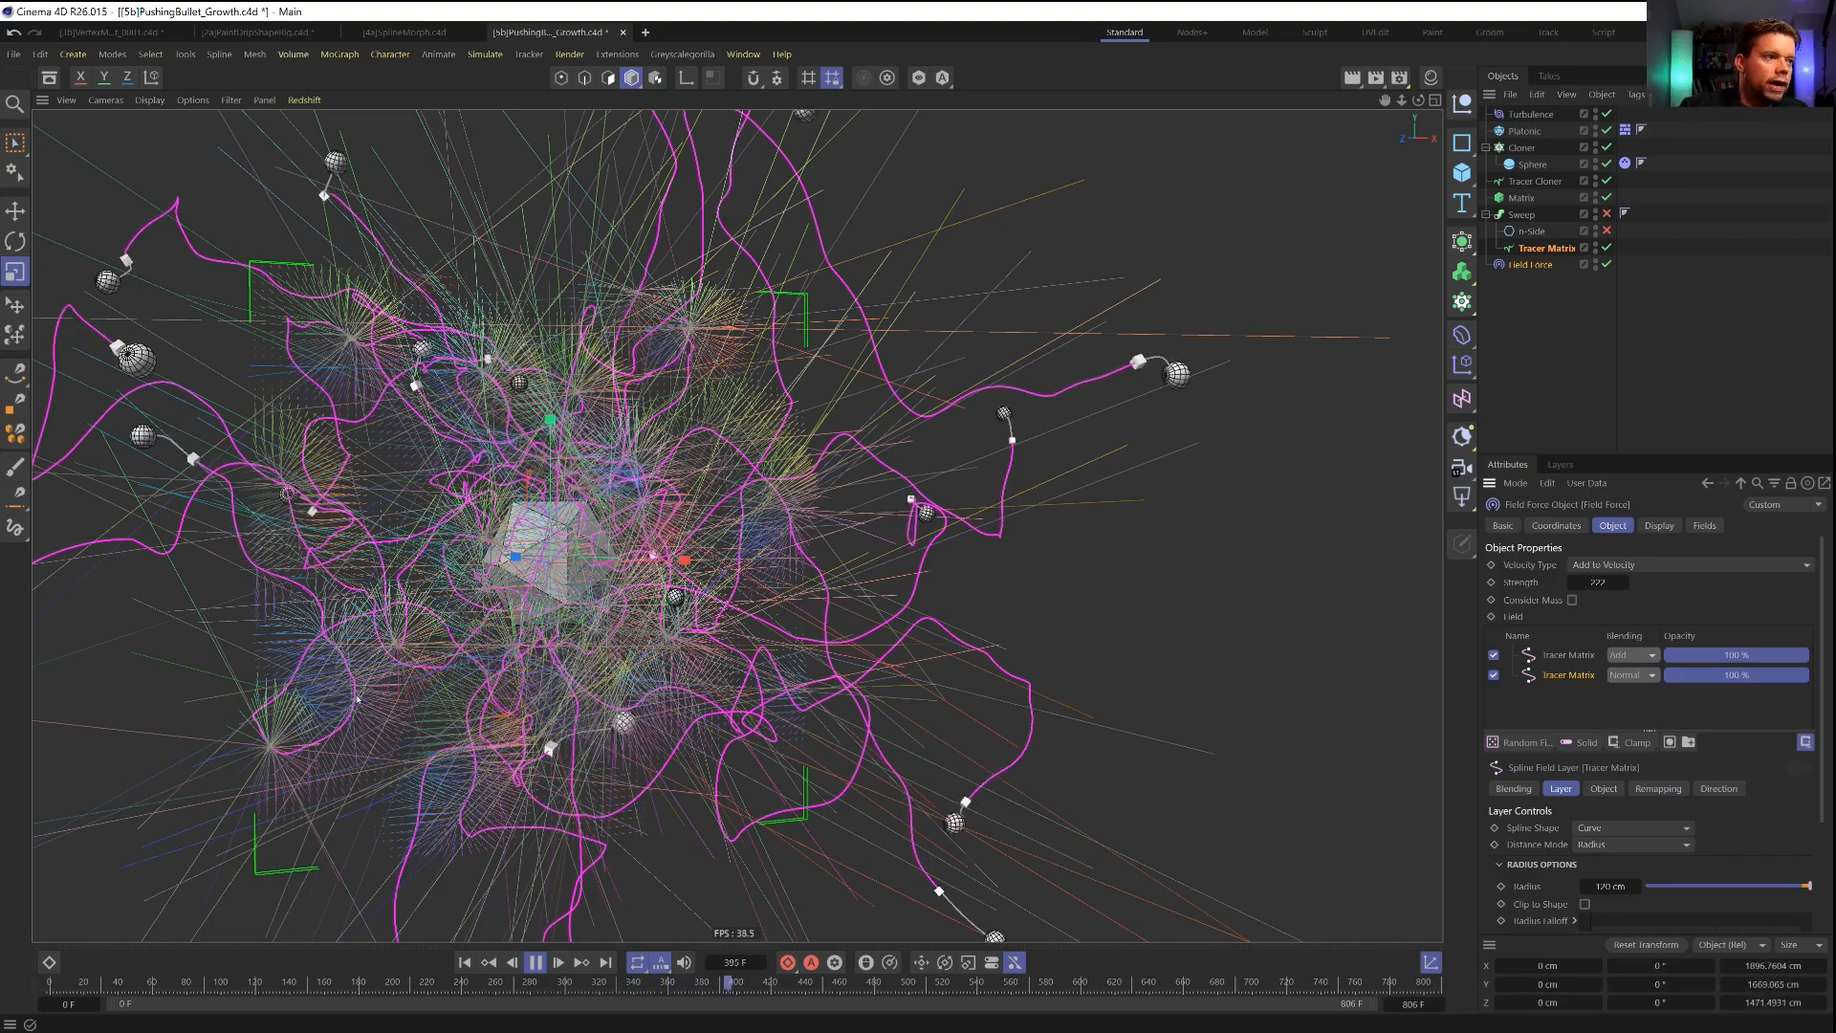
{"action": "middle_click_drag", "start_coordinate": [646, 504], "coordinate": [790, 556], "text": "alt"}
{"action": "scroll", "coordinate": [804, 512], "scroll_direction": "down", "scroll_amount": 3}
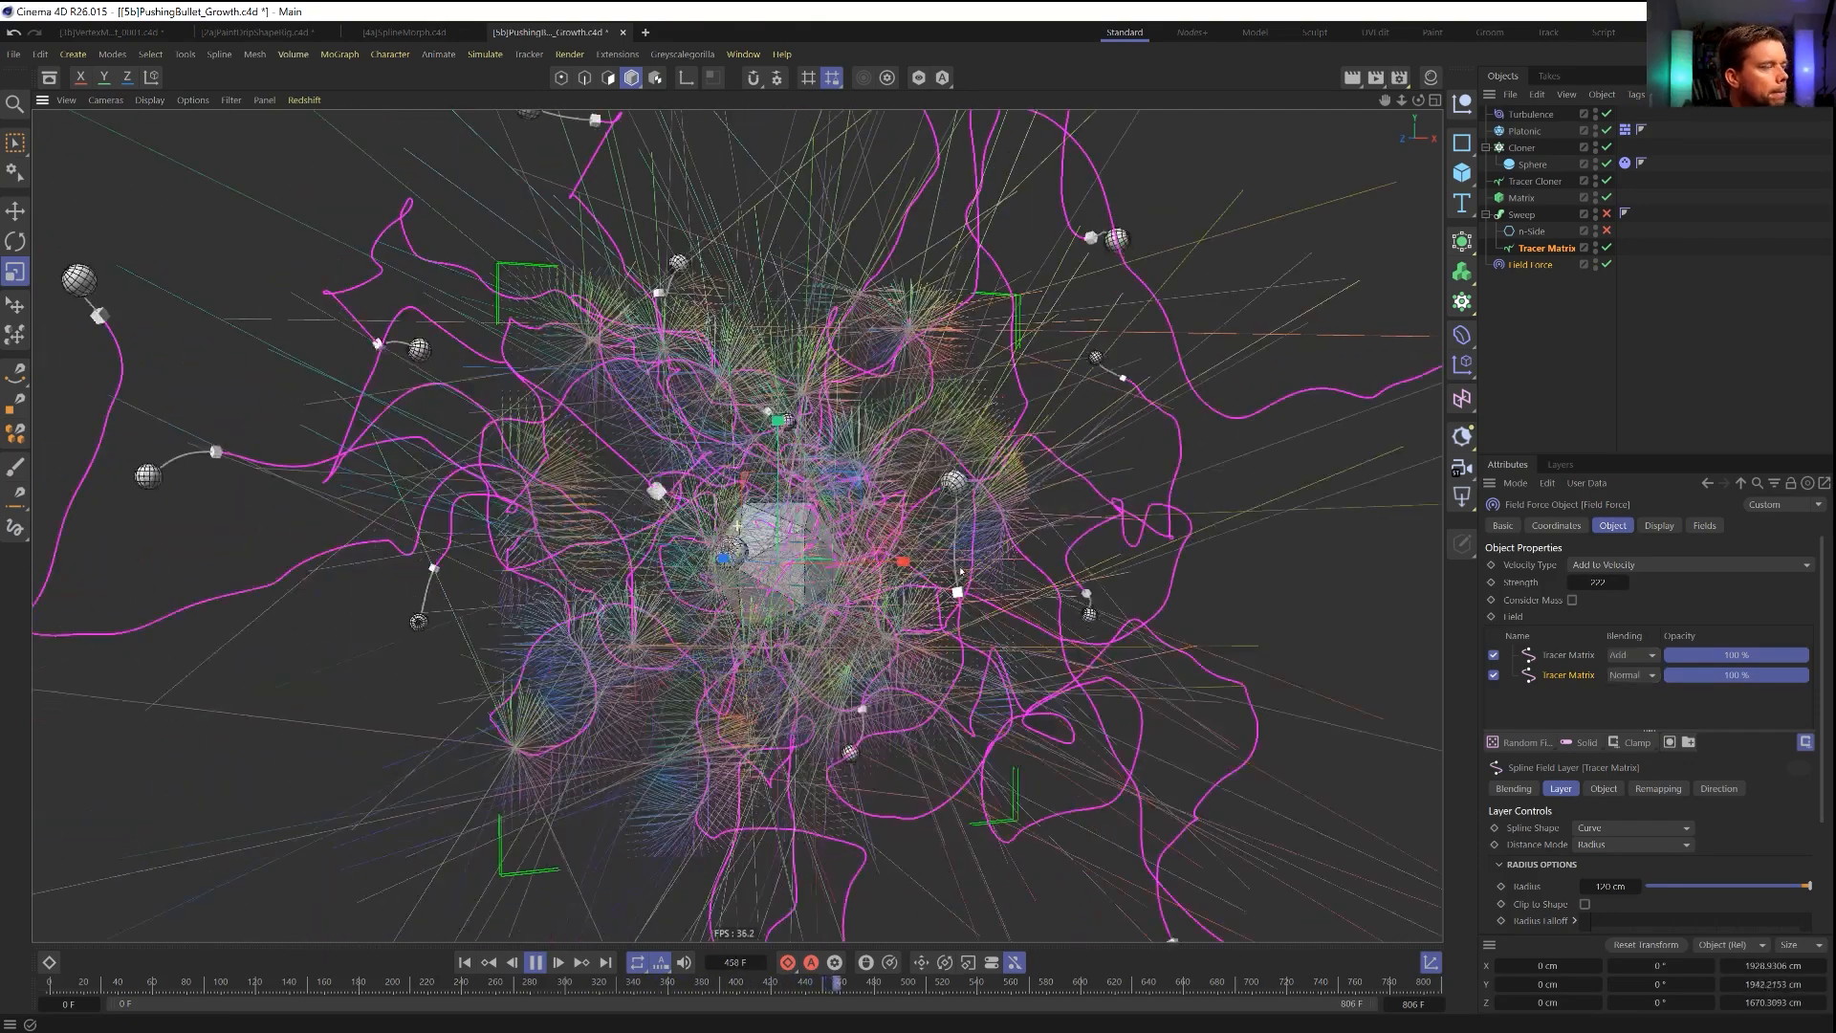
{"action": "left_click_drag", "start_coordinate": [880, 567], "coordinate": [806, 603], "text": "alt"}
{"action": "middle_click_drag", "start_coordinate": [796, 608], "coordinate": [746, 576], "text": "alt"}
{"action": "scroll", "coordinate": [745, 574], "scroll_direction": "down", "scroll_amount": 2}
{"action": "mouse_move", "coordinate": [745, 575]}
{"action": "left_mouse_down", "text": "alt"}
{"action": "mouse_move", "coordinate": [875, 571]}
{"action": "mouse_move", "coordinate": [733, 581]}
{"action": "left_mouse_up", "text": "alt"}
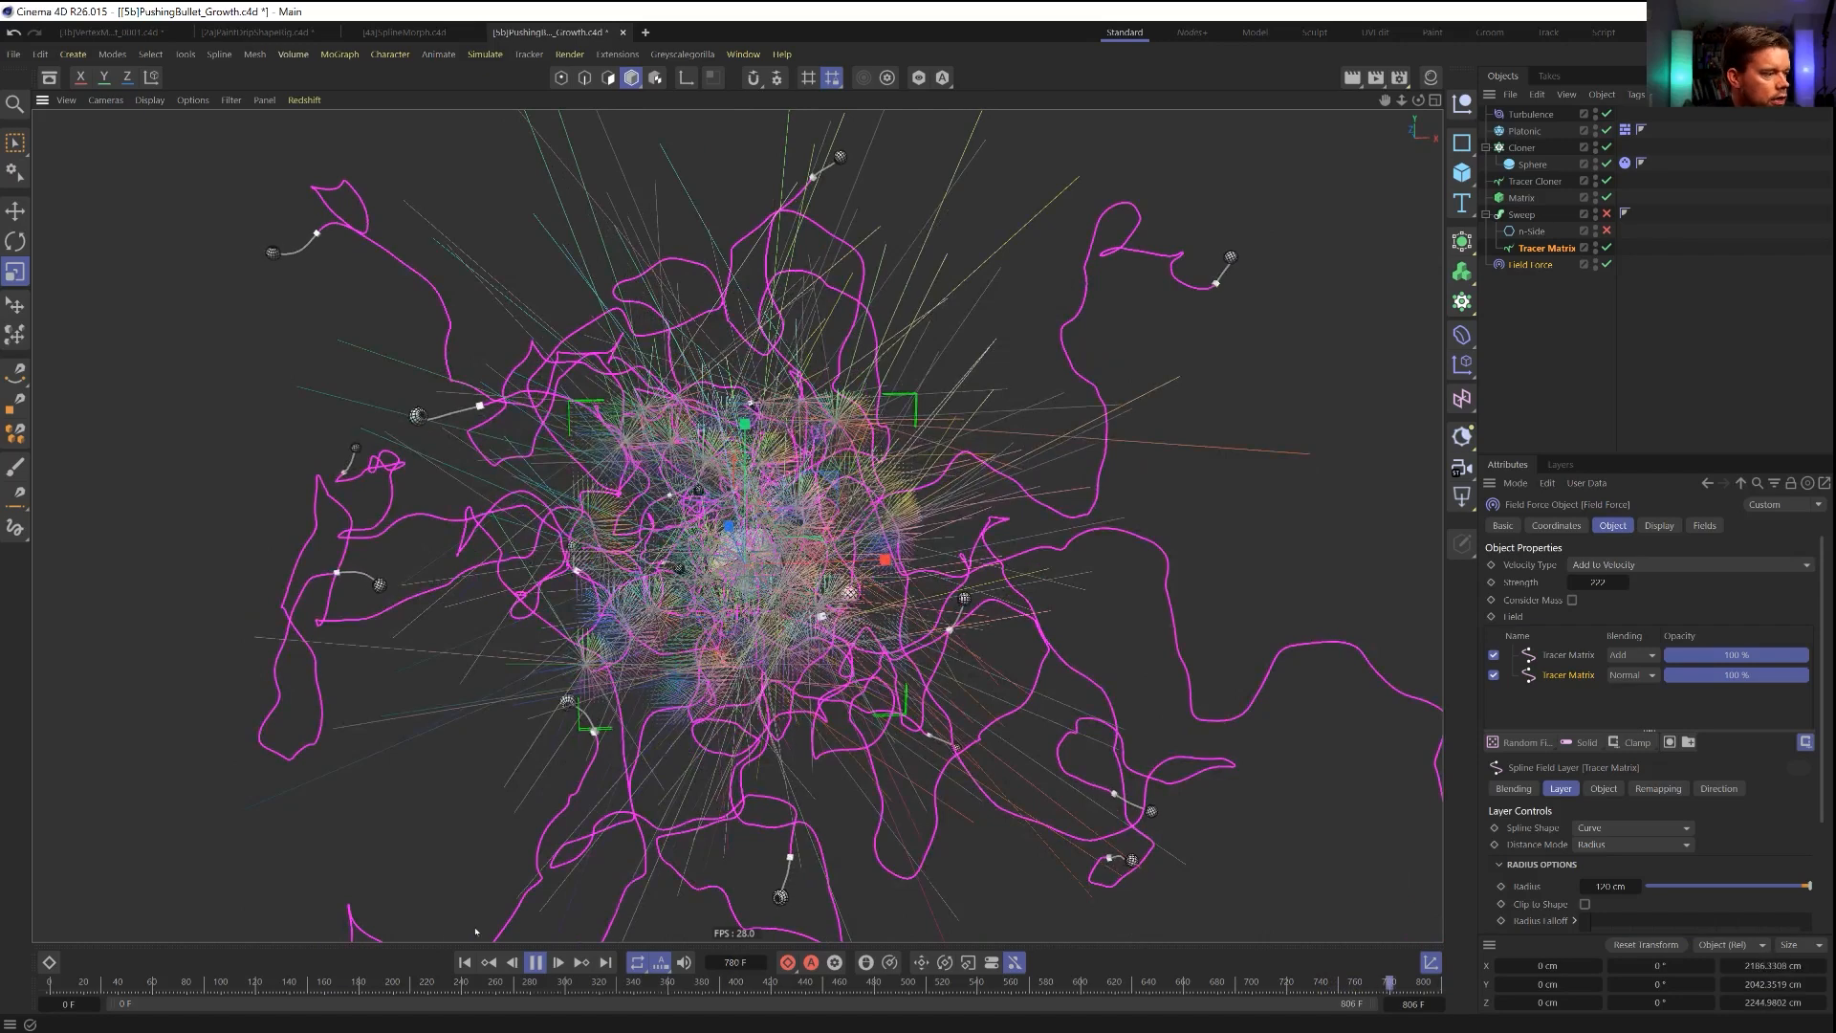
{"action": "left_click", "coordinate": [464, 962]}
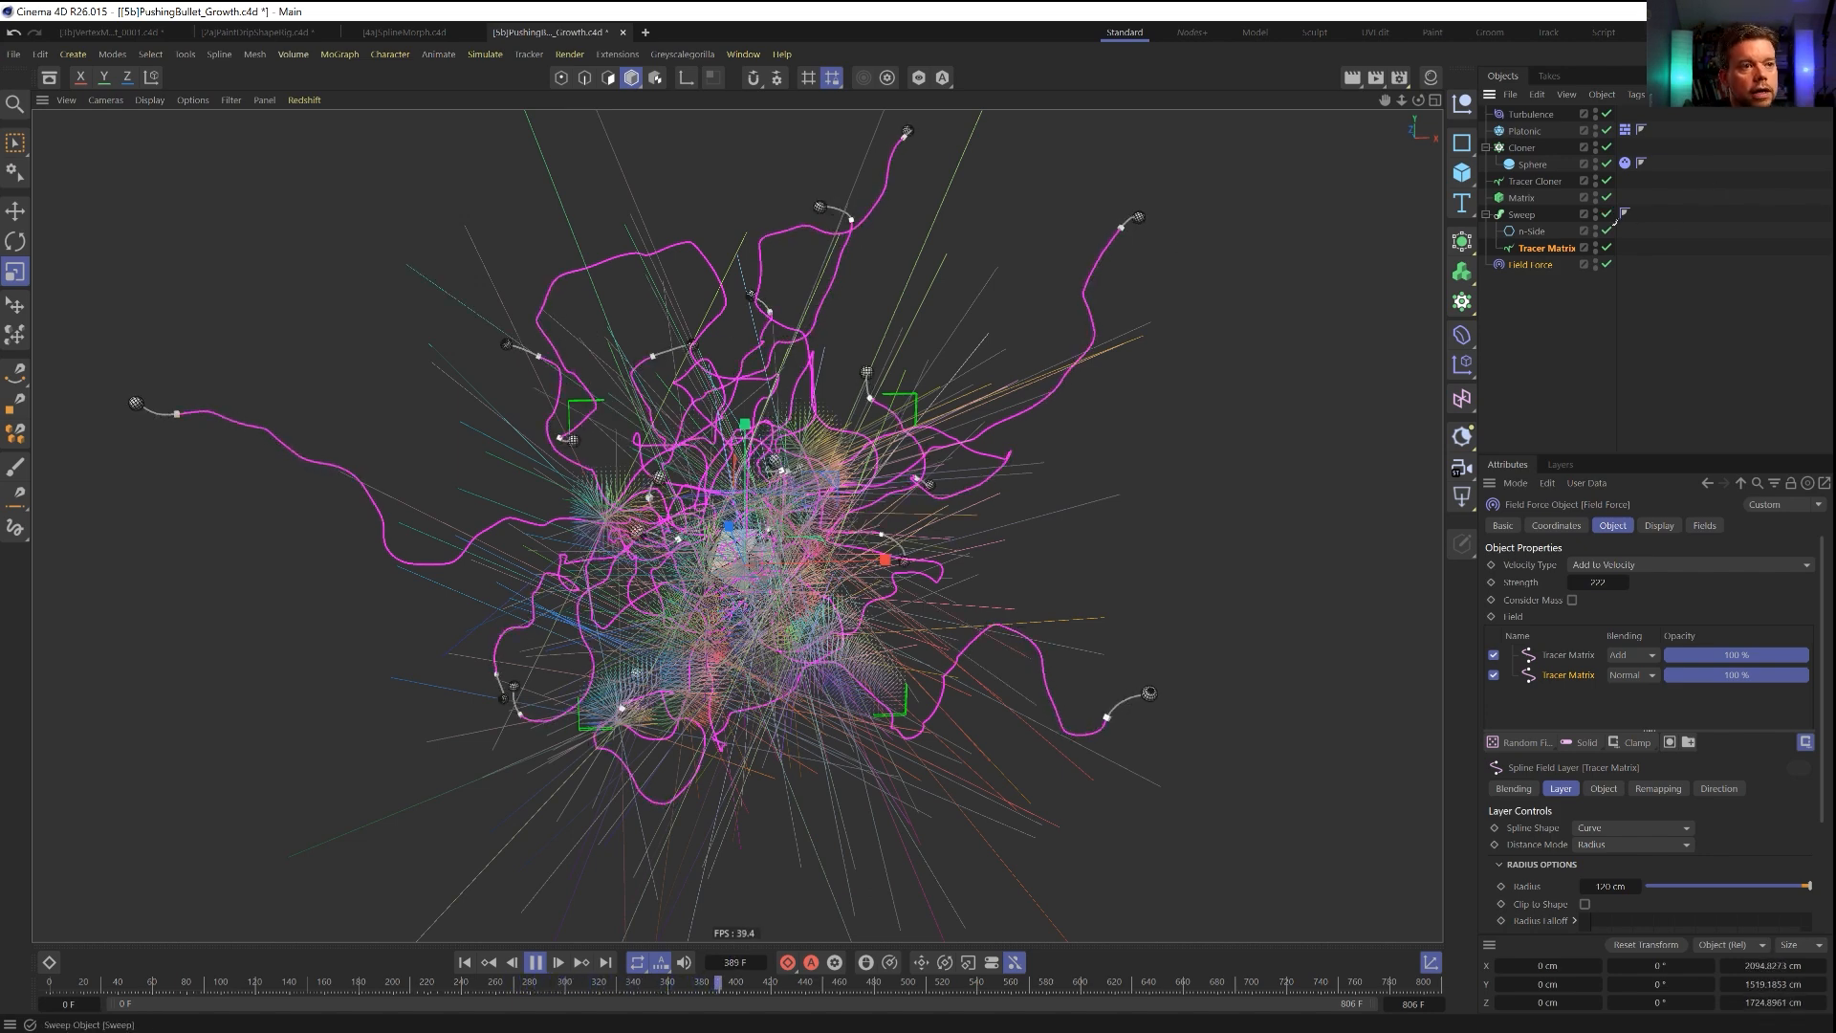
Turn the swept tendril geometry back on and set the radius of its n-Side profile to 15 cm.
{"action": "left_click", "coordinate": [1607, 232]}
{"action": "left_click", "coordinate": [1530, 233]}
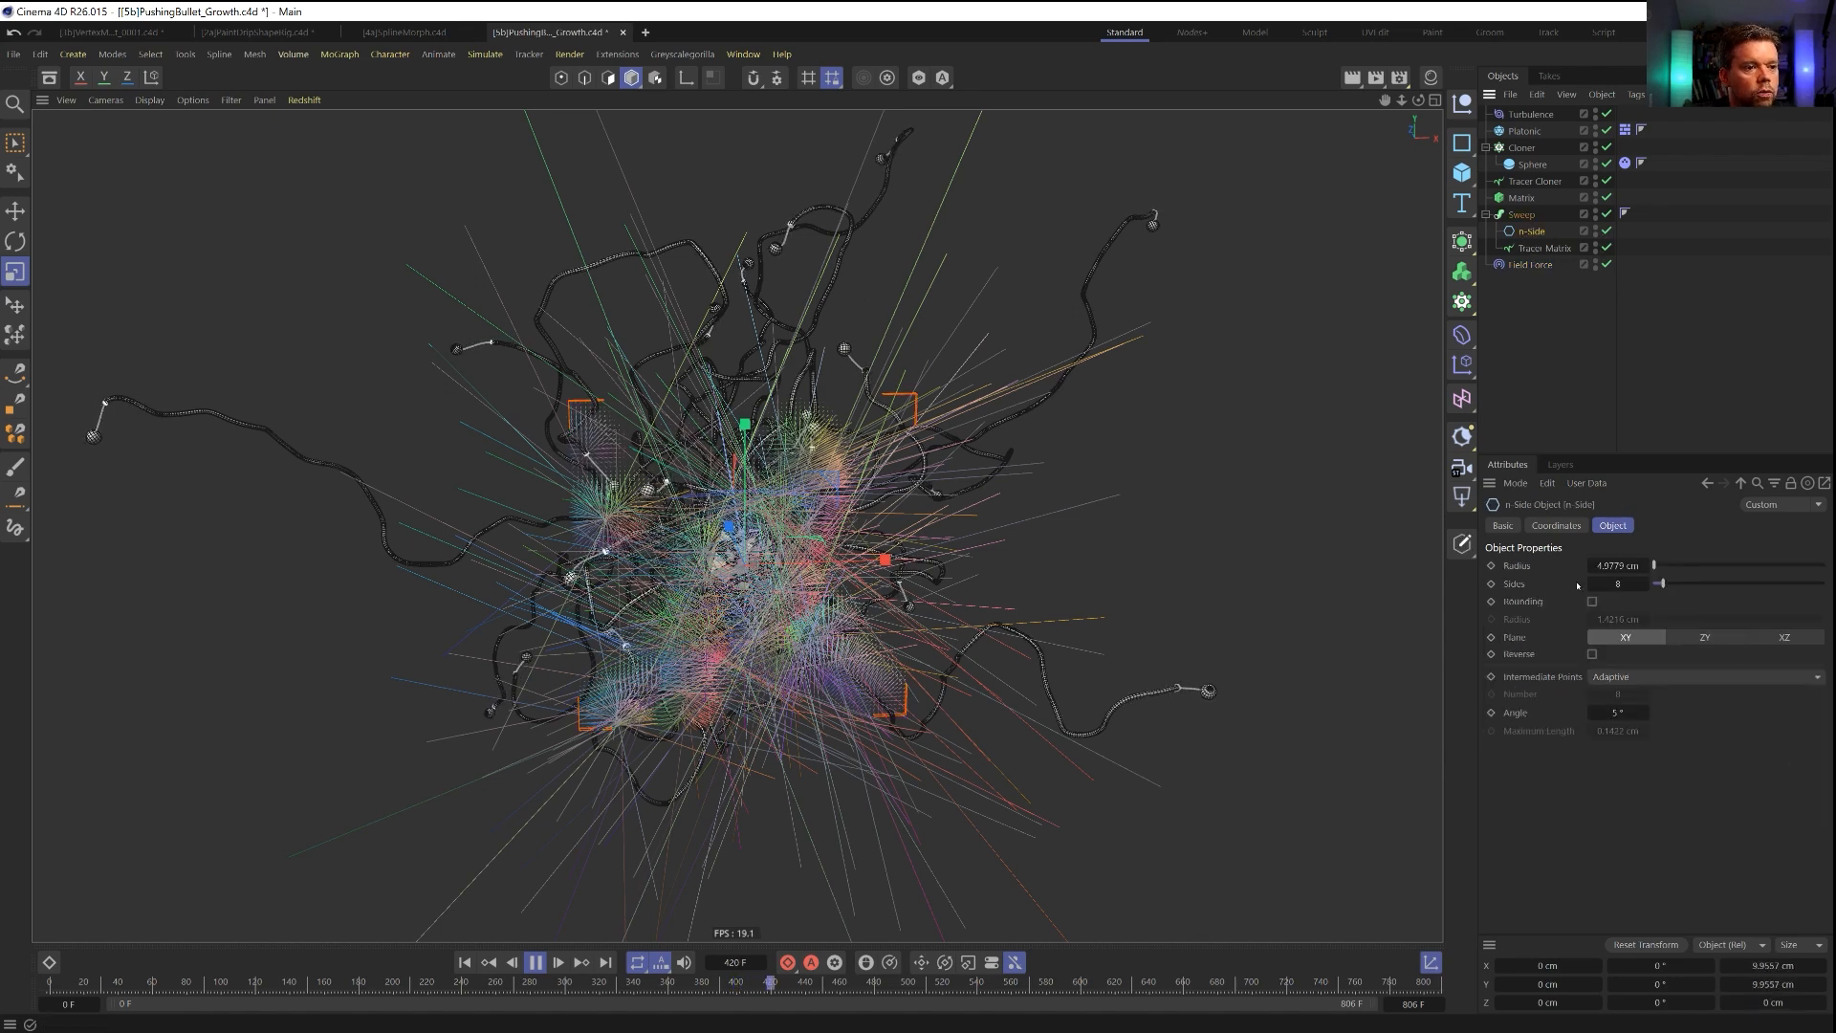
{"action": "type", "text": "15"}
{"action": "key", "text": "Return"}
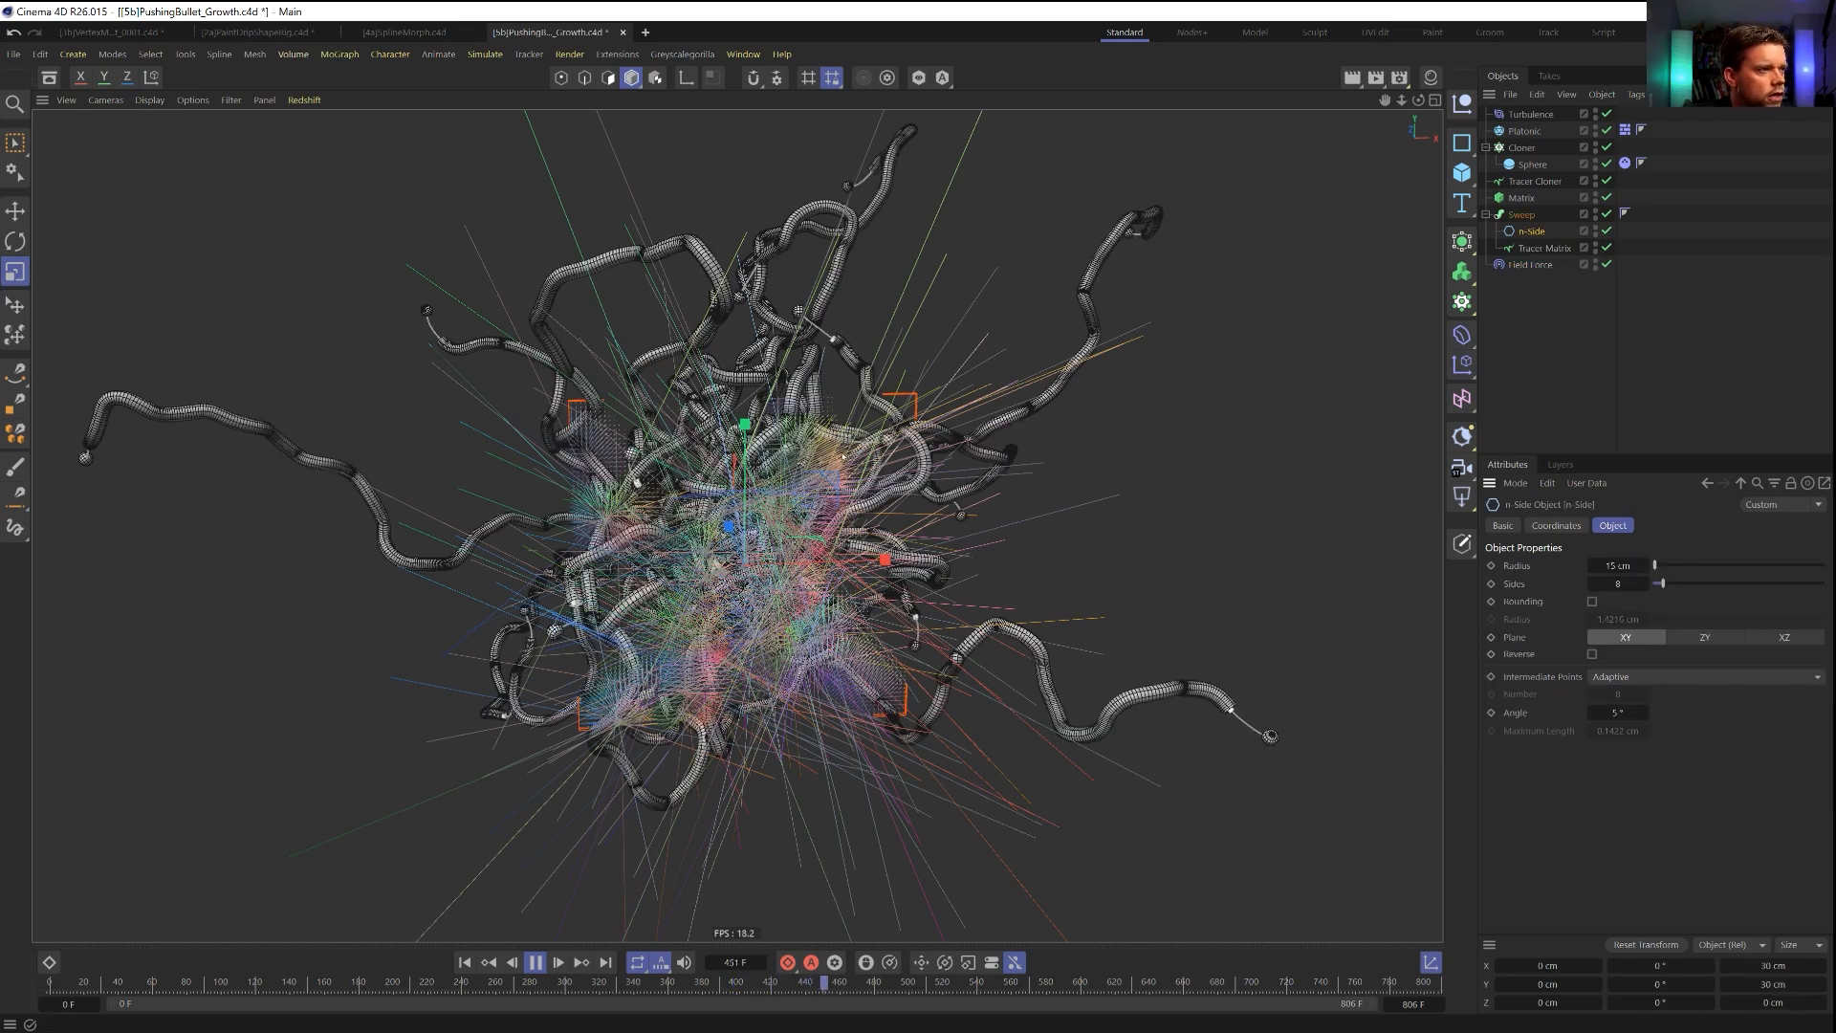
Hide the Field Force's display box and switch the viewport to Gouraud shading without wireframe lines.
{"action": "left_click", "coordinate": [1527, 264]}
{"action": "left_click", "coordinate": [1660, 526]}
{"action": "left_click", "coordinate": [1611, 565]}
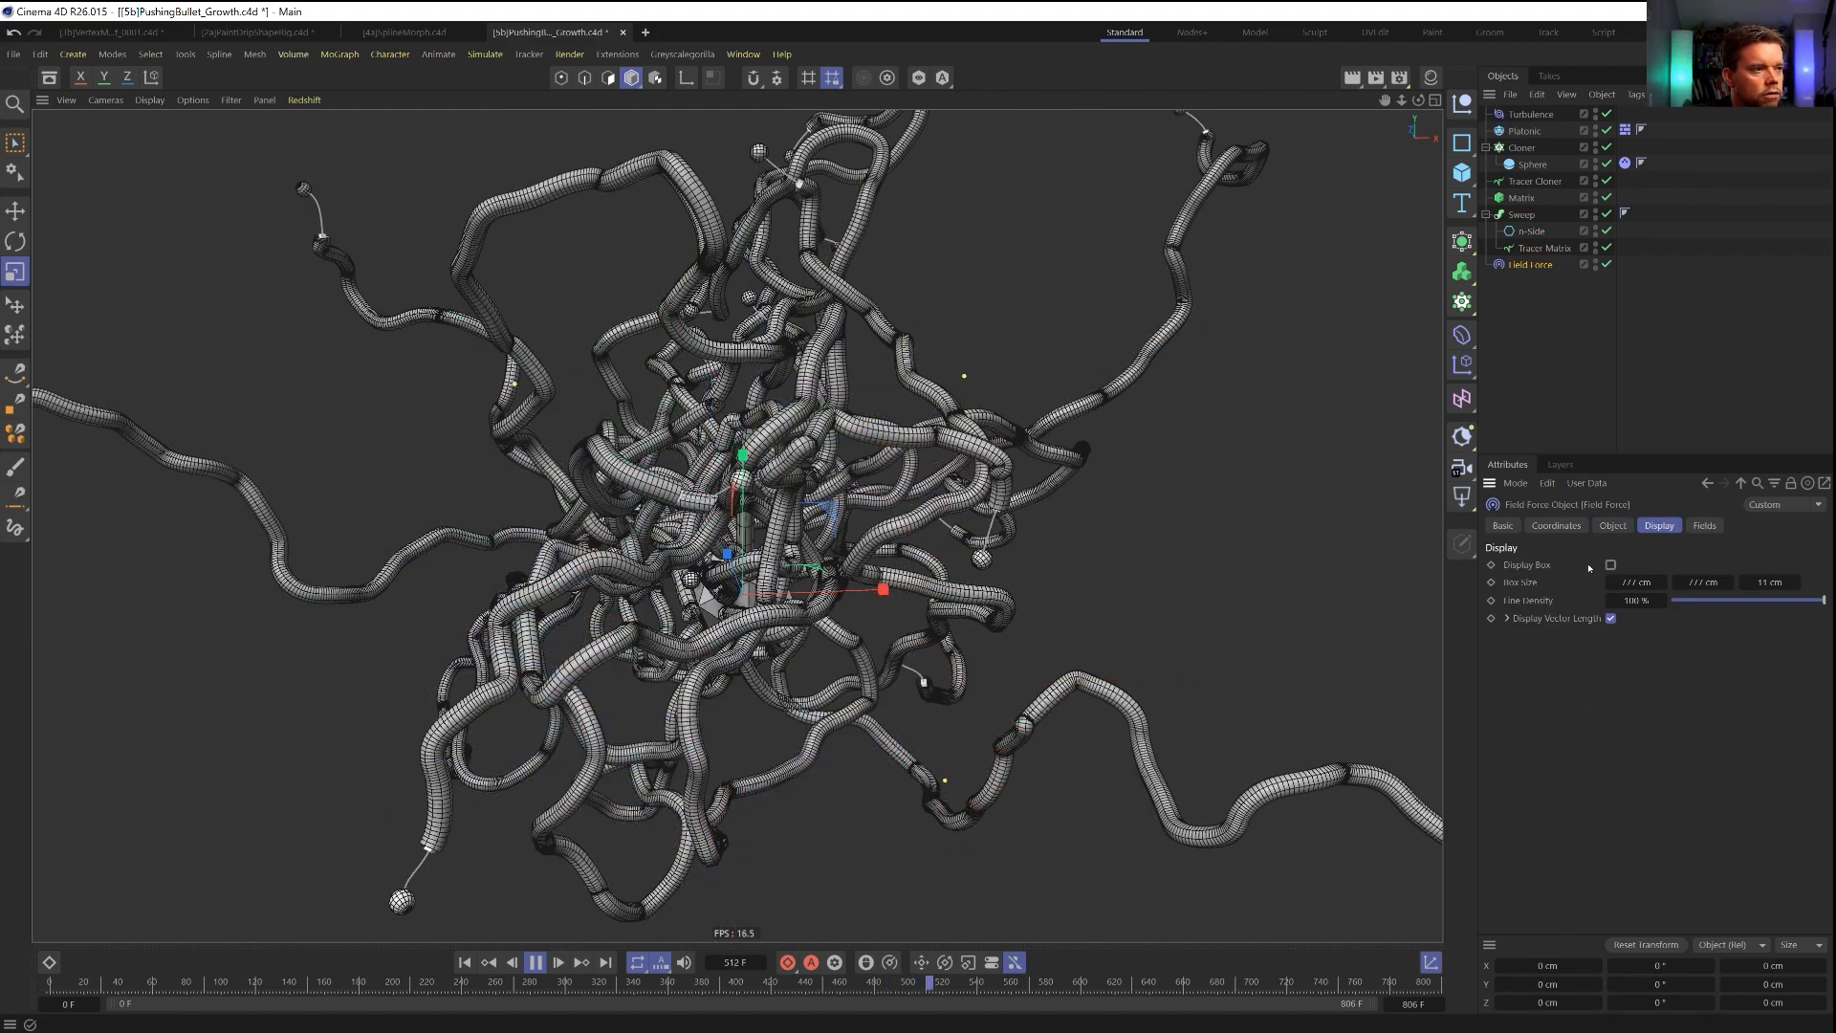
{"action": "scroll", "coordinate": [715, 567], "scroll_direction": "up", "scroll_amount": 4}
{"action": "key", "text": "n"}
{"action": "key", "text": "a"}
Examine the shaded tendrils close up and from all sides while the simulation plays.
{"action": "left_click_drag", "start_coordinate": [698, 488], "coordinate": [992, 469], "text": "alt"}
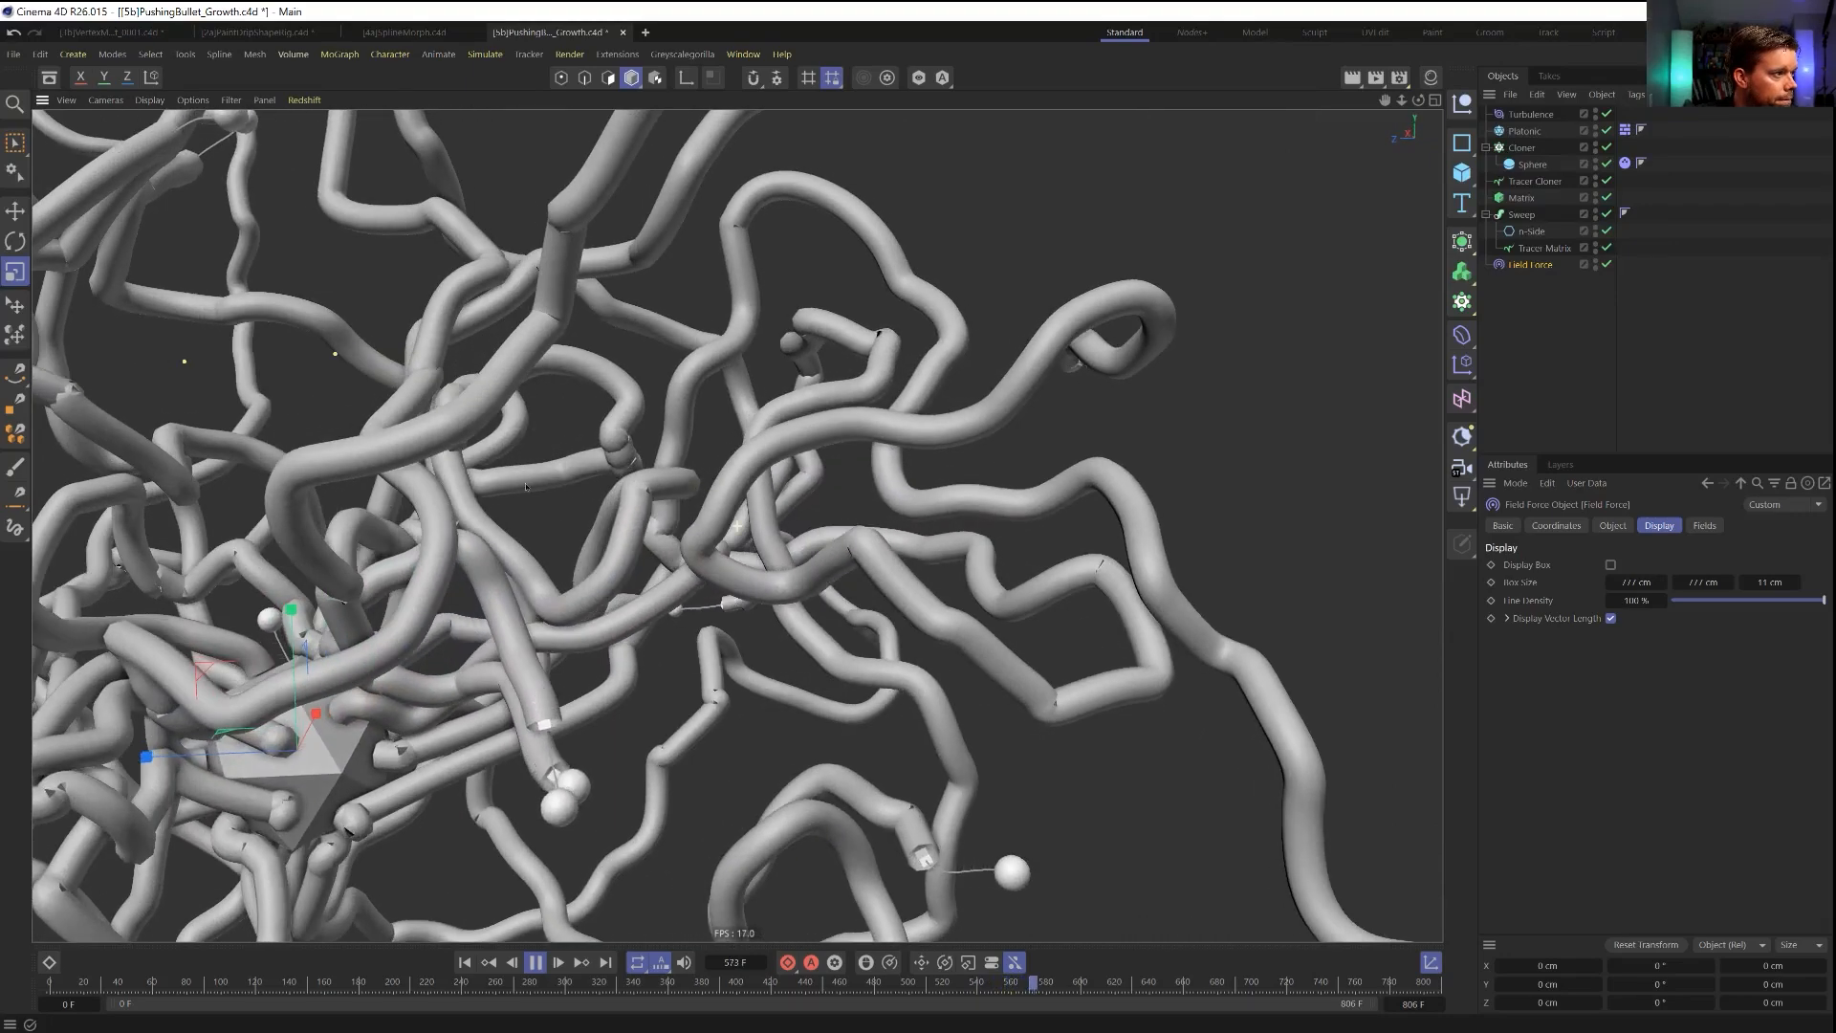
{"action": "left_click_drag", "start_coordinate": [488, 493], "coordinate": [844, 472], "text": "alt"}
{"action": "left_click_drag", "start_coordinate": [643, 577], "coordinate": [647, 658], "text": "alt"}
{"action": "scroll", "coordinate": [644, 609], "scroll_direction": "up", "scroll_amount": 1}
{"action": "right_click_drag", "start_coordinate": [646, 658], "coordinate": [711, 605], "text": "alt"}
{"action": "left_click_drag", "start_coordinate": [712, 604], "coordinate": [462, 505], "text": "alt"}
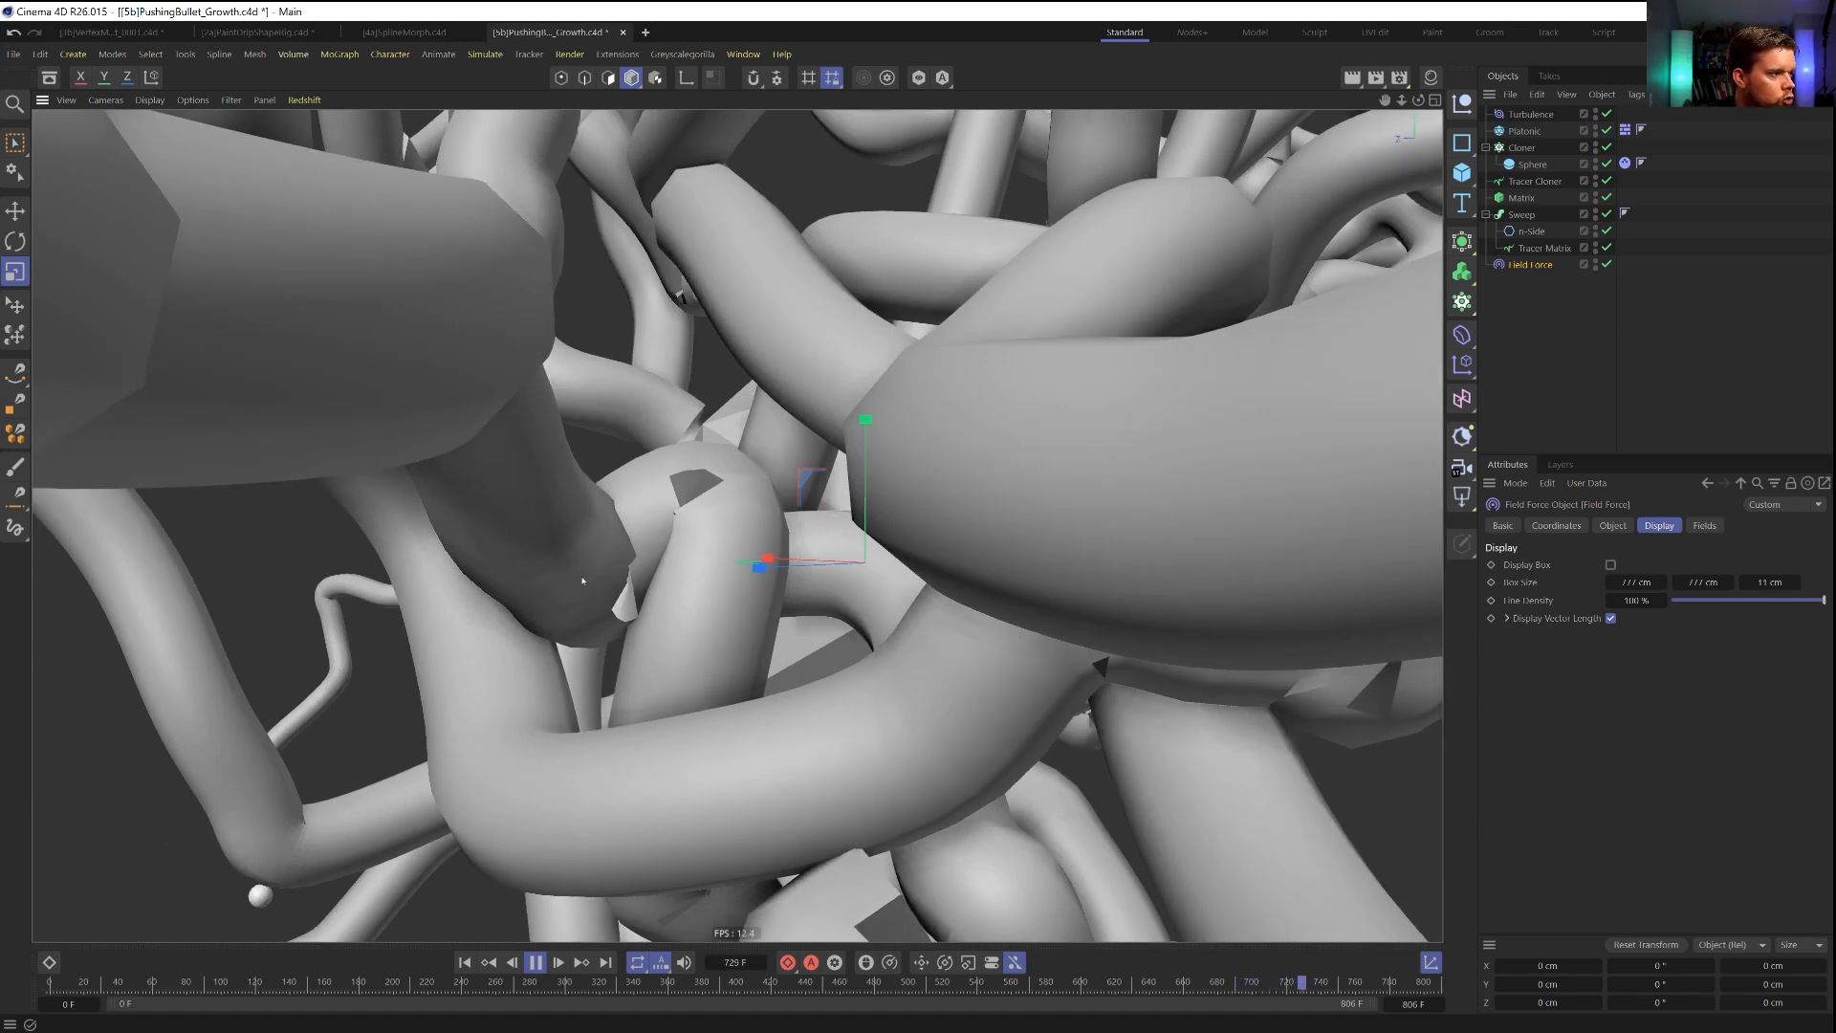
{"action": "right_click_drag", "start_coordinate": [680, 534], "coordinate": [471, 571], "text": "alt"}
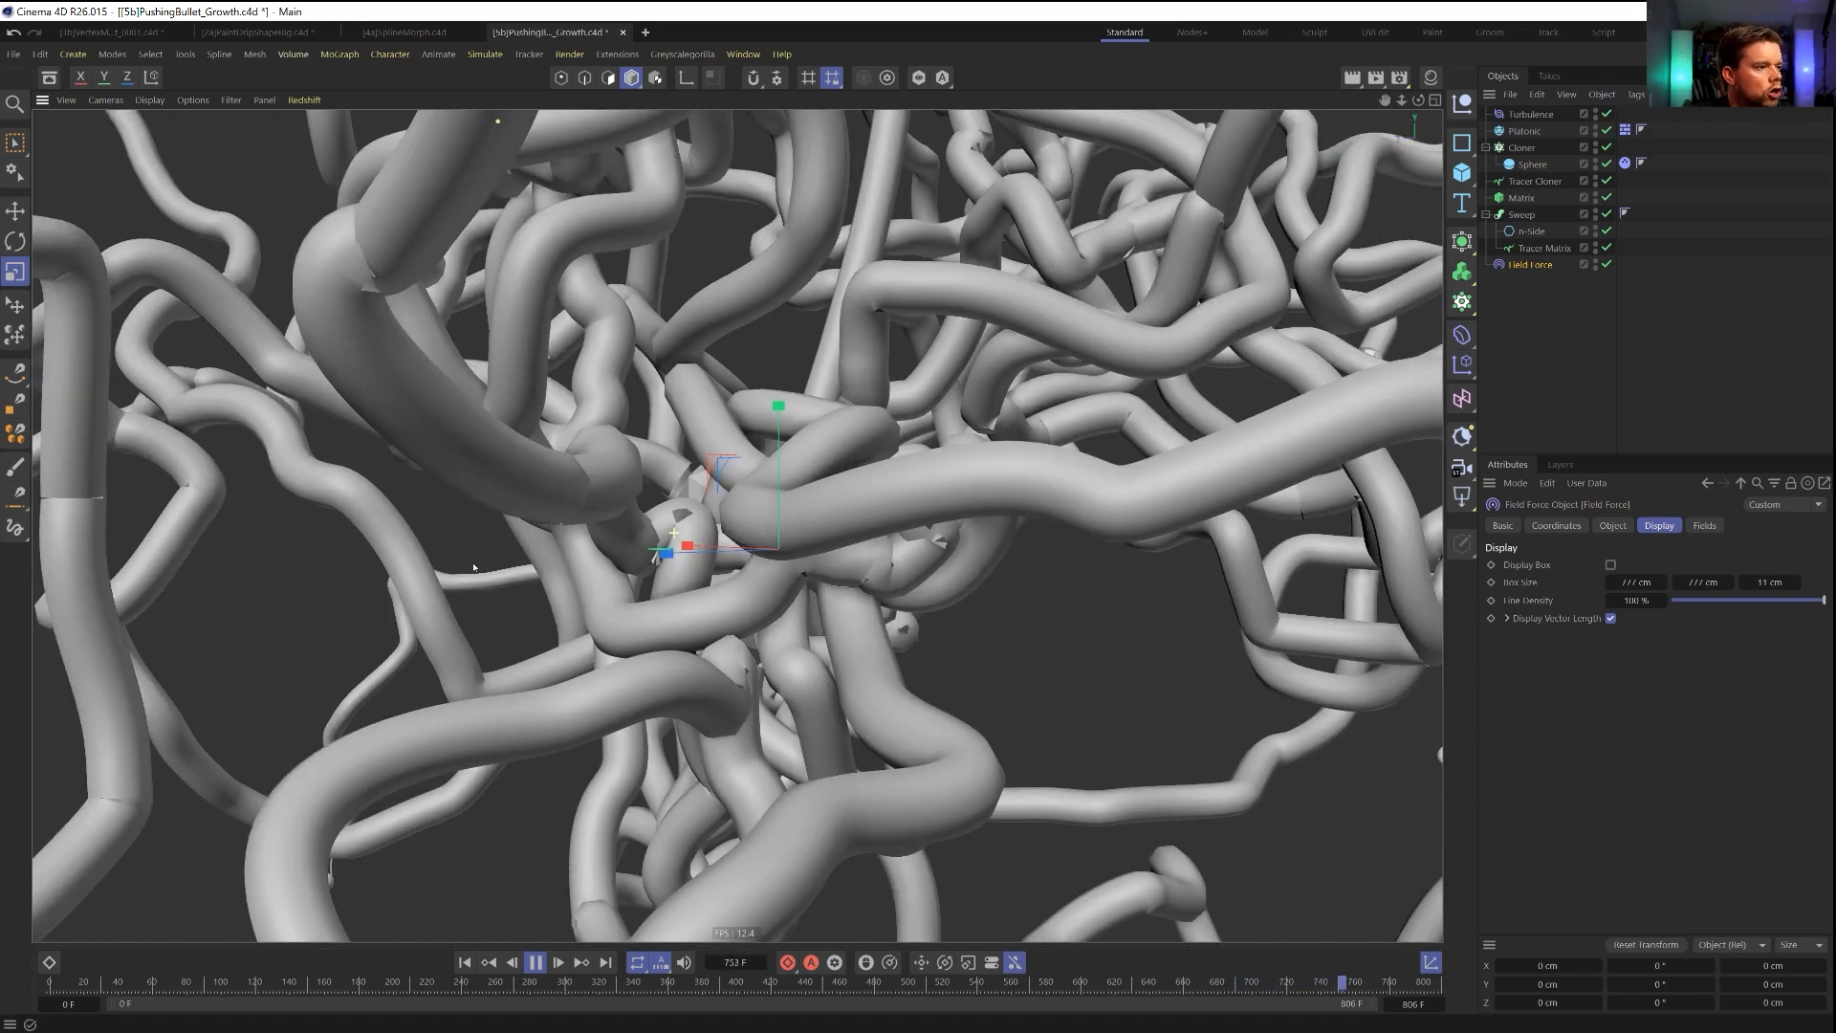
{"action": "left_click_drag", "start_coordinate": [753, 628], "coordinate": [782, 624], "text": "alt"}
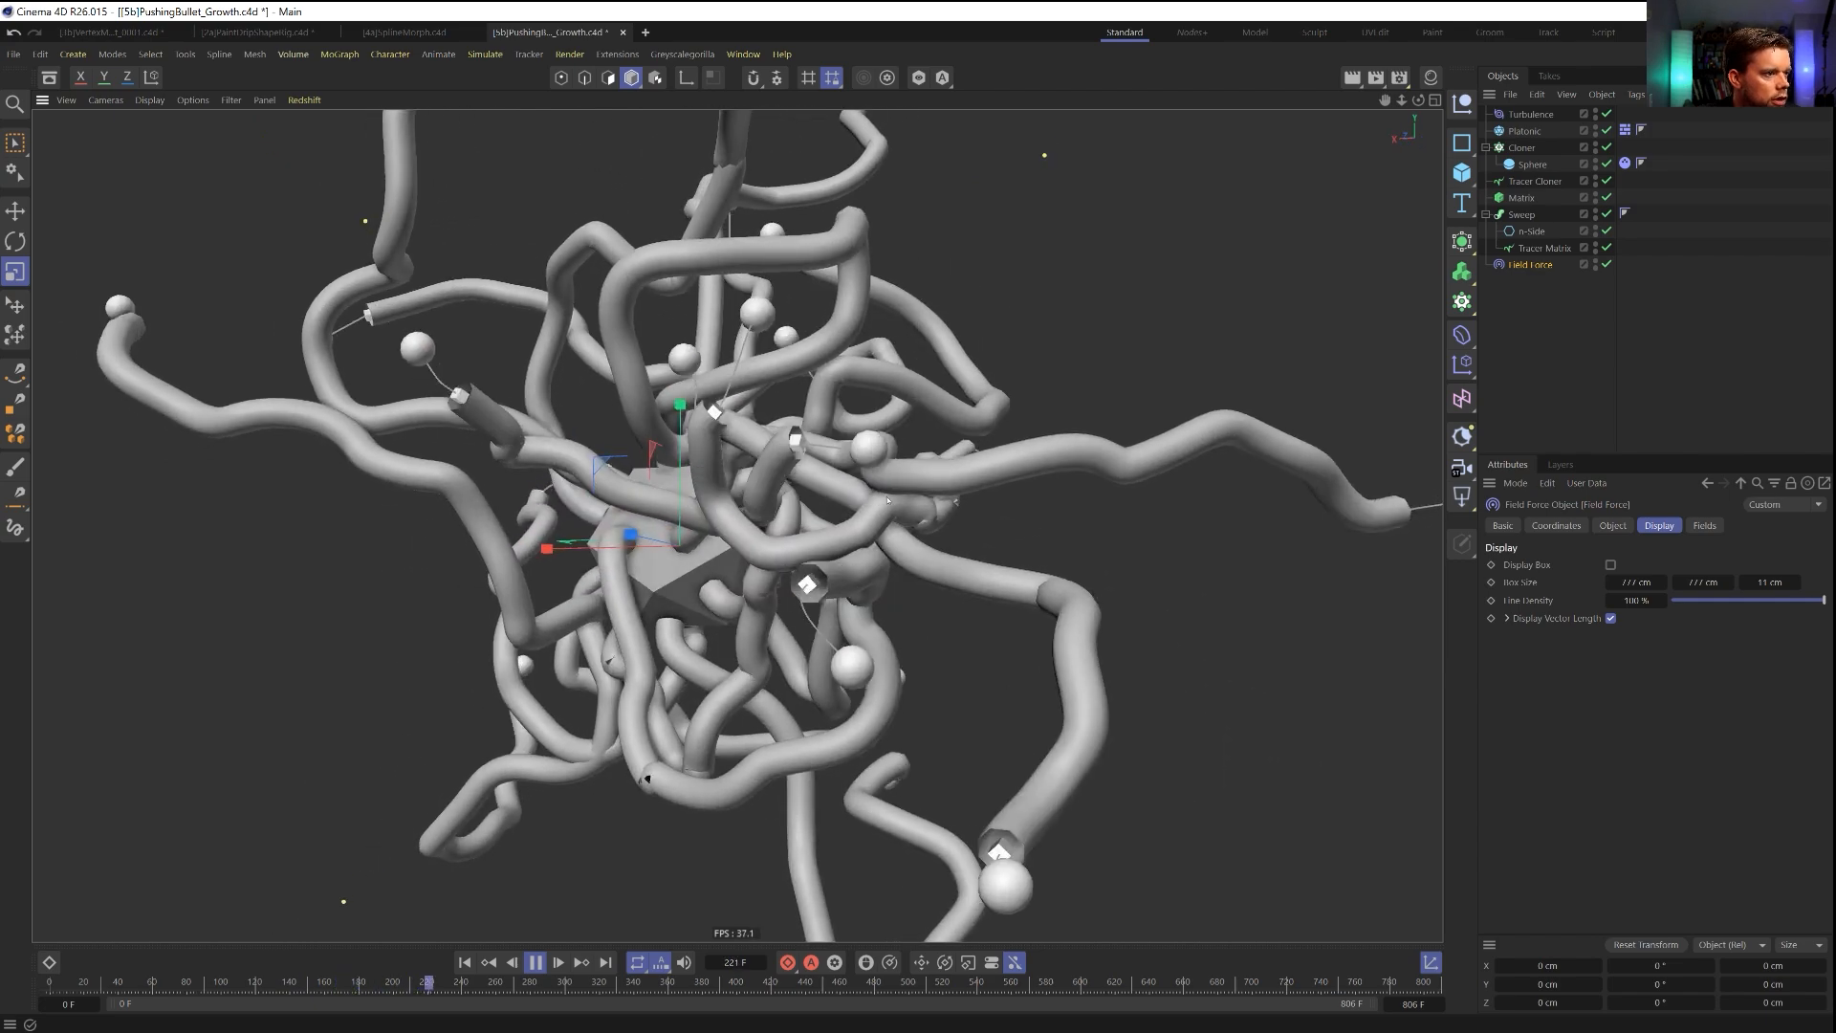
{"action": "scroll", "coordinate": [973, 488], "scroll_direction": "up", "scroll_amount": 3}
{"action": "left_click_drag", "start_coordinate": [972, 488], "coordinate": [843, 535], "text": "alt"}
{"action": "scroll", "coordinate": [842, 536], "scroll_direction": "down", "scroll_amount": 4}
{"action": "middle_click_drag", "start_coordinate": [866, 585], "coordinate": [874, 676], "text": "alt"}
{"action": "left_click_drag", "start_coordinate": [874, 675], "coordinate": [935, 700], "text": "alt"}
{"action": "middle_click_drag", "start_coordinate": [717, 600], "coordinate": [705, 662], "text": "alt"}
{"action": "scroll", "coordinate": [718, 576], "scroll_direction": "down", "scroll_amount": 3}
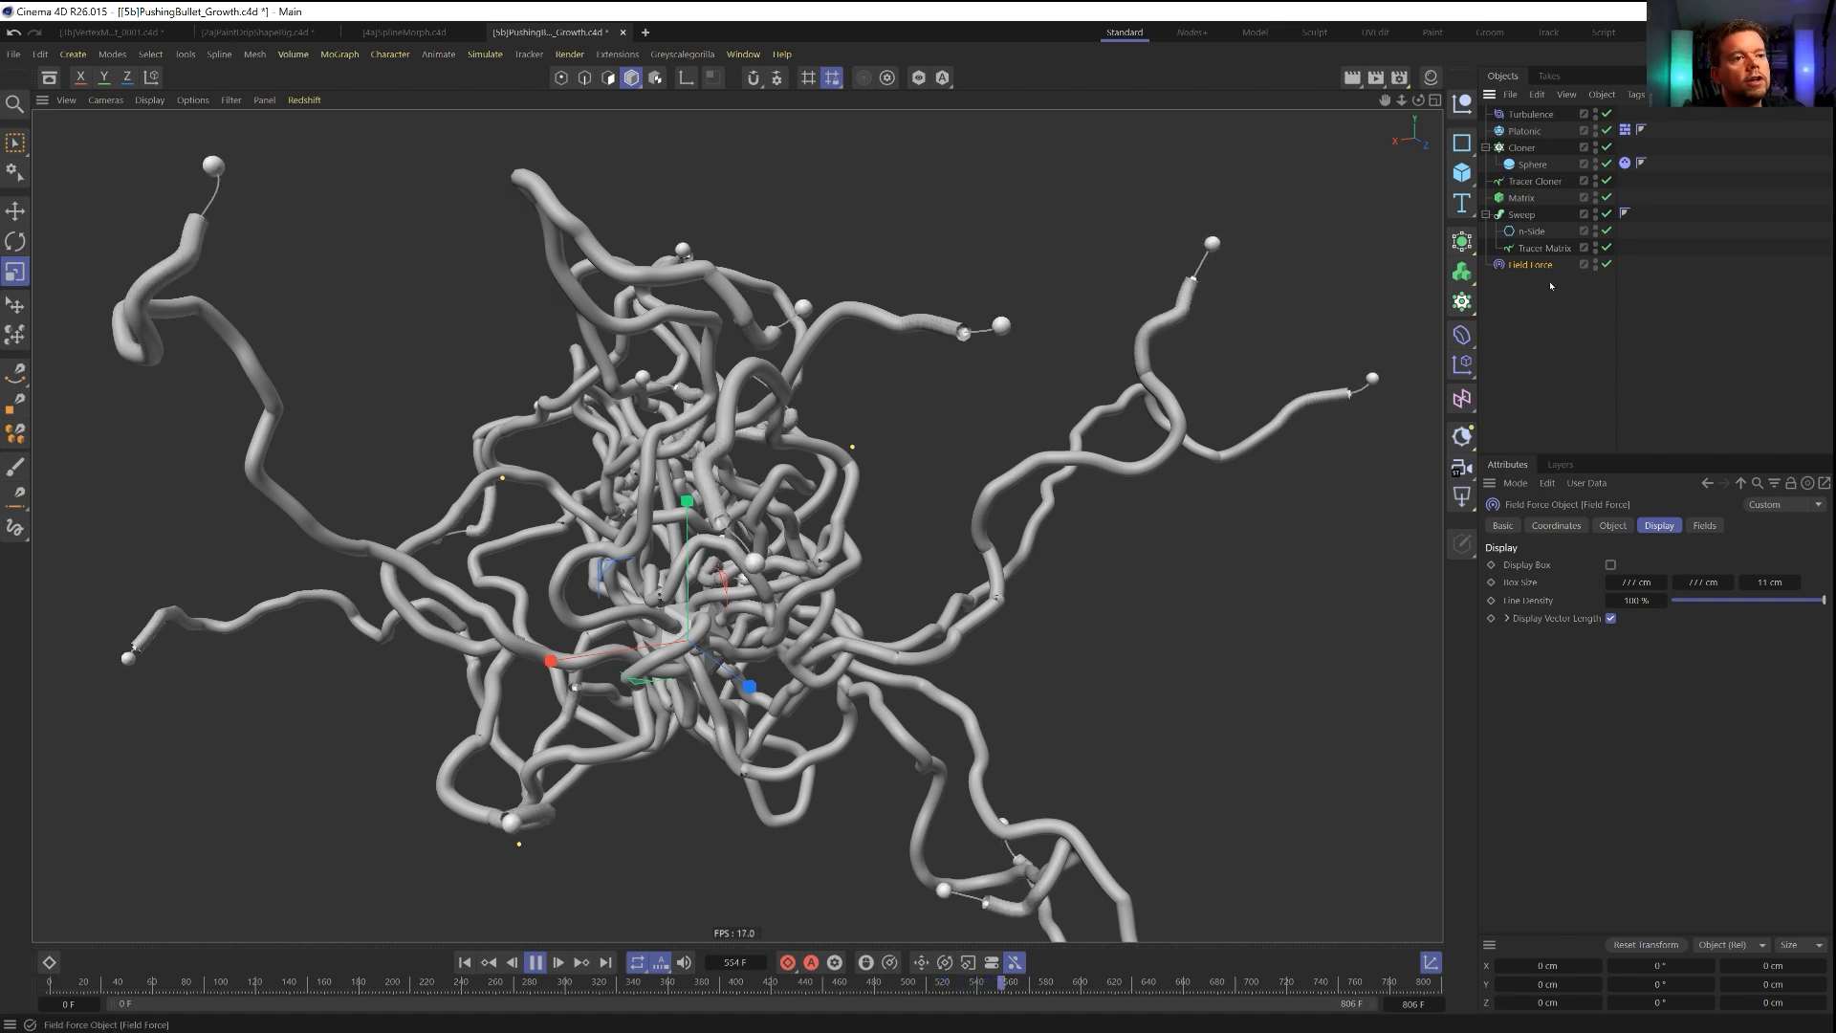
Add a Spherical Field to the Field Force's field list and enlarge it around the tendrils to a size of about 9159 cm.
{"action": "left_click", "coordinate": [1612, 525]}
{"action": "left_click", "coordinate": [1704, 526]}
{"action": "left_click", "coordinate": [1614, 527]}
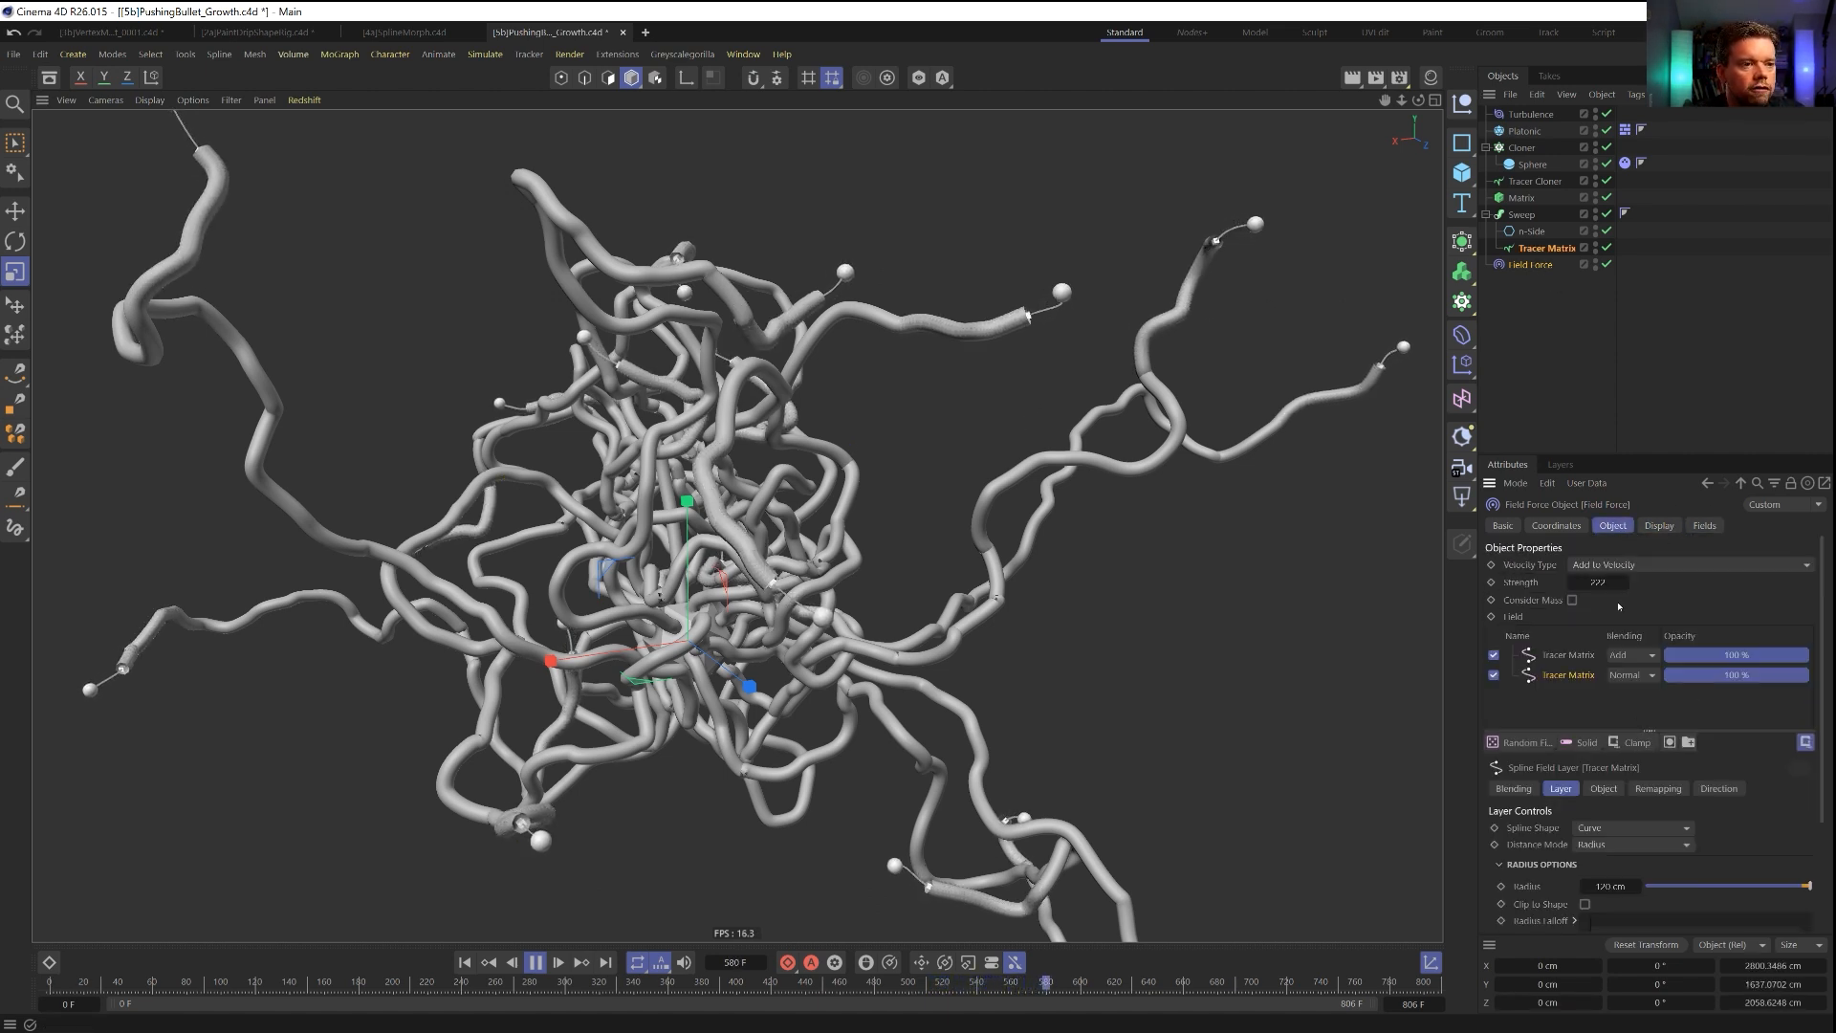
{"action": "left_click", "coordinate": [1523, 744]}
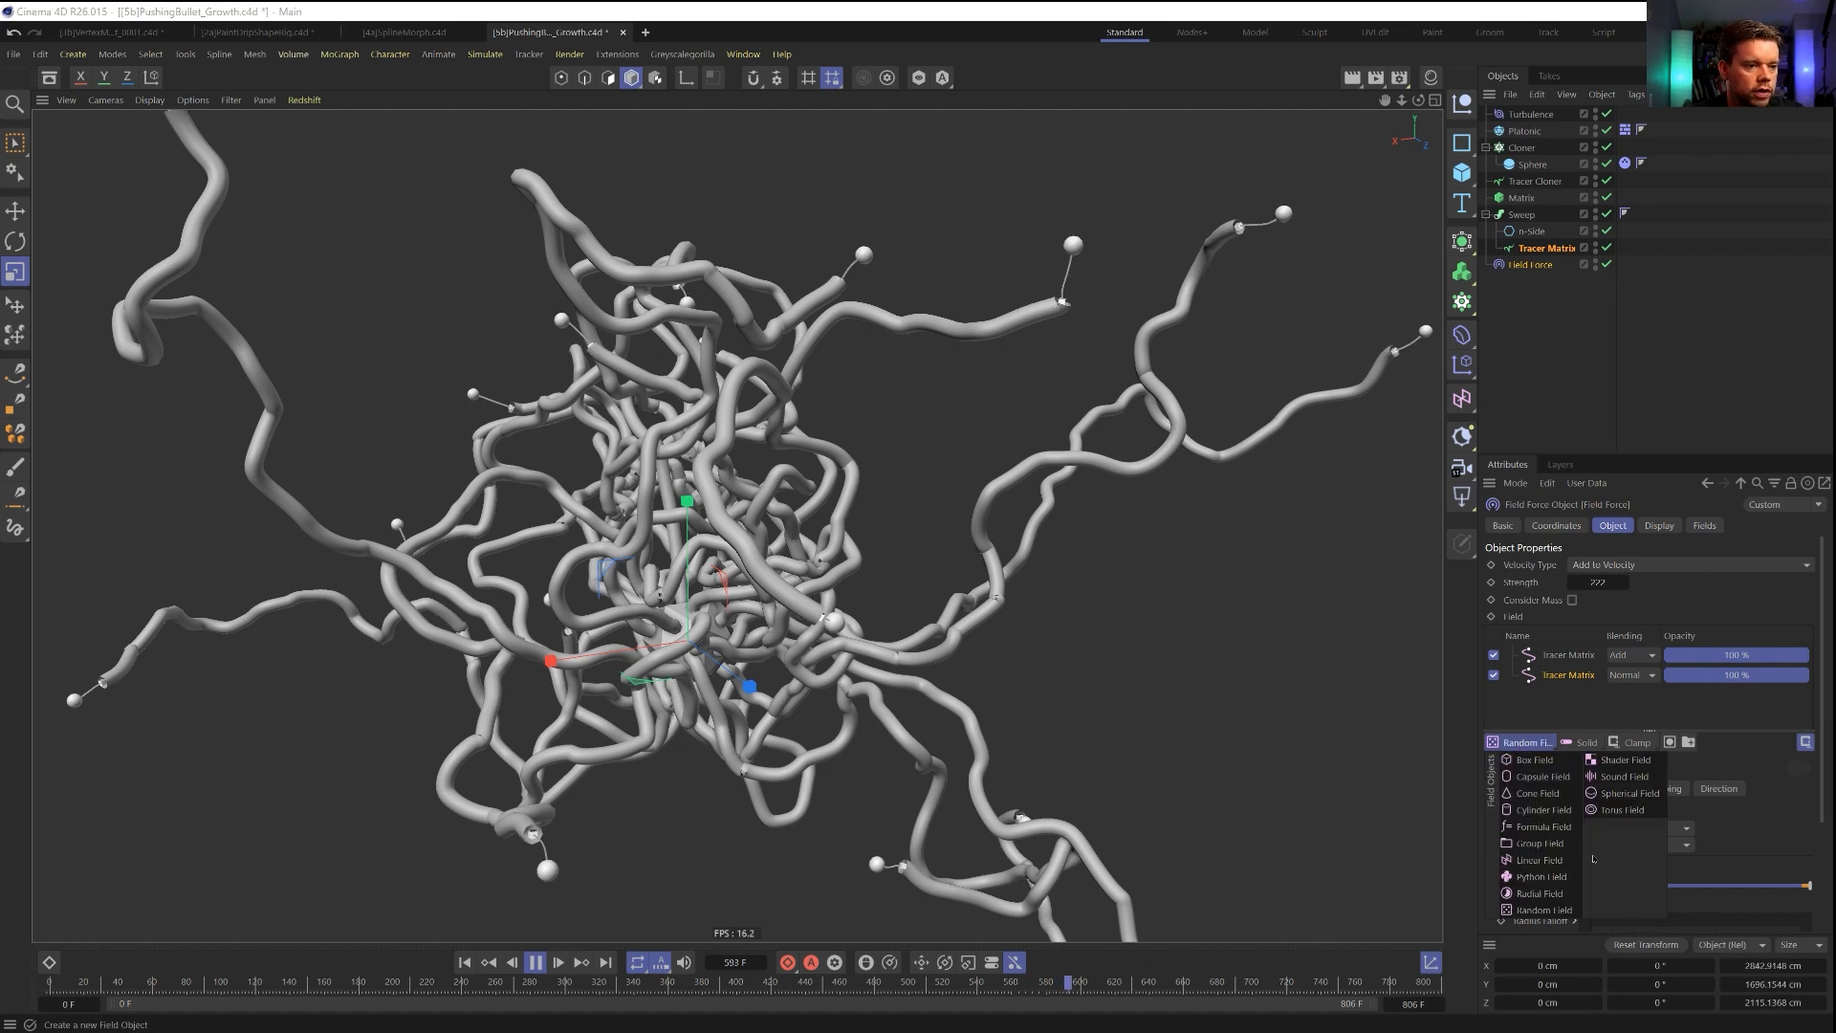
{"action": "left_click", "coordinate": [1629, 794]}
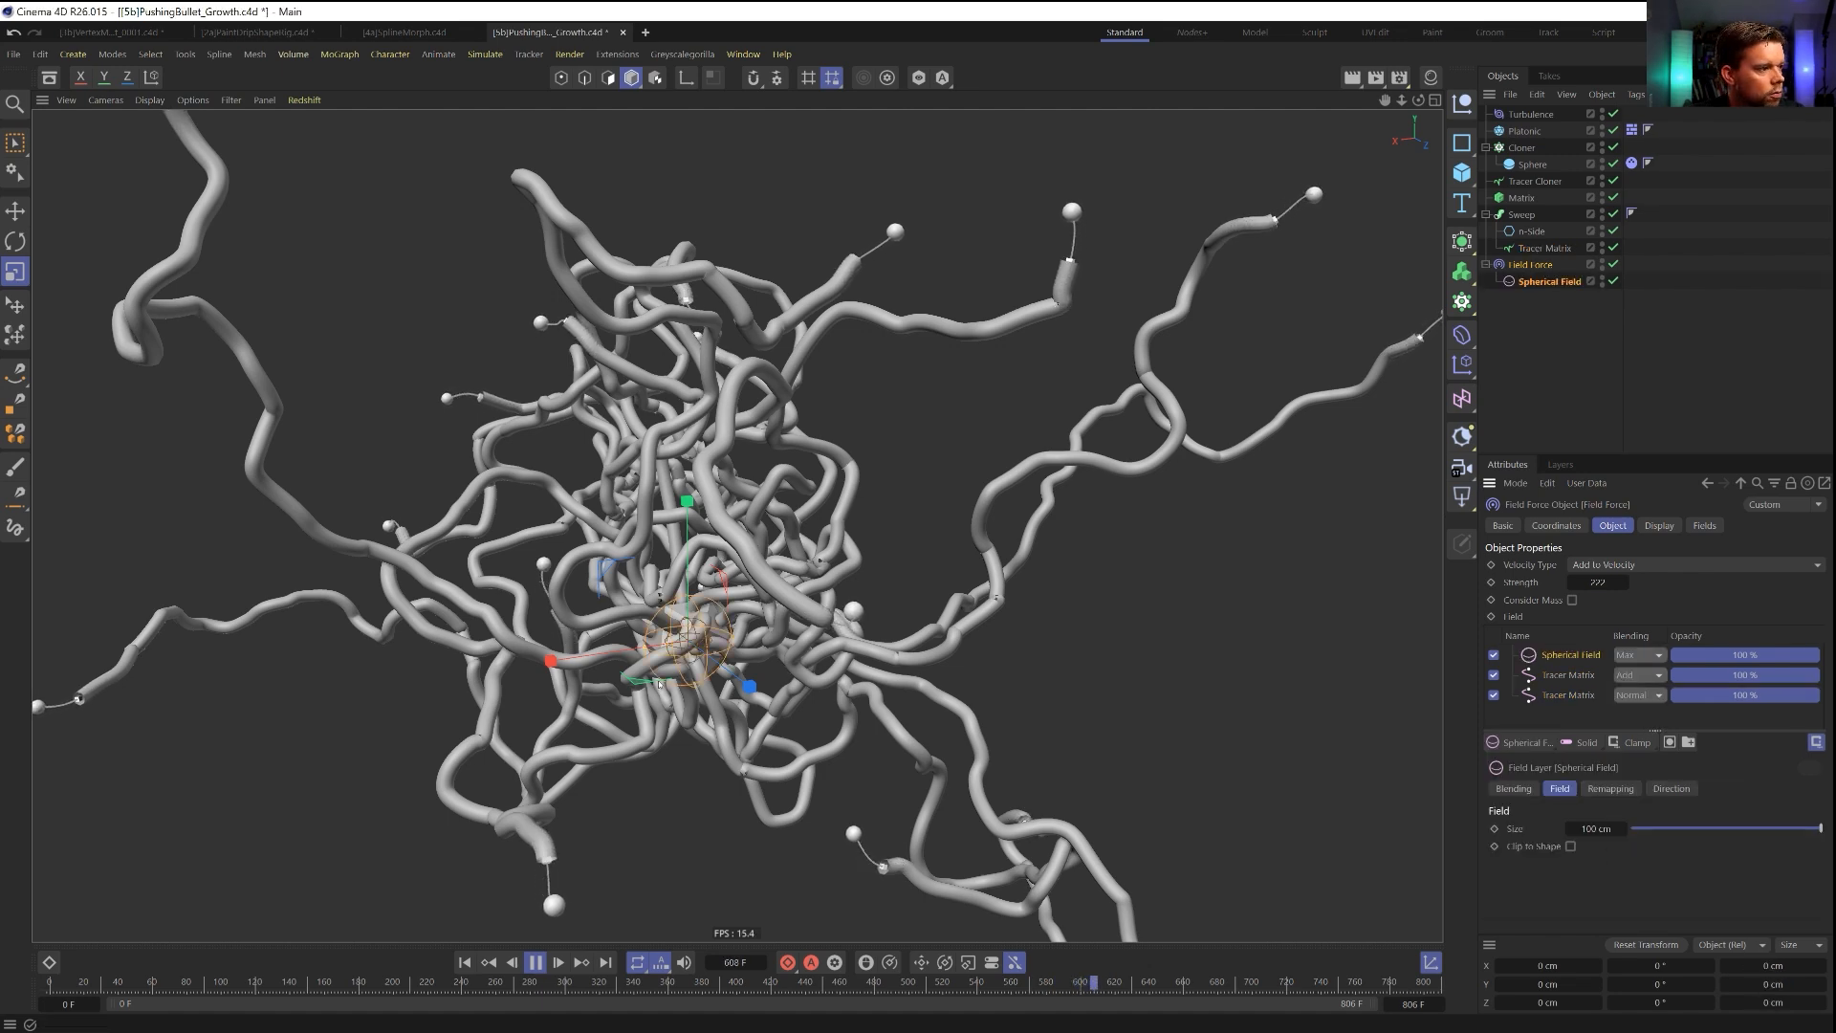
{"action": "left_click_drag", "start_coordinate": [680, 710], "coordinate": [1286, 683]}
{"action": "left_click_drag", "start_coordinate": [813, 689], "coordinate": [1100, 681]}
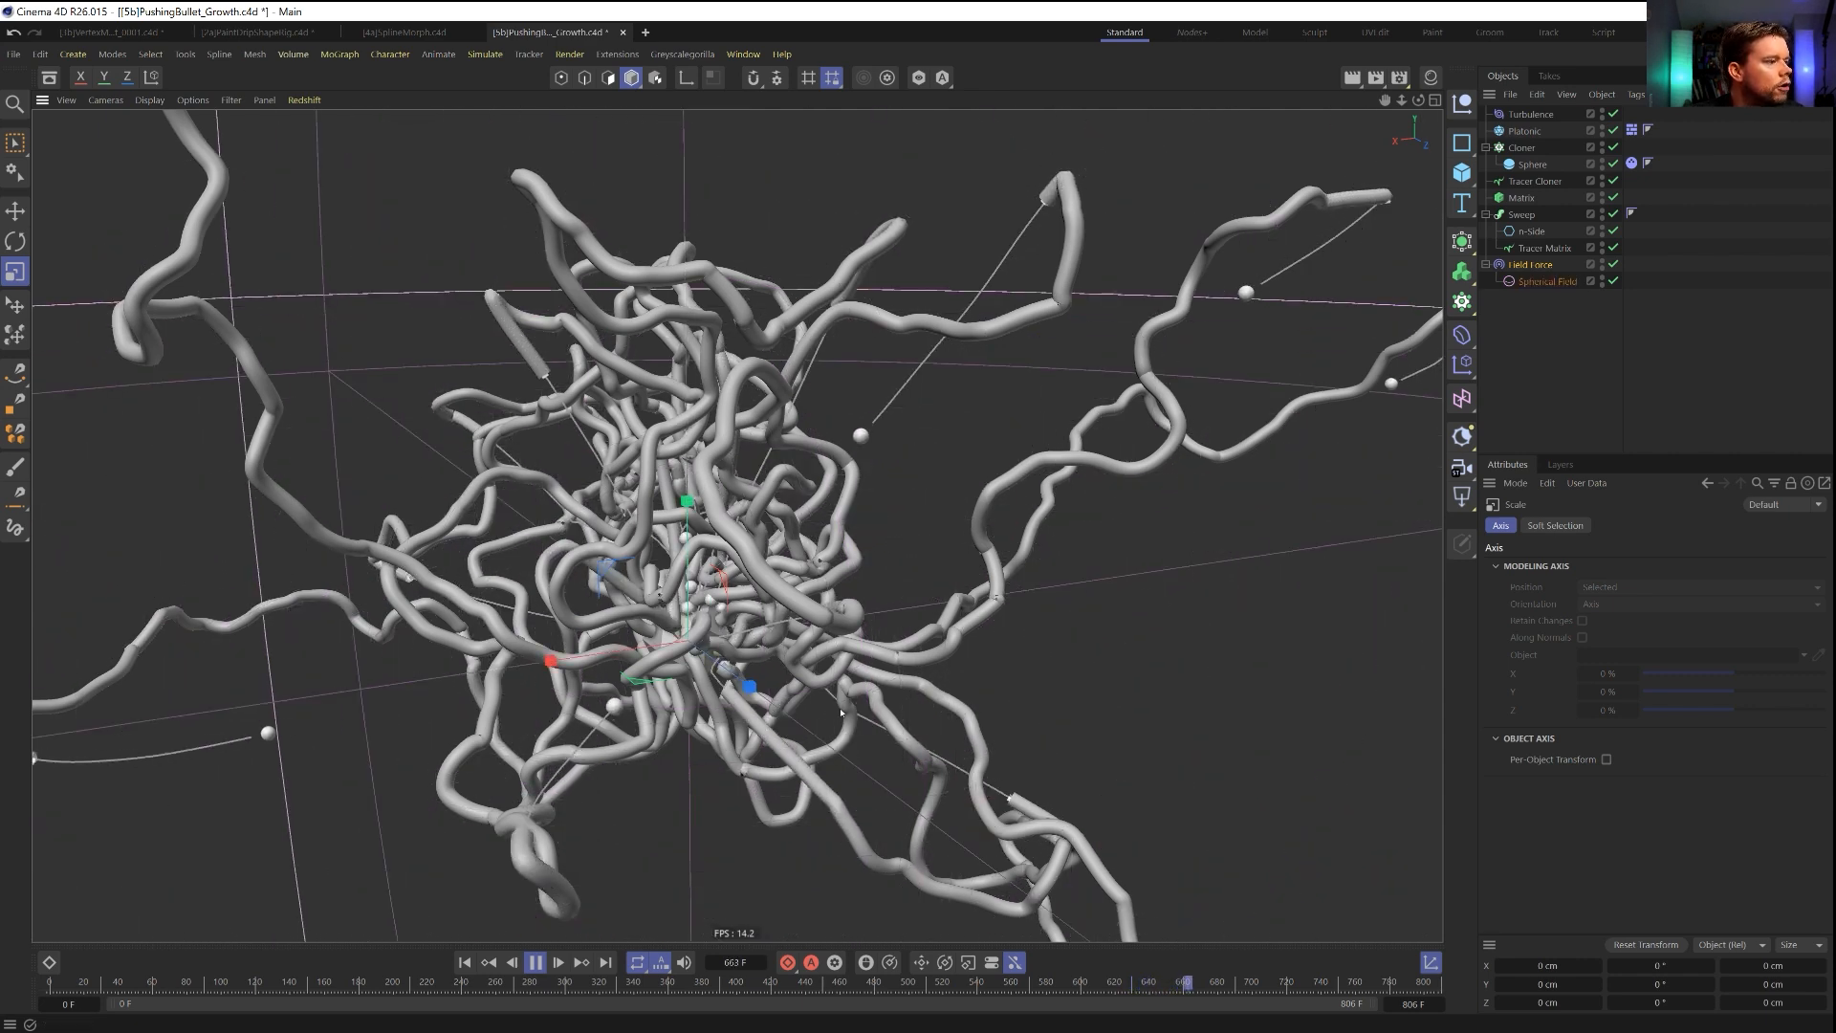
Set the inner offset in the Spherical Field's remapping to about 98 %, keeping the field's enlarged size.
{"action": "left_click", "coordinate": [1530, 281]}
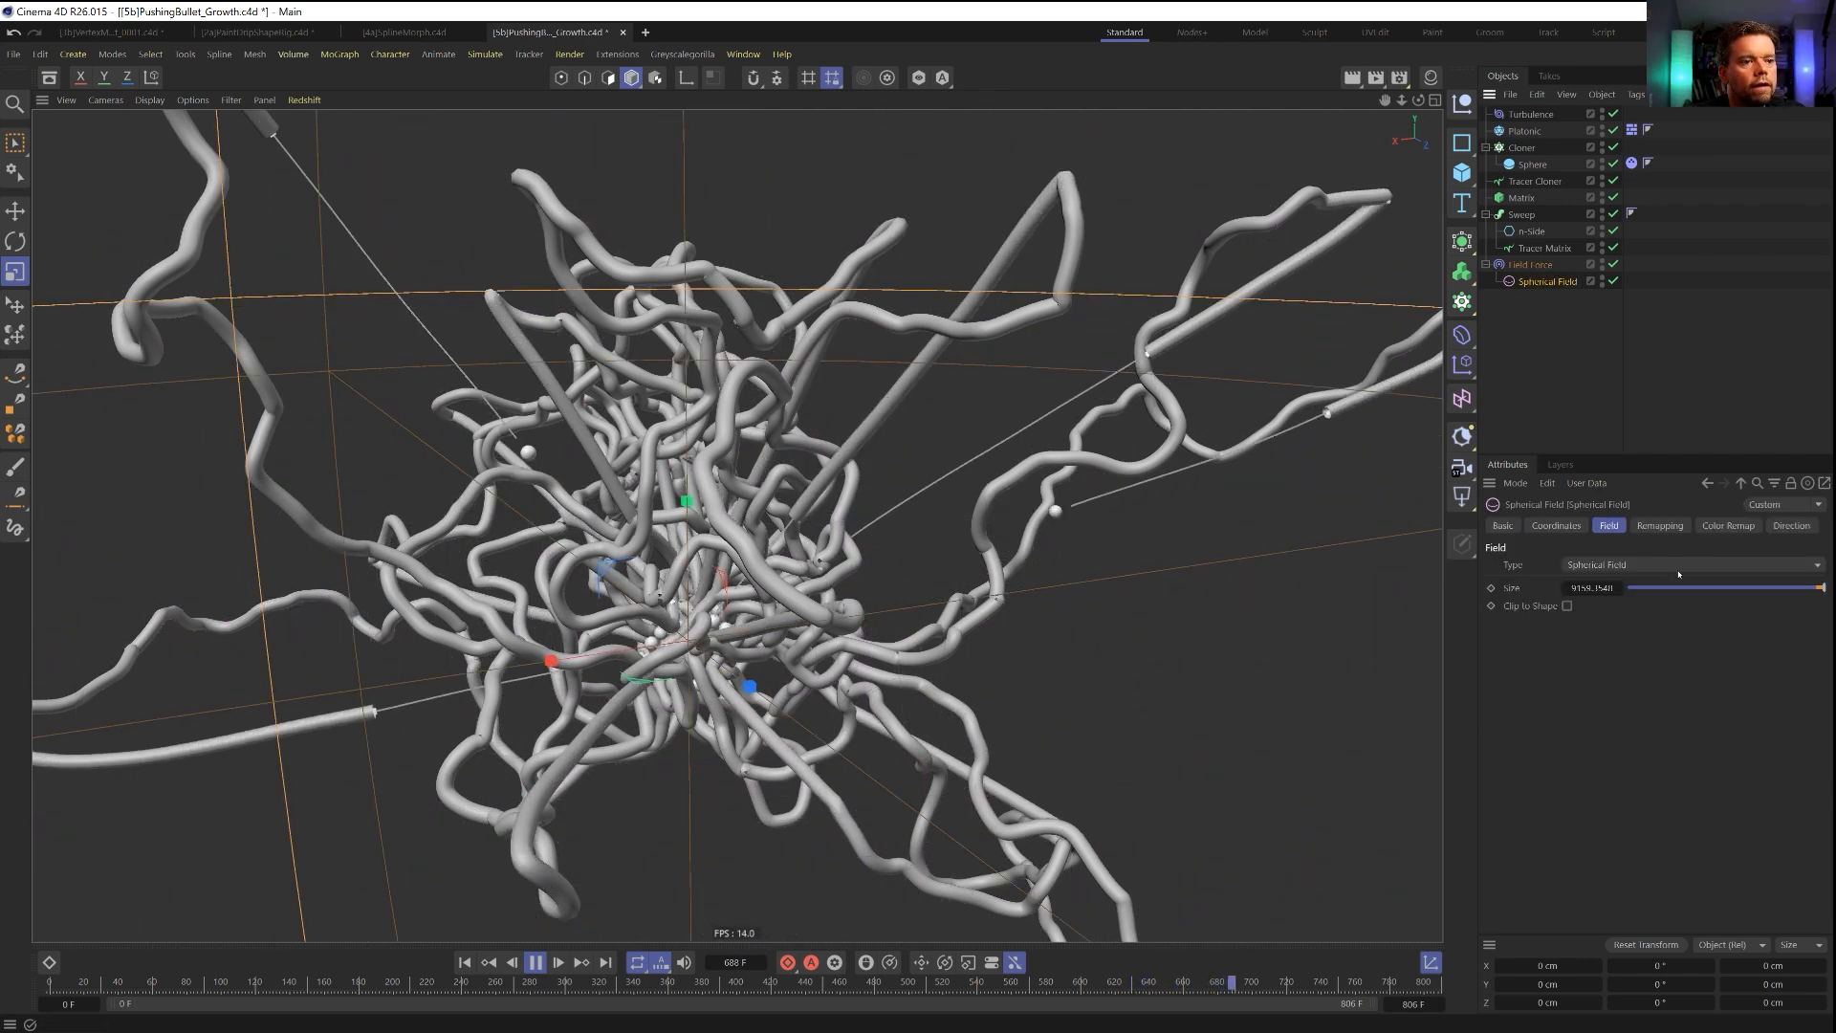
{"action": "left_click_drag", "start_coordinate": [1824, 588], "coordinate": [1822, 588]}
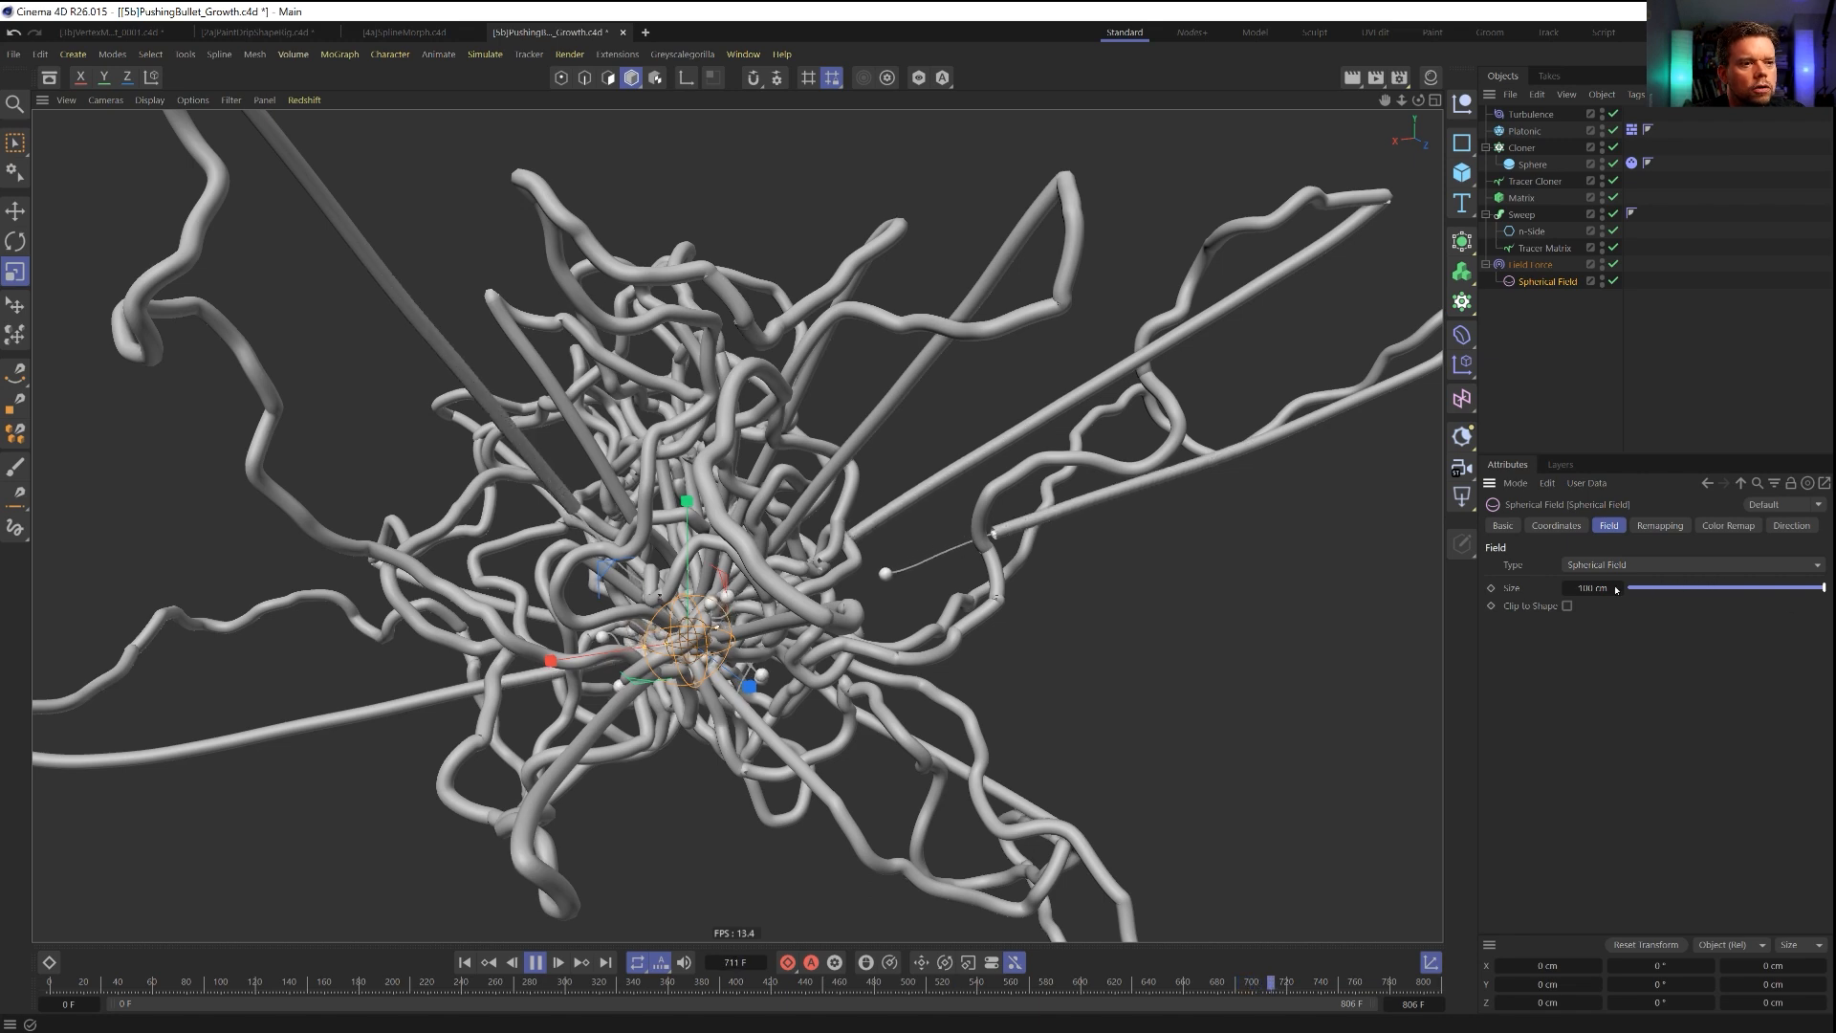
{"action": "left_click_drag", "start_coordinate": [1627, 588], "coordinate": [1722, 588]}
{"action": "left_click", "coordinate": [1649, 532]}
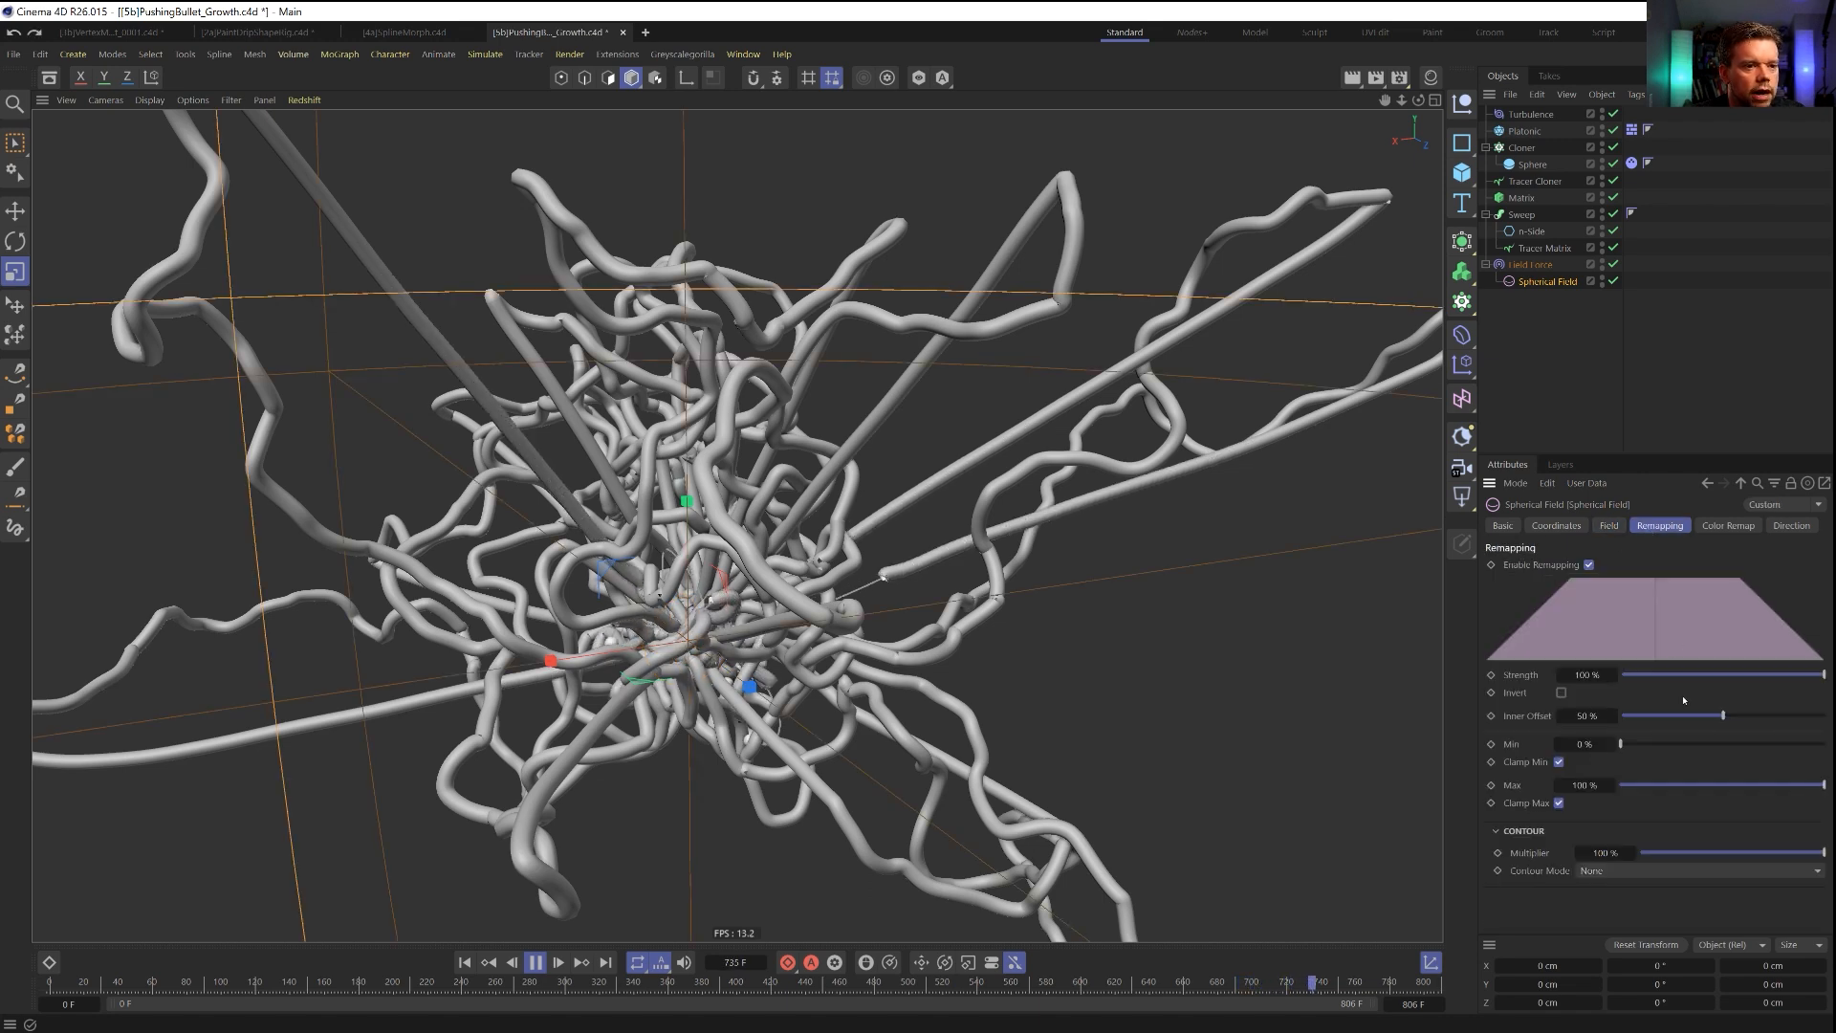
{"action": "left_click_drag", "start_coordinate": [1715, 722], "coordinate": [1826, 724]}
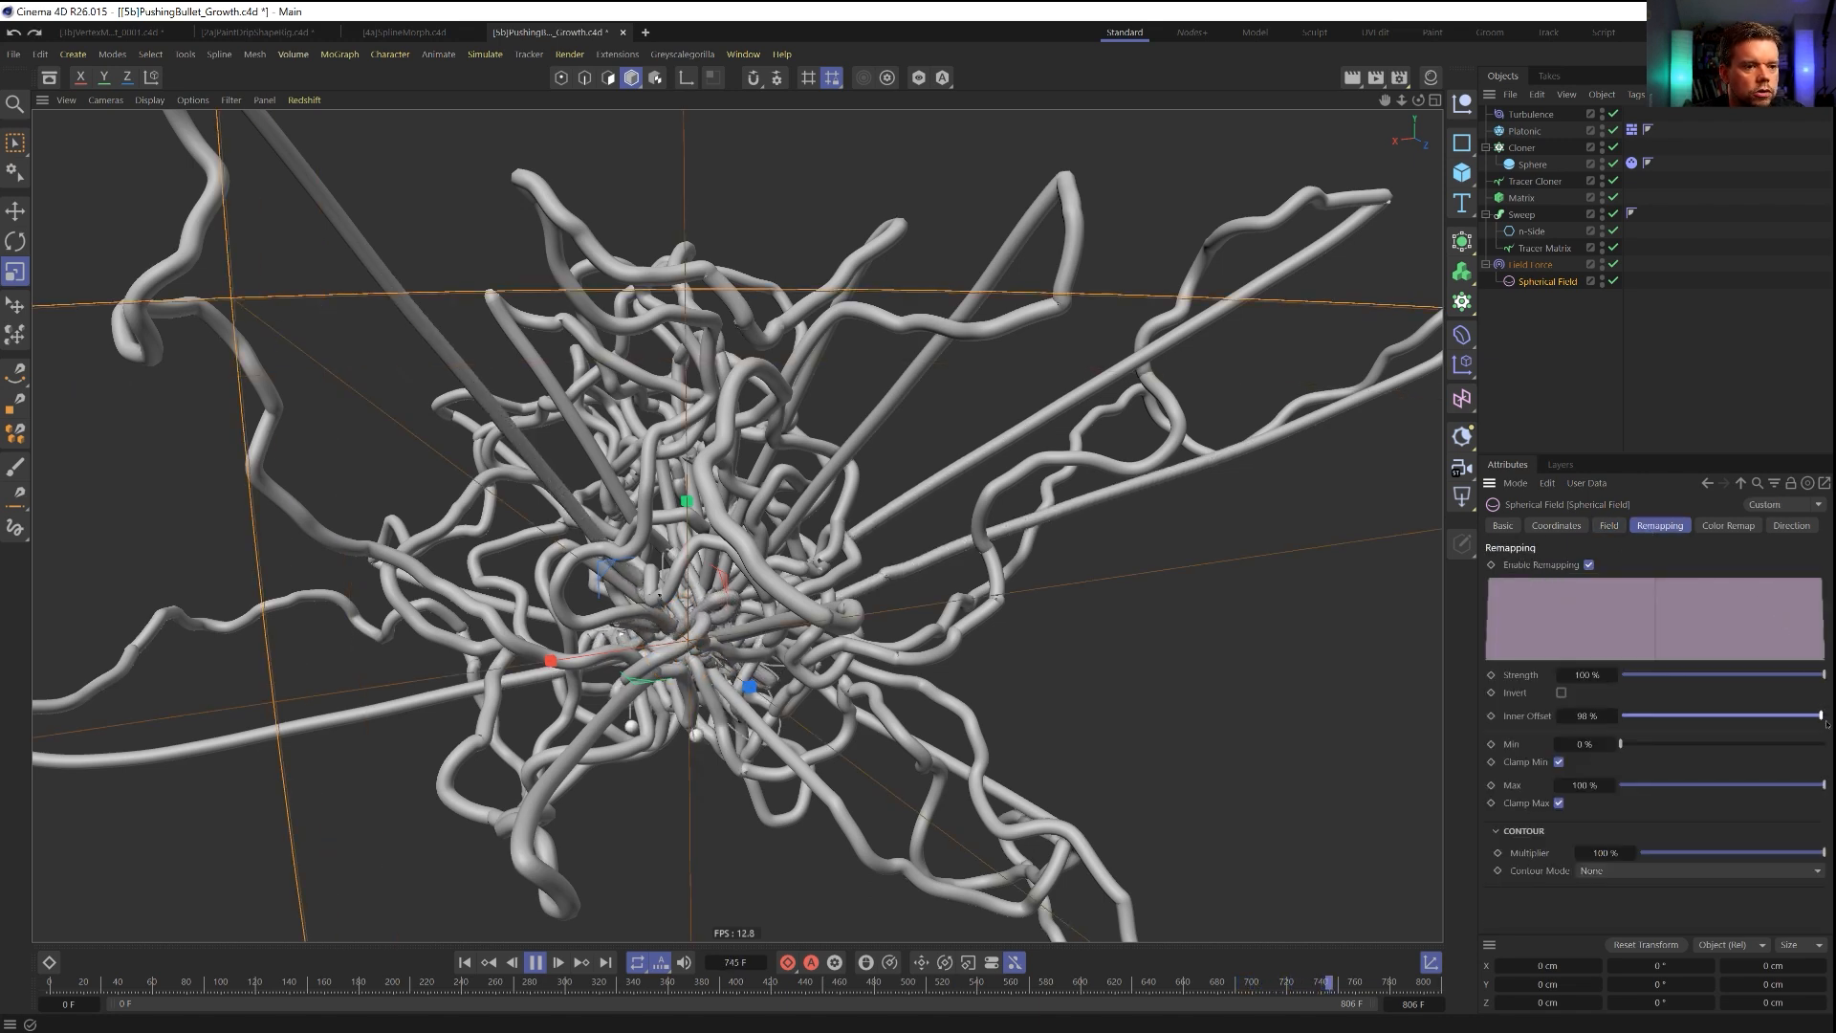
{"action": "left_click", "coordinate": [1610, 526]}
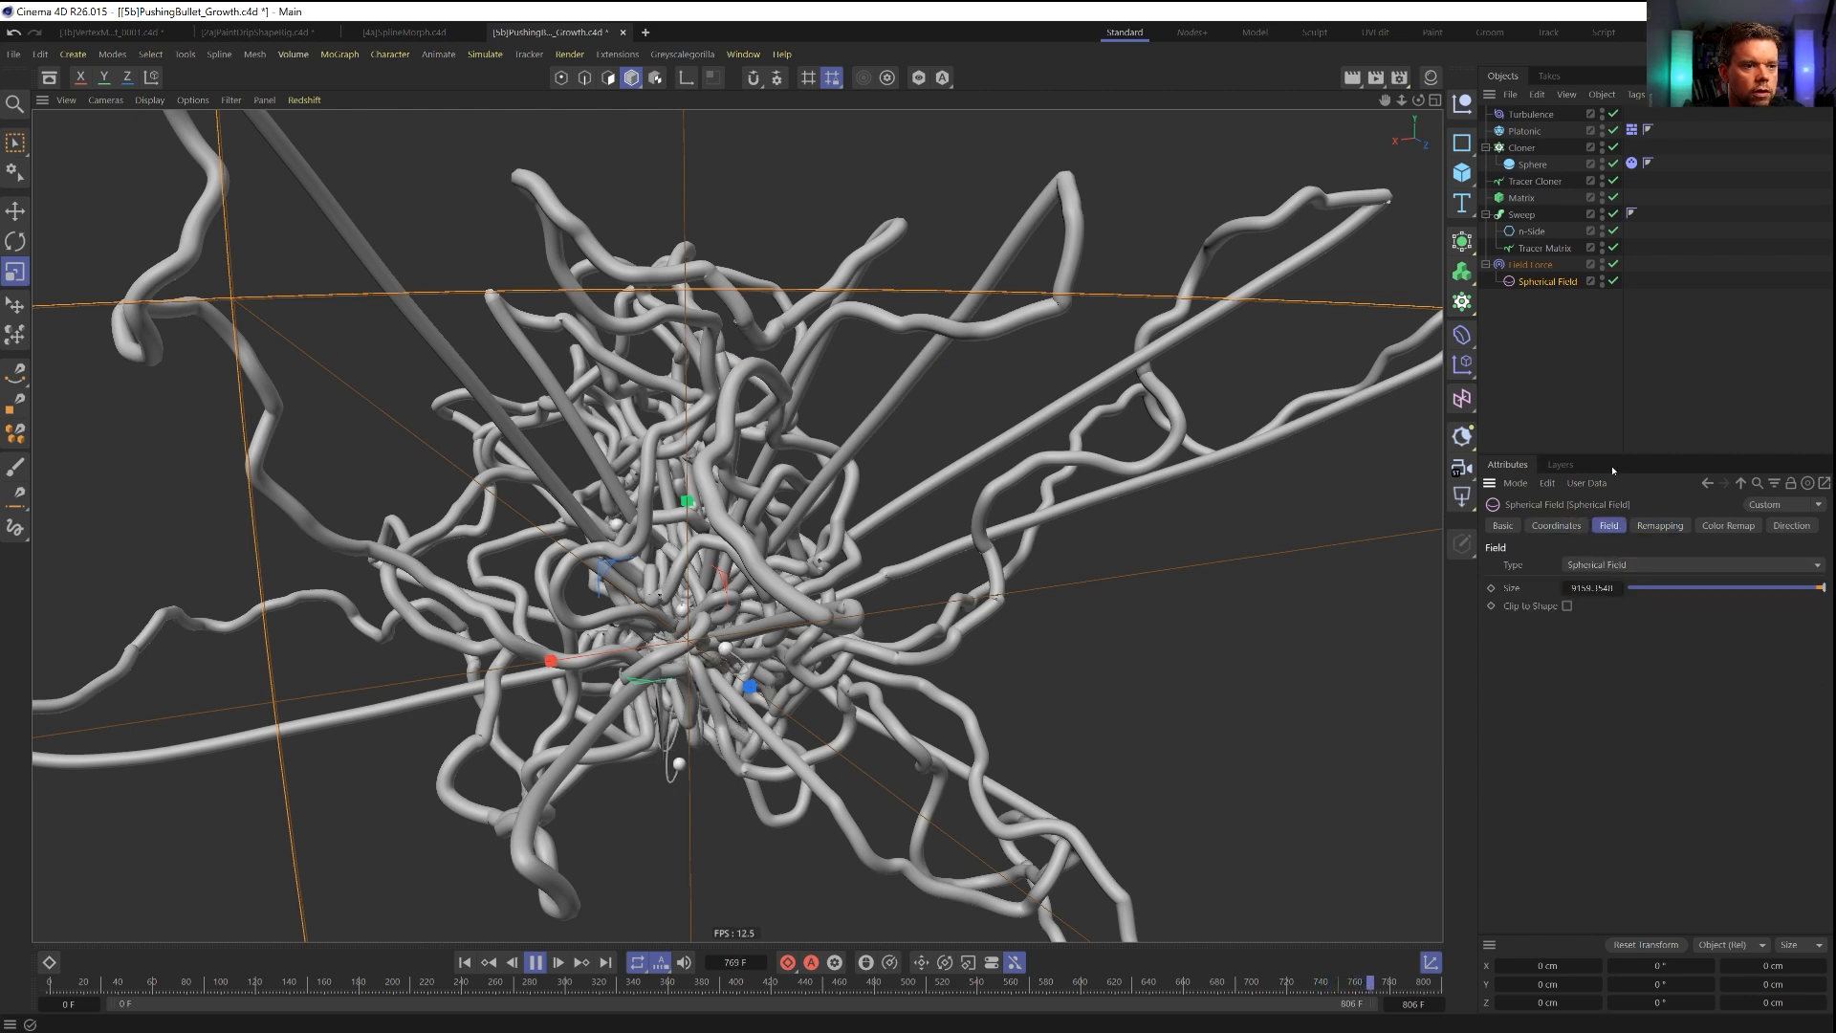
Set the Spherical Field layer's blending to Add and its opacity to 15 % in the Field Force.
{"action": "left_click", "coordinate": [1531, 266]}
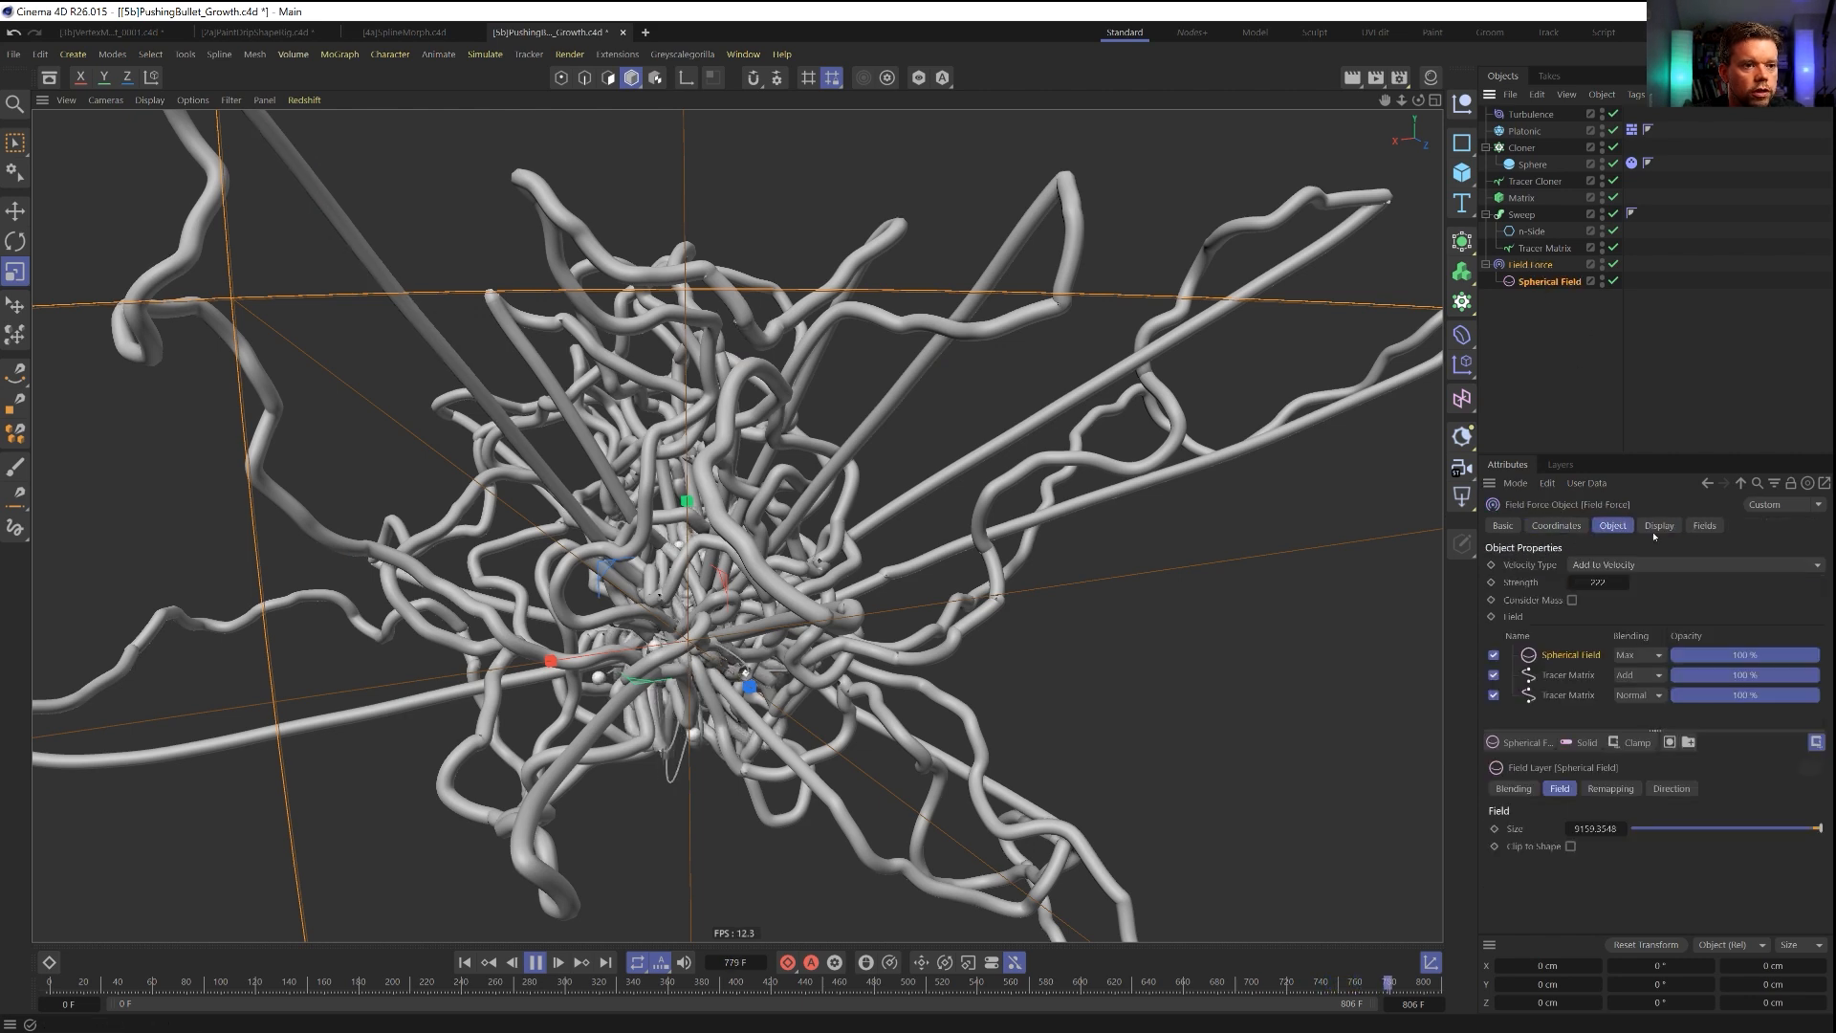
{"action": "left_click", "coordinate": [1623, 657]}
{"action": "left_click", "coordinate": [1650, 831]}
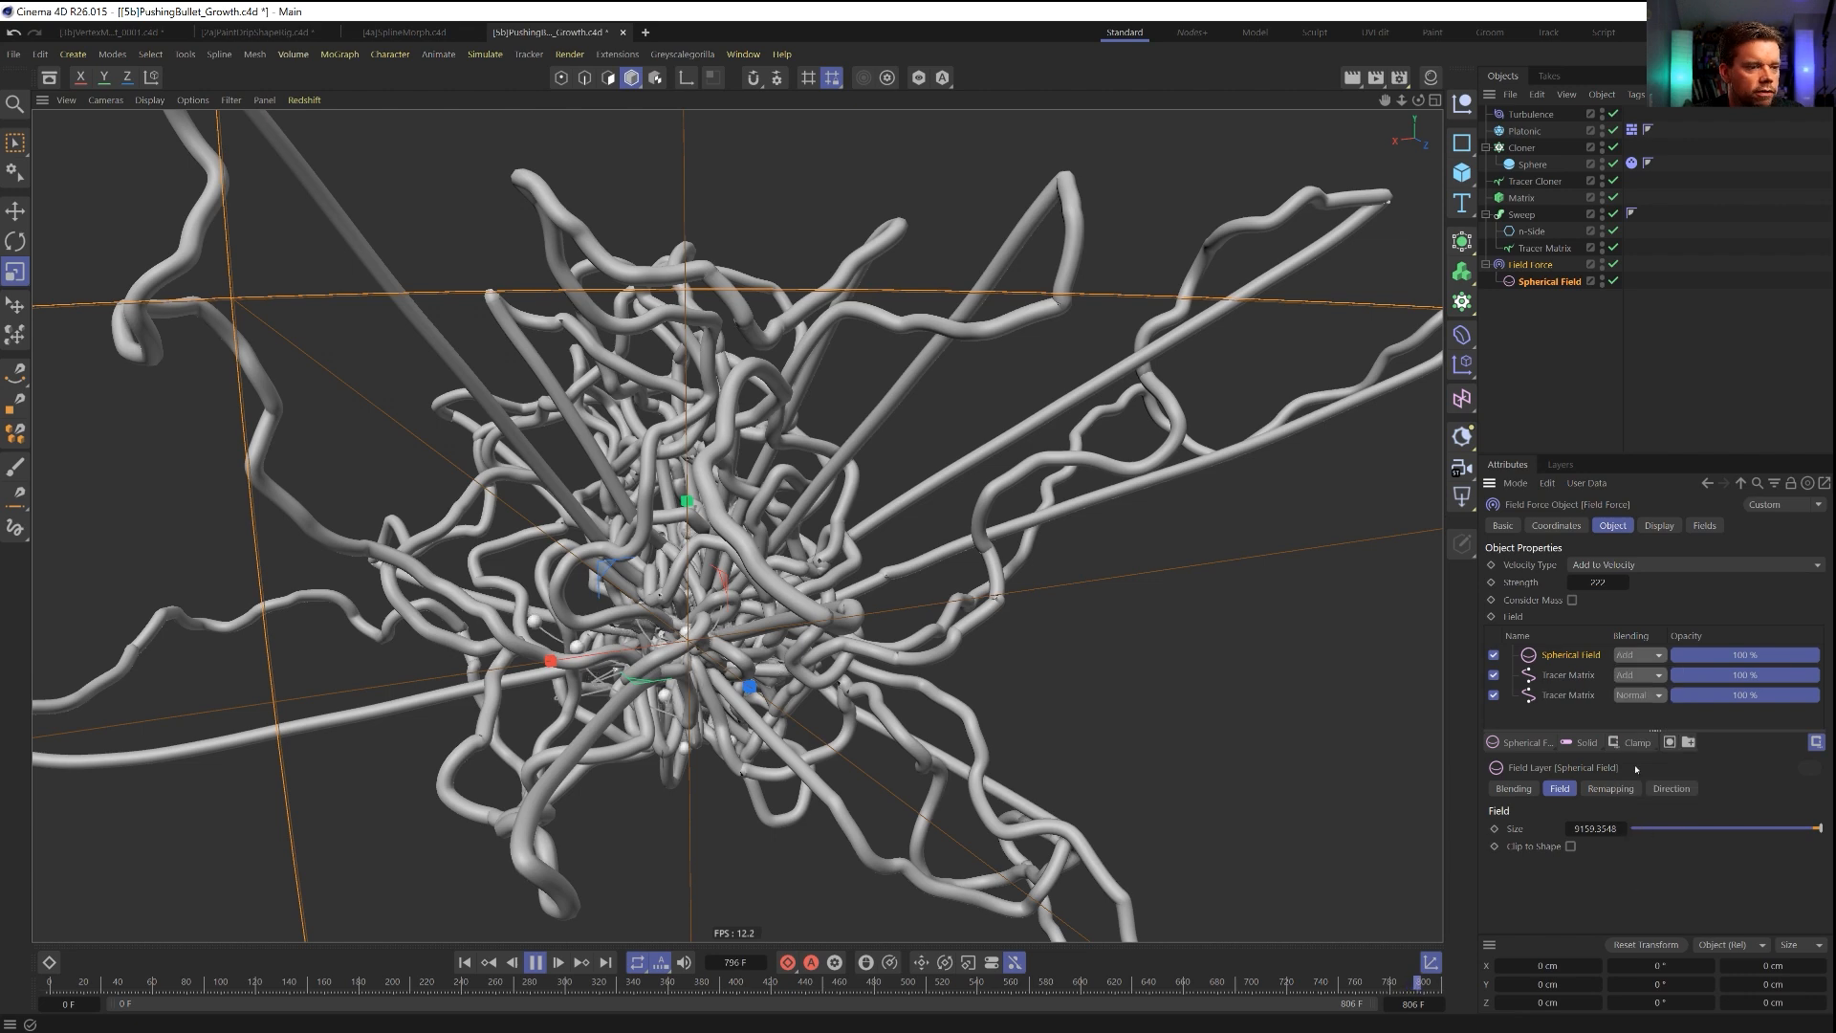
{"action": "left_click", "coordinate": [1694, 656]}
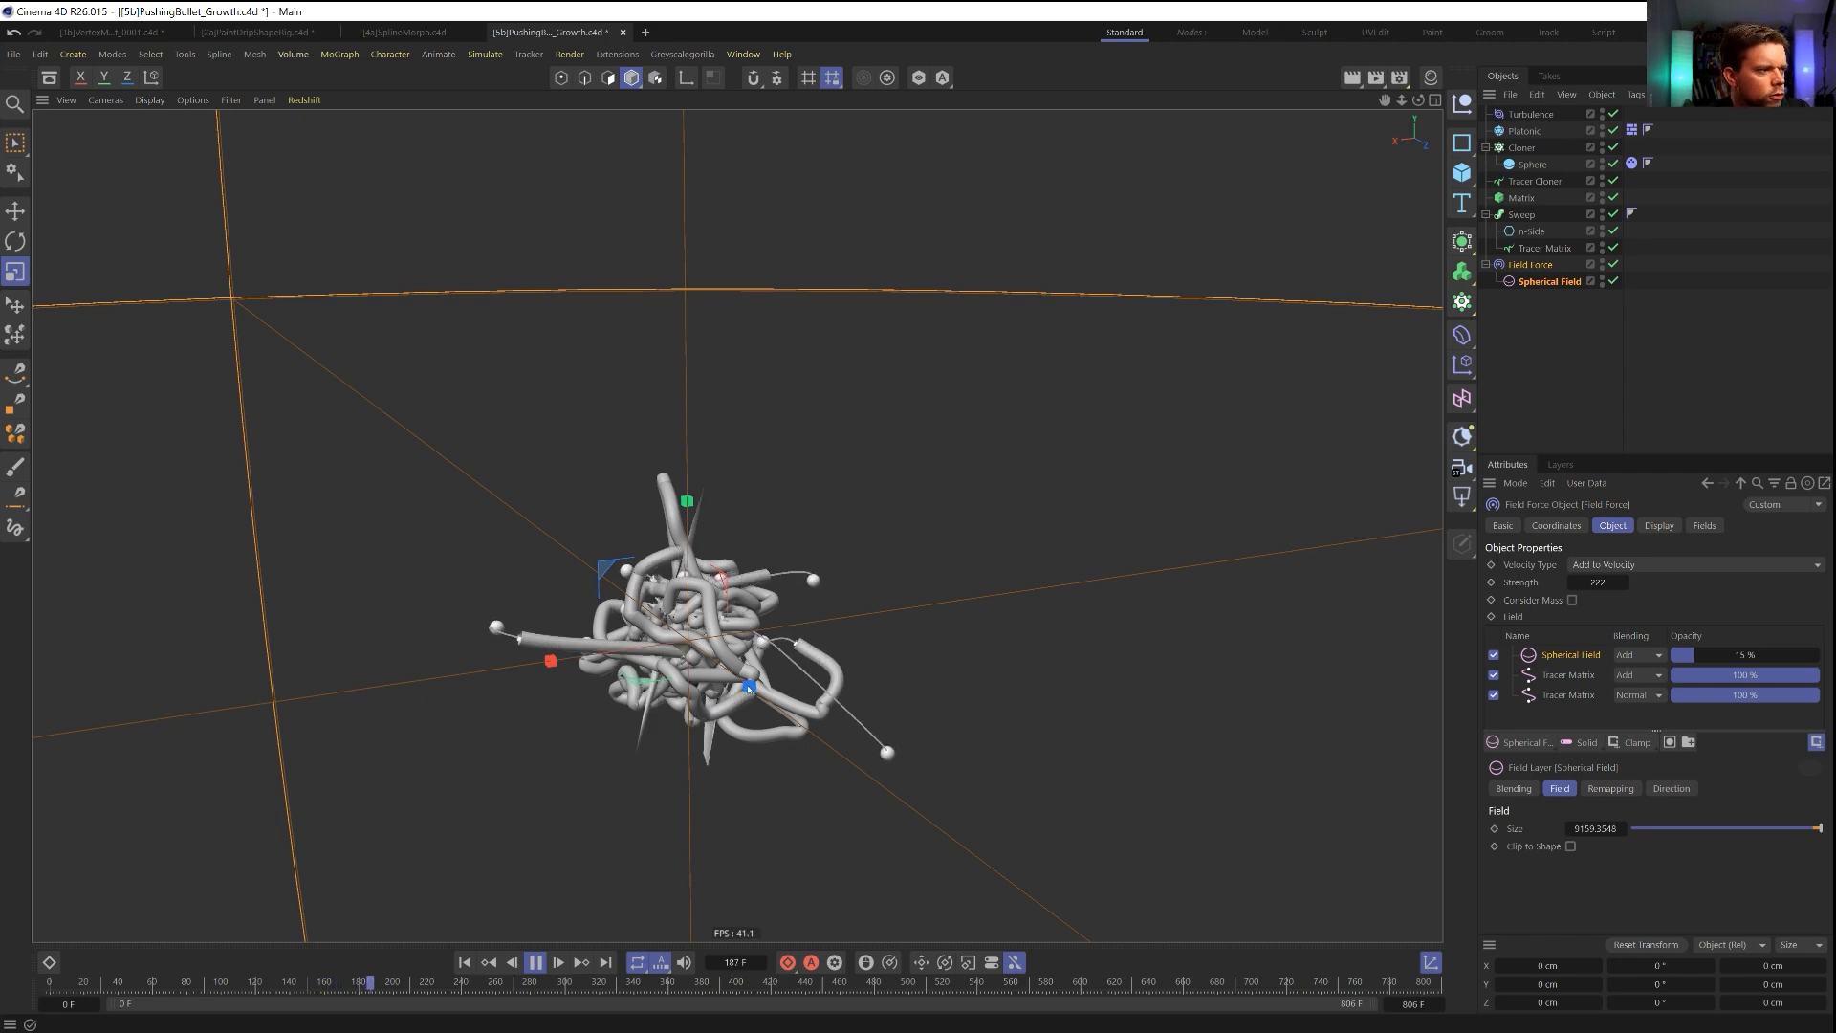
Reduce the Spherical Field layer's opacity to 2.8 % and replay the simulation from the first frame.
{"action": "scroll", "coordinate": [698, 660], "scroll_direction": "up", "scroll_amount": 5}
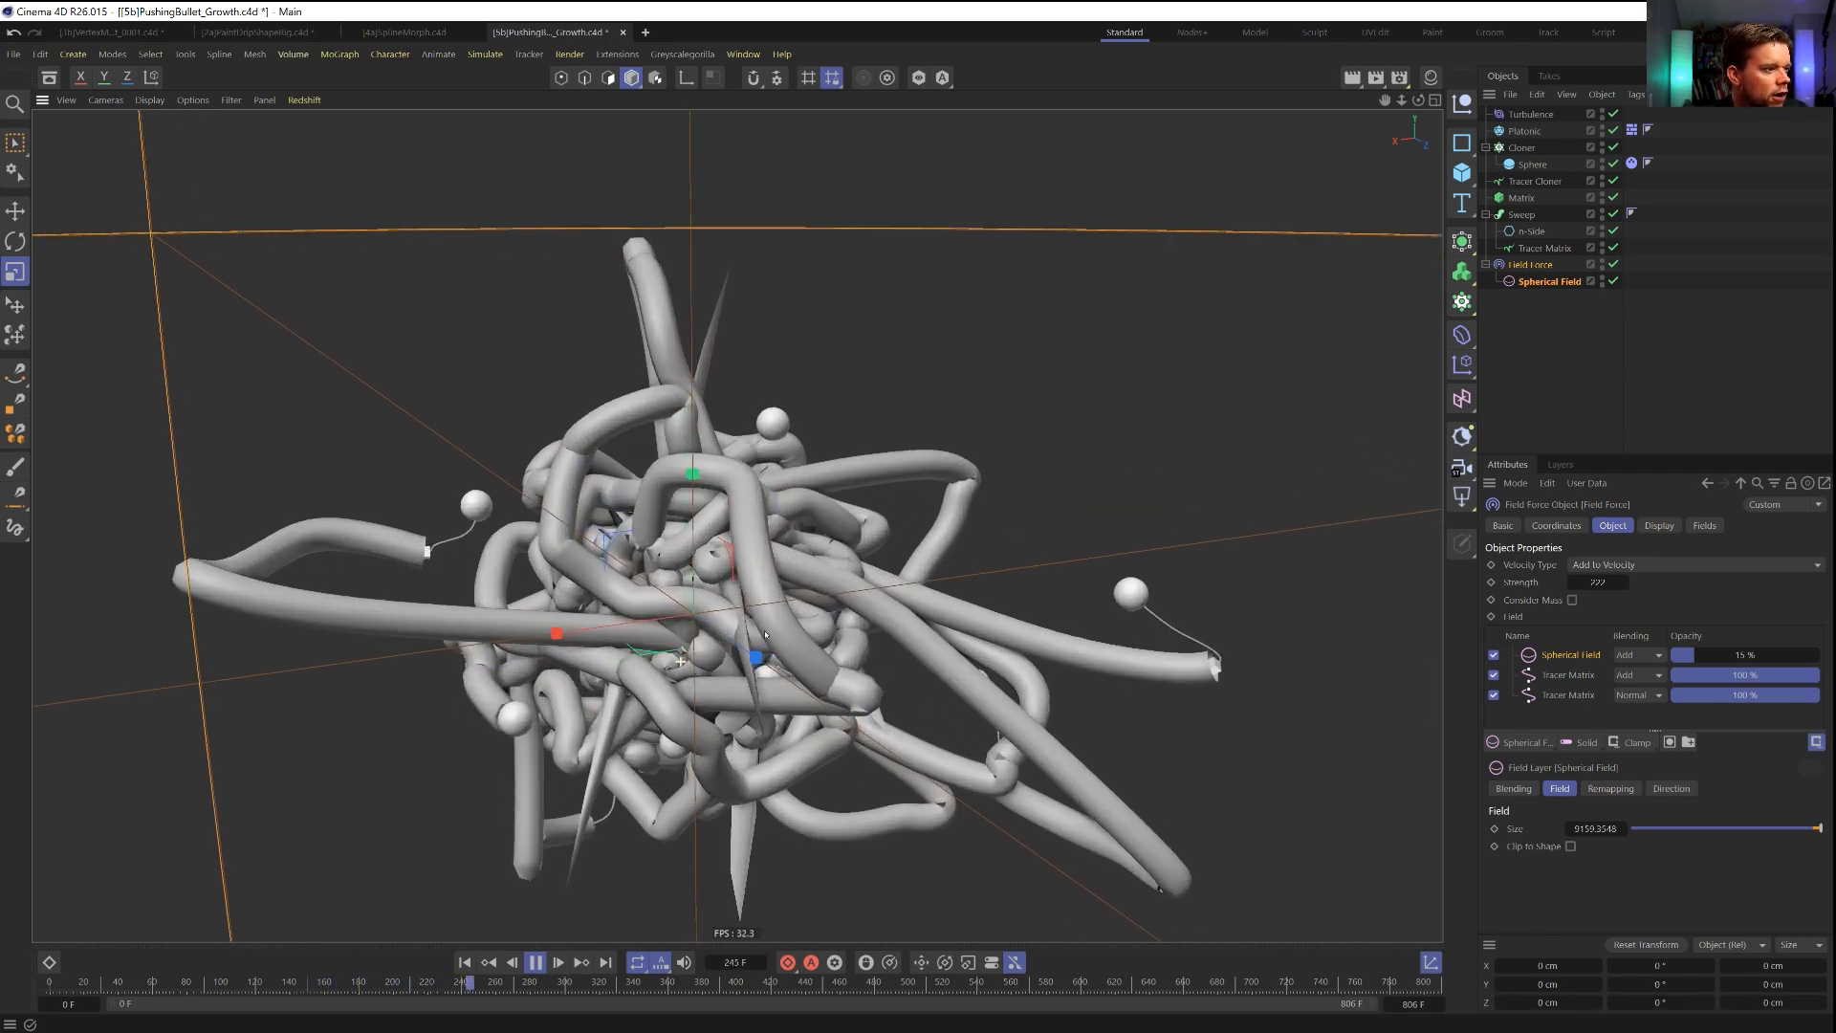
{"action": "left_click_drag", "start_coordinate": [688, 657], "coordinate": [842, 603], "text": "alt"}
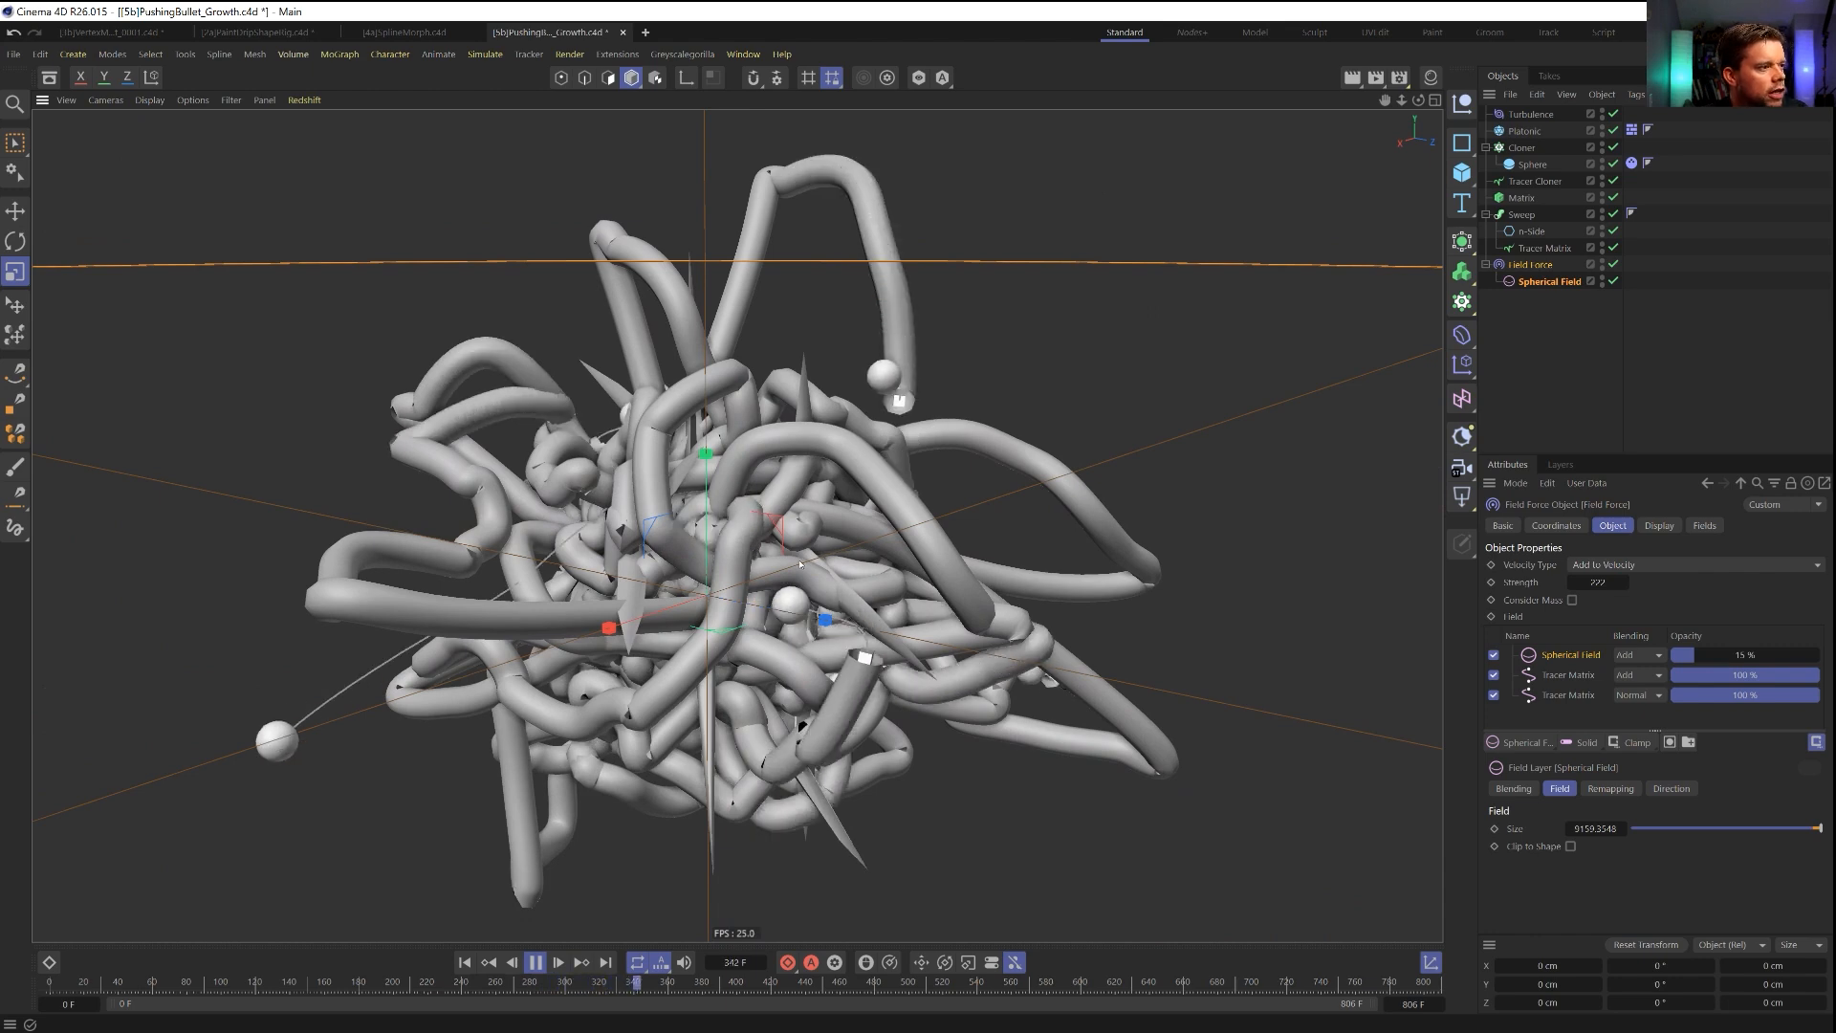
{"action": "mouse_move", "coordinate": [799, 565]}
{"action": "left_mouse_down", "text": "alt"}
{"action": "mouse_move", "coordinate": [675, 593]}
{"action": "mouse_move", "coordinate": [807, 564]}
{"action": "left_mouse_up", "text": "alt"}
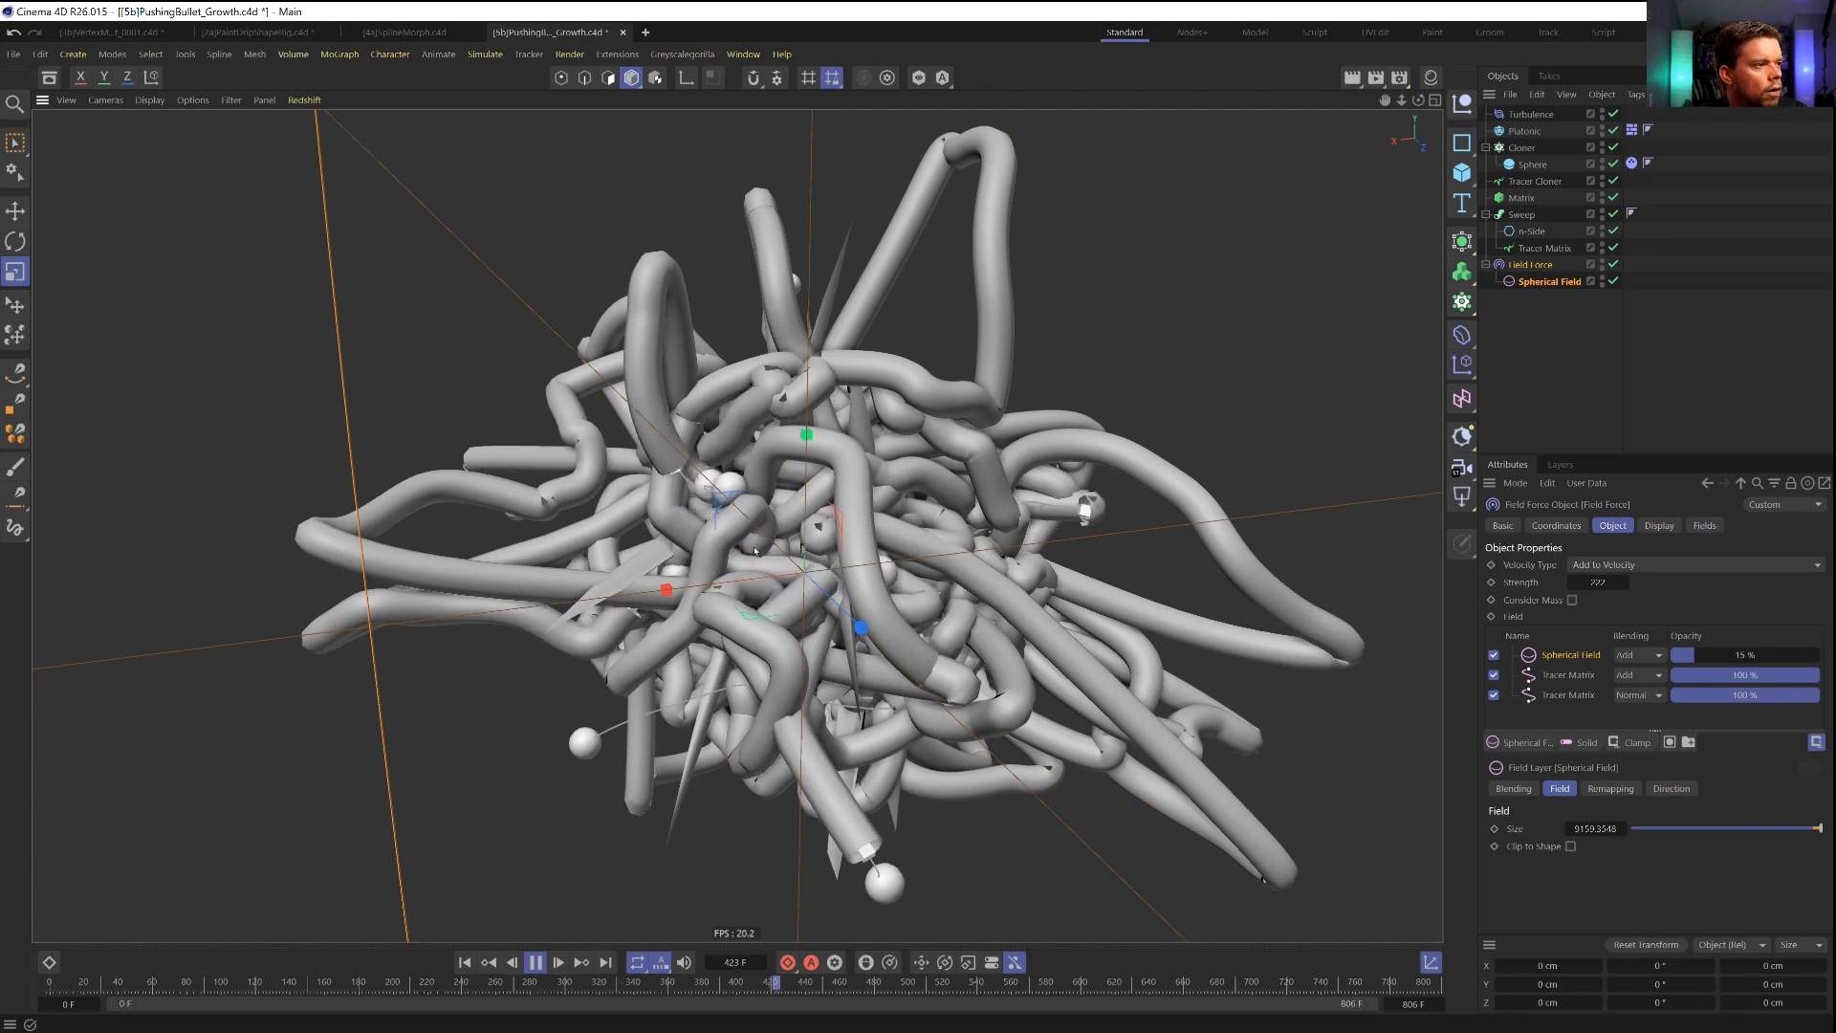
{"action": "scroll", "coordinate": [806, 564], "scroll_direction": "down", "scroll_amount": 3}
{"action": "middle_click_drag", "start_coordinate": [806, 565], "coordinate": [802, 622], "text": "alt"}
{"action": "scroll", "coordinate": [802, 622], "scroll_direction": "down", "scroll_amount": 1}
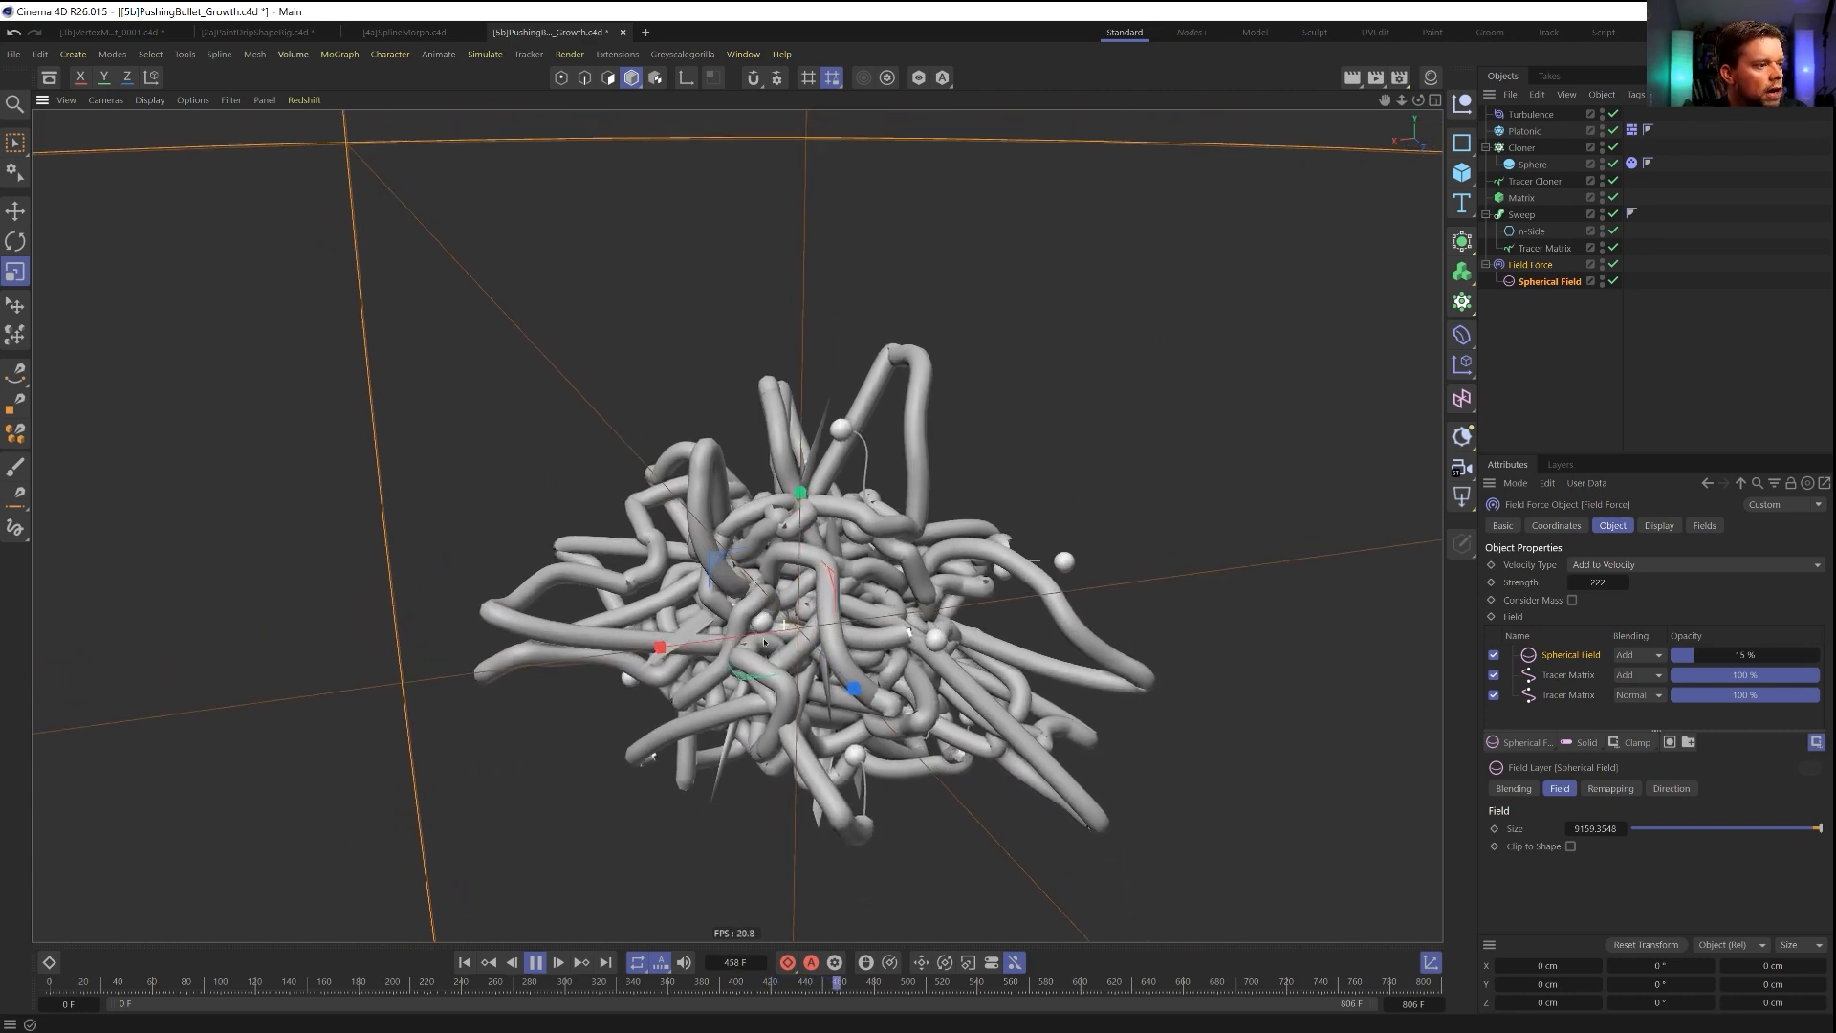
{"action": "left_click_drag", "start_coordinate": [1688, 658], "coordinate": [1686, 658]}
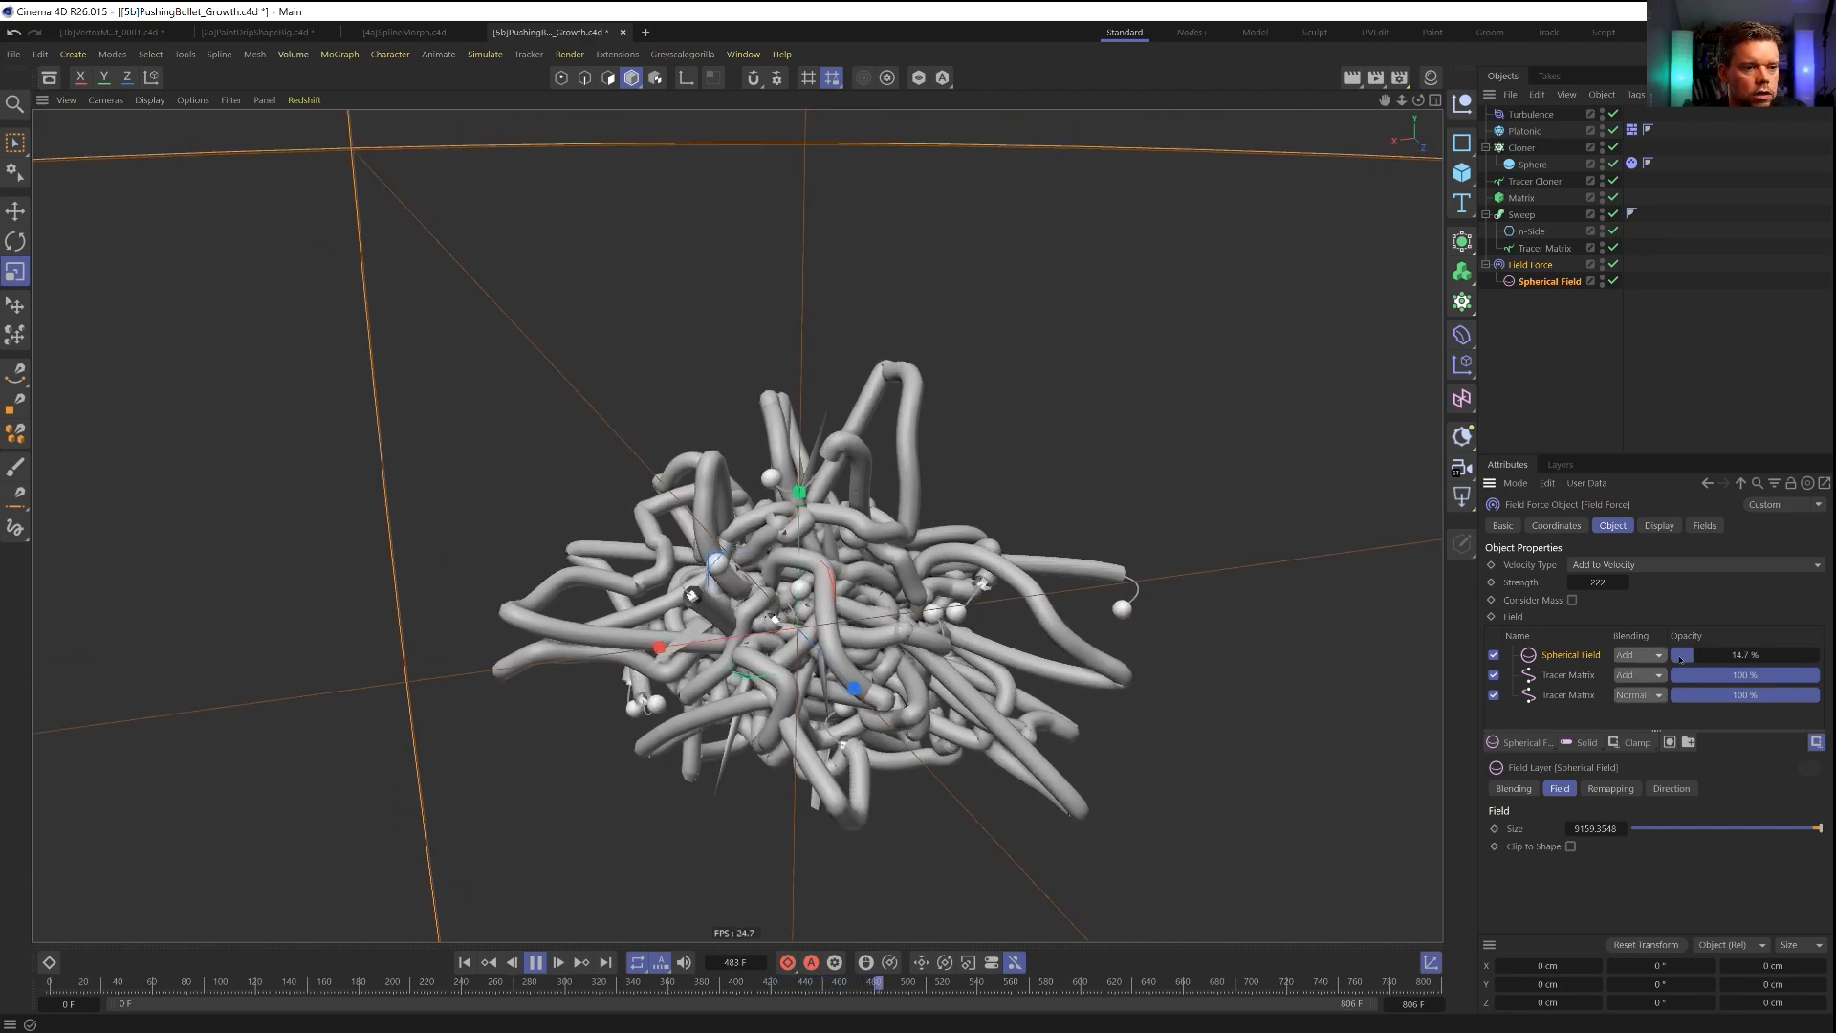
{"action": "left_click", "coordinate": [465, 963]}
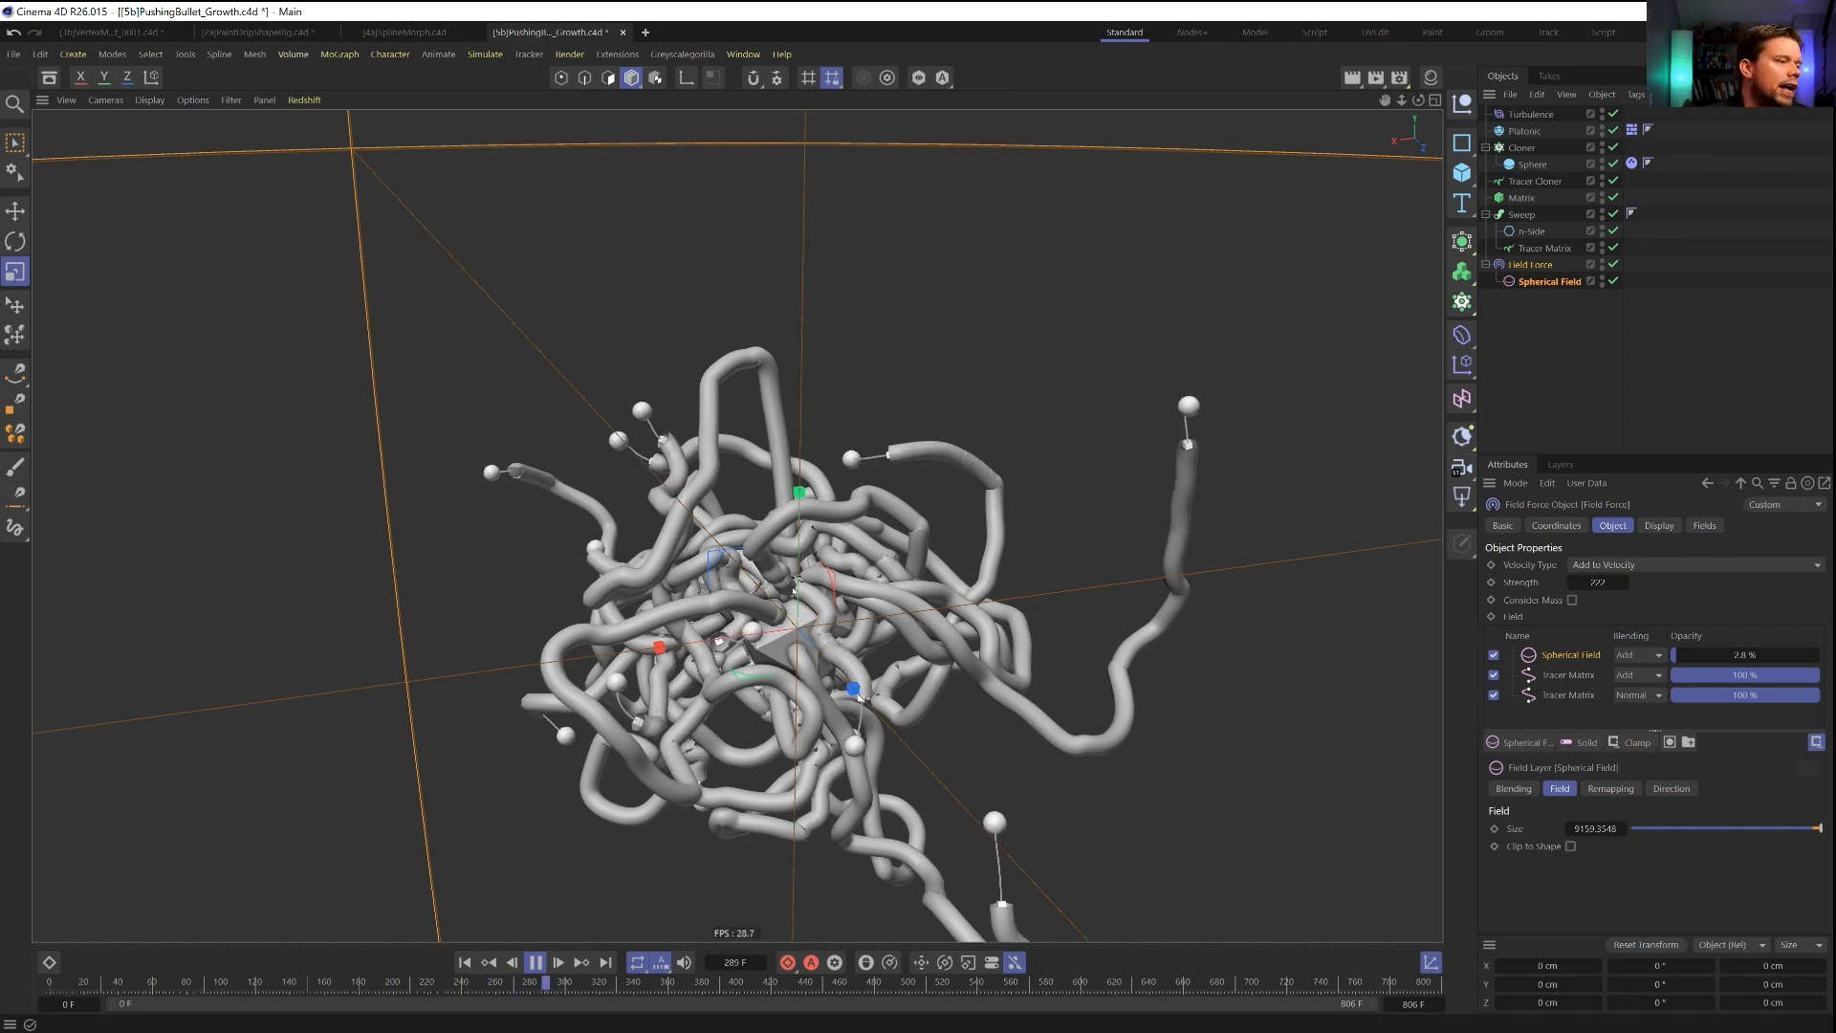
Examine from several angles how the tendrils grow and curl back around the Platonic core.
{"action": "mouse_move", "coordinate": [815, 635]}
{"action": "left_mouse_down", "text": "alt"}
{"action": "mouse_move", "coordinate": [863, 600]}
{"action": "mouse_move", "coordinate": [837, 605]}
{"action": "left_mouse_up", "text": "alt"}
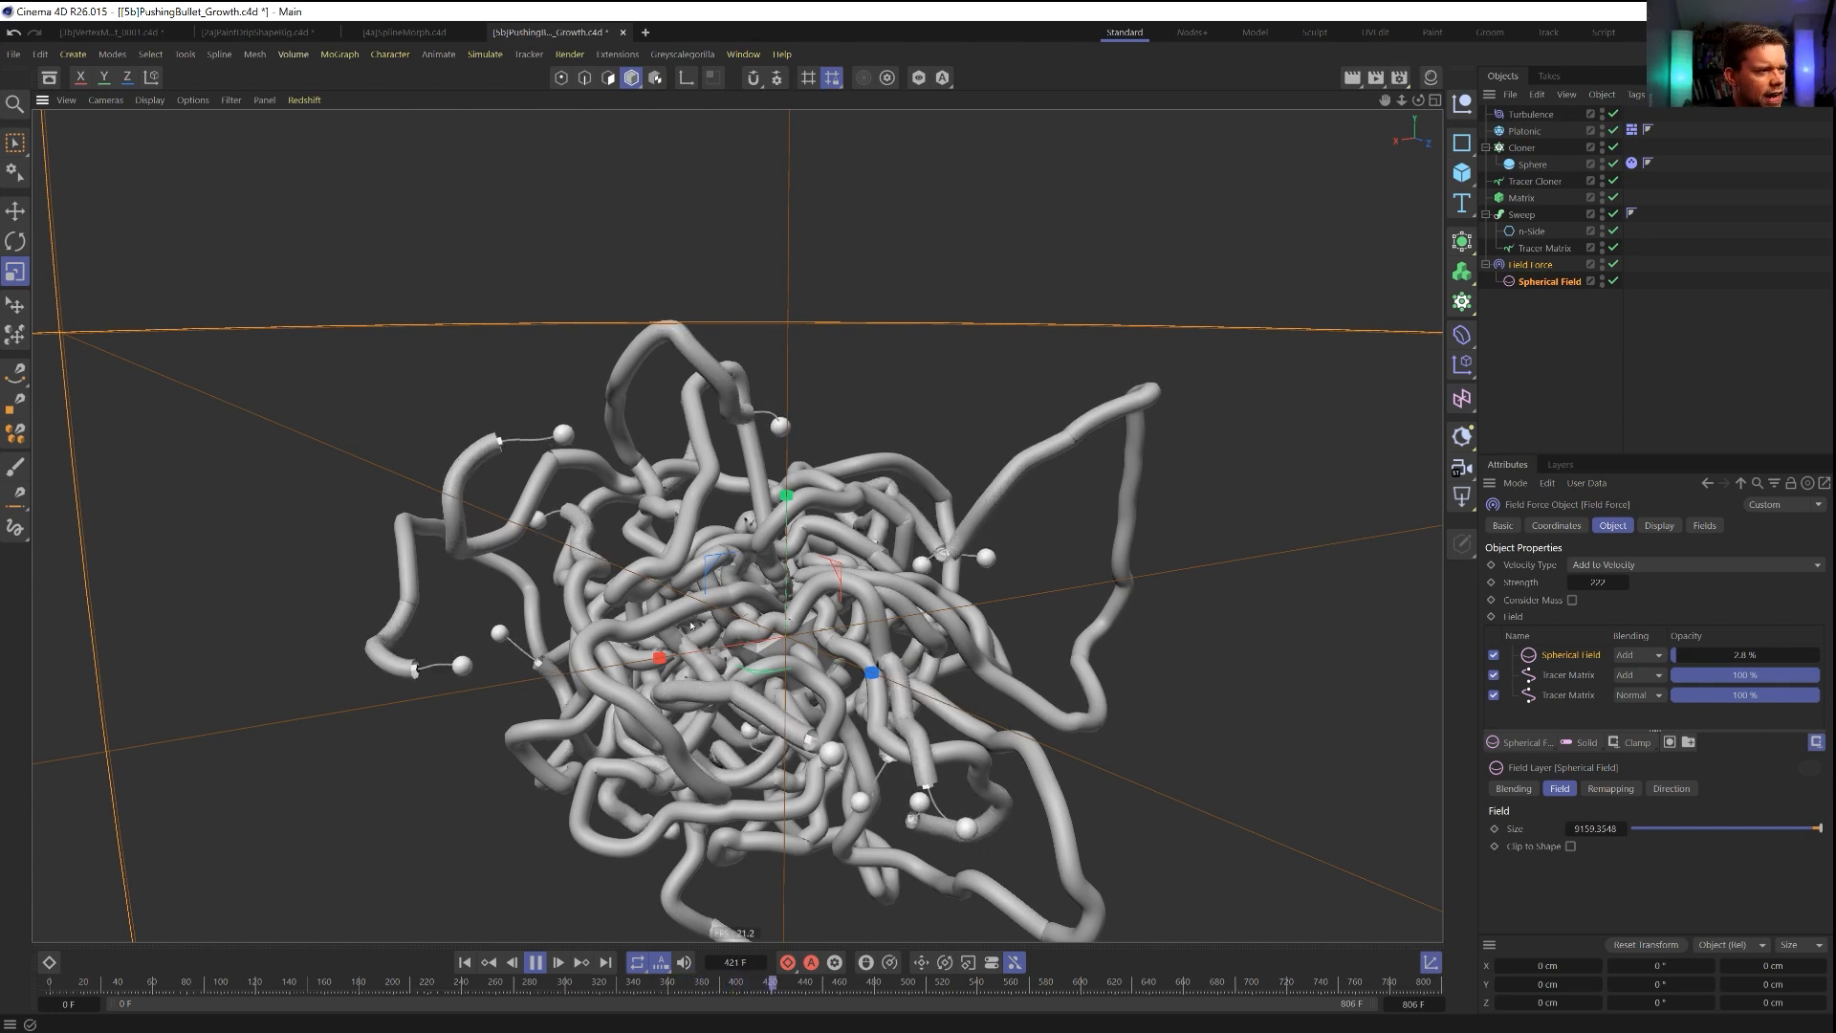
{"action": "left_click_drag", "start_coordinate": [765, 646], "coordinate": [567, 600], "text": "alt"}
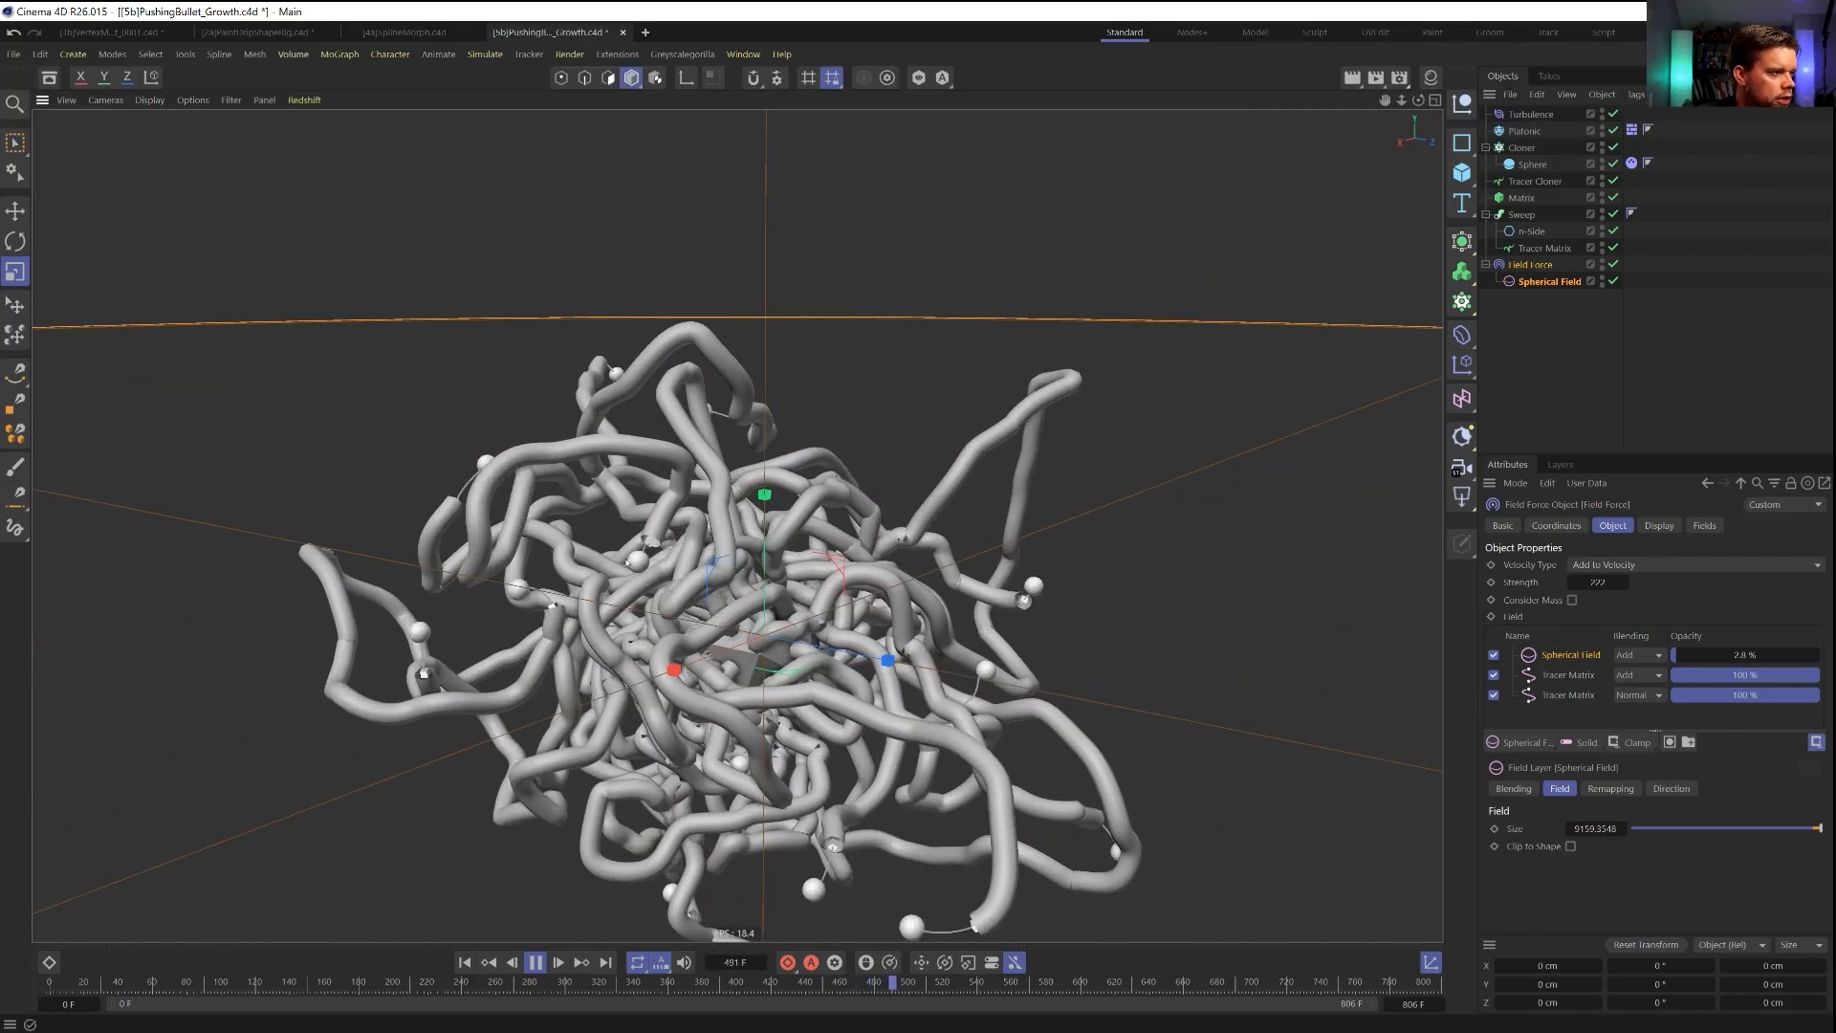
{"action": "left_click_drag", "start_coordinate": [802, 619], "coordinate": [633, 633], "text": "alt"}
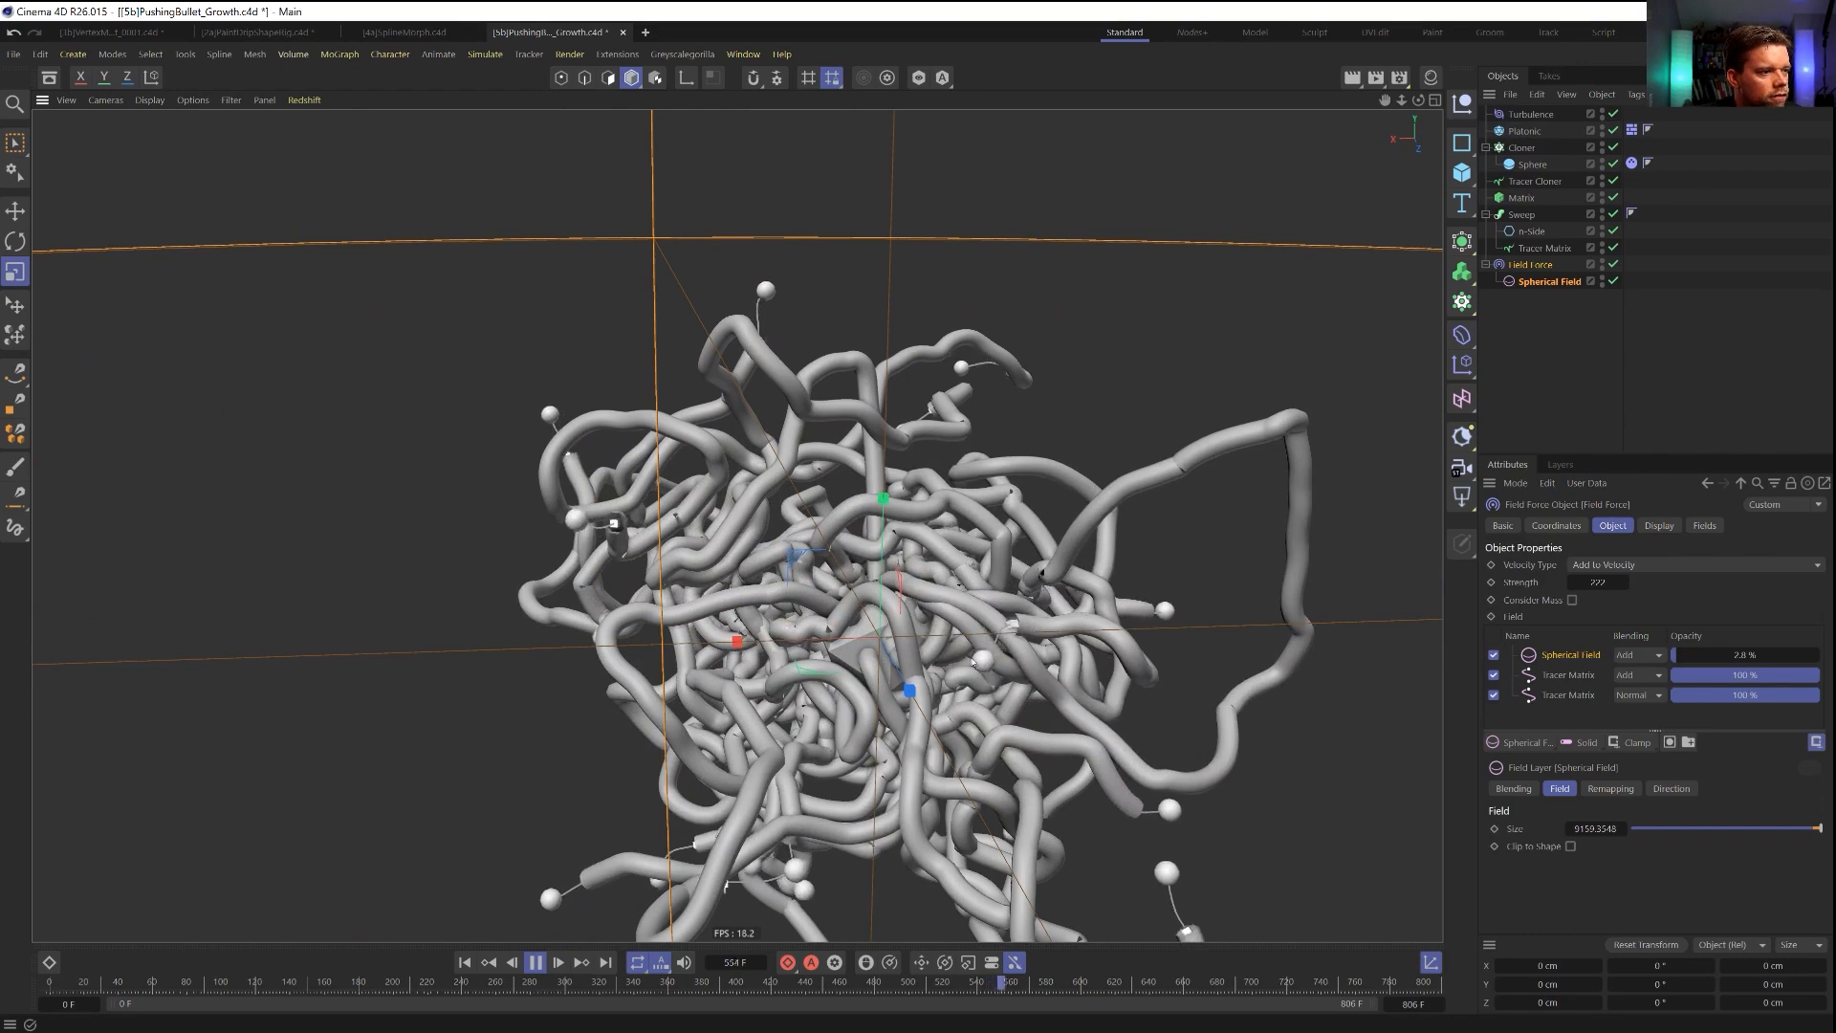
{"action": "left_click_drag", "start_coordinate": [990, 672], "coordinate": [1023, 475], "text": "alt"}
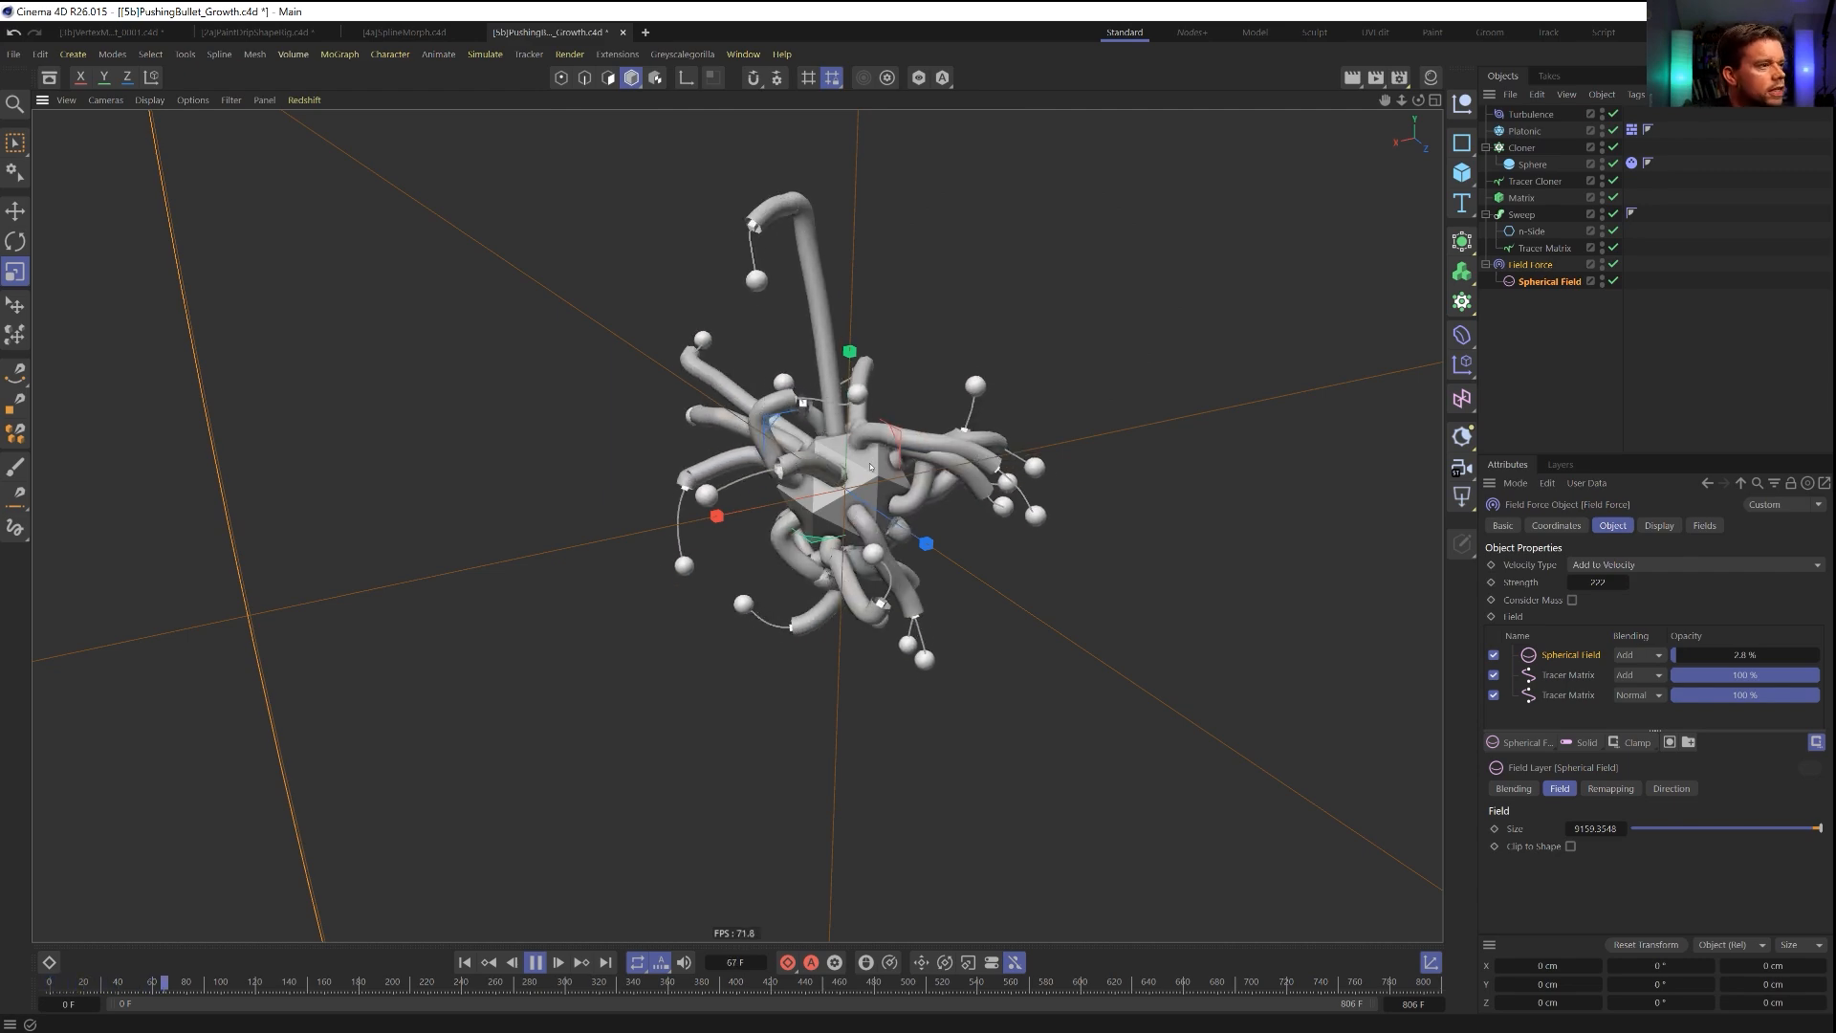
{"action": "left_click_drag", "start_coordinate": [824, 477], "coordinate": [502, 435], "text": "alt"}
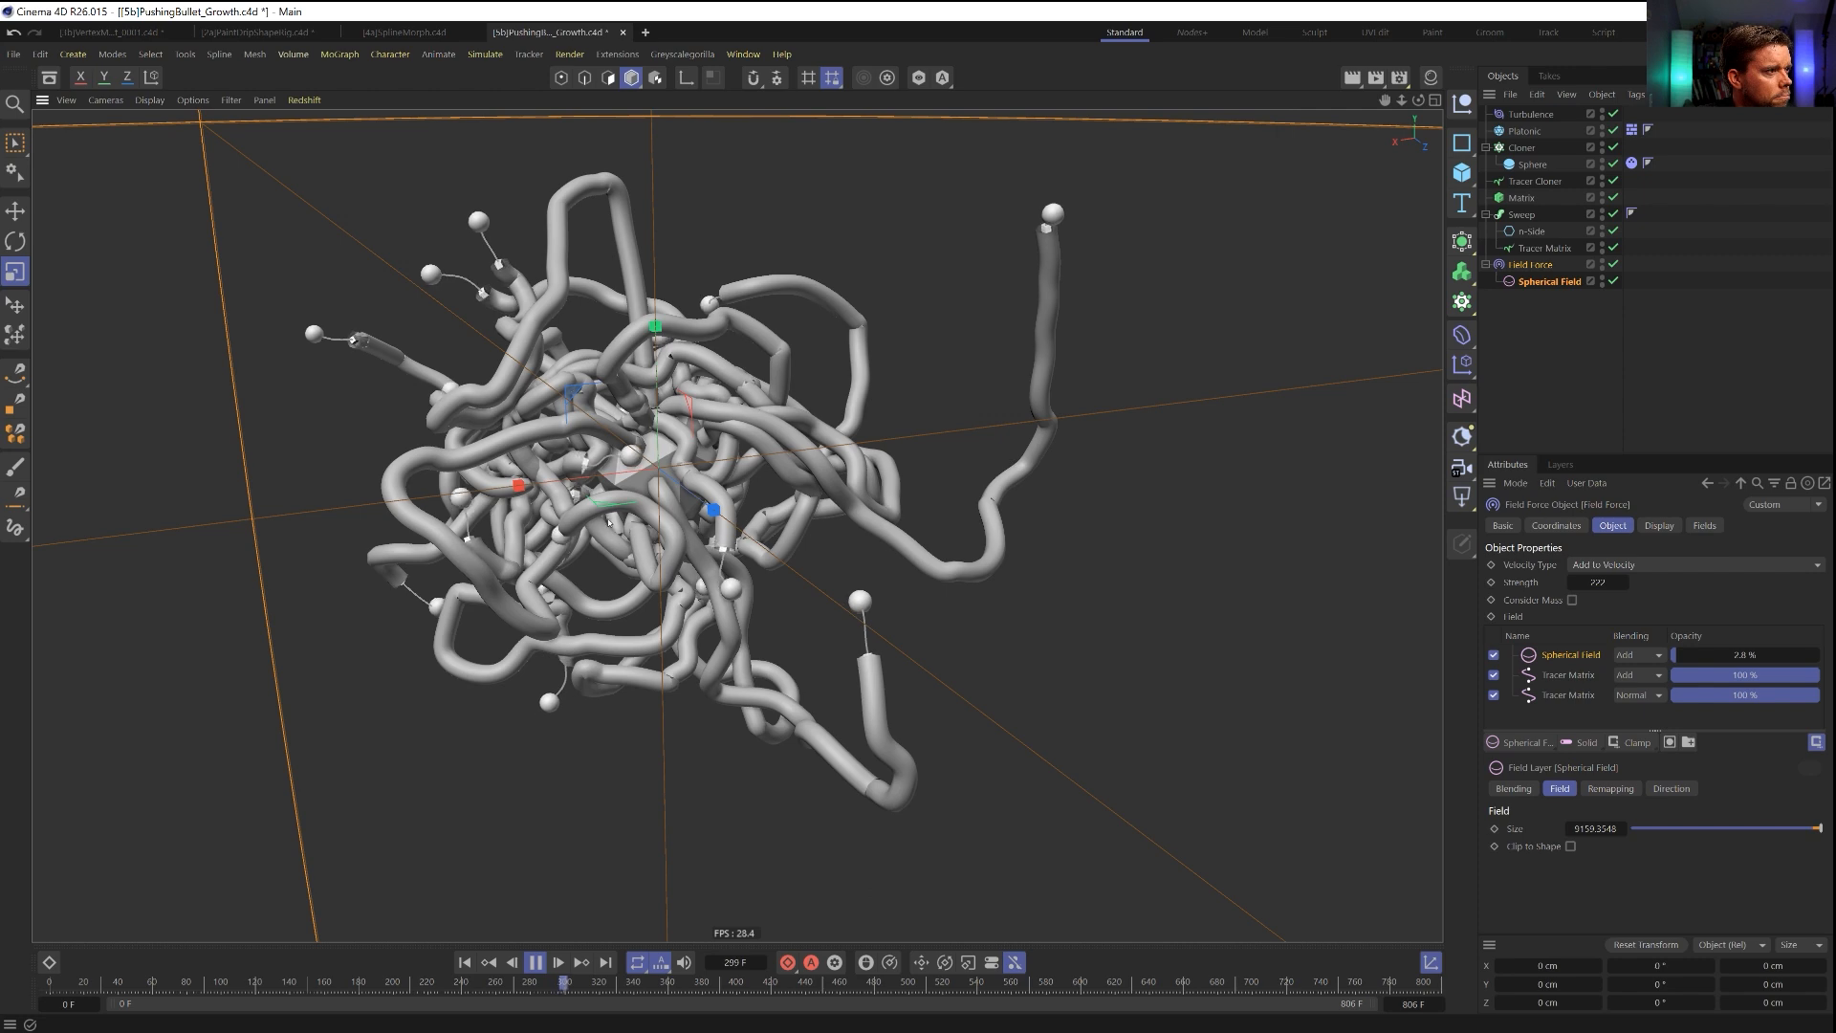
{"action": "mouse_move", "coordinate": [695, 491]}
{"action": "left_mouse_down", "text": "alt"}
{"action": "mouse_move", "coordinate": [615, 451]}
{"action": "mouse_move", "coordinate": [667, 478]}
{"action": "left_mouse_up", "text": "alt"}
{"action": "middle_click_drag", "start_coordinate": [667, 478], "coordinate": [779, 581], "text": "alt"}
{"action": "right_click_drag", "start_coordinate": [794, 567], "coordinate": [745, 593], "text": "alt"}
{"action": "mouse_move", "coordinate": [760, 574]}
{"action": "left_mouse_down", "text": "alt"}
{"action": "mouse_move", "coordinate": [834, 528]}
{"action": "mouse_move", "coordinate": [1072, 518]}
{"action": "mouse_move", "coordinate": [767, 540]}
{"action": "mouse_move", "coordinate": [752, 597]}
{"action": "left_mouse_up", "text": "alt"}
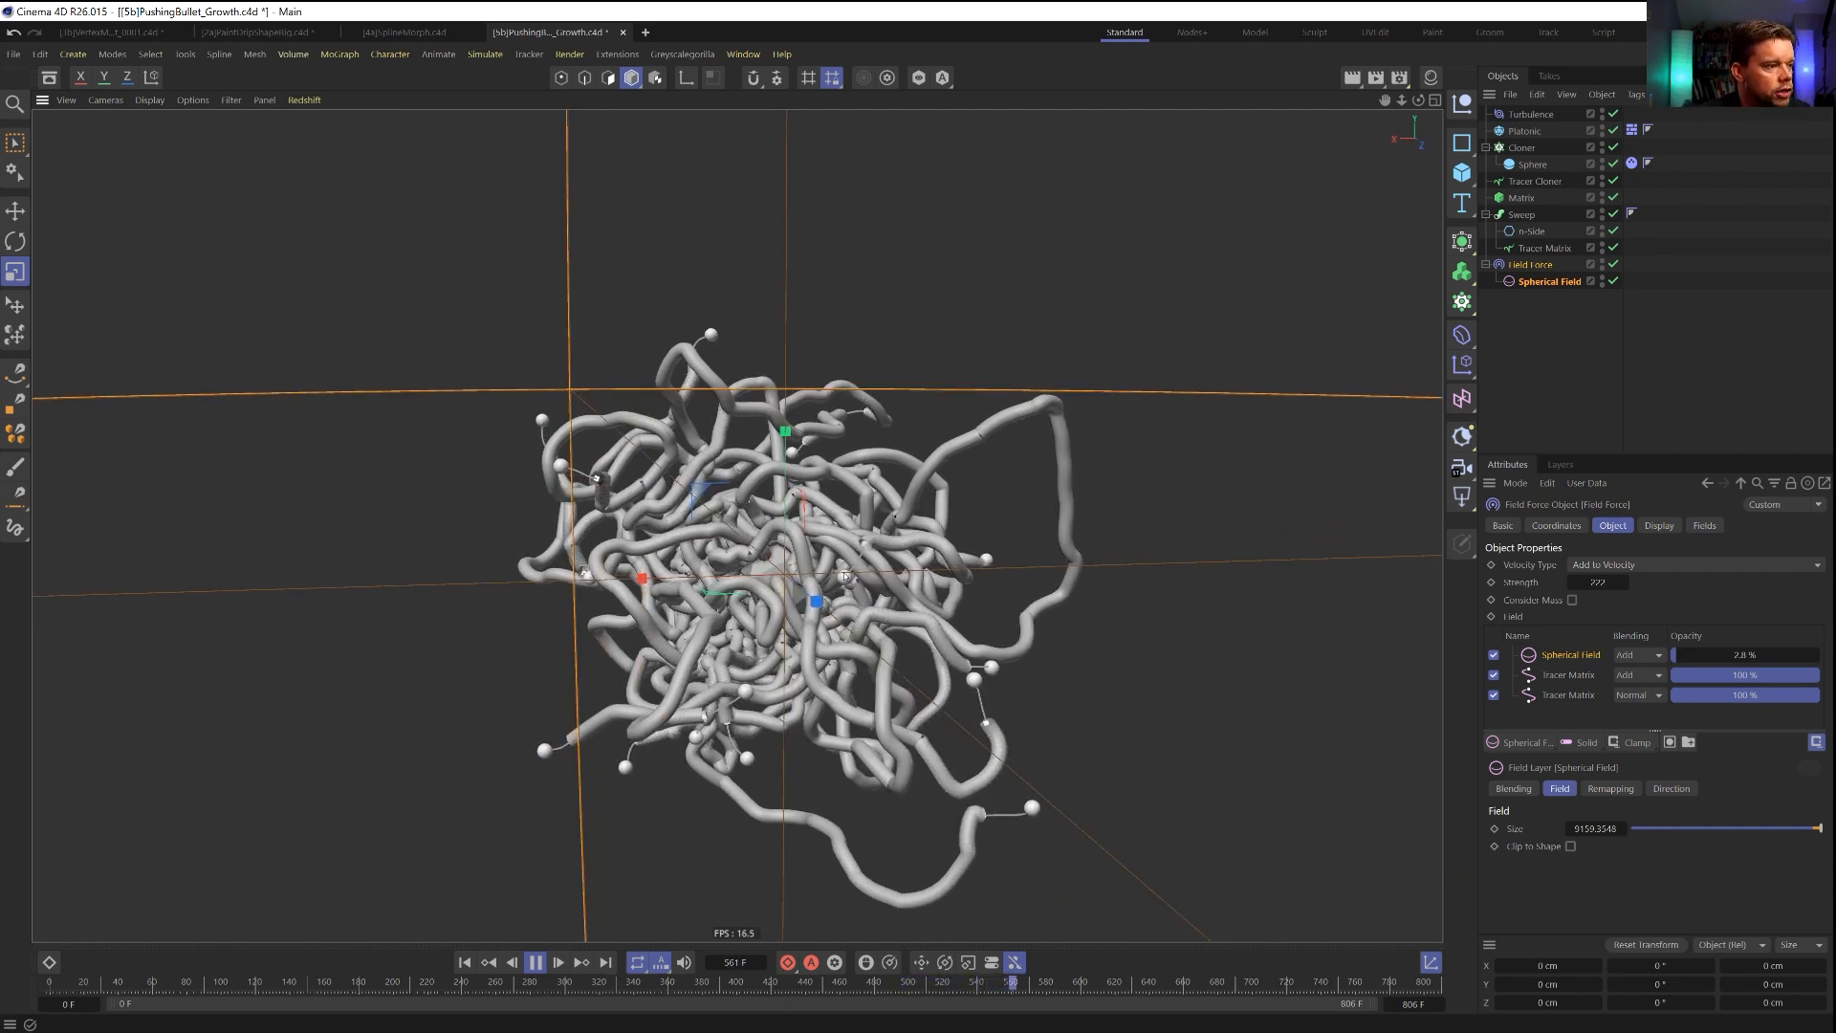
{"action": "scroll", "coordinate": [703, 866], "scroll_direction": "up", "scroll_amount": 4}
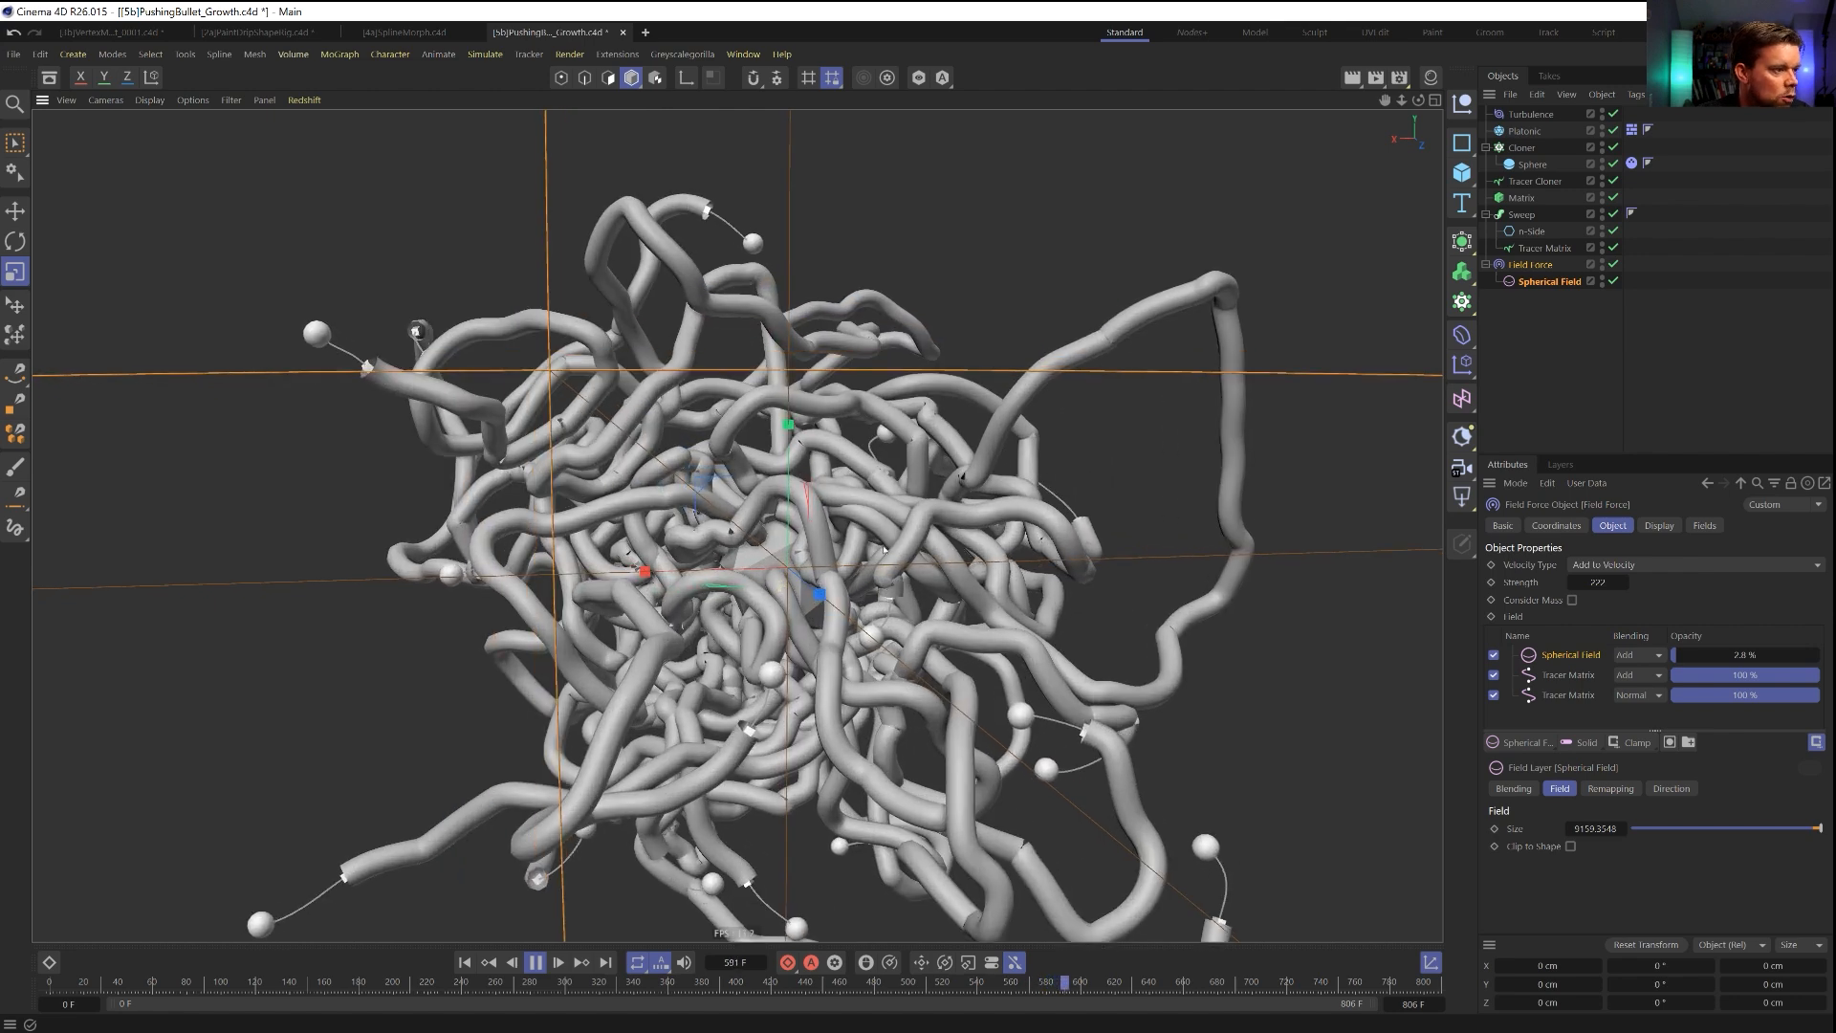
Replay the simulation from the first frame and pause it around frame 87.
{"action": "left_click", "coordinate": [531, 966]}
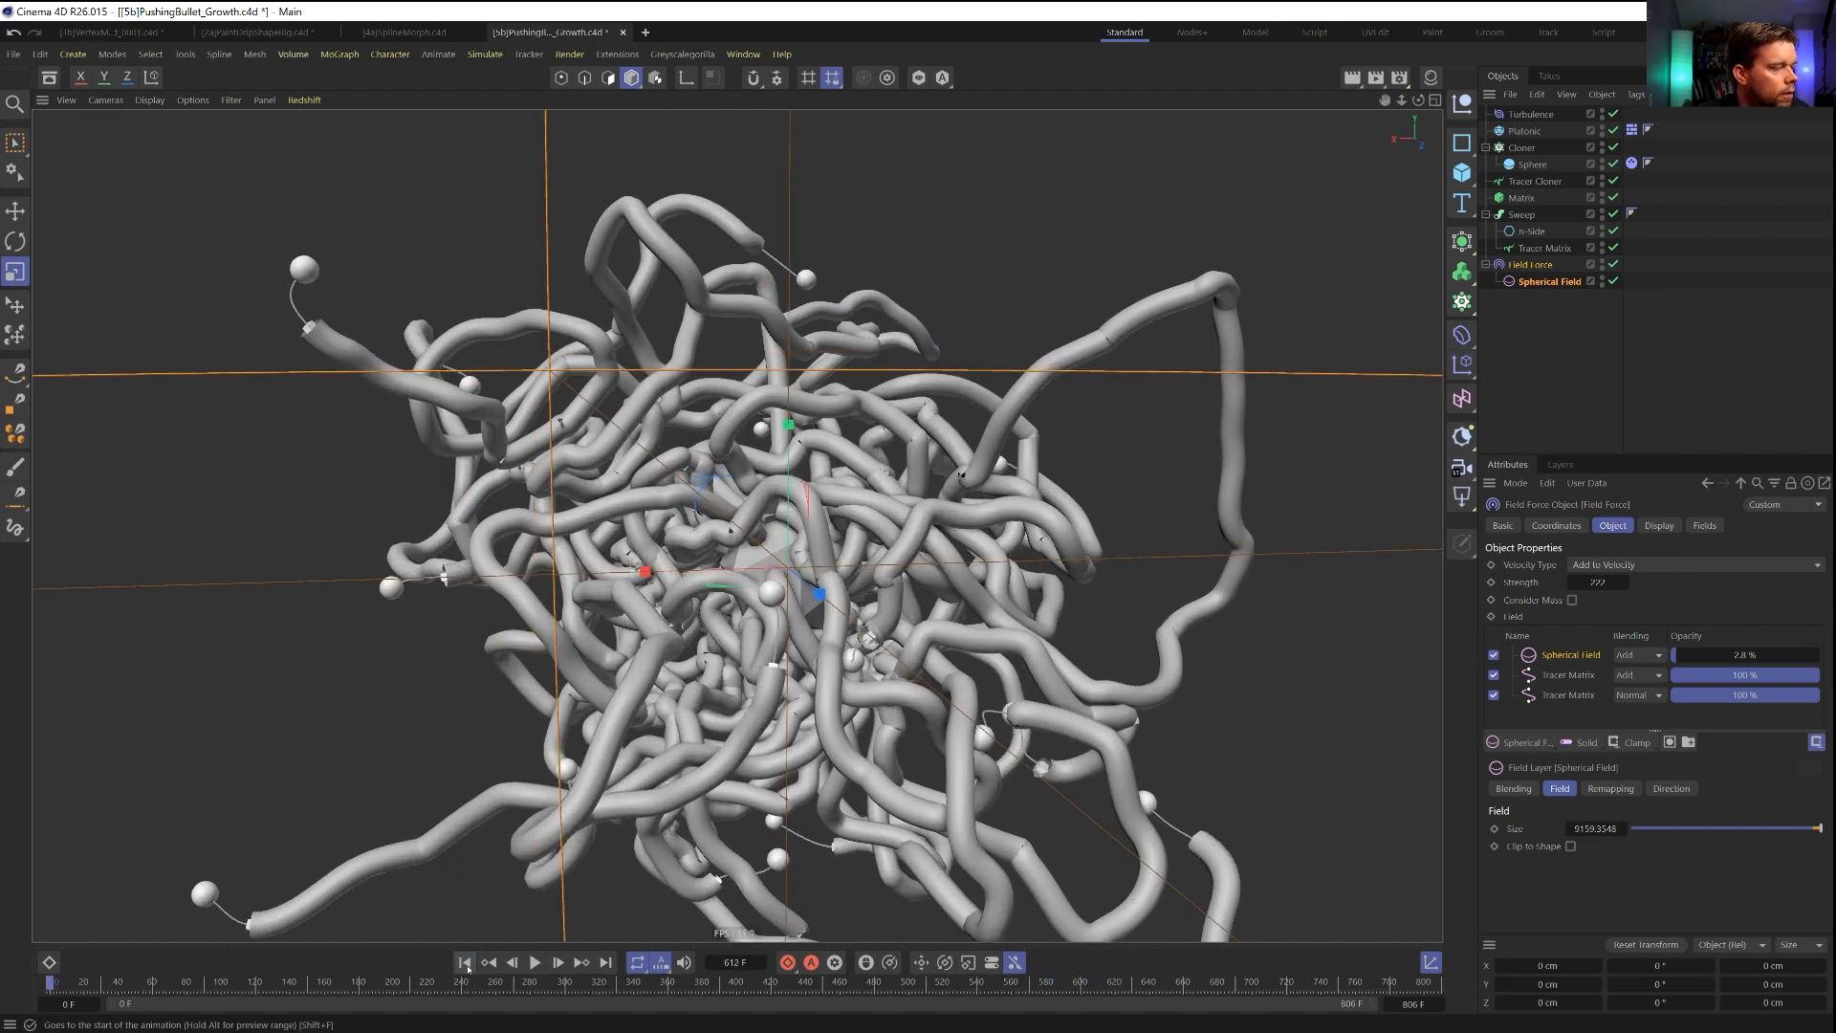
{"action": "left_click", "coordinate": [465, 964]}
{"action": "left_click", "coordinate": [536, 964]}
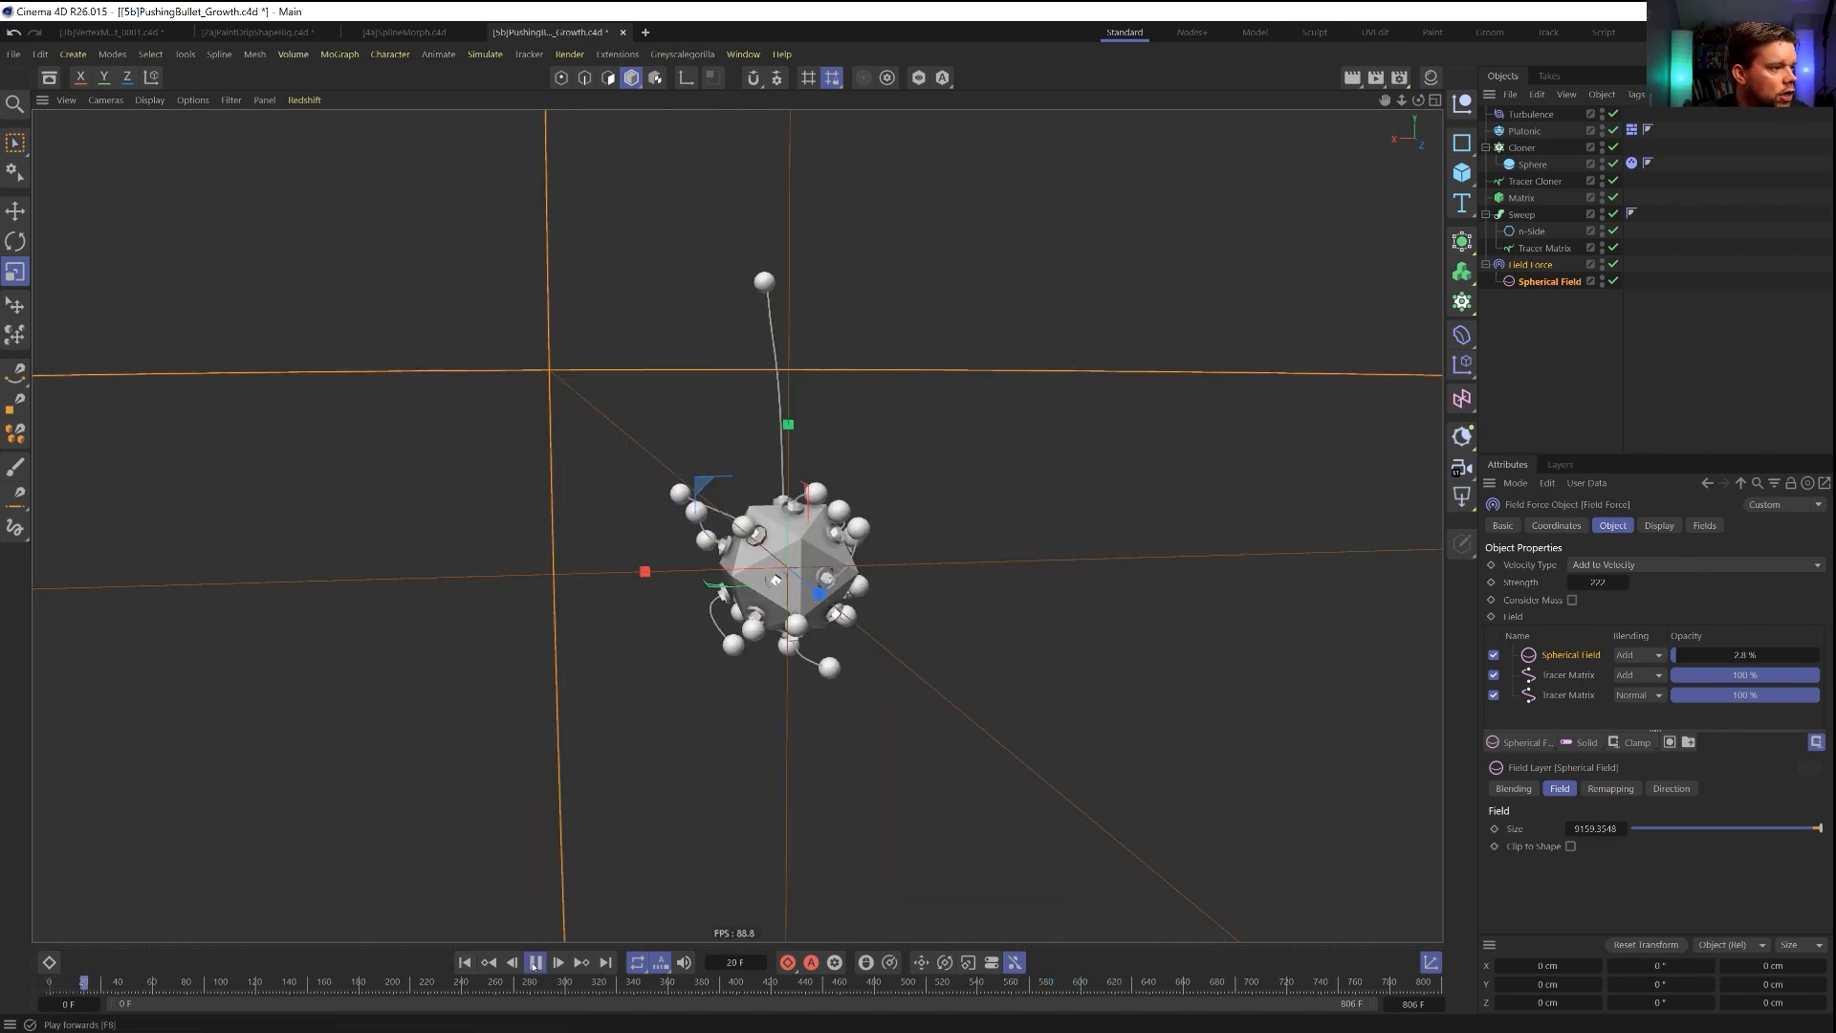
{"action": "left_click", "coordinate": [535, 963]}
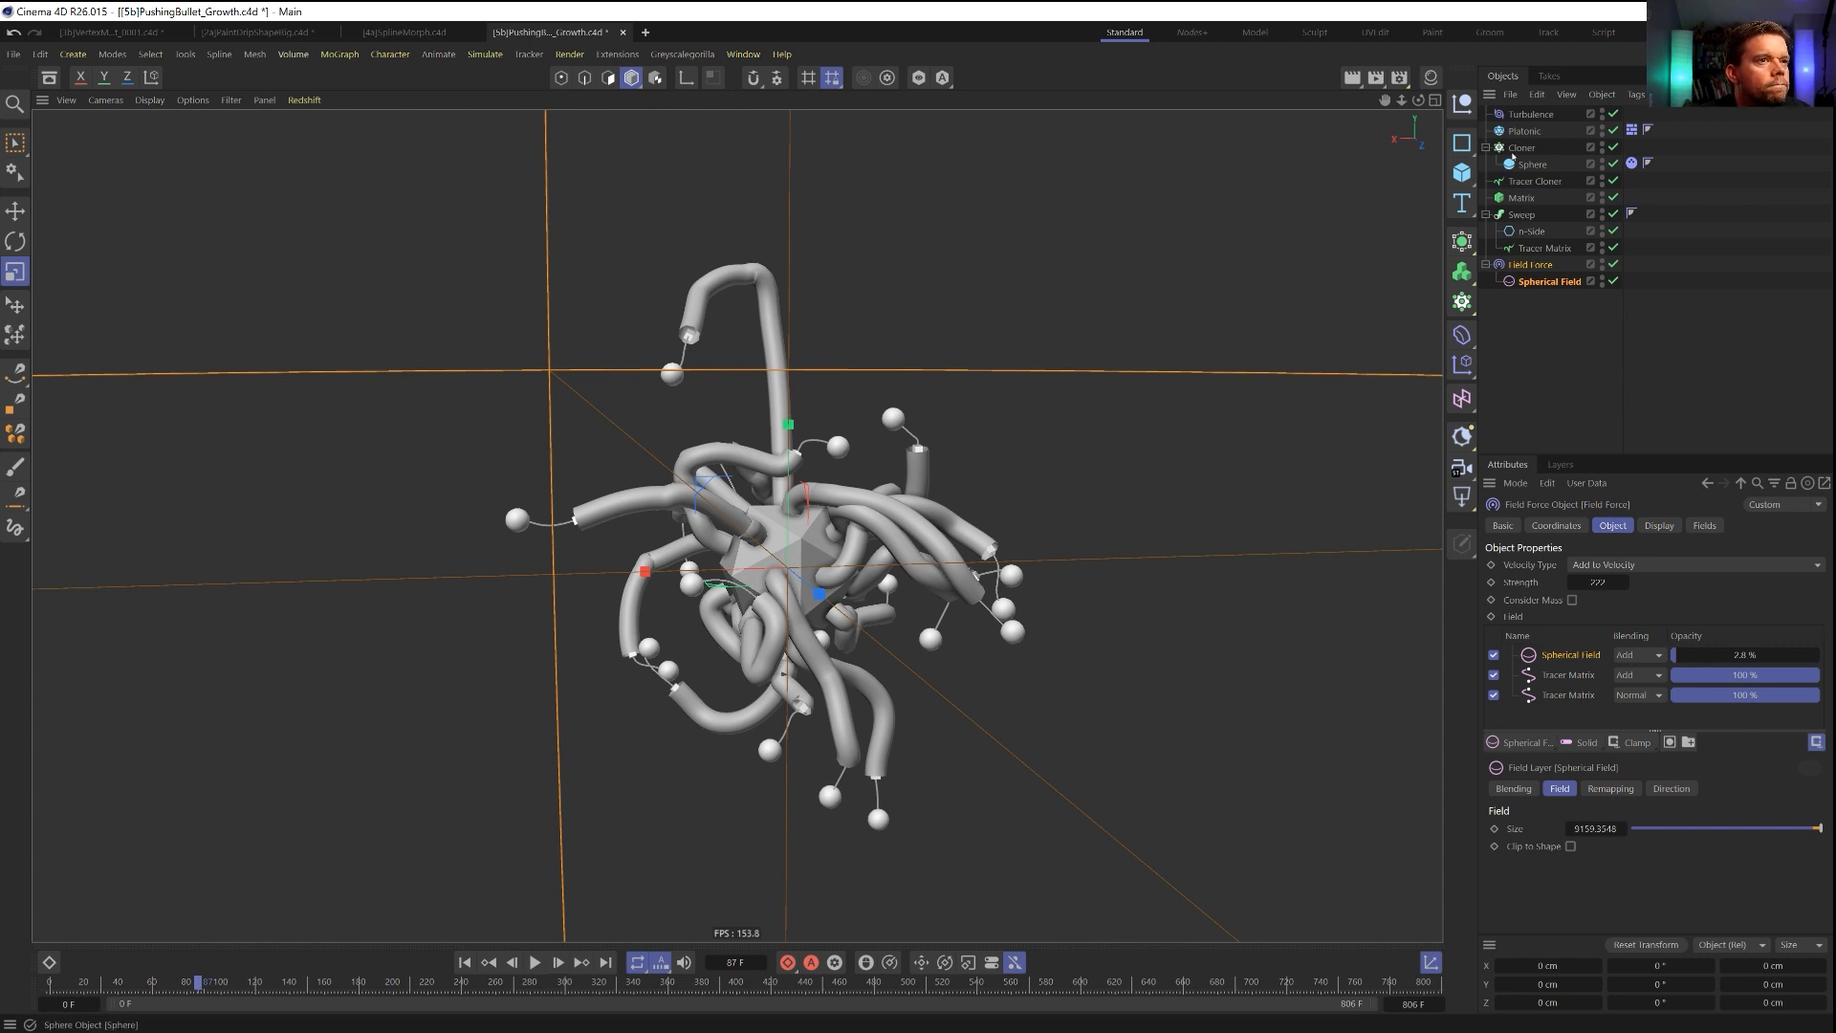
Duplicate the sphere Cloner, distribute the copy along the Tracer Matrix with a Step of 222 cm, and set its Start to 19 %.
{"action": "left_click_drag", "start_coordinate": [1544, 397], "coordinate": [1544, 394], "text": "ctrl"}
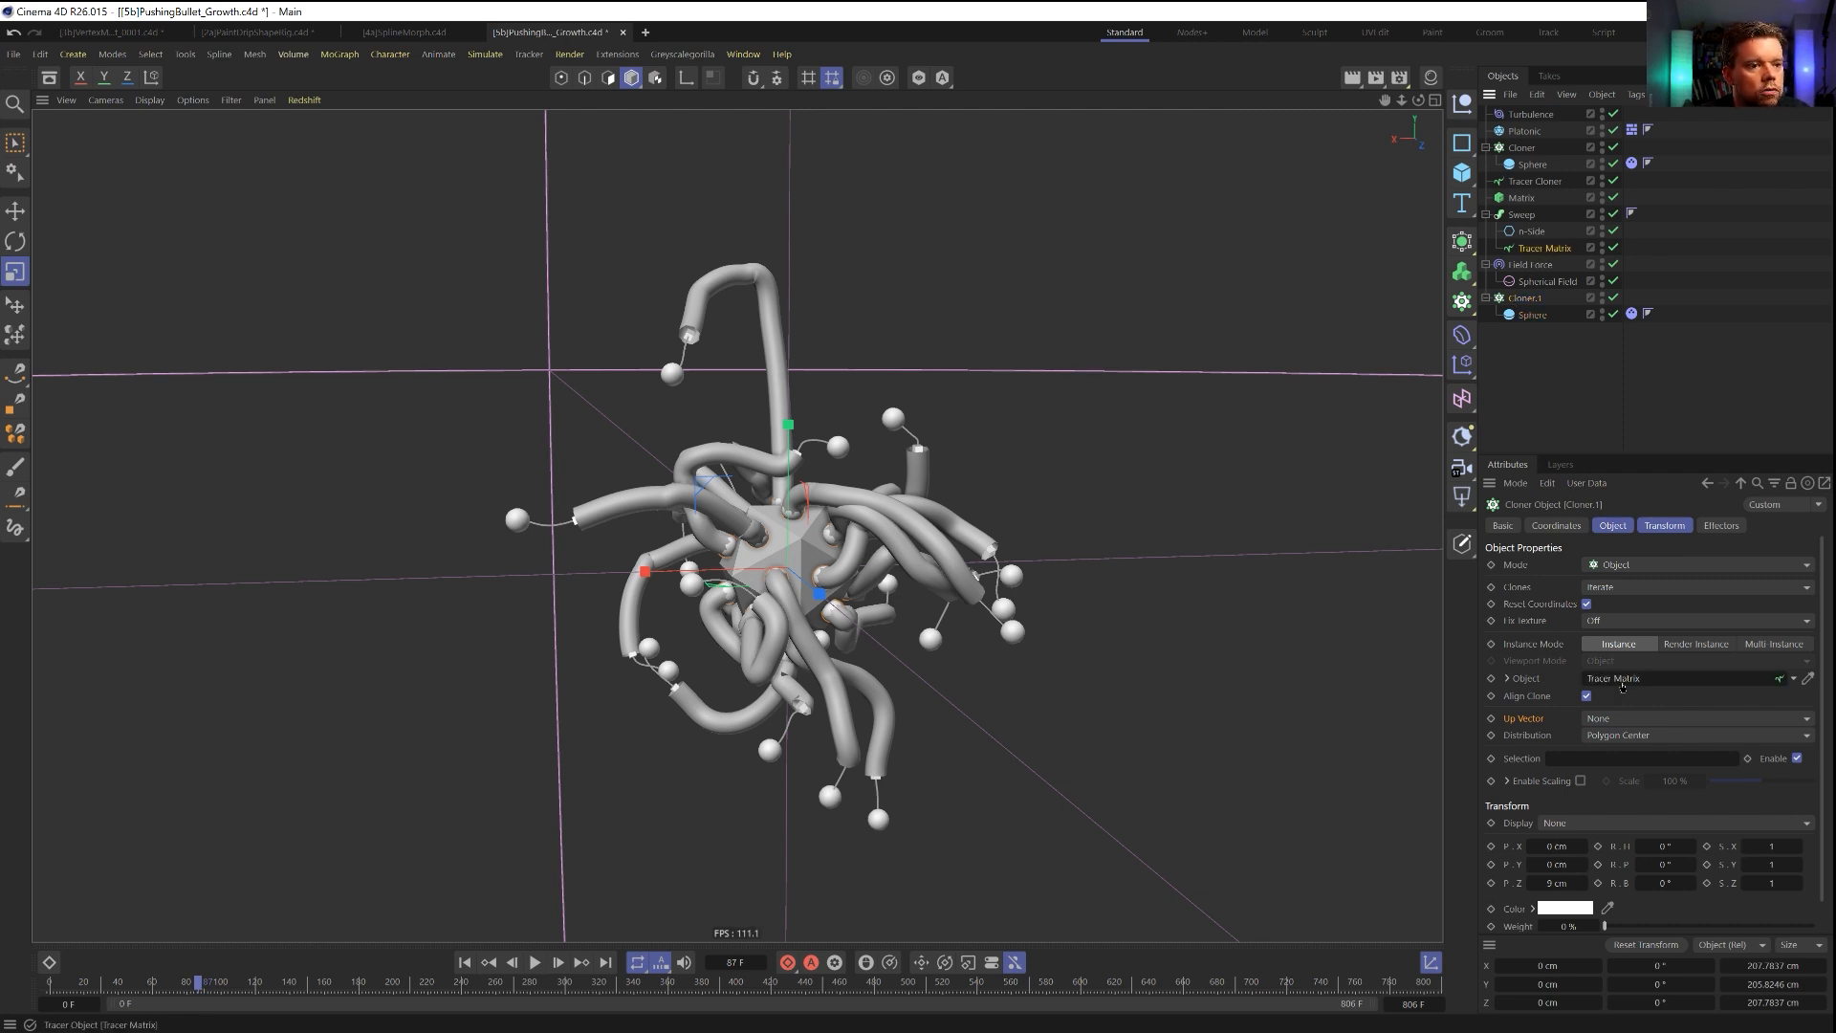
{"action": "left_click", "coordinate": [1602, 743]}
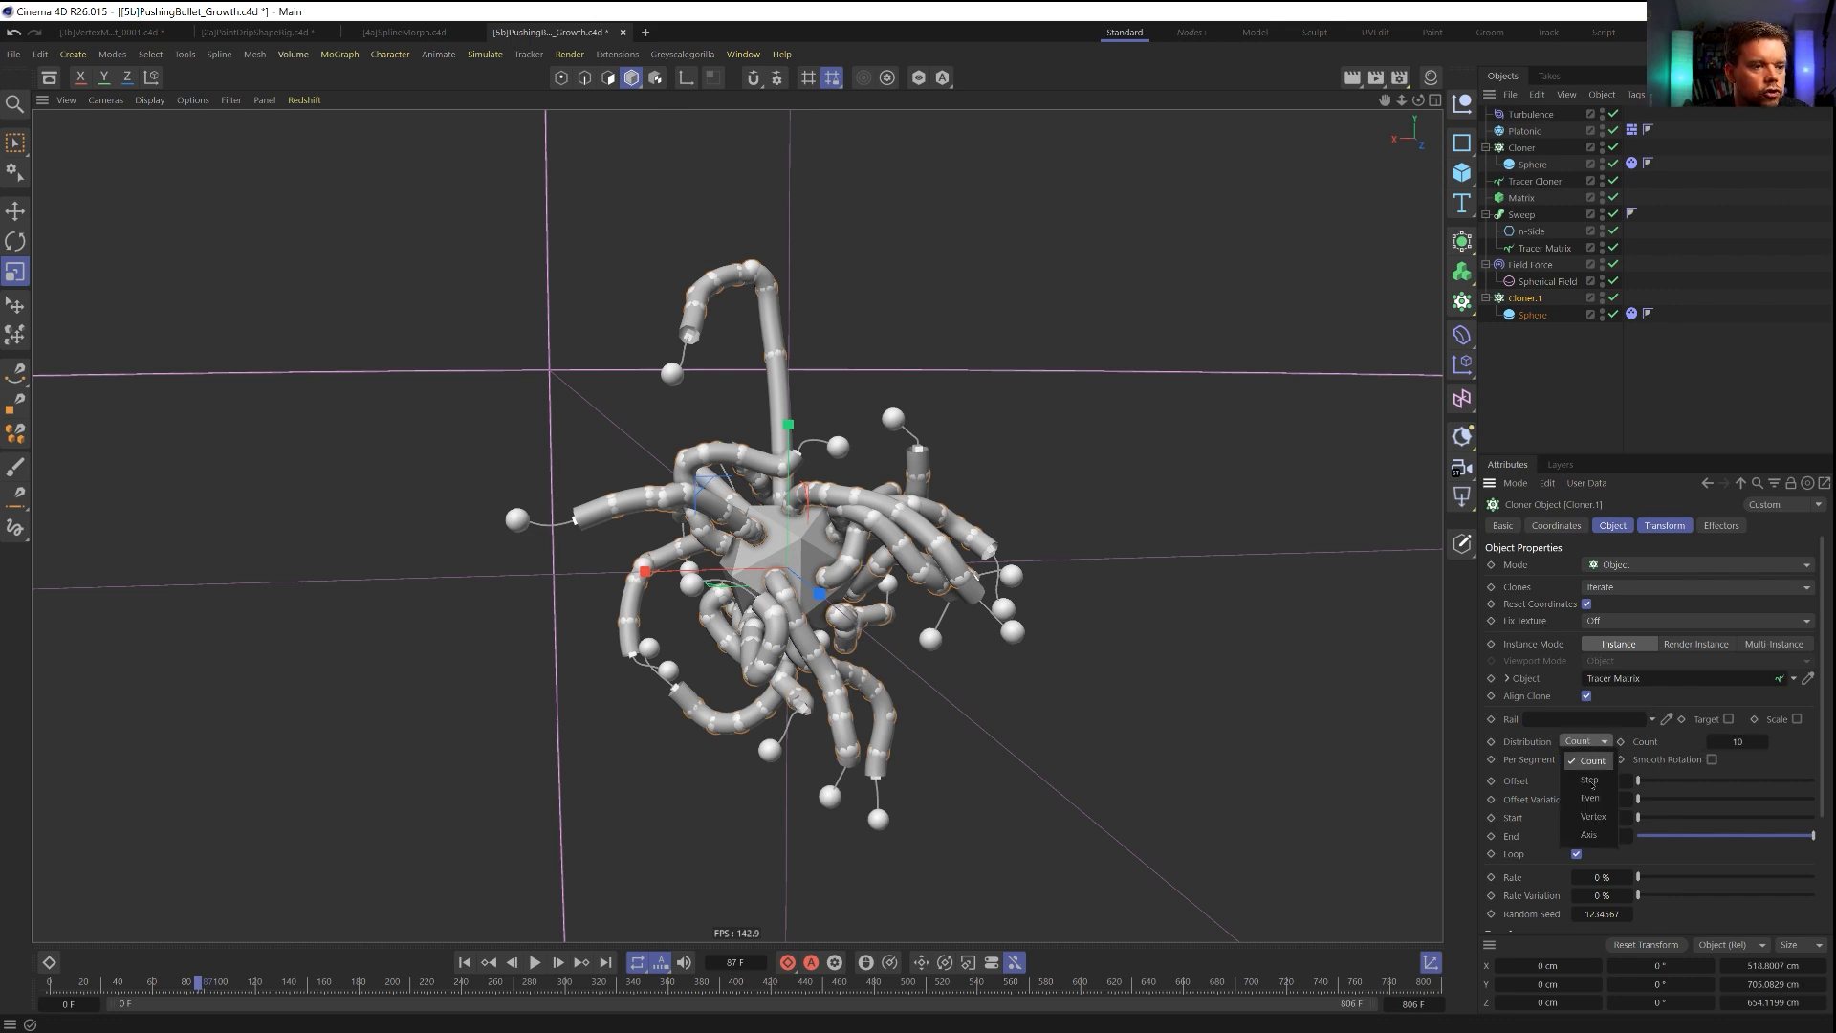
{"action": "left_click", "coordinate": [1591, 781]}
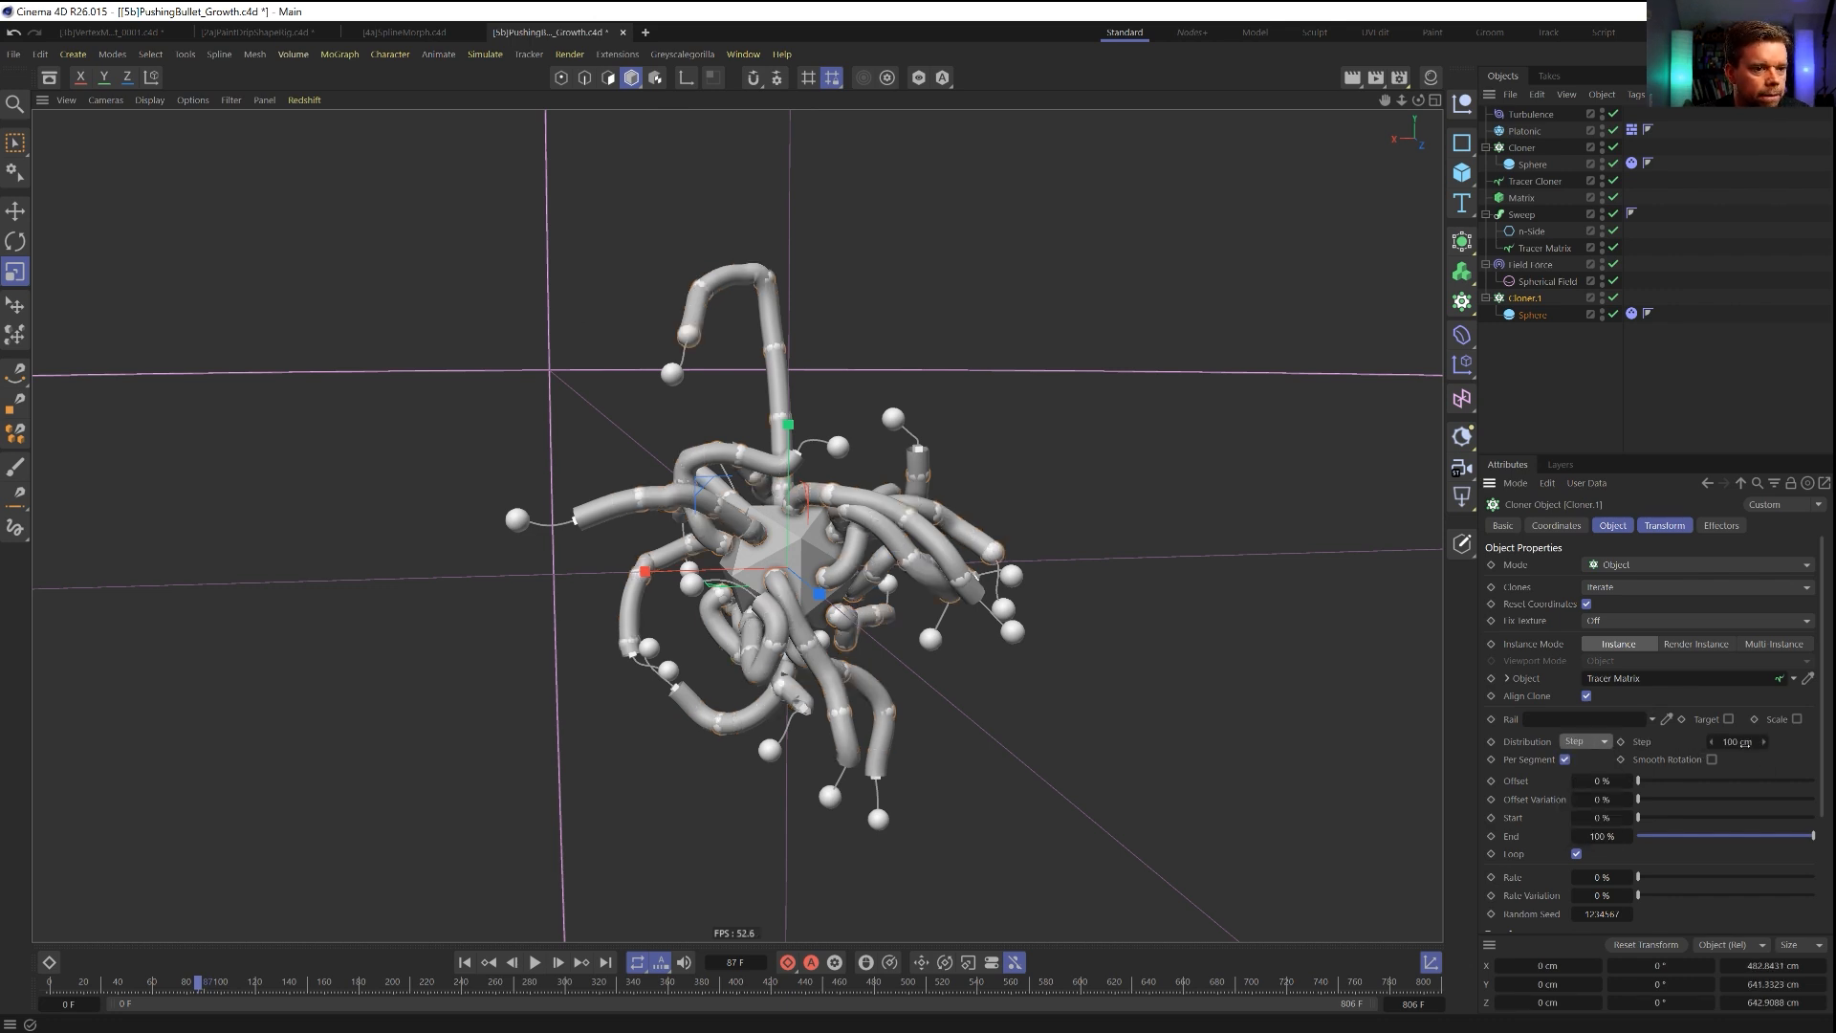
{"action": "key", "text": "Return"}
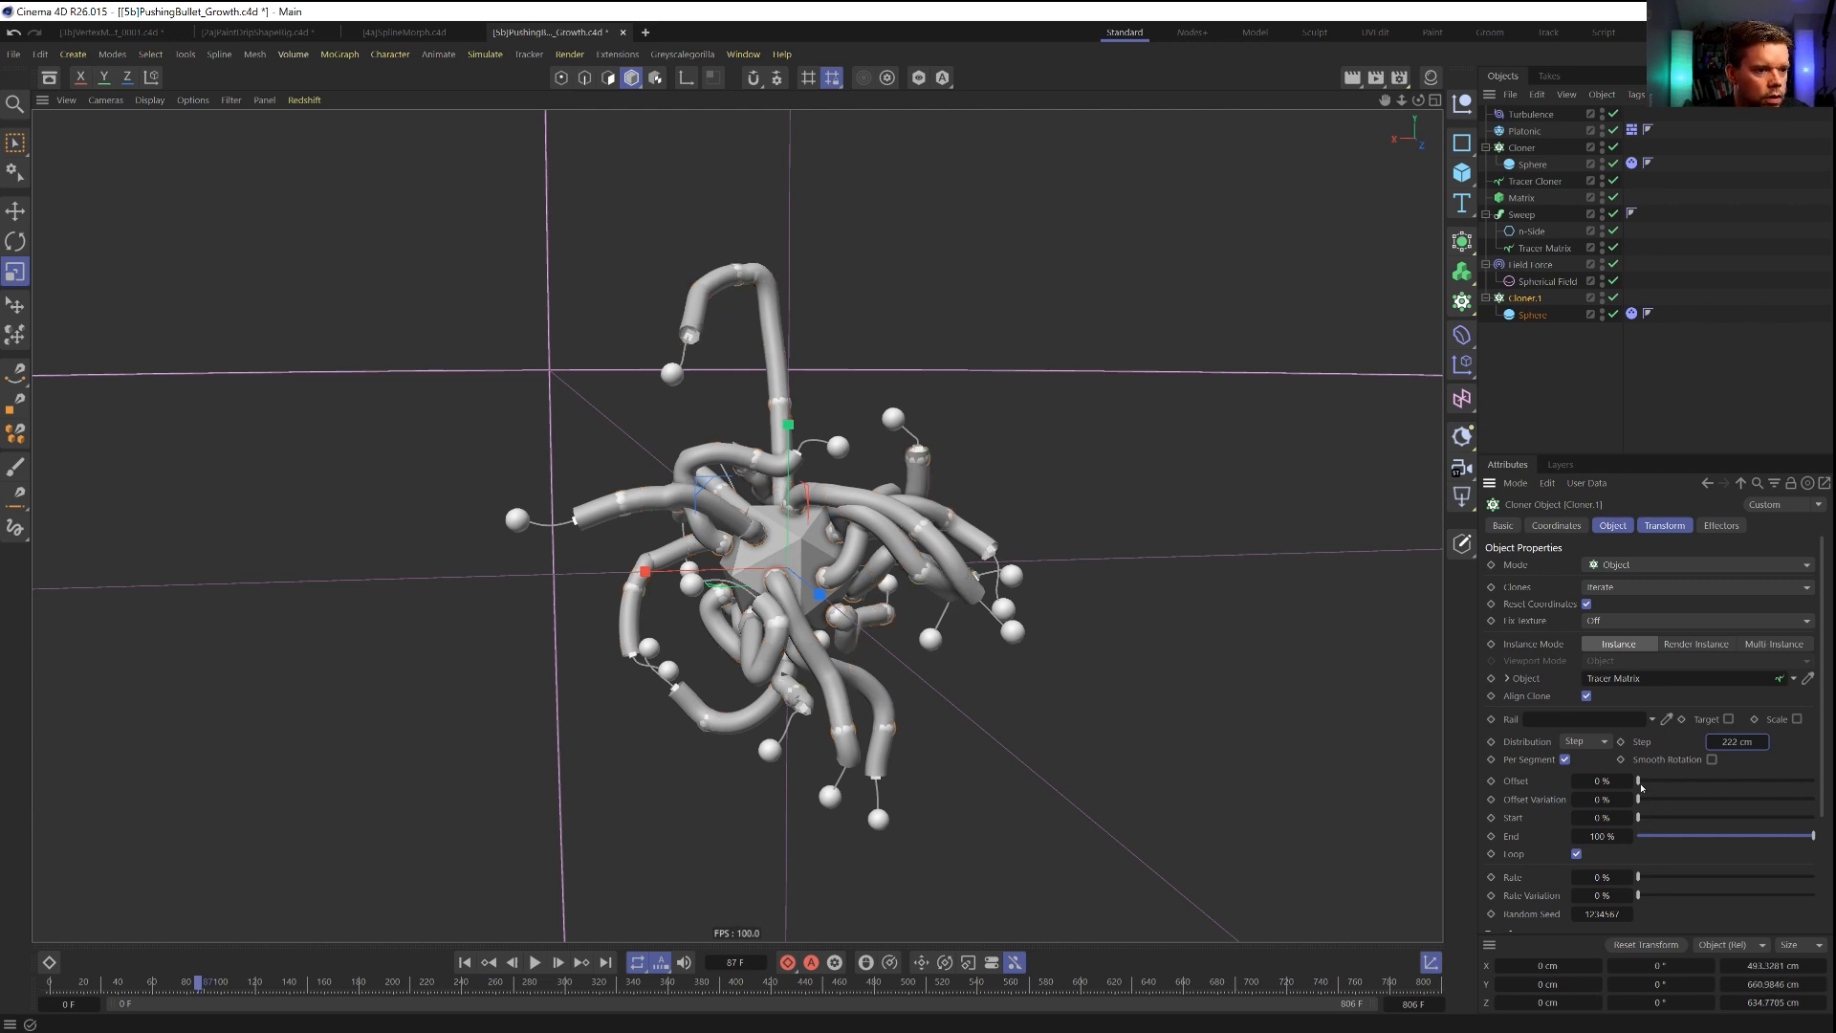
{"action": "left_click_drag", "start_coordinate": [1644, 821], "coordinate": [1671, 818]}
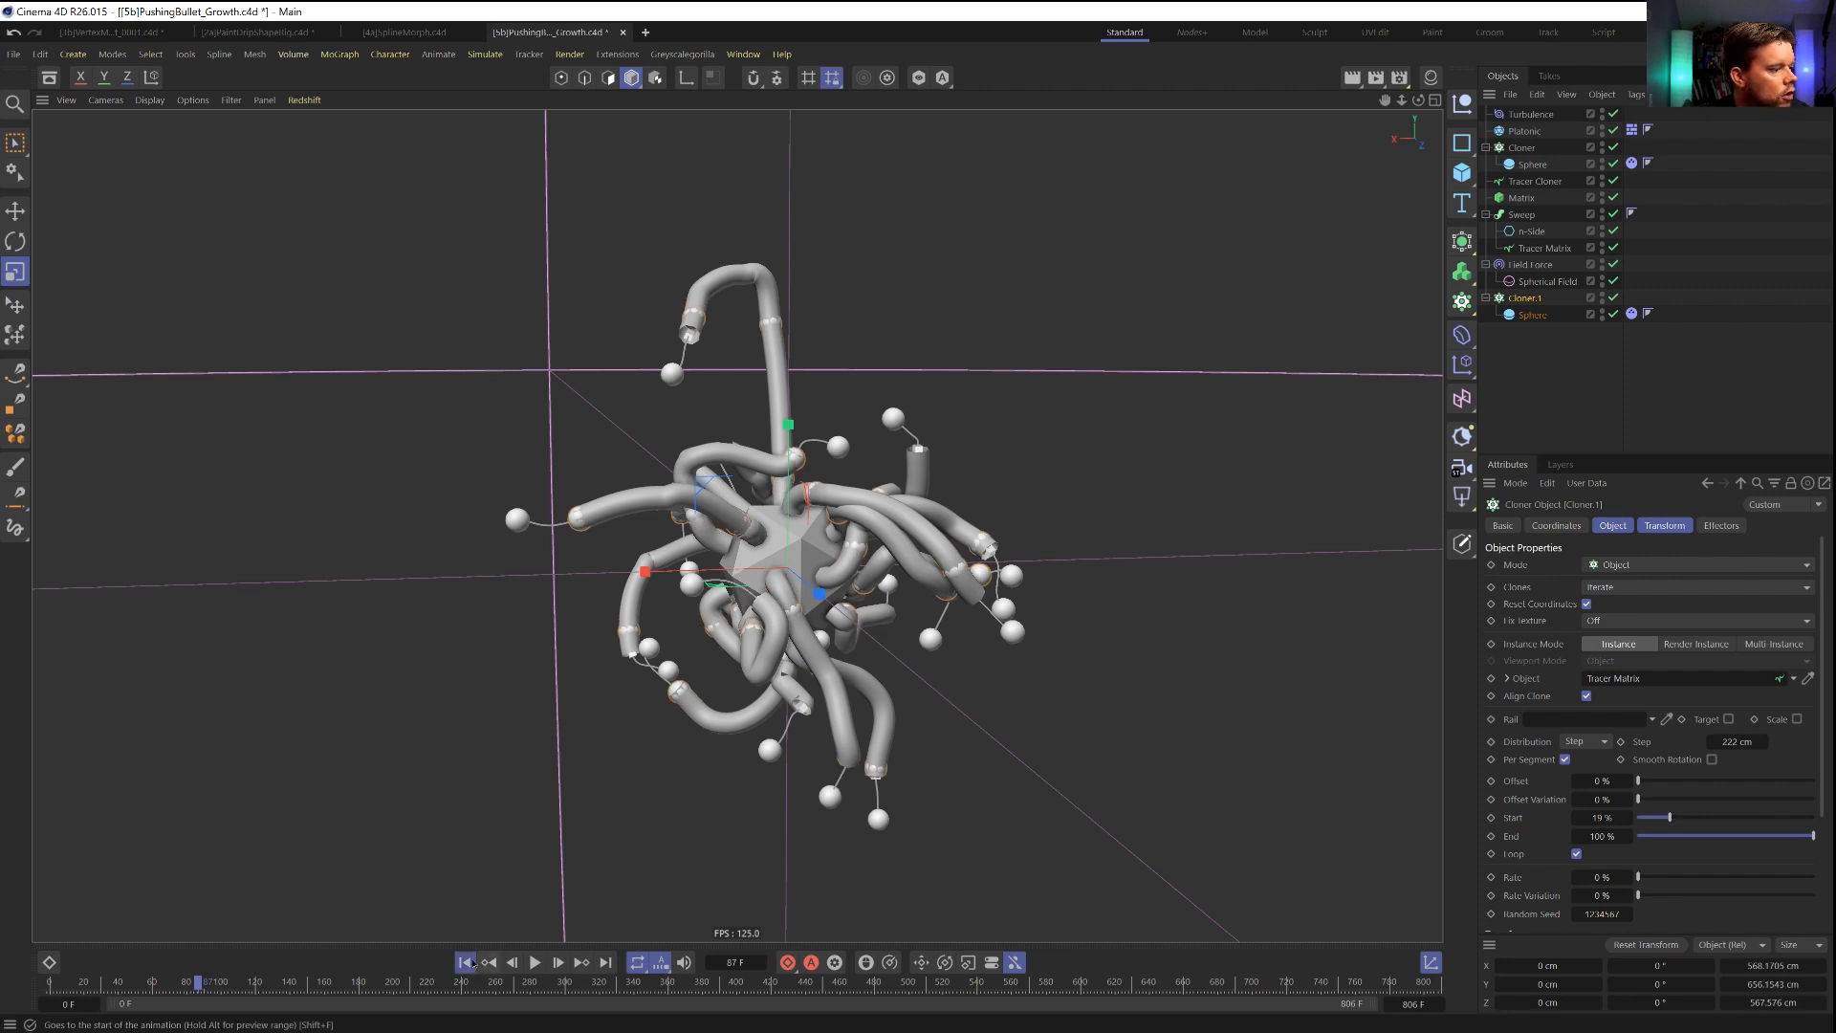
Replay the simulation from the first frame, pause it, and advance frame by frame to check how the added spheres behave.
{"action": "left_click", "coordinate": [469, 963]}
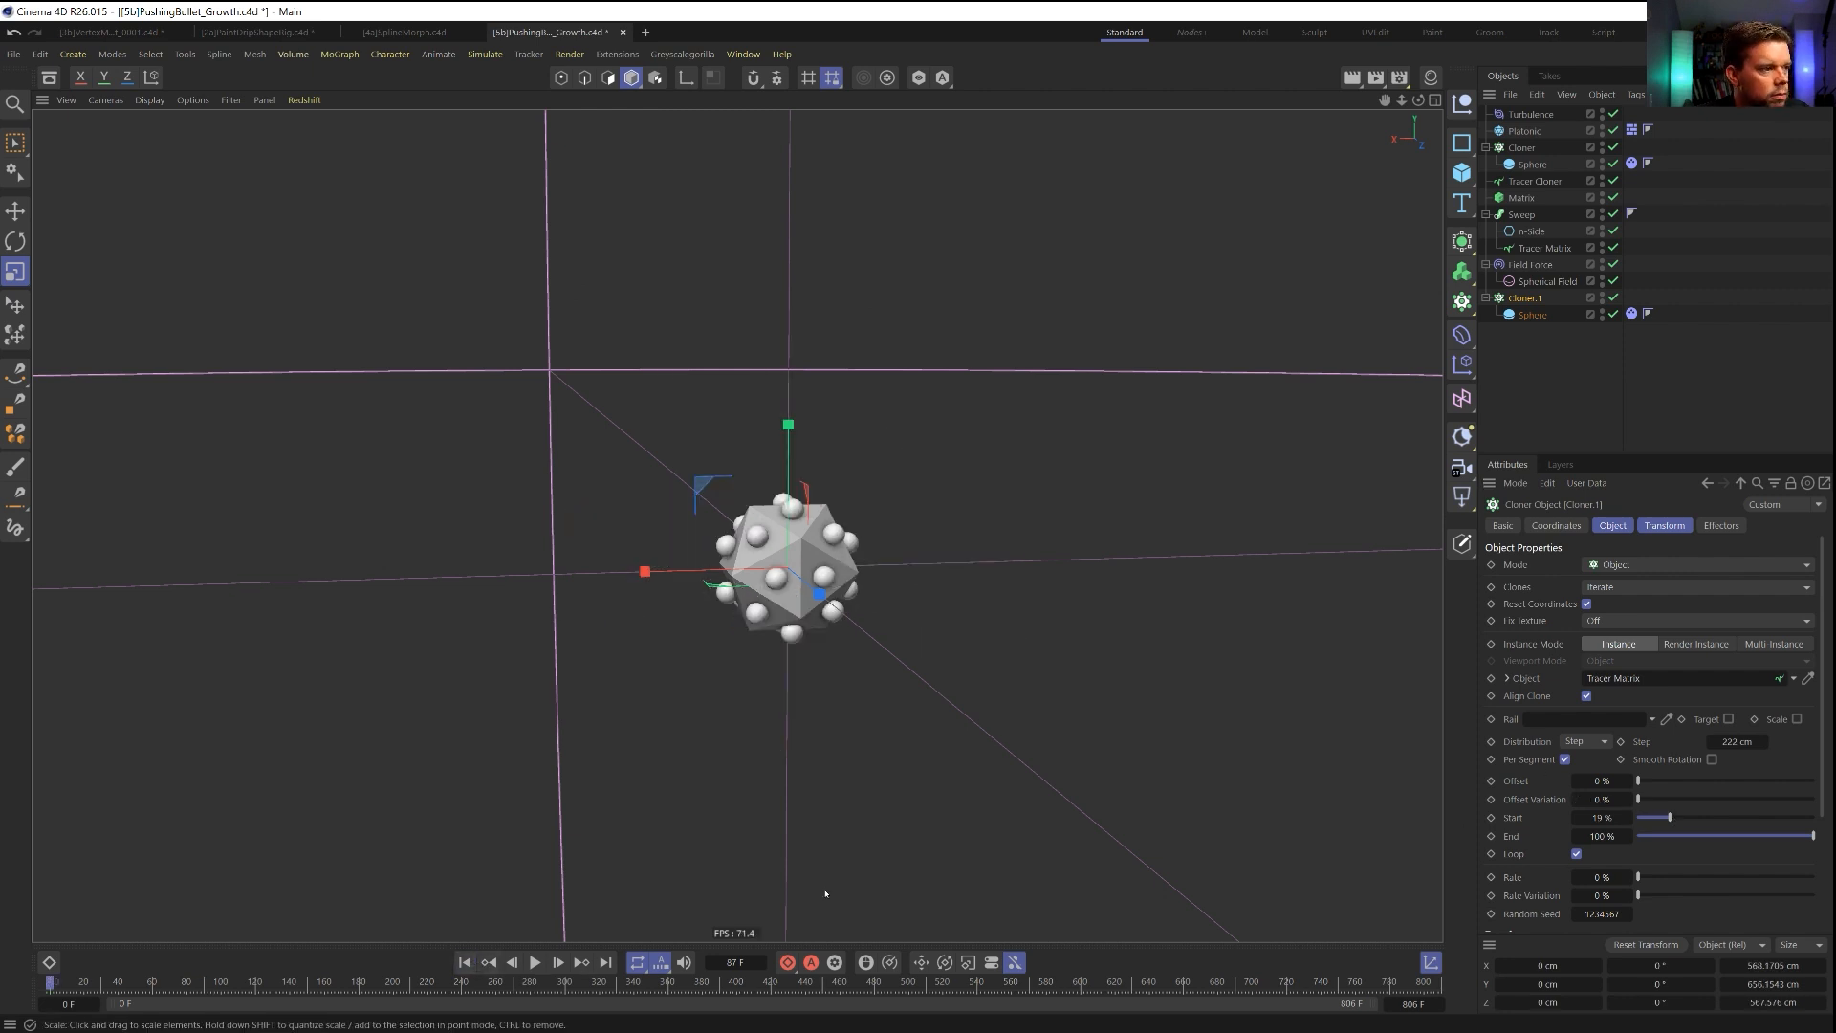
{"action": "left_click", "coordinate": [535, 962]}
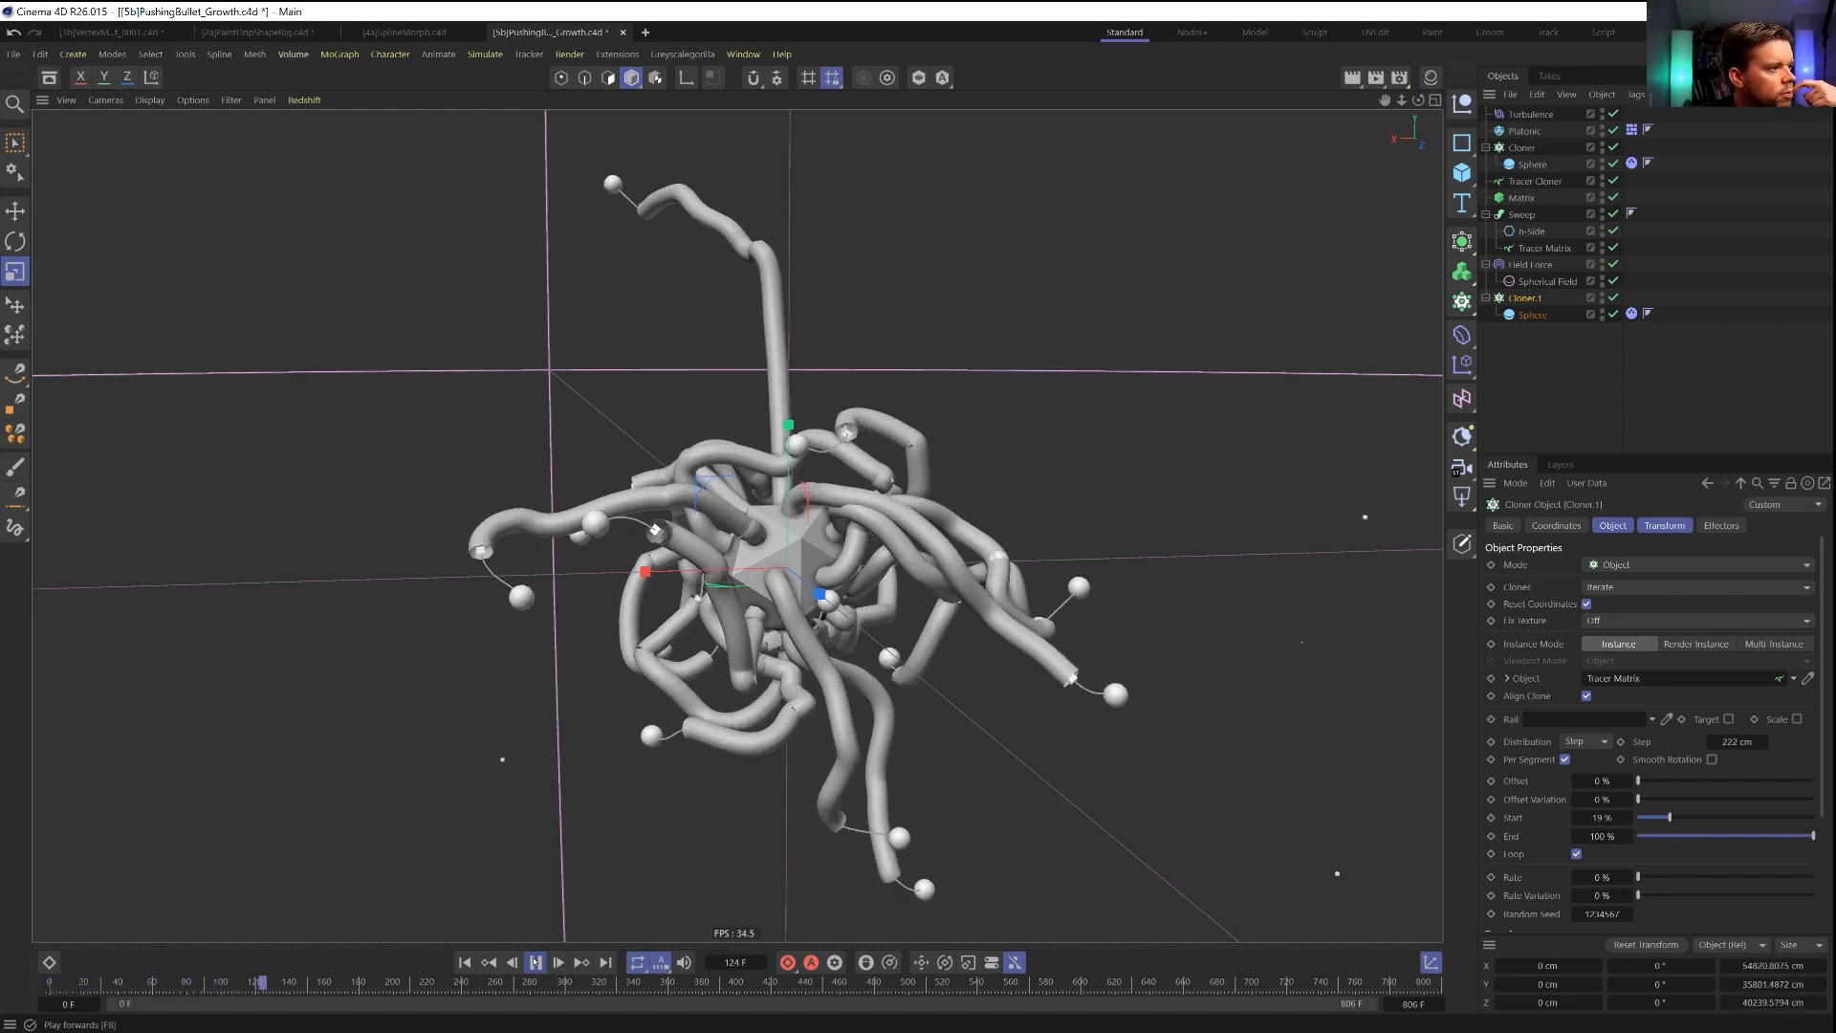
{"action": "left_click", "coordinate": [536, 962]}
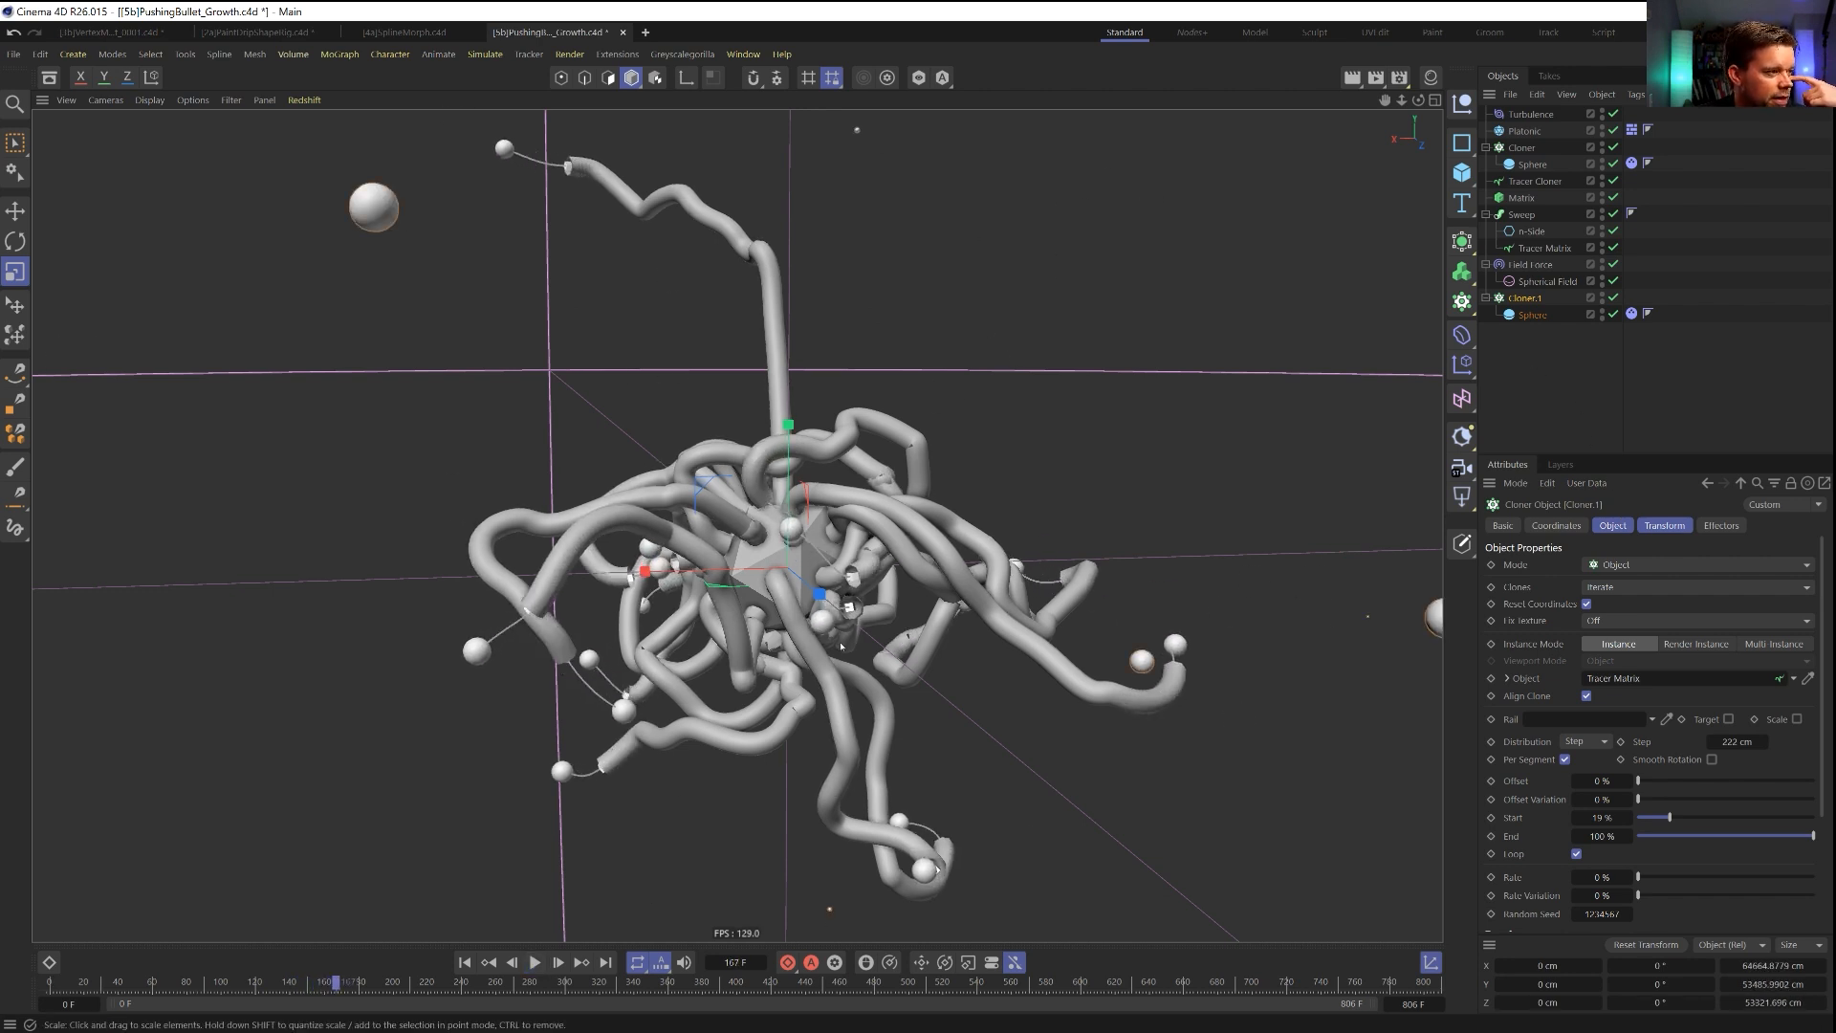
{"action": "left_click", "coordinate": [558, 962]}
{"action": "left_click", "coordinate": [558, 963]}
{"action": "left_click", "coordinate": [558, 962]}
{"action": "left_click", "coordinate": [557, 962]}
{"action": "left_click", "coordinate": [558, 962]}
{"action": "left_click", "coordinate": [558, 962]}
{"action": "left_click", "coordinate": [558, 963]}
{"action": "left_click", "coordinate": [557, 962]}
{"action": "left_click", "coordinate": [558, 962]}
{"action": "left_click", "coordinate": [558, 962]}
{"action": "left_click", "coordinate": [558, 962]}
{"action": "left_click", "coordinate": [557, 962]}
{"action": "left_click", "coordinate": [557, 962]}
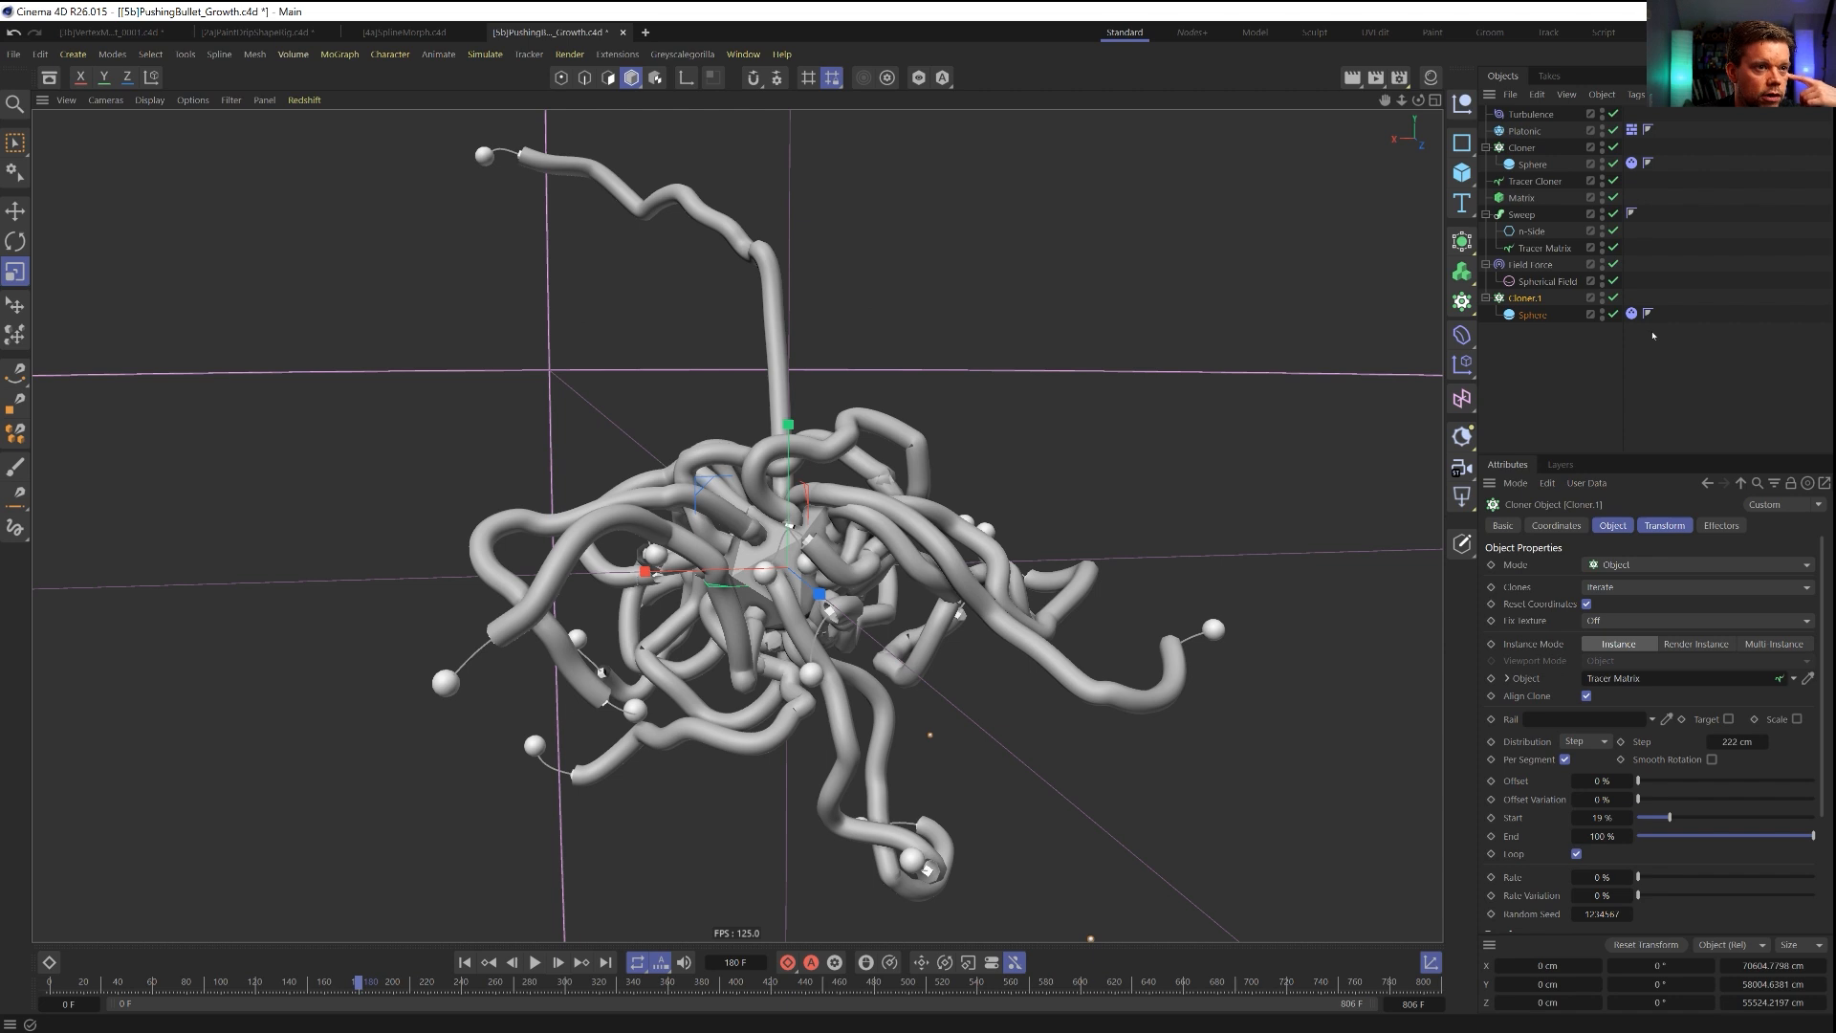
Review the Mass and Force settings of the duplicated sphere's Dynamics Body tag and observe the scattering spheres as the simulation plays on.
{"action": "left_click", "coordinate": [1631, 313]}
{"action": "left_click", "coordinate": [1654, 526]}
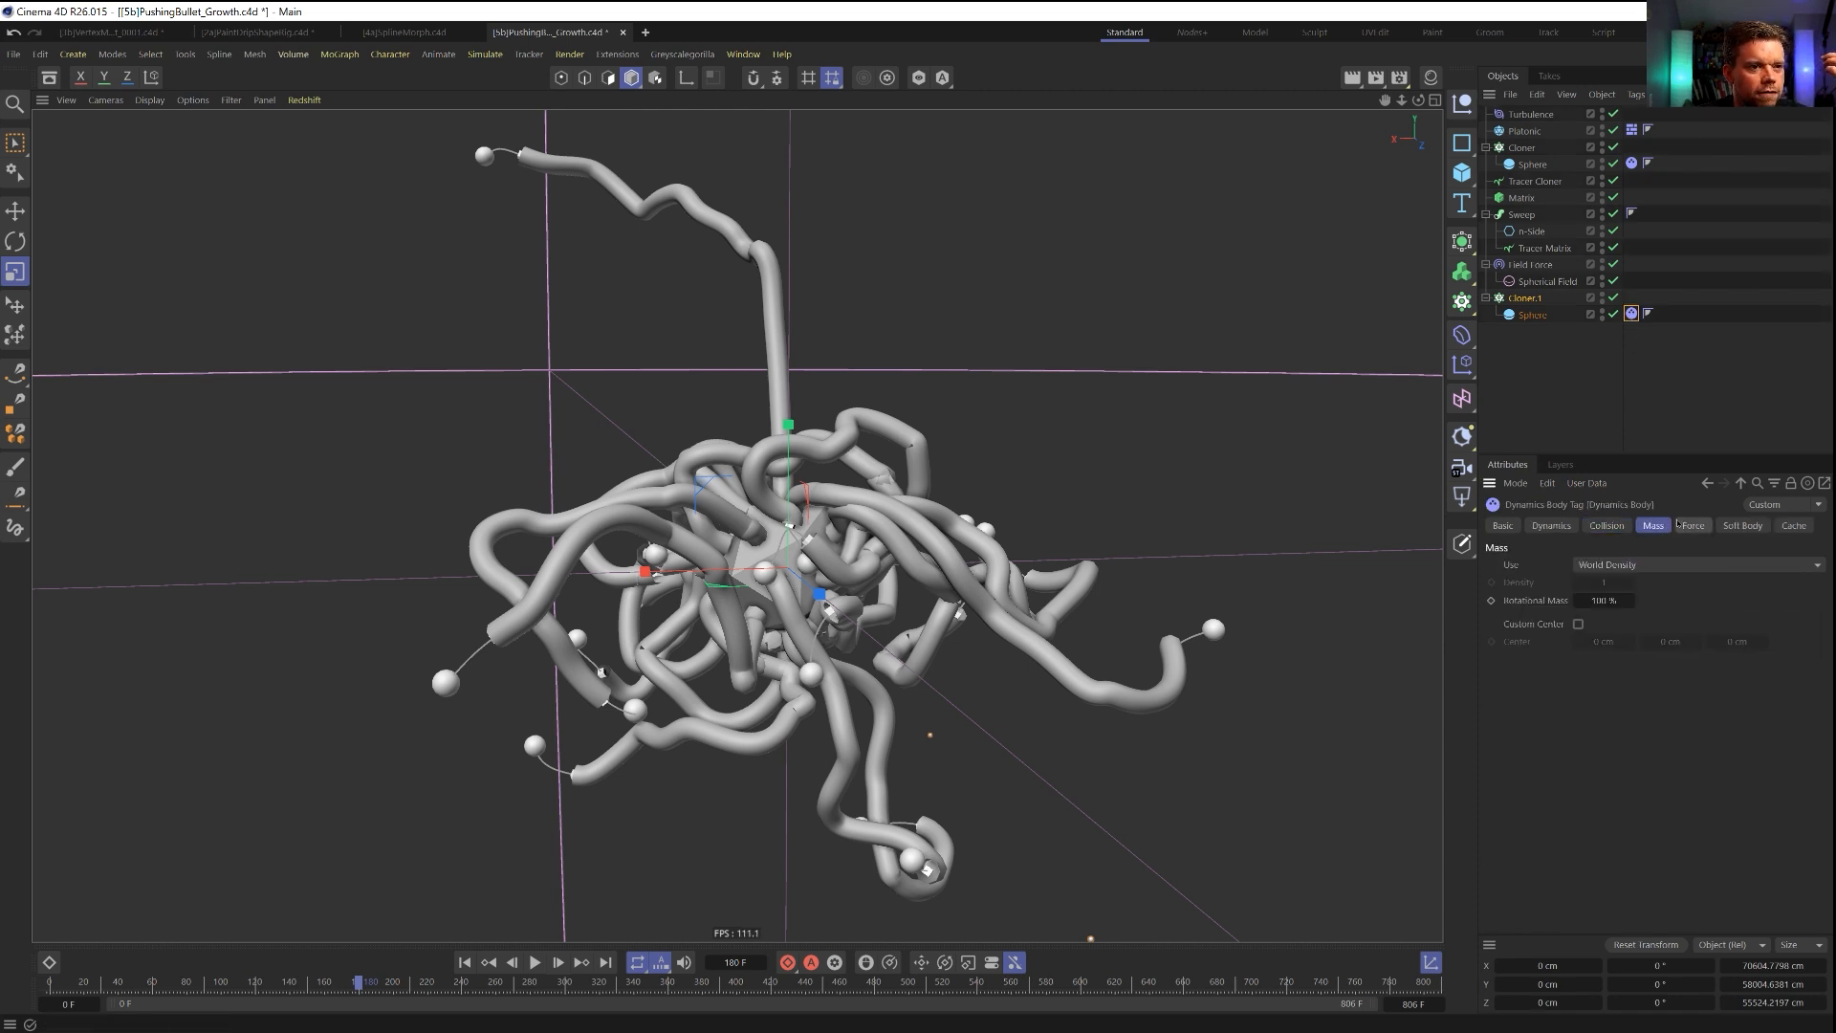
{"action": "left_click", "coordinate": [1688, 526]}
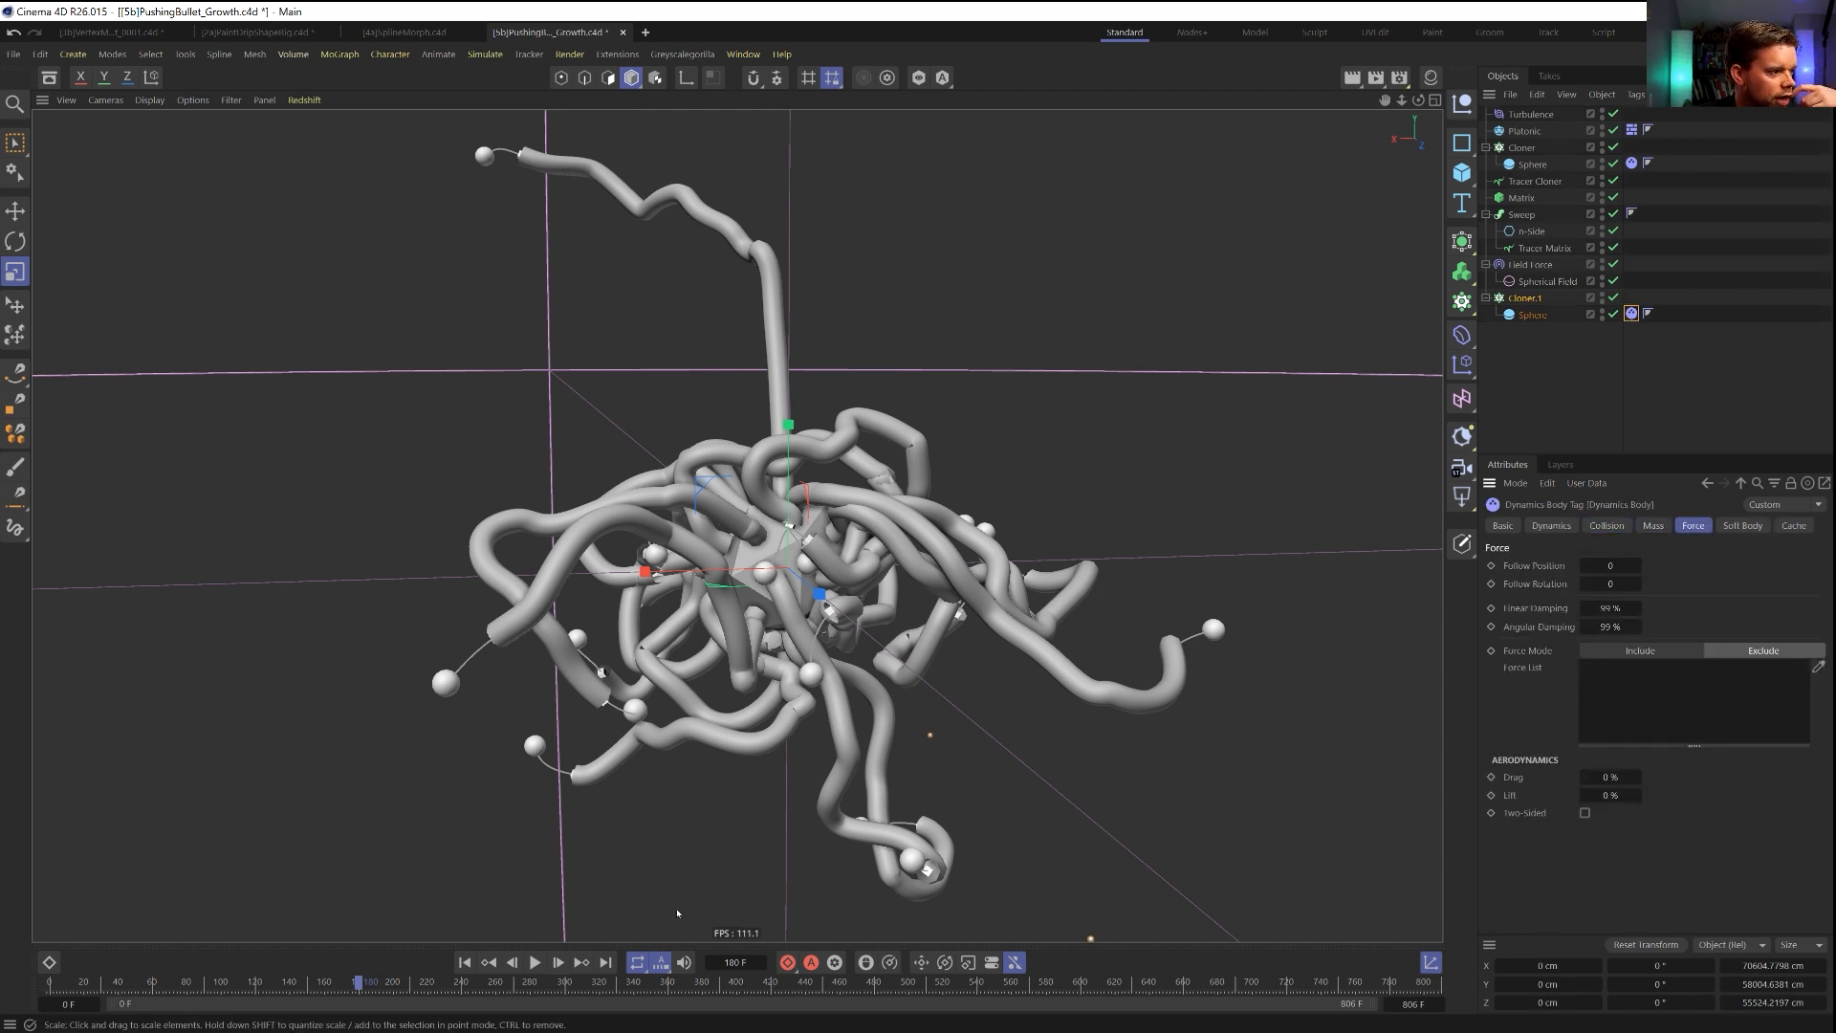
{"action": "scroll", "coordinate": [784, 600], "scroll_direction": "down", "scroll_amount": 3}
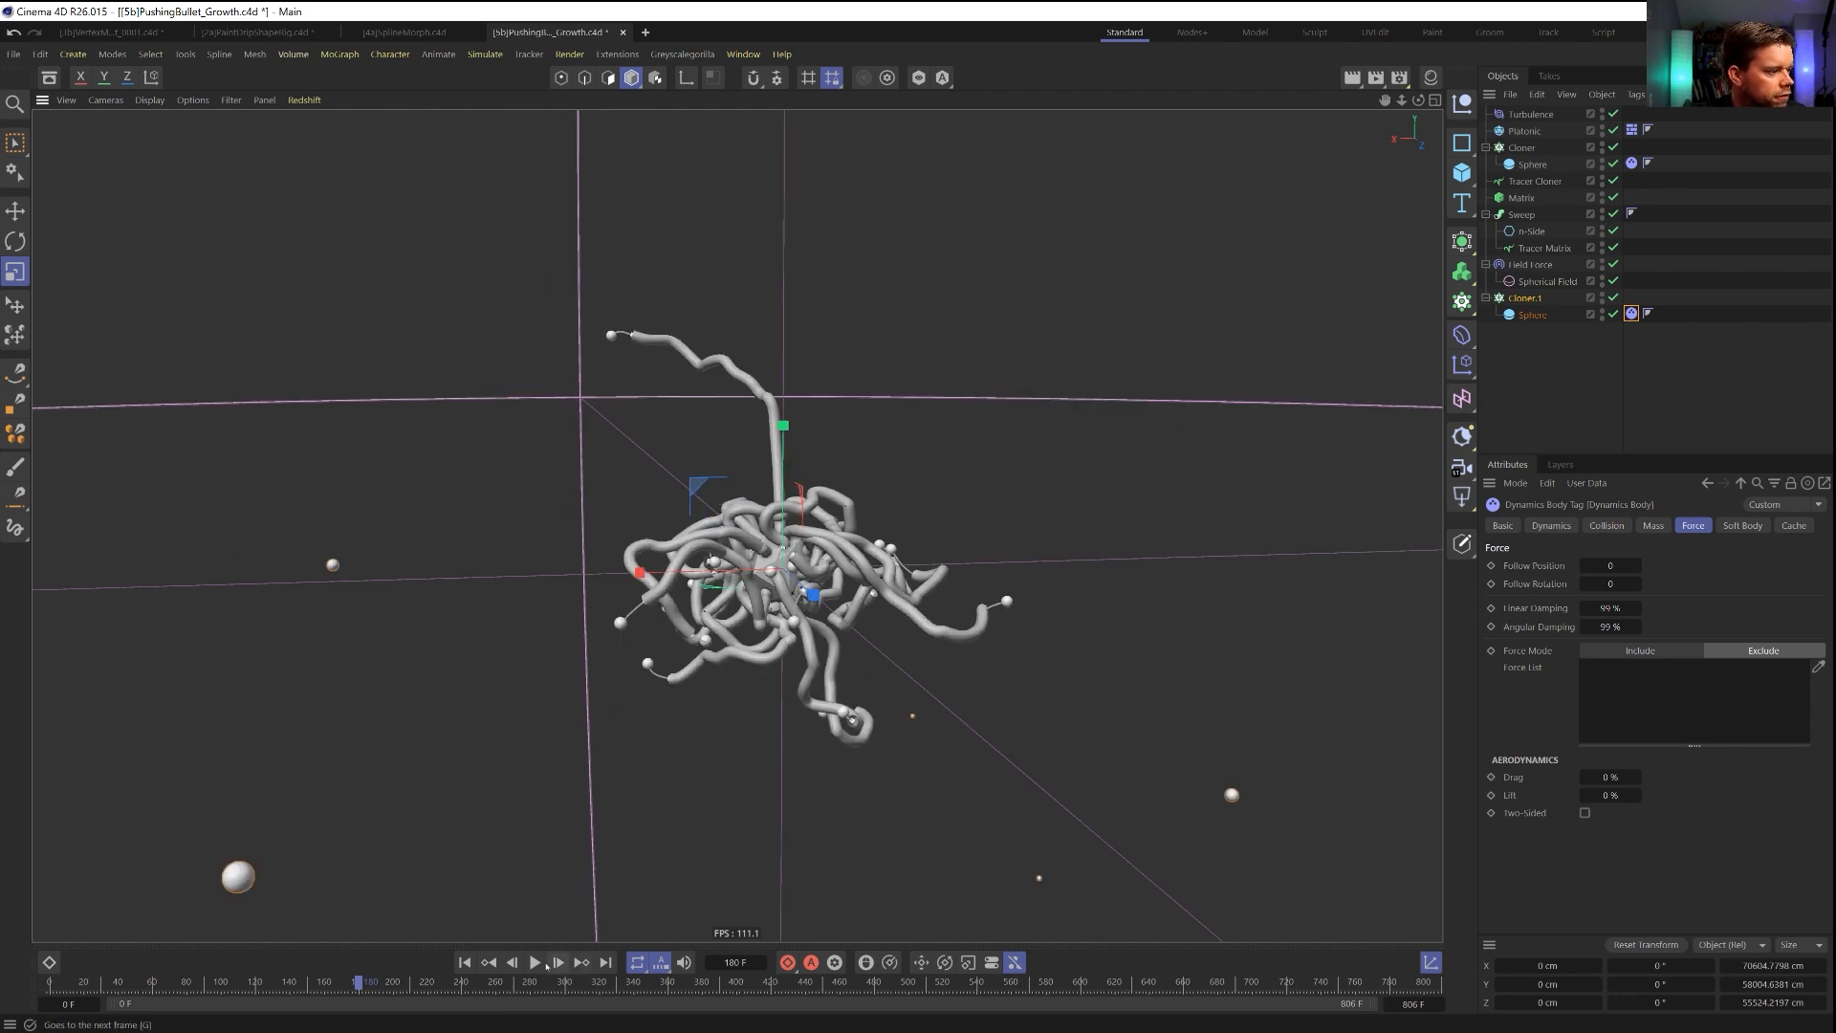
{"action": "left_click", "coordinate": [536, 962]}
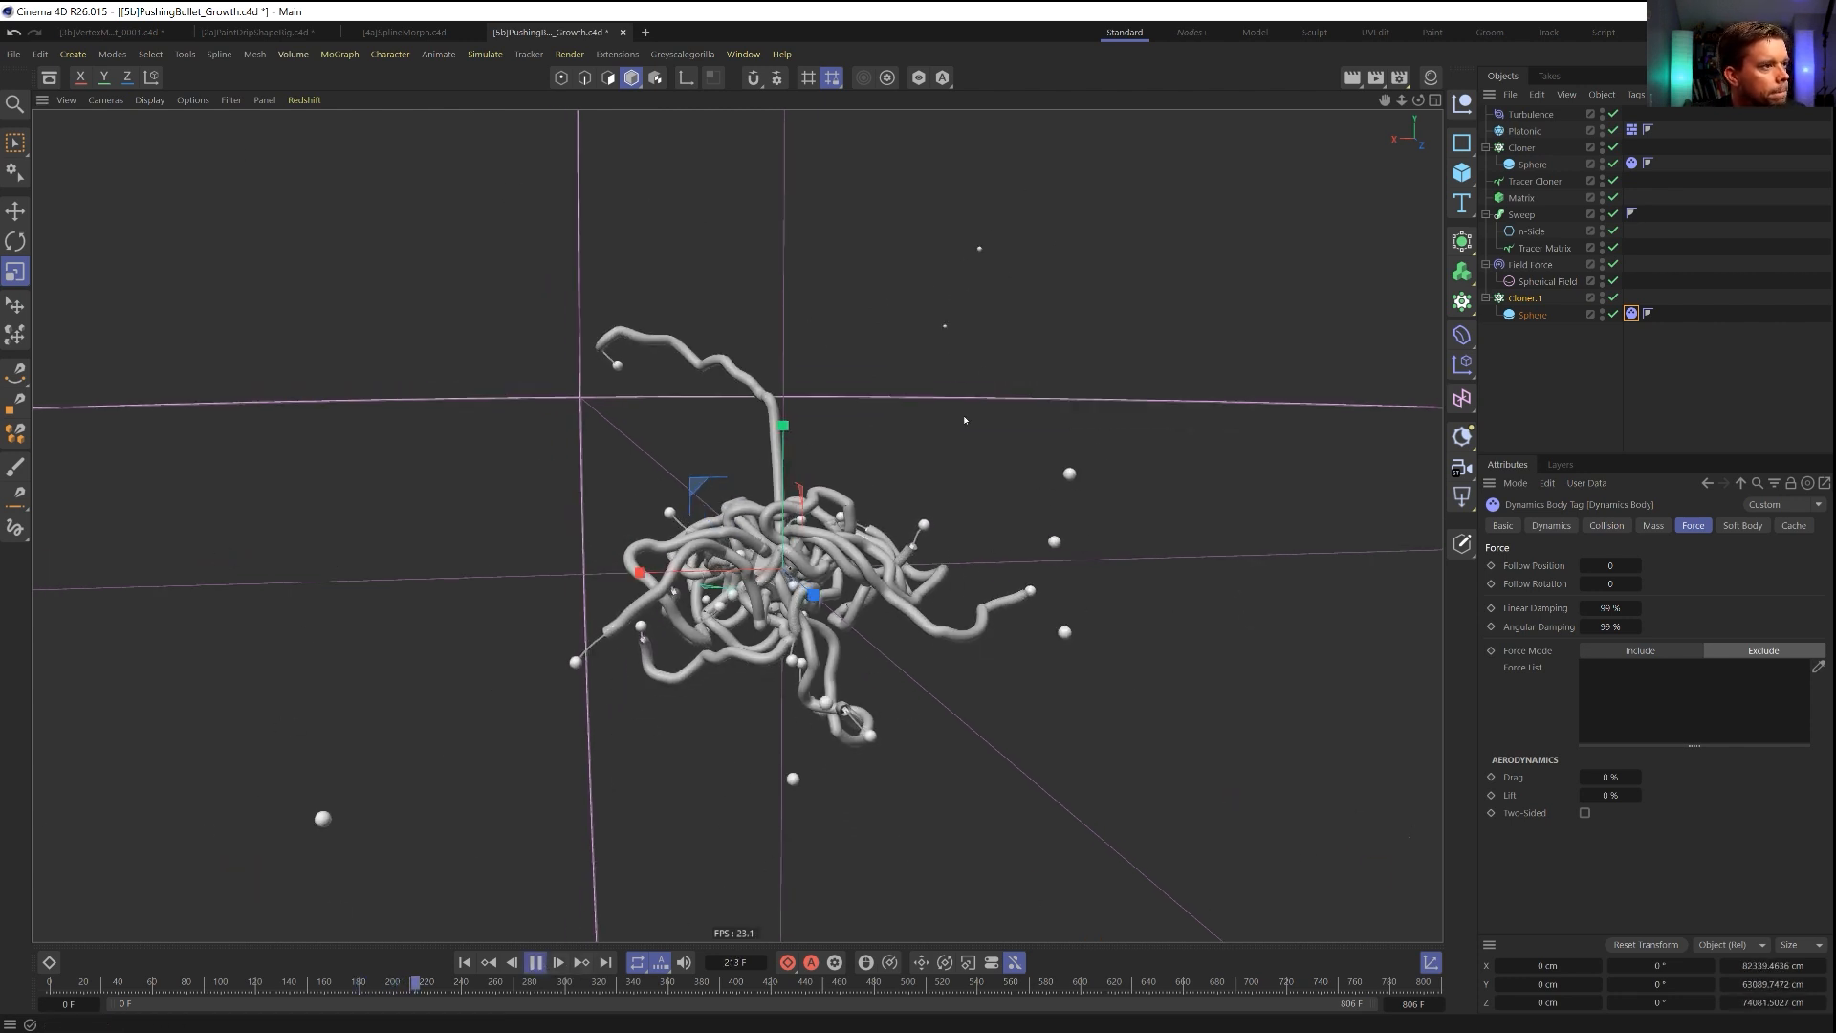
{"action": "scroll", "coordinate": [839, 541], "scroll_direction": "down", "scroll_amount": 5}
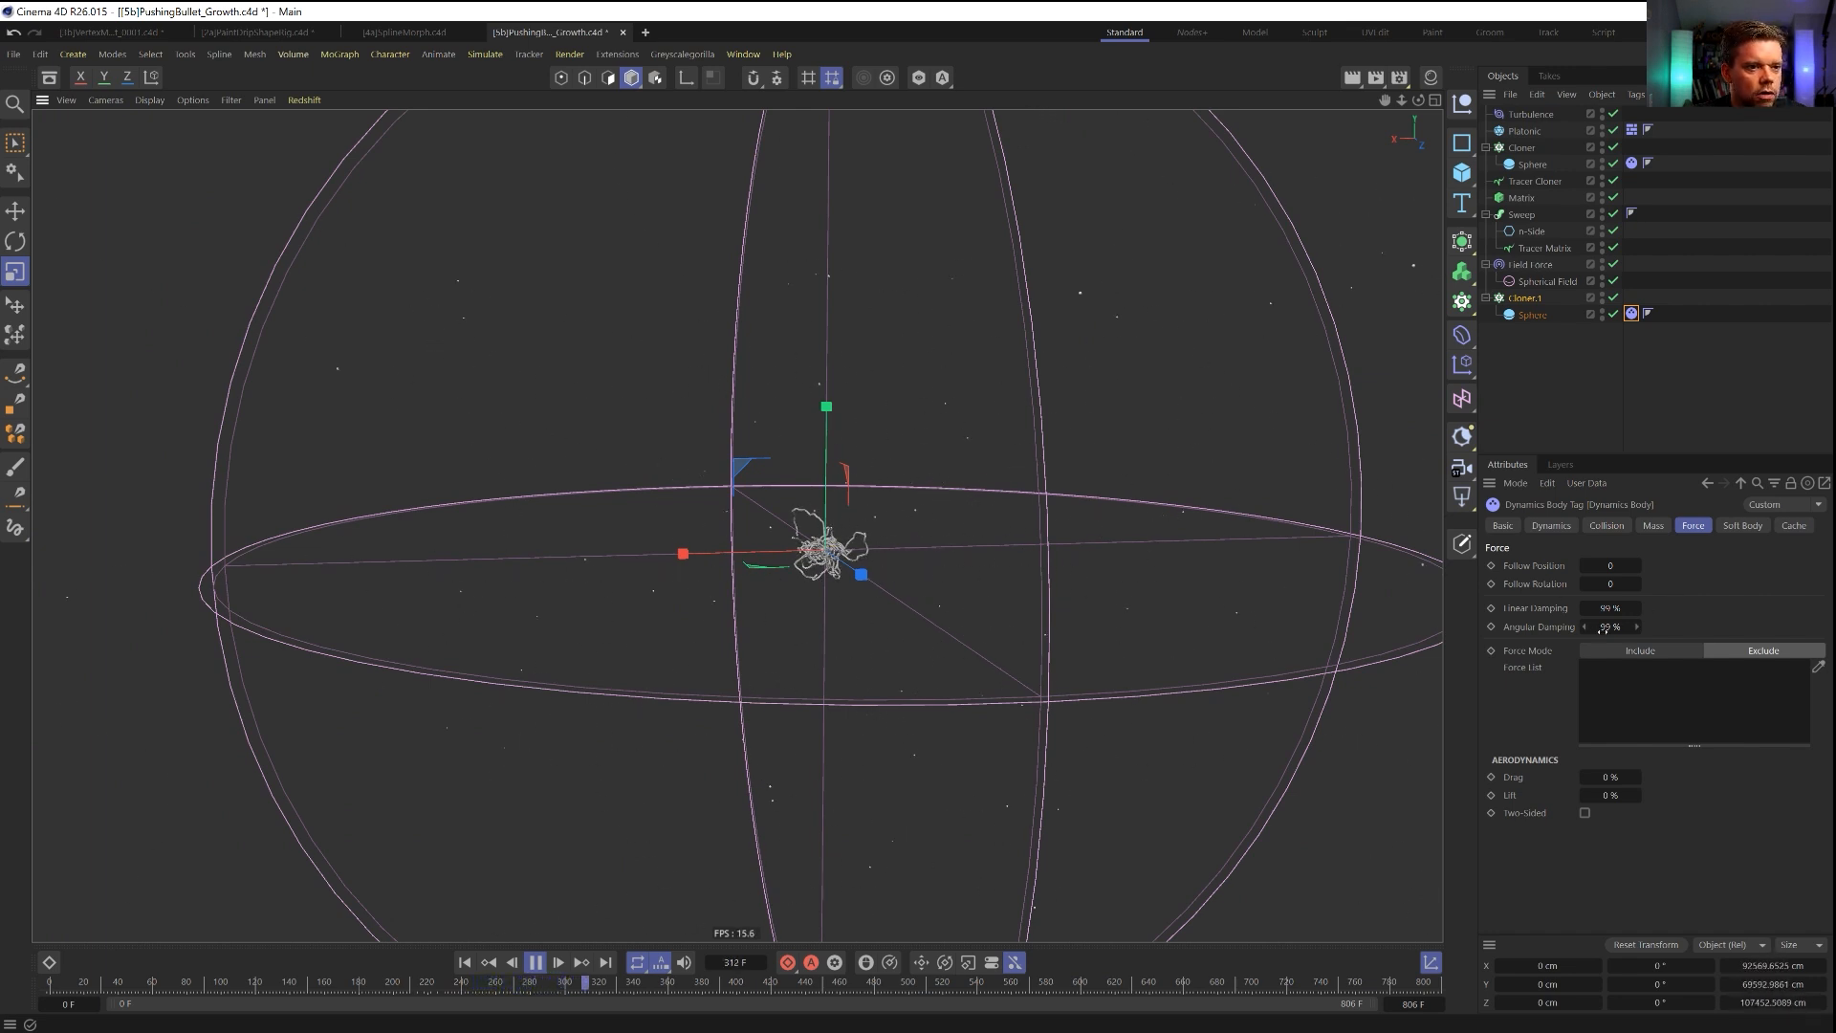
{"action": "scroll", "coordinate": [828, 546], "scroll_direction": "up", "scroll_amount": 8}
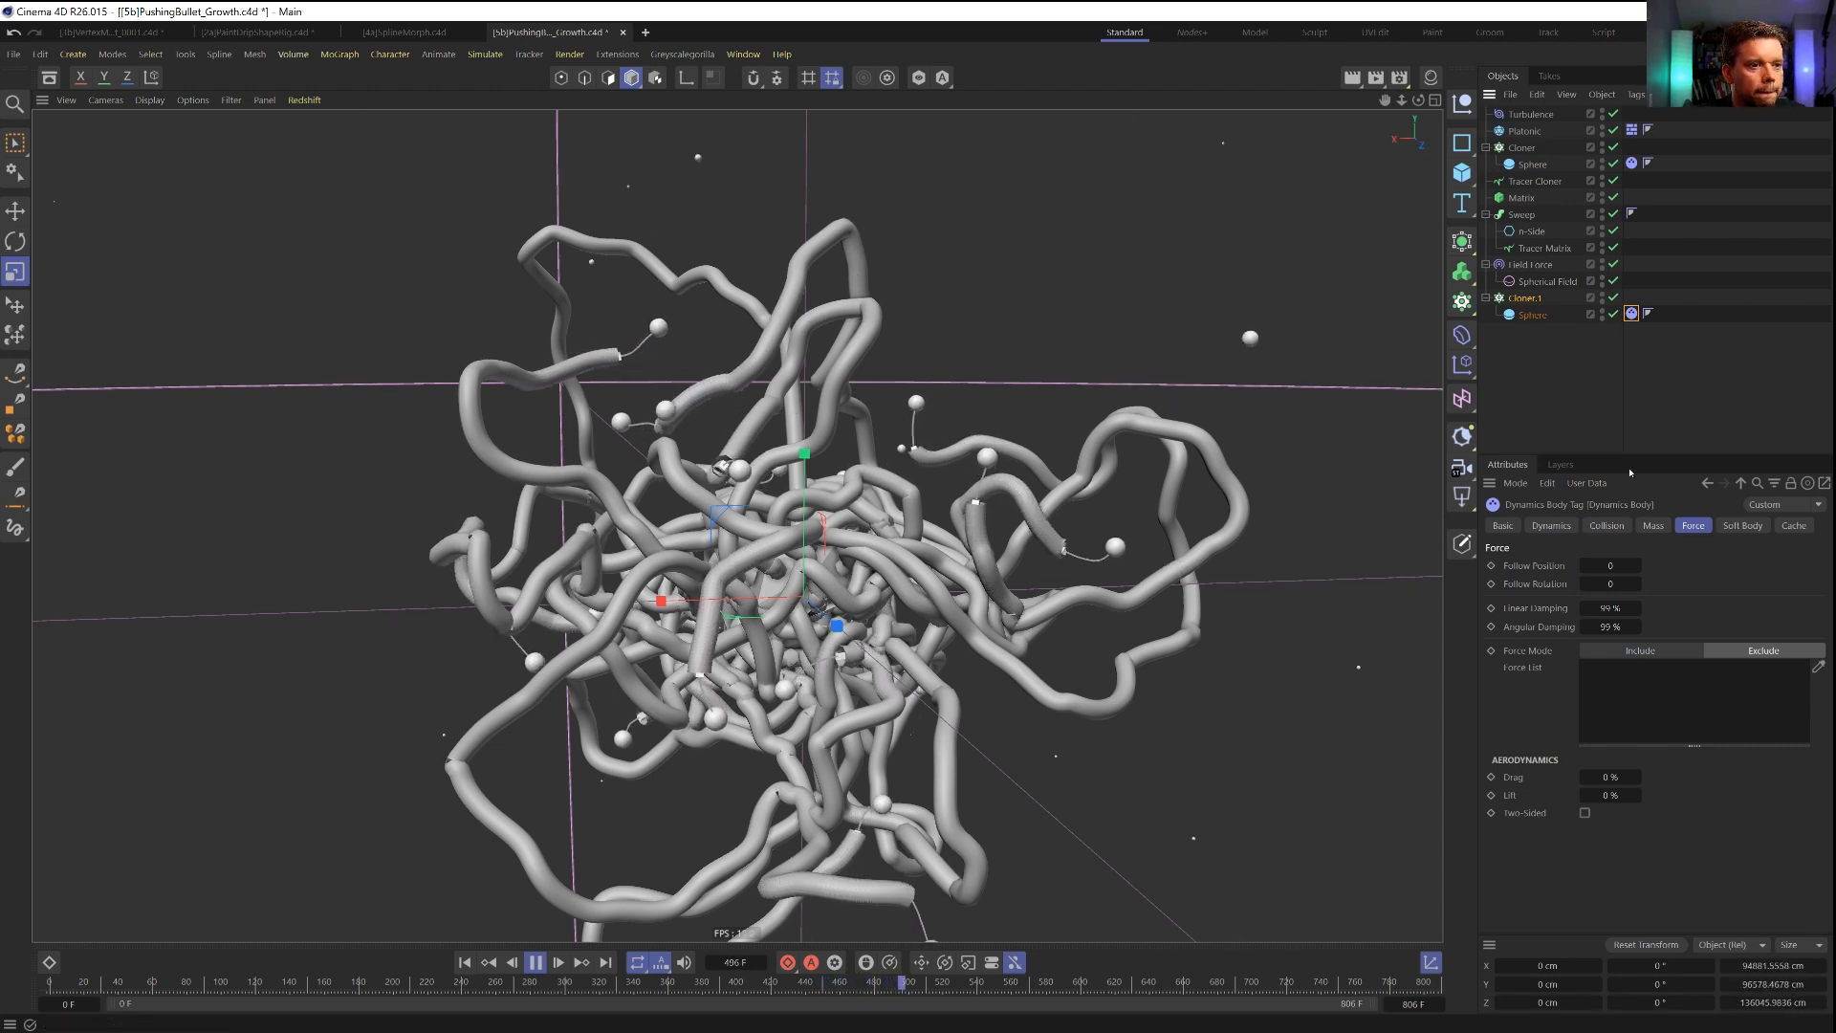
Turn off Loop and set Start to 46 % on the duplicated Cloner, and restart the simulation from the first frame.
{"action": "left_click", "coordinate": [1526, 299]}
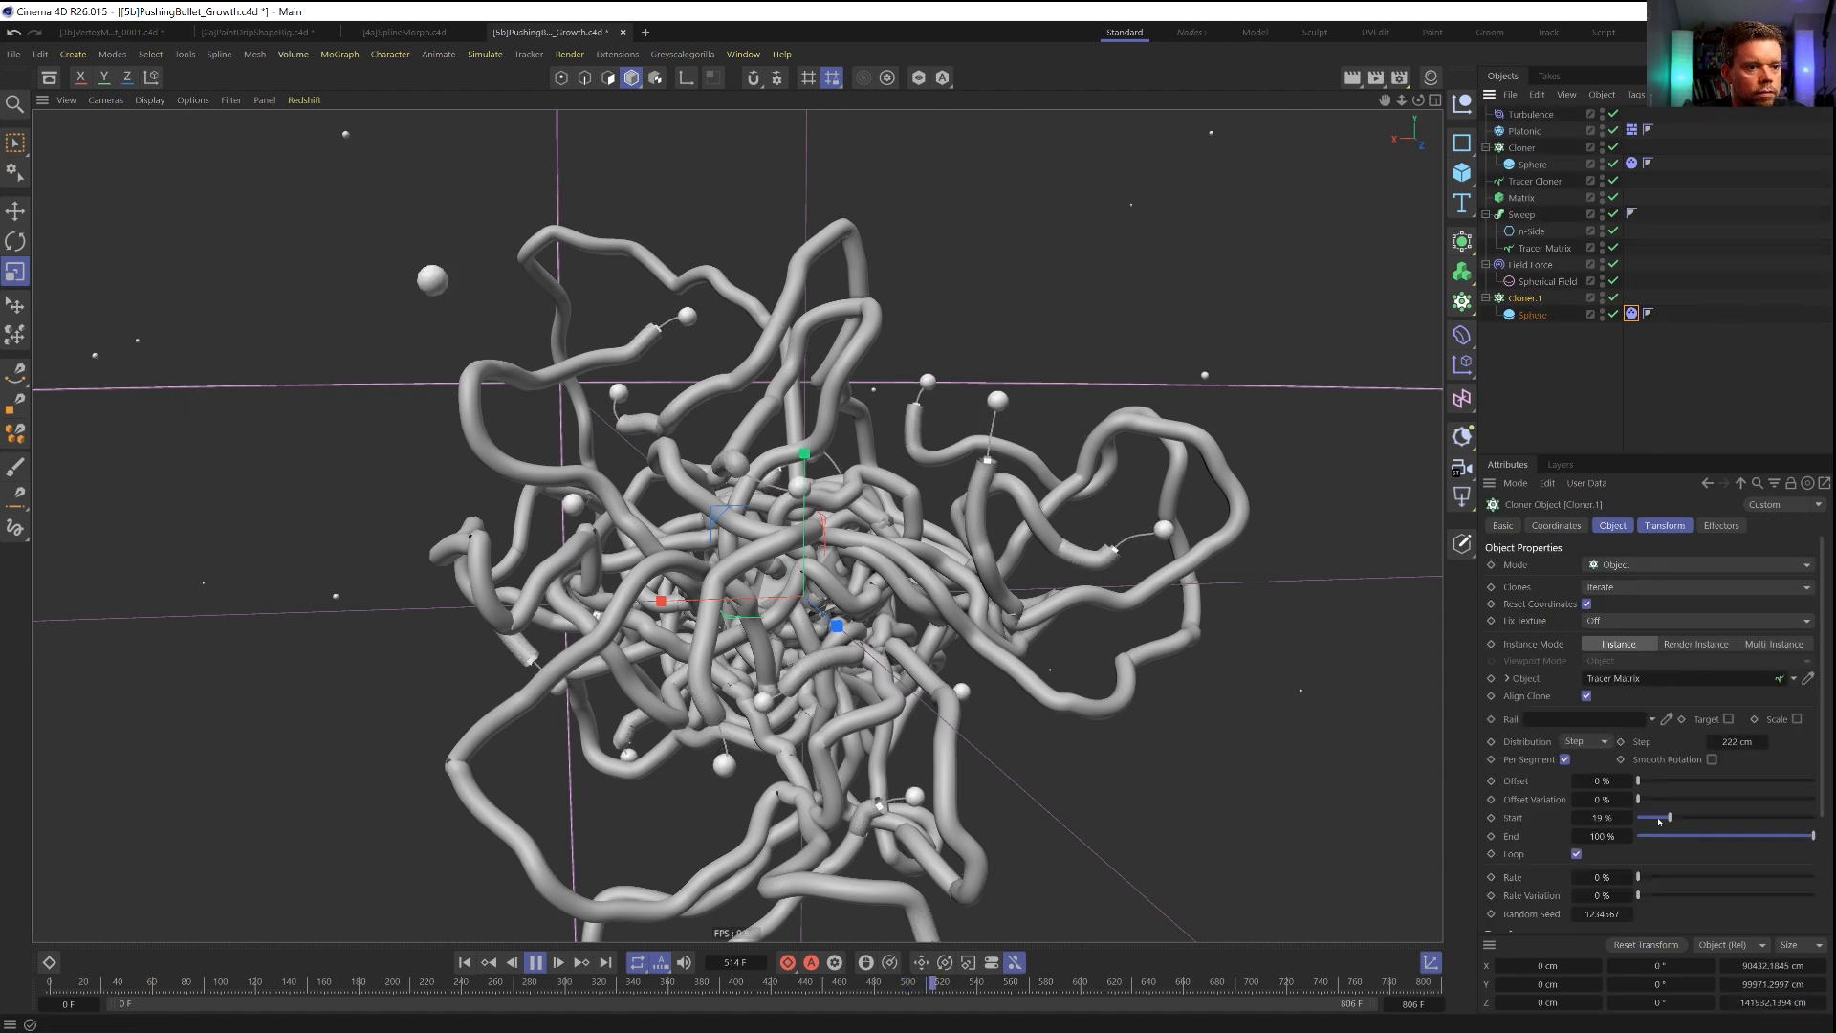
{"action": "left_click", "coordinate": [1577, 854]}
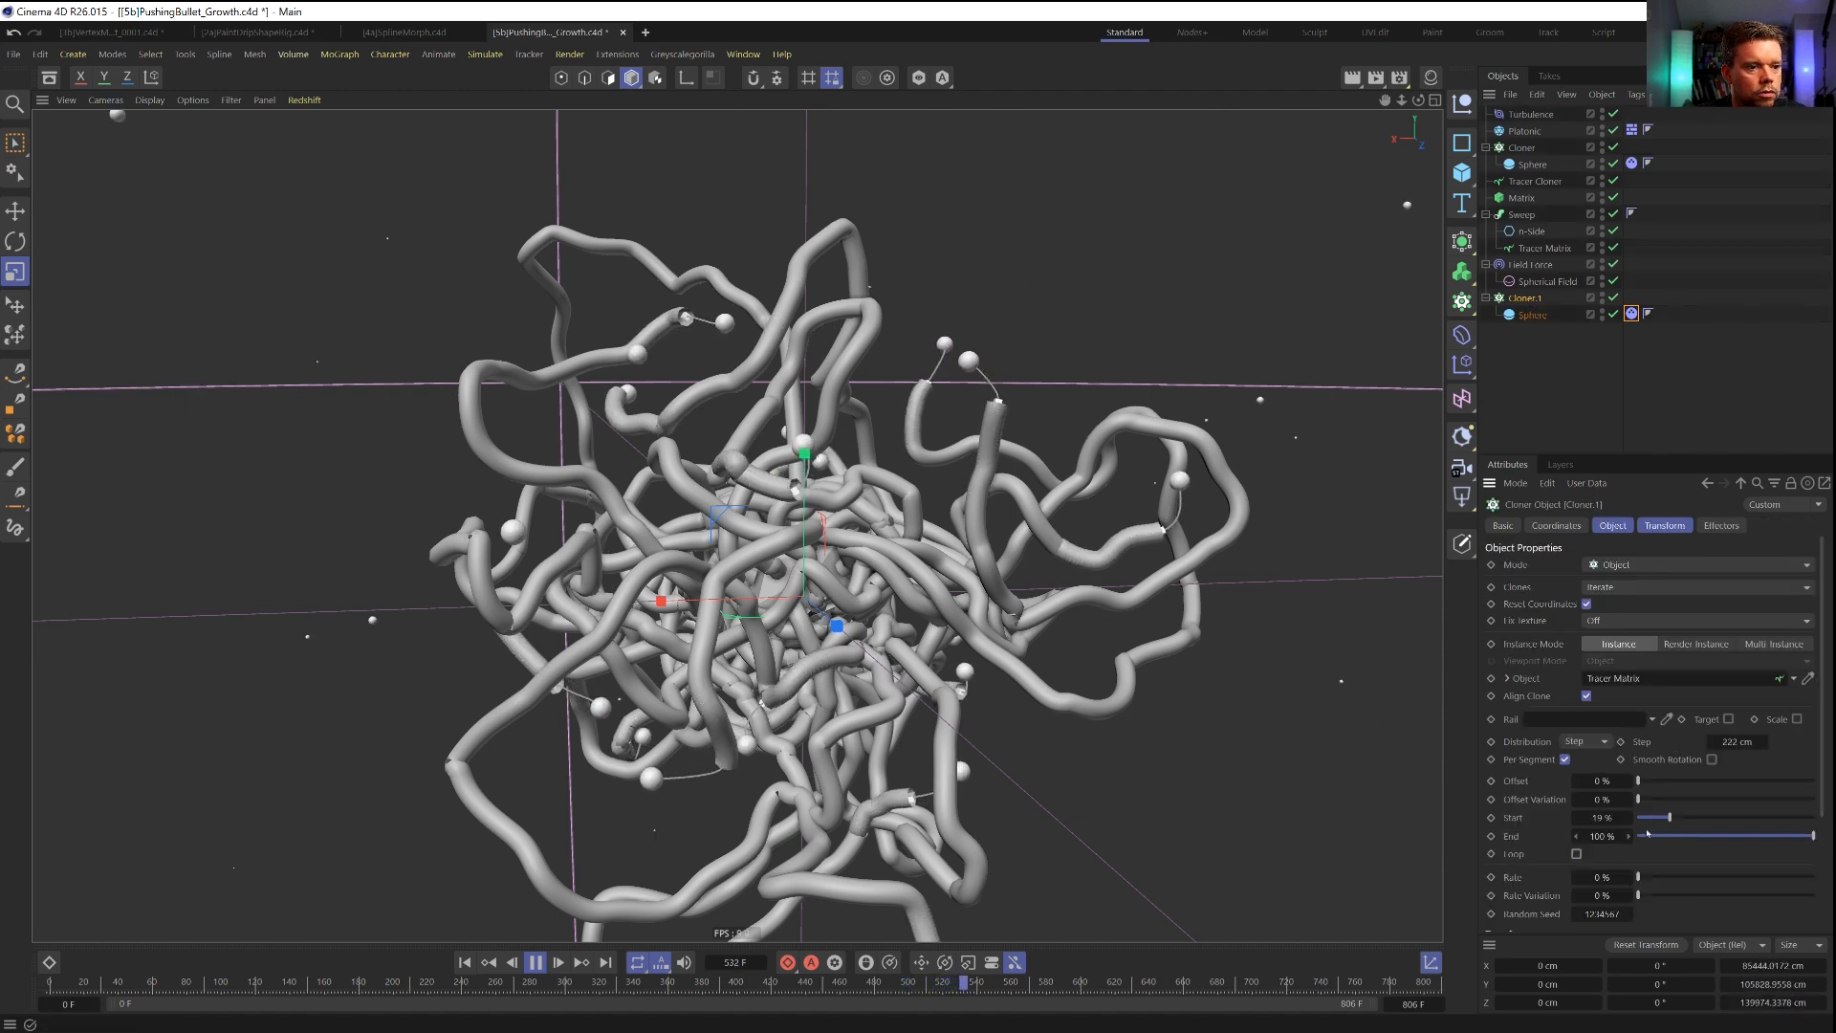
{"action": "left_click_drag", "start_coordinate": [1670, 818], "coordinate": [1717, 823]}
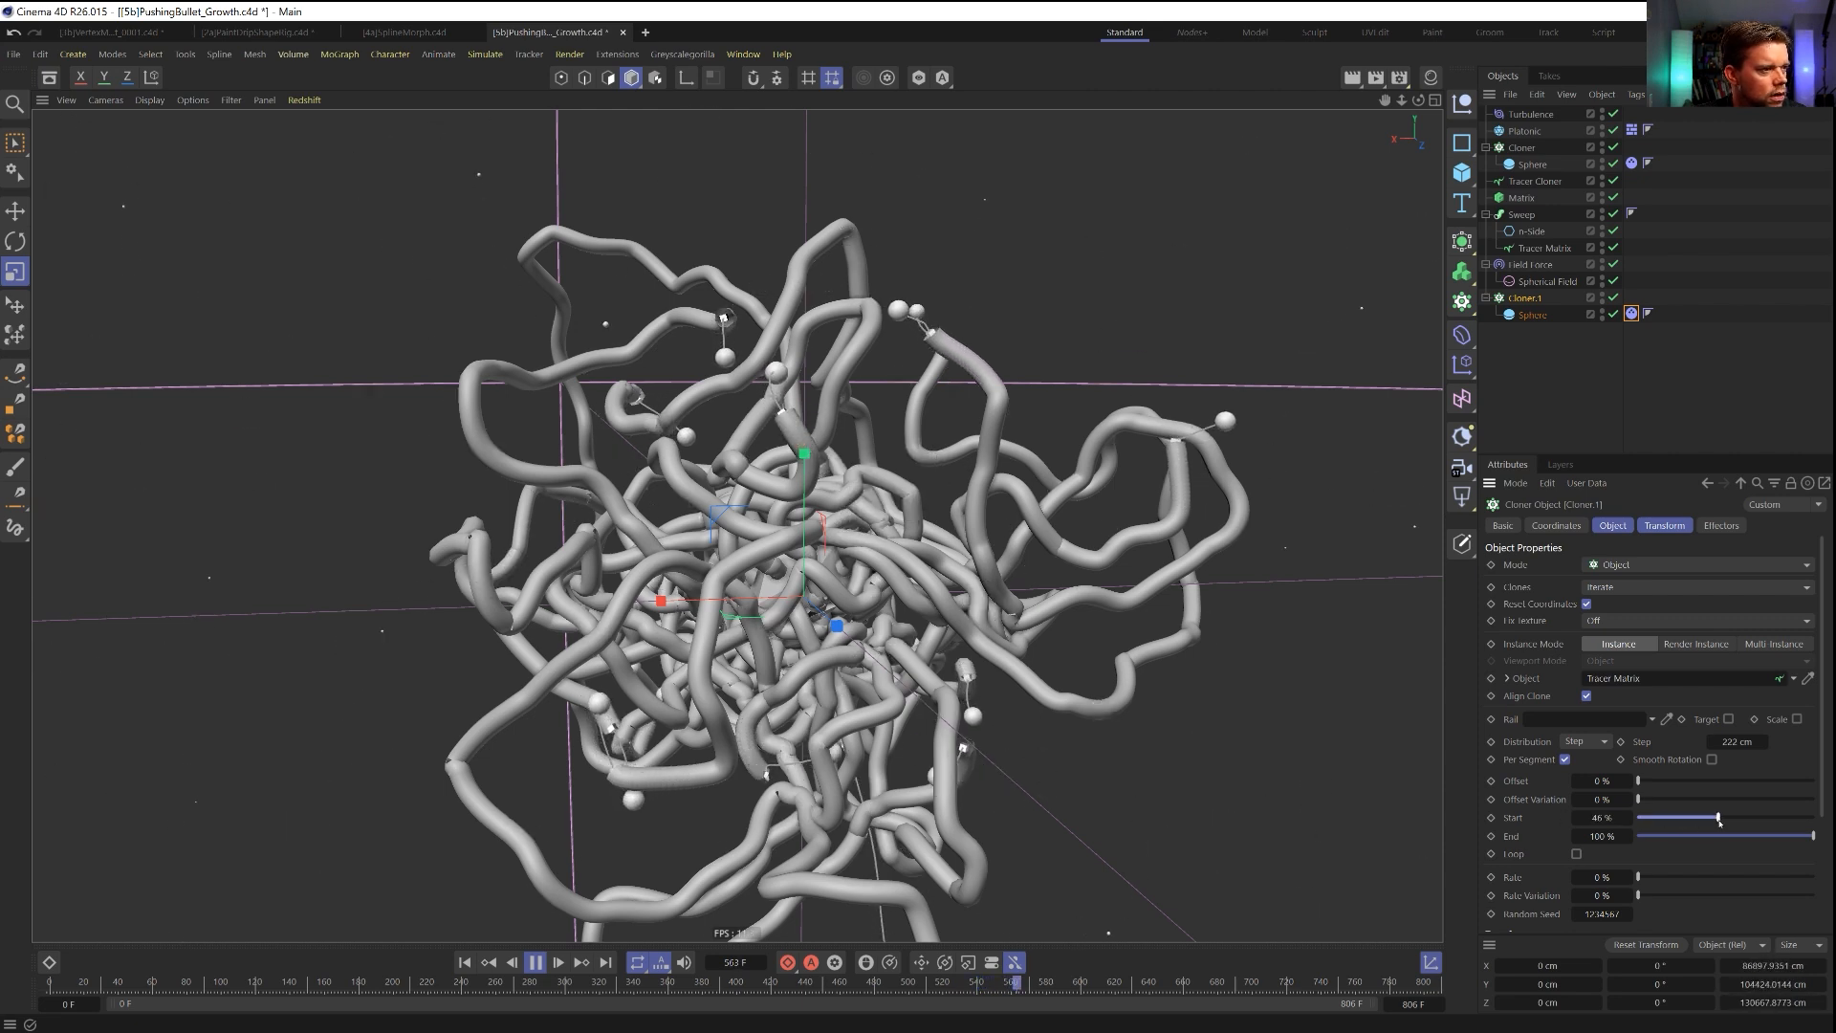
{"action": "left_click", "coordinate": [467, 963]}
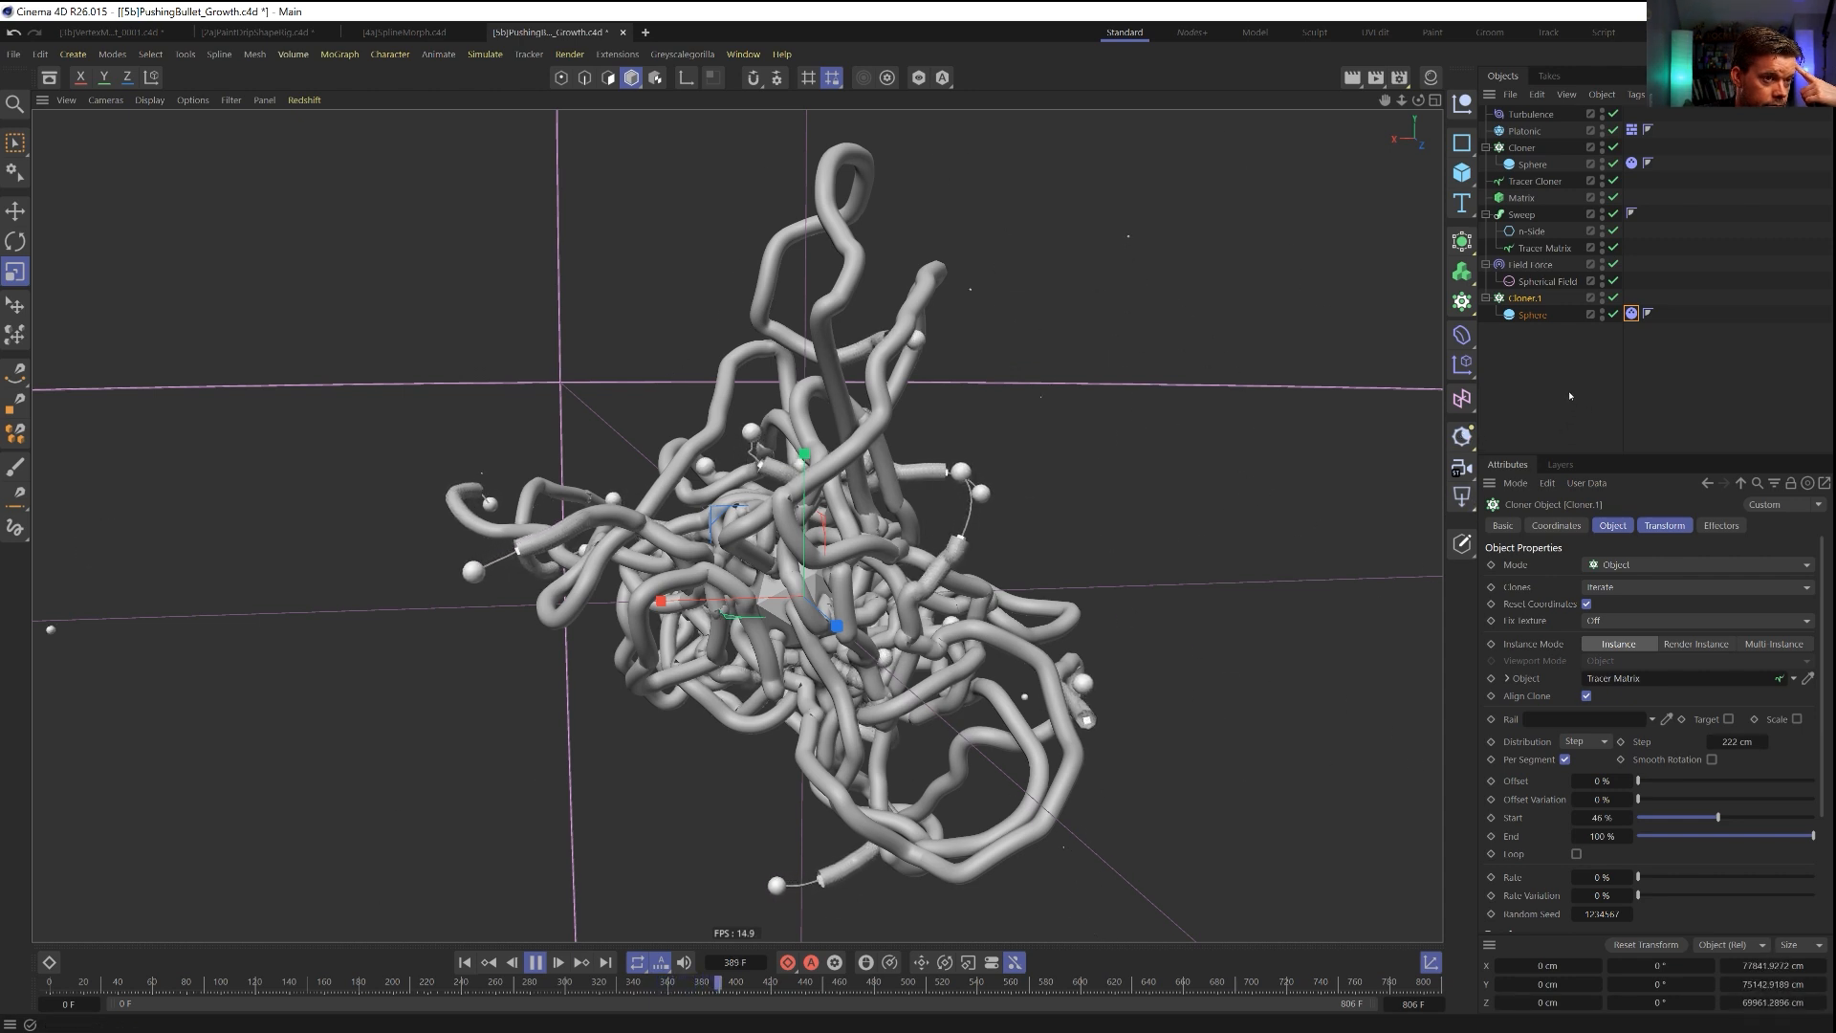
Exclude the Field Force from the duplicated sphere's Dynamics Body forces and restart the simulation from the first frame.
{"action": "left_click", "coordinate": [1632, 314]}
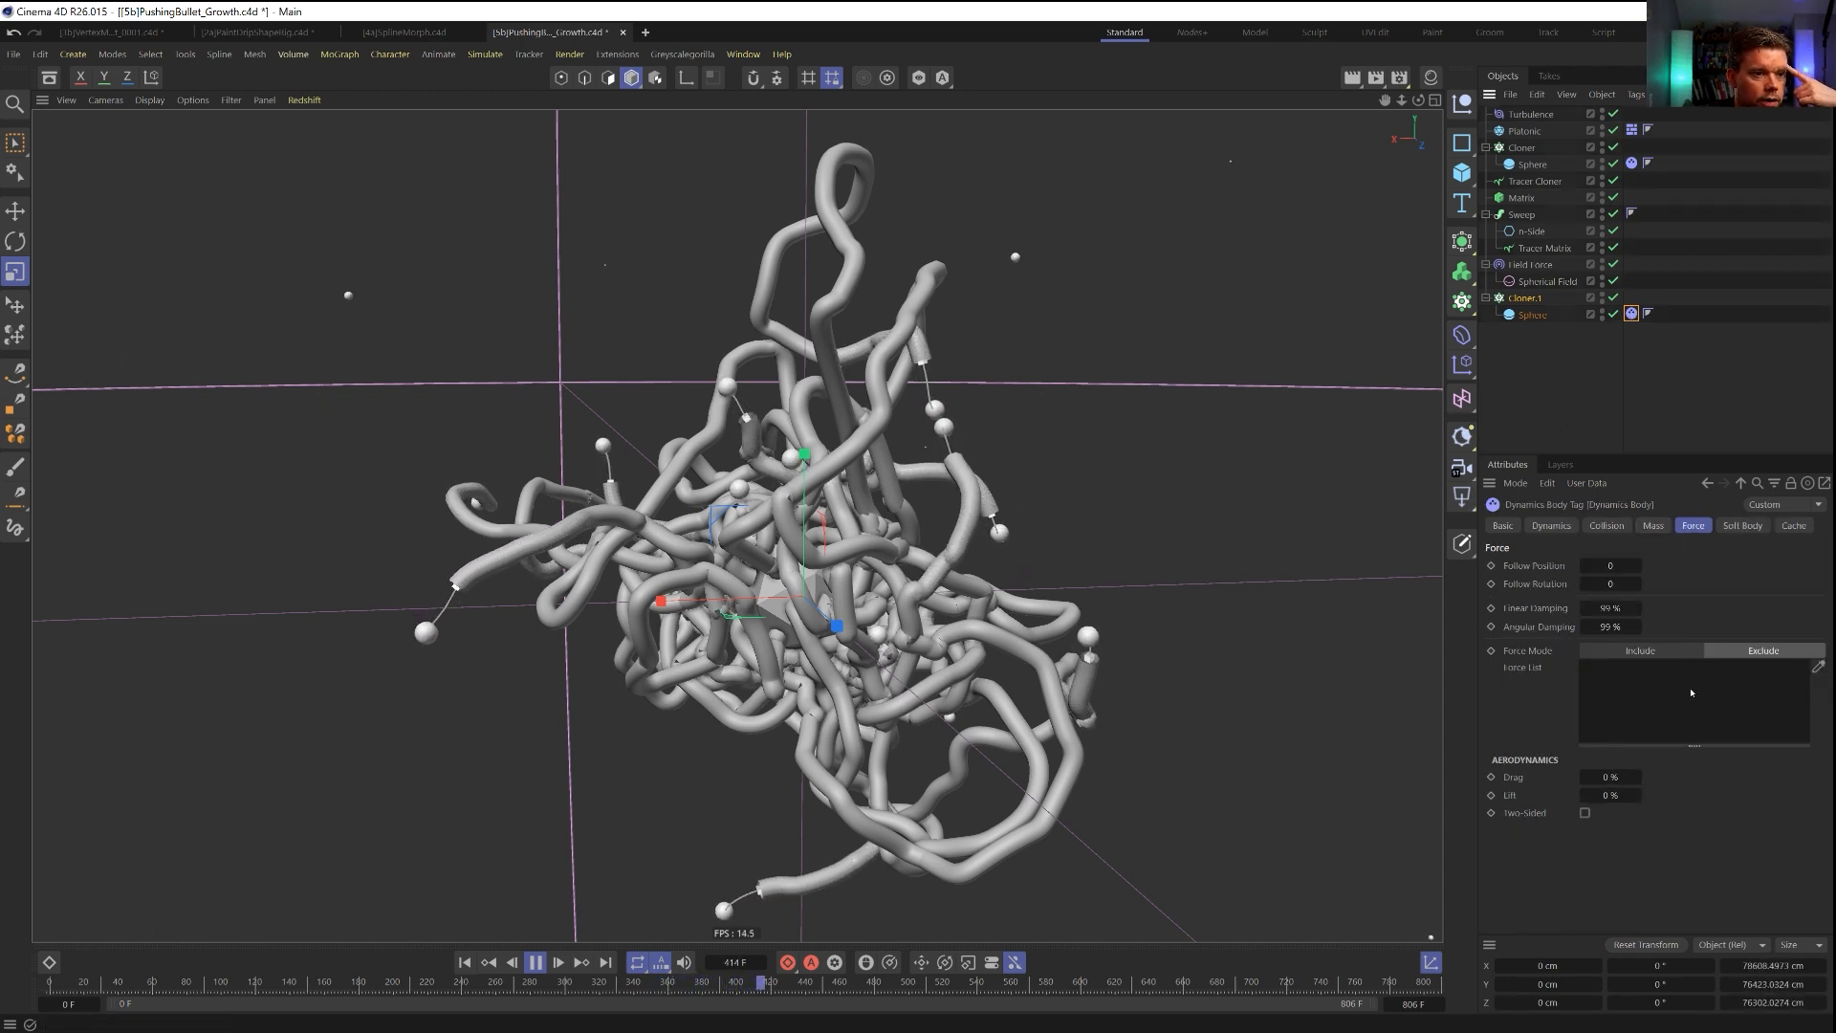
{"action": "left_click_drag", "start_coordinate": [1531, 265], "coordinate": [1645, 727]}
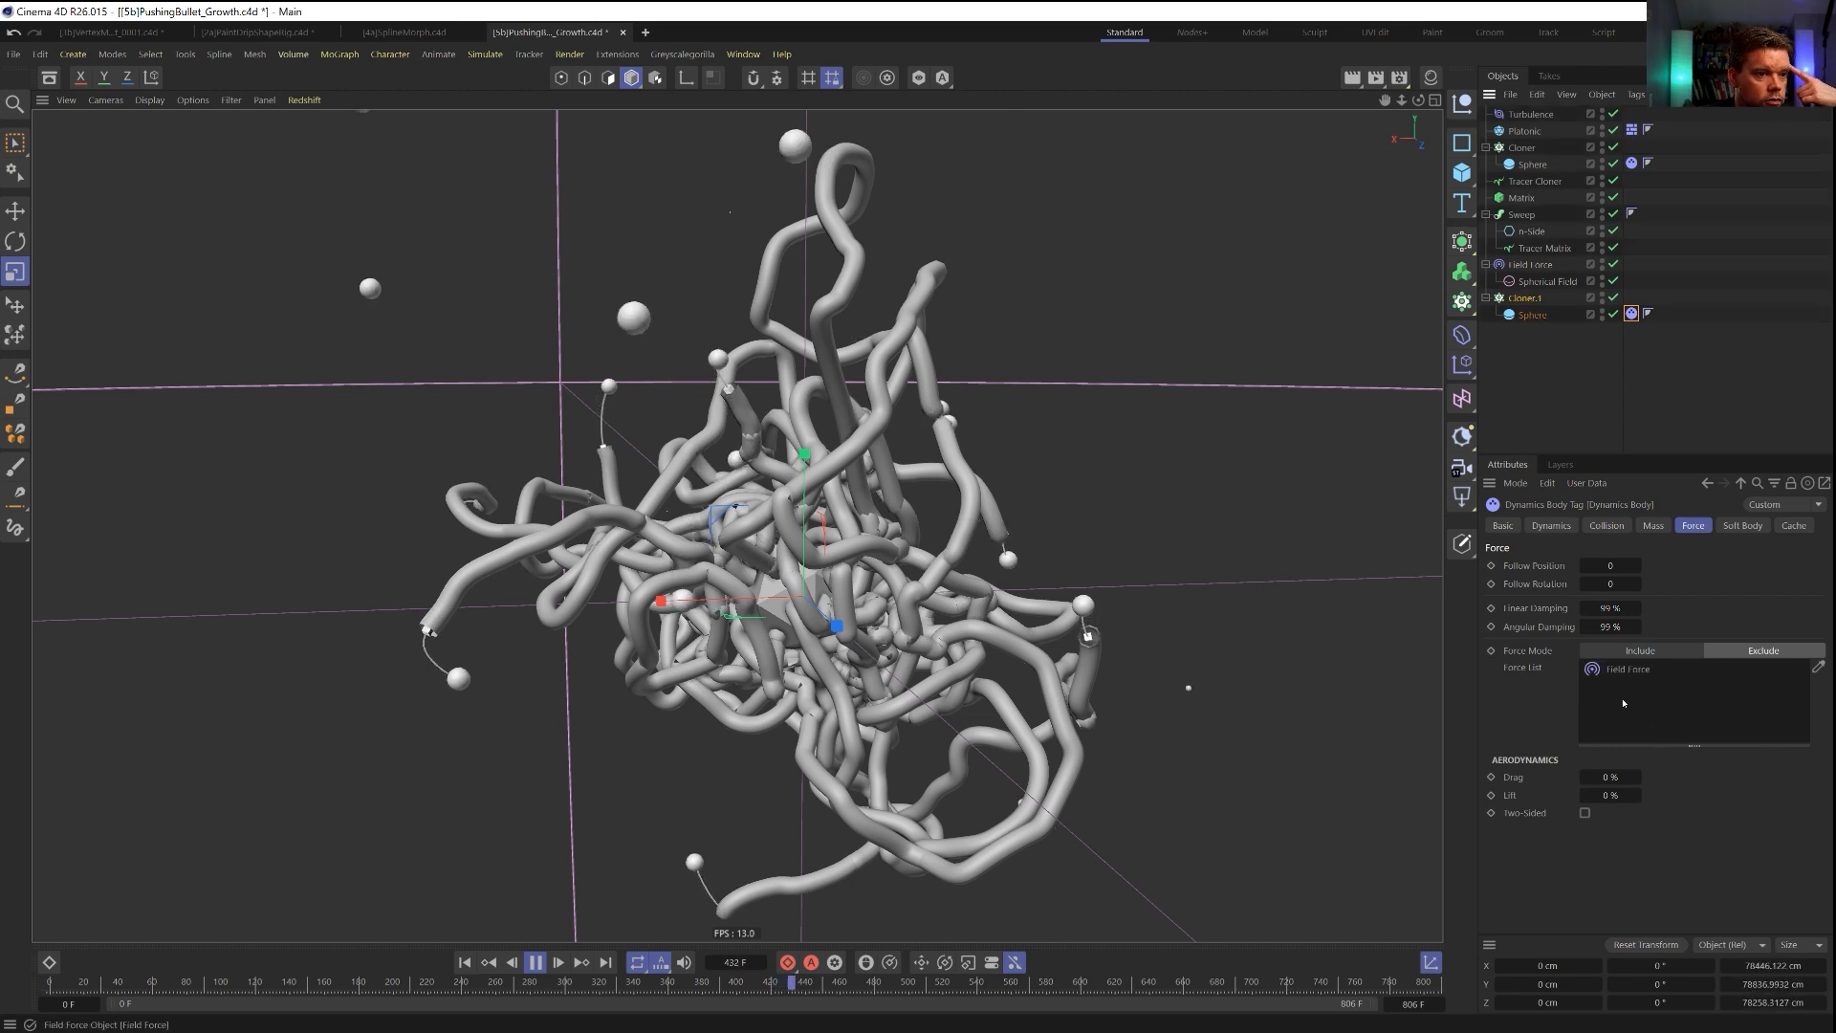
{"action": "left_click", "coordinate": [466, 962]}
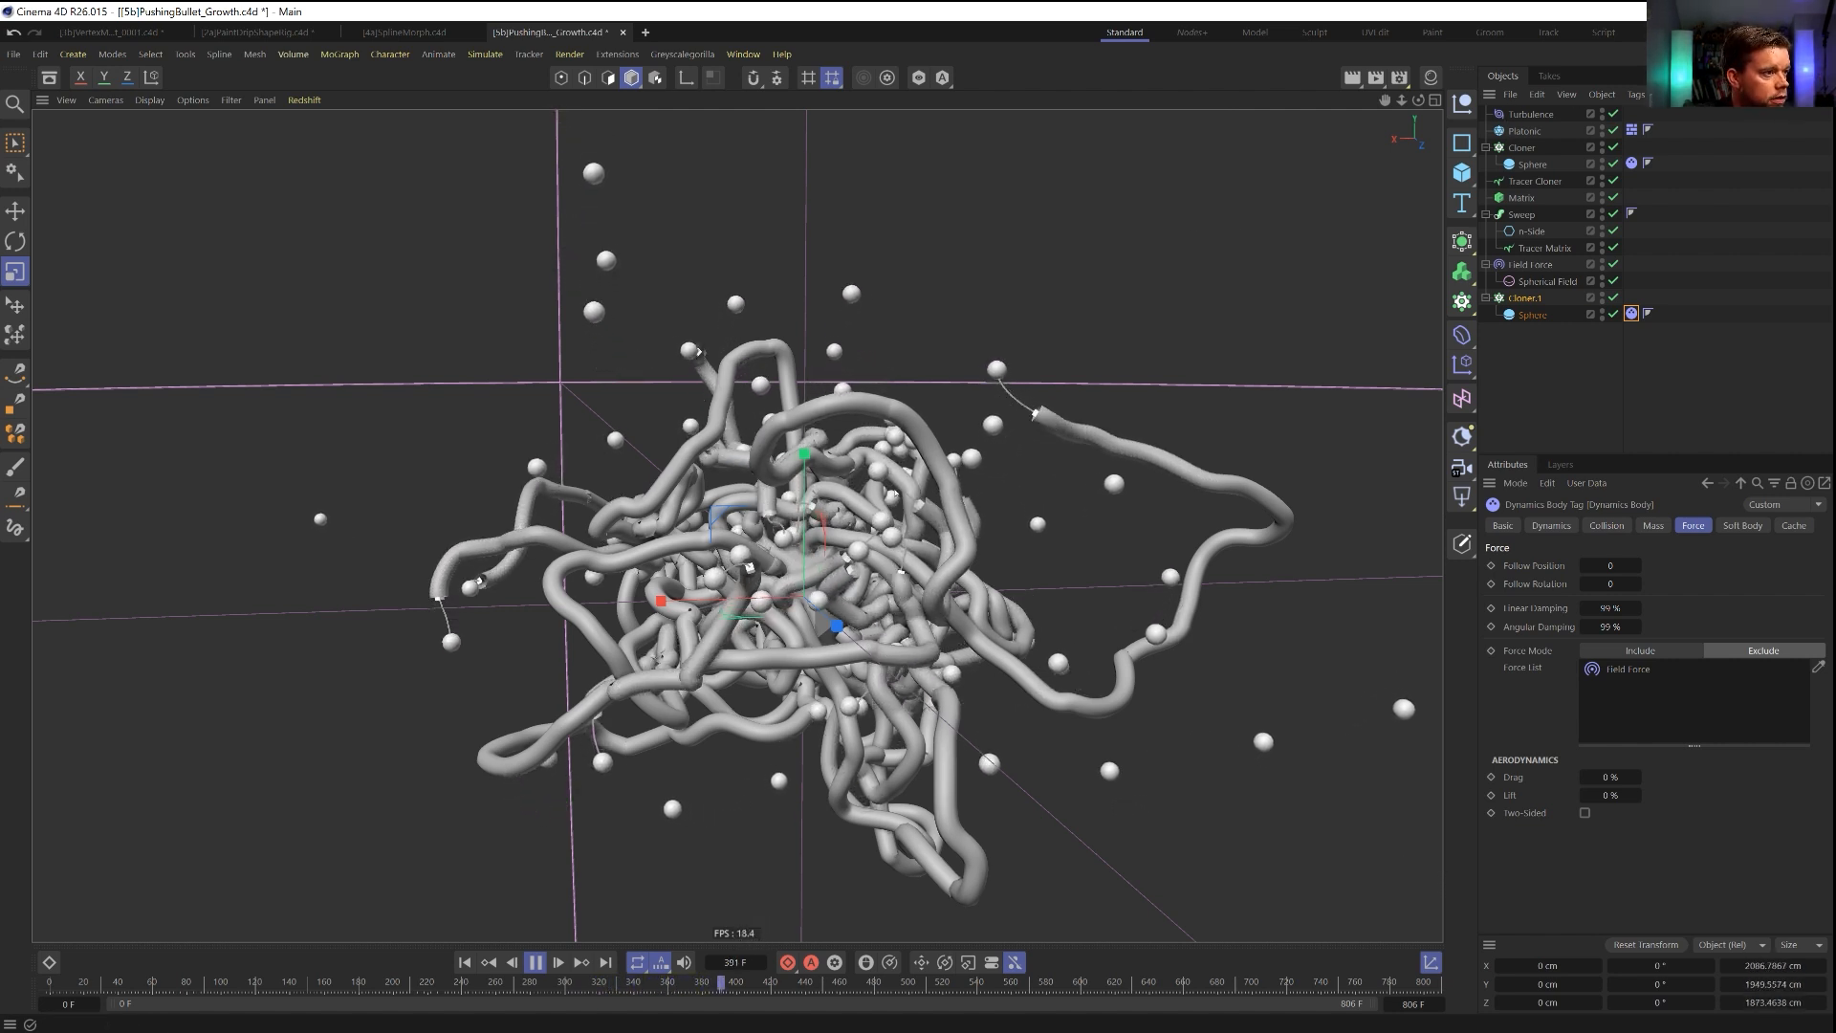
Examine the tangled tendrils and surrounding spheres from several angles and distances, pausing the simulation at frame 720.
{"action": "mouse_move", "coordinate": [859, 571]}
{"action": "left_mouse_down", "text": "alt"}
{"action": "mouse_move", "coordinate": [521, 587]}
{"action": "mouse_move", "coordinate": [763, 643]}
{"action": "mouse_move", "coordinate": [708, 624]}
{"action": "mouse_move", "coordinate": [854, 558]}
{"action": "mouse_move", "coordinate": [869, 578]}
{"action": "left_mouse_up", "text": "alt"}
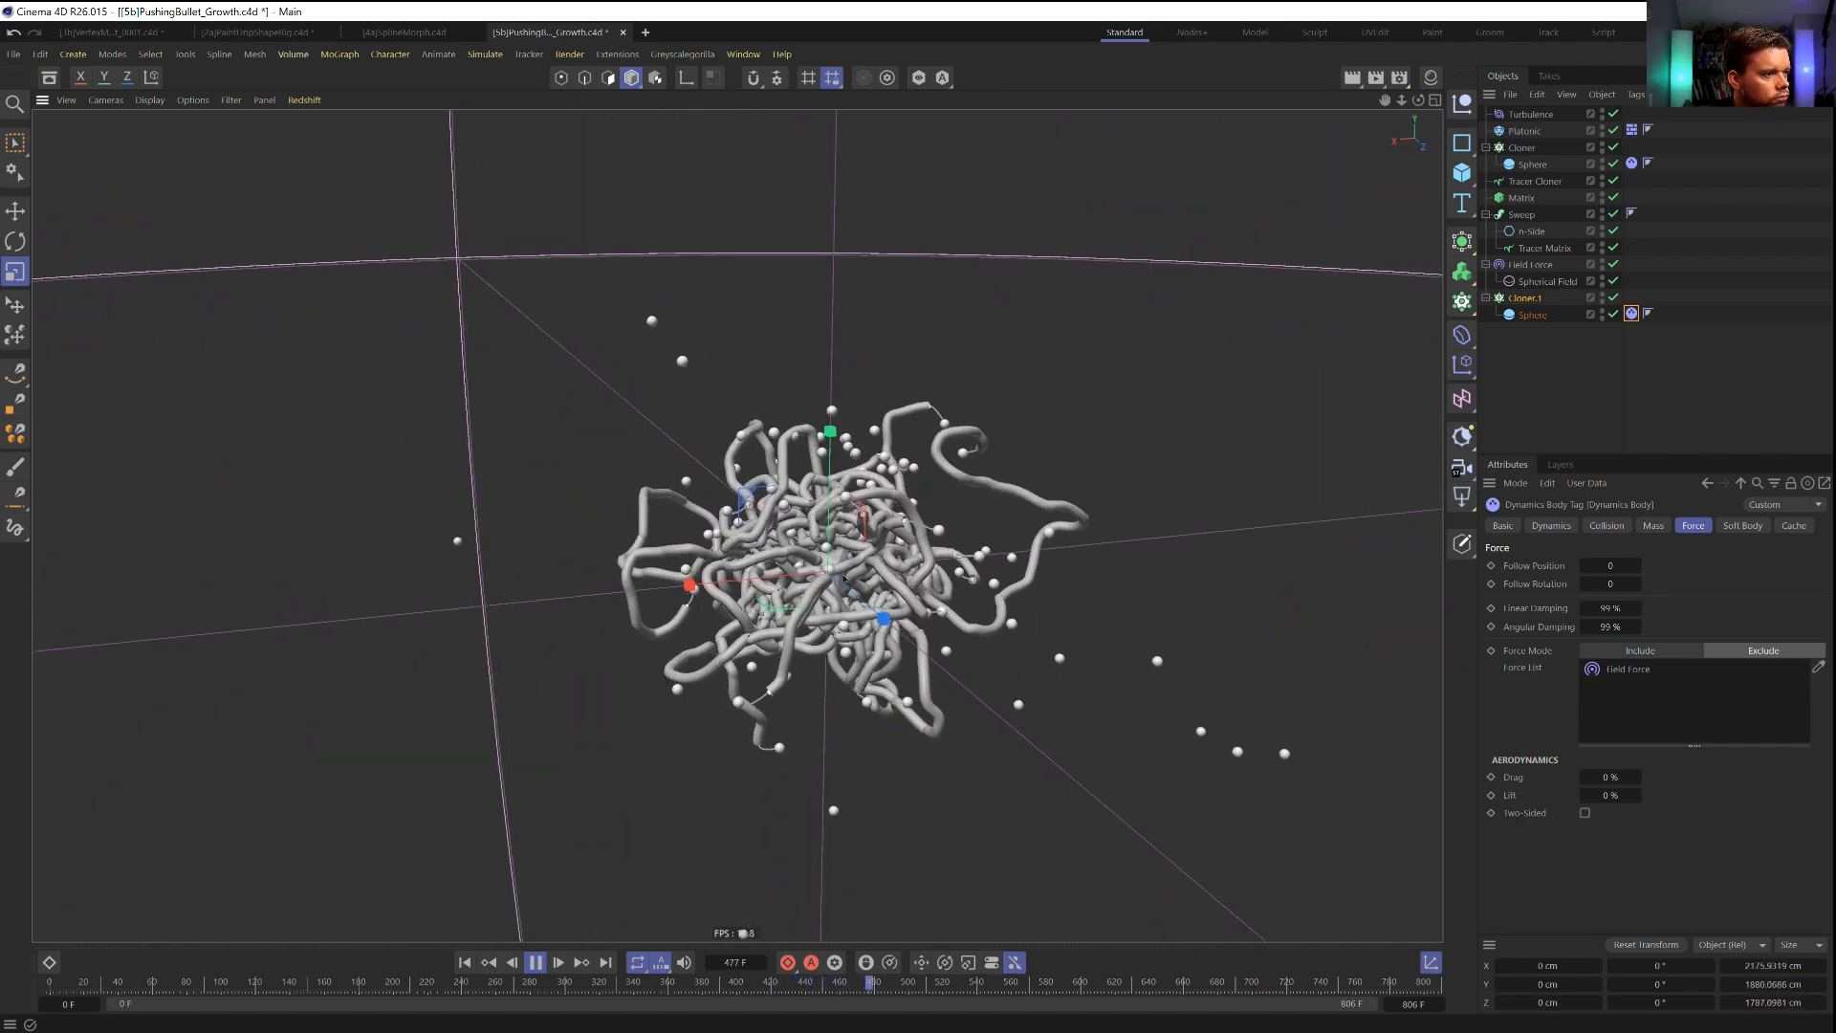
{"action": "right_click_drag", "start_coordinate": [843, 574], "coordinate": [885, 553], "text": "alt"}
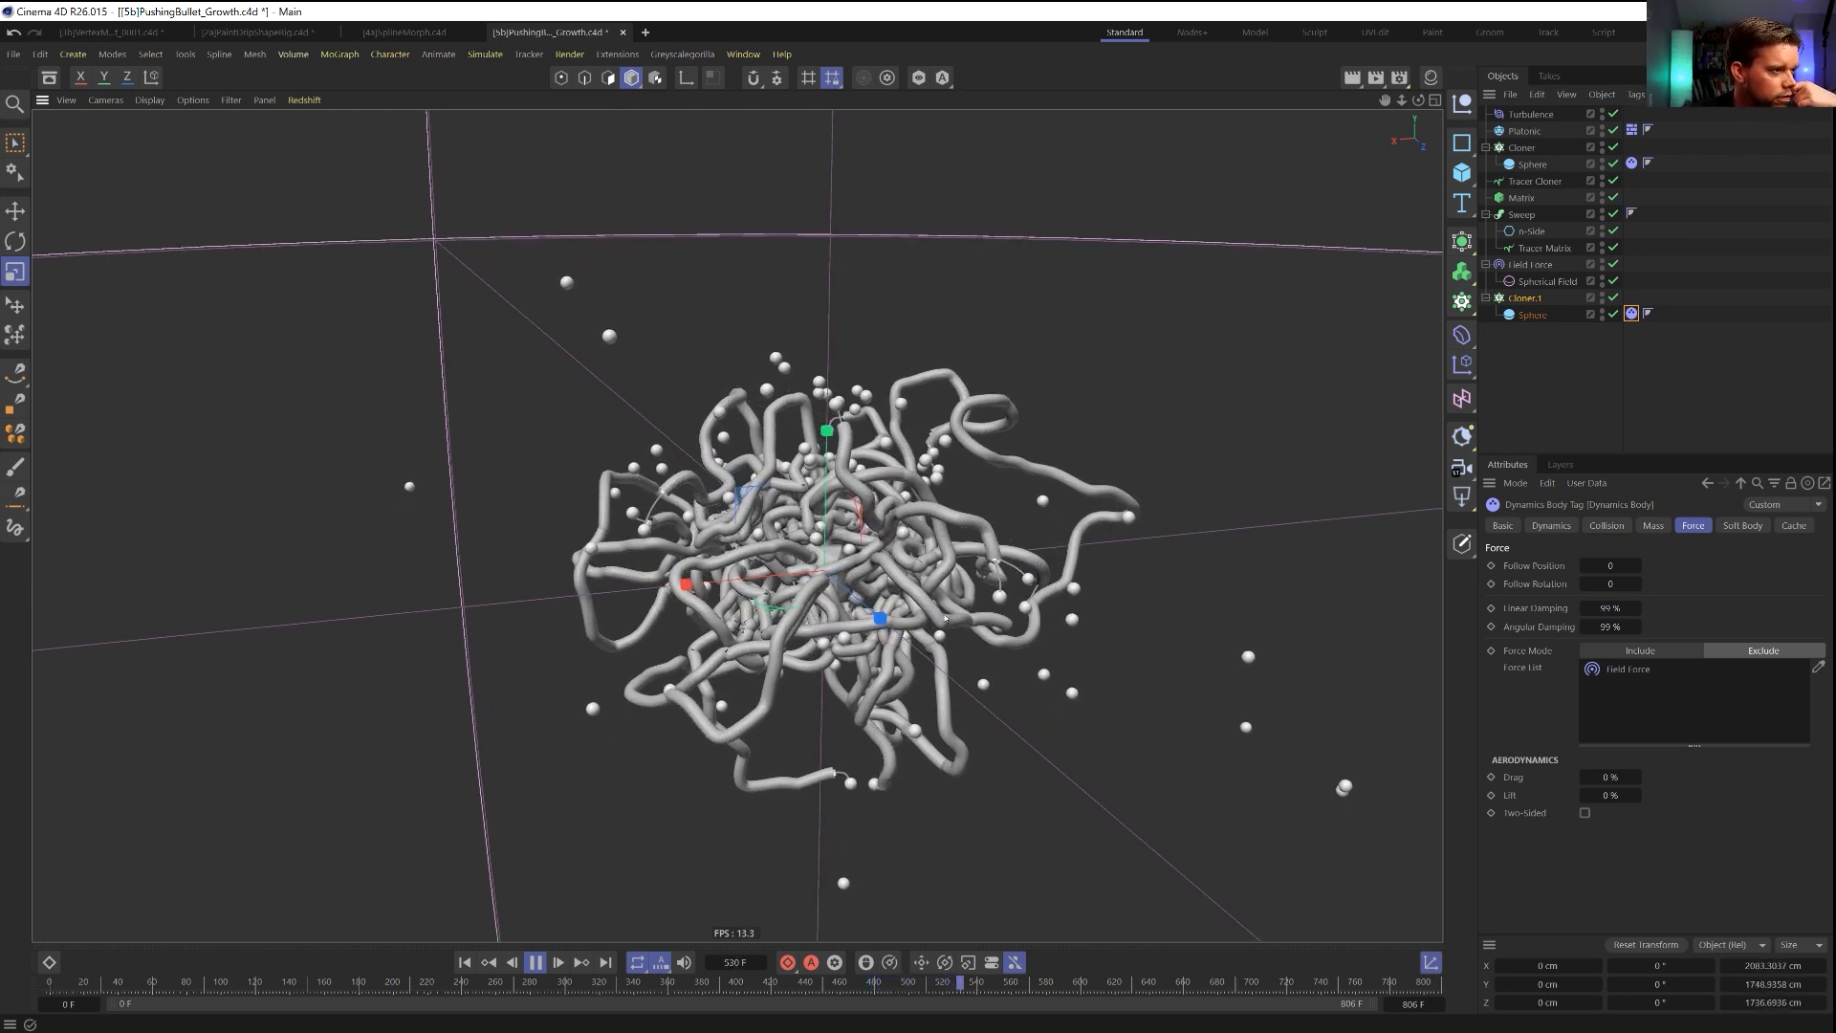
{"action": "right_click_drag", "start_coordinate": [800, 561], "coordinate": [848, 561], "text": "alt"}
{"action": "left_click_drag", "start_coordinate": [847, 561], "coordinate": [739, 560], "text": "alt"}
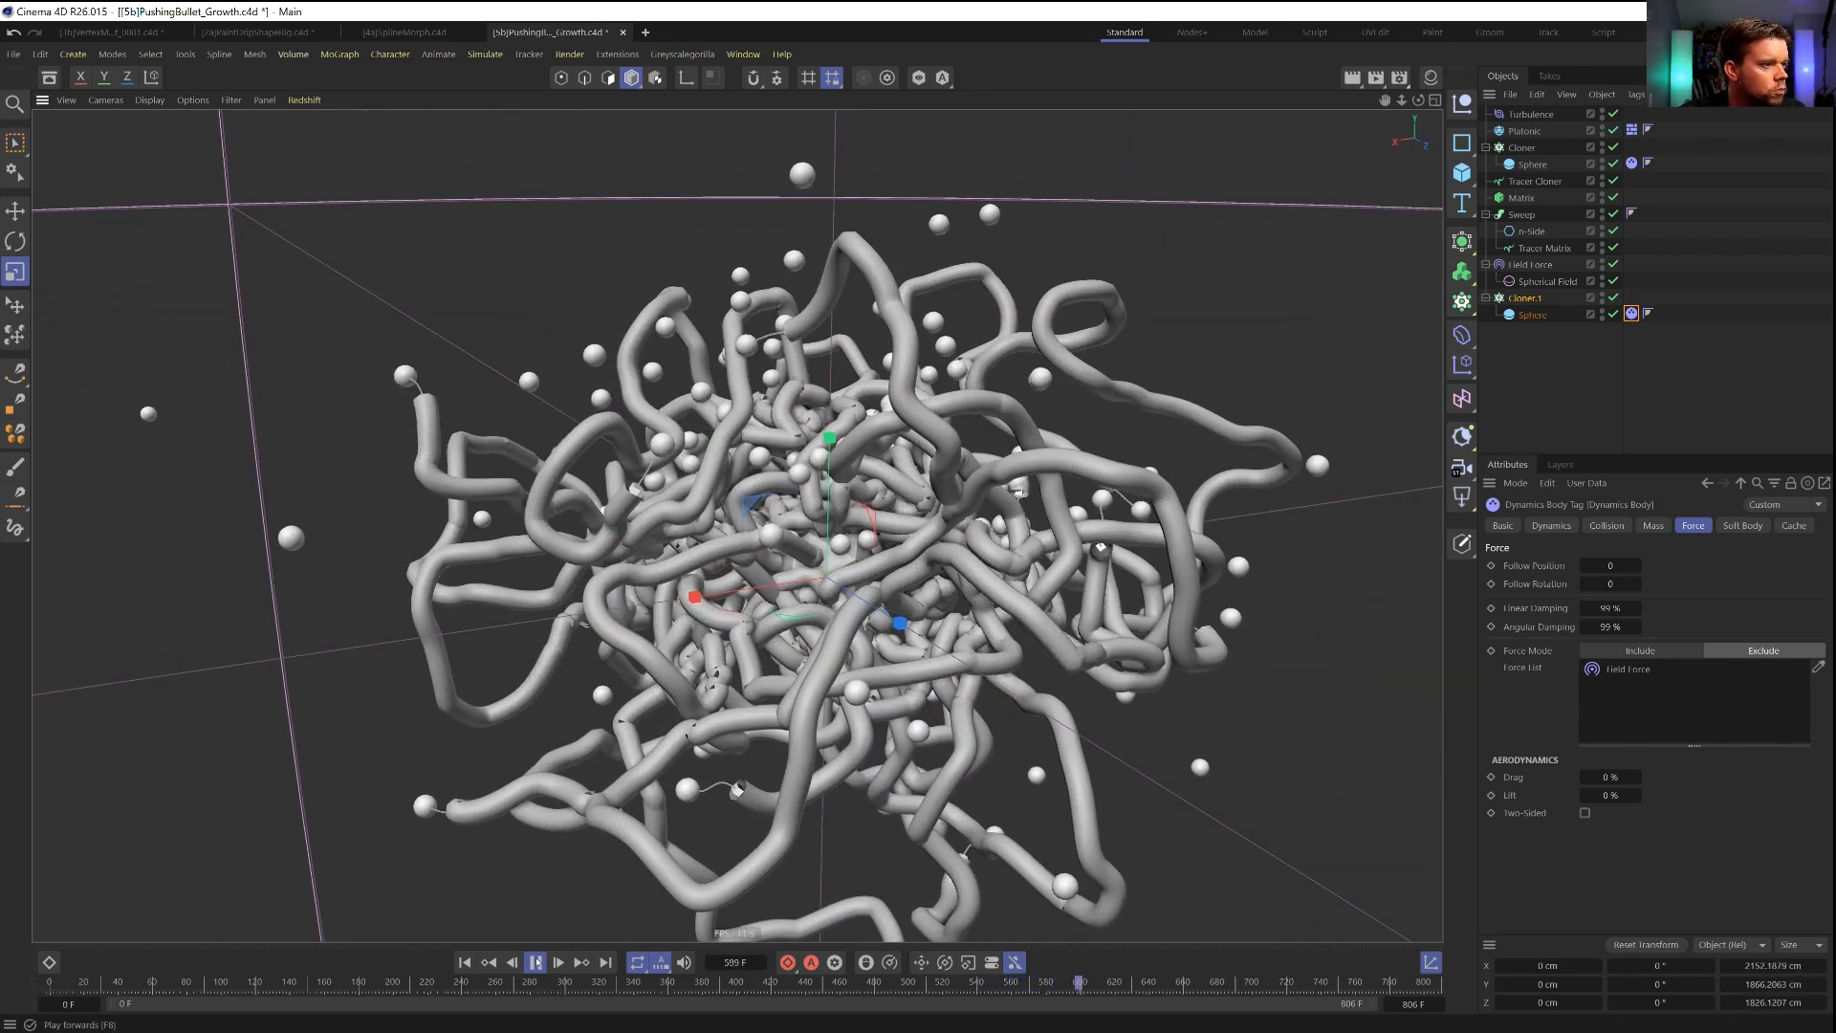
{"action": "left_click_drag", "start_coordinate": [857, 546], "coordinate": [720, 540], "text": "alt"}
{"action": "scroll", "coordinate": [805, 584], "scroll_direction": "down", "scroll_amount": 3}
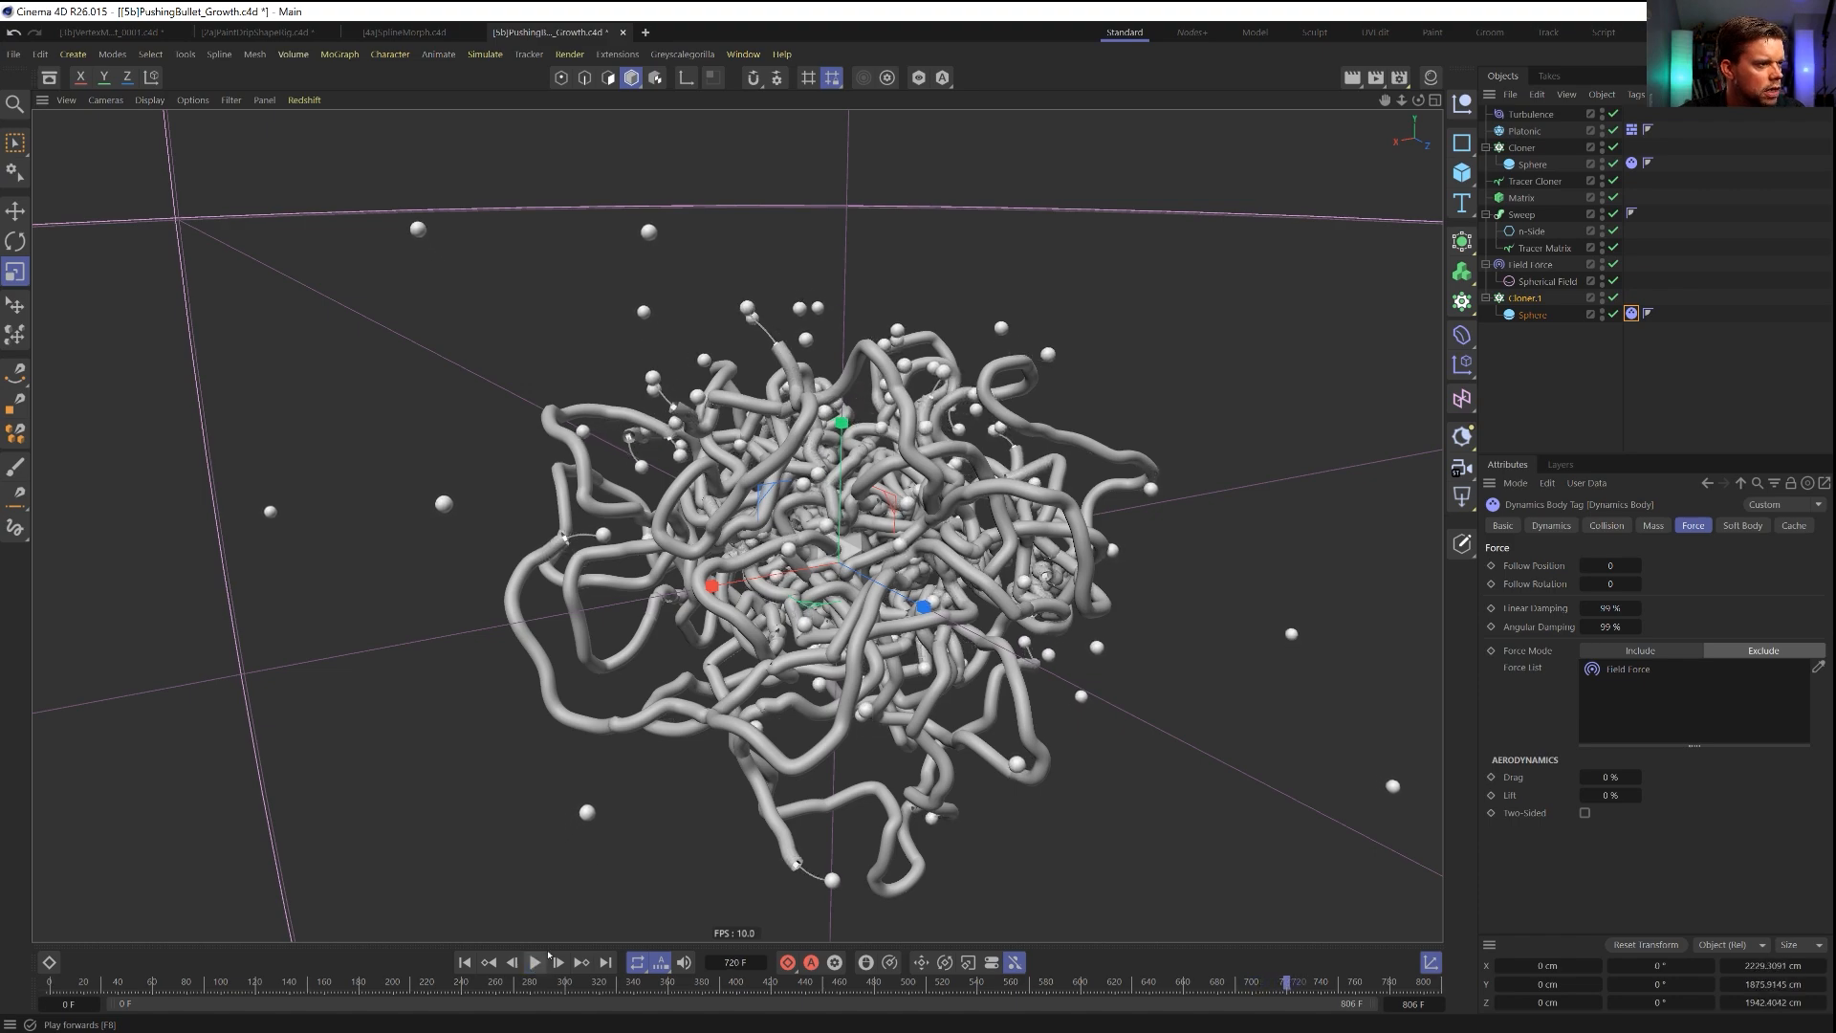
{"action": "mouse_move", "coordinate": [779, 516]}
{"action": "left_mouse_down", "text": "alt"}
{"action": "mouse_move", "coordinate": [1028, 495]}
{"action": "mouse_move", "coordinate": [877, 530]}
{"action": "mouse_move", "coordinate": [791, 489]}
{"action": "left_mouse_up", "text": "alt"}
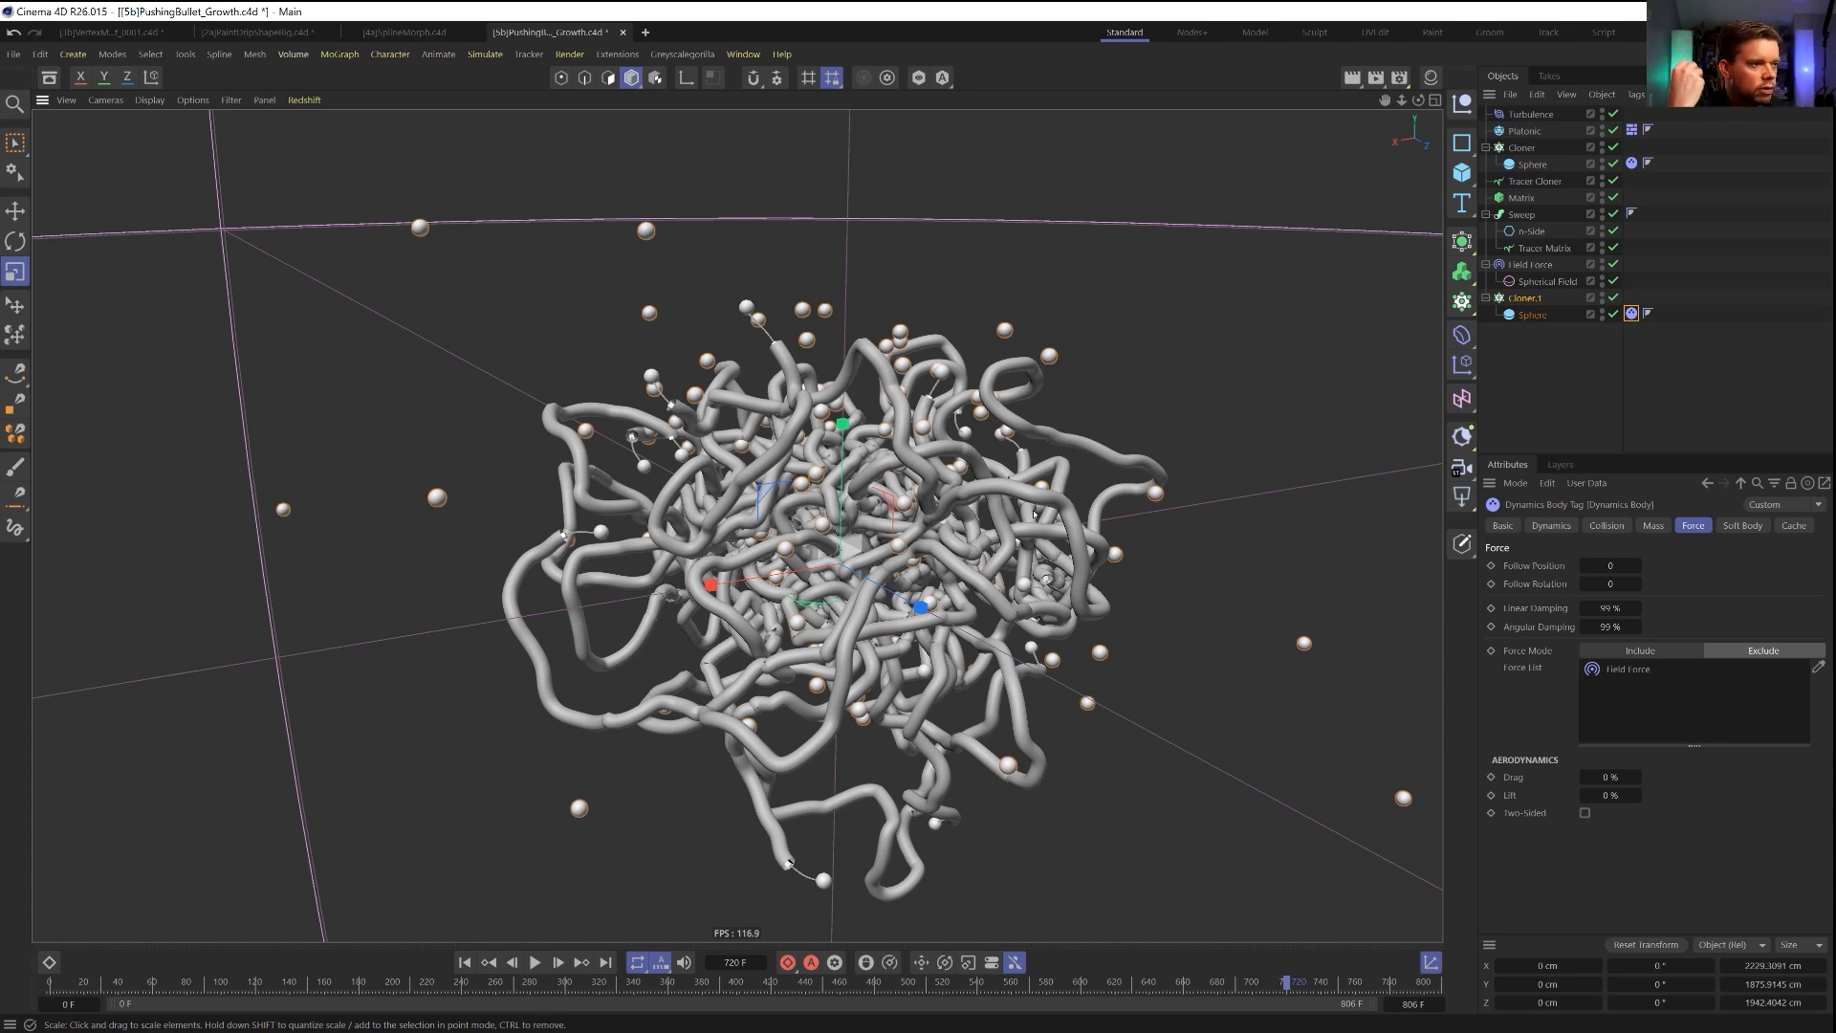
{"action": "left_click_drag", "start_coordinate": [994, 503], "coordinate": [844, 519], "text": "alt"}
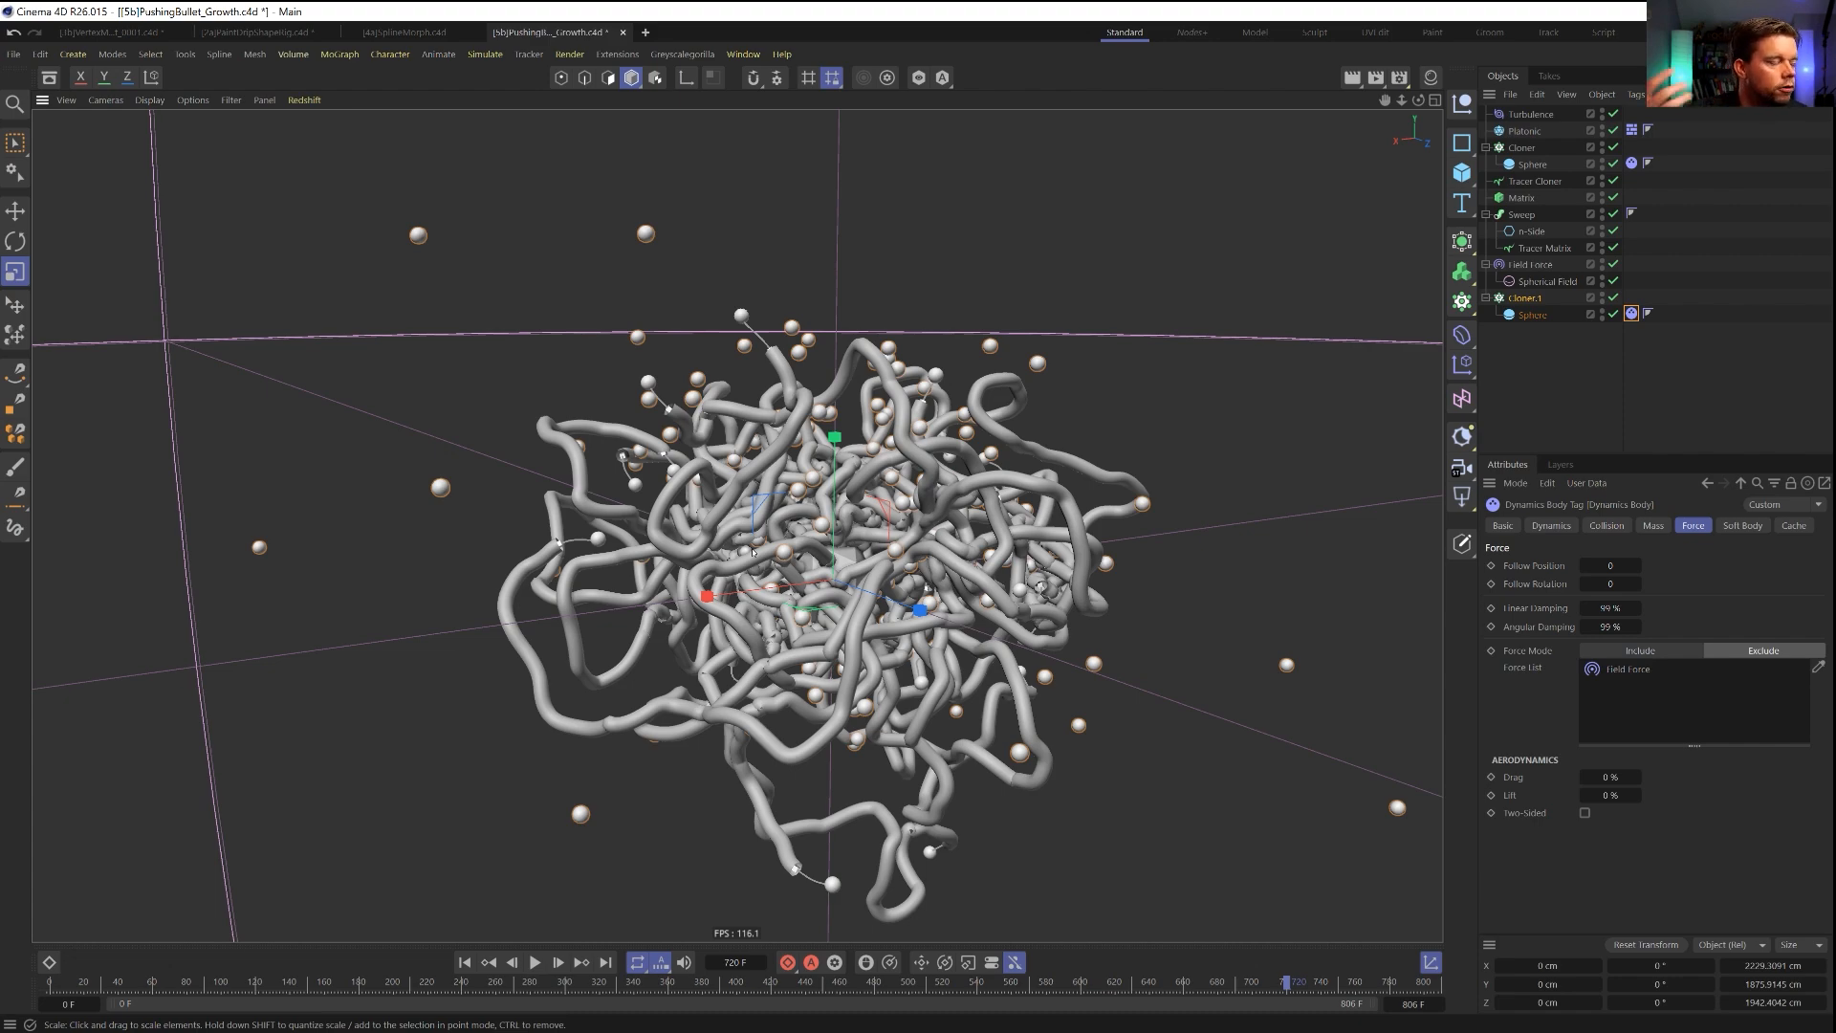
{"action": "scroll", "coordinate": [813, 501], "scroll_direction": "up", "scroll_amount": 10}
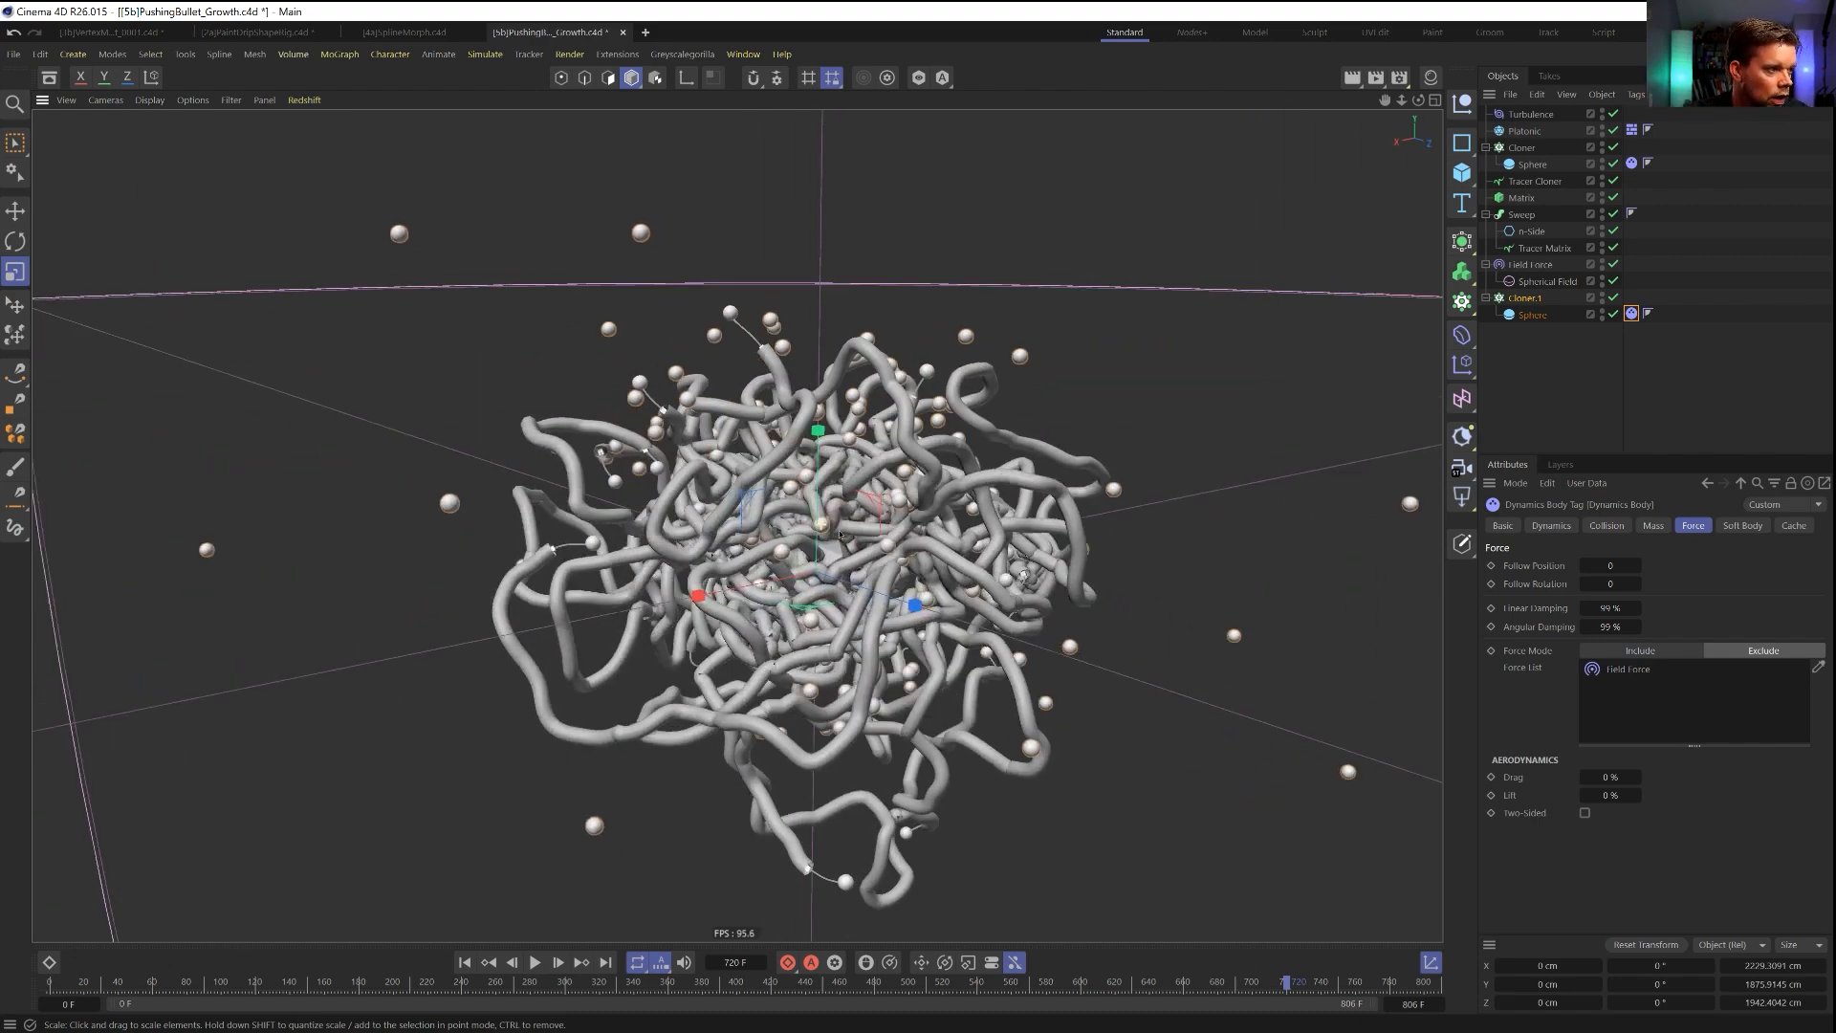
{"action": "left_click_drag", "start_coordinate": [818, 566], "coordinate": [507, 493], "text": "alt"}
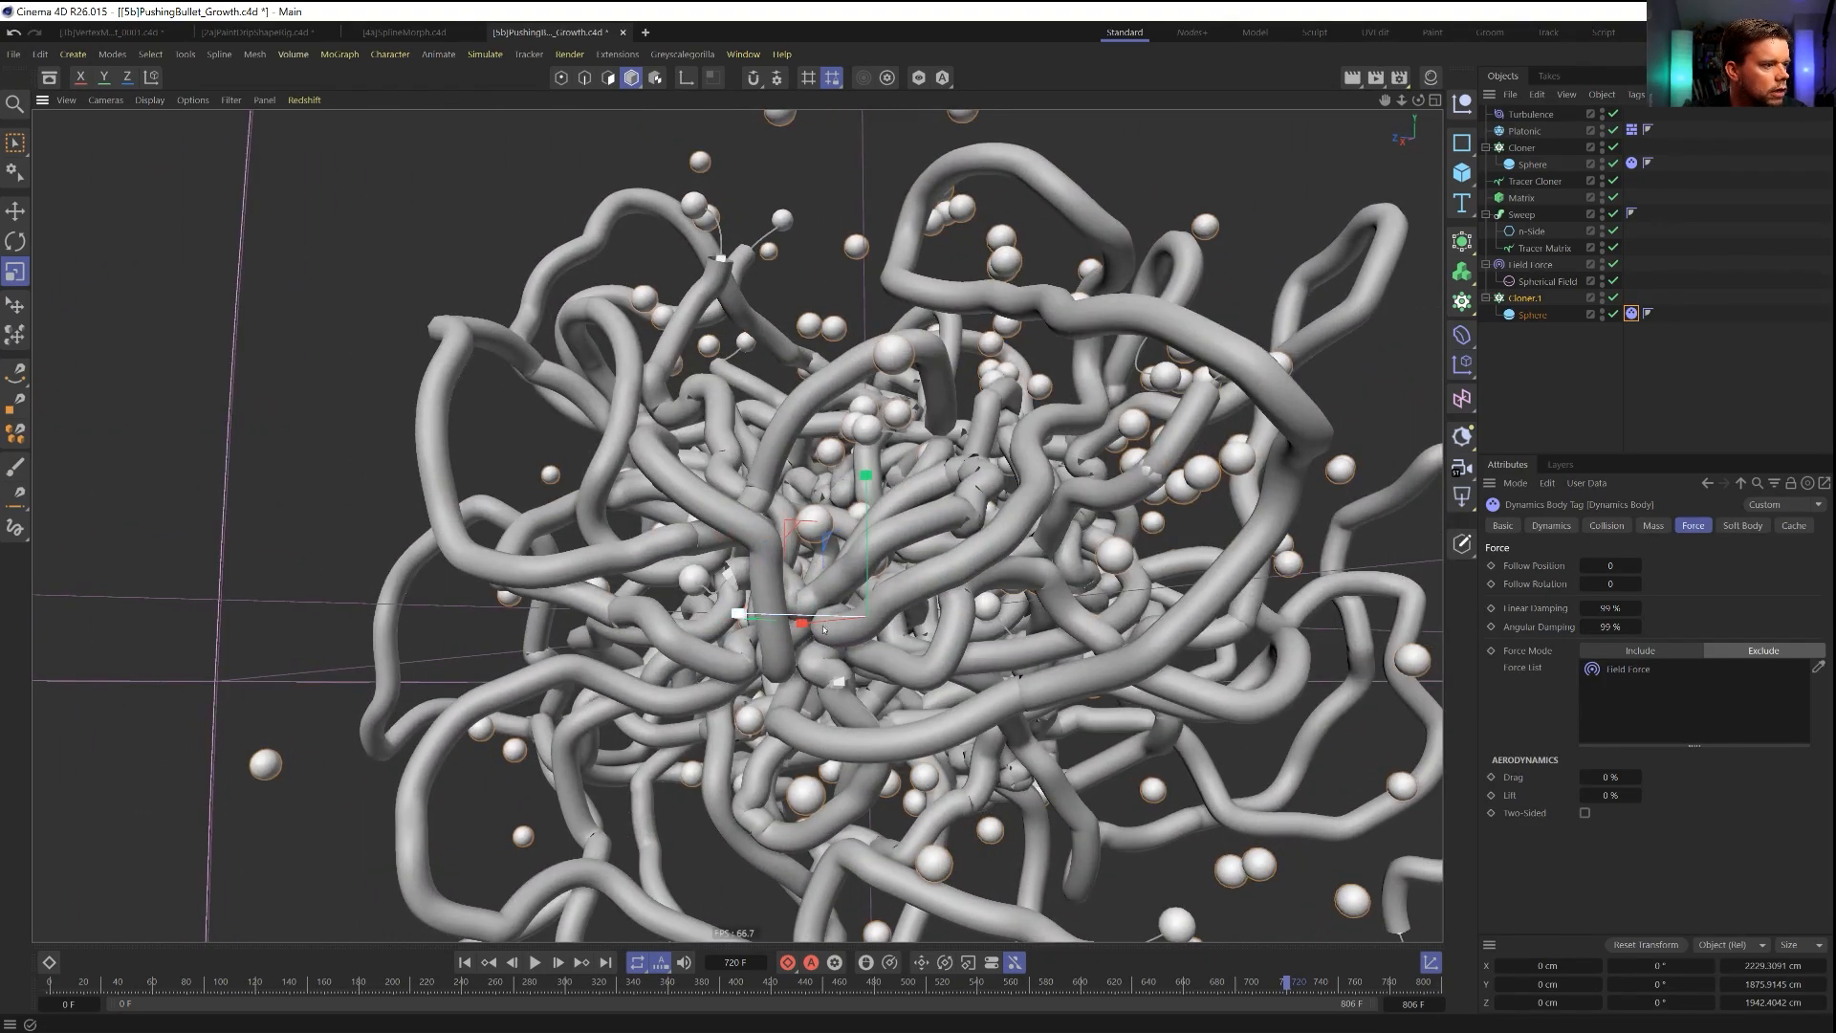
{"action": "scroll", "coordinate": [702, 574], "scroll_direction": "down", "scroll_amount": 8}
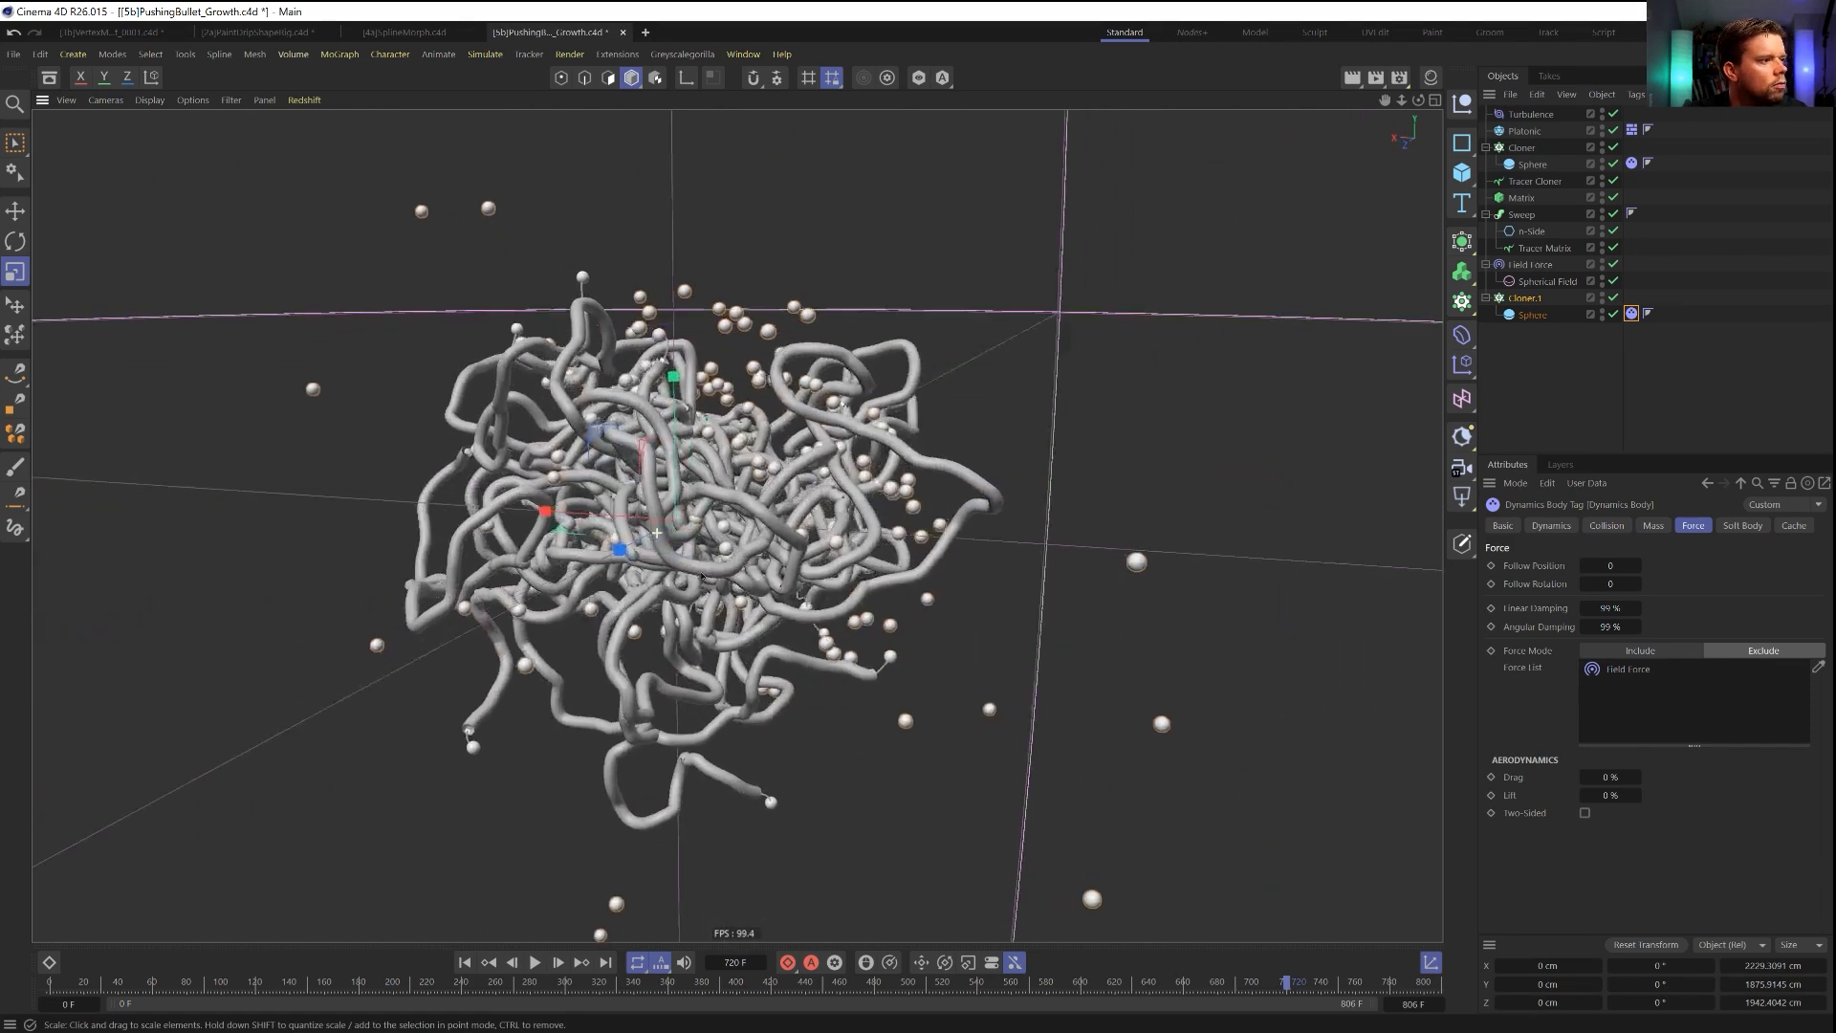
{"action": "left_click_drag", "start_coordinate": [702, 577], "coordinate": [692, 548], "text": "alt"}
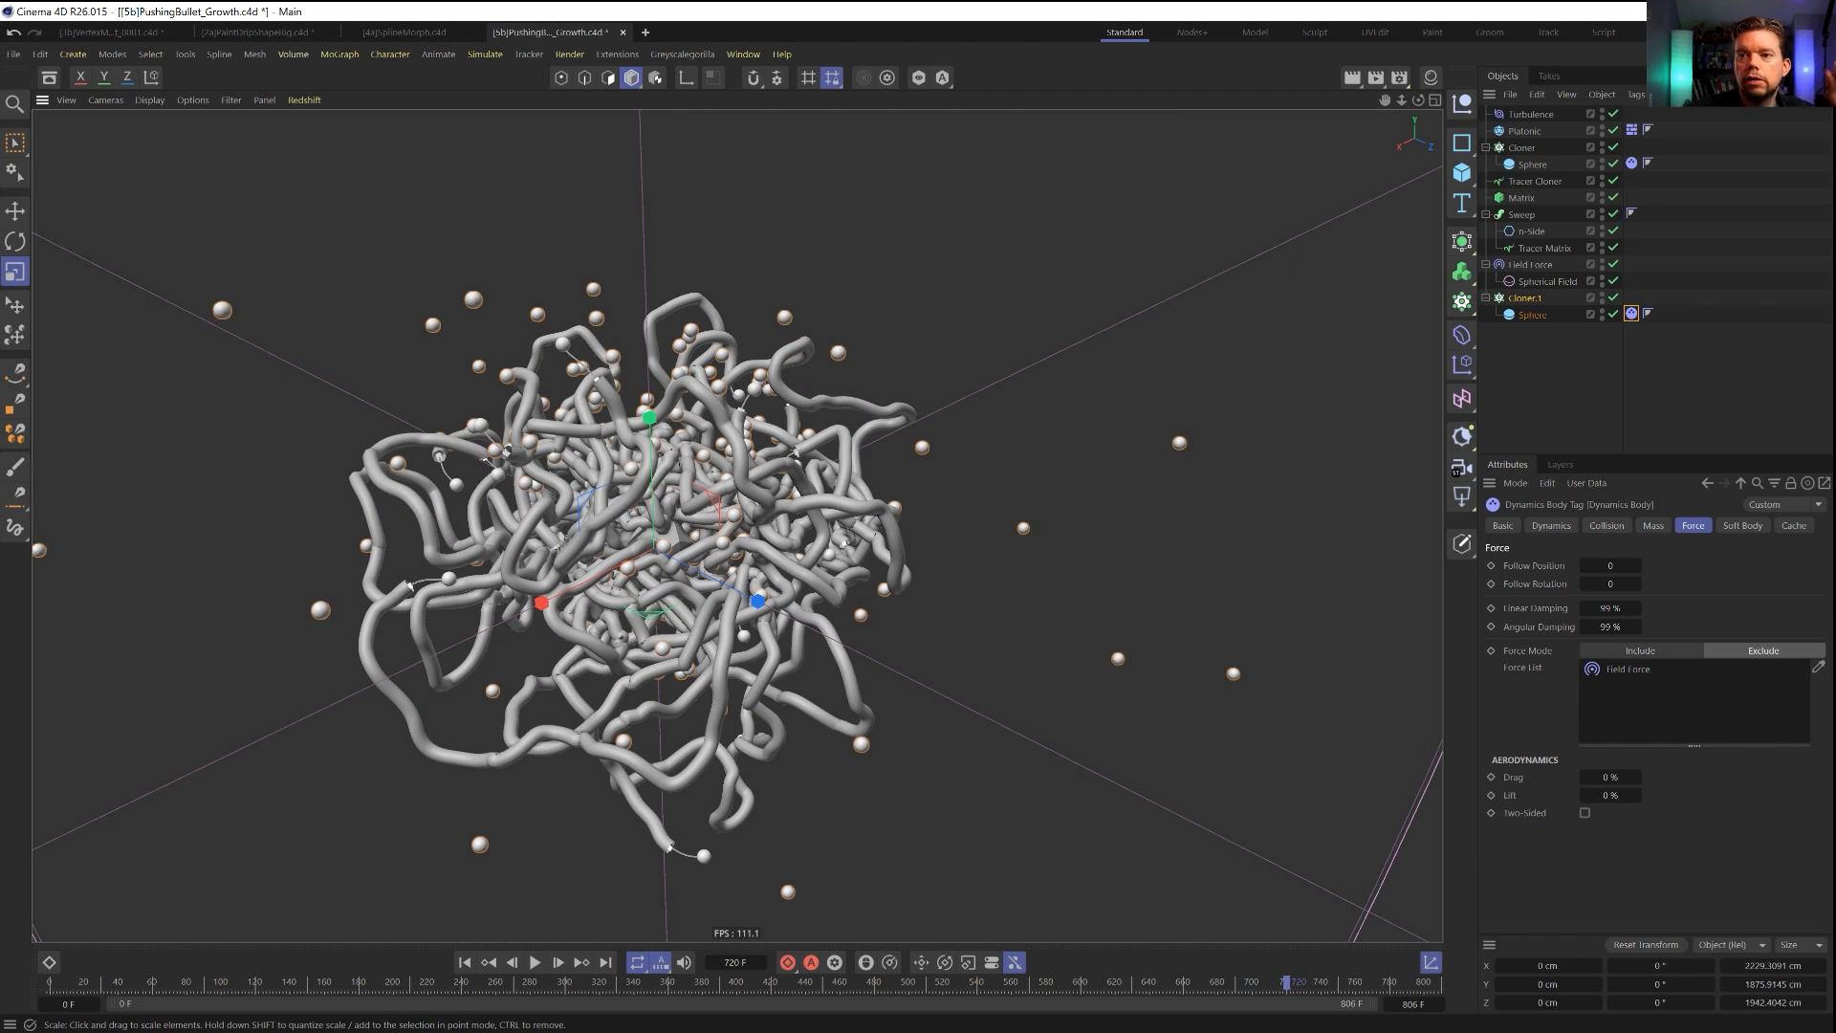
Return the simulation to the first frame and save the scene file.
{"action": "left_click", "coordinate": [466, 963]}
{"action": "key", "text": "ctrl+s"}
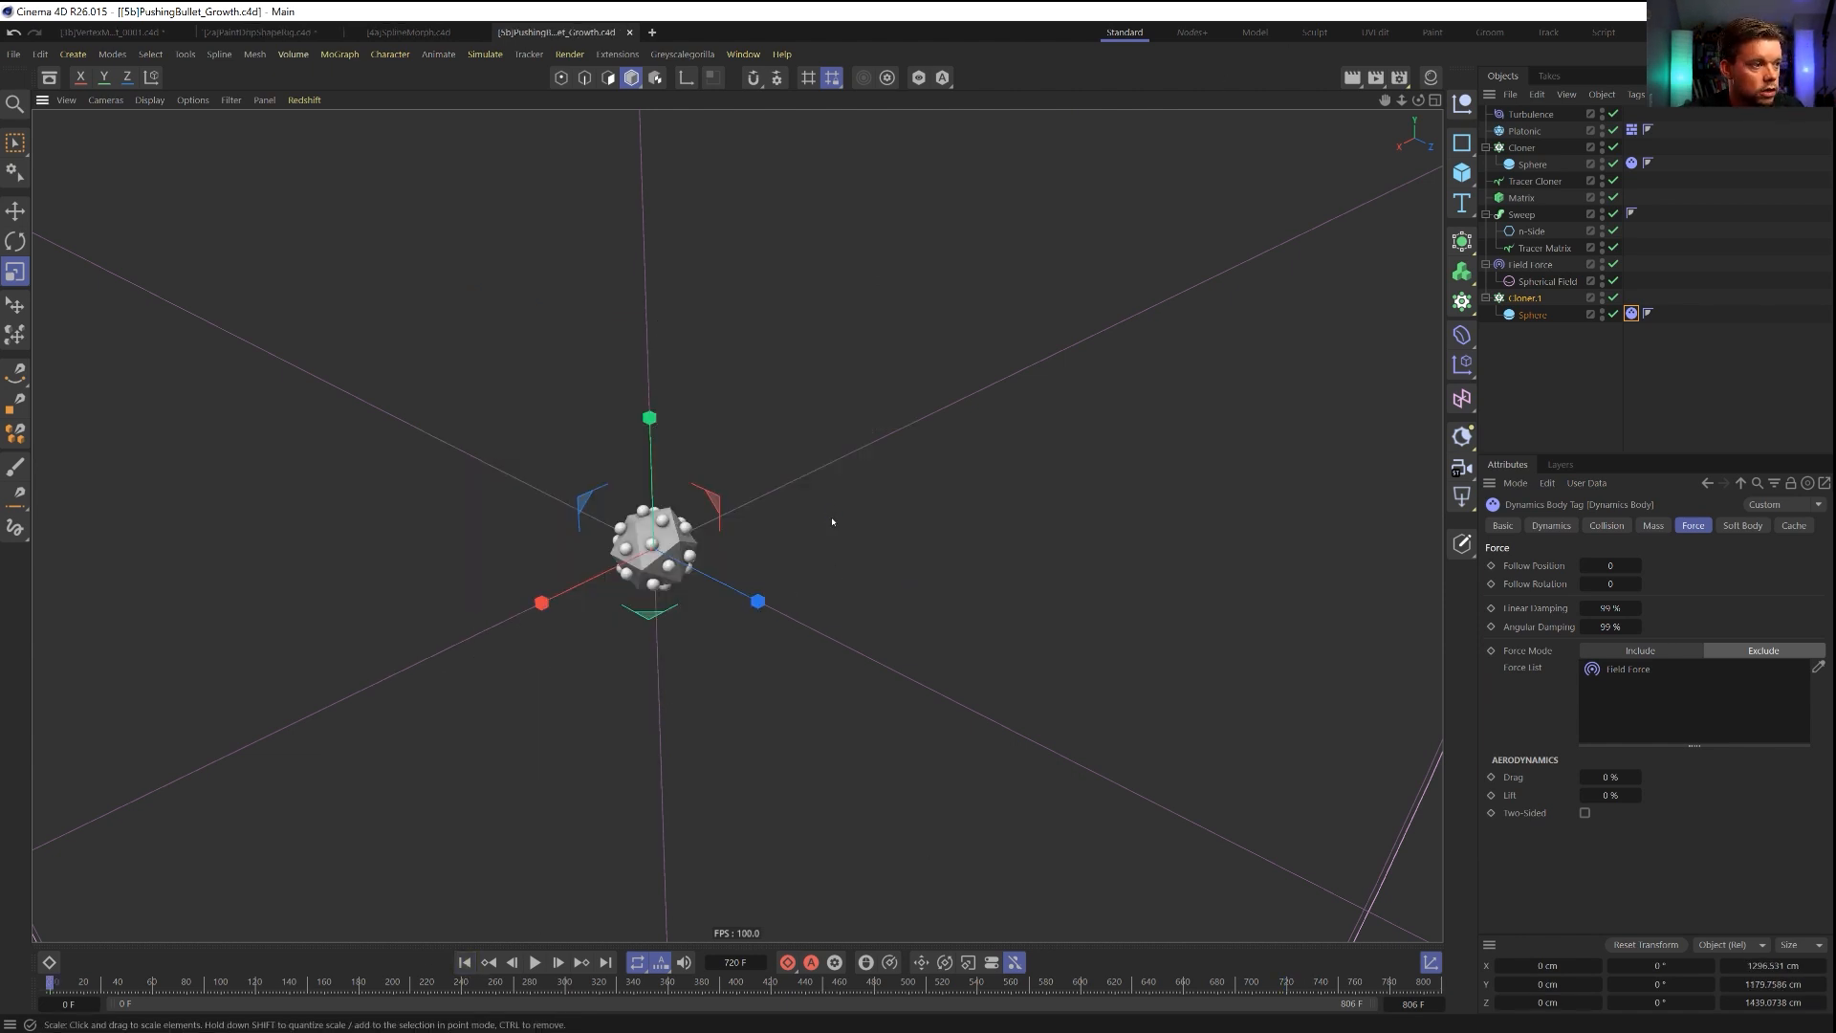
{"action": "scroll", "coordinate": [782, 536], "scroll_direction": "up", "scroll_amount": 2}
{"action": "middle_click_drag", "start_coordinate": [782, 536], "coordinate": [825, 526], "text": "alt"}
{"action": "scroll", "coordinate": [825, 527], "scroll_direction": "up", "scroll_amount": 1}
{"action": "key", "text": "ctrl+s"}
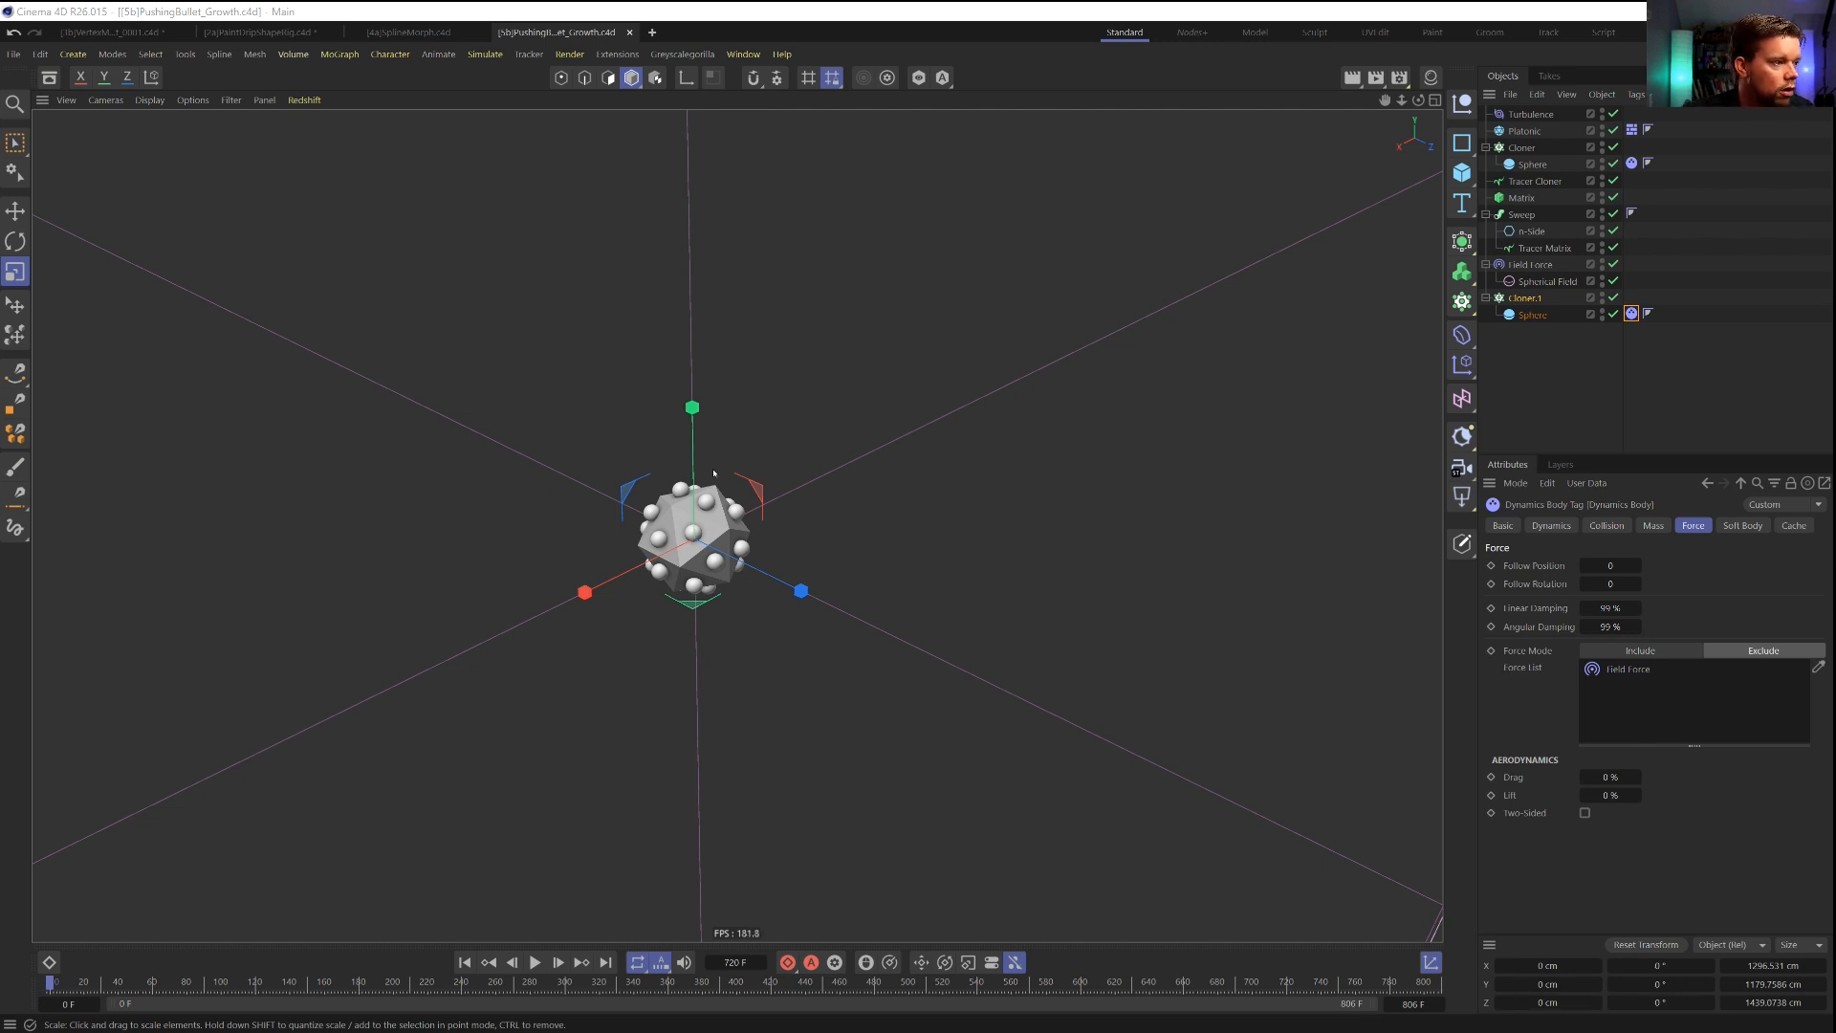
{"action": "left_click_drag", "start_coordinate": [780, 478], "coordinate": [707, 421], "text": "alt"}
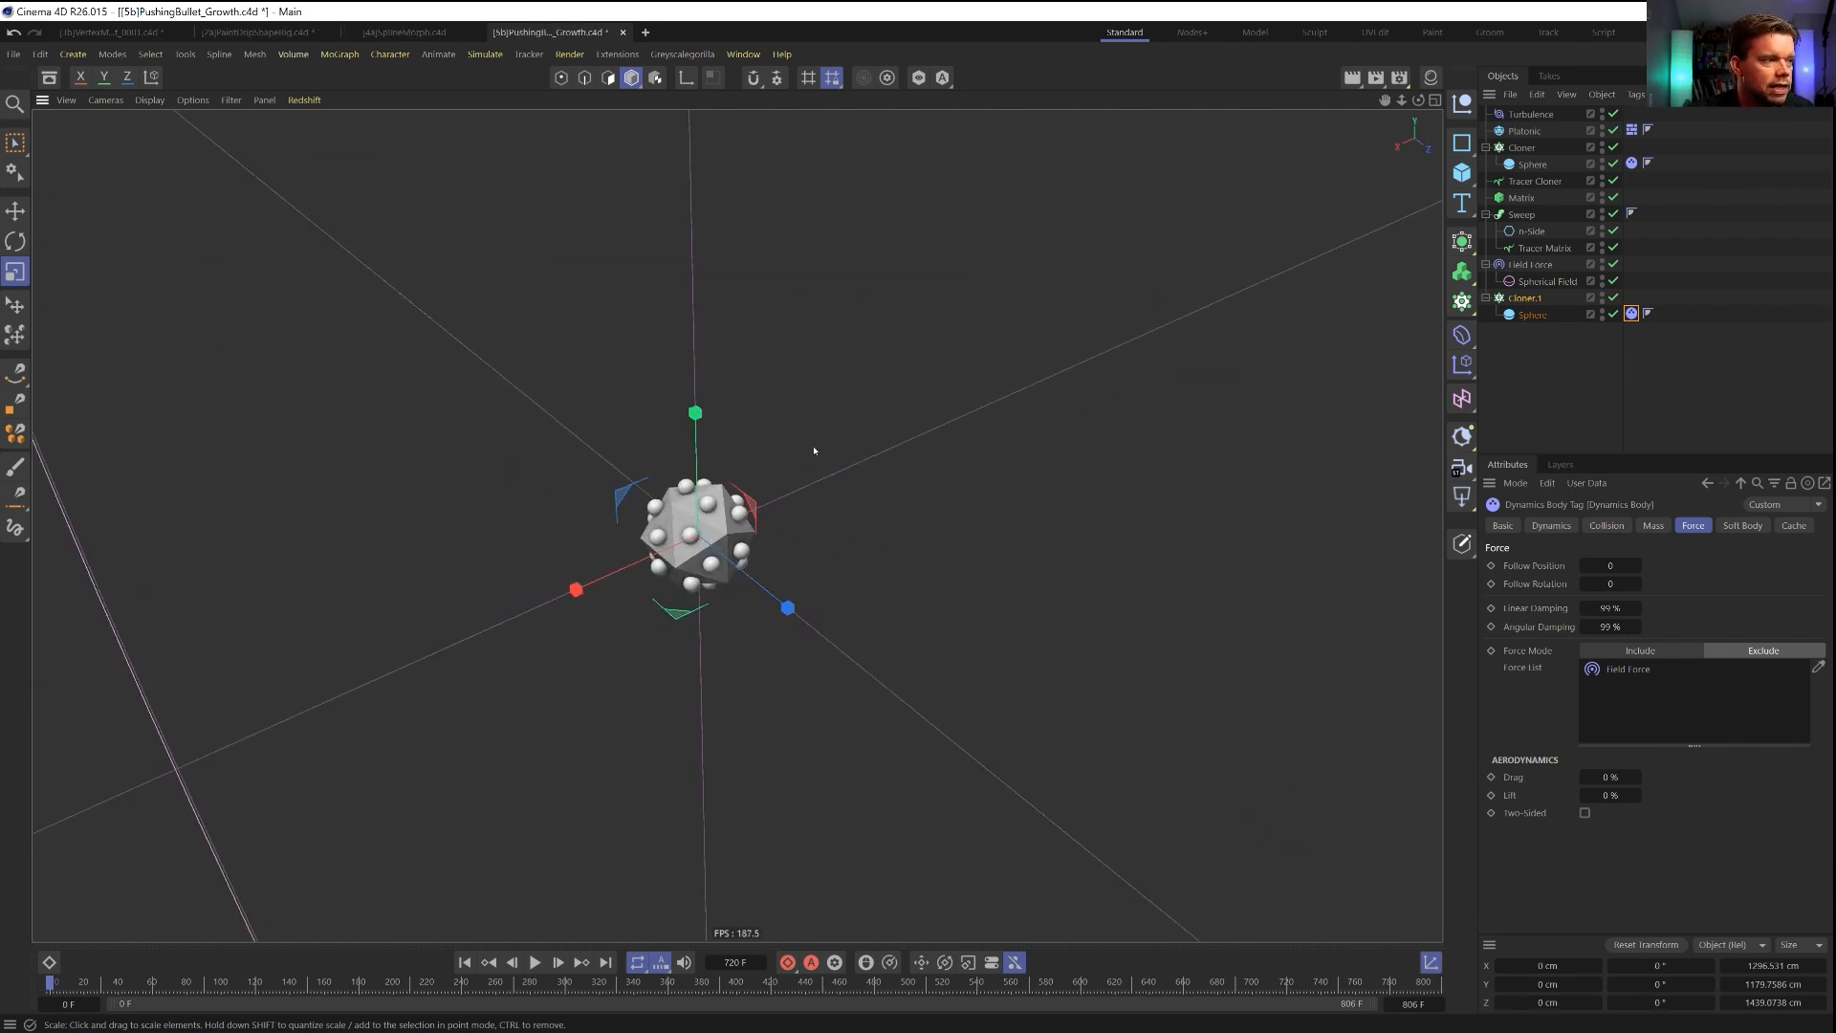
Create a new scene and add a Helix spline oriented in the XZ plane.
{"action": "left_click_drag", "start_coordinate": [653, 550], "coordinate": [841, 525], "text": "alt"}
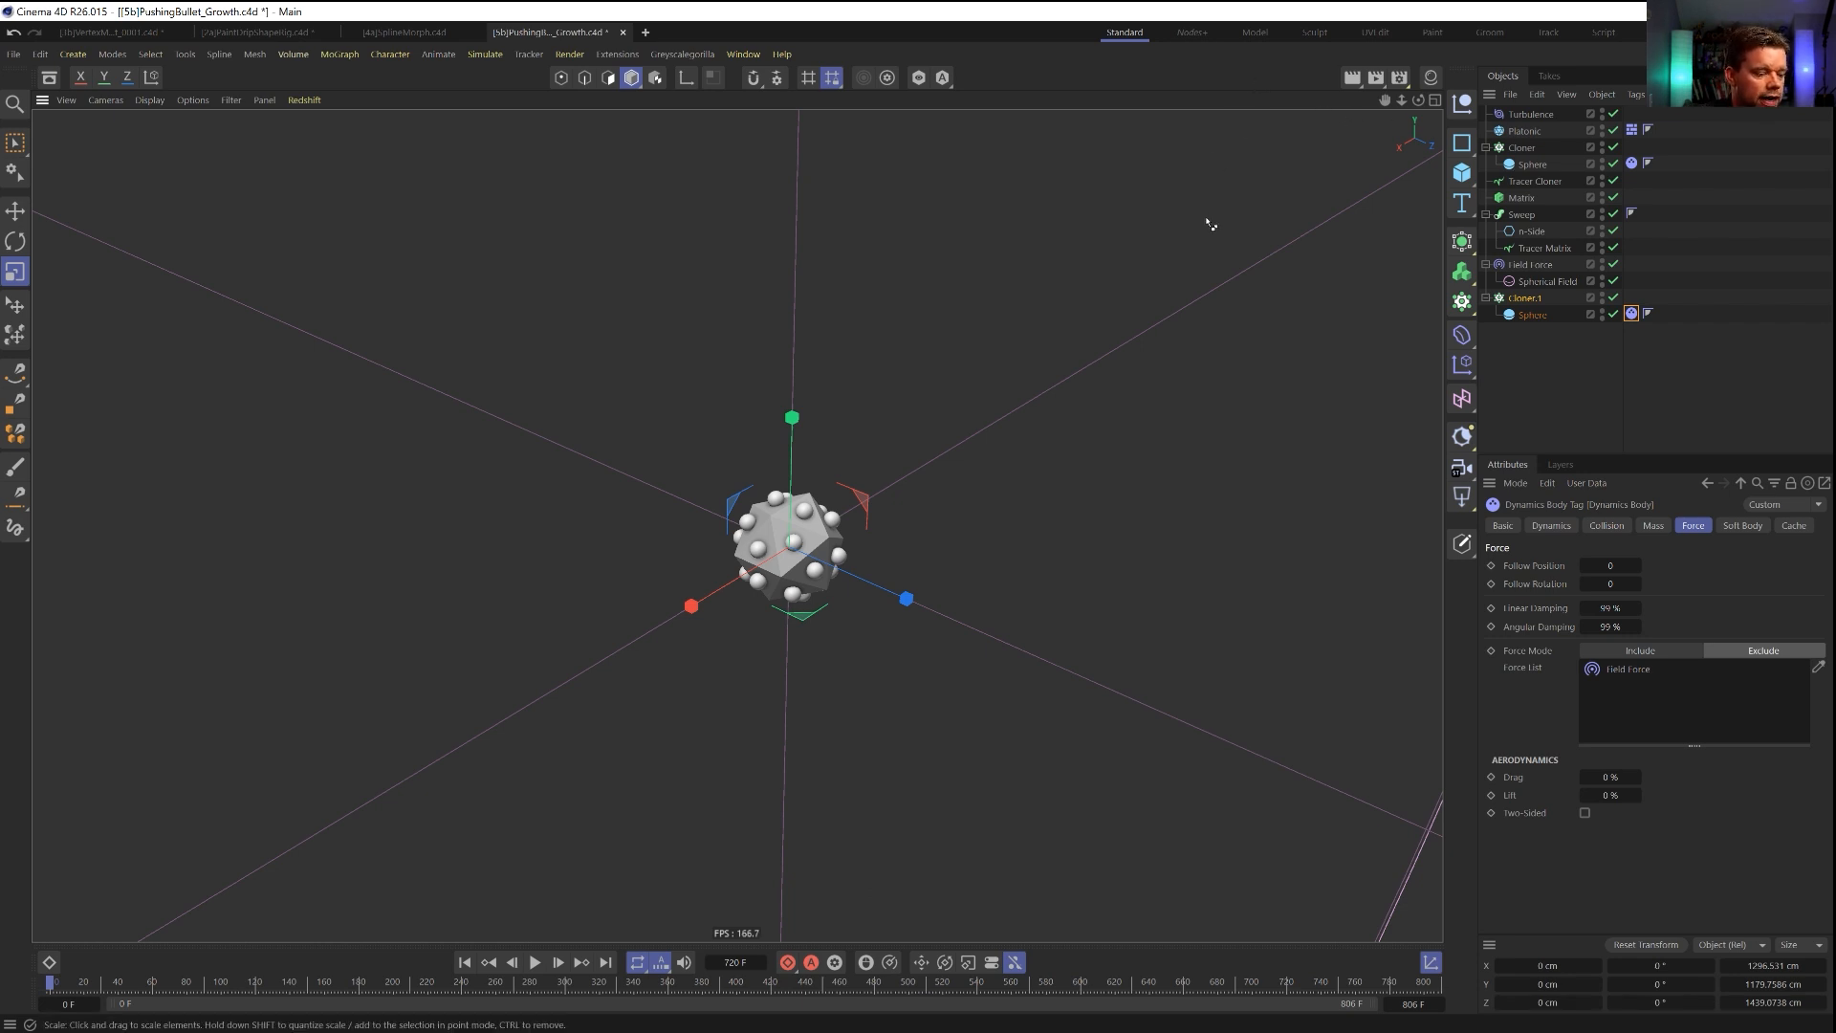
{"action": "key", "text": "ctrl+n"}
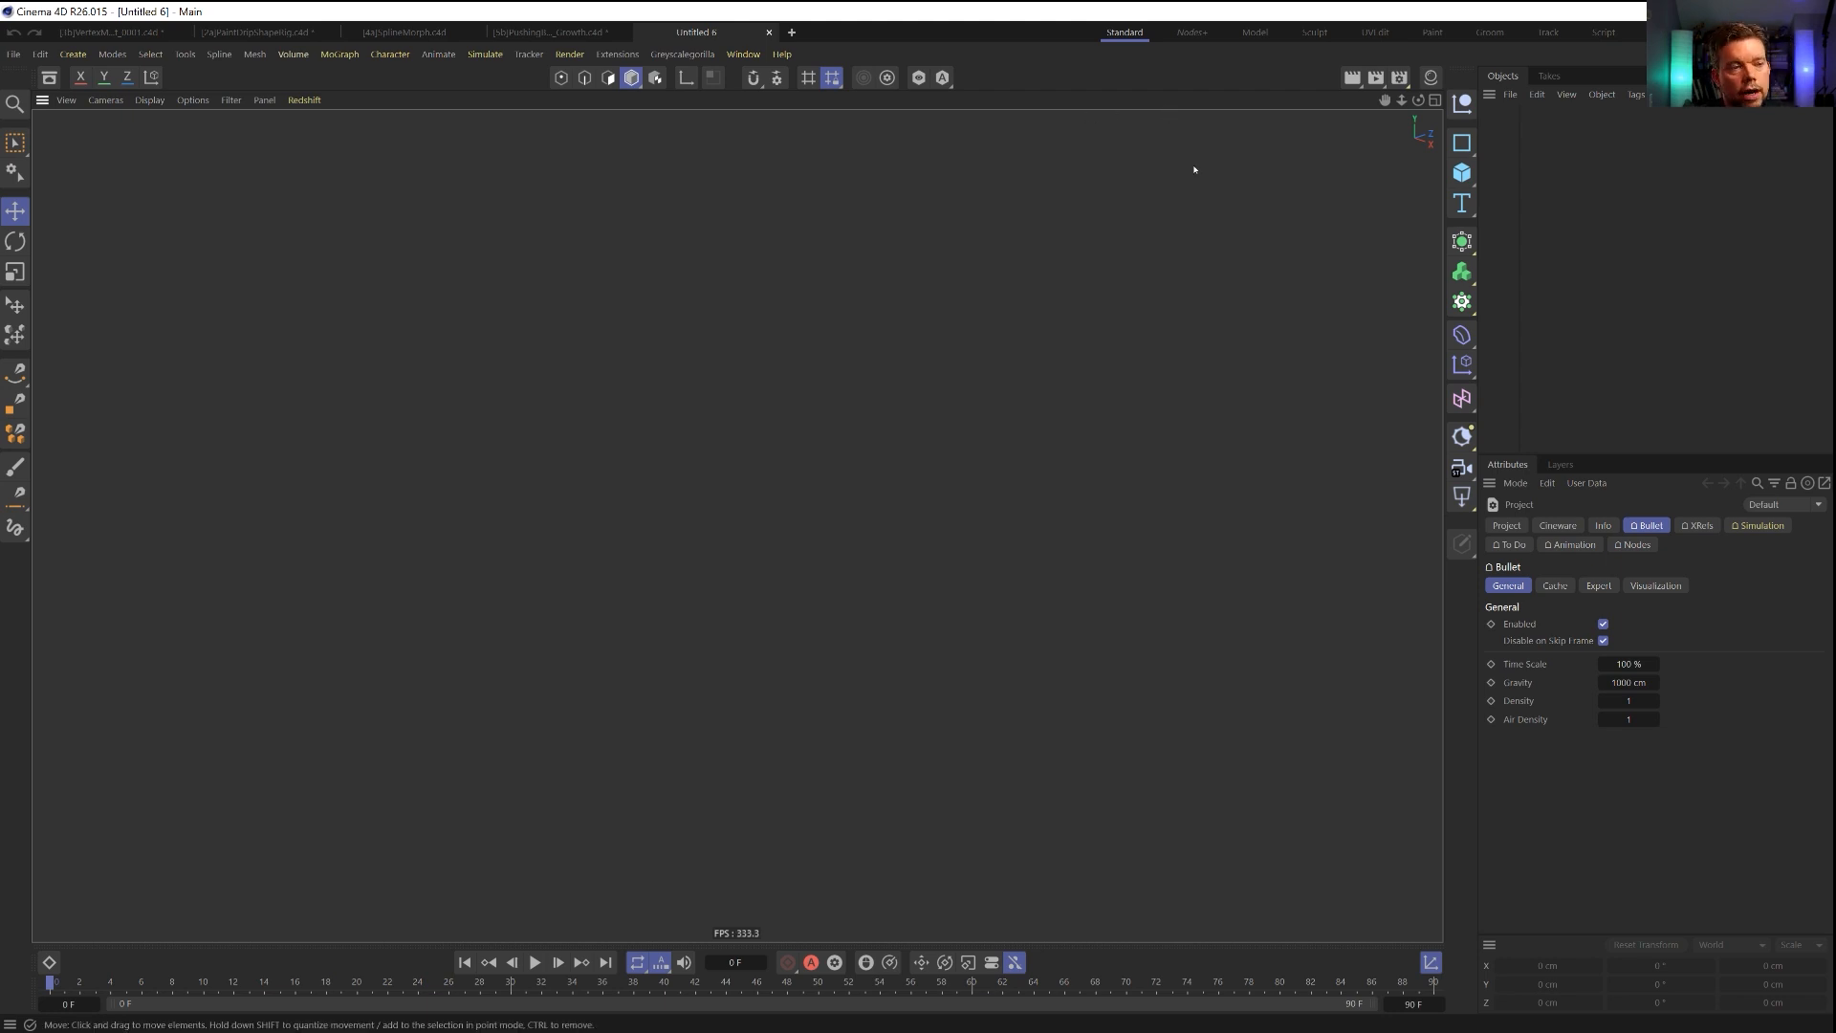
{"action": "left_click", "coordinate": [889, 496]}
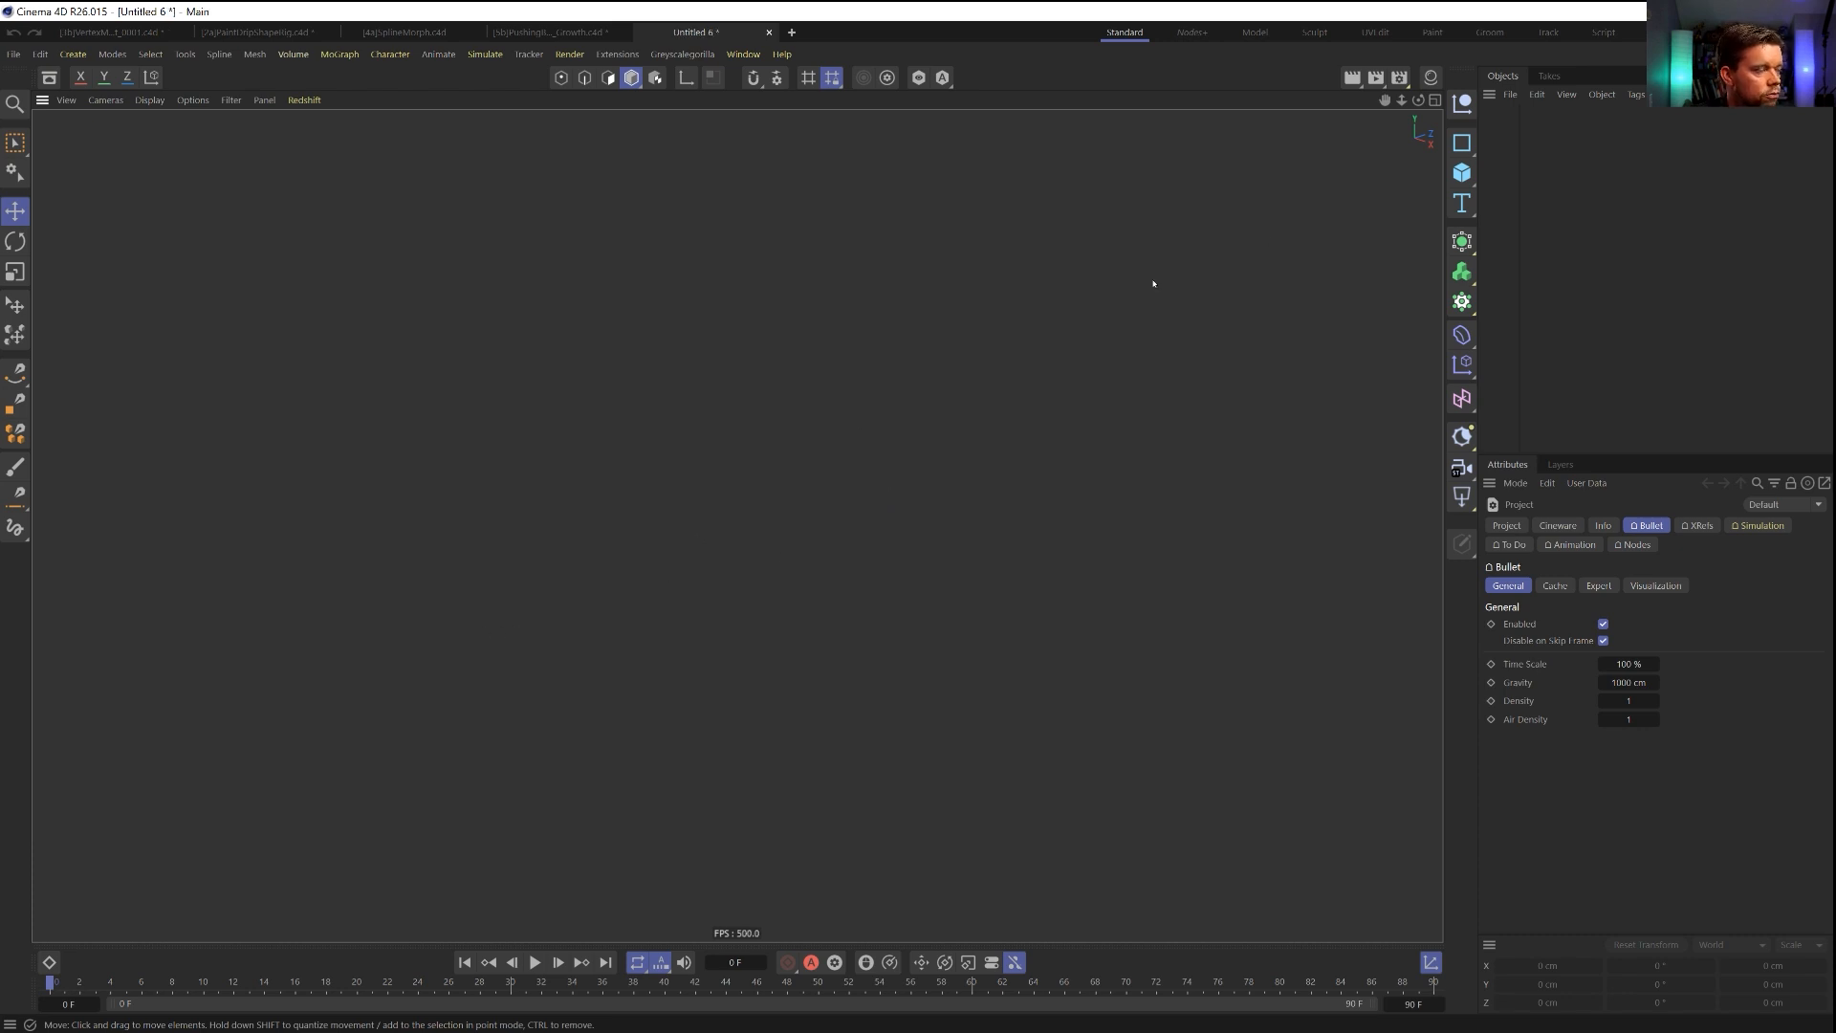
{"action": "left_click", "coordinate": [1461, 142]}
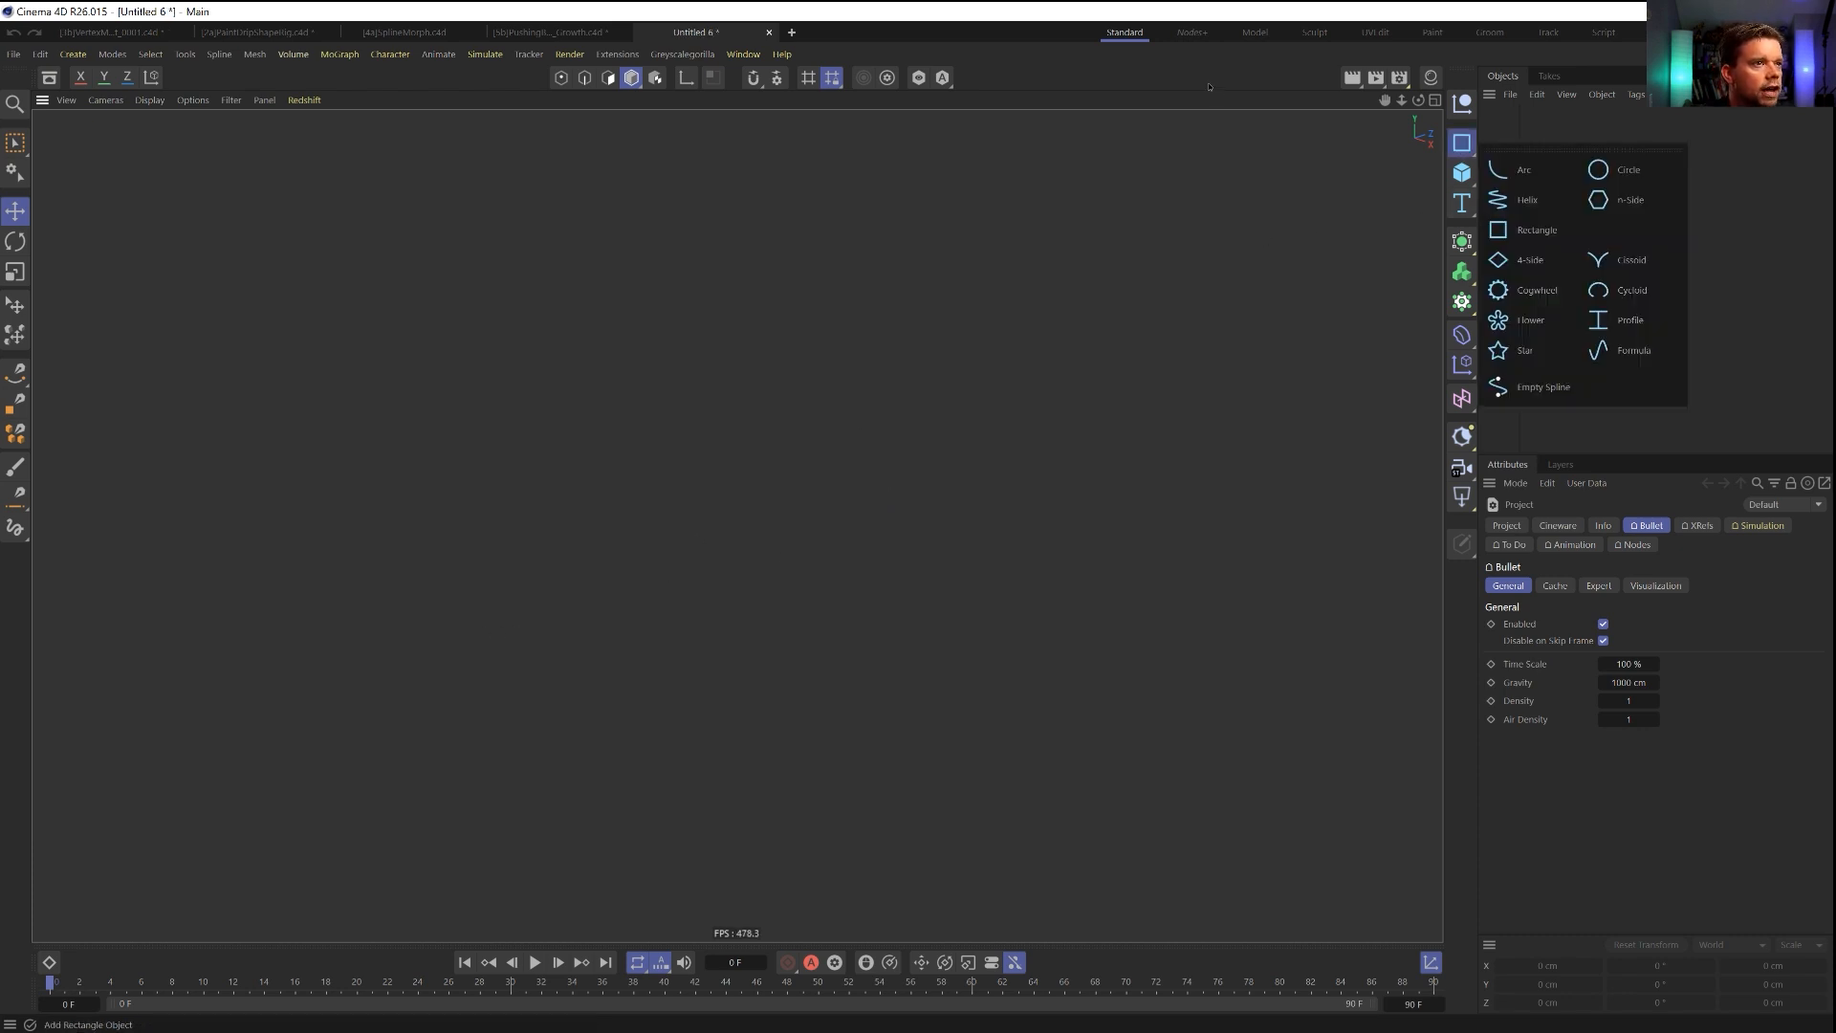
{"action": "left_click", "coordinate": [1521, 200]}
{"action": "left_click", "coordinate": [1705, 713]}
{"action": "left_click", "coordinate": [1766, 714]}
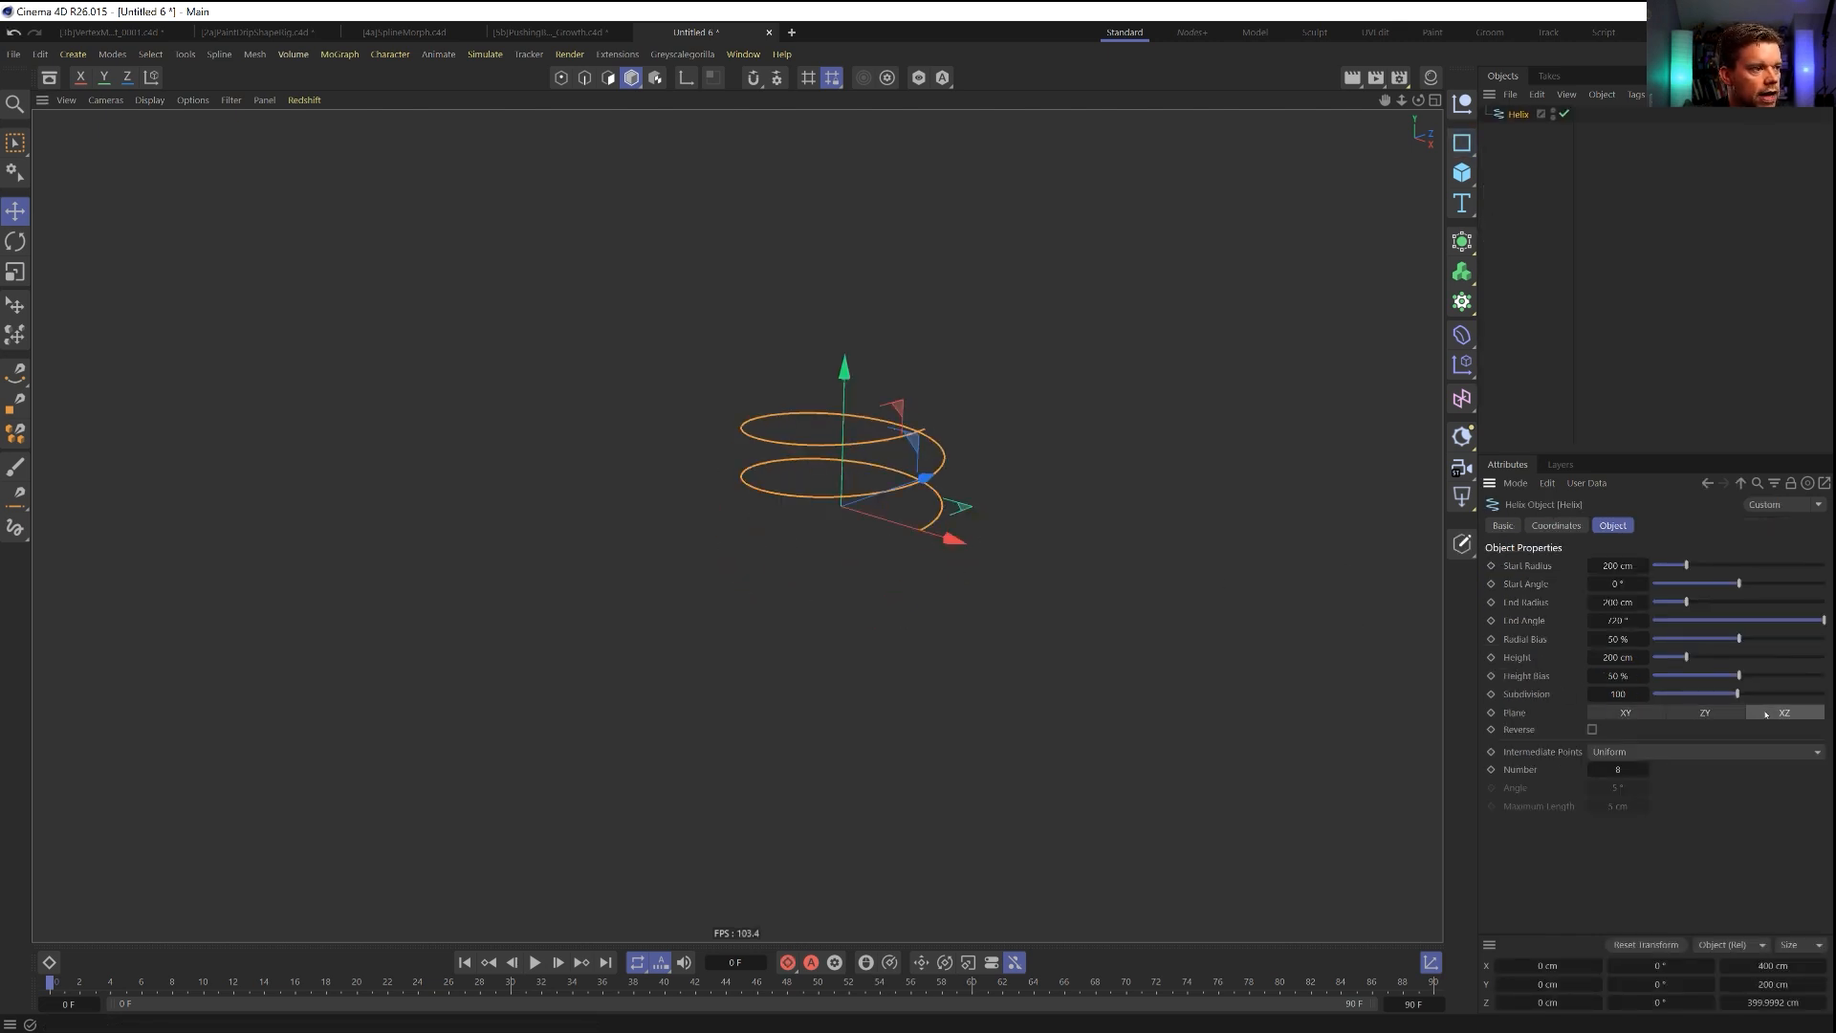
Set the helix's Start Radius to 2 cm, End Radius to 41 cm and Height to 1000 cm.
{"action": "left_click_drag", "start_coordinate": [1687, 566], "coordinate": [1655, 570]}
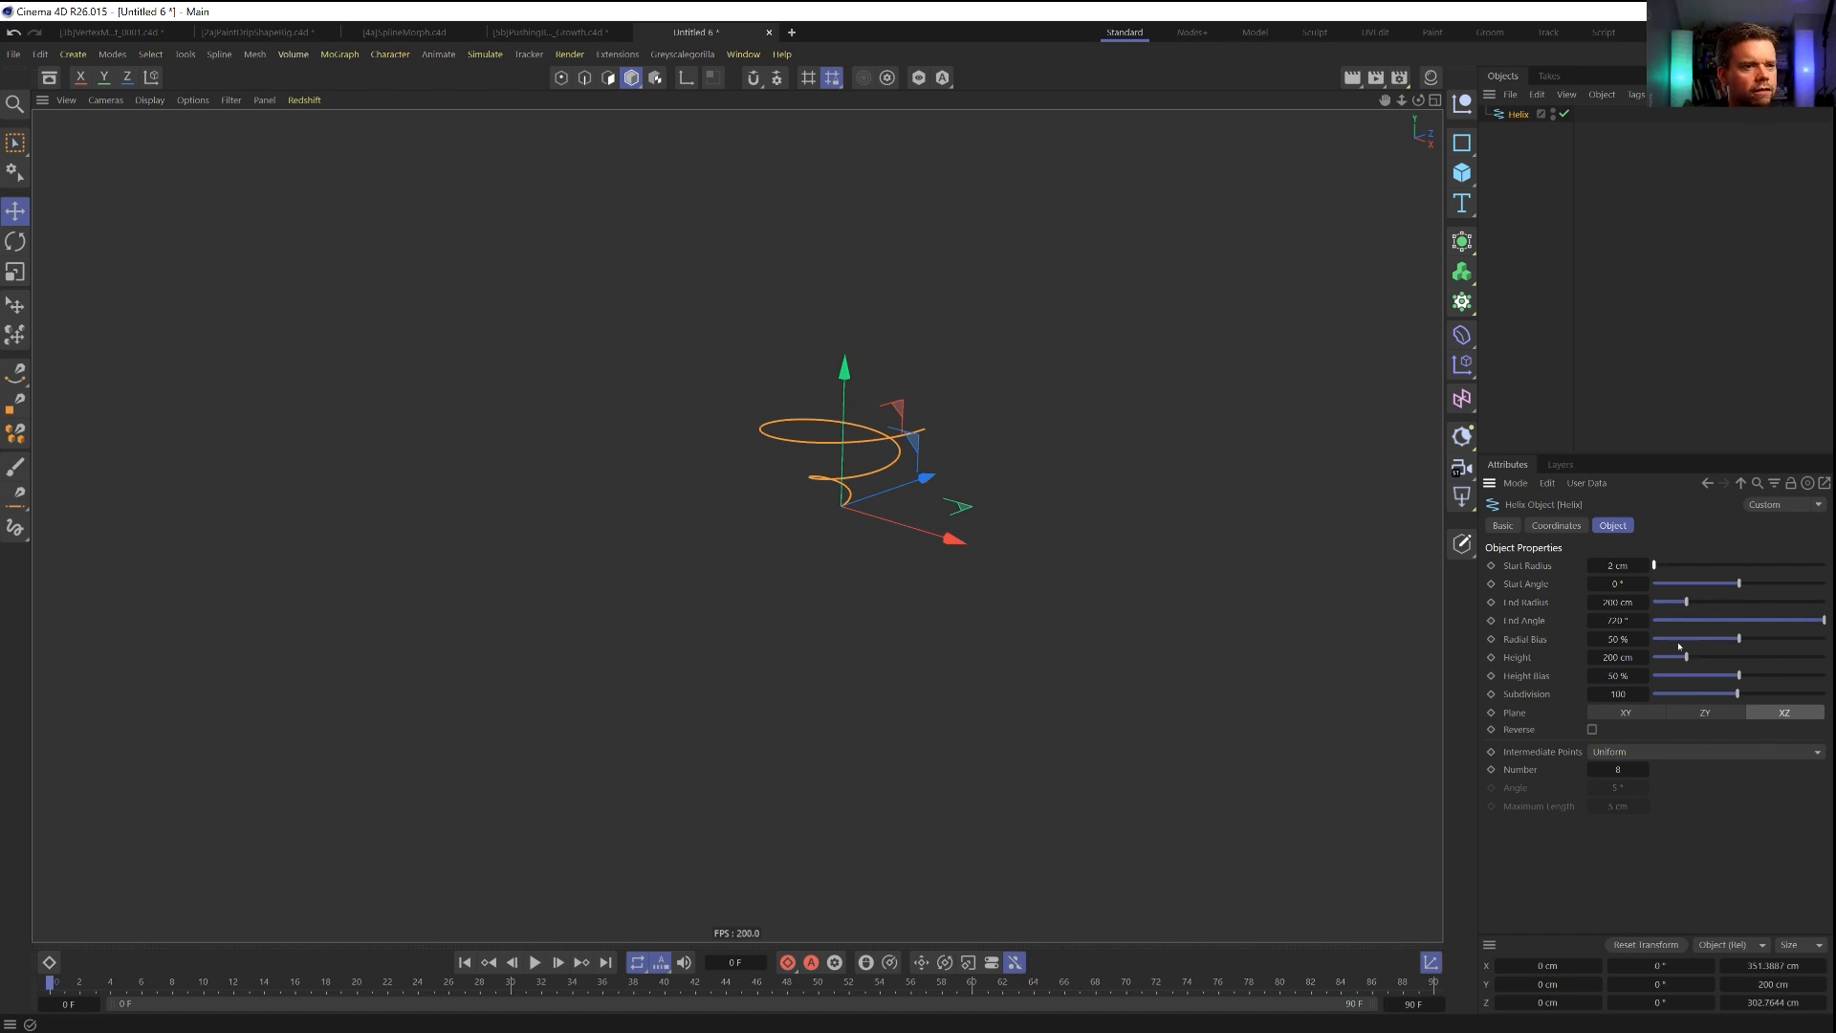
{"action": "left_click", "coordinate": [1612, 658]}
{"action": "type", "text": "1000"}
{"action": "key", "text": "Return"}
{"action": "right_click_drag", "start_coordinate": [879, 321], "coordinate": [799, 350], "text": "alt"}
{"action": "middle_click_drag", "start_coordinate": [799, 350], "coordinate": [839, 586], "text": "alt"}
{"action": "left_click_drag", "start_coordinate": [1823, 620], "coordinate": [1659, 602]}
{"action": "key", "text": "ctrl+z"}
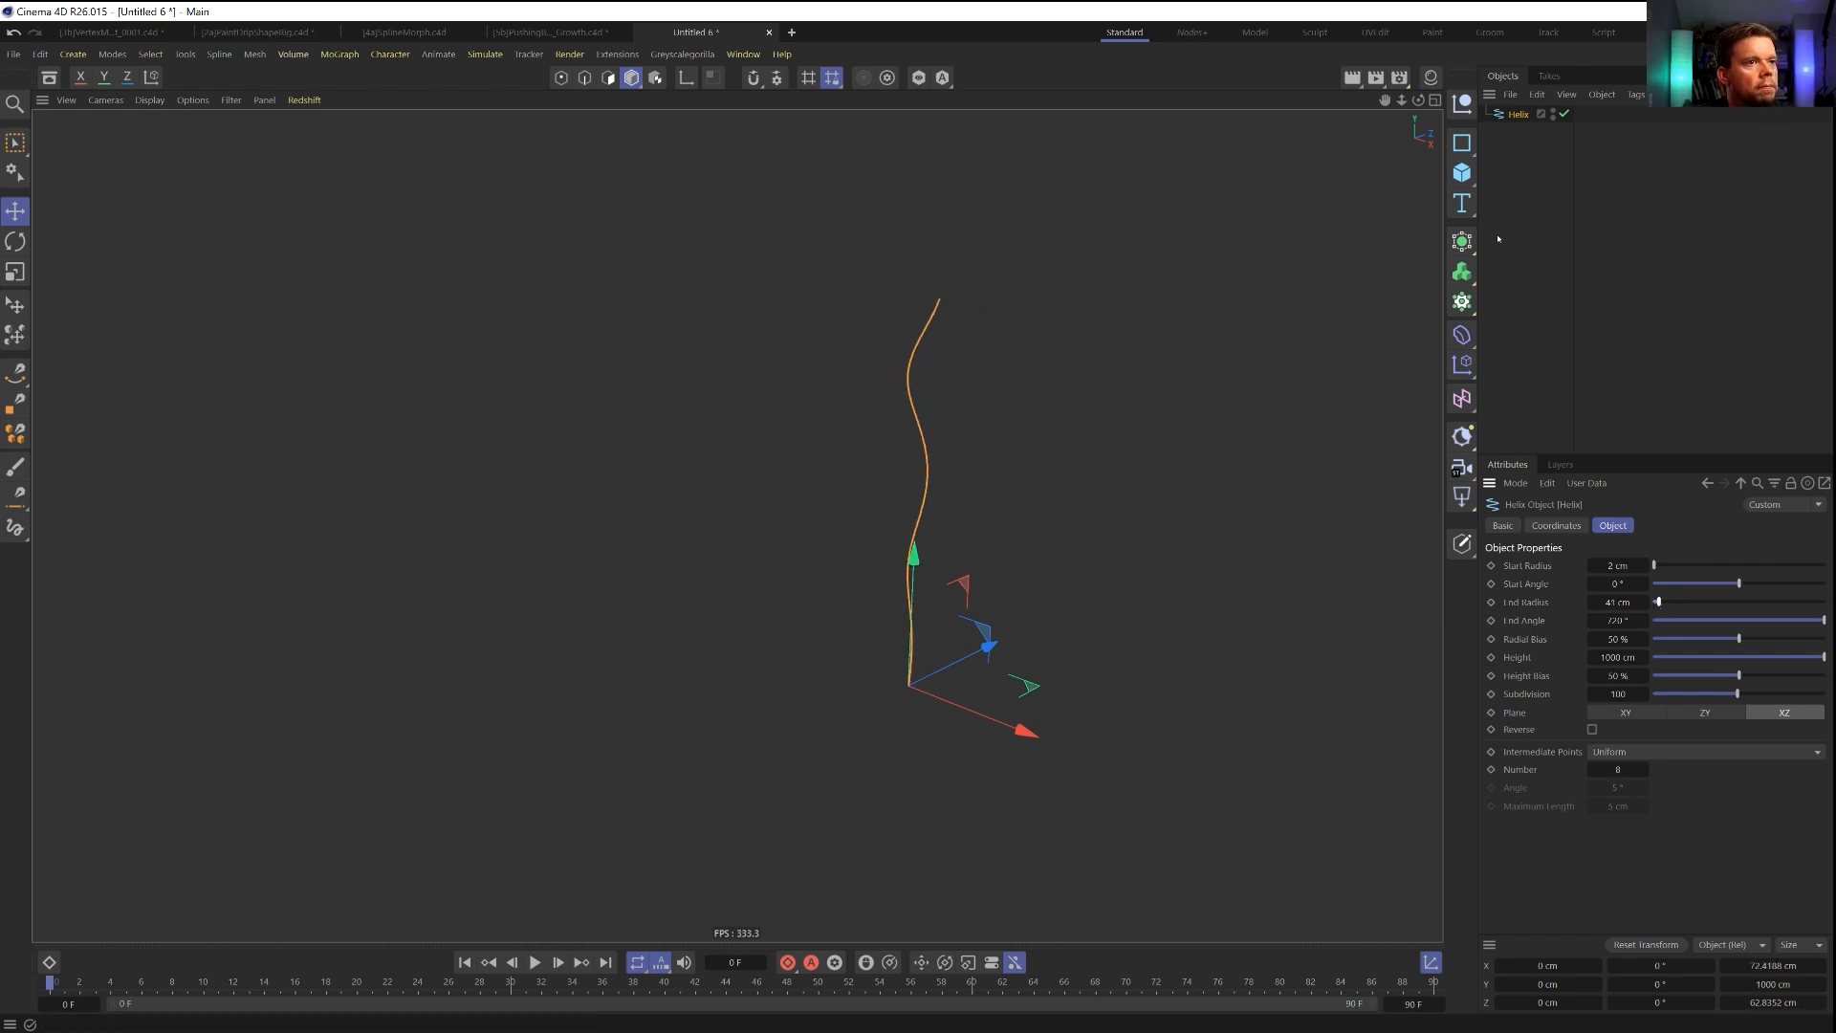
Add a Figure object and scale the helix up to 2000 cm tall.
{"action": "left_click", "coordinate": [1462, 172]}
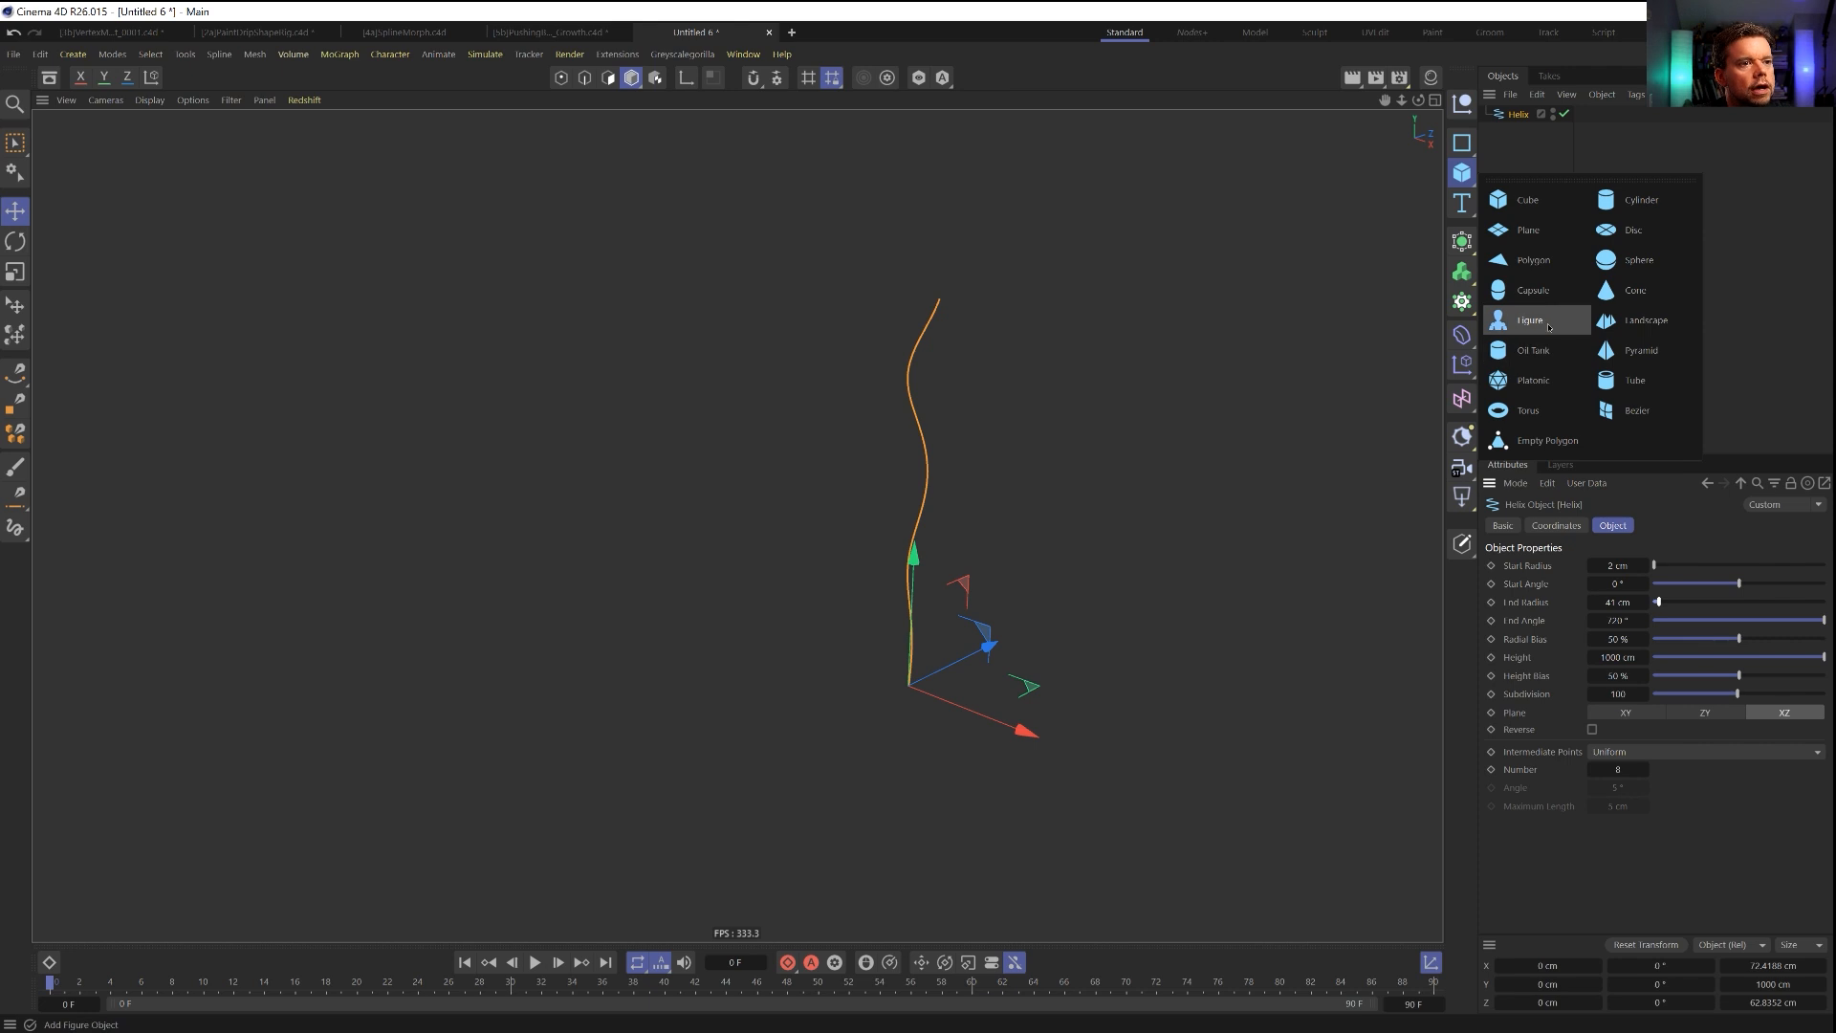
{"action": "left_click", "coordinate": [1527, 348]}
{"action": "left_click", "coordinate": [1519, 131]}
{"action": "key", "text": "t"}
{"action": "left_click_drag", "start_coordinate": [861, 689], "coordinate": [1367, 569]}
{"action": "scroll", "coordinate": [913, 576], "scroll_direction": "down", "scroll_amount": 5}
{"action": "middle_click_drag", "start_coordinate": [911, 562], "coordinate": [878, 620], "text": "alt"}
{"action": "scroll", "coordinate": [879, 620], "scroll_direction": "up", "scroll_amount": 1}
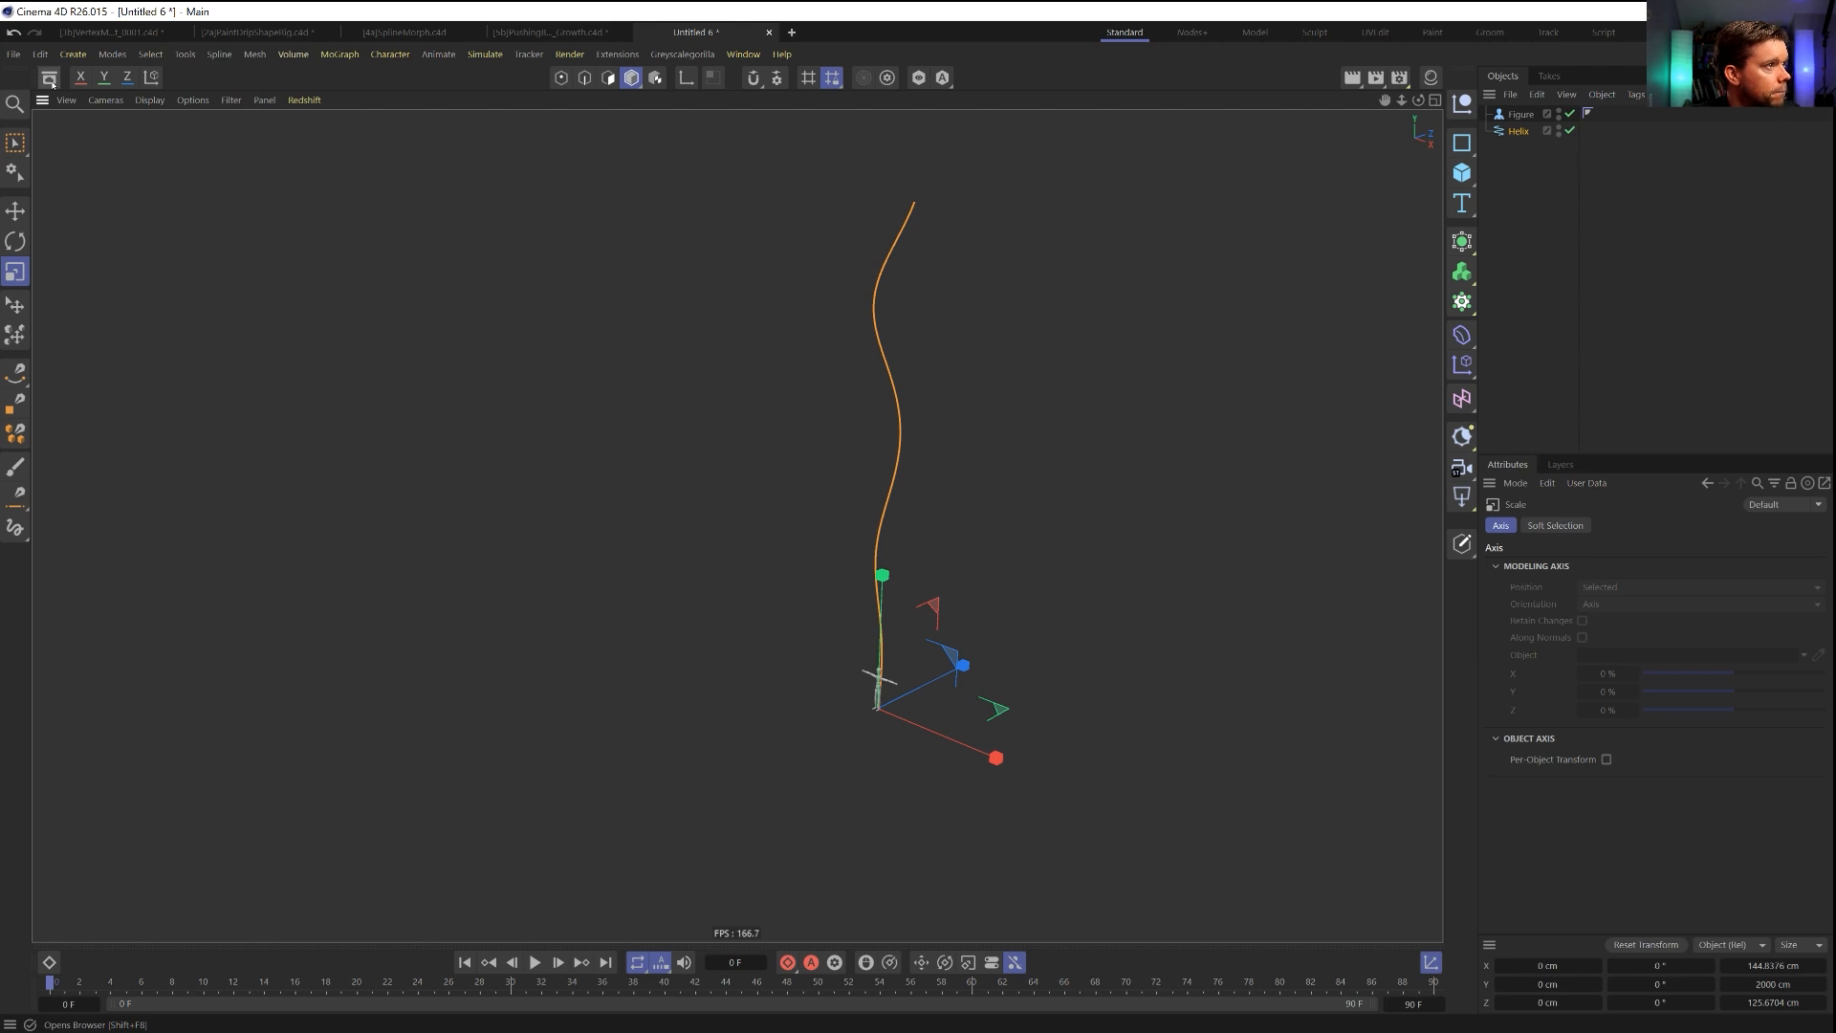
Add the Elephant Base model from the asset library to the scene.
{"action": "left_click", "coordinate": [50, 78]}
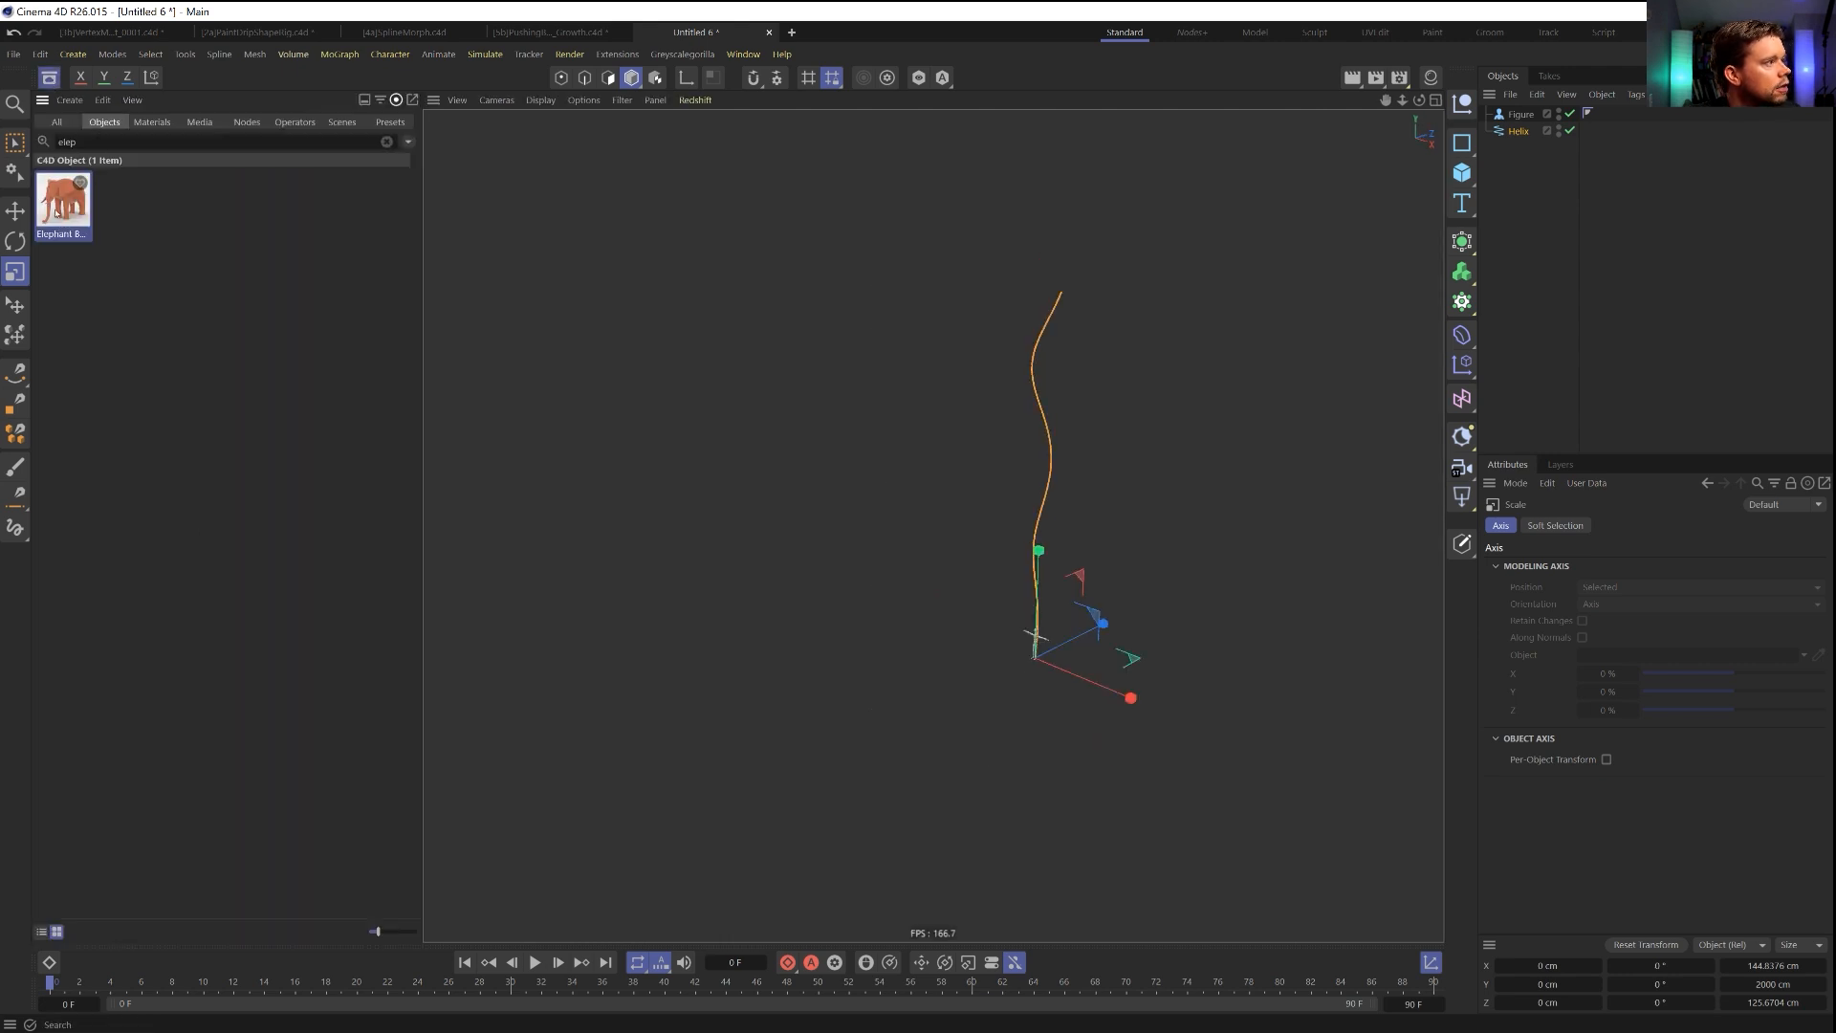
{"action": "left_click_drag", "start_coordinate": [1406, 175], "coordinate": [1509, 211]}
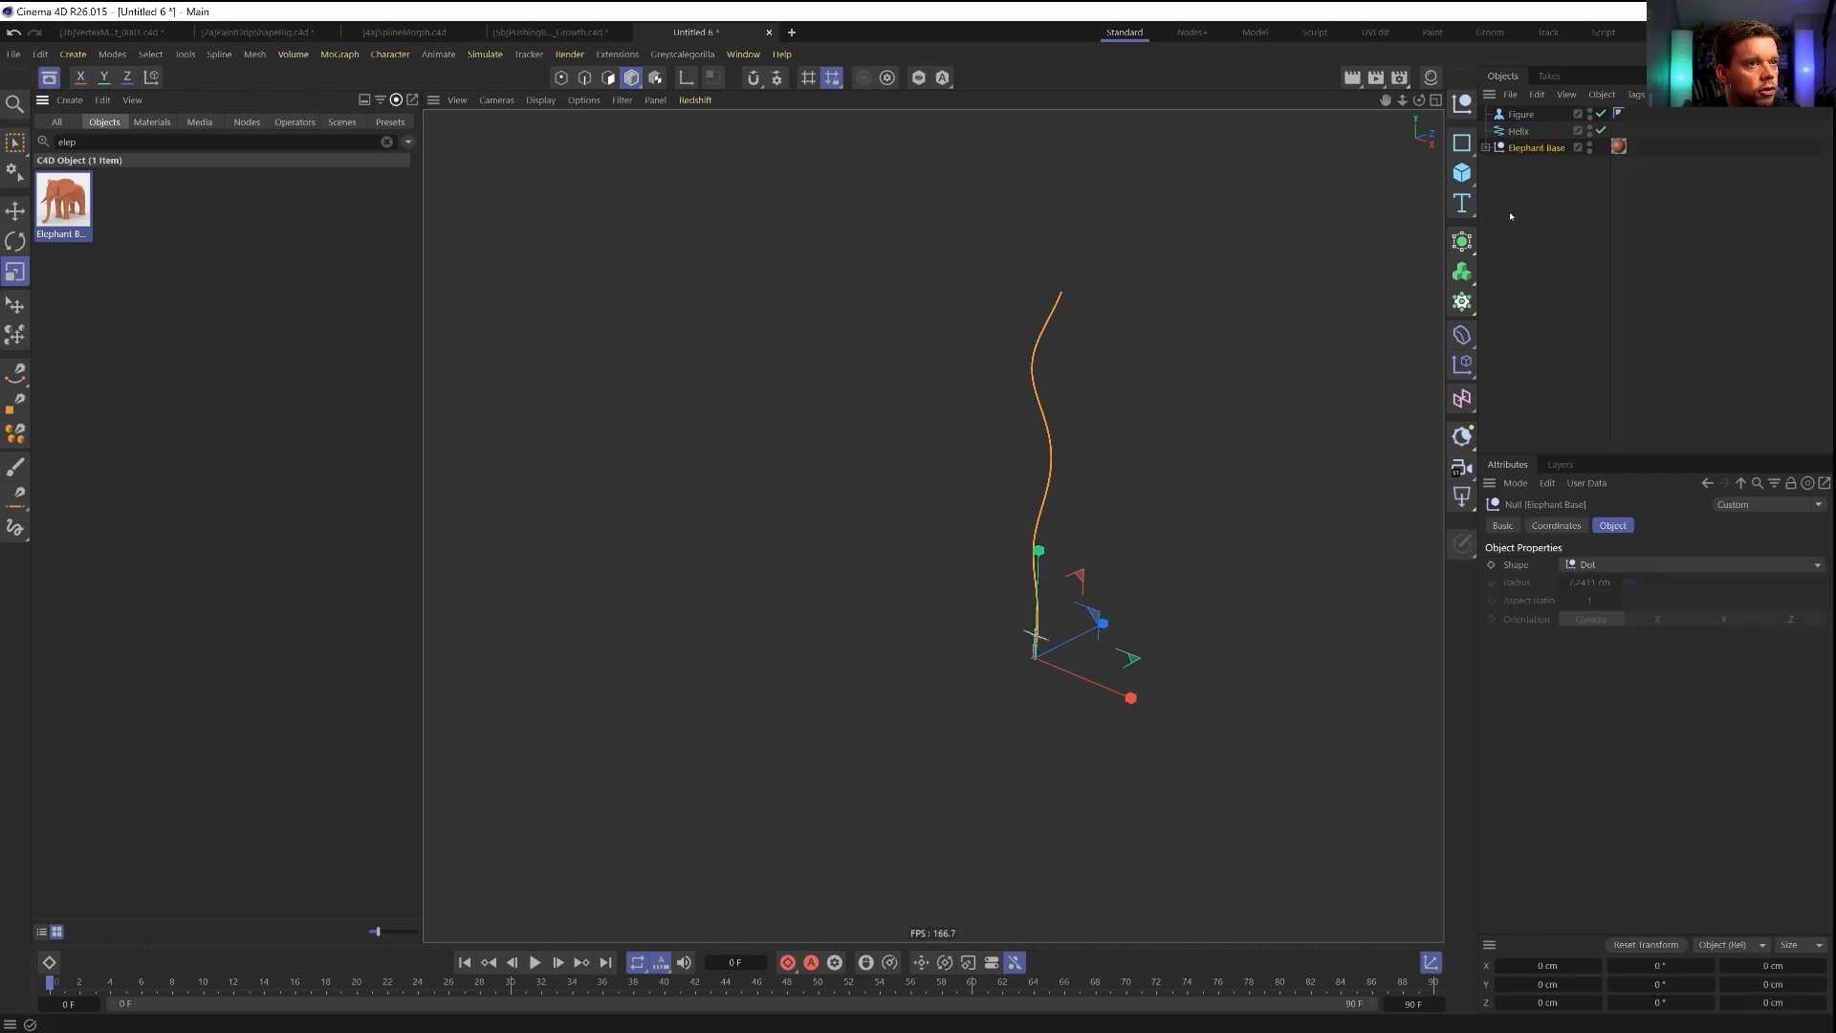
{"action": "left_click", "coordinate": [49, 78]}
Take the Body mesh out of the Elephant Base hierarchy and delete the rest of that hierarchy.
{"action": "left_click", "coordinate": [1486, 147]}
{"action": "left_click_drag", "start_coordinate": [1530, 181], "coordinate": [1539, 231]}
{"action": "left_click", "coordinate": [1528, 164]}
{"action": "left_click", "coordinate": [1522, 149]}
{"action": "key", "text": "Delete"}
Lower the elephant body to about -106 cm in Y and parent it under a new null at the origin.
{"action": "left_click", "coordinate": [1515, 149]}
{"action": "key", "text": "e"}
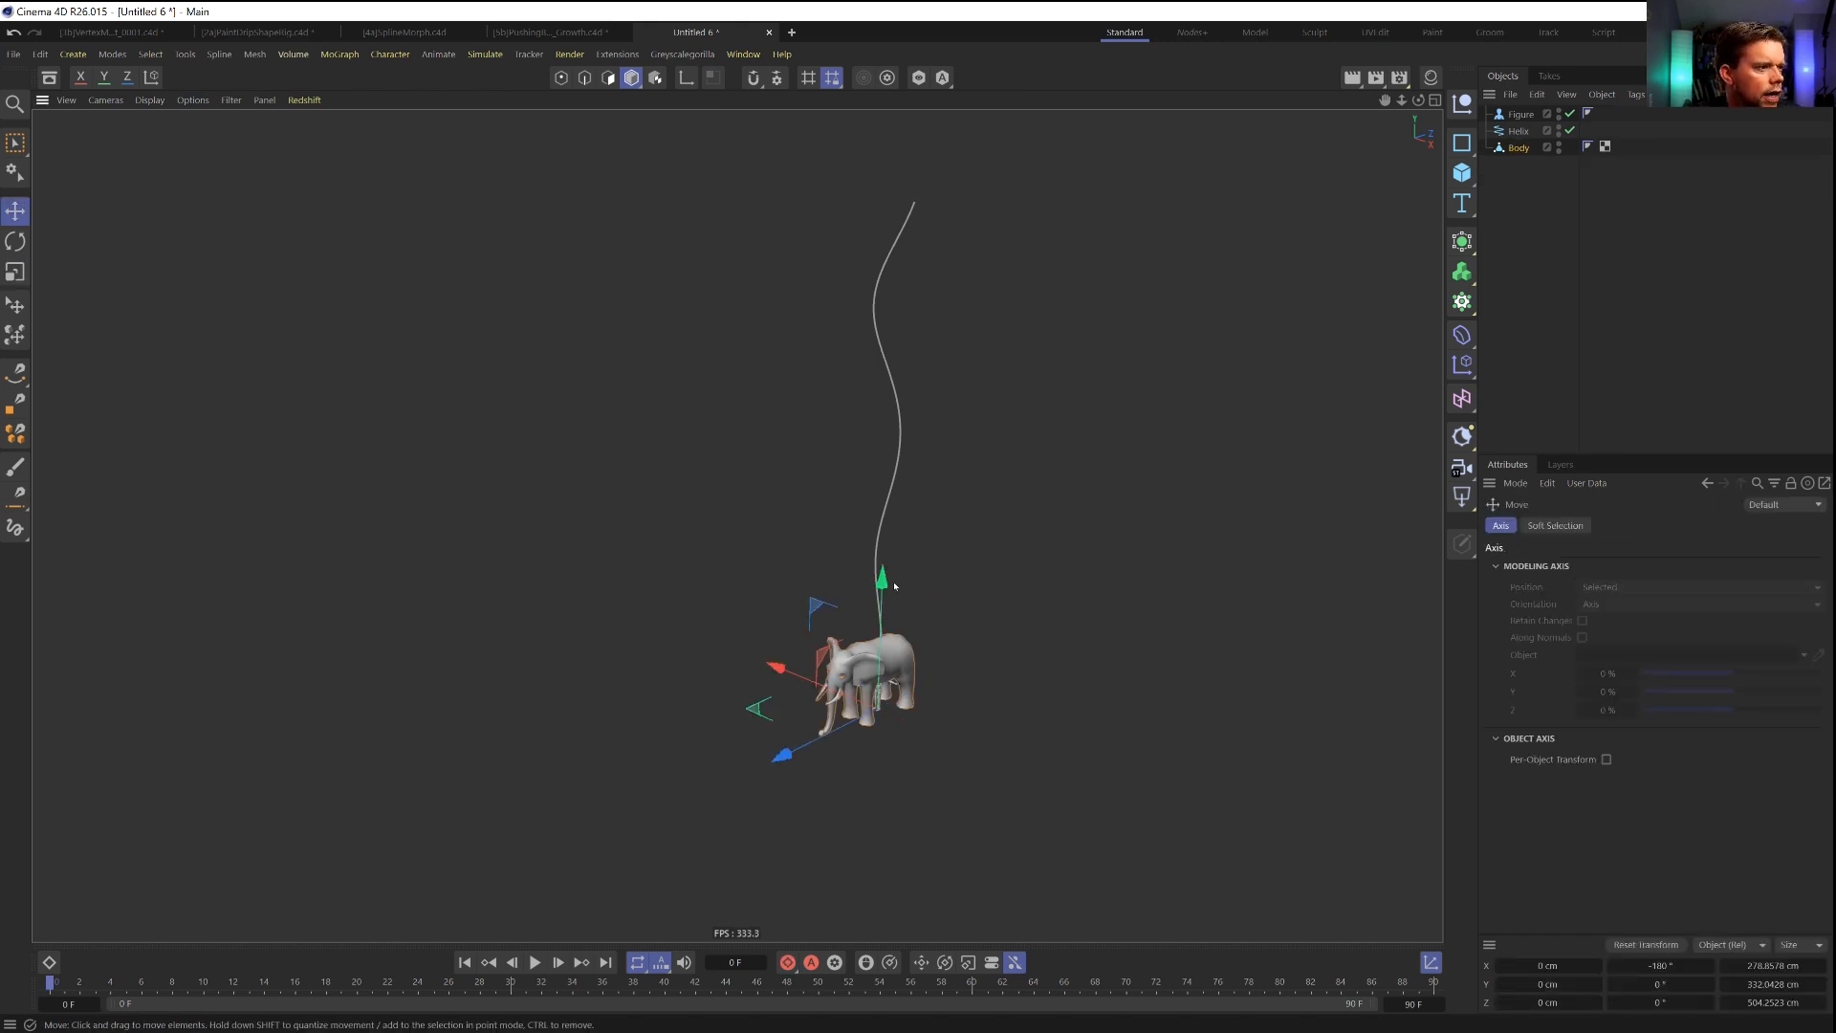
{"action": "left_click_drag", "start_coordinate": [881, 581], "coordinate": [883, 715]}
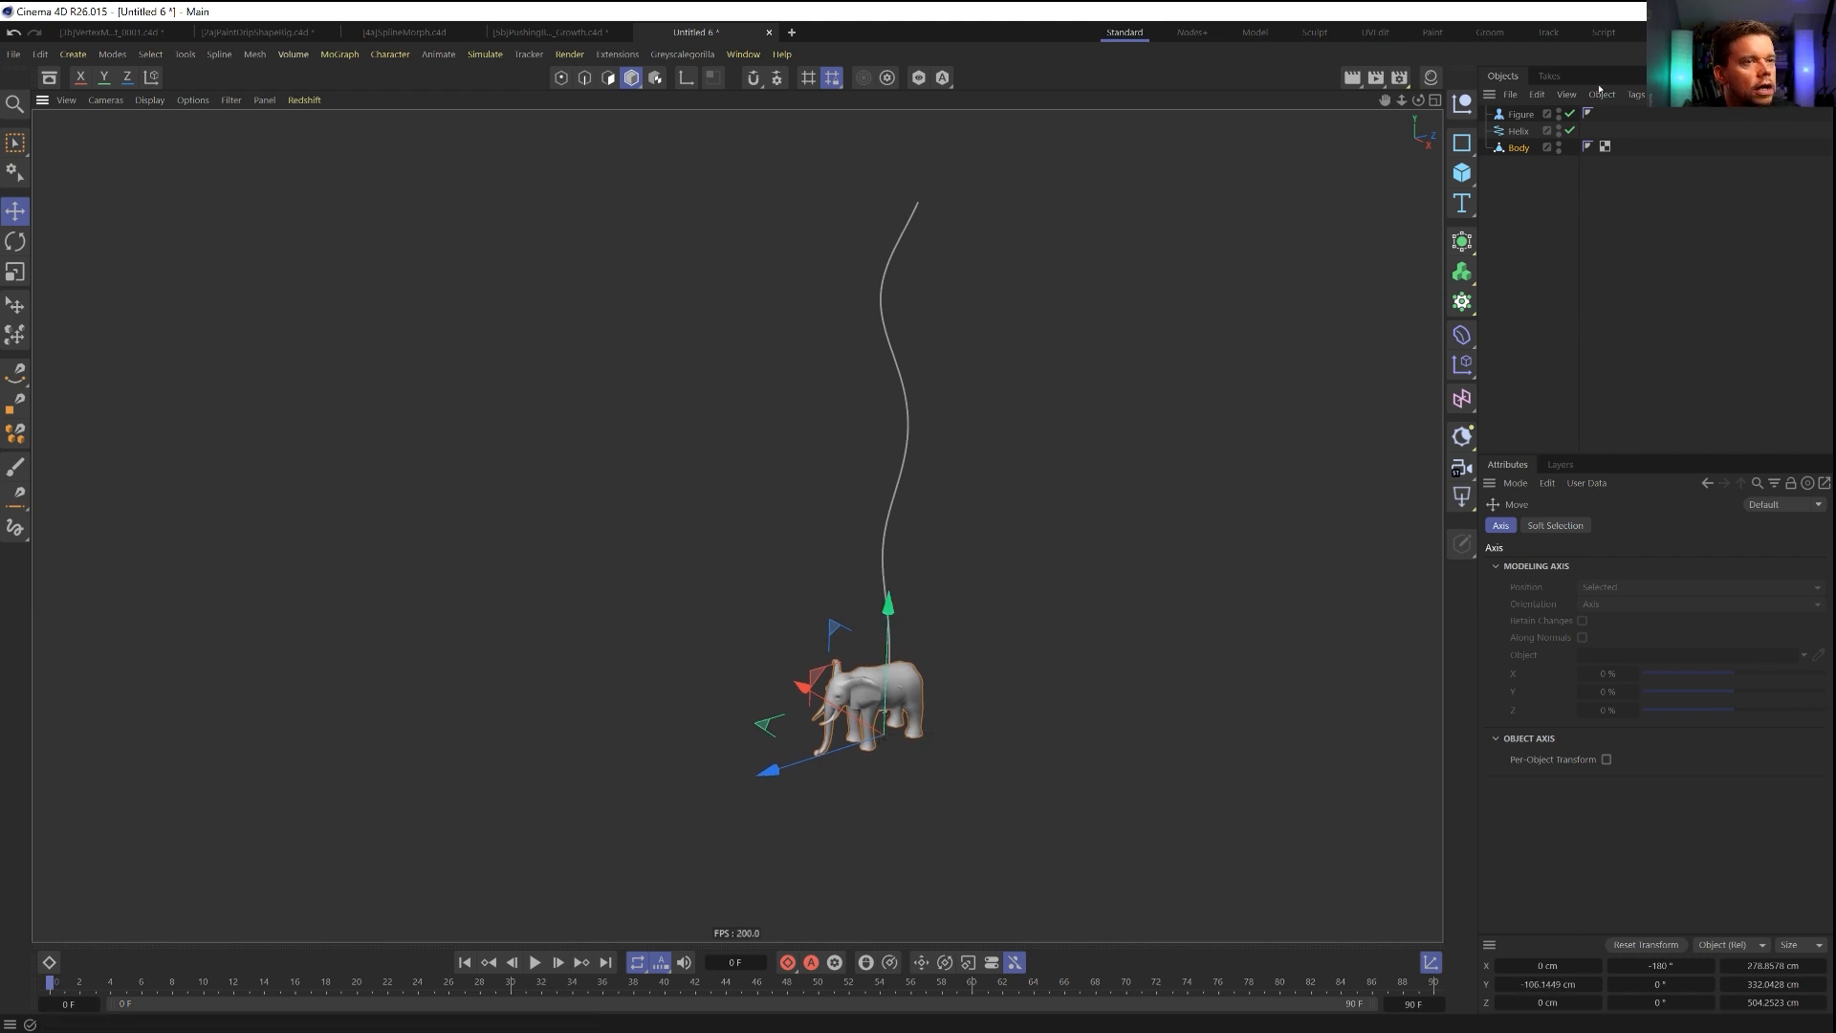
{"action": "left_click", "coordinate": [1461, 103]}
{"action": "left_click_drag", "start_coordinate": [1518, 165], "coordinate": [1517, 115]}
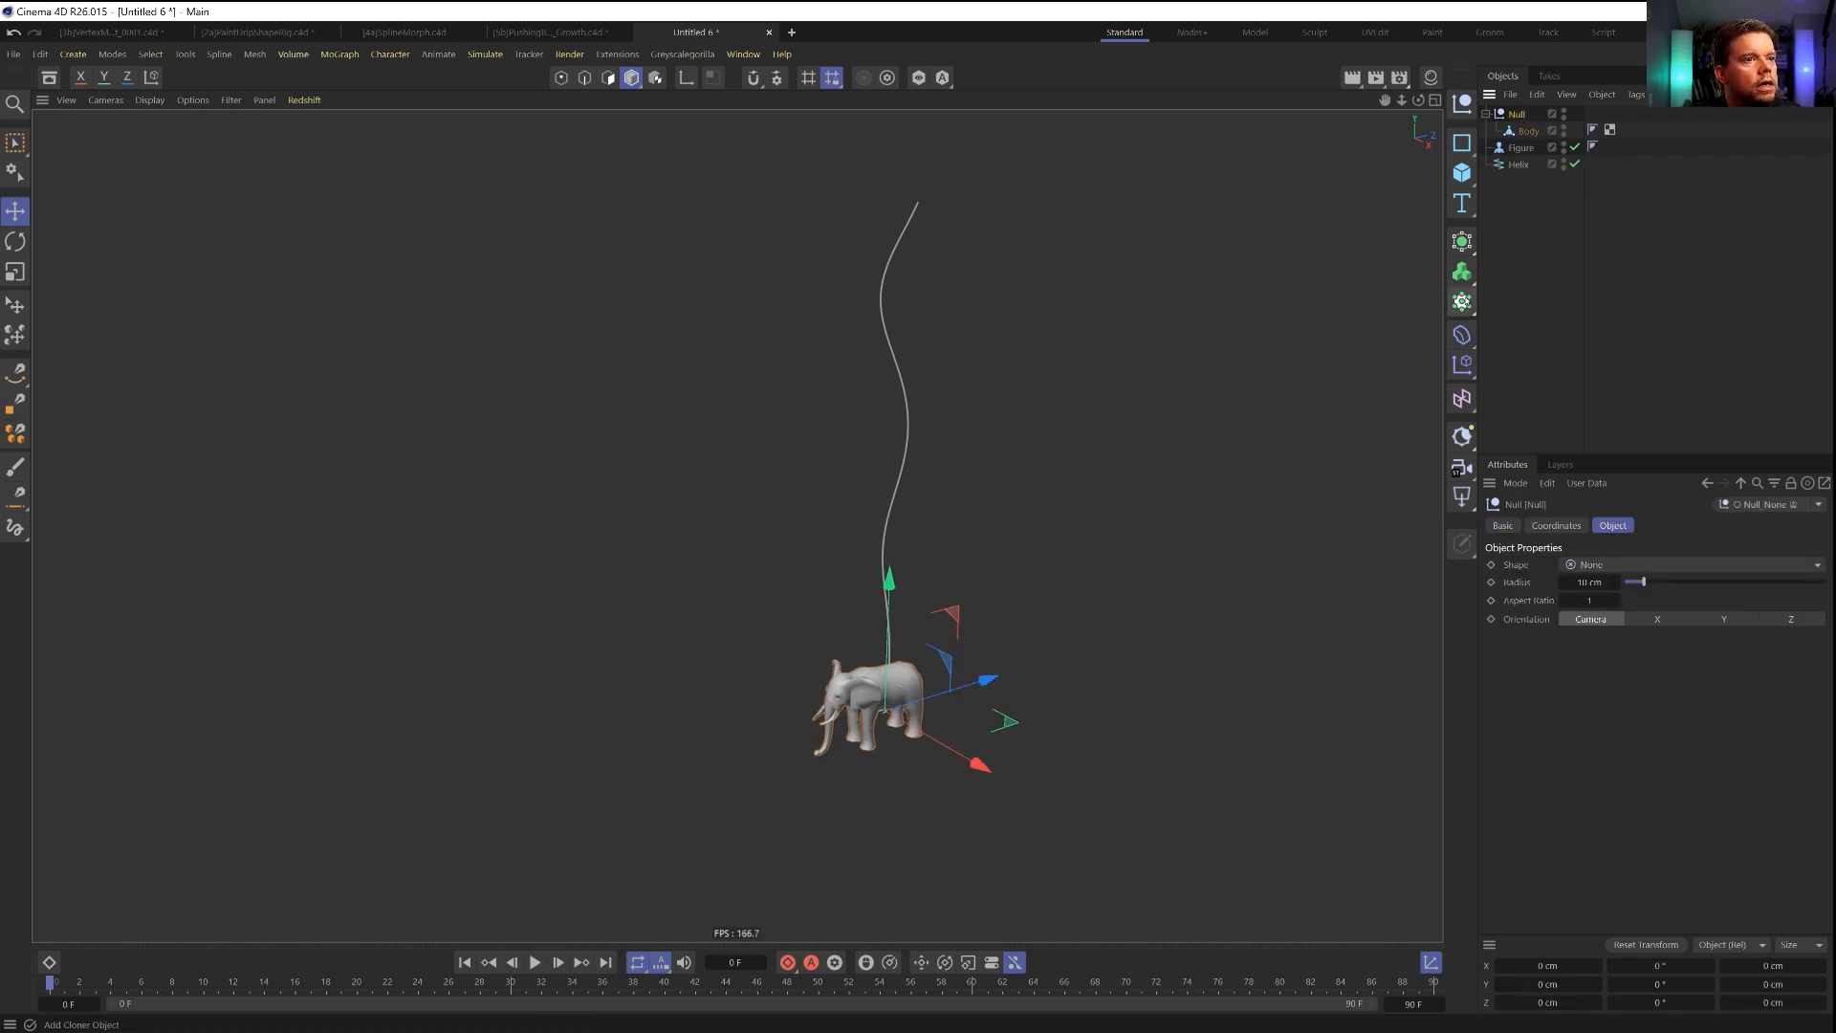
Add a Matrix in Object mode that distributes 2000 points over the elephant's Body surface.
{"action": "left_click", "coordinate": [1461, 302]}
{"action": "left_click", "coordinate": [1546, 367]}
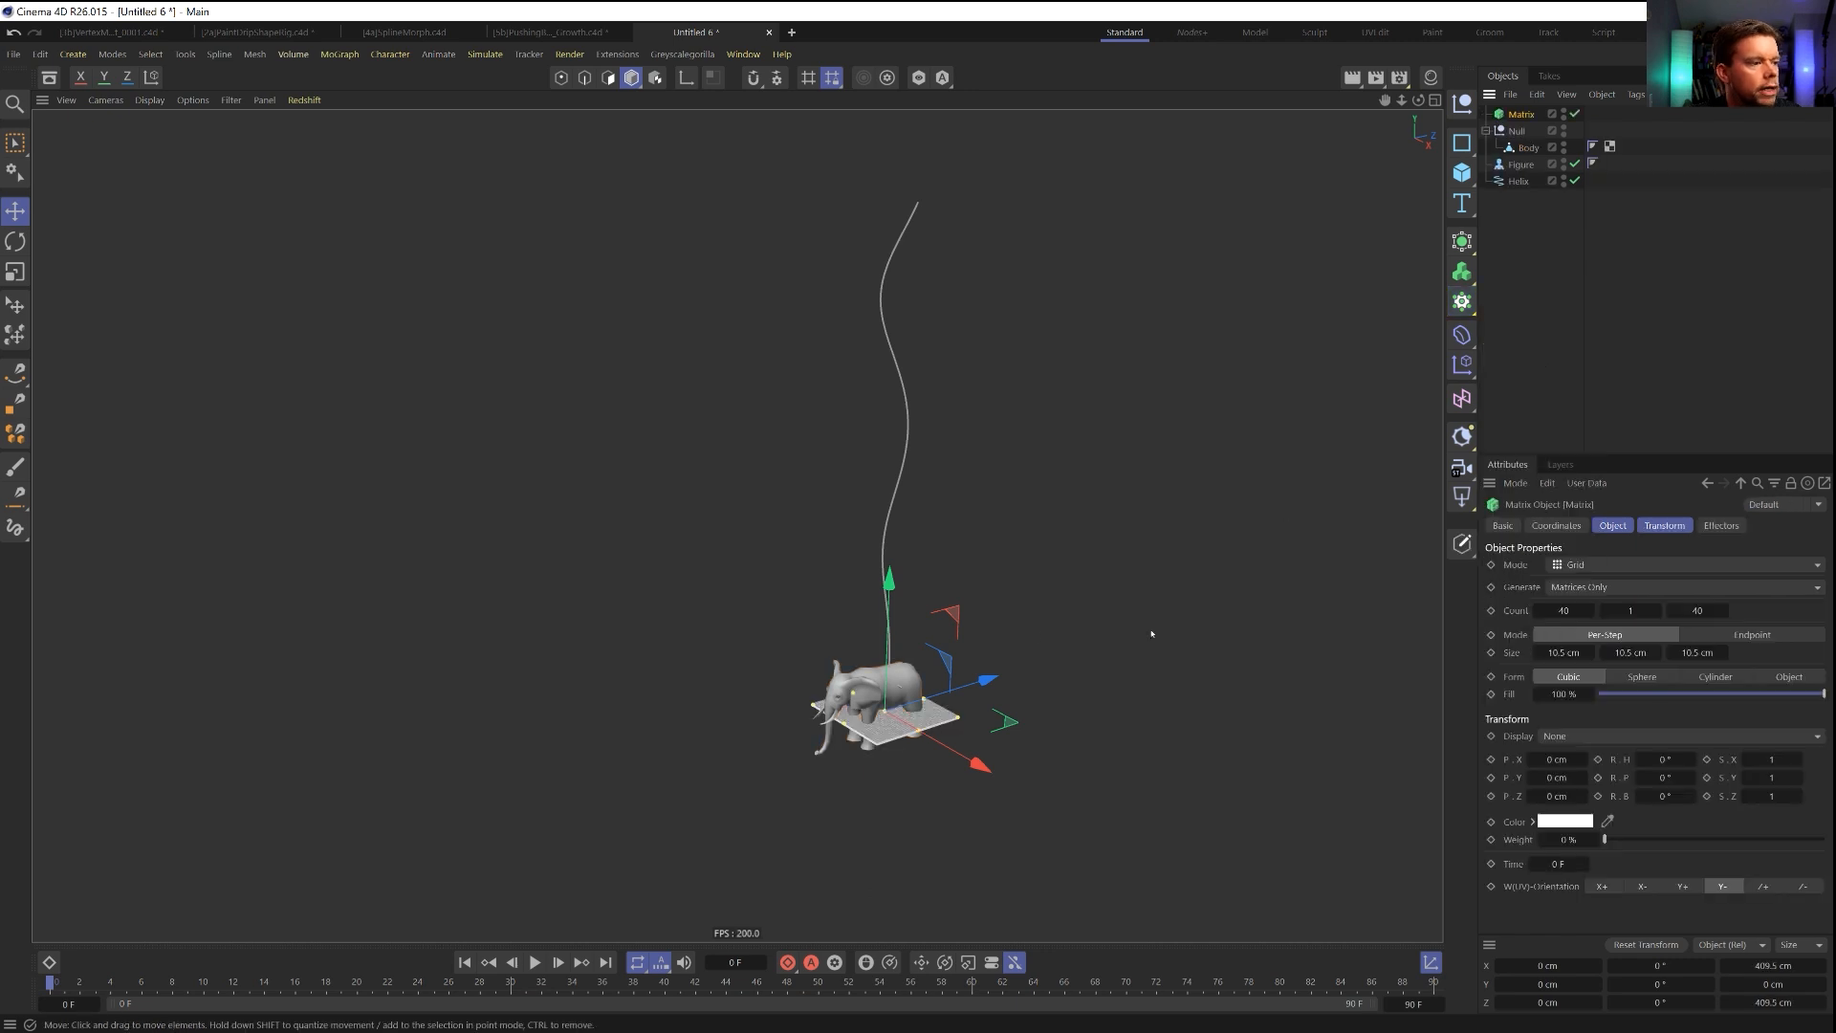
{"action": "left_click", "coordinate": [1595, 564]}
{"action": "left_click", "coordinate": [1587, 584]}
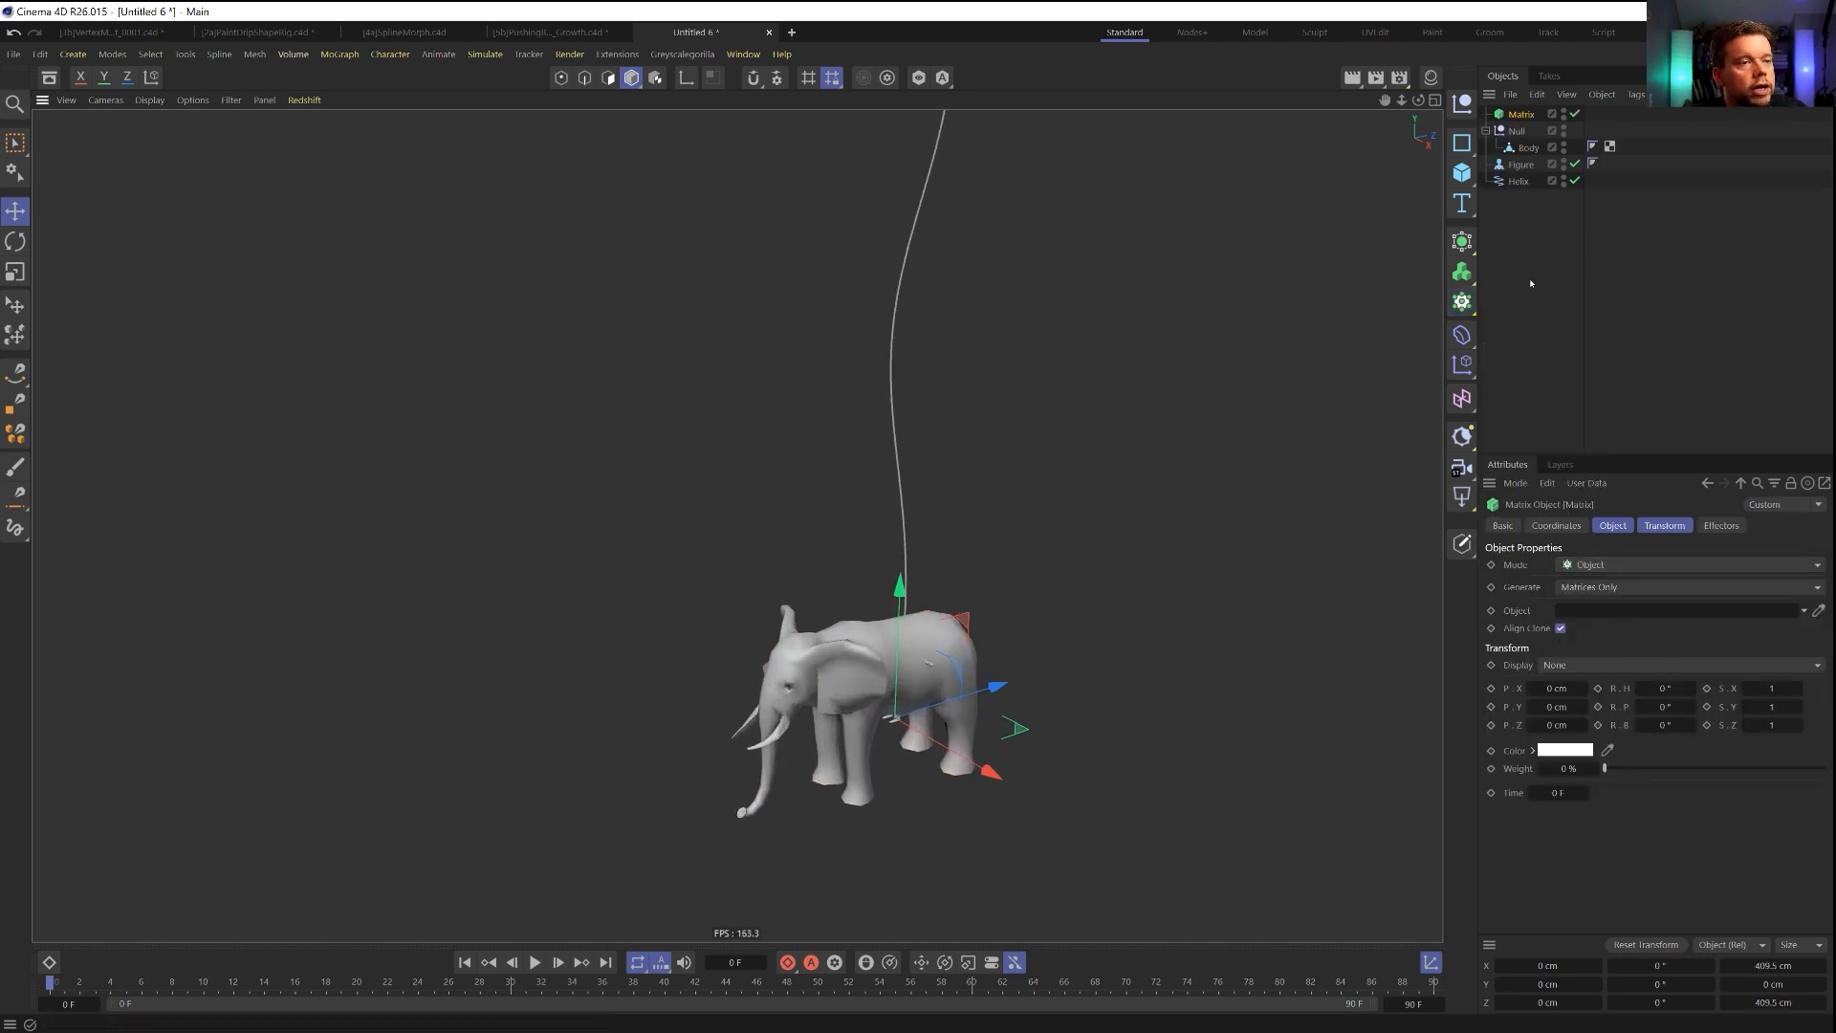
{"action": "left_click_drag", "start_coordinate": [1593, 610], "coordinate": [1591, 610]}
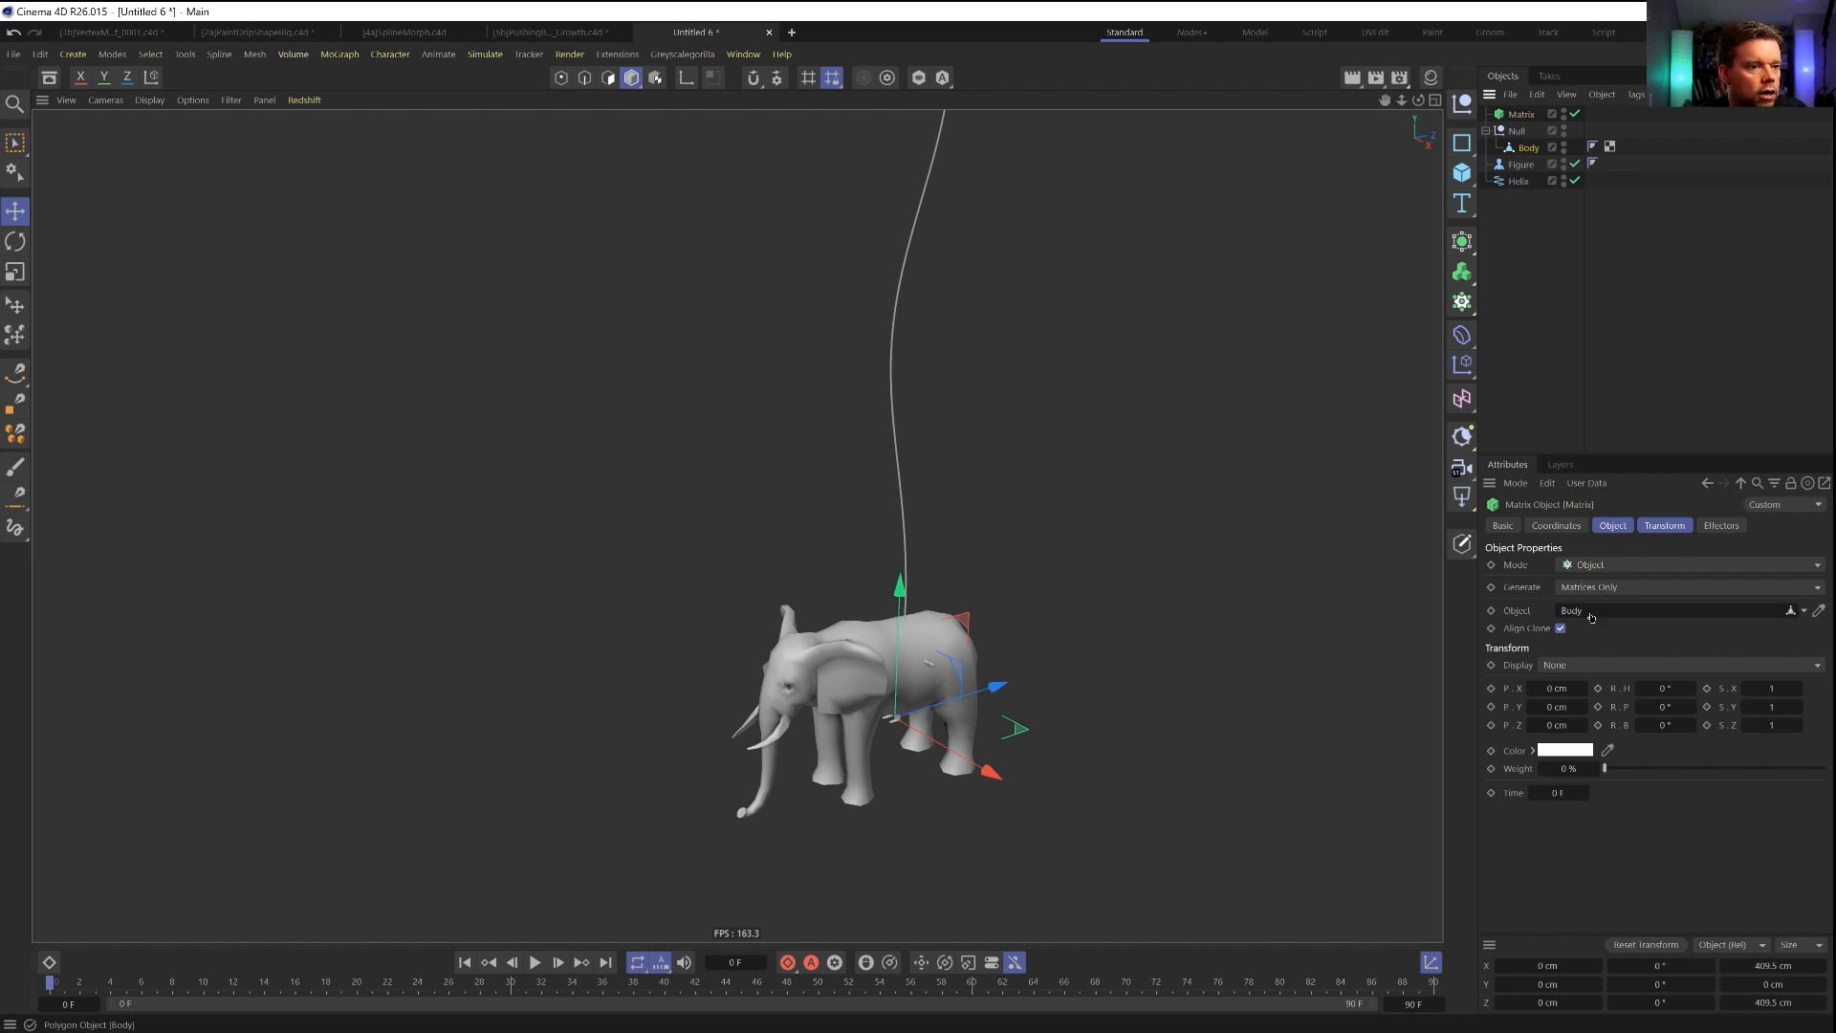
{"action": "left_click", "coordinate": [1565, 754]}
{"action": "key", "text": "Return"}
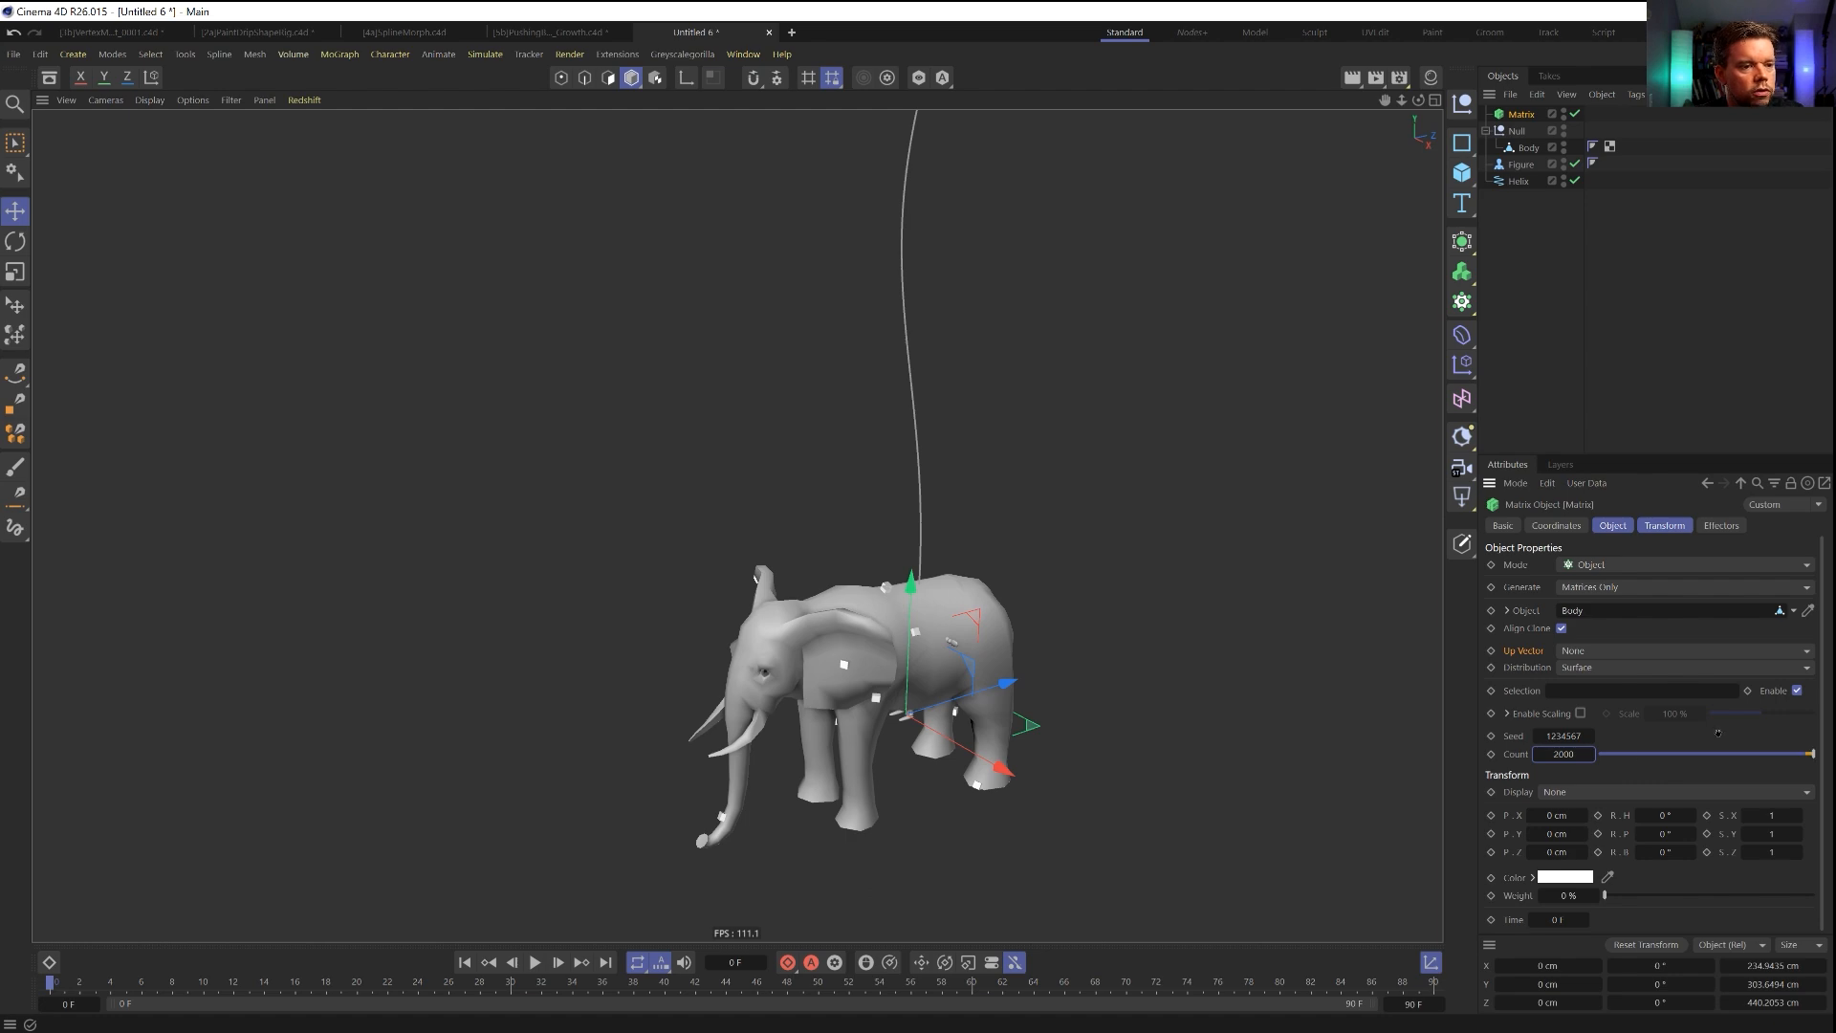
Try the Matrix distribution at Polygon Center, and set it to Vertex.
{"action": "left_click_drag", "start_coordinate": [864, 666], "coordinate": [774, 668], "text": "alt"}
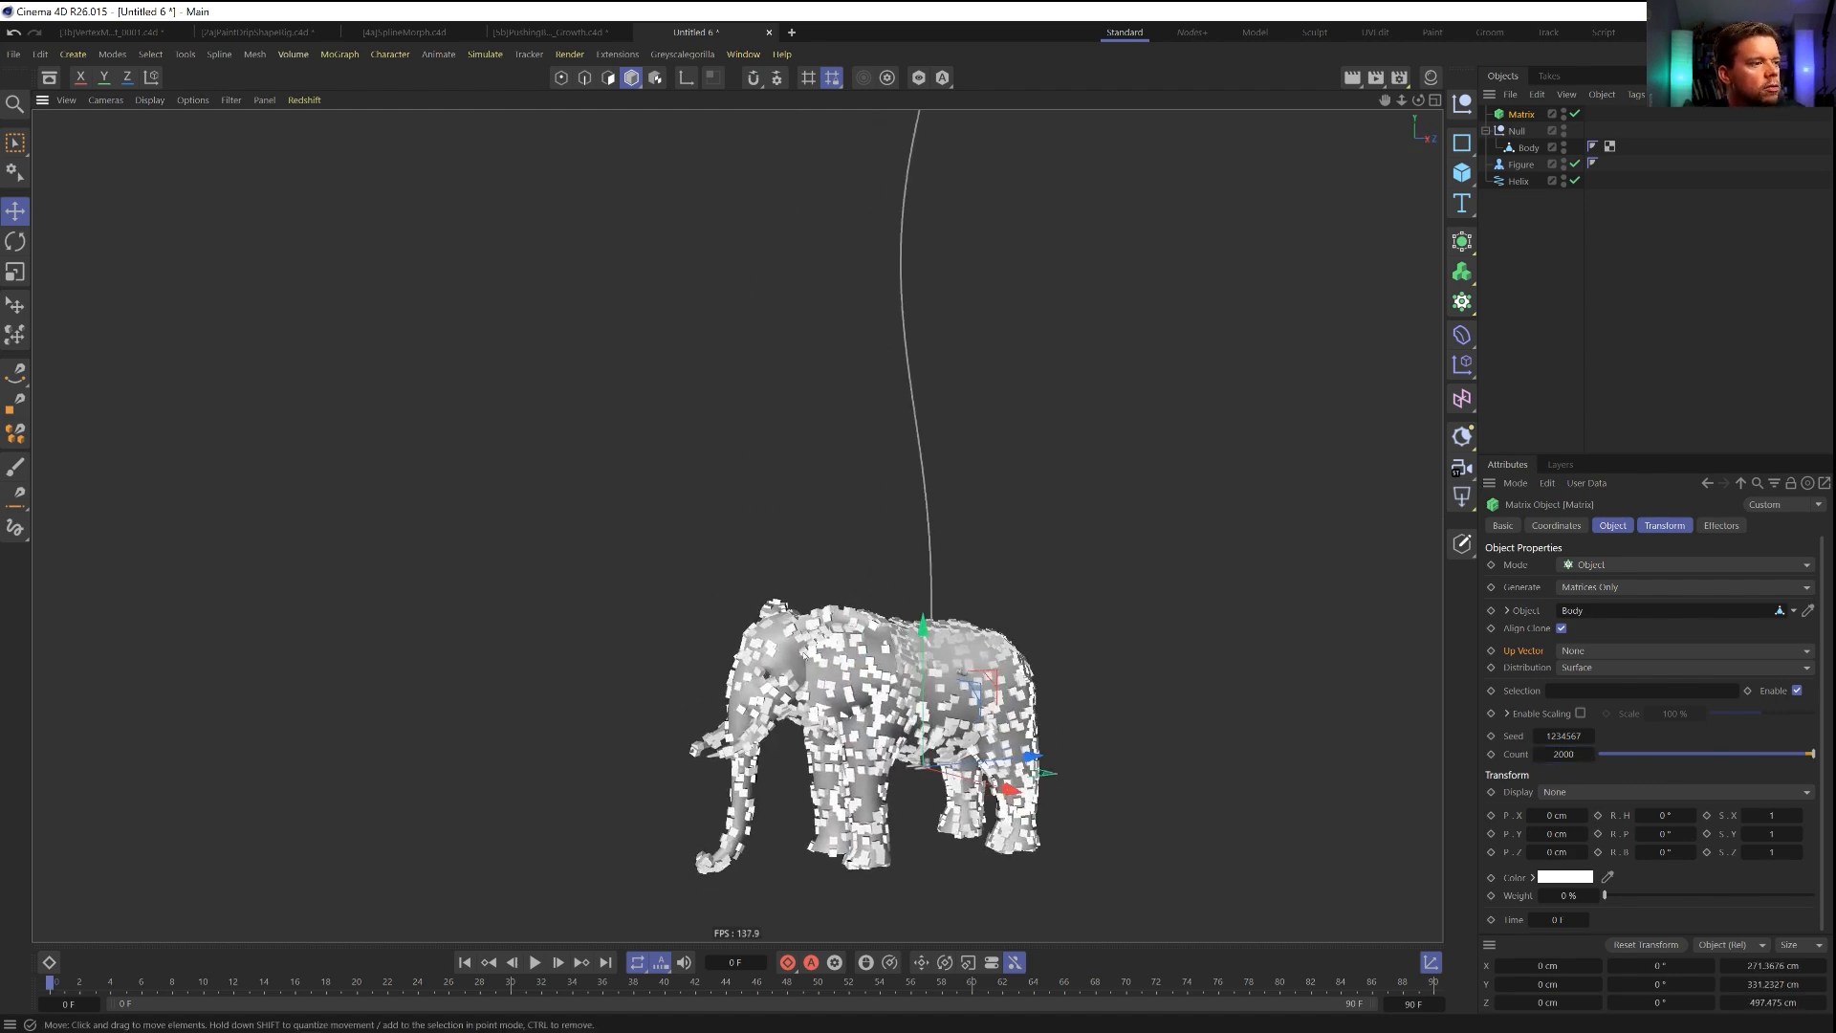
{"action": "left_click", "coordinate": [1595, 668]}
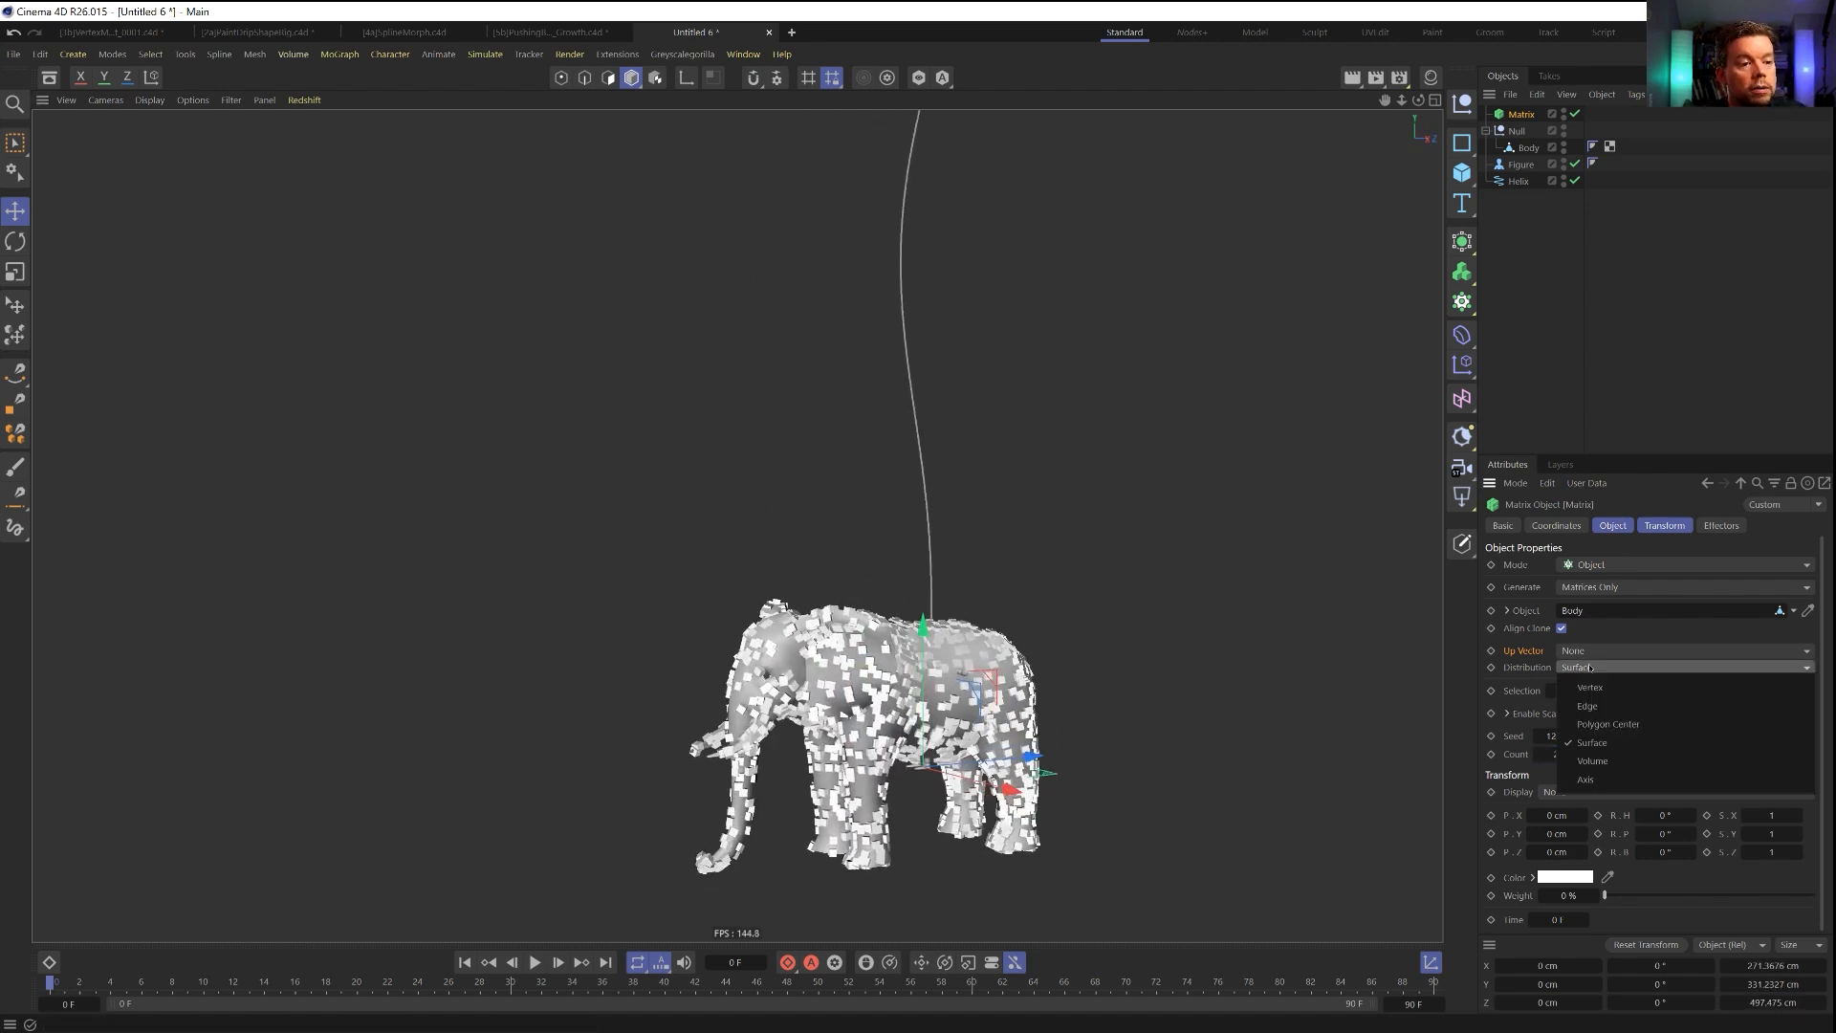
{"action": "left_click", "coordinate": [1598, 725]}
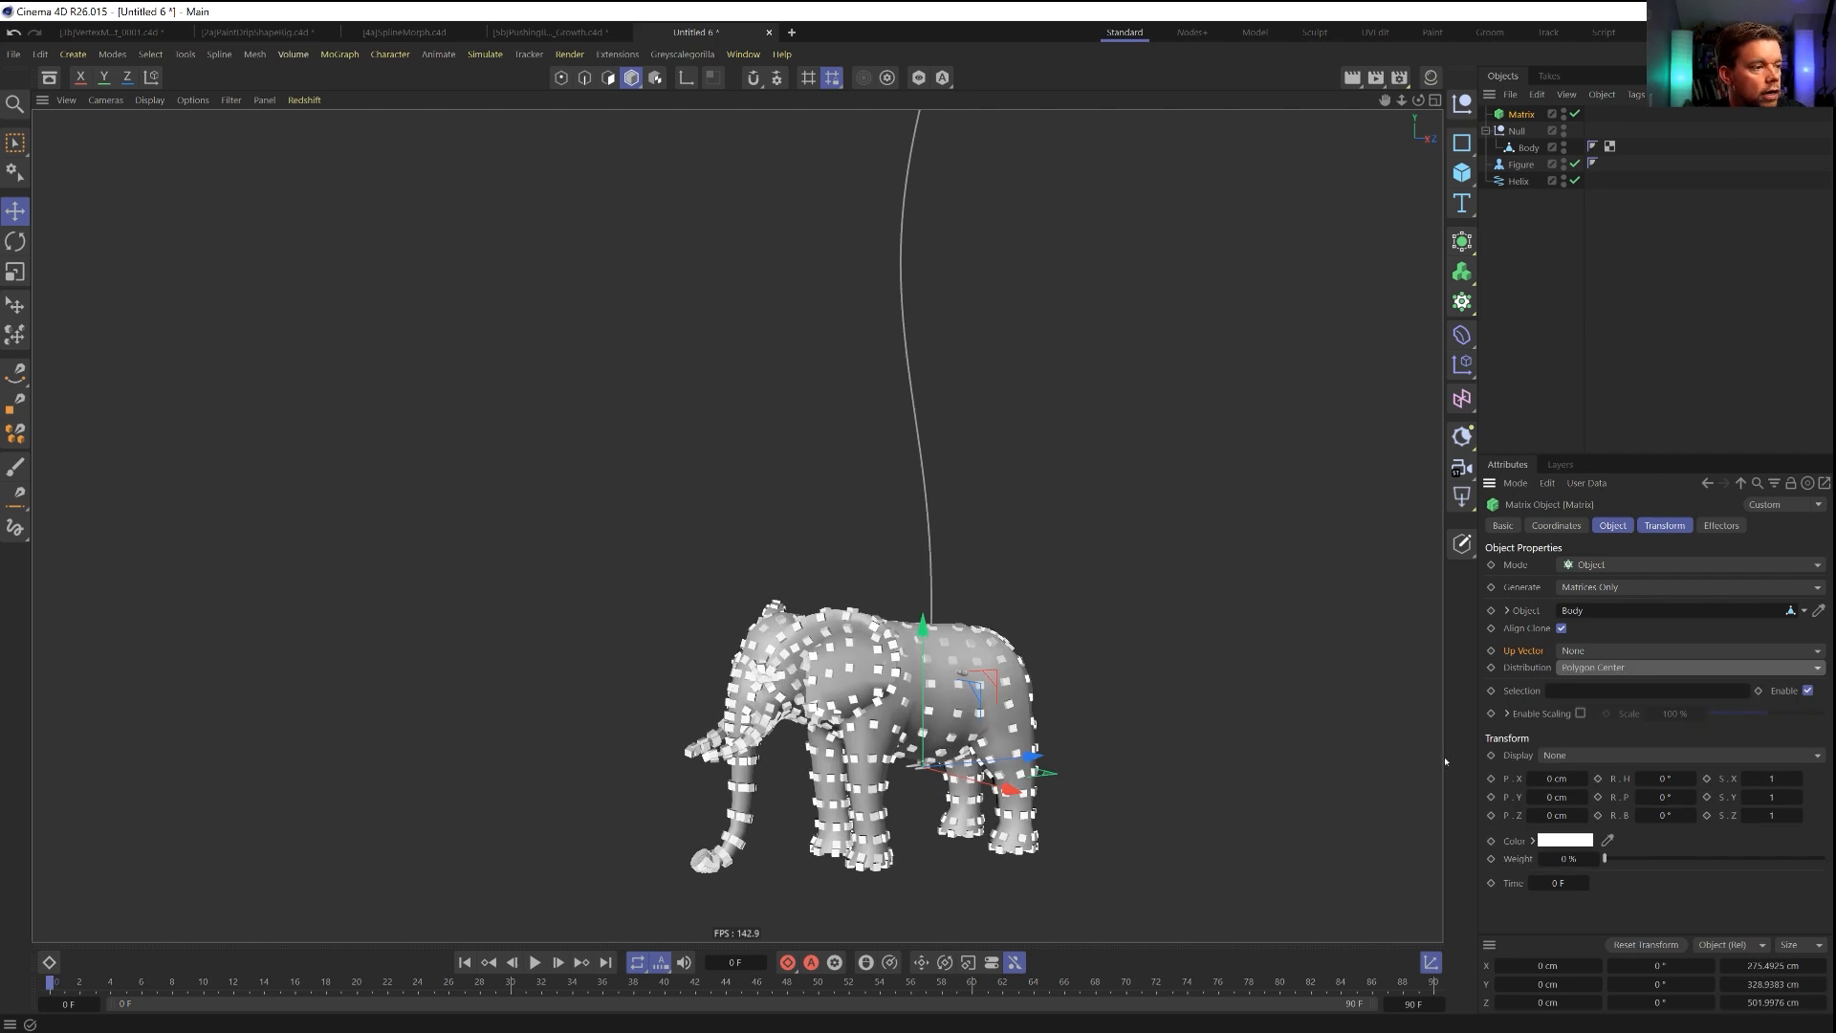
{"action": "left_click", "coordinate": [1620, 669]}
{"action": "left_click", "coordinate": [1590, 688]}
{"action": "mouse_move", "coordinate": [1062, 729]}
{"action": "left_mouse_down", "text": "alt"}
{"action": "mouse_move", "coordinate": [992, 731]}
{"action": "mouse_move", "coordinate": [1053, 707]}
{"action": "left_mouse_up", "text": "alt"}
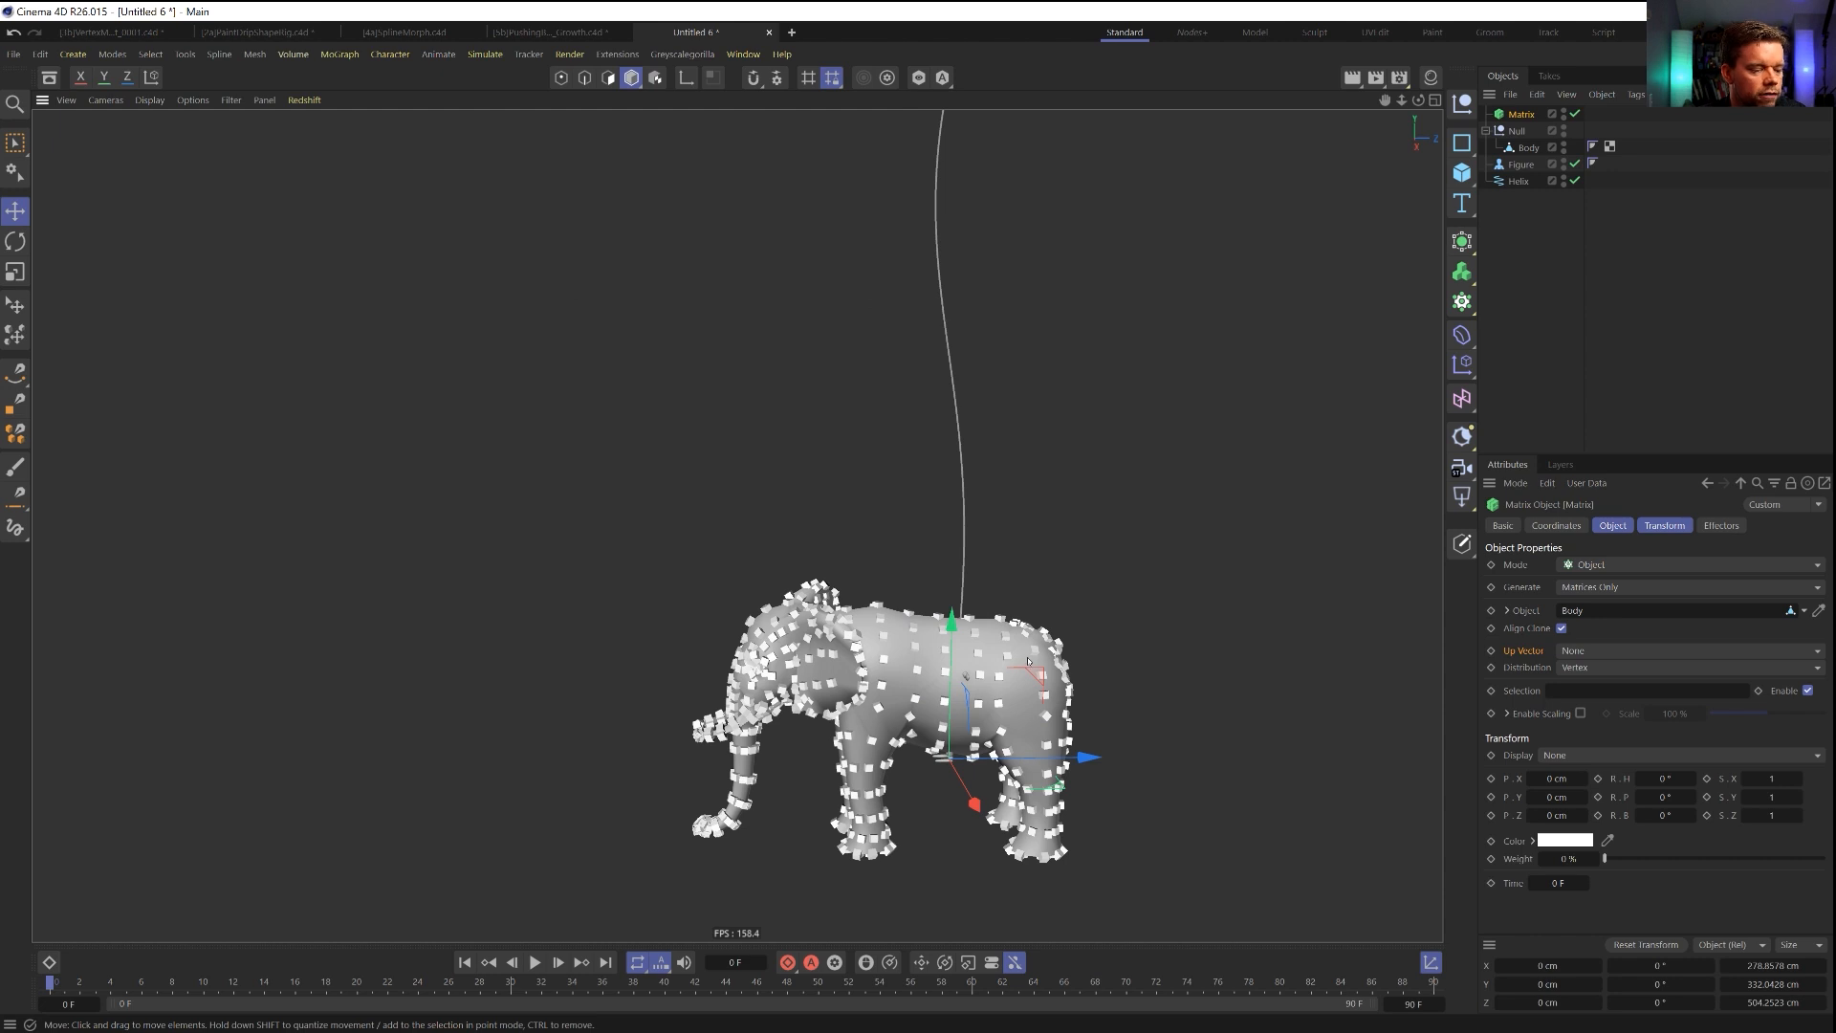
Add a Remesh generator inside the null as the parent of the elephant's Body.
{"action": "left_click", "coordinate": [1520, 132]}
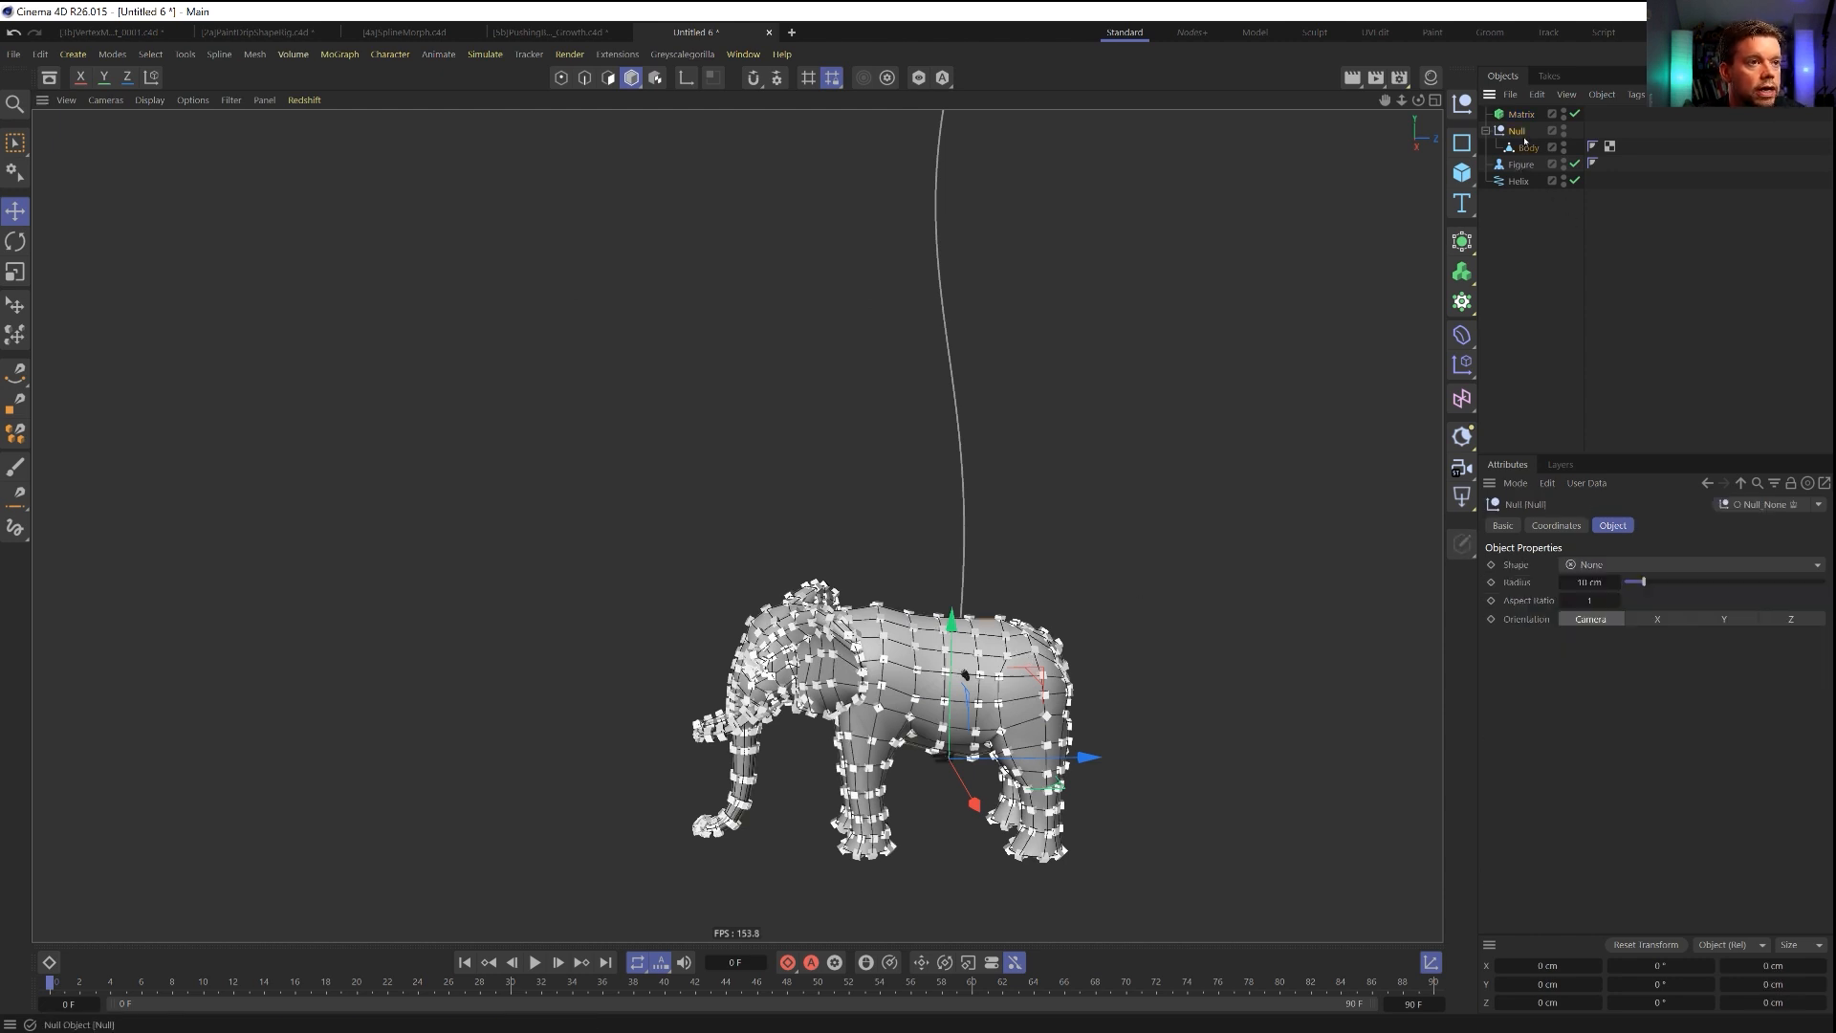
{"action": "left_click", "coordinate": [1525, 143]}
{"action": "left_click", "coordinate": [1462, 272]}
{"action": "left_click", "coordinate": [1462, 242]}
{"action": "left_click", "coordinate": [1568, 498], "text": "alt"}
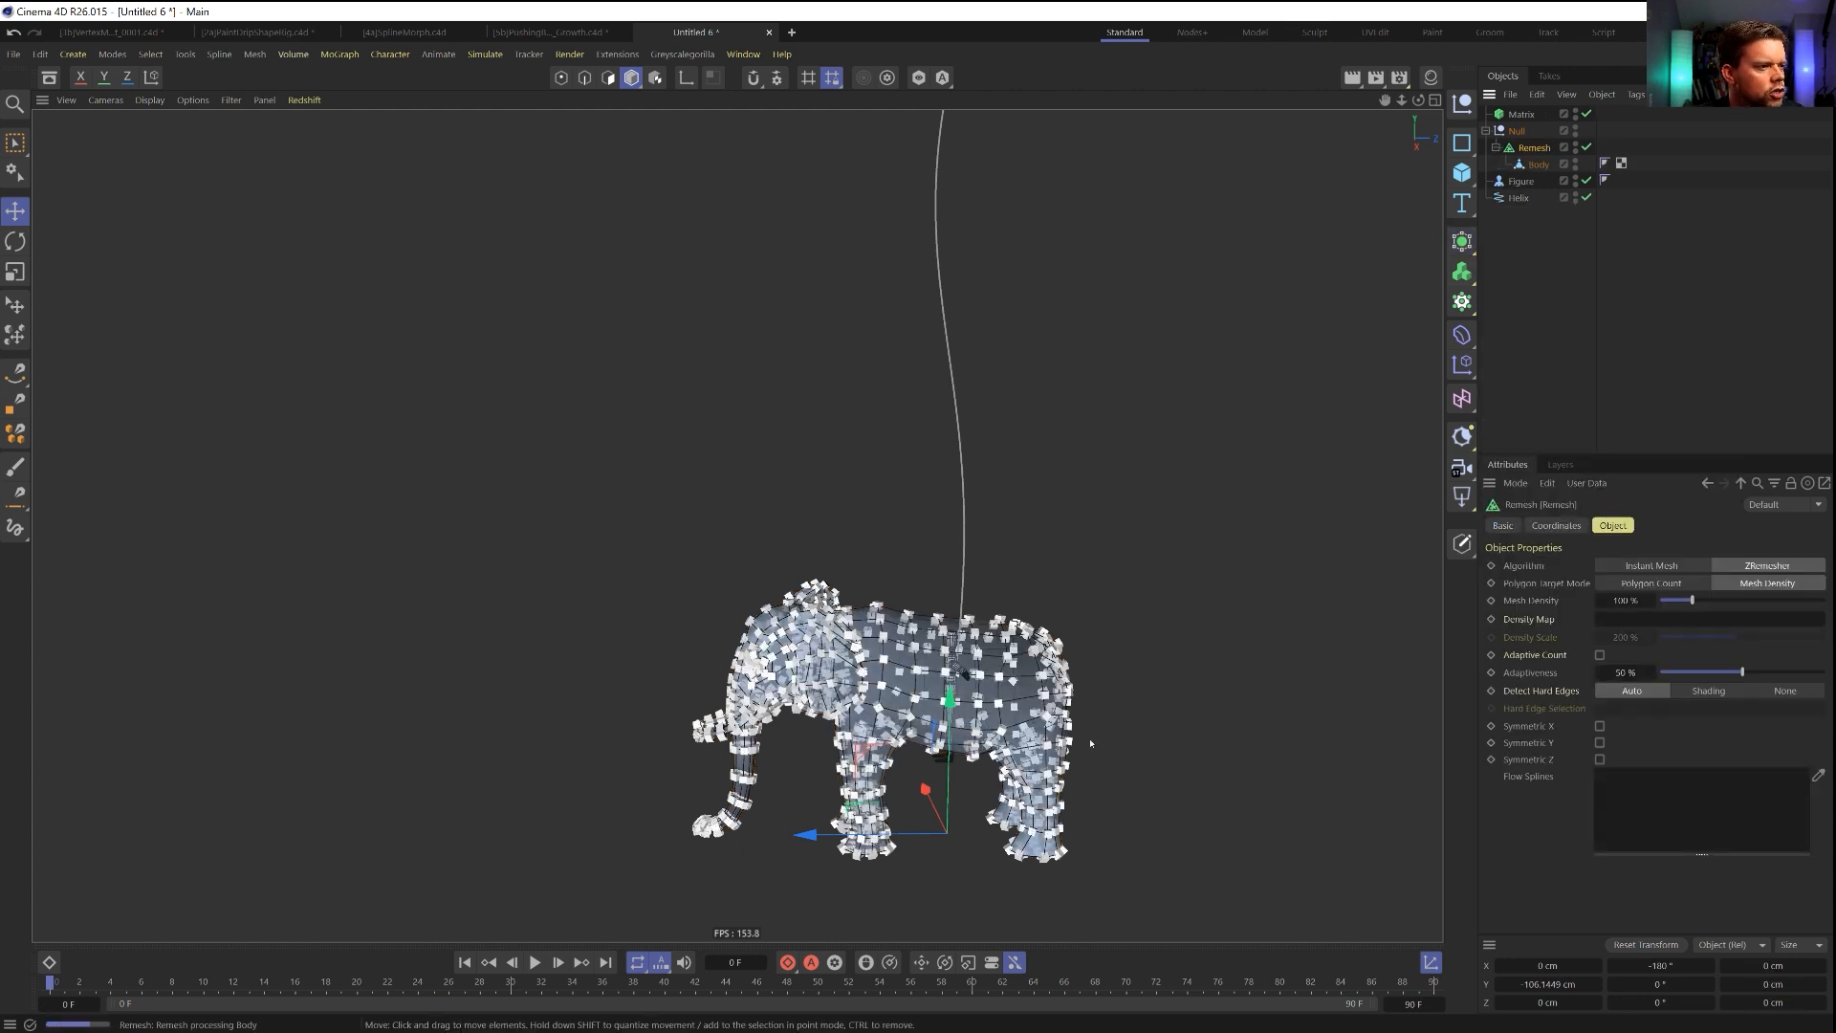
Set the Remesh's Mesh Density to 222 % and its Adaptiveness to 0 %.
{"action": "double_click", "coordinate": [1623, 600]}
{"action": "type", "text": "222"}
{"action": "key", "text": "Return"}
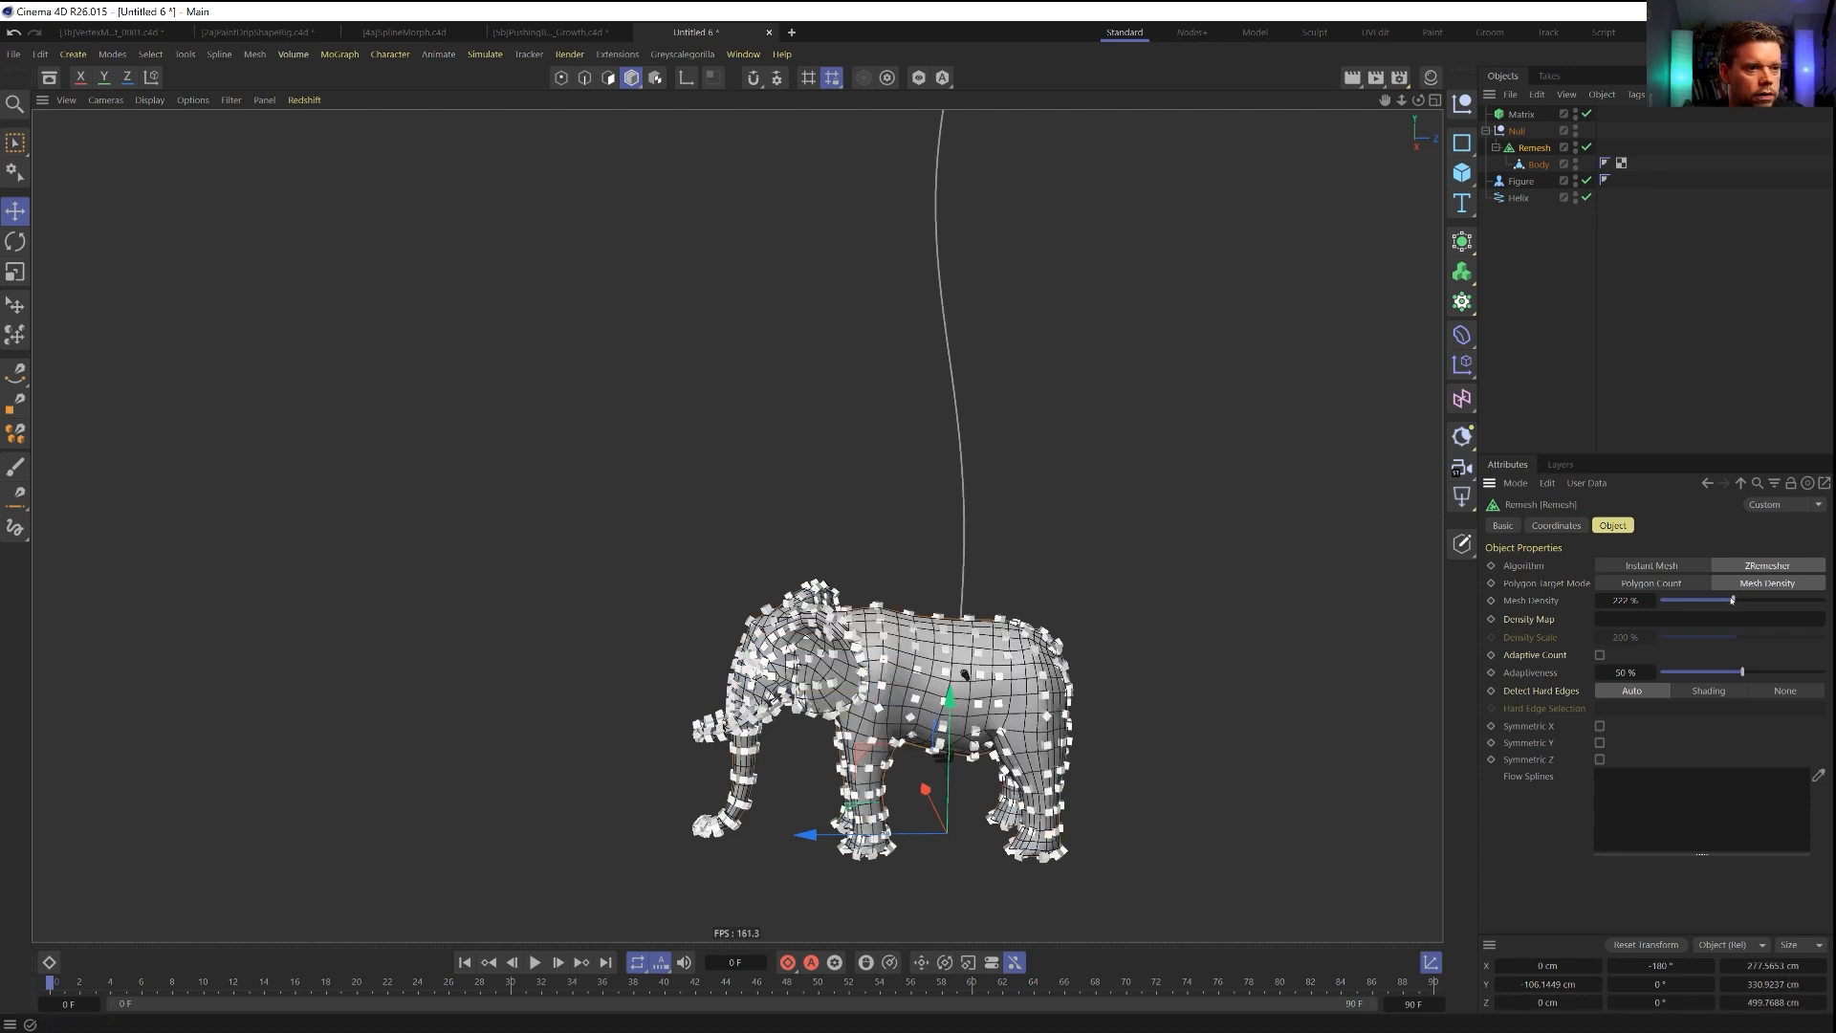
{"action": "left_click_drag", "start_coordinate": [1695, 673], "coordinate": [1660, 674]}
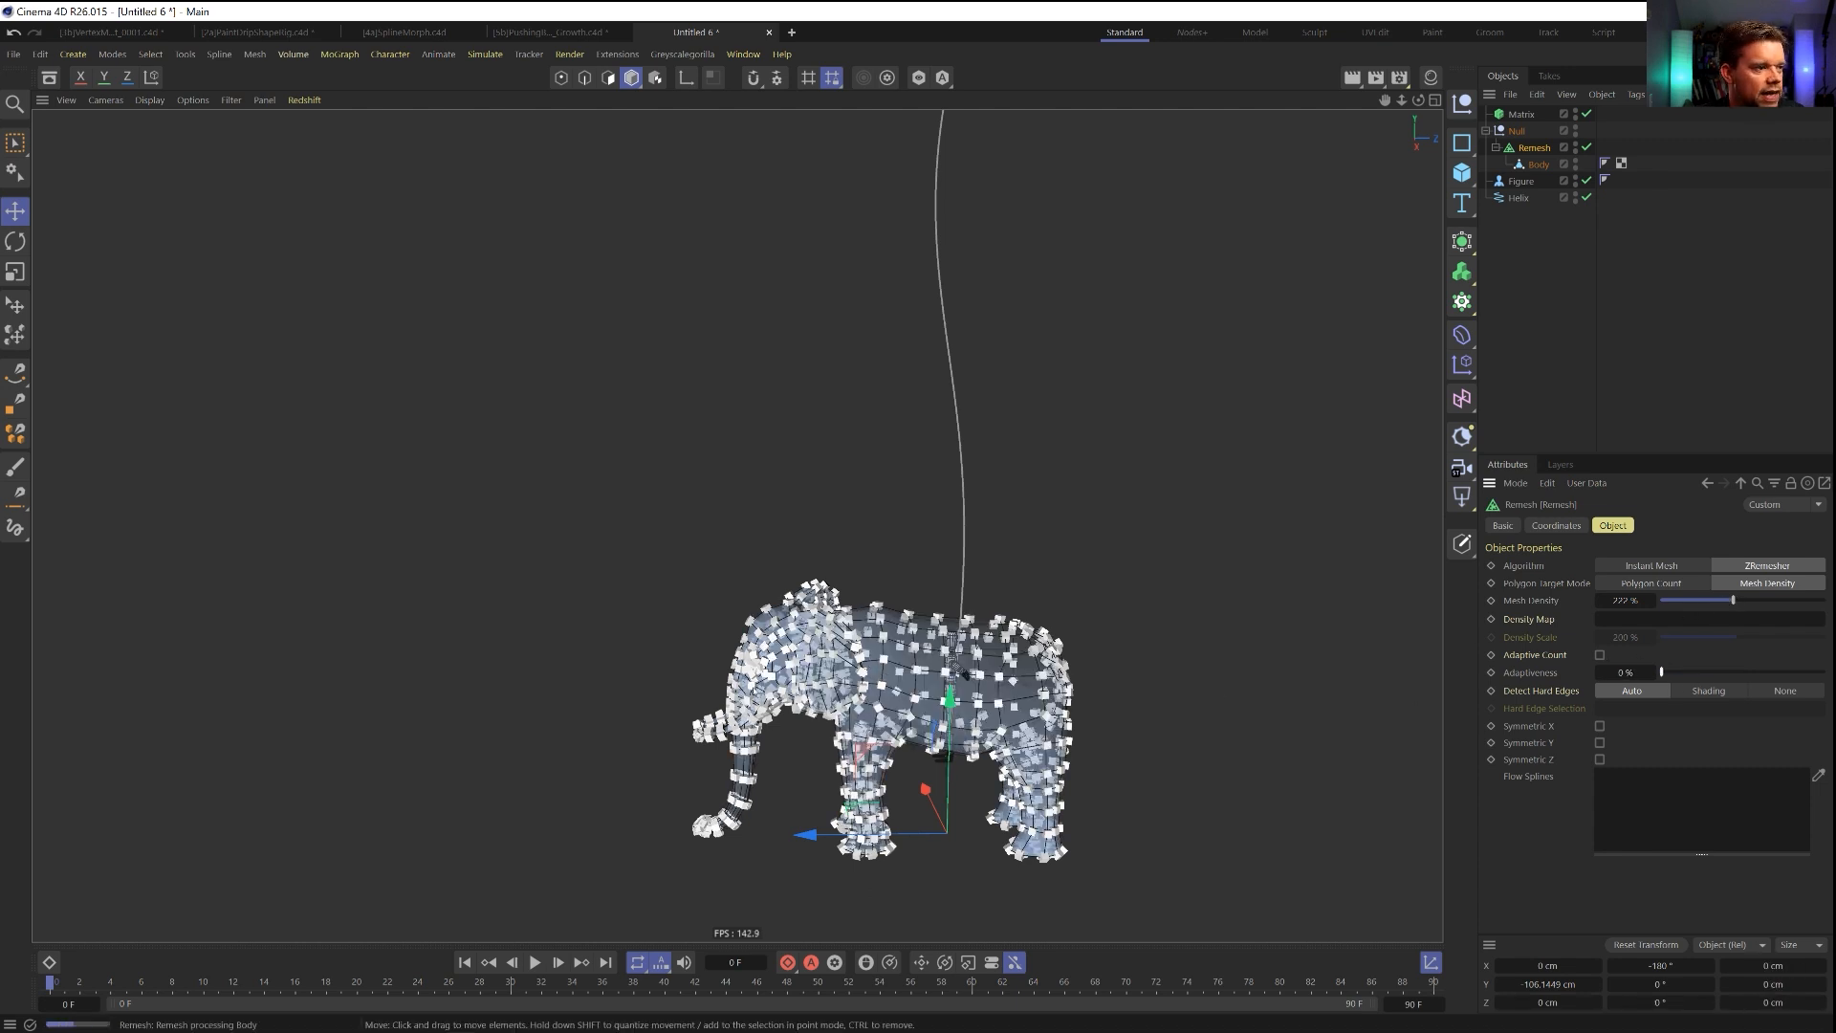
{"action": "left_click_drag", "start_coordinate": [970, 678], "coordinate": [1041, 689], "text": "alt"}
Link the Remesh as the Matrix's source object and hide the Remesh.
{"action": "left_click", "coordinate": [1523, 114]}
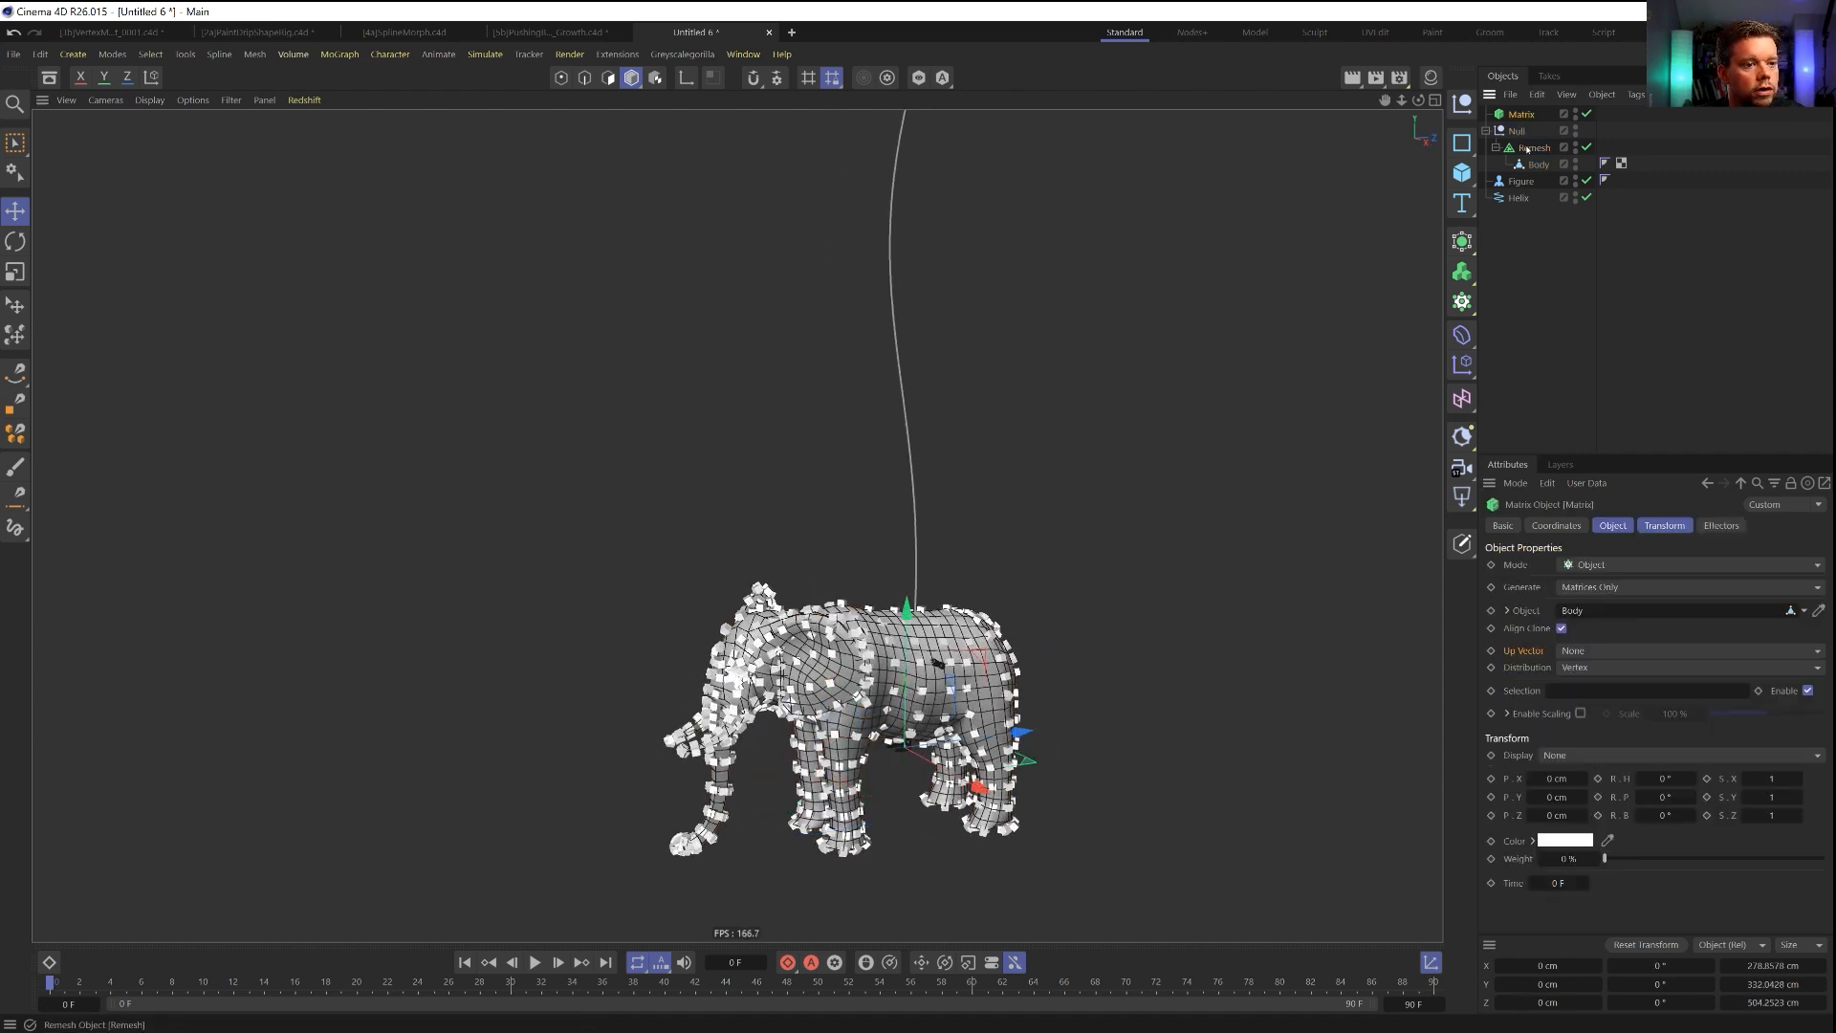
{"action": "left_click_drag", "start_coordinate": [1585, 599], "coordinate": [1586, 611]}
{"action": "mouse_move", "coordinate": [899, 660]}
{"action": "left_mouse_down", "text": "alt"}
{"action": "mouse_move", "coordinate": [849, 649]}
{"action": "mouse_move", "coordinate": [926, 659]}
{"action": "left_mouse_up", "text": "alt"}
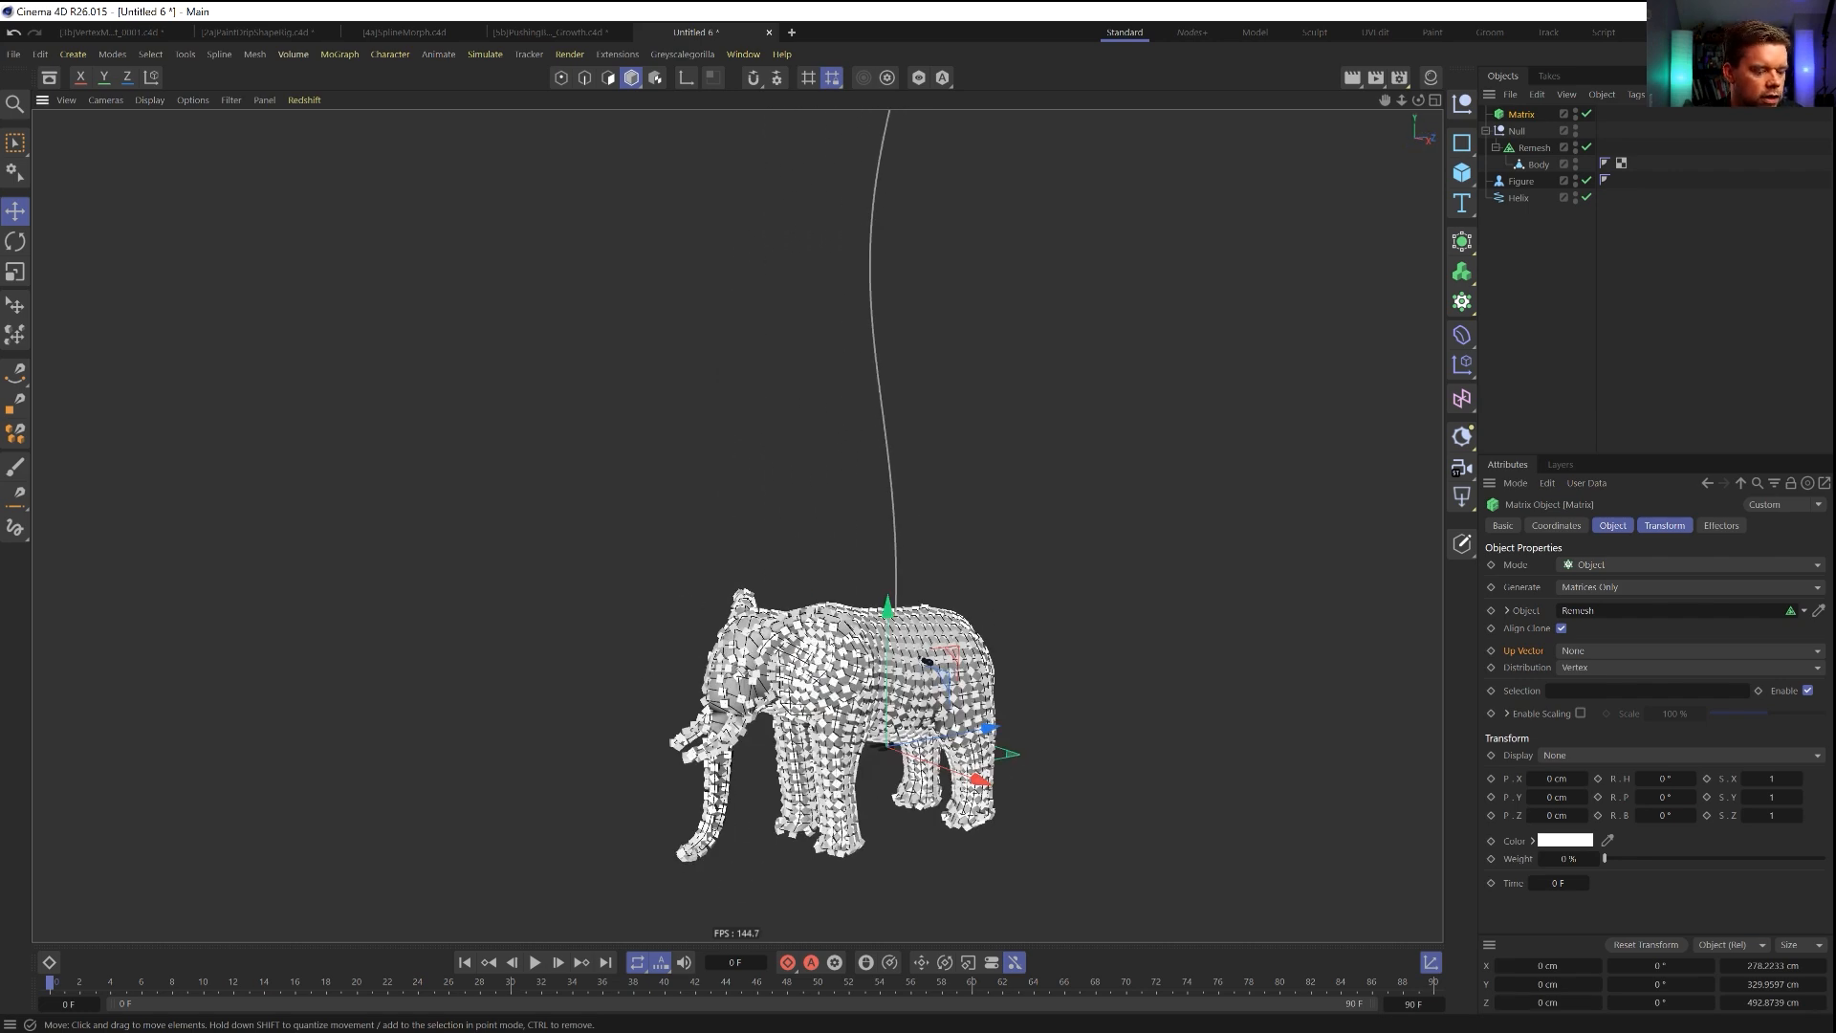
{"action": "left_click", "coordinate": [1764, 345]}
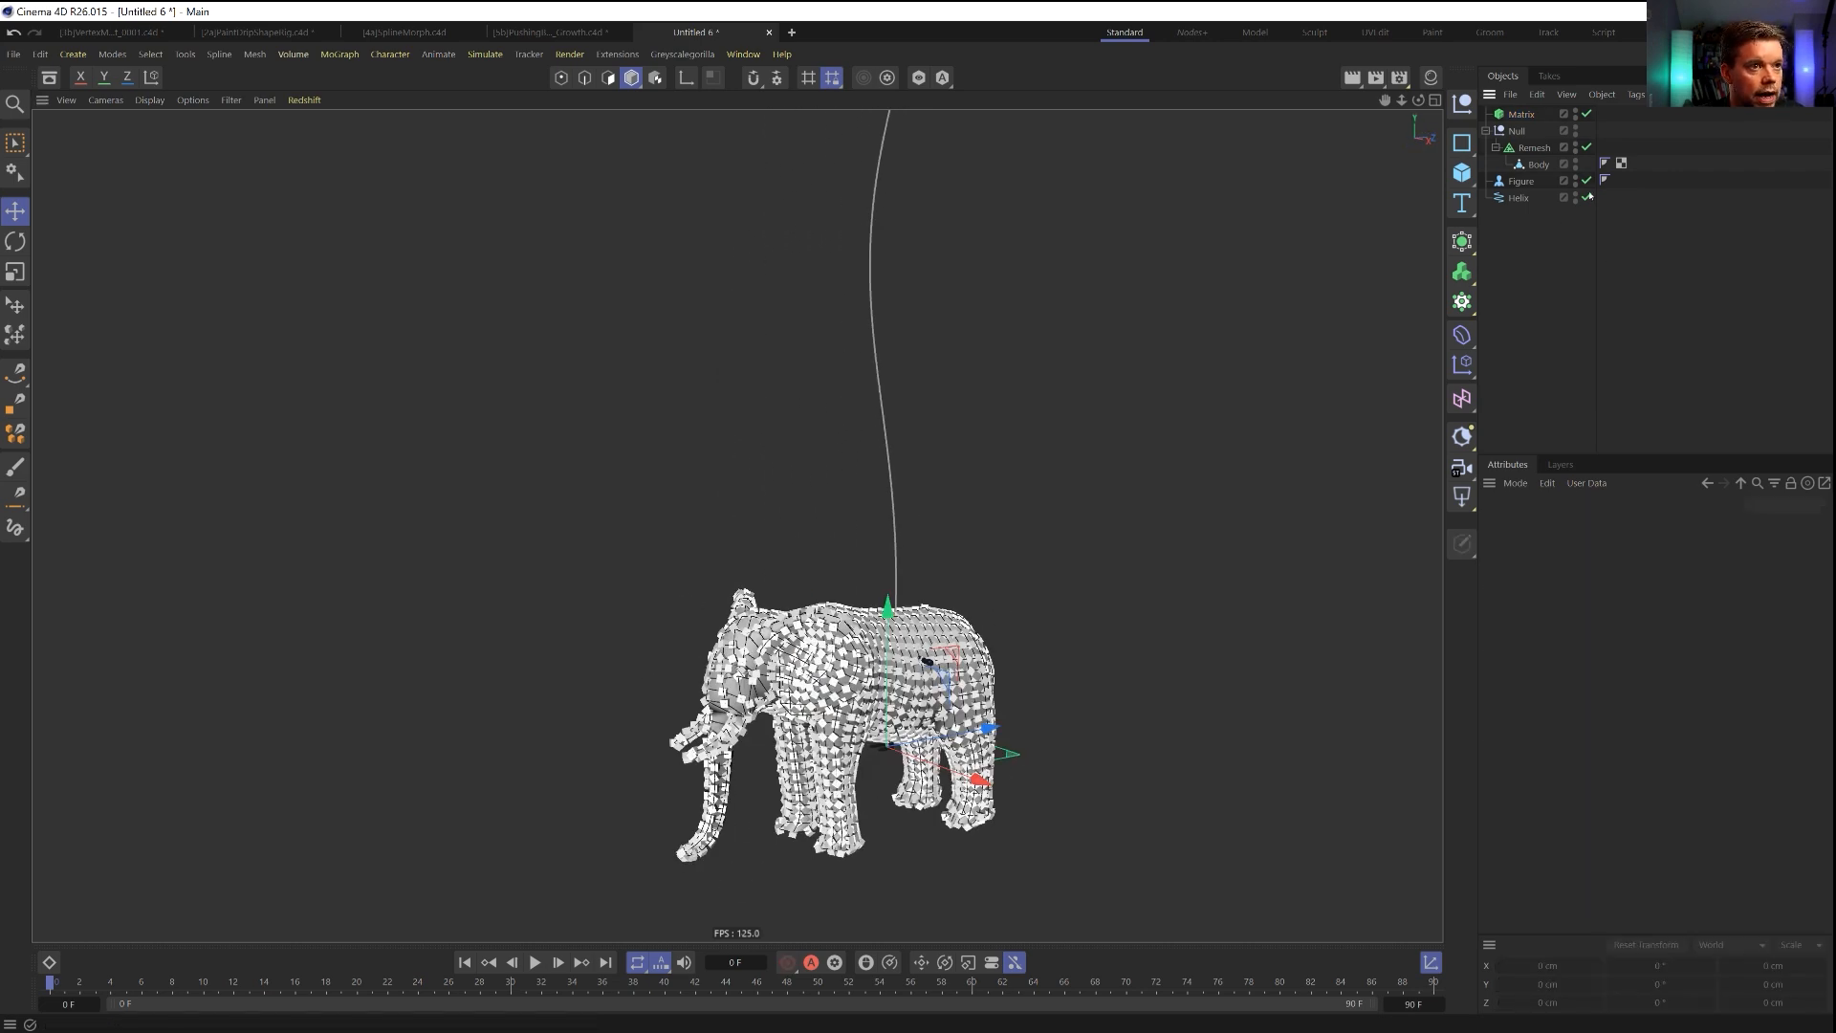
{"action": "left_click", "coordinate": [1576, 145]}
{"action": "mouse_move", "coordinate": [860, 681]}
{"action": "left_mouse_down", "text": "alt"}
{"action": "mouse_move", "coordinate": [1098, 669]}
{"action": "mouse_move", "coordinate": [823, 674]}
{"action": "mouse_move", "coordinate": [976, 717]}
{"action": "mouse_move", "coordinate": [856, 698]}
{"action": "left_mouse_up", "text": "alt"}
Move the Matrix into the elephant's null, directly above the Remesh.
{"action": "left_click", "coordinate": [1521, 113]}
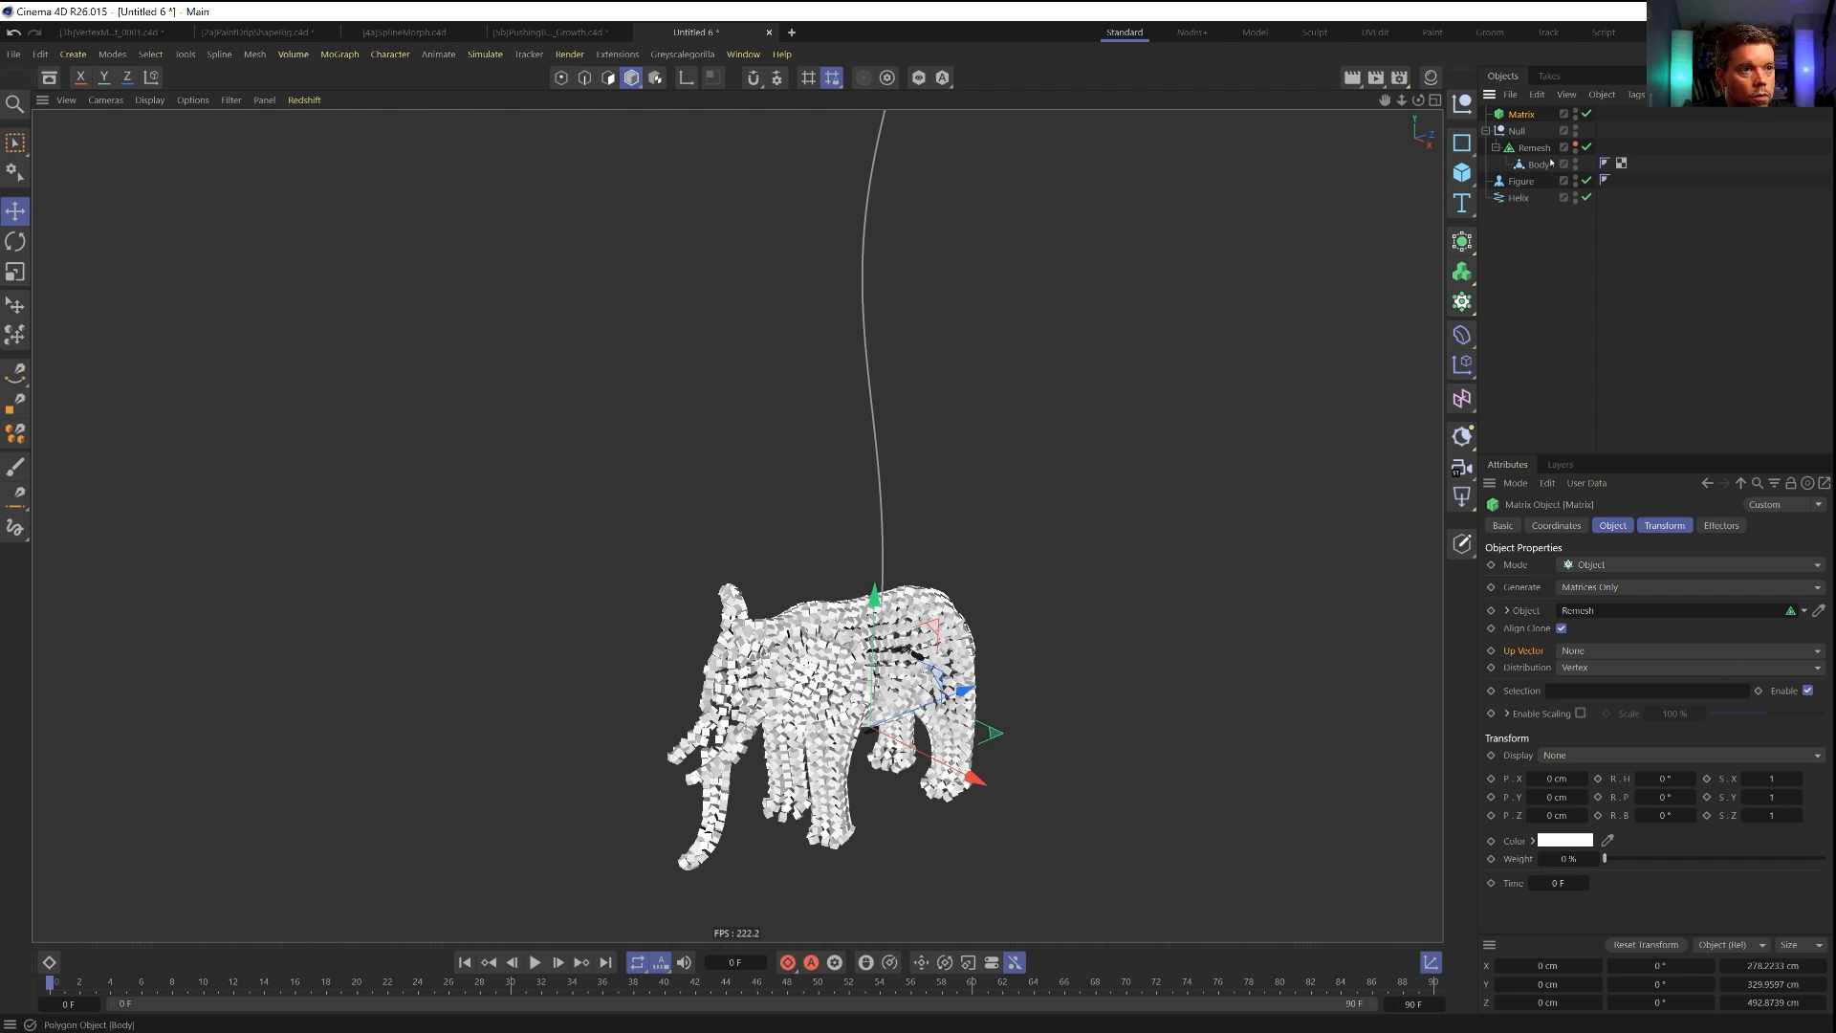
{"action": "left_click_drag", "start_coordinate": [898, 680], "coordinate": [871, 681], "text": "alt"}
{"action": "middle_click_drag", "start_coordinate": [898, 681], "coordinate": [917, 626], "text": "alt"}
{"action": "right_click_drag", "start_coordinate": [899, 682], "coordinate": [952, 682], "text": "alt"}
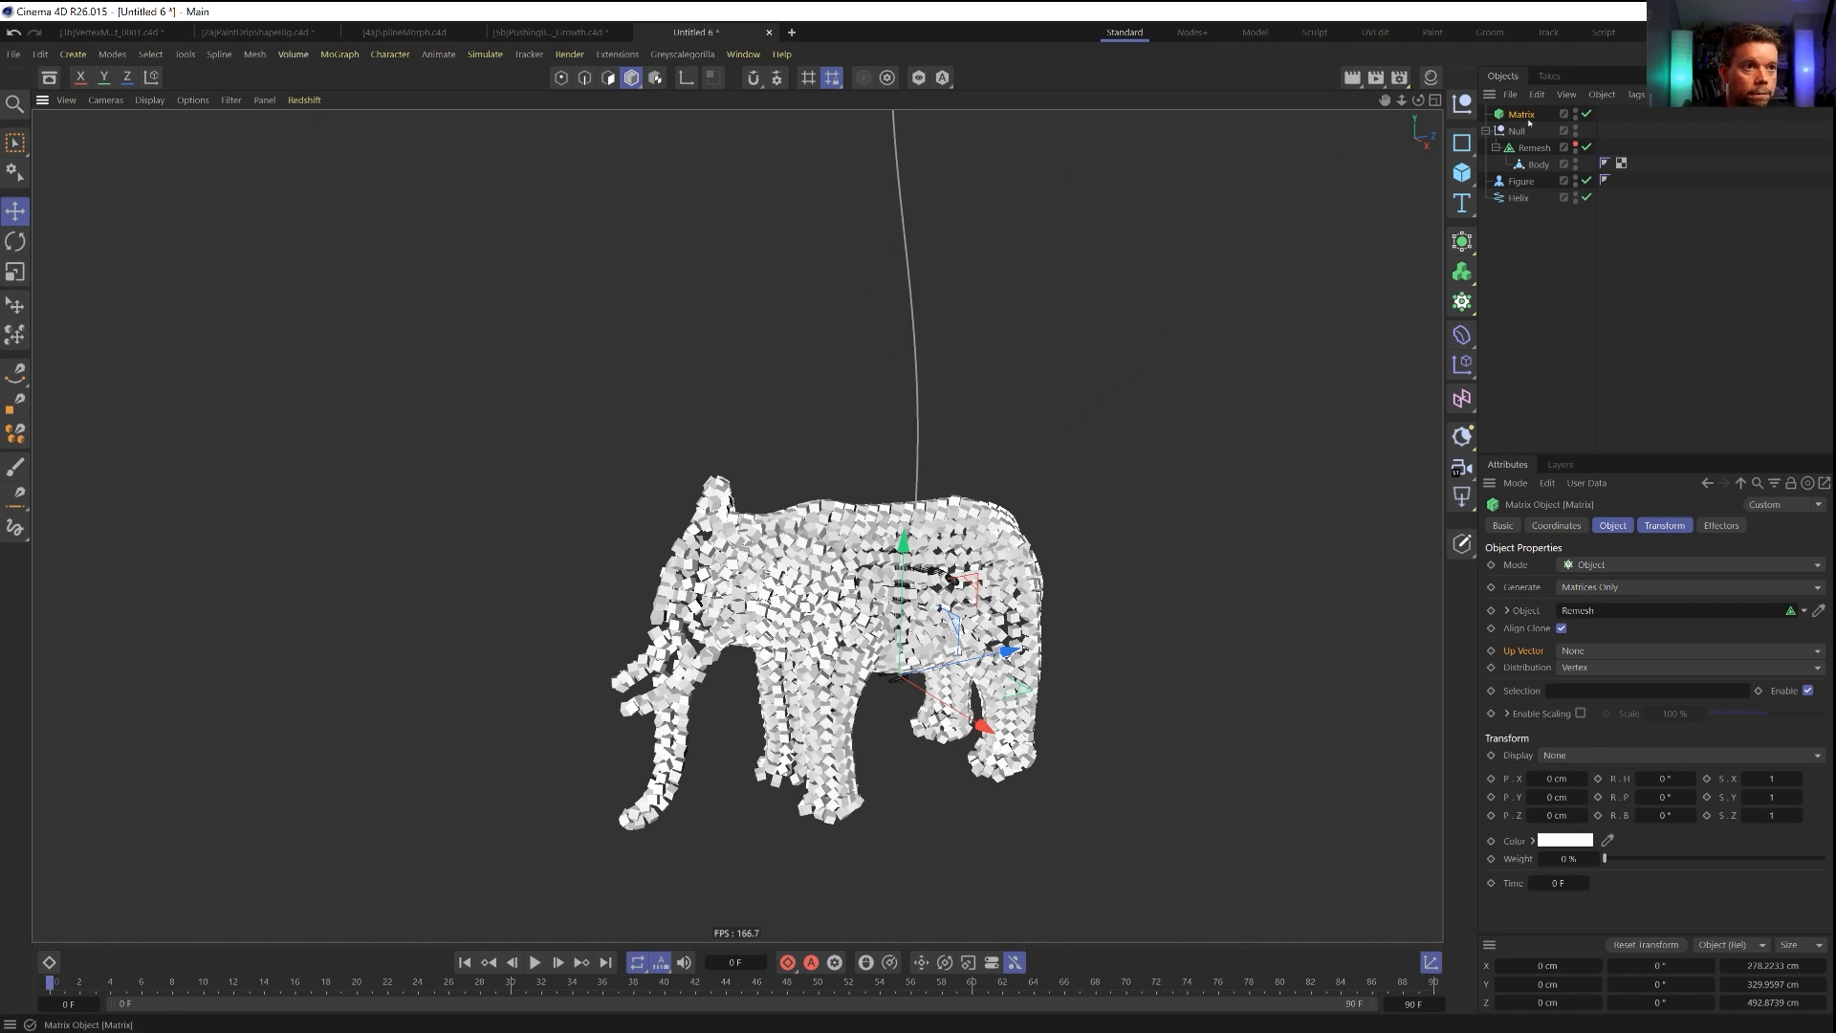
{"action": "left_click_drag", "start_coordinate": [1526, 118], "coordinate": [1554, 149]}
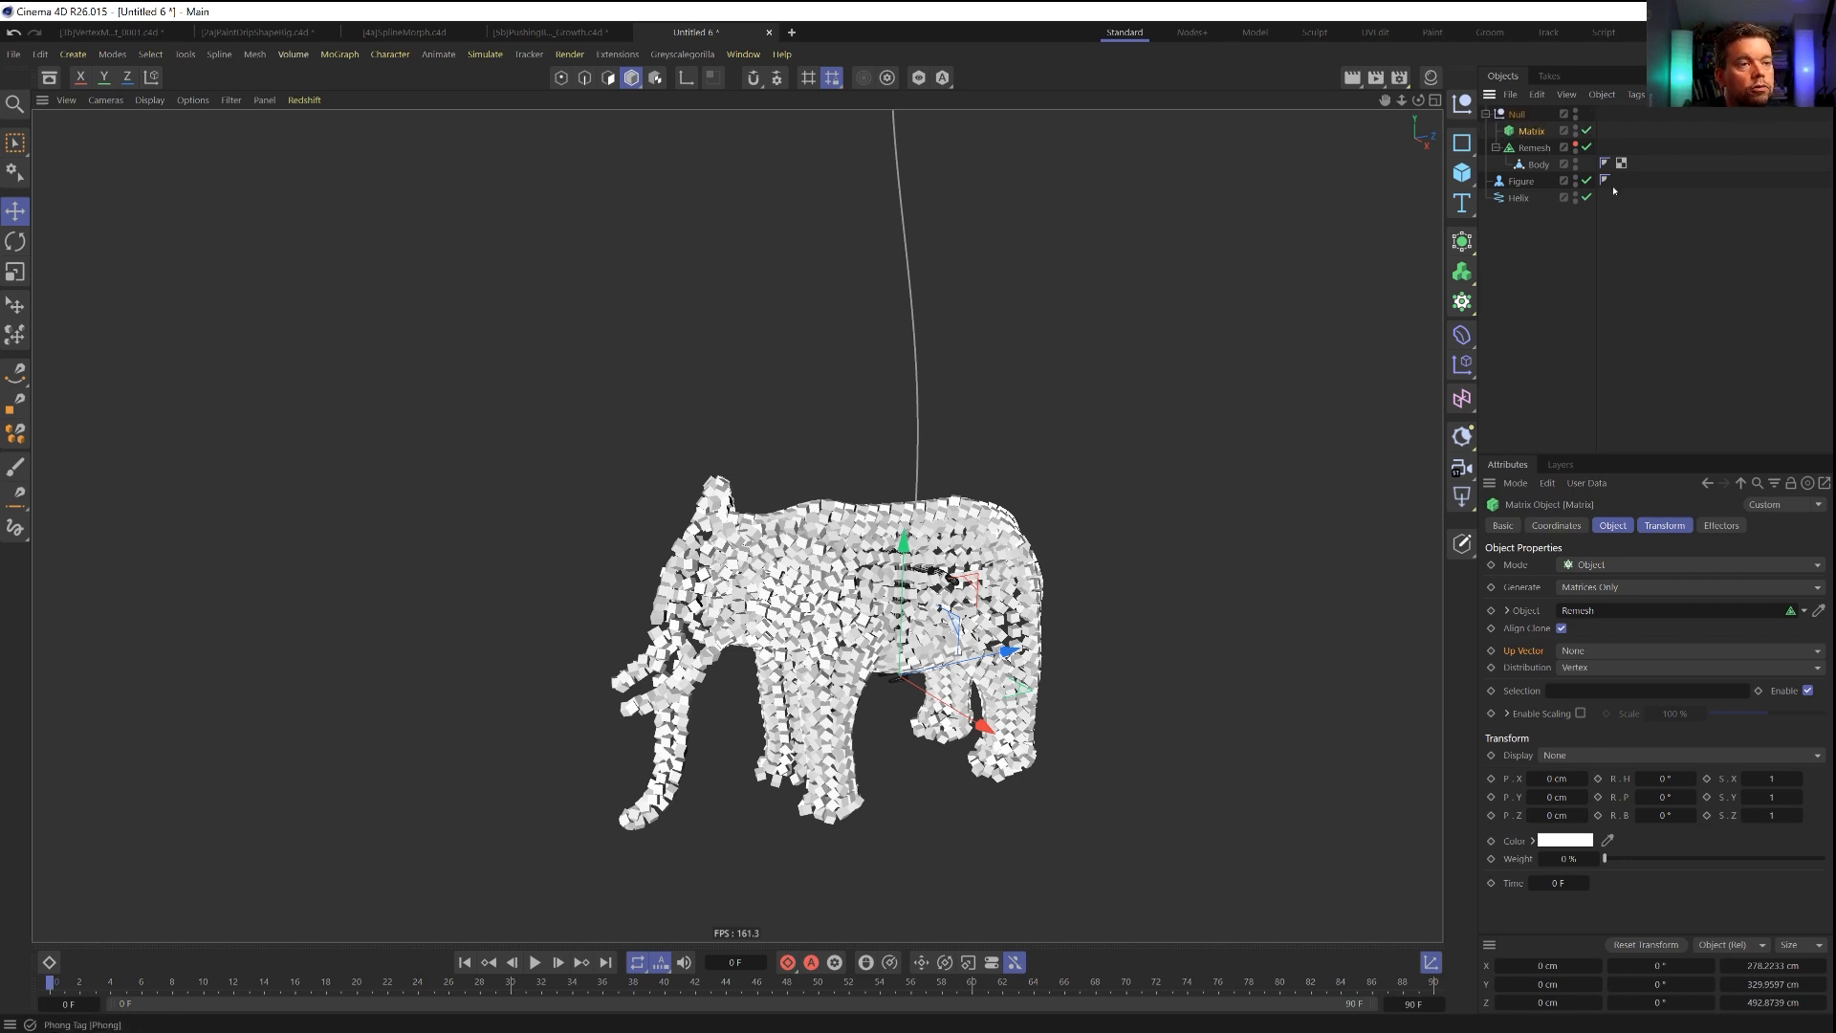
Convert the Remesh to an editable mesh and select its Body_remesh for polygon editing.
{"action": "left_click", "coordinate": [1535, 148]}
{"action": "key", "text": "c"}
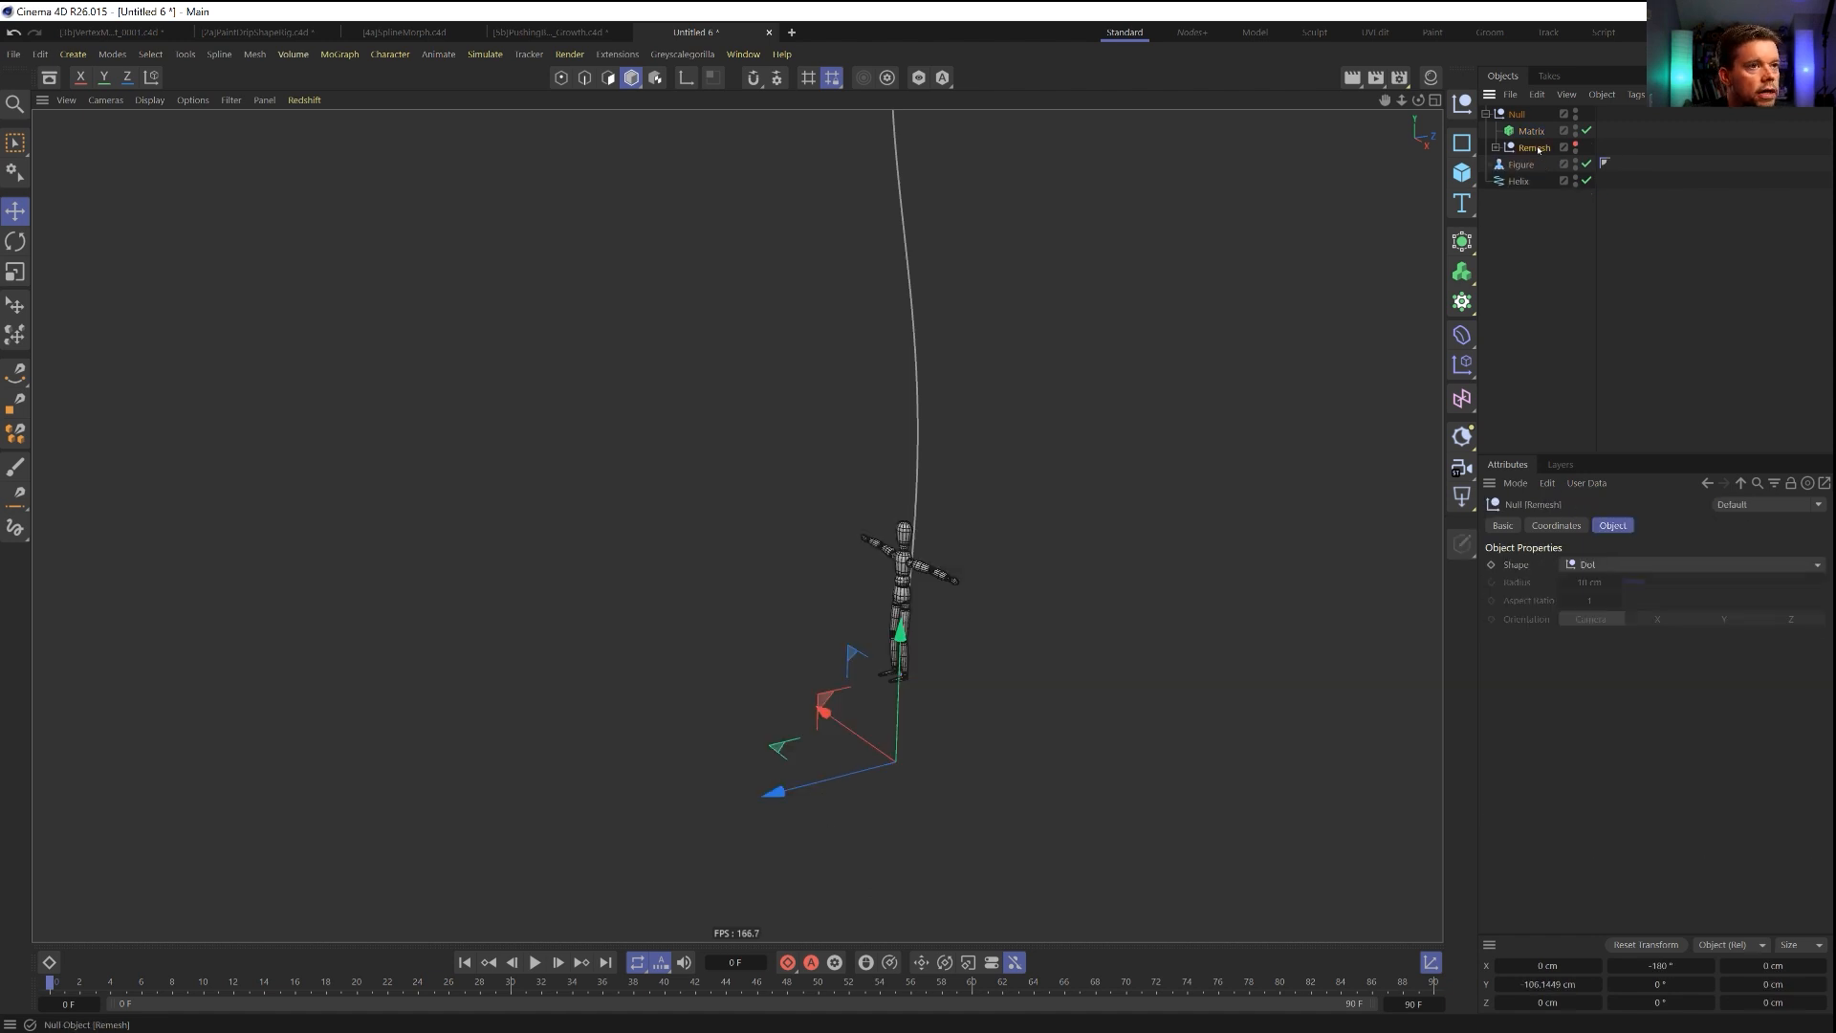
{"action": "left_click", "coordinate": [1496, 147]}
{"action": "left_click", "coordinate": [1555, 165]}
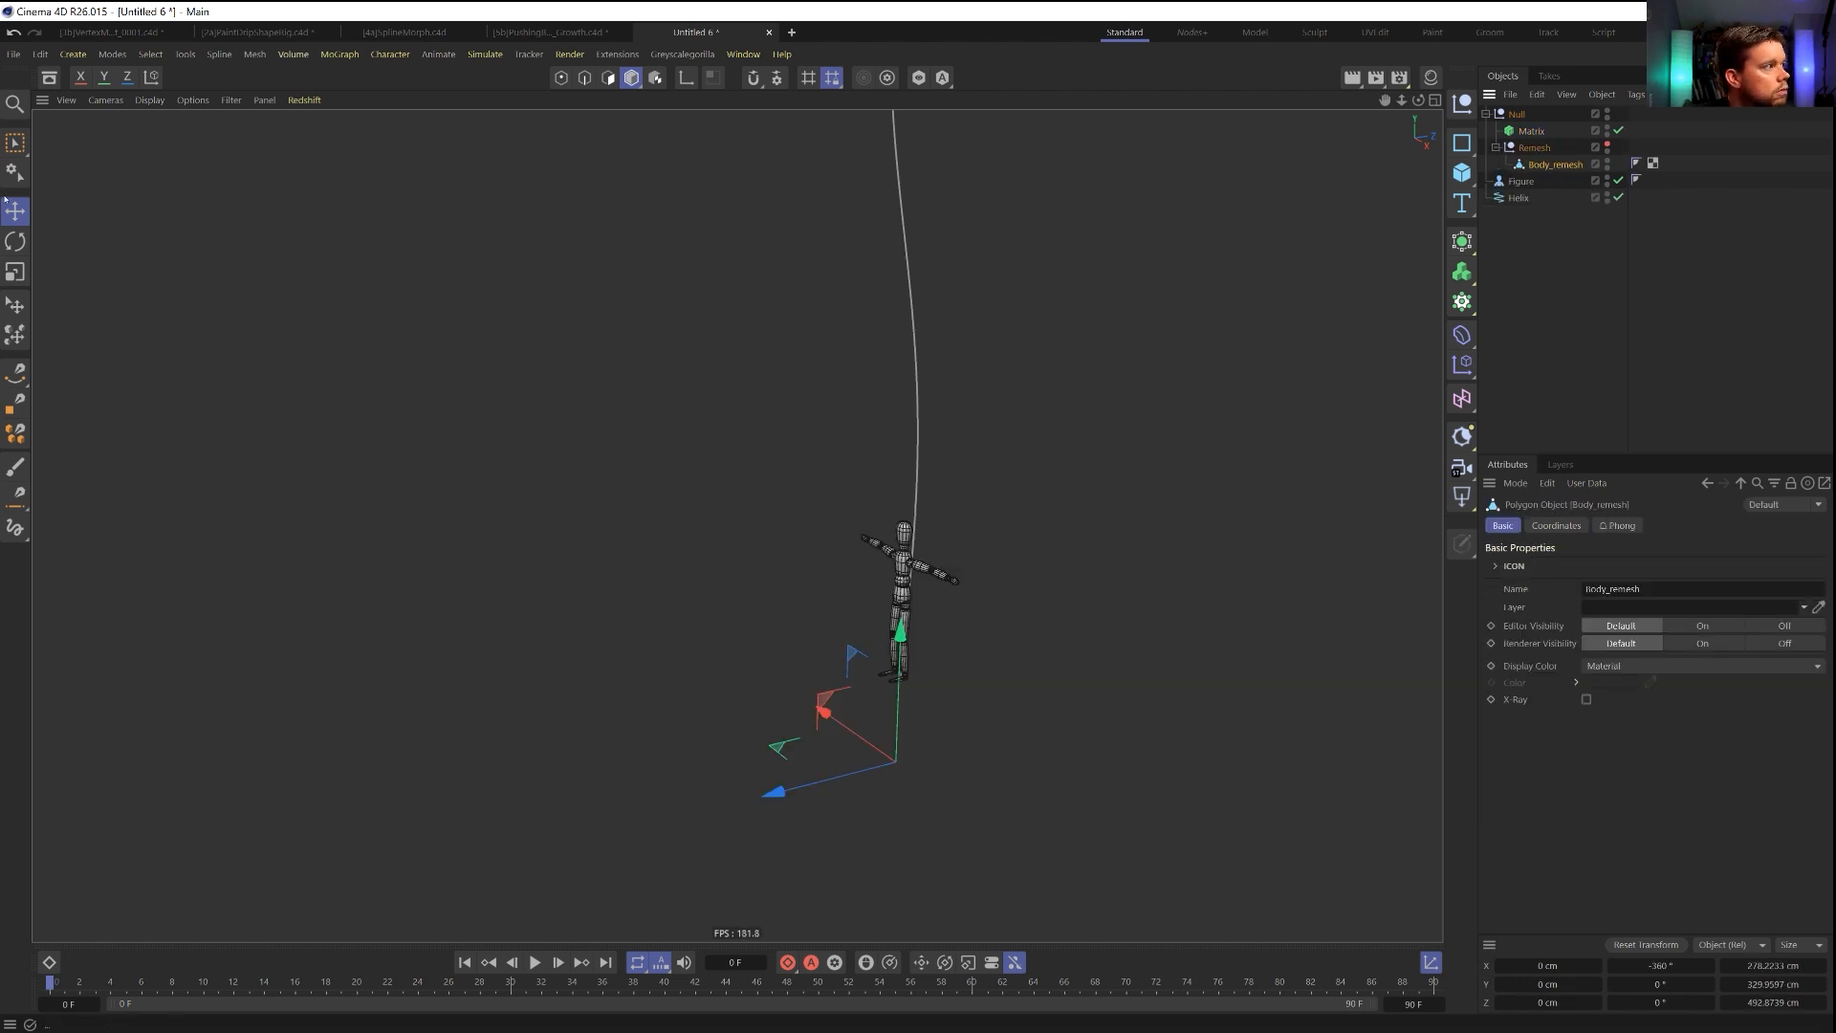
{"action": "left_click", "coordinate": [608, 78]}
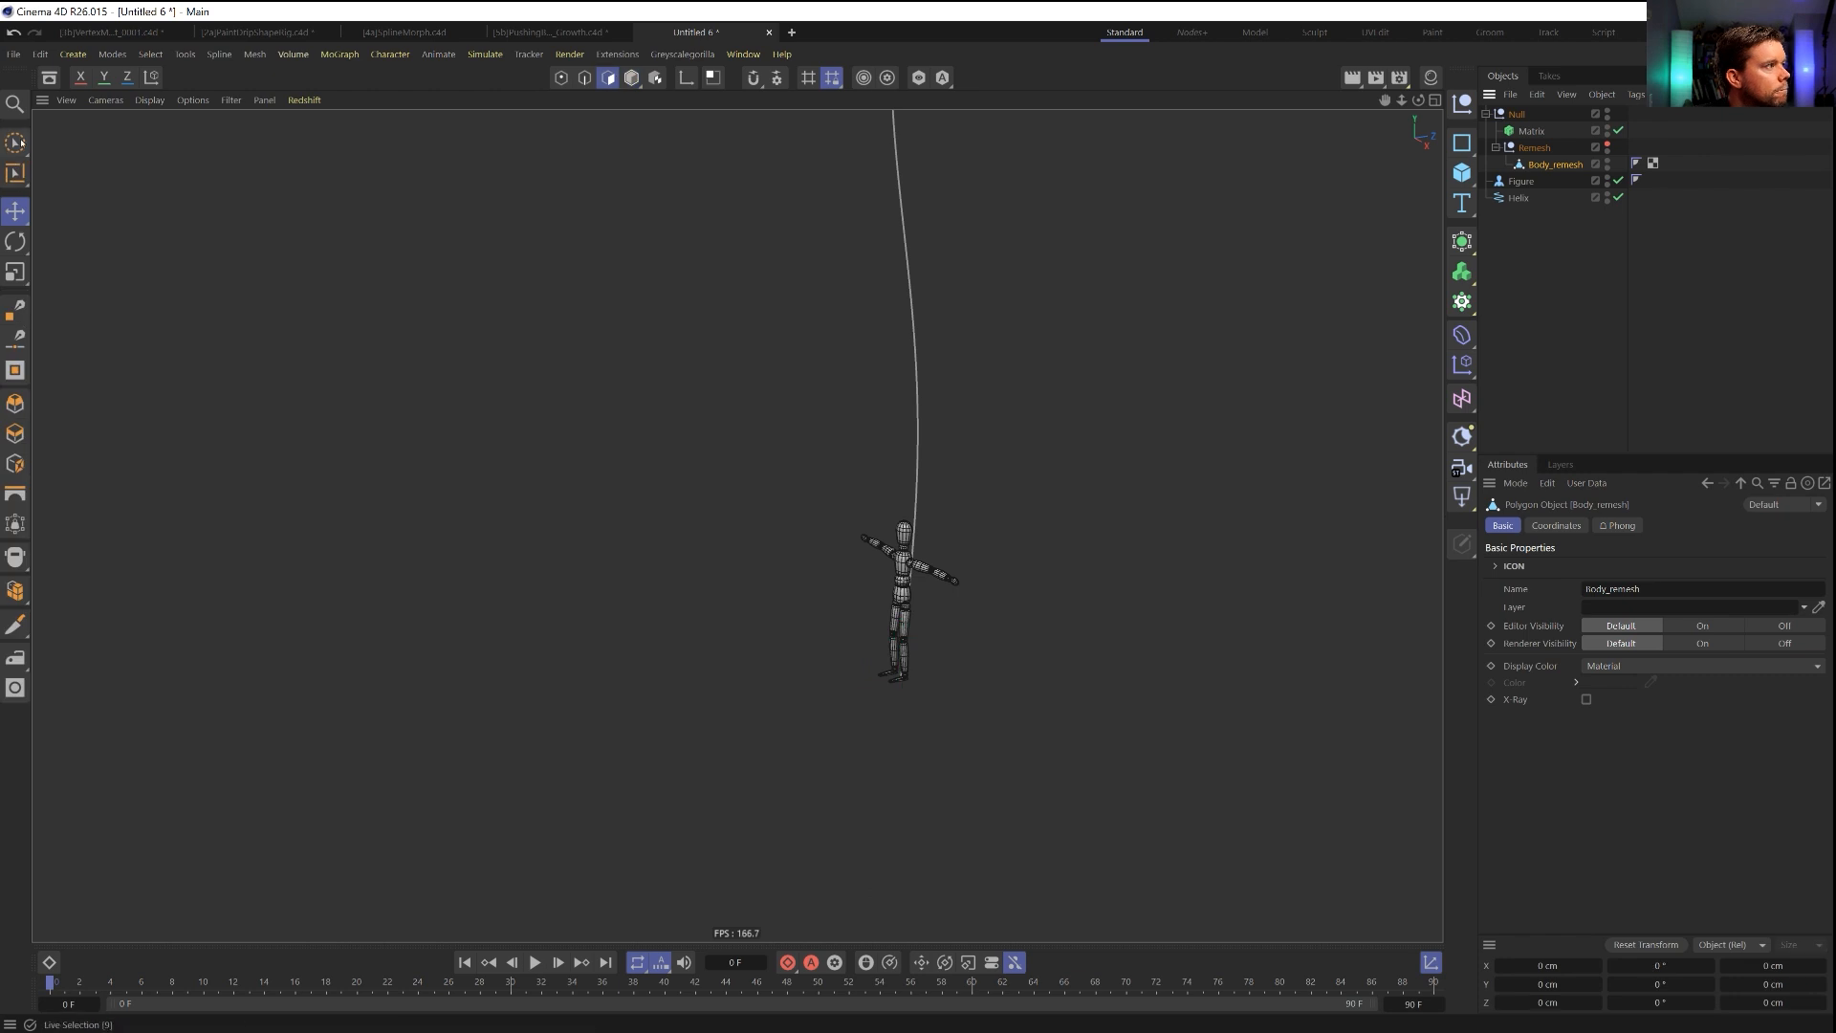
Select all polygons of Body_remesh to read their count, and undo back to the unconverted Remesh.
{"action": "key", "text": "9"}
{"action": "key", "text": "ctrl+a"}
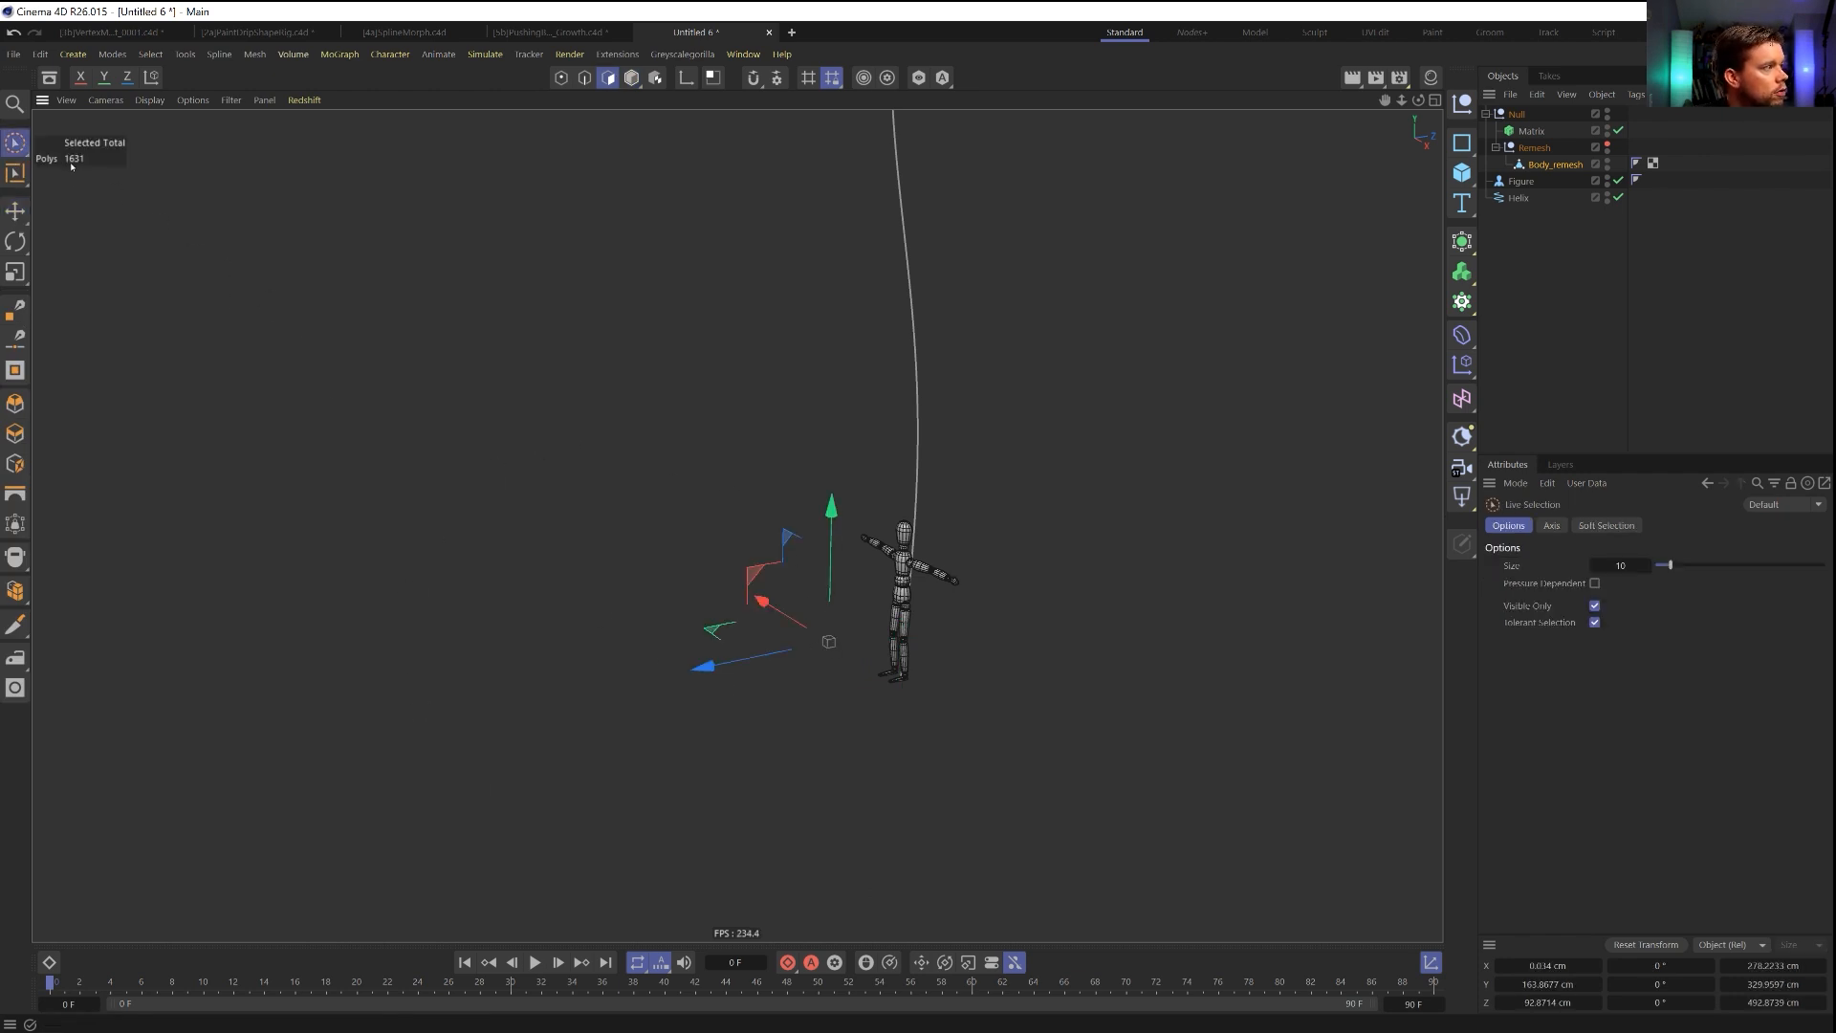
{"action": "key", "text": "ctrl+z"}
{"action": "key", "text": "ctrl+z"}
{"action": "key", "text": "ctrl+z"}
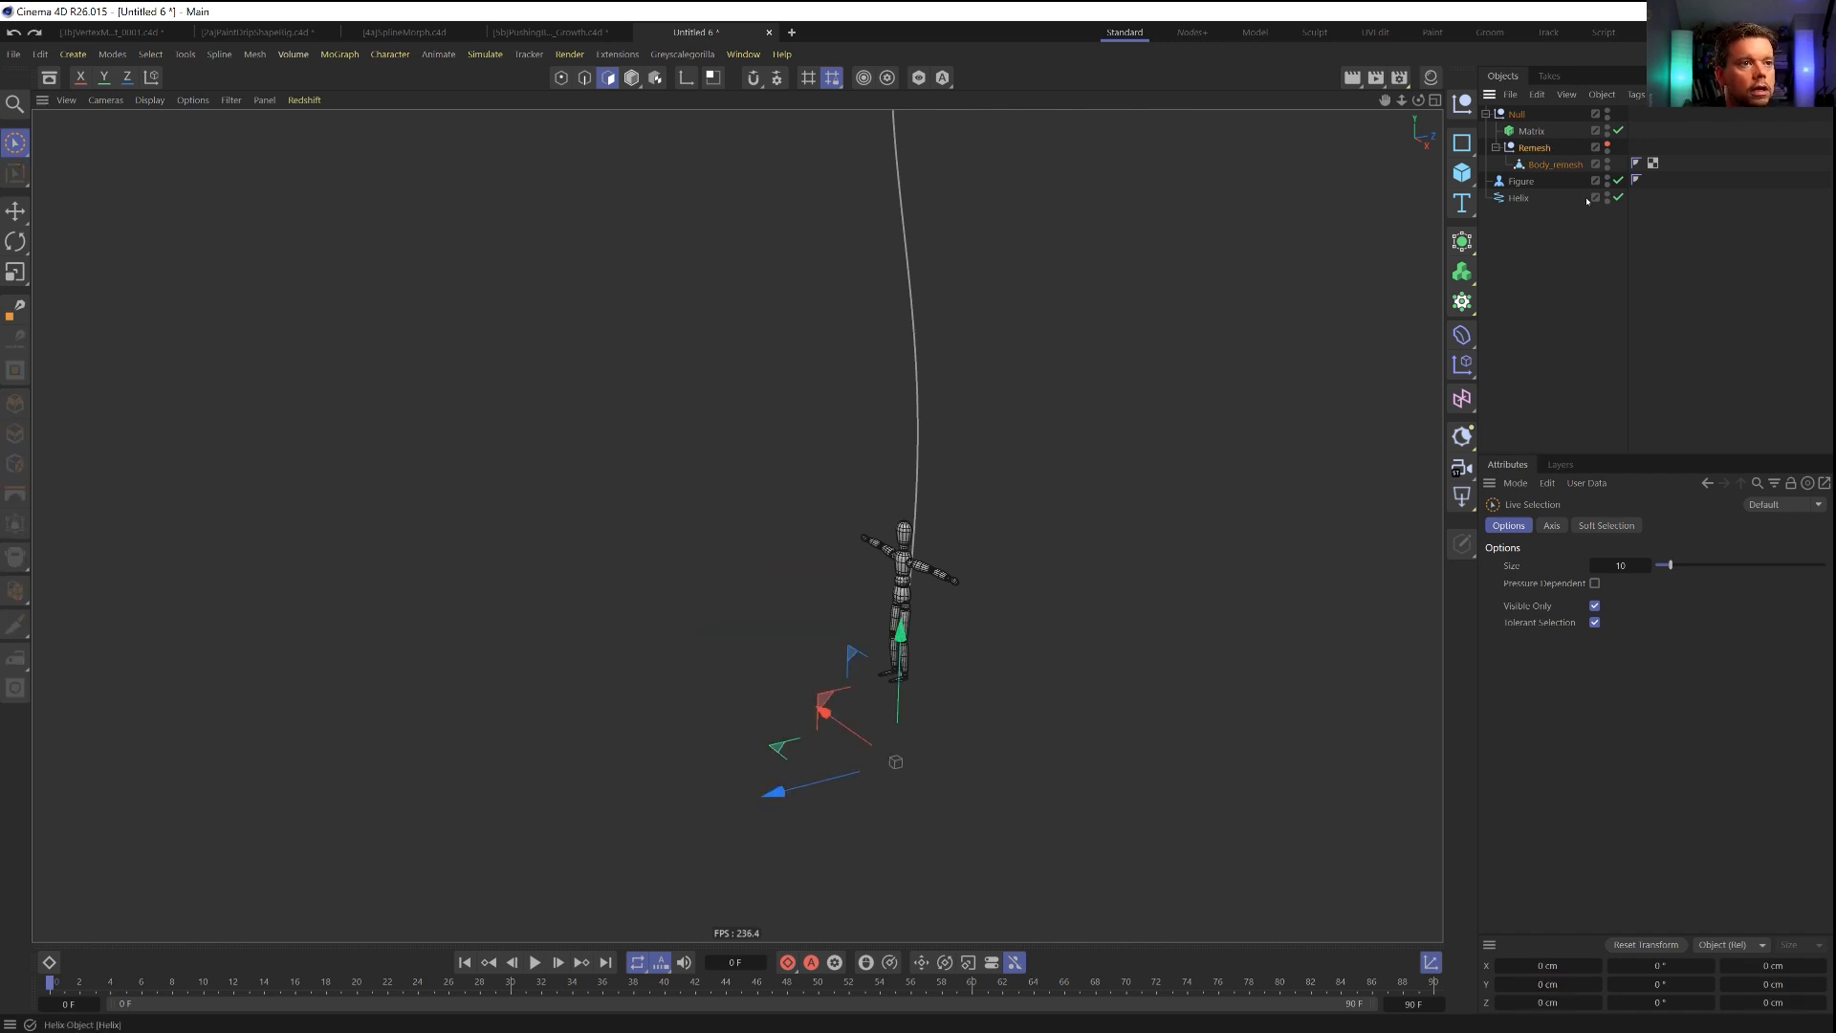
{"action": "left_click", "coordinate": [1532, 131]}
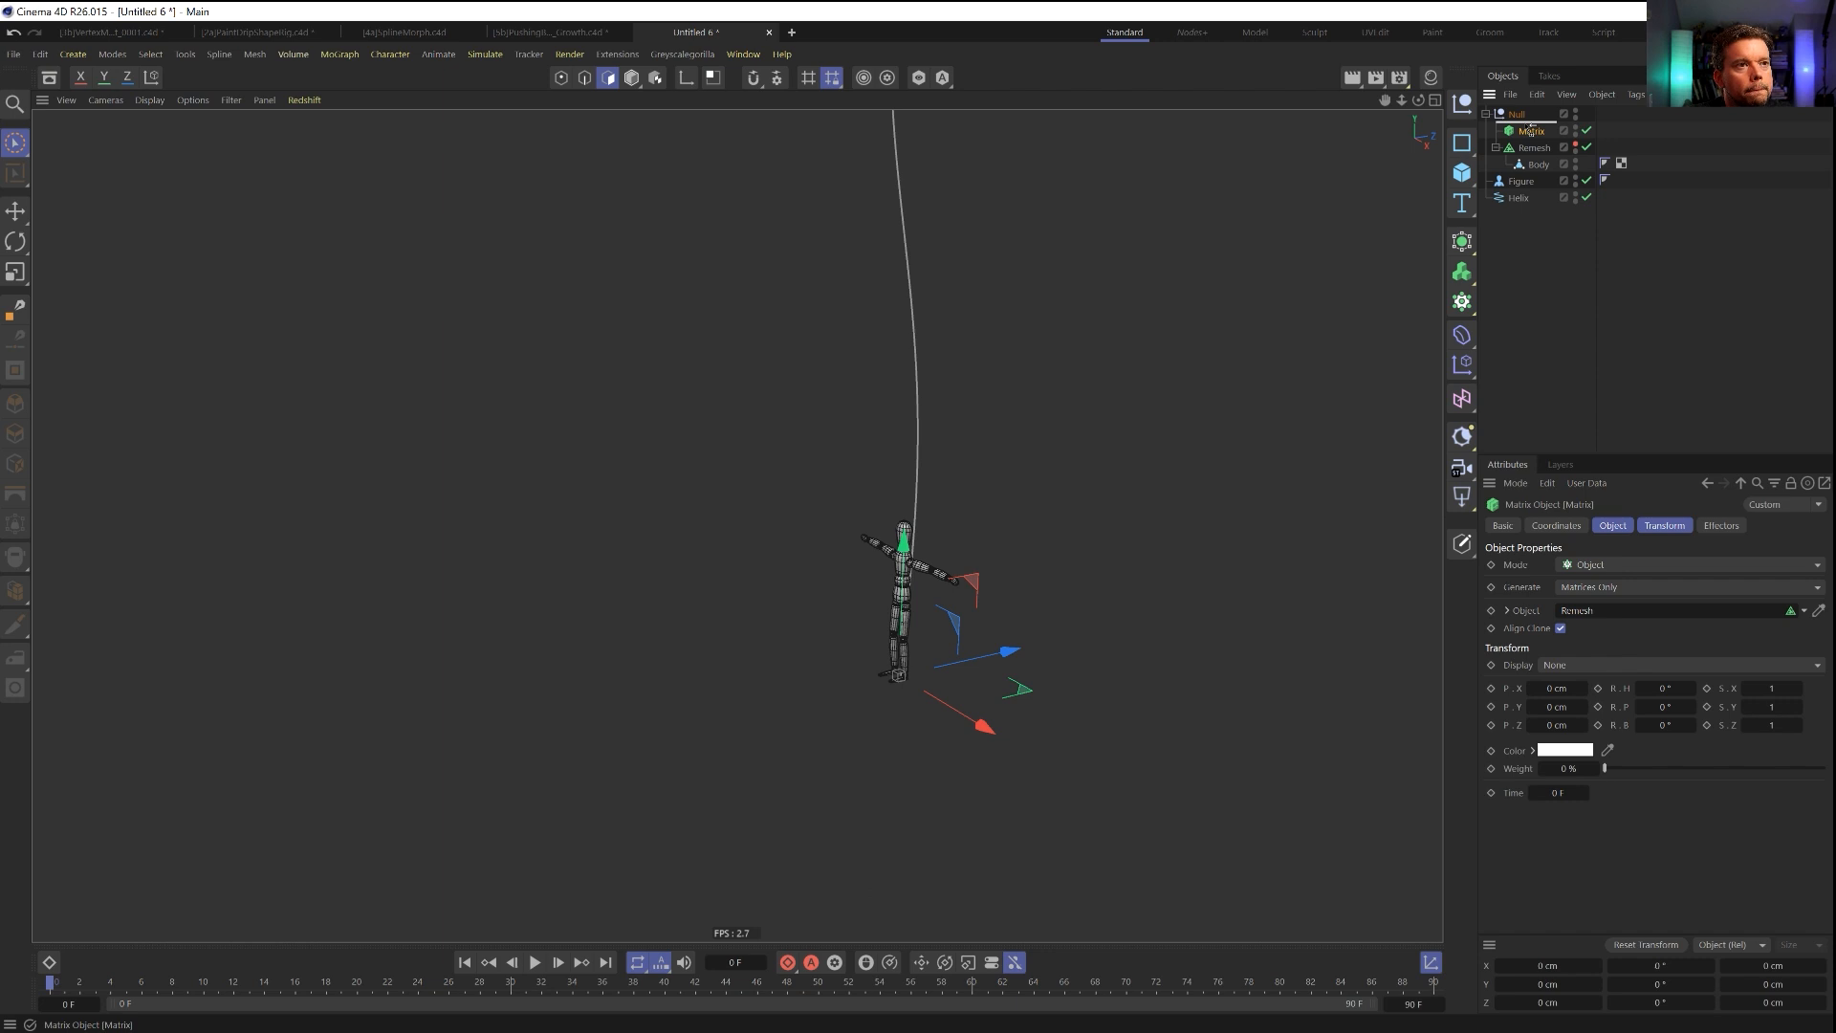
{"action": "key", "text": "ctrl+c"}
{"action": "key", "text": "ctrl+v"}
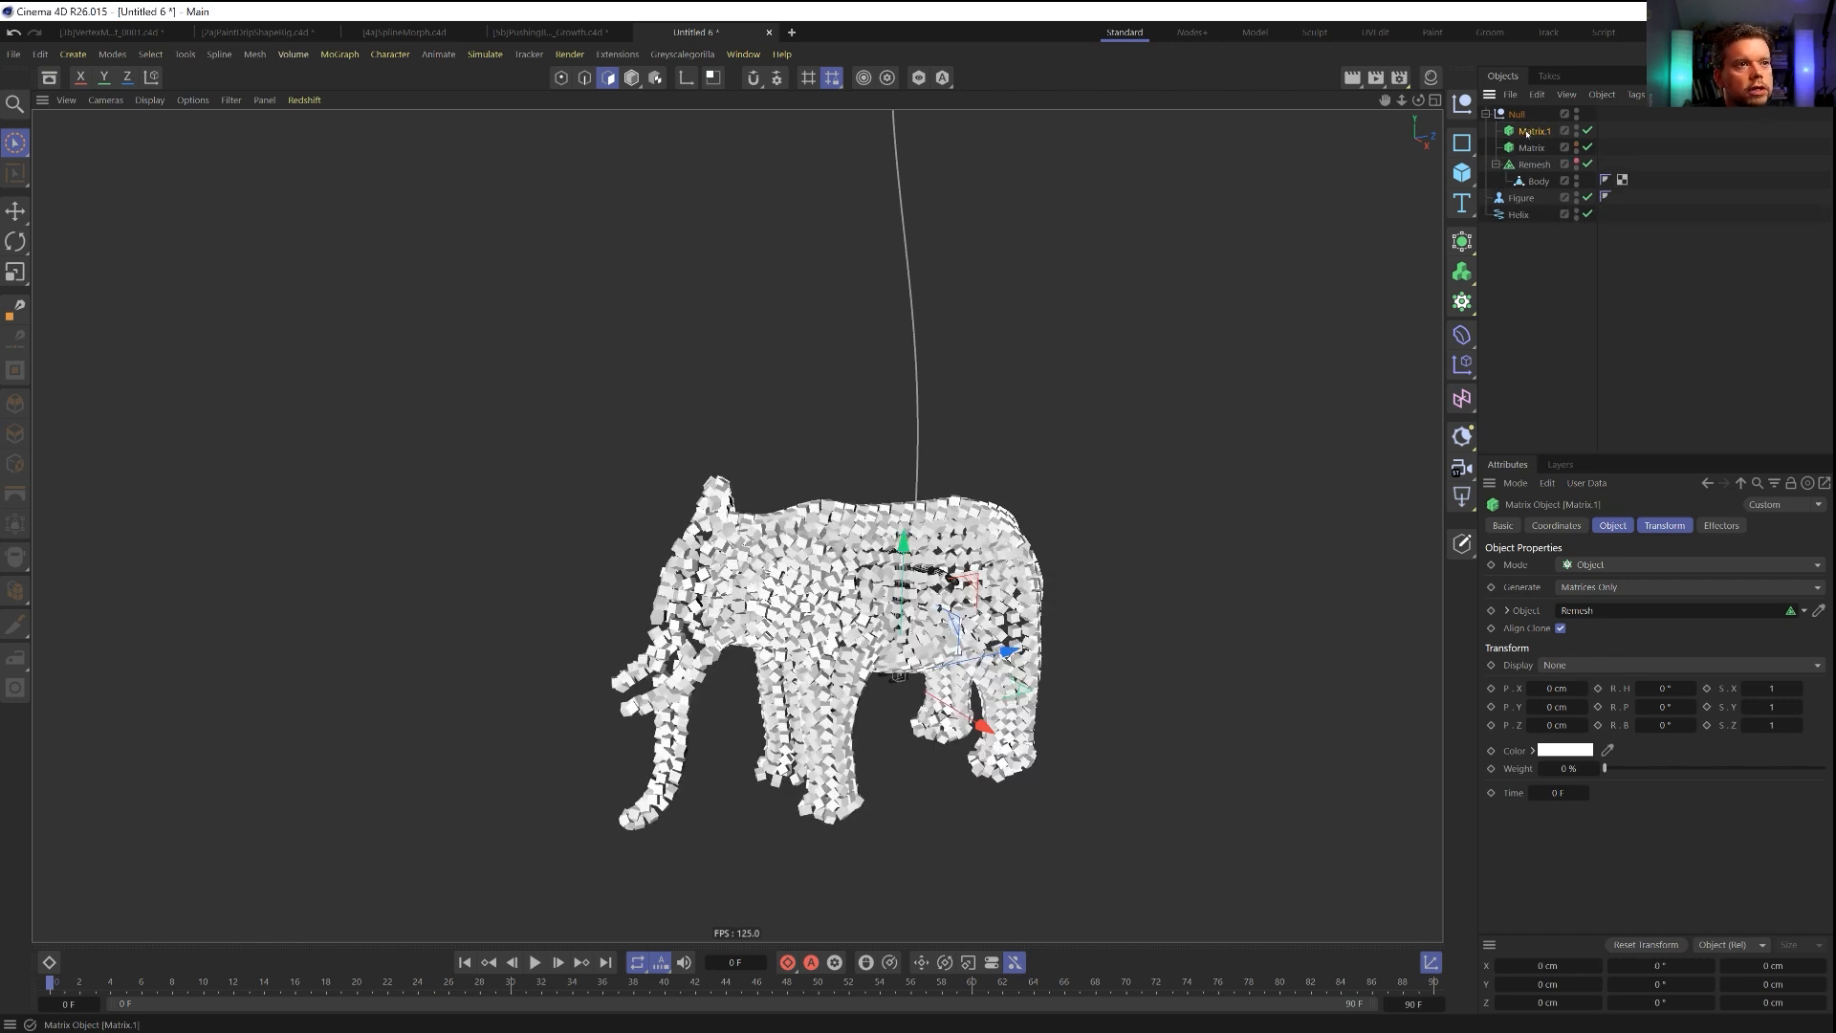
{"action": "key", "text": "Delete"}
Add a Cloner and a Sphere, and make the Sphere a child of the Cloner.
{"action": "left_click_drag", "start_coordinate": [1461, 302], "coordinate": [1494, 371]}
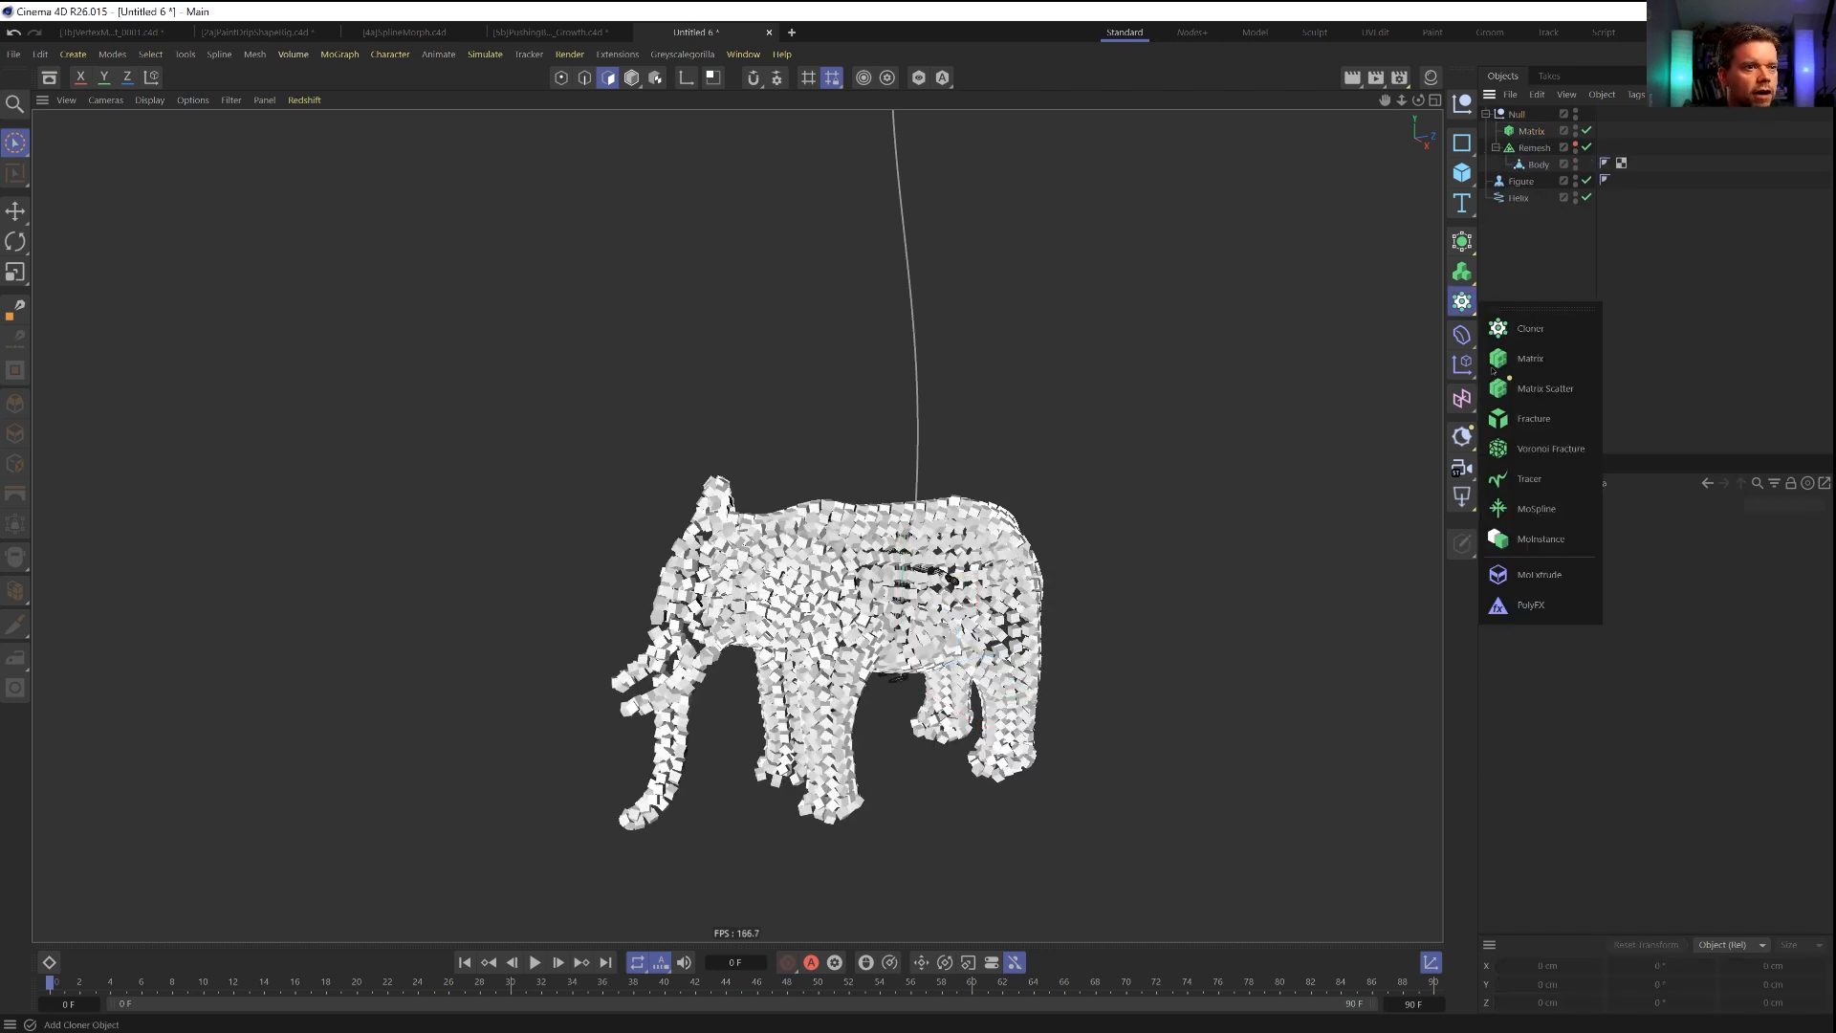
{"action": "left_click", "coordinate": [1530, 328]}
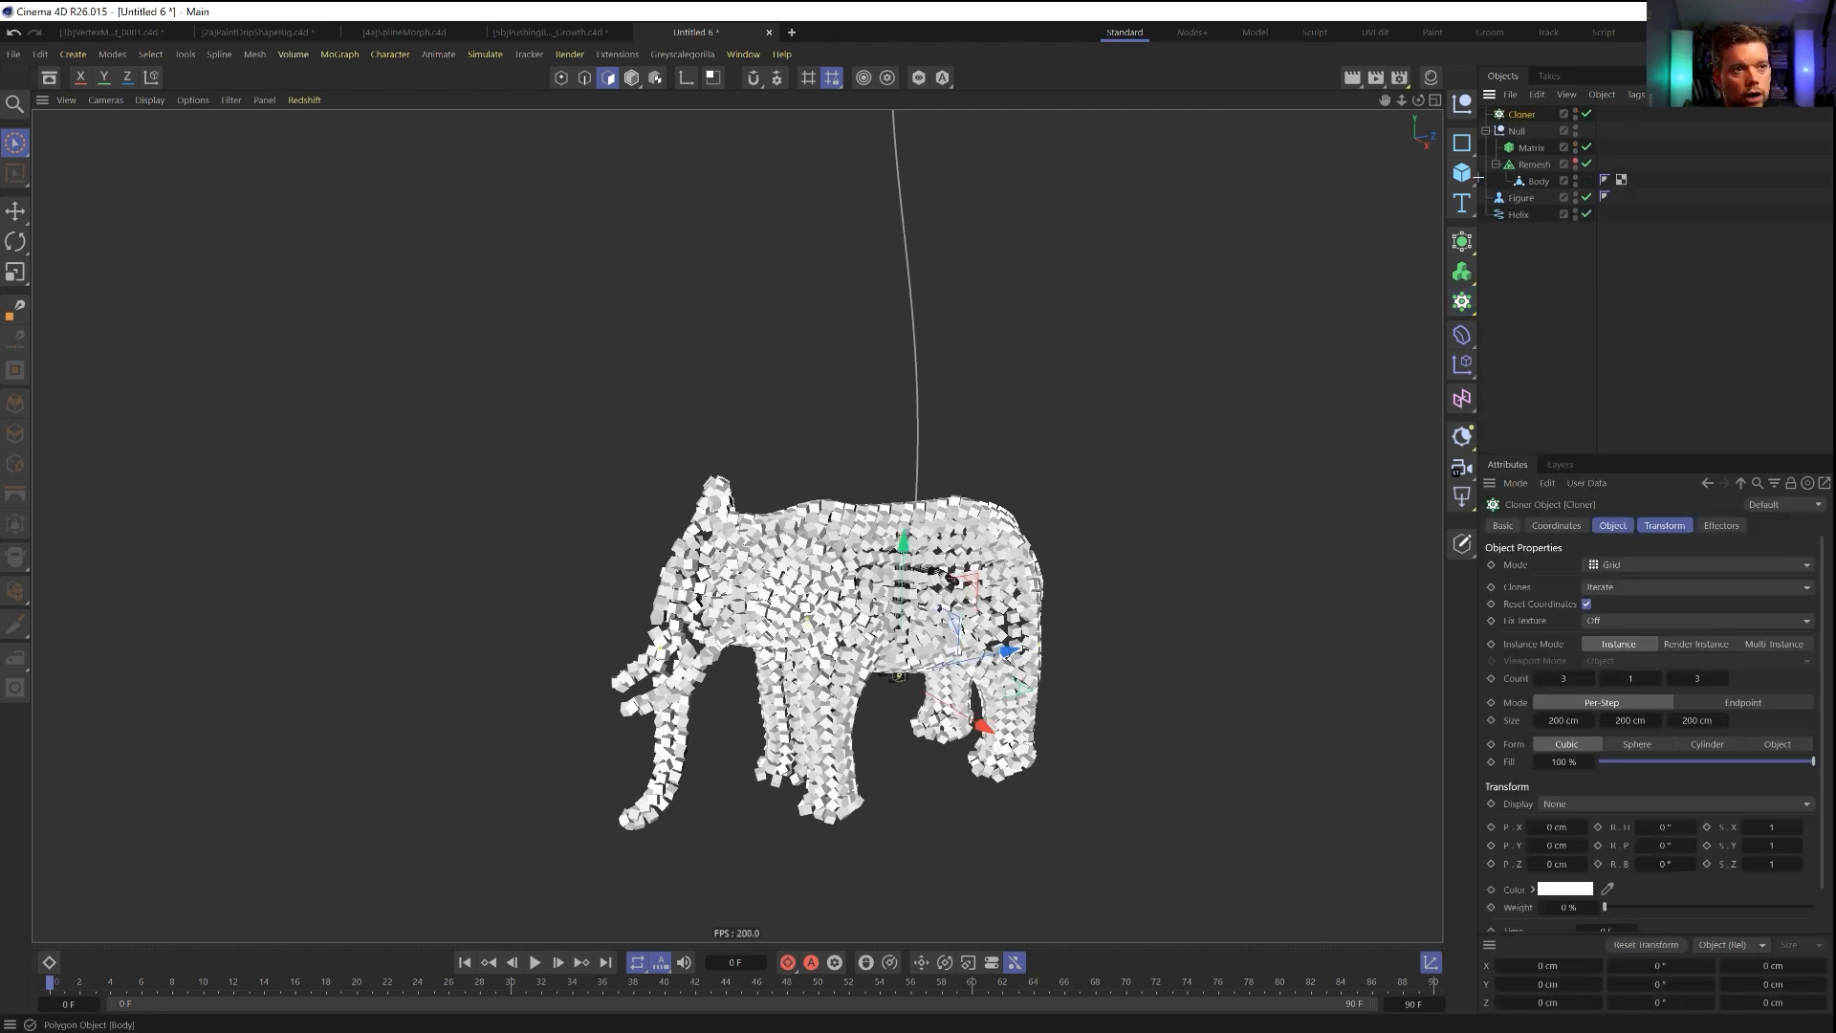
{"action": "left_click_drag", "start_coordinate": [1462, 173], "coordinate": [1492, 191]}
{"action": "left_click", "coordinate": [1625, 258]}
{"action": "left_click_drag", "start_coordinate": [1534, 134], "coordinate": [1528, 133]}
Set the Sphere's Segments to 8 and its Radius to 2 cm.
{"action": "double_click", "coordinate": [1600, 583]}
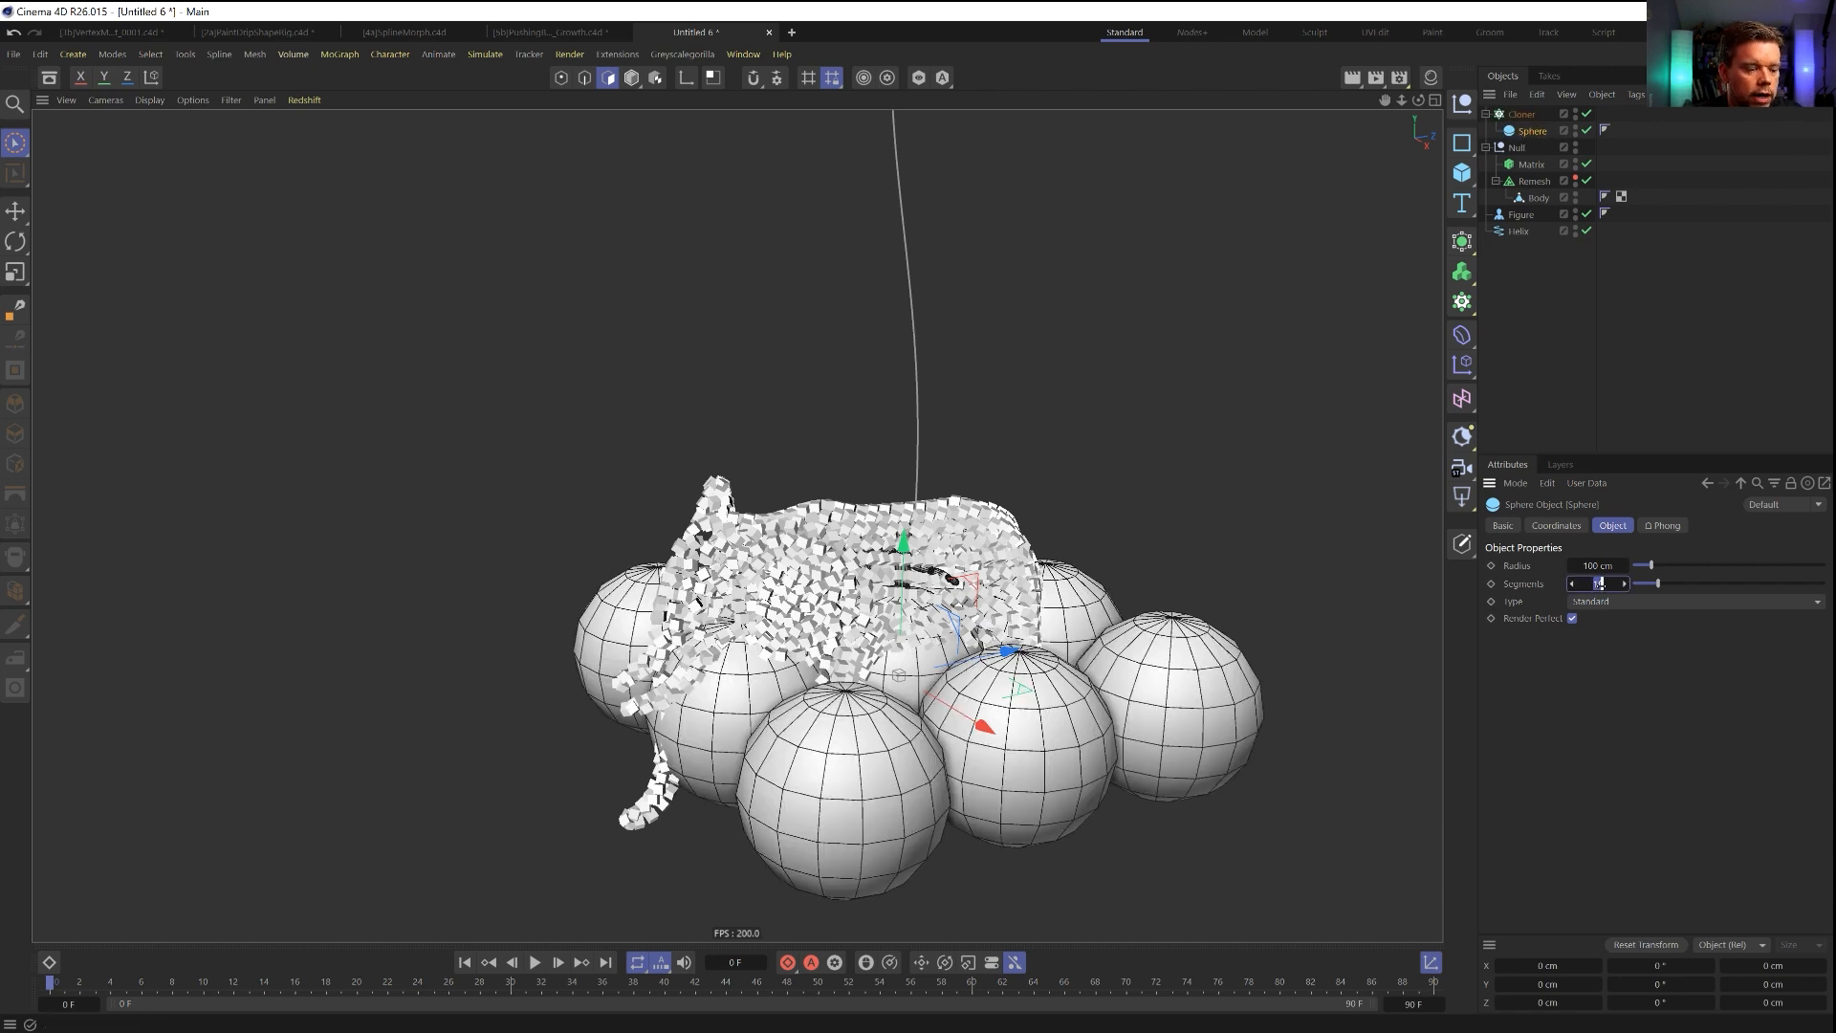
{"action": "key", "text": "Return"}
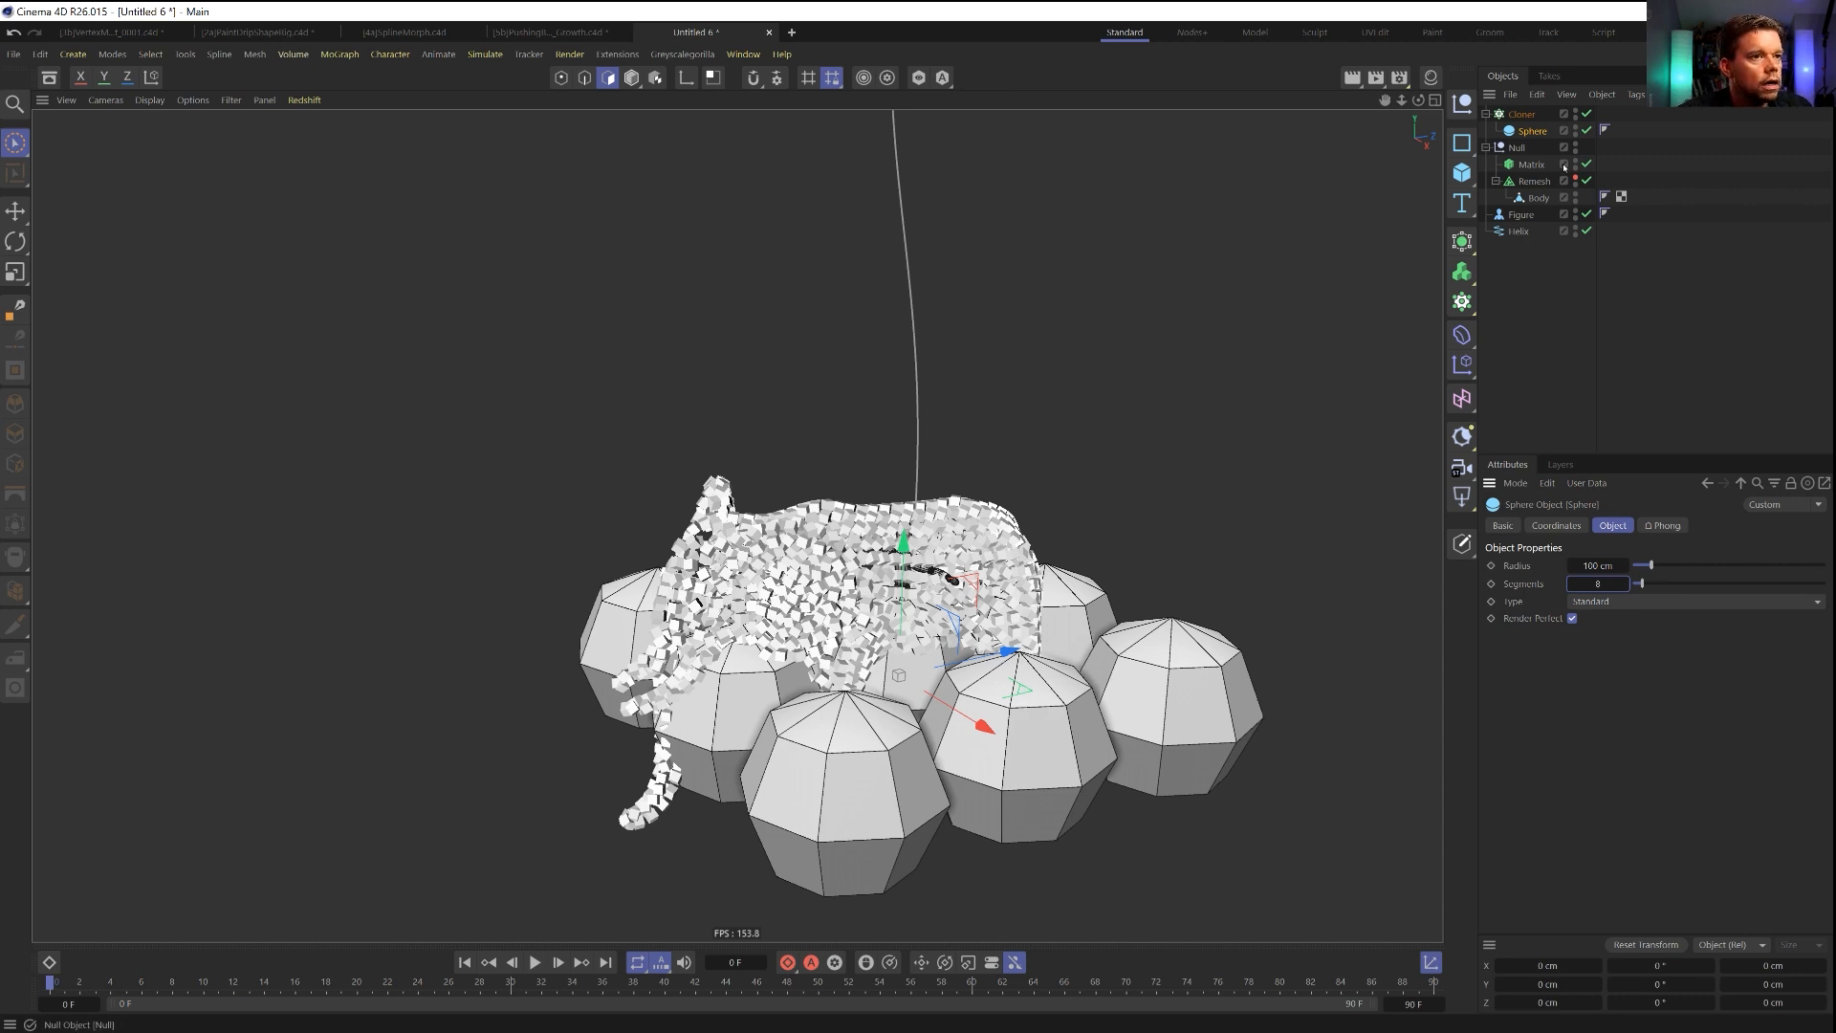
{"action": "left_click", "coordinate": [1532, 132]}
{"action": "double_click", "coordinate": [1598, 565]}
{"action": "type", "text": "10"}
{"action": "key", "text": "Return"}
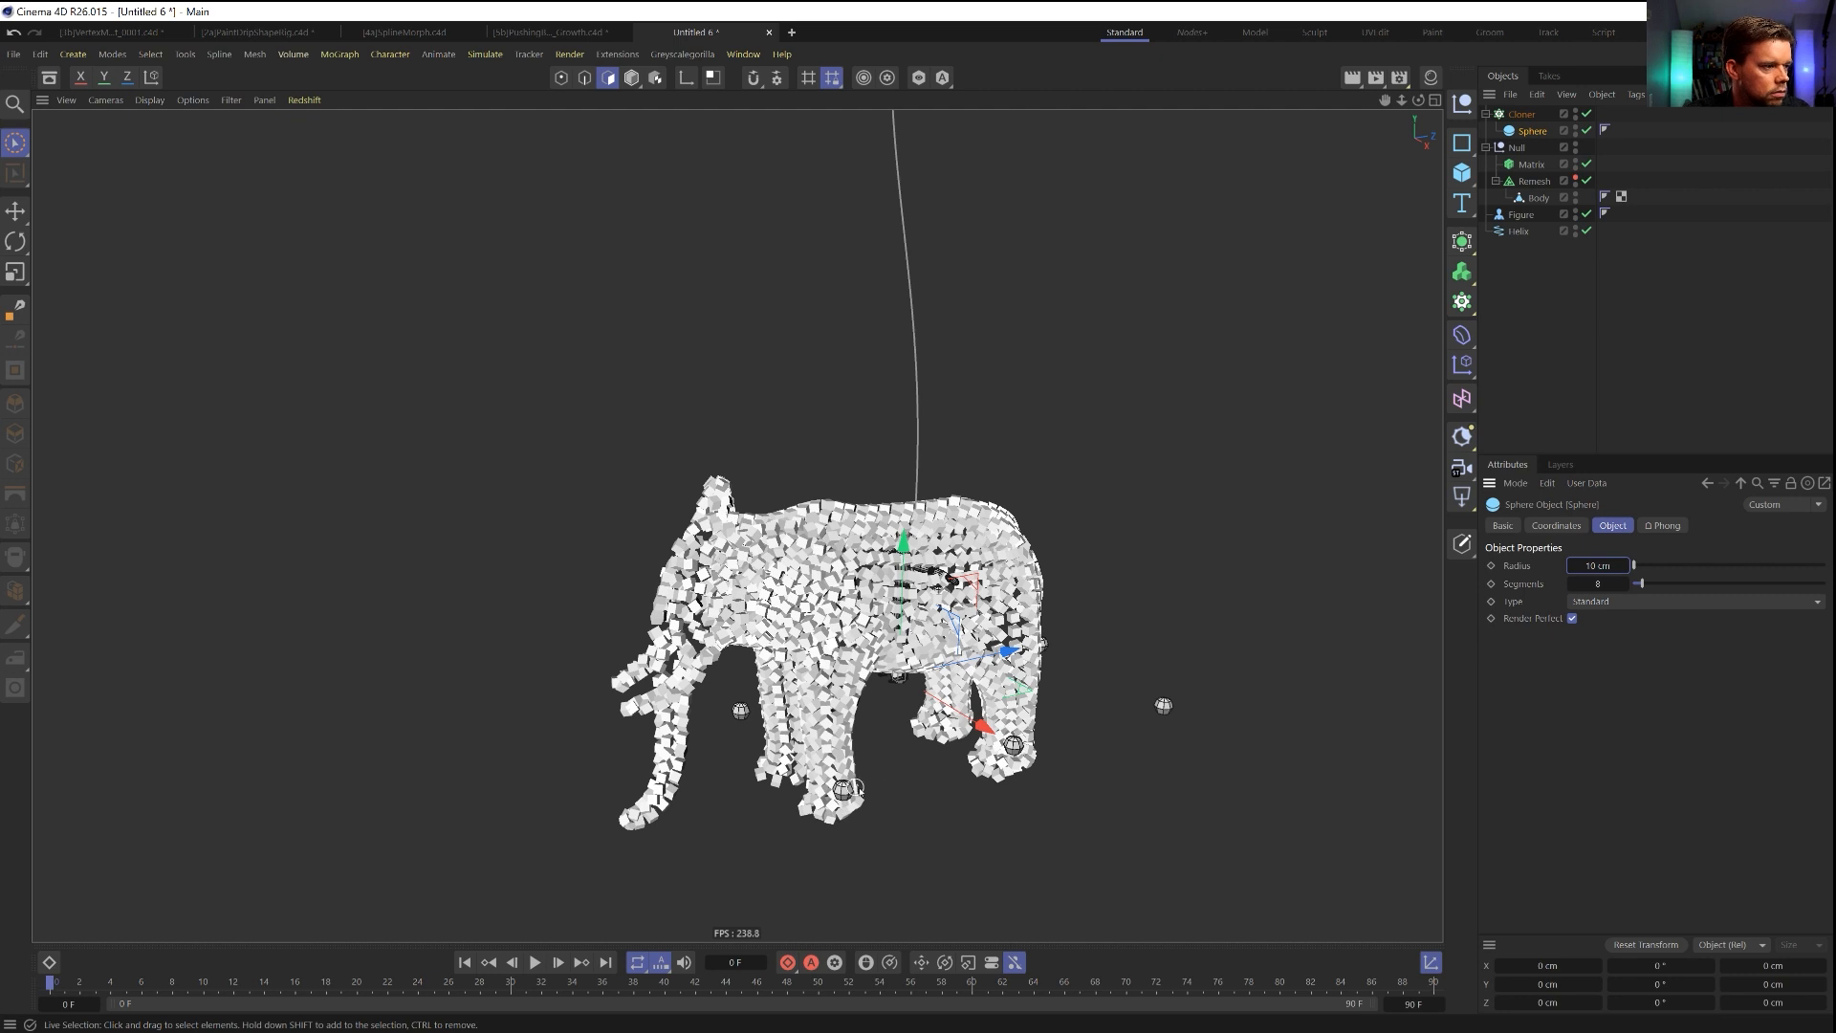
{"action": "double_click", "coordinate": [1597, 565]}
{"action": "type", "text": "2"}
{"action": "key", "text": "Return"}
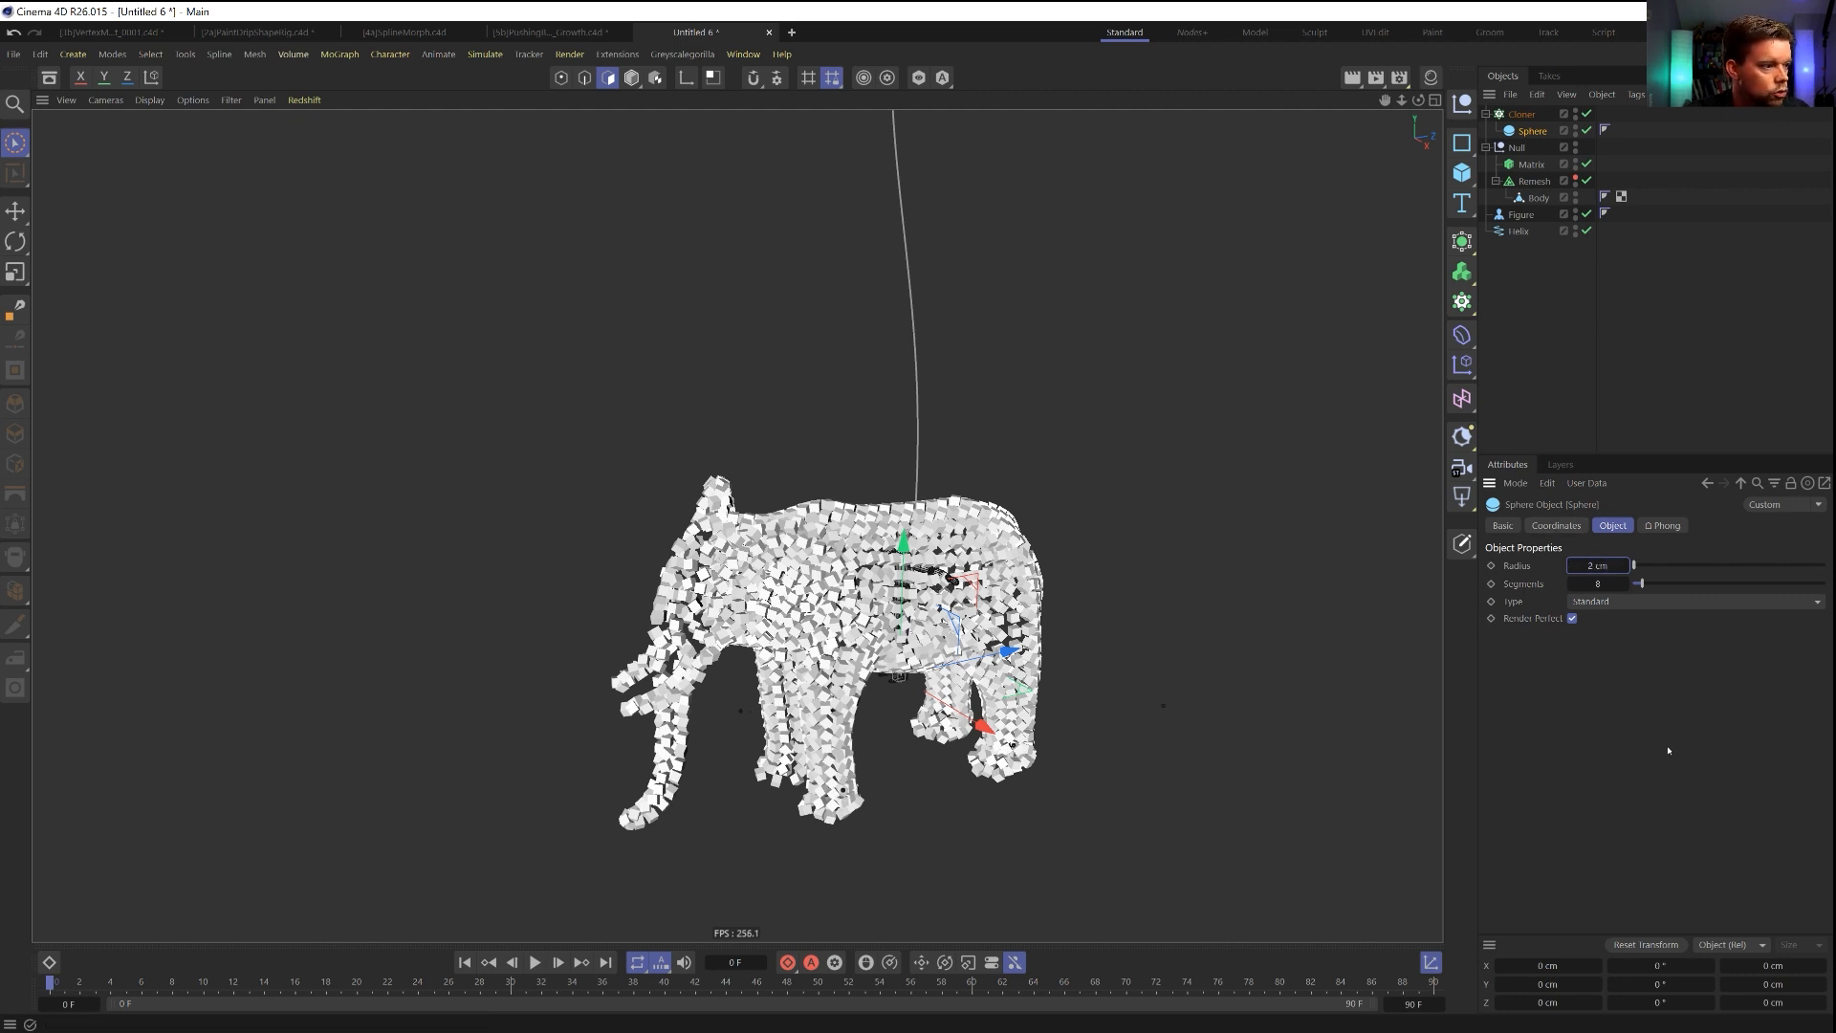
Change the Cloner's Mode to Linear.
{"action": "left_click", "coordinate": [1564, 230]}
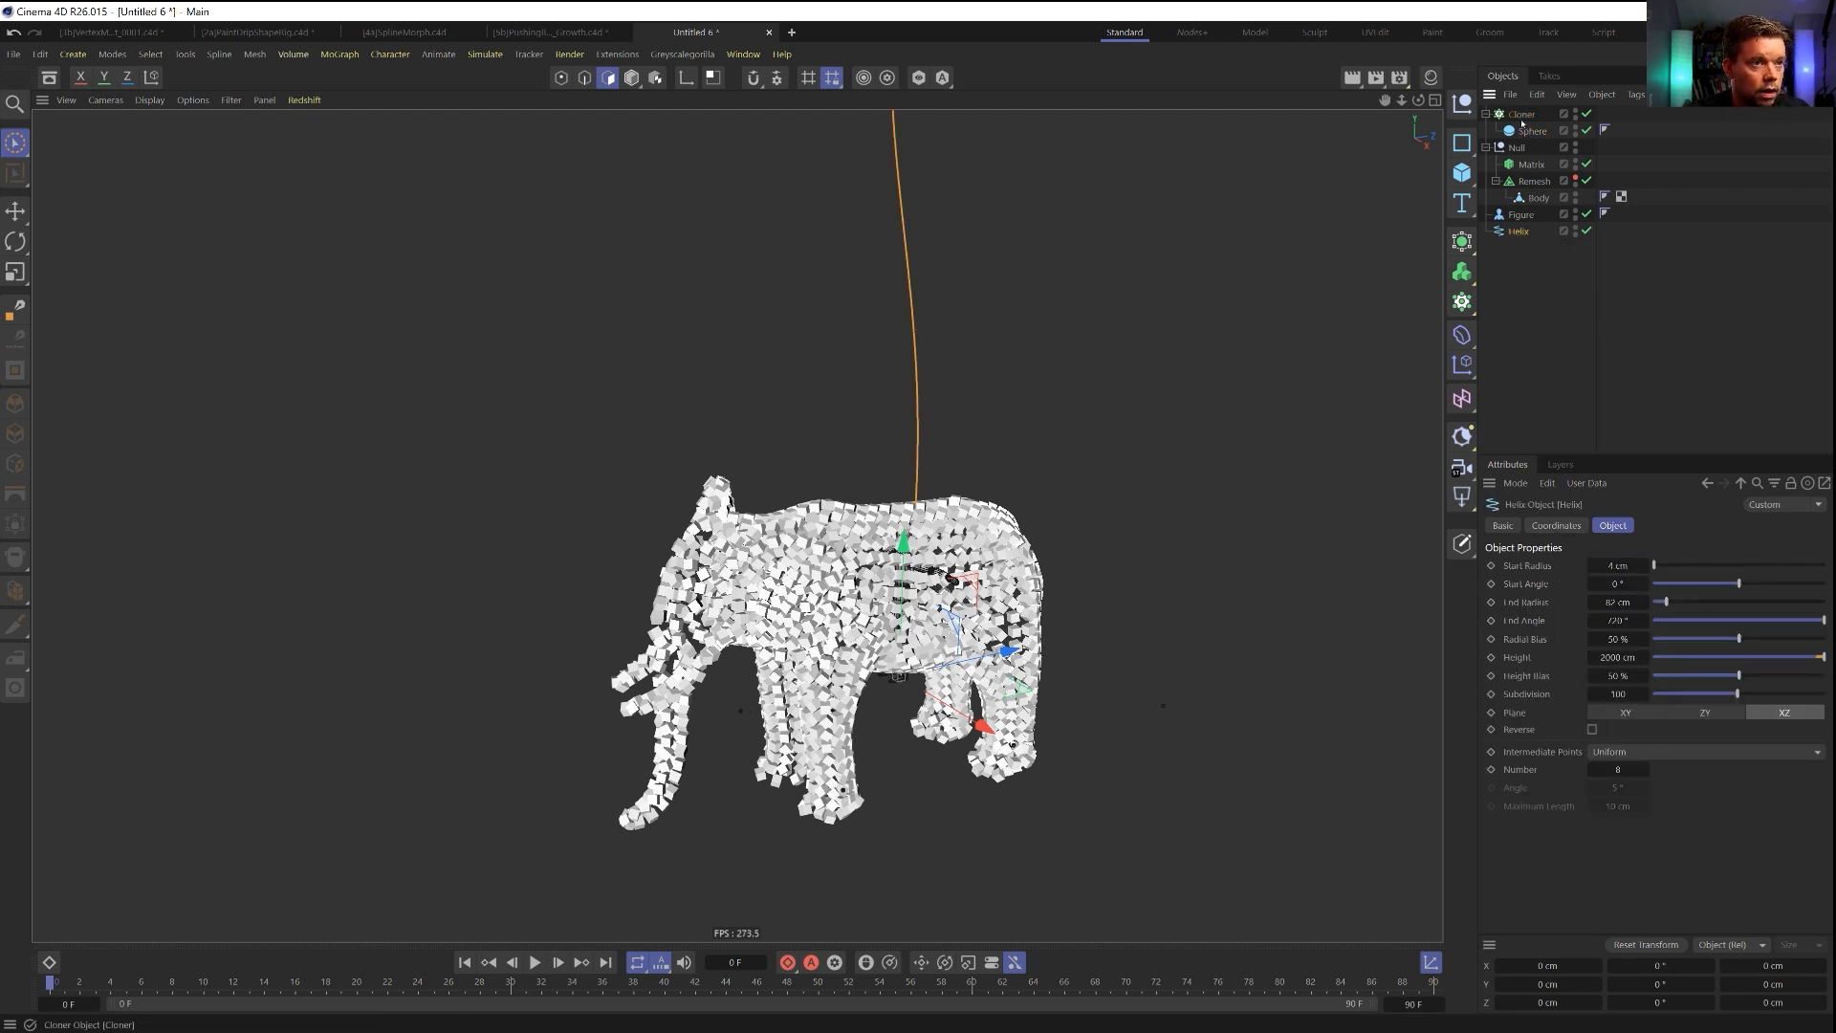
{"action": "left_click", "coordinate": [1522, 115]}
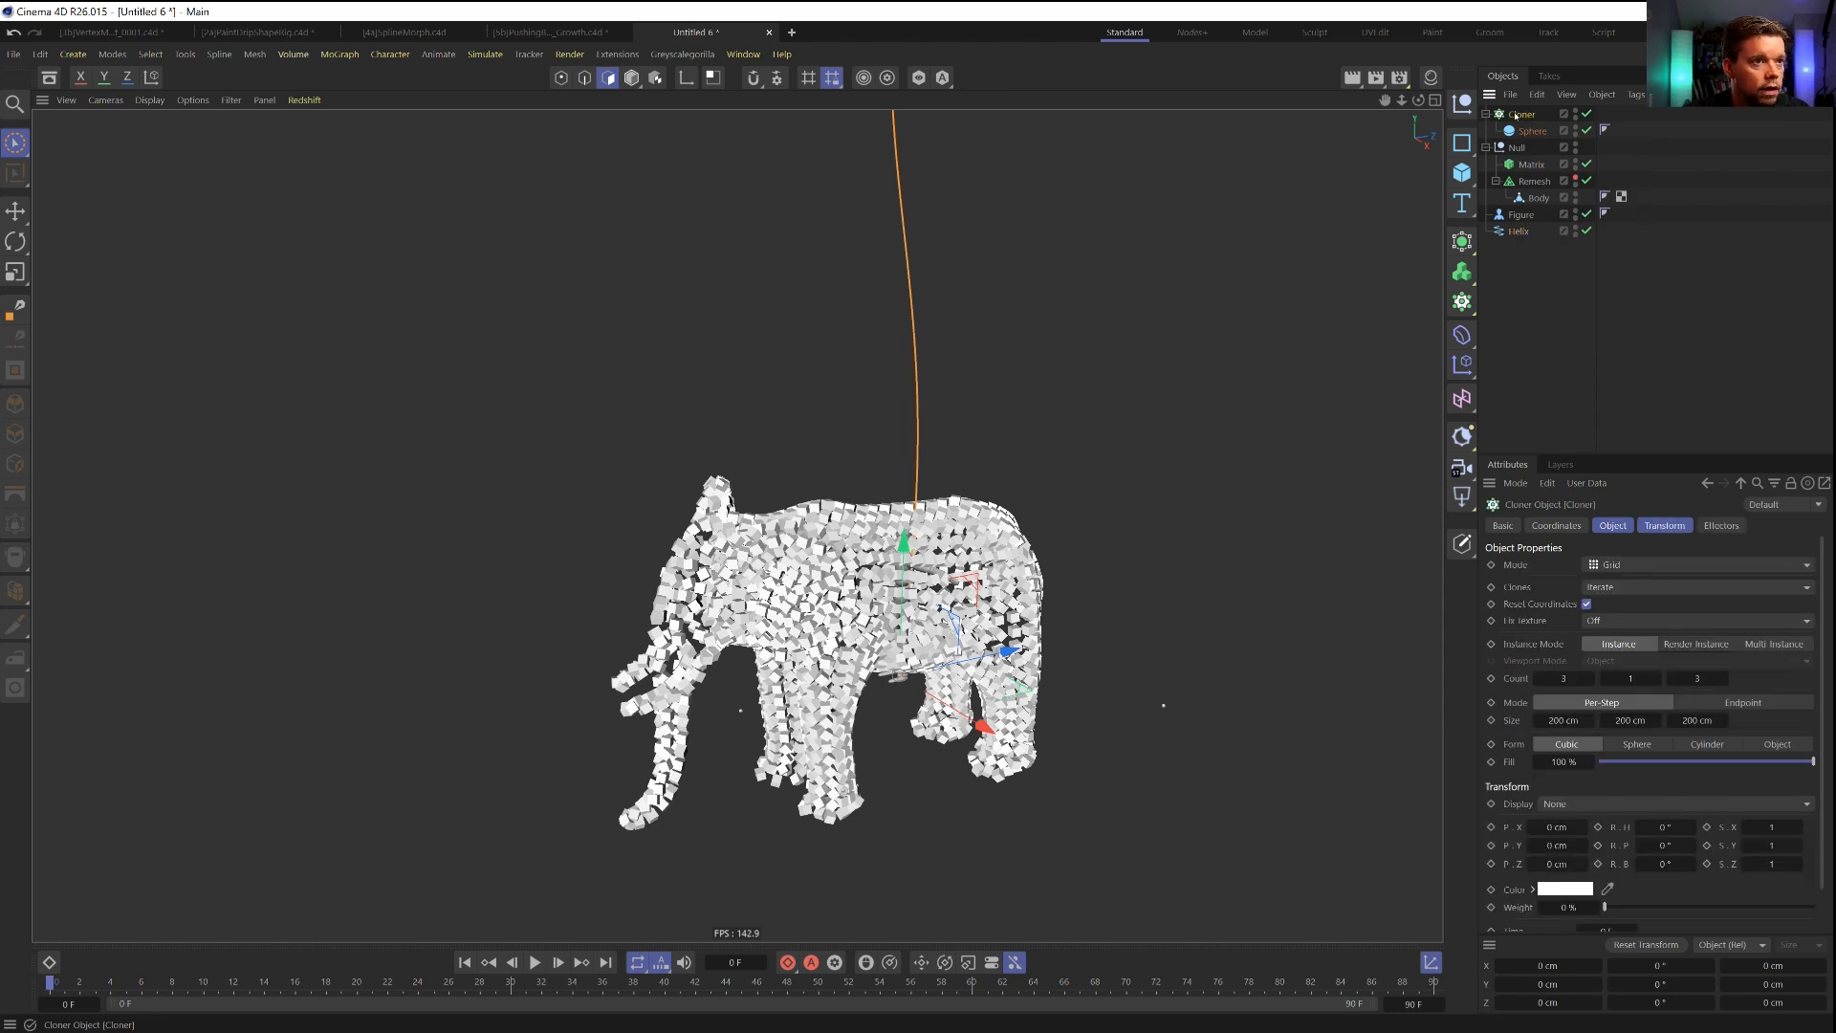
{"action": "left_click", "coordinate": [1661, 524]}
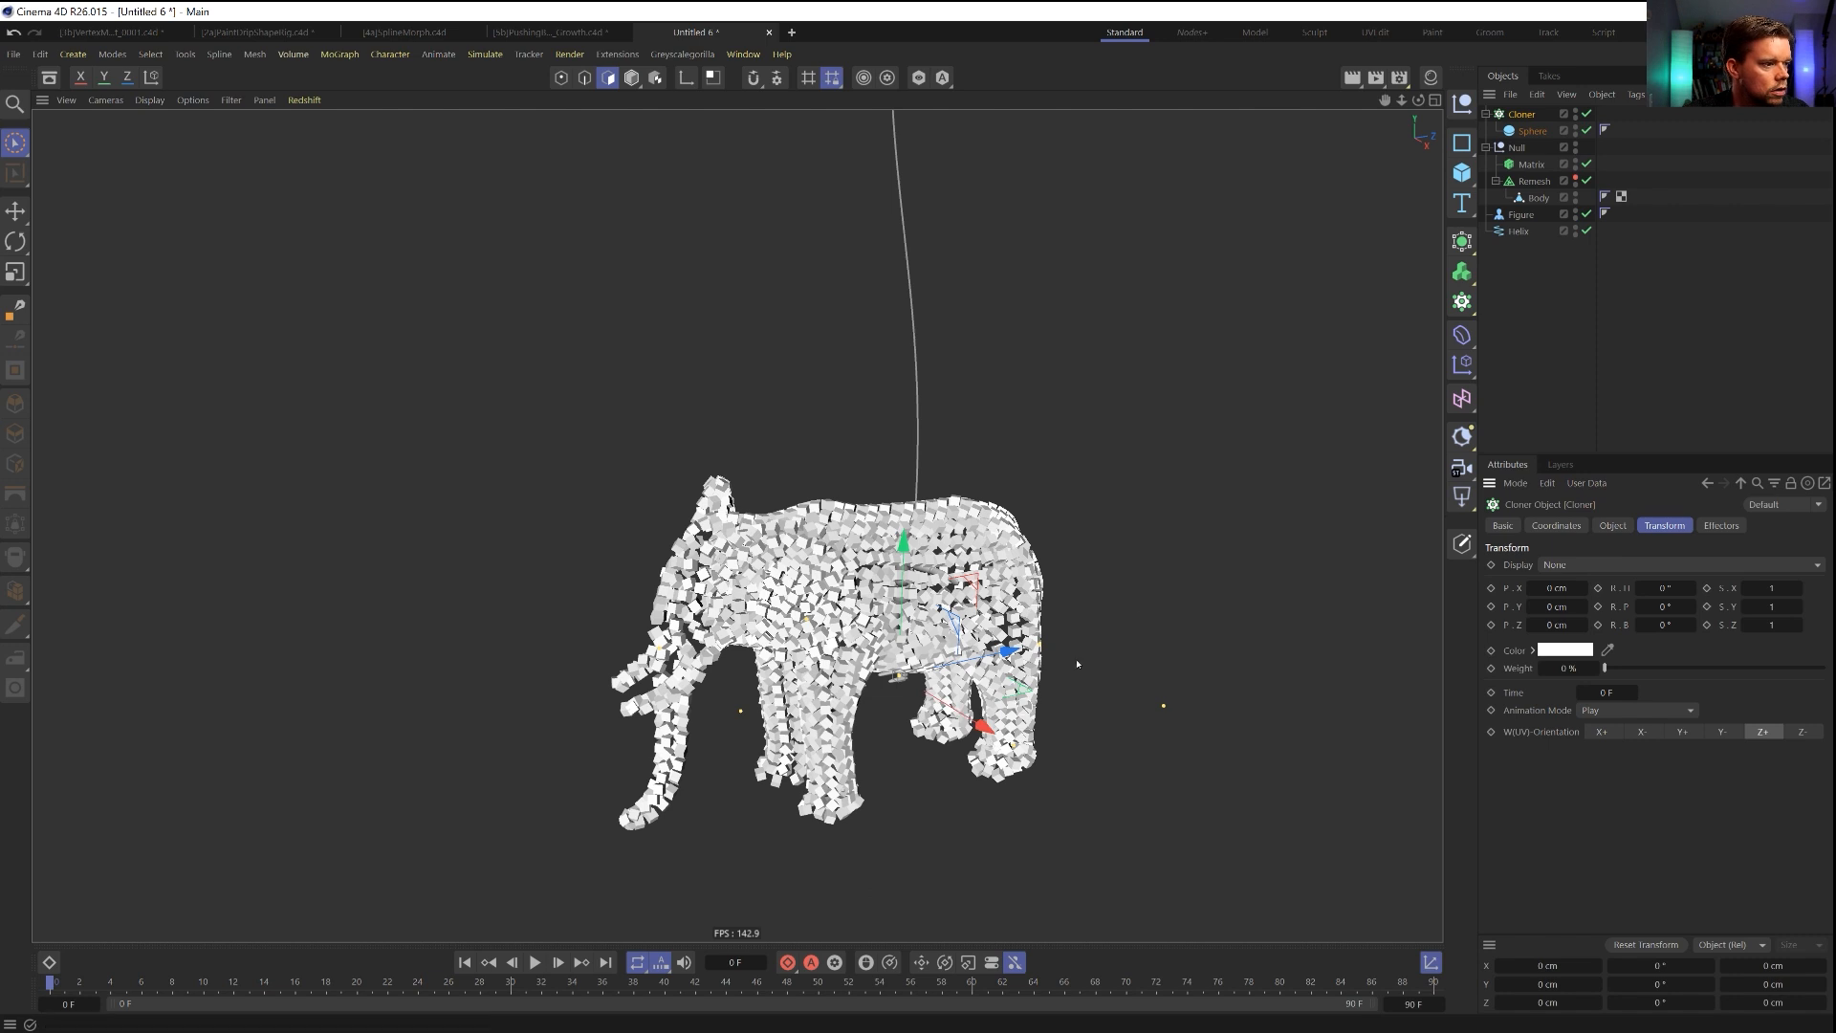
{"action": "left_click", "coordinate": [1532, 164]}
{"action": "left_click", "coordinate": [1523, 114]}
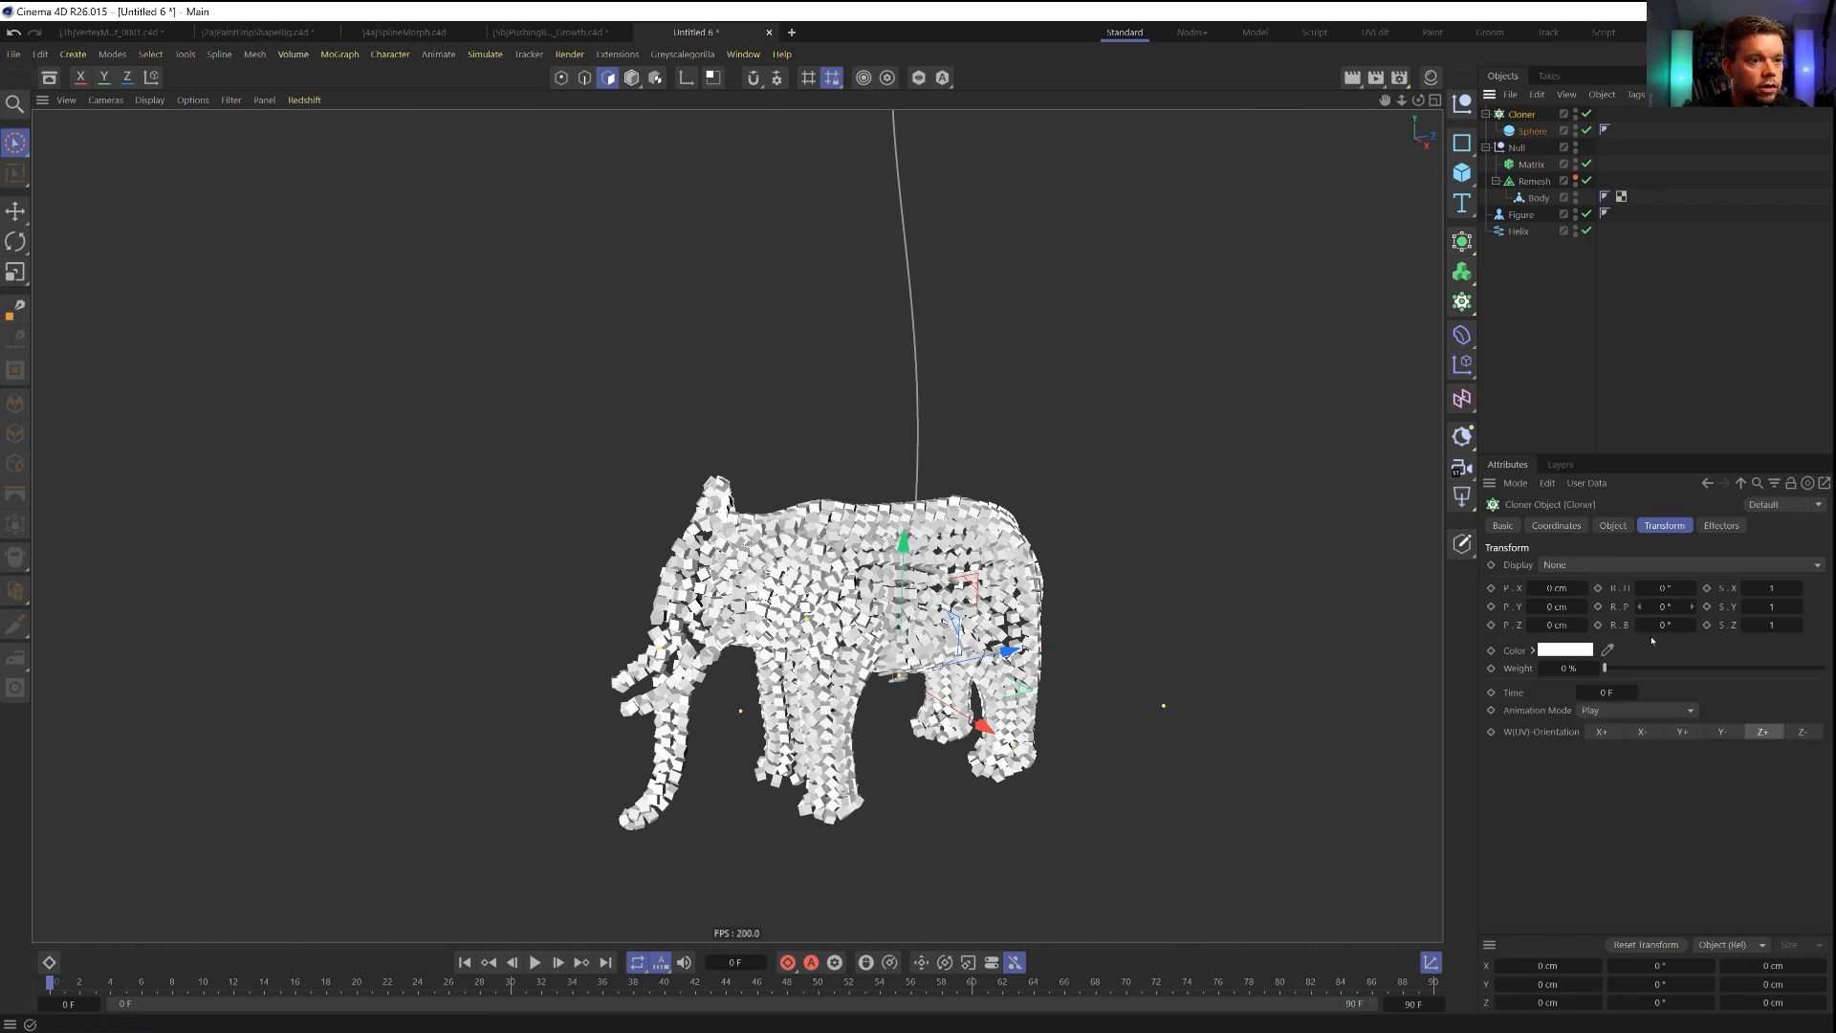
{"action": "left_click", "coordinate": [1612, 525]}
{"action": "left_click", "coordinate": [1616, 566]}
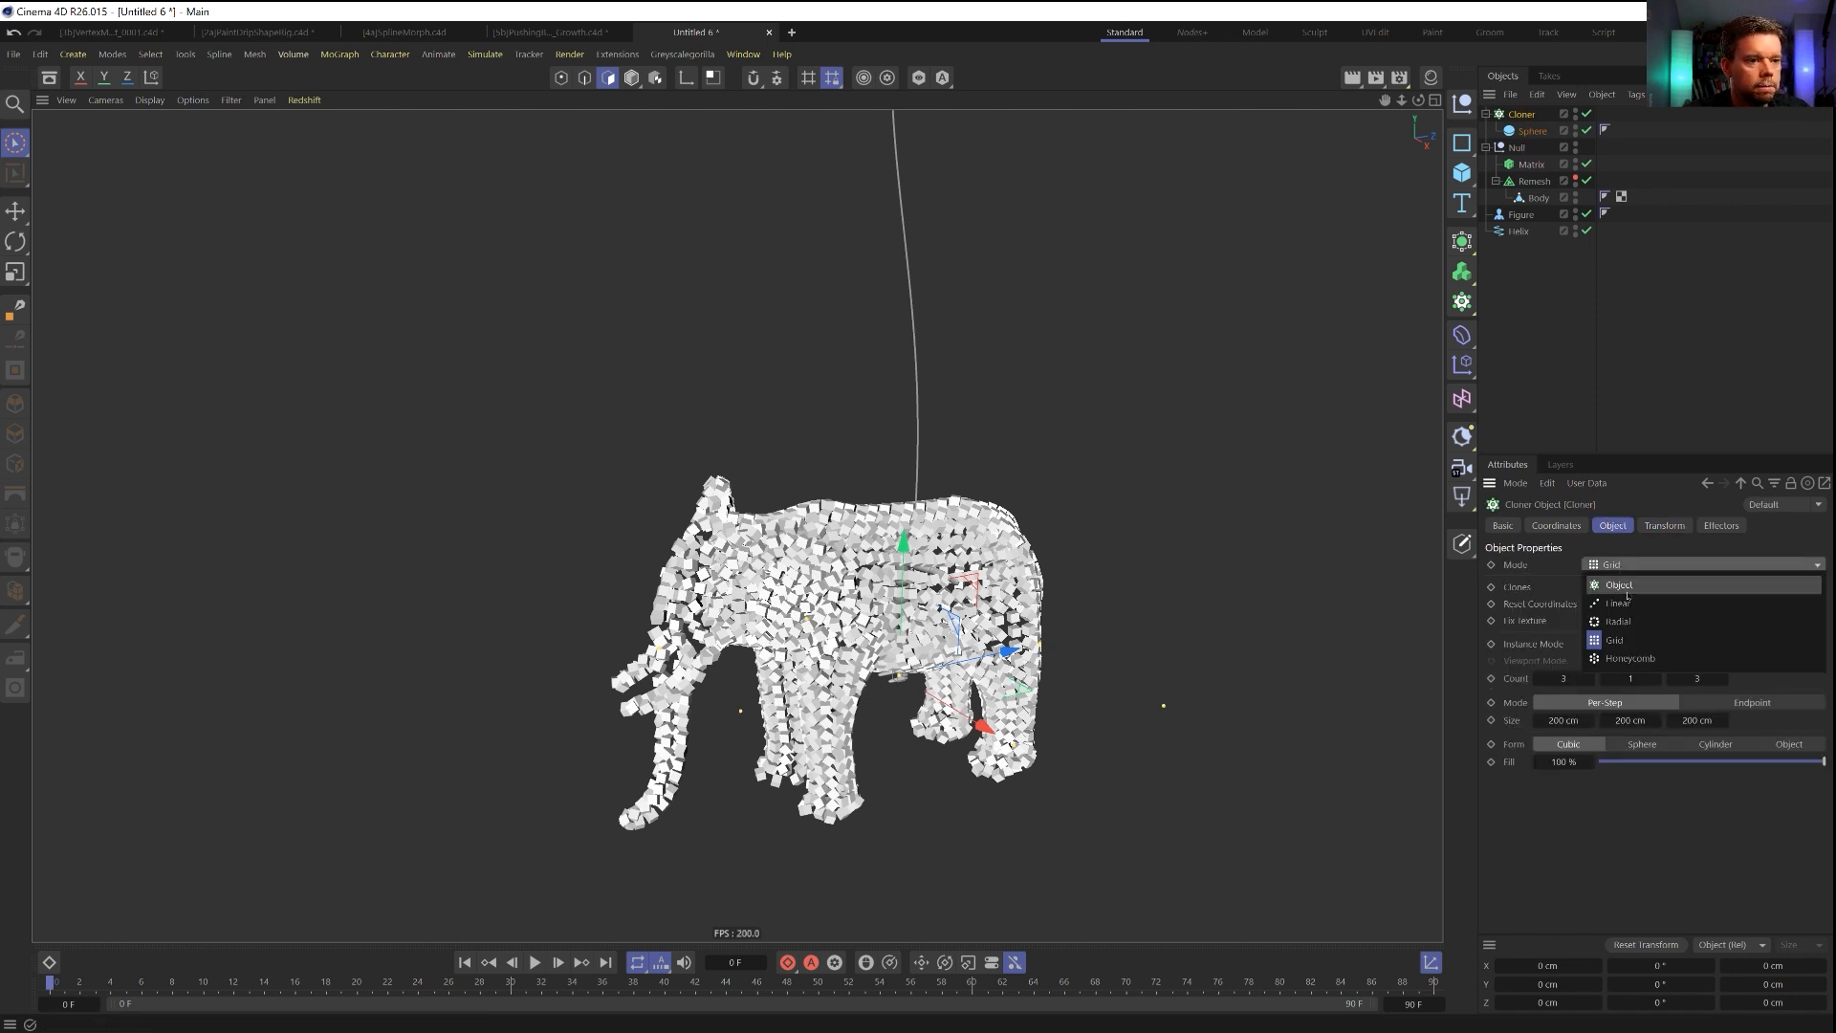
{"action": "left_click", "coordinate": [1623, 603]}
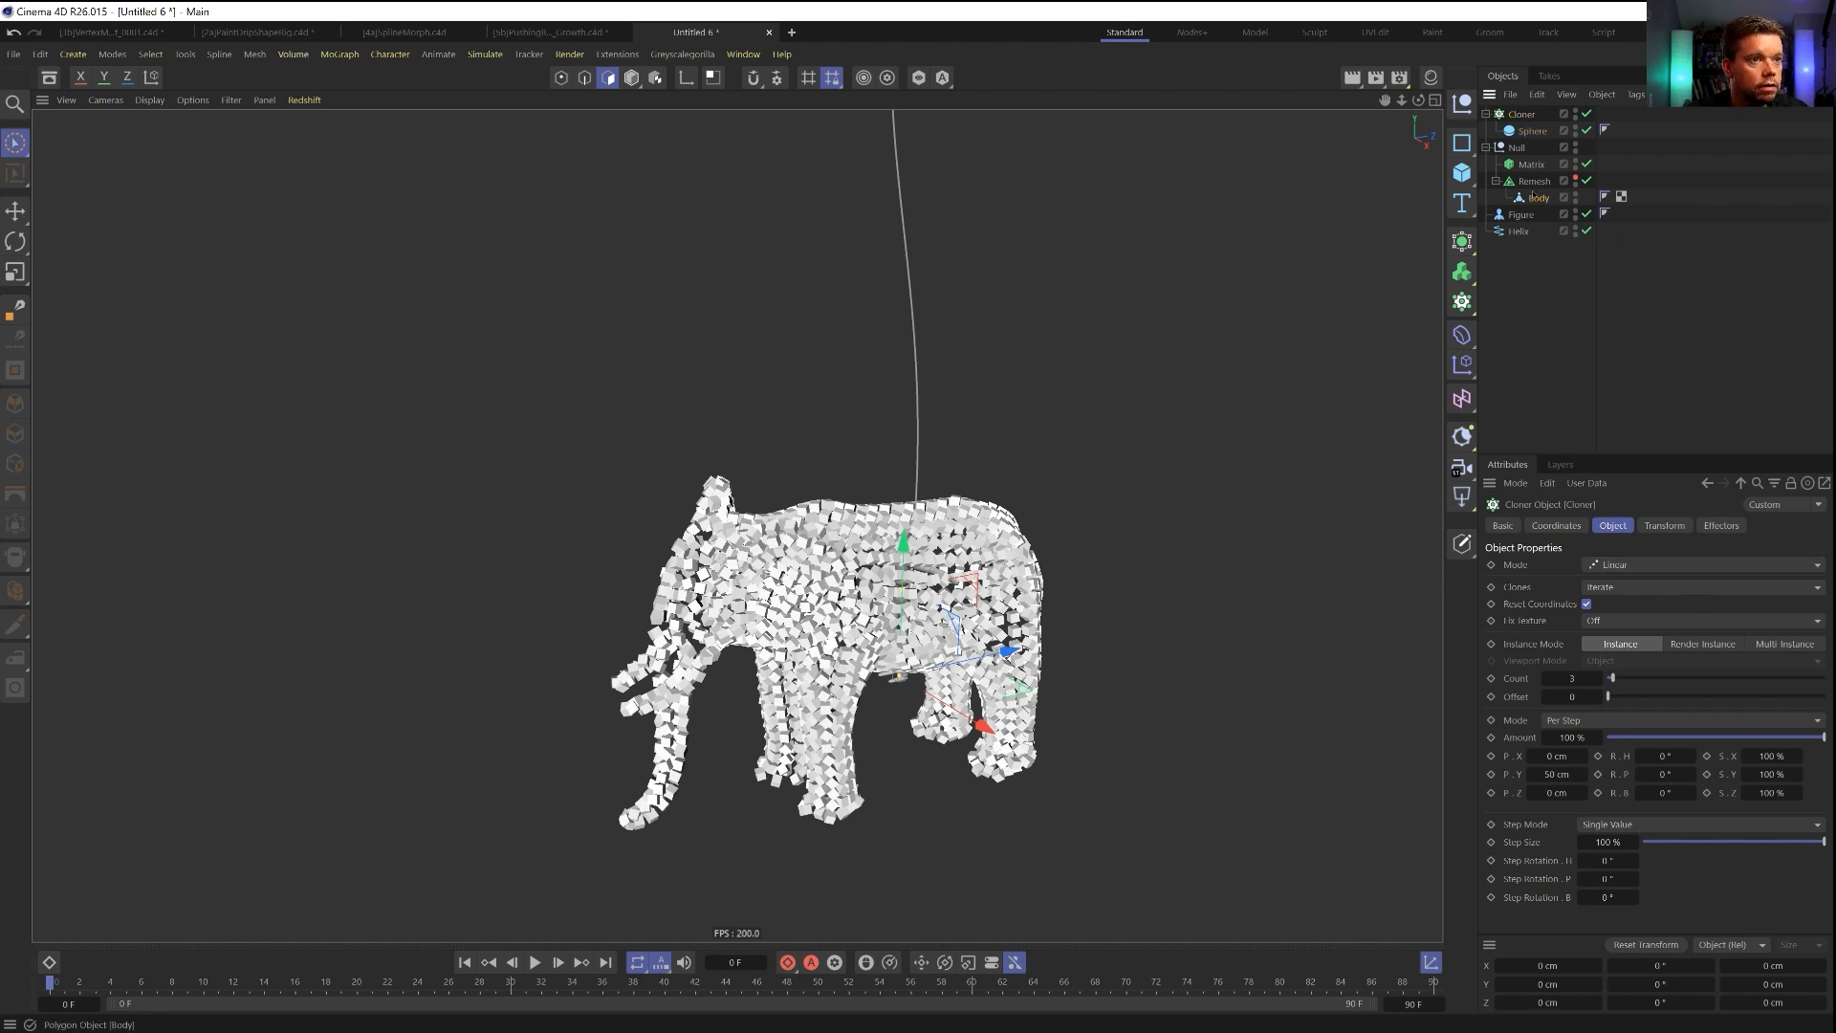
Convert the Remesh to an editable mesh, read its total polygon count with everything selected, and undo the conversion.
{"action": "left_click", "coordinate": [1533, 182]}
{"action": "key", "text": "c"}
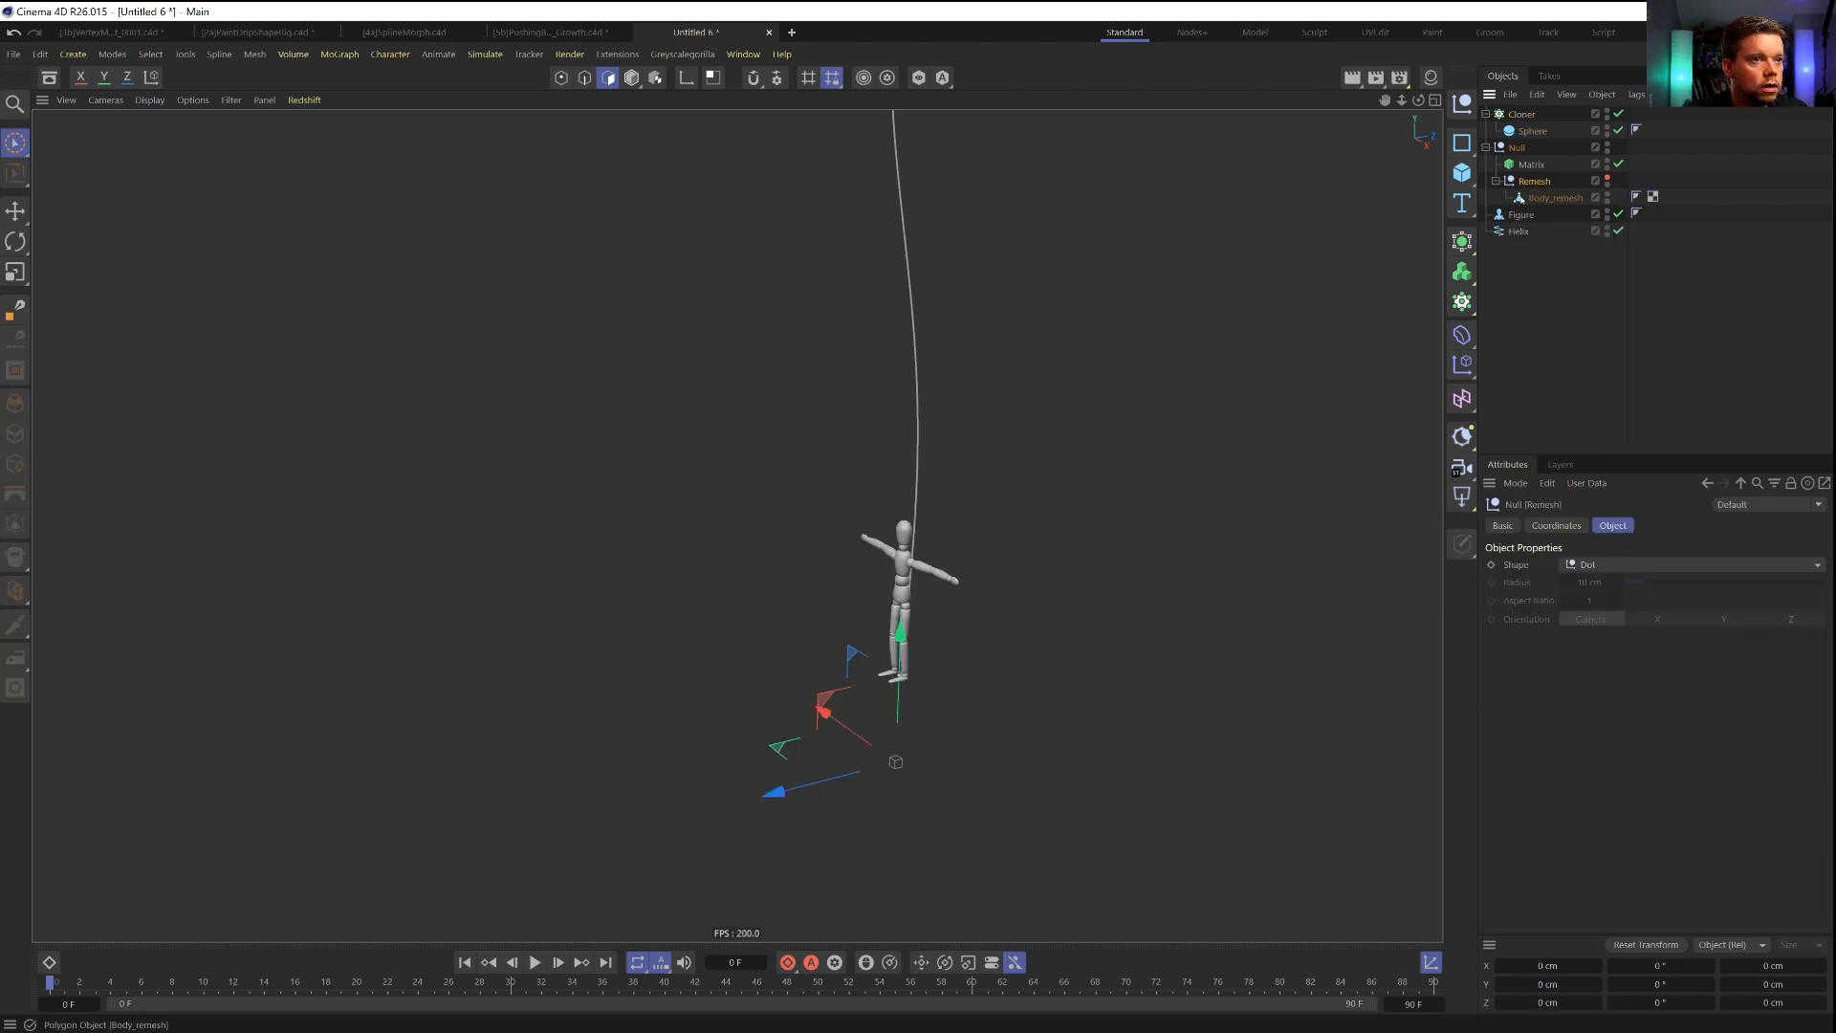
{"action": "key", "text": "ctrl+a"}
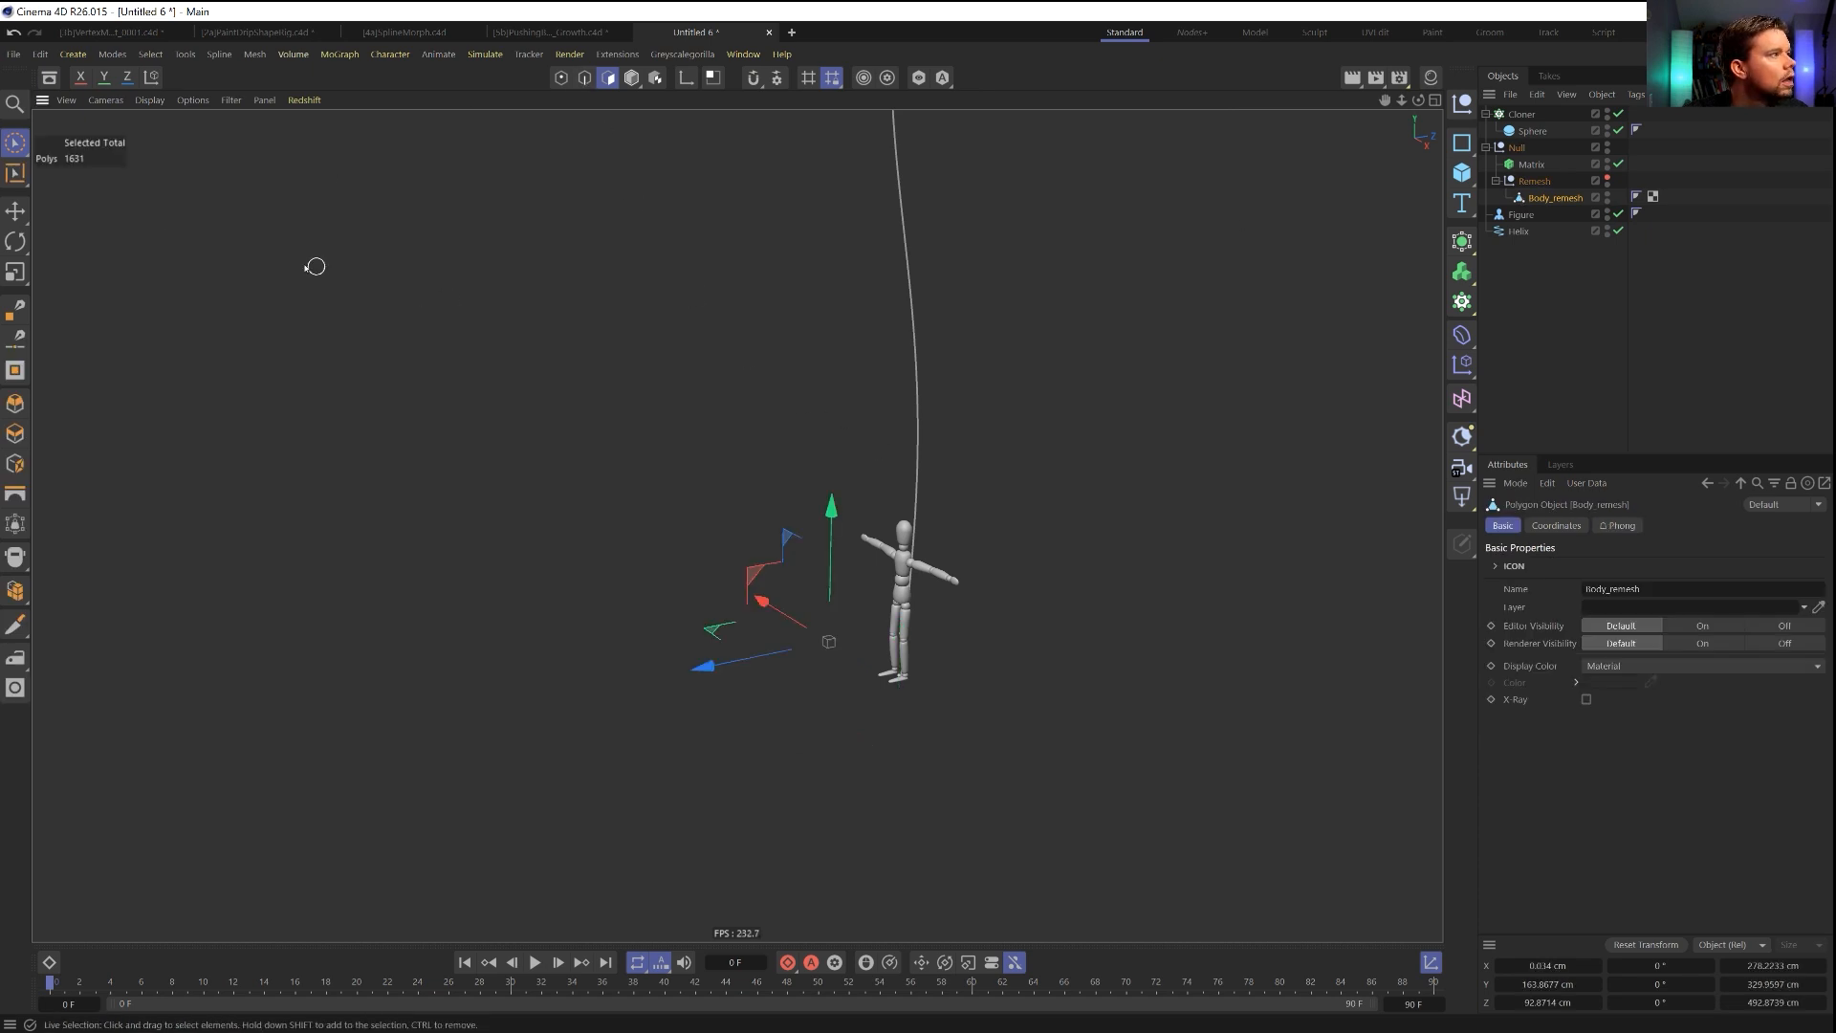
{"action": "key", "text": "ctrl+z"}
{"action": "key", "text": "ctrl+z"}
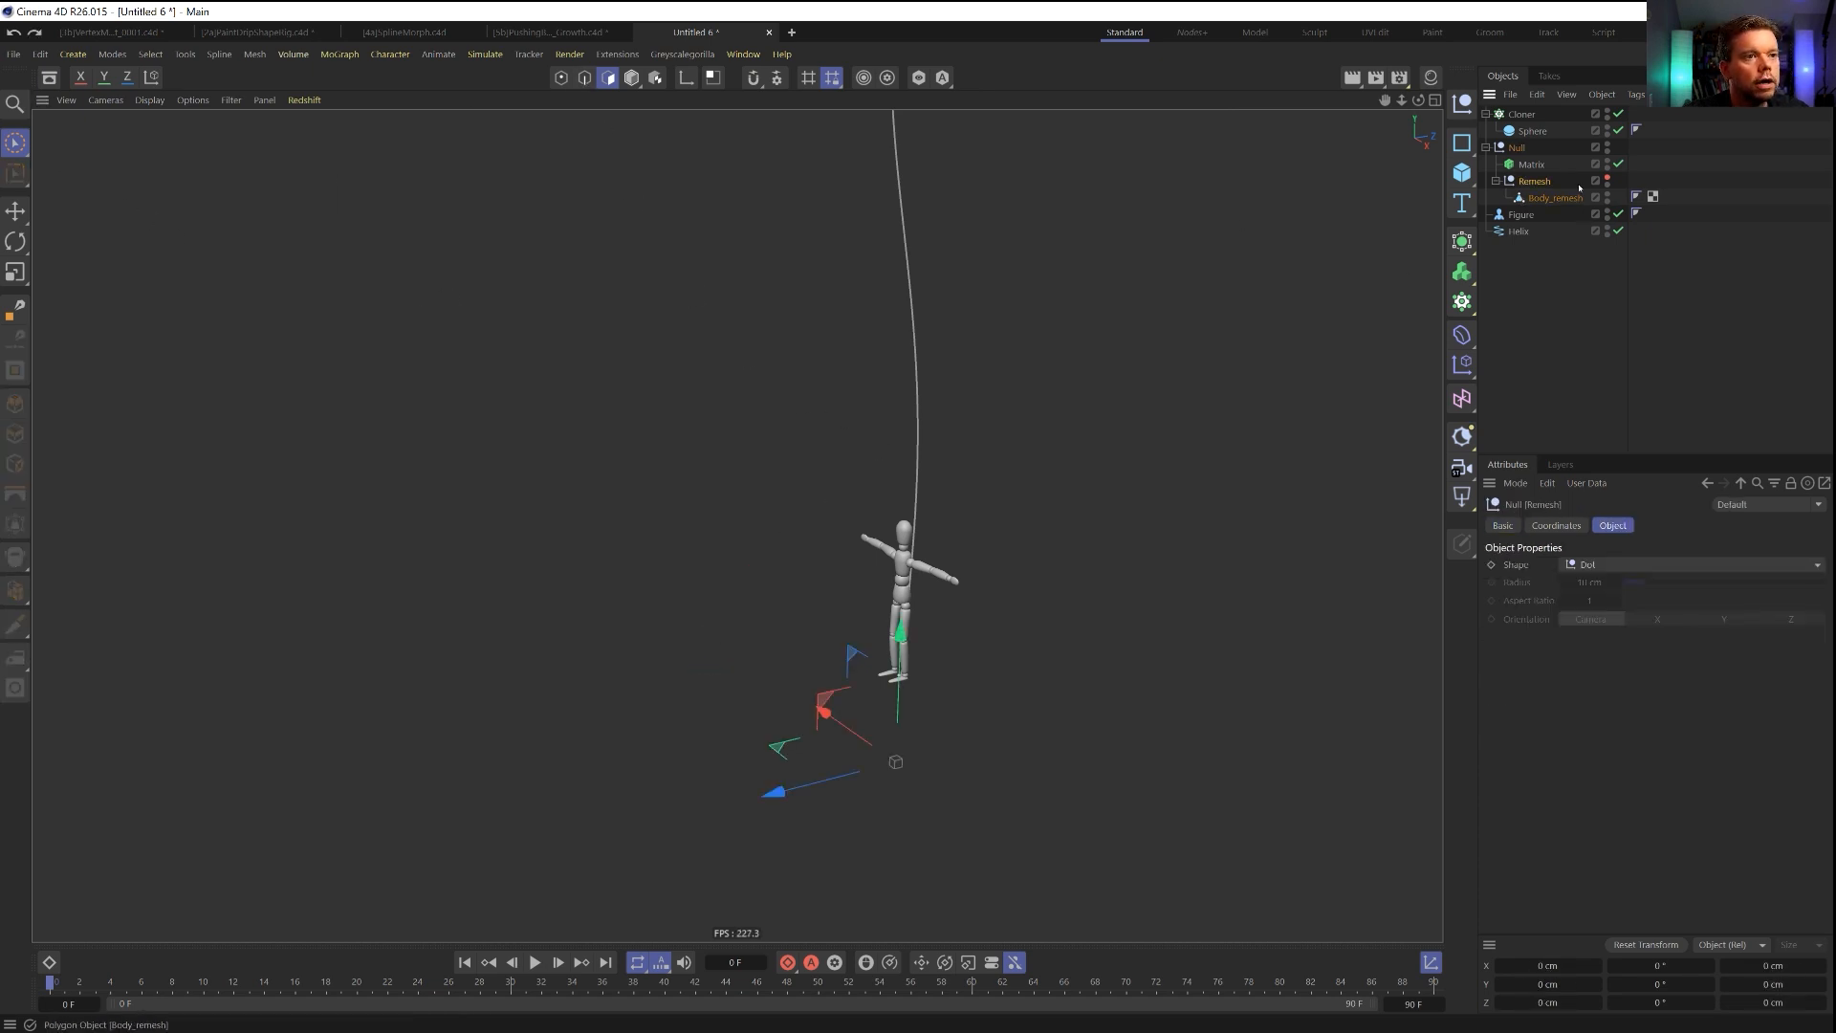
Set the linear Cloner's Count to 1361 and its per-step P.Y offset to 0 cm.
{"action": "left_click", "coordinate": [1515, 114]}
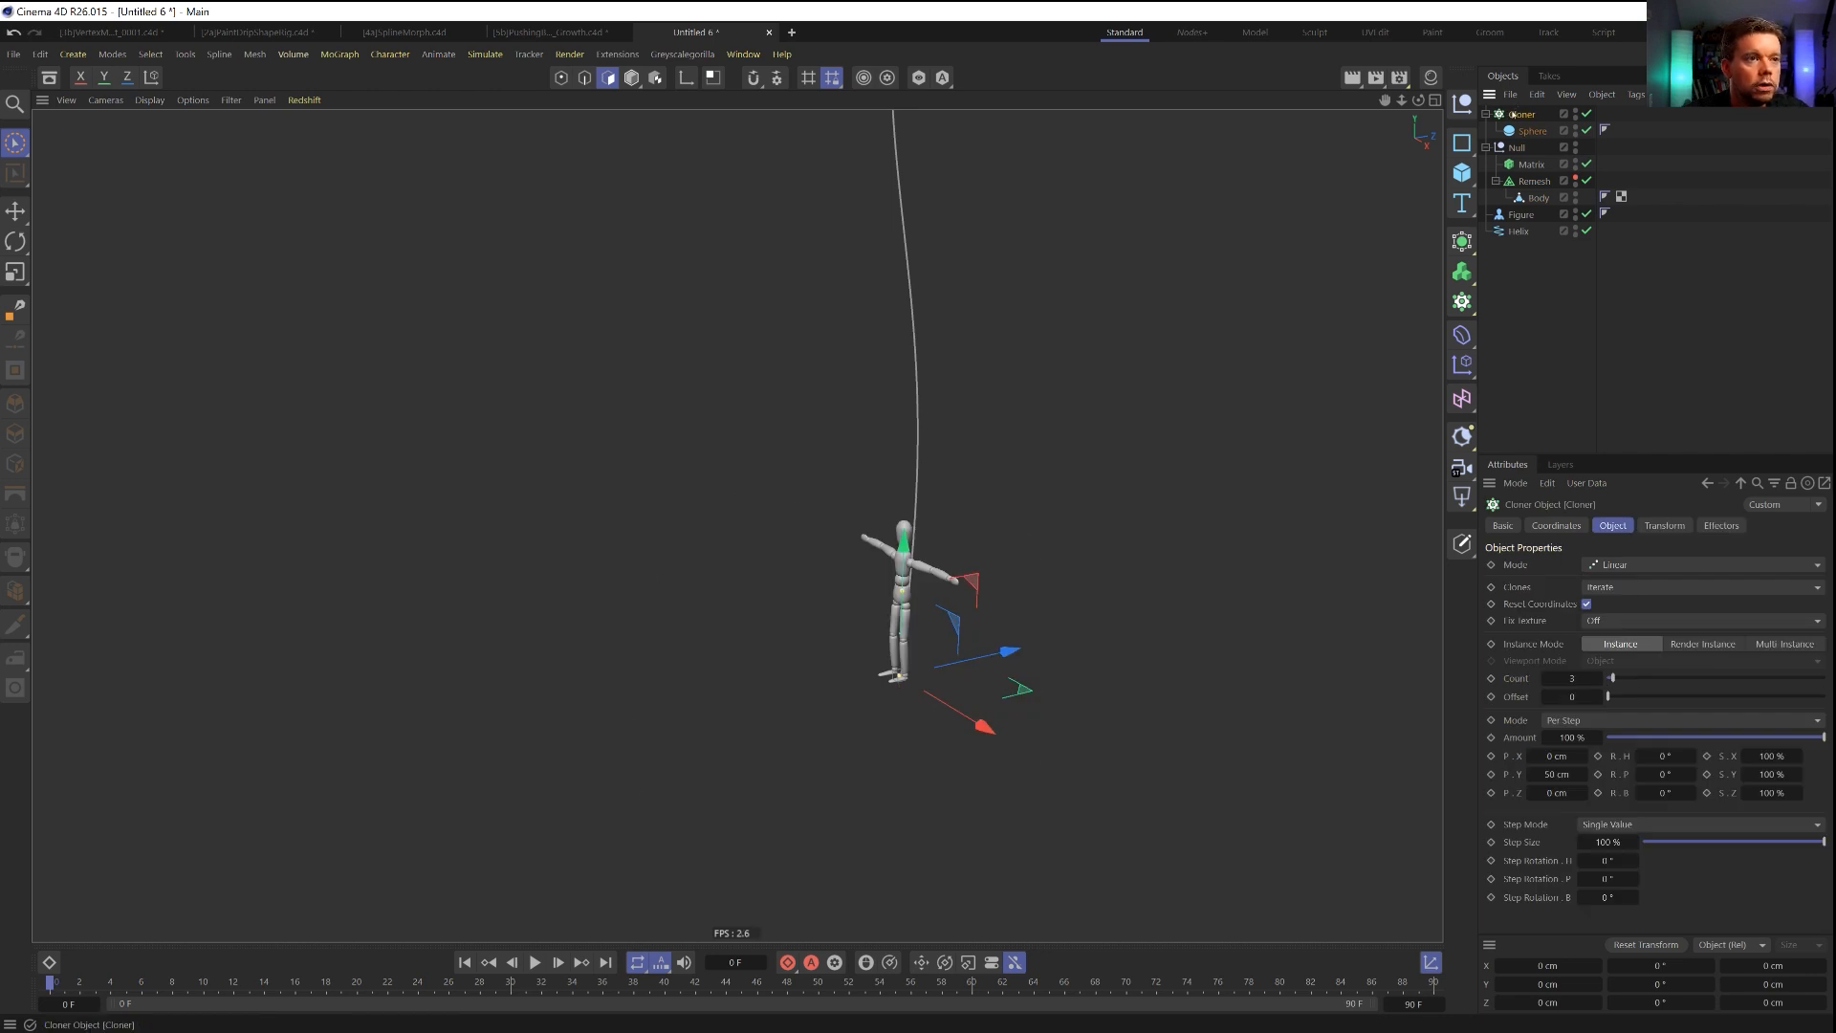
{"action": "left_click", "coordinate": [1625, 570]}
{"action": "left_click", "coordinate": [1573, 679]}
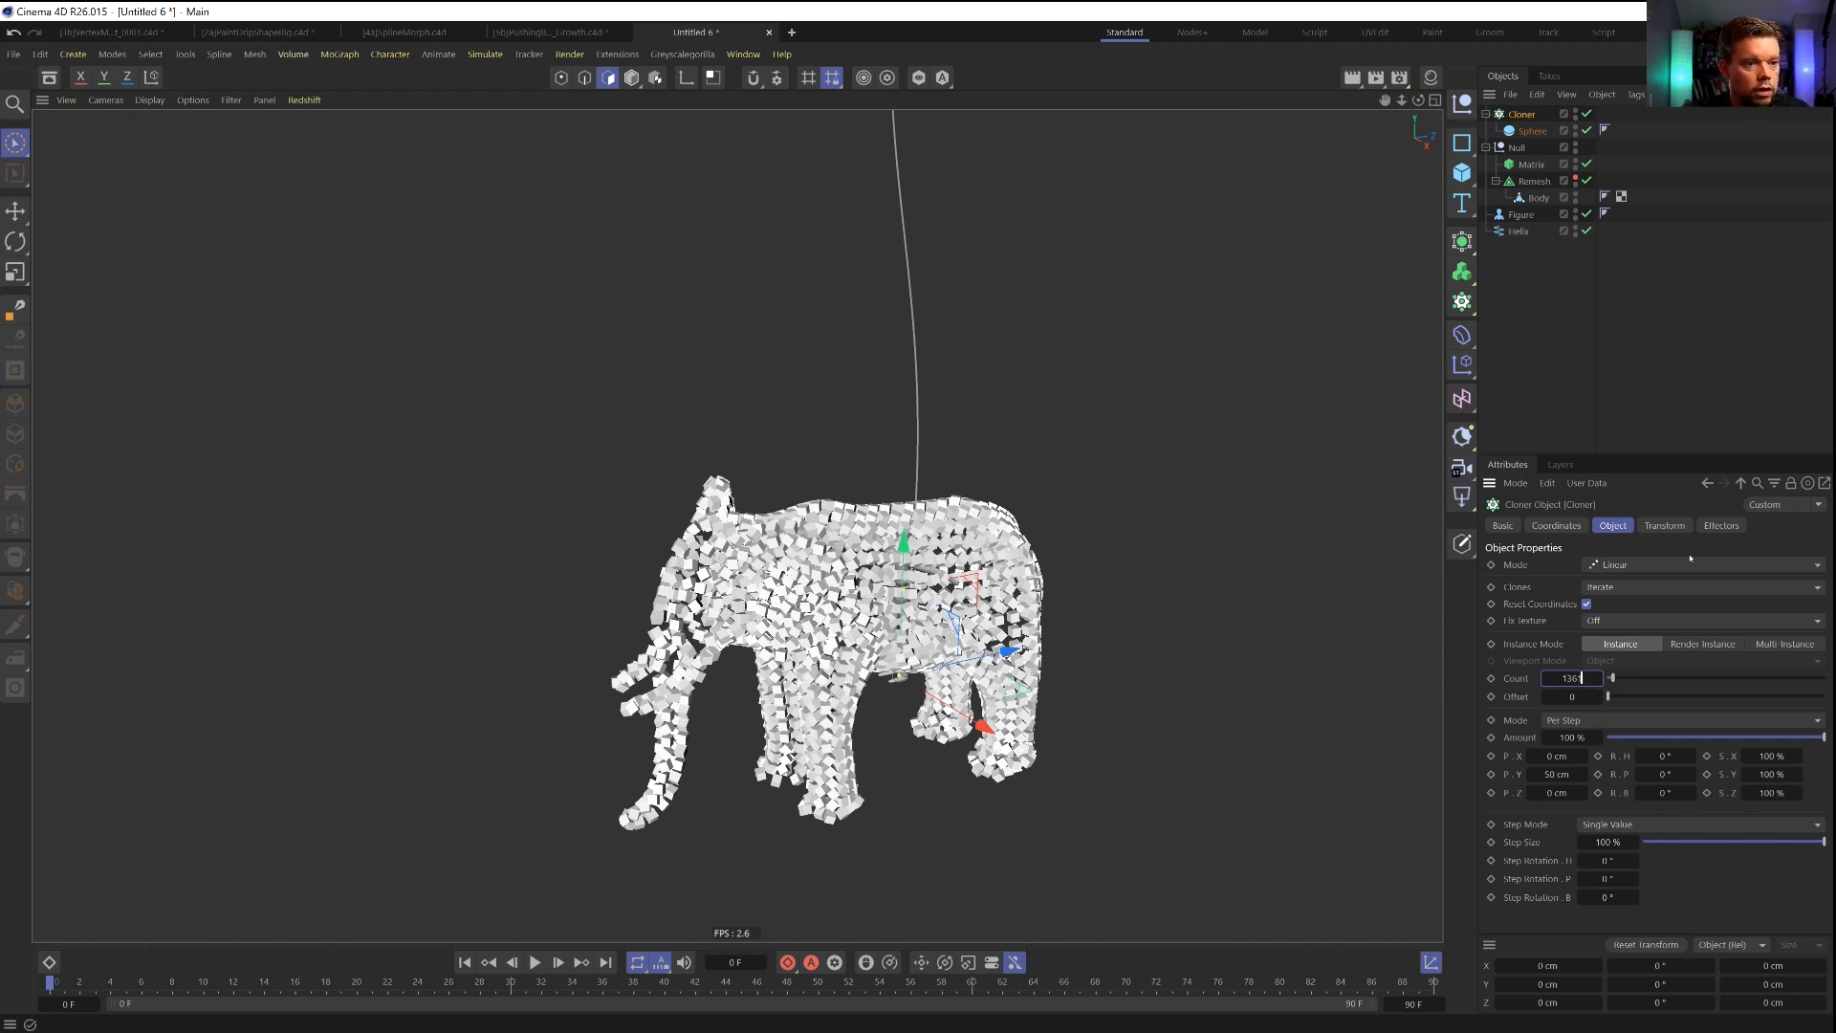
{"action": "key", "text": "Return"}
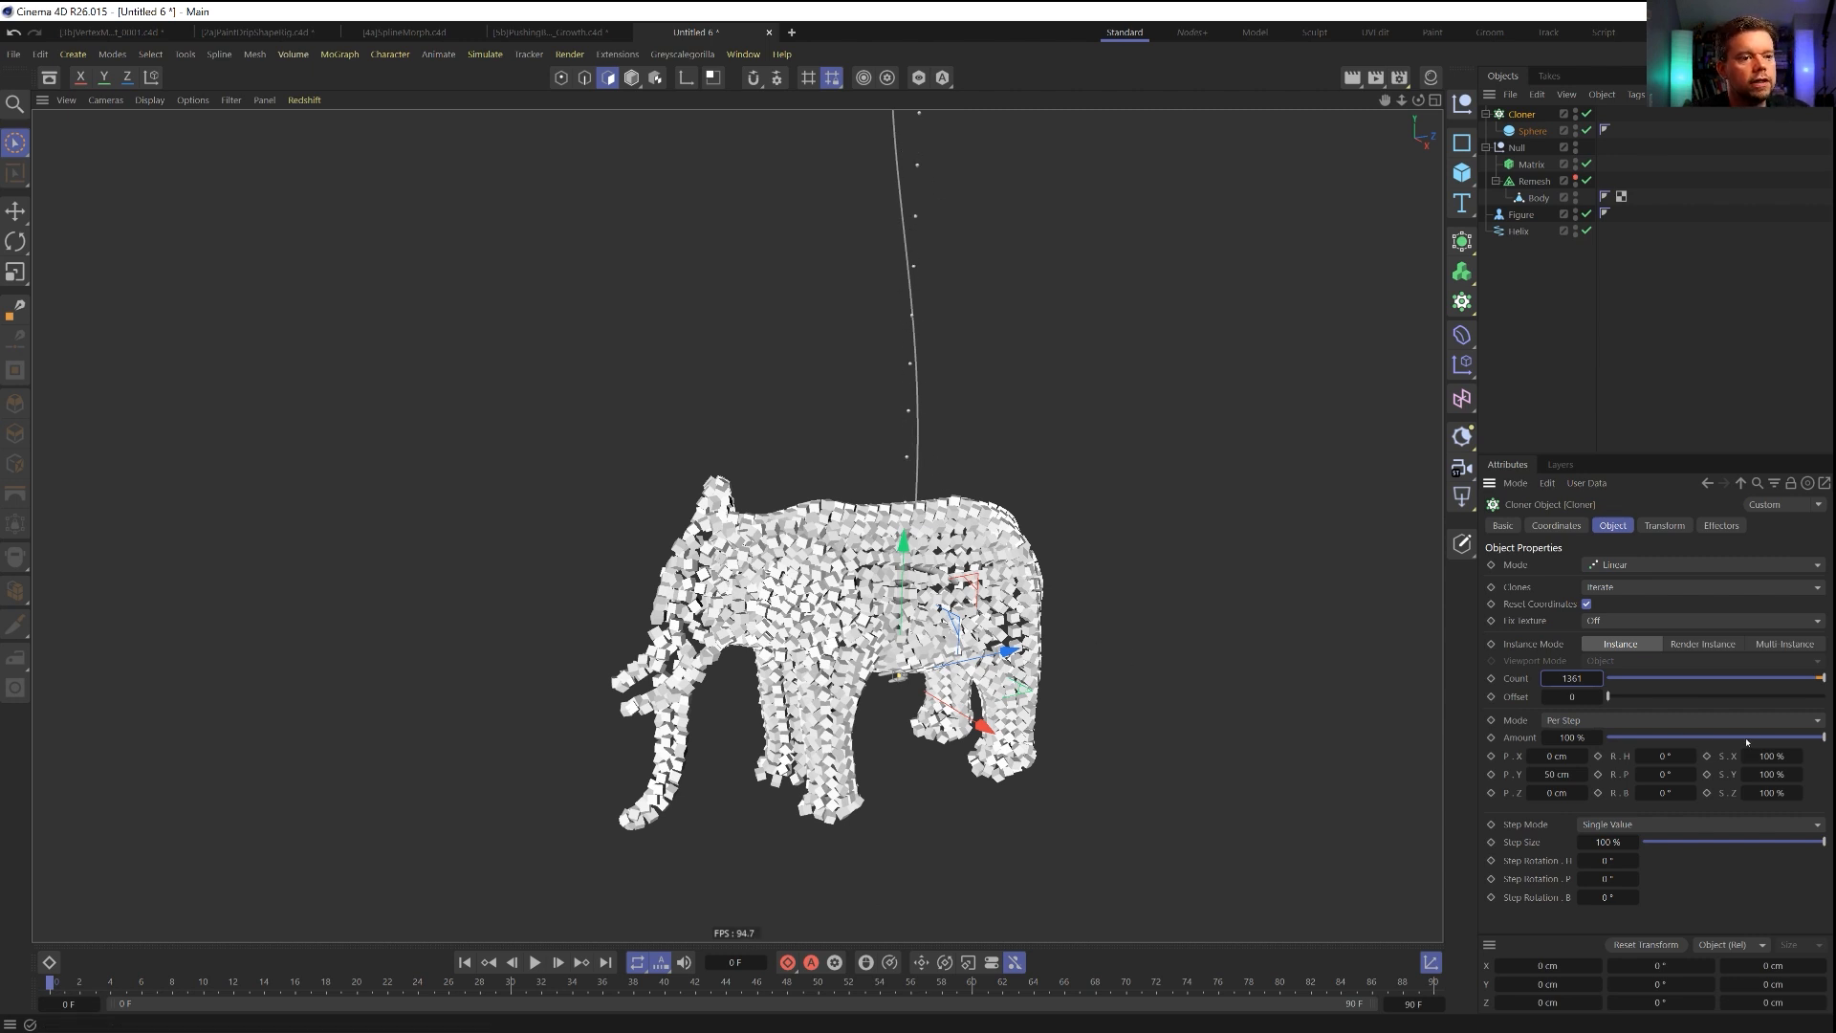
{"action": "left_click", "coordinate": [1557, 775]}
{"action": "type", "text": "0"}
{"action": "key", "text": "Return"}
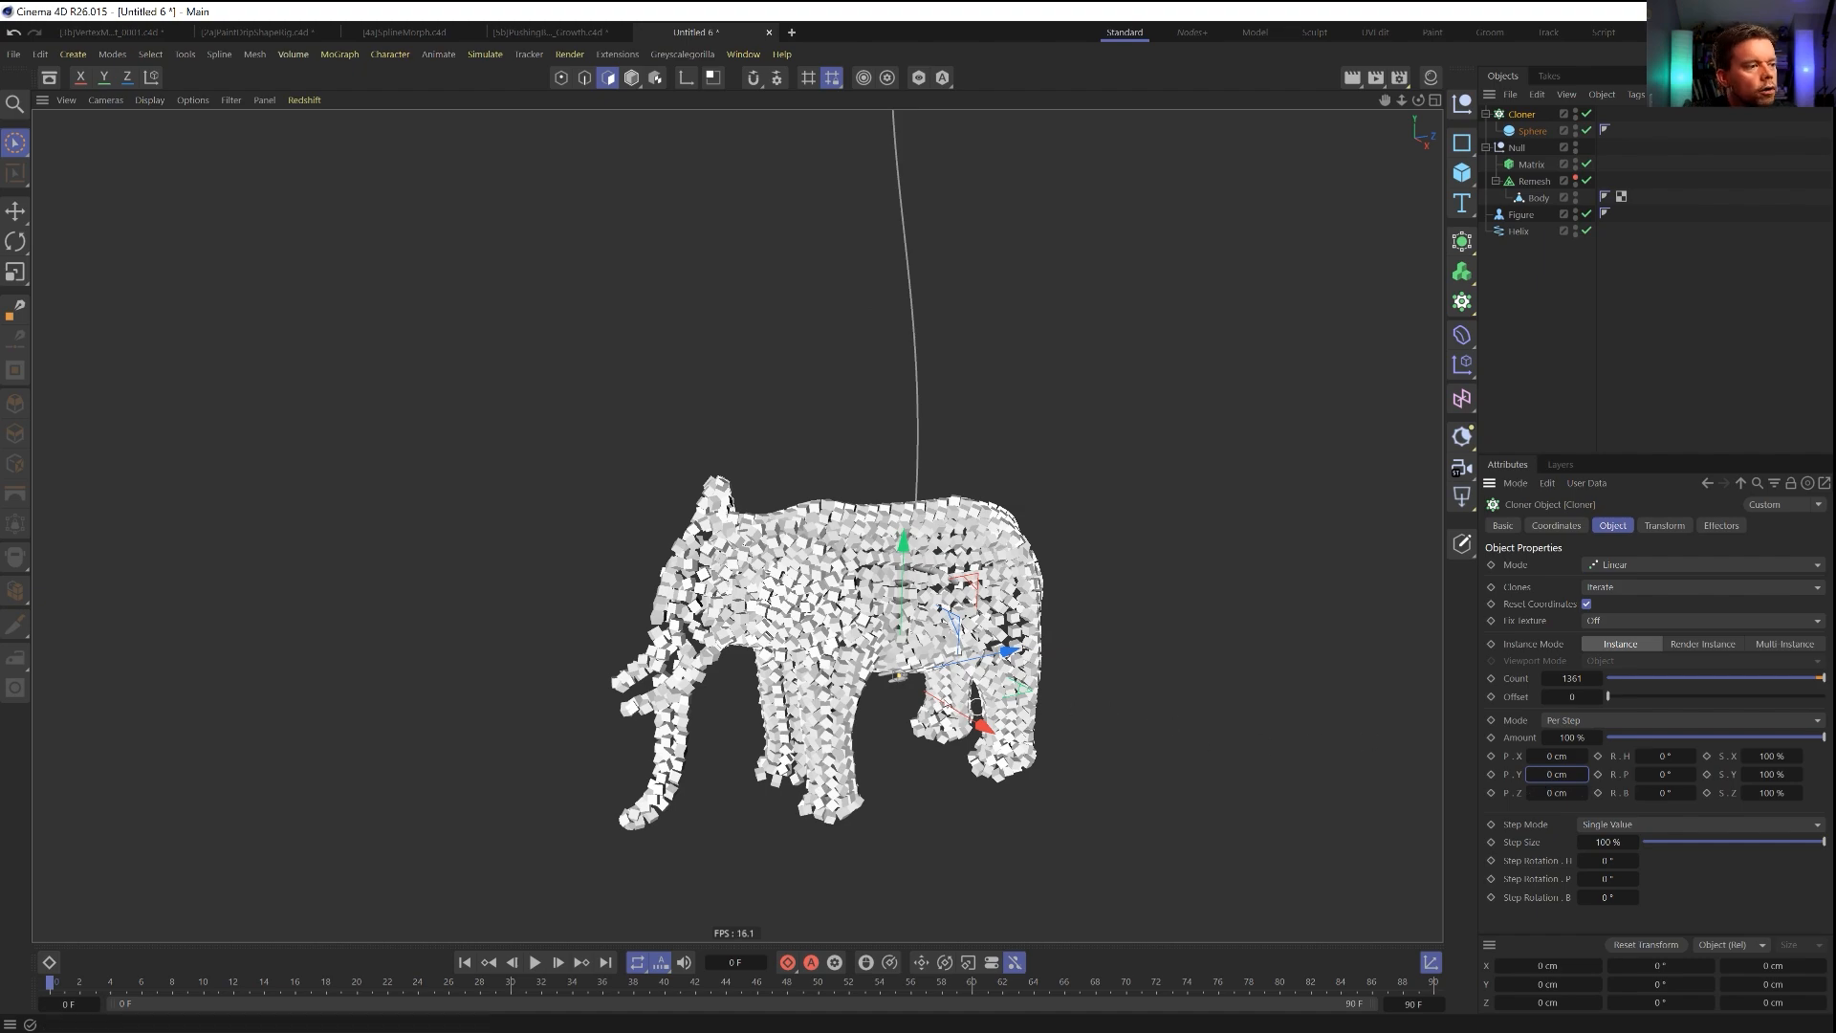
Hide the Matrix object in the viewport.
{"action": "scroll", "coordinate": [909, 675], "scroll_direction": "up", "scroll_amount": 5}
{"action": "mouse_move", "coordinate": [916, 684]}
{"action": "left_mouse_down", "text": "alt"}
{"action": "mouse_move", "coordinate": [924, 650]}
{"action": "mouse_move", "coordinate": [920, 670]}
{"action": "left_mouse_up", "text": "alt"}
{"action": "scroll", "coordinate": [915, 685], "scroll_direction": "down", "scroll_amount": 6}
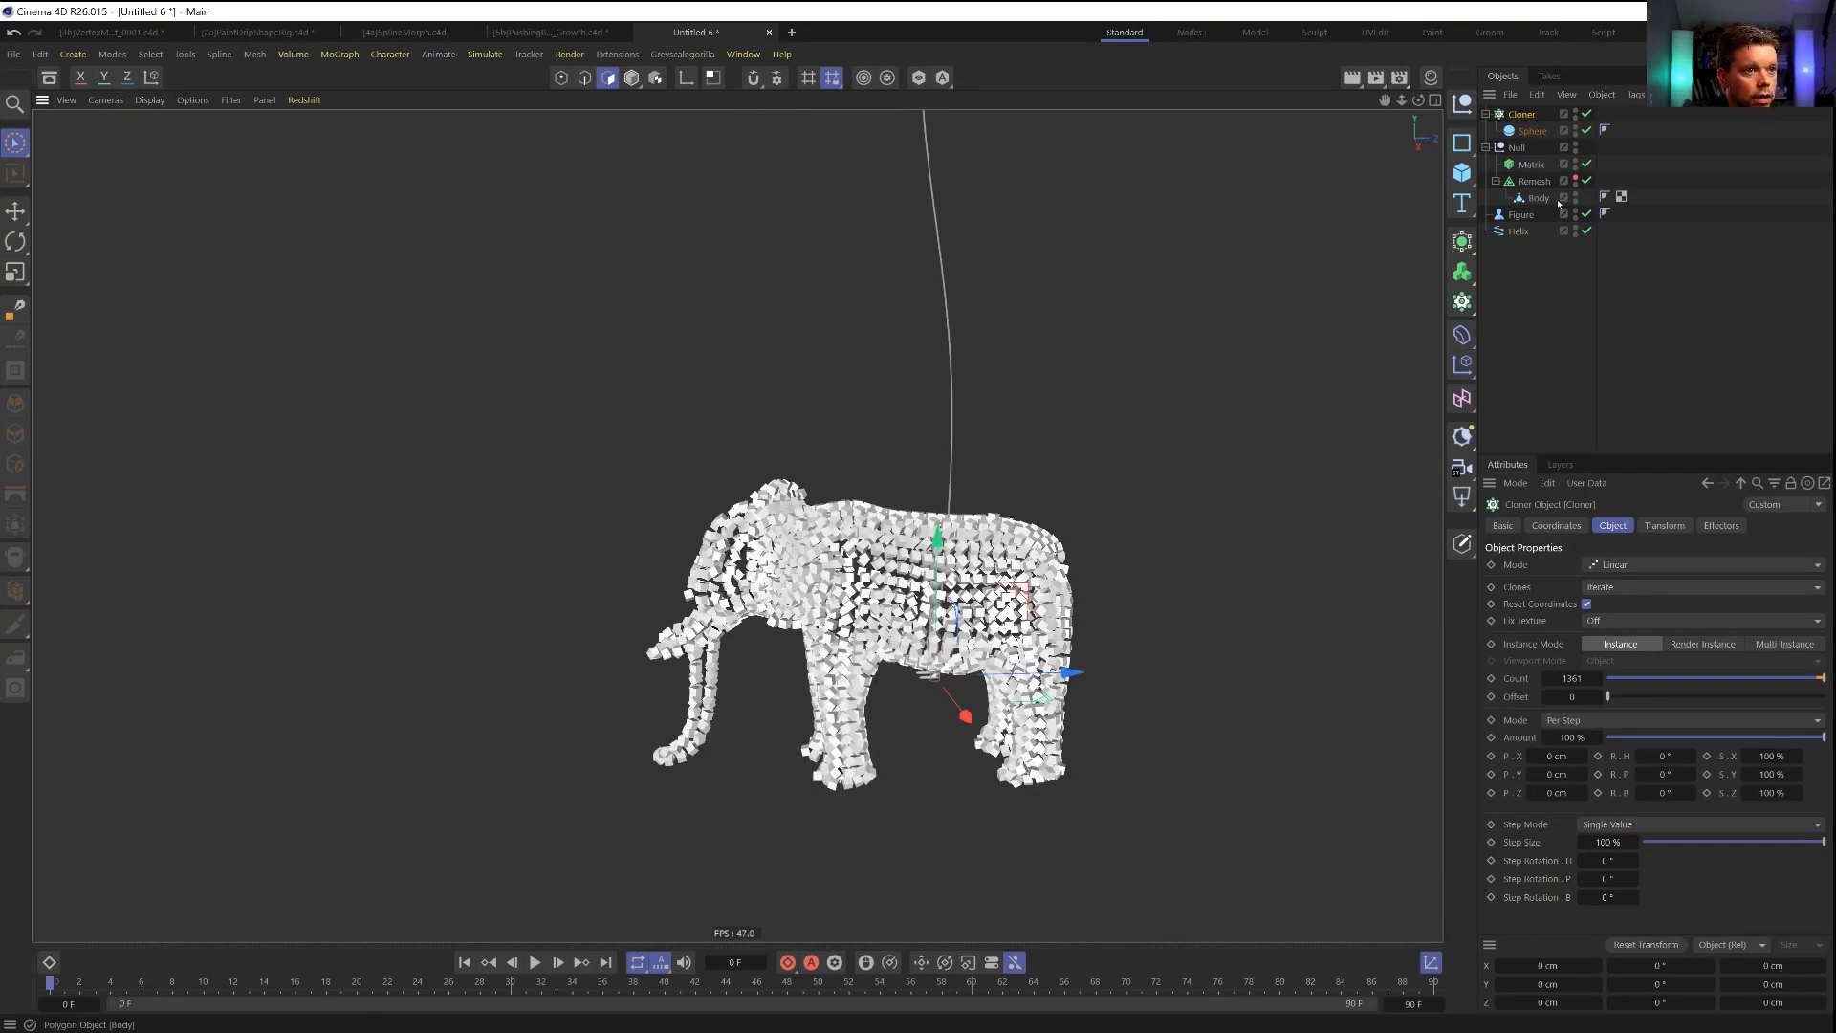
{"action": "left_click", "coordinate": [1534, 182]}
{"action": "left_click_drag", "start_coordinate": [934, 629], "coordinate": [934, 657]}
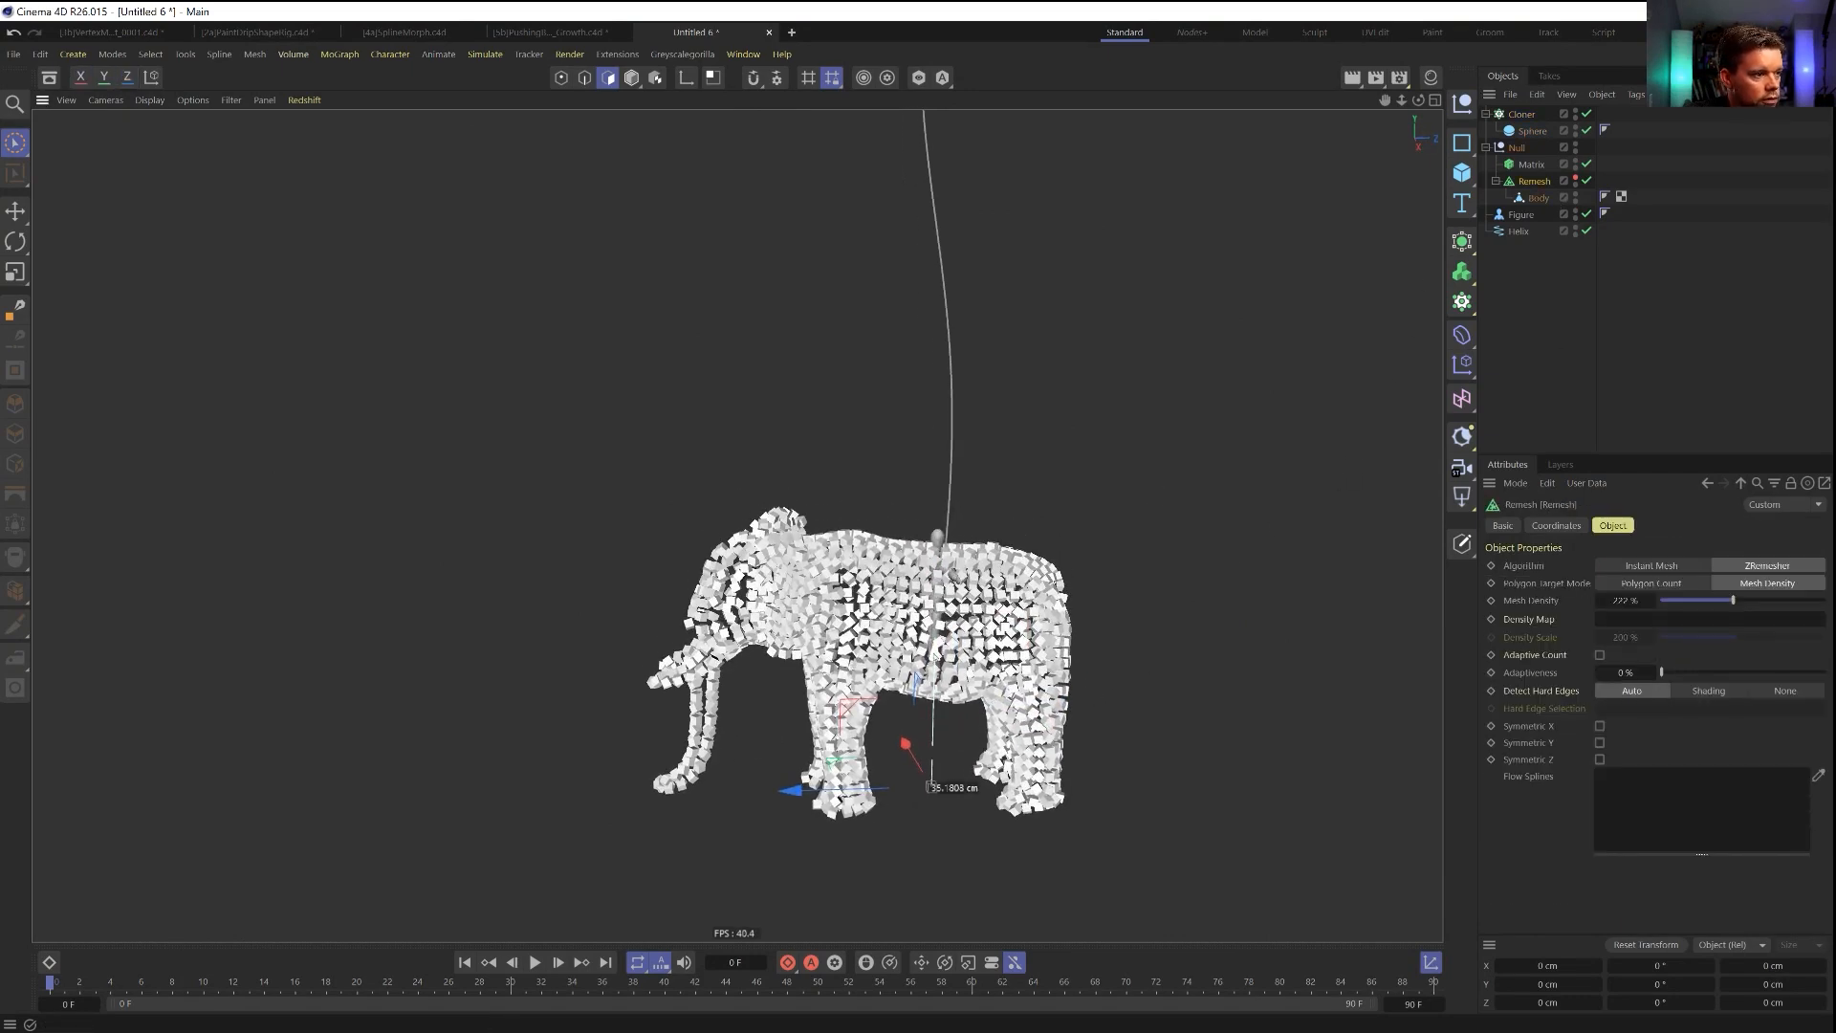
{"action": "left_click", "coordinate": [1576, 162]}
{"action": "left_click", "coordinate": [1576, 162]}
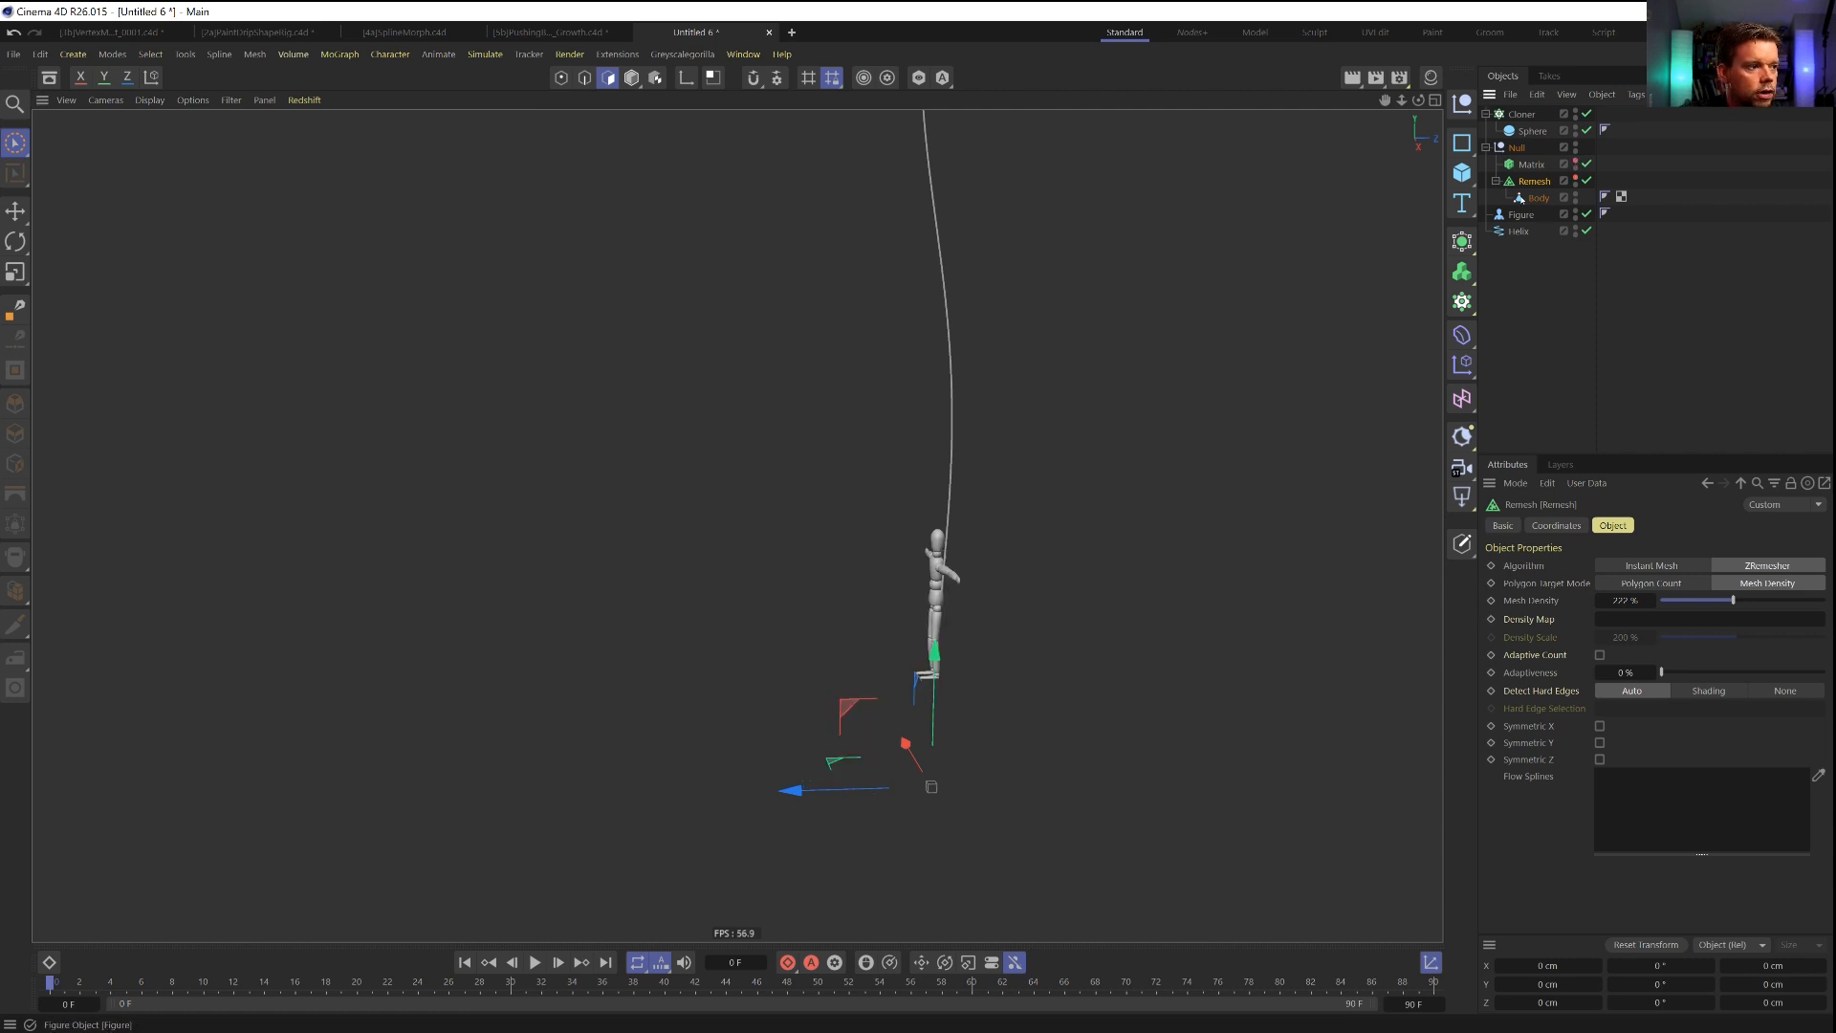
Move the Cloner into the elephant's null and order the children as Remesh, Matrix, Cloner.
{"action": "left_click", "coordinate": [1522, 114]}
{"action": "mouse_move", "coordinate": [1522, 114]}
{"action": "left_mouse_down"}
{"action": "mouse_move", "coordinate": [1530, 172]}
{"action": "mouse_move", "coordinate": [1542, 123]}
{"action": "left_mouse_up"}
{"action": "left_click", "coordinate": [1534, 165]}
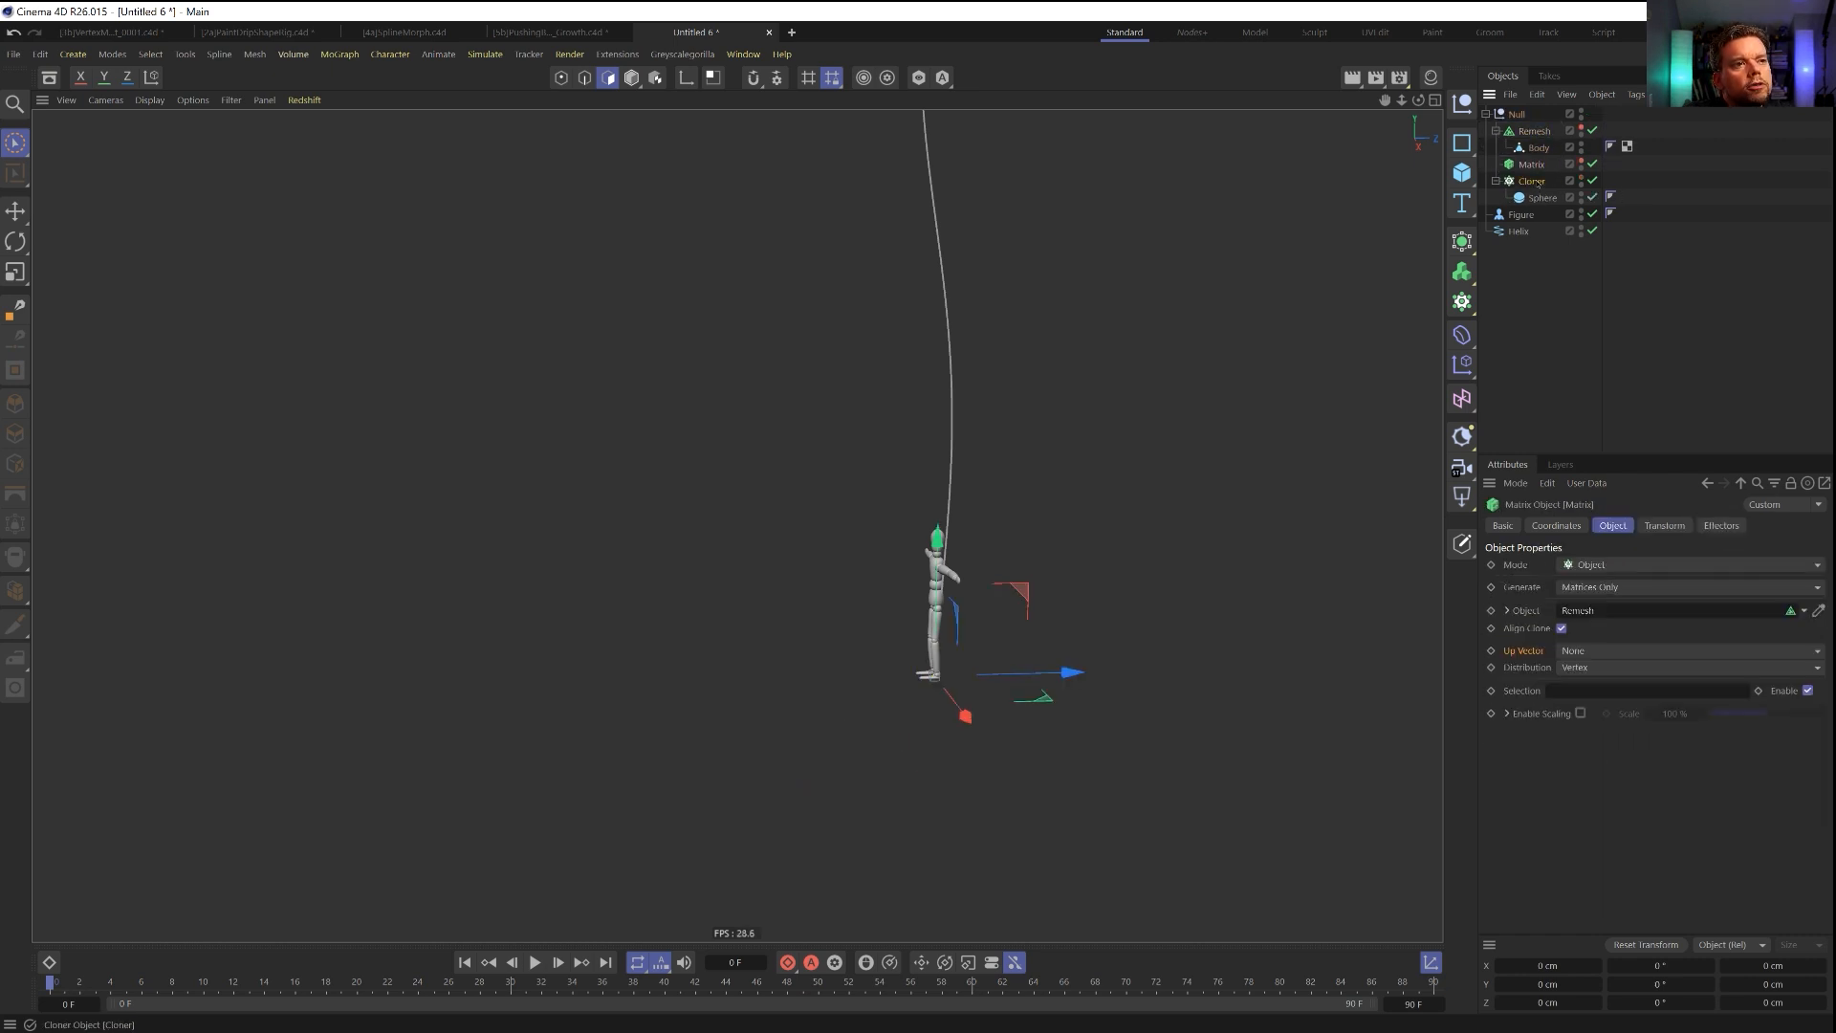
Add an Inheritance effector to the Cloner and place it in the elephant's null directly beneath the Cloner.
{"action": "left_click", "coordinate": [1532, 182]}
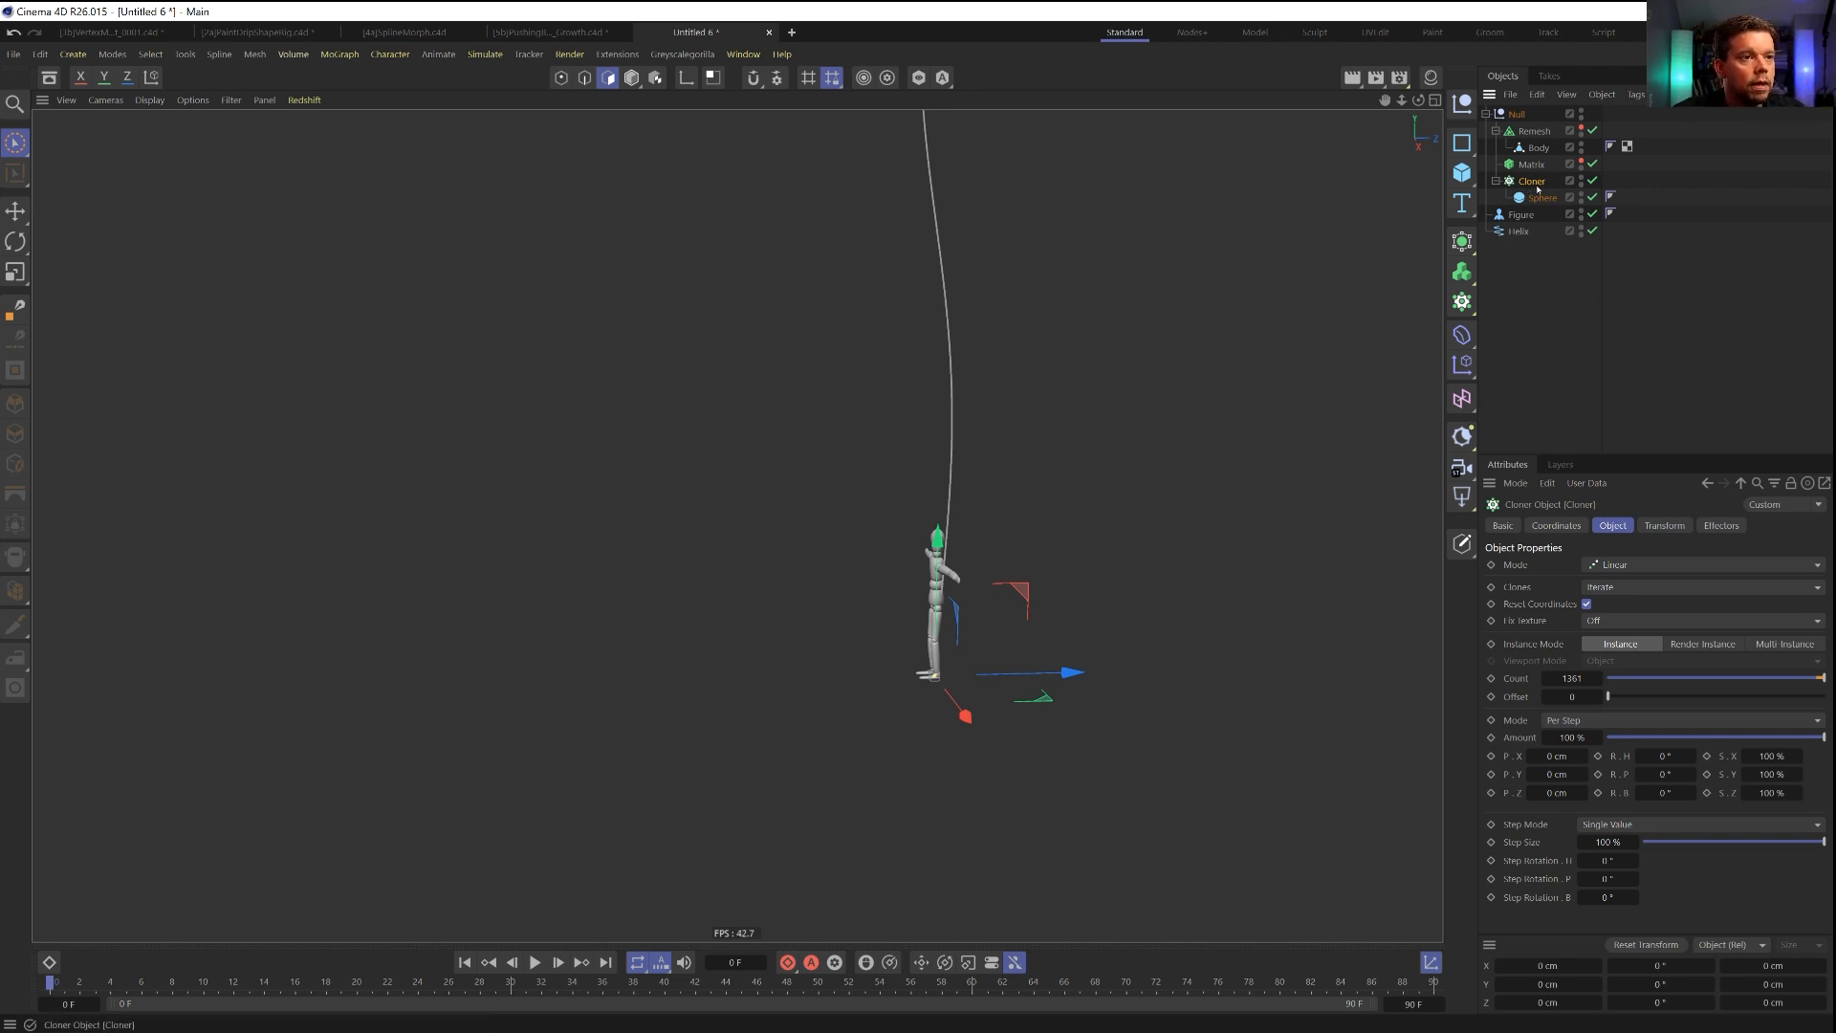
{"action": "left_click", "coordinate": [1462, 367]}
{"action": "left_click", "coordinate": [1527, 450]}
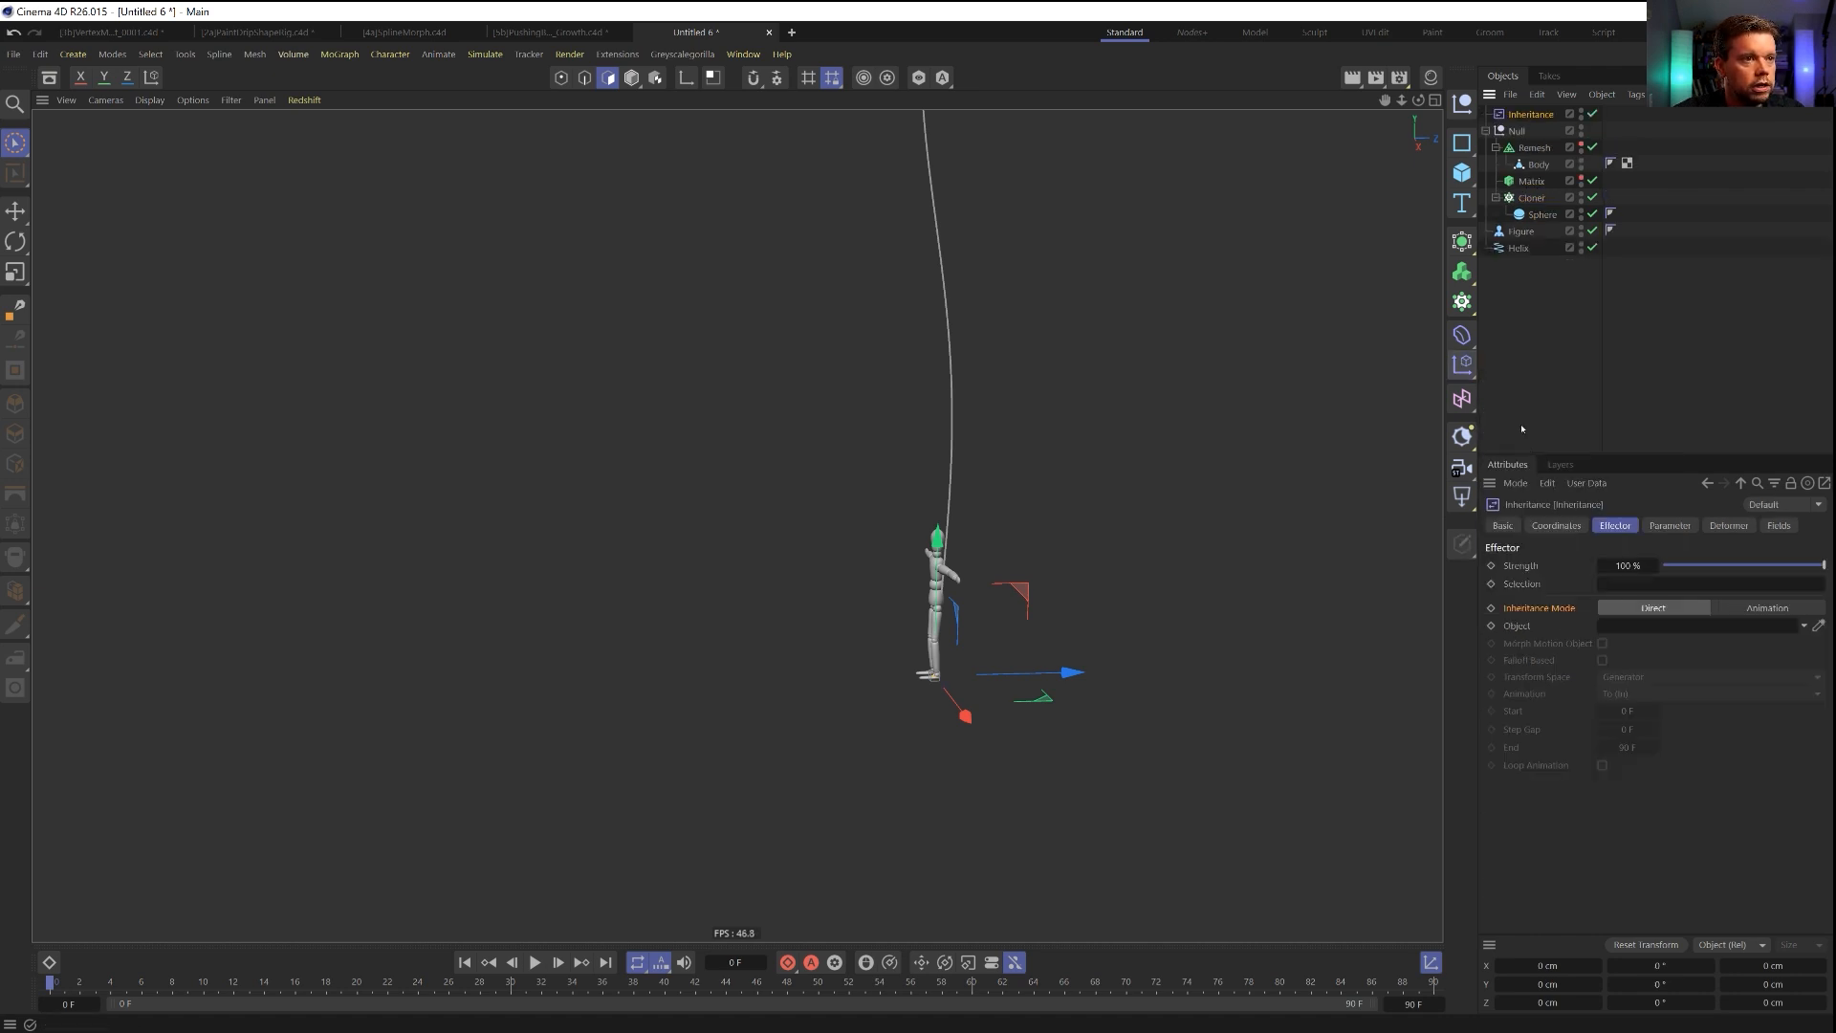
{"action": "left_click_drag", "start_coordinate": [1530, 114], "coordinate": [1530, 206]}
{"action": "left_click", "coordinate": [1530, 184]}
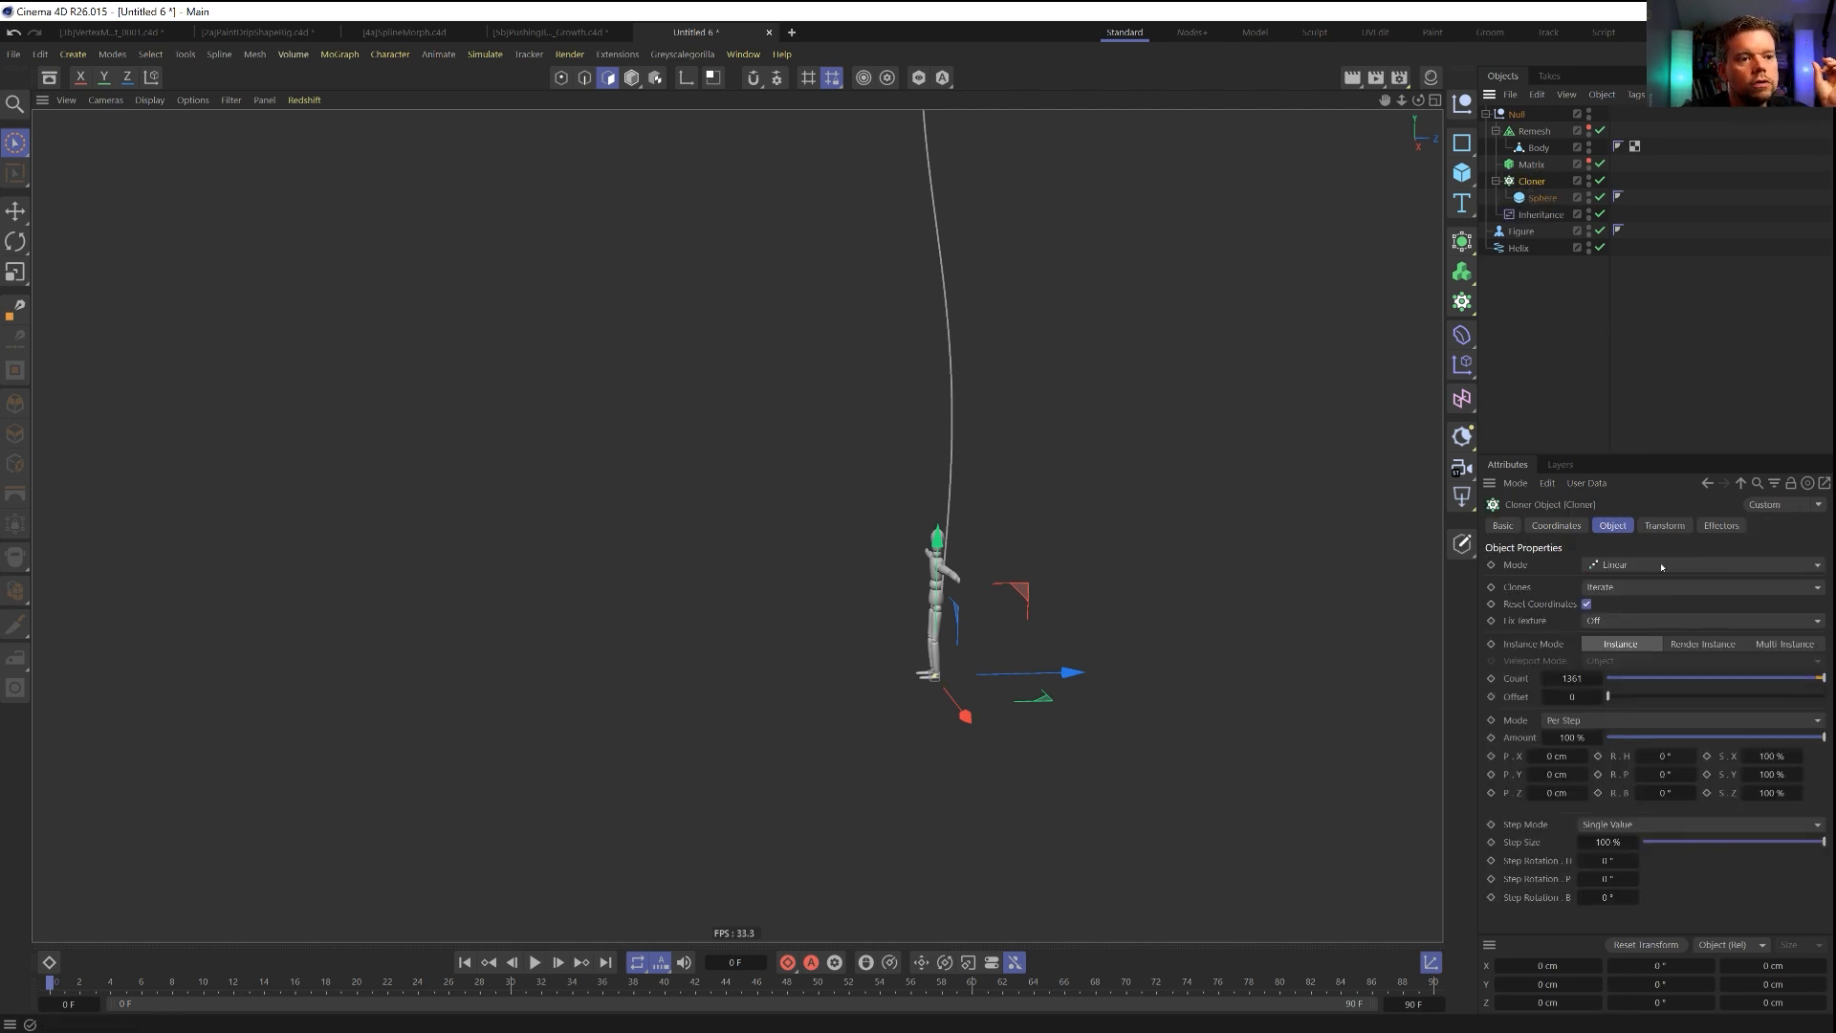
Link the Matrix as the Inheritance effector's object in Direct mode and show the effector's transform parameters.
{"action": "left_click", "coordinate": [1540, 215]}
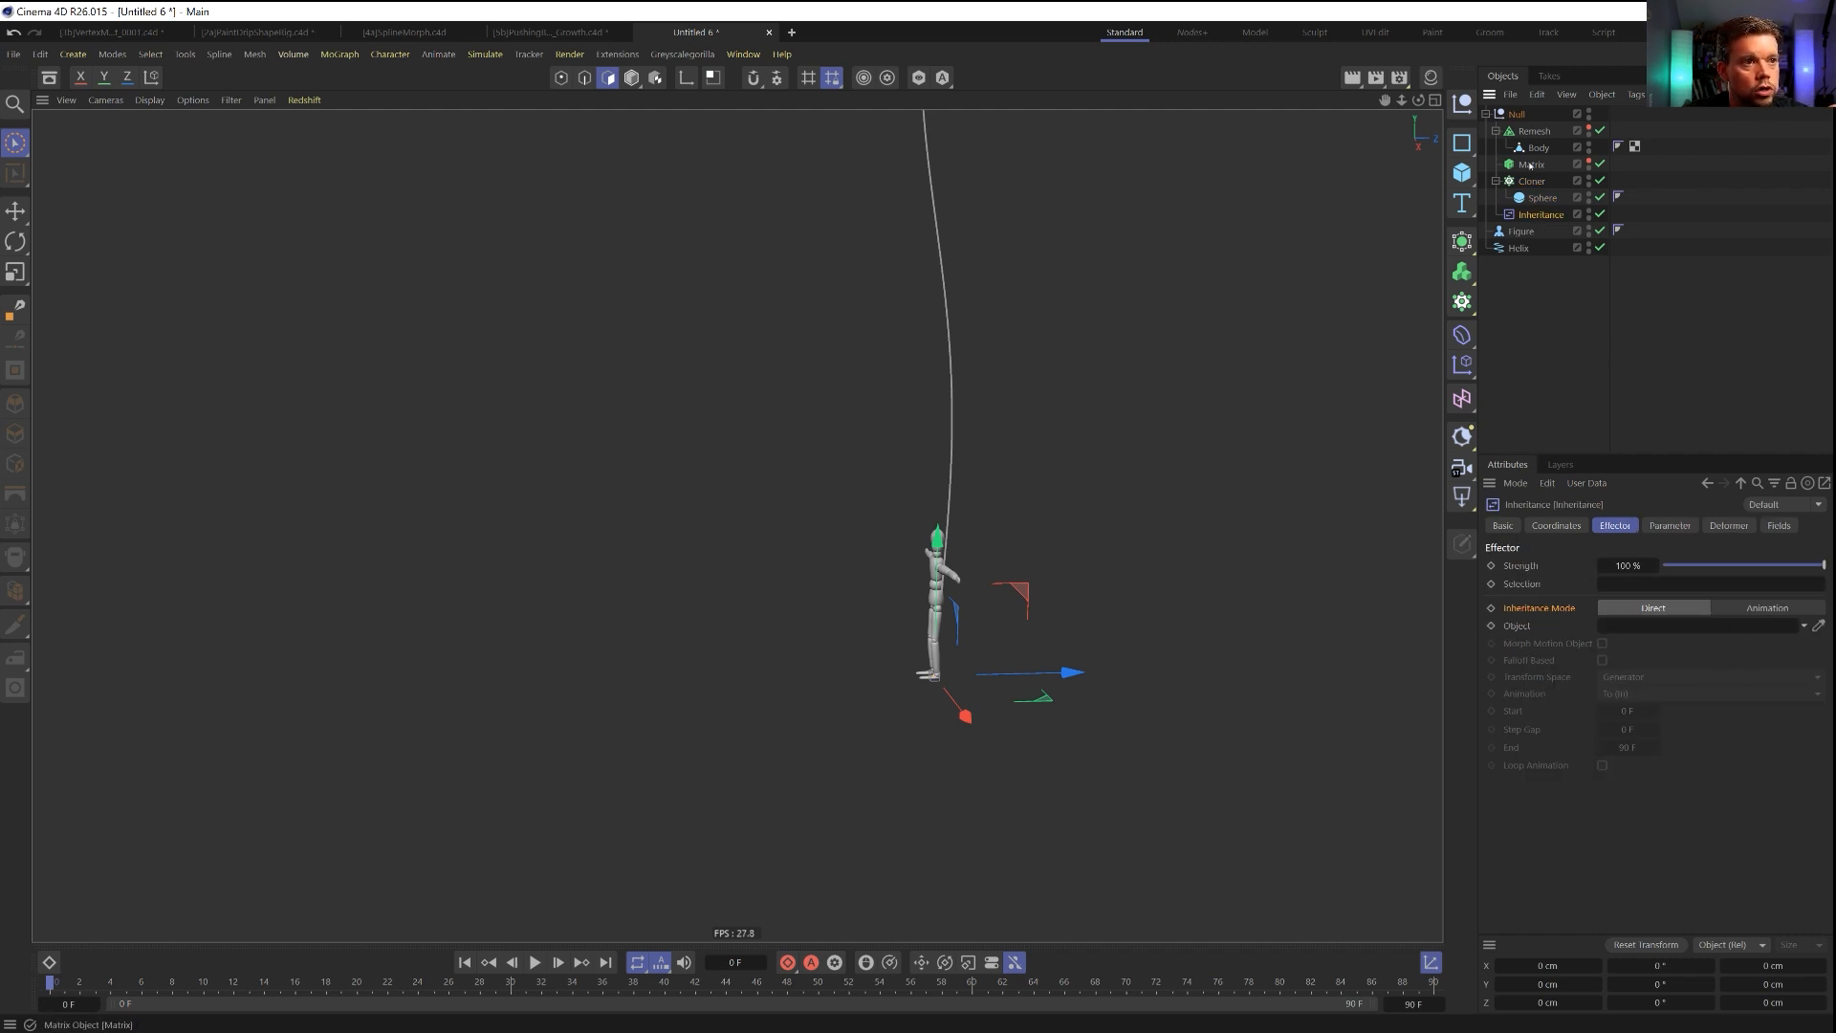
{"action": "mouse_move", "coordinate": [1624, 623]}
{"action": "left_mouse_down"}
{"action": "mouse_move", "coordinate": [1627, 585]}
{"action": "mouse_move", "coordinate": [1626, 629]}
{"action": "left_mouse_up"}
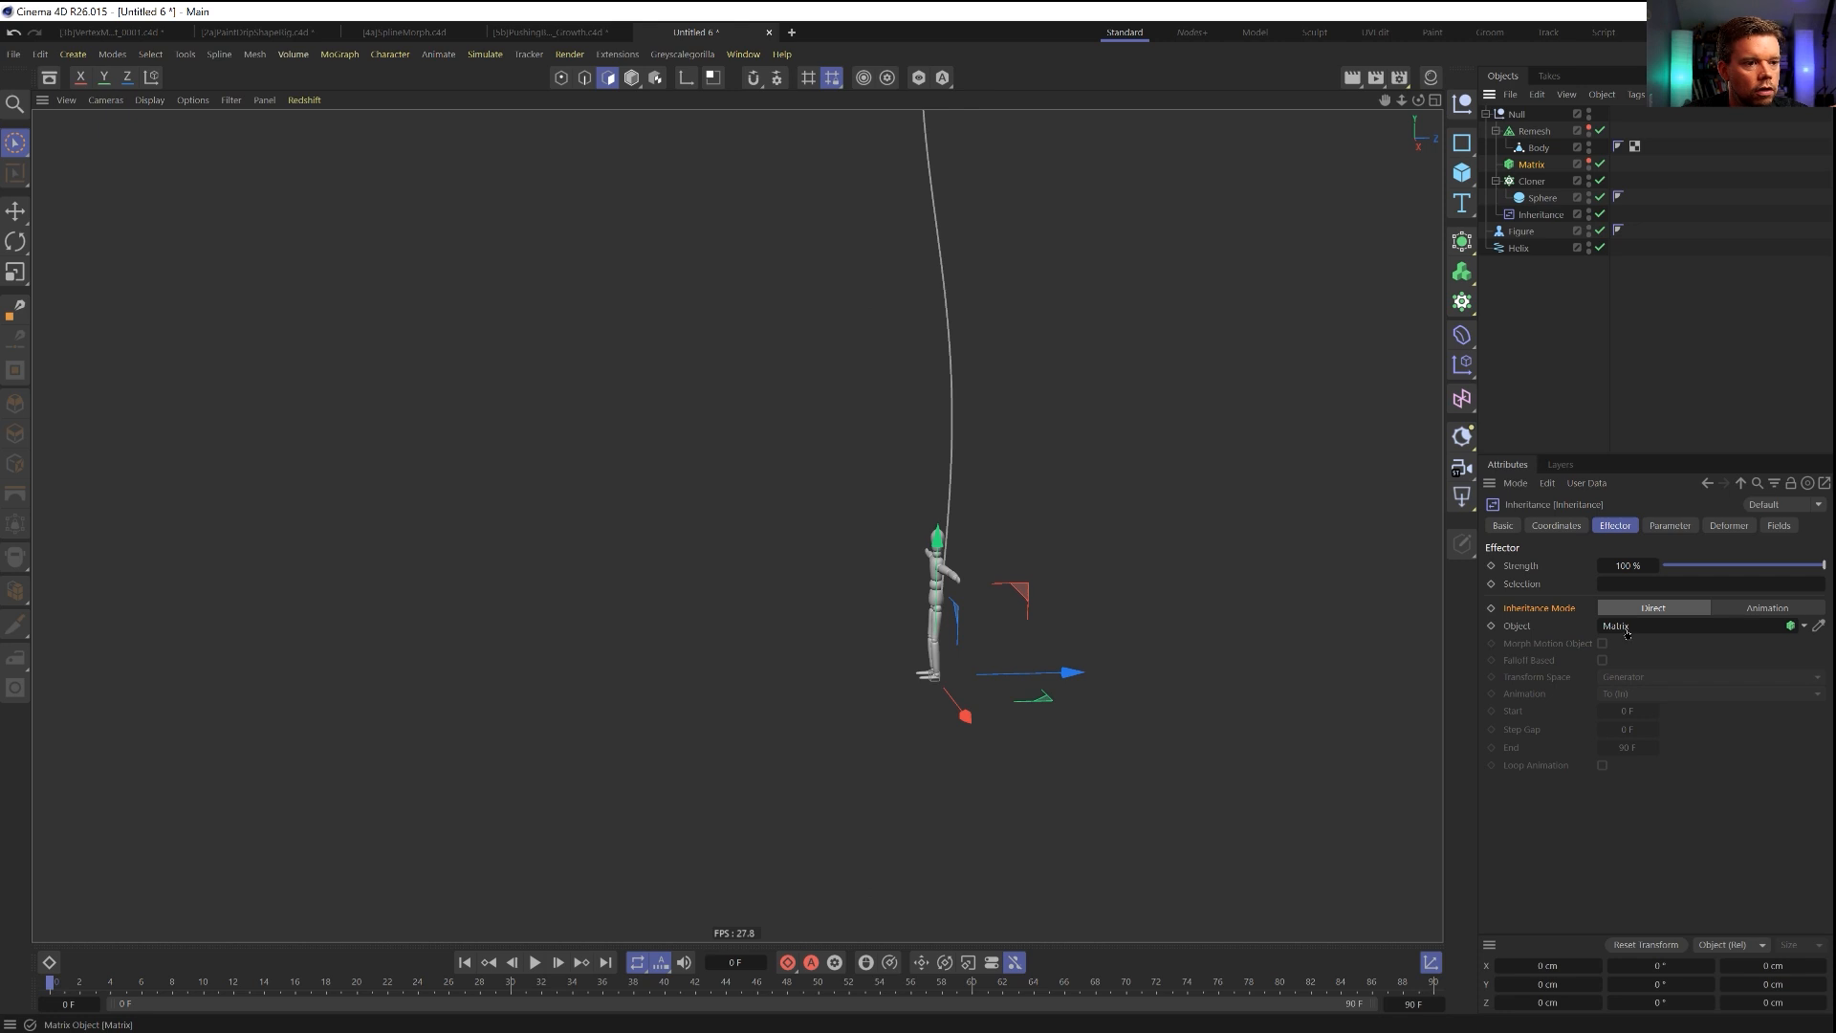
{"action": "left_click", "coordinate": [1762, 610]}
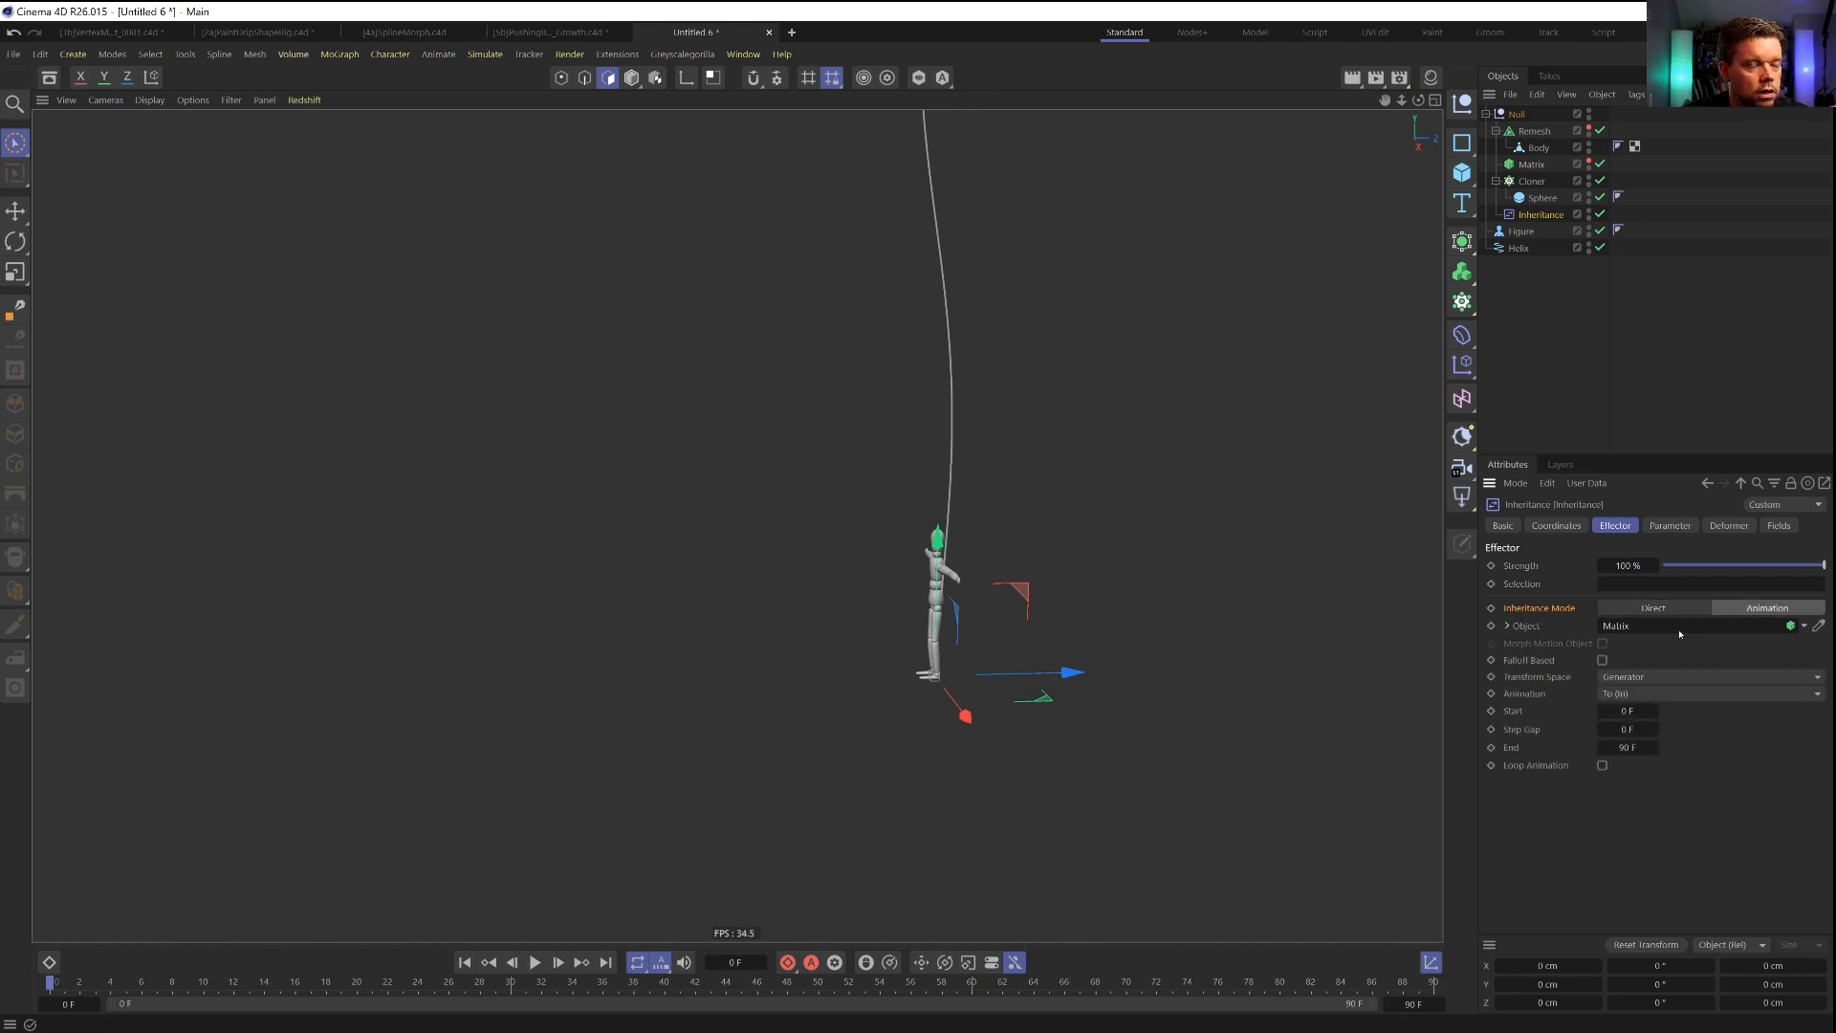
{"action": "left_click", "coordinate": [1603, 661]}
{"action": "left_click", "coordinate": [1649, 609]}
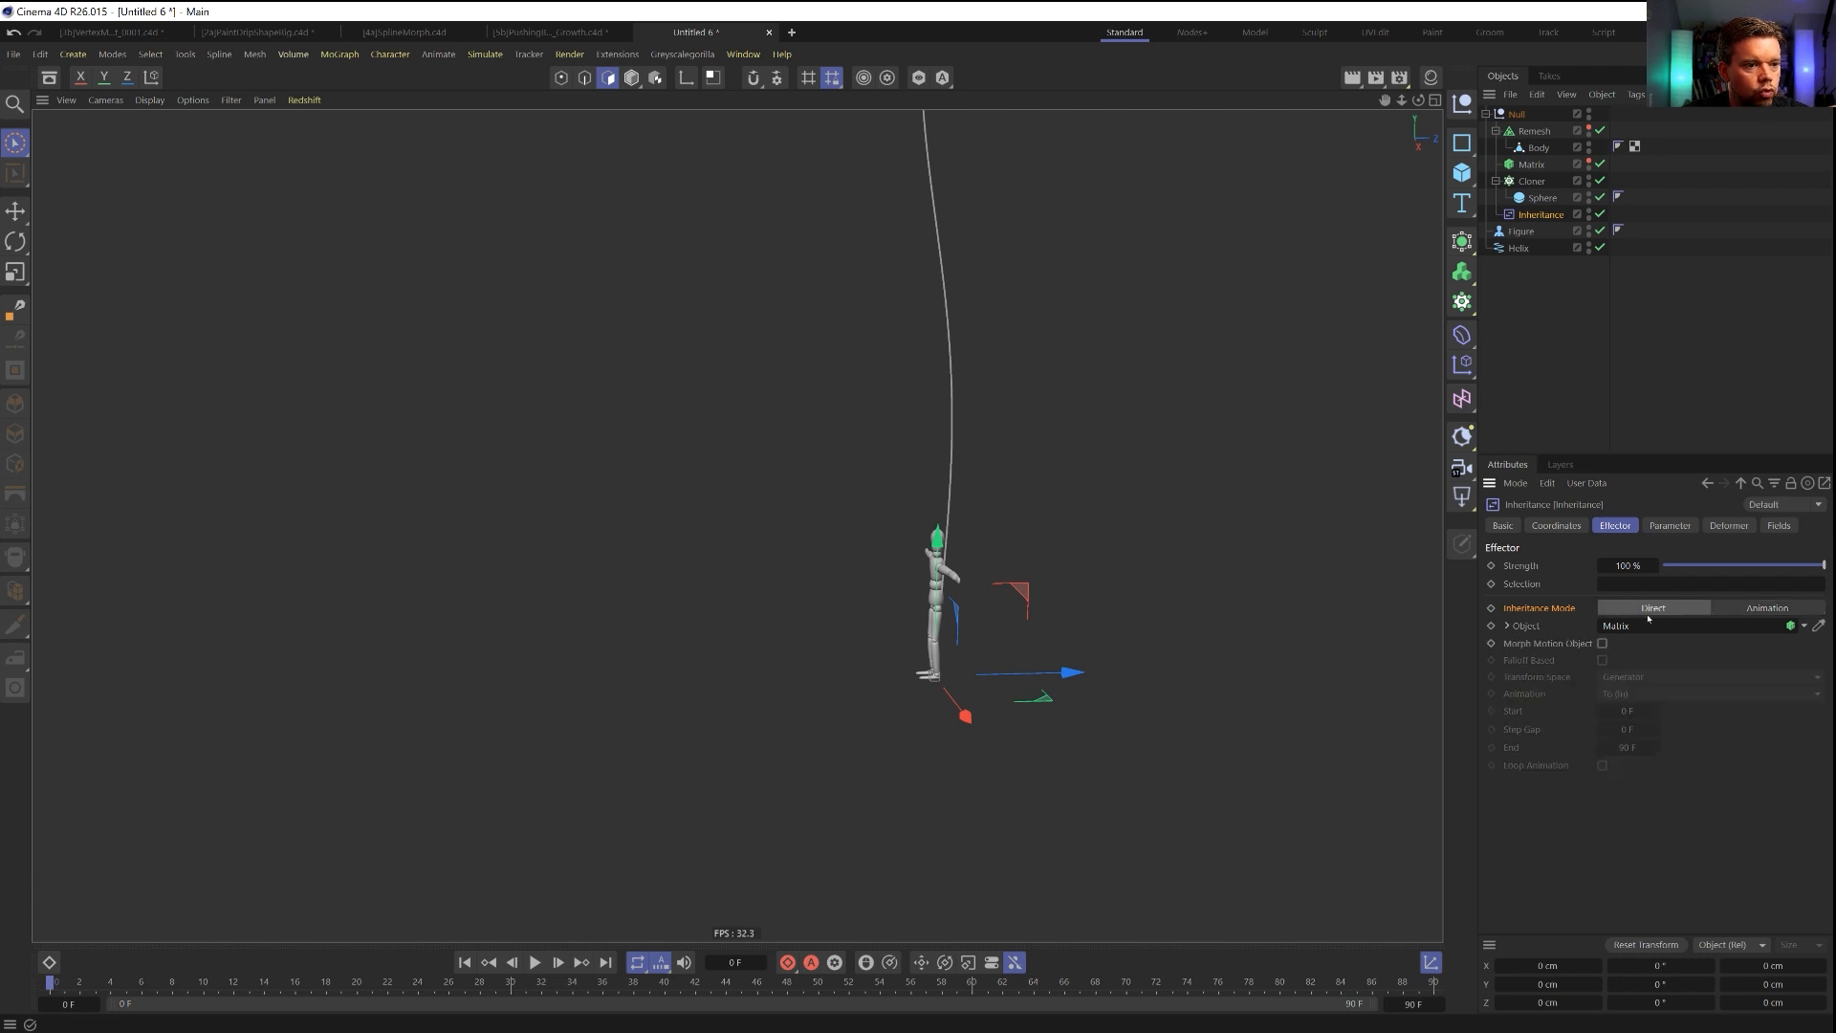
{"action": "left_click", "coordinate": [1671, 527]}
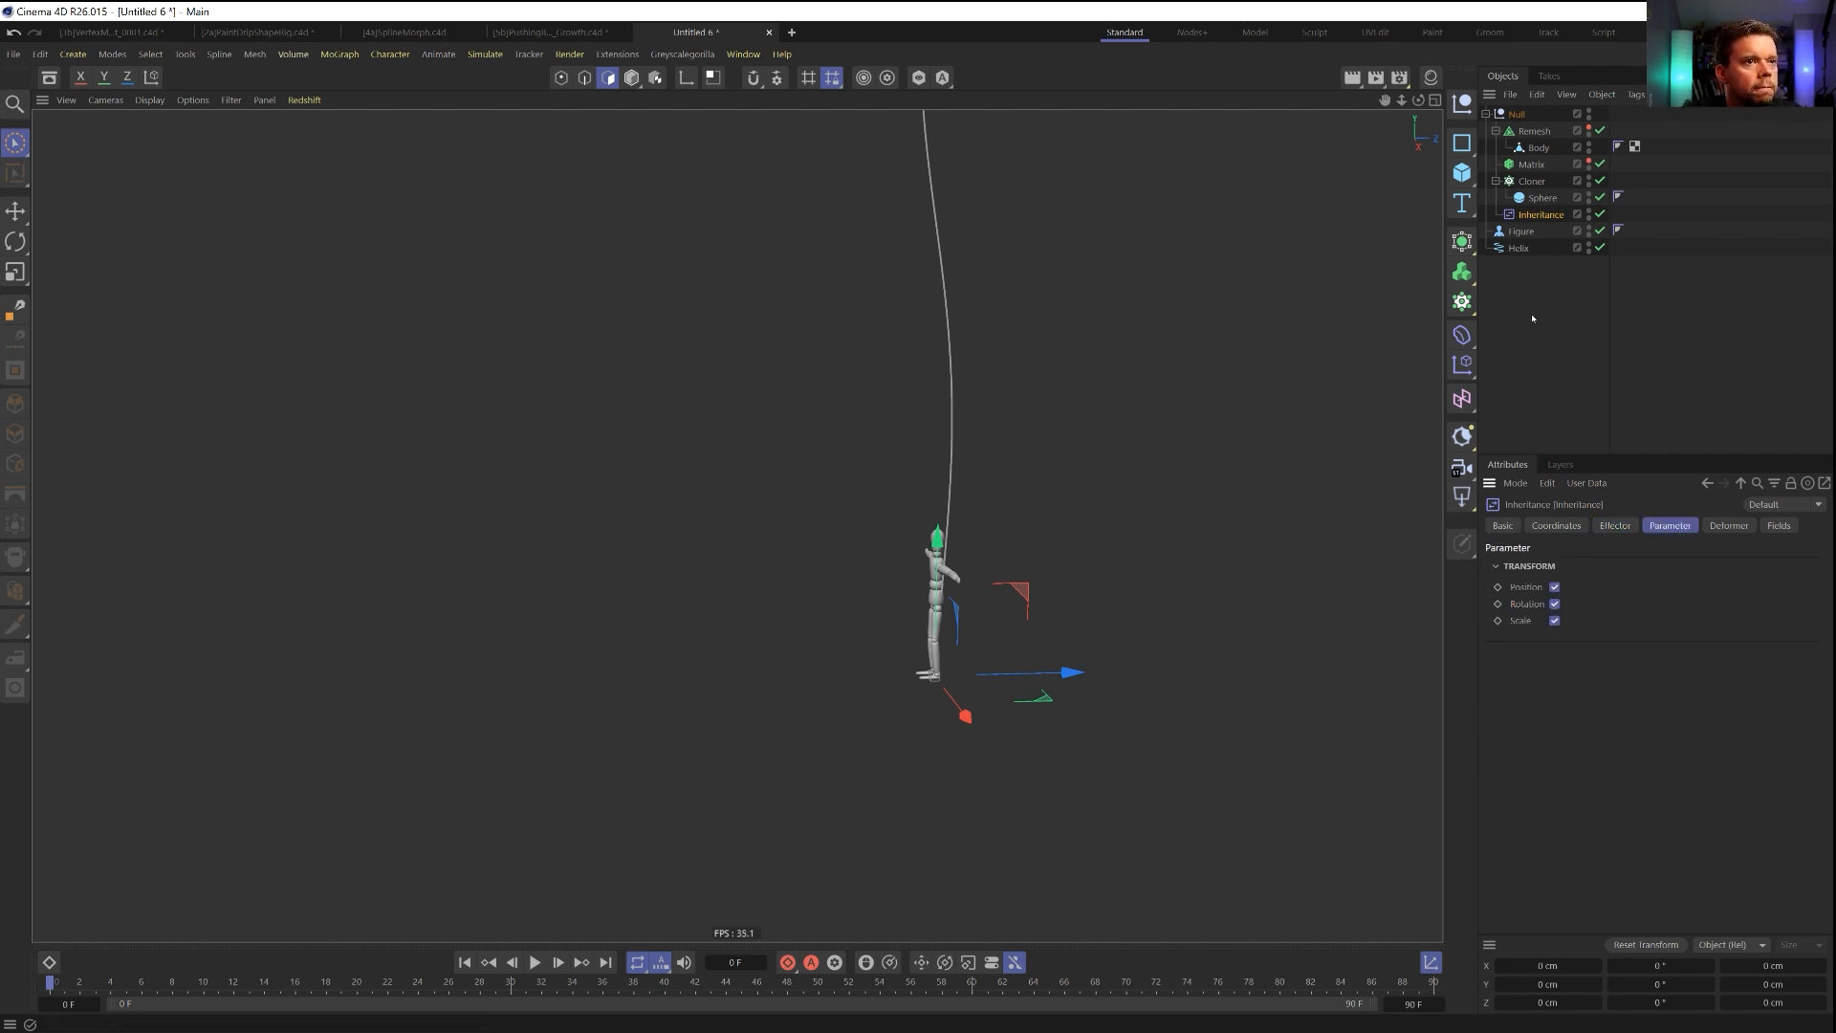
Check the Cloner's assigned effectors and enable Morph Motion Object on the Inheritance effector.
{"action": "left_click", "coordinate": [1534, 181]}
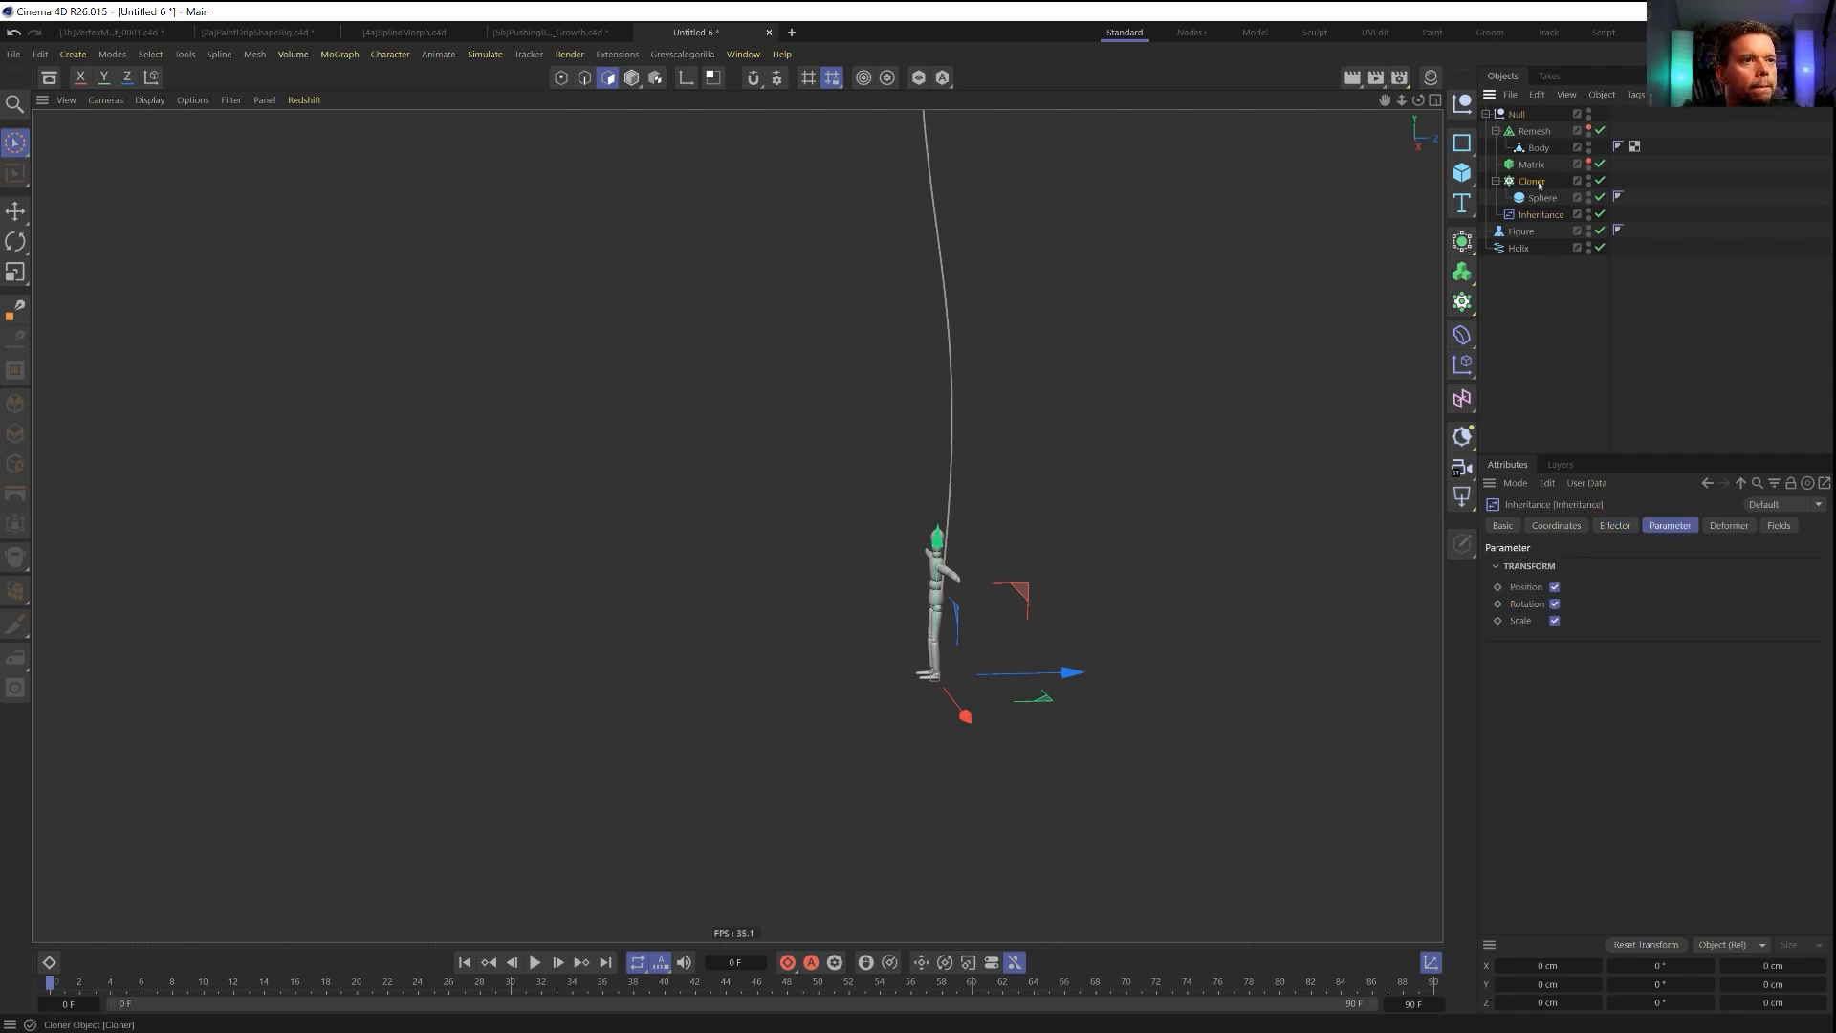
{"action": "left_click", "coordinate": [1721, 526]}
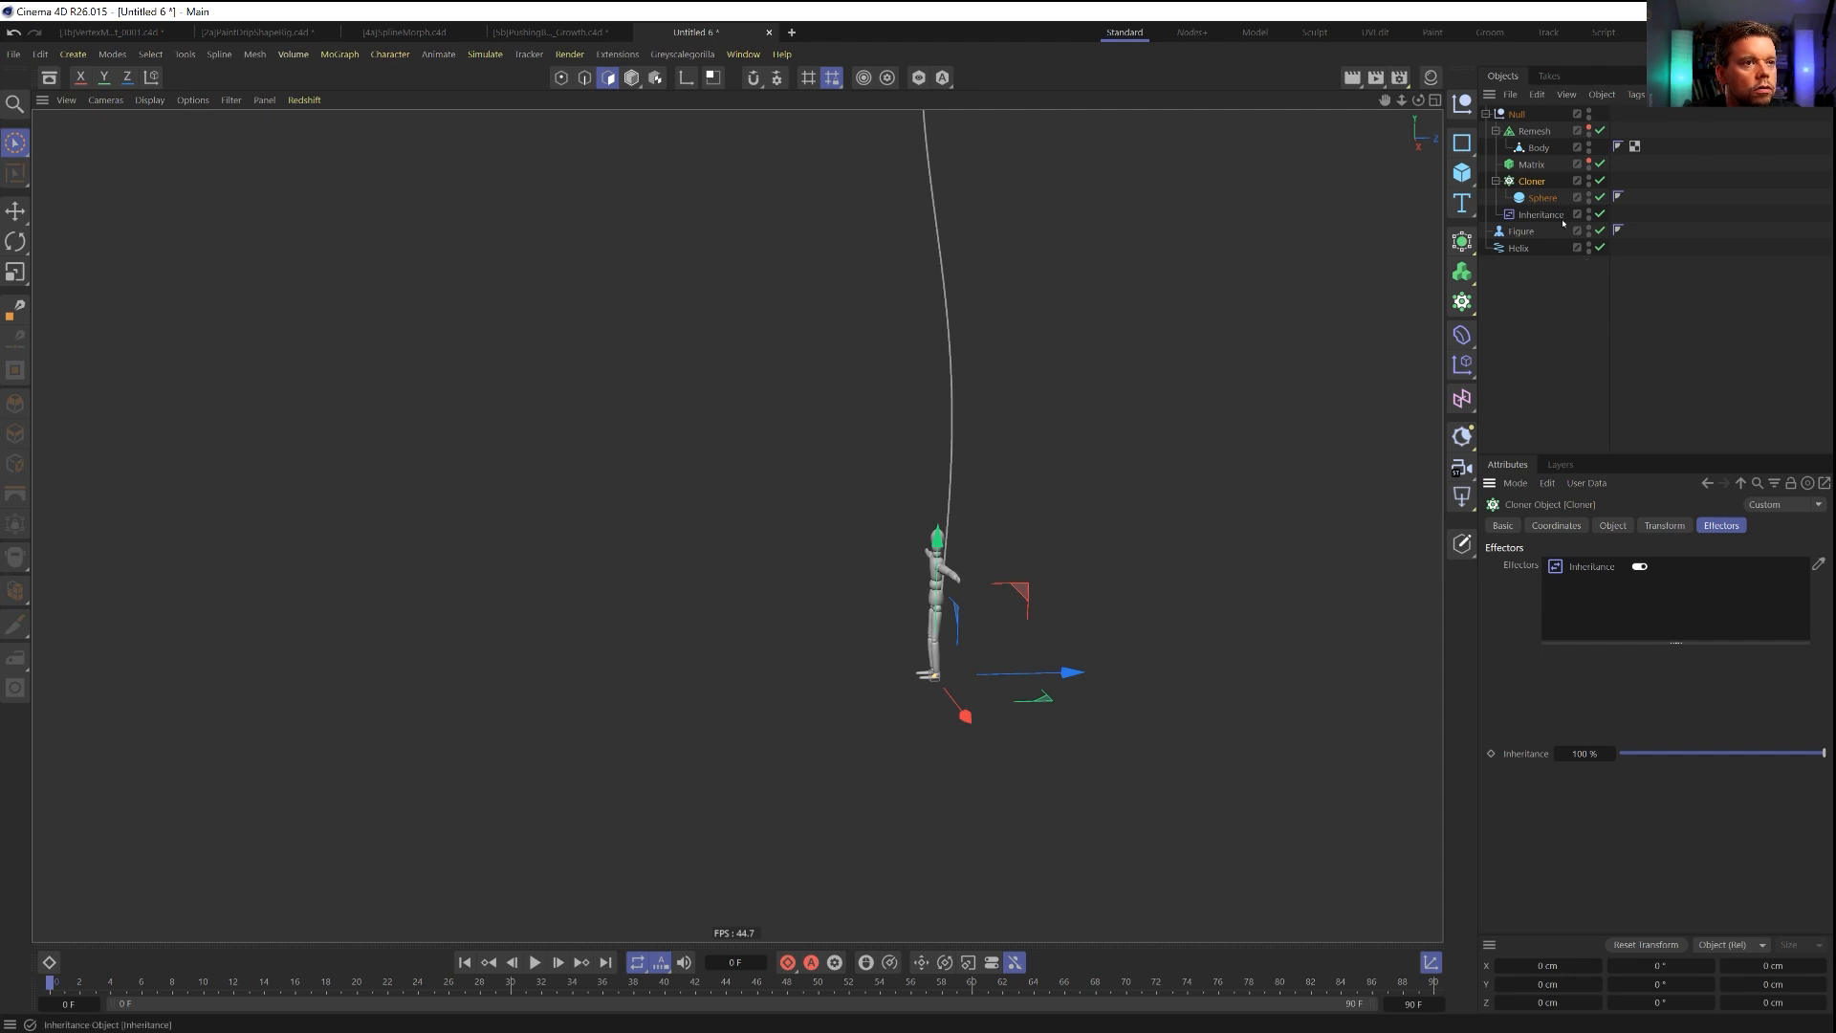
{"action": "double_click", "coordinate": [1593, 567]}
{"action": "left_click", "coordinate": [1607, 527]}
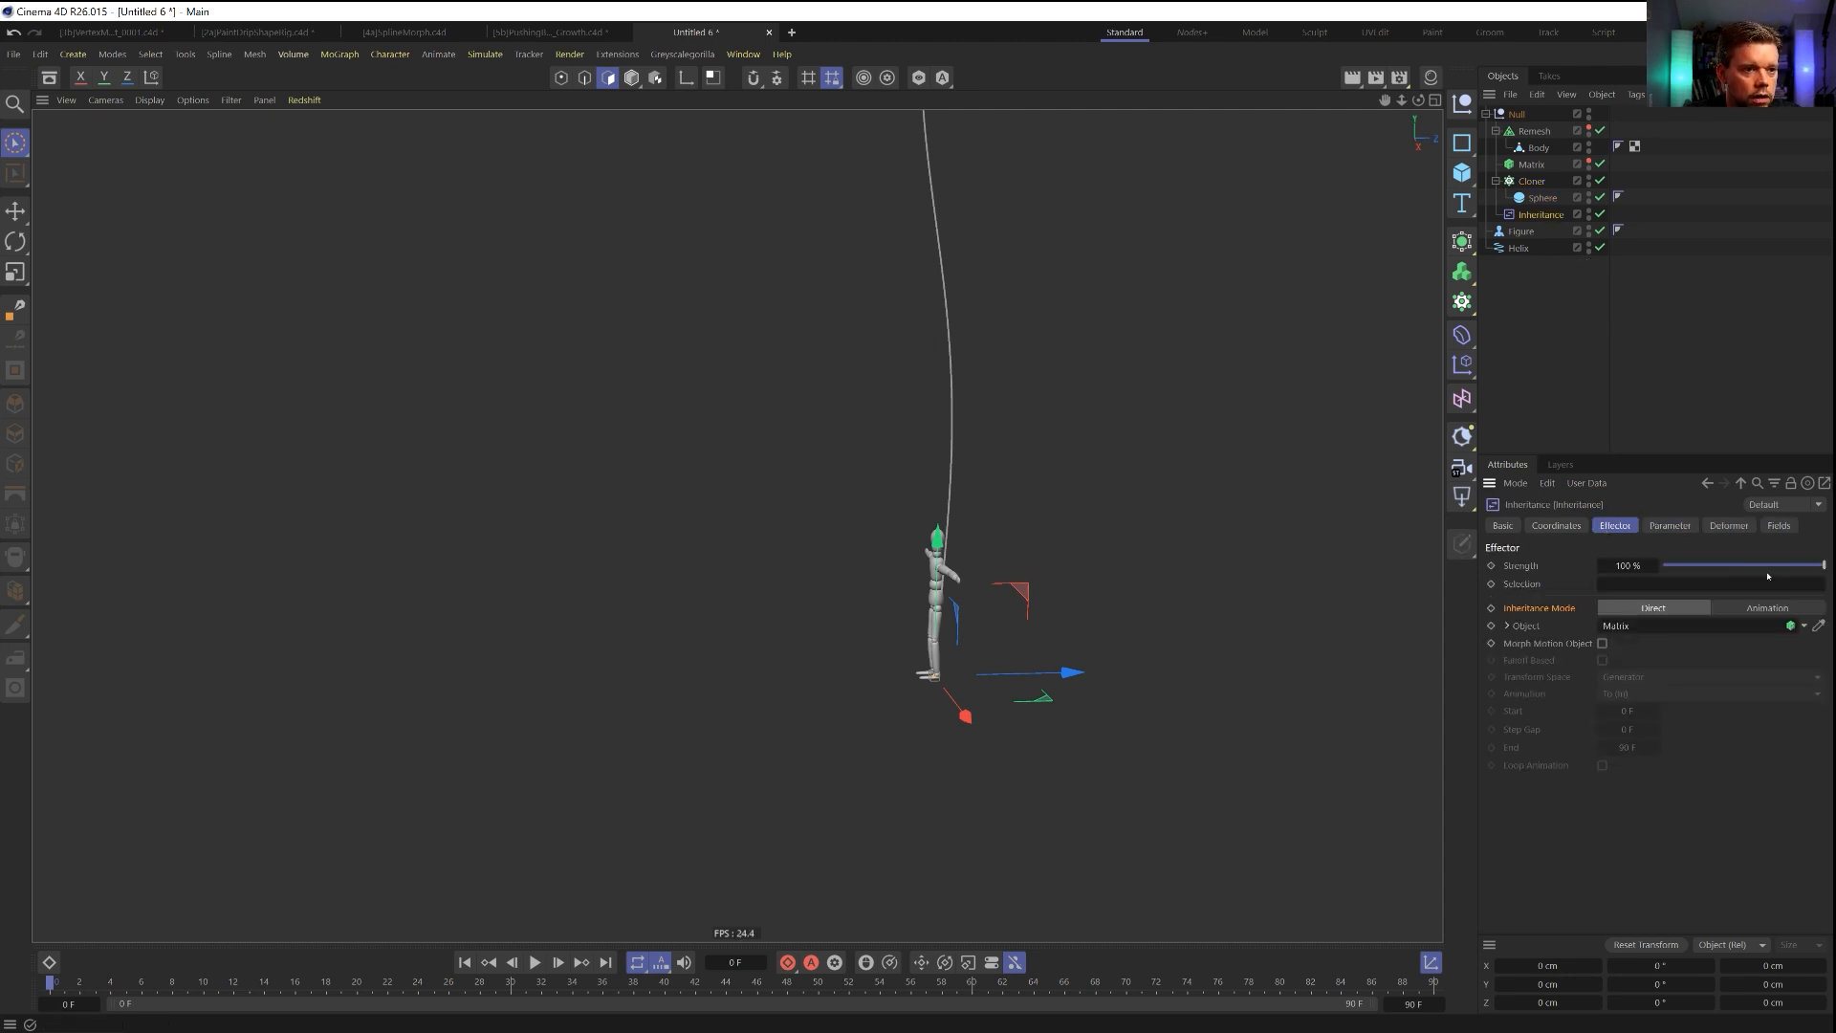
{"action": "left_click", "coordinate": [1602, 644]}
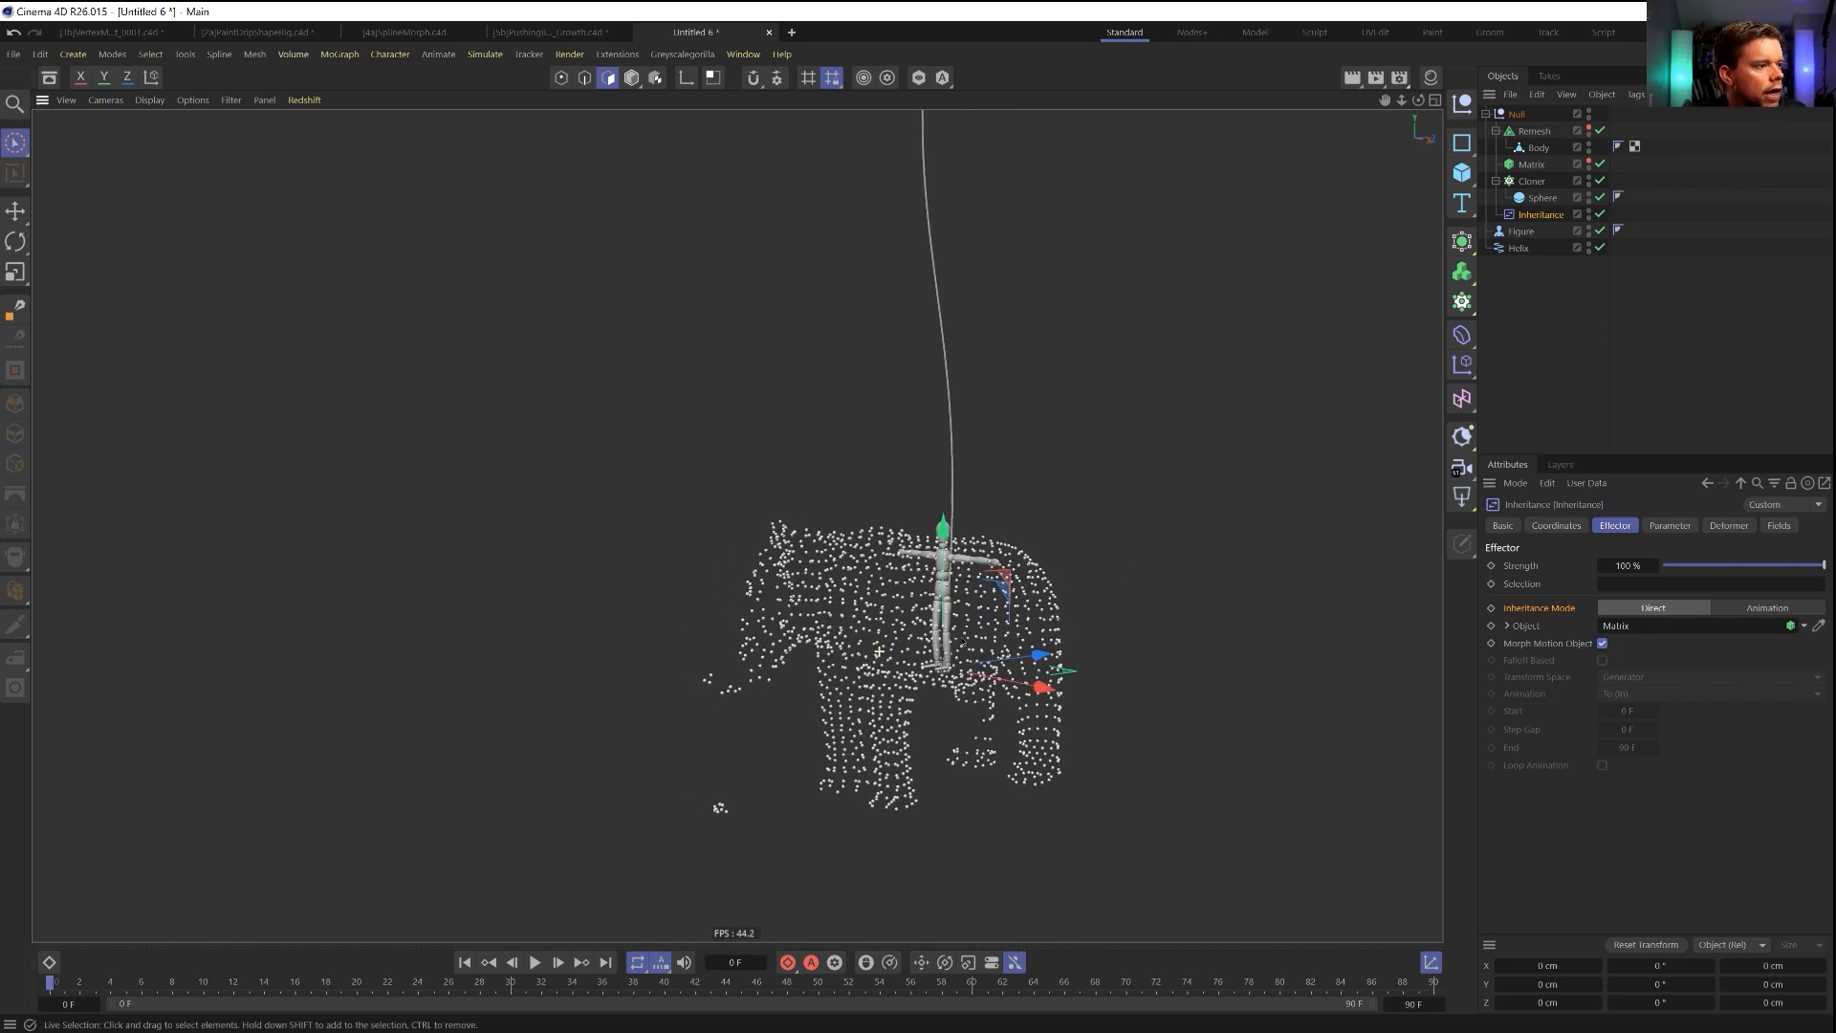
Scale up the Cloner's sphere so the clones forming the elephant are larger.
{"action": "left_click", "coordinate": [1540, 198]}
{"action": "key", "text": "t"}
{"action": "left_click_drag", "start_coordinate": [958, 653], "coordinate": [662, 684]}
{"action": "left_click_drag", "start_coordinate": [834, 638], "coordinate": [732, 626], "text": "alt"}
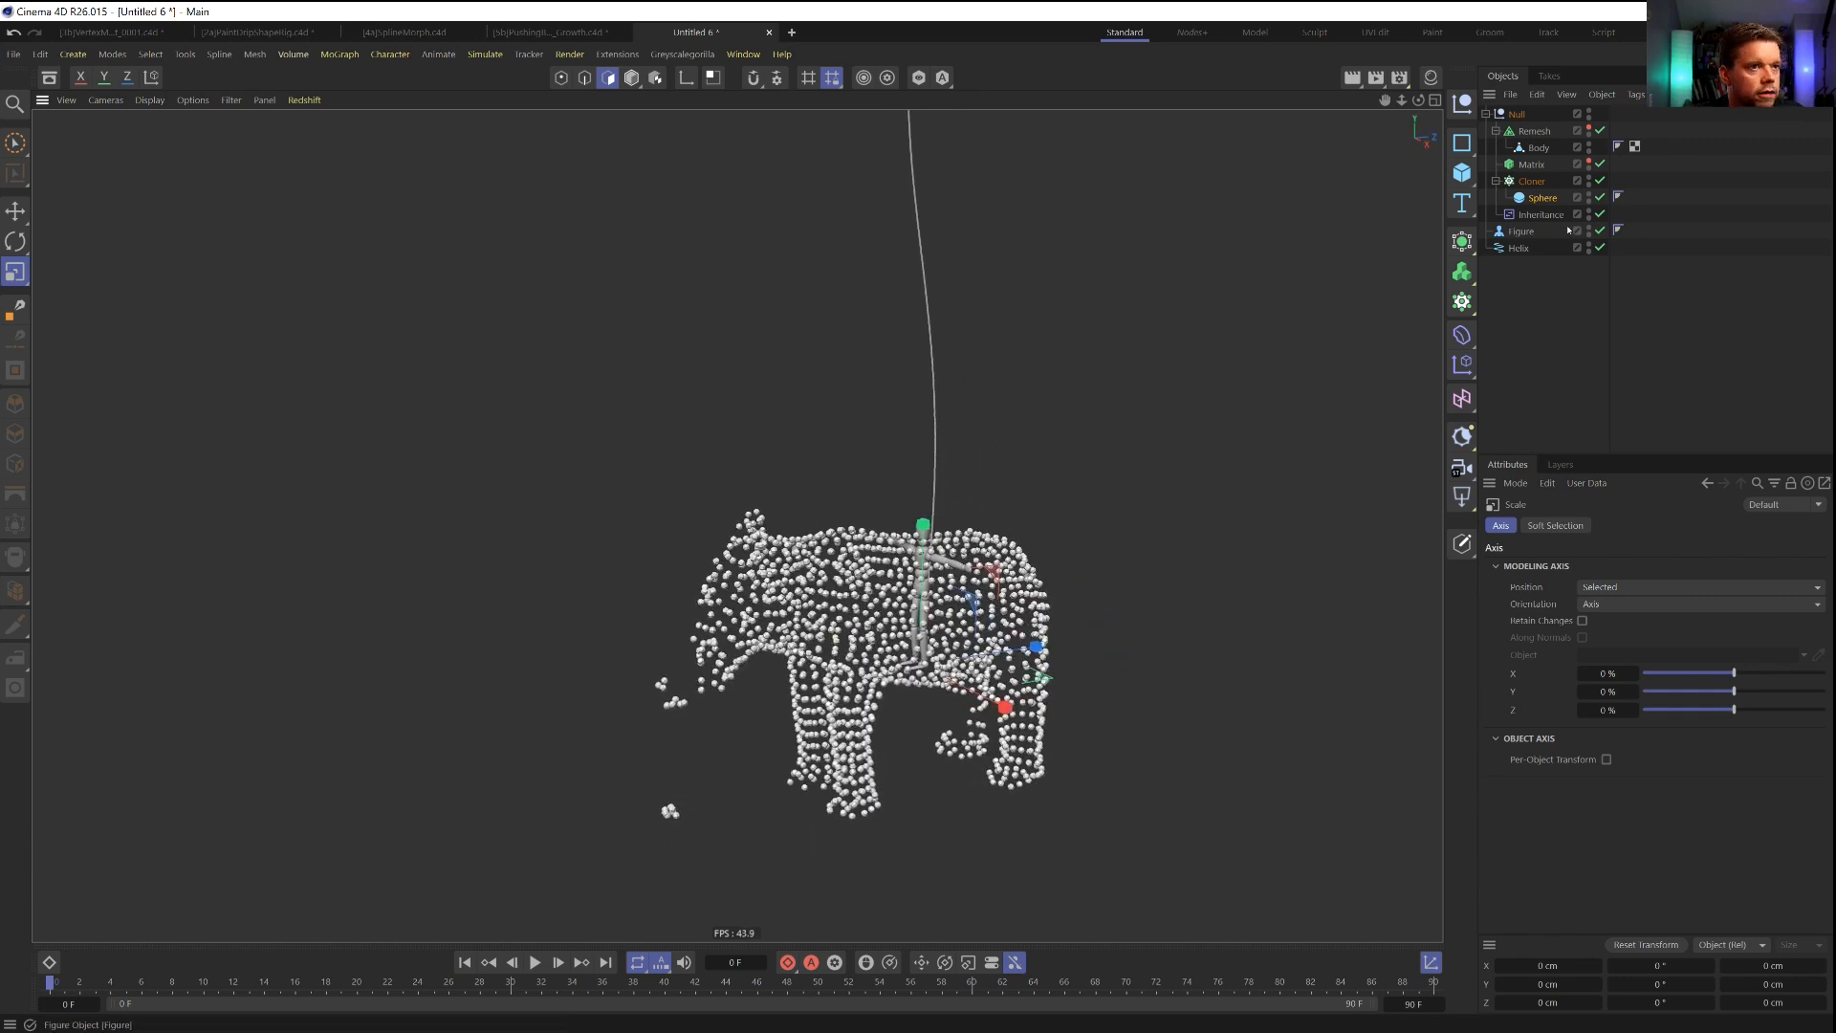
Compare the clones with the Matrix by briefly showing it, and set the Cloner's count to 1631.
{"action": "left_click", "coordinate": [1587, 163]}
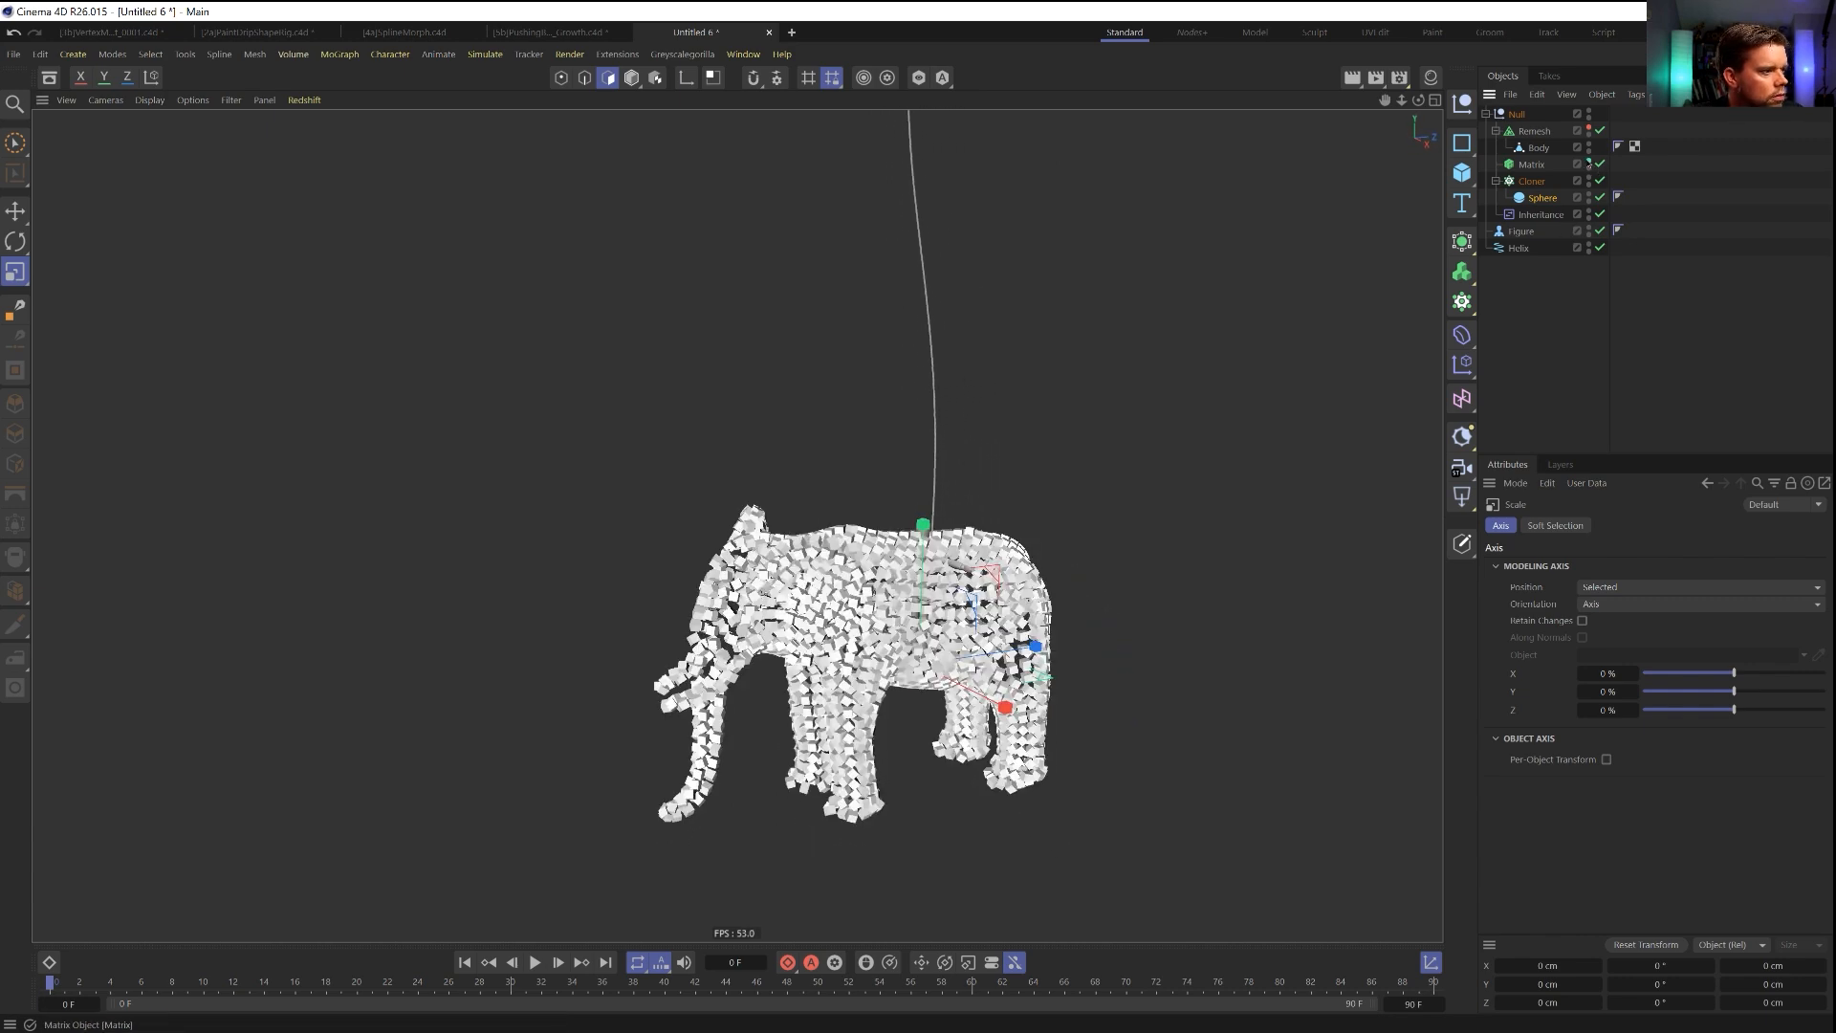
{"action": "left_click", "coordinate": [1589, 163]}
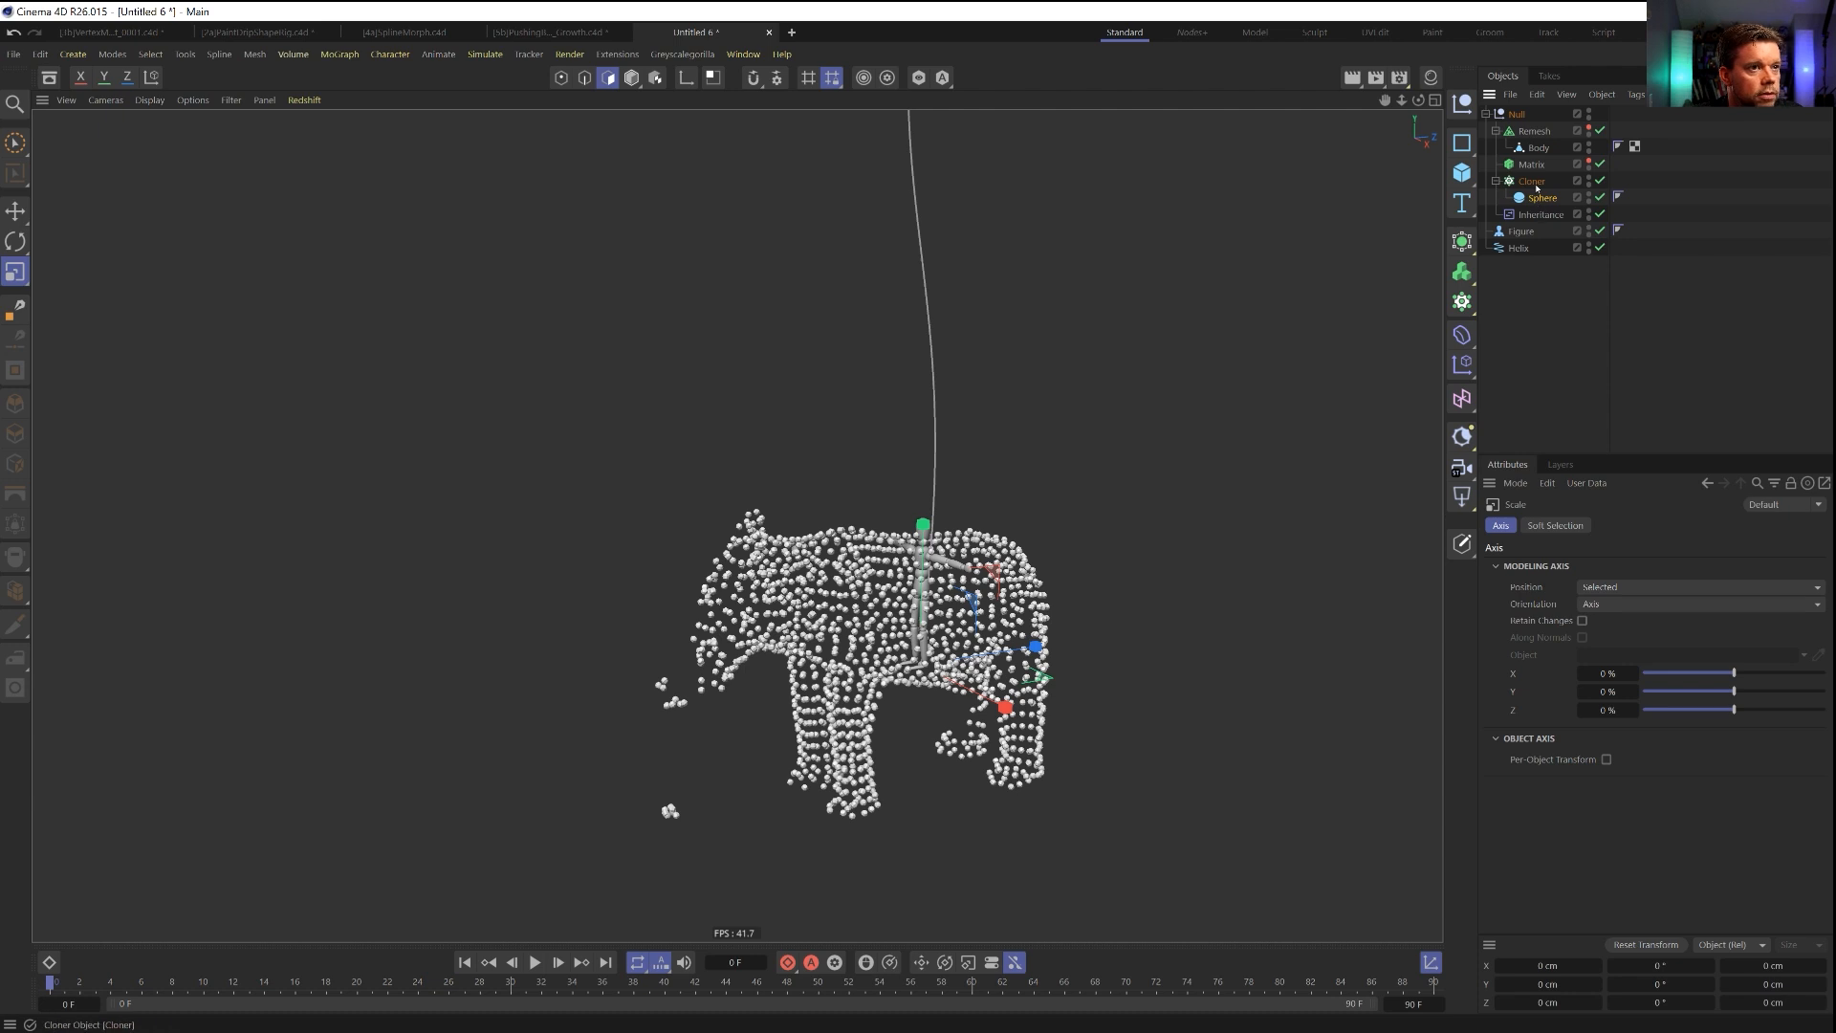
{"action": "left_click", "coordinate": [1532, 181]}
{"action": "left_click", "coordinate": [1578, 678]}
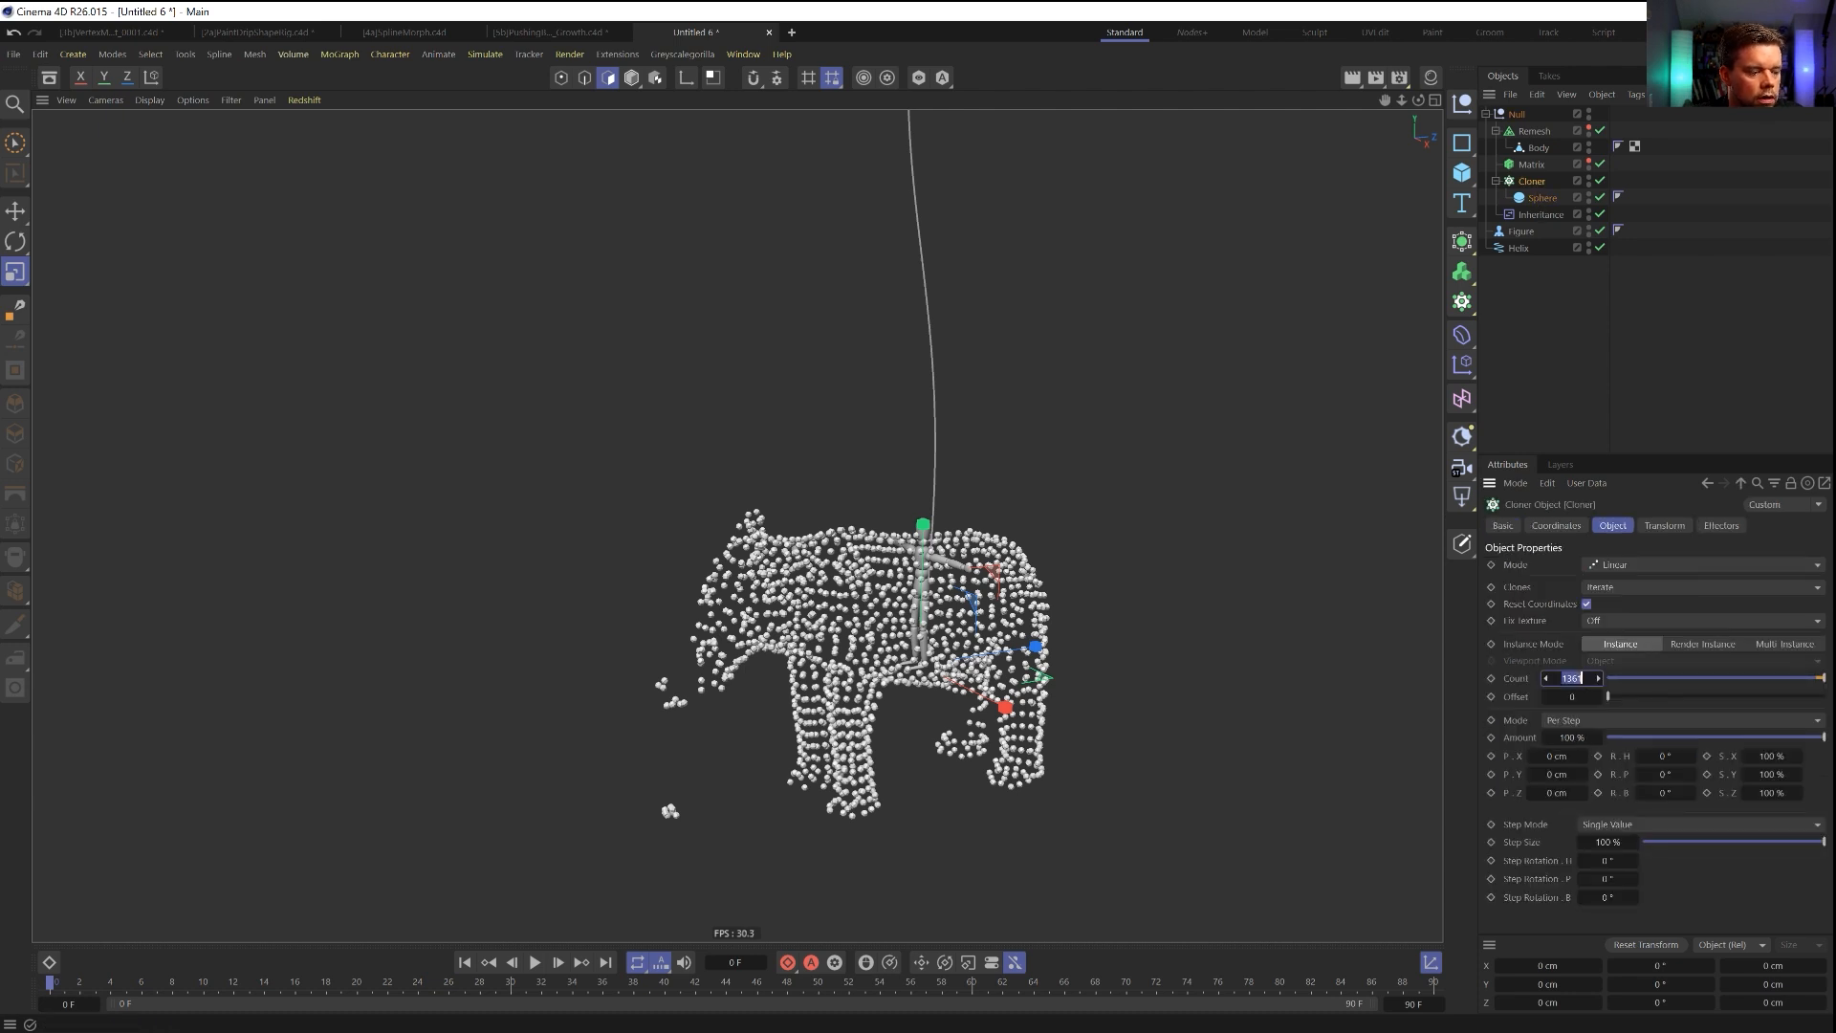
{"action": "key", "text": "BackSpace"}
{"action": "type", "text": "1631"}
{"action": "key", "text": "Return"}
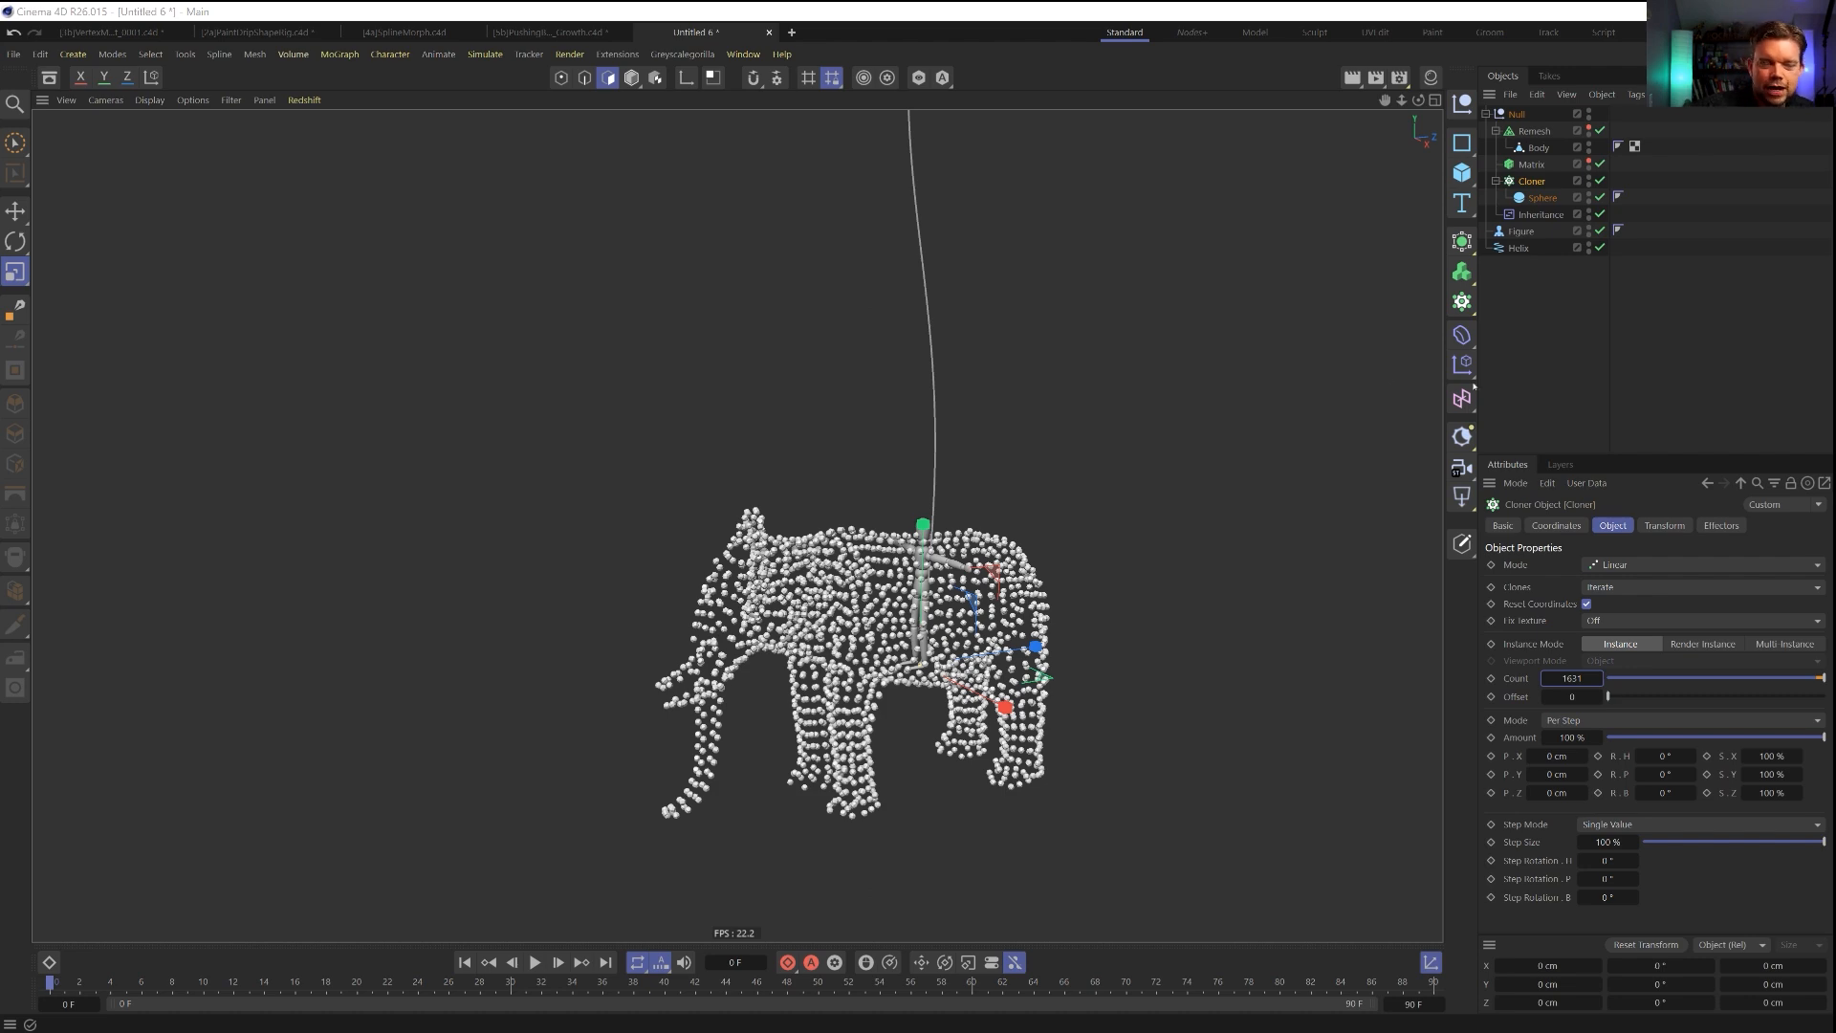
Change the Cloner's instance mode to Multi Instance.
{"action": "mouse_move", "coordinate": [822, 655]}
{"action": "left_mouse_down", "text": "alt"}
{"action": "mouse_move", "coordinate": [923, 639]}
{"action": "mouse_move", "coordinate": [815, 630]}
{"action": "left_mouse_up", "text": "alt"}
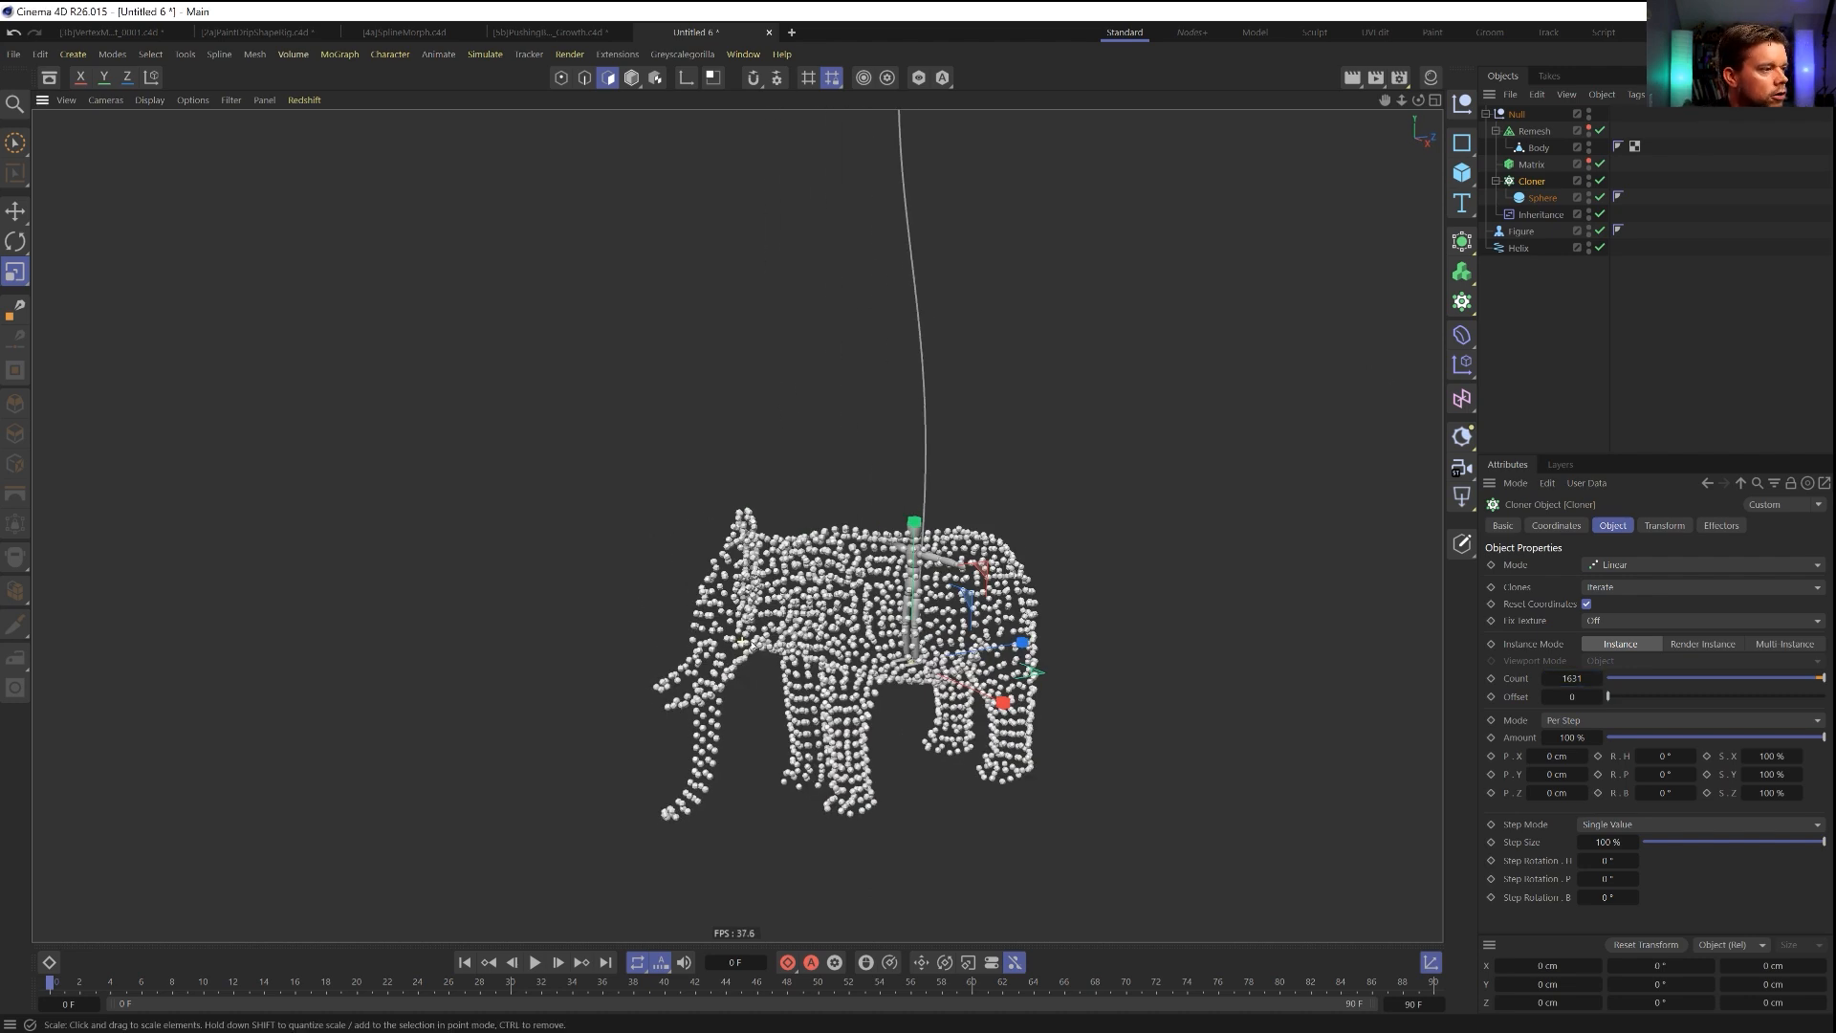
{"action": "middle_click_drag", "start_coordinate": [886, 631], "coordinate": [716, 616], "text": "alt"}
{"action": "left_click_drag", "start_coordinate": [715, 616], "coordinate": [675, 617], "text": "alt"}
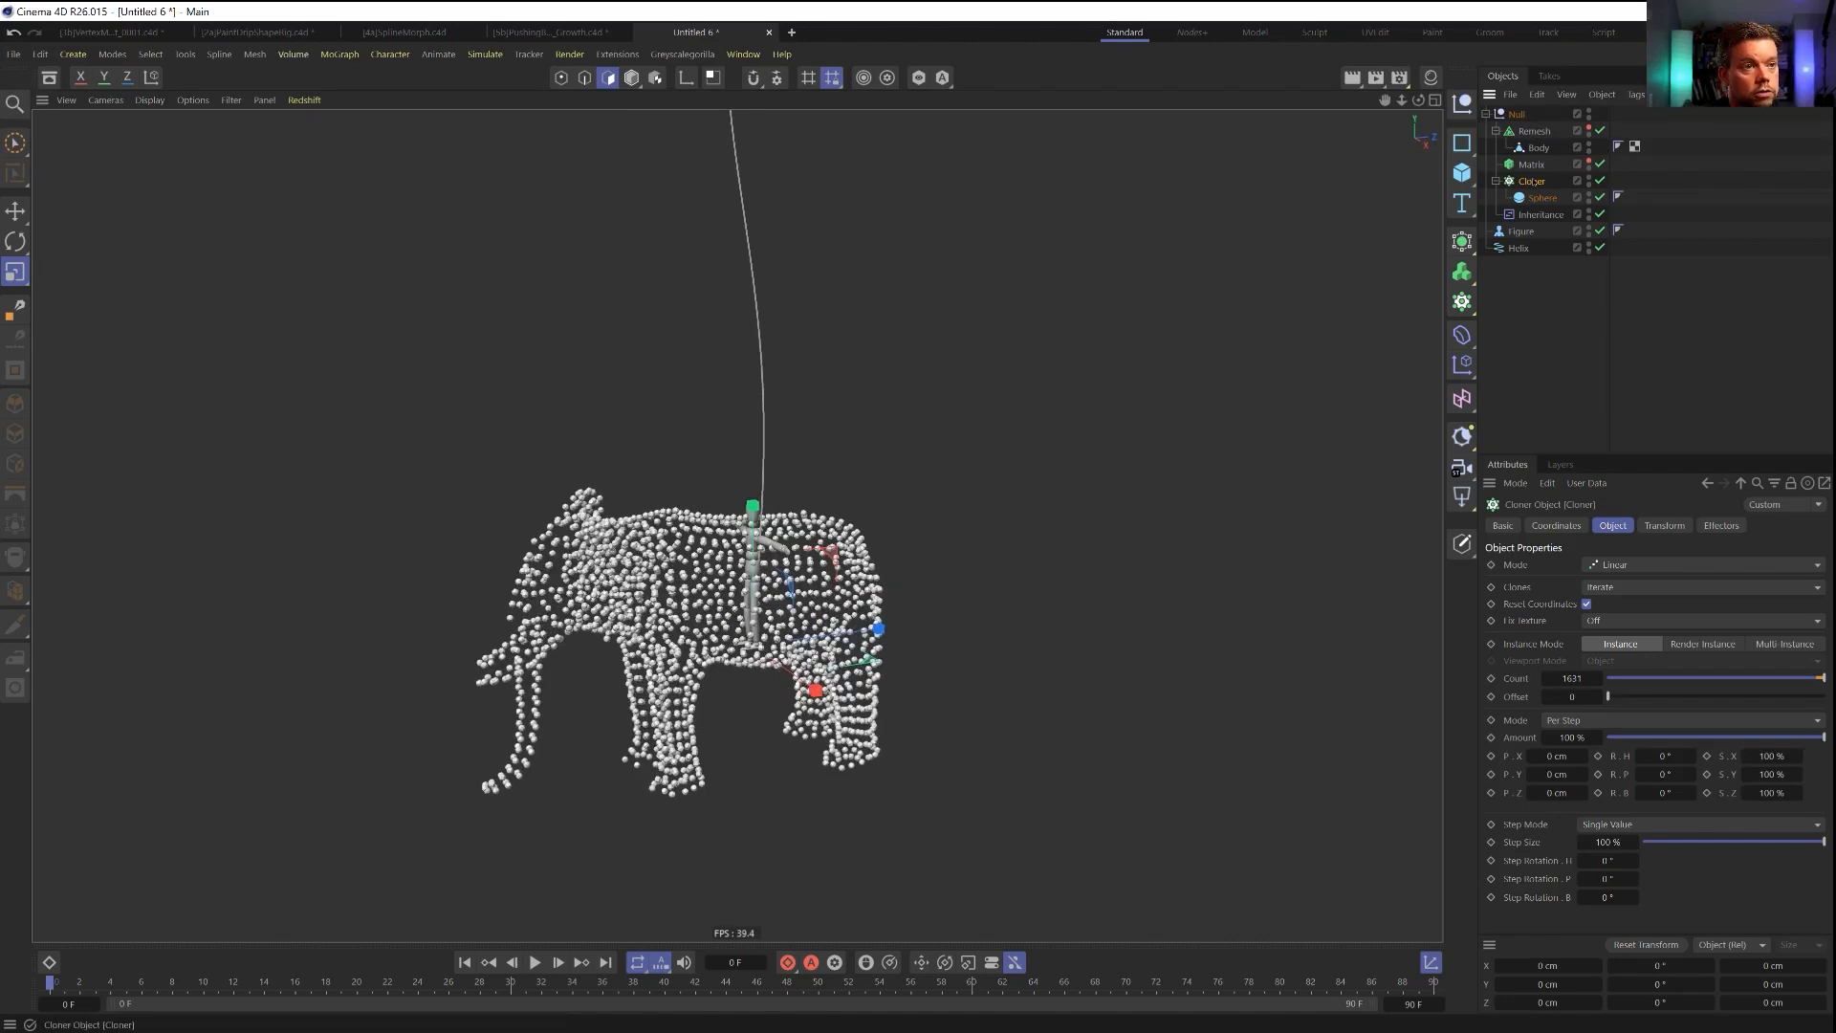
{"action": "left_click", "coordinate": [1770, 646]}
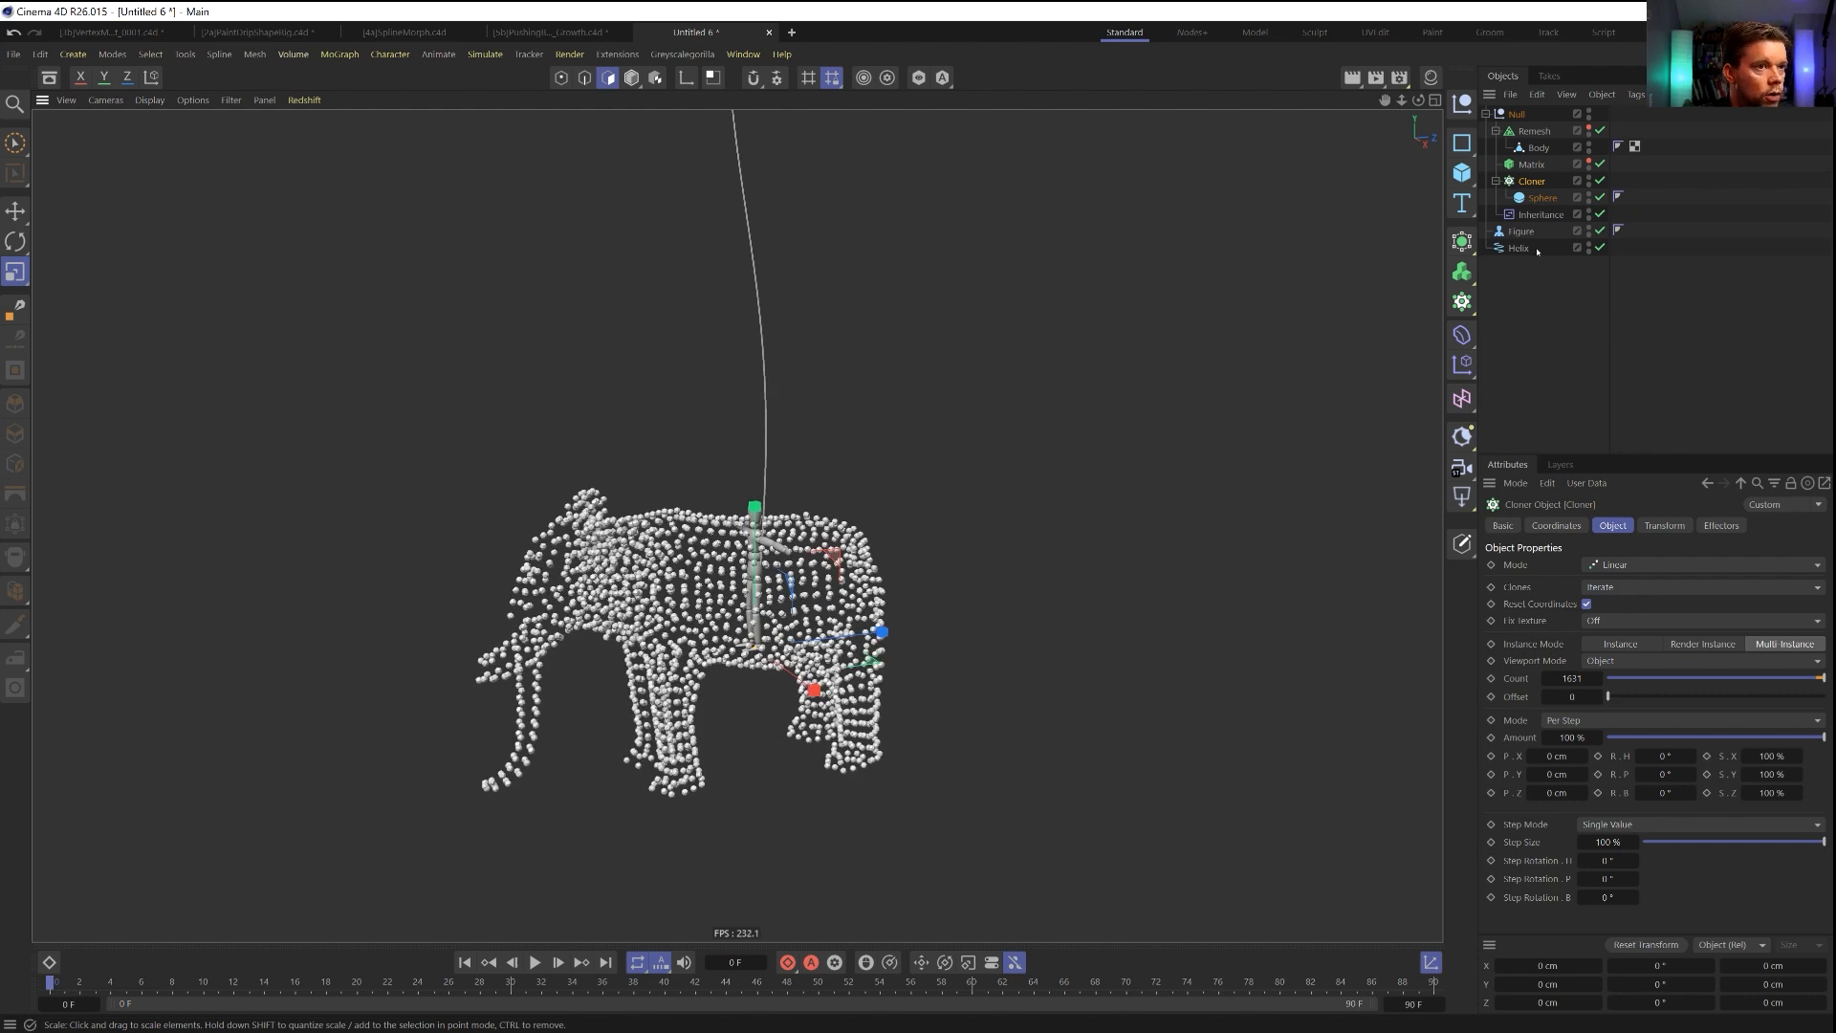
Preview the morph by sweeping the Inheritance effector's strength down and back to 100 %.
{"action": "left_click", "coordinate": [1543, 216]}
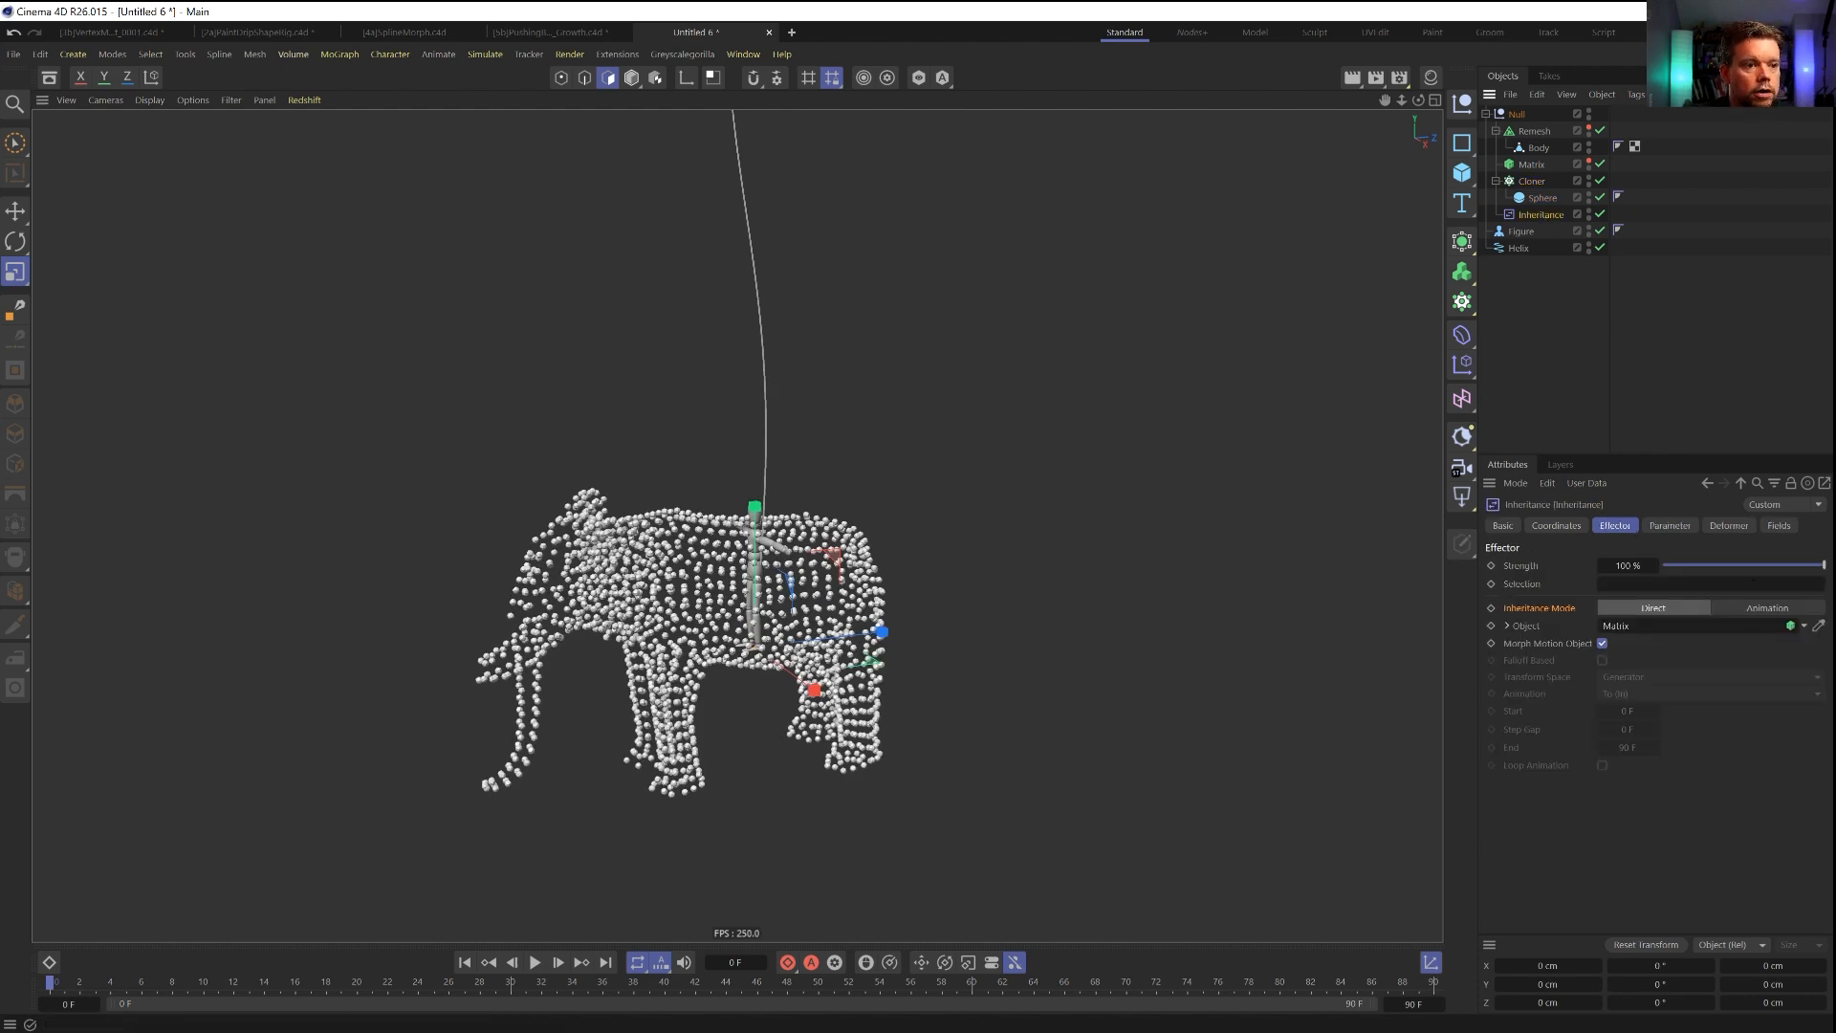
{"action": "left_click_drag", "start_coordinate": [1821, 567], "coordinate": [1664, 567]}
{"action": "left_click_drag", "start_coordinate": [1676, 565], "coordinate": [1824, 565]}
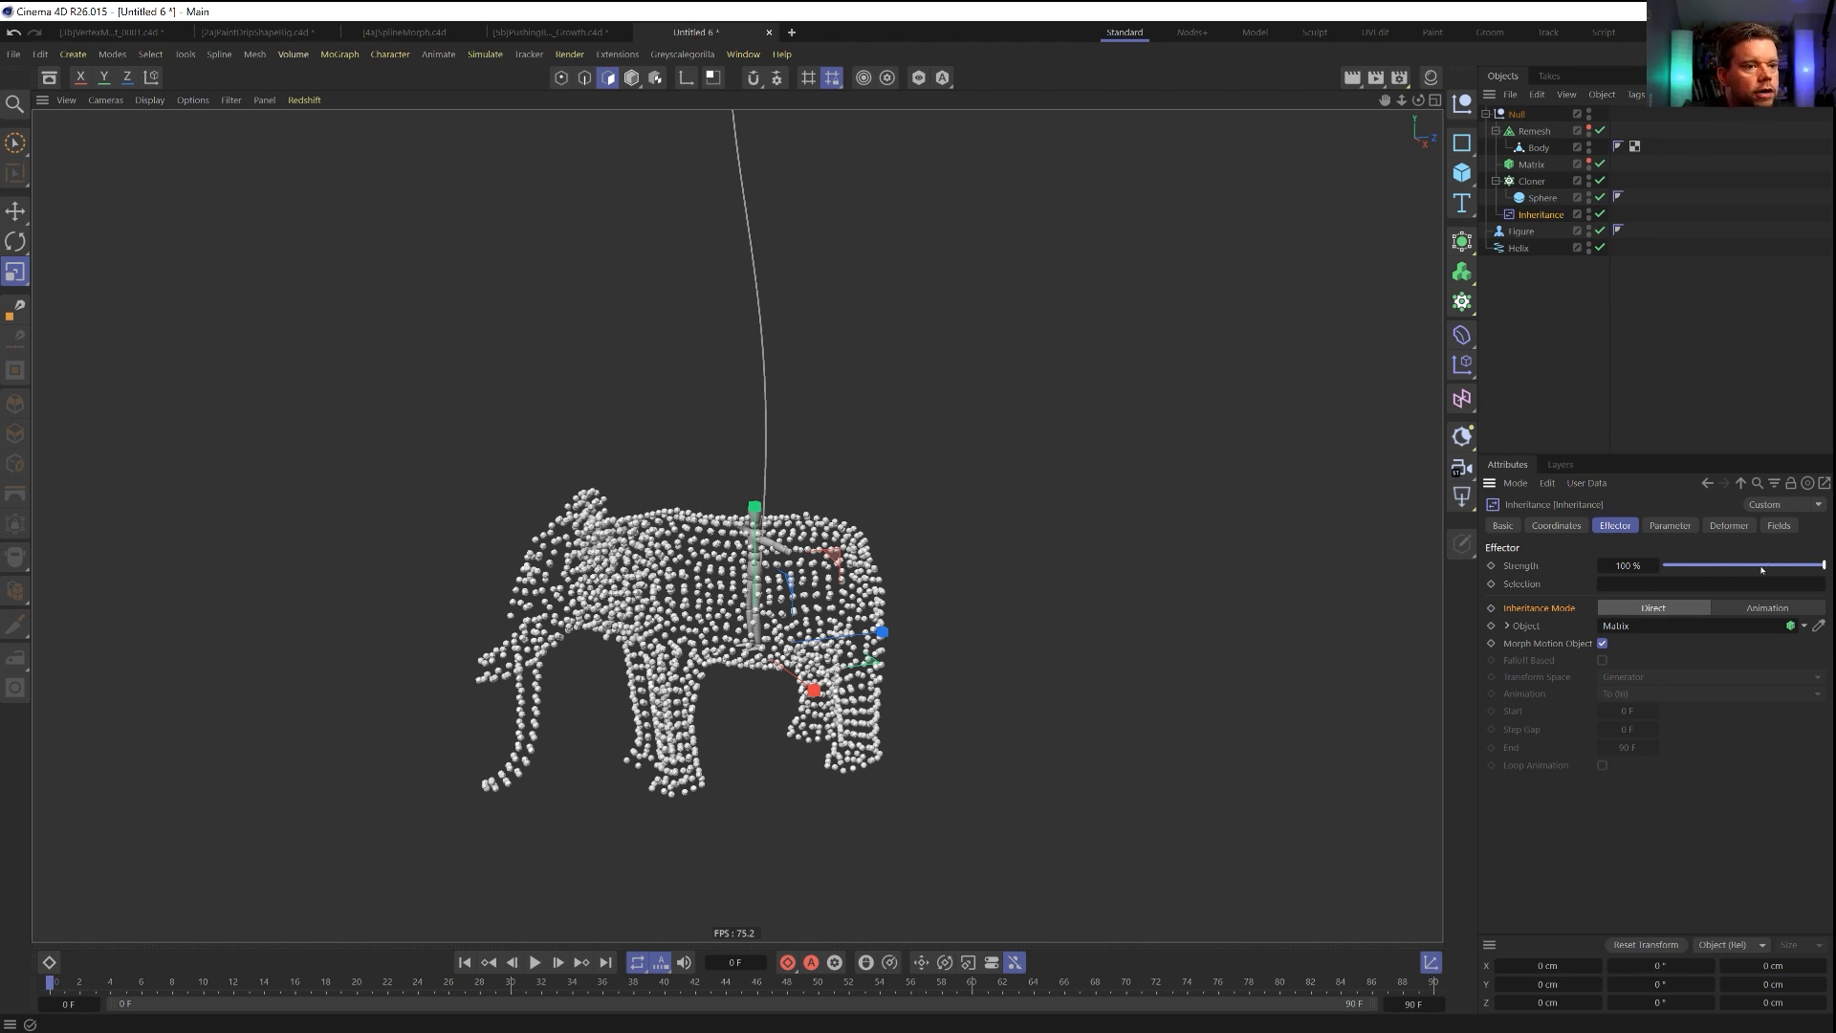
Try a Spherical Field on the Inheritance effector, move it beside the elephant, and delete it.
{"action": "left_click", "coordinate": [1779, 525]}
{"action": "left_click", "coordinate": [1525, 691]}
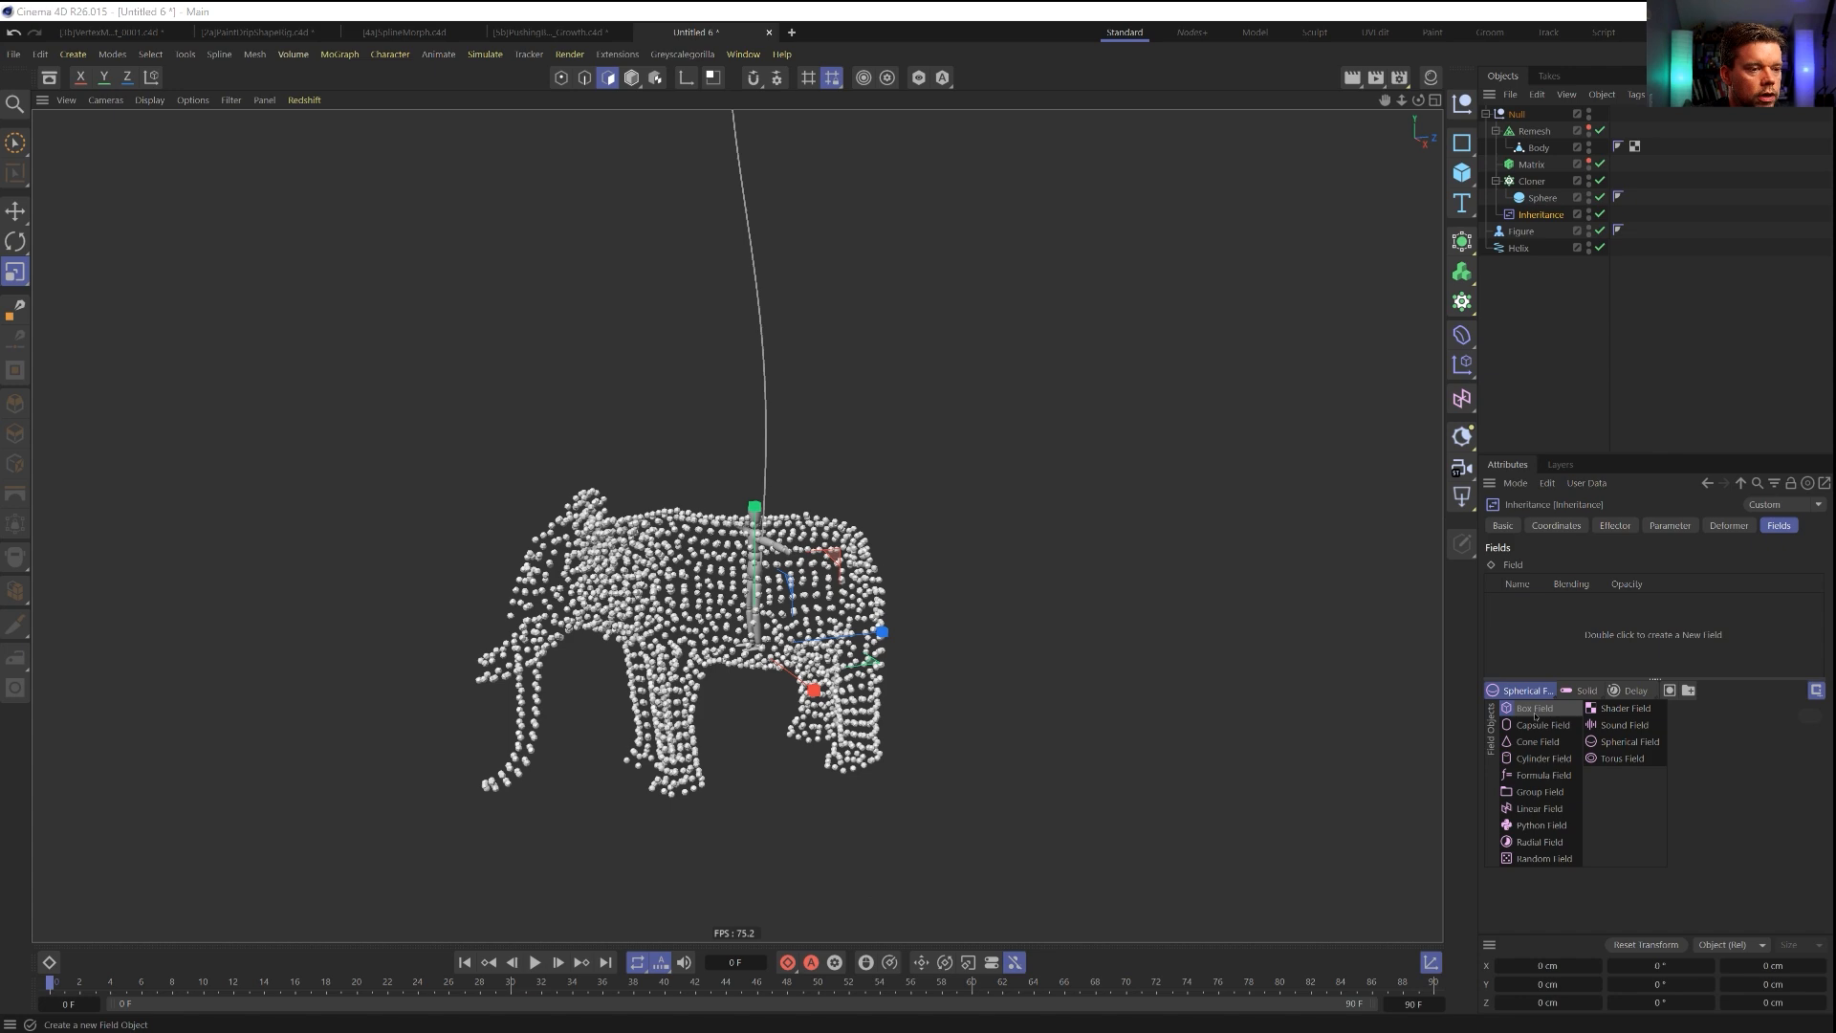
{"action": "left_click", "coordinate": [1621, 744]}
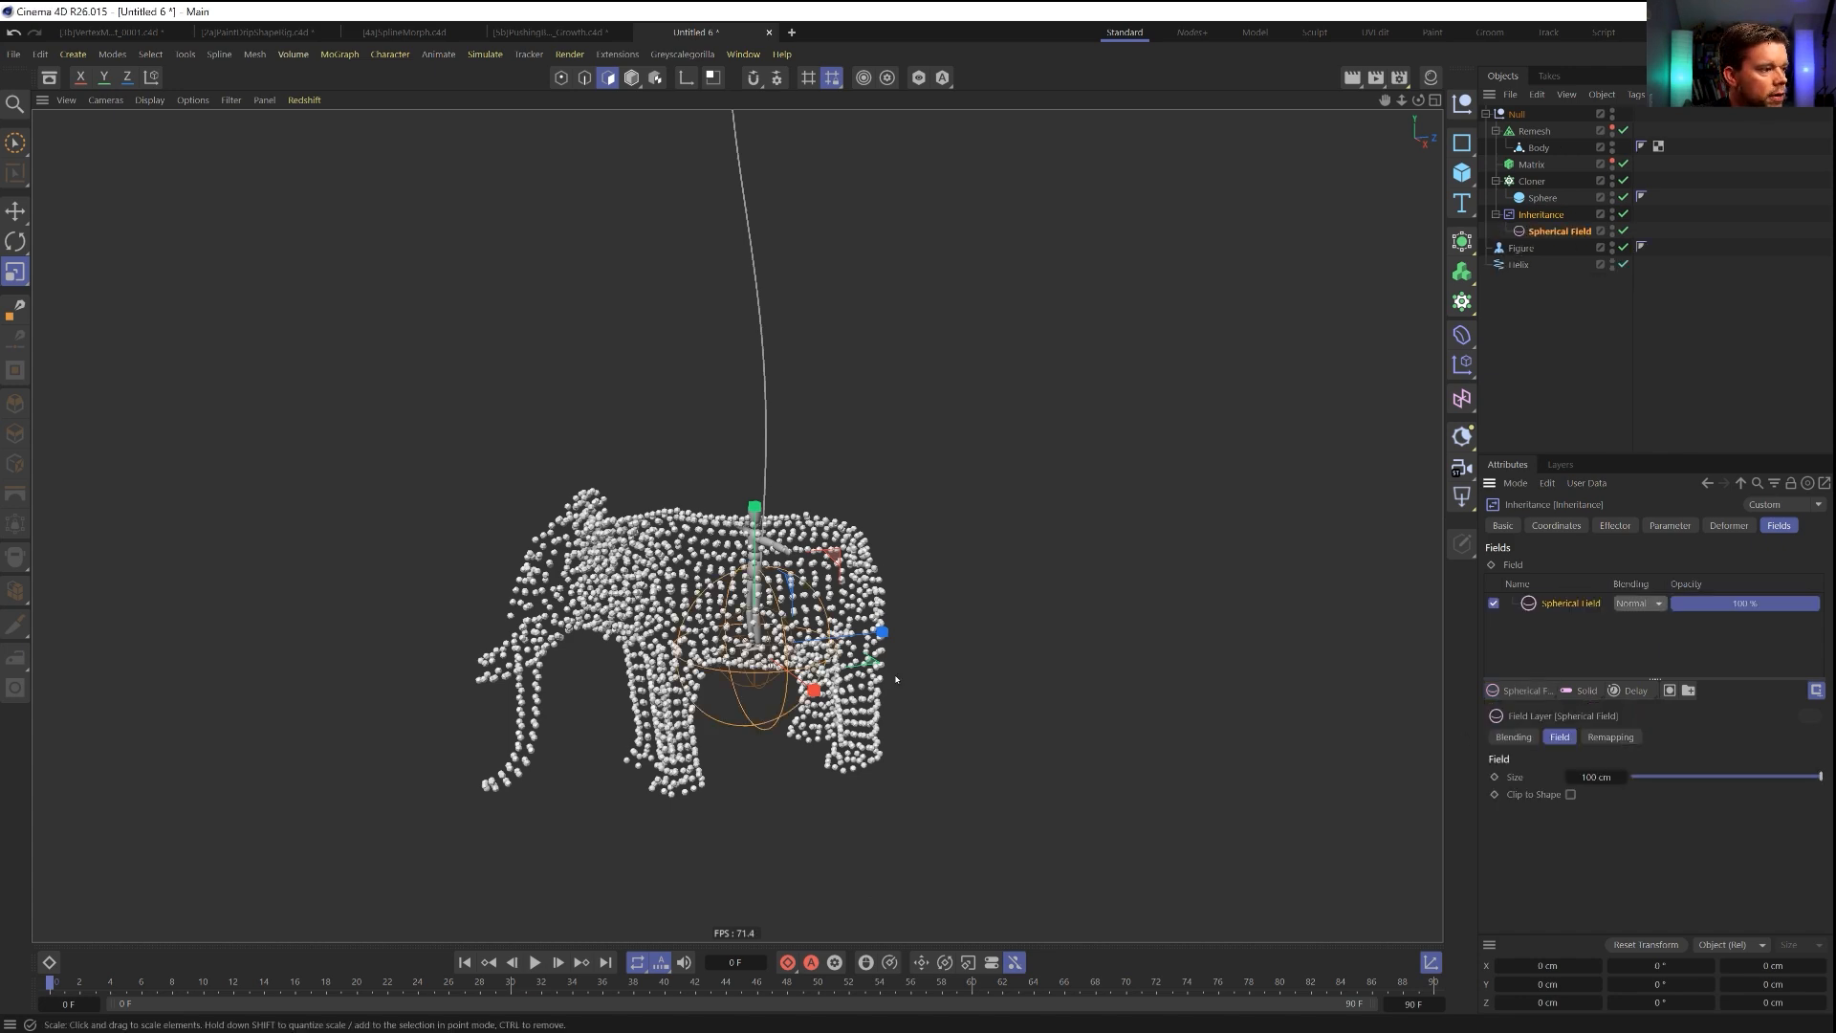
{"action": "key", "text": "e"}
{"action": "left_click_drag", "start_coordinate": [940, 631], "coordinate": [794, 701]}
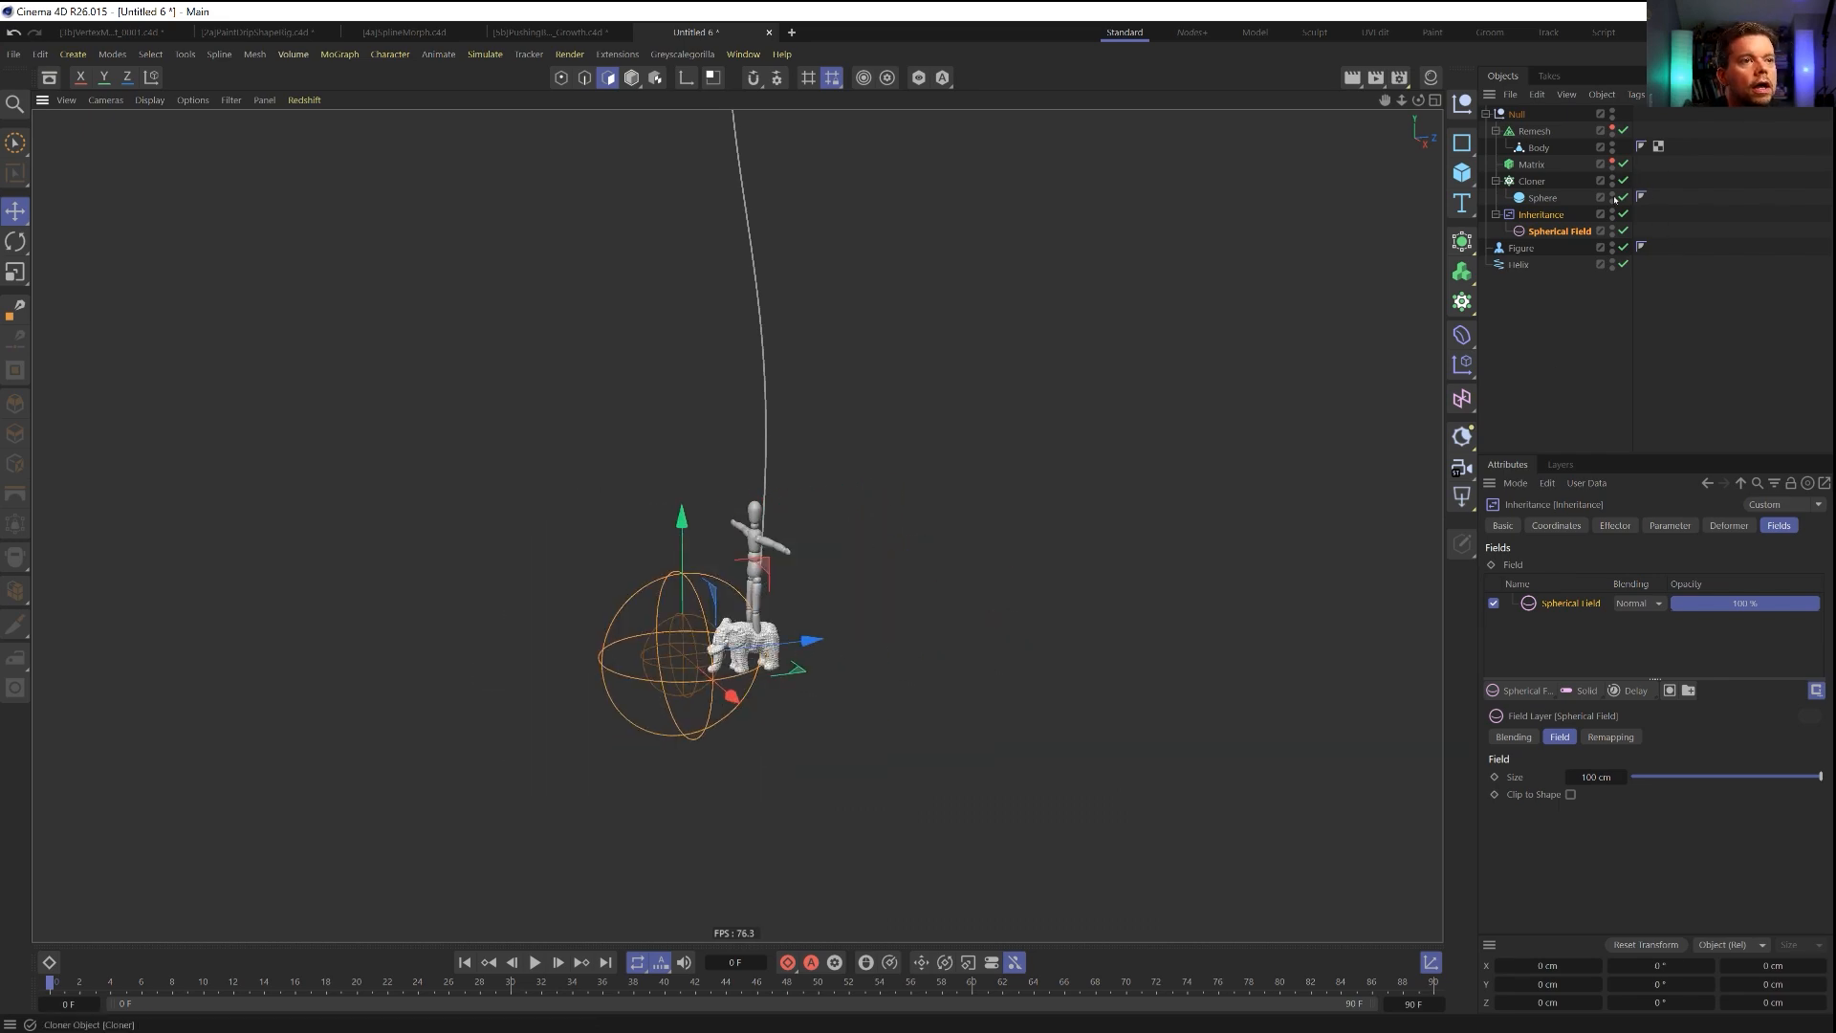
{"action": "key", "text": "Delete"}
Add a Solid layer with Normal blending and a mask to the Inheritance effector's fields.
{"action": "left_click", "coordinate": [1550, 216]}
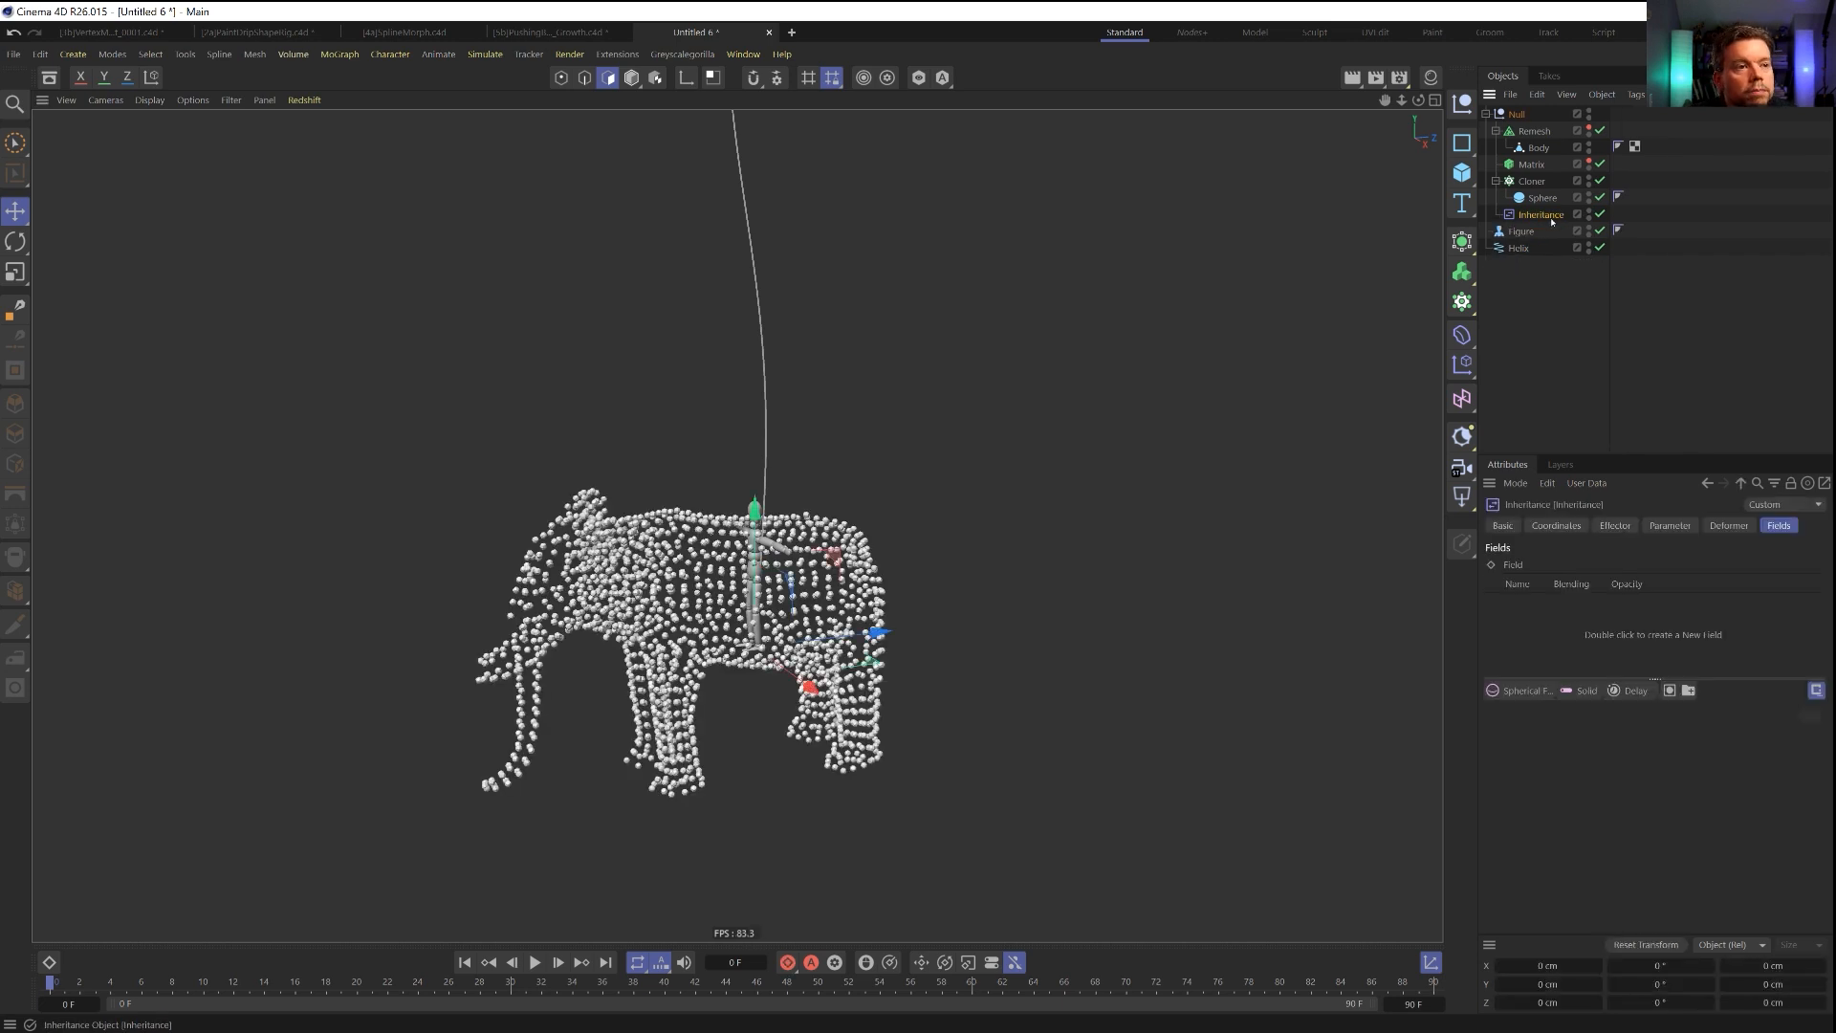
{"action": "left_click", "coordinate": [1530, 690]}
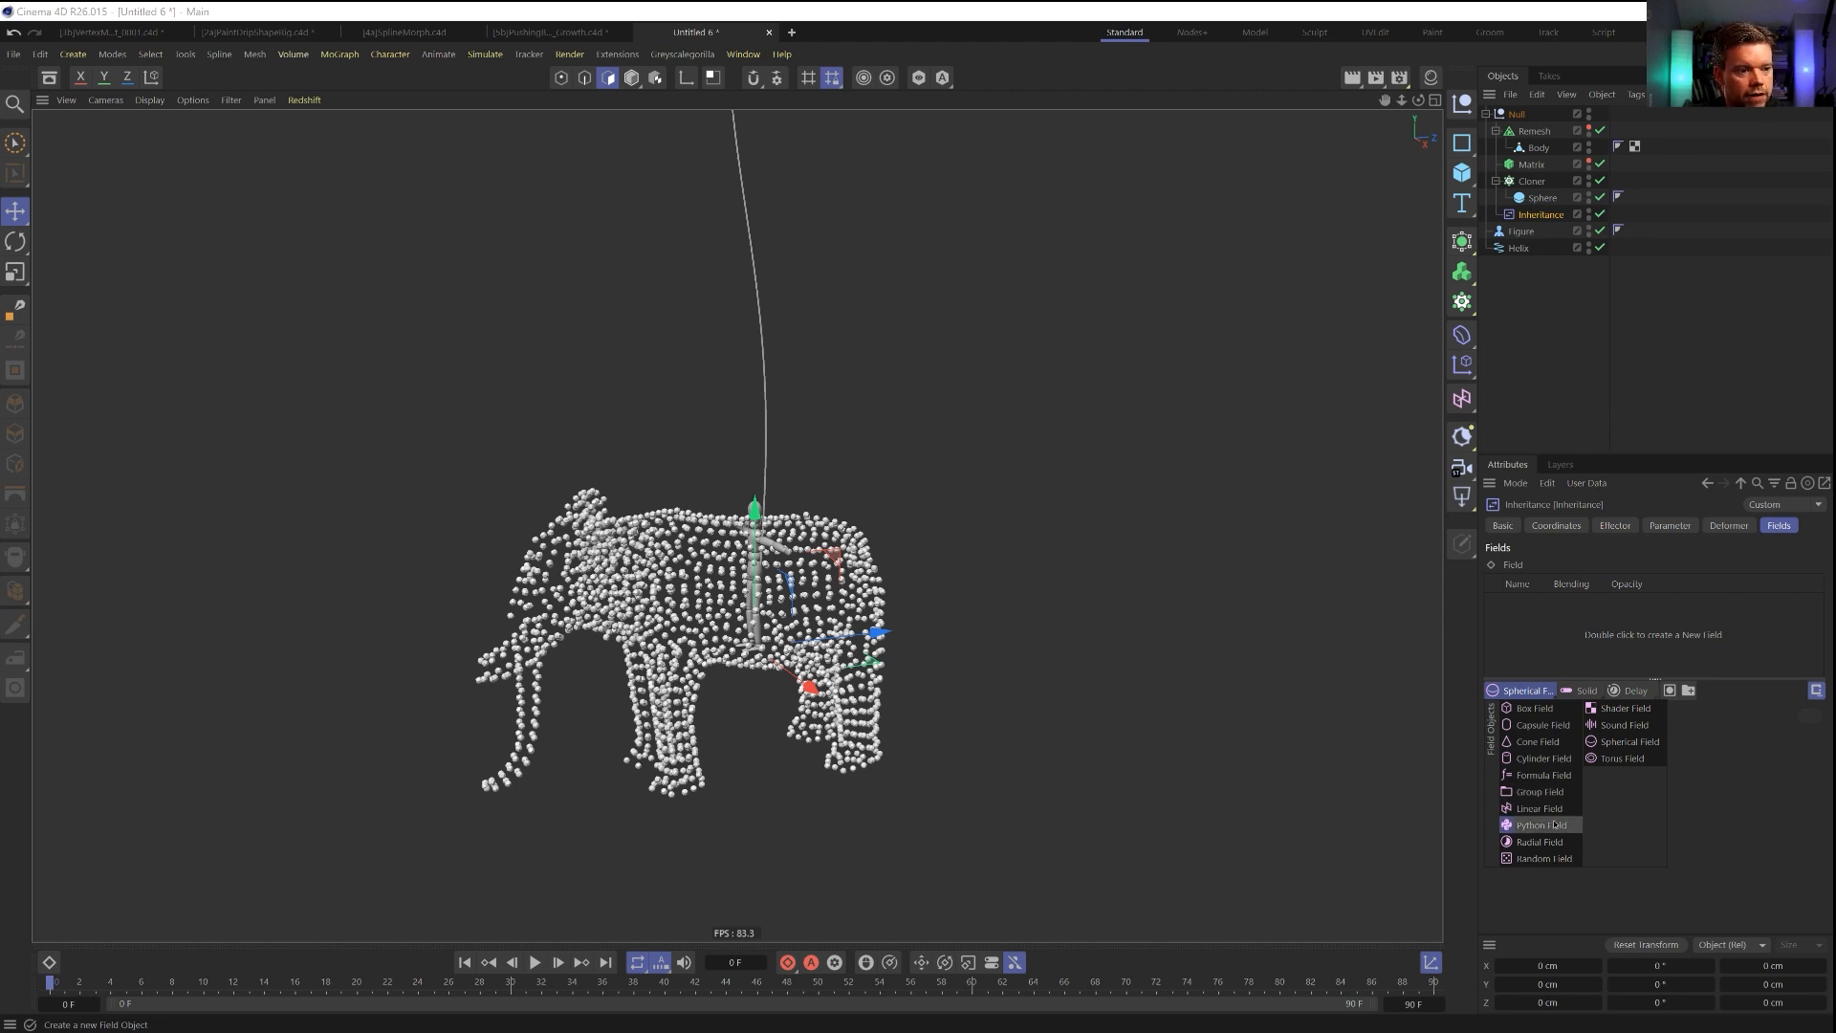
{"action": "left_click", "coordinate": [1583, 693]}
{"action": "left_click", "coordinate": [1600, 603]}
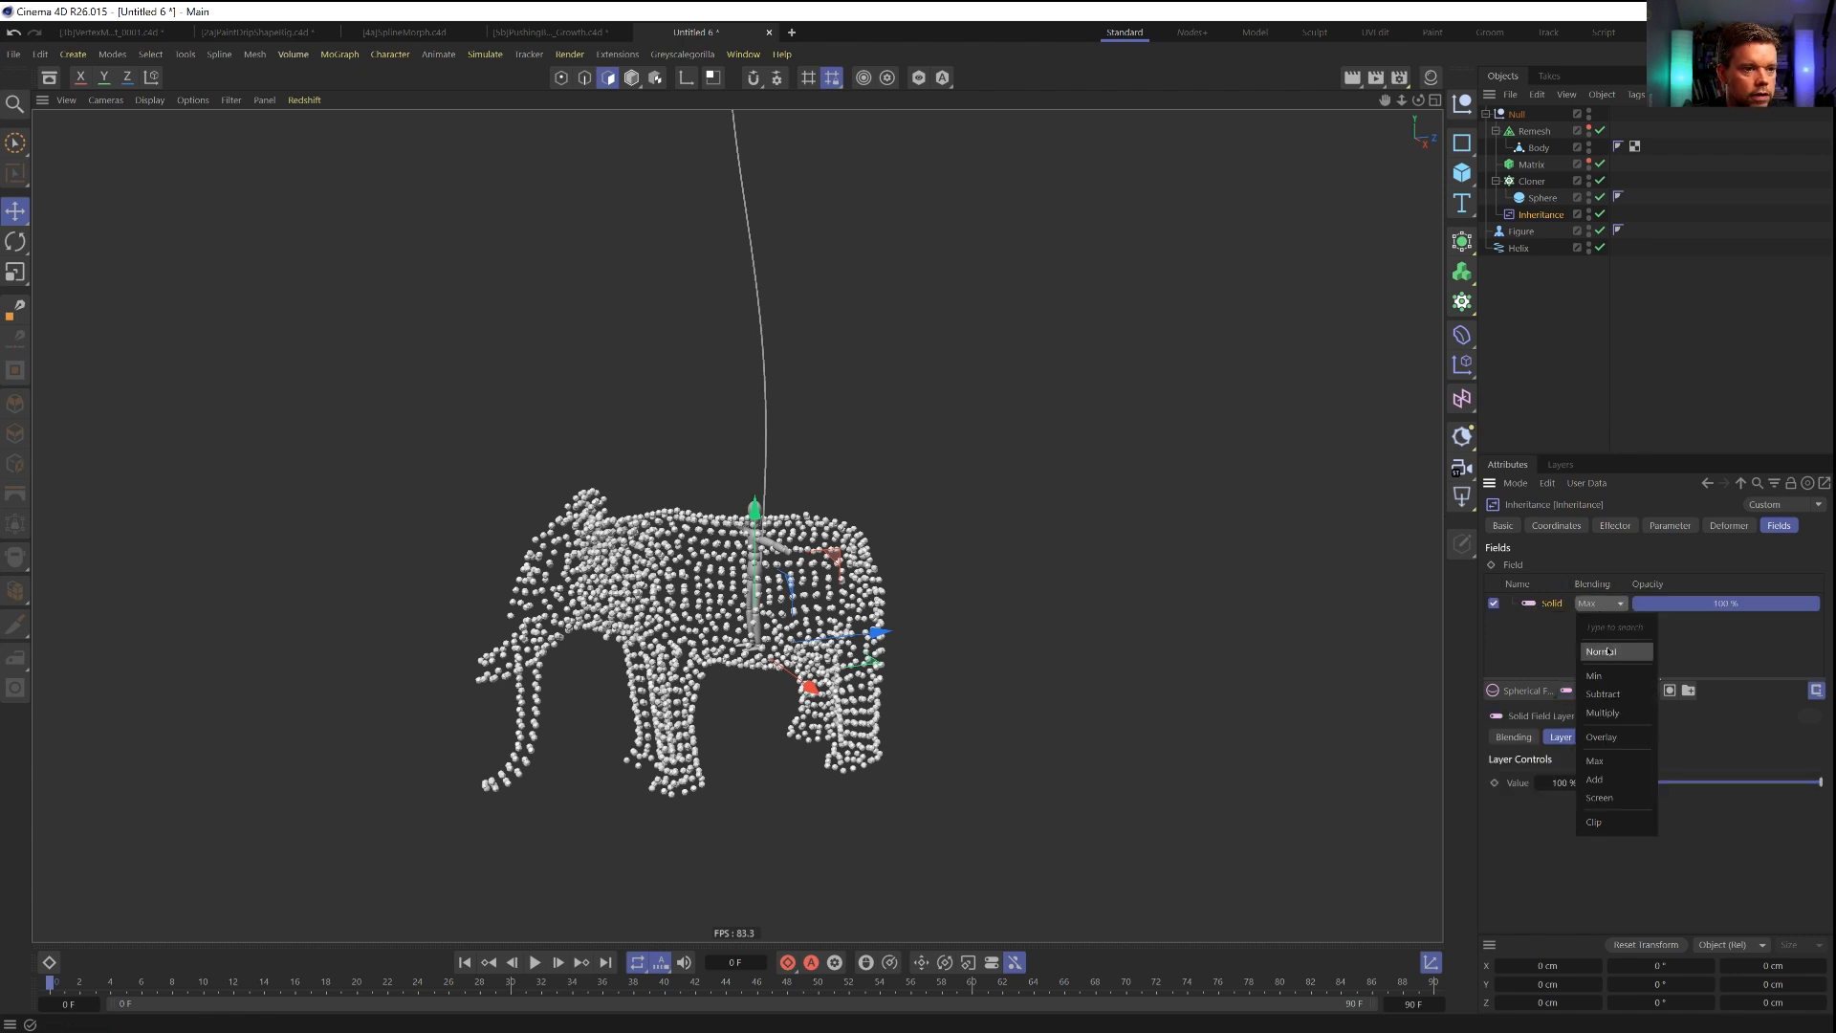
{"action": "left_click", "coordinate": [1607, 650]}
{"action": "left_click", "coordinate": [1669, 691]}
Add a Random Field inside the Solid layer's mask and set its blending to Normal.
{"action": "left_click", "coordinate": [1521, 690]}
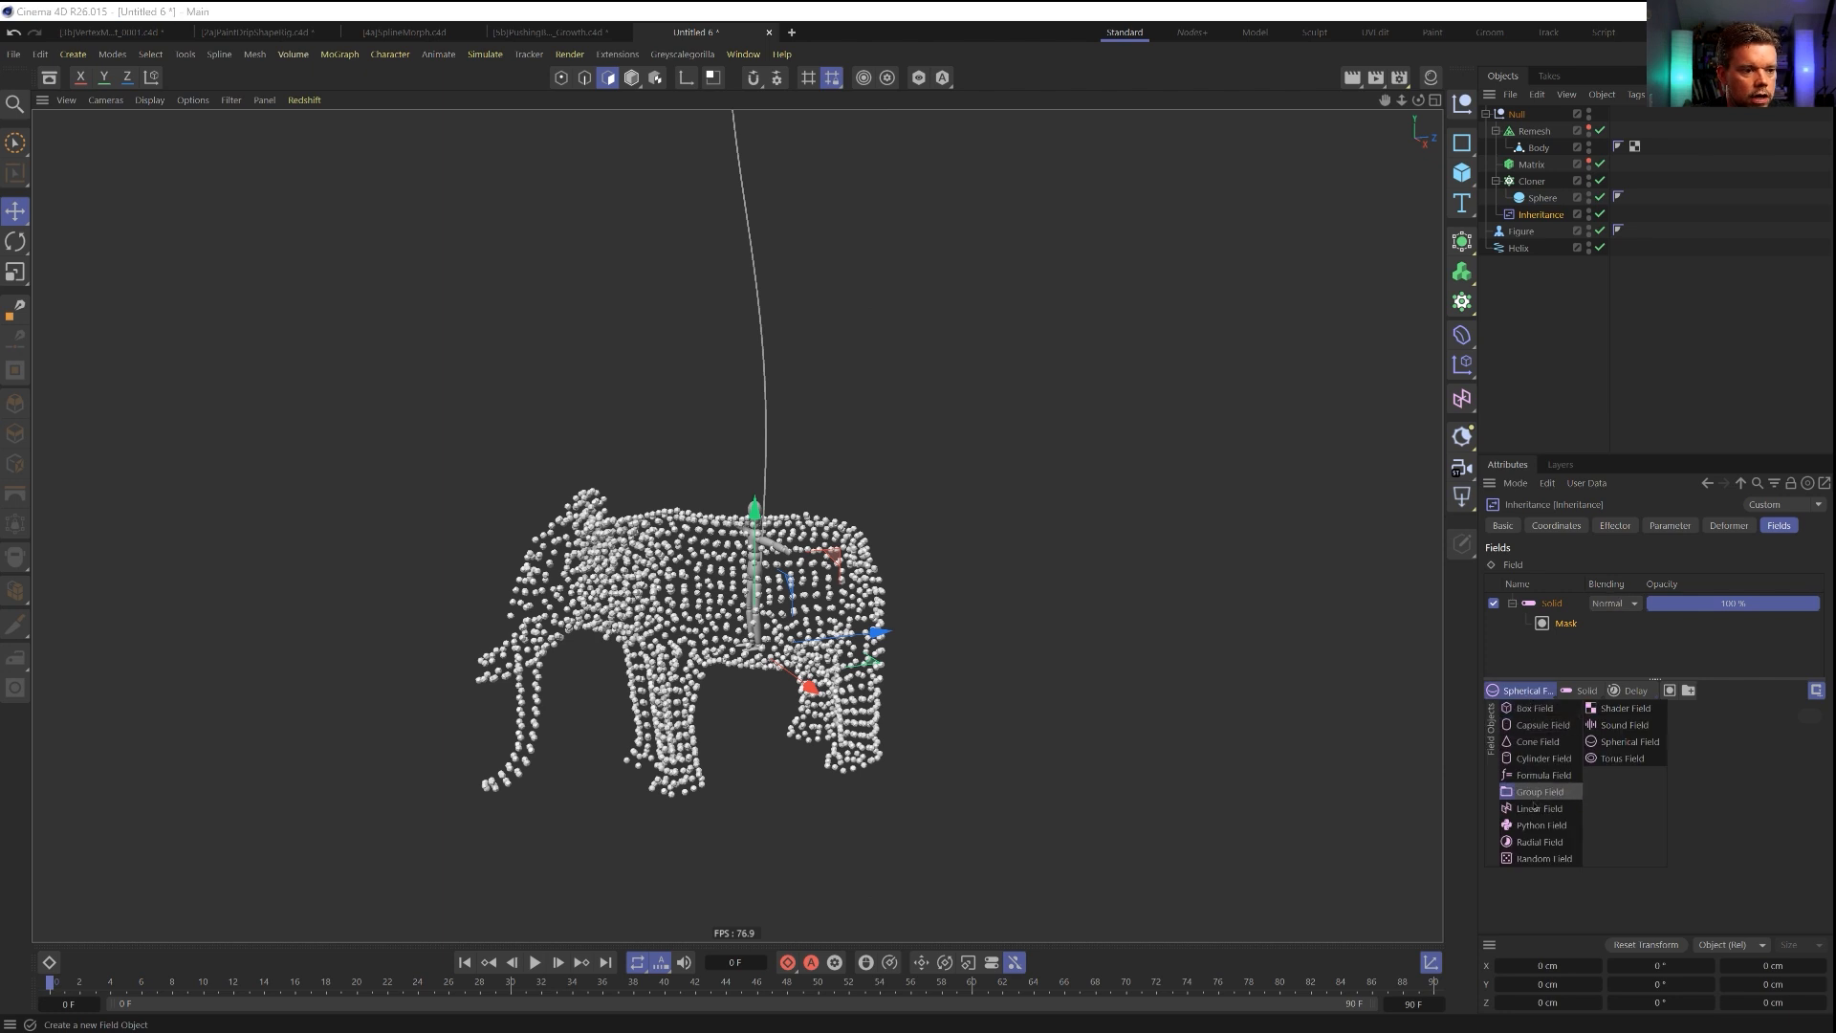
{"action": "left_click", "coordinate": [1542, 858]}
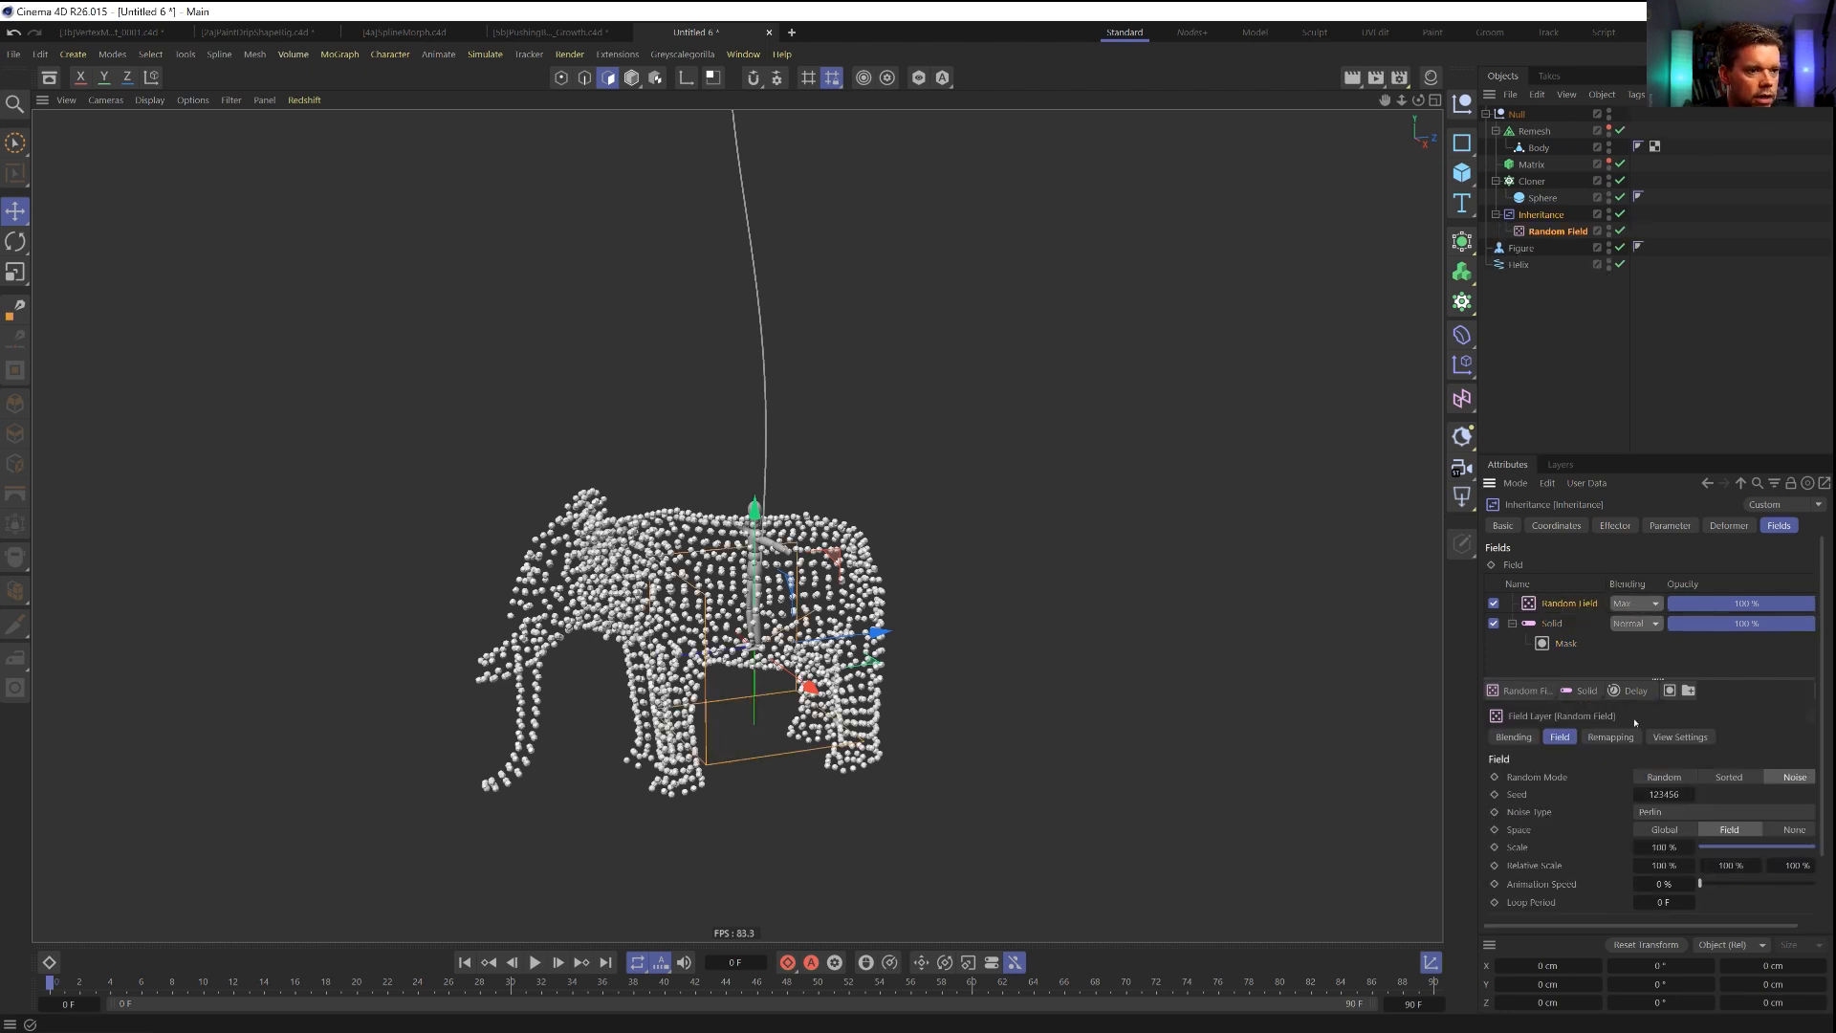
{"action": "left_click_drag", "start_coordinate": [1569, 603], "coordinate": [1562, 637]}
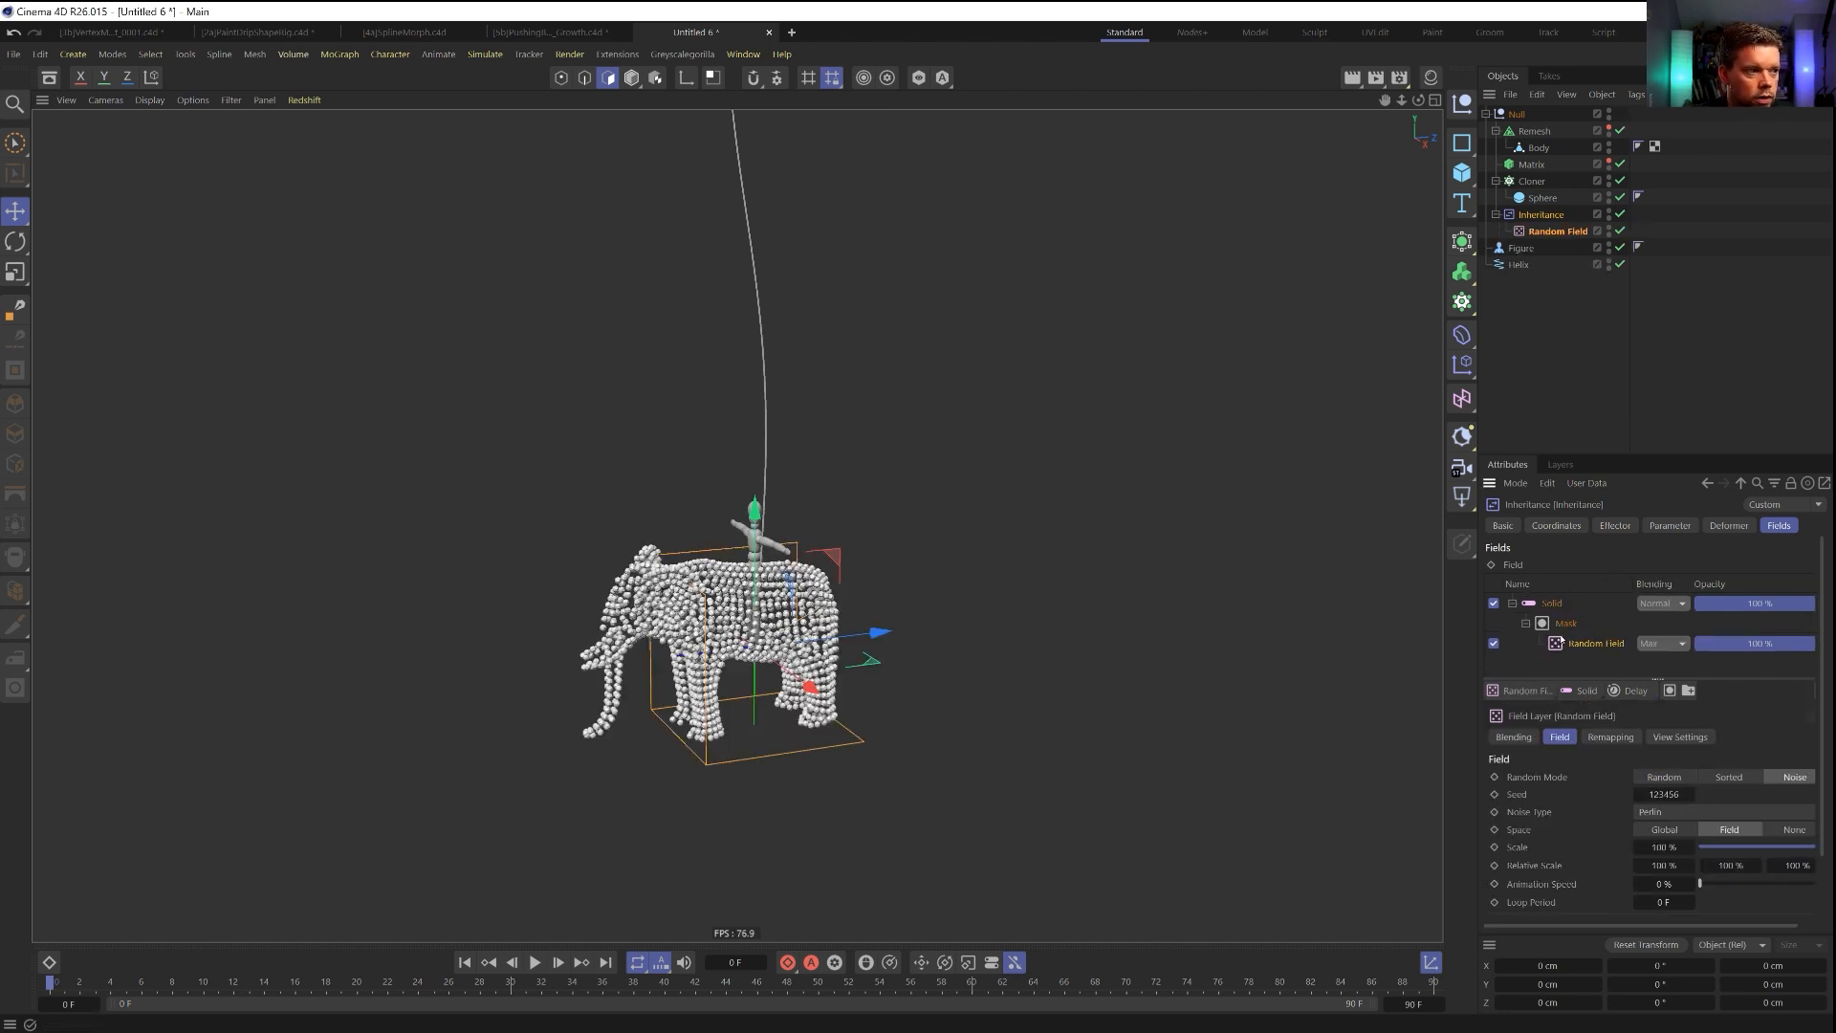
{"action": "left_click", "coordinate": [1648, 643]}
{"action": "left_click", "coordinate": [1668, 691]}
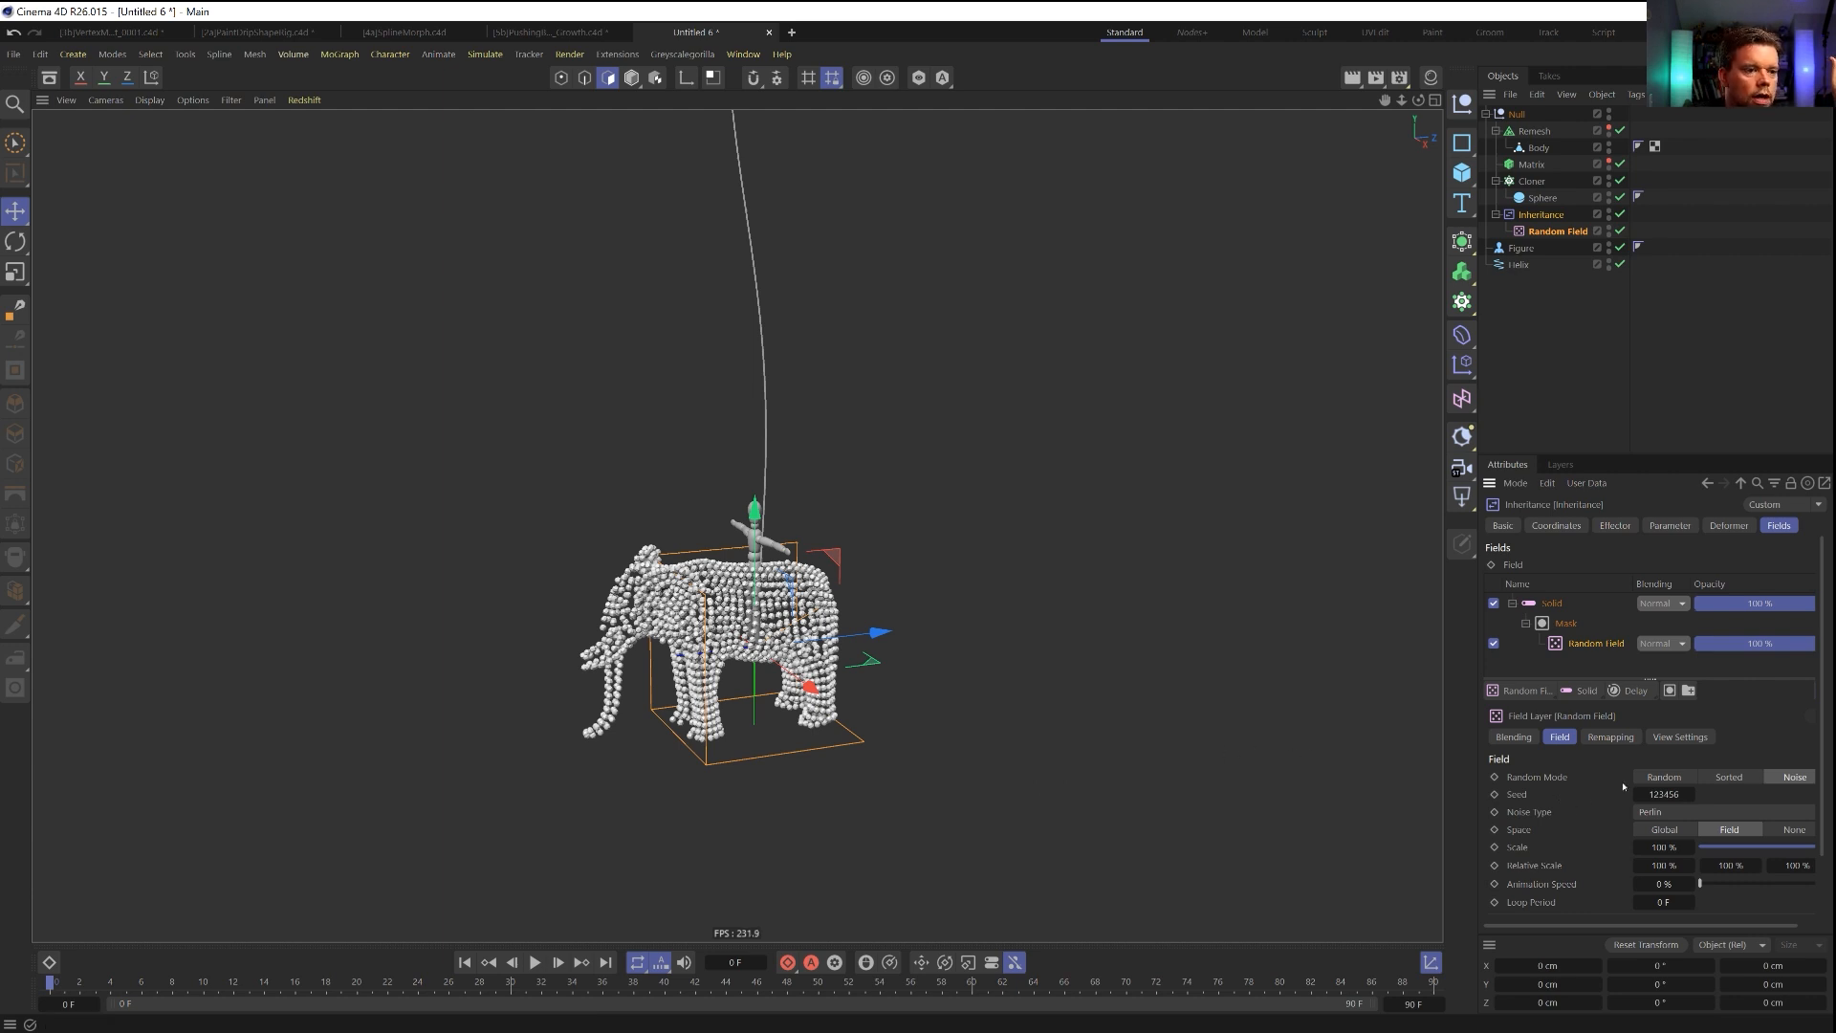
Set the Random Field's mode to Random and change its seed.
{"action": "left_click", "coordinate": [1647, 778]}
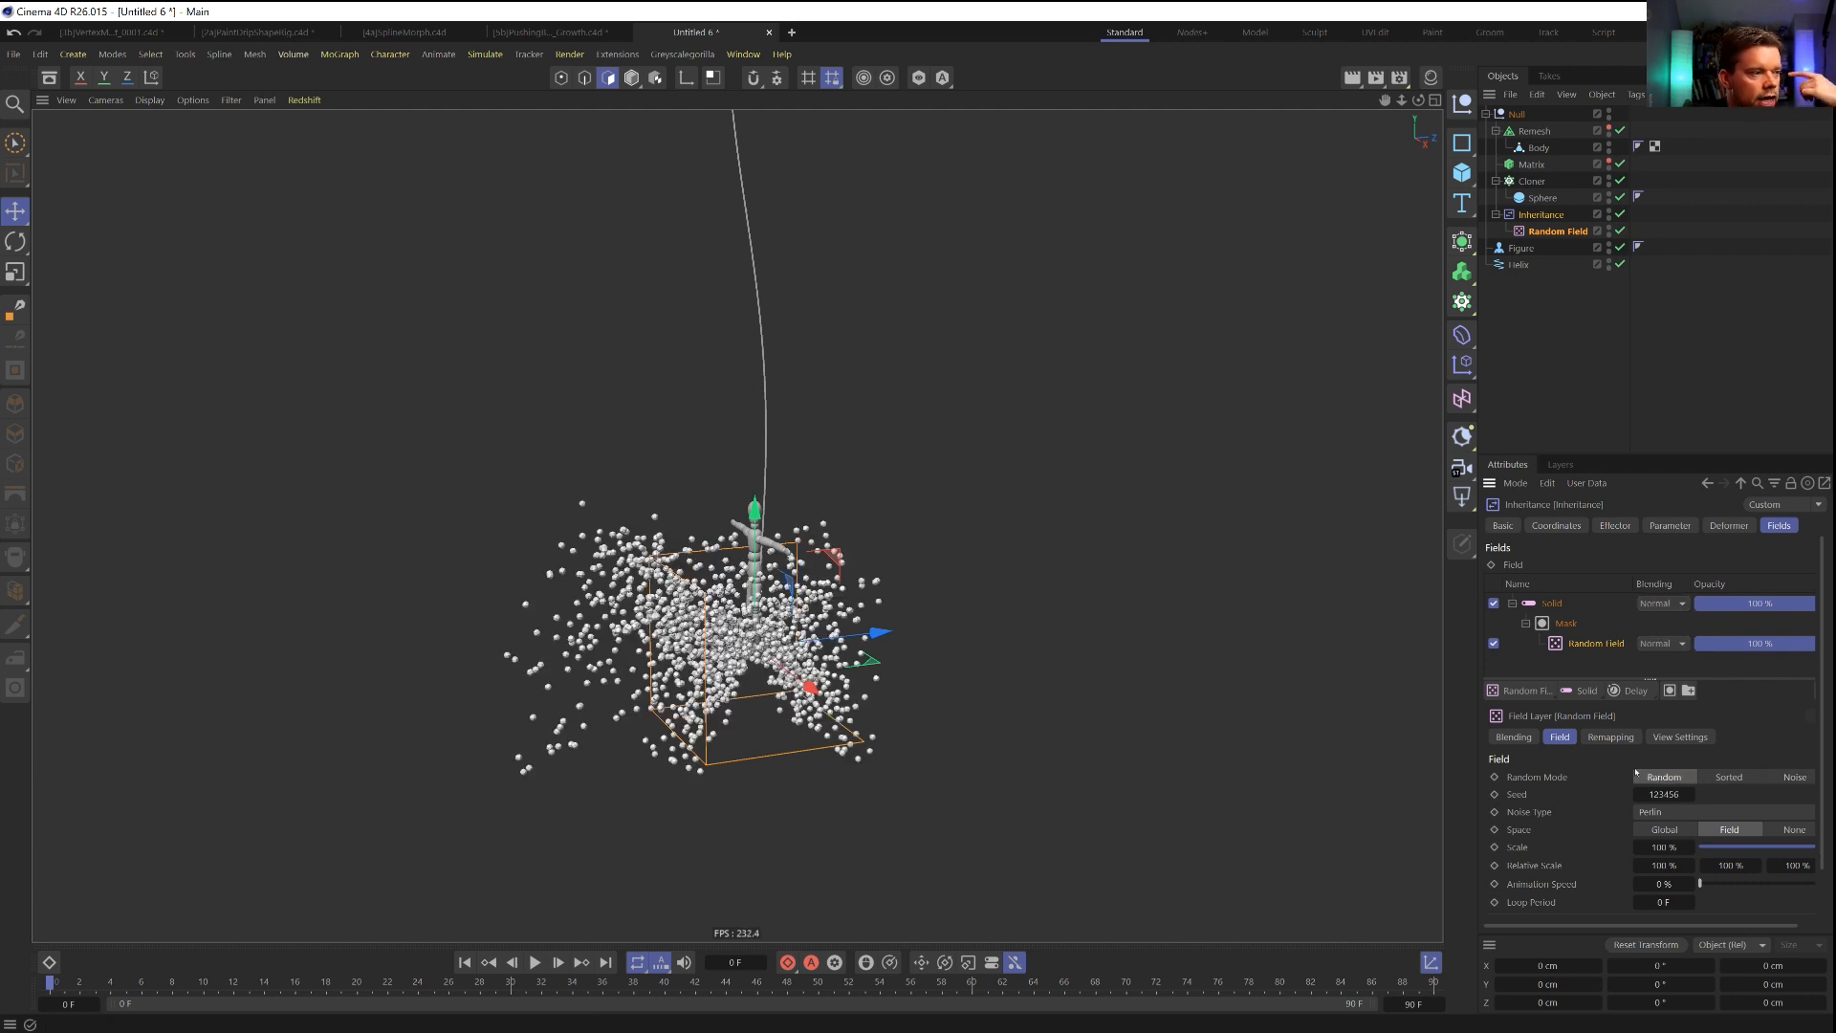
{"action": "left_click_drag", "start_coordinate": [1616, 457], "coordinate": [1618, 283]}
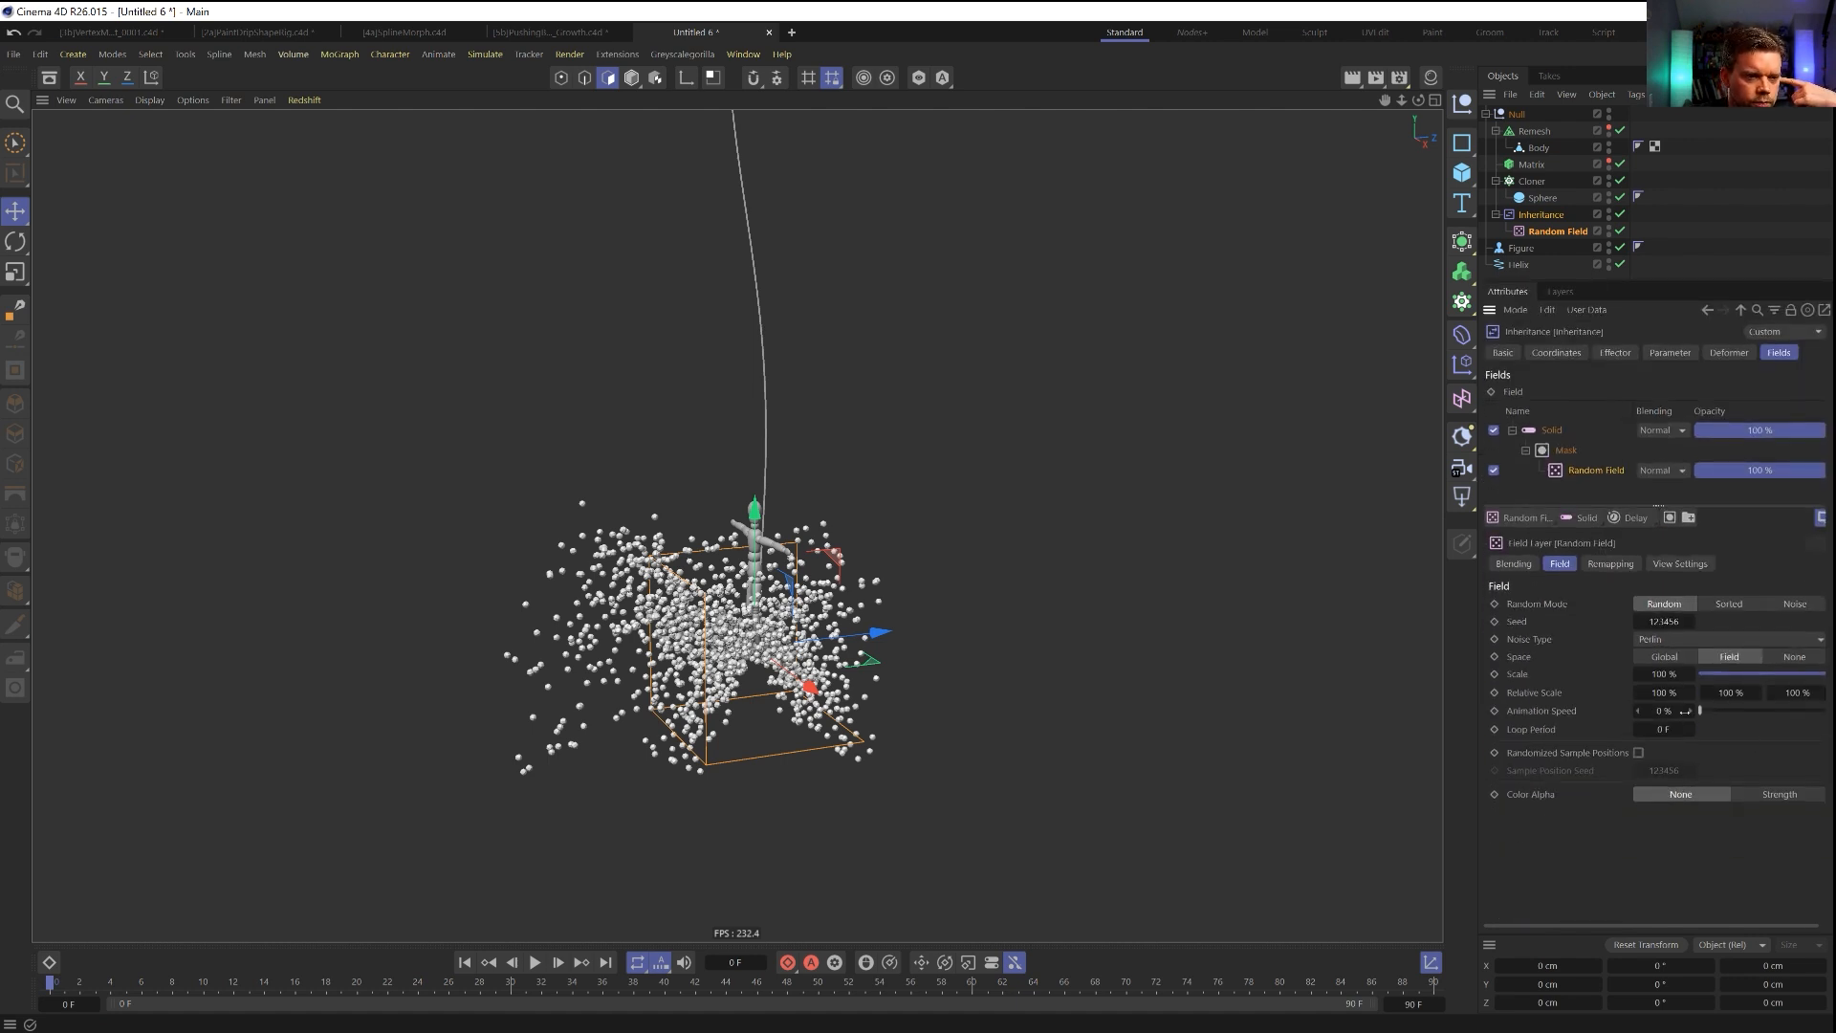
{"action": "left_click_drag", "start_coordinate": [1680, 622], "coordinate": [1672, 617]}
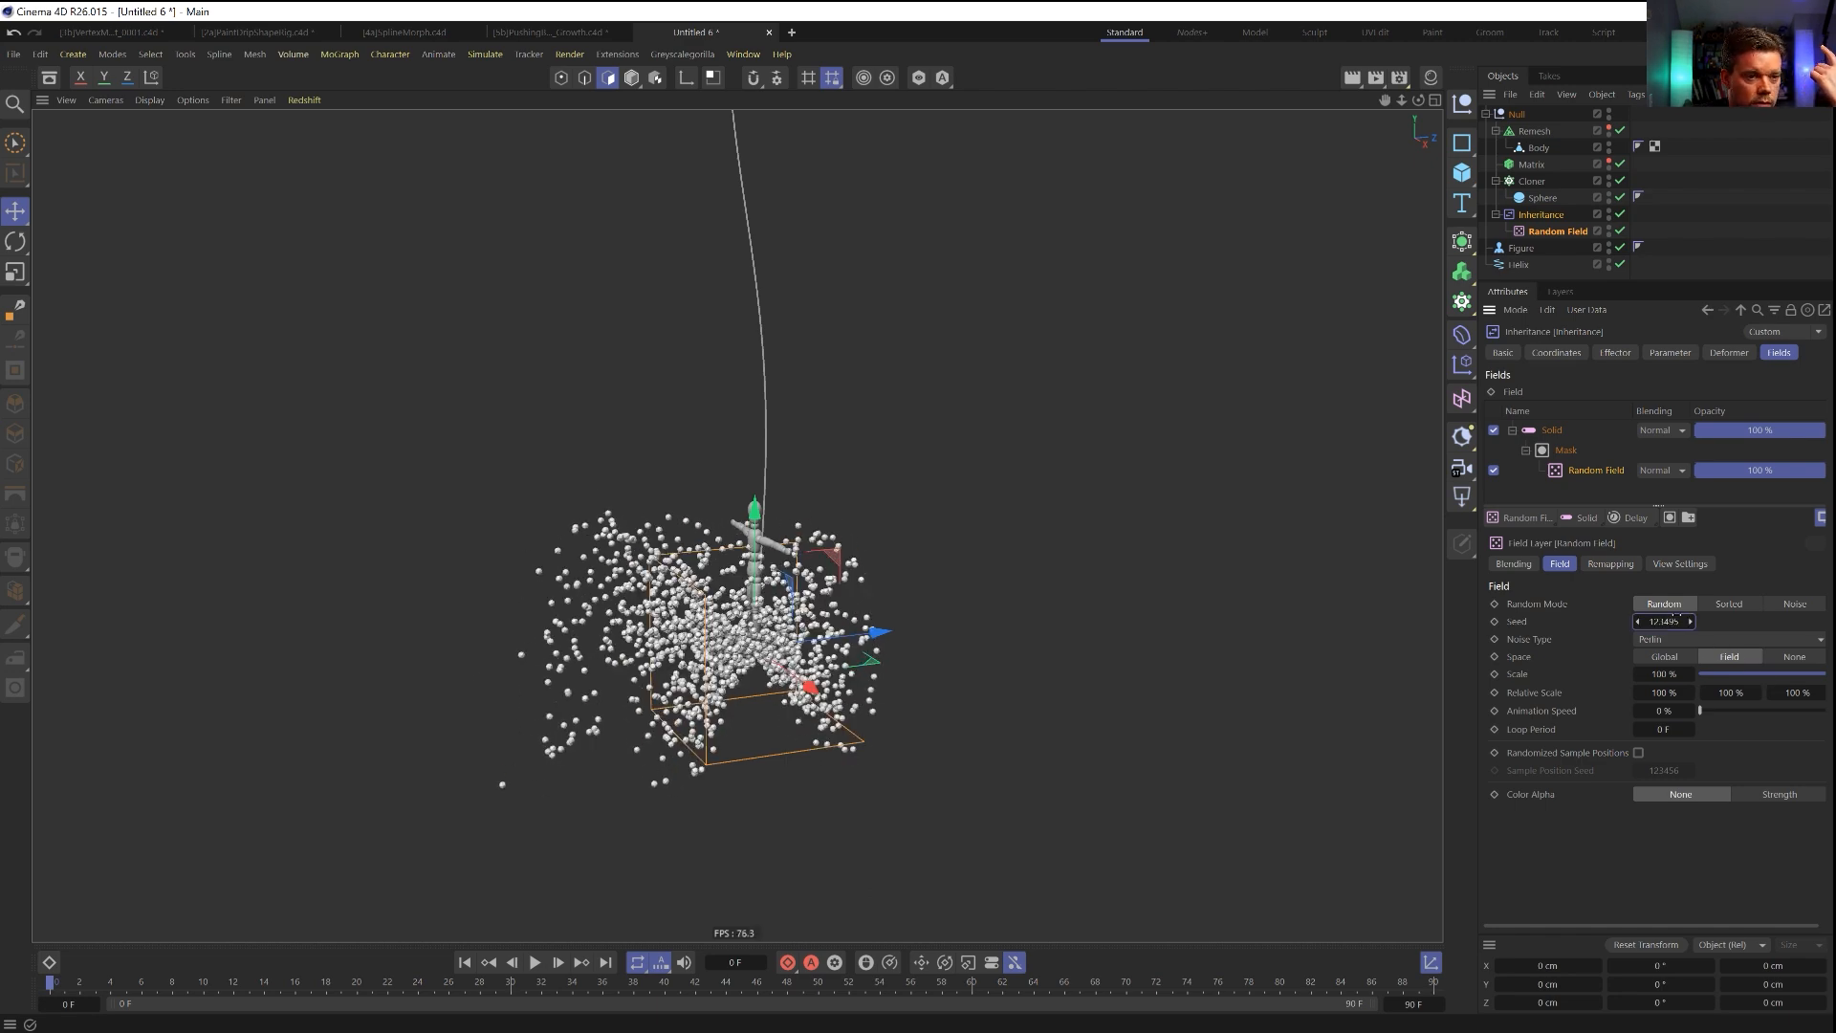
Test the Random Field's remapping strength, undo that change, and raise the inner offset to 100 %.
{"action": "left_click", "coordinate": [1599, 563]}
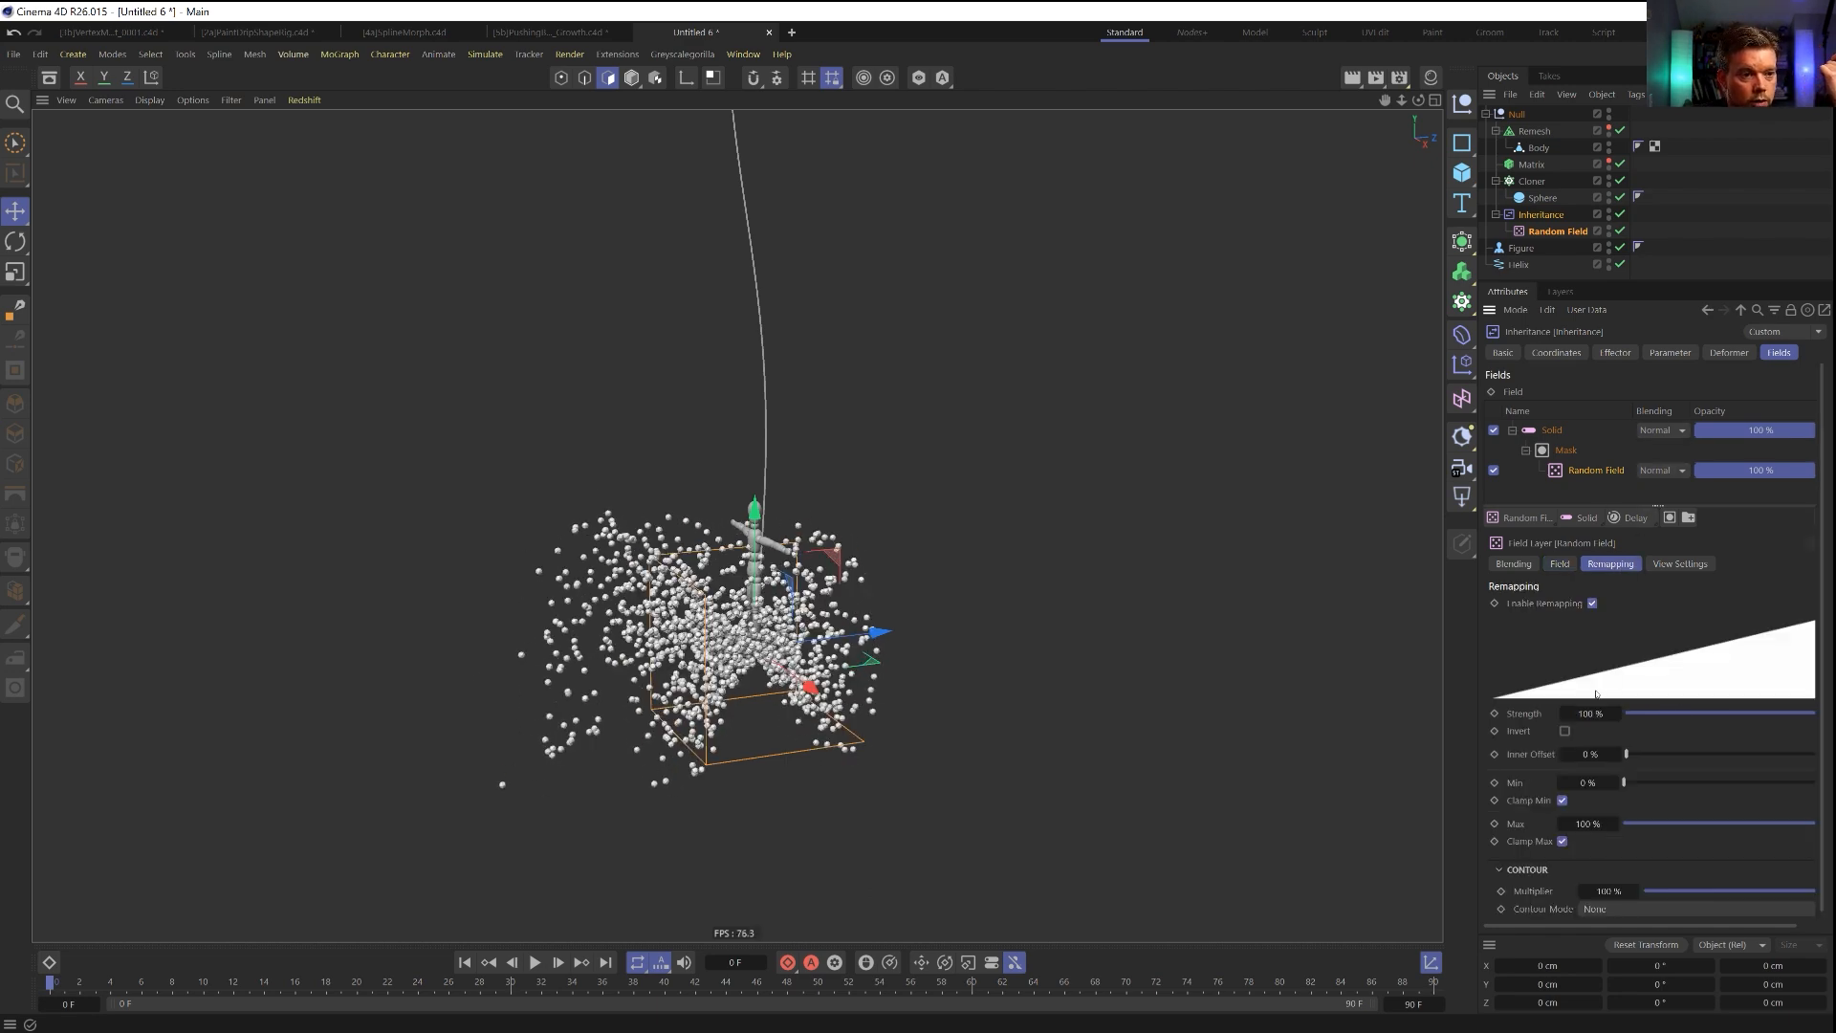
{"action": "left_click_drag", "start_coordinate": [1712, 714], "coordinate": [1814, 723]}
{"action": "key", "text": "ctrl+z"}
{"action": "left_click_drag", "start_coordinate": [1628, 755], "coordinate": [1795, 732]}
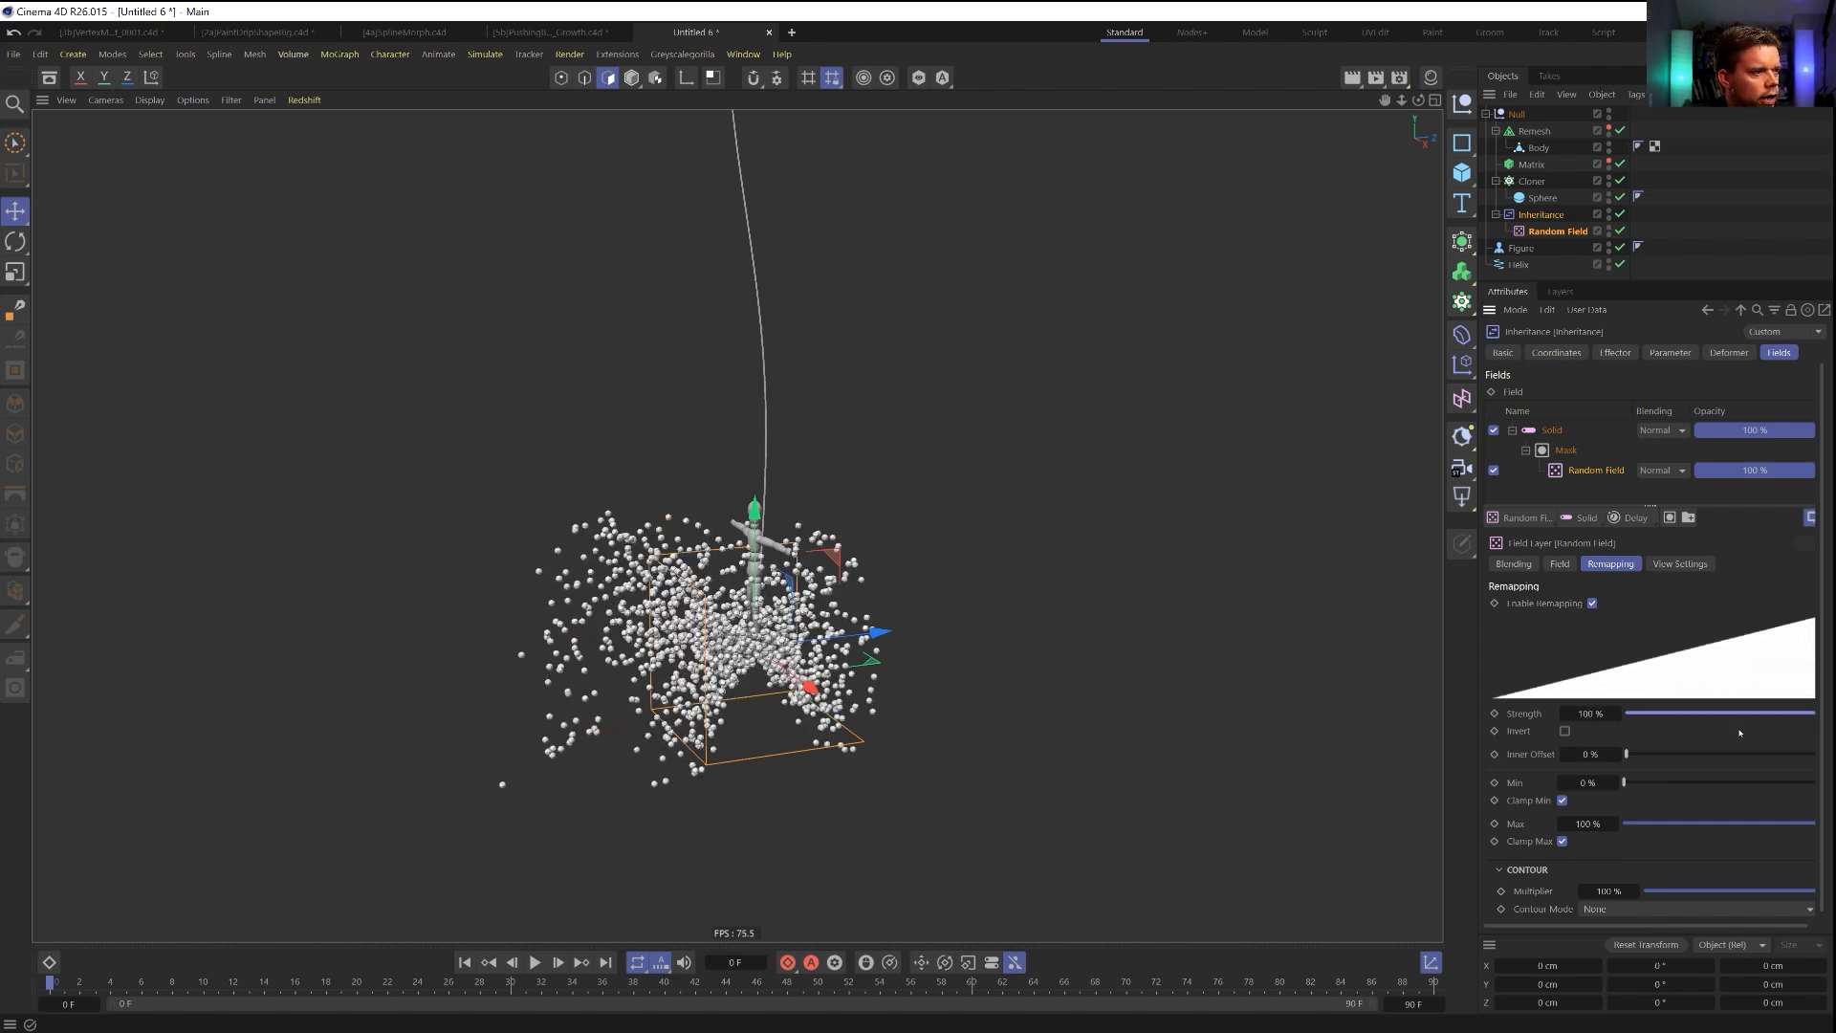
{"action": "left_click_drag", "start_coordinate": [1627, 754], "coordinate": [1832, 760]}
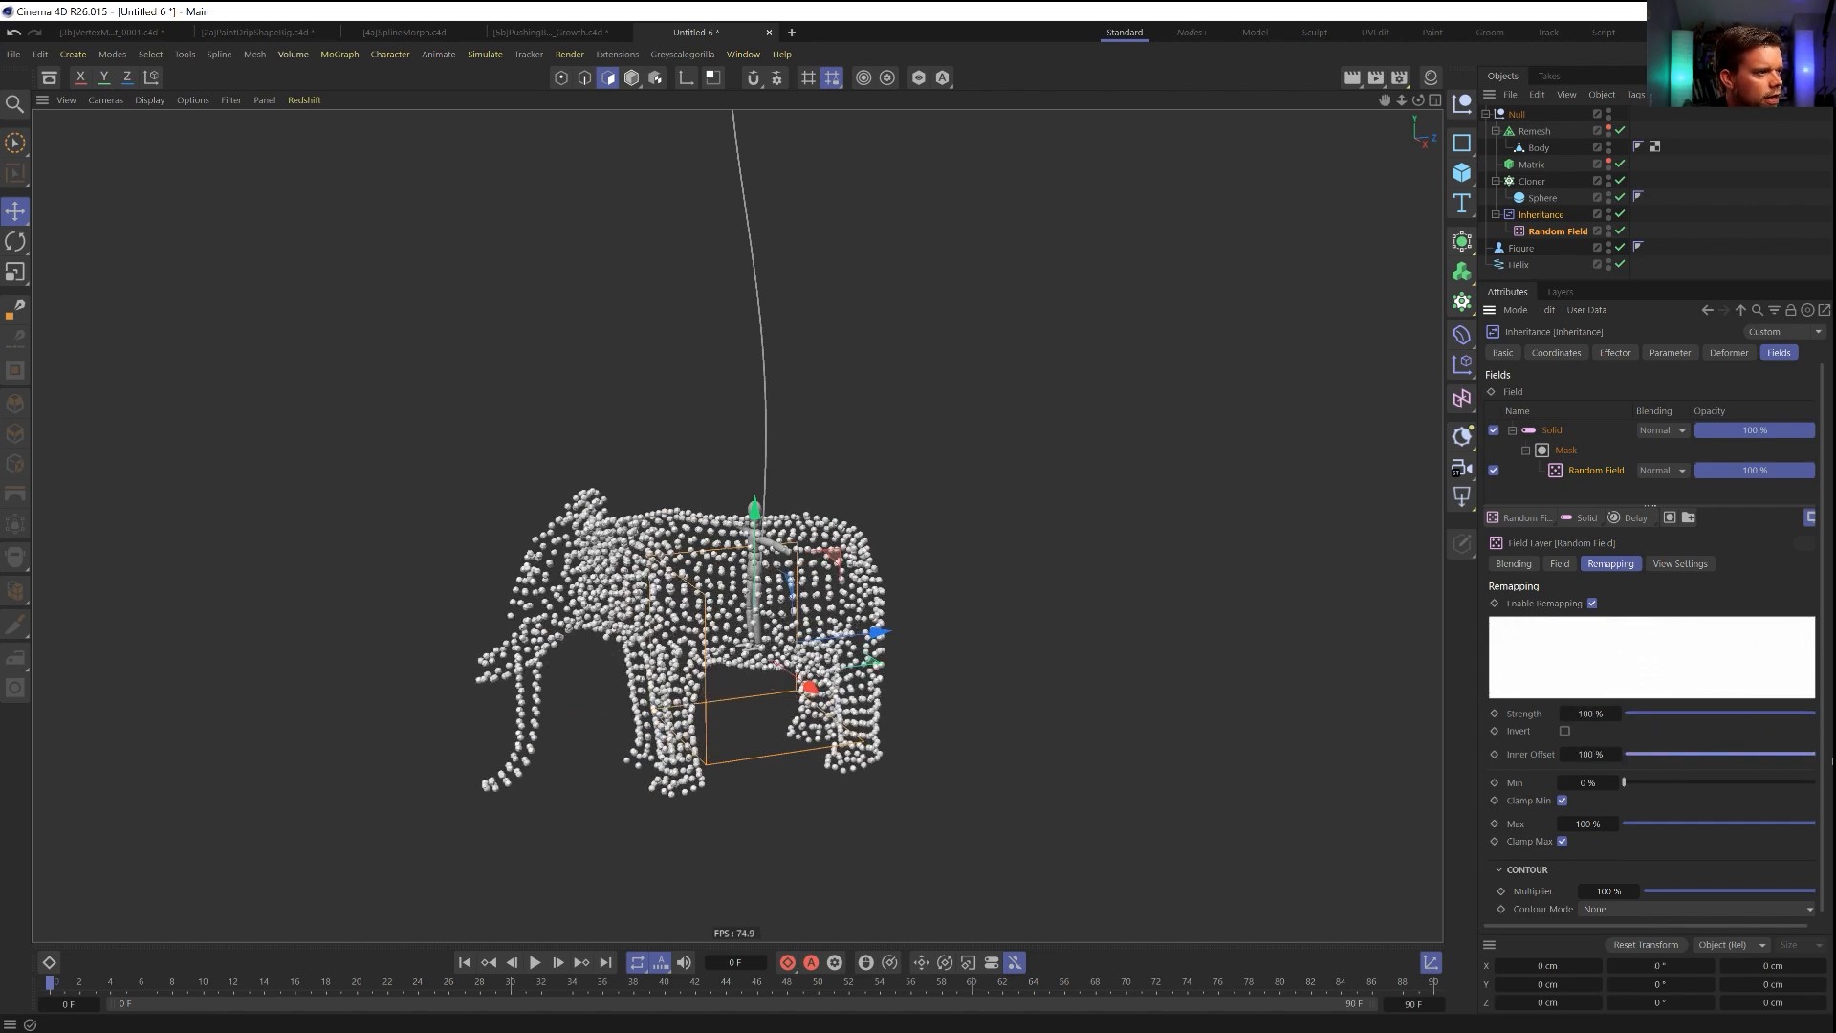
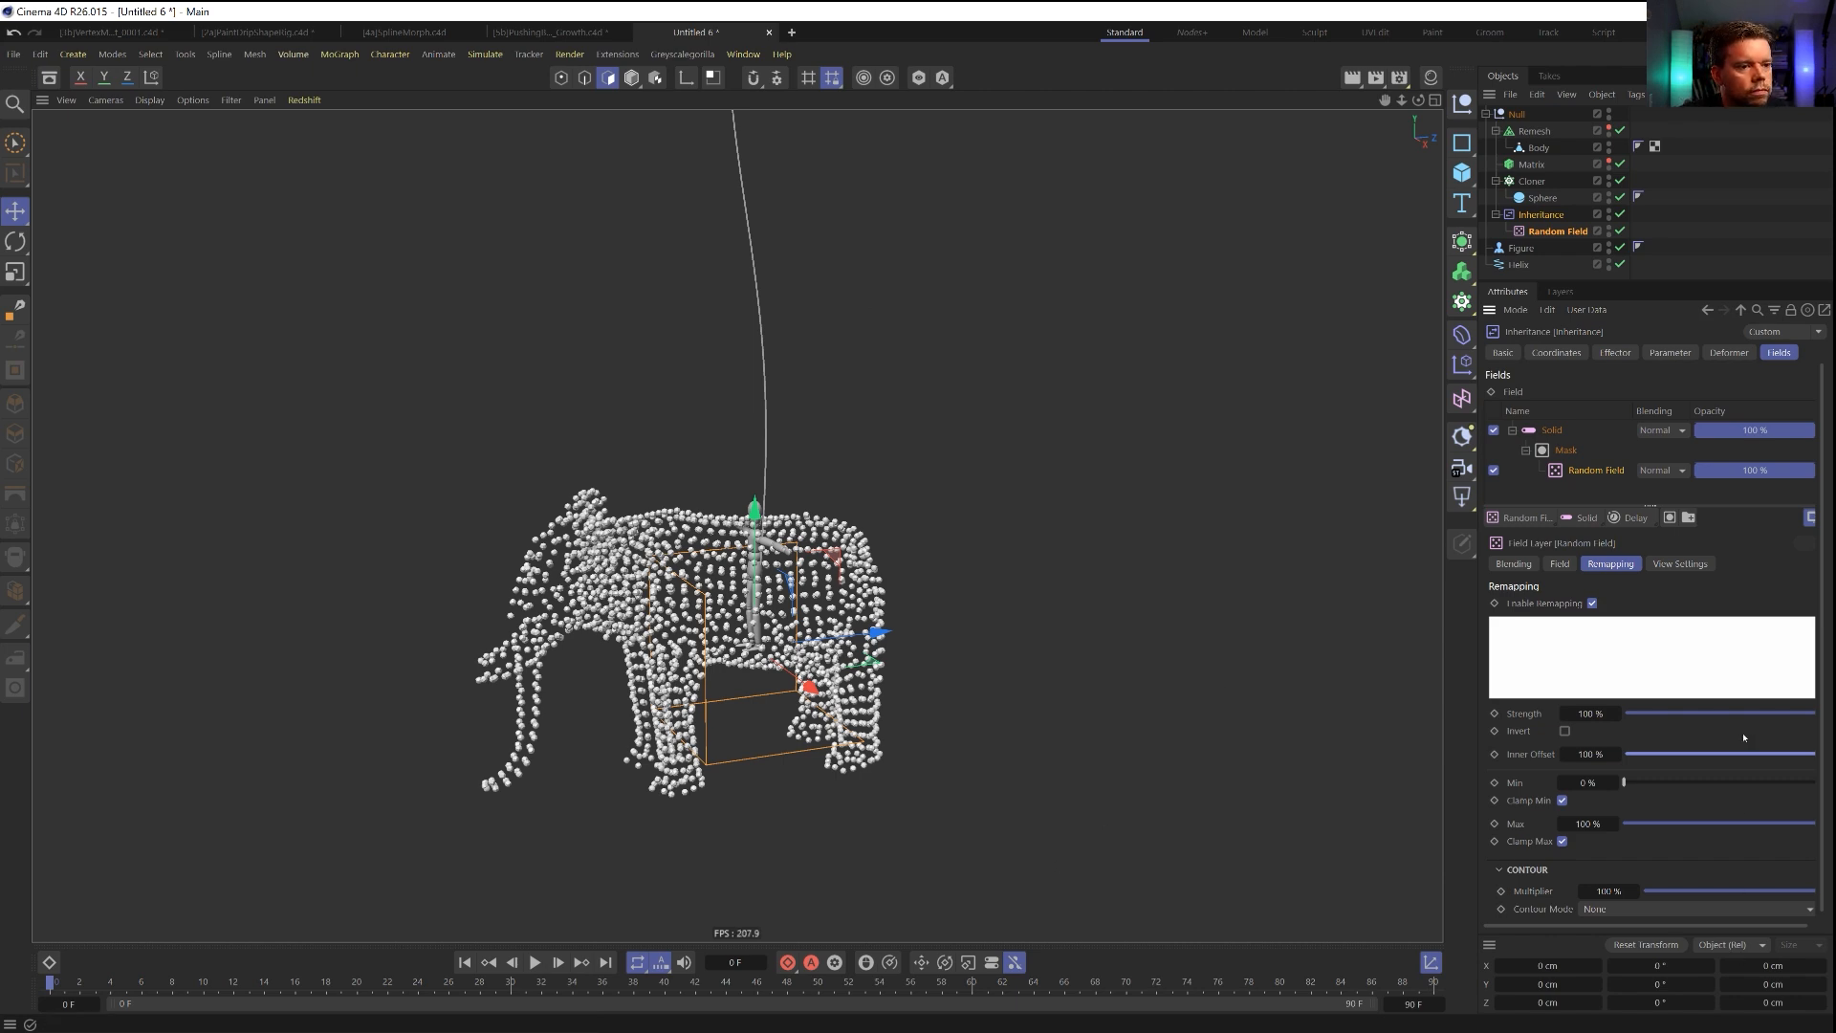
Remove the Solid layer from the Inheritance effector's fields and delete its Random Field object.
{"action": "left_click_drag", "start_coordinate": [1766, 754], "coordinate": [1568, 749]}
{"action": "left_click_drag", "start_coordinate": [1774, 713], "coordinate": [1804, 773]}
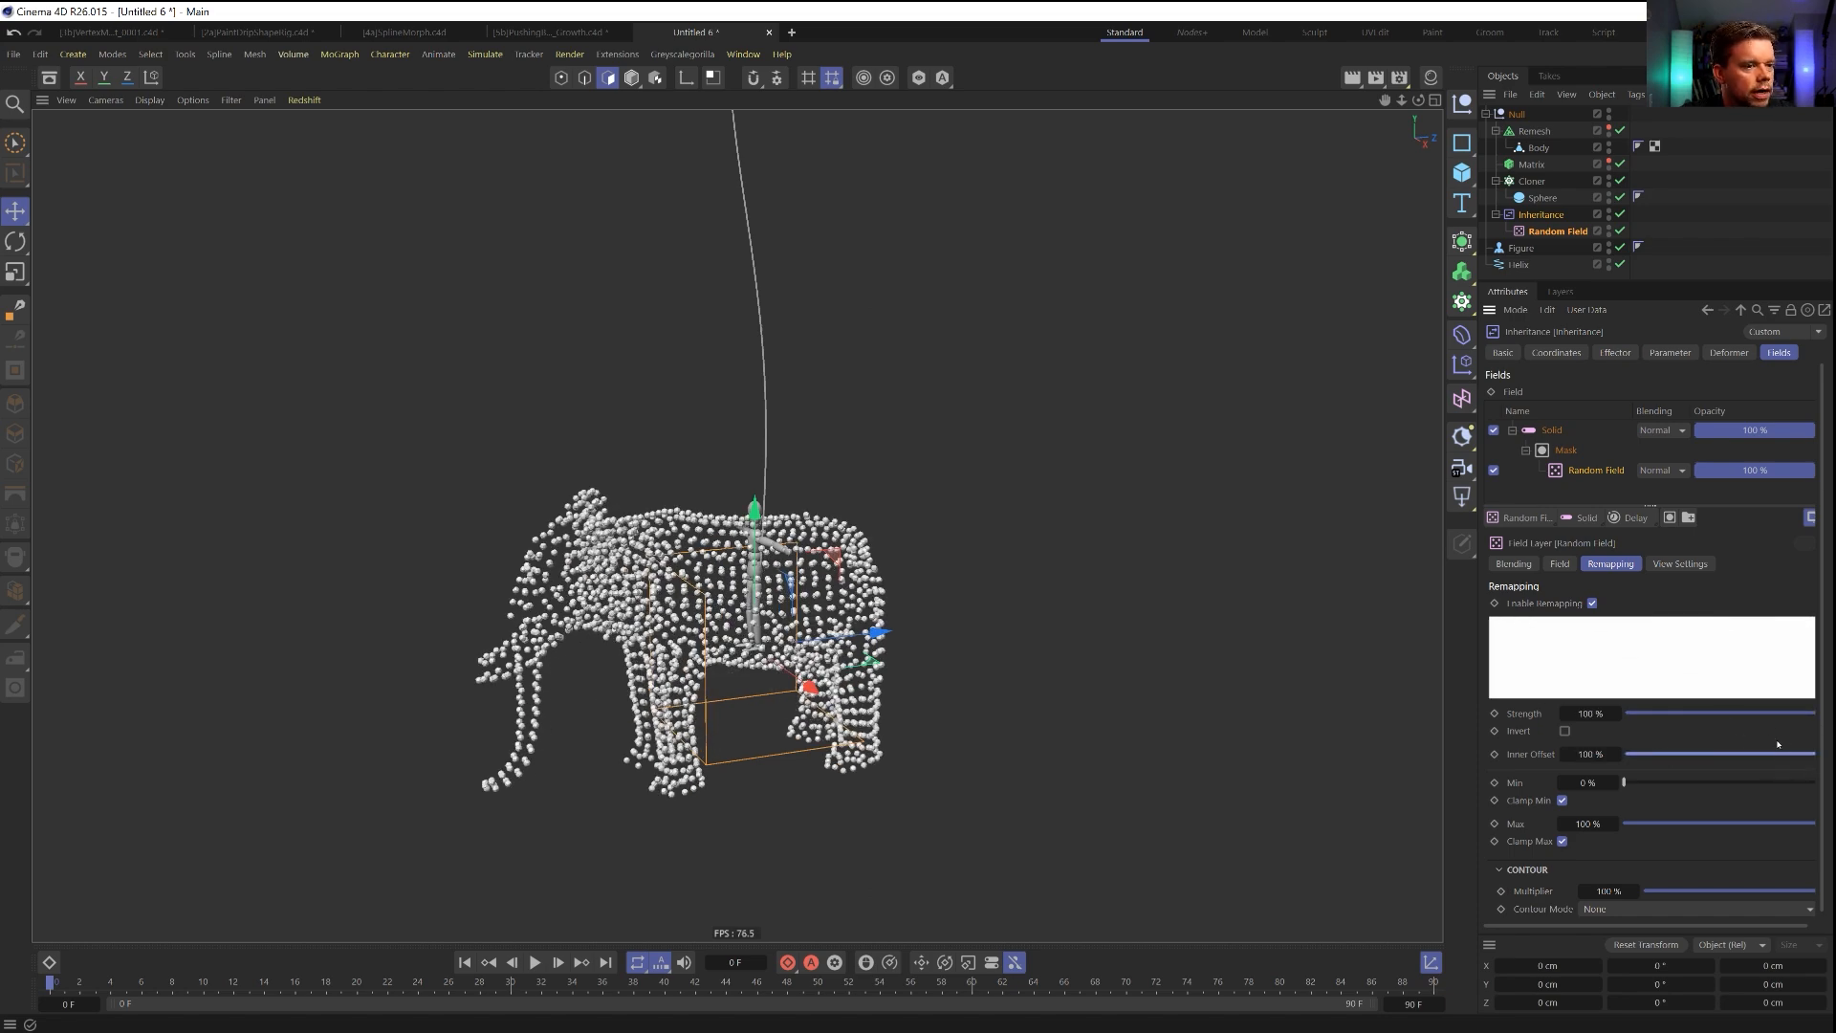
{"action": "left_click", "coordinate": [1559, 433]}
{"action": "key", "text": "Delete"}
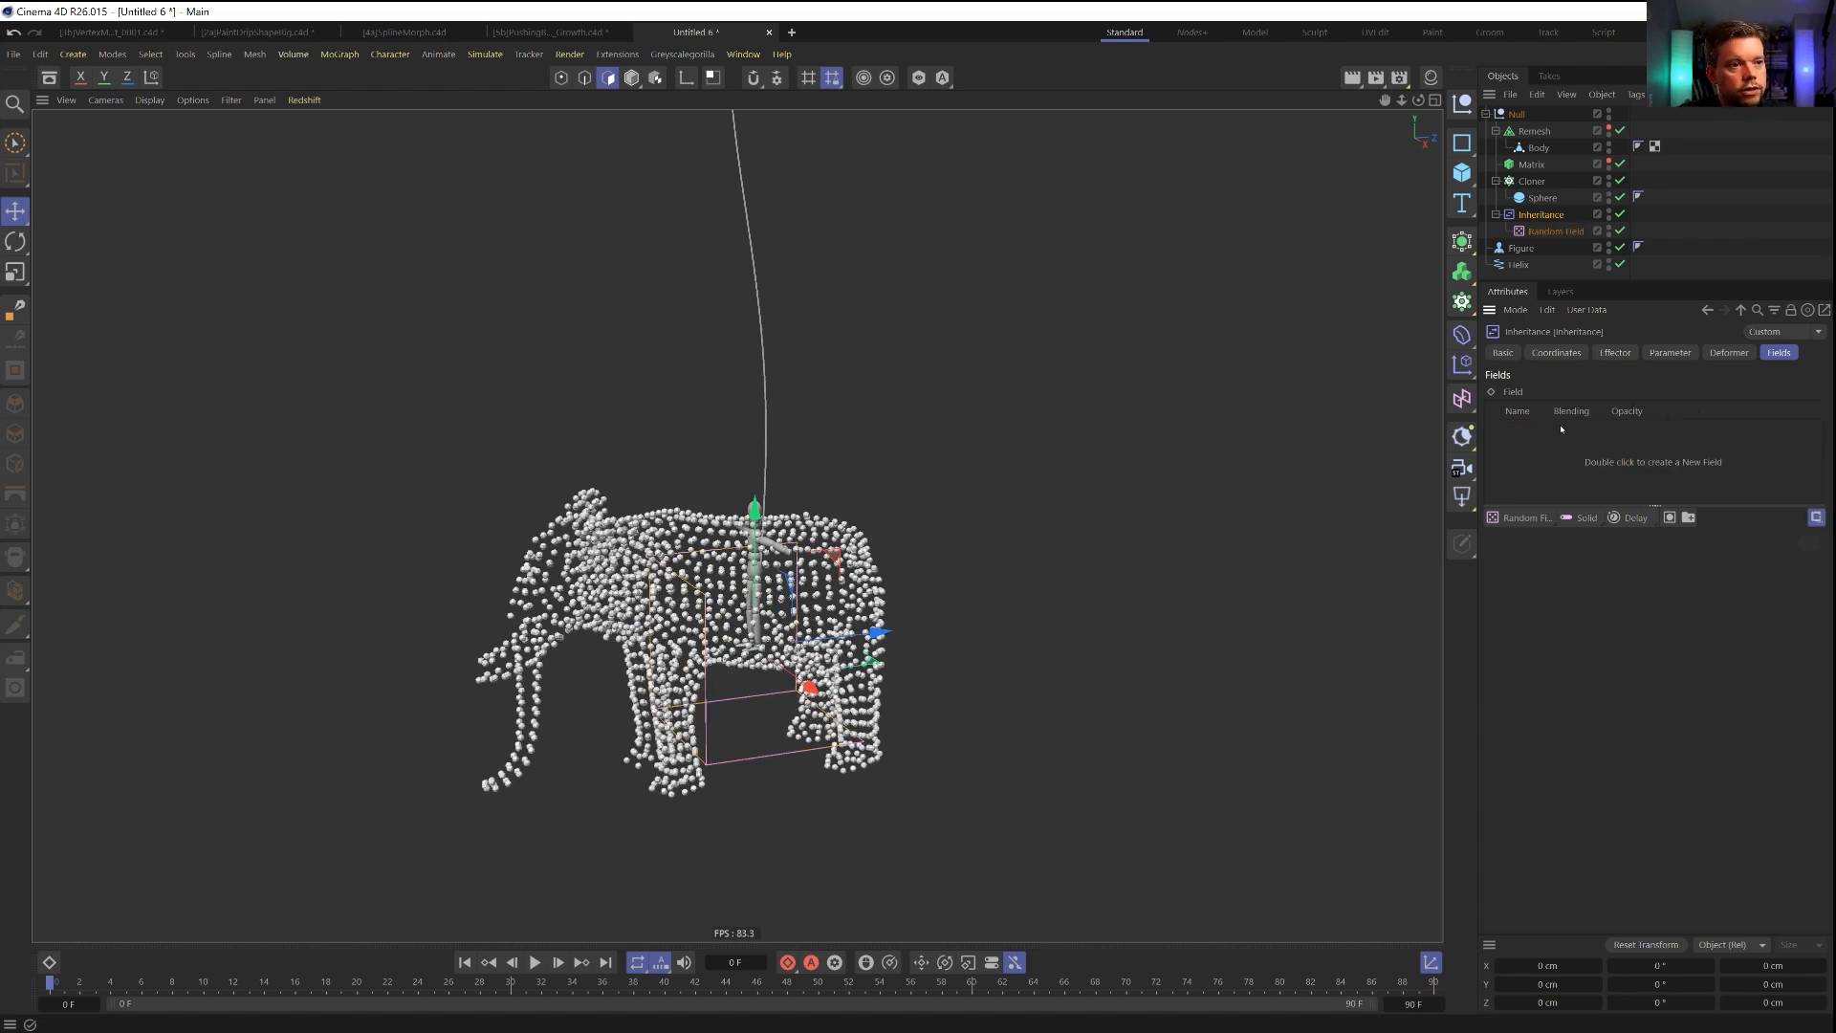
{"action": "left_click", "coordinate": [1551, 231]}
{"action": "key", "text": "Delete"}
{"action": "left_click", "coordinate": [1537, 216]}
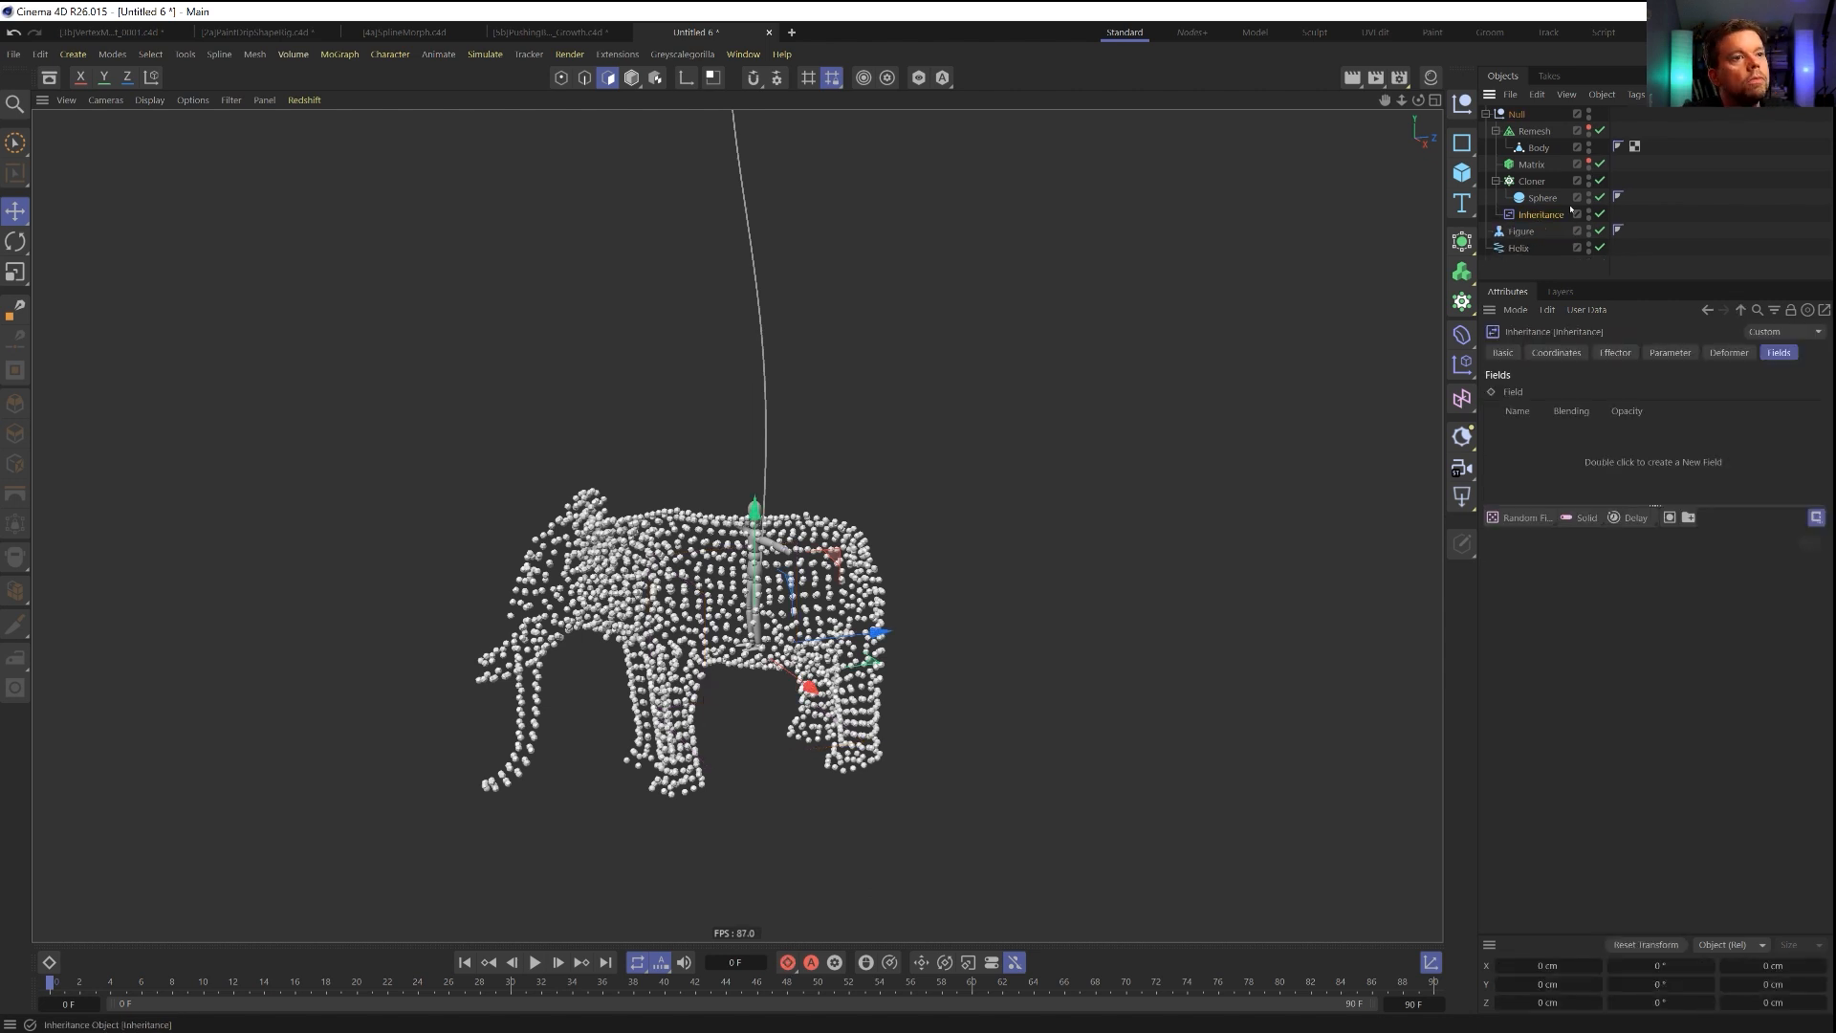
Add a Random effector to the Cloner and place it inside the Null above the Inheritance effector.
{"action": "left_click", "coordinate": [1535, 182]}
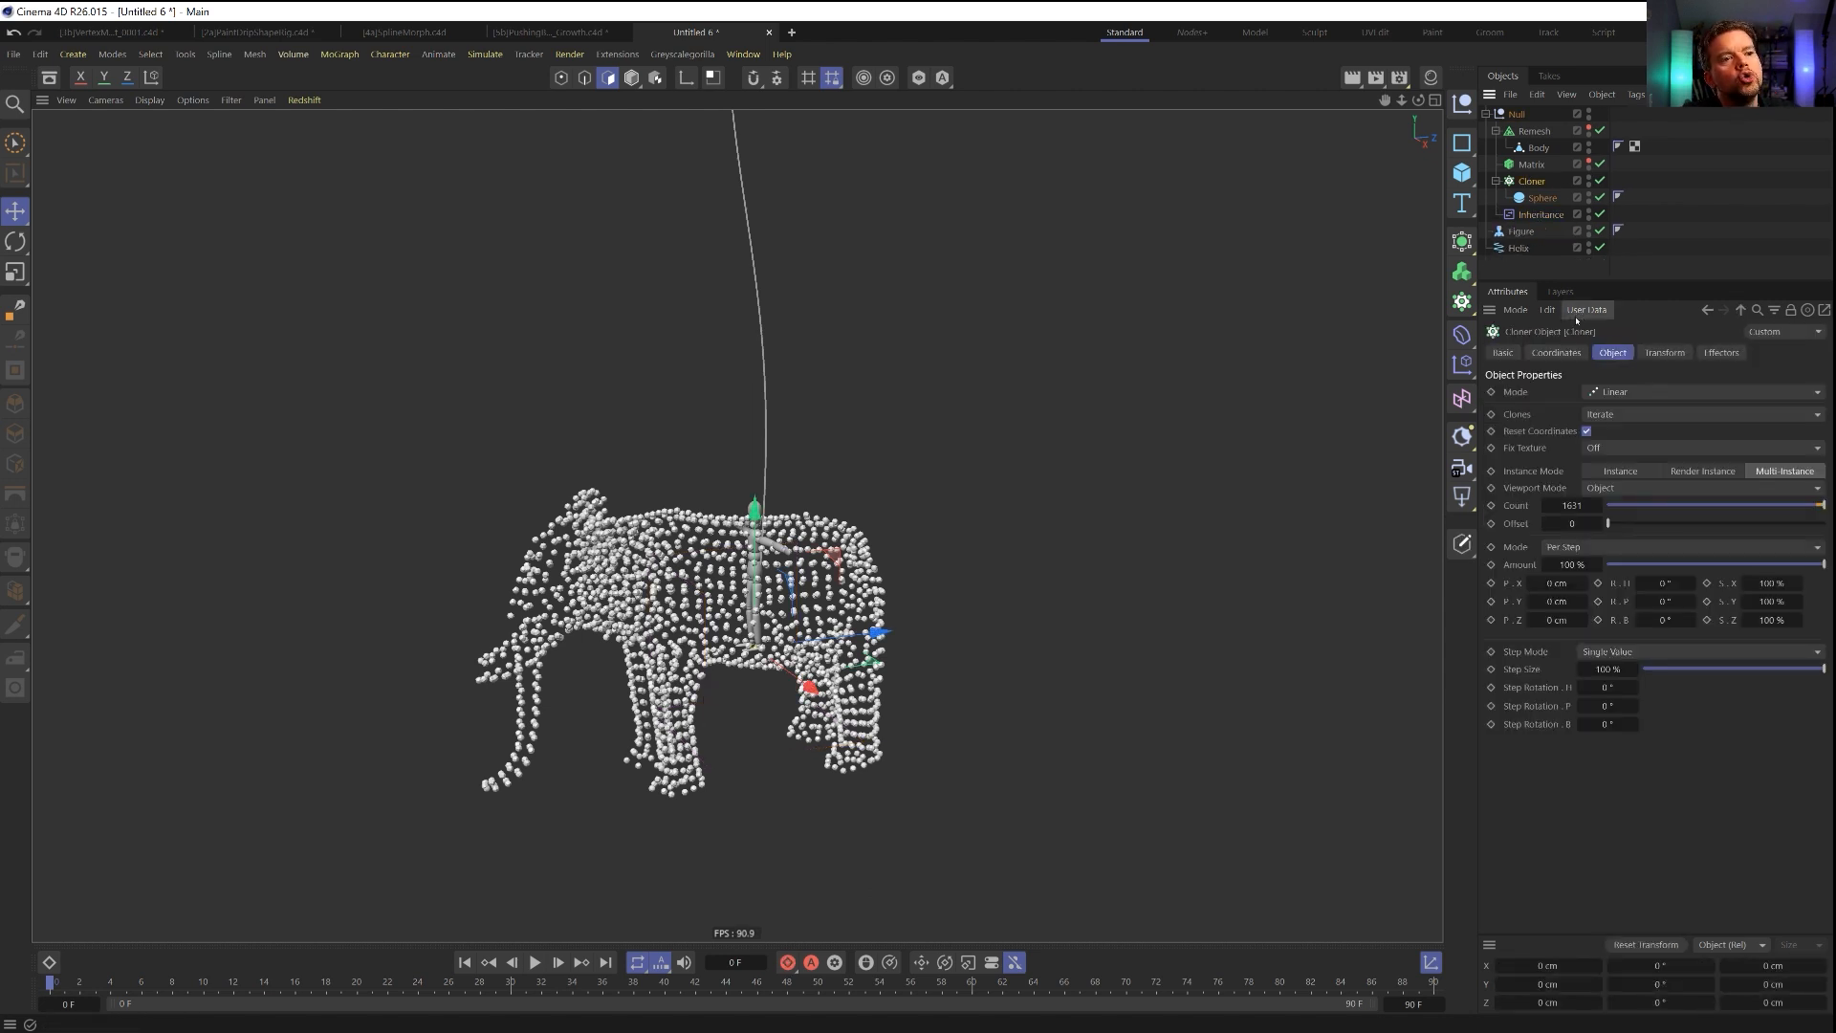
{"action": "left_click", "coordinate": [1462, 365]}
{"action": "left_click", "coordinate": [1624, 483]}
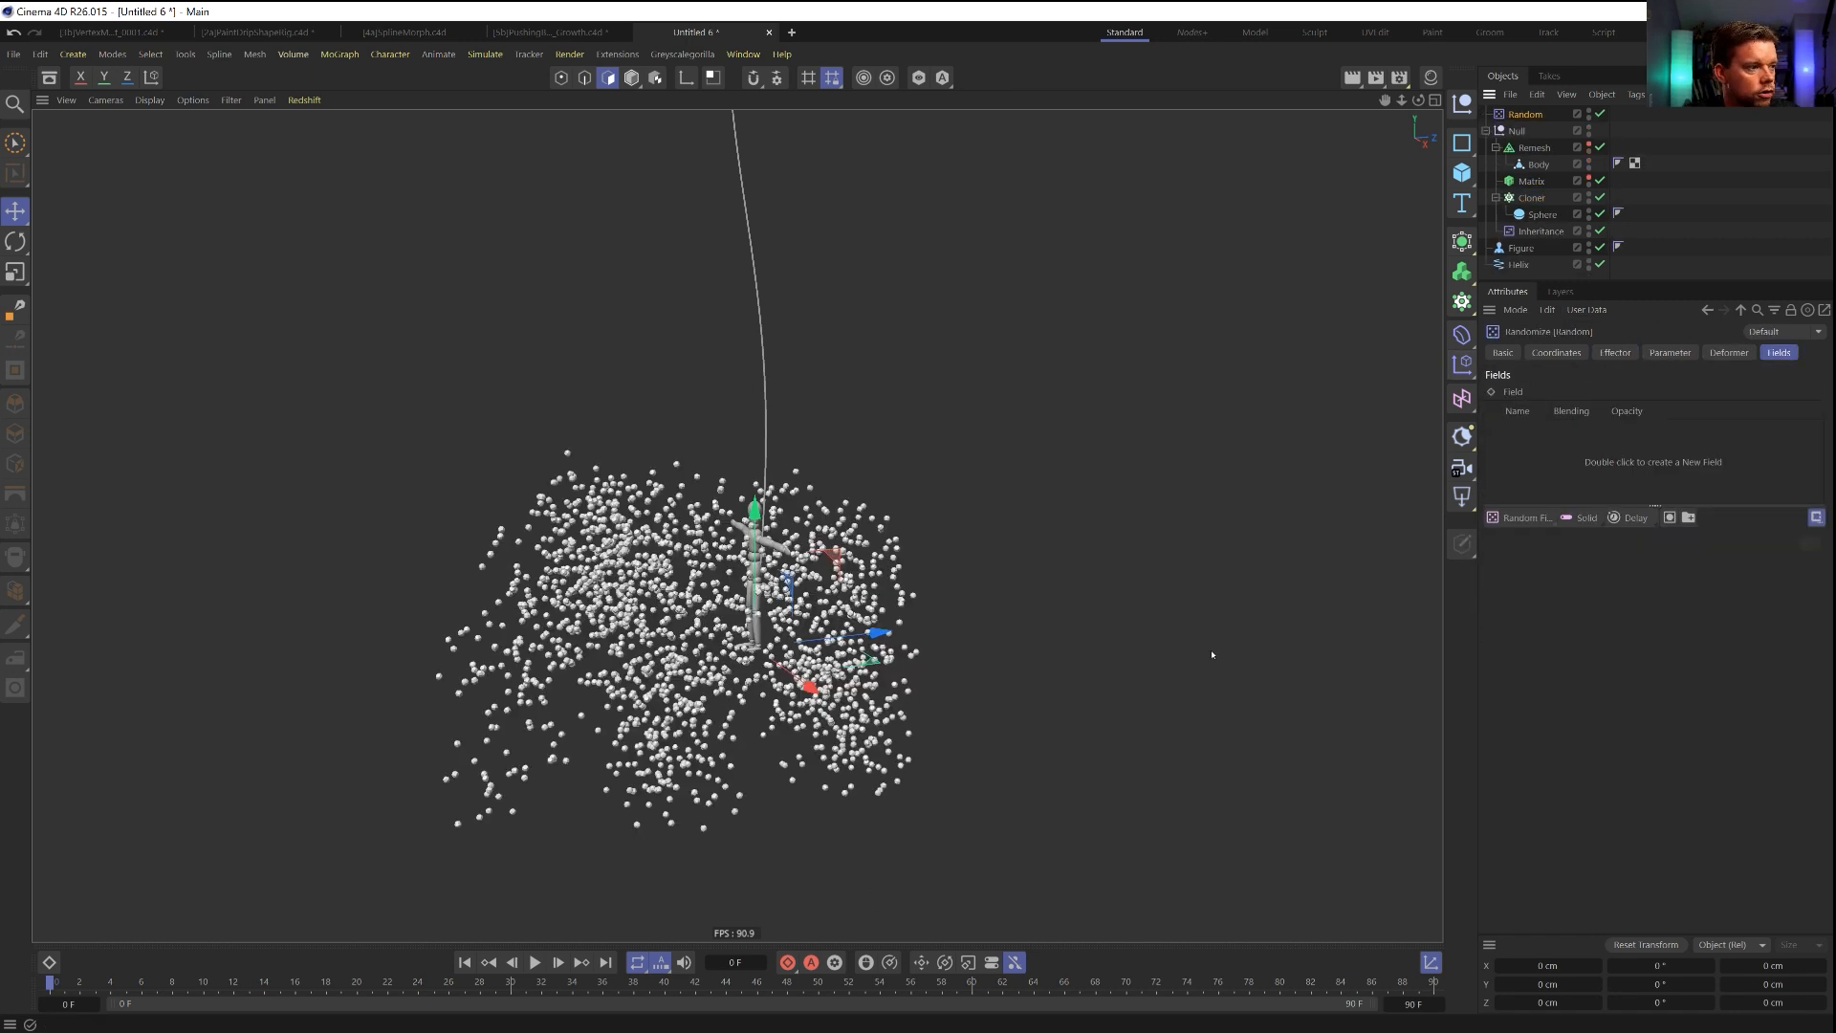
{"action": "left_click_drag", "start_coordinate": [1525, 114], "coordinate": [1533, 230]}
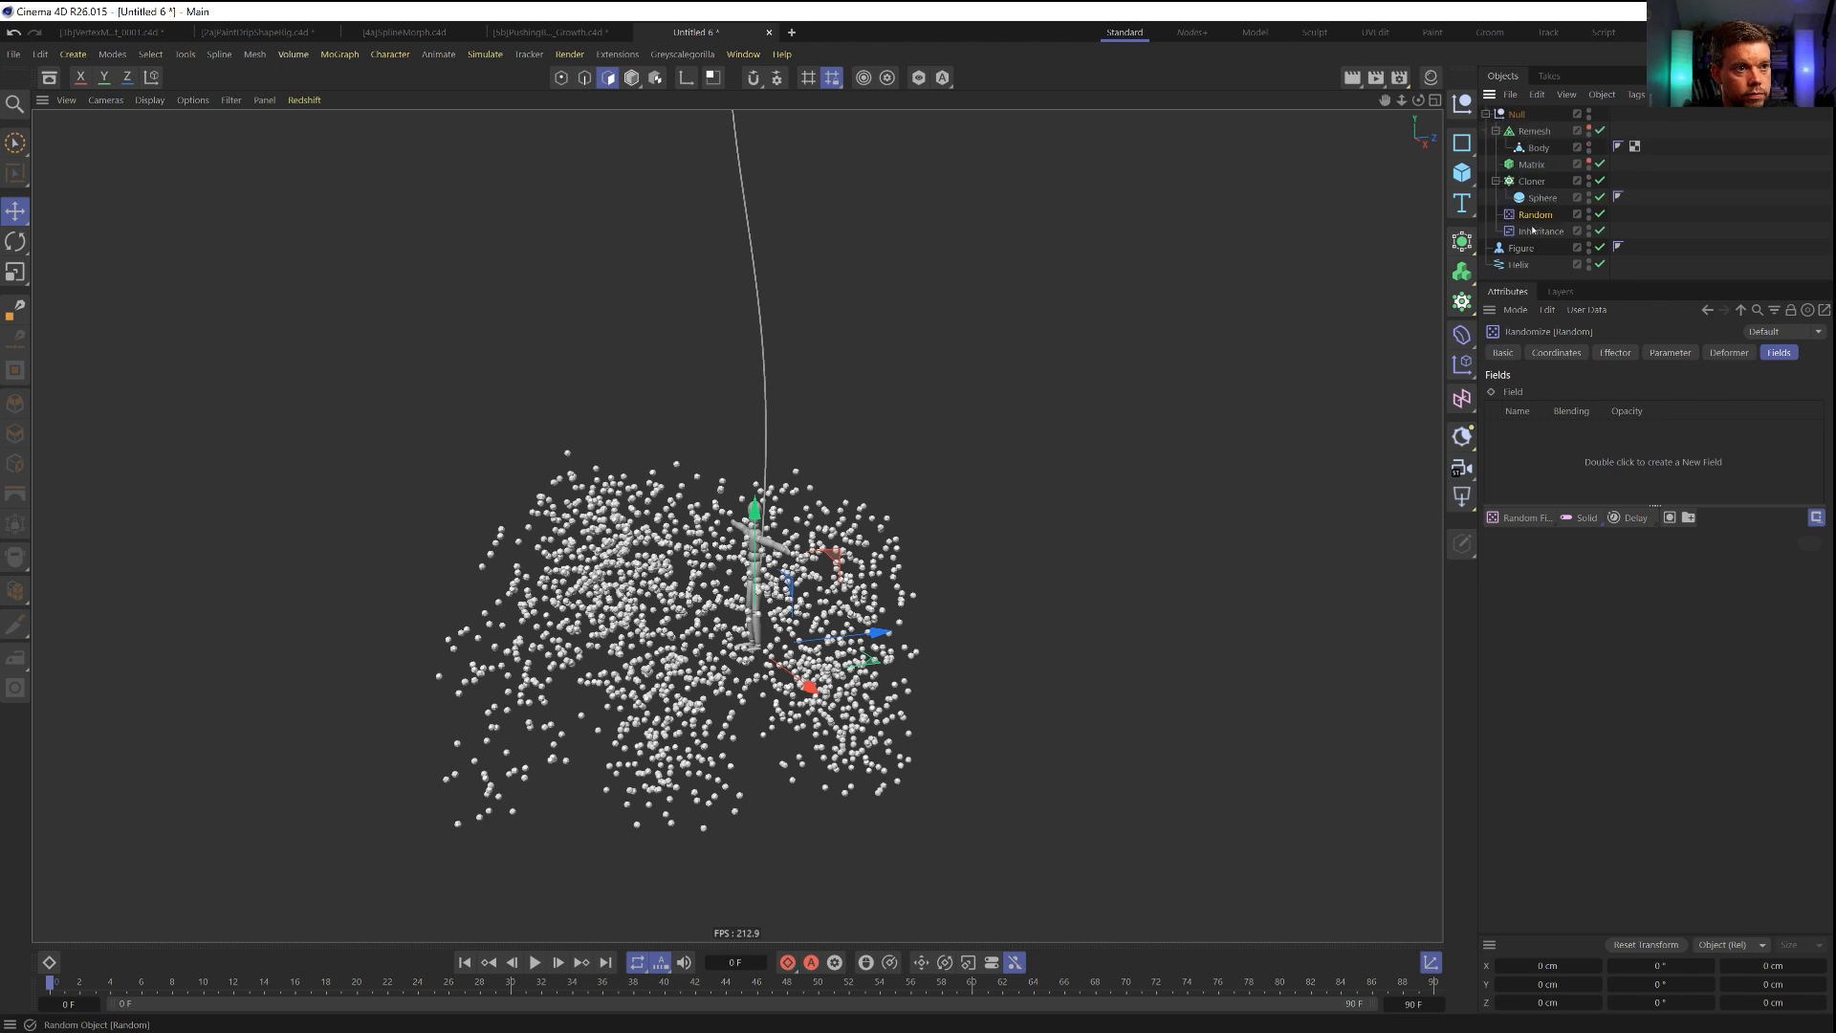
Reorder the Cloner's effectors so that Random is evaluated before Inheritance.
{"action": "left_click", "coordinate": [1531, 181]}
{"action": "left_click", "coordinate": [1724, 353]}
{"action": "left_click_drag", "start_coordinate": [1587, 417], "coordinate": [1588, 393]}
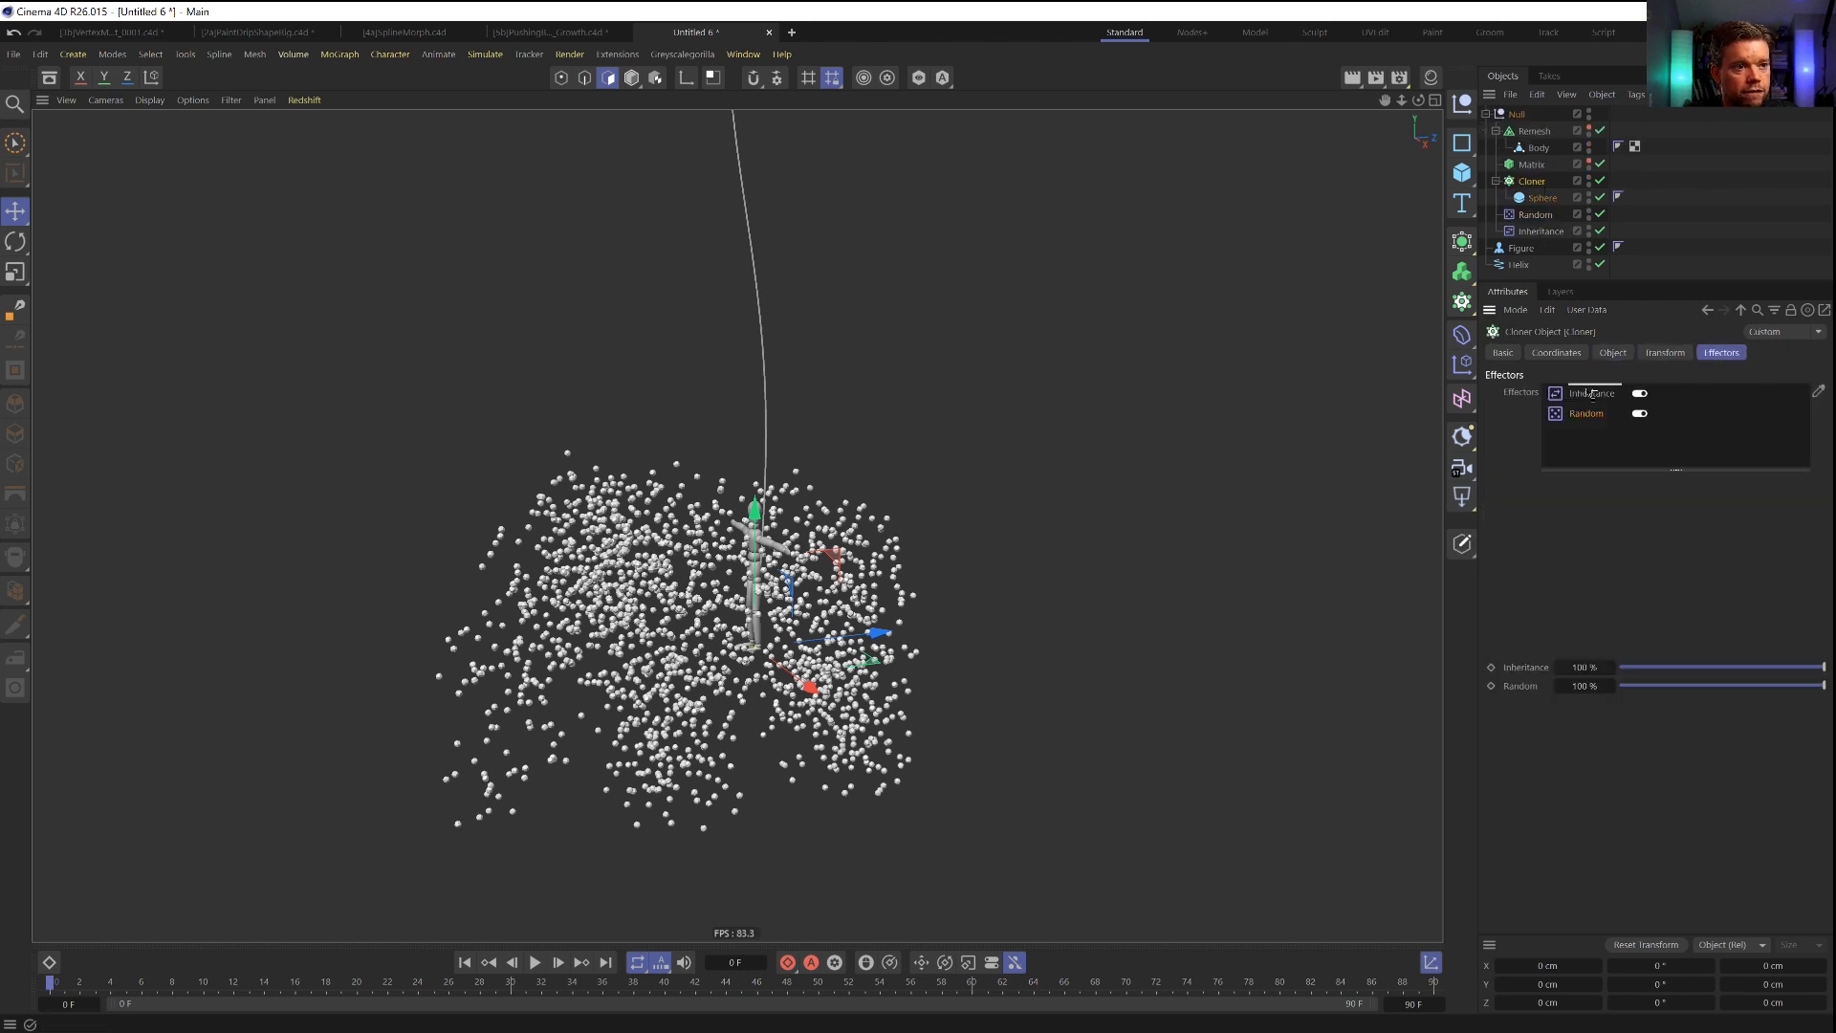
Set the Random effector's X, Y and Z position to 5 cm each, with the Inheritance effector temporarily disabled.
{"action": "left_click", "coordinate": [1535, 215]}
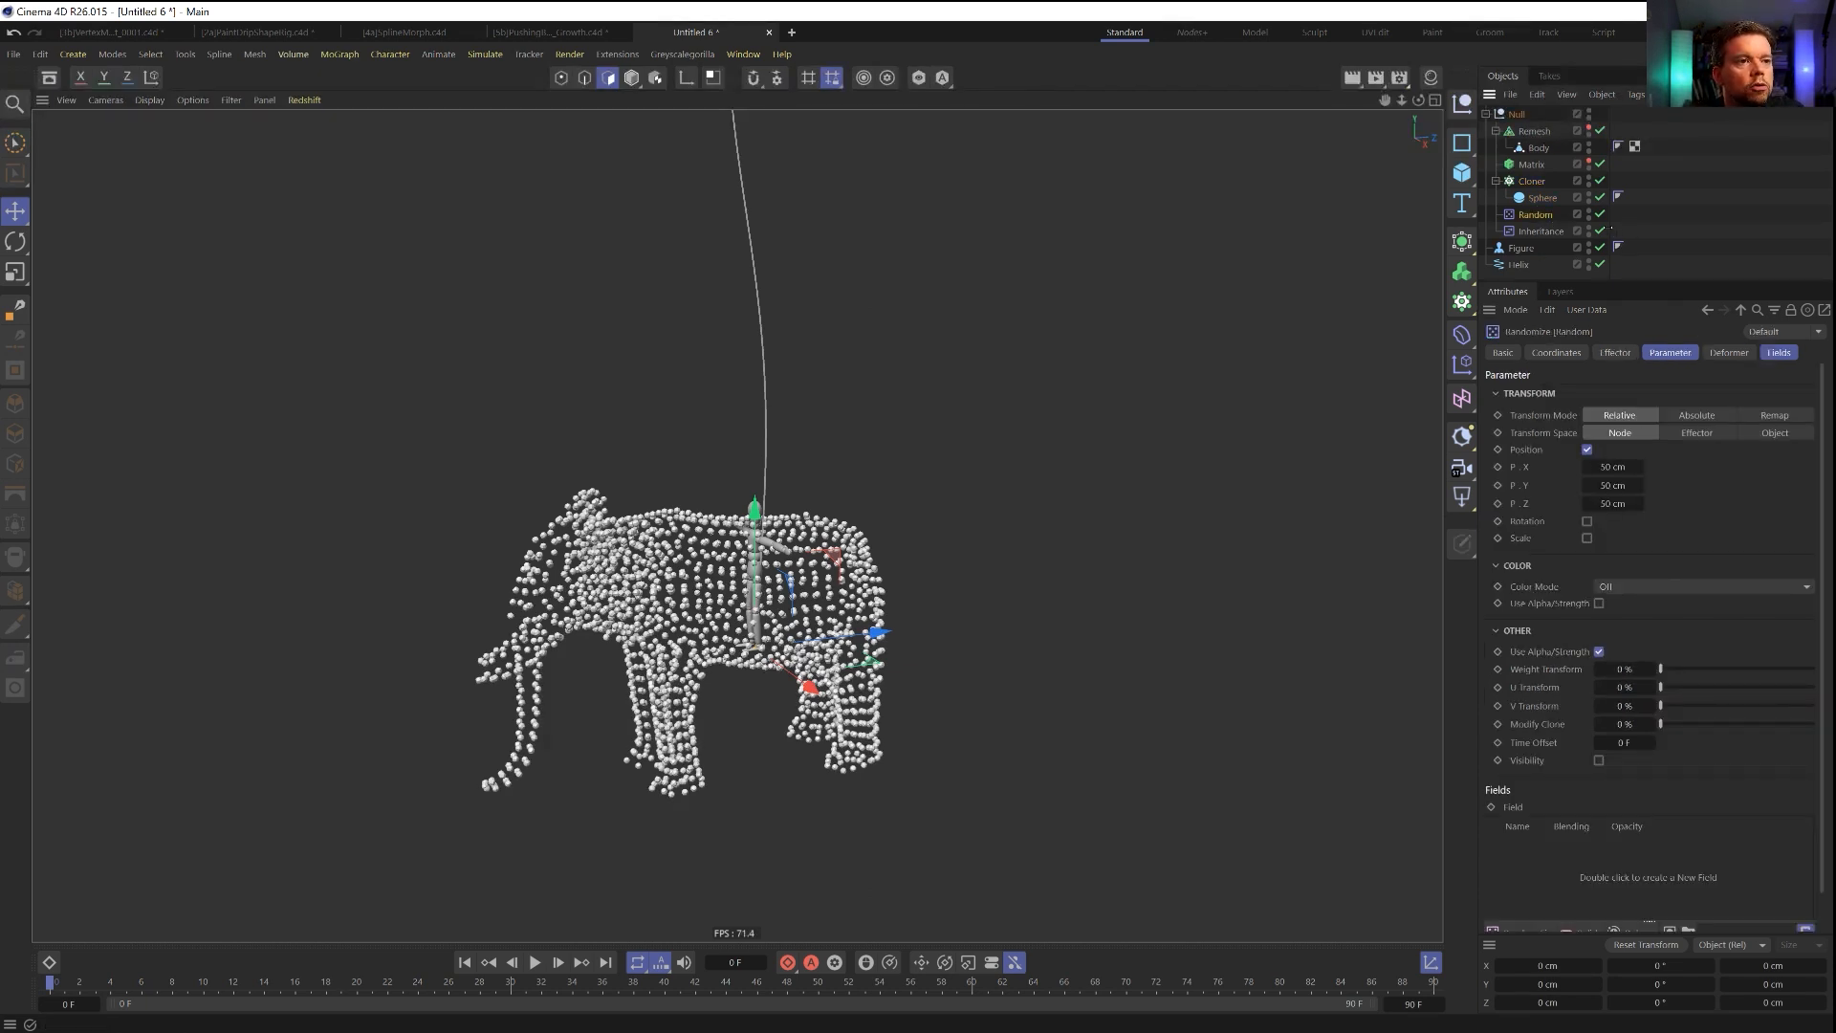
{"action": "left_click", "coordinate": [1600, 231]}
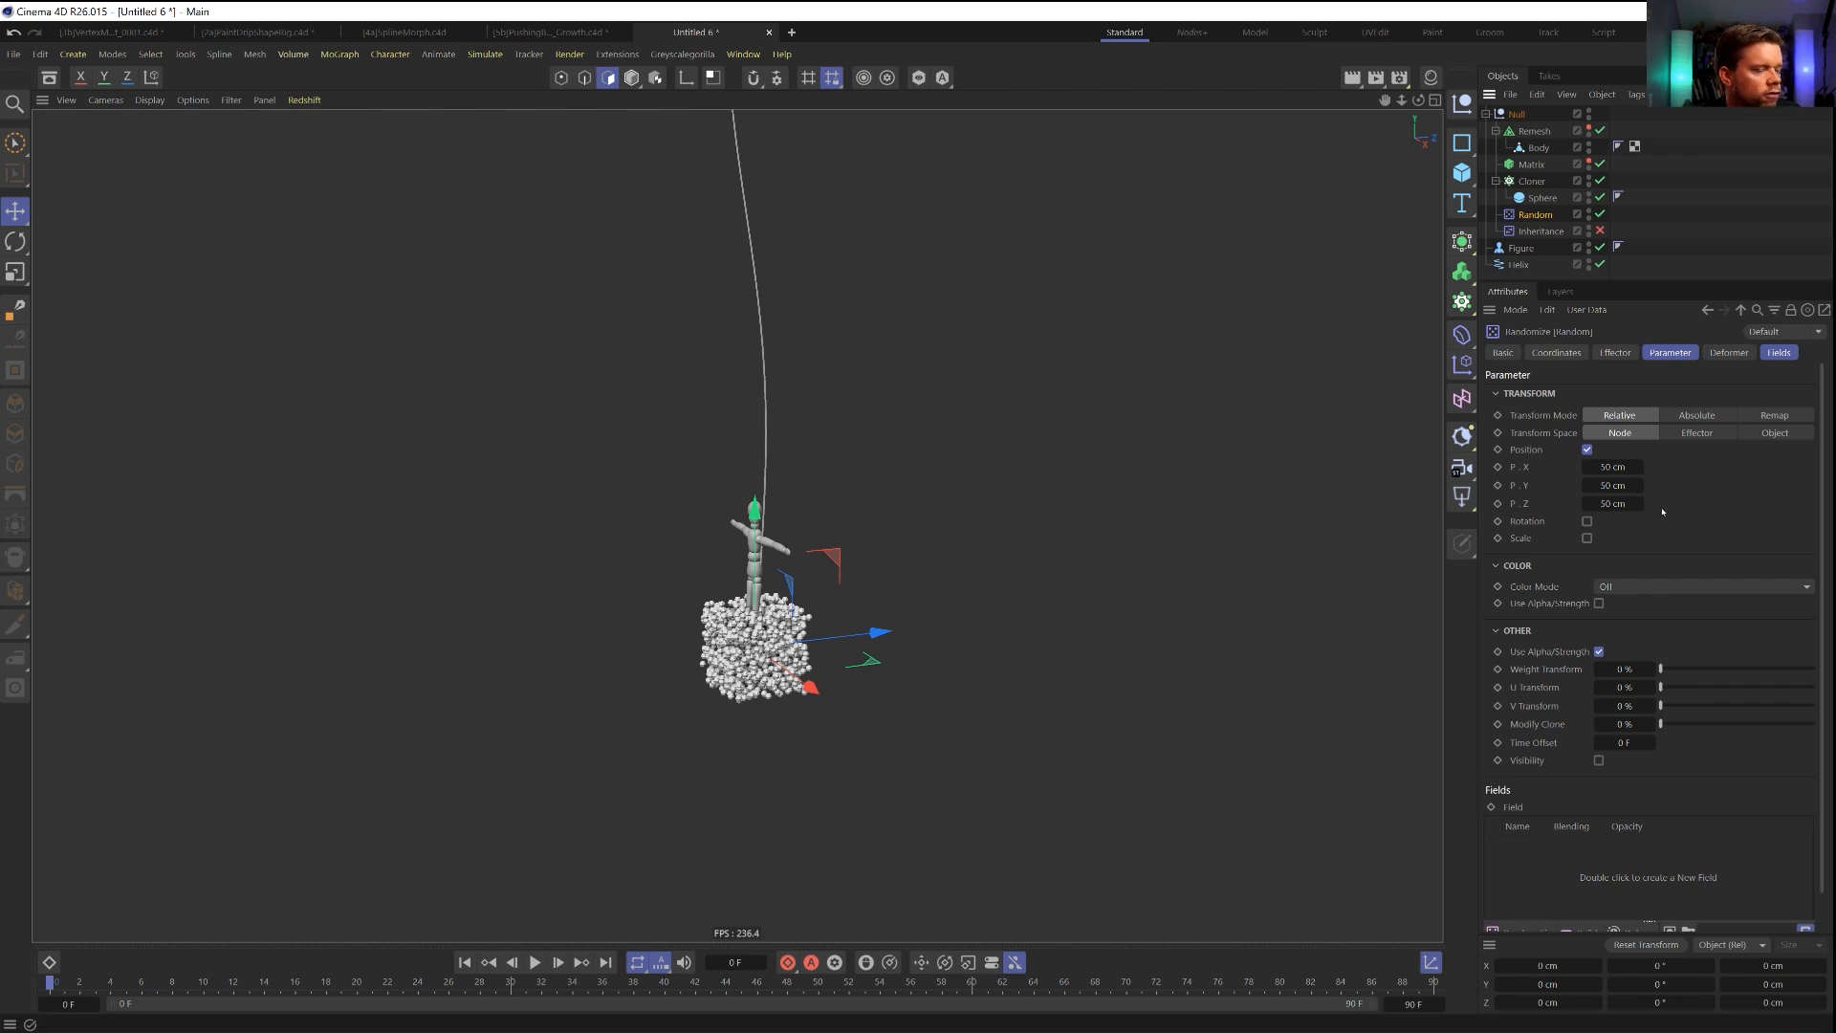
{"action": "left_click", "coordinate": [1614, 467]}
{"action": "type", "text": "5"}
{"action": "left_click", "coordinate": [1616, 504]}
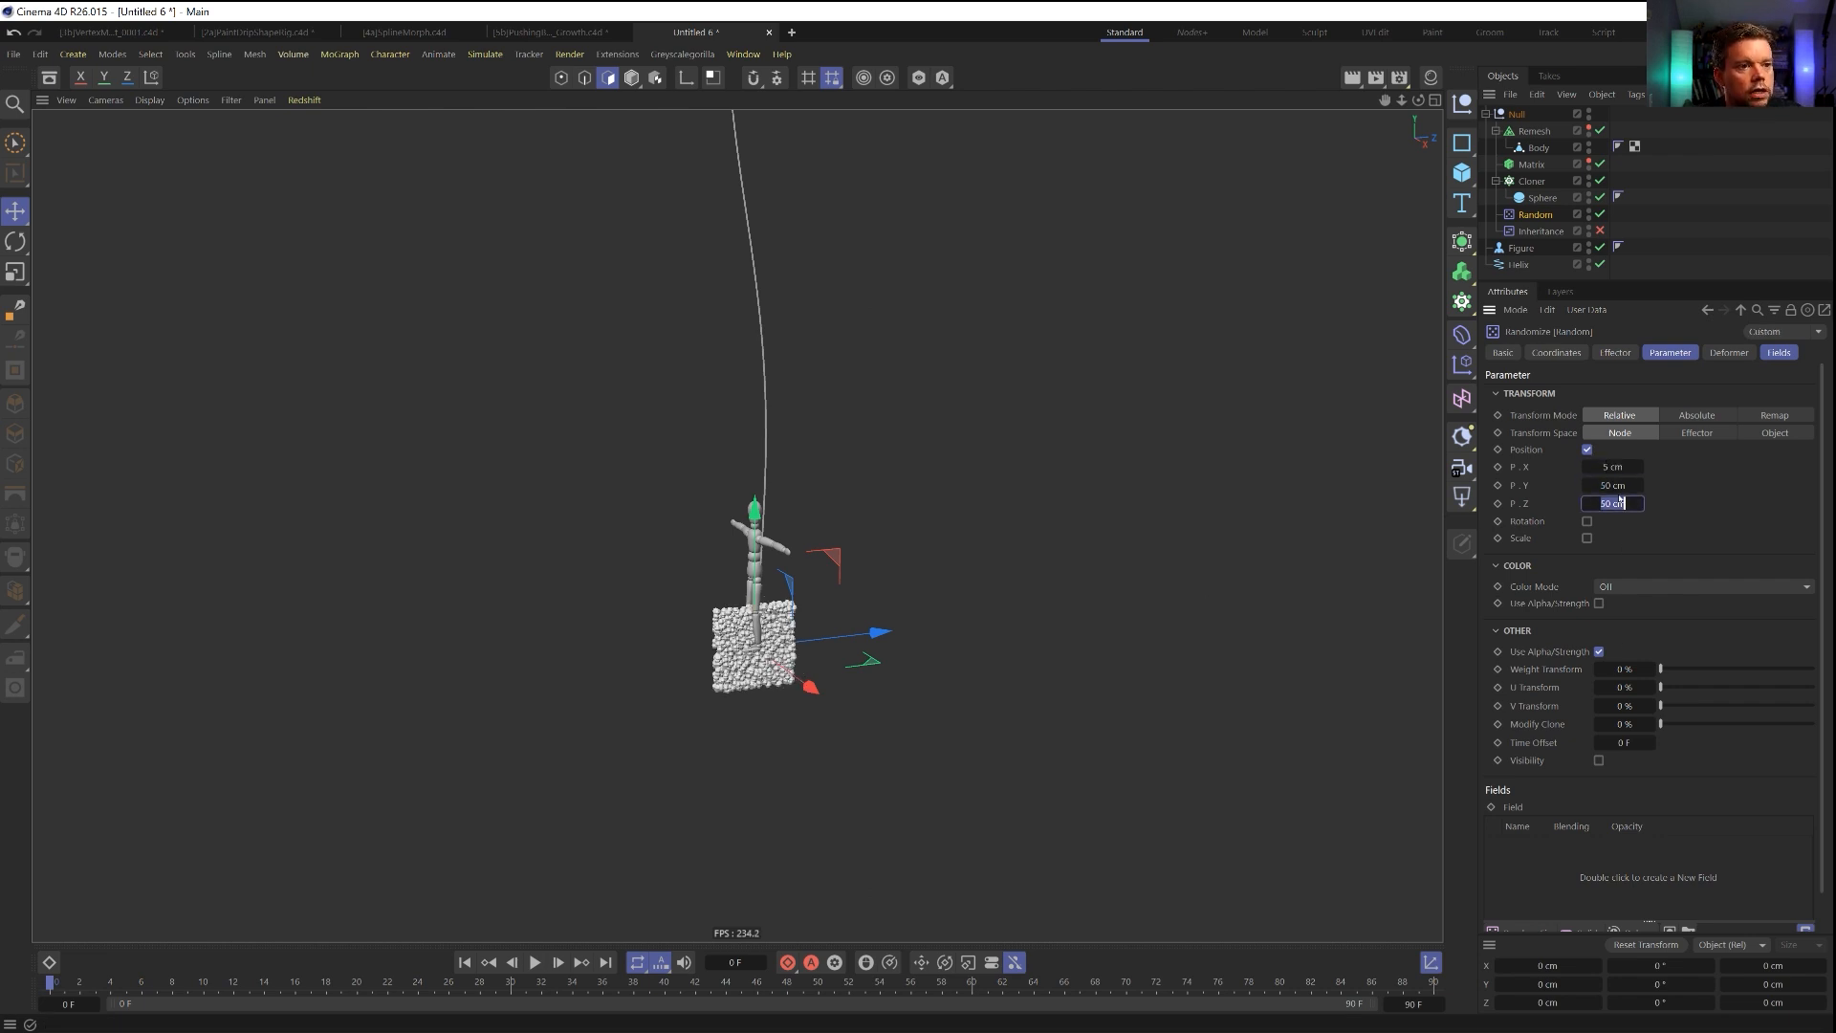
{"action": "type", "text": "5"}
{"action": "key", "text": "Return"}
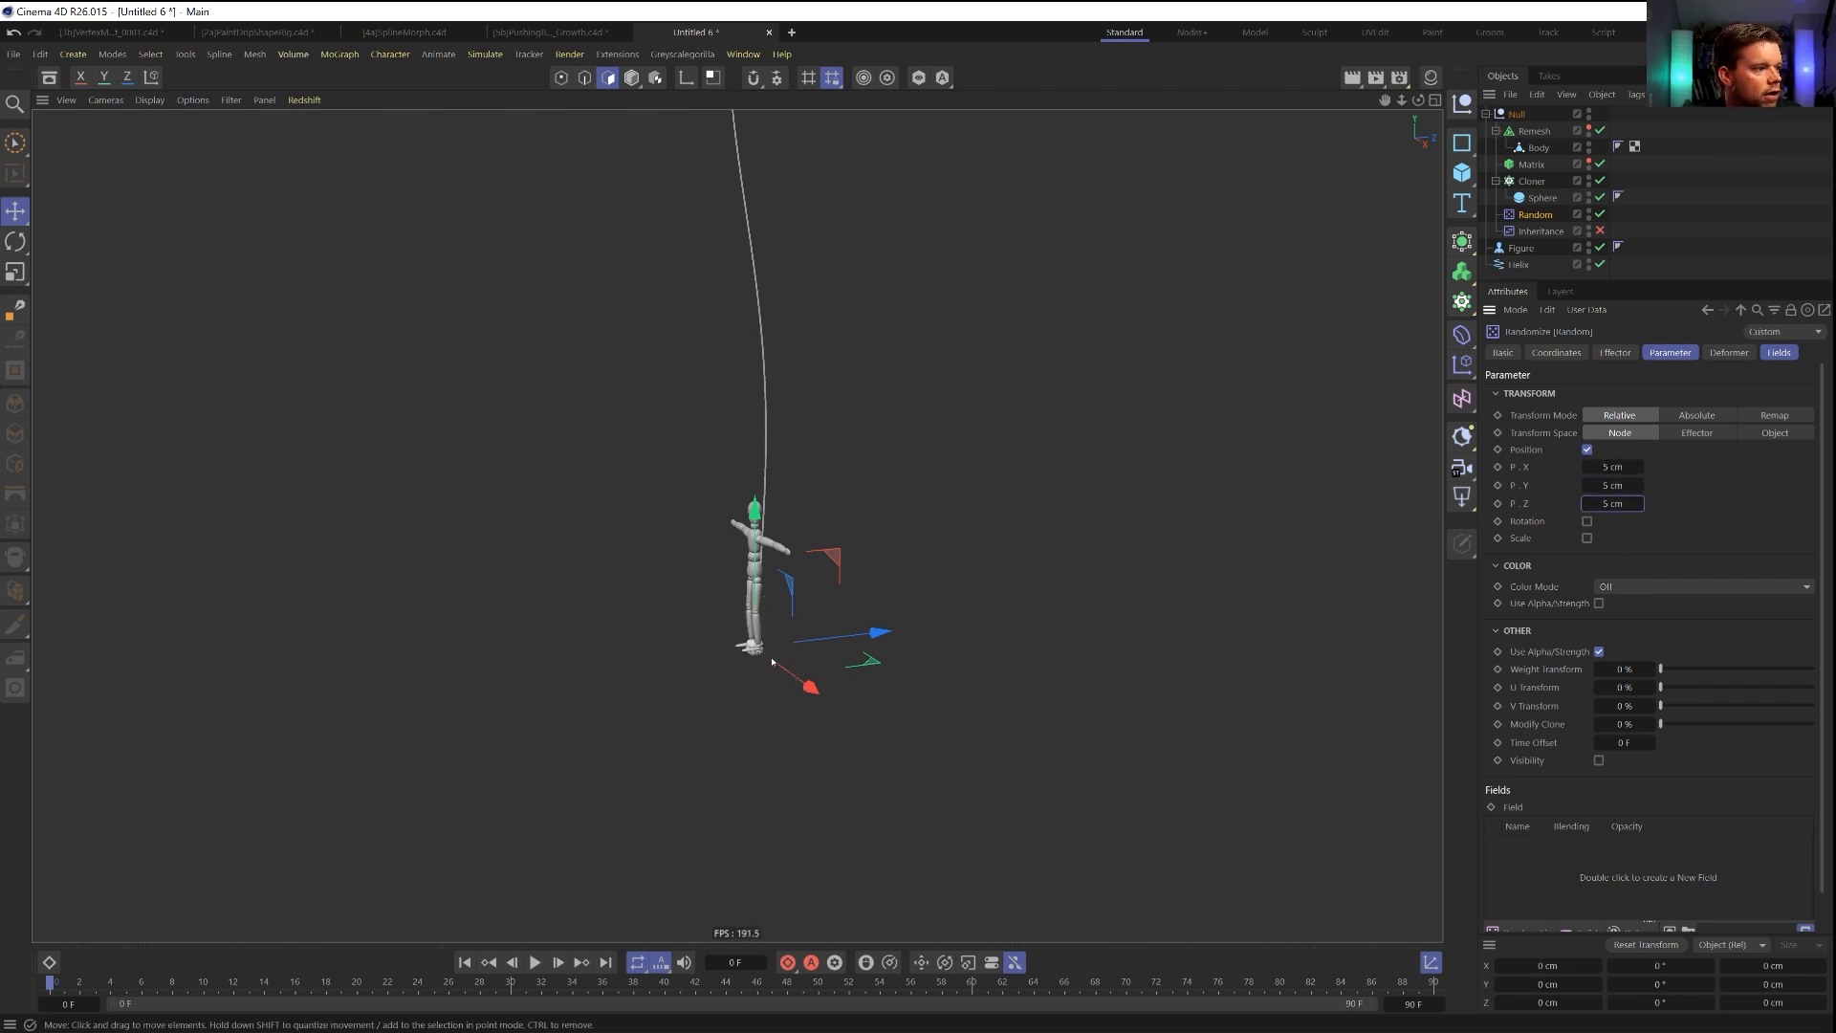
{"action": "scroll", "coordinate": [780, 651], "scroll_direction": "up", "scroll_amount": 5}
{"action": "scroll", "coordinate": [765, 665], "scroll_direction": "down", "scroll_amount": 5}
{"action": "scroll", "coordinate": [800, 697], "scroll_direction": "up", "scroll_amount": 3}
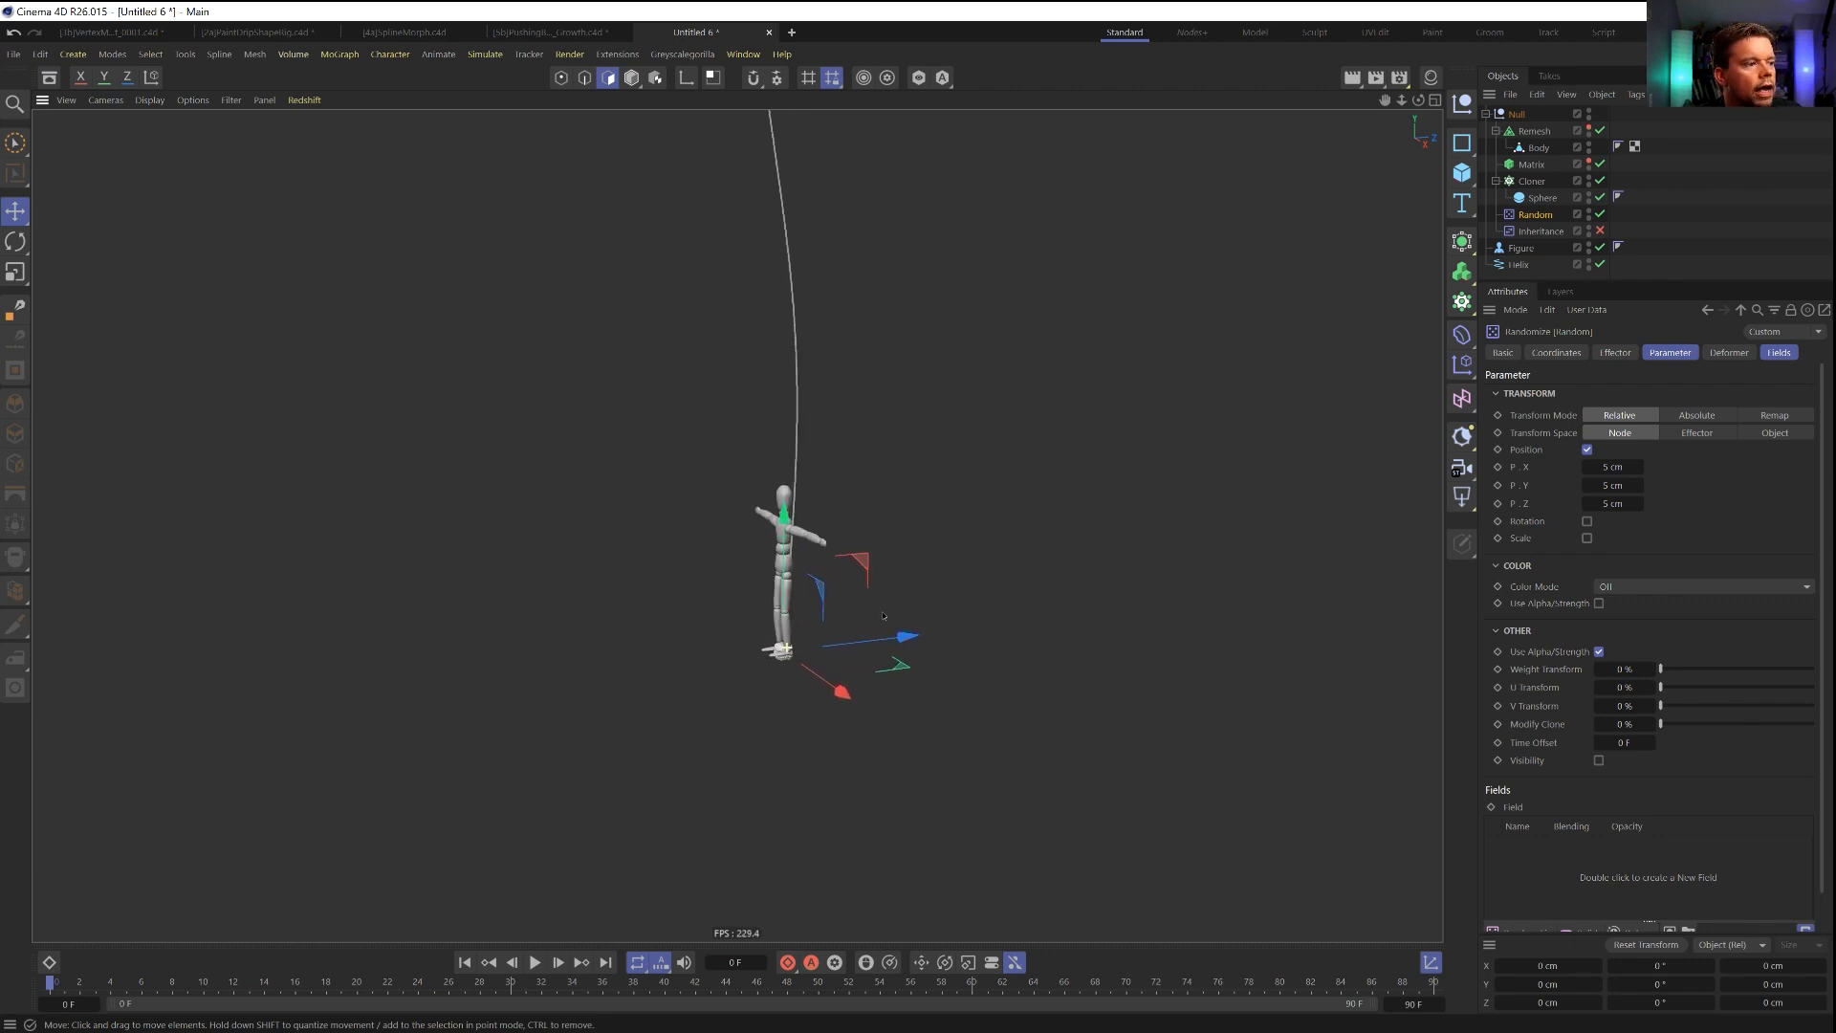
{"action": "left_click", "coordinate": [1600, 232]}
Add a Spherical Field to the Inheritance effector's fields.
{"action": "left_click", "coordinate": [1540, 232]}
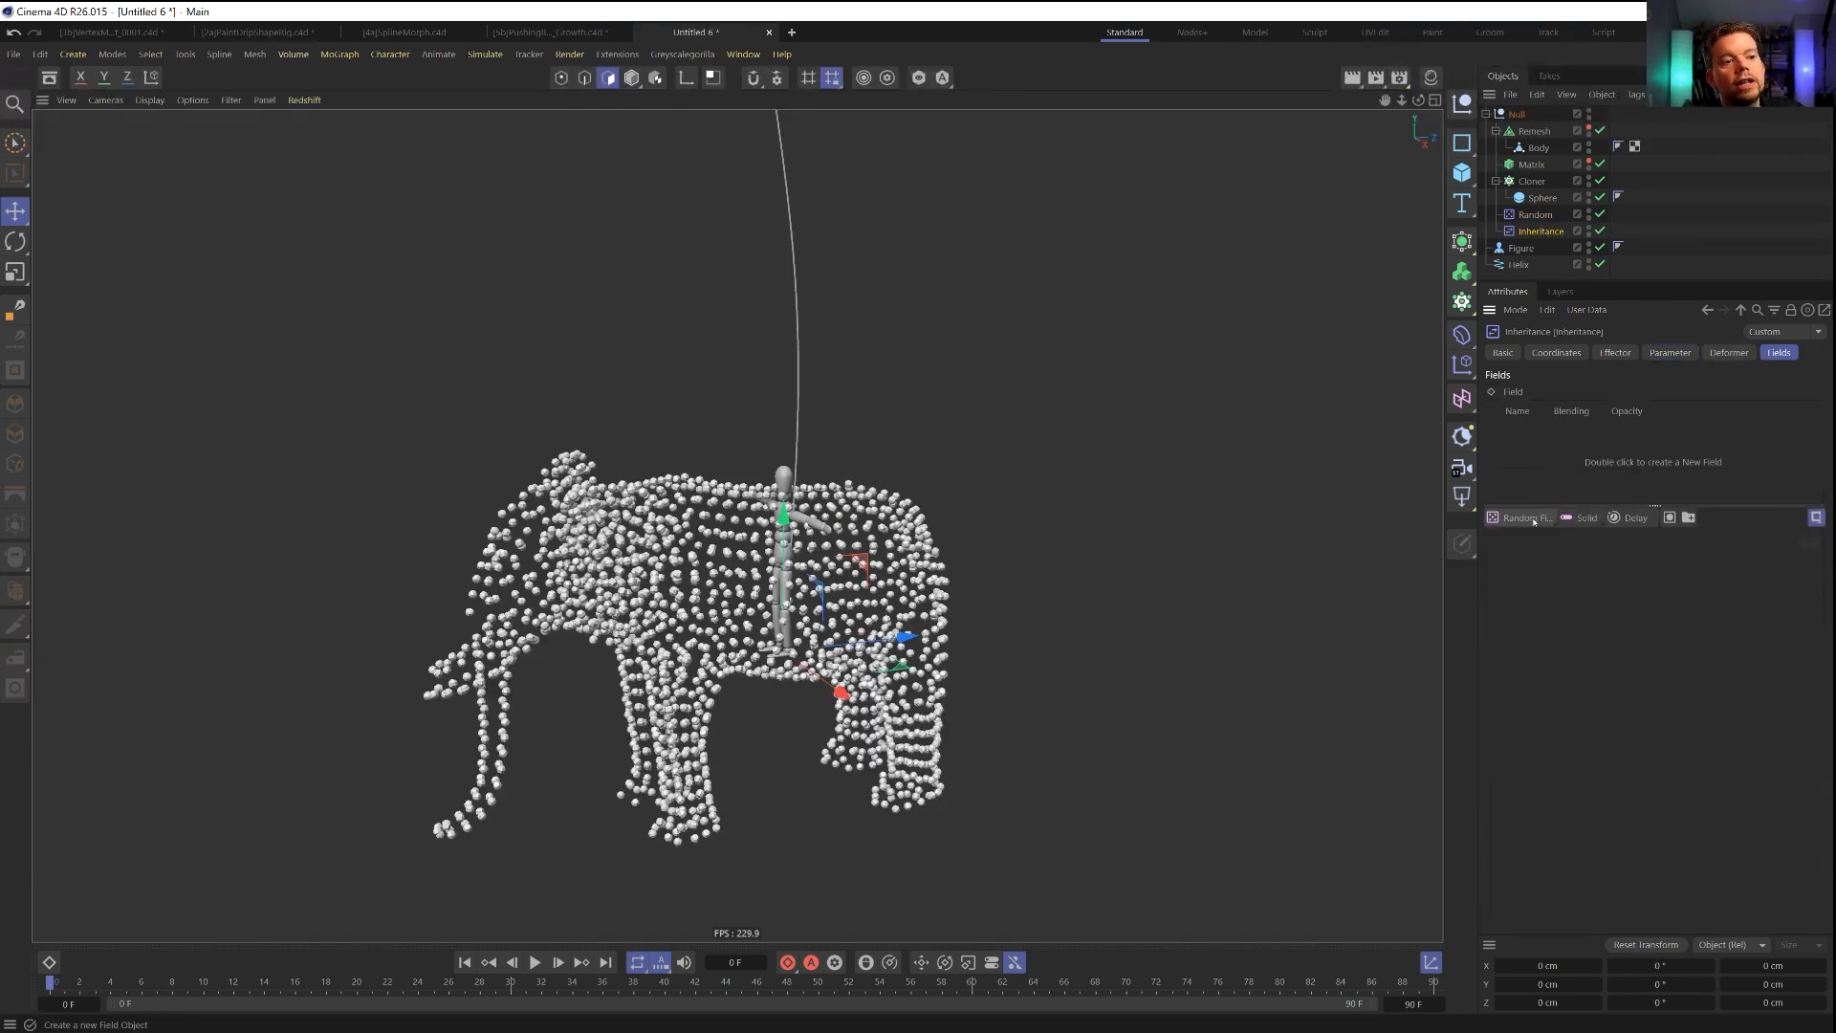
{"action": "left_click", "coordinate": [1521, 518]}
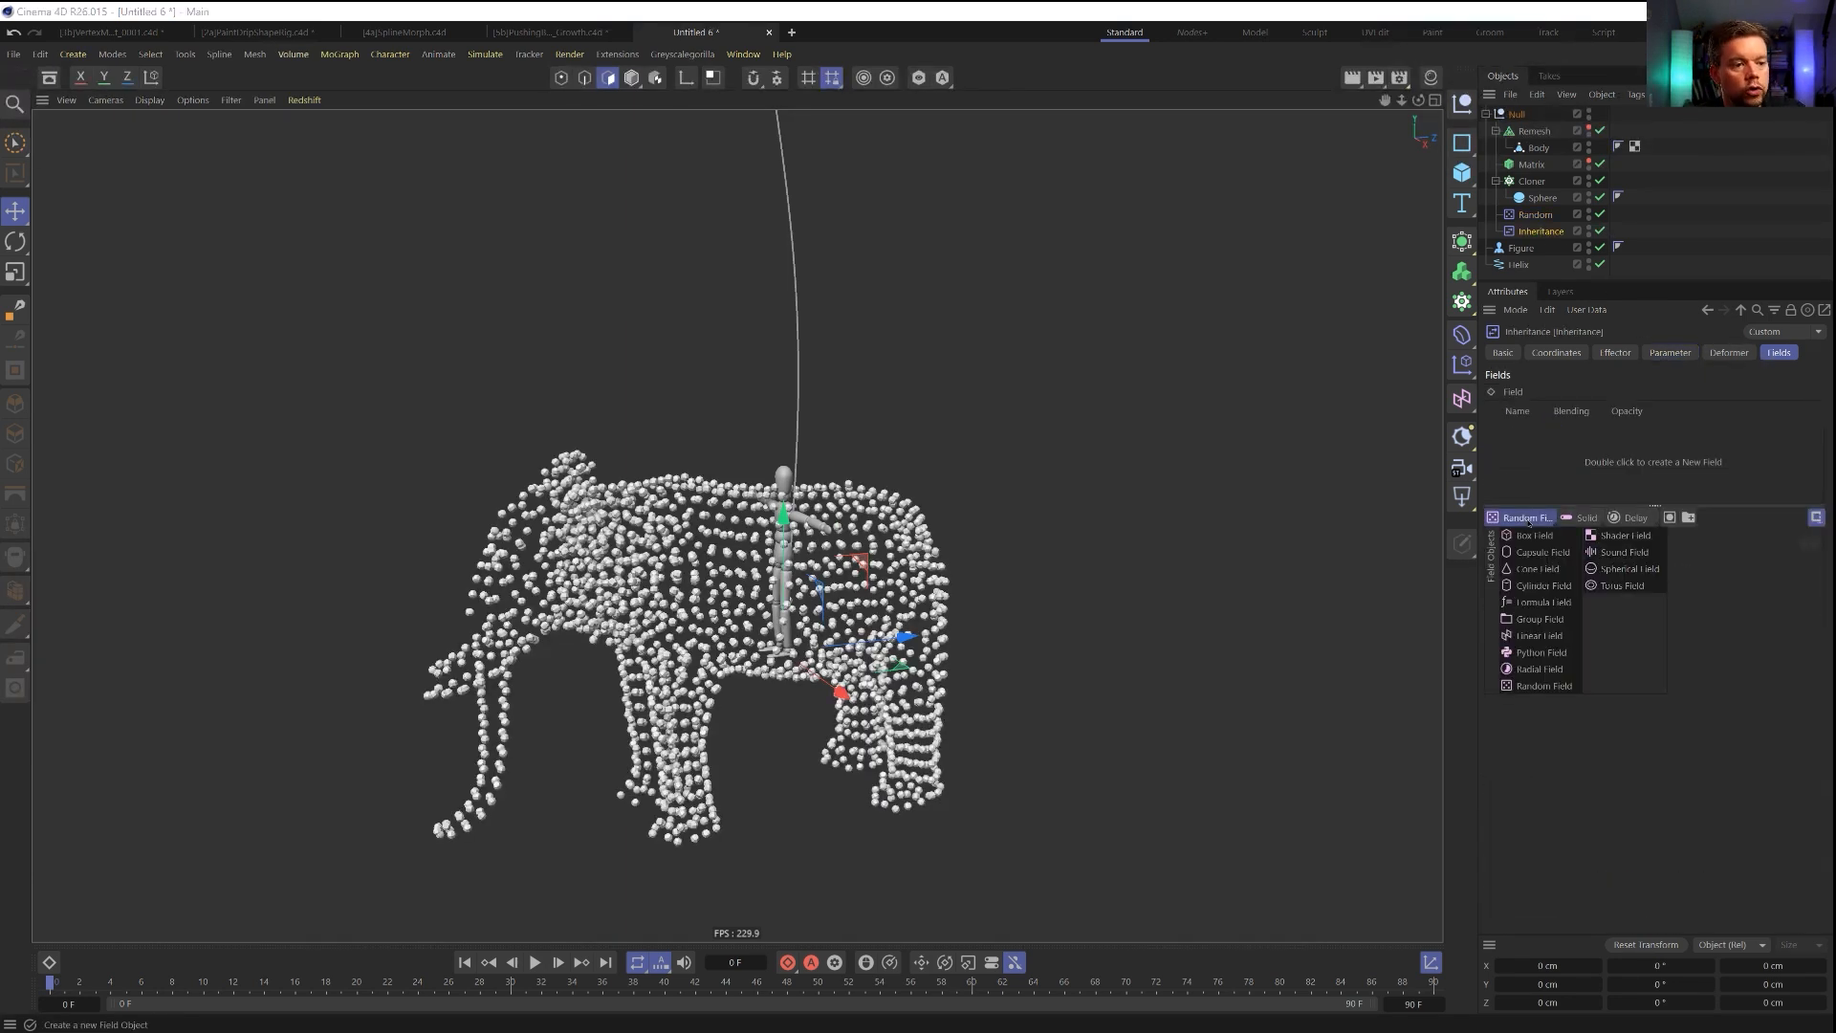
{"action": "left_click", "coordinate": [1629, 568]}
Test moving the Spherical Field along its Z axis and back, and try scaling it.
{"action": "left_click_drag", "start_coordinate": [904, 638], "coordinate": [988, 649]}
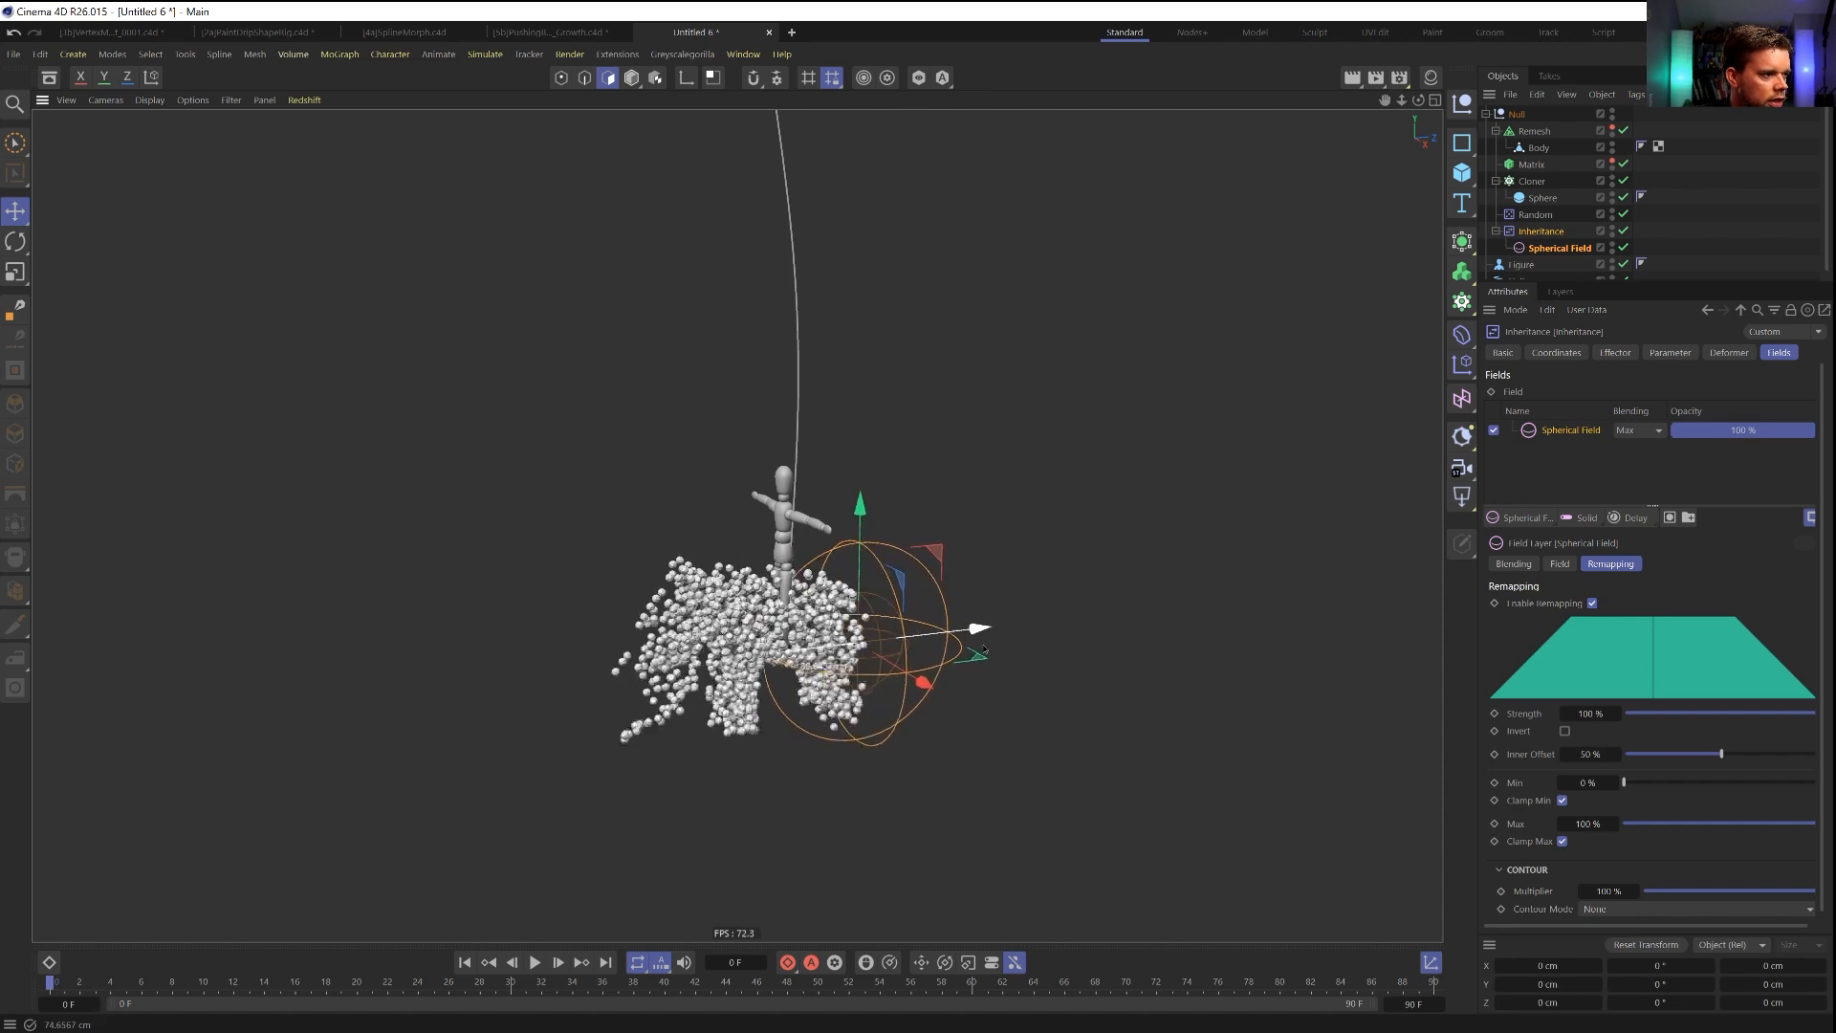
{"action": "left_click_drag", "start_coordinate": [987, 650], "coordinate": [787, 651]}
{"action": "key", "text": "t"}
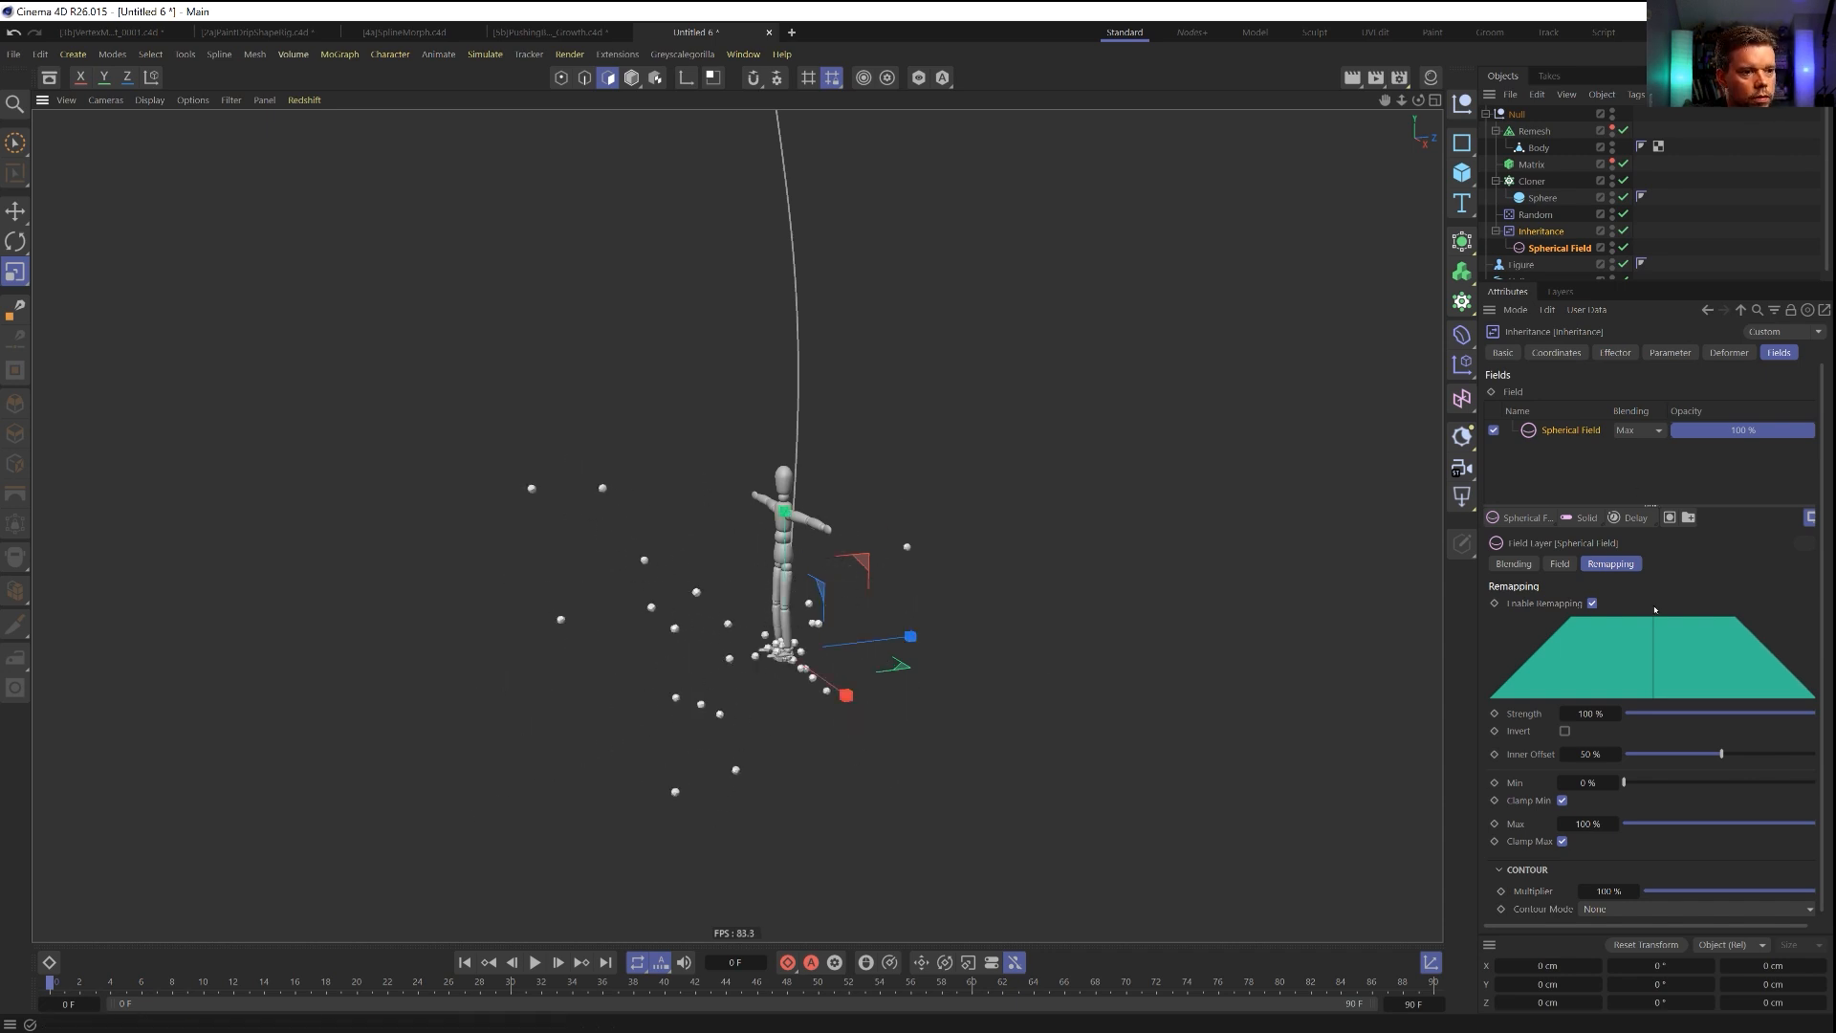
Keyframe the Spherical Field's size from 0 cm at frame 50 to 23 cm at frame 70 and preview the animation.
{"action": "left_click", "coordinate": [1560, 565]}
{"action": "left_click", "coordinate": [1615, 565]}
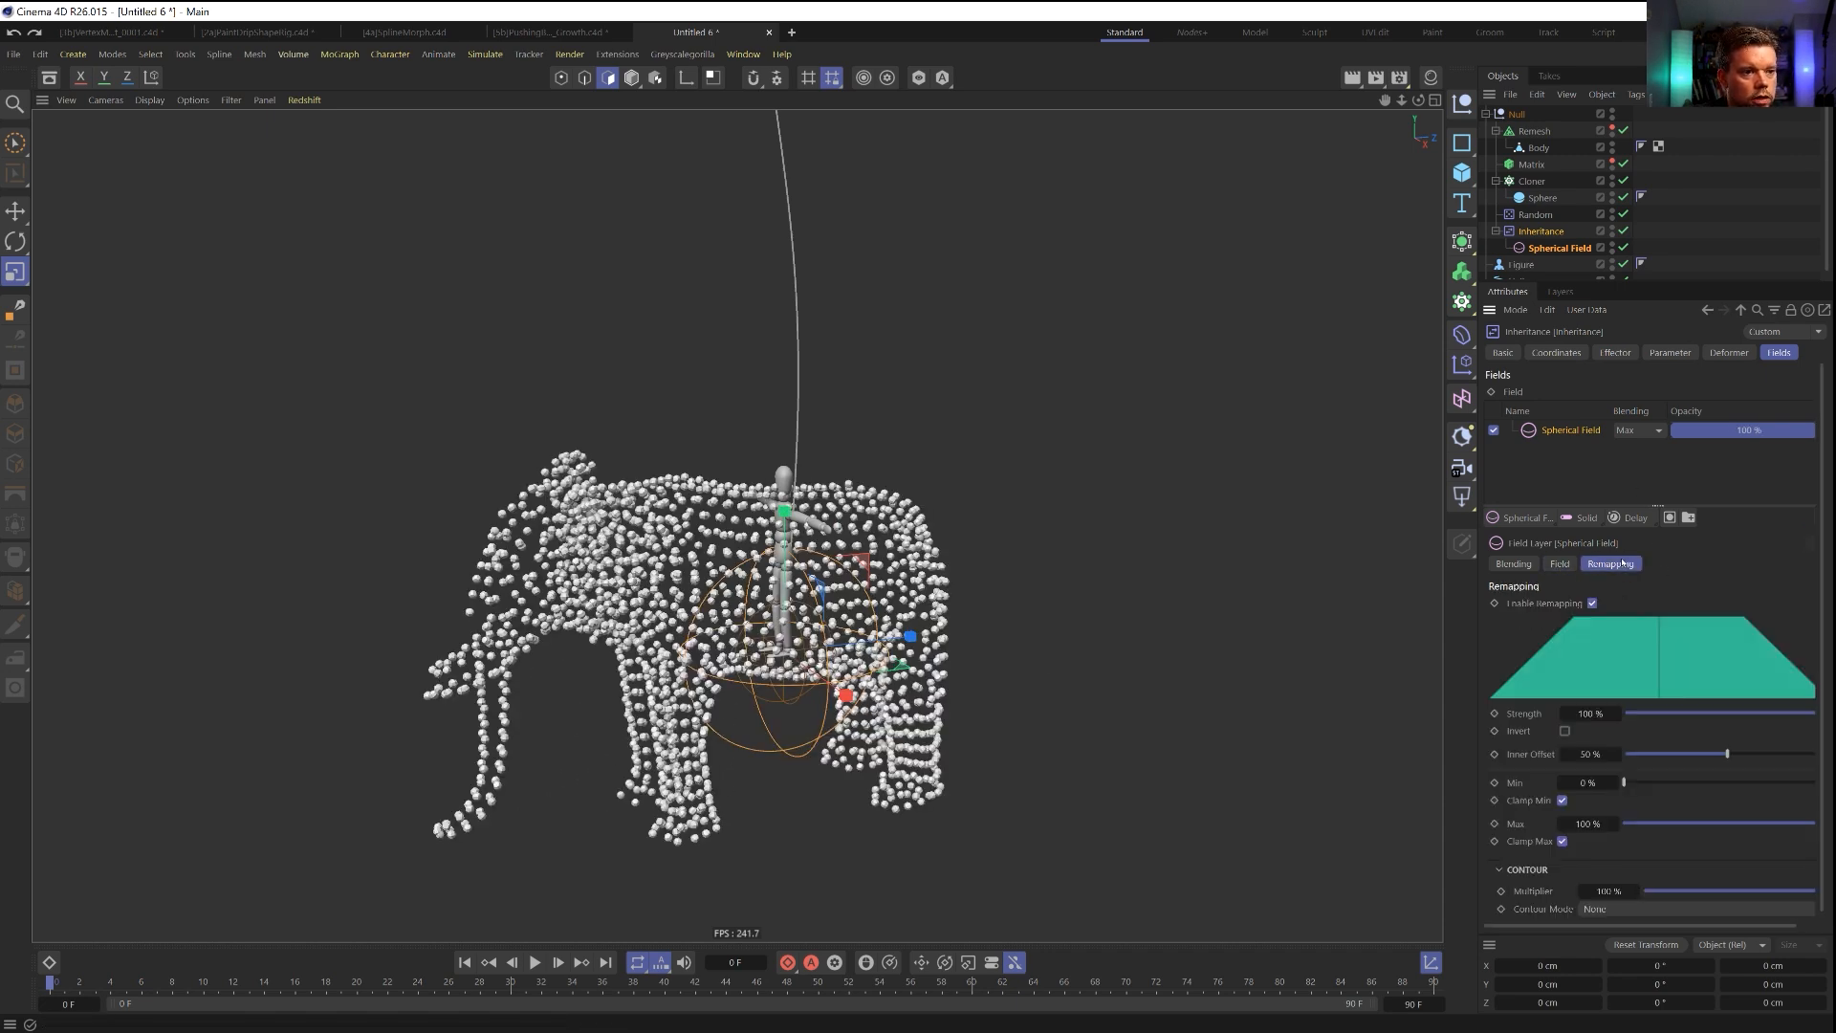
{"action": "left_click", "coordinate": [1560, 564]}
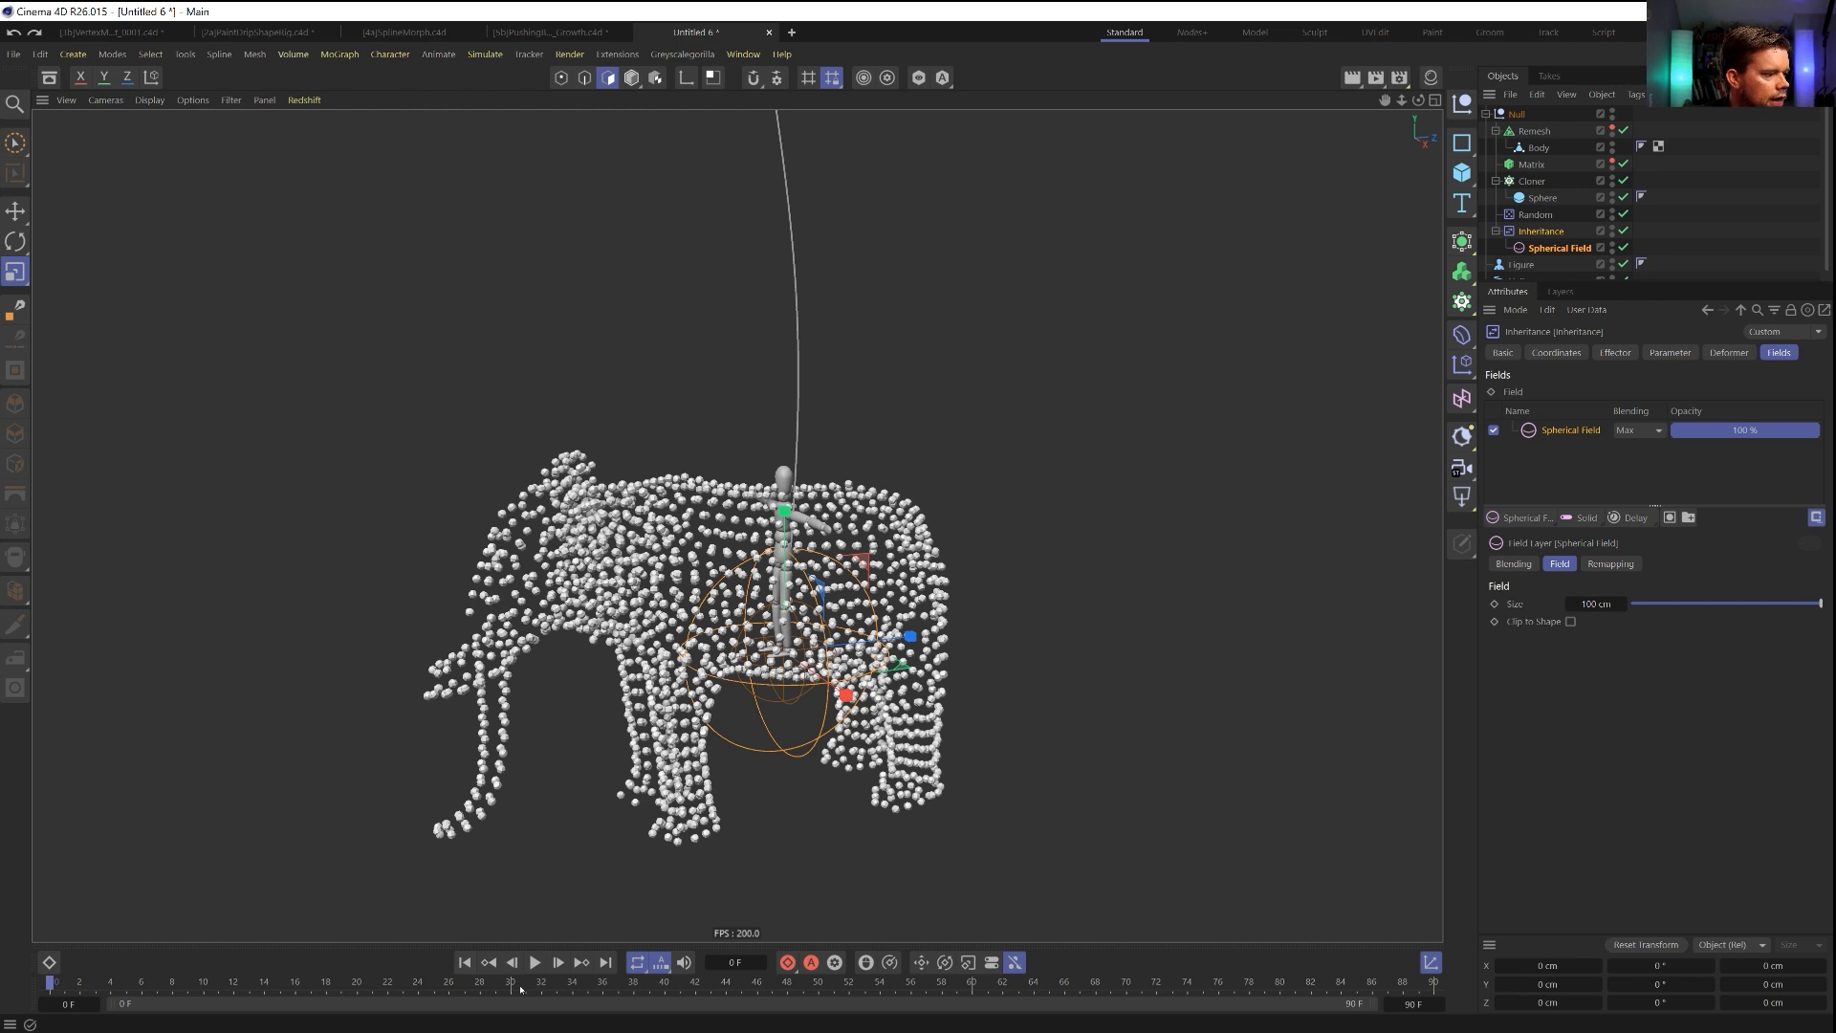
{"action": "left_click", "coordinate": [818, 985]}
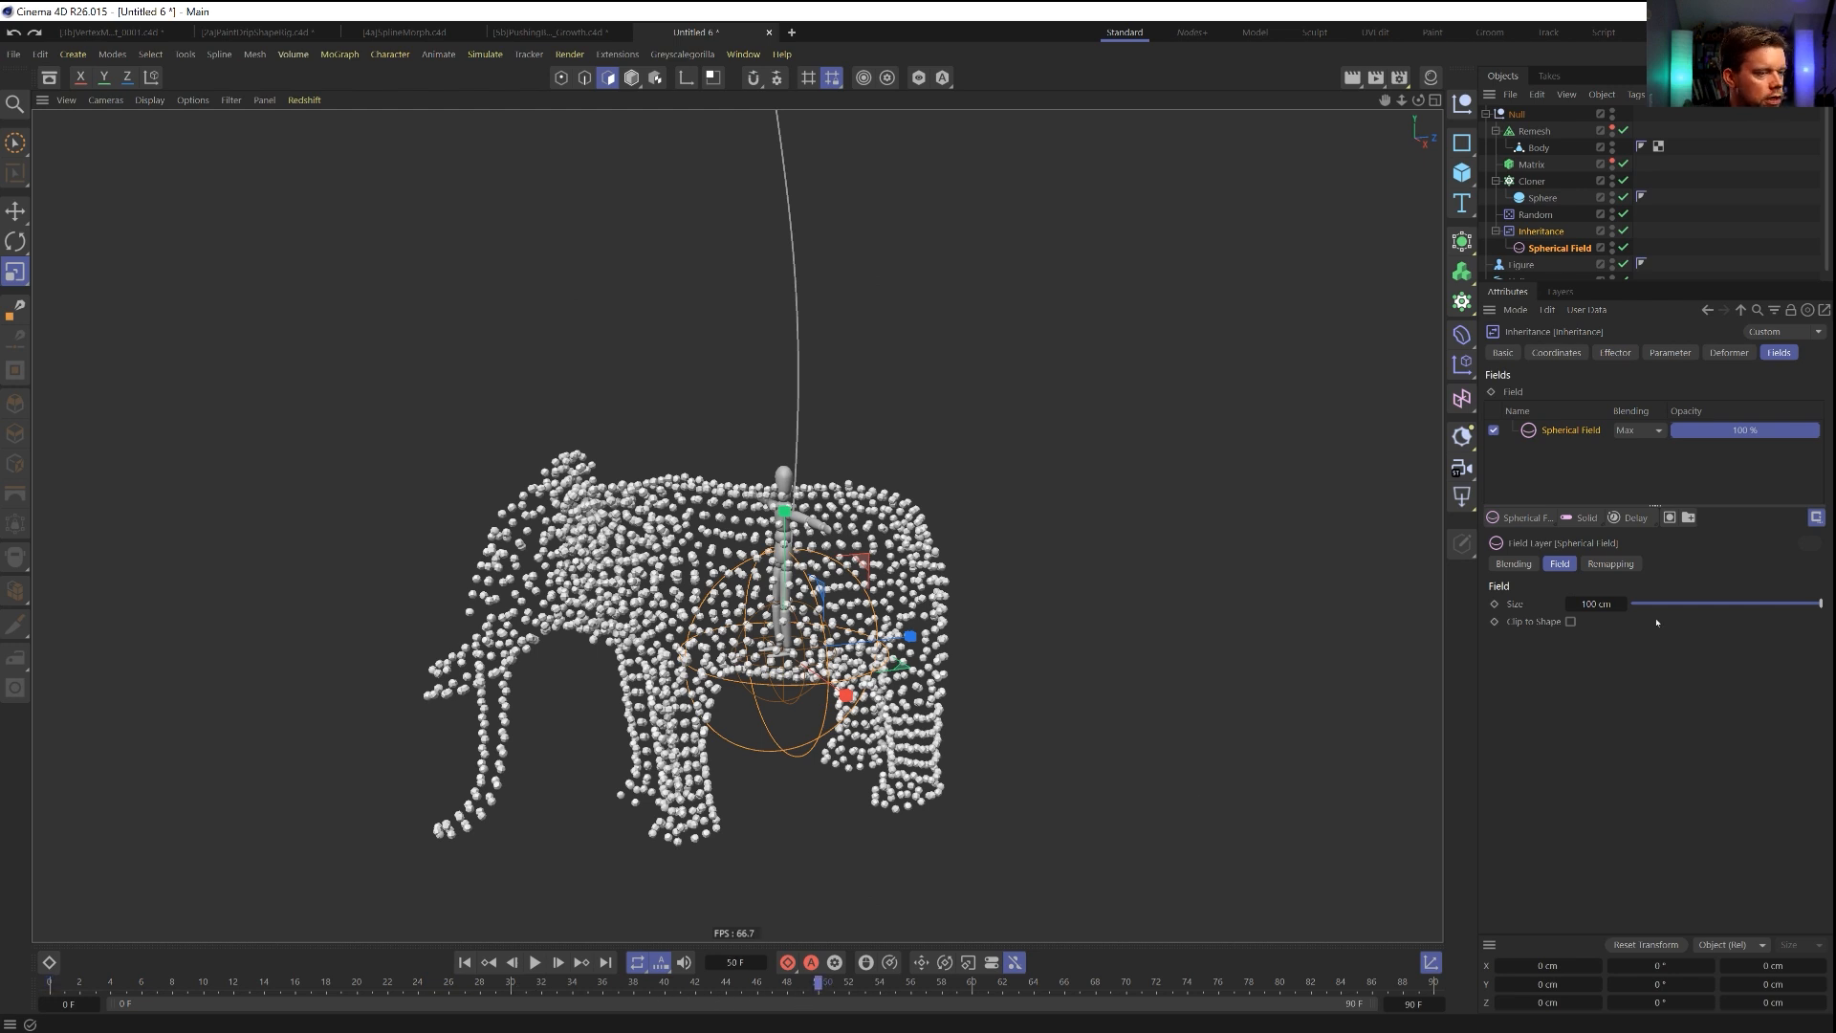
{"action": "left_click_drag", "start_coordinate": [1617, 604], "coordinate": [1603, 605]}
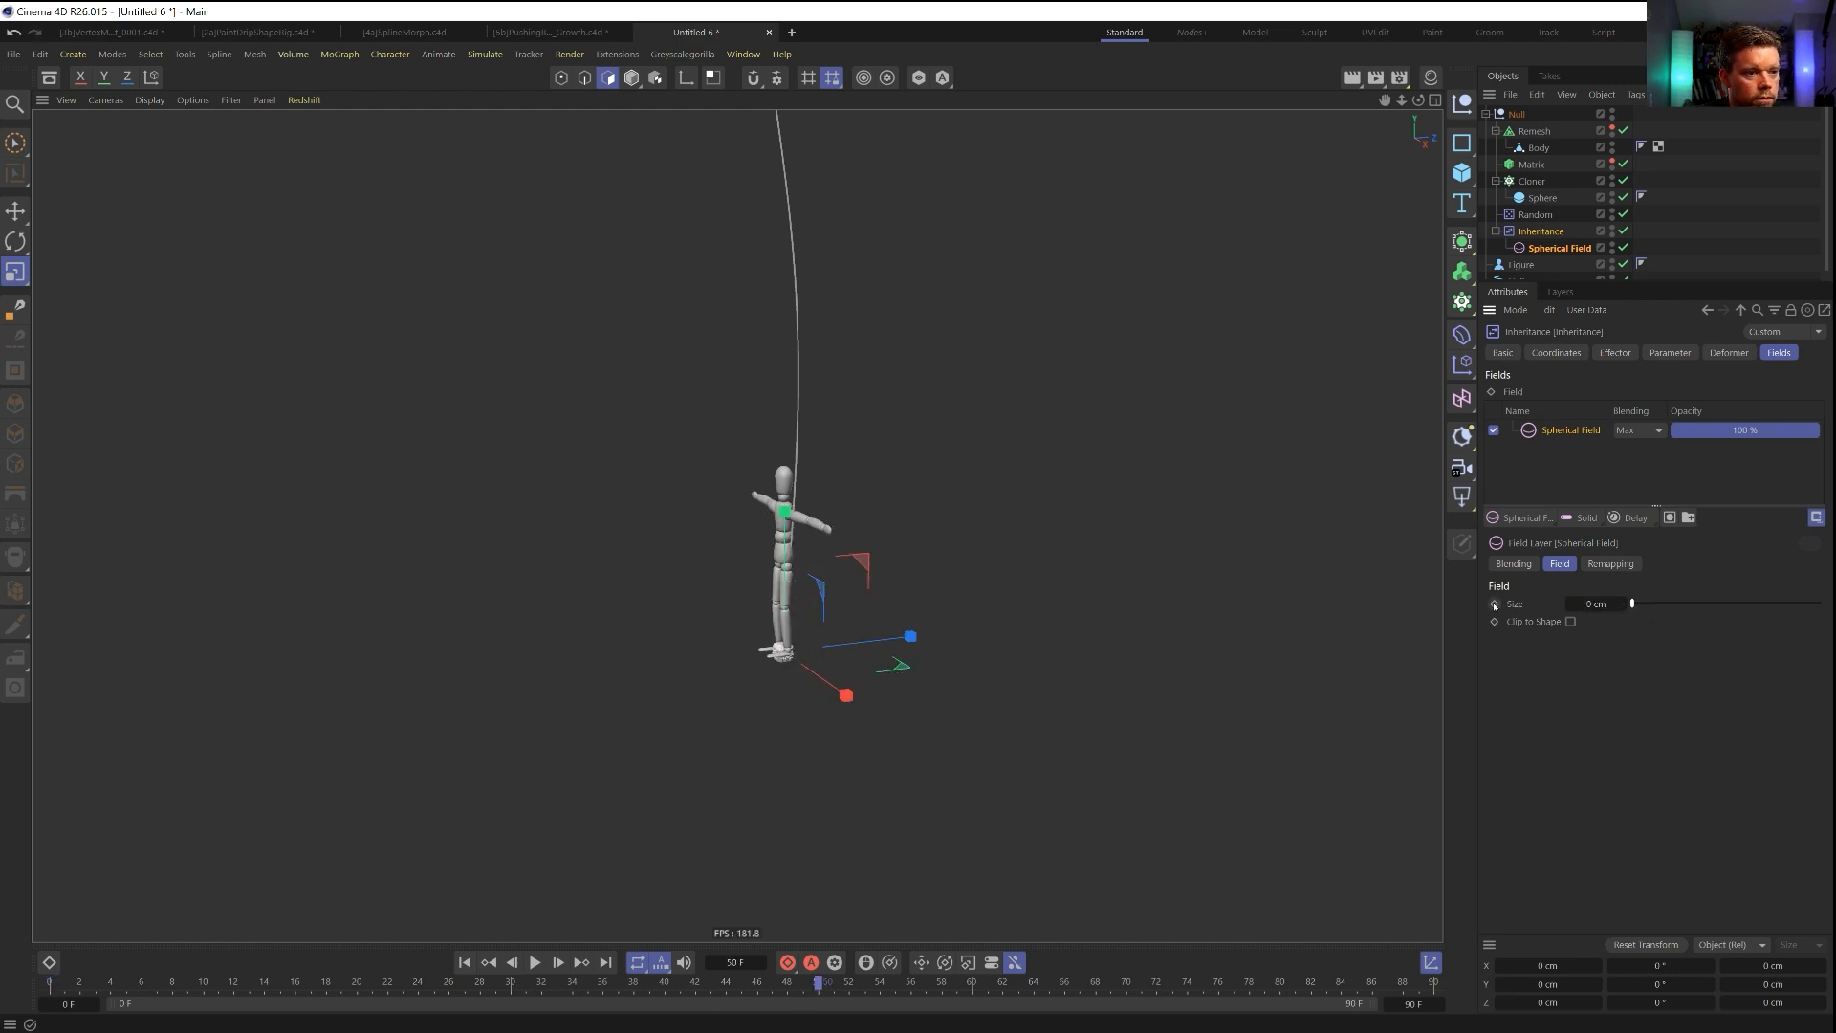
{"action": "left_click_drag", "start_coordinate": [844, 991], "coordinate": [1109, 993]}
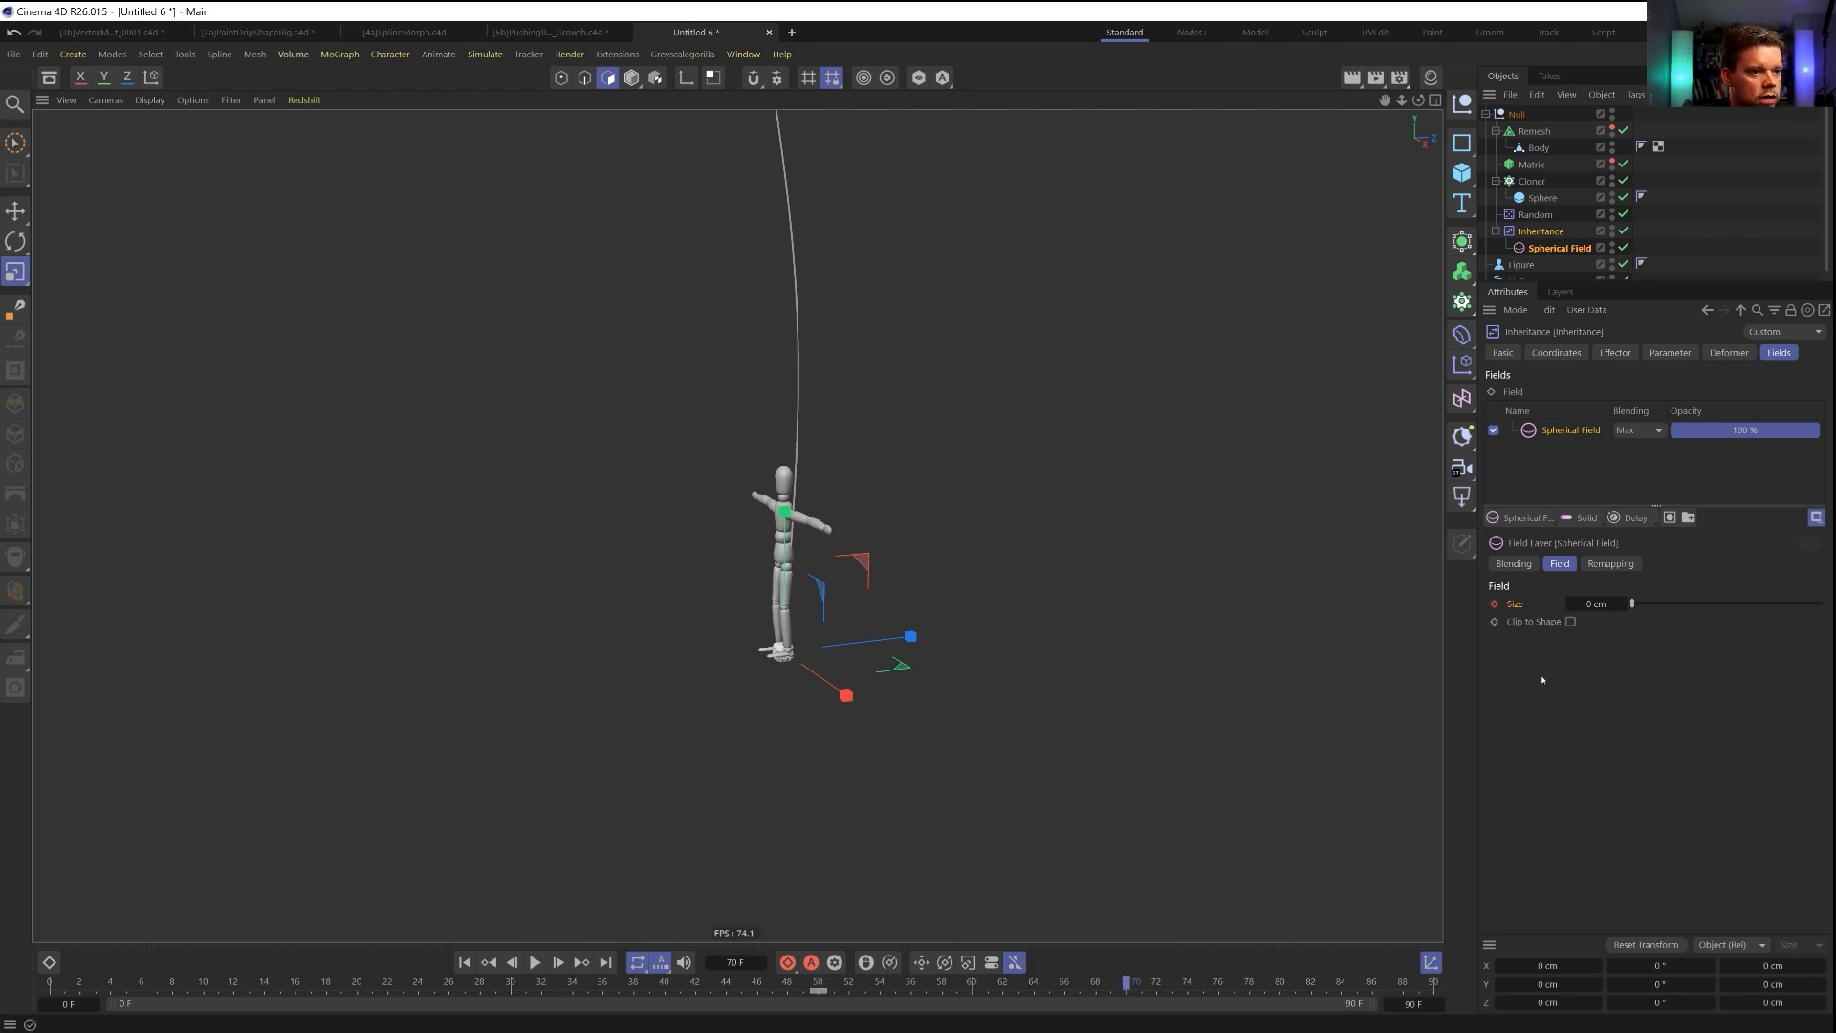
{"action": "left_click_drag", "start_coordinate": [1601, 604], "coordinate": [1624, 604]}
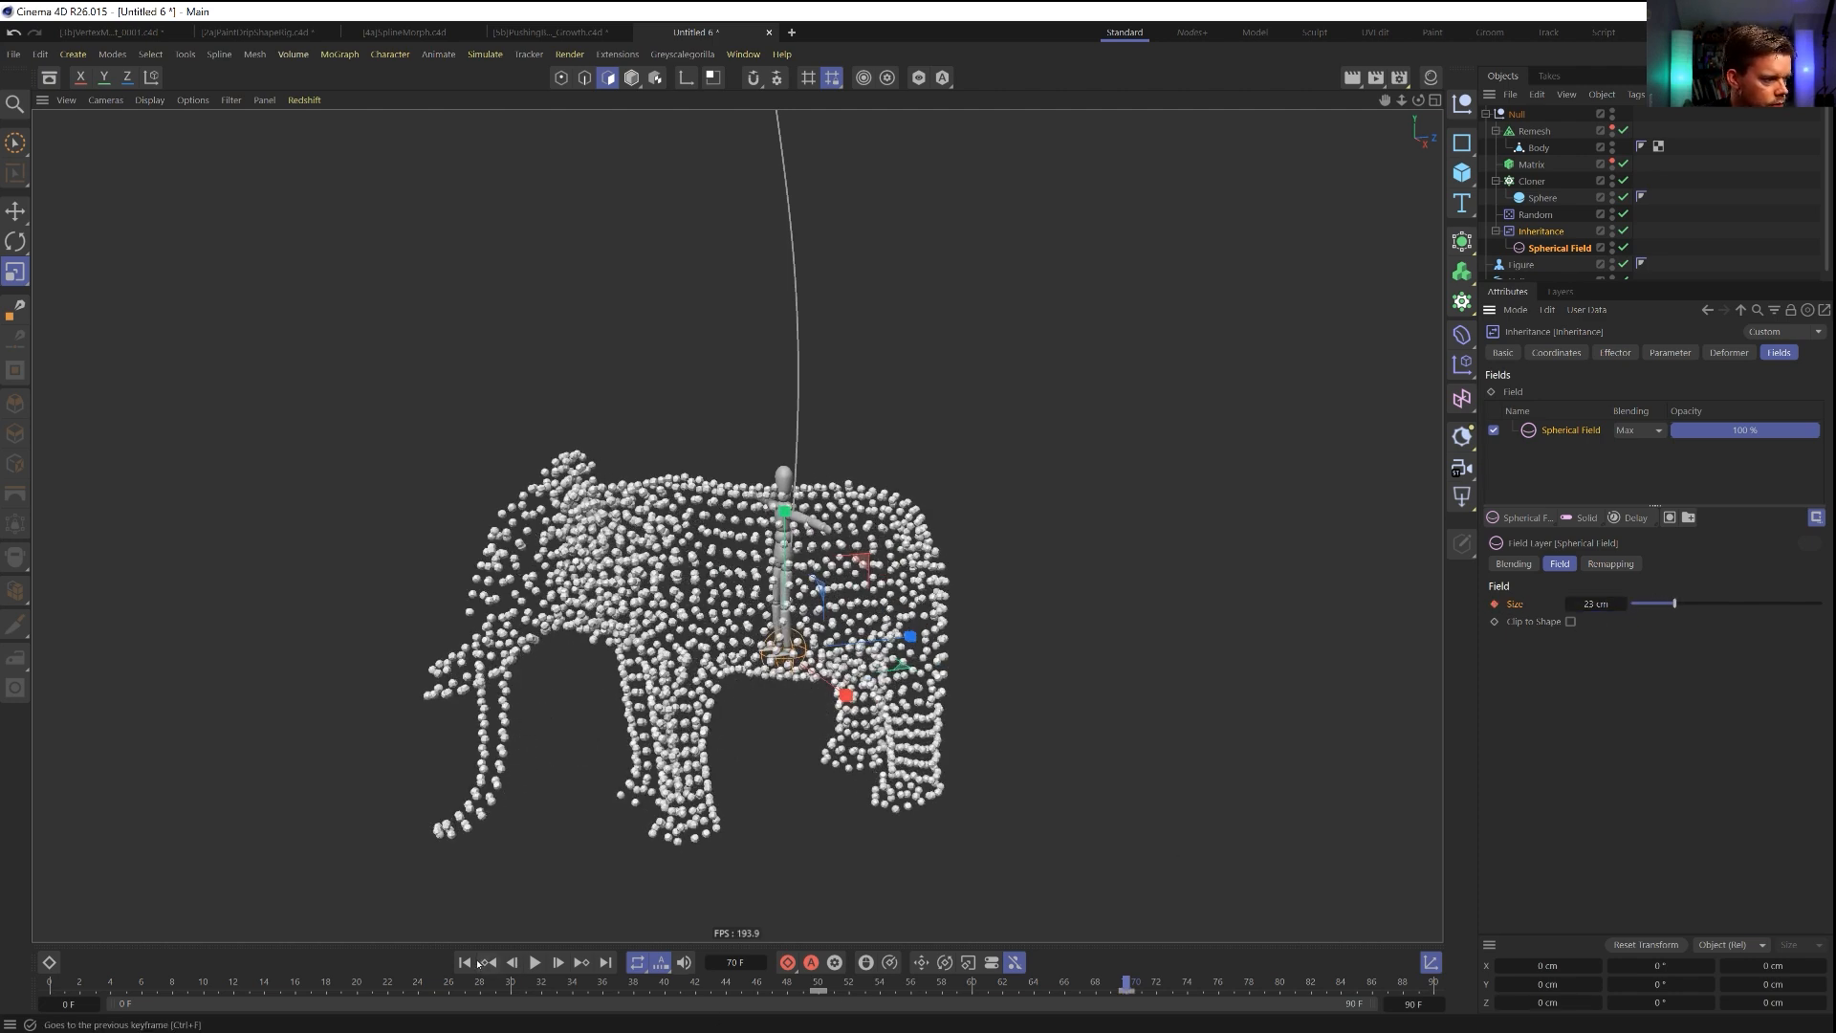
{"action": "left_click", "coordinate": [537, 962]}
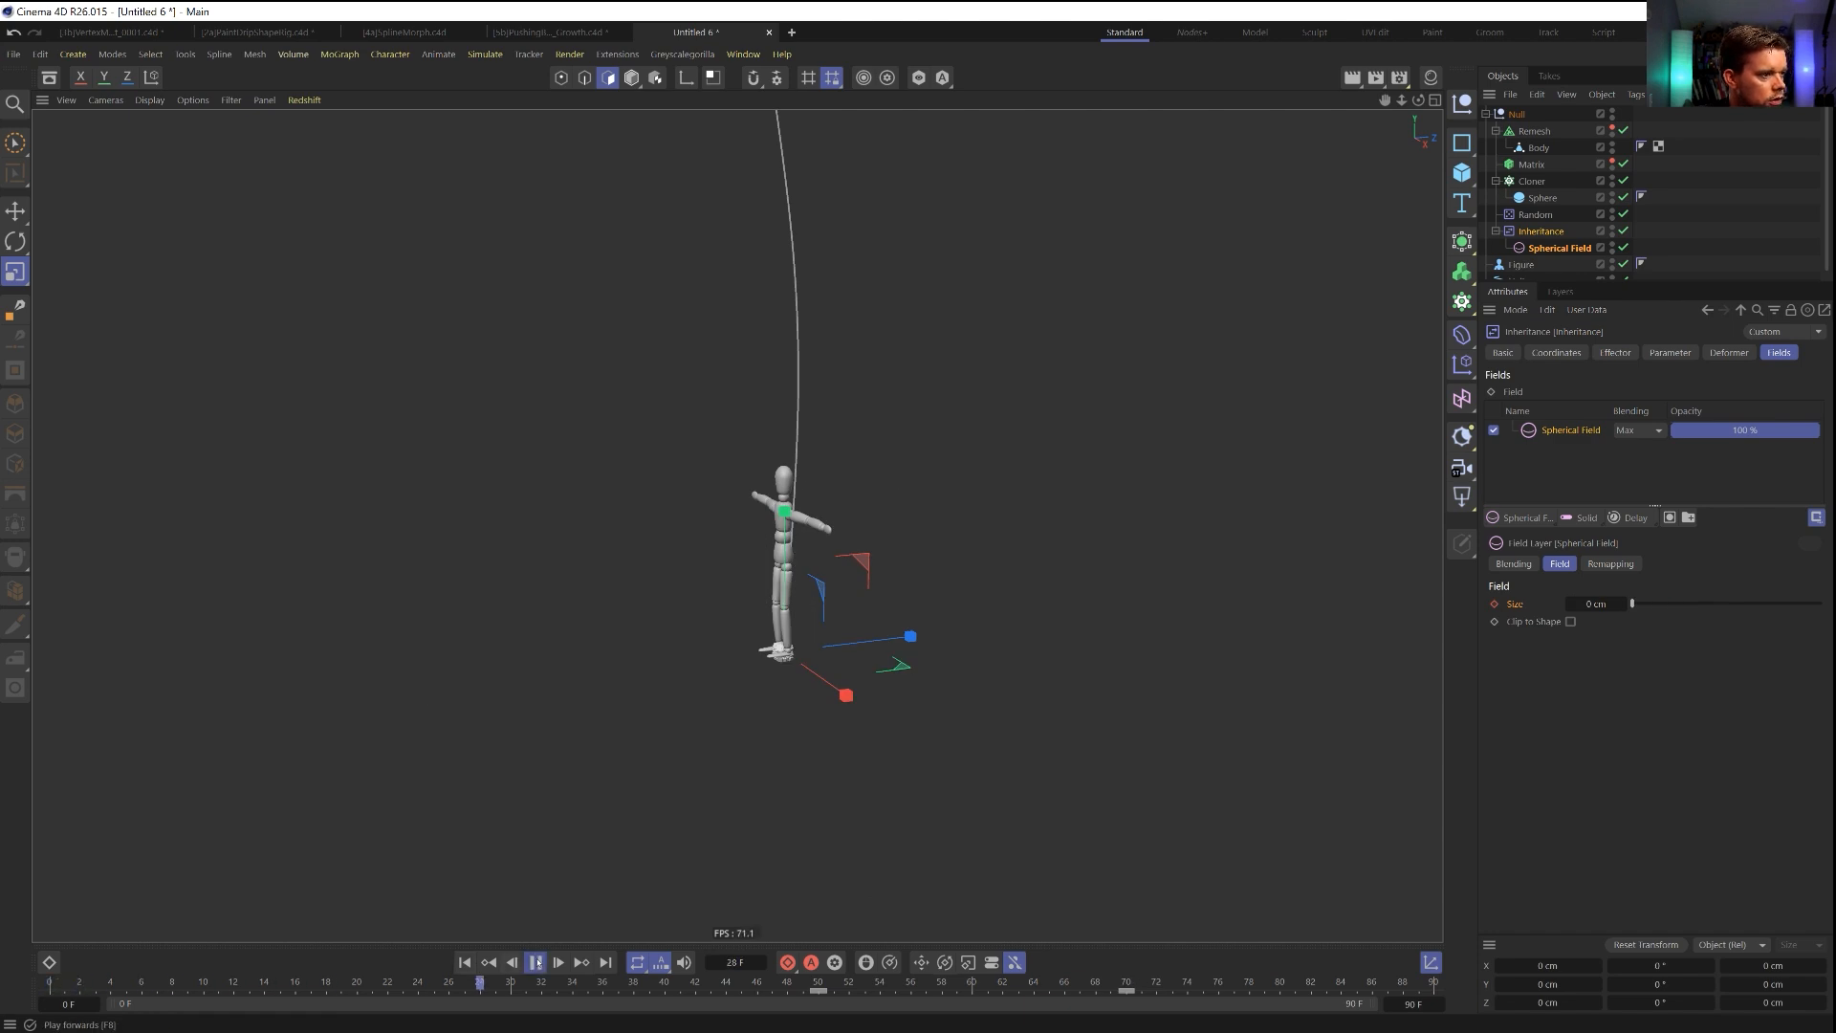
{"action": "left_click", "coordinate": [536, 963]}
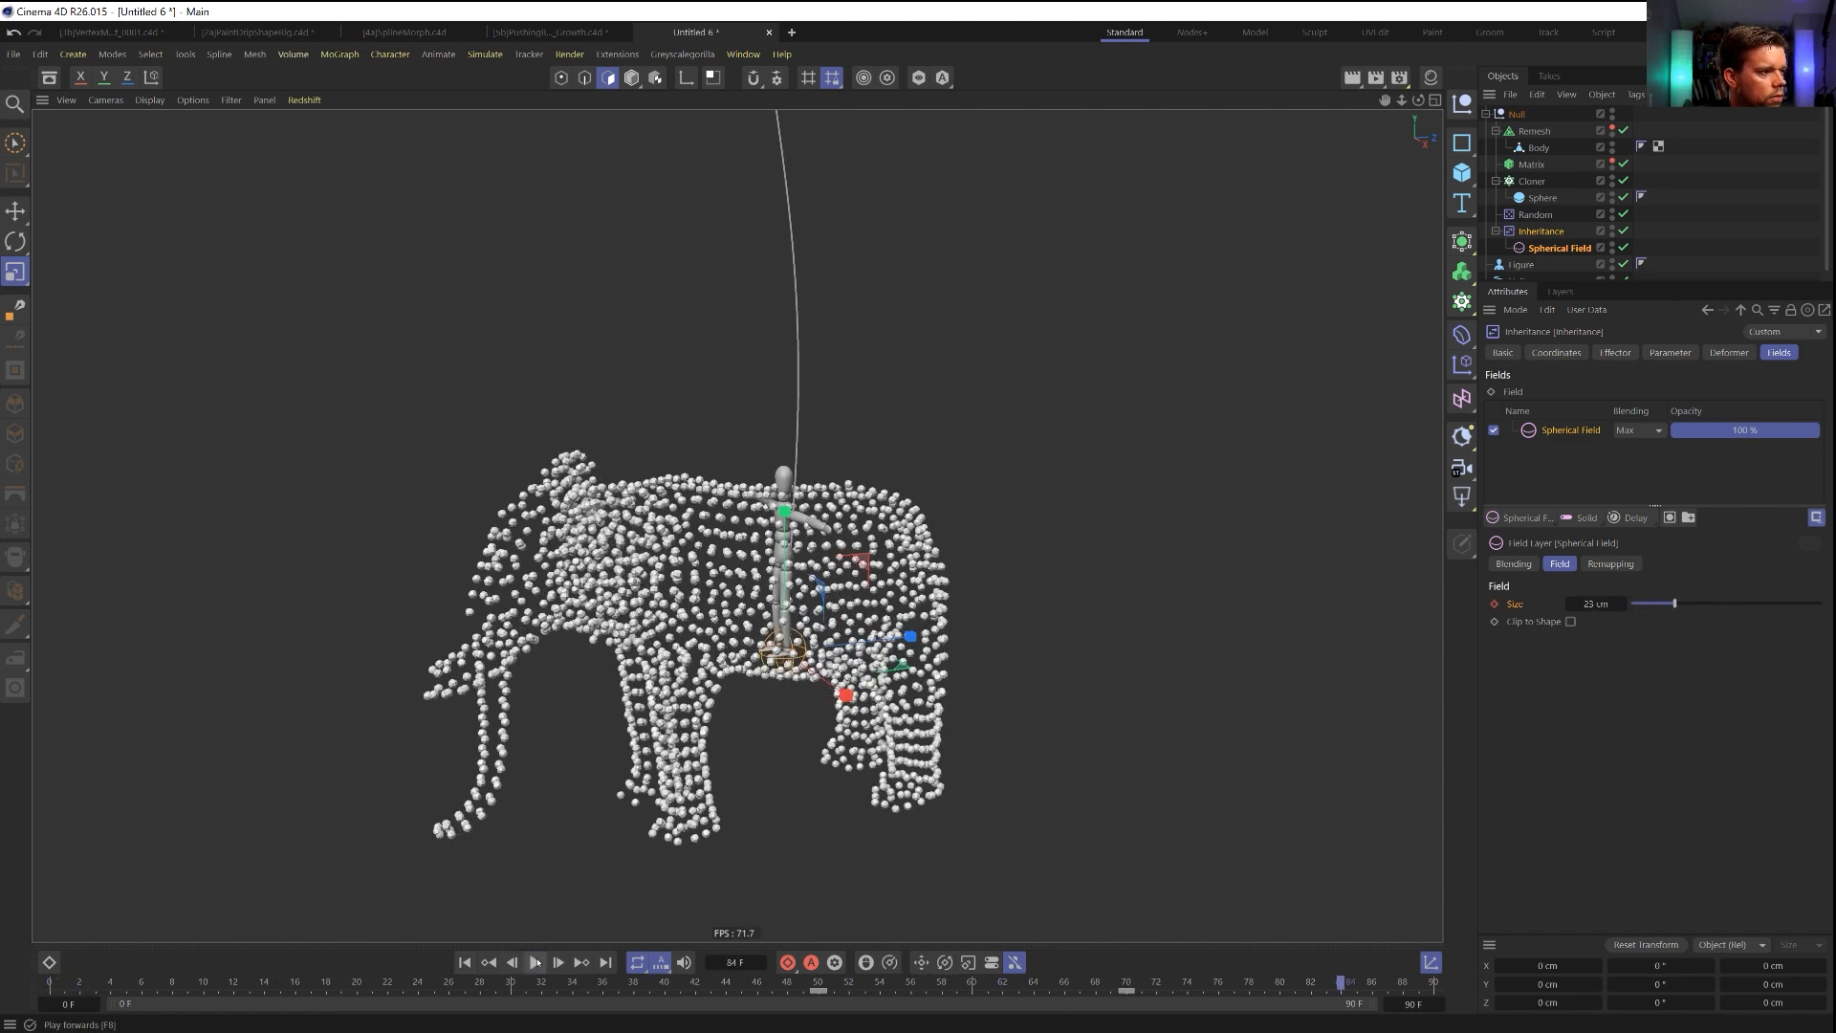
Extend the timeline to 283 frames and move the Spherical Field's 23 cm size keyframe to frame 100.
{"action": "left_click", "coordinate": [1296, 990]}
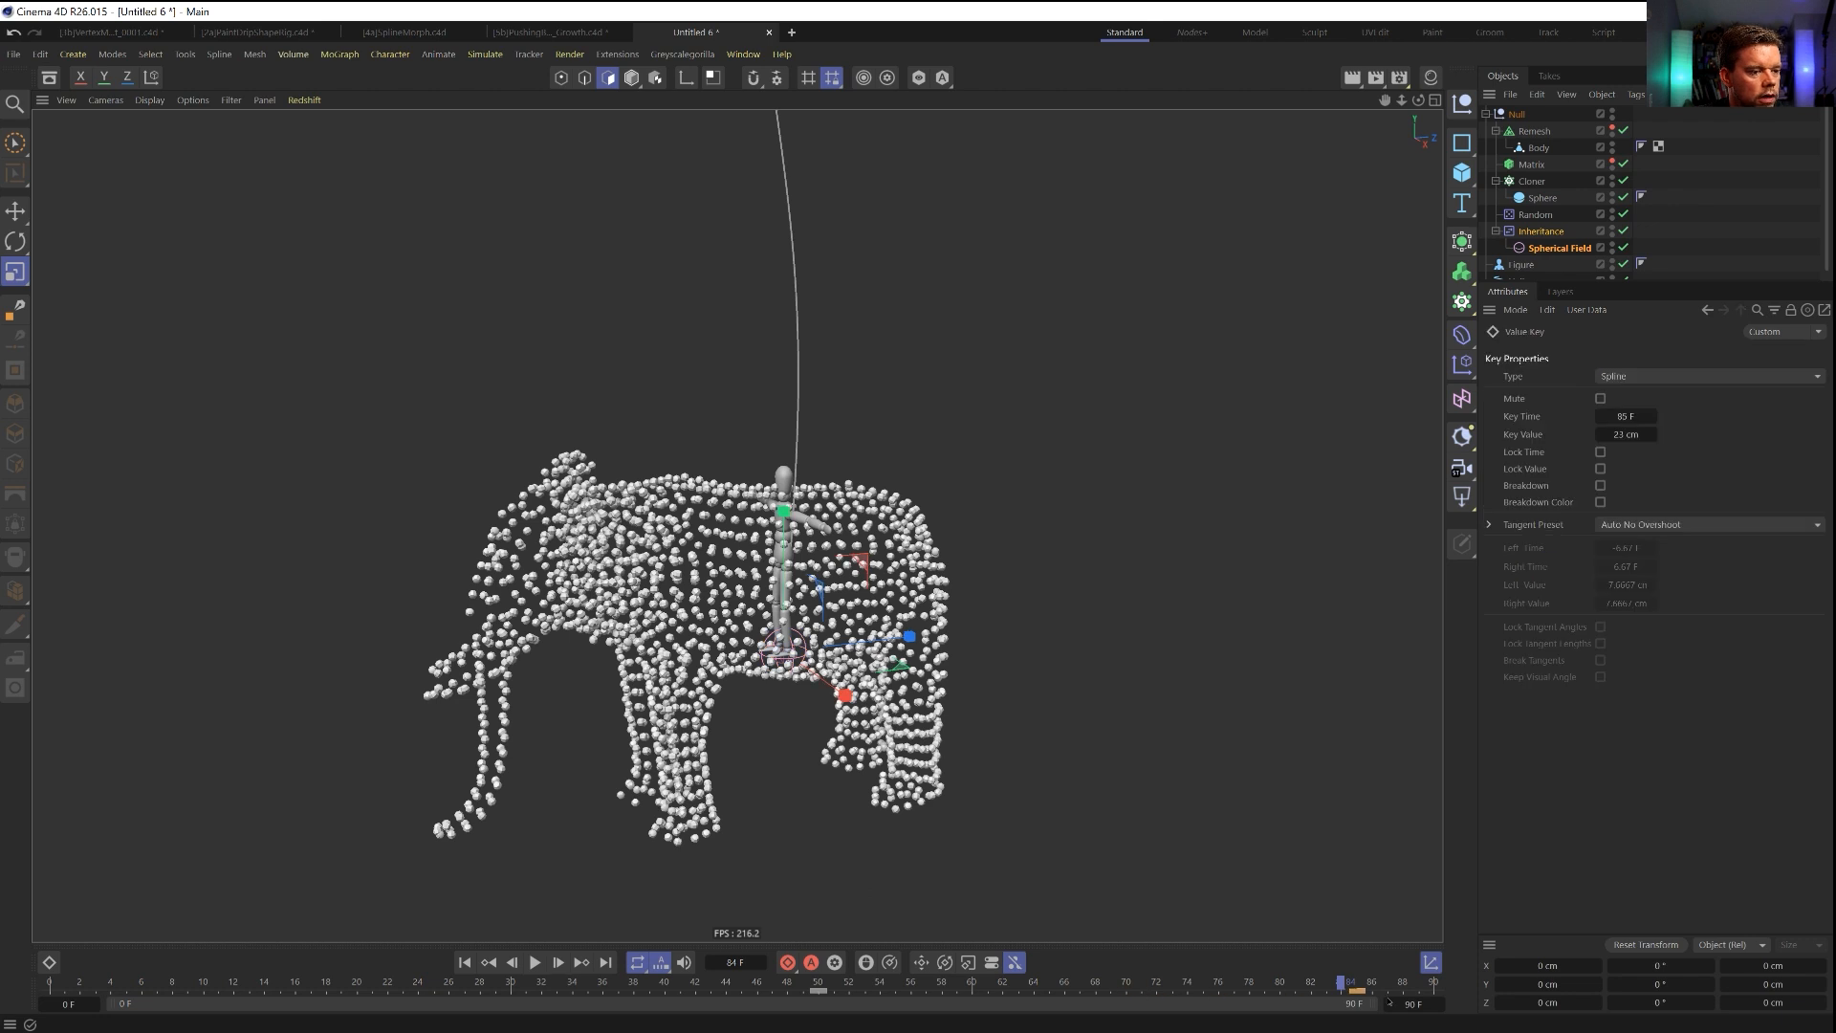
{"action": "left_click_drag", "start_coordinate": [1428, 1003], "coordinate": [1441, 1006]}
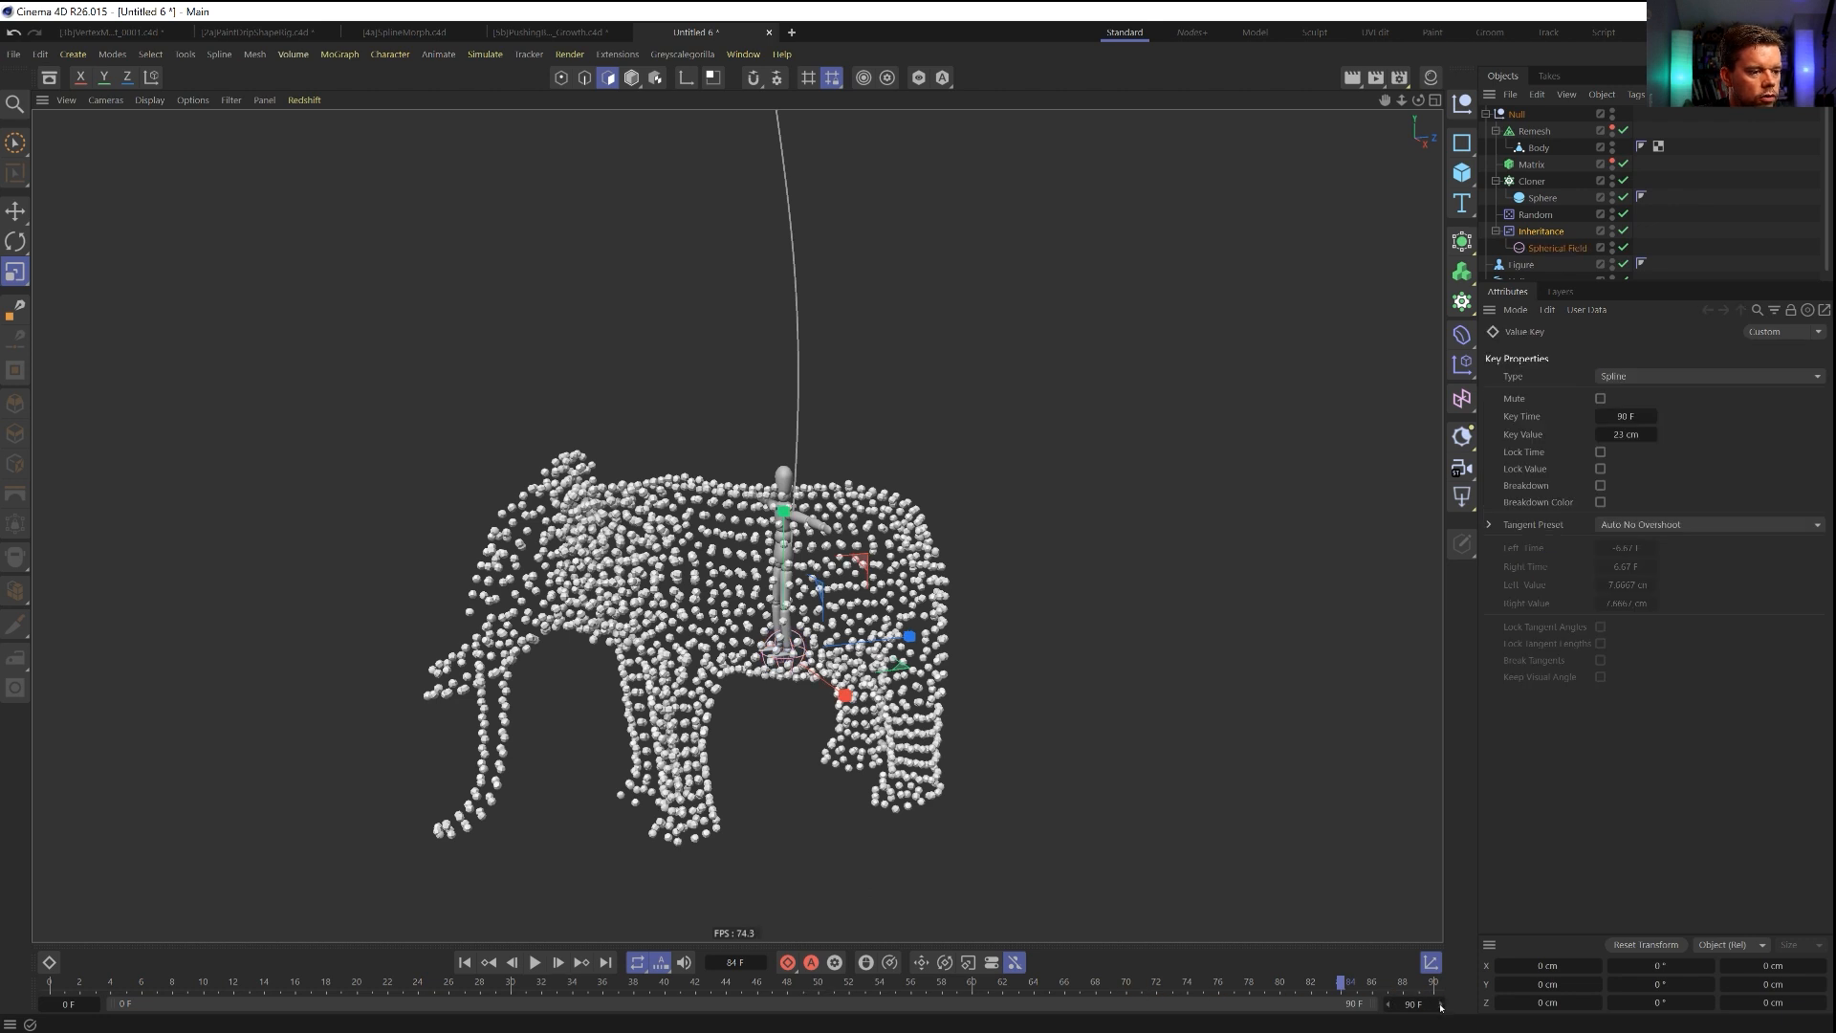
{"action": "left_click", "coordinate": [1039, 991]}
{"action": "left_click", "coordinate": [1543, 236]}
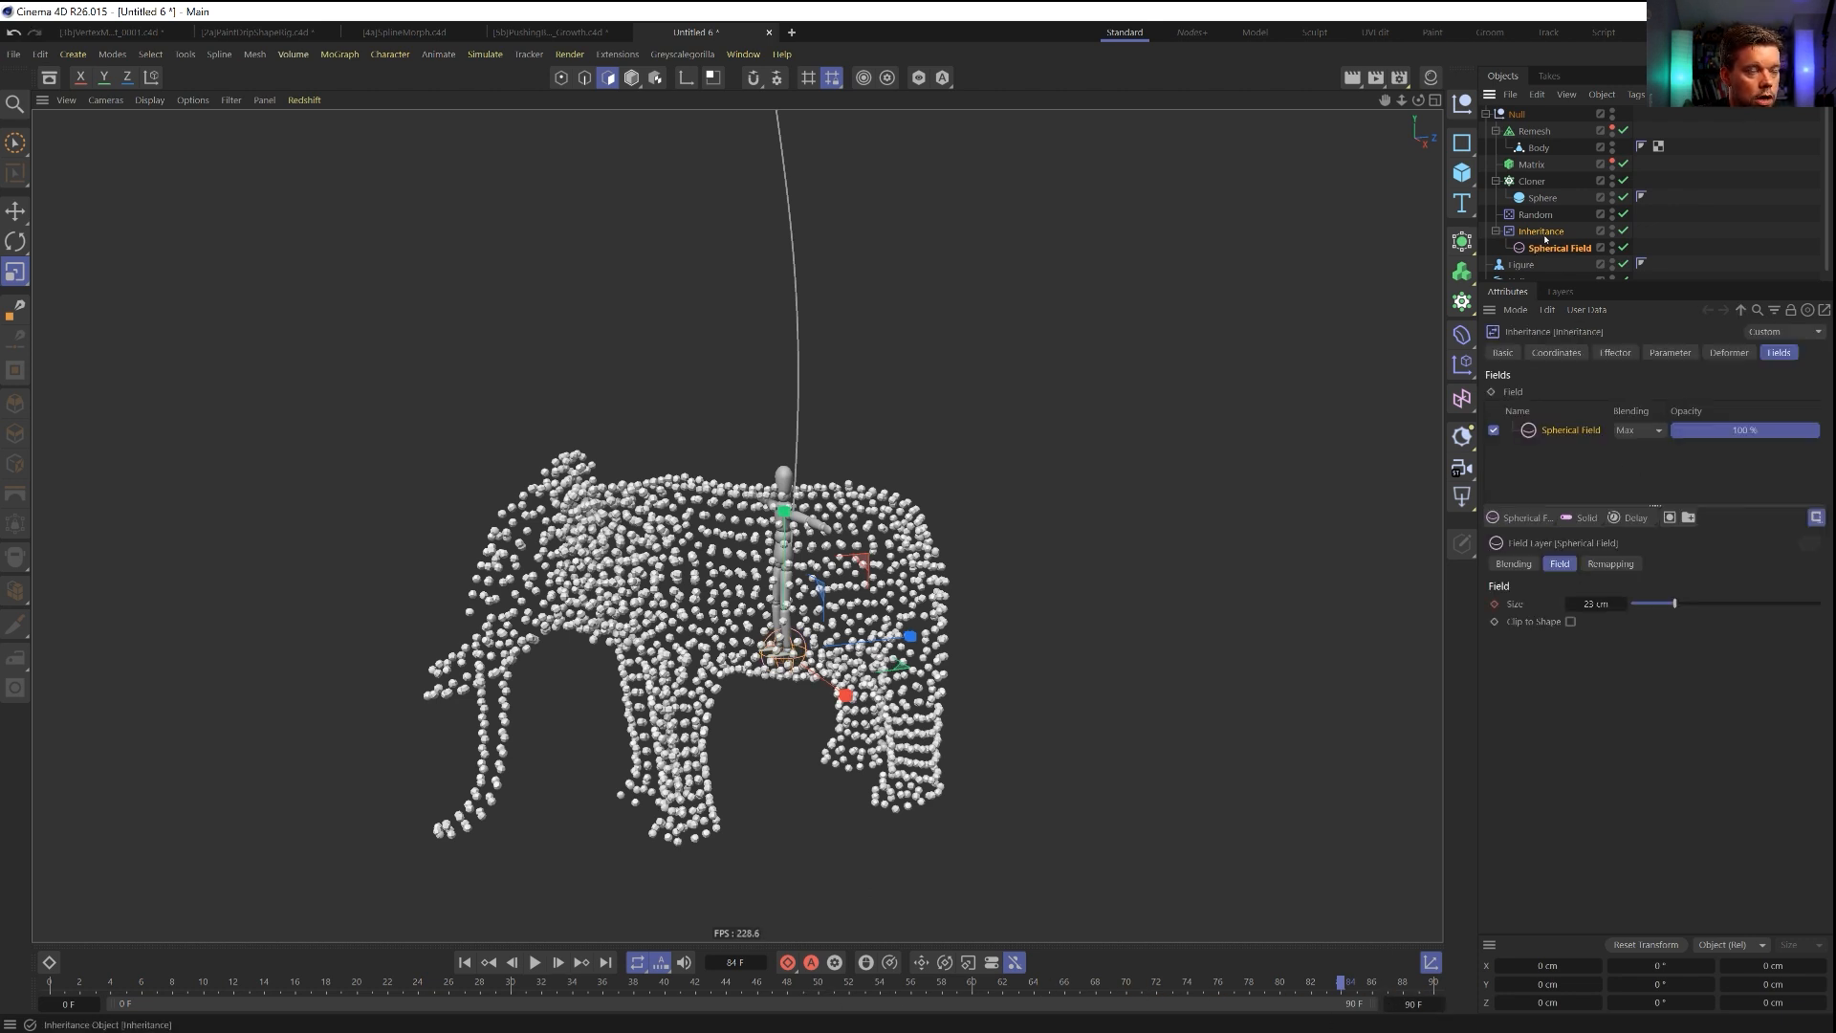
{"action": "left_click", "coordinate": [1554, 248]}
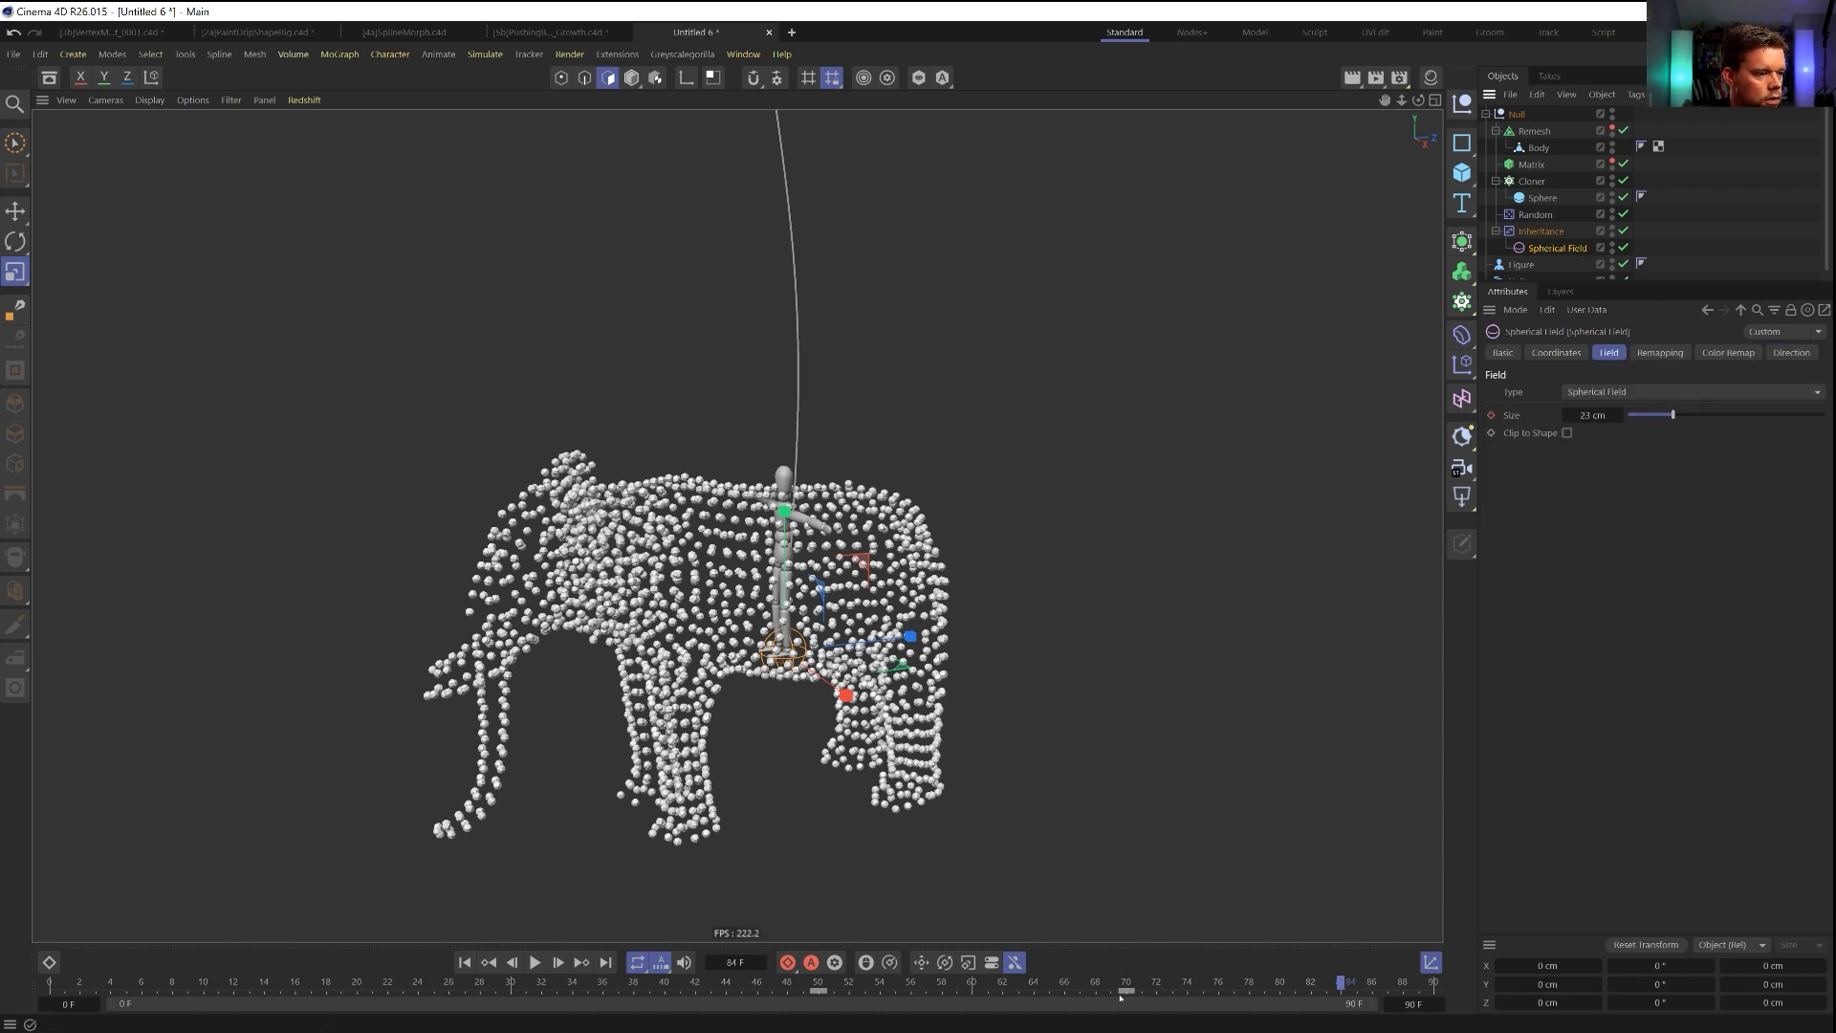
{"action": "left_click_drag", "start_coordinate": [1129, 993], "coordinate": [1417, 1006]}
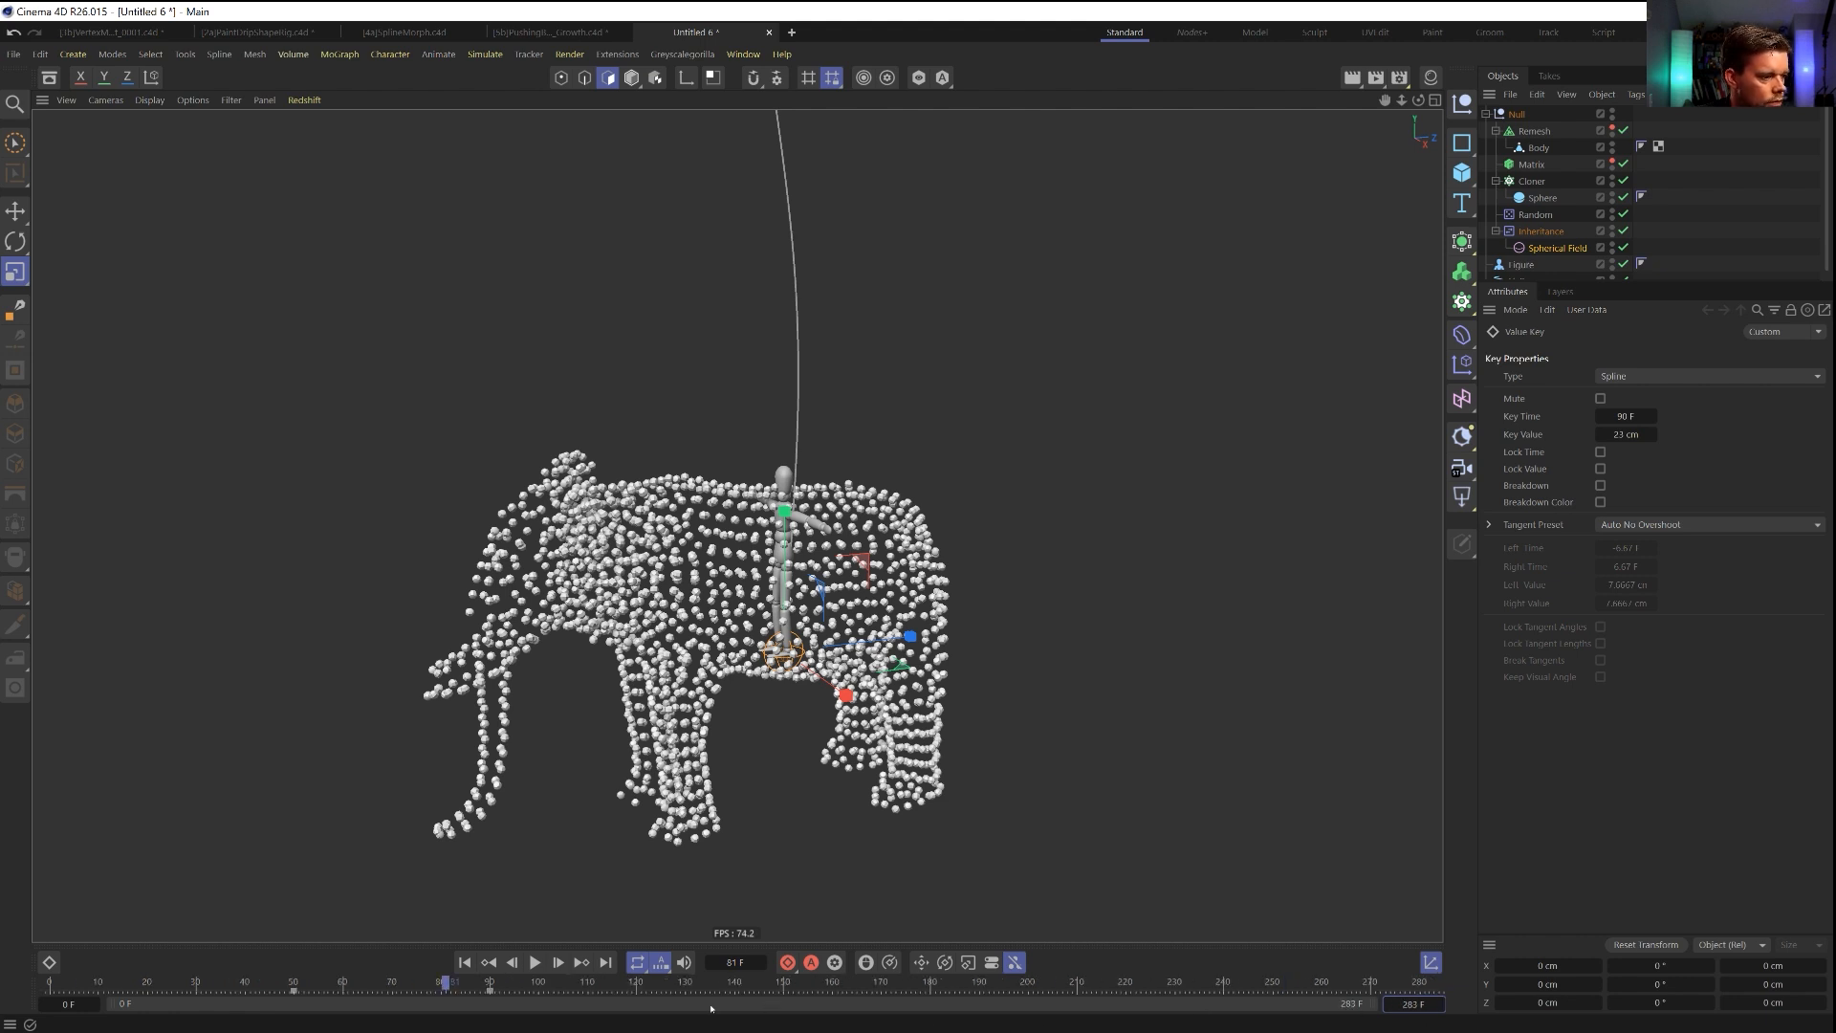
{"action": "left_click_drag", "start_coordinate": [497, 997], "coordinate": [543, 997]}
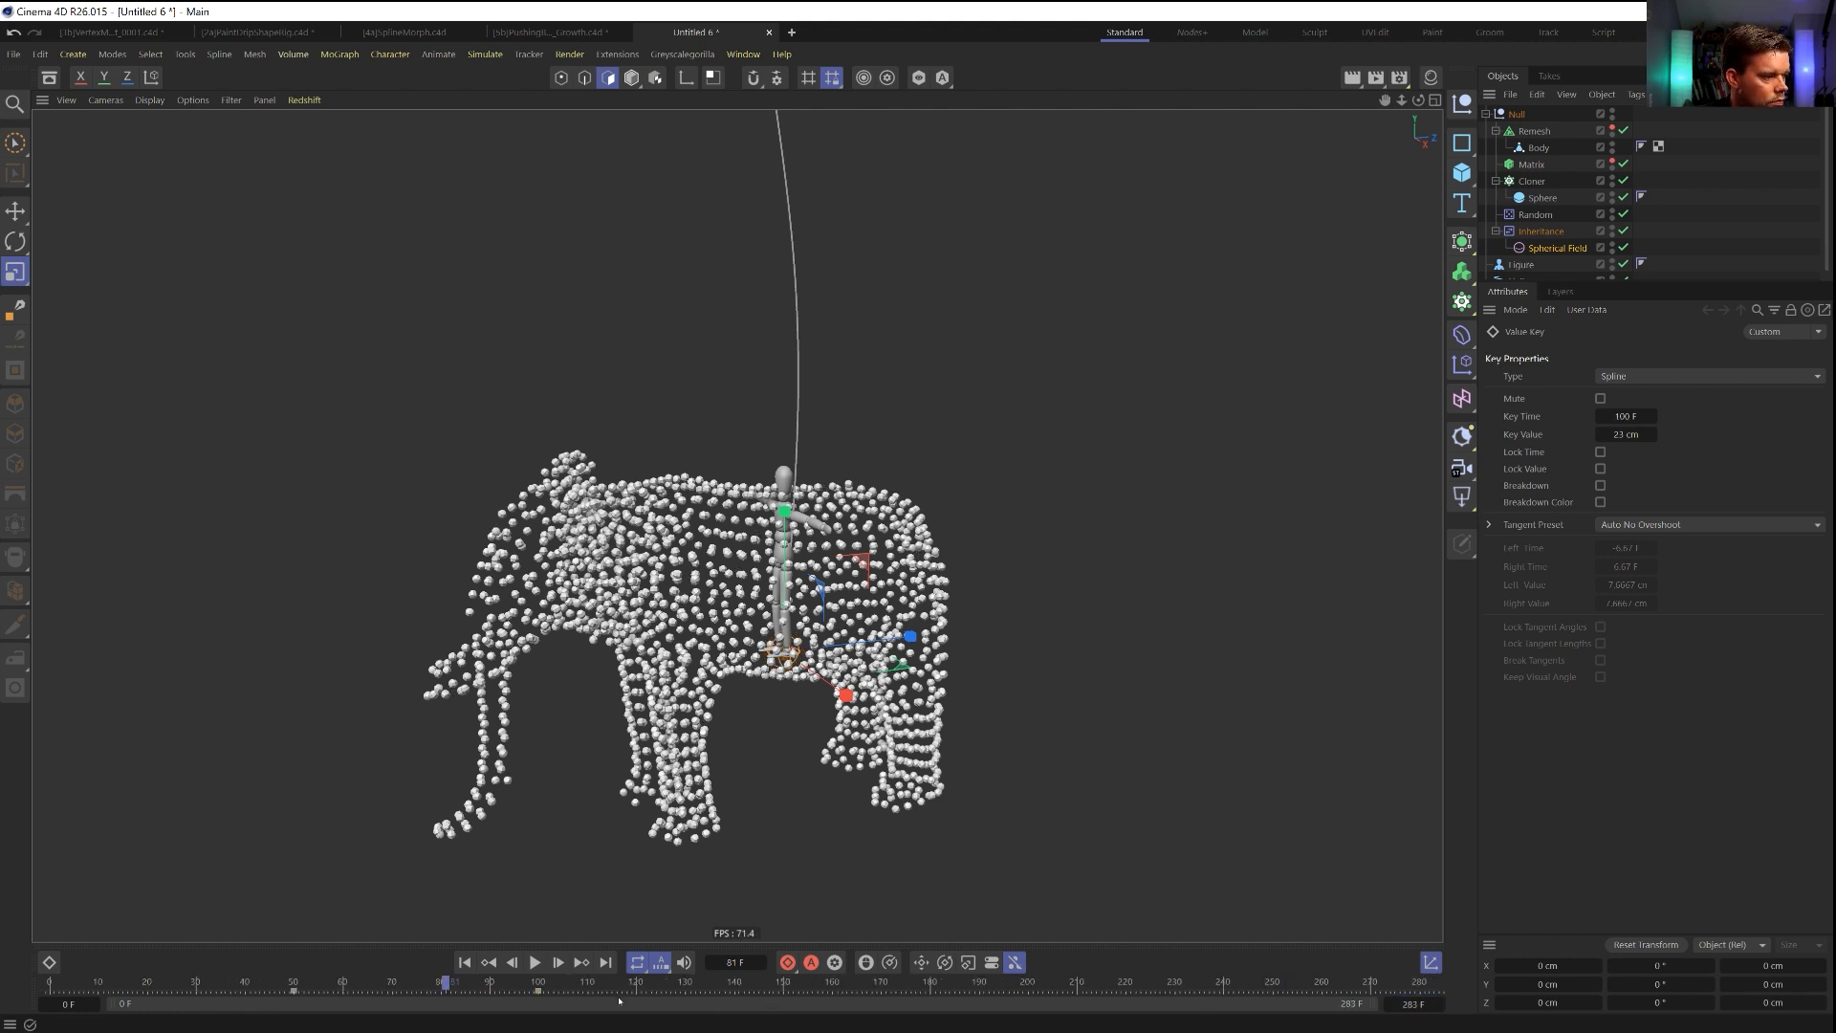
Play back the spheres' growth between the two size keyframes and reopen the Spherical Field's settings.
{"action": "left_click", "coordinate": [489, 962]}
{"action": "left_click", "coordinate": [536, 962]}
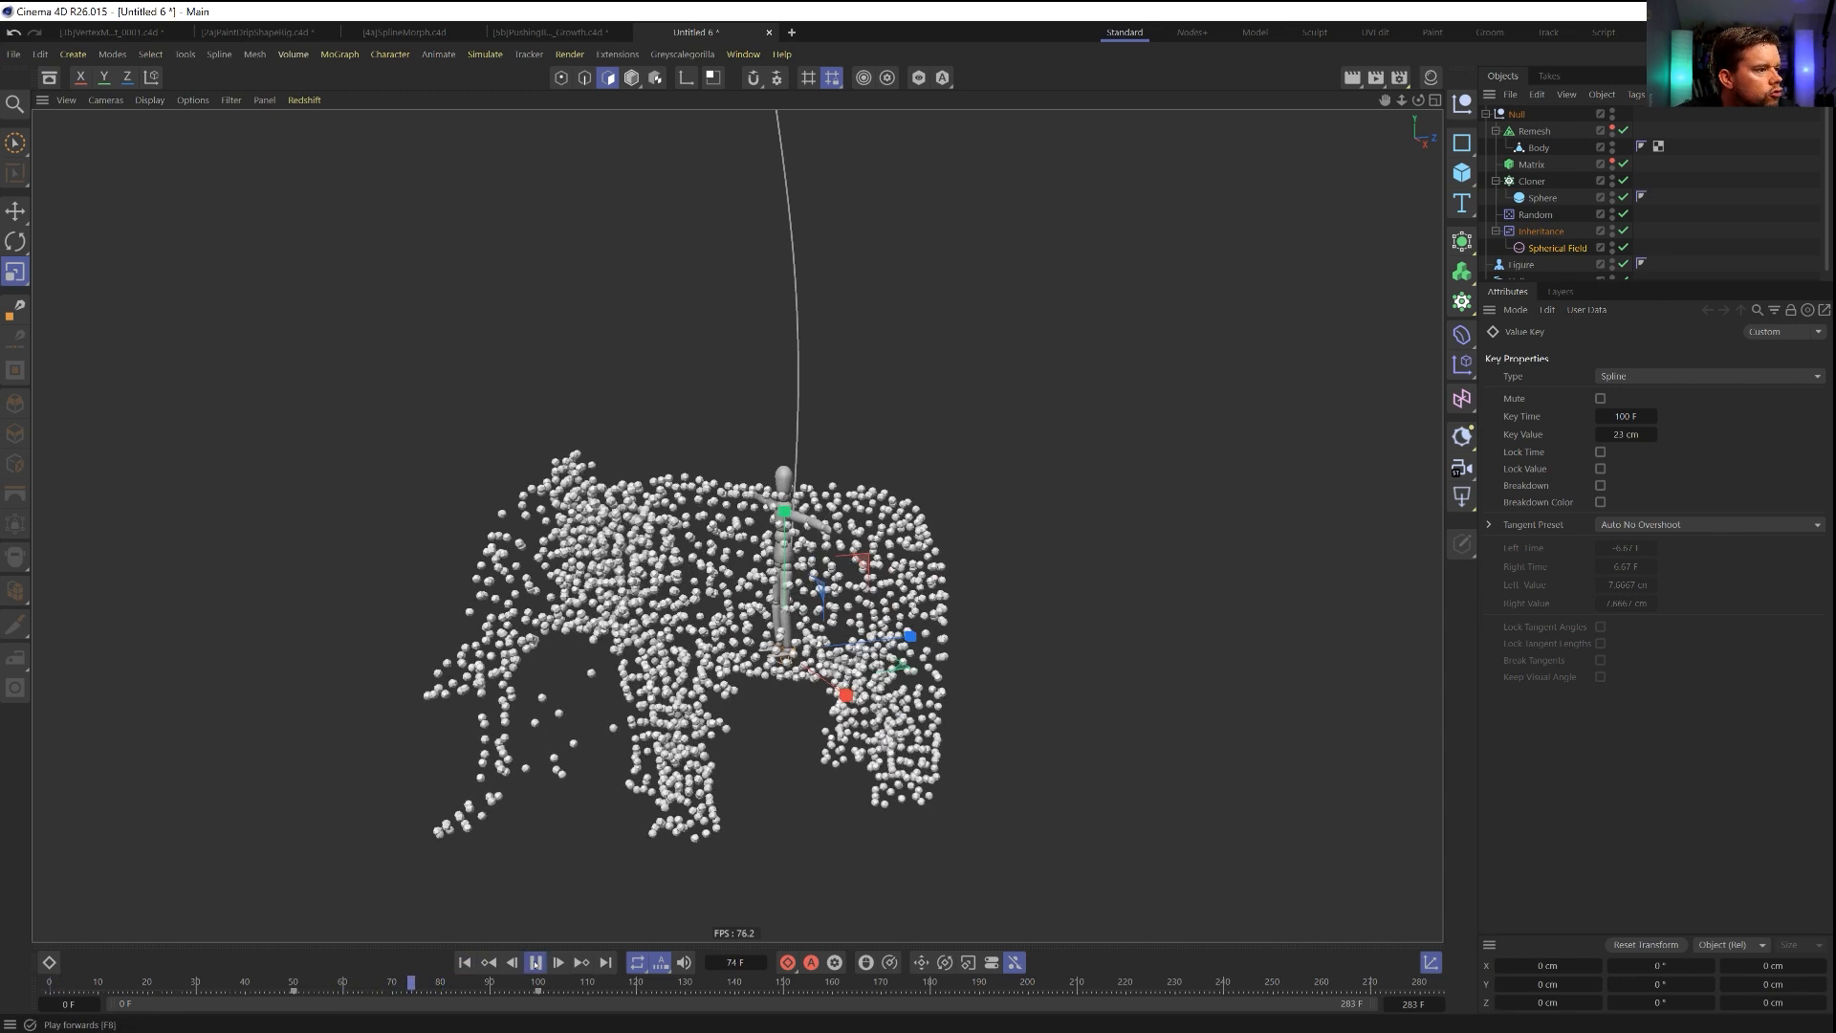
{"action": "left_click", "coordinate": [465, 962]}
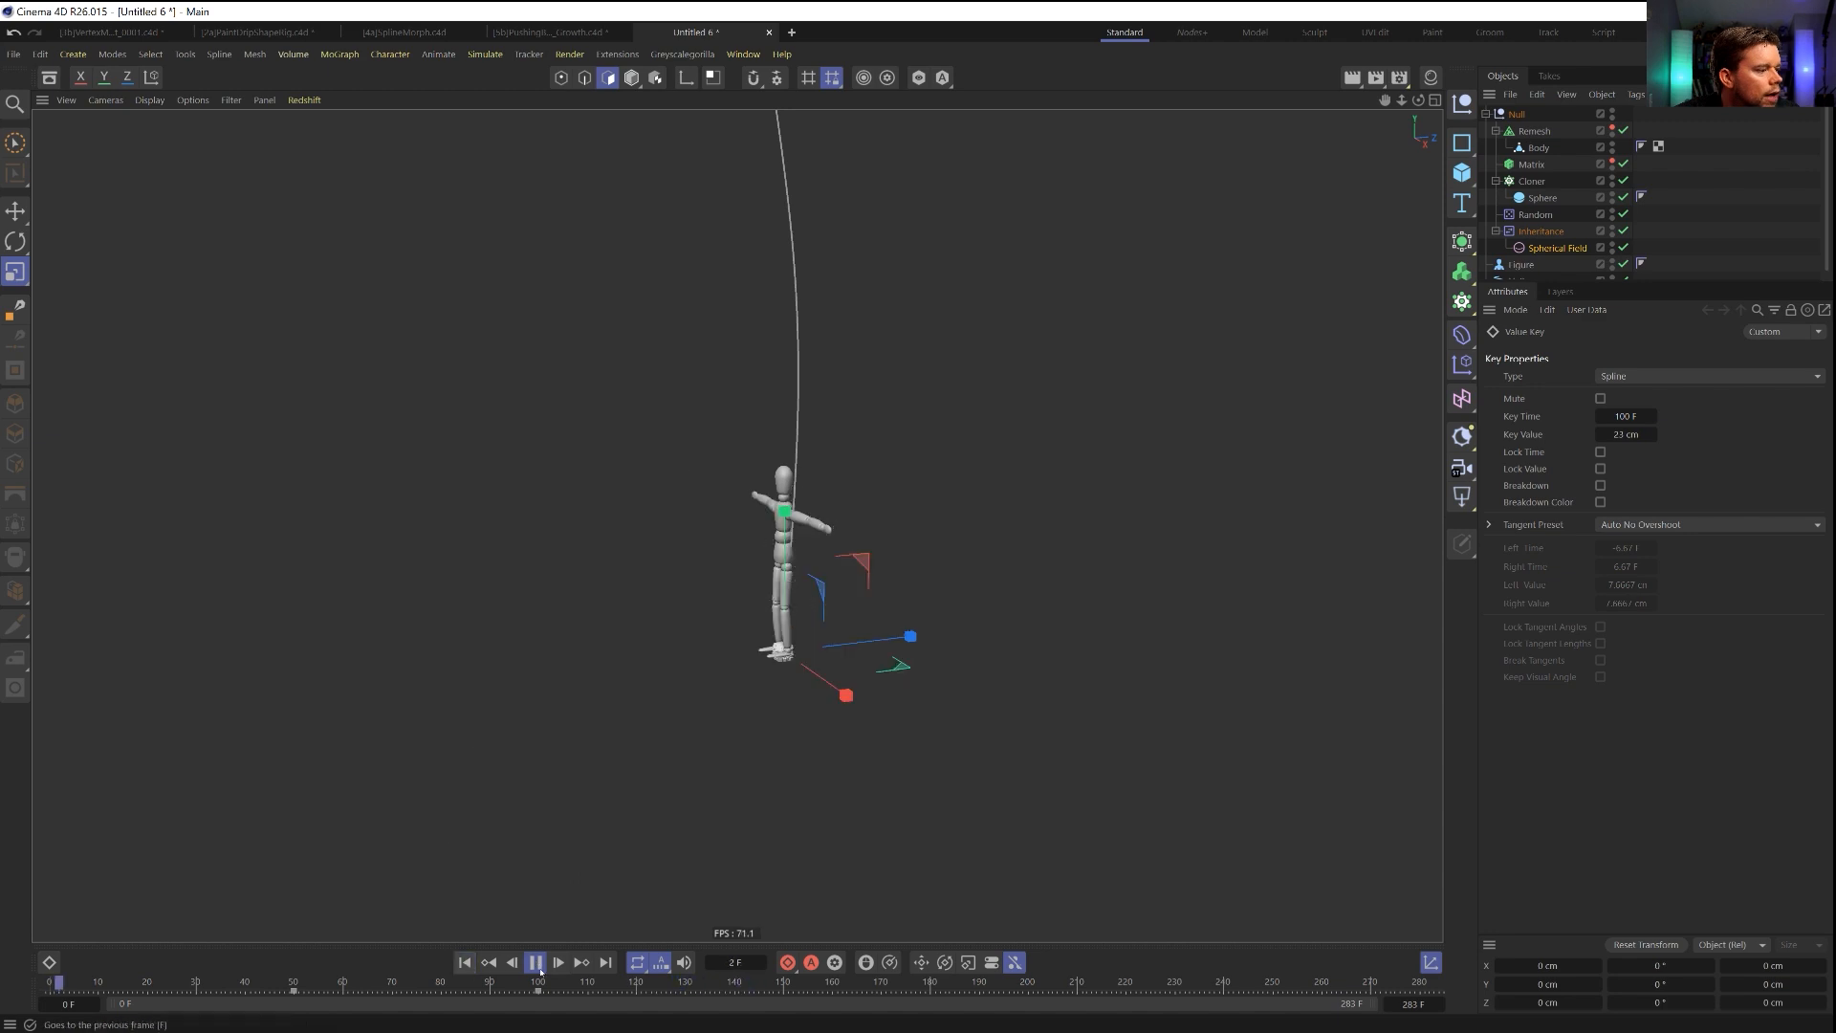
{"action": "left_click", "coordinate": [487, 962]}
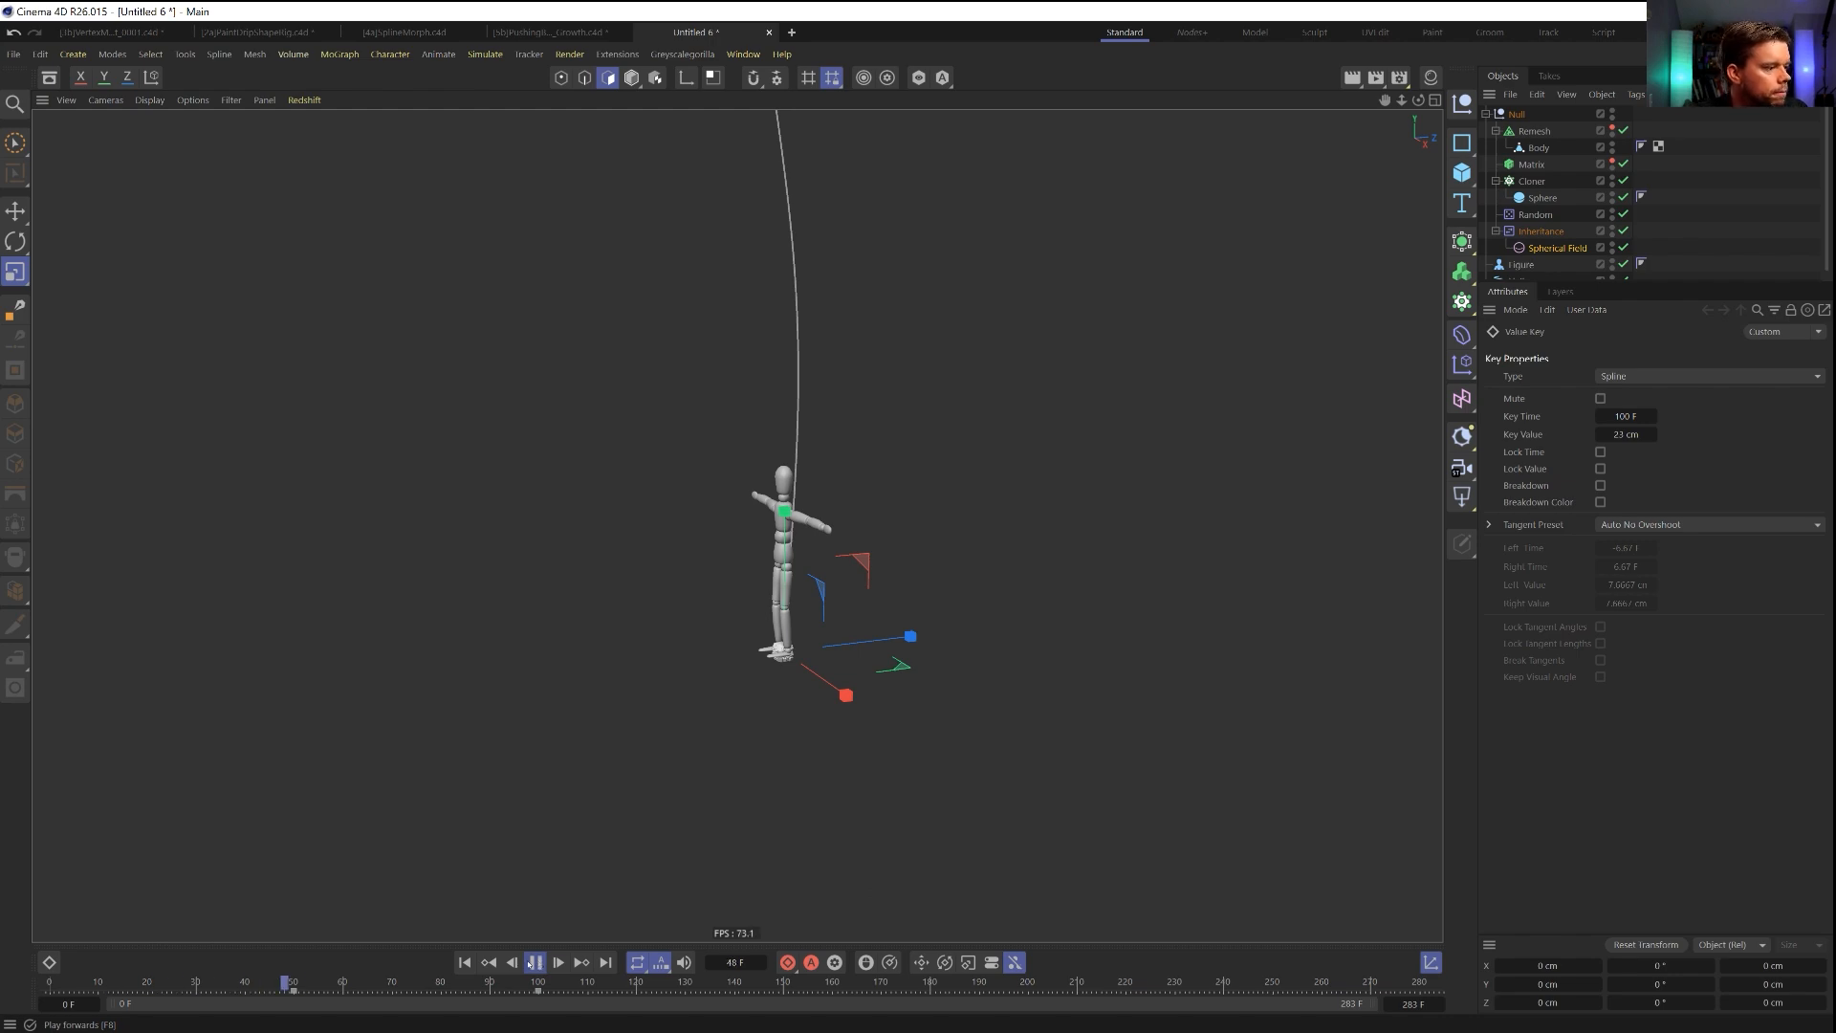
{"action": "left_click", "coordinate": [535, 962]}
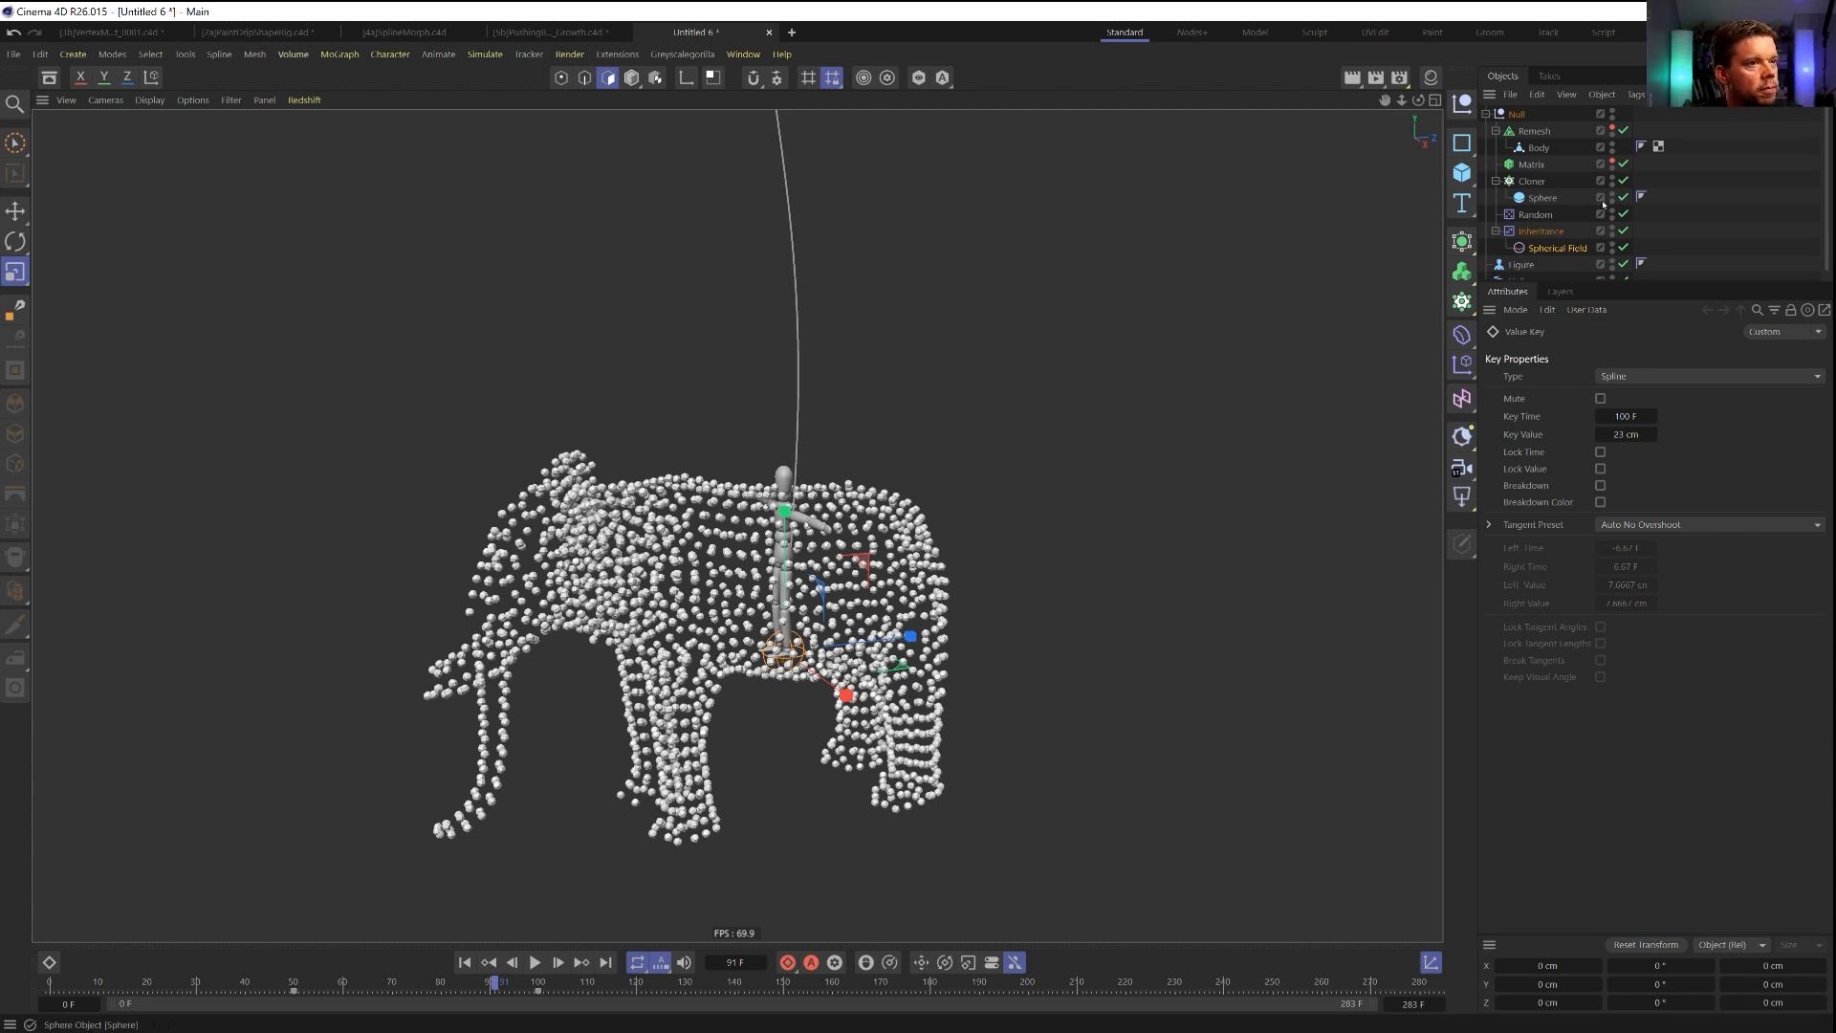
{"action": "left_click", "coordinate": [1558, 248]}
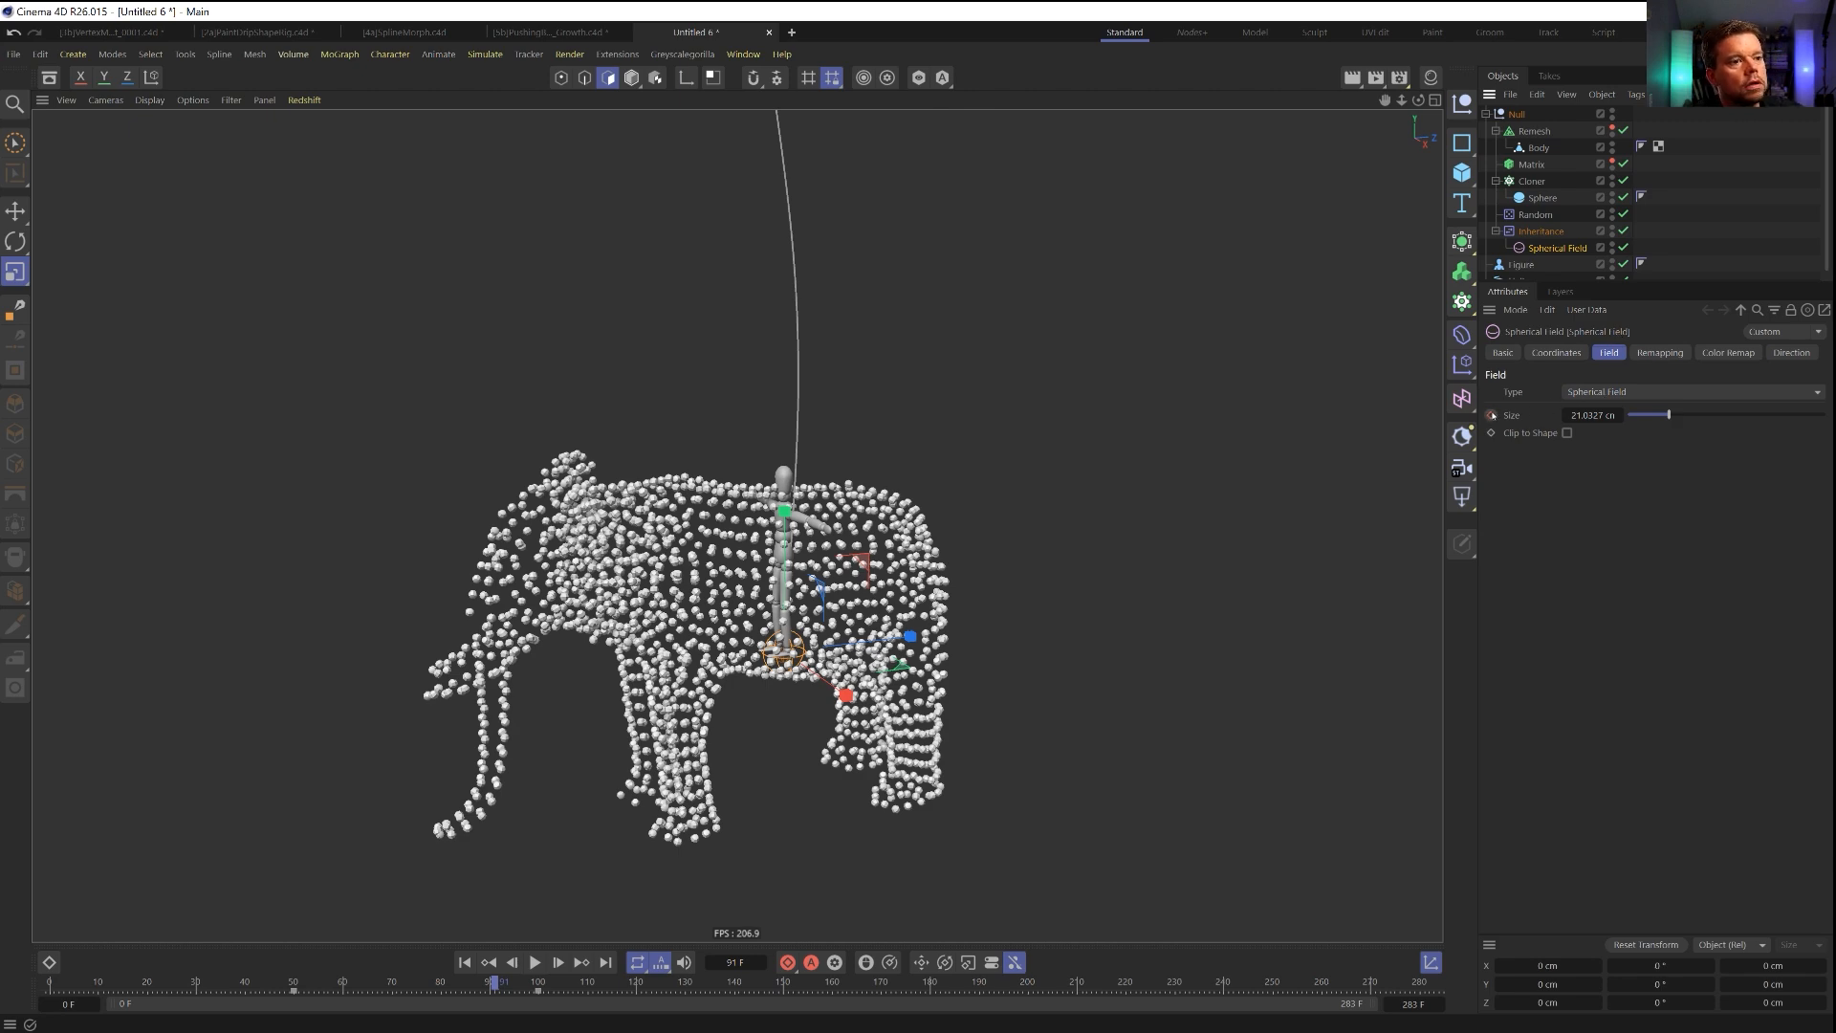
Reset the Spherical Field's size to an unanimated 100 cm and move the field along Z to about 107 cm.
{"action": "right_click", "coordinate": [1619, 416]}
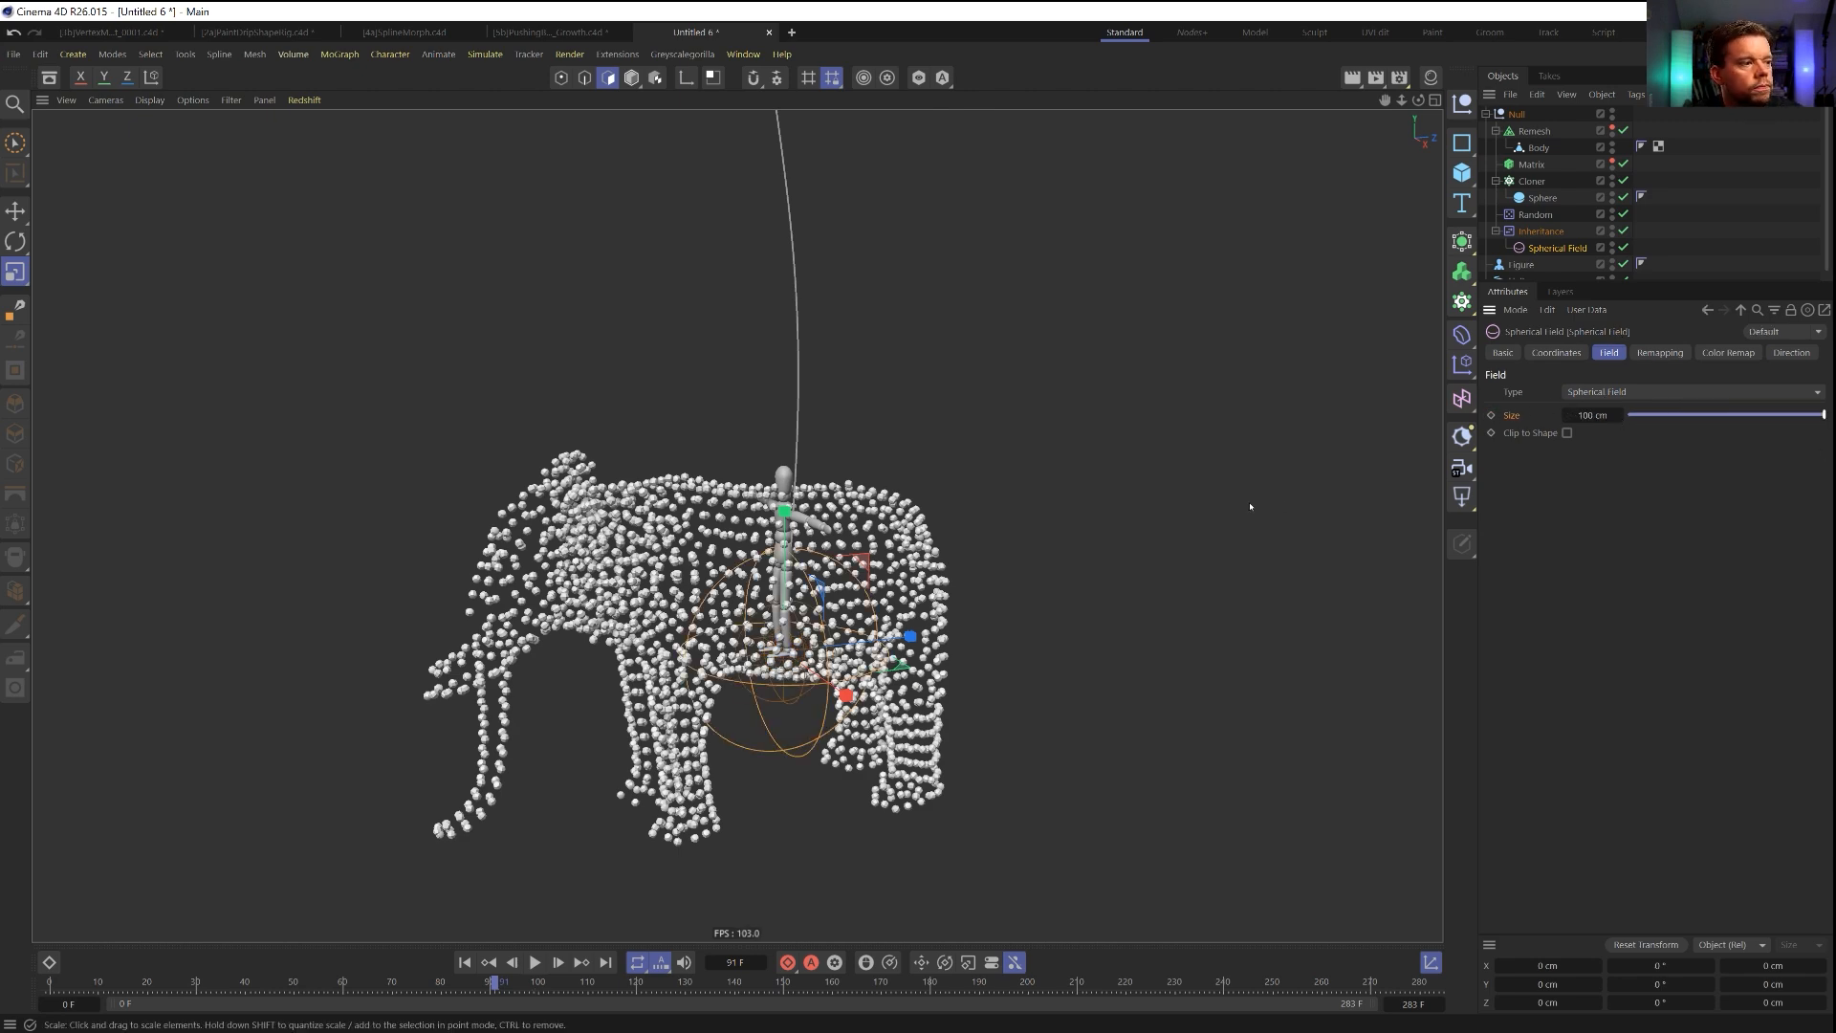
{"action": "key", "text": "e"}
{"action": "mouse_move", "coordinate": [910, 643]}
{"action": "left_mouse_down"}
{"action": "mouse_move", "coordinate": [1041, 641]}
{"action": "mouse_move", "coordinate": [935, 644]}
{"action": "mouse_move", "coordinate": [995, 638]}
{"action": "mouse_move", "coordinate": [964, 633]}
{"action": "left_mouse_up"}
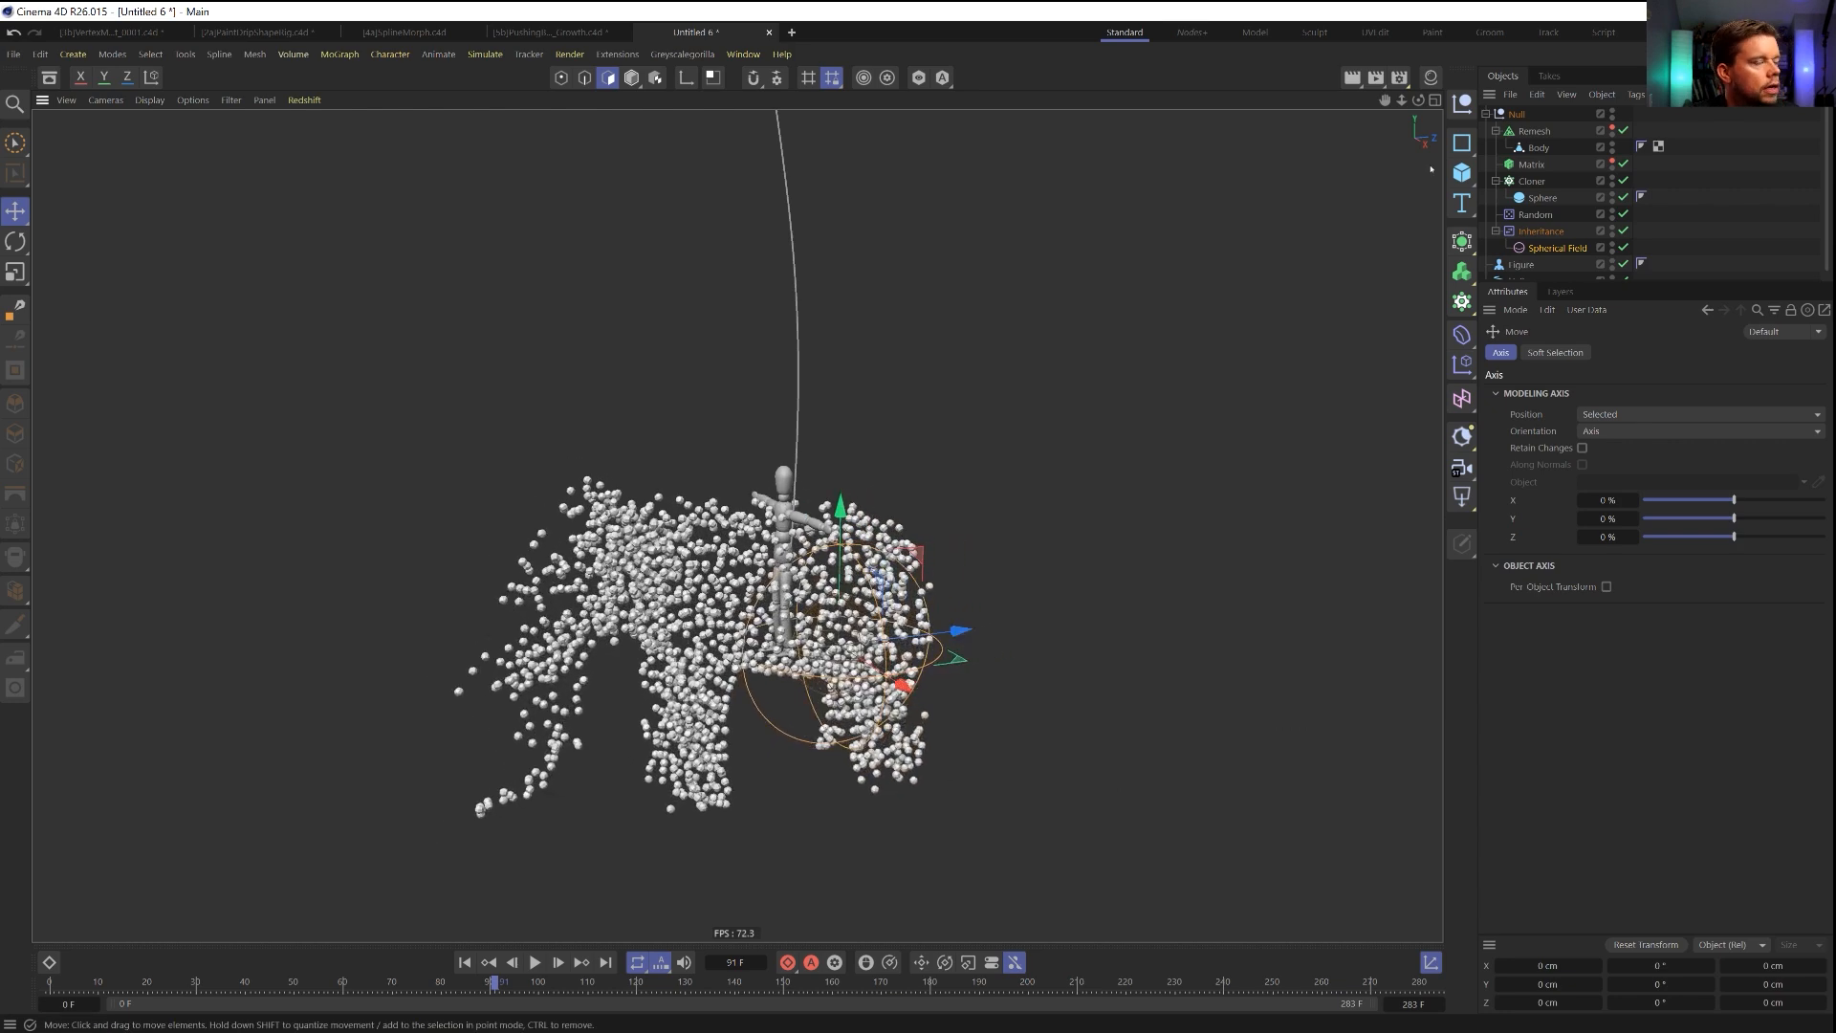
{"action": "left_click", "coordinate": [1557, 249]}
{"action": "left_click", "coordinate": [1784, 357]}
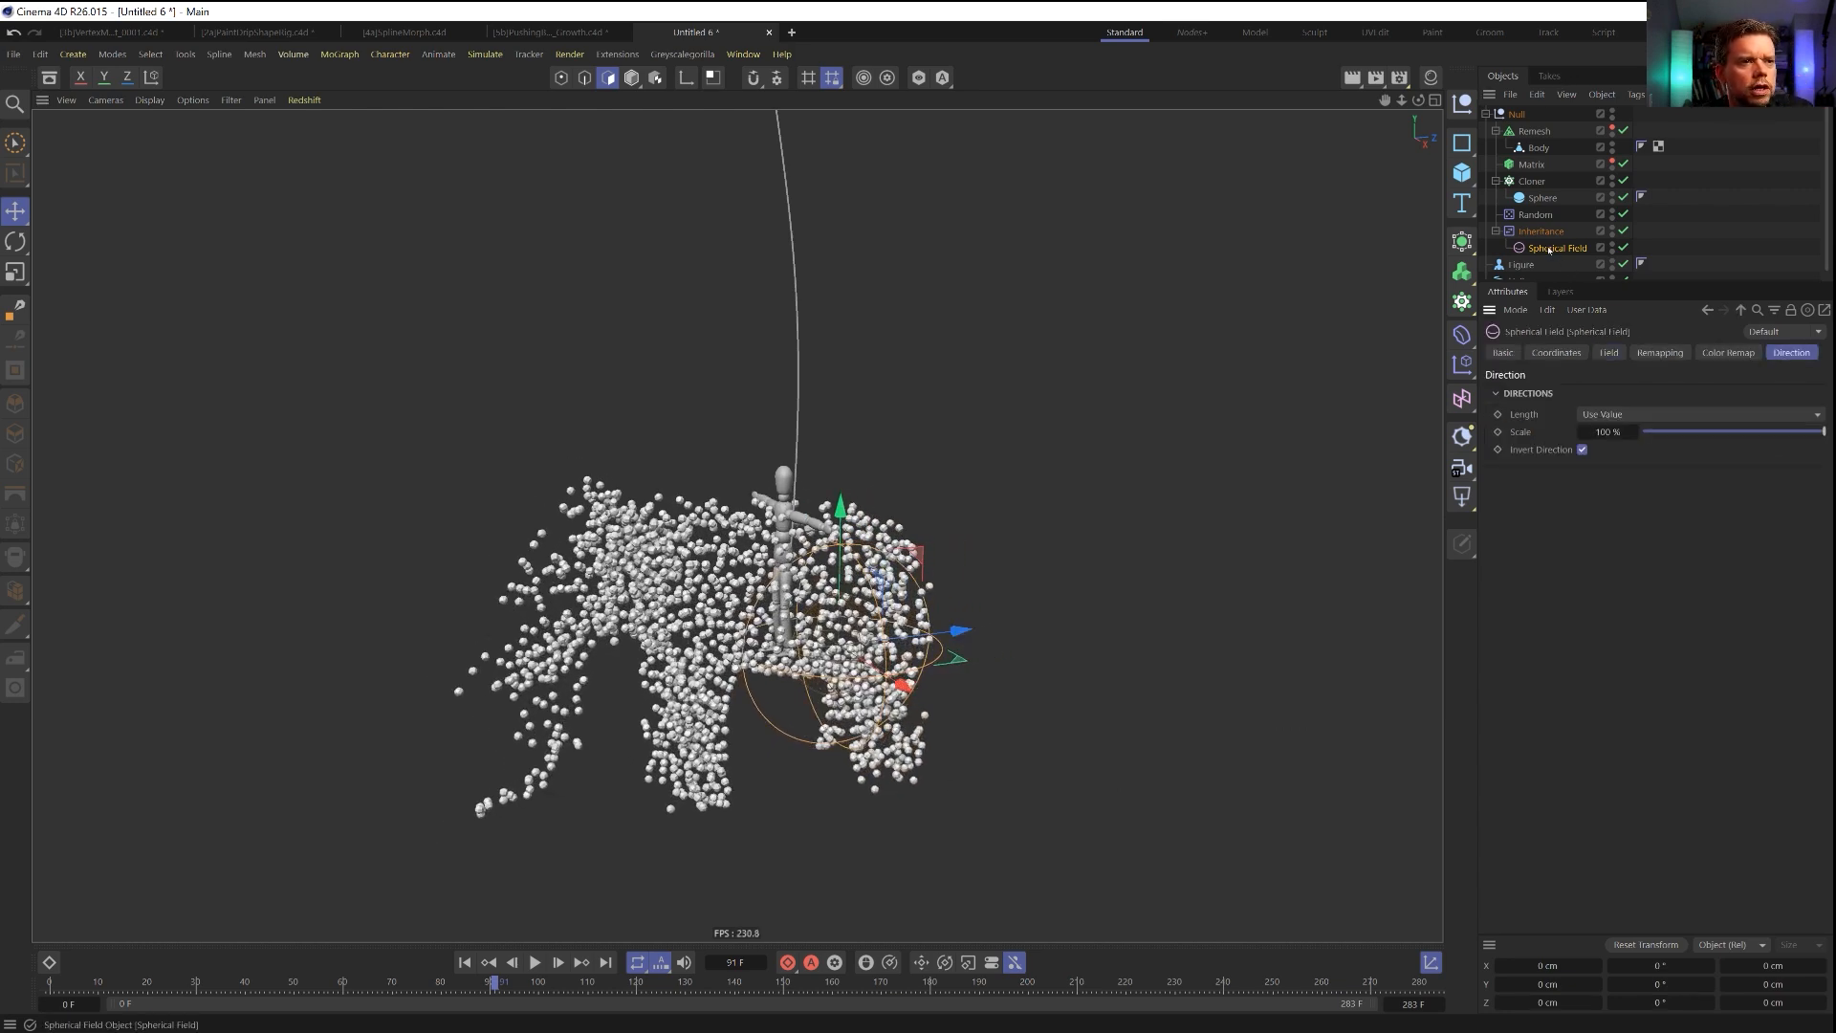
{"action": "left_click_drag", "start_coordinate": [961, 631], "coordinate": [1011, 633]}
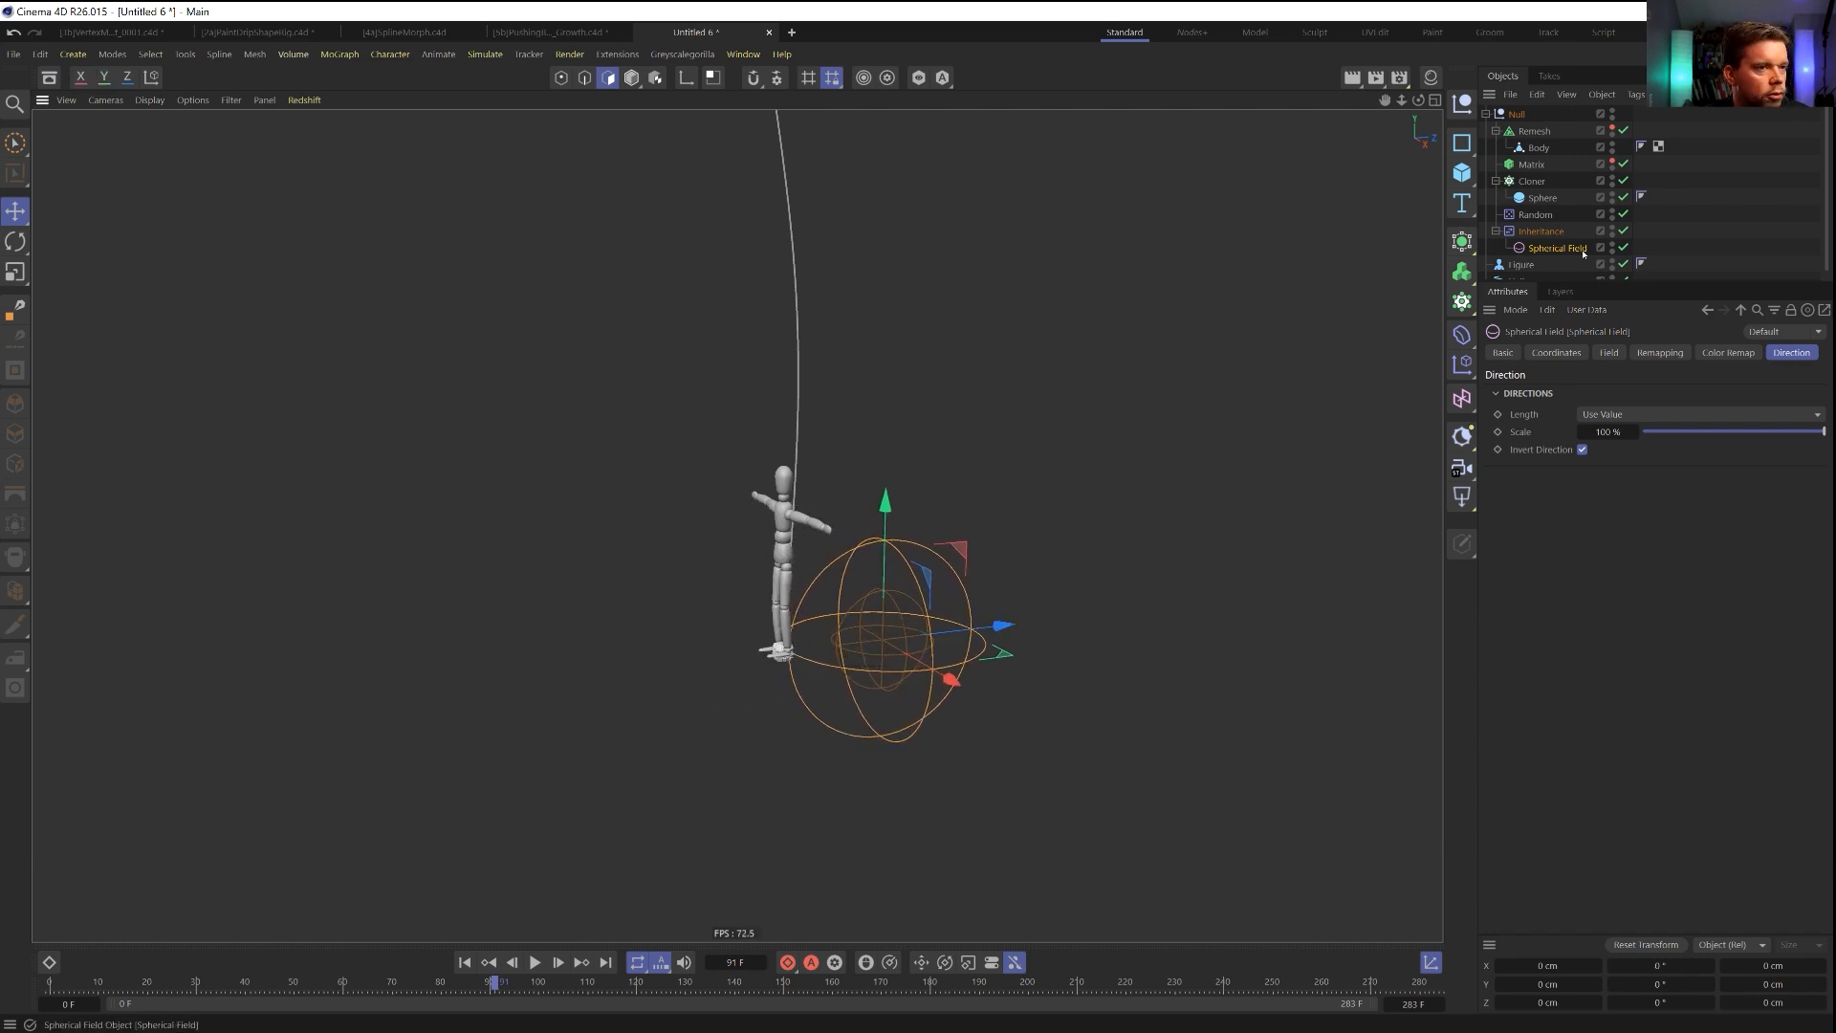
Keyframe the Spherical Field's Z position at frame 91, move it to about 30.5 cm at frame 120, and scrub the result.
{"action": "left_click", "coordinate": [1556, 353]}
{"action": "left_click", "coordinate": [1498, 451]}
{"action": "left_click", "coordinate": [634, 985]}
{"action": "left_click_drag", "start_coordinate": [999, 629], "coordinate": [937, 634]}
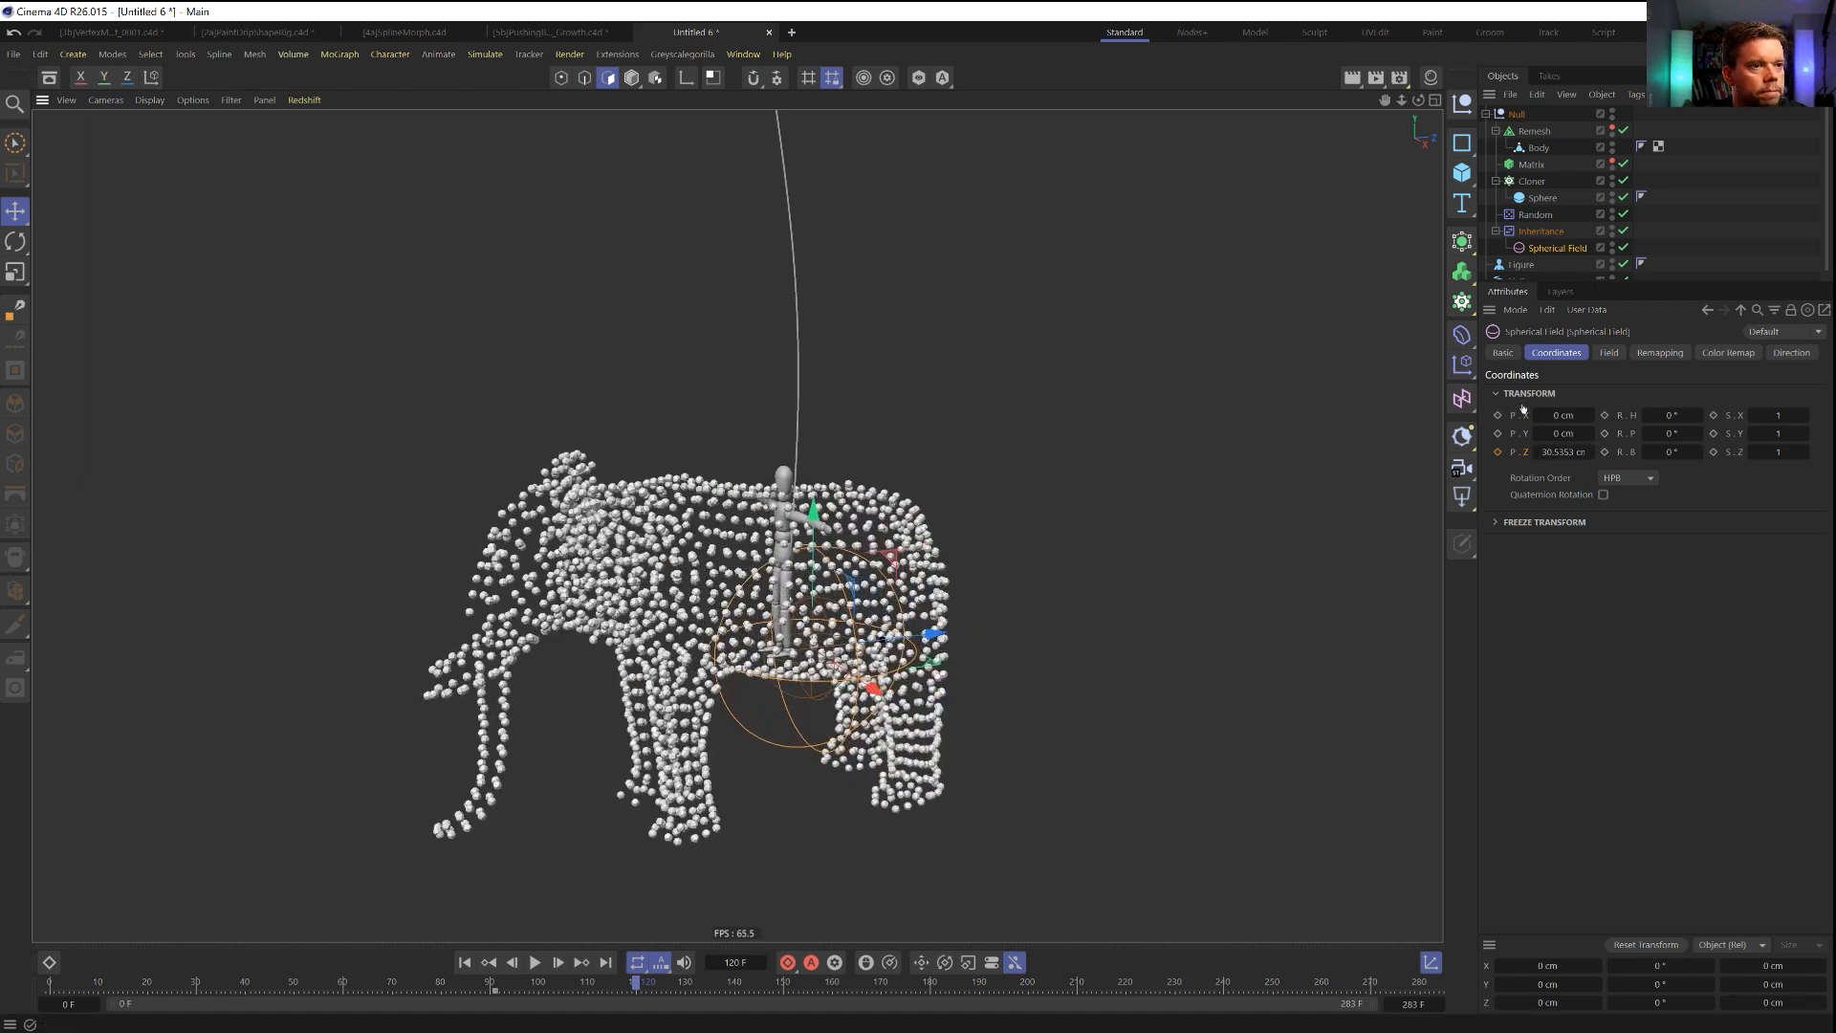
{"action": "left_click", "coordinate": [586, 985]}
{"action": "left_click_drag", "start_coordinate": [587, 991], "coordinate": [512, 993]}
Set both Z position keyframes of the Spherical Field to Linear interpolation and scrub through the morph.
{"action": "left_click_drag", "start_coordinate": [667, 992], "coordinate": [344, 991]}
{"action": "left_click", "coordinate": [1638, 375]}
{"action": "left_click", "coordinate": [1631, 415]}
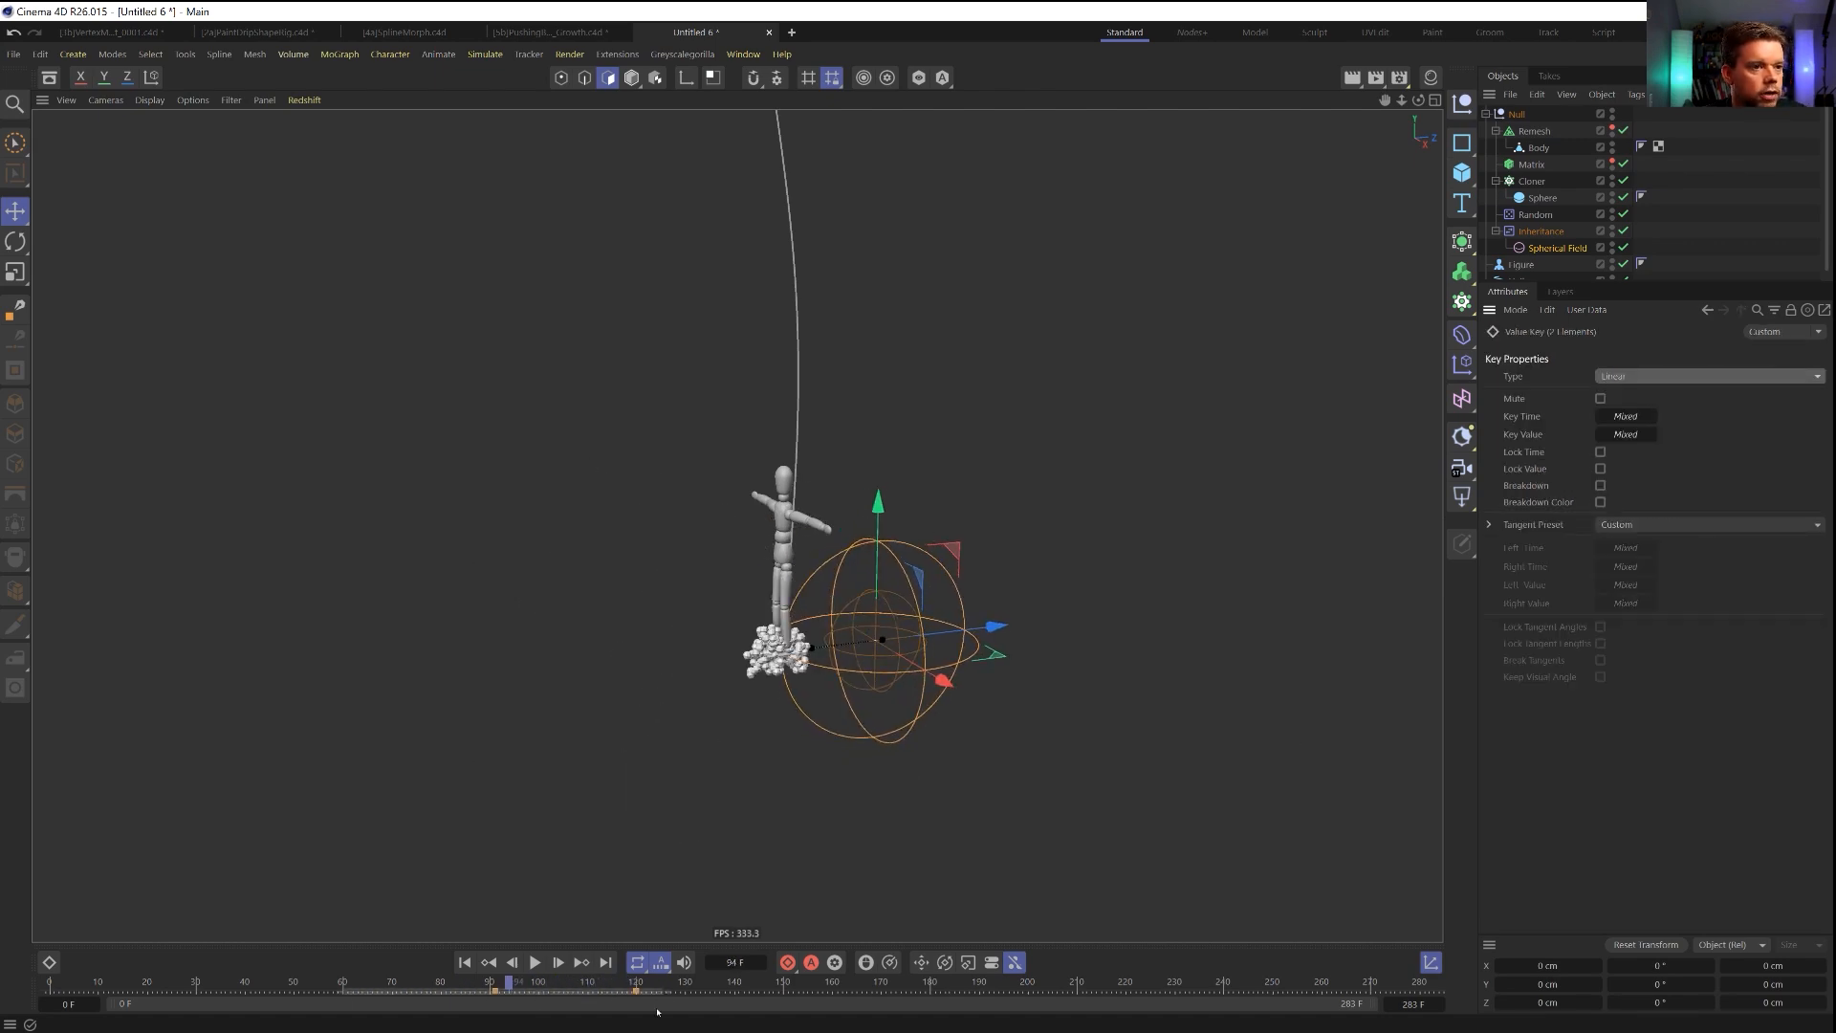
{"action": "left_click_drag", "start_coordinate": [470, 994], "coordinate": [680, 993]}
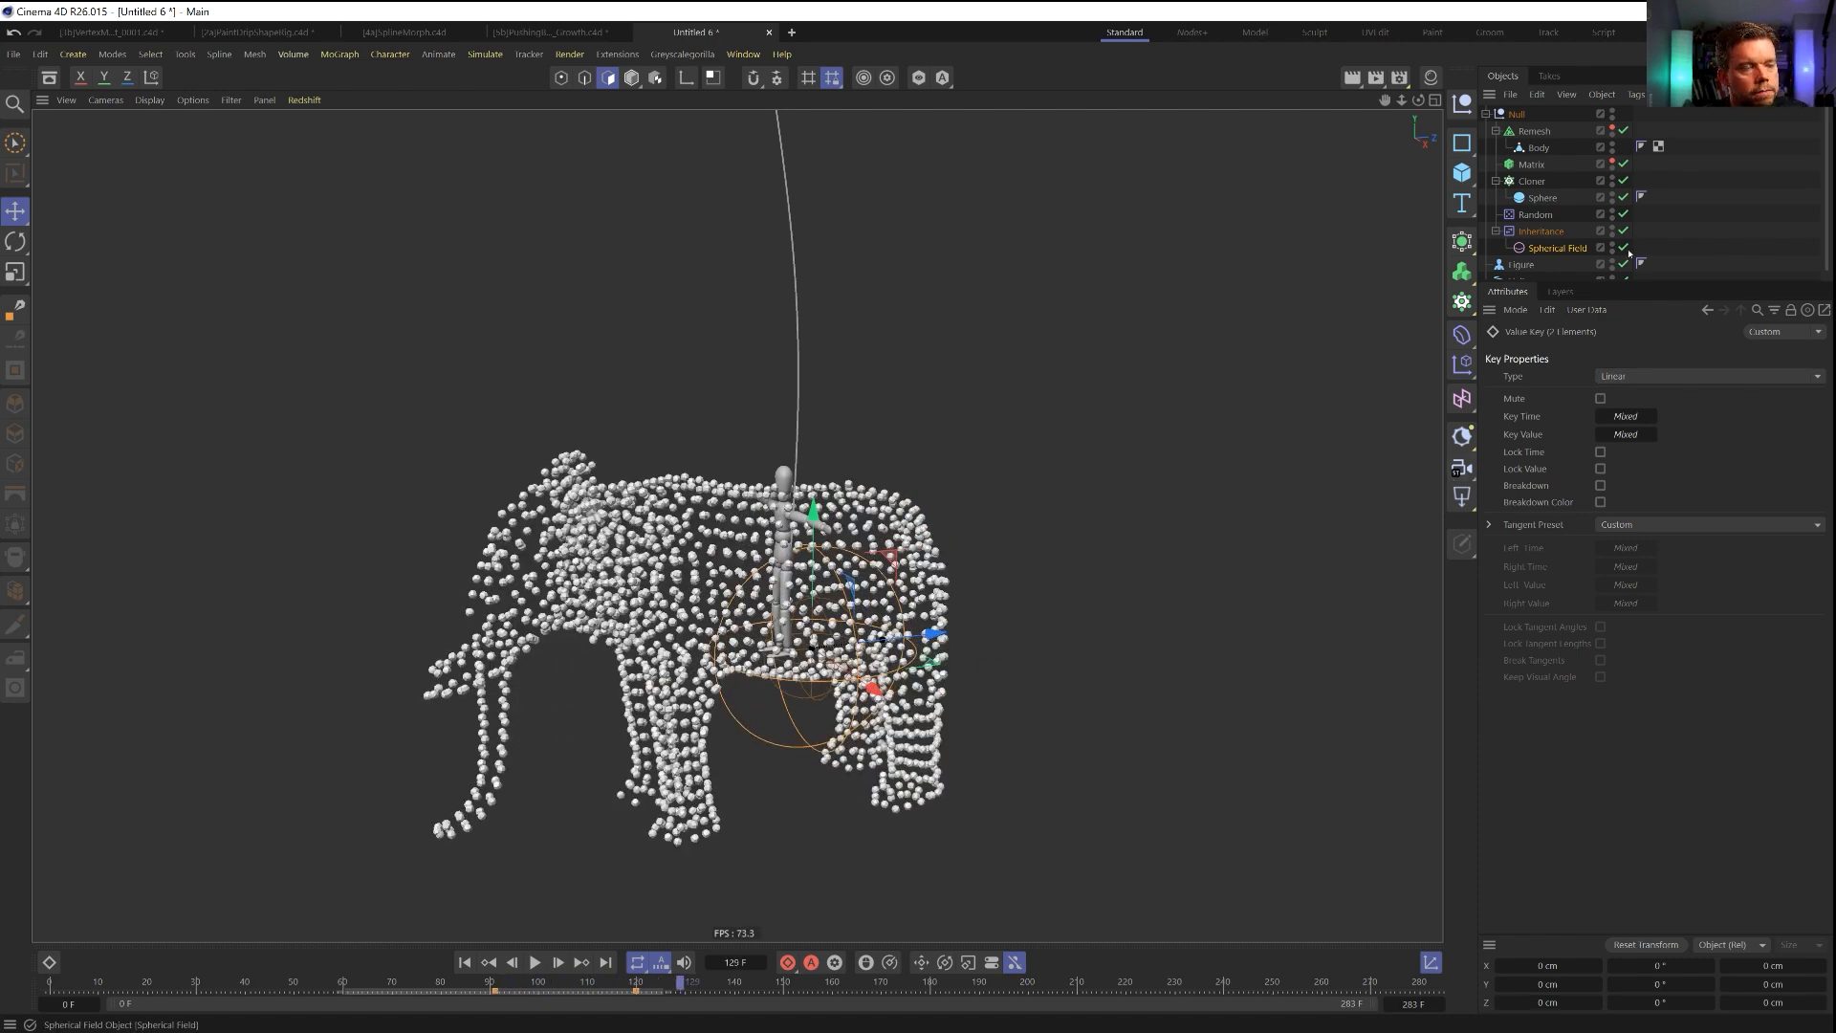
Set the Spherical Field's remapping contour mode to Curve and bend the spline into a steep start with a soft ease at the end.
{"action": "left_click", "coordinate": [1556, 248]}
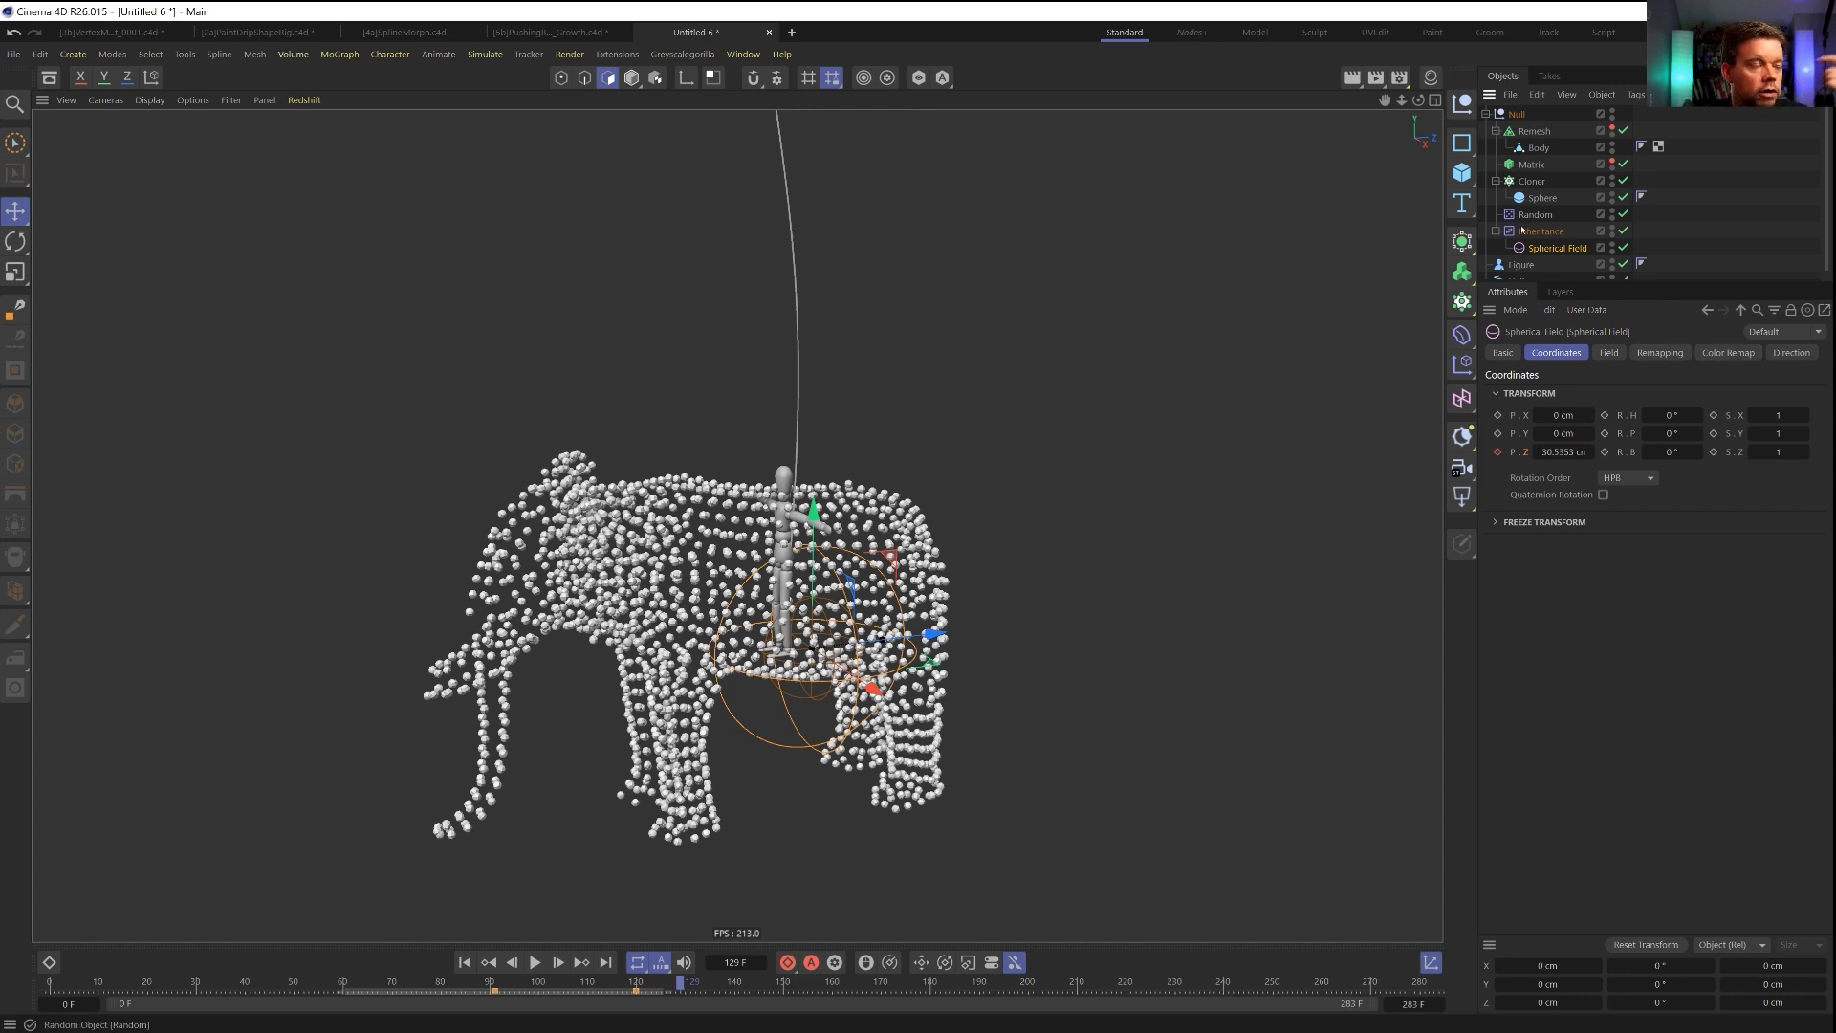
{"action": "left_click", "coordinate": [1662, 353]}
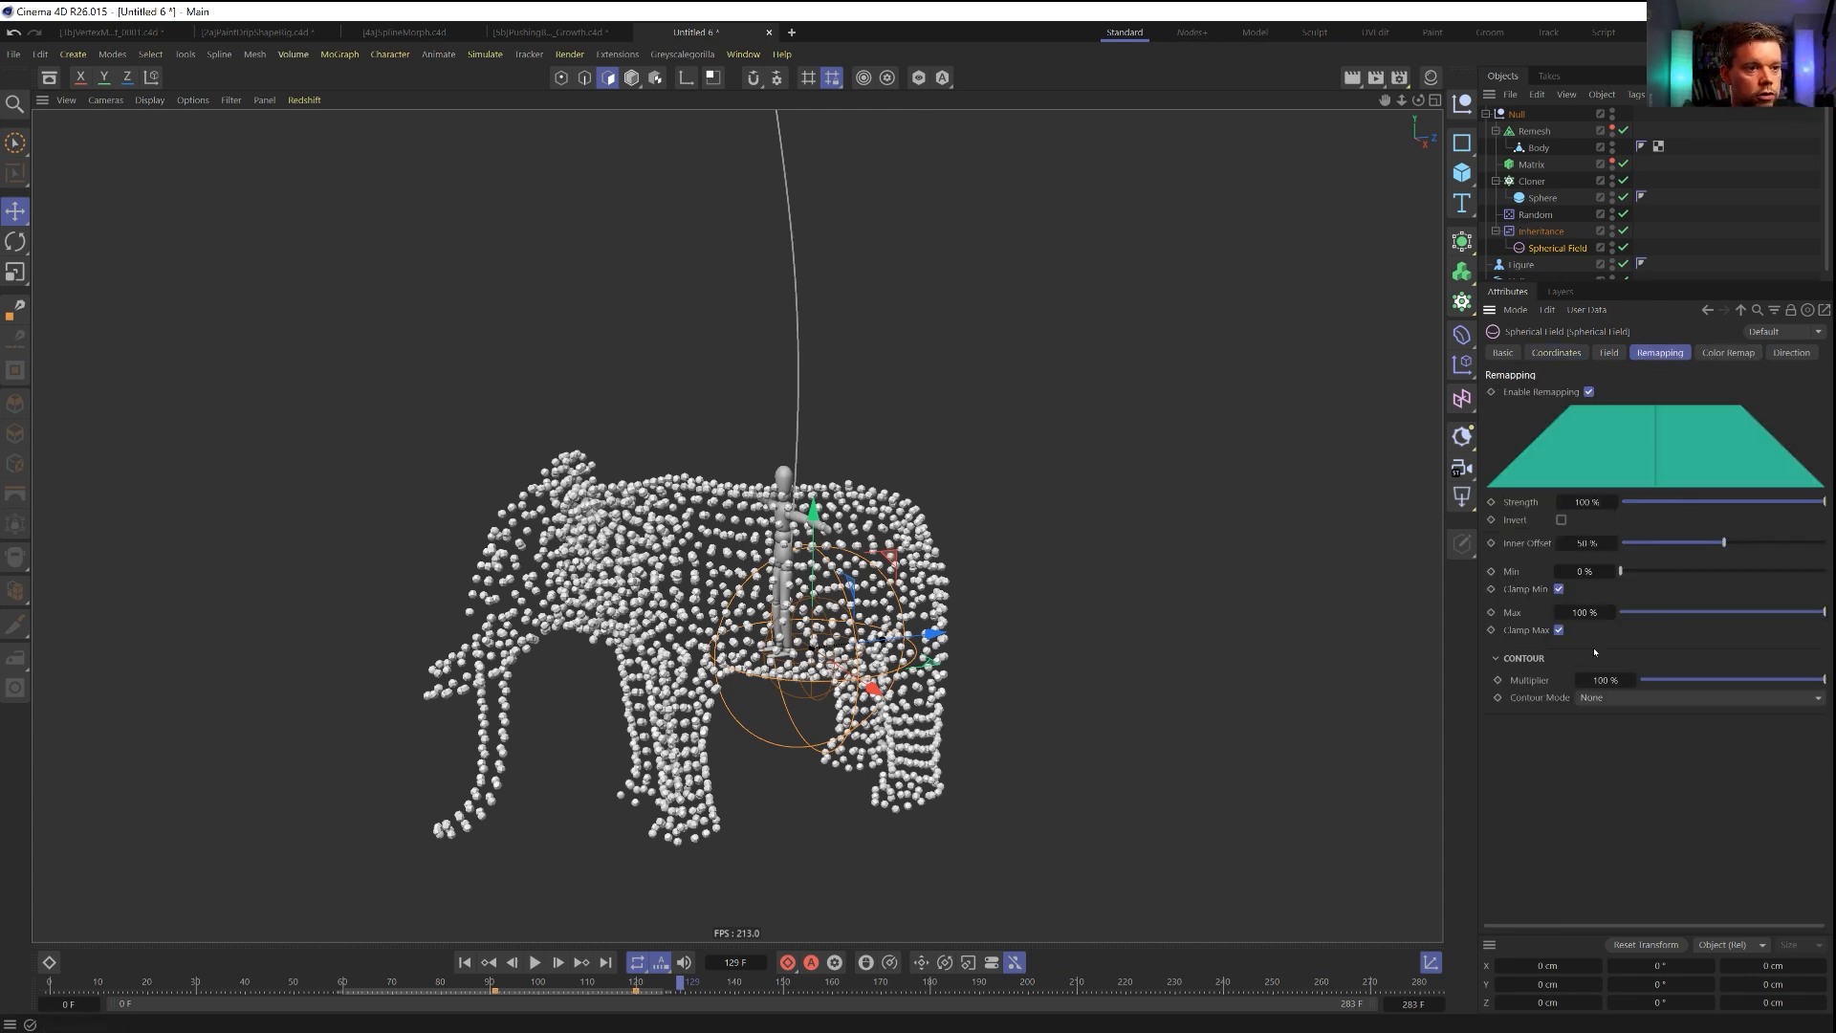
{"action": "left_click", "coordinate": [1592, 699]}
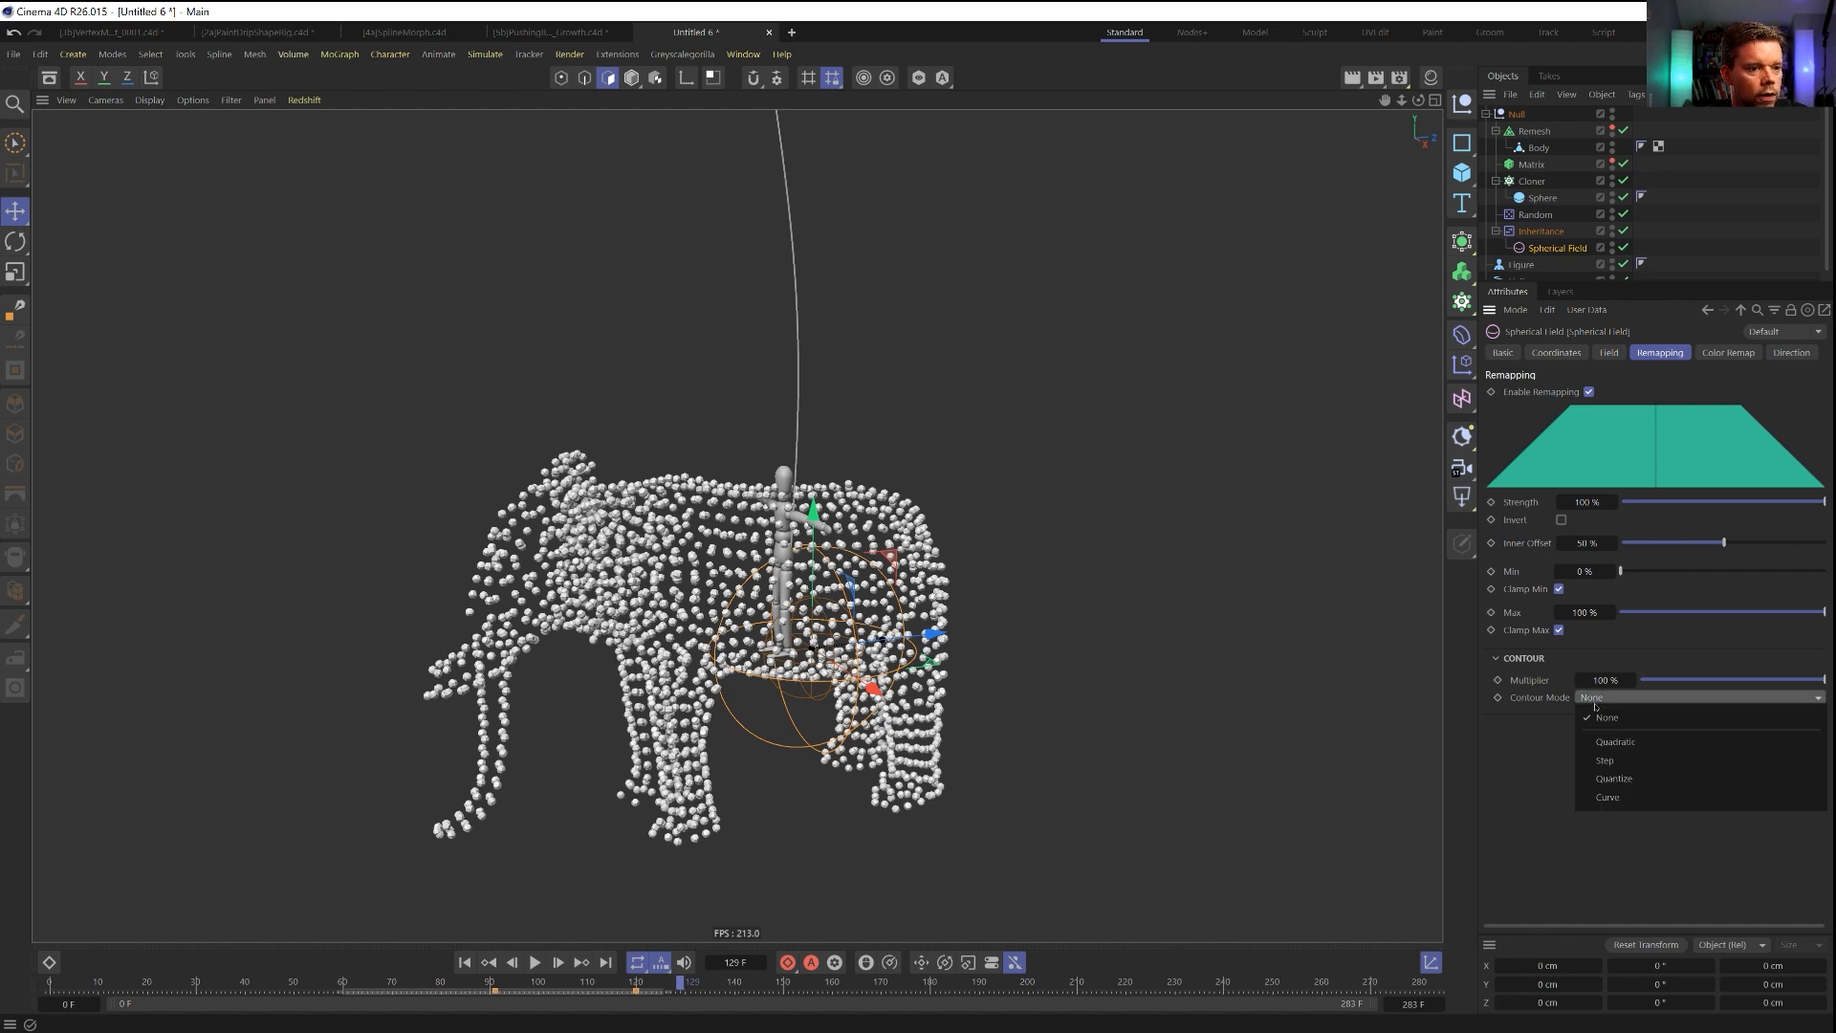
{"action": "left_click", "coordinate": [1633, 803]}
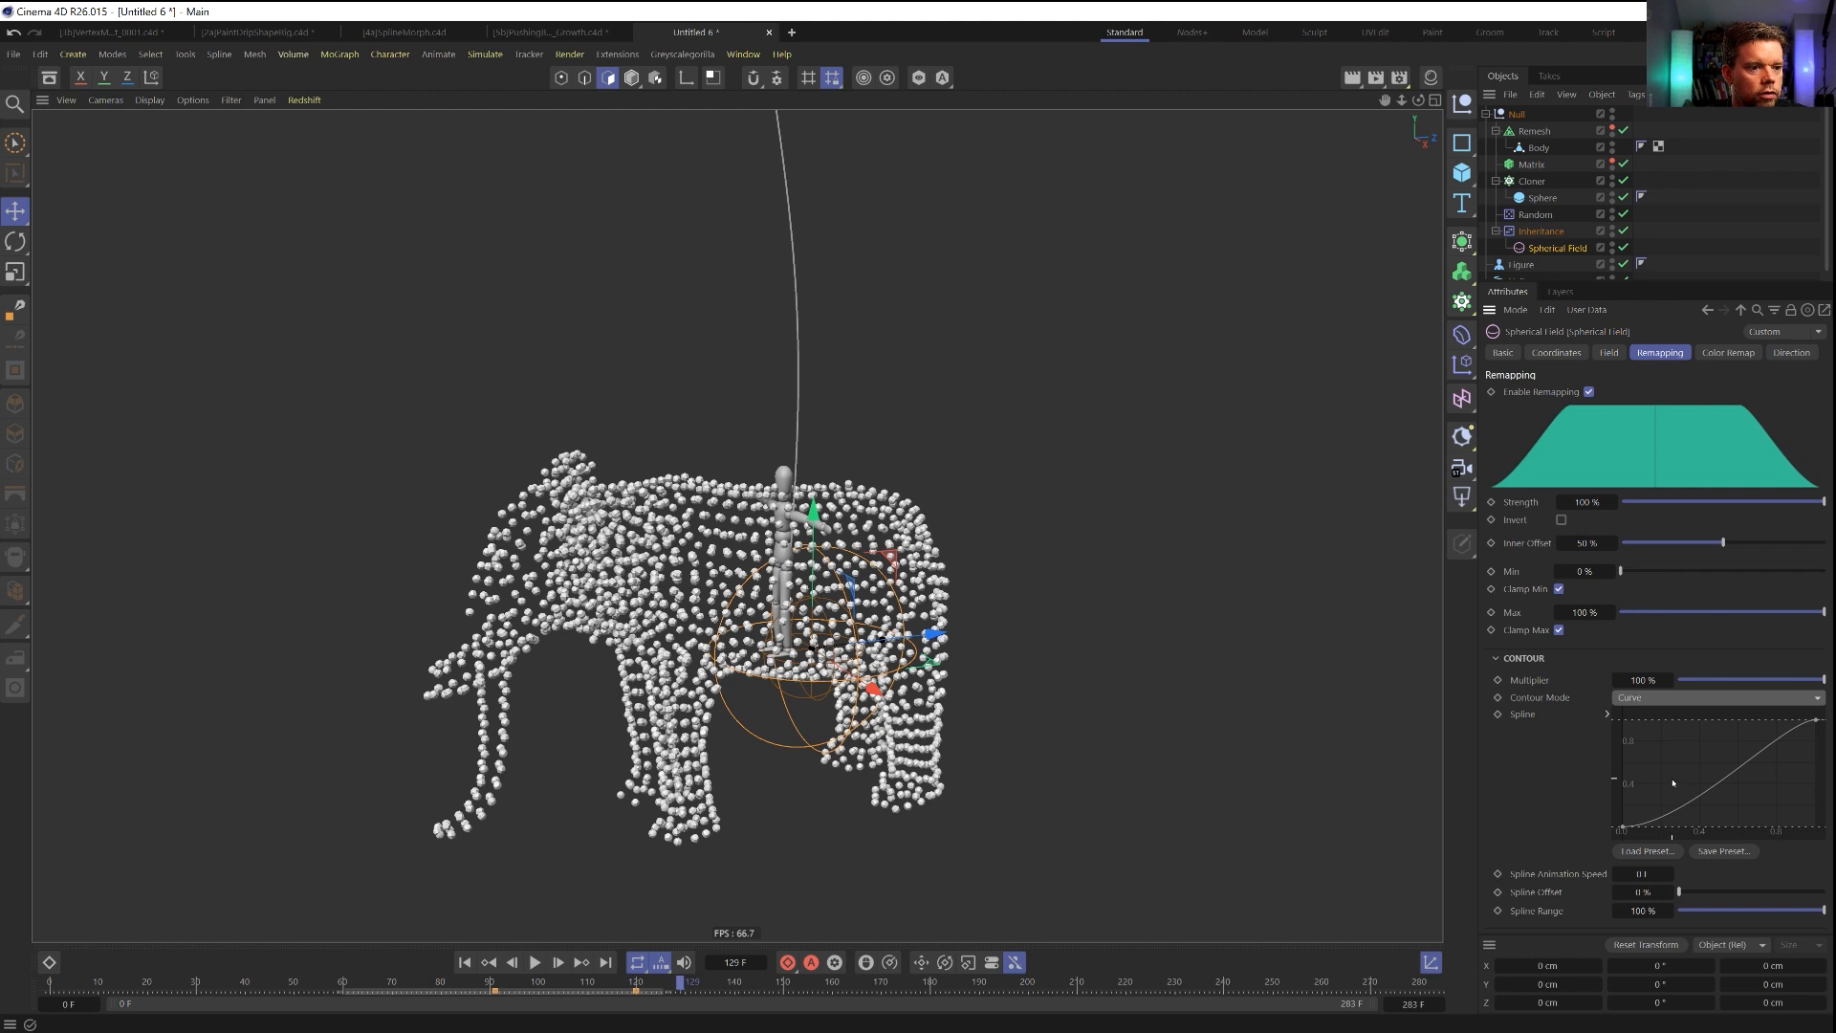
{"action": "left_click", "coordinate": [1623, 826]}
{"action": "left_click_drag", "start_coordinate": [1670, 830], "coordinate": [1623, 771]}
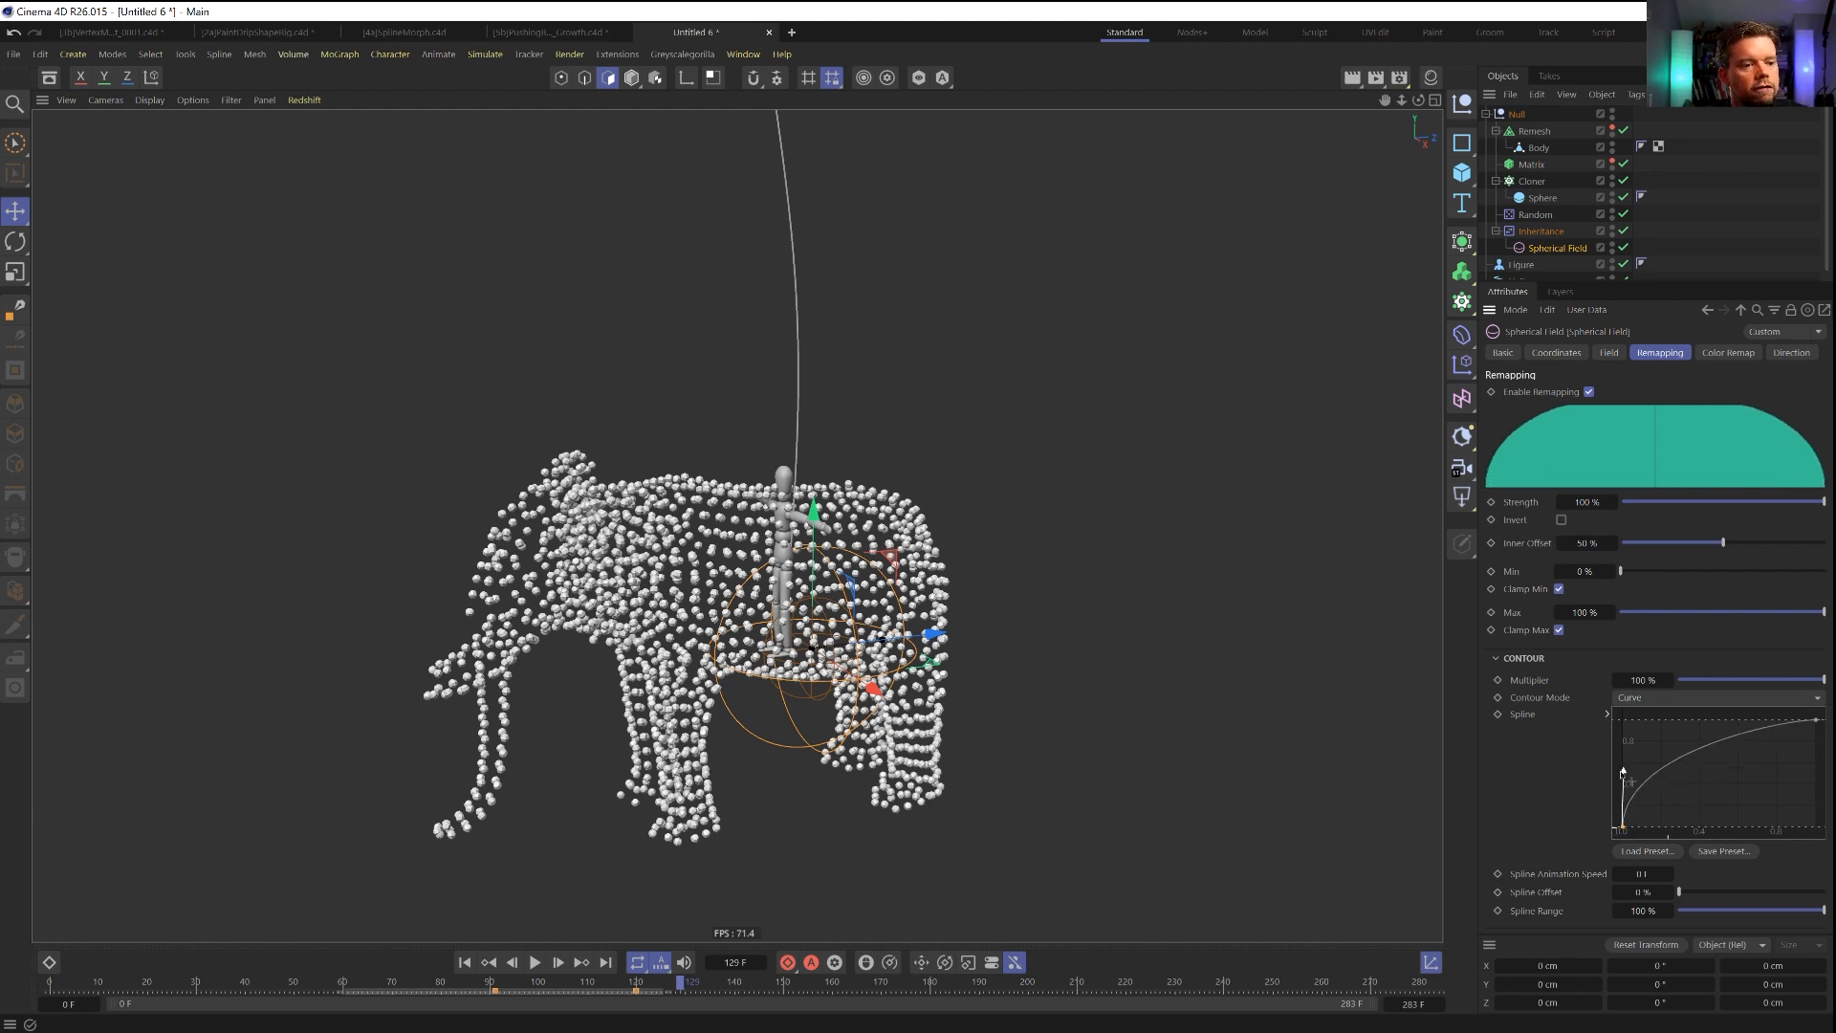
{"action": "left_click", "coordinate": [1815, 719]}
{"action": "left_click_drag", "start_coordinate": [1792, 722], "coordinate": [1743, 720]}
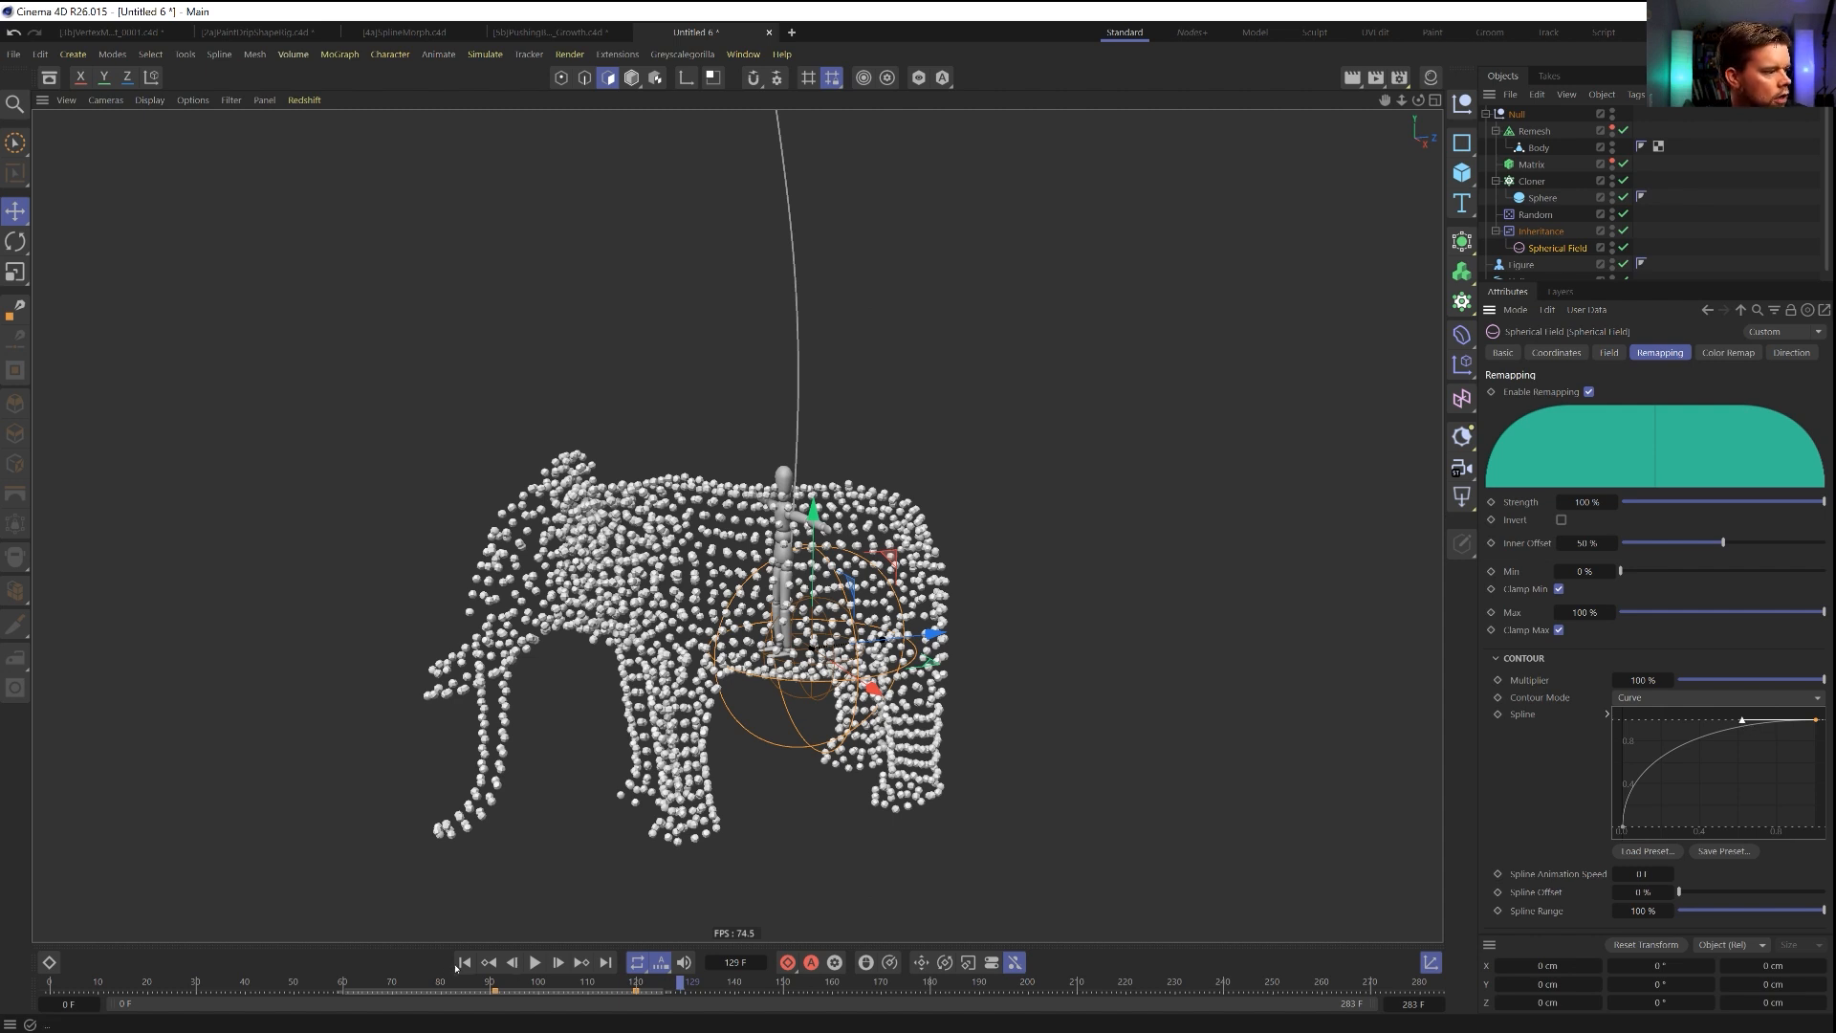
Play back the eased morph and move the Spherical Field's first Z position keyframe to frame 60.
{"action": "left_click", "coordinate": [536, 964]}
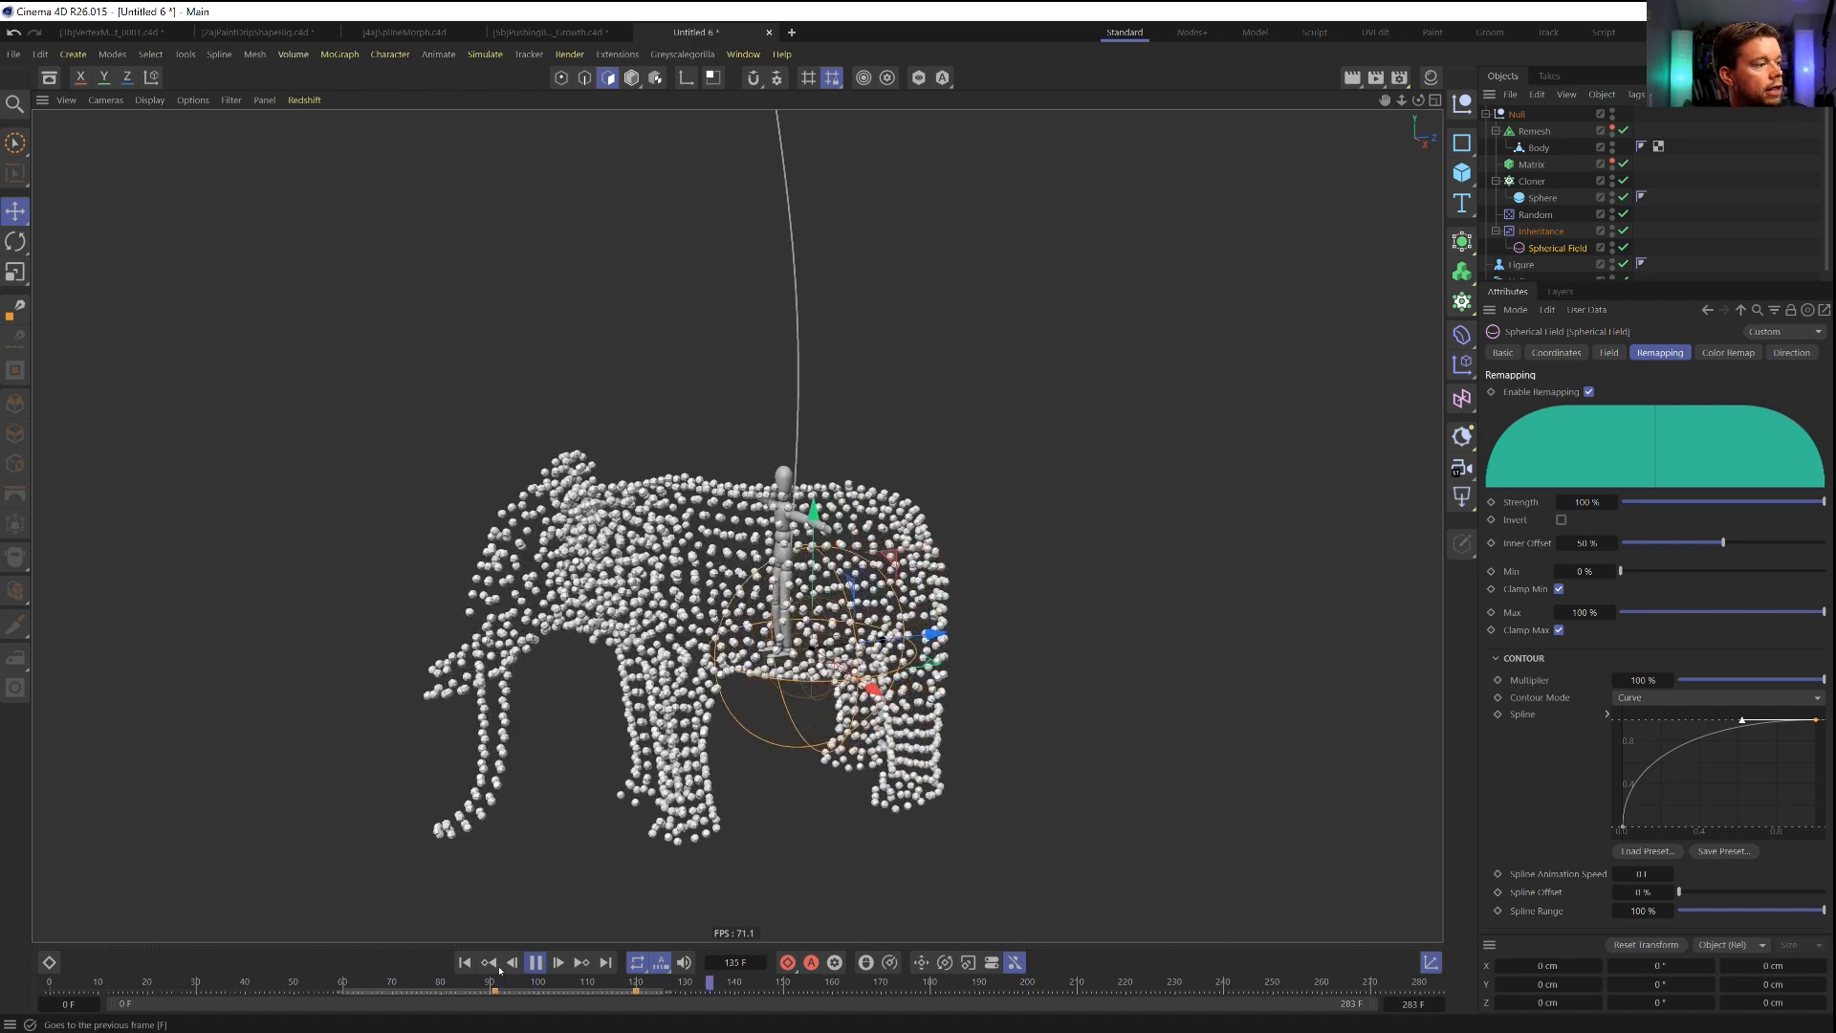
{"action": "left_click", "coordinate": [465, 962]}
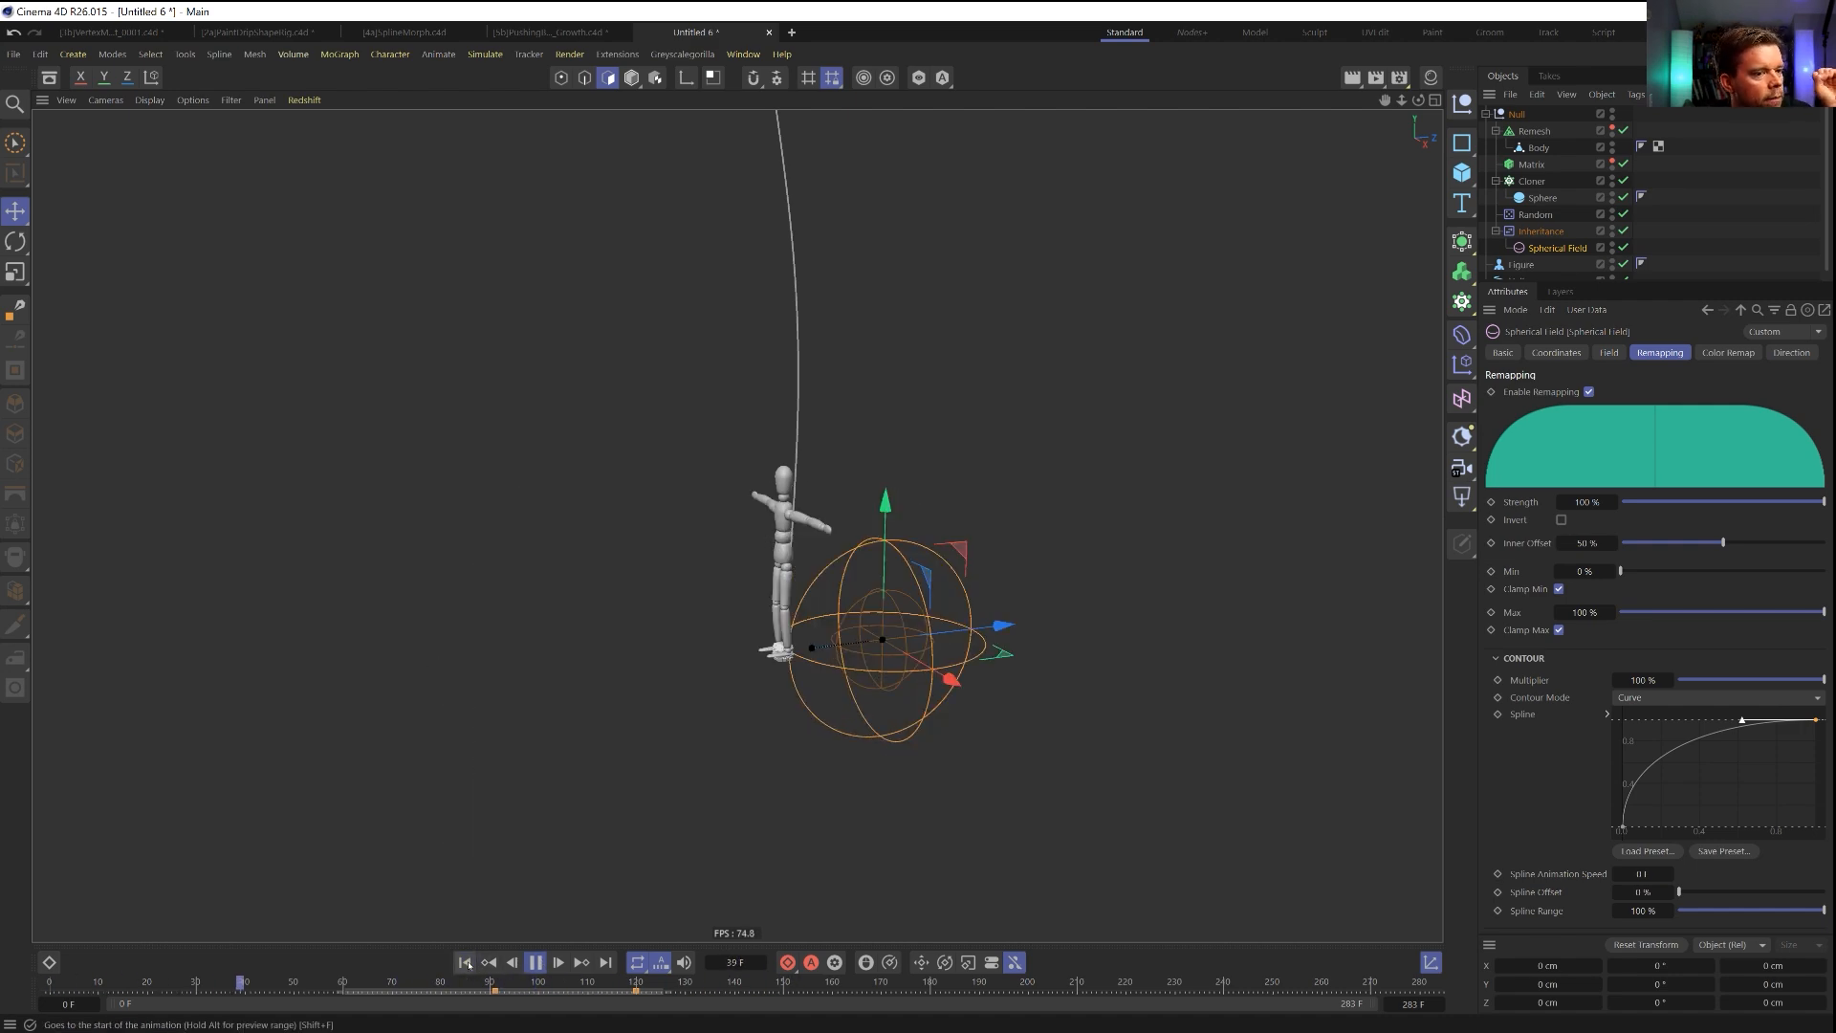
{"action": "left_click", "coordinate": [536, 962]}
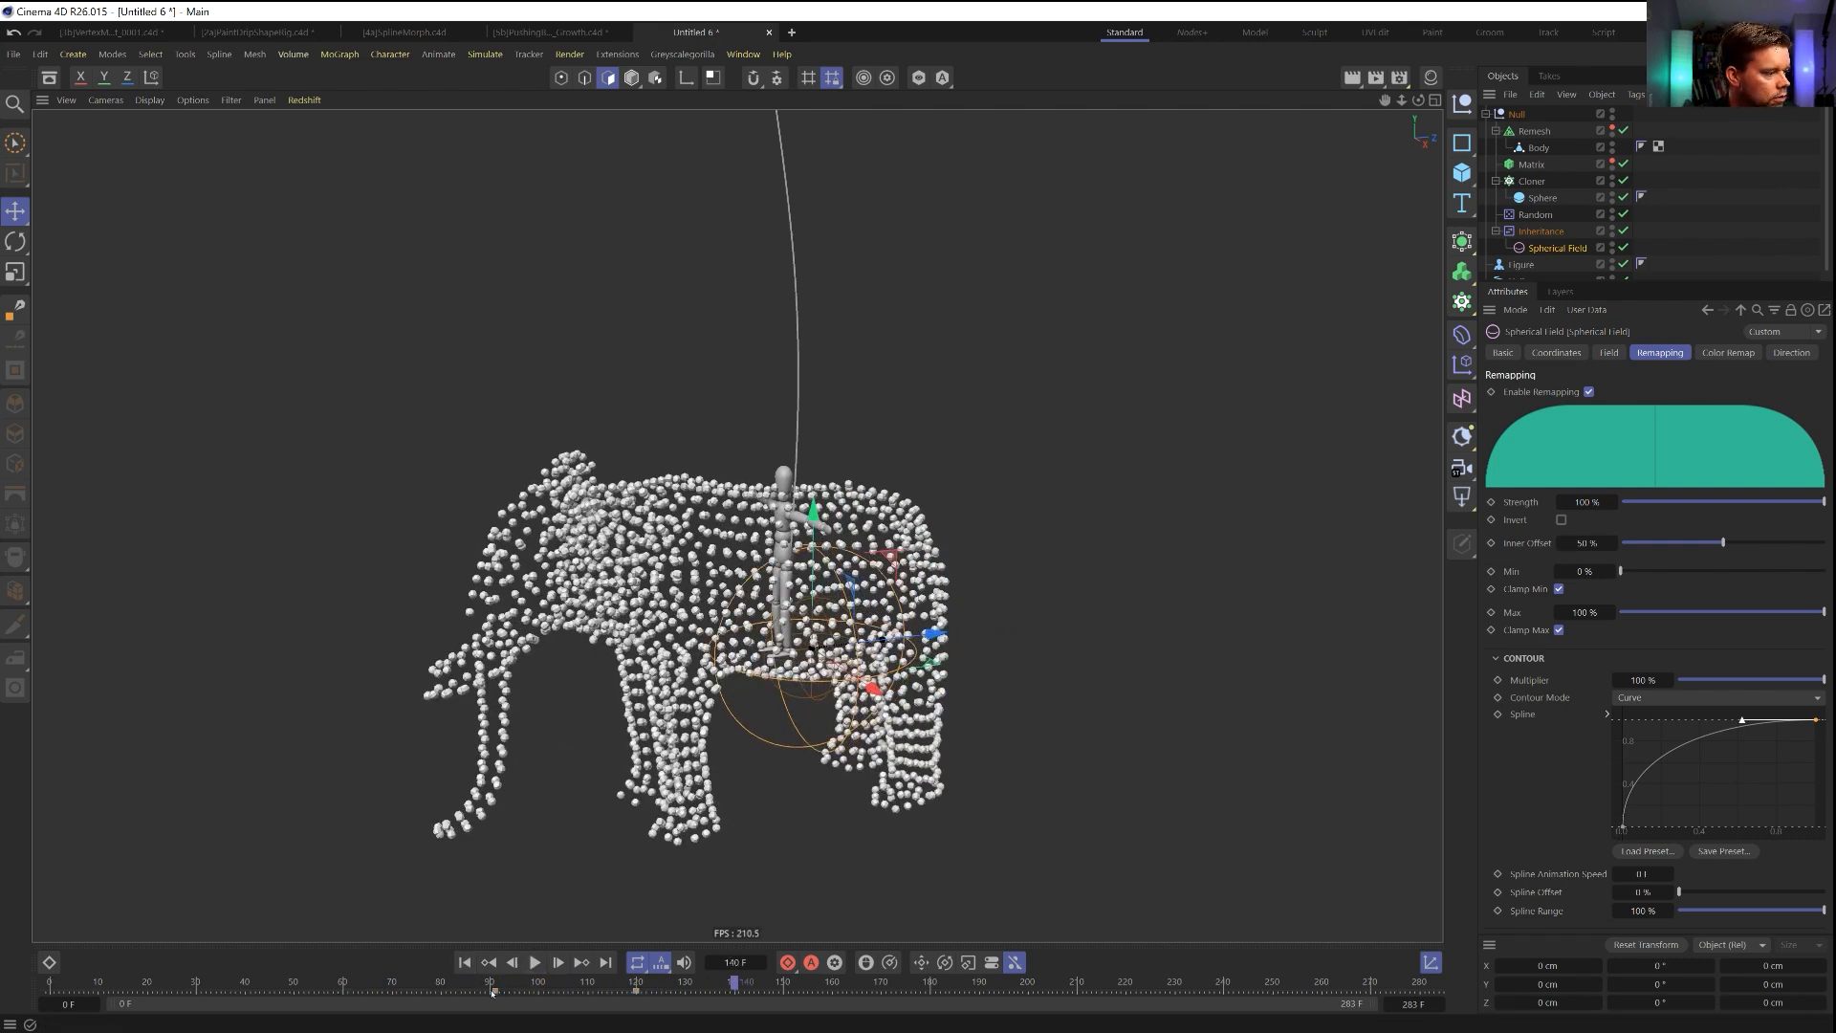
{"action": "left_click", "coordinate": [378, 991]}
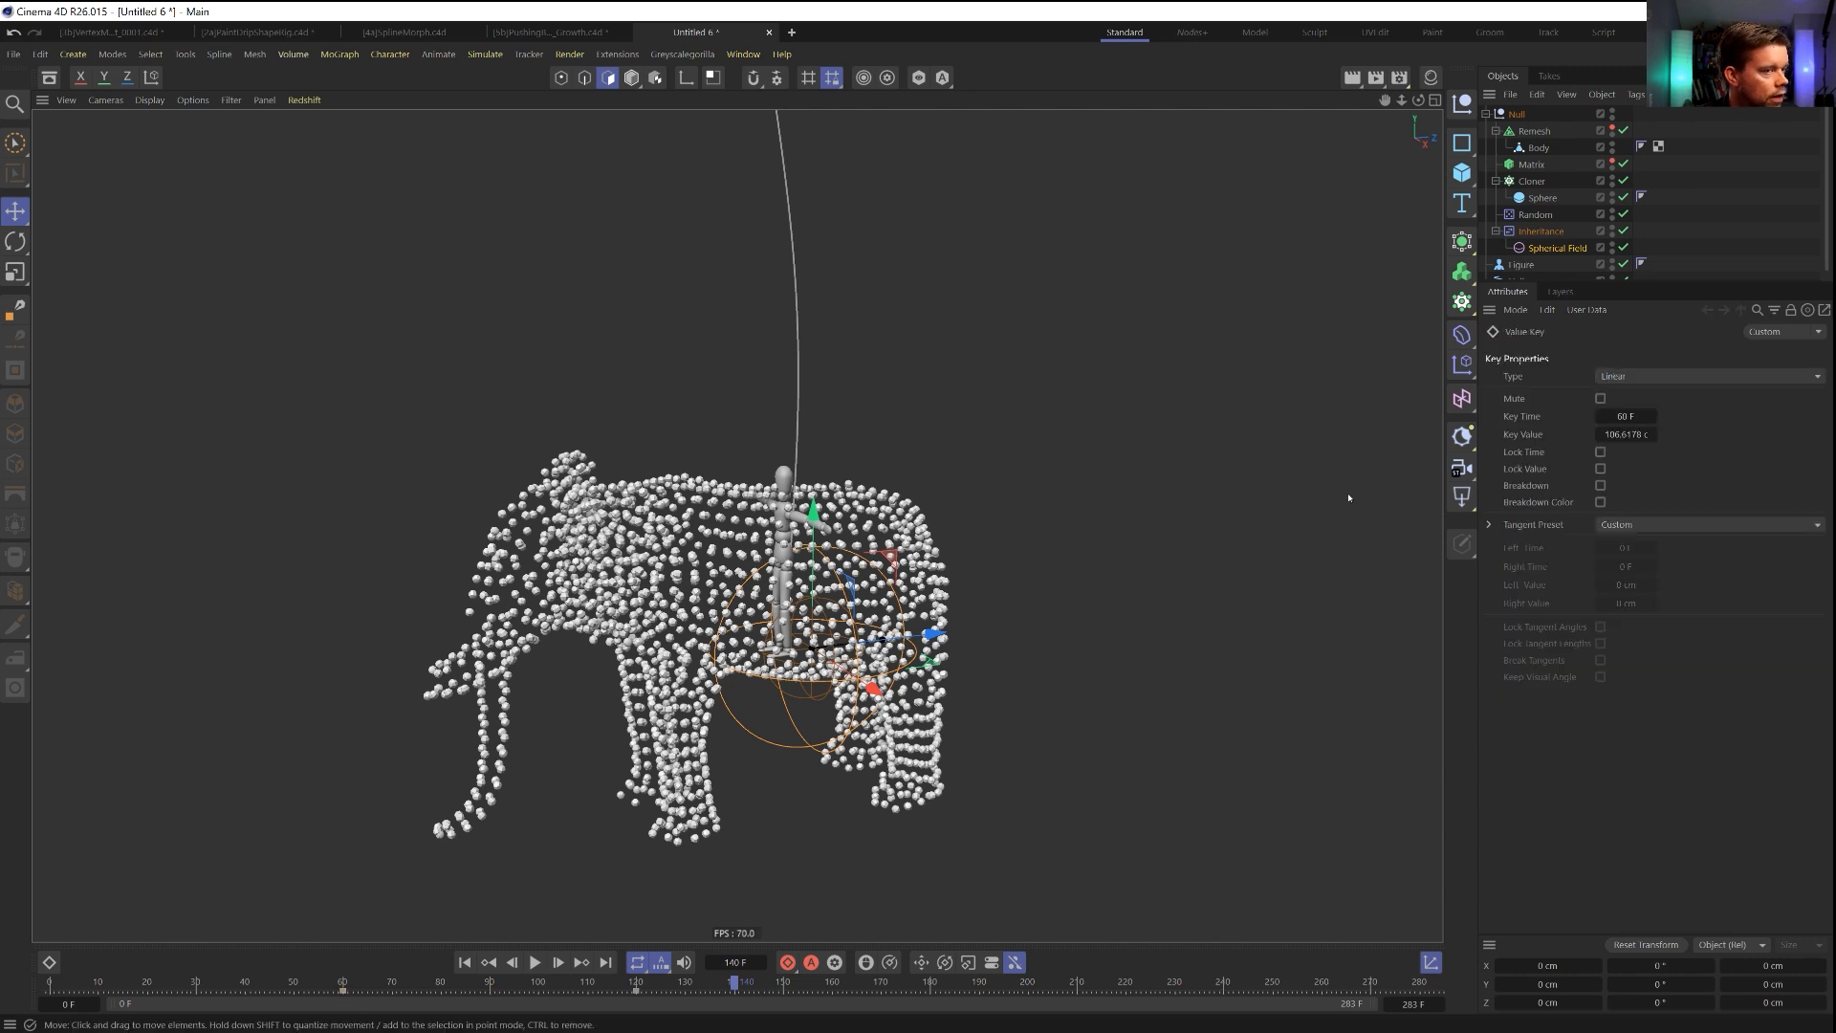
Steepen the Spherical Field's contour curve by lengthening the tangents of its end and start points.
{"action": "left_click", "coordinate": [1539, 232]}
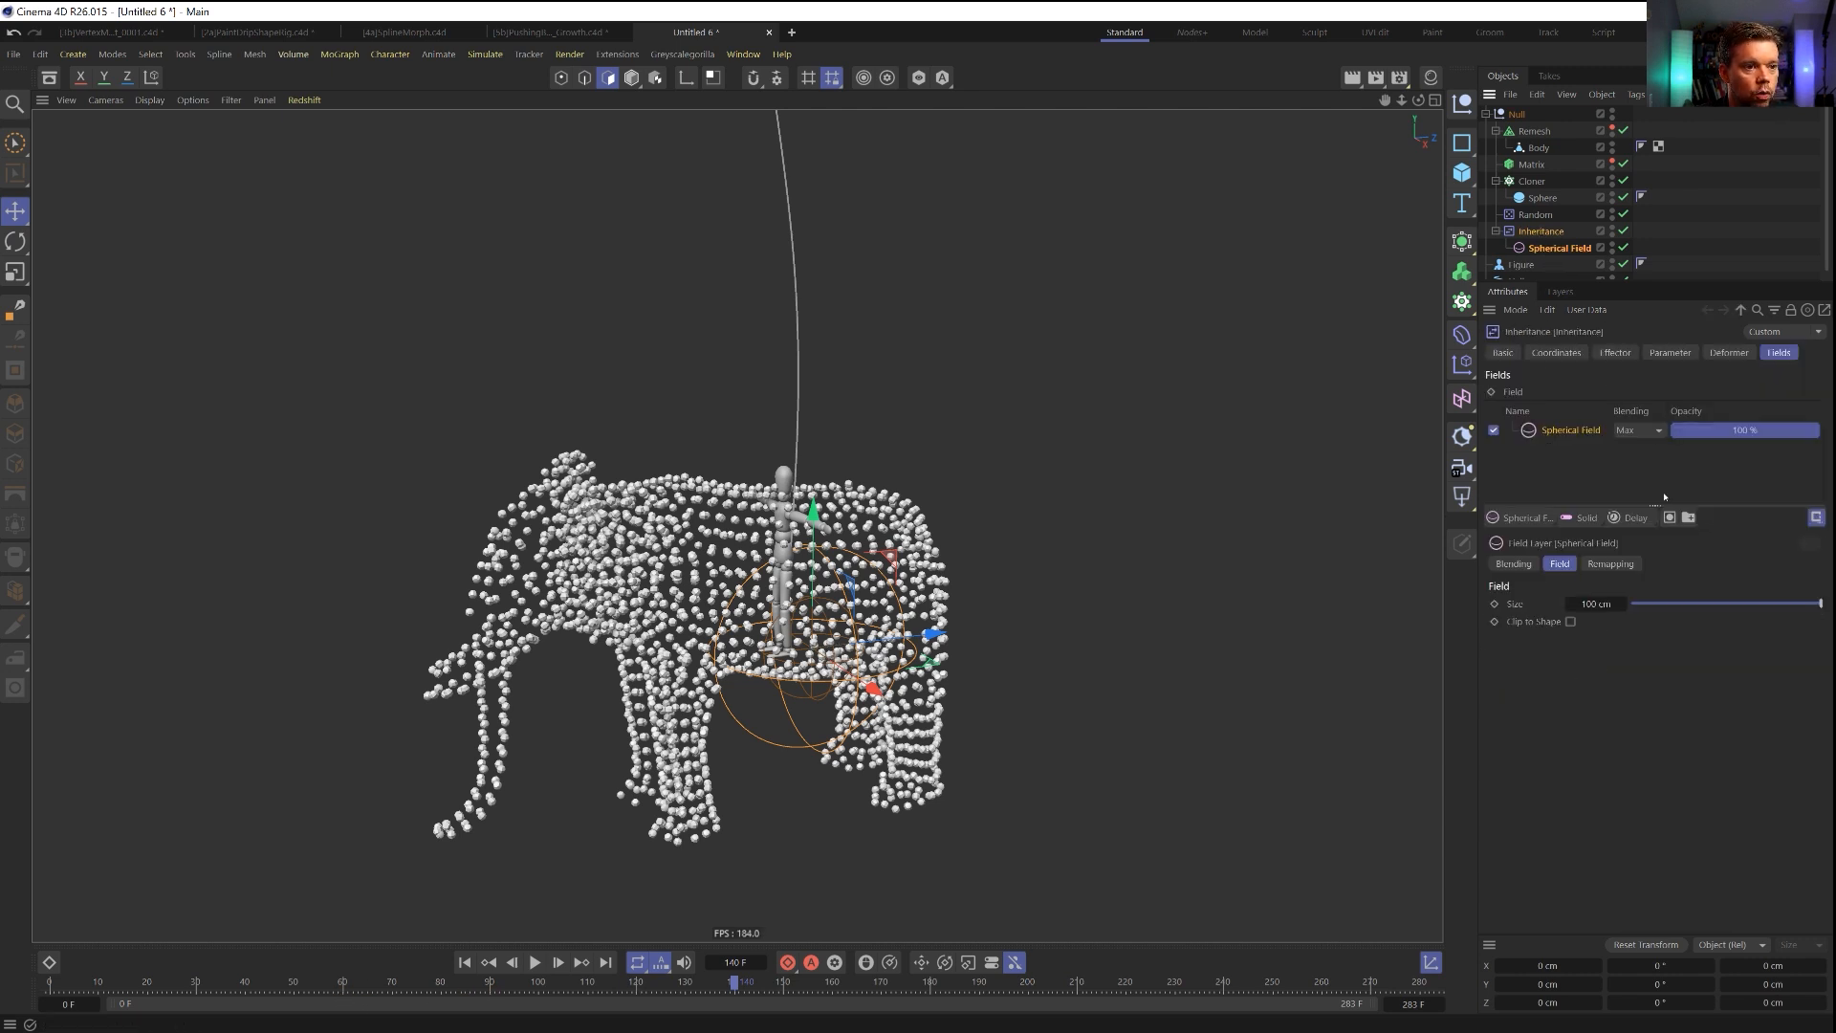
{"action": "left_click", "coordinate": [1551, 250]}
{"action": "left_click_drag", "start_coordinate": [1743, 721], "coordinate": [1710, 719]}
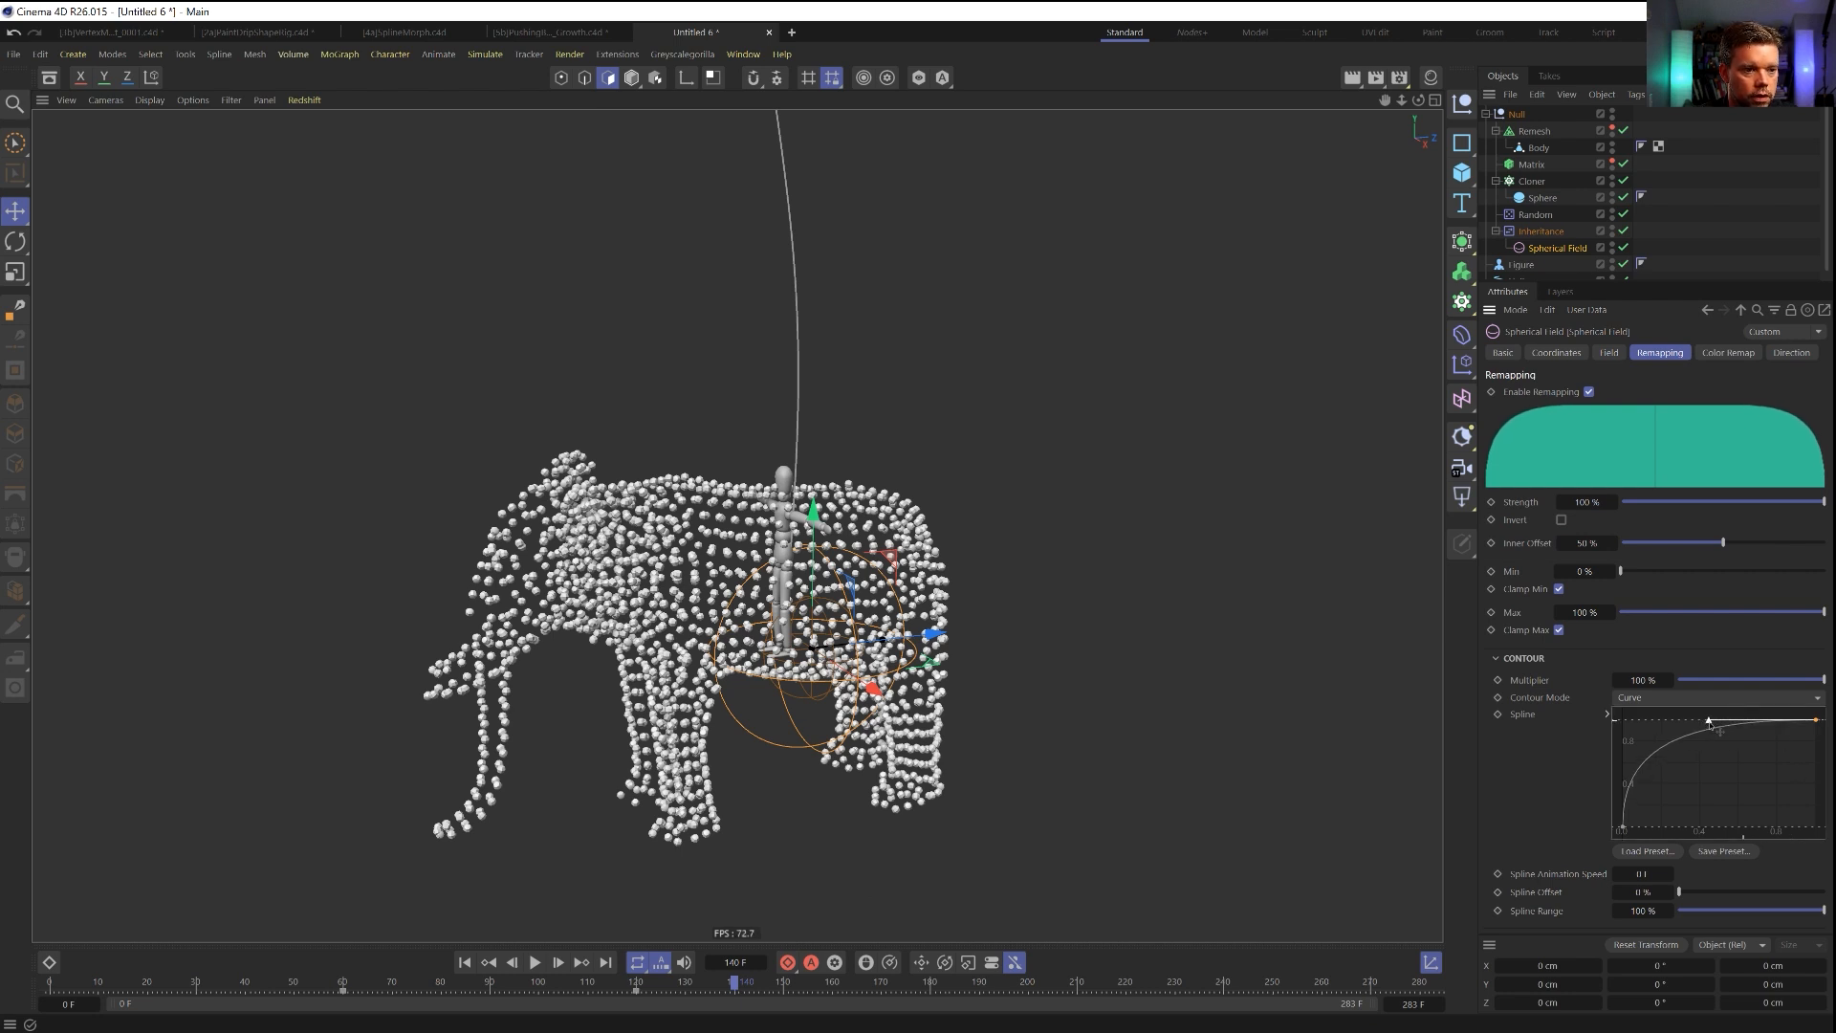
{"action": "left_click", "coordinate": [1622, 822]}
{"action": "left_click_drag", "start_coordinate": [1622, 772], "coordinate": [1623, 758]}
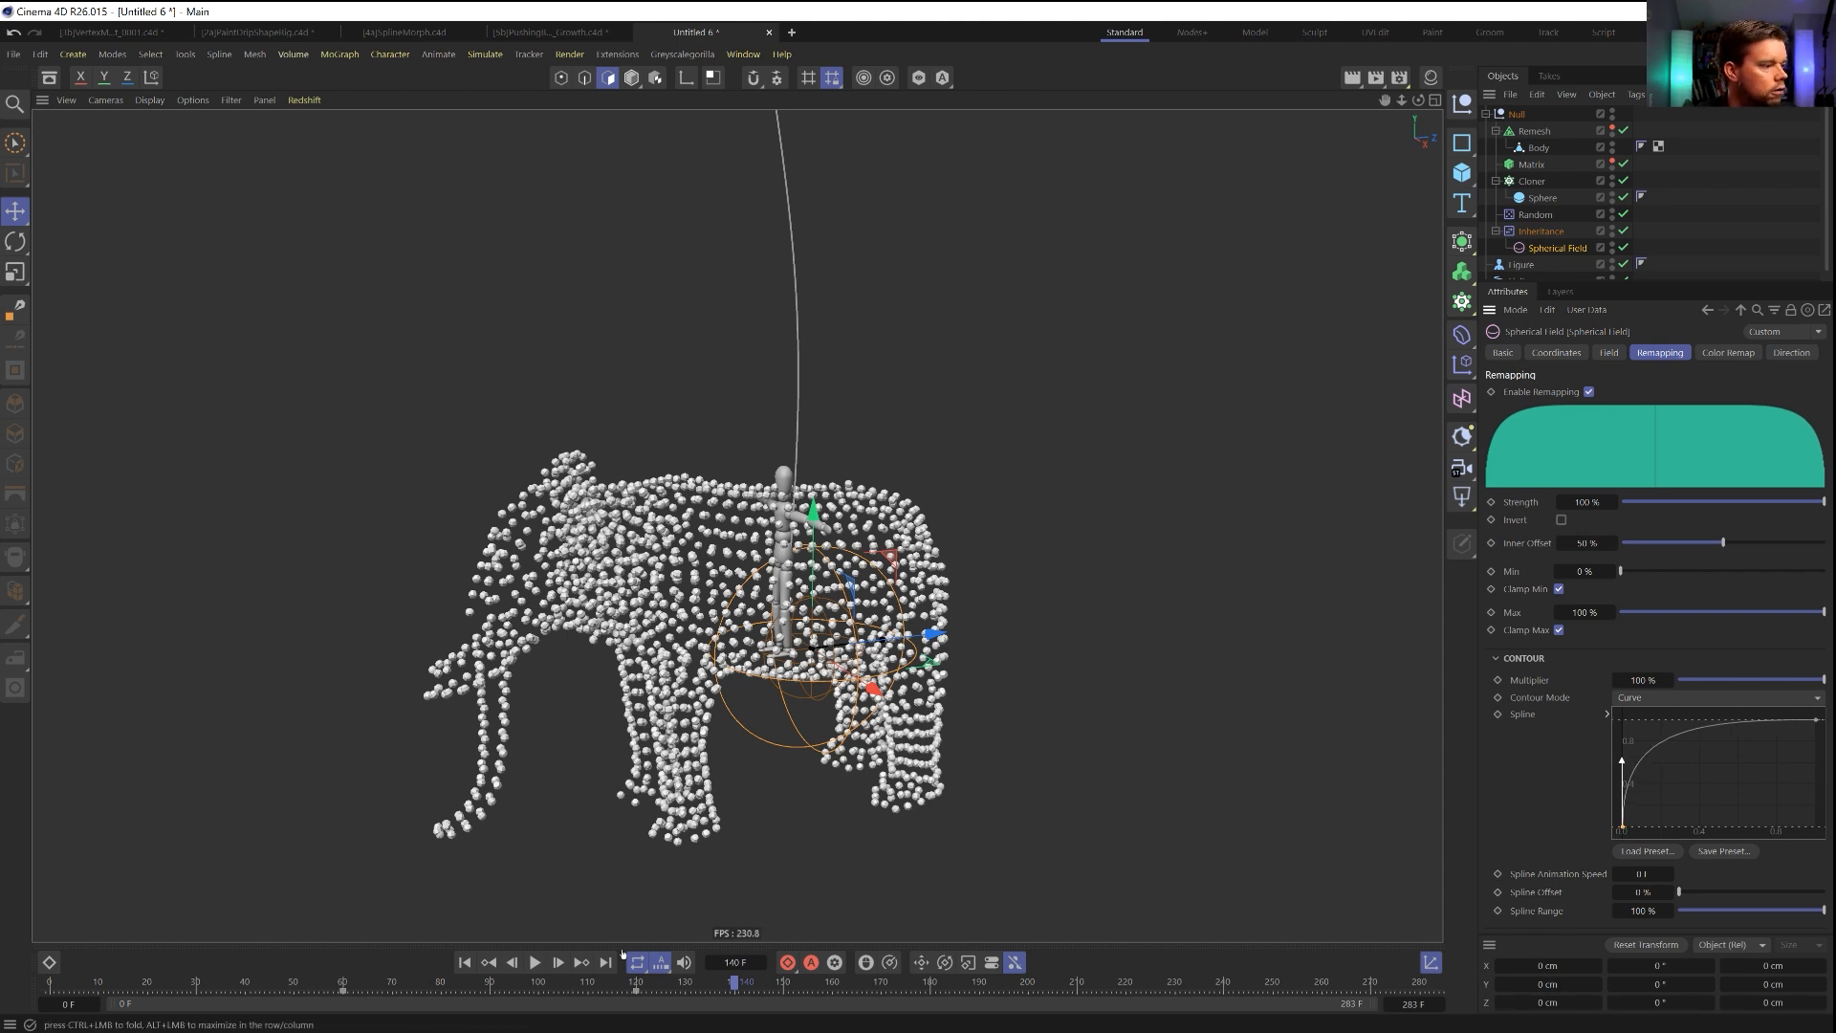
Play the animation twice from the first frame to check the steeper contour curve and longer morph.
{"action": "left_click", "coordinate": [465, 964]}
{"action": "left_click", "coordinate": [534, 963]}
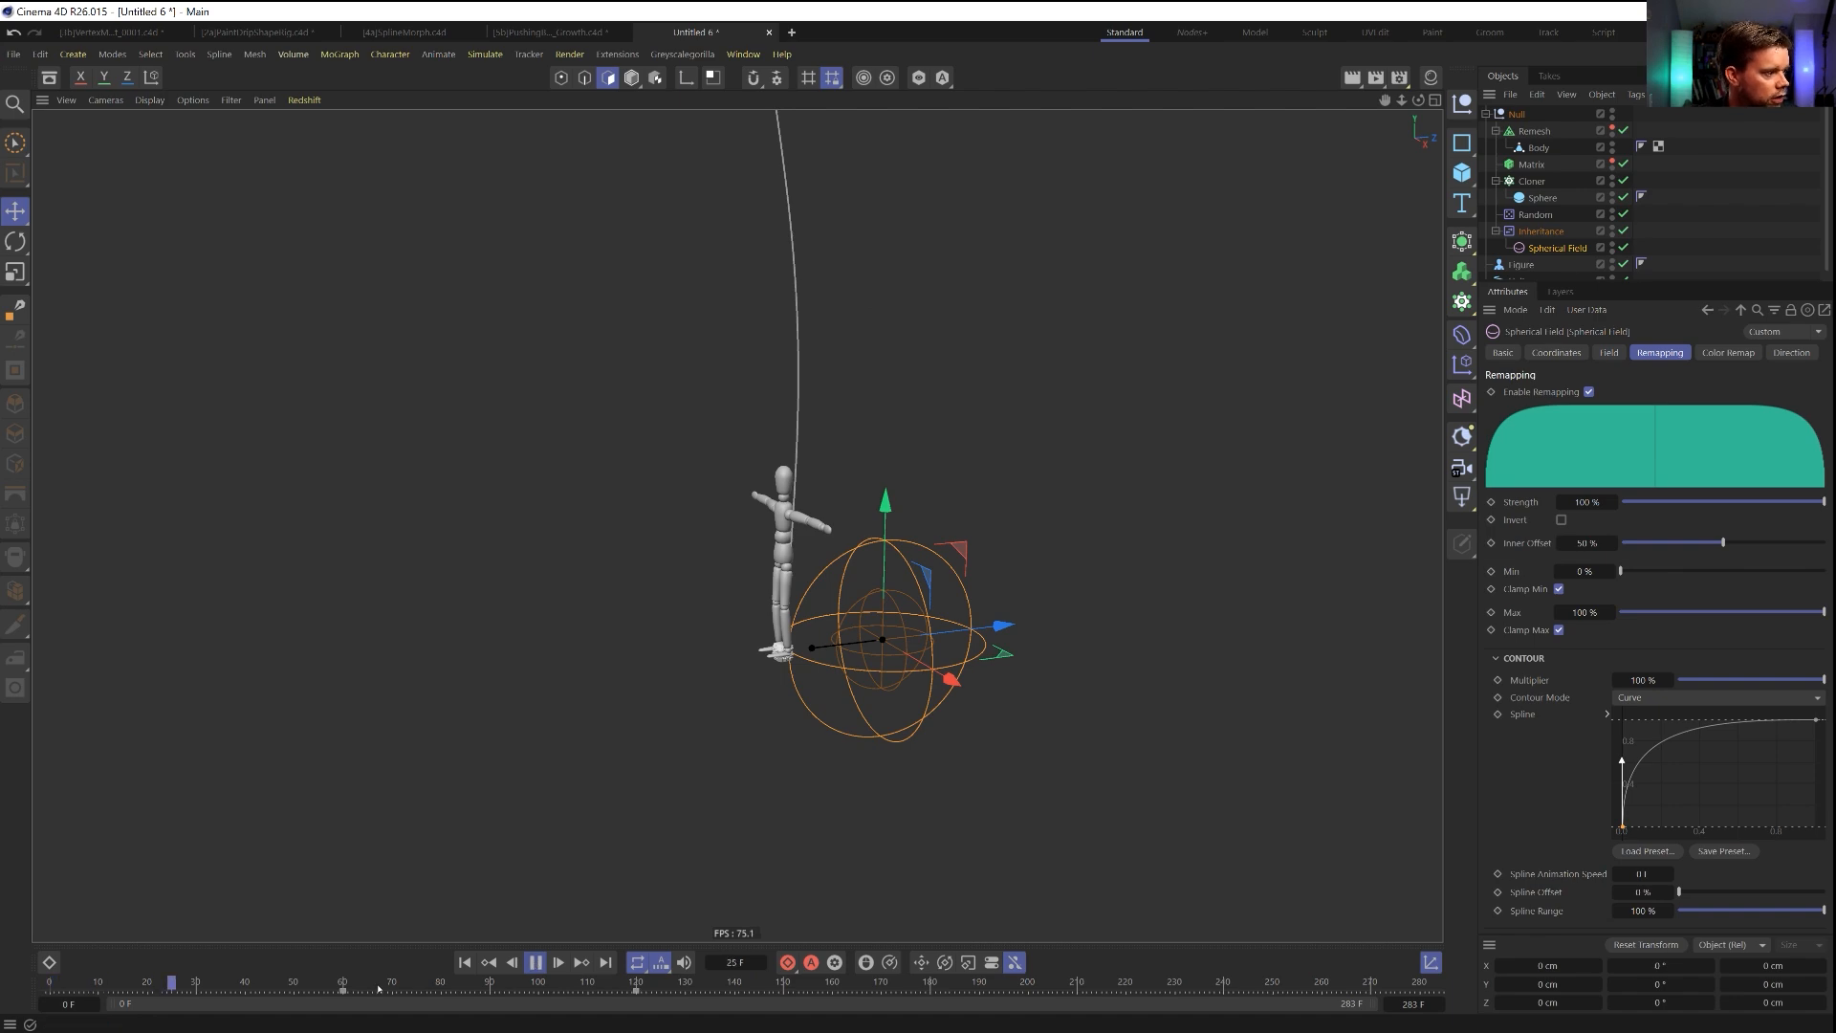
{"action": "left_click", "coordinate": [536, 963]}
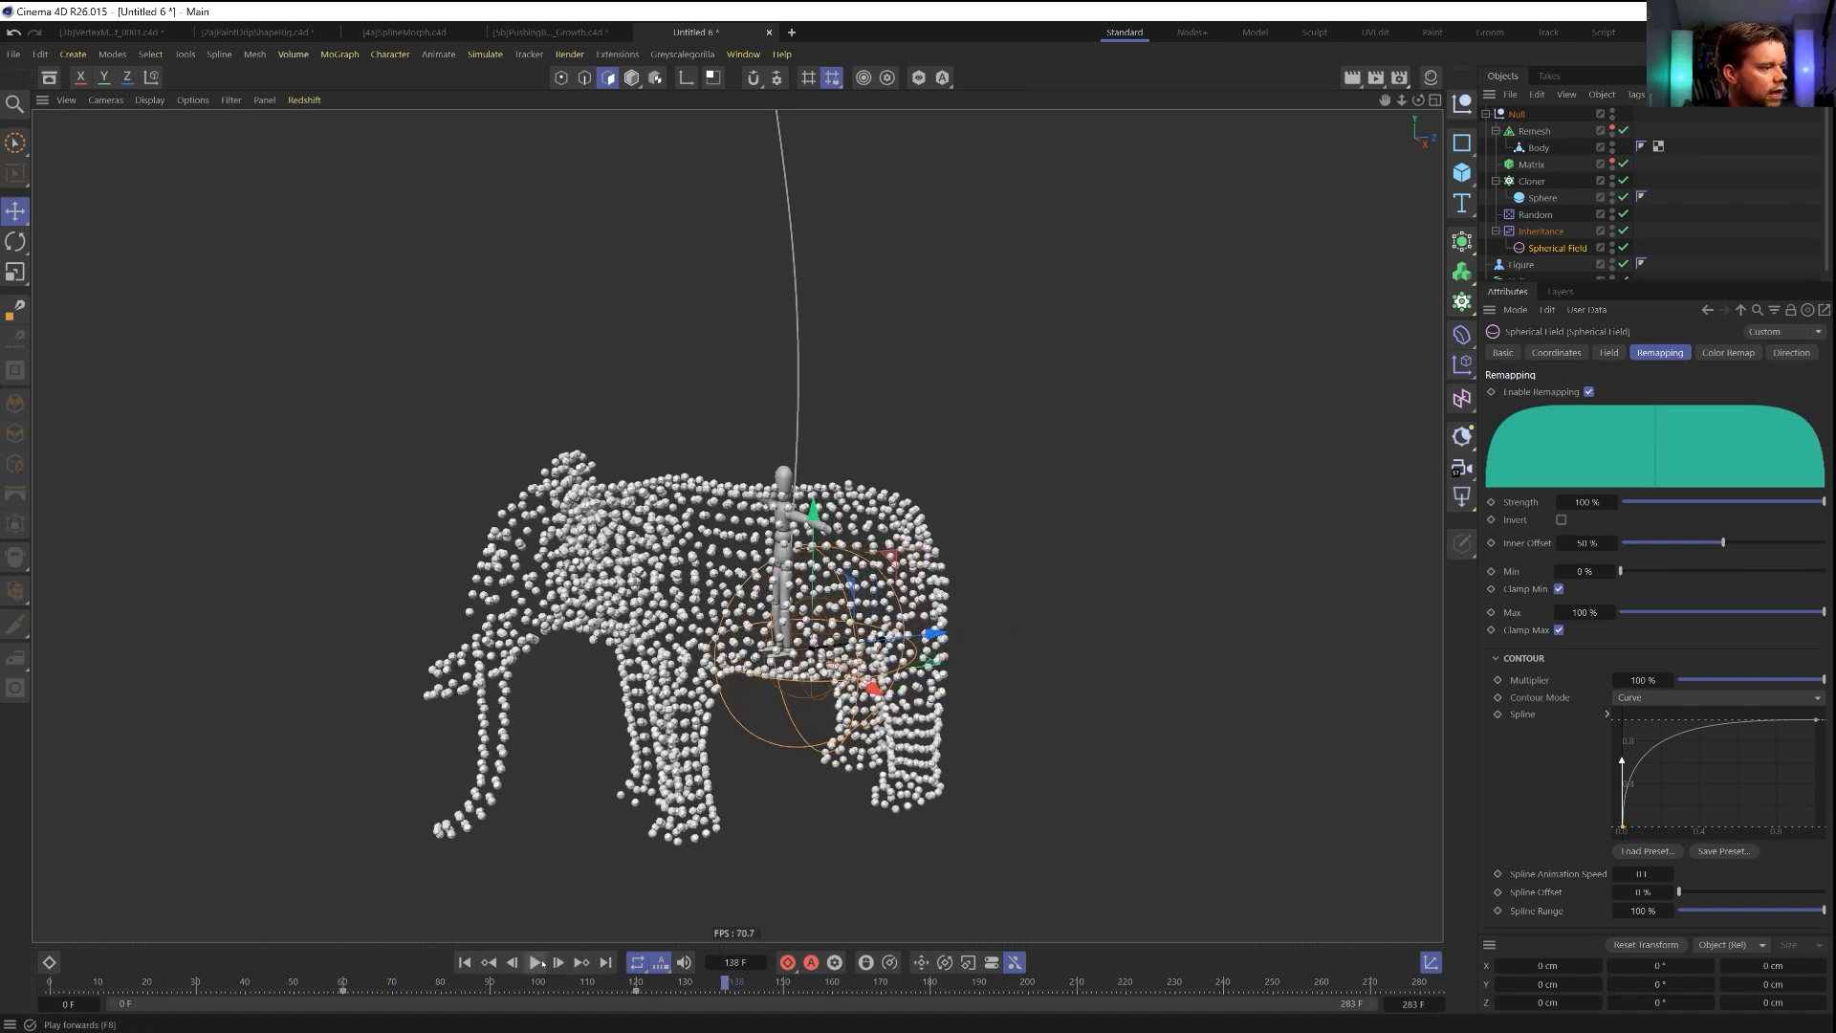
{"action": "left_click", "coordinate": [465, 963]}
{"action": "left_click", "coordinate": [535, 964]}
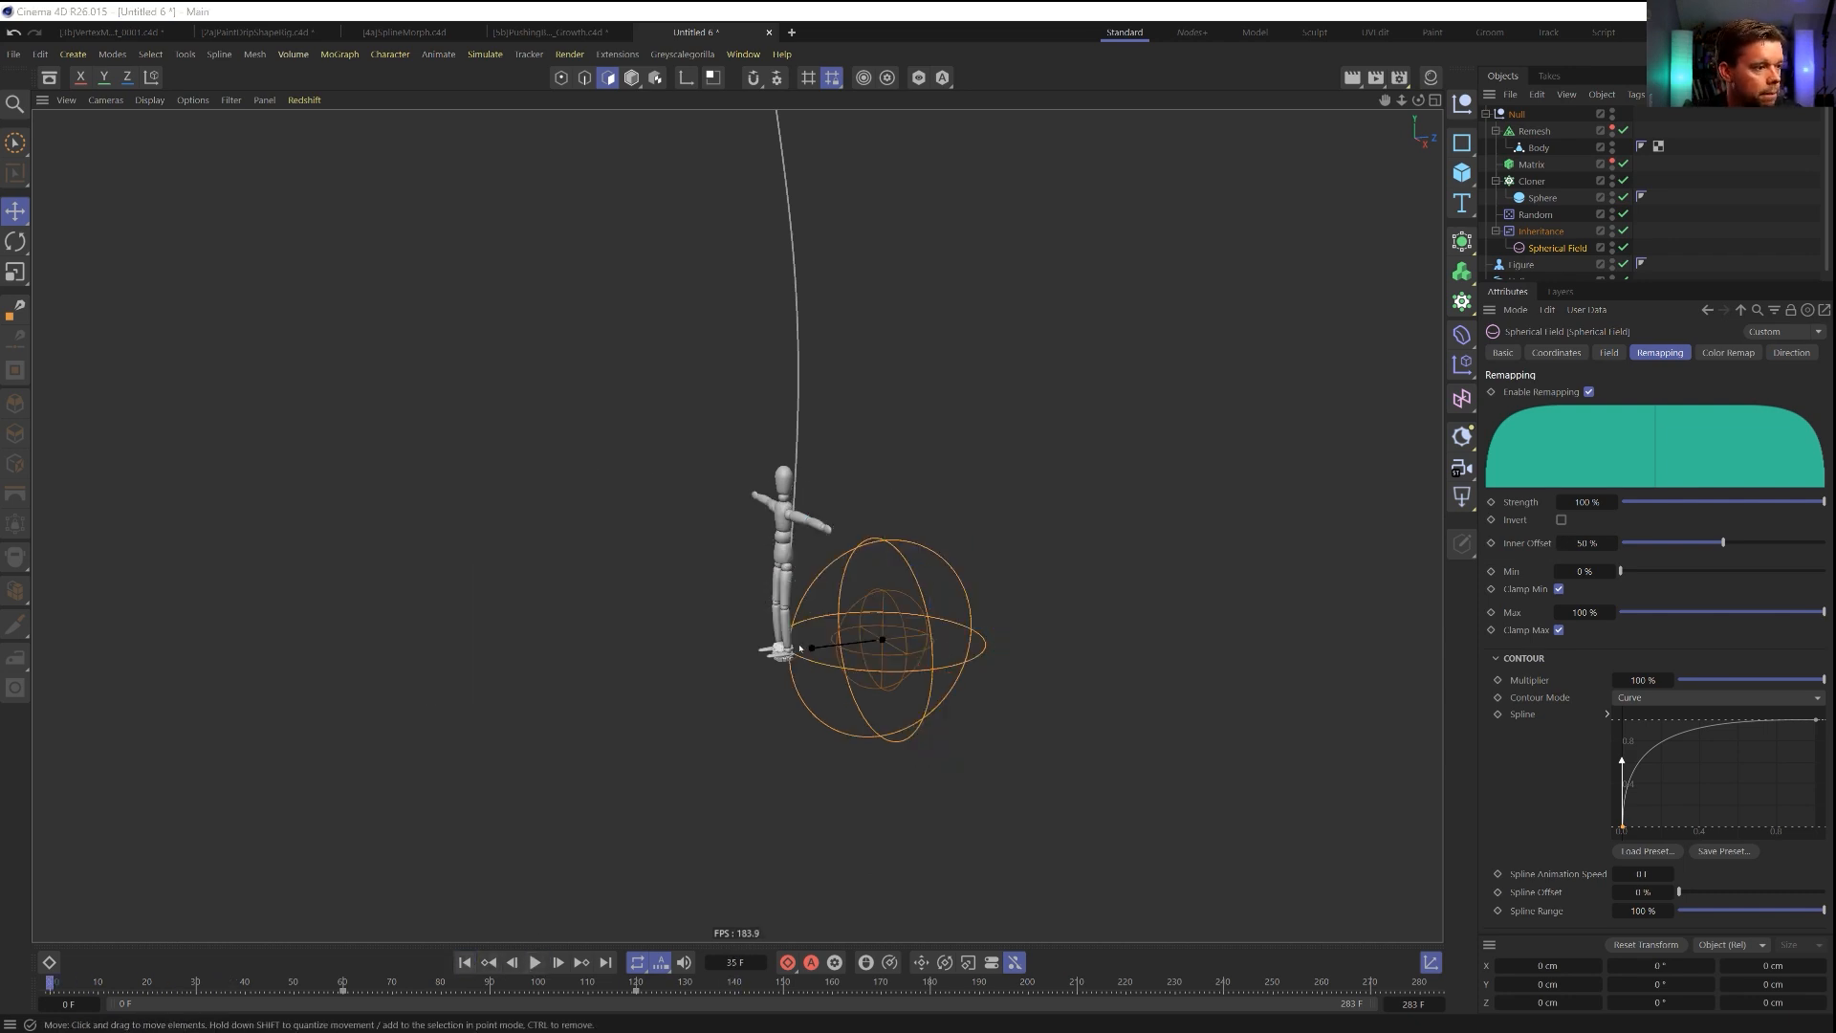
Save the scene in the SceneFiles folder as [6a]FireworkElephant.c4d.
{"action": "key", "text": "ctrl+s"}
{"action": "left_click", "coordinate": [173, 638]}
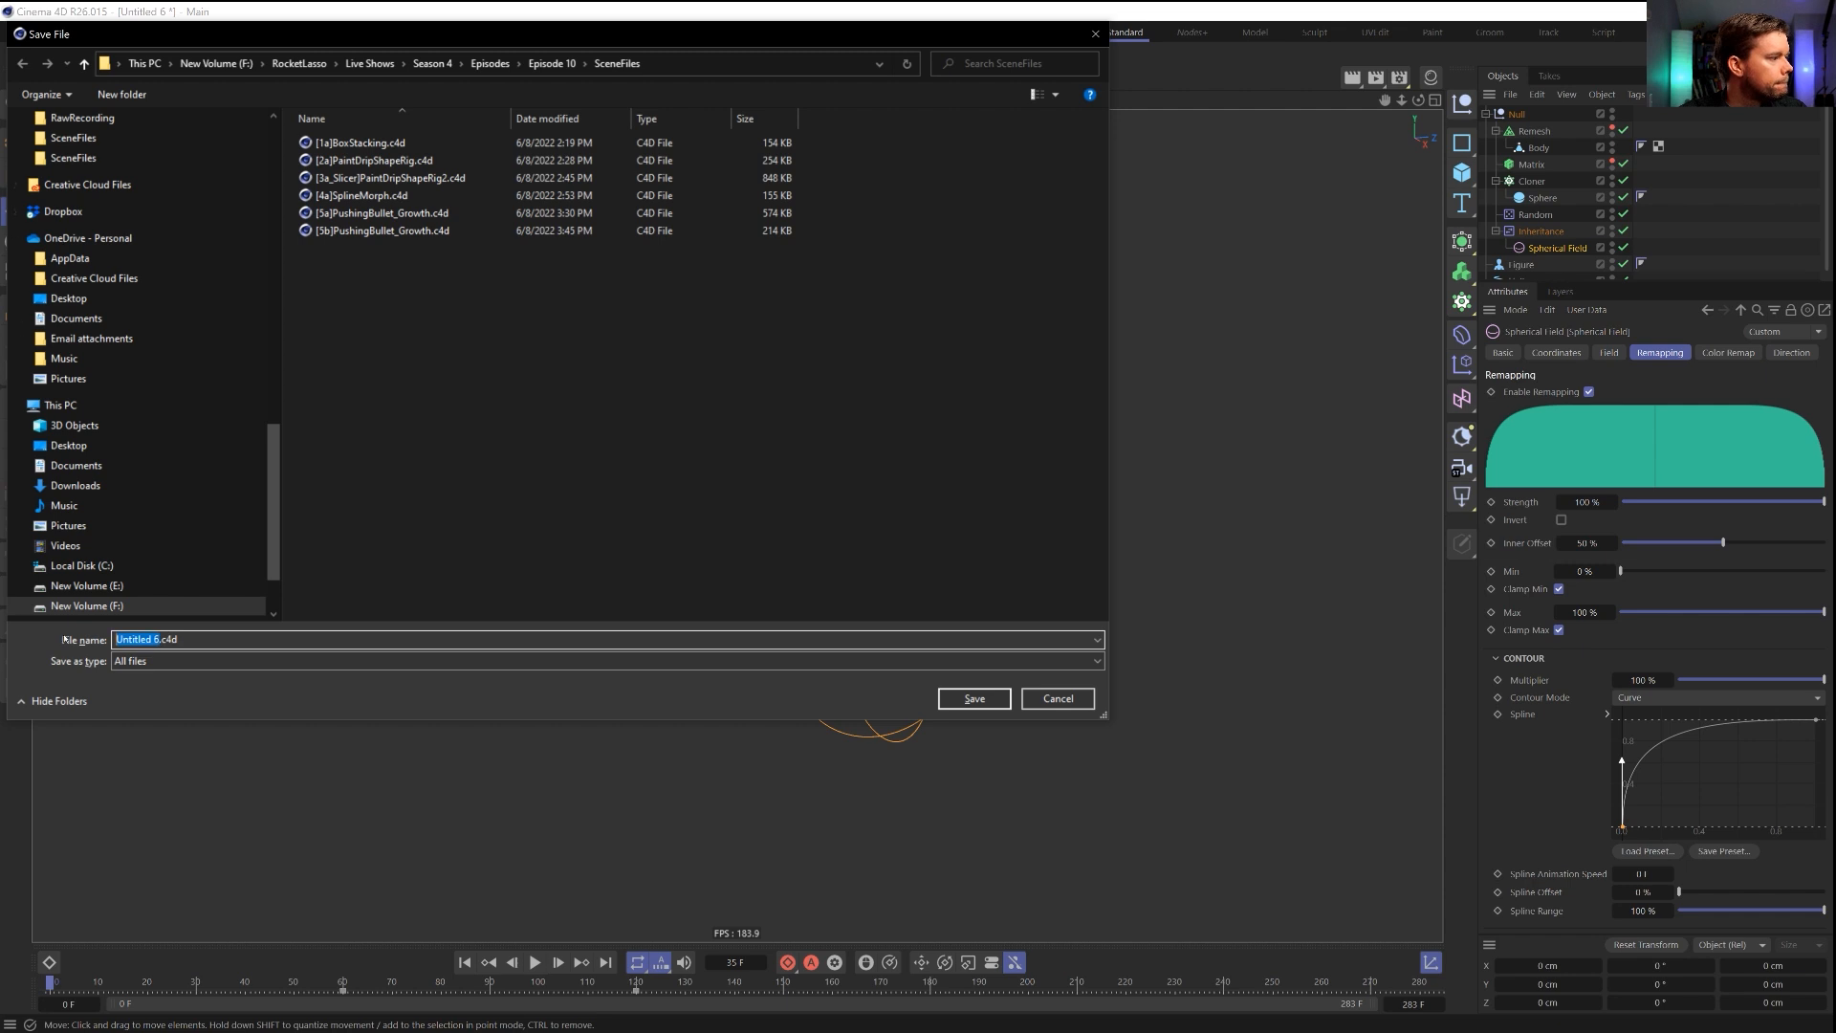
{"action": "type", "text": "["}
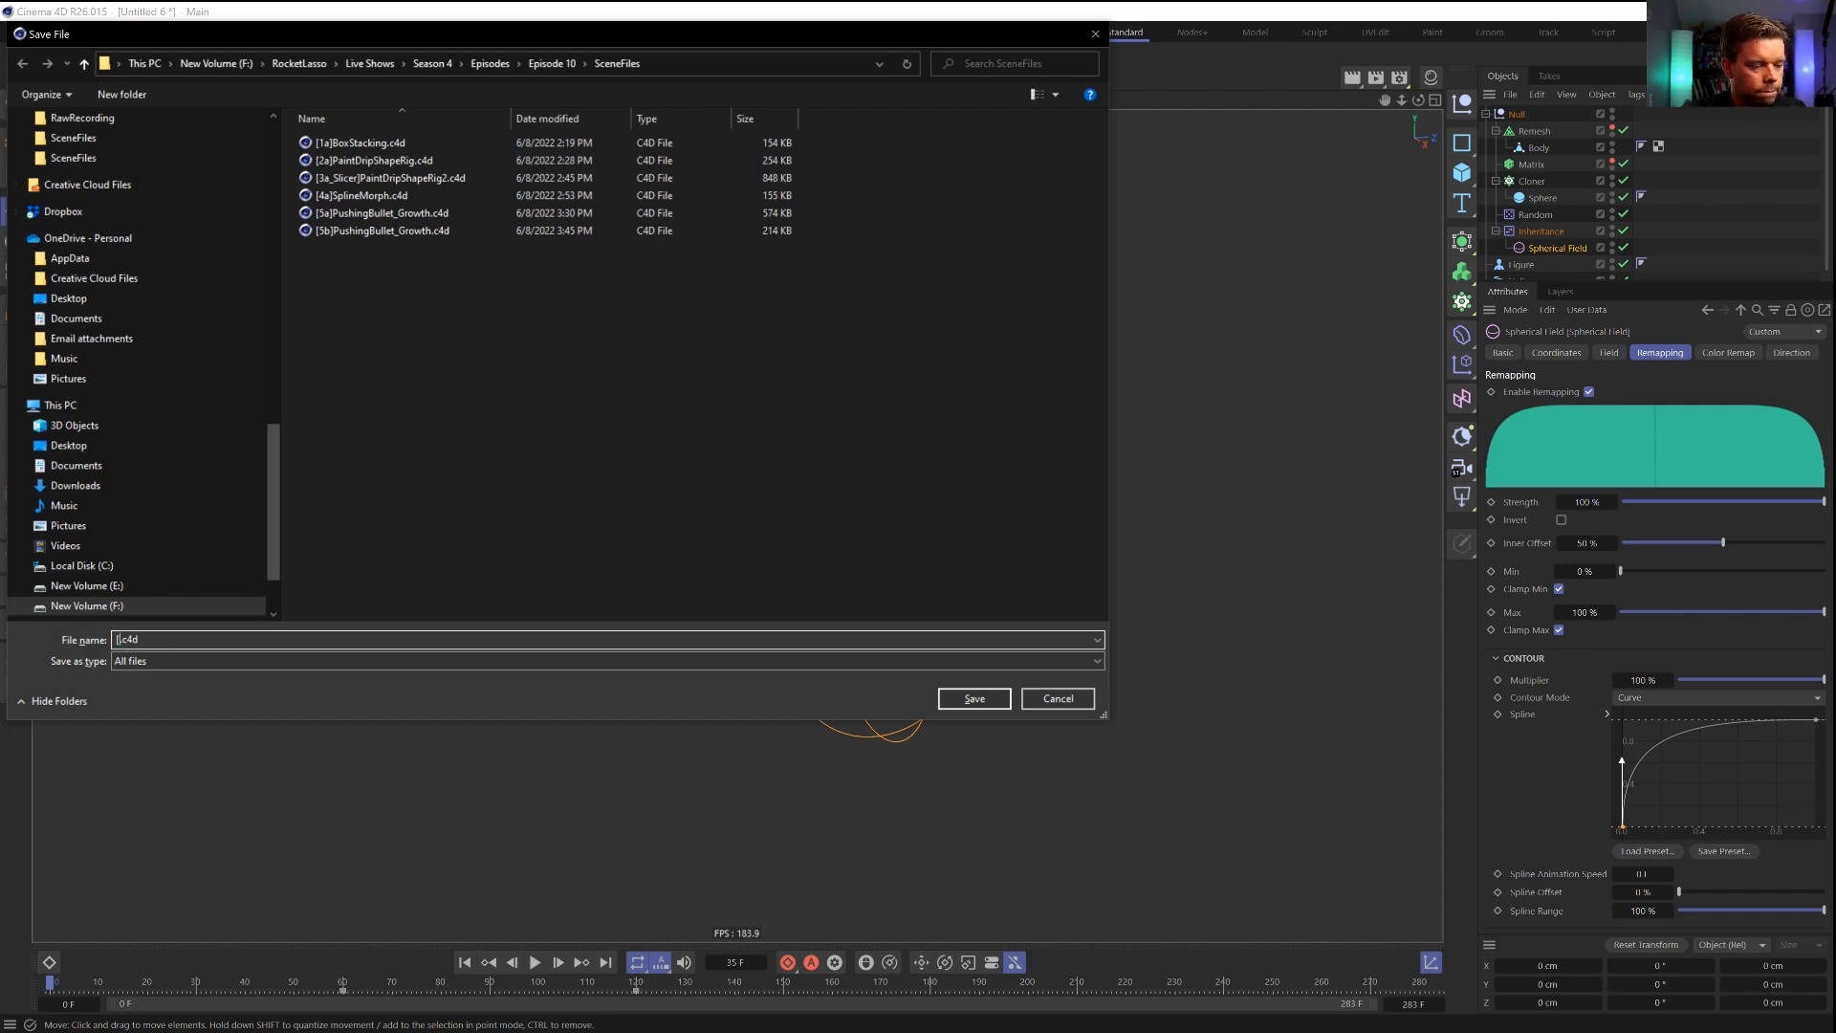
{"action": "type", "text": "6a]FireworkEl"}
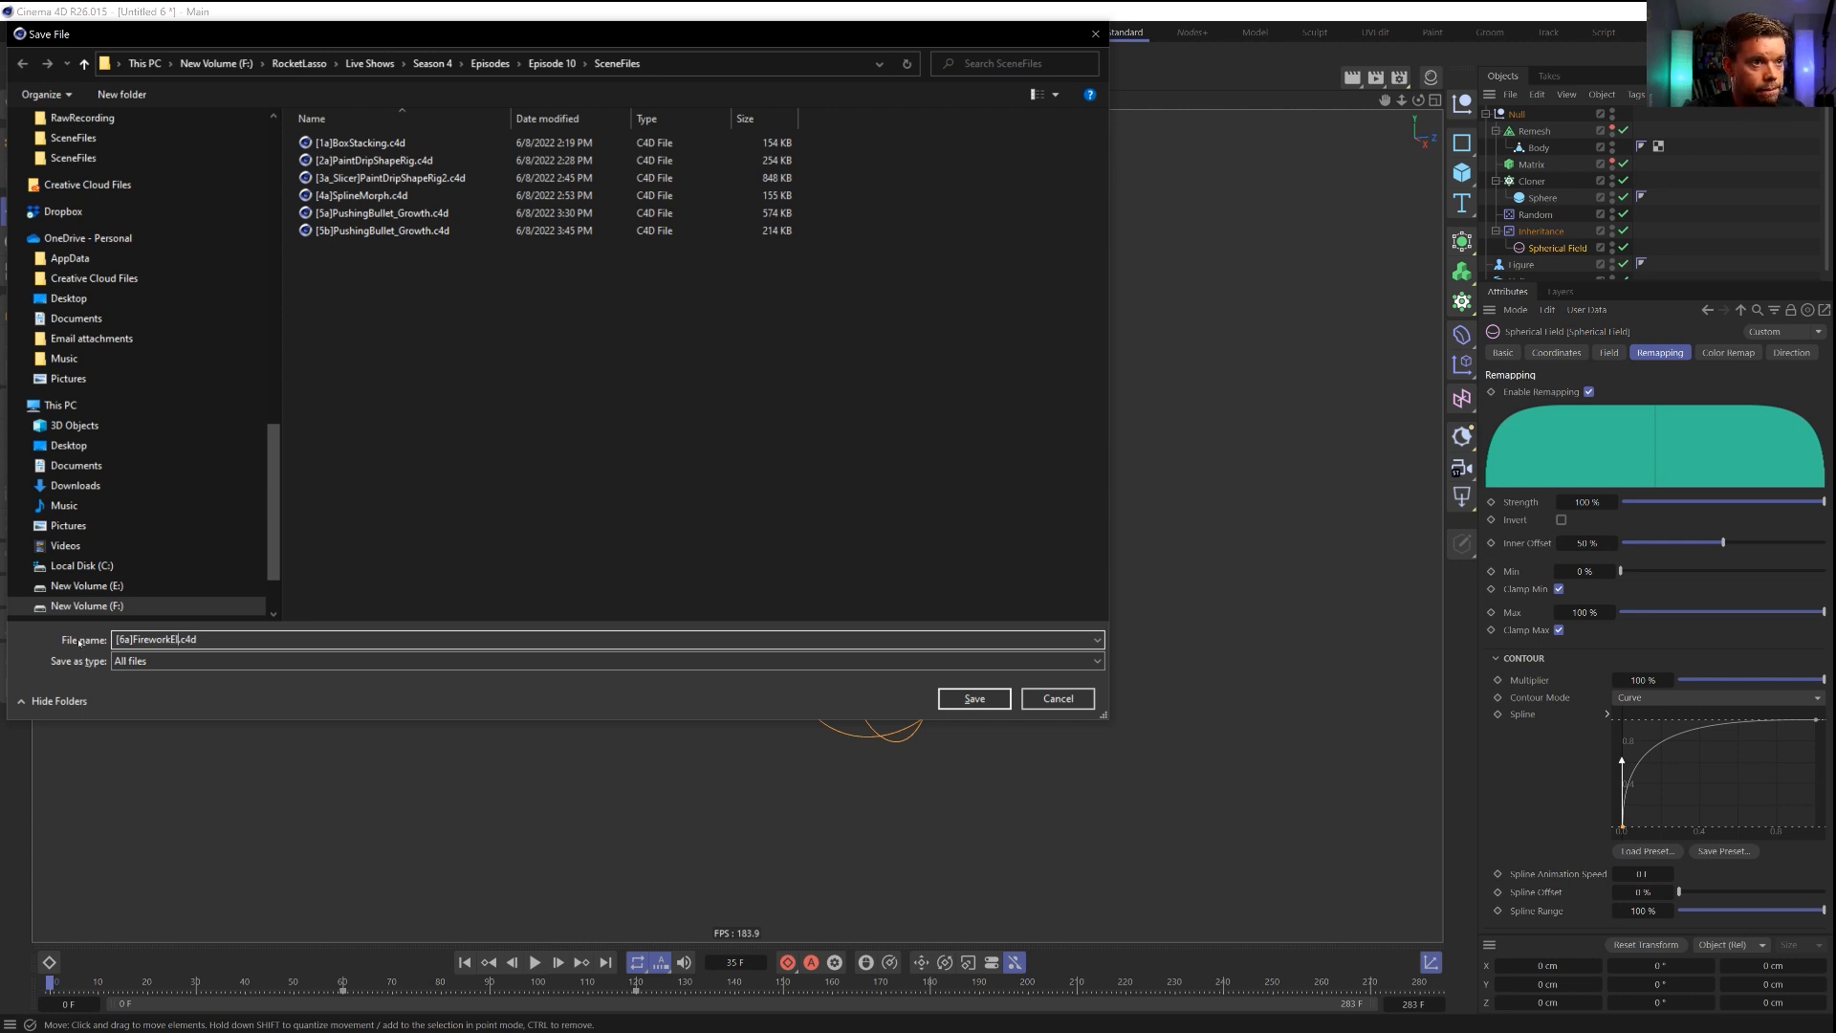
{"action": "type", "text": "ephant"}
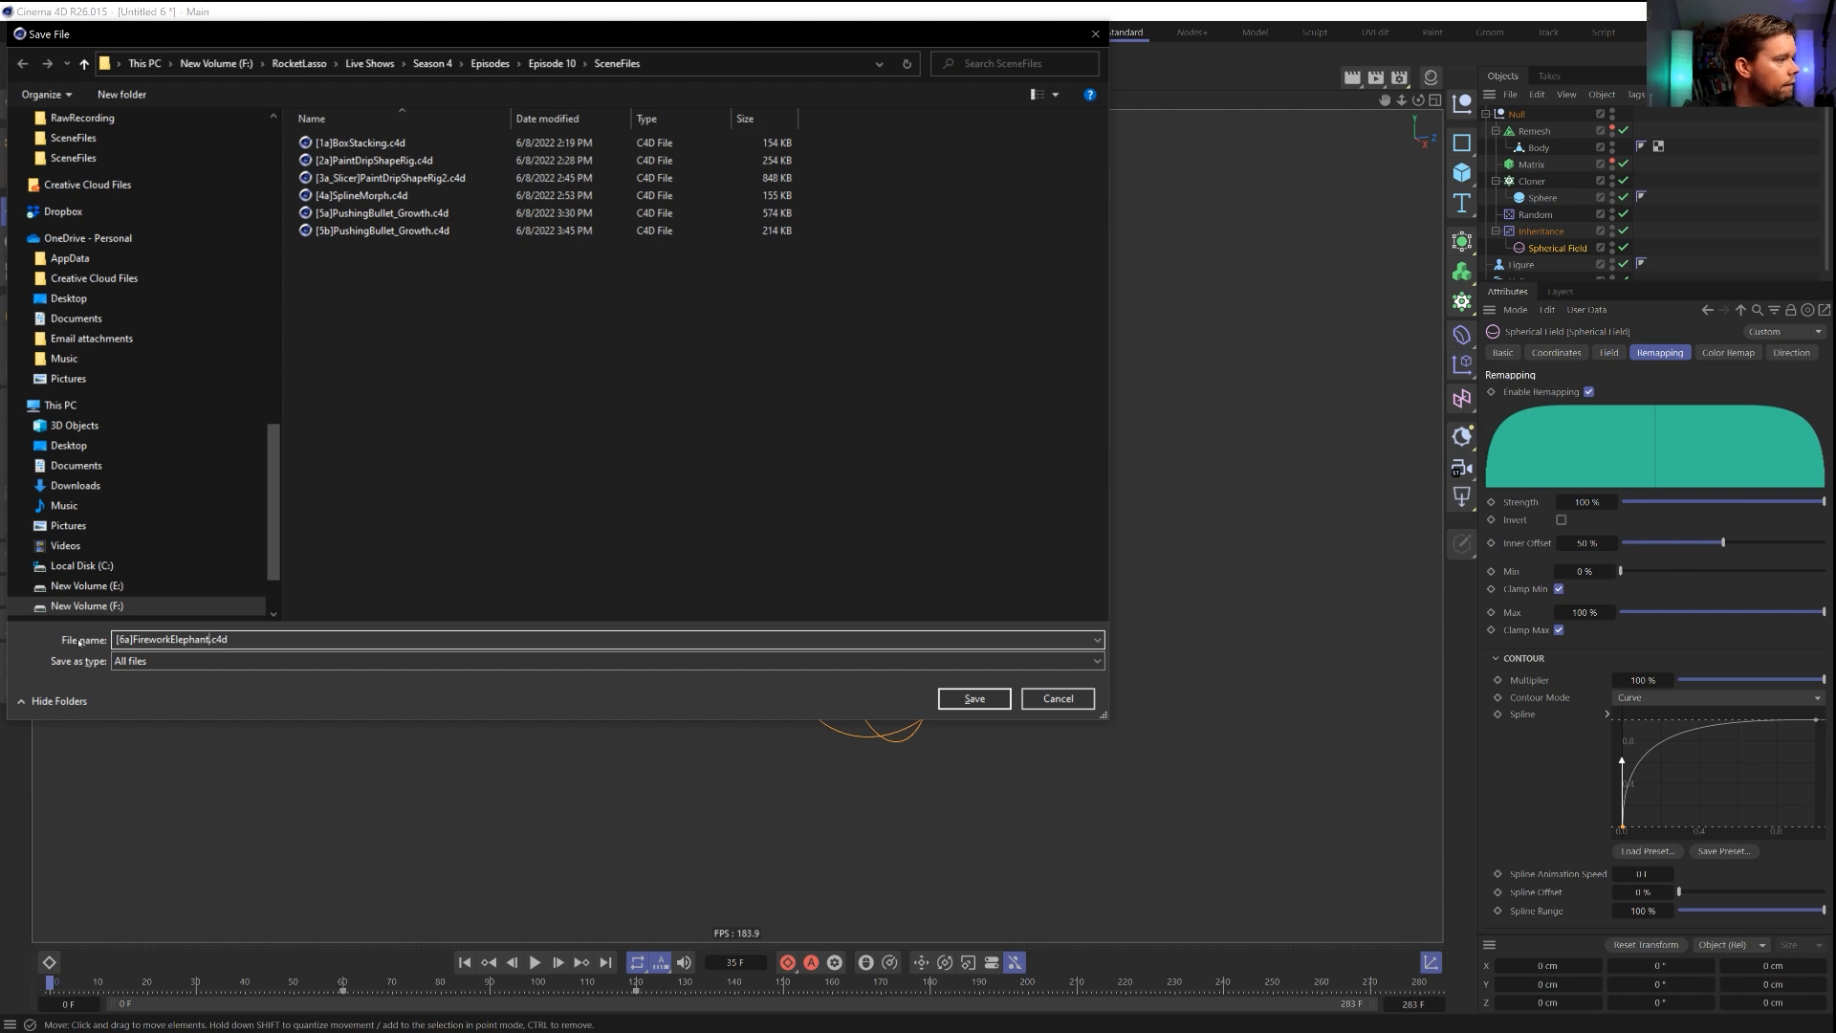
{"action": "key", "text": "Return"}
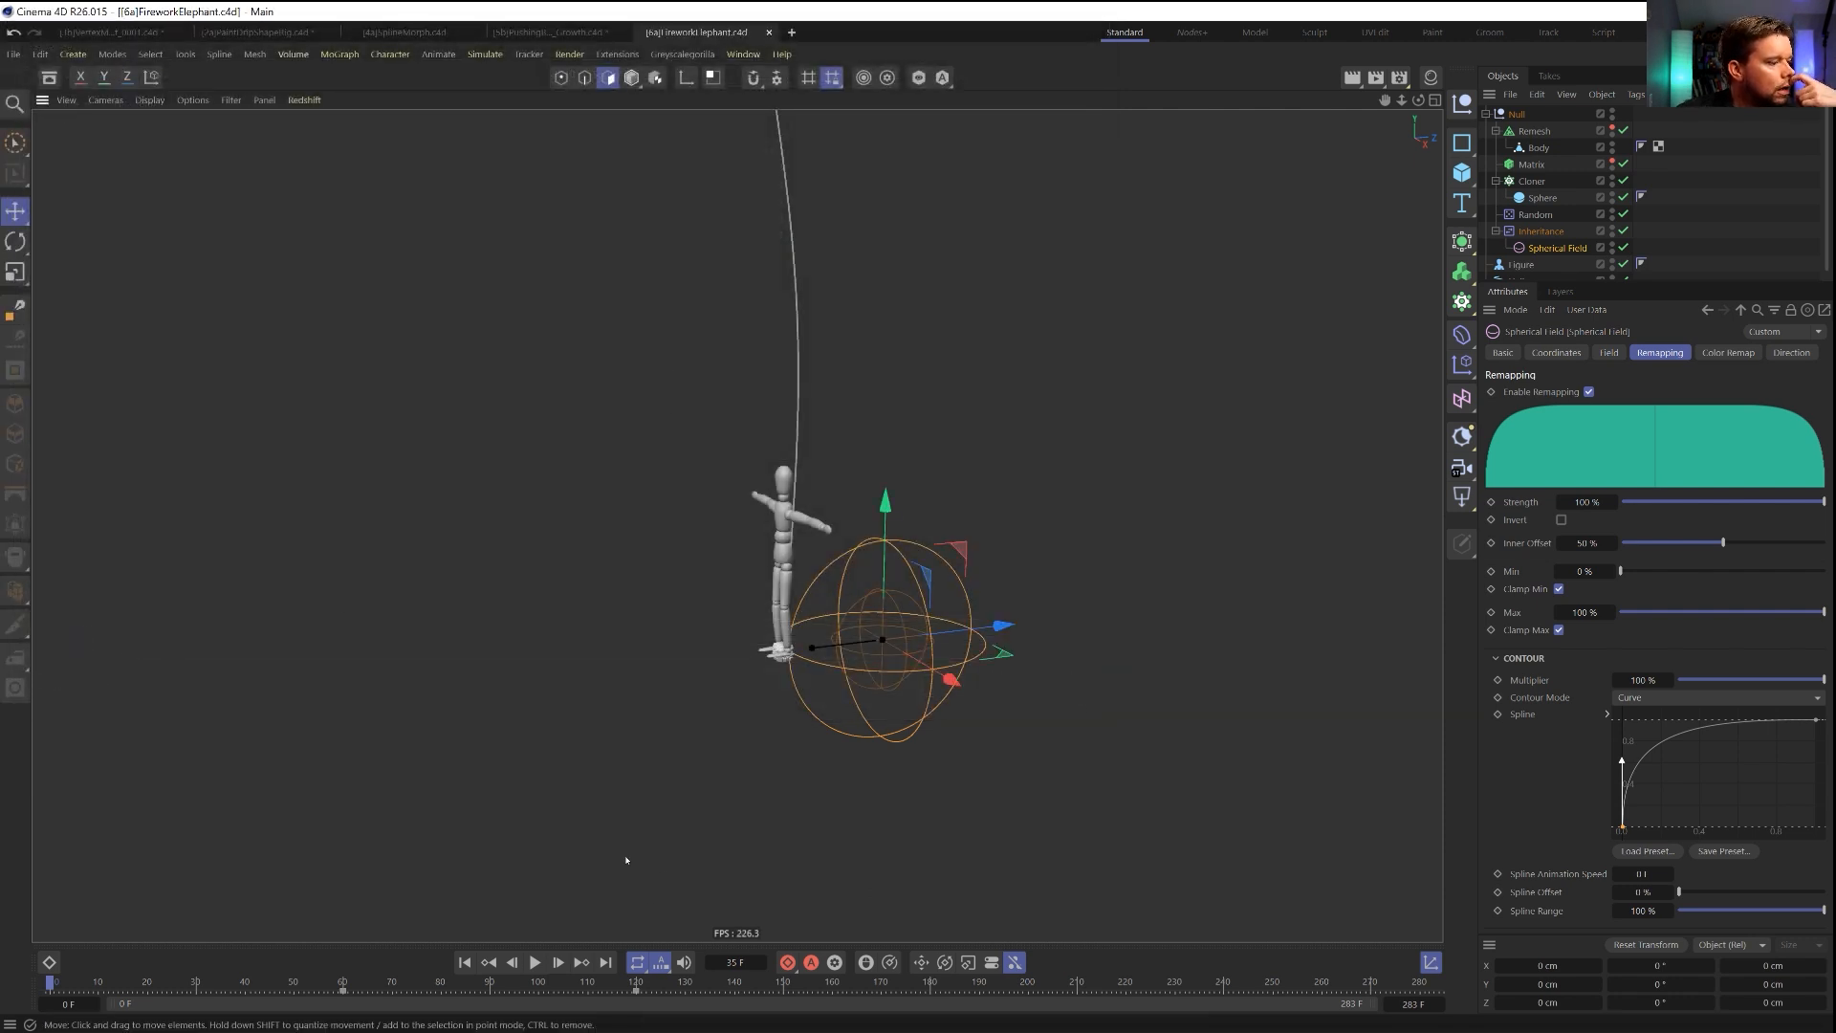
Play back the elephant explosion up close and again with the whole wavy trail spline in view.
{"action": "left_click", "coordinate": [534, 962]}
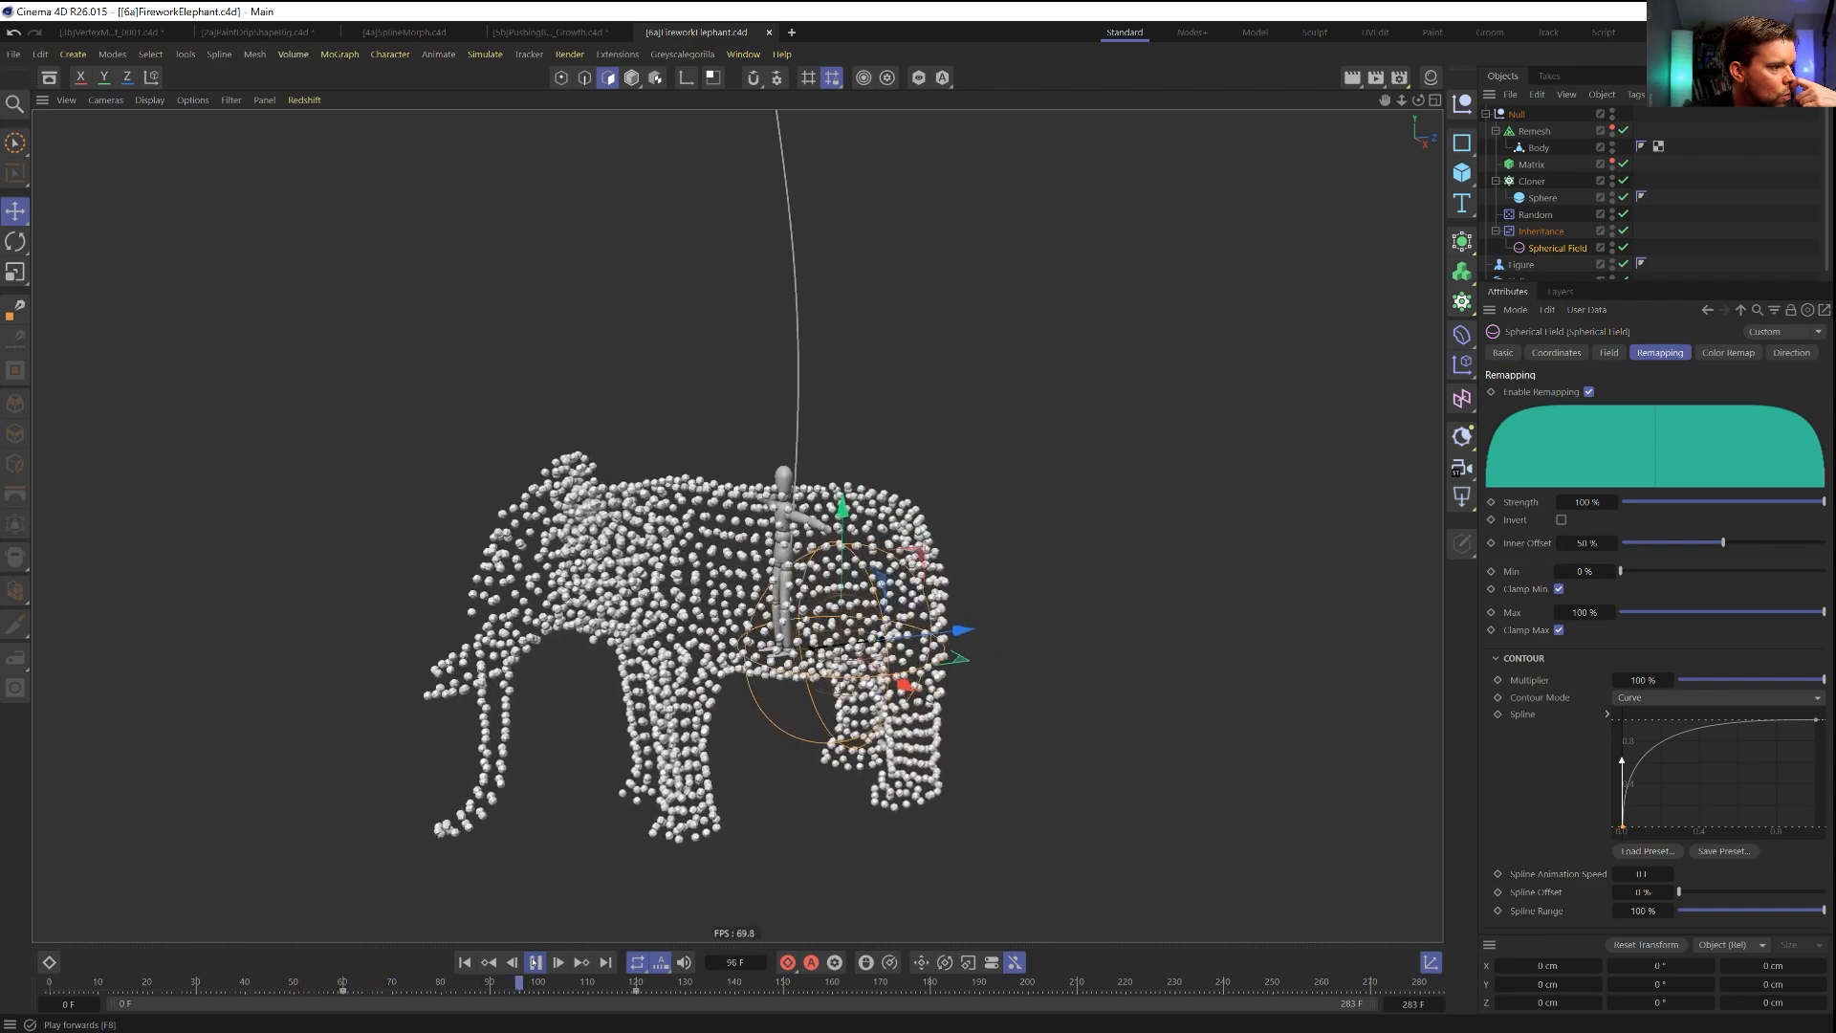
{"action": "left_click", "coordinate": [533, 962]}
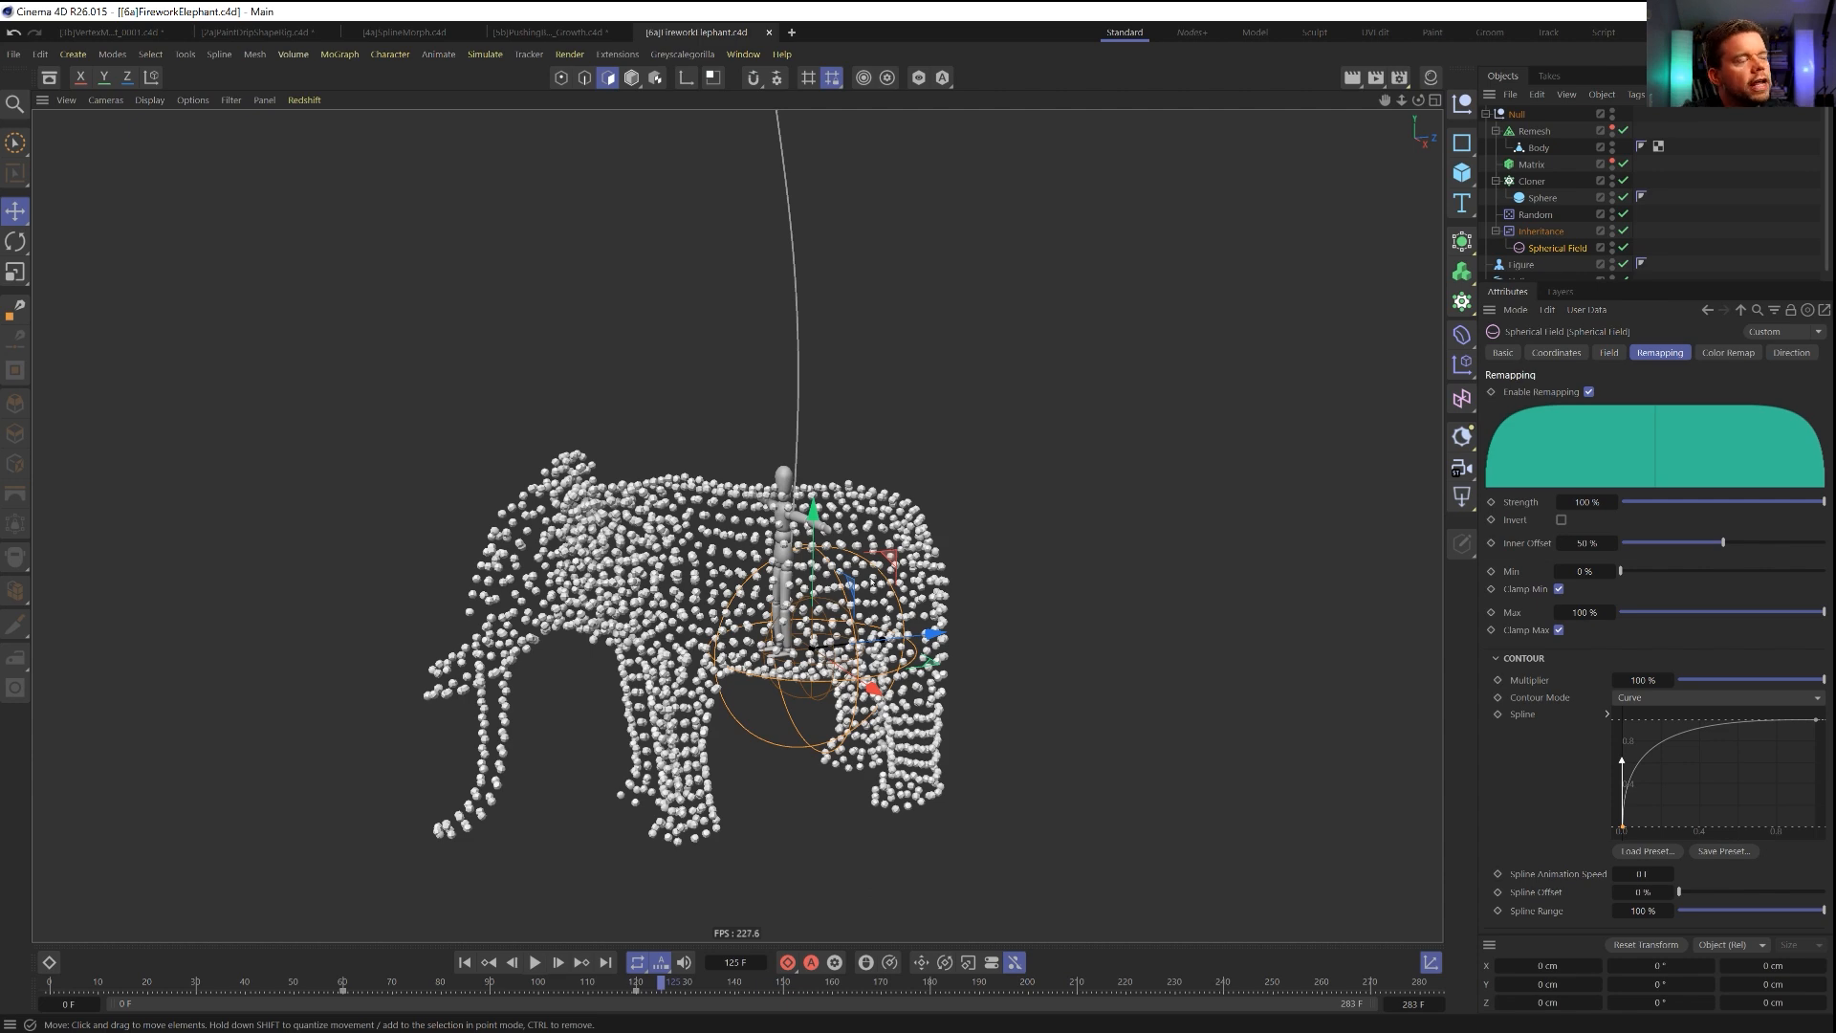
{"action": "scroll", "coordinate": [916, 481], "scroll_direction": "down", "scroll_amount": 4}
{"action": "middle_click_drag", "start_coordinate": [899, 469], "coordinate": [612, 449], "text": "alt"}
{"action": "scroll", "coordinate": [865, 750], "scroll_direction": "down", "scroll_amount": 3}
{"action": "right_click_drag", "start_coordinate": [782, 688], "coordinate": [717, 687], "text": "alt"}
{"action": "middle_click_drag", "start_coordinate": [782, 688], "coordinate": [929, 817], "text": "alt"}
{"action": "right_click_drag", "start_coordinate": [789, 684], "coordinate": [693, 684], "text": "alt"}
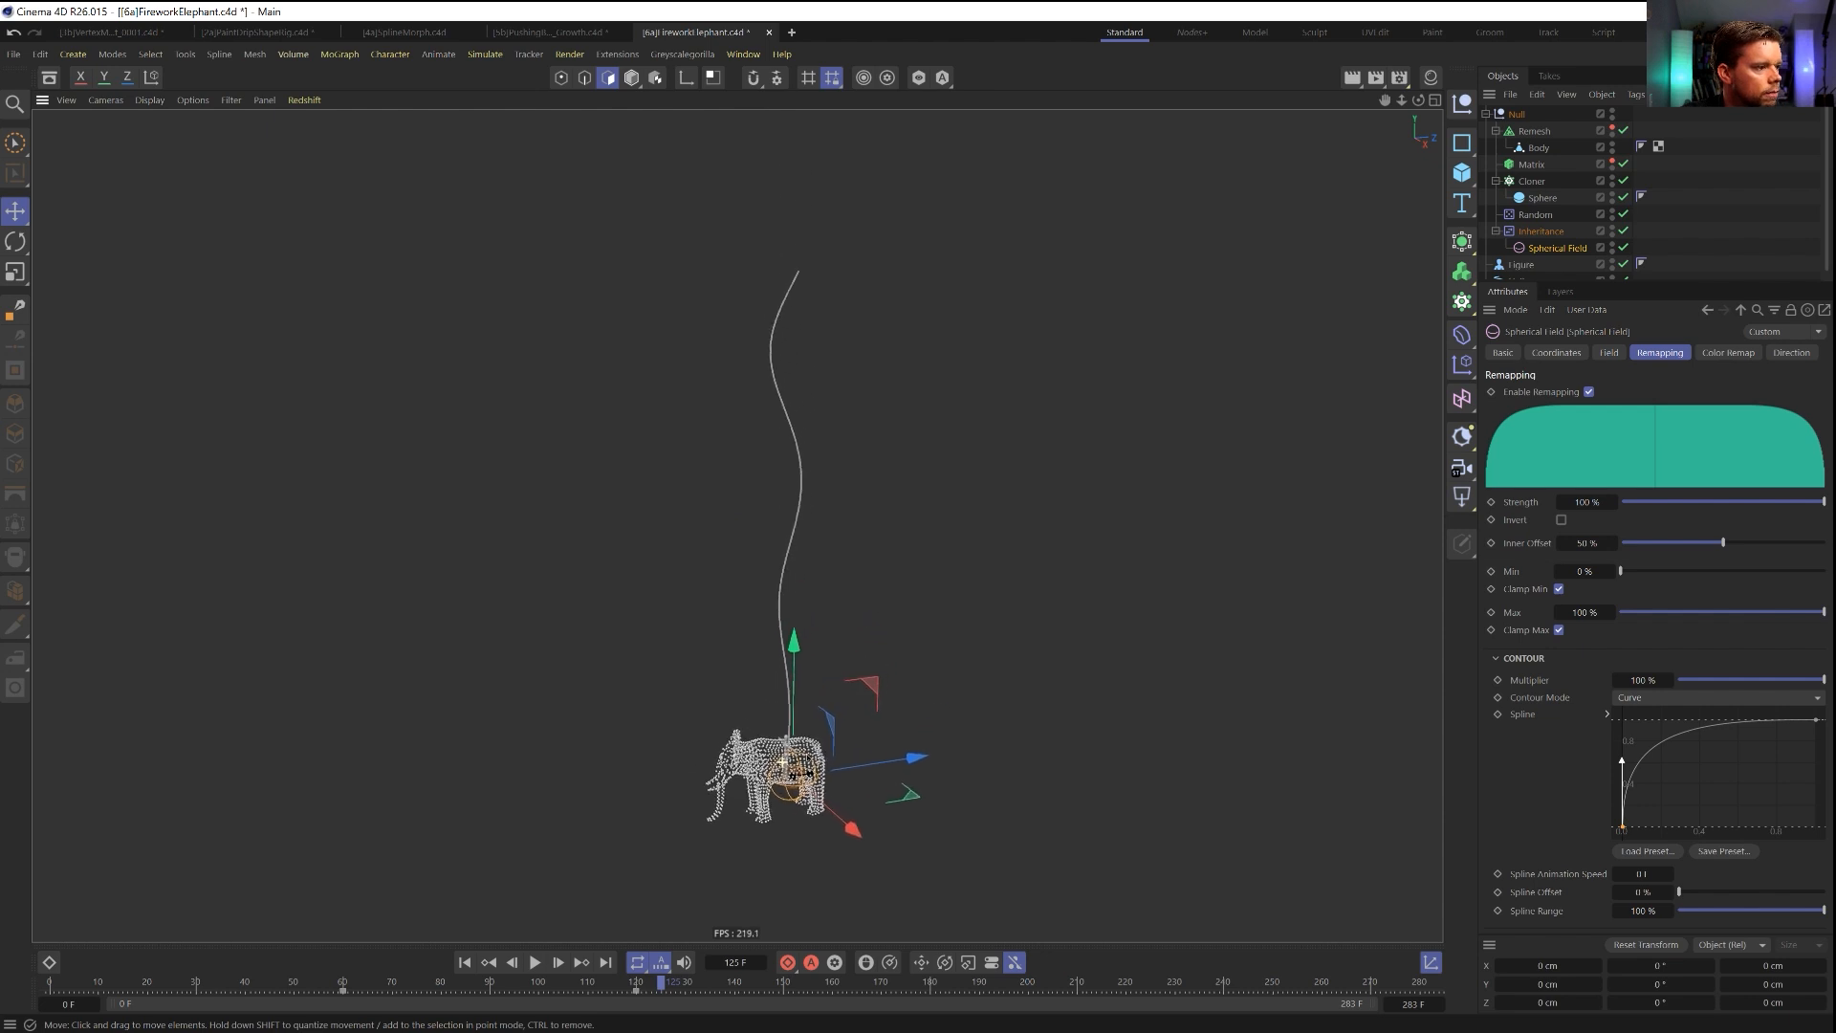
{"action": "left_click", "coordinate": [535, 962]}
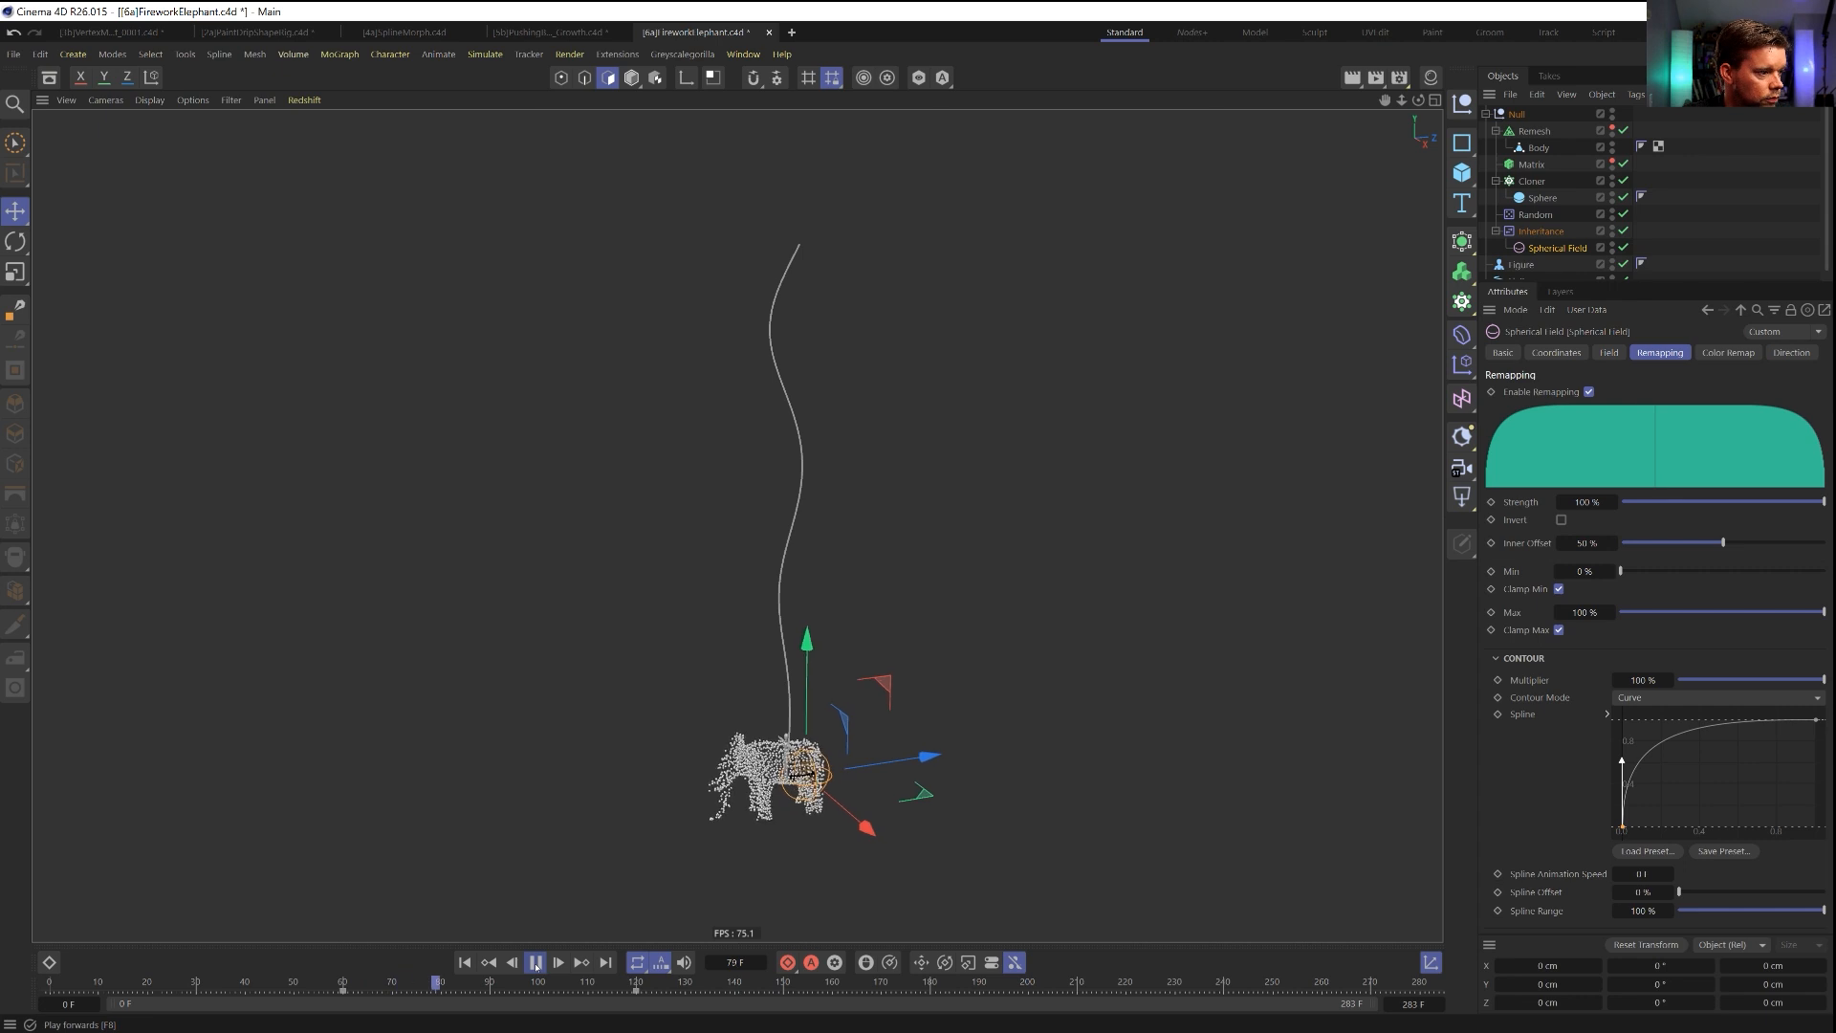
{"action": "left_click", "coordinate": [537, 964]}
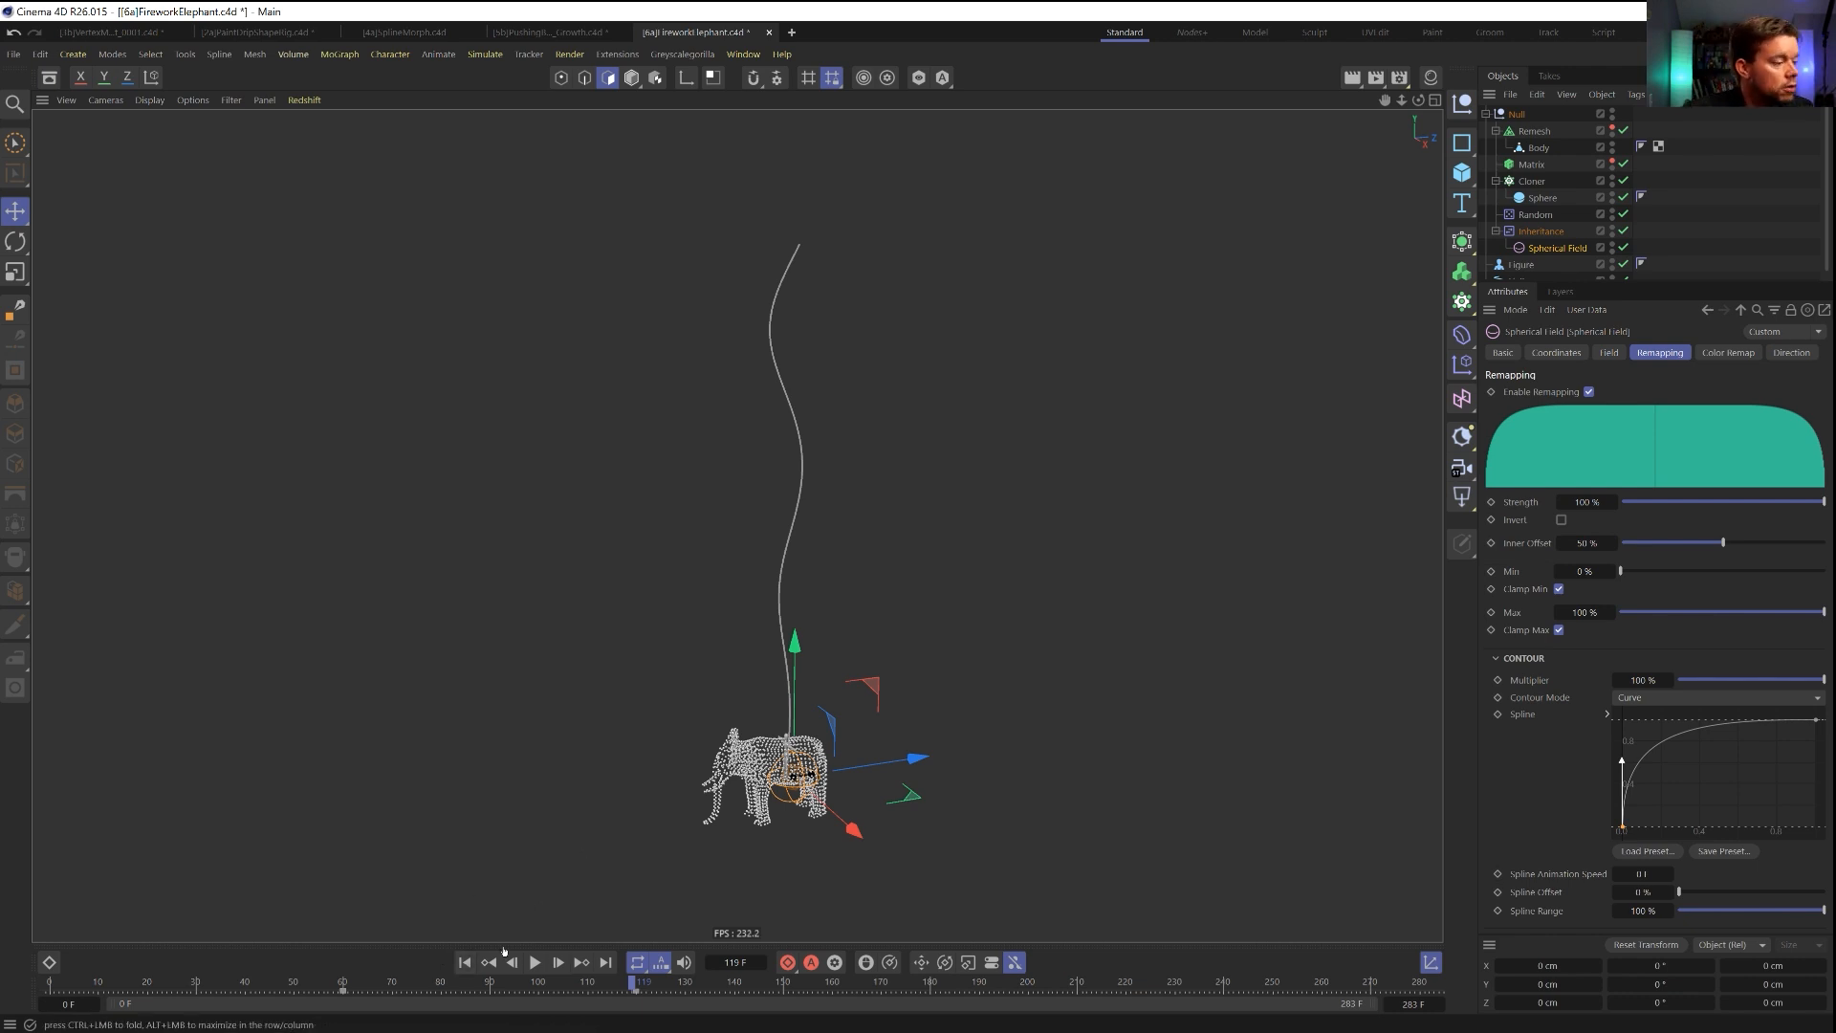
Rename the null containing the elephant cloner setup as Explode.
{"action": "double_click", "coordinate": [1521, 114]}
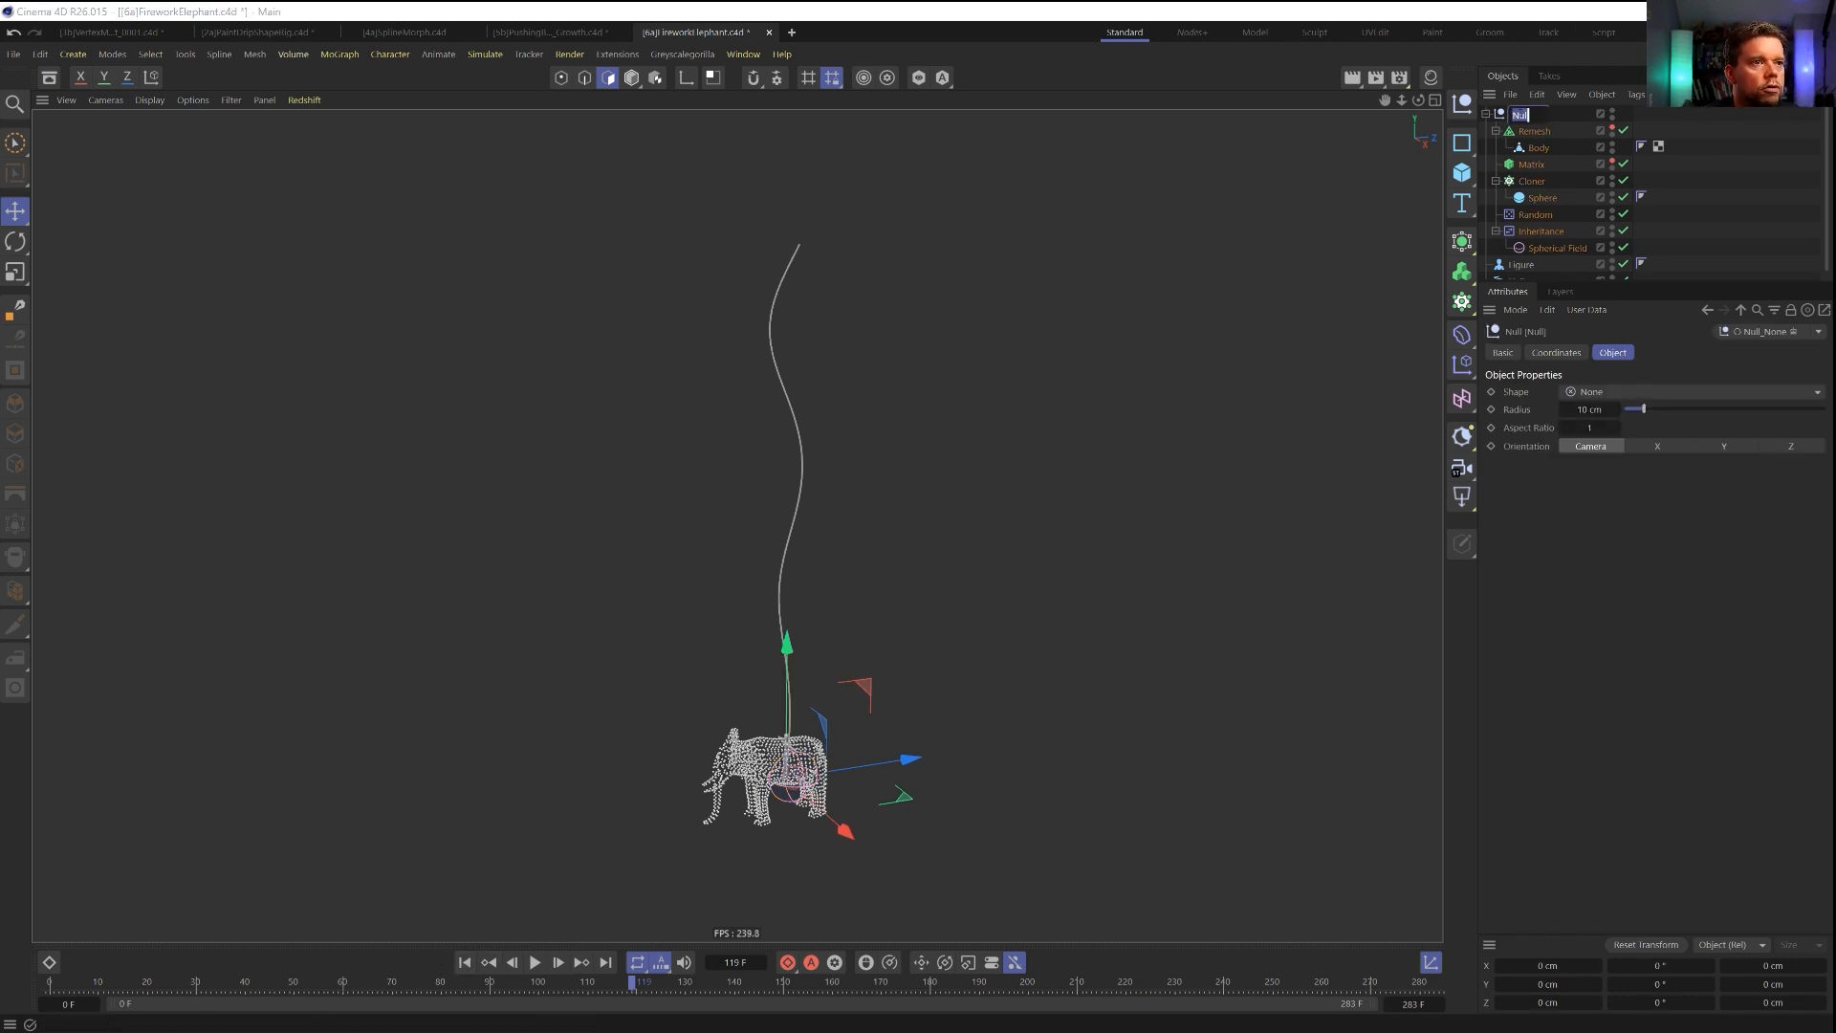
{"action": "key", "text": "BackSpace"}
{"action": "type", "text": "Explode"}
{"action": "key", "text": "Return"}
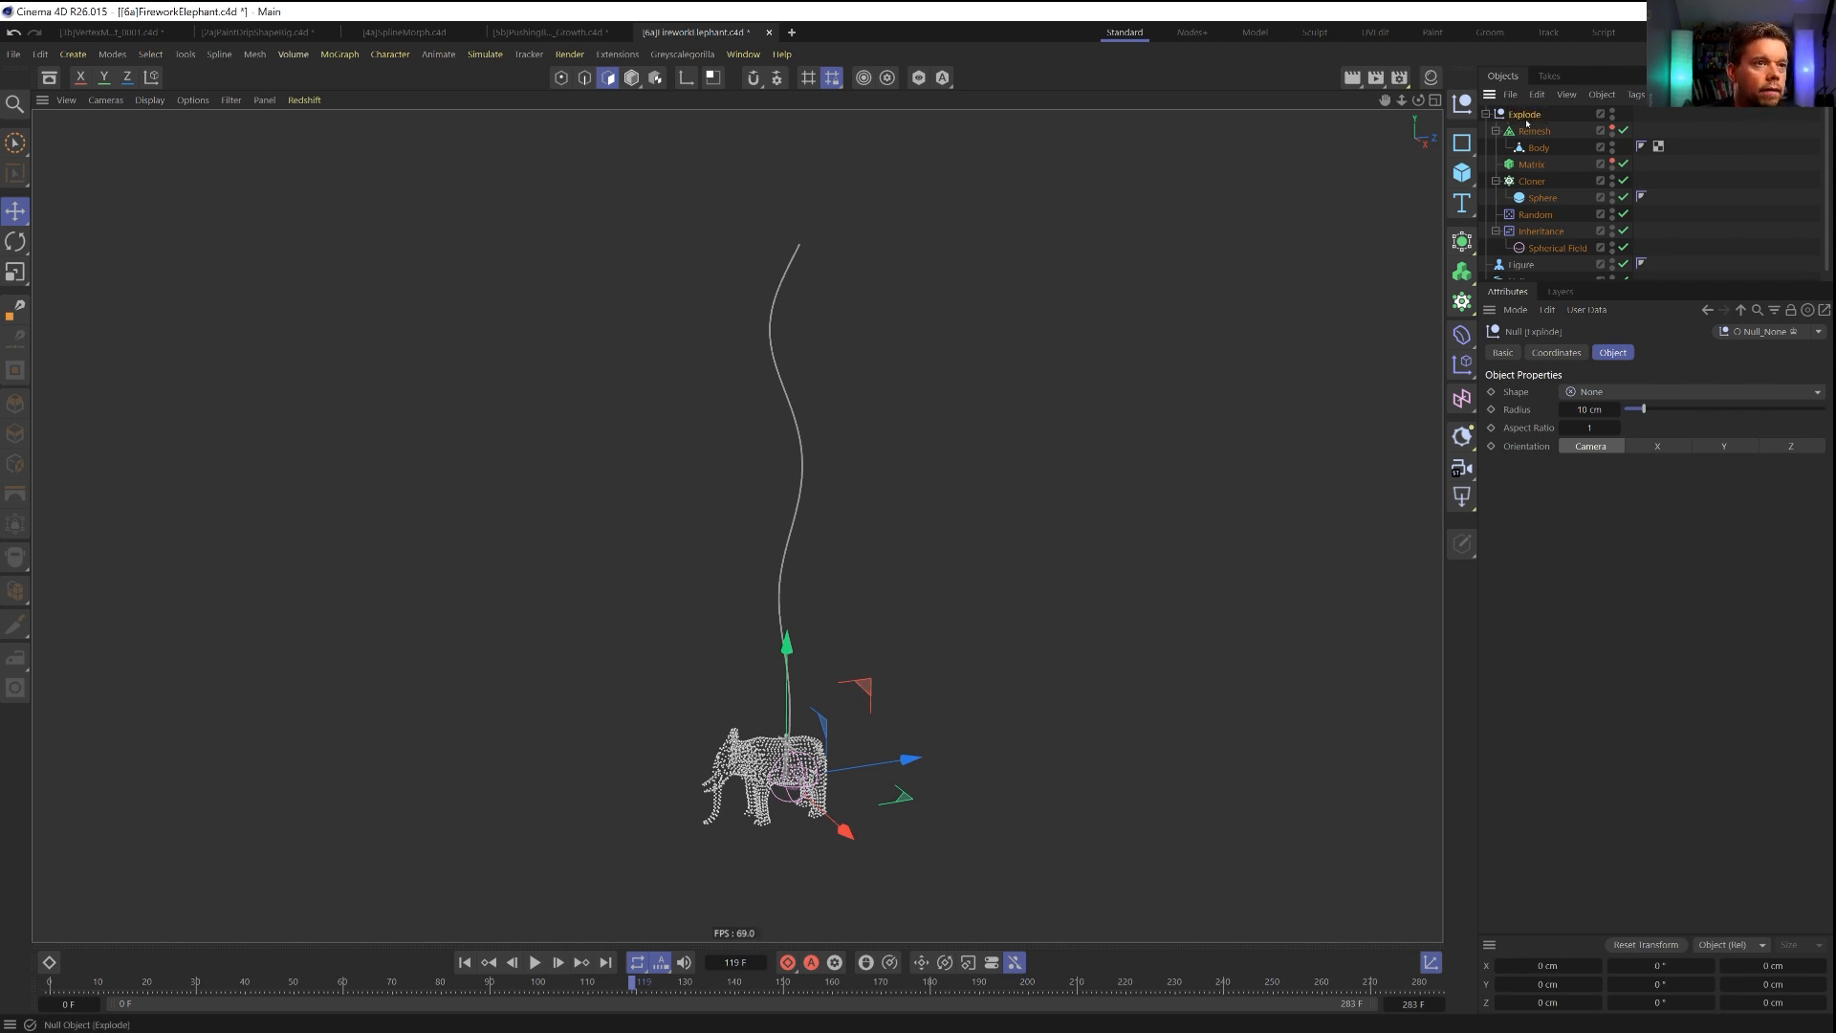
Create a new null, place the Explode null inside it, and name the new parent Travel.
{"action": "left_click", "coordinate": [1462, 103]}
{"action": "left_click_drag", "start_coordinate": [1526, 131], "coordinate": [1519, 116]}
{"action": "double_click", "coordinate": [1520, 115]}
{"action": "type", "text": "Travel"}
{"action": "key", "text": "Return"}
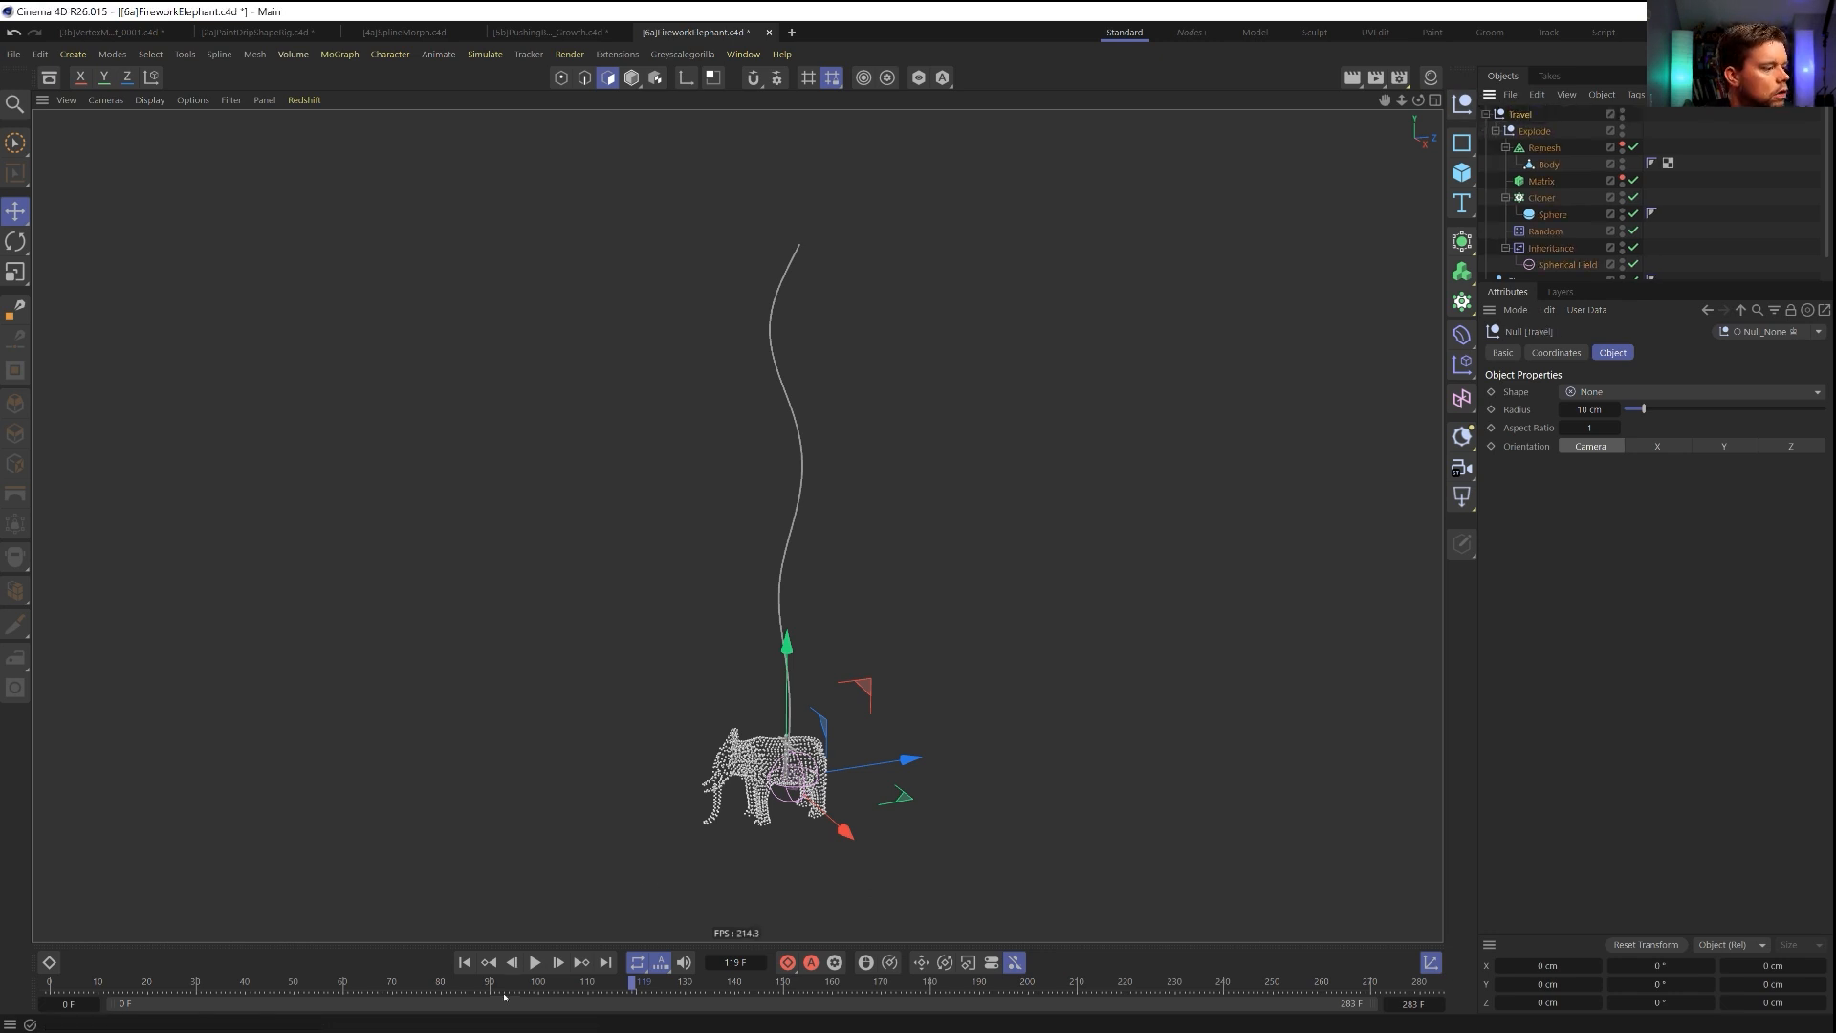
Add an Align to Spline tag to the Travel null with the Helix as its spline path.
{"action": "left_click", "coordinate": [465, 963]}
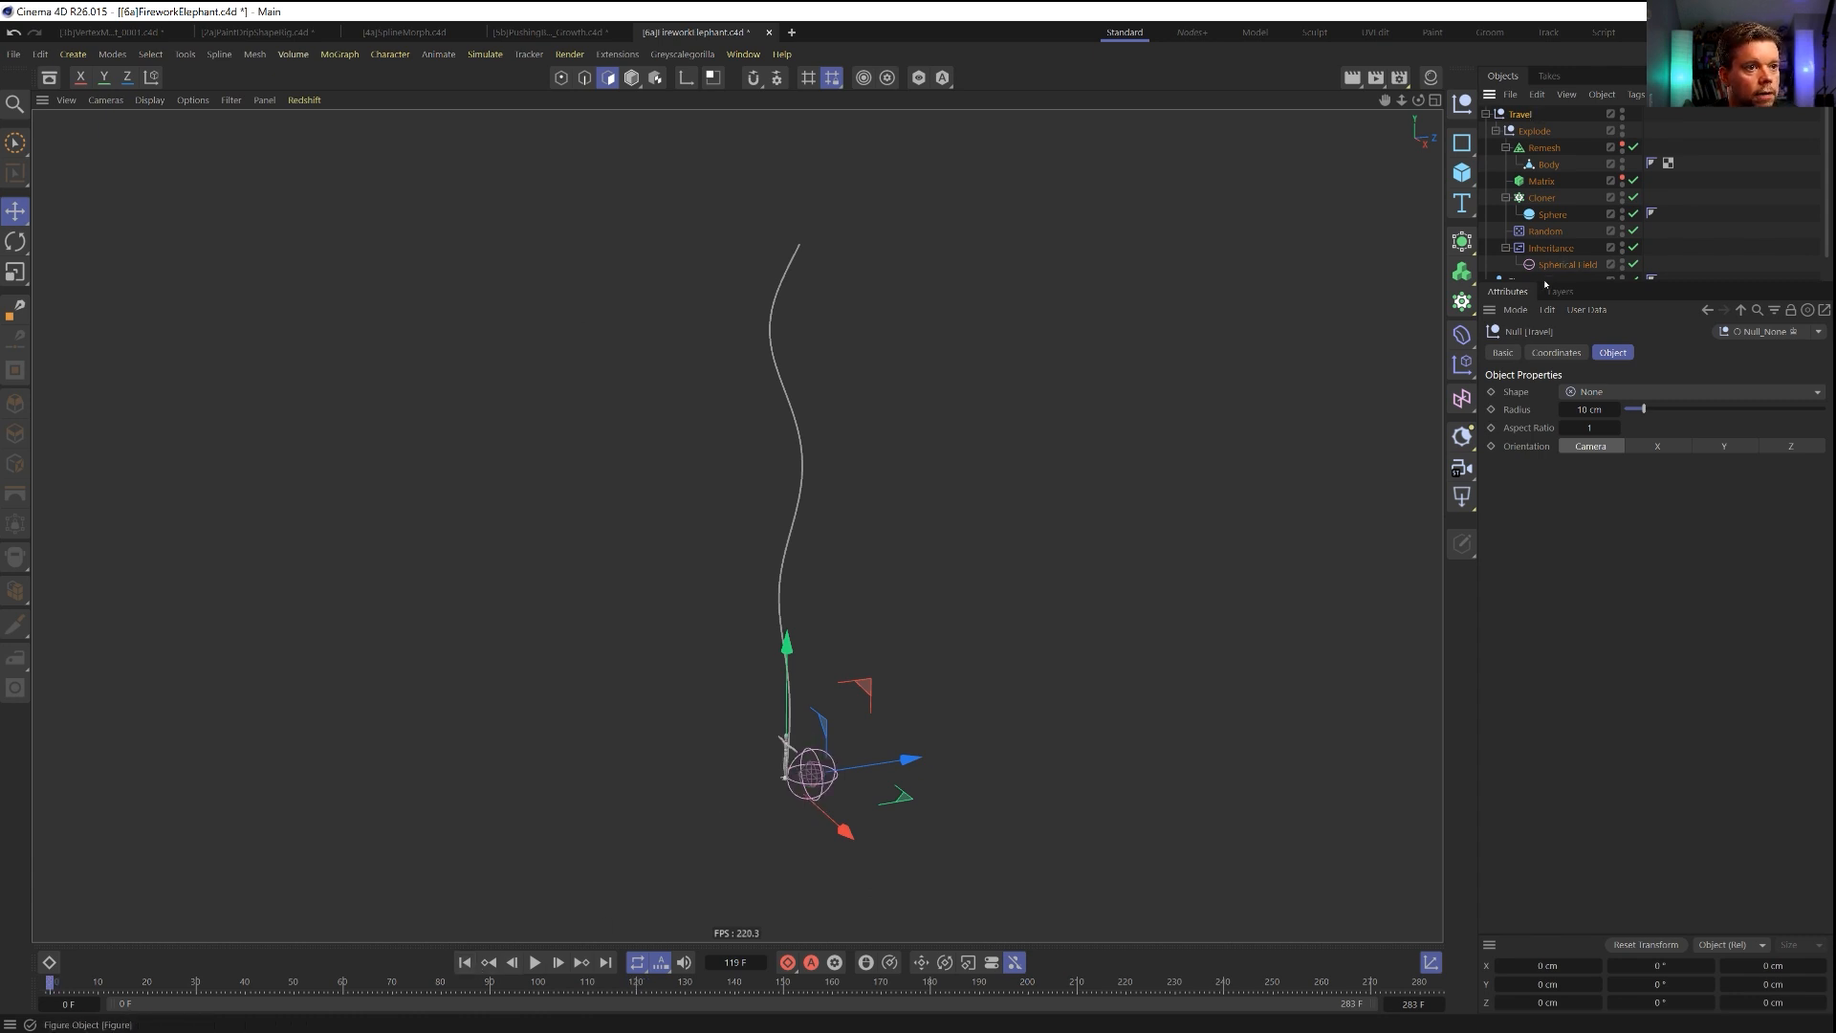
{"action": "key", "text": "ctrl+d"}
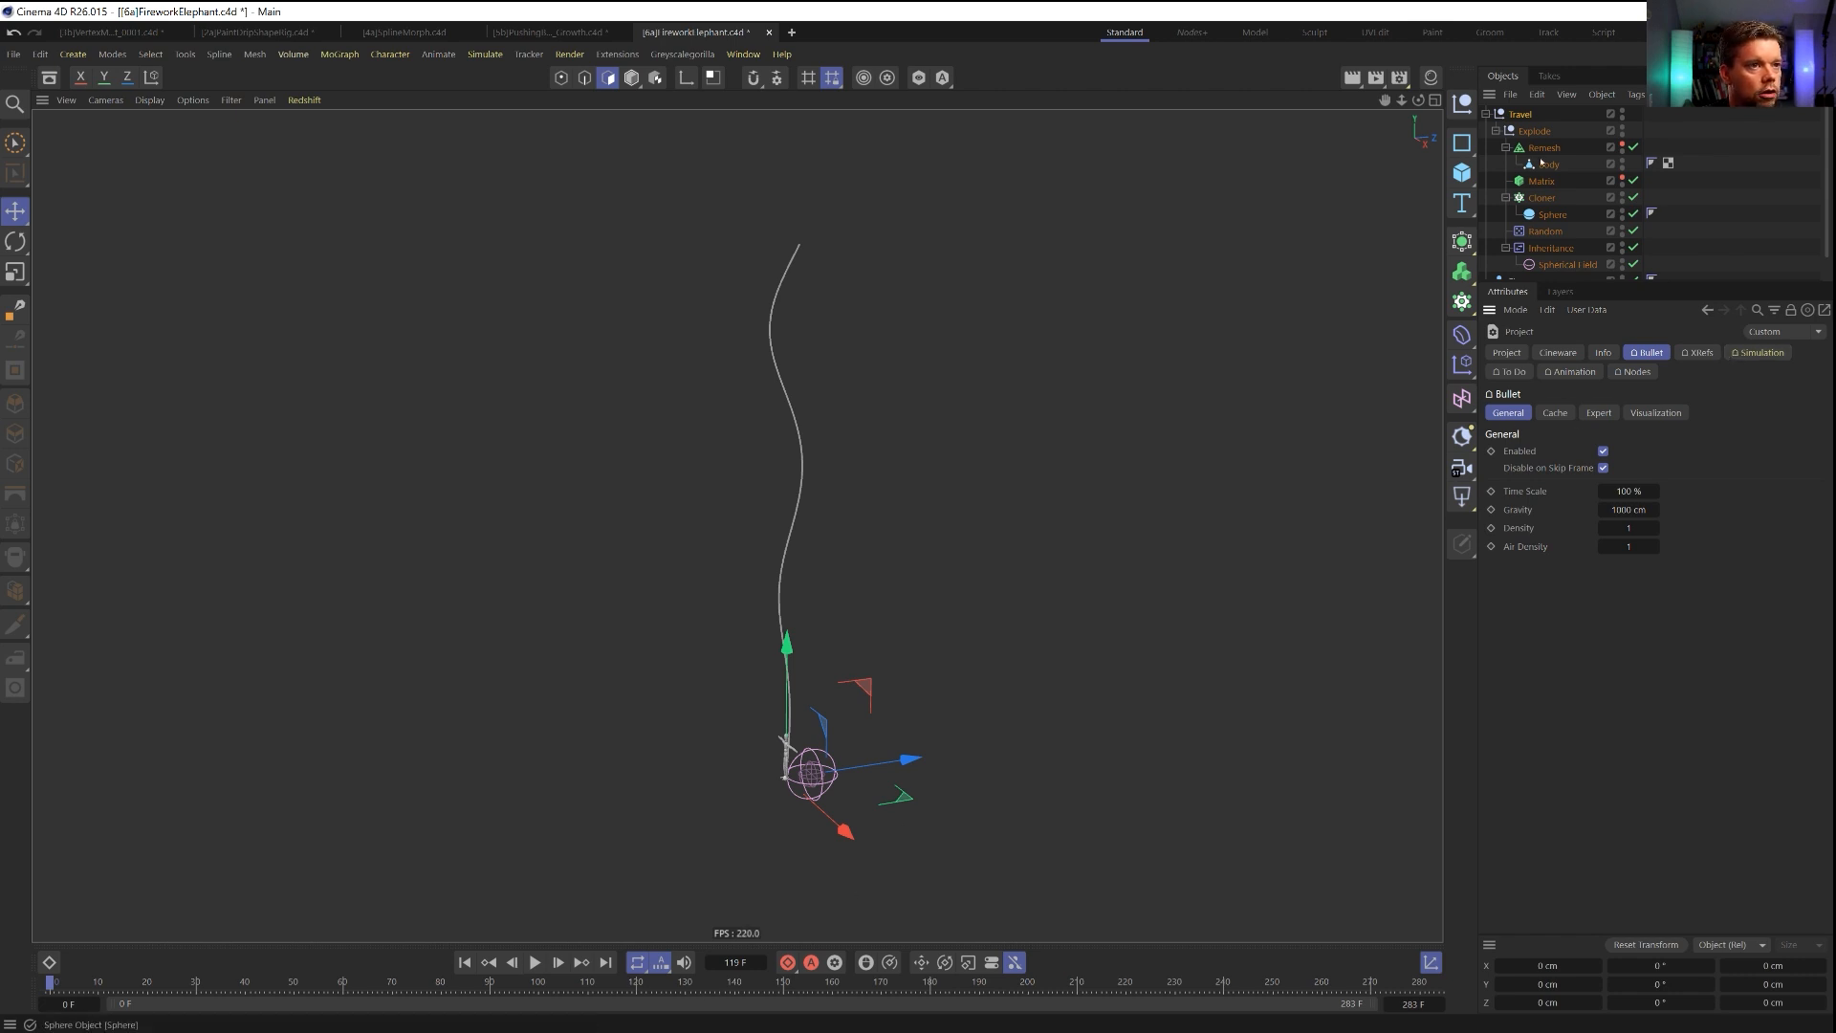
{"action": "left_click", "coordinate": [1521, 115]}
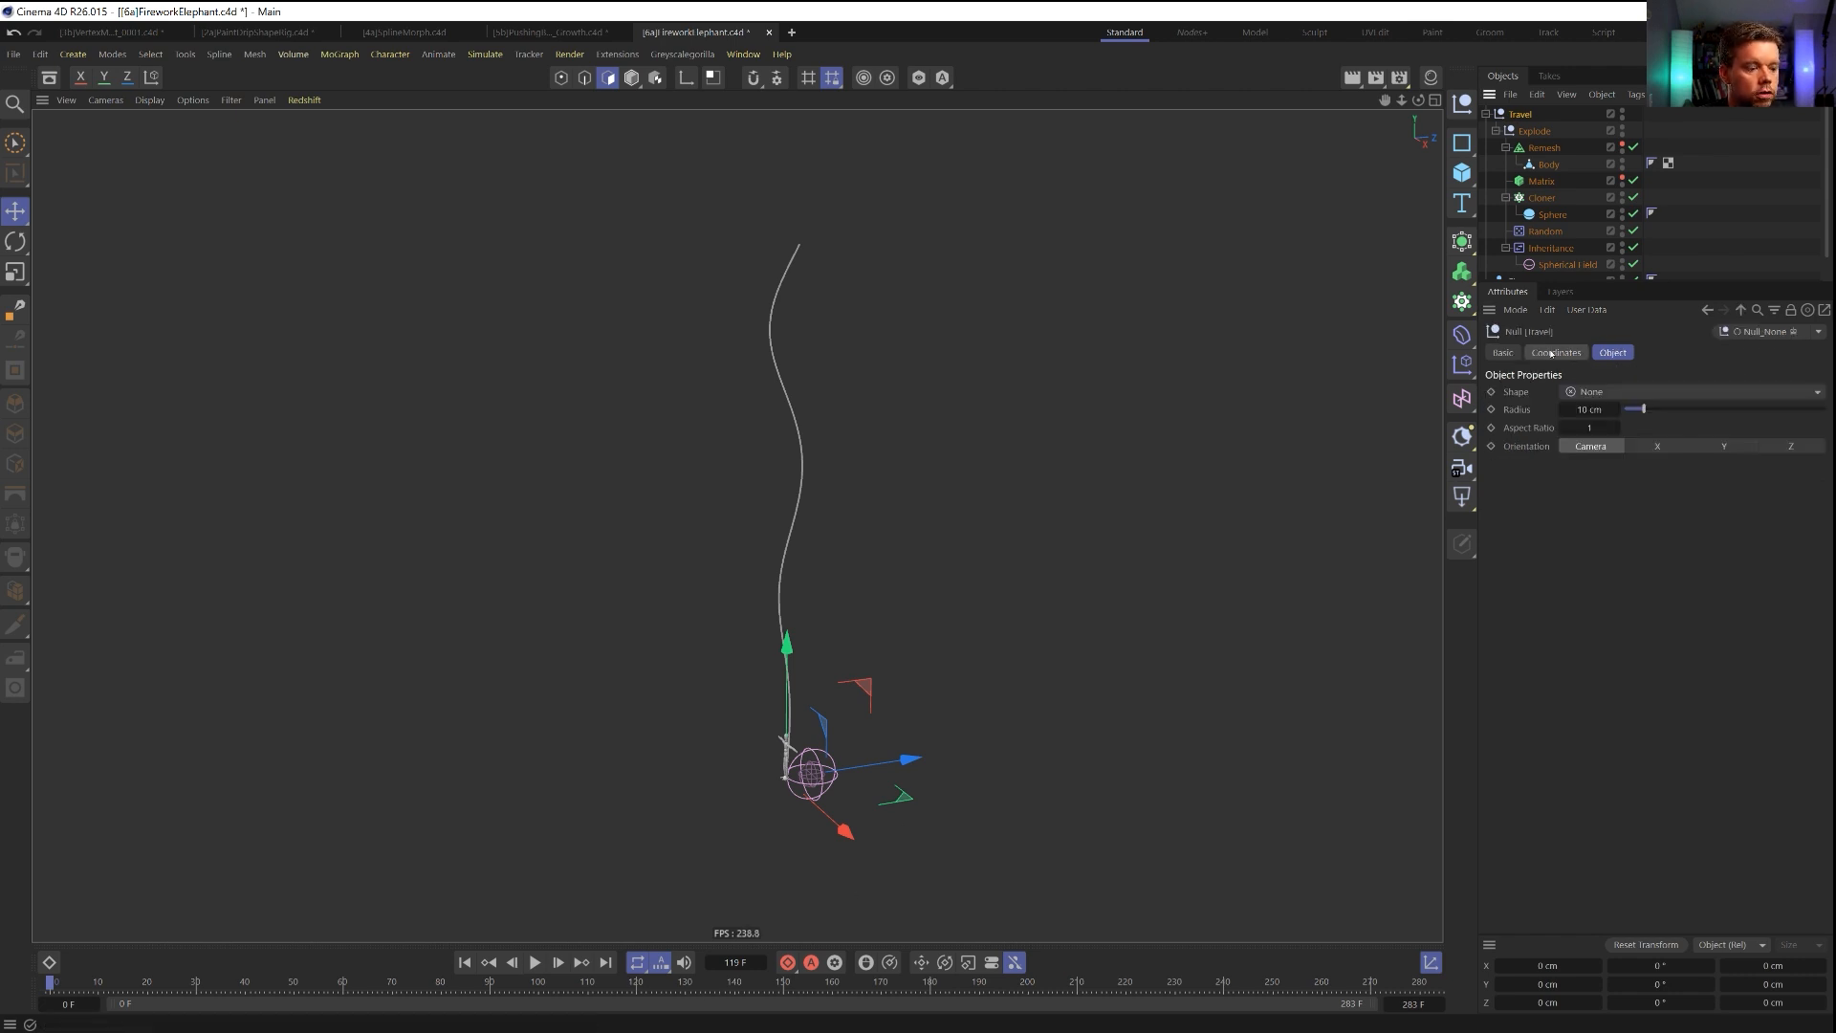
{"action": "left_click", "coordinate": [1553, 354]}
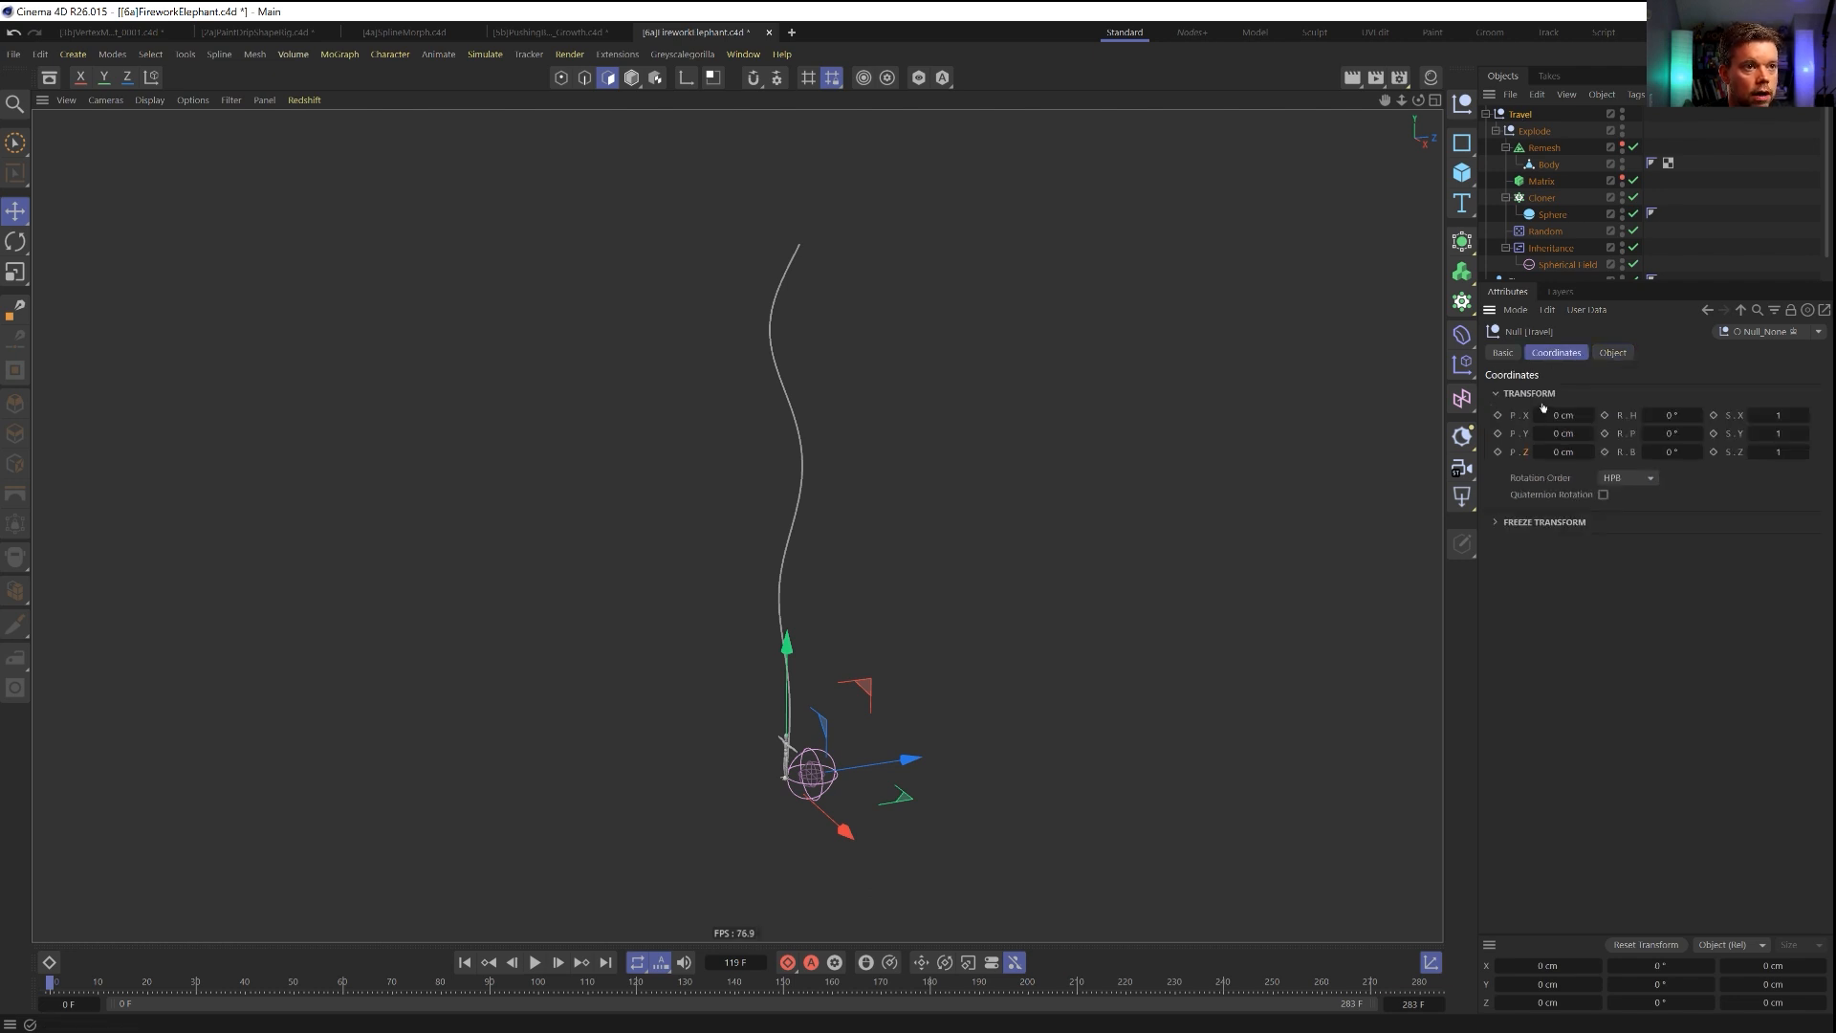
{"action": "right_click", "coordinate": [1526, 117]}
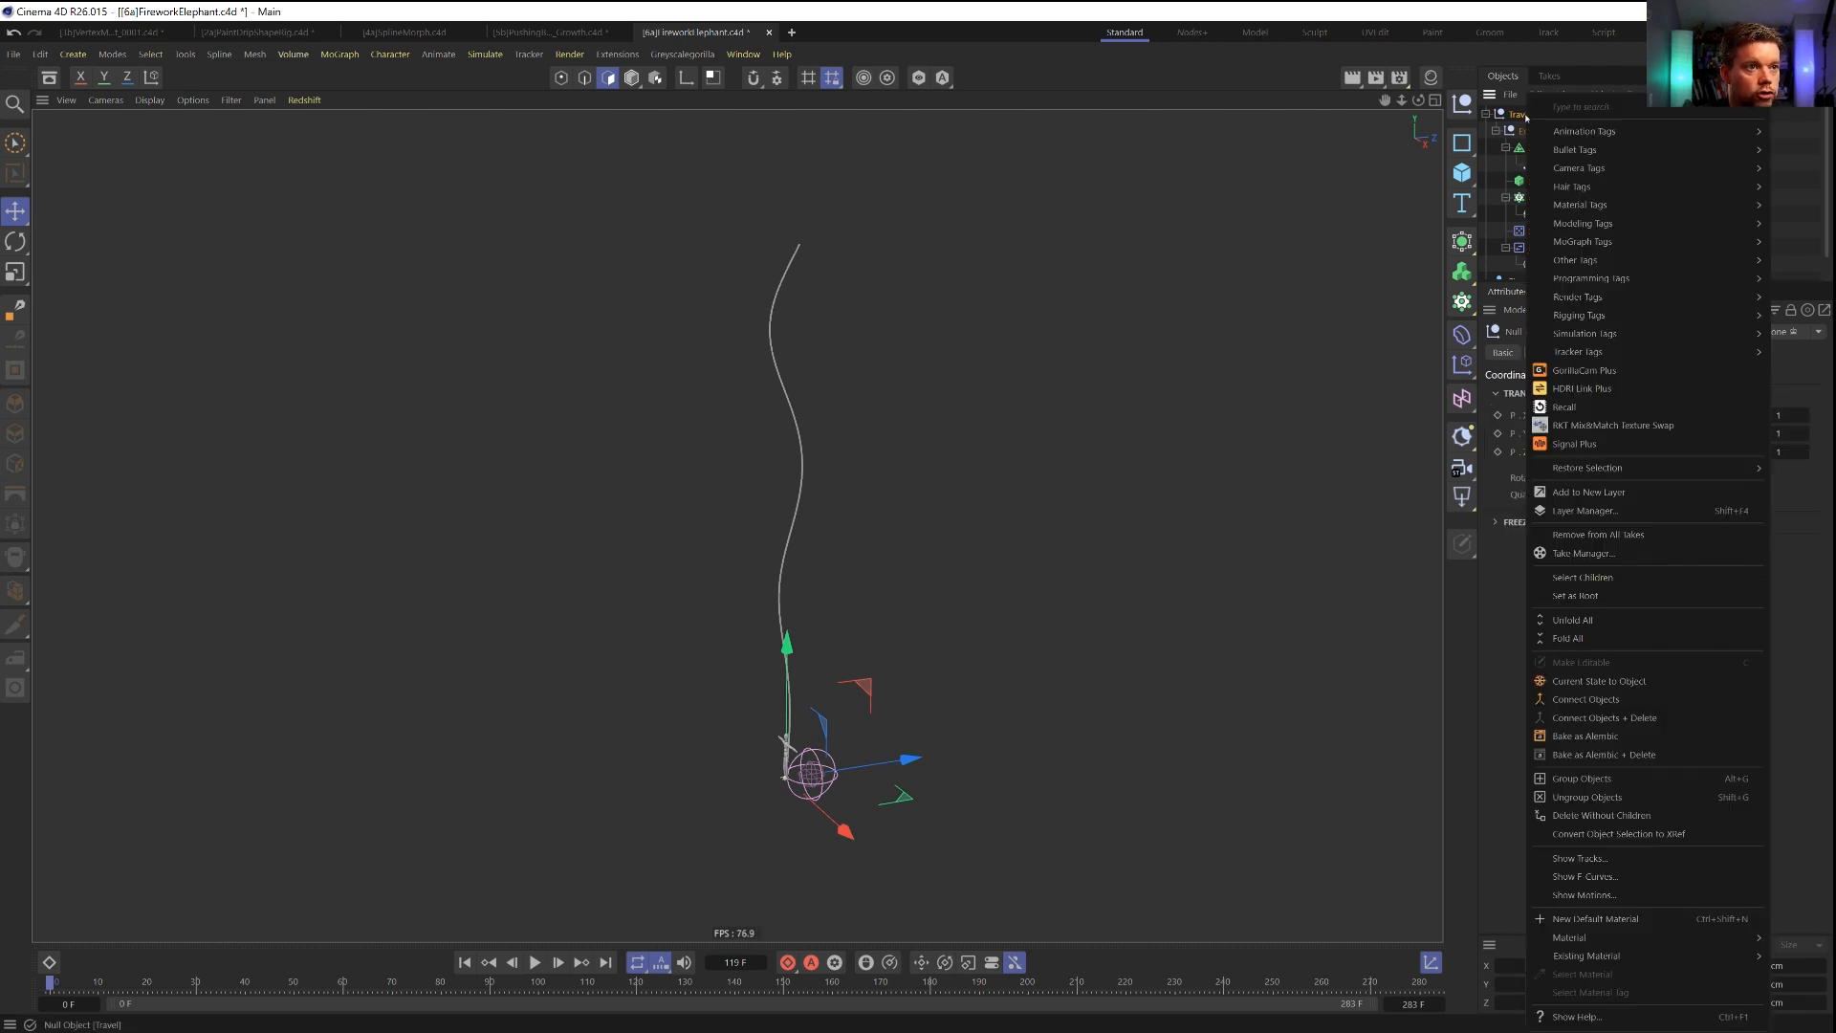
{"action": "mouse_move", "coordinate": [1578, 135]}
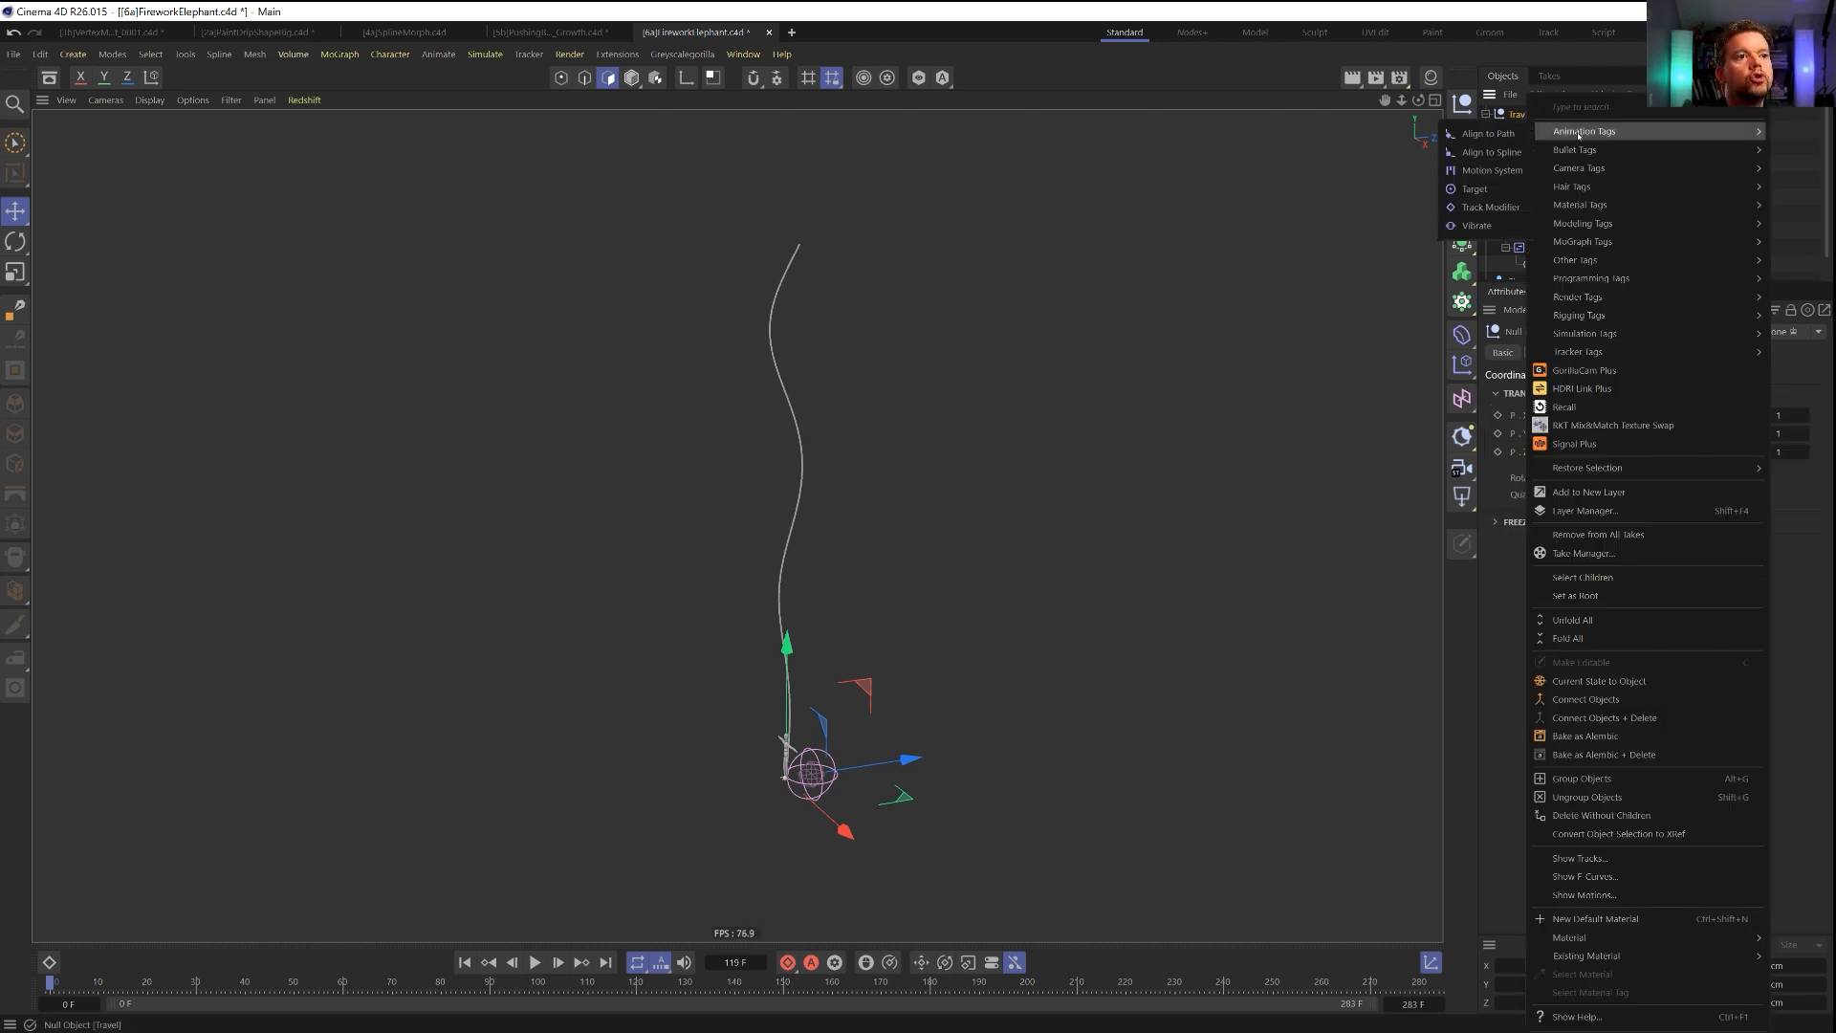
{"action": "left_click", "coordinate": [1506, 153]}
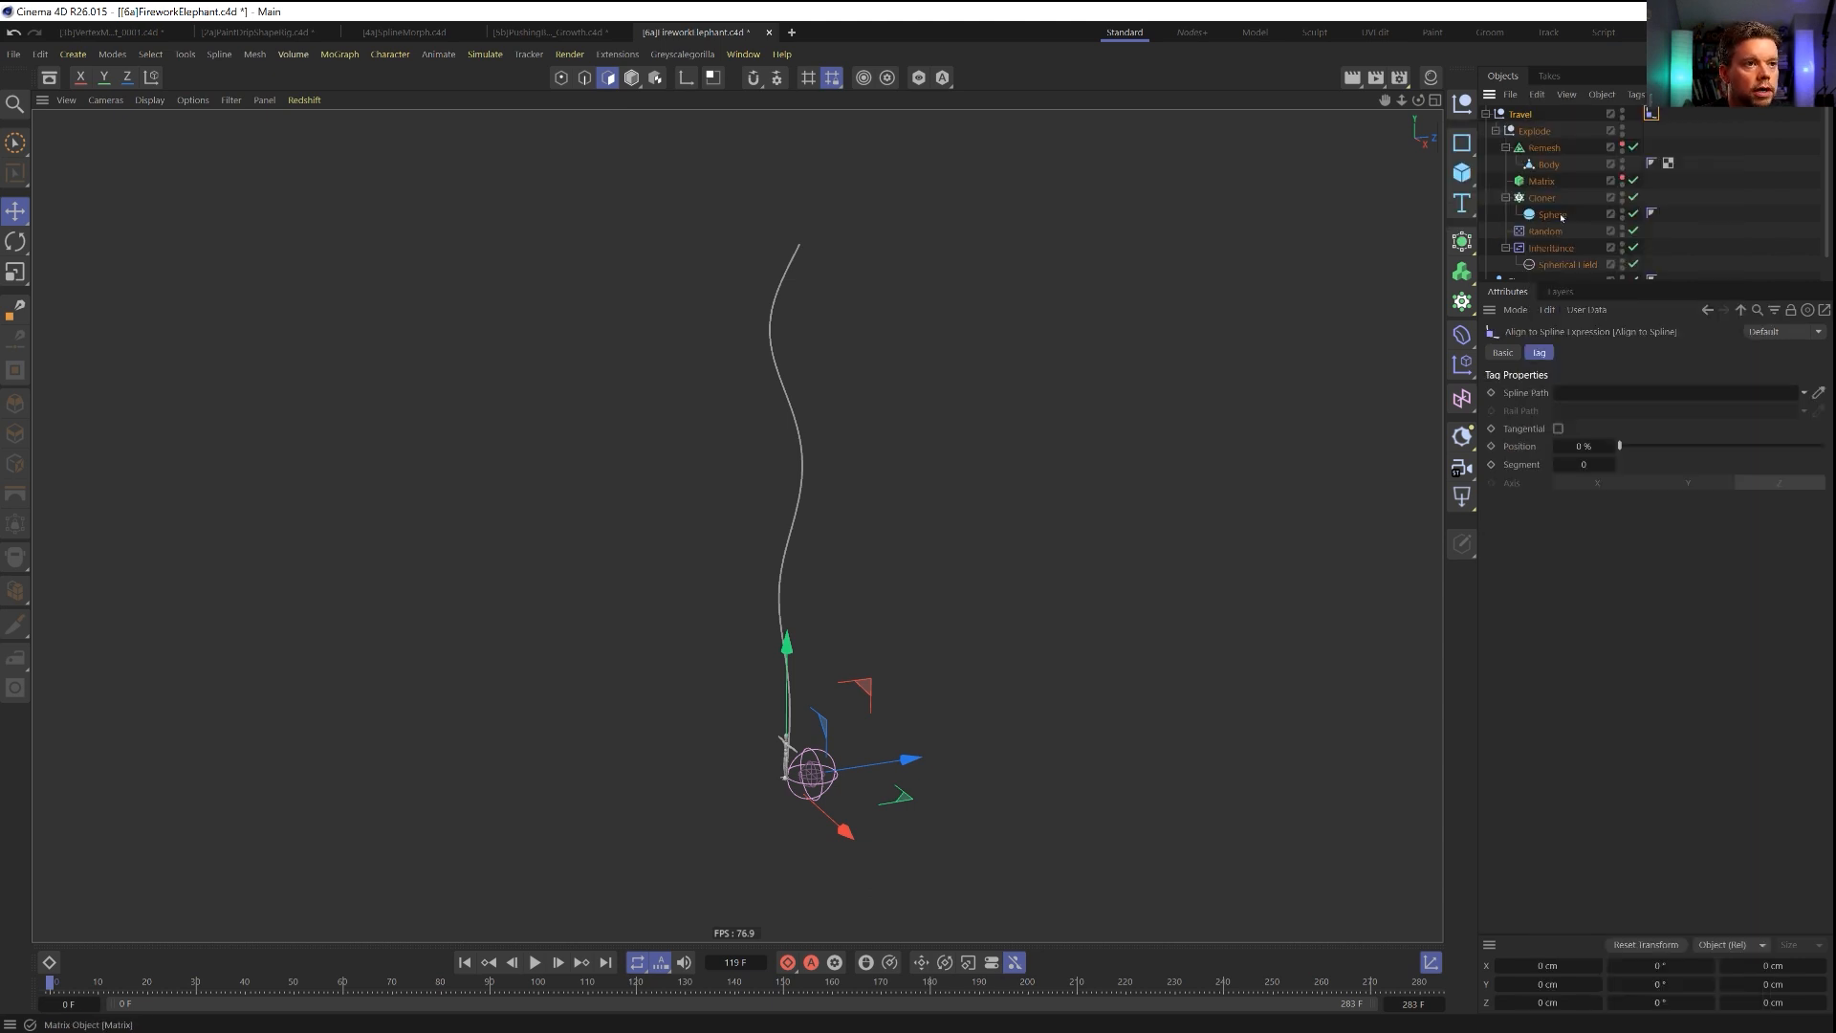
{"action": "left_click", "coordinate": [1486, 114]}
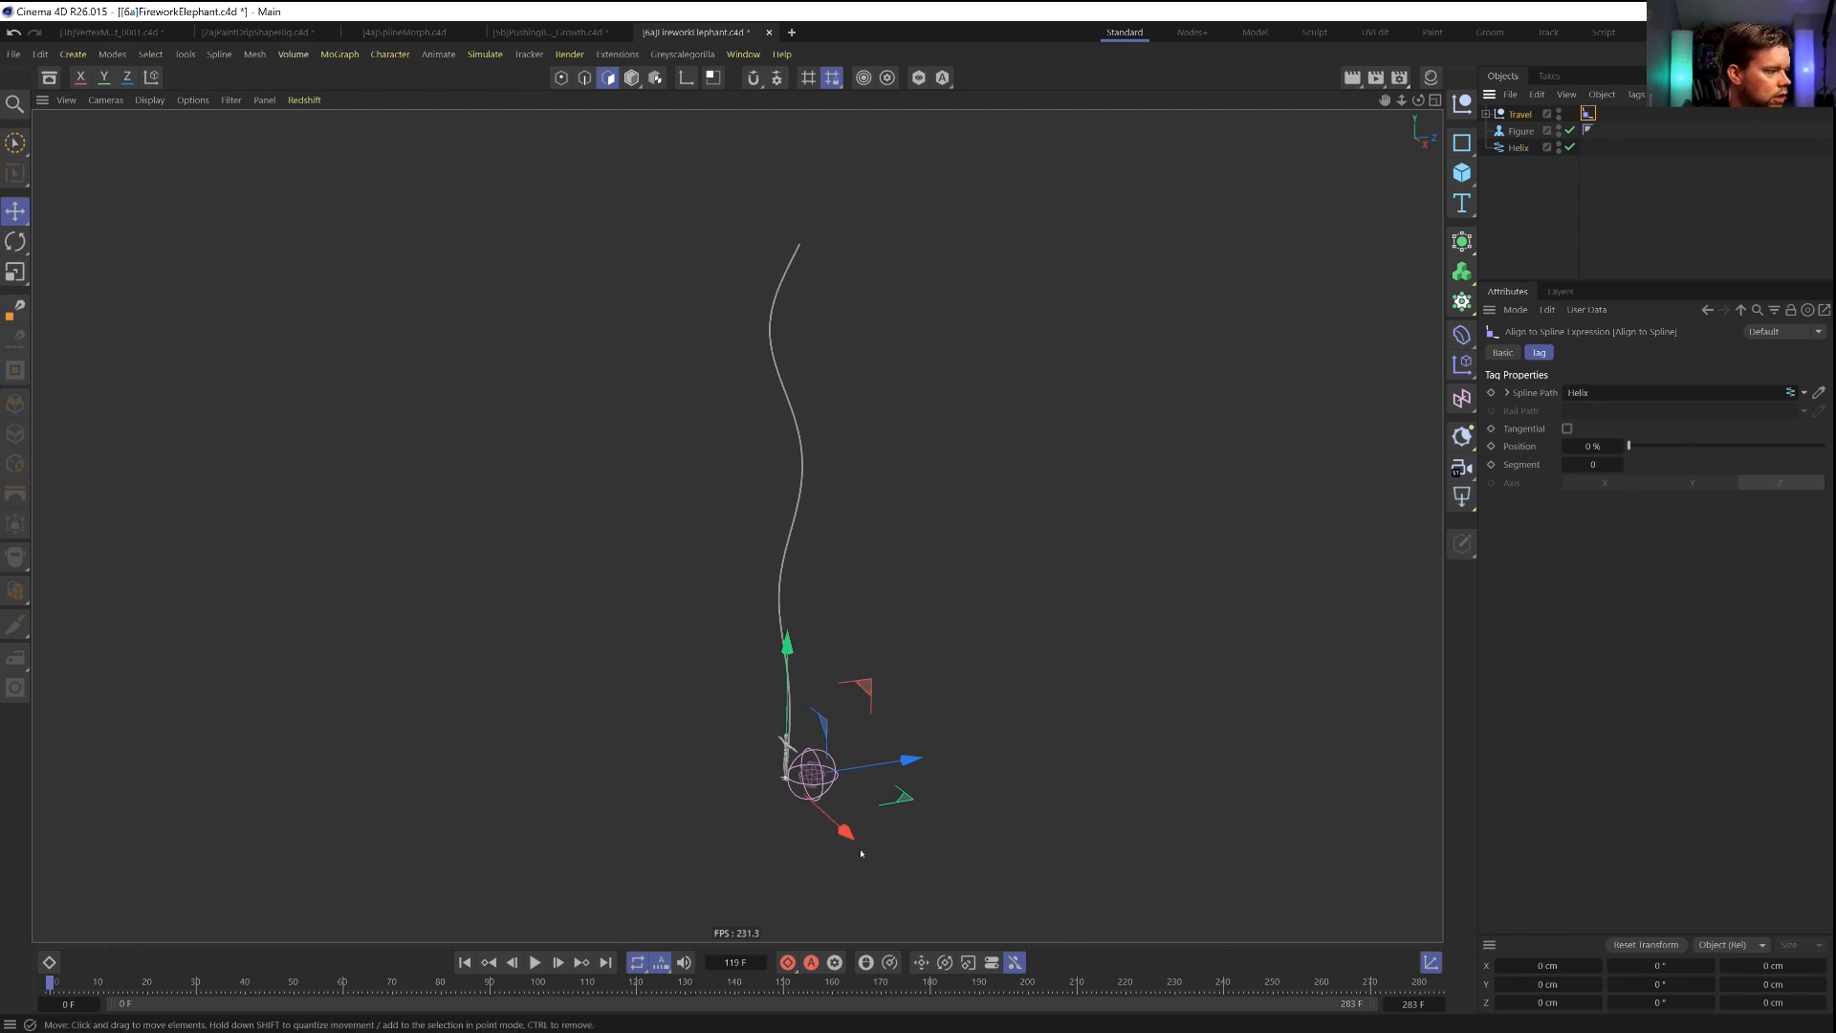
Keyframe the Align to Spline tag's Position at 0 % on frame 0 and 100 % on frame 60.
{"action": "left_click", "coordinate": [1491, 447]}
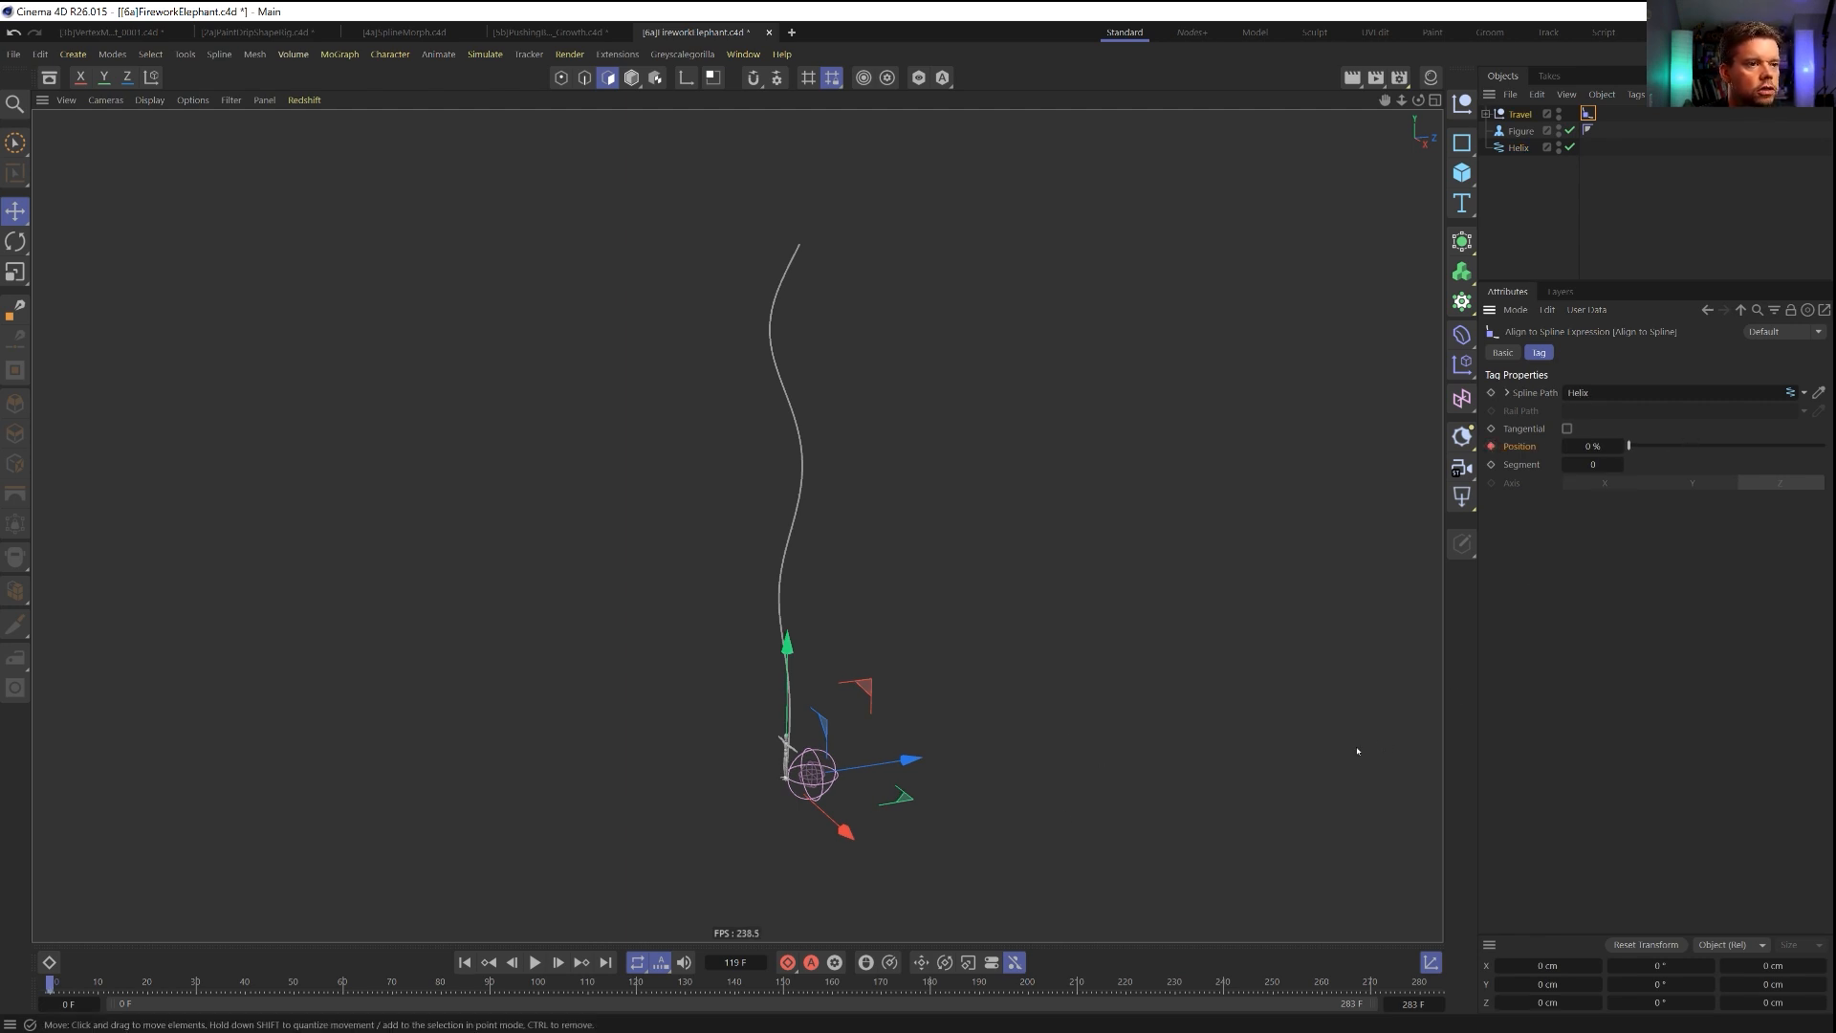
{"action": "left_click", "coordinate": [345, 985]}
{"action": "left_click_drag", "start_coordinate": [1629, 445], "coordinate": [1824, 446]}
{"action": "left_click", "coordinate": [1491, 447]}
Play the animation from the first frame to check the Travel null's movement along the helix.
{"action": "left_click", "coordinate": [465, 963]}
{"action": "left_click", "coordinate": [533, 963]}
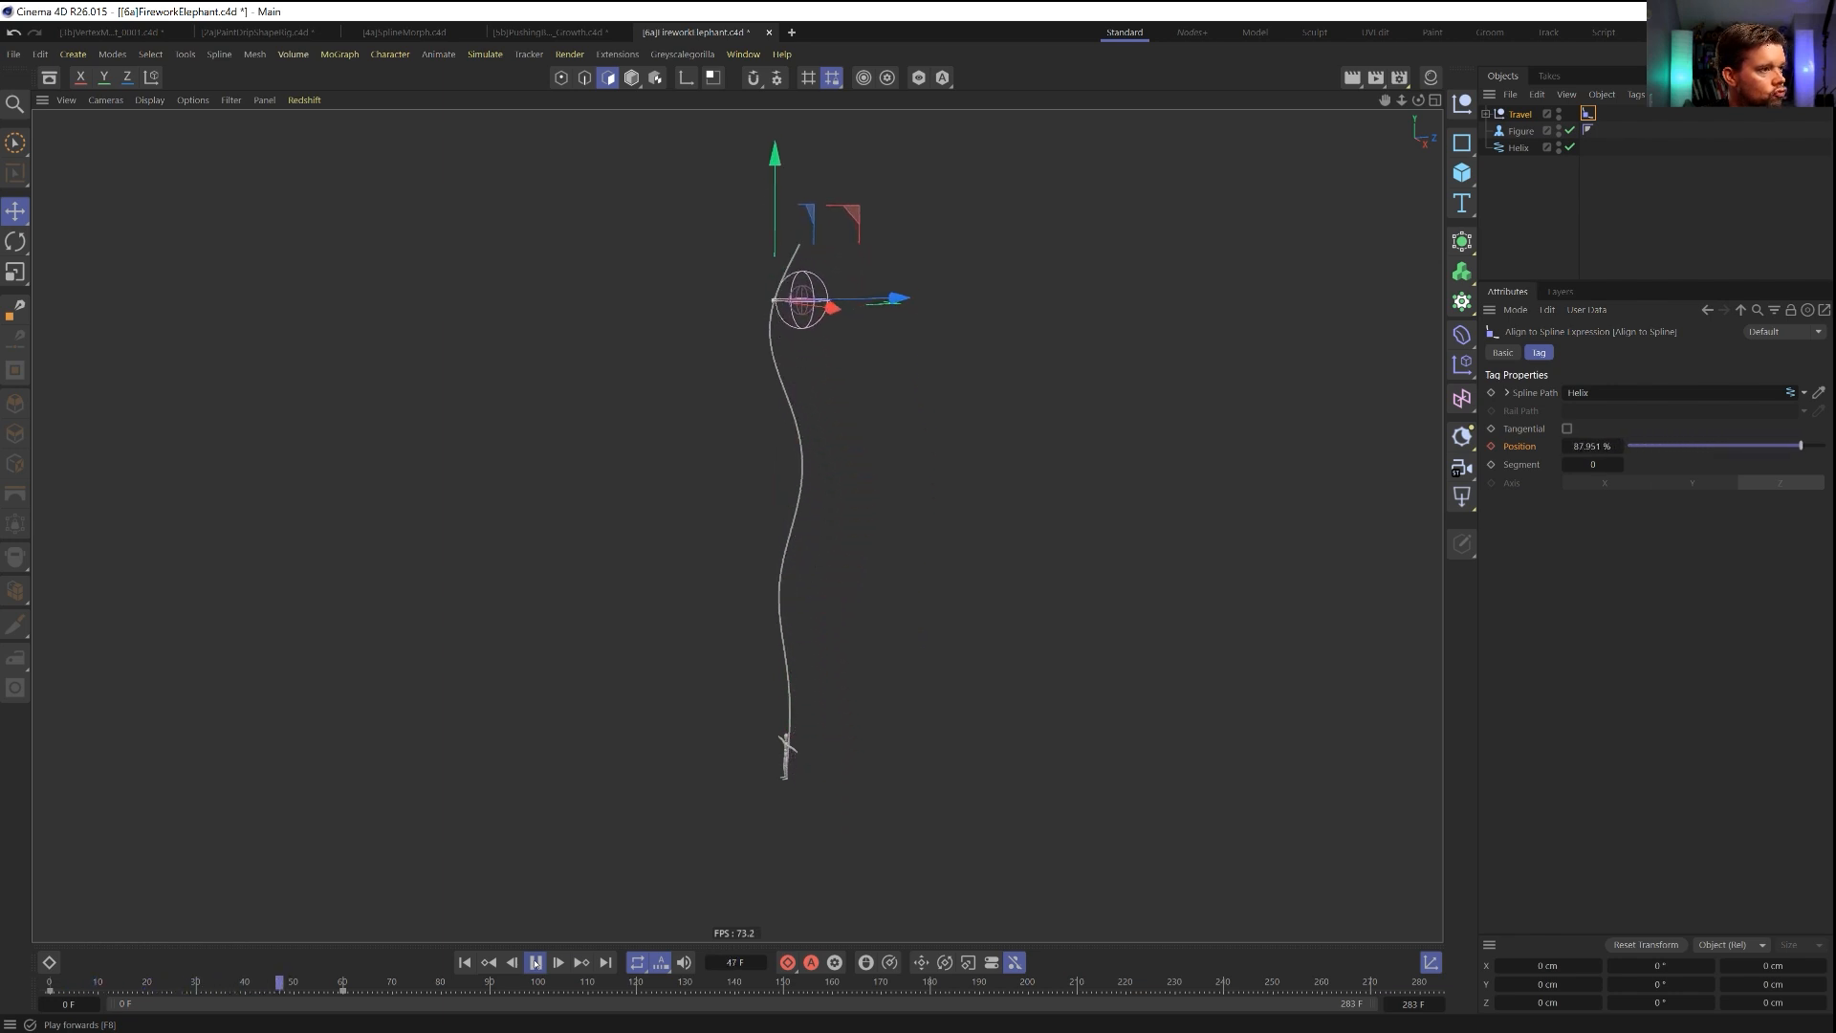
{"action": "left_click", "coordinate": [537, 964]}
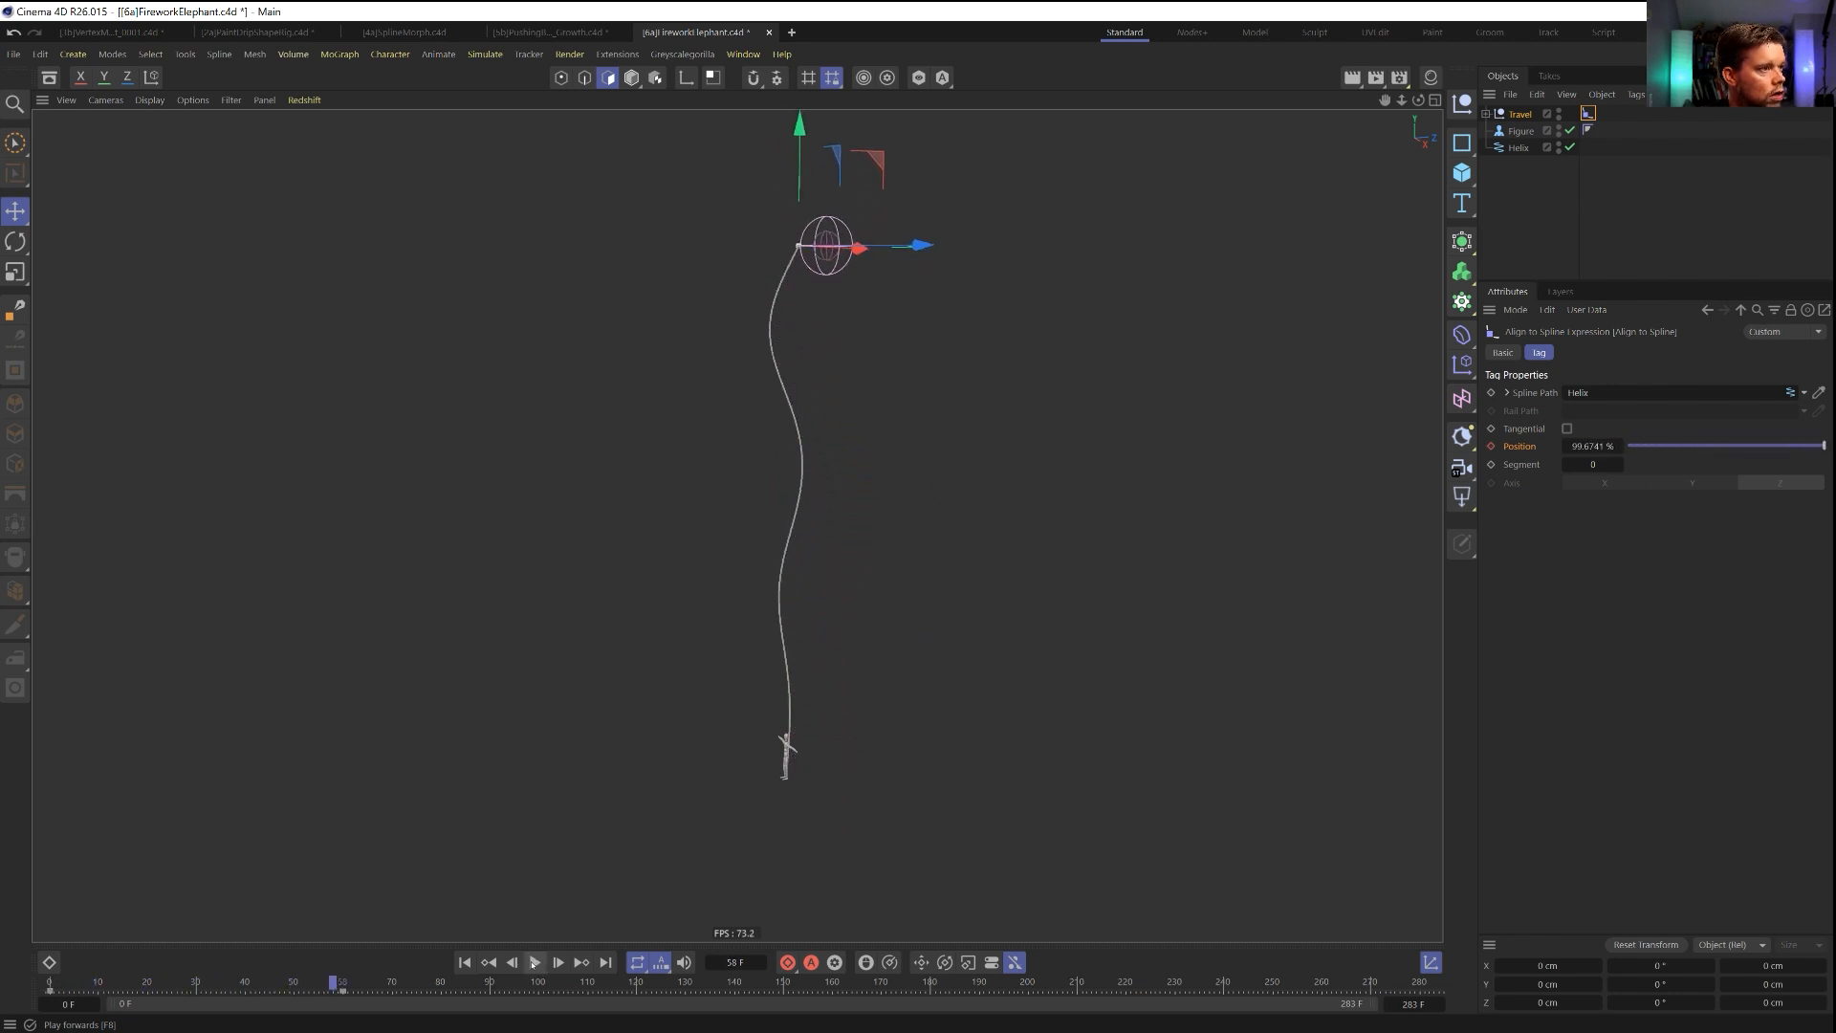
Show the Align to Spline F-curve in an enlarged timeline and pull the frame 0 key's tangent upward to about 6 F and 27 %.
{"action": "left_click", "coordinate": [49, 962]}
{"action": "left_click_drag", "start_coordinate": [274, 840], "coordinate": [282, 459]}
{"action": "key", "text": "F8"}
{"action": "key", "text": "F8"}
{"action": "left_click", "coordinate": [172, 682]}
{"action": "key", "text": "F8"}
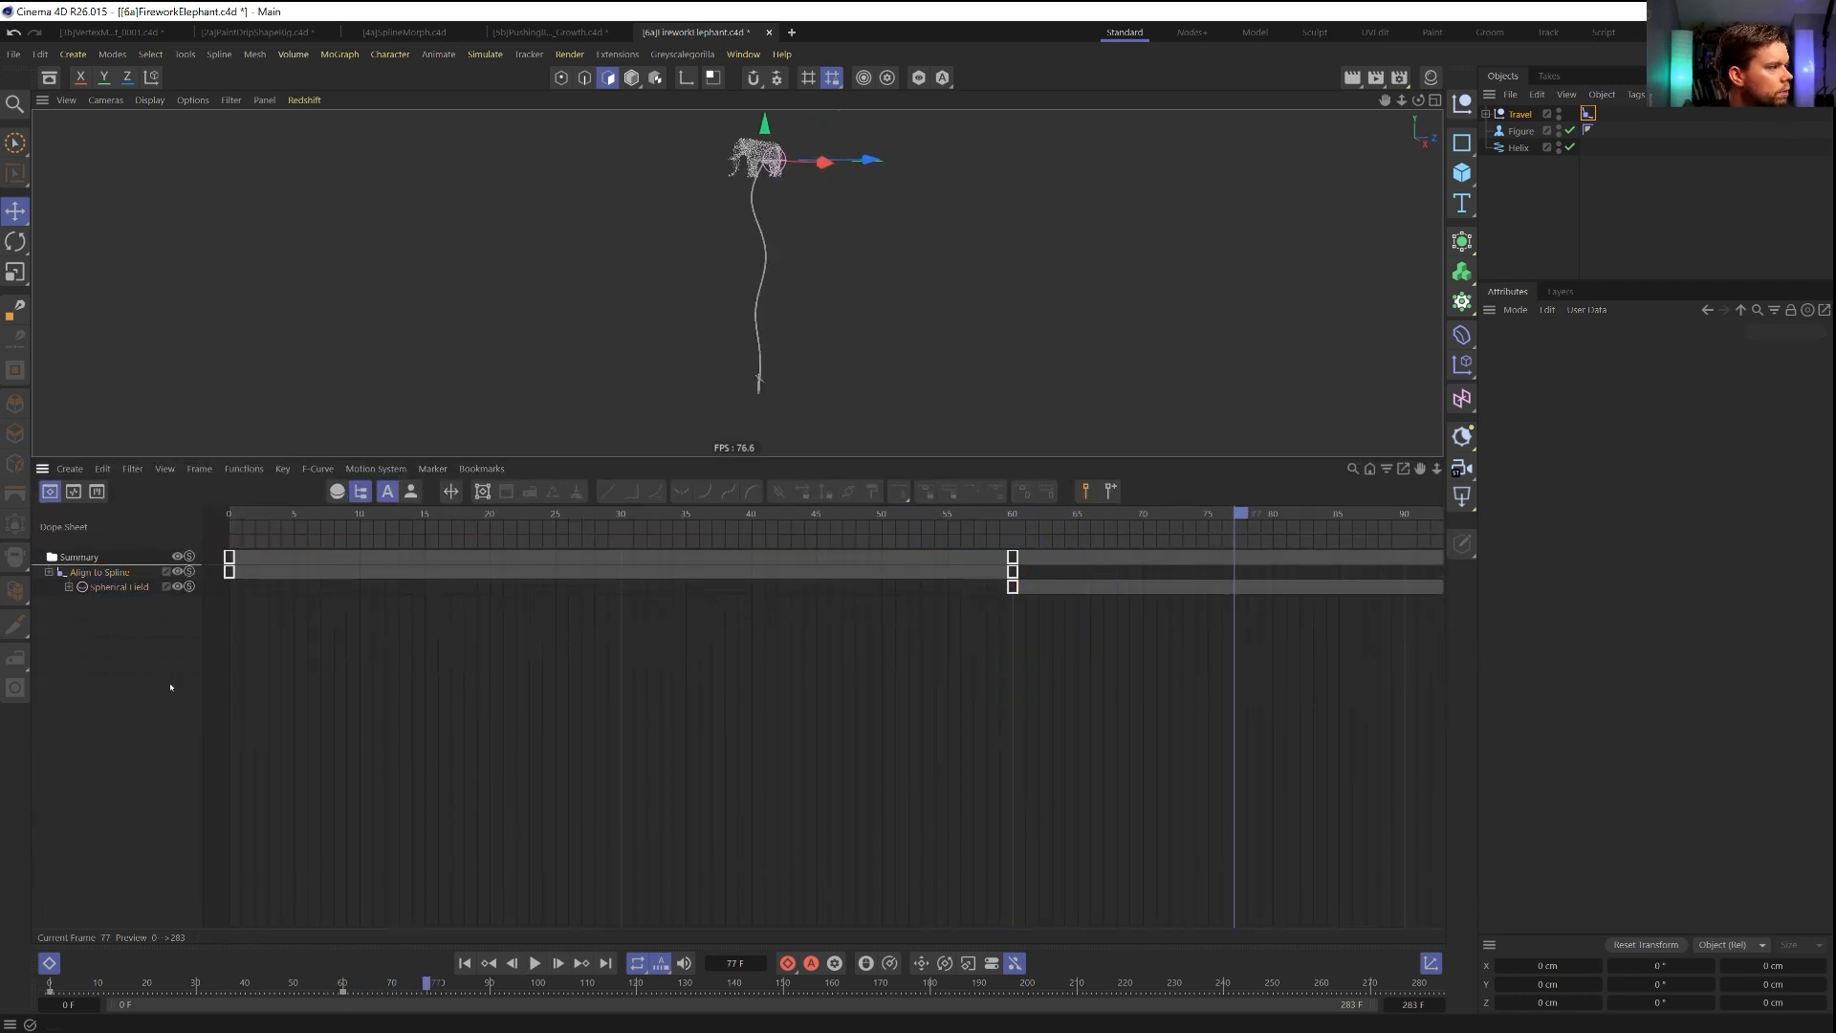
{"action": "key", "text": "F8"}
{"action": "left_click", "coordinate": [74, 492]}
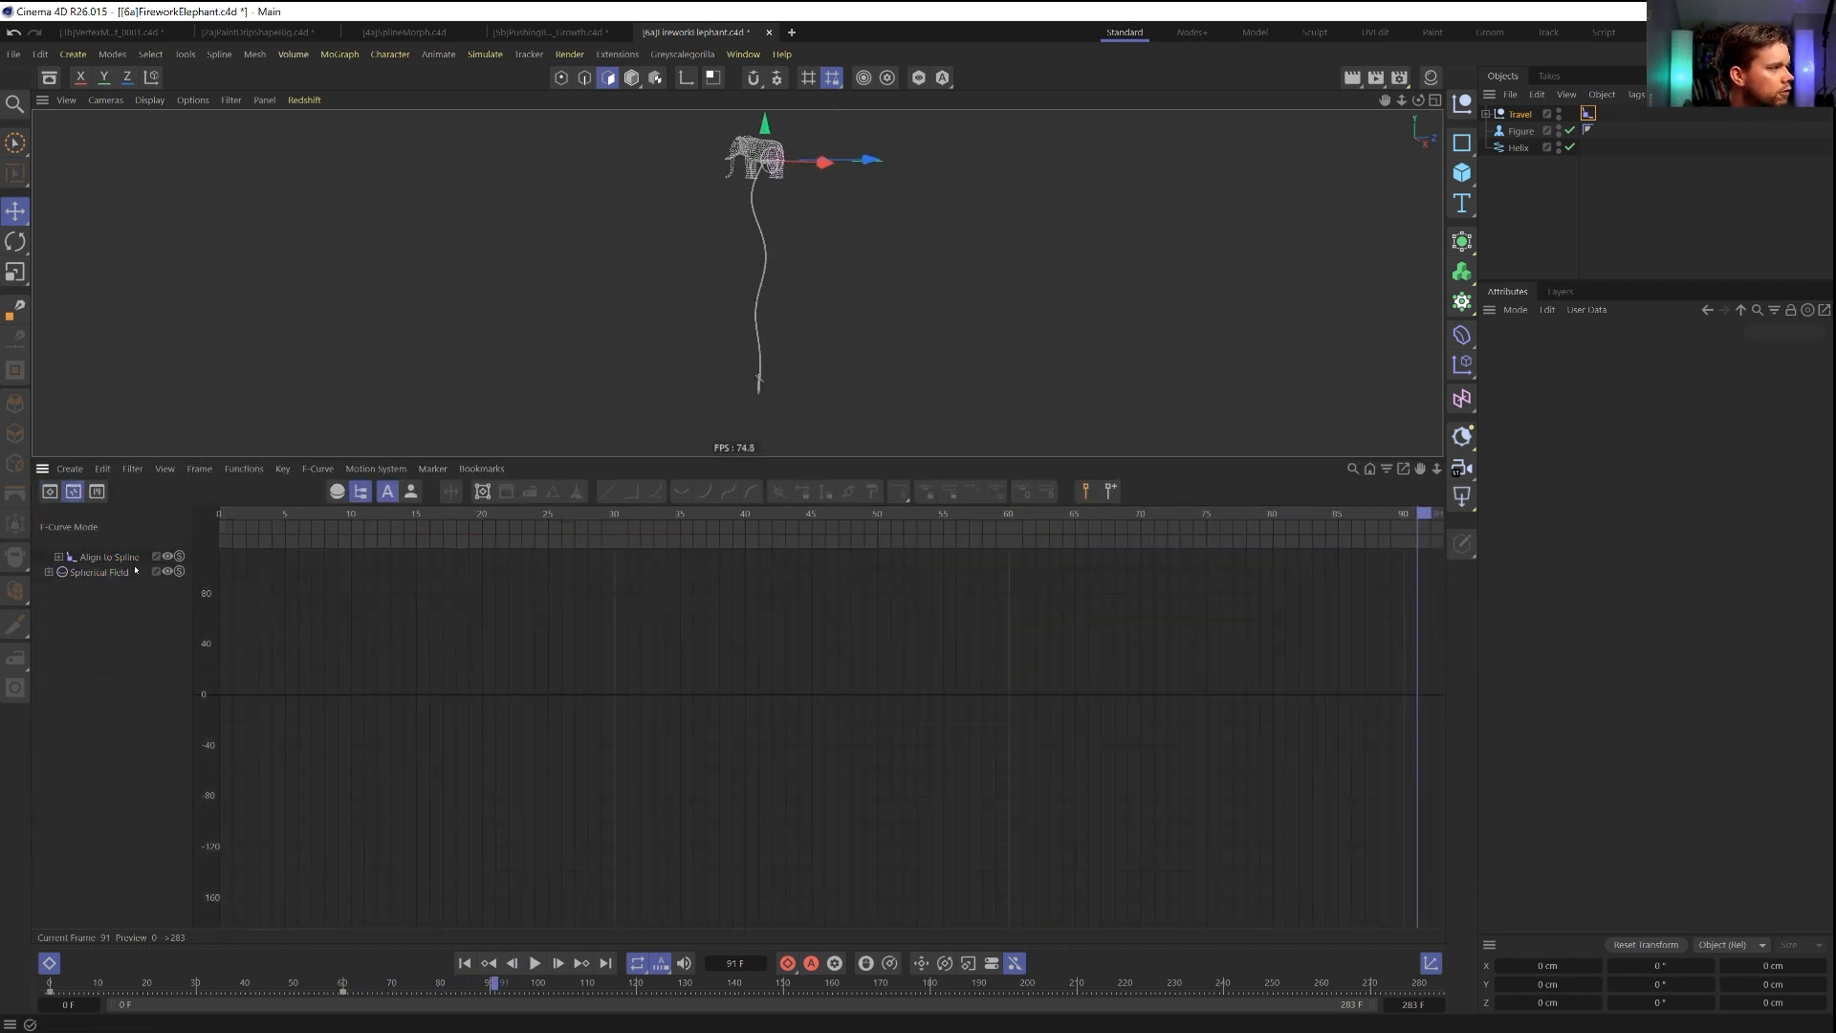
{"action": "left_click", "coordinate": [96, 559]}
{"action": "left_click_drag", "start_coordinate": [216, 628], "coordinate": [302, 661]}
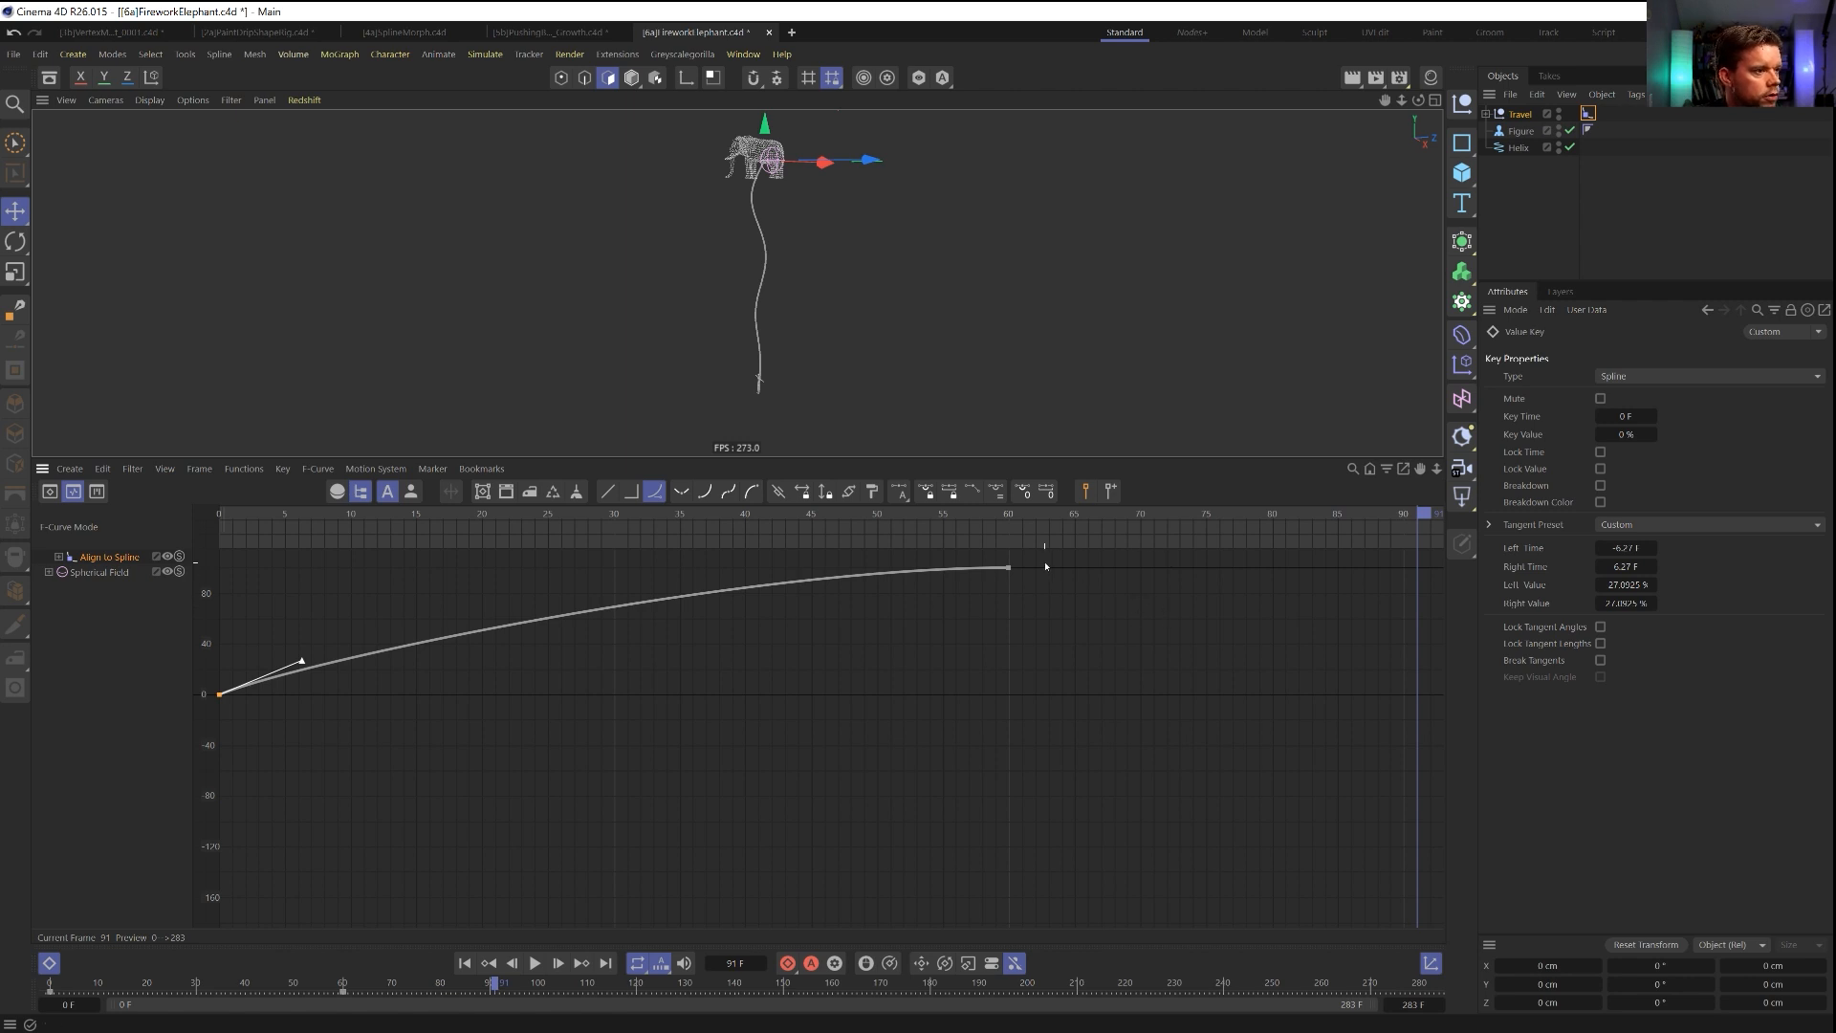
Add a third key after frame 60 on the Position curve and place it near frame 87 at 77.533 %, then close the timeline.
{"action": "left_click", "coordinate": [1164, 580], "text": "ctrl"}
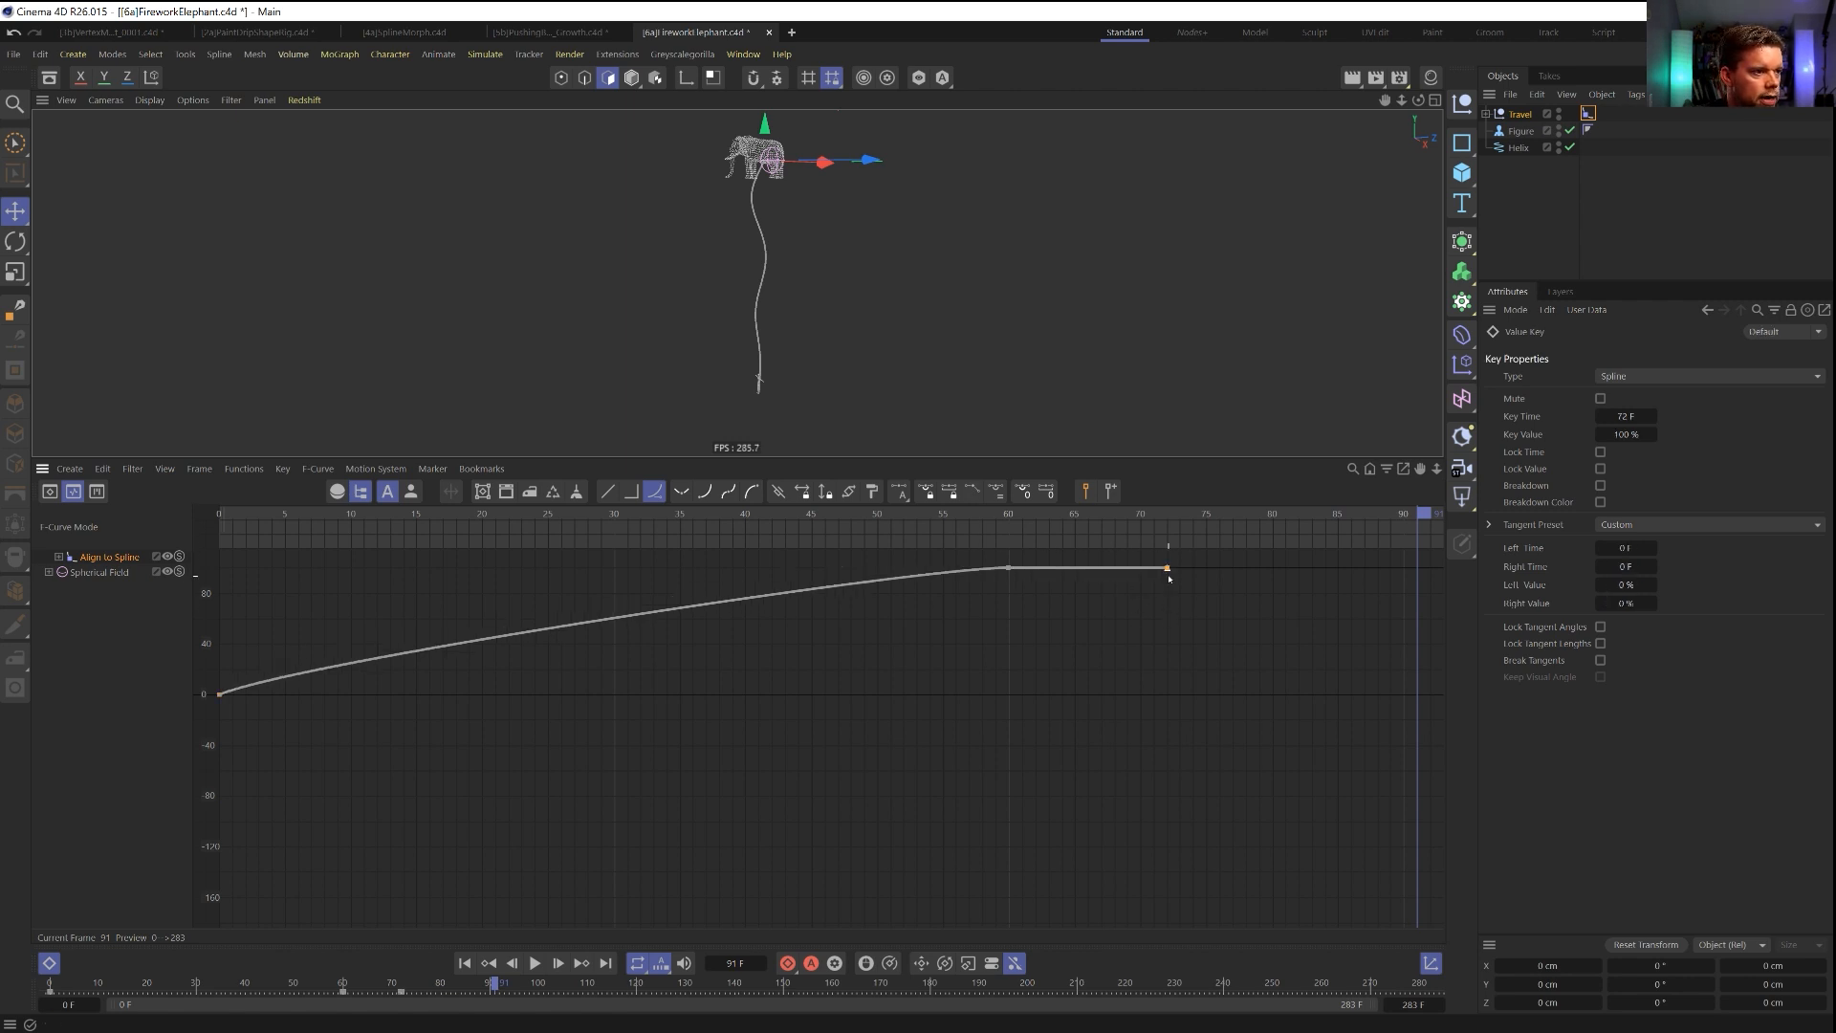
{"action": "mouse_move", "coordinate": [1167, 569]}
{"action": "left_mouse_down"}
{"action": "mouse_move", "coordinate": [1275, 603]}
{"action": "mouse_move", "coordinate": [1367, 600]}
{"action": "left_mouse_up"}
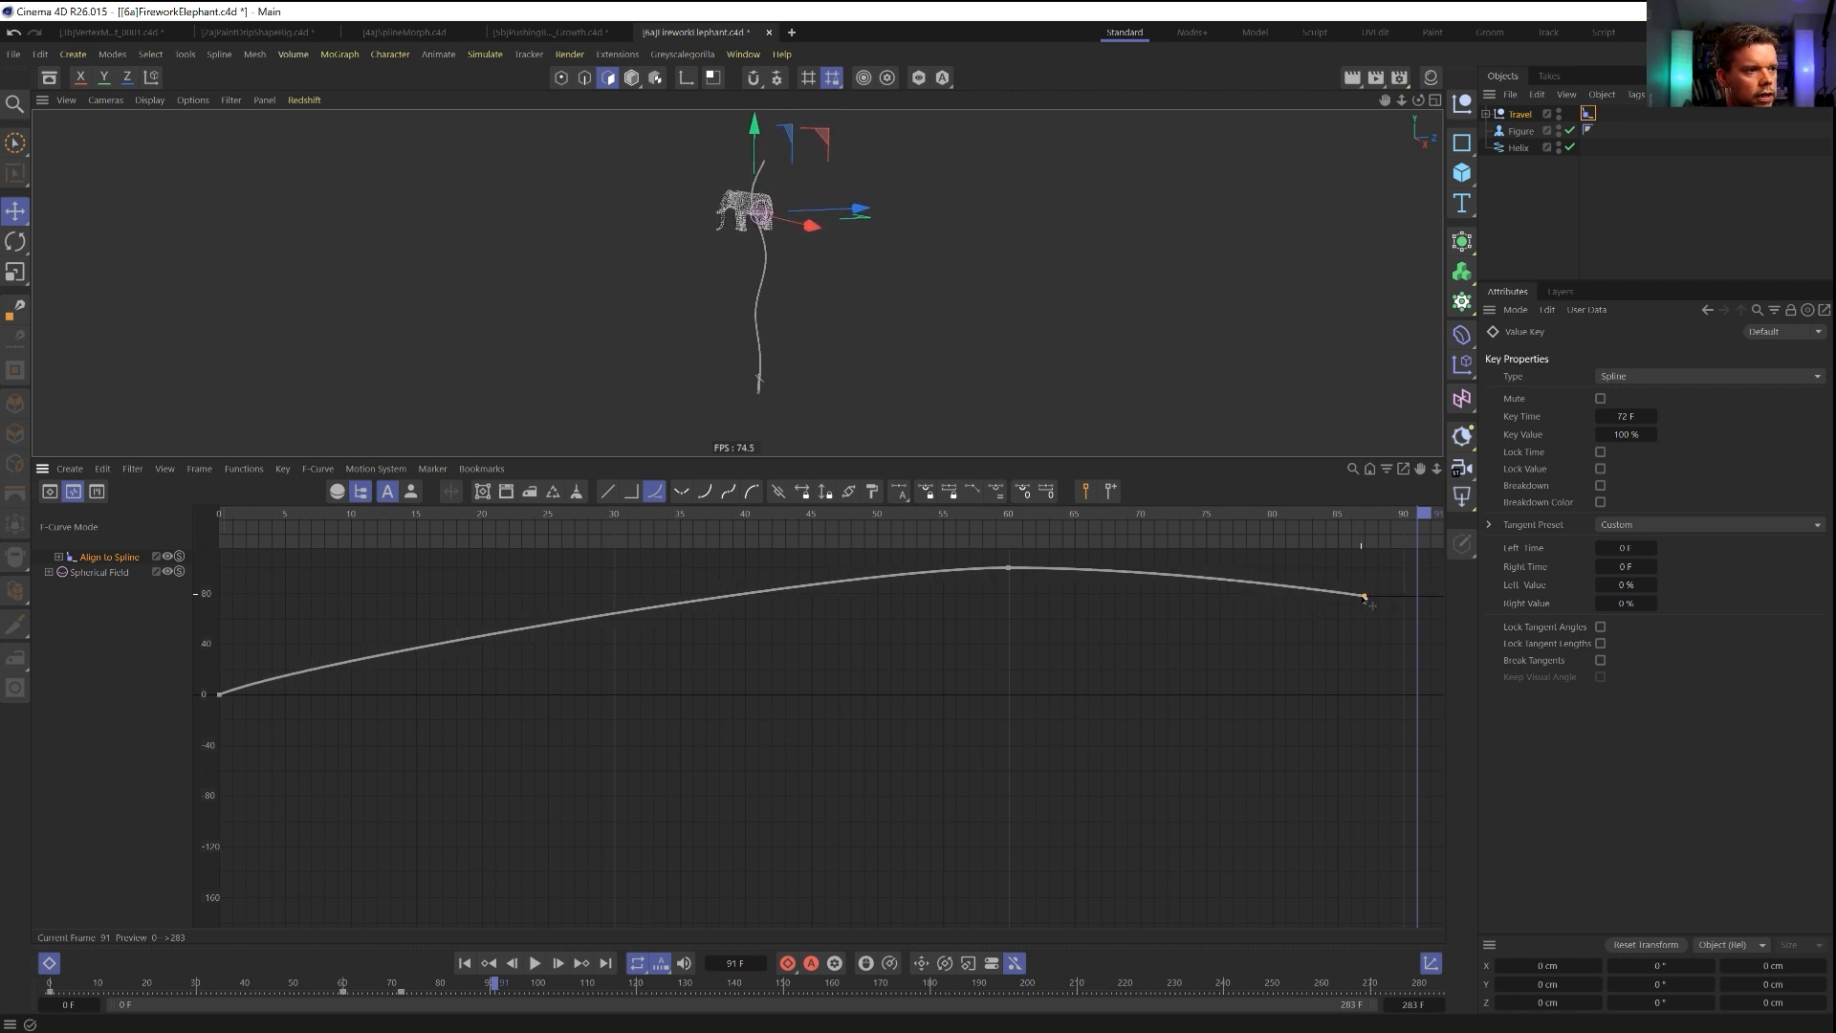
{"action": "left_click_drag", "start_coordinate": [1006, 547], "coordinate": [1107, 579]}
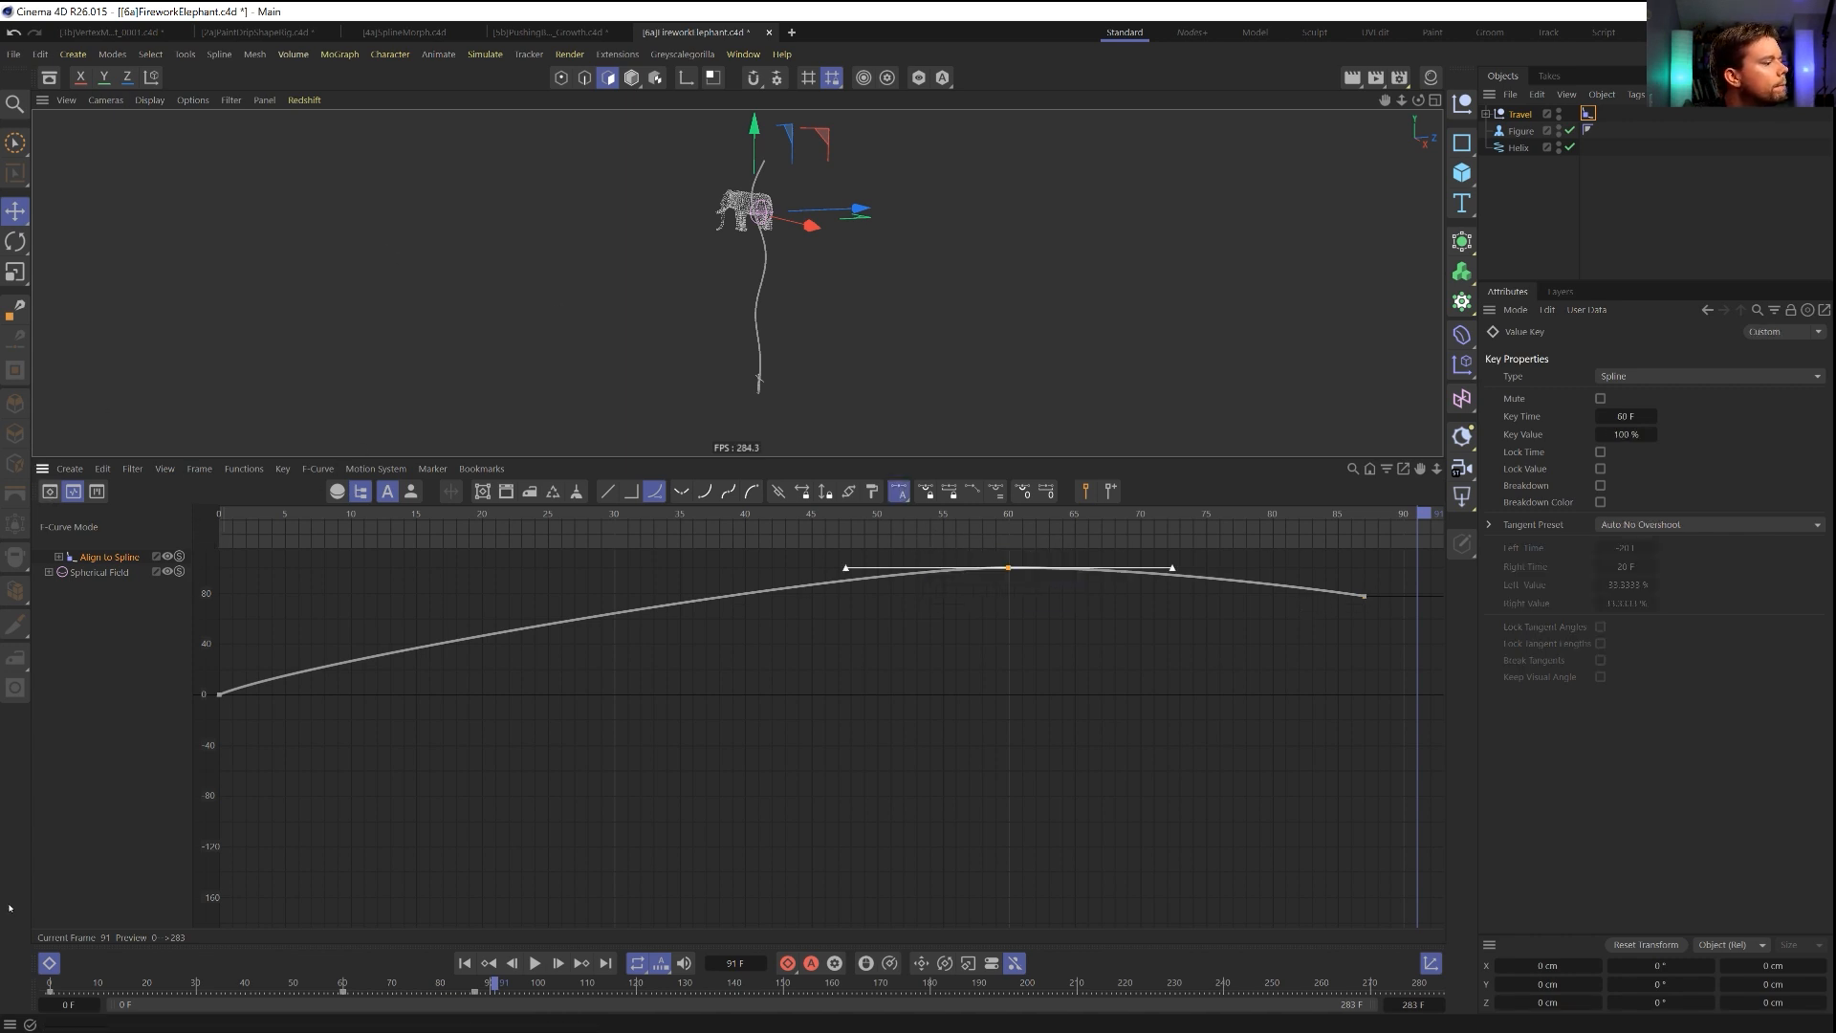
{"action": "left_click", "coordinate": [51, 965]}
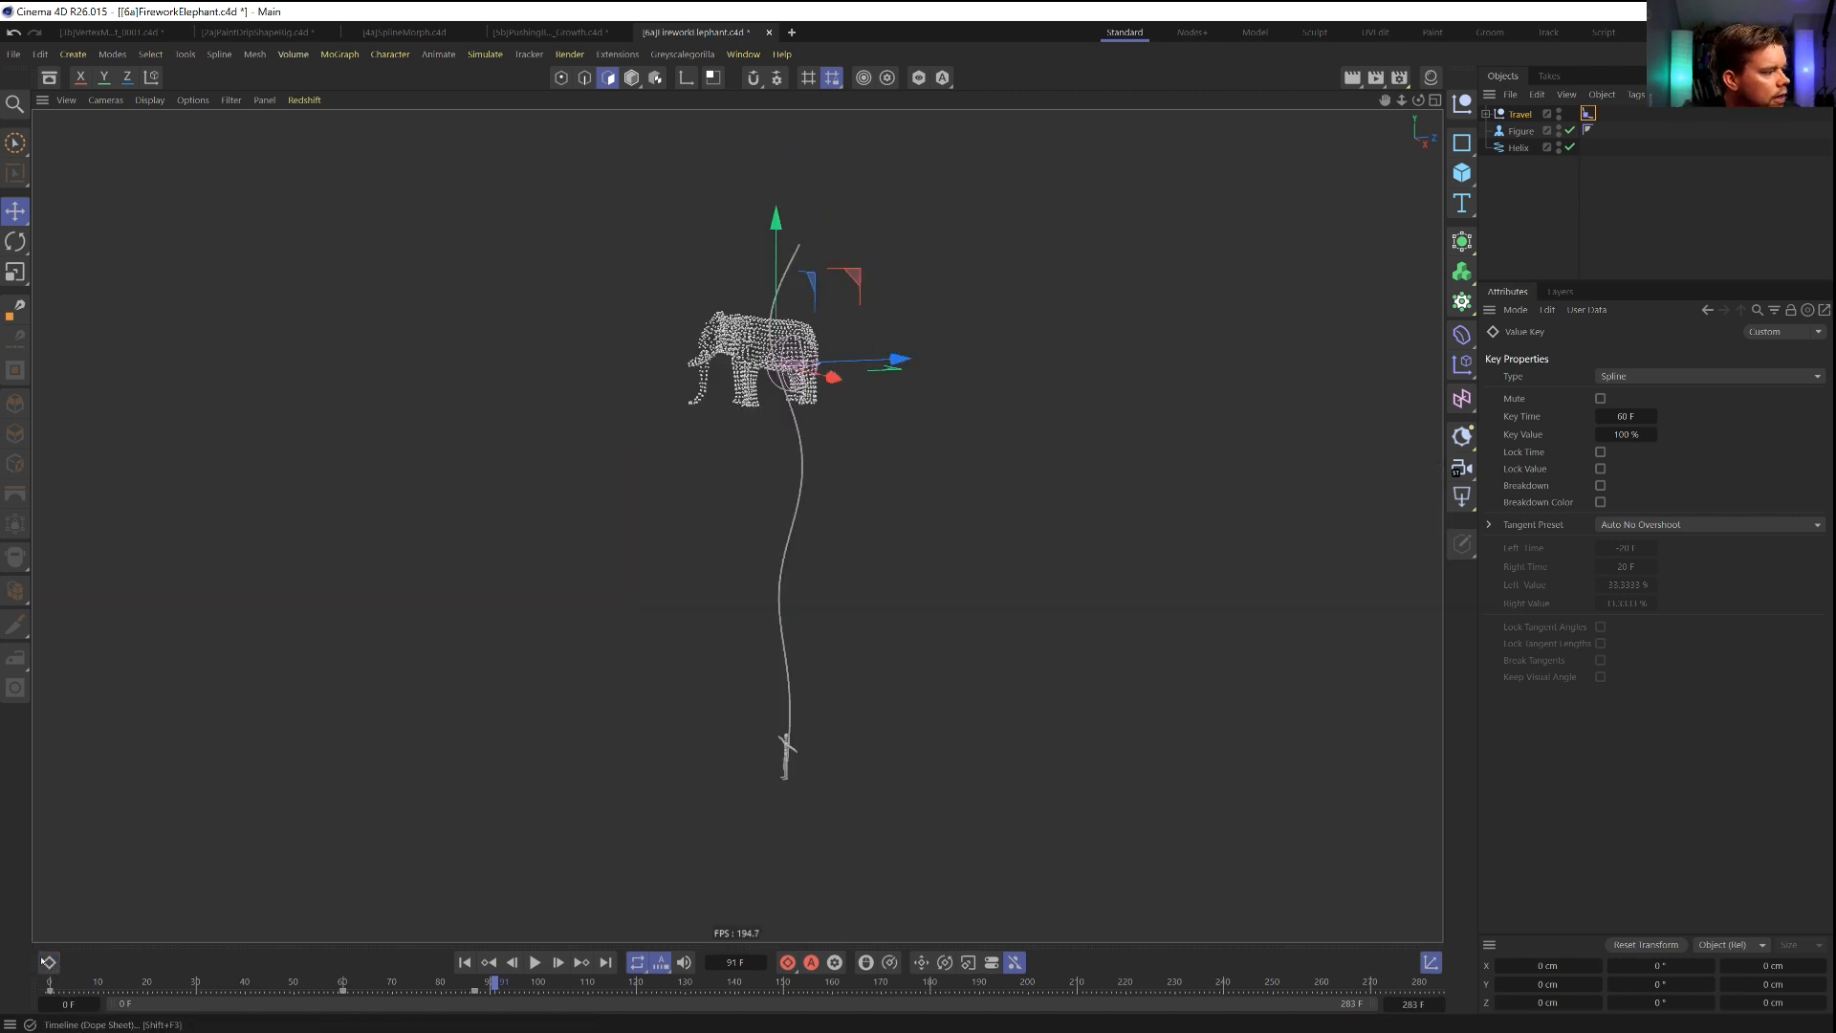
Play the animation from the first frame to check the elephant's drop after the burst.
{"action": "left_click", "coordinate": [465, 964]}
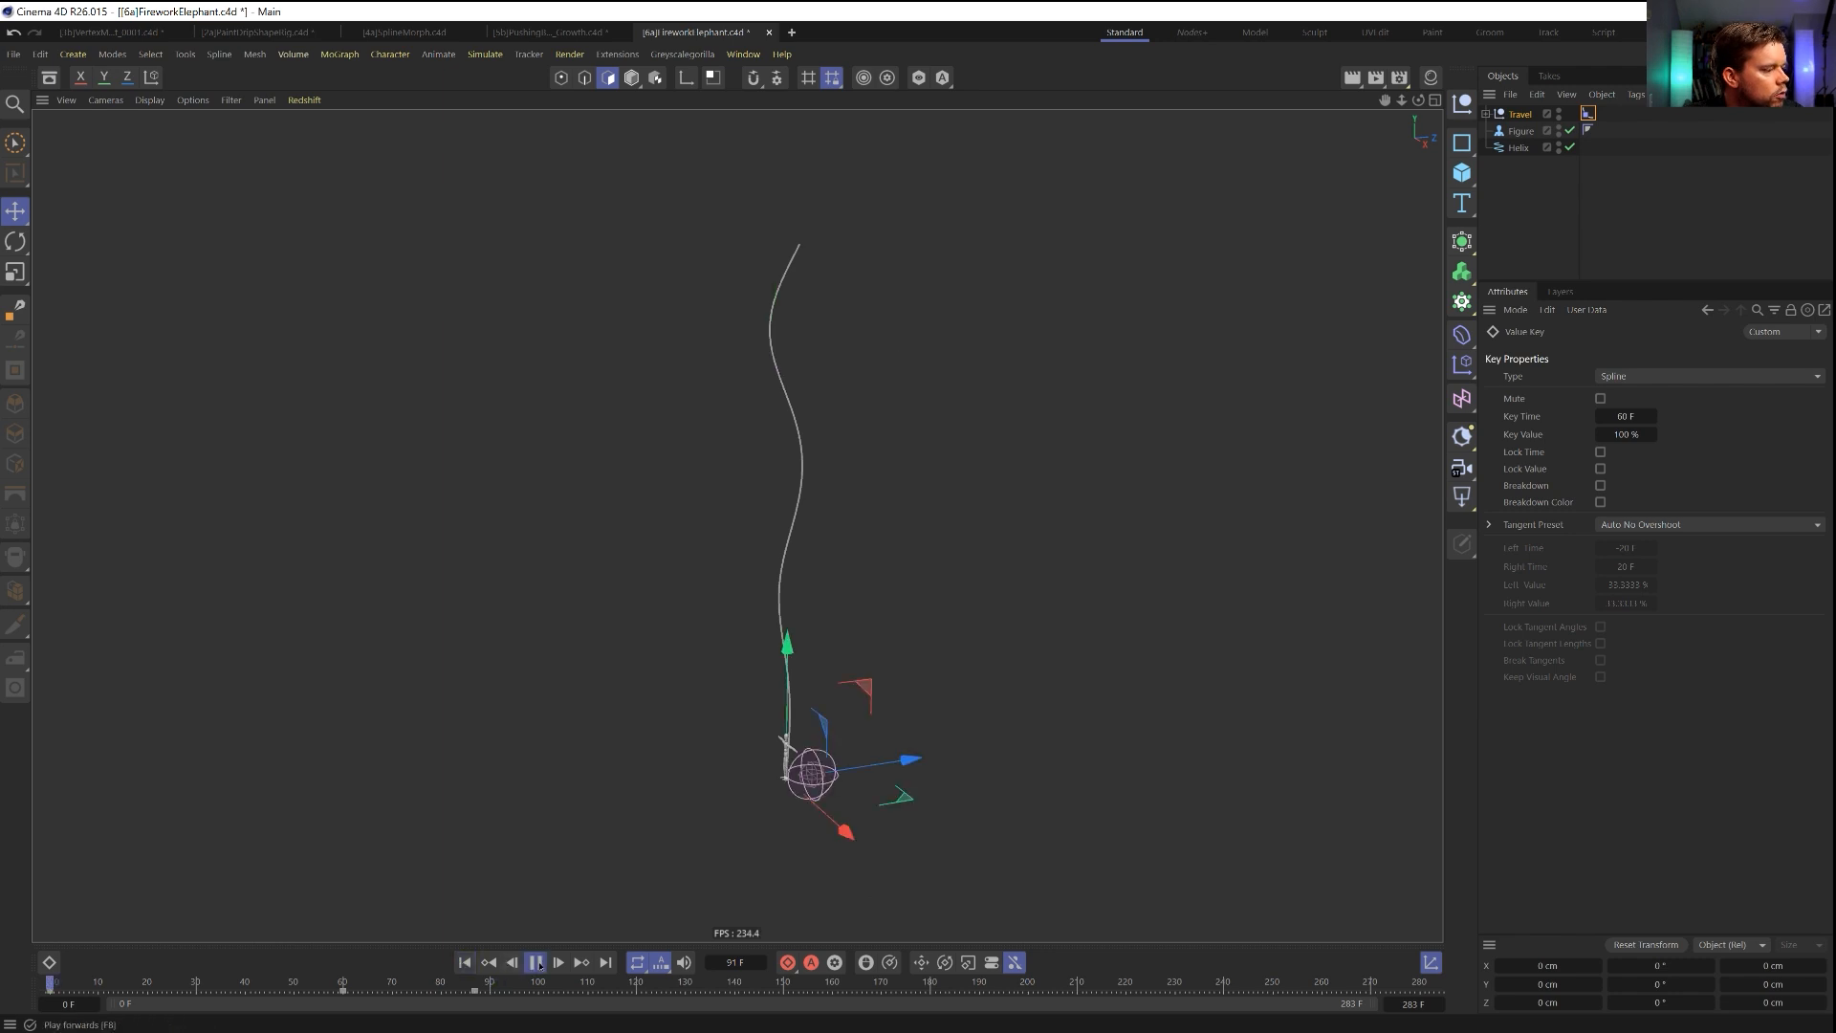
{"action": "left_click", "coordinate": [536, 963]}
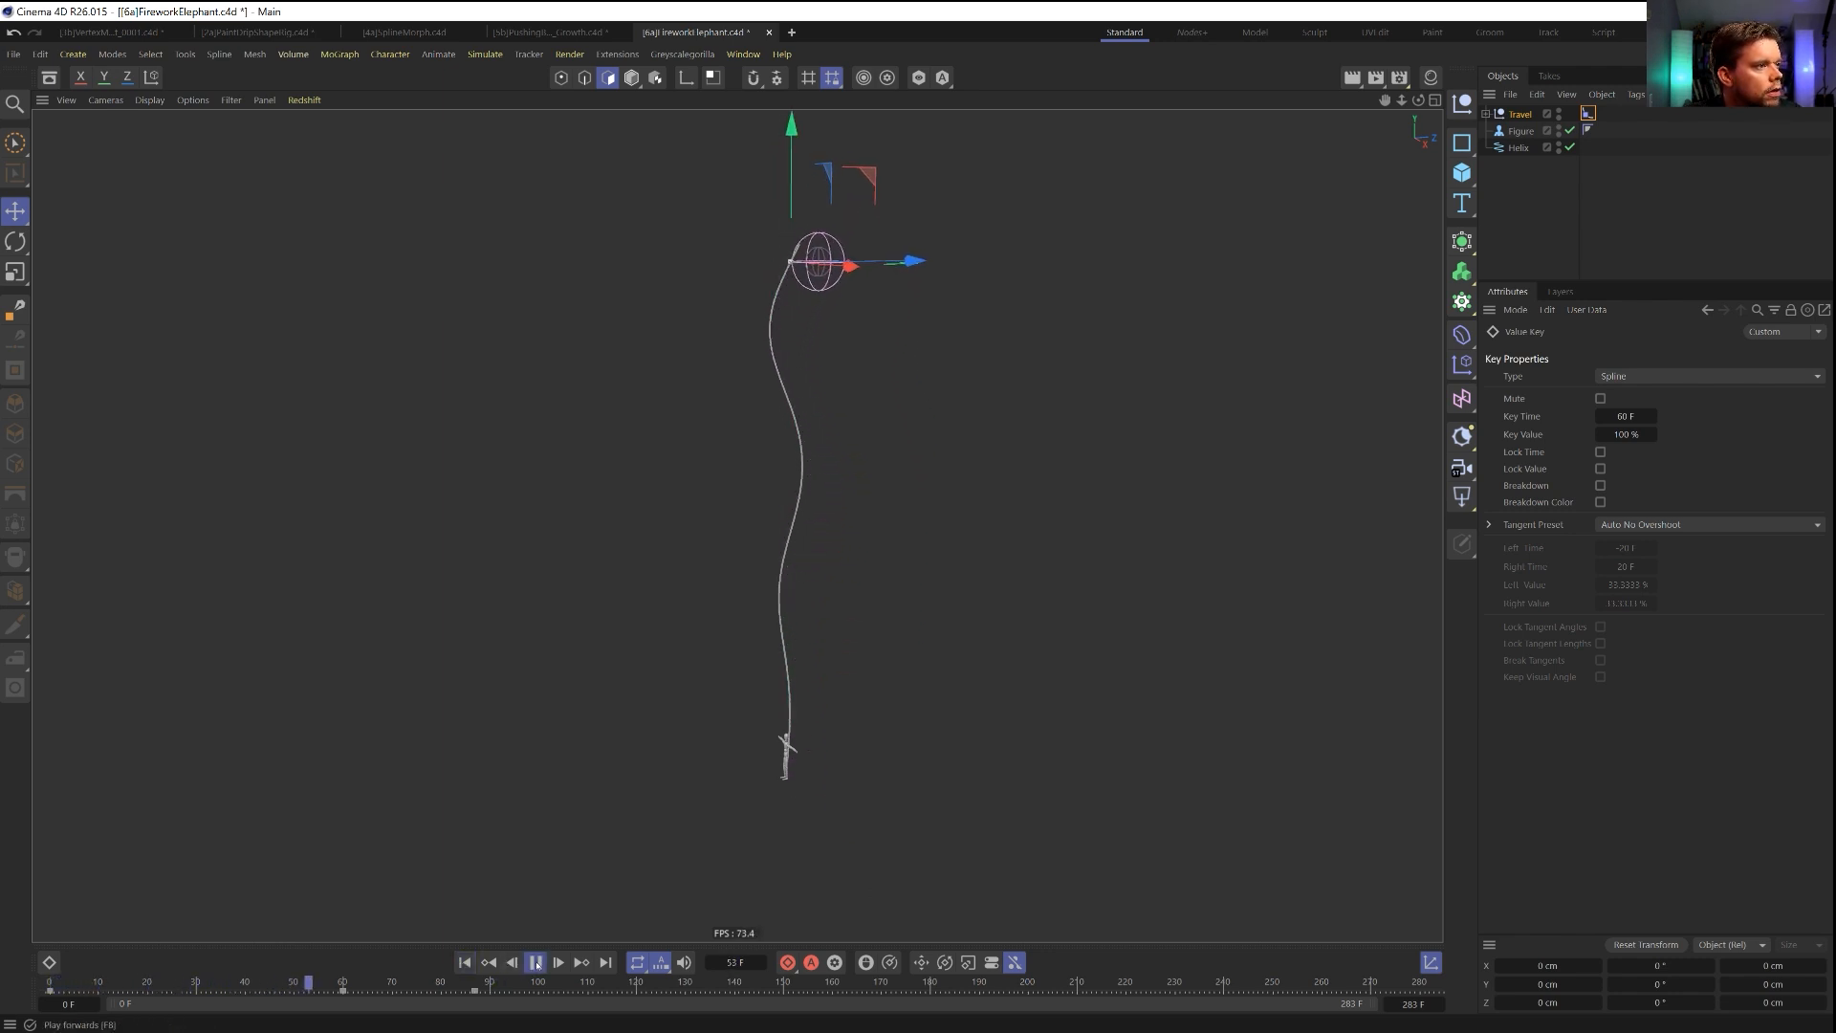
{"action": "left_click", "coordinate": [535, 963]}
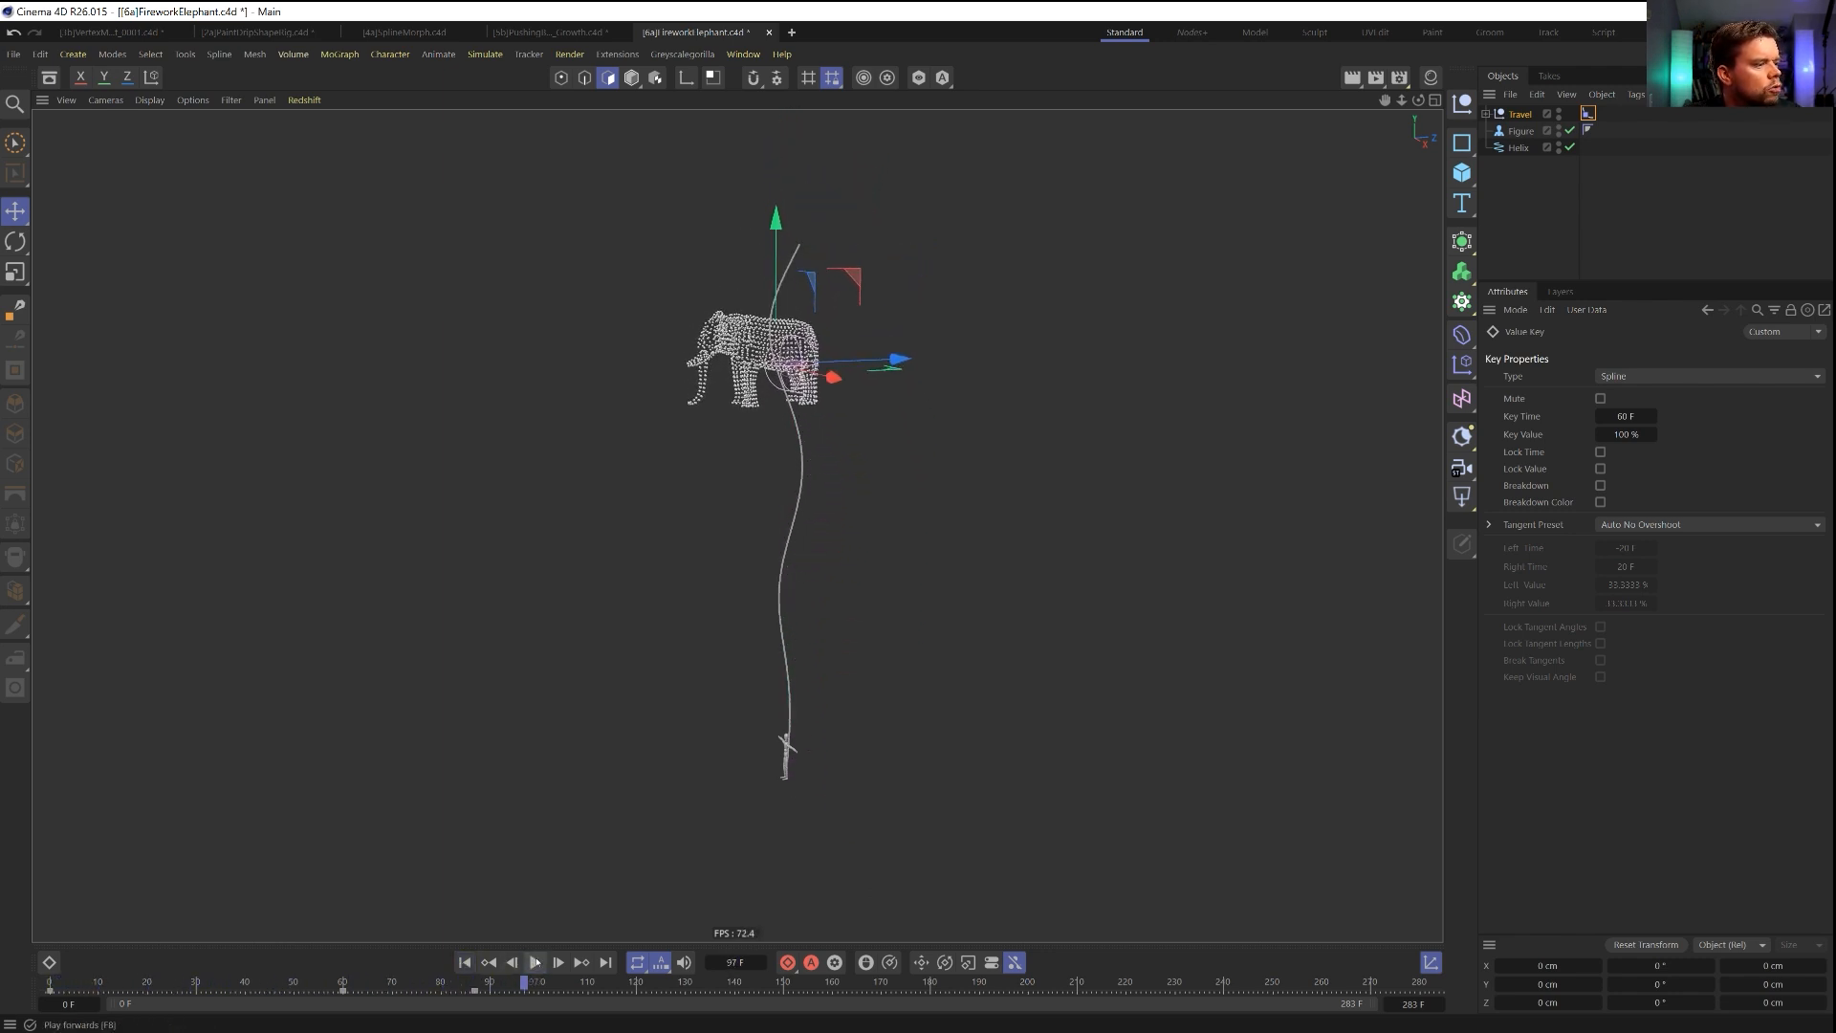
Move the Align to Spline tag's 100 % Position key to frame 62 and its final key to frame 120.
{"action": "left_click", "coordinate": [1588, 113]}
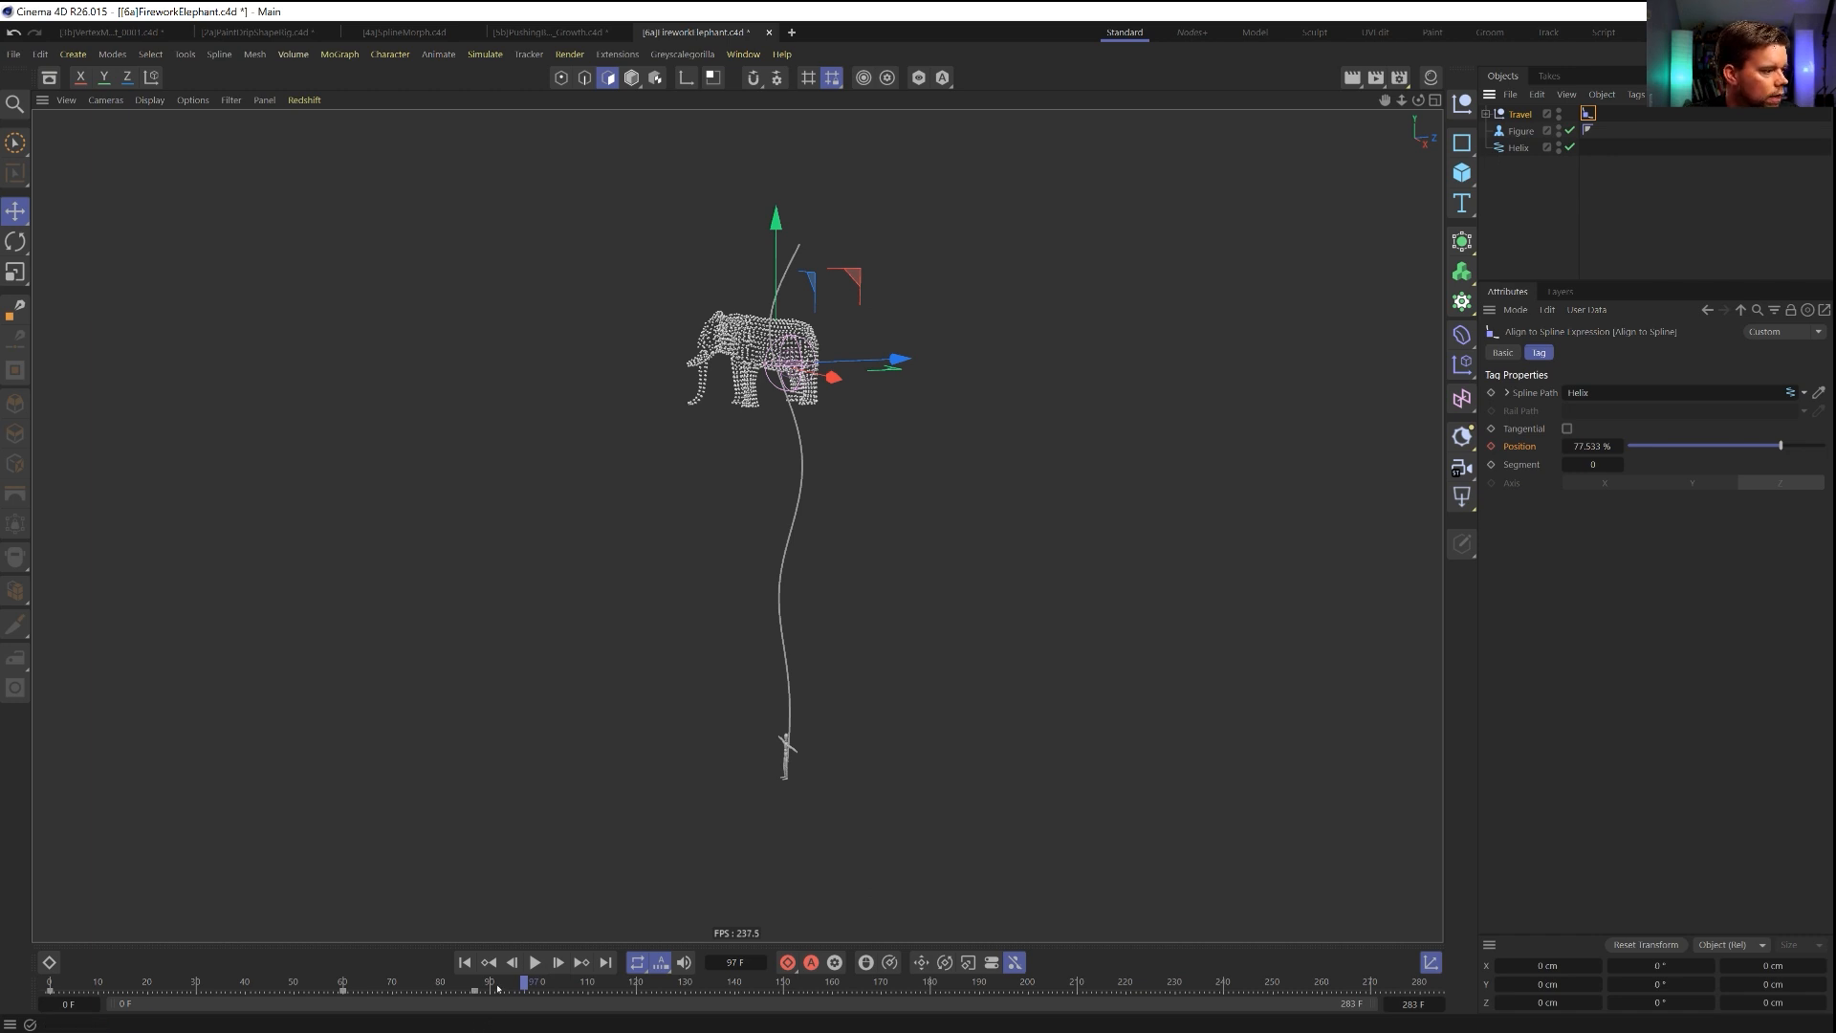
{"action": "left_click", "coordinate": [376, 986]}
{"action": "mouse_move", "coordinate": [377, 985]}
{"action": "left_mouse_down"}
{"action": "mouse_move", "coordinate": [333, 985]}
{"action": "mouse_move", "coordinate": [353, 986]}
{"action": "left_mouse_up"}
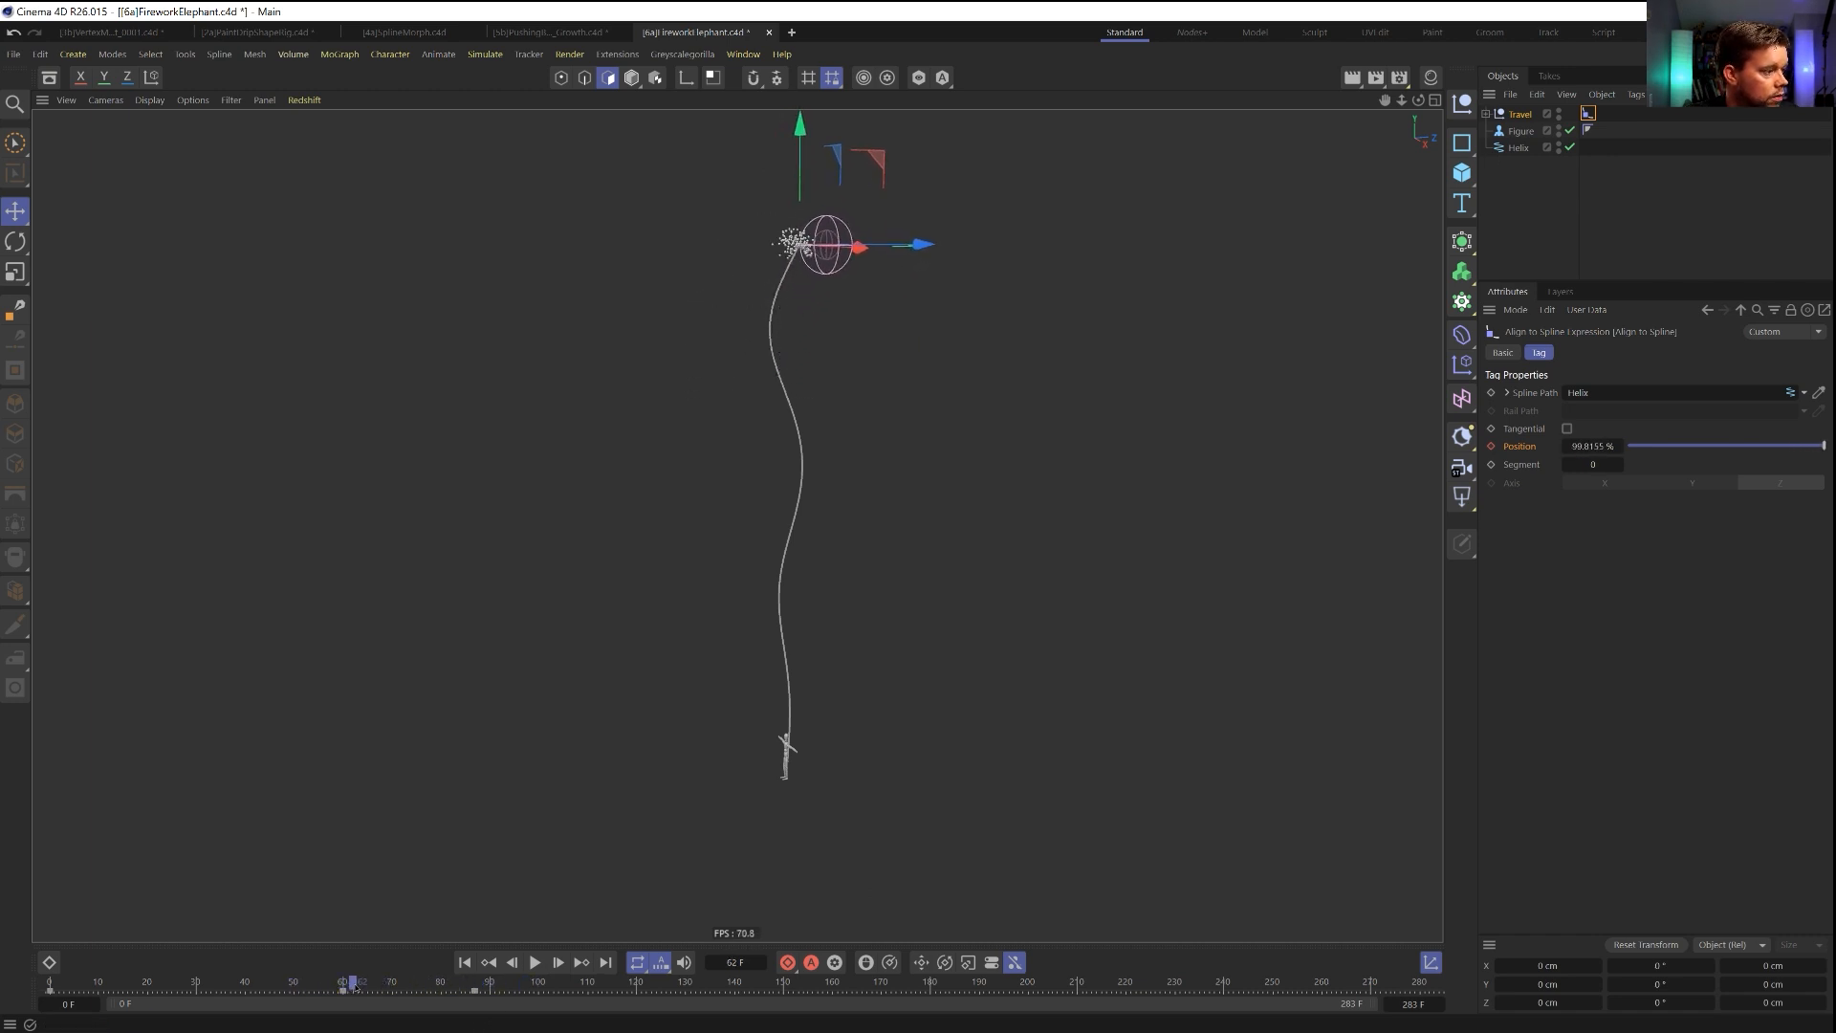
{"action": "left_click", "coordinate": [348, 992]}
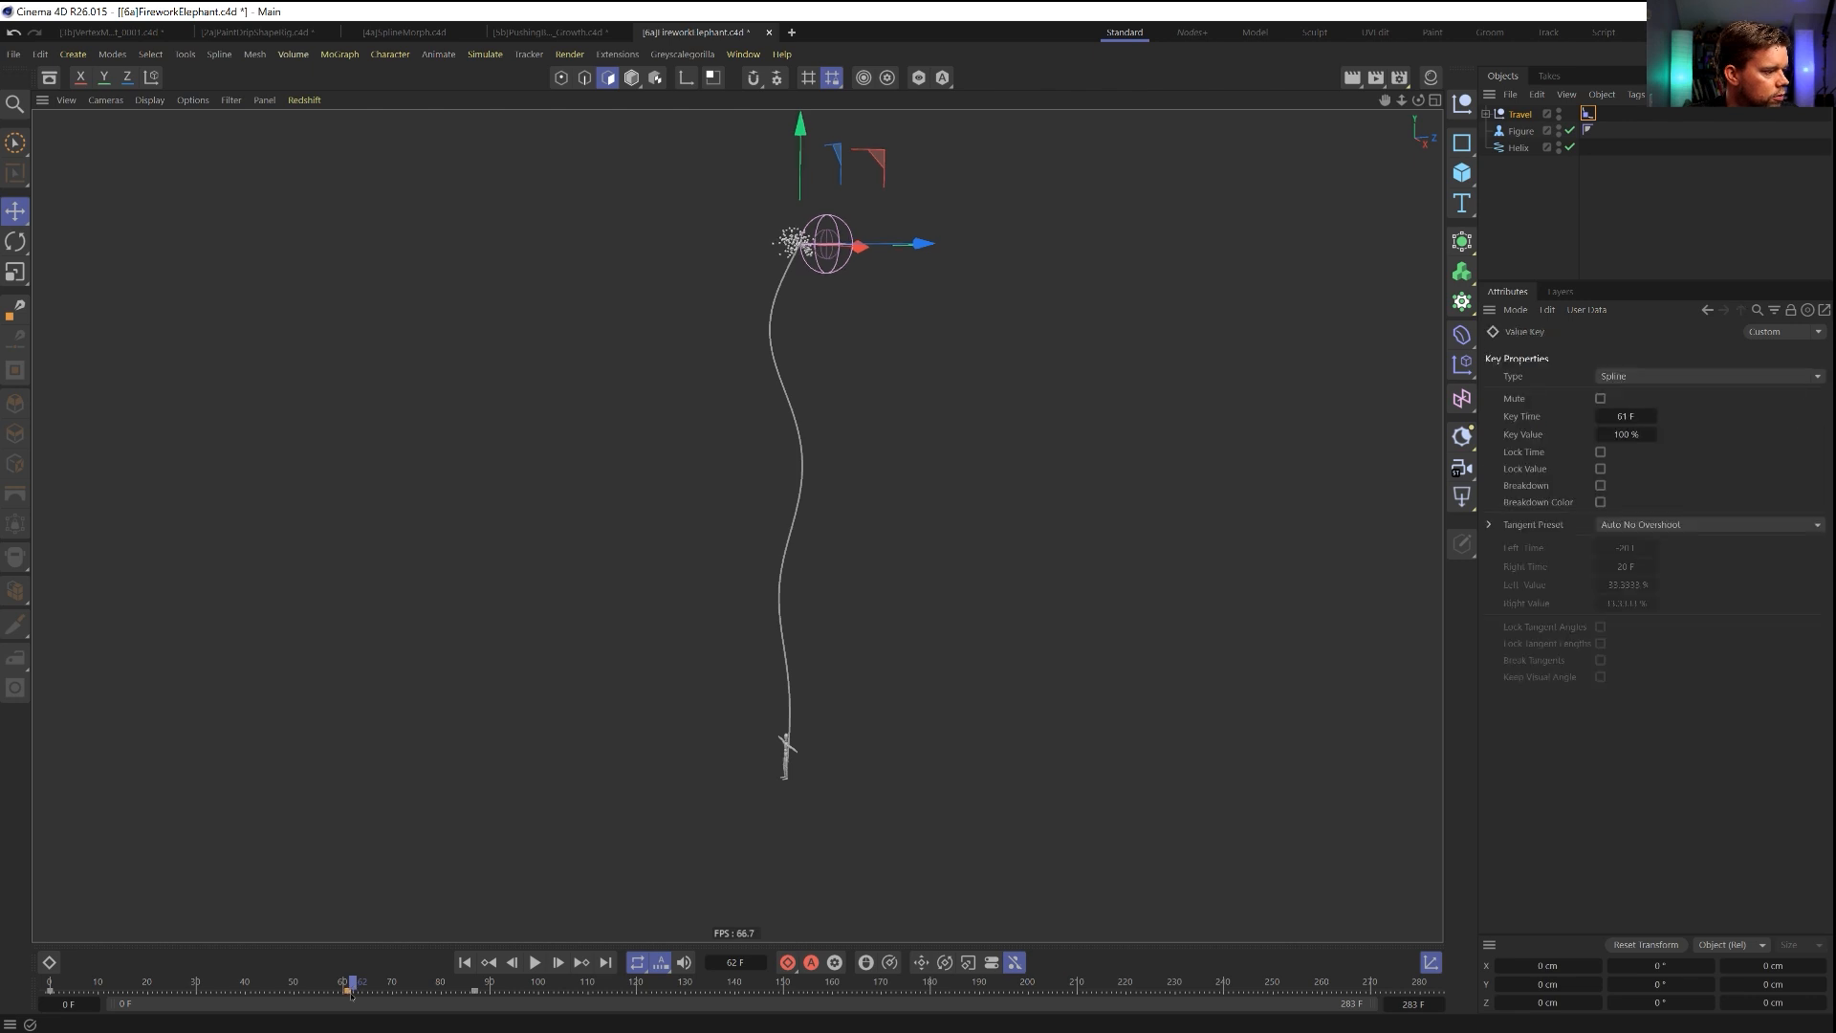
{"action": "left_click", "coordinate": [476, 992]}
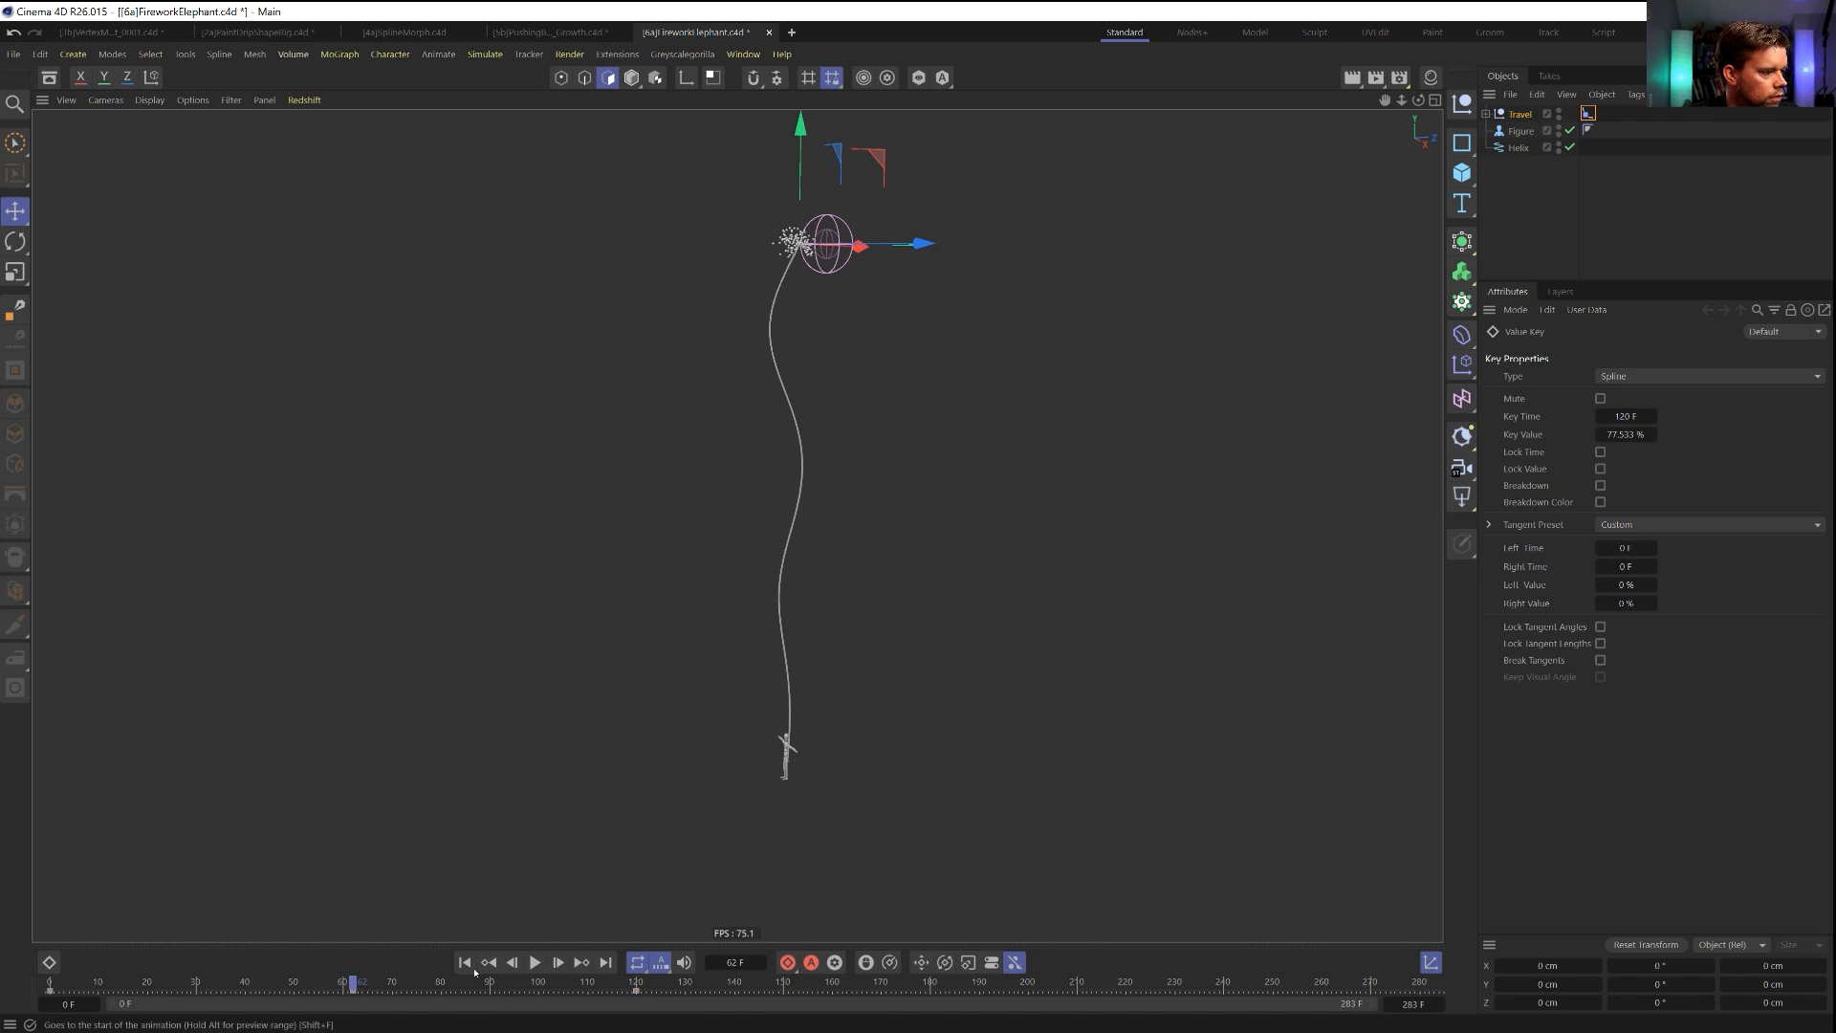
Play the animation from the first frame to check the retimed rise and slower fall.
{"action": "left_click", "coordinate": [465, 963]}
{"action": "left_click", "coordinate": [535, 962]}
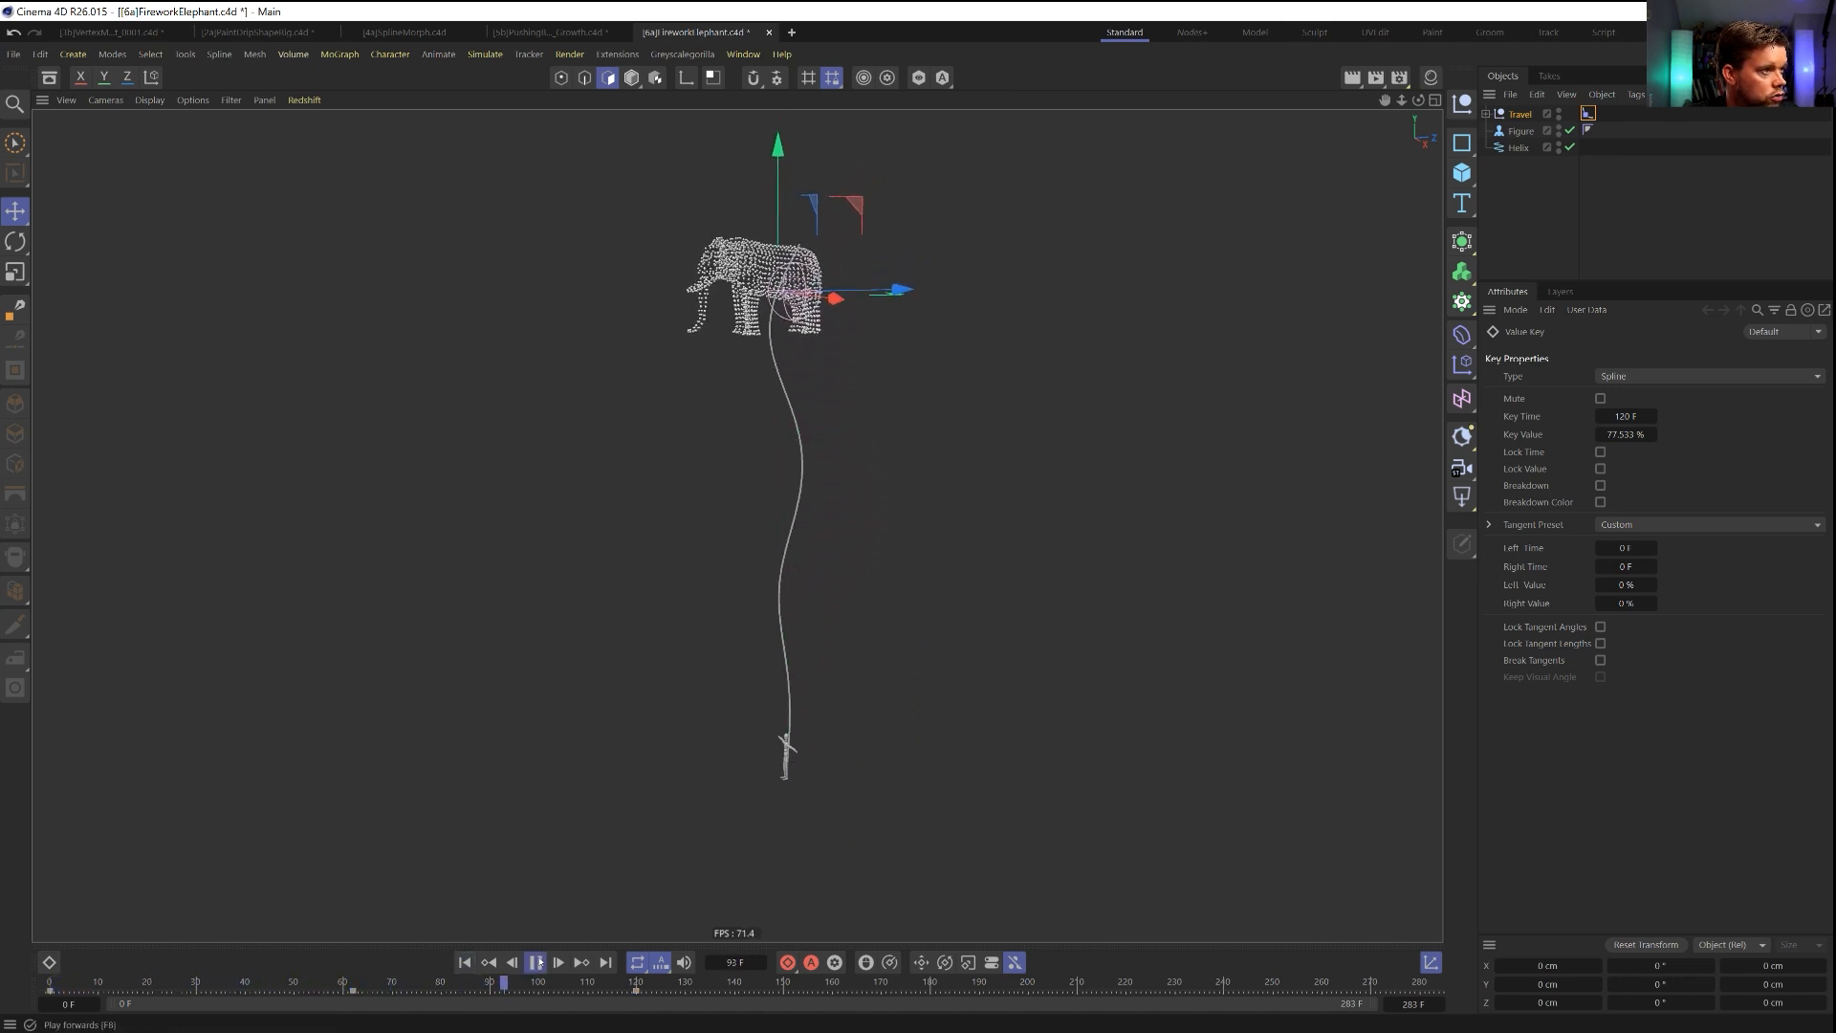
{"action": "left_click", "coordinate": [535, 962]}
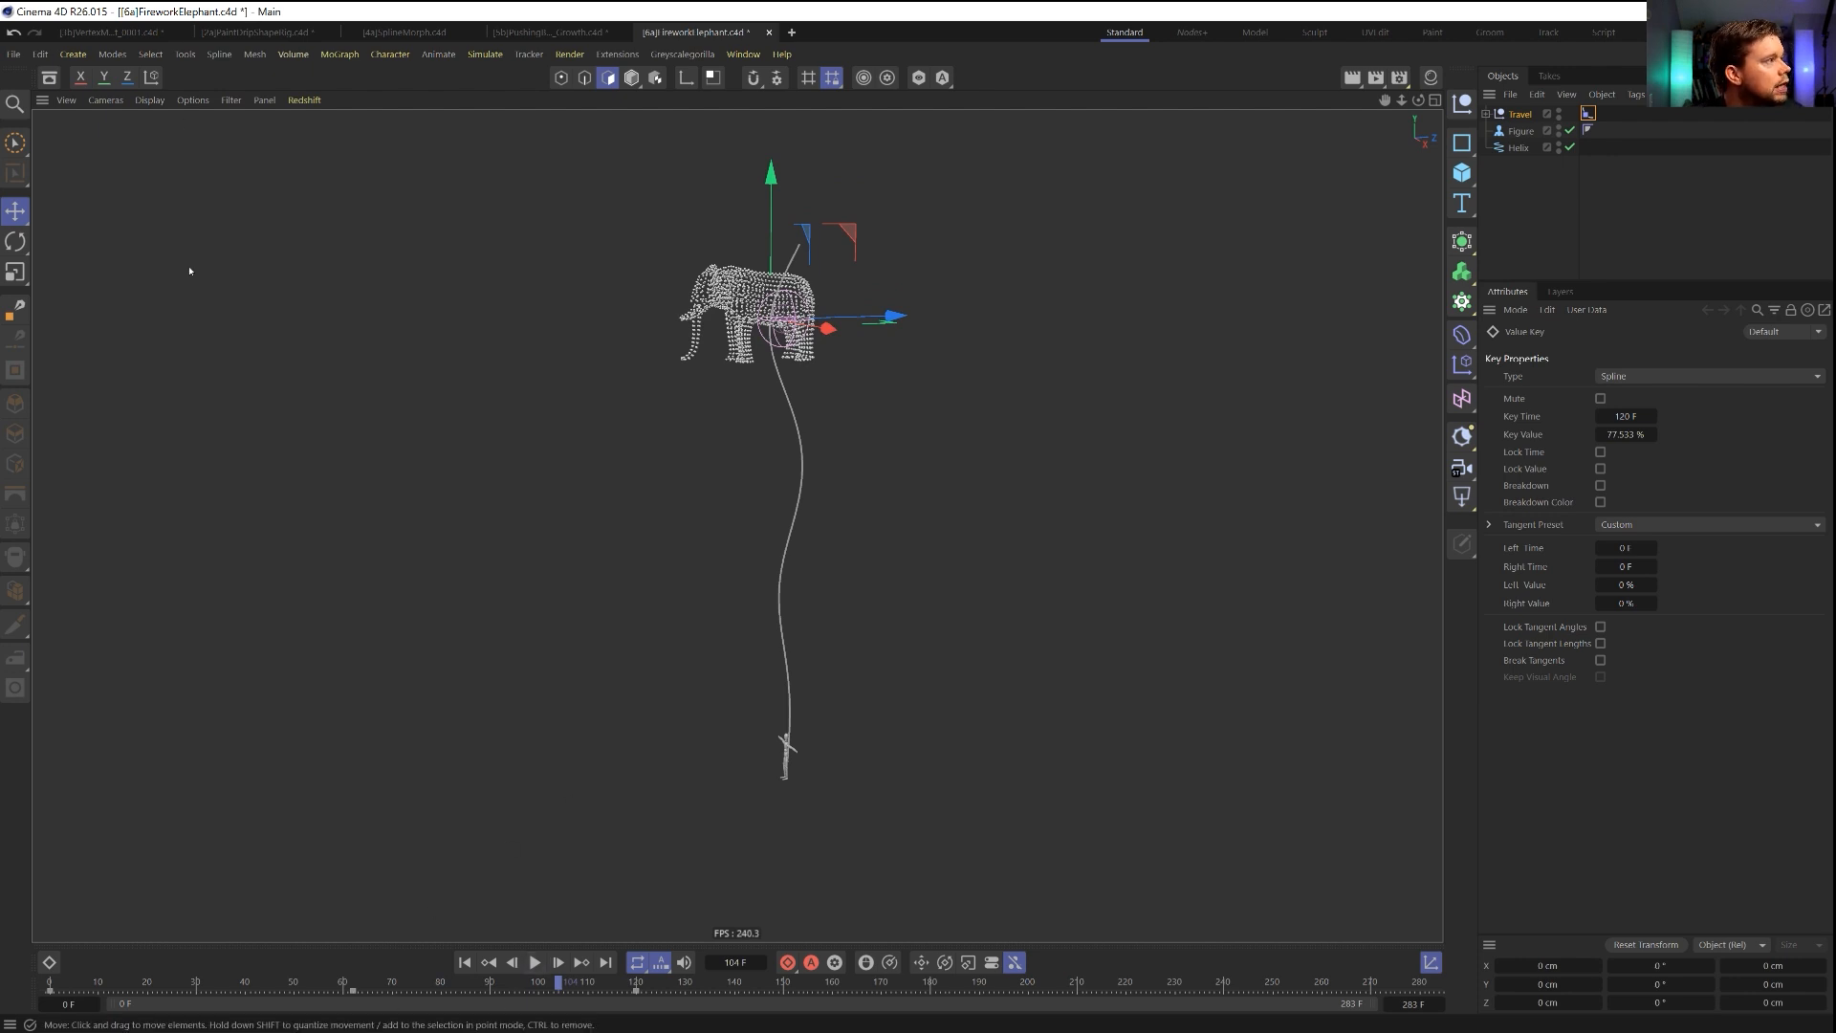
Enlarge and frame the Align to Spline F-curve, then lengthen and tilt the frame 62 key's tangent to about 37.6 F and 7.3 %.
{"action": "left_click", "coordinate": [49, 962]}
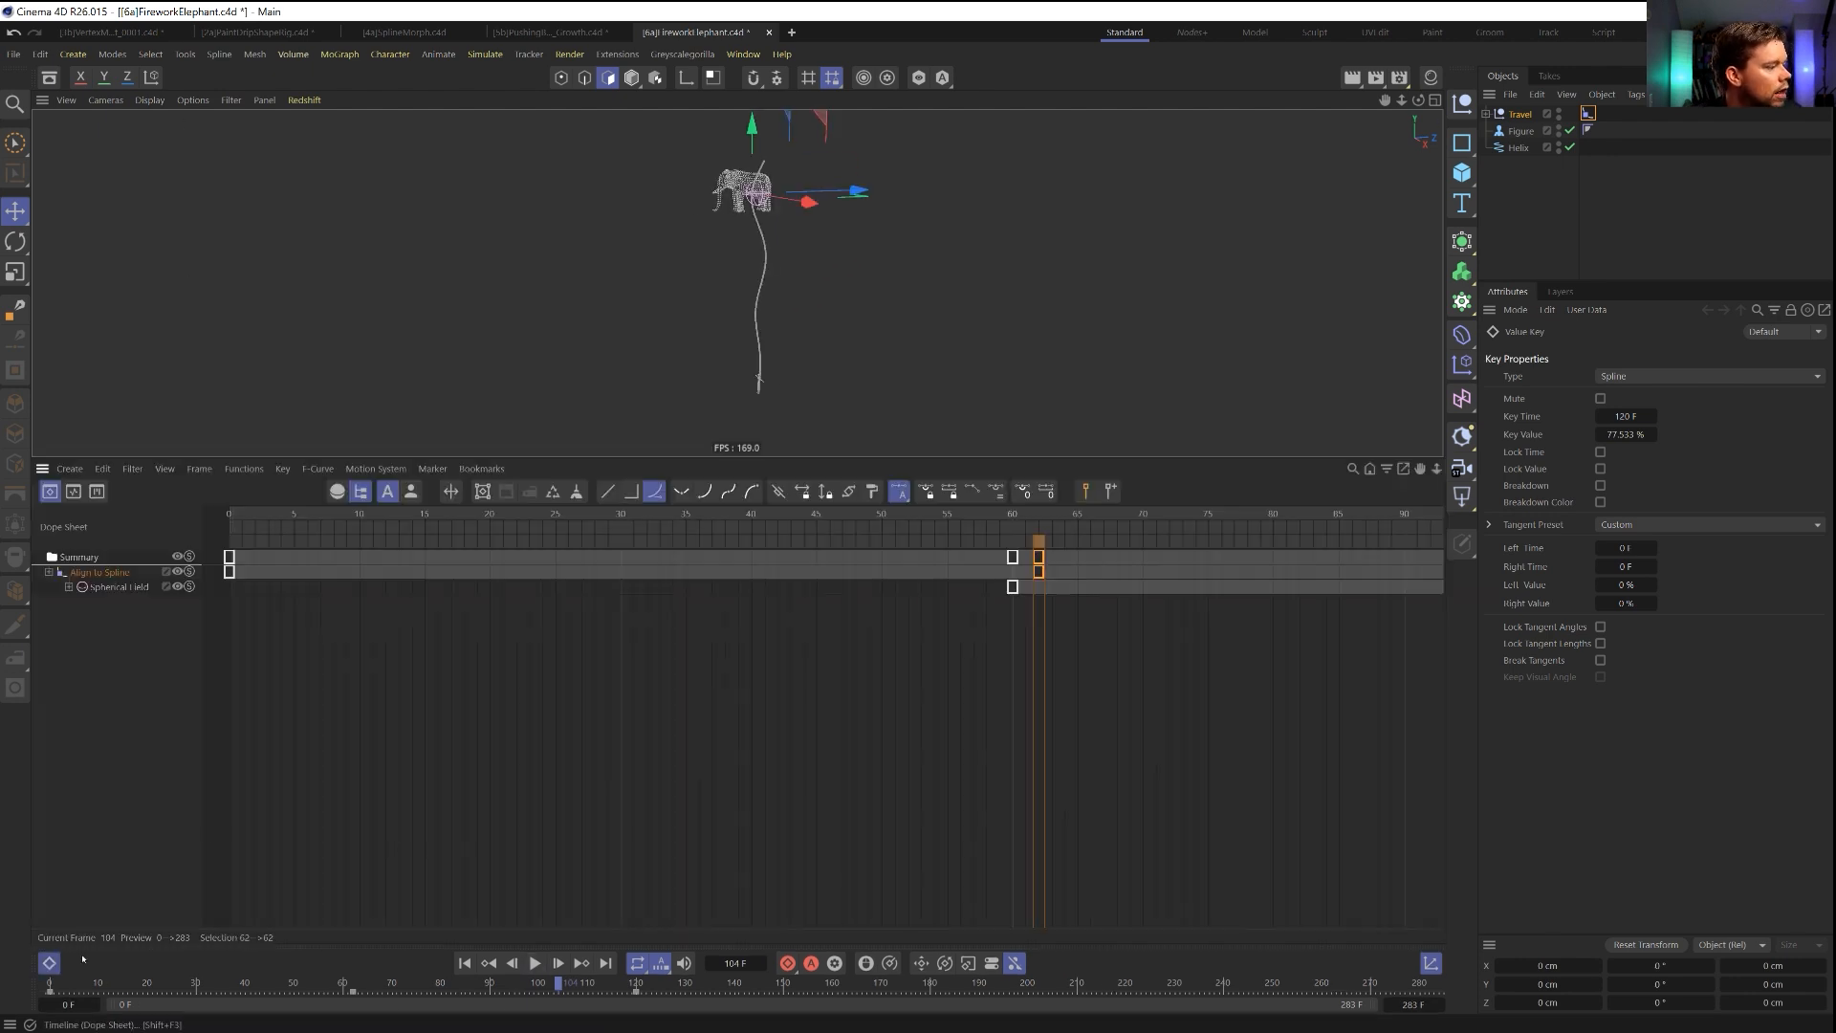
{"action": "left_click", "coordinate": [287, 710]}
{"action": "left_click", "coordinate": [73, 491]}
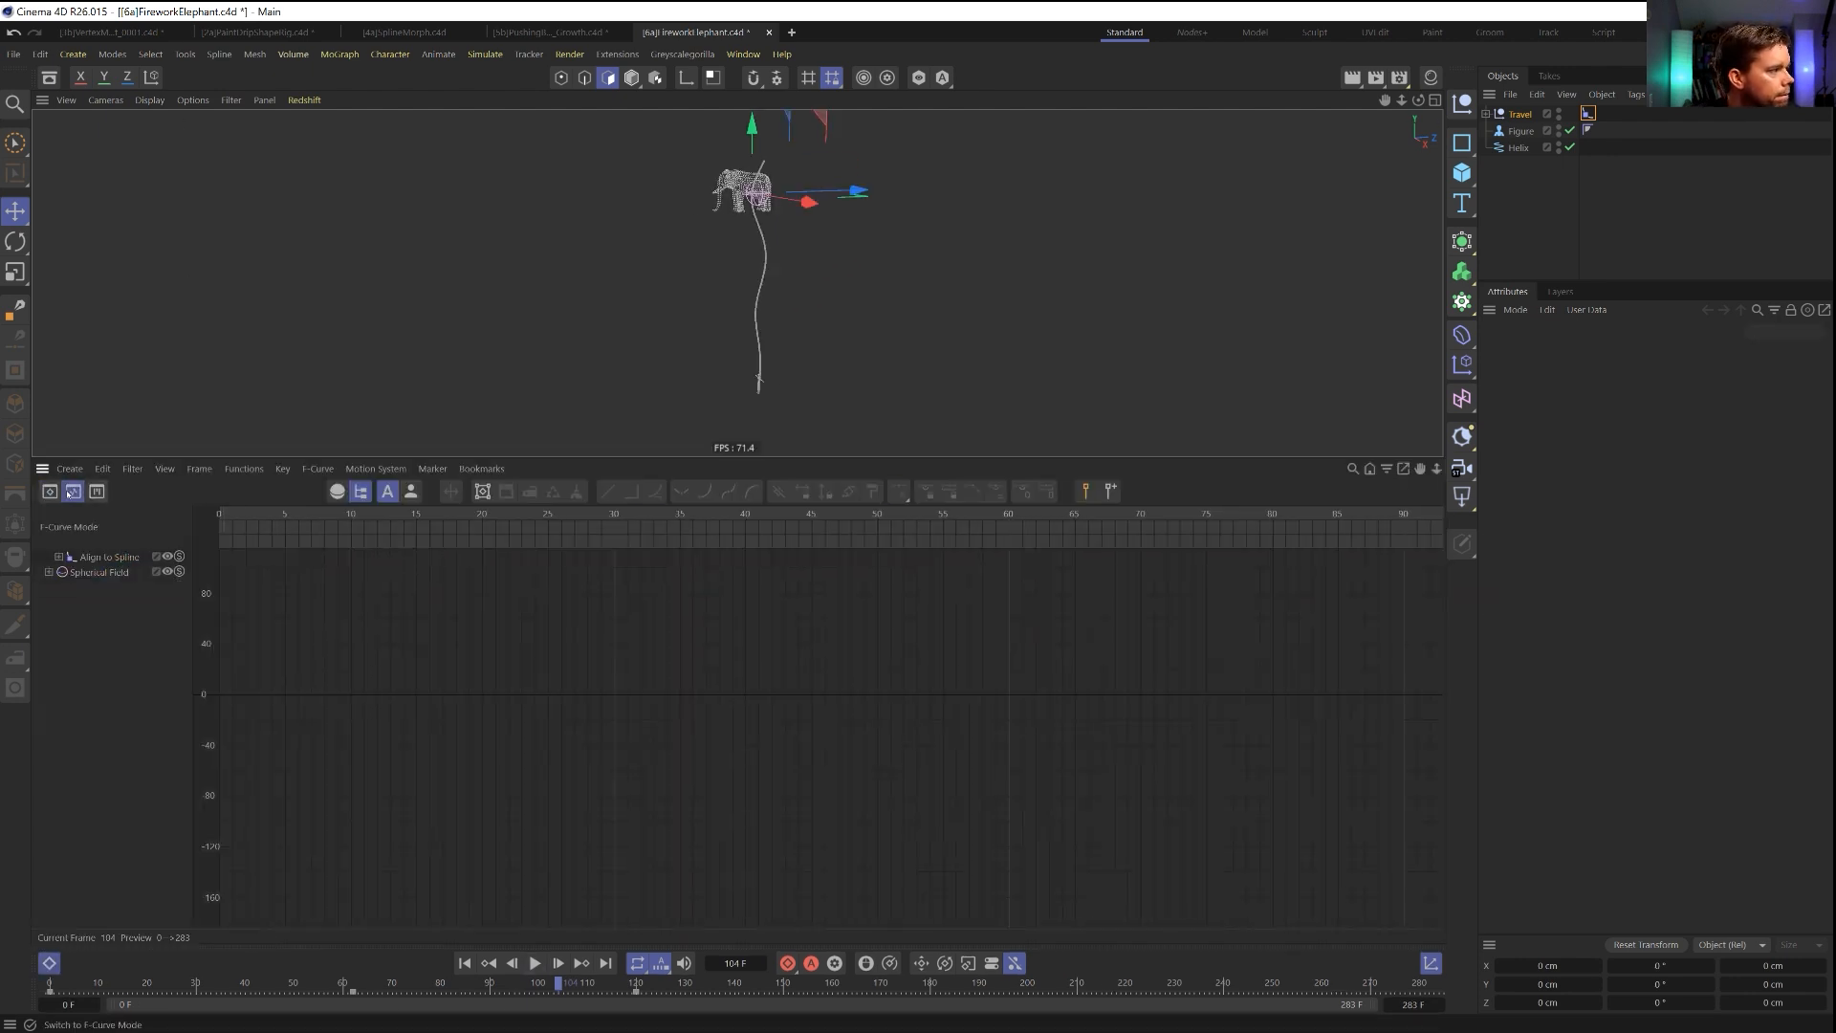
{"action": "left_click", "coordinate": [109, 560]}
{"action": "left_click_drag", "start_coordinate": [890, 677], "coordinate": [1128, 542]}
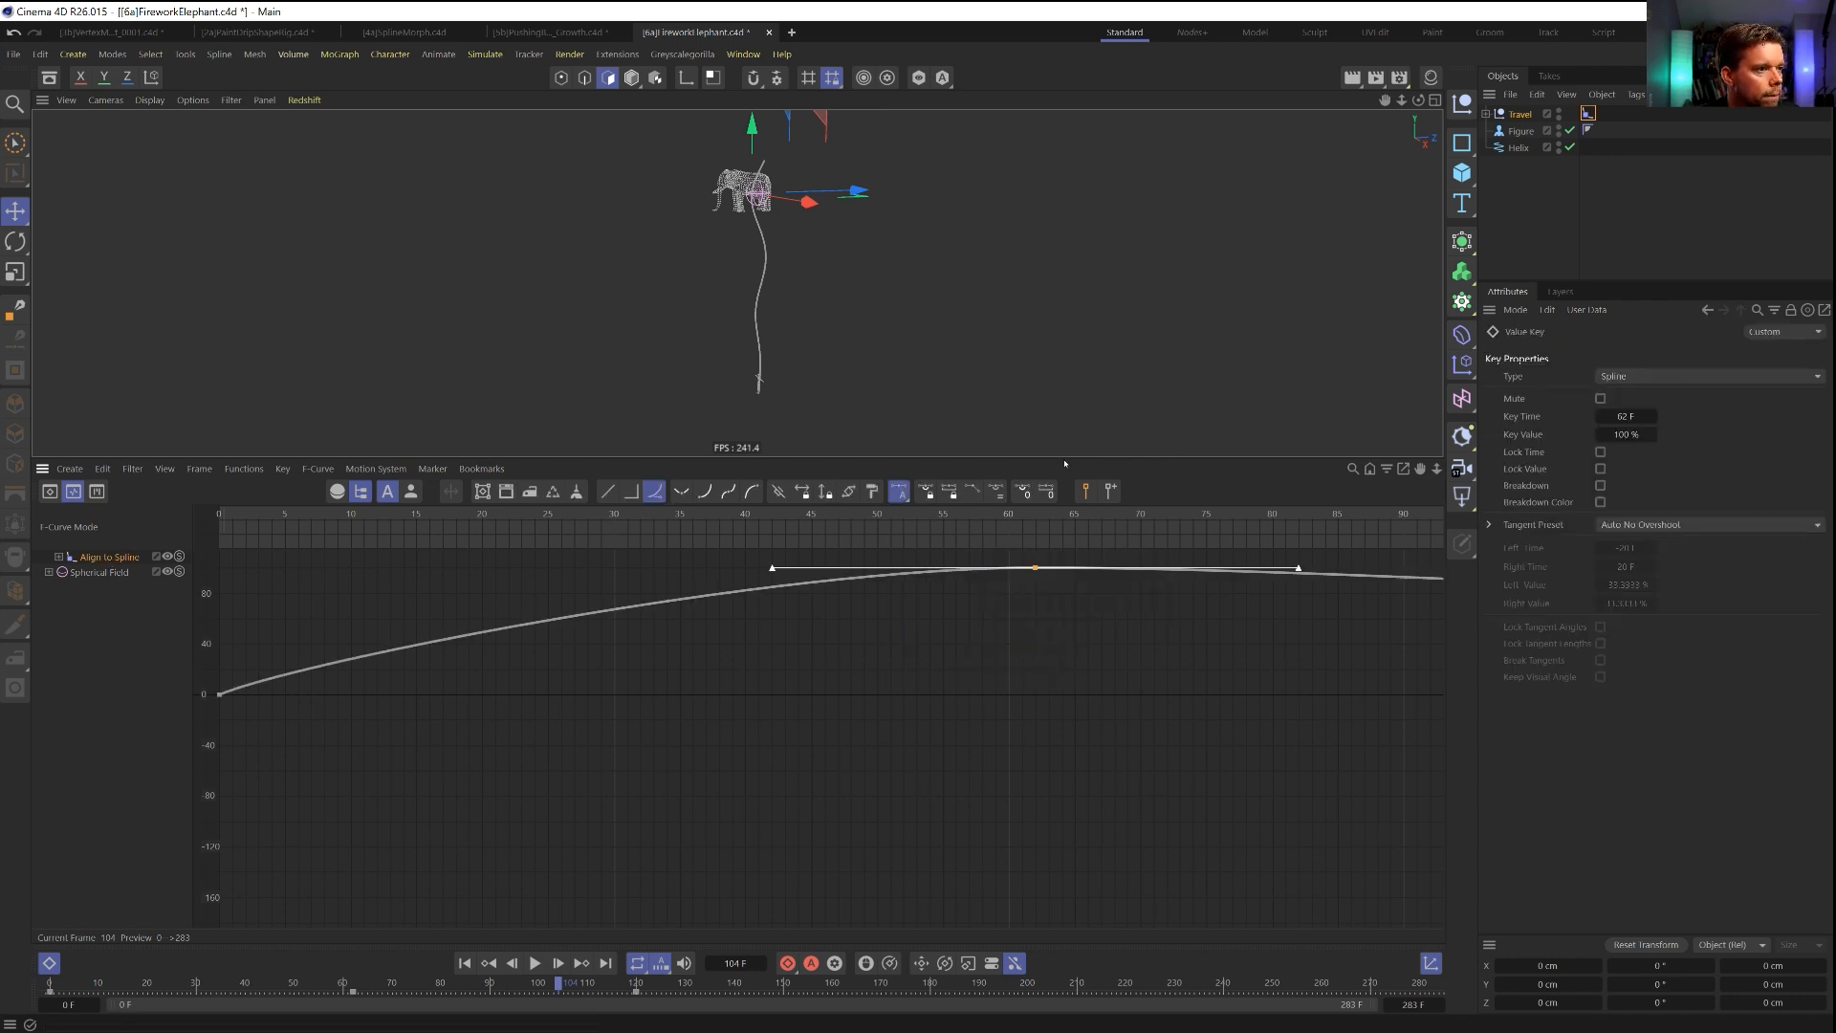
{"action": "left_click_drag", "start_coordinate": [1061, 458], "coordinate": [1052, 223]}
{"action": "left_click", "coordinate": [1033, 473]}
{"action": "key", "text": "ctrl+a"}
{"action": "key", "text": "s"}
{"action": "left_click_drag", "start_coordinate": [928, 450], "coordinate": [691, 322]}
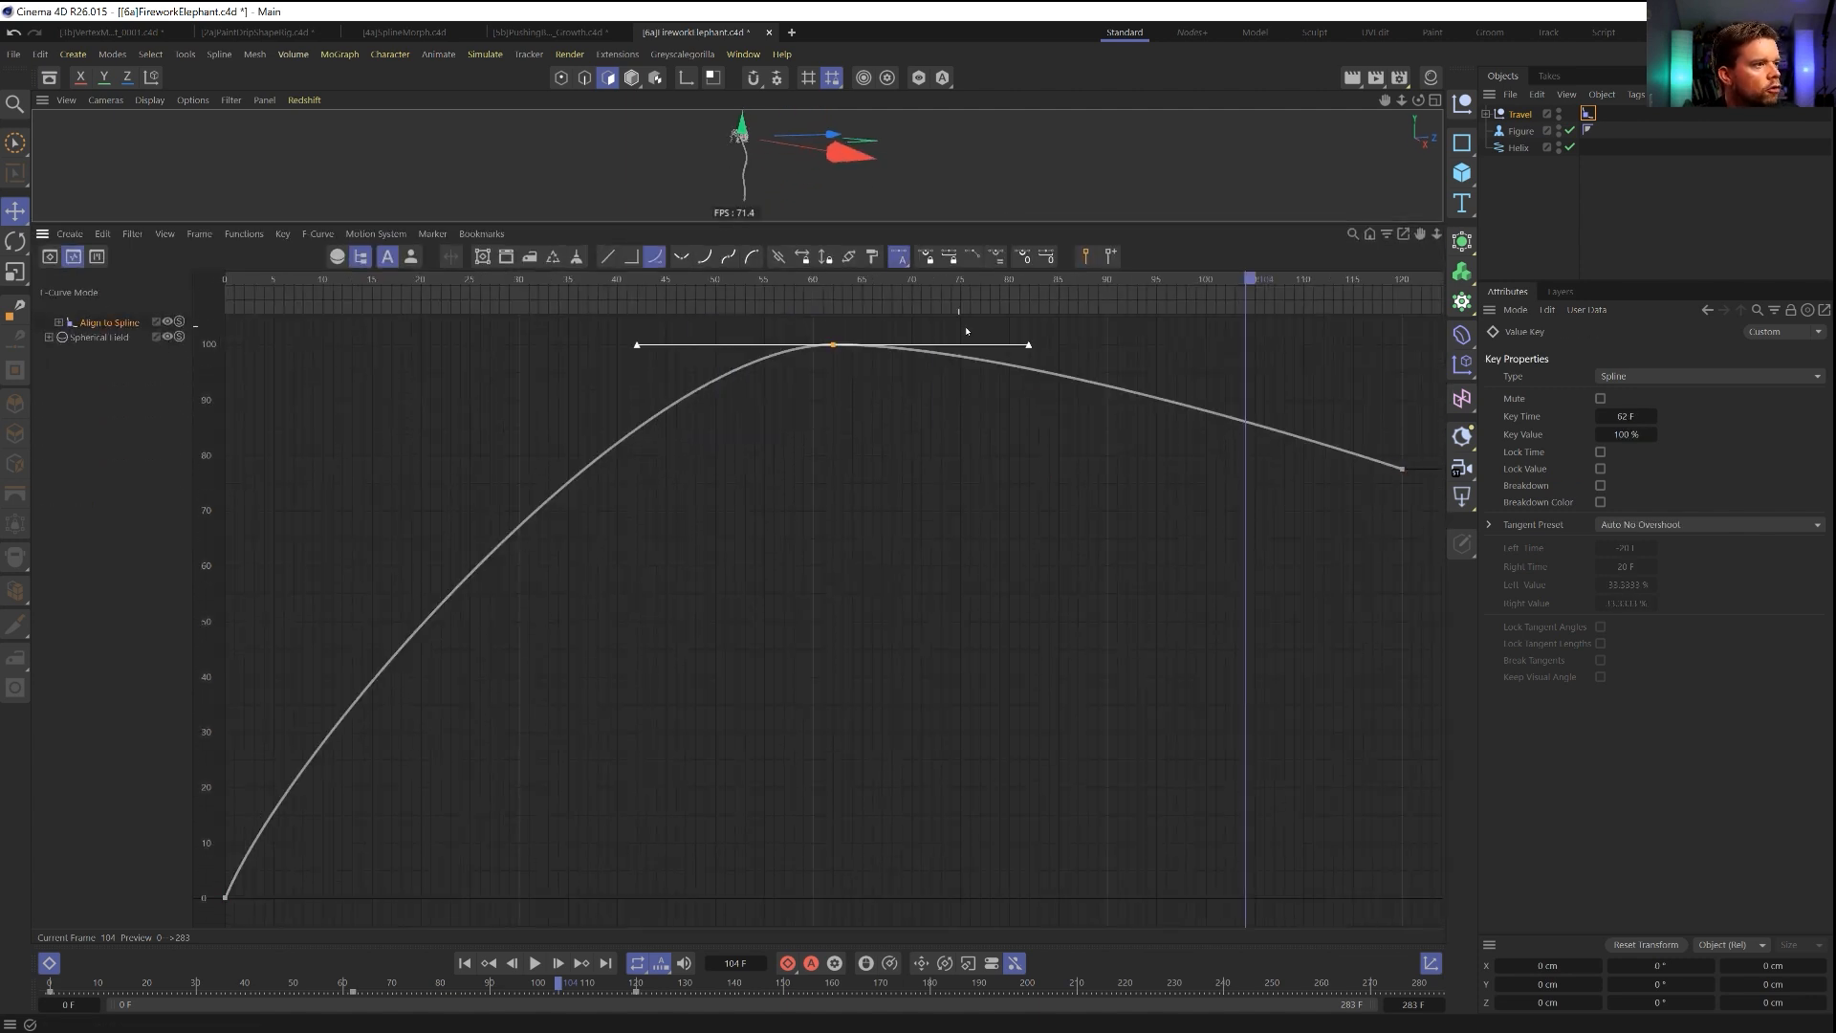
{"action": "left_click_drag", "start_coordinate": [1030, 346], "coordinate": [1201, 319]}
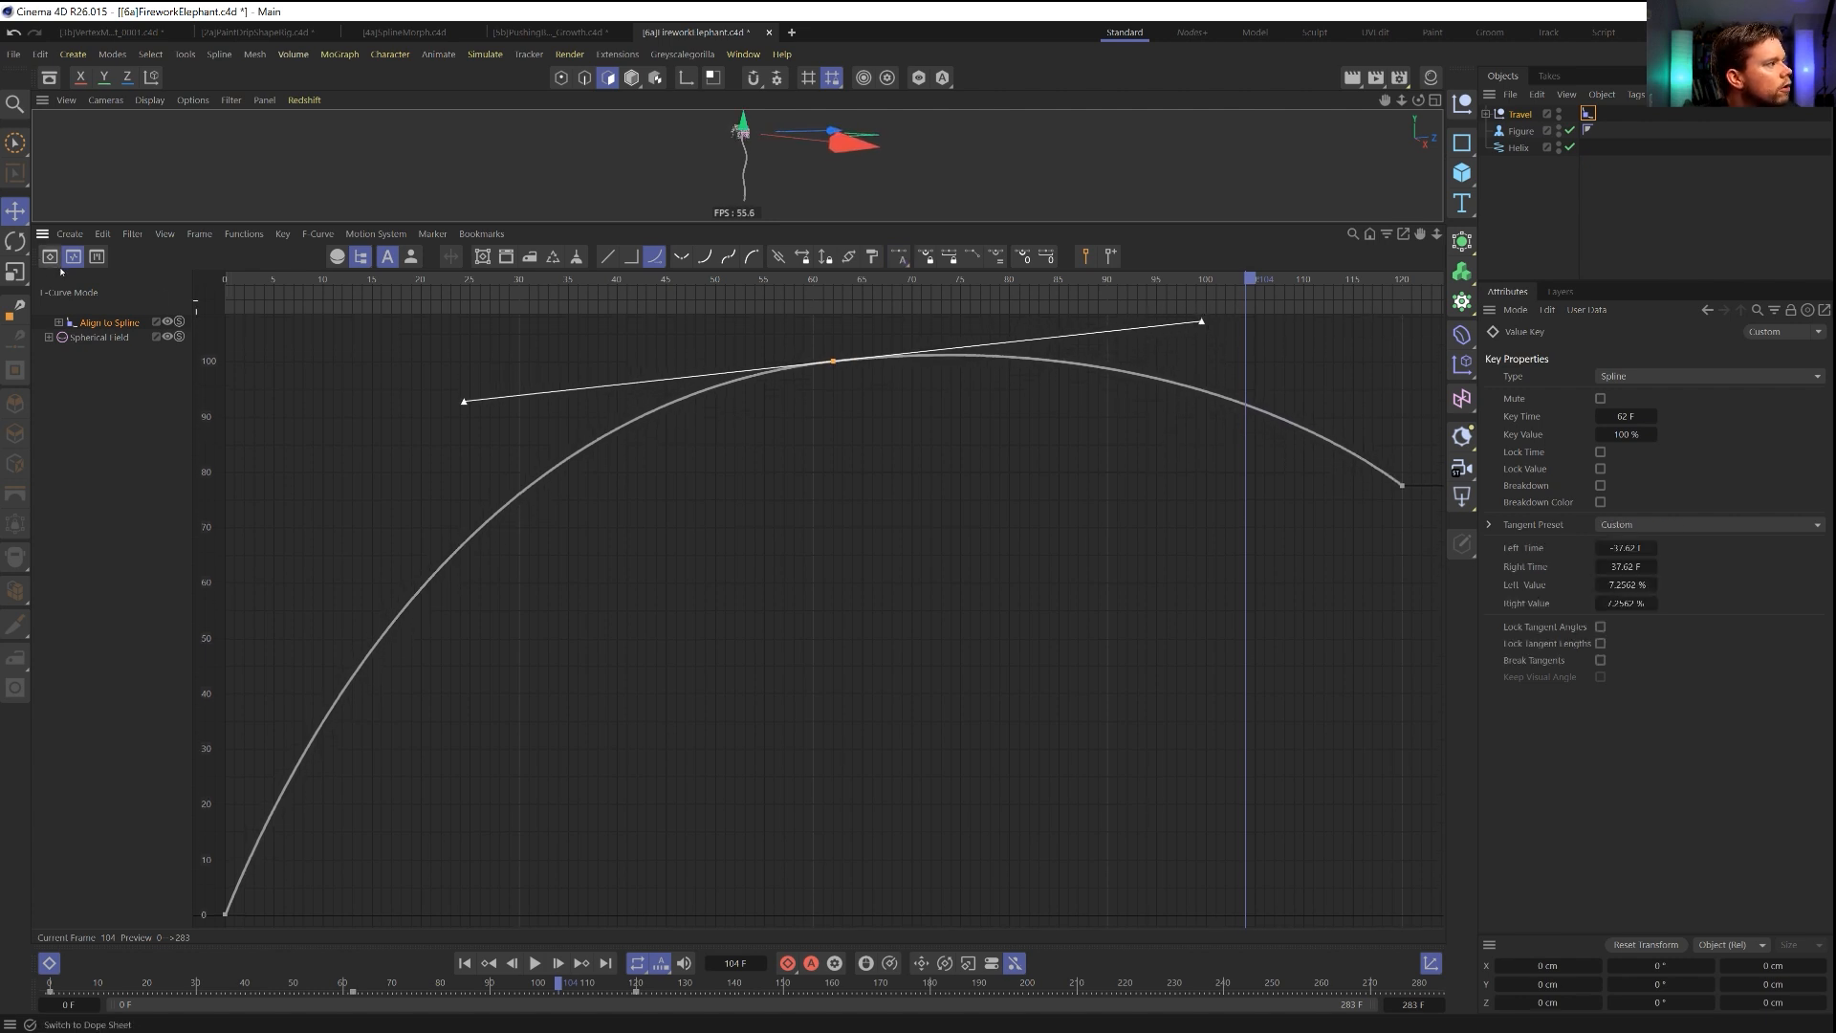
Play the animation twice from the first frame to check the rise and fall with the reshaped F-curve.
{"action": "left_click", "coordinate": [48, 963]}
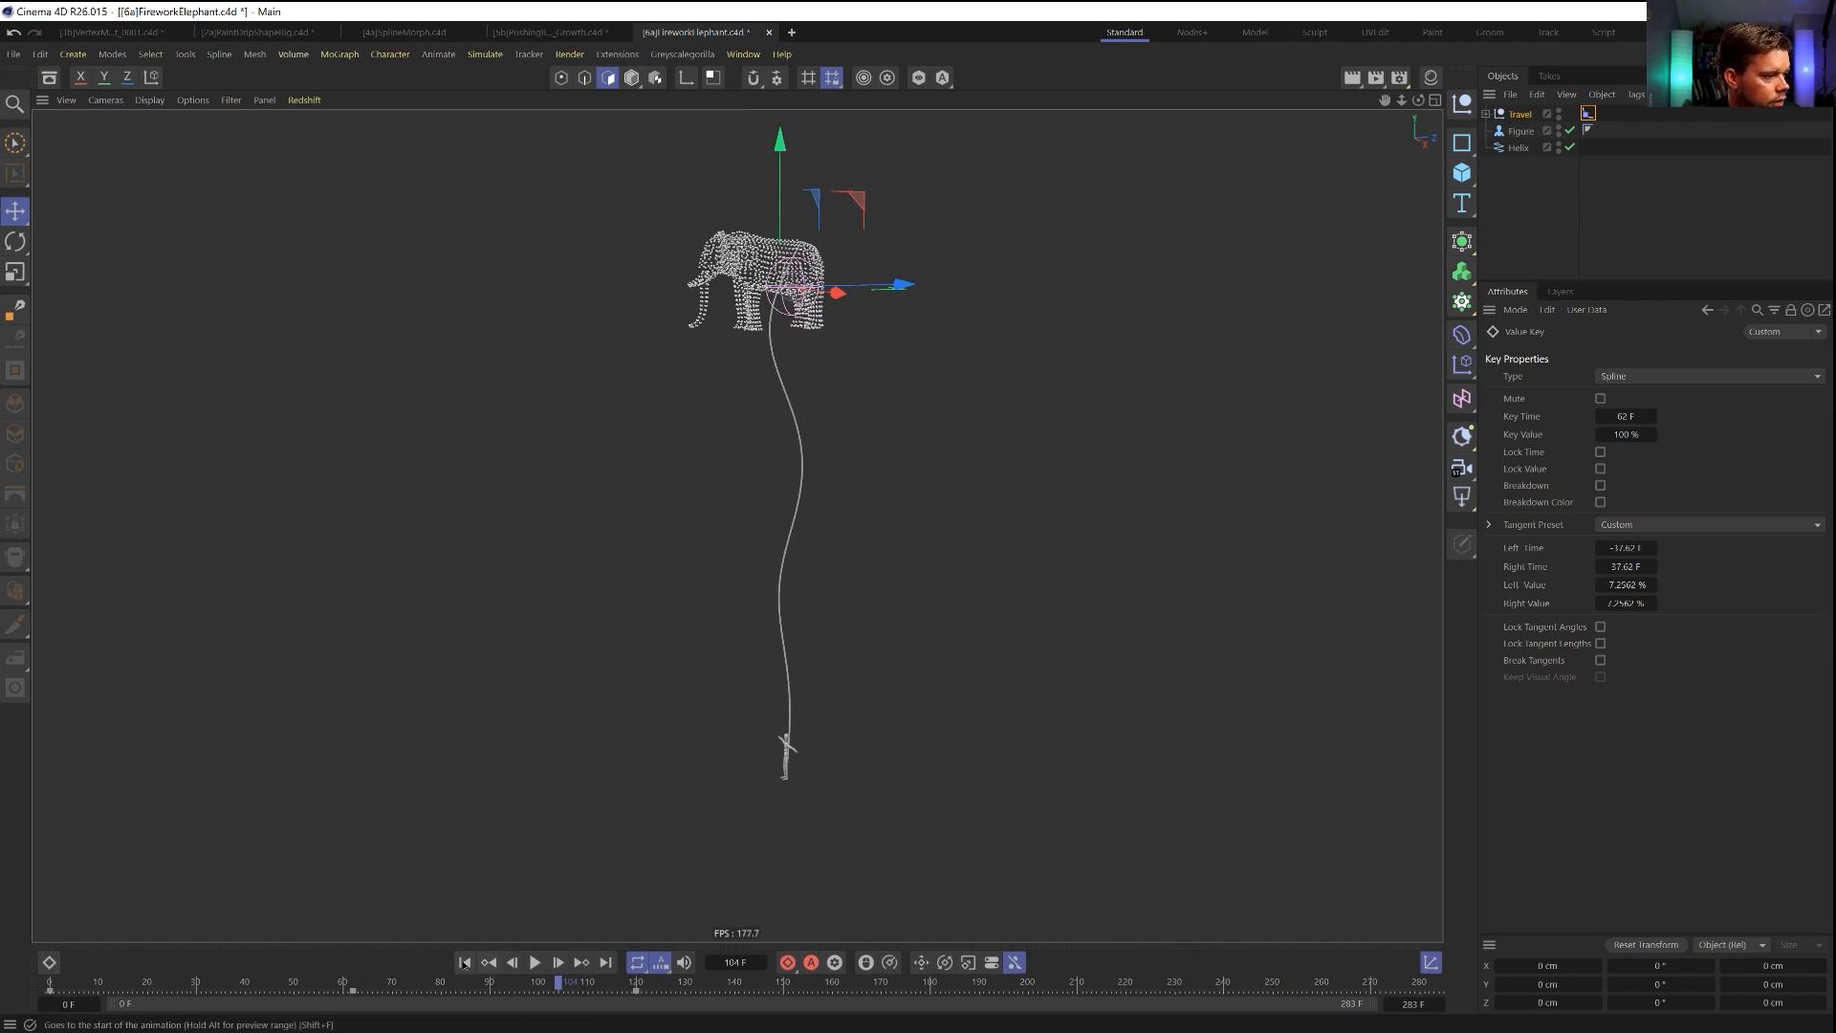
{"action": "left_click", "coordinate": [537, 963]}
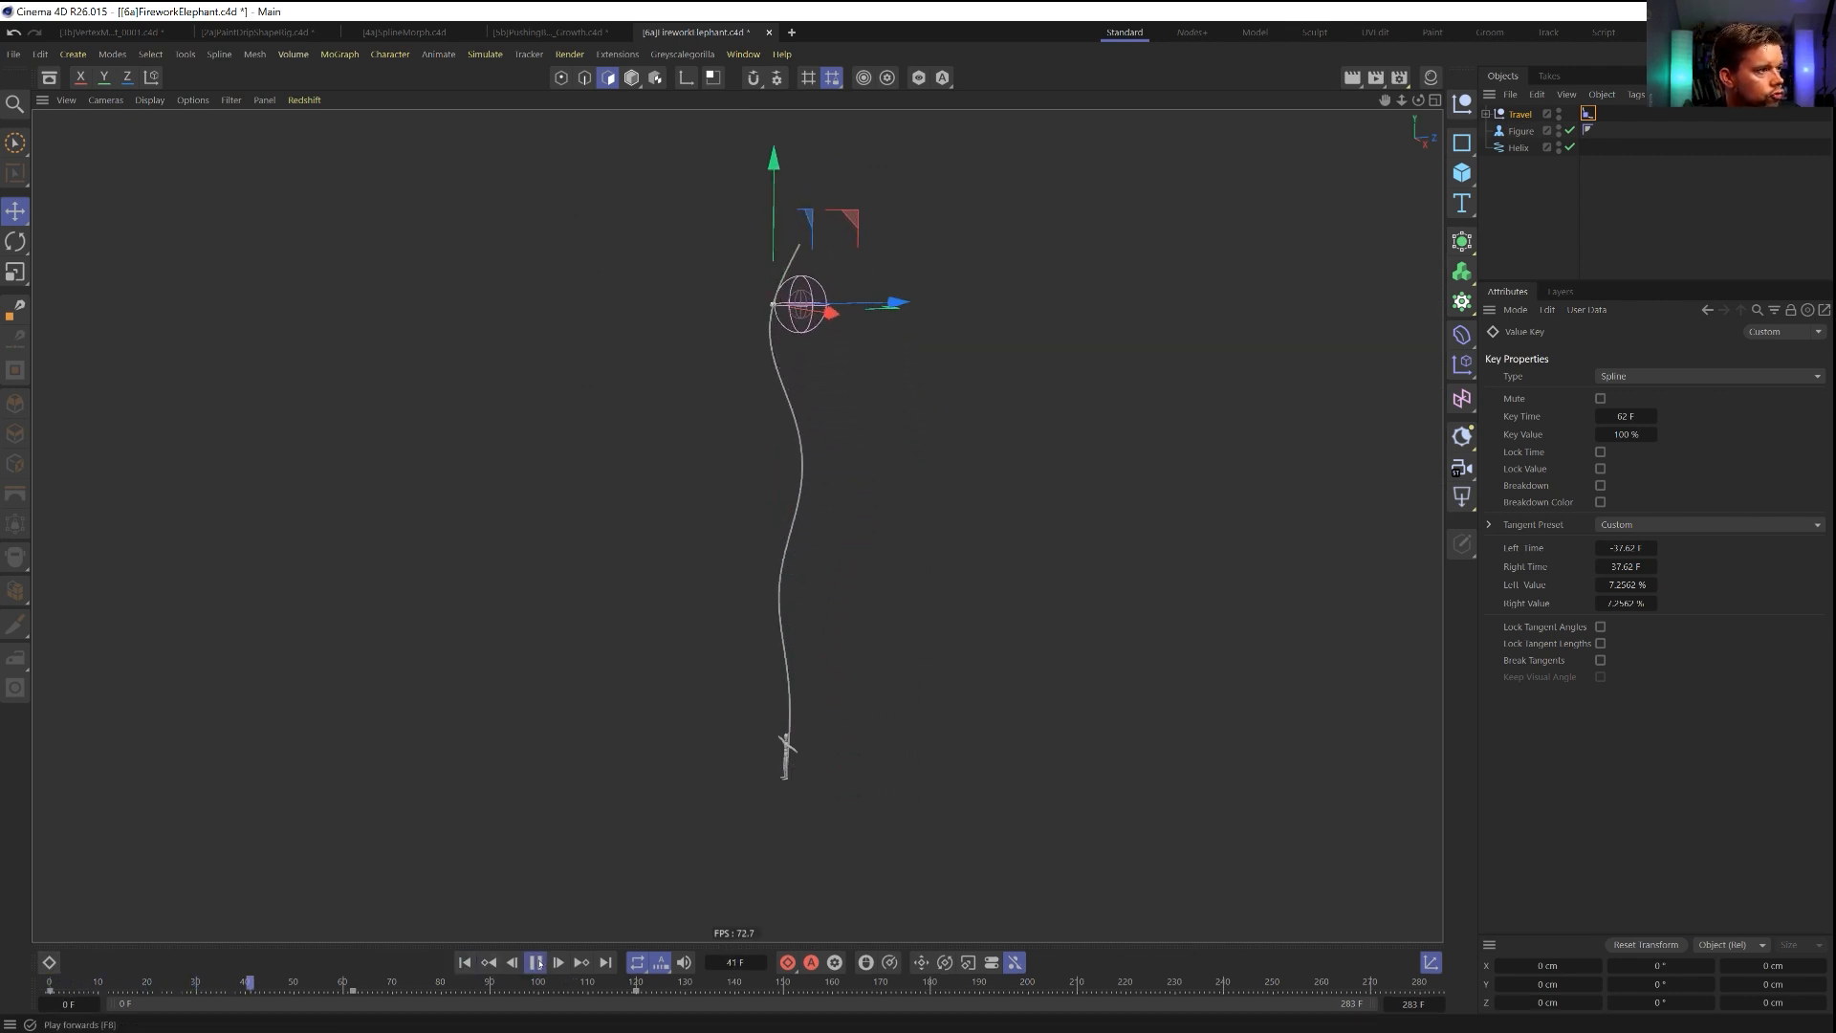
{"action": "left_click", "coordinate": [536, 963]}
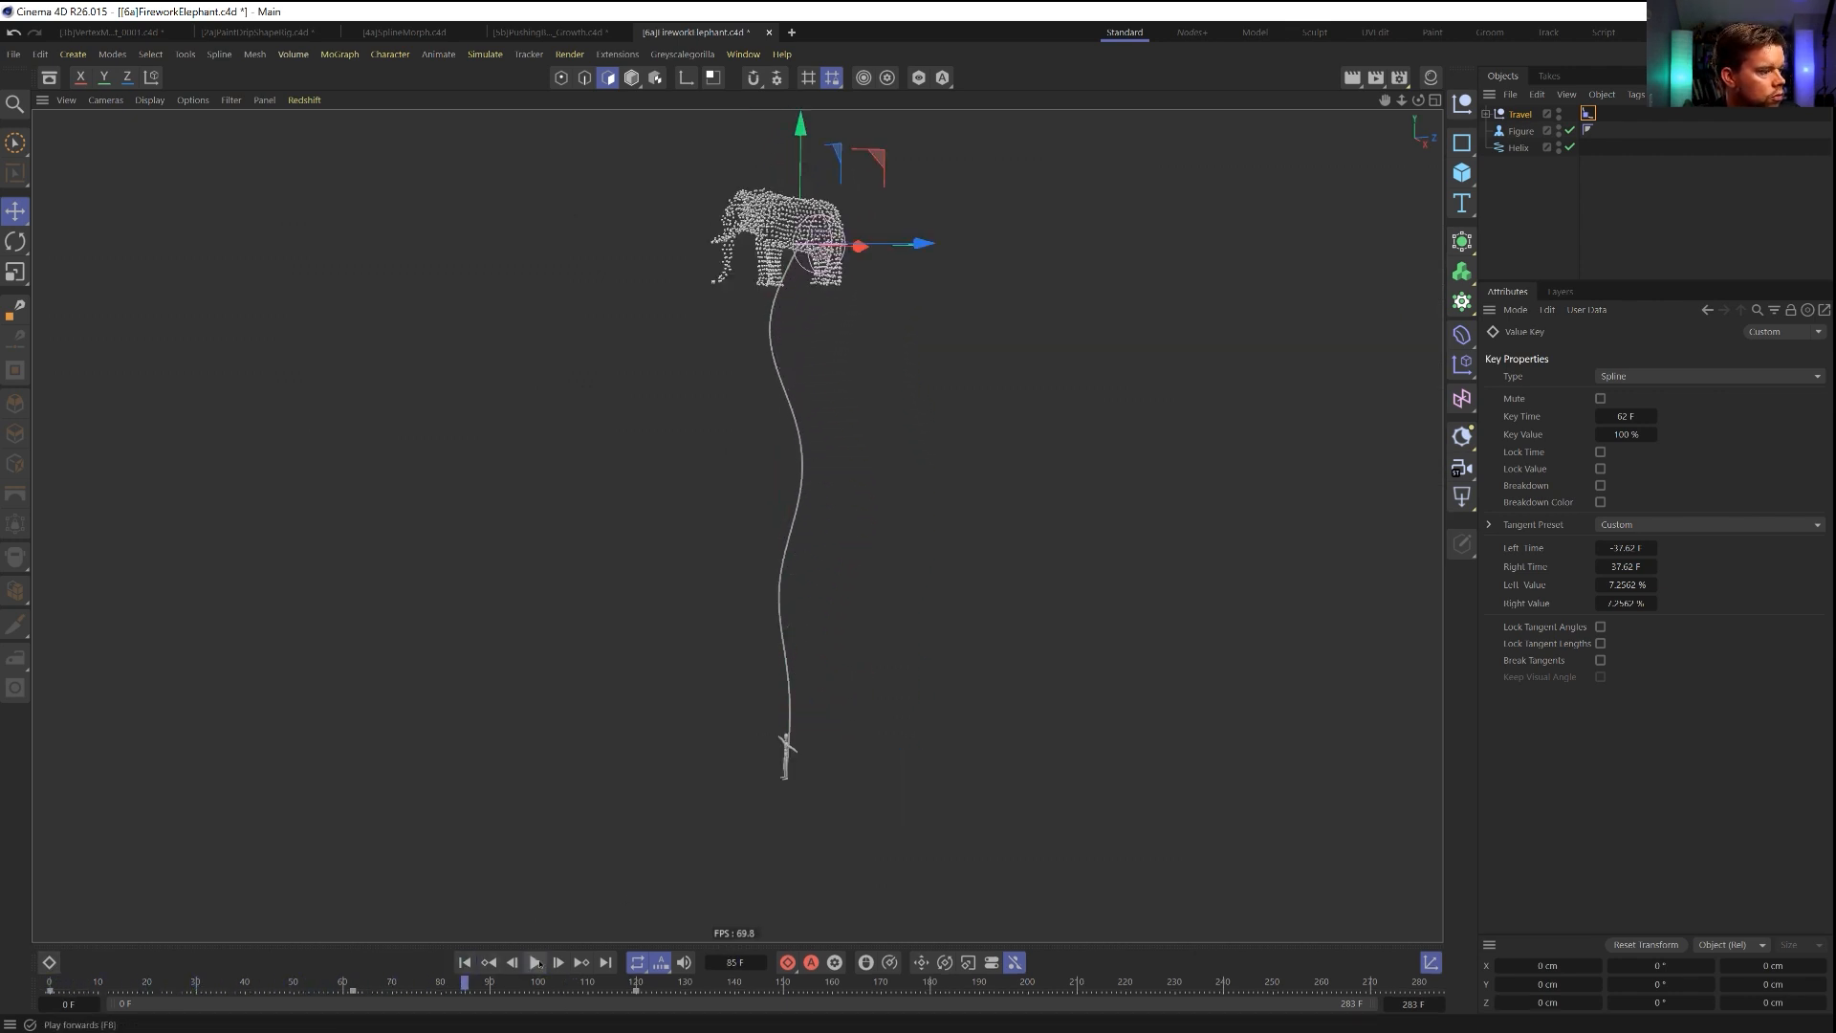
{"action": "left_click", "coordinate": [463, 963]}
{"action": "left_click", "coordinate": [535, 963]}
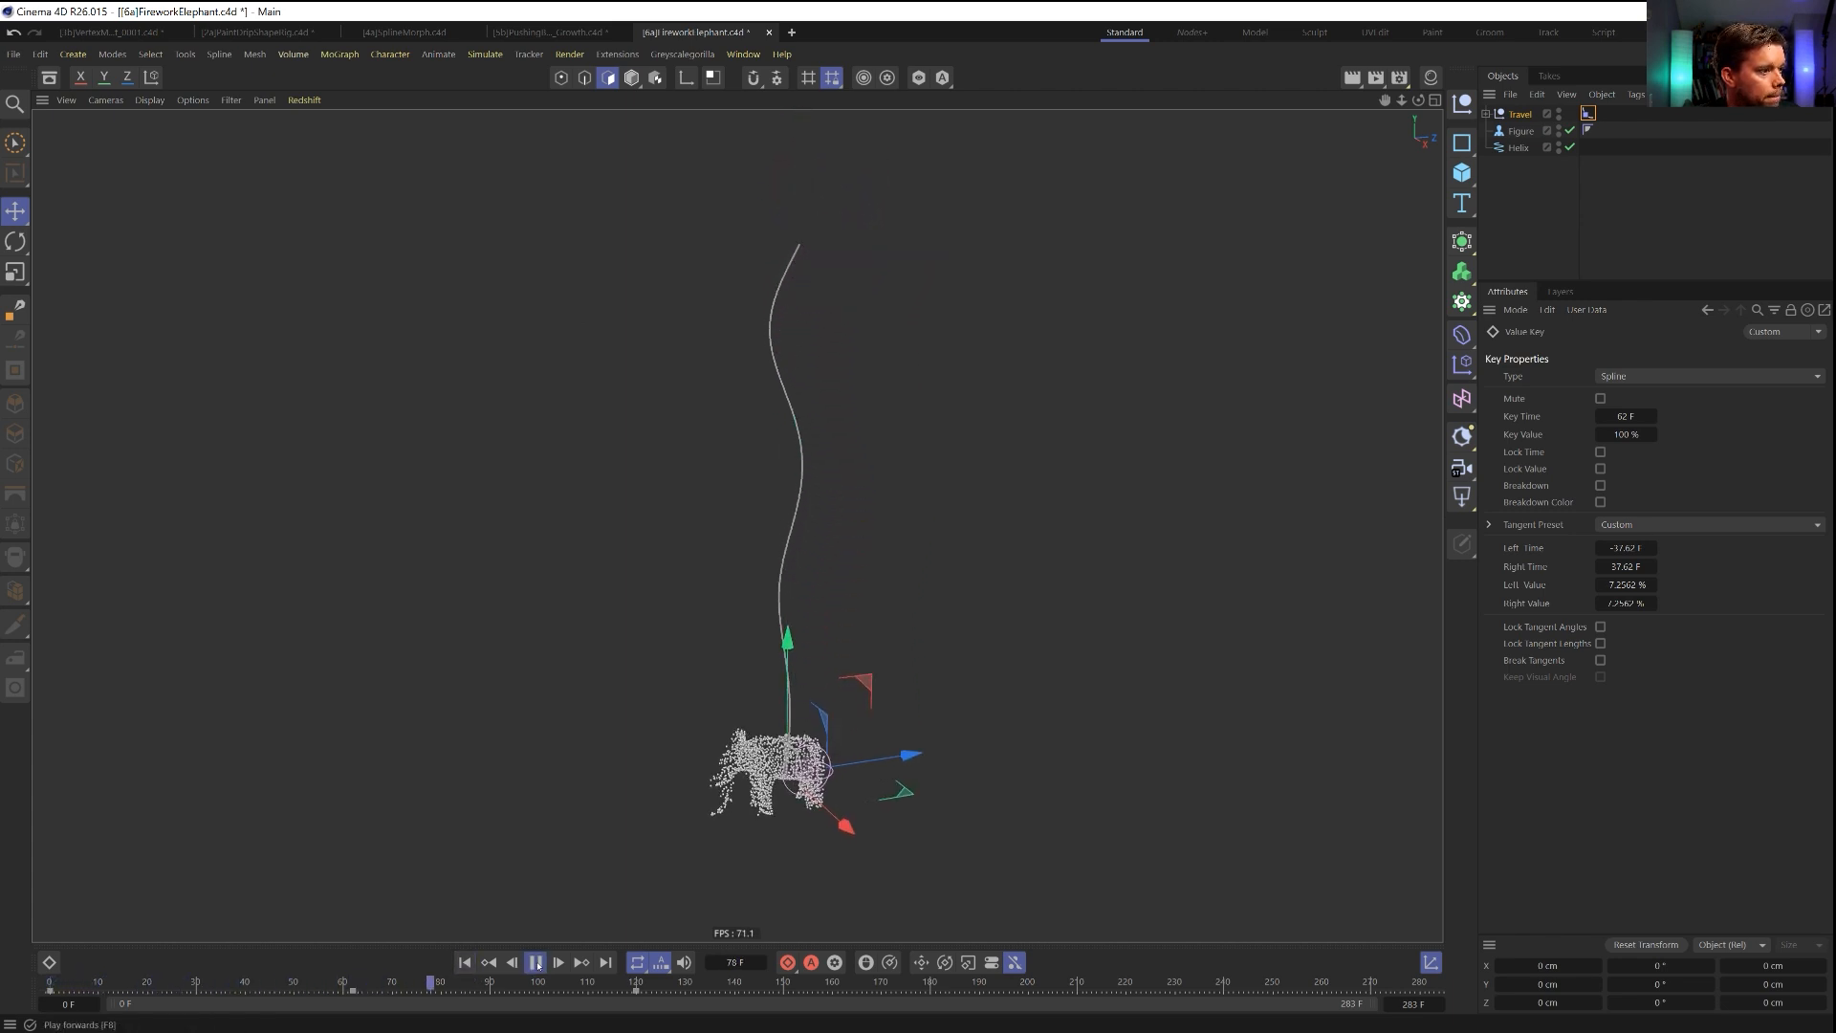
{"action": "left_click", "coordinate": [537, 963]}
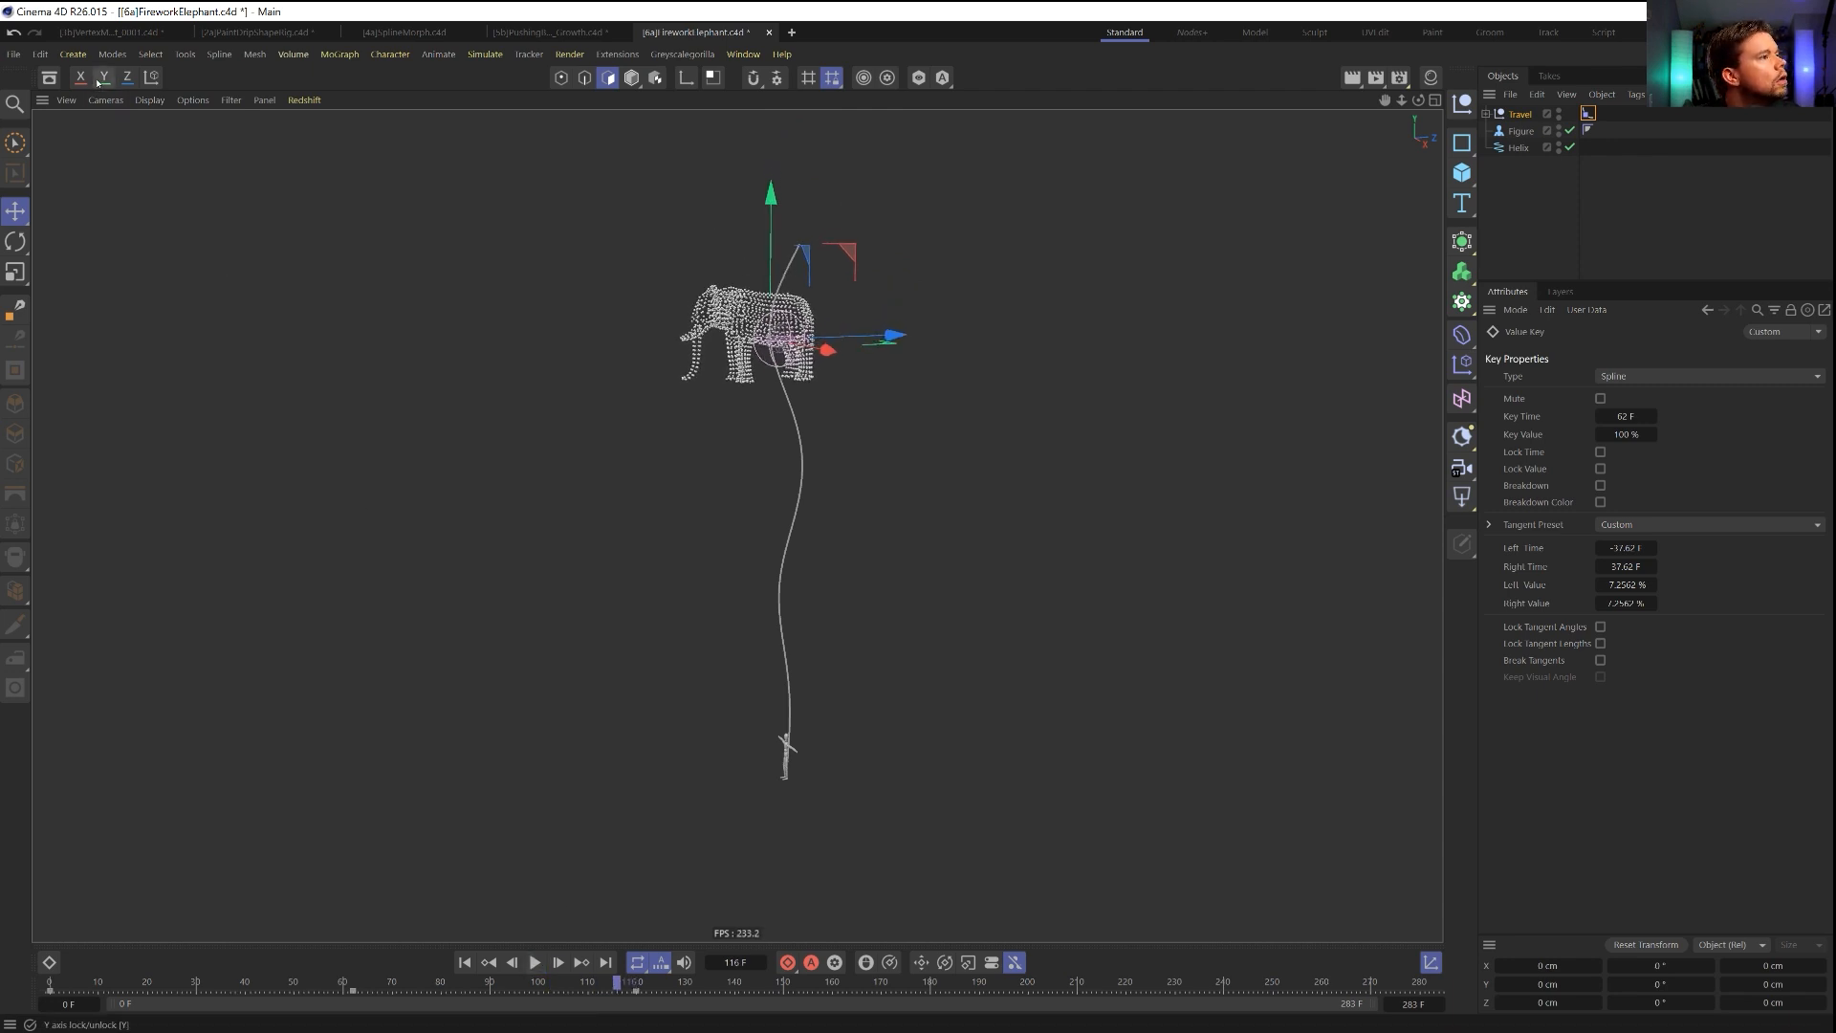
Lower the frame 62 key on the Align to Spline Position F-curve to about 98.3 %.
{"action": "left_click", "coordinate": [47, 961]}
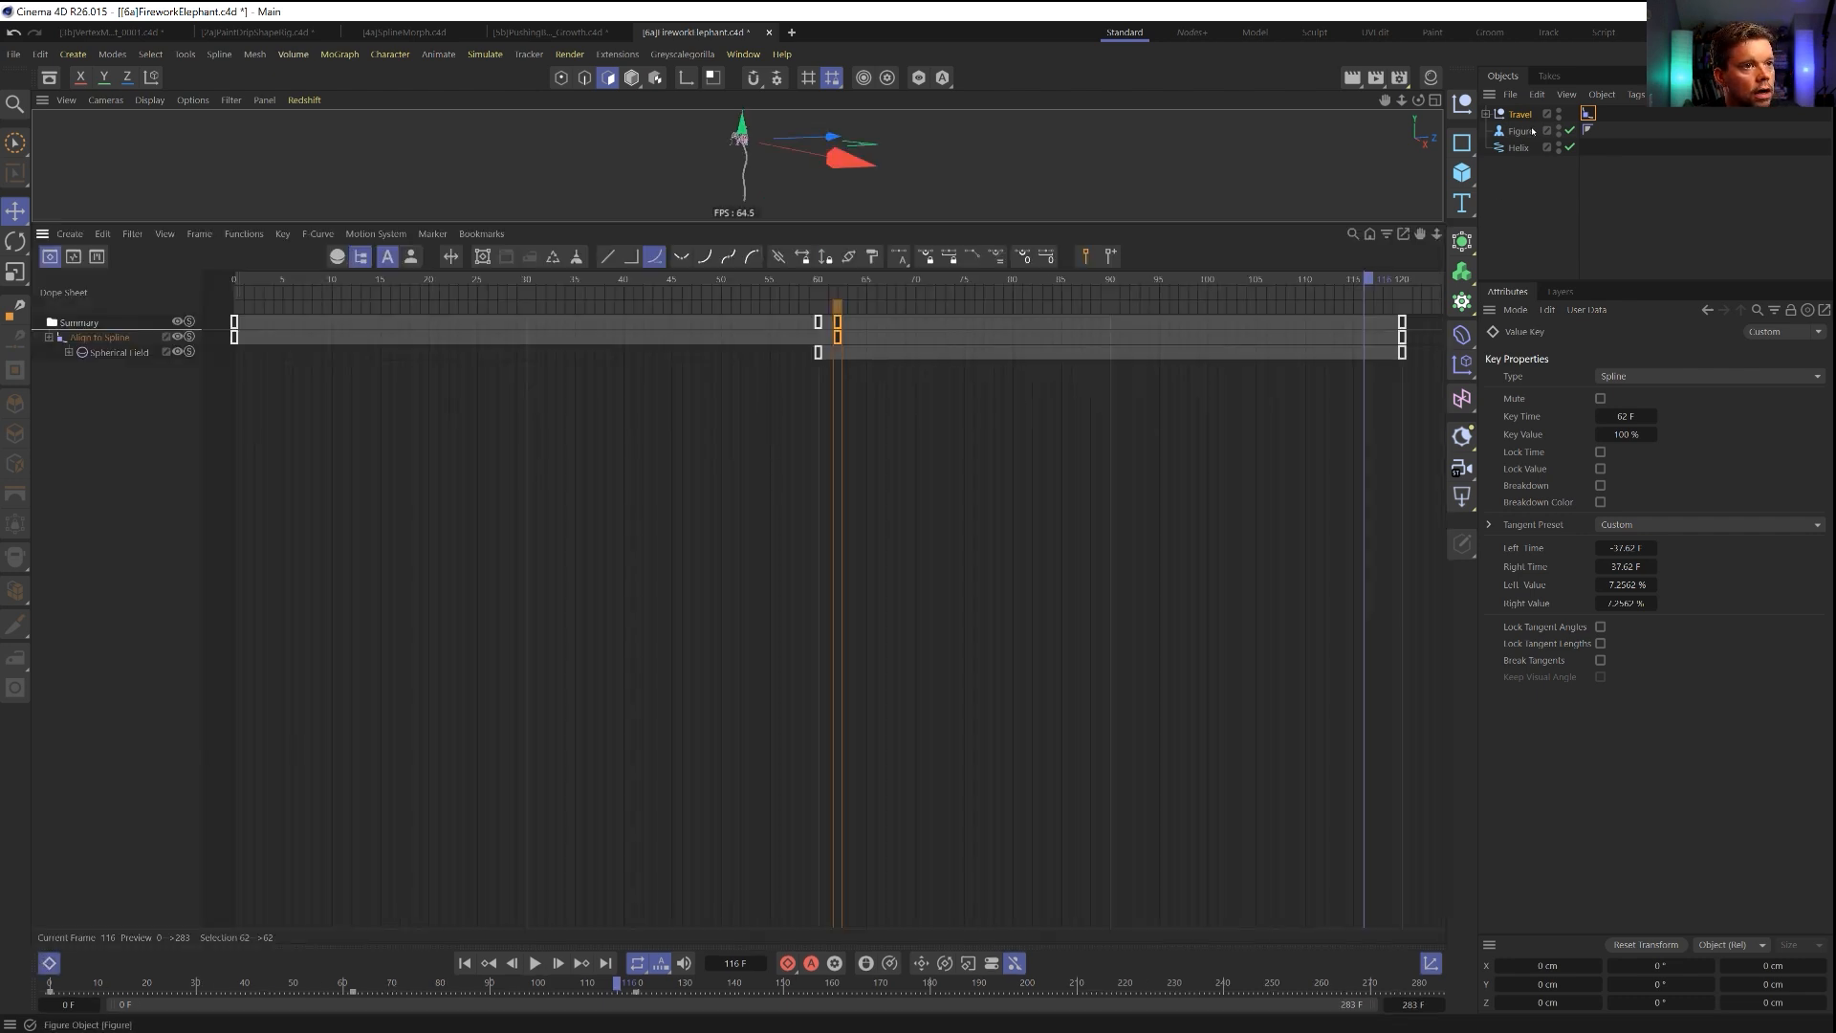
{"action": "left_click", "coordinate": [1588, 113]}
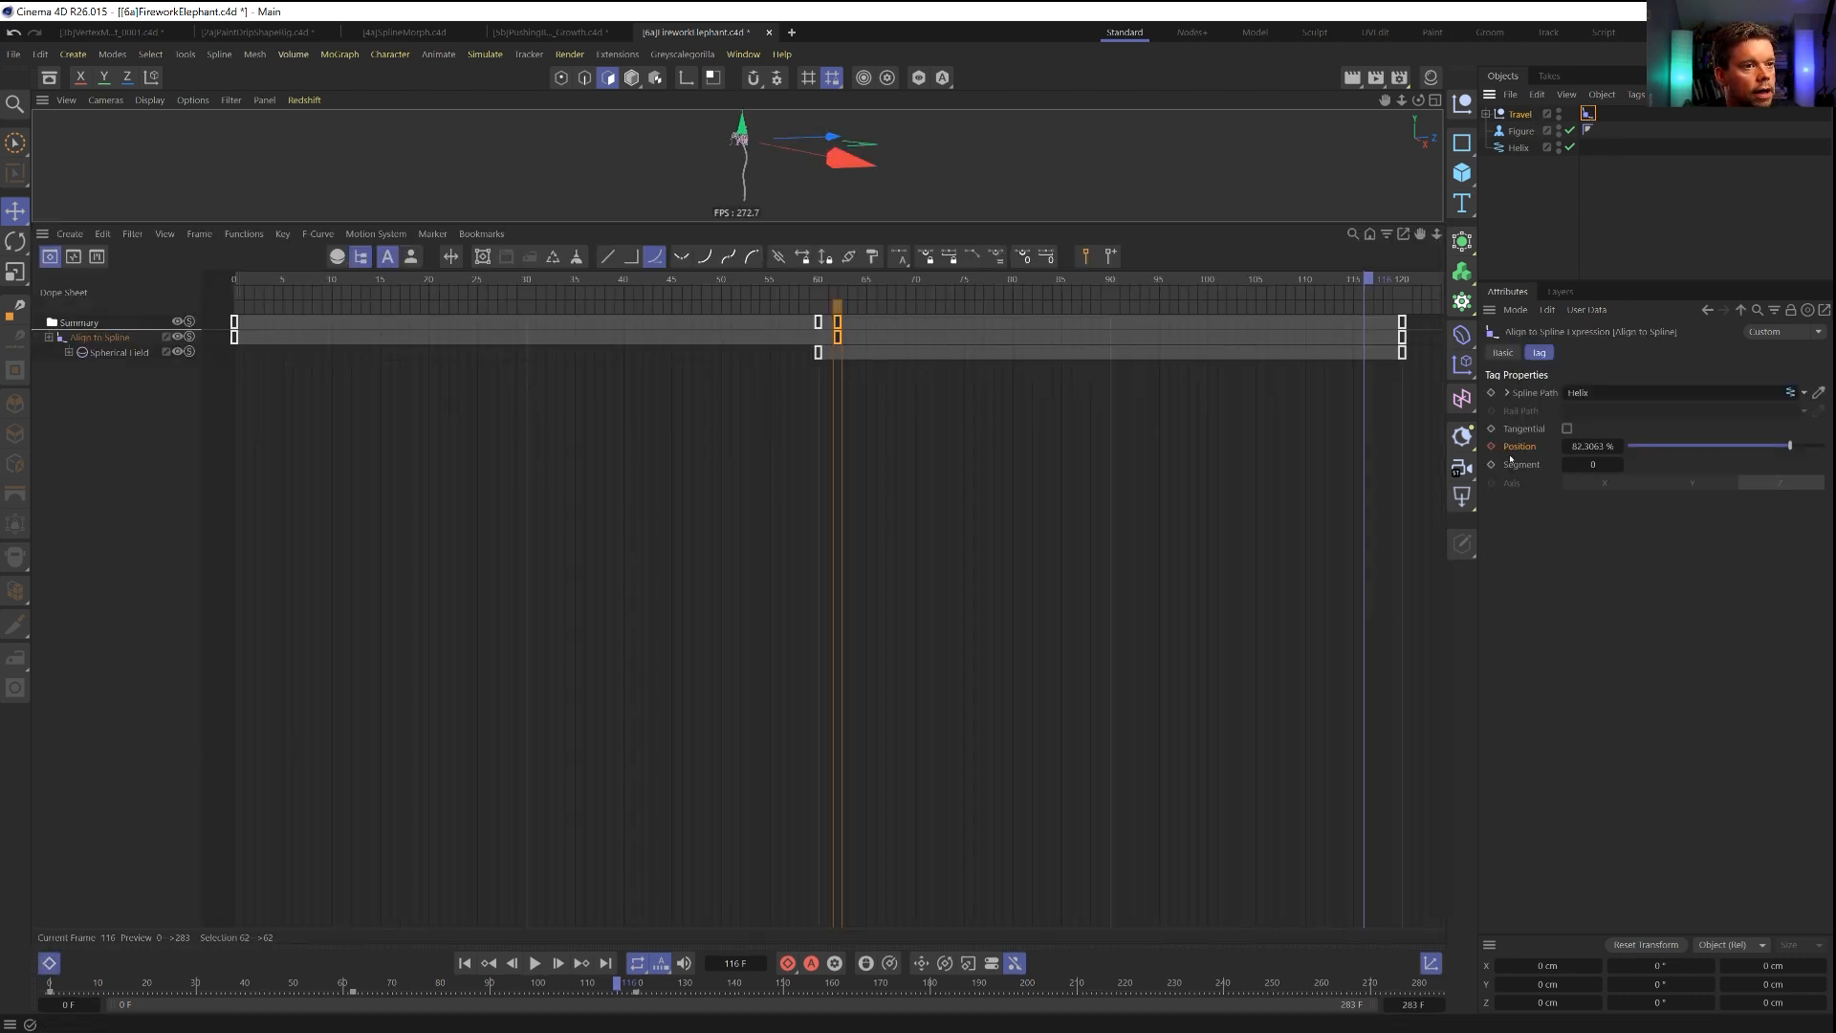
{"action": "left_click", "coordinate": [61, 417]}
{"action": "key", "text": "F8"}
{"action": "key", "text": "F8"}
{"action": "key", "text": "Tab"}
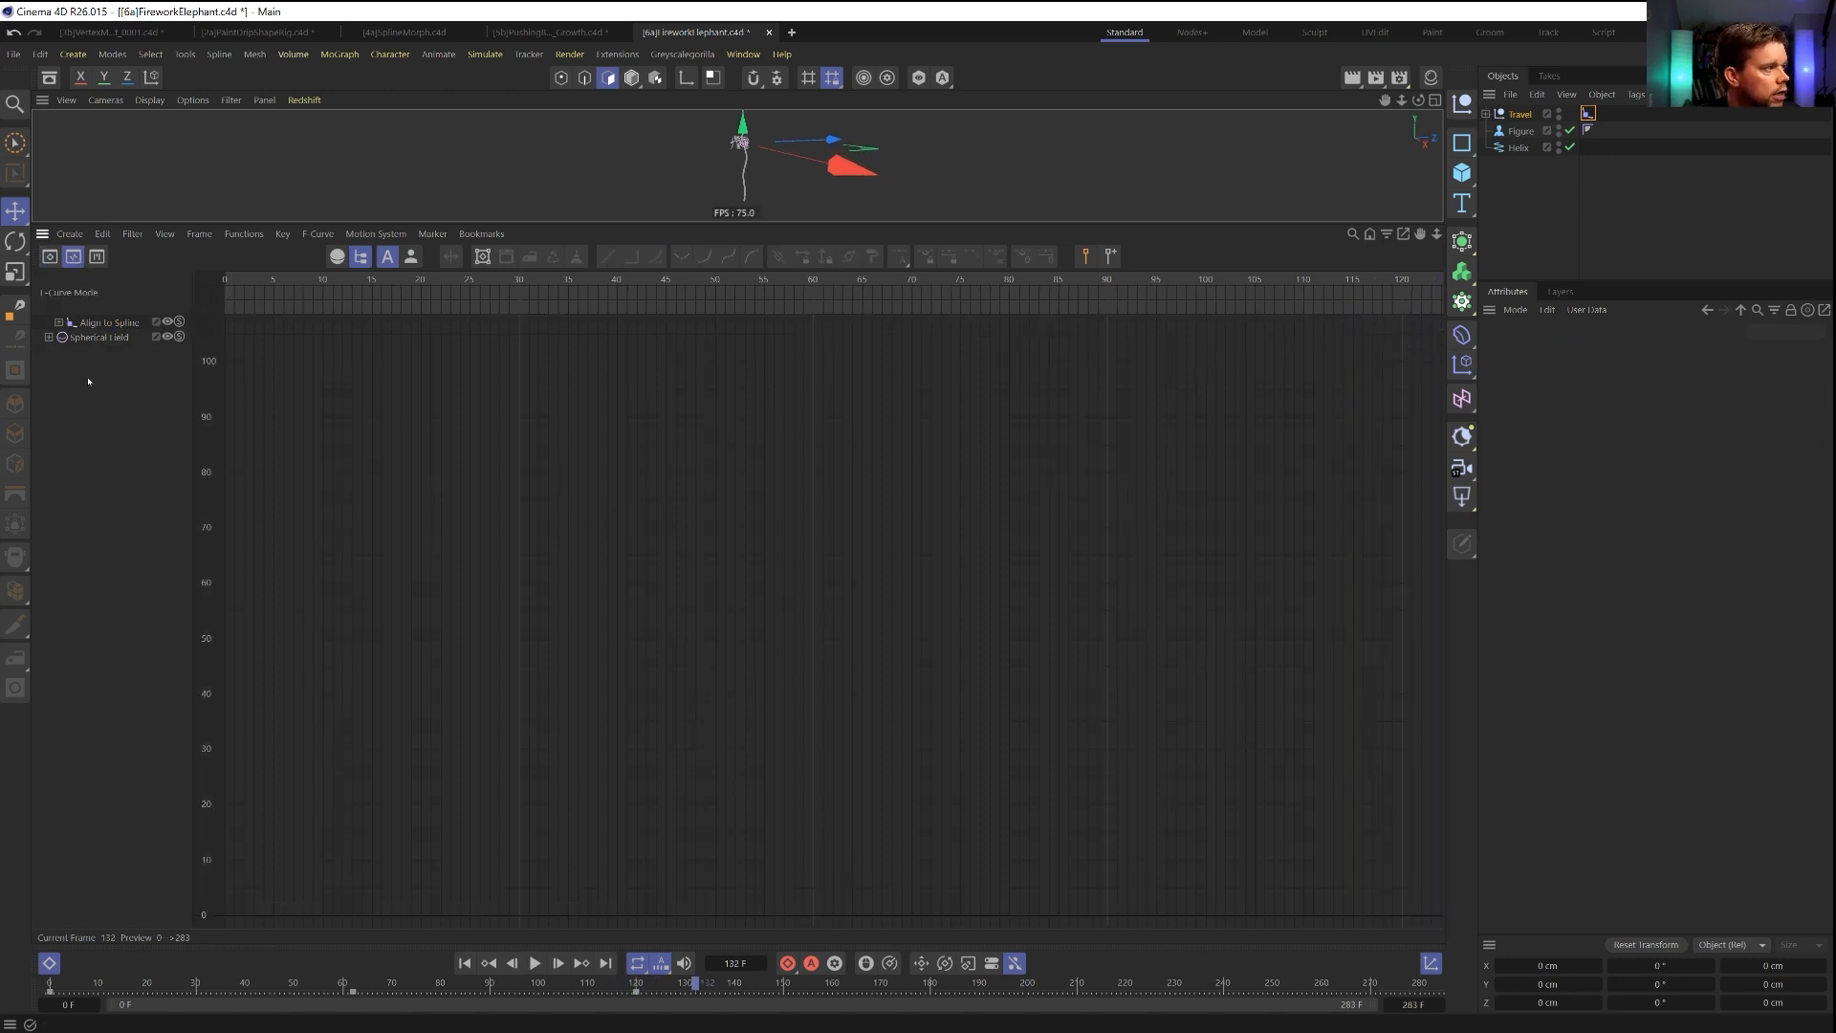
{"action": "left_click", "coordinate": [107, 323]}
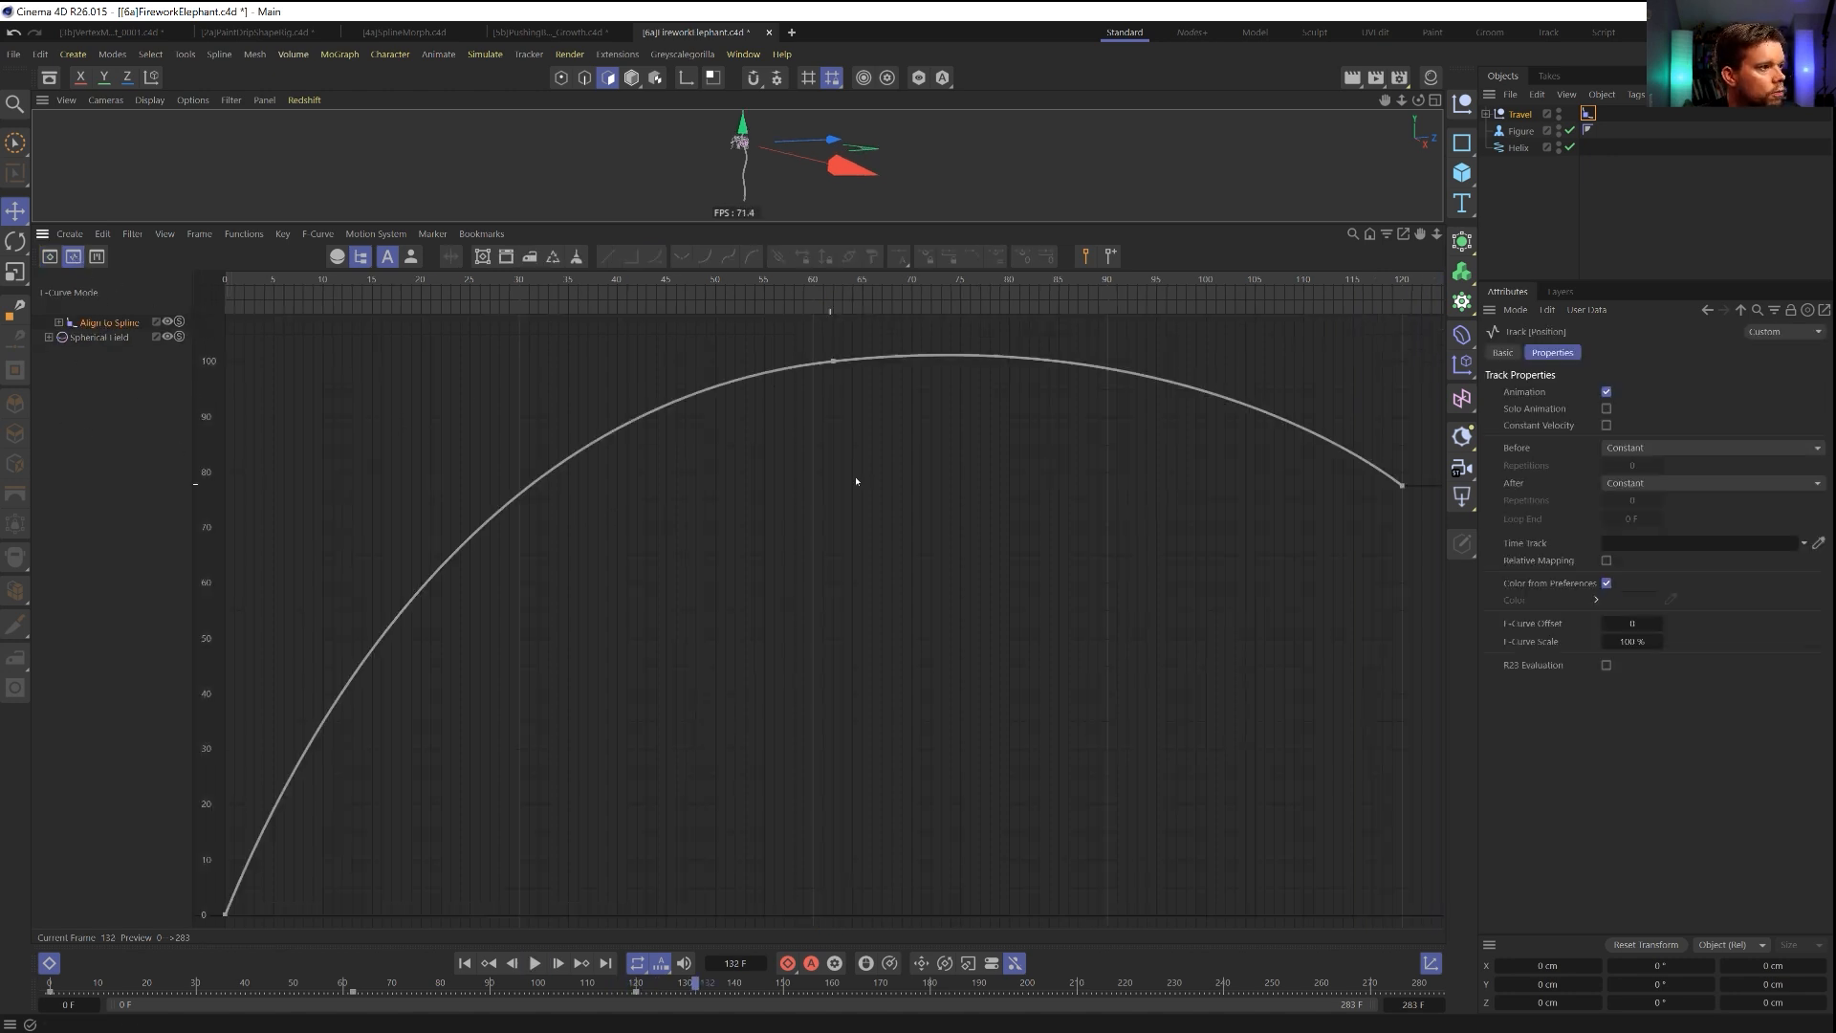
{"action": "left_click", "coordinate": [835, 362]}
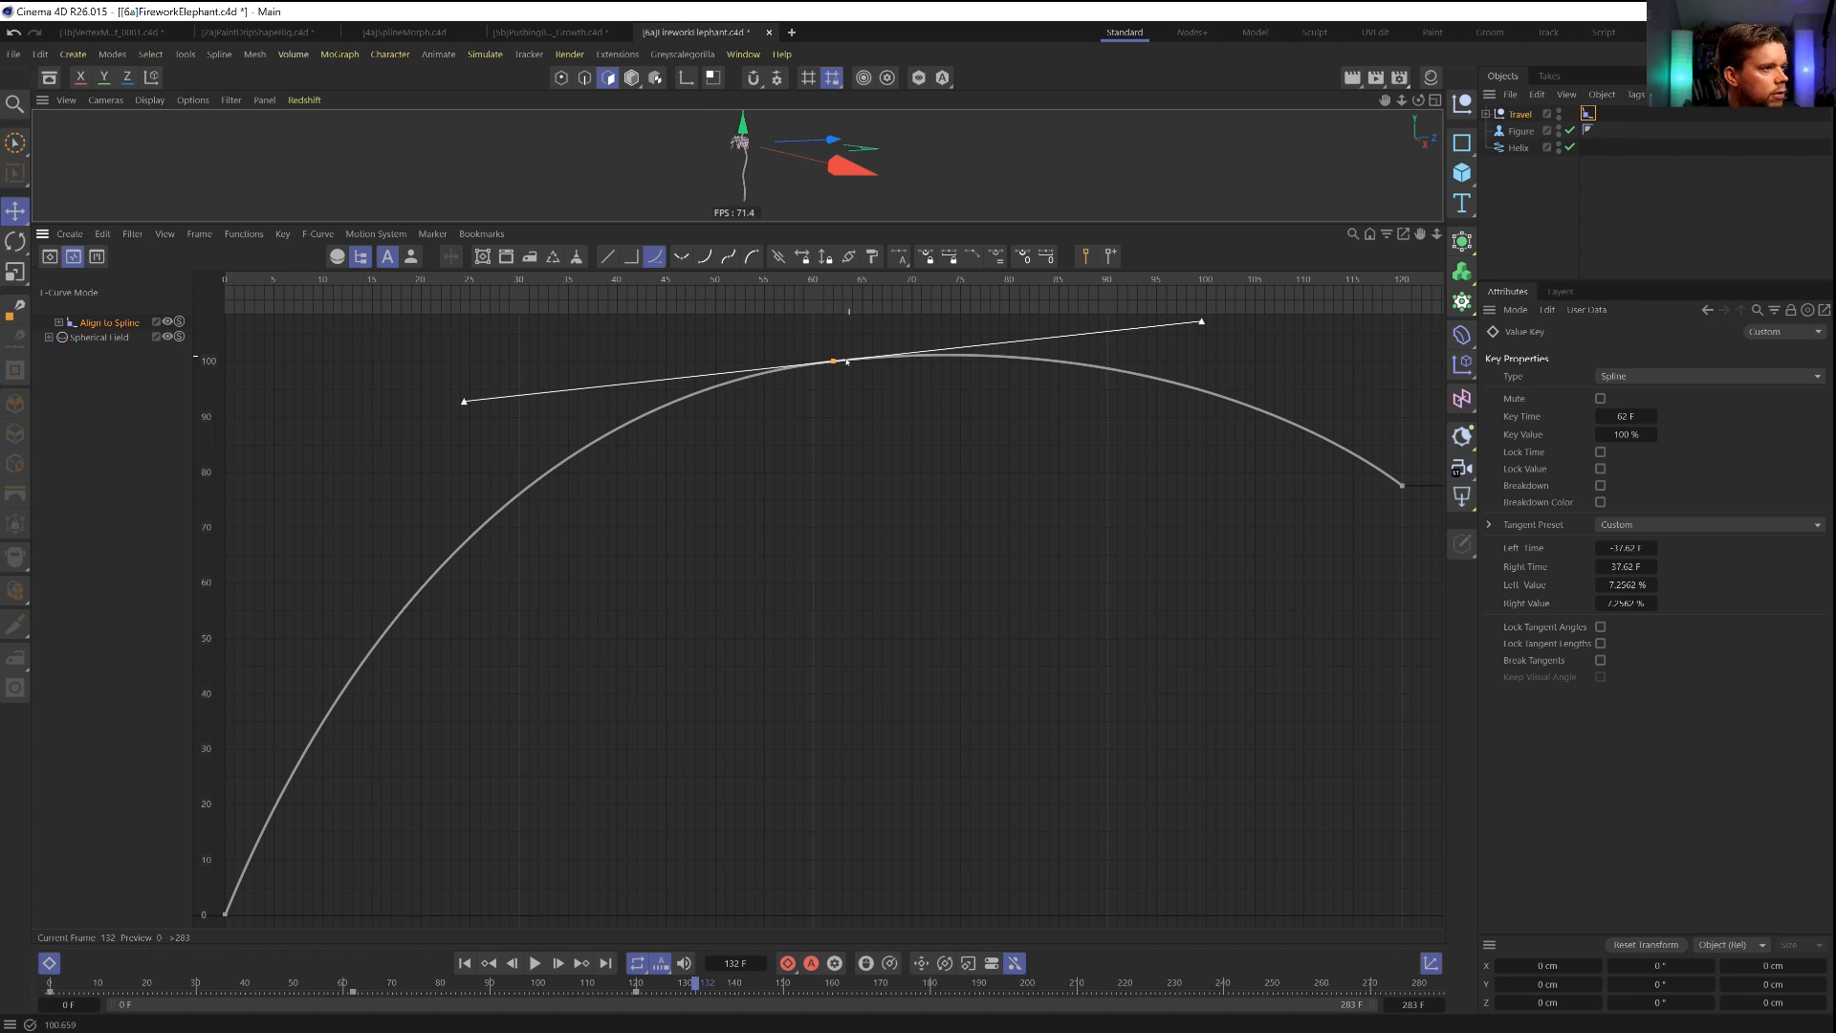
{"action": "left_click_drag", "start_coordinate": [836, 368], "coordinate": [837, 378]}
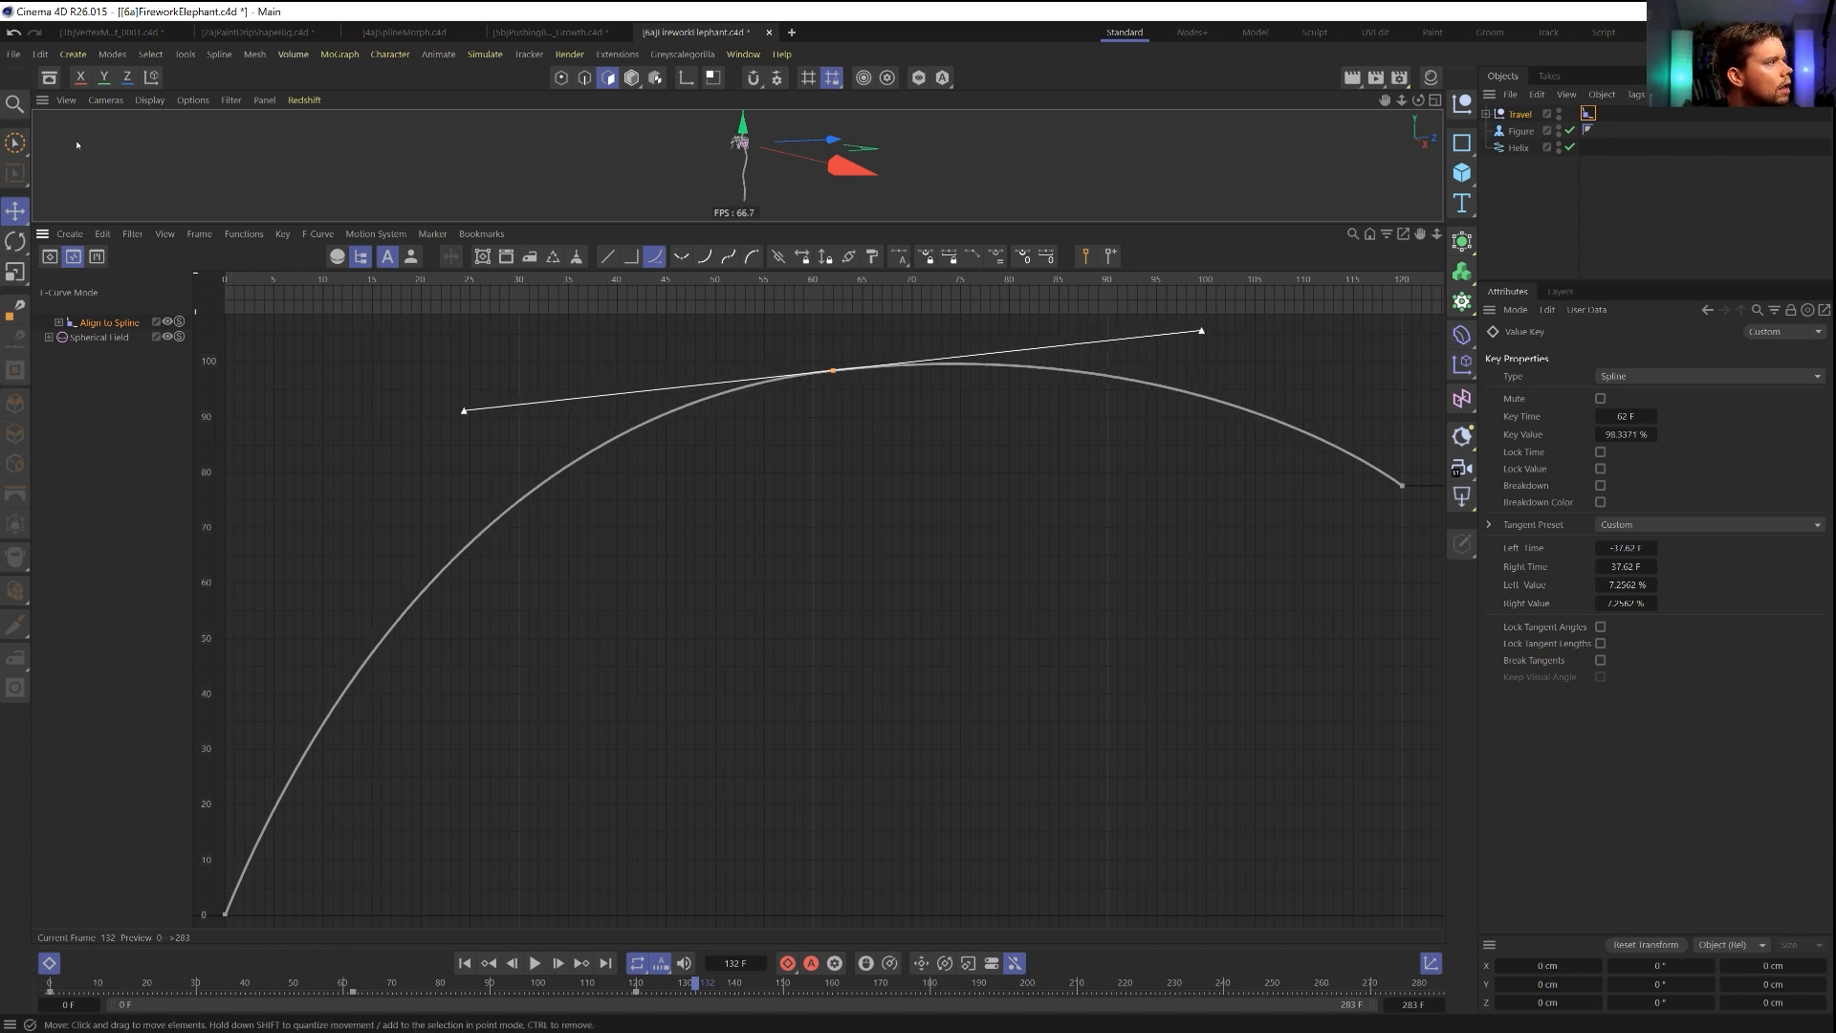
Play the animation from the first frame to check the motion with the lowered peak key.
{"action": "left_click", "coordinate": [49, 963]}
{"action": "left_click", "coordinate": [465, 962]}
{"action": "left_click", "coordinate": [535, 962]}
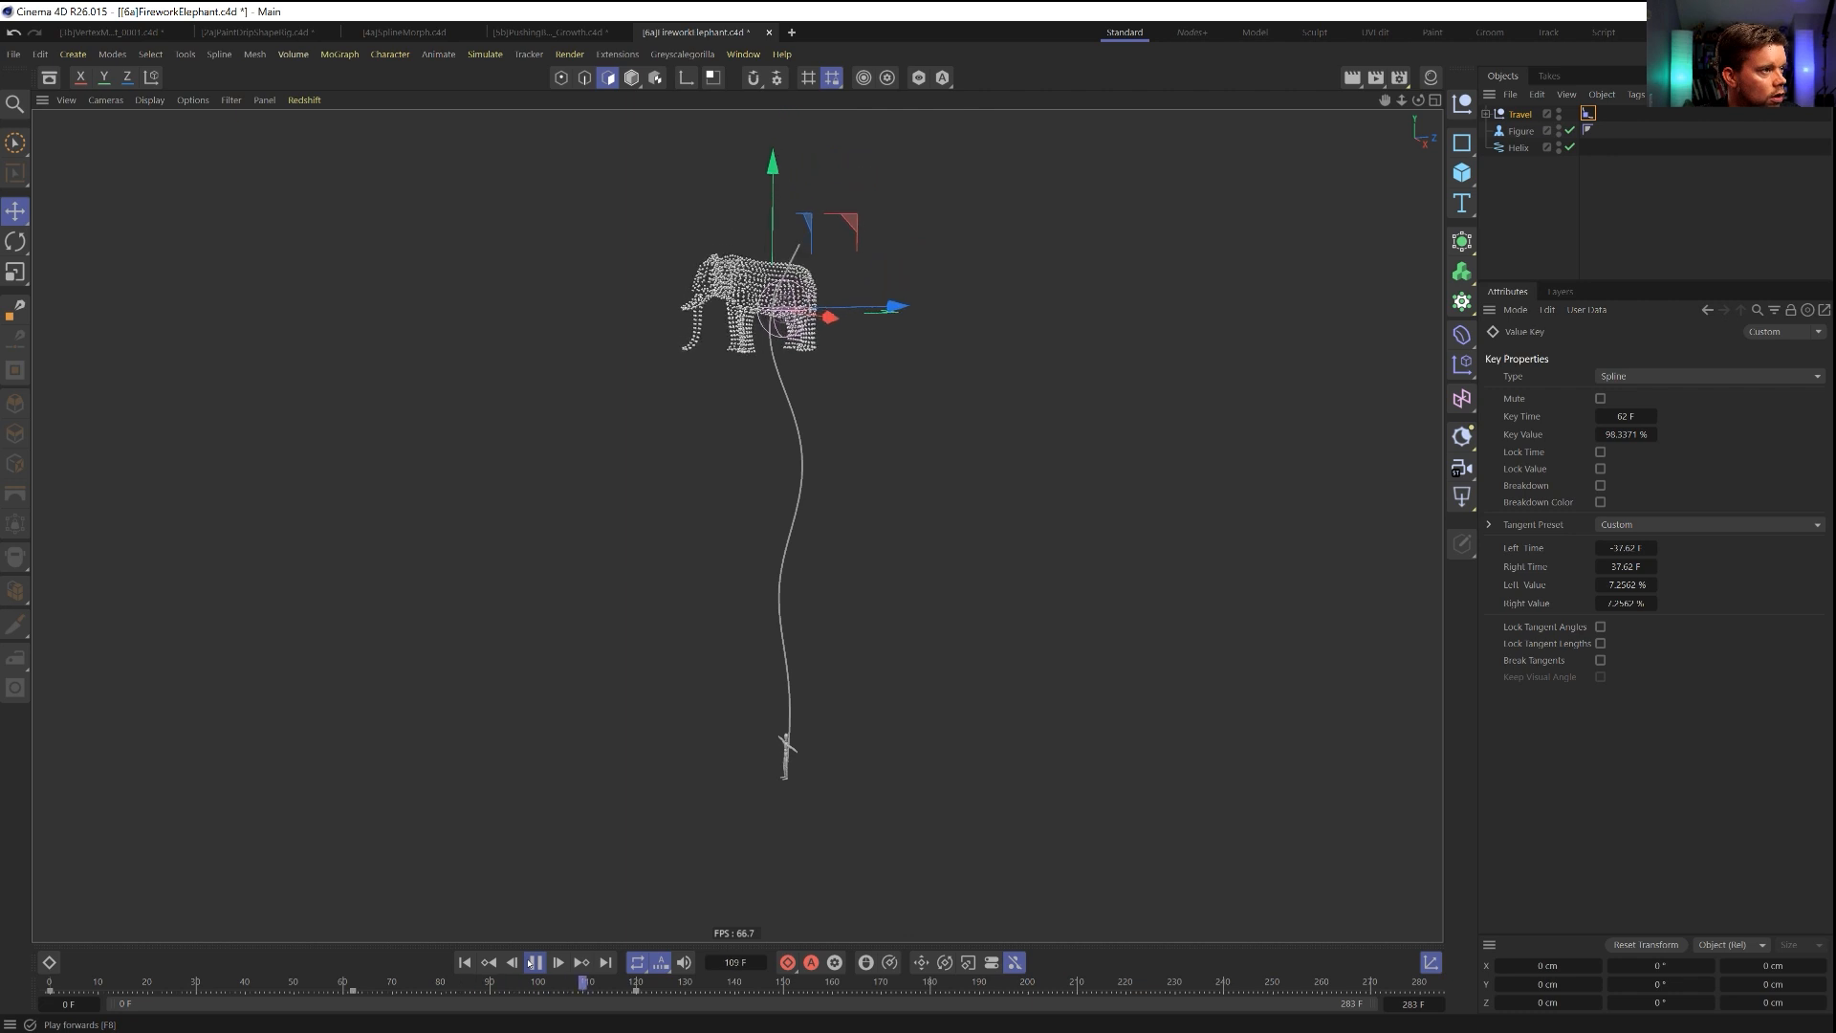
{"action": "left_click", "coordinate": [527, 963]}
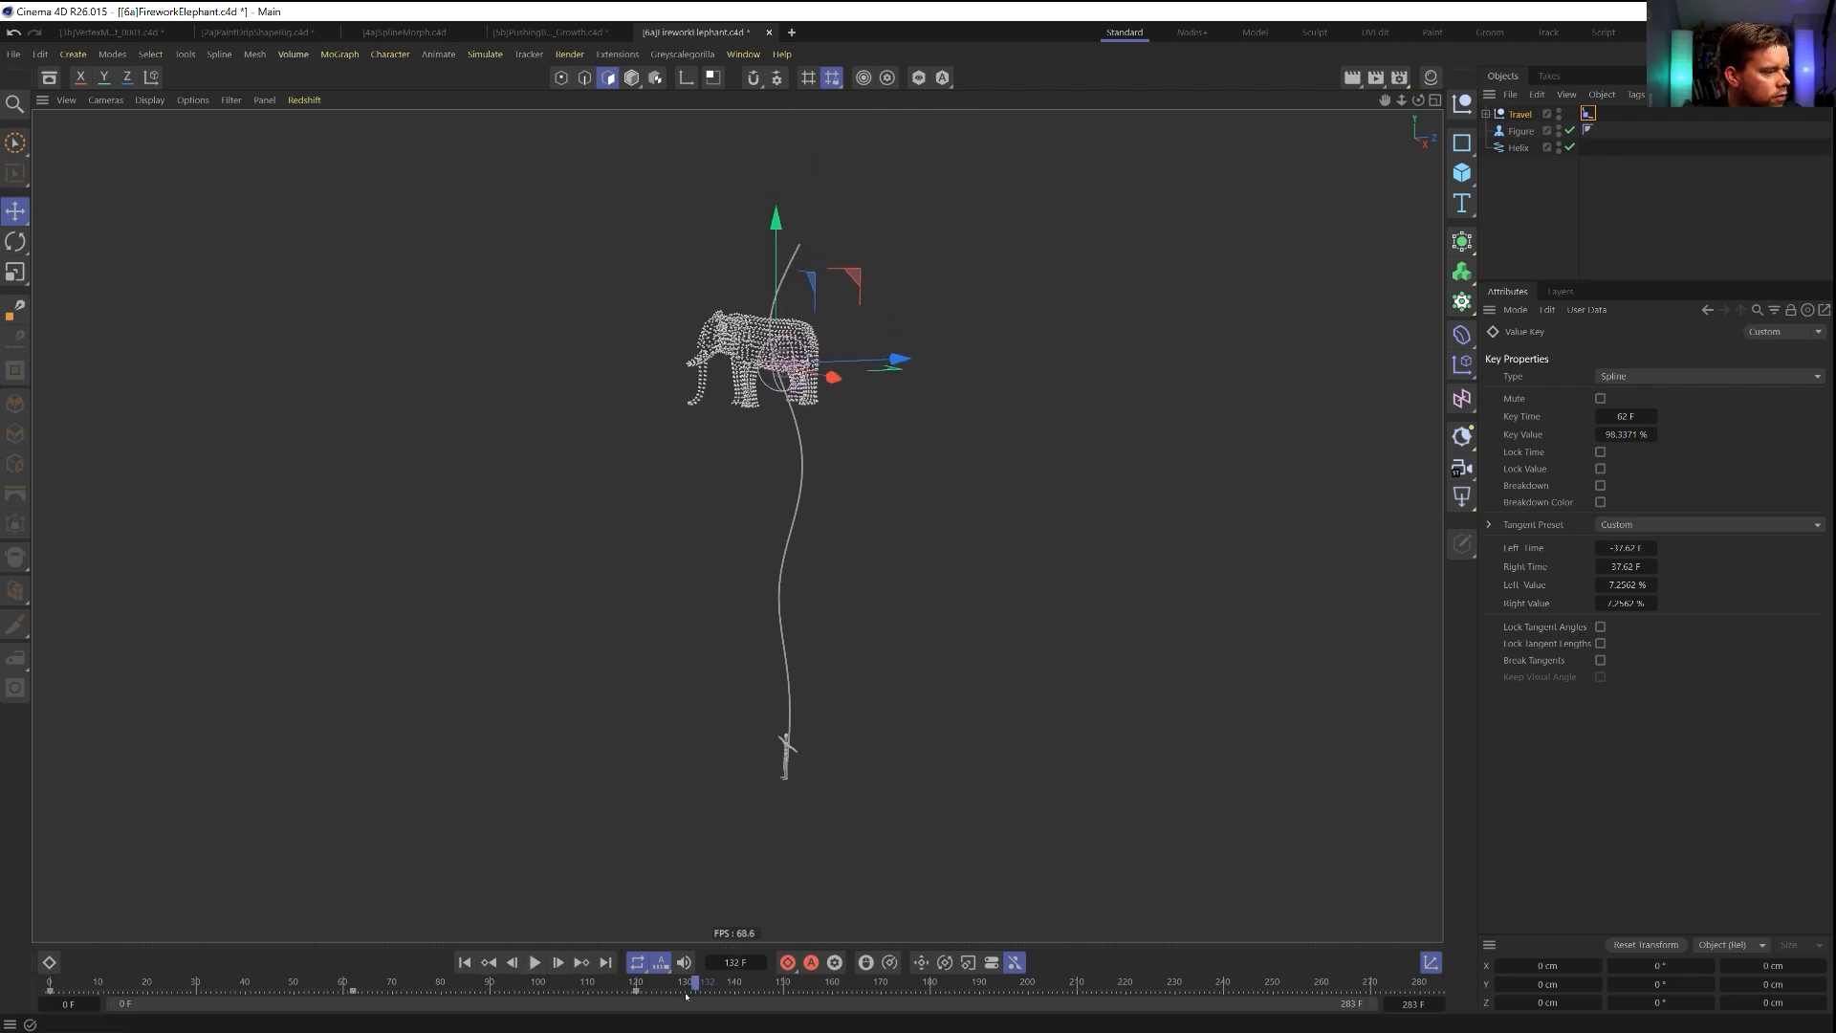
Set the final Position key of the Align to Spline tag to 85 % and move it to frame 143.
{"action": "left_click_drag", "start_coordinate": [614, 991], "coordinate": [719, 992]}
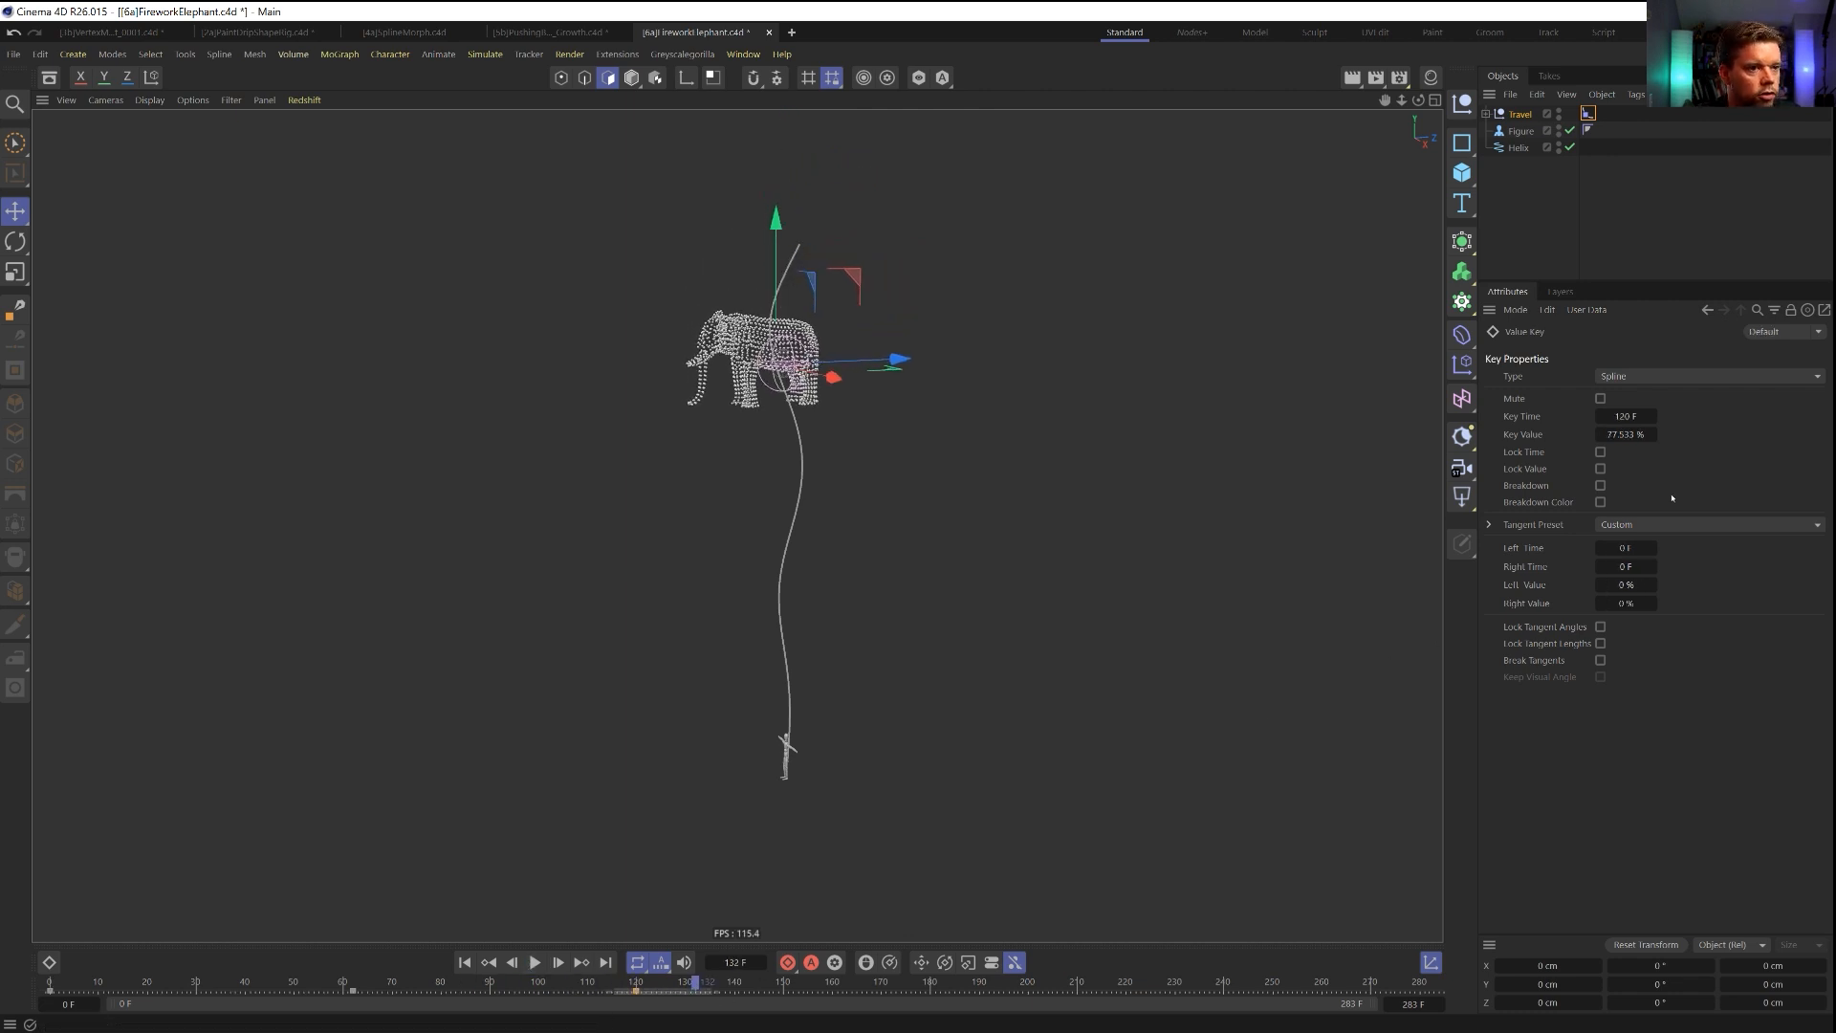
{"action": "left_click", "coordinate": [1638, 436]}
{"action": "type", "text": "85"}
{"action": "key", "text": "Return"}
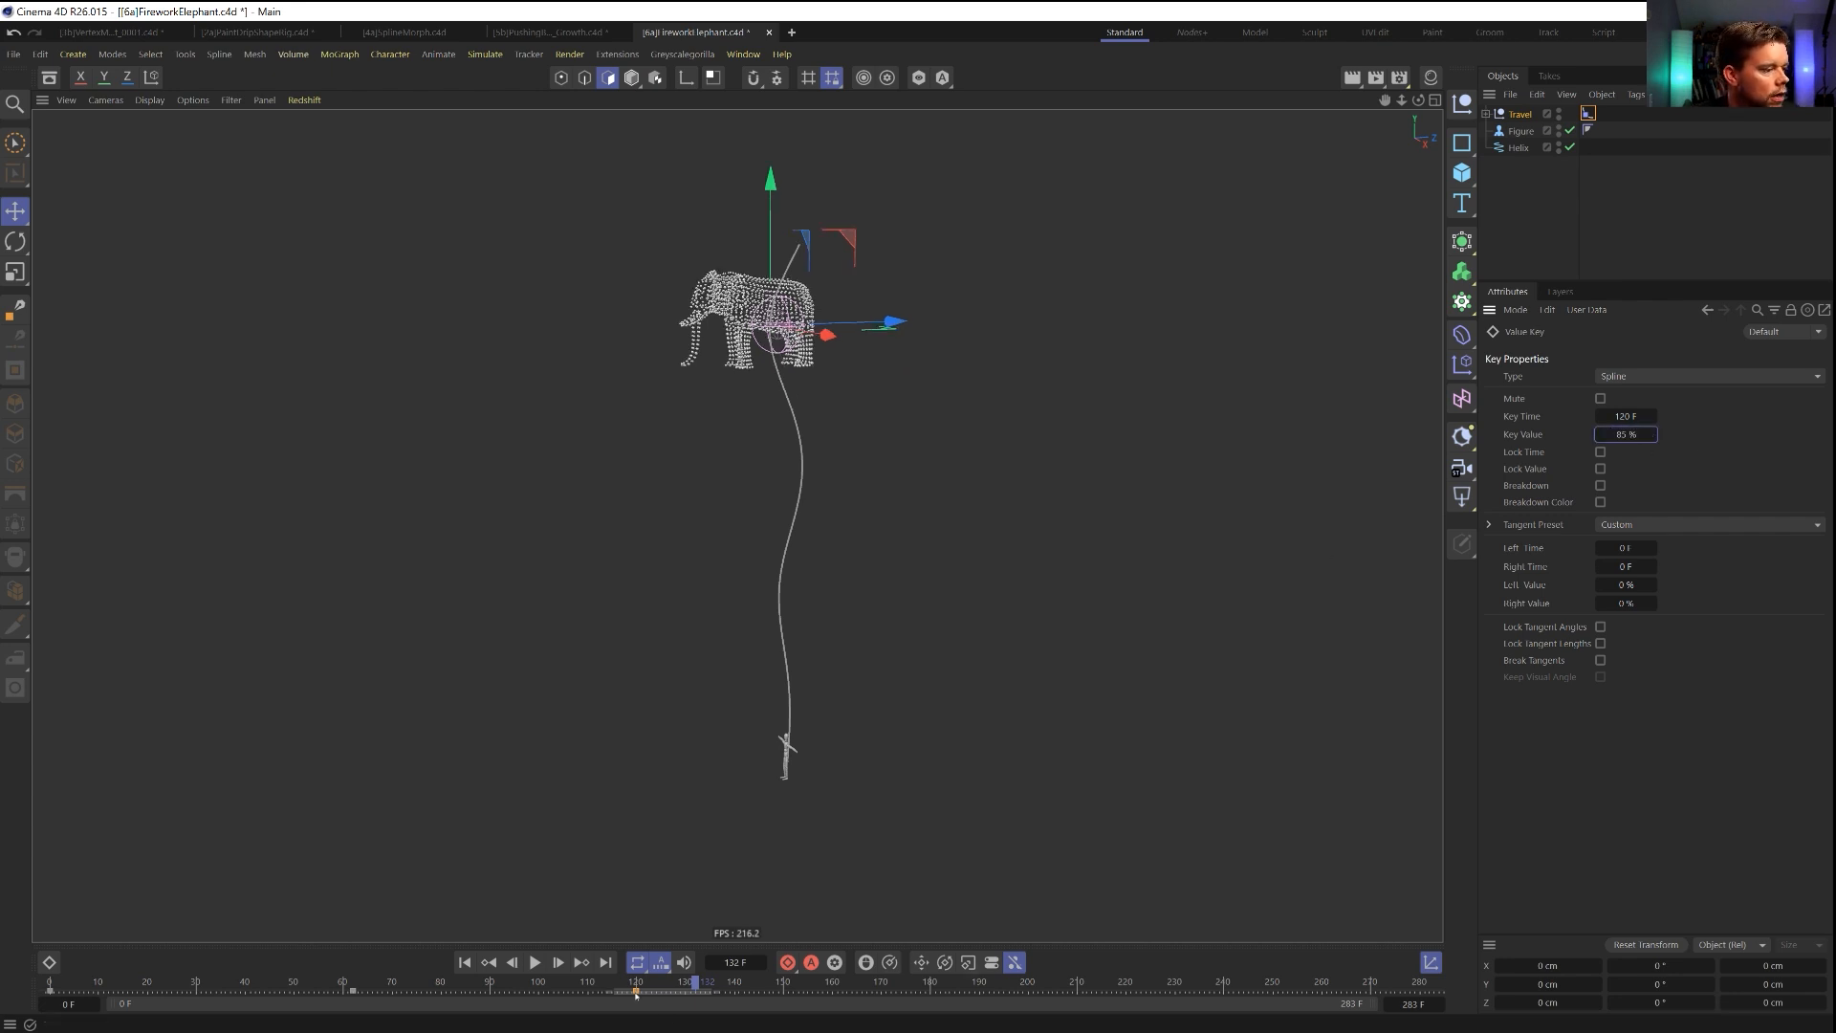
{"action": "left_click_drag", "start_coordinate": [638, 994], "coordinate": [749, 994]}
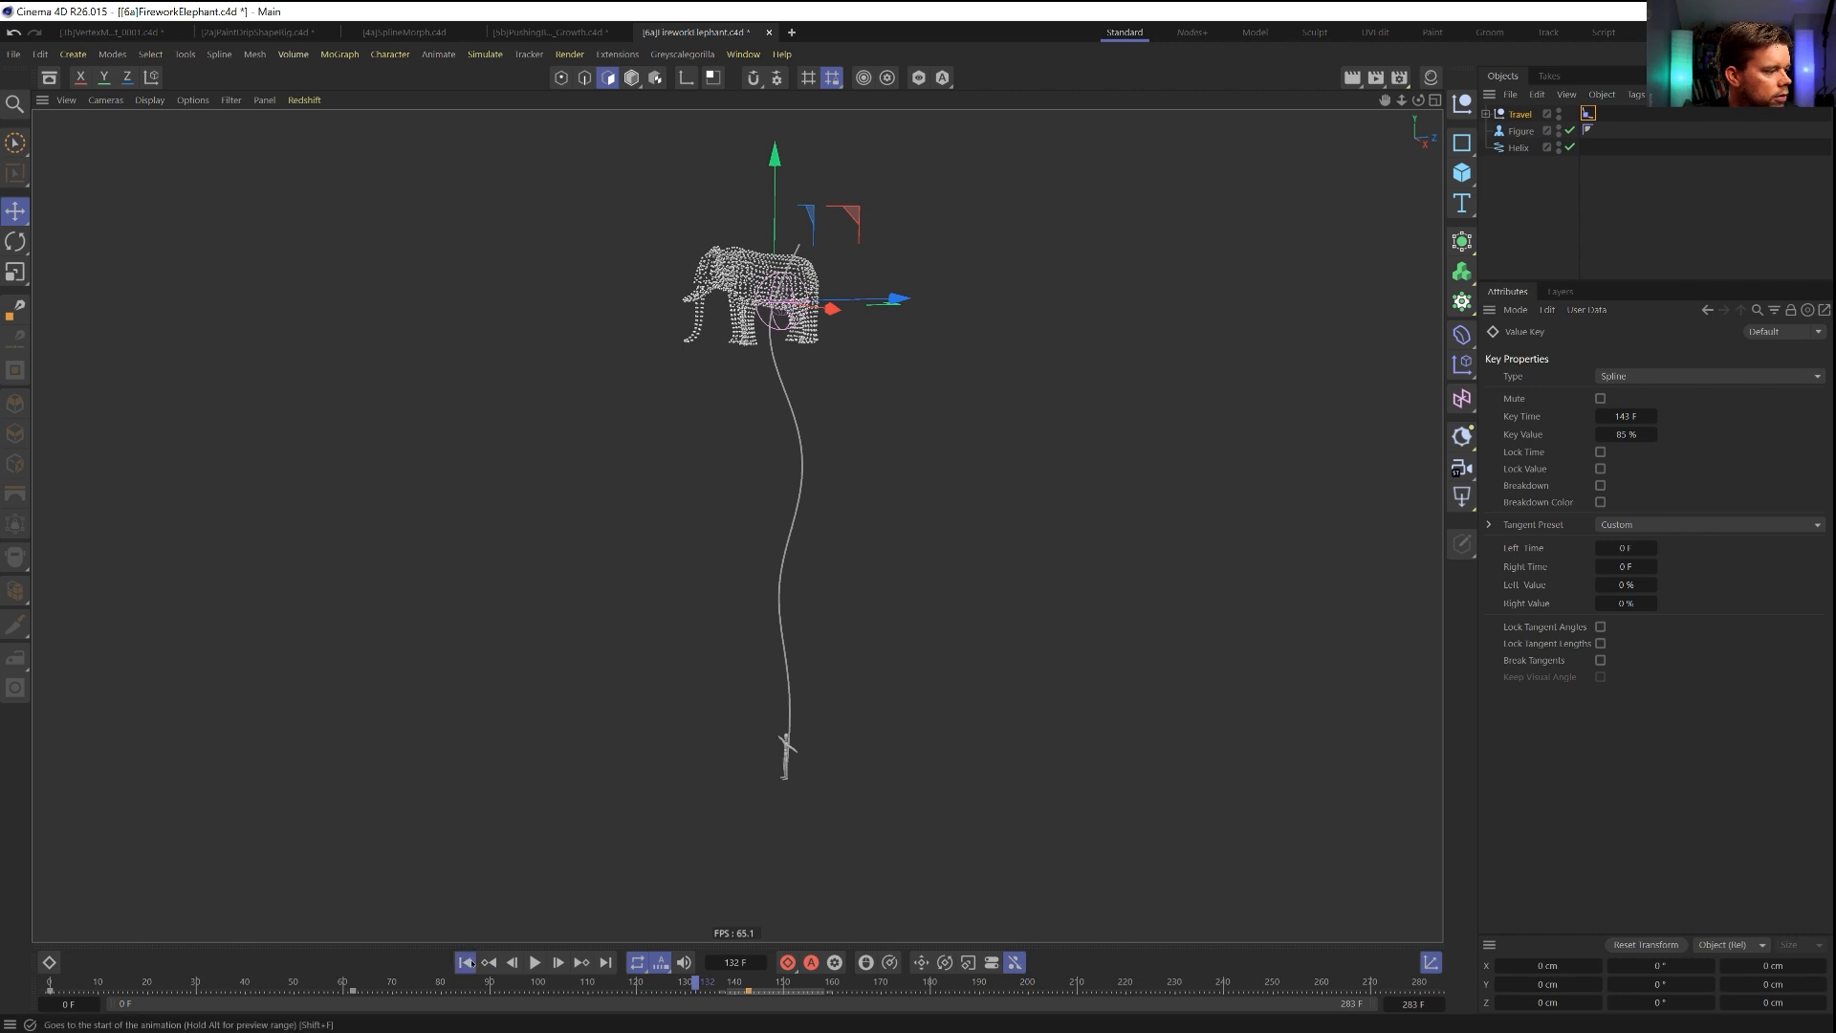
Play the animation to check the slower fall and move the frame 62 Position key to frame 61.
{"action": "left_click", "coordinate": [537, 963]}
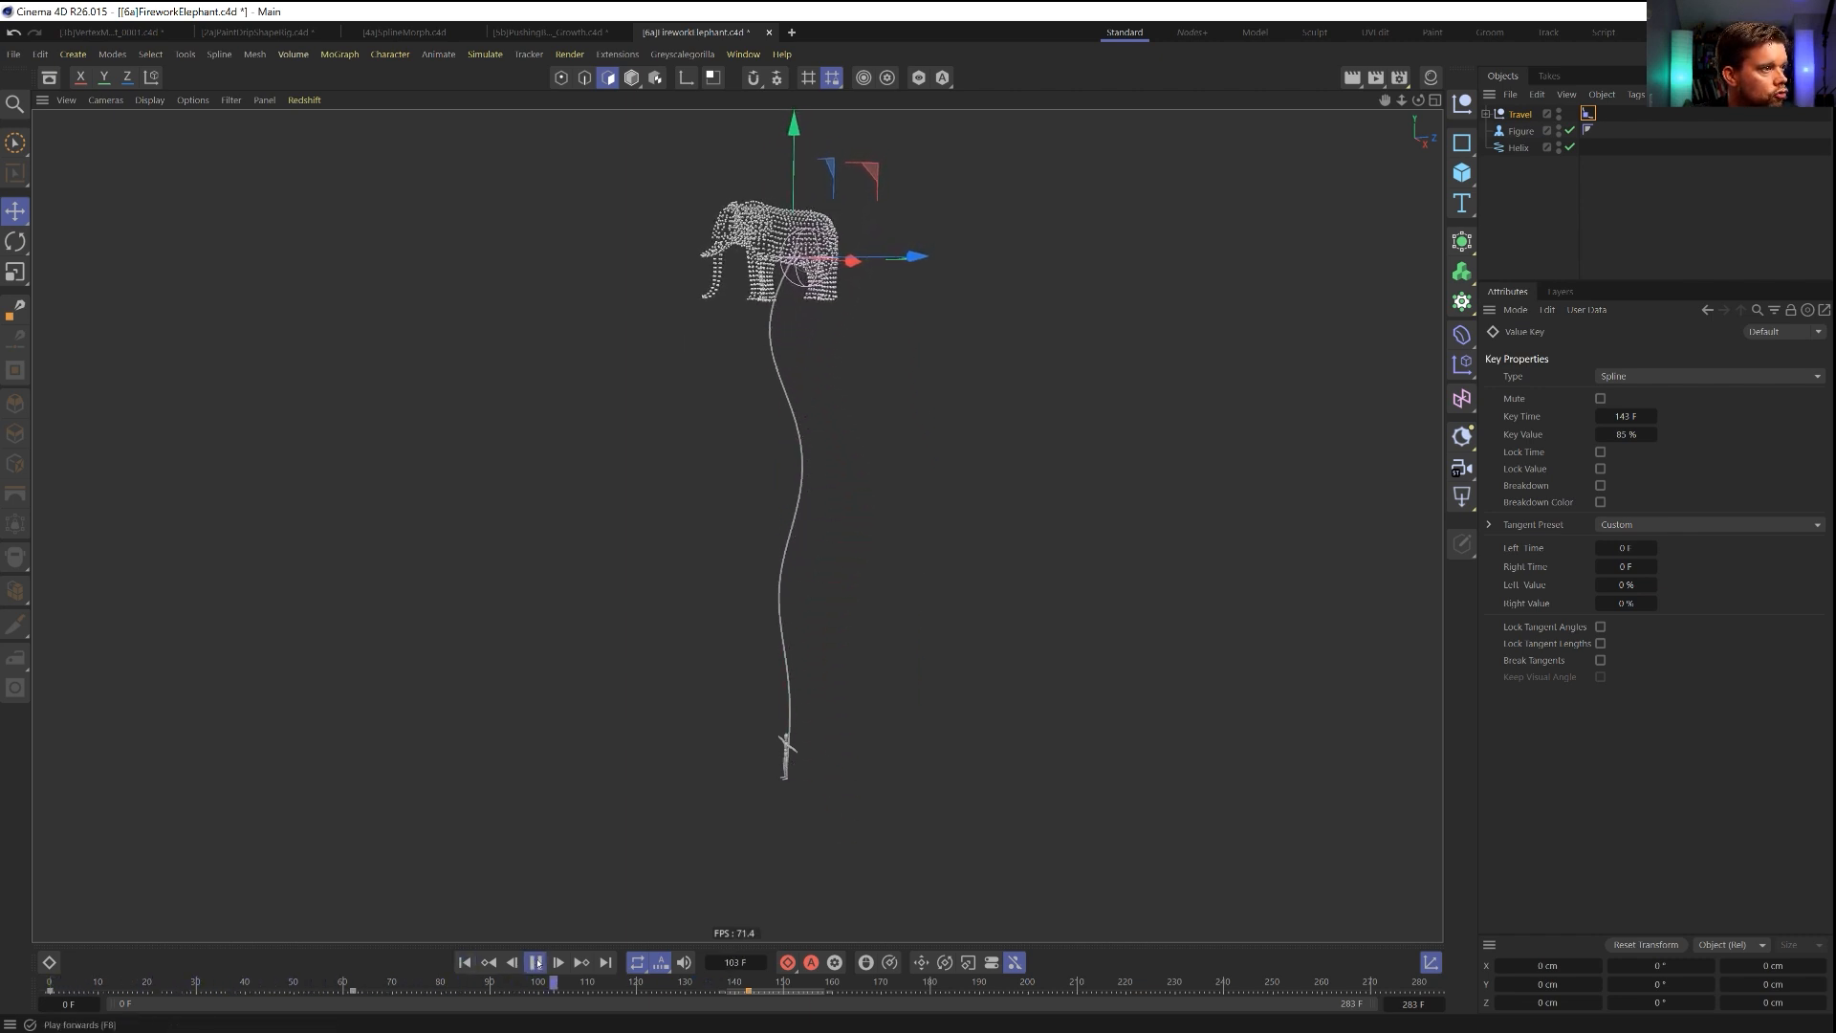
{"action": "left_click", "coordinate": [537, 963]}
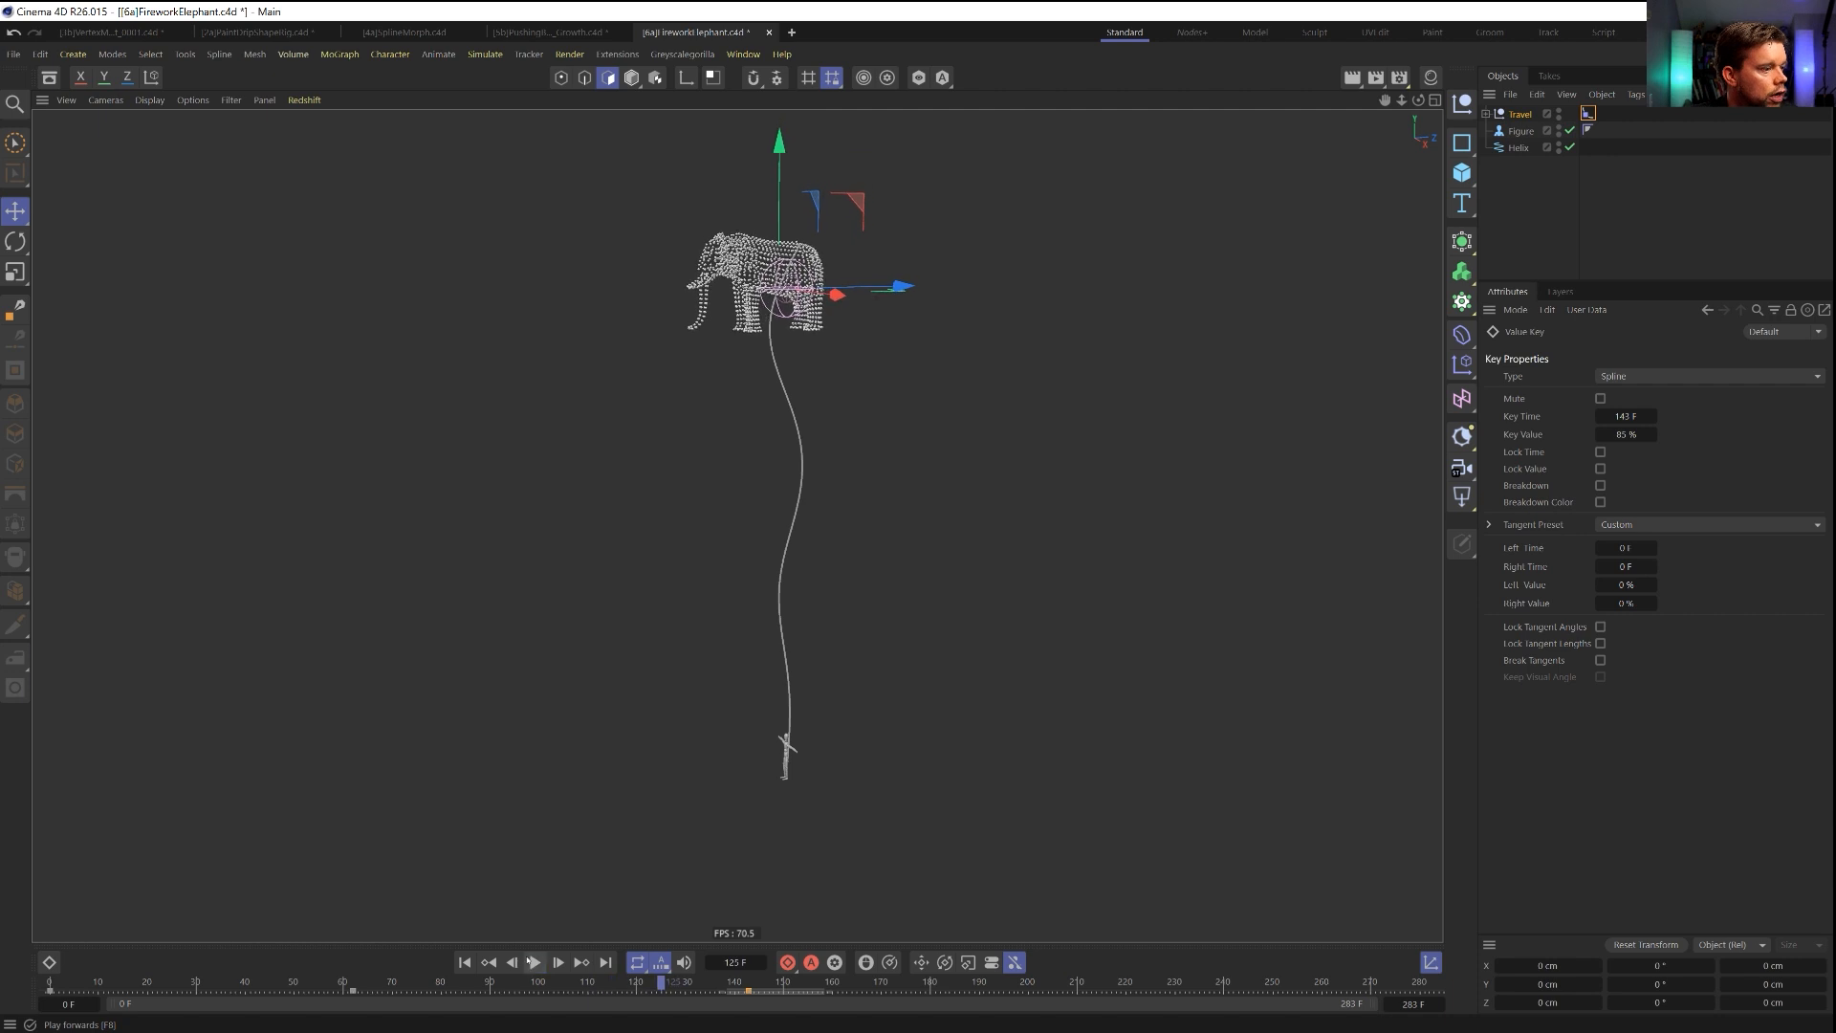
{"action": "left_click_drag", "start_coordinate": [308, 990], "coordinate": [350, 988]}
{"action": "left_click", "coordinate": [350, 991]}
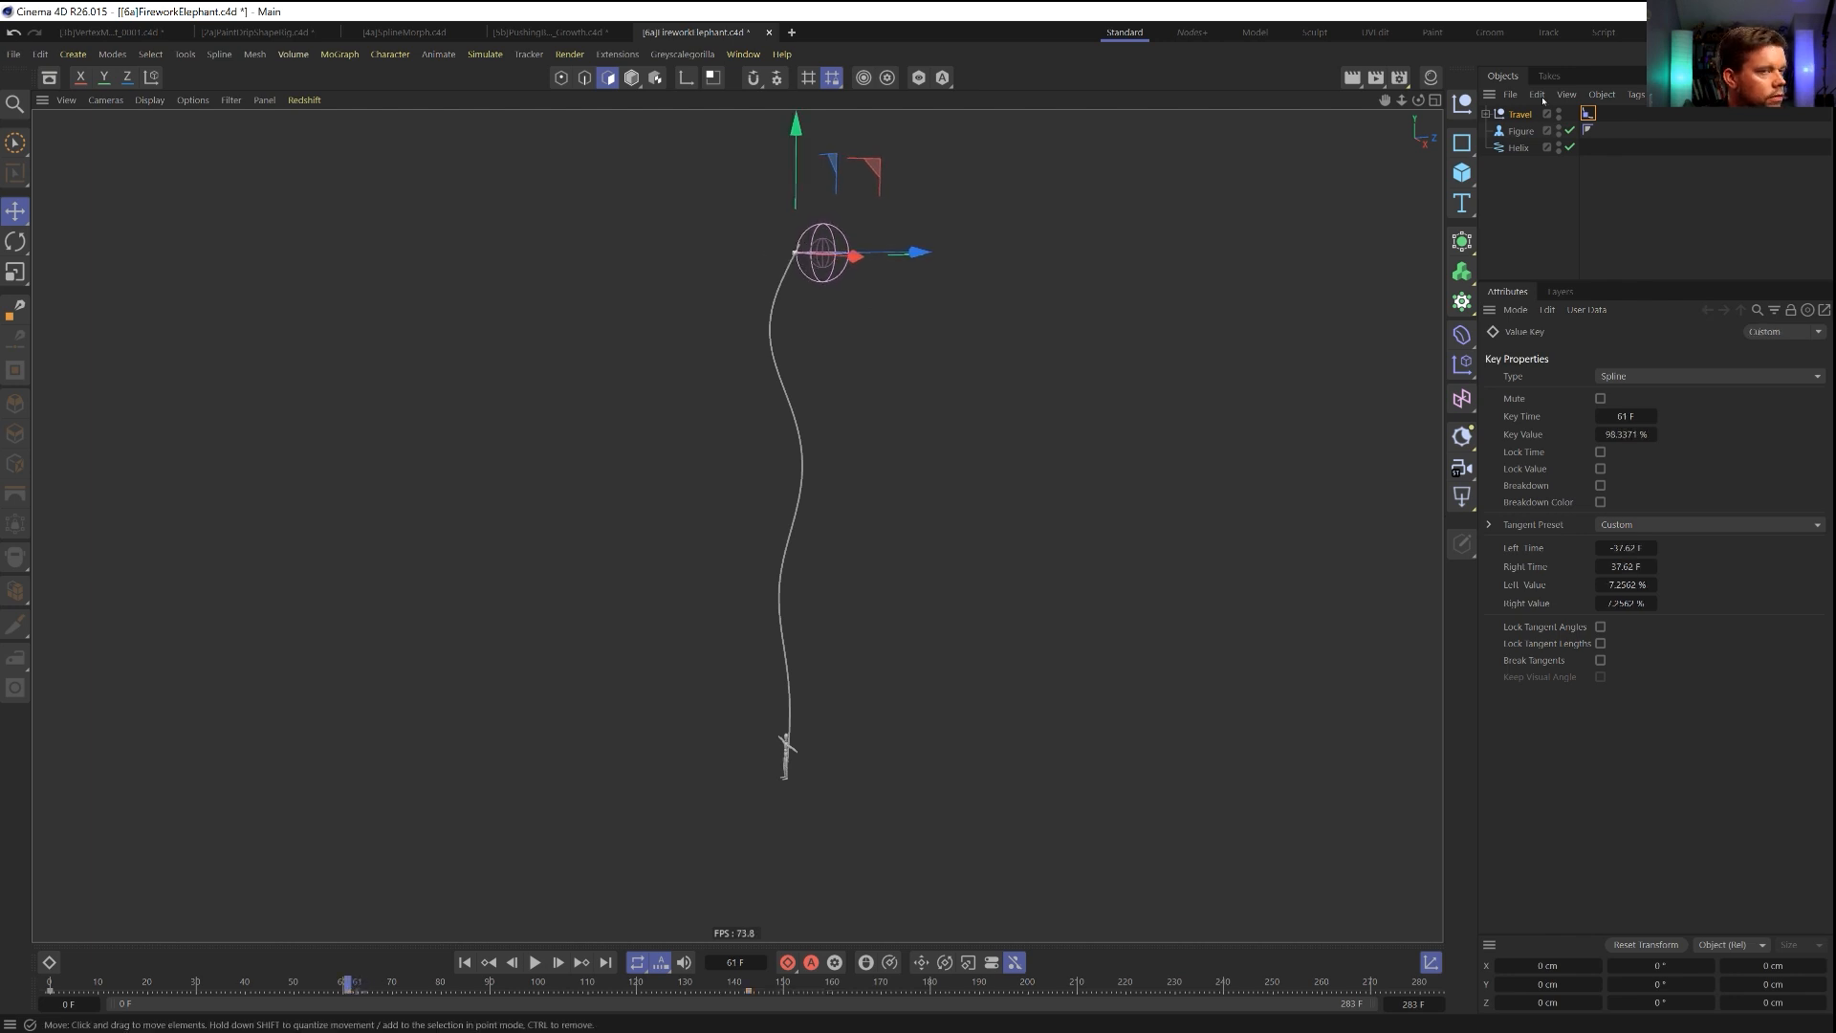
Switch to Object mode and keyframe the Remesh object's scale at 1 on all axes at frame 61.
{"action": "left_click", "coordinate": [1487, 113]}
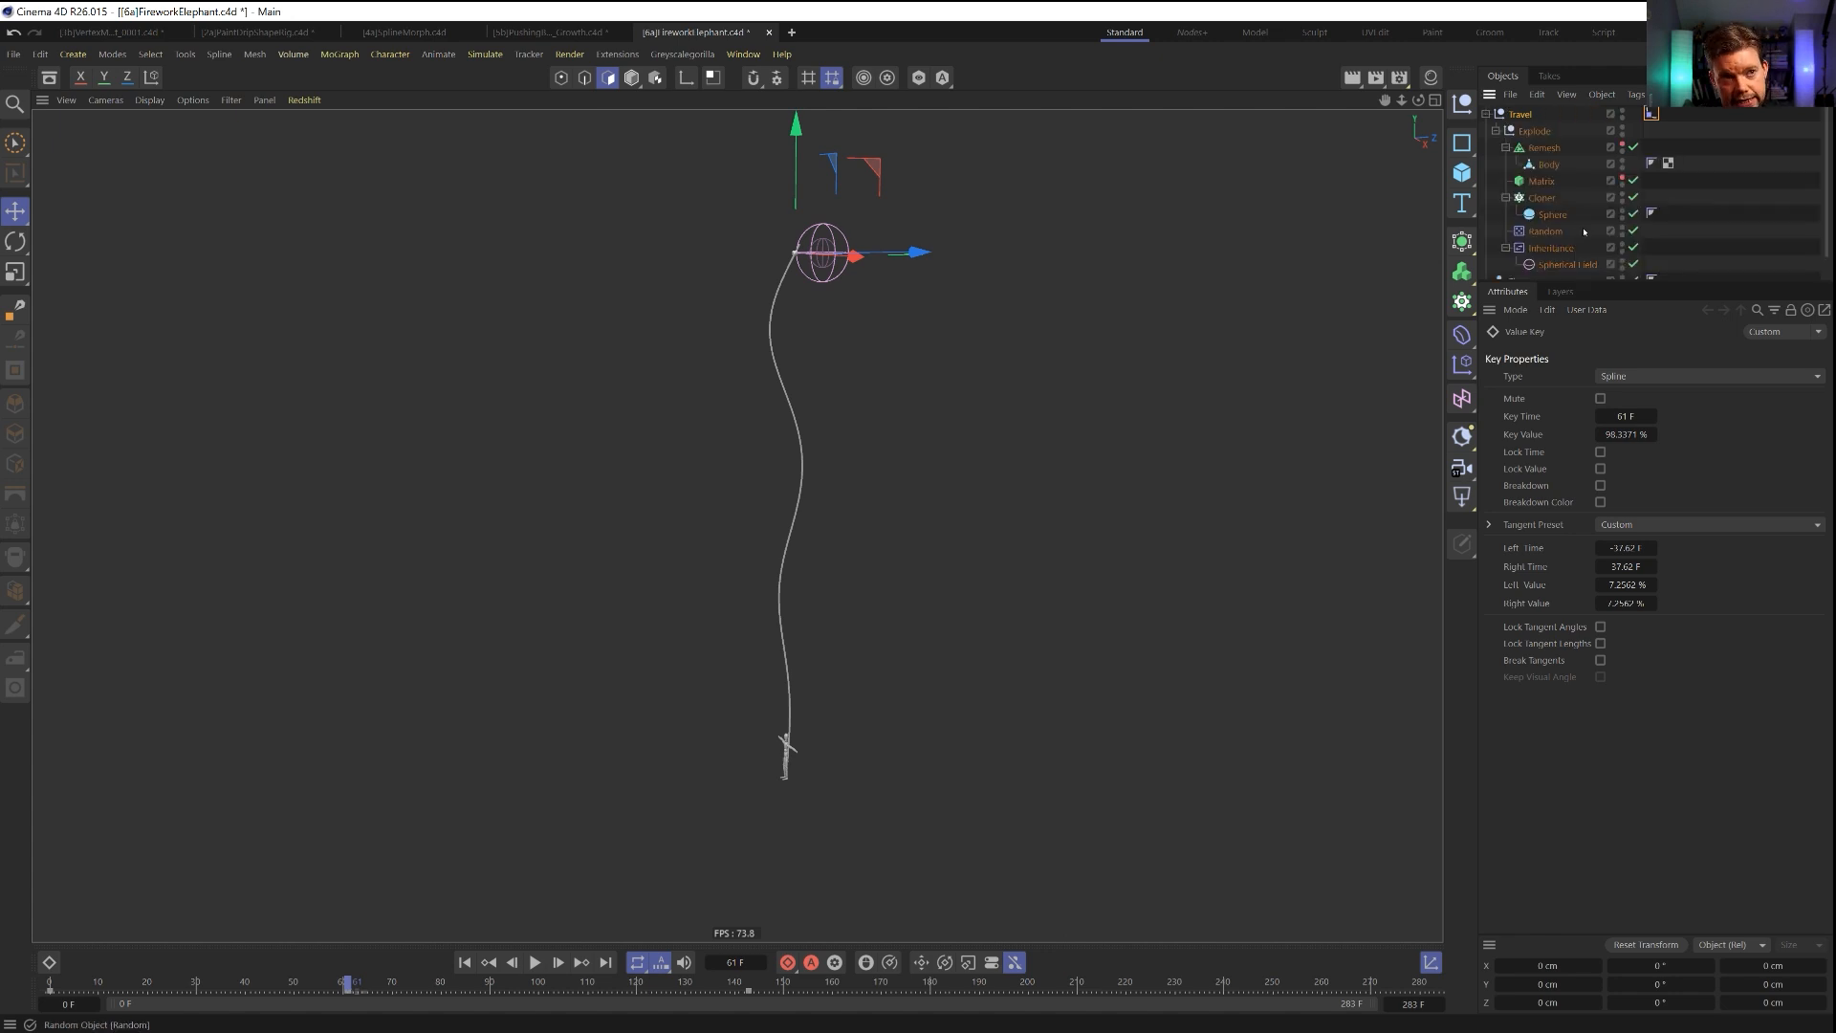
{"action": "left_click", "coordinate": [1546, 149]}
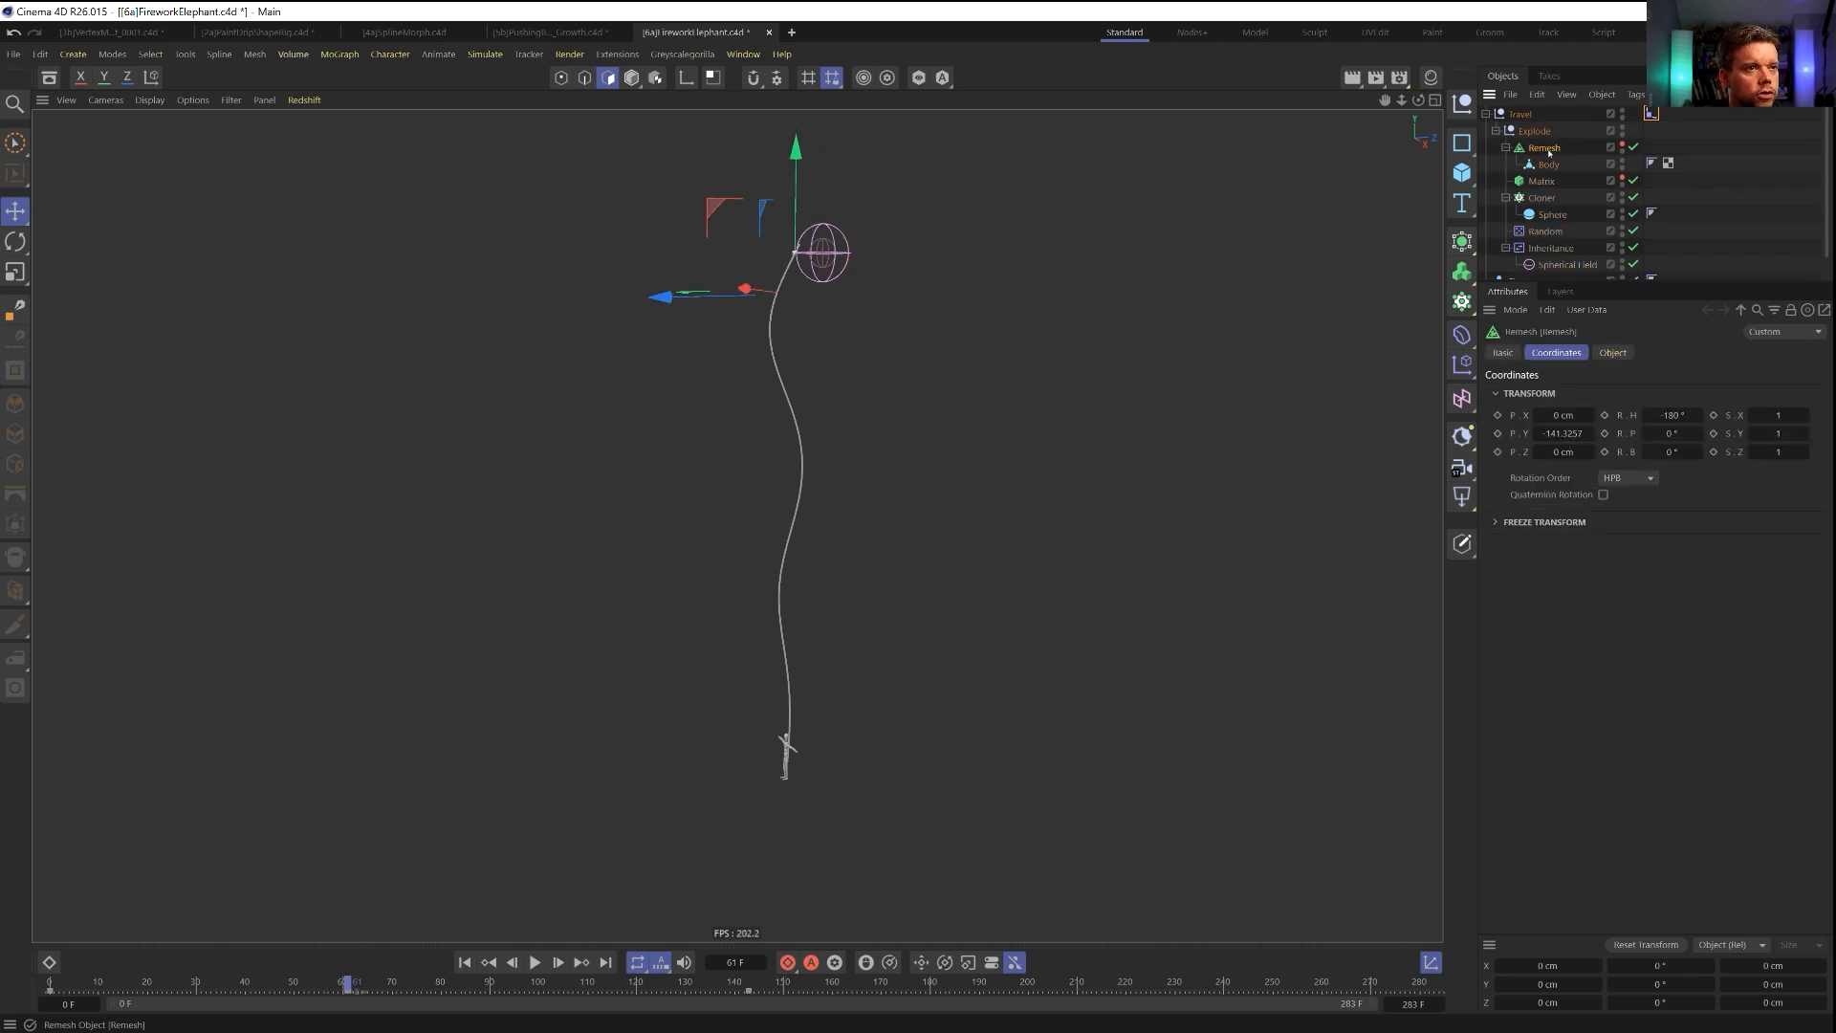
{"action": "left_click", "coordinate": [1623, 145]}
{"action": "left_click", "coordinate": [1623, 145]}
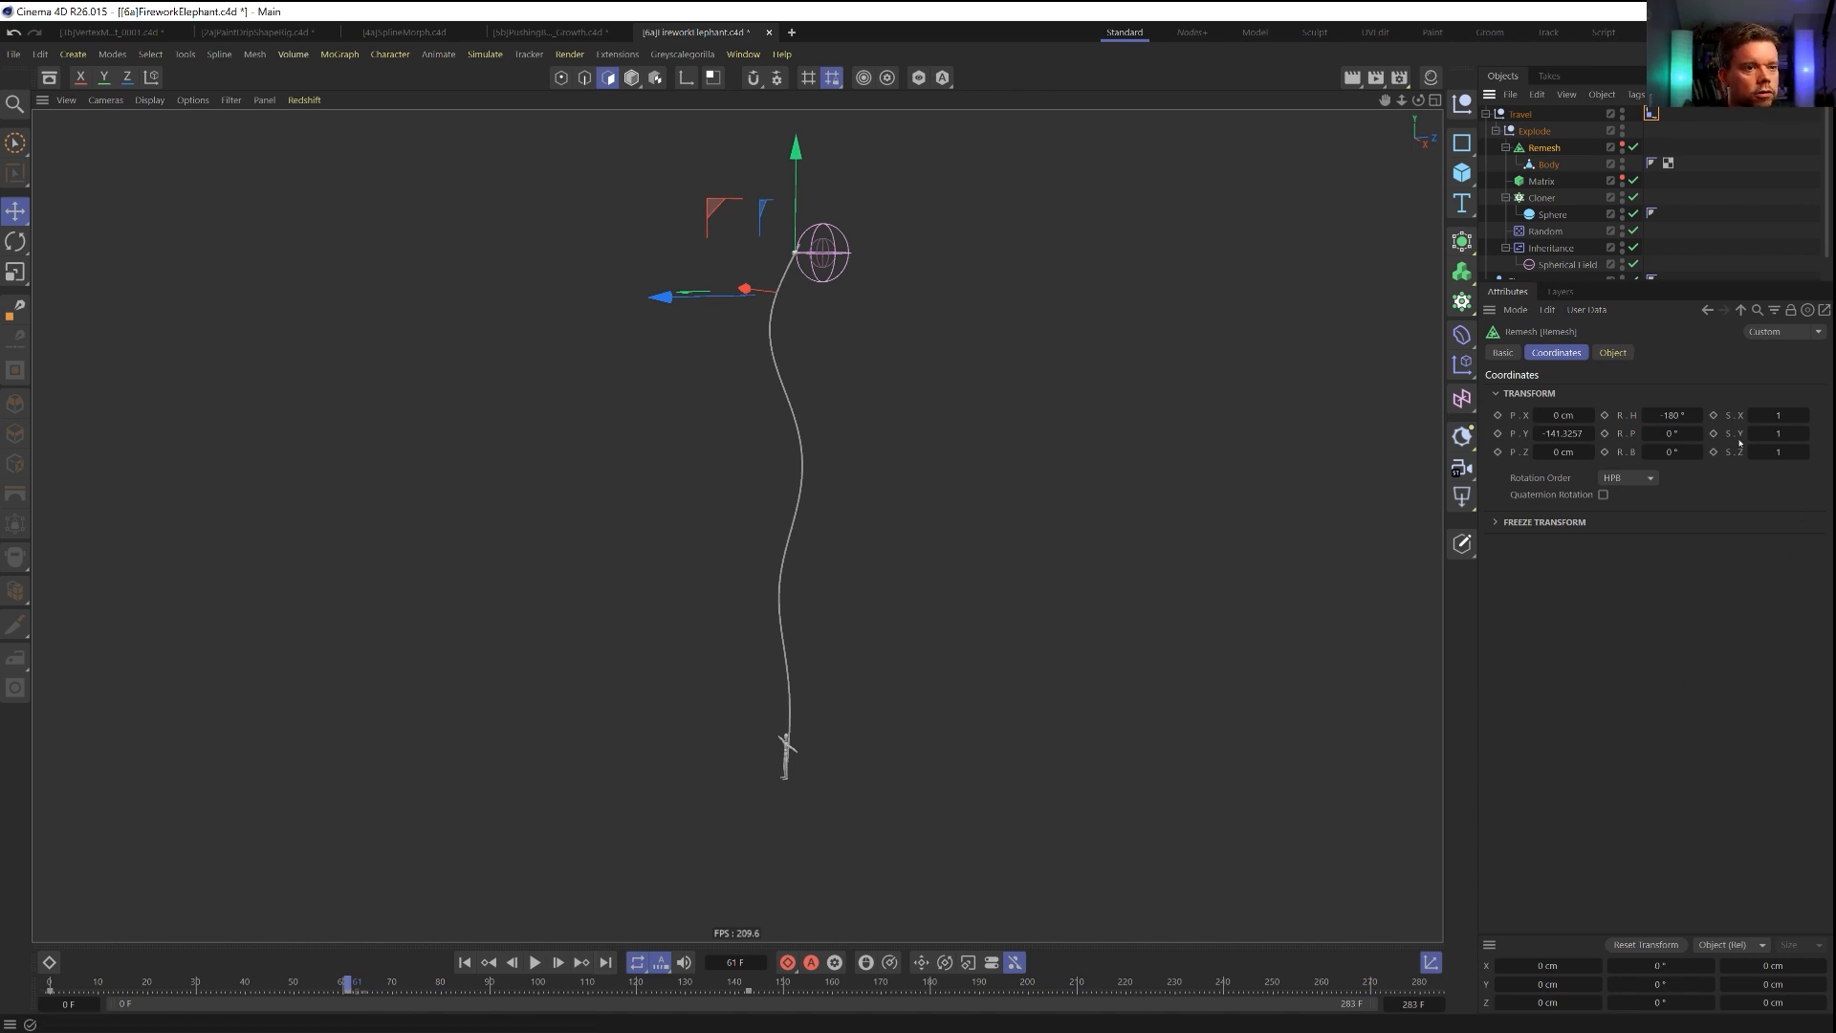
{"action": "left_click", "coordinate": [654, 78]}
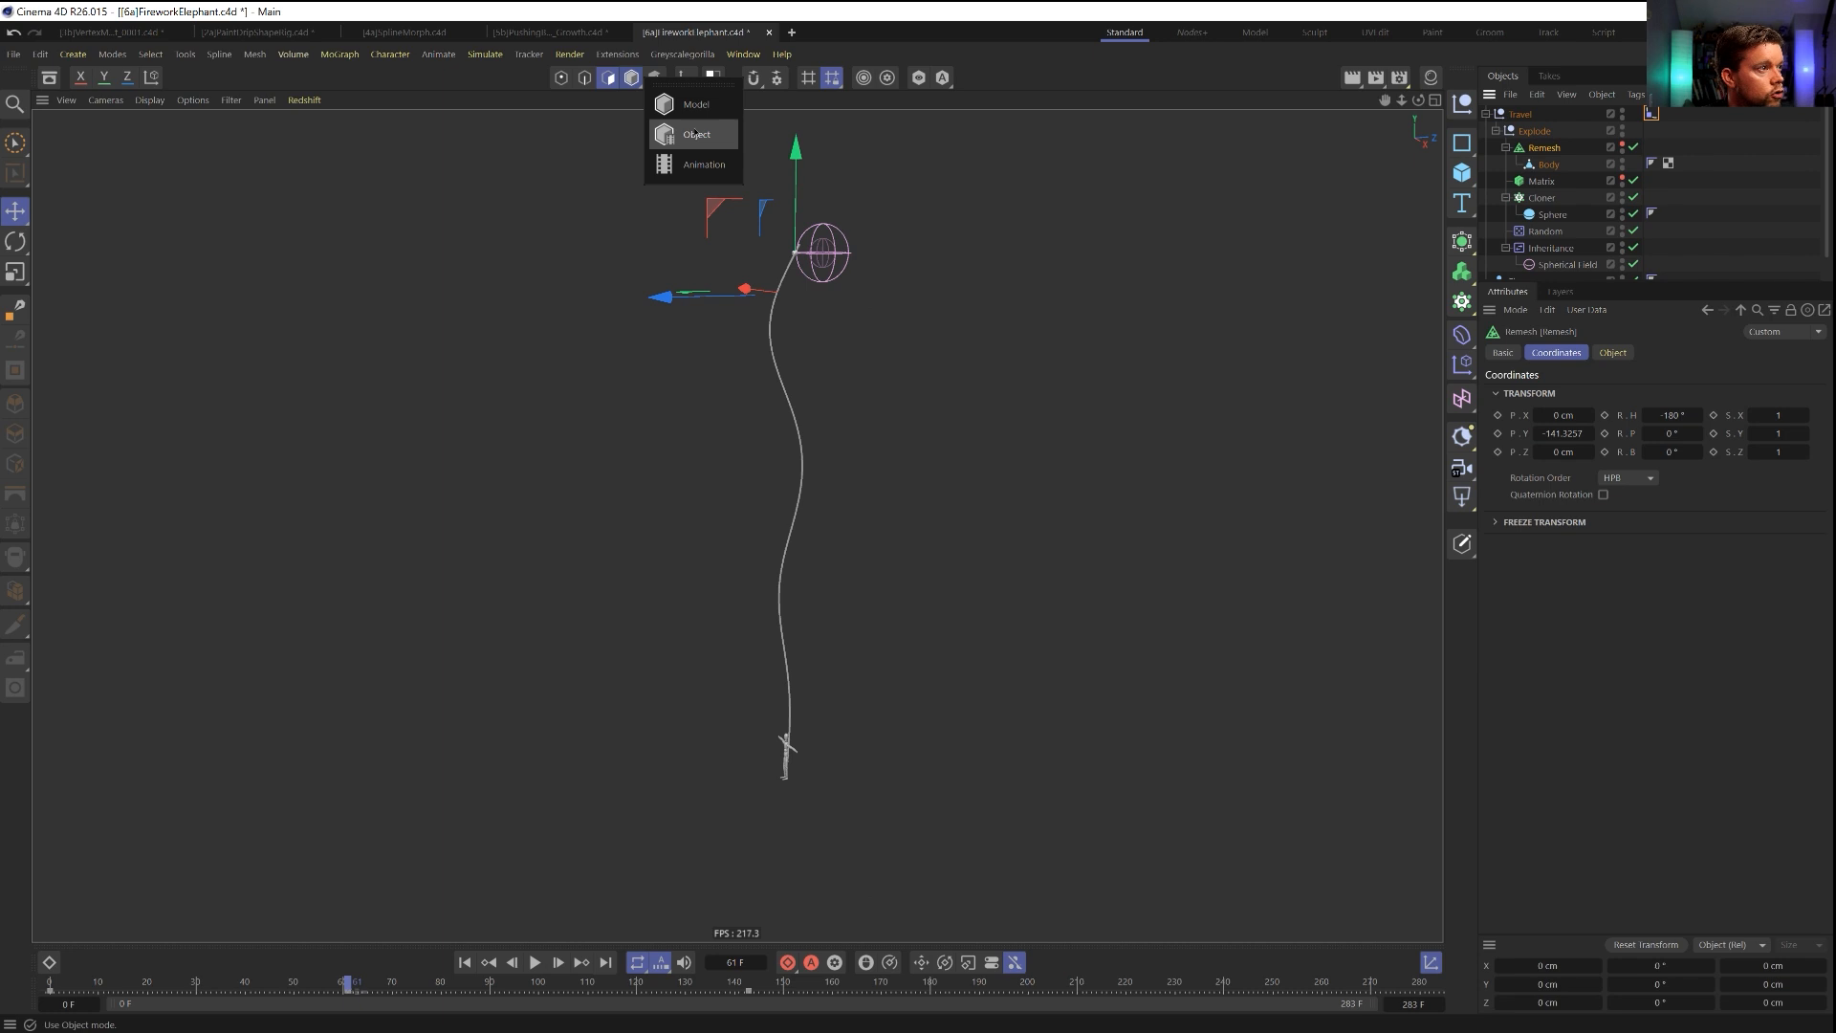
{"action": "left_click", "coordinate": [697, 134]}
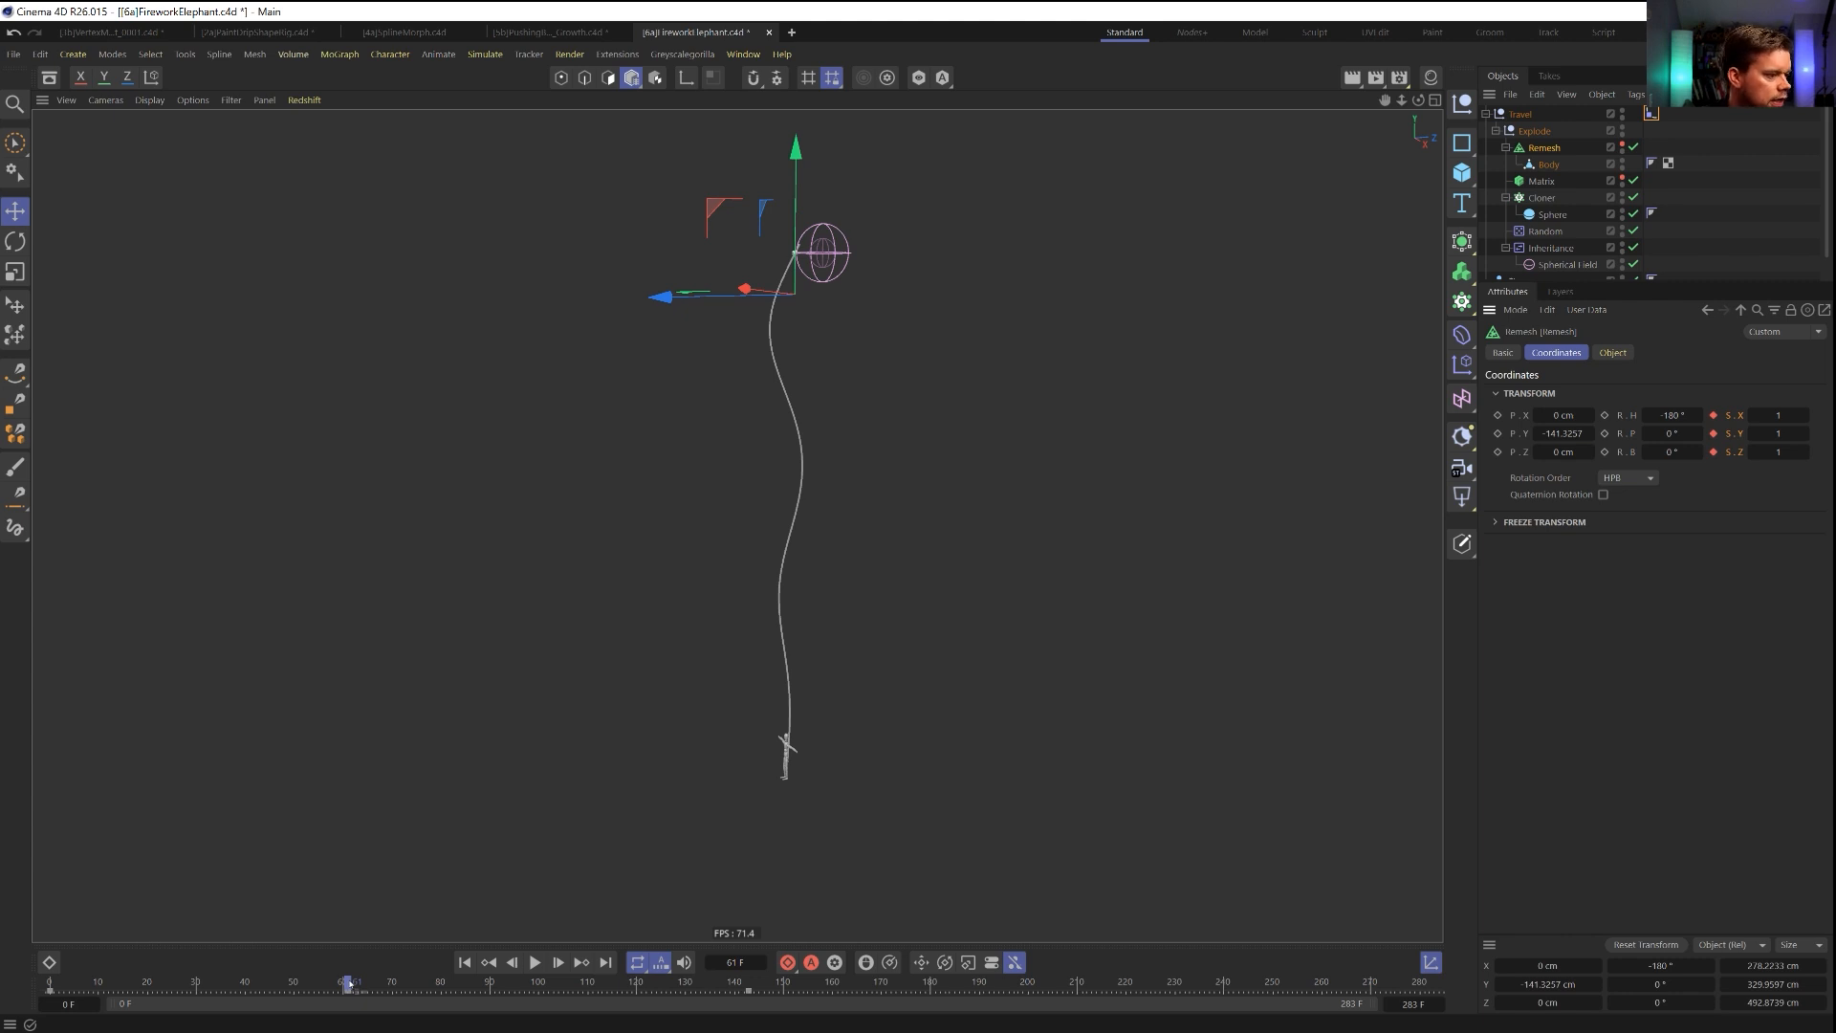
Scale the Remesh object up to about 1.62 at frame 143, keyframe all three scale axes, and play the growth.
{"action": "left_click_drag", "start_coordinate": [349, 985], "coordinate": [751, 1004]}
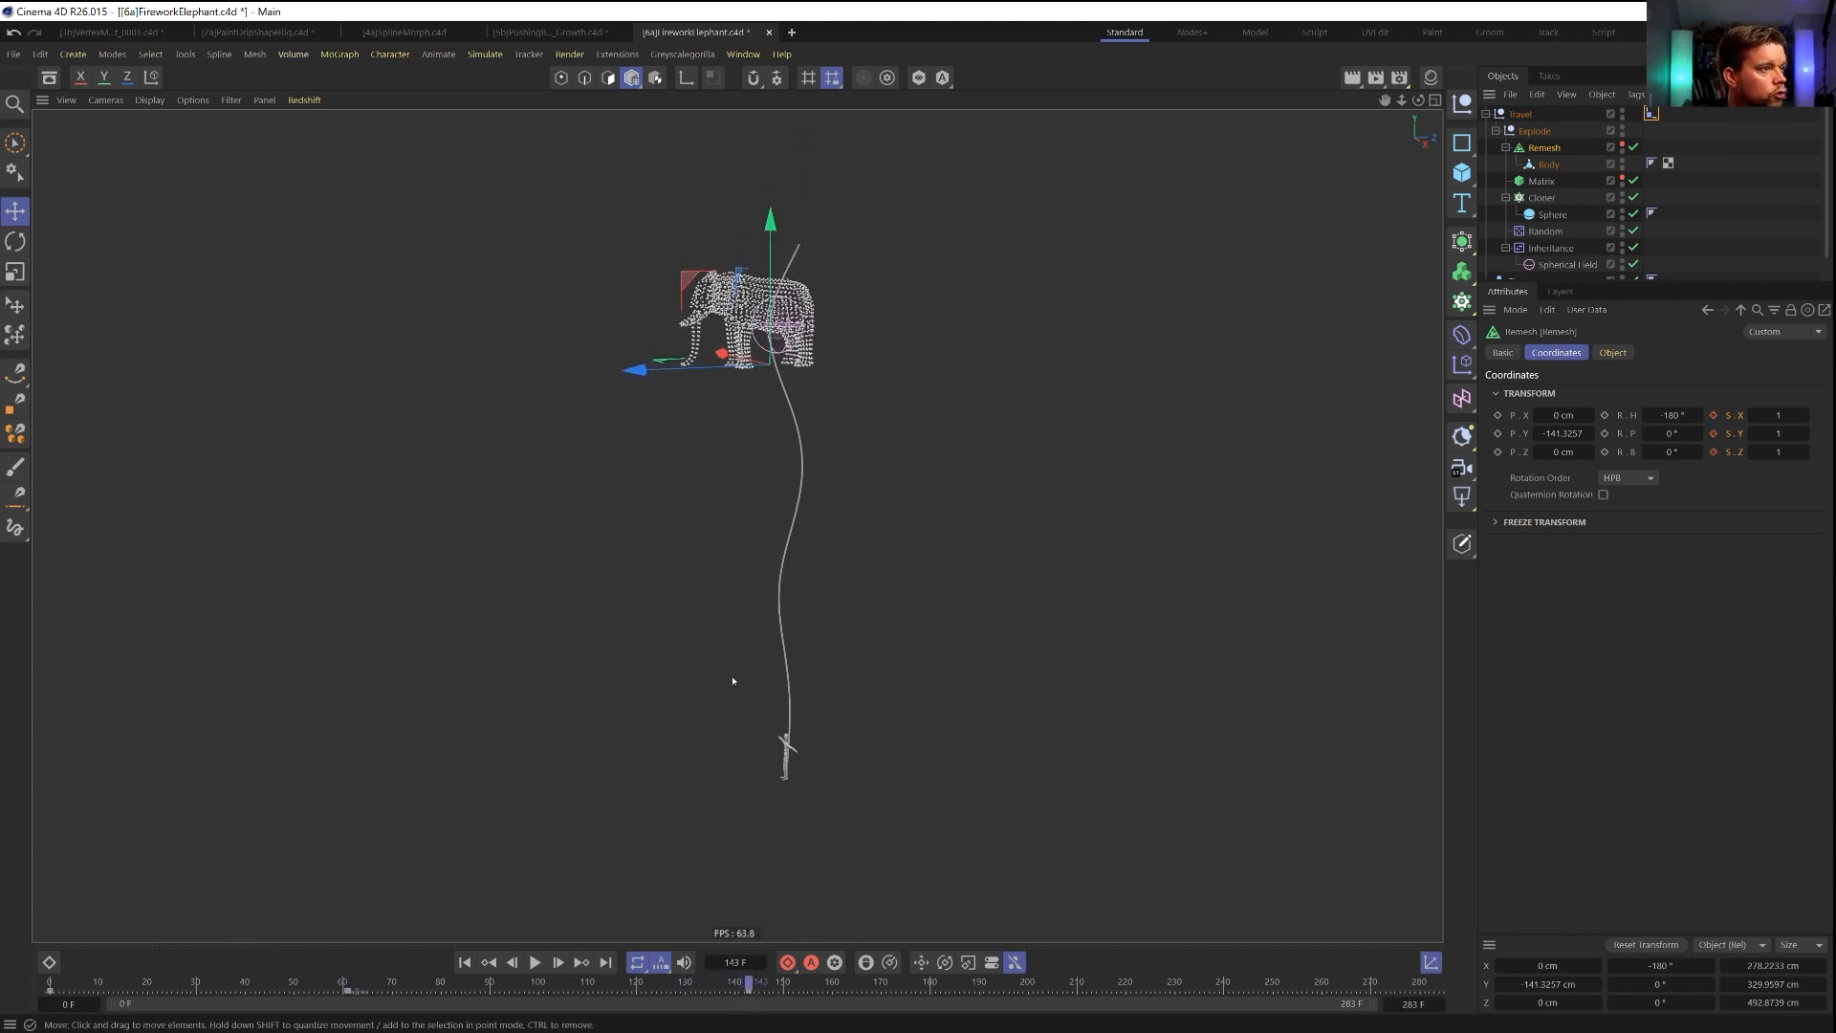
{"action": "key", "text": "t"}
{"action": "left_click_drag", "start_coordinate": [799, 639], "coordinate": [1358, 658]}
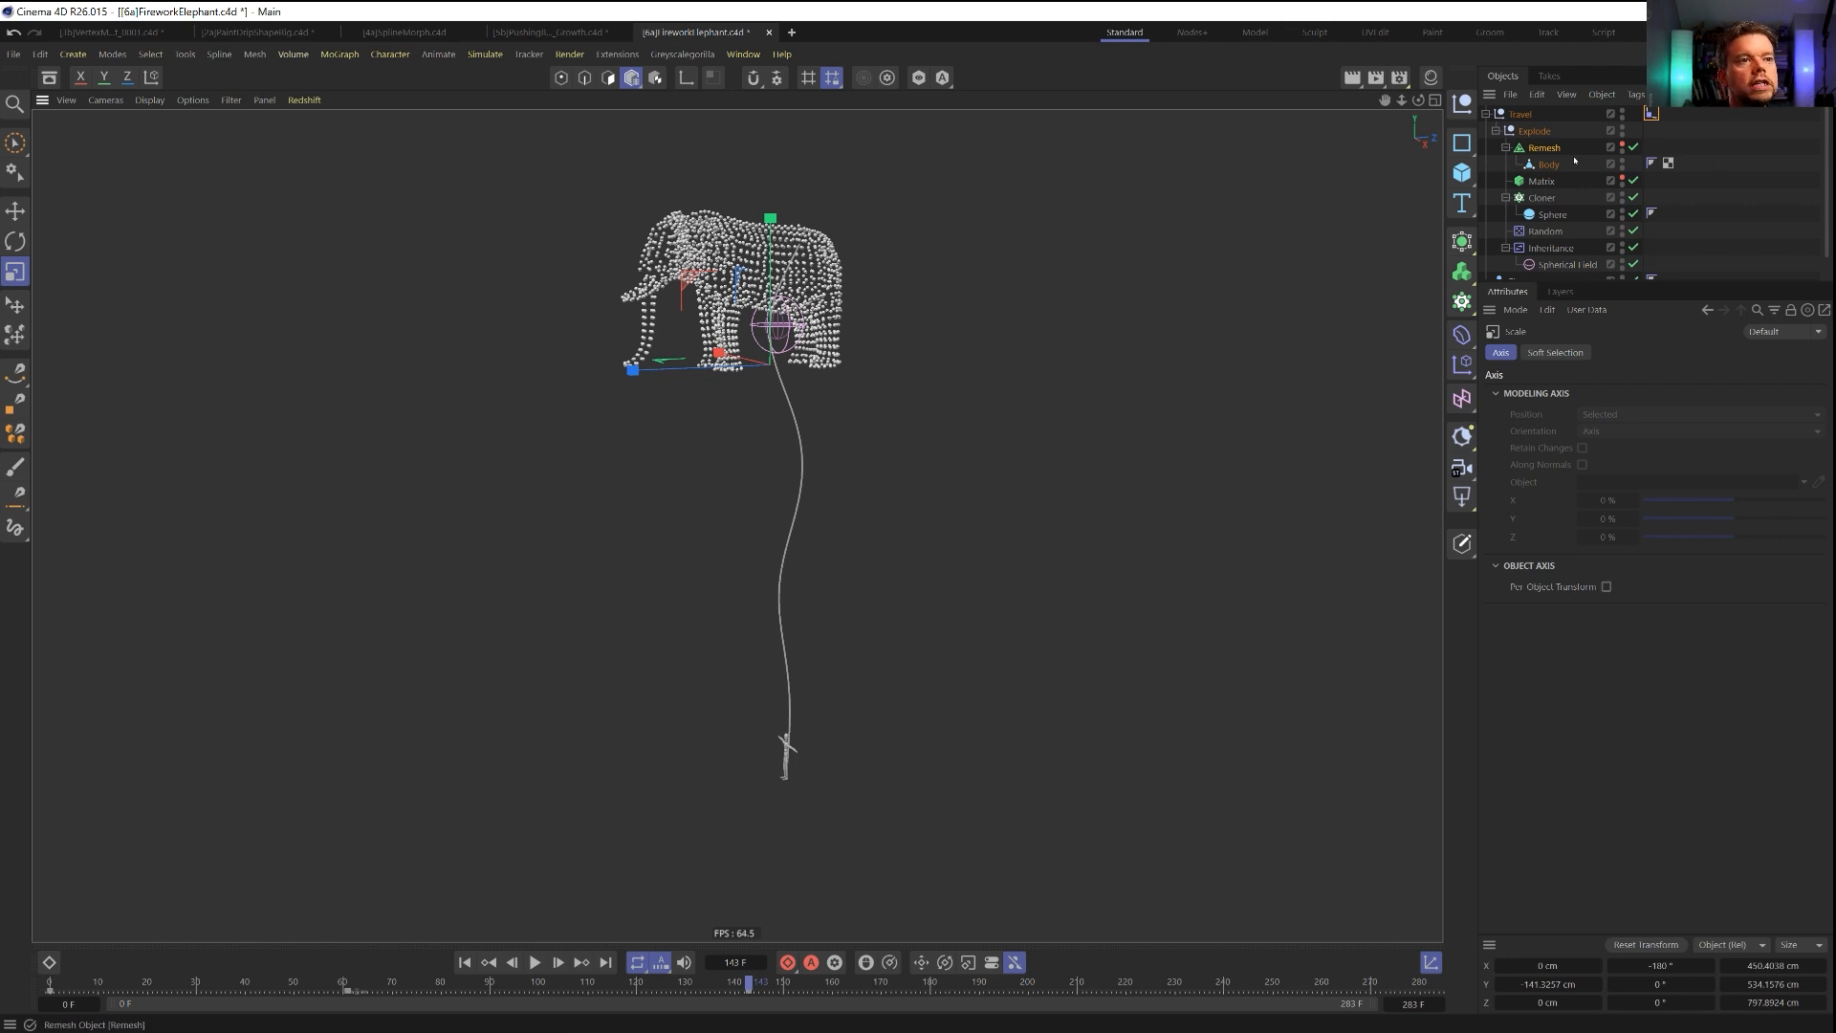
{"action": "left_click", "coordinate": [1545, 149]}
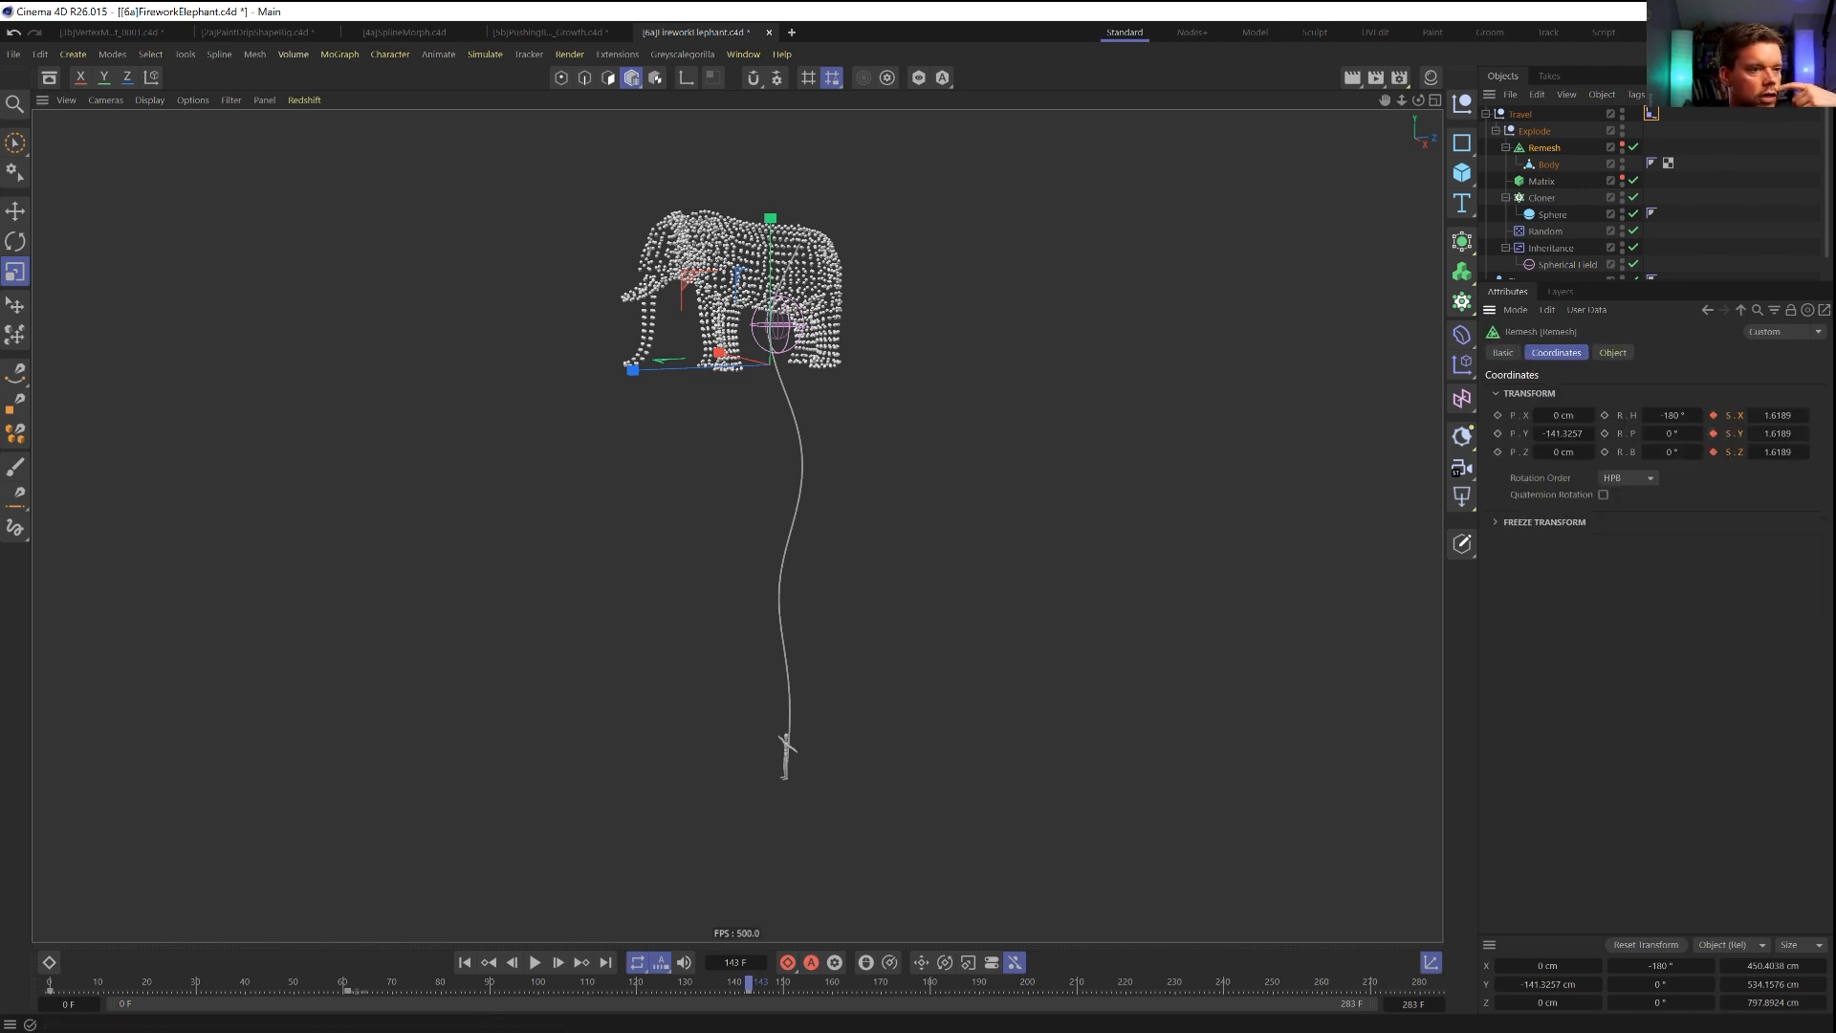
{"action": "left_click", "coordinate": [465, 962]}
{"action": "left_click", "coordinate": [537, 962]}
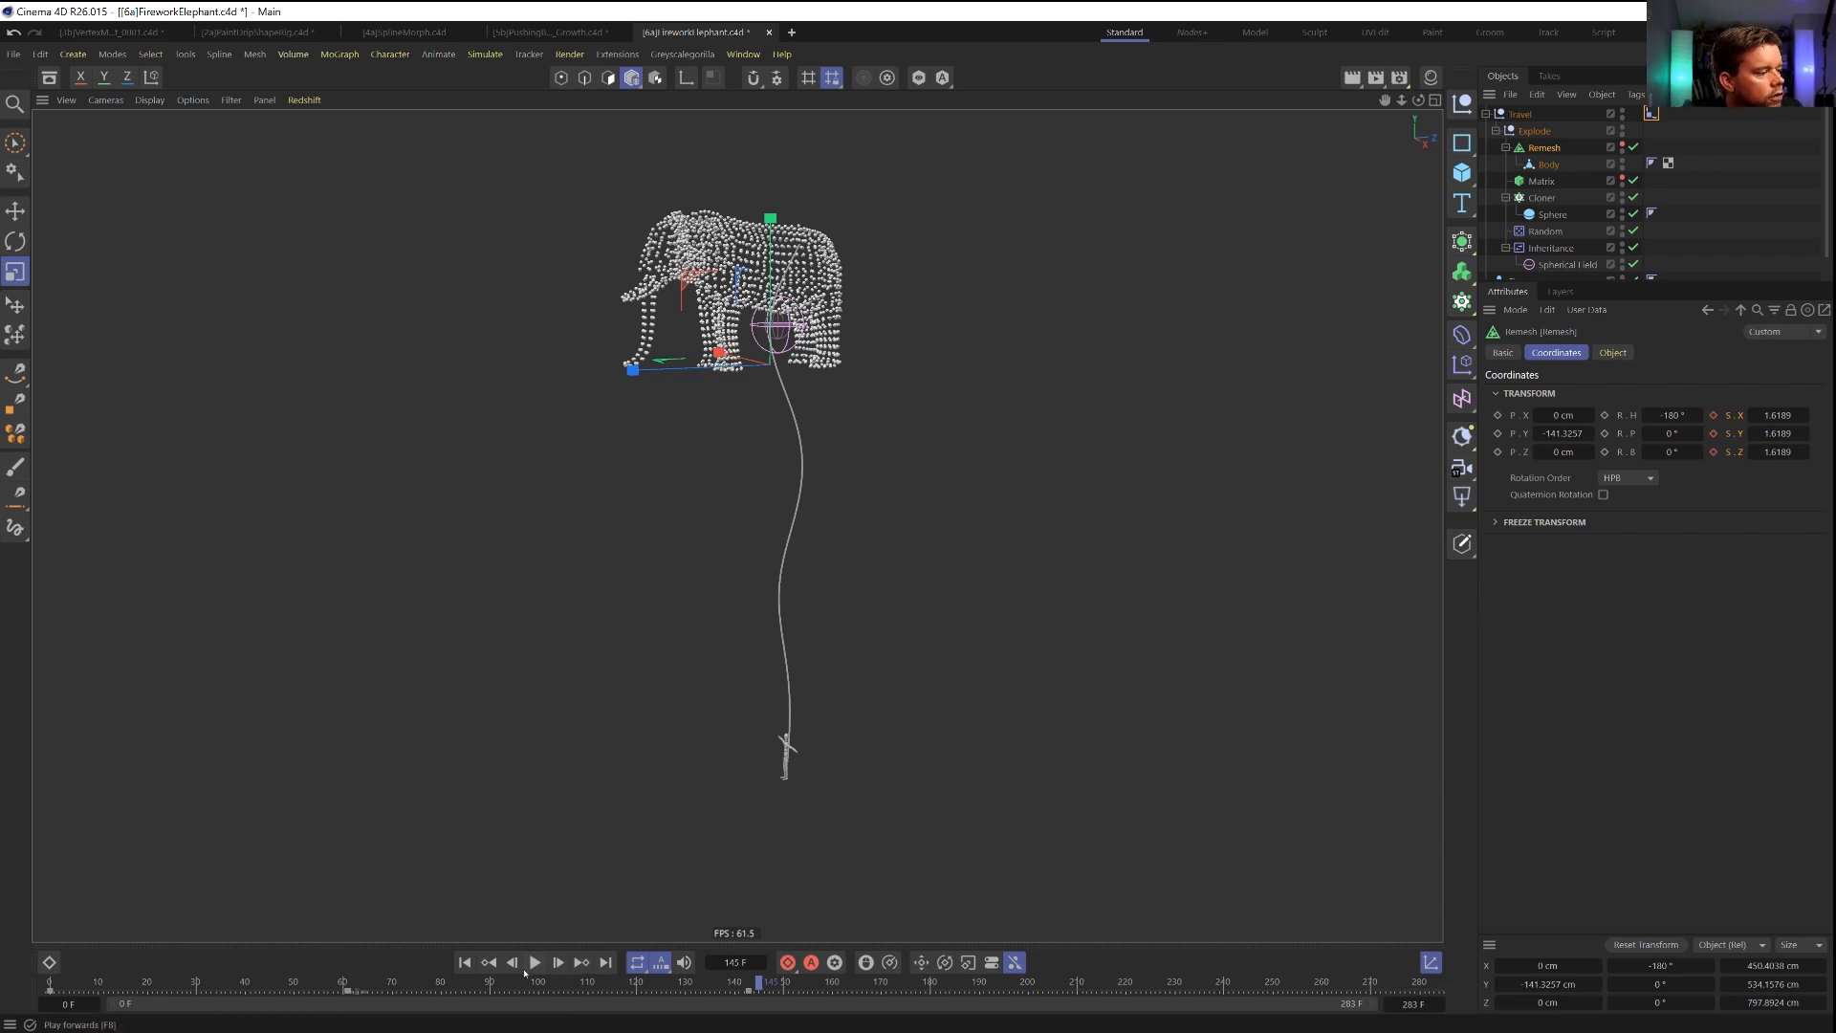
Keyframe the Cloner's scale at 1 on all axes at frame 126.
{"action": "left_click_drag", "start_coordinate": [737, 982], "coordinate": [666, 995]}
{"action": "left_click", "coordinate": [1552, 215]}
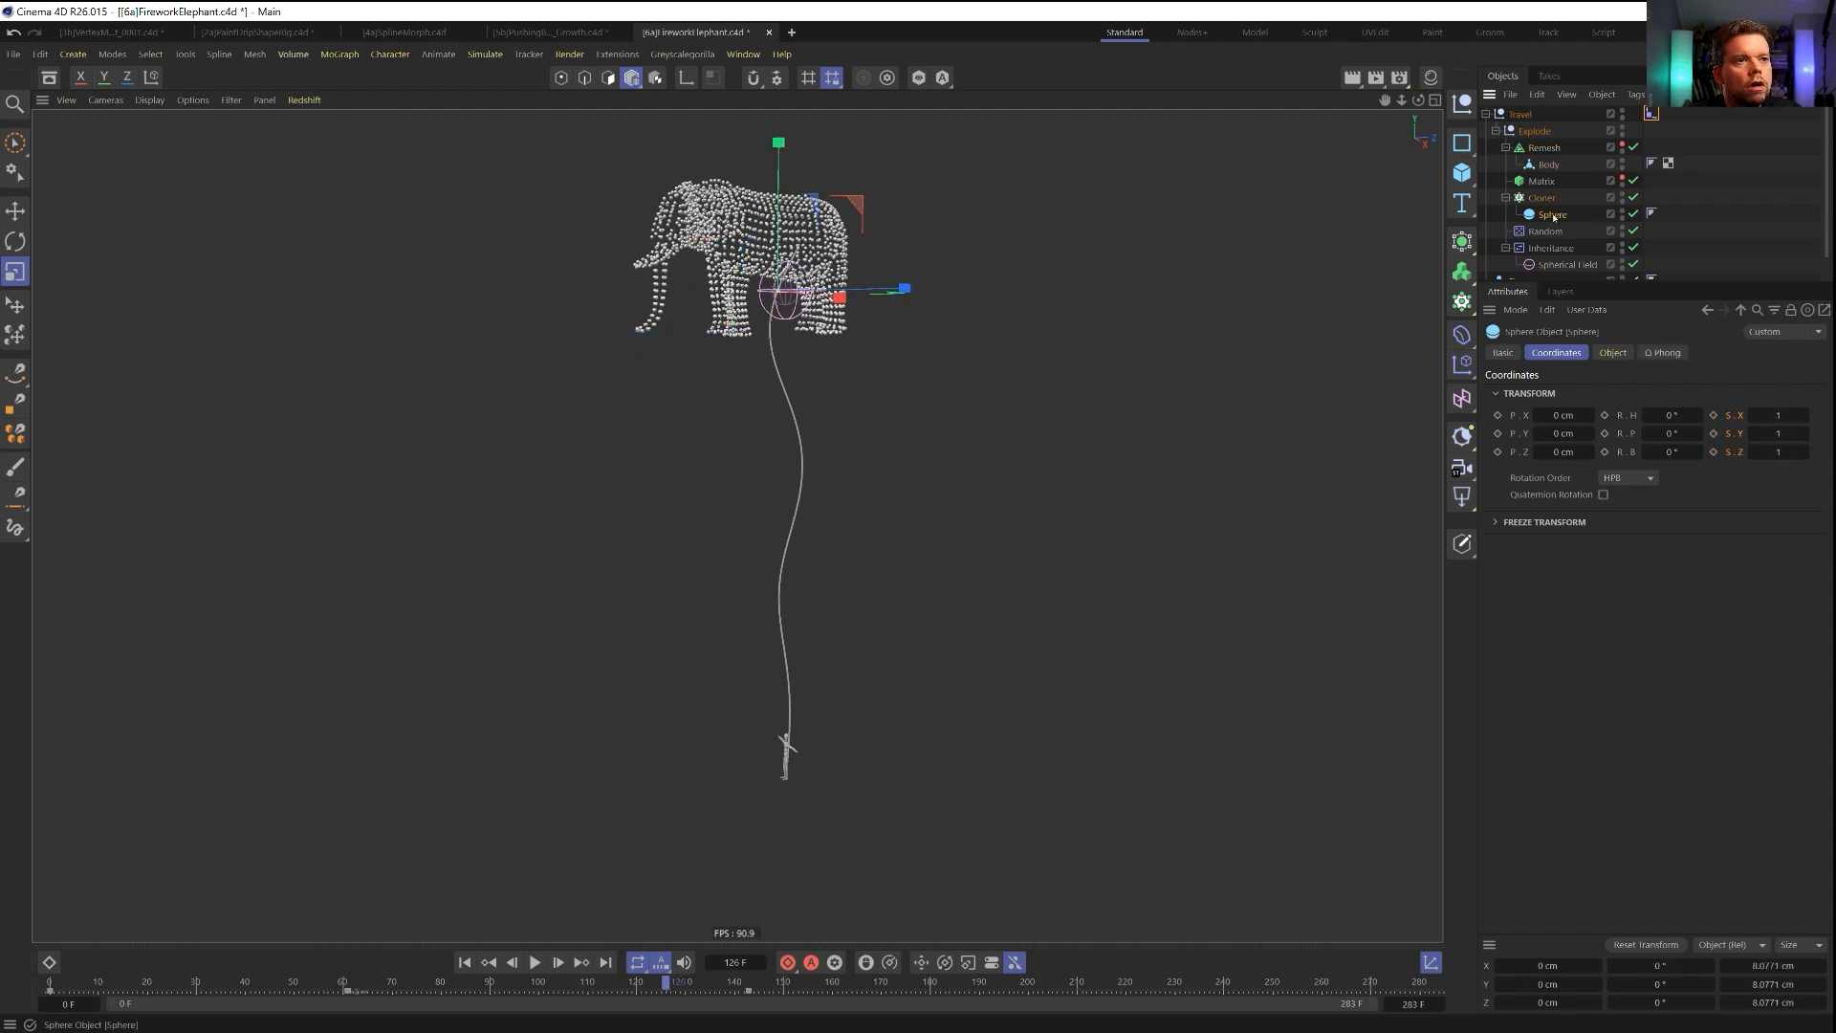
{"action": "left_click", "coordinate": [1541, 199]}
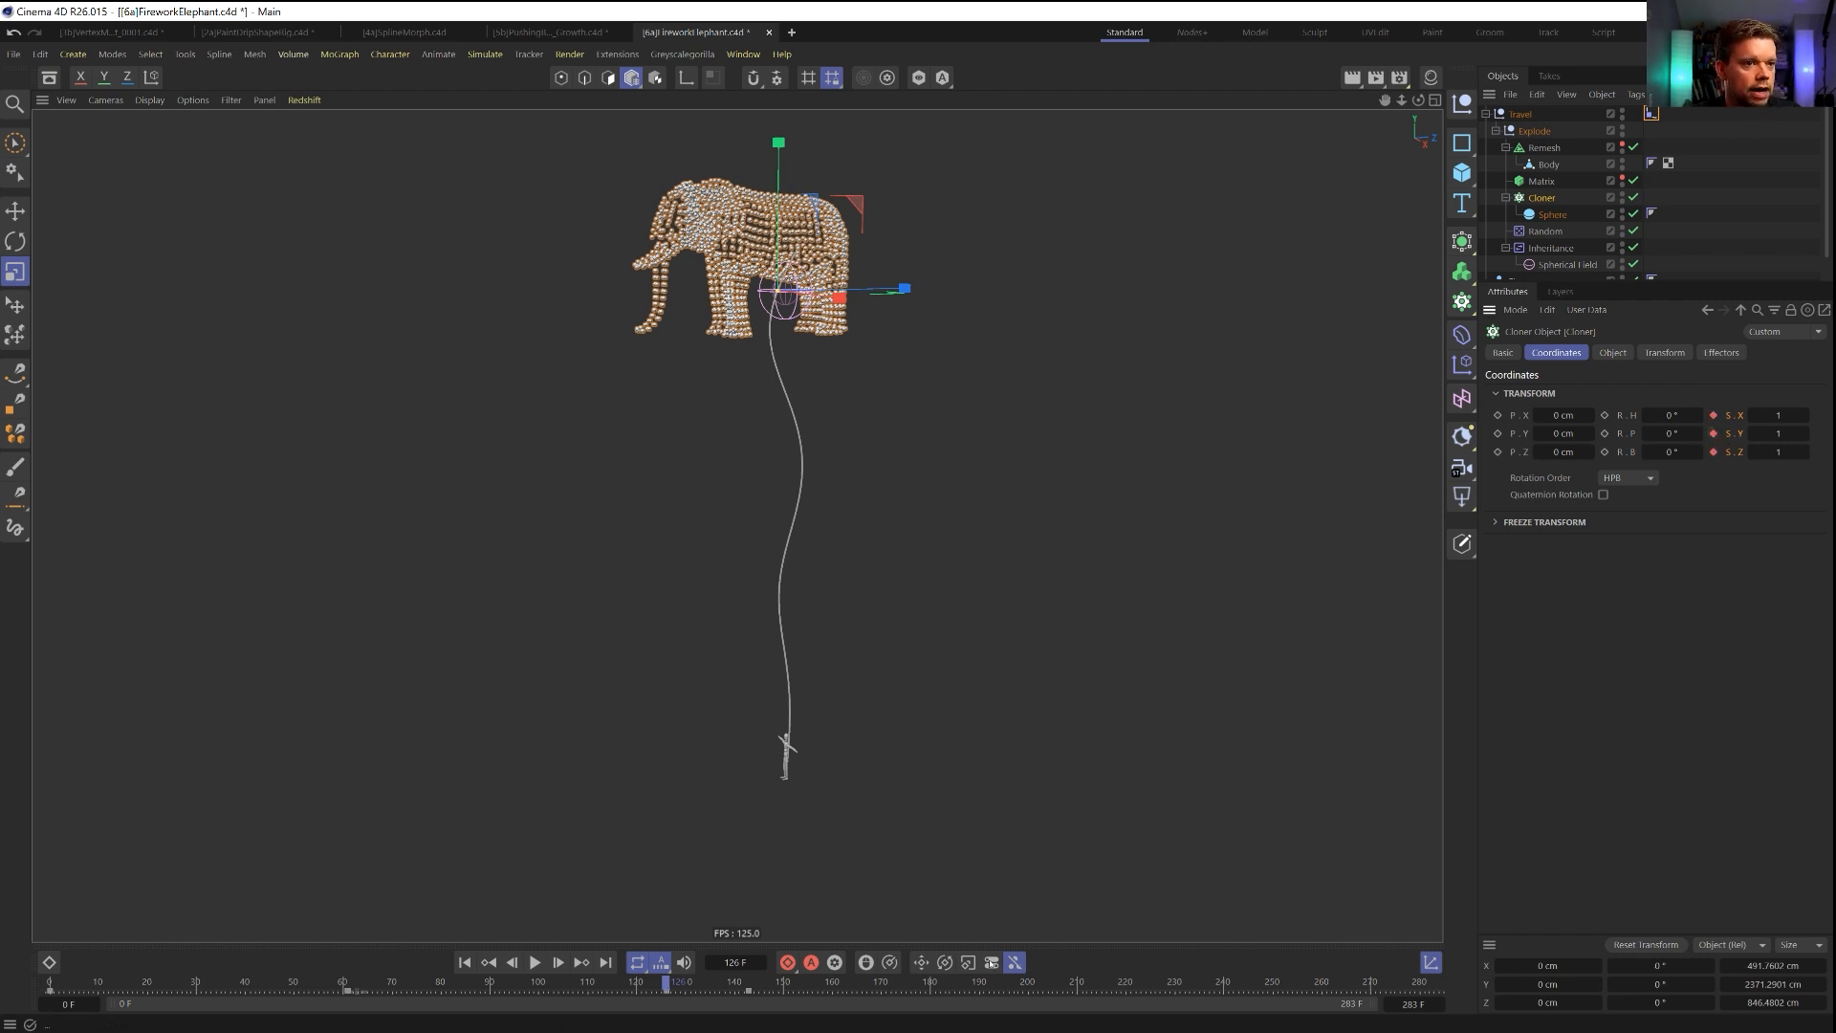
Try keyframing the Cloner's scale at 0 on all axes at frame 143, scrub through the result, and undo the Cloner scale keys.
{"action": "left_click_drag", "start_coordinate": [703, 983], "coordinate": [748, 988]}
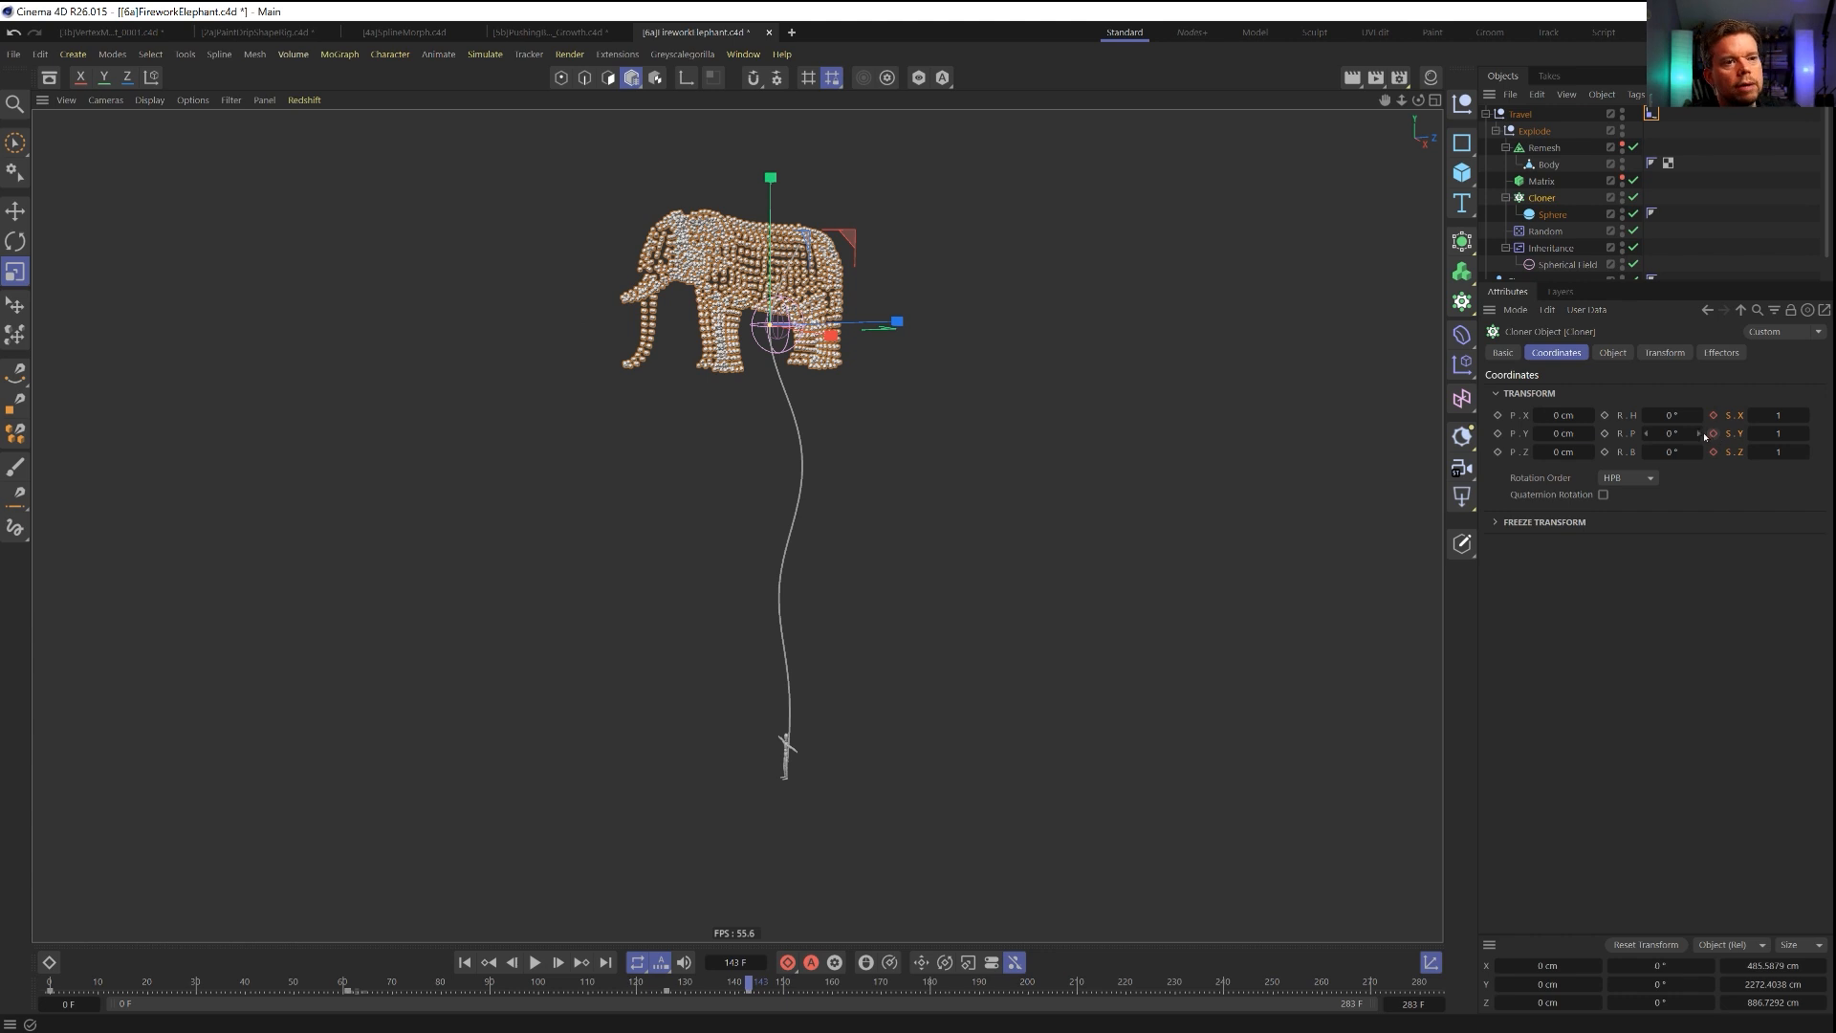
{"action": "left_click", "coordinate": [1781, 416]}
{"action": "type", "text": "0"}
{"action": "key", "text": "Tab"}
{"action": "type", "text": "0"}
{"action": "key", "text": "Tab"}
{"action": "type", "text": "0"}
{"action": "left_click", "coordinate": [1714, 453]}
{"action": "mouse_move", "coordinate": [729, 983]}
{"action": "left_mouse_down"}
{"action": "mouse_move", "coordinate": [354, 991]}
{"action": "mouse_move", "coordinate": [756, 1017]}
{"action": "mouse_move", "coordinate": [723, 1000]}
{"action": "left_mouse_up"}
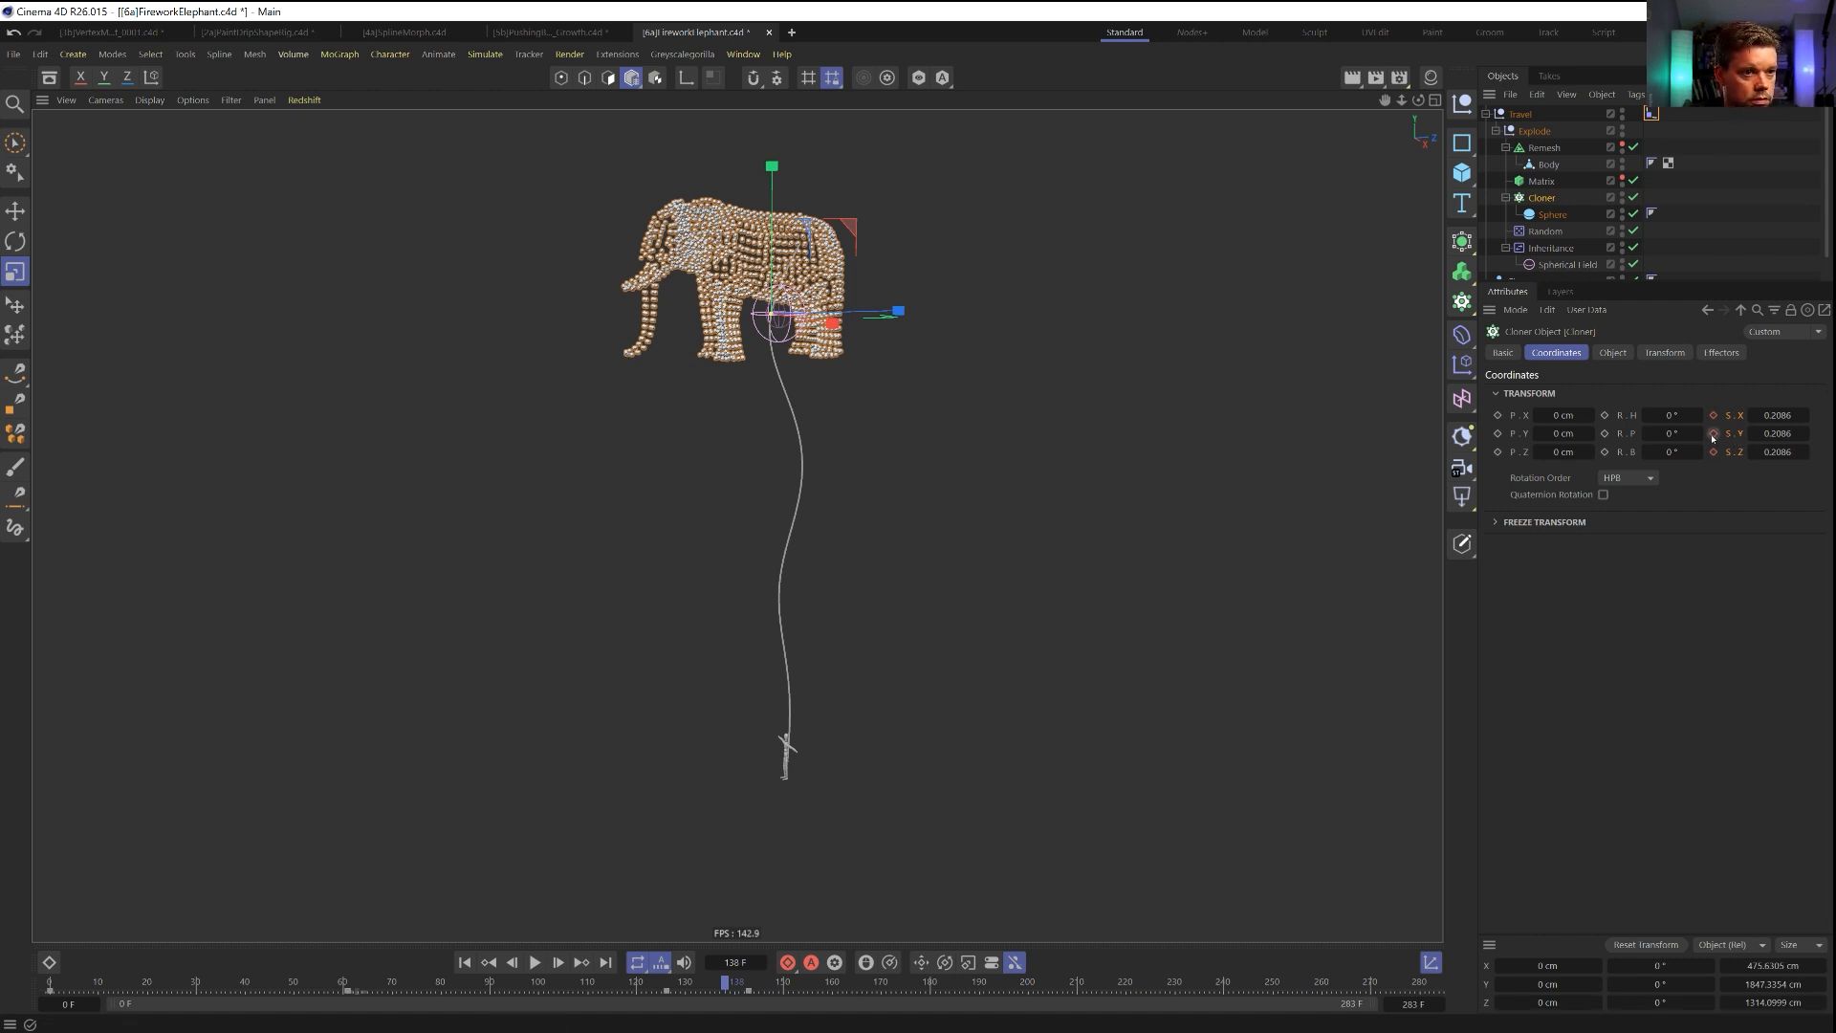
{"action": "key", "text": "ctrl+z"}
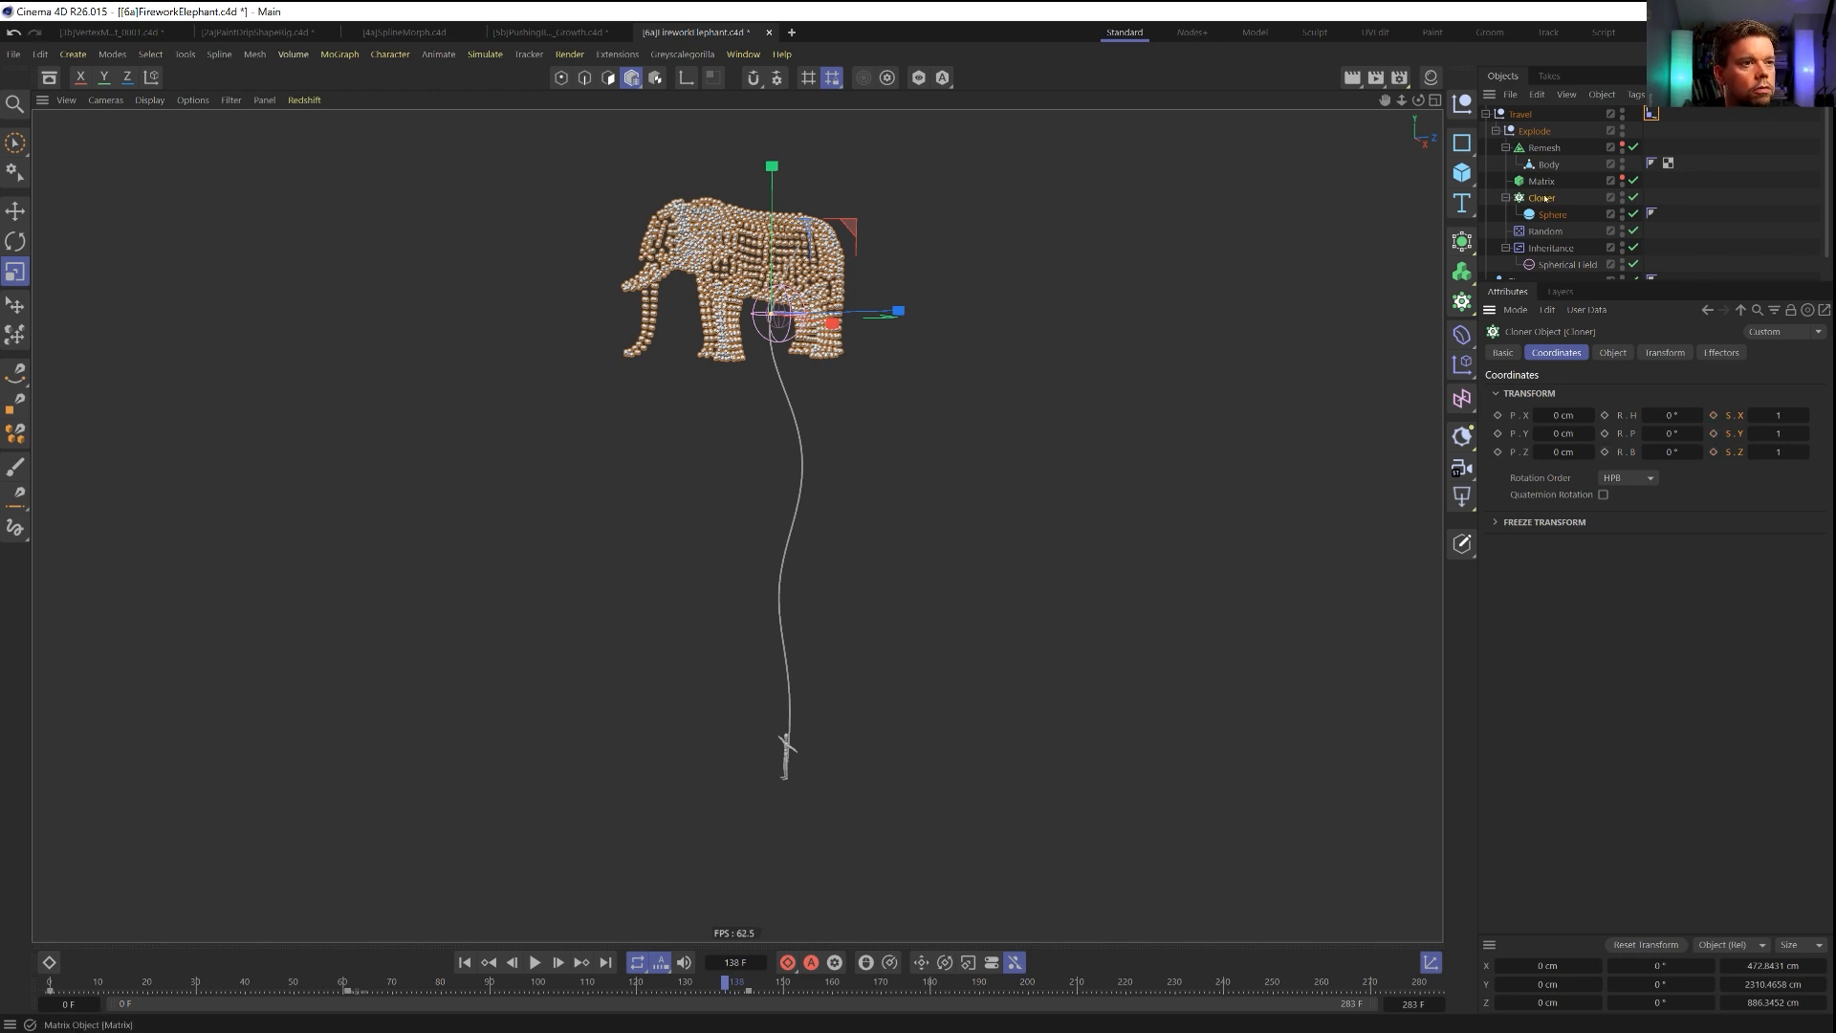
Add a Plain effector to the Cloner and move it below the Inheritance effector in the Explode group.
{"action": "left_click", "coordinate": [1462, 364]}
{"action": "left_click", "coordinate": [1527, 393]}
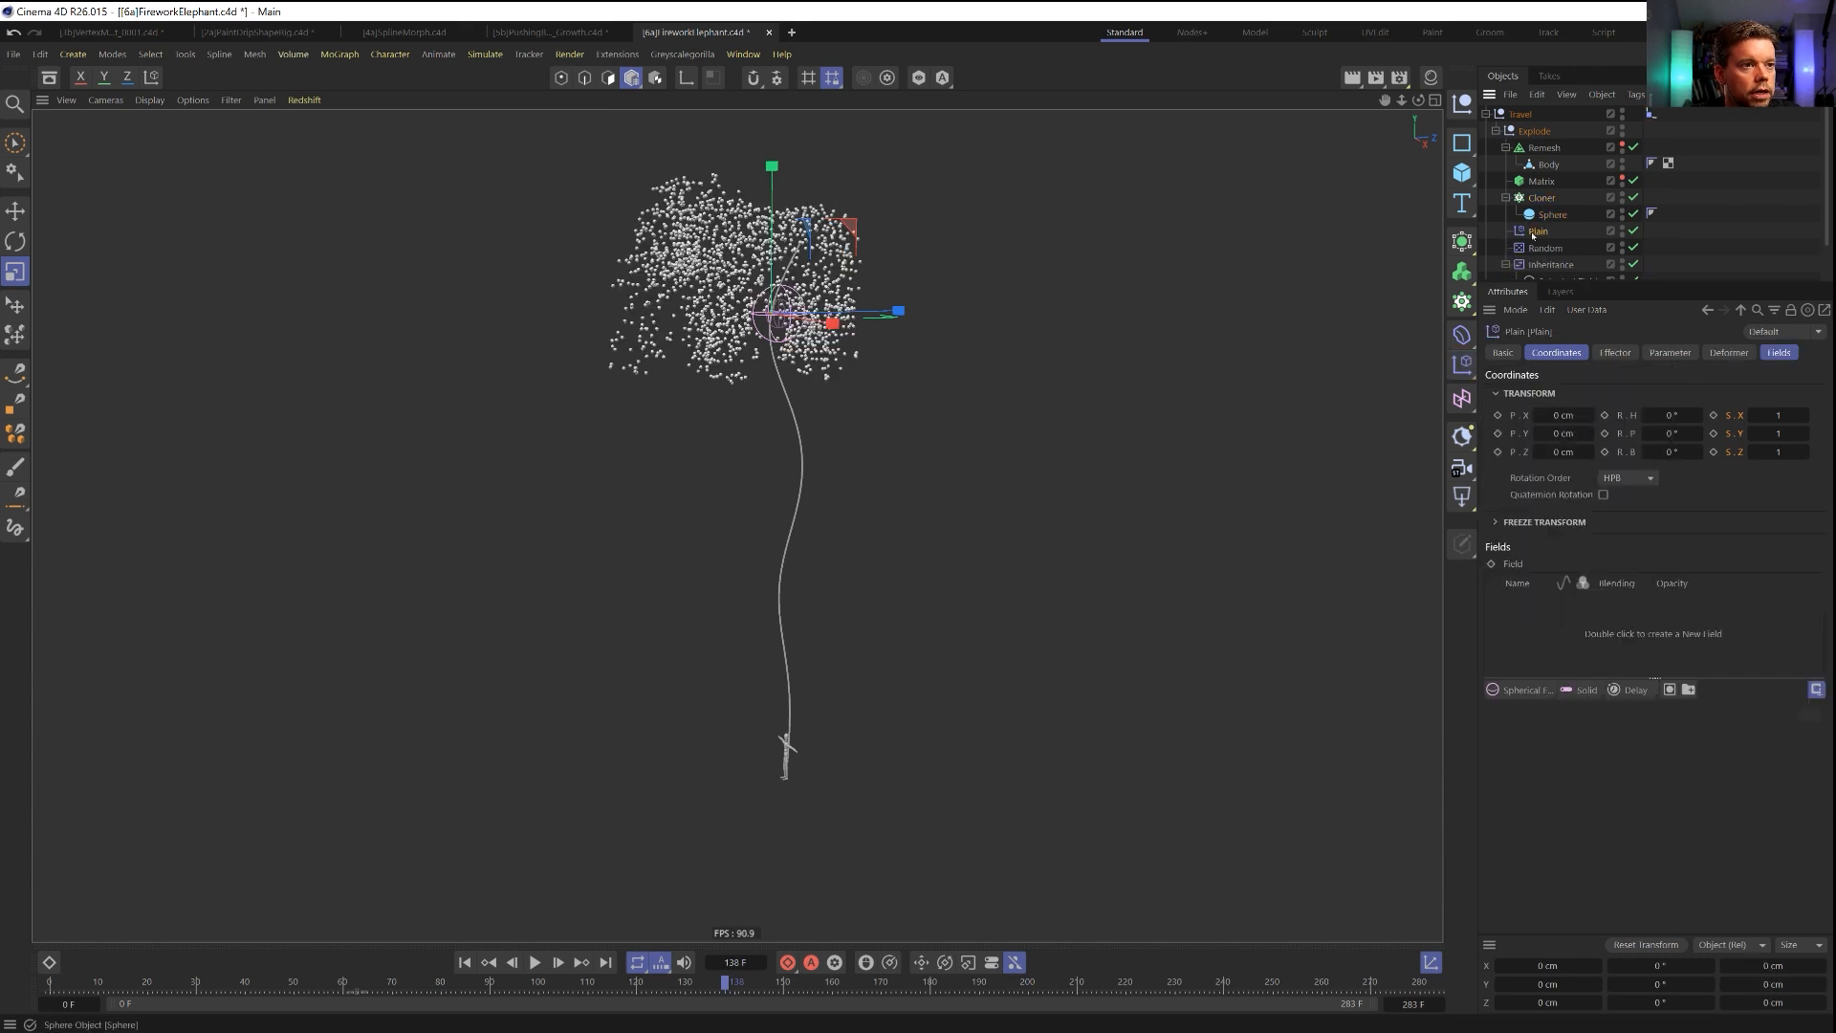
{"action": "left_click_drag", "start_coordinate": [1541, 249], "coordinate": [1540, 276]}
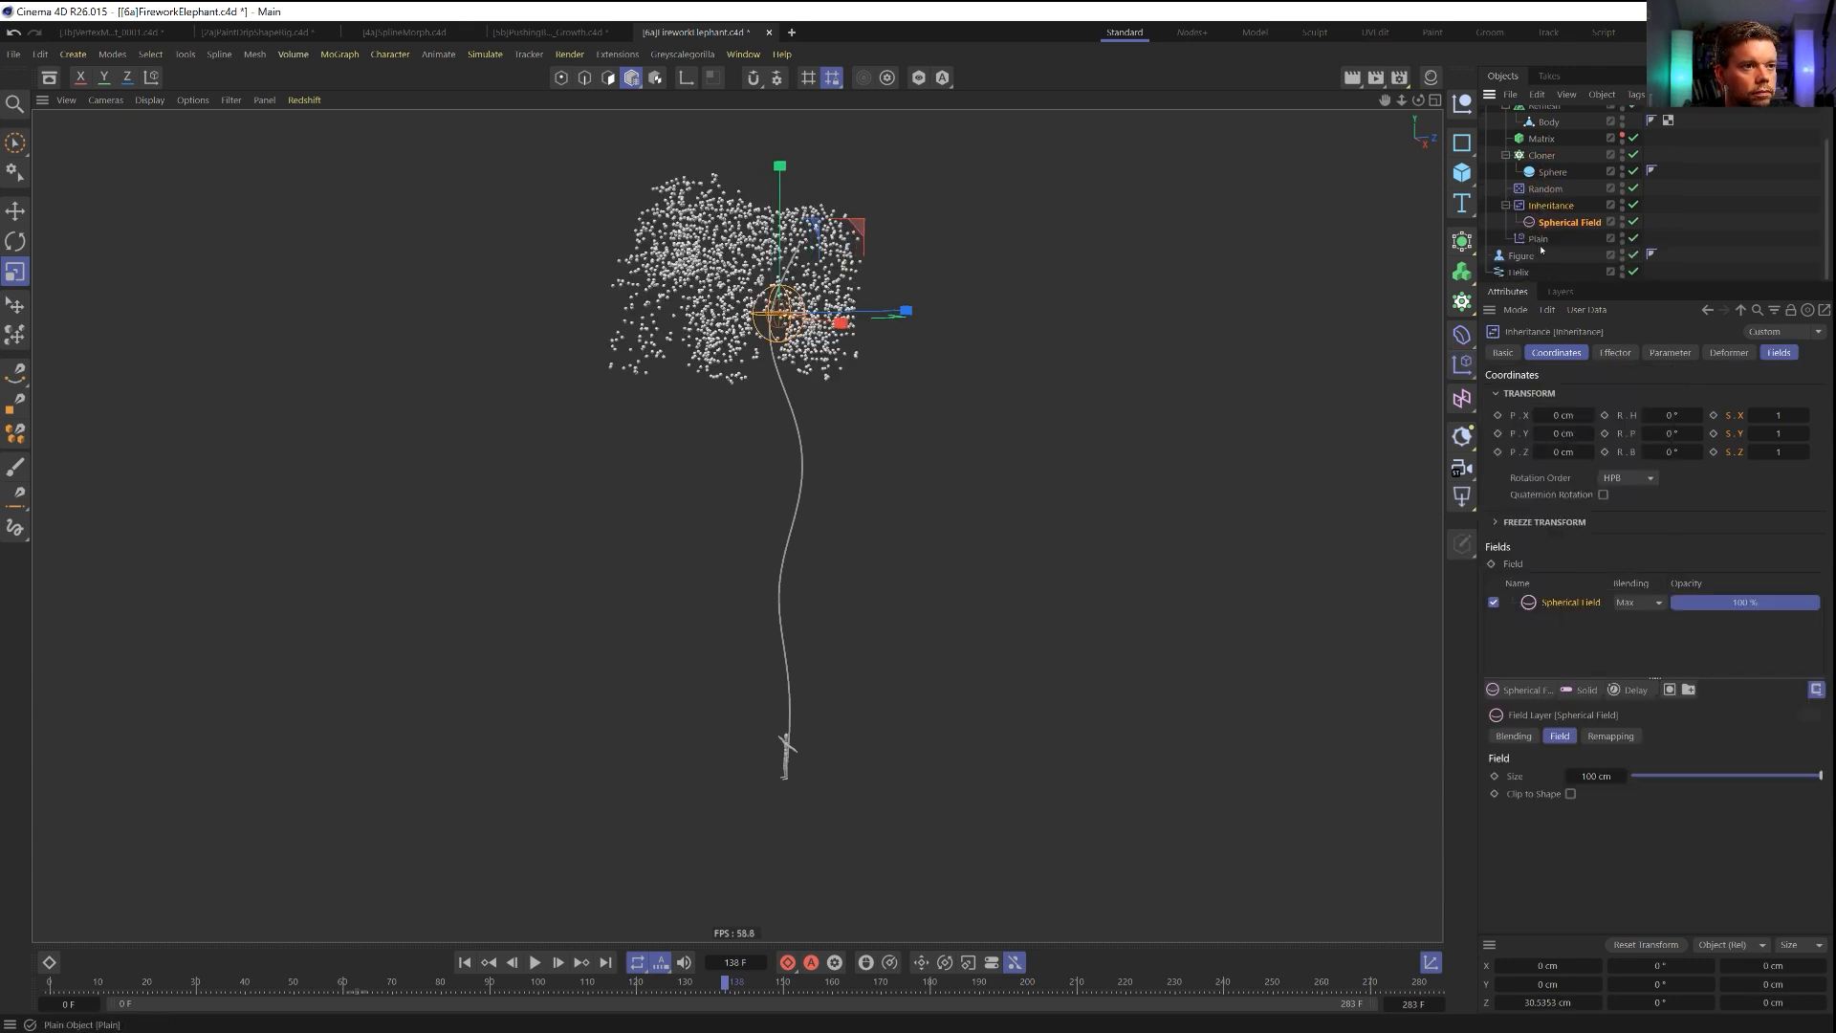
Disable the Plain effector's position effect and enable its scale with Uniform Scale and Absolute Scale, setting Scale to -1.
{"action": "left_click", "coordinate": [1670, 352]}
{"action": "left_click", "coordinate": [1588, 450]}
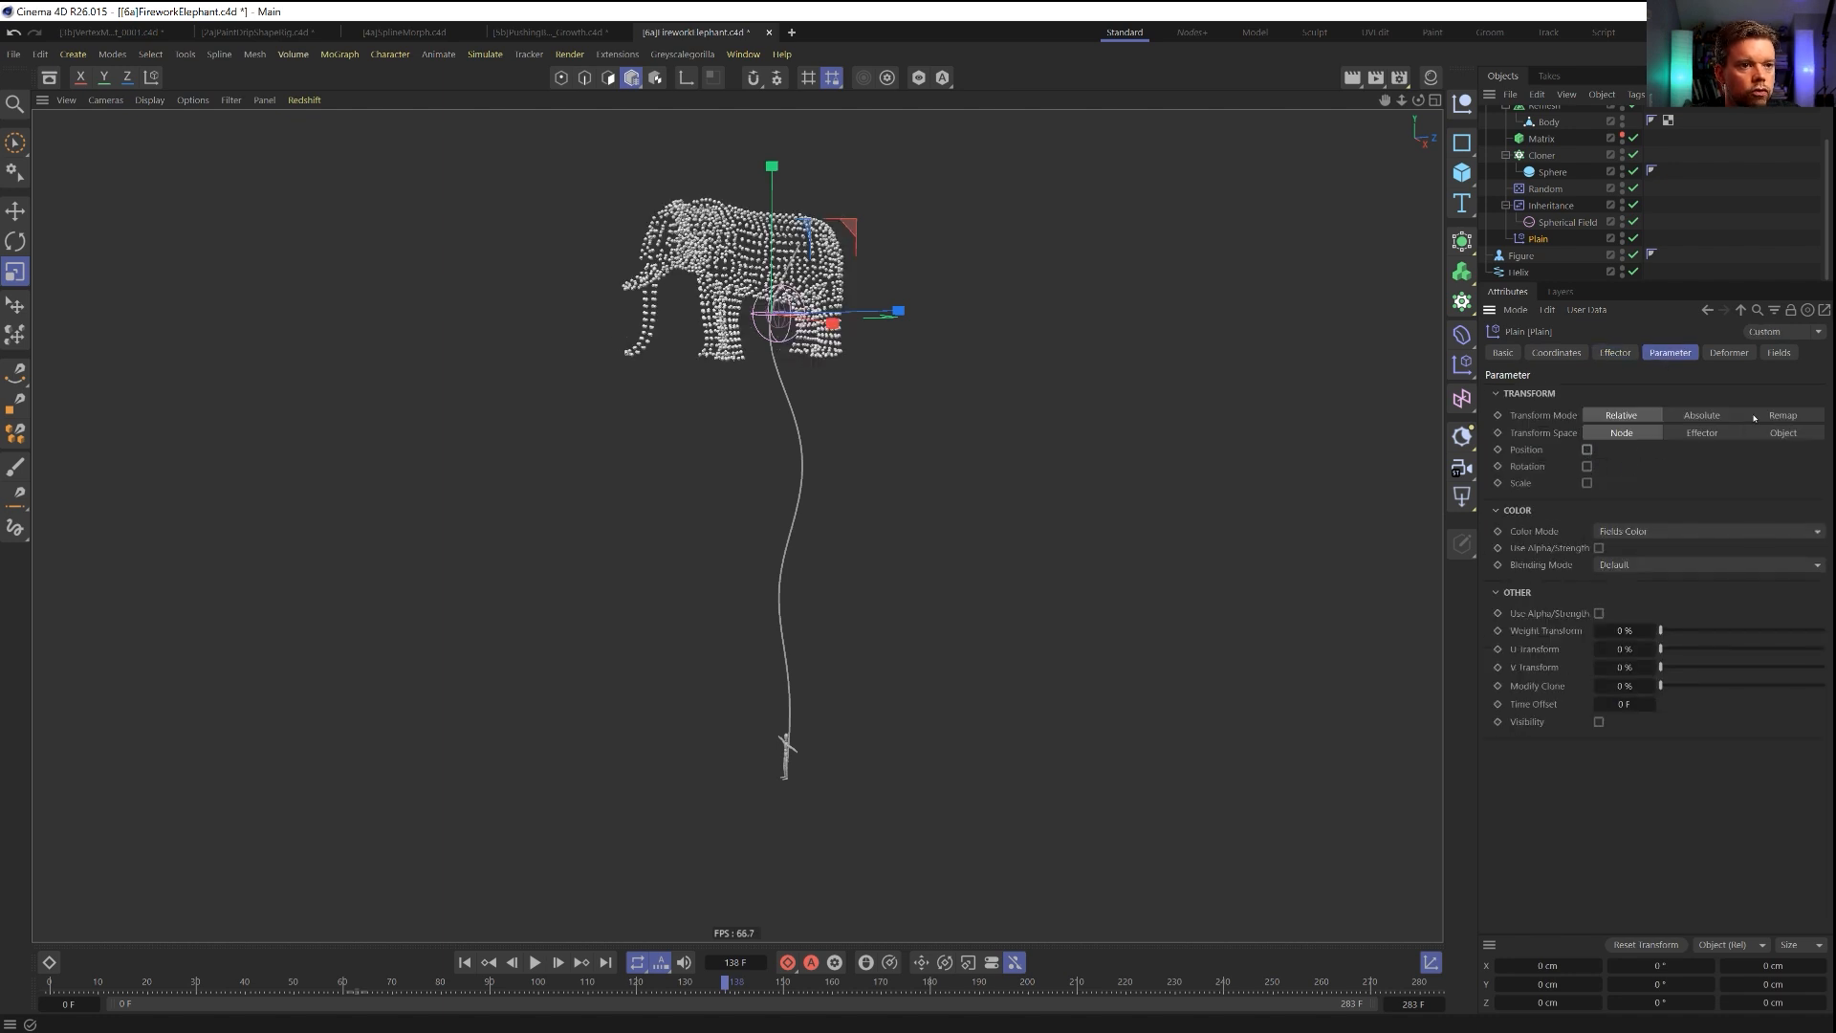
{"action": "left_click", "coordinate": [1588, 483]}
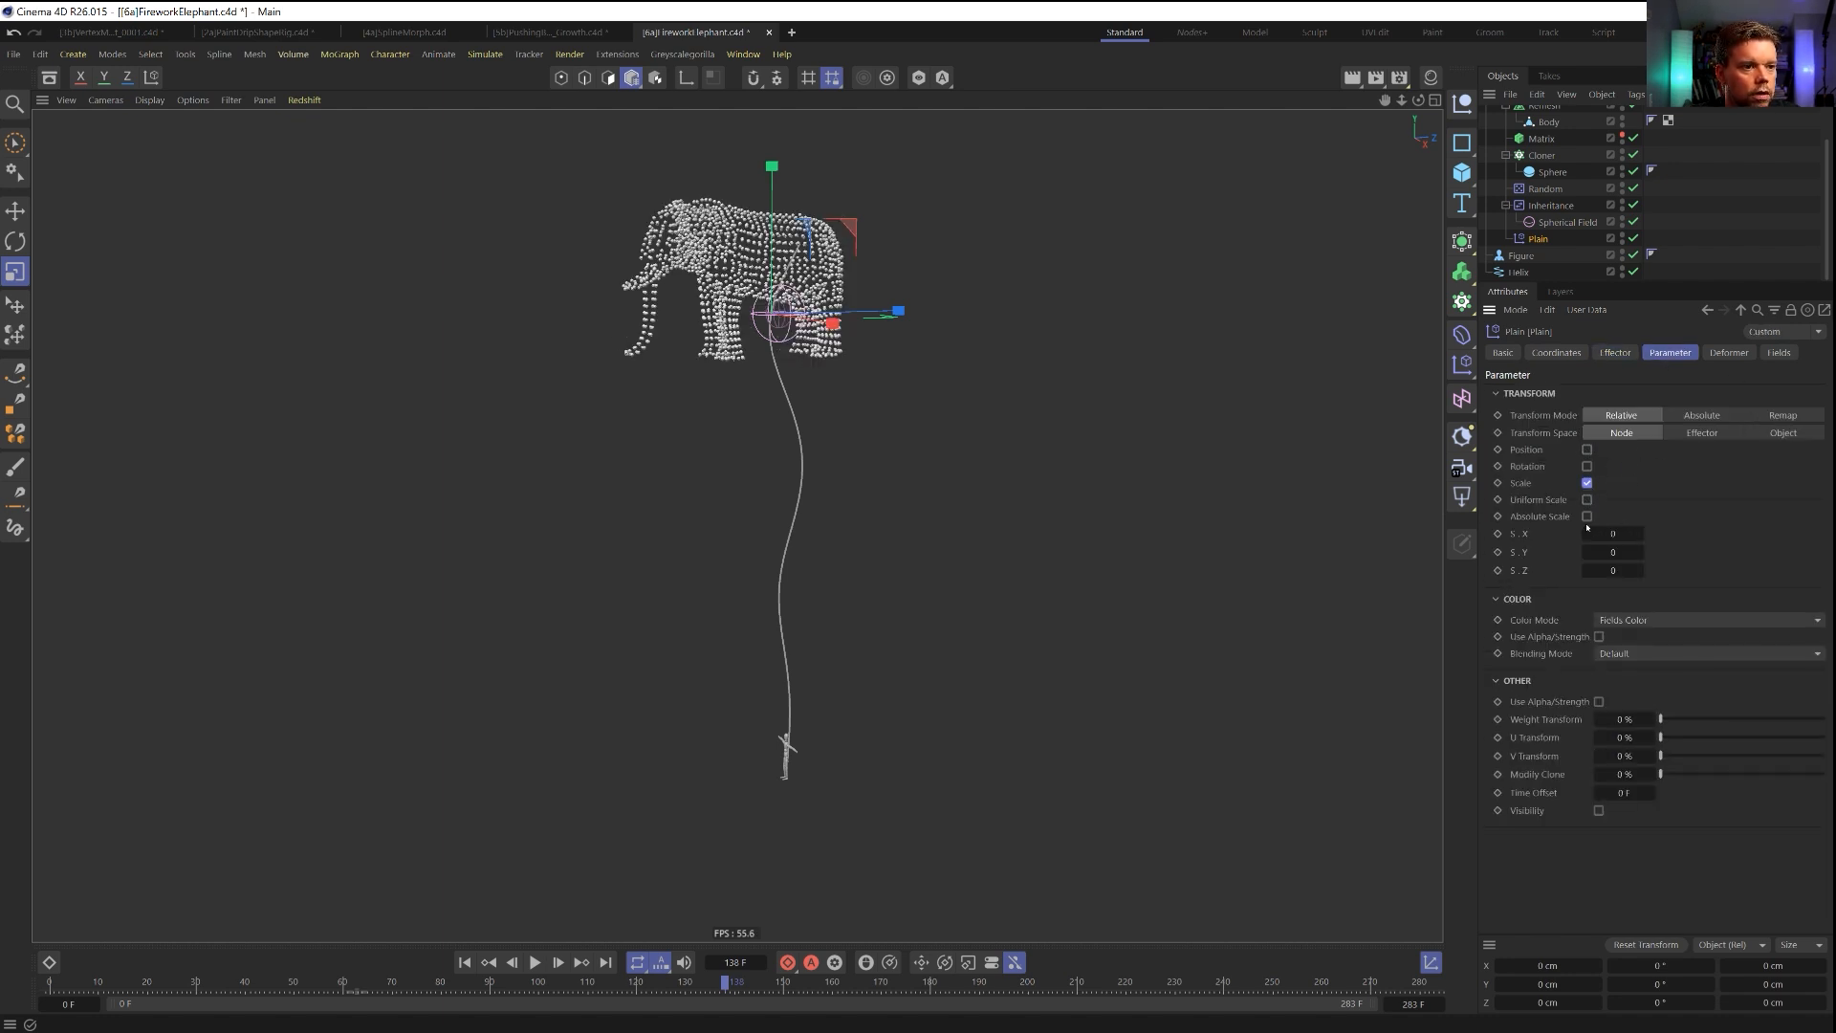
{"action": "left_click", "coordinate": [1587, 500]}
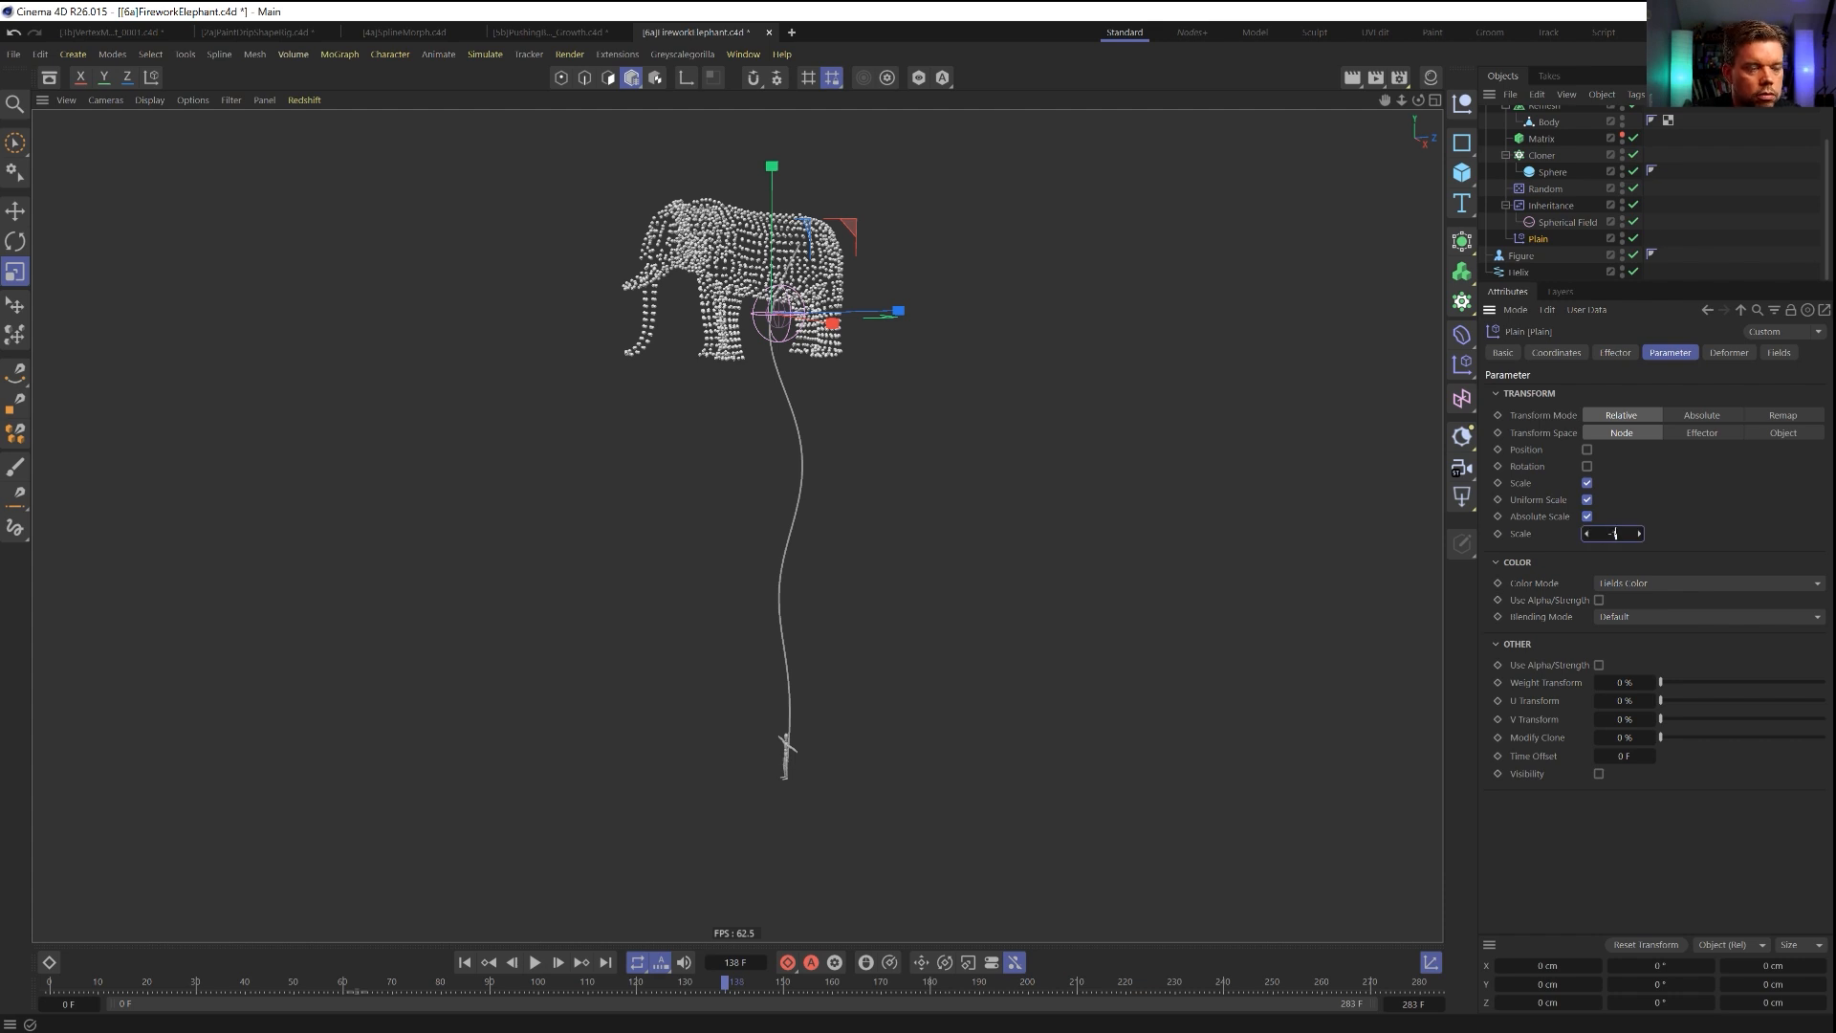
{"action": "key", "text": "Return"}
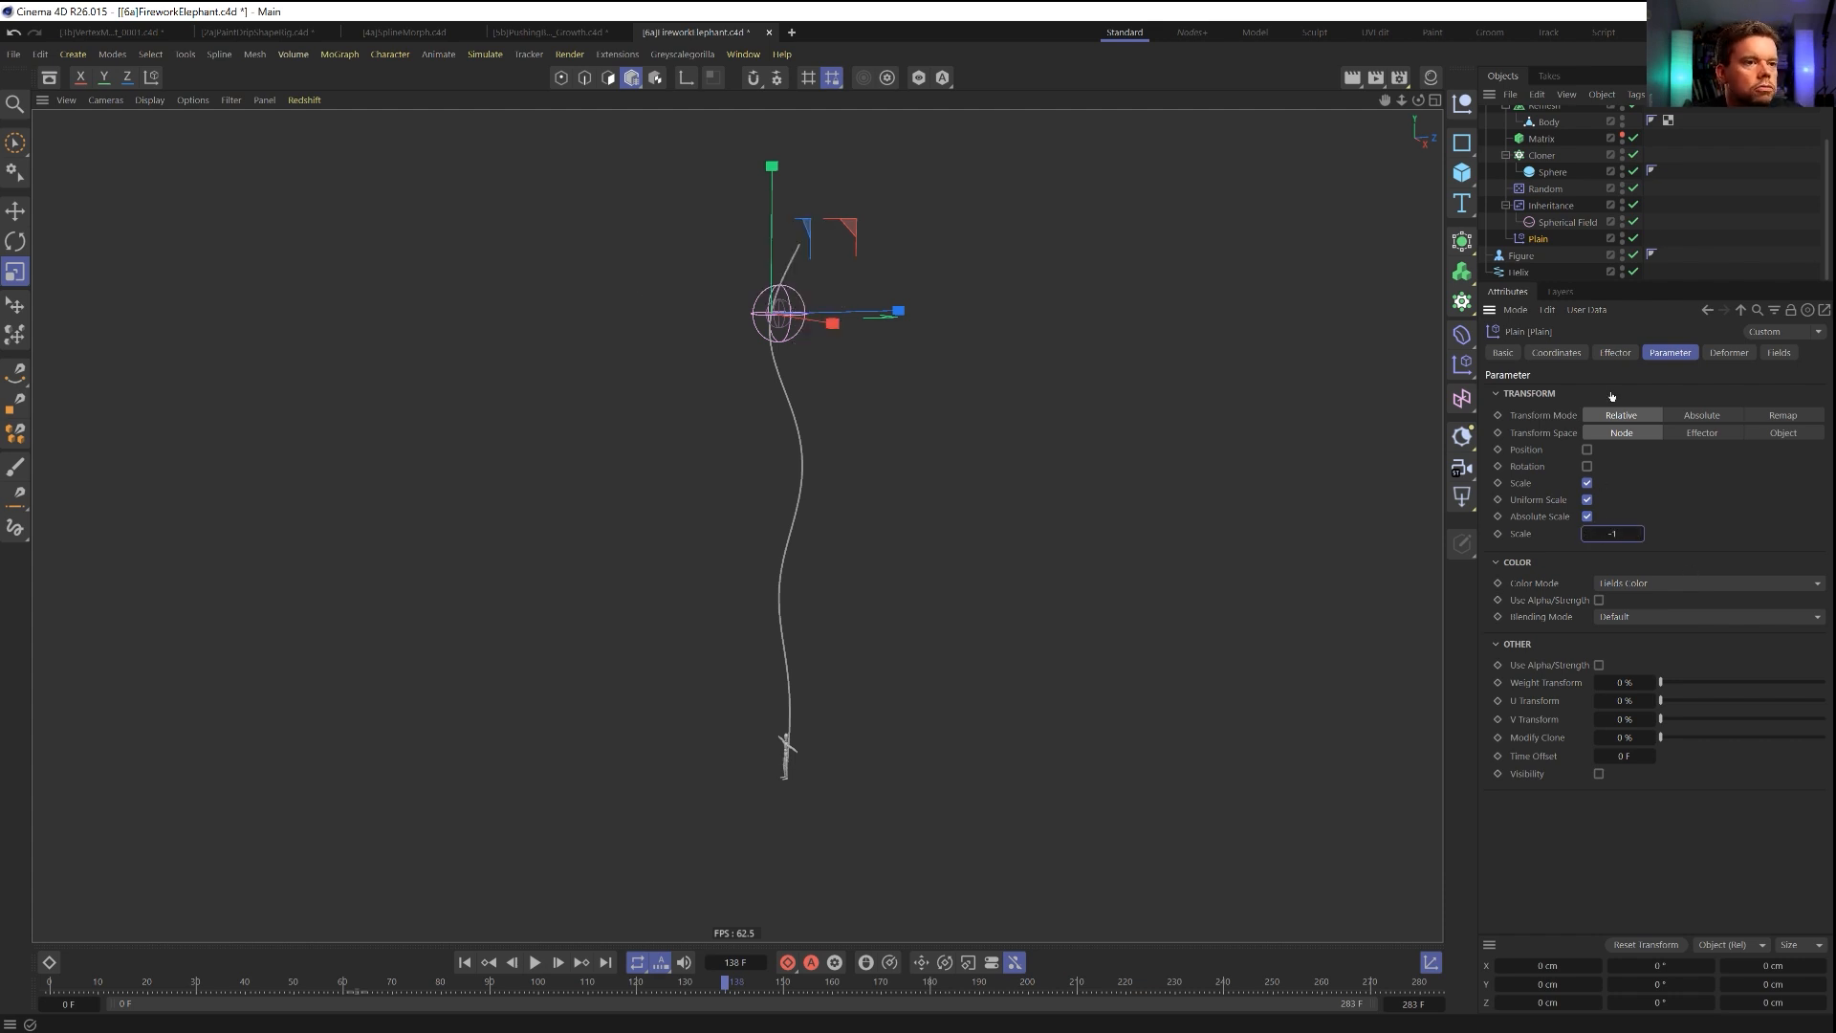
Set the Plain effector's strength to 0% and keyframe it at frame 89.
{"action": "left_click", "coordinate": [1614, 352]}
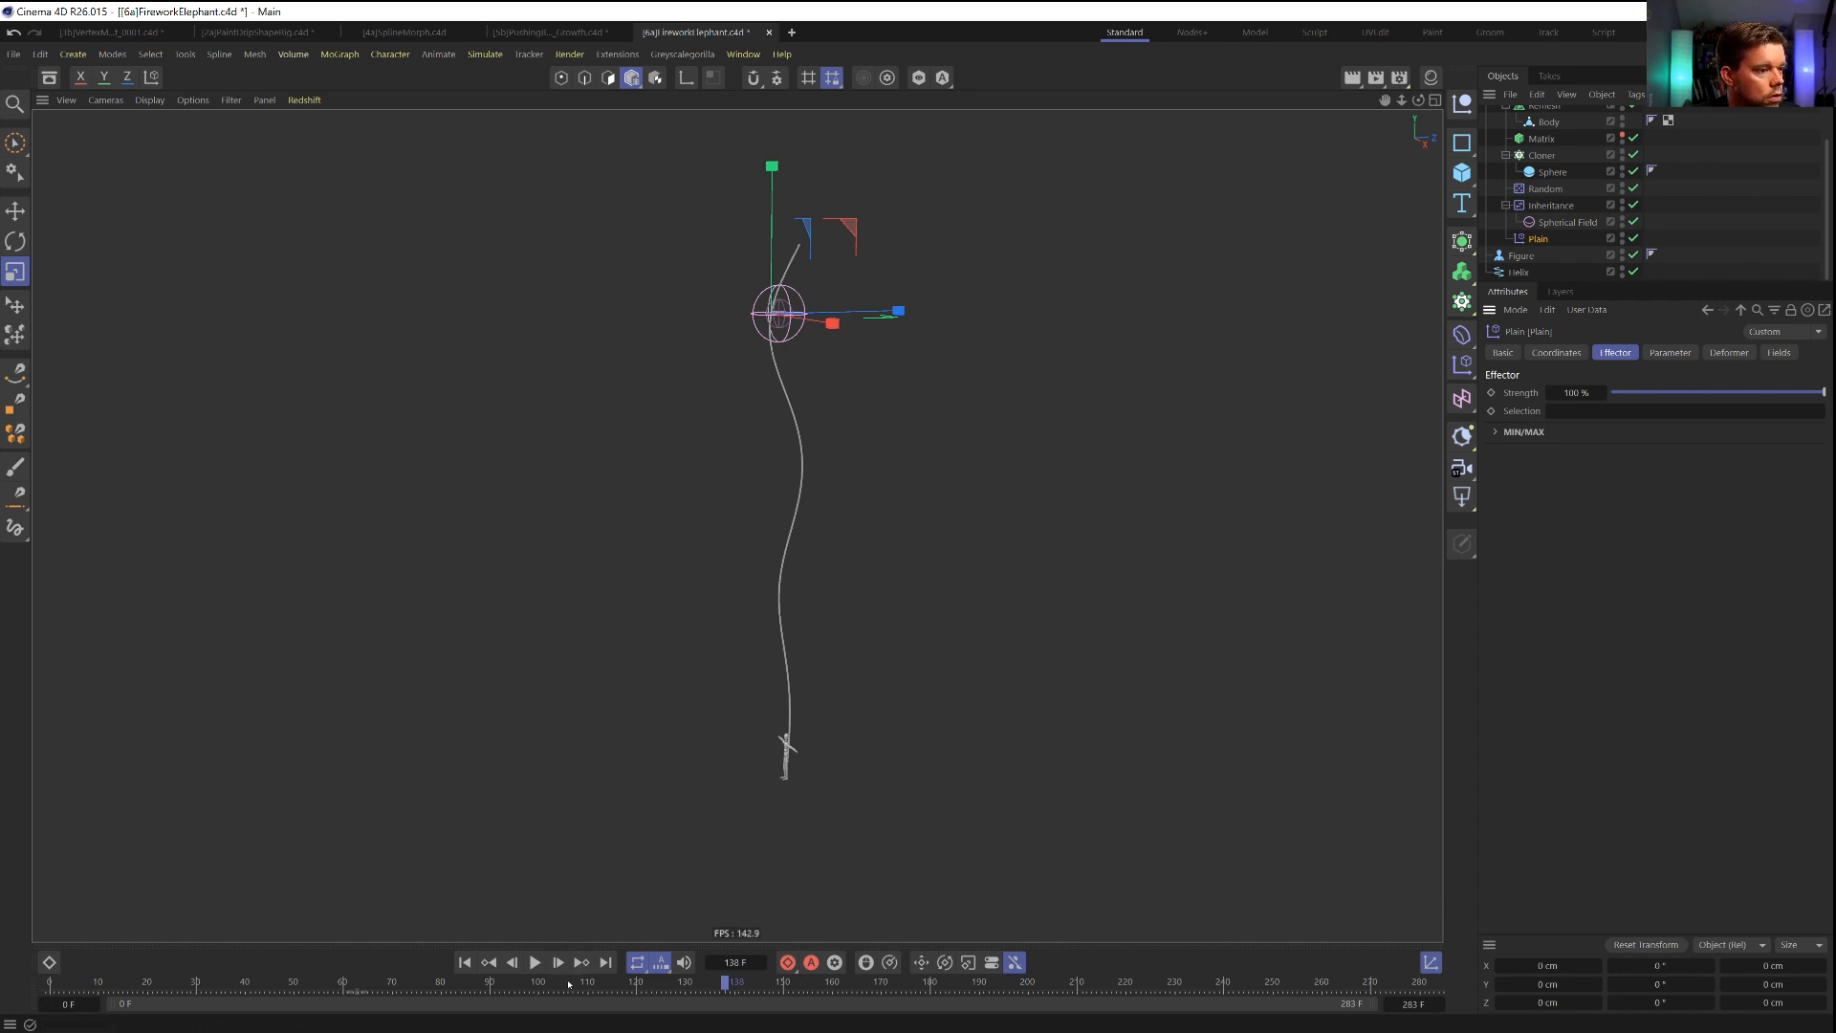
{"action": "left_click_drag", "start_coordinate": [1628, 391], "coordinate": [1603, 392]}
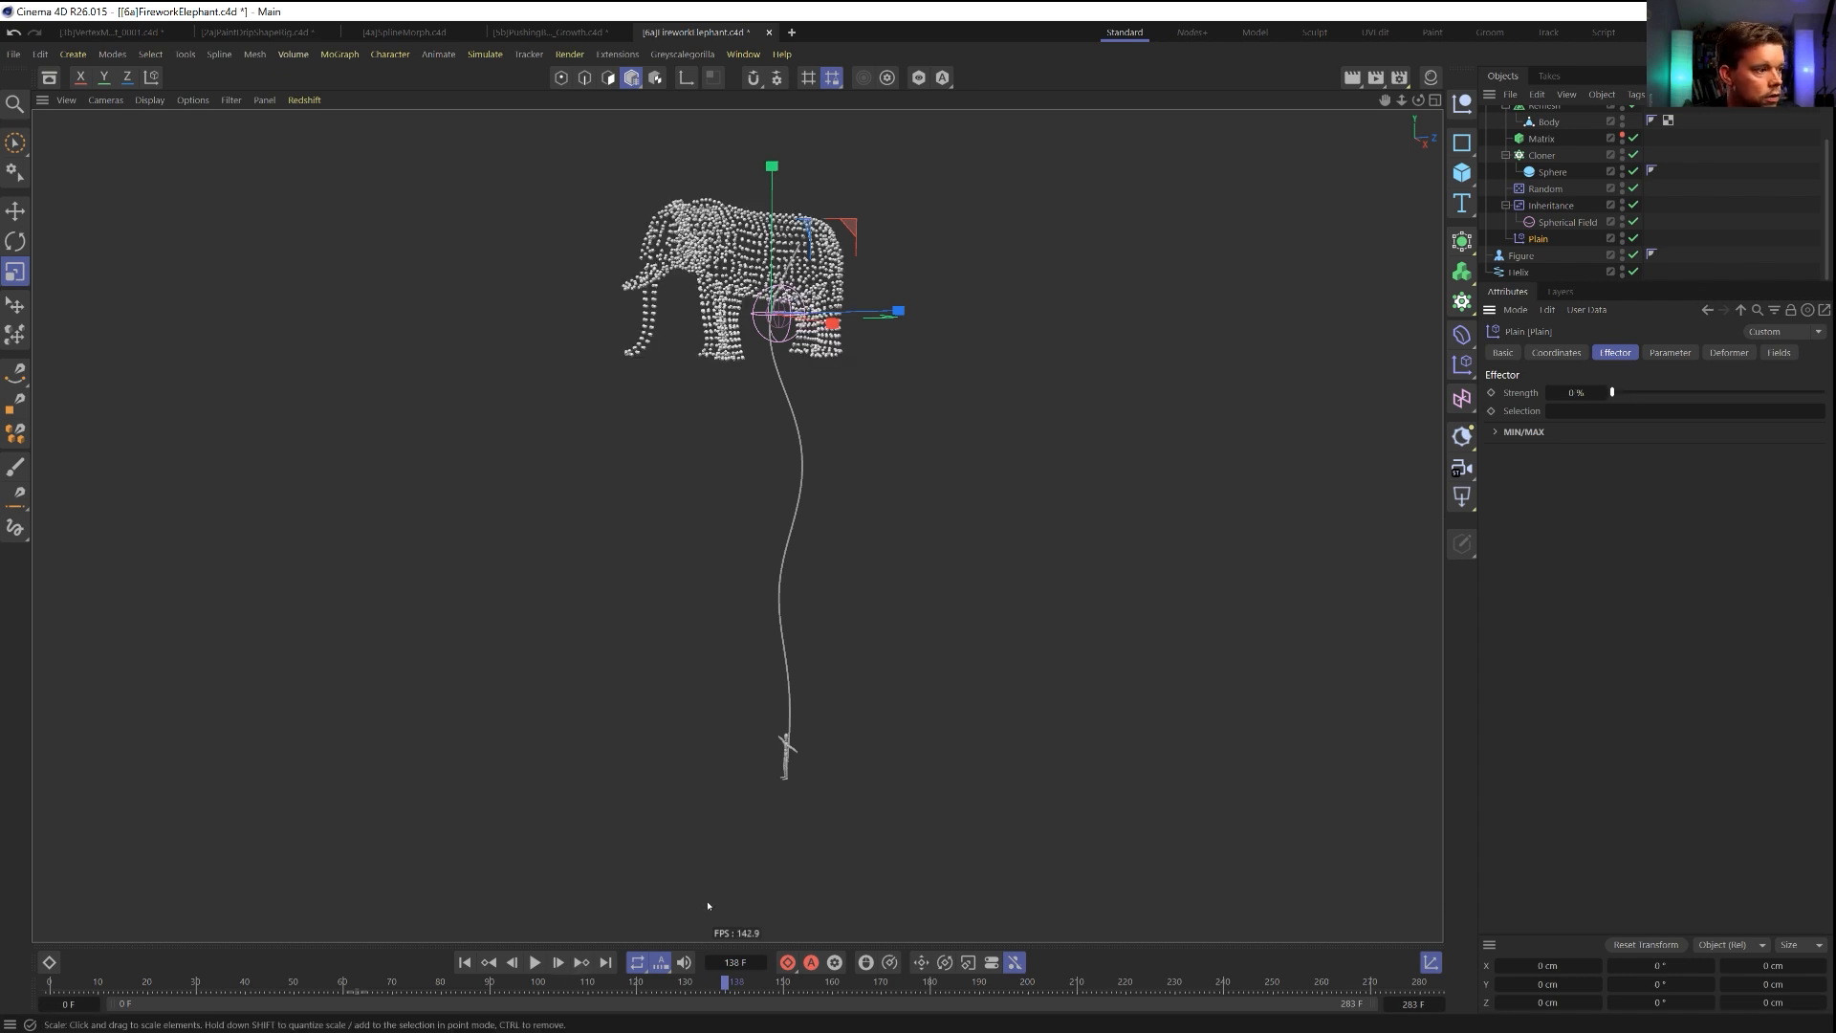
{"action": "left_click_drag", "start_coordinate": [598, 987], "coordinate": [485, 988]}
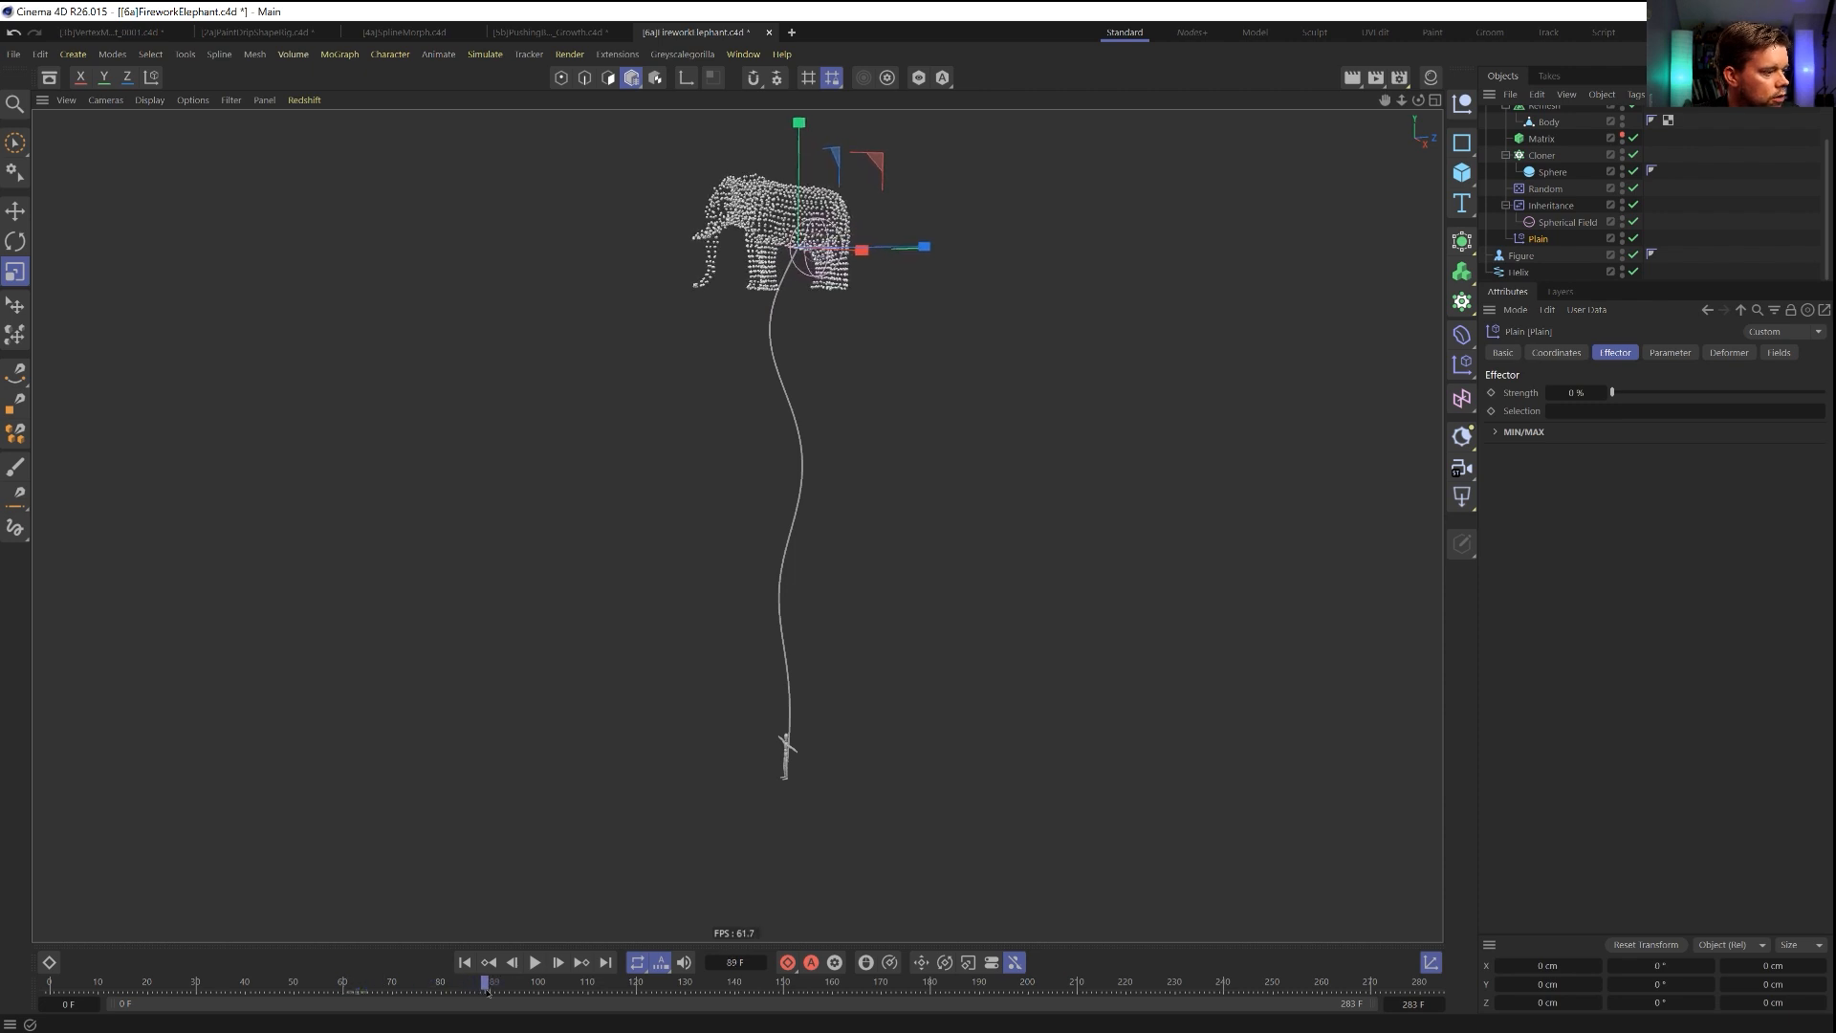
{"action": "left_click", "coordinate": [1491, 393]}
Keyframe the Plain effector's strength at 100% at frame 142 and scrub back through the shrinking.
{"action": "left_click_drag", "start_coordinate": [484, 995], "coordinate": [745, 1008]}
{"action": "left_click_drag", "start_coordinate": [1653, 389], "coordinate": [1801, 393]}
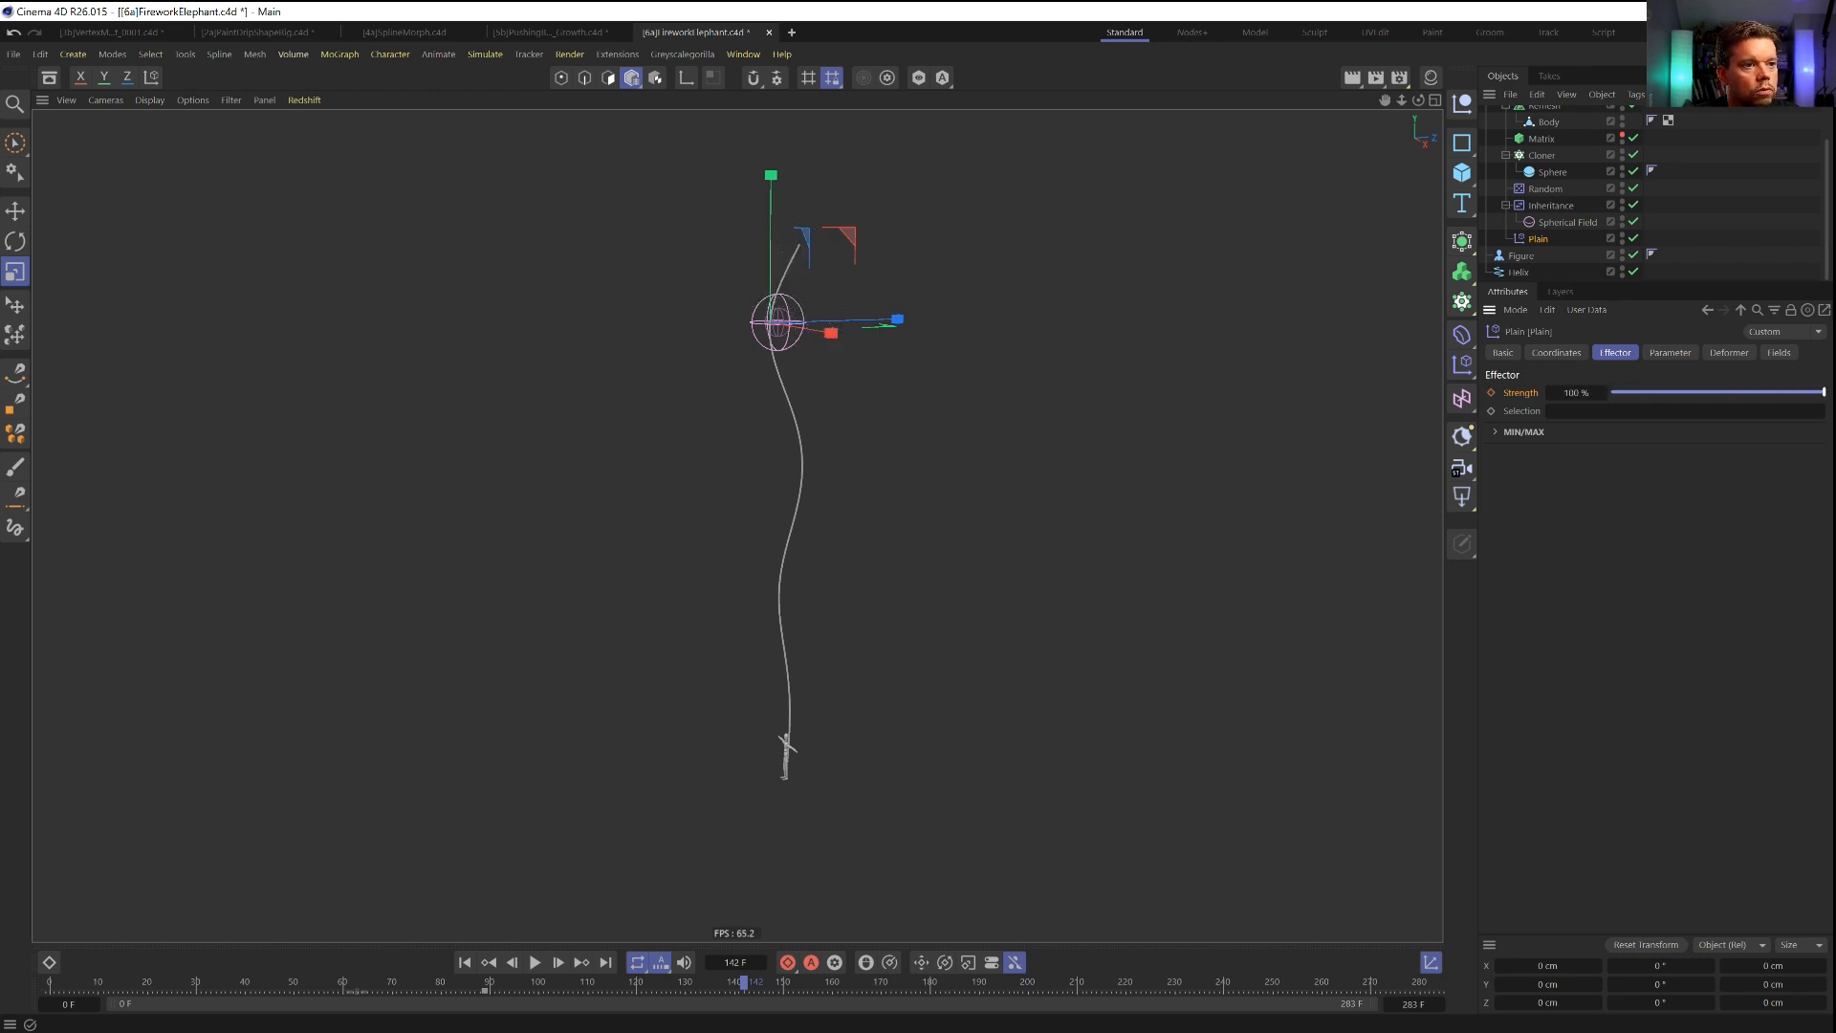
{"action": "left_click", "coordinate": [1491, 394]}
{"action": "left_click_drag", "start_coordinate": [742, 985], "coordinate": [485, 1029]}
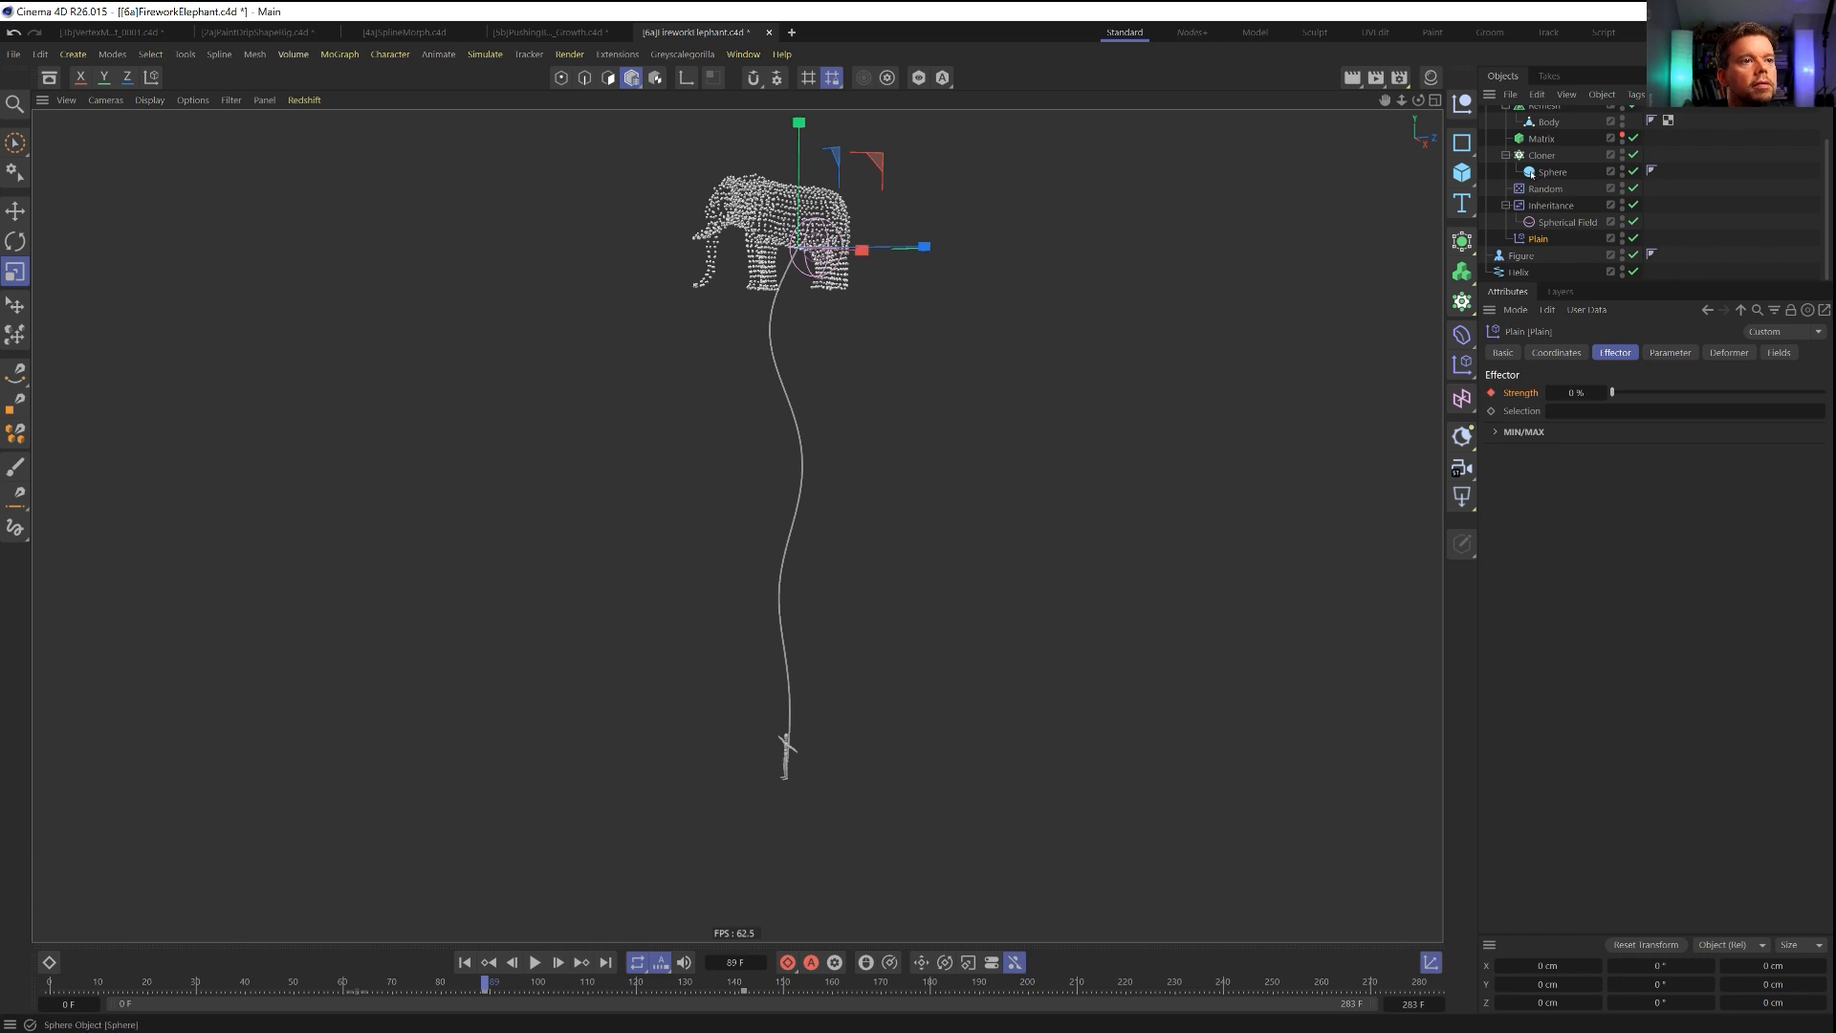
Add a Random effector to the Cloner and move it below the Plain effector in the Explode group.
{"action": "left_click", "coordinate": [1541, 155]}
{"action": "left_click", "coordinate": [1461, 364]}
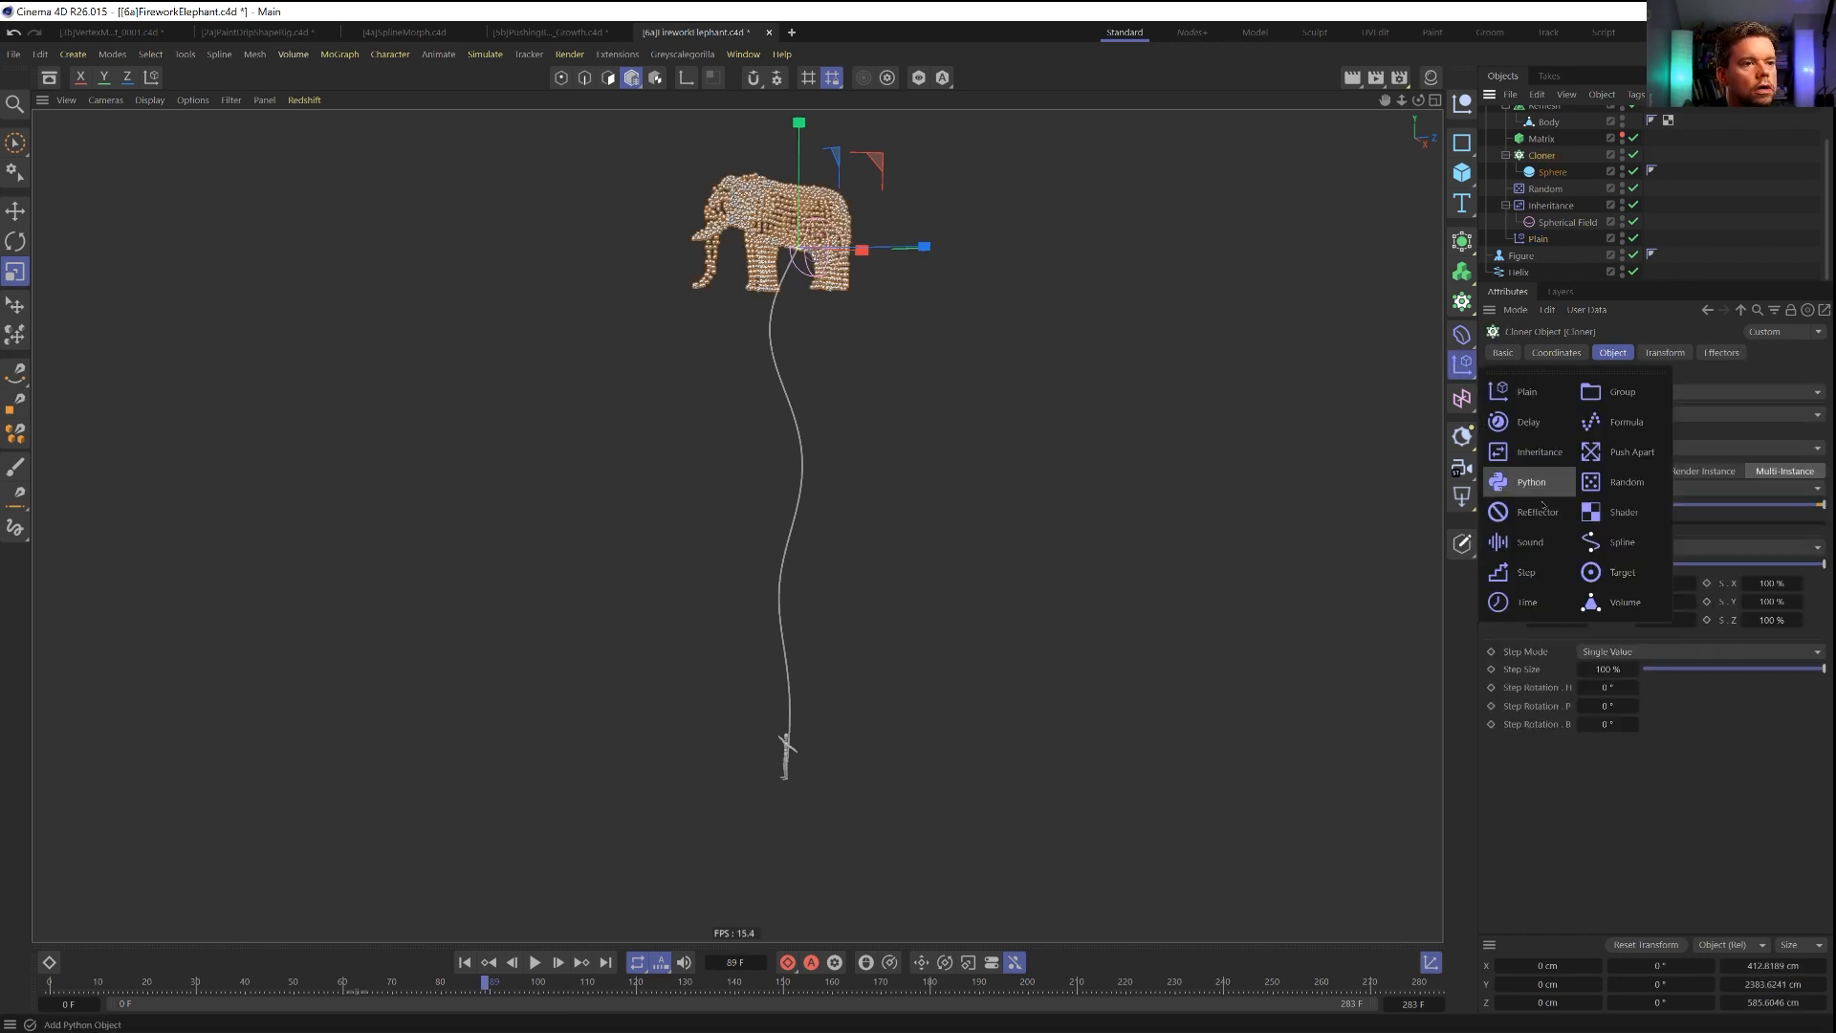
{"action": "left_click", "coordinate": [1649, 490]}
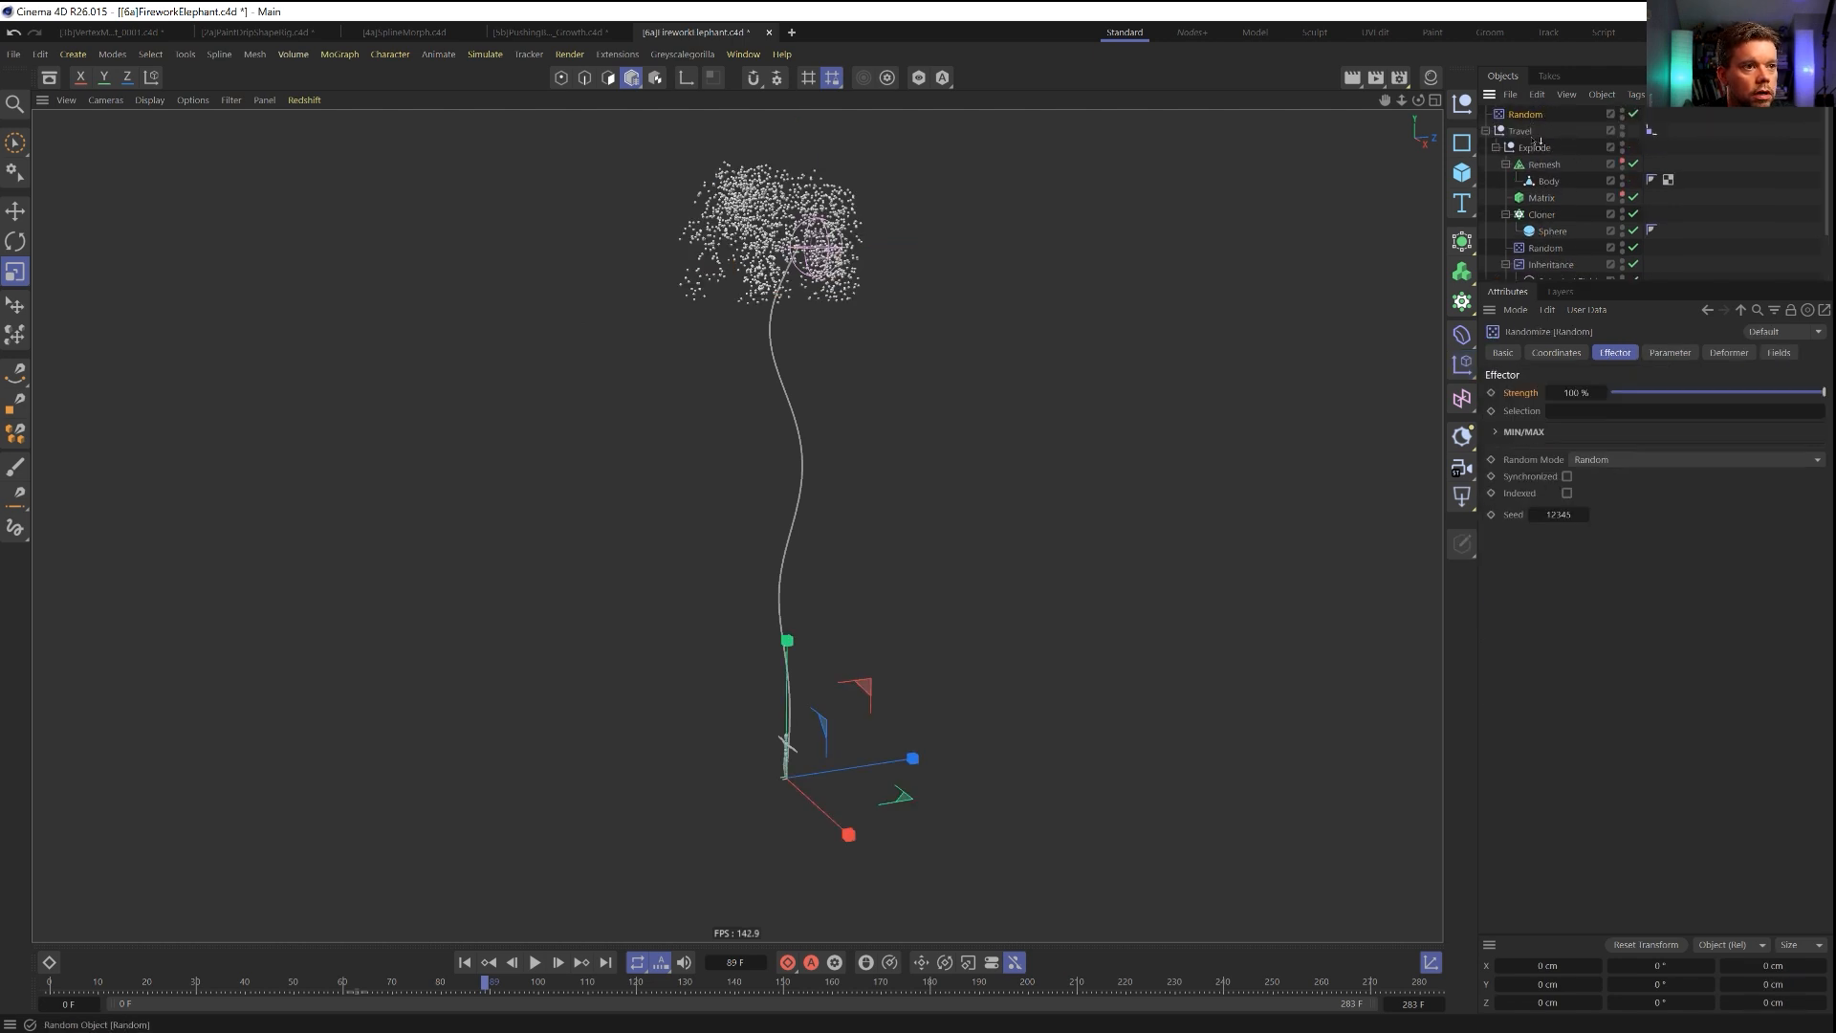
{"action": "mouse_move", "coordinate": [1550, 270]}
{"action": "left_mouse_down"}
{"action": "mouse_move", "coordinate": [1555, 291]}
{"action": "mouse_move", "coordinate": [1536, 246]}
{"action": "left_mouse_up"}
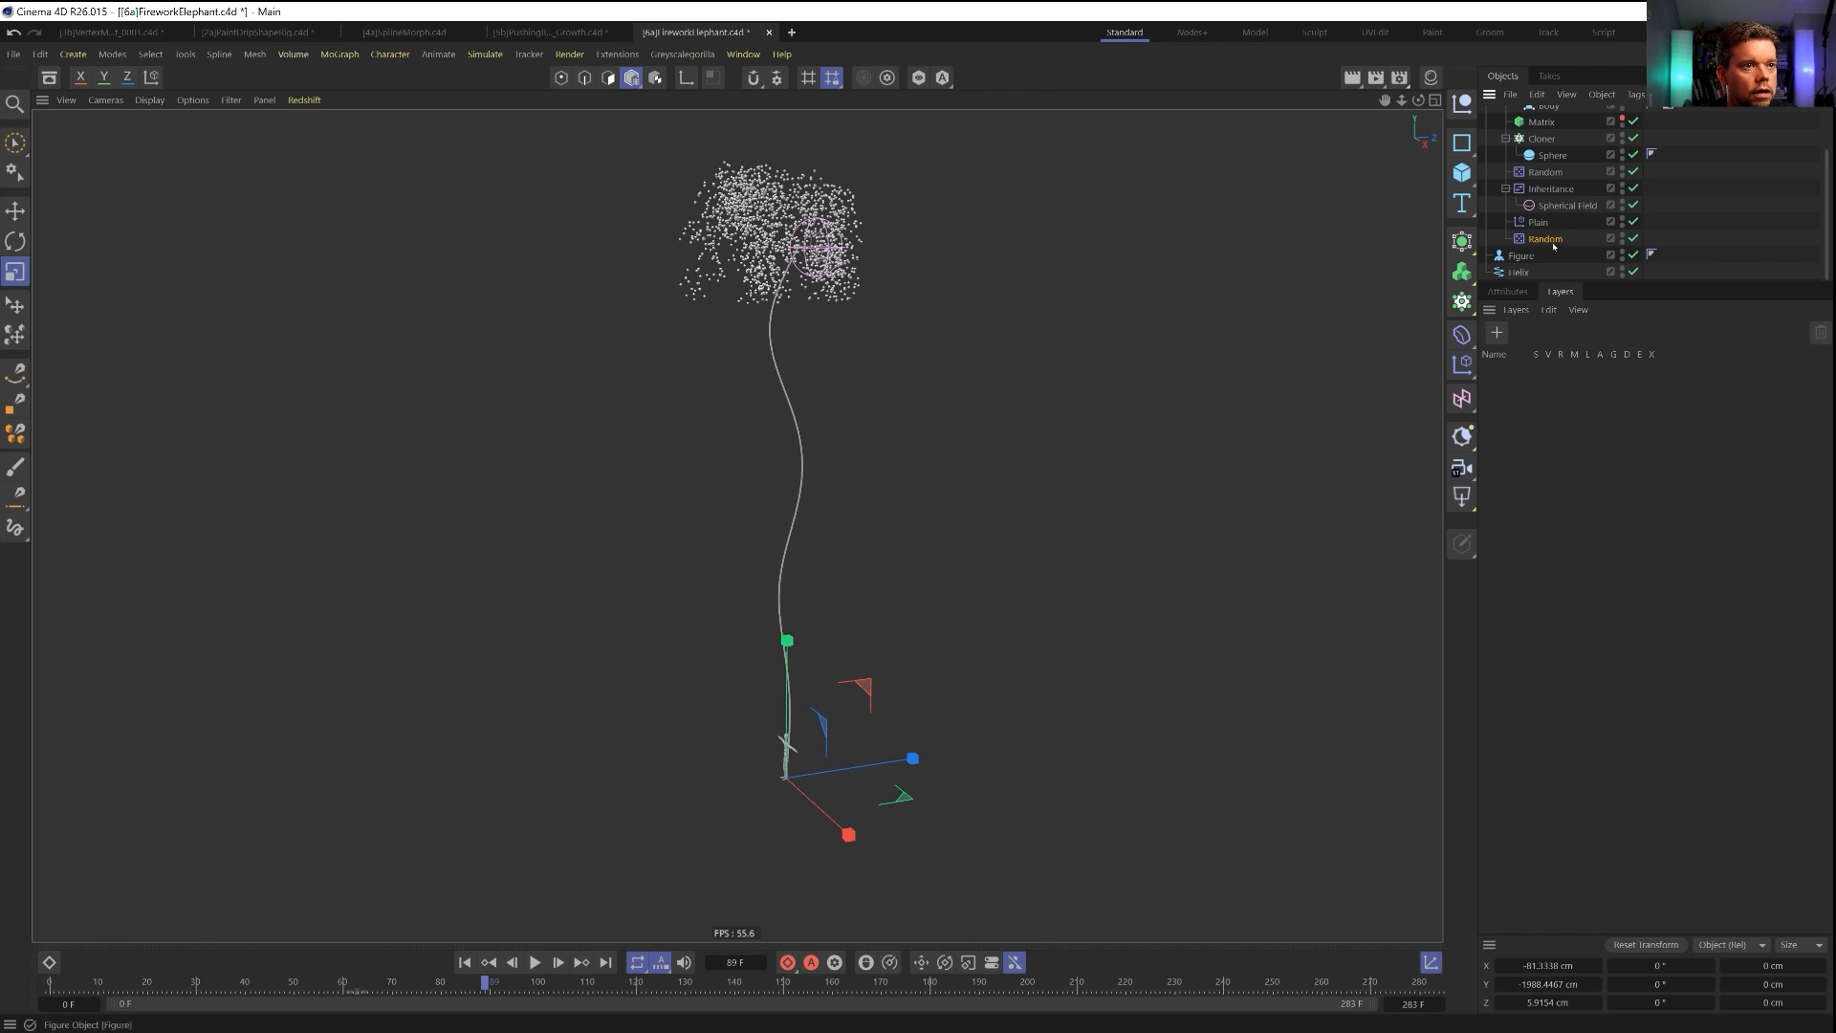
{"action": "left_click", "coordinate": [1531, 292]}
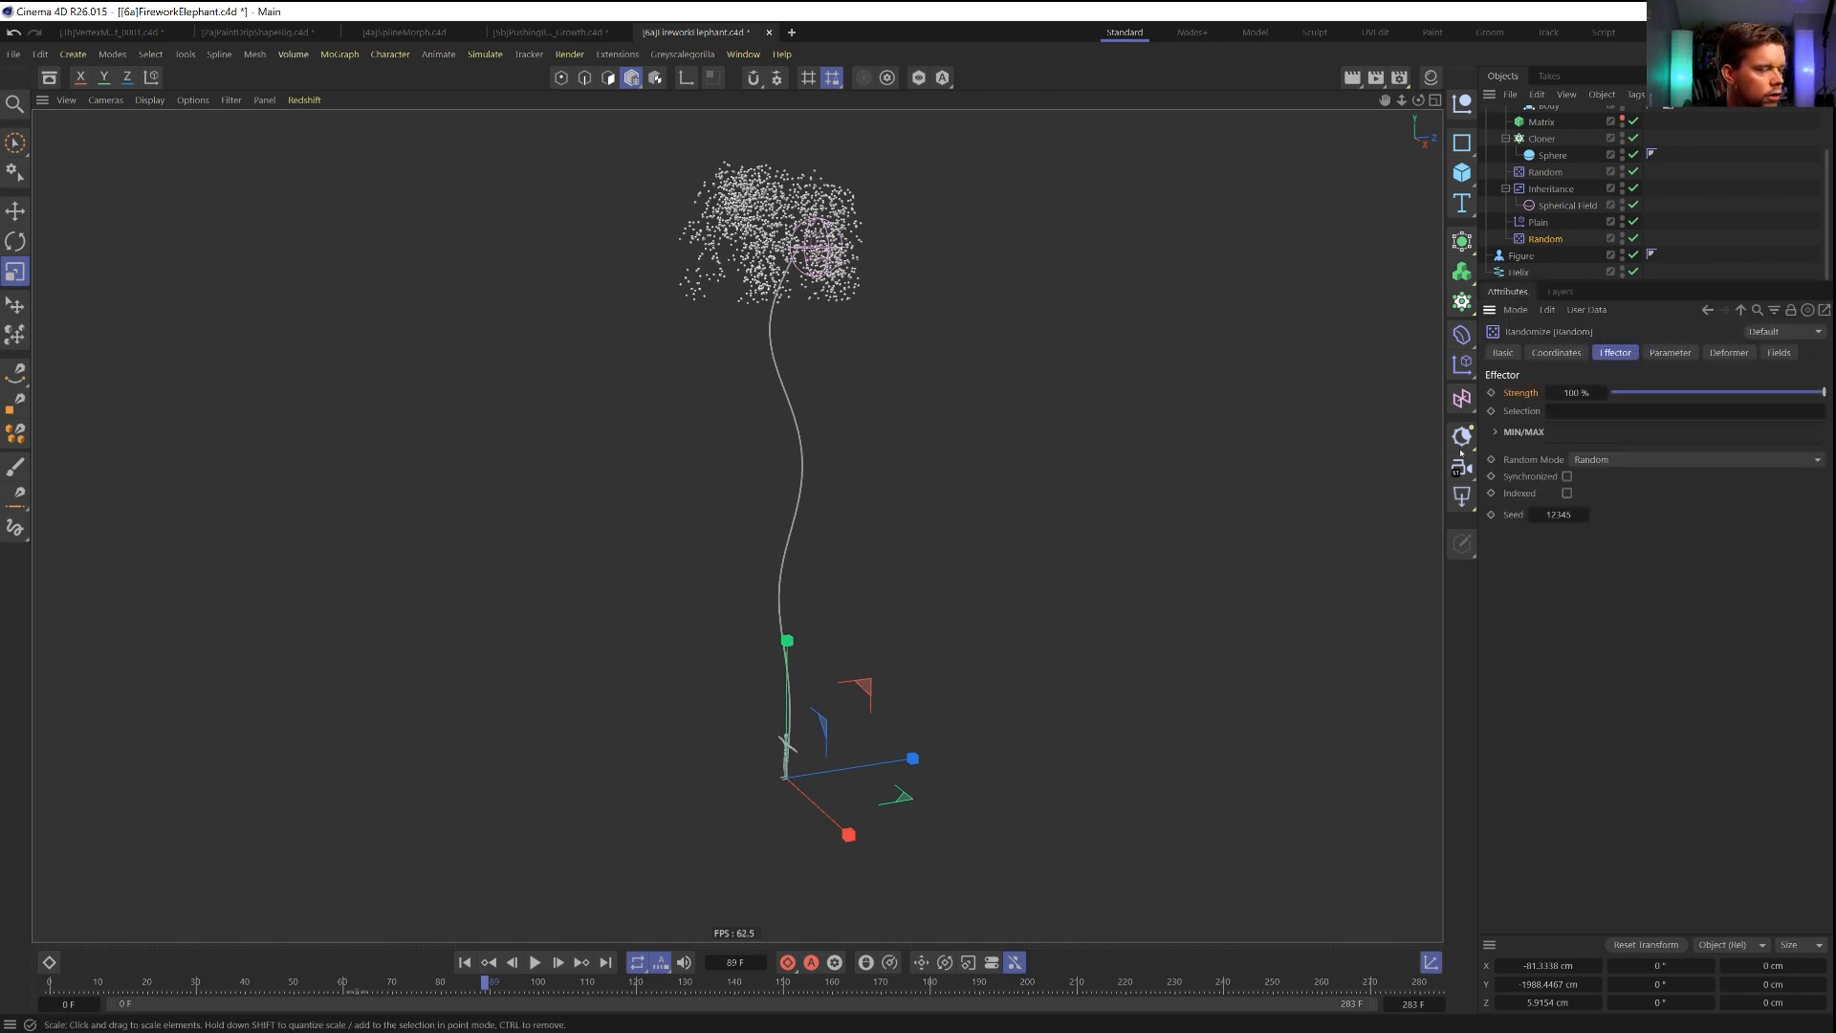
Set the new Random effector's strength to 0% and keyframe it at frame 83.
{"action": "left_click_drag", "start_coordinate": [1823, 392], "coordinate": [1473, 424]}
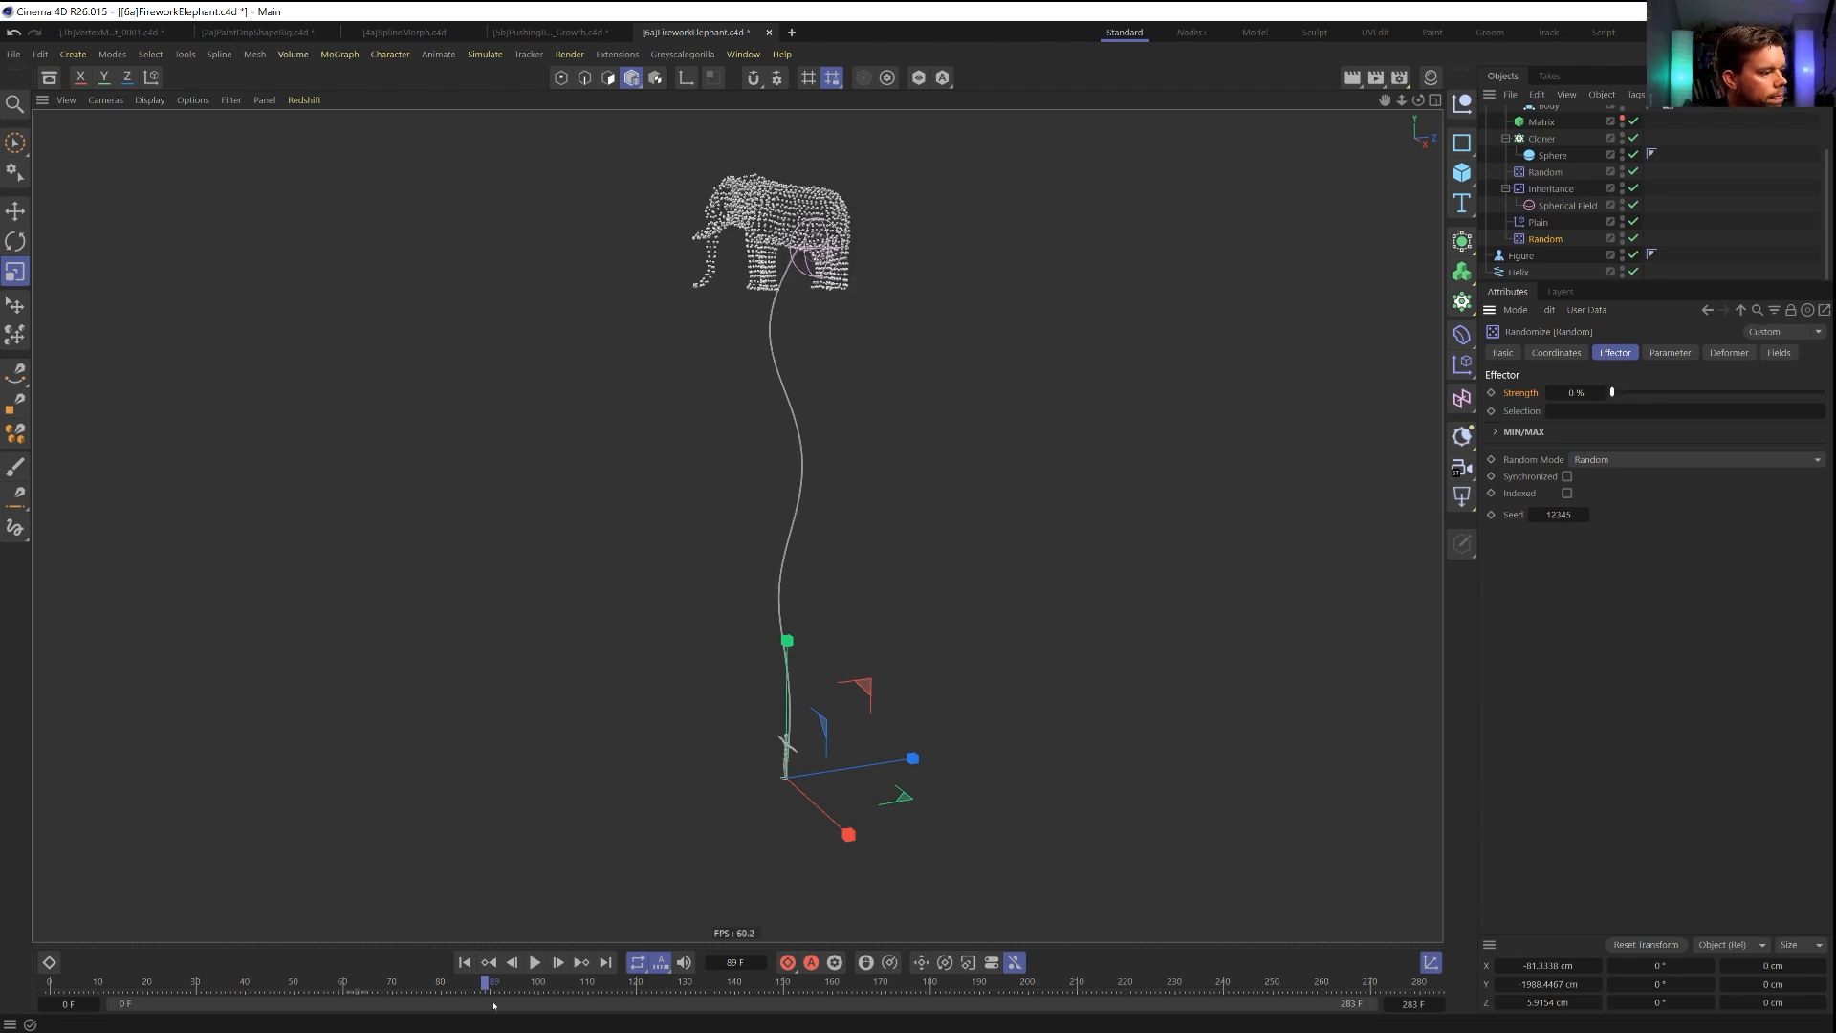
{"action": "mouse_move", "coordinate": [478, 985]}
{"action": "left_mouse_down"}
{"action": "mouse_move", "coordinate": [329, 998]}
{"action": "mouse_move", "coordinate": [456, 988]}
{"action": "left_mouse_up"}
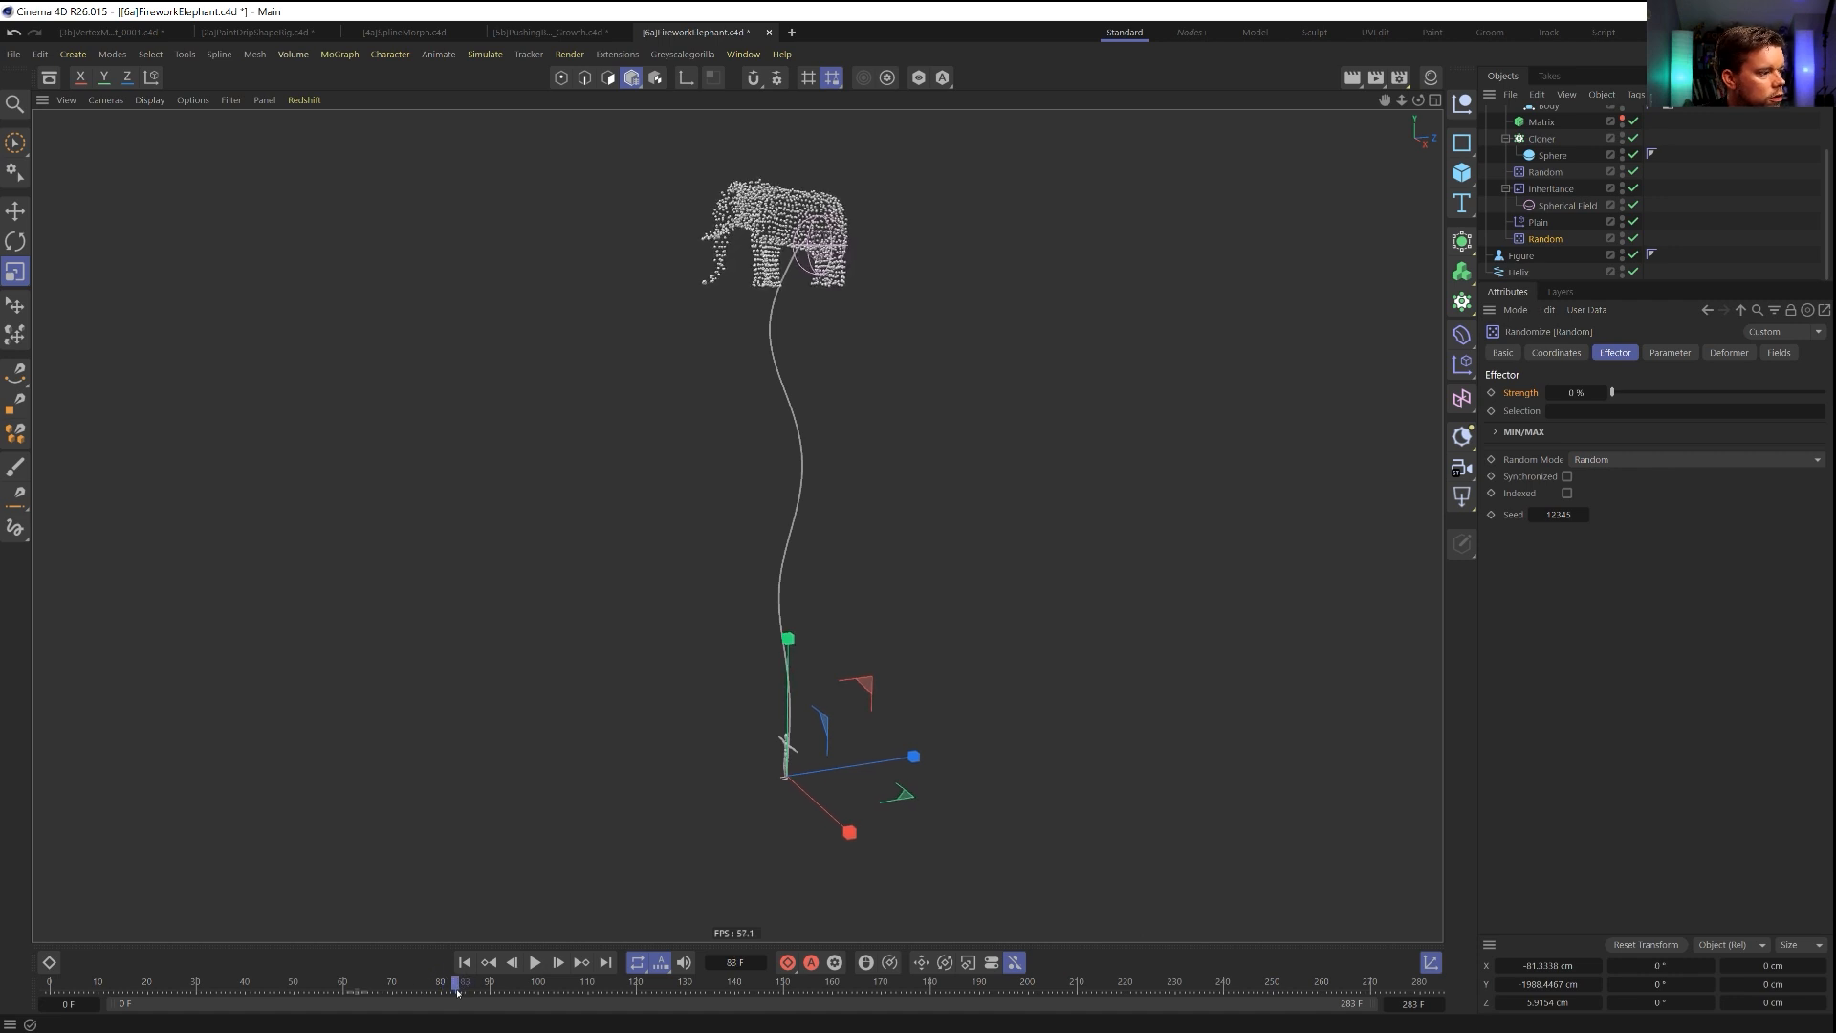
{"action": "left_click", "coordinate": [1491, 393]}
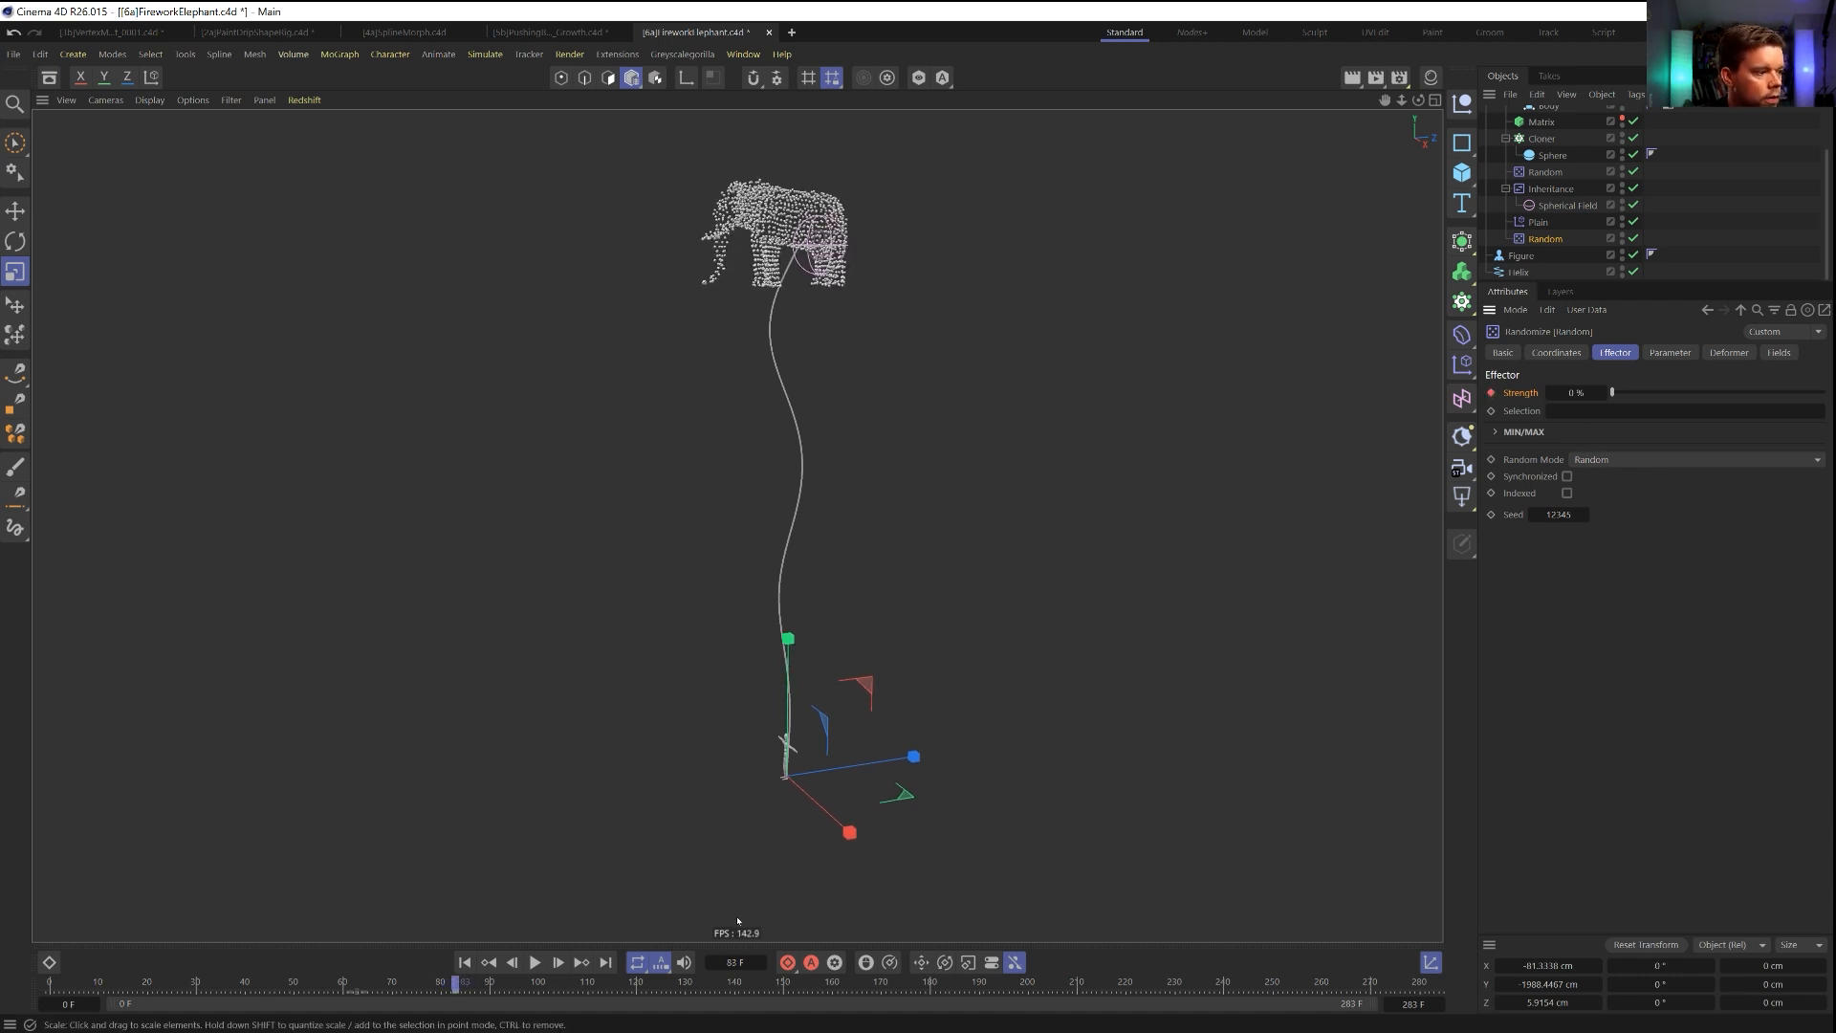
Keyframe the new Random effector's strength at 100% at frame 140 and play the animation from the start.
{"action": "left_click_drag", "start_coordinate": [456, 986], "coordinate": [733, 985]}
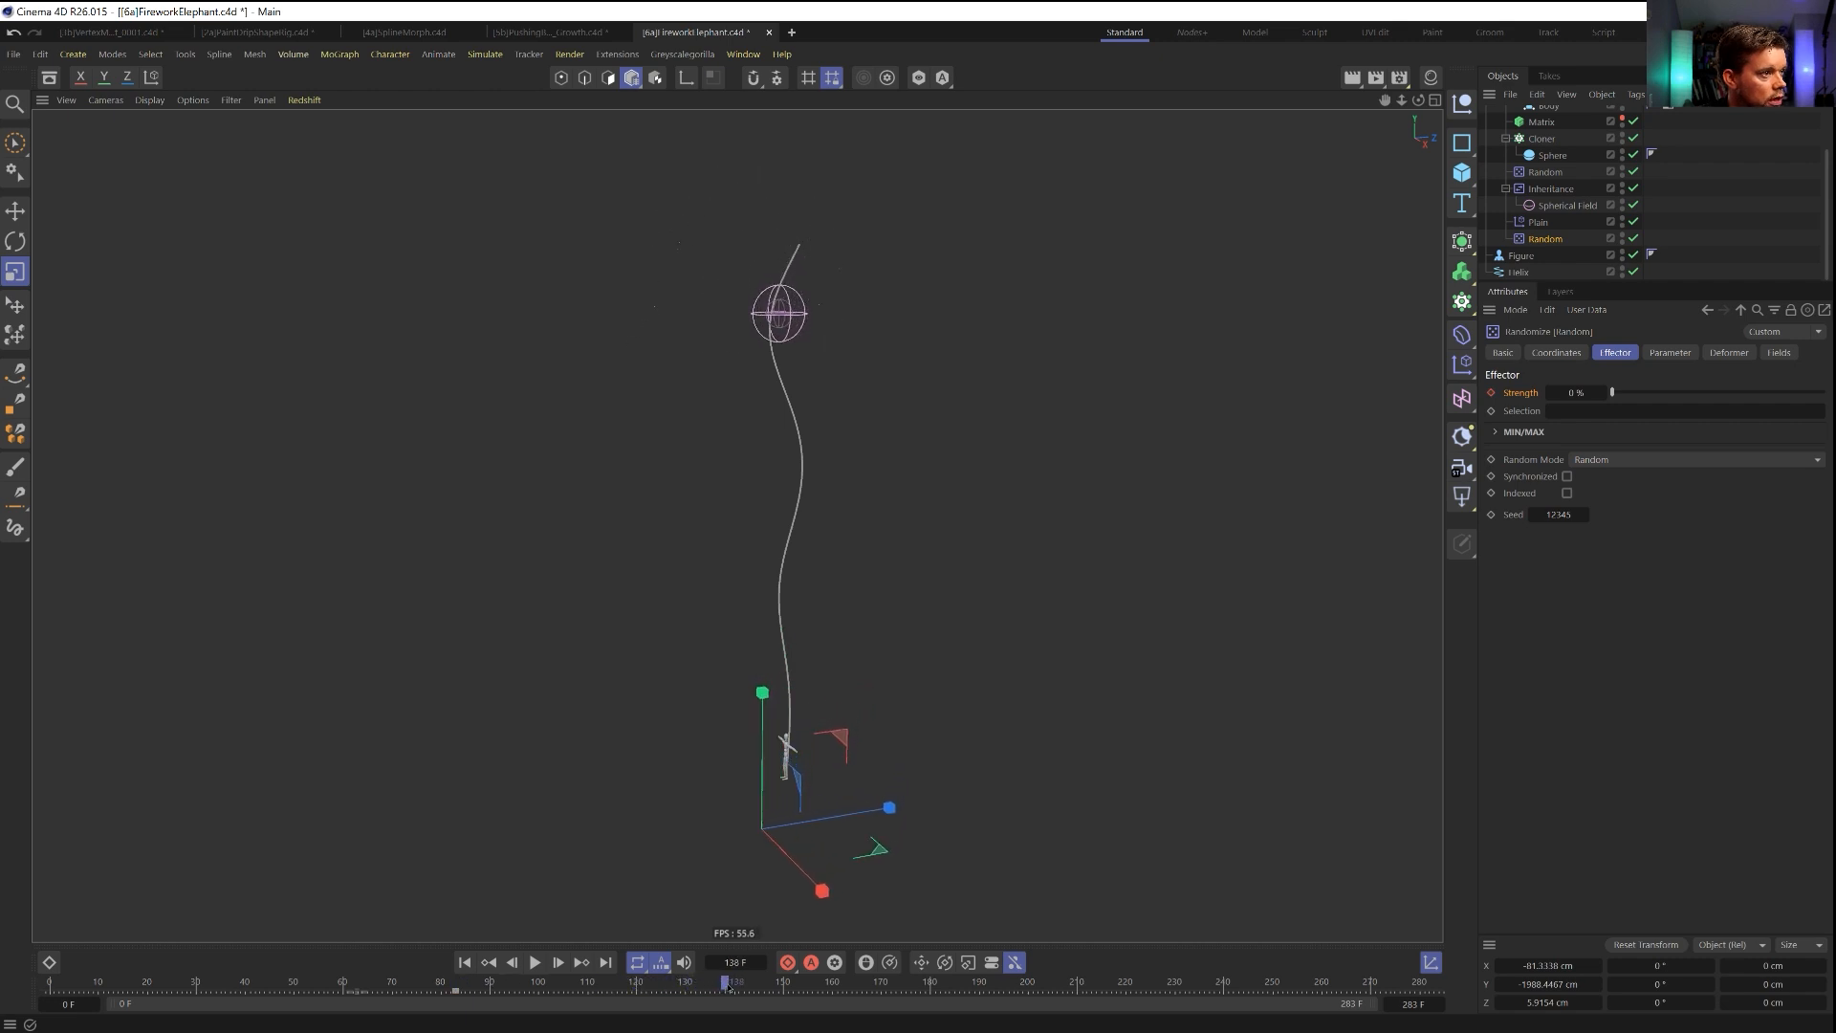
{"action": "left_click_drag", "start_coordinate": [1639, 392], "coordinate": [1825, 392]}
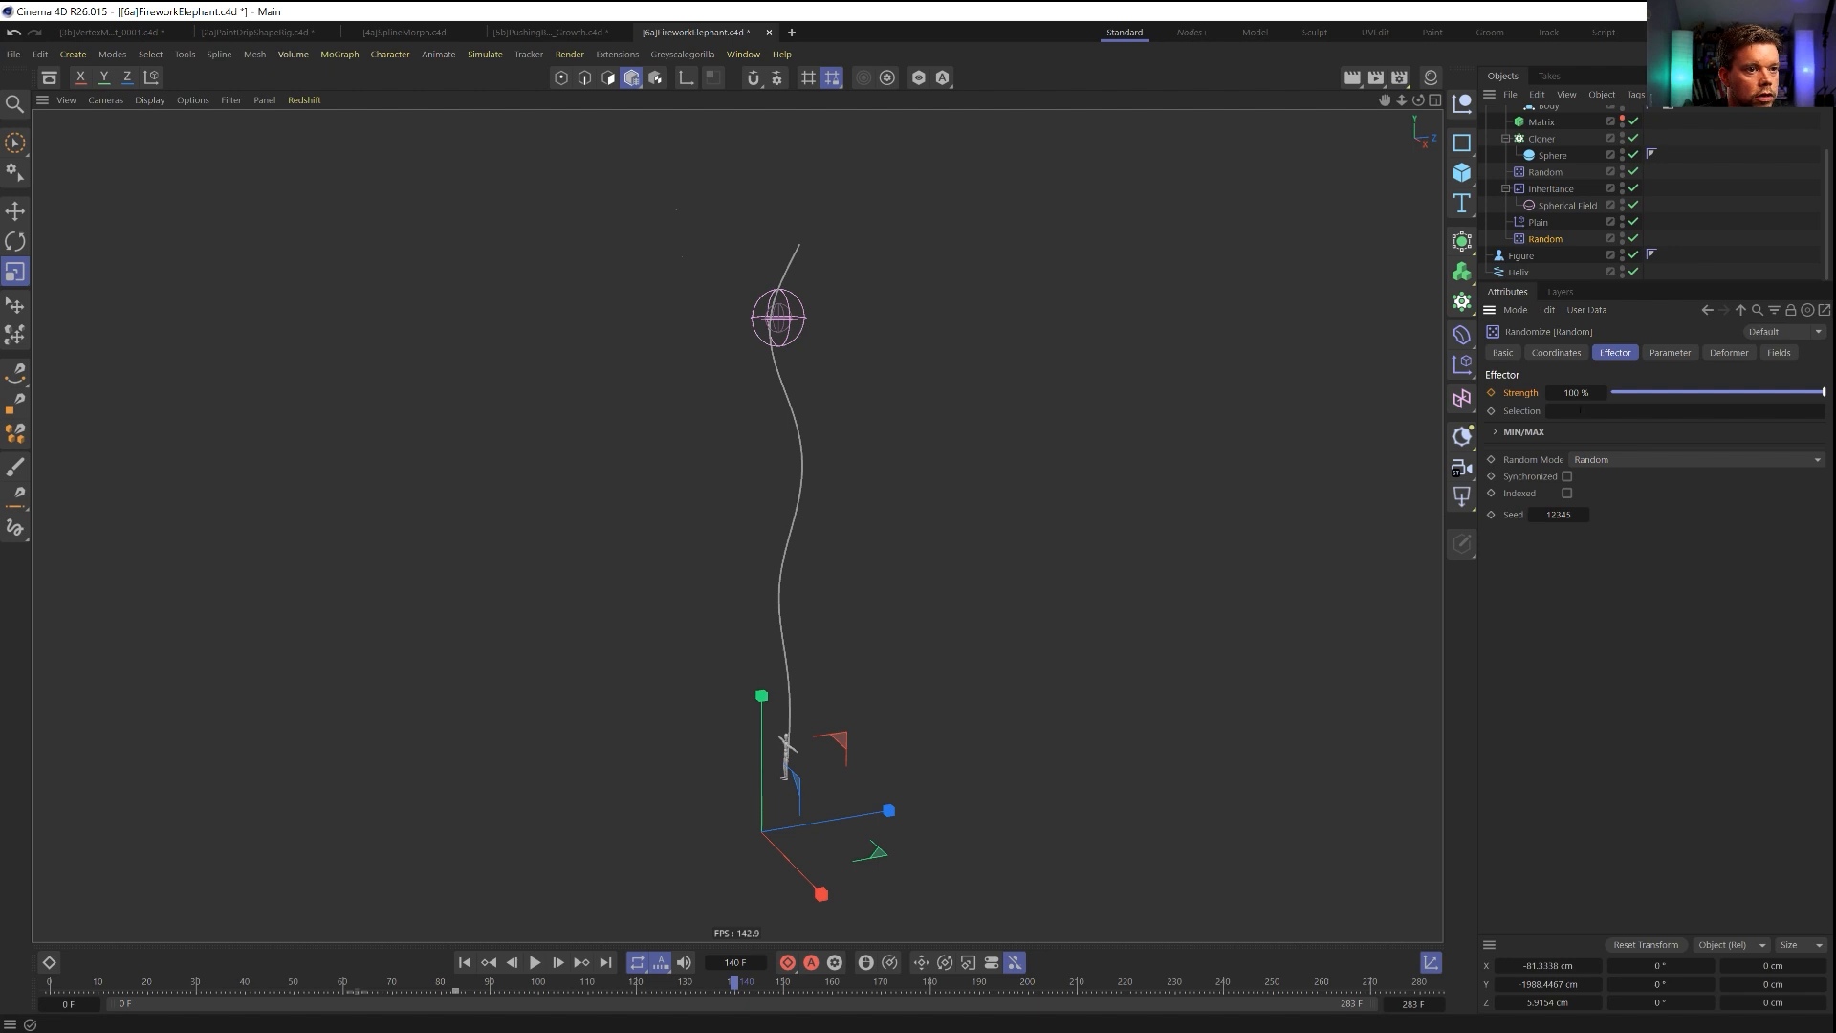
{"action": "key", "text": "ctrl+z"}
{"action": "left_click", "coordinate": [465, 962]}
{"action": "left_click", "coordinate": [536, 962]}
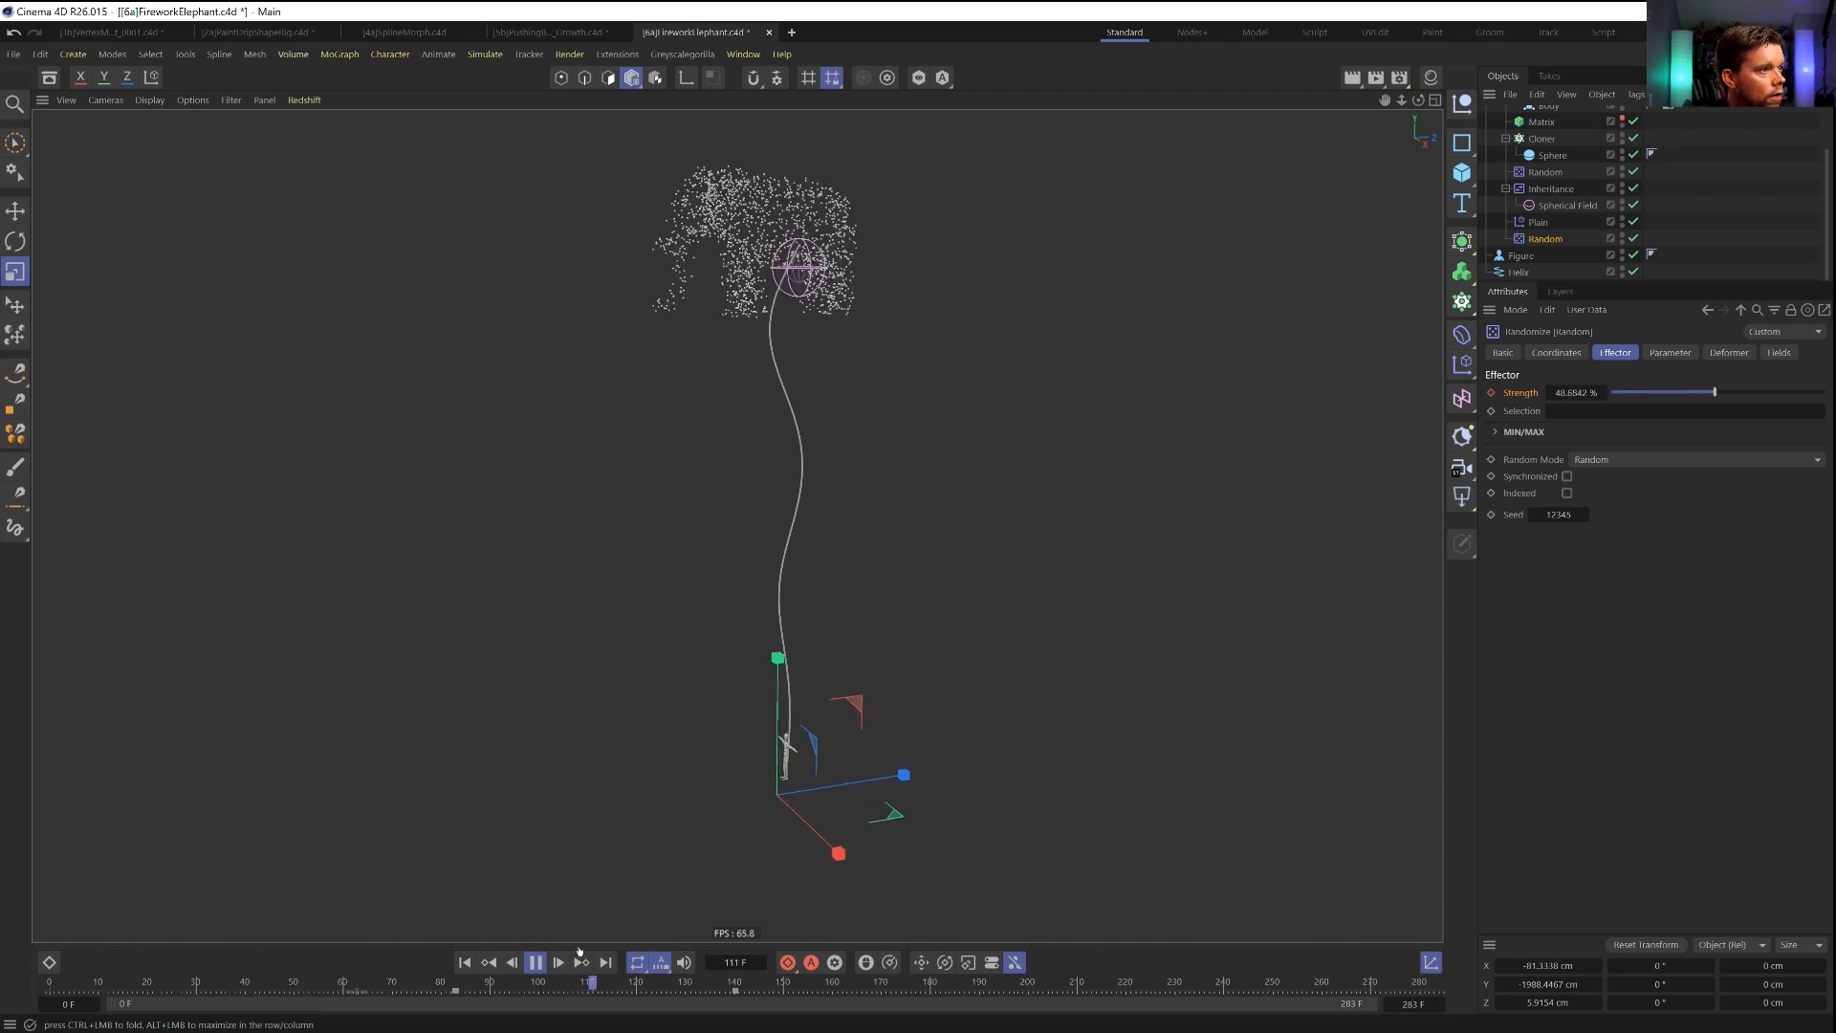
Deselect everything and hide the Helix spline and the Spherical Field in the viewport.
{"action": "left_click", "coordinate": [1739, 239]}
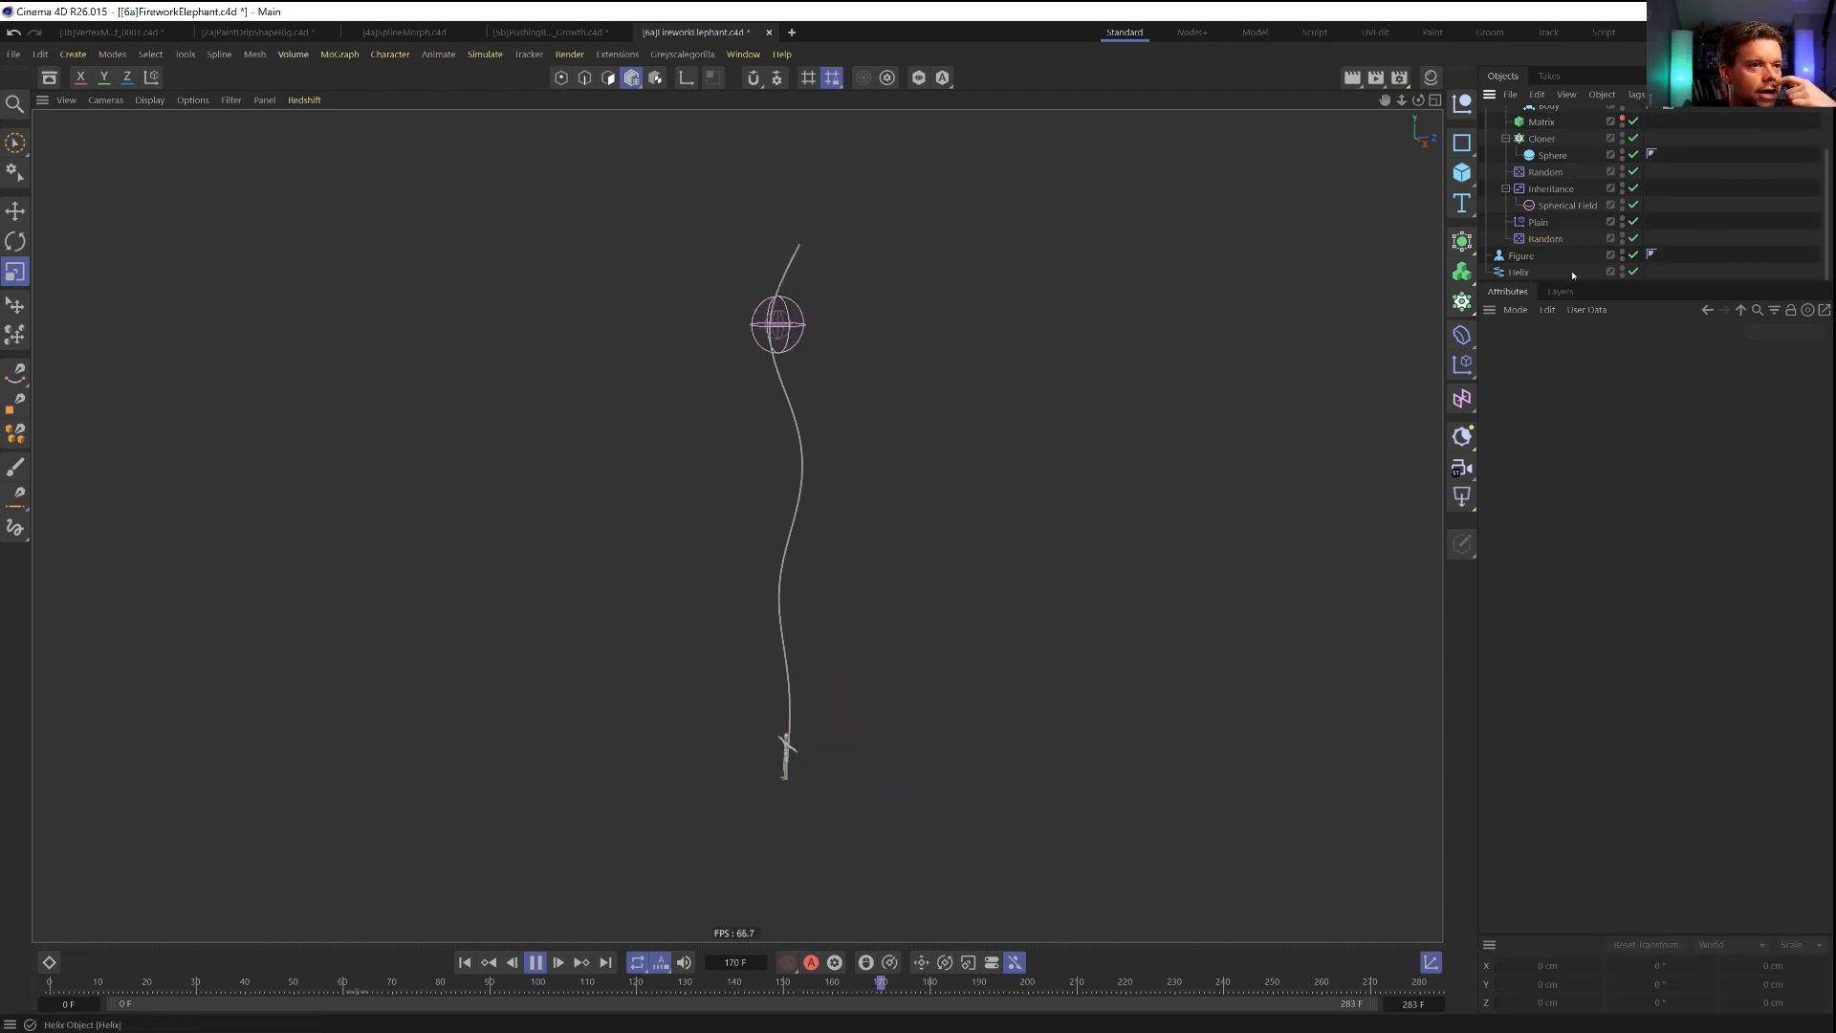
{"action": "left_click", "coordinate": [1623, 270]}
{"action": "scroll", "coordinate": [1626, 264], "scroll_direction": "up", "scroll_amount": 2}
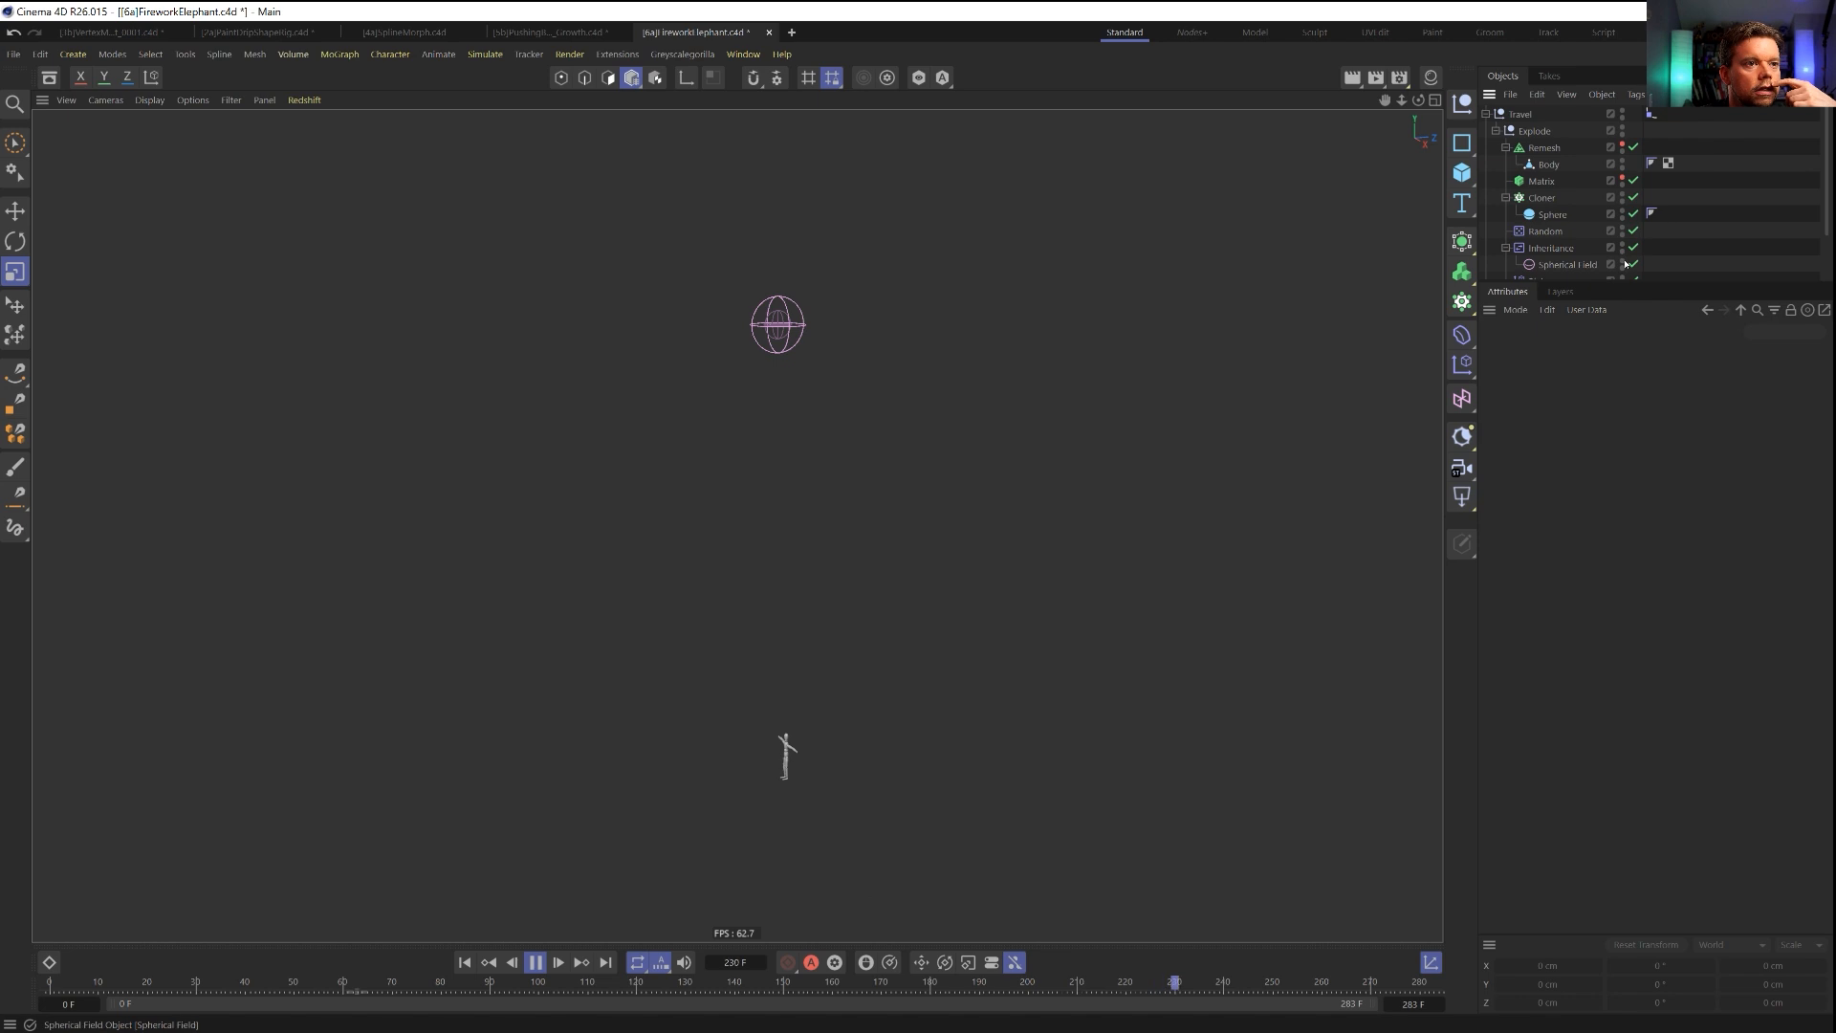
{"action": "left_click", "coordinate": [1623, 265]}
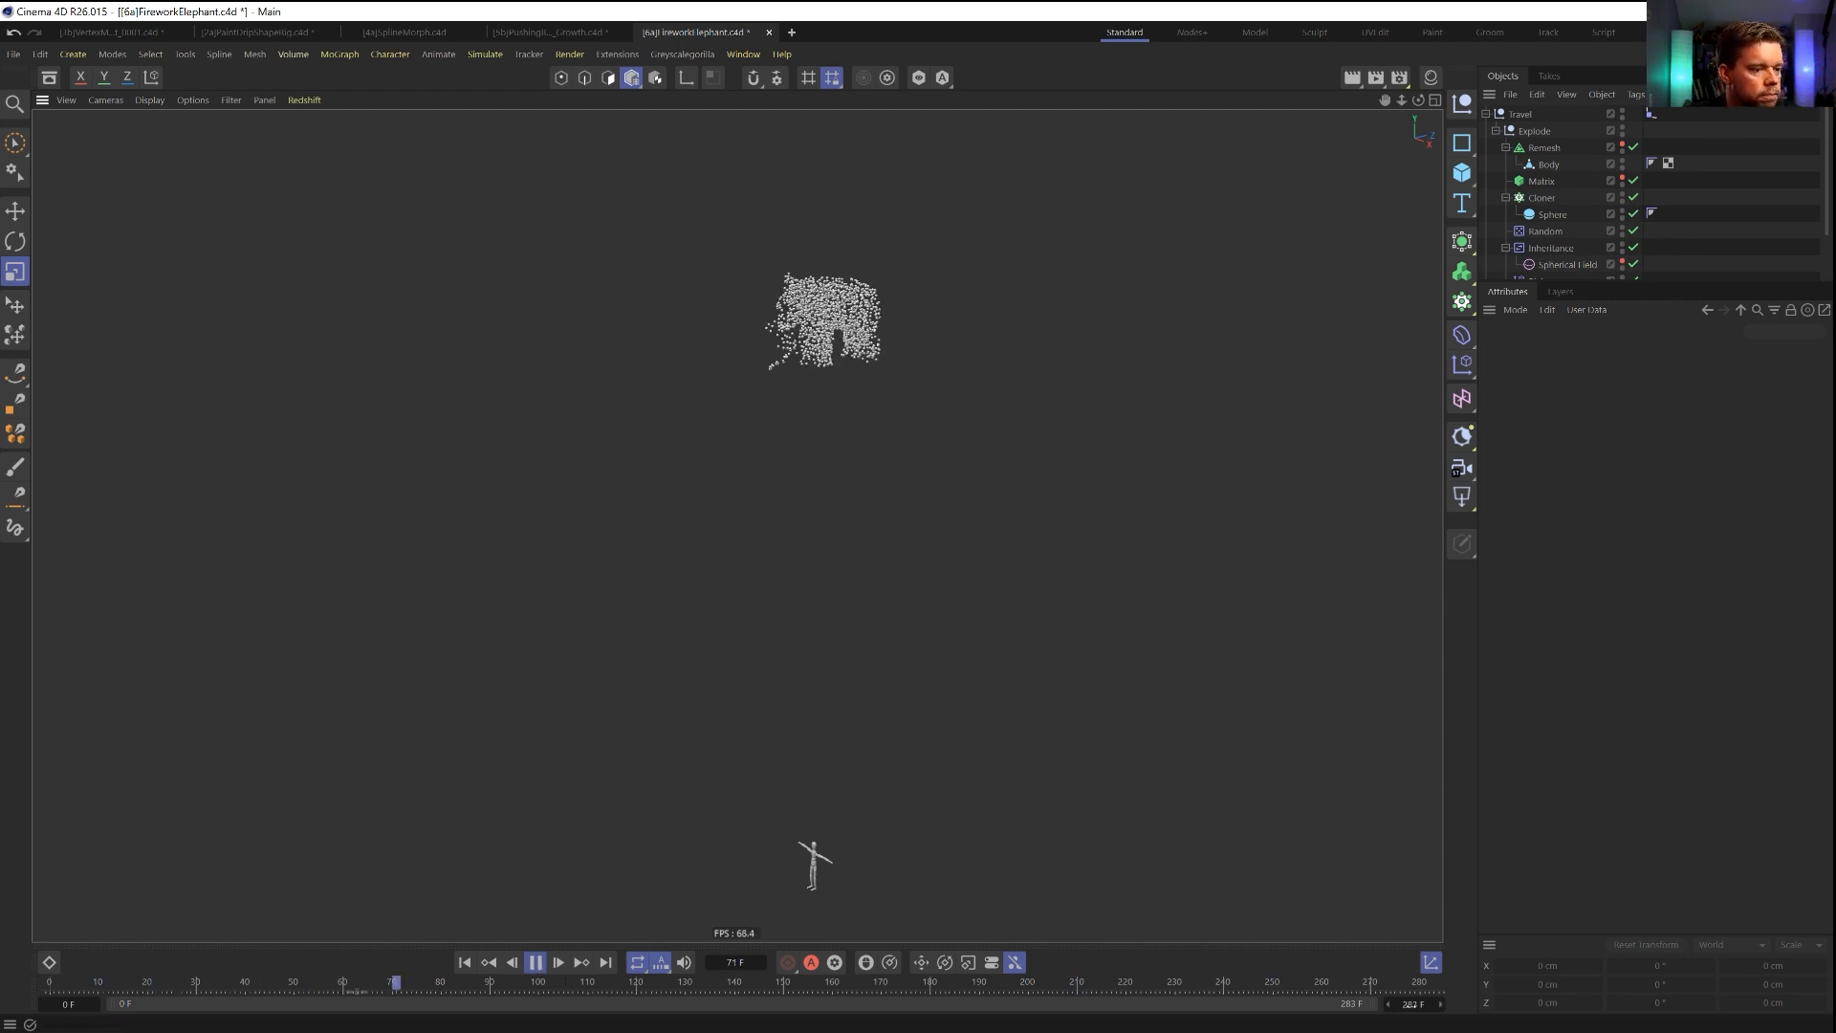
Shorten the timeline to end at frame 147 and play the trimmed animation.
{"action": "left_click", "coordinate": [532, 966]}
{"action": "left_click_drag", "start_coordinate": [1411, 1004], "coordinate": [1358, 1005]}
{"action": "left_click_drag", "start_coordinate": [1411, 1004], "coordinate": [1417, 1005]}
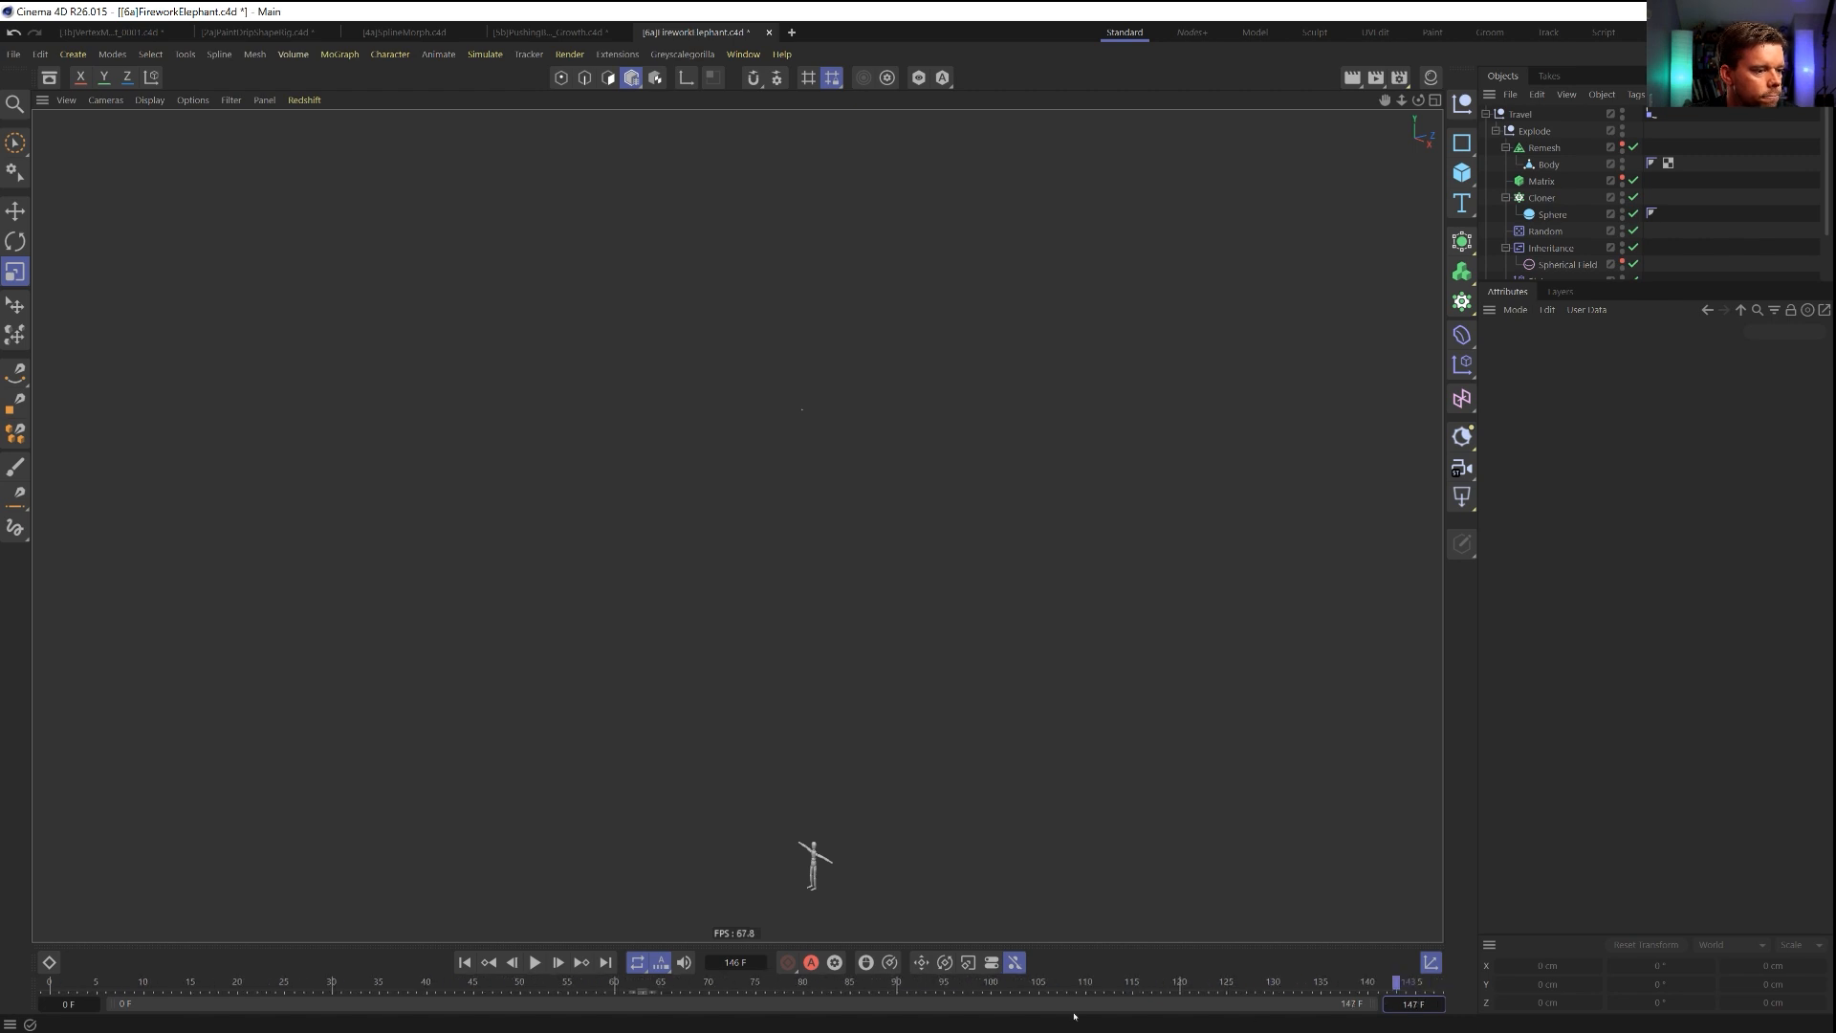
{"action": "left_click", "coordinate": [535, 963]}
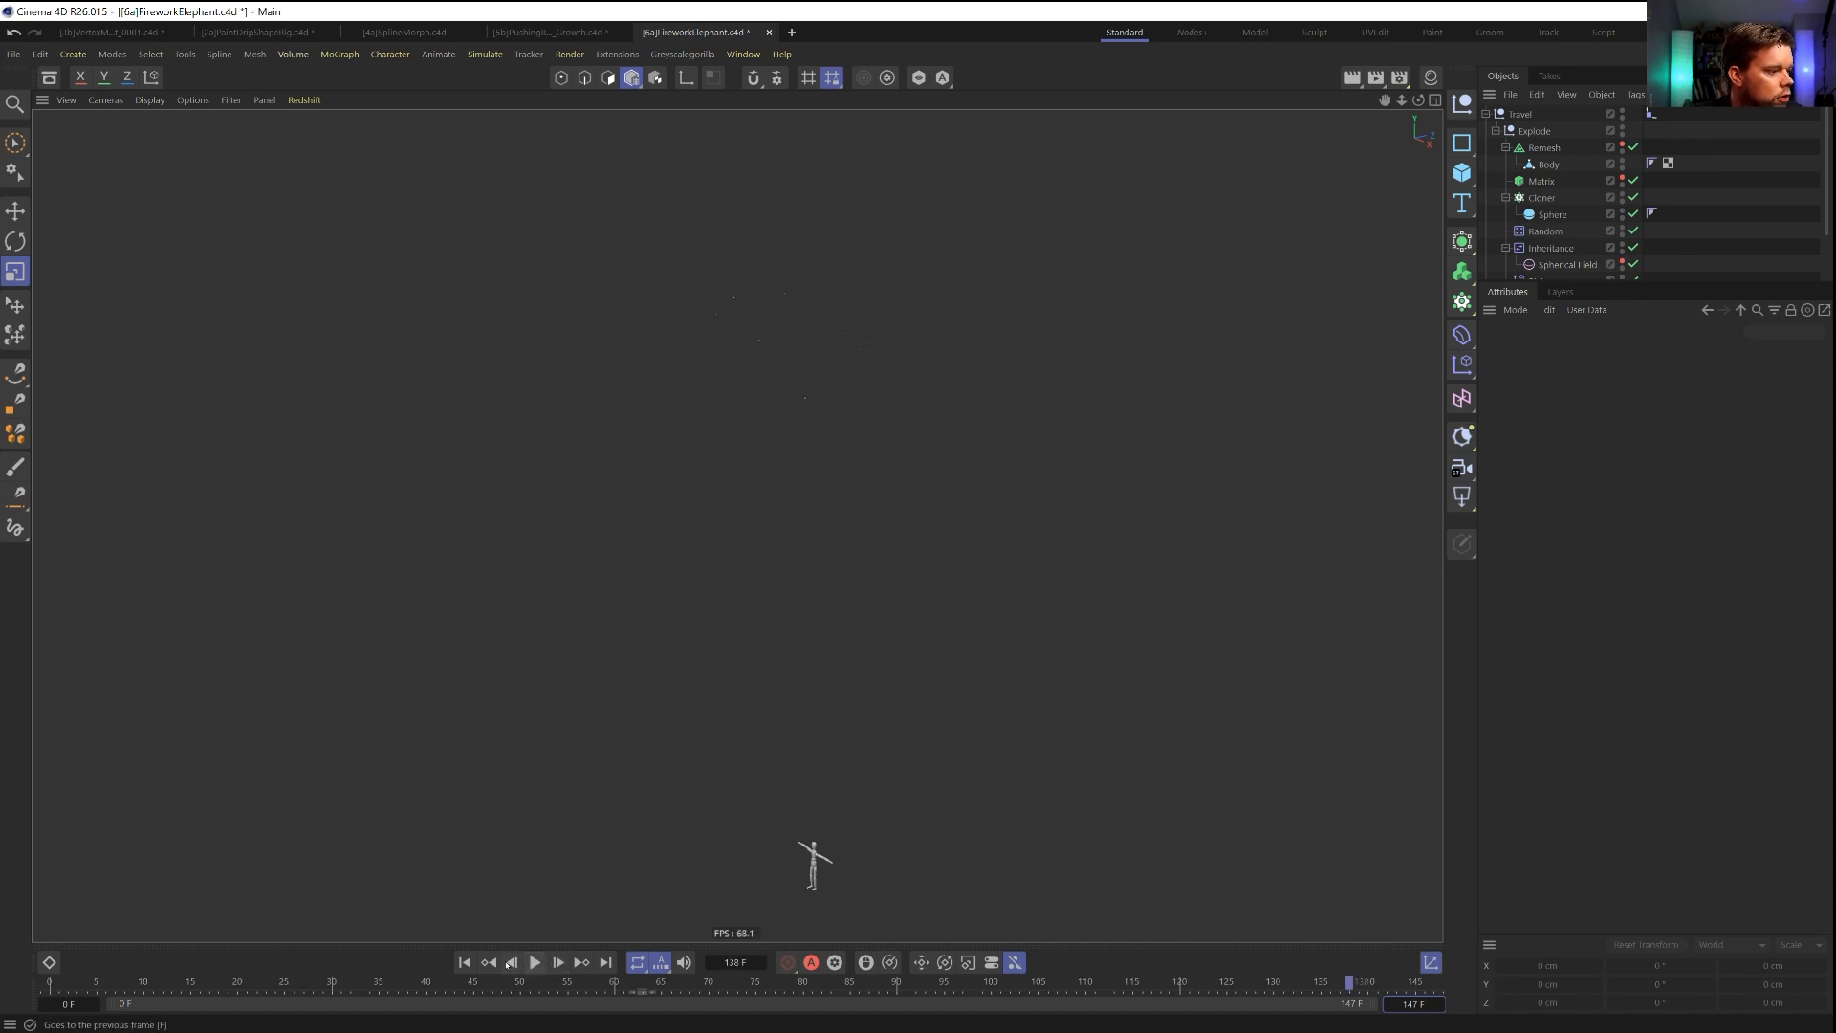
Move the first strength key of the Random effector below Plain to frame 81 and scrub back to frame 68.
{"action": "left_click_drag", "start_coordinate": [1566, 281], "coordinate": [1566, 362]}
{"action": "left_click", "coordinate": [1546, 297]}
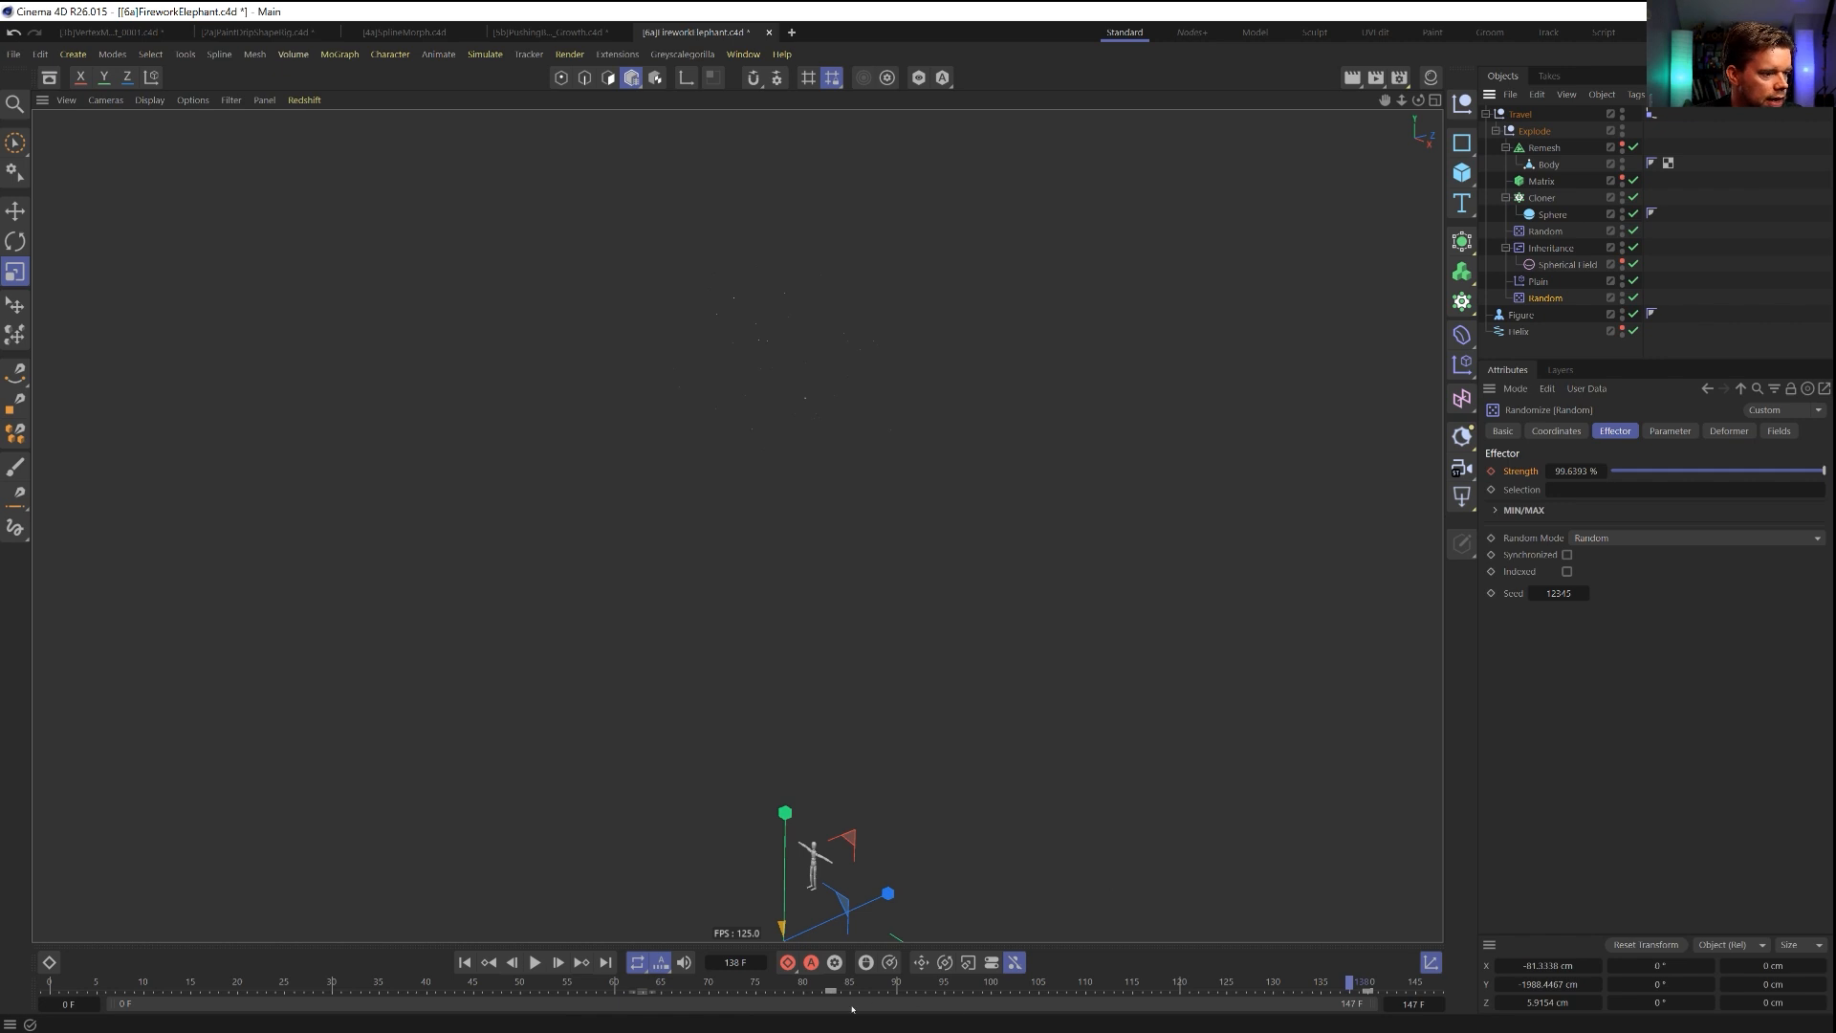
{"action": "left_click_drag", "start_coordinate": [830, 989], "coordinate": [783, 988]}
{"action": "left_click", "coordinate": [785, 992]}
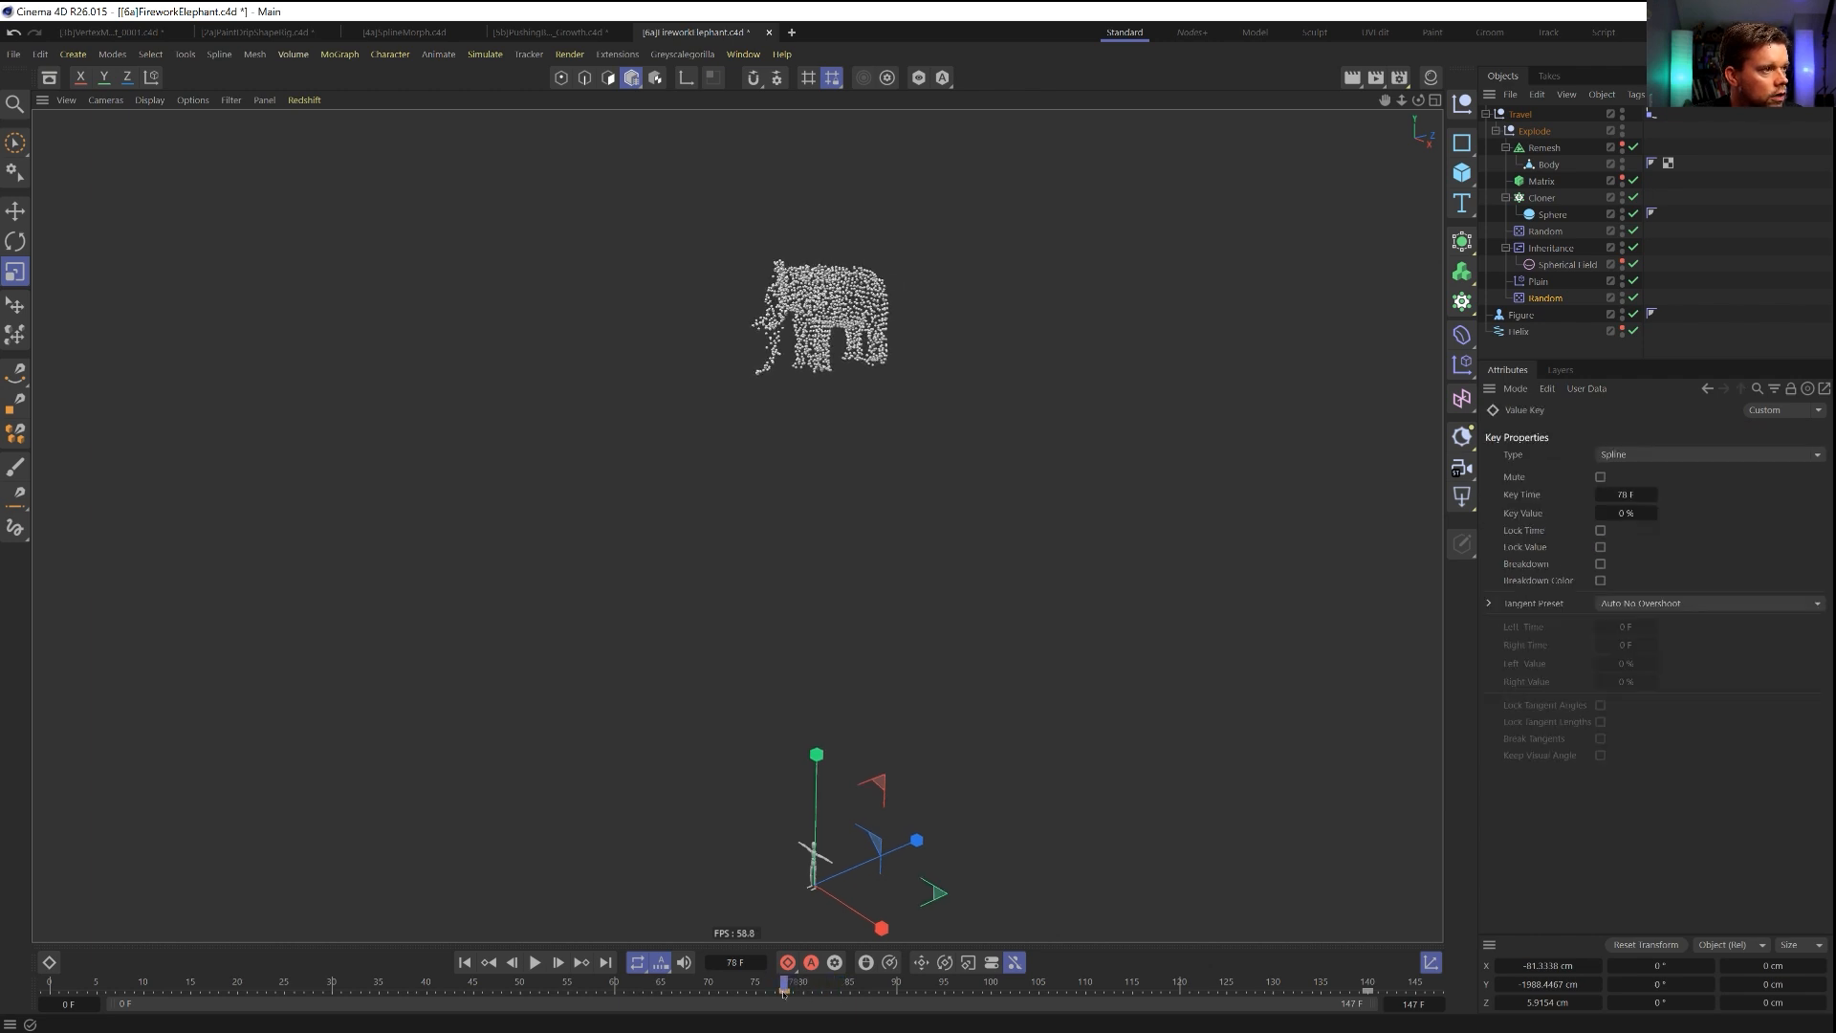
{"action": "left_click_drag", "start_coordinate": [803, 986], "coordinate": [689, 985]}
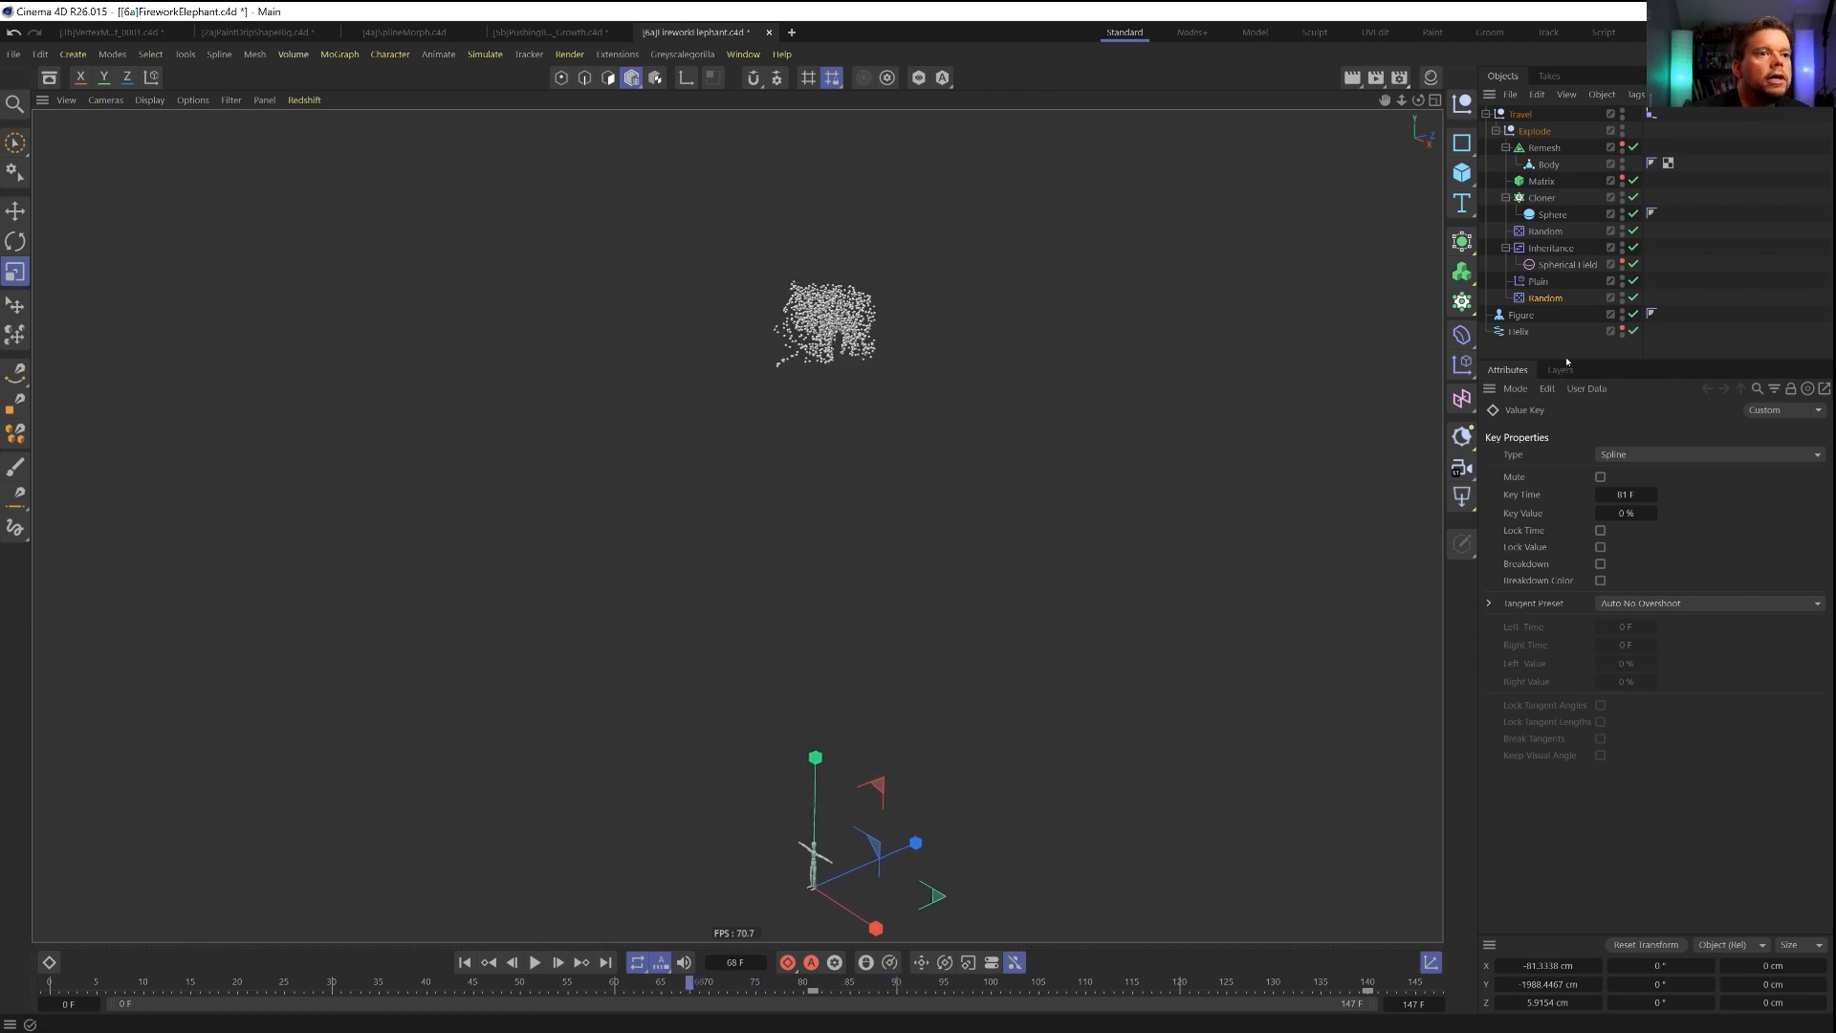
Add a Tracer for the Cloner and place it directly below the Cloner in the Explode group.
{"action": "left_click", "coordinate": [1559, 198]}
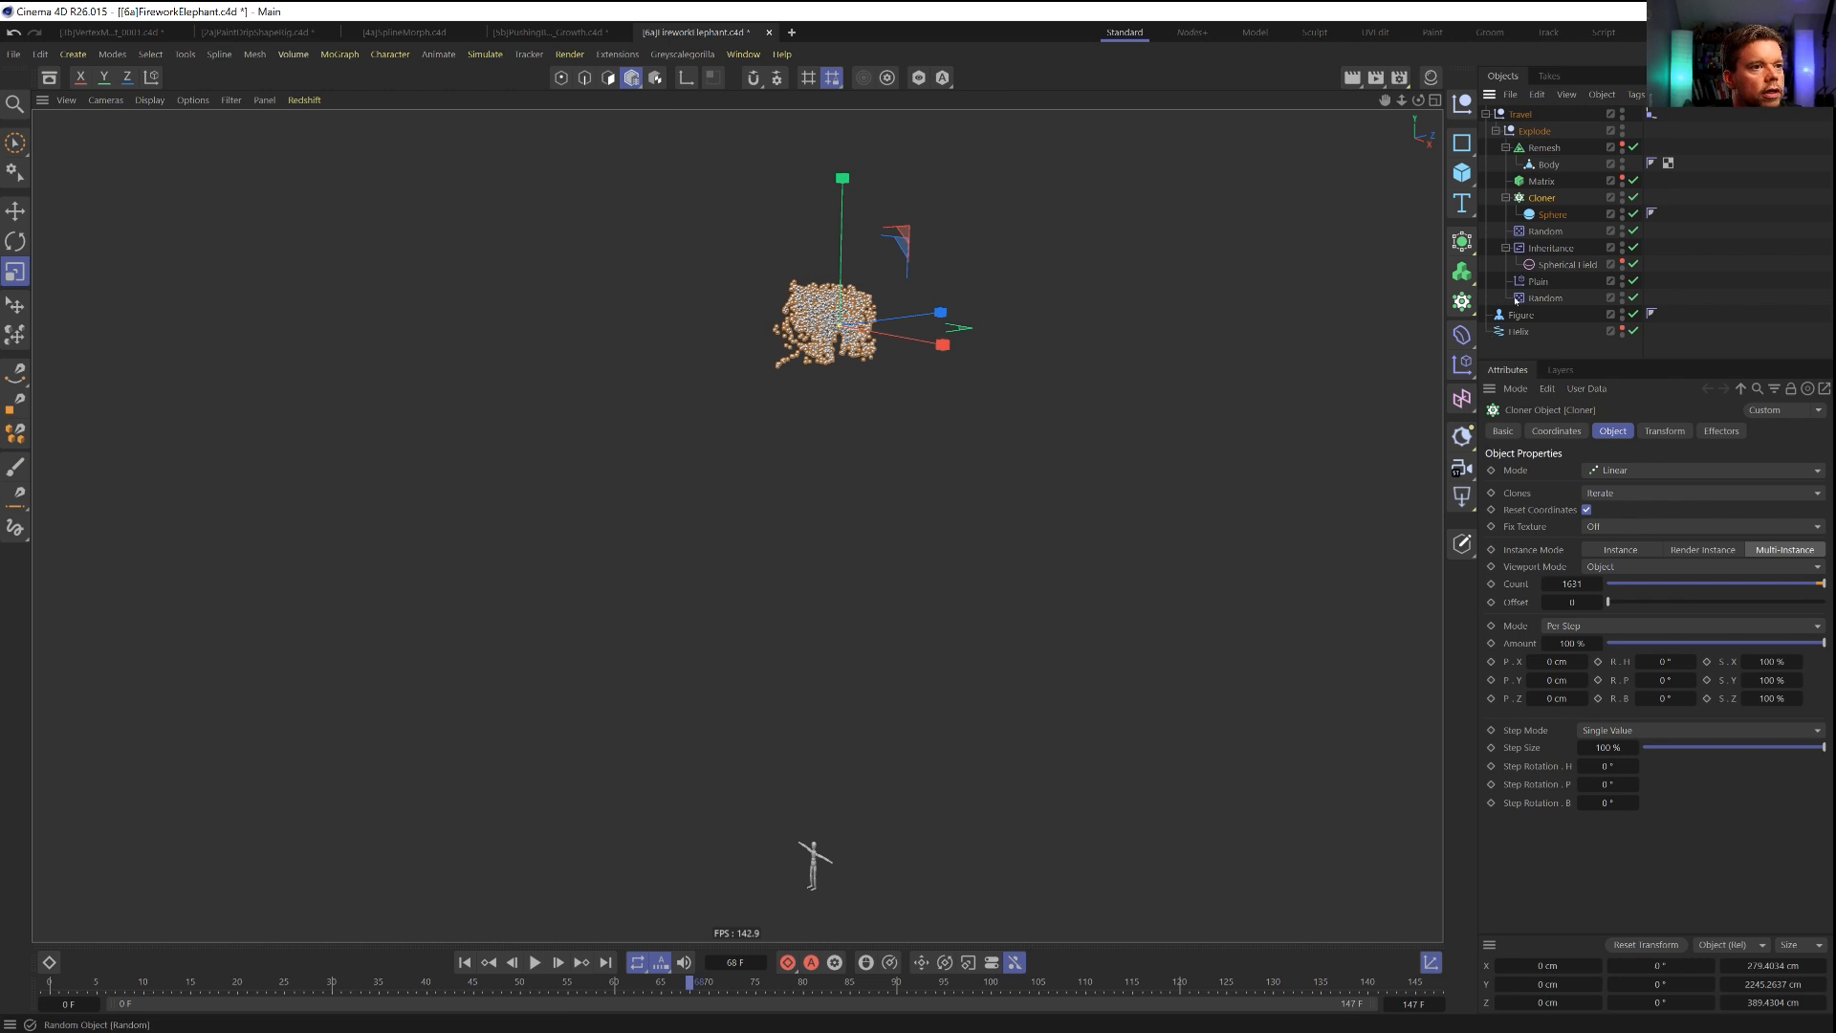
{"action": "left_click", "coordinate": [1462, 302]}
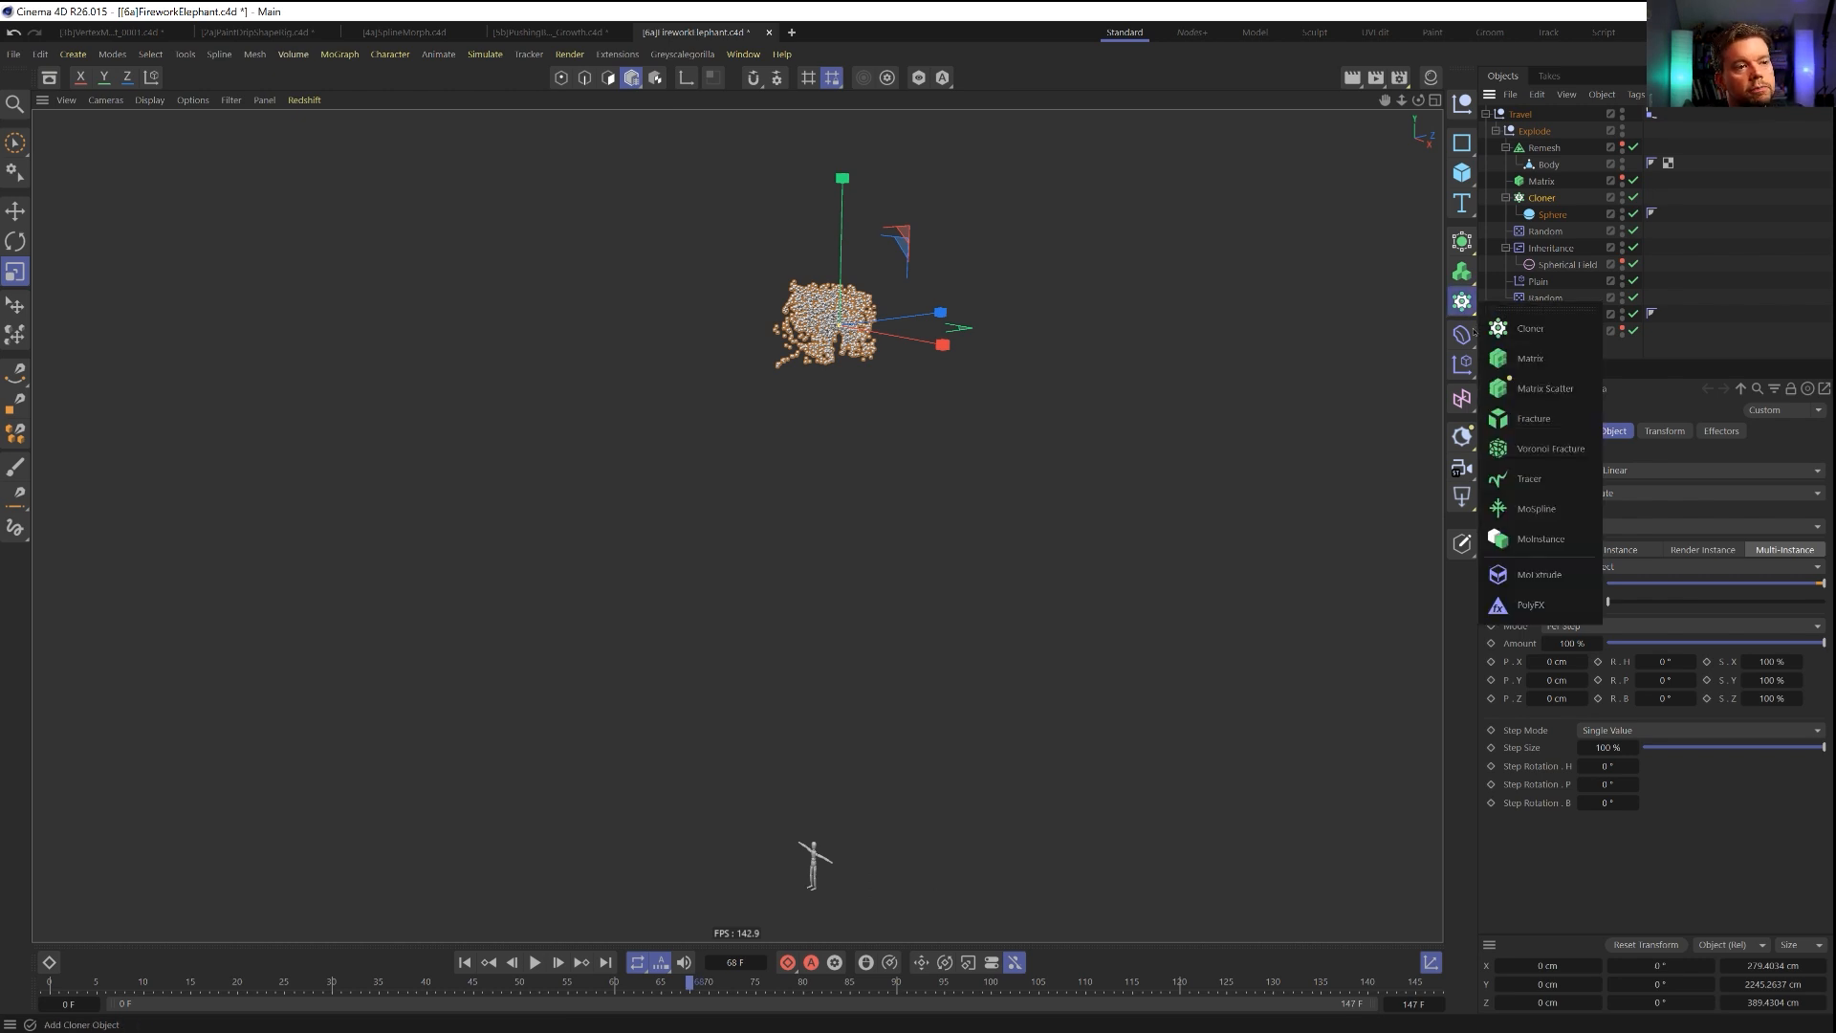
{"action": "left_click", "coordinate": [1541, 469]}
{"action": "left_click_drag", "start_coordinate": [1518, 115], "coordinate": [1540, 242]}
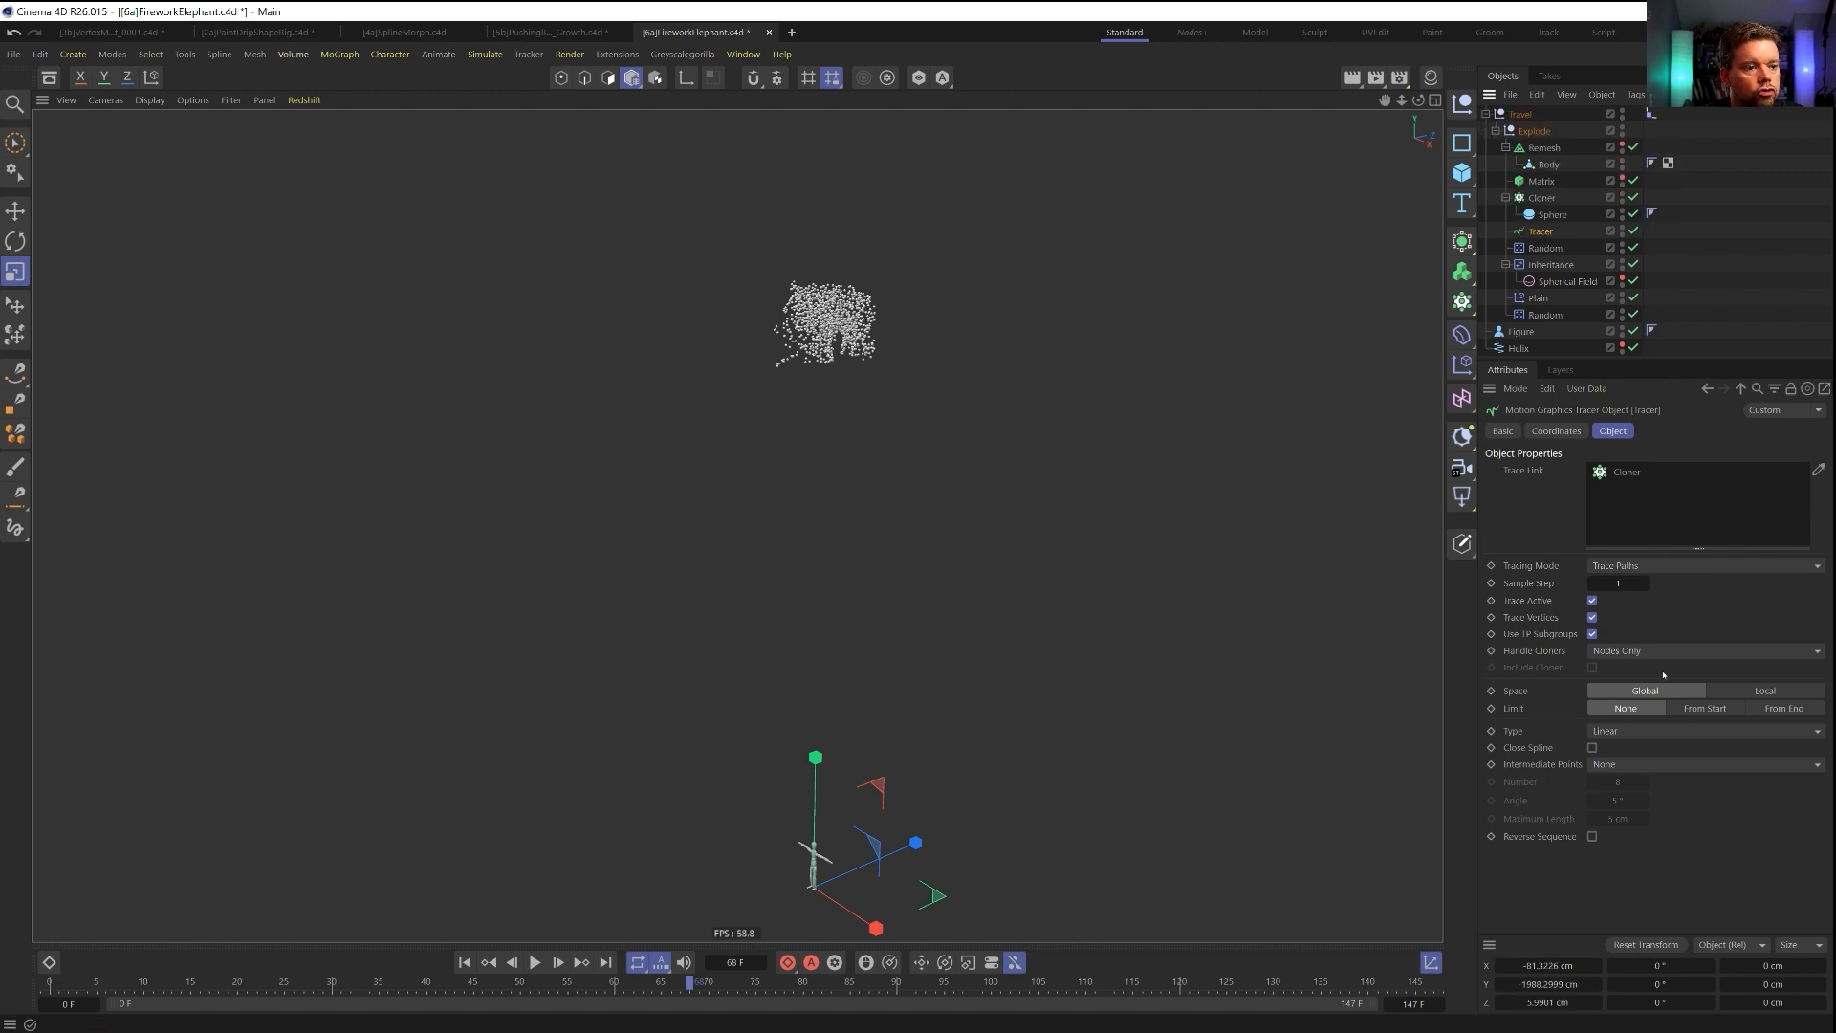
Limit the Tracer's paths From End with an amount of 11, turn off Trace Vertices, and play the trails.
{"action": "left_click", "coordinate": [1777, 709]}
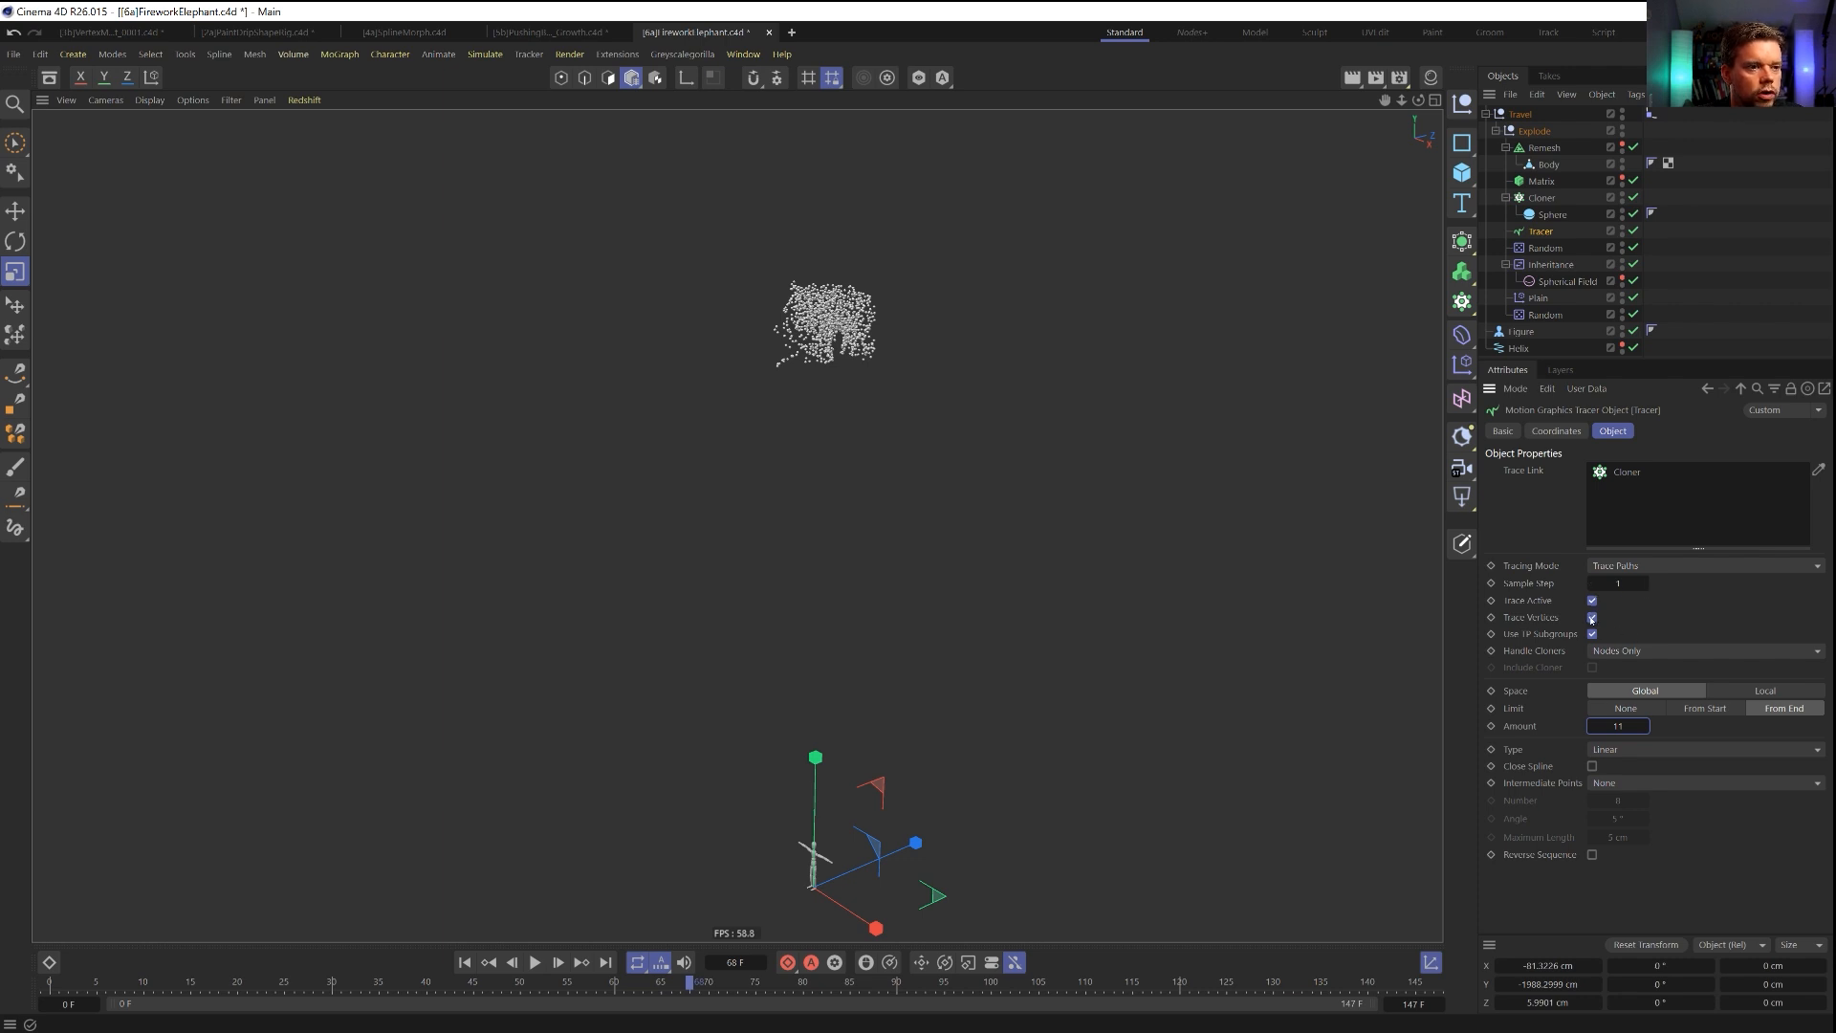
{"action": "left_click", "coordinate": [535, 962]}
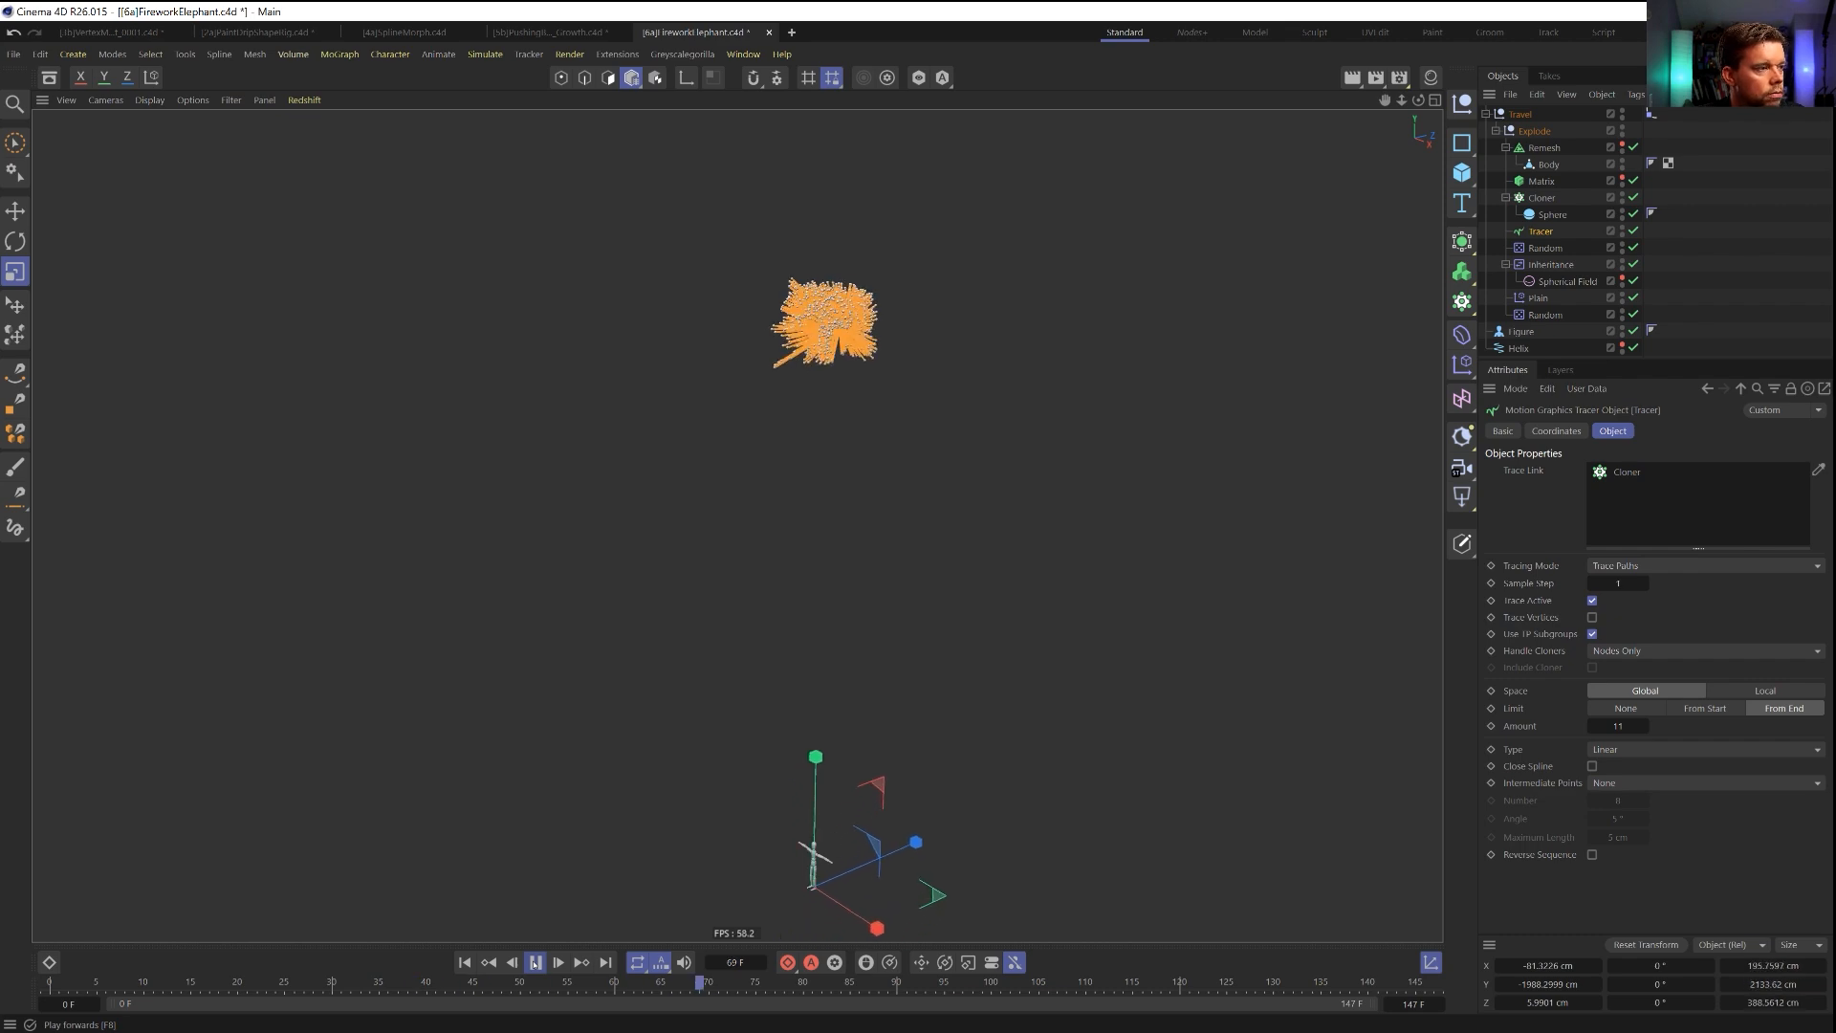
{"action": "left_click", "coordinate": [534, 964]}
Play the trails further to frame 126 and move the Tracer out of the Explode group to the top of the object hierarchy.
{"action": "right_click_drag", "start_coordinate": [806, 318], "coordinate": [886, 317], "text": "alt"}
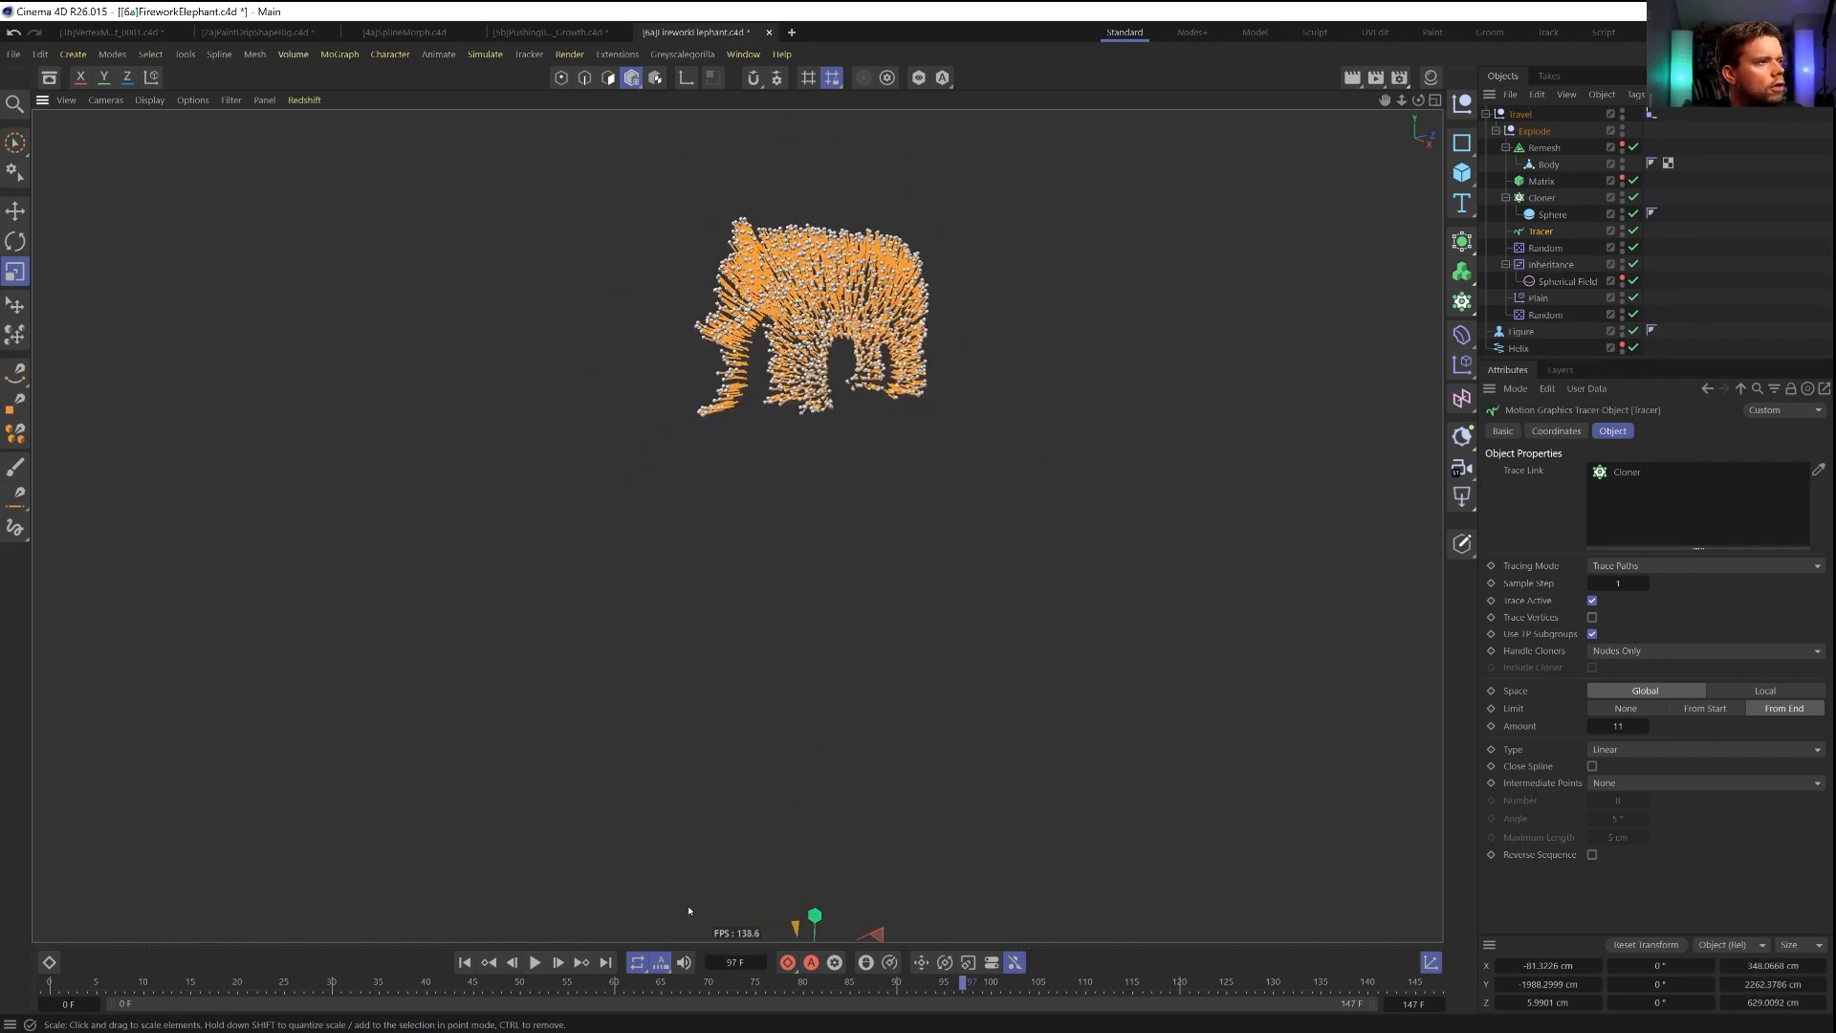
{"action": "left_click", "coordinate": [539, 963]}
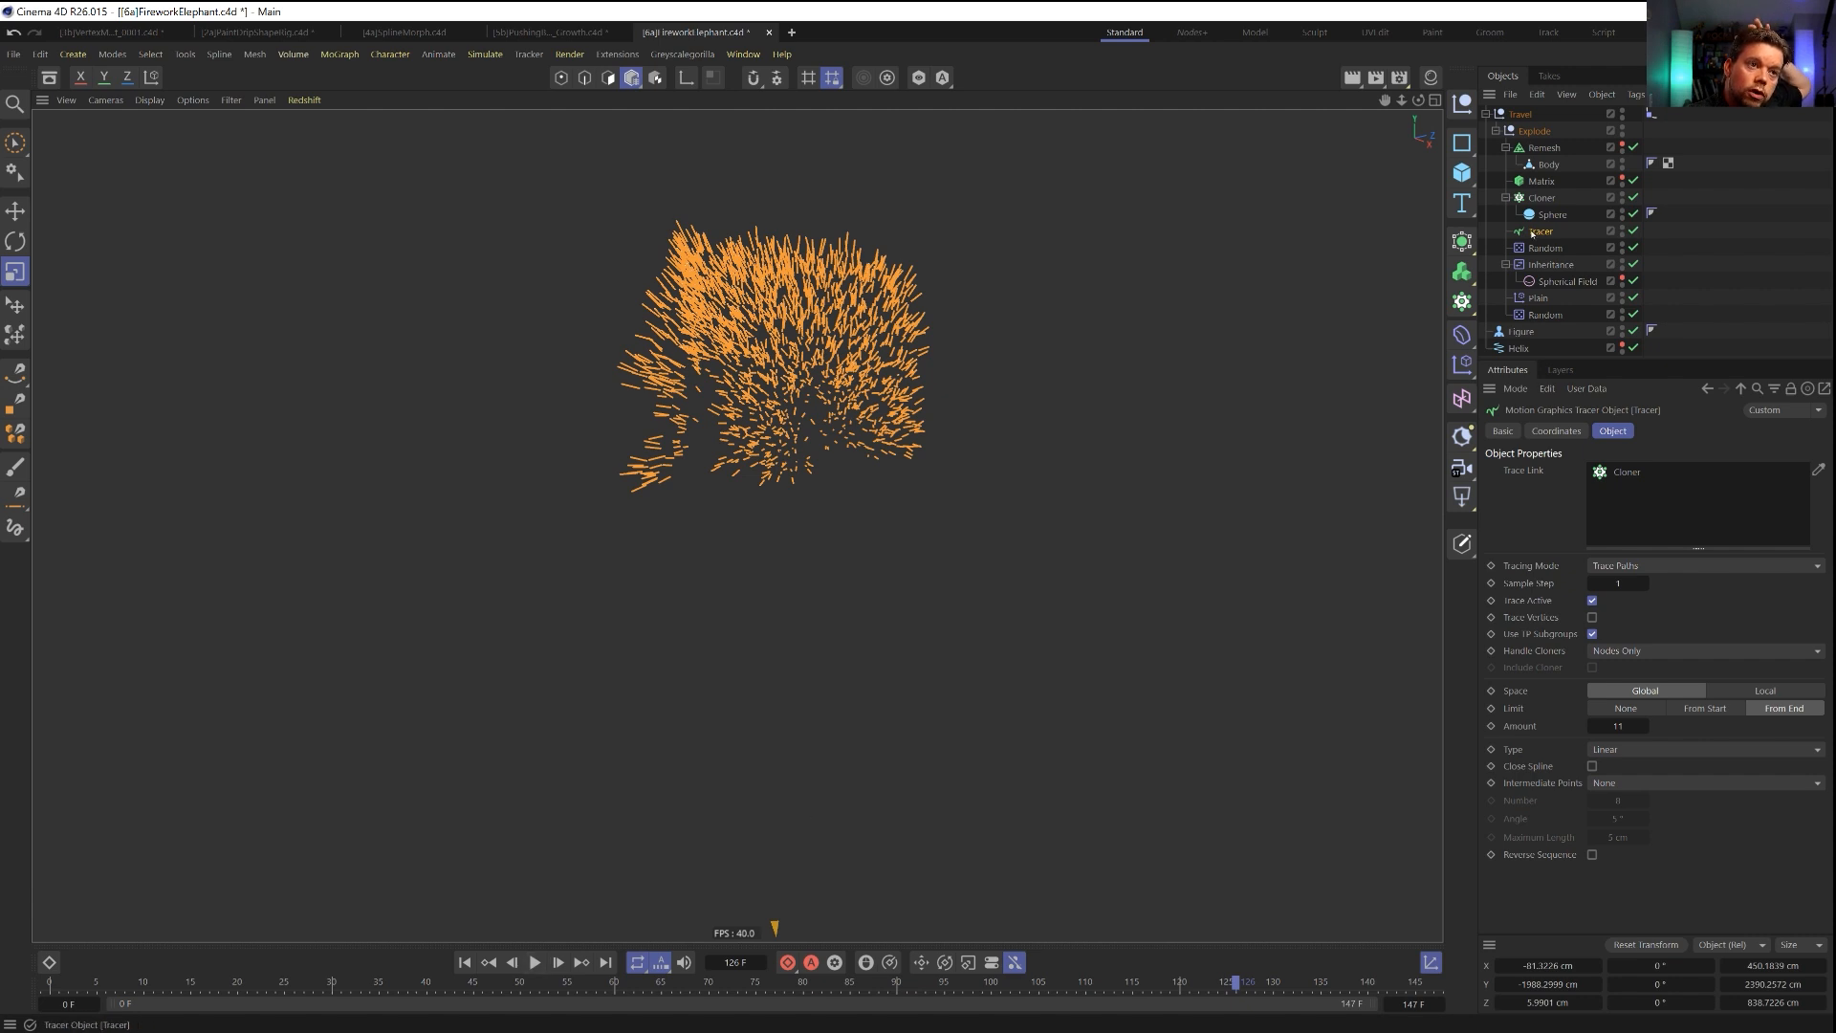
{"action": "left_click_drag", "start_coordinate": [1516, 125], "coordinate": [1516, 117]}
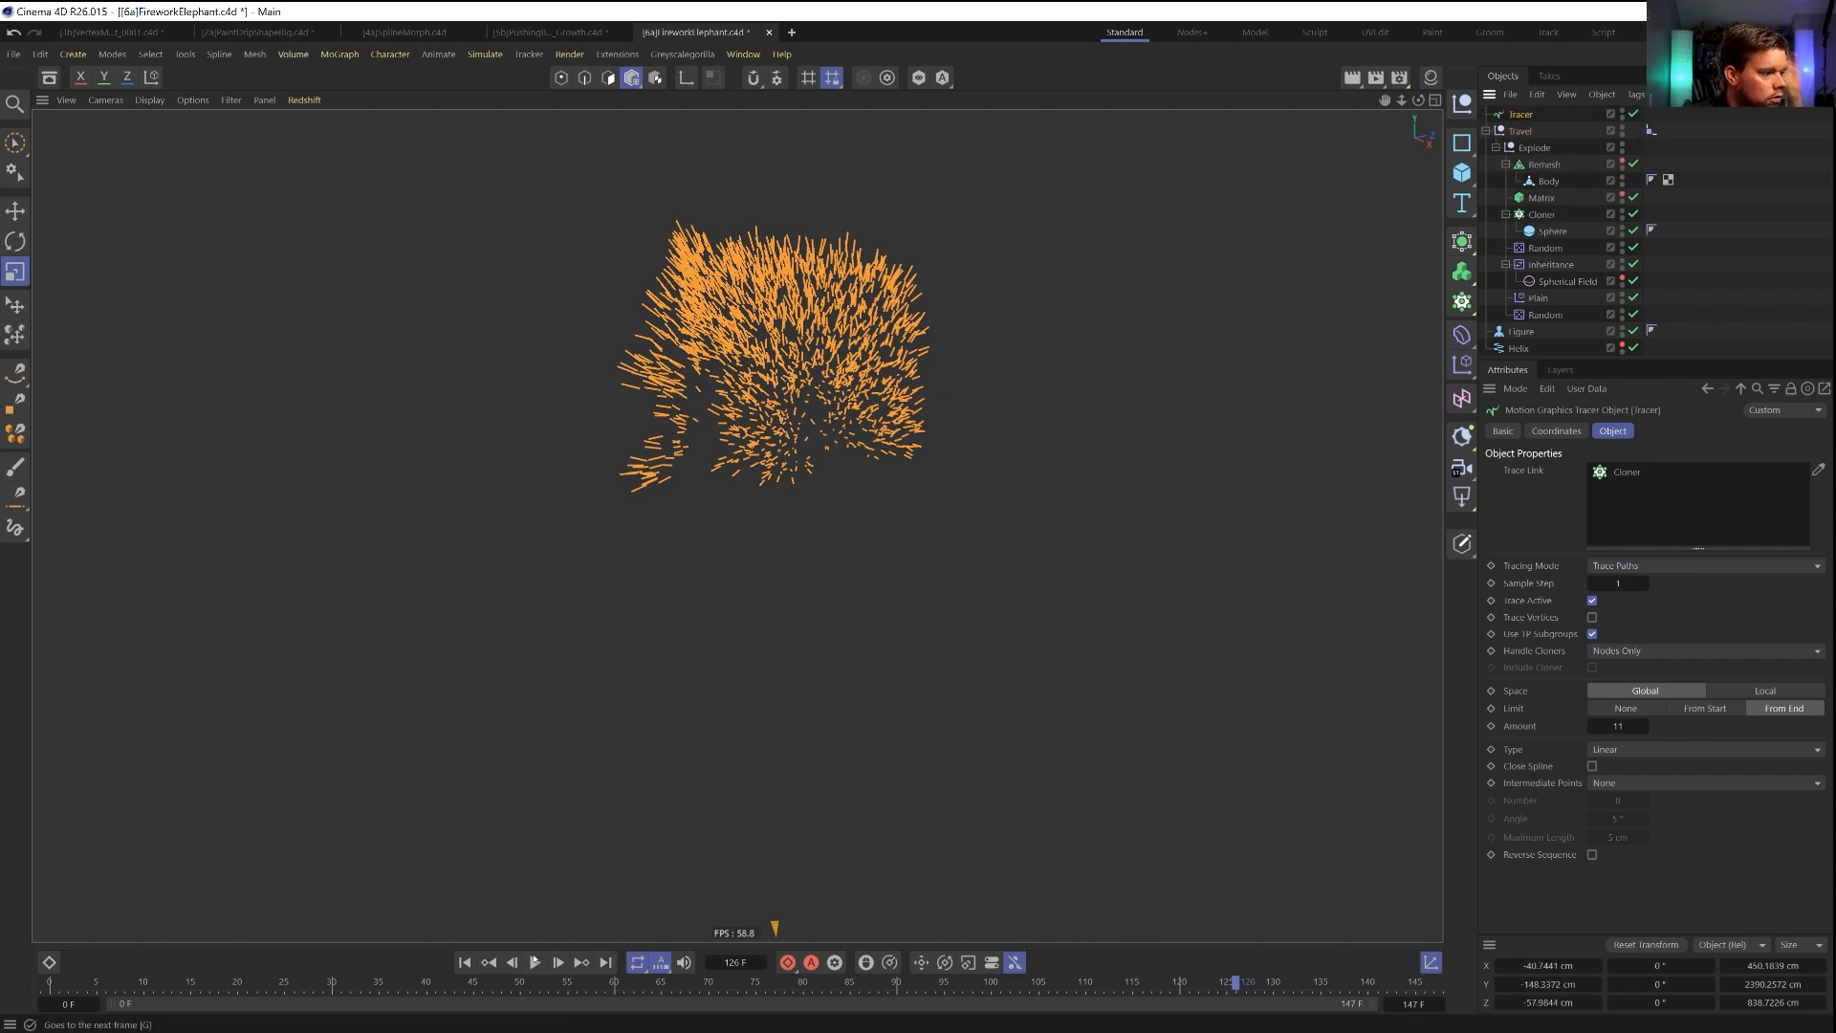
Play the animation from the start, collapse the Travel group, move the Tracer directly below it, and replay the trails.
{"action": "left_click", "coordinate": [465, 963]}
{"action": "left_click", "coordinate": [534, 963]}
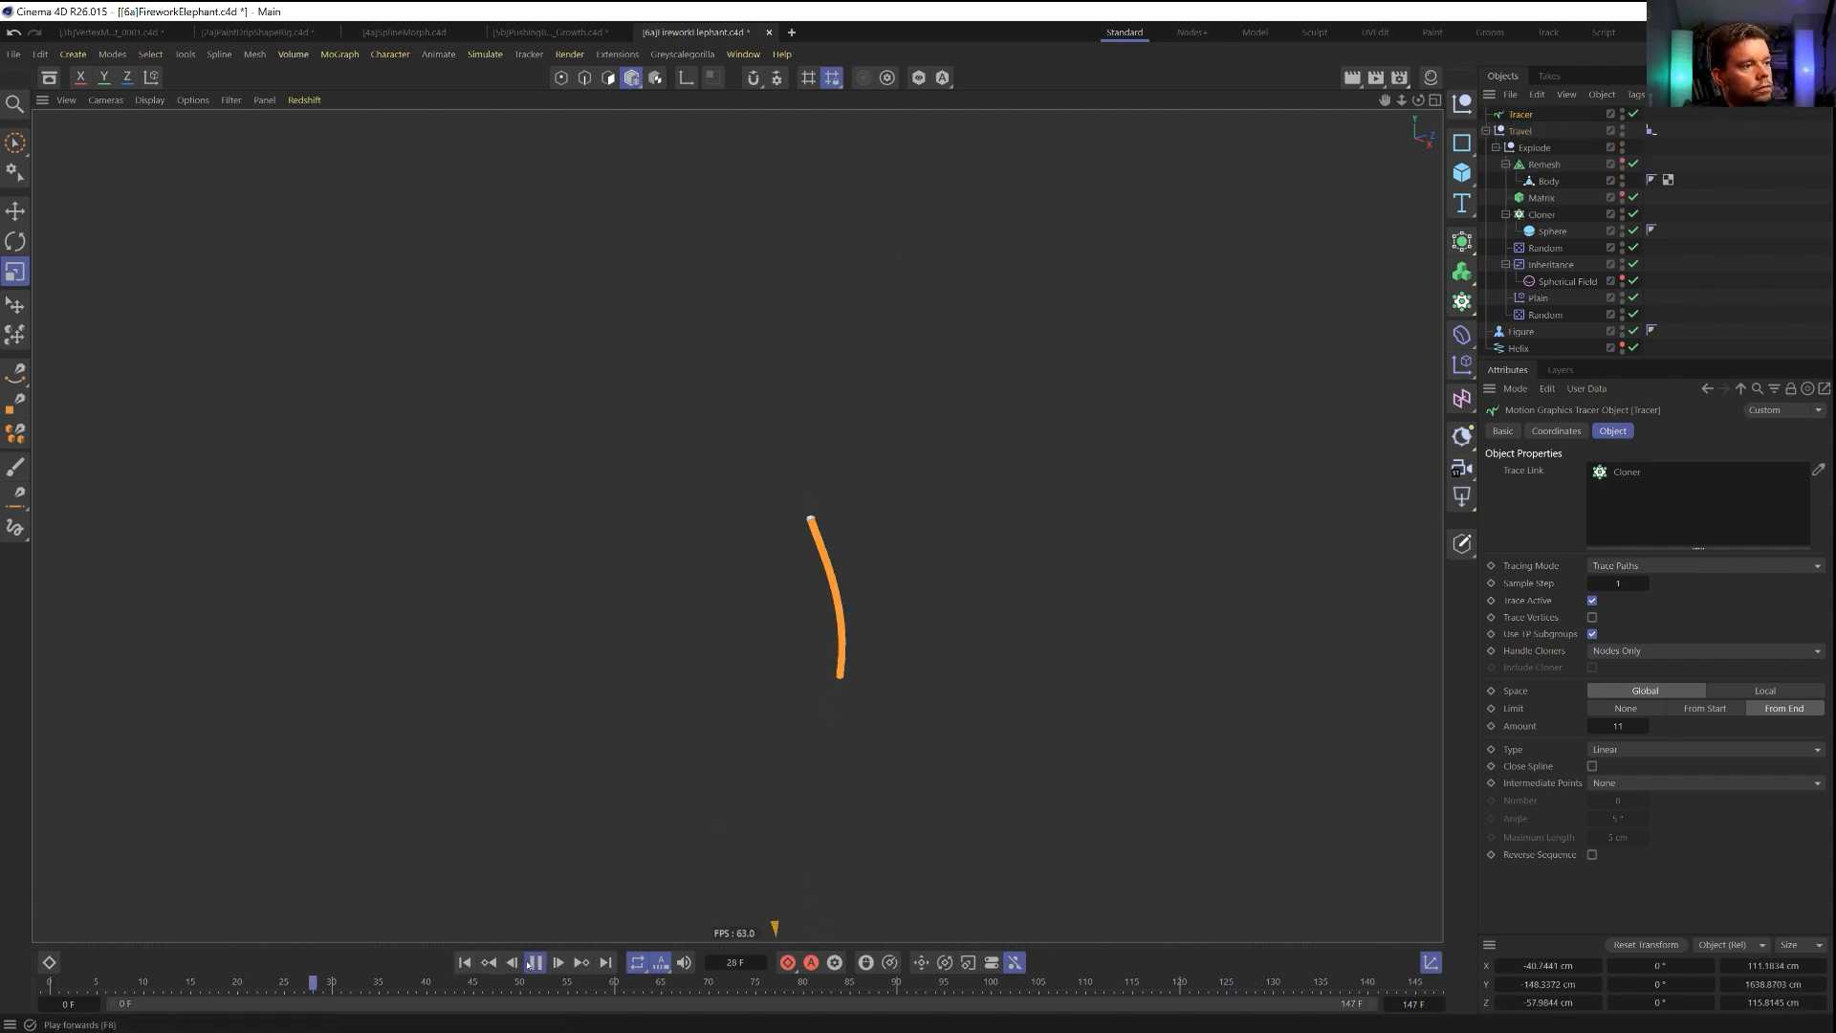
{"action": "left_click", "coordinate": [1487, 131]}
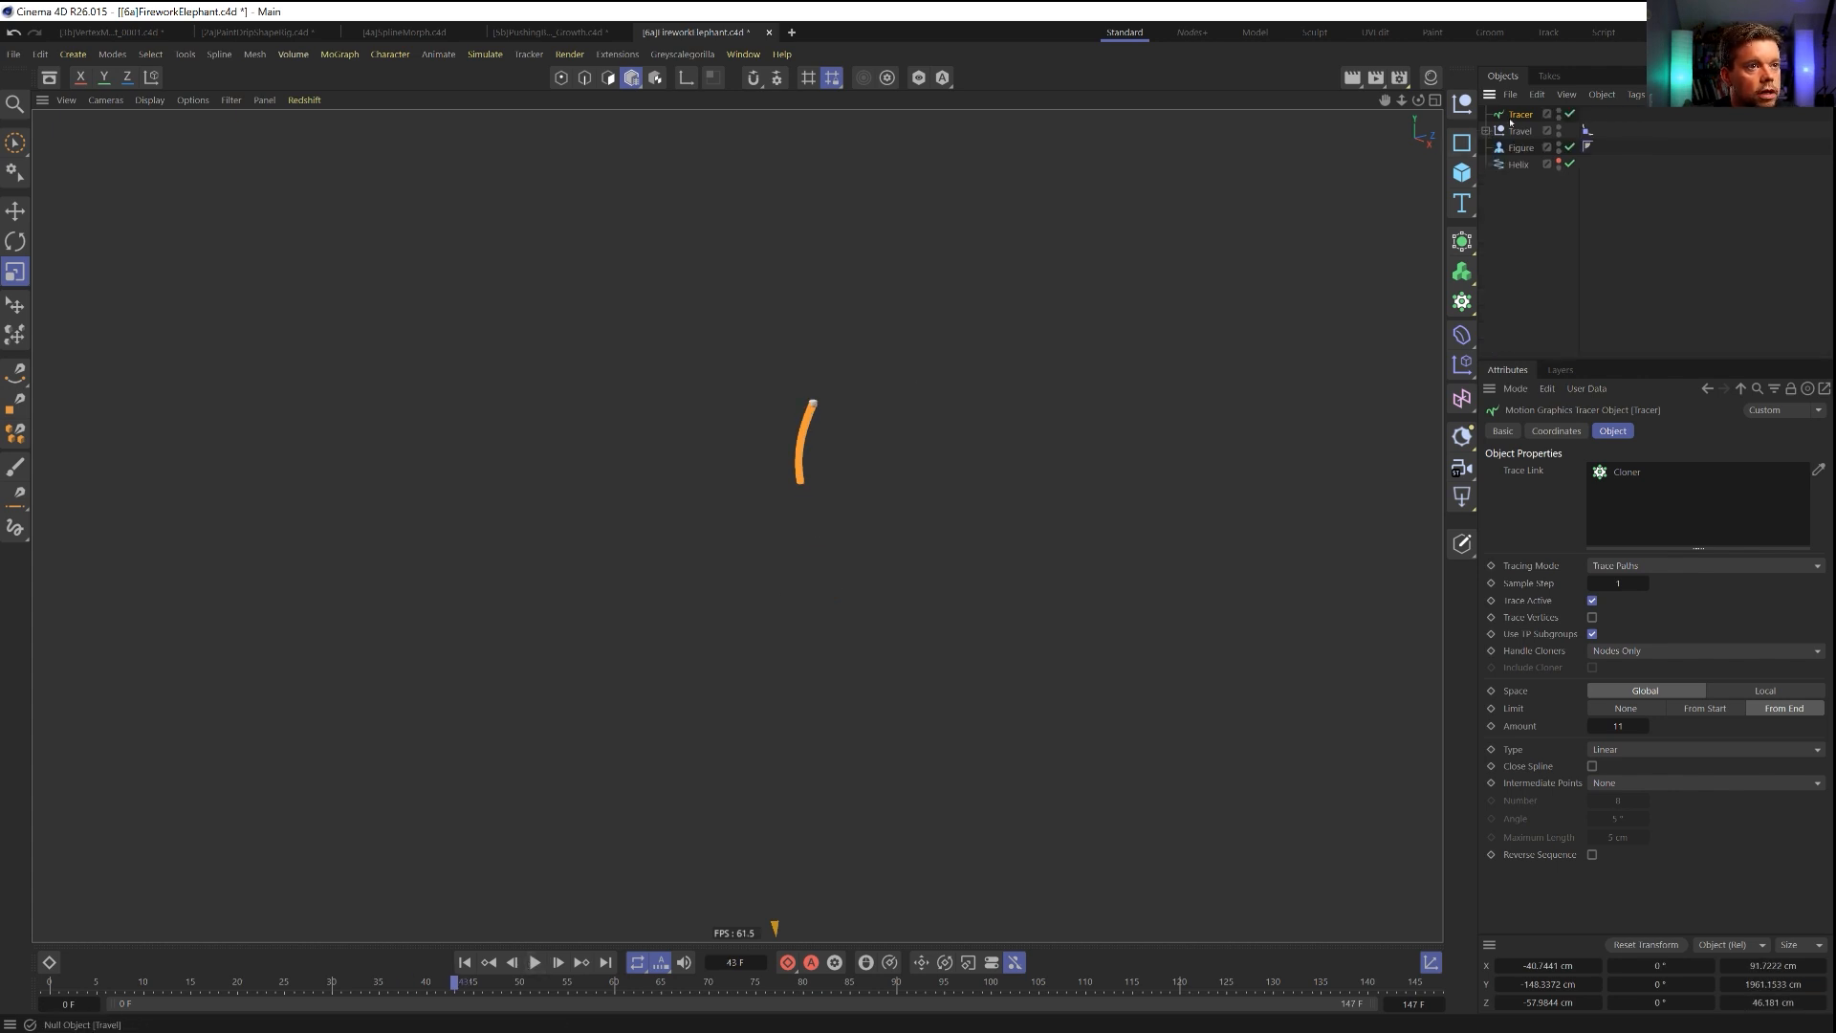
{"action": "left_click_drag", "start_coordinate": [1516, 151], "coordinate": [1516, 143]}
{"action": "left_click", "coordinate": [534, 963]}
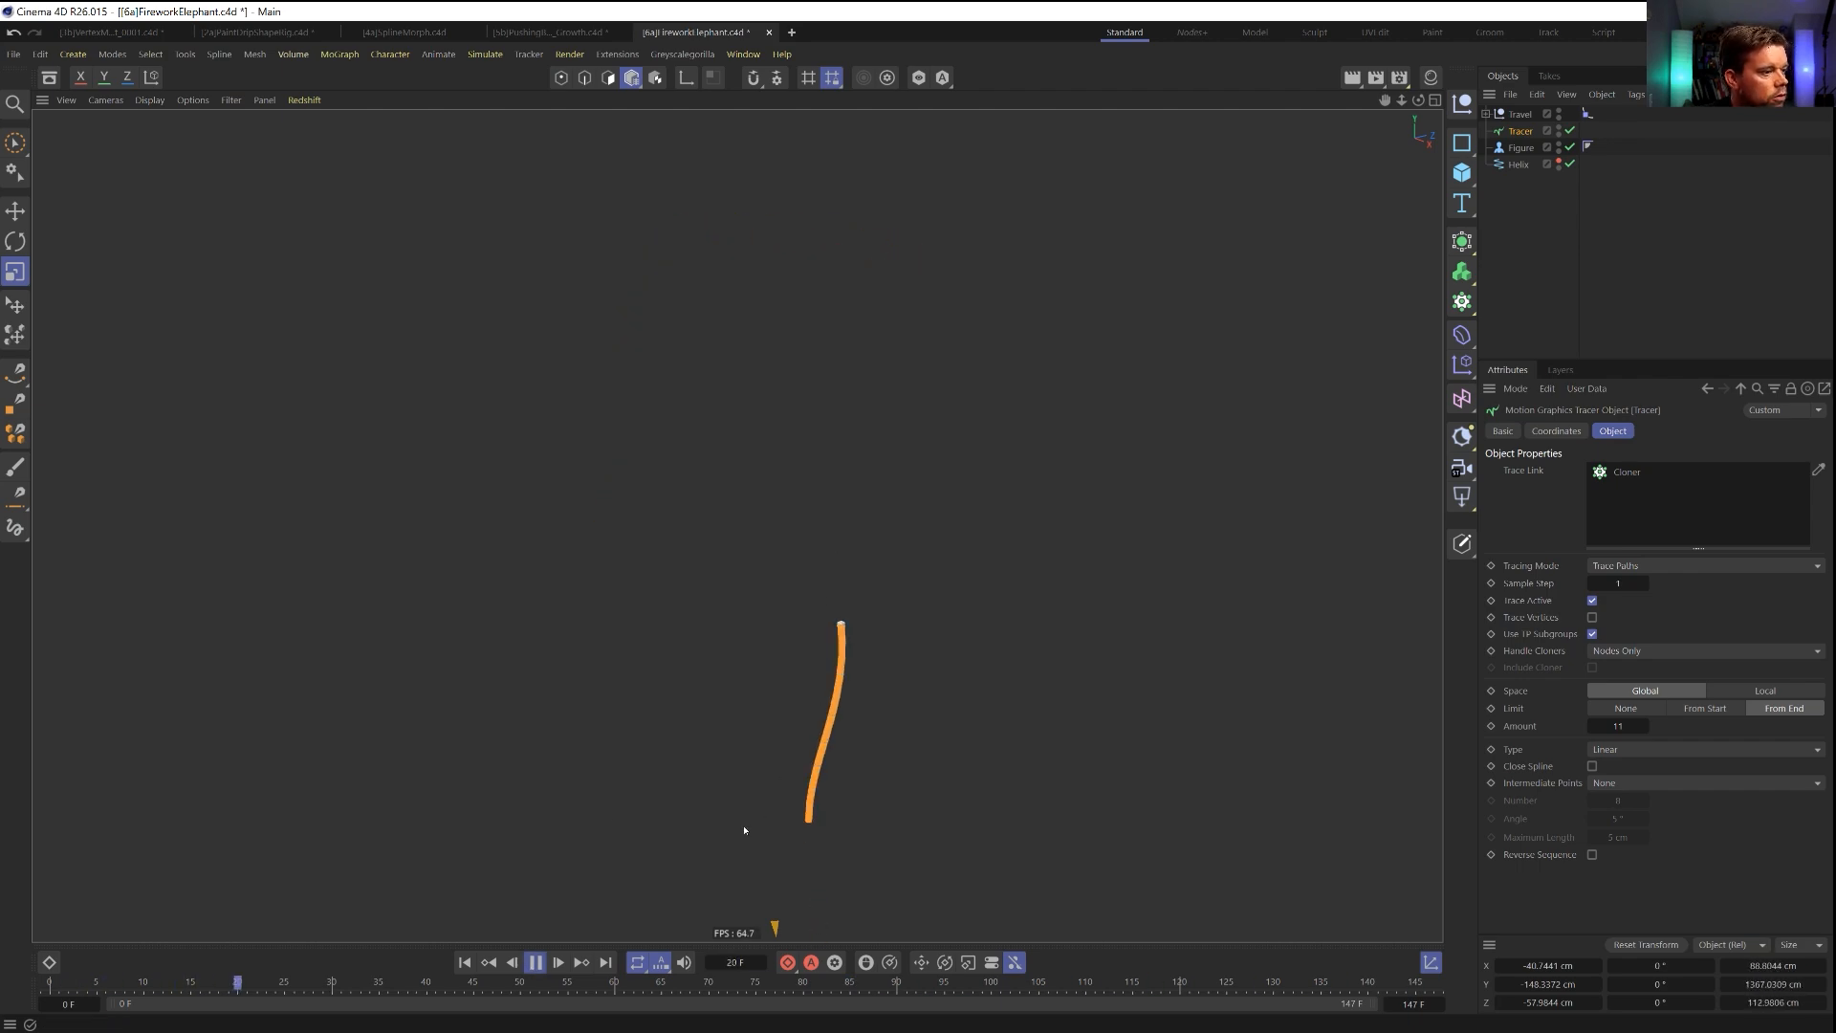
{"action": "left_click", "coordinate": [538, 963]}
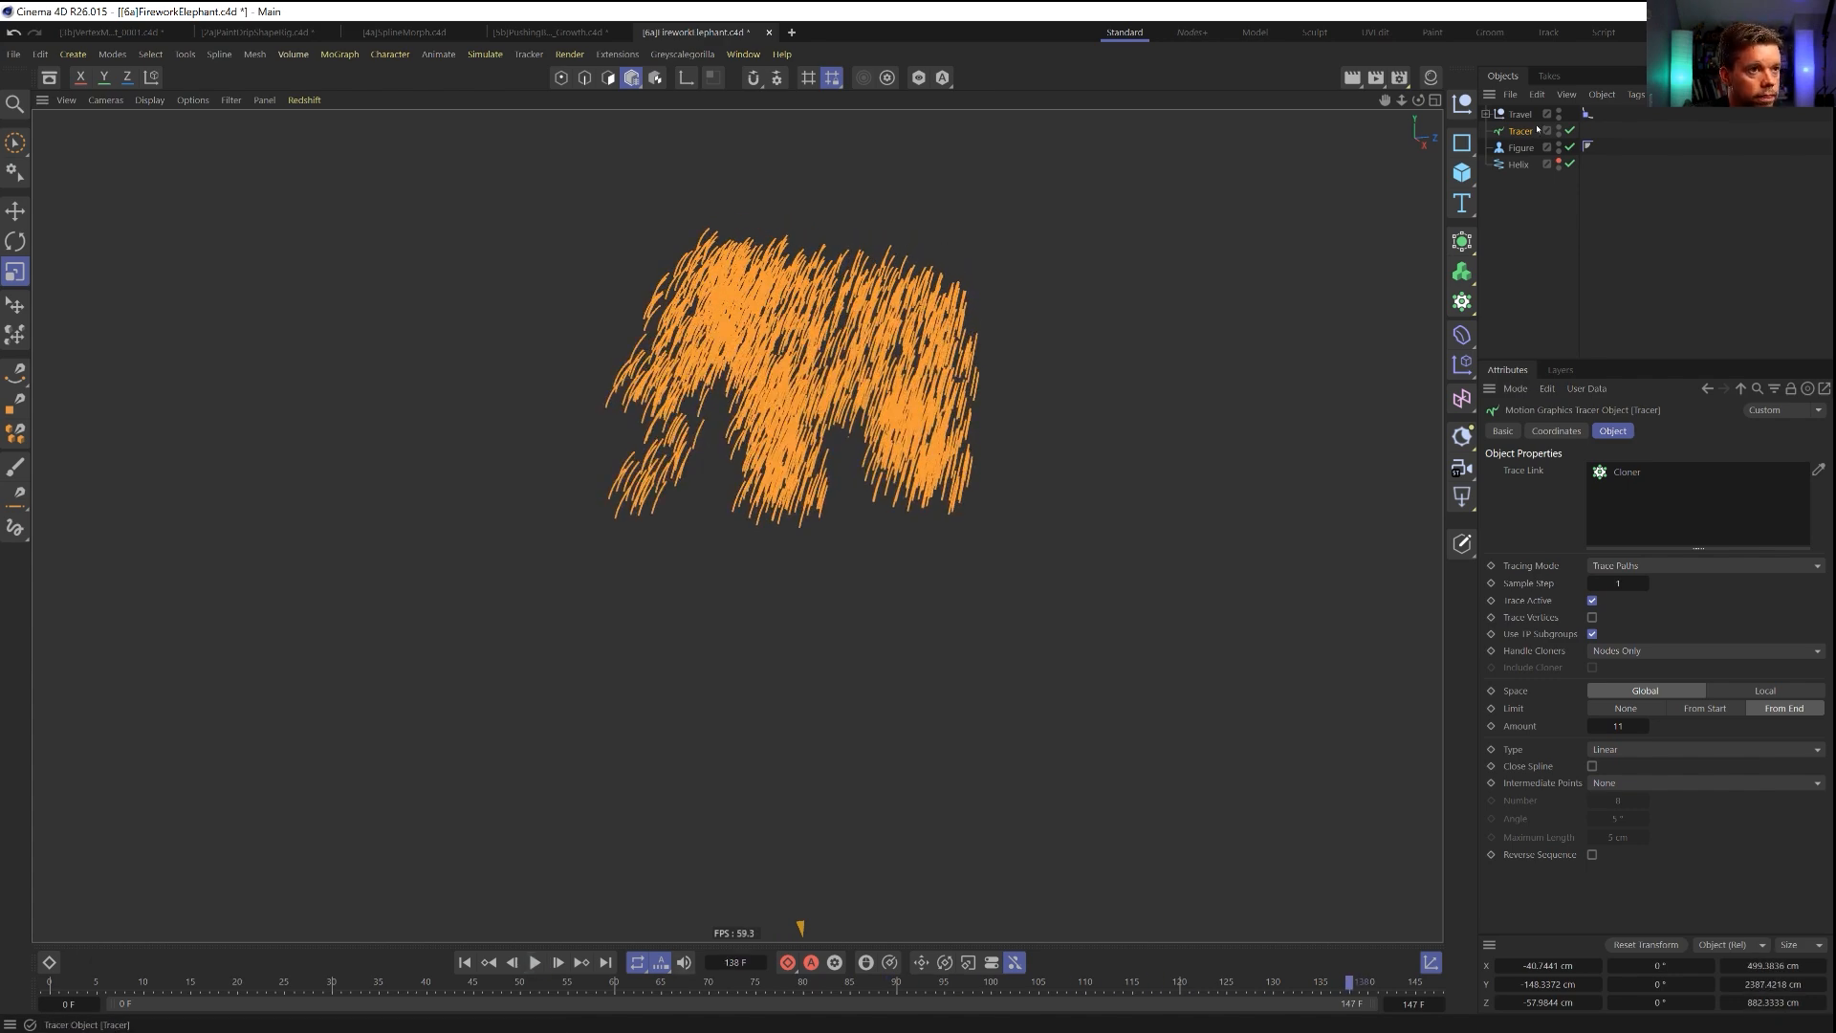
Keyframe the Tracer's path Amount at 1 on frame 142 and at 11 on frame 132.
{"action": "left_click", "coordinate": [559, 963]}
{"action": "left_click", "coordinate": [559, 963]}
{"action": "left_click", "coordinate": [560, 963]}
{"action": "left_click", "coordinate": [560, 963]}
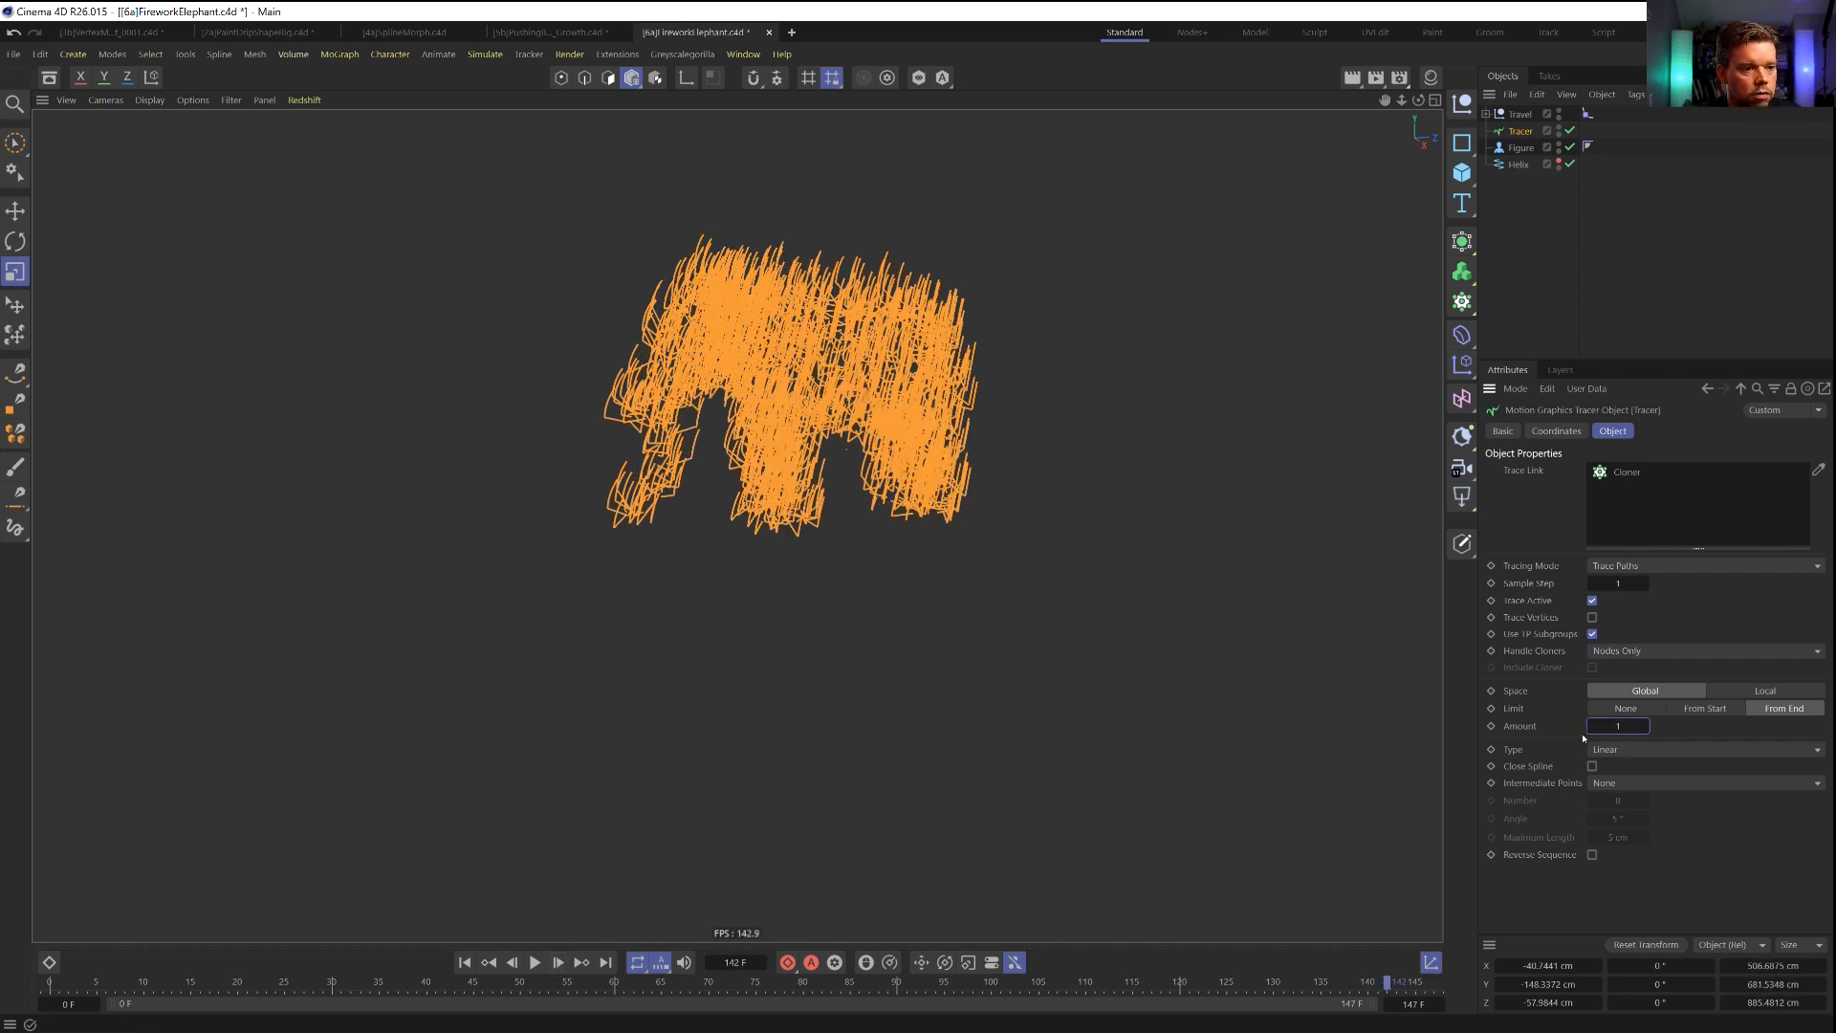
{"action": "left_click", "coordinate": [1491, 726]}
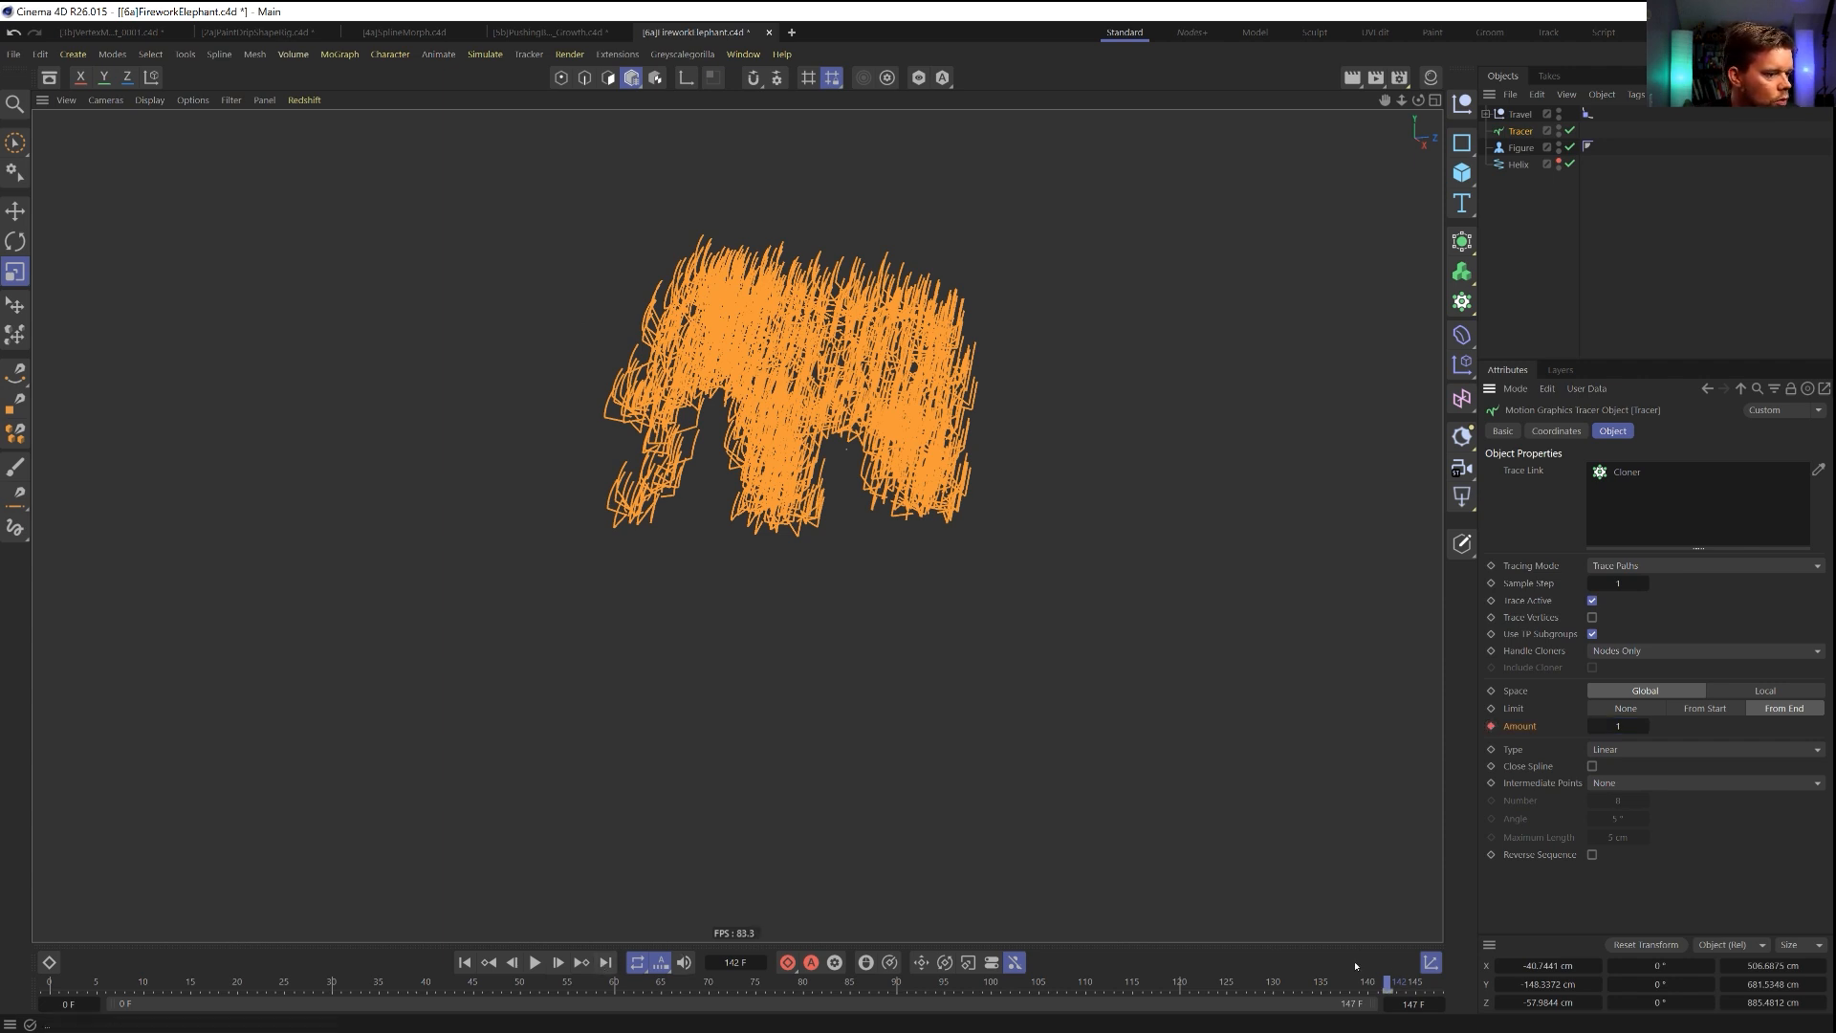
{"action": "left_click_drag", "start_coordinate": [1331, 985], "coordinate": [1291, 984]}
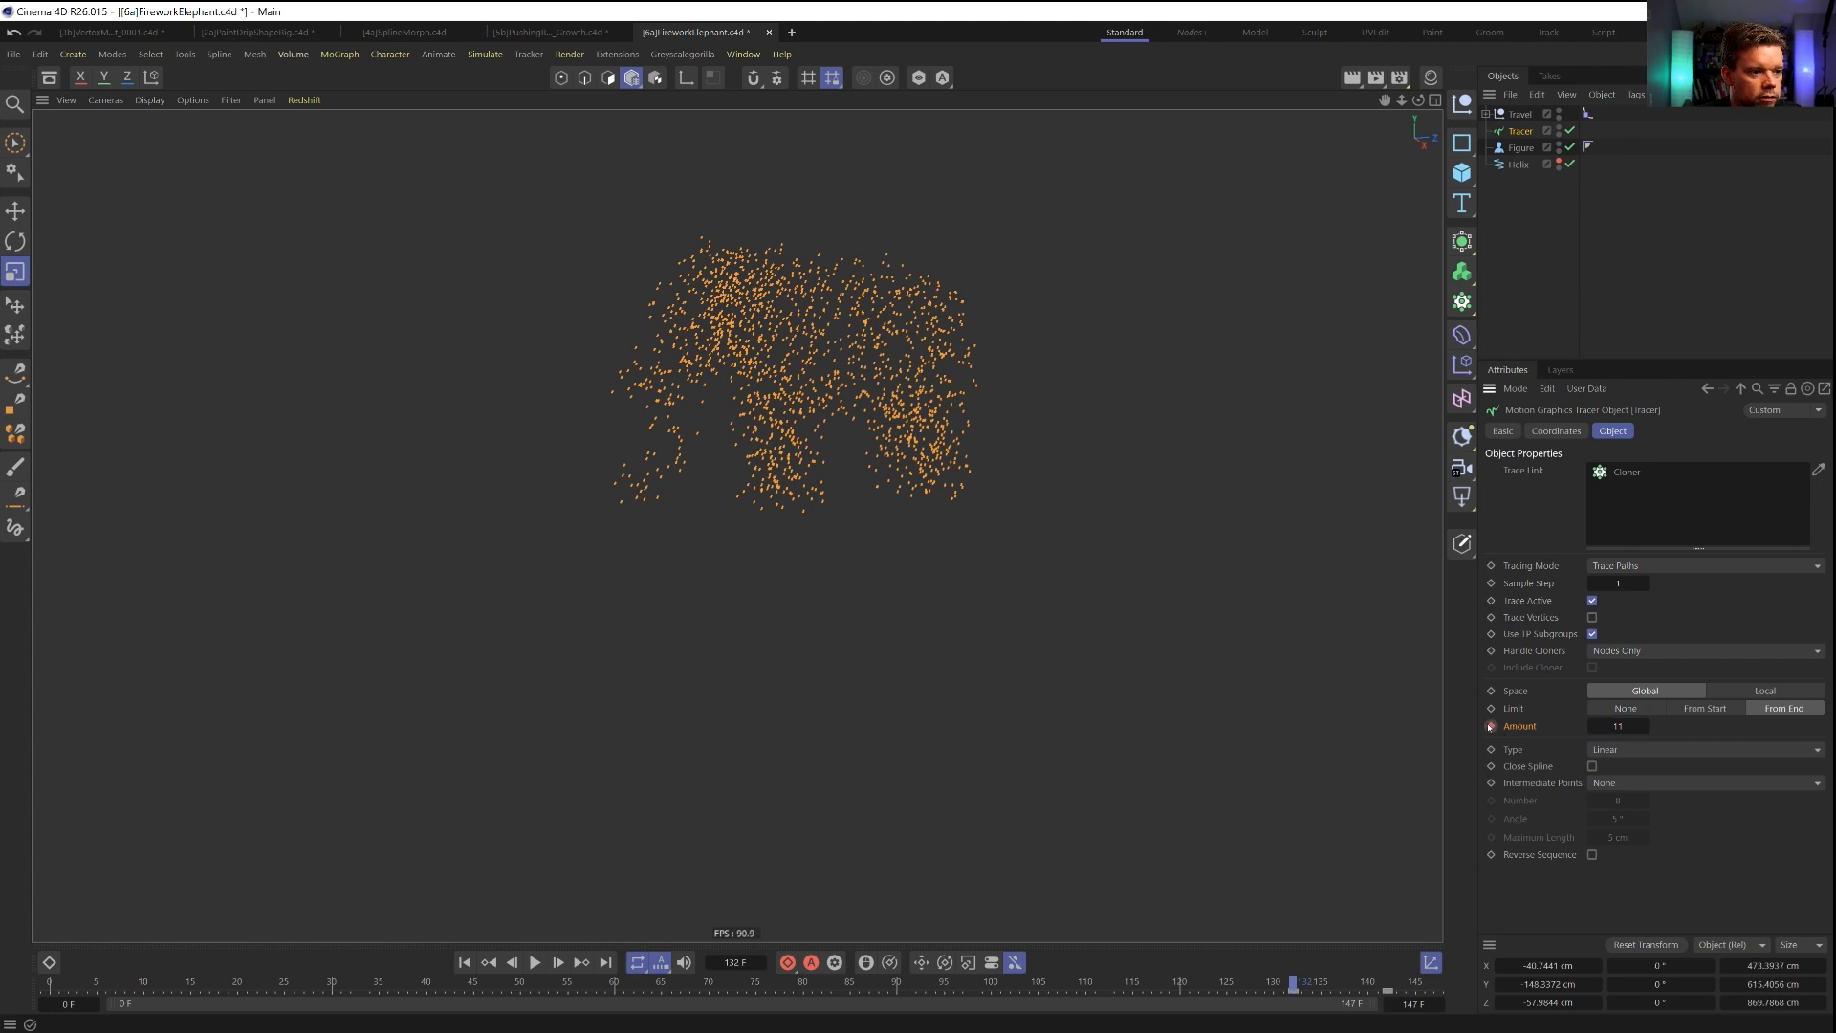
Keyframe the Tracer's path Amount at 1 on frame 60 and play the animation from the start.
{"action": "left_click_drag", "start_coordinate": [739, 984], "coordinate": [436, 994]}
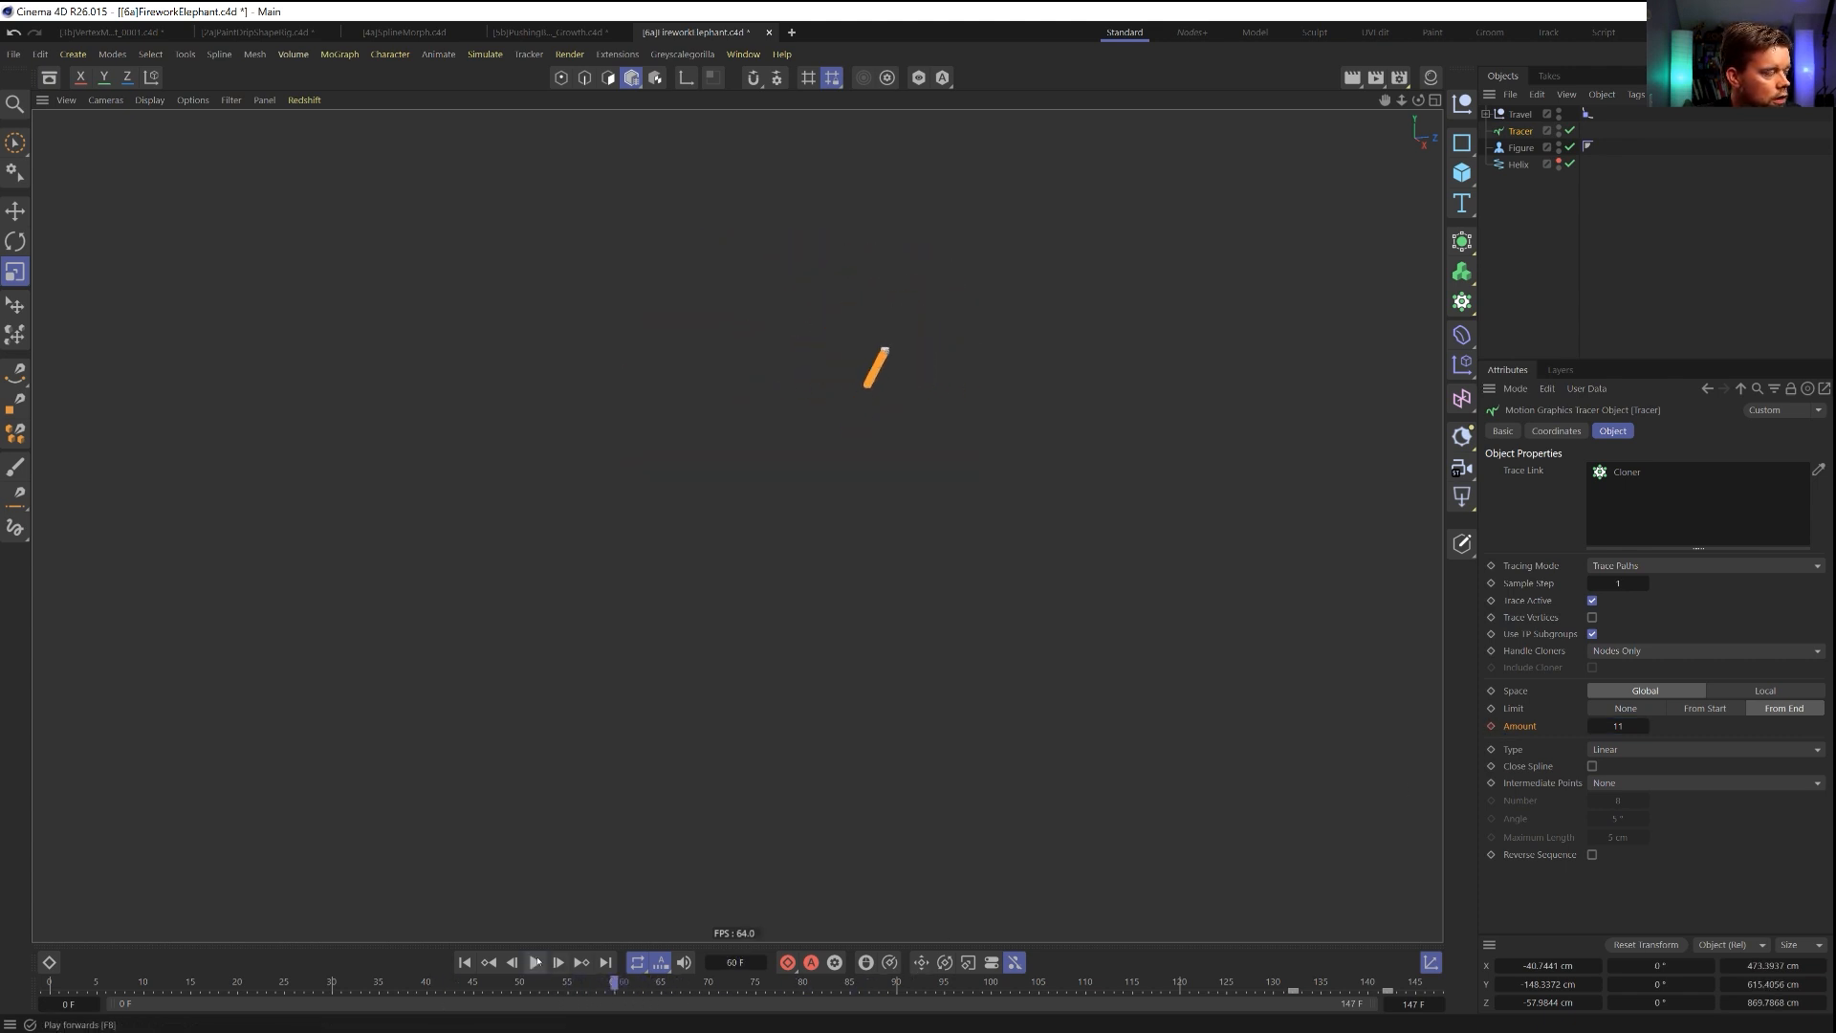
{"action": "left_click", "coordinate": [537, 962]}
{"action": "left_click", "coordinate": [615, 984]}
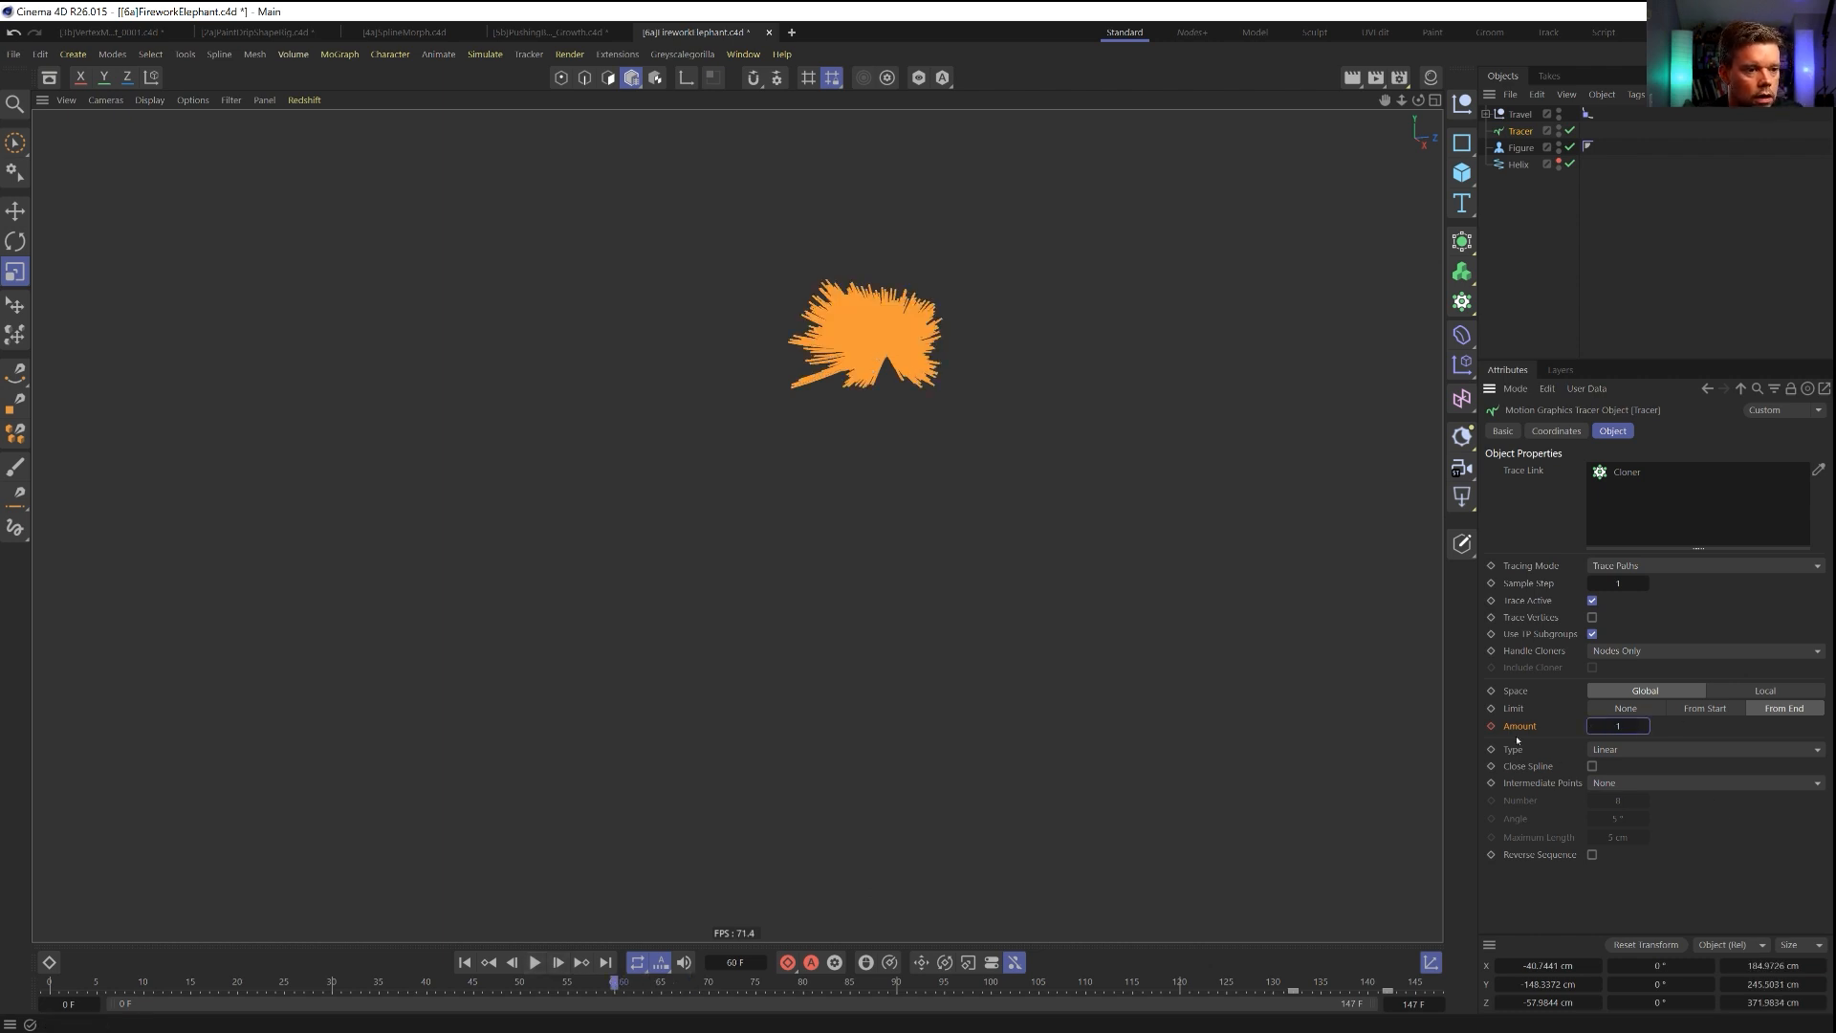
{"action": "left_click", "coordinate": [465, 962]}
{"action": "left_click", "coordinate": [534, 963]}
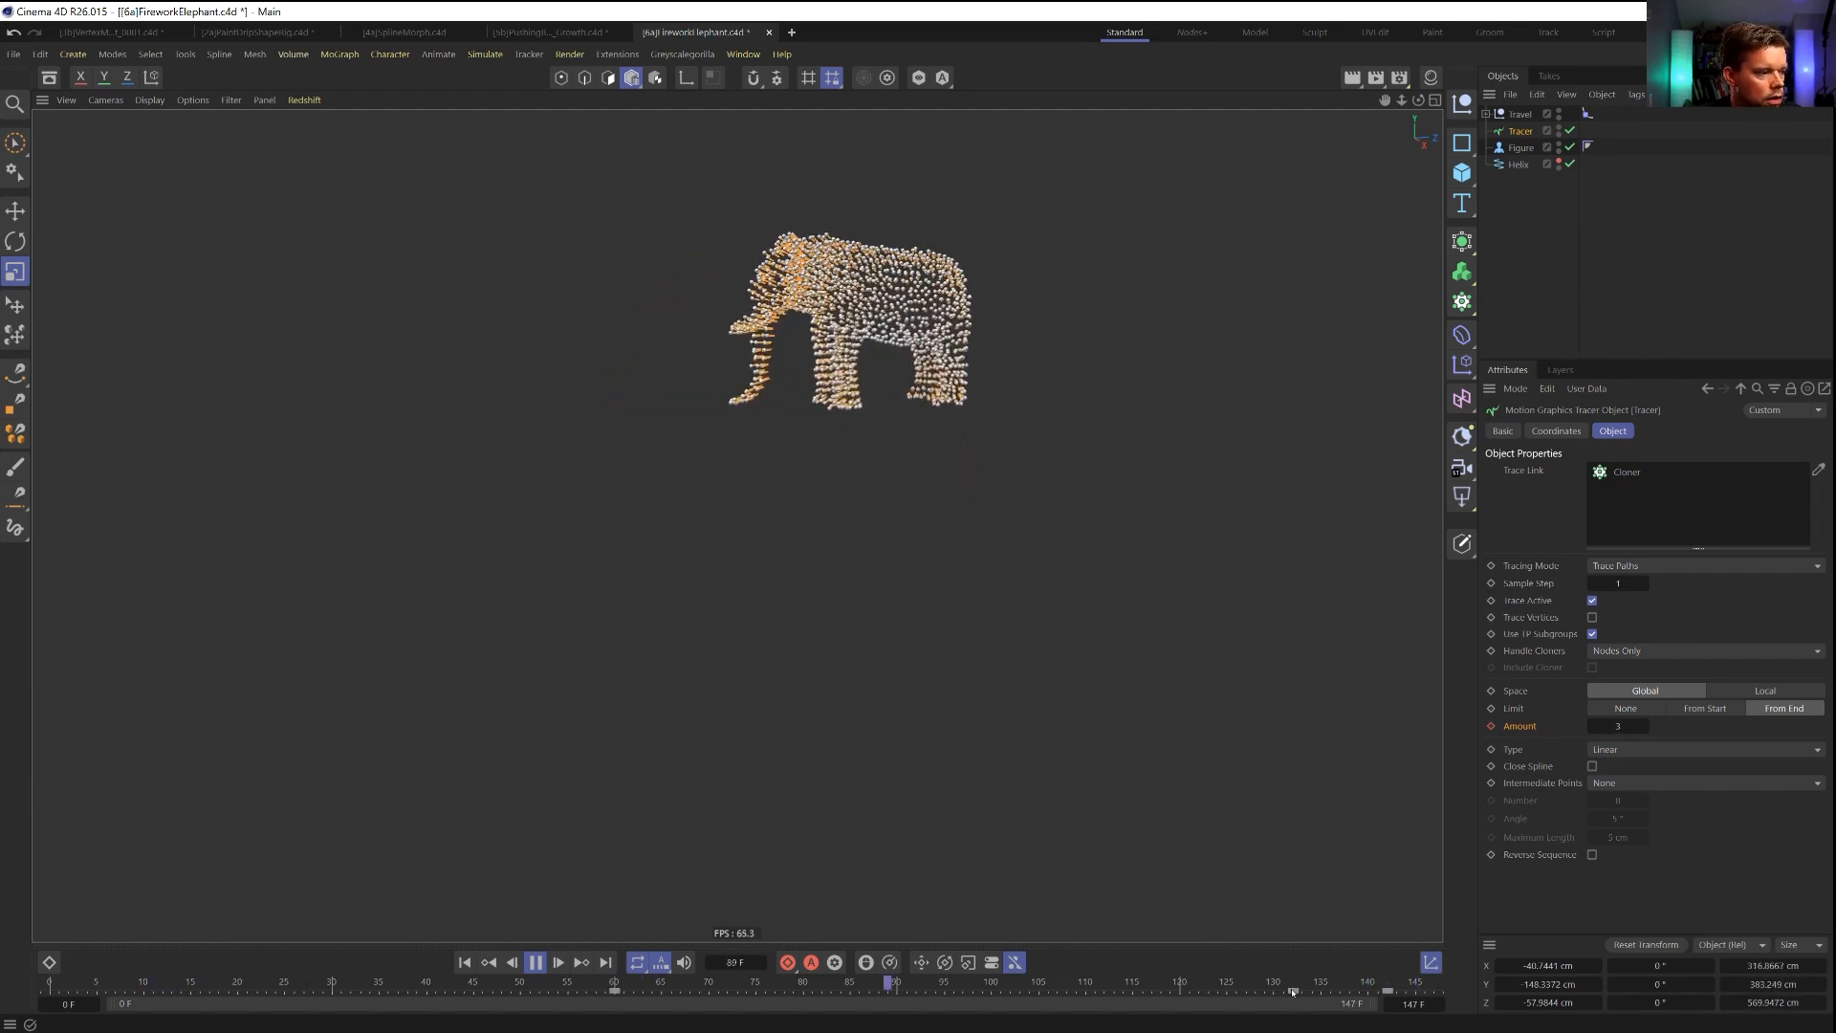
Move the Tracer's Amount key of 11 to frame 116 and the final key of 1 to frame 133, previewing playback.
{"action": "left_click", "coordinate": [1340, 991]}
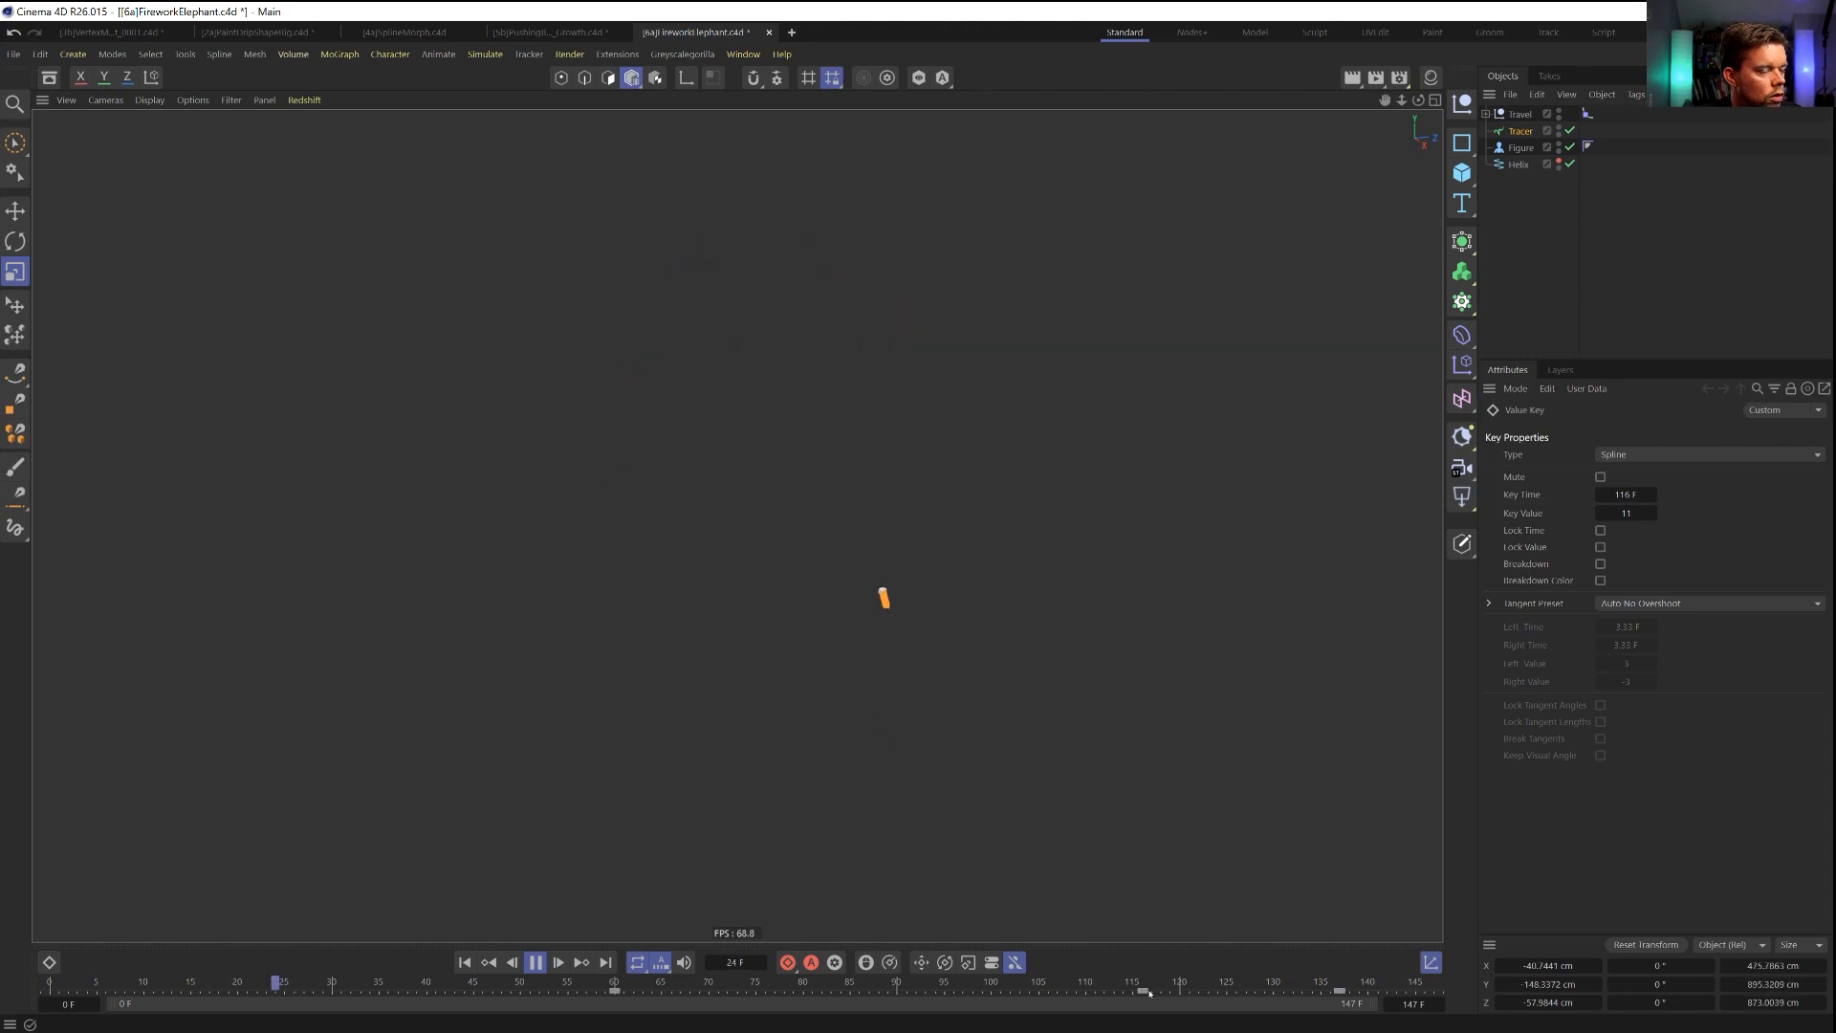
{"action": "left_click", "coordinate": [536, 962]}
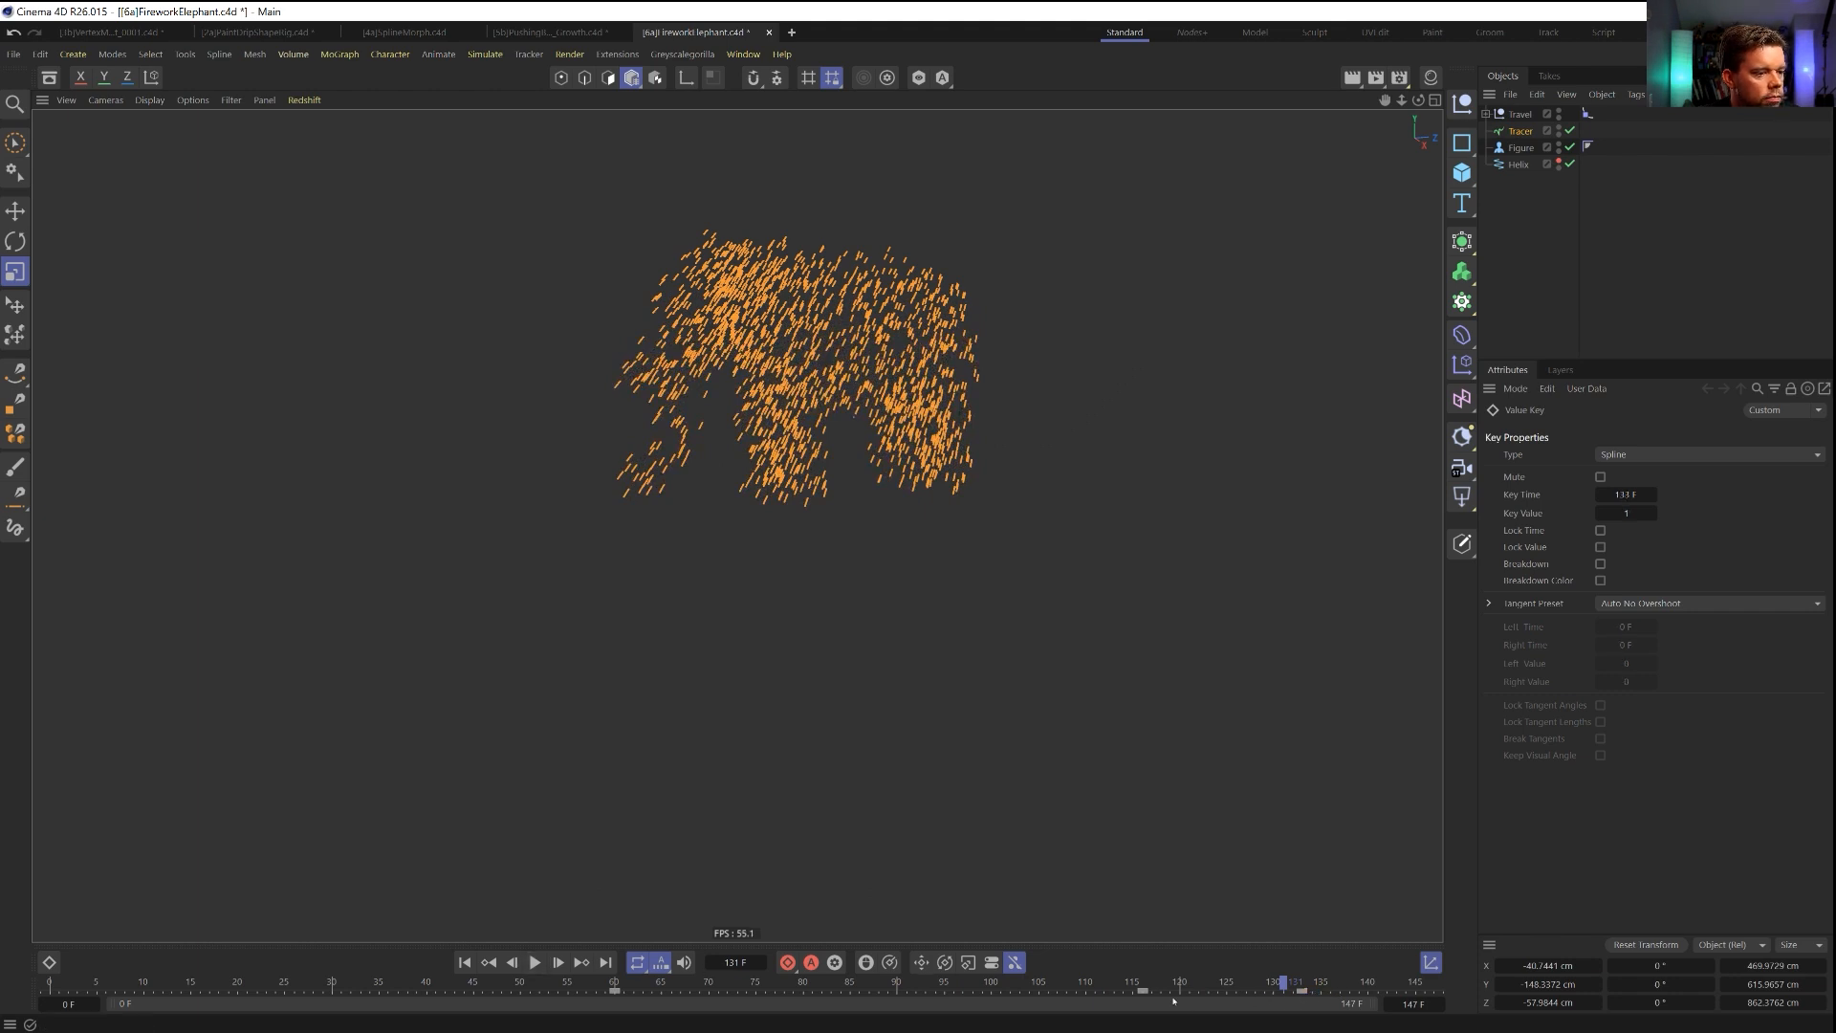
{"action": "left_click", "coordinate": [534, 963]}
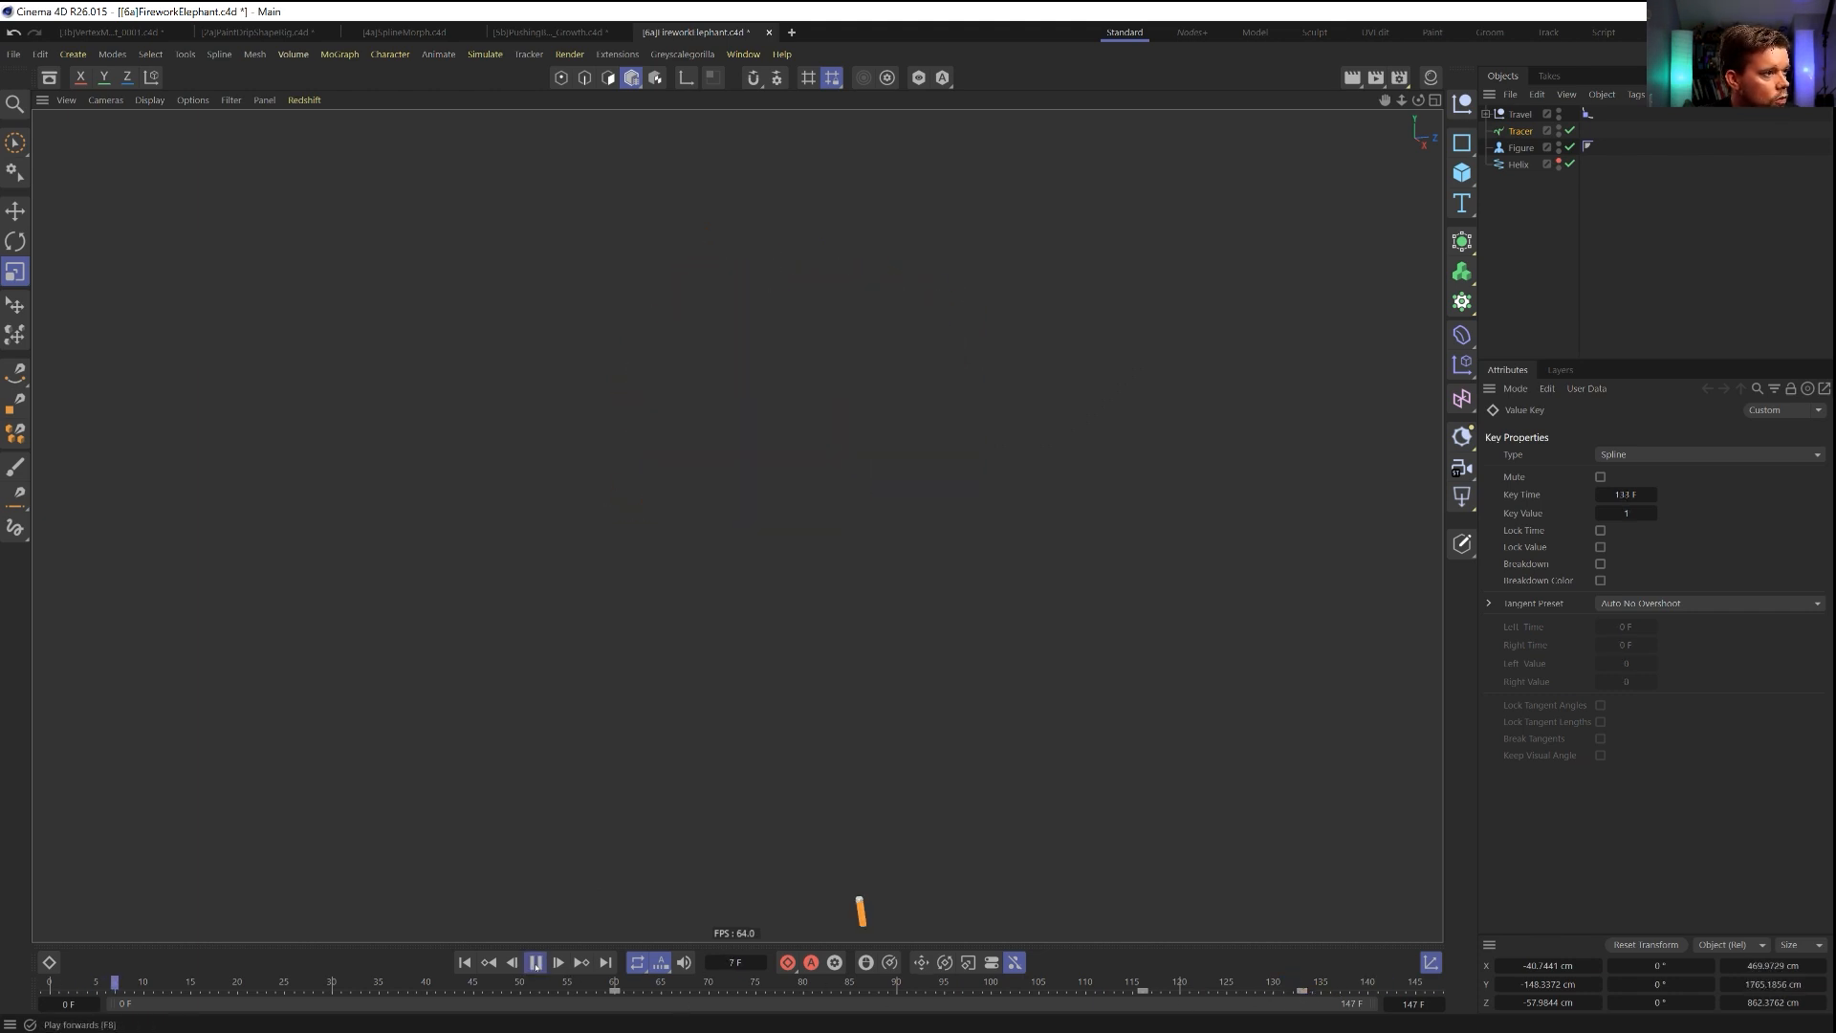
Keyframe the Tracer's Editor and Renderer Visibility at Default on frame 60.
{"action": "left_click_drag", "start_coordinate": [613, 988], "coordinate": [607, 986]}
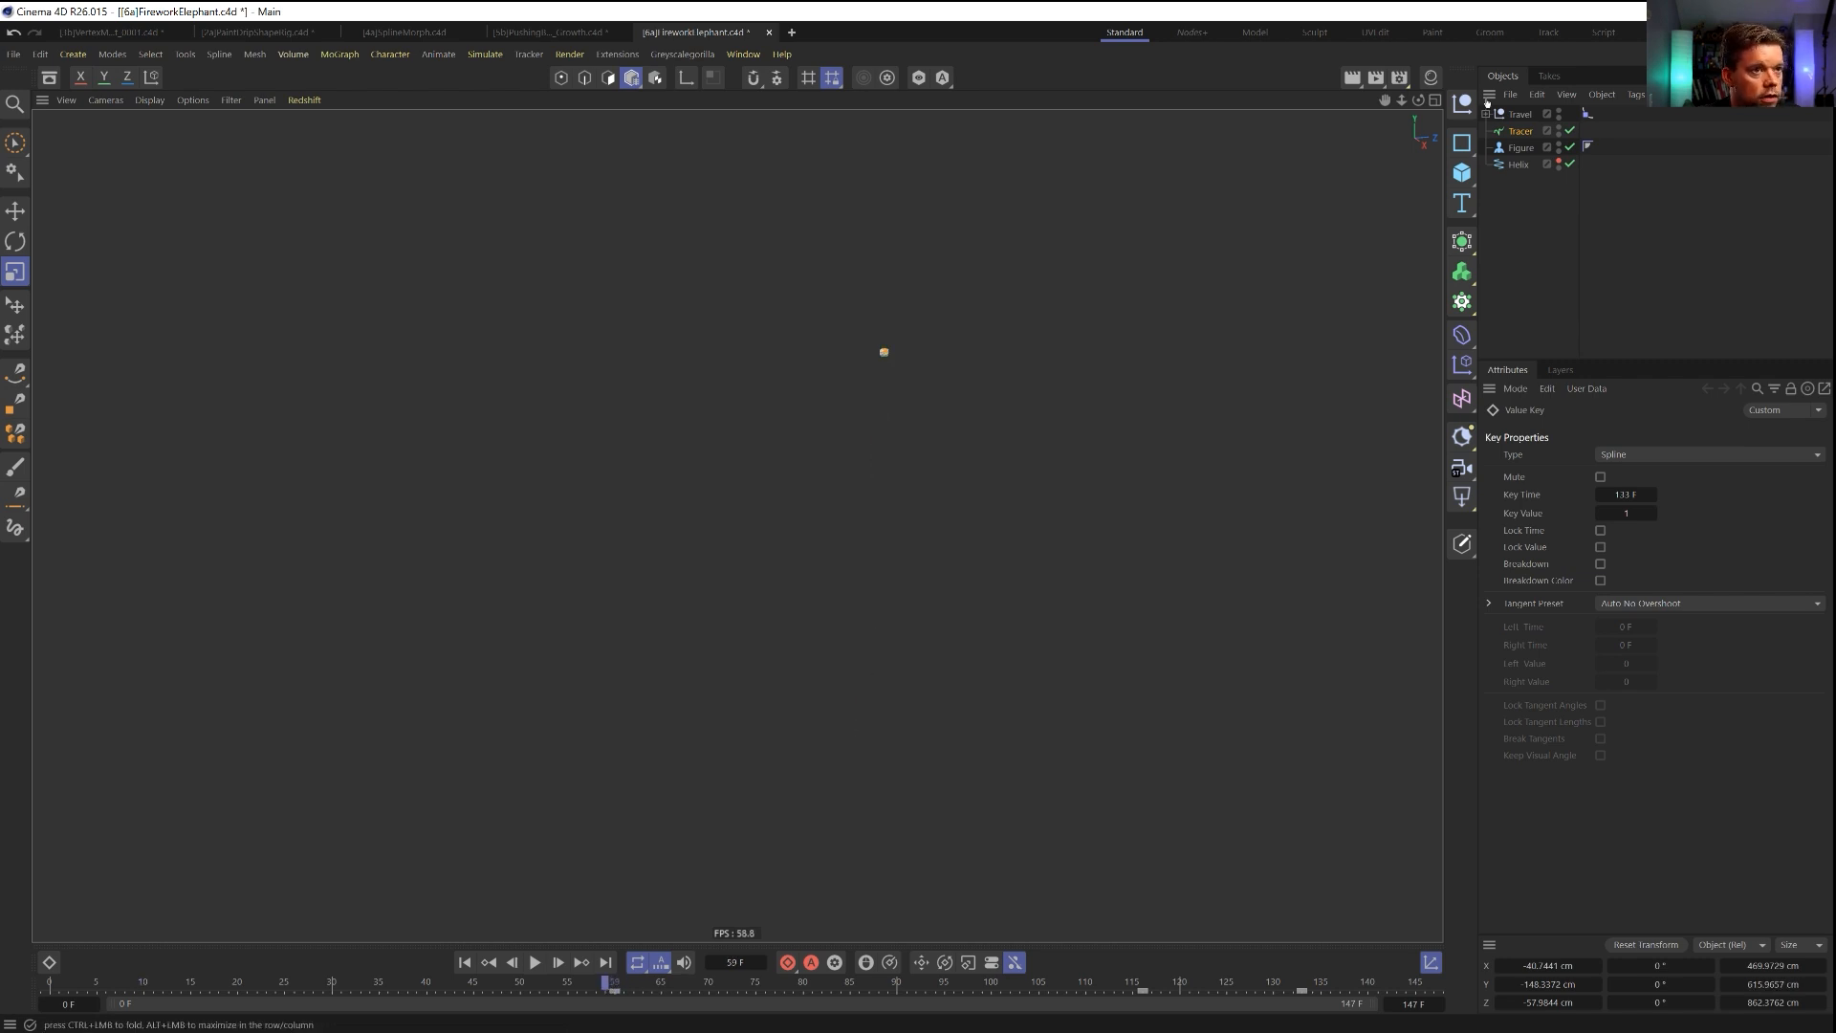
{"action": "left_click", "coordinate": [1520, 131]}
{"action": "left_click", "coordinate": [1502, 432]}
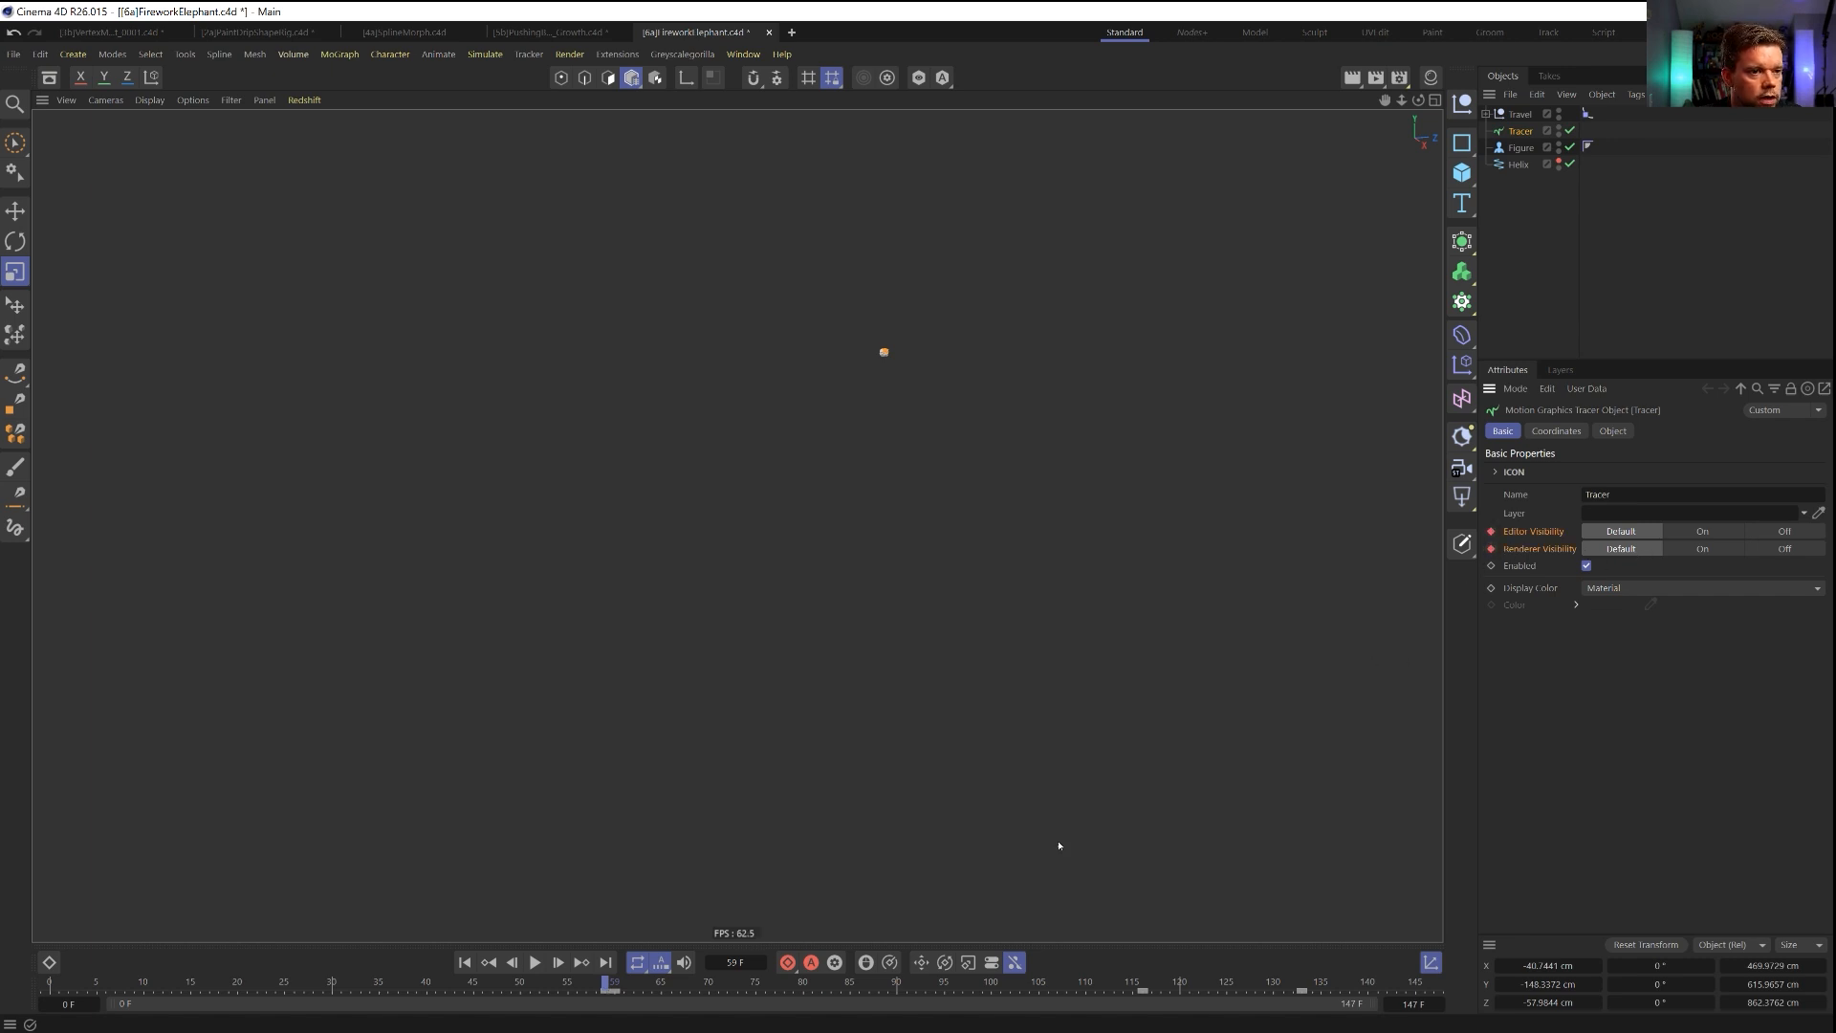
{"action": "left_click", "coordinate": [558, 964]}
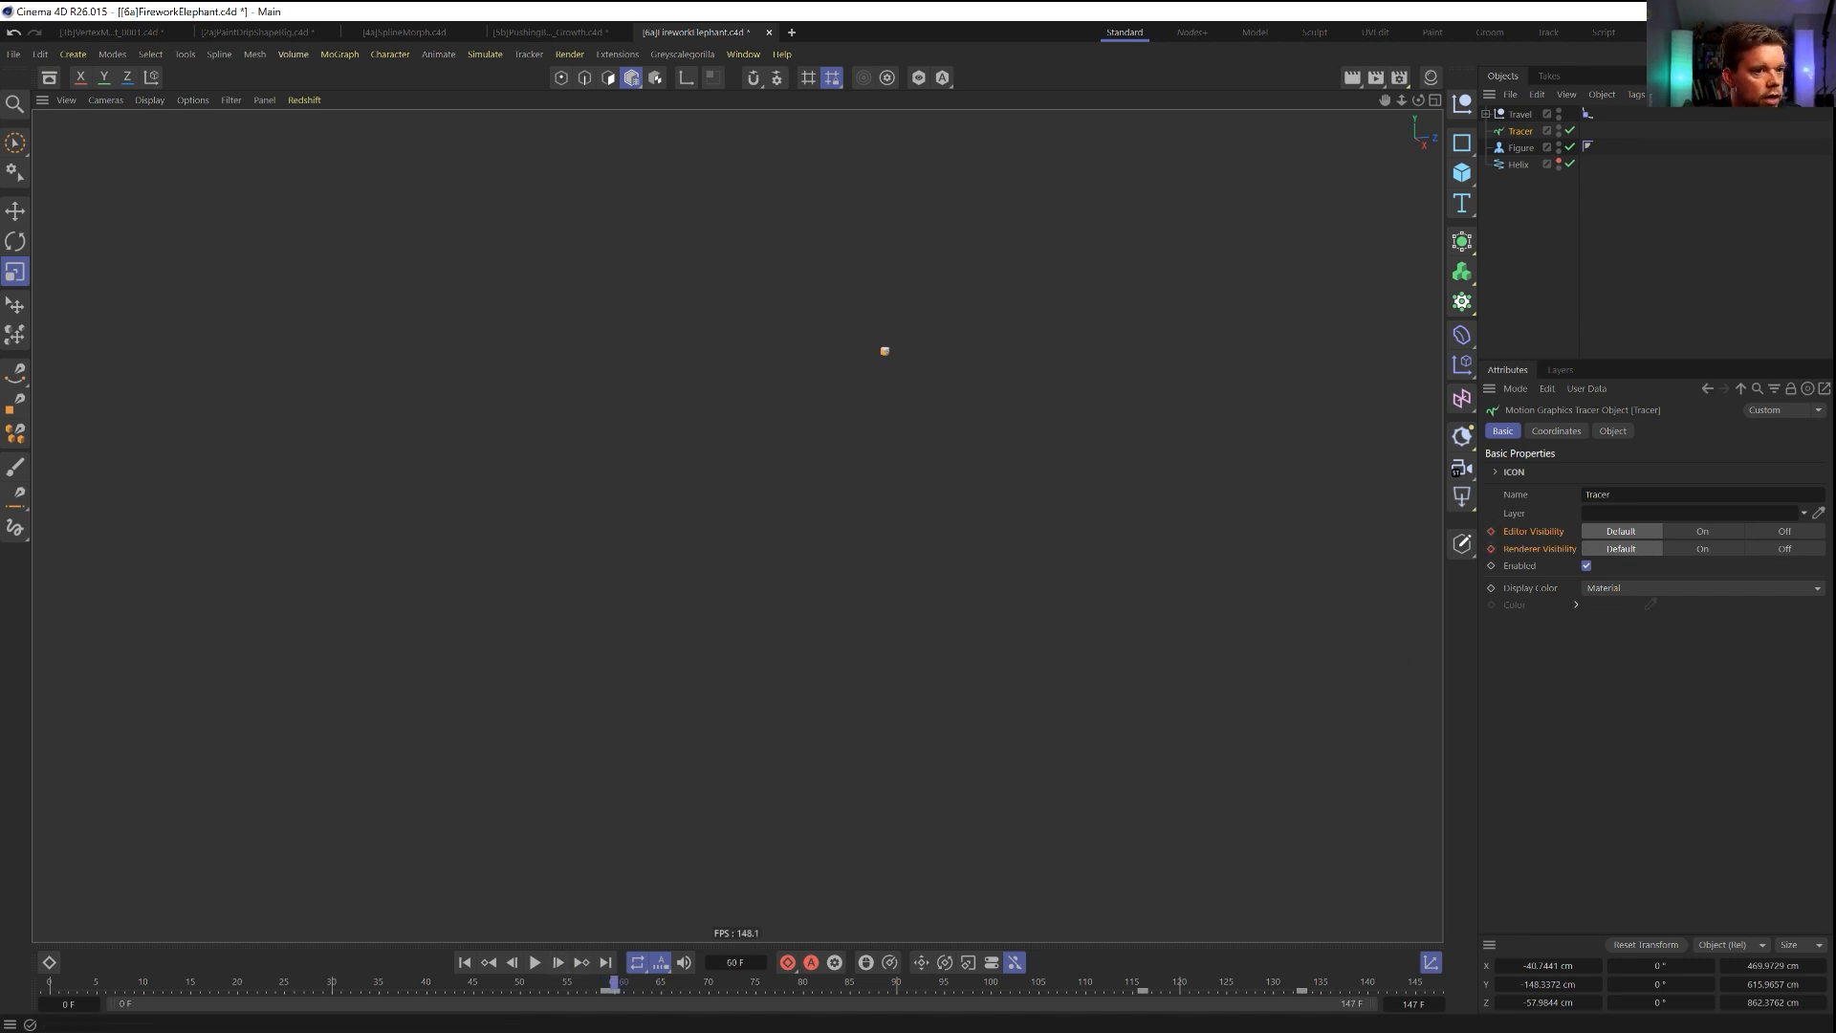
{"action": "left_click", "coordinate": [1708, 533]}
{"action": "left_click", "coordinate": [1700, 549]}
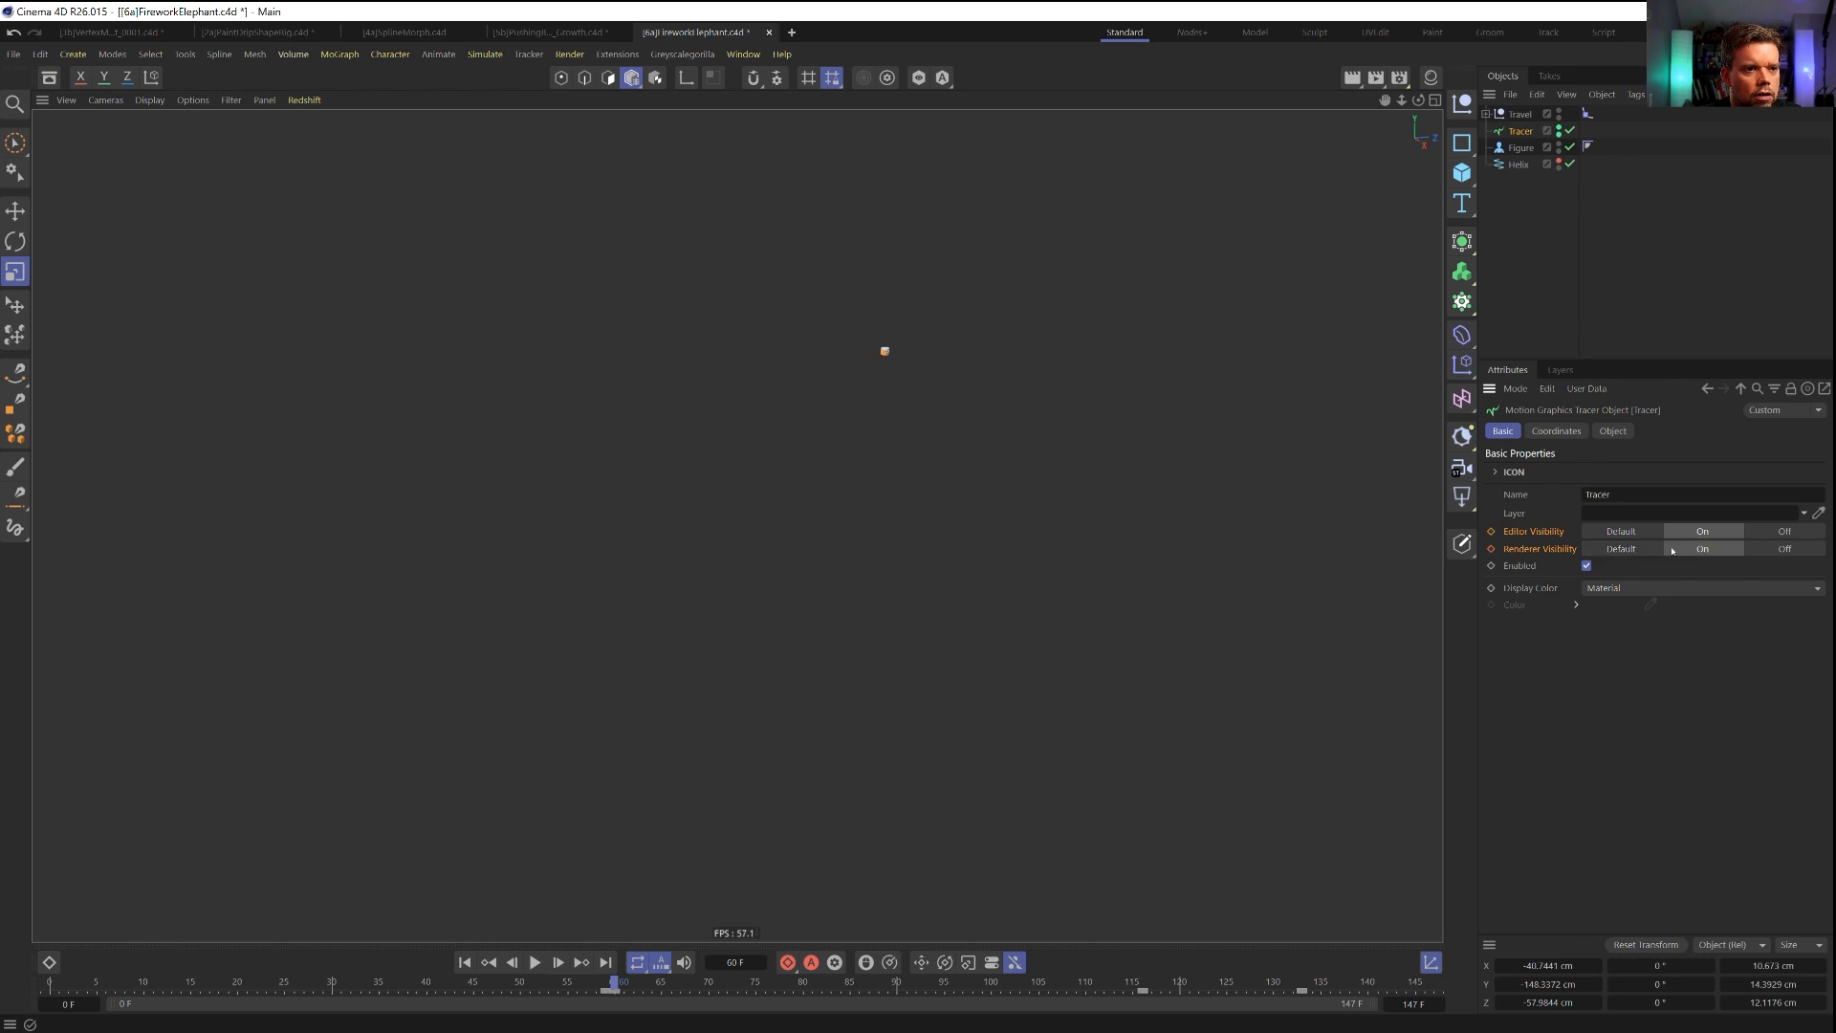
{"action": "left_click", "coordinate": [1611, 547]}
{"action": "left_click", "coordinate": [1631, 535]}
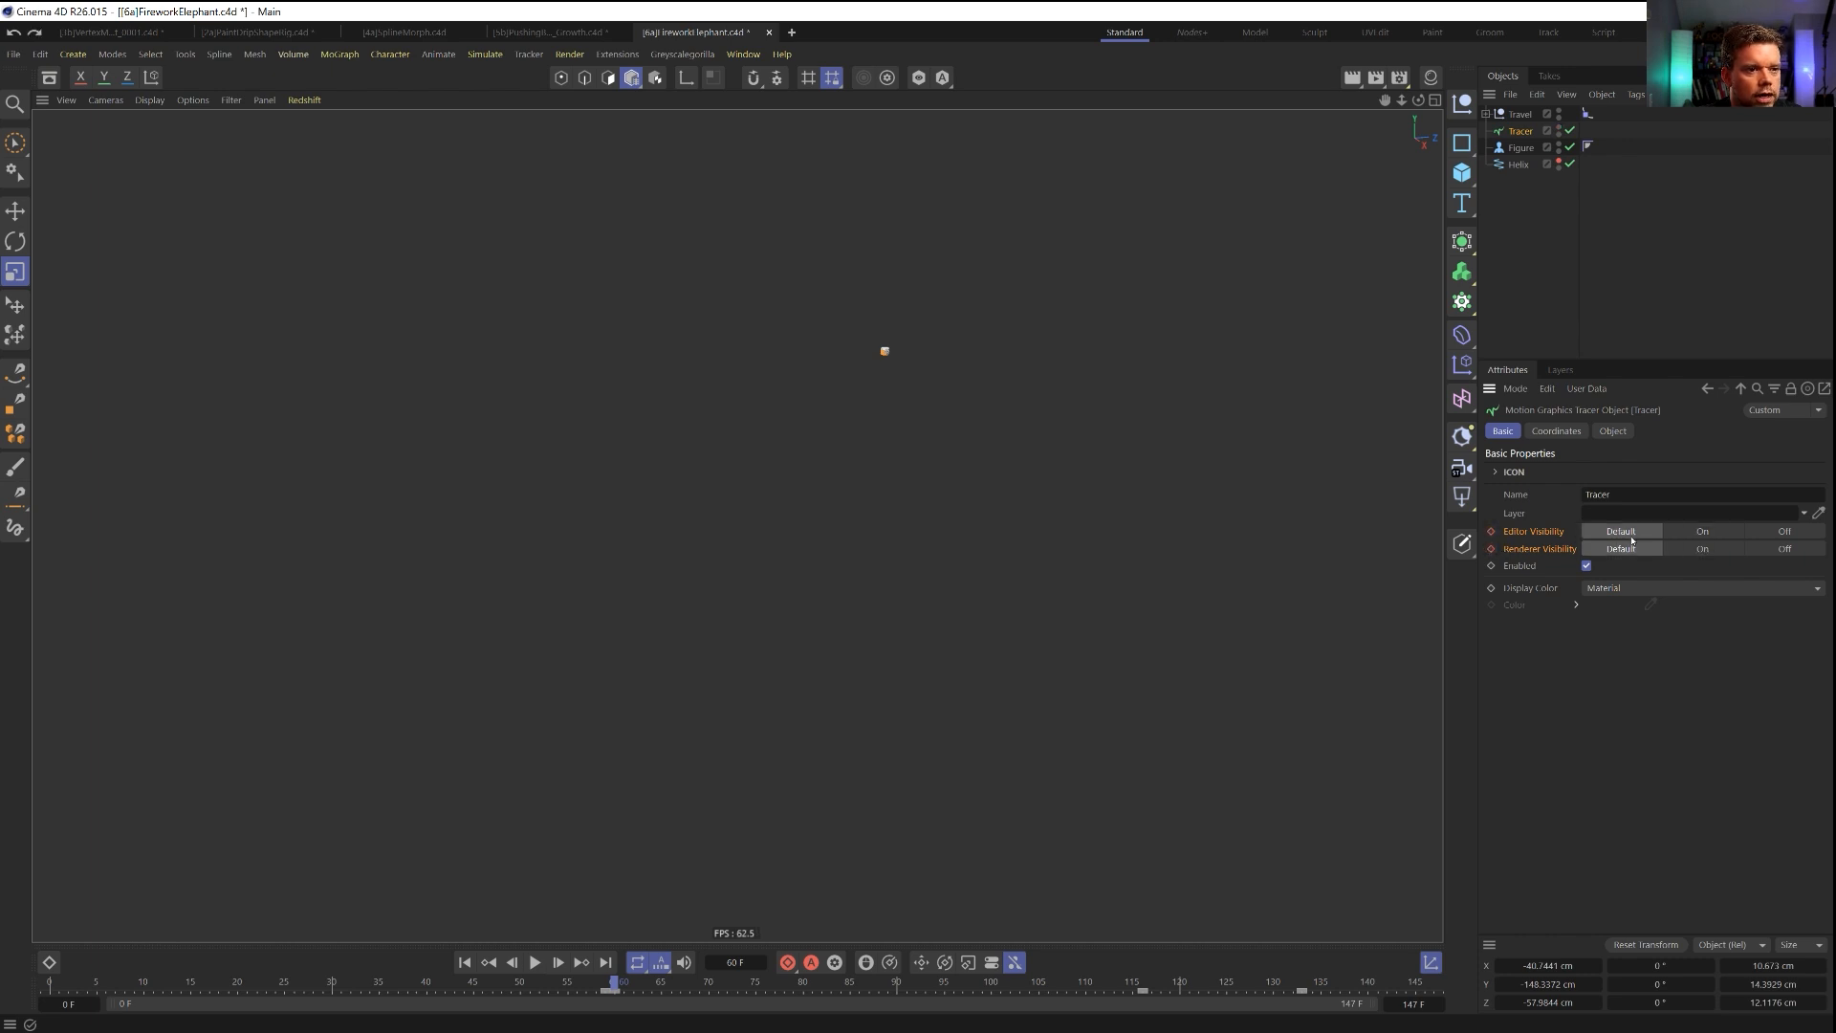
Keyframe the Tracer's Editor and Renderer Visibility at Off on frame 59.
{"action": "key", "text": "f"}
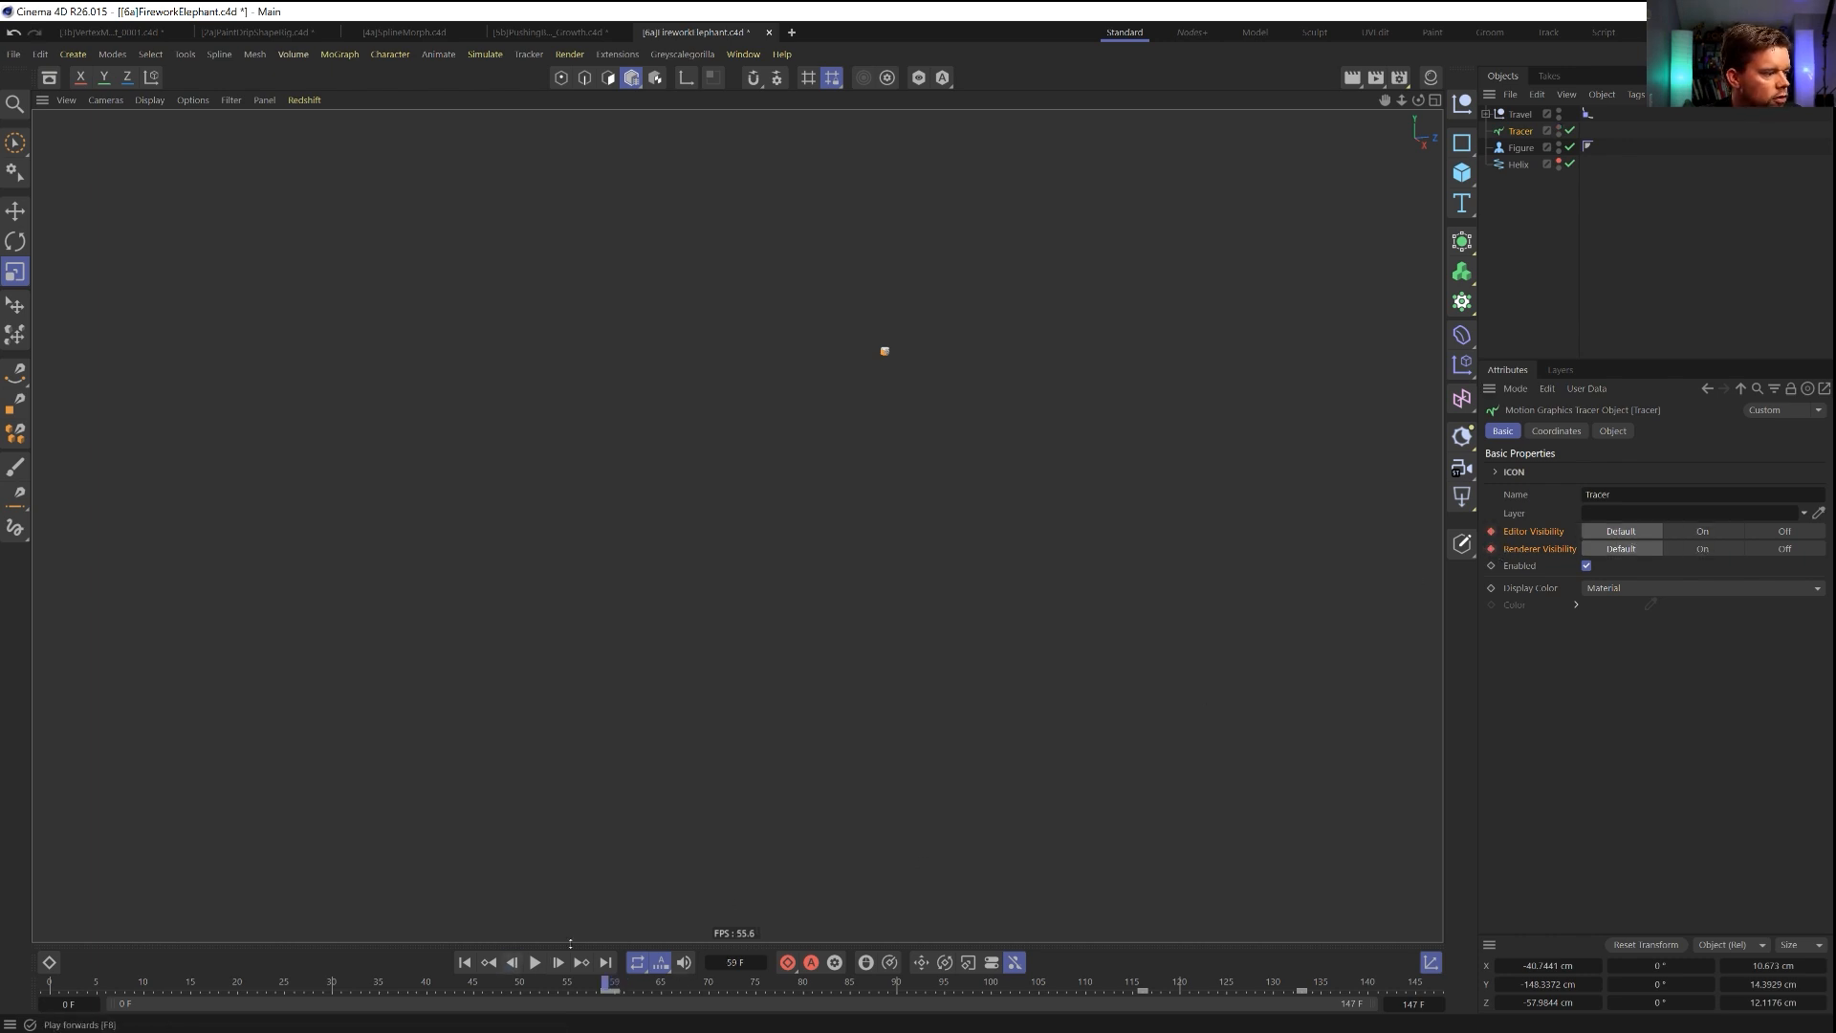
{"action": "left_click", "coordinate": [1785, 531]}
{"action": "left_click", "coordinate": [1789, 549]}
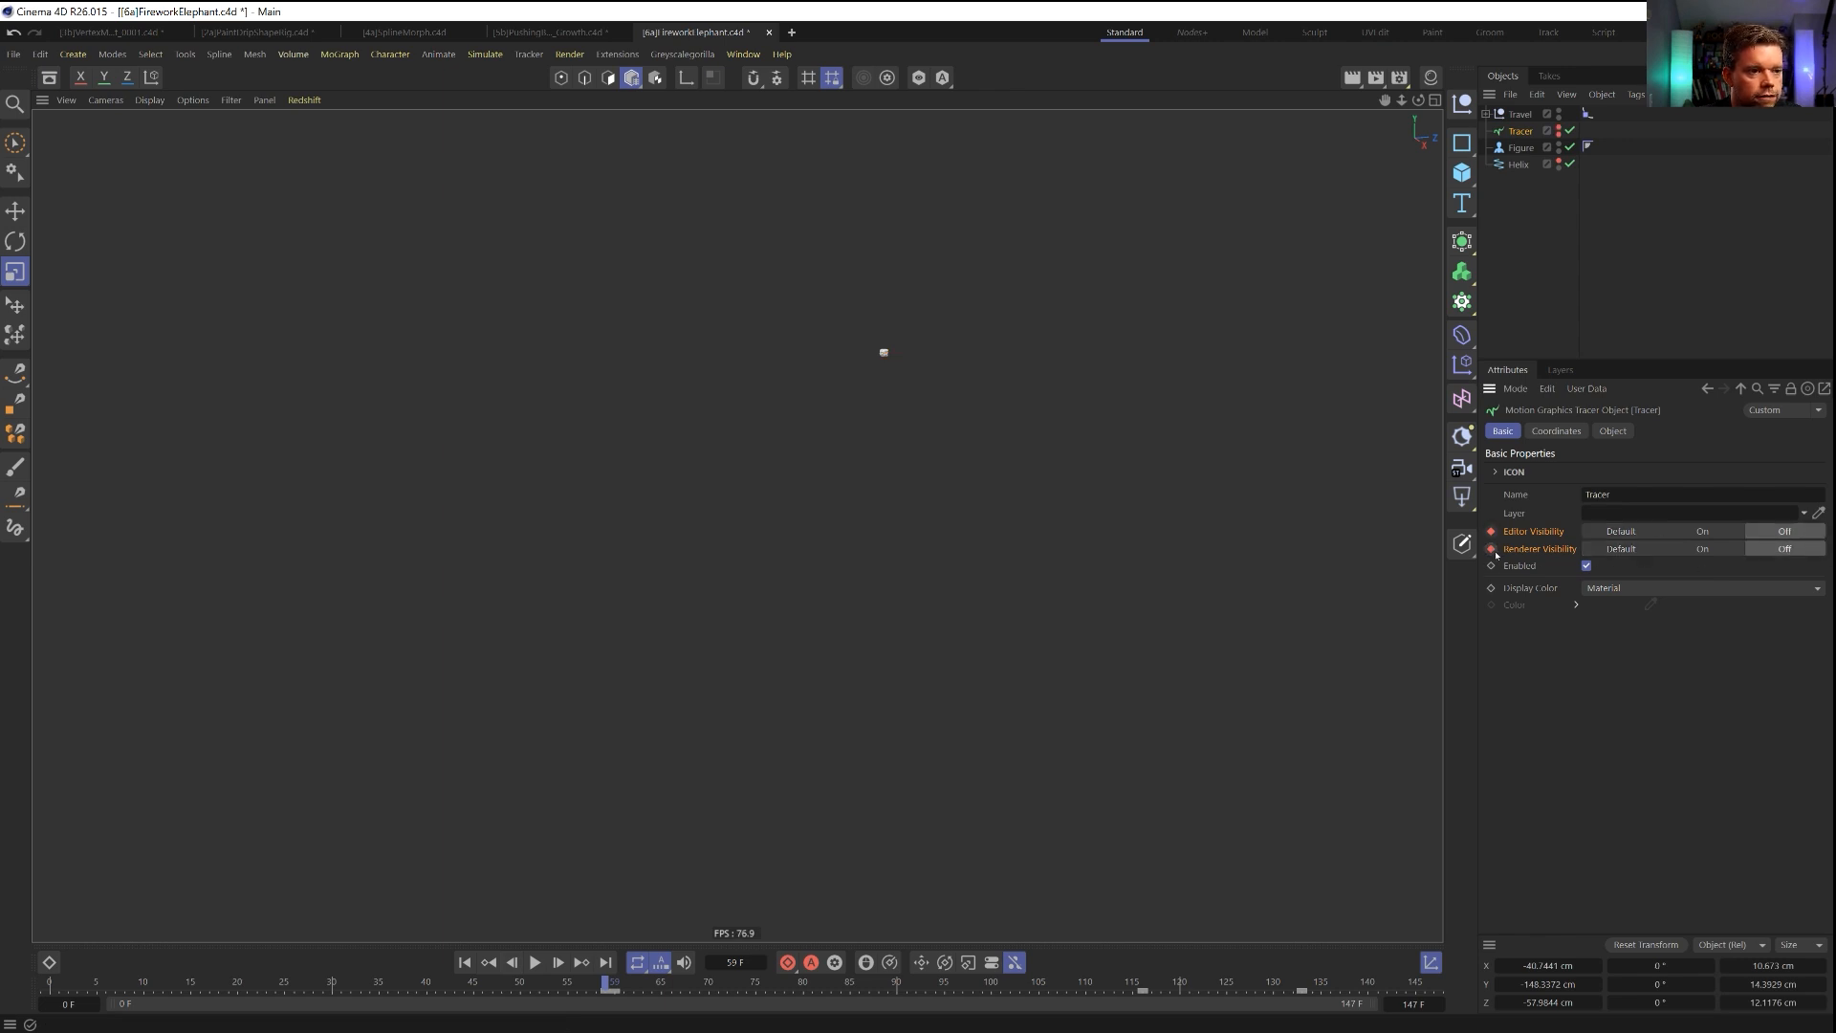
Keyframe the Tracer's Editor and Renderer Visibility at Default on frame 133 and at Off on frame 134.
{"action": "left_click_drag", "start_coordinate": [1143, 983], "coordinate": [1303, 984]}
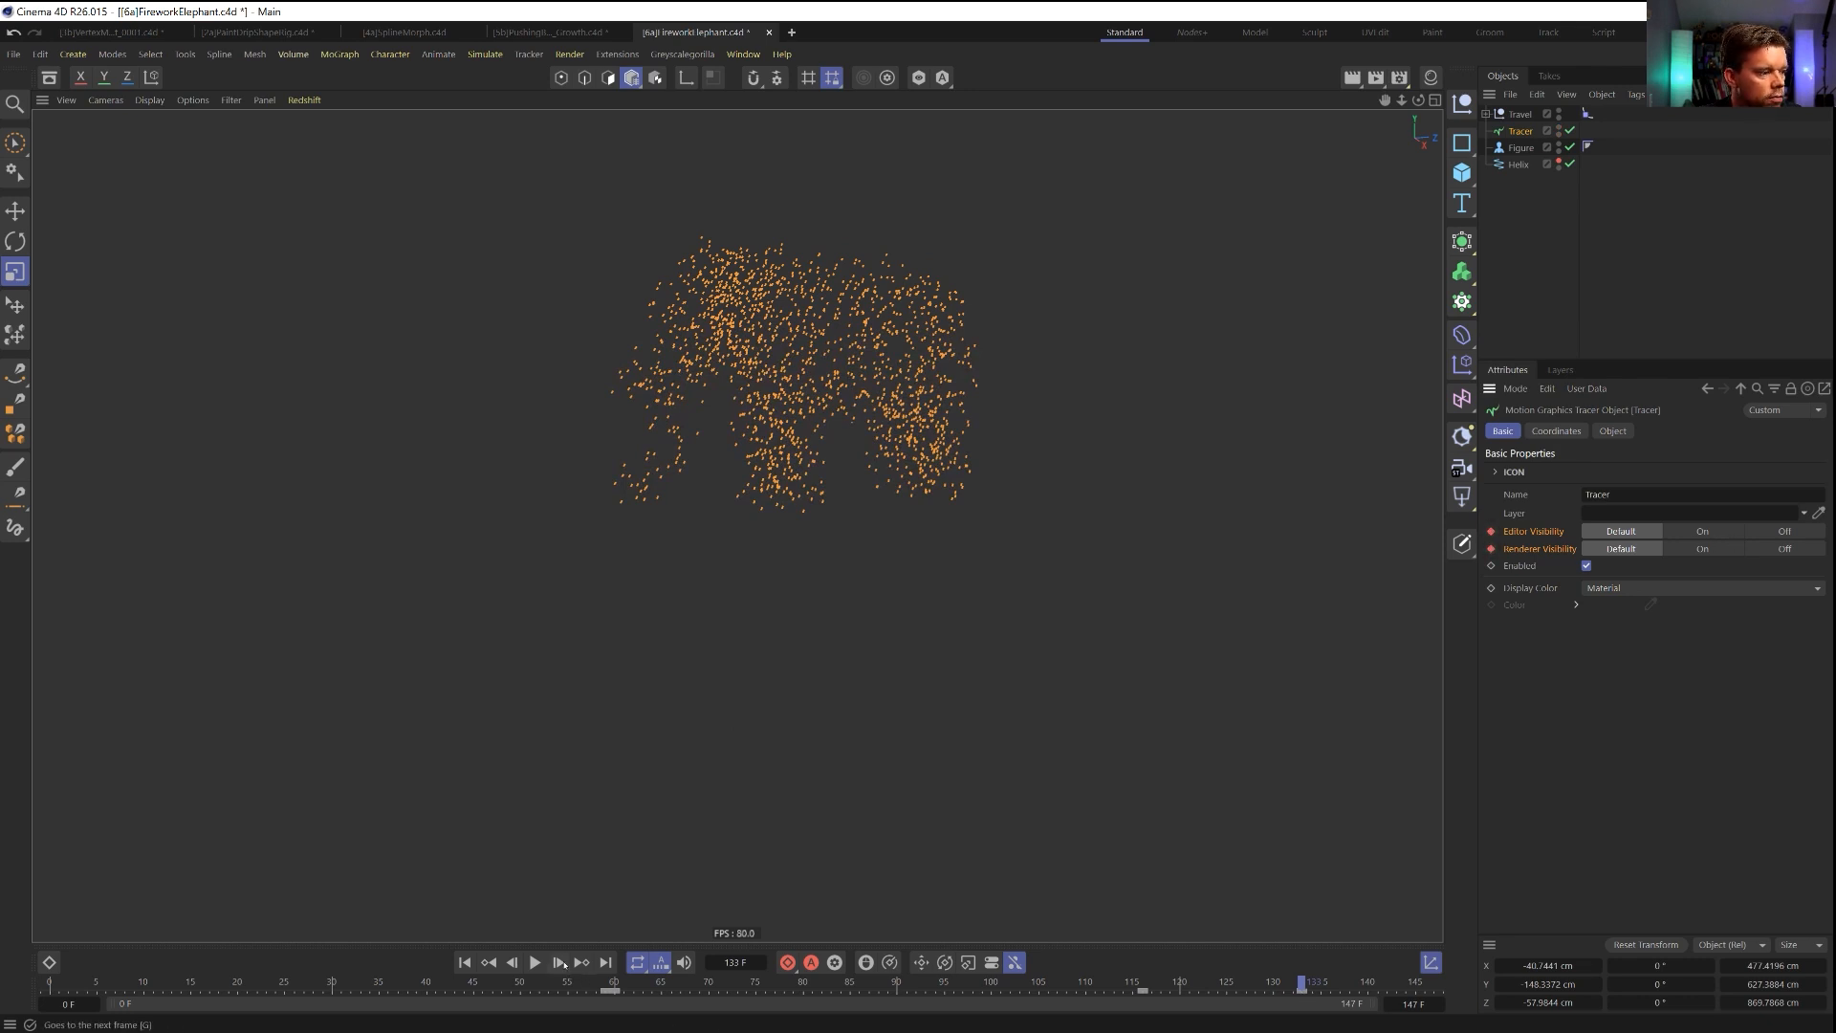
{"action": "left_click", "coordinate": [560, 963]}
{"action": "left_click", "coordinate": [1785, 530]}
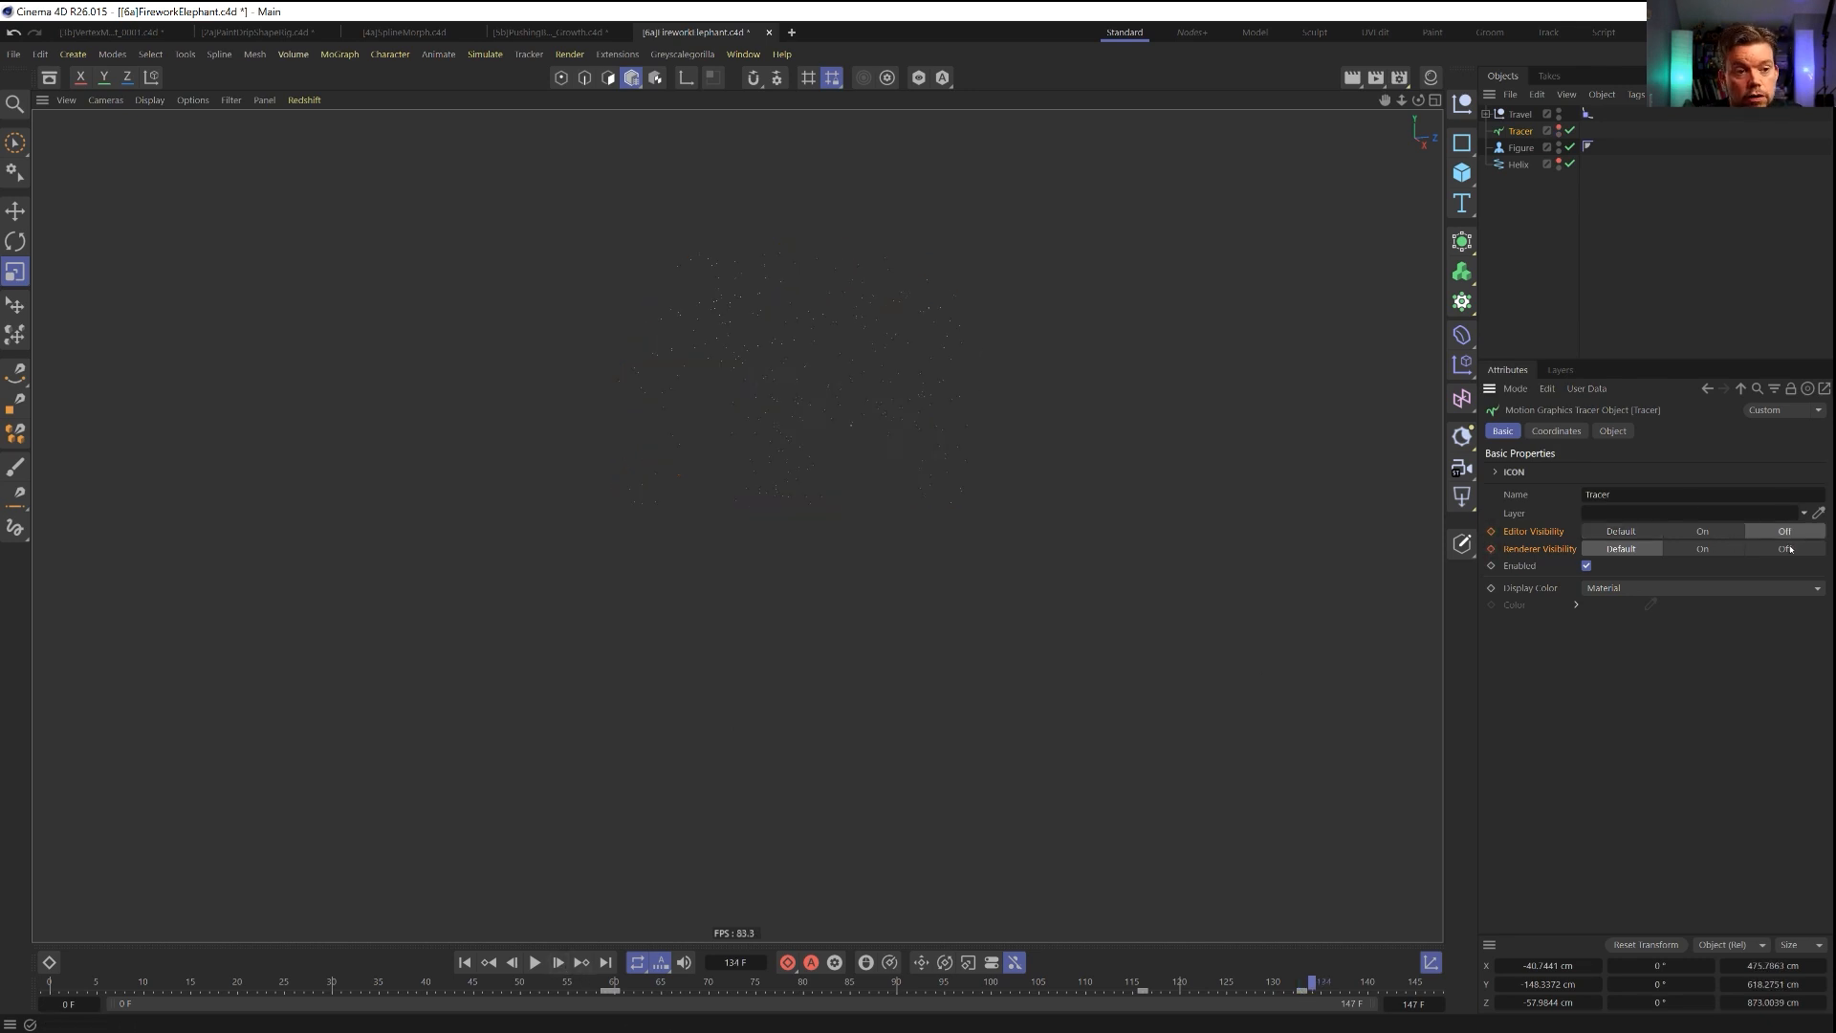
{"action": "left_click", "coordinate": [1784, 548]}
Replay the firework from the start with the Tracer deselected to check when its trails appear and disappear.
{"action": "left_click", "coordinate": [465, 963]}
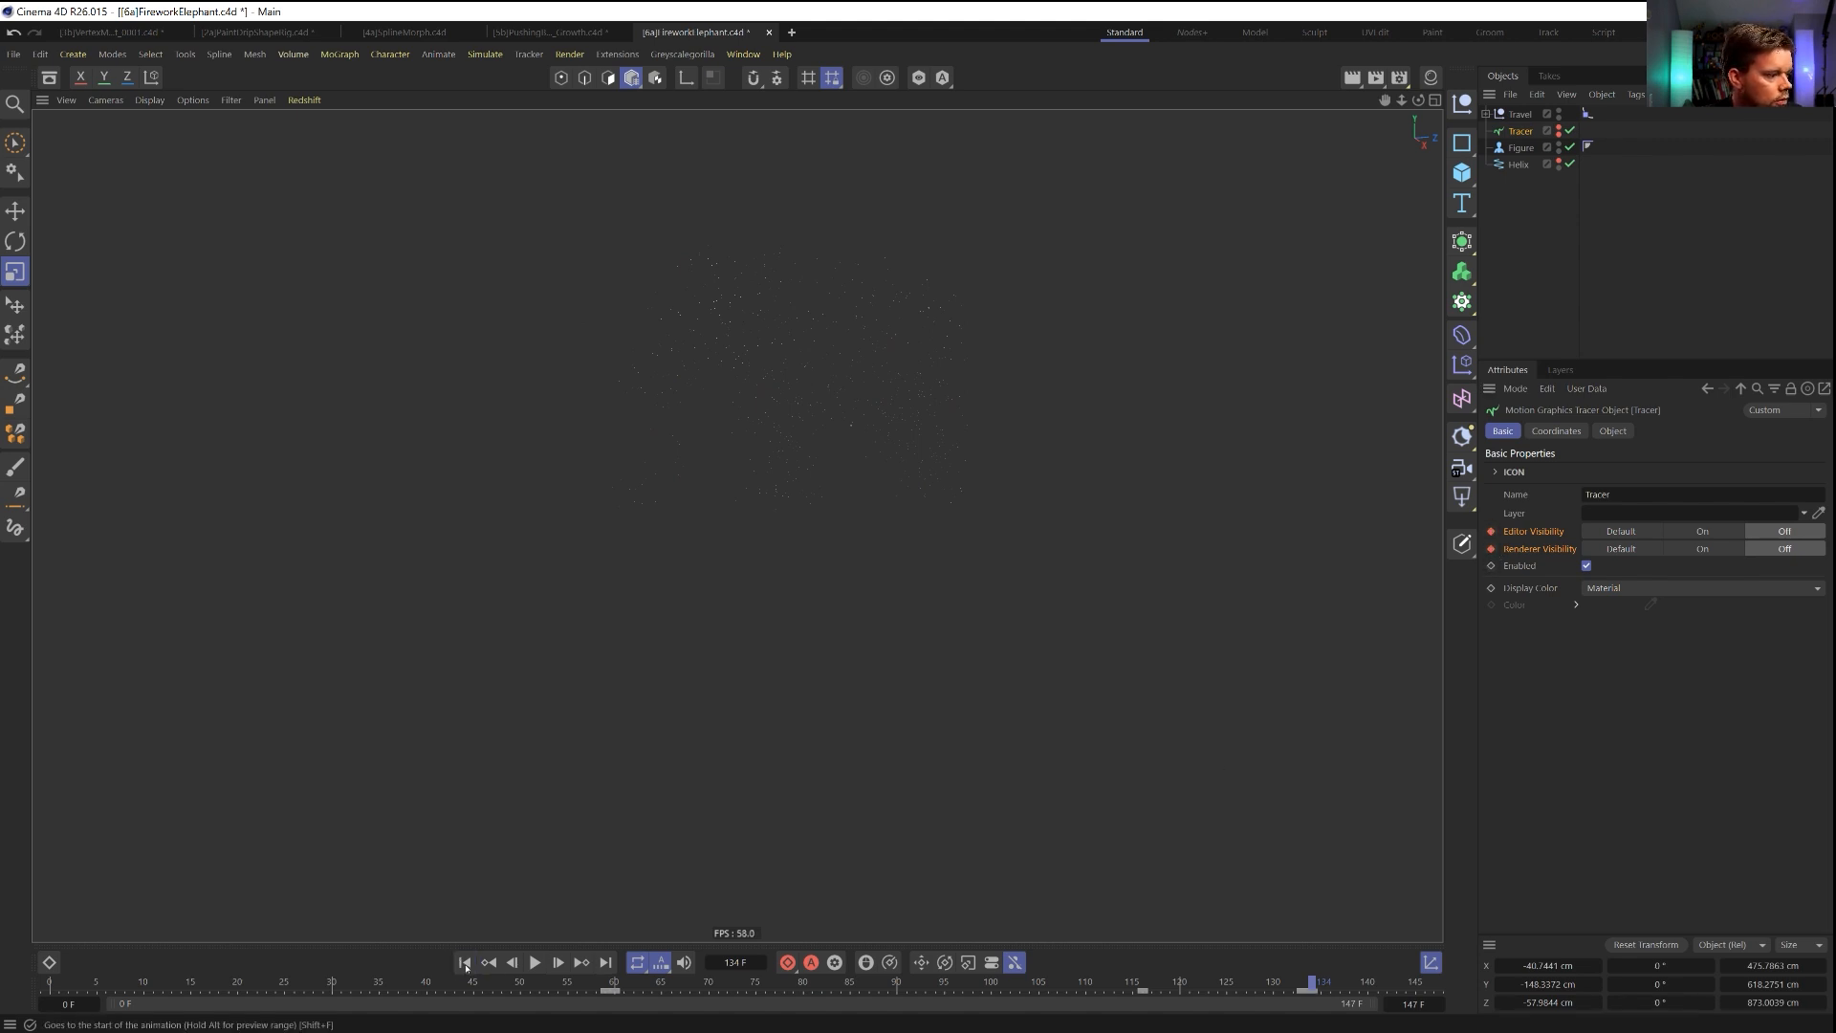
{"action": "left_click", "coordinate": [536, 963]}
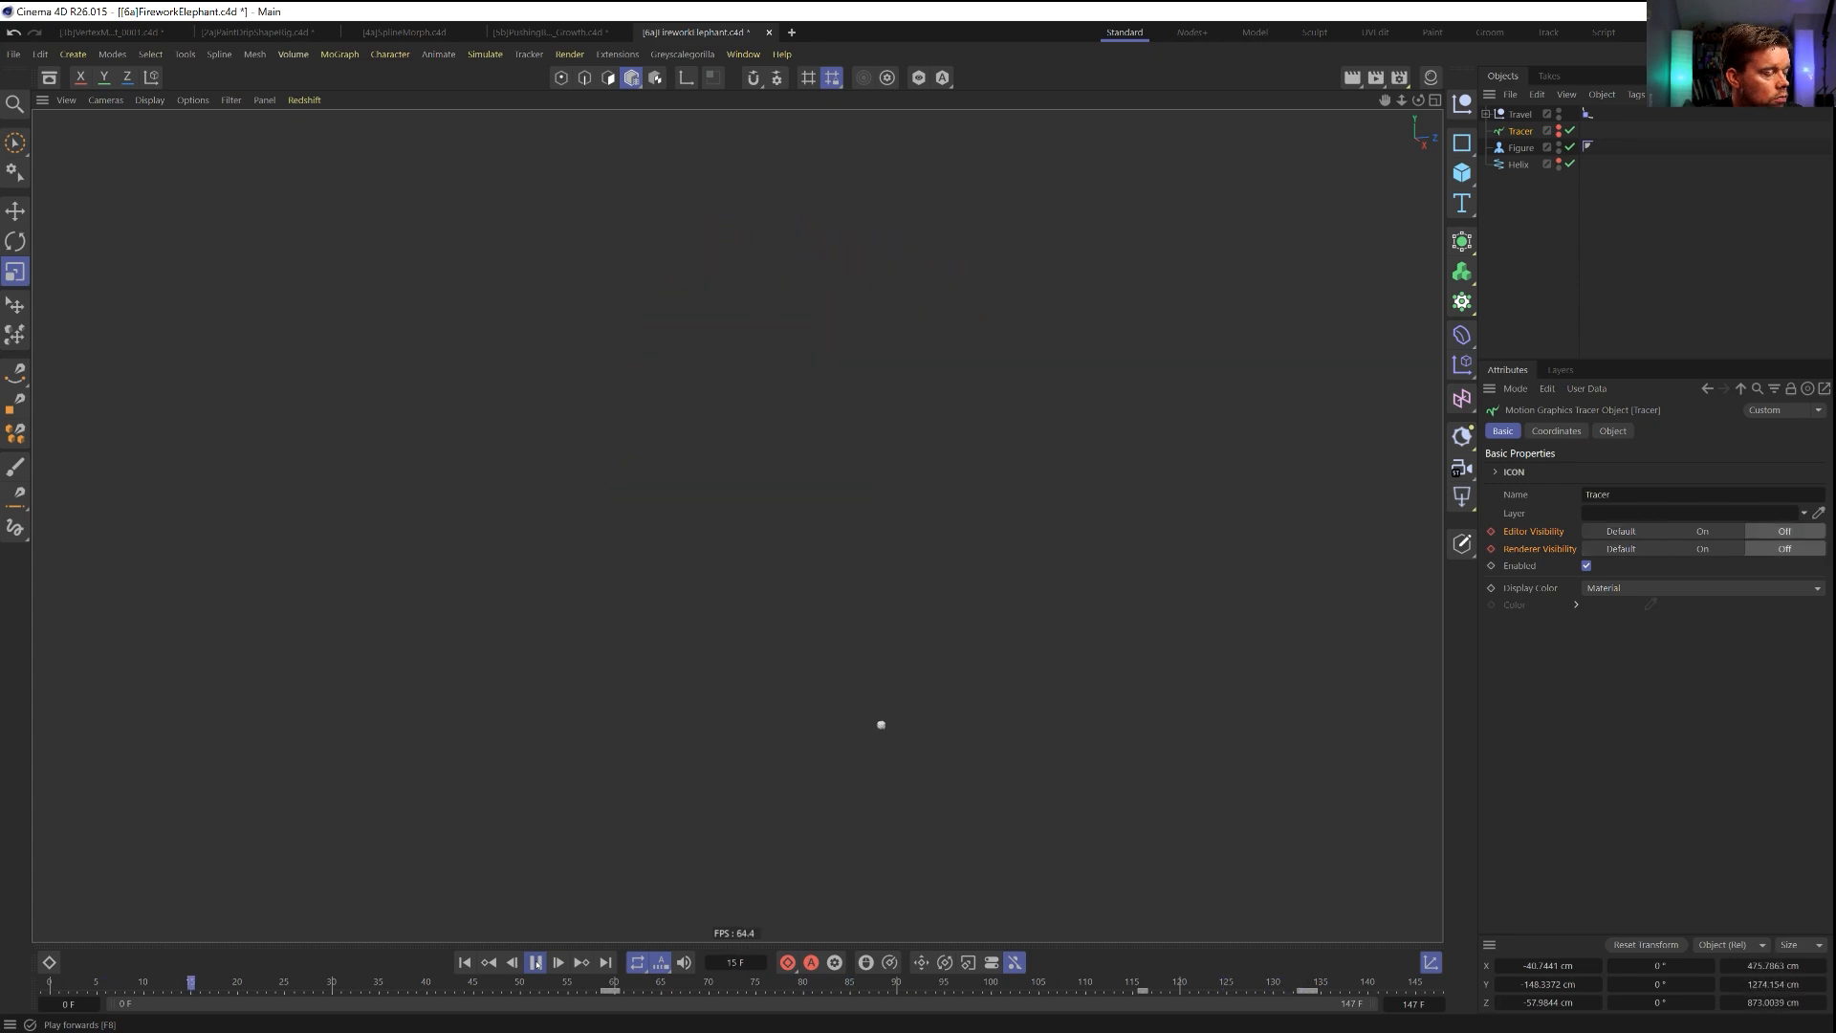
{"action": "left_click", "coordinate": [1513, 294]}
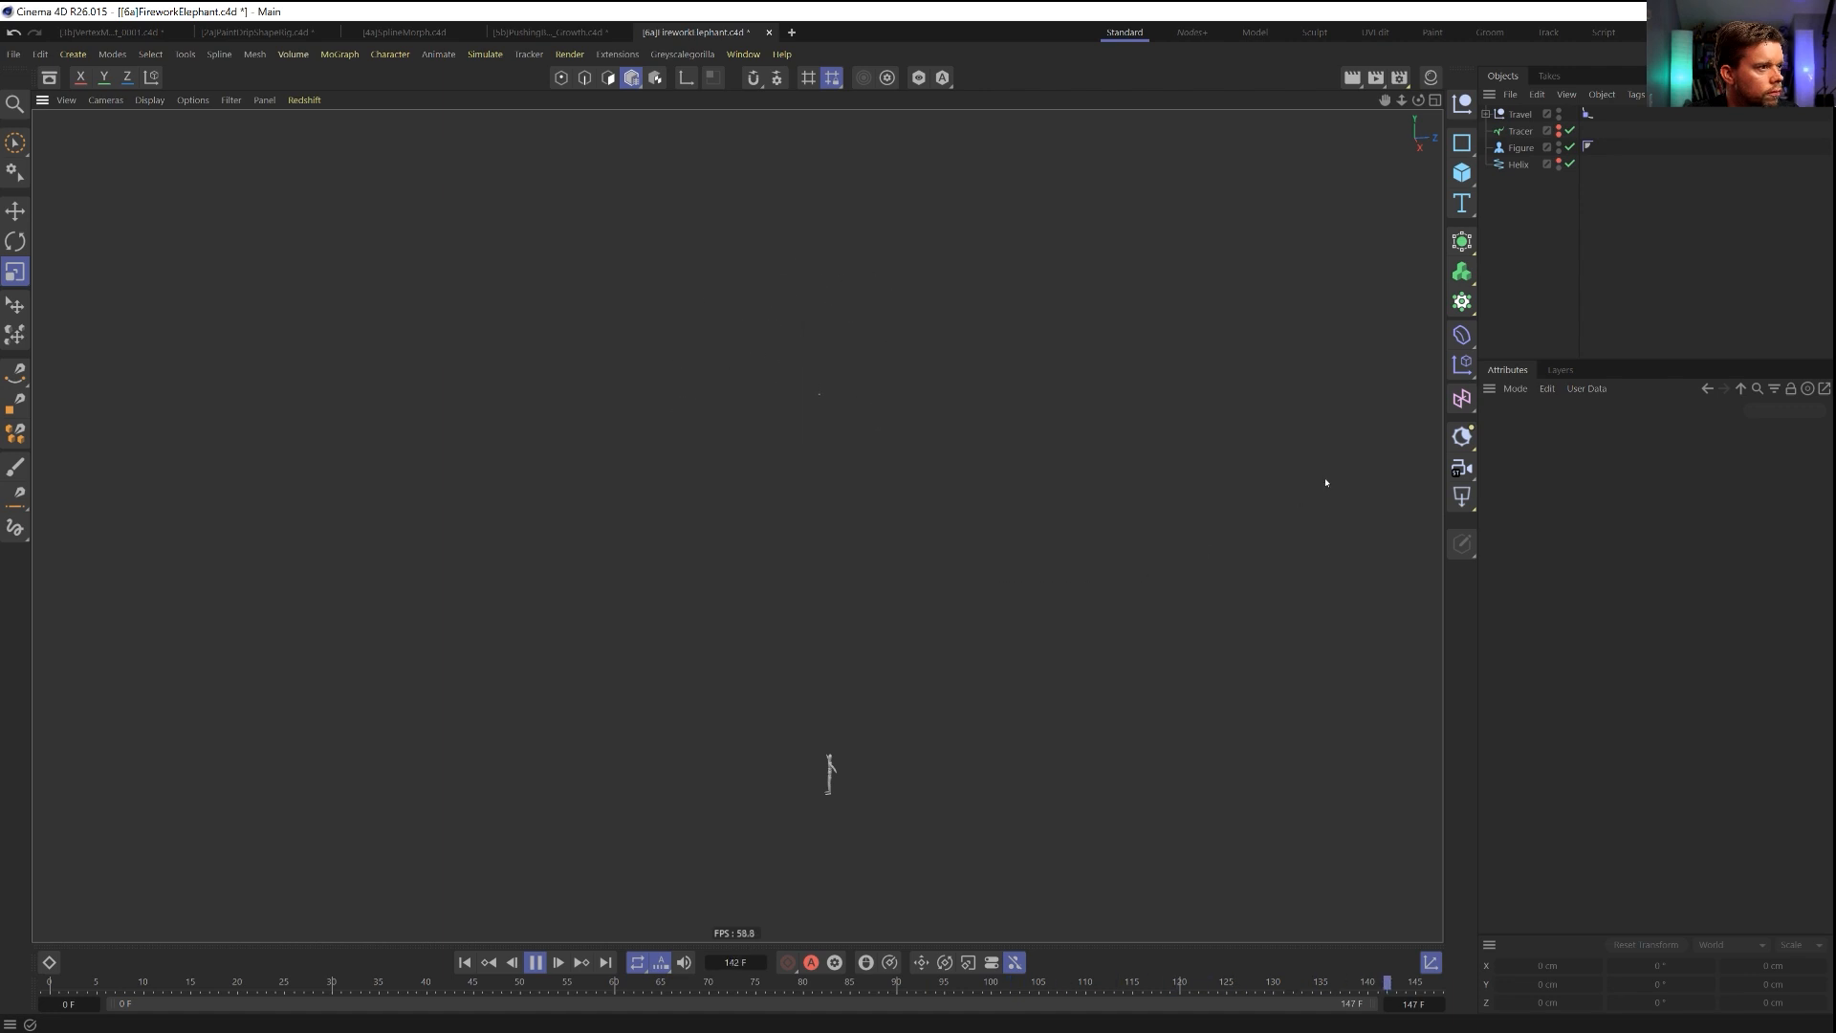
{"action": "left_click", "coordinate": [1519, 165]}
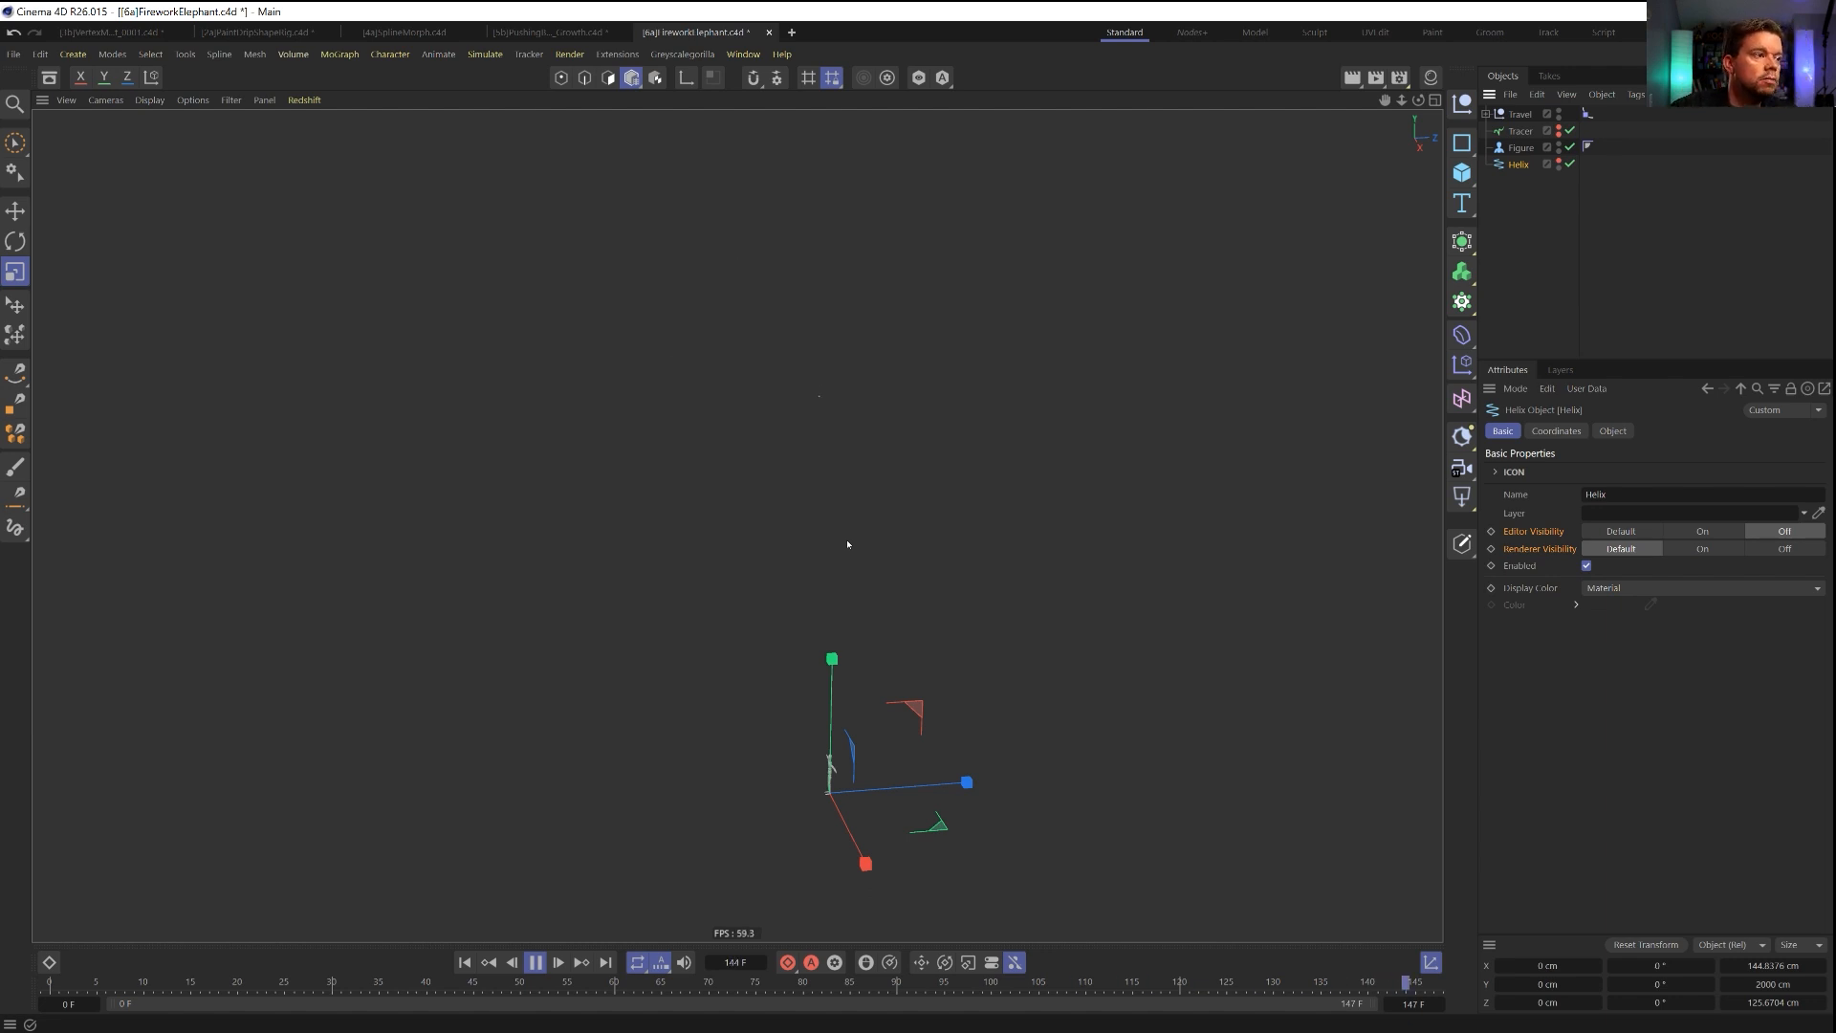
{"action": "left_click", "coordinate": [533, 962]}
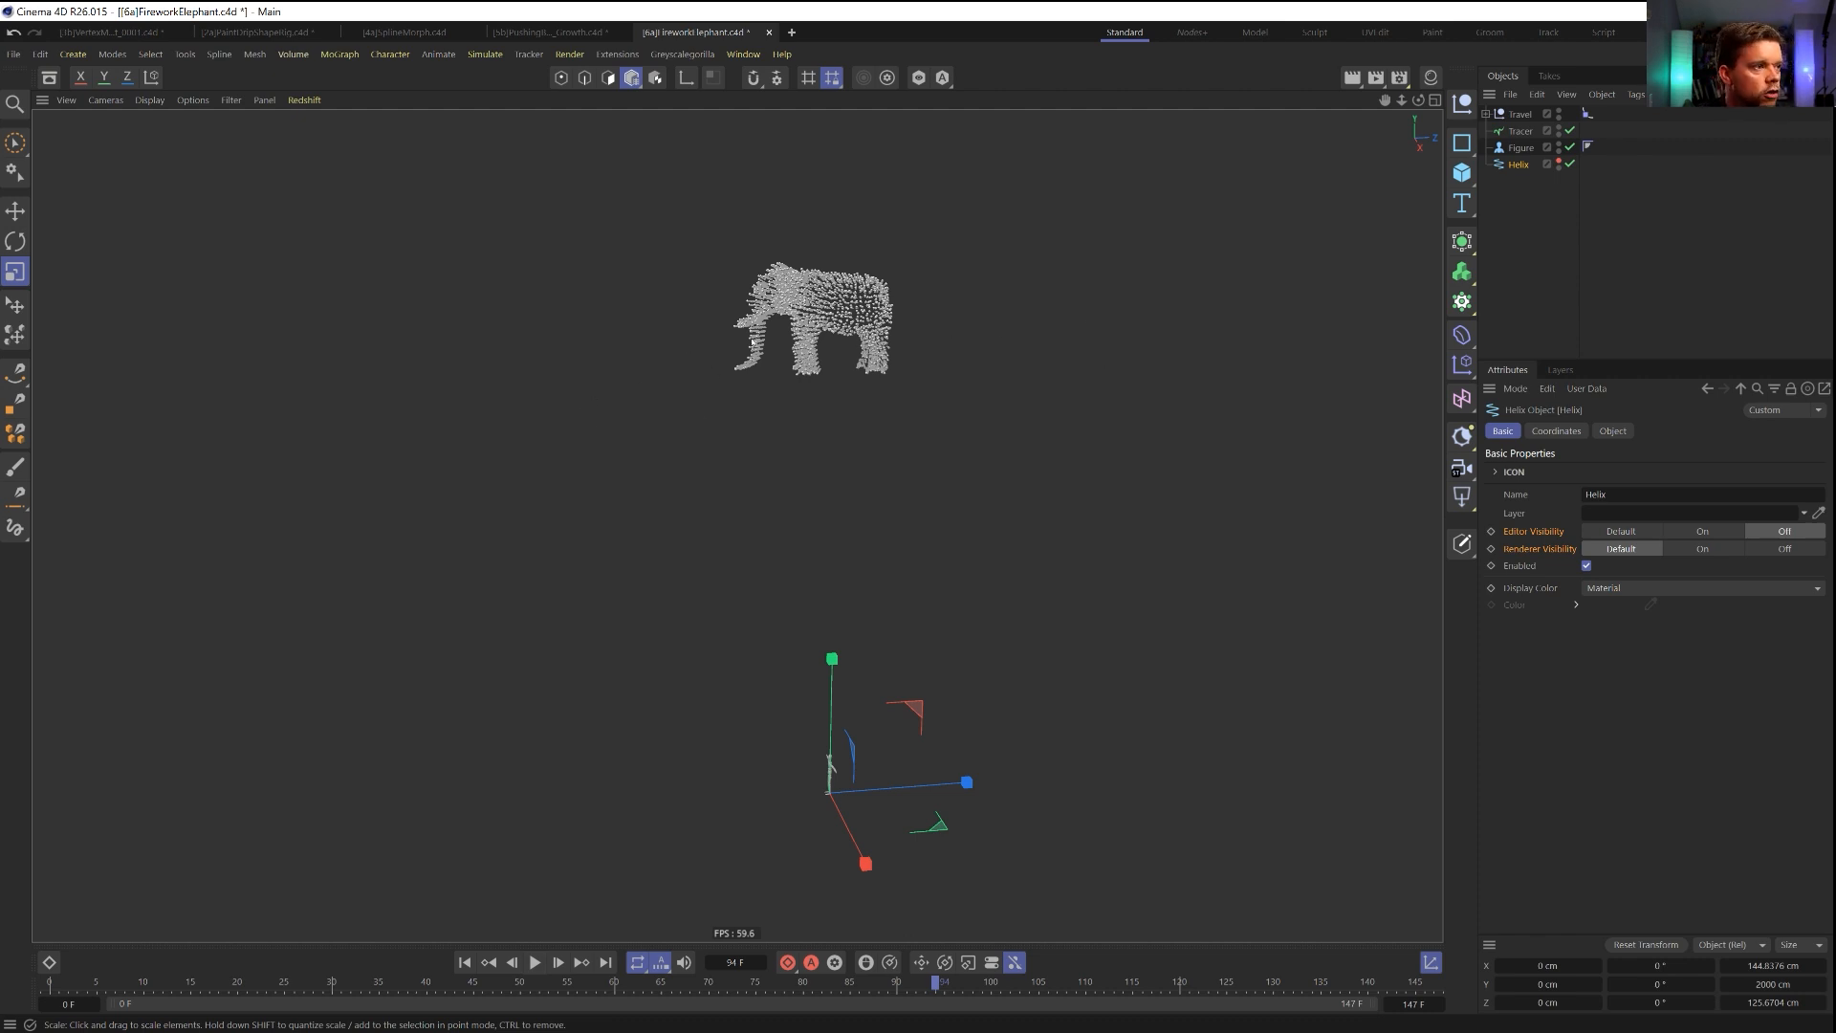
{"action": "left_click", "coordinate": [536, 963]}
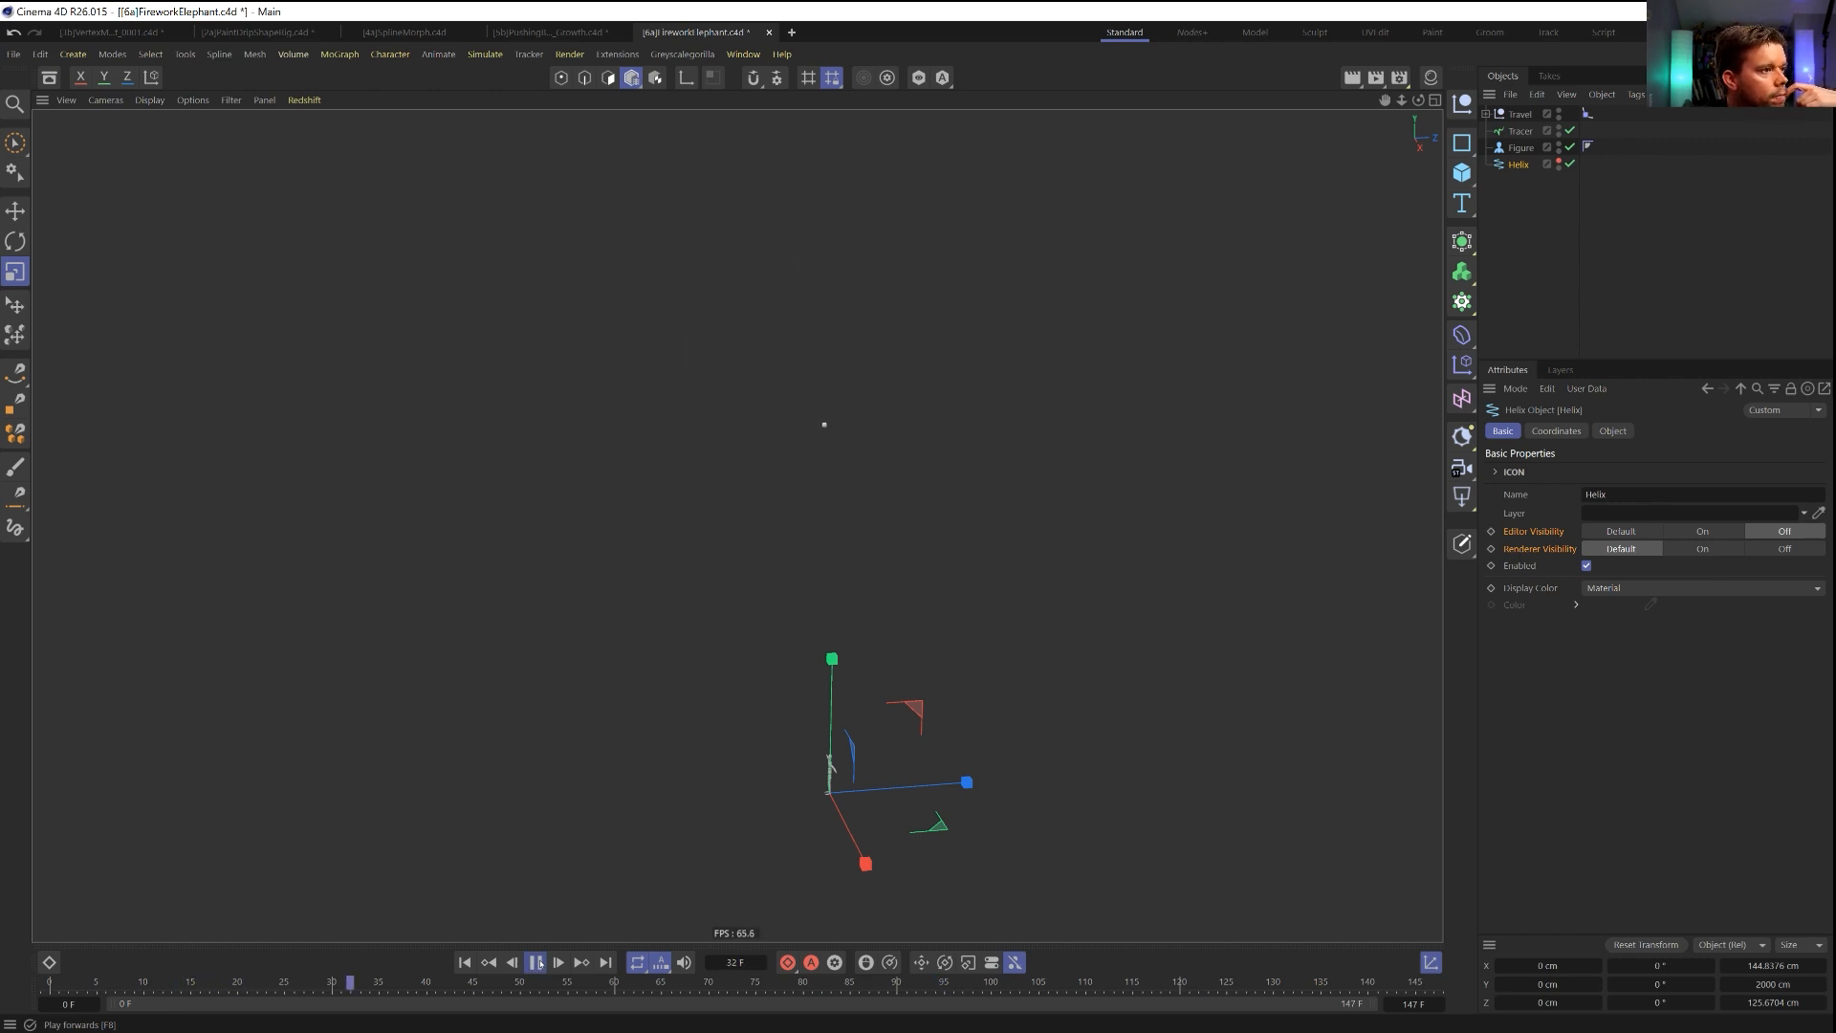
Set the X, Y and Z position of the Random effector below Plain to 111 cm each.
{"action": "left_click", "coordinate": [1486, 114]}
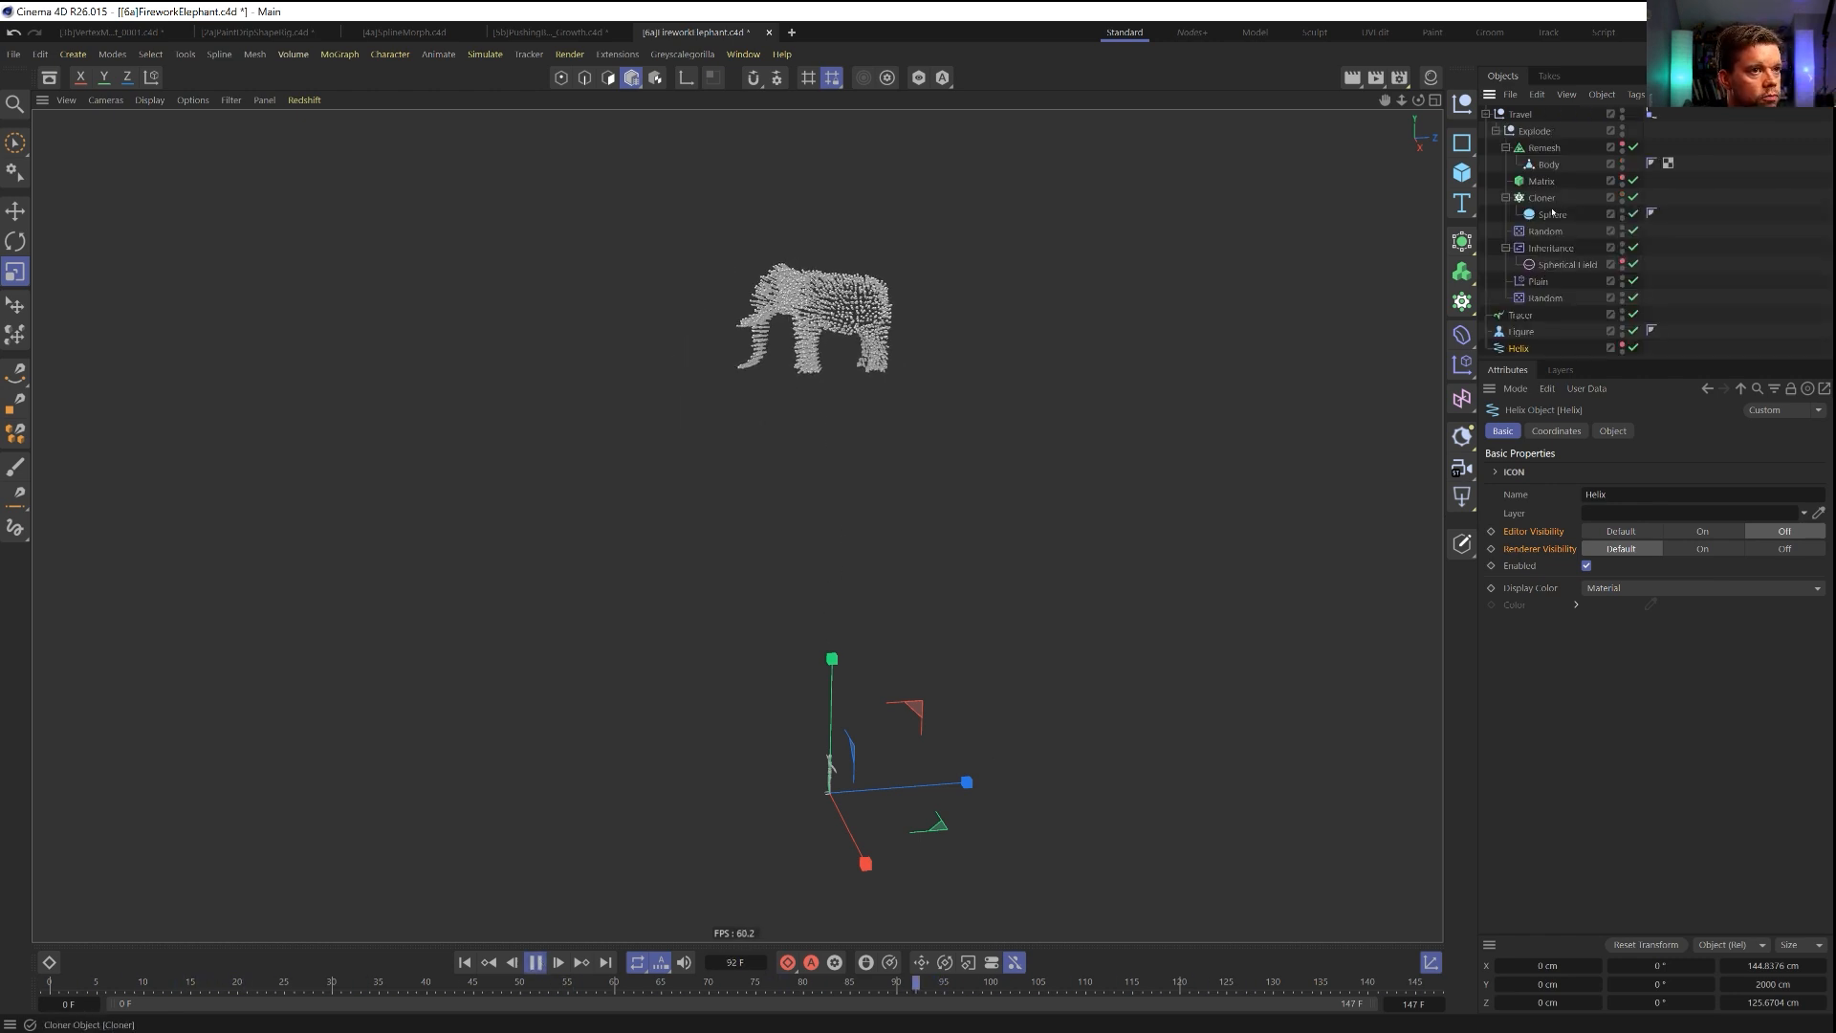
{"action": "left_click", "coordinate": [1545, 298]}
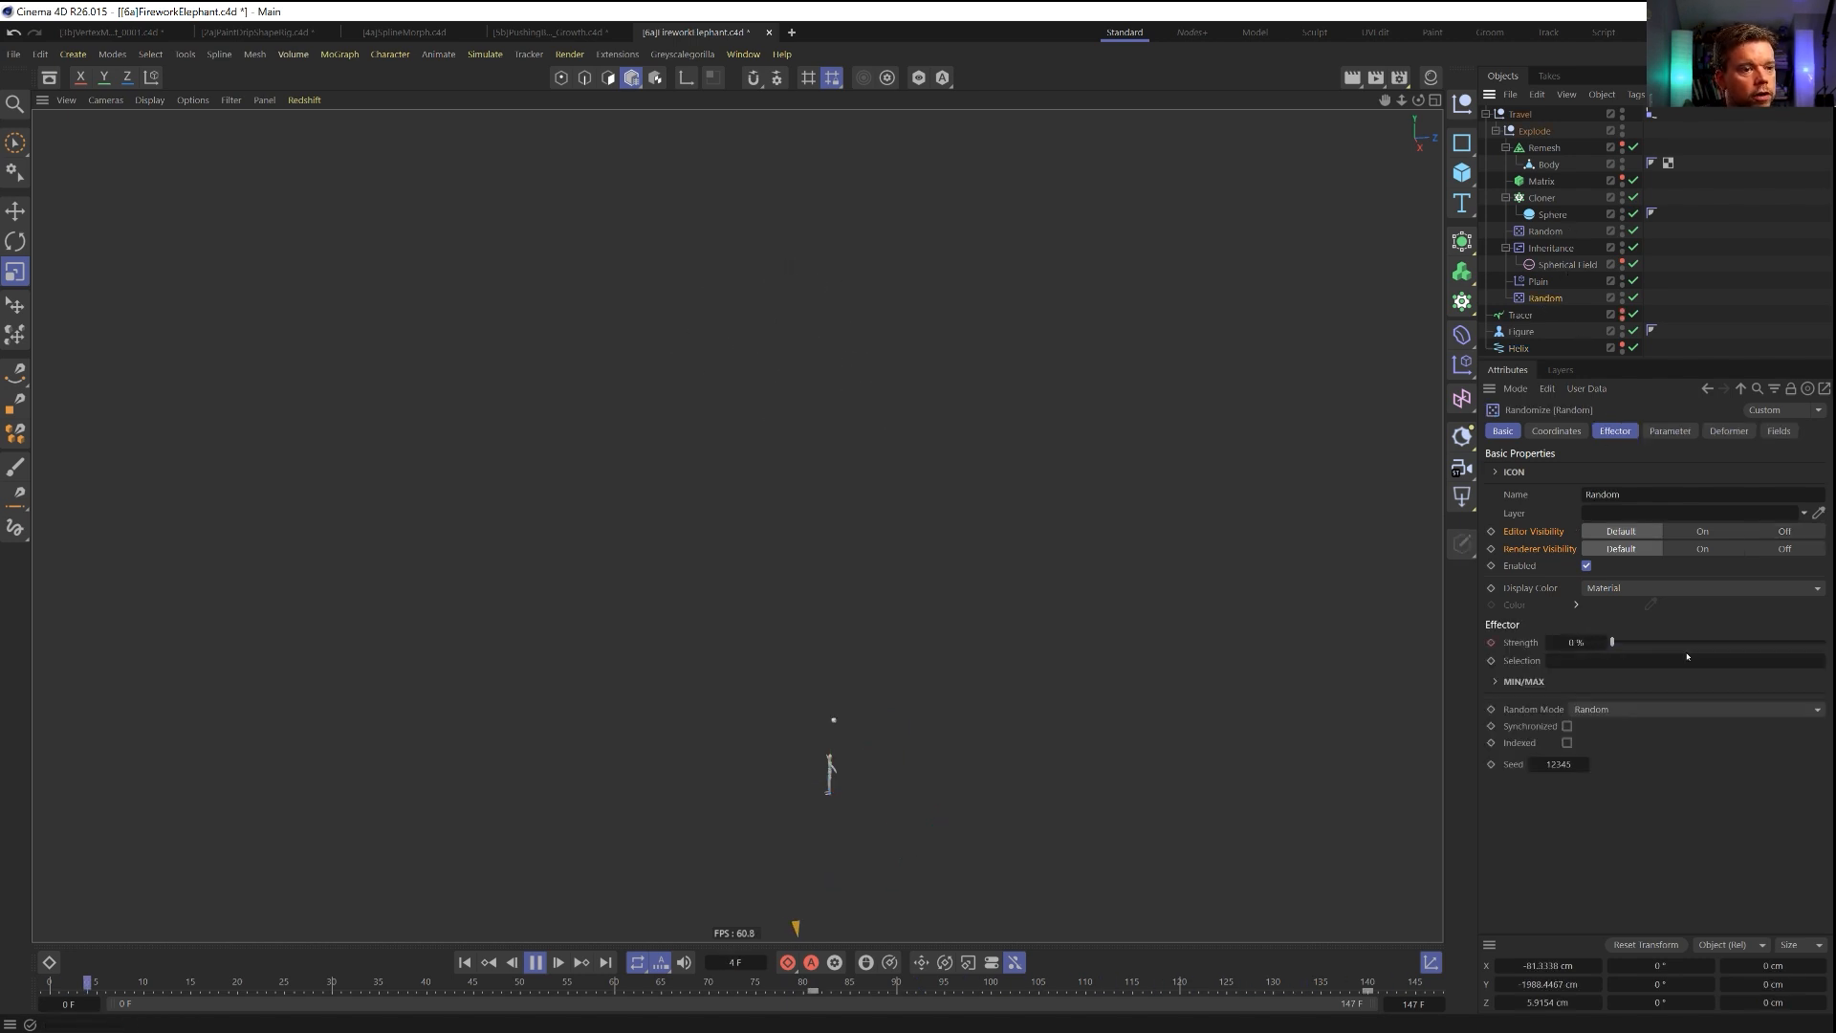
{"action": "left_click", "coordinate": [1670, 431]}
{"action": "double_click", "coordinate": [1612, 545]}
{"action": "type", "text": "111"}
{"action": "key", "text": "Tab"}
{"action": "type", "text": "111"}
{"action": "key", "text": "Tab"}
{"action": "type", "text": "111"}
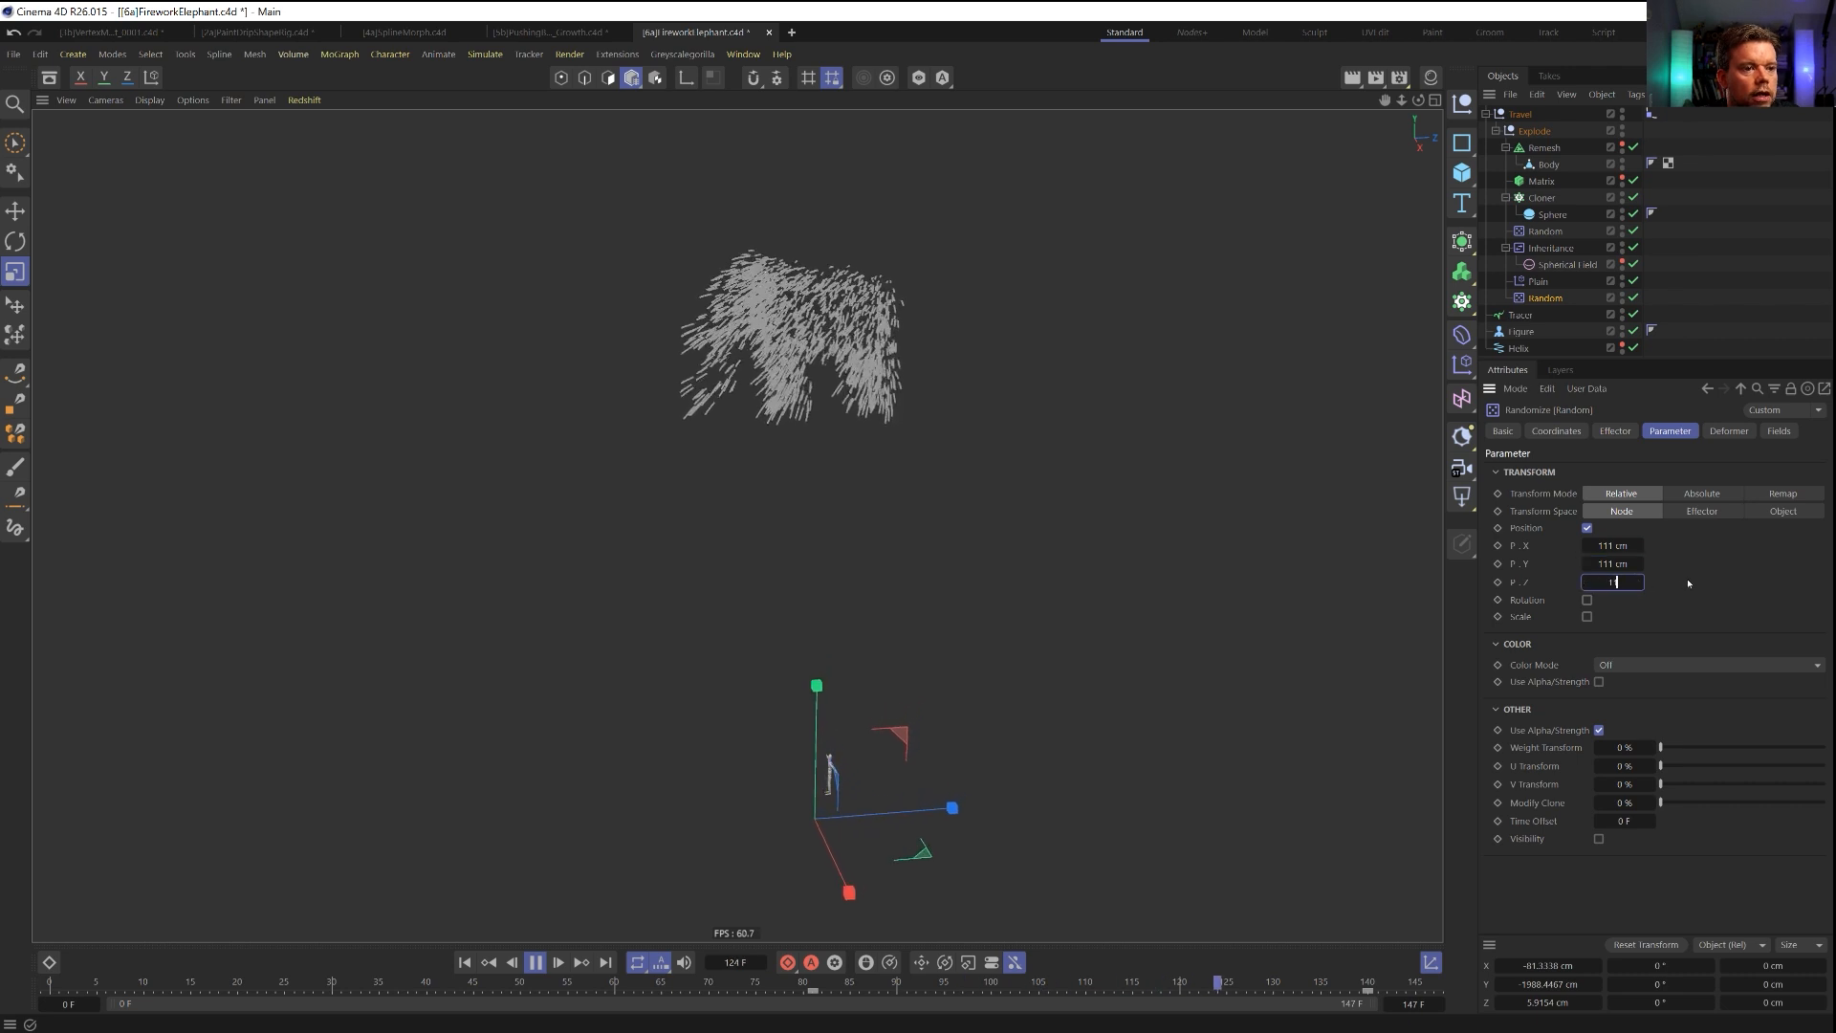
Reduce the Random effector's X and Z position values to 22 cm.
{"action": "double_click", "coordinate": [1621, 545]}
{"action": "type", "text": "22"}
{"action": "key", "text": "Tab"}
{"action": "key", "text": "Tab"}
{"action": "type", "text": "22"}
{"action": "key", "text": "Return"}
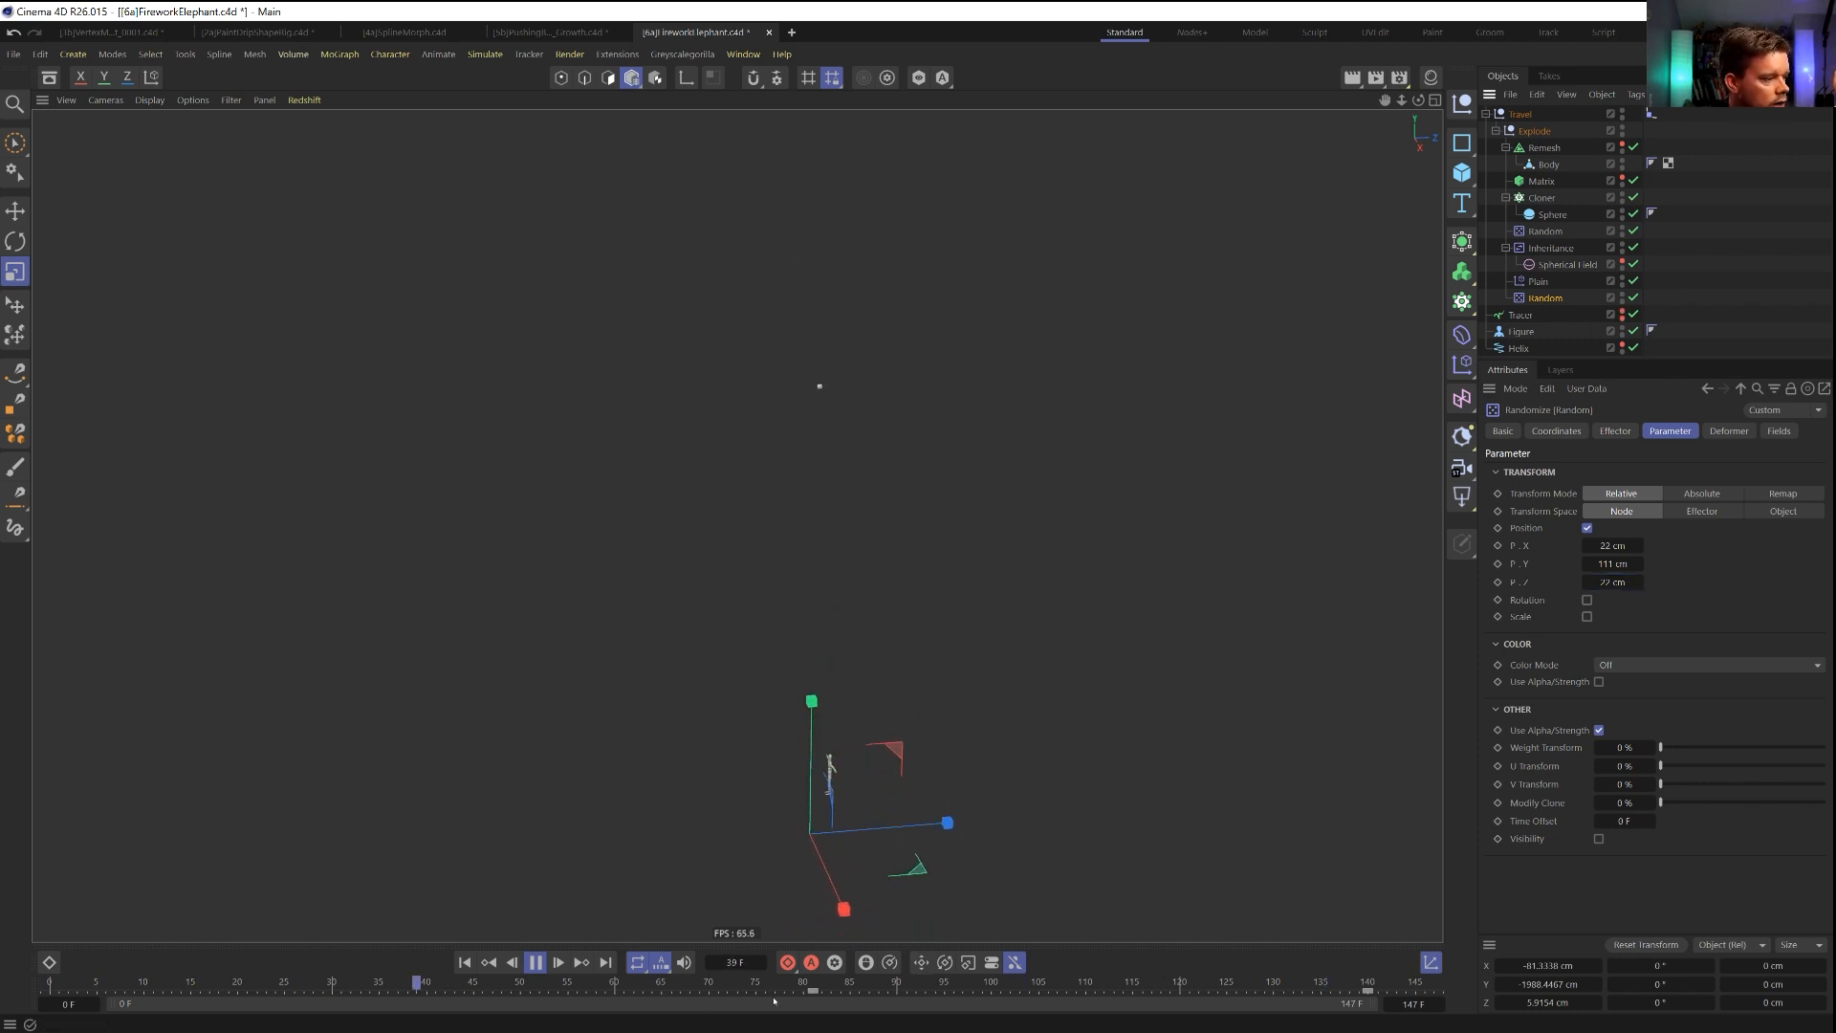
Move the Random effector's 0 % strength key to frame 68 and replay the firework animation.
{"action": "left_click", "coordinate": [689, 990]}
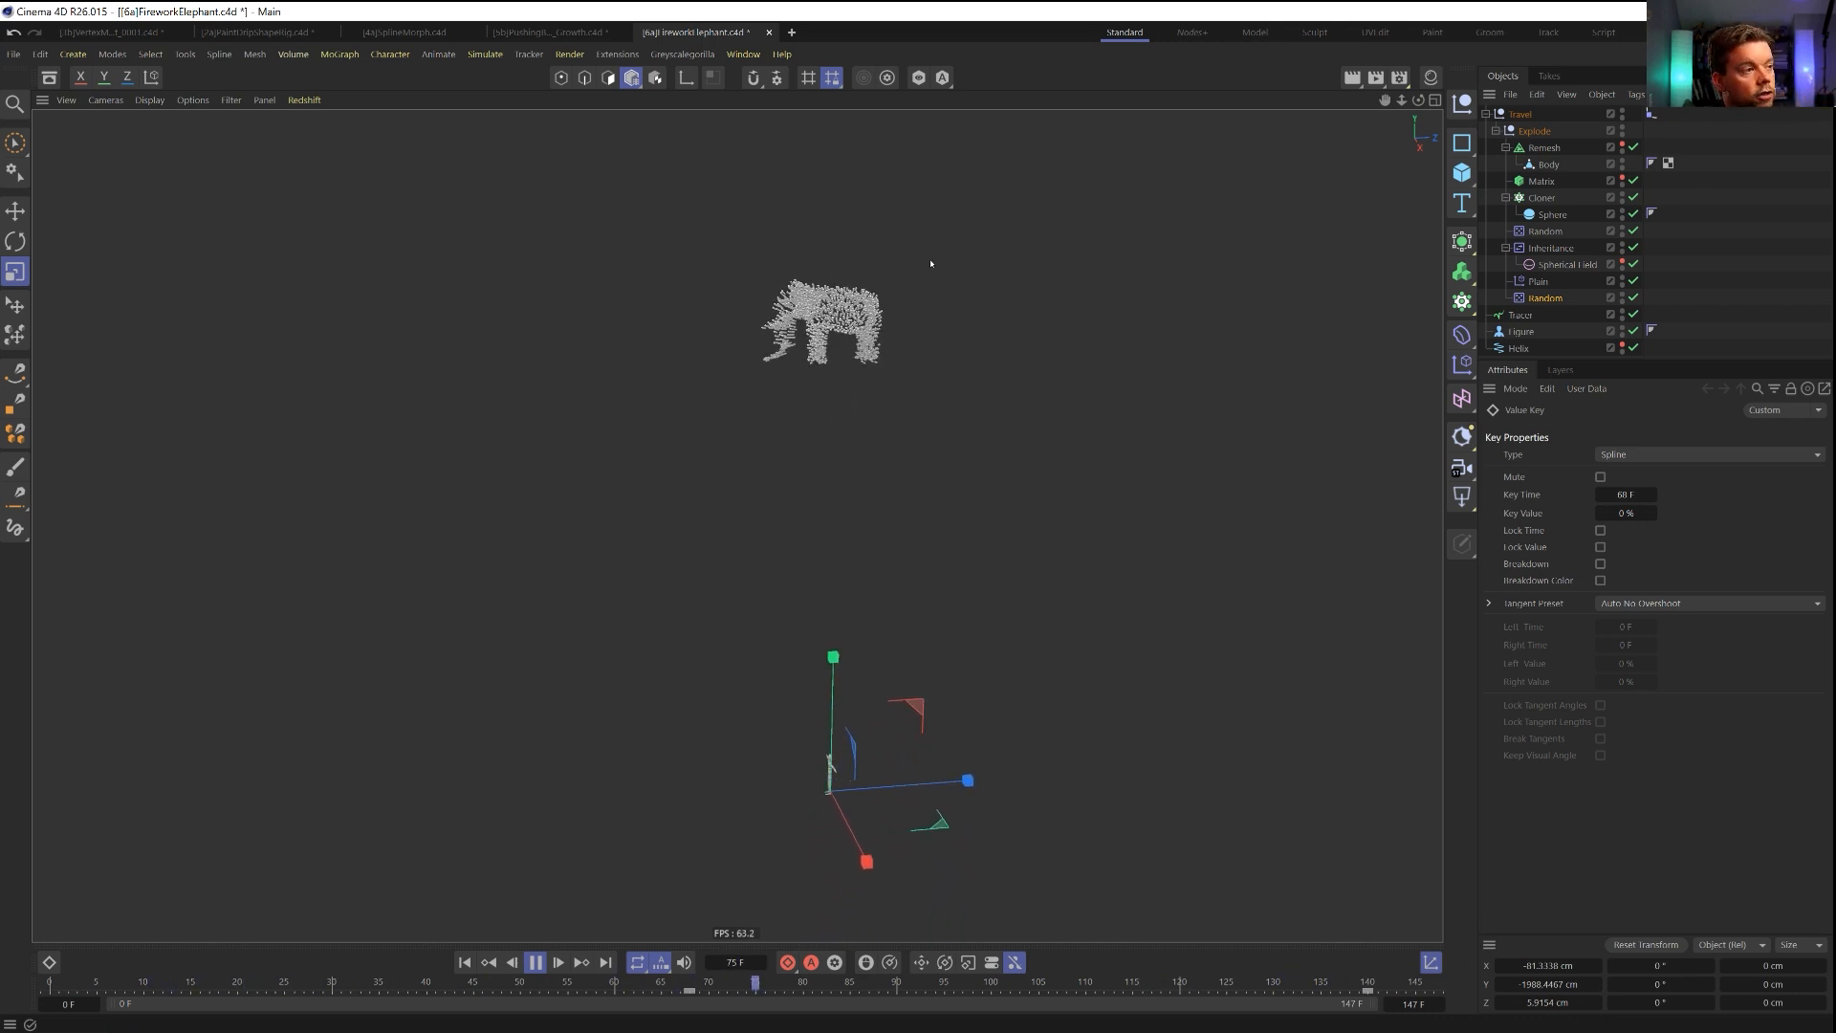
{"action": "left_click", "coordinate": [544, 964]}
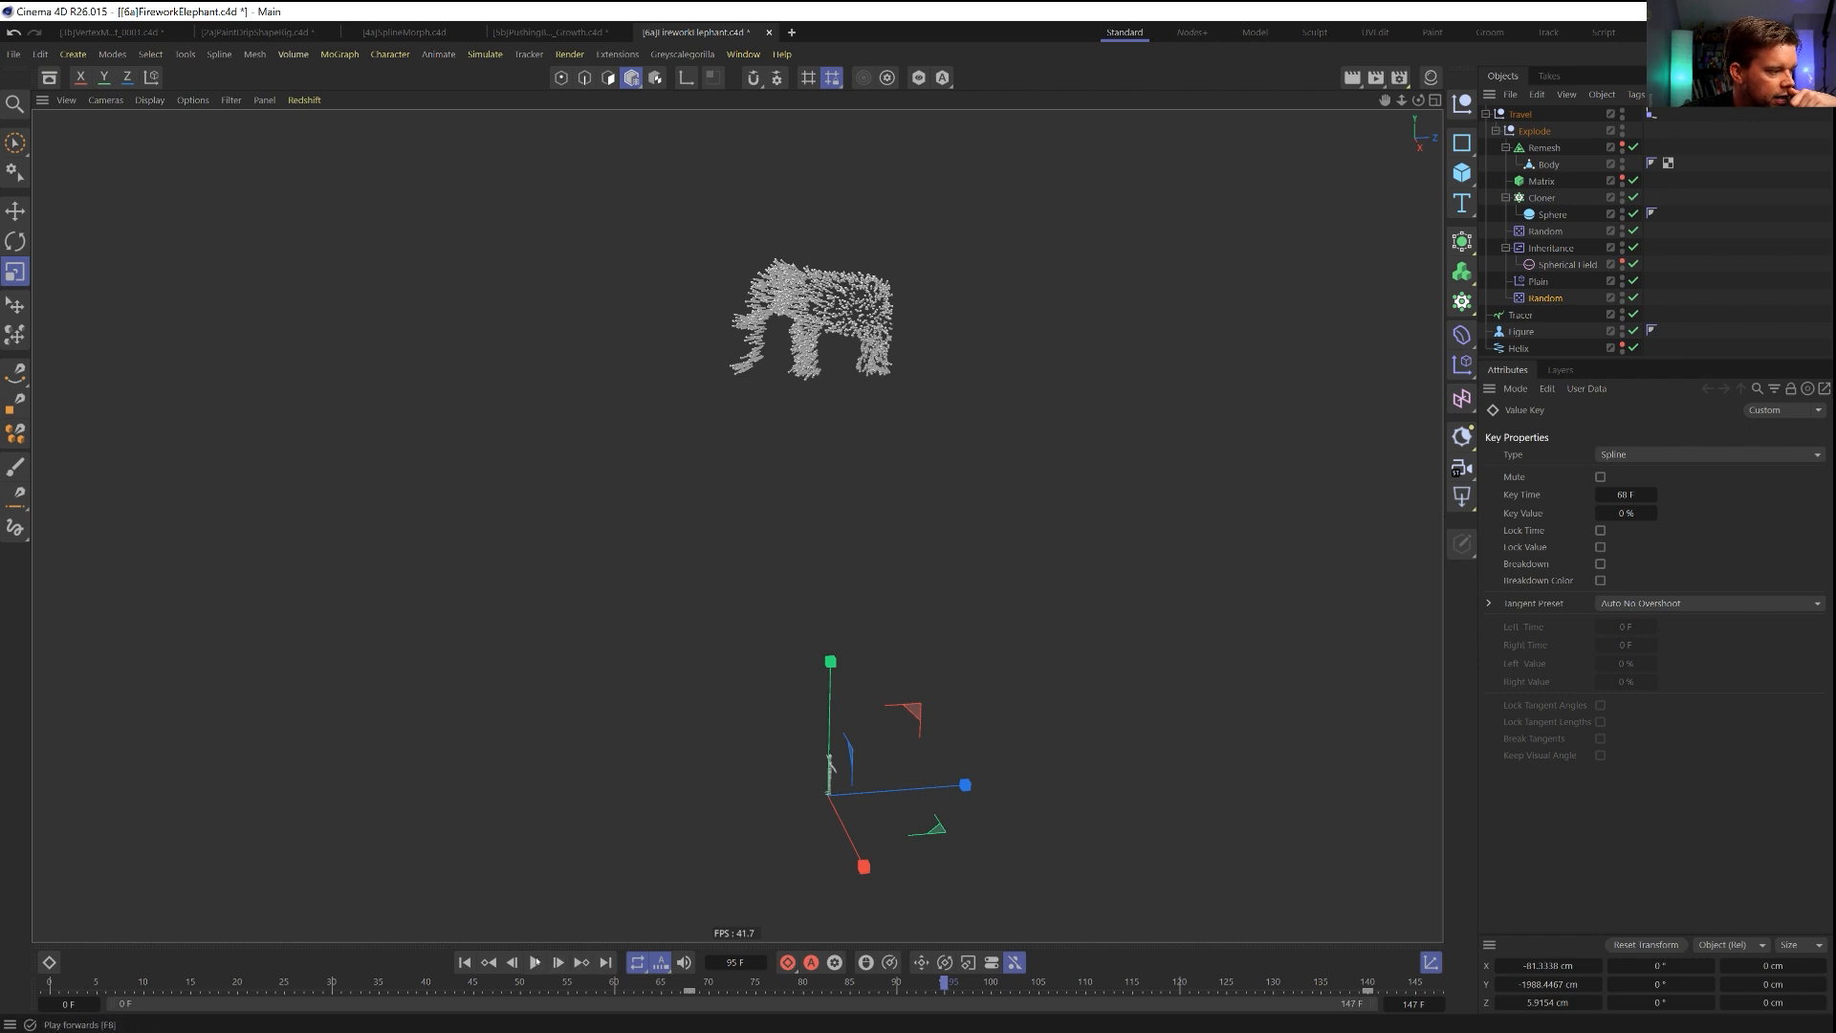
{"action": "left_click", "coordinate": [535, 962]}
{"action": "left_click", "coordinate": [465, 963]}
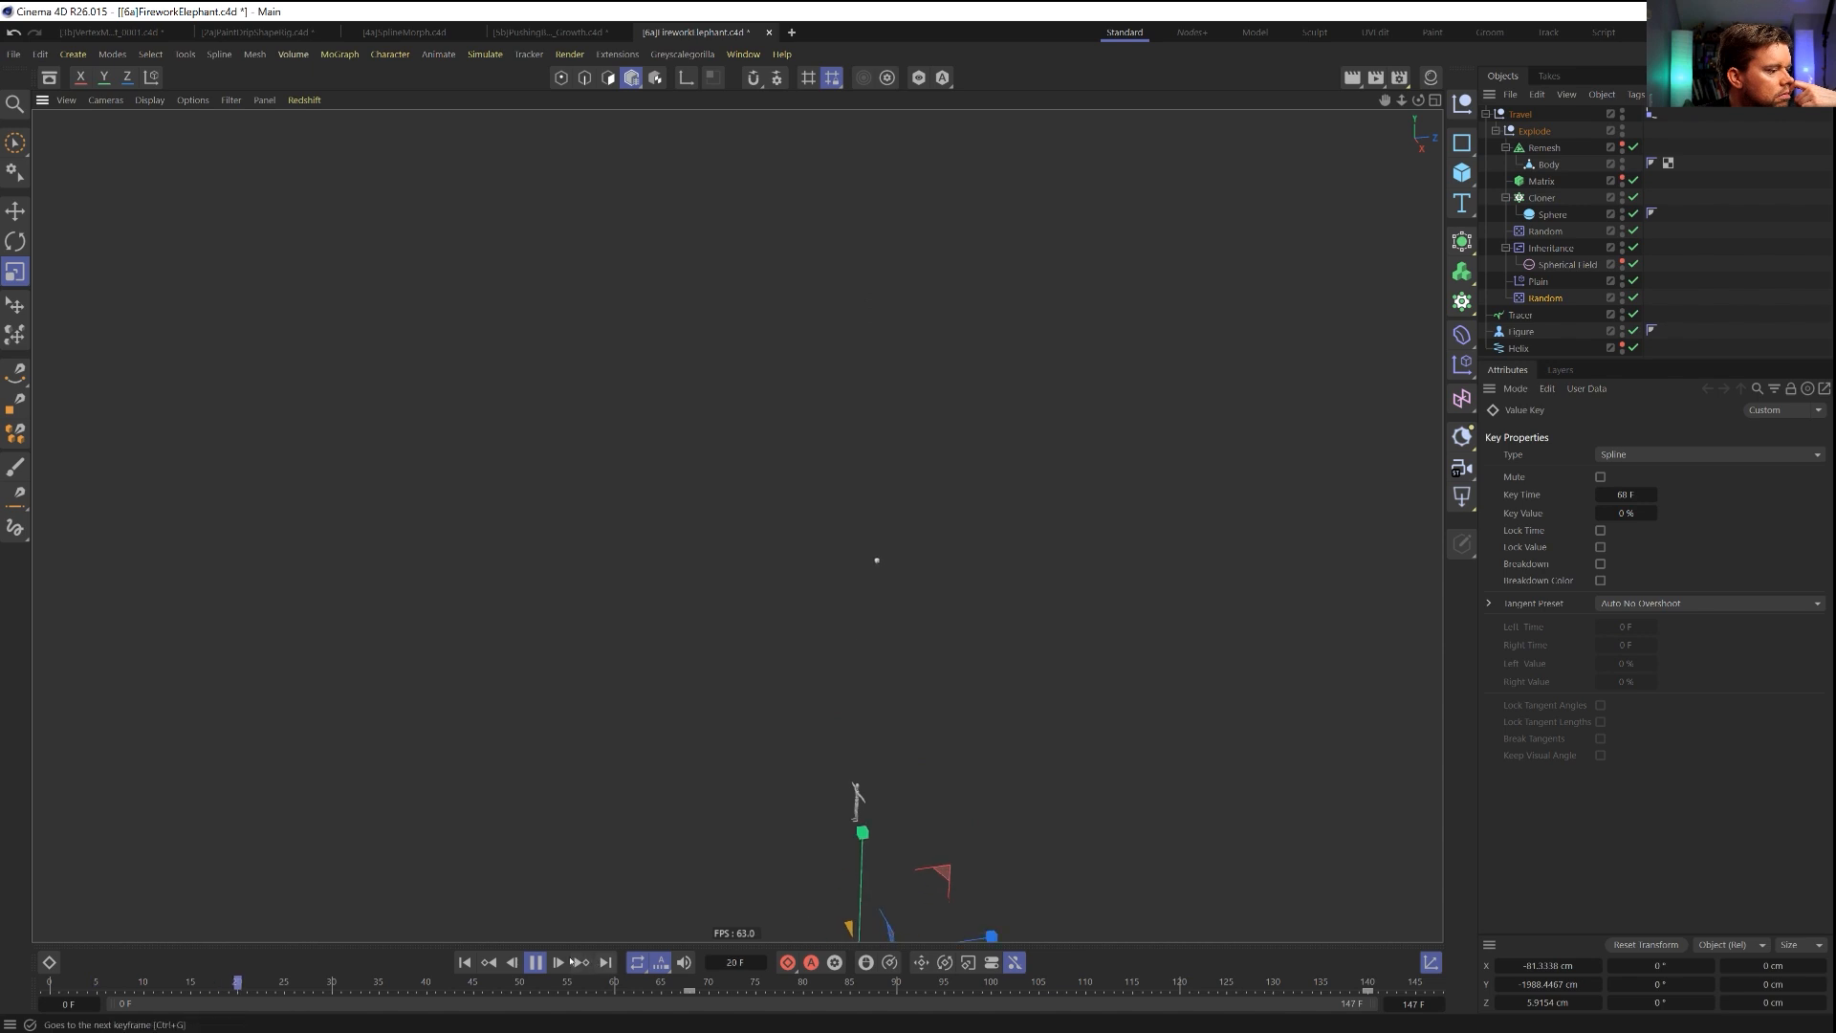
{"action": "left_click", "coordinate": [534, 962]}
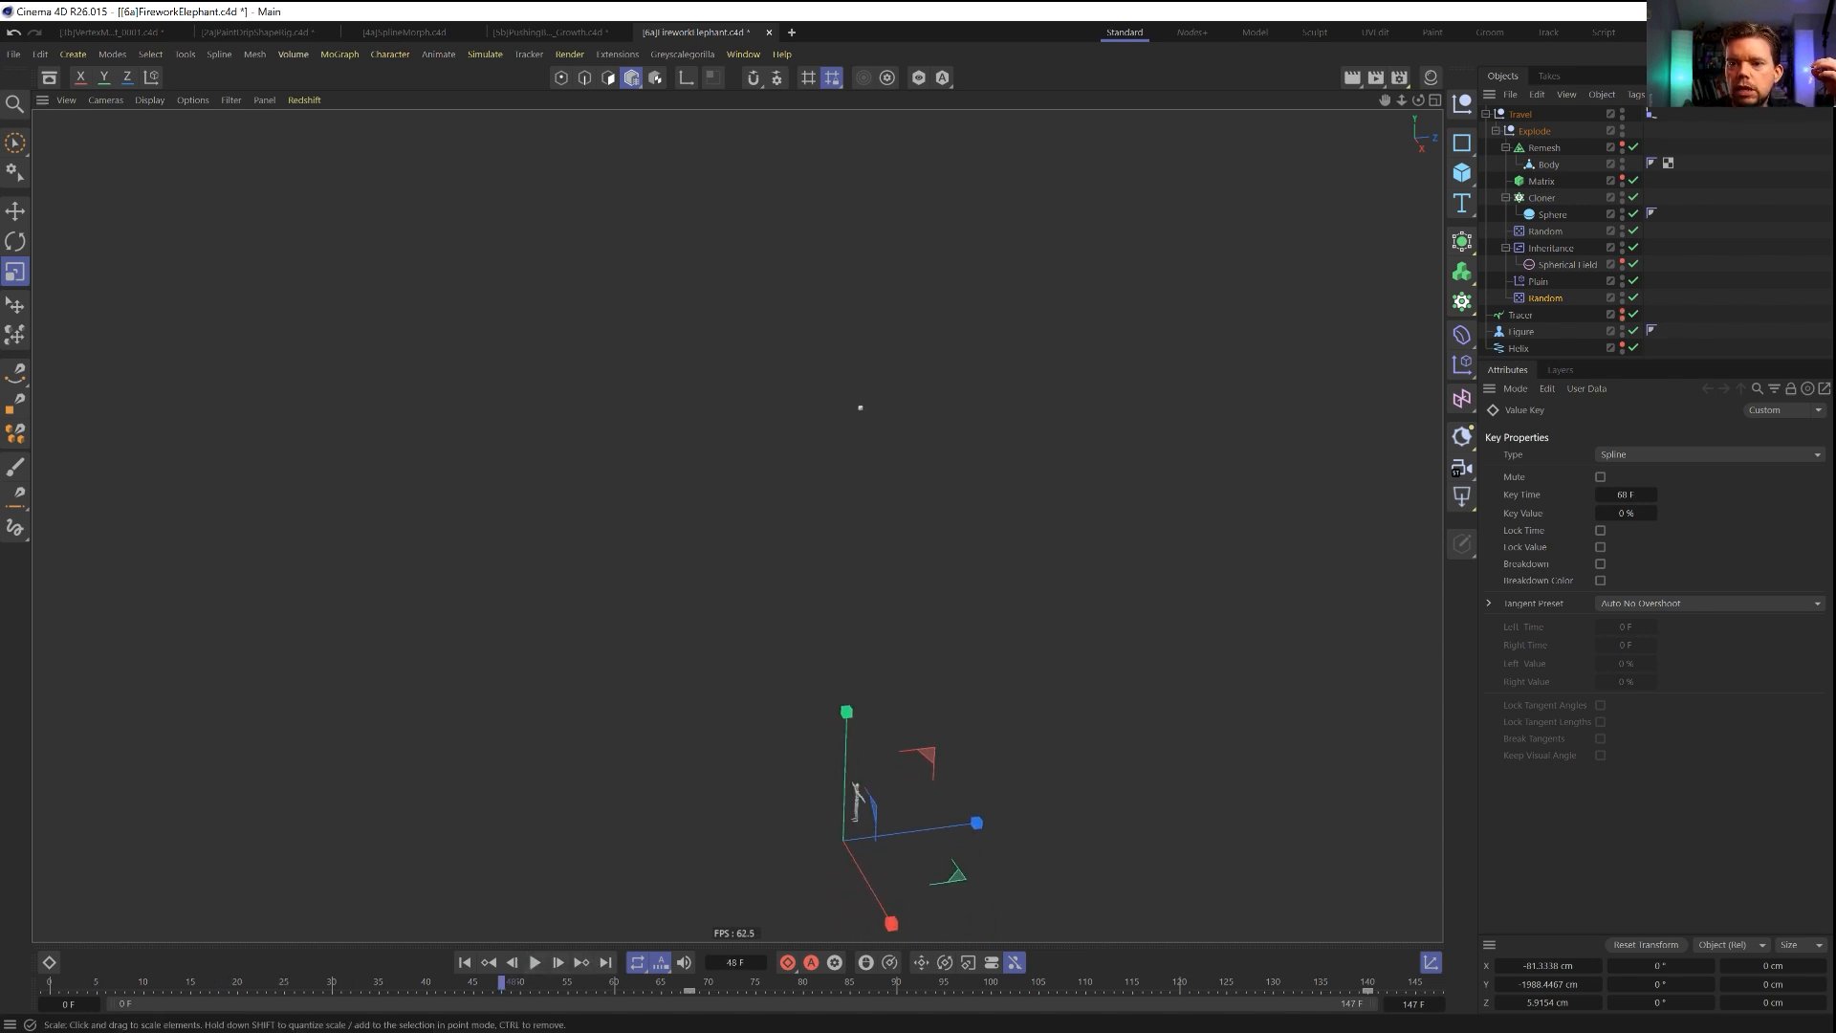